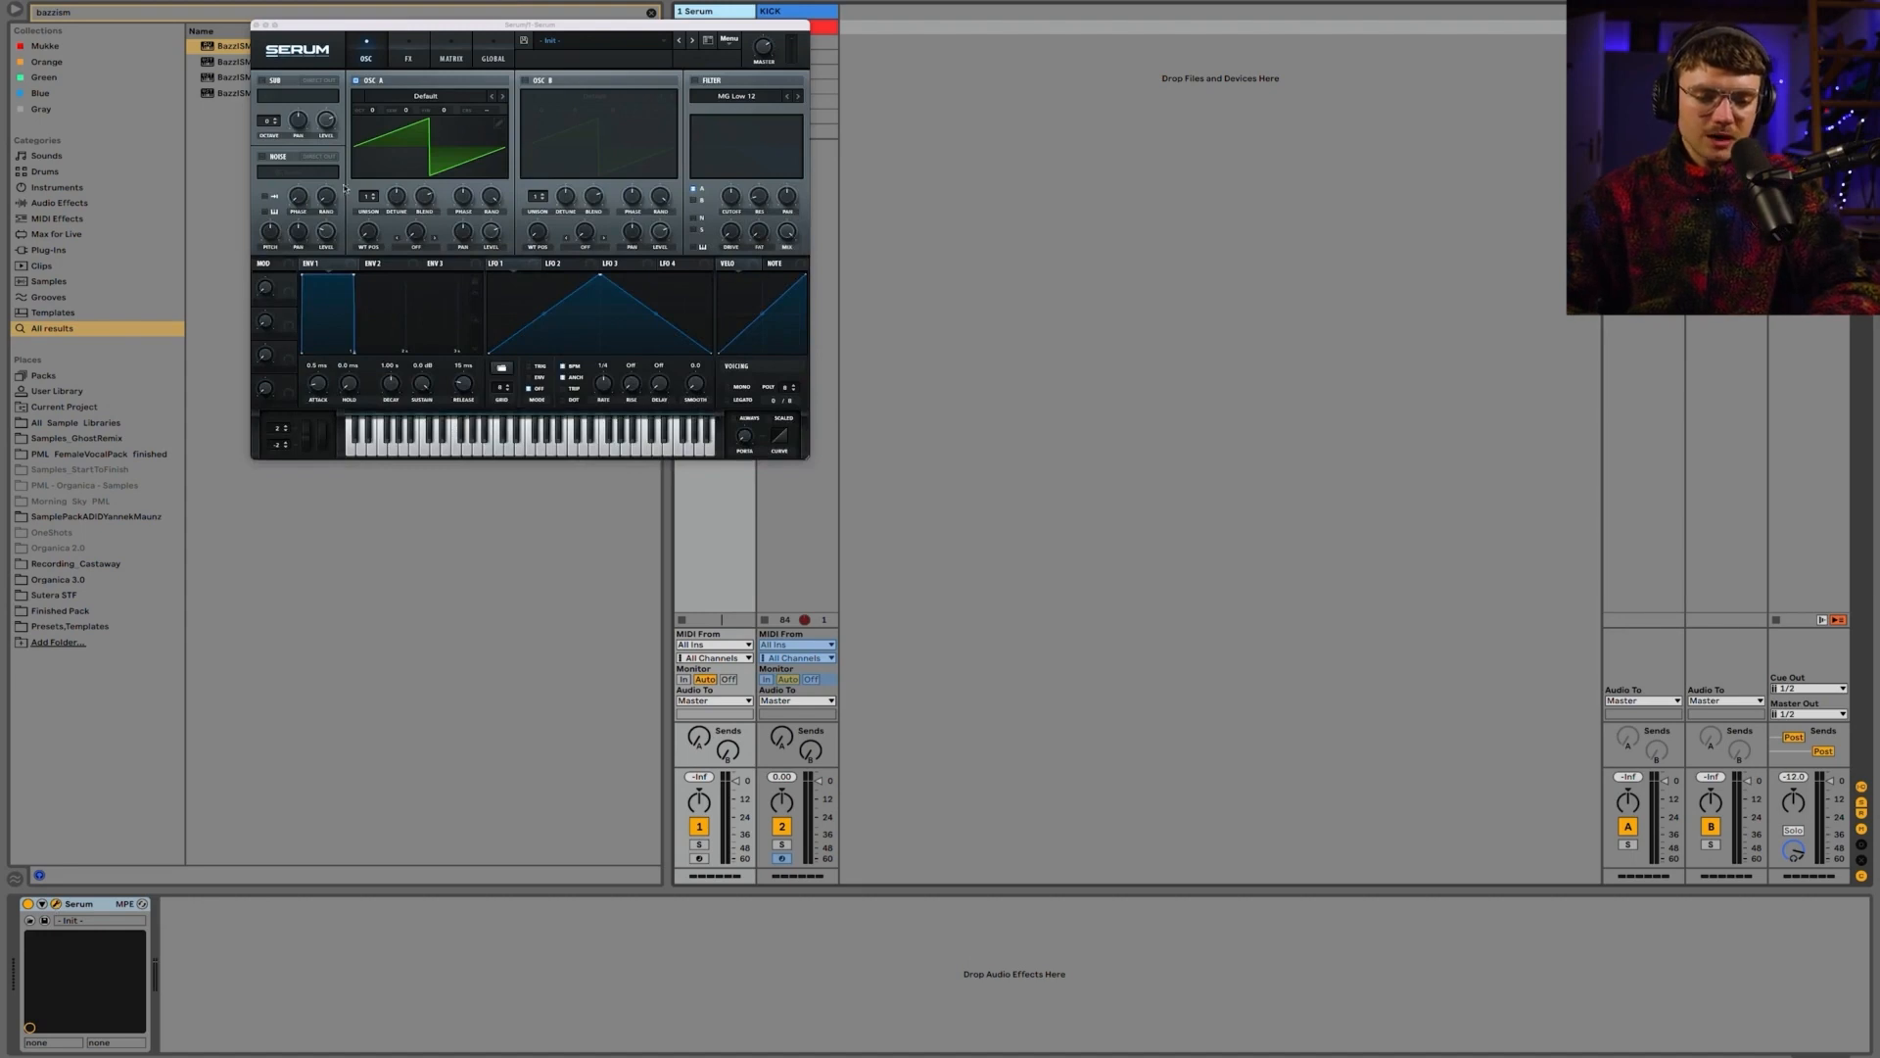
# Step: Enlarge the Serum plugin window and position it over the Ableton session
pyautogui.moveTo(813, 454); pyautogui.dragTo(1379, 816)
pyautogui.moveTo(927, 28); pyautogui.dragTo(964, 18)
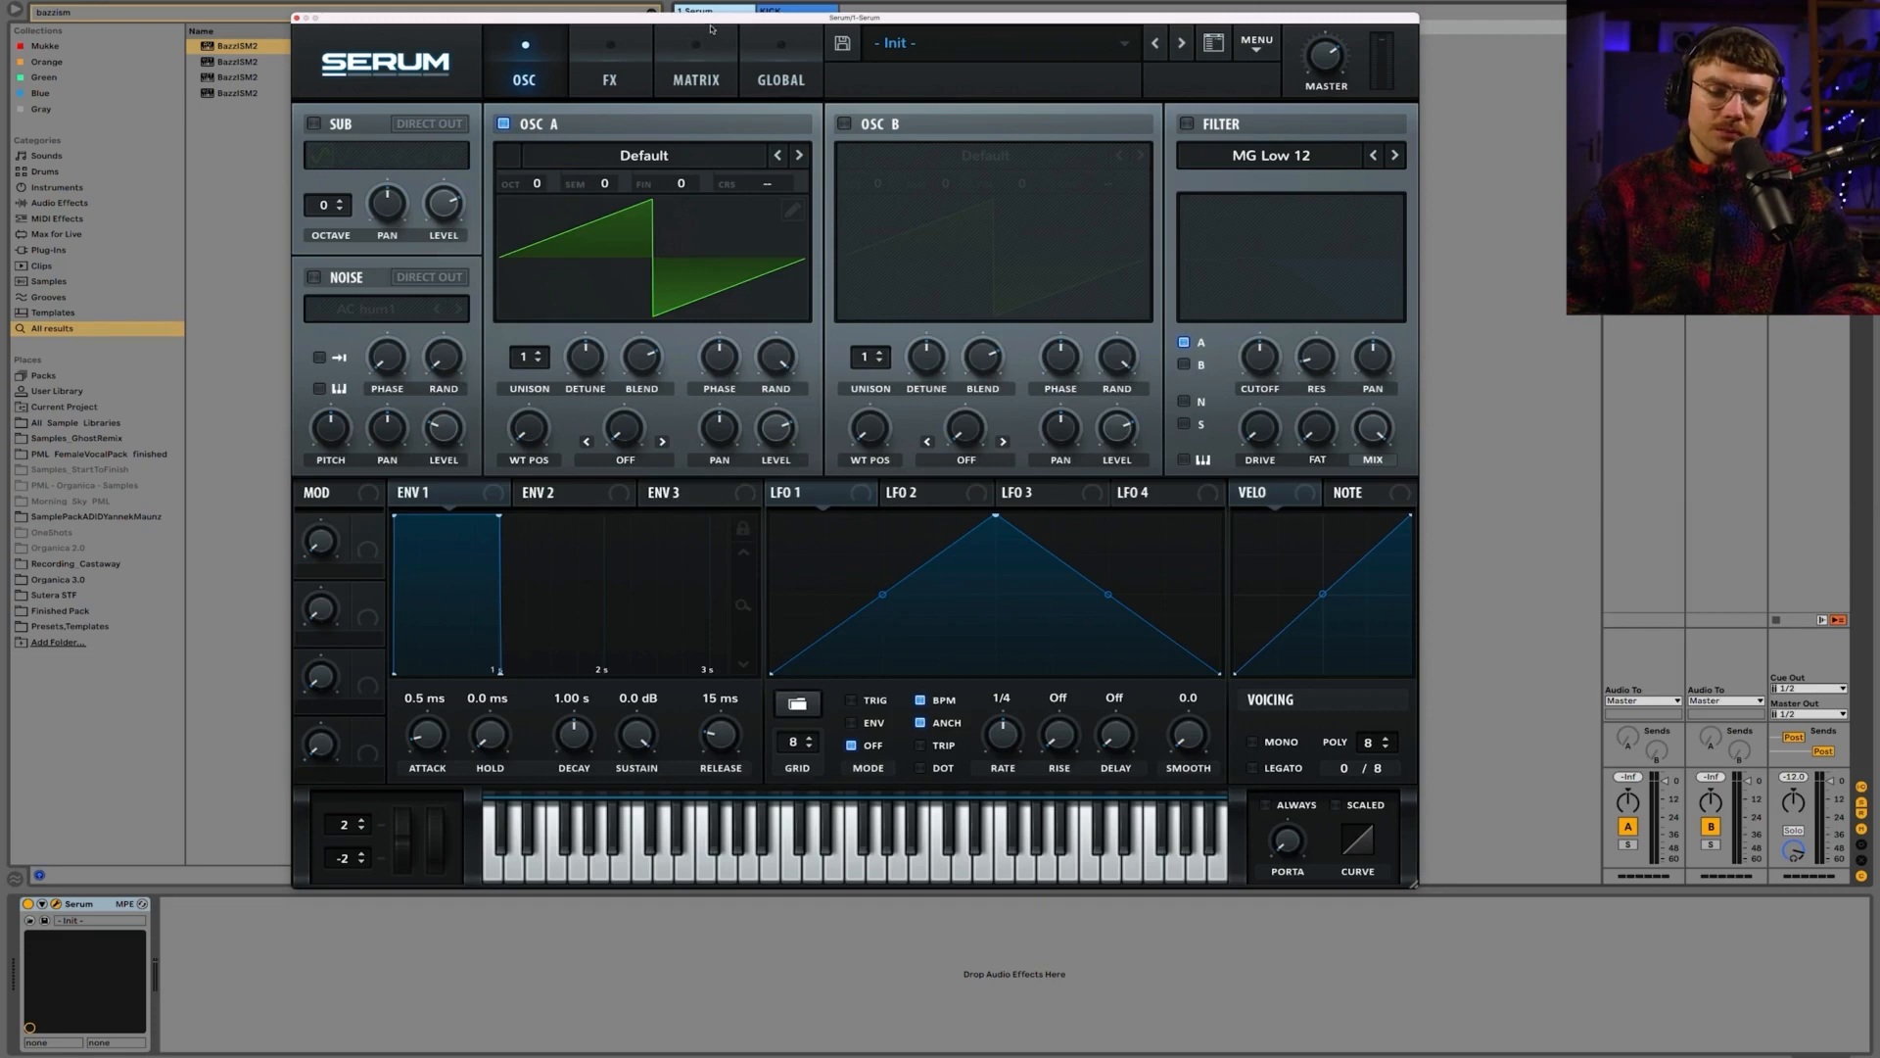
pyautogui.moveTo(711, 25); pyautogui.dragTo(770, 31)
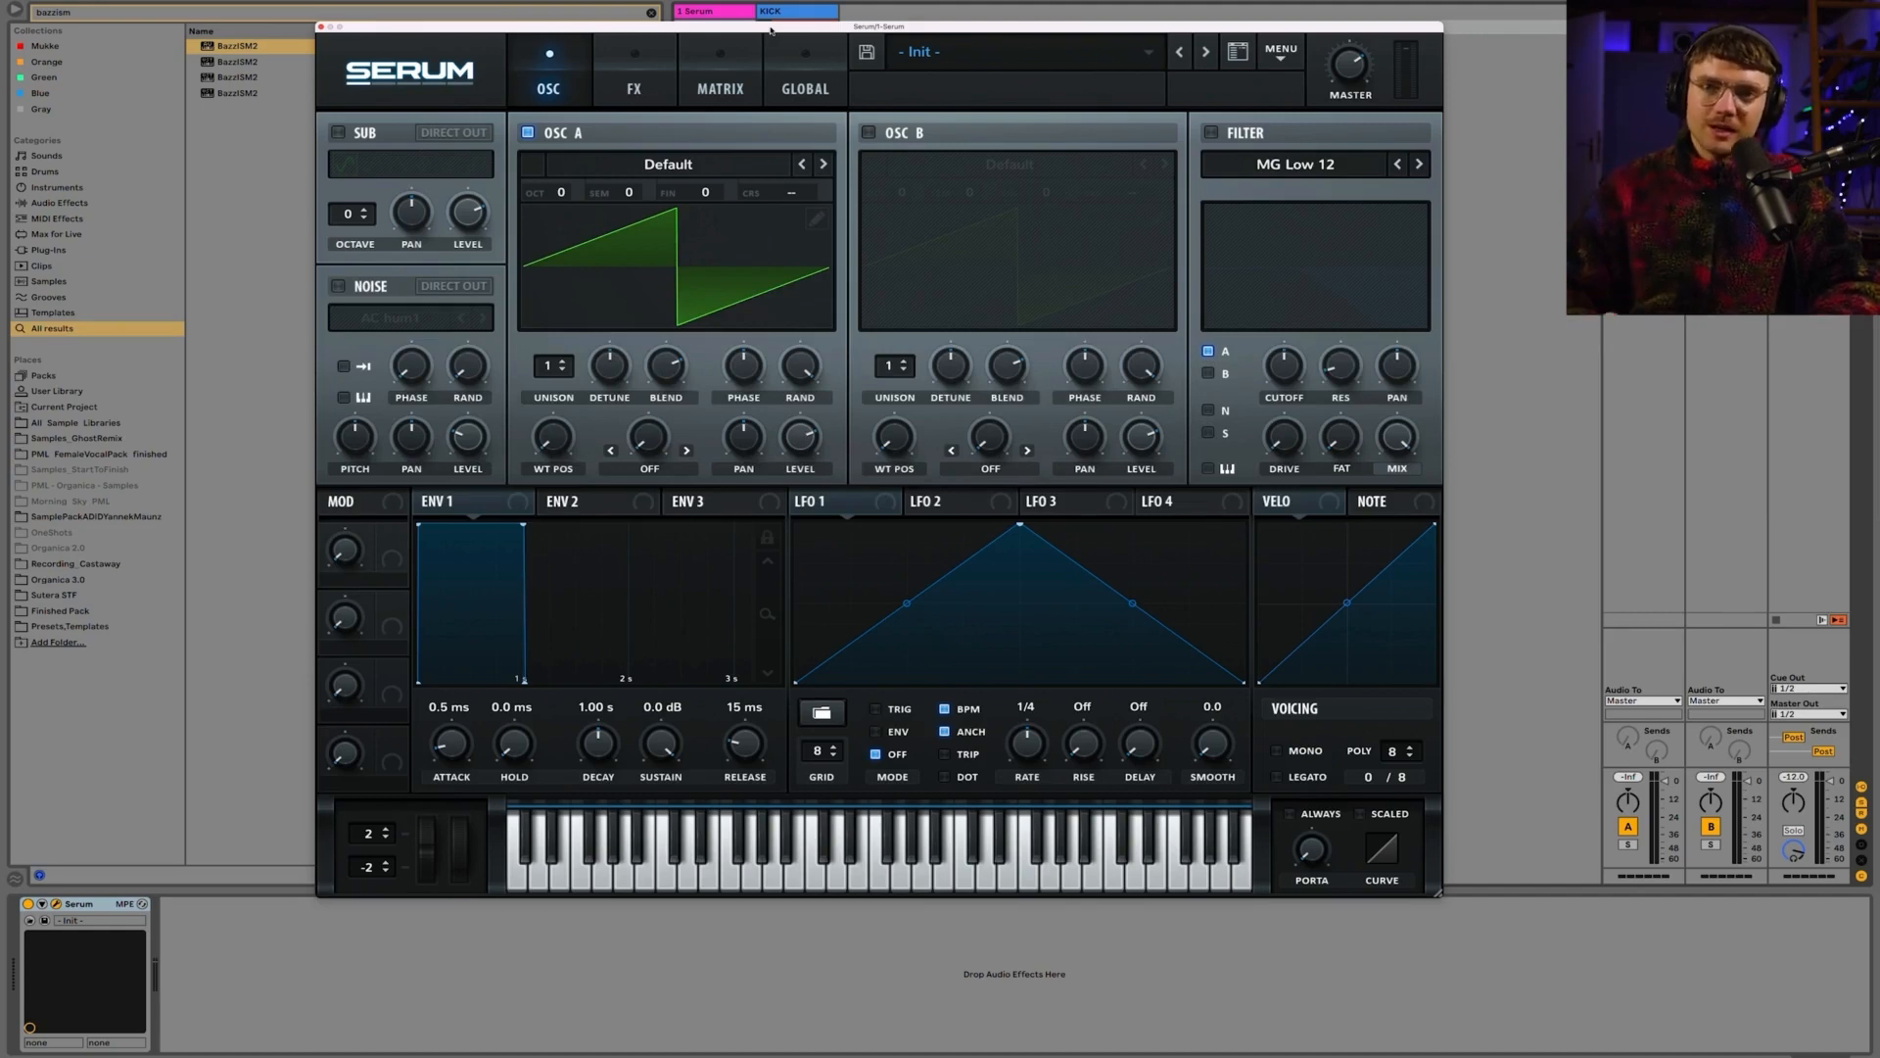
pyautogui.press('a')
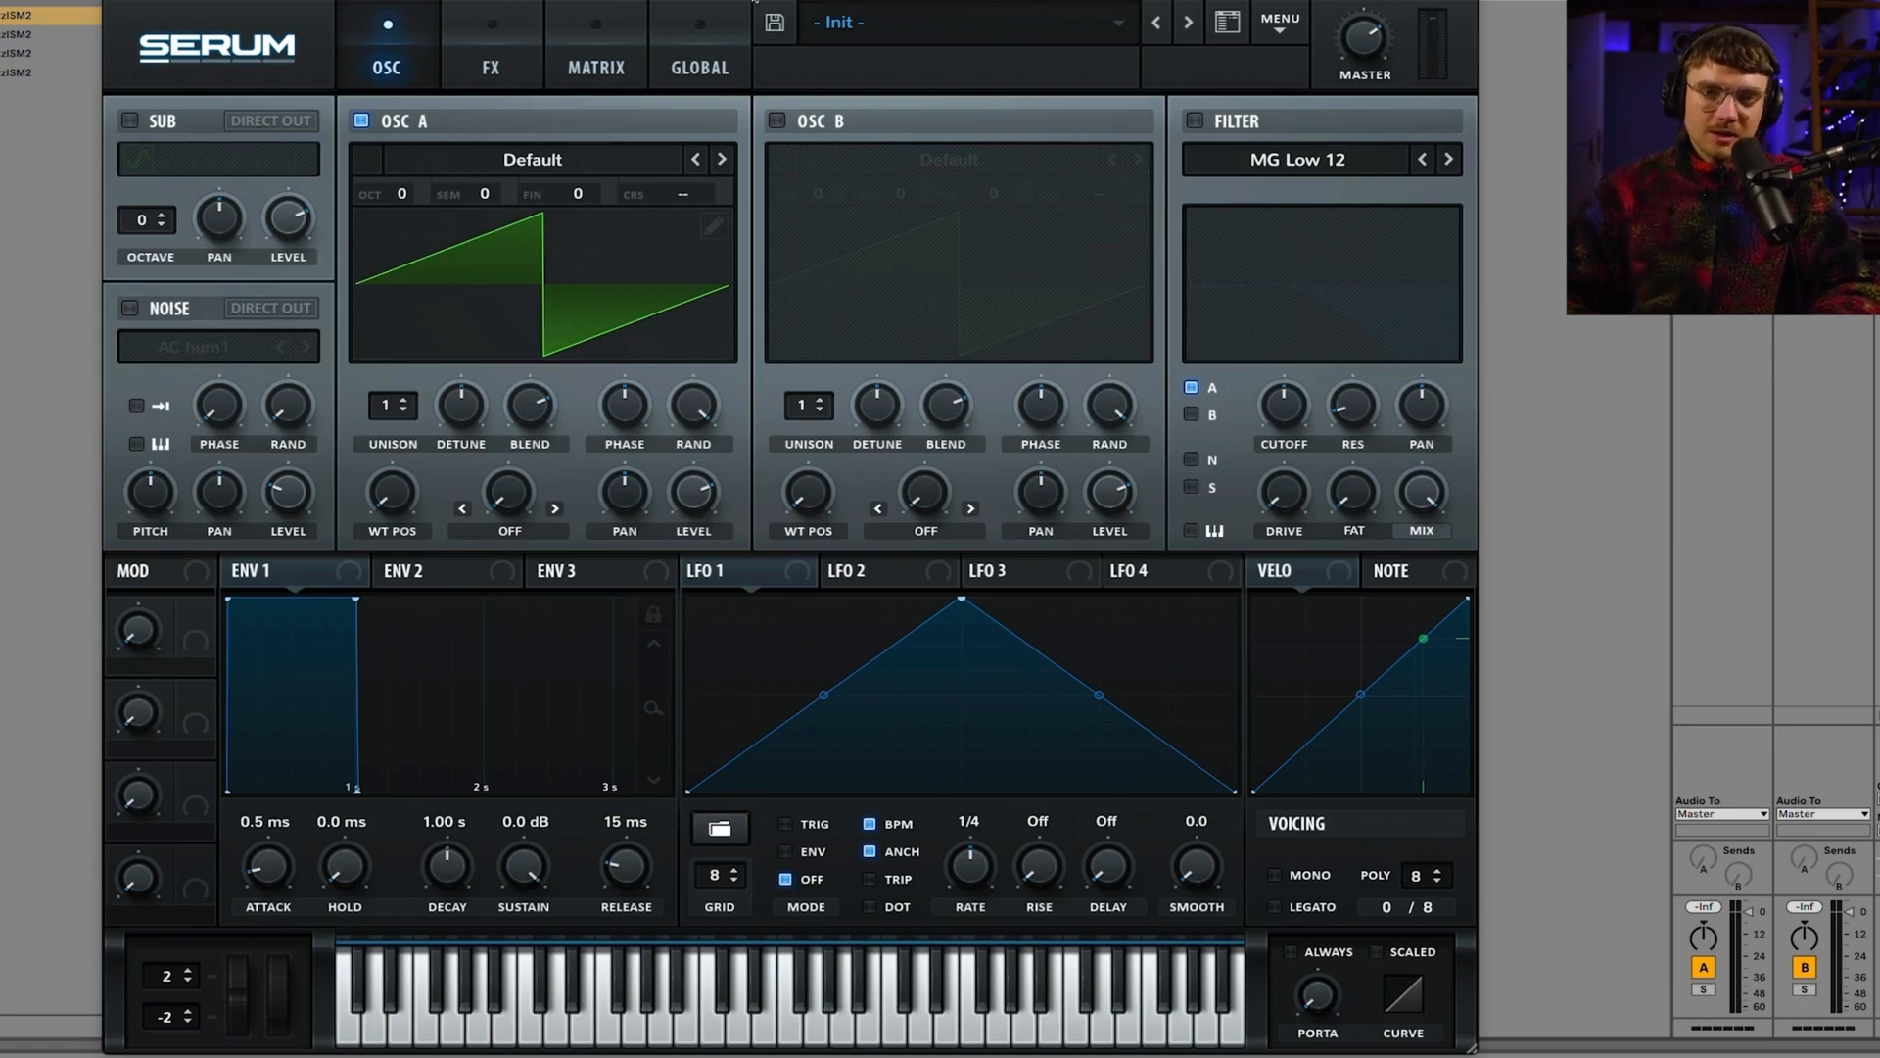
pyautogui.moveTo(754, 1); pyautogui.dragTo(750, 0)
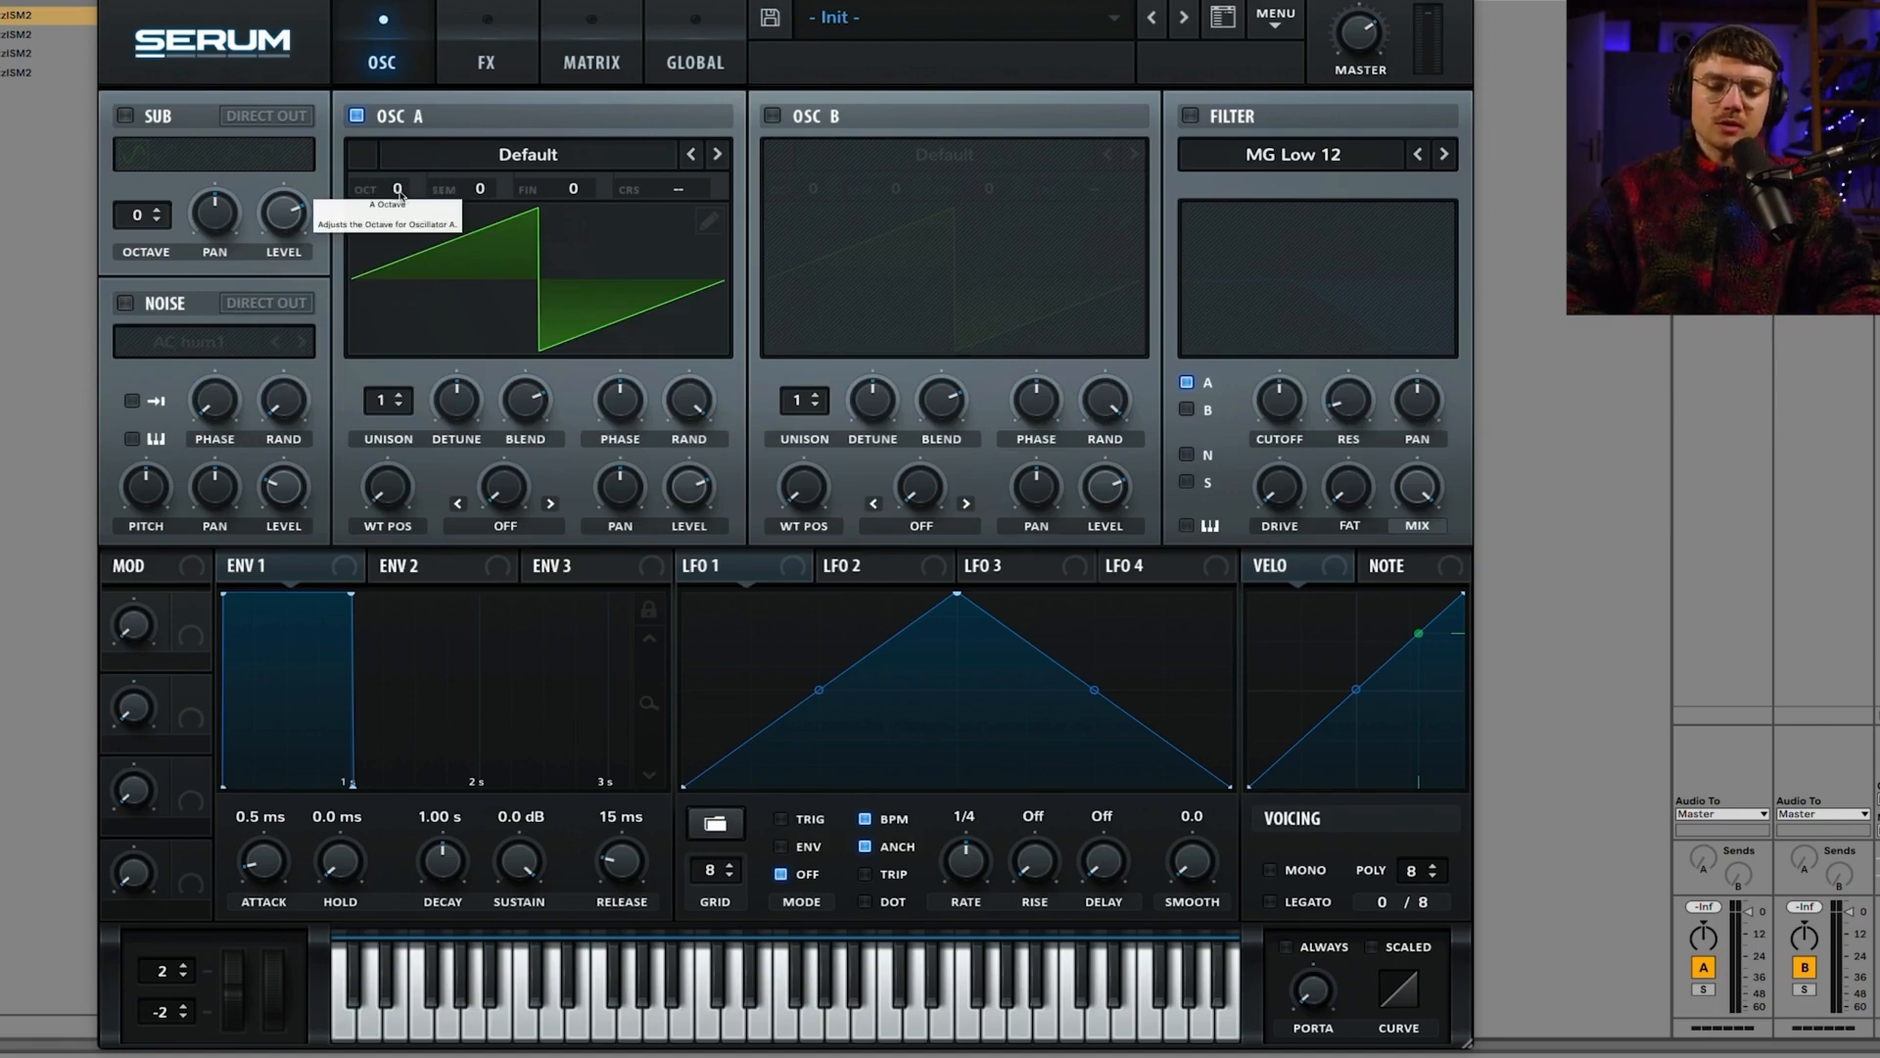
# Step: Try oscillator A's octave at -3 and its fine tuning at 100, returning both to 0
pyautogui.moveTo(400, 196); pyautogui.dragTo(476, 393)
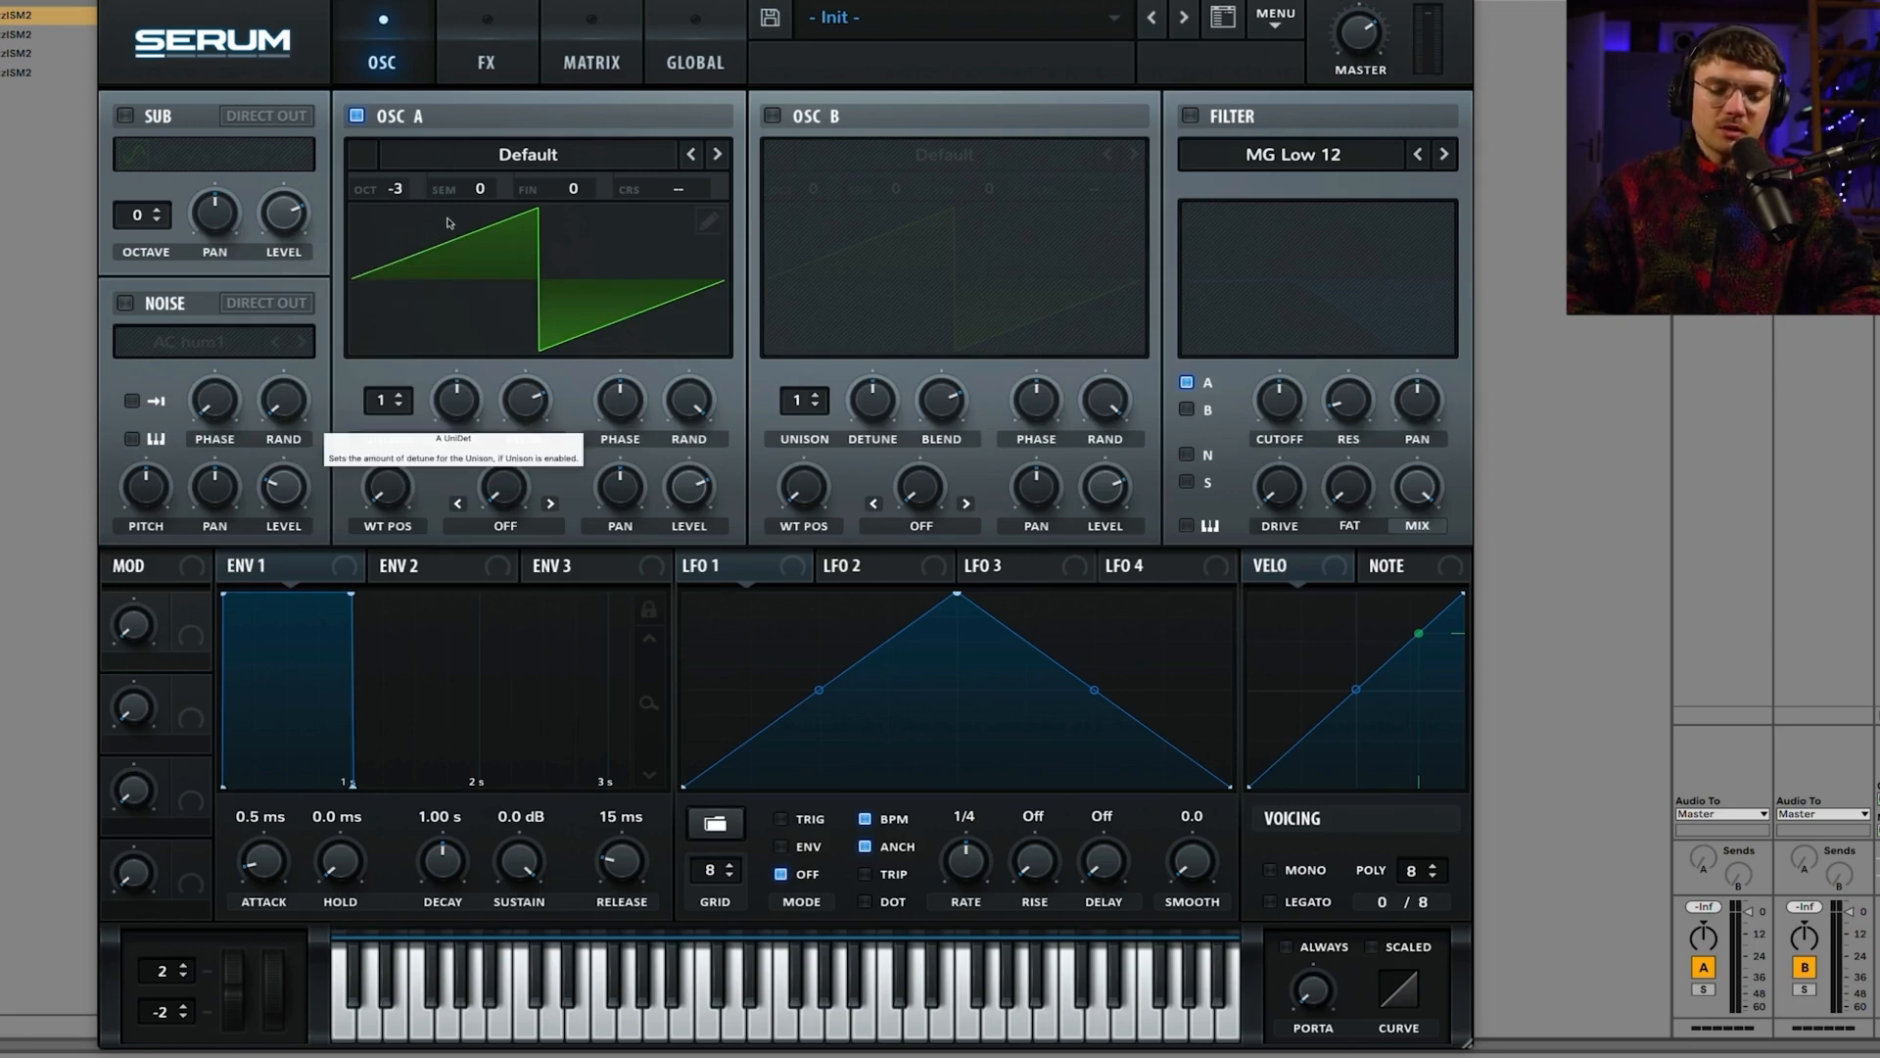
pyautogui.moveTo(407, 192)
pyautogui.mouseDown()
pyautogui.moveTo(406, 231)
pyautogui.moveTo(402, 15)
pyautogui.moveTo(389, 98)
pyautogui.moveTo(405, 191)
pyautogui.moveTo(408, 163)
pyautogui.mouseUp()
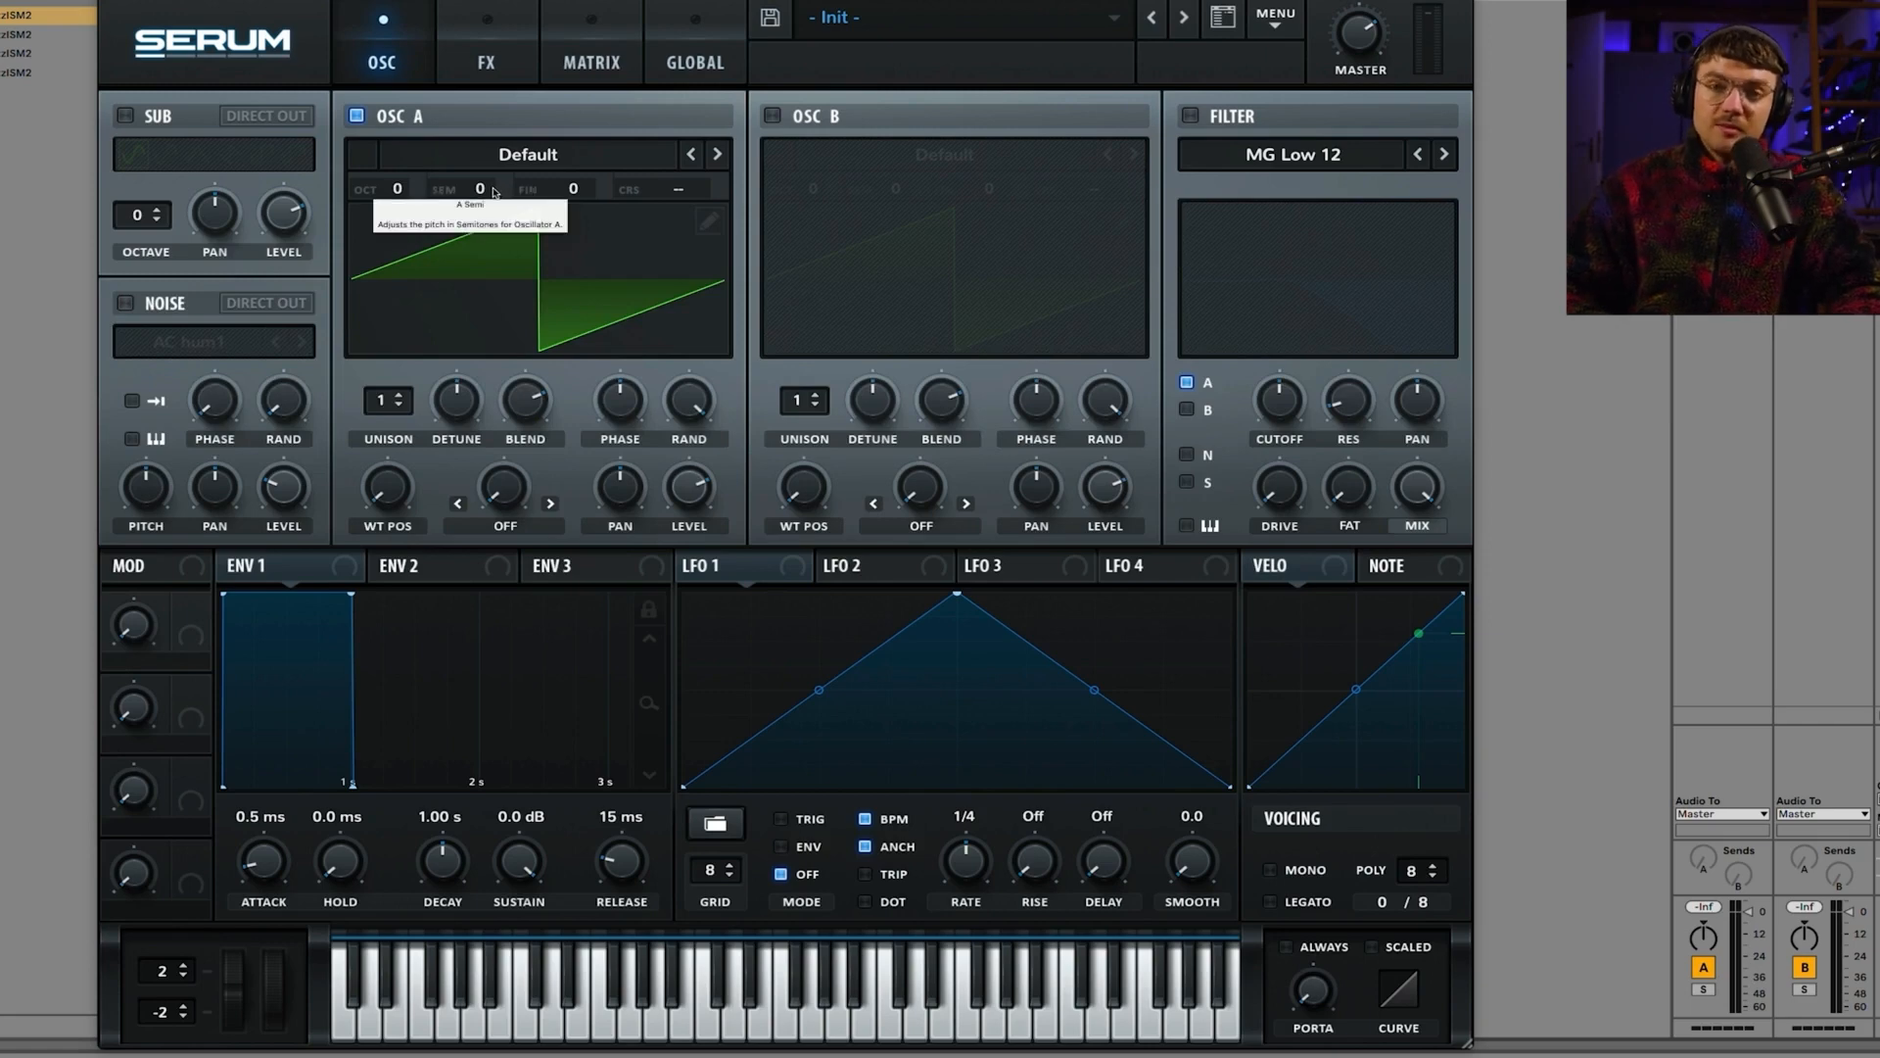
pyautogui.moveTo(495, 192)
pyautogui.mouseDown()
pyautogui.moveTo(494, 155)
pyautogui.moveTo(496, 194)
pyautogui.mouseUp()
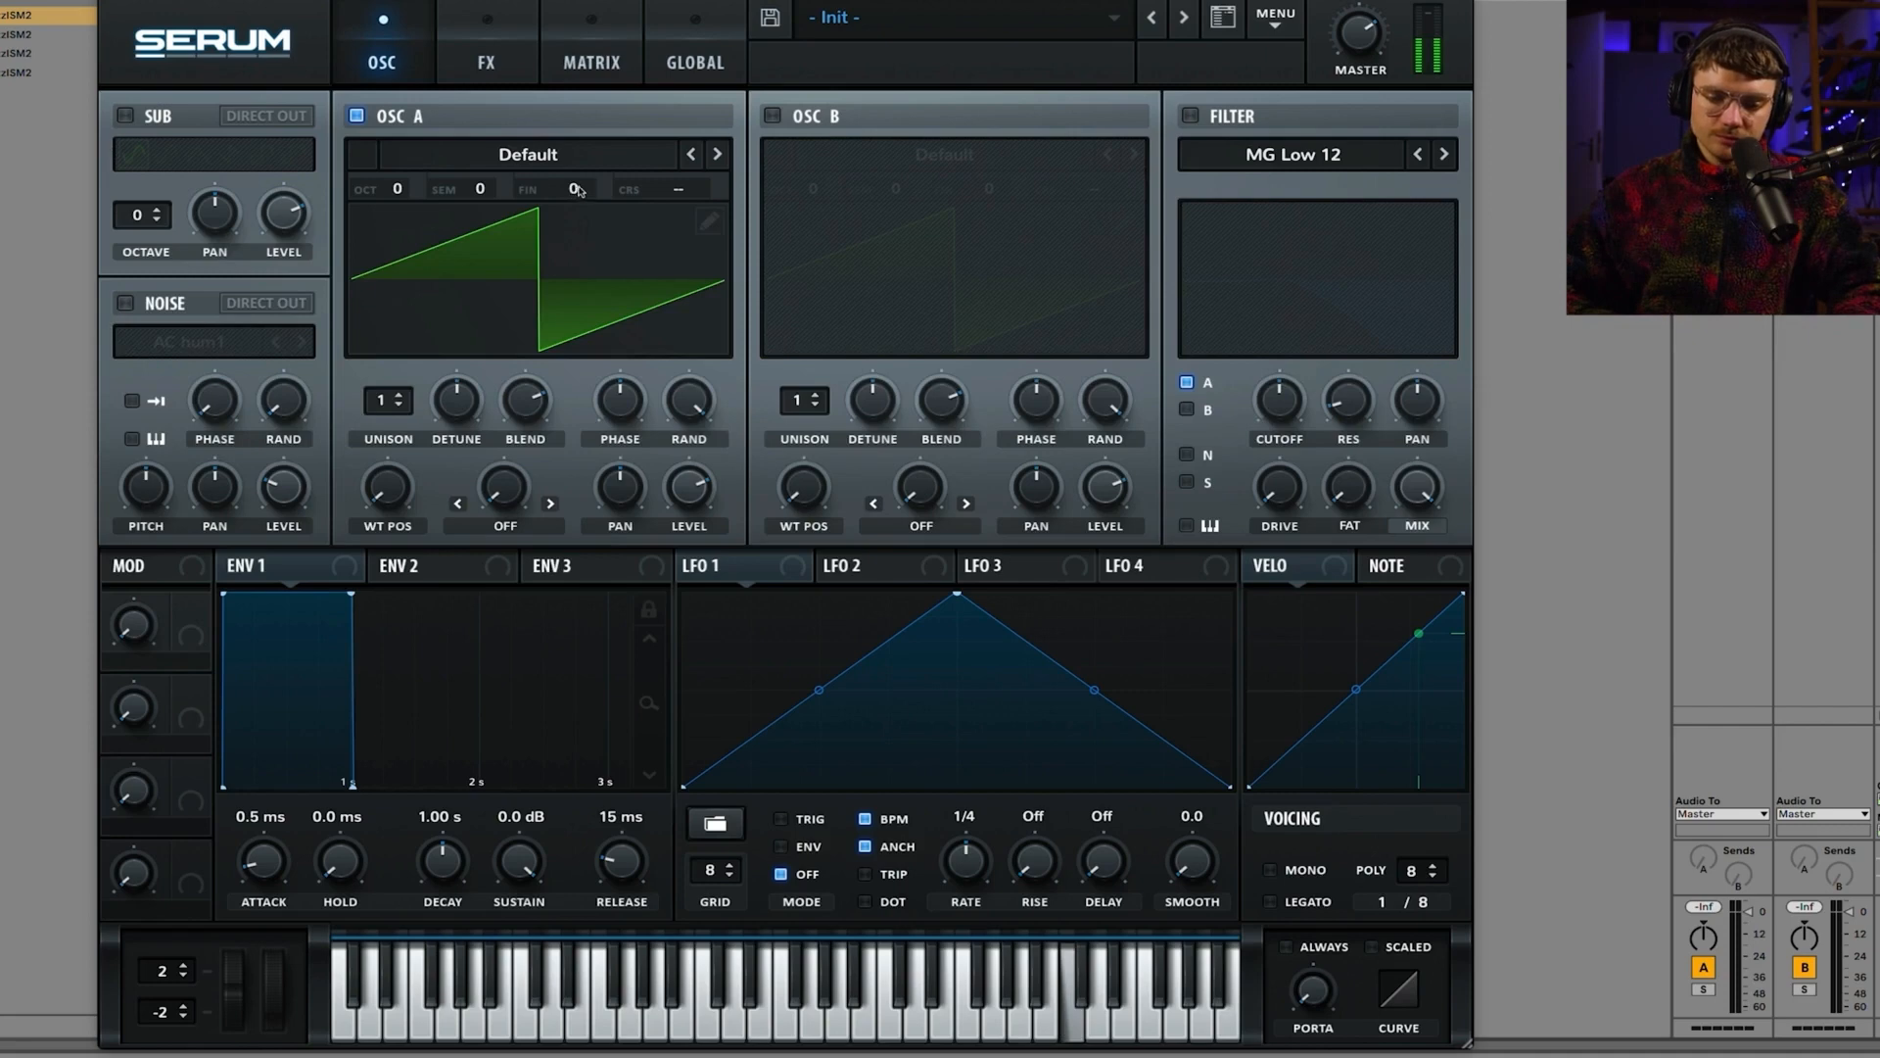
pyautogui.moveTo(579, 189); pyautogui.dragTo(580, 2)
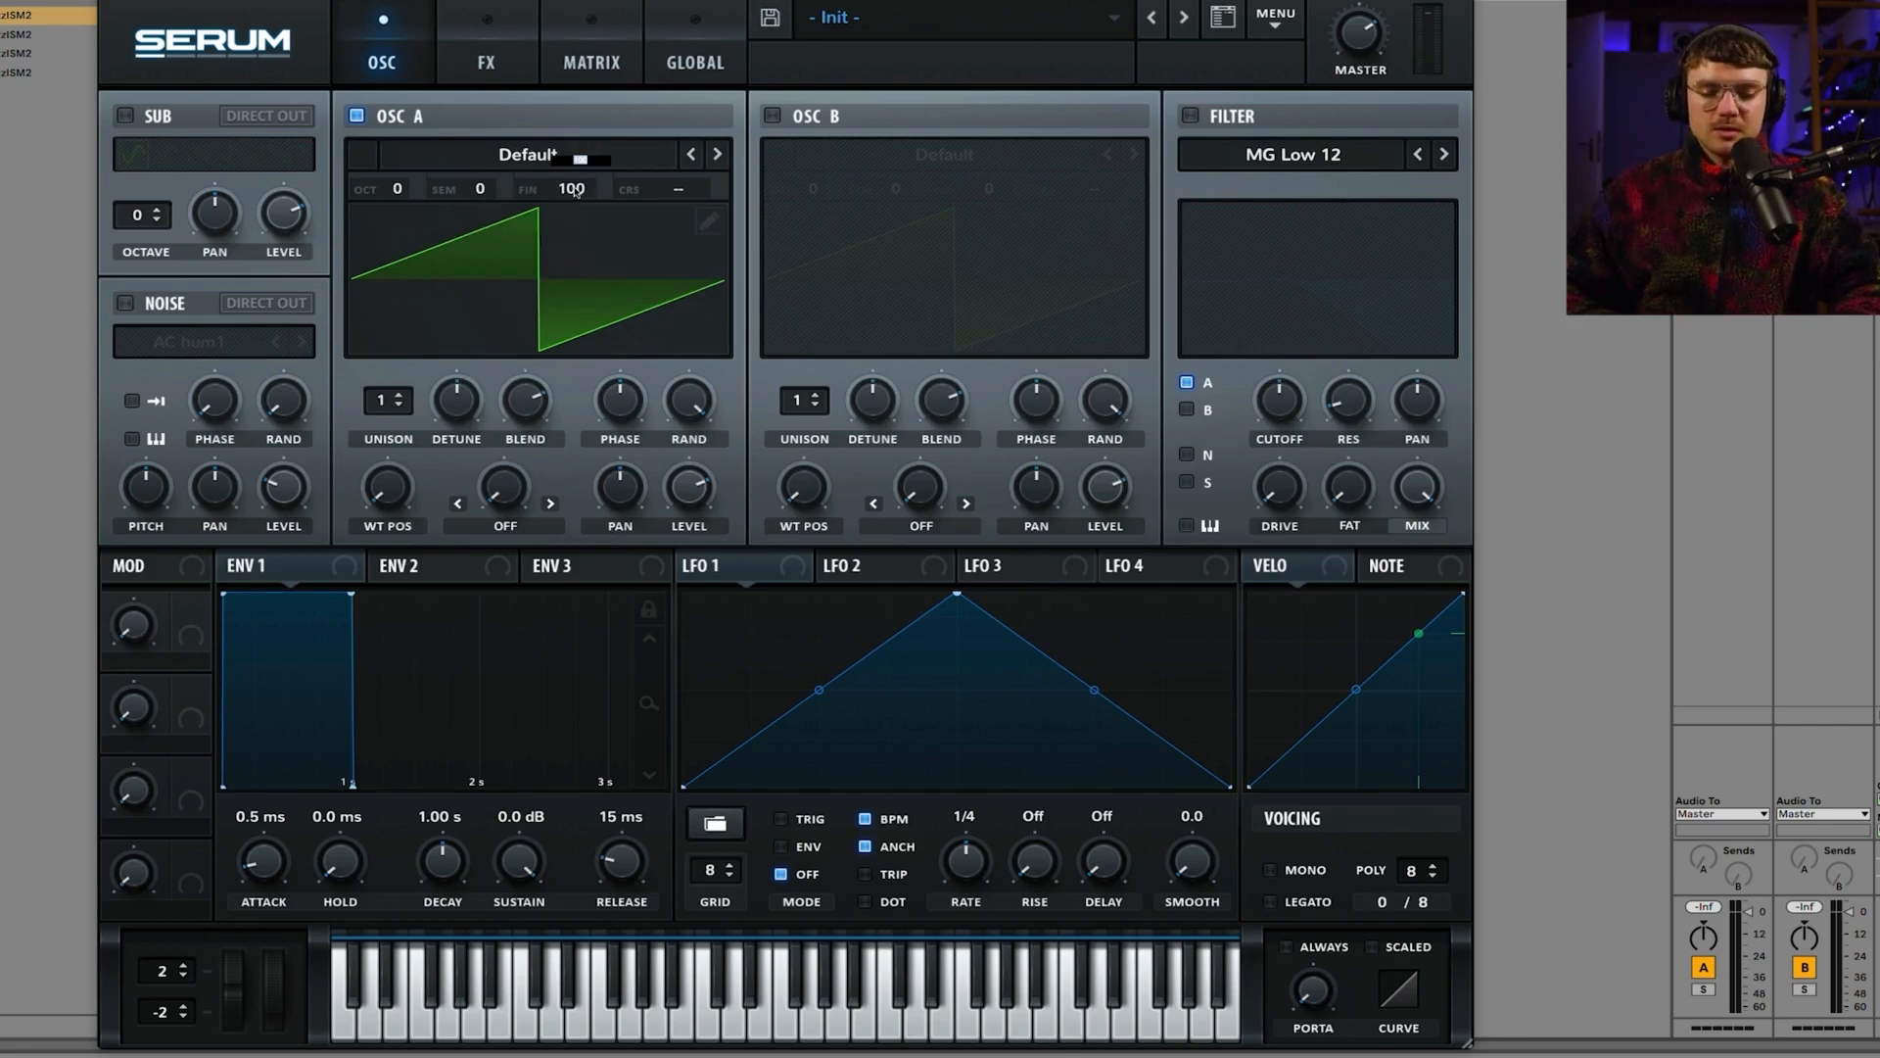
pyautogui.press('Return')
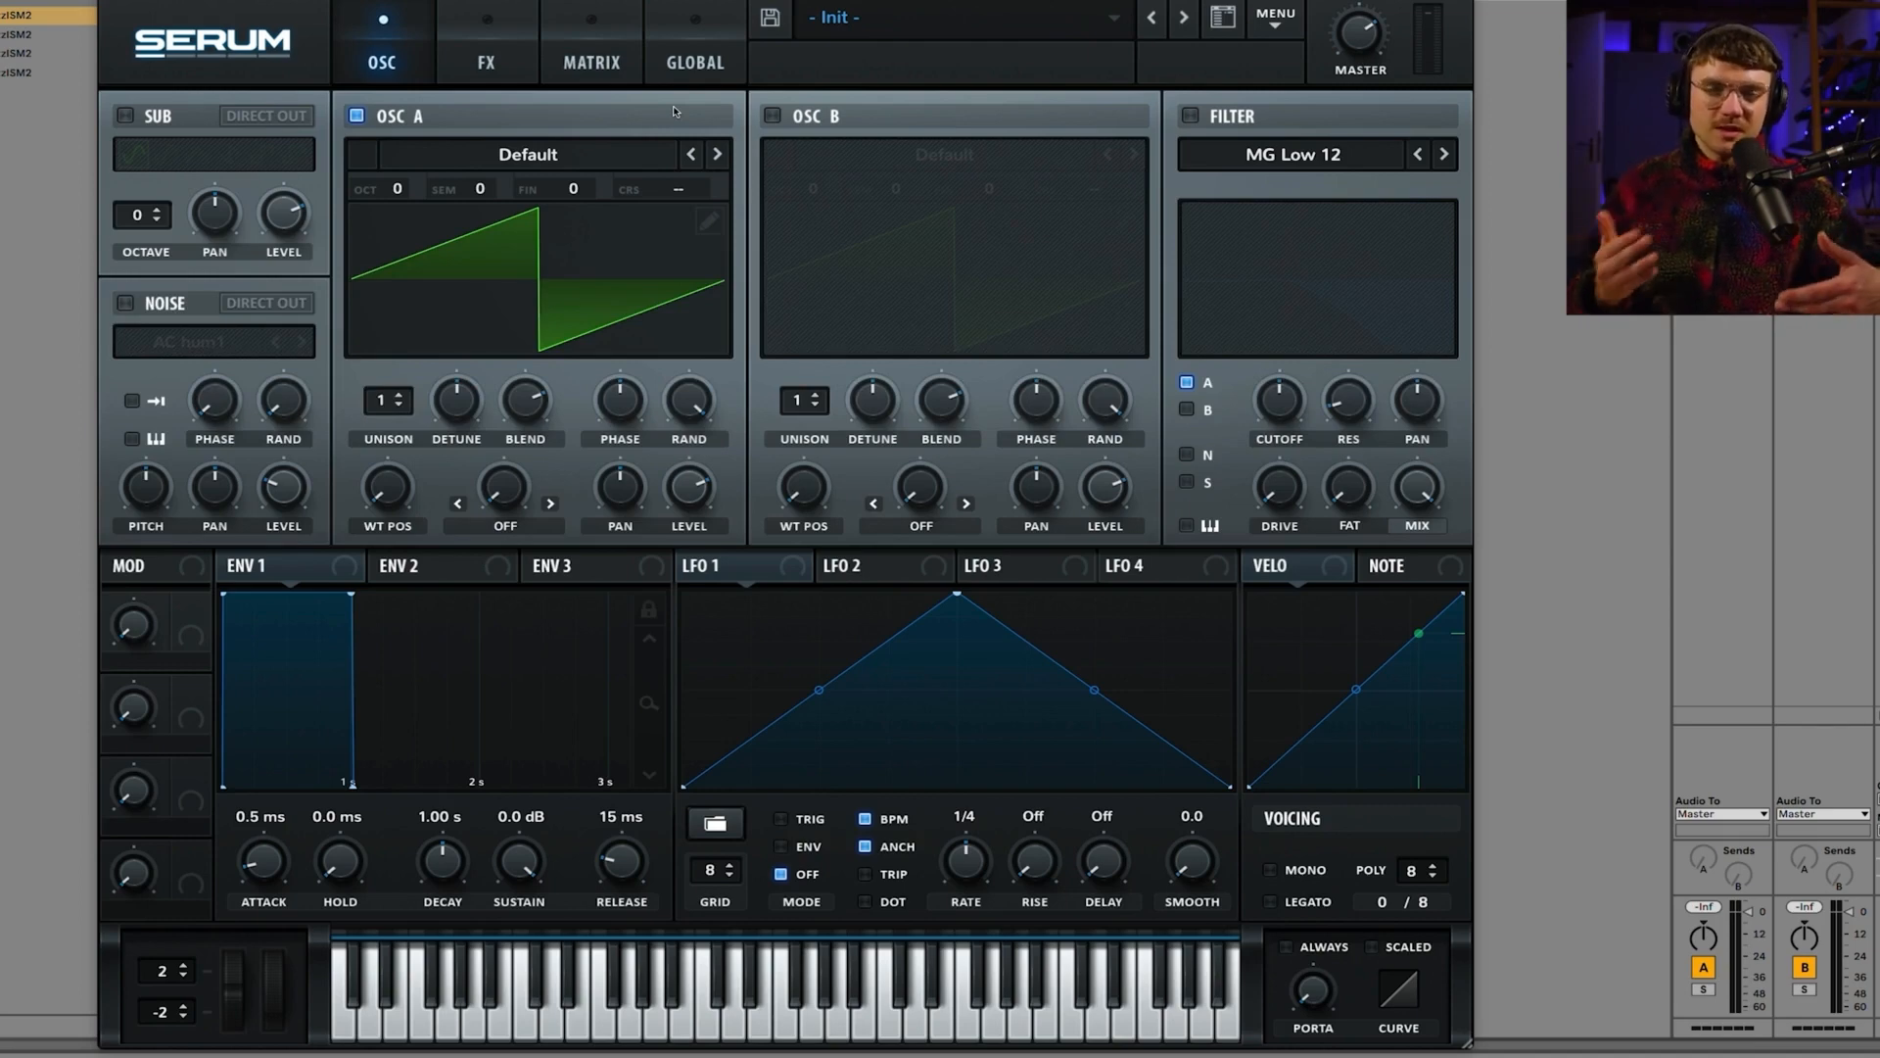
# Step: Raise oscillator A's coarse pitch to 36.00 and reset it to its default
pyautogui.moveTo(639, 192)
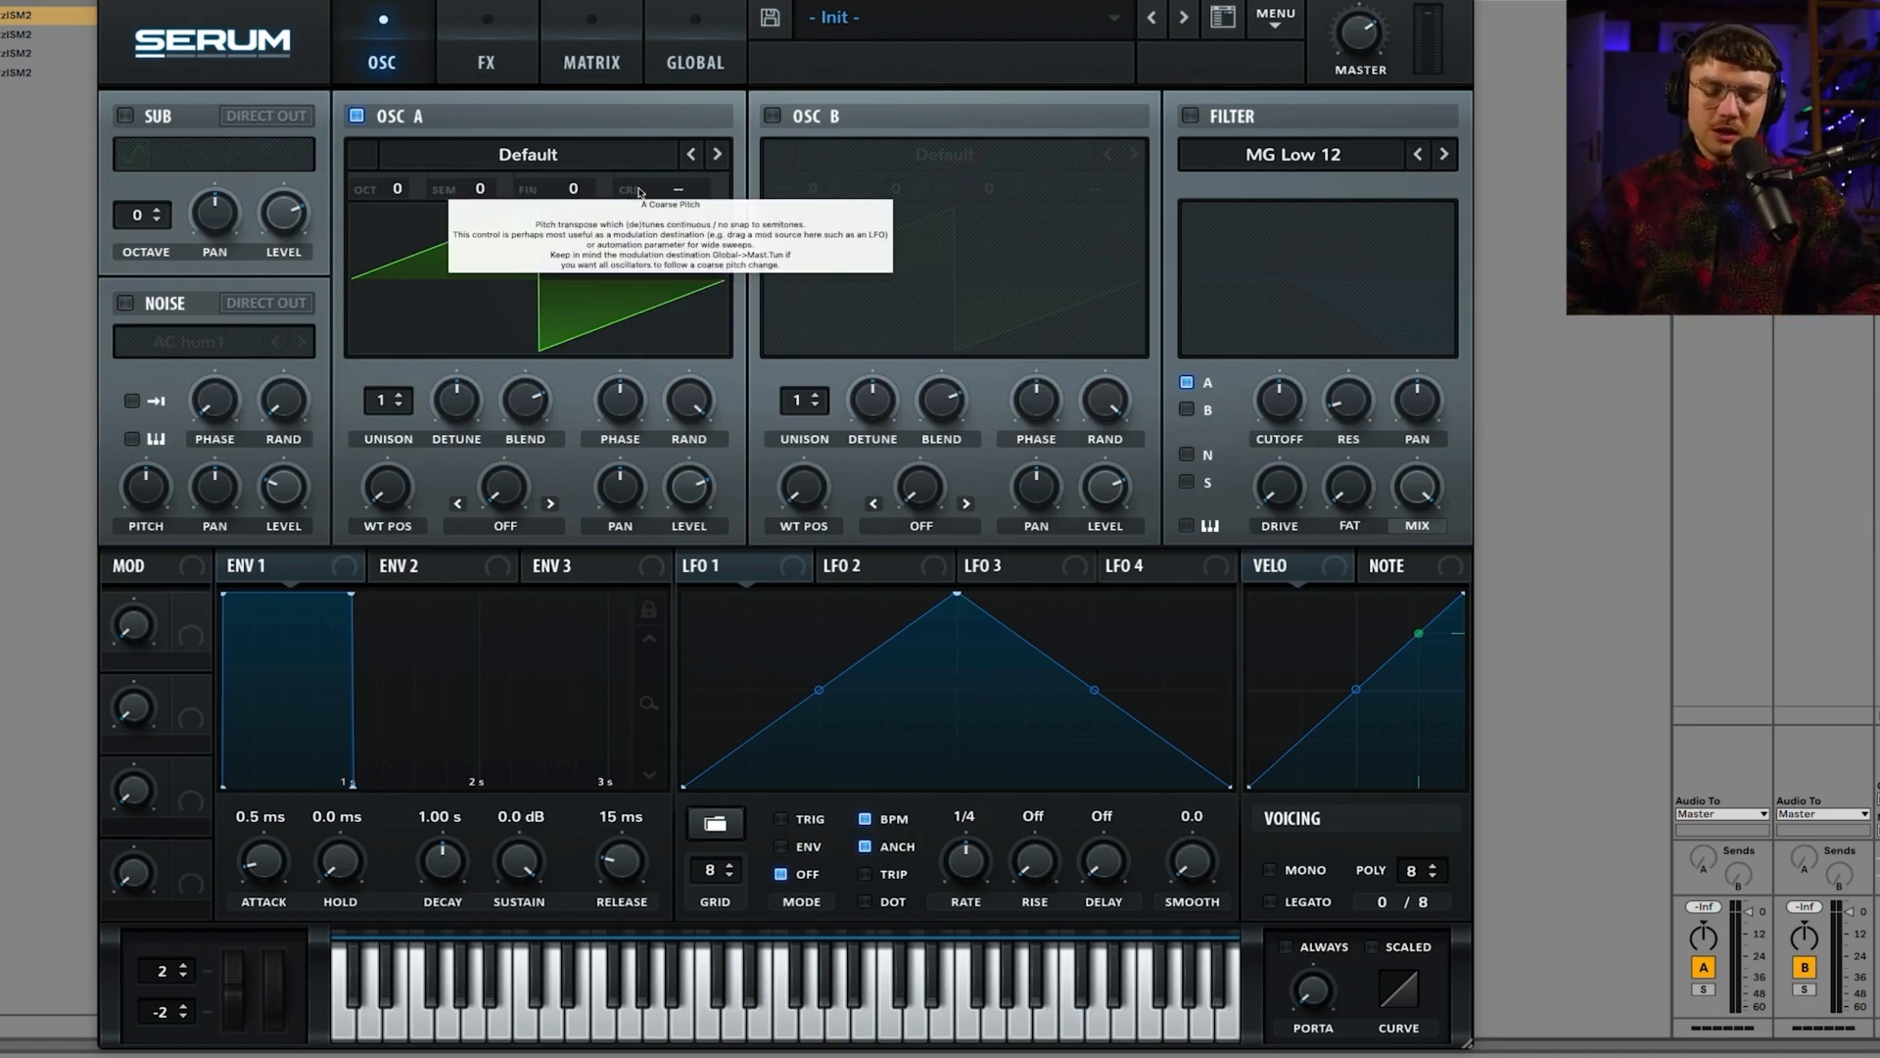
pyautogui.moveTo(638, 192); pyautogui.dragTo(647, 97)
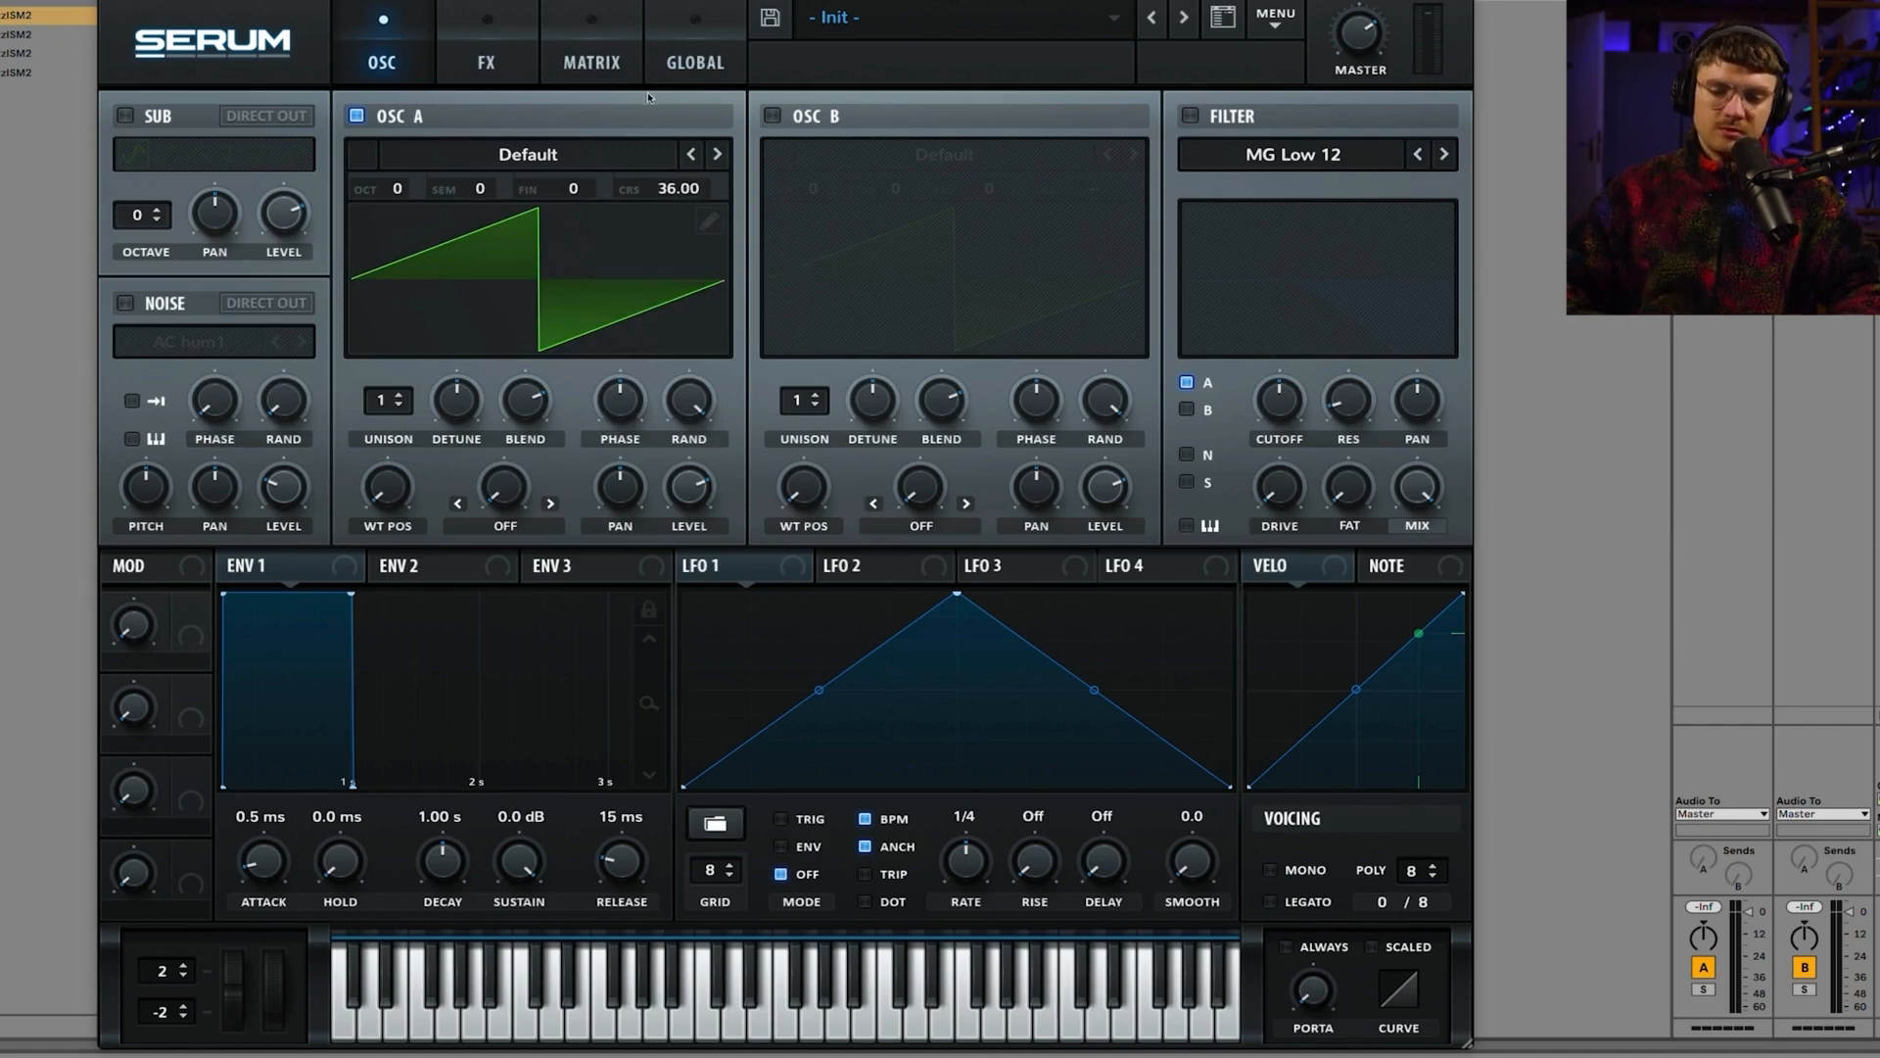
pyautogui.doubleClick(640, 188)
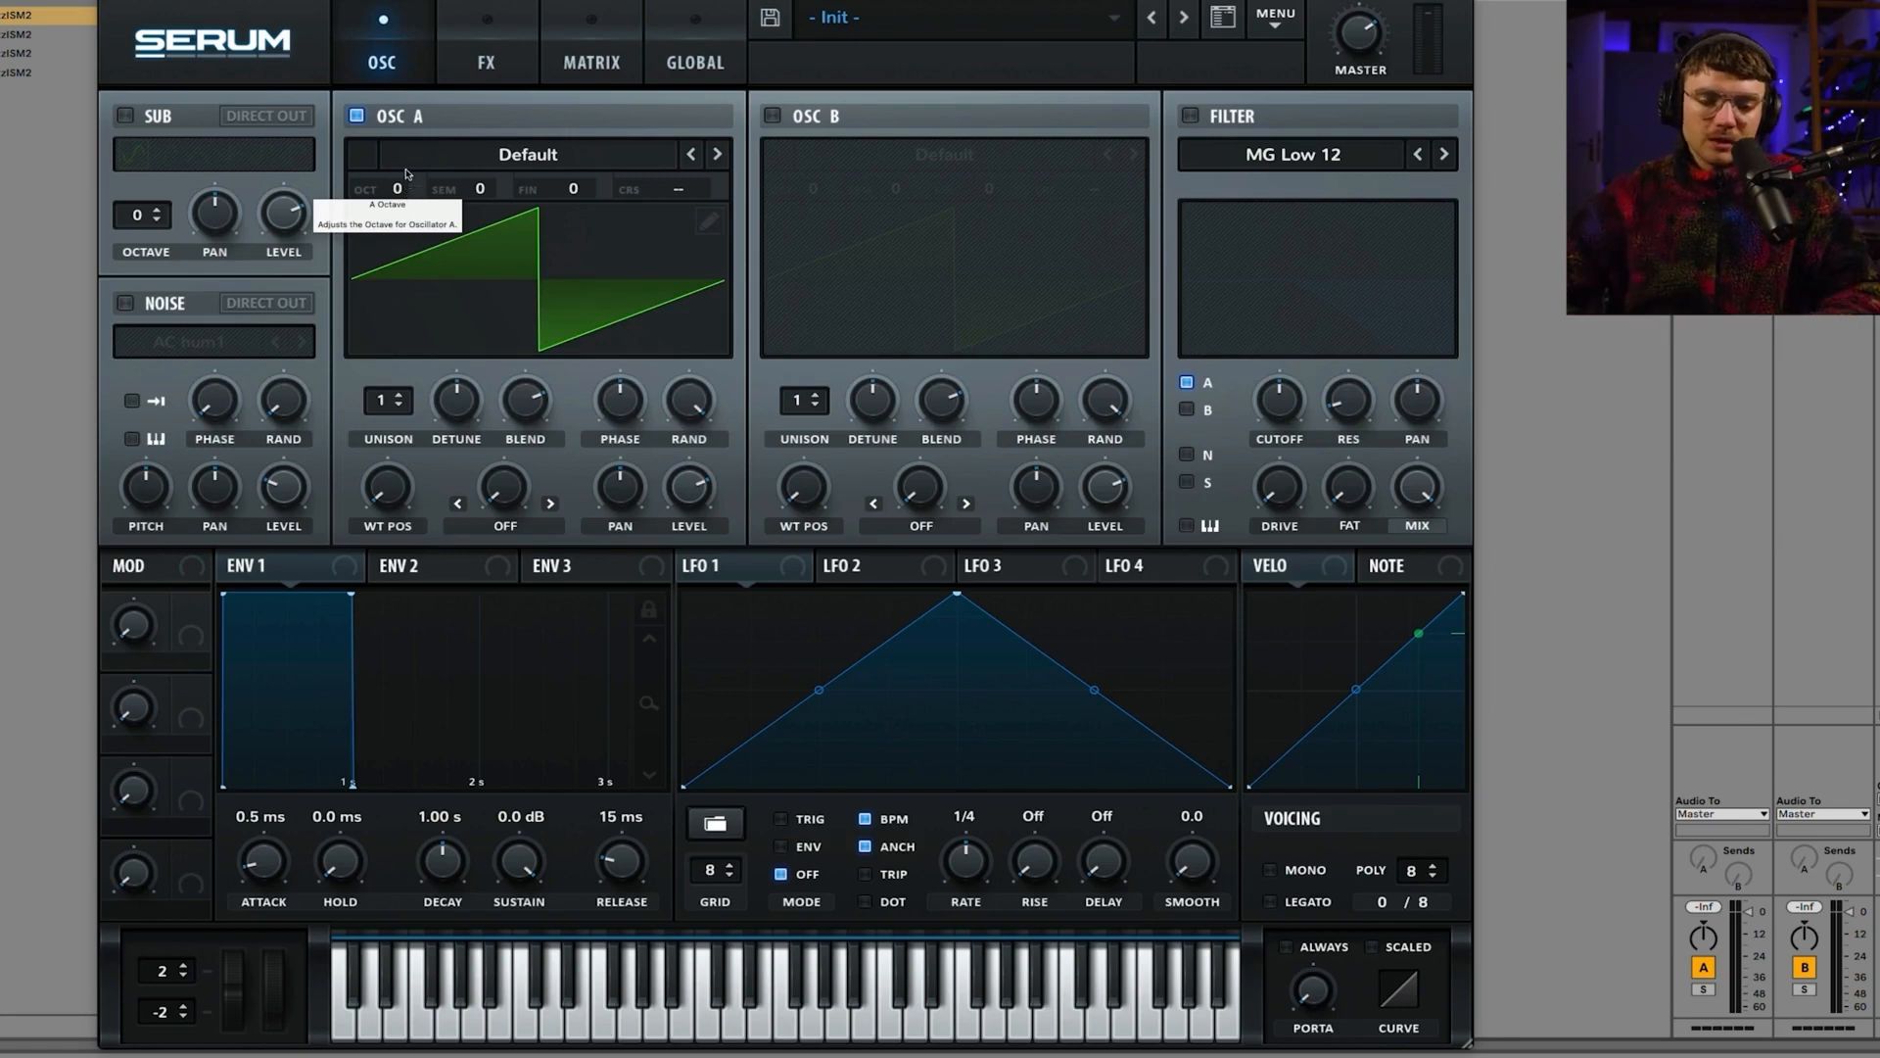
# Step: Enable oscillator B, lower its octave to -1, and toggle the oscillator off and on to compare
pyautogui.click(771, 117)
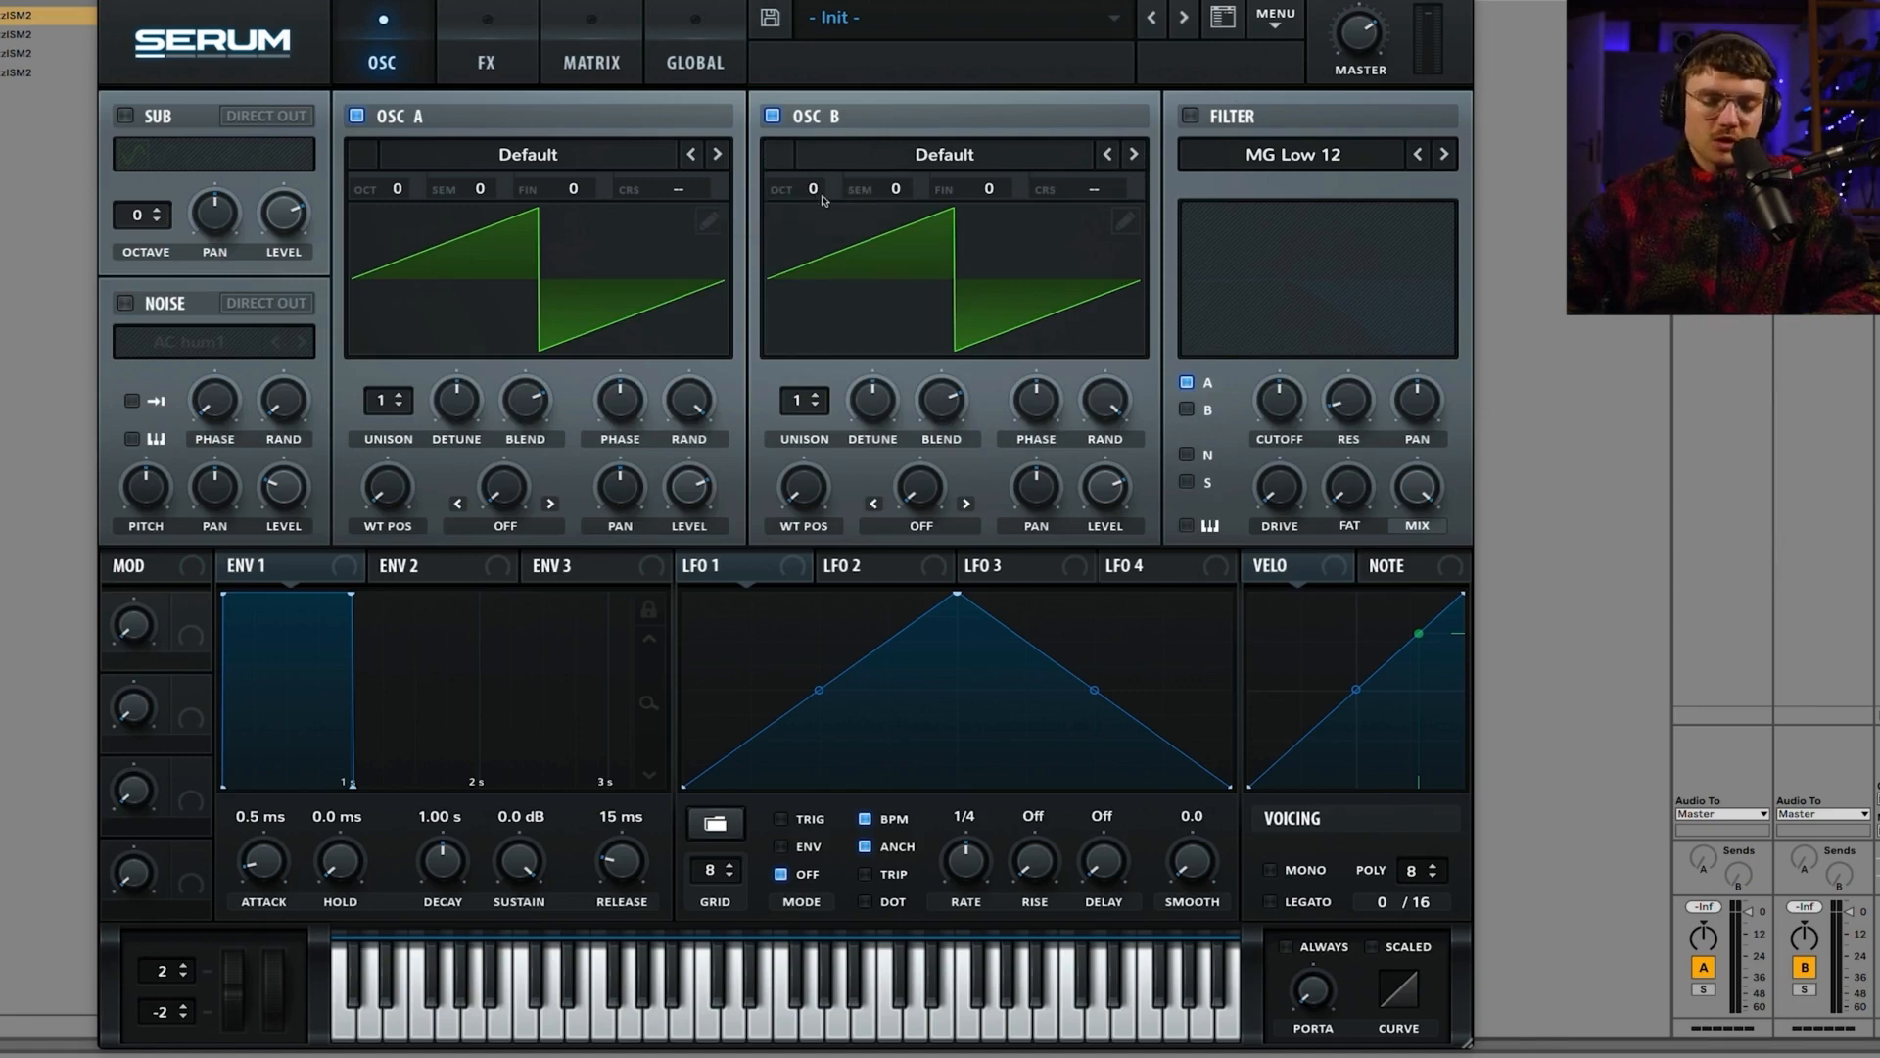
pyautogui.click(775, 121)
pyautogui.click(775, 121)
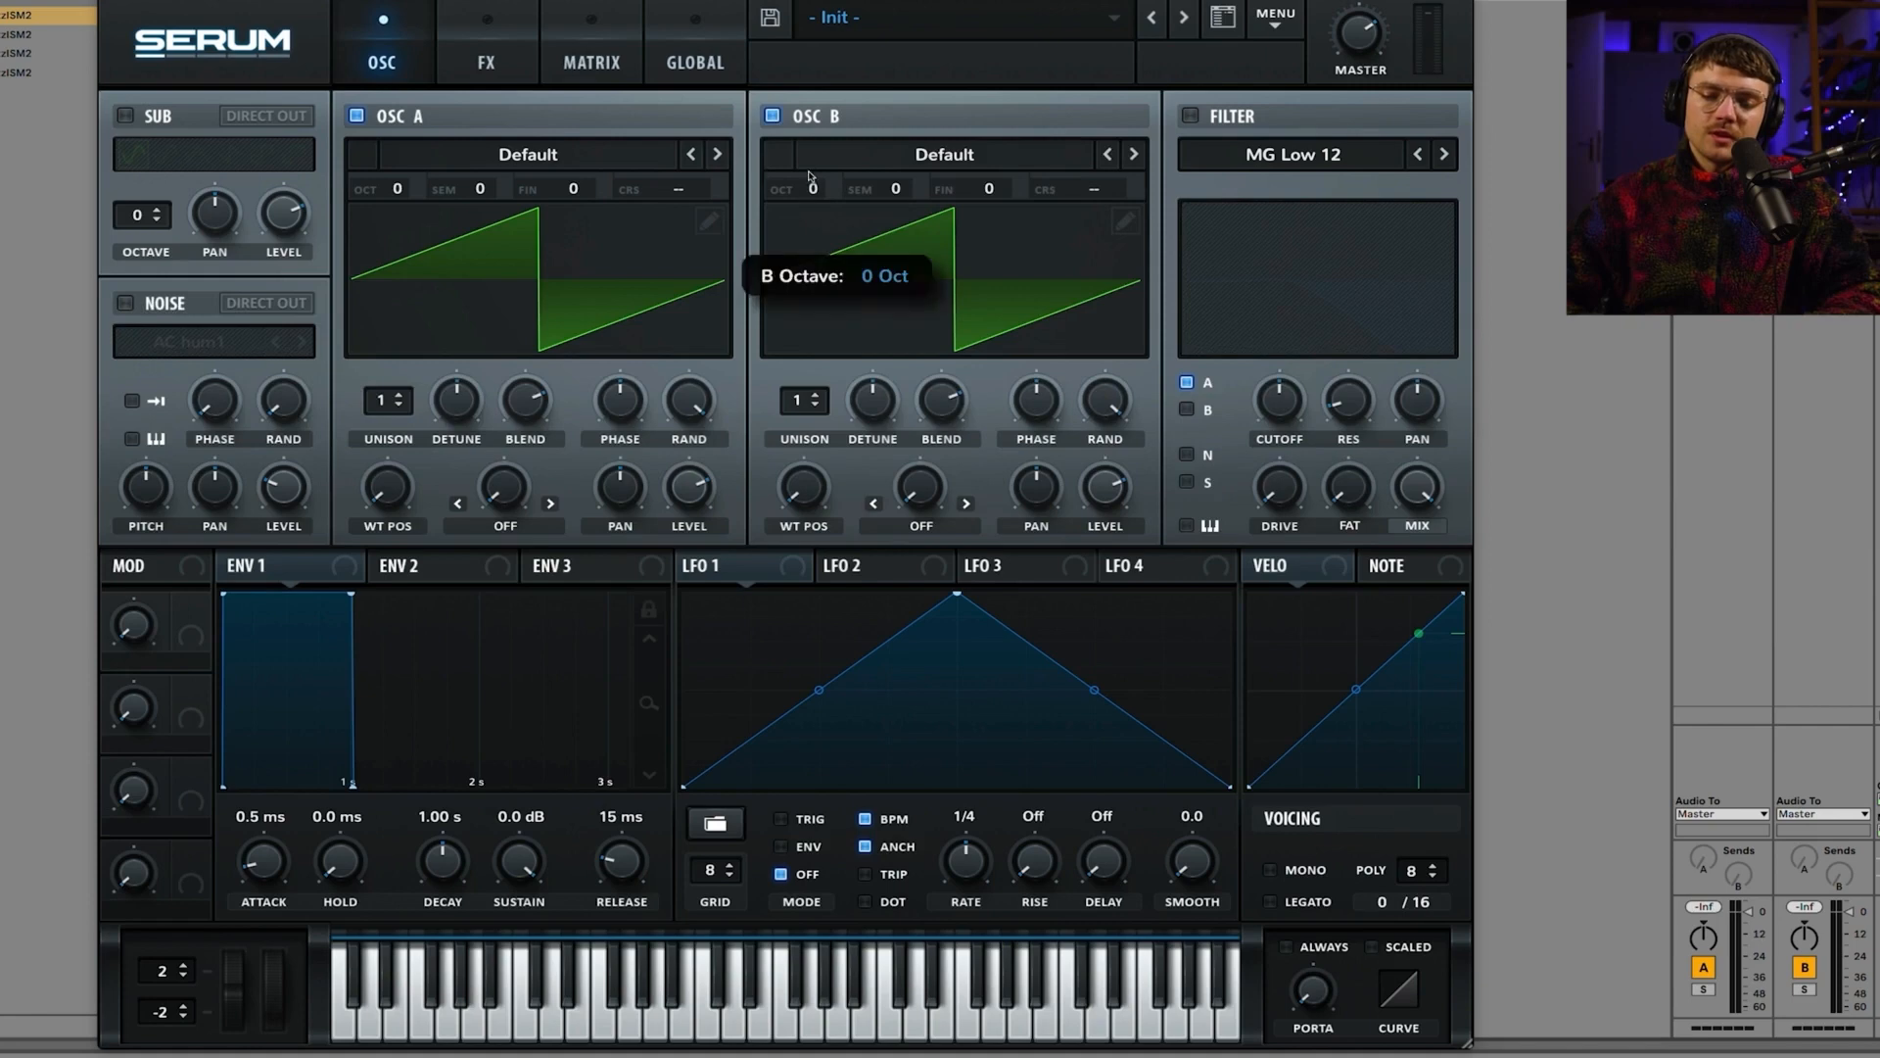
pyautogui.moveTo(811, 189); pyautogui.dragTo(810, 220)
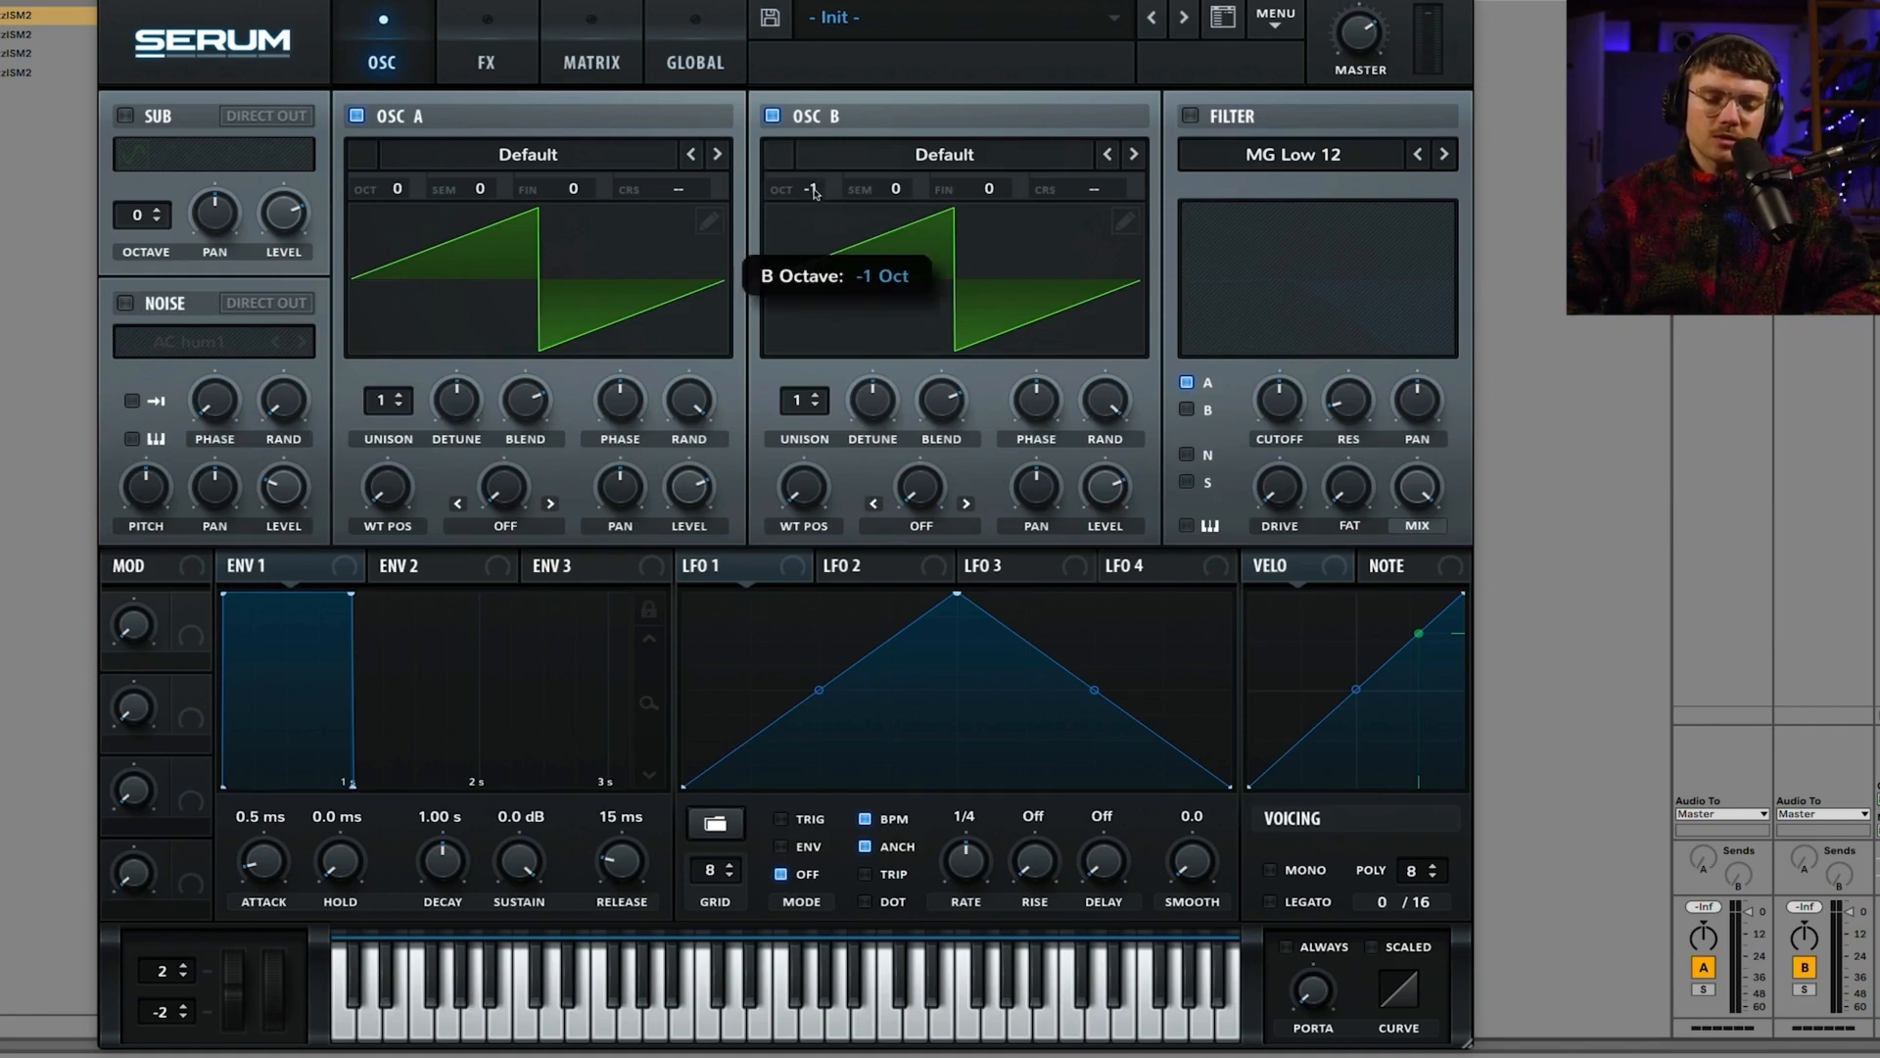
pyautogui.moveTo(814, 186)
pyautogui.mouseDown()
pyautogui.moveTo(813, 167)
pyautogui.moveTo(816, 188)
pyautogui.mouseUp()
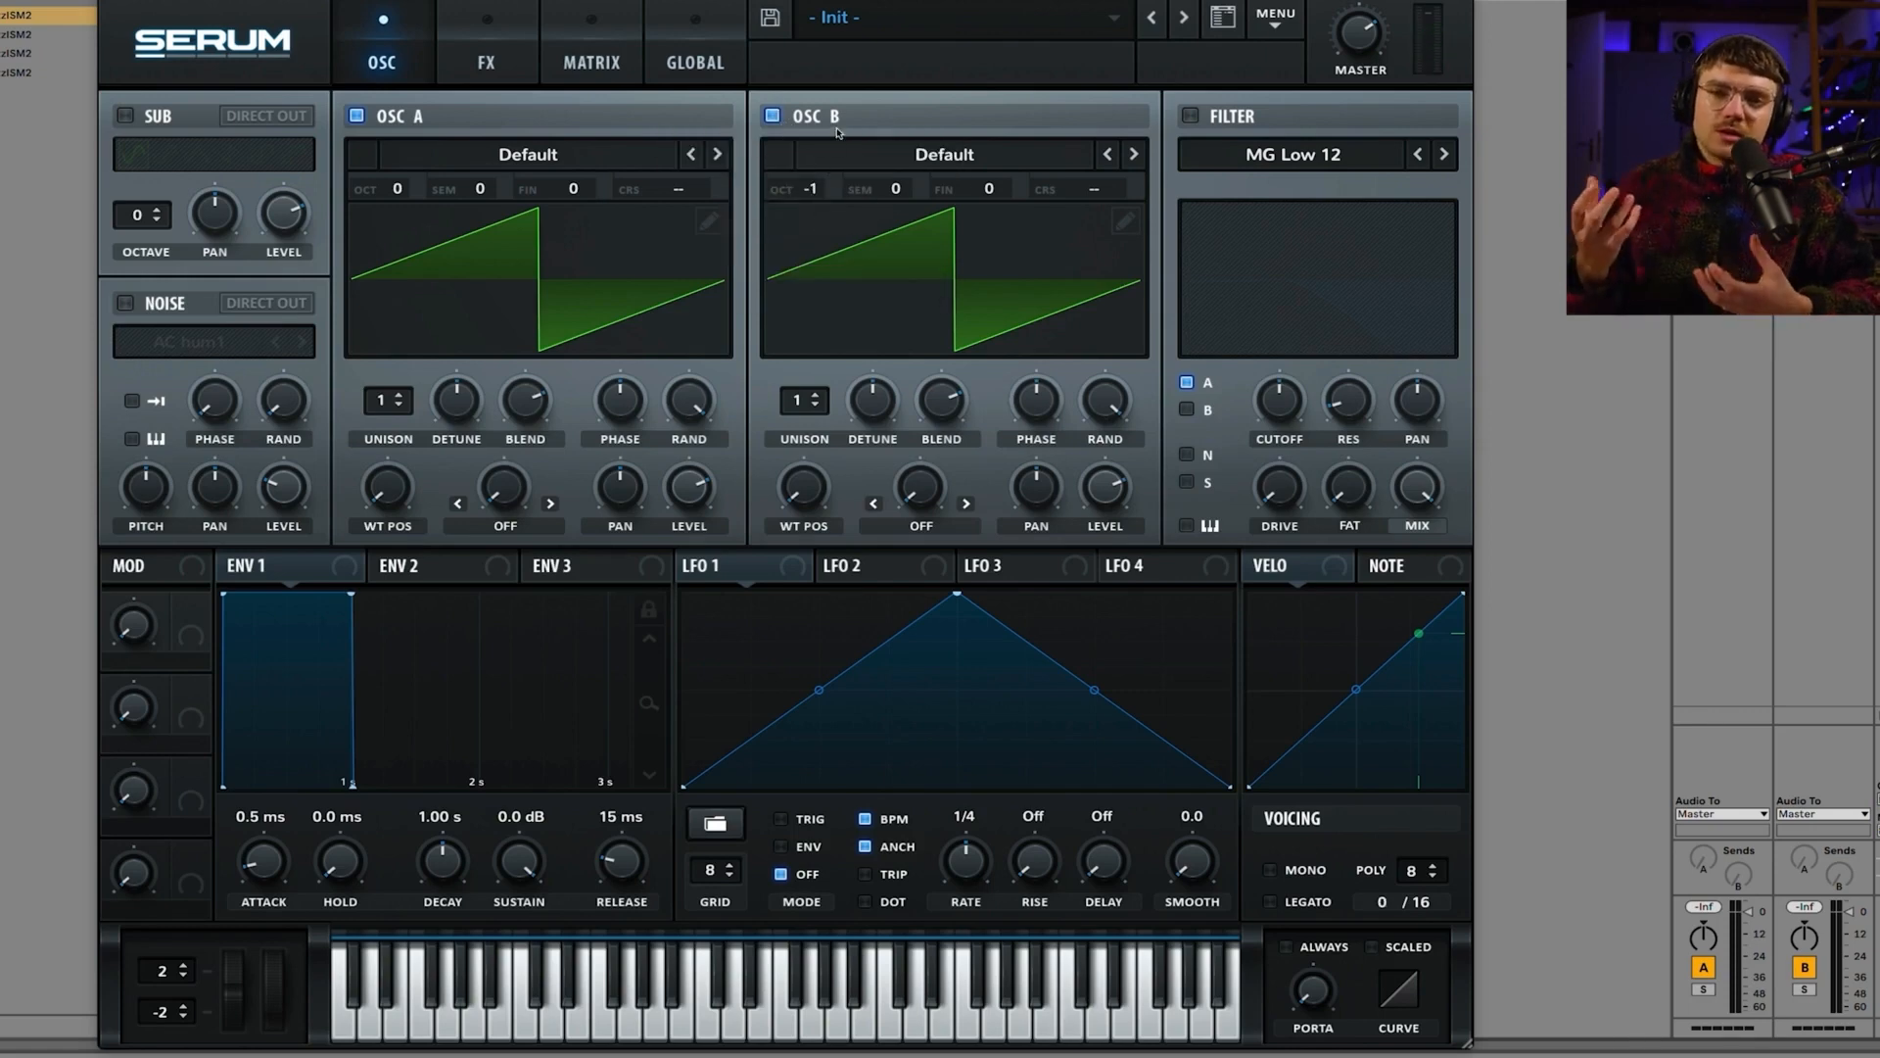
pyautogui.click(772, 118)
pyautogui.click(772, 118)
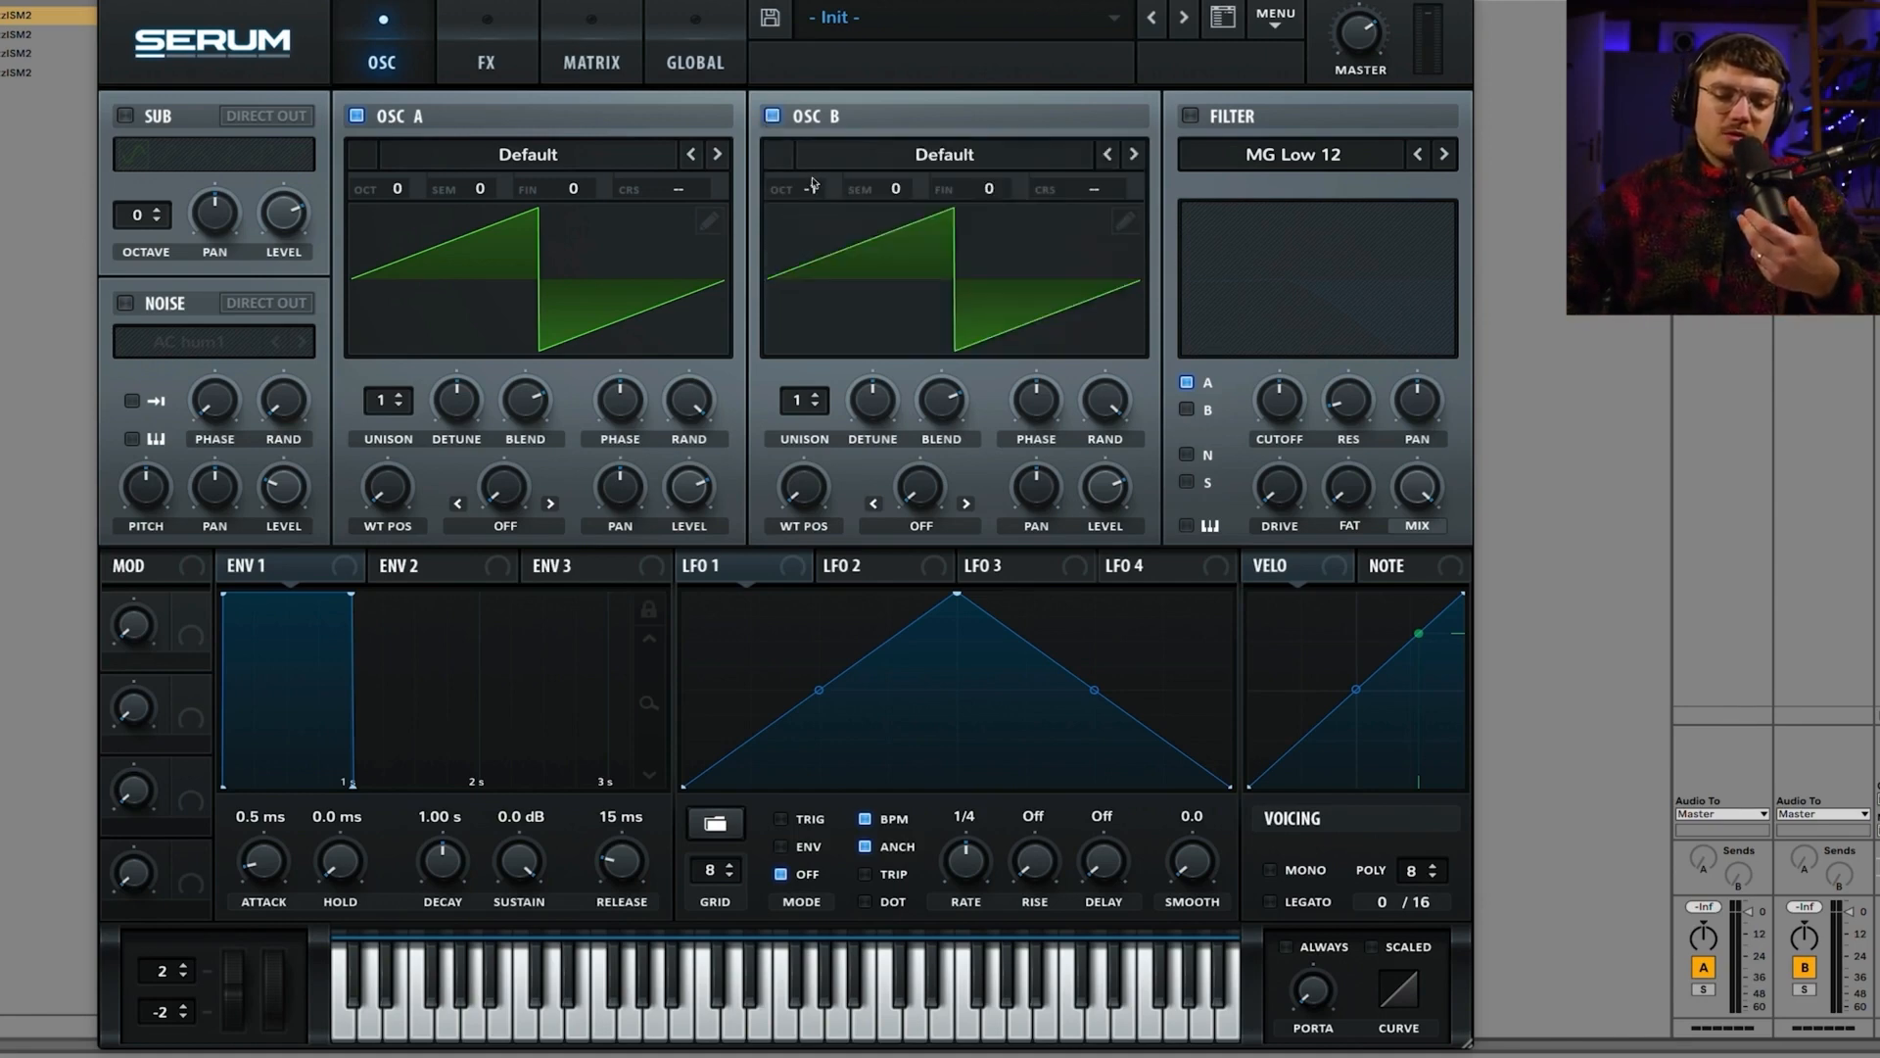
# Step: Return oscillator B's octave to 0 and raise its semitone setting to +7
pyautogui.moveTo(812, 183); pyautogui.dragTo(812, 175)
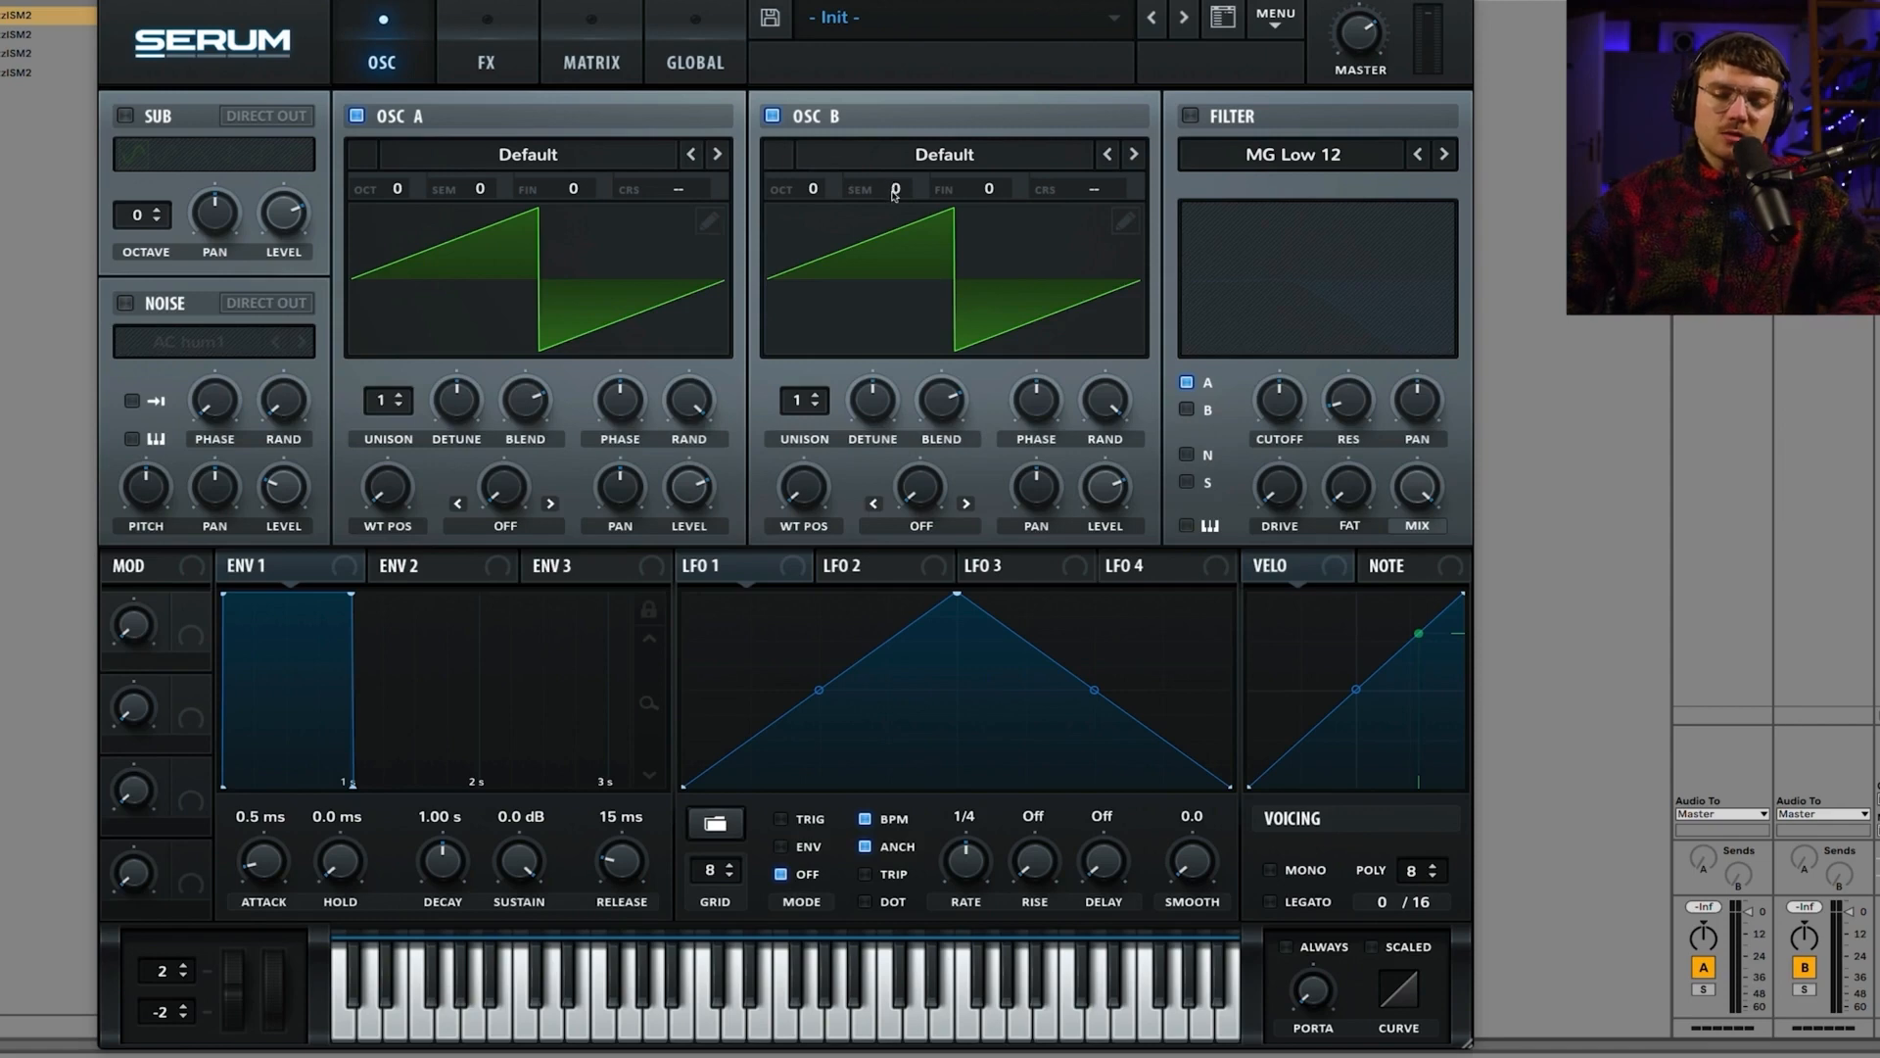
pyautogui.moveTo(903, 195); pyautogui.dragTo(903, 162)
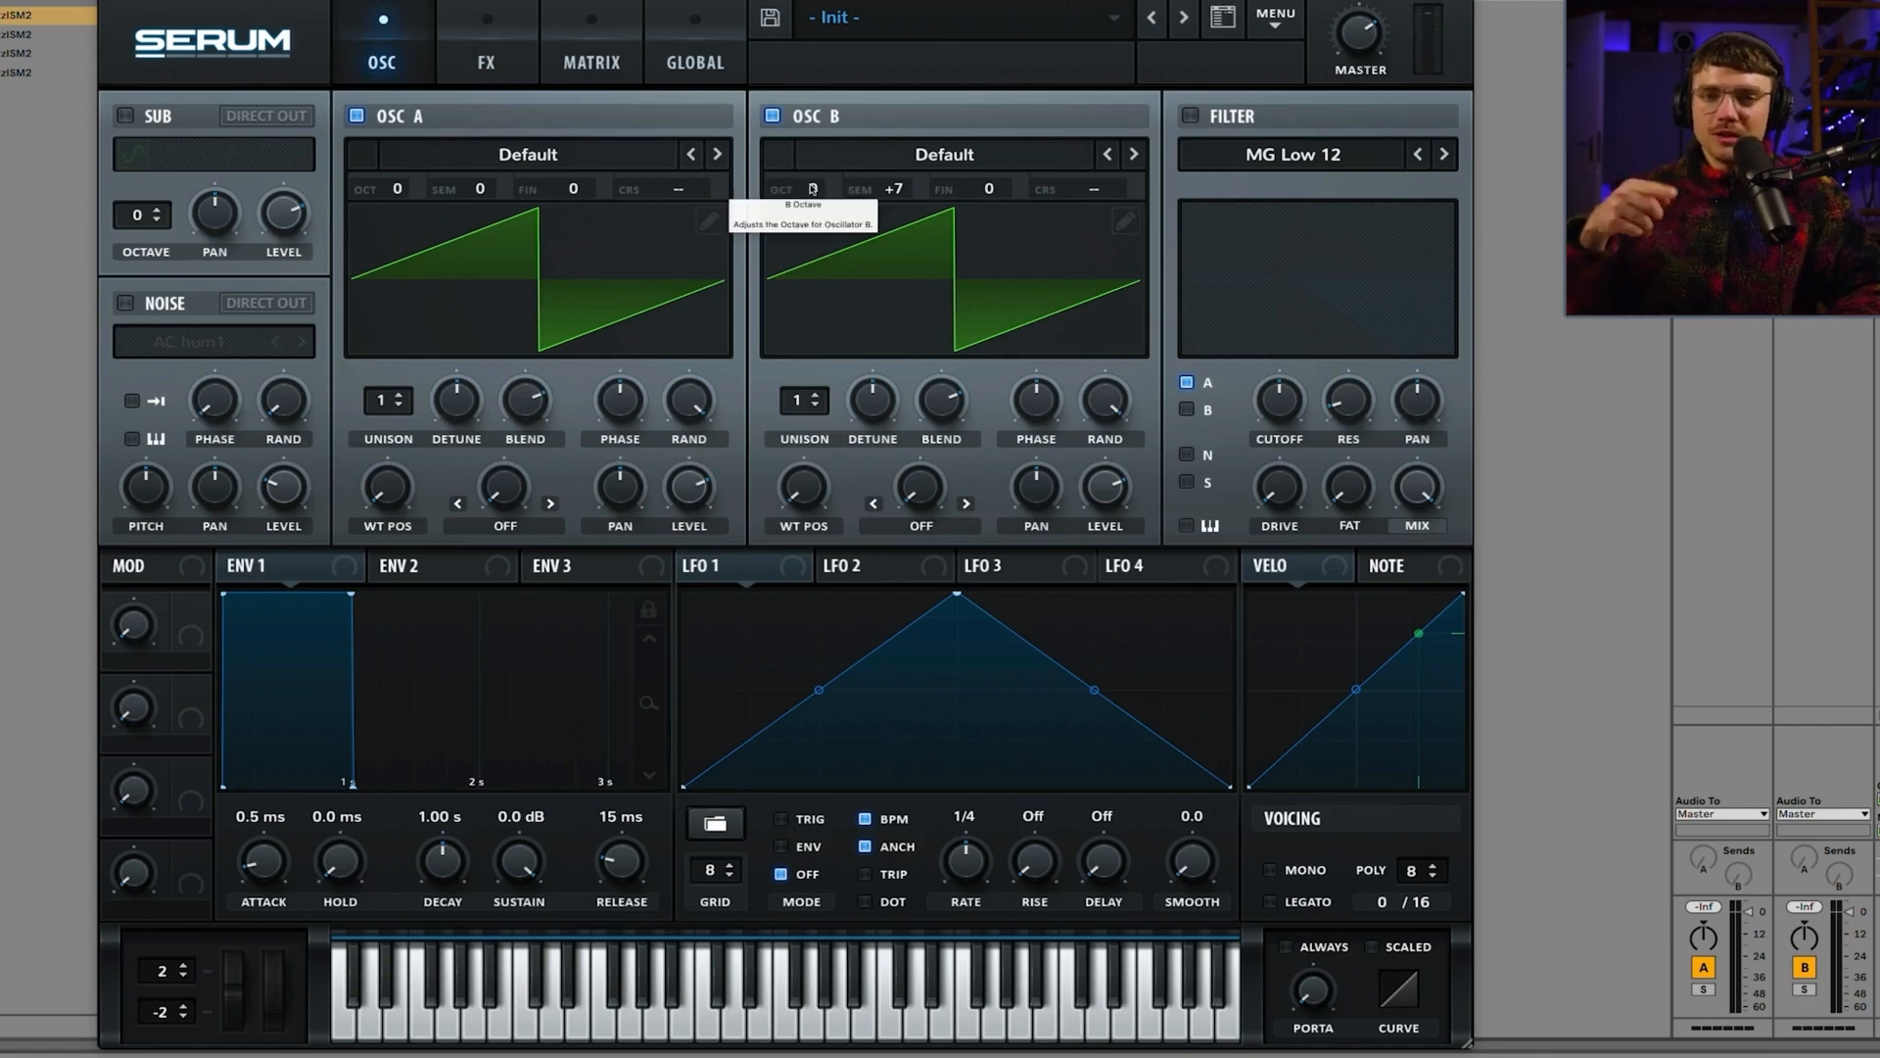
# Step: Reset oscillator B's semitone offset to 0 and turn the oscillator off
pyautogui.moveTo(811, 188)
pyautogui.mouseDown()
pyautogui.moveTo(817, 214)
pyautogui.moveTo(823, 116)
pyautogui.moveTo(822, 157)
pyautogui.moveTo(844, 120)
pyautogui.moveTo(844, 203)
pyautogui.mouseUp()
pyautogui.doubleClick(870, 190)
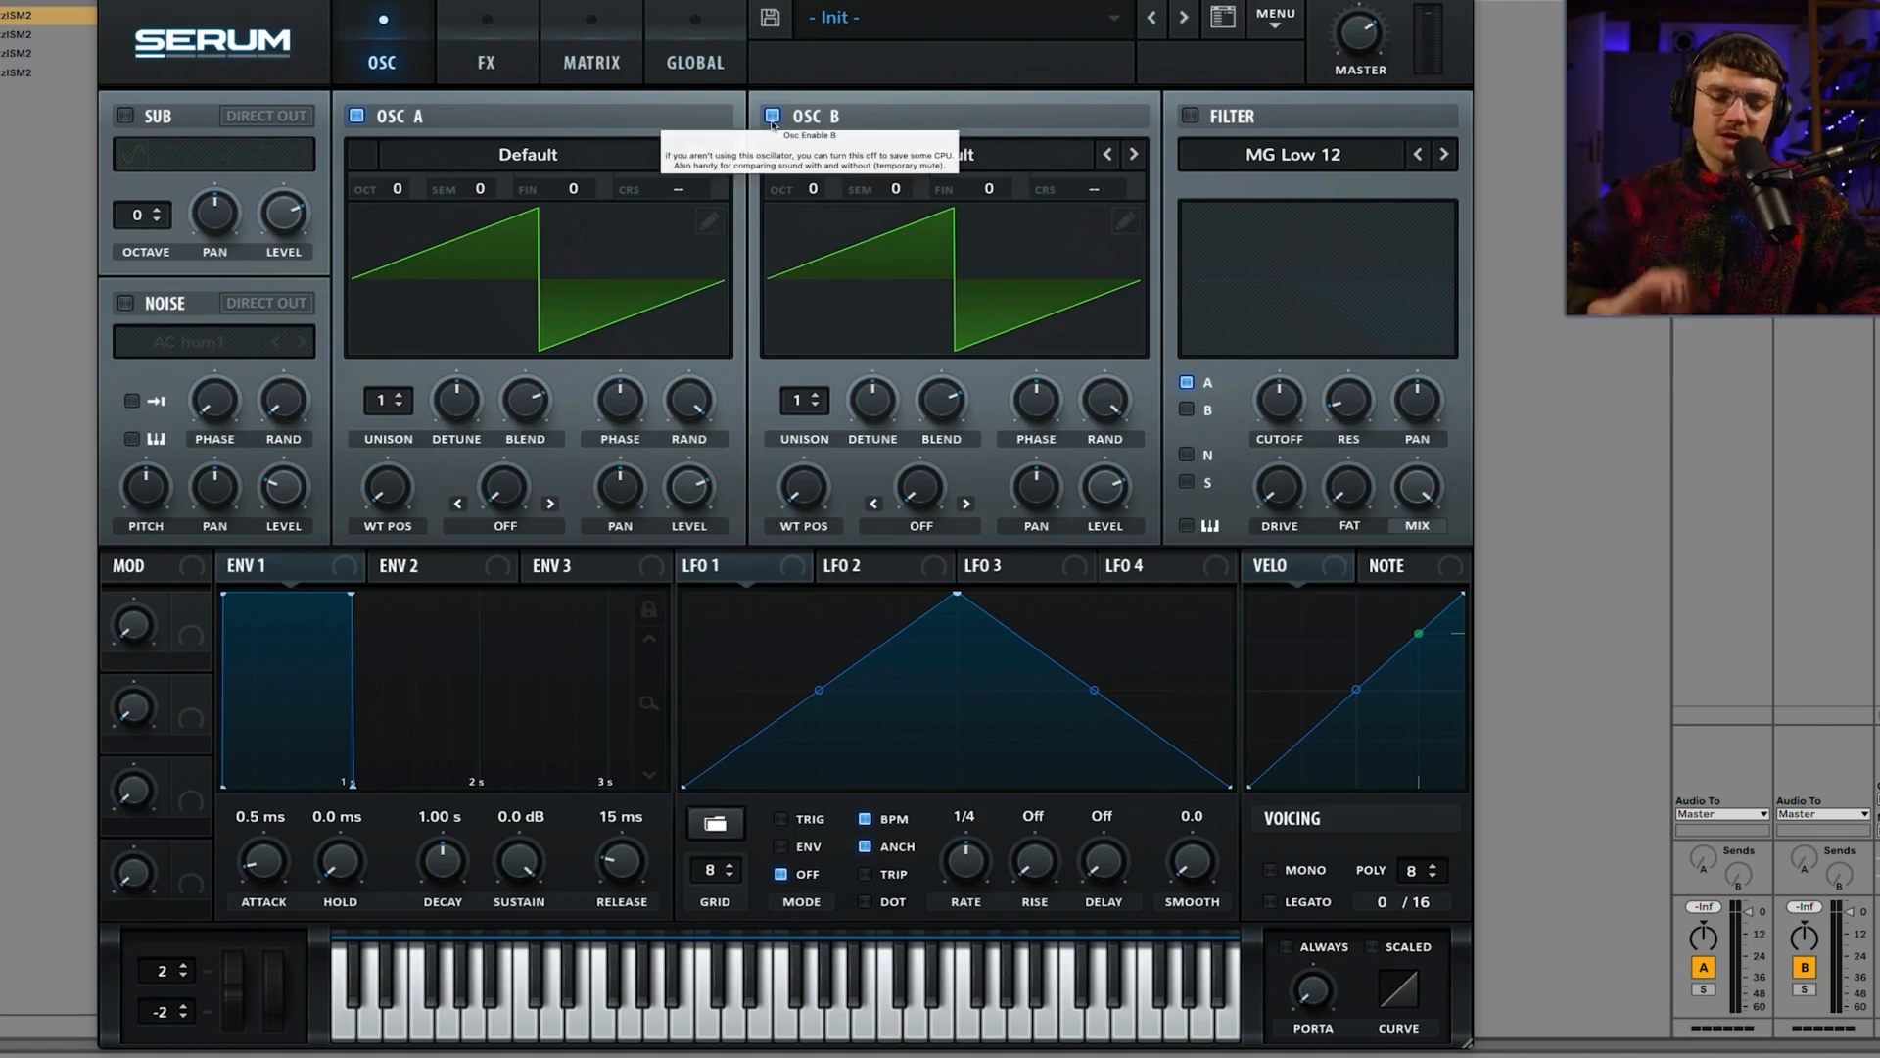
pyautogui.click(772, 118)
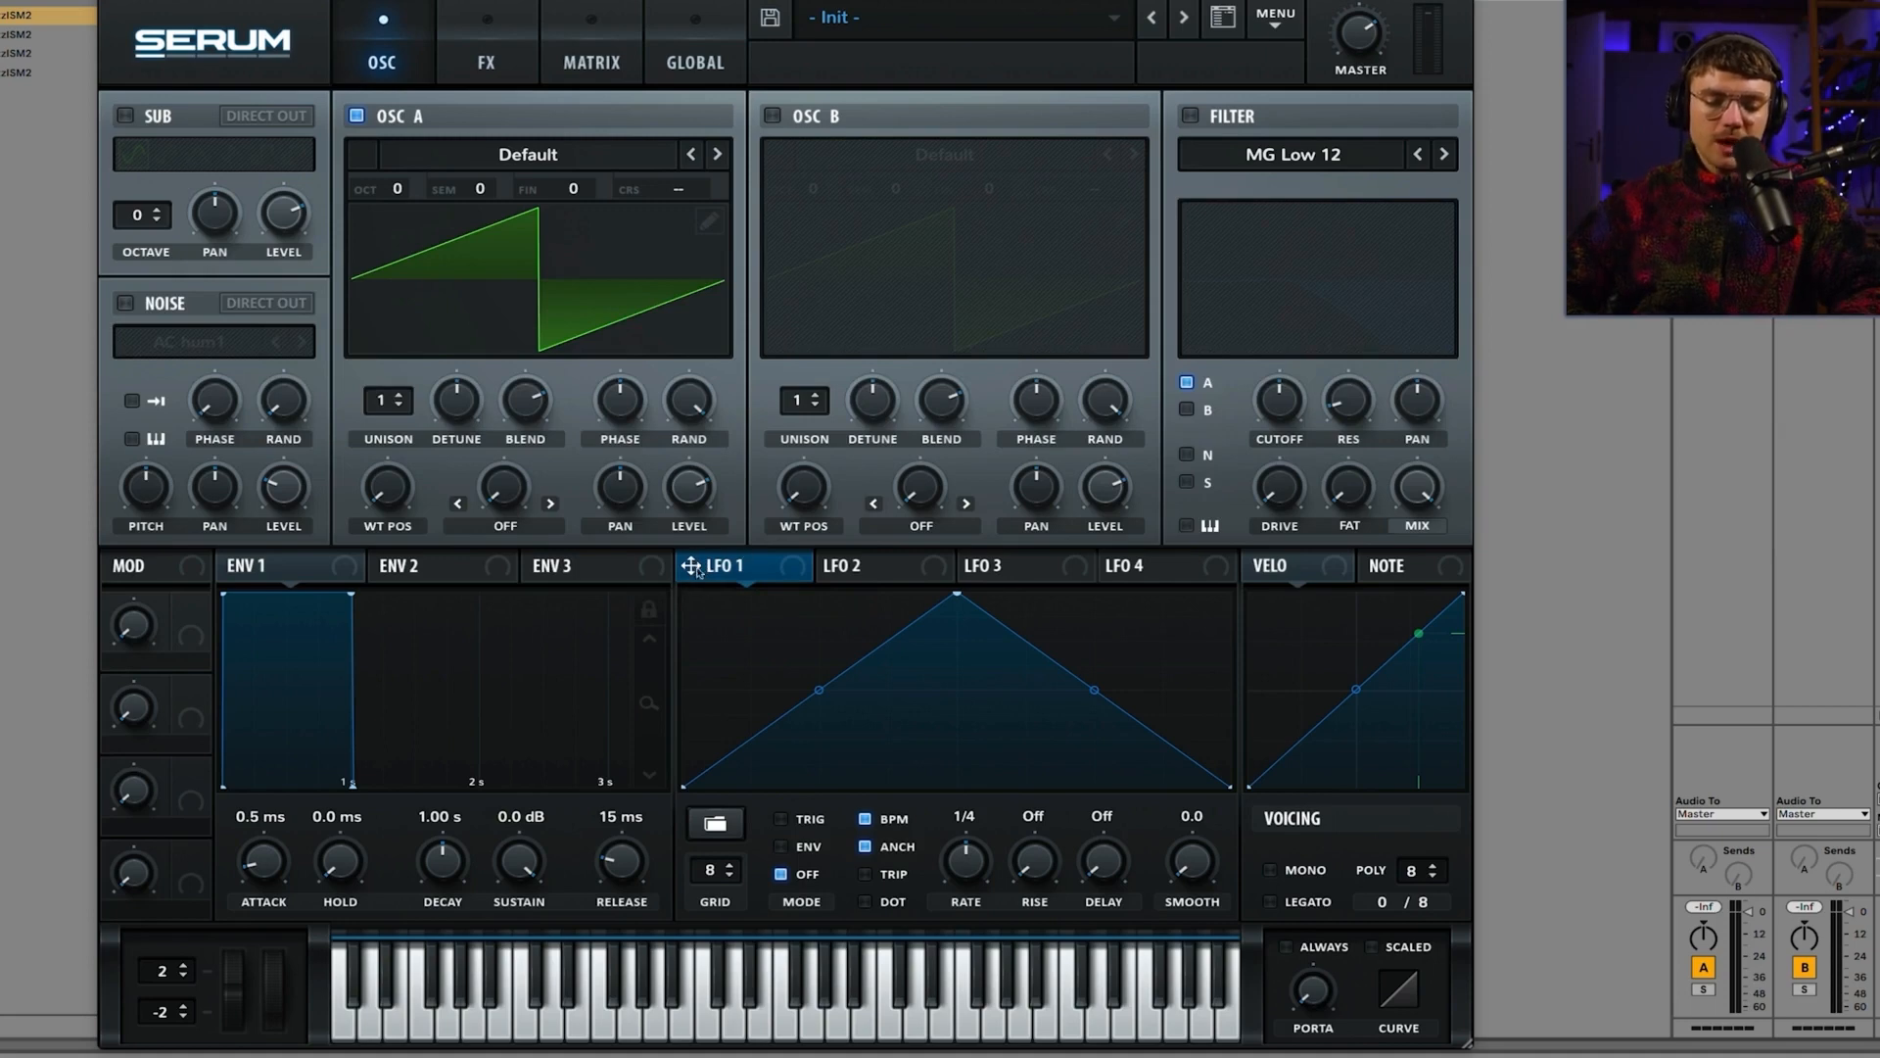
# Step: Assign LFO 1 as a modulation source for oscillator A's fine tuning and keep LFO 1 selected for editing
pyautogui.moveTo(690, 566); pyautogui.dragTo(554, 181)
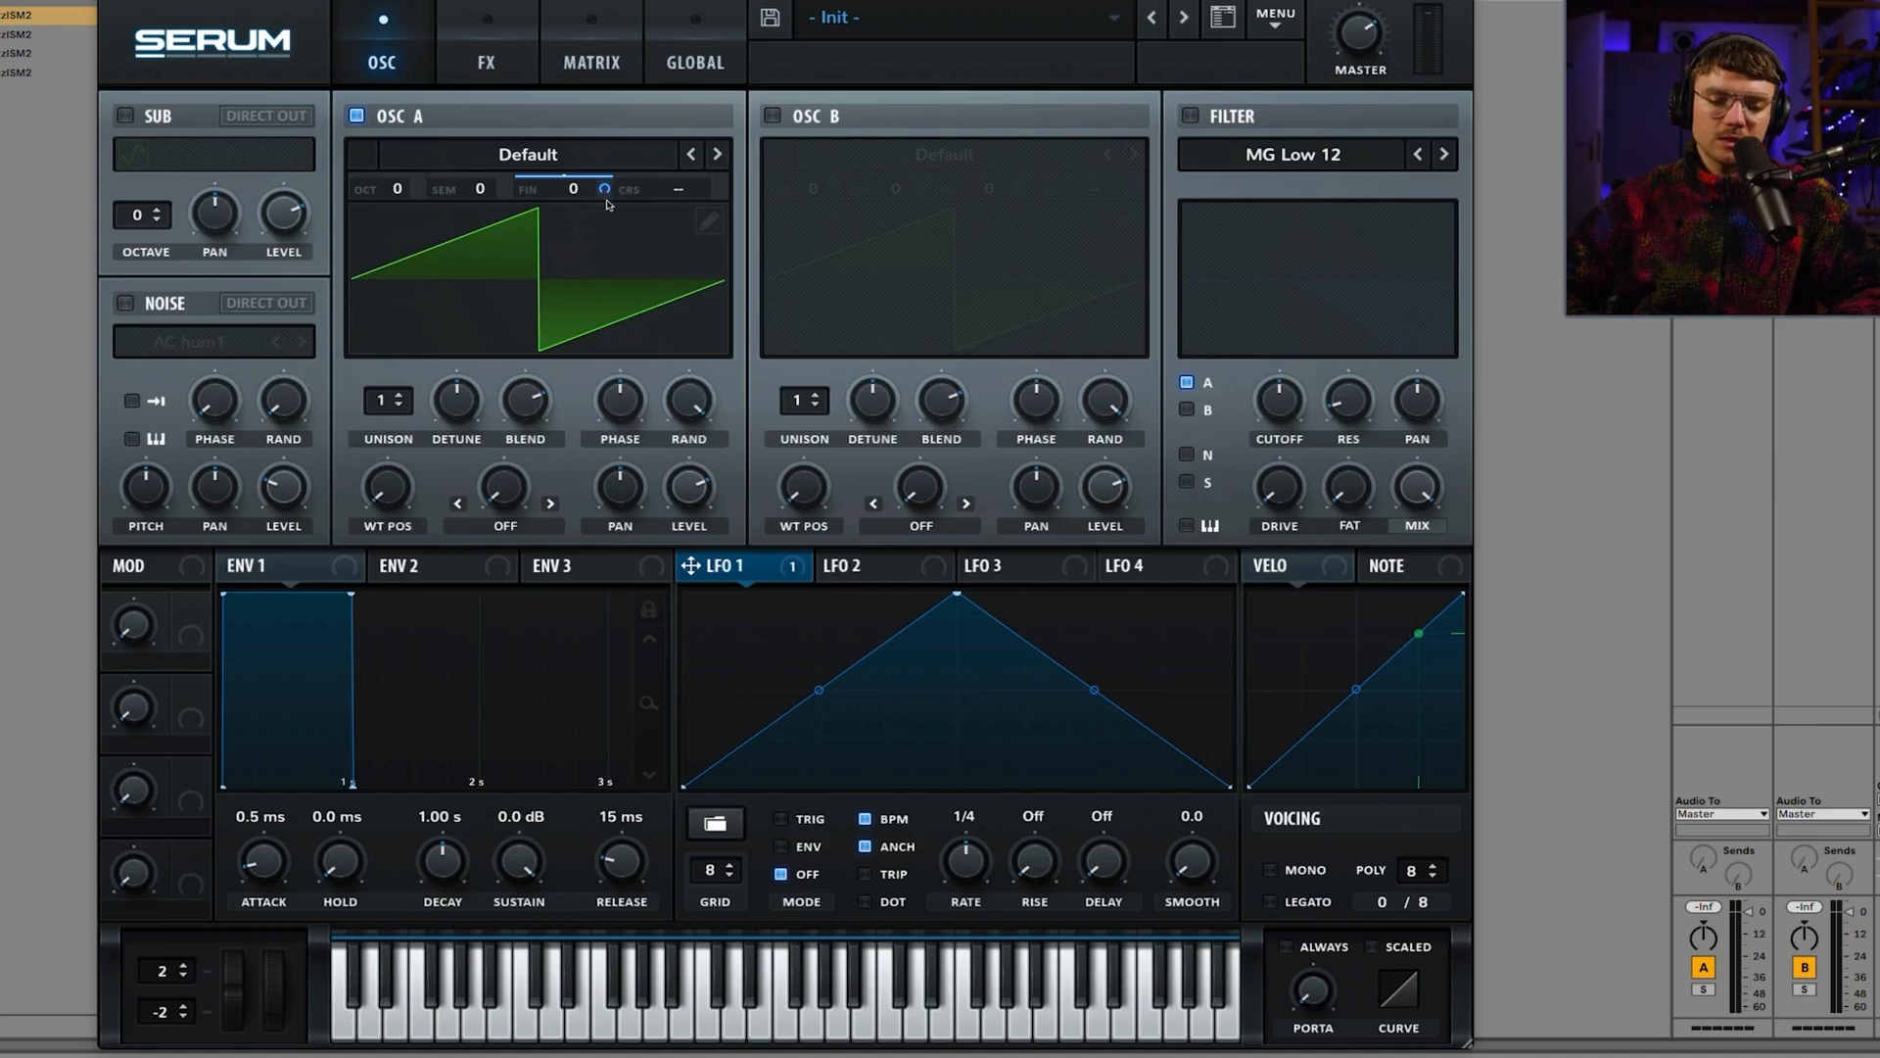
pyautogui.moveTo(608, 189)
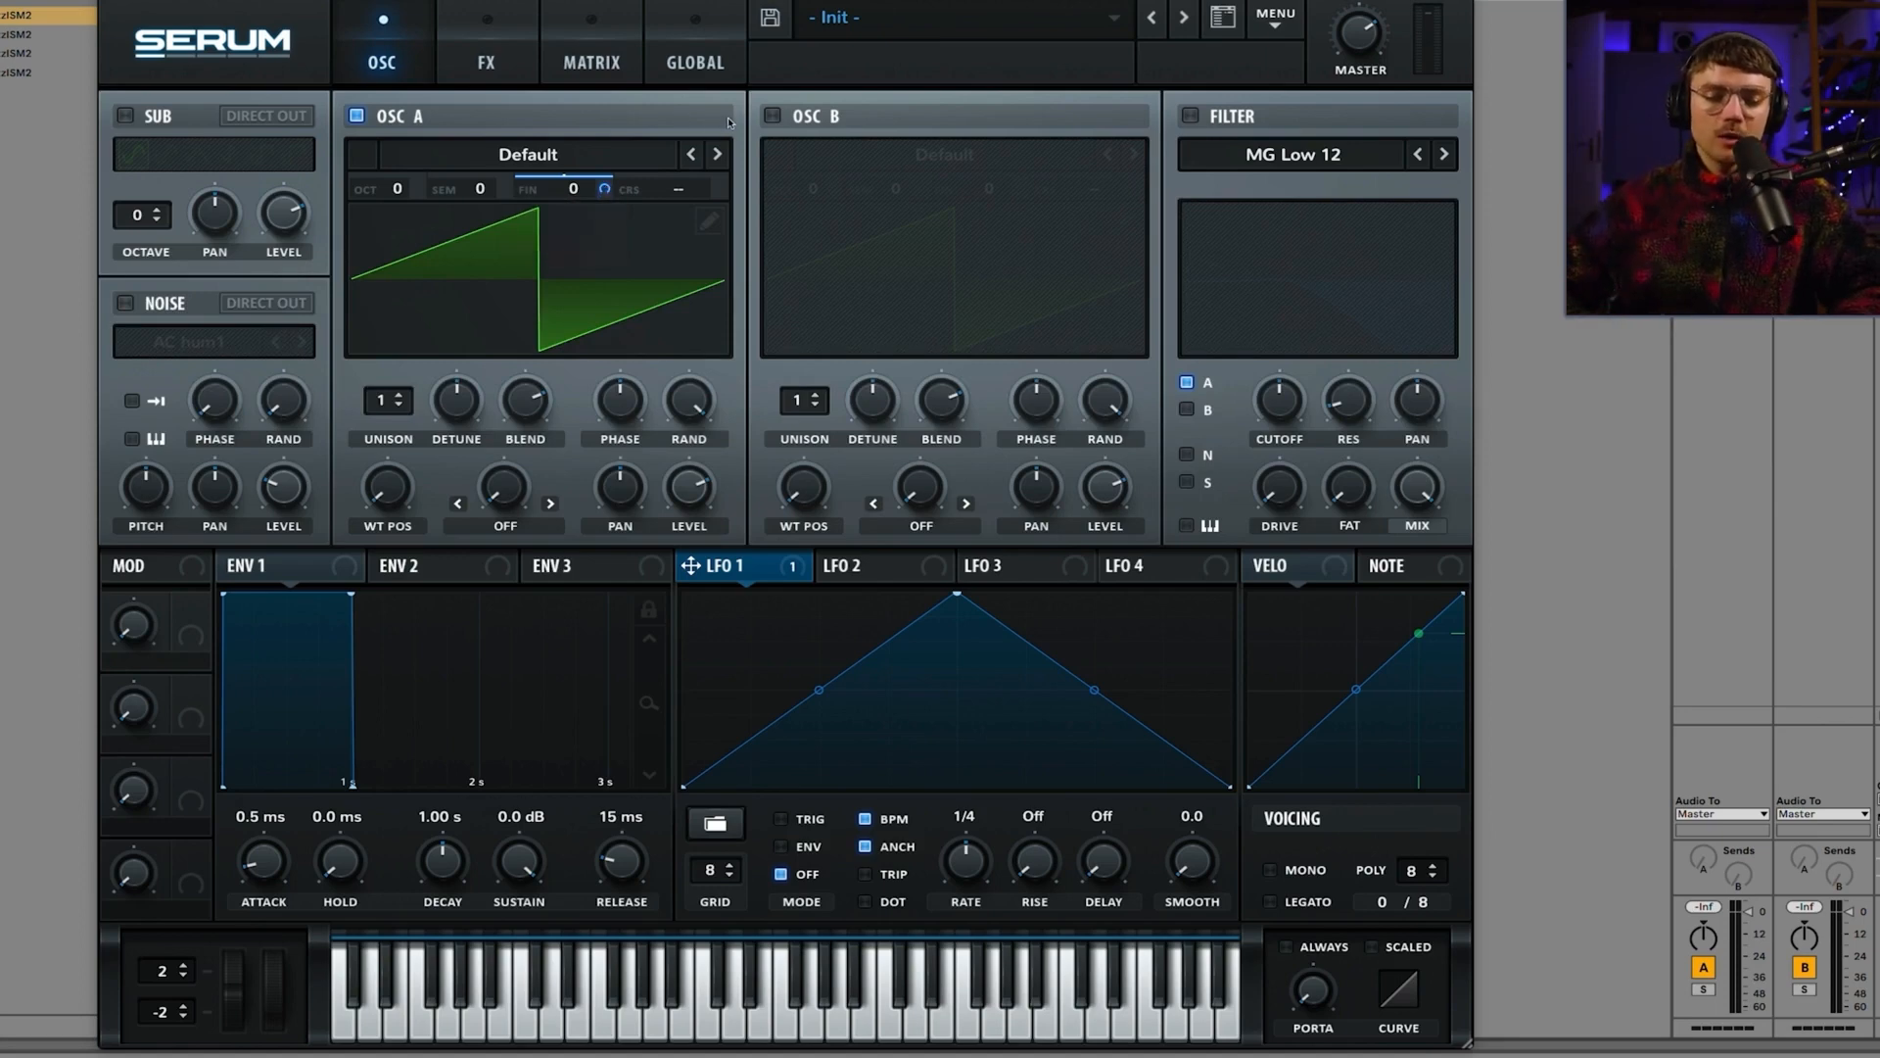
pyautogui.press('a')
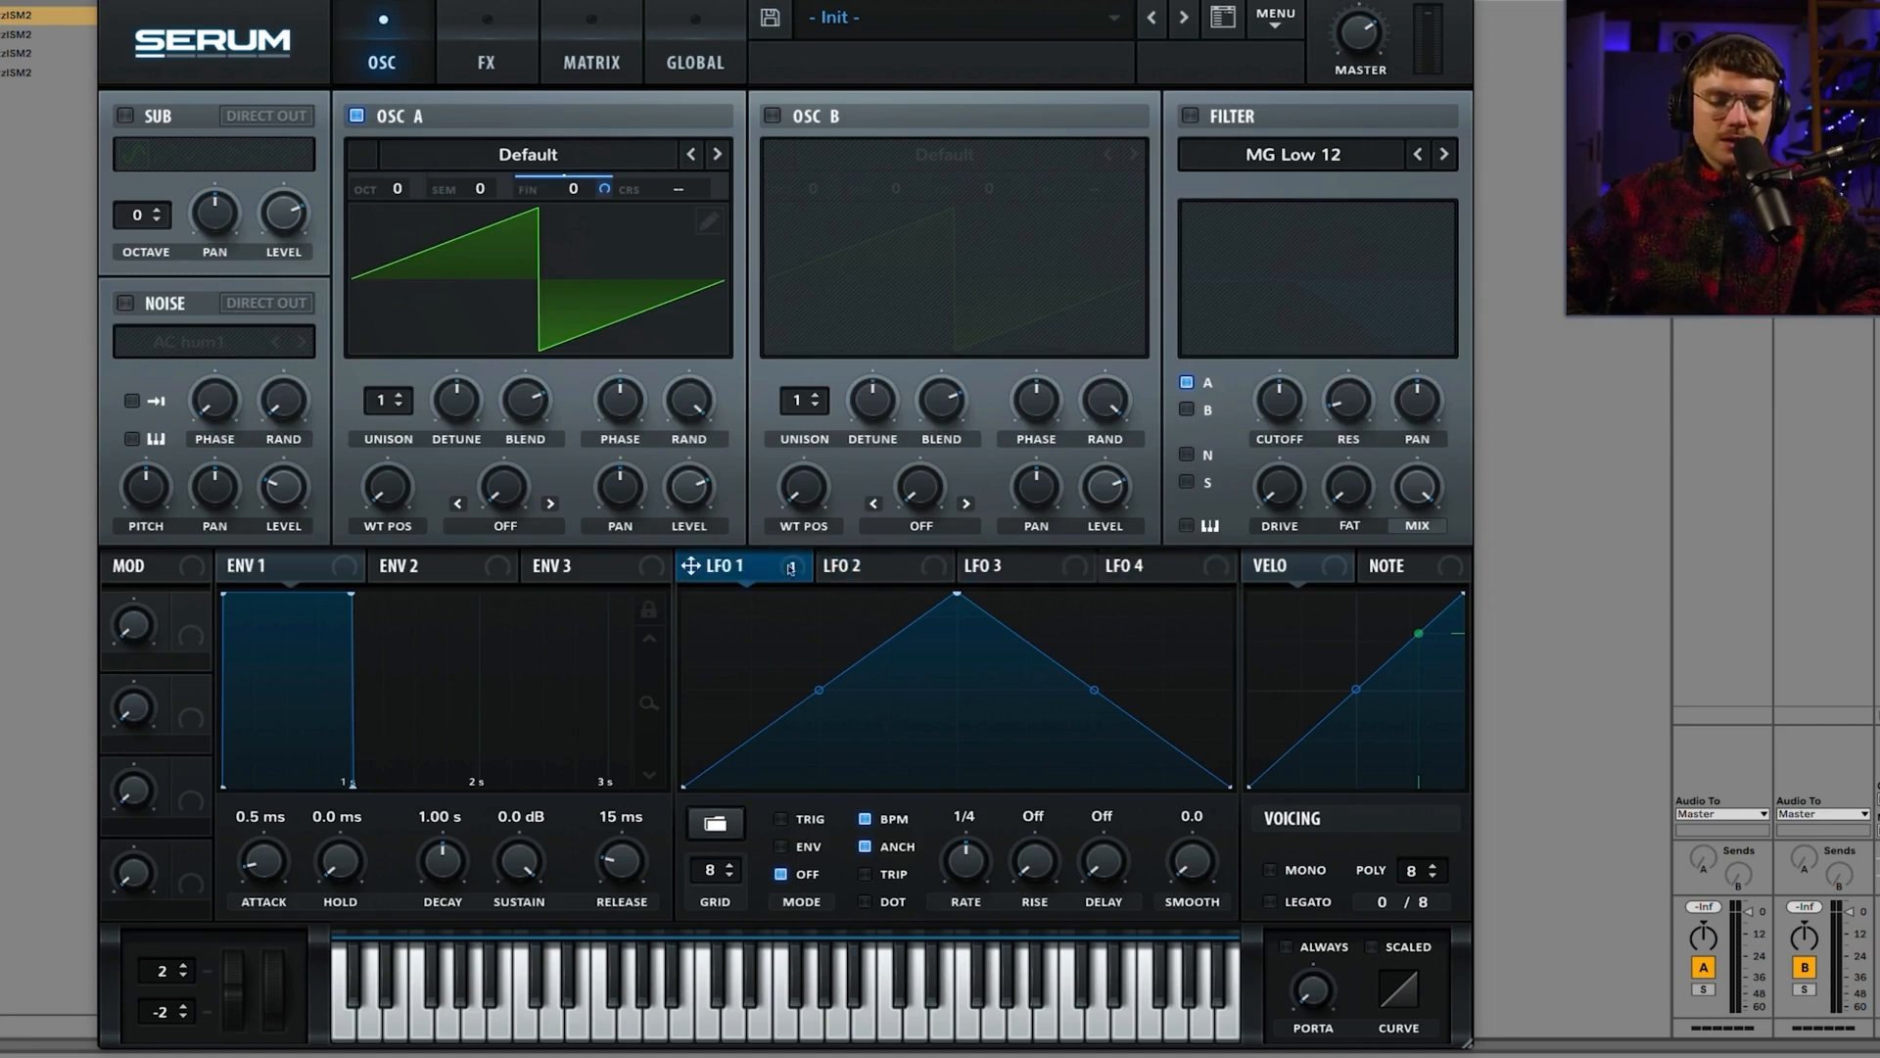
pyautogui.click(879, 572)
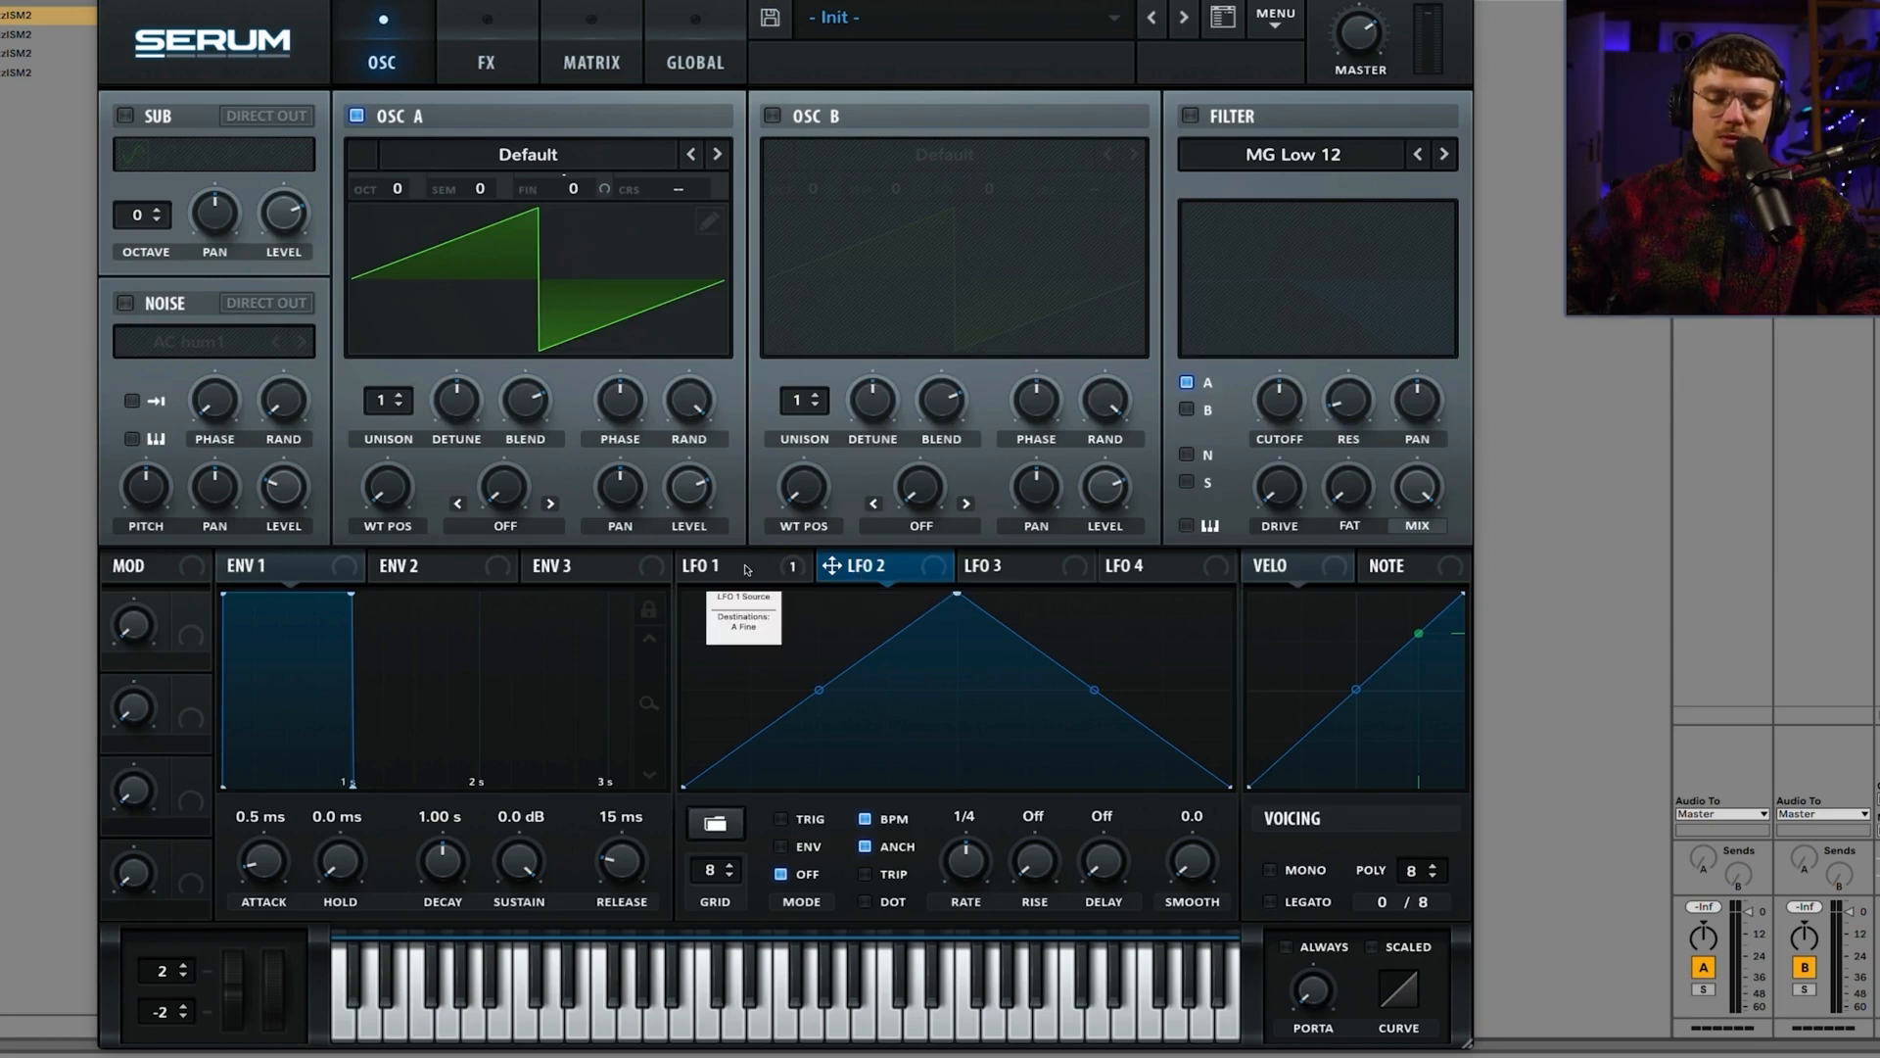
pyautogui.moveTo(747, 569)
pyautogui.mouseDown()
pyautogui.moveTo(1266, 240)
pyautogui.moveTo(441, 599)
pyautogui.moveTo(852, 651)
pyautogui.moveTo(842, 605)
pyautogui.moveTo(757, 573)
pyautogui.mouseUp()
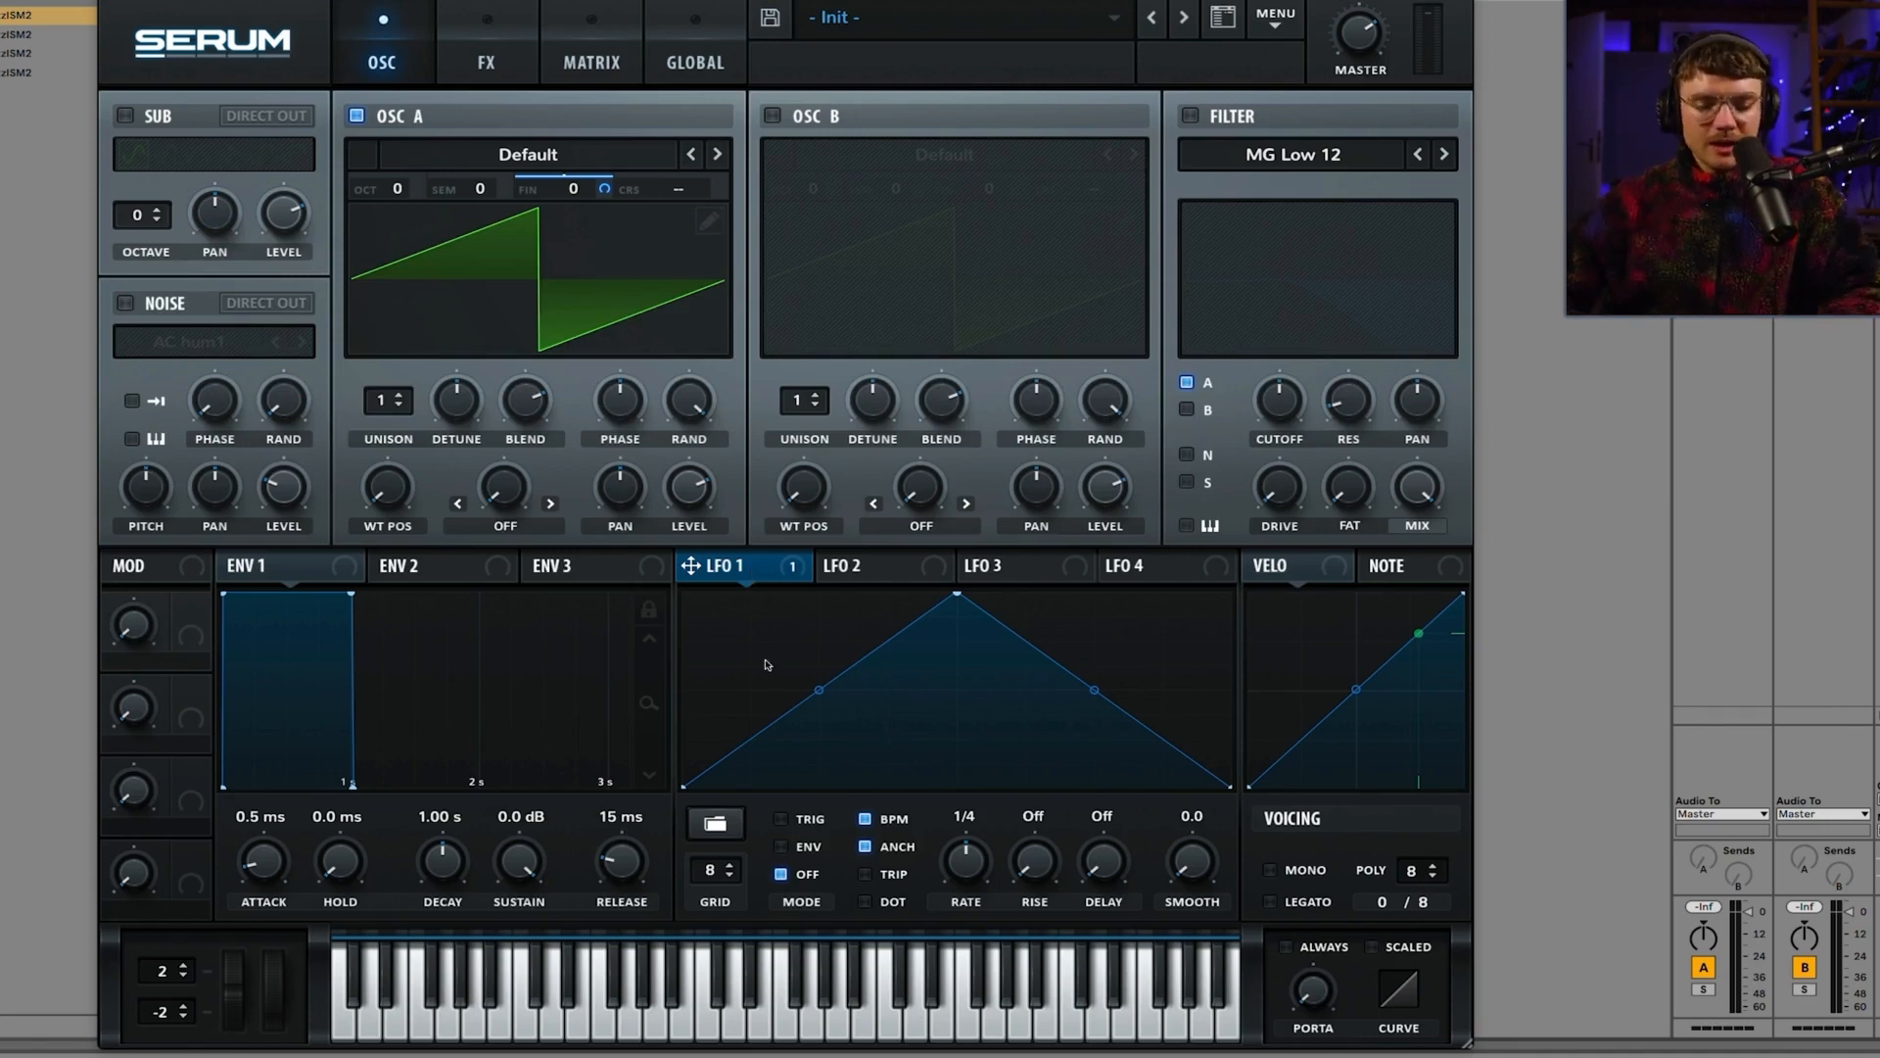
# Step: Try bending both slopes of the LFO 1 curve and shifting its peak sideways, bringing the peak back to the centre
pyautogui.moveTo(820, 689); pyautogui.dragTo(858, 726)
pyautogui.moveTo(1094, 689); pyautogui.dragTo(1101, 734)
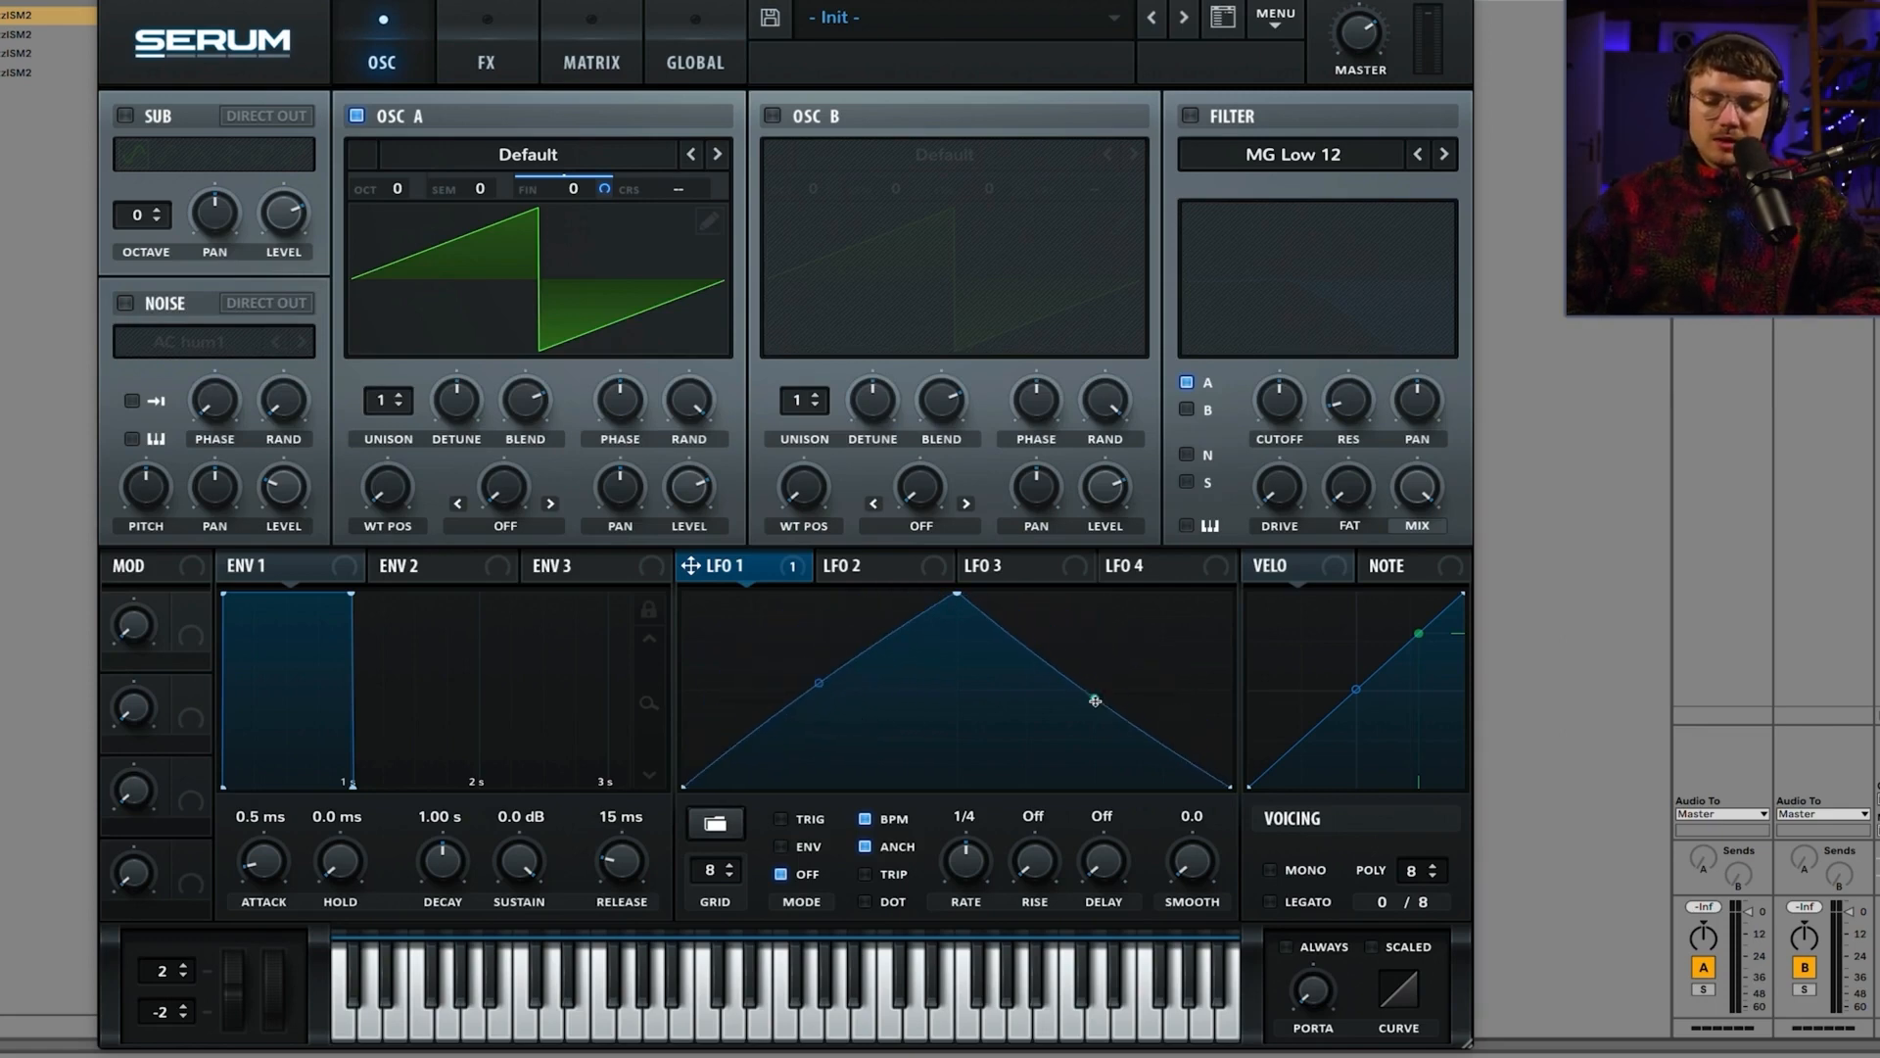
pyautogui.moveTo(965, 604); pyautogui.dragTo(931, 438)
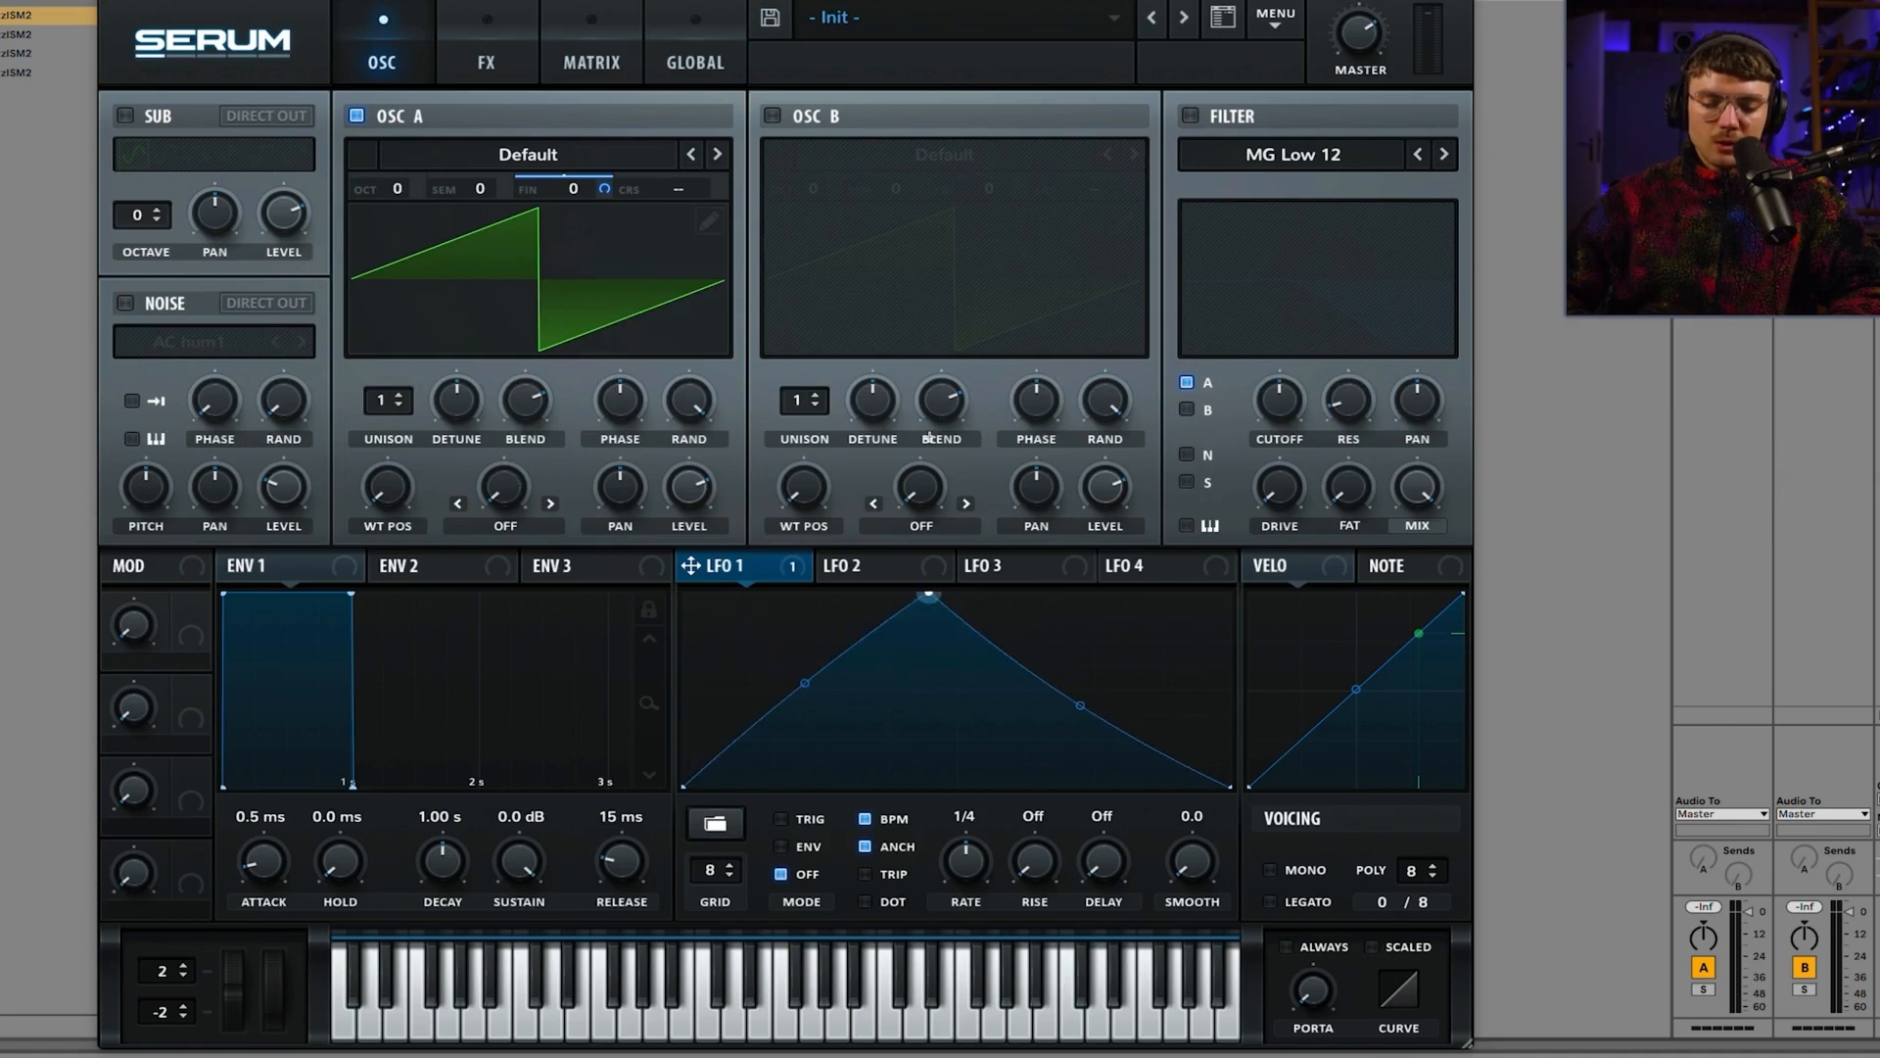
pyautogui.moveTo(815, 686)
pyautogui.mouseDown()
pyautogui.moveTo(821, 702)
pyautogui.moveTo(814, 684)
pyautogui.mouseUp()
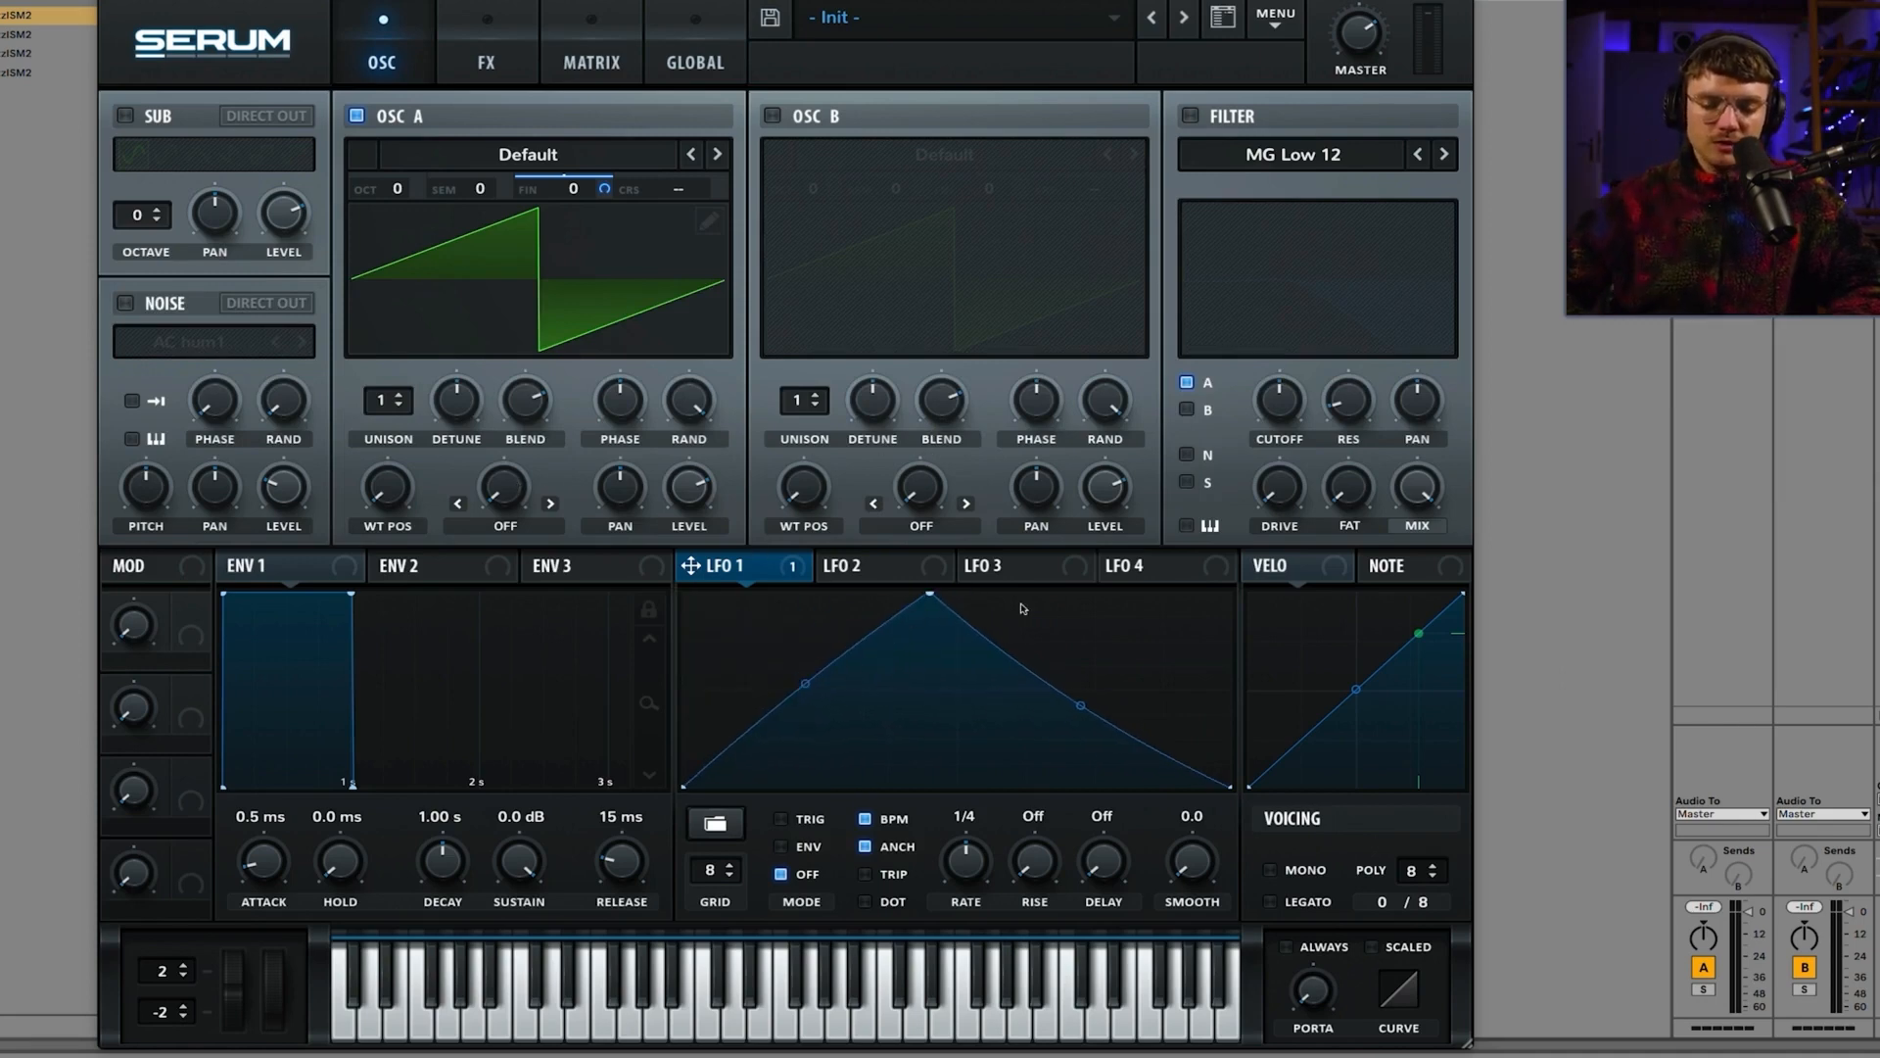
pyautogui.moveTo(937, 601); pyautogui.dragTo(959, 587)
# Step: Add an extra point on the rising slope of LFO 1, move it around to reshape the curve, and remove it
pyautogui.doubleClick(800, 712)
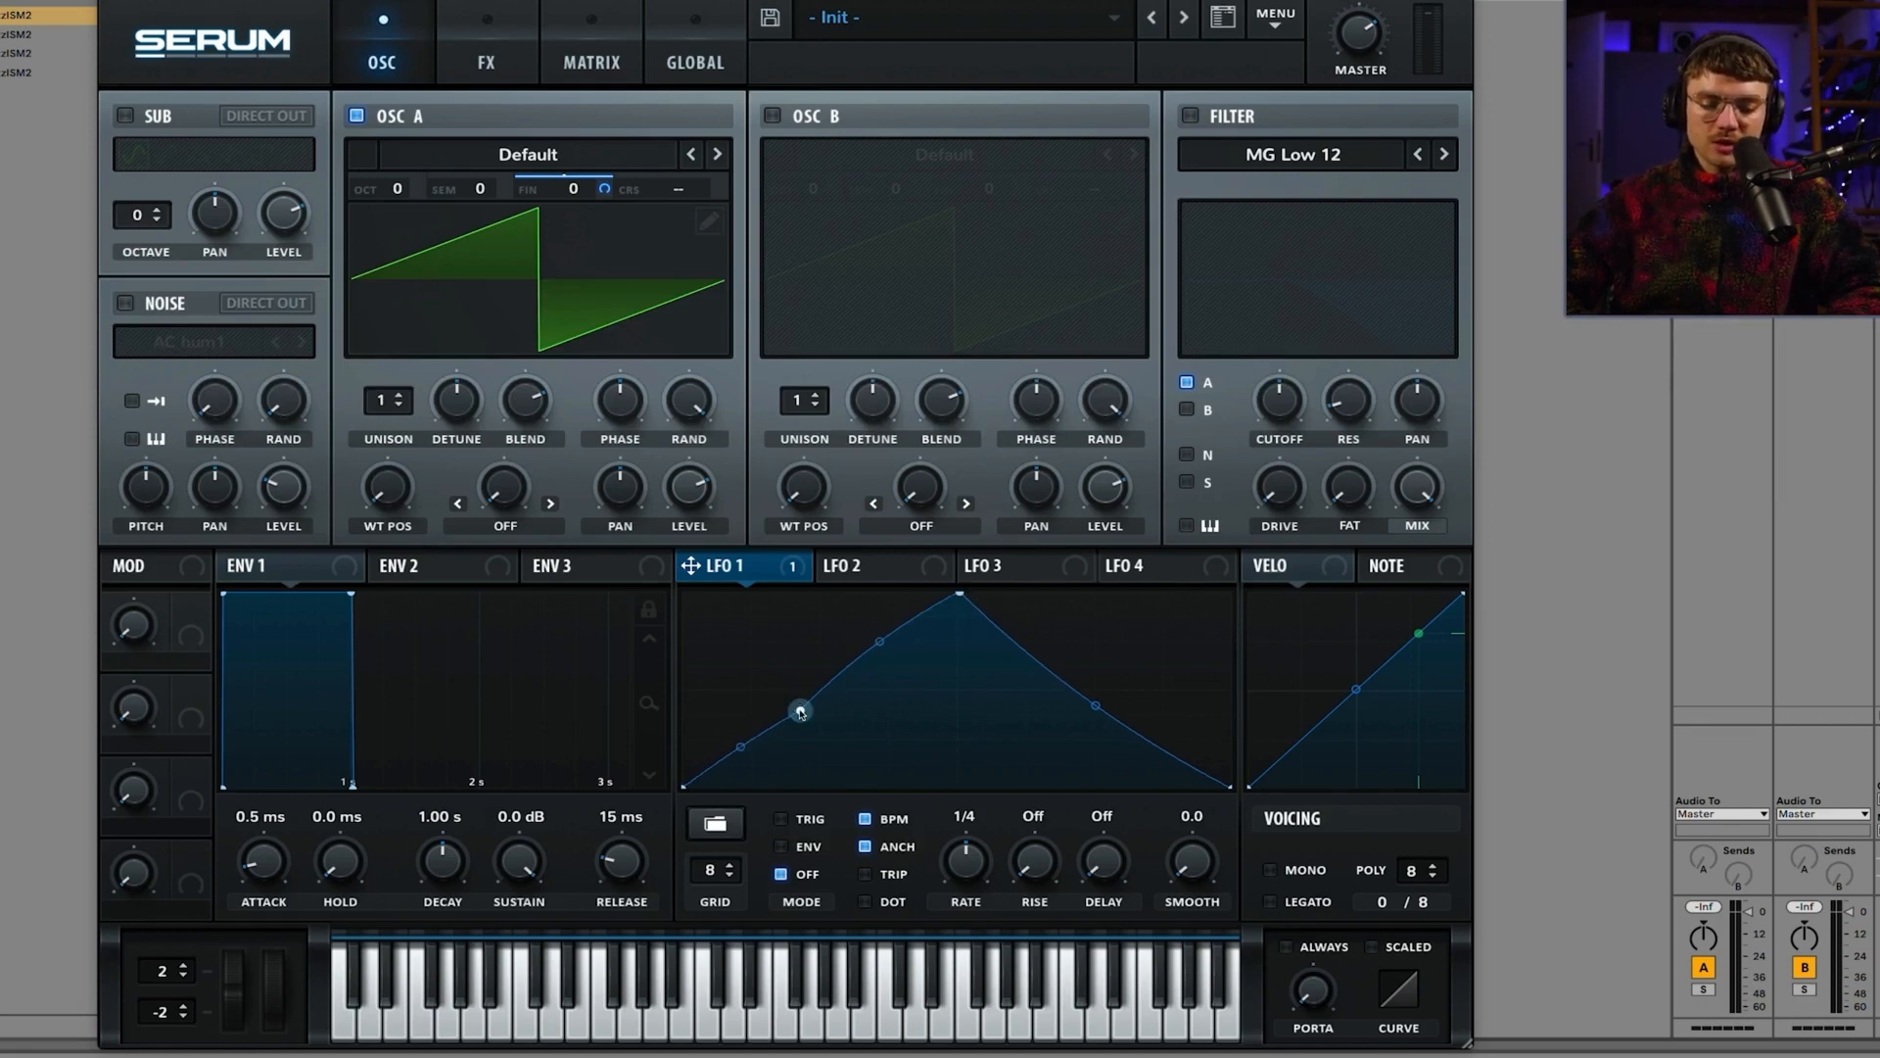
pyautogui.moveTo(800, 711); pyautogui.dragTo(813, 637)
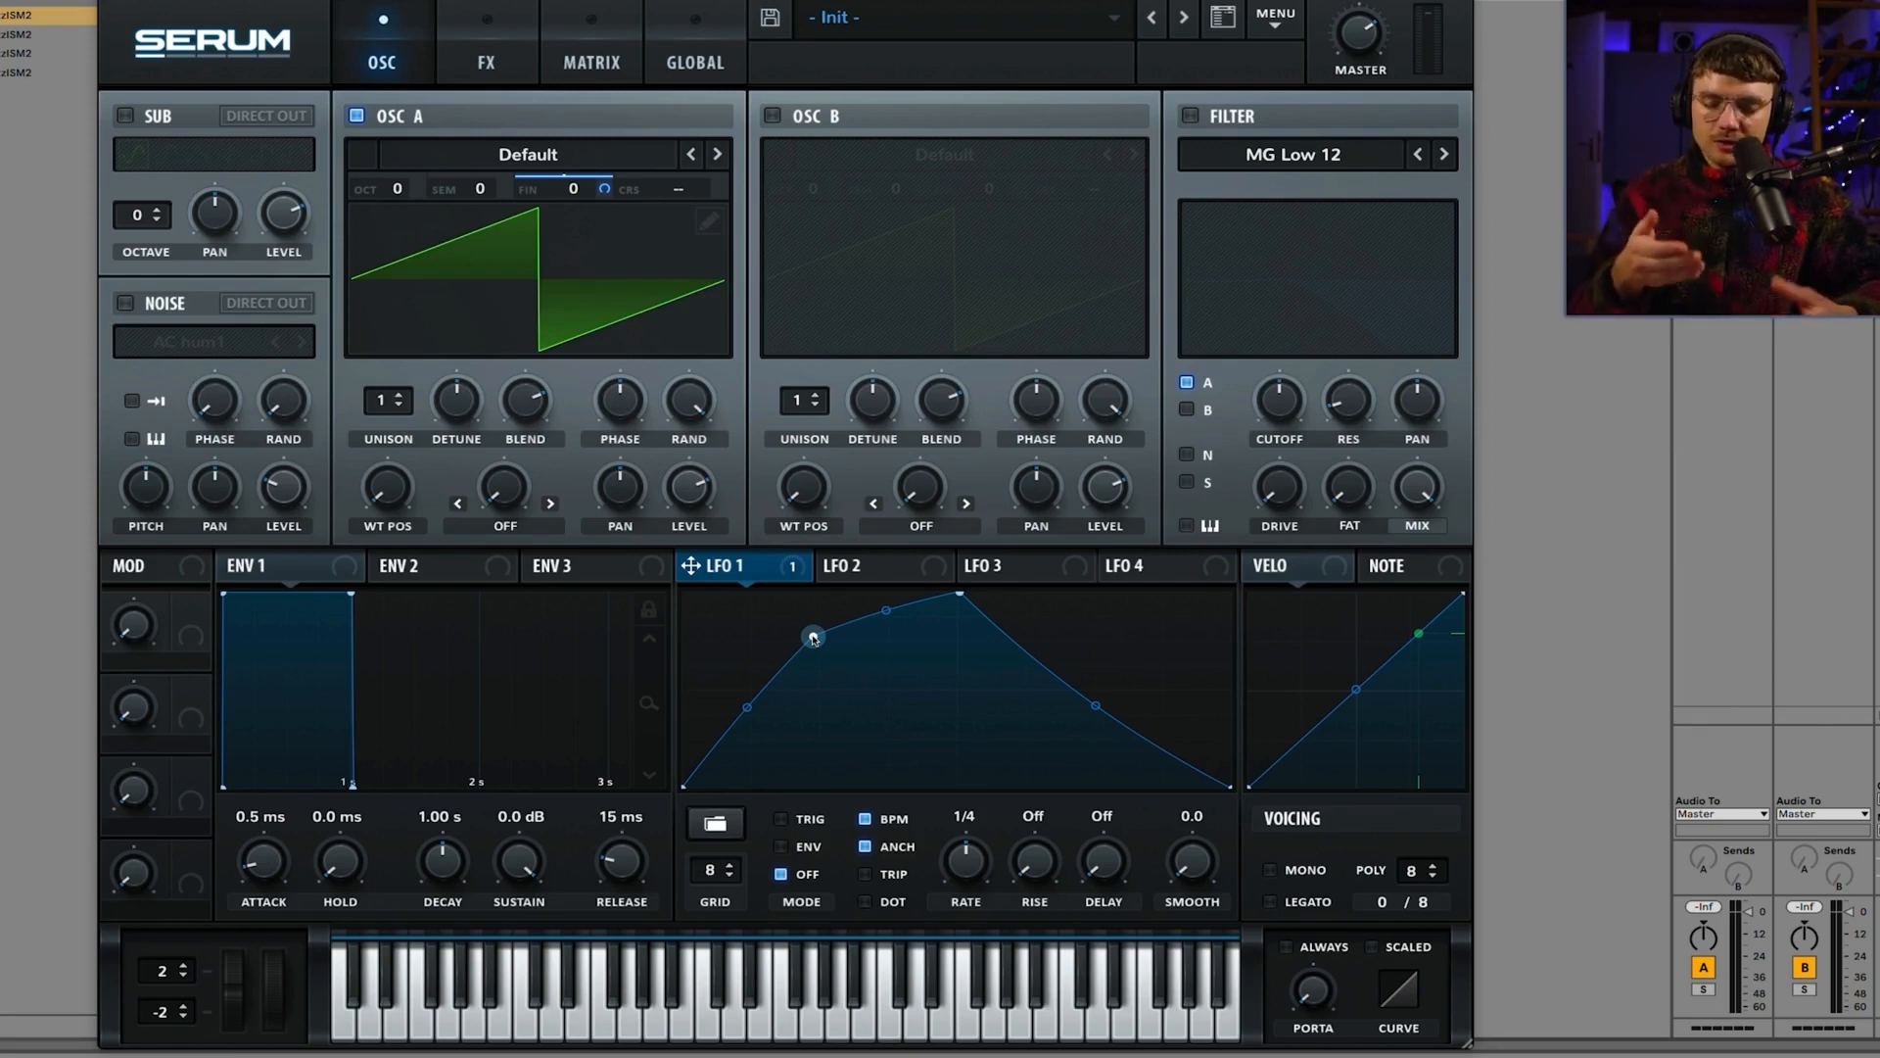
pyautogui.moveTo(813, 637)
pyautogui.mouseDown()
pyautogui.moveTo(906, 650)
pyautogui.moveTo(755, 659)
pyautogui.moveTo(819, 642)
pyautogui.mouseUp()
pyautogui.moveTo(790, 661); pyautogui.dragTo(874, 662)
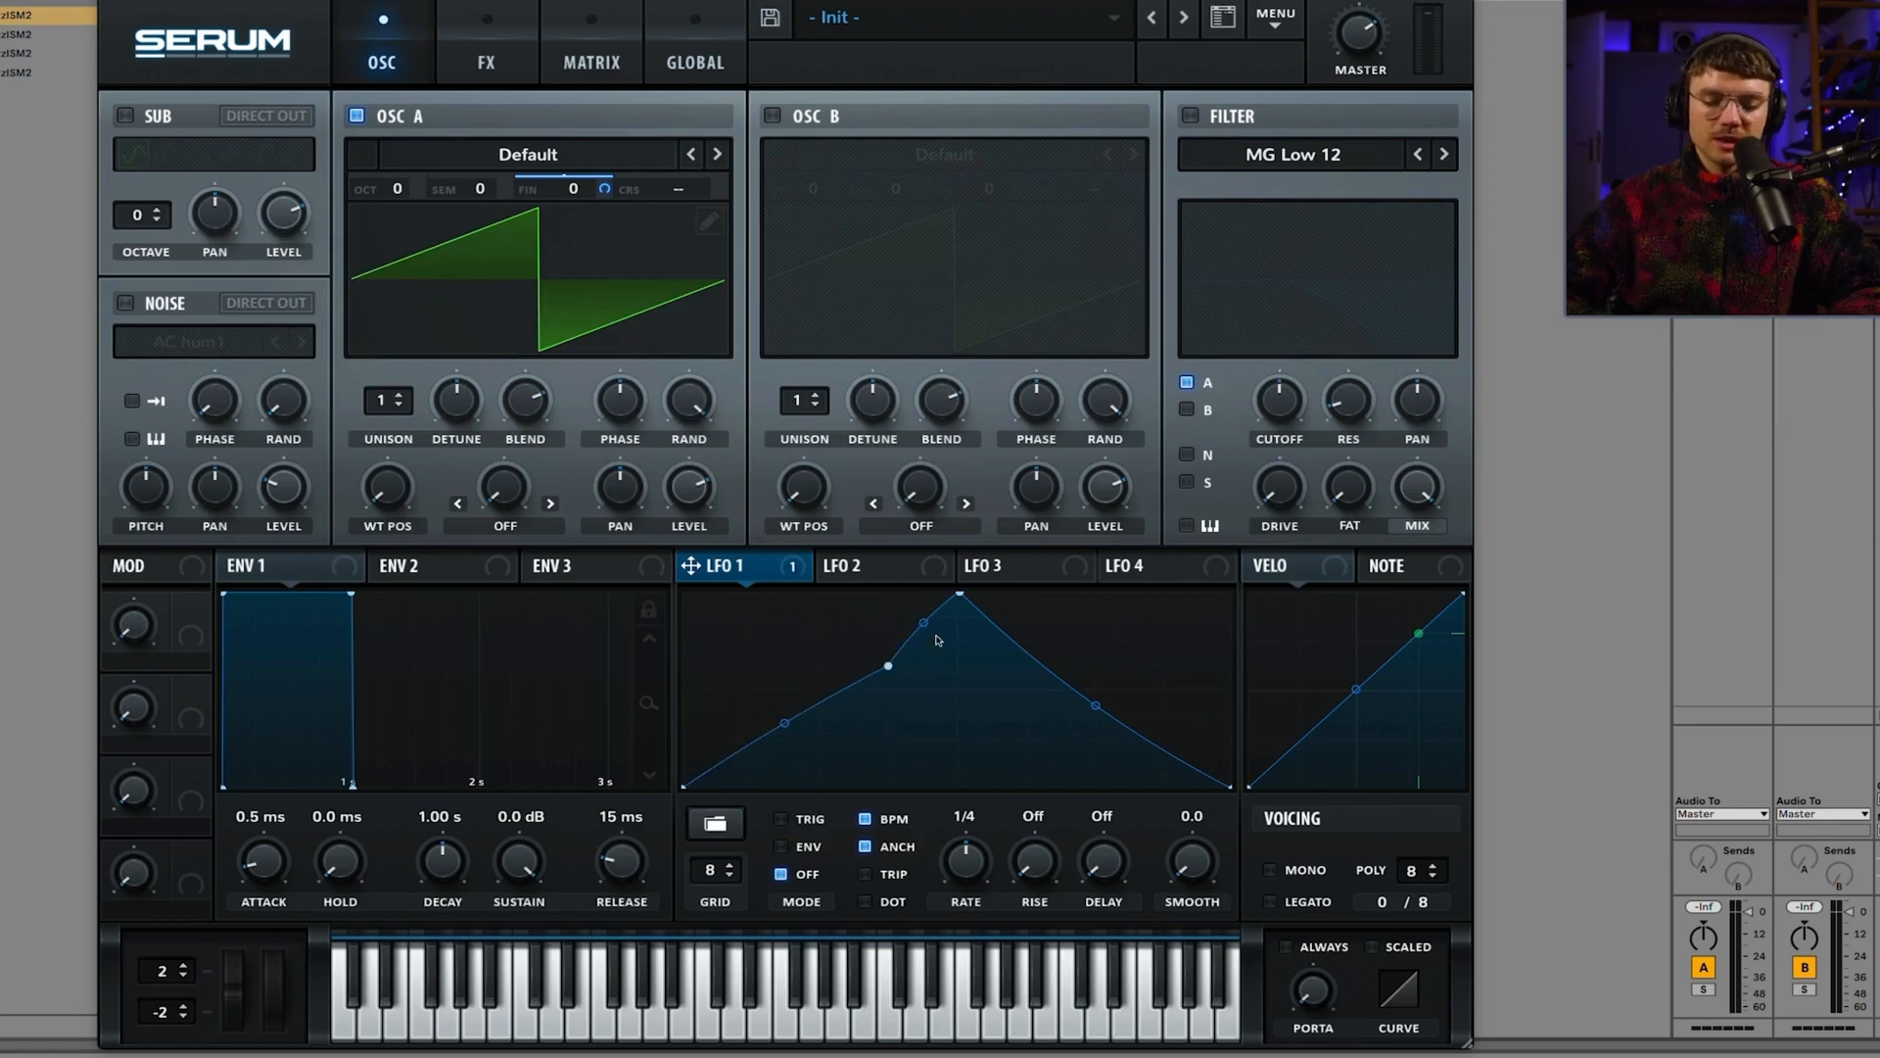
pyautogui.doubleClick(889, 666)
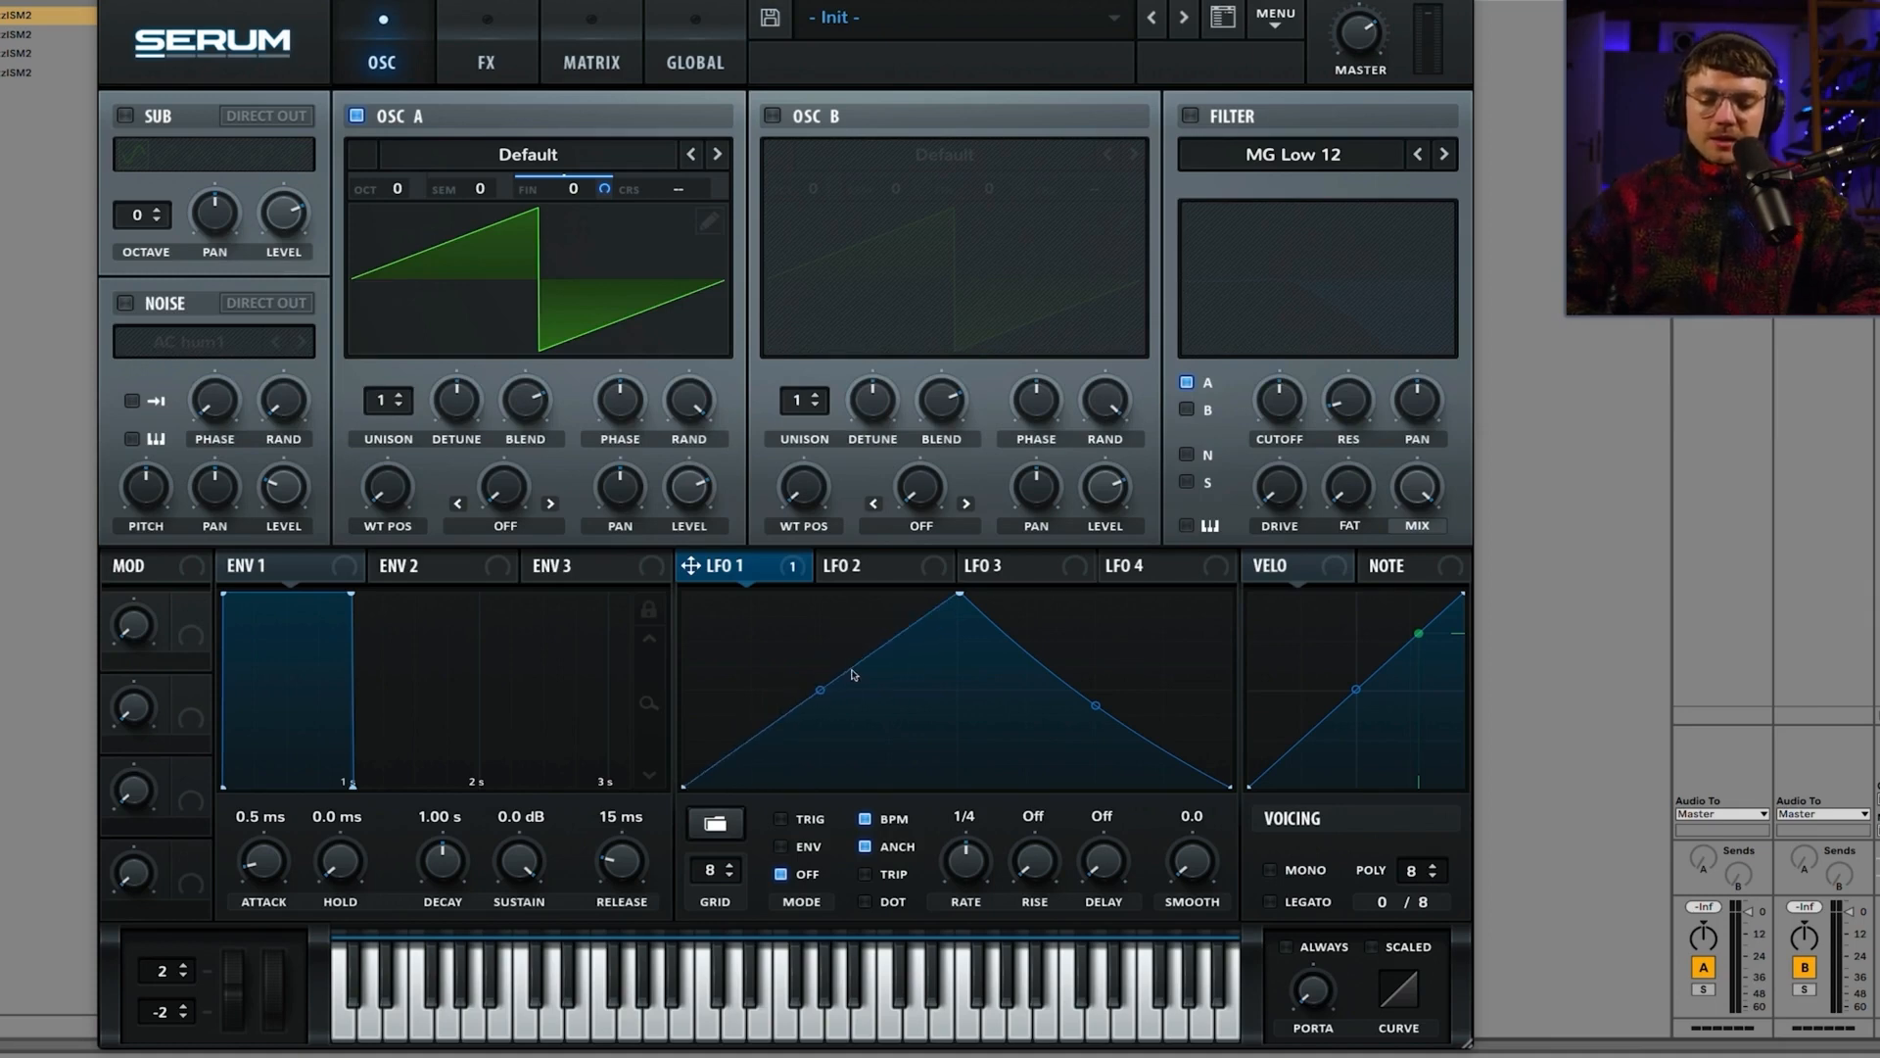
# Step: Bend both slopes of LFO 1 outward into a rounded arch and set the LFO grid to 16
pyautogui.moveTo(822, 689); pyautogui.dragTo(896, 722)
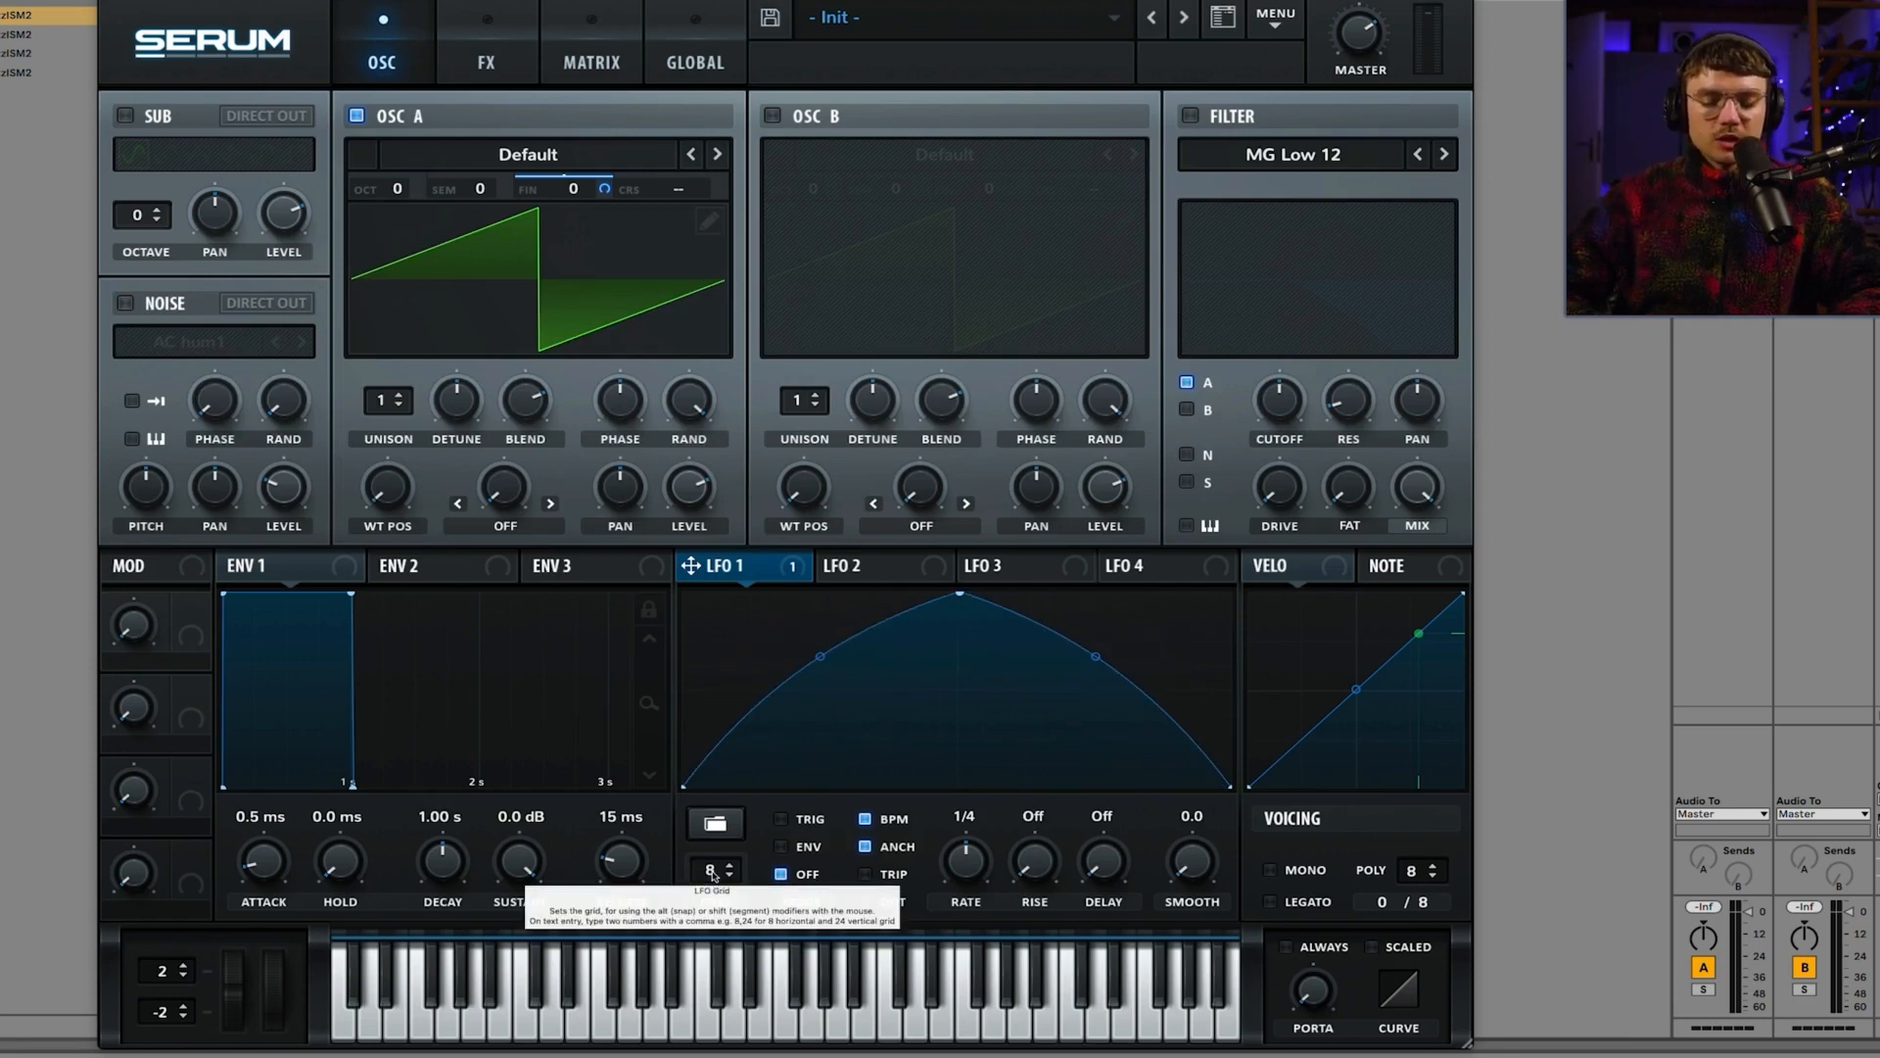
pyautogui.moveTo(713, 874); pyautogui.dragTo(722, 778)
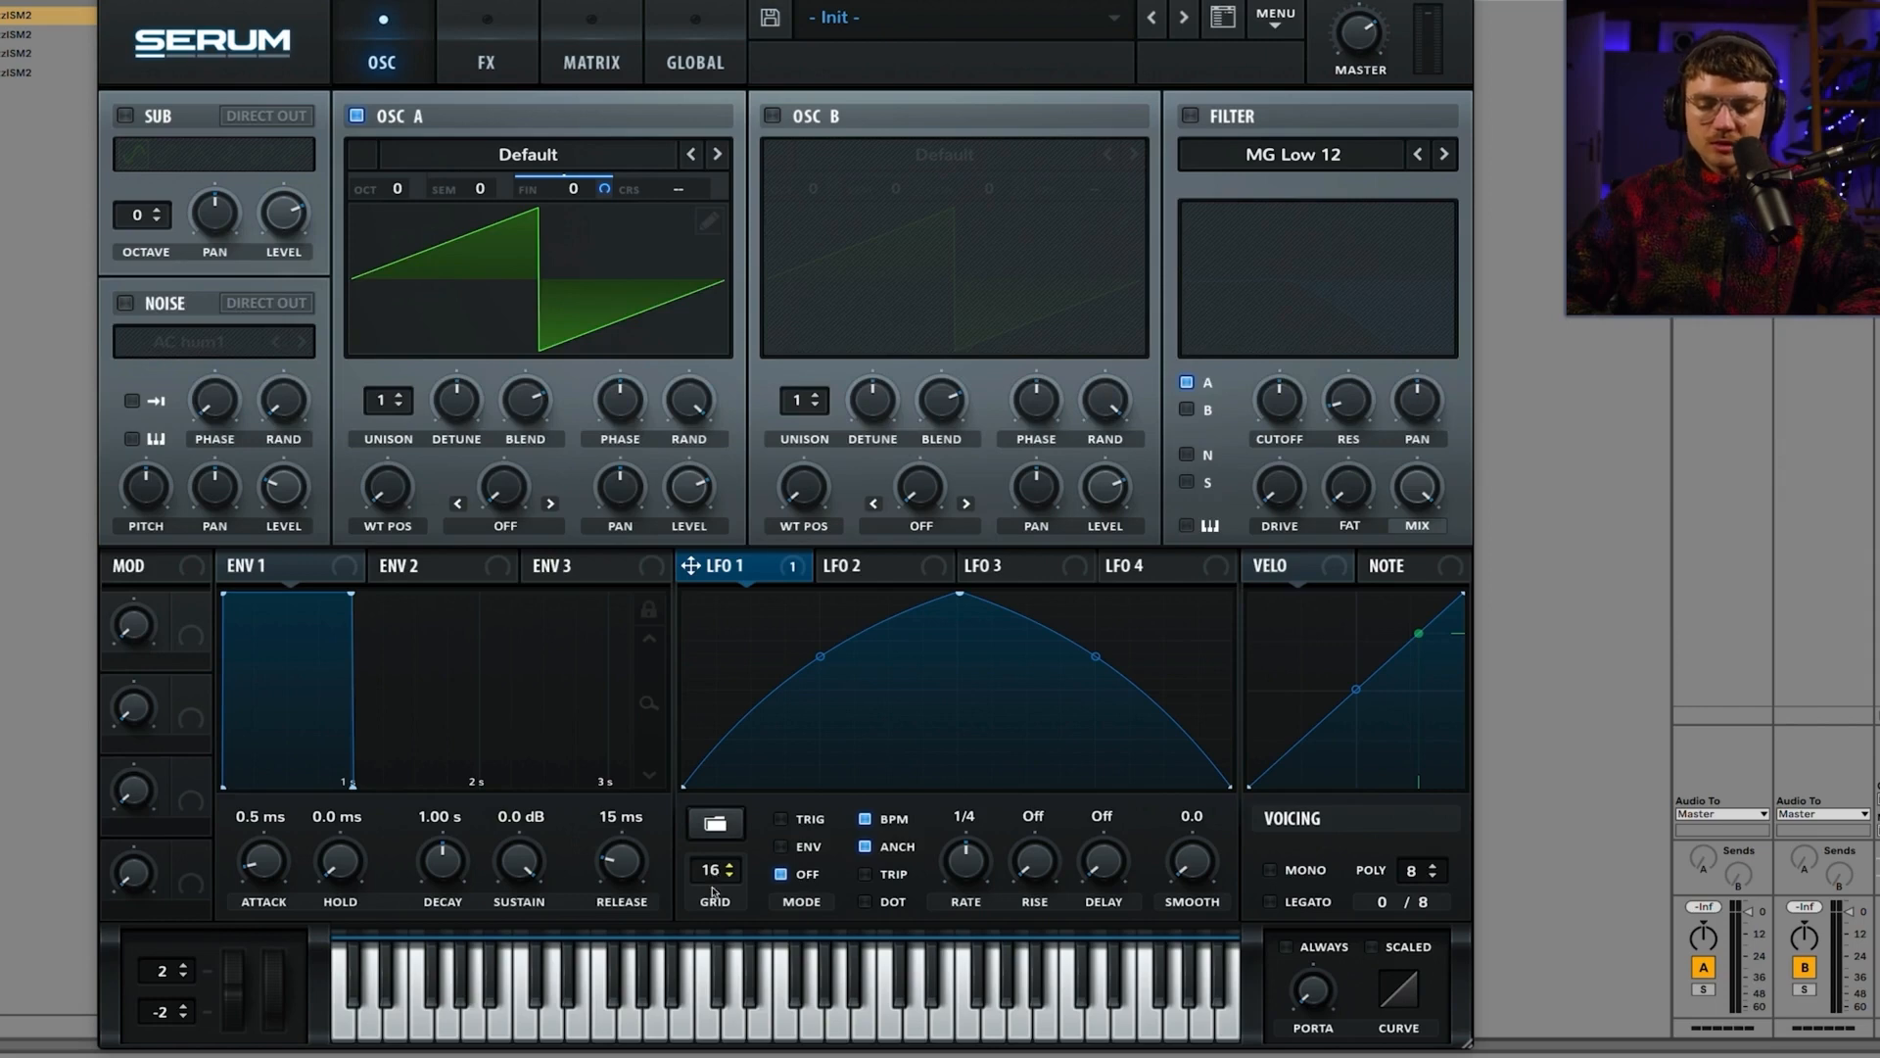
# Step: Set the LFO 1 grid to 8, audition its rate at 4 bar, and return the rate to 1/4
pyautogui.moveTo(713, 891); pyautogui.dragTo(723, 980)
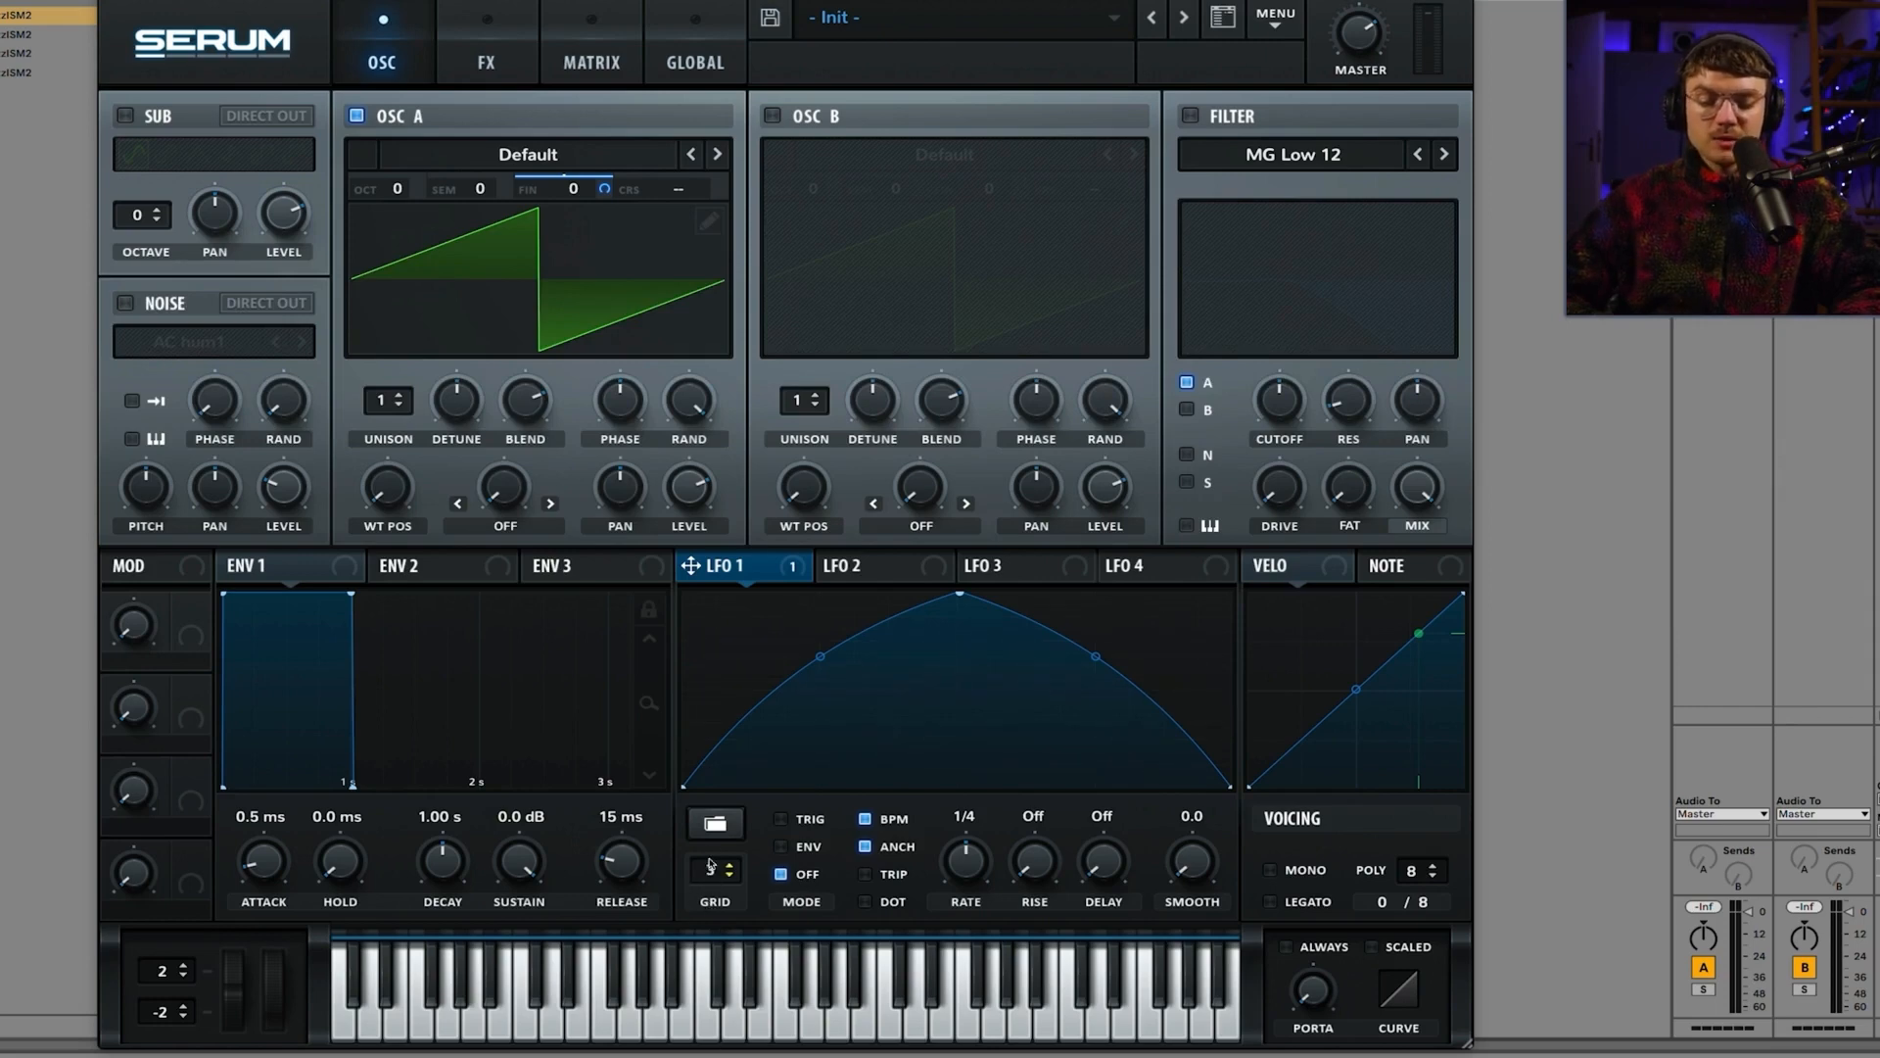
pyautogui.moveTo(711, 864); pyautogui.dragTo(718, 794)
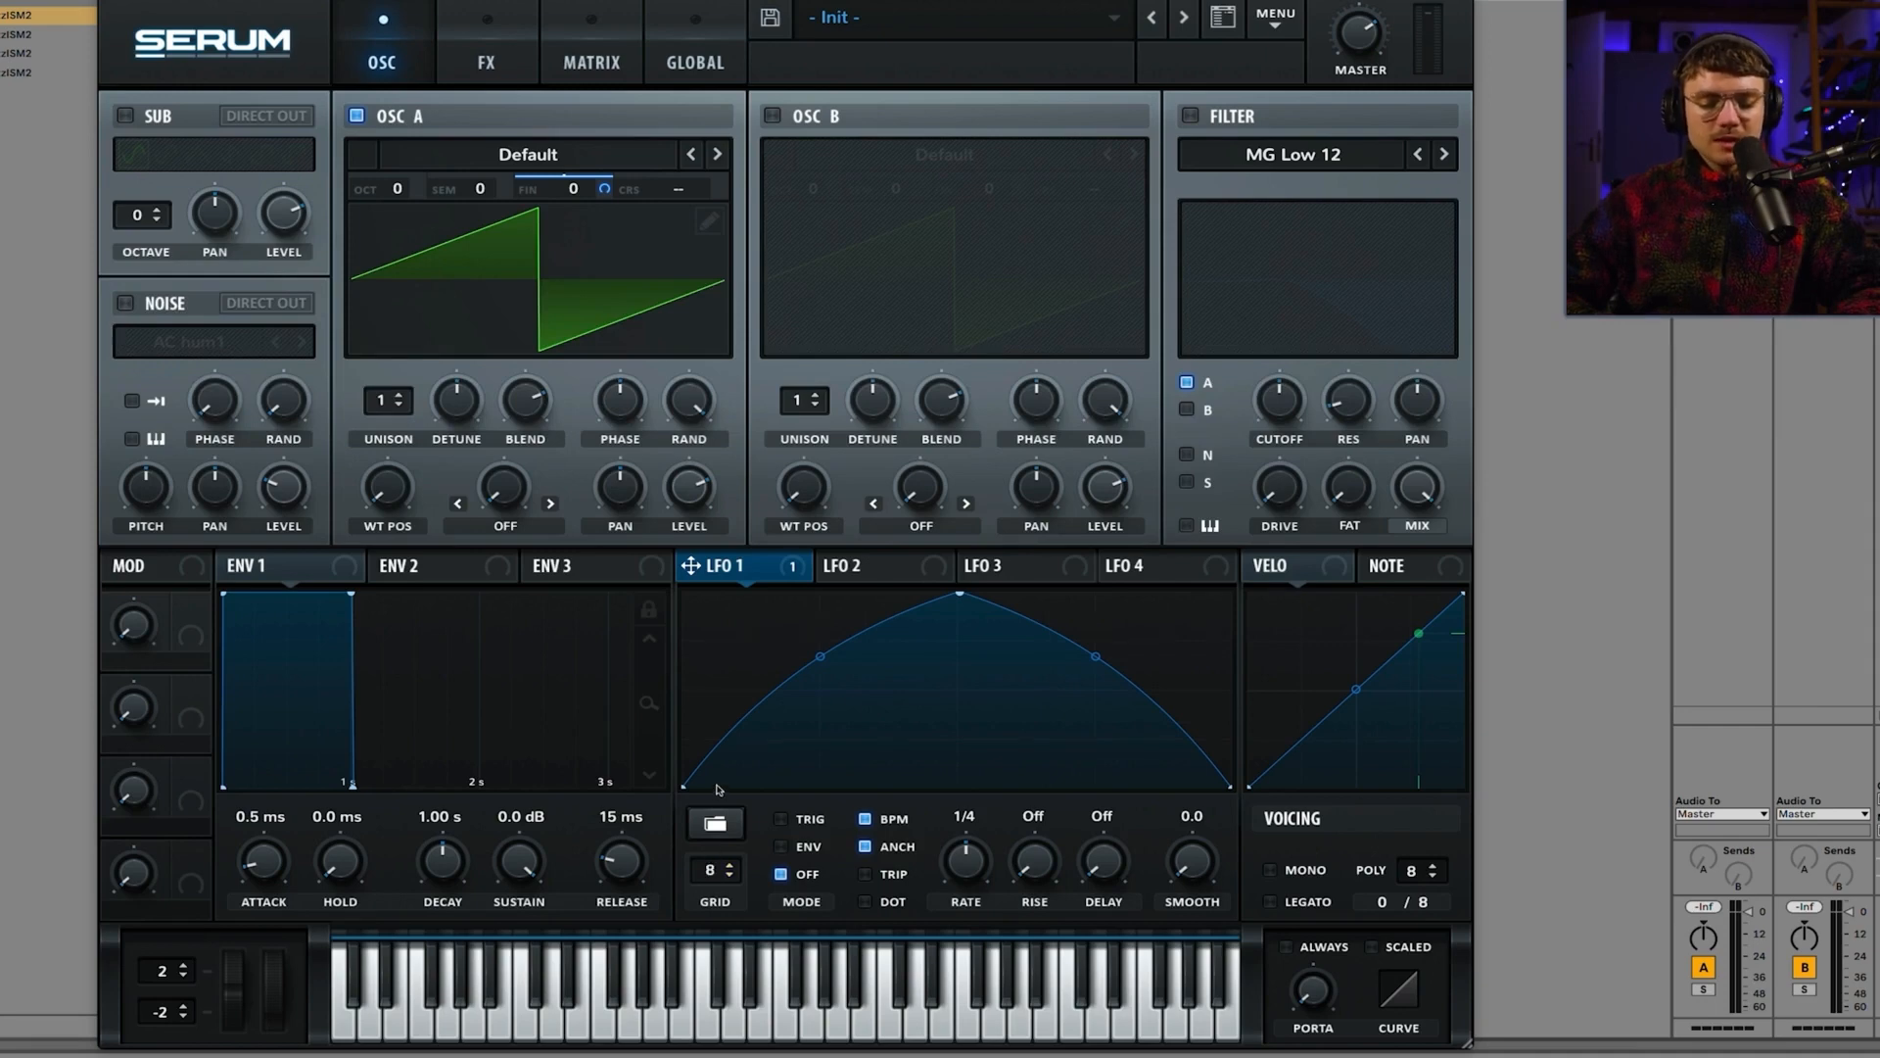
pyautogui.moveTo(972, 860); pyautogui.dragTo(971, 903)
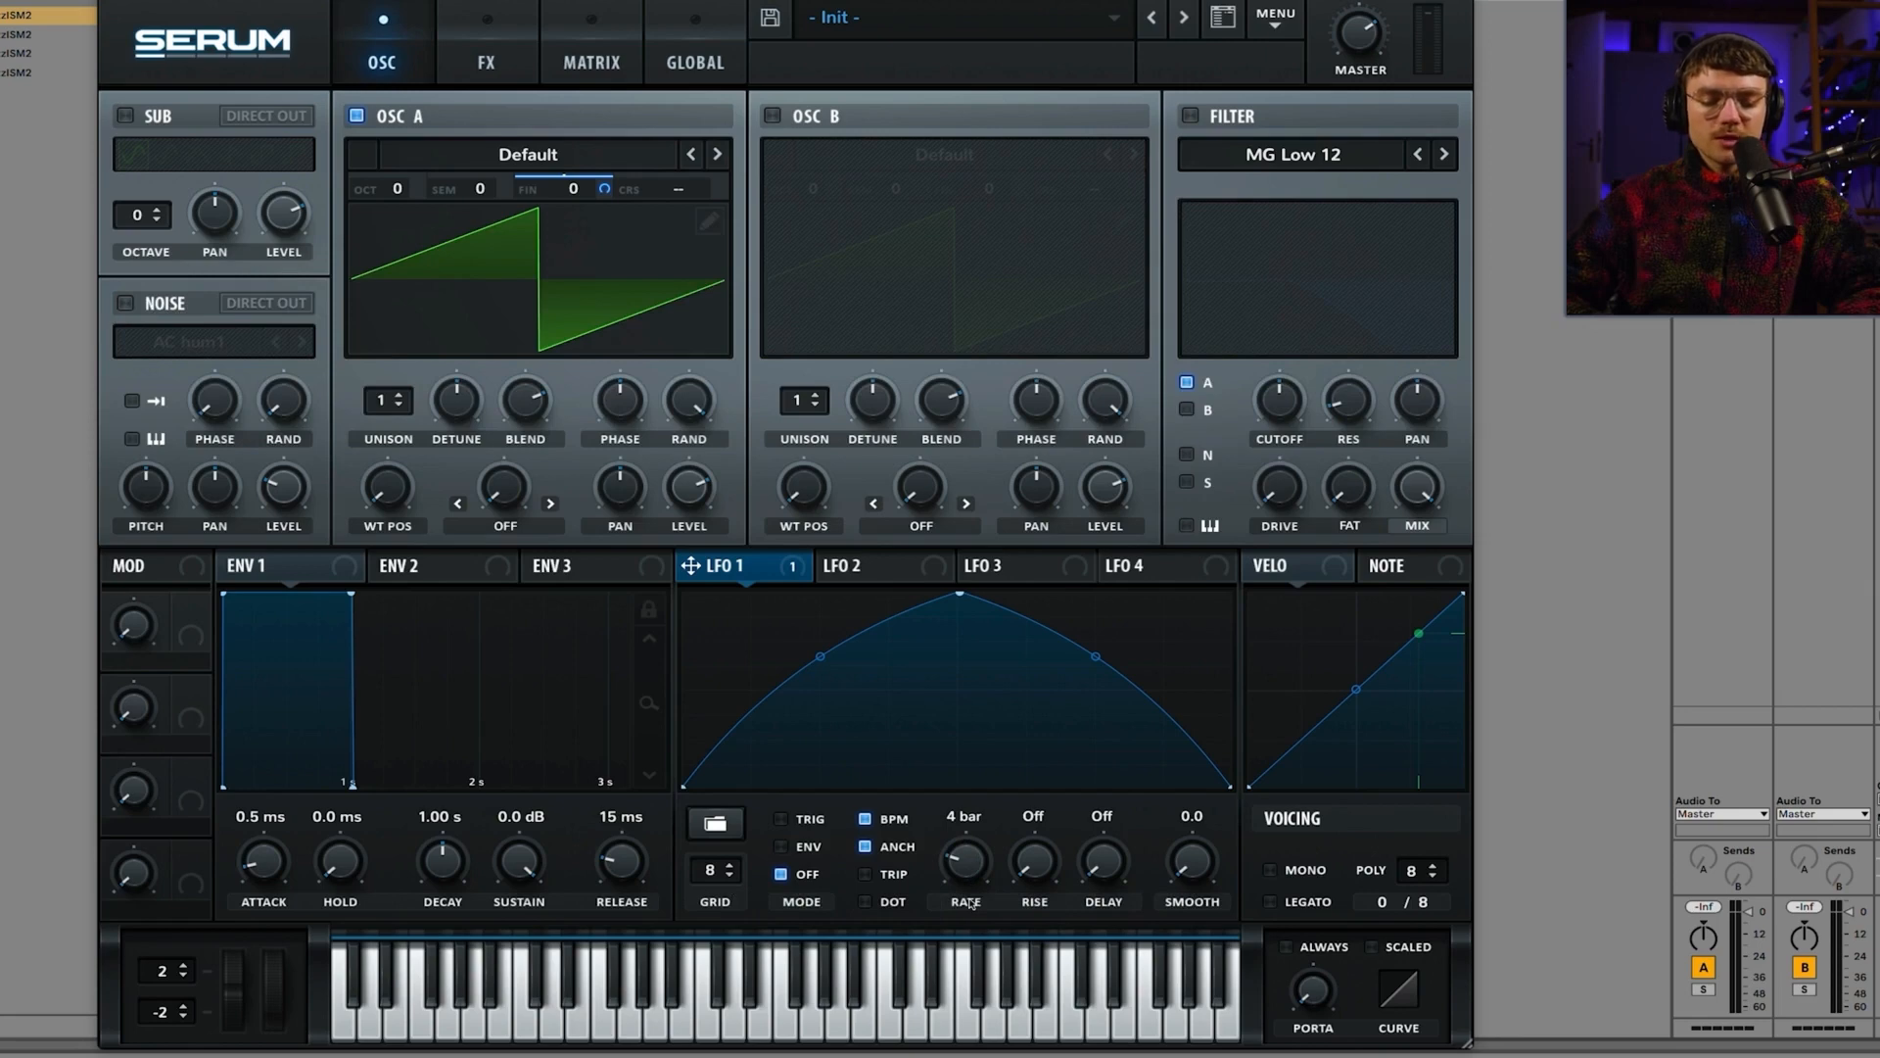
pyautogui.press('space')
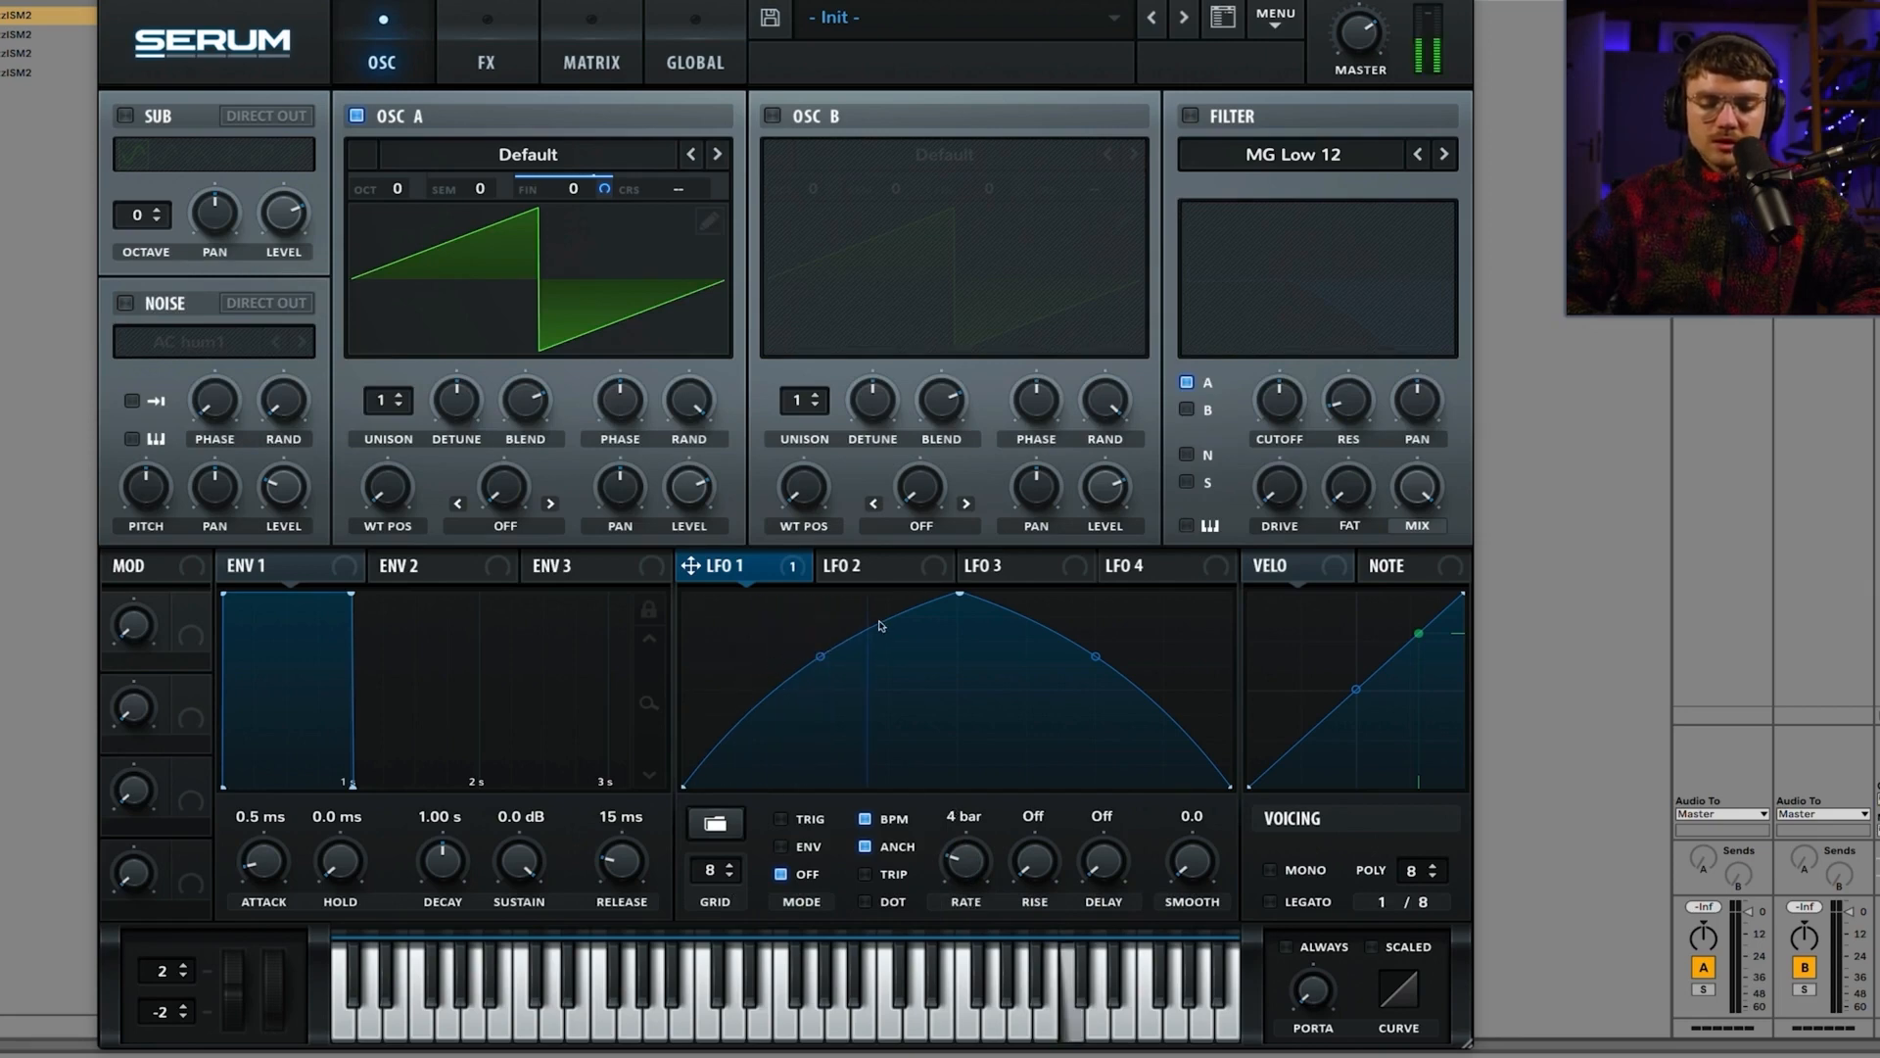
pyautogui.press('space')
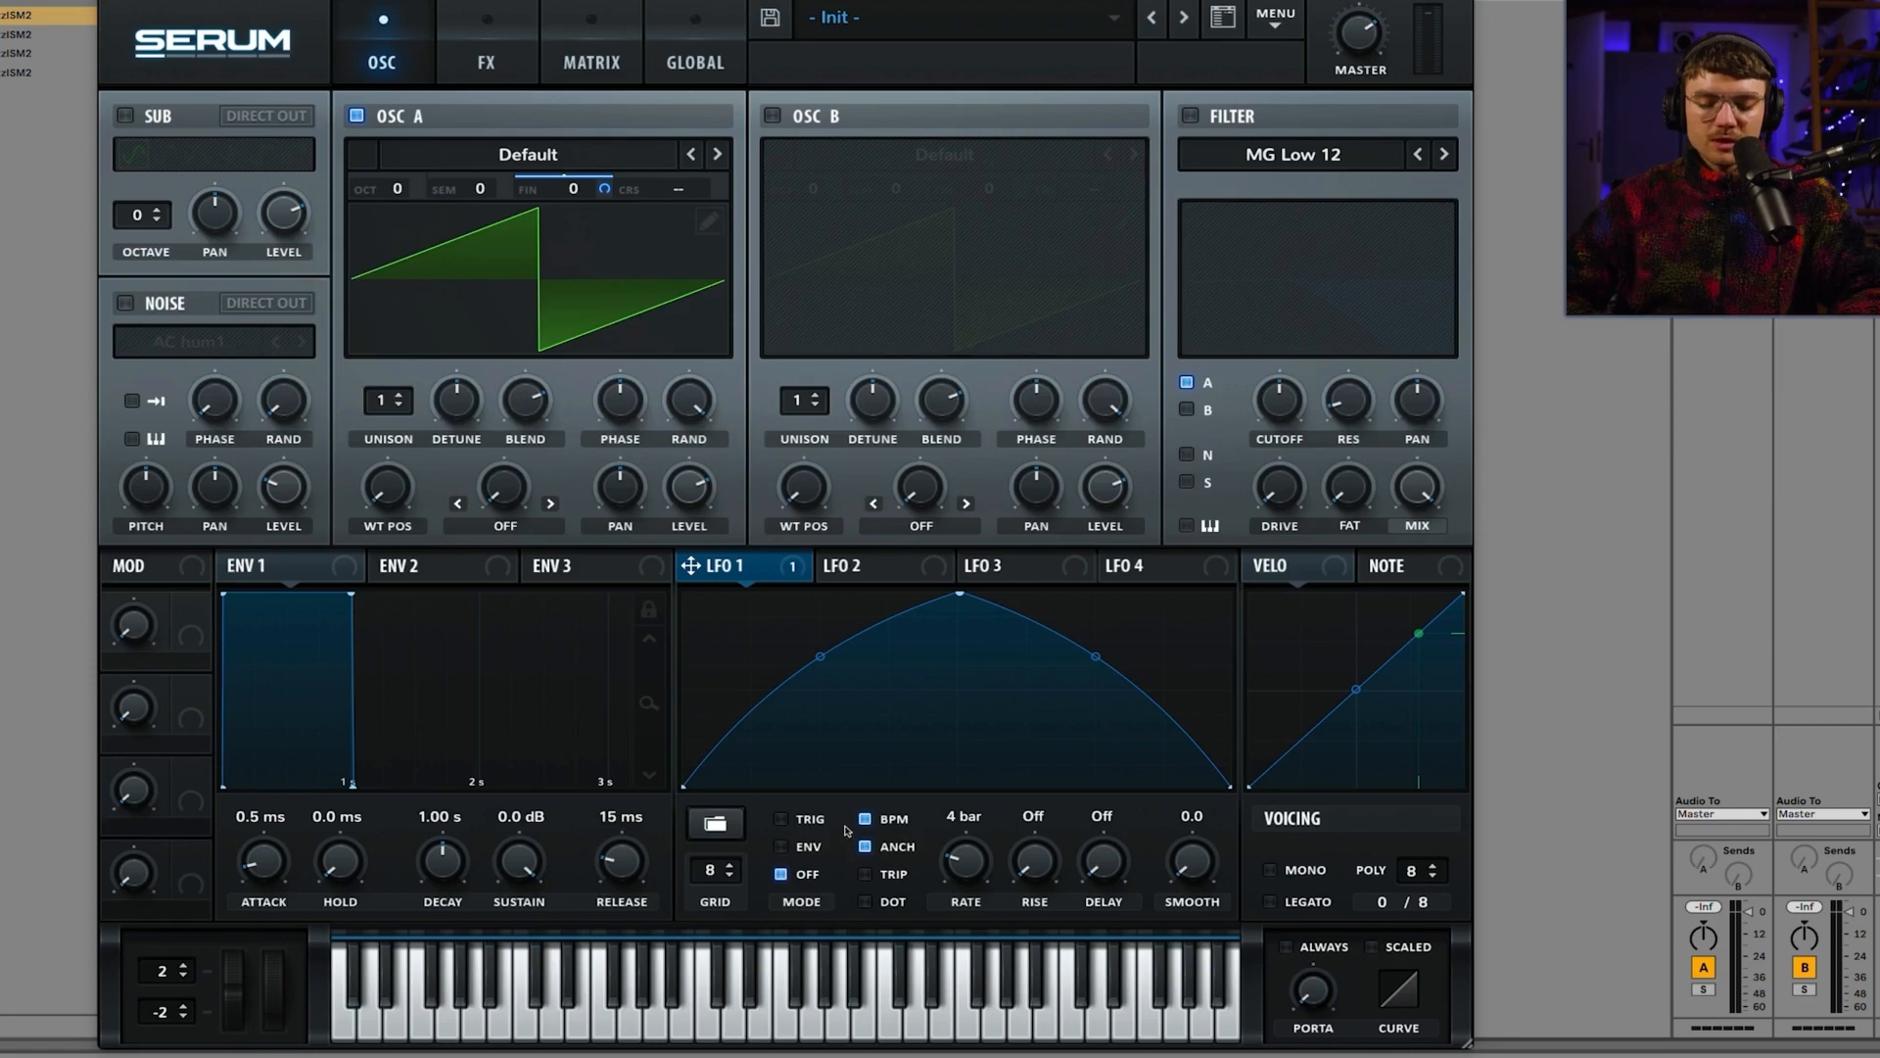
pyautogui.moveTo(970, 861)
pyautogui.mouseDown()
pyautogui.moveTo(969, 844)
pyautogui.moveTo(938, 848)
pyautogui.mouseUp()
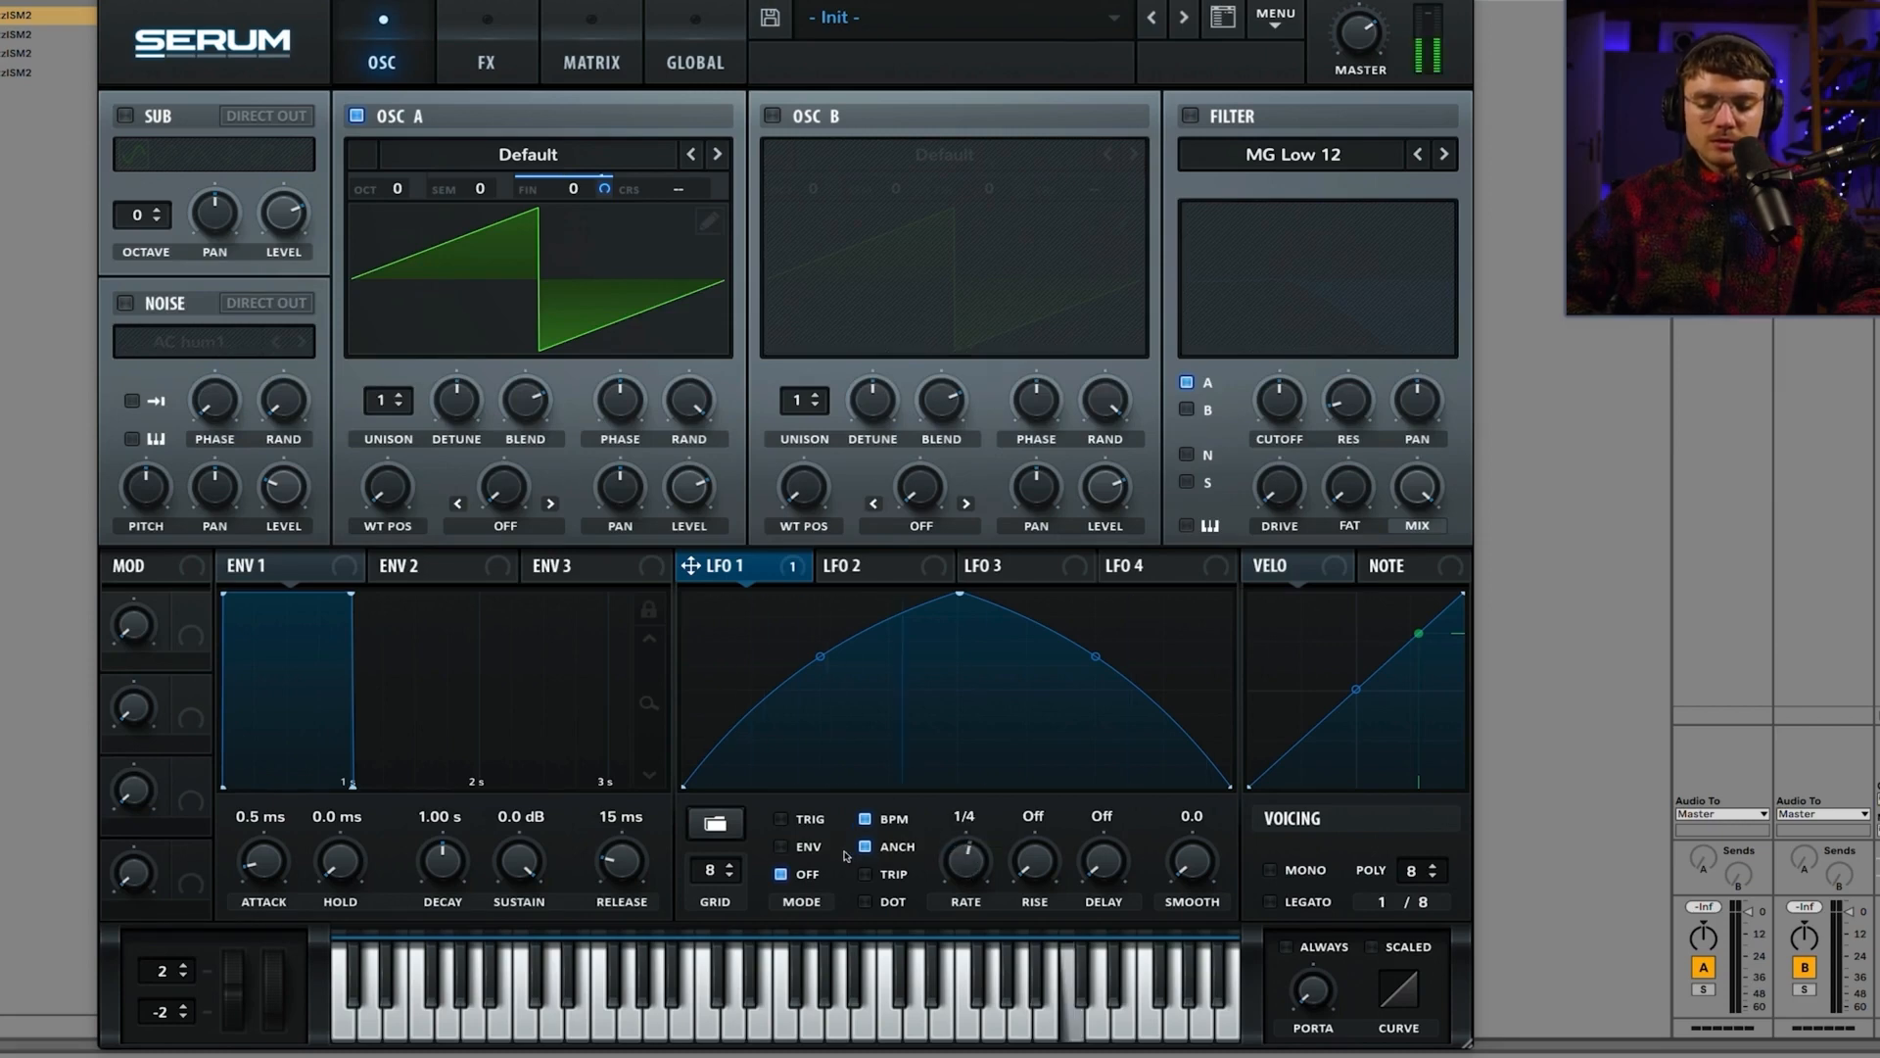
# Step: Audition LFO 1 in envelope and trigger modes, and return the mode to Off
pyautogui.moveTo(799, 877)
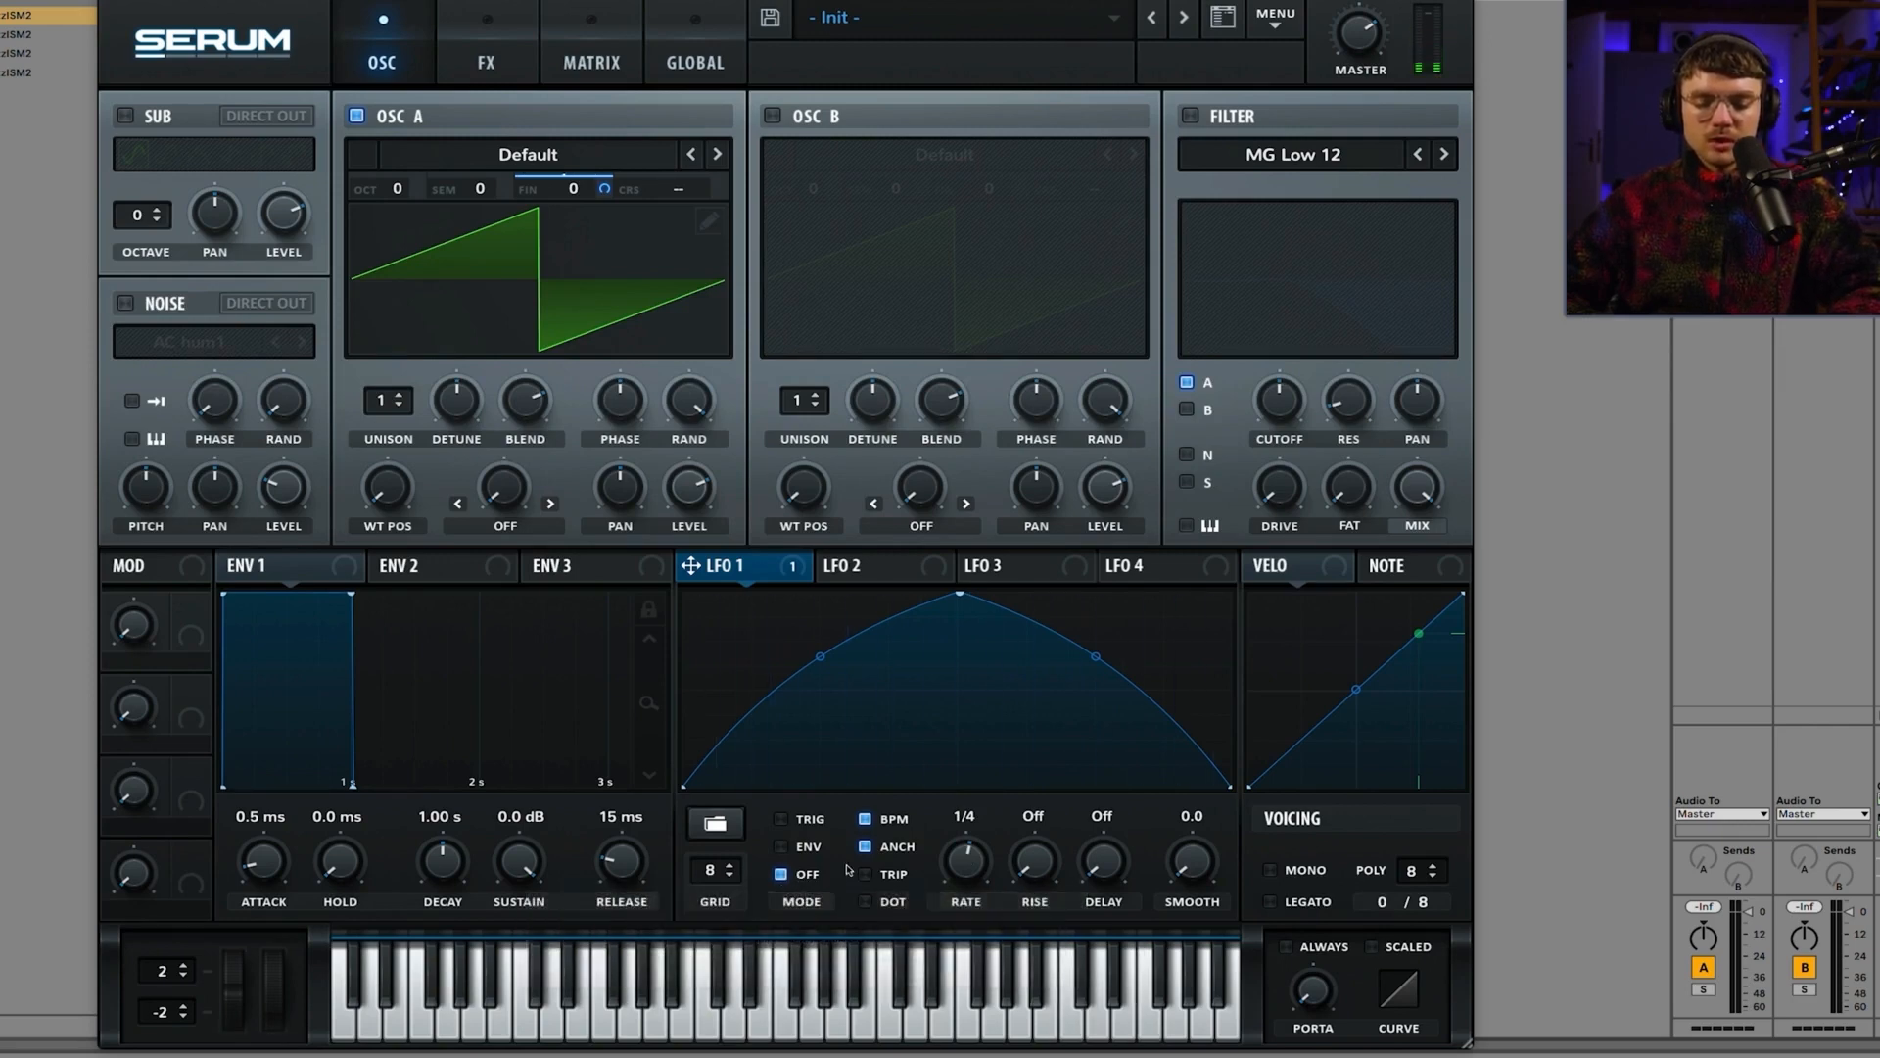
pyautogui.click(780, 847)
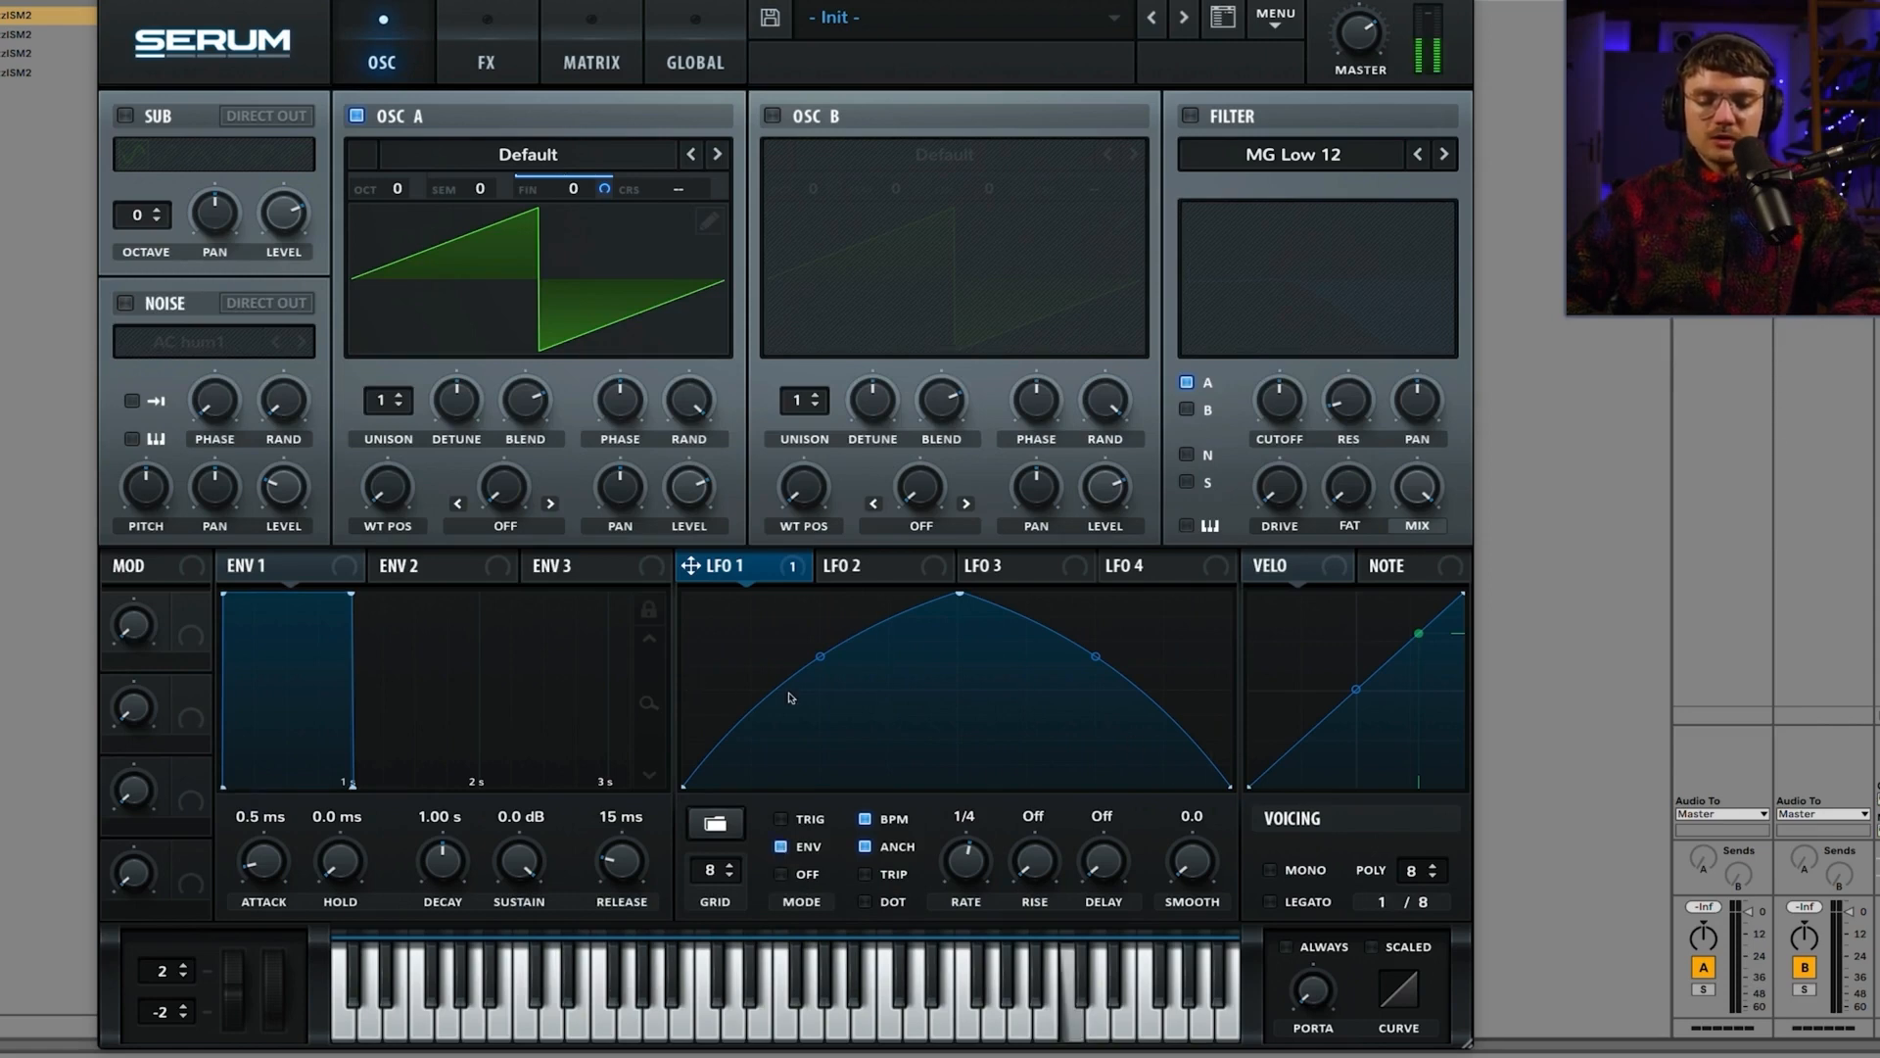
pyautogui.click(781, 819)
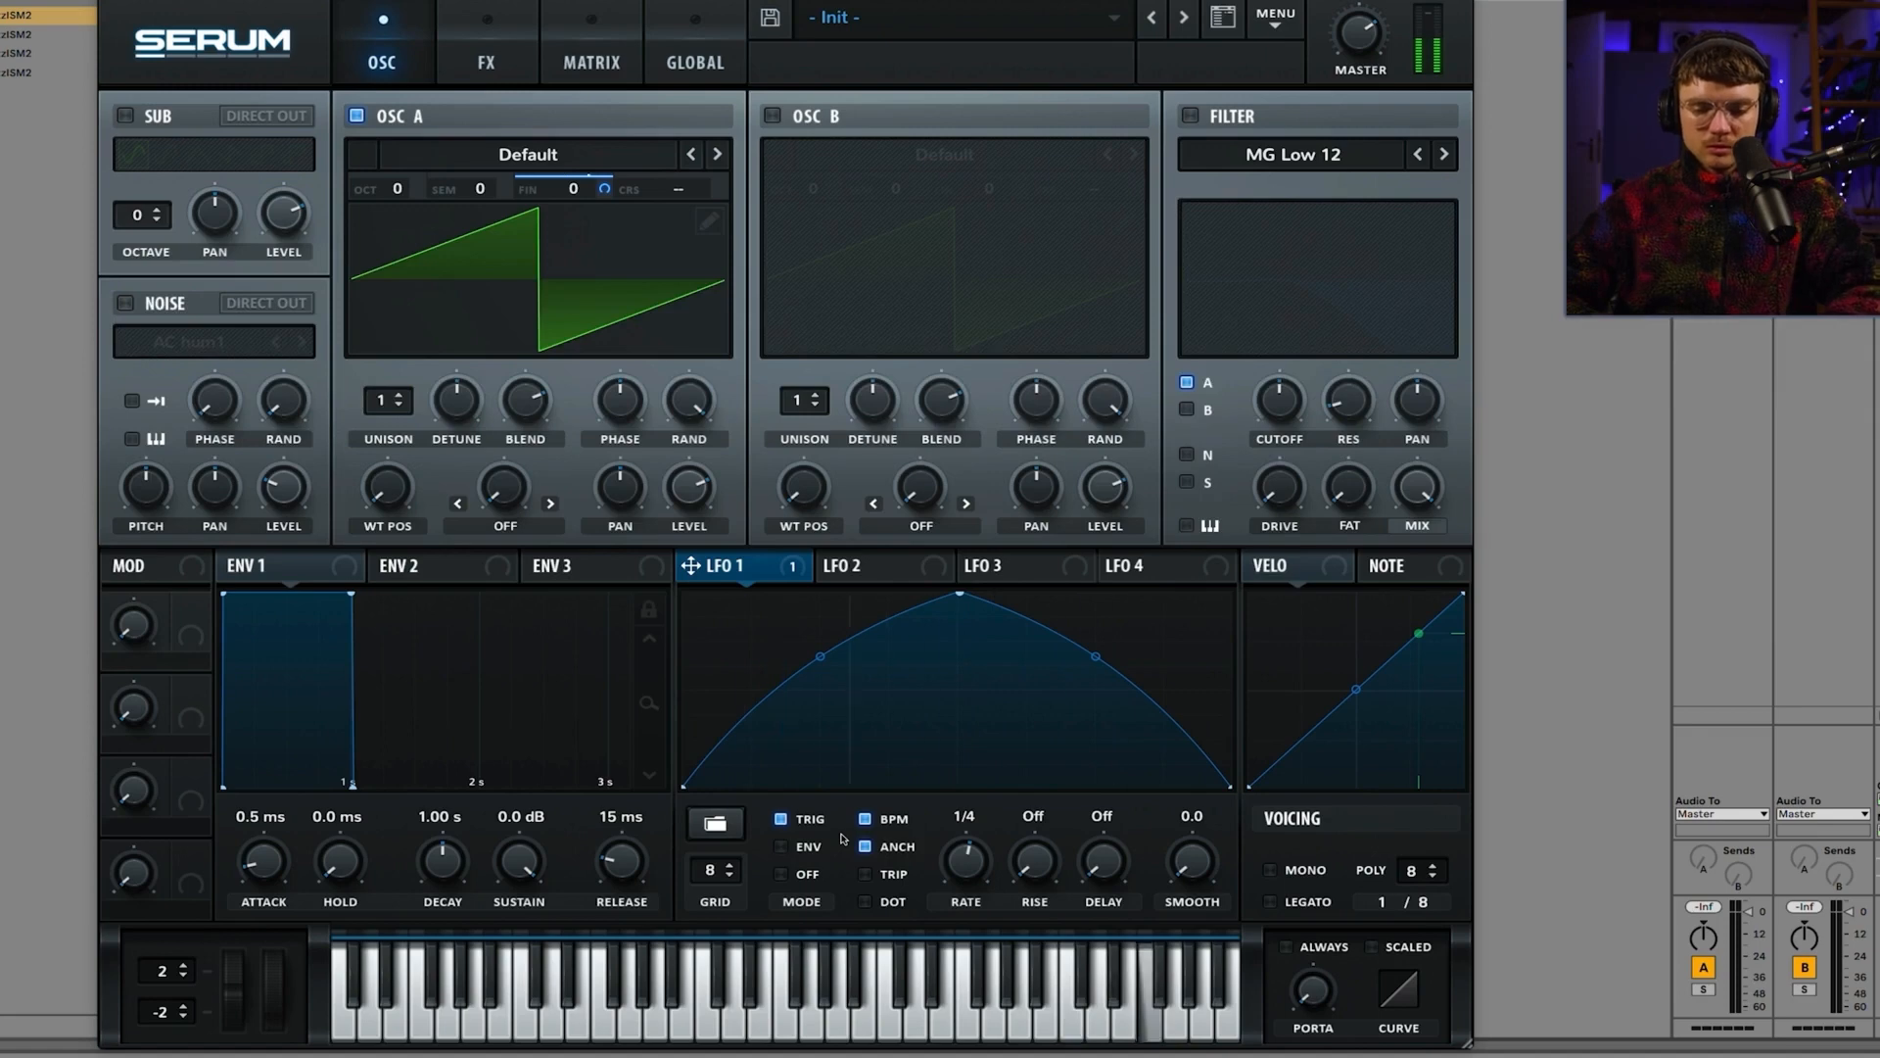
pyautogui.click(781, 874)
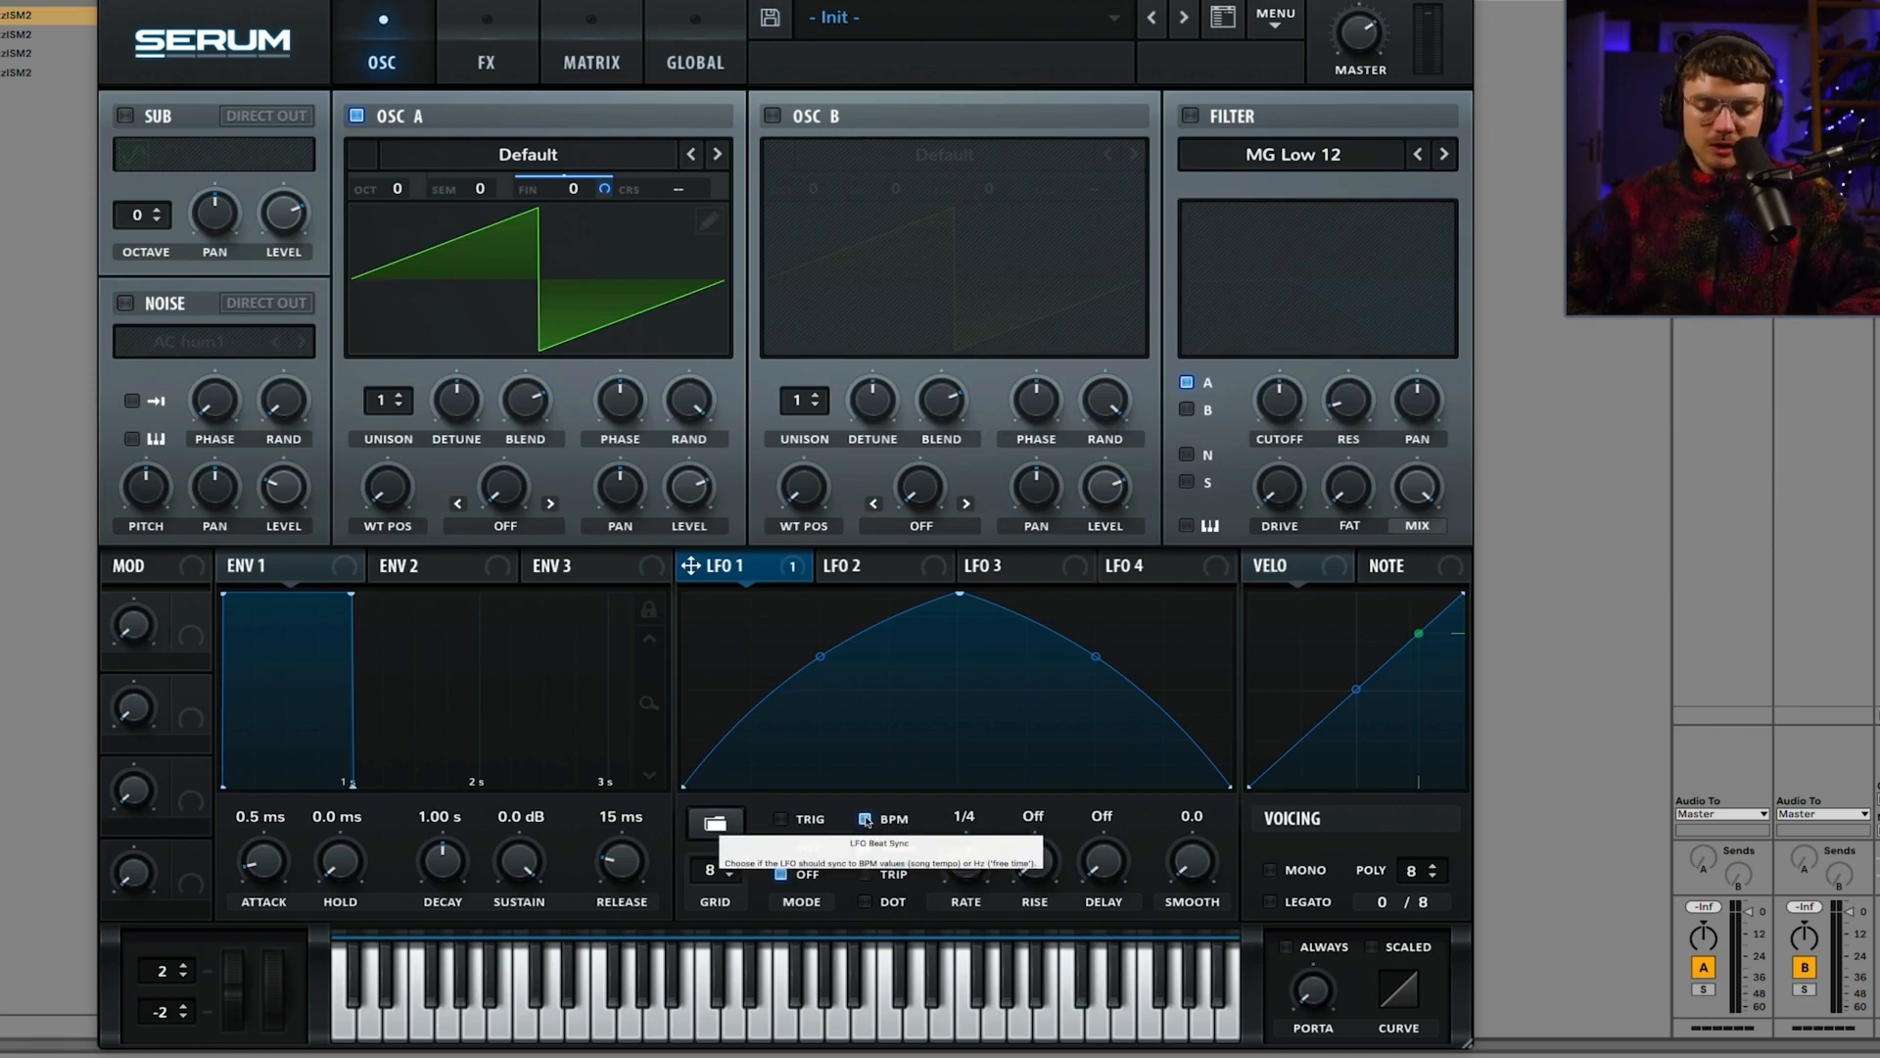
# Step: Compare LFO 1 with BPM sync on and off, leaving it unsynced at a rate of 11.2 Hz
pyautogui.click(865, 819)
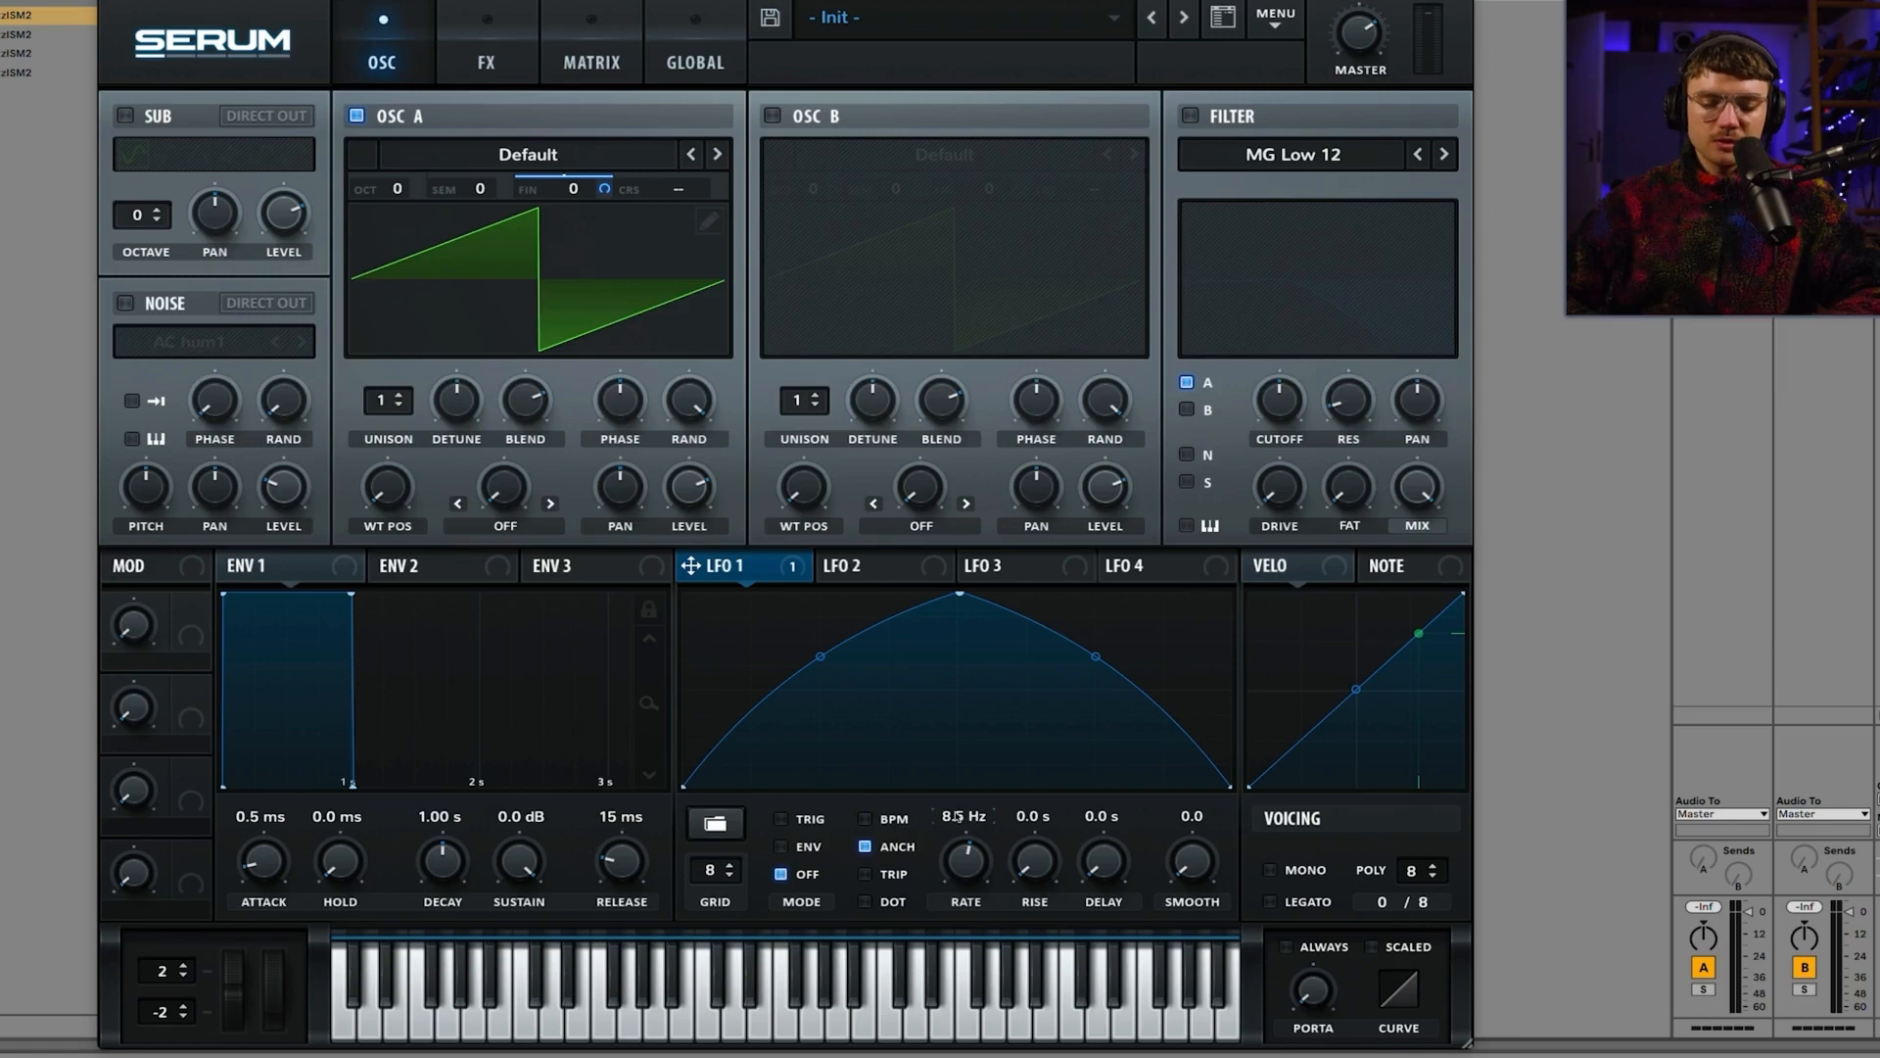
pyautogui.click(866, 819)
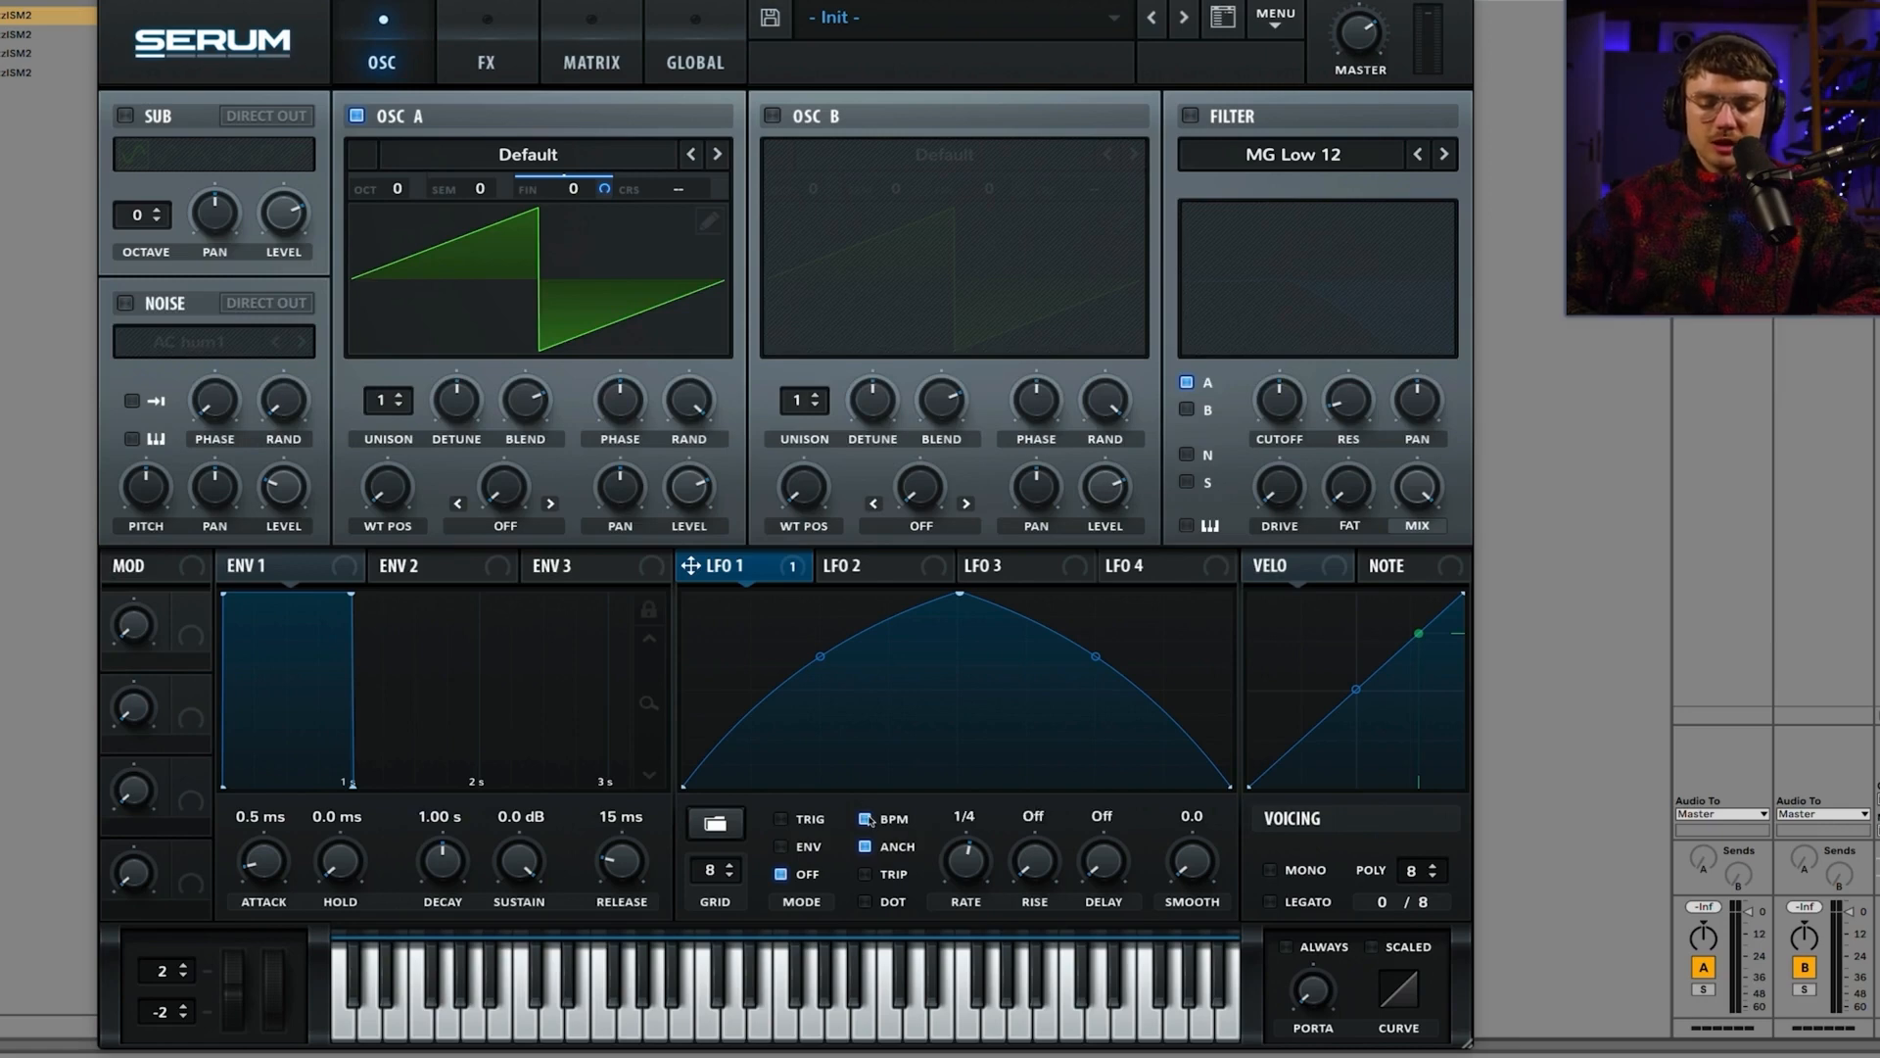
pyautogui.click(866, 819)
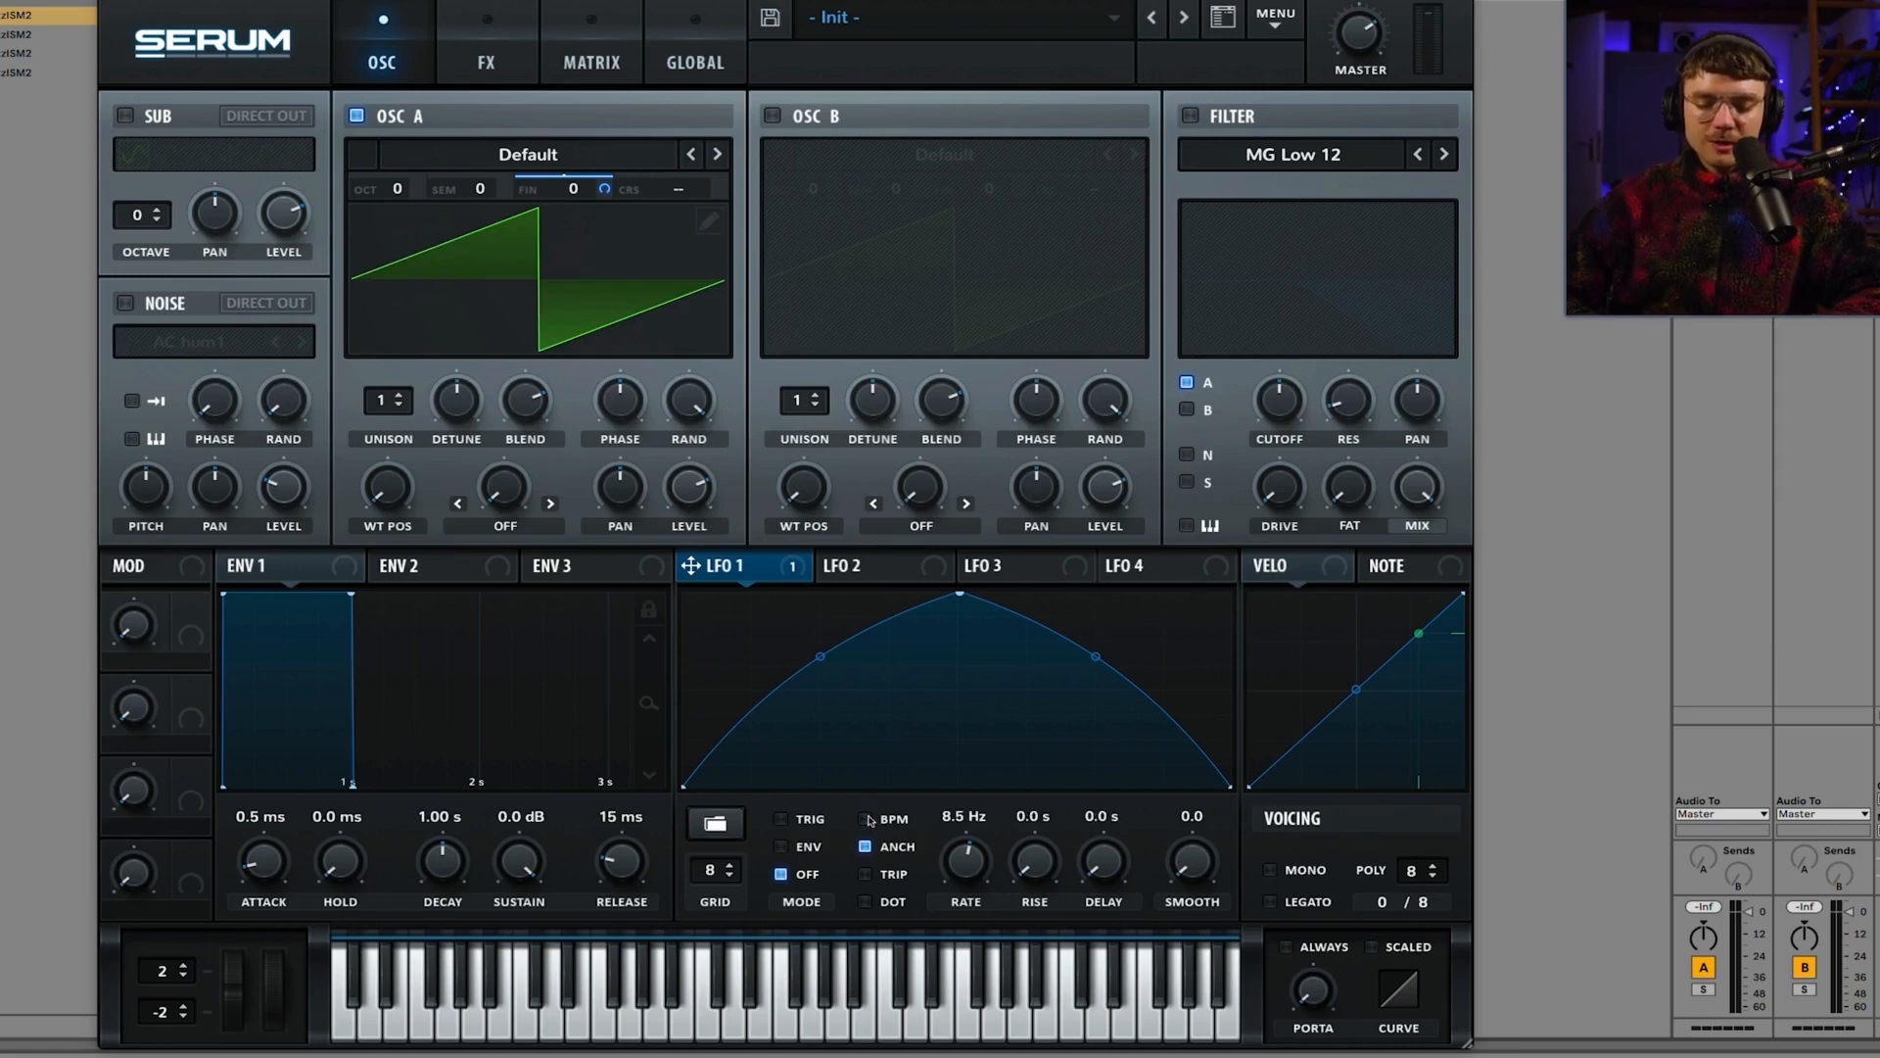
pyautogui.click(867, 819)
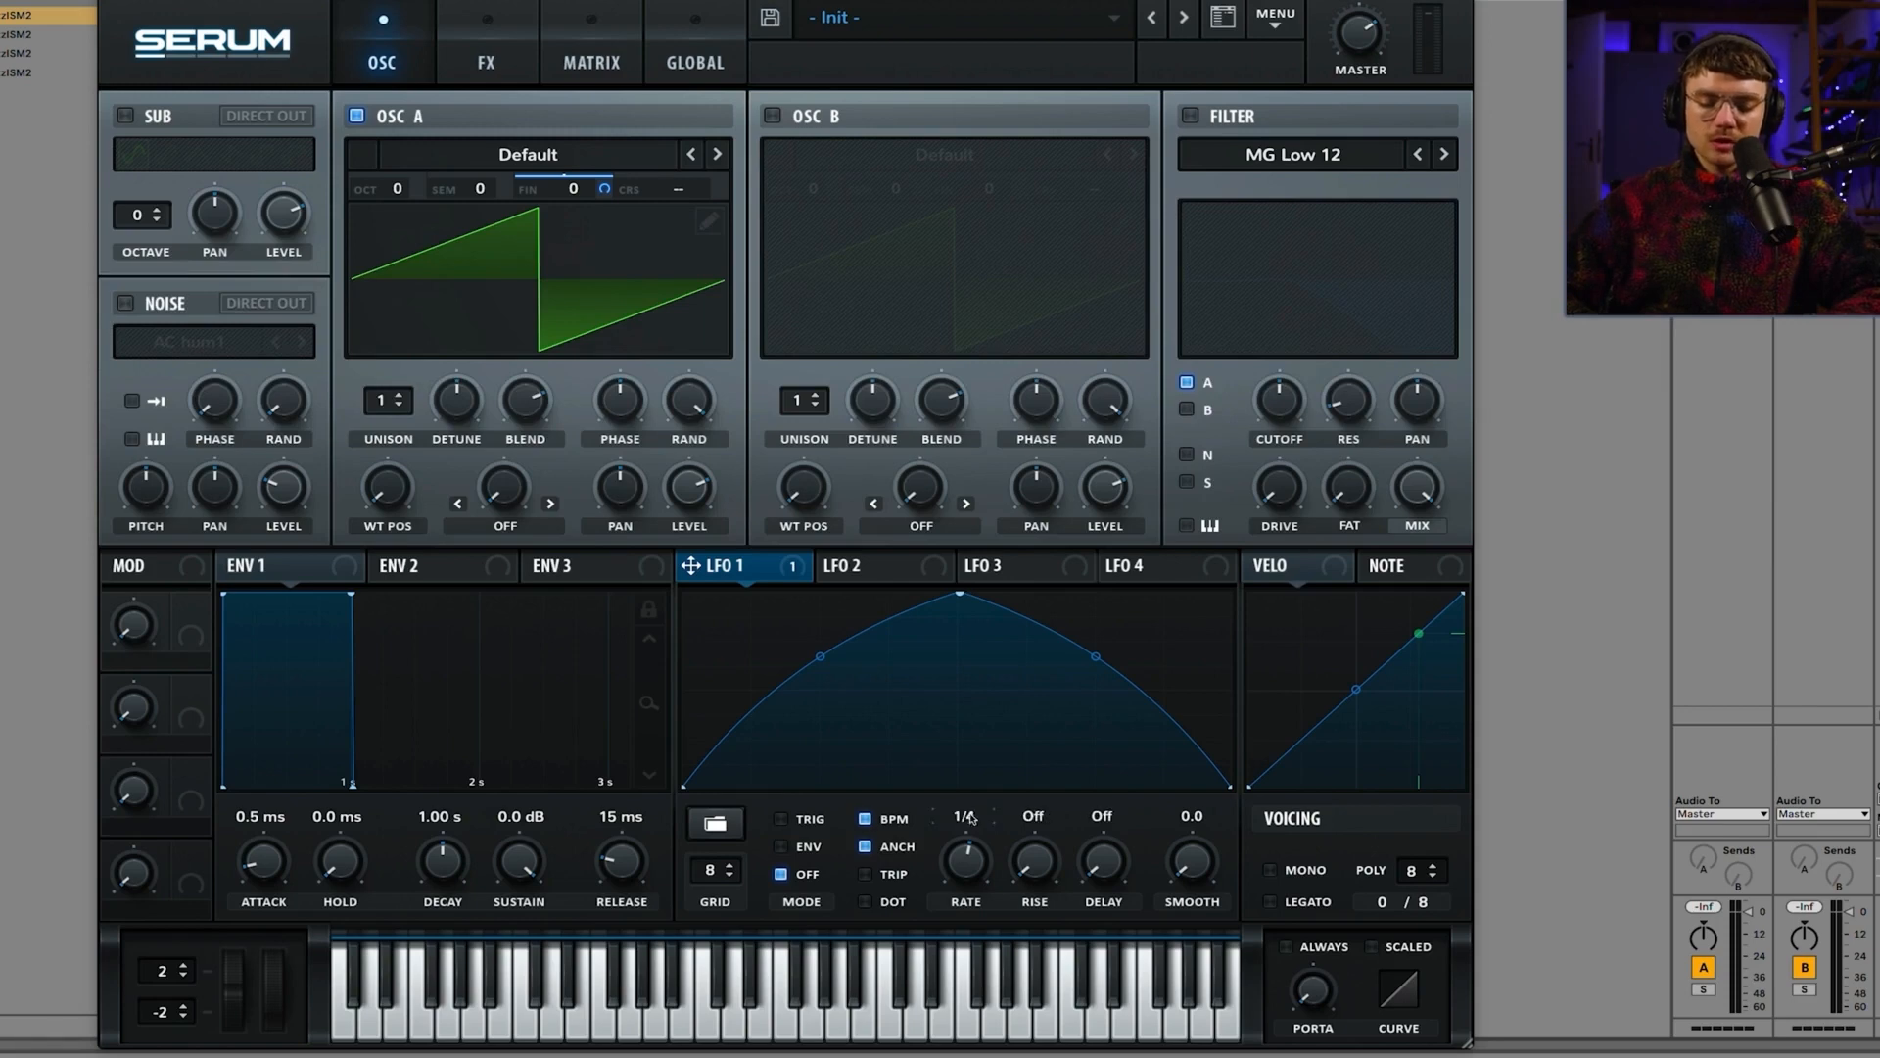
pyautogui.moveTo(961, 888); pyautogui.dragTo(934, 838)
pyautogui.click(879, 823)
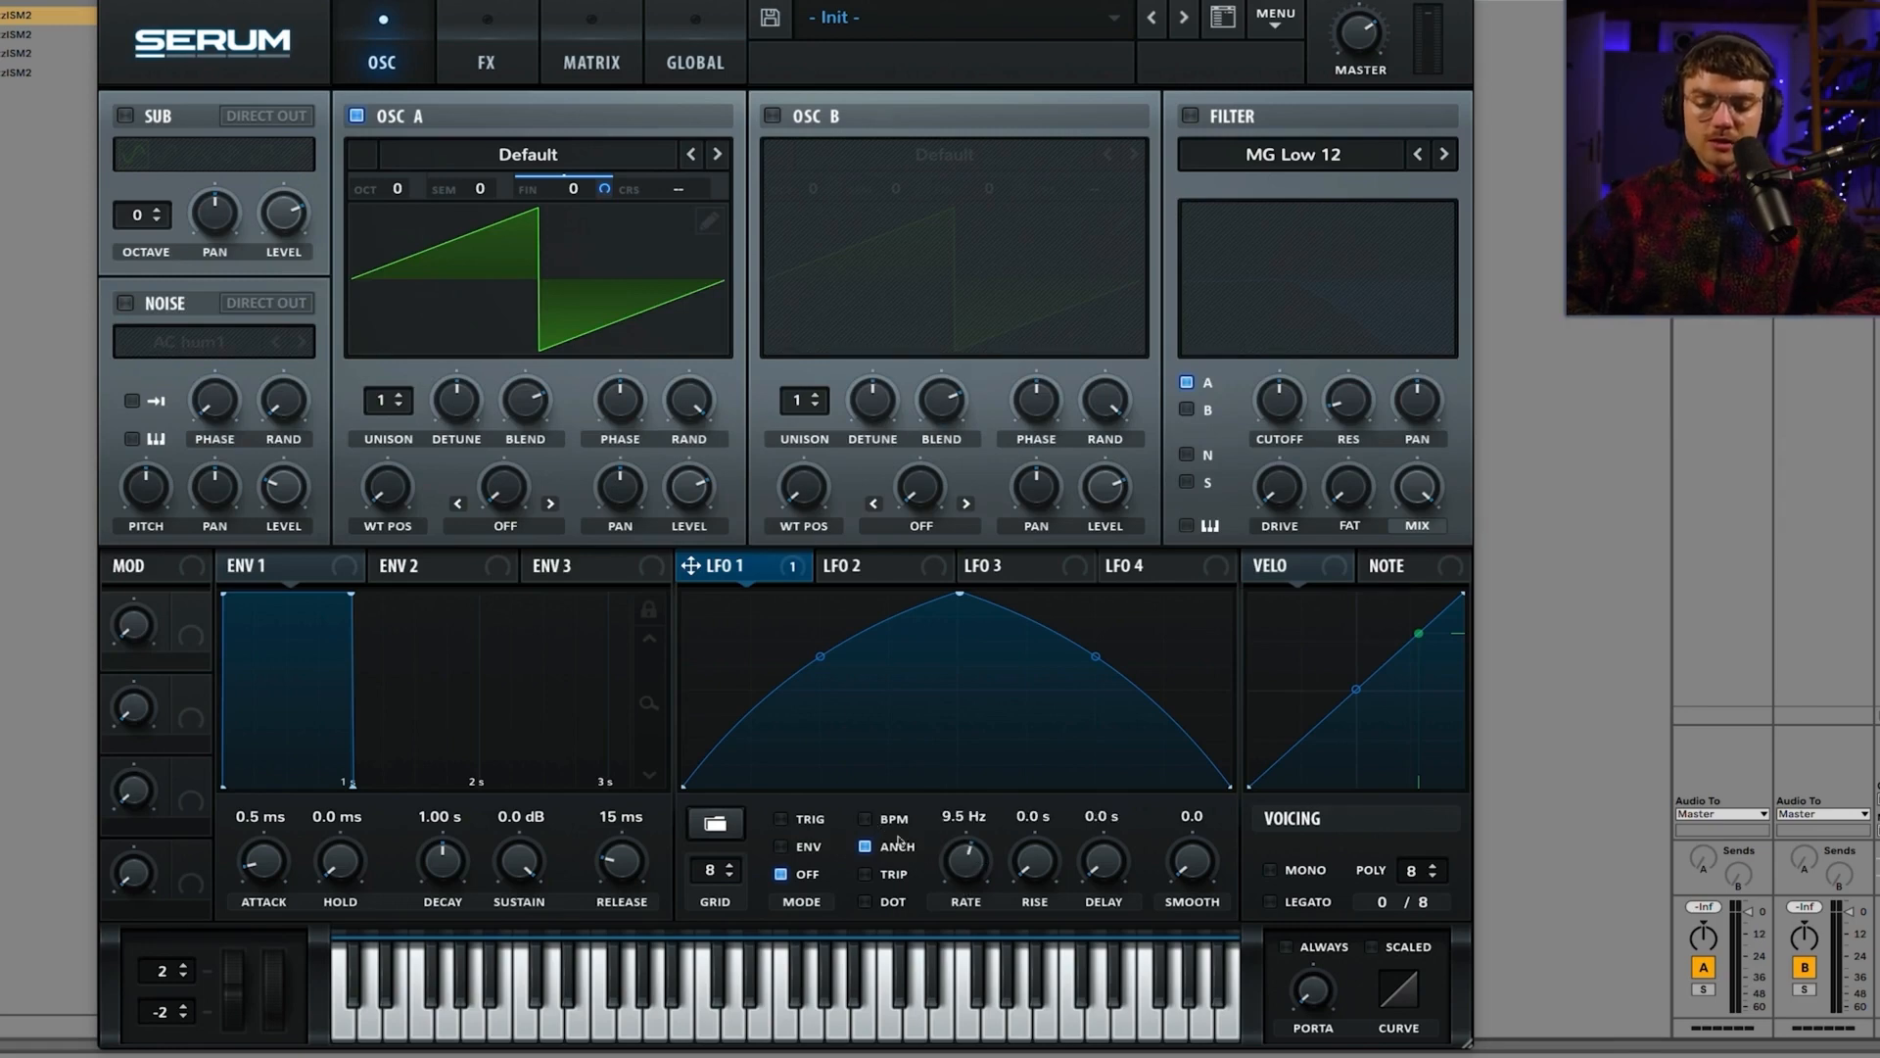
pyautogui.click(866, 821)
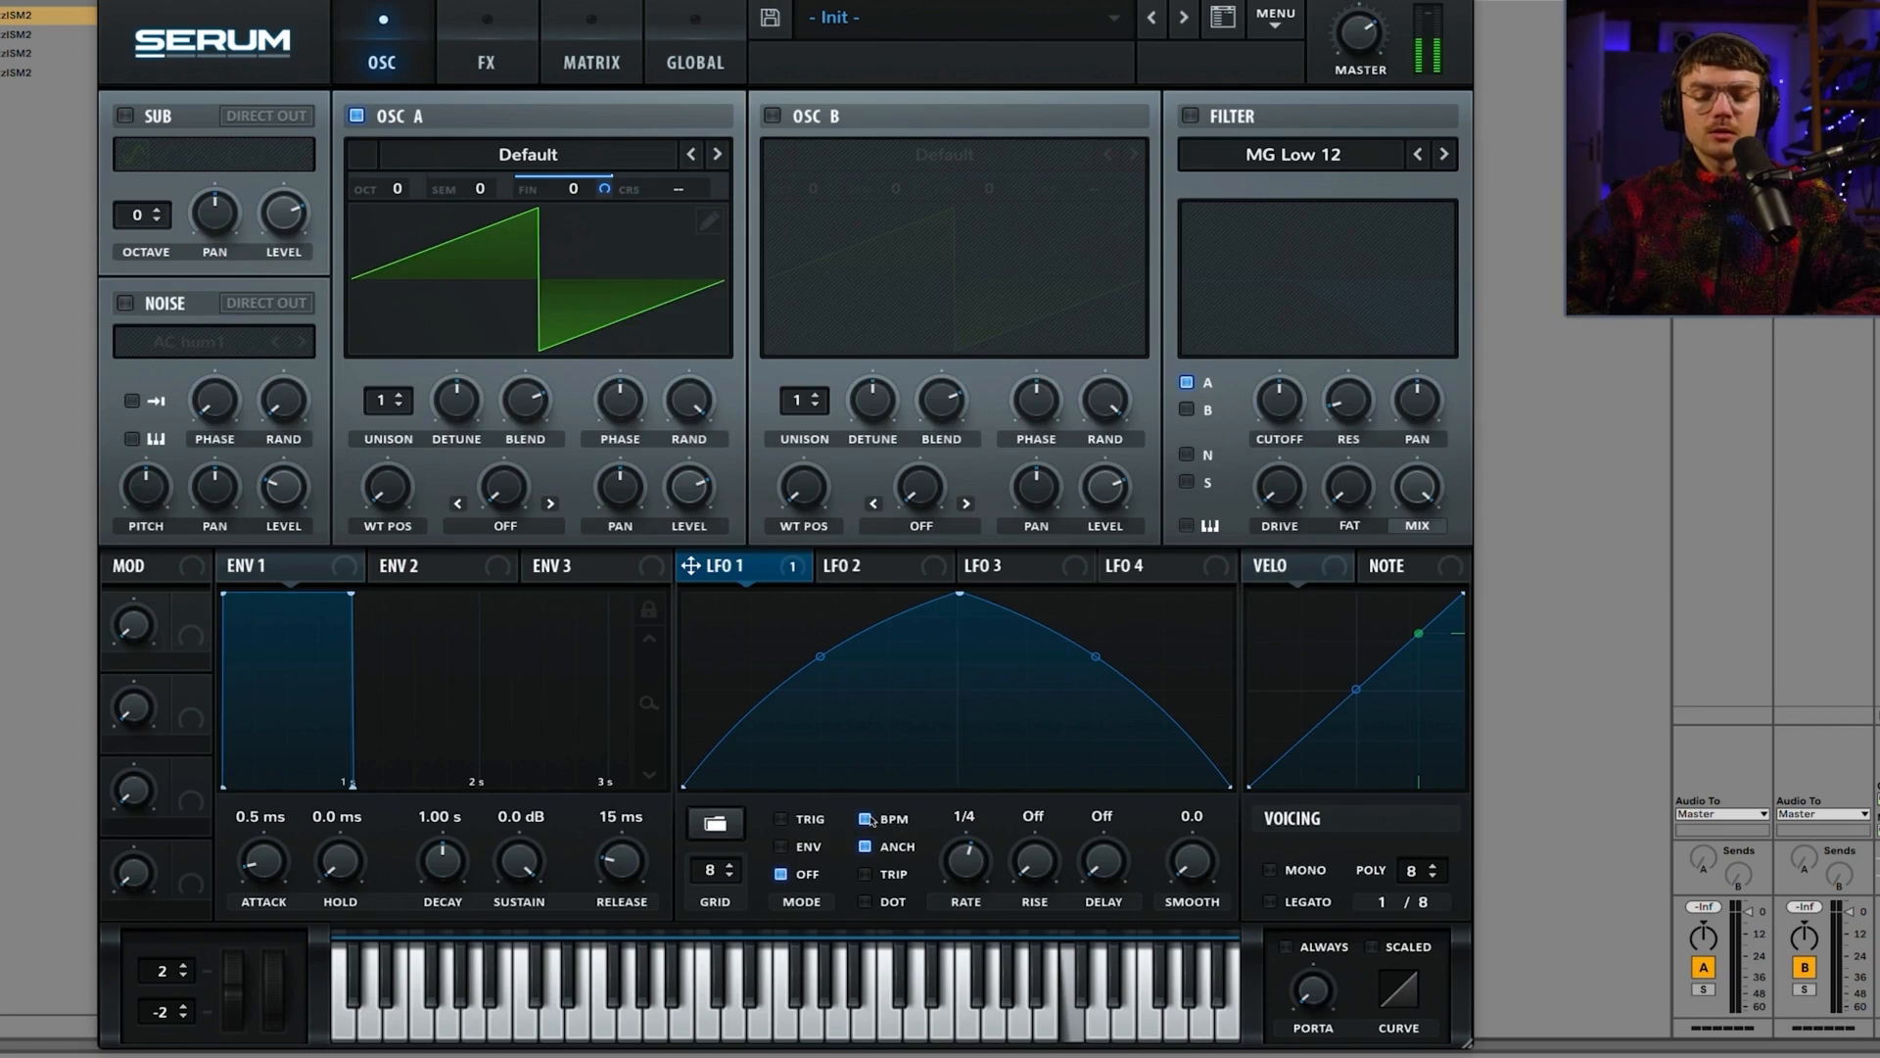
pyautogui.click(867, 819)
pyautogui.moveTo(957, 856)
pyautogui.mouseDown()
pyautogui.moveTo(958, 884)
pyautogui.moveTo(955, 849)
pyautogui.mouseUp()
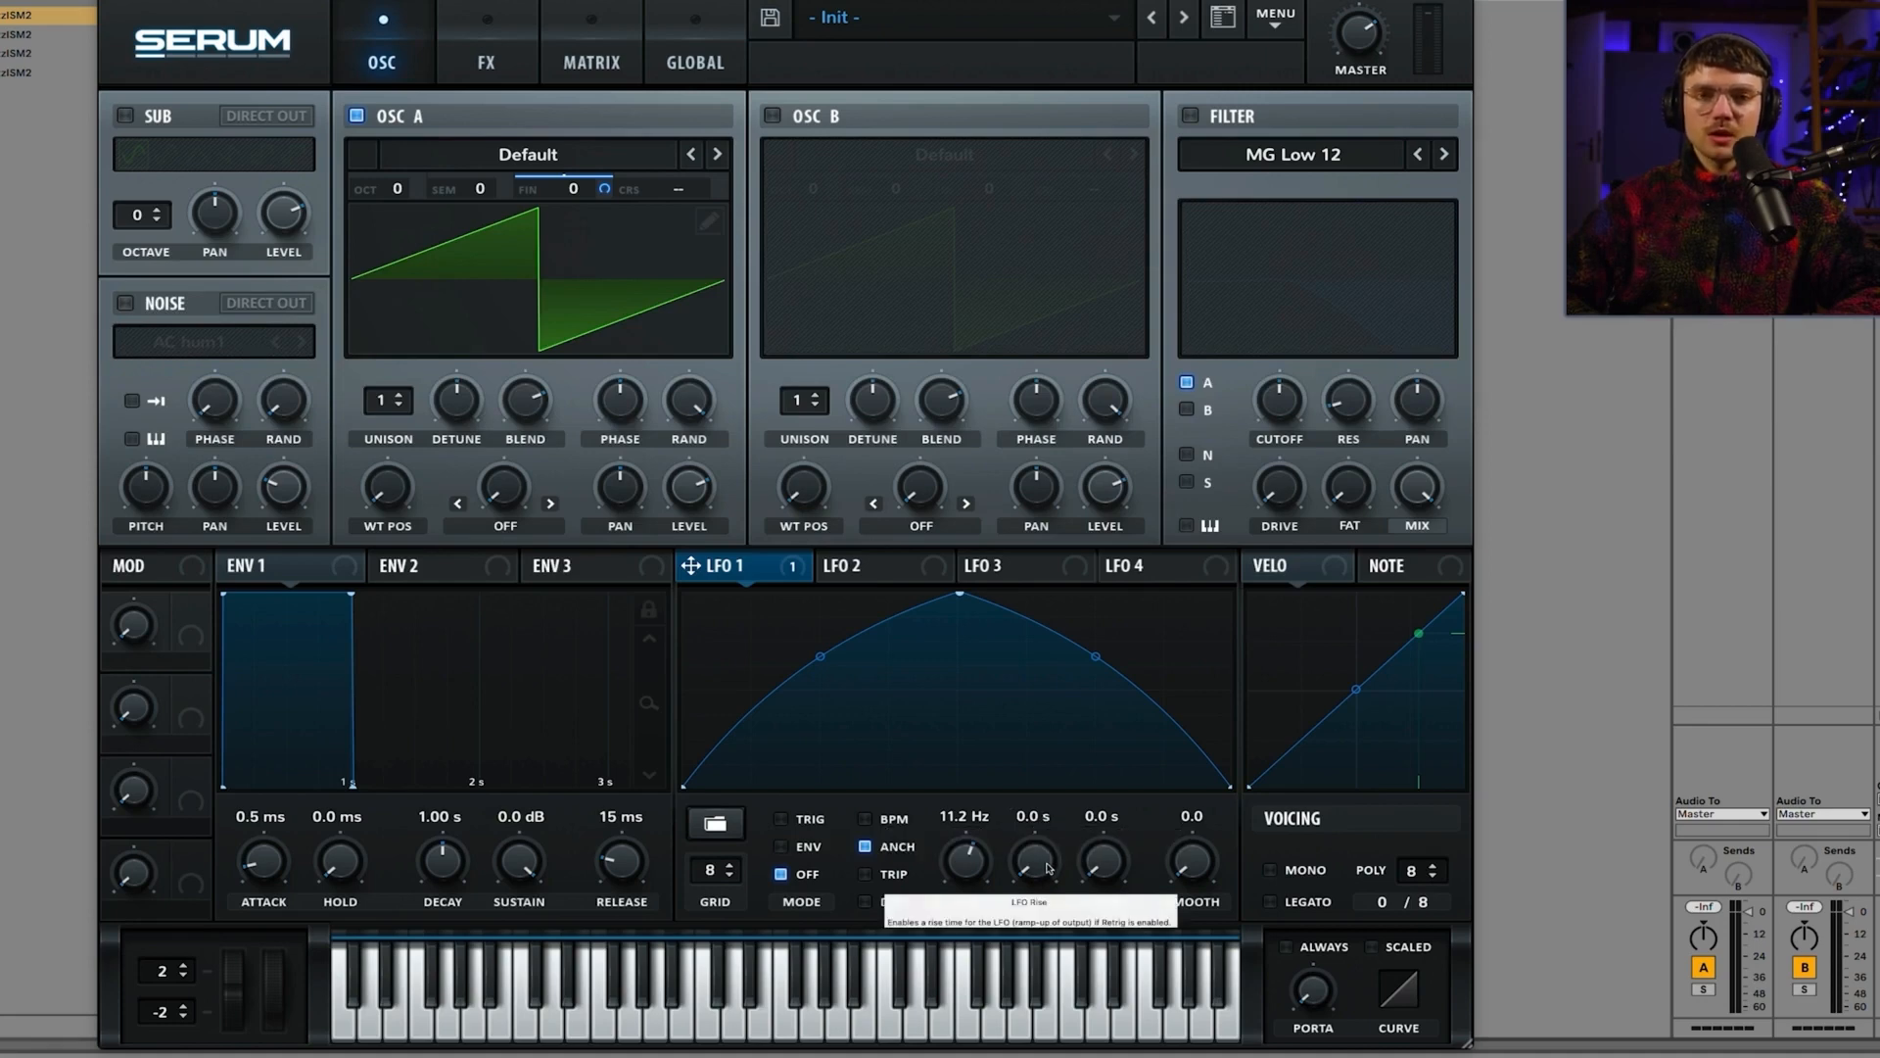
# Step: Try a 2.0 s rise and a 2.0 s delay on LFO 1, resetting each to 0.0 s
pyautogui.moveTo(1046, 868); pyautogui.dragTo(1058, 799)
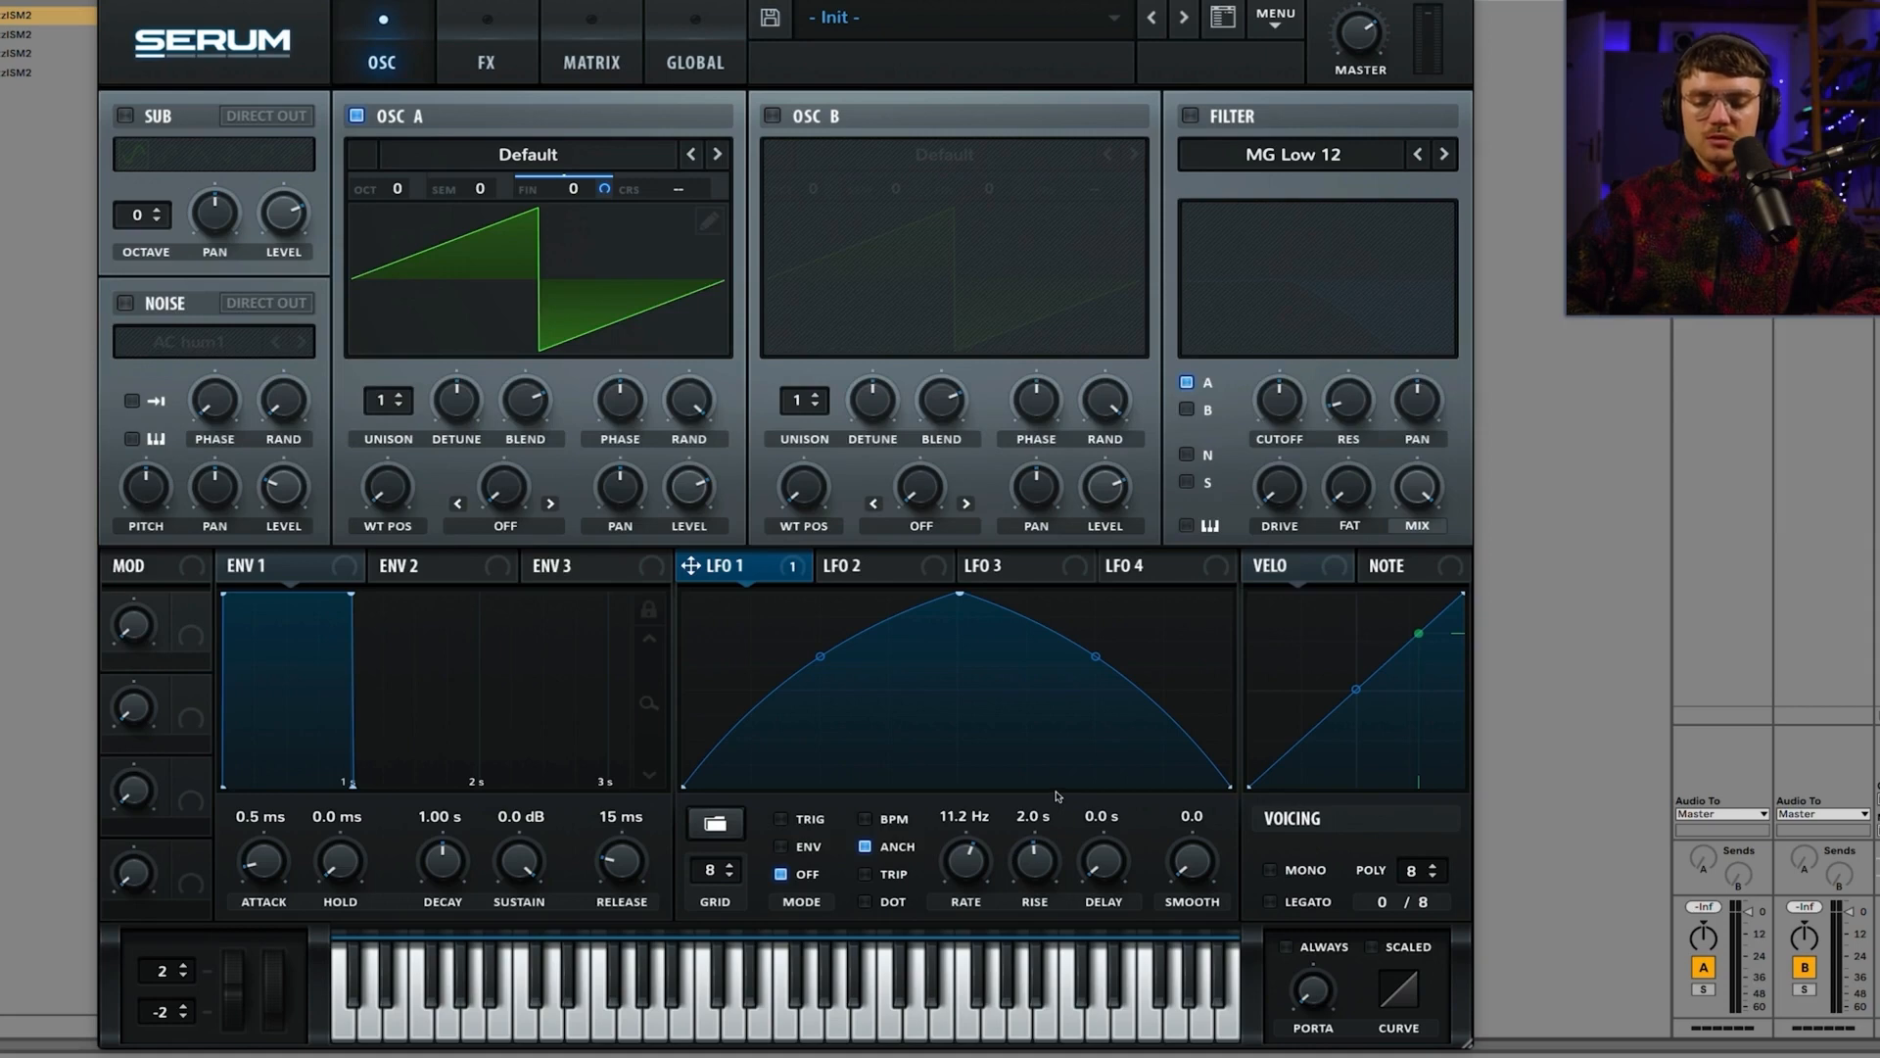
pyautogui.press('f')
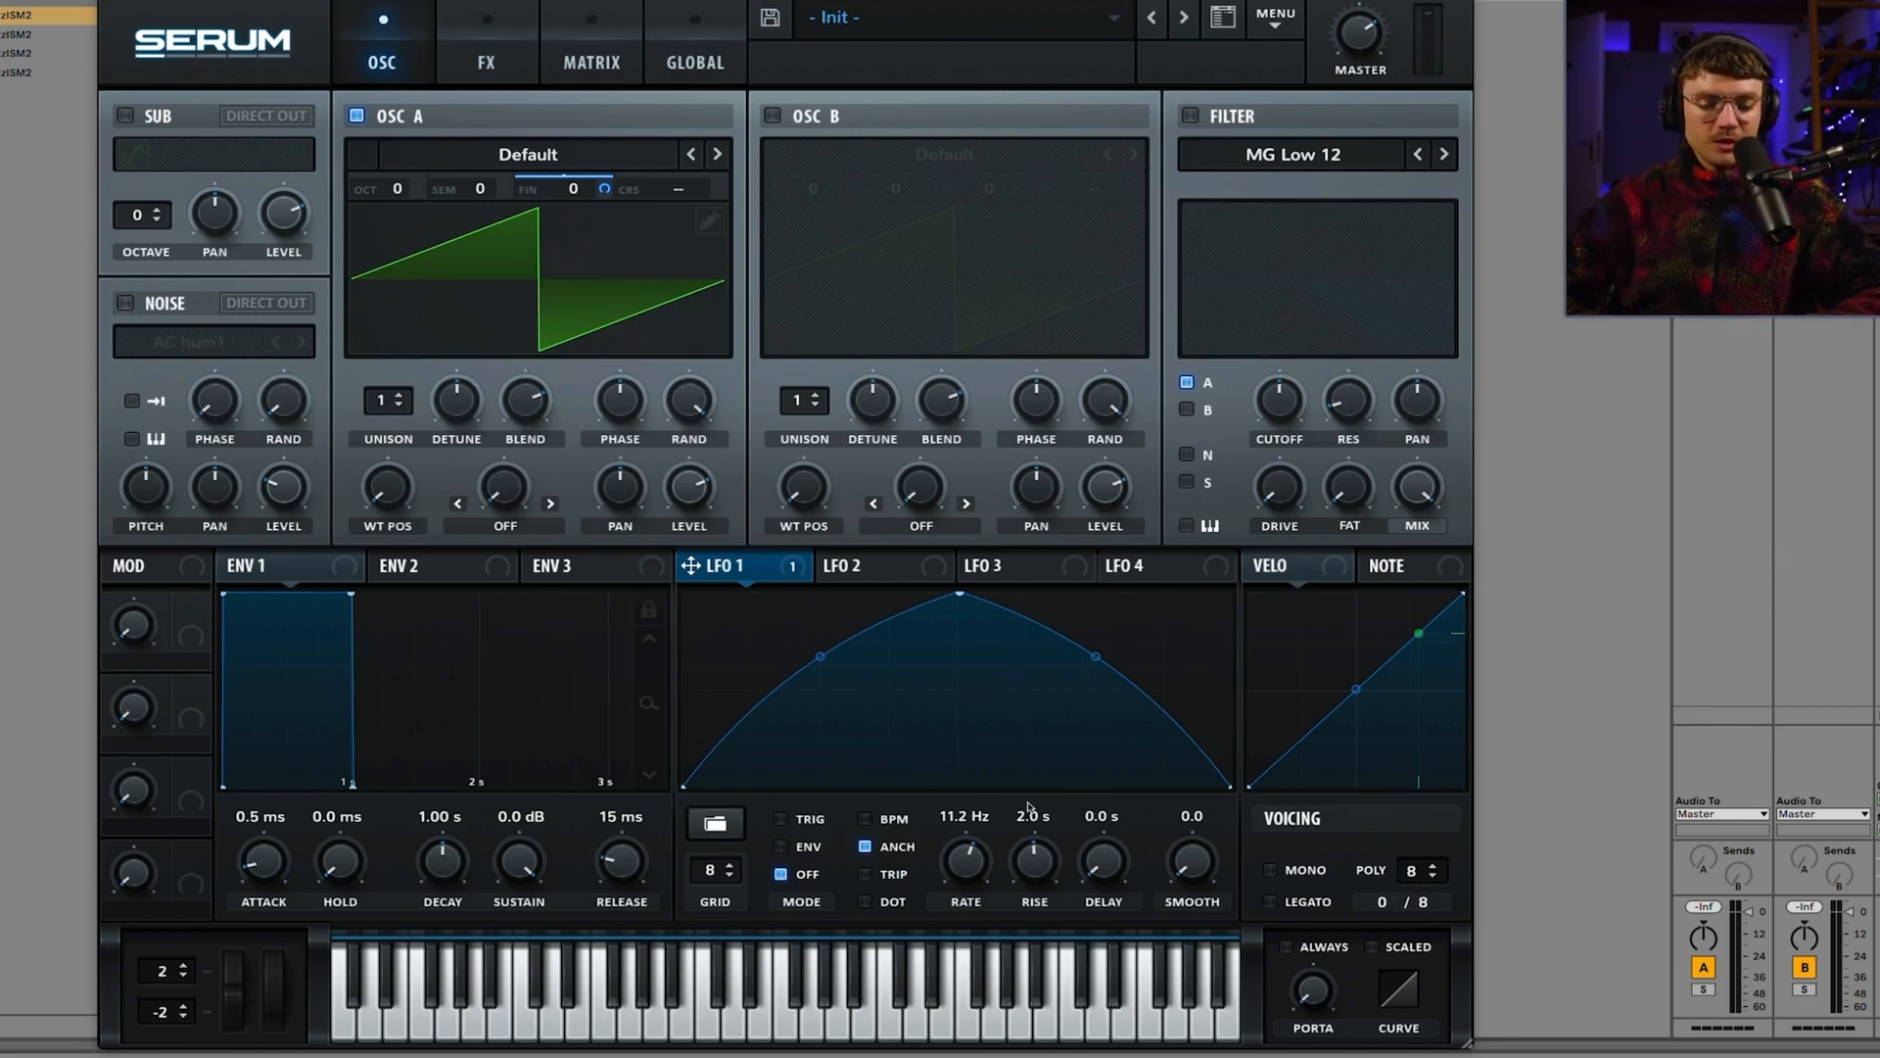
pyautogui.moveTo(1044, 809); pyautogui.dragTo(1056, 993)
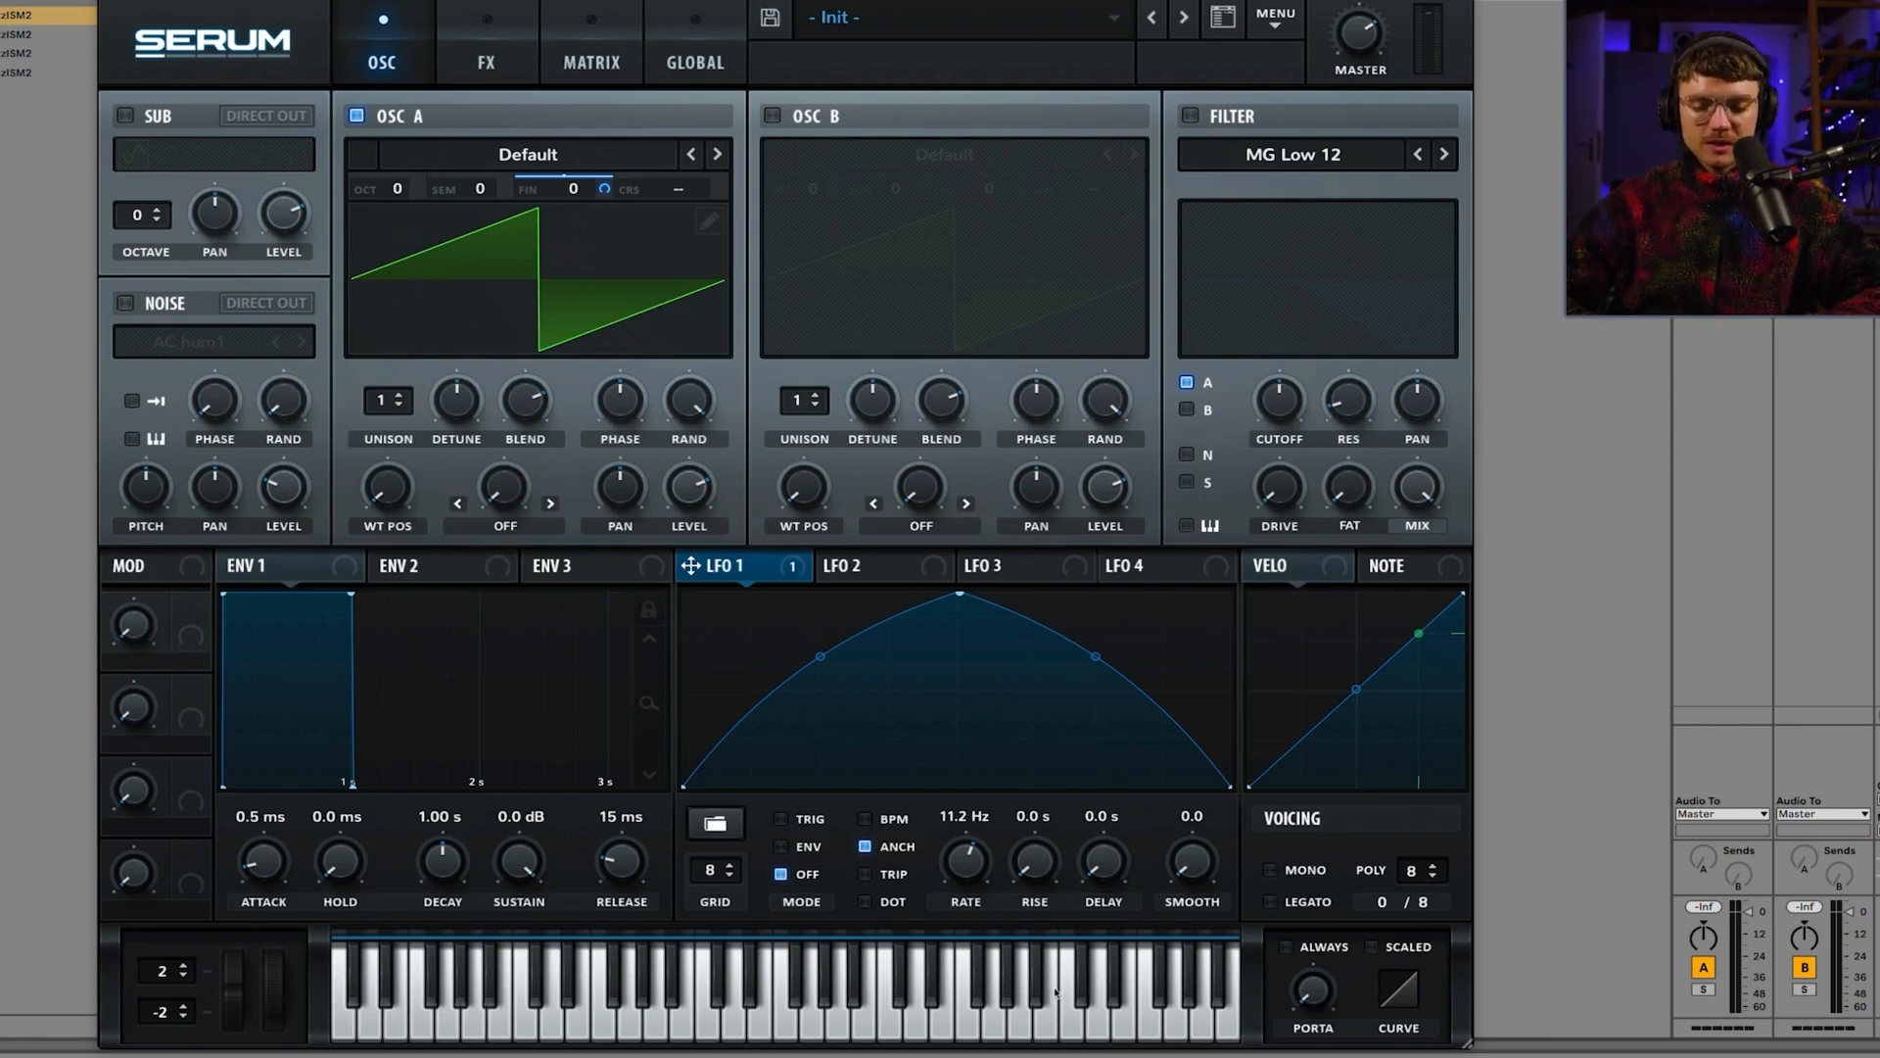
pyautogui.moveTo(1107, 864); pyautogui.dragTo(1113, 786)
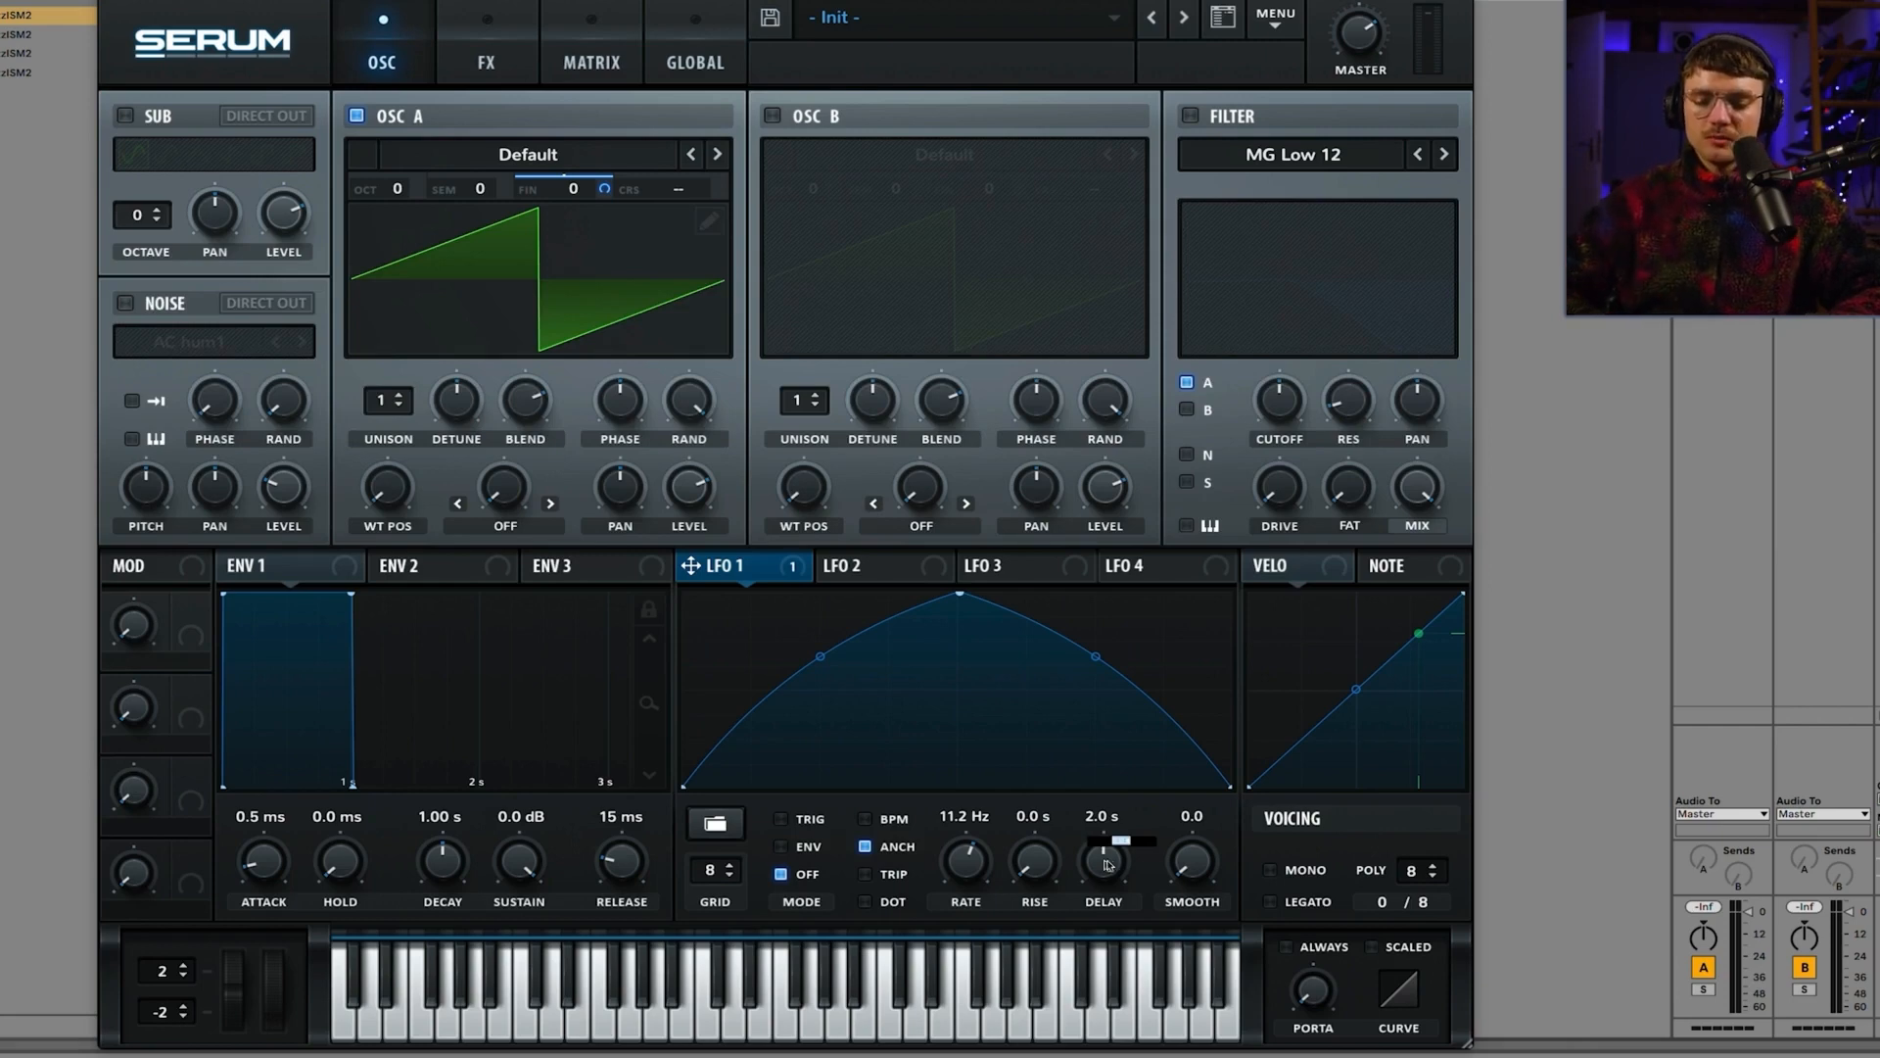
pyautogui.moveTo(1096, 915); pyautogui.dragTo(1106, 918)
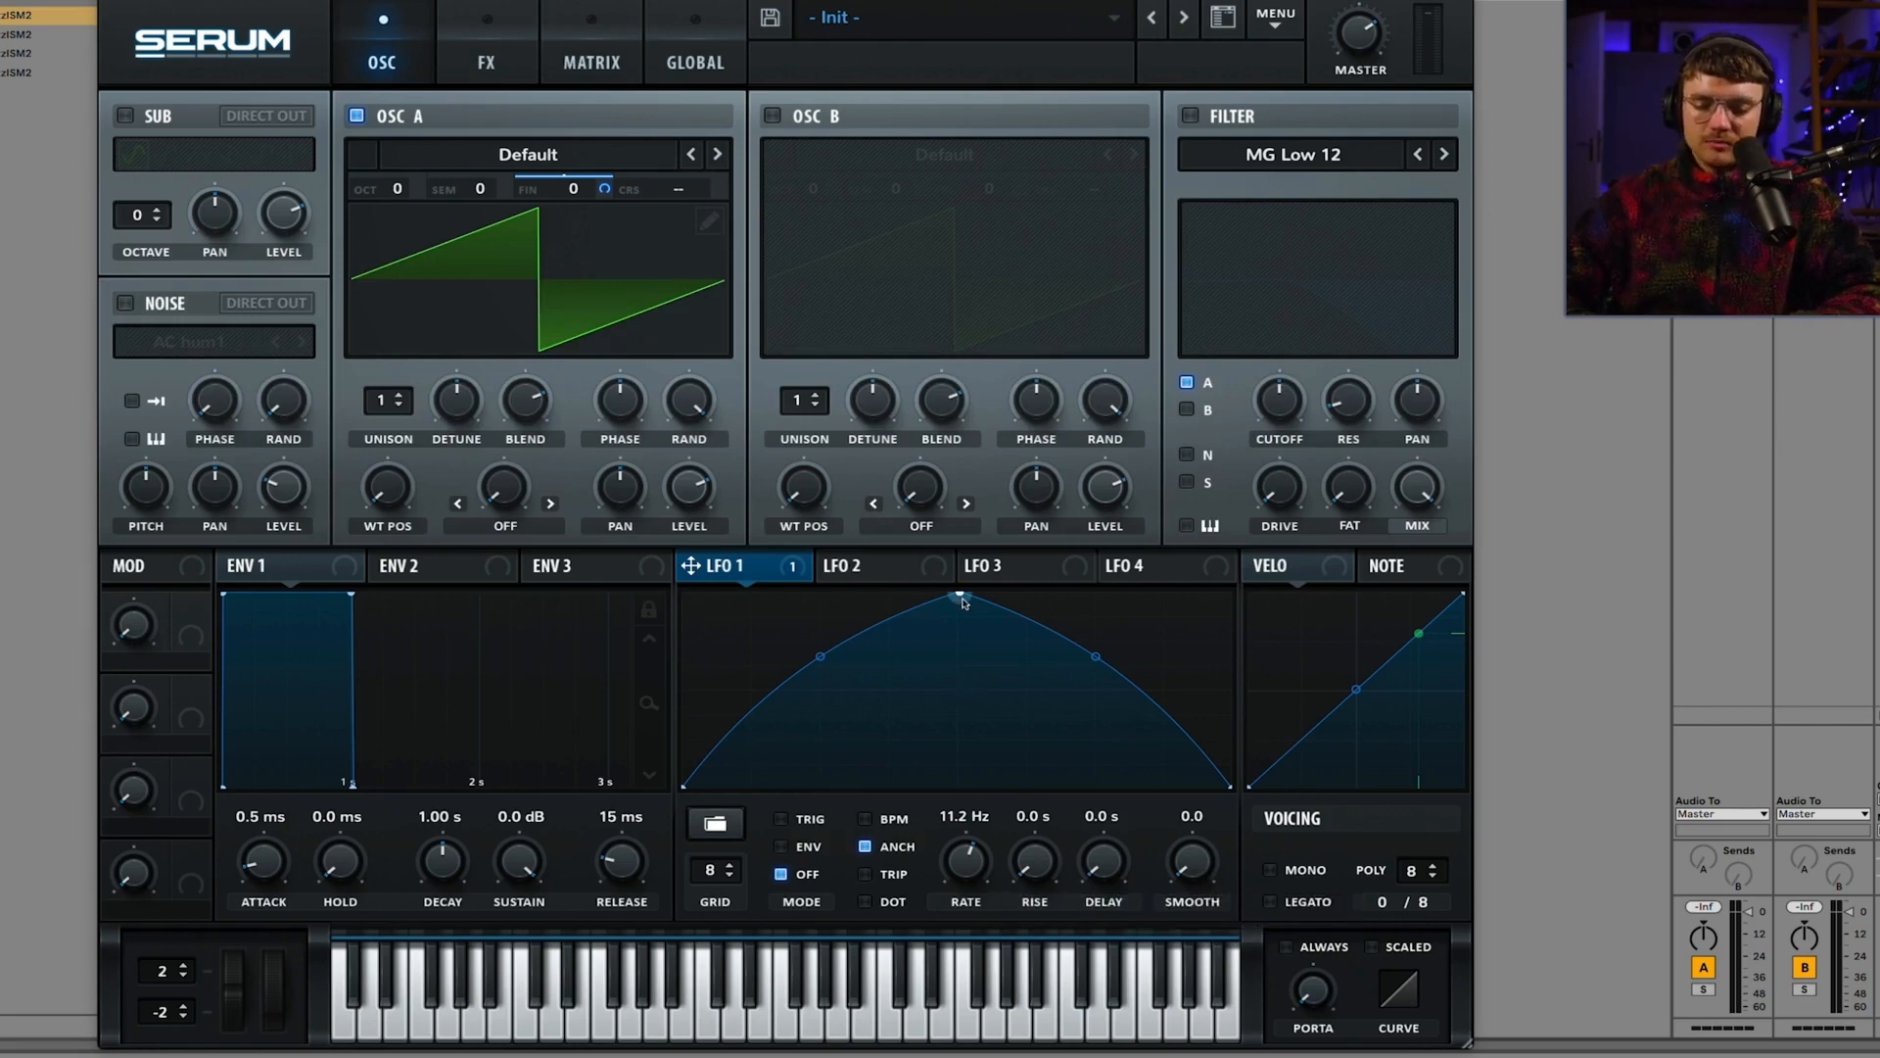
# Step: Add points on LFO 1's rising slope and move them to form a steep opening drop with a vertical jump back to maximum
pyautogui.doubleClick(870, 649)
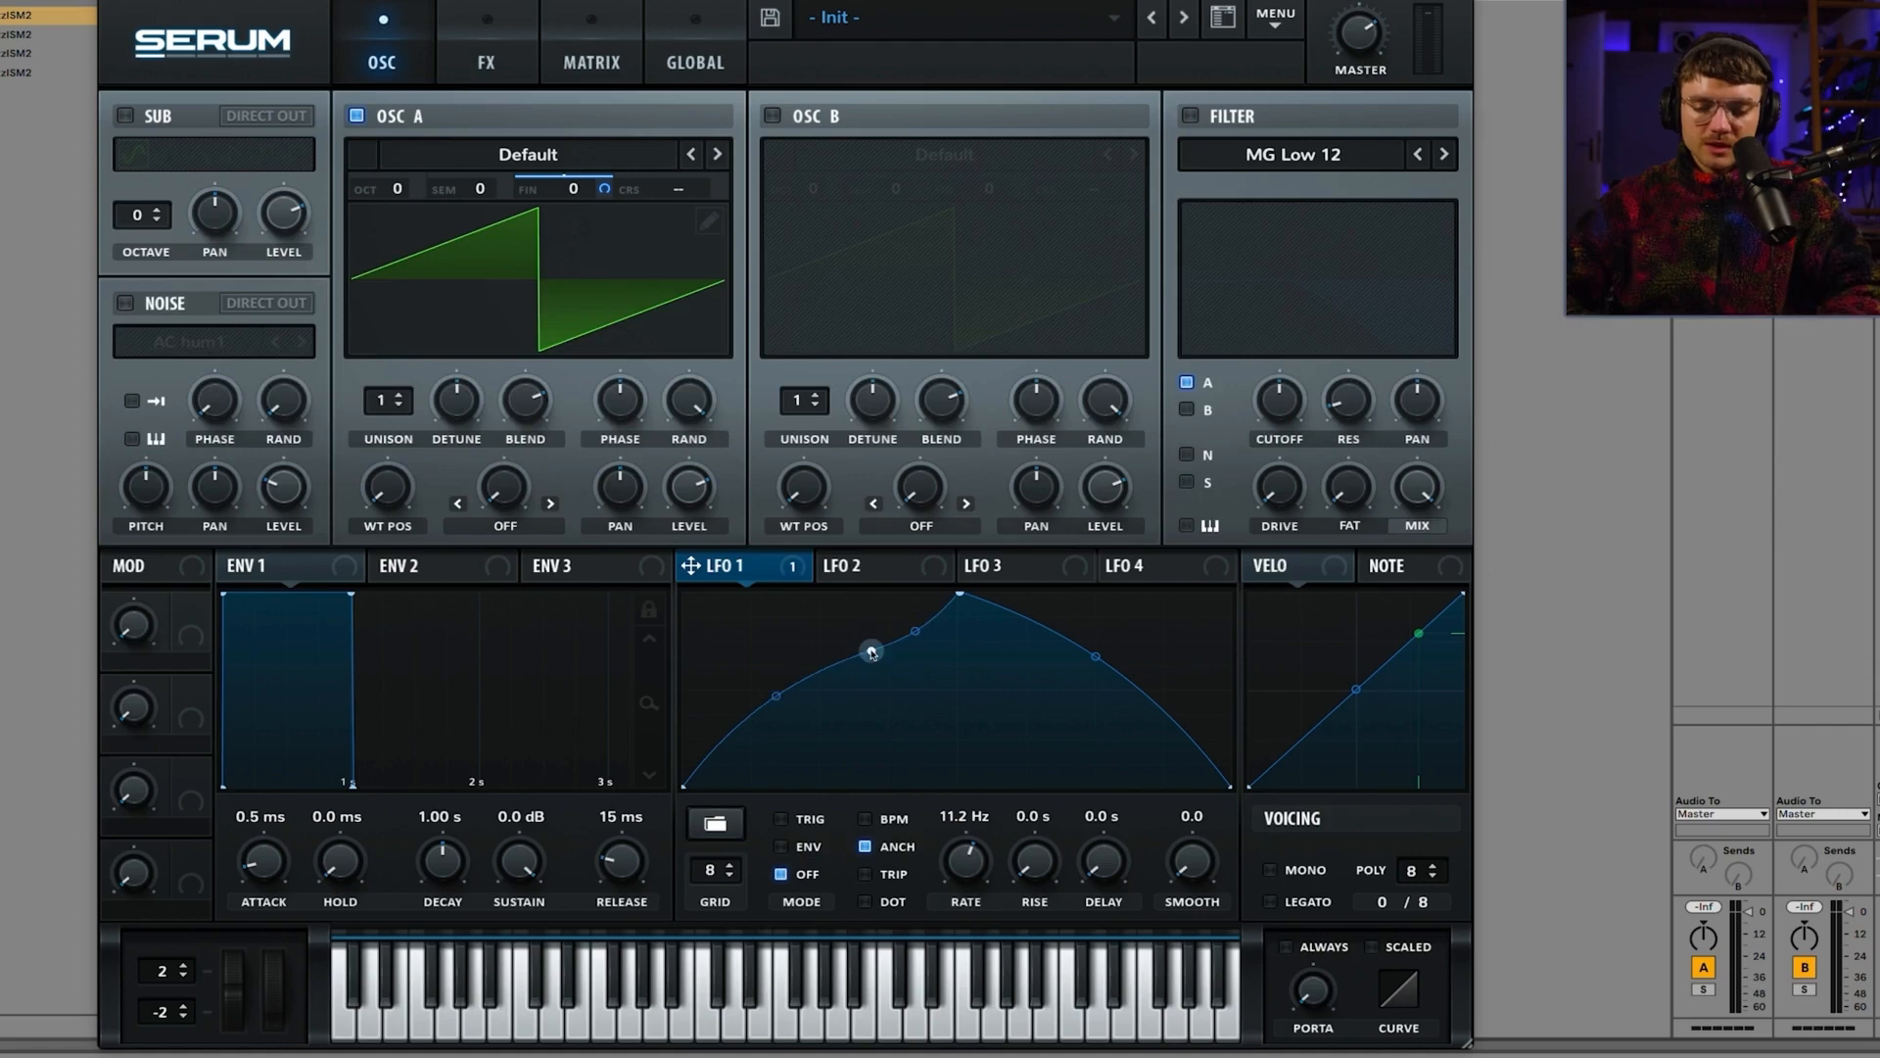
pyautogui.doubleClick(871, 650)
pyautogui.moveTo(871, 649); pyautogui.dragTo(708, 546)
pyautogui.doubleClick(846, 673)
pyautogui.moveTo(846, 673); pyautogui.dragTo(686, 553)
pyautogui.doubleClick(761, 702)
pyautogui.moveTo(762, 702); pyautogui.dragTo(732, 534)
# Step: Add a second steep drop with a vertical jump and a third valley before LFO 1's centre peak
pyautogui.doubleClick(819, 760)
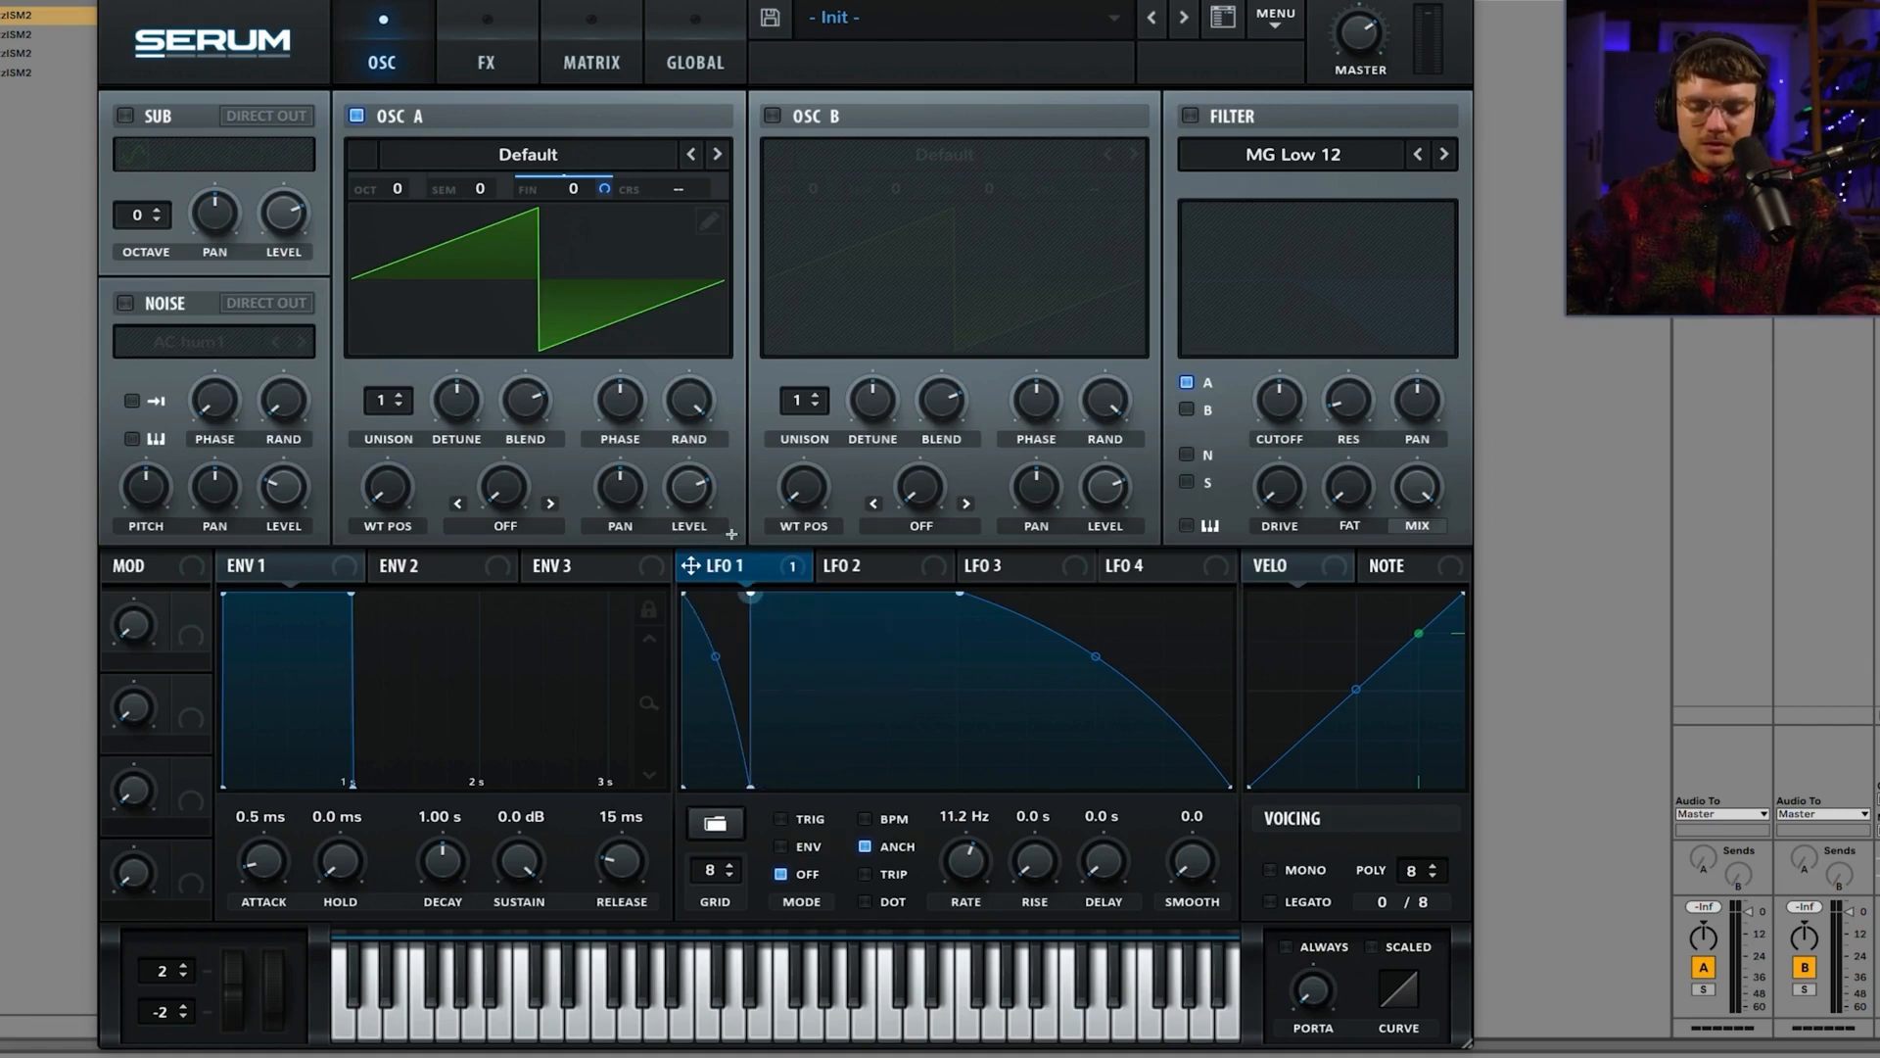
pyautogui.doubleClick(819, 622)
pyautogui.moveTo(823, 623)
pyautogui.mouseDown()
pyautogui.moveTo(857, 781)
pyautogui.moveTo(823, 786)
pyautogui.moveTo(821, 587)
pyautogui.mouseUp()
pyautogui.doubleClick(837, 786)
pyautogui.doubleClick(920, 780)
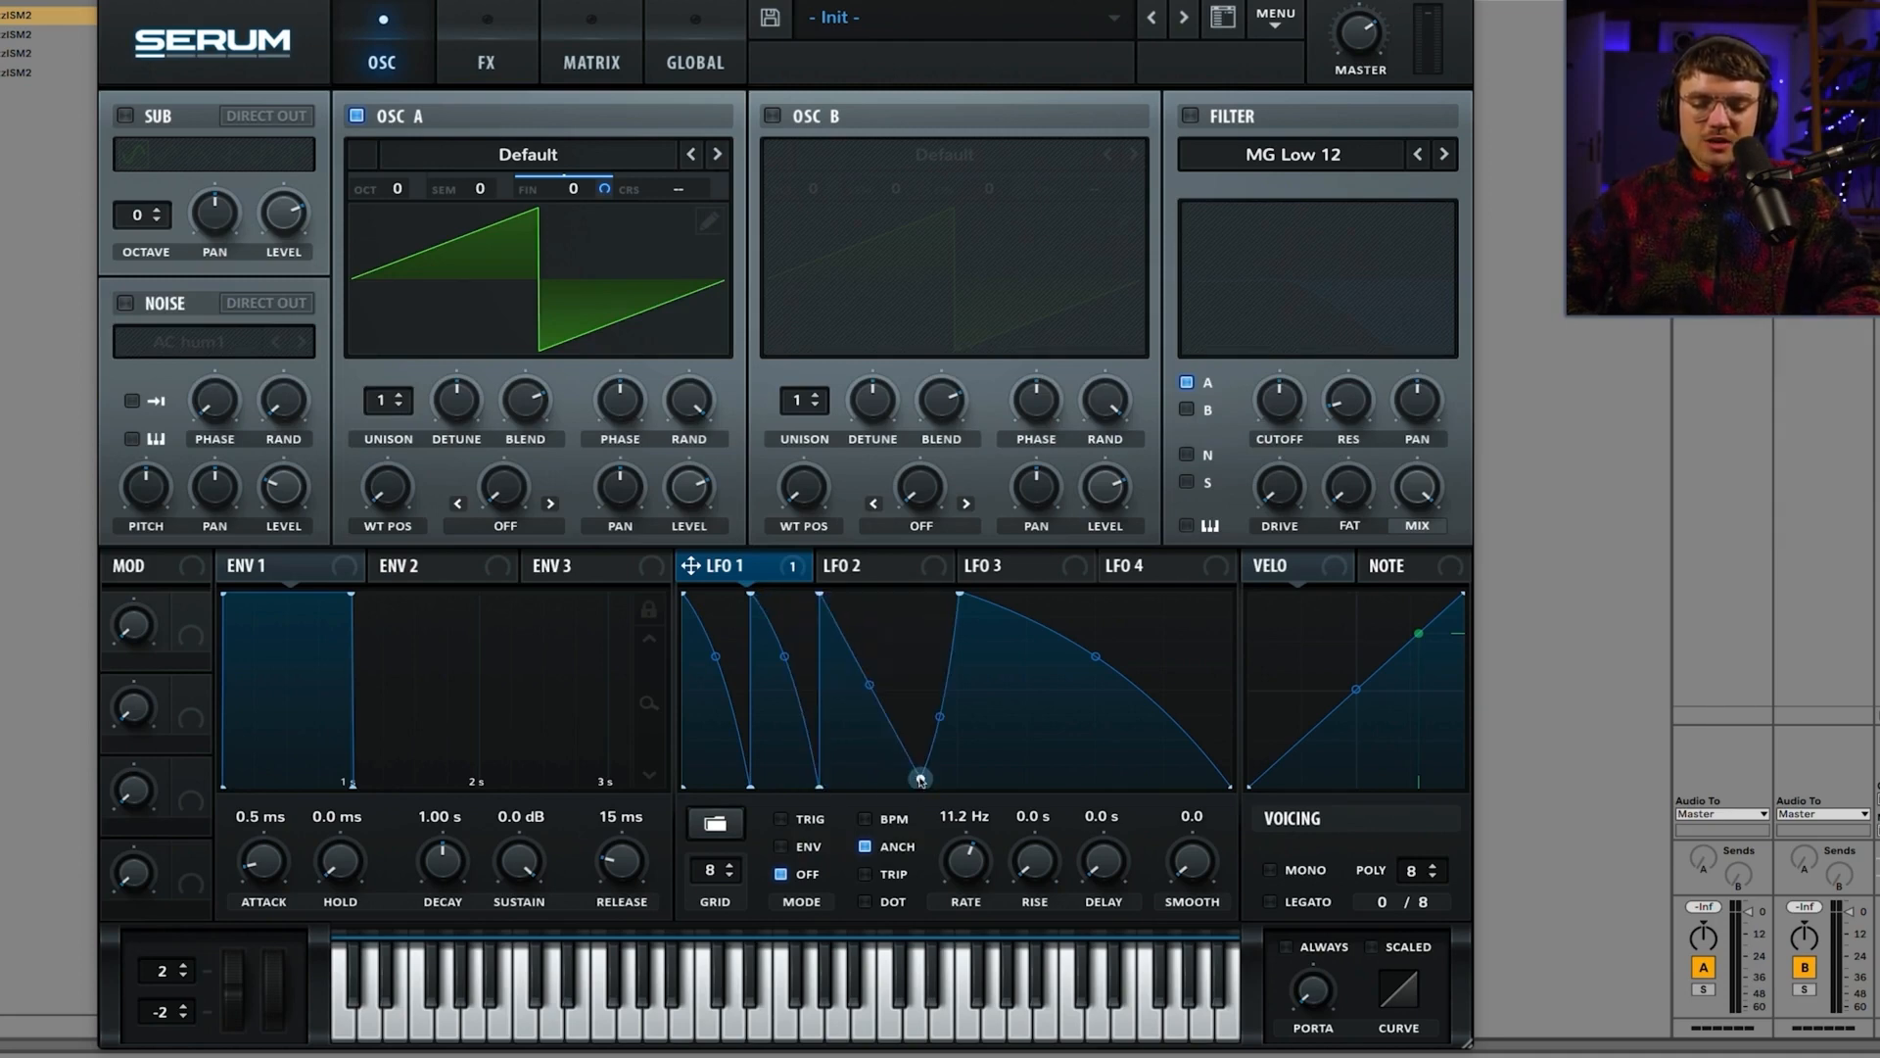
pyautogui.moveTo(915, 778); pyautogui.dragTo(888, 786)
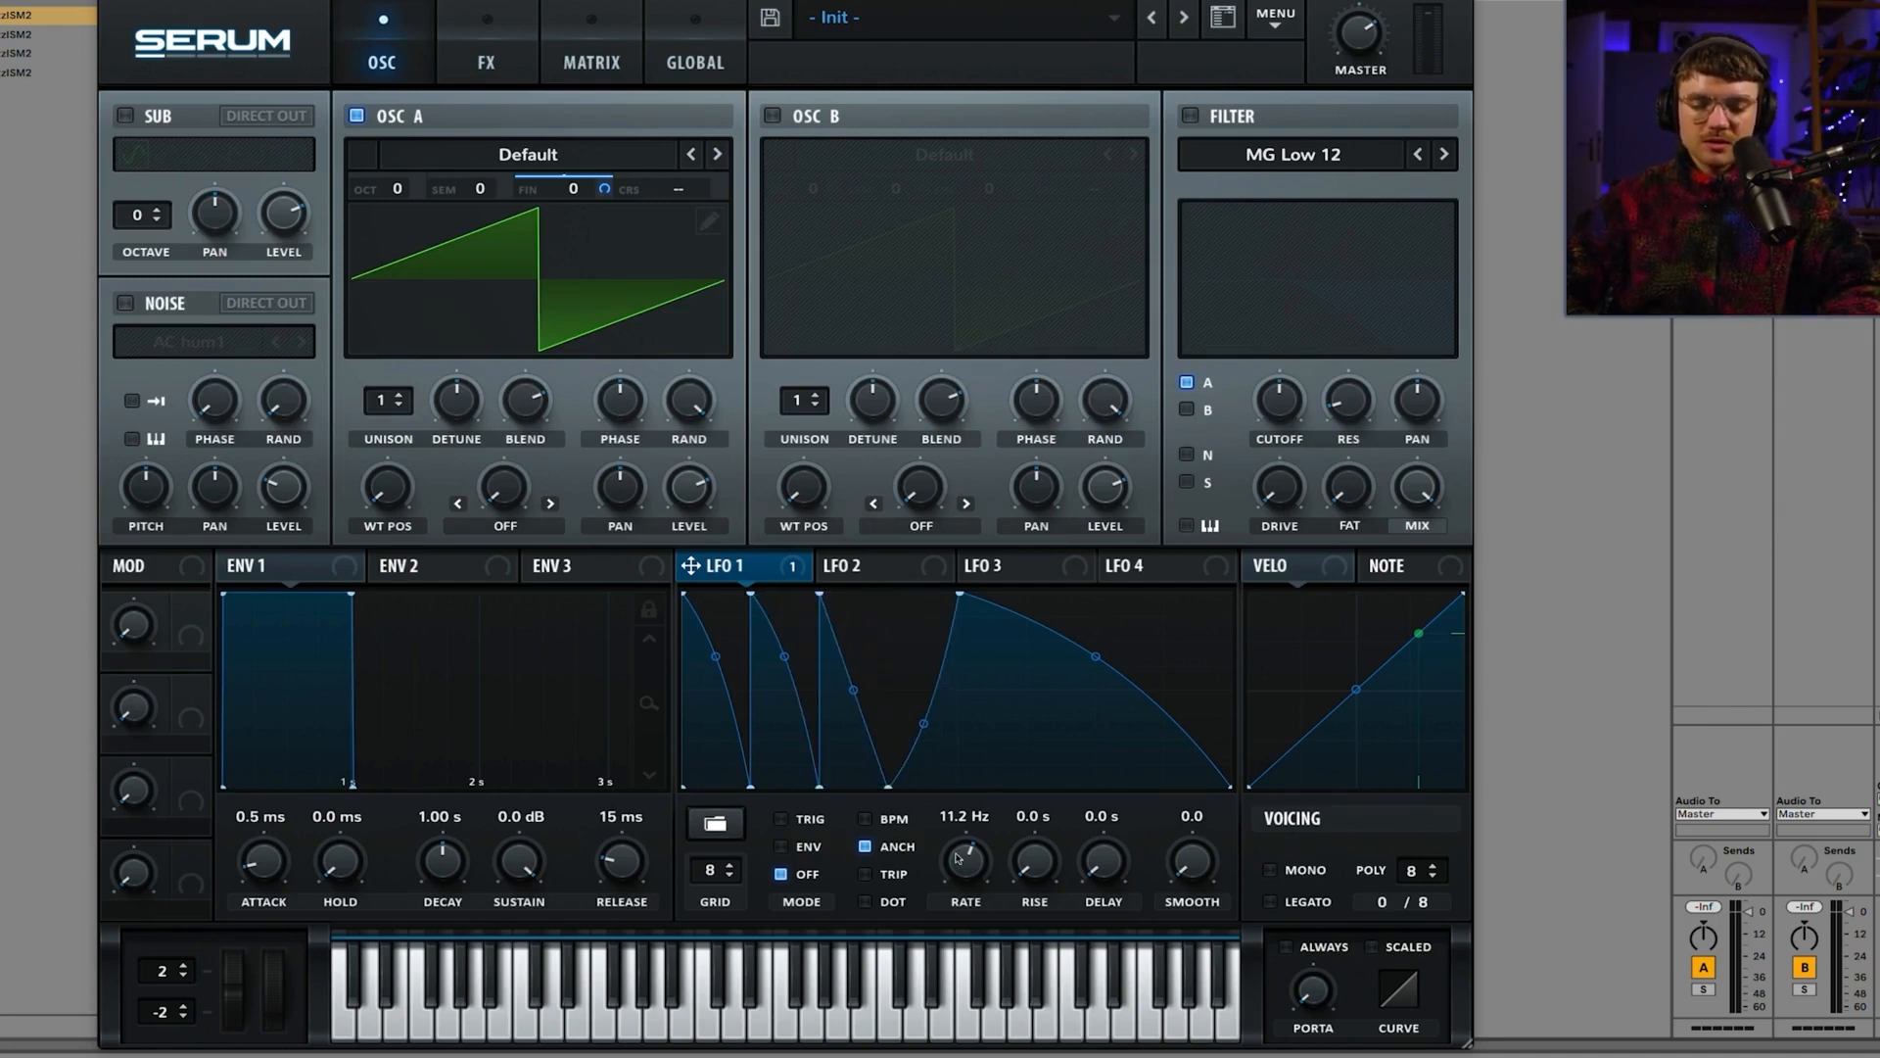
# Step: Sync LFO 1 to BPM at a one-bar rate and audition smoothing between 0 and 100, settling on 52.2
pyautogui.click(898, 821)
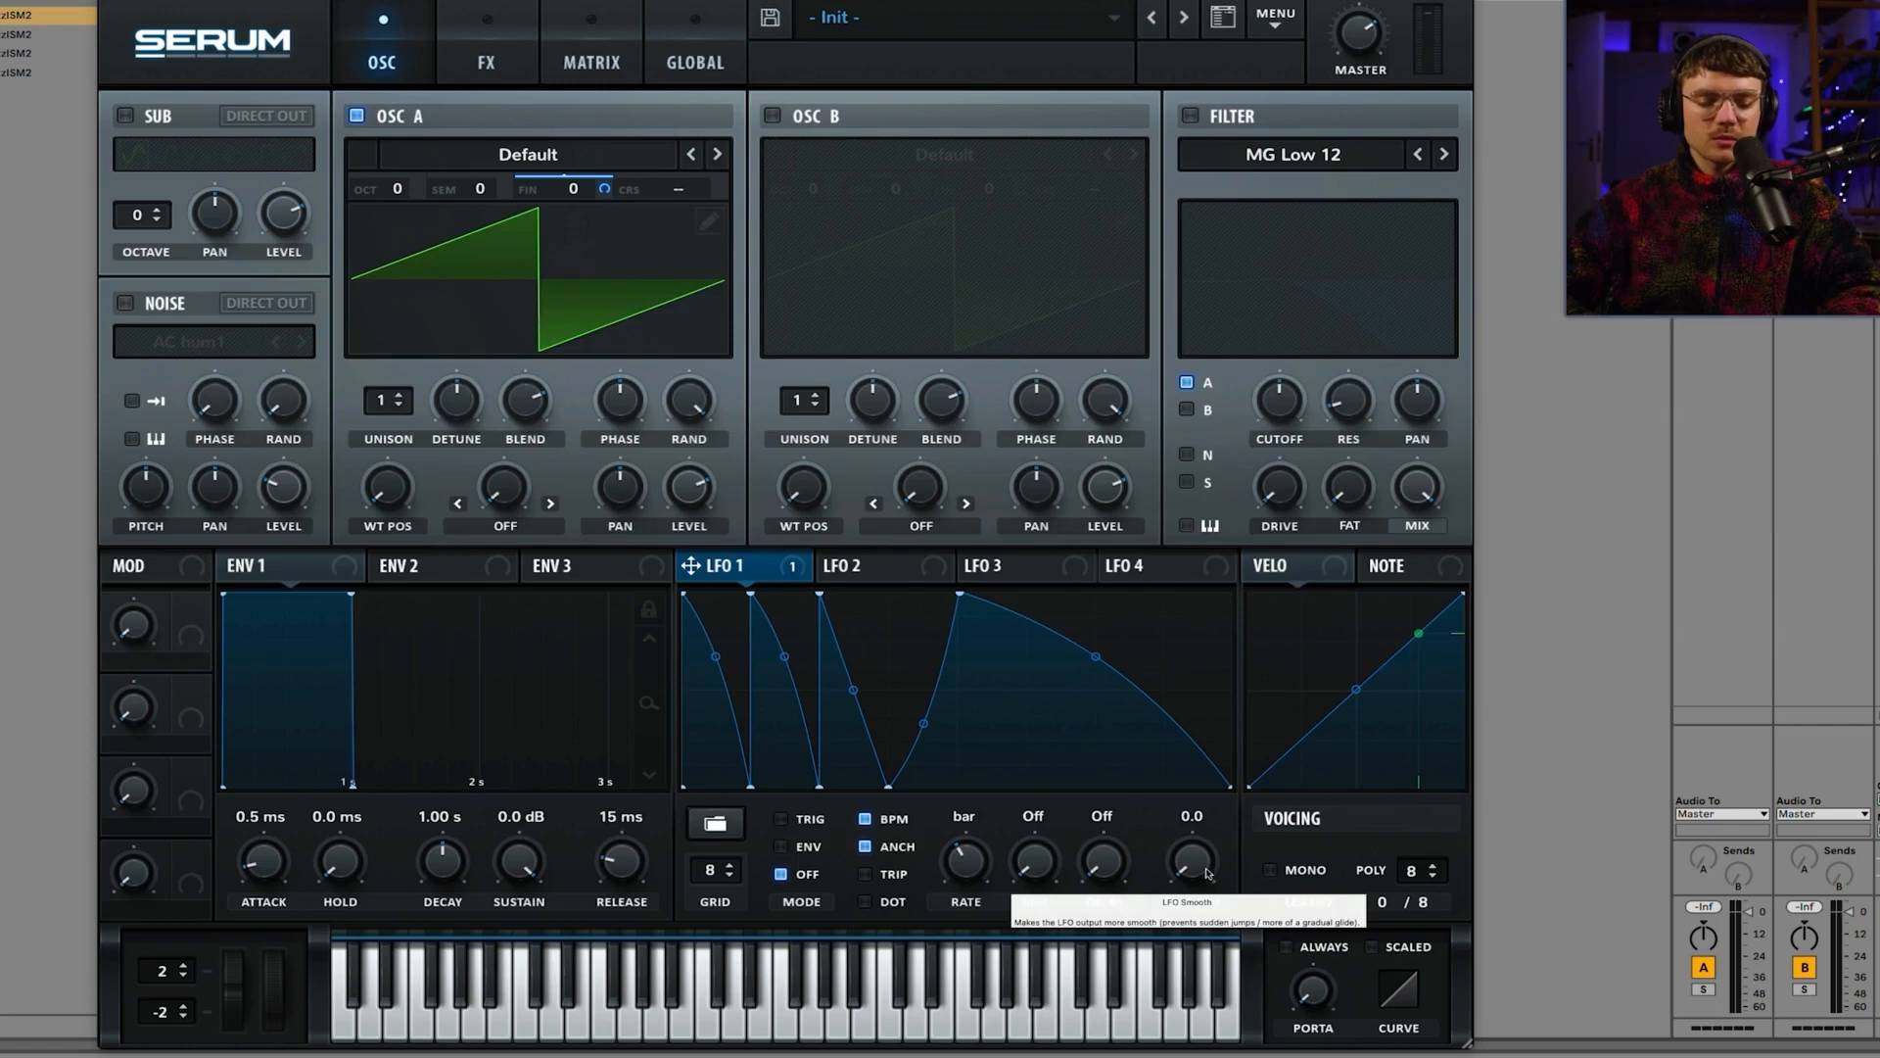
pyautogui.moveTo(1206, 873); pyautogui.dragTo(1203, 696)
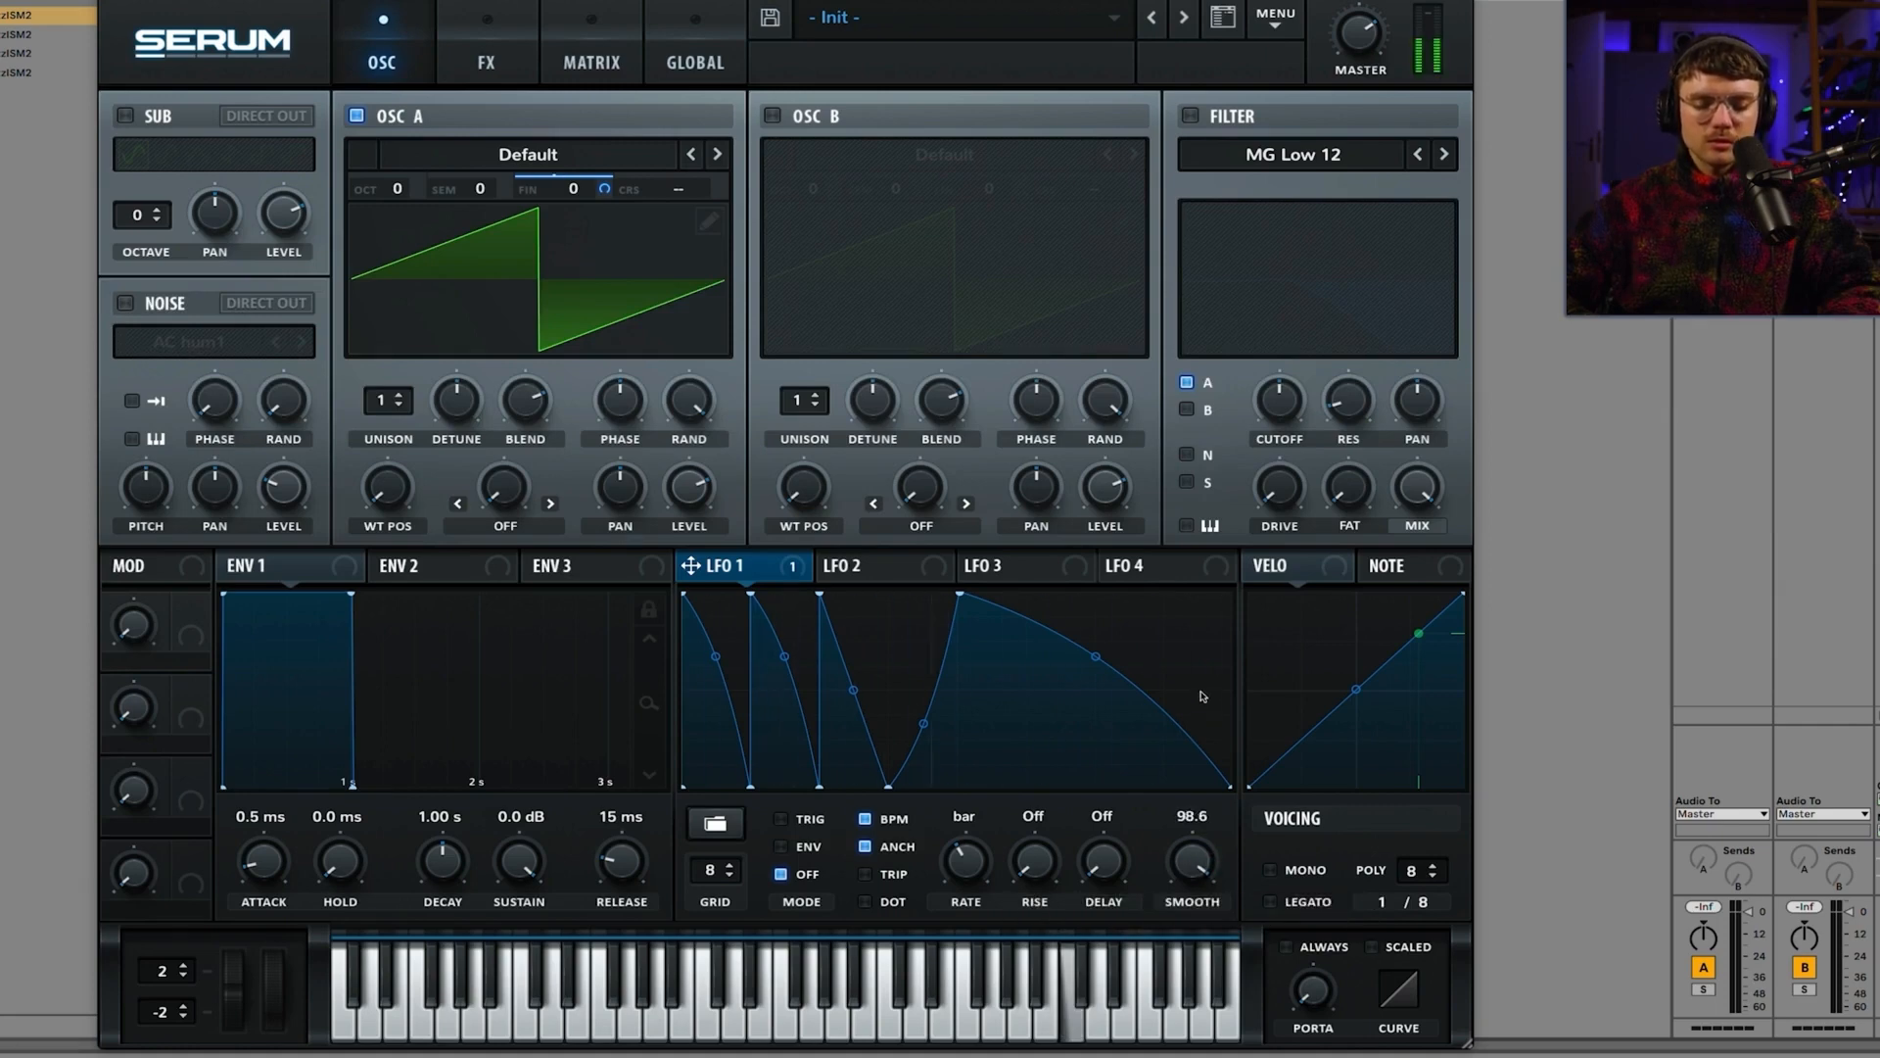
pyautogui.doubleClick(1202, 860)
pyautogui.moveTo(1194, 860); pyautogui.dragTo(1182, 617)
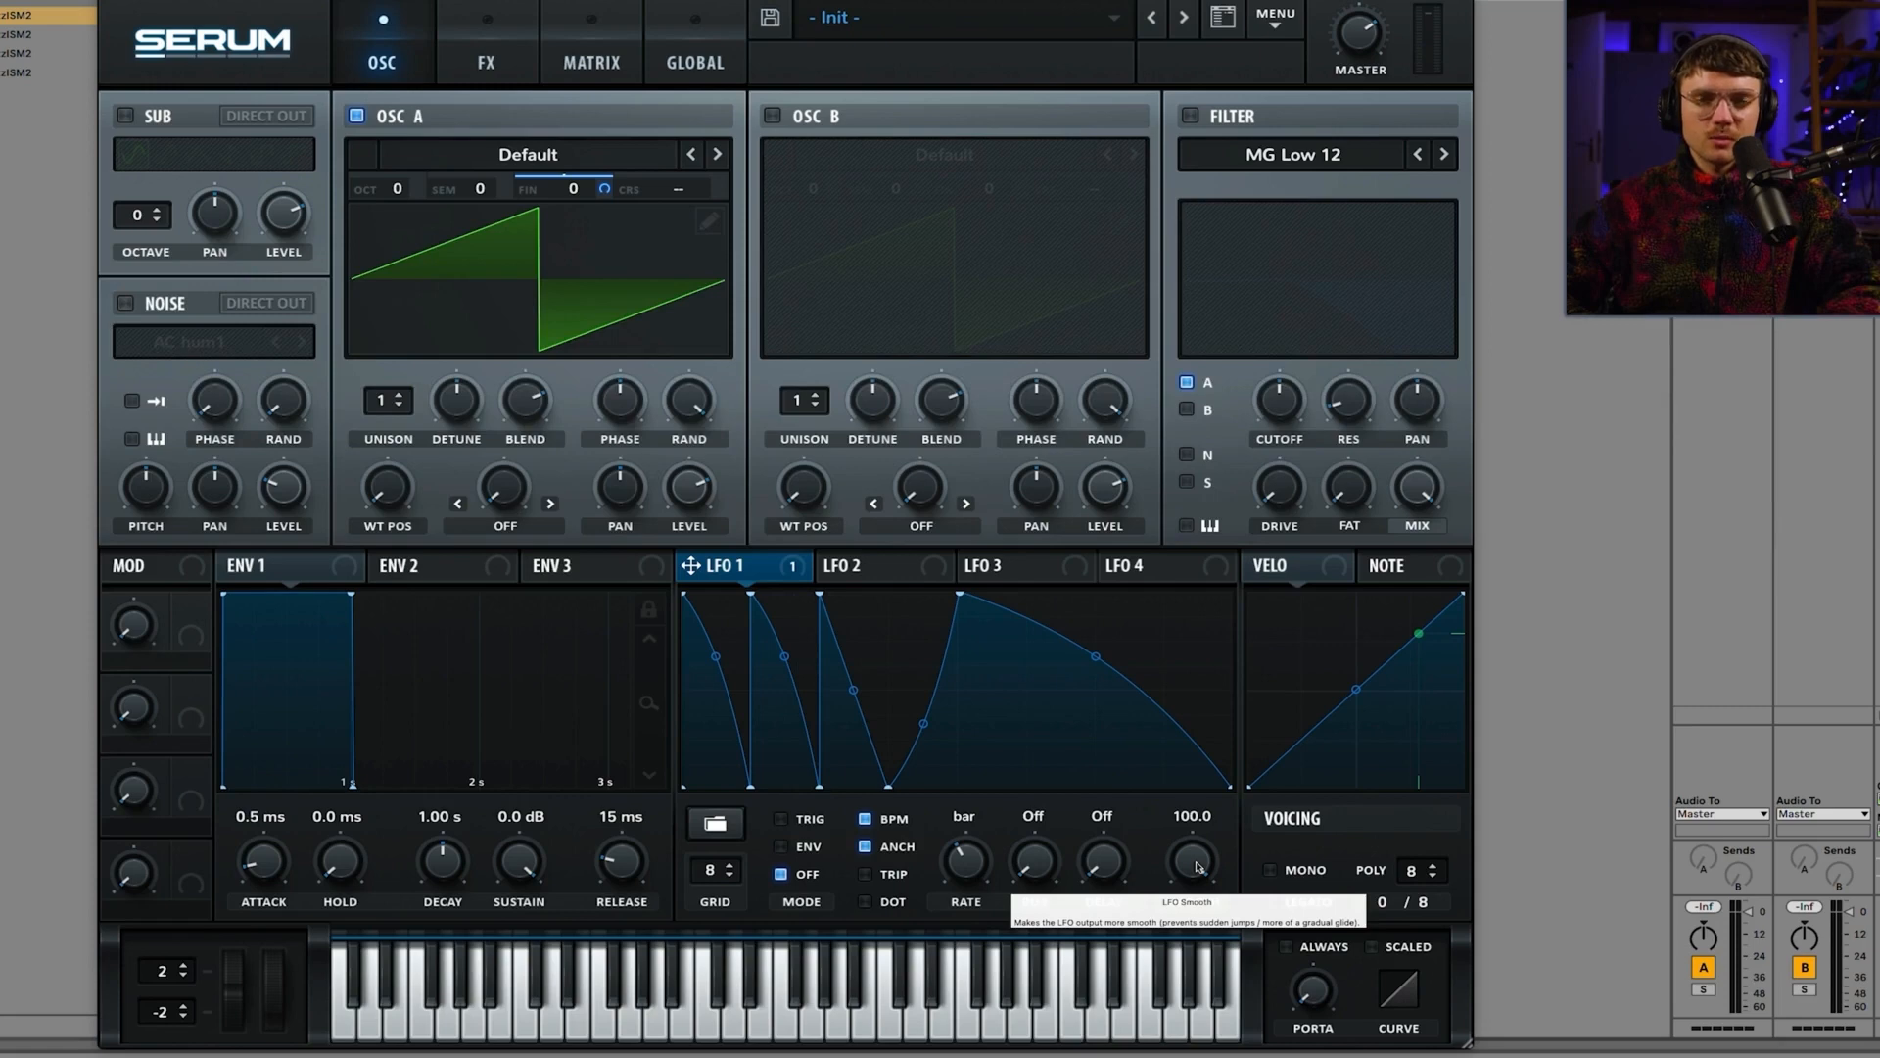
pyautogui.press('a')
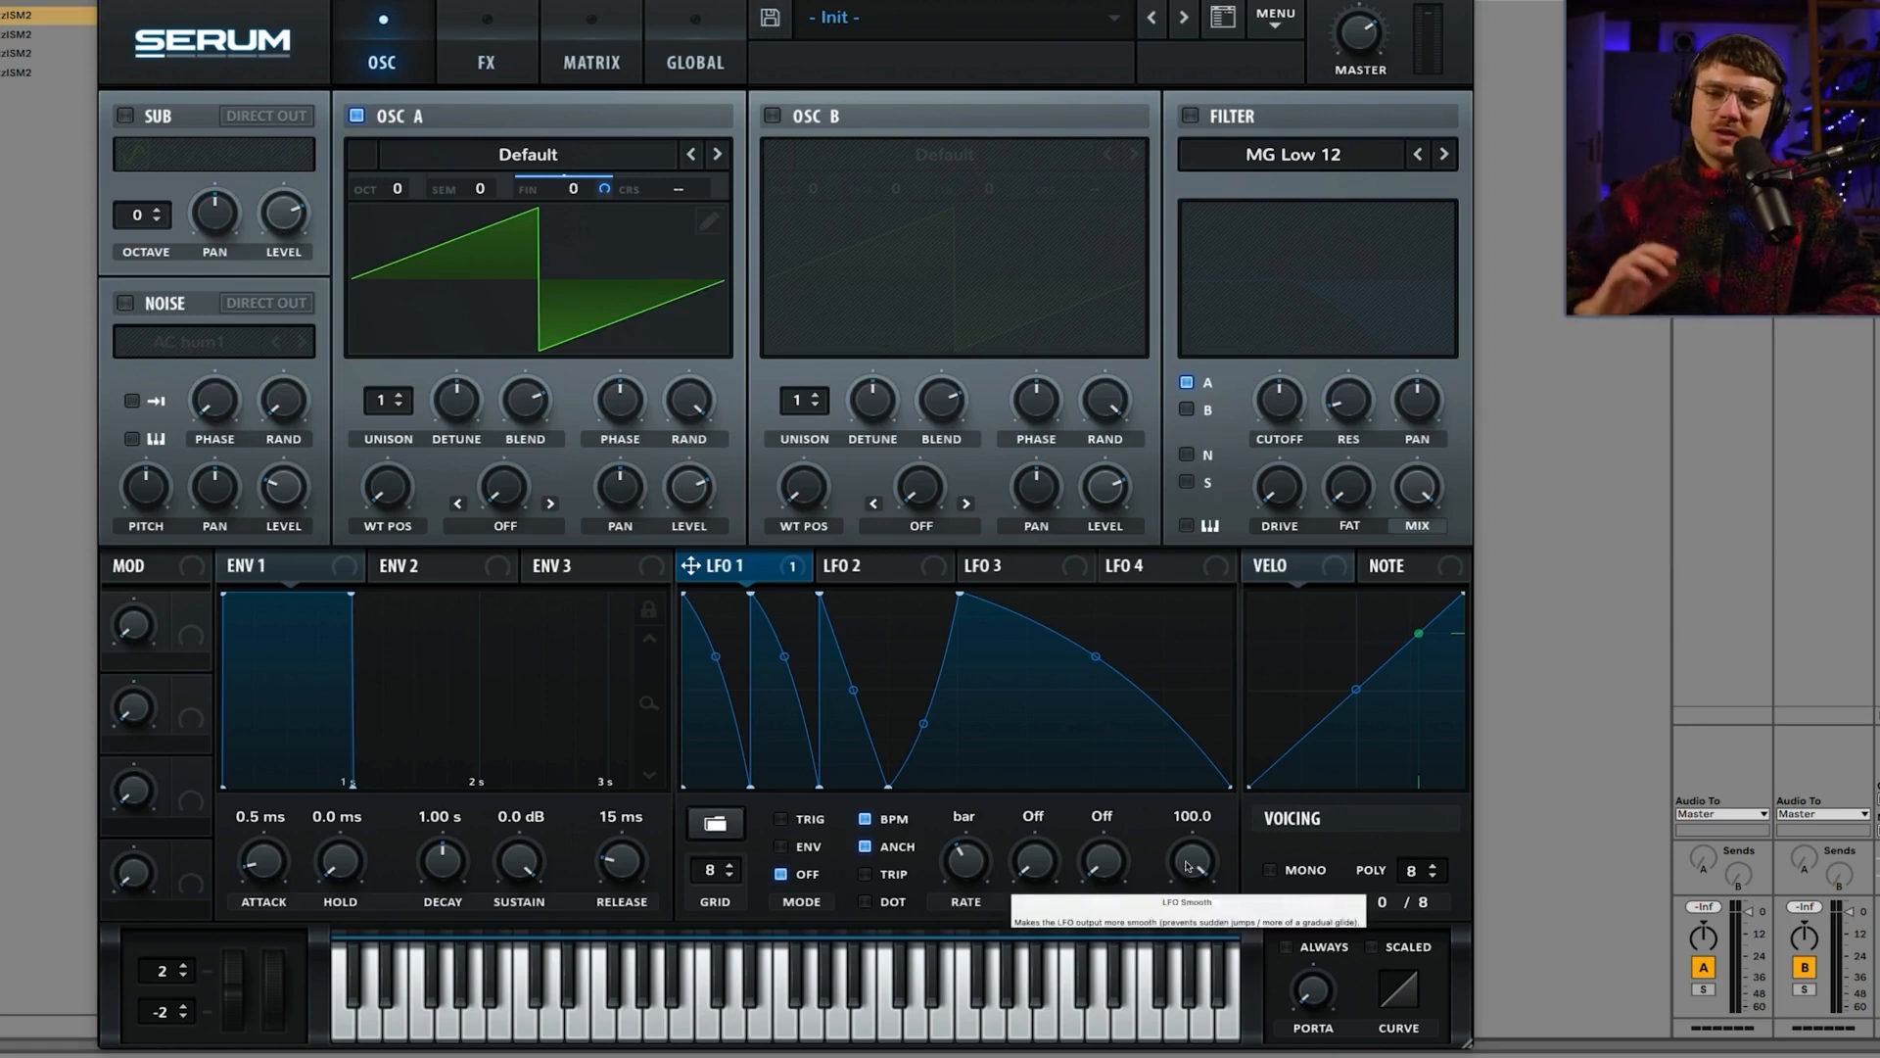
pyautogui.moveTo(1185, 865); pyautogui.dragTo(1186, 1009)
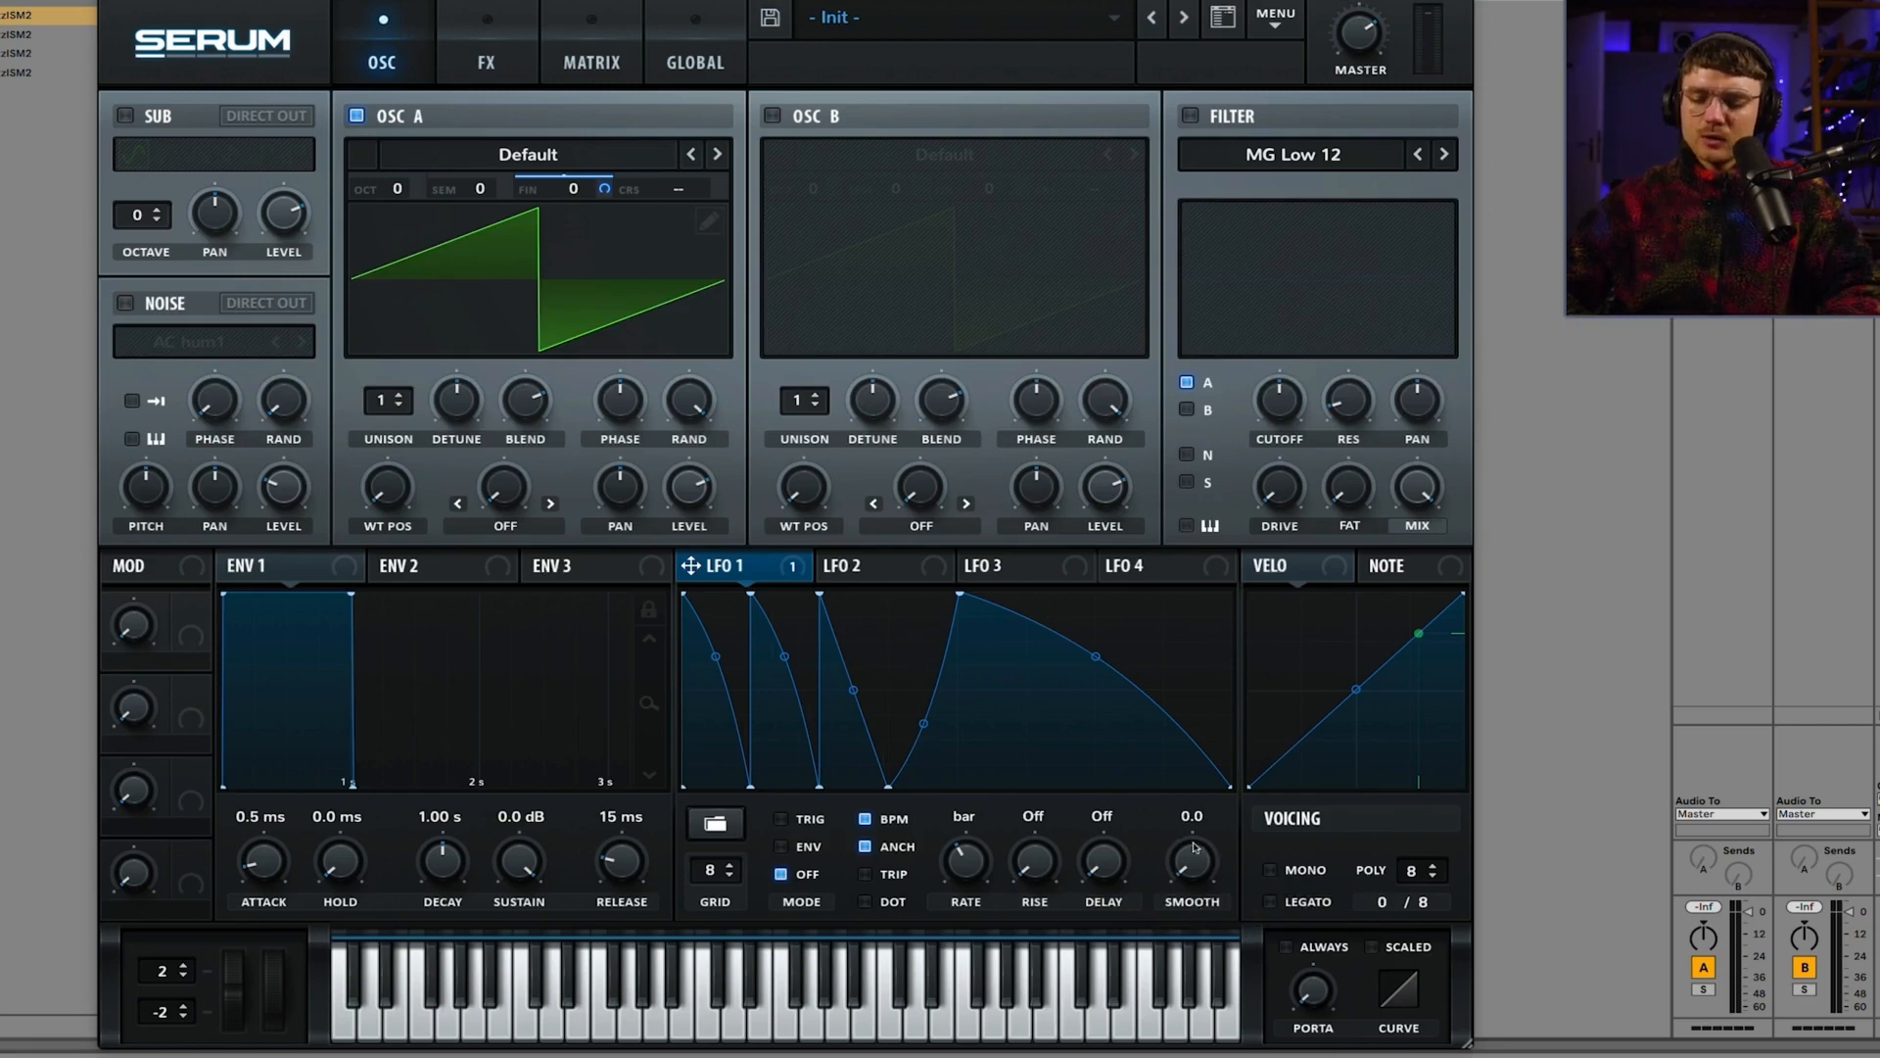
pyautogui.moveTo(1194, 847); pyautogui.dragTo(1200, 773)
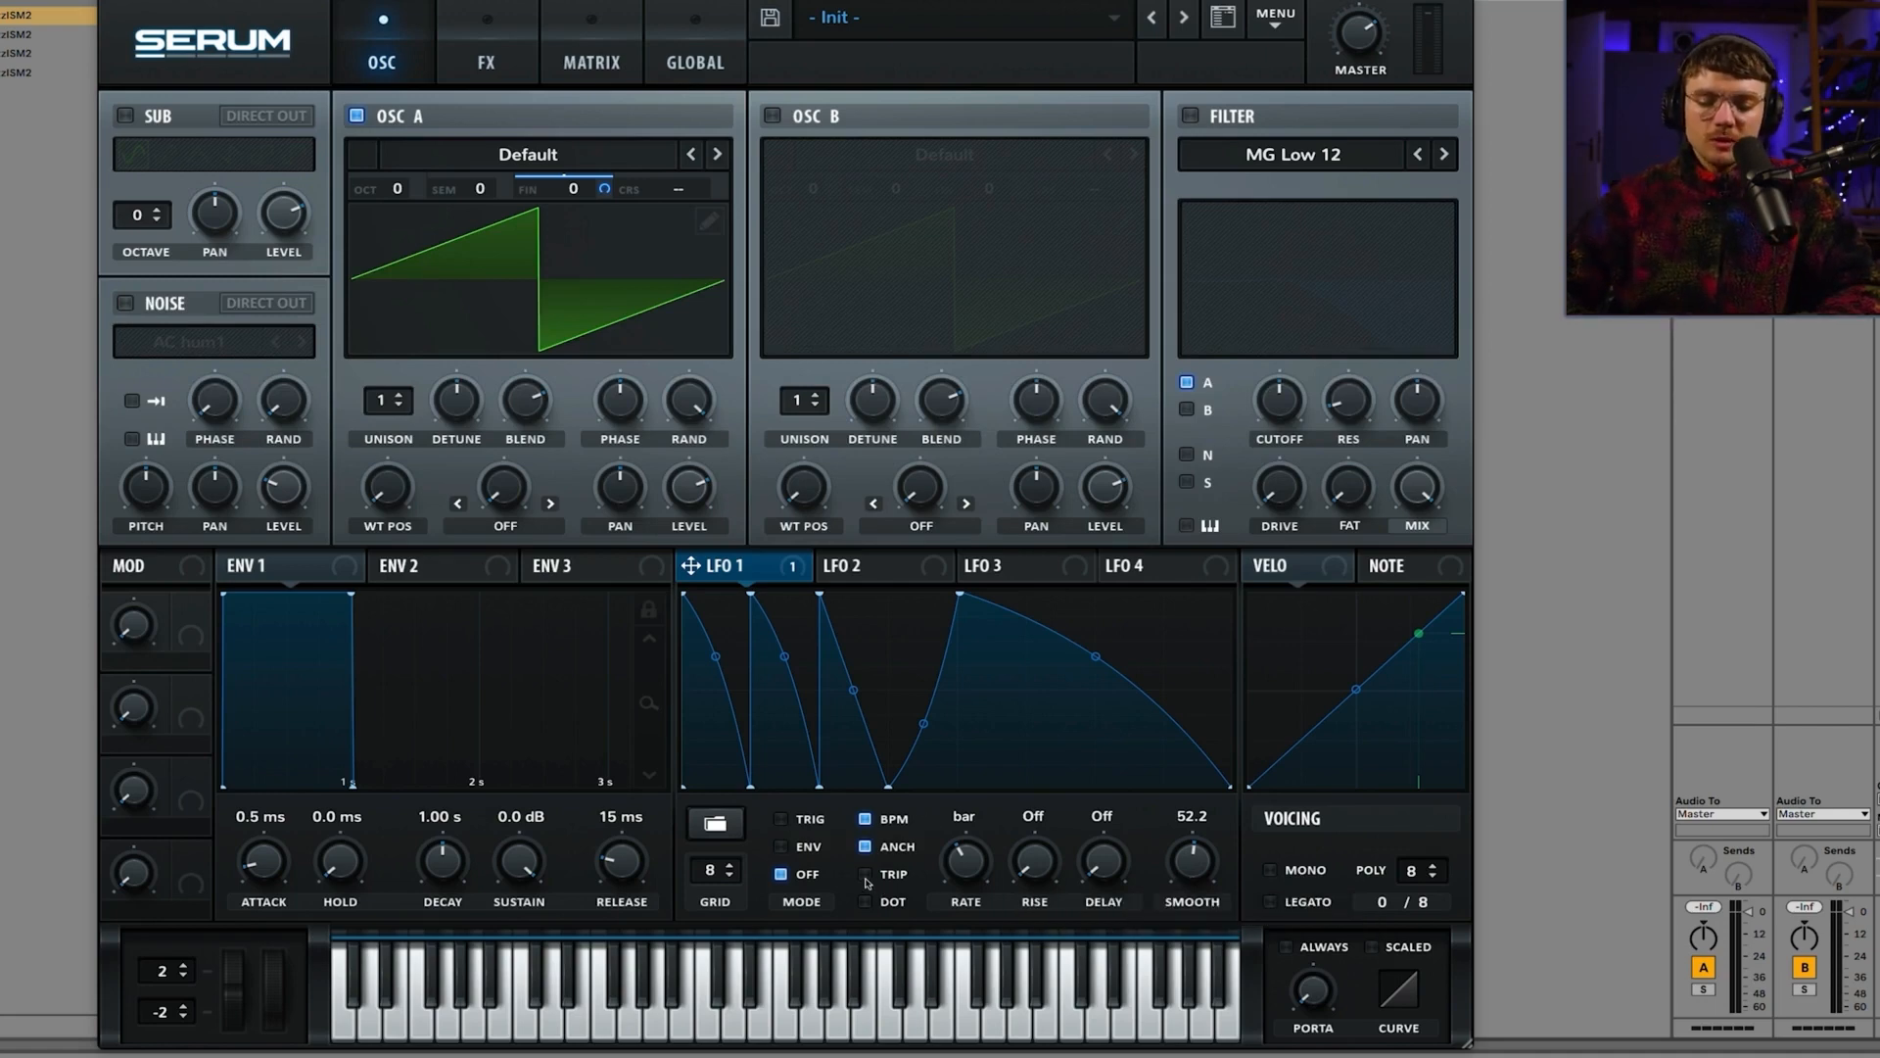
# Step: Enable triplet timing for LFO 1 and set its rate to 1/8 t
pyautogui.click(865, 875)
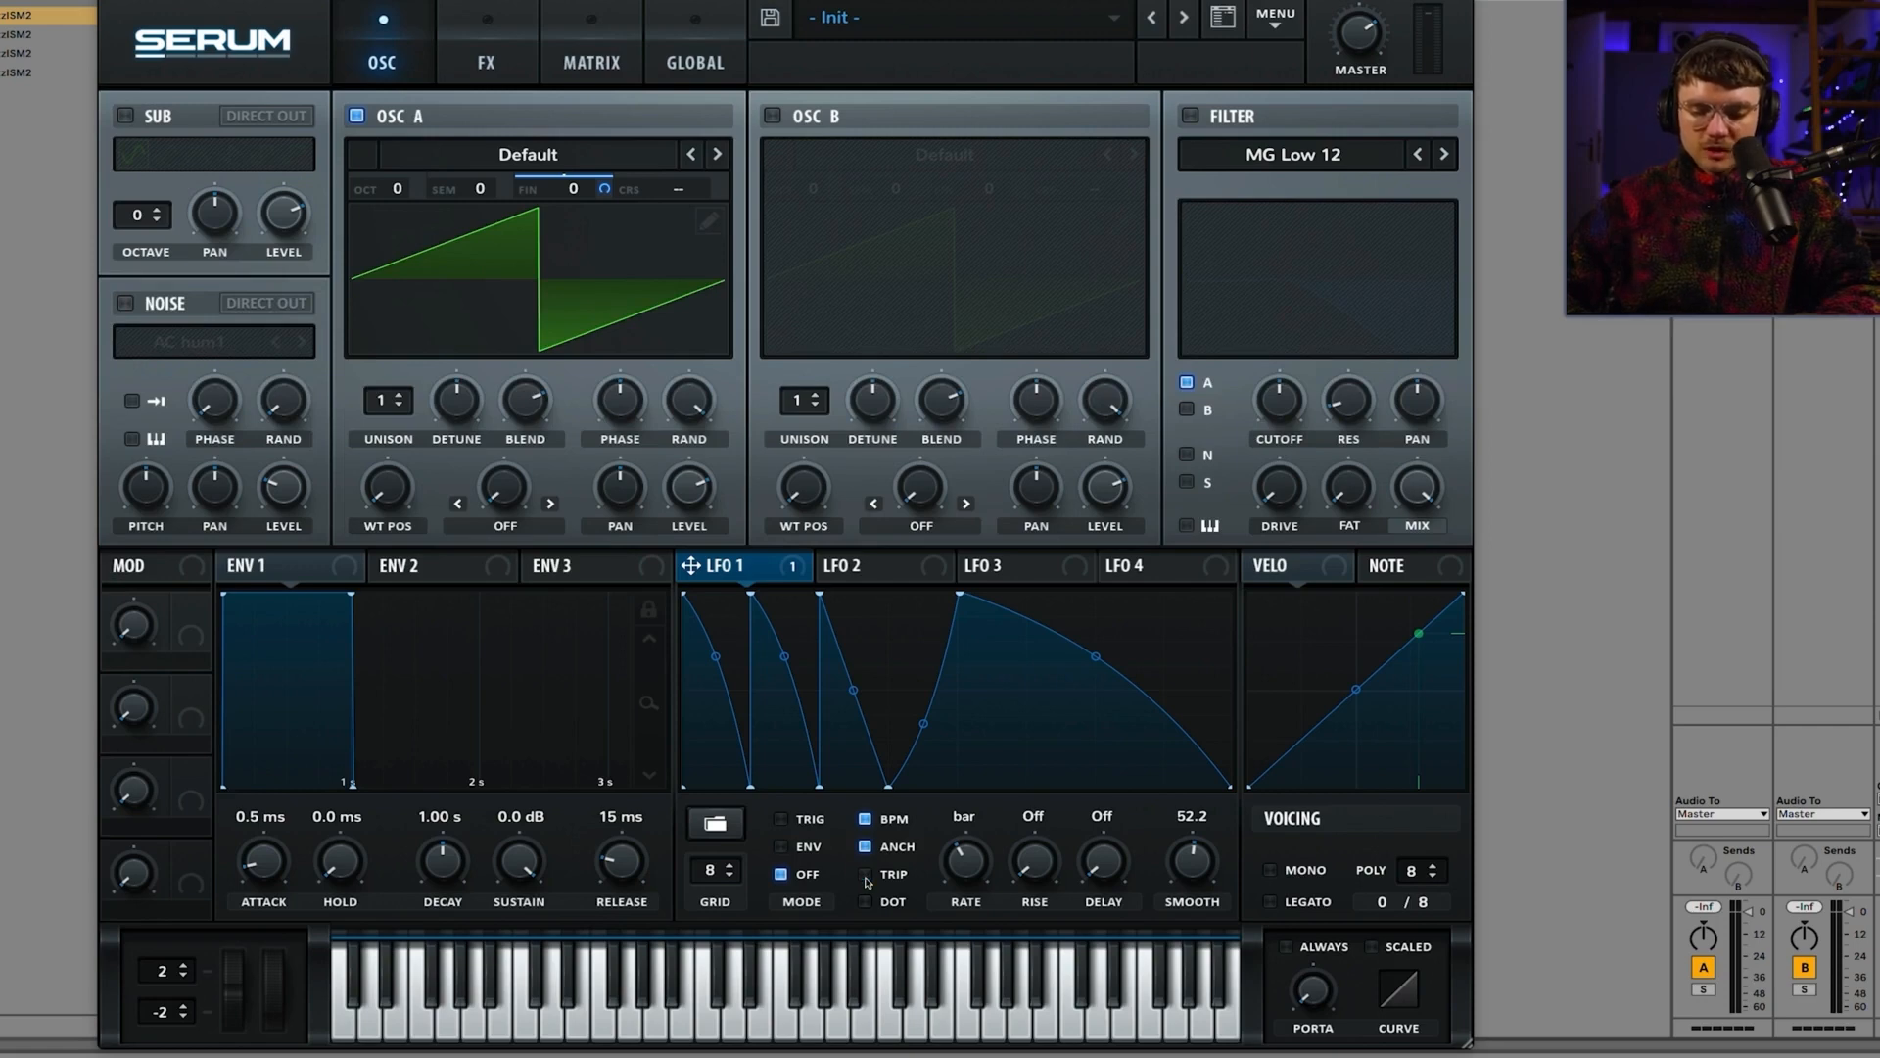
pyautogui.click(866, 877)
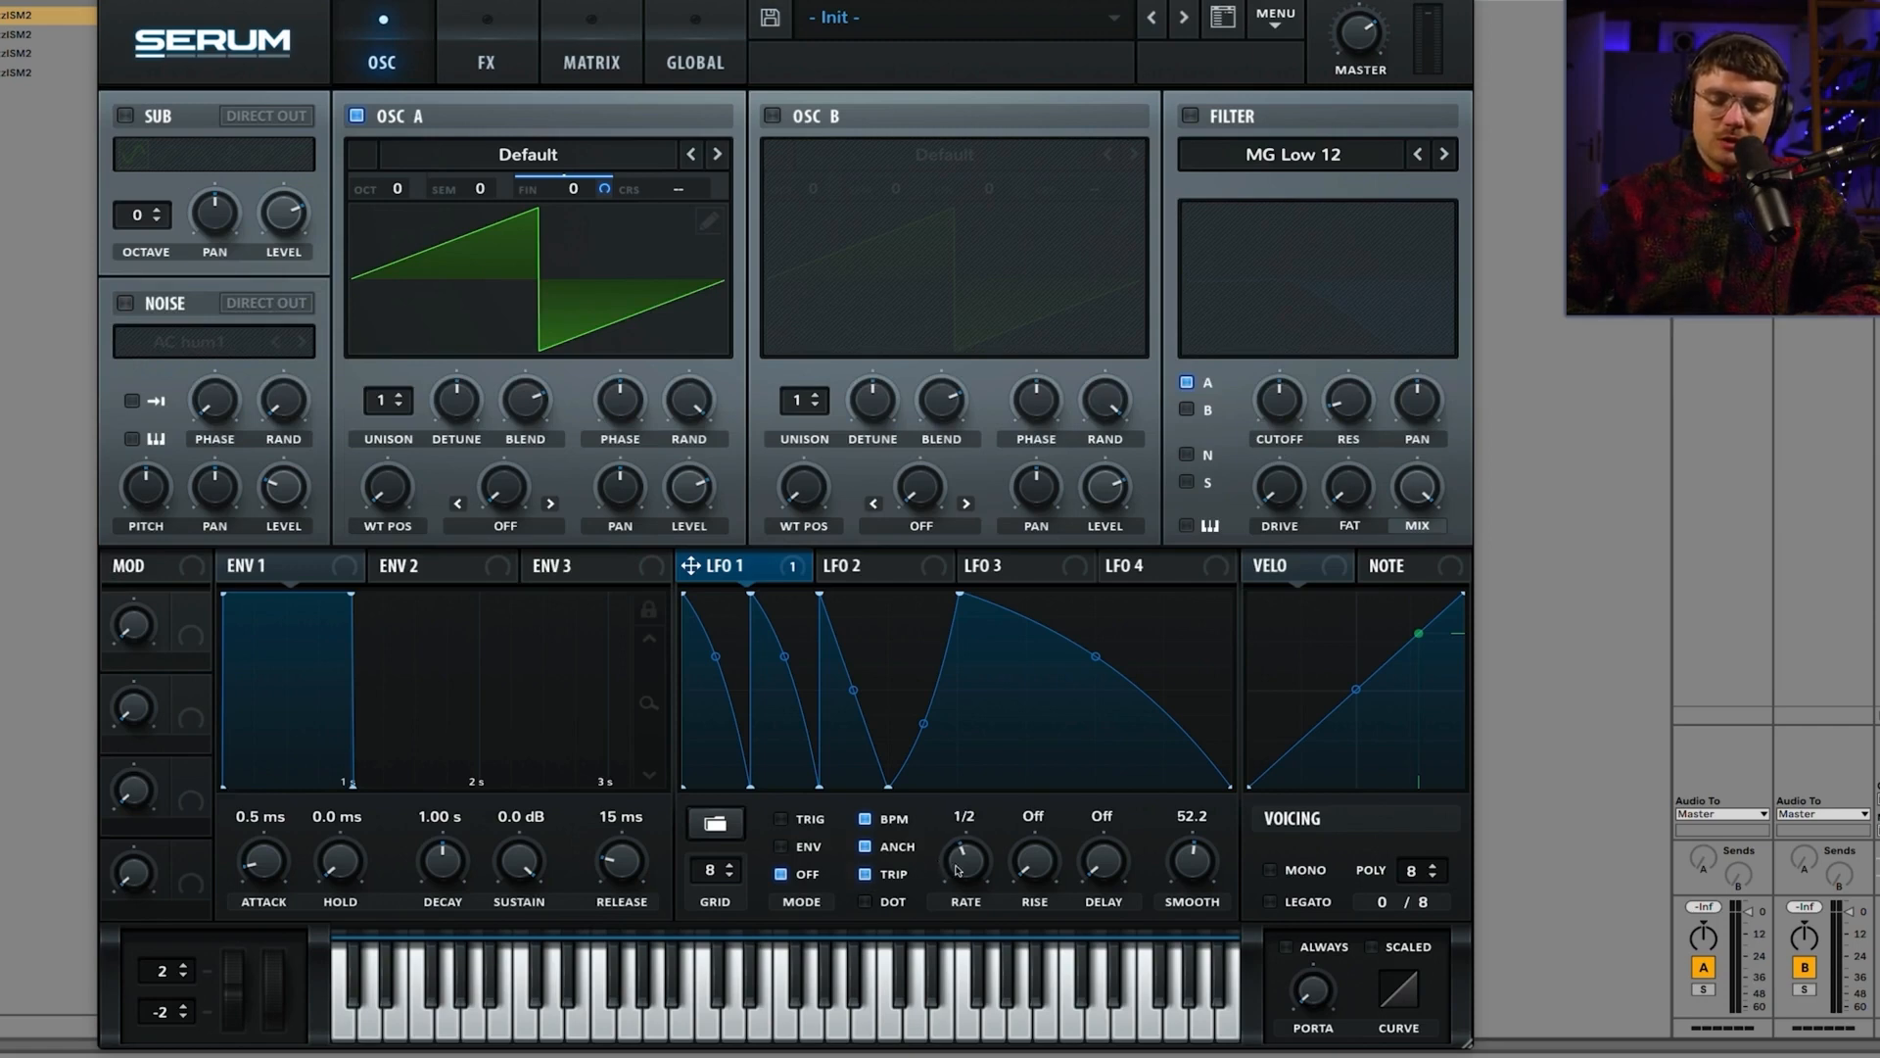
pyautogui.moveTo(958, 870)
pyautogui.mouseDown()
pyautogui.moveTo(961, 848)
pyautogui.moveTo(965, 889)
pyautogui.moveTo(968, 865)
pyautogui.mouseUp()
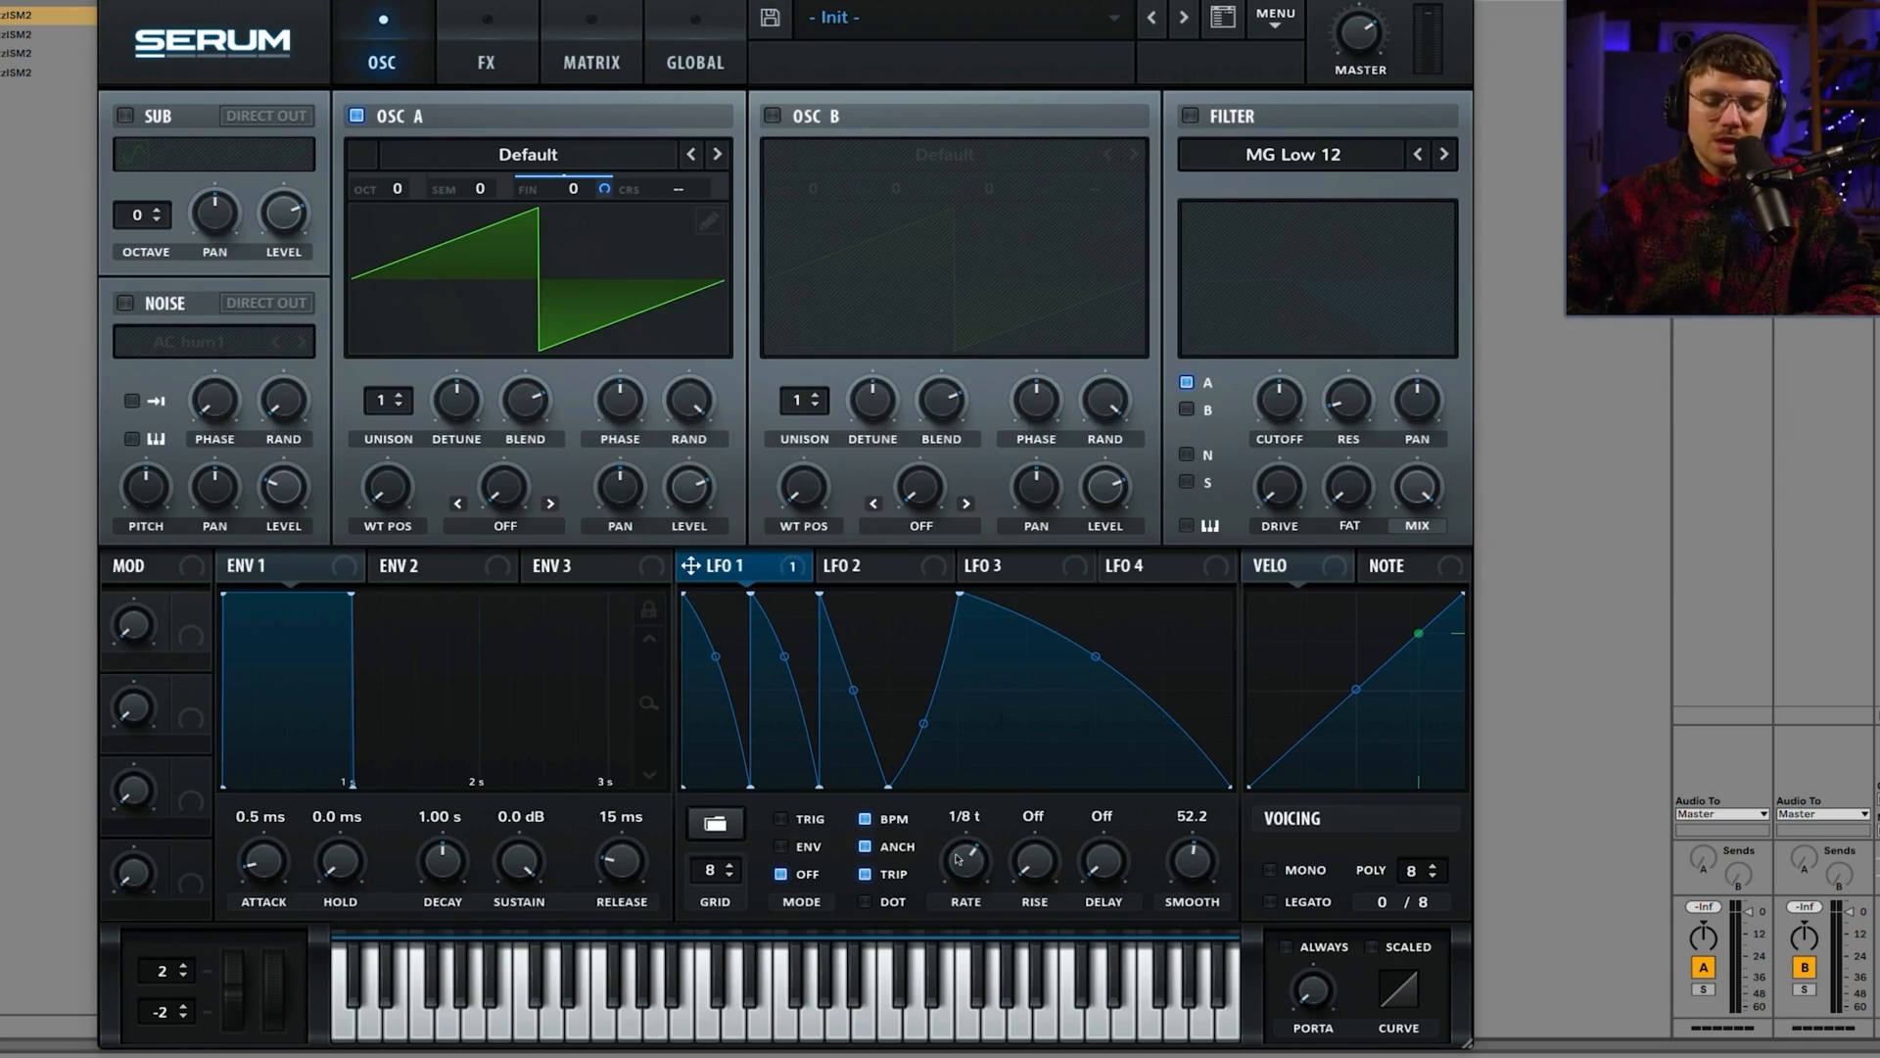
# Step: Turn off LFO 1's triplet timing, try dotted timing, and return to a straight 1/8 rate
pyautogui.click(871, 873)
pyautogui.click(866, 901)
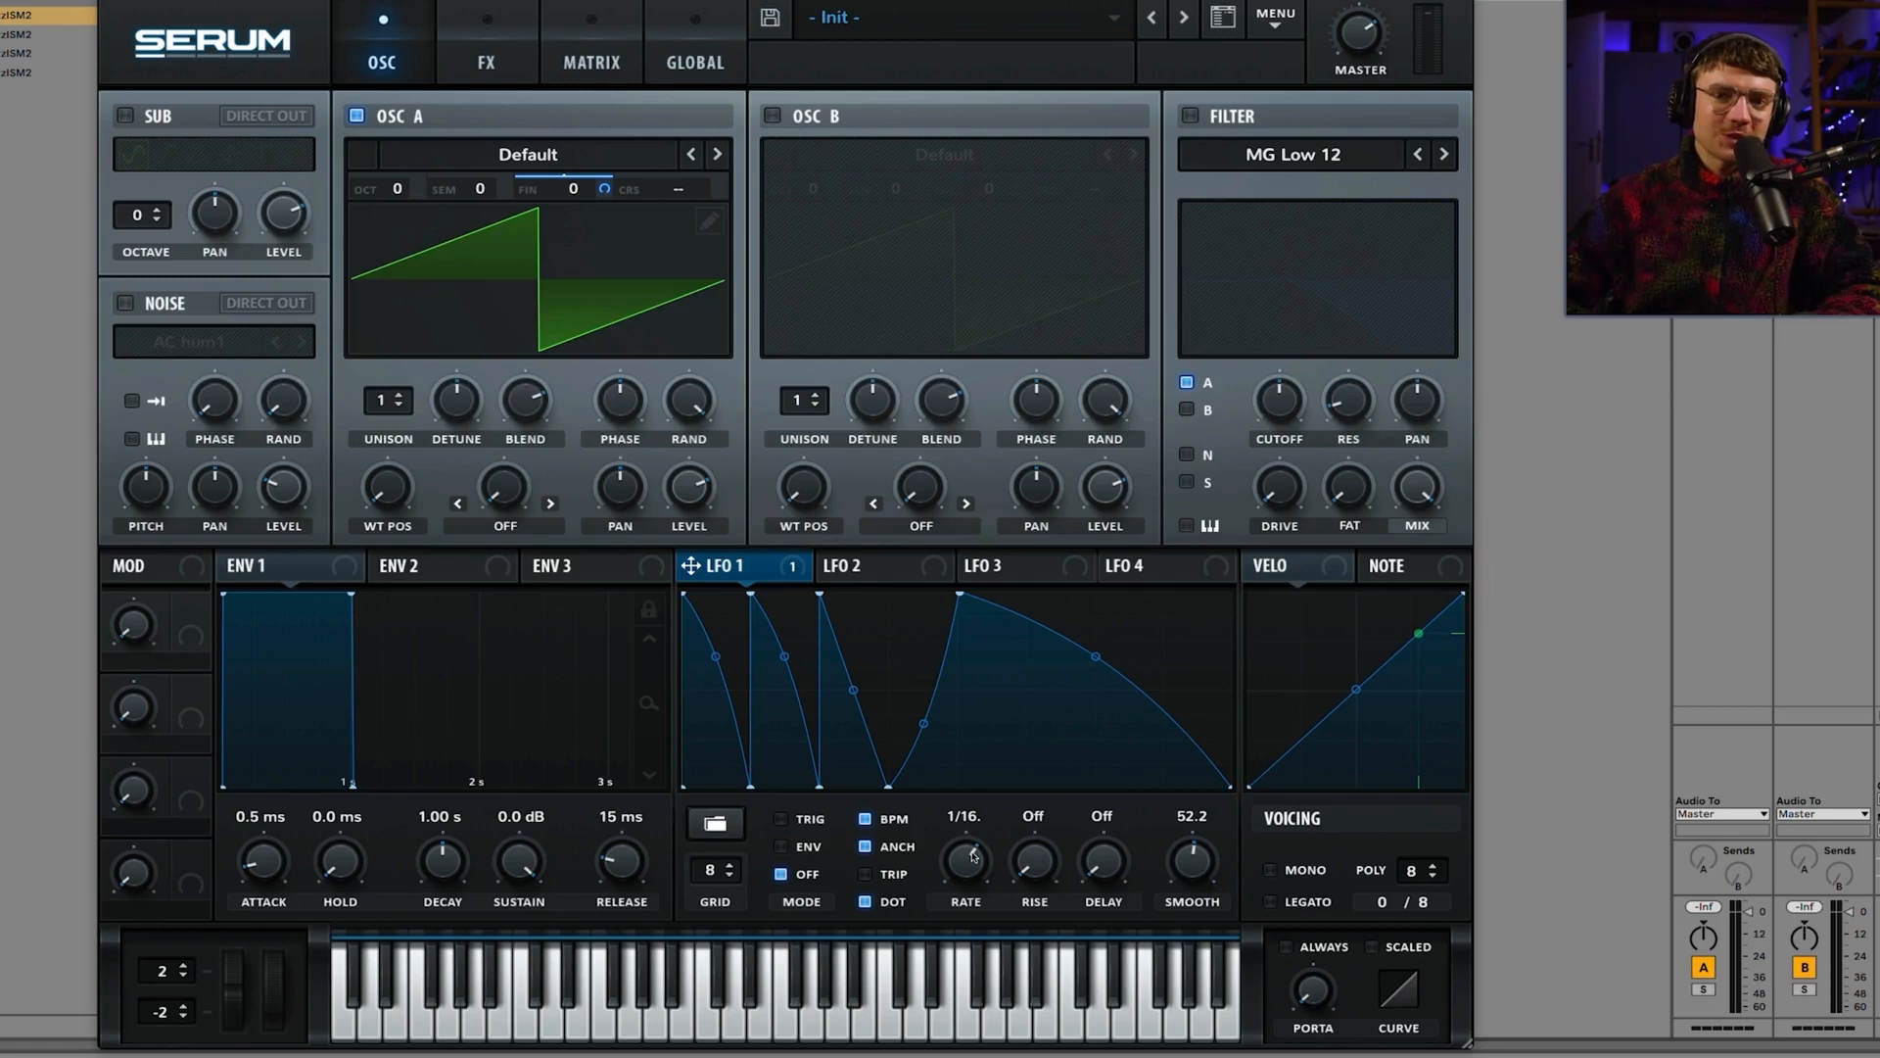
pyautogui.click(865, 901)
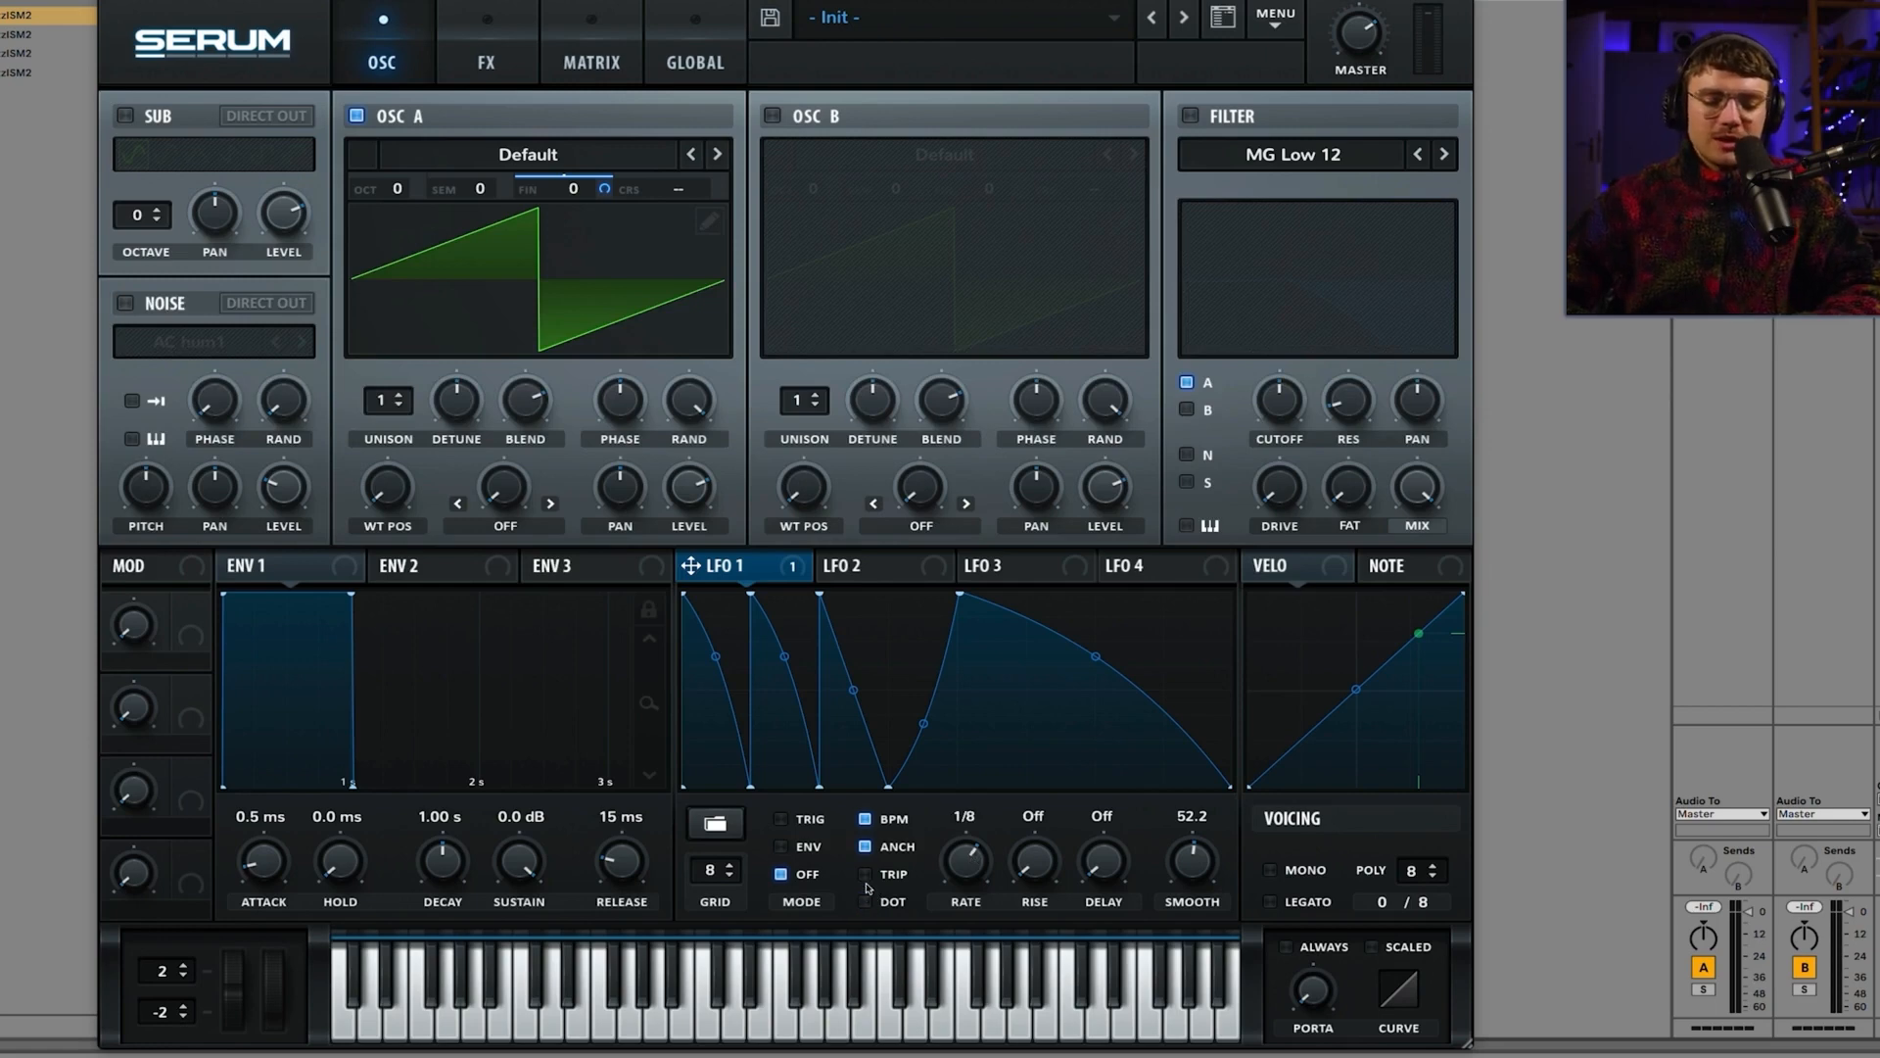
pyautogui.click(865, 901)
pyautogui.click(865, 901)
pyautogui.click(865, 901)
pyautogui.click(866, 901)
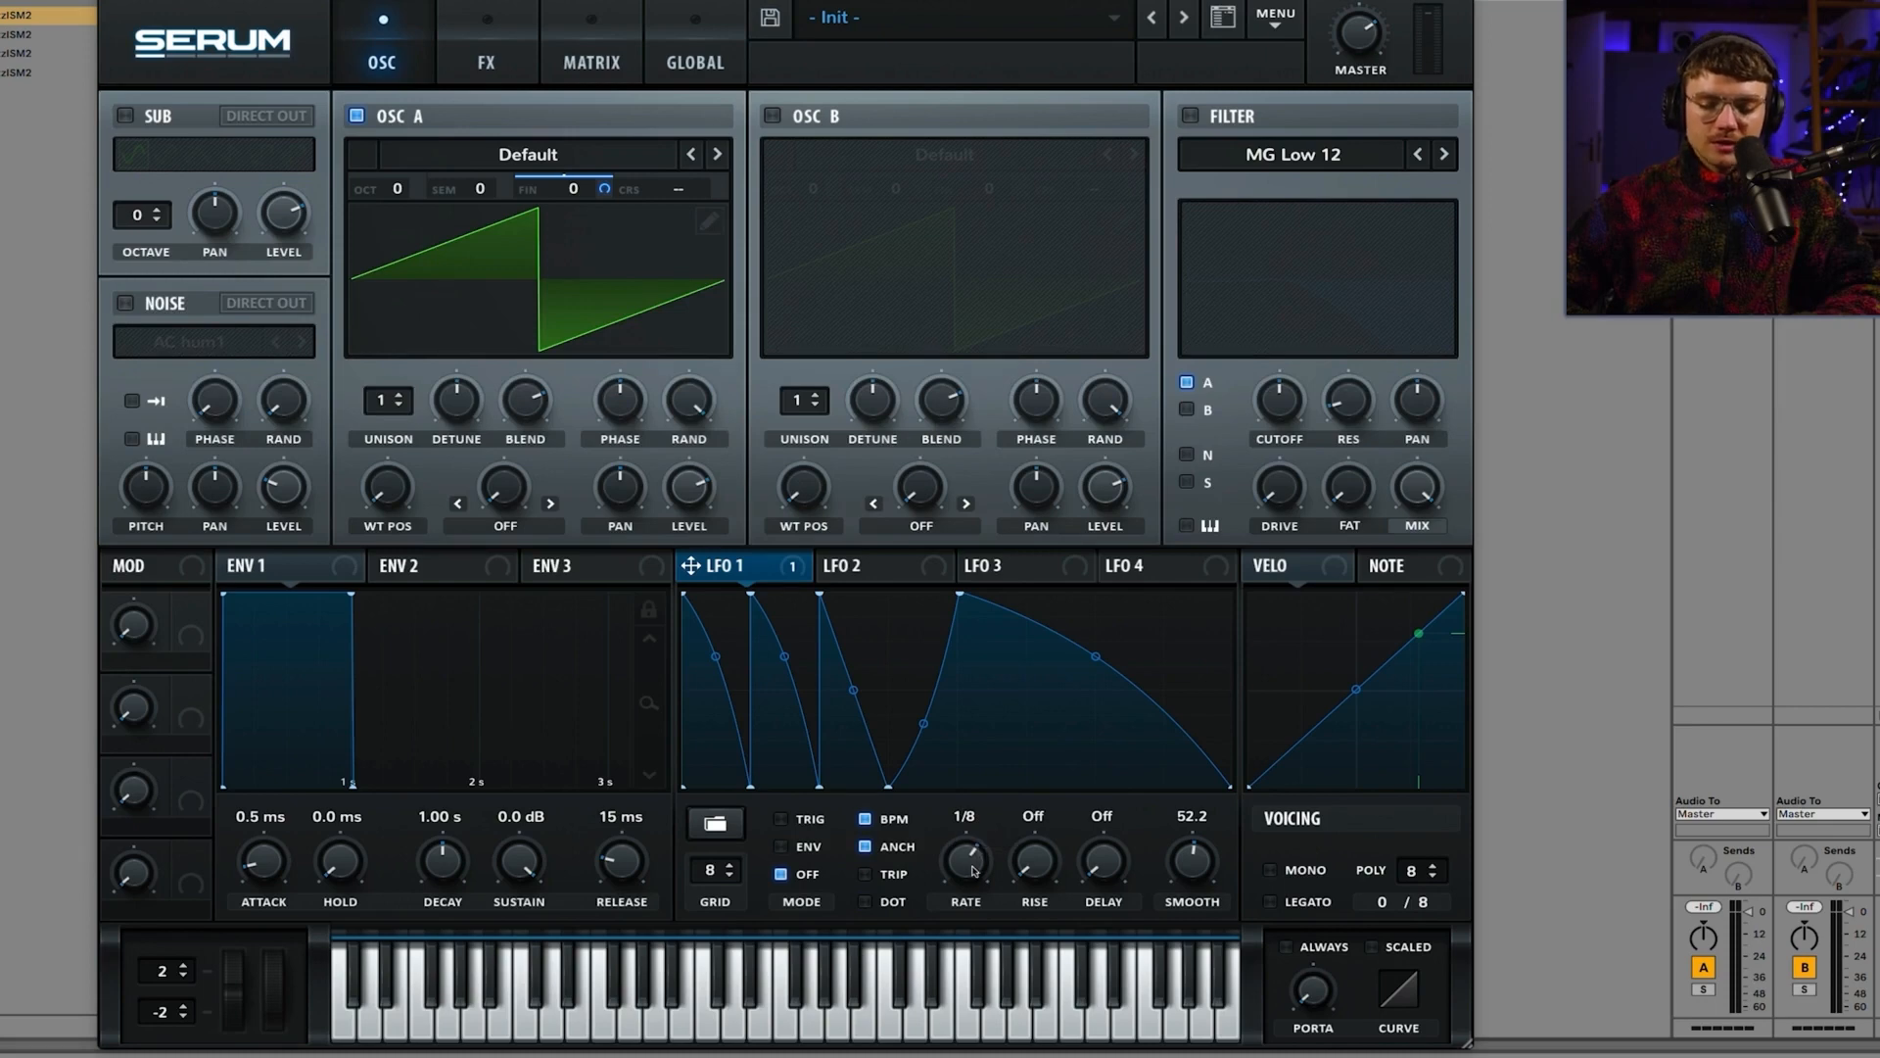
# Step: Delete the extra points left of LFO 1's centre peak and lower the starting point to minimum, forming a single hump
pyautogui.doubleClick(750, 786)
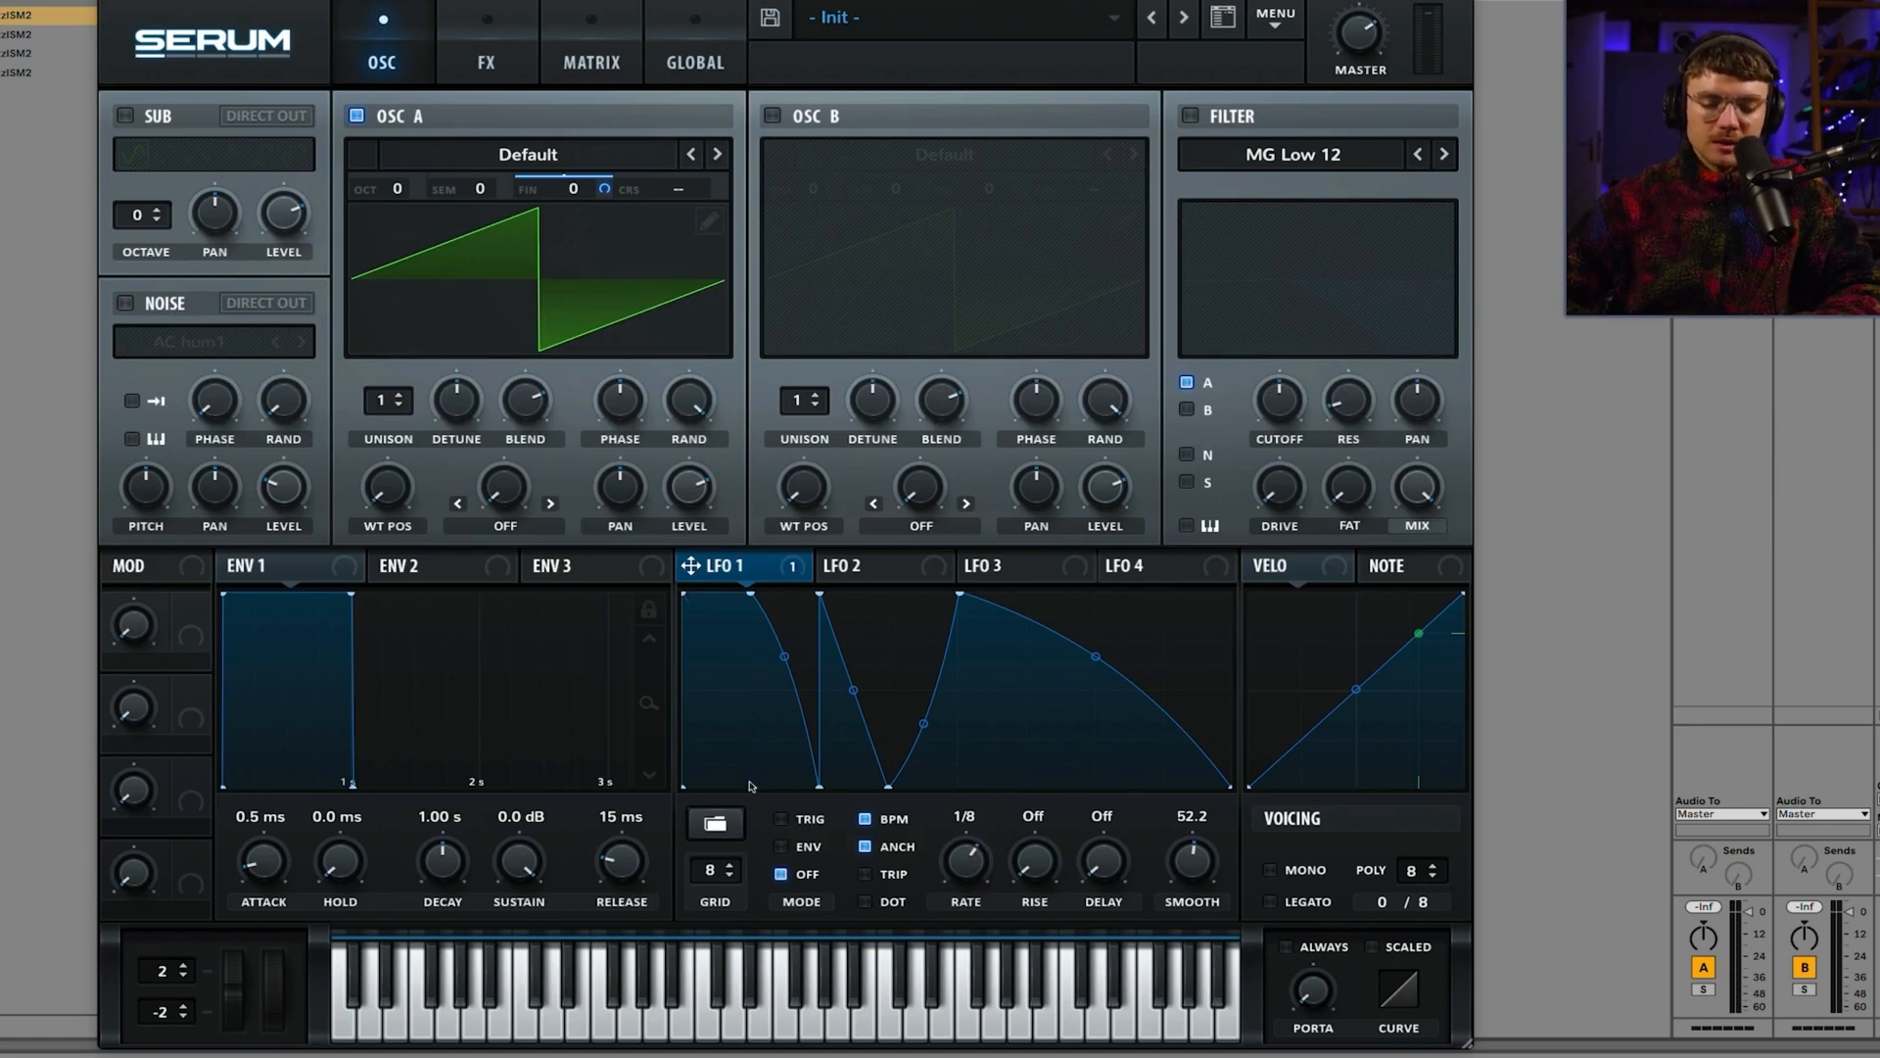
pyautogui.doubleClick(750, 595)
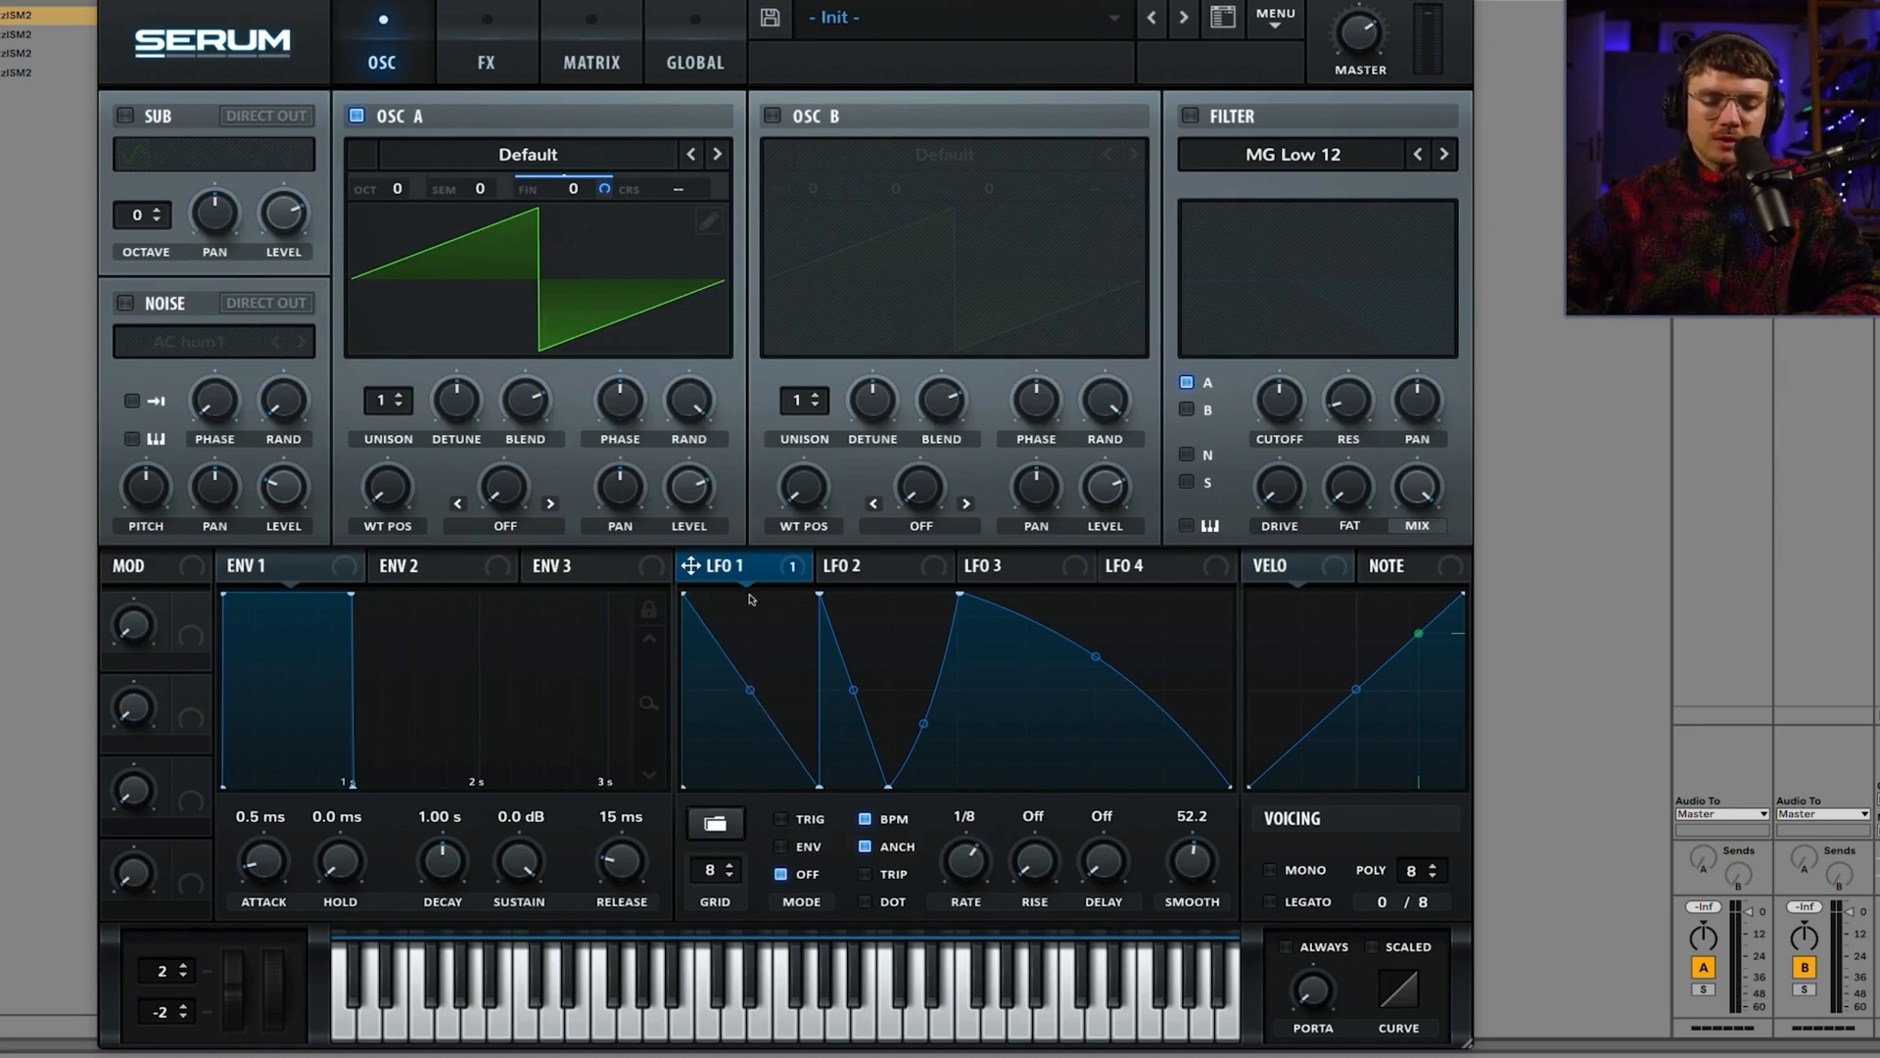
pyautogui.doubleClick(819, 594)
pyautogui.doubleClick(818, 786)
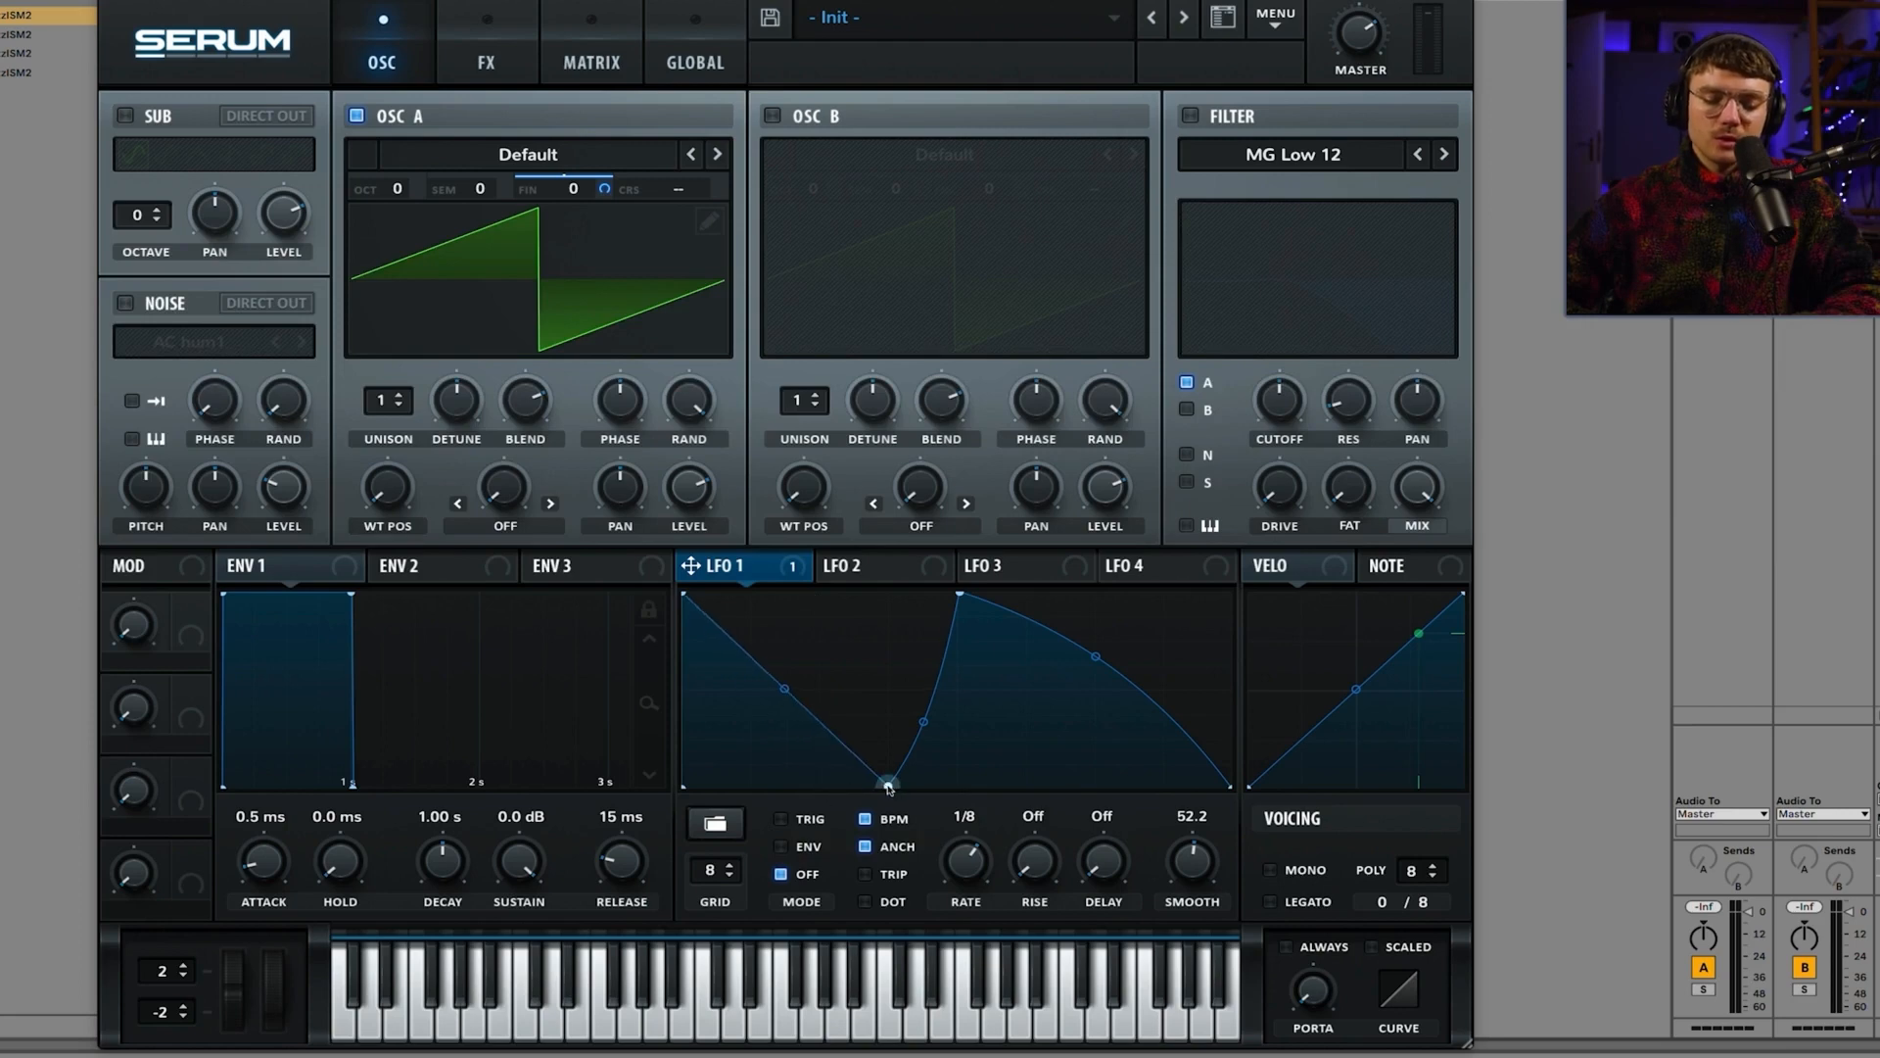
pyautogui.doubleClick(887, 786)
pyautogui.moveTo(685, 595); pyautogui.dragTo(684, 785)
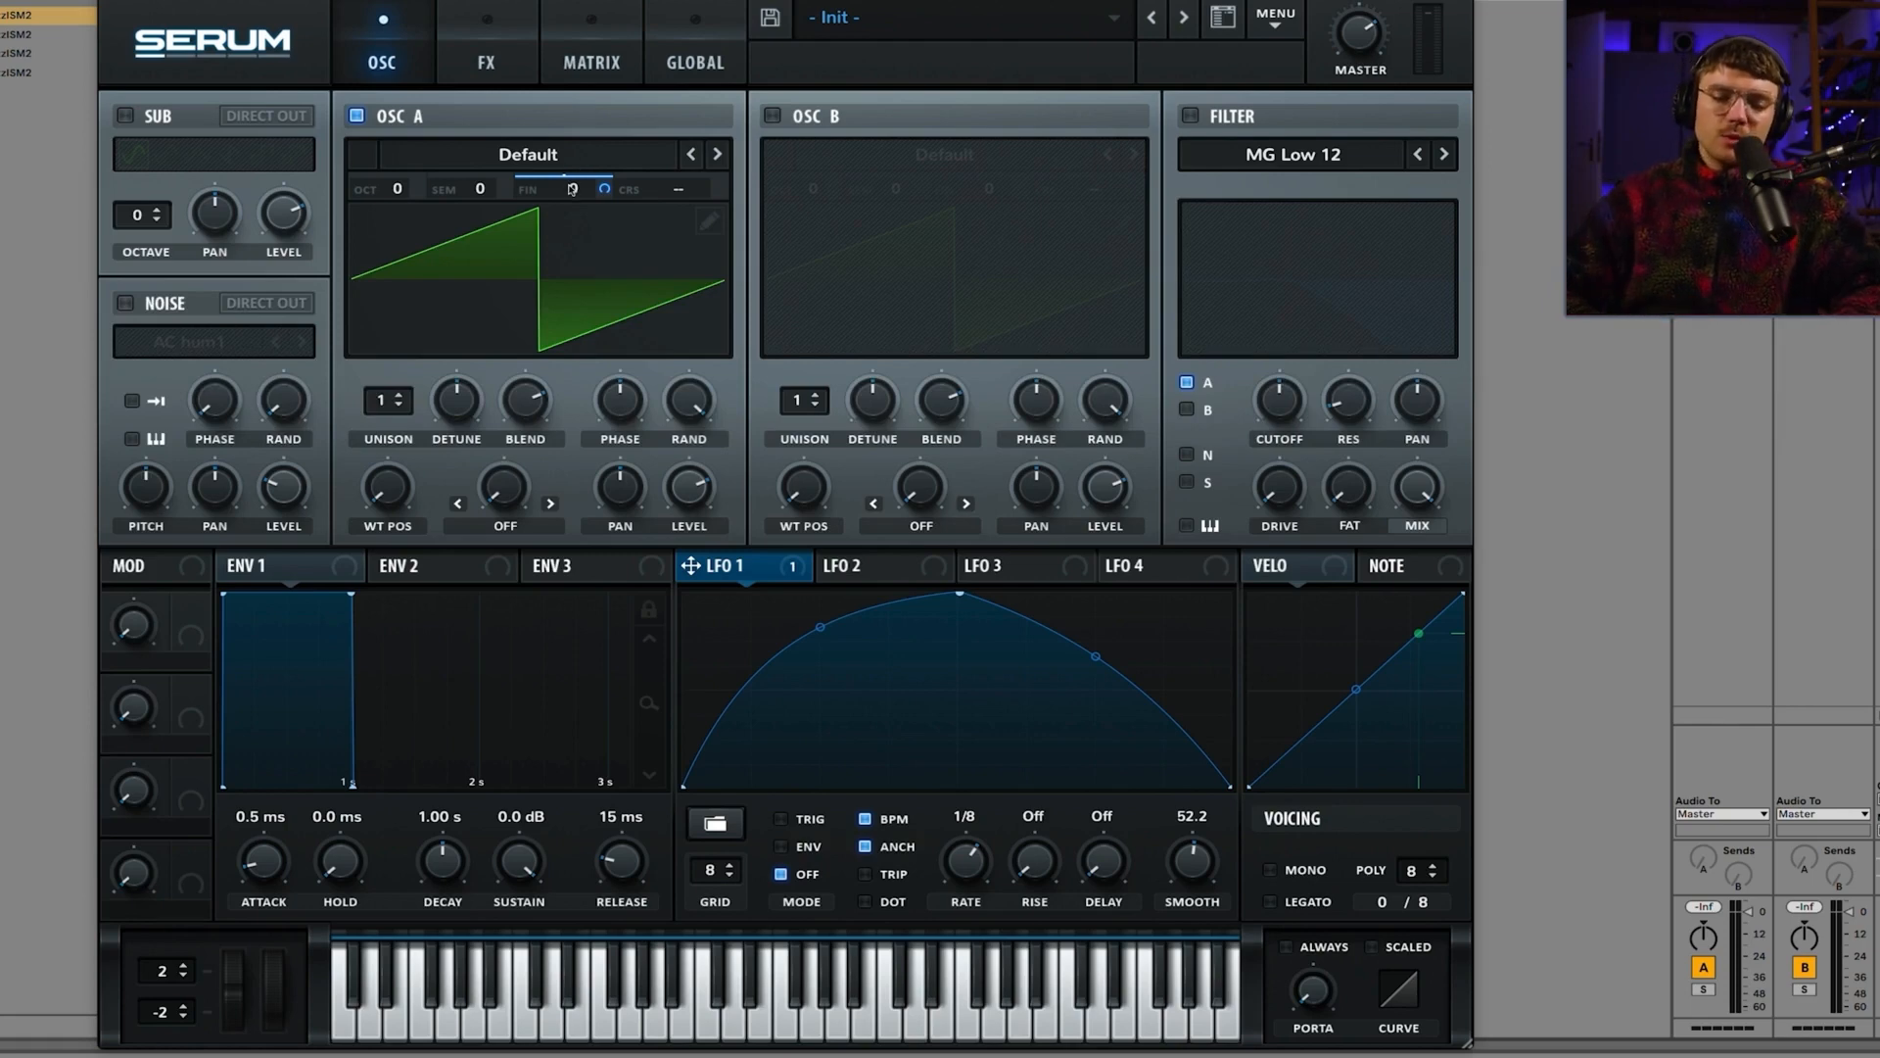
# Step: Assign LFO 1 to oscillator A's fine tuning and vary the modulation depth between wide and narrow, ending on a narrow range
pyautogui.moveTo(605, 190)
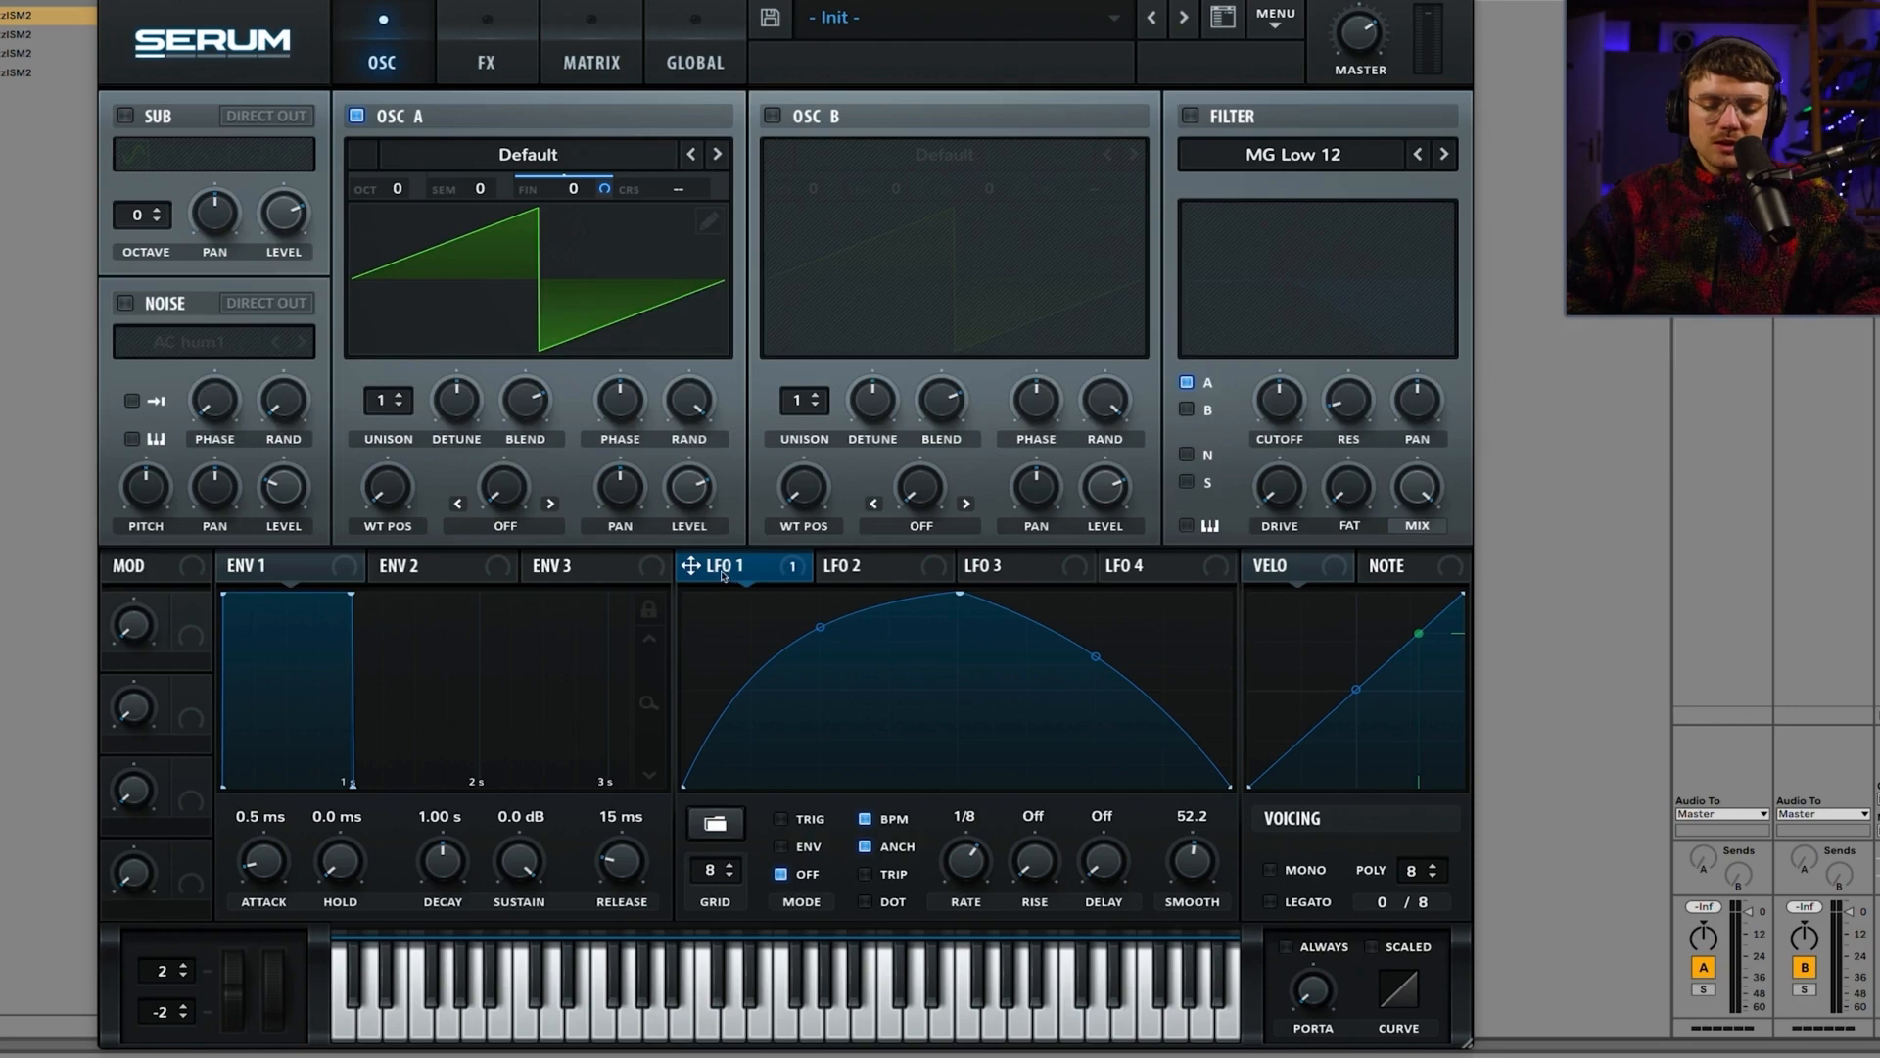
pyautogui.moveTo(723, 575); pyautogui.dragTo(573, 189)
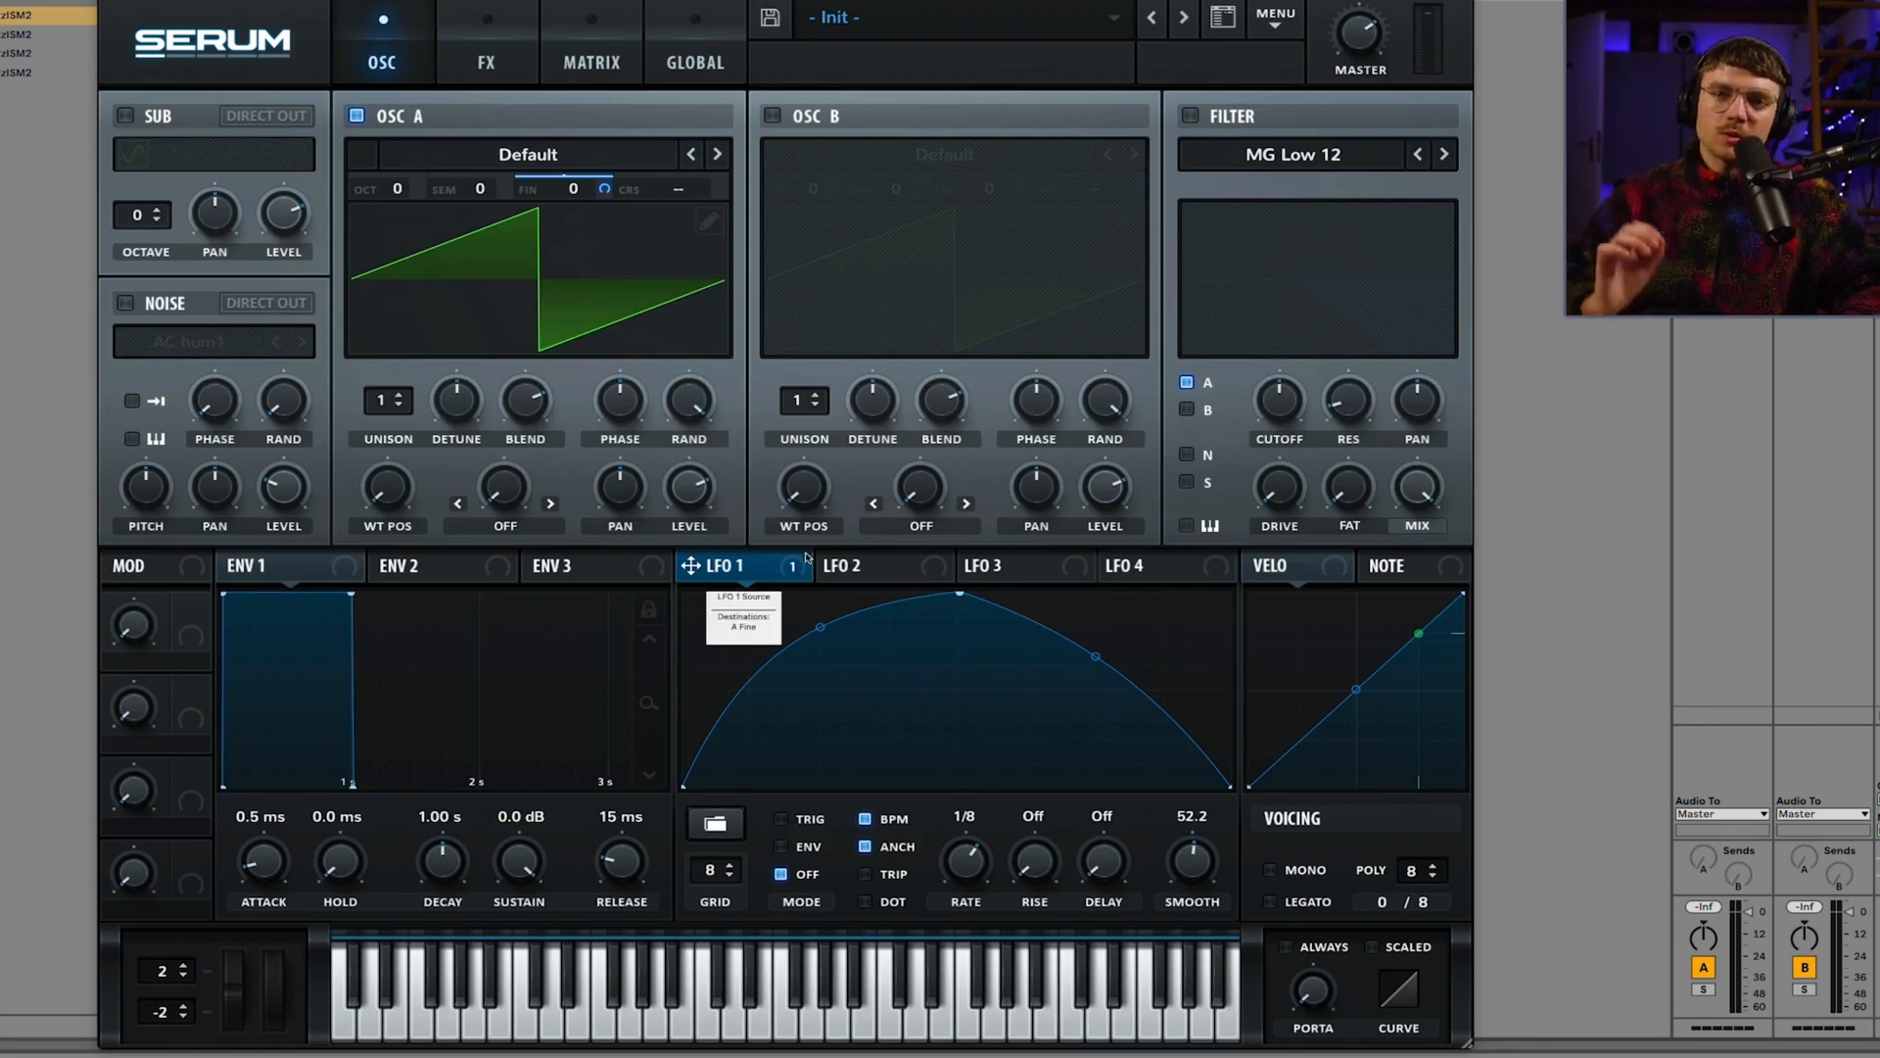
pyautogui.click(607, 187)
pyautogui.moveTo(607, 187); pyautogui.dragTo(593, 296)
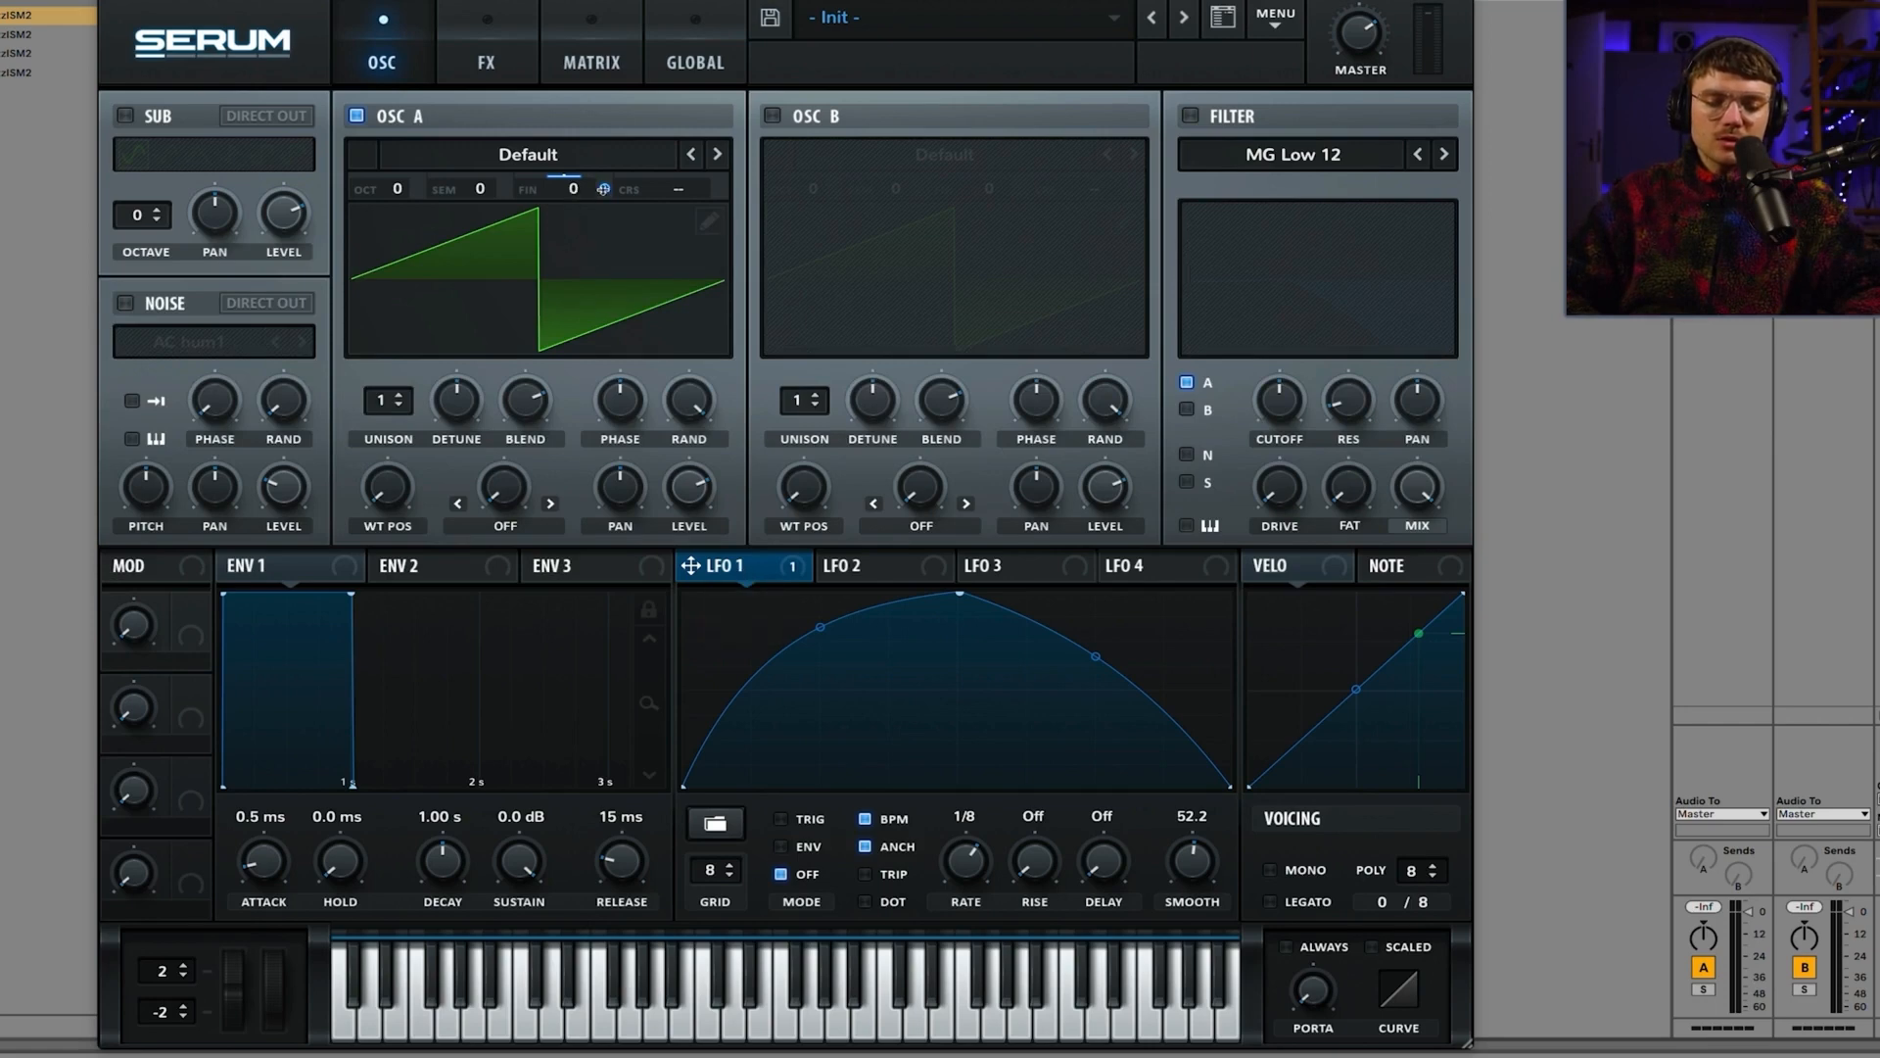
pyautogui.moveTo(604, 188); pyautogui.dragTo(595, 16)
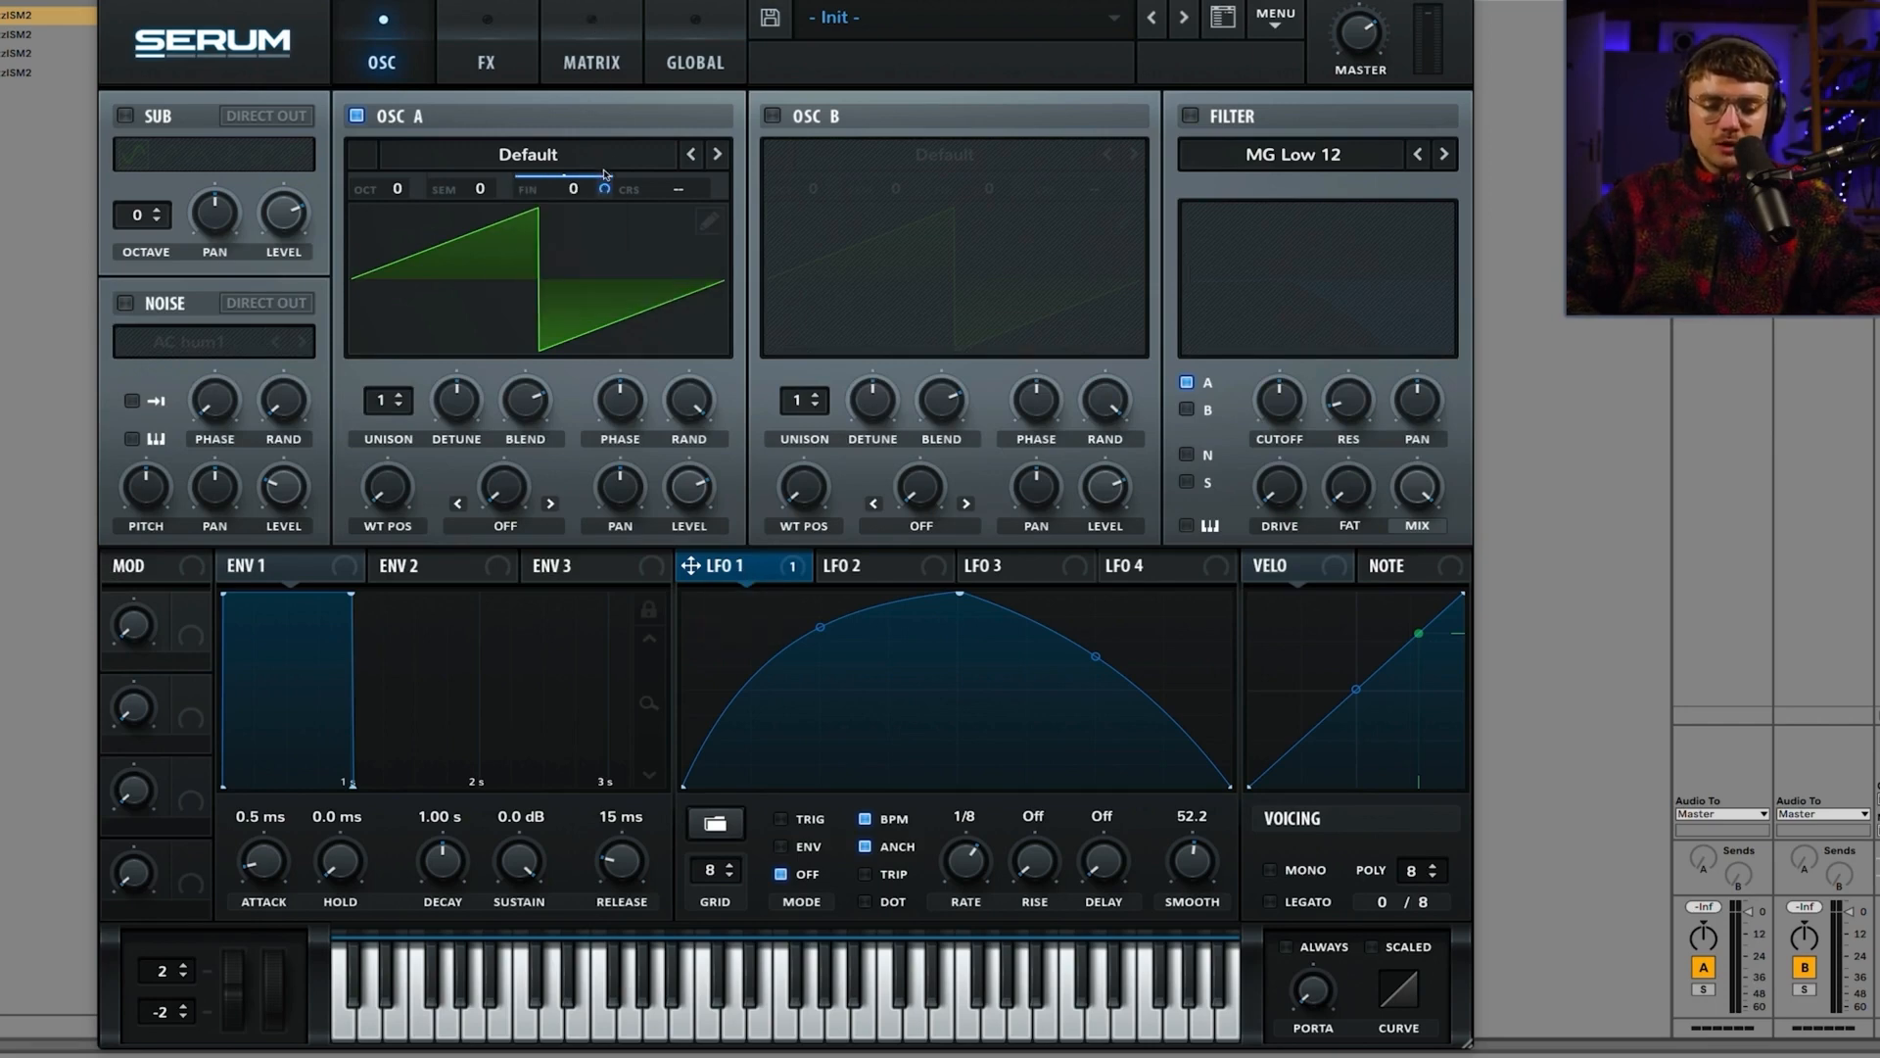
pyautogui.moveTo(604, 186); pyautogui.dragTo(586, 151)
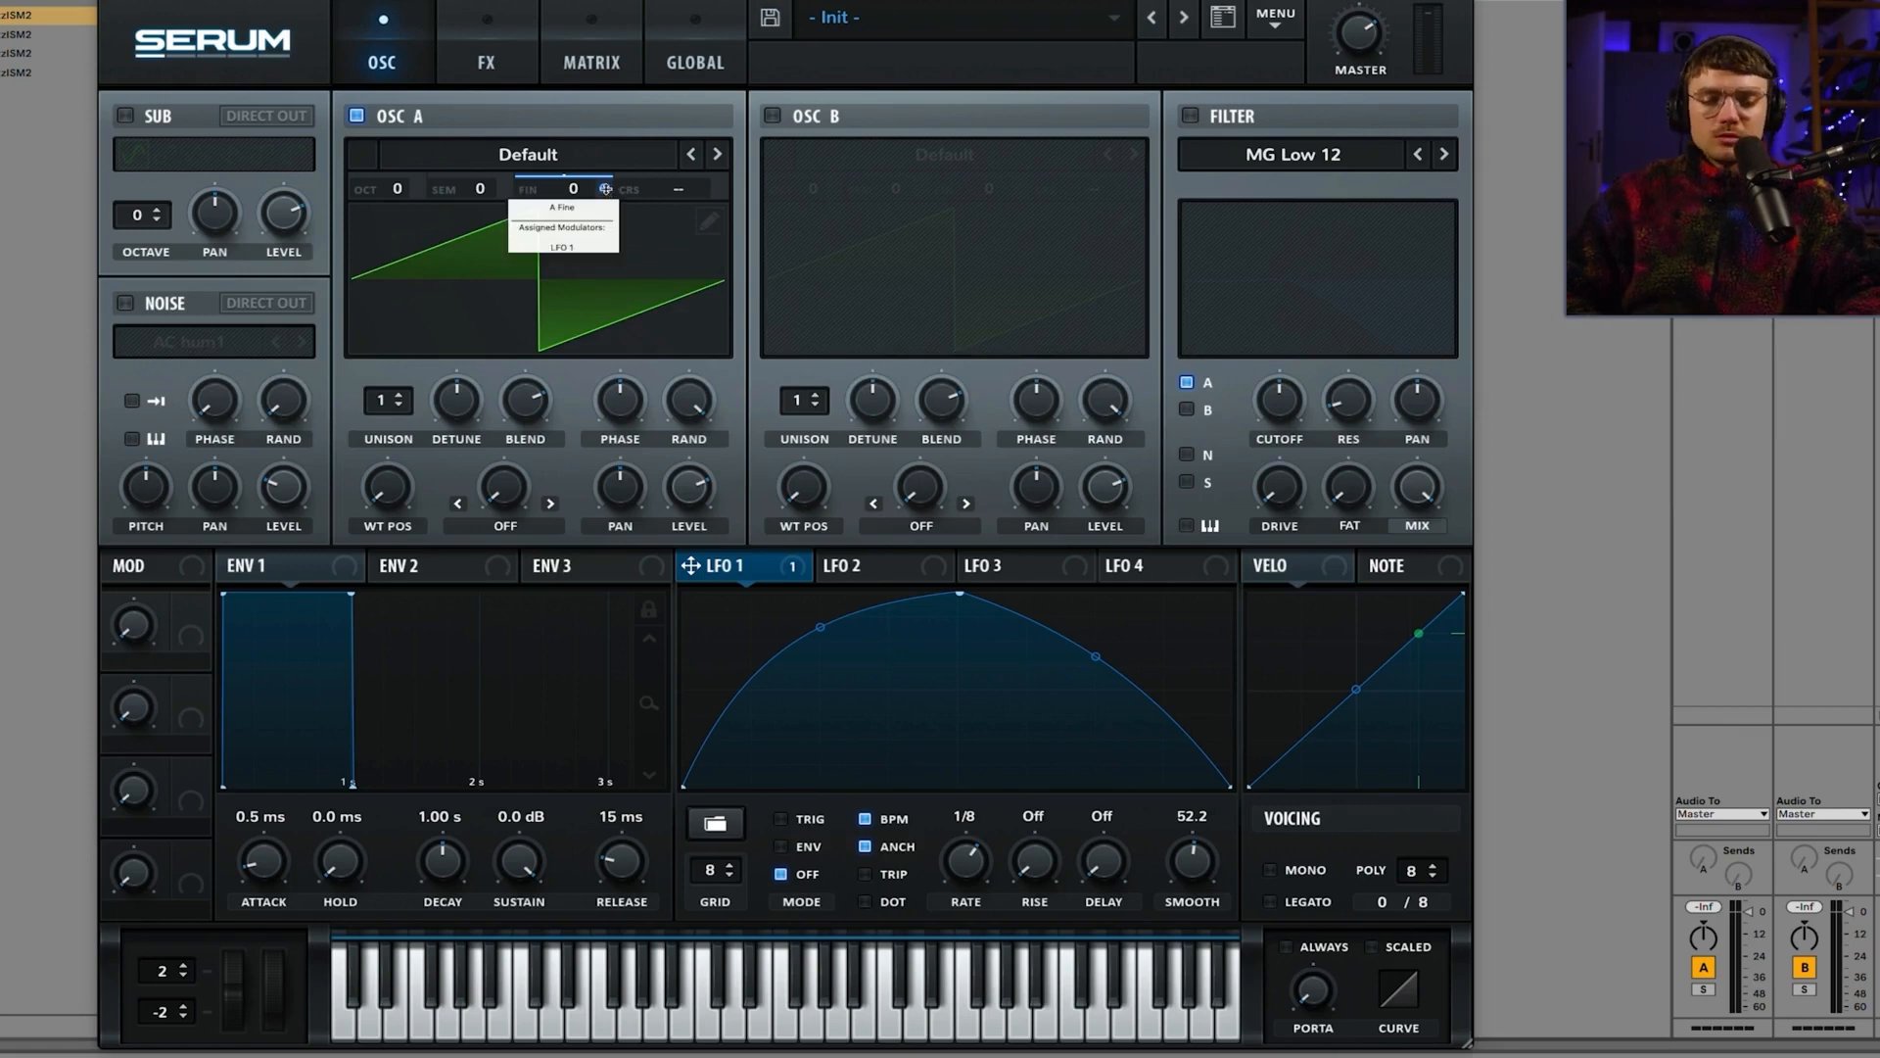
pyautogui.moveTo(605, 188); pyautogui.dragTo(618, 354)
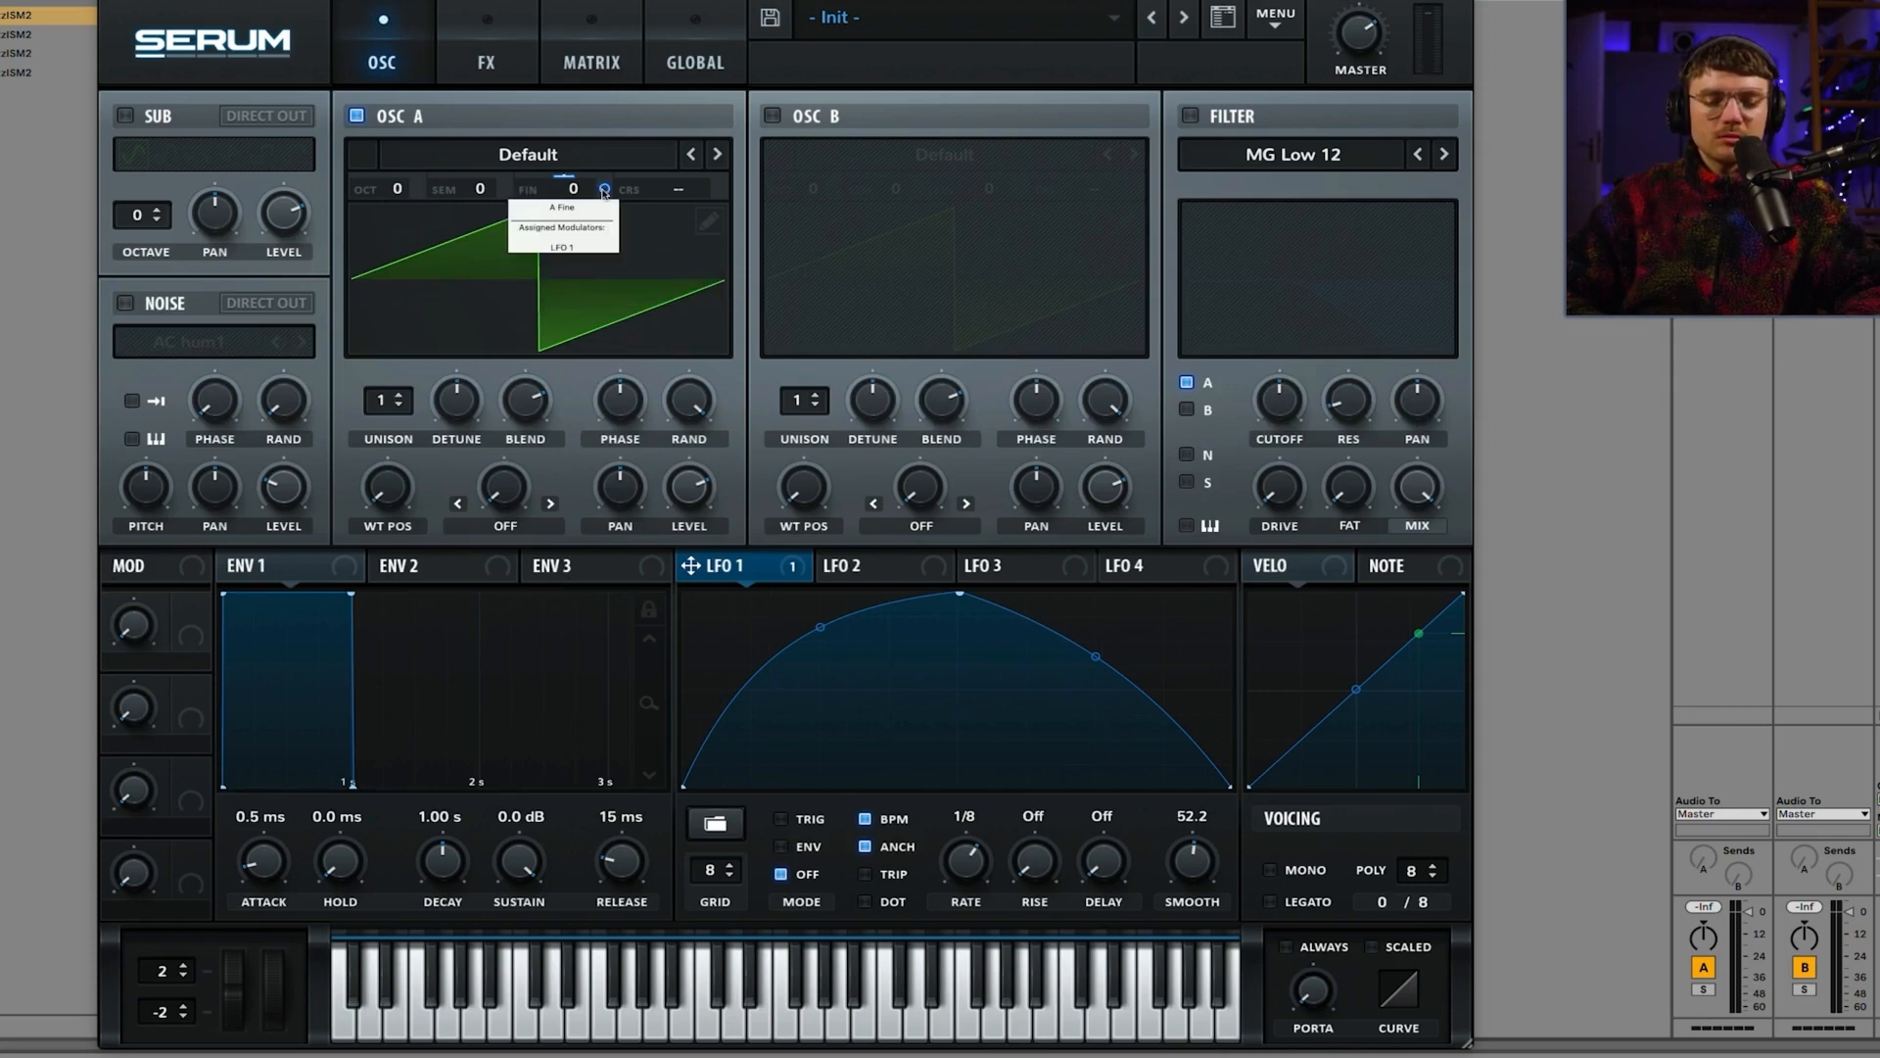
pyautogui.moveTo(604, 190)
pyautogui.mouseDown()
pyautogui.moveTo(605, 129)
pyautogui.moveTo(608, 186)
pyautogui.mouseUp()
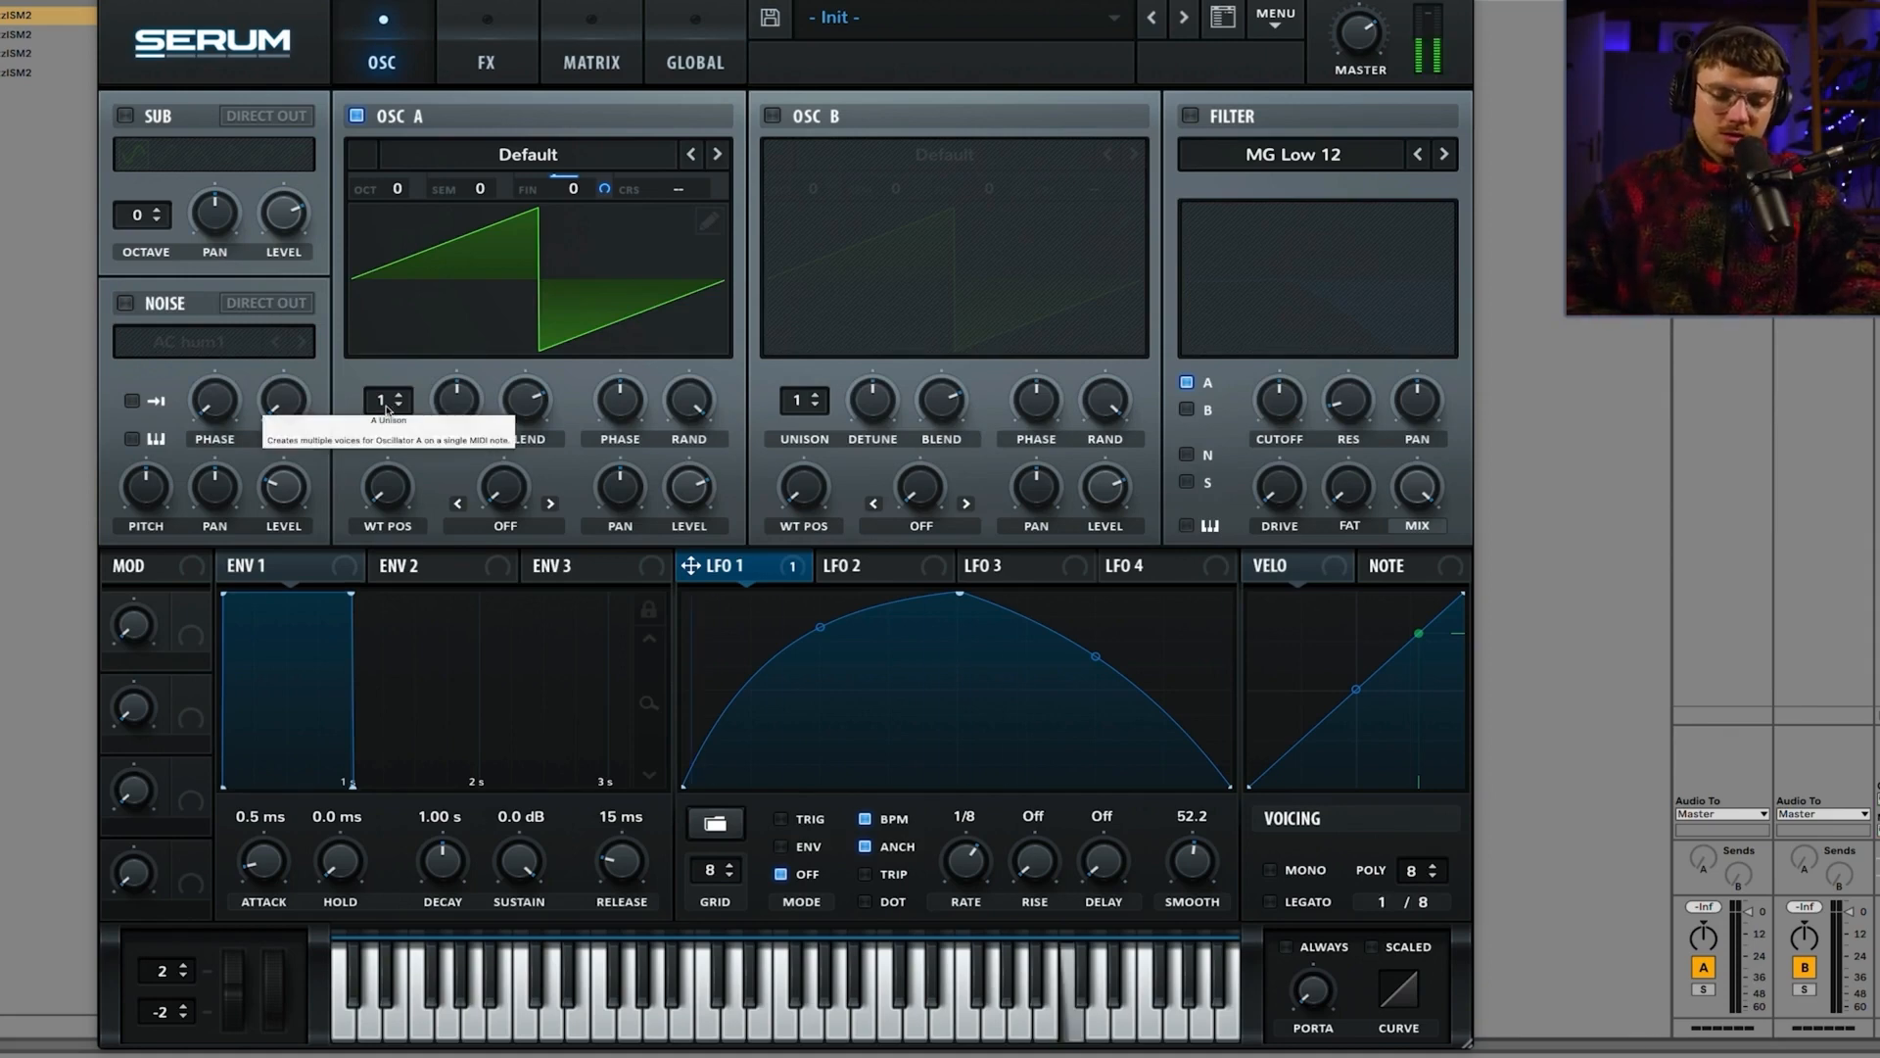
# Step: Set oscillator A's unison to 2 voices, then raise it through 9 to 16 voices
pyautogui.moveTo(388, 409); pyautogui.dragTo(390, 390)
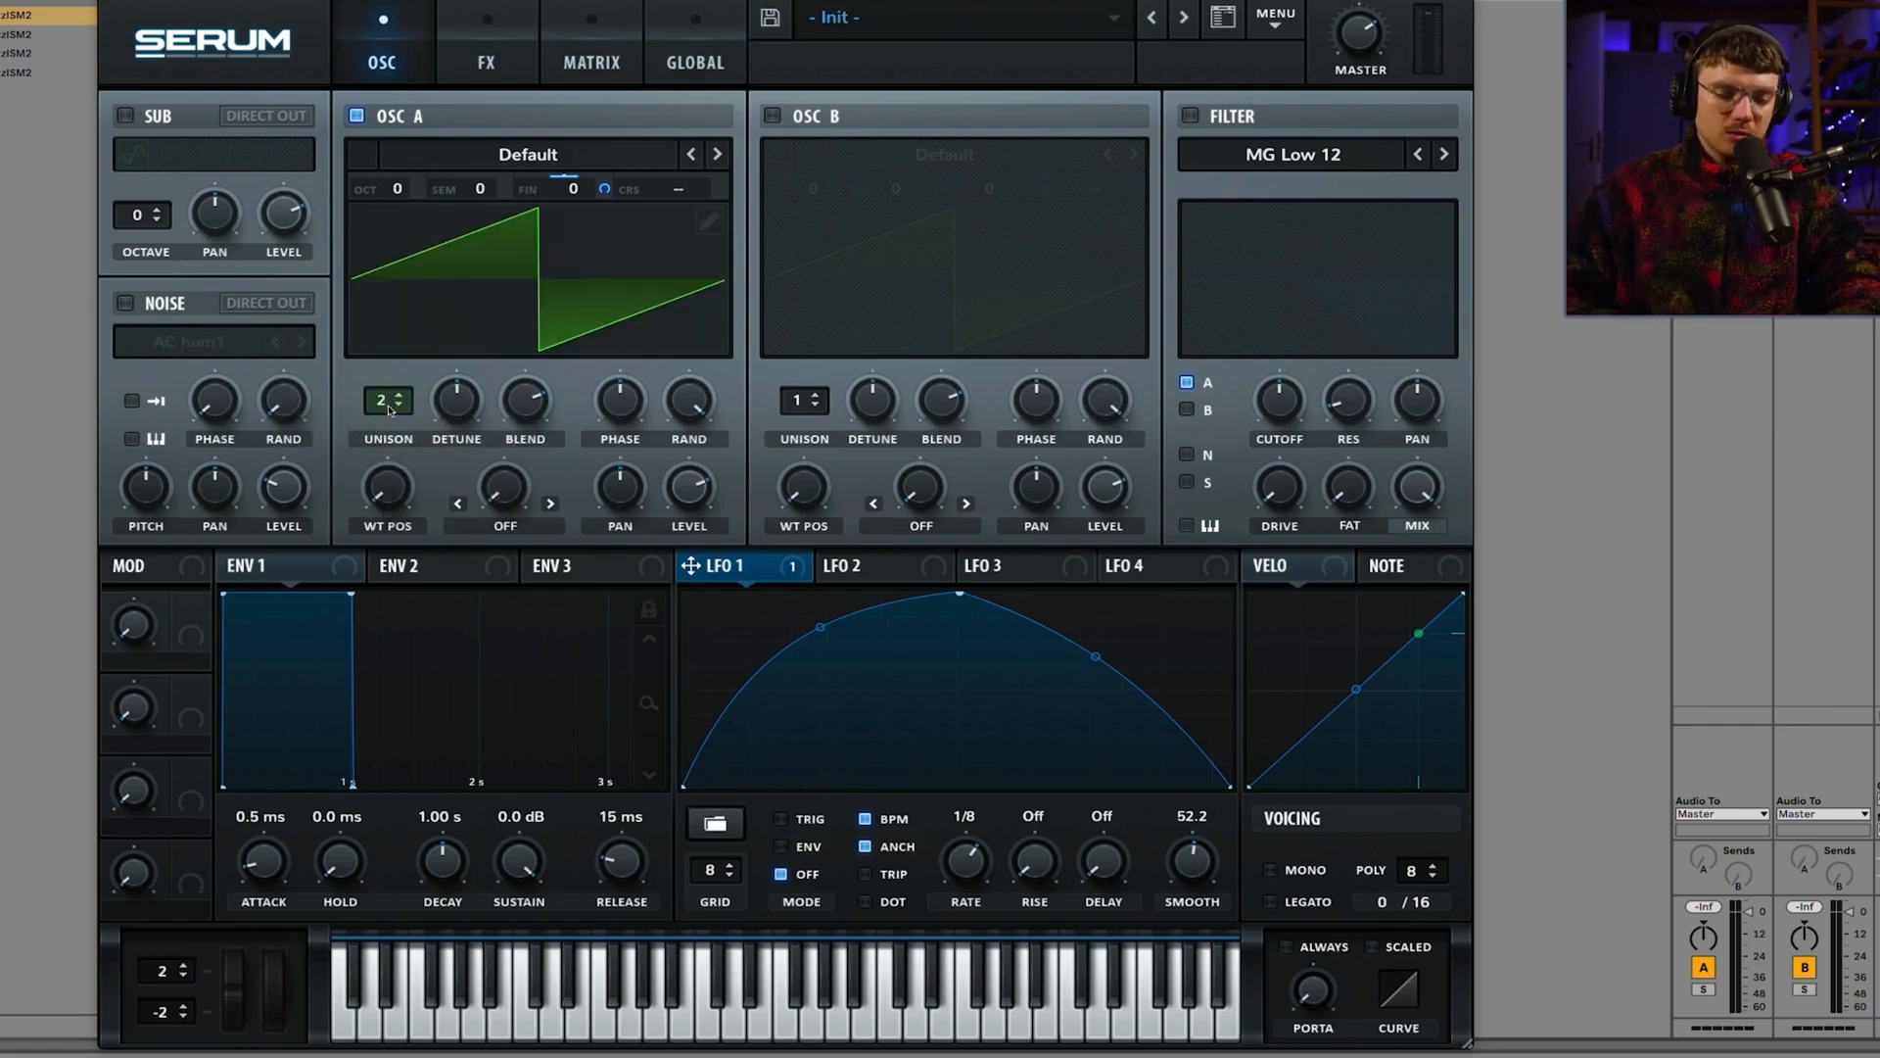
pyautogui.click(385, 404)
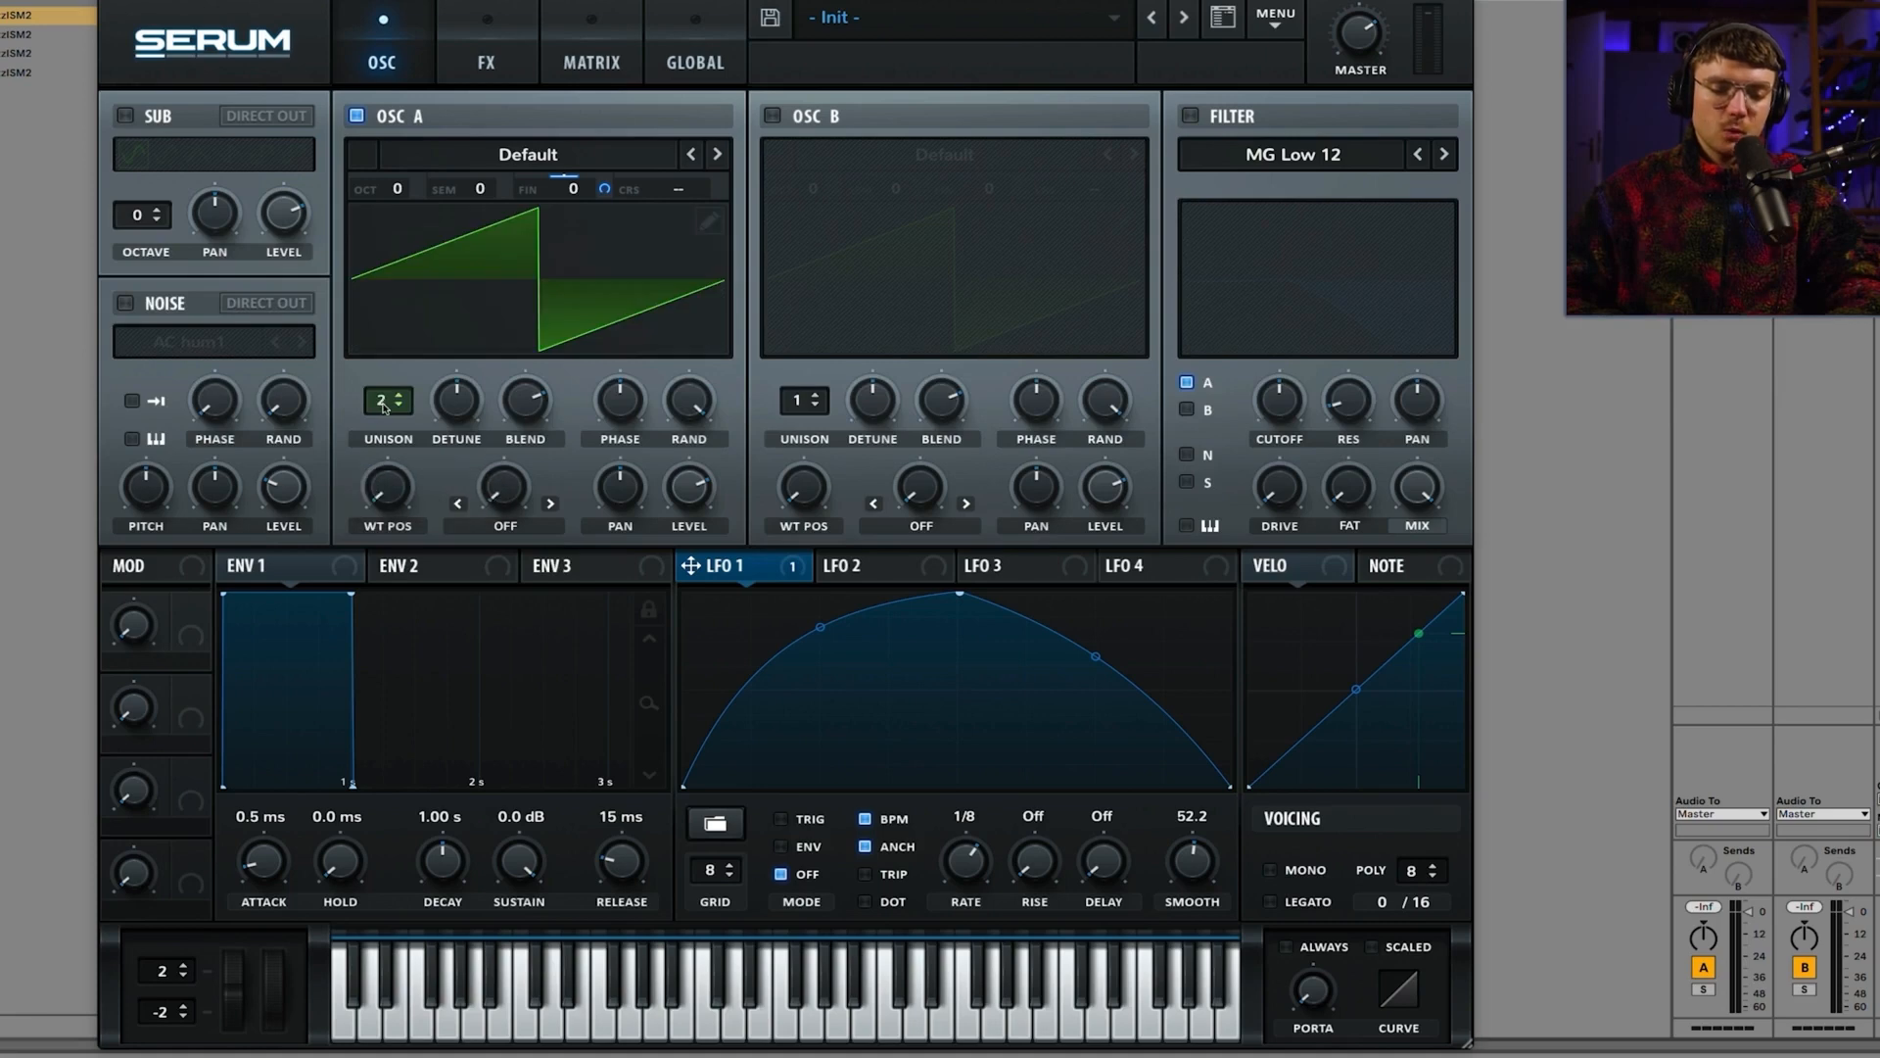
pyautogui.click(383, 401)
pyautogui.click(383, 402)
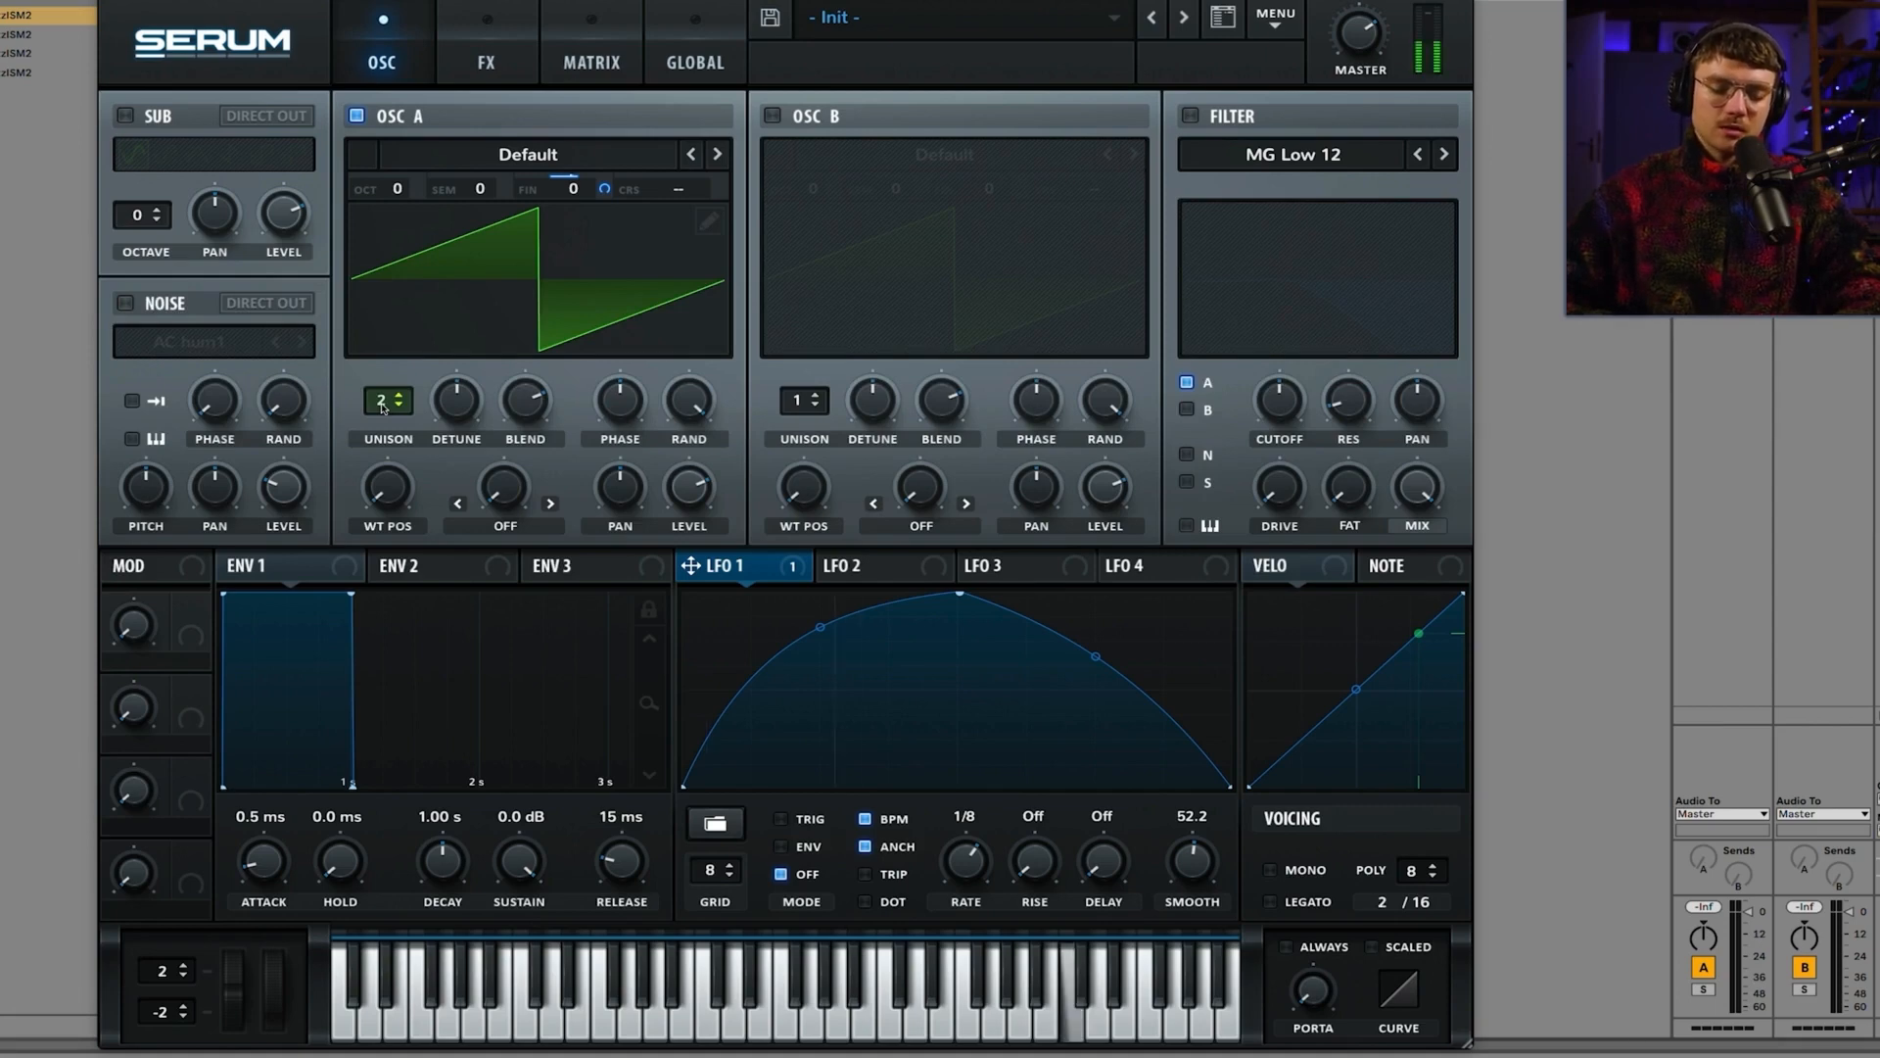
pyautogui.moveTo(383, 407); pyautogui.dragTo(389, 245)
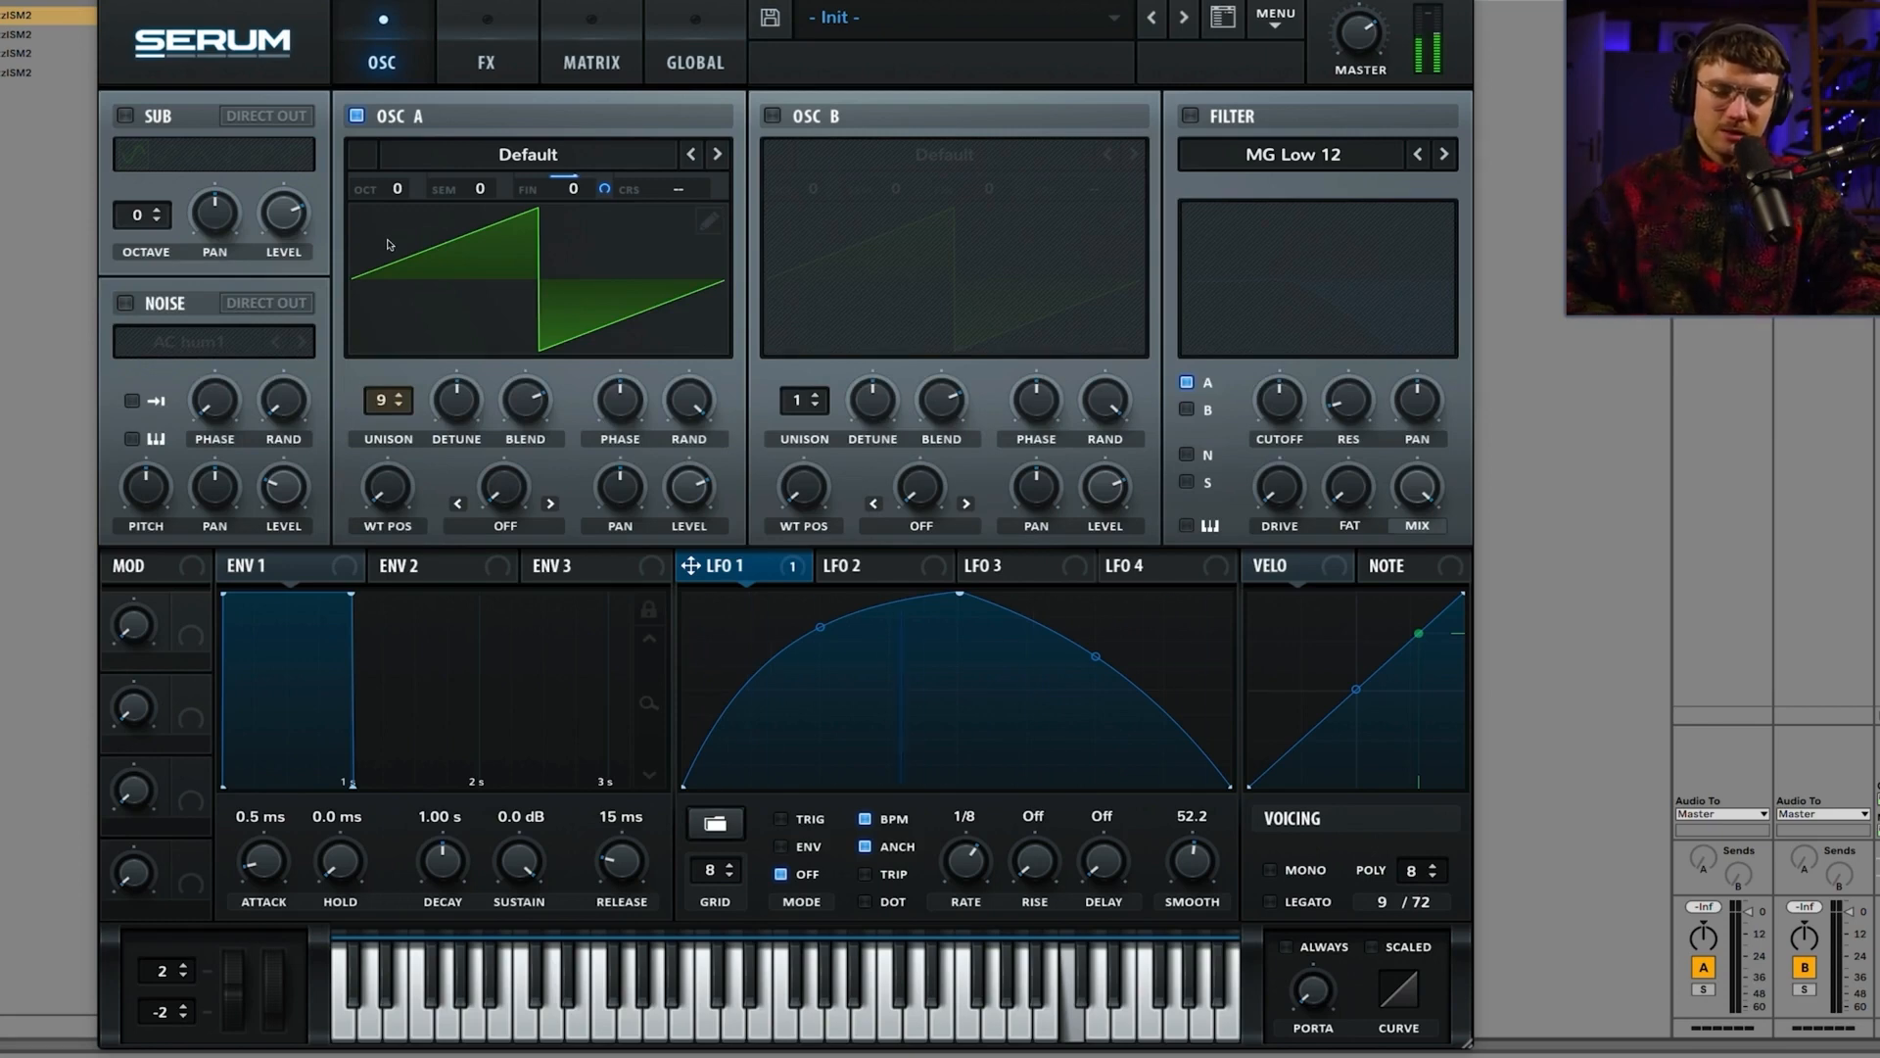
pyautogui.moveTo(378, 404); pyautogui.dragTo(408, 117)
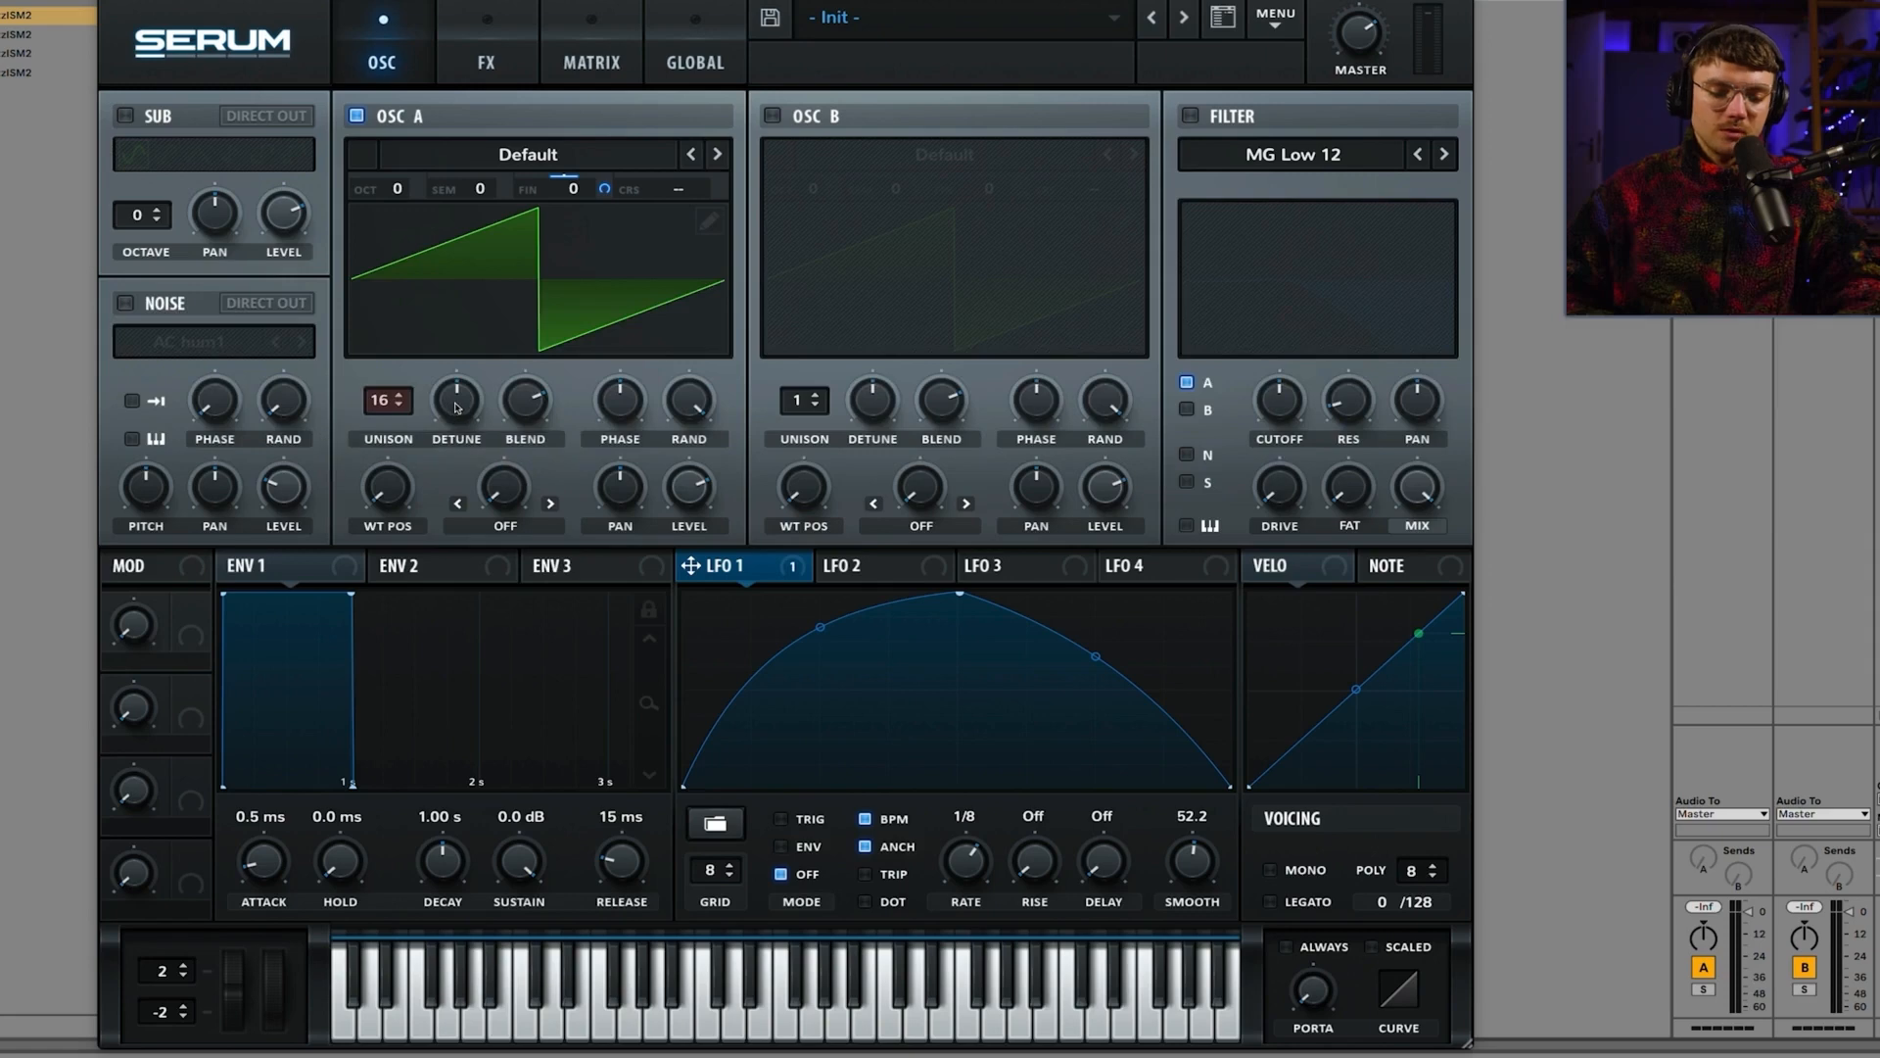
# Step: Lower oscillator A's unison detune and compare 1 voice with 16 voices by playing a note, ending on 16
pyautogui.moveTo(456, 407); pyautogui.dragTo(451, 419)
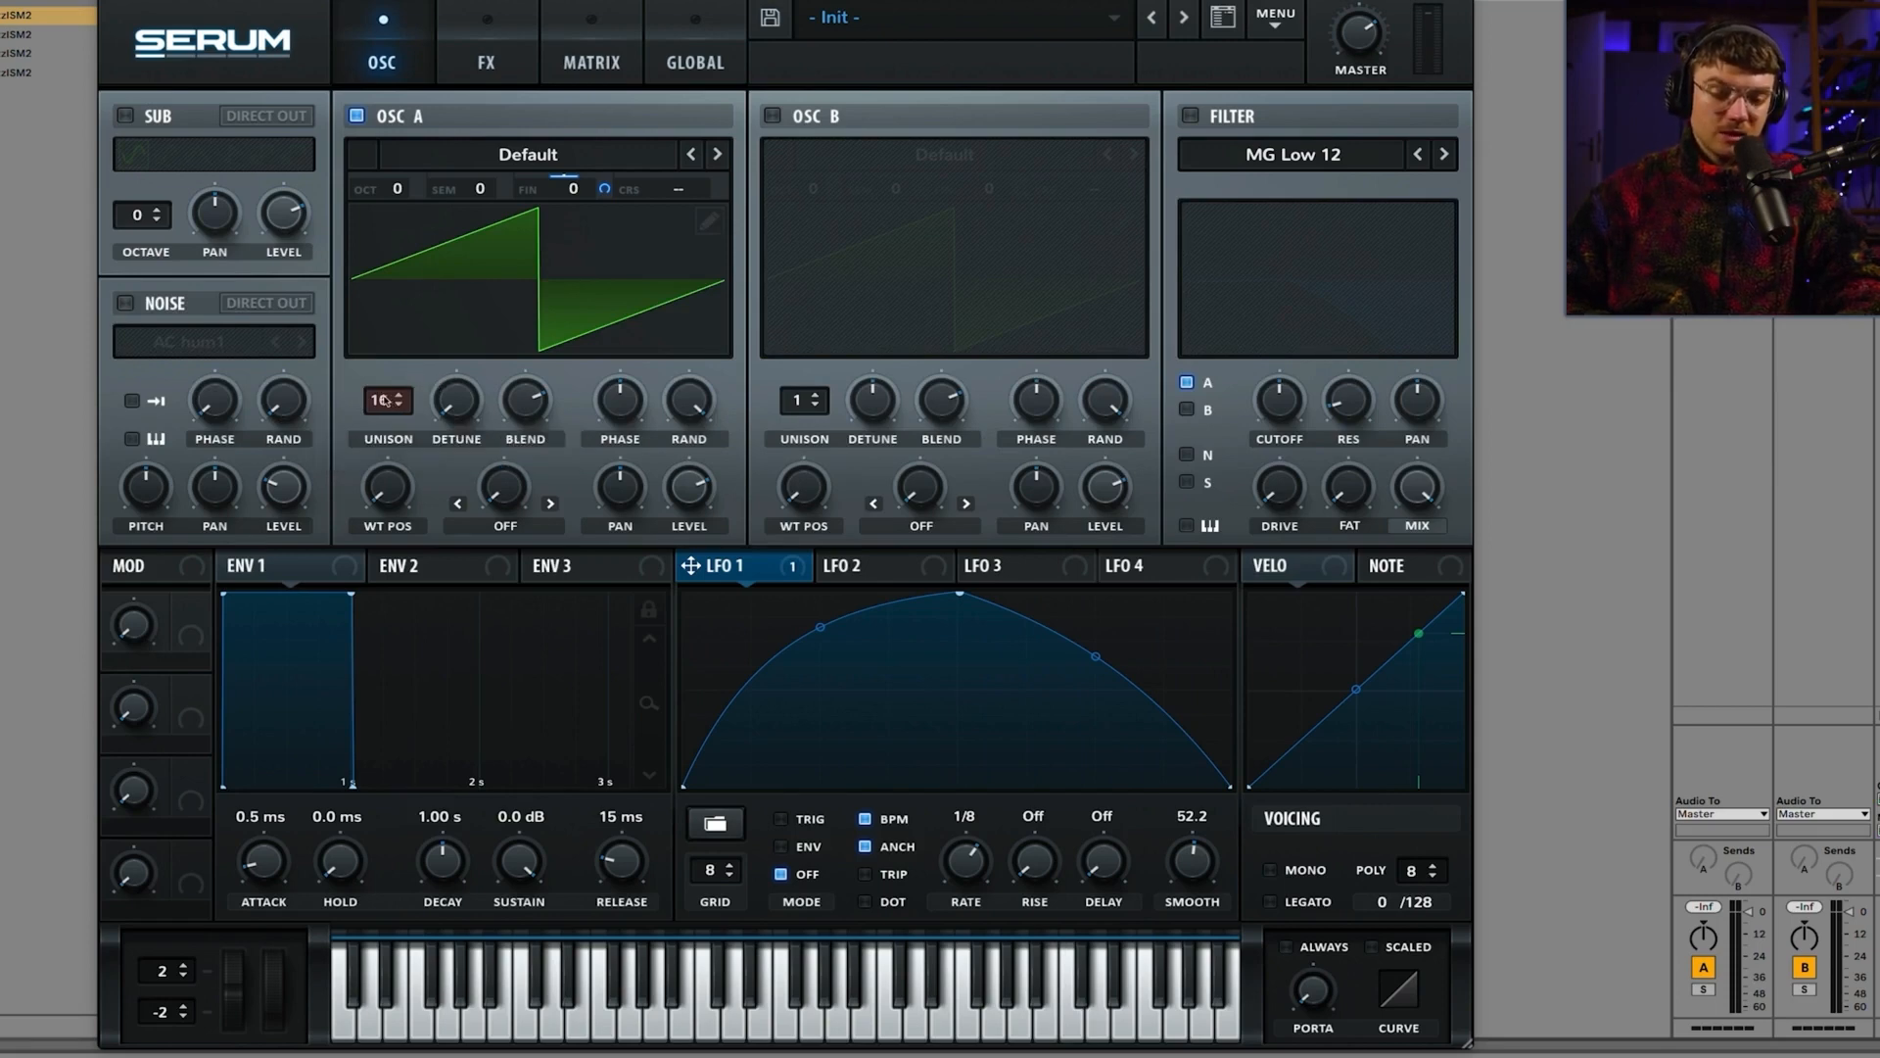
pyautogui.moveTo(385, 401); pyautogui.dragTo(393, 544)
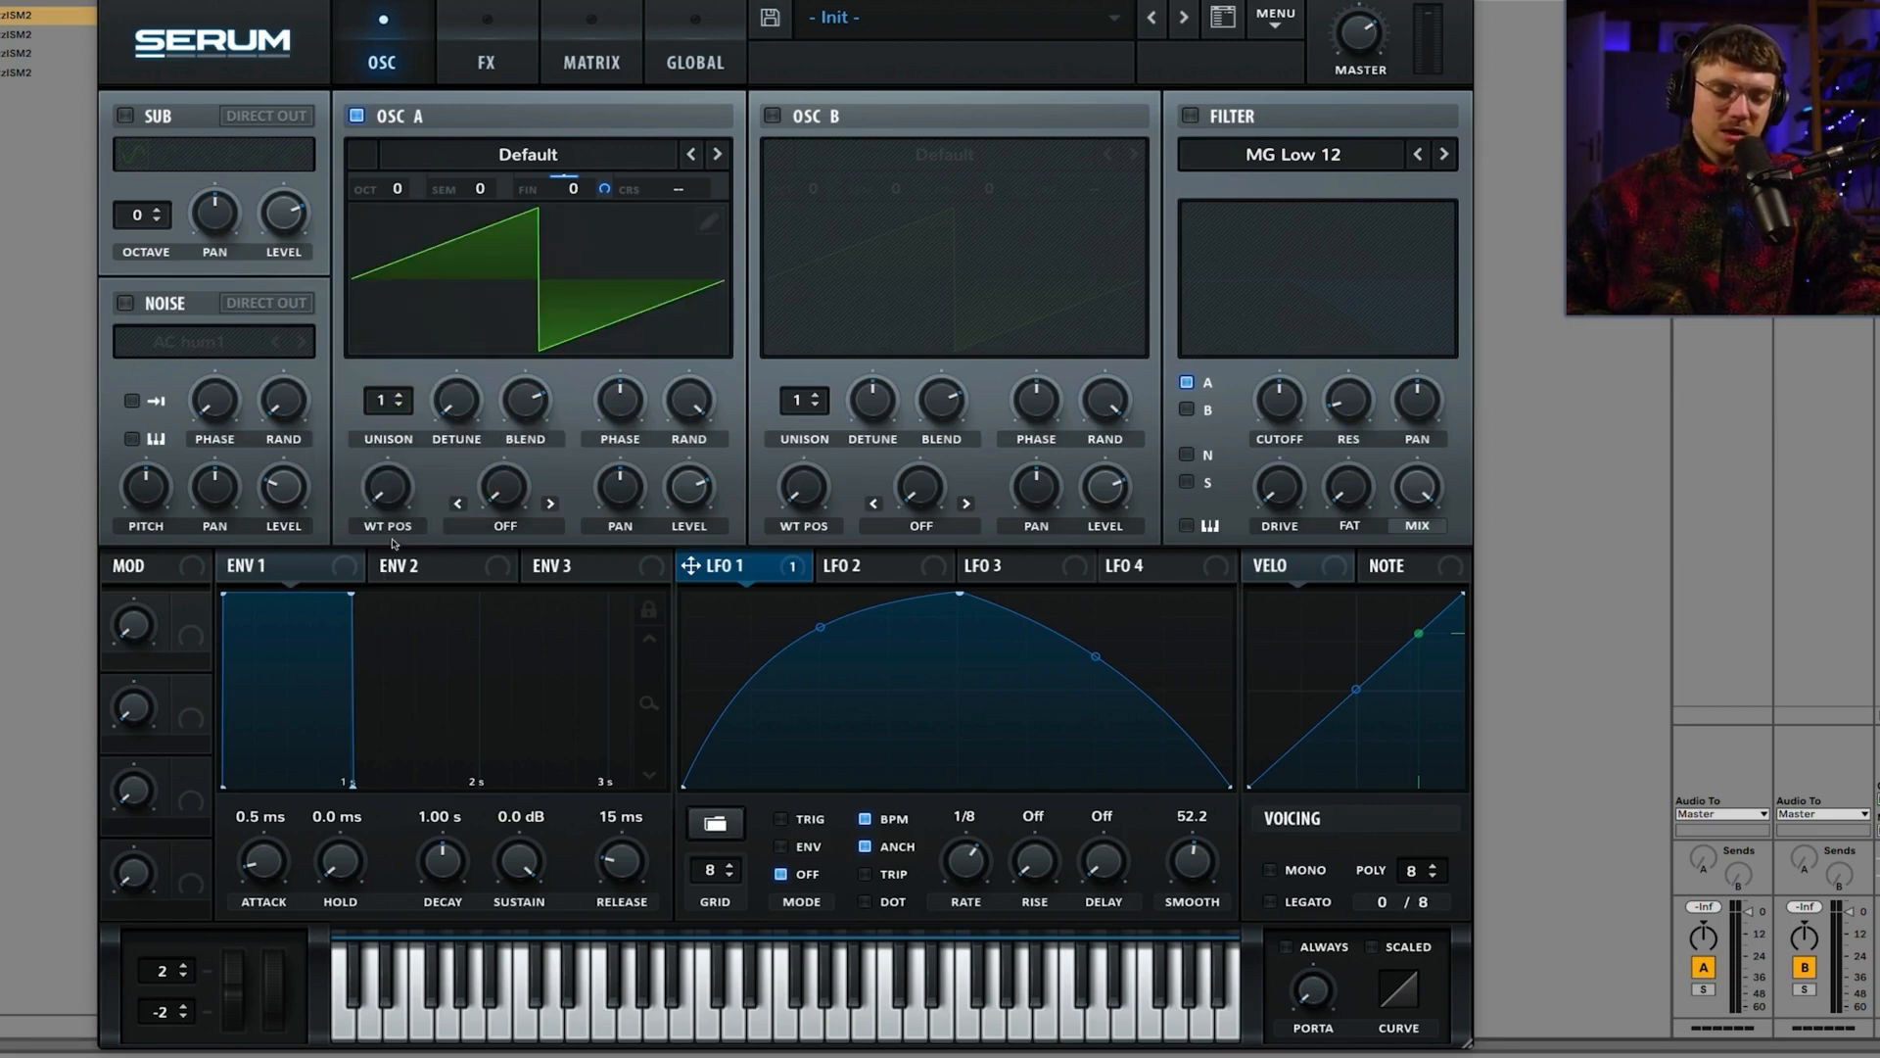
pyautogui.press('a')
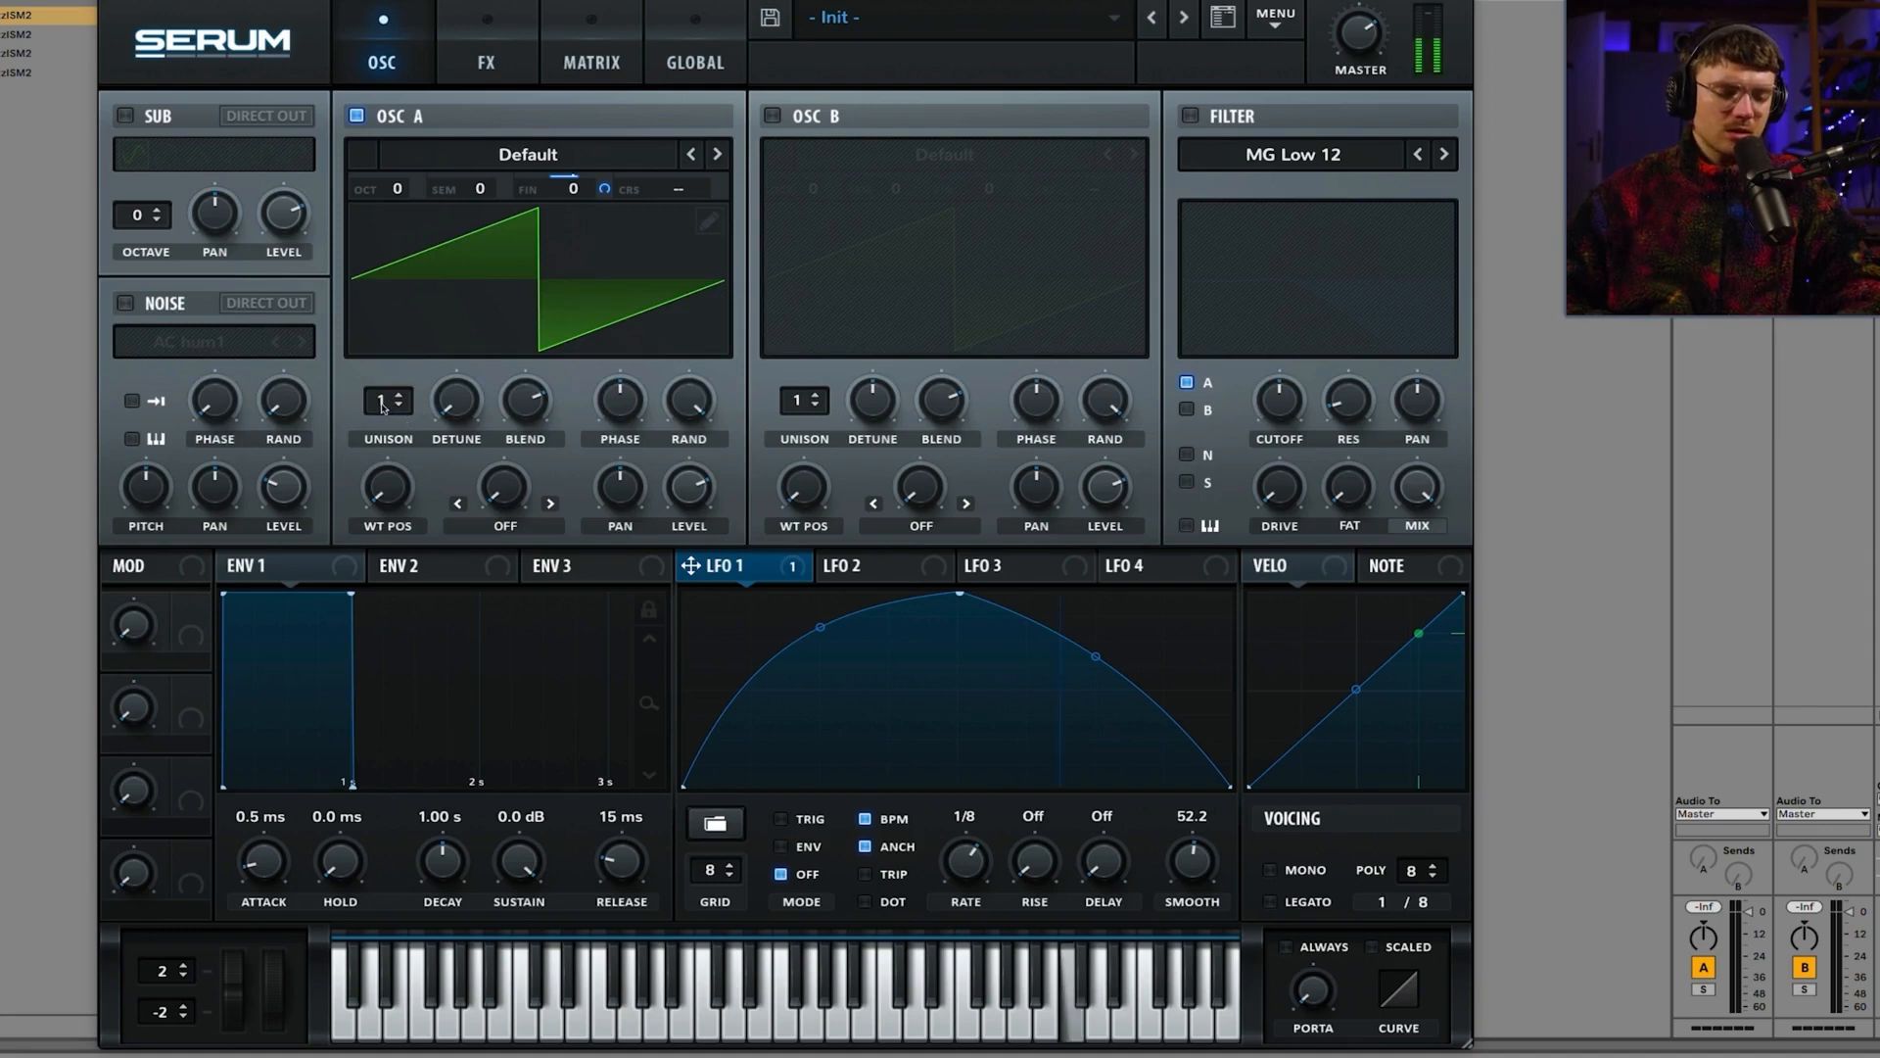
pyautogui.moveTo(381, 411); pyautogui.dragTo(384, 323)
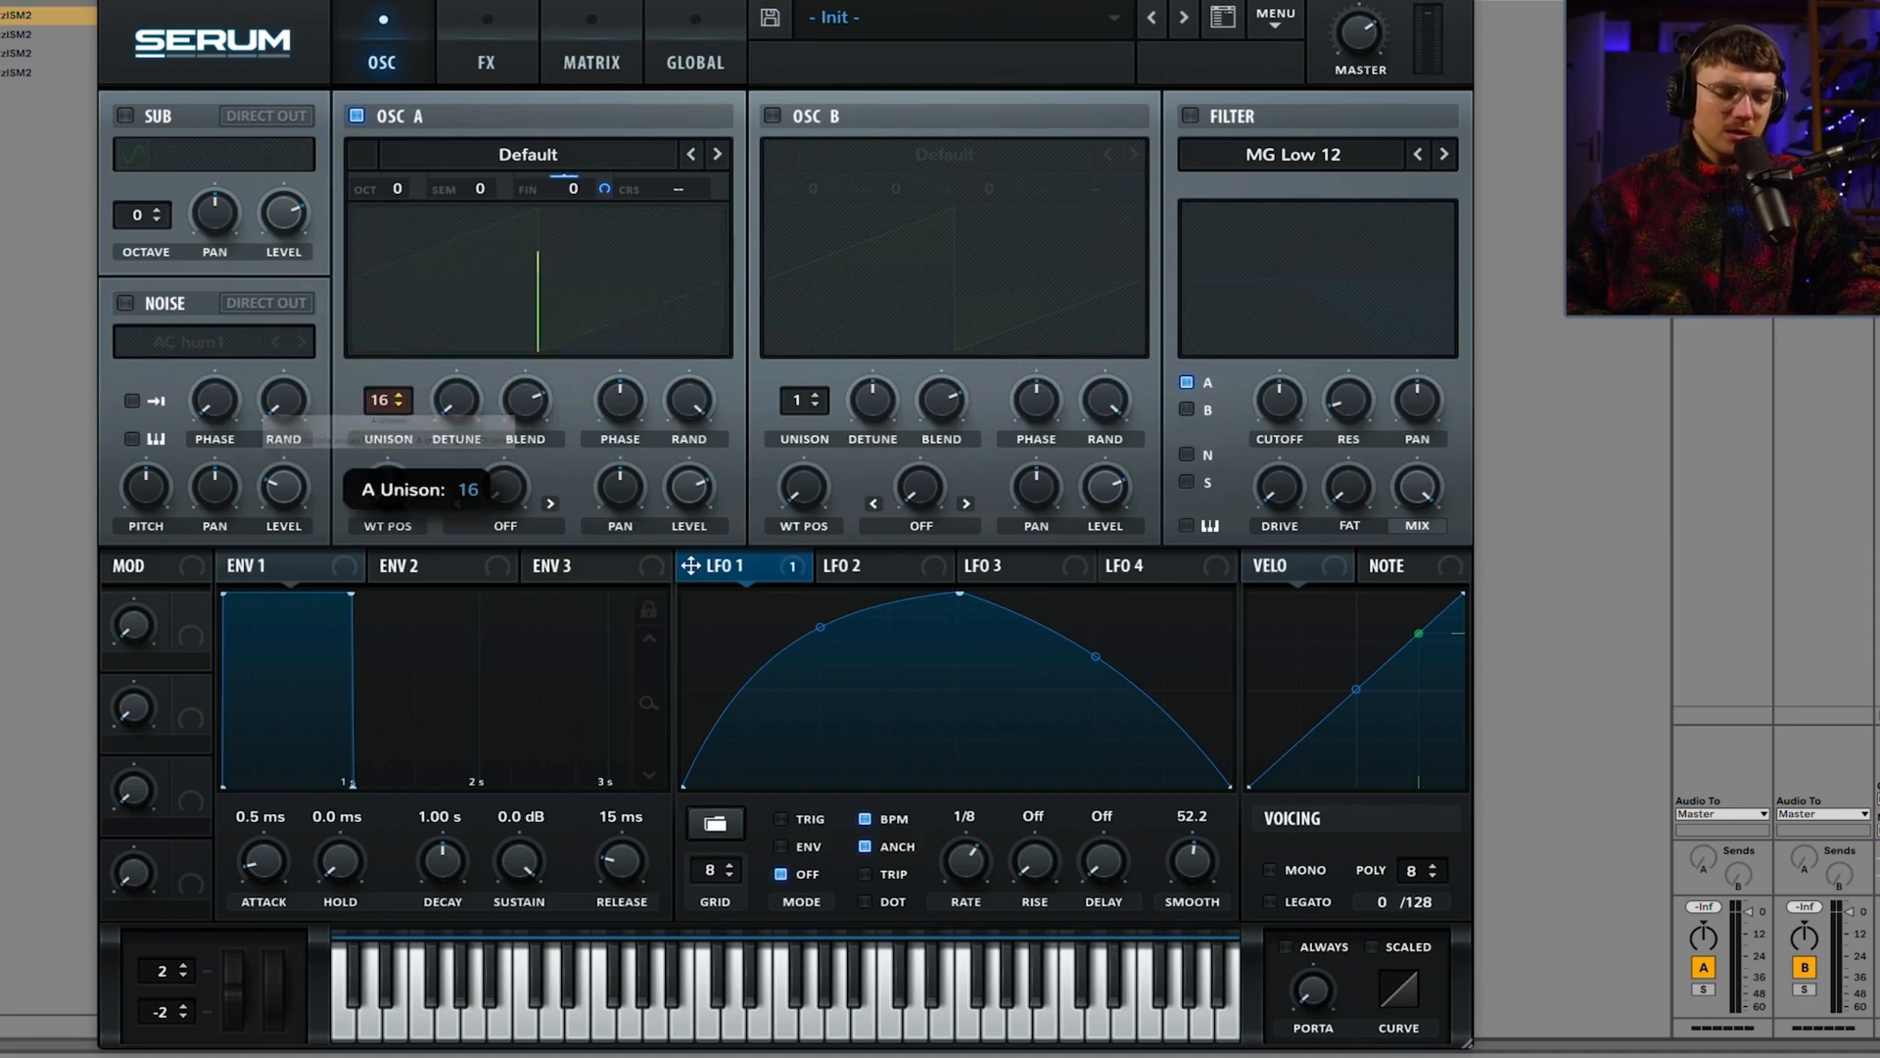
pyautogui.press('a')
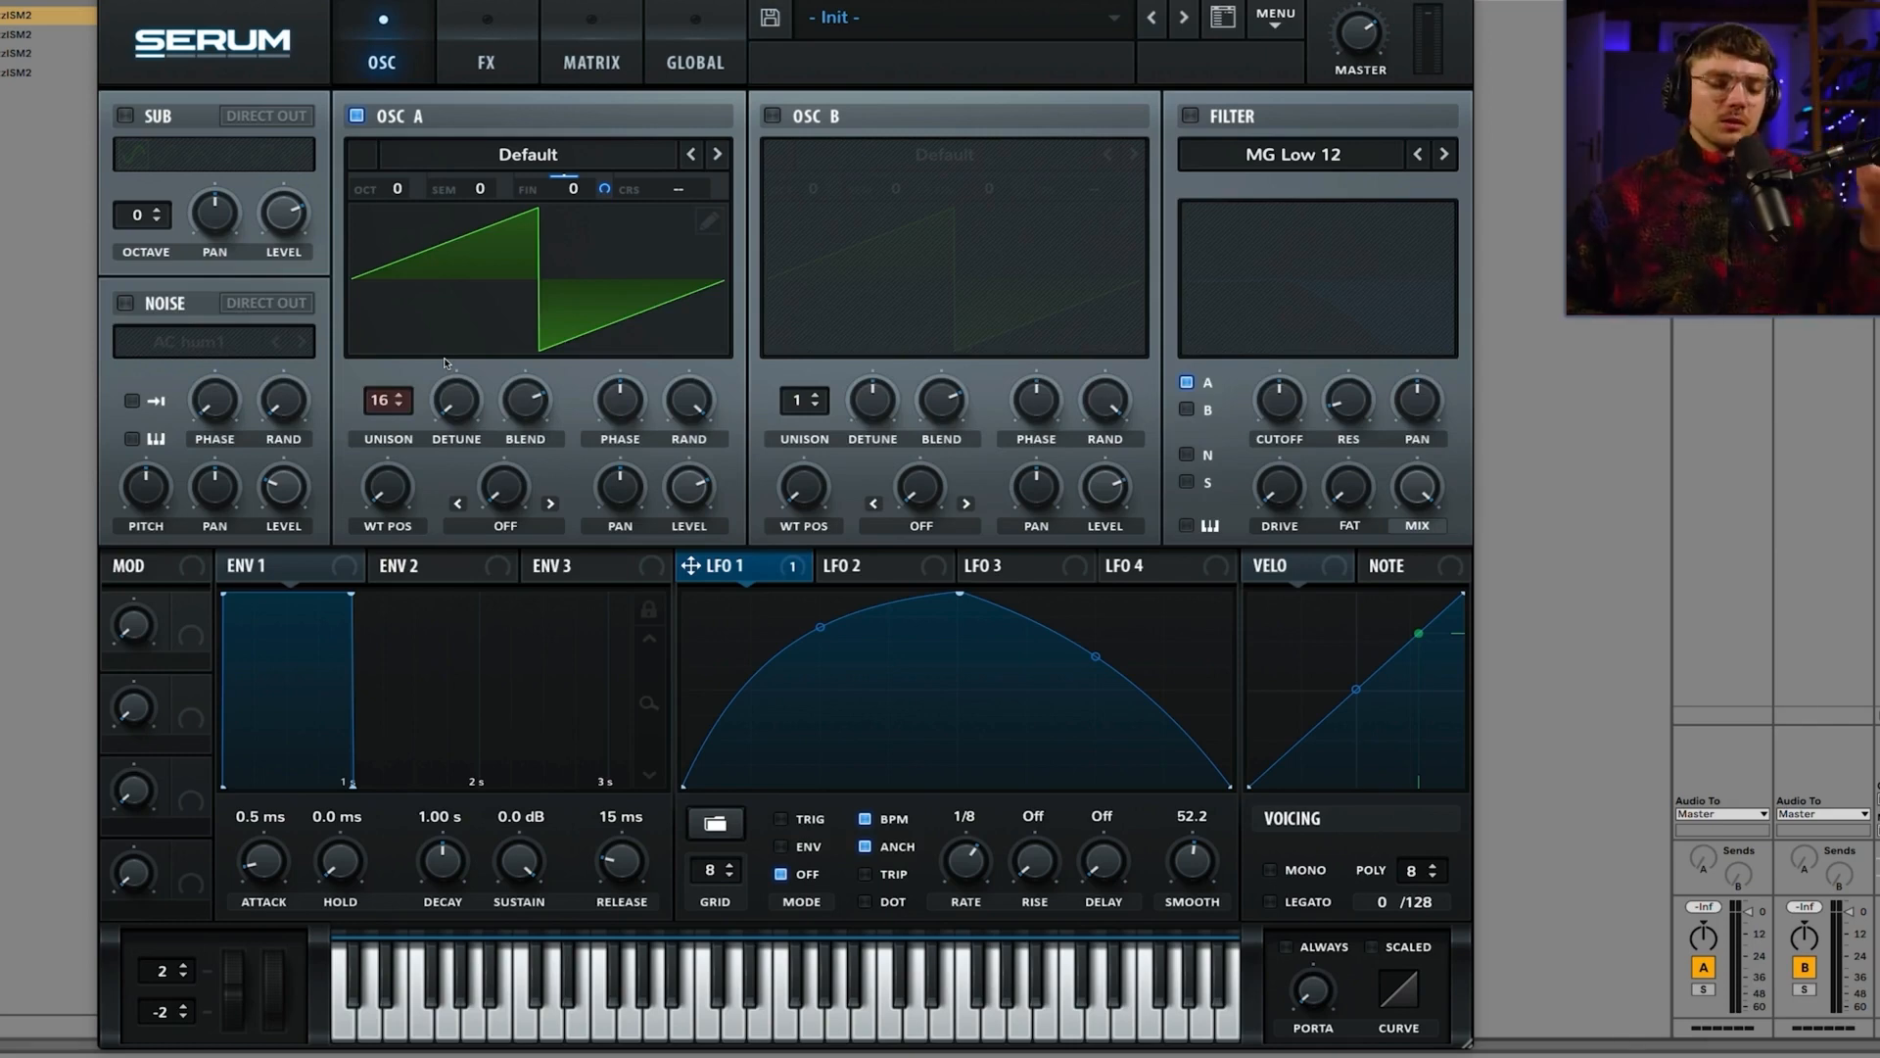
# Step: Audition oscillator A's unison detune upward from 0.00 and settle on a low setting
pyautogui.click(459, 395)
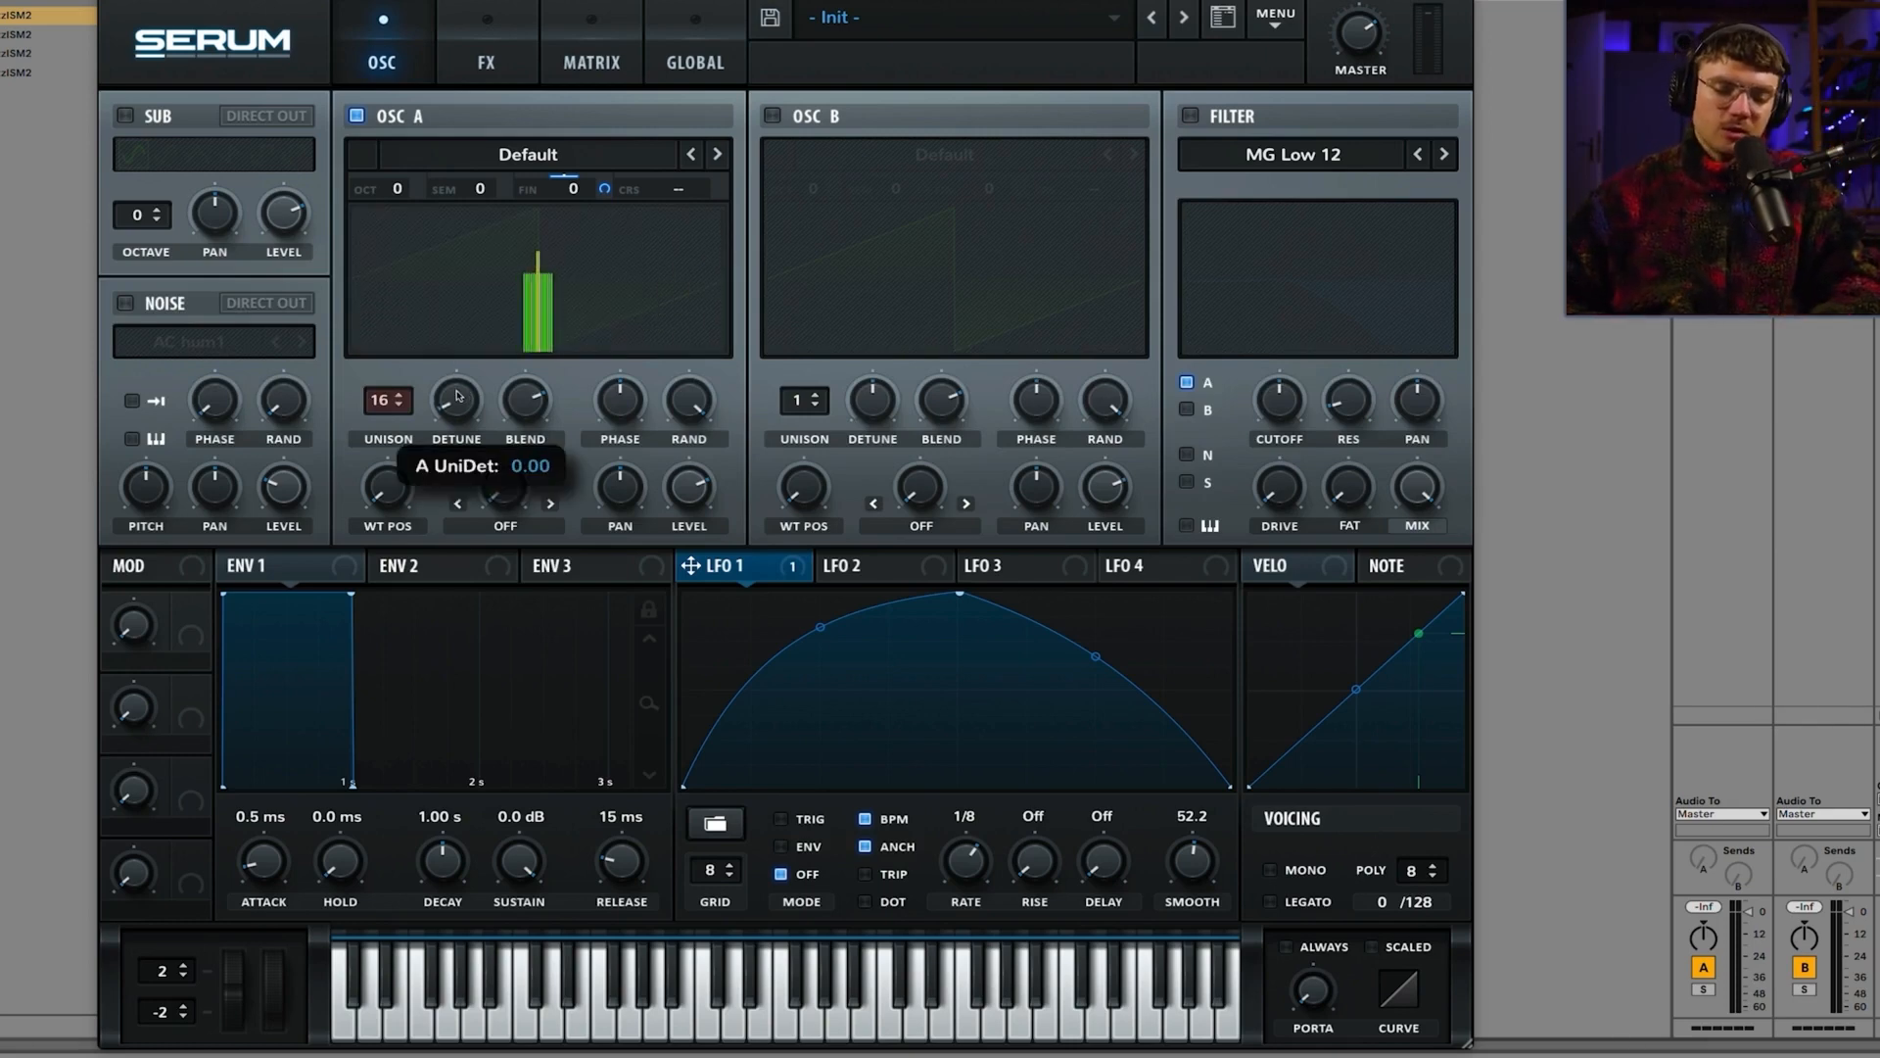
pyautogui.moveTo(460, 396)
pyautogui.mouseDown()
pyautogui.moveTo(471, 256)
pyautogui.moveTo(461, 368)
pyautogui.mouseUp()
pyautogui.click(464, 384)
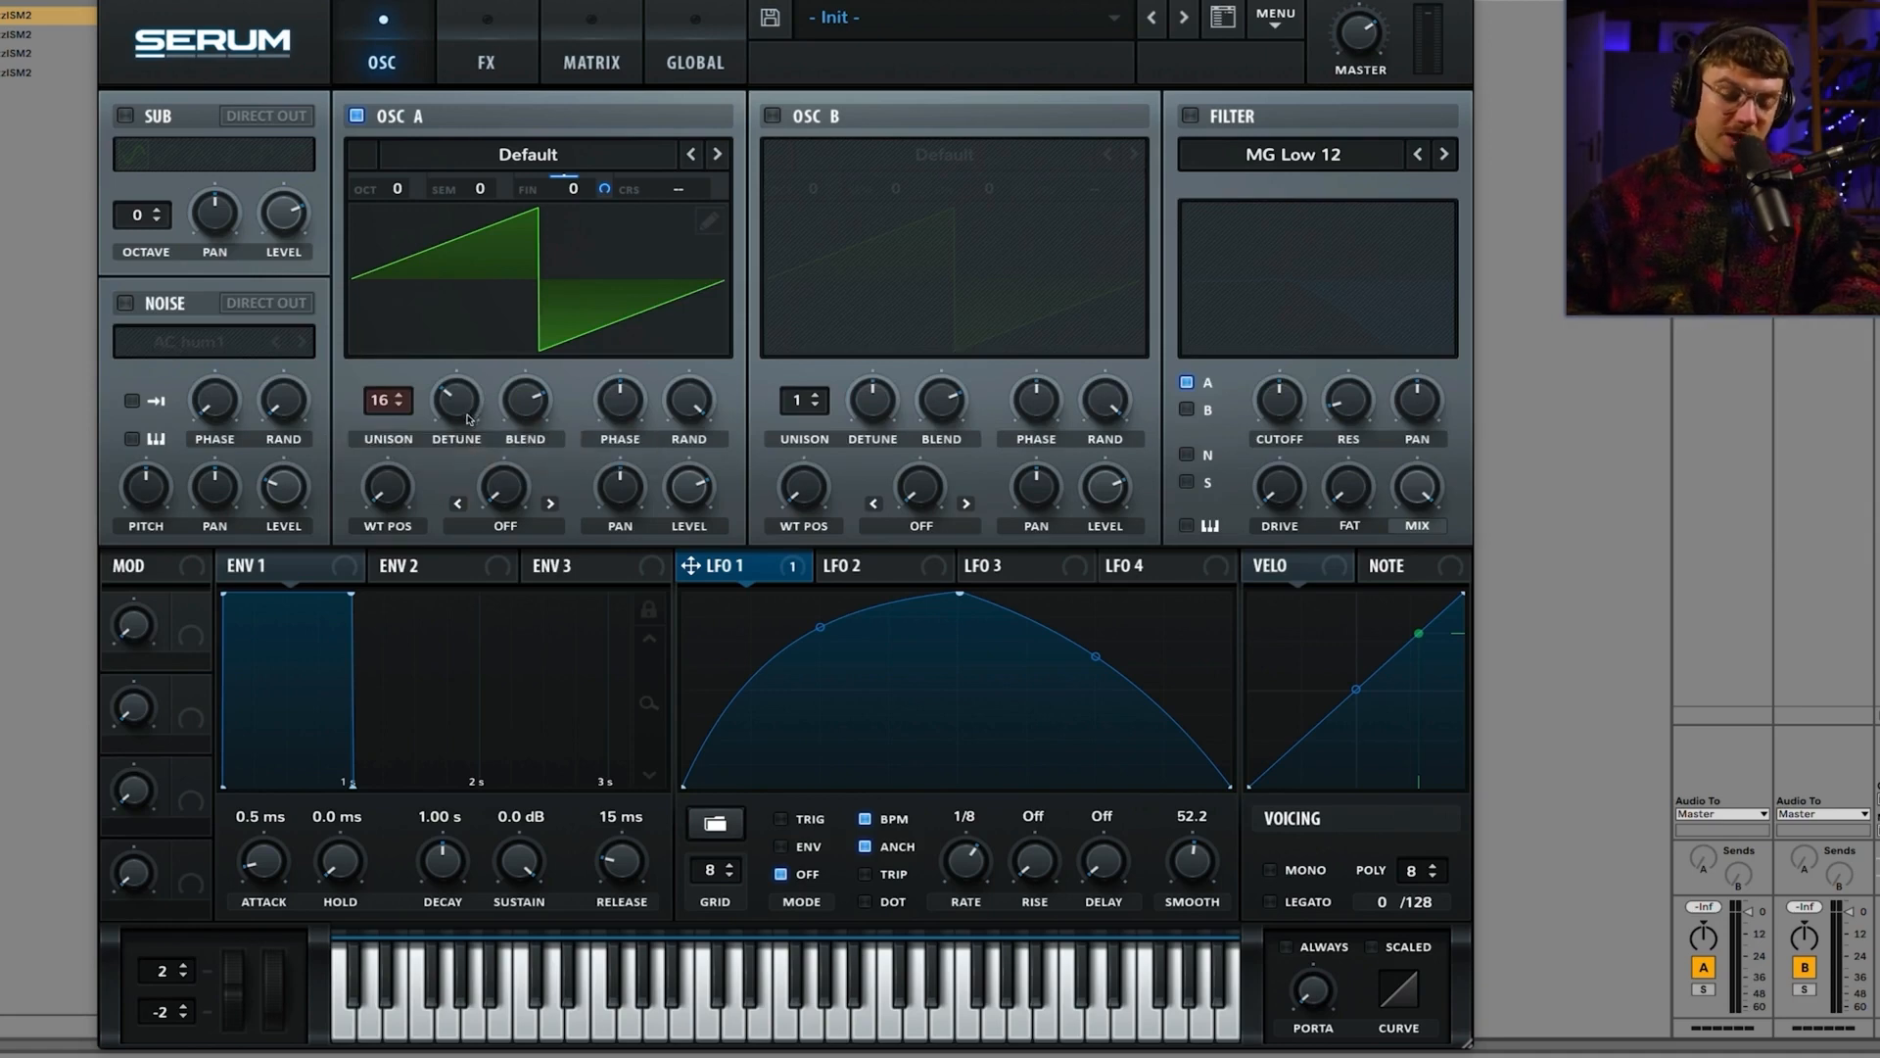
pyautogui.moveTo(468, 419)
pyautogui.mouseDown()
pyautogui.moveTo(459, 294)
pyautogui.moveTo(474, 480)
pyautogui.moveTo(476, 429)
pyautogui.mouseUp()
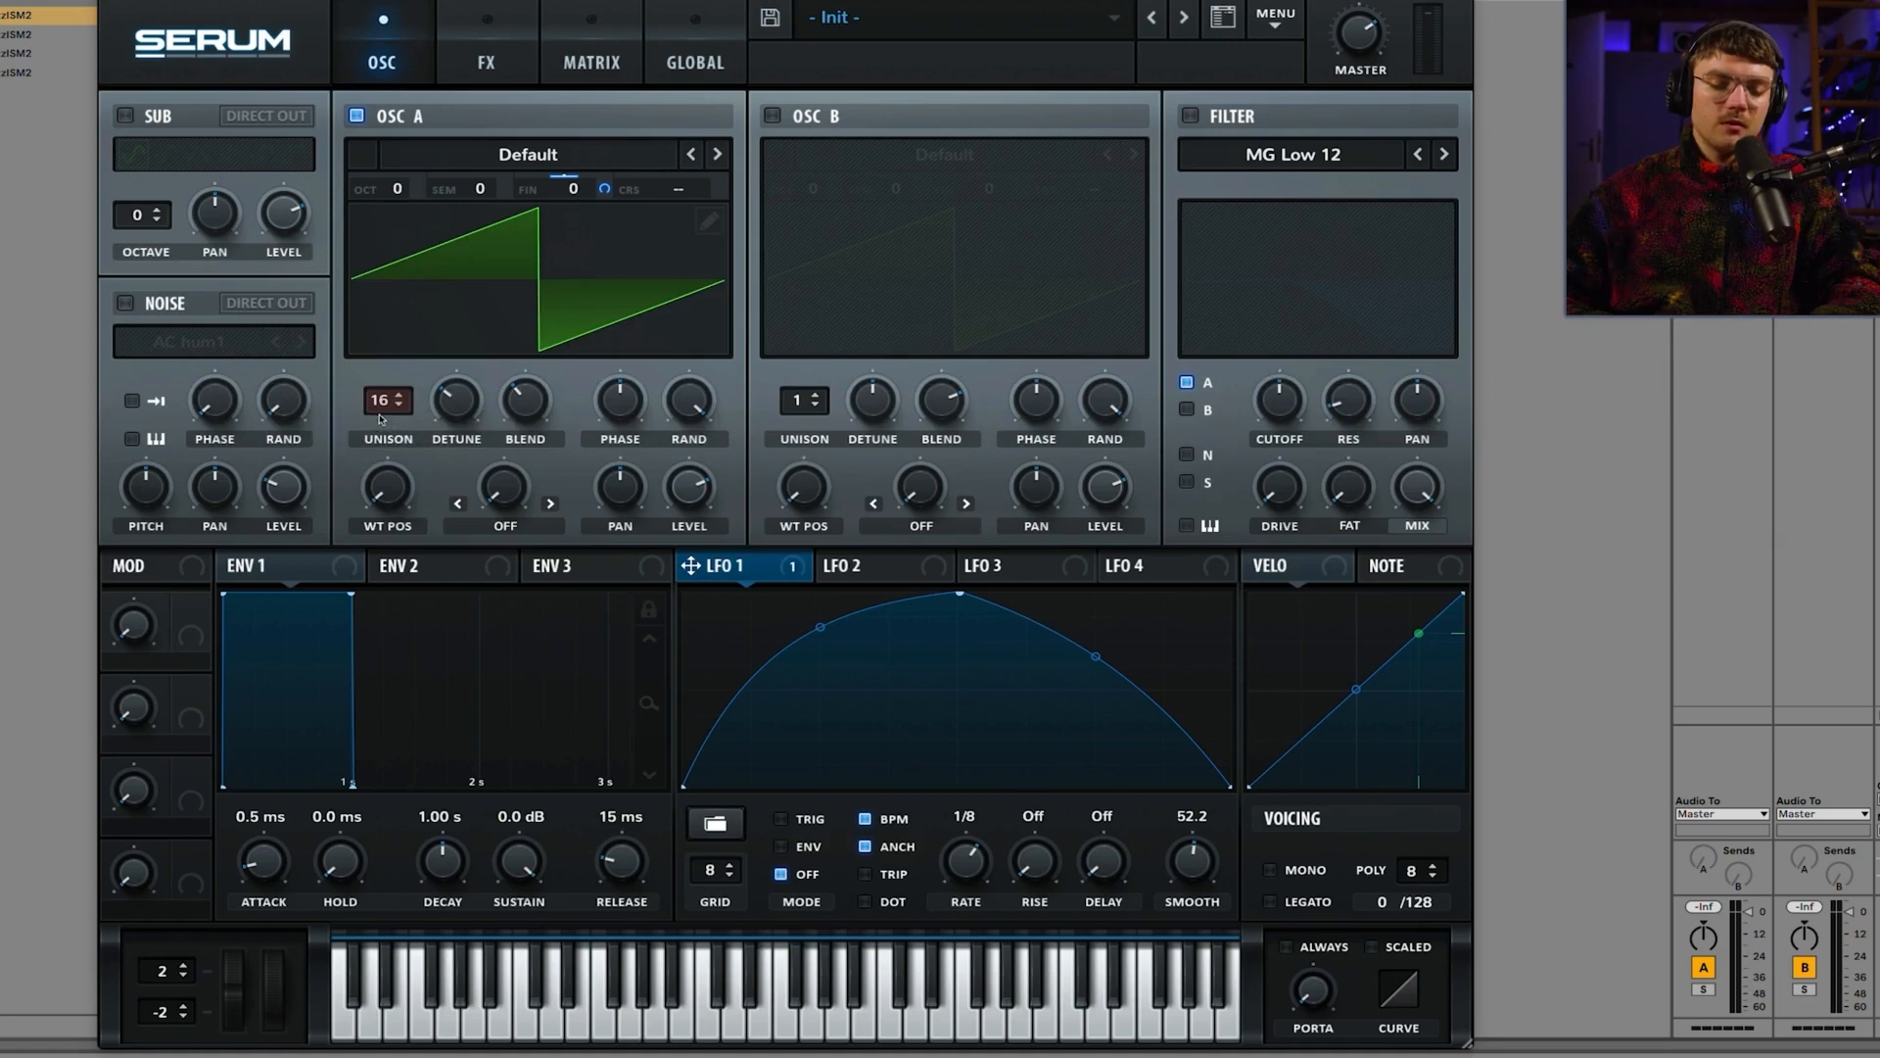
# Step: Raise oscillator A's unison blend and set unison to 15 voices while playing test notes
pyautogui.press('a')
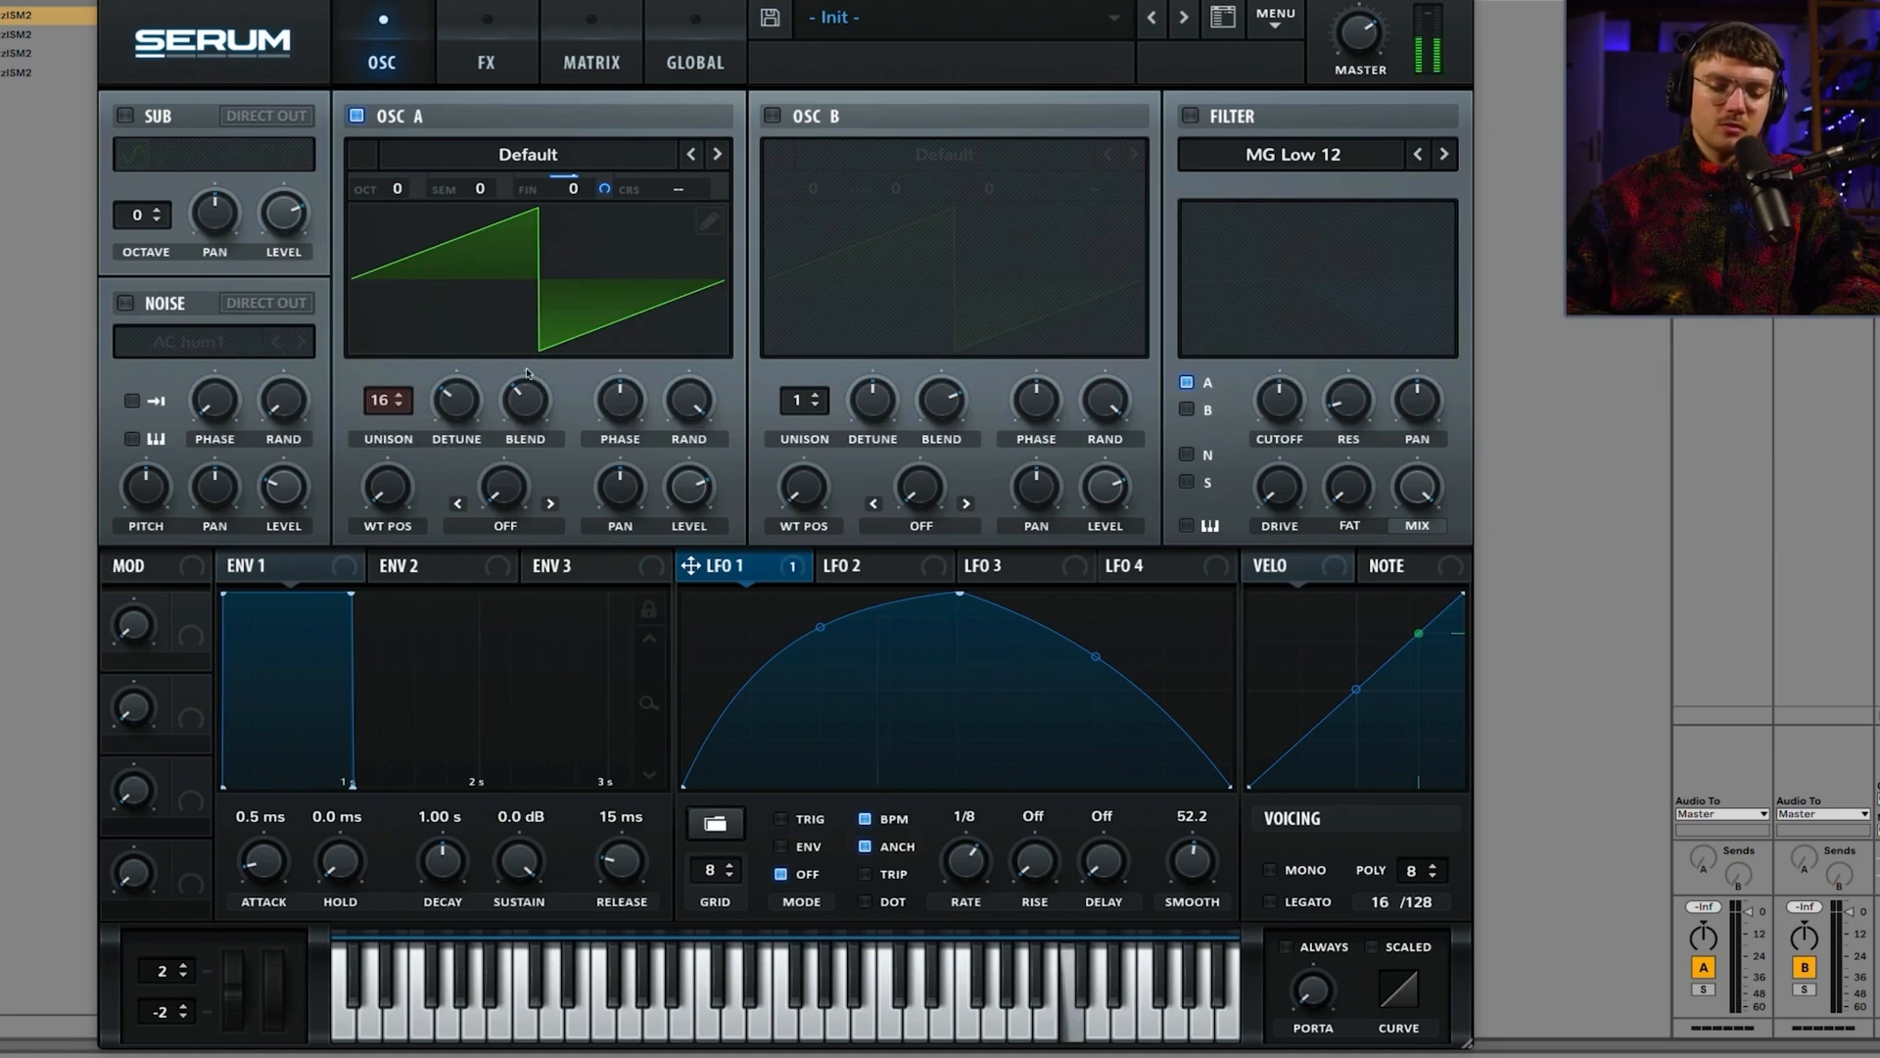
pyautogui.moveTo(524, 392)
pyautogui.mouseDown()
pyautogui.moveTo(517, 411)
pyautogui.moveTo(517, 378)
pyautogui.mouseUp()
pyautogui.moveTo(388, 399); pyautogui.dragTo(384, 418)
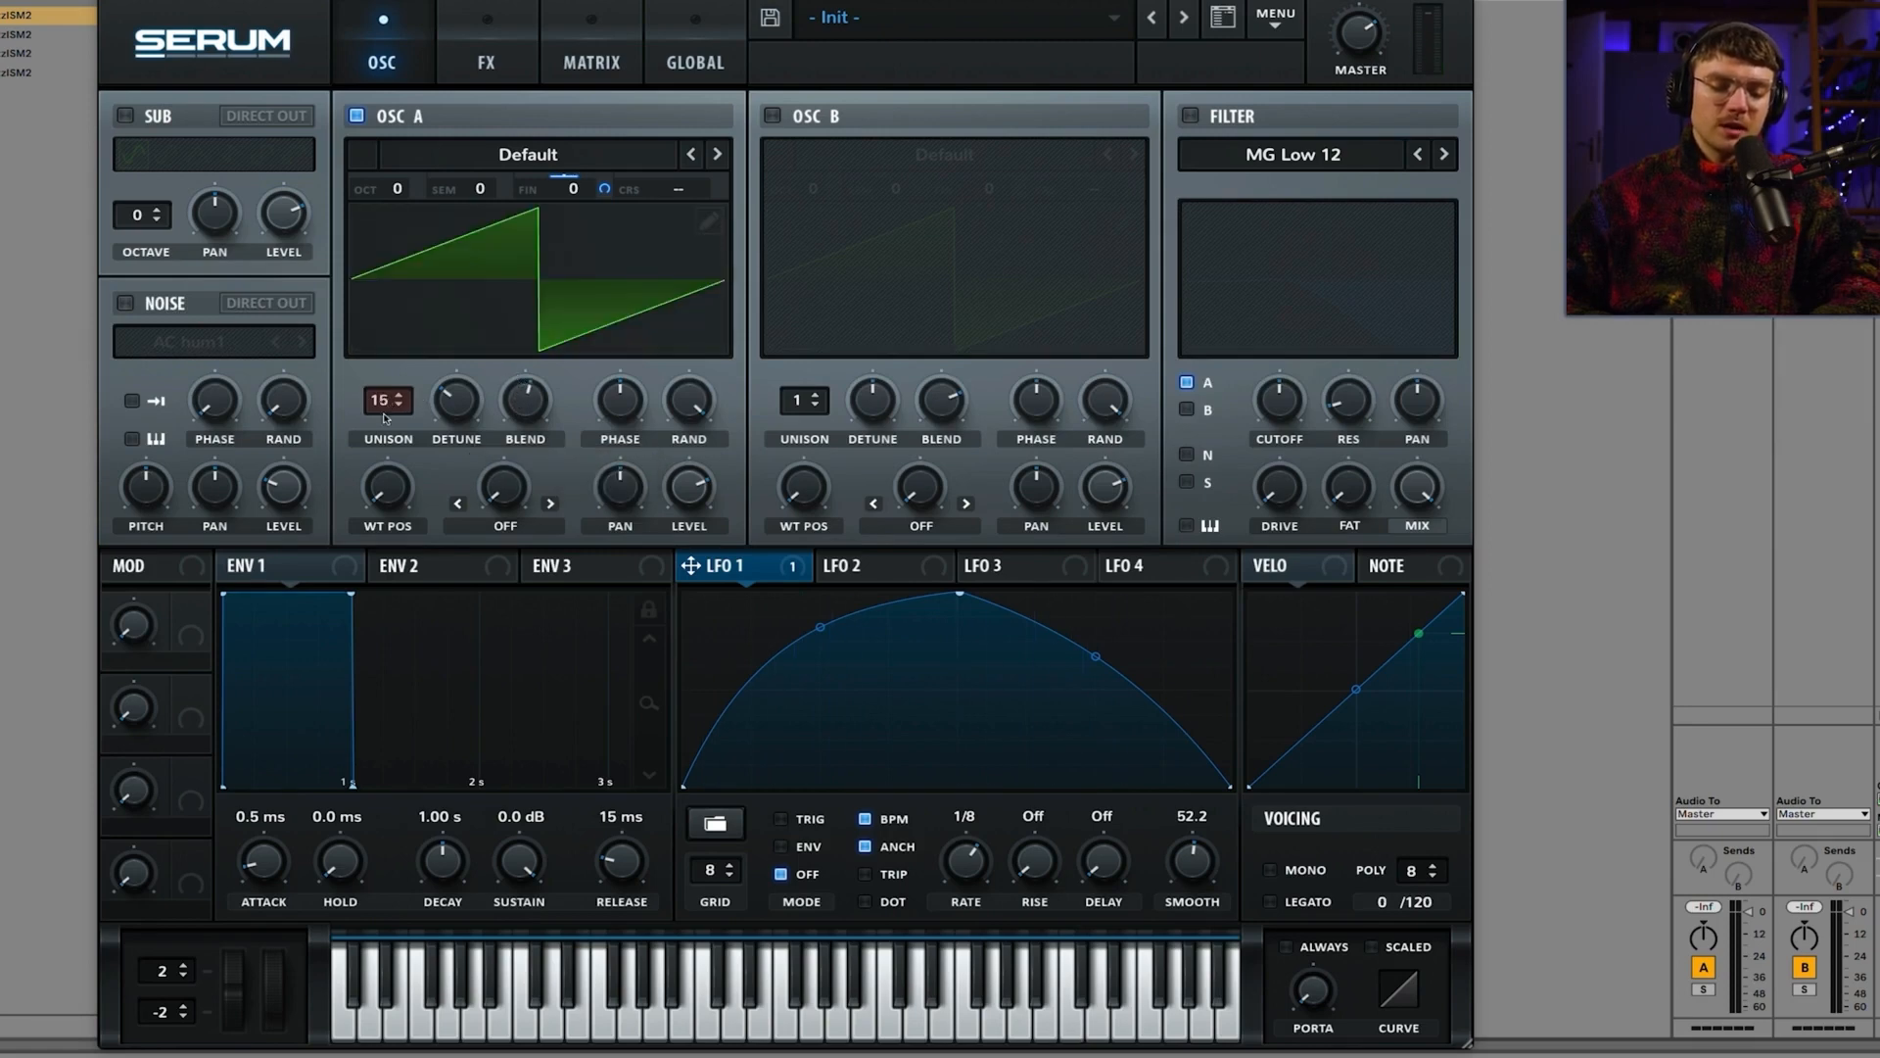
pyautogui.press('a')
pyautogui.moveTo(520, 419)
pyautogui.mouseDown()
pyautogui.moveTo(518, 357)
pyautogui.moveTo(509, 389)
pyautogui.mouseUp()
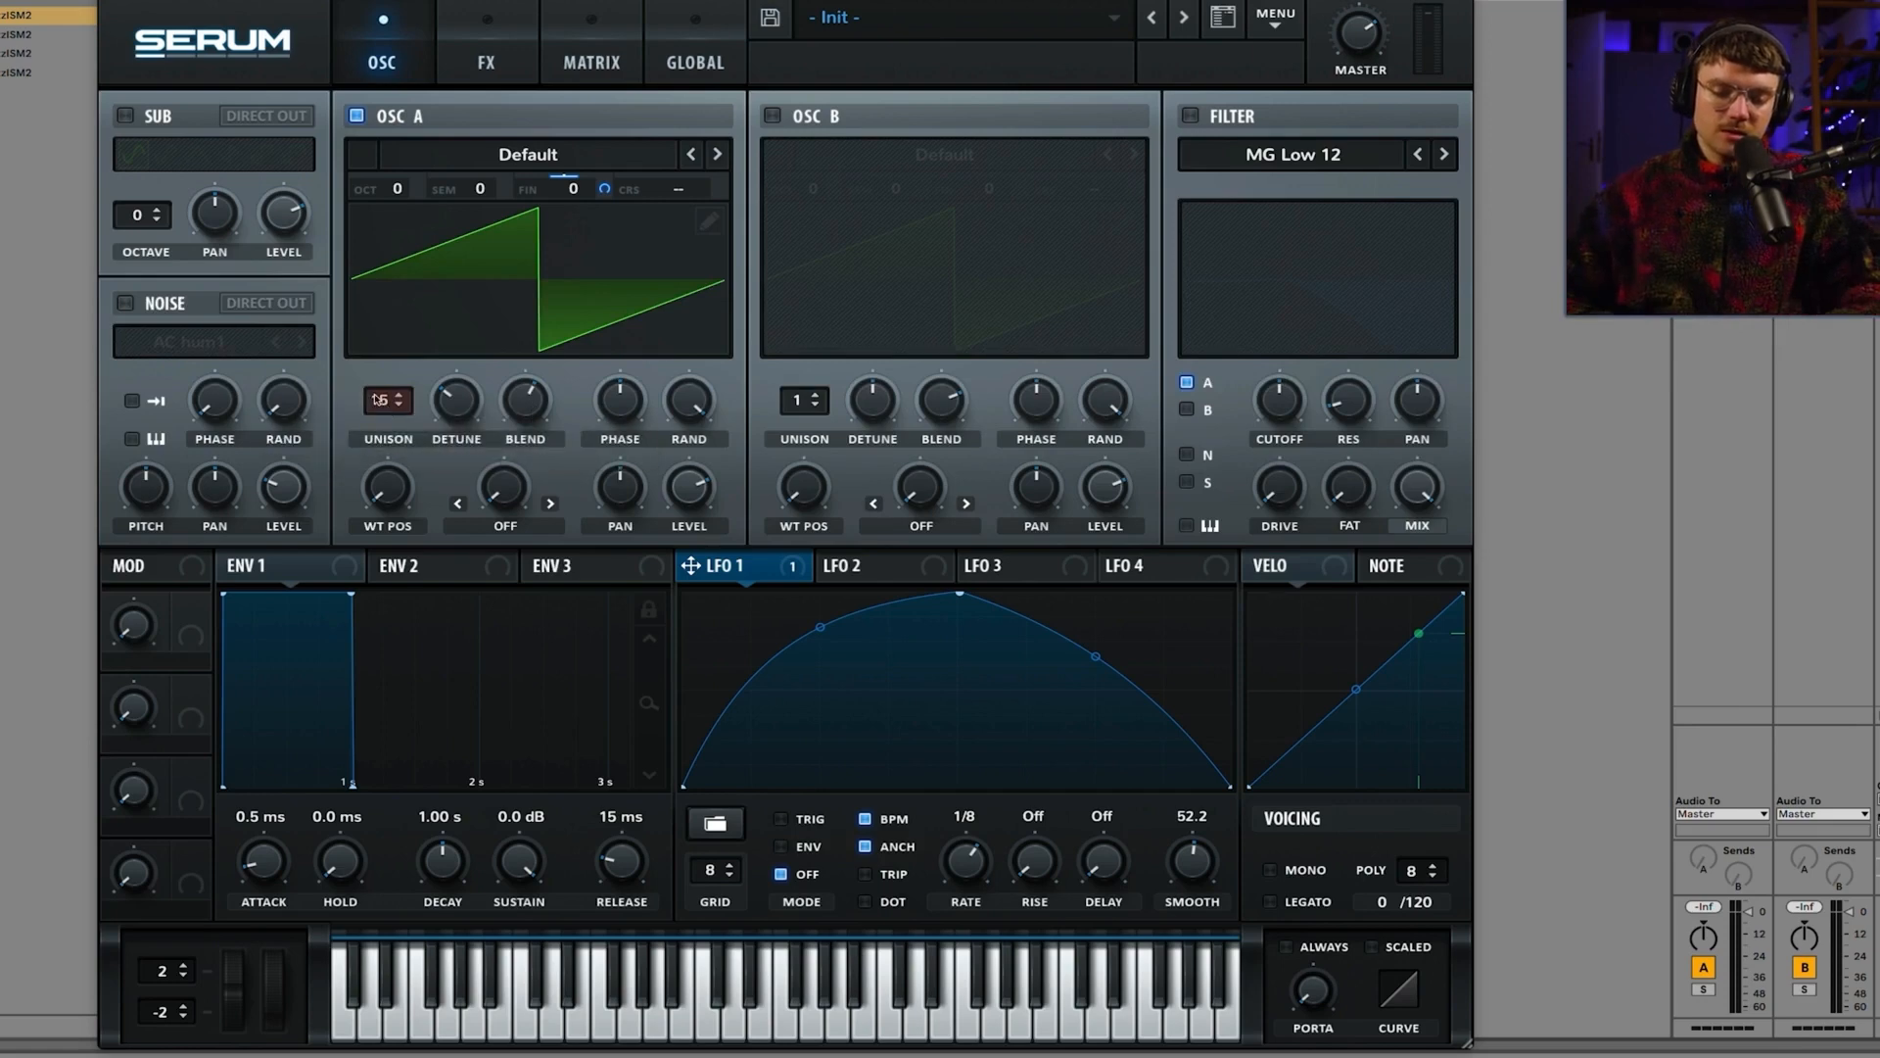
# Step: Sweep oscillator A's unison blend down to 0 and back up through 32 to just above the middle
pyautogui.click(527, 401)
pyautogui.moveTo(528, 434); pyautogui.dragTo(530, 467)
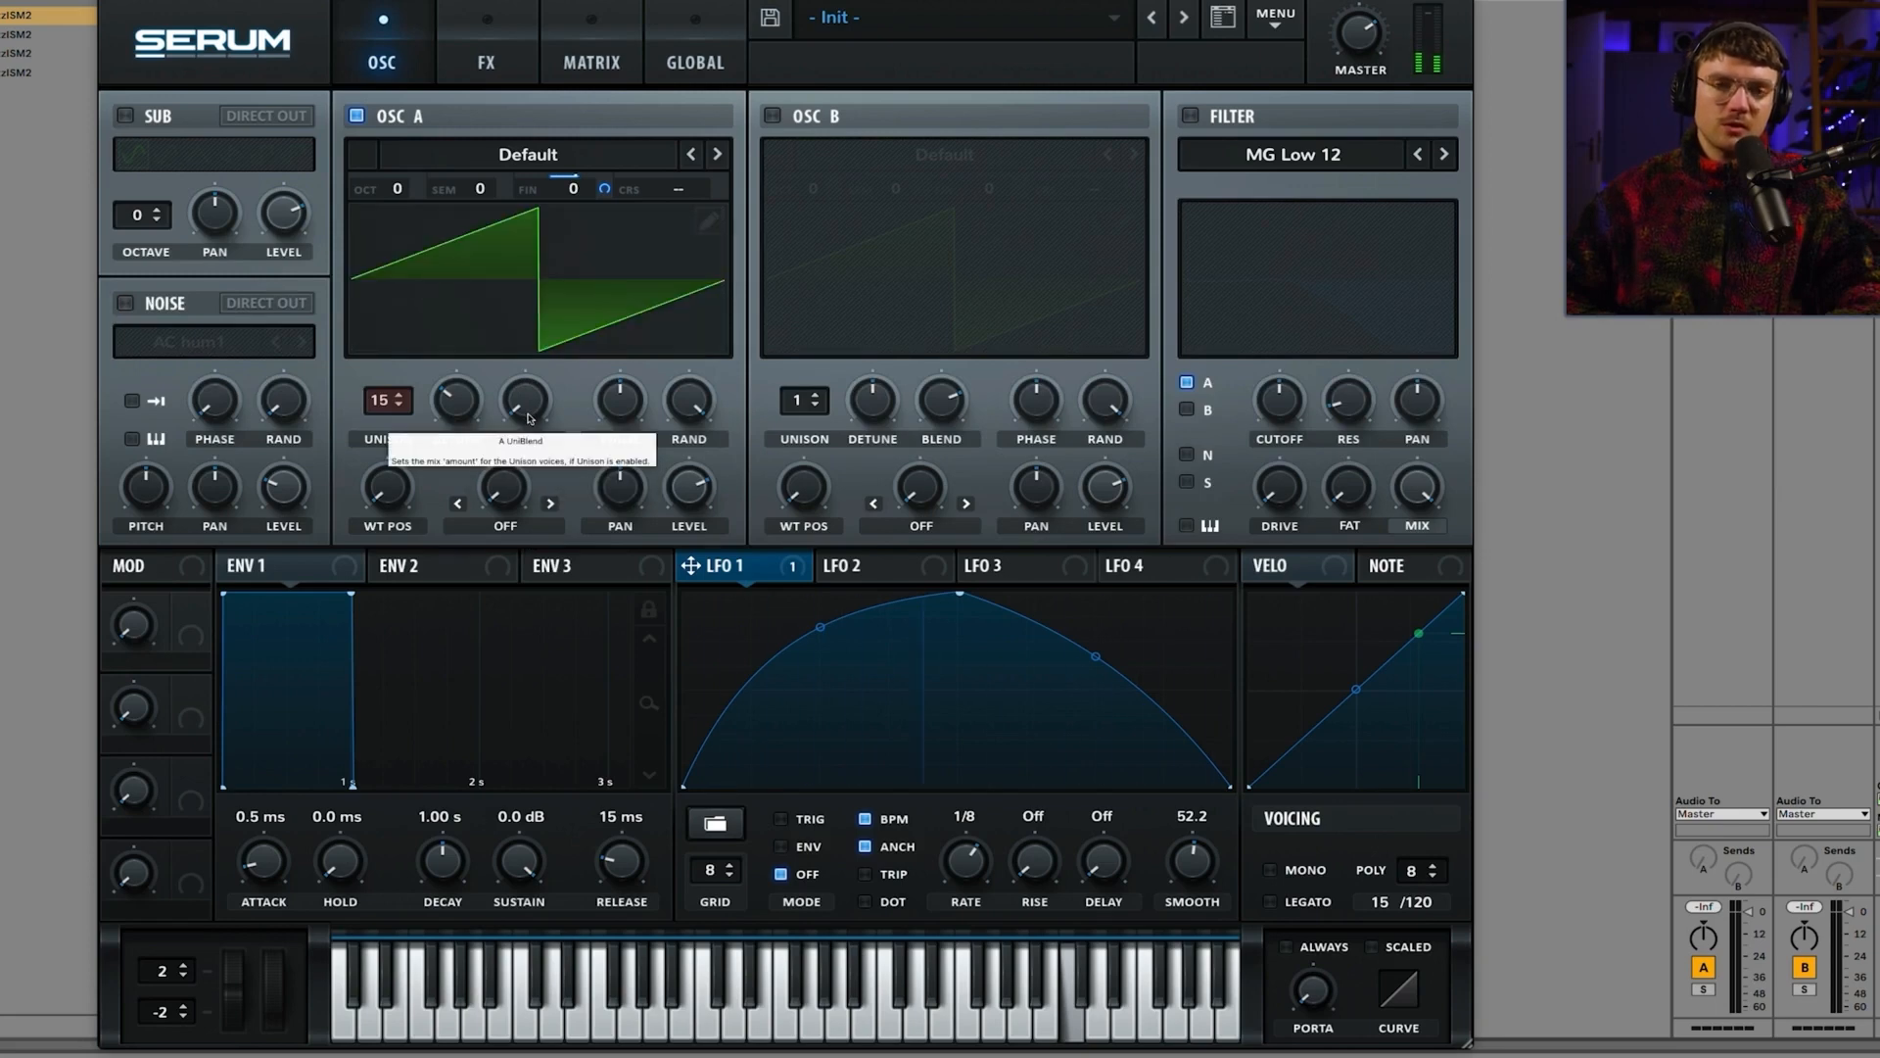
pyautogui.click(529, 418)
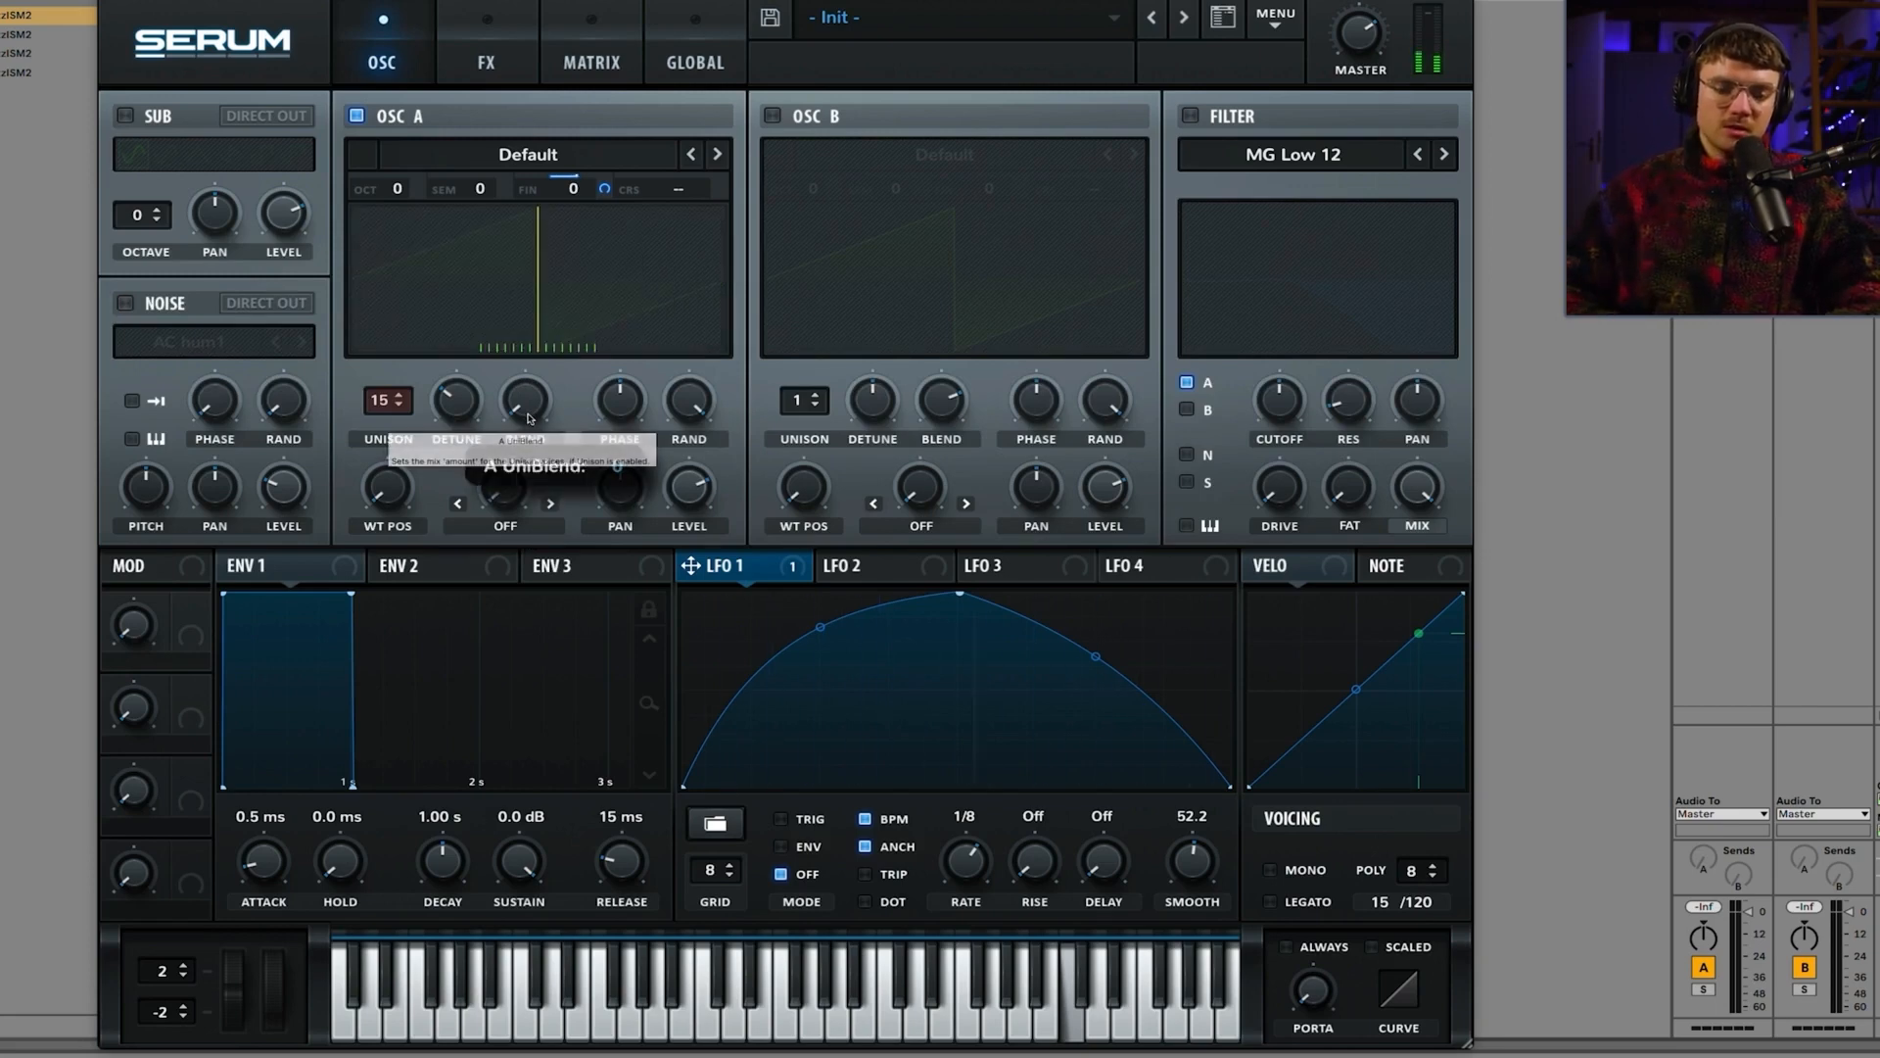
pyautogui.moveTo(529, 418); pyautogui.dragTo(524, 364)
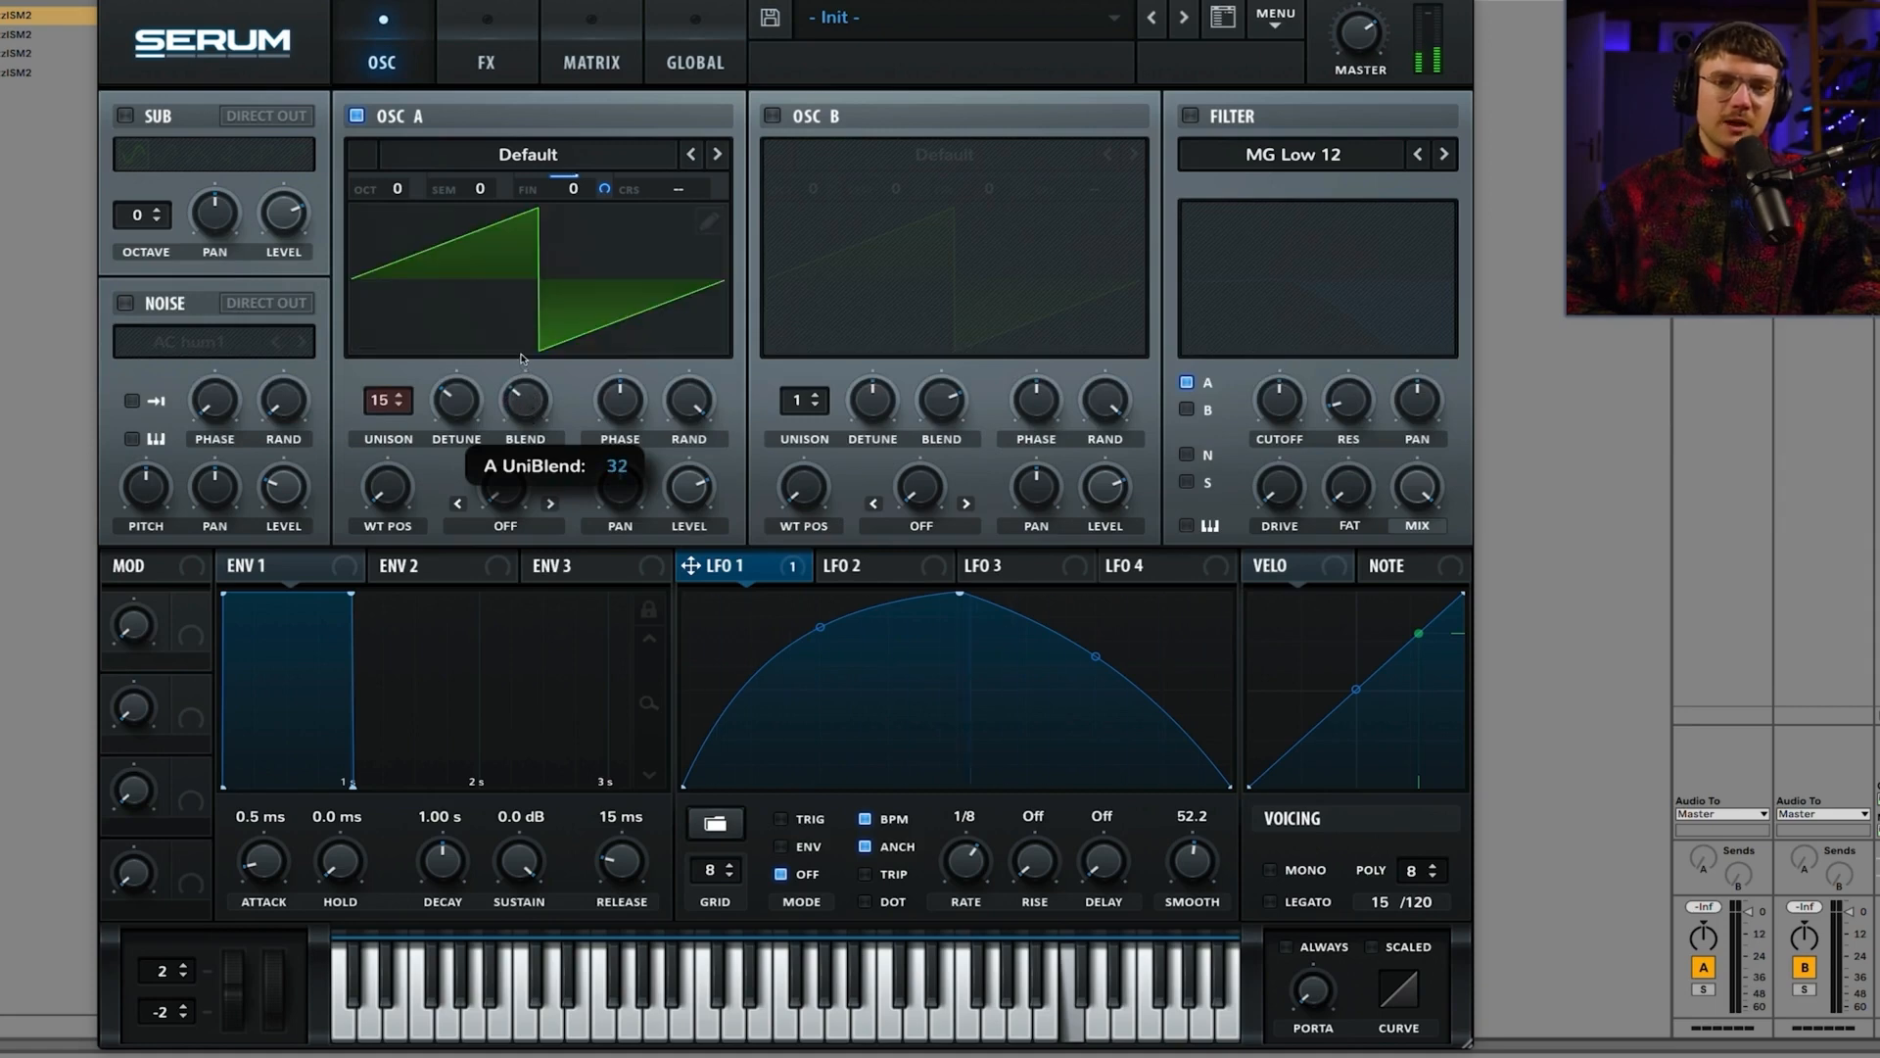
pyautogui.moveTo(522, 358); pyautogui.dragTo(511, 304)
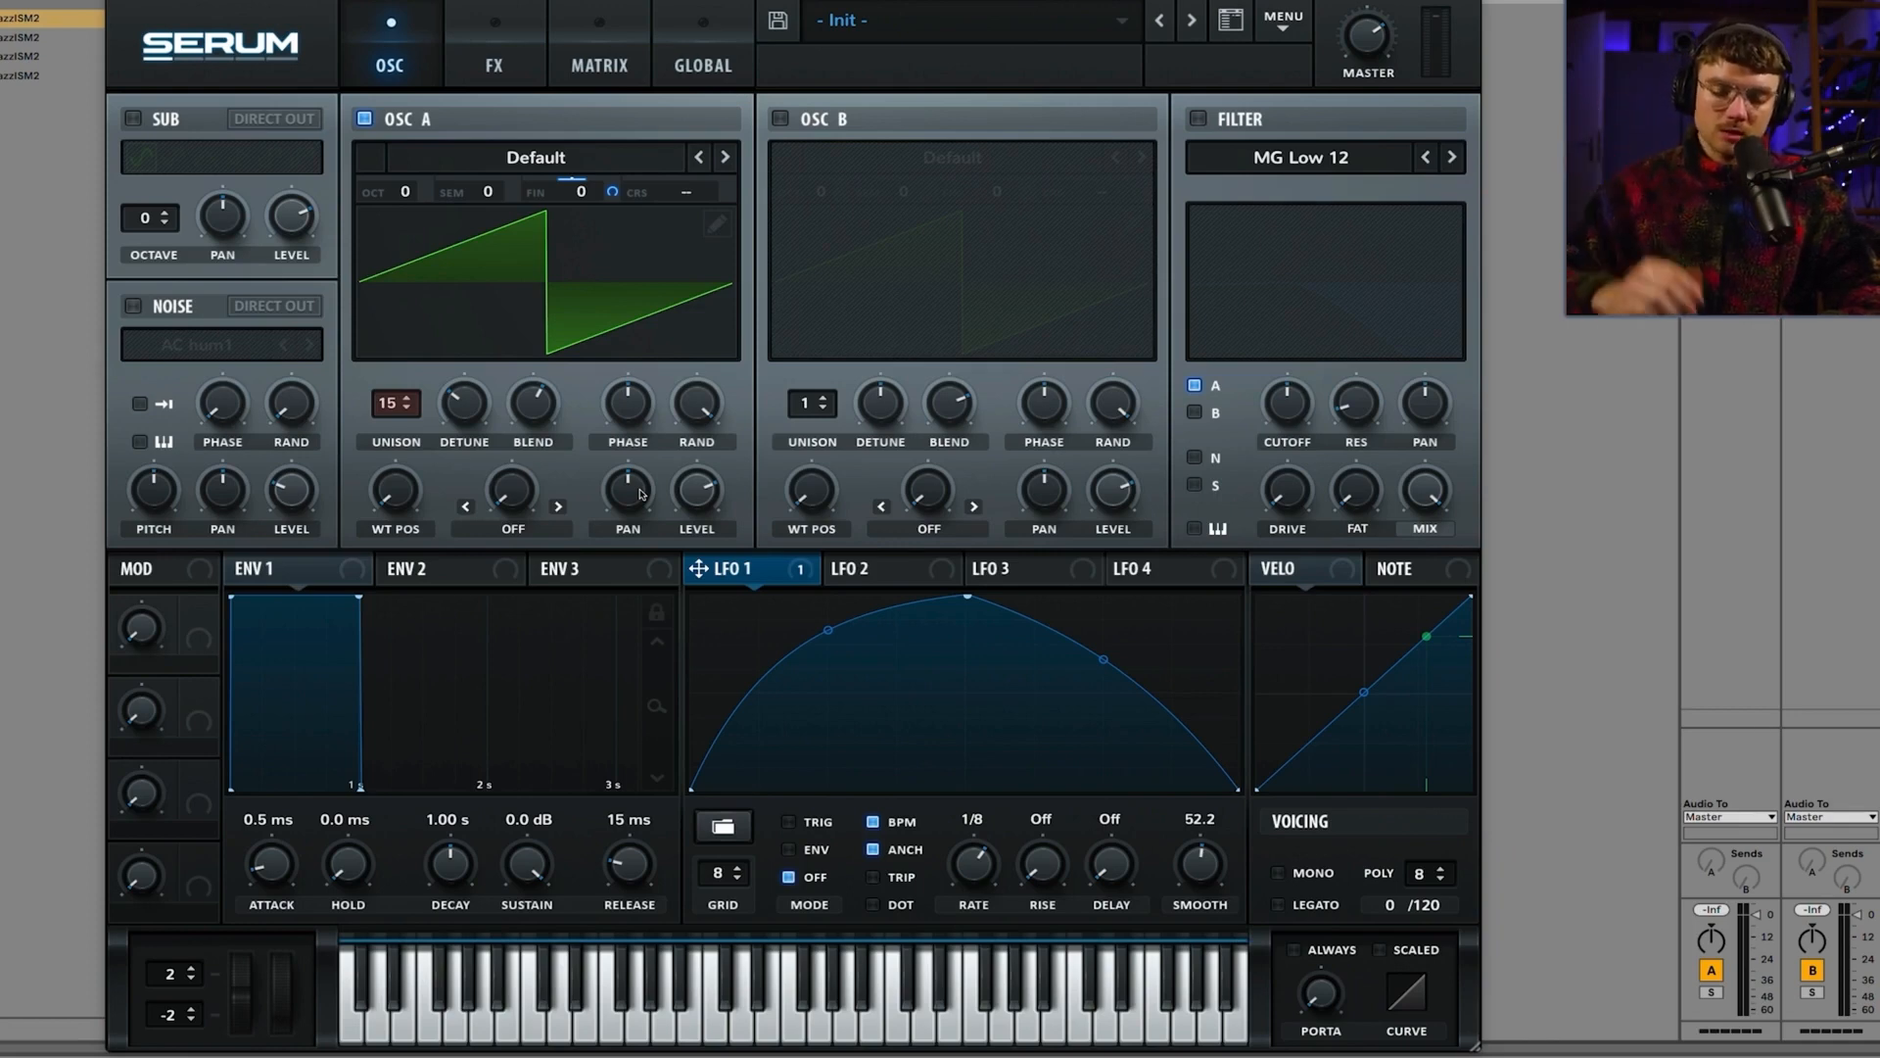
# Step: Sweep oscillator A's pan to both sides and reset it to centre, and lower its level before restoring it
pyautogui.moveTo(642, 494); pyautogui.dragTo(641, 332)
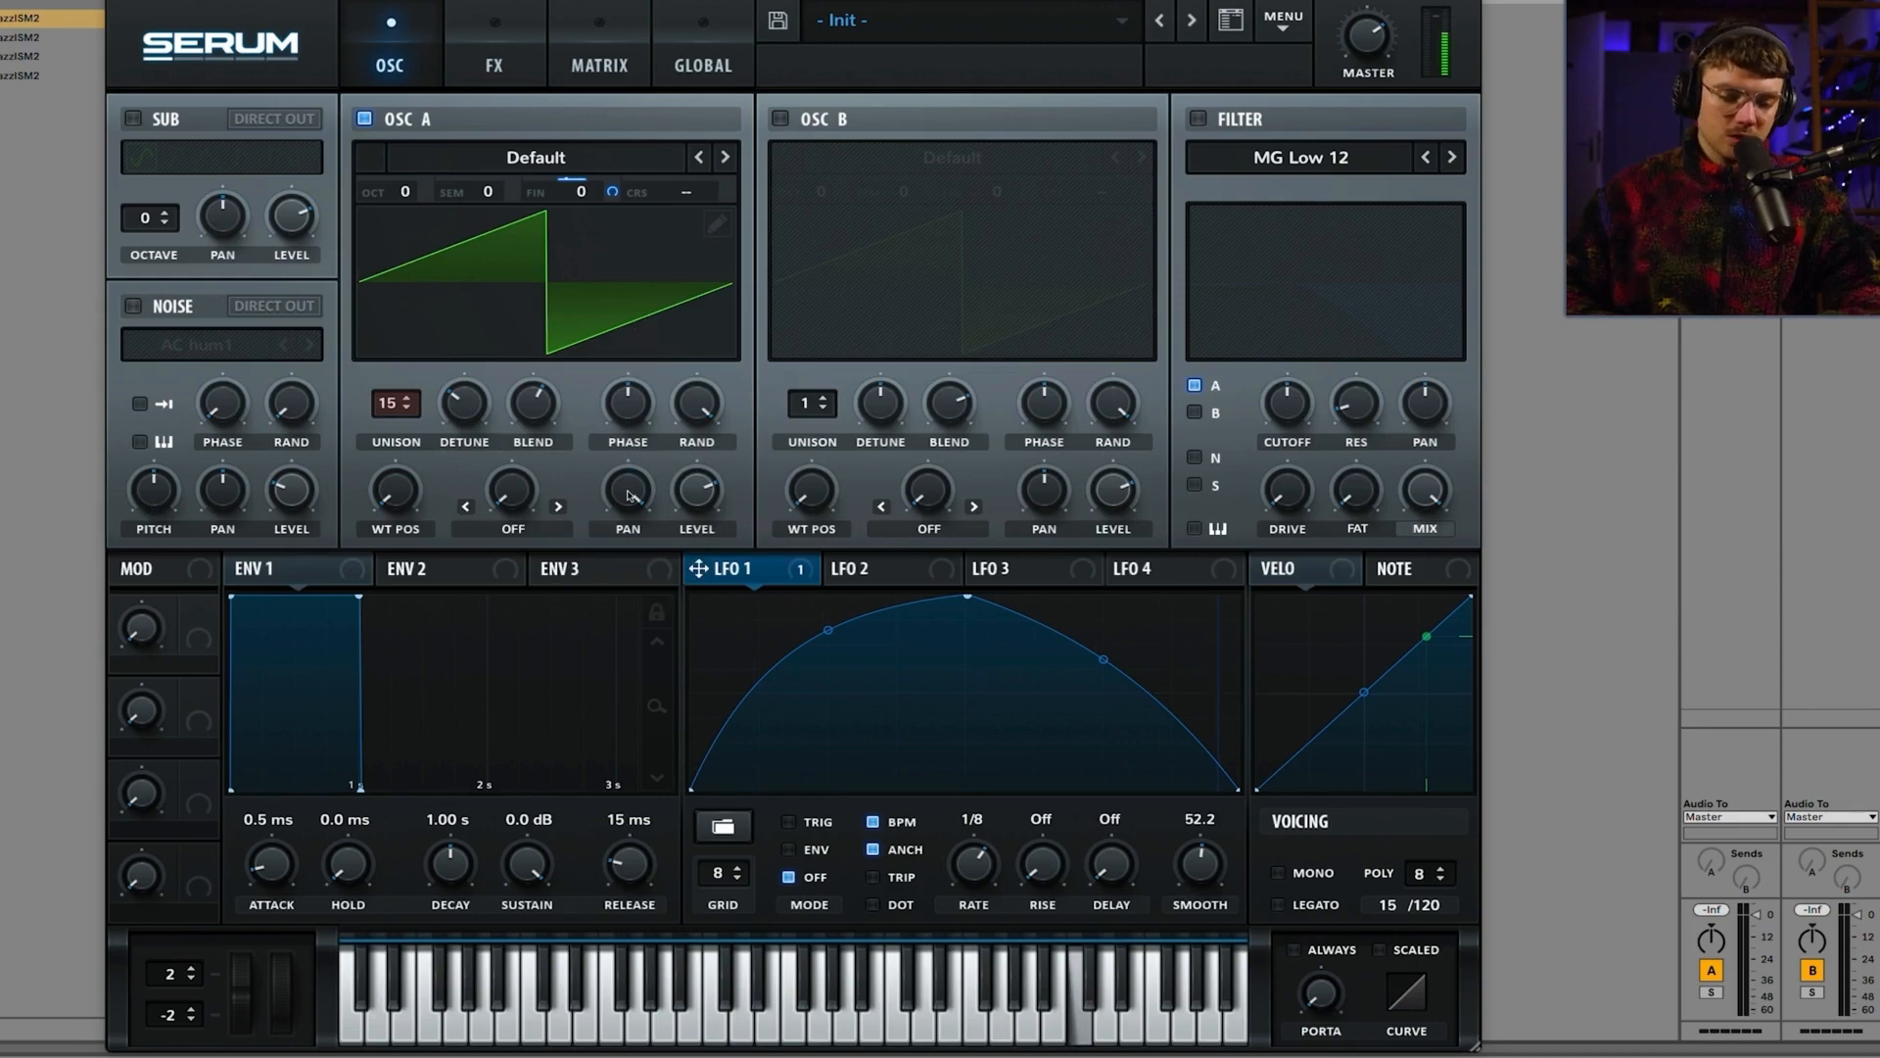
pyautogui.moveTo(629, 493); pyautogui.dragTo(648, 641)
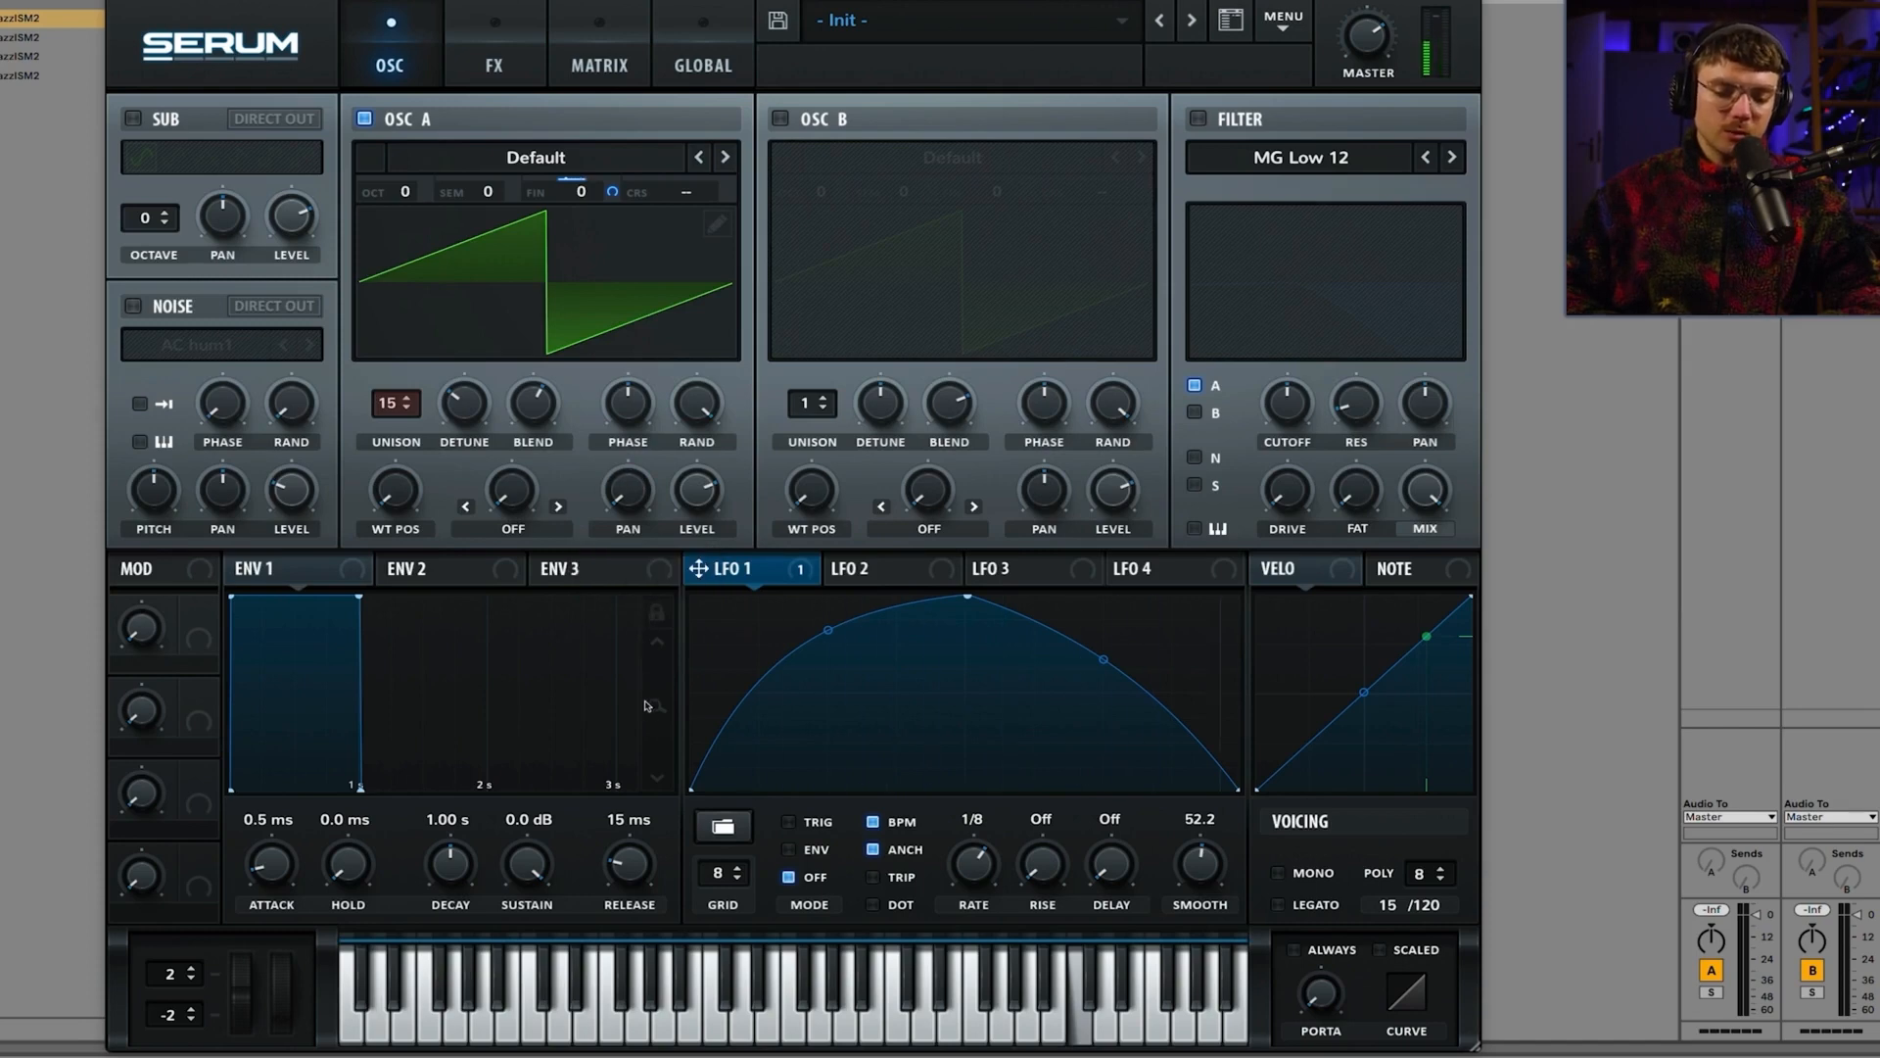
pyautogui.doubleClick(628, 490)
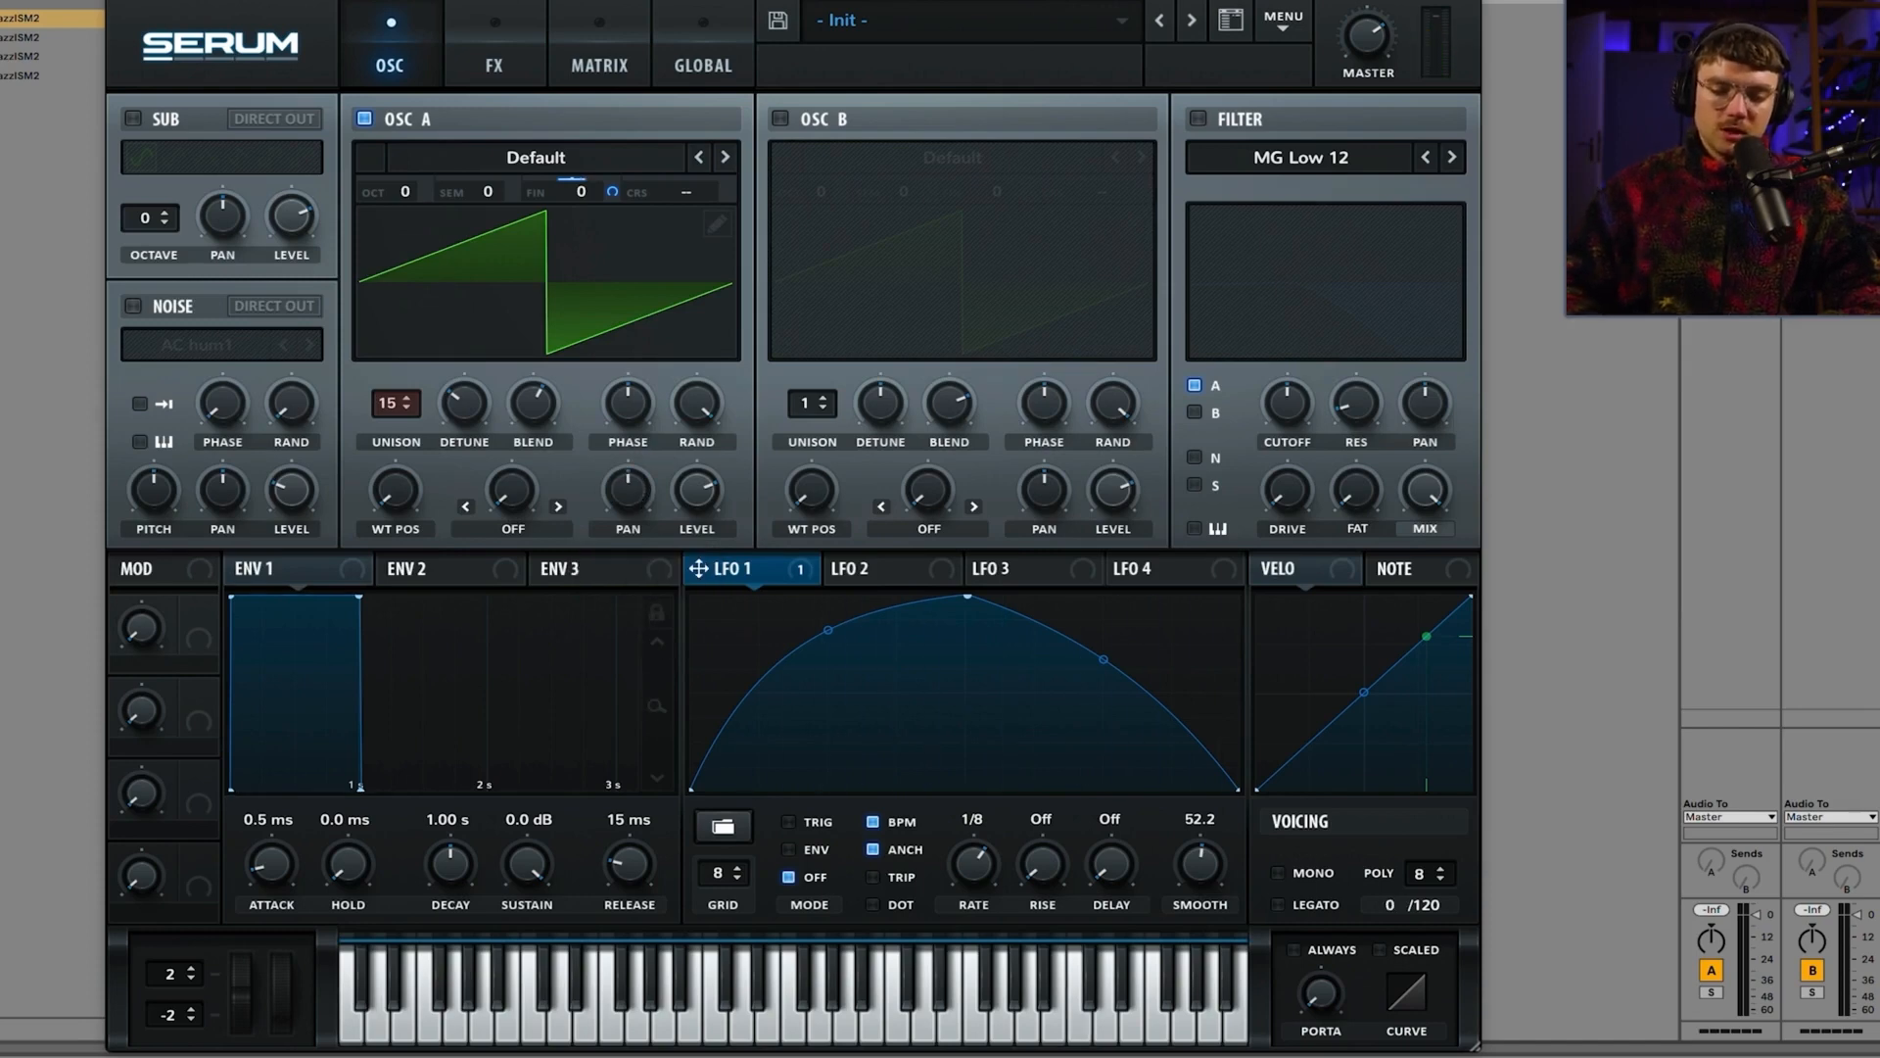
pyautogui.moveTo(696, 489); pyautogui.dragTo(720, 830)
pyautogui.moveTo(710, 753); pyautogui.dragTo(698, 506)
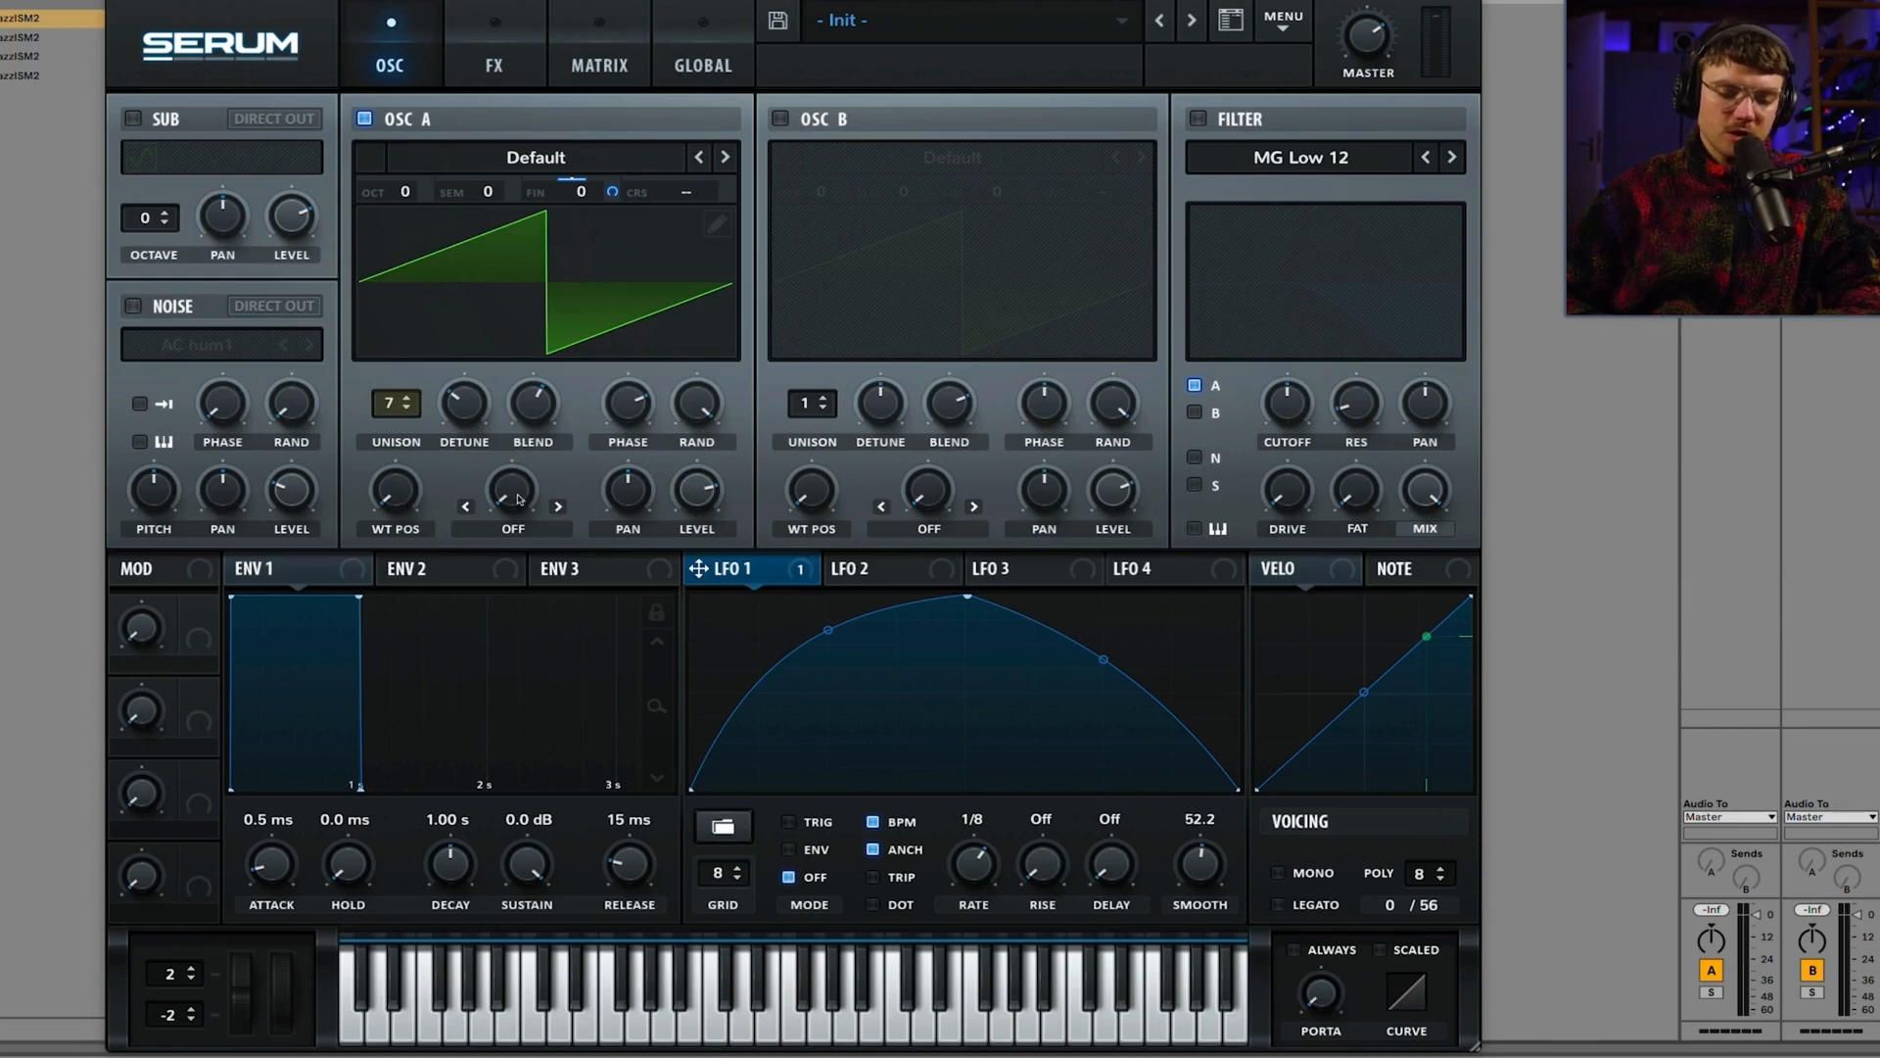
# Step: Switch oscillator A's waveform display to the 3D wavetable view
pyautogui.click(518, 538)
pyautogui.click(516, 529)
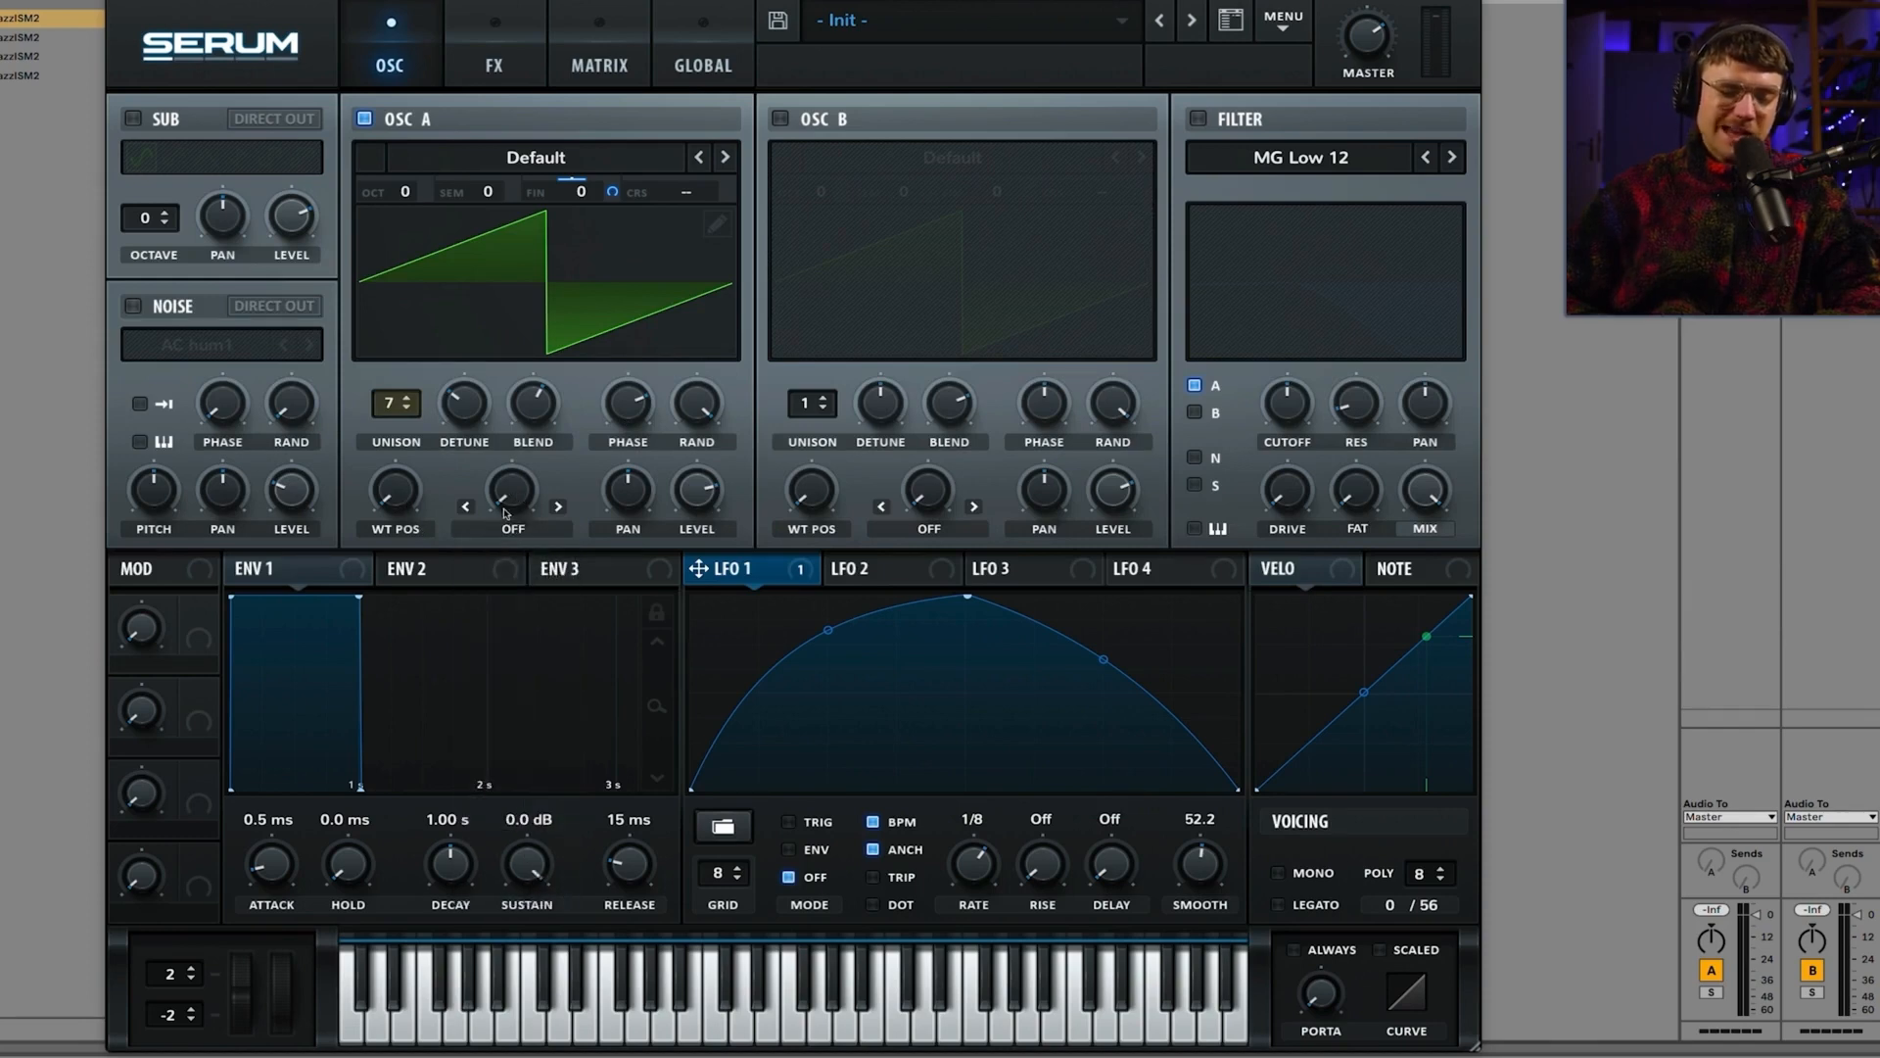
pyautogui.click(526, 160)
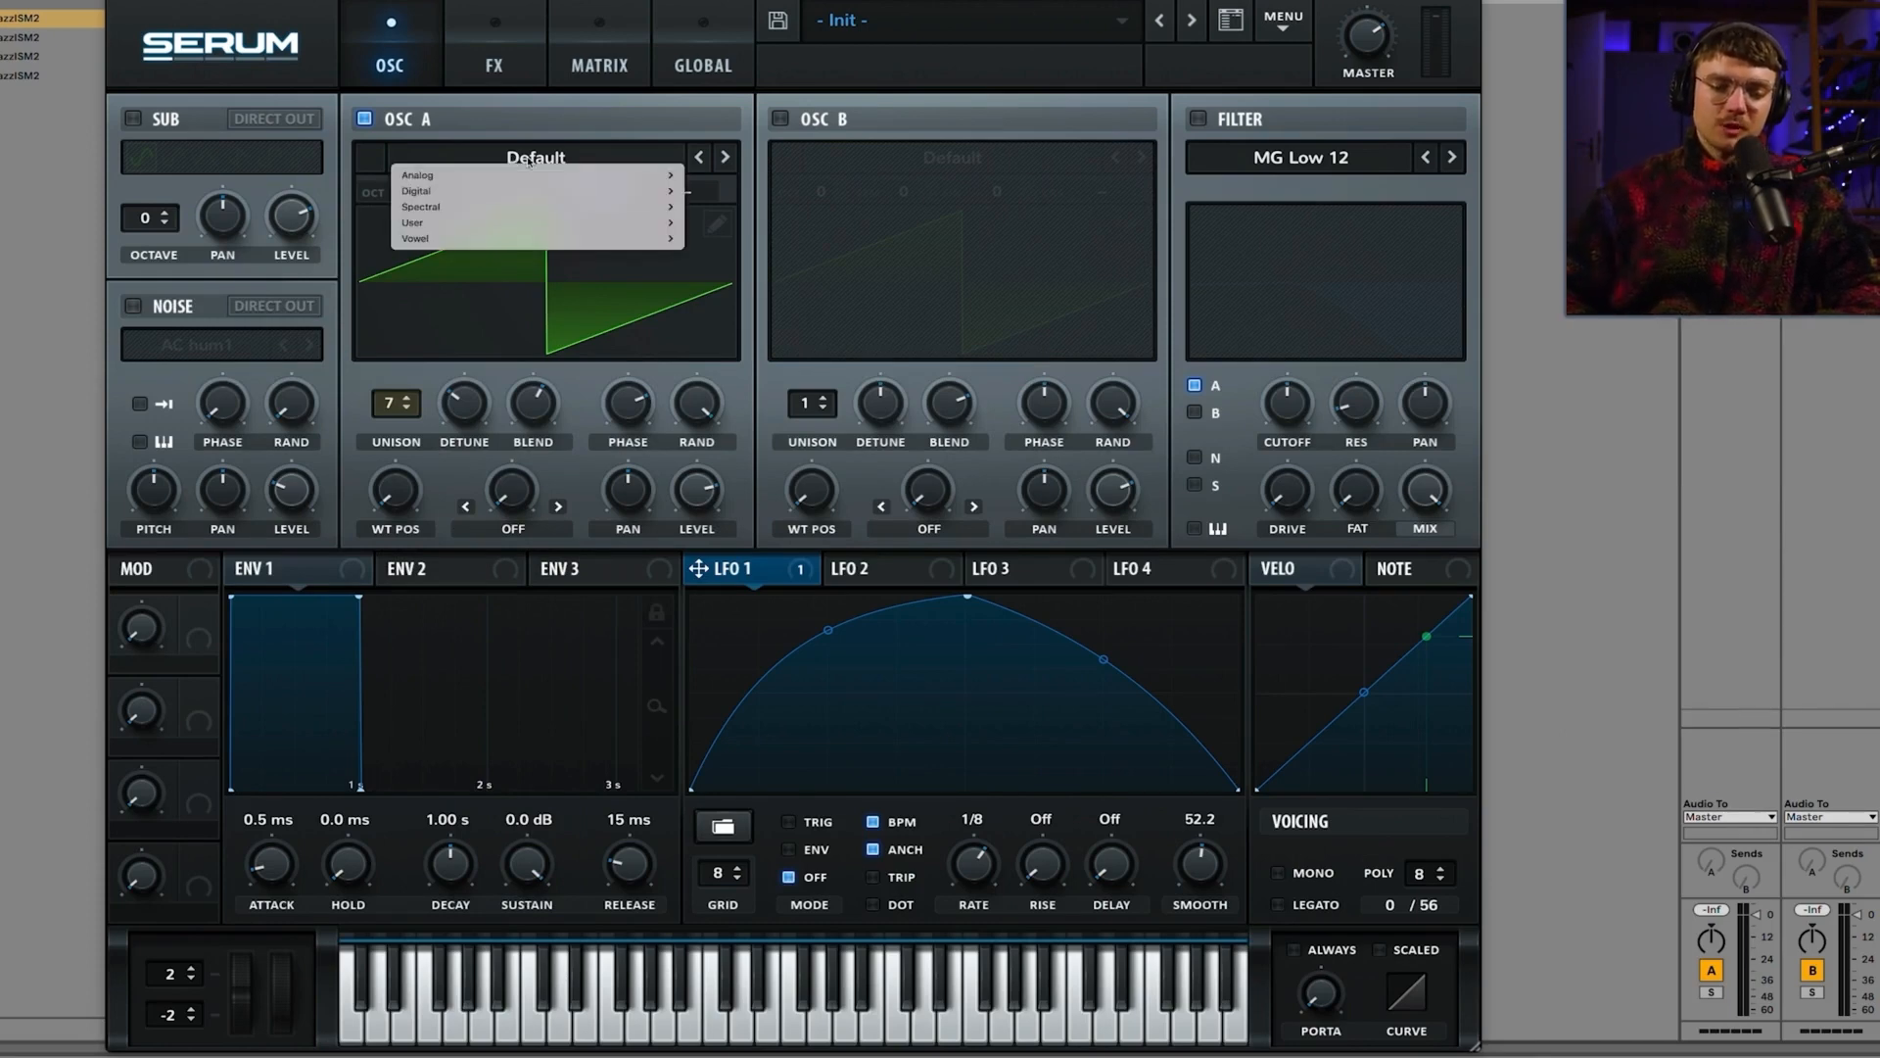
pyautogui.click(545, 275)
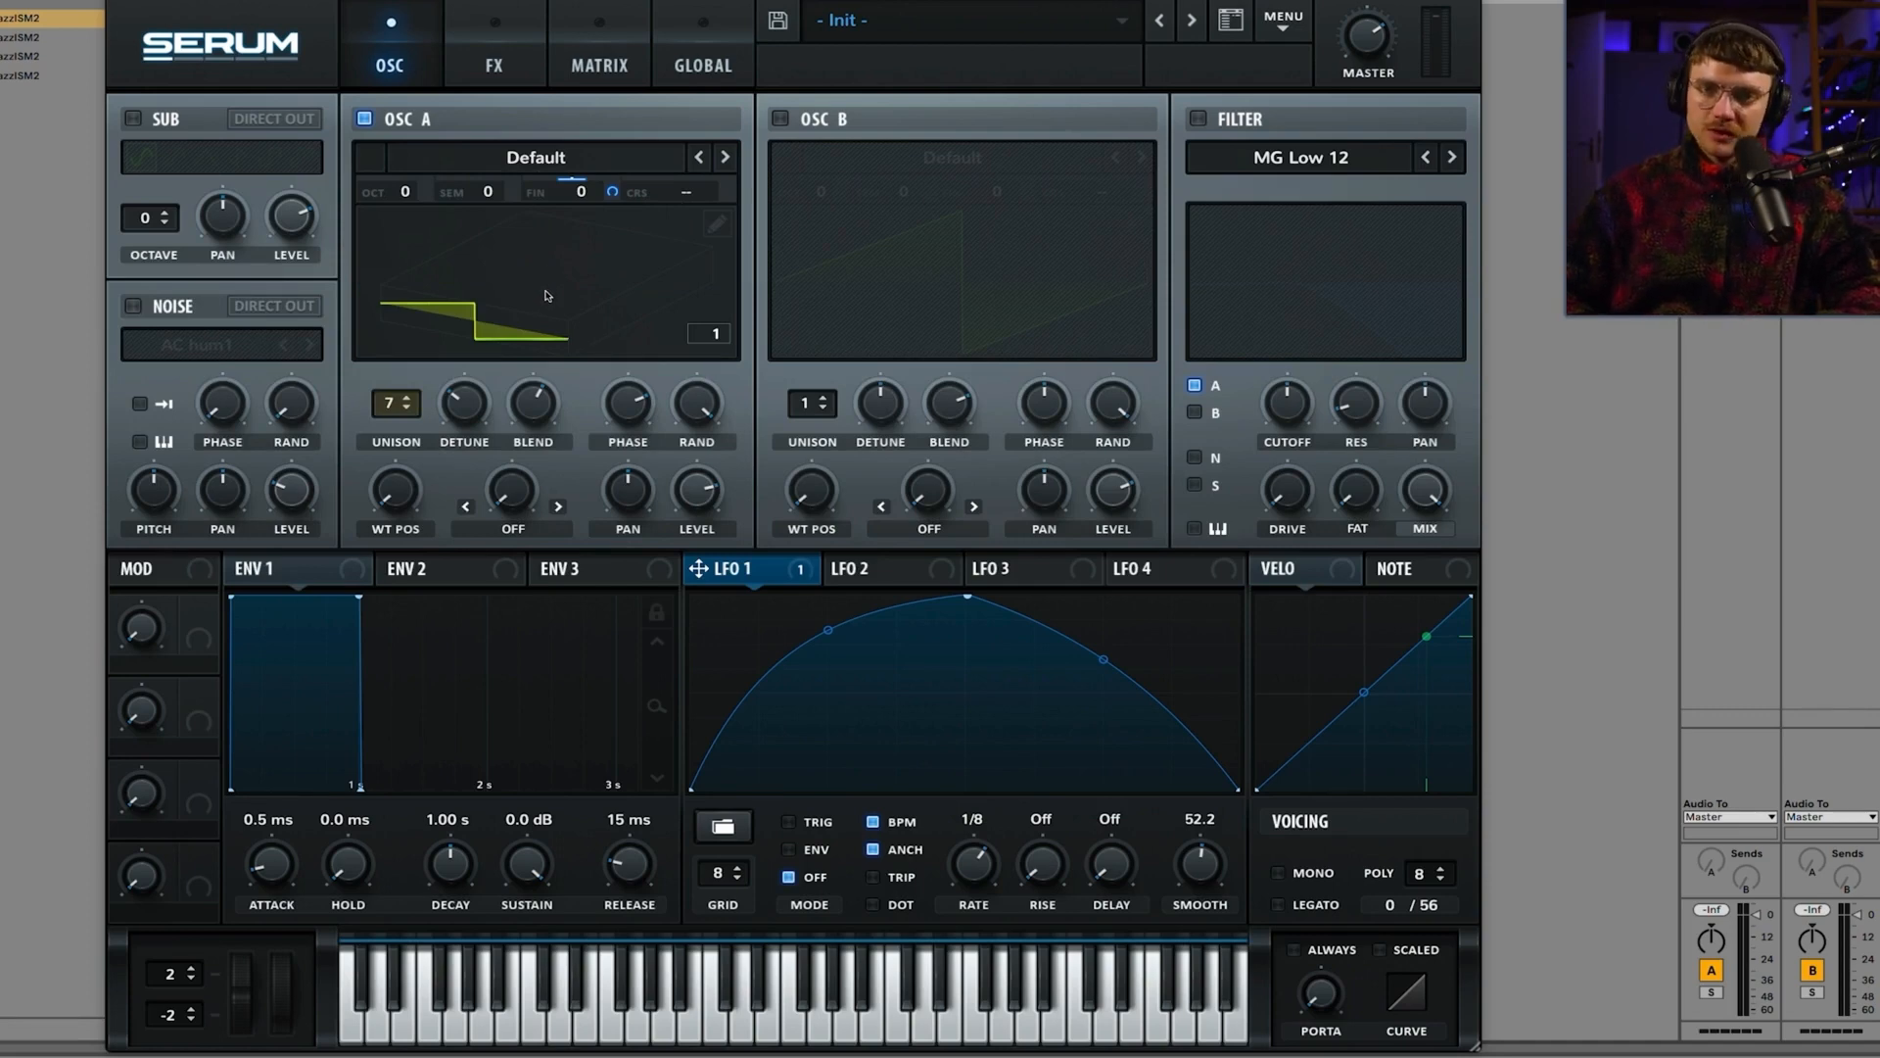
pyautogui.click(549, 297)
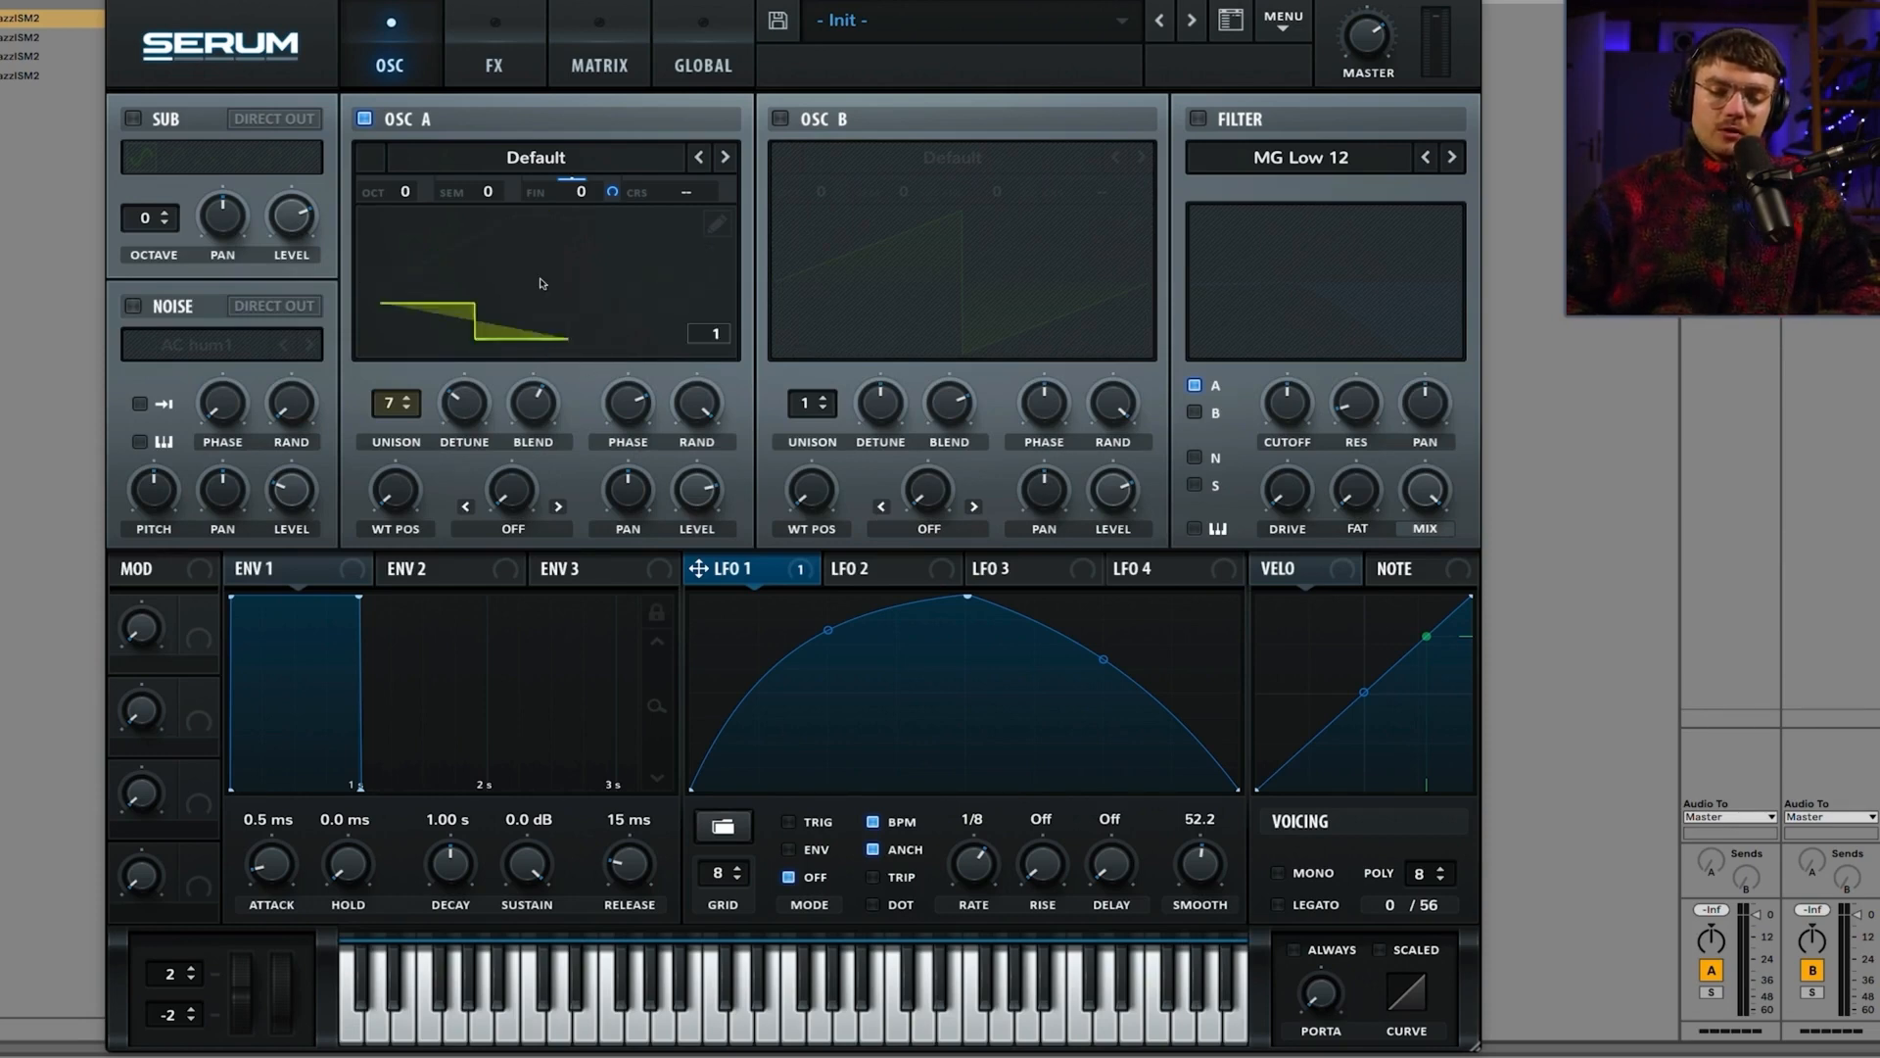
pyautogui.click(539, 283)
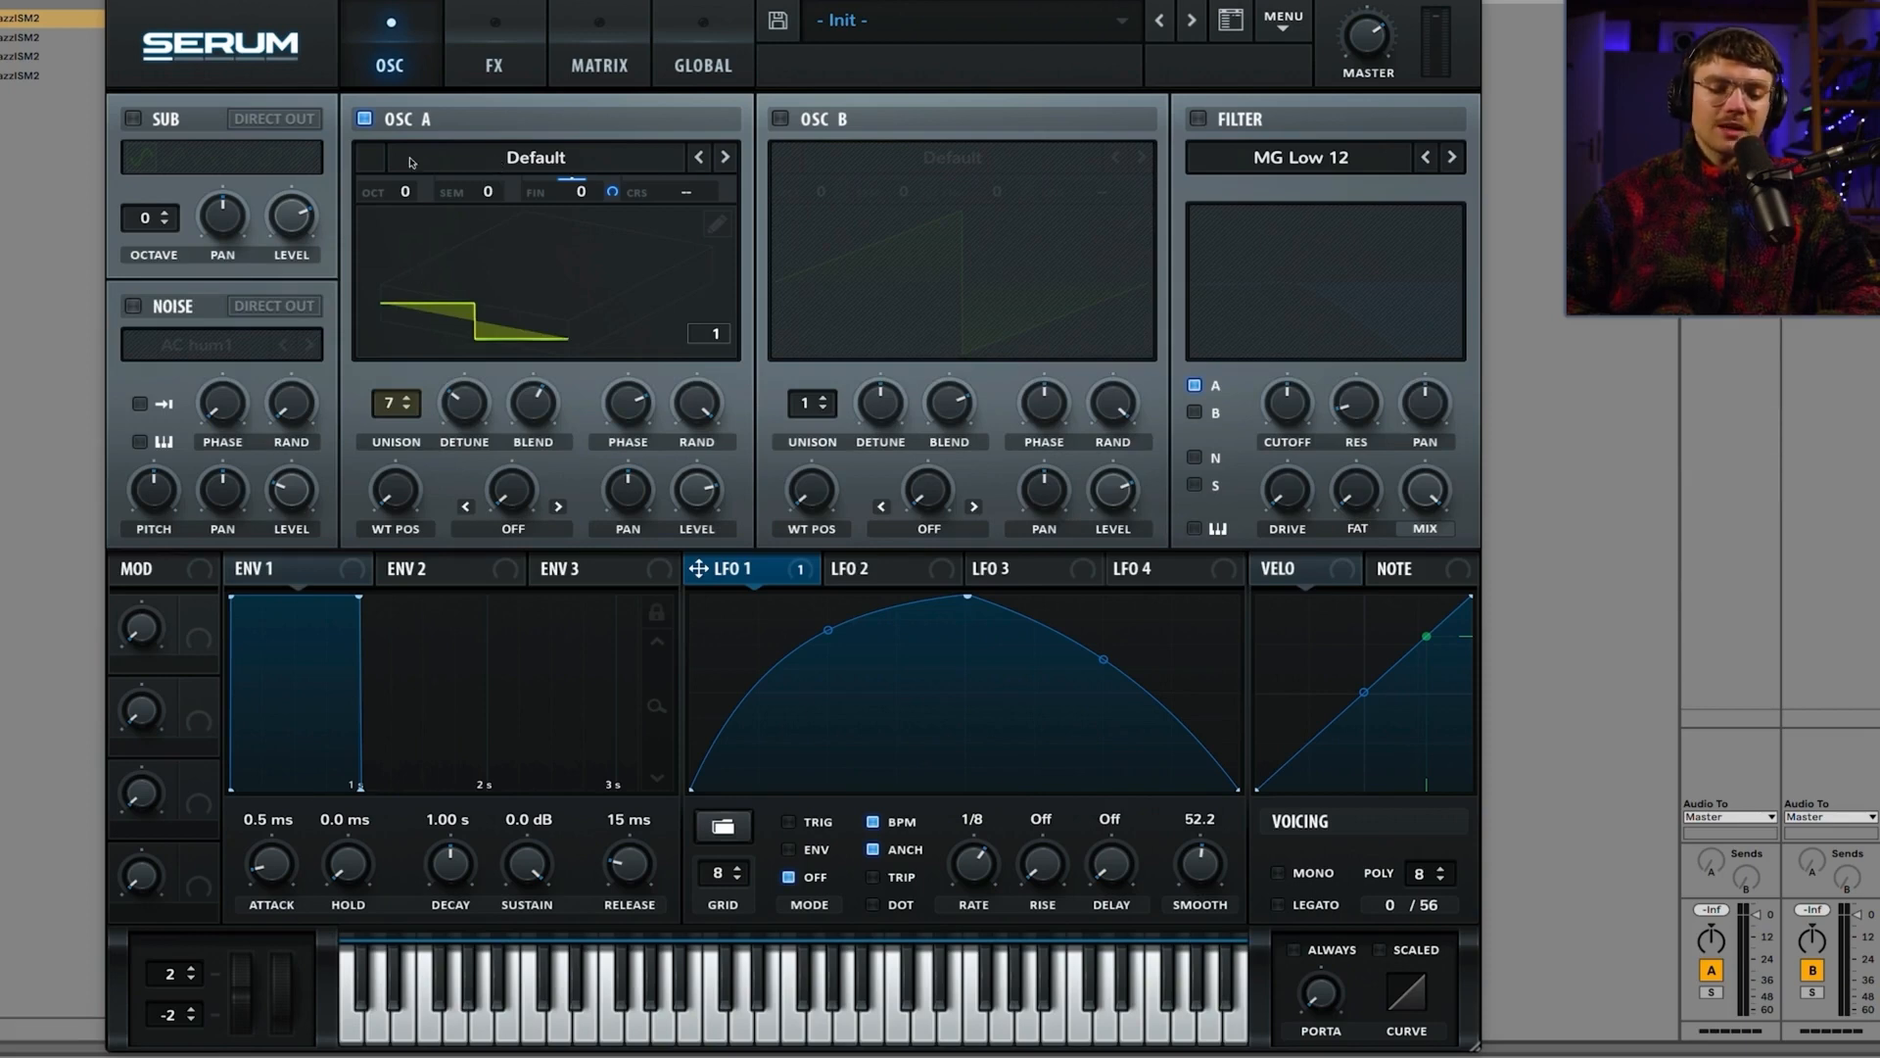
# Step: Load the AlienSpectral [SN] wavetable from the Spectral category into oscillator A
pyautogui.click(532, 156)
pyautogui.moveTo(532, 174)
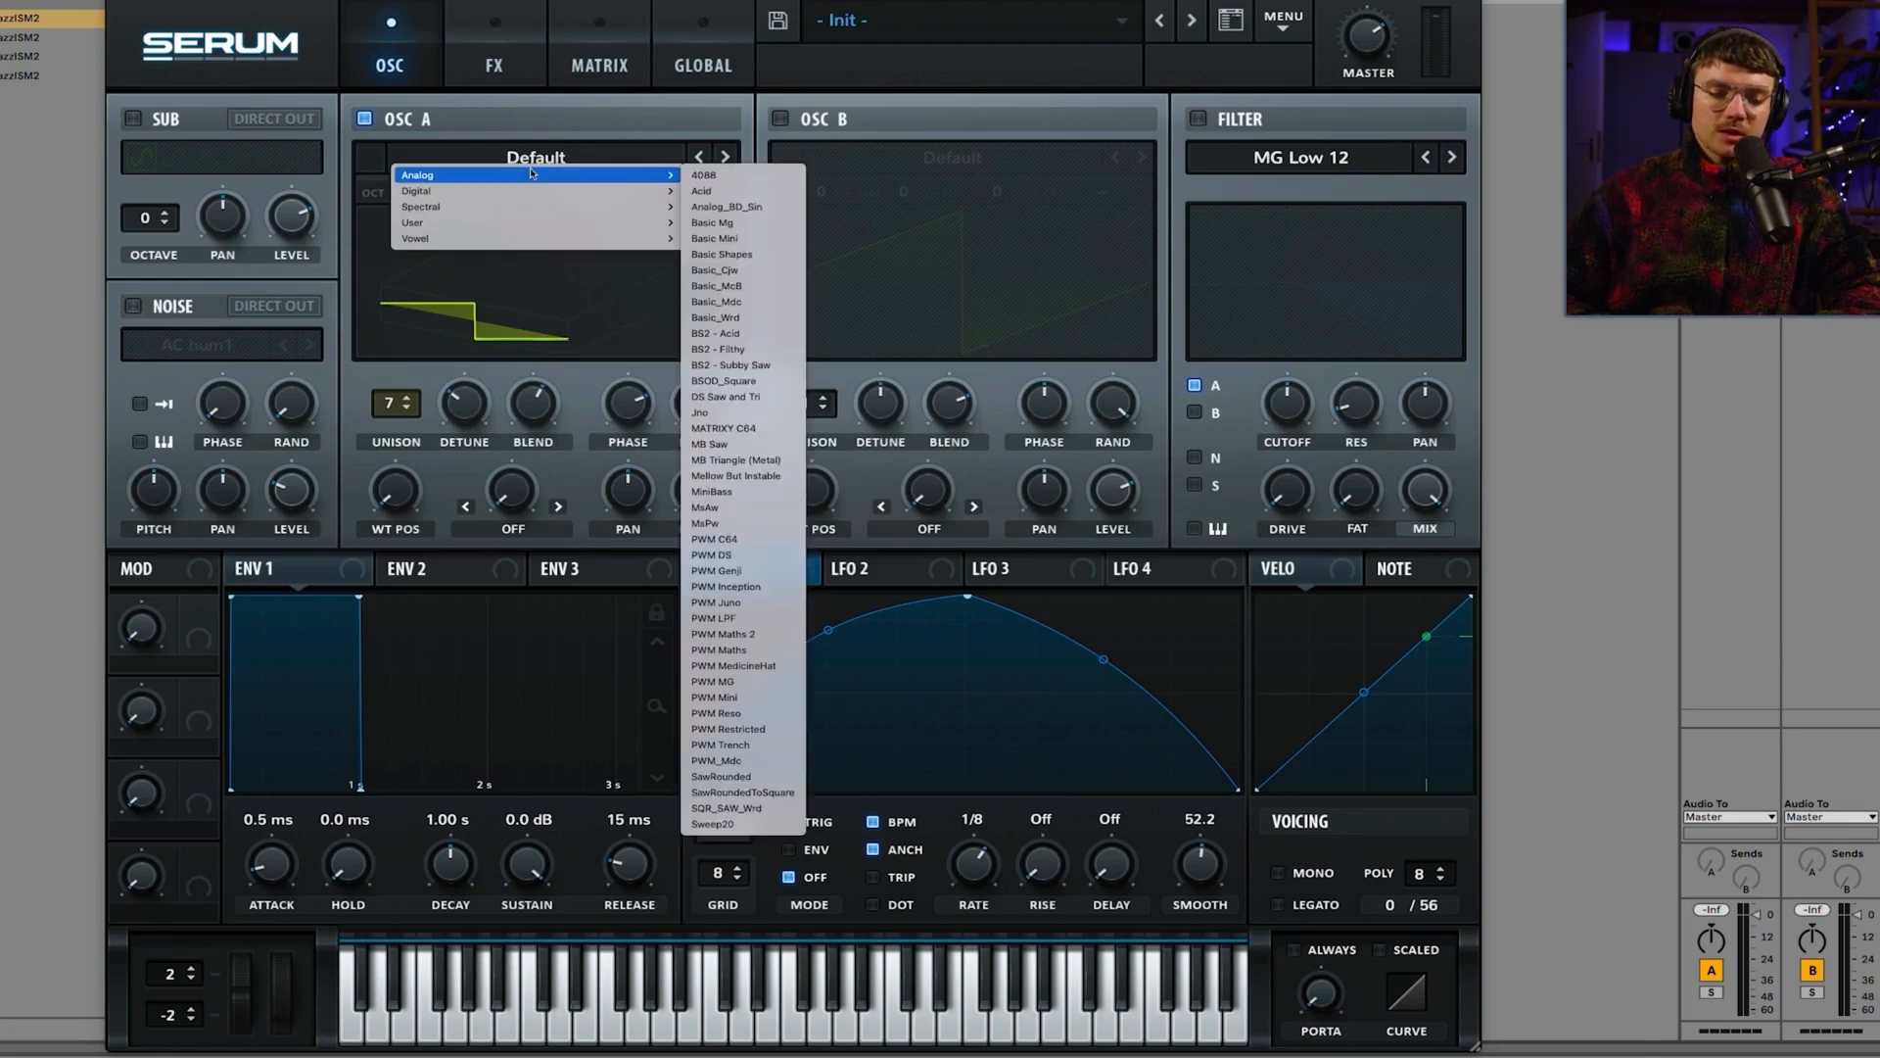
pyautogui.moveTo(519, 211)
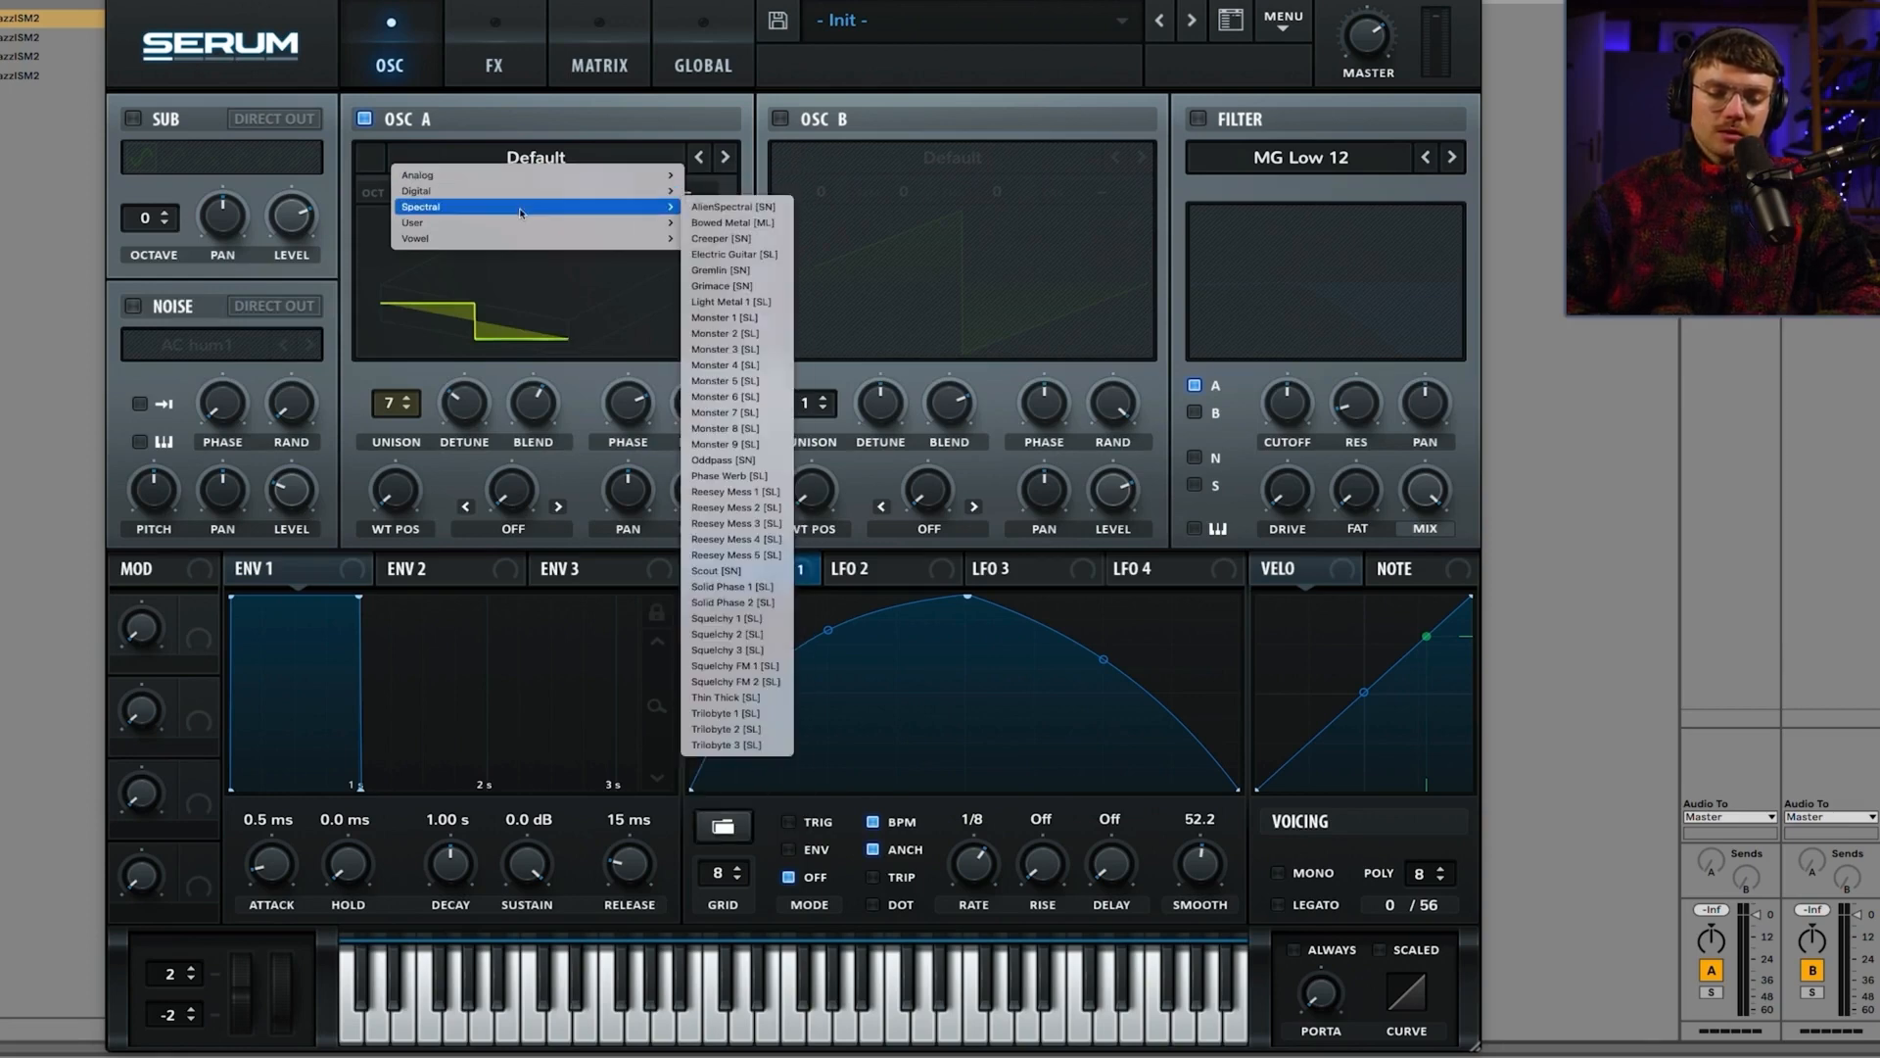
pyautogui.click(735, 208)
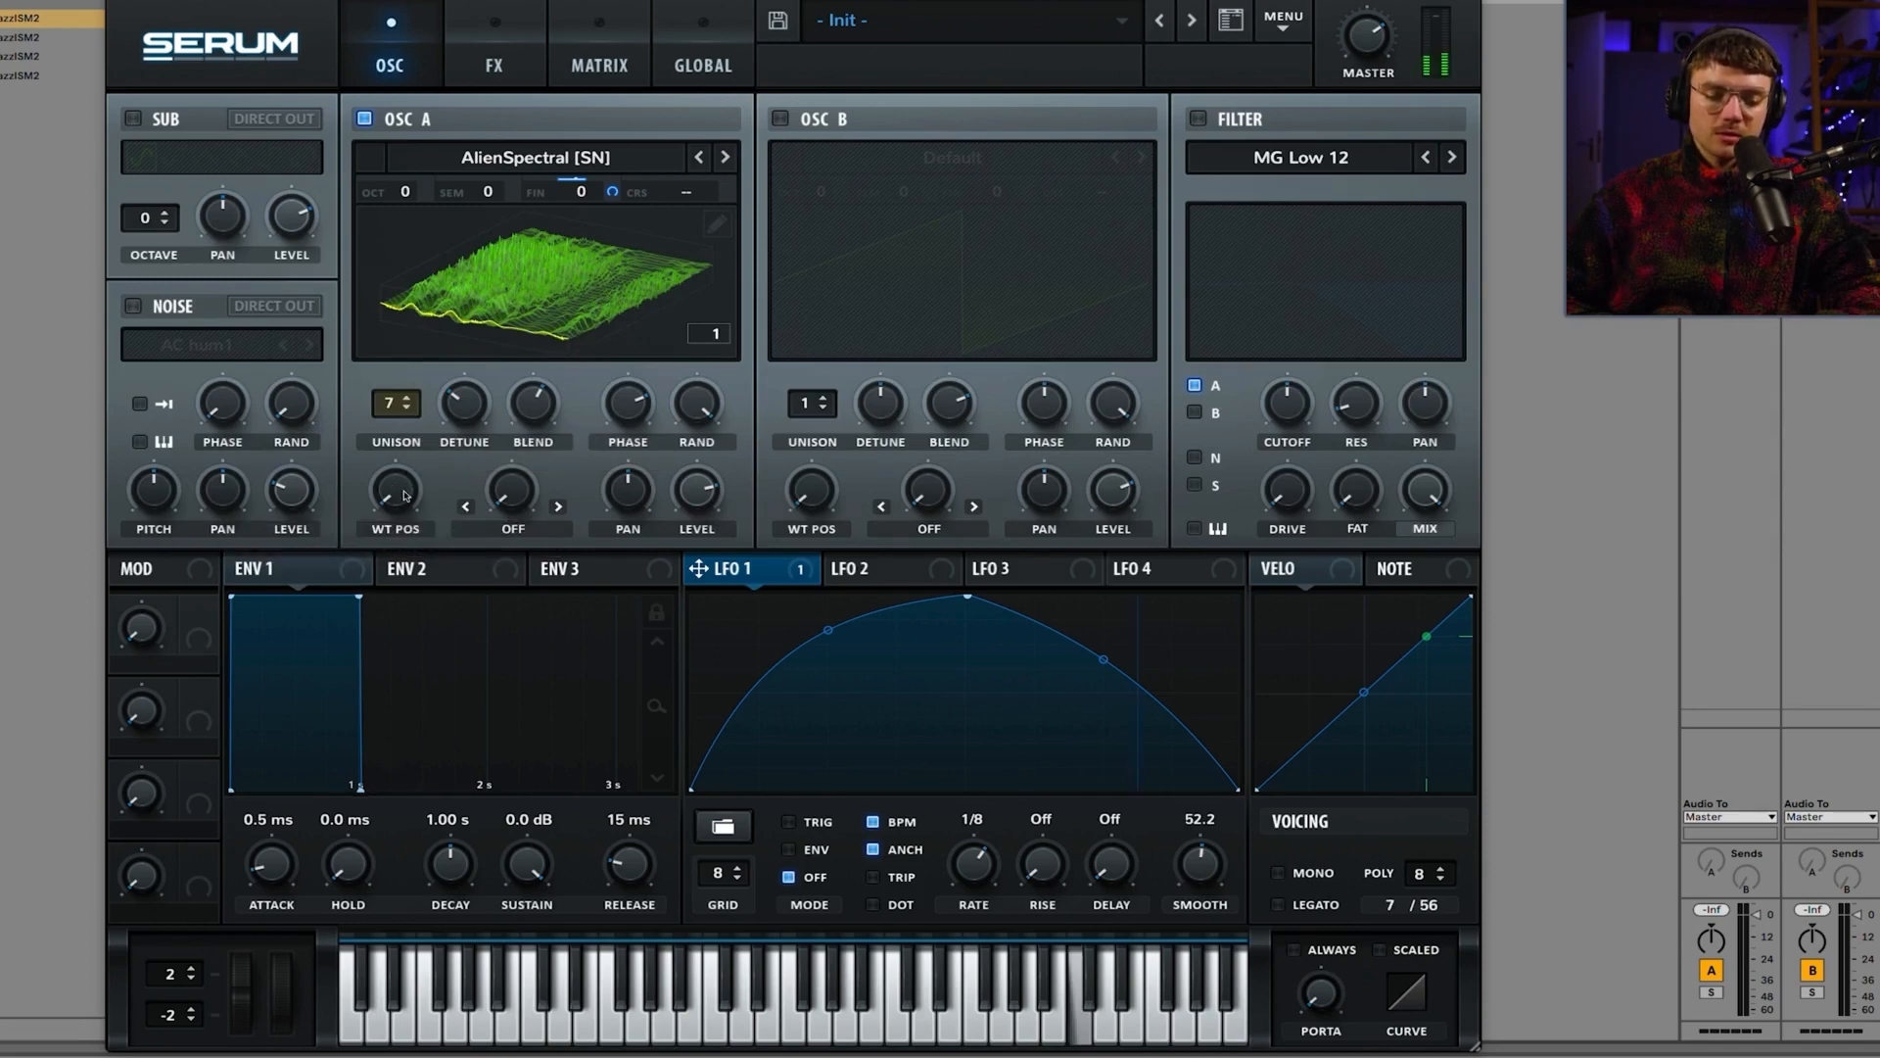
# Step: Sweep oscillator A's wavetable position in the 2D waveform view while playing notes, settling on a low setting
pyautogui.moveTo(401, 479); pyautogui.dragTo(412, 408)
pyautogui.moveTo(404, 478); pyautogui.dragTo(408, 551)
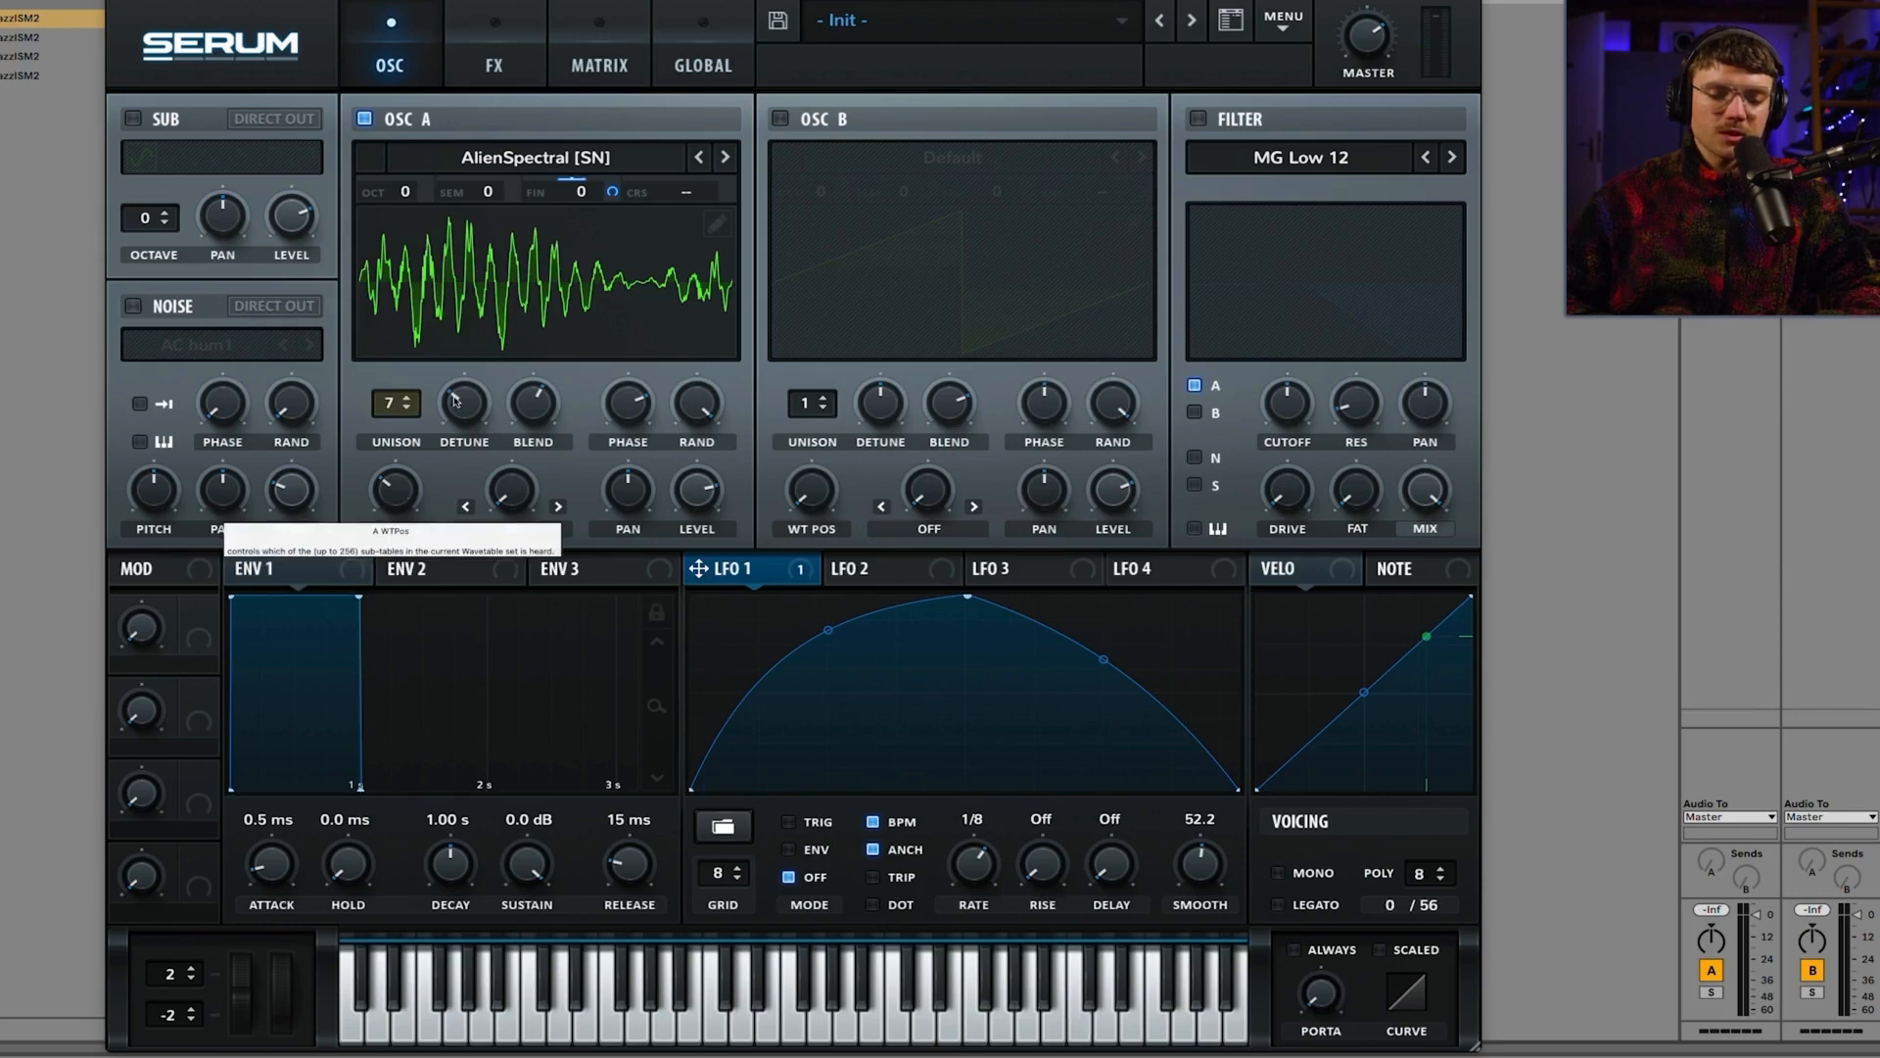
pyautogui.click(536, 318)
pyautogui.click(536, 319)
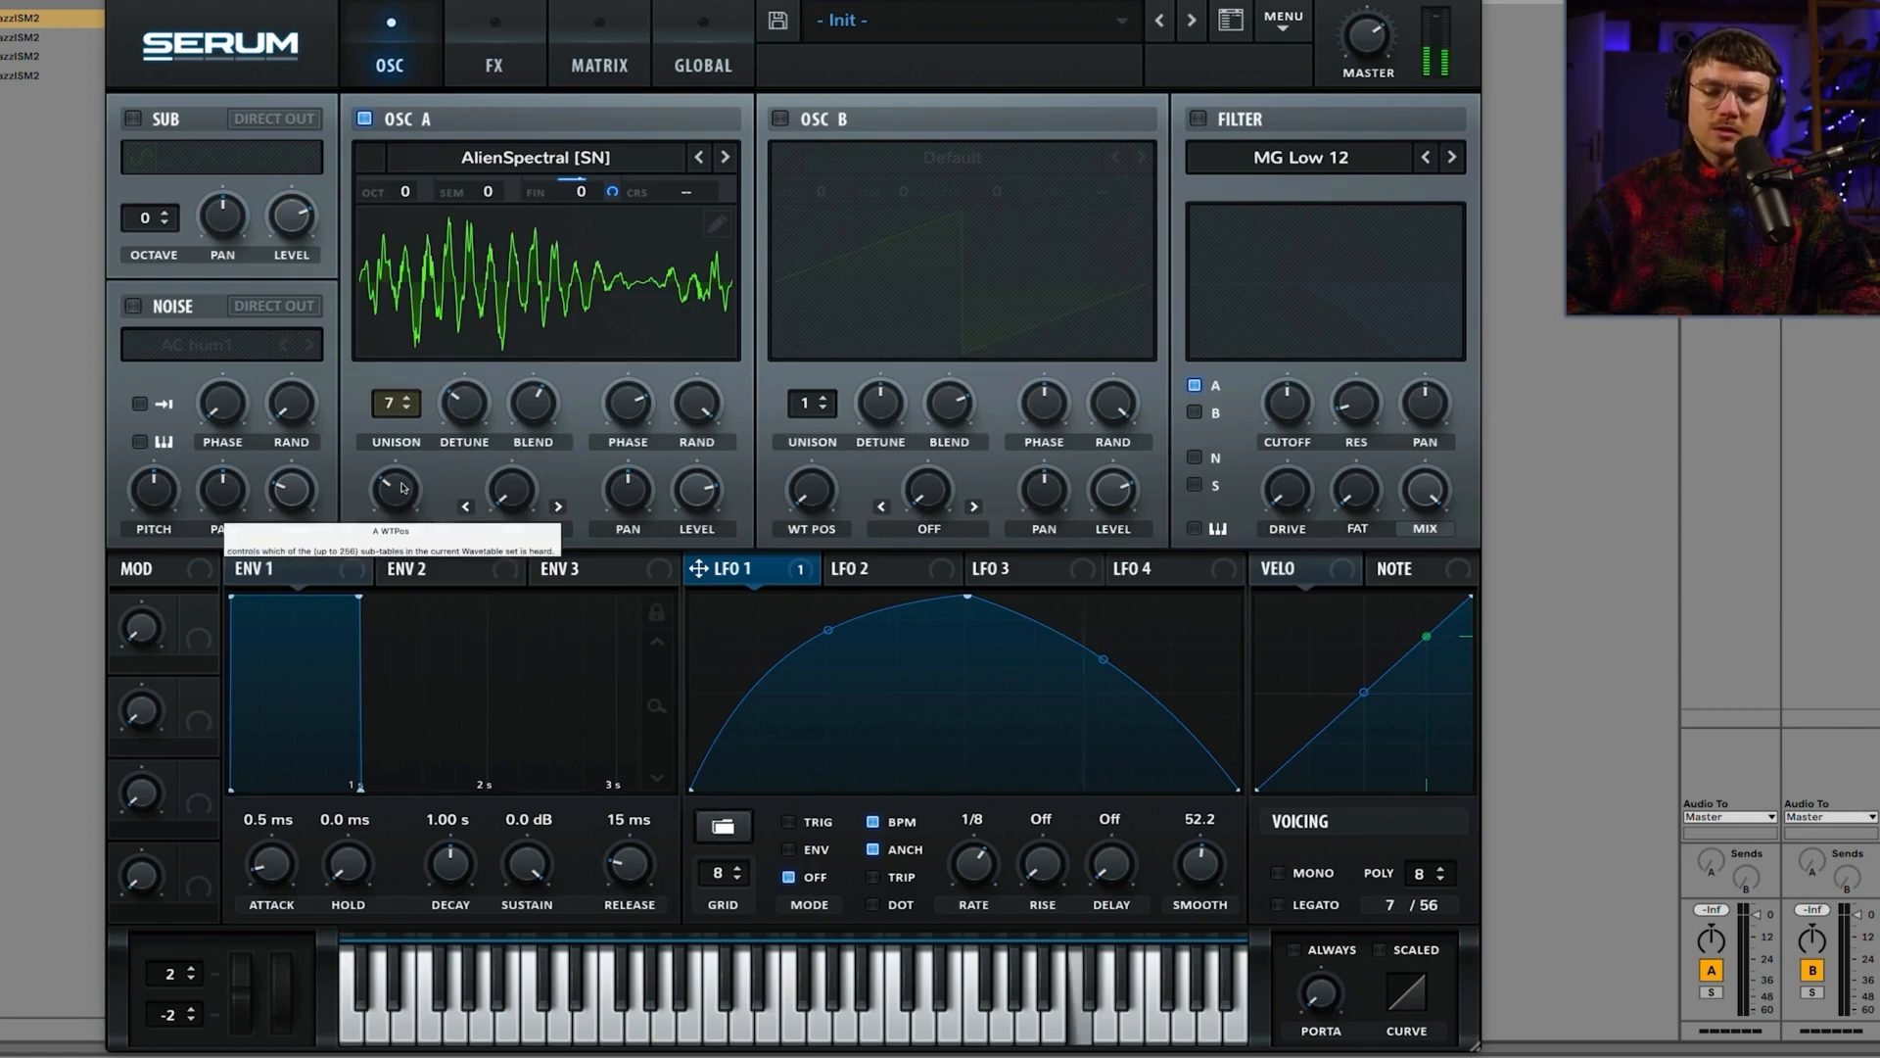
pyautogui.moveTo(404, 488); pyautogui.dragTo(404, 487)
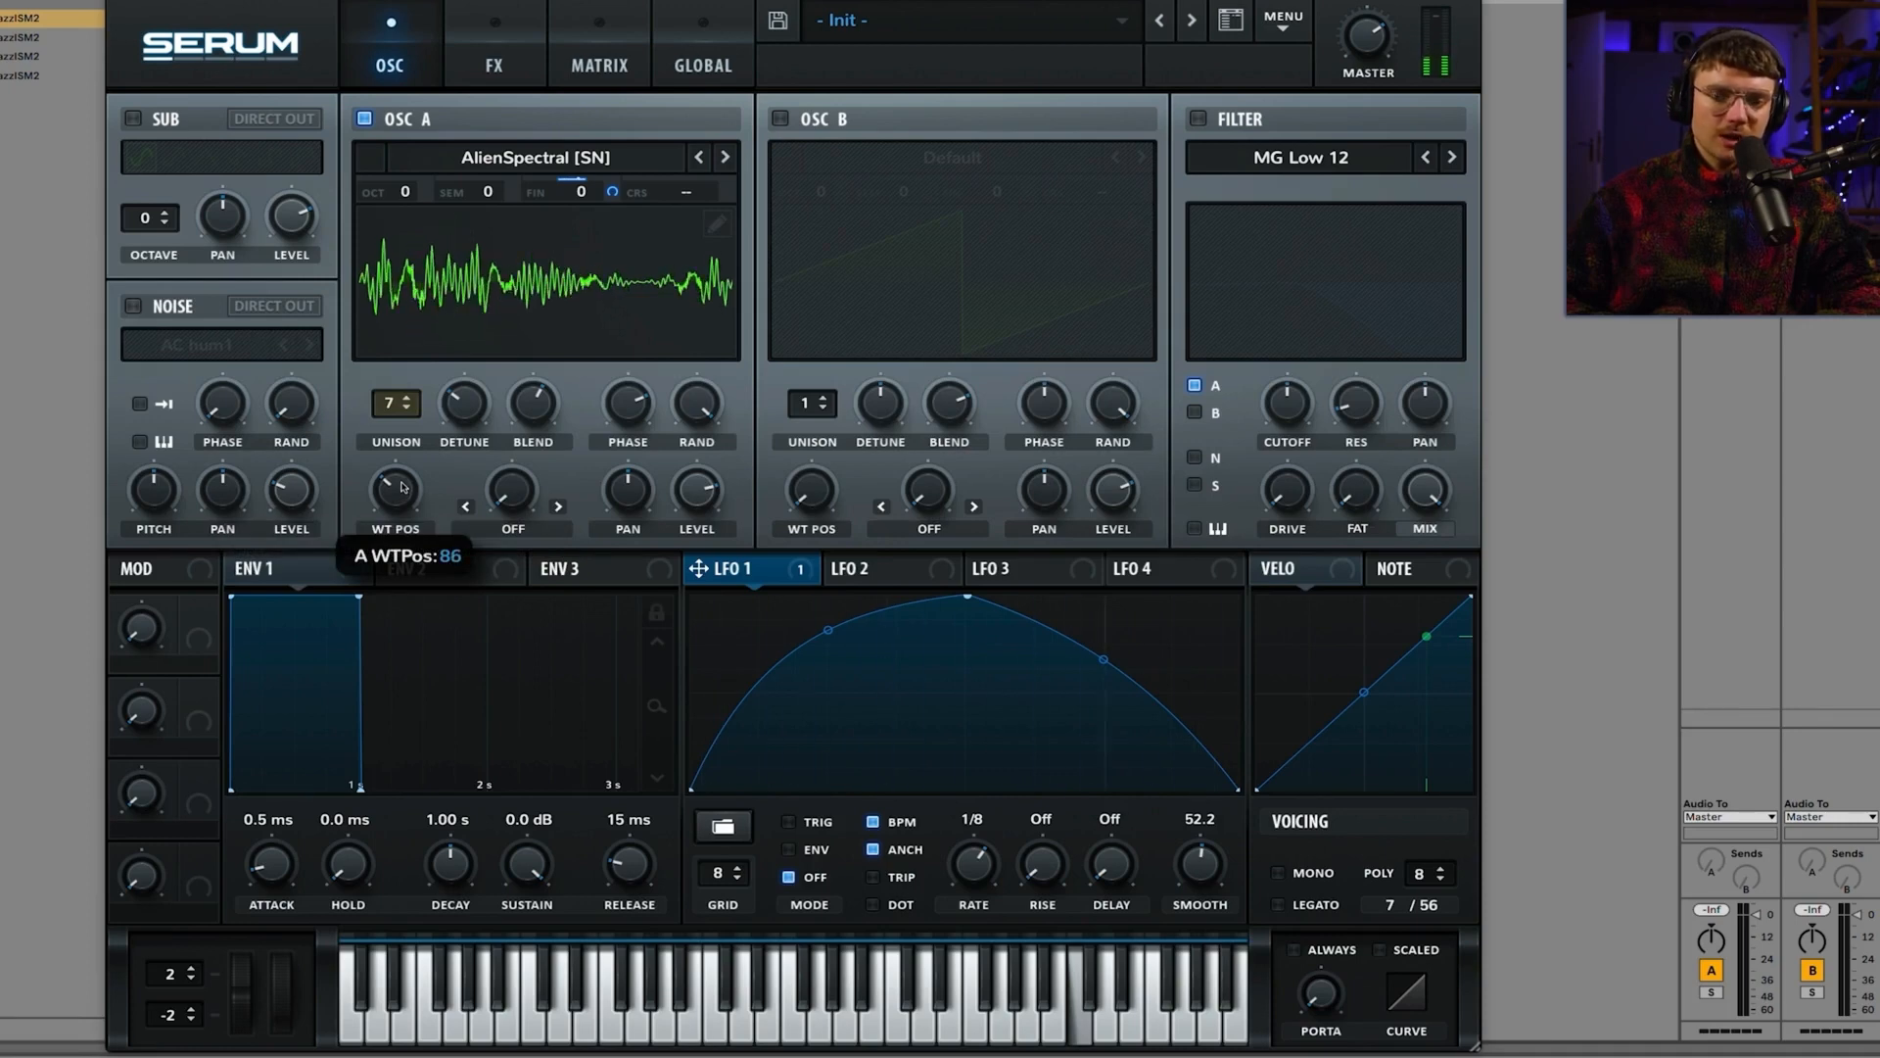
pyautogui.moveTo(403, 488); pyautogui.dragTo(397, 507)
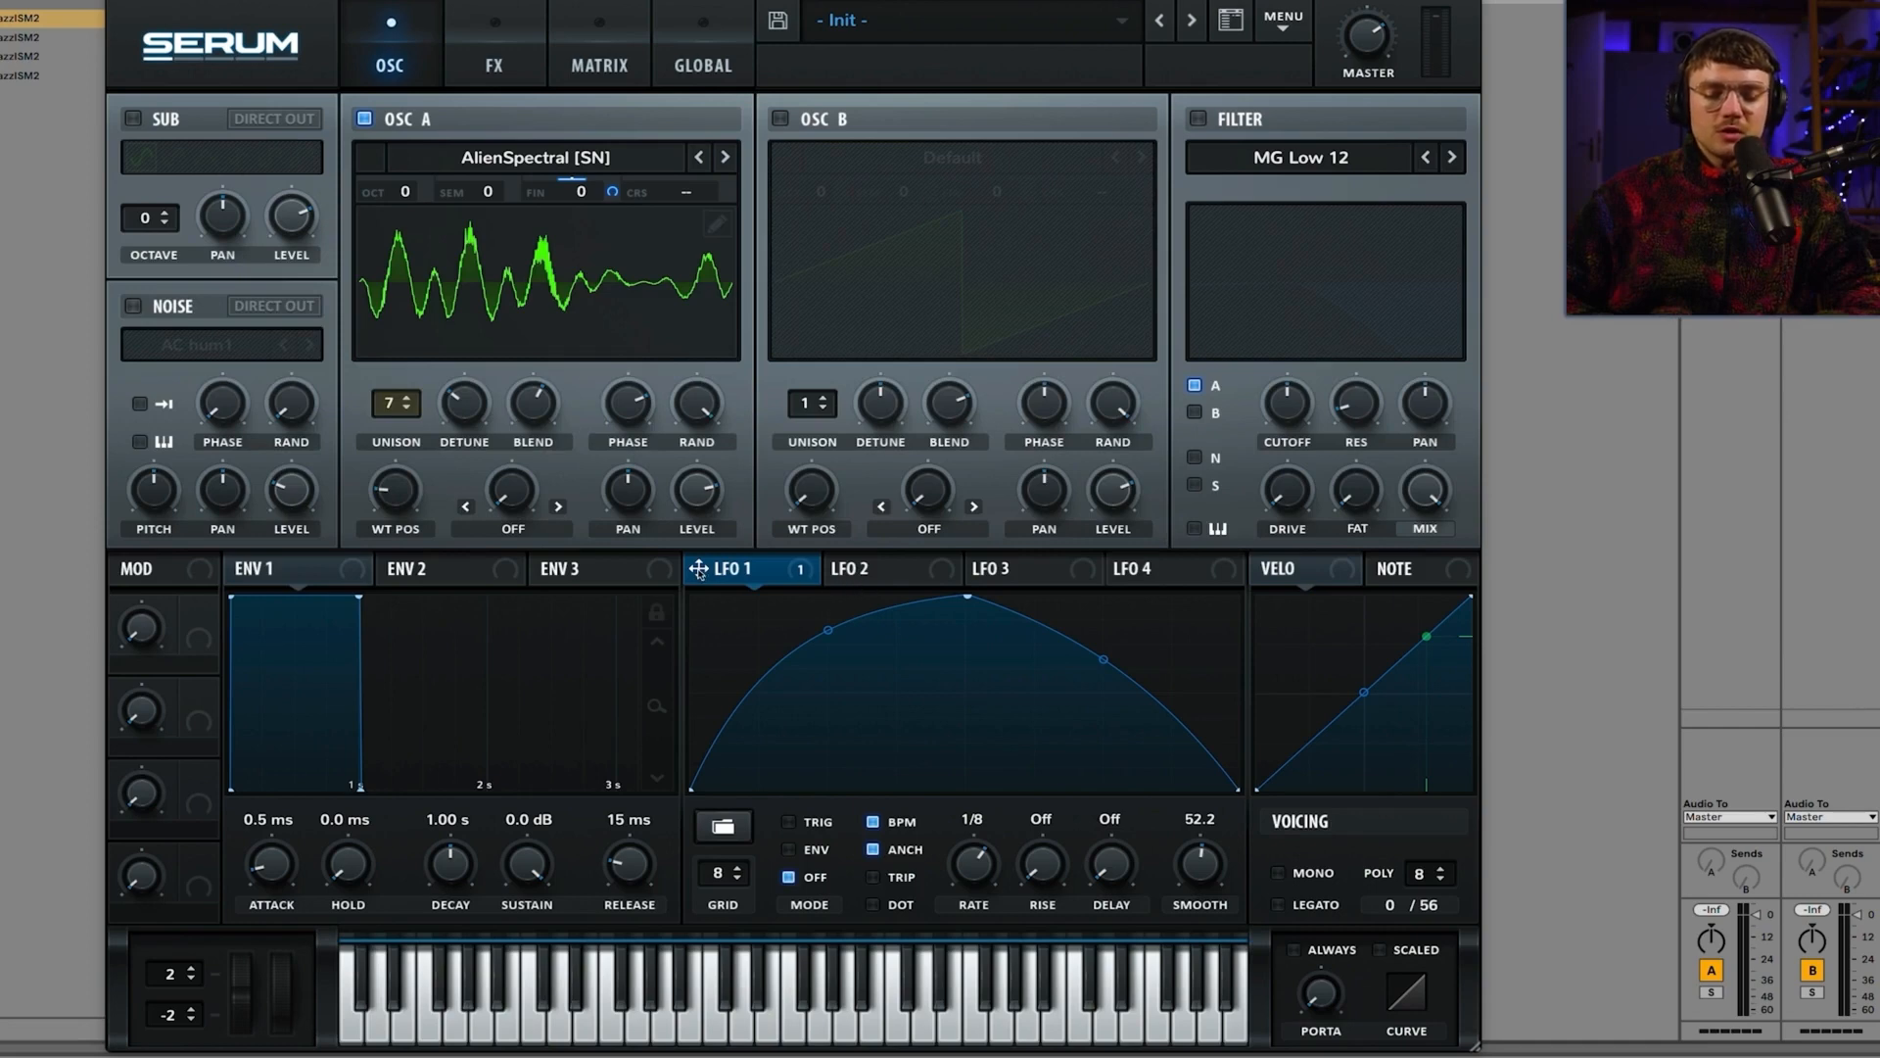
# Step: Assign LFO 1 to oscillator A's wavetable position and set its modulation depth to 49
pyautogui.moveTo(698, 568); pyautogui.dragTo(404, 497)
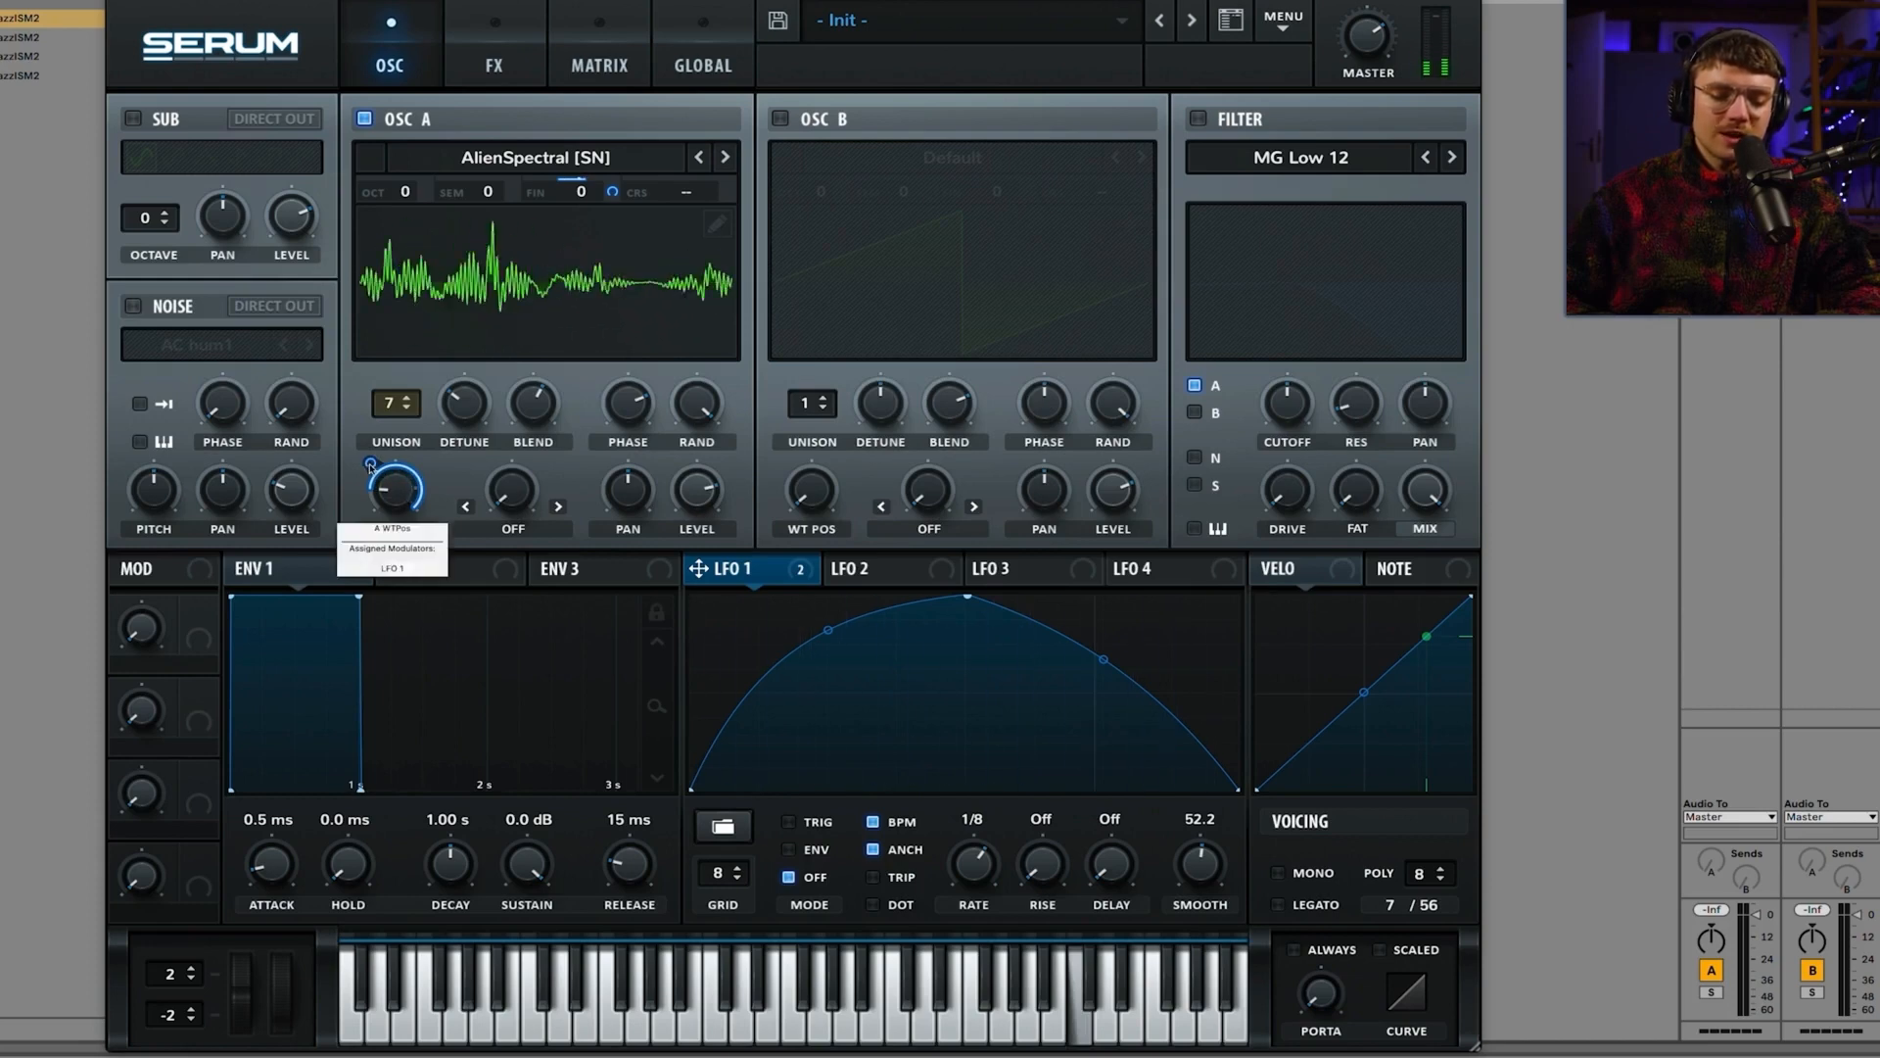
pyautogui.moveTo(370, 466)
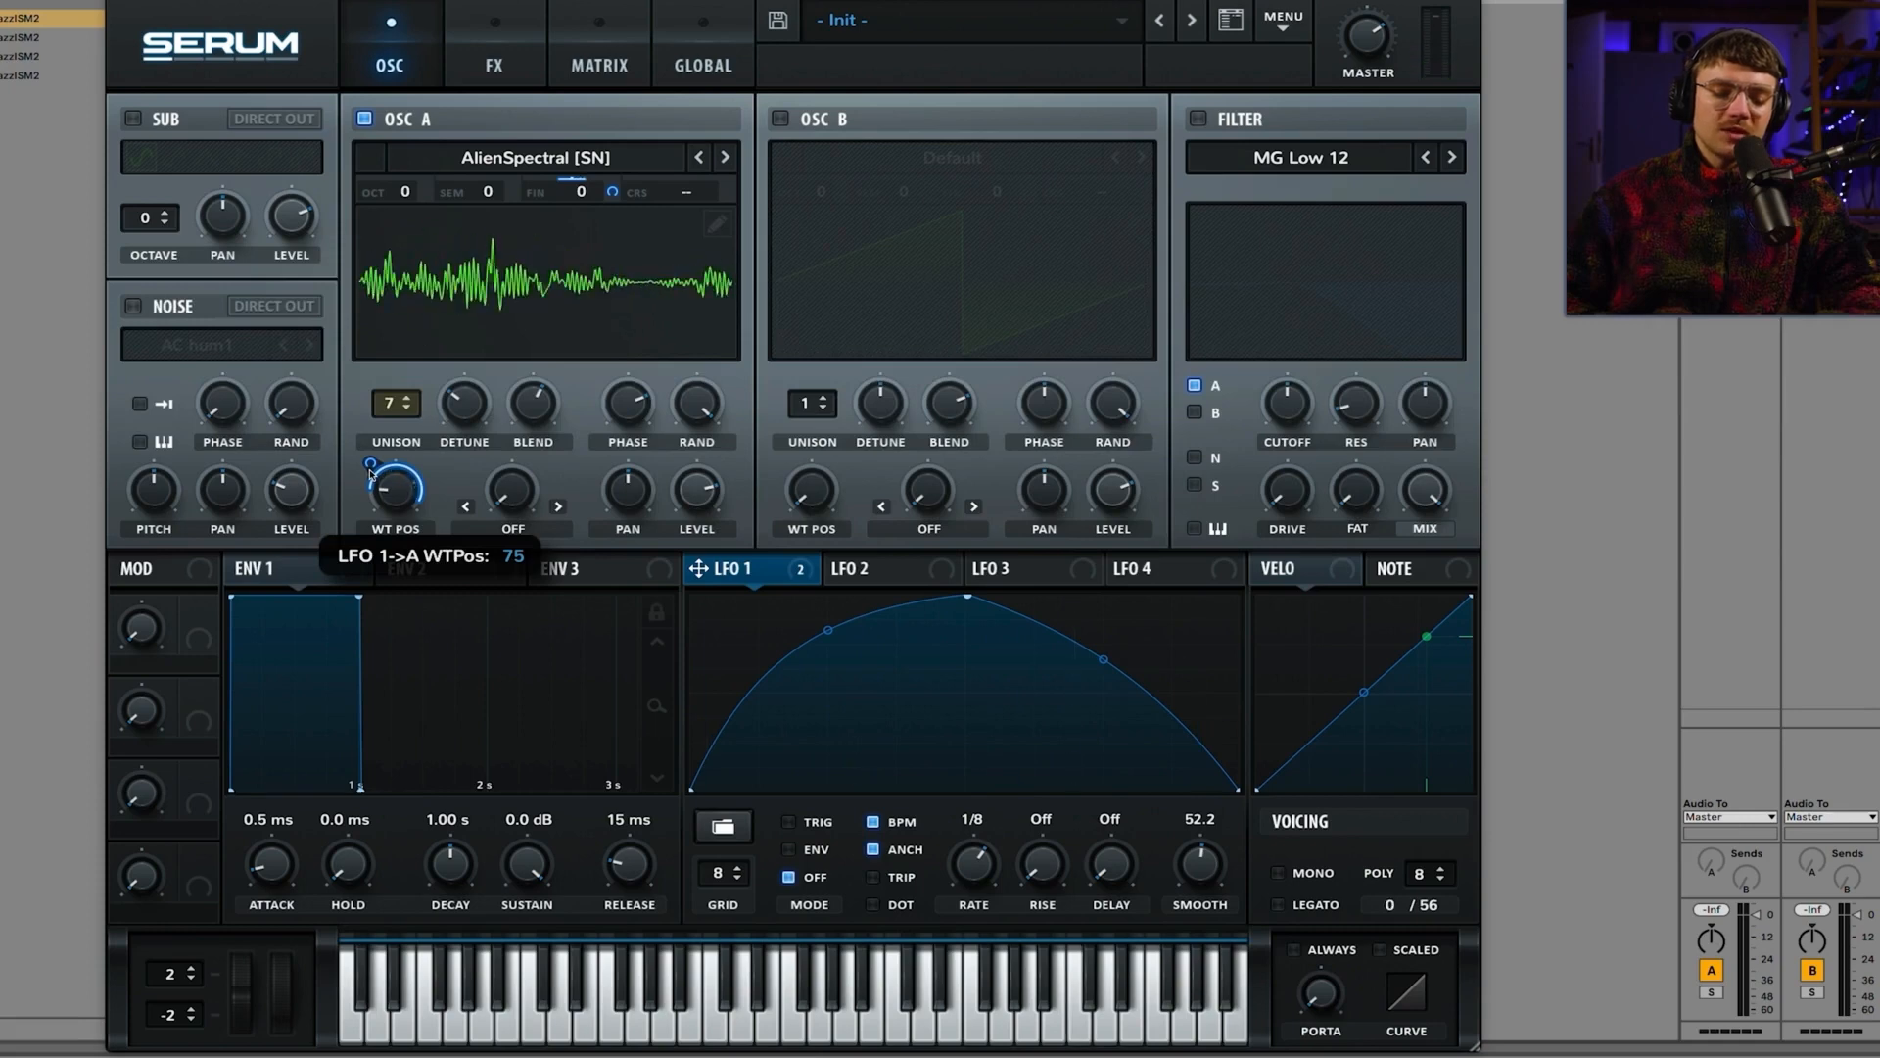
pyautogui.moveTo(371, 473); pyautogui.dragTo(373, 534)
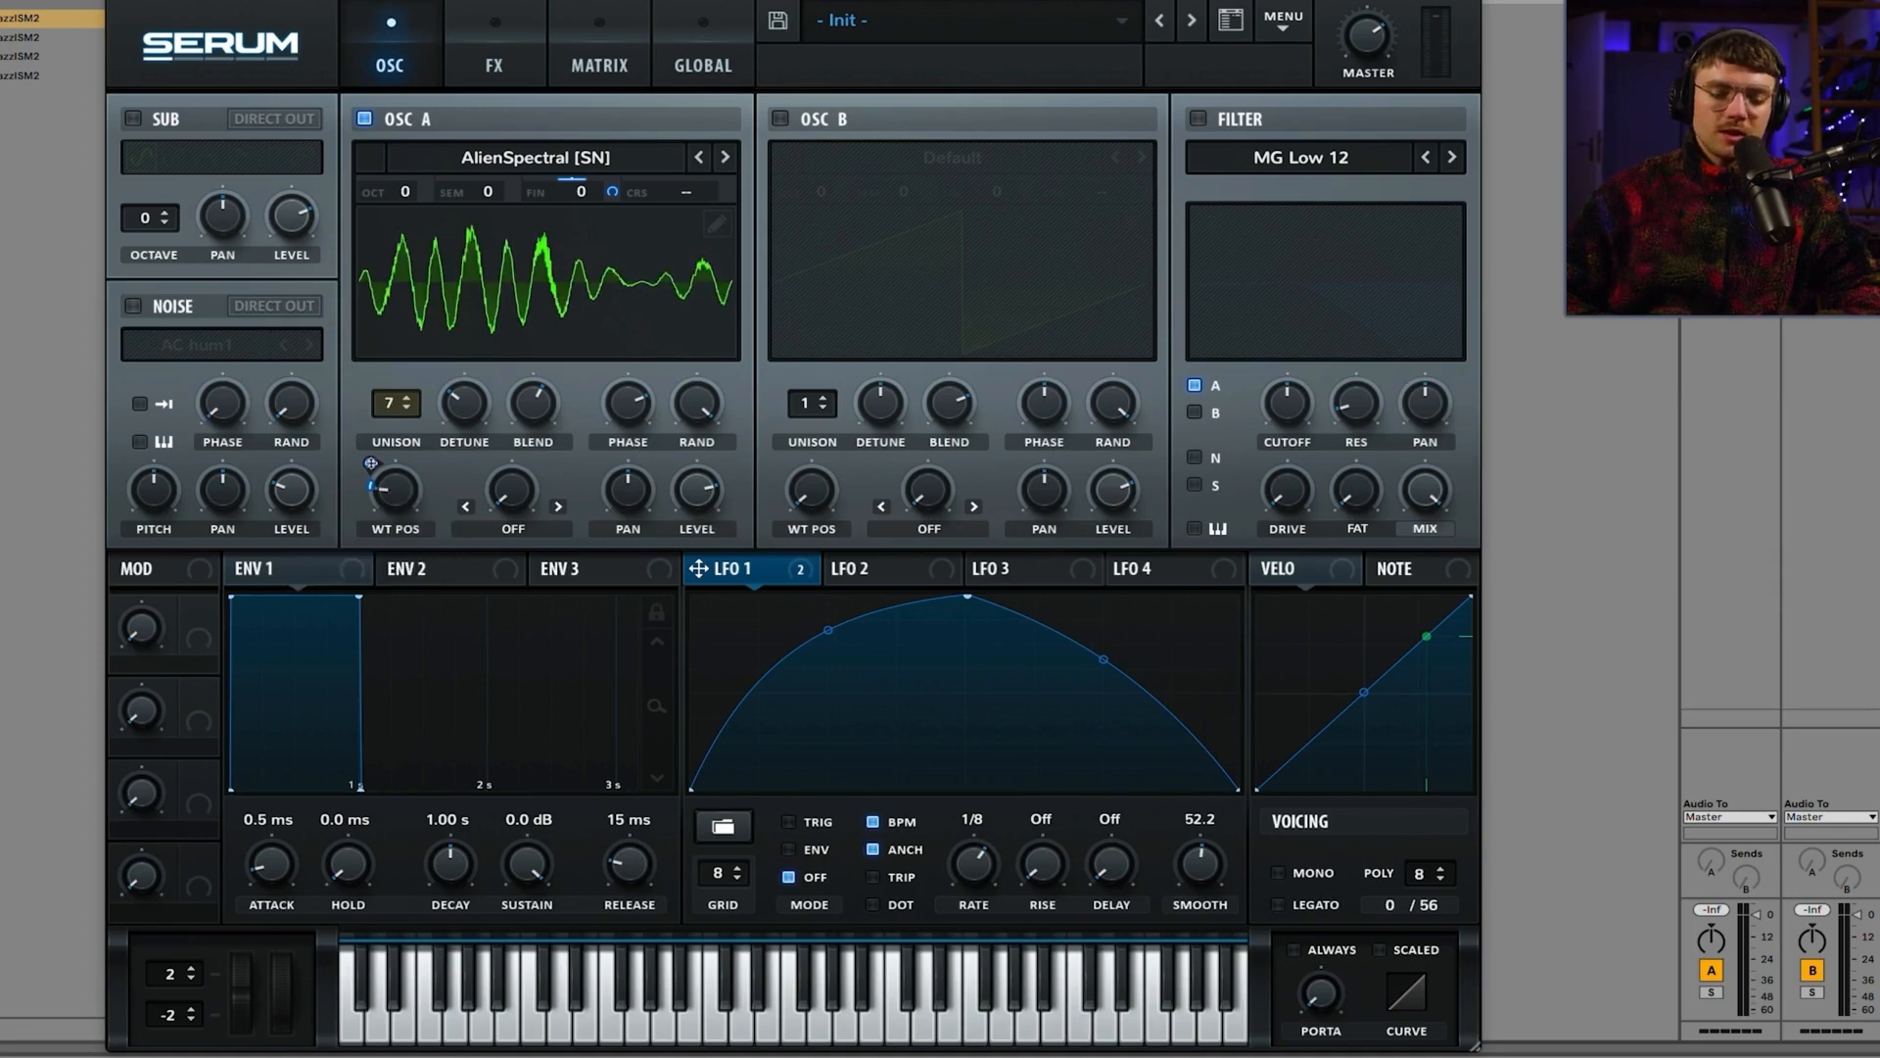
pyautogui.moveTo(371, 463); pyautogui.dragTo(370, 427)
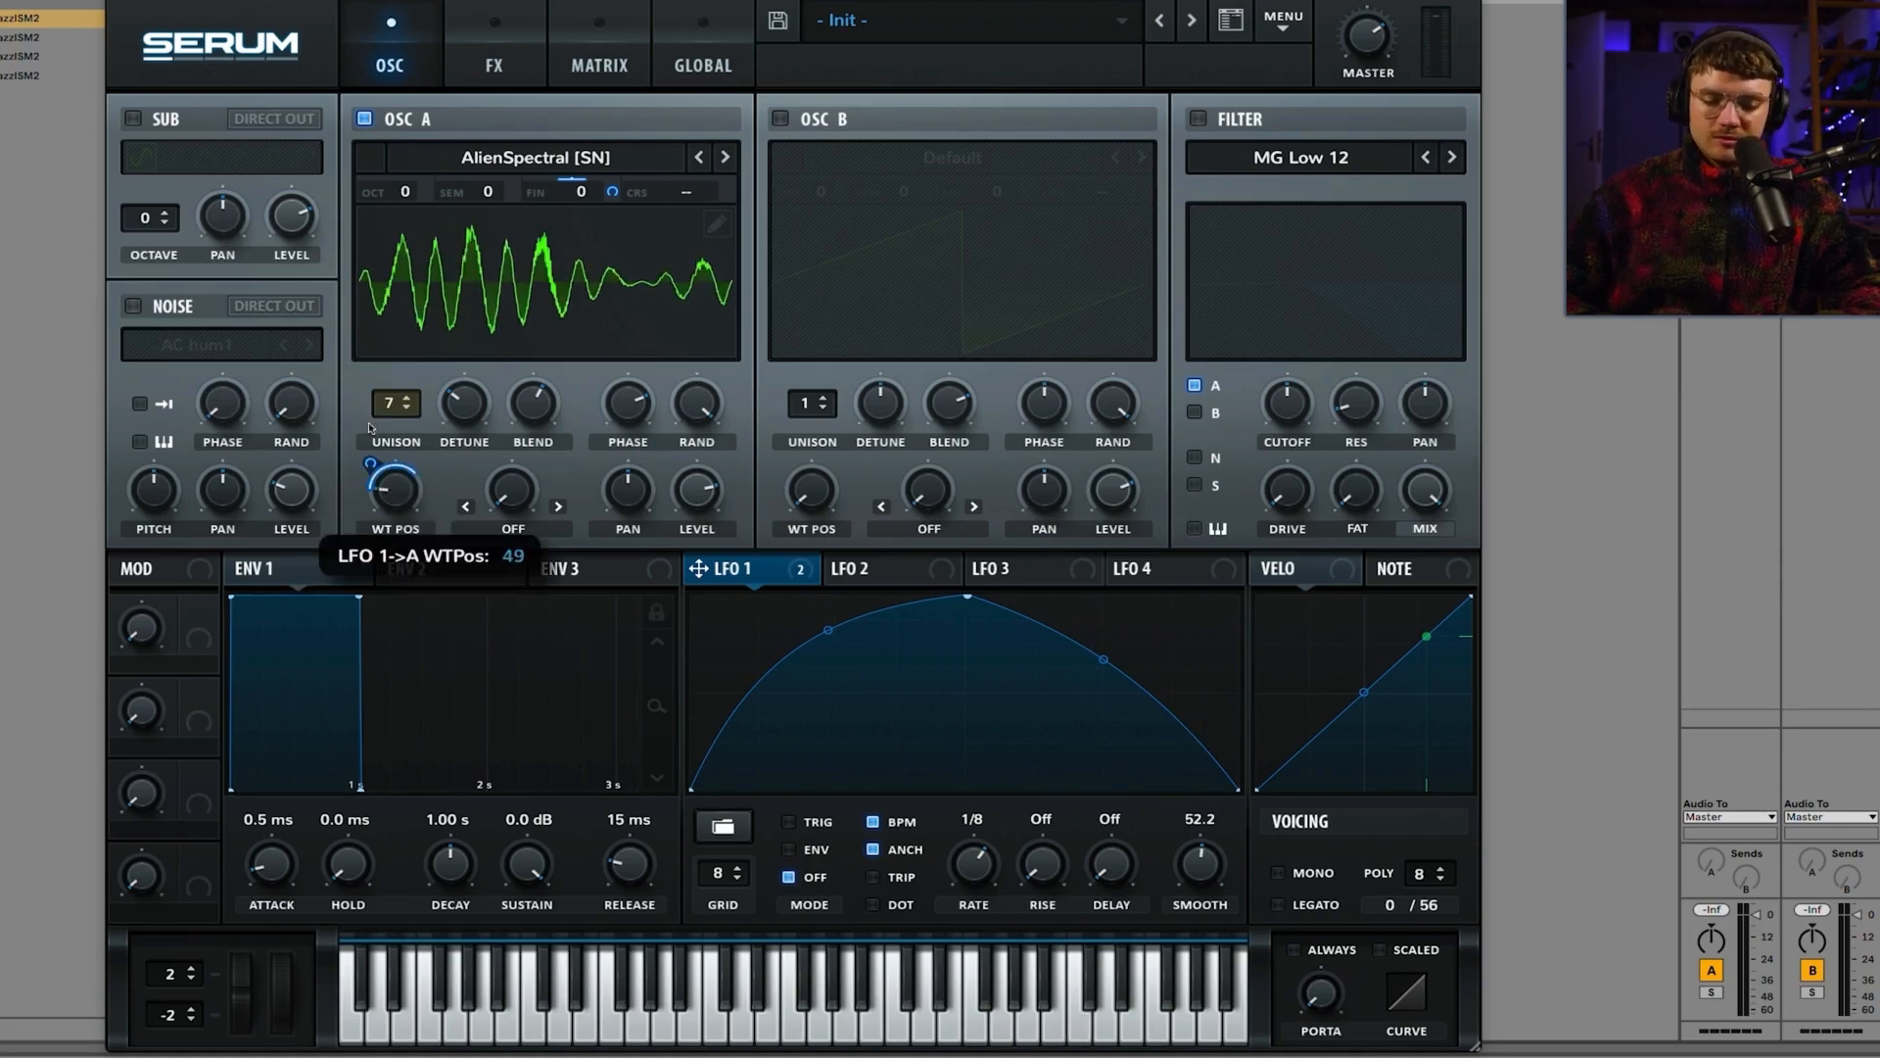
pyautogui.rightClick(396, 493)
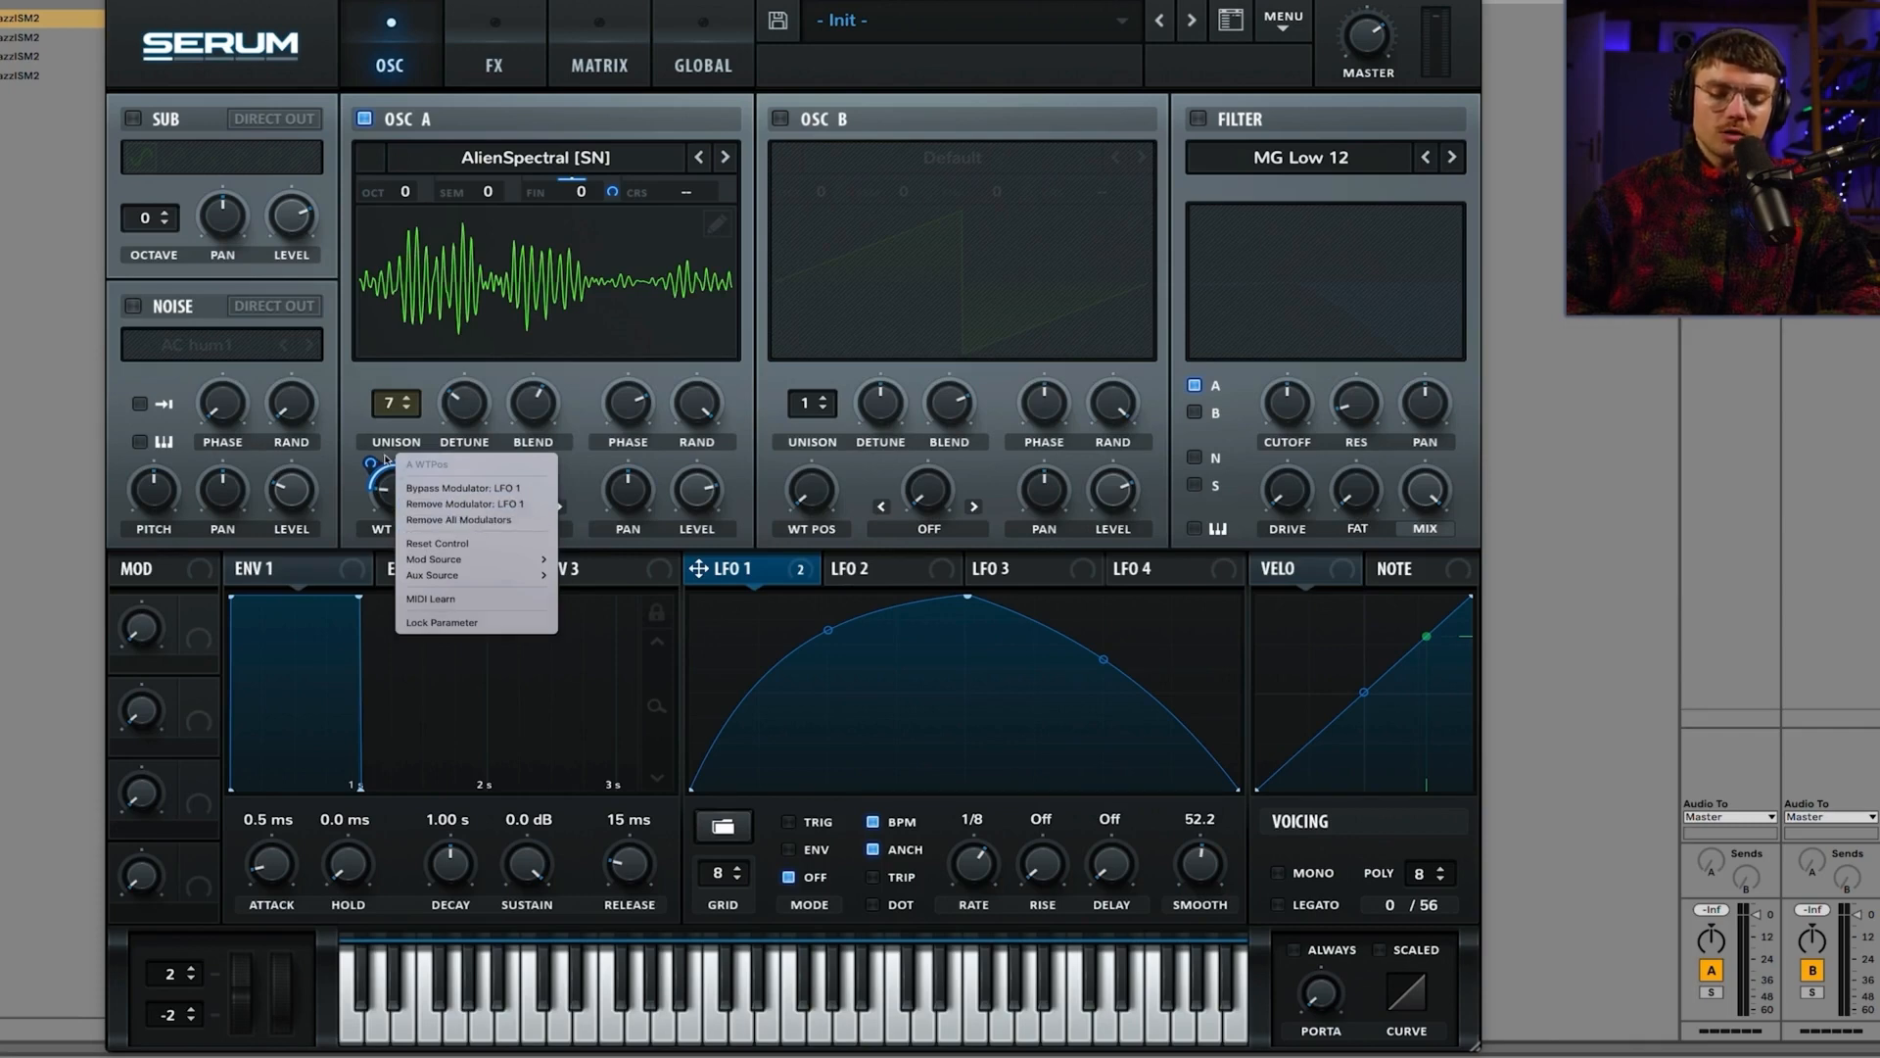
pyautogui.click(386, 455)
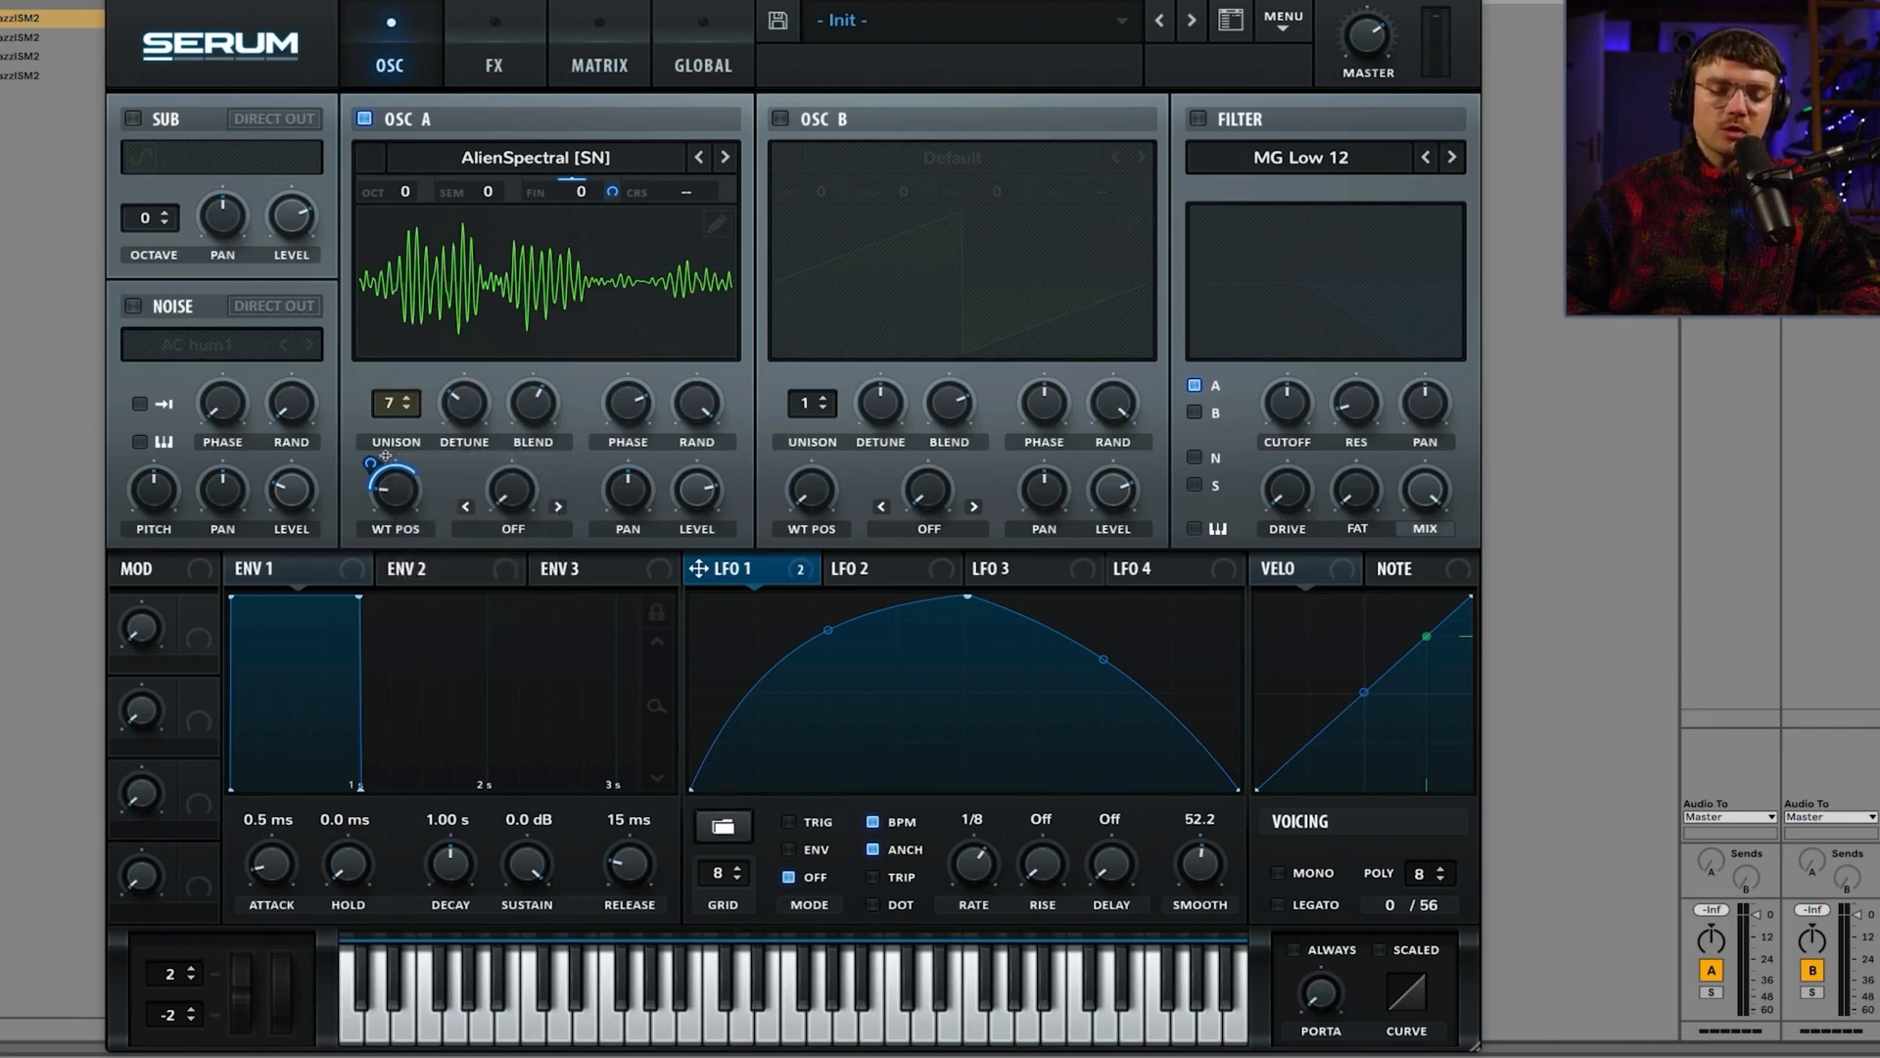
# Step: Try LFO 2 as a modulator of oscillator A's wavetable position and remove all modulators from that control
pyautogui.click(881, 575)
pyautogui.moveTo(839, 568); pyautogui.dragTo(406, 489)
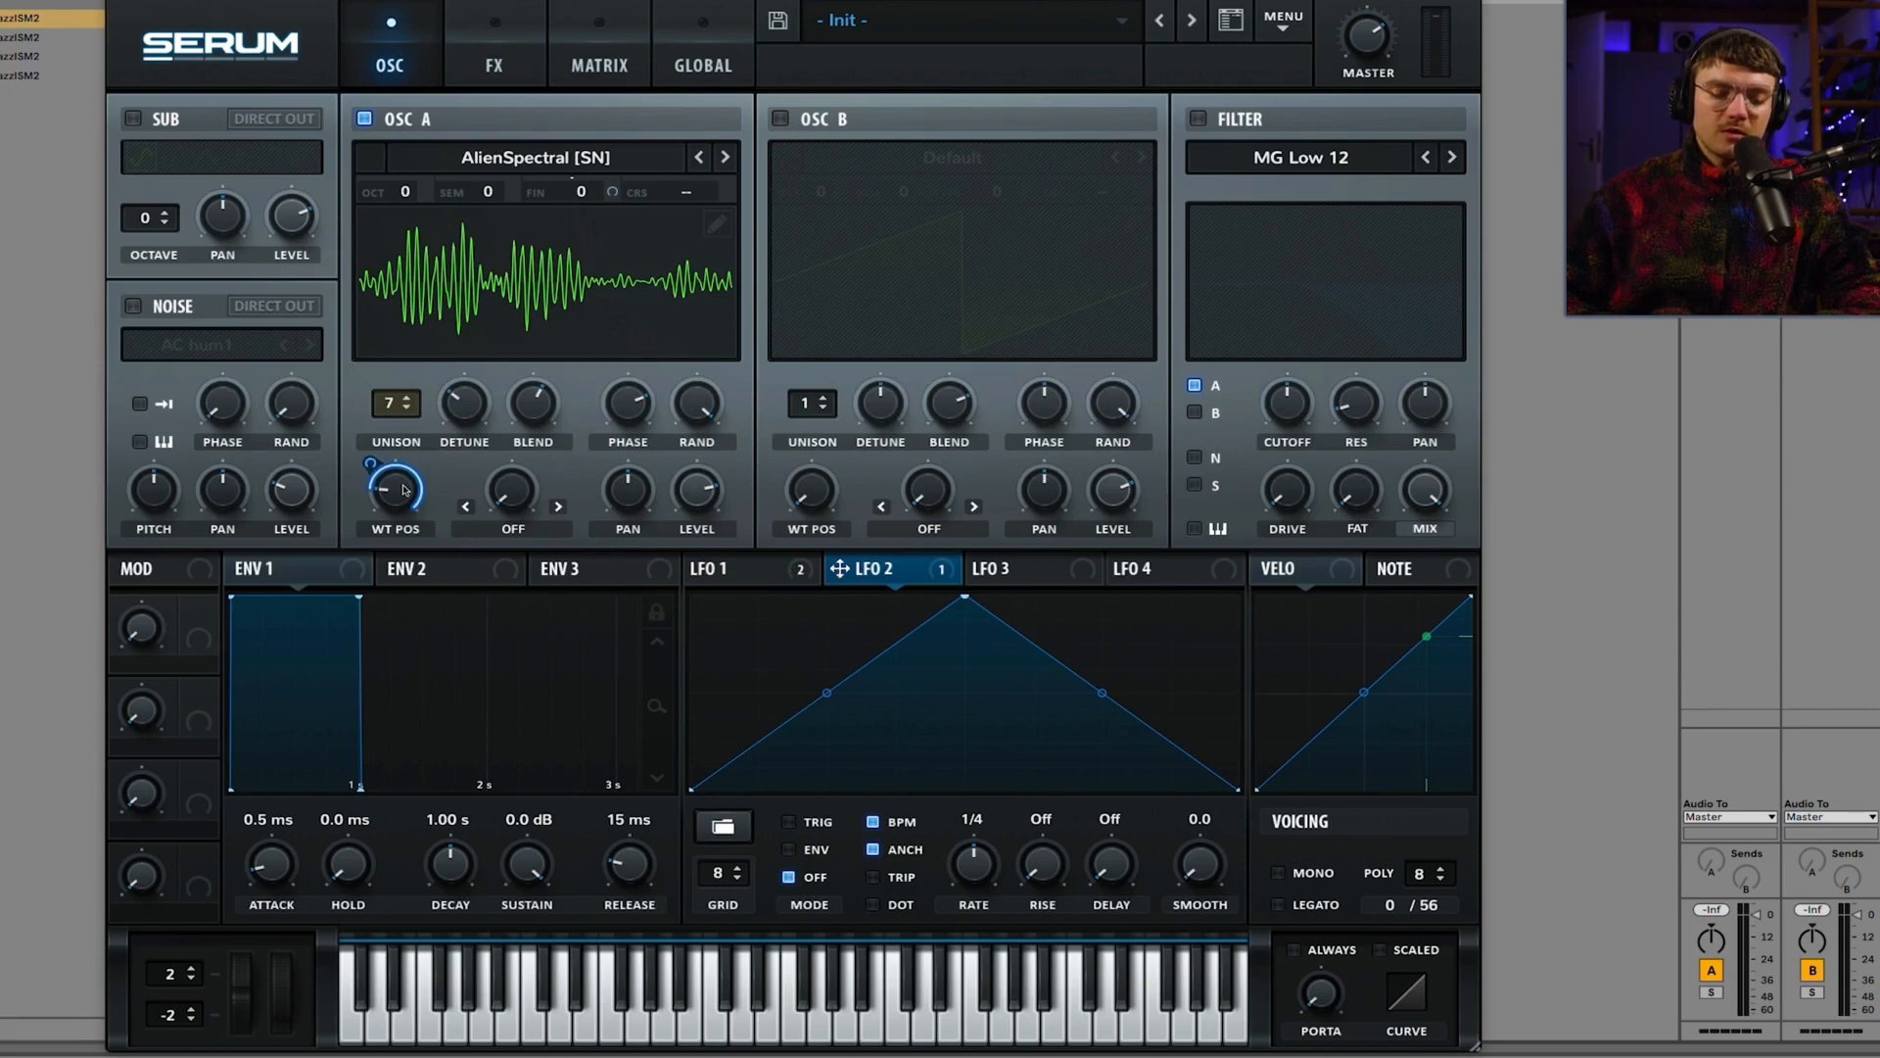
pyautogui.rightClick(405, 490)
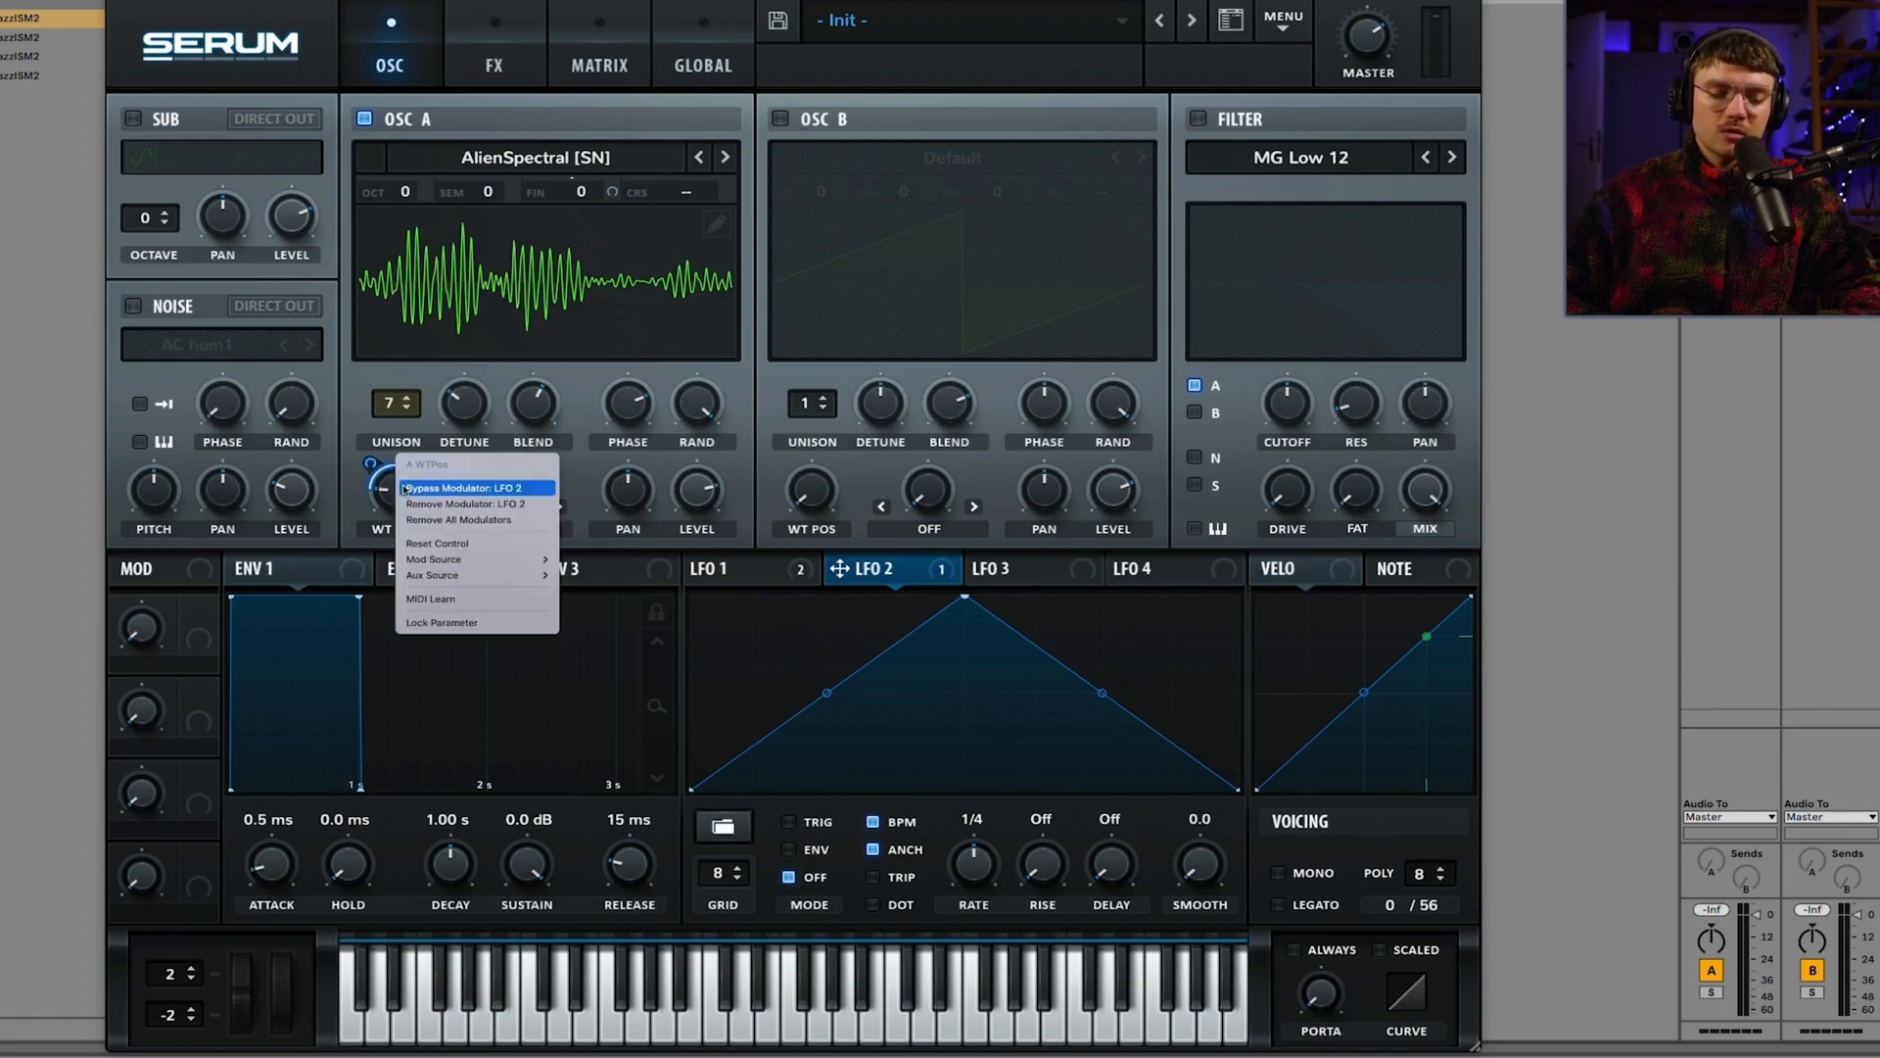
pyautogui.click(488, 520)
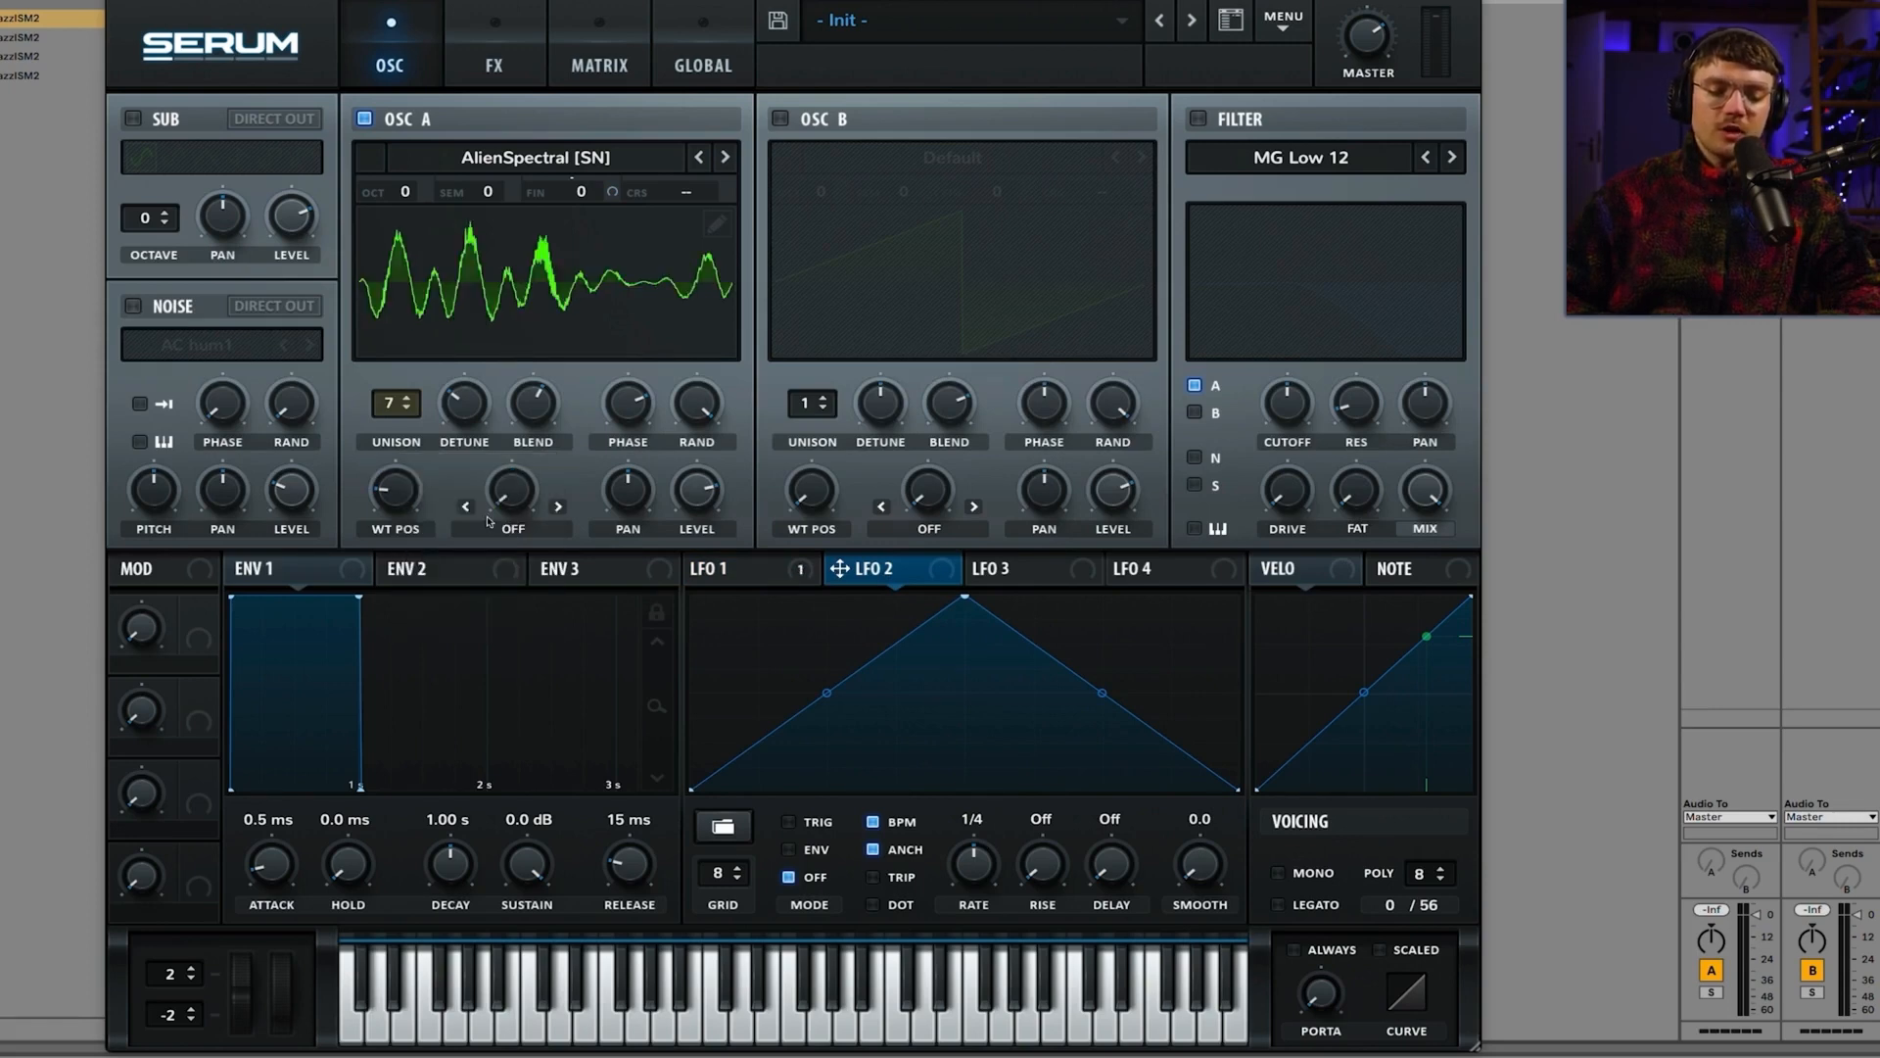
# Step: Assign LFO 1 to oscillator A's wavetable position and audition the following wavetables up to Electric Guitar [SL]
pyautogui.click(699, 571)
pyautogui.moveTo(698, 569); pyautogui.dragTo(370, 490)
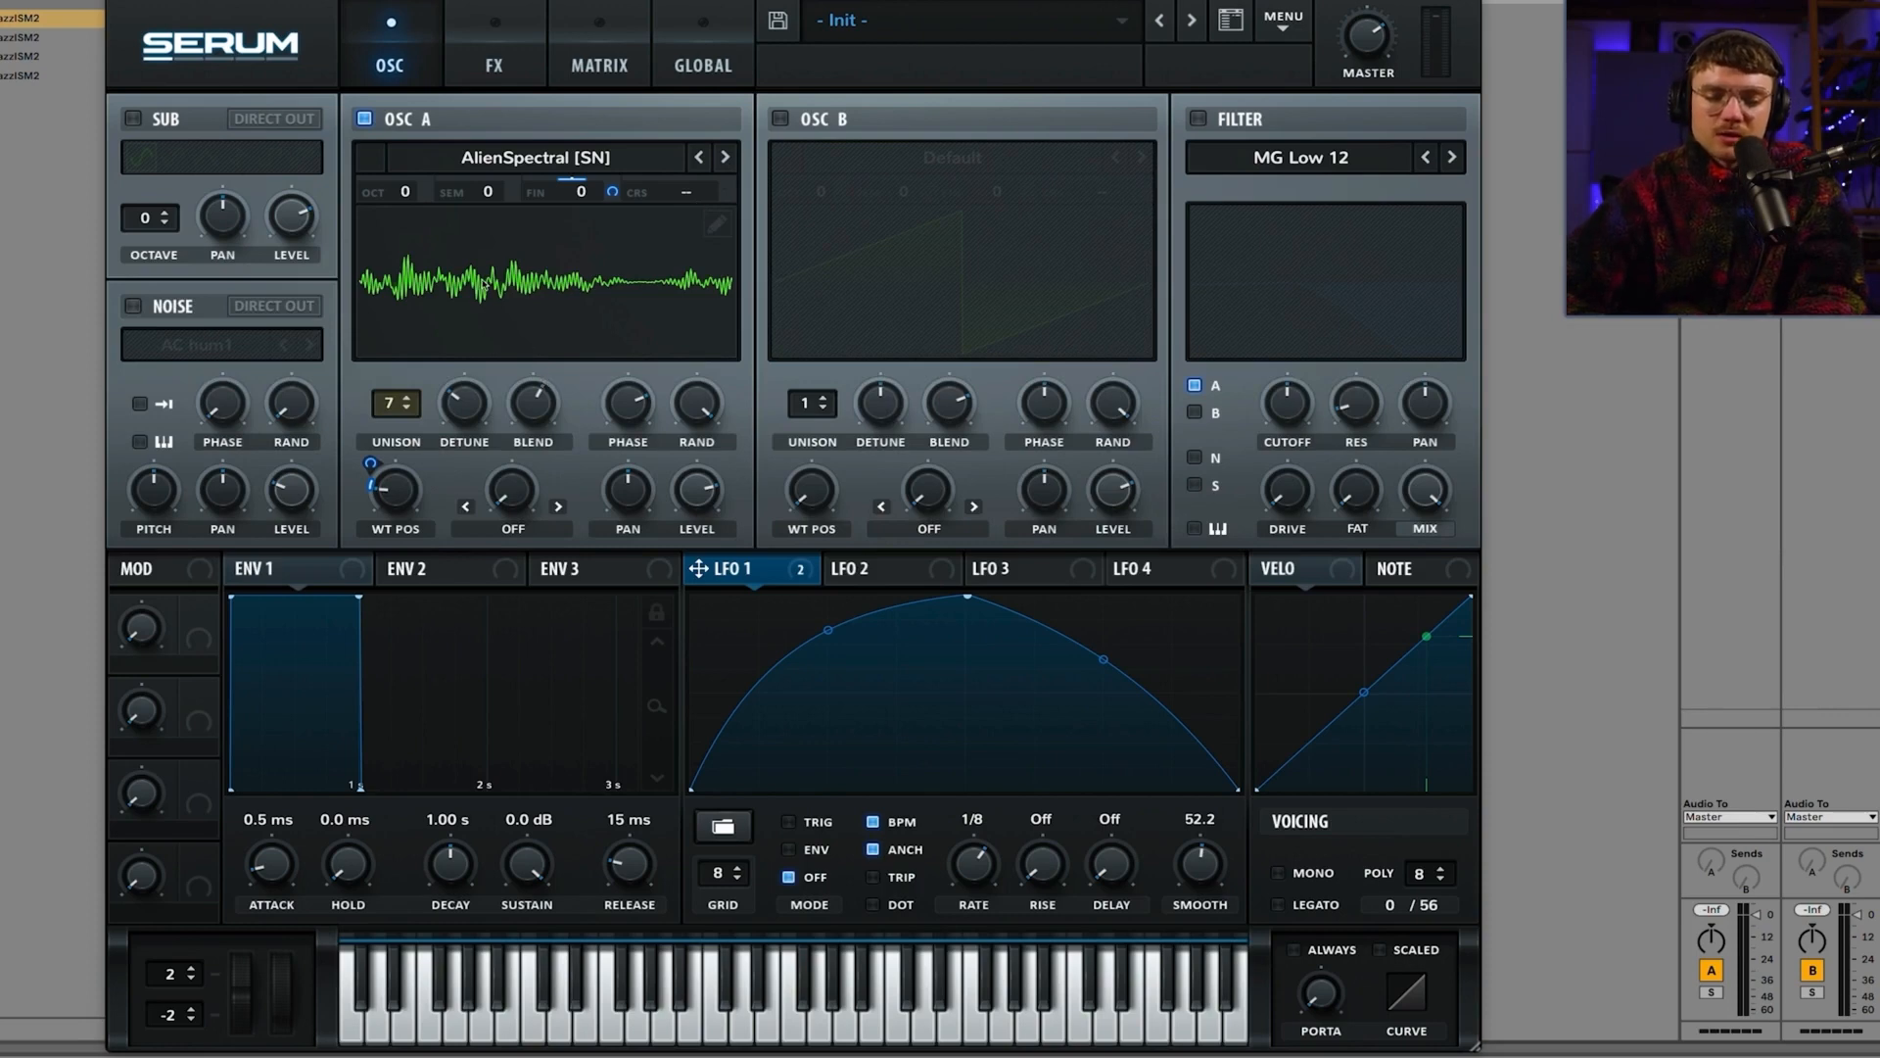
pyautogui.click(724, 157)
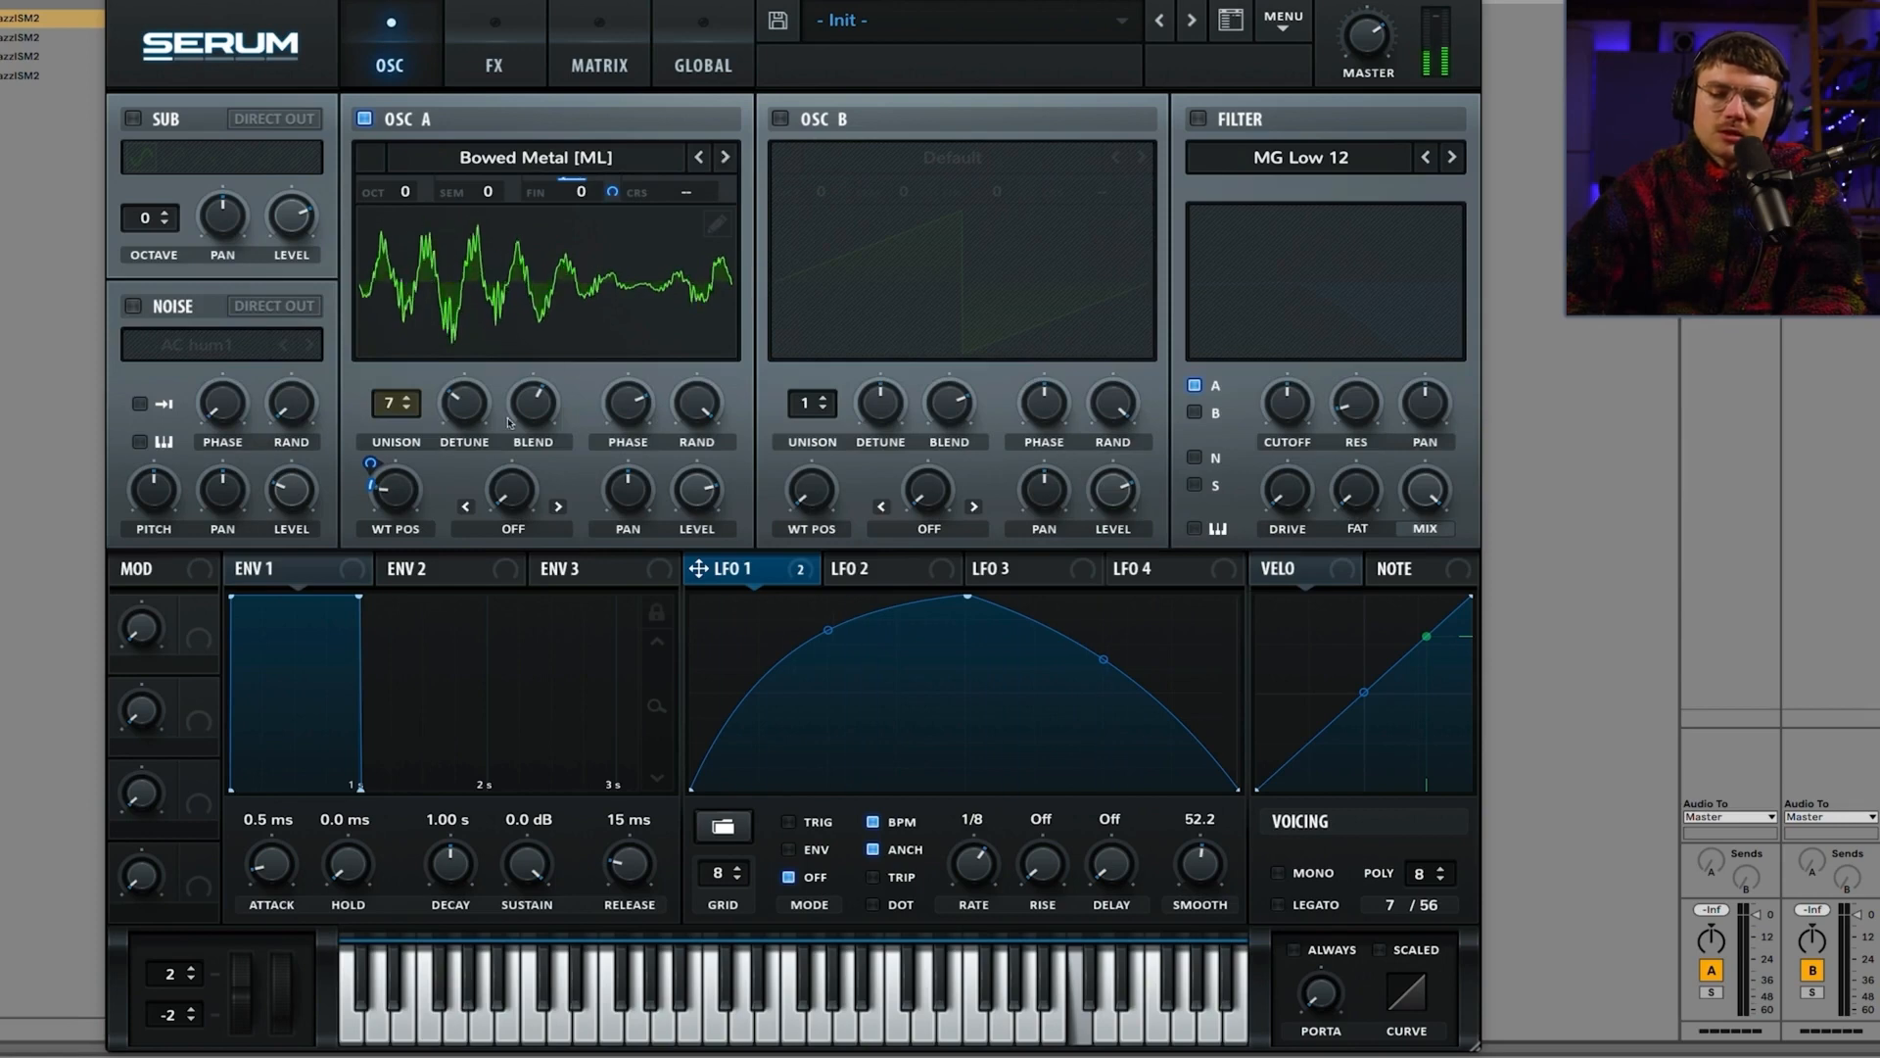
pyautogui.click(726, 158)
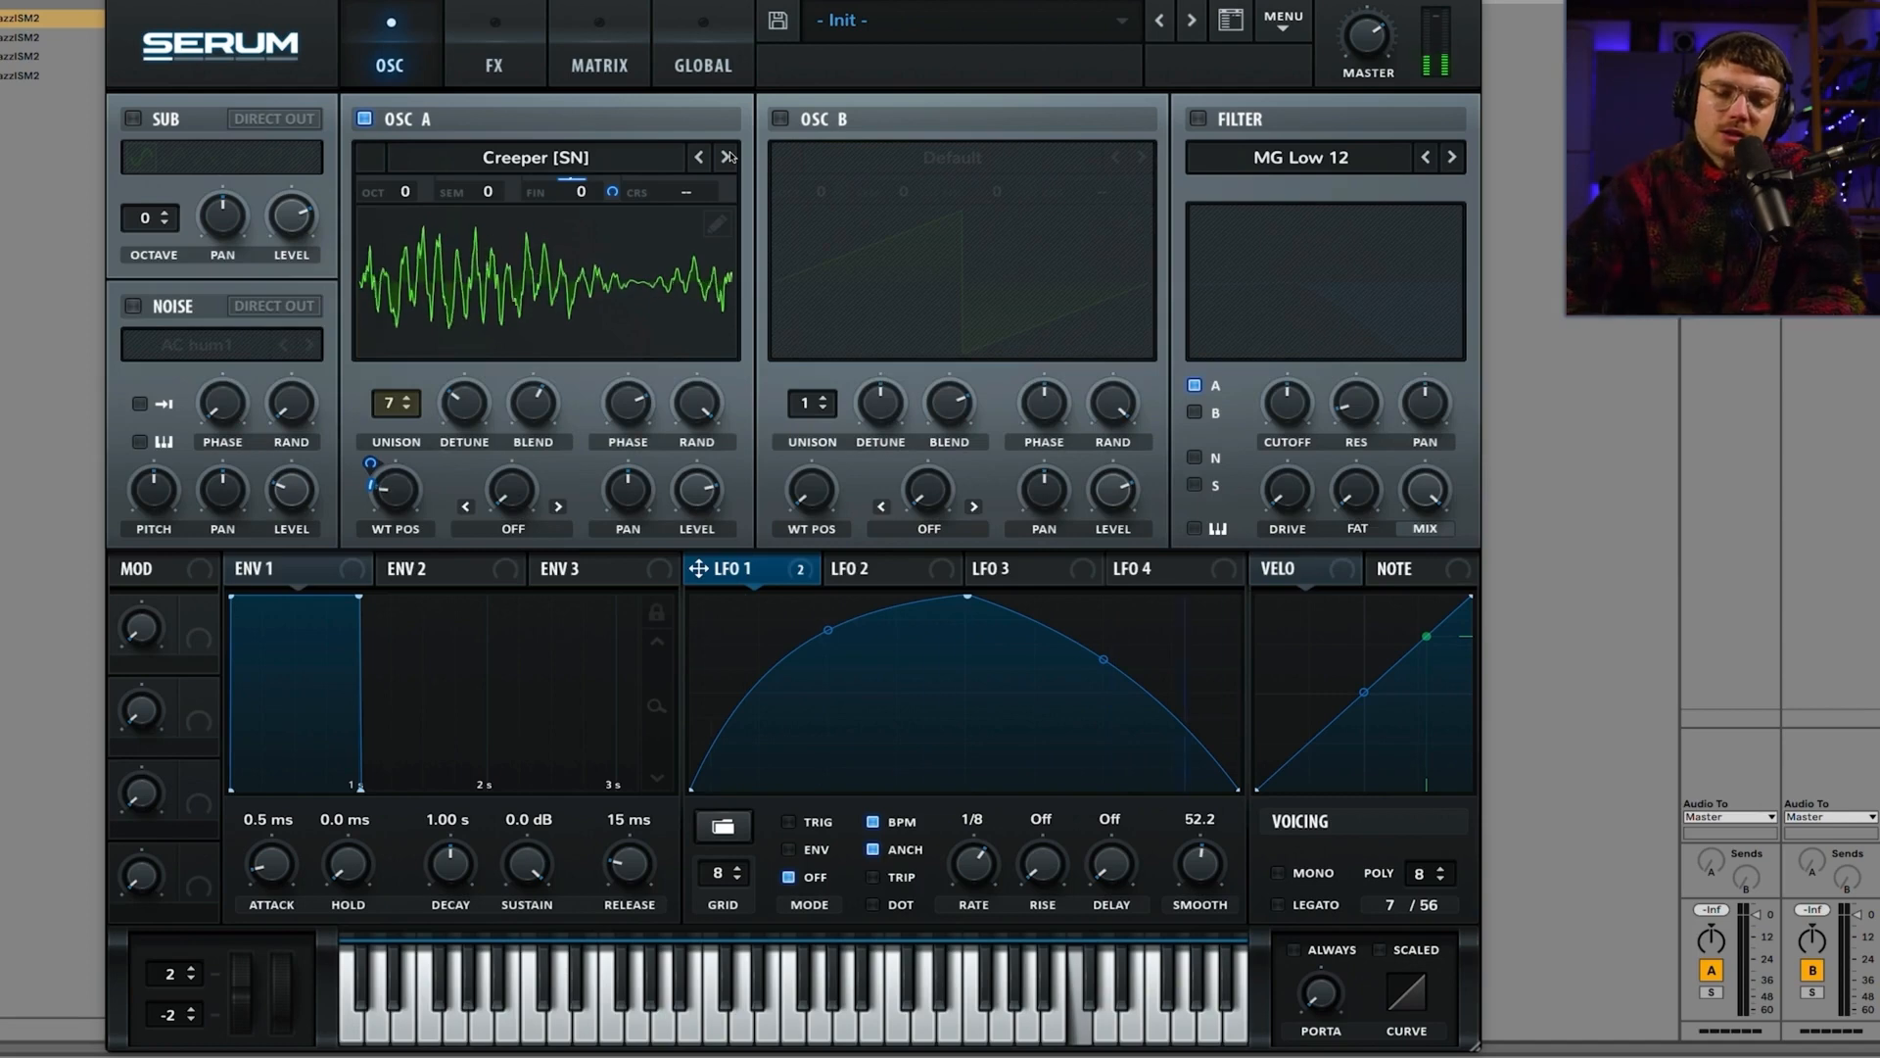
pyautogui.click(725, 157)
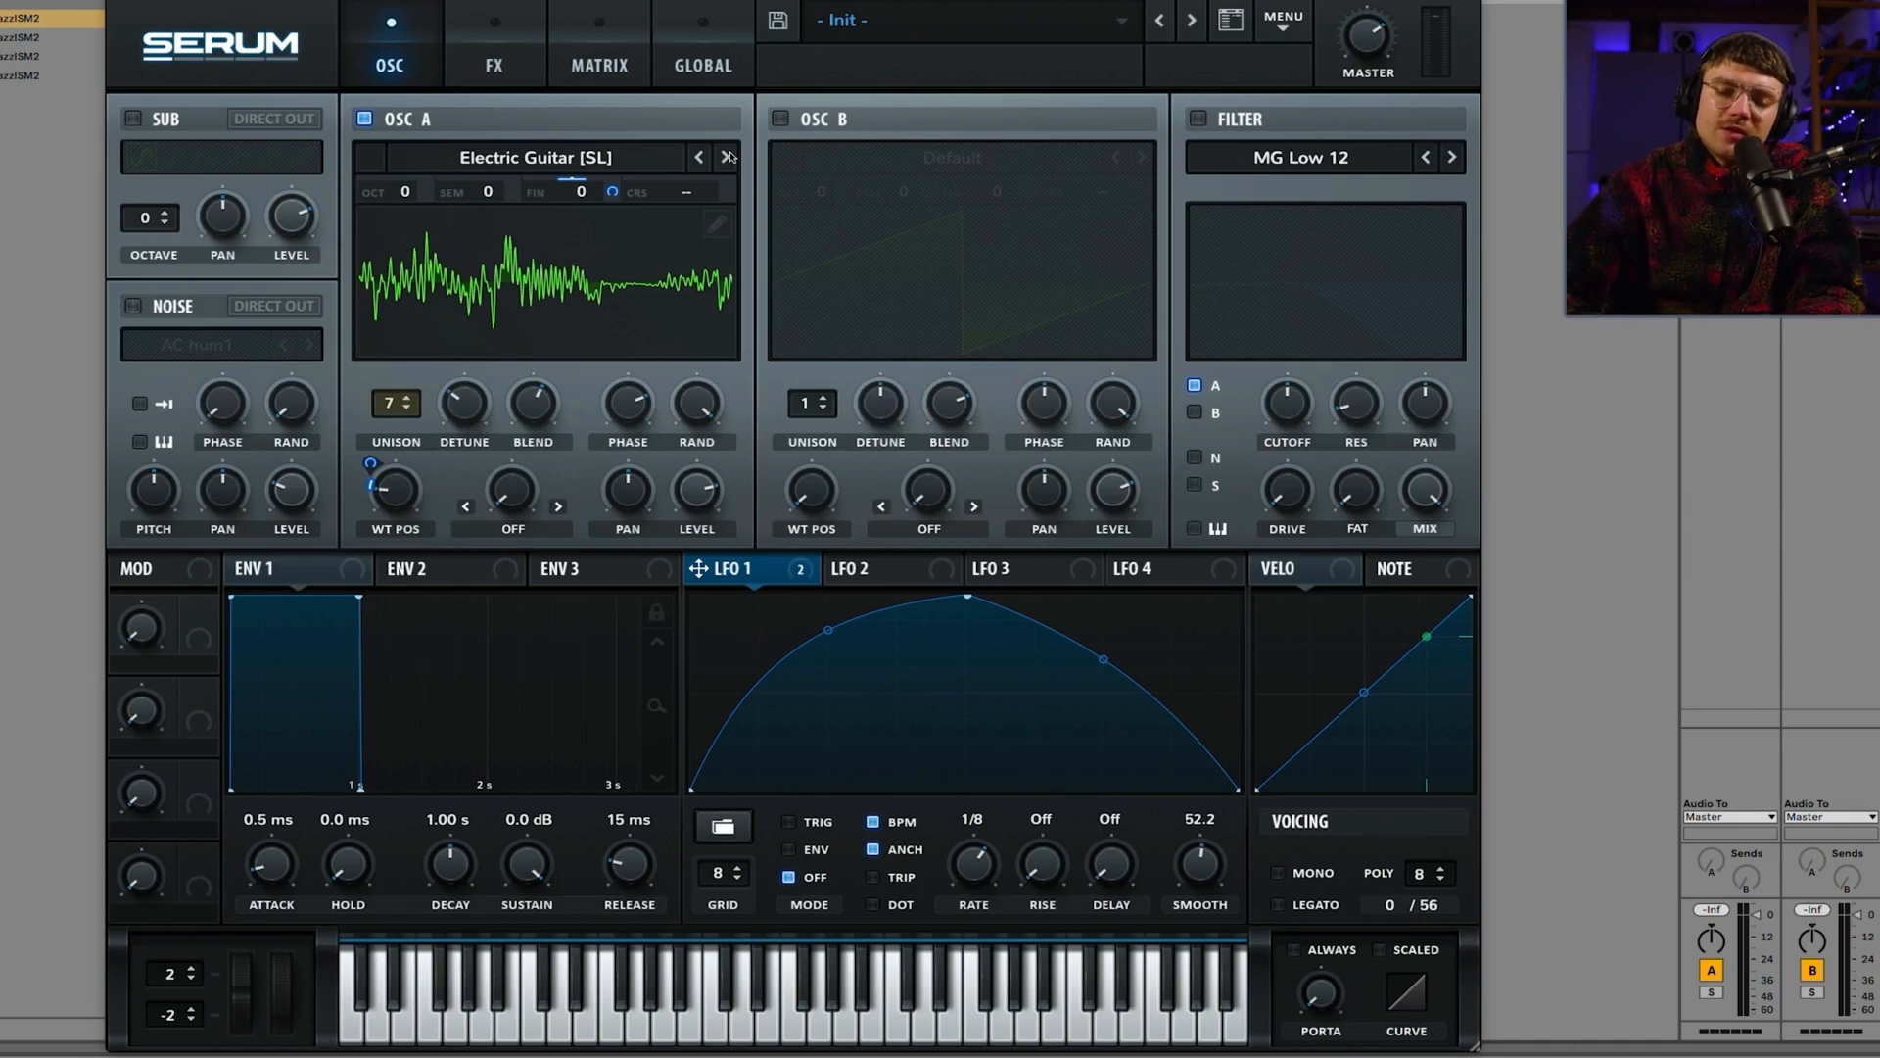
# Step: Remove LFO 1's modulation from oscillator A's wavetable position and leave the waveform display in 2D view
pyautogui.click(596, 292)
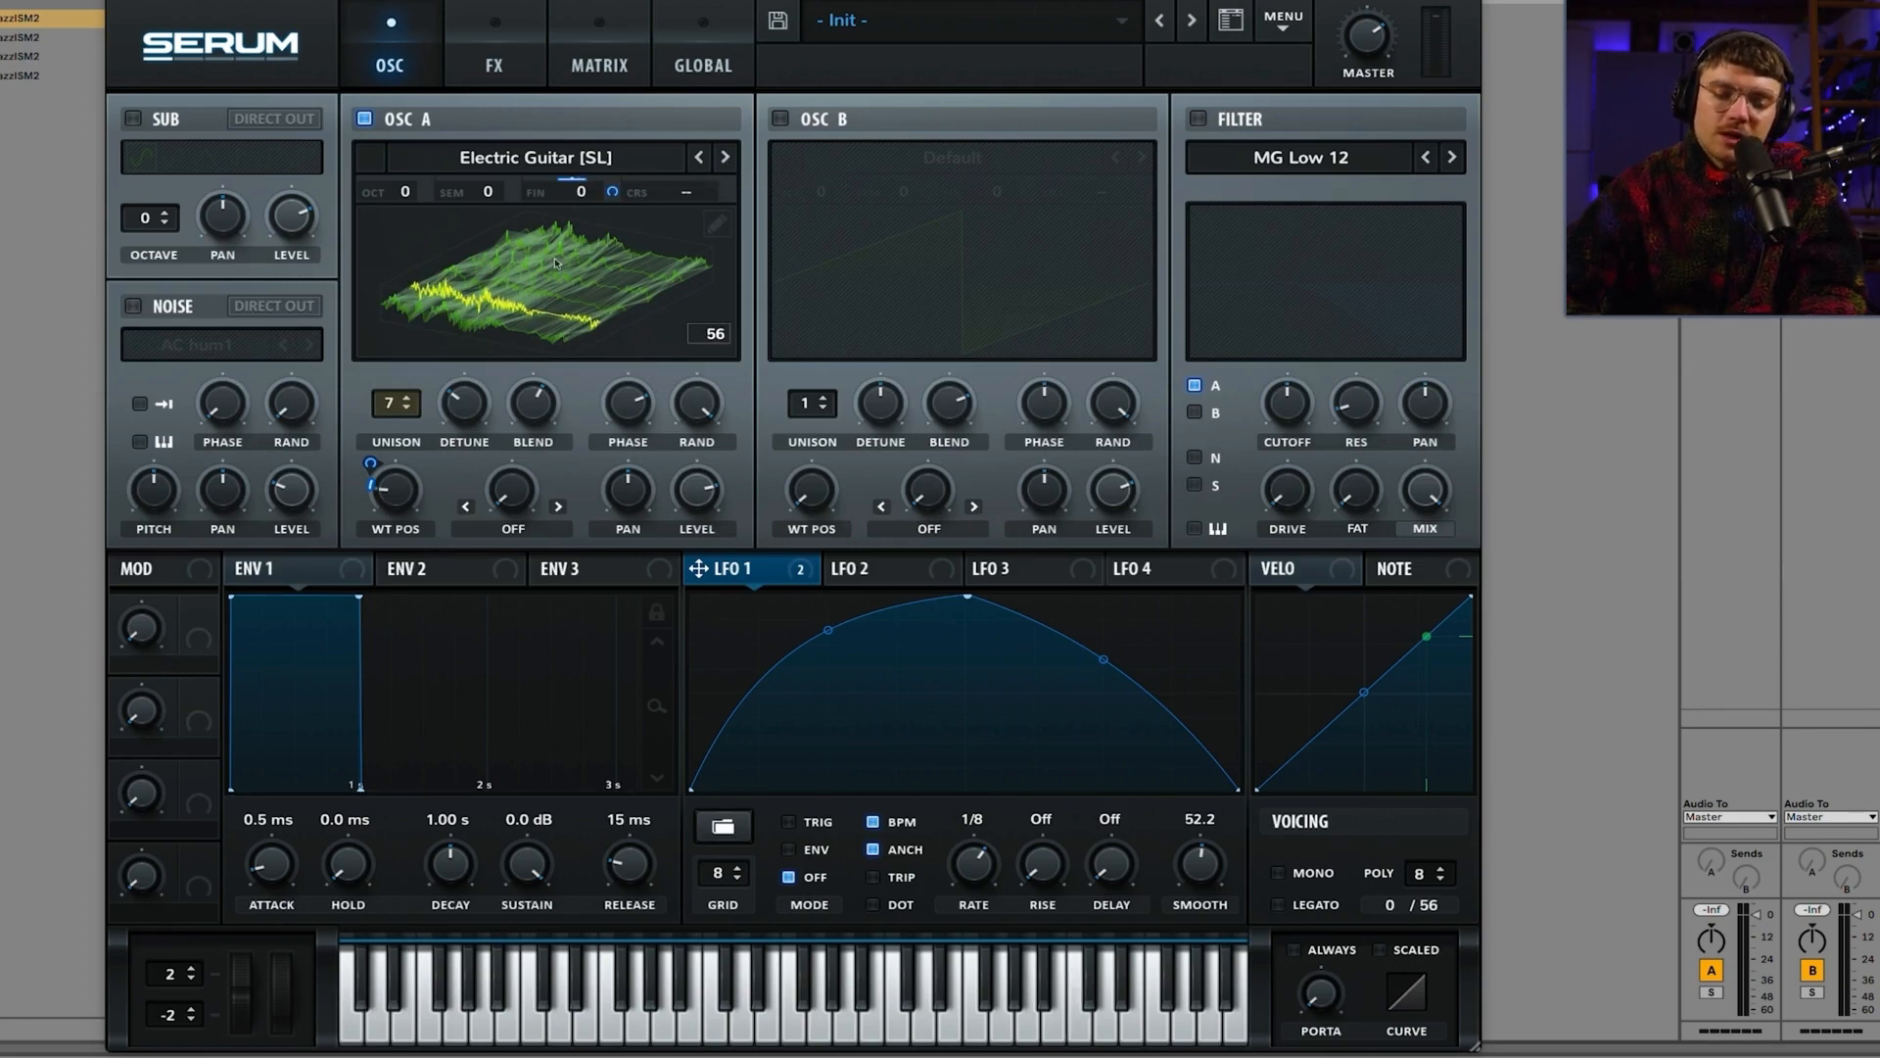
pyautogui.click(505, 159)
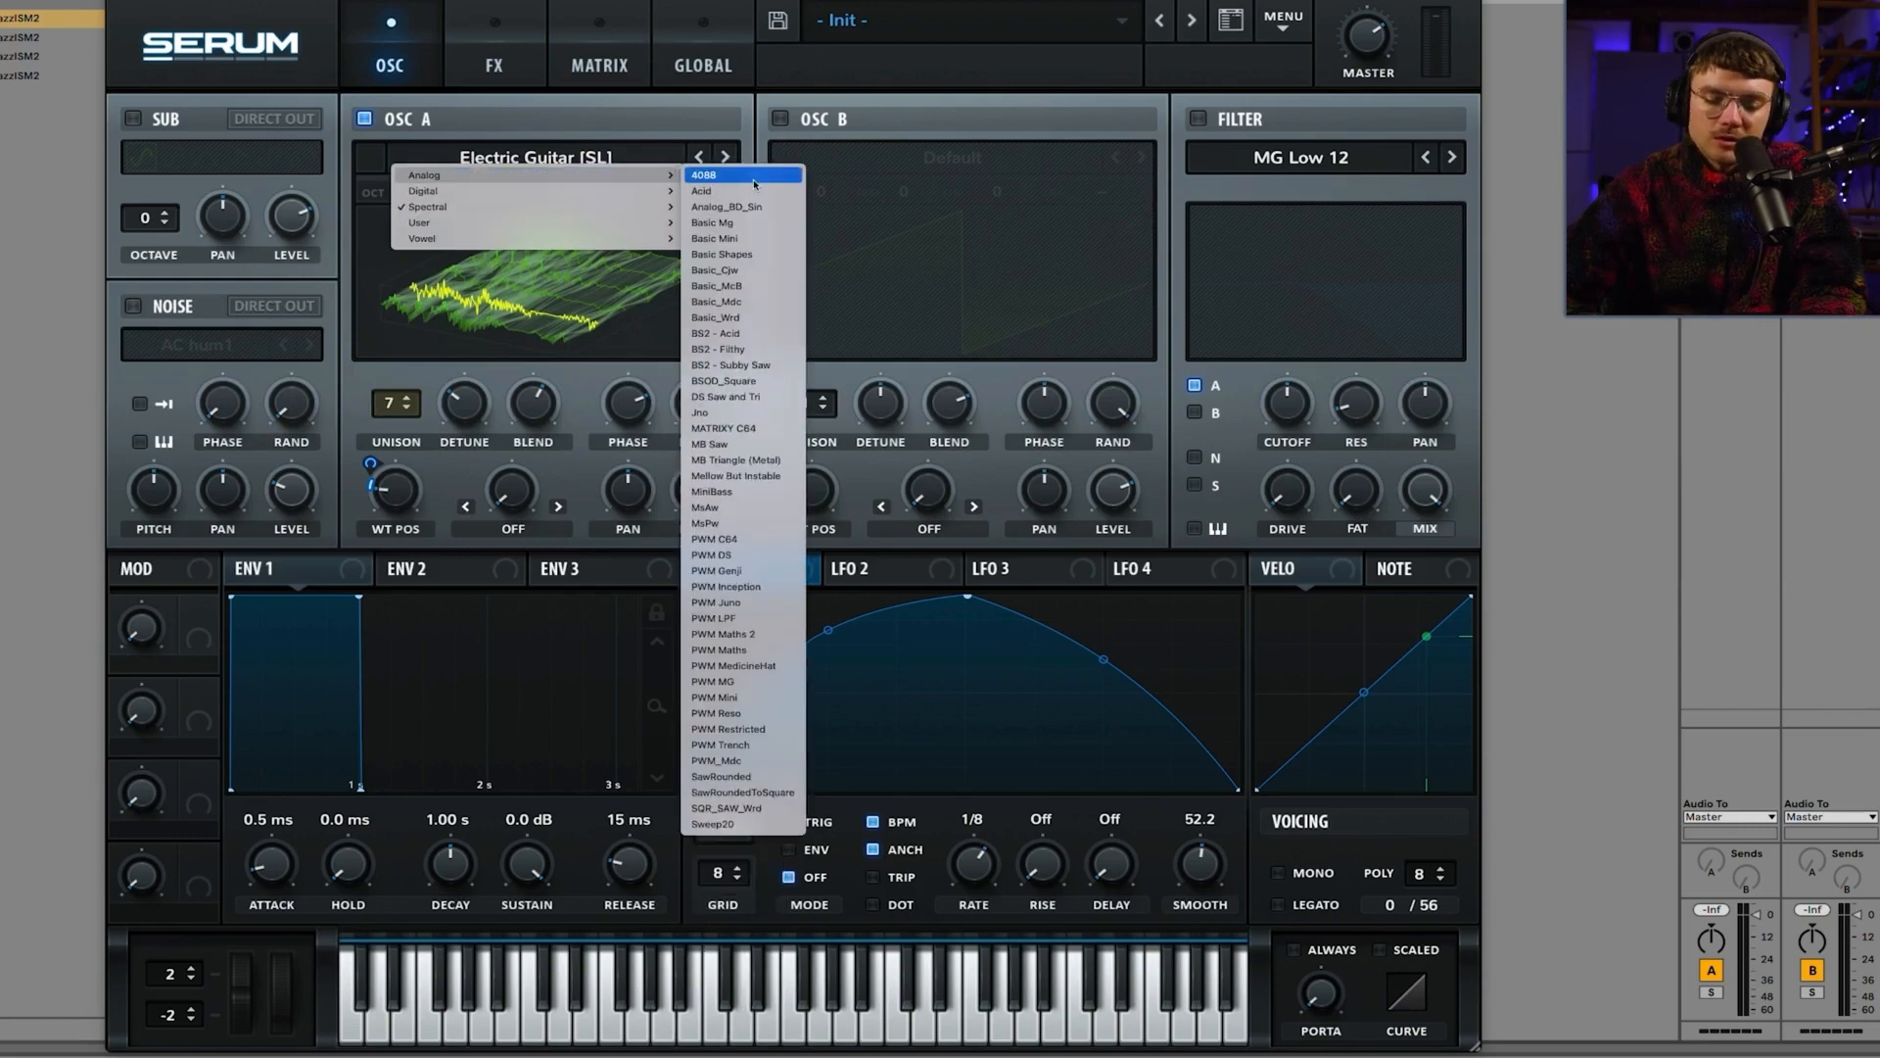
pyautogui.moveTo(528, 196)
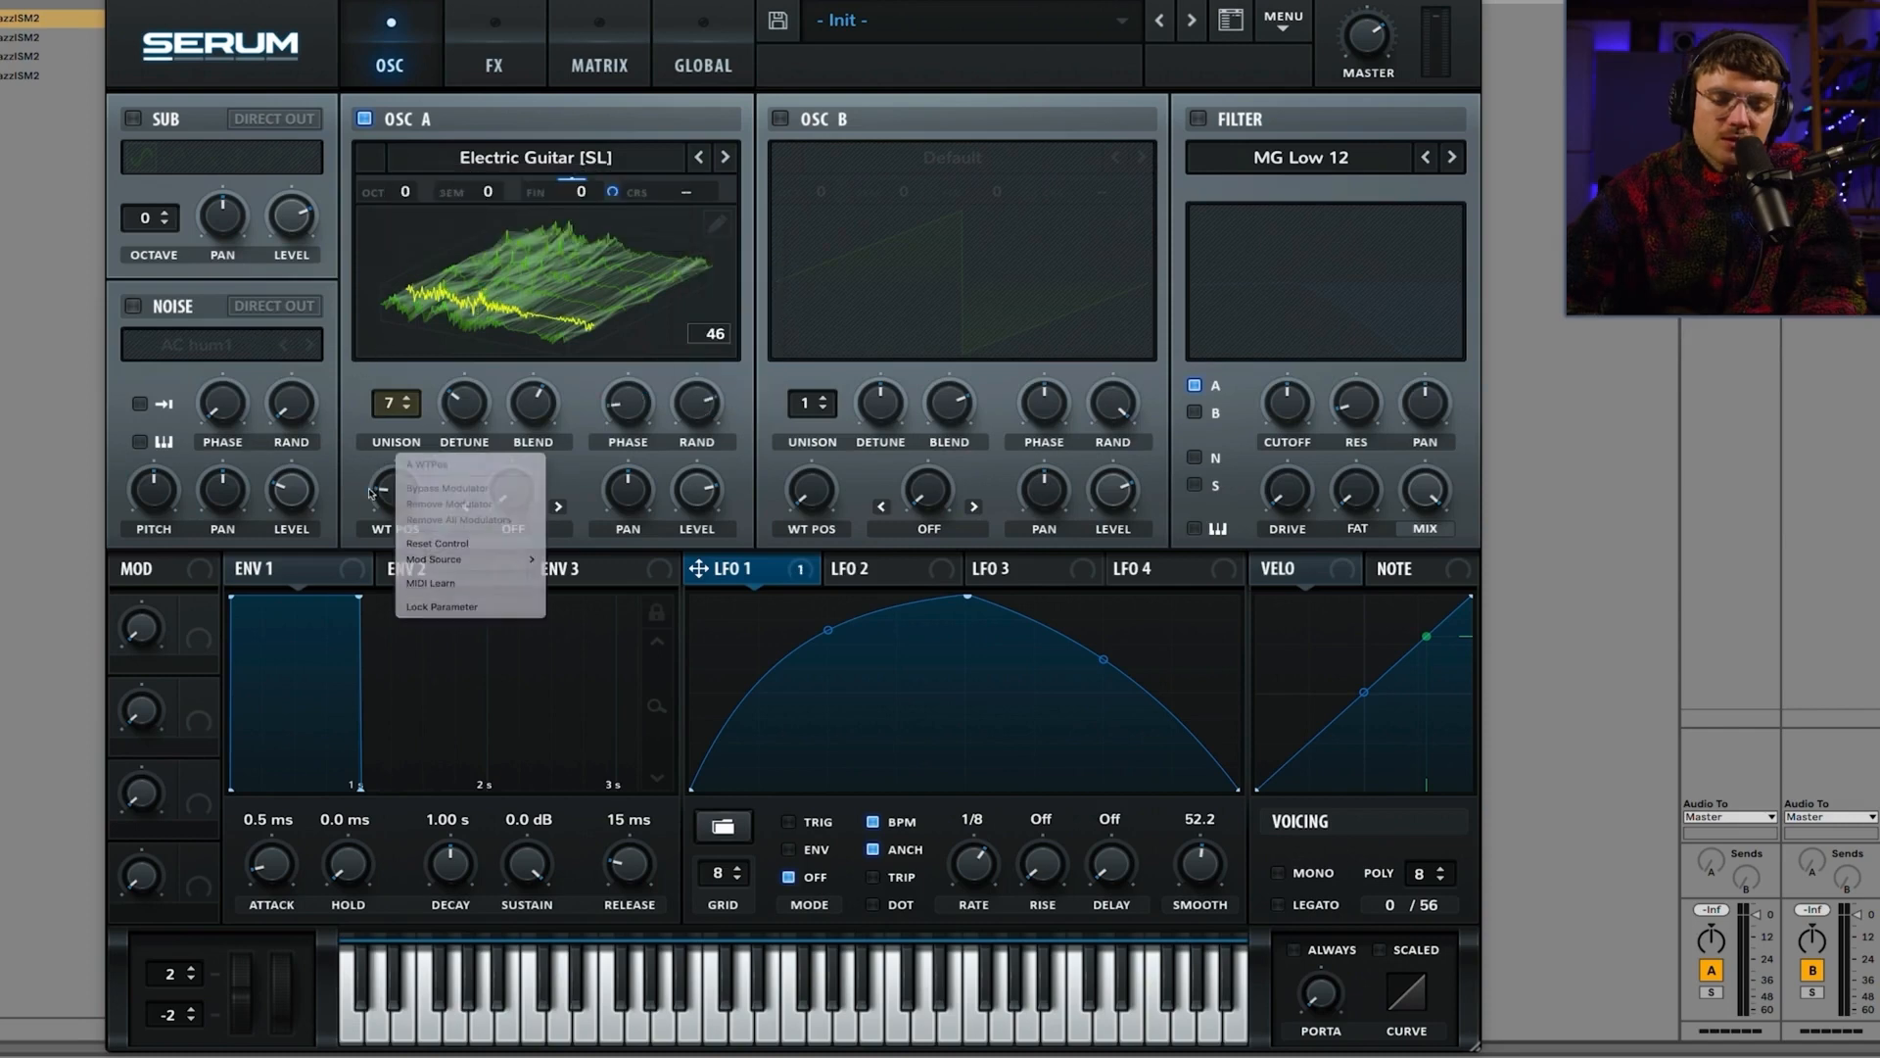
pyautogui.click(410, 500)
pyautogui.click(589, 299)
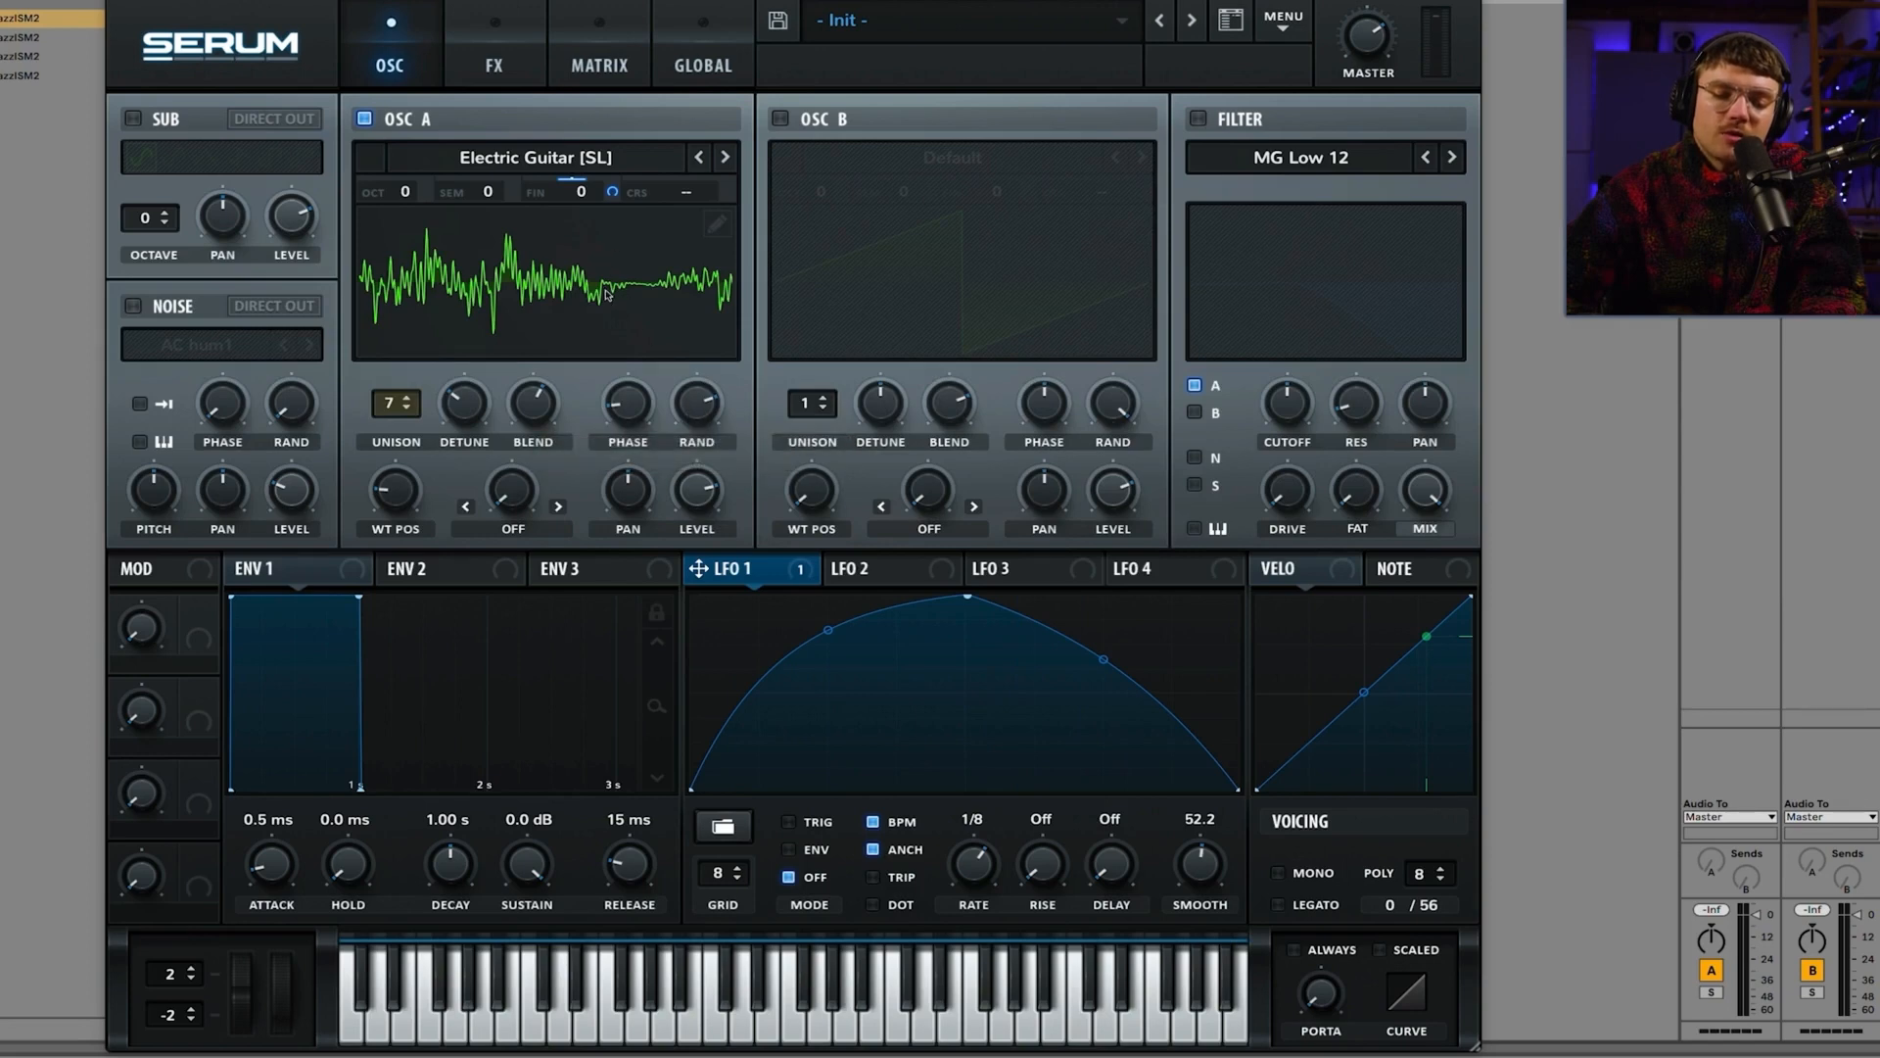
# Step: Lower oscillator A's random phase to minimum and raise it back to maximum while playing notes
pyautogui.moveTo(703, 411); pyautogui.dragTo(706, 477)
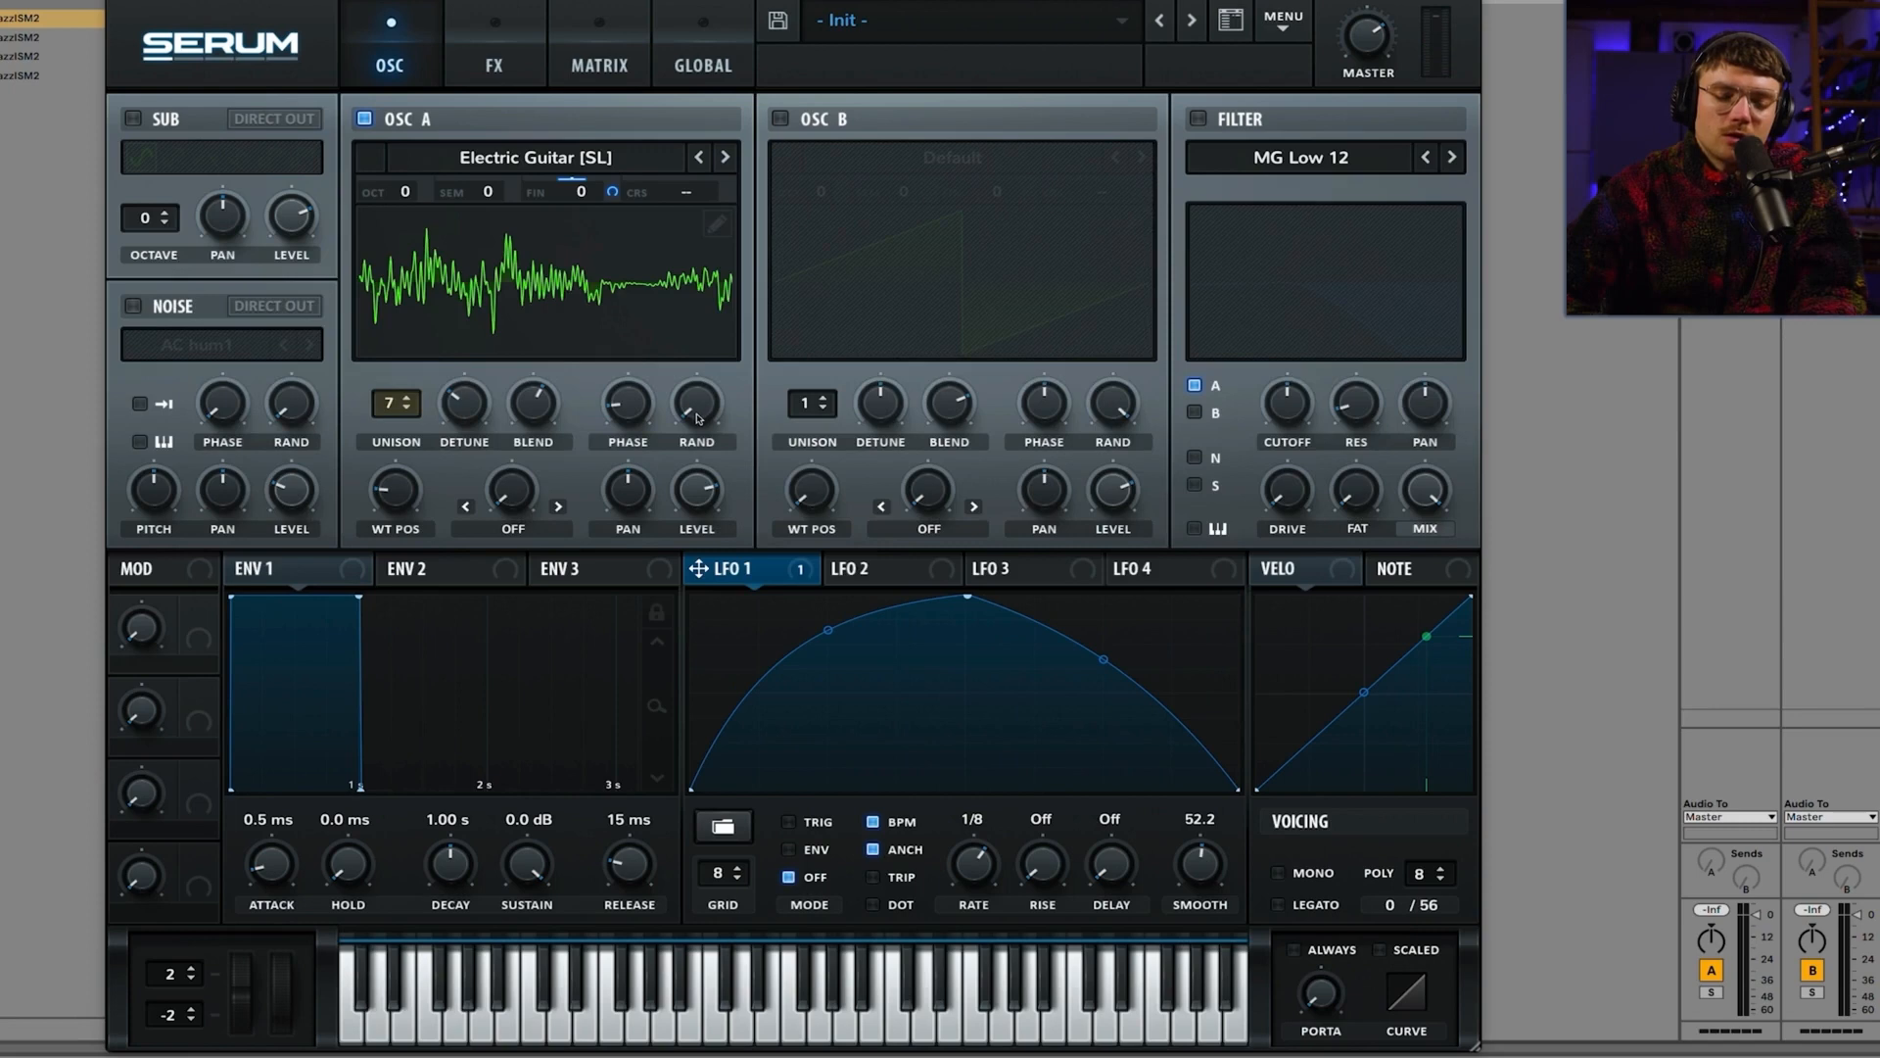
pyautogui.moveTo(697, 414); pyautogui.dragTo(677, 229)
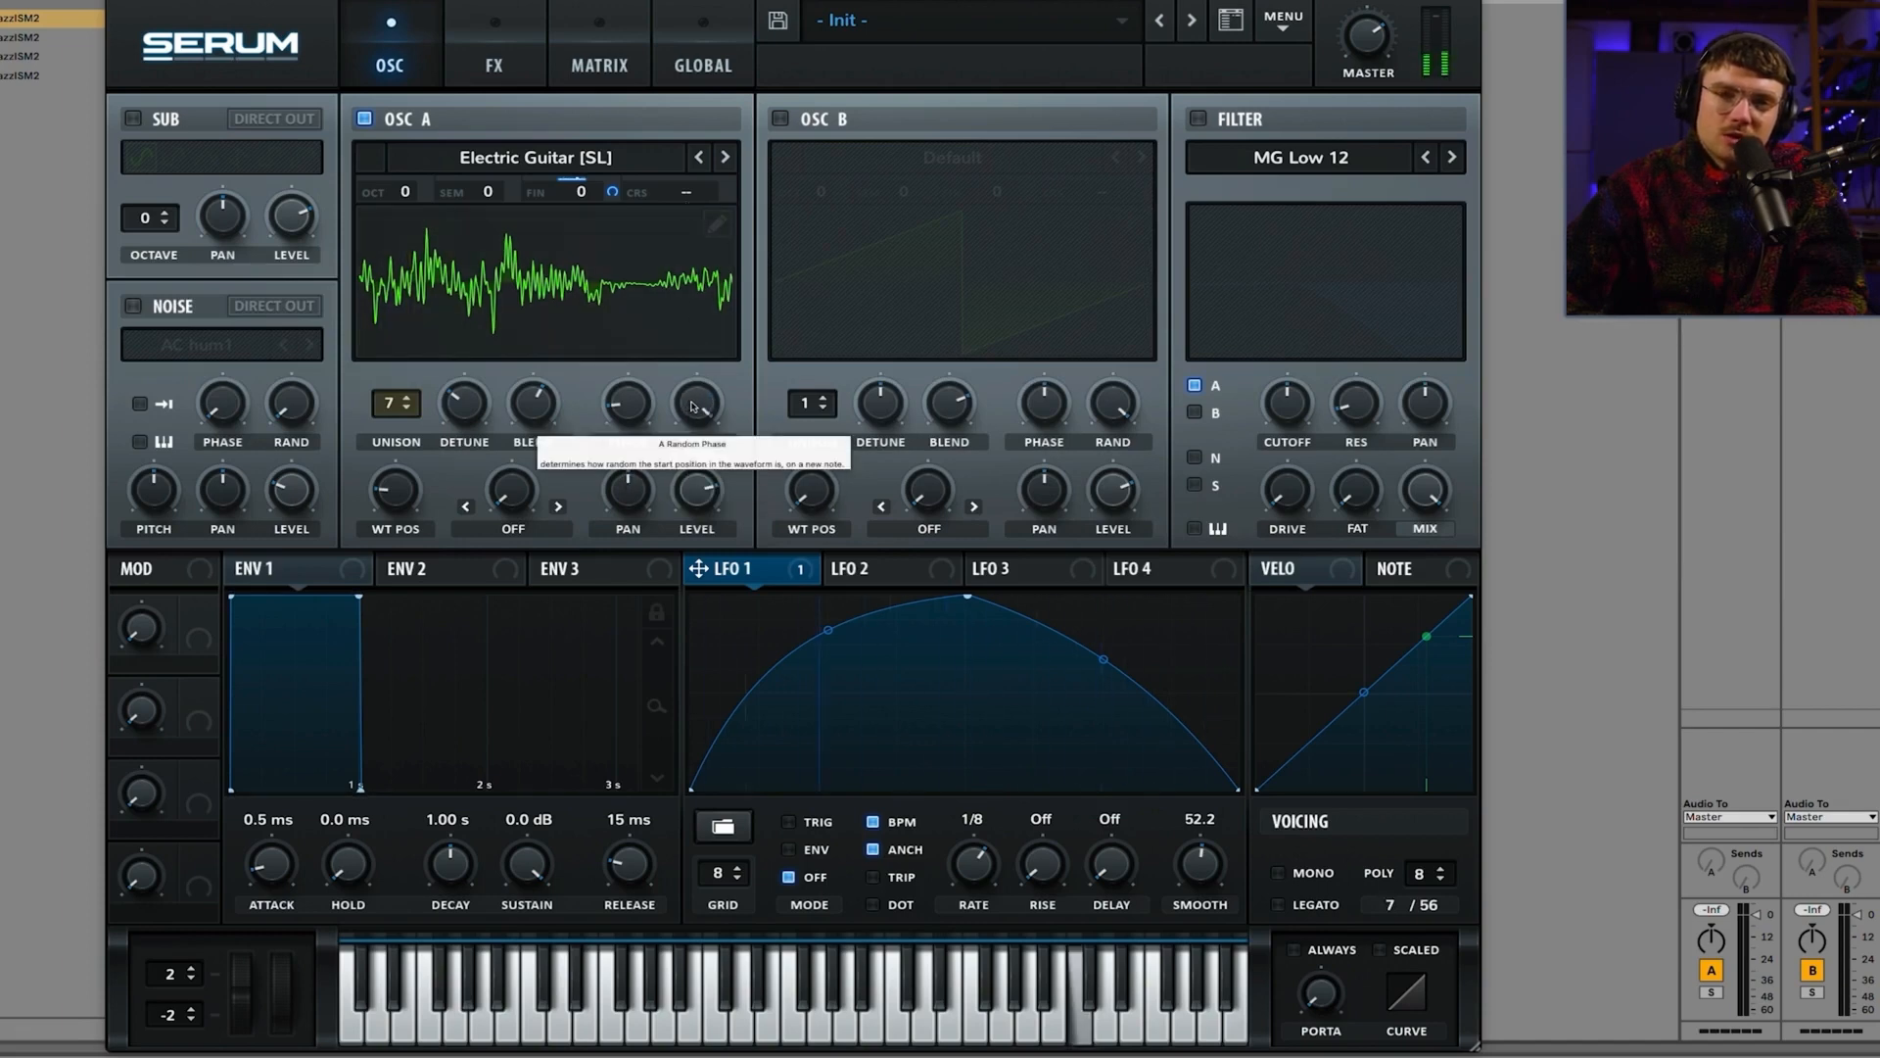
# Step: Lower oscillator A's random phase to minimum, try several initial phase positions, and reset the initial phase to 0
pyautogui.moveTo(693, 406); pyautogui.dragTo(713, 677)
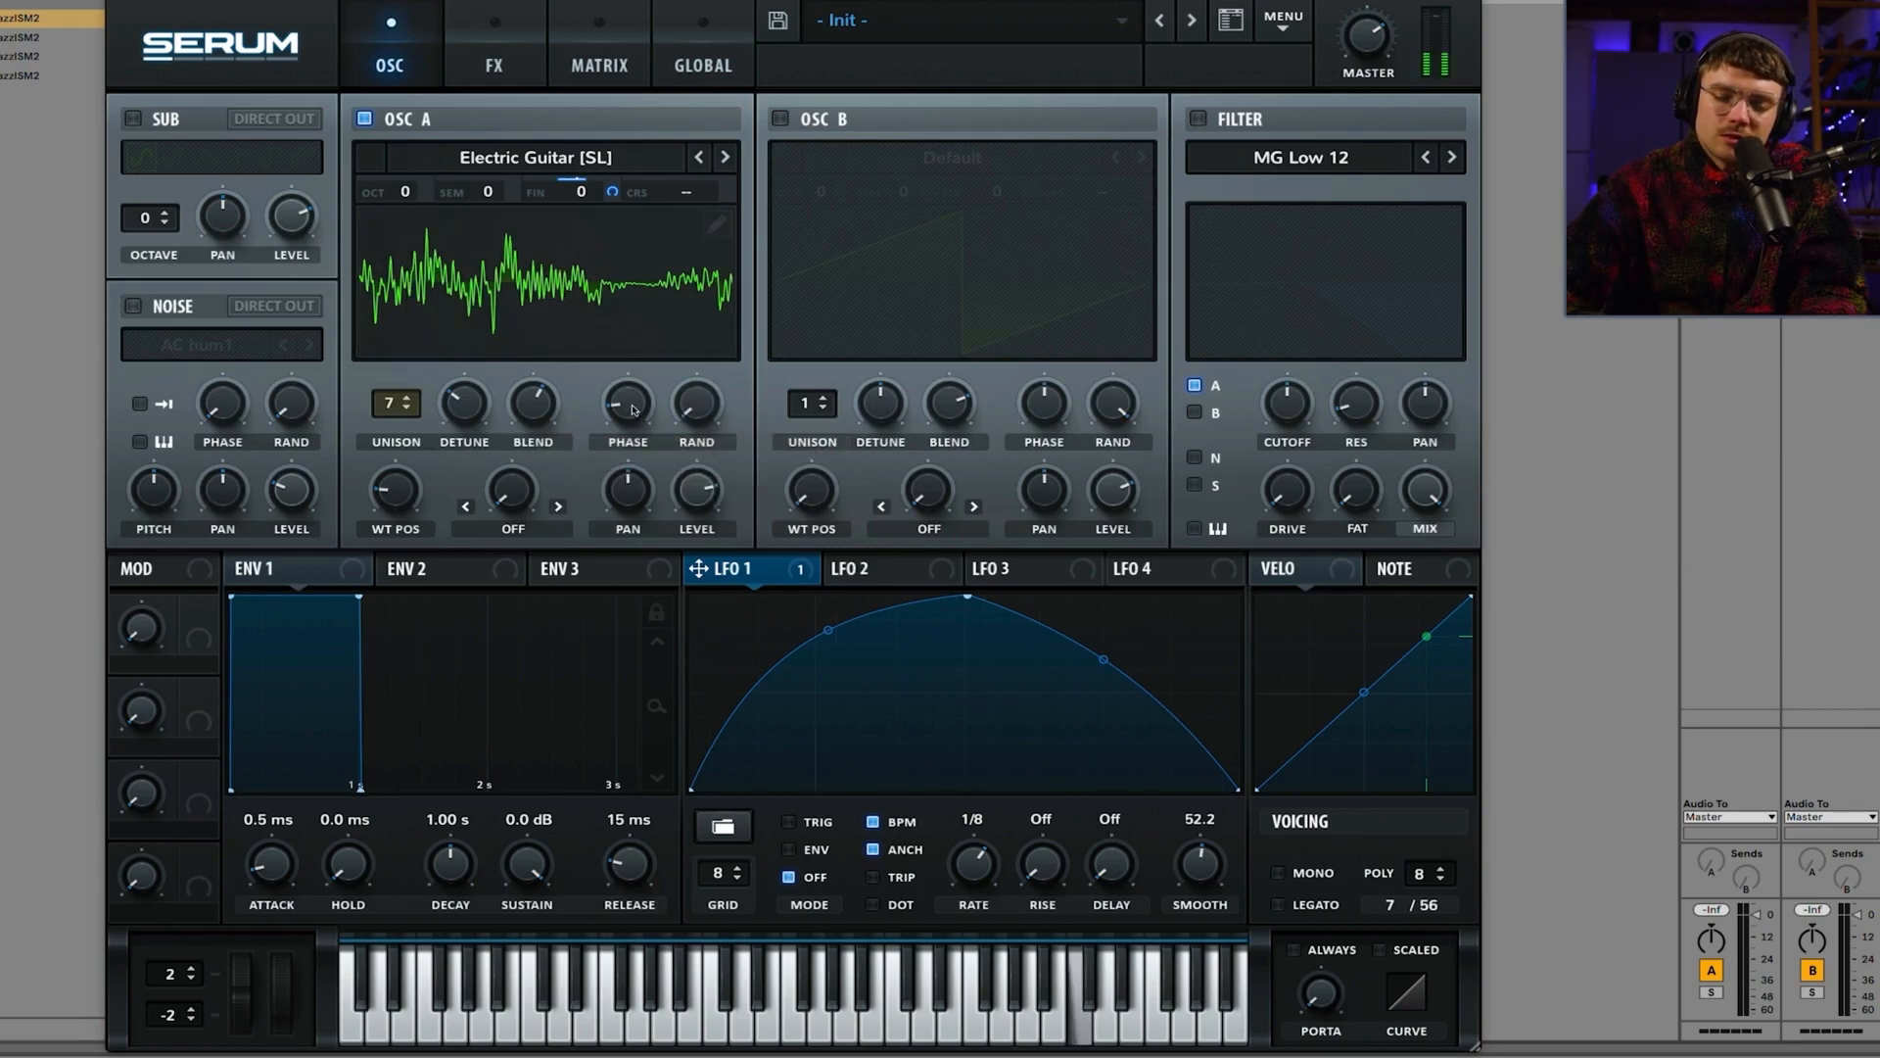
pyautogui.moveTo(631, 406)
pyautogui.mouseDown()
pyautogui.moveTo(633, 323)
pyautogui.moveTo(634, 417)
pyautogui.moveTo(632, 384)
pyautogui.moveTo(617, 401)
pyautogui.mouseUp()
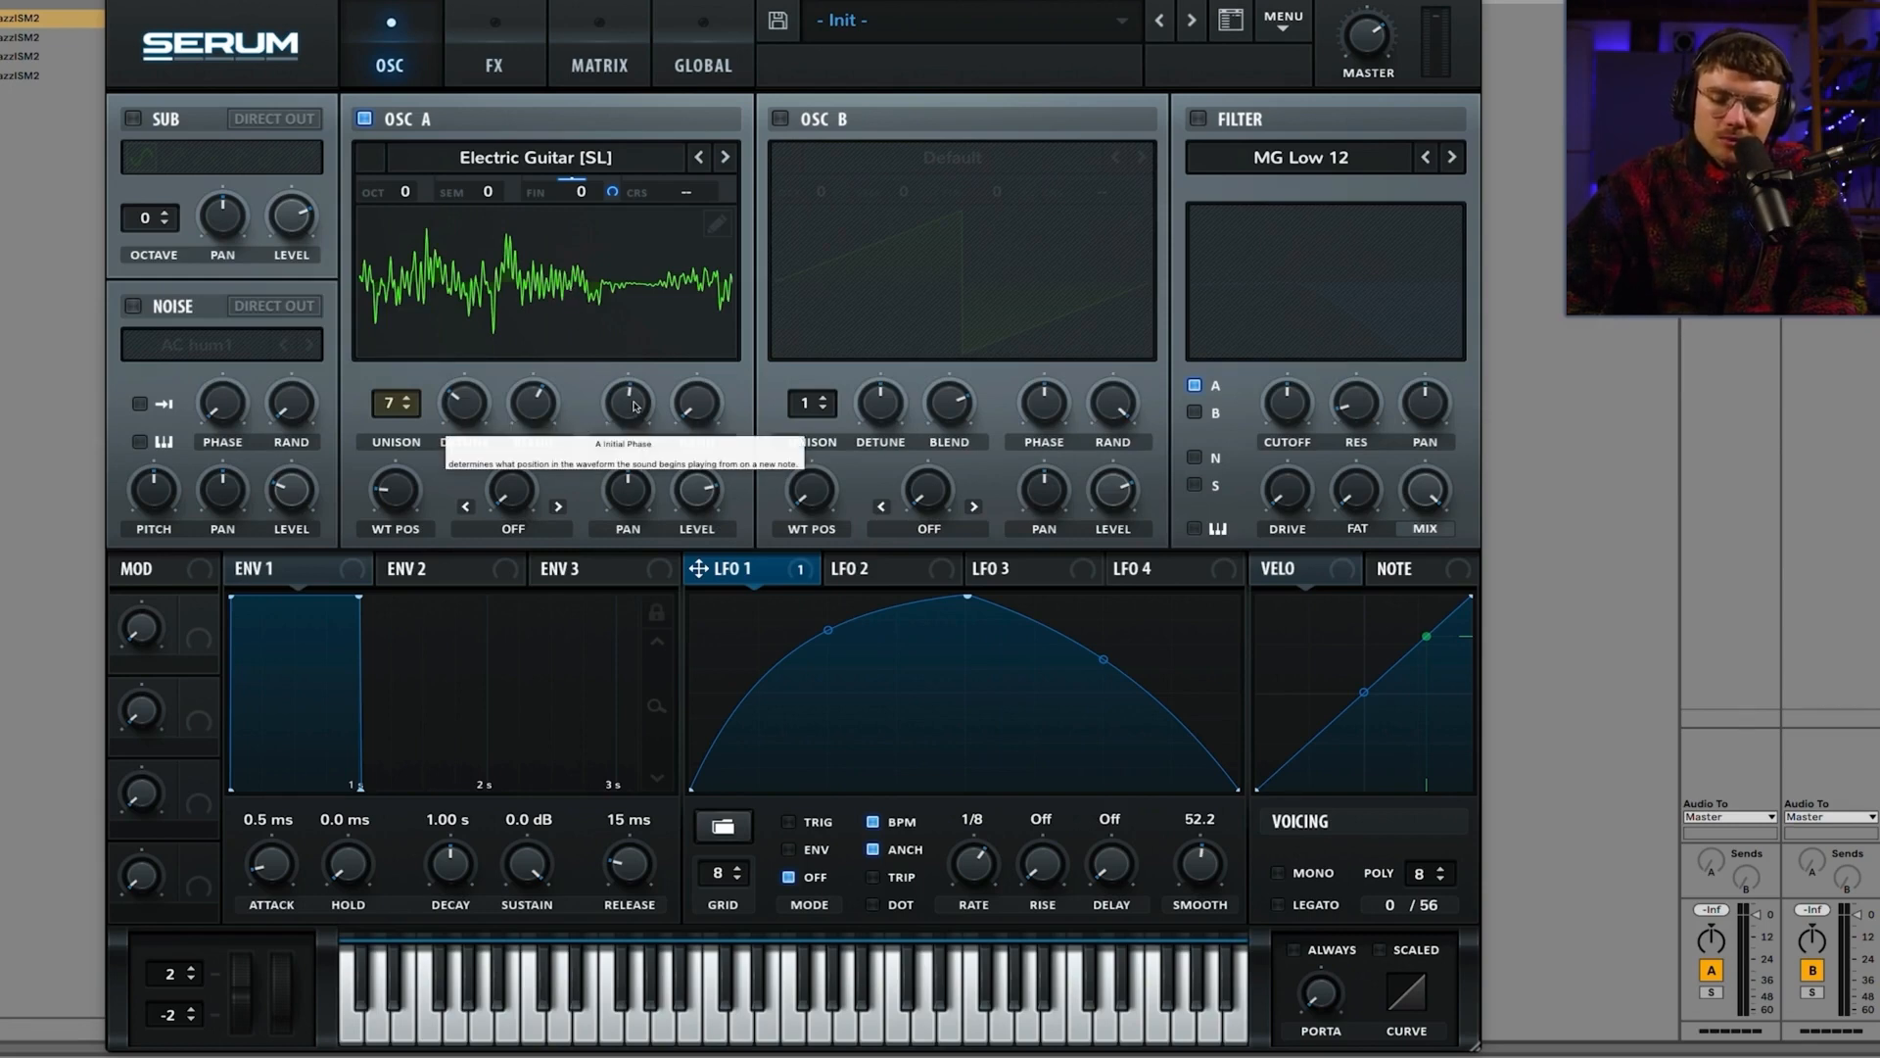
pyautogui.moveTo(635, 405)
pyautogui.mouseDown()
pyautogui.moveTo(625, 342)
pyautogui.moveTo(631, 467)
pyautogui.moveTo(644, 370)
pyautogui.moveTo(650, 398)
pyautogui.mouseUp()
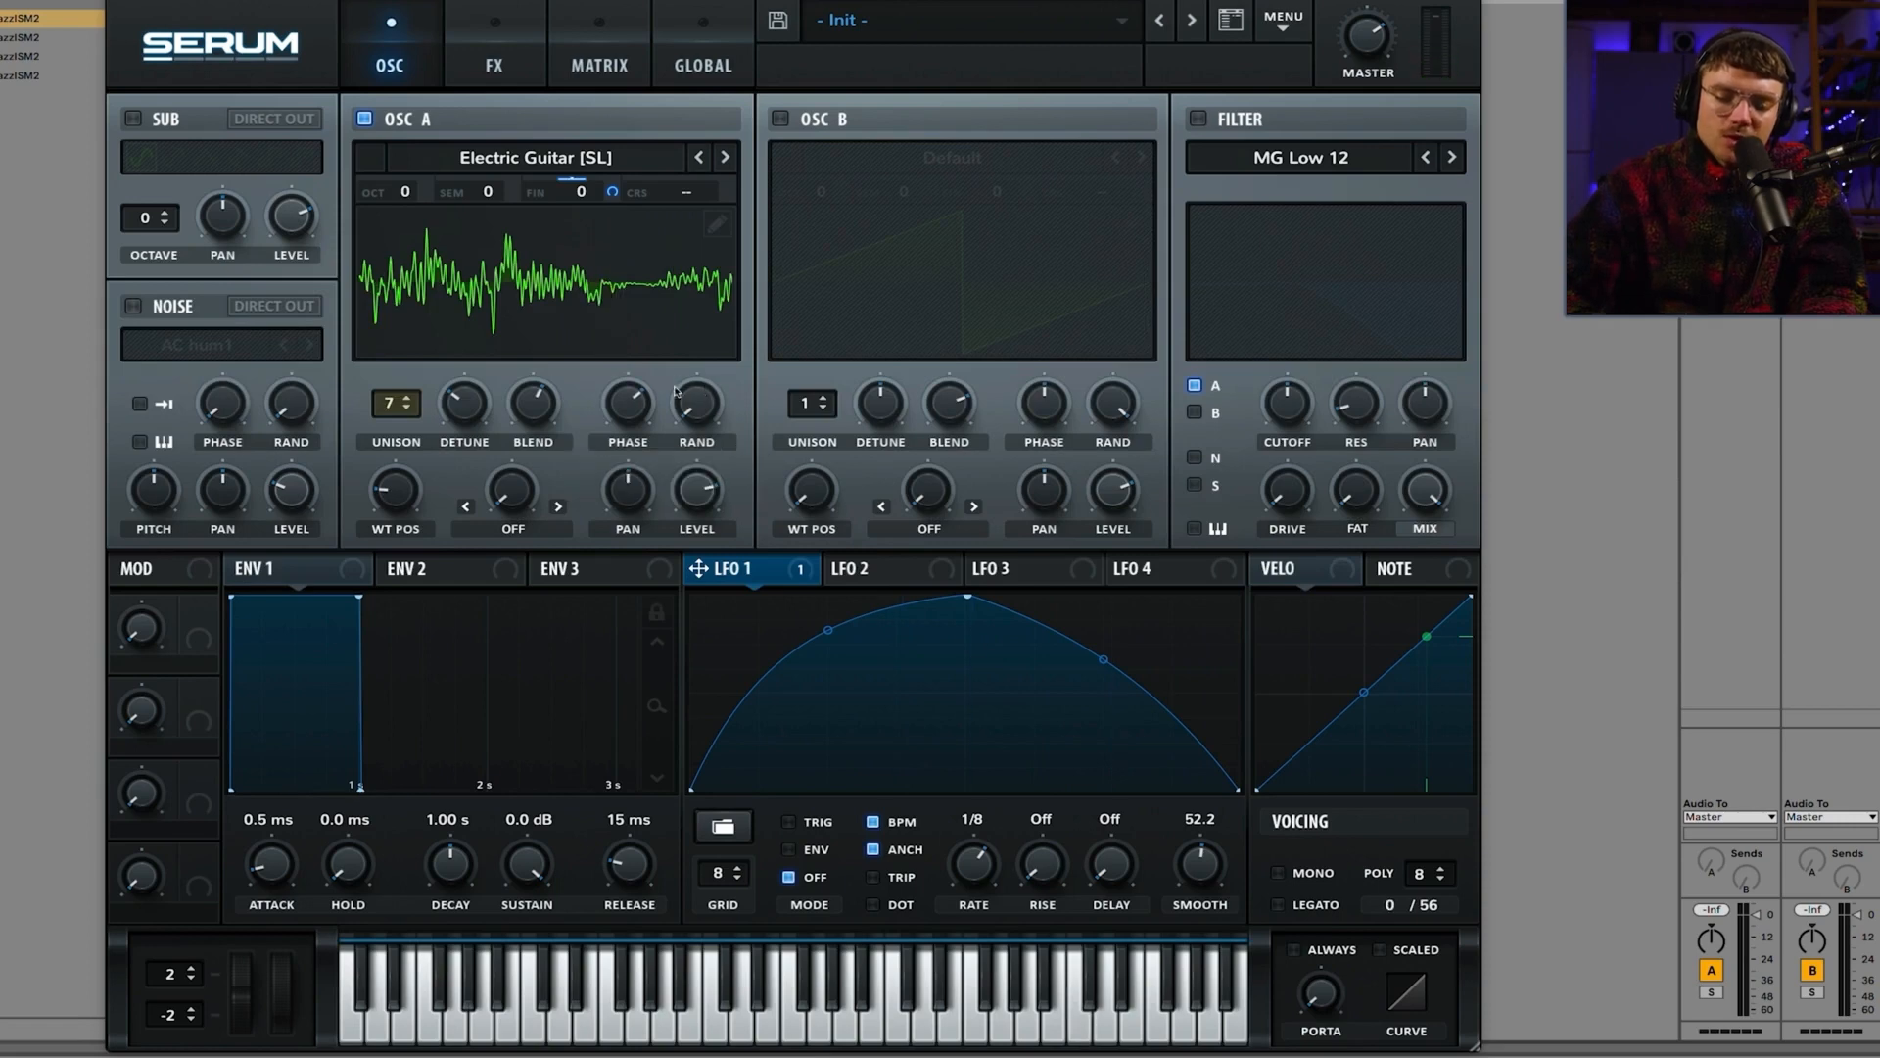
pyautogui.doubleClick(654, 399)
pyautogui.write('0')
pyautogui.press('Return')
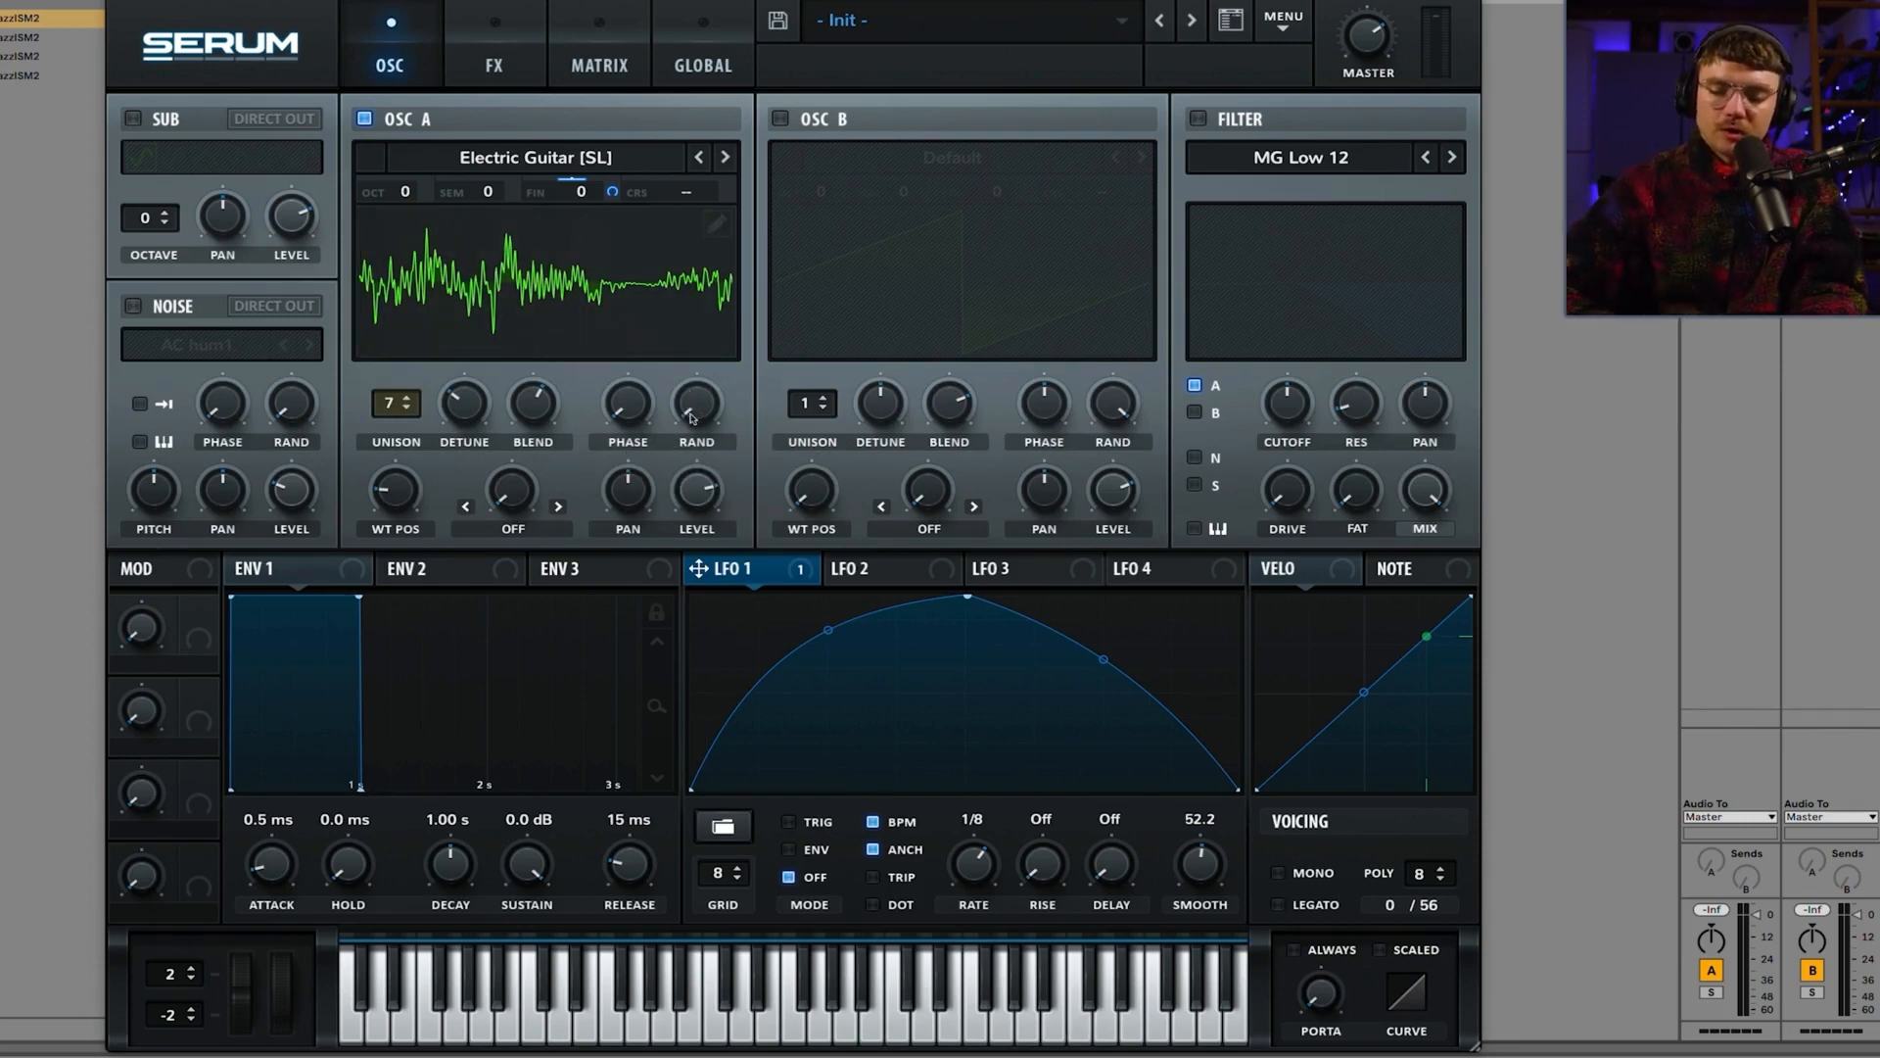
pyautogui.moveTo(696, 416)
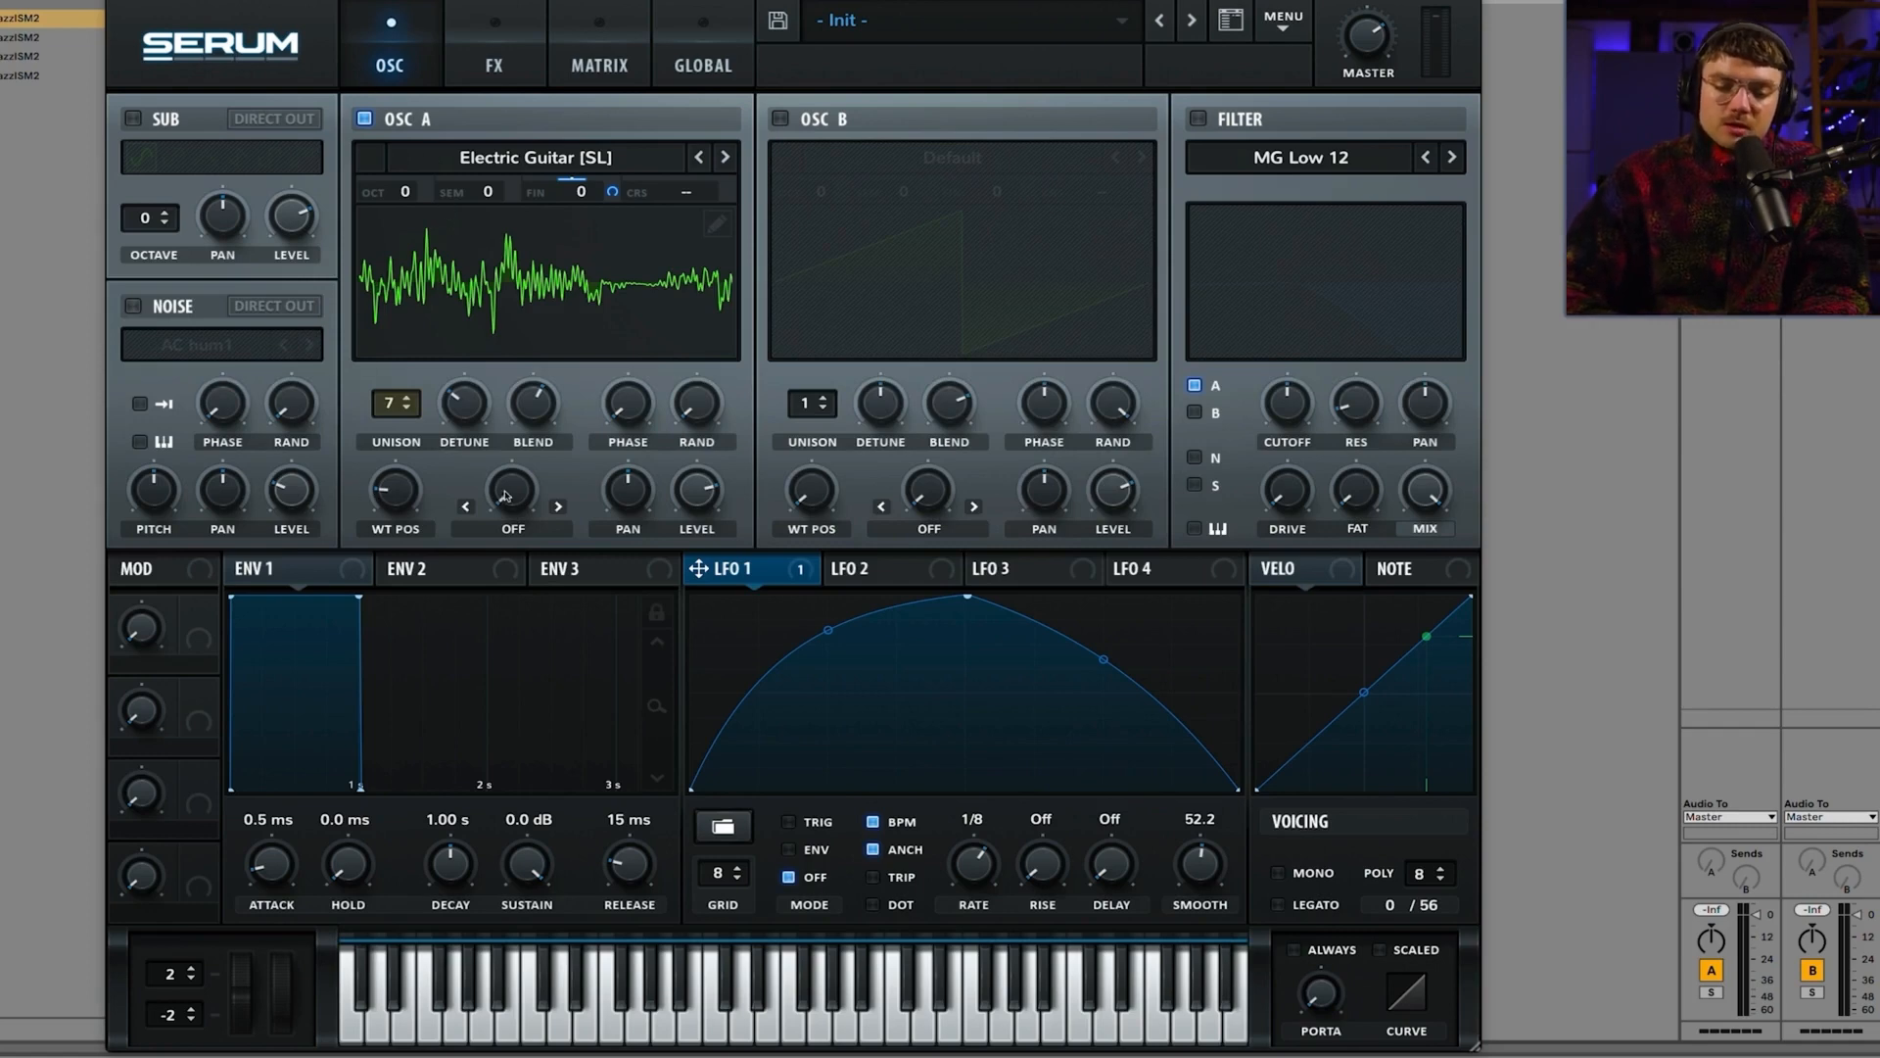
# Step: Load the Analog_BD_Sin wavetable into oscillator A, with unison at 1 and the wavetable position at minimum
pyautogui.click(592, 159)
pyautogui.moveTo(537, 181)
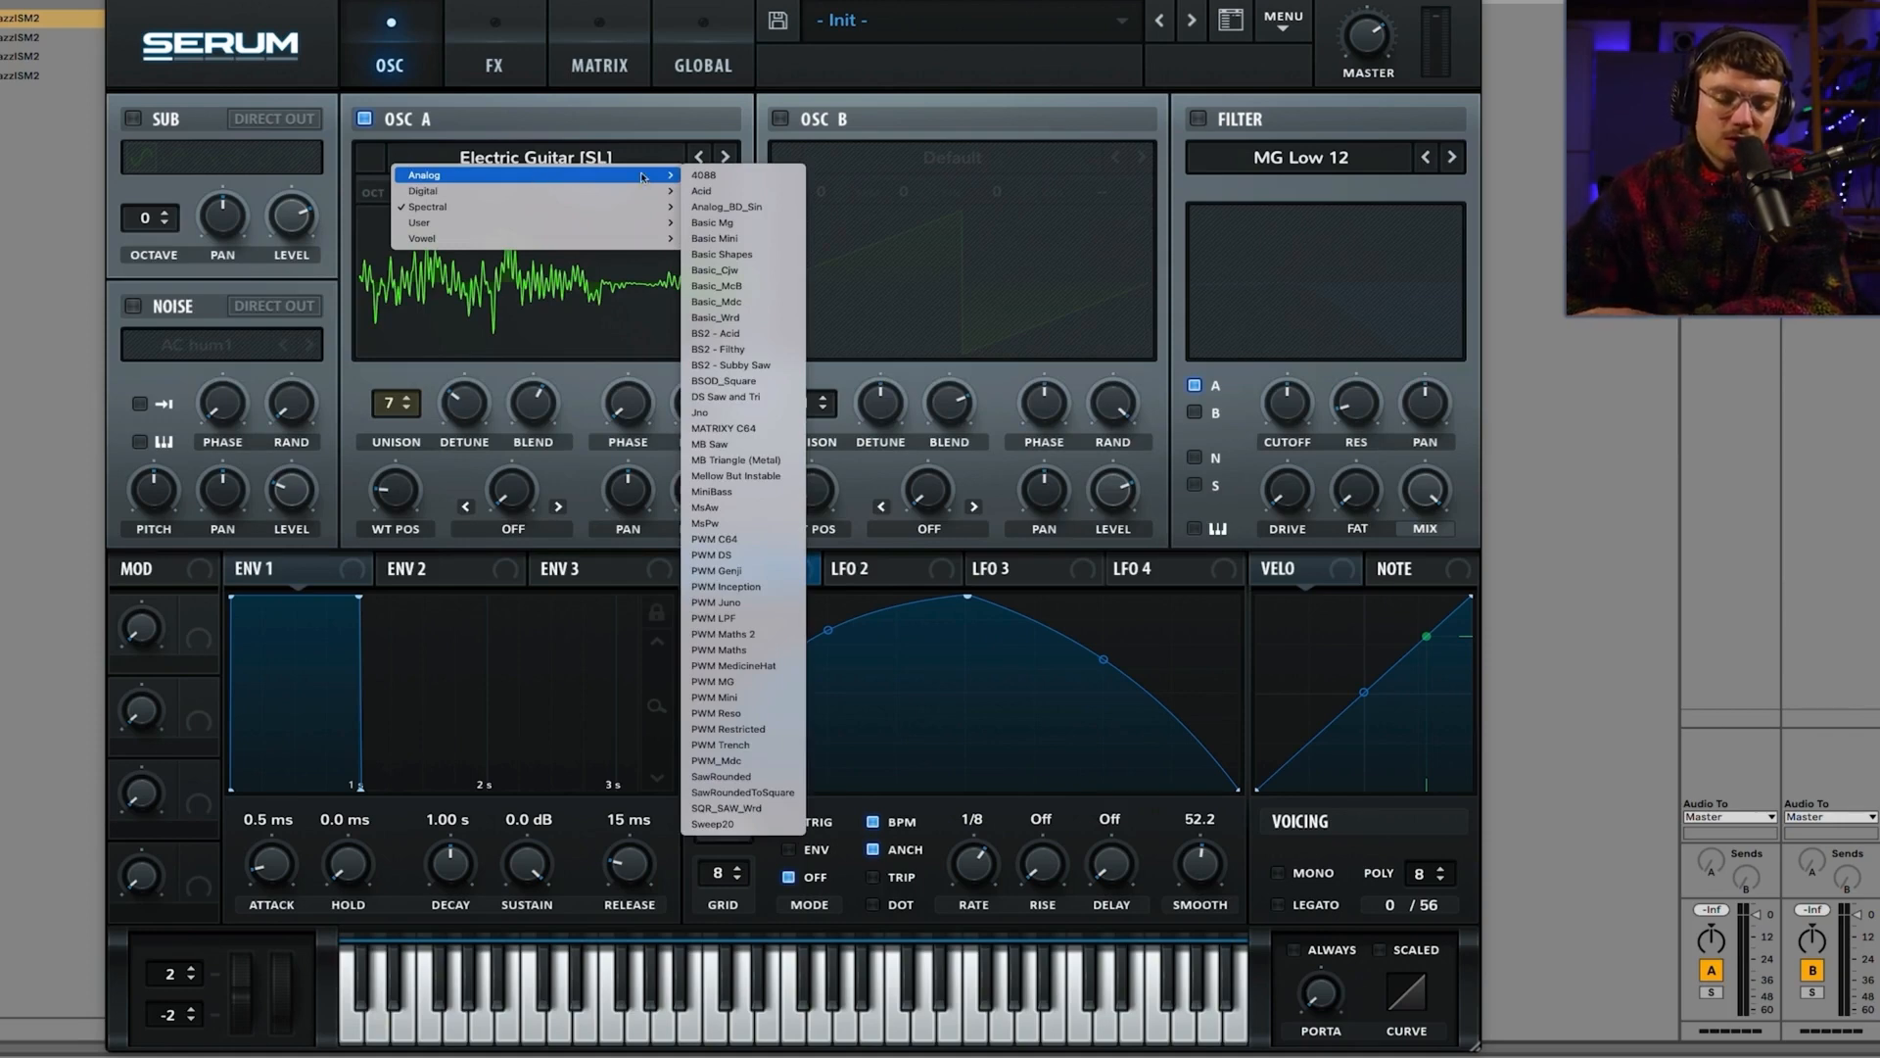
pyautogui.click(768, 204)
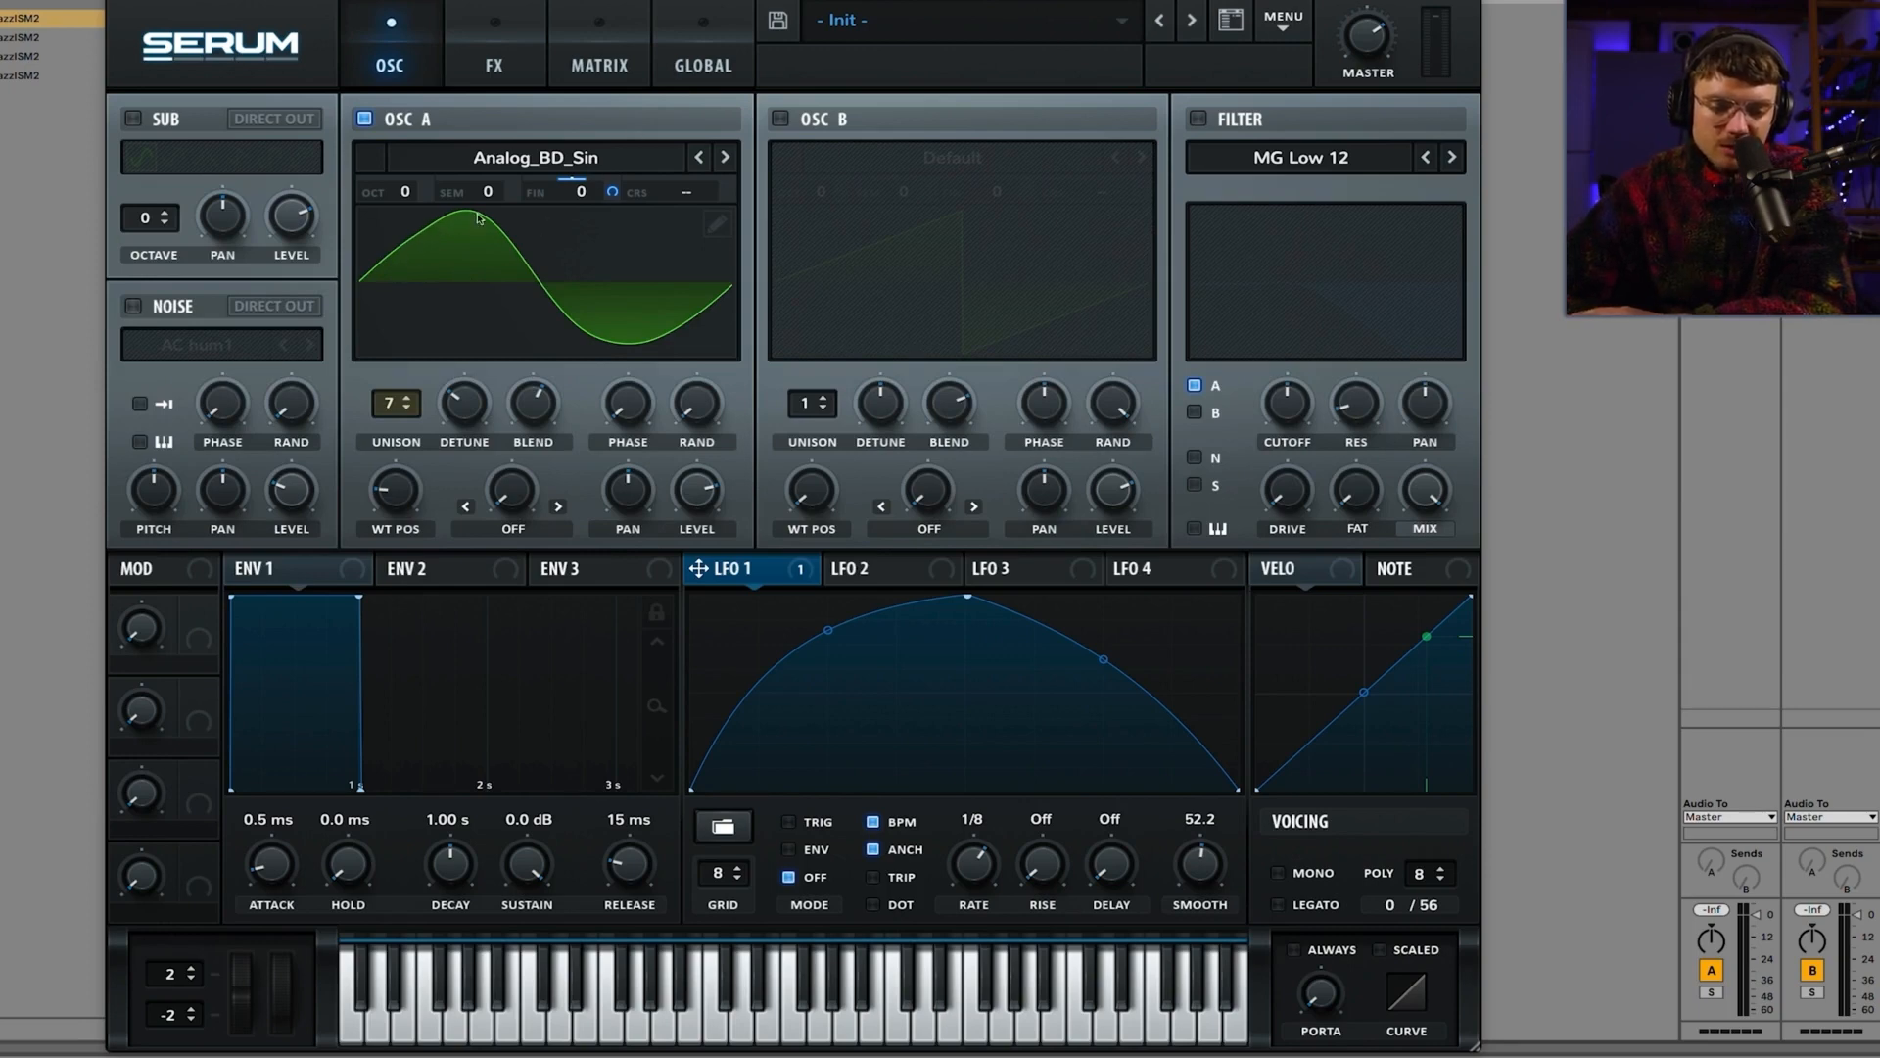
pyautogui.moveTo(385, 409); pyautogui.dragTo(428, 654)
pyautogui.moveTo(410, 504)
pyautogui.mouseDown()
pyautogui.moveTo(404, 387)
pyautogui.moveTo(412, 500)
pyautogui.mouseUp()
# Step: Assign LFO 2 to oscillator A's wavetable position and set the LFO rate to 2 bar
pyautogui.click(893, 573)
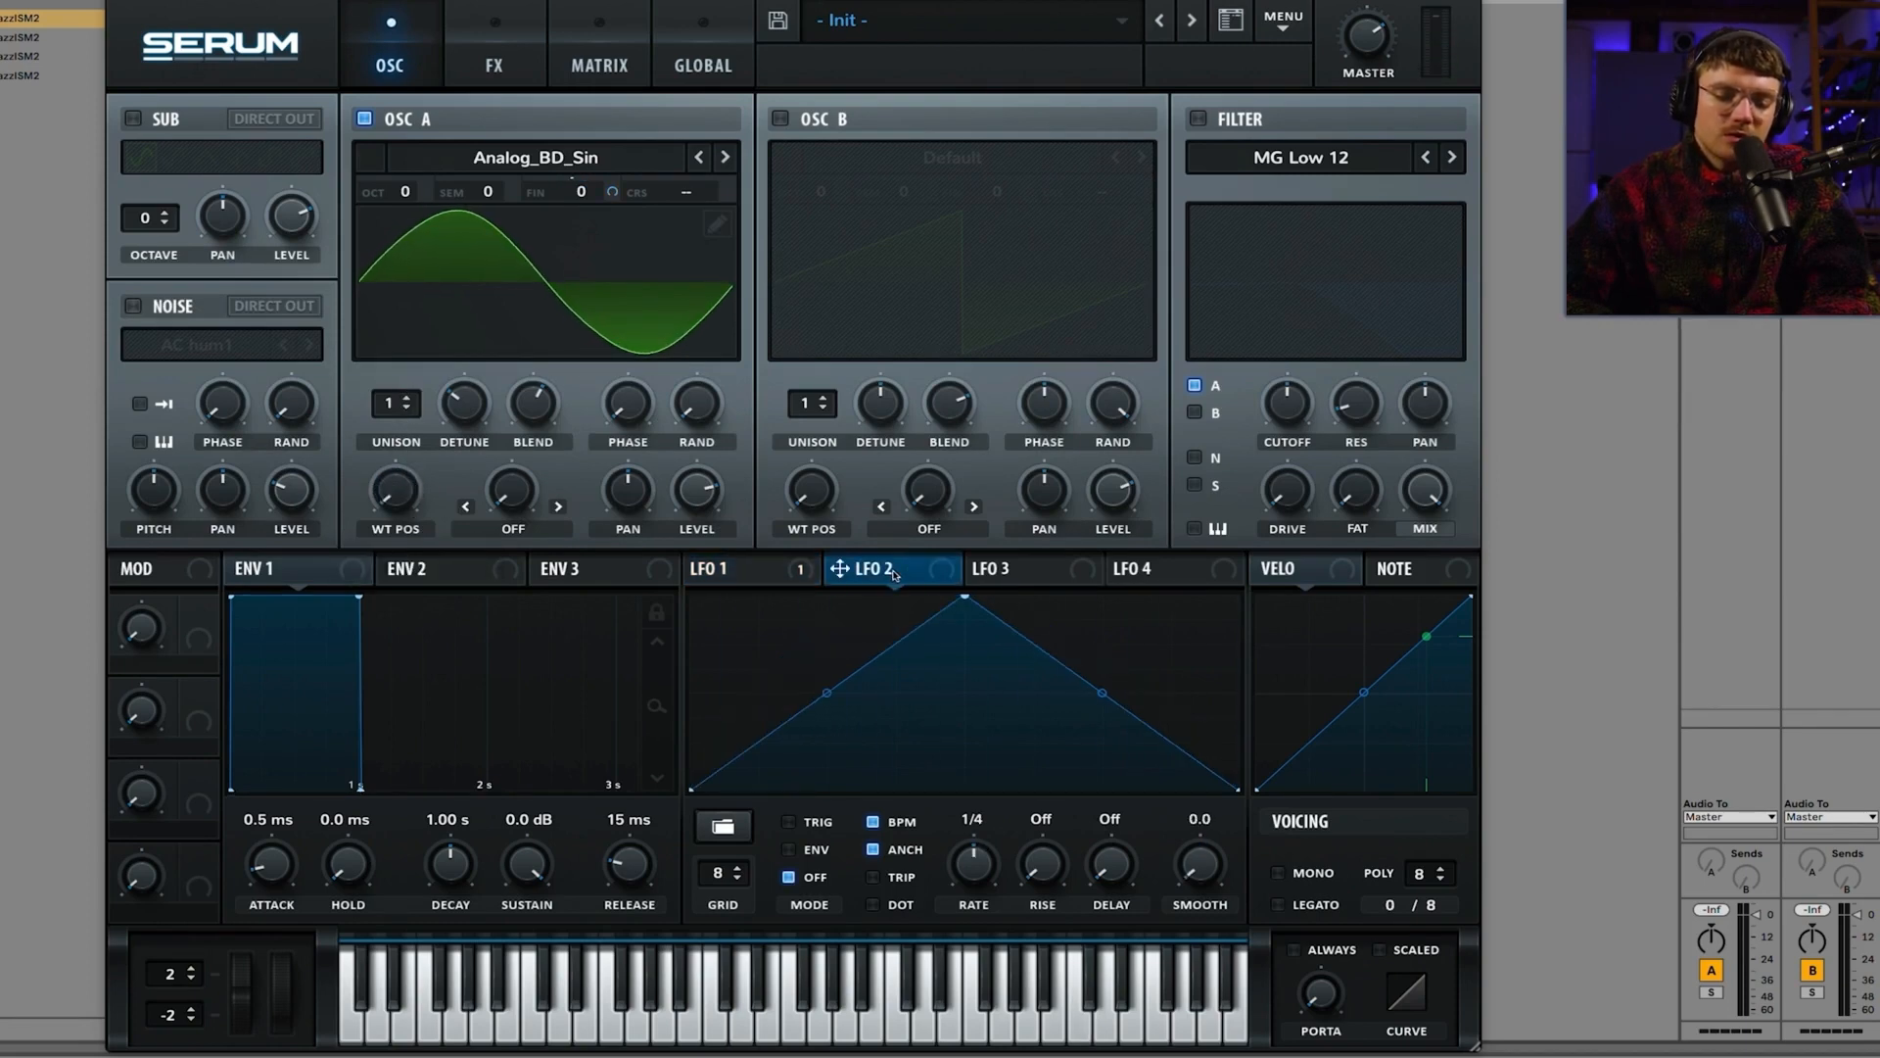
pyautogui.moveTo(840, 573); pyautogui.dragTo(388, 494)
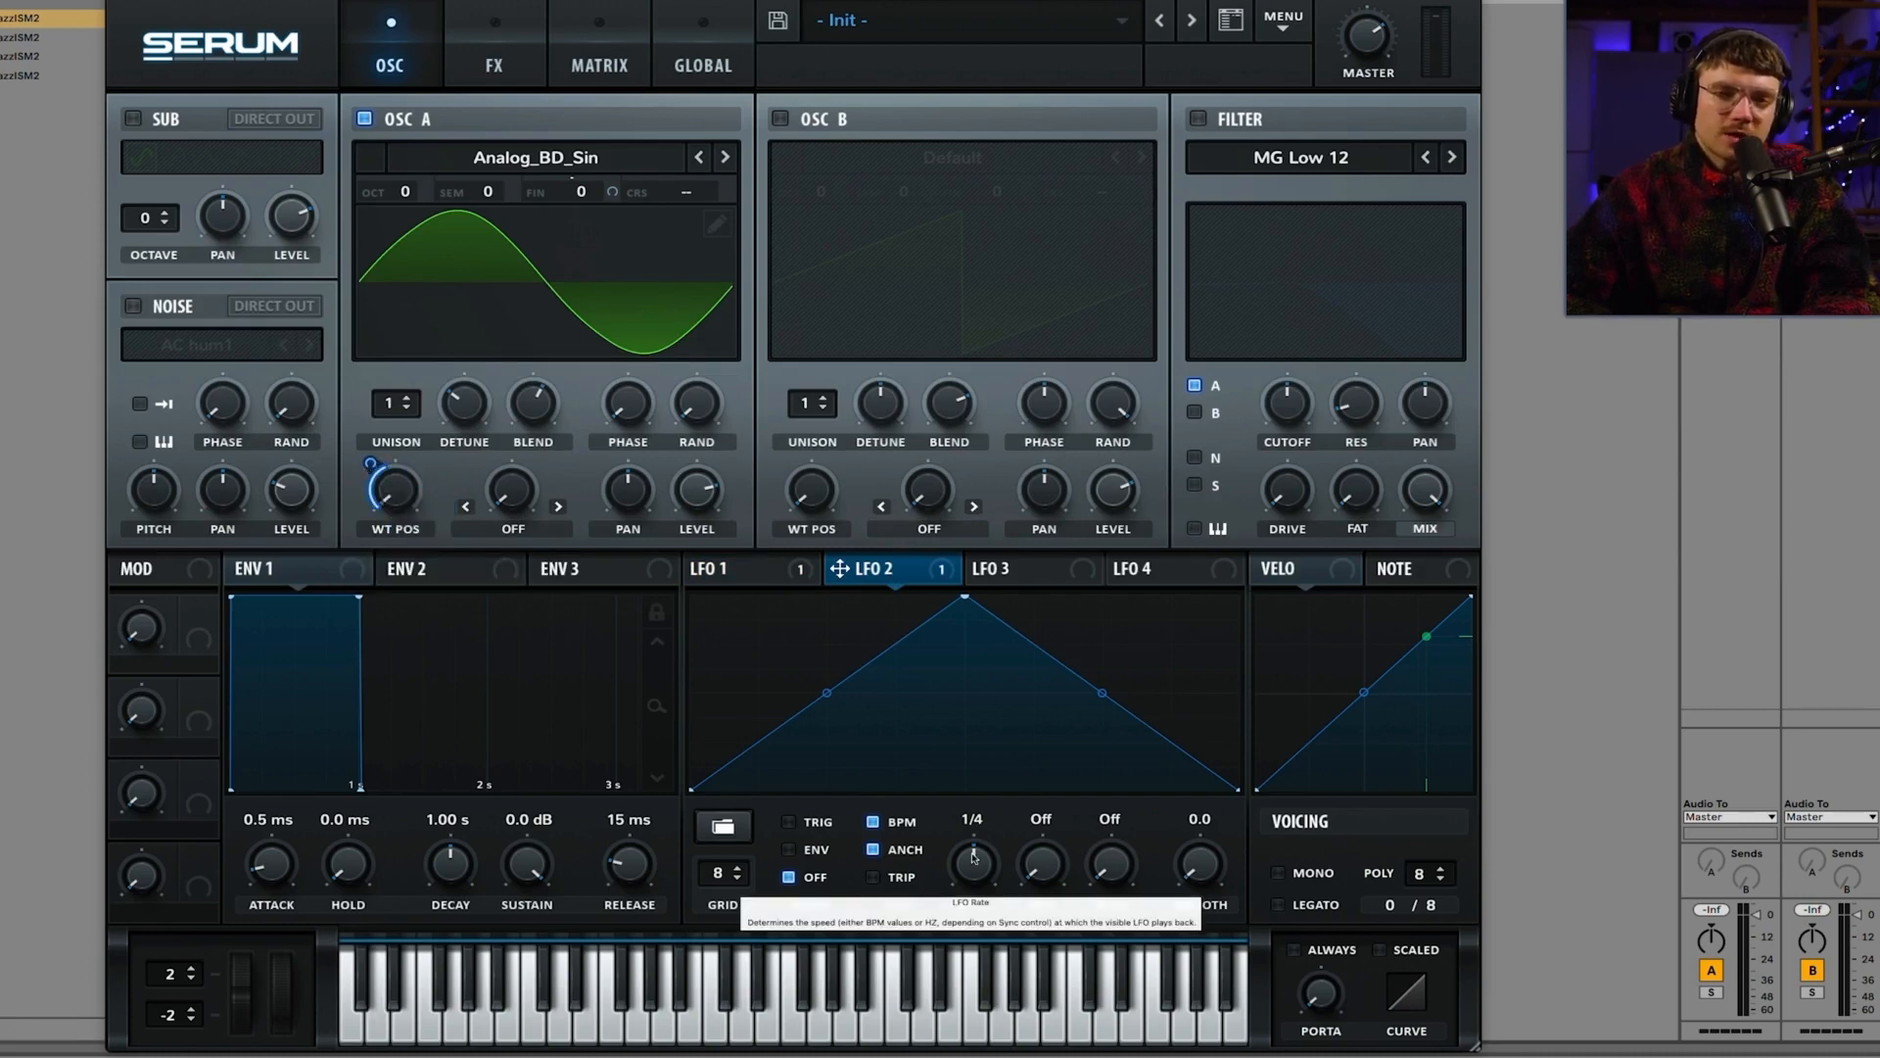
pyautogui.moveTo(974, 858); pyautogui.dragTo(975, 911)
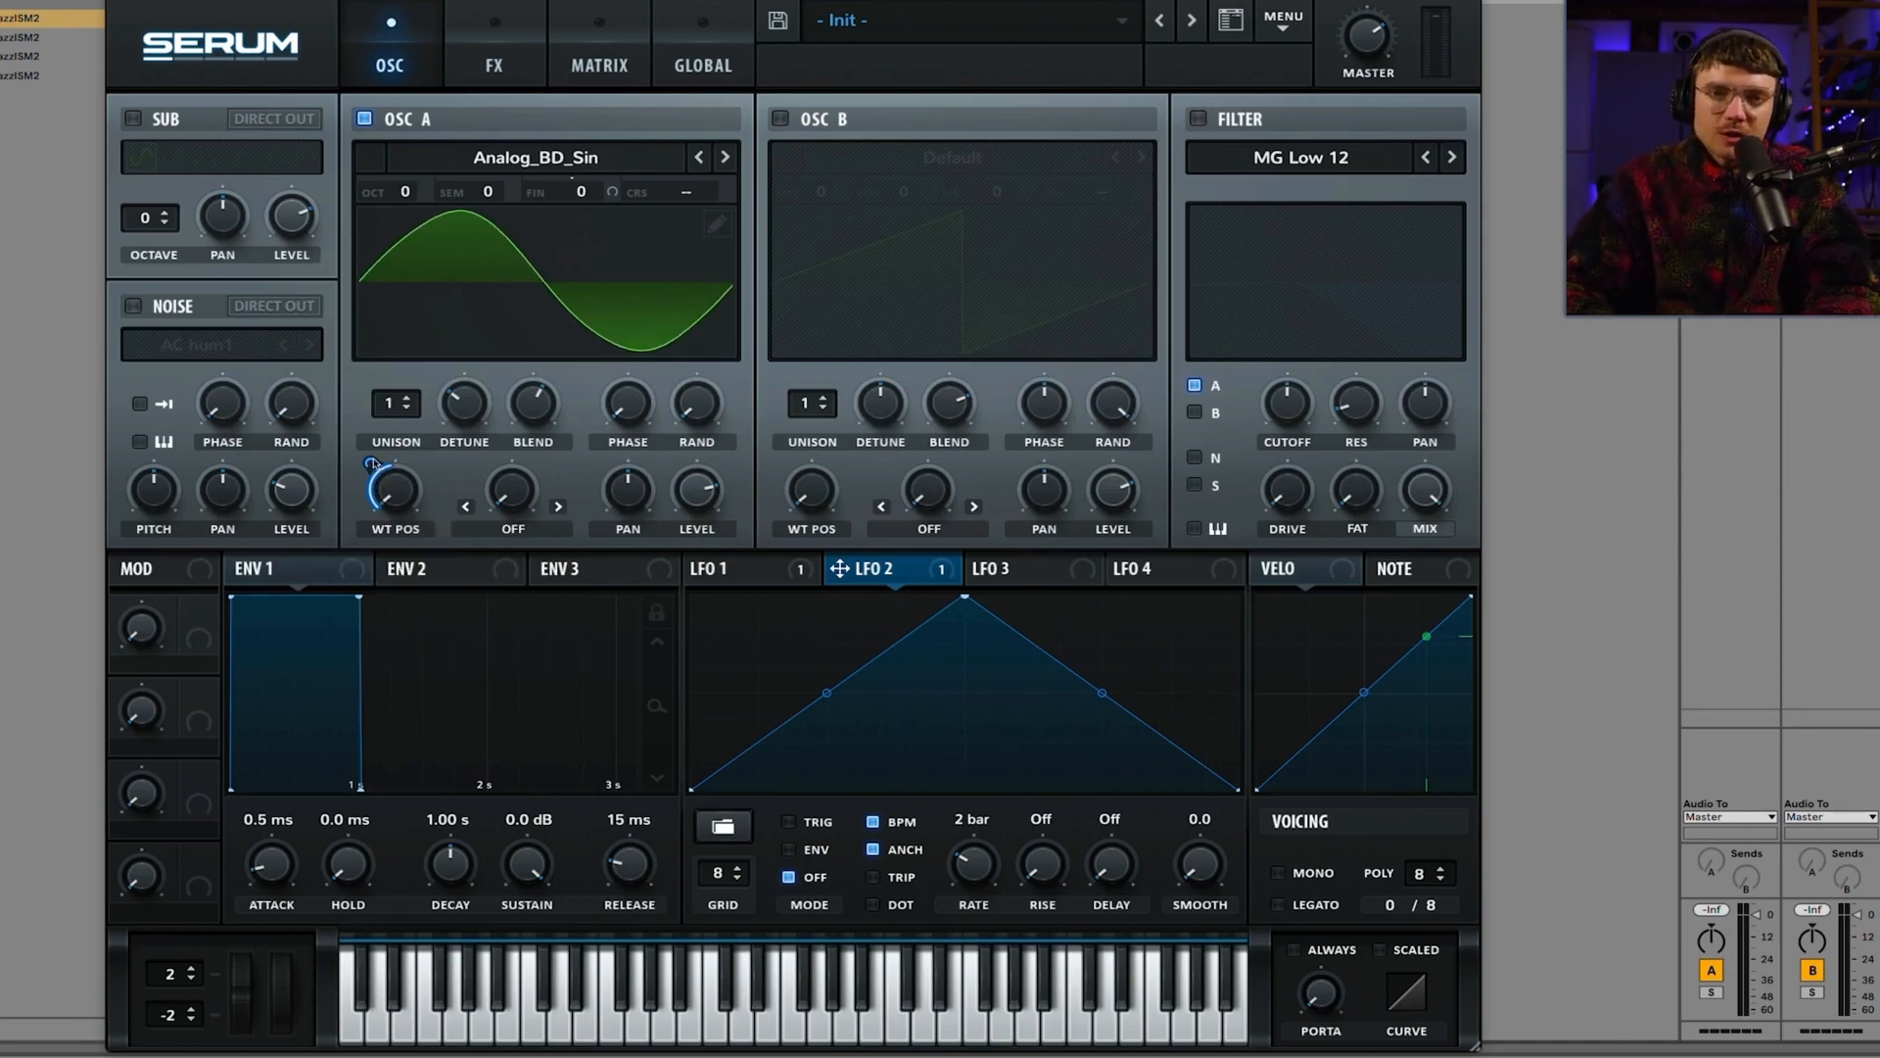
pyautogui.moveTo(370, 464); pyautogui.dragTo(369, 463)
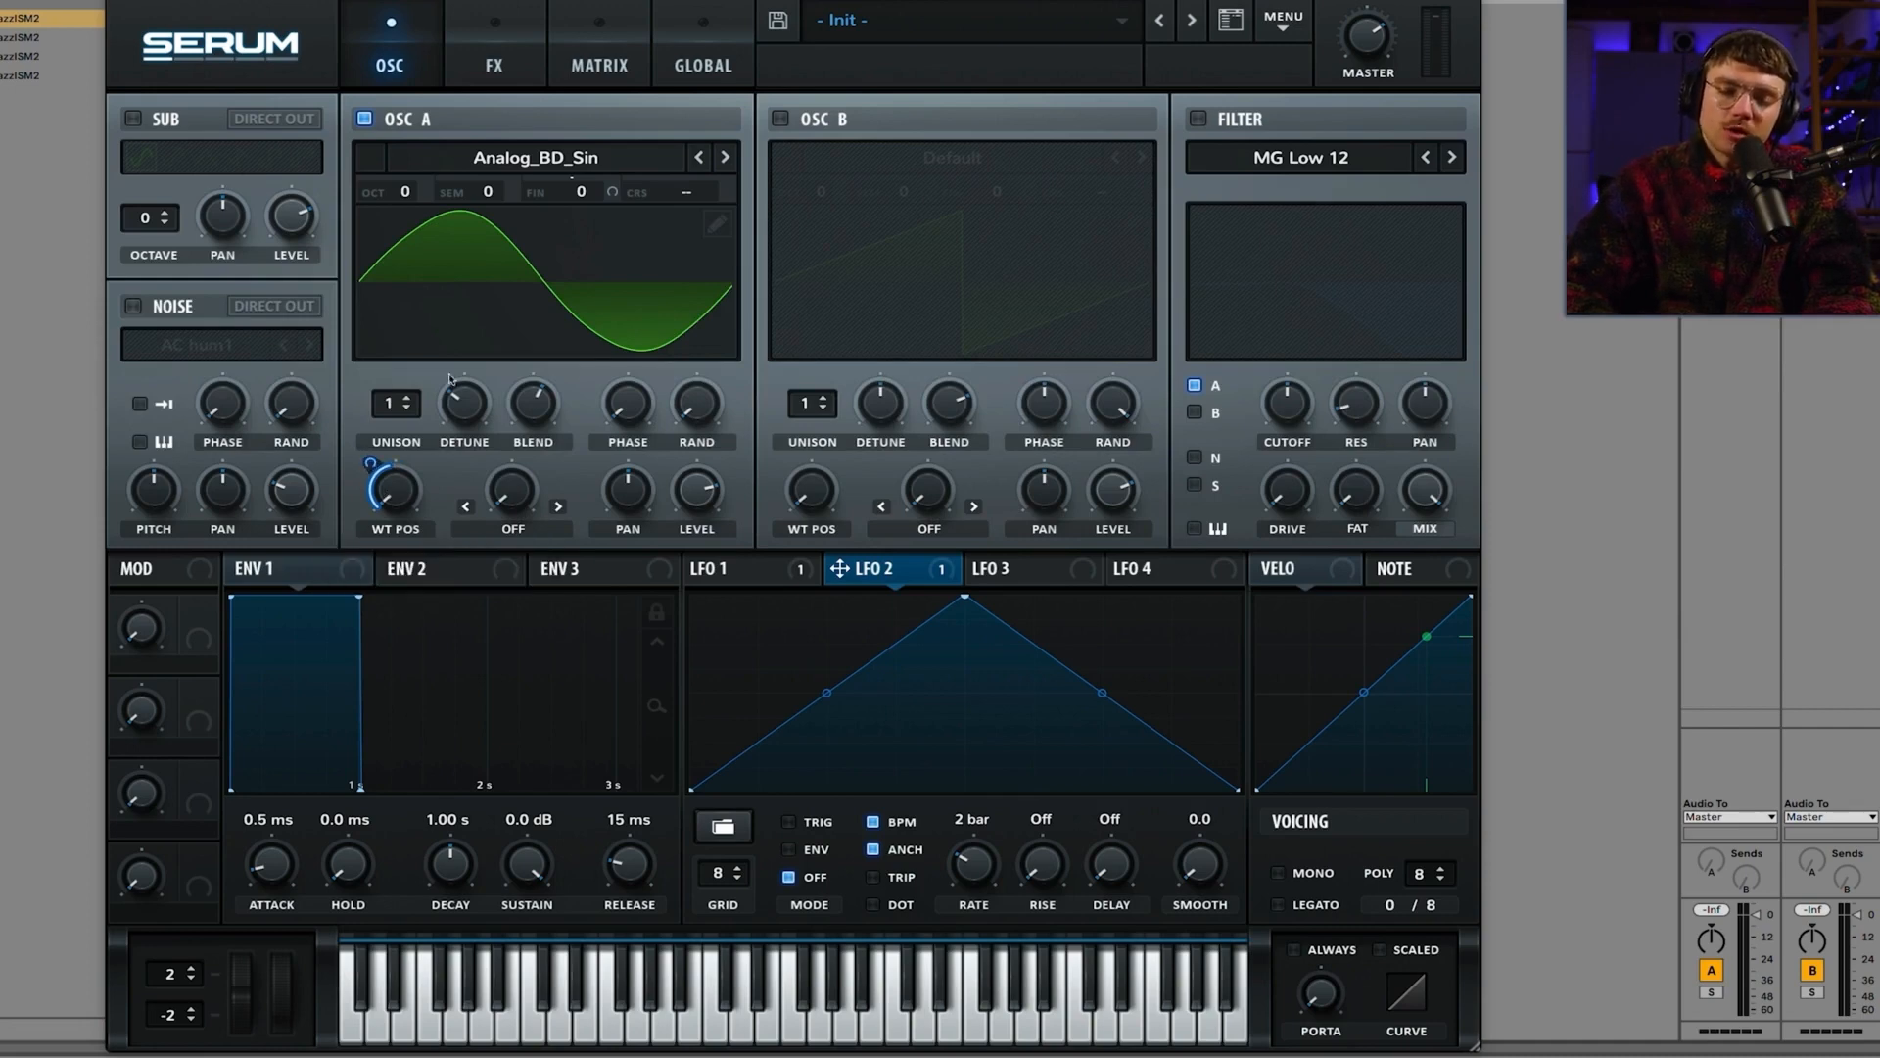
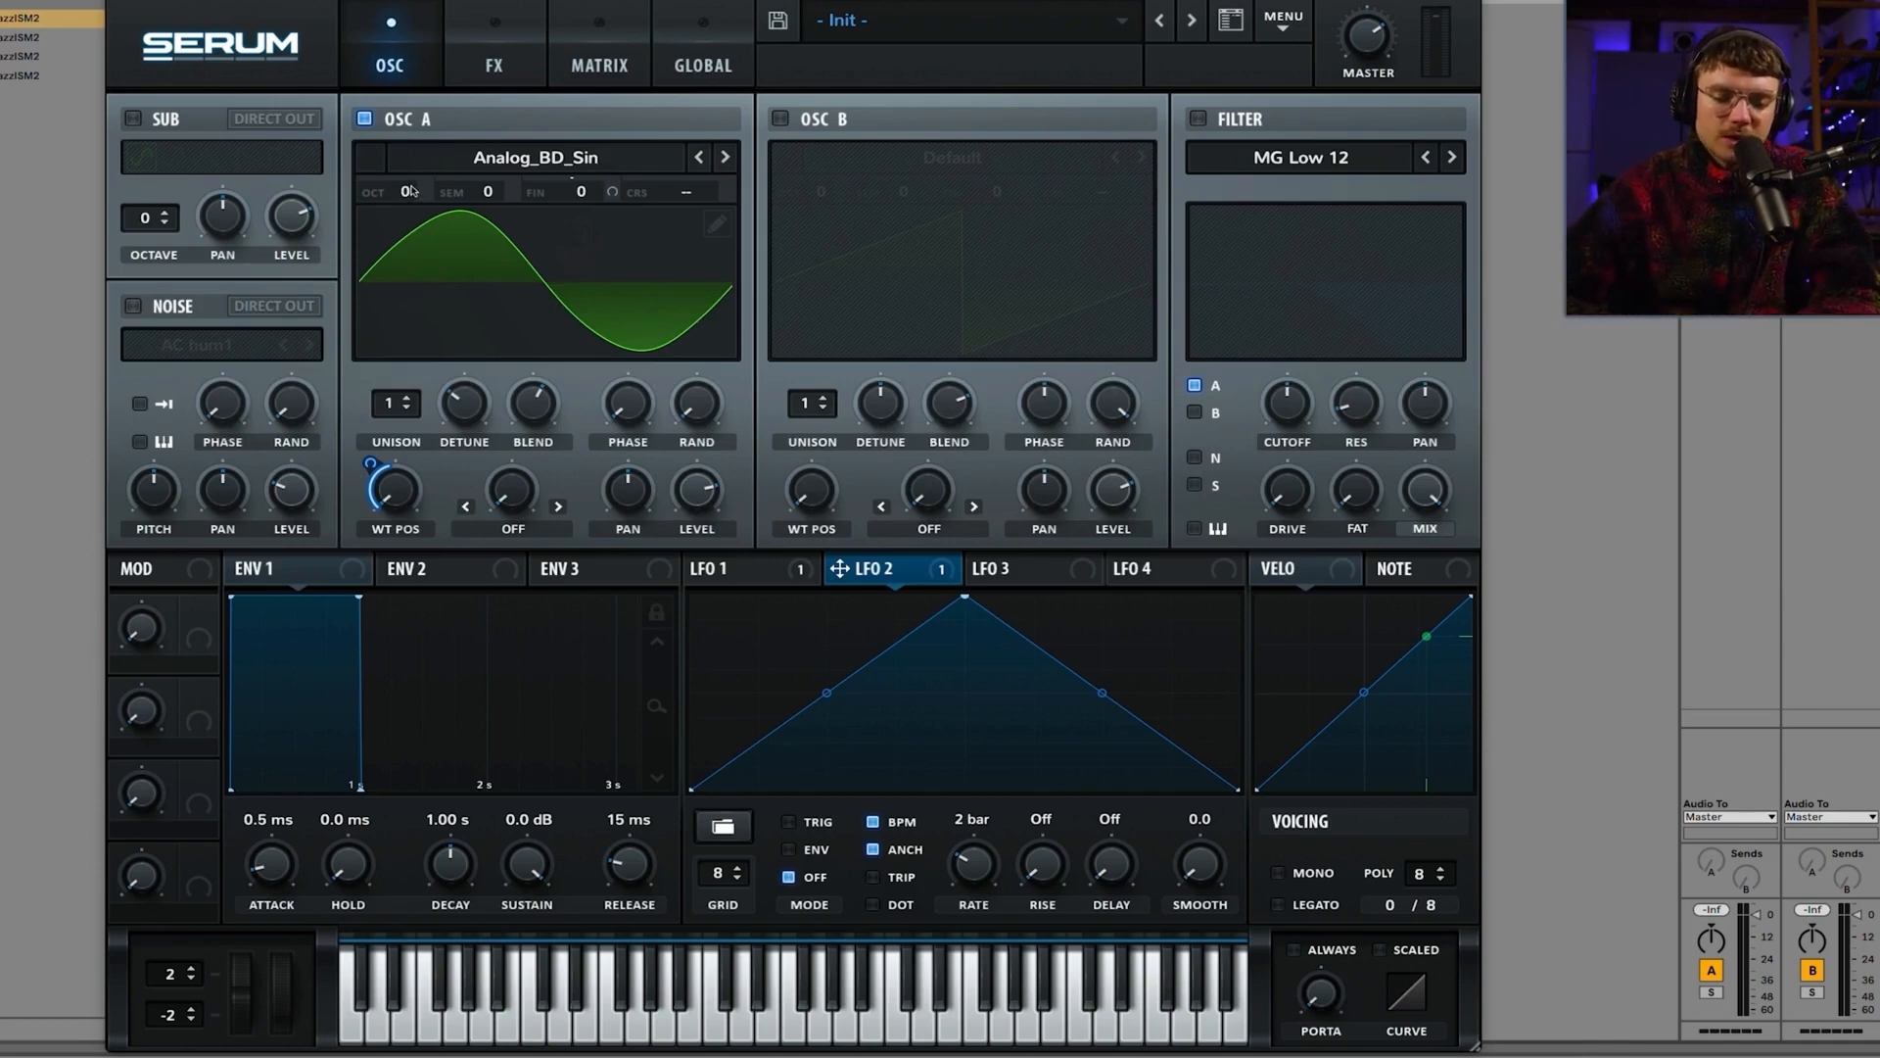
# Step: Set oscillator A's octave to -4 and raise its level to maximum while playing a note
pyautogui.moveTo(409, 190)
pyautogui.moveTo(410, 190); pyautogui.dragTo(409, 235)
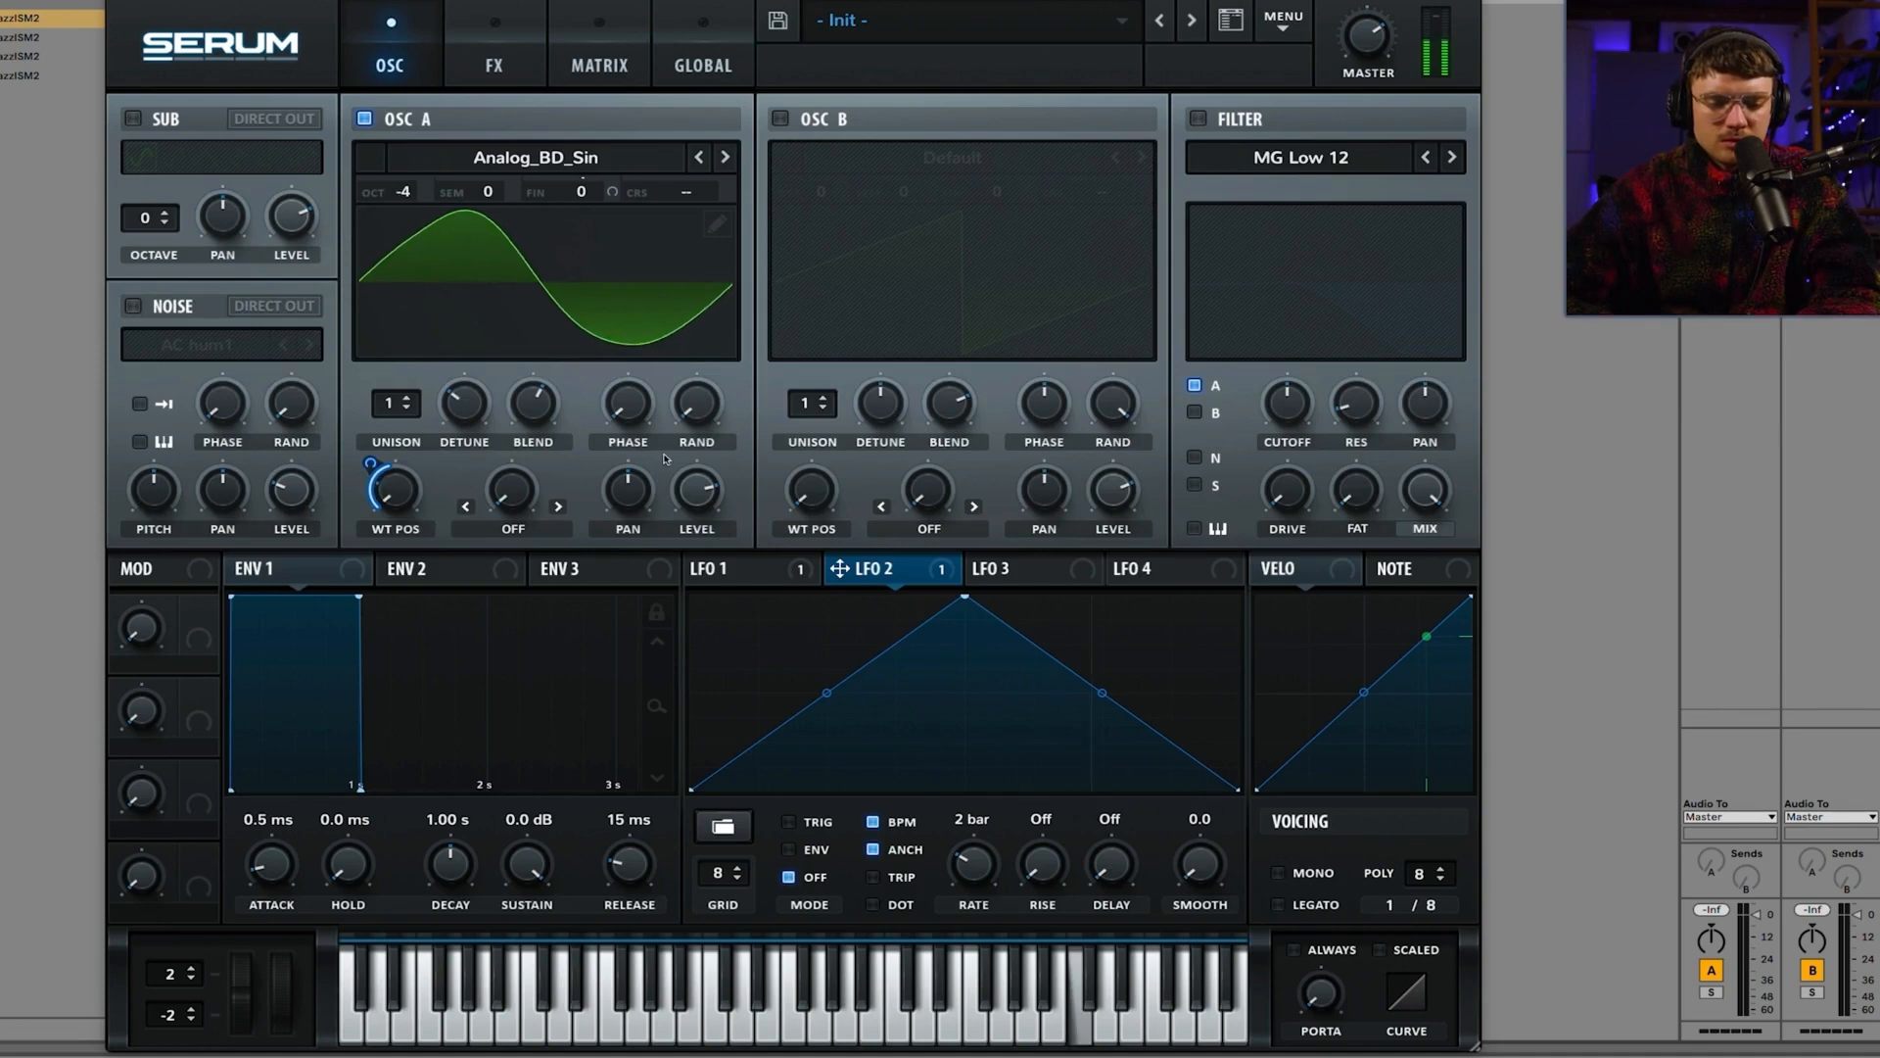
pyautogui.moveTo(691, 477)
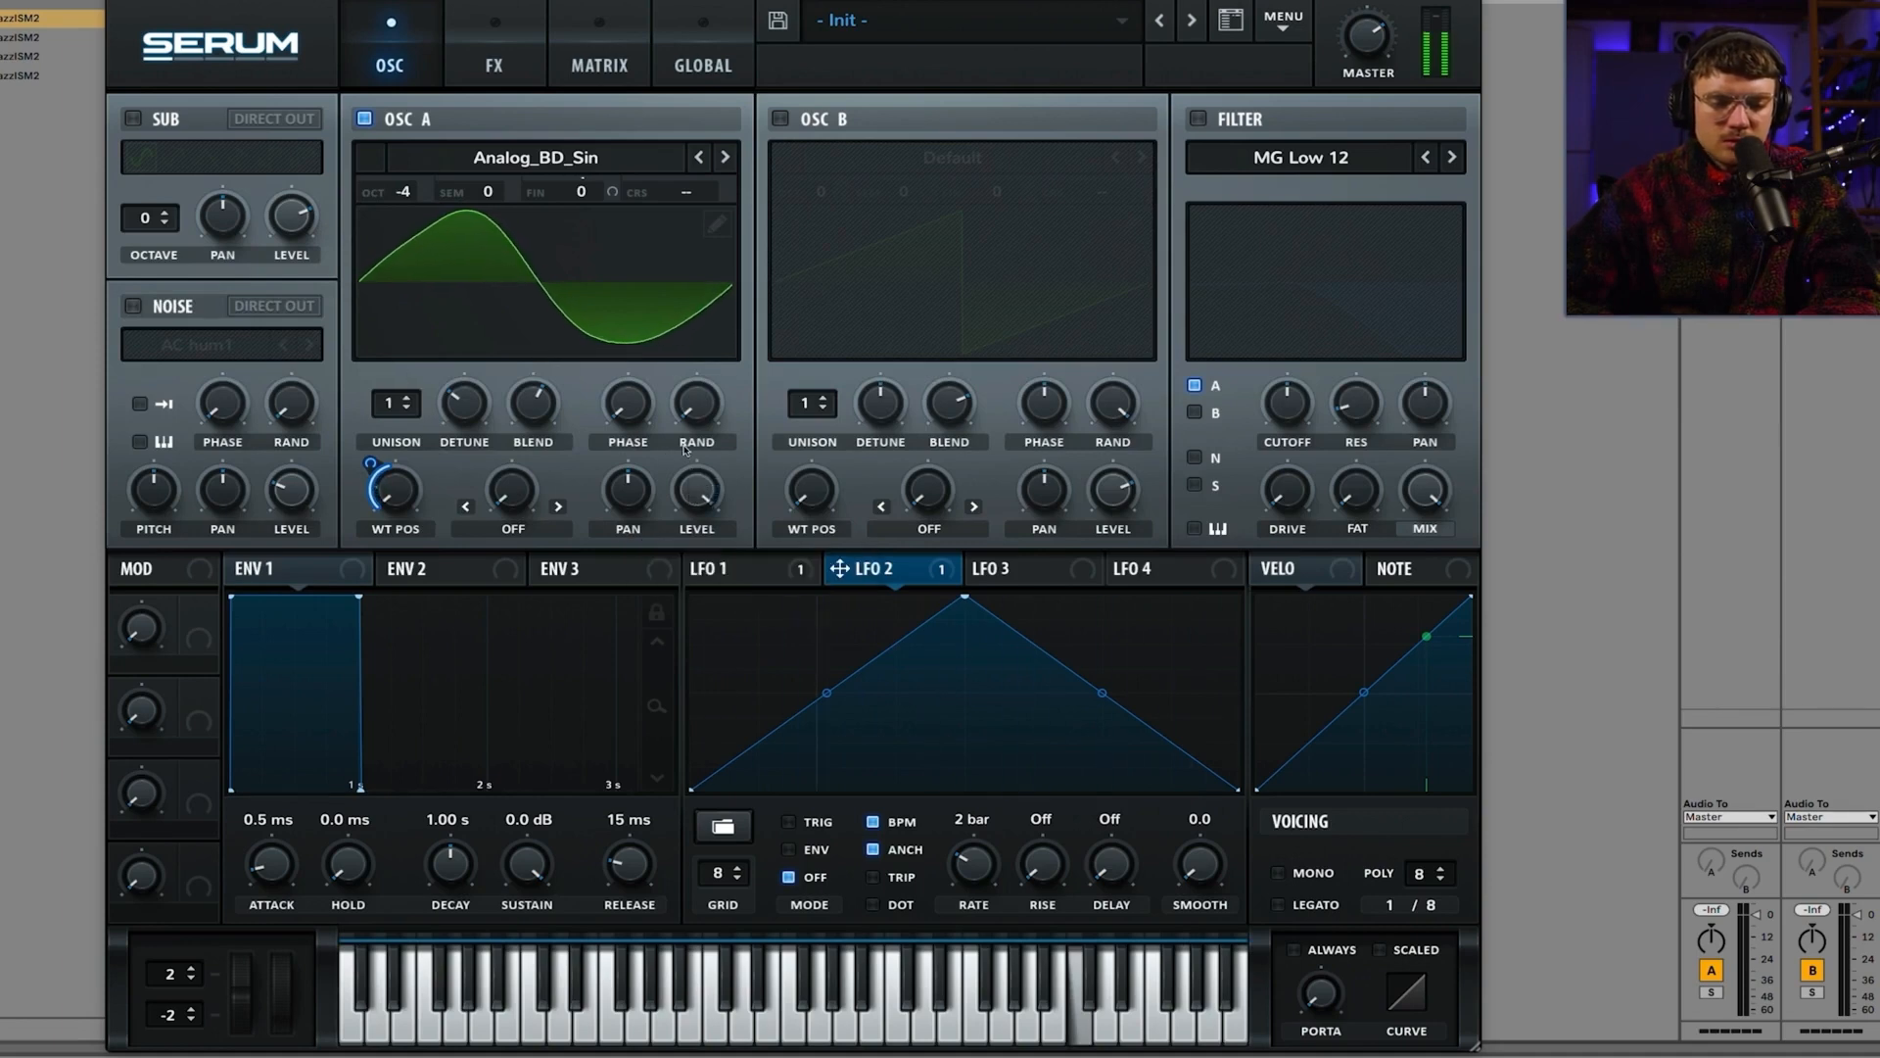
# Step: Load the Analog wavetable Basic Shapes into oscillator A and show its waveforms in 3D view
pyautogui.click(565, 162)
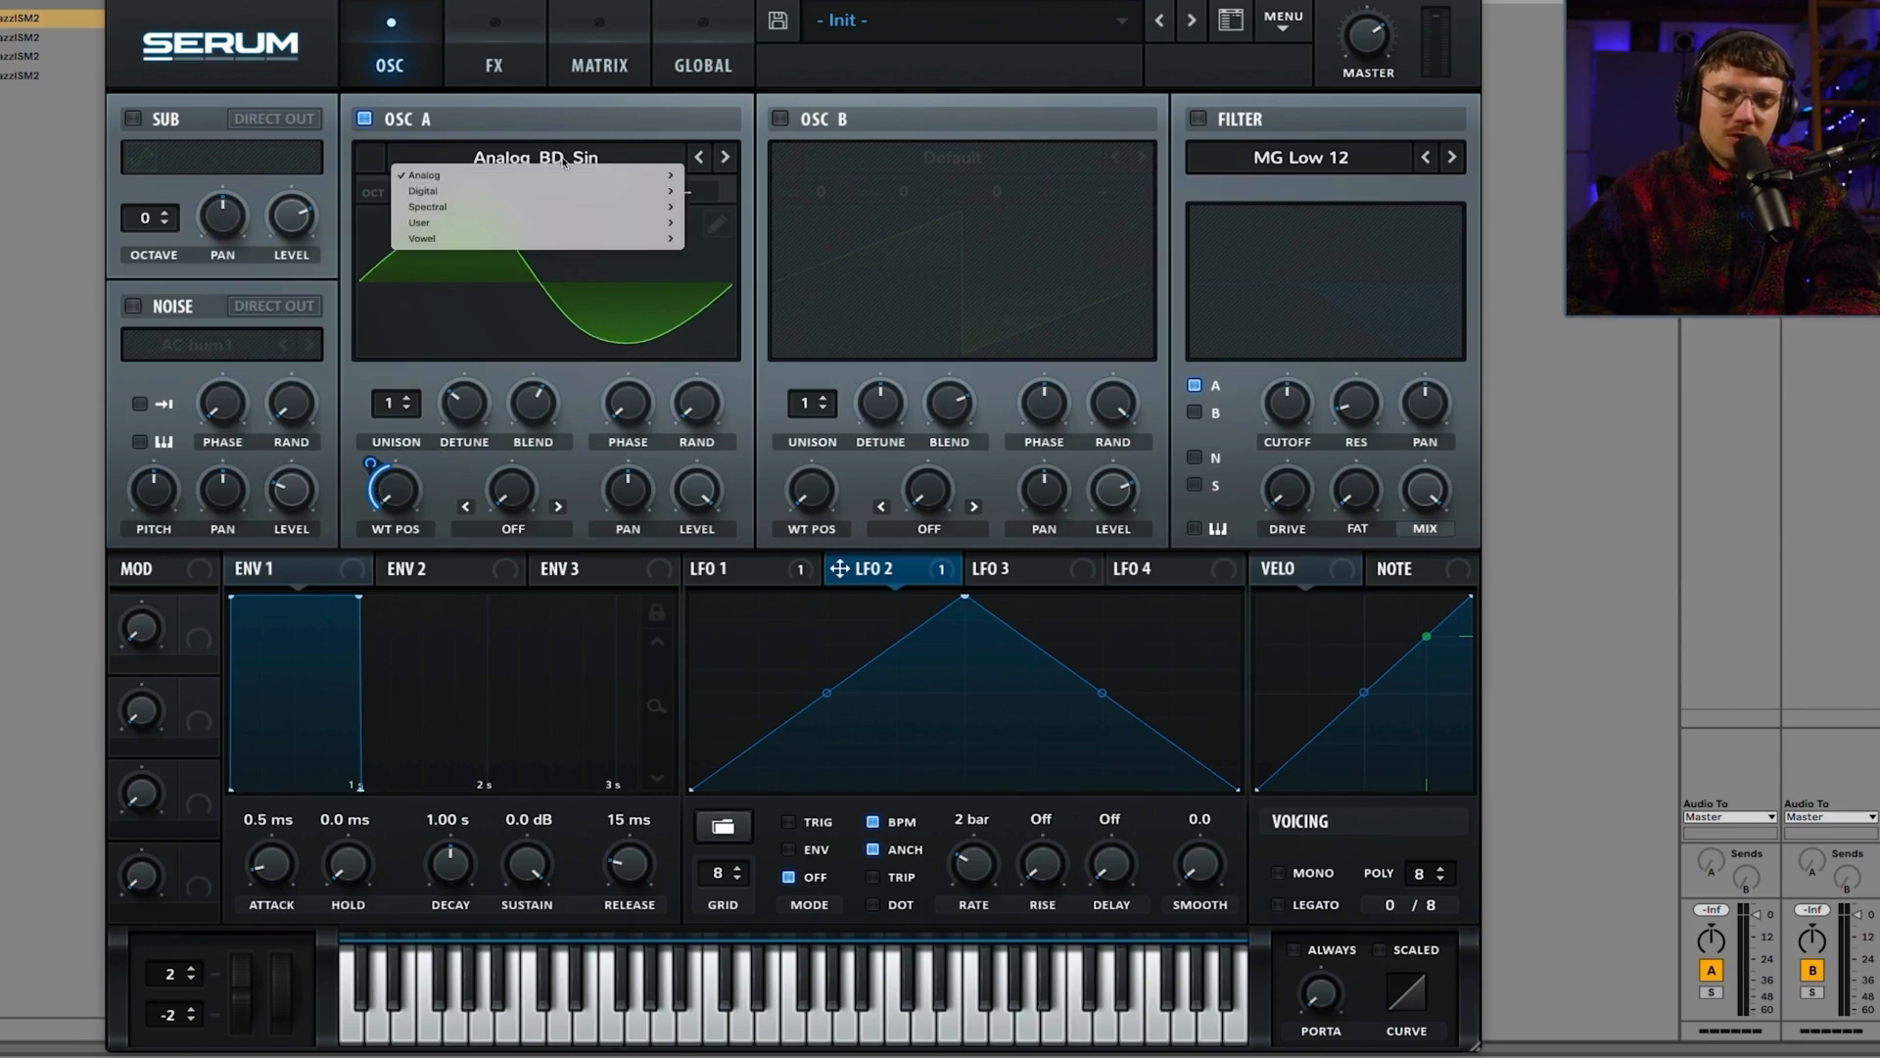
pyautogui.click(566, 159)
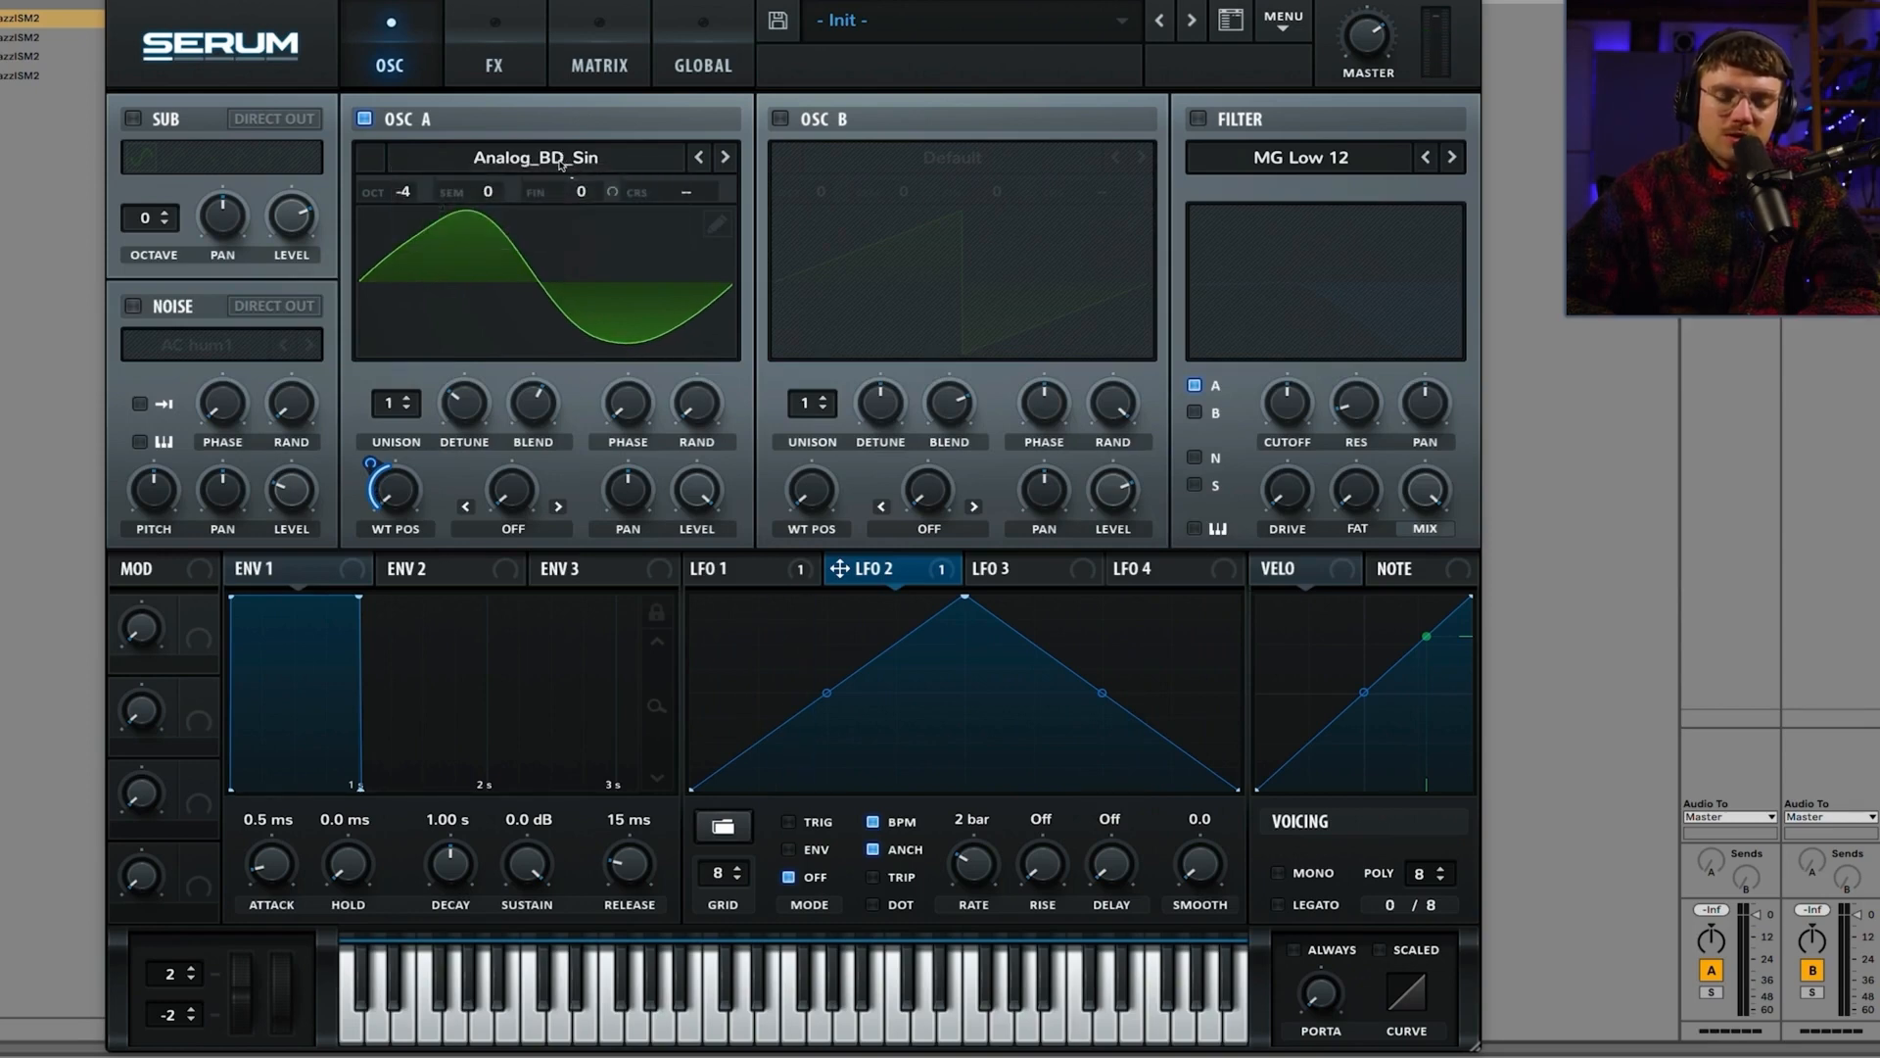
pyautogui.click(561, 161)
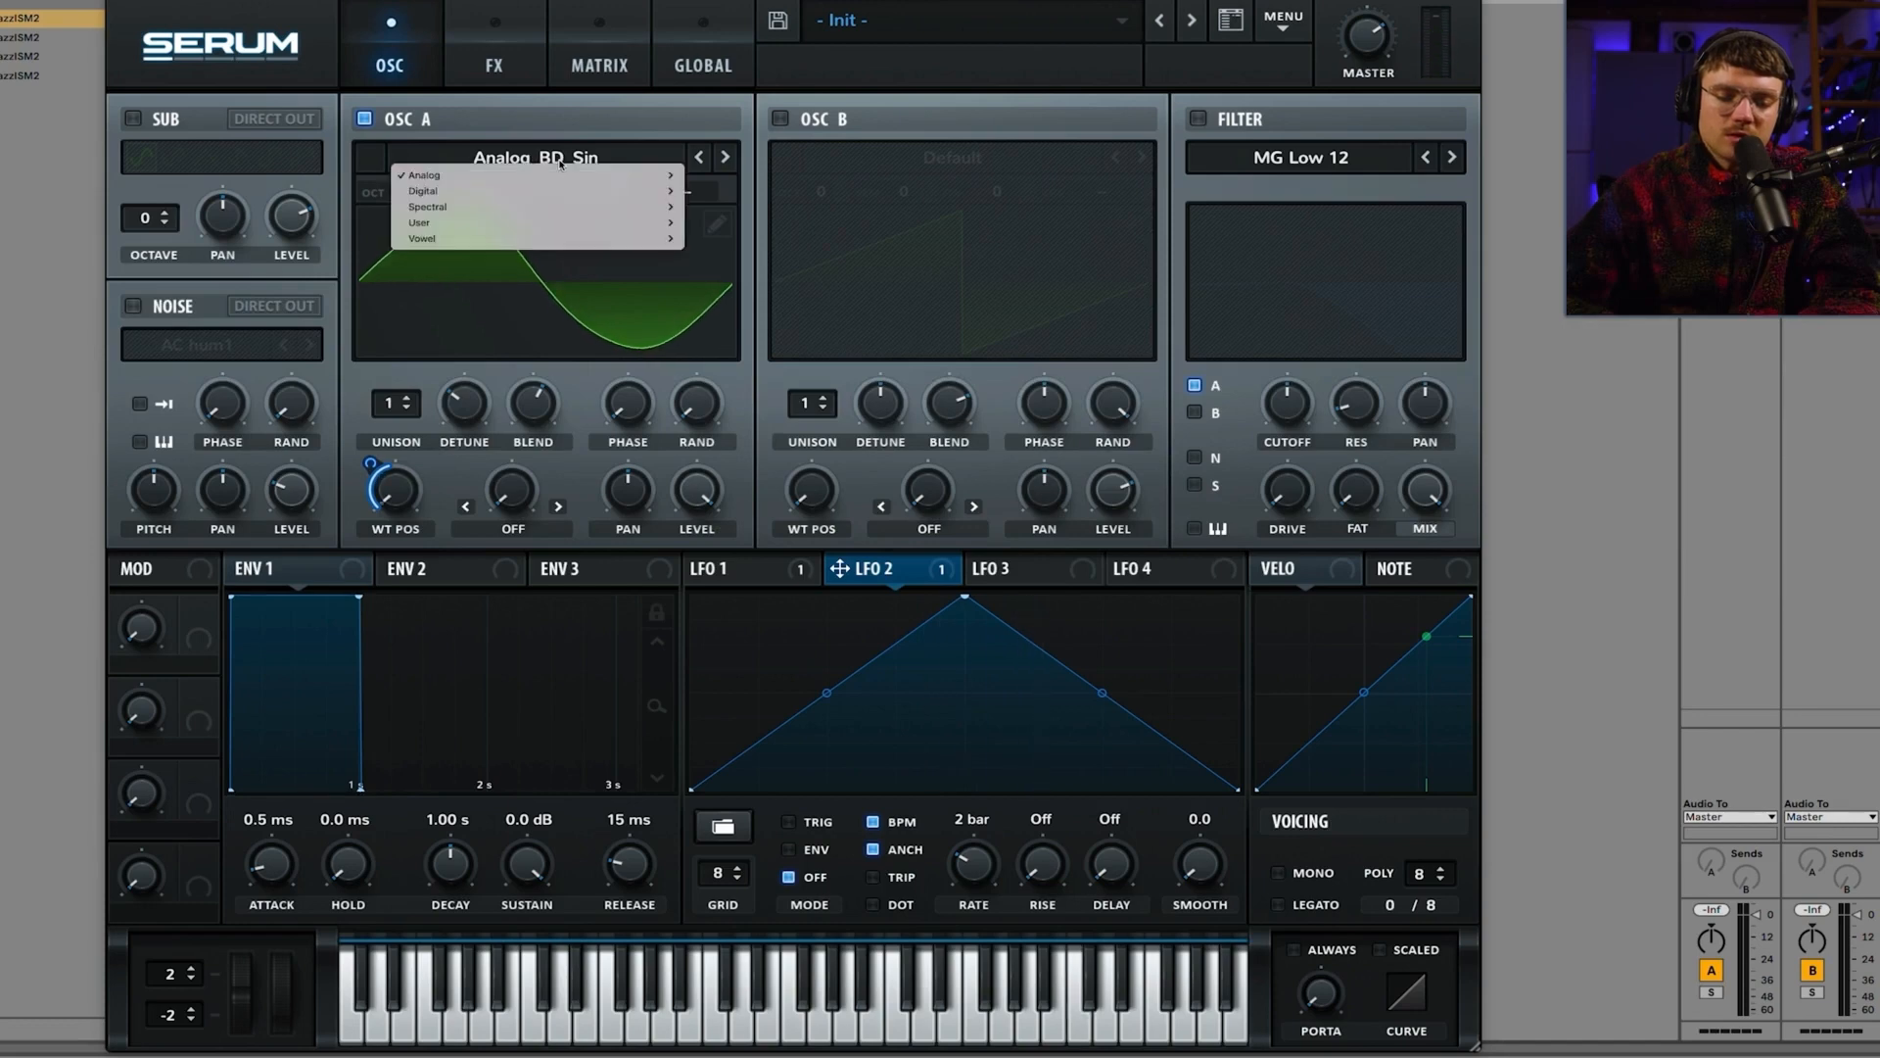
pyautogui.moveTo(561, 188)
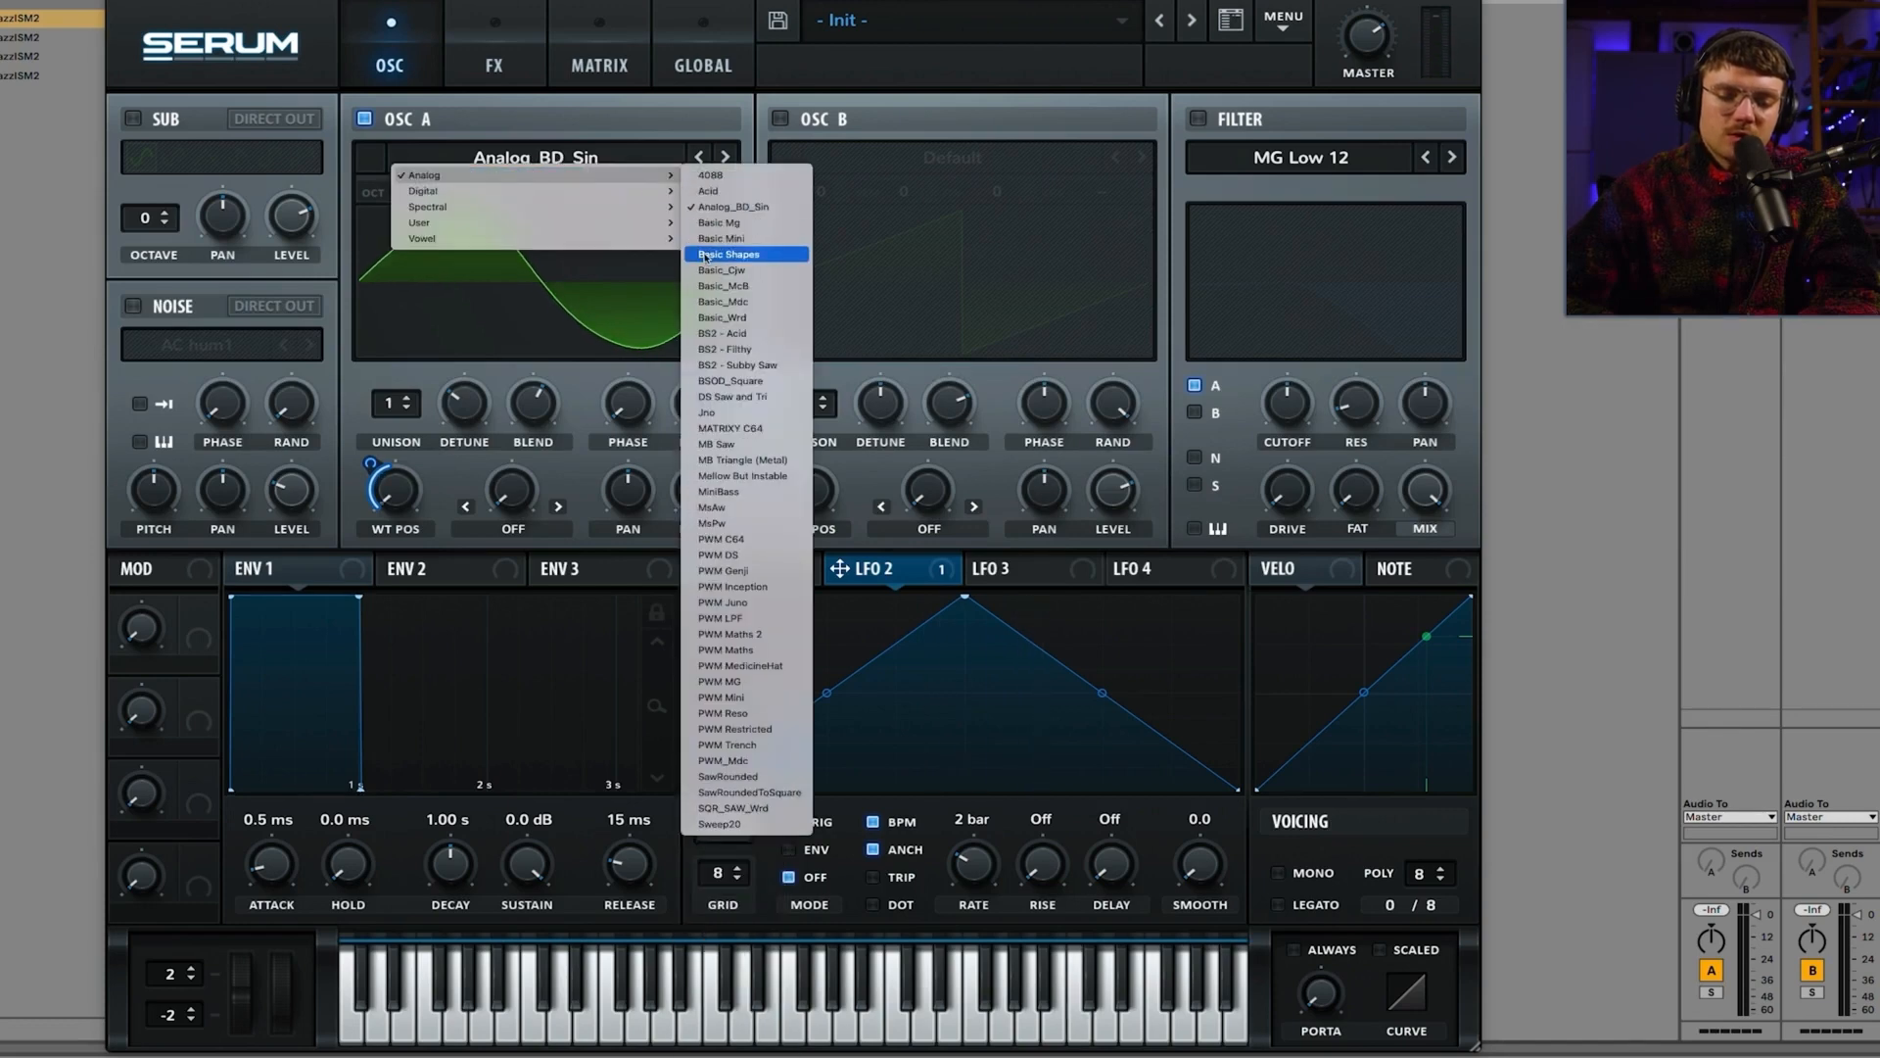
pyautogui.click(705, 256)
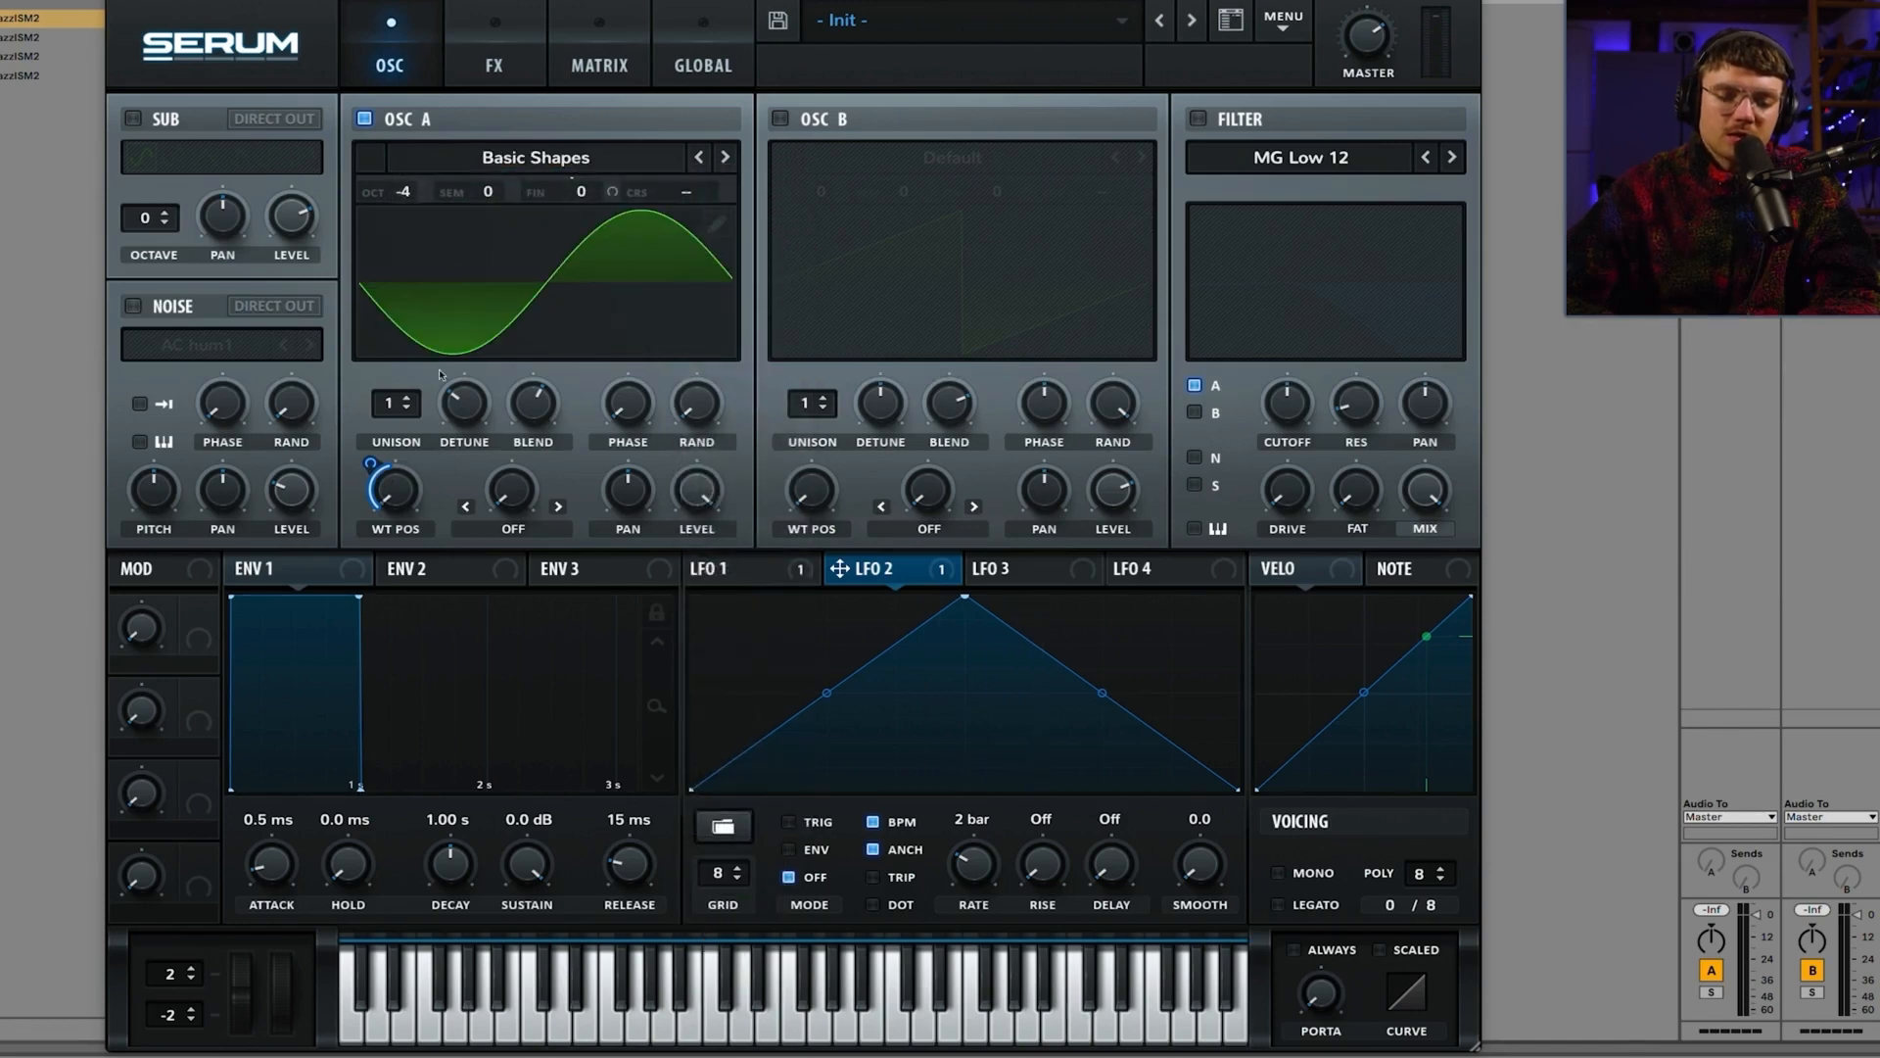
pyautogui.click(513, 274)
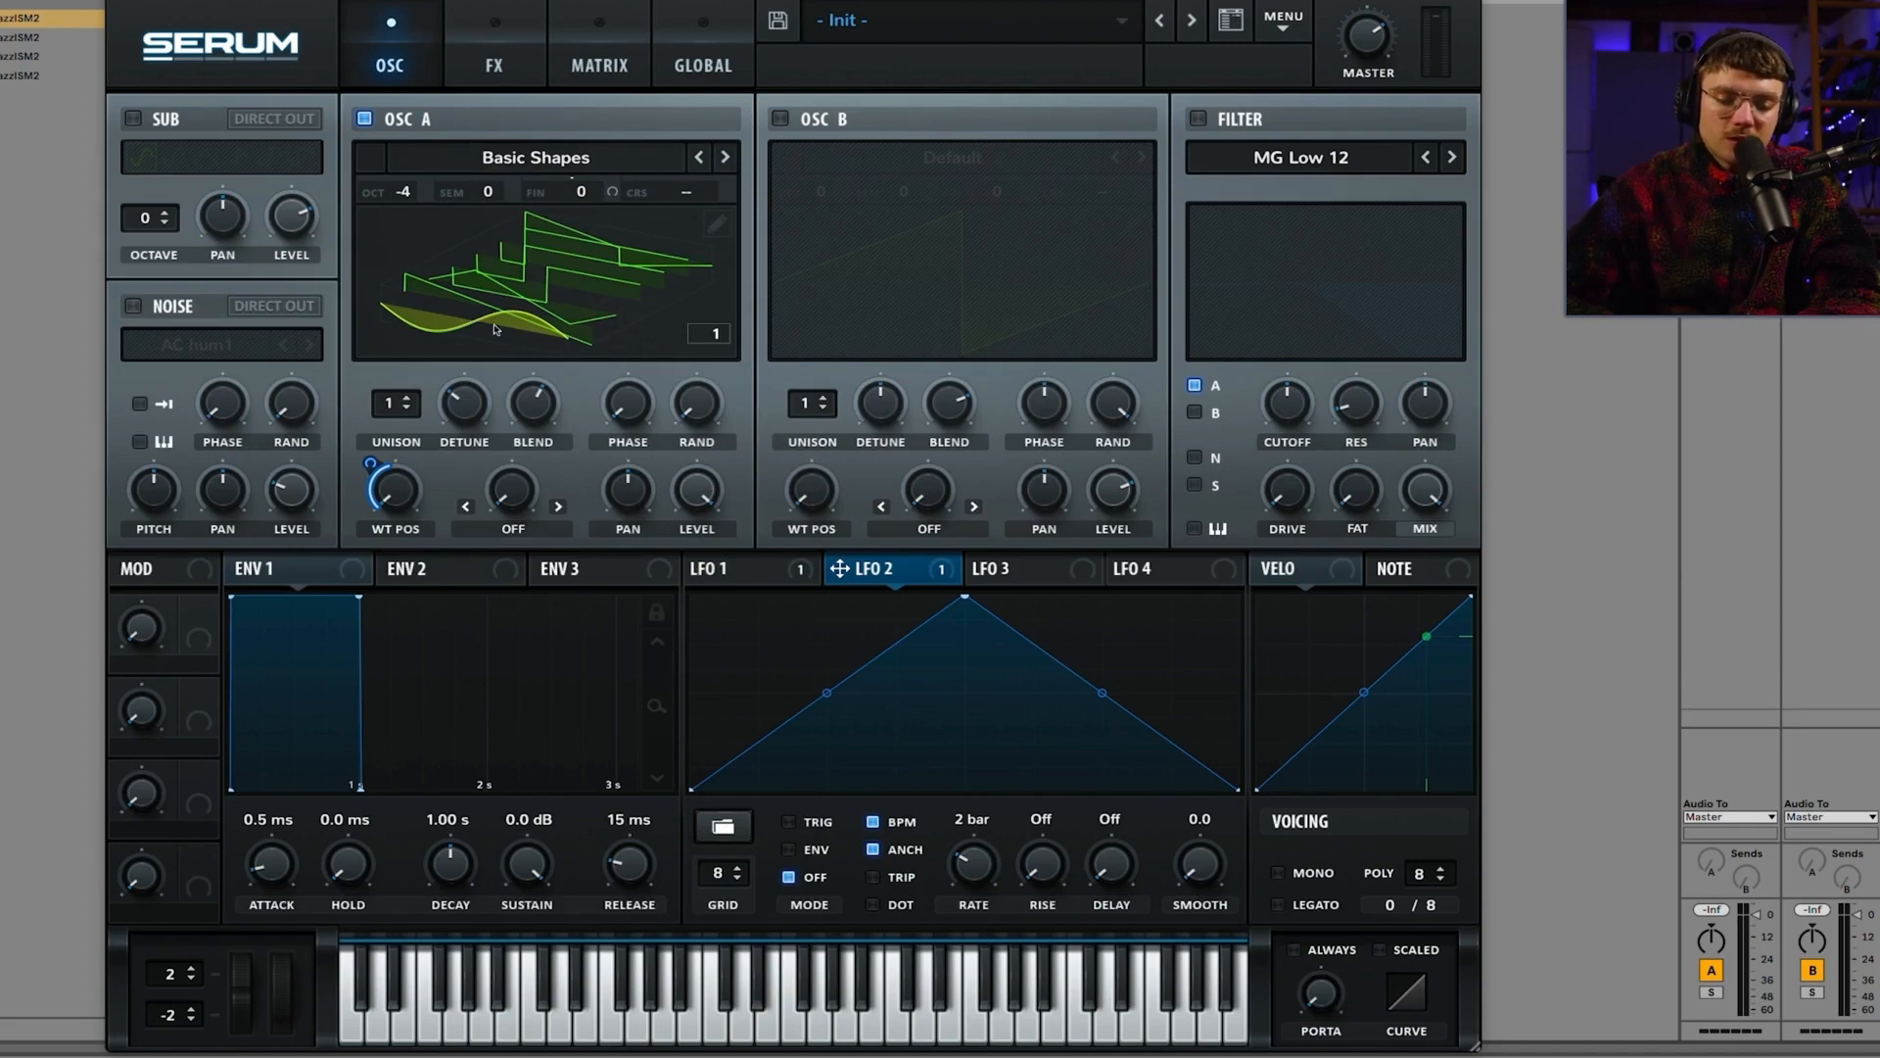
# Step: Remove all modulators from oscillator A's wavetable position and return the waveform display to 2D view
pyautogui.rightClick(409, 499)
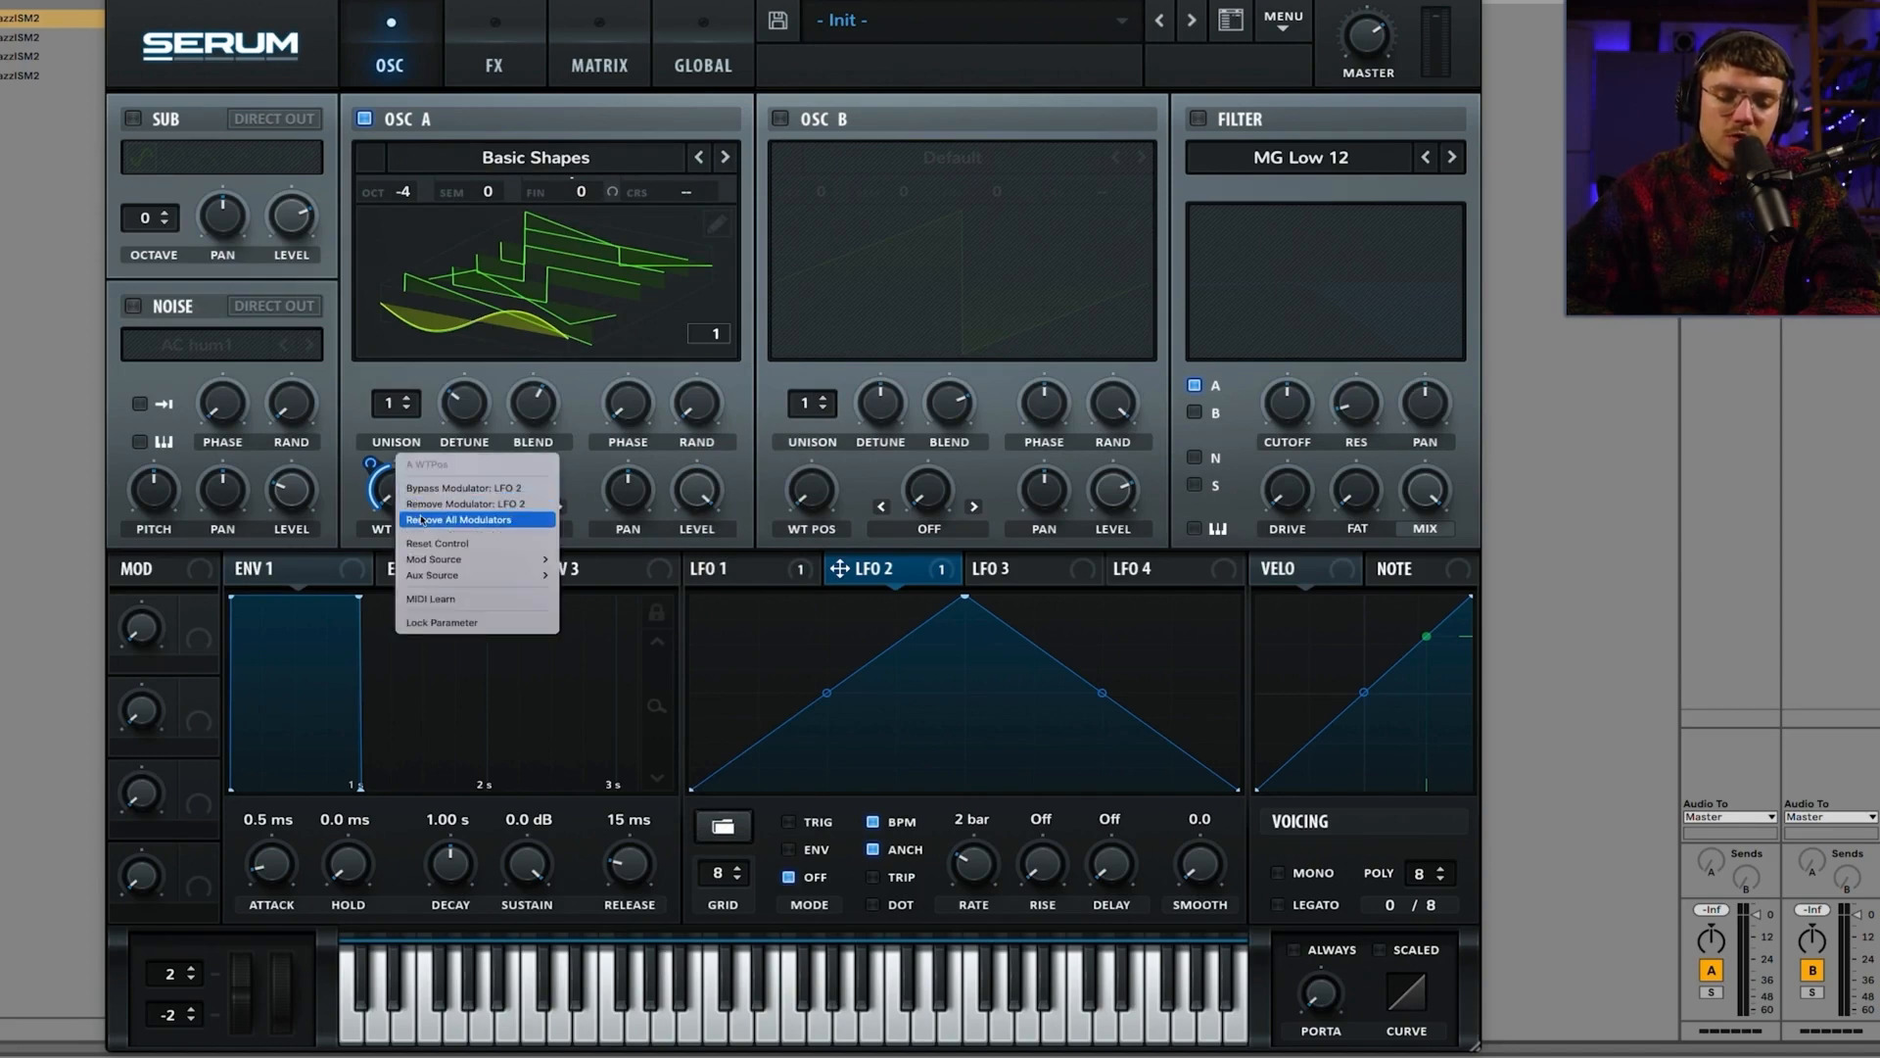
pyautogui.click(408, 500)
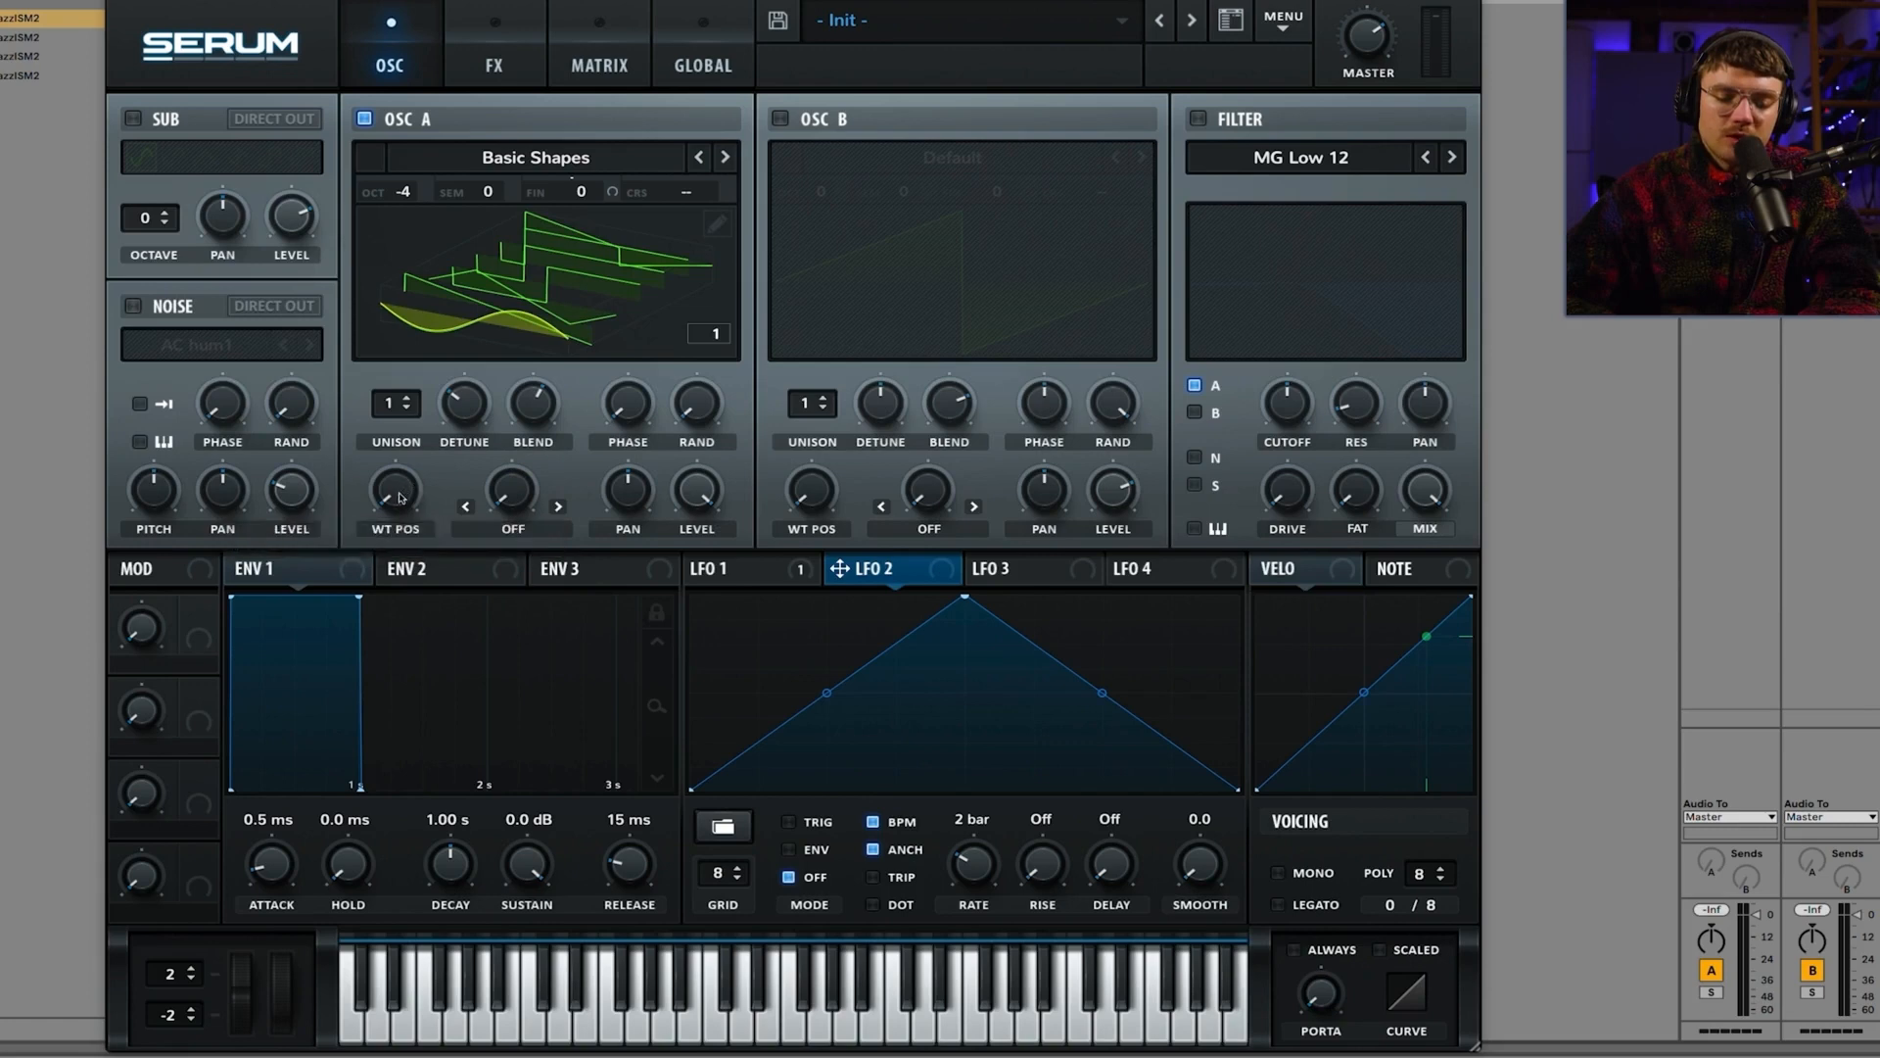
pyautogui.click(473, 330)
# Step: Raise oscillator A's wavetable position to the sawtooth shape while playing notes, and switch oscillator B on and off again
pyautogui.moveTo(402, 499)
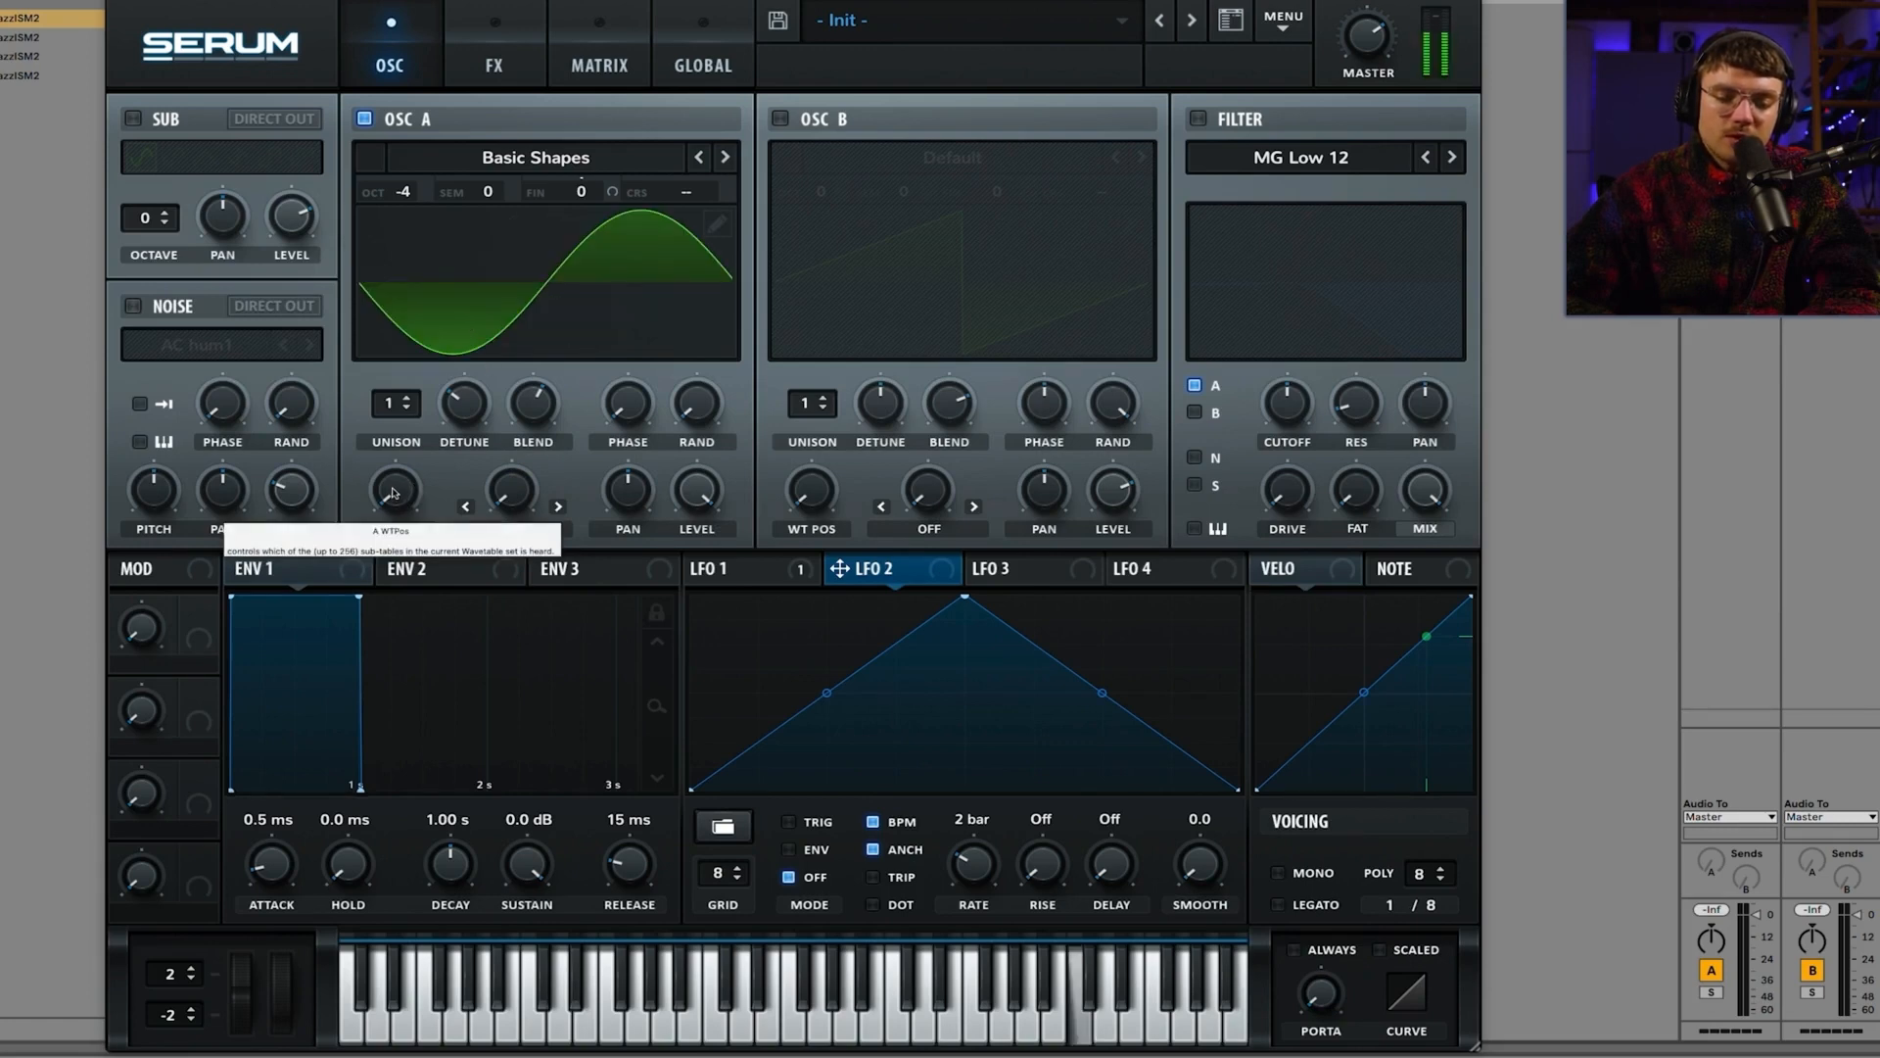
pyautogui.moveTo(399, 500); pyautogui.dragTo(392, 454)
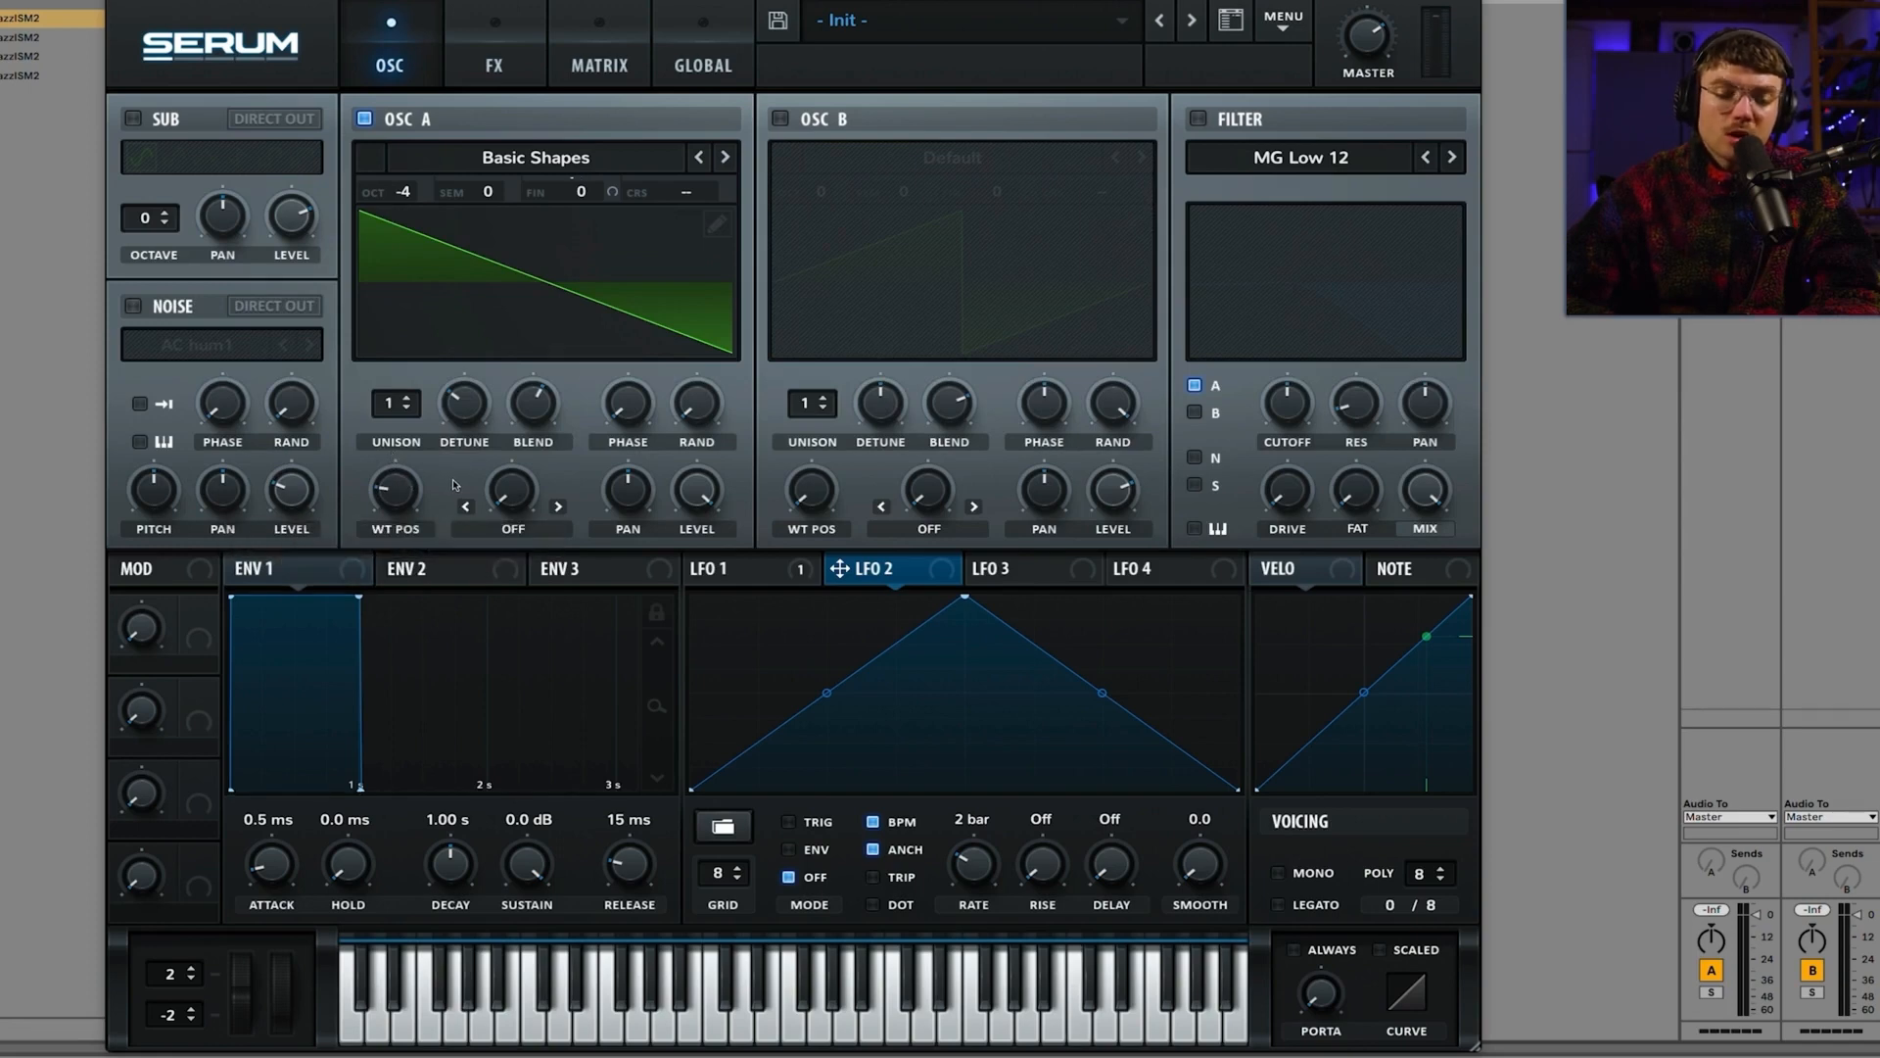
pyautogui.press('a')
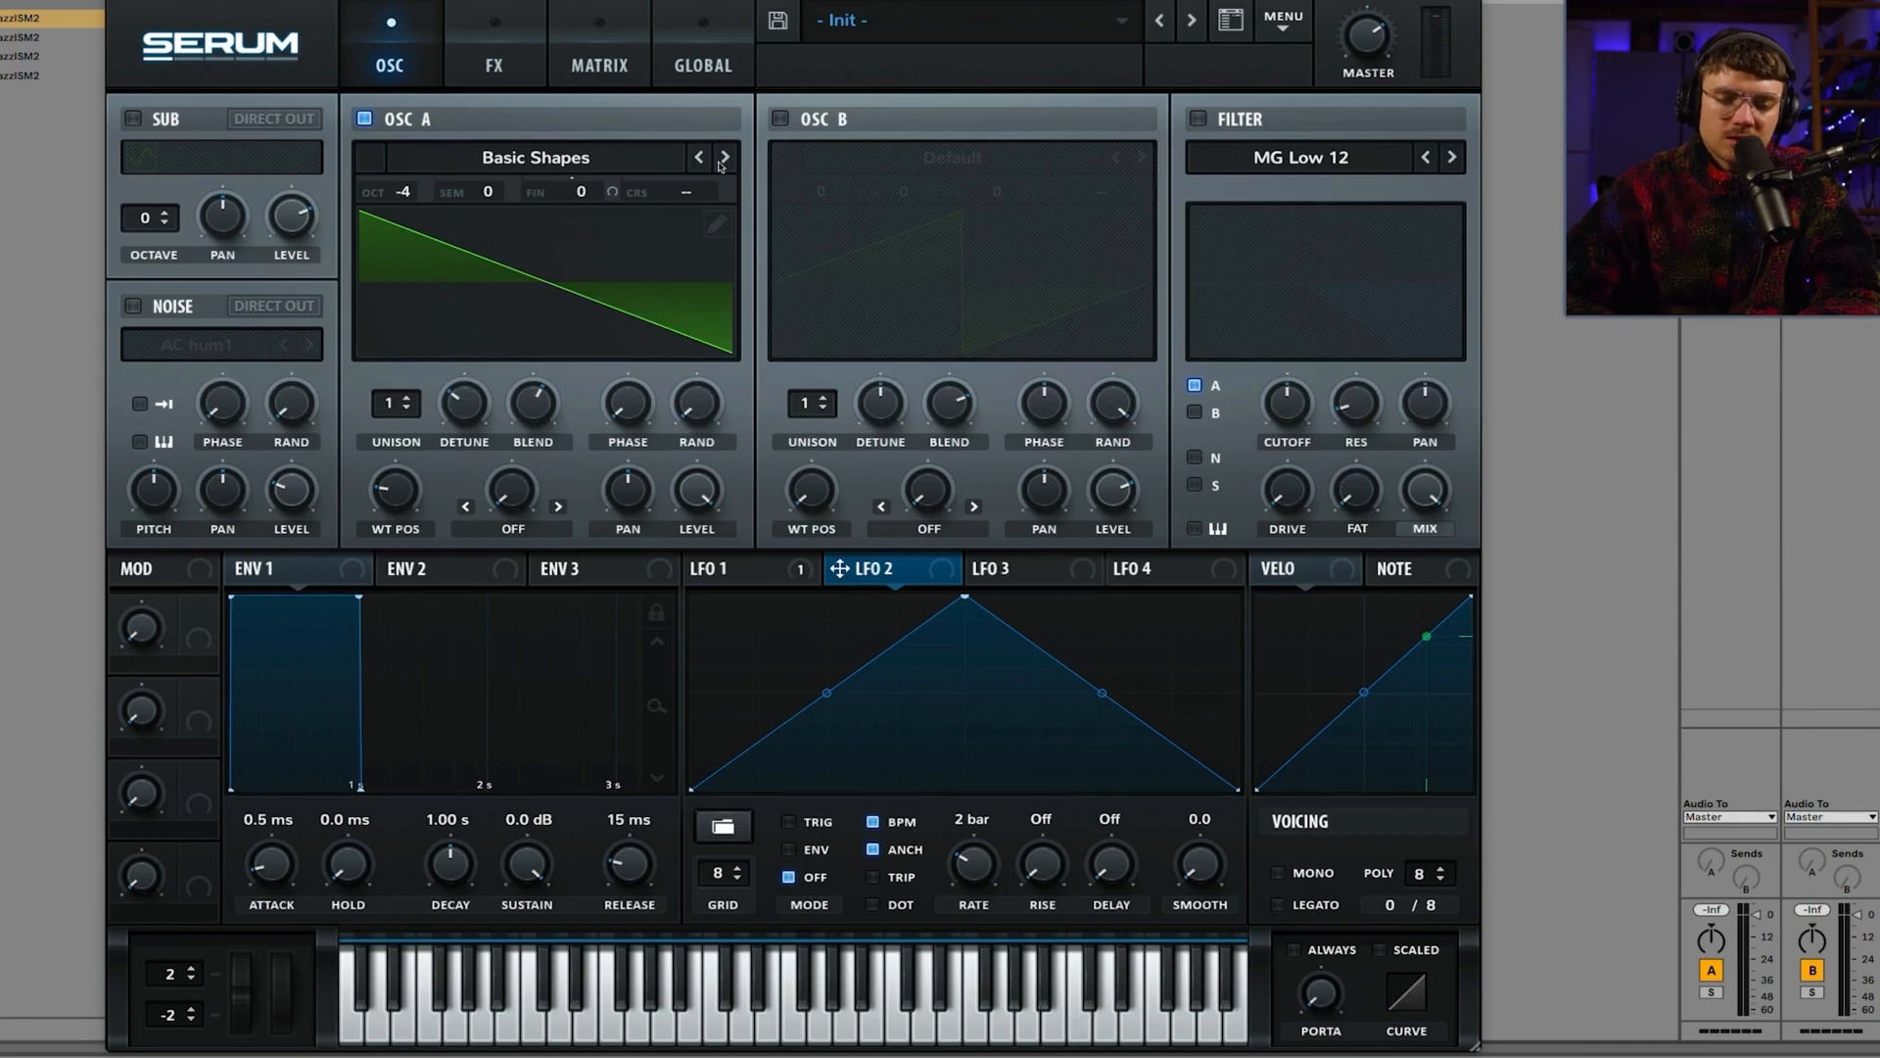
pyautogui.click(780, 119)
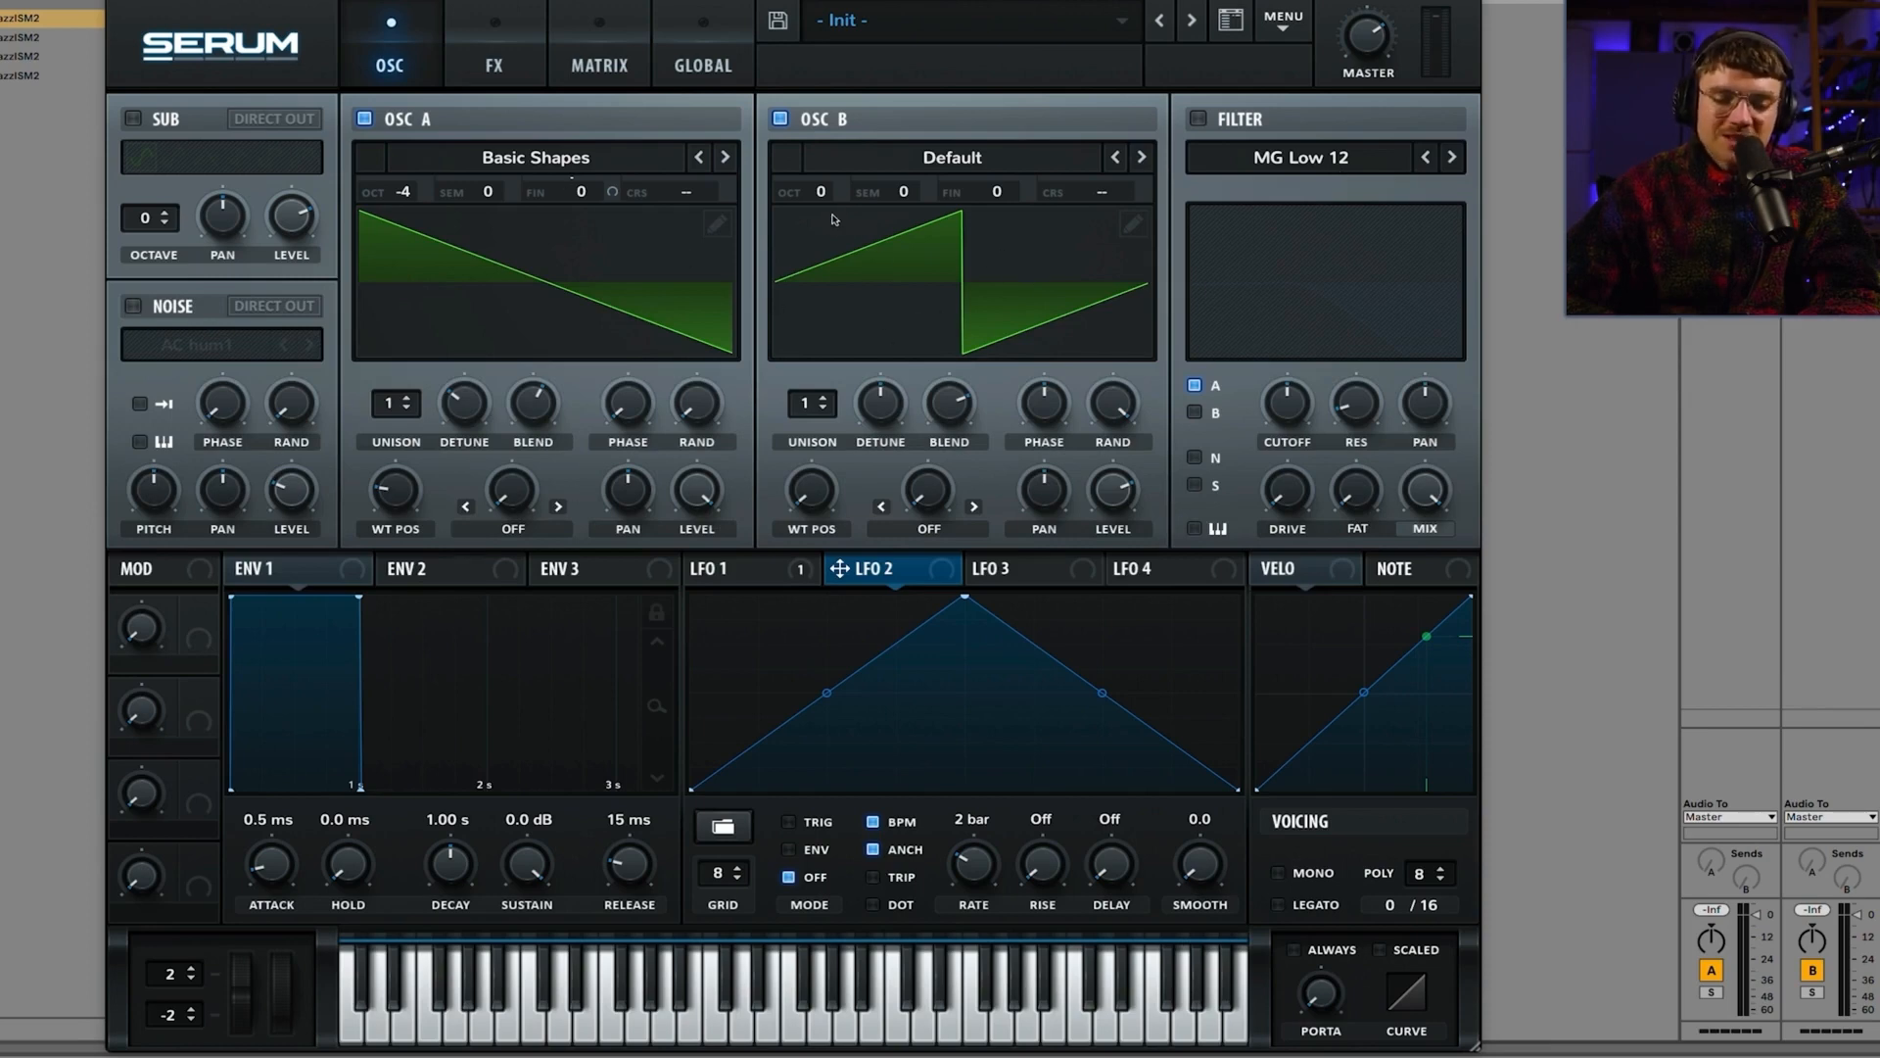
pyautogui.click(780, 118)
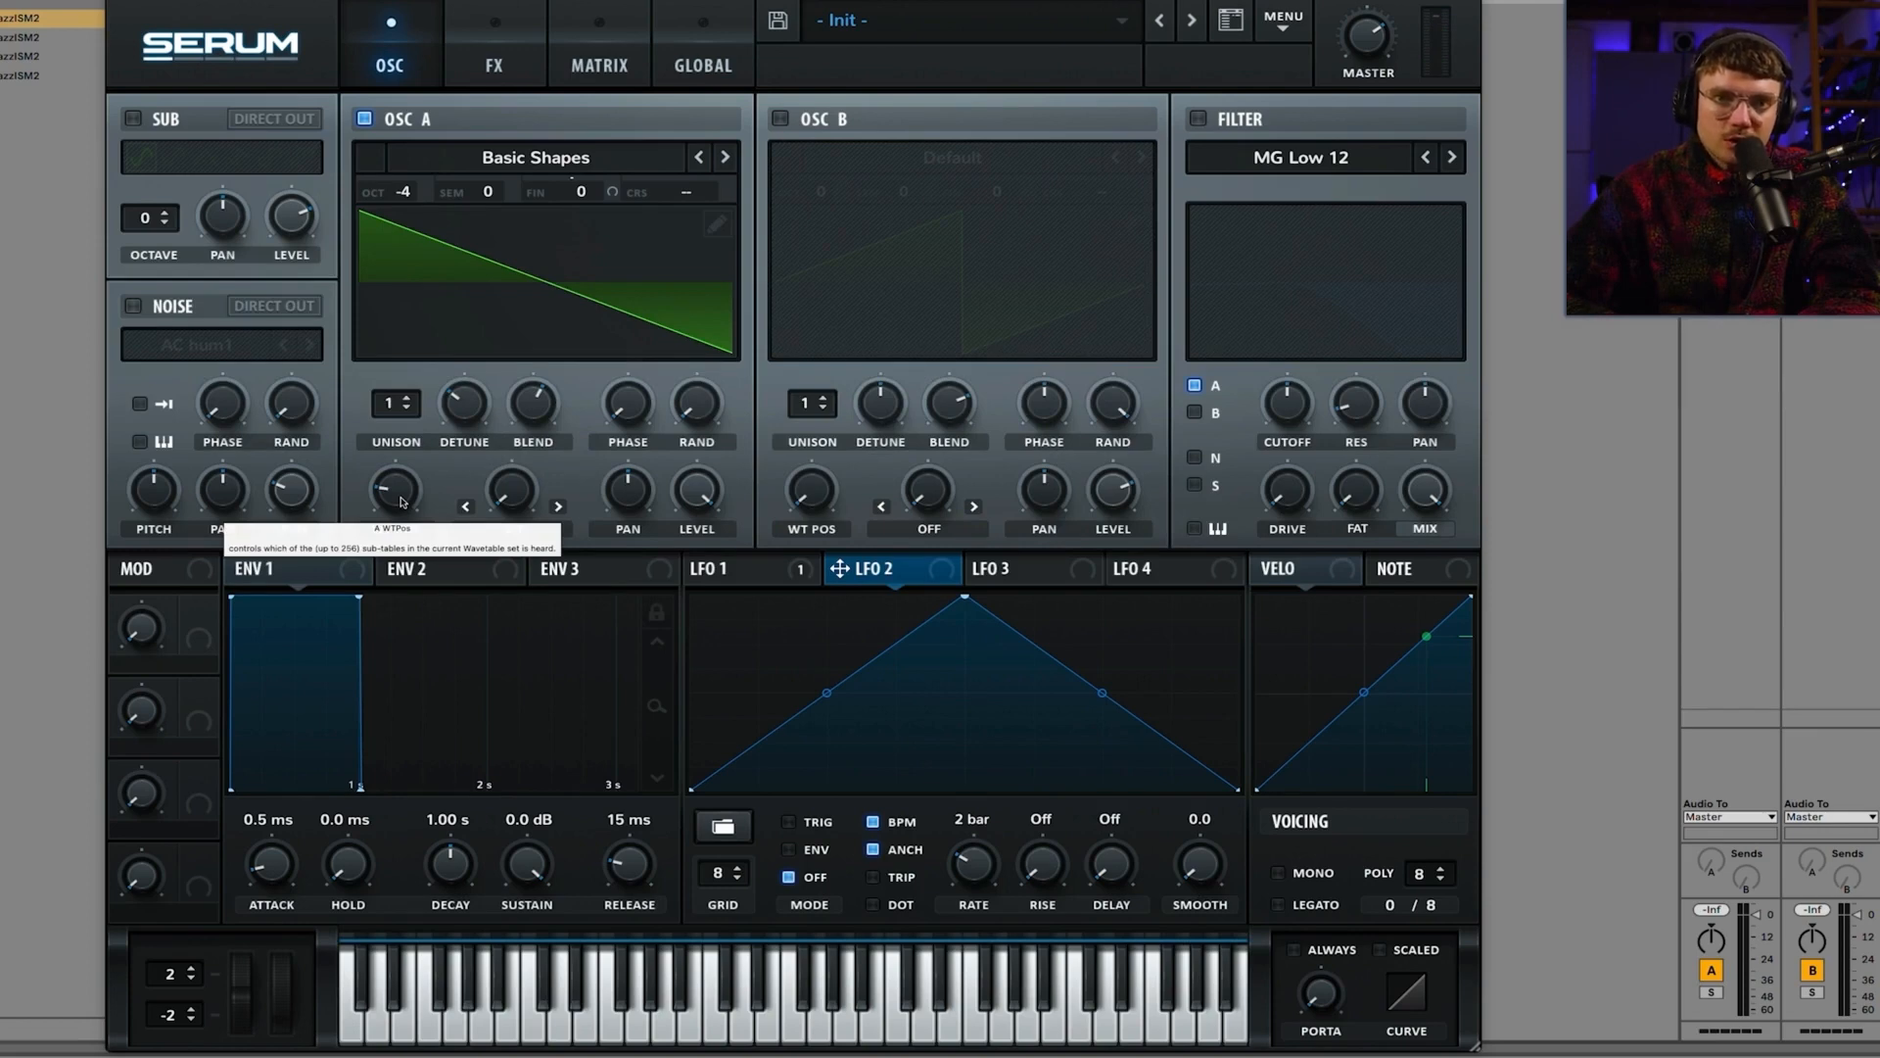
# Step: Step oscillator A's wavetable position through the triangle, square, pulse and last Basic Shapes waveforms, and return to the sawtooth
pyautogui.moveTo(400, 501); pyautogui.dragTo(396, 468)
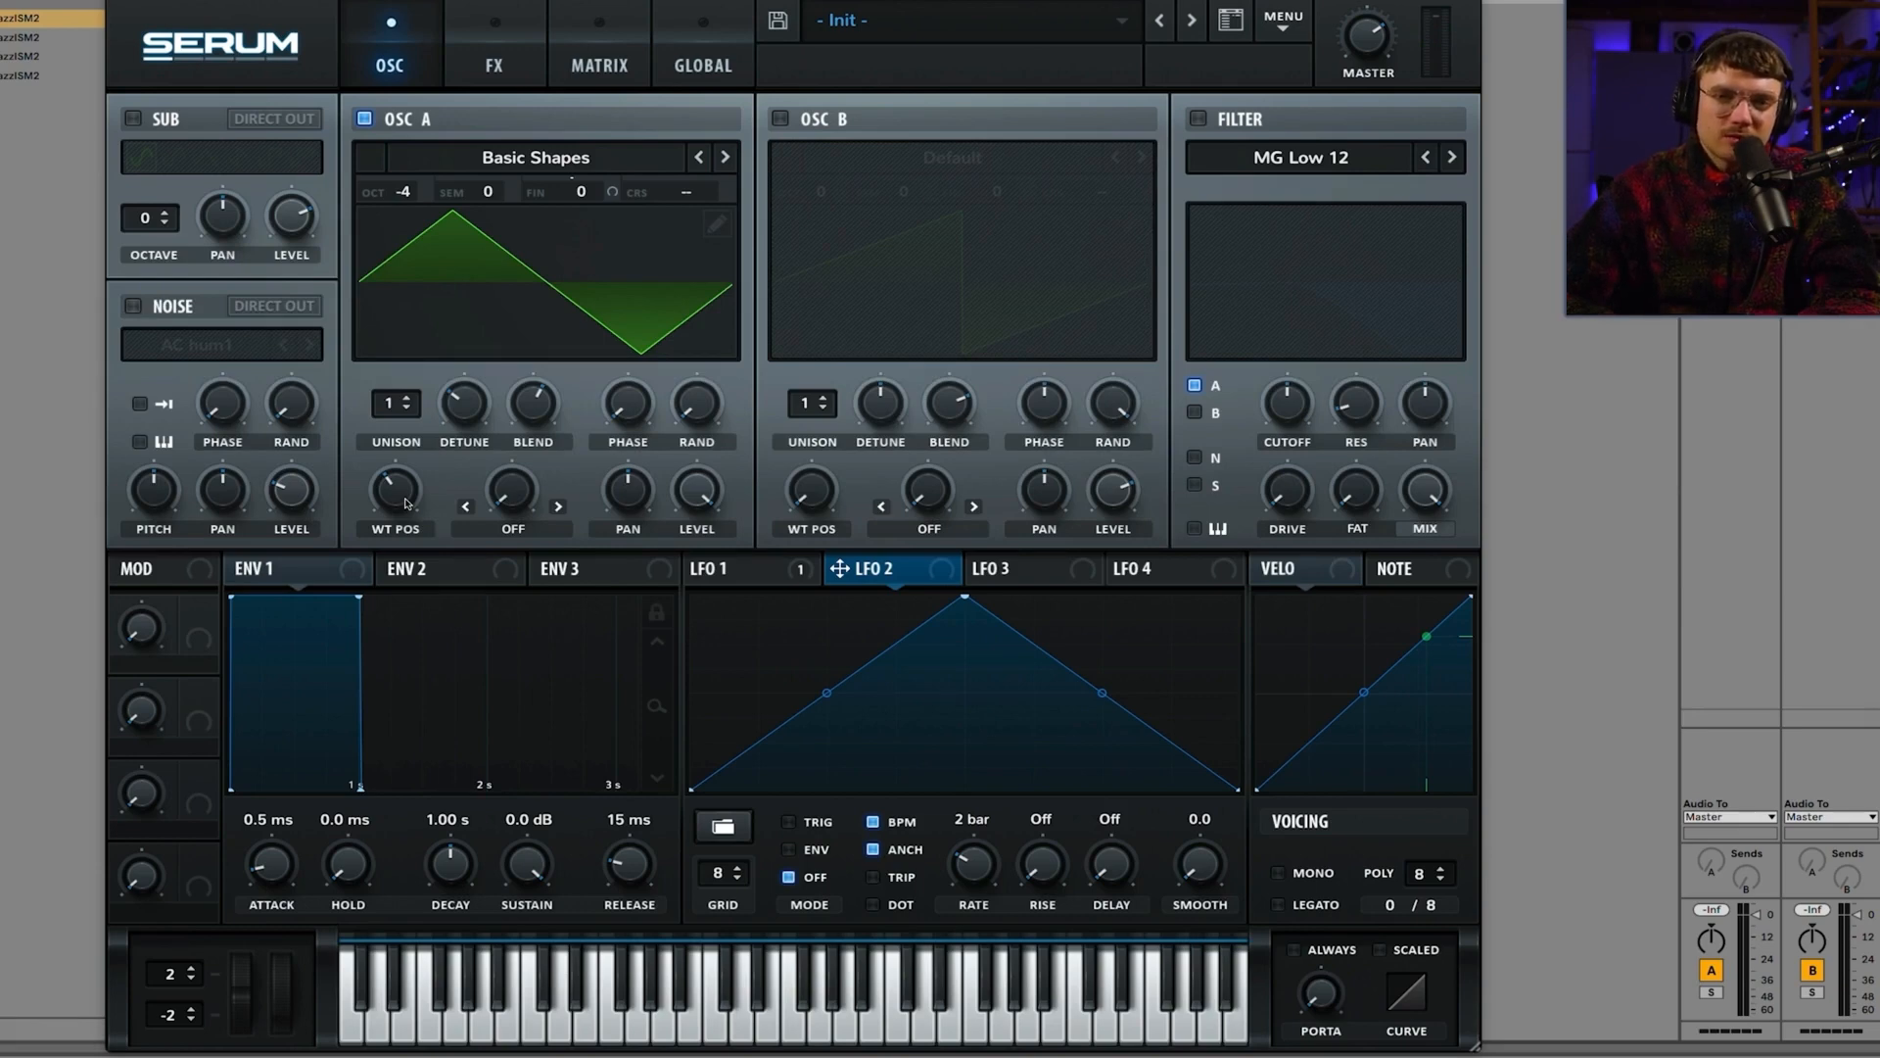
pyautogui.moveTo(409, 503); pyautogui.dragTo(405, 483)
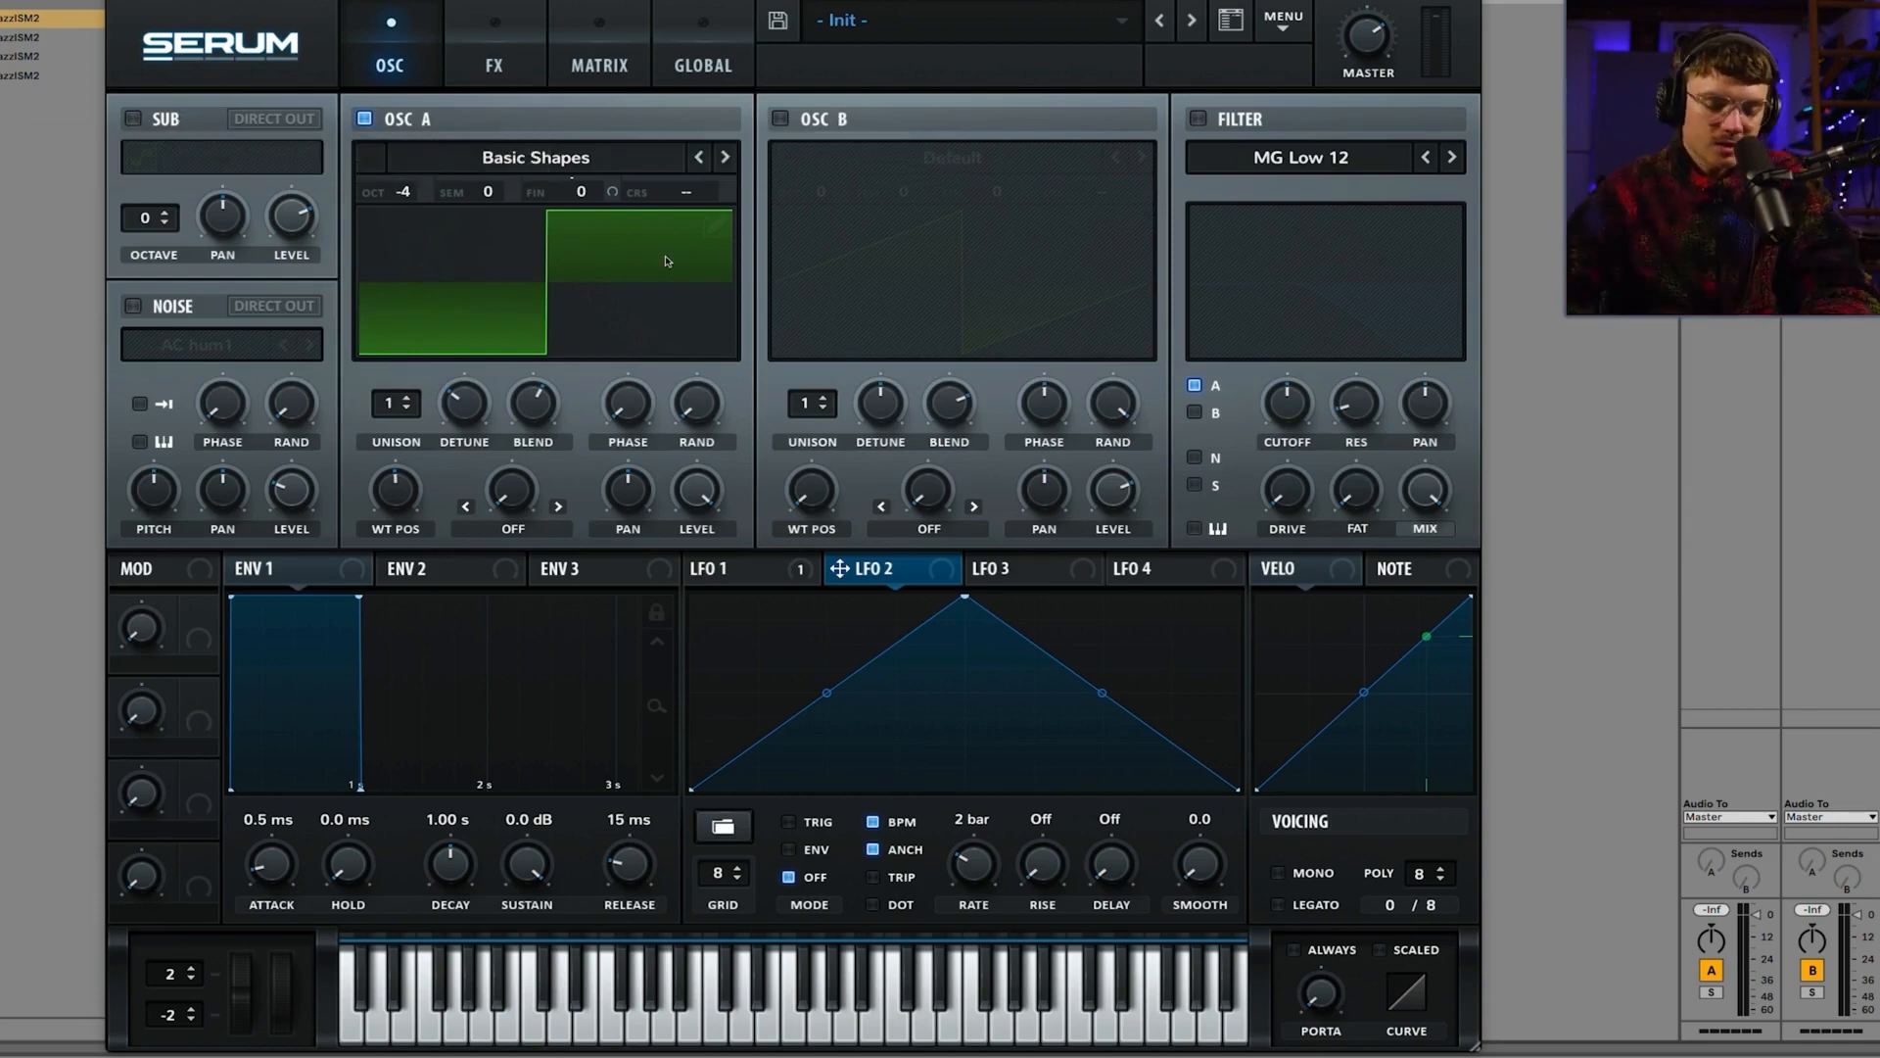
pyautogui.moveTo(395, 486)
pyautogui.mouseDown()
pyautogui.moveTo(403, 502)
pyautogui.moveTo(403, 477)
pyautogui.mouseUp()
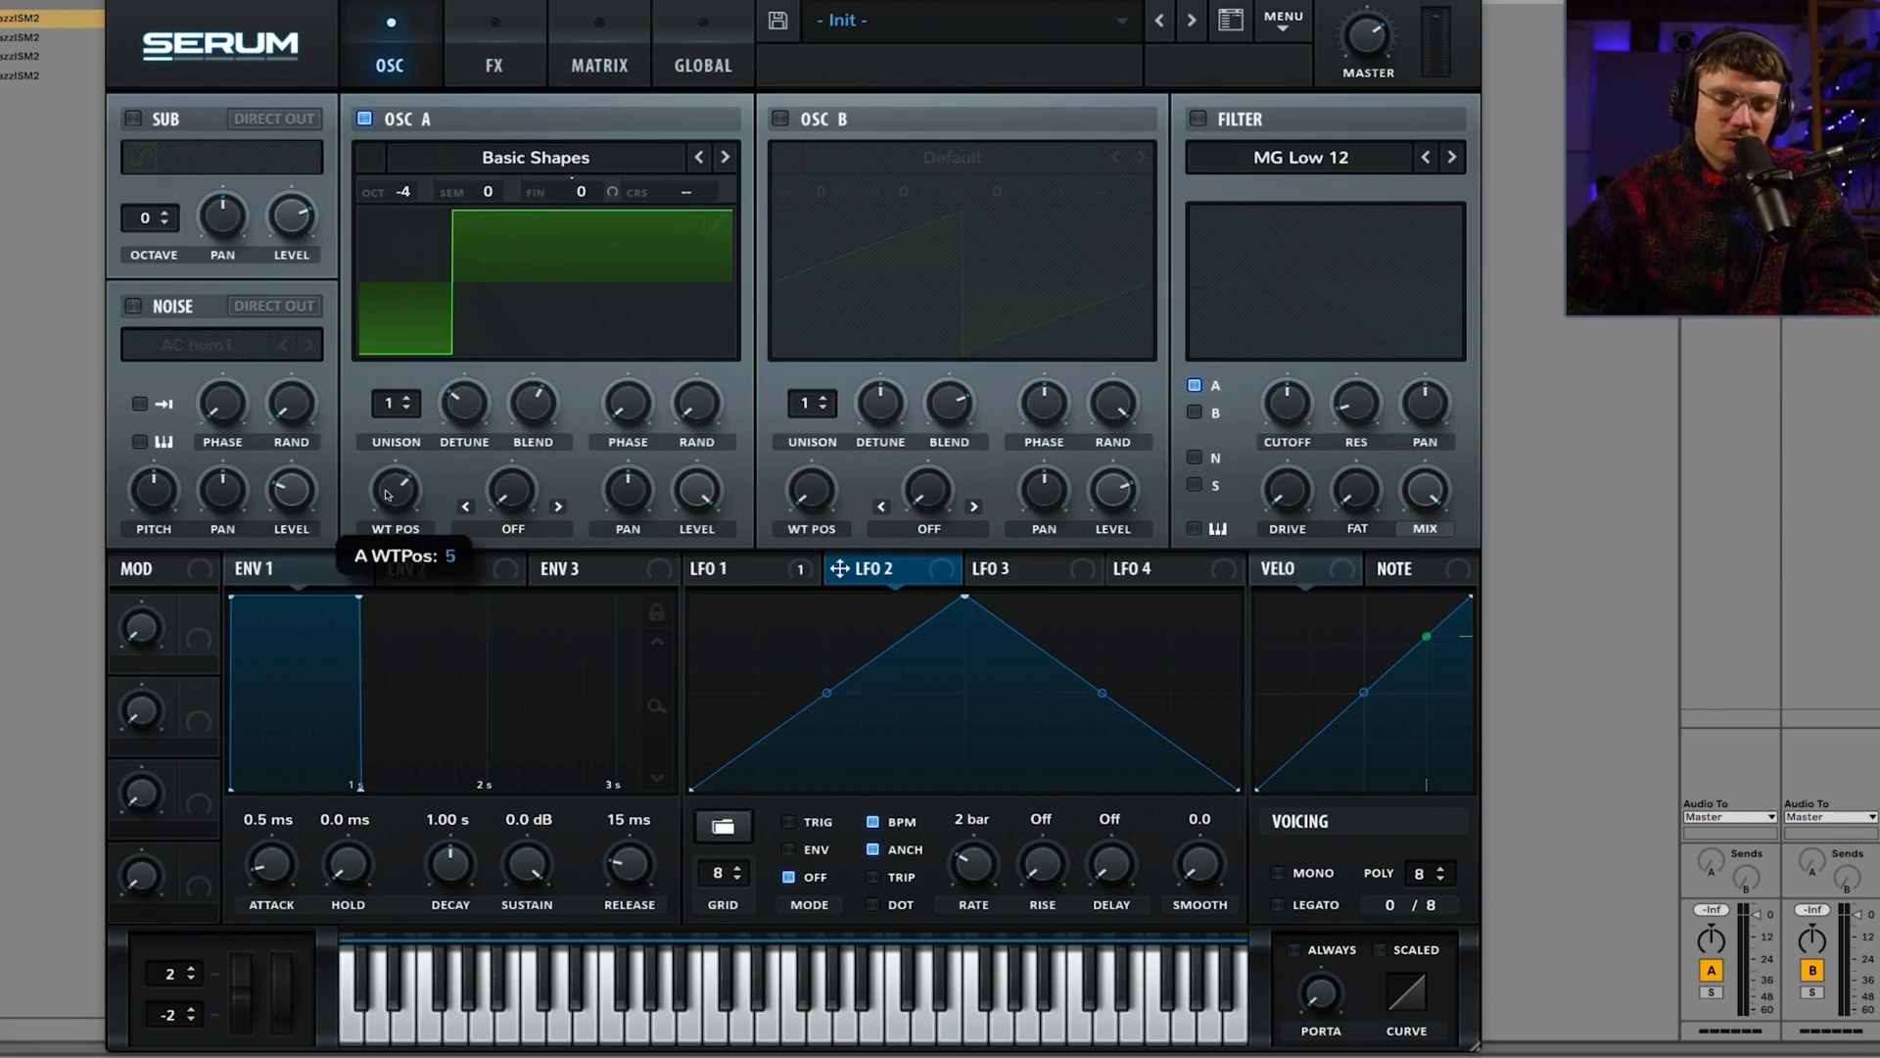
pyautogui.moveTo(388, 495)
pyautogui.mouseDown()
pyautogui.moveTo(384, 516)
pyautogui.moveTo(389, 468)
pyautogui.moveTo(385, 517)
pyautogui.moveTo(388, 494)
pyautogui.mouseUp()
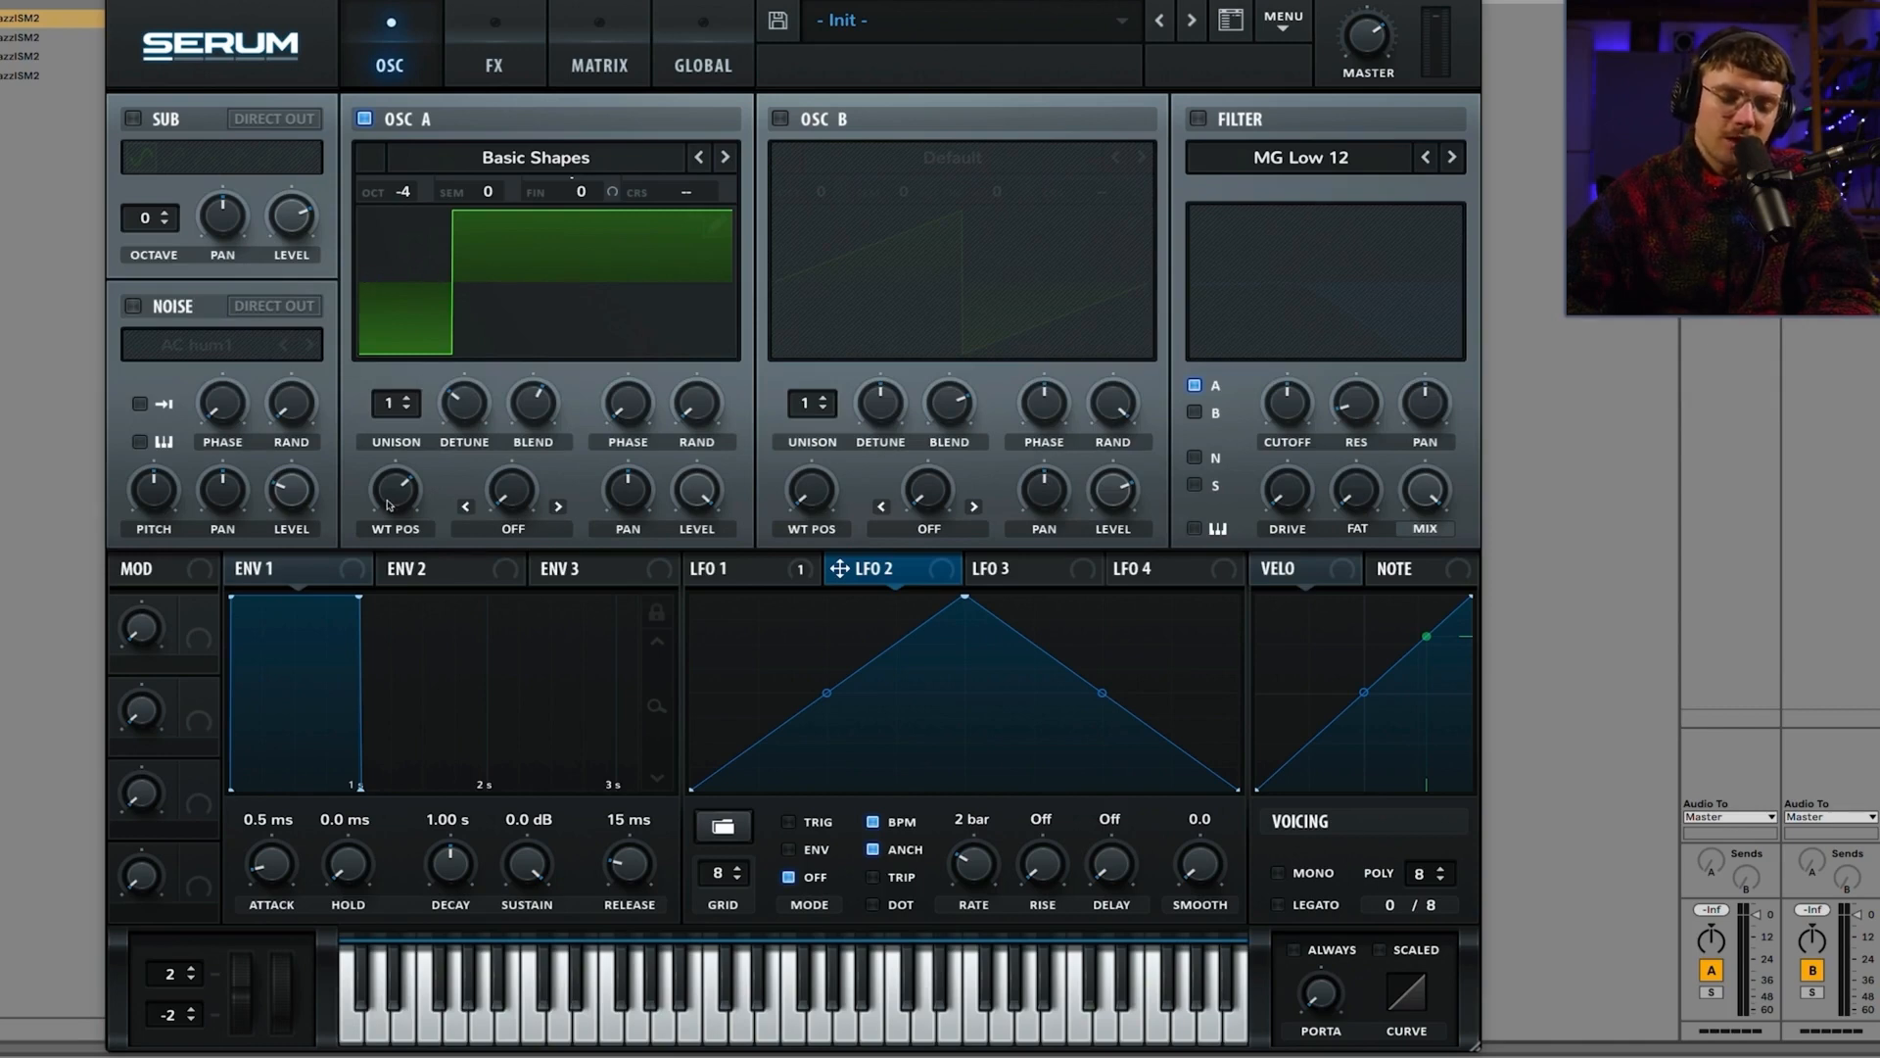
pyautogui.moveTo(389, 505); pyautogui.dragTo(392, 468)
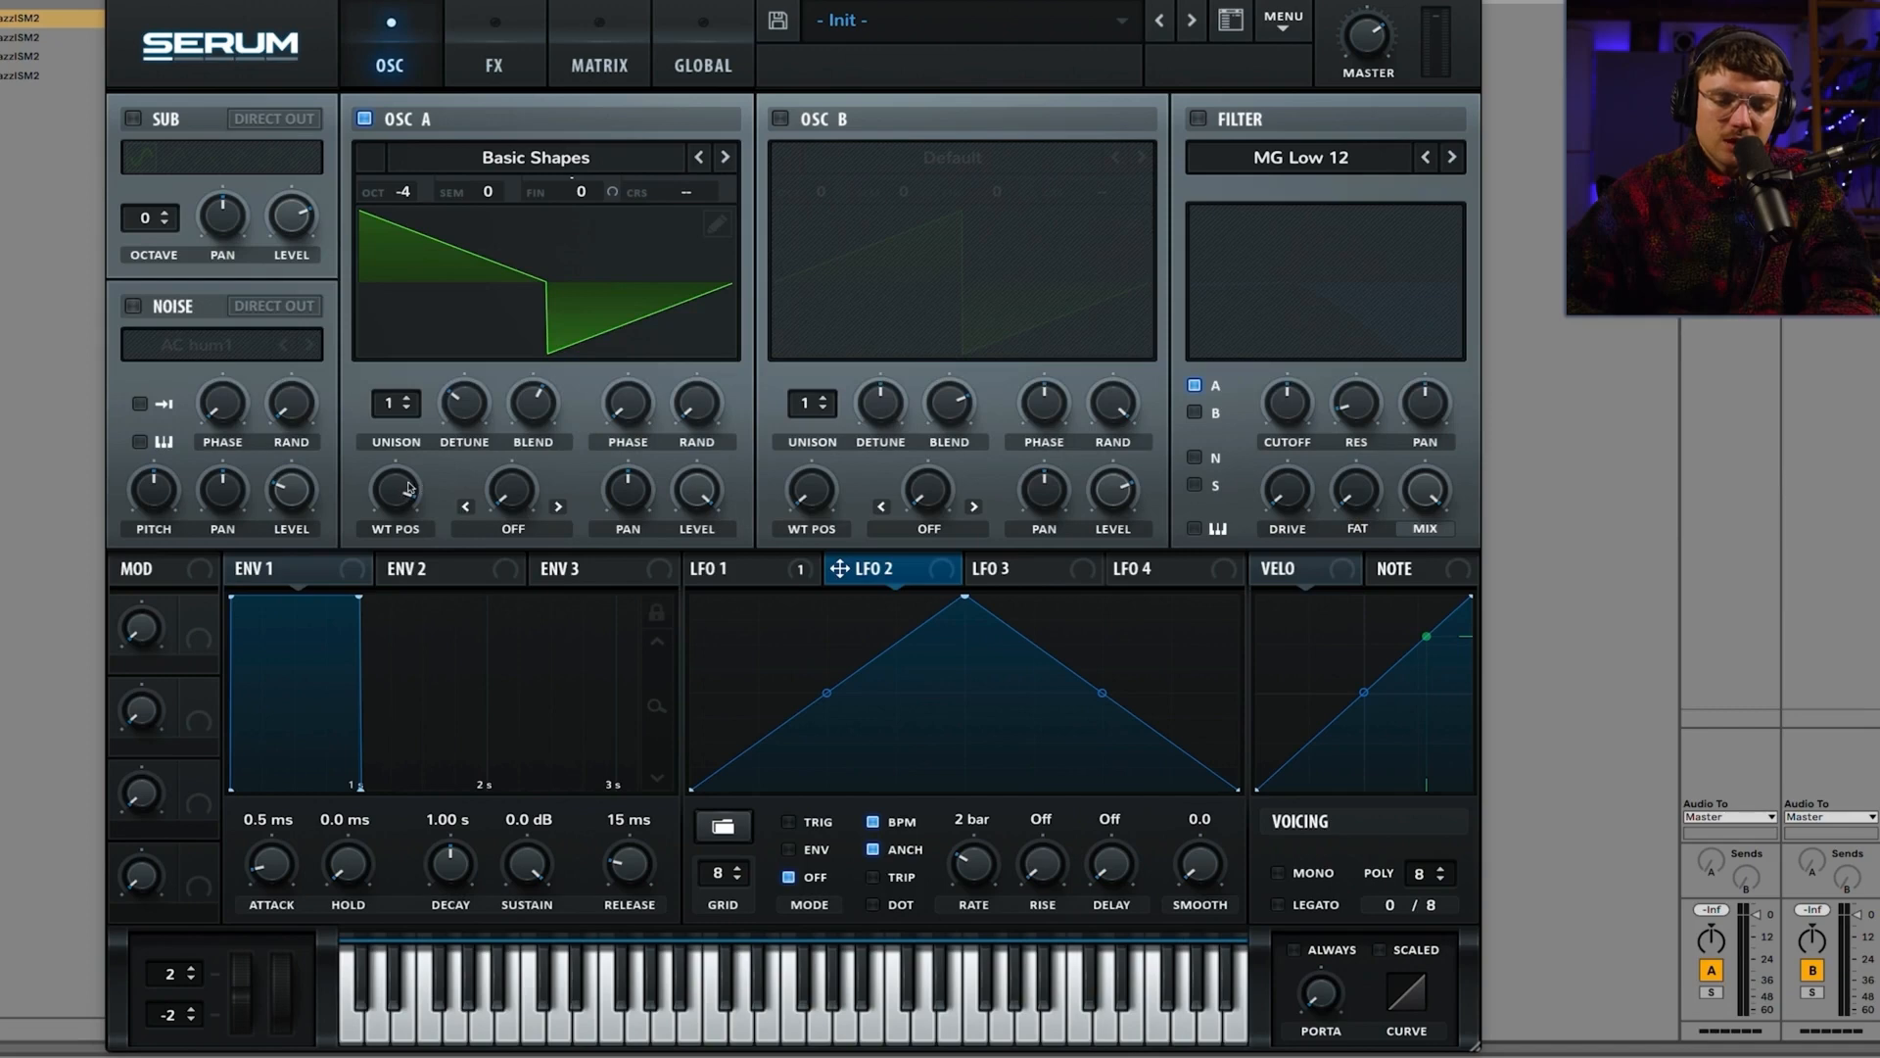
pyautogui.moveTo(410, 488); pyautogui.dragTo(439, 522)
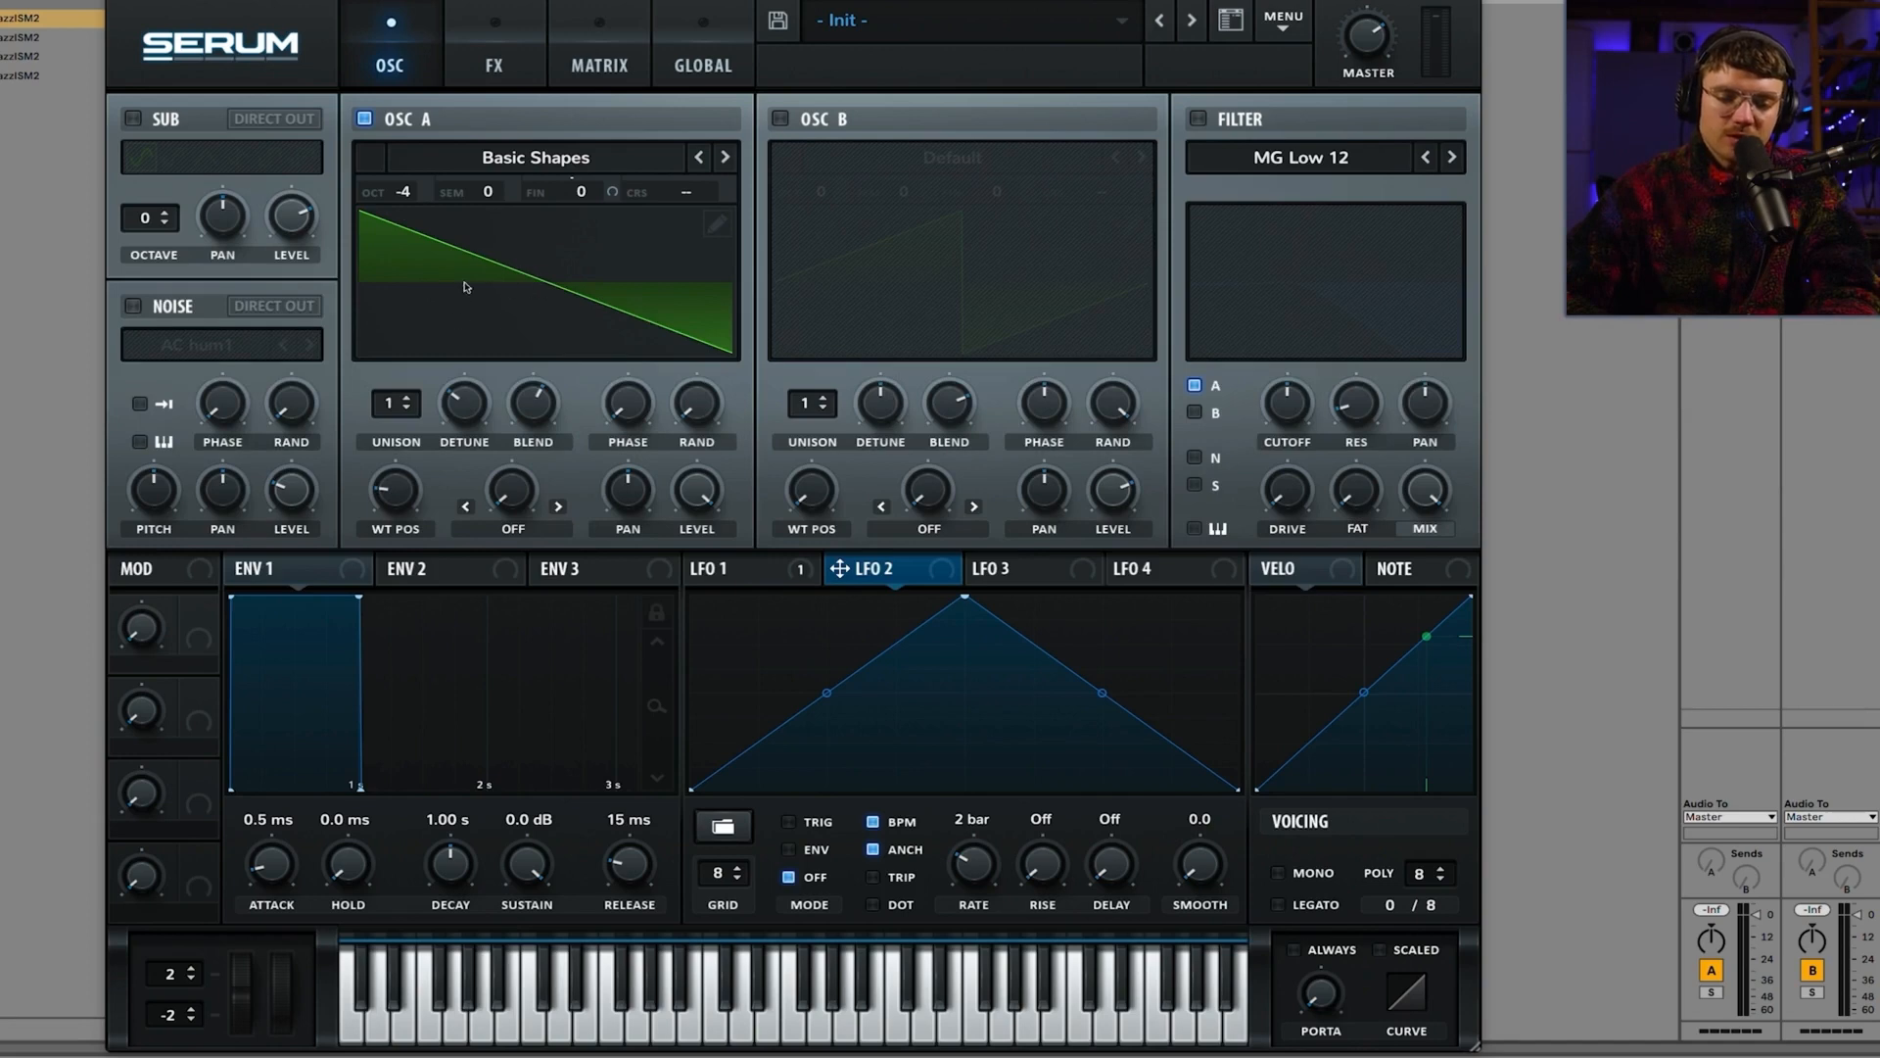
# Step: Load the Spectral wavetable Monster 2 [SL] into oscillator A and set its octave to -2
pyautogui.click(555, 165)
pyautogui.click(549, 155)
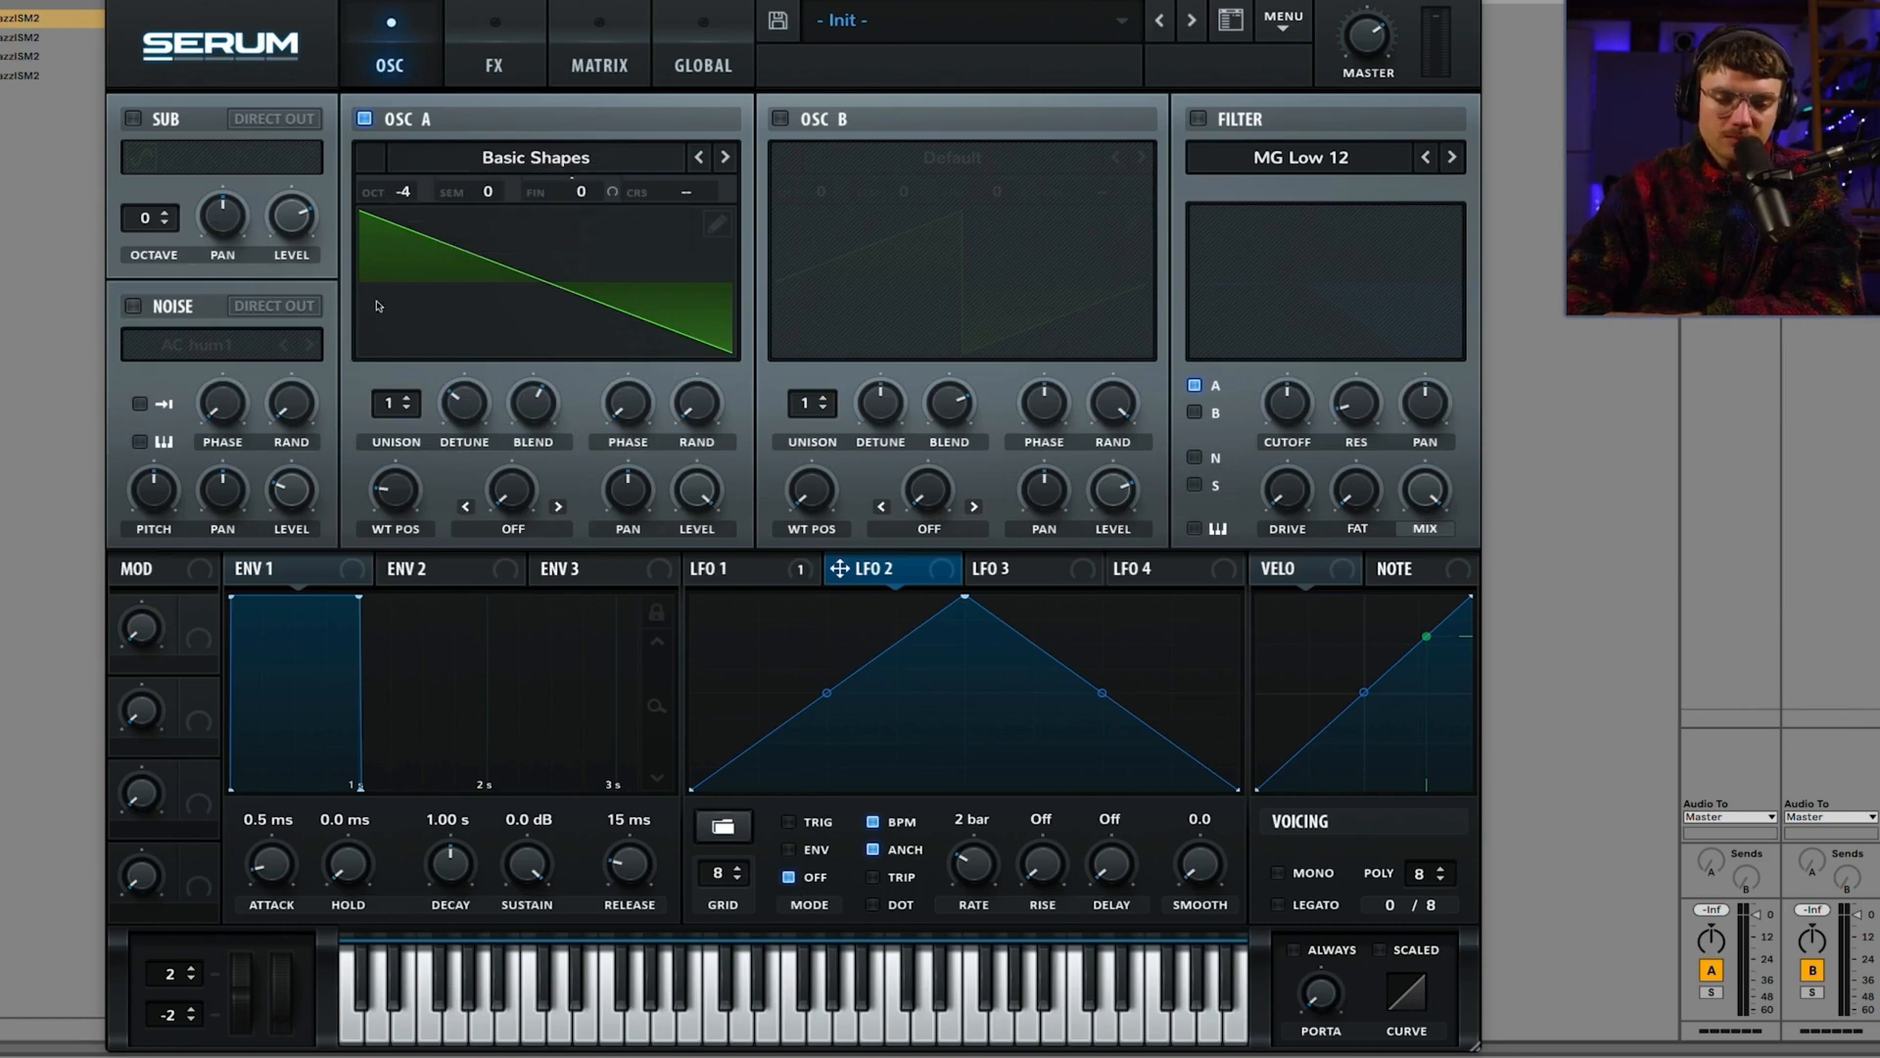
pyautogui.click(464, 158)
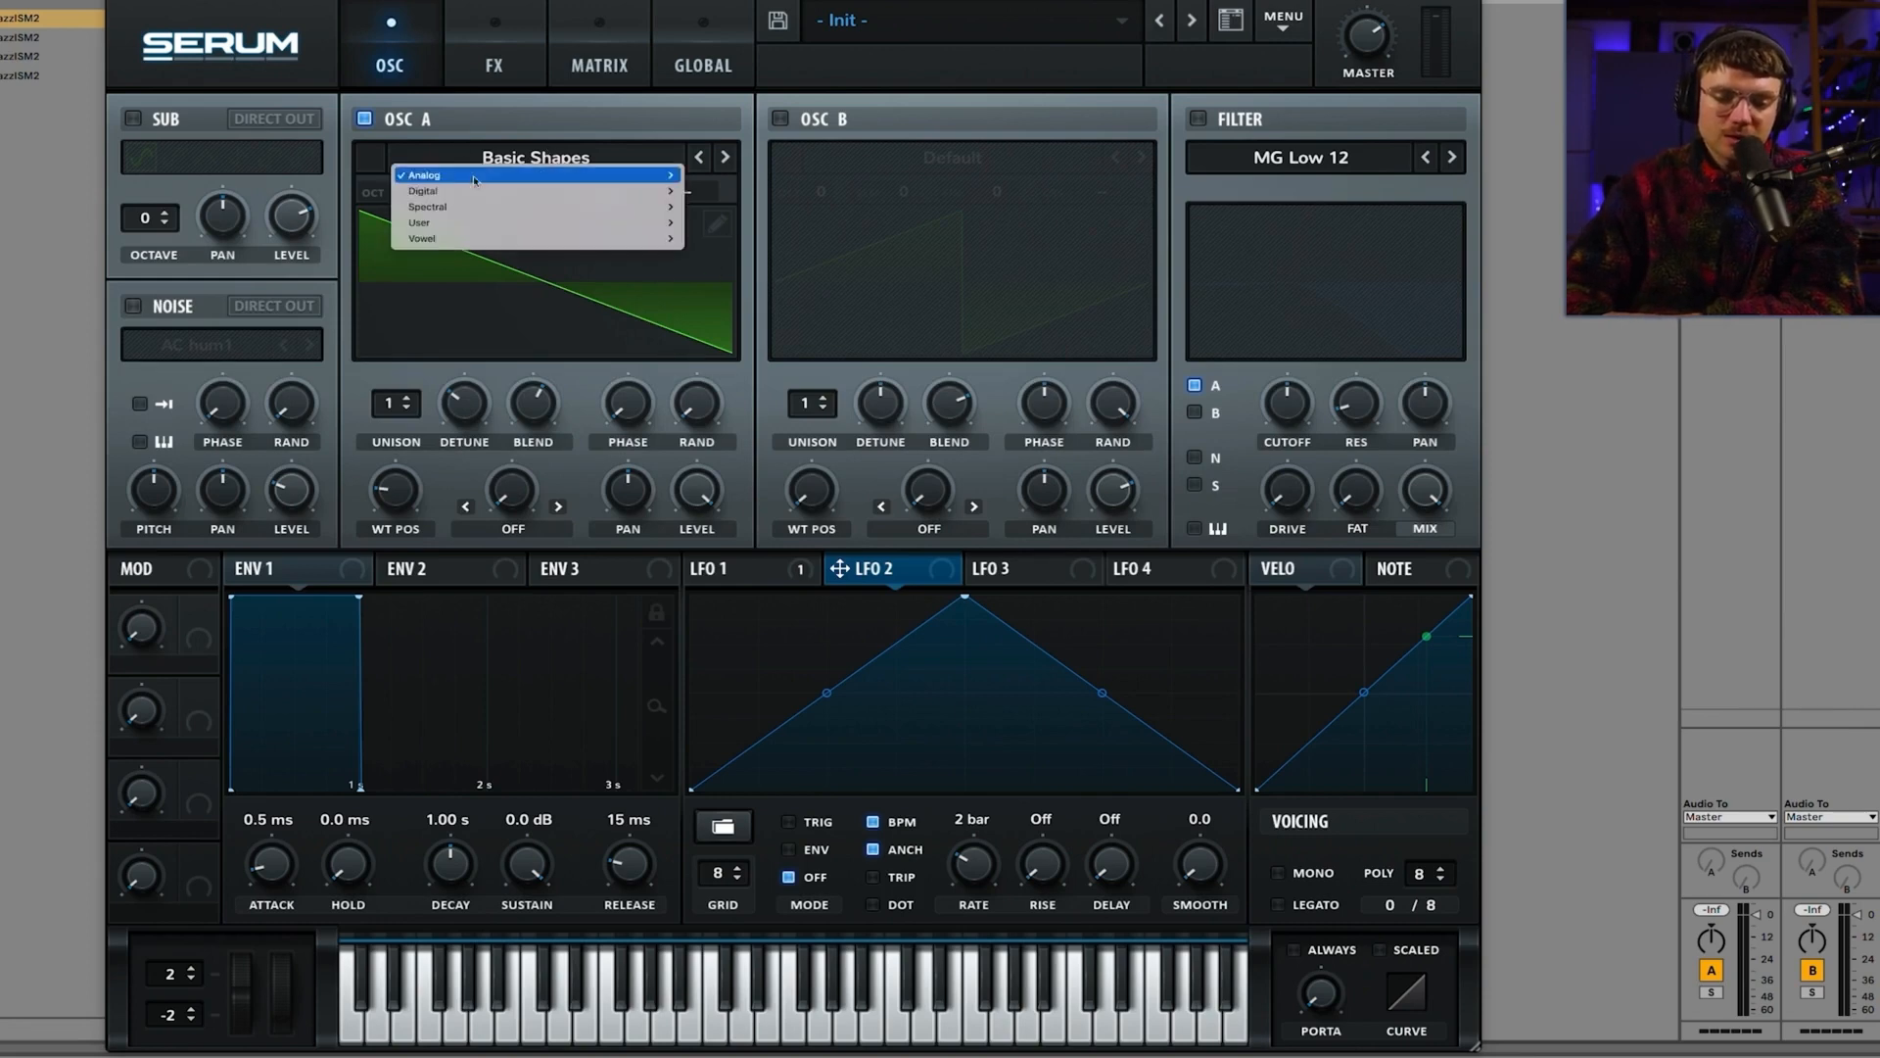
pyautogui.moveTo(481, 206)
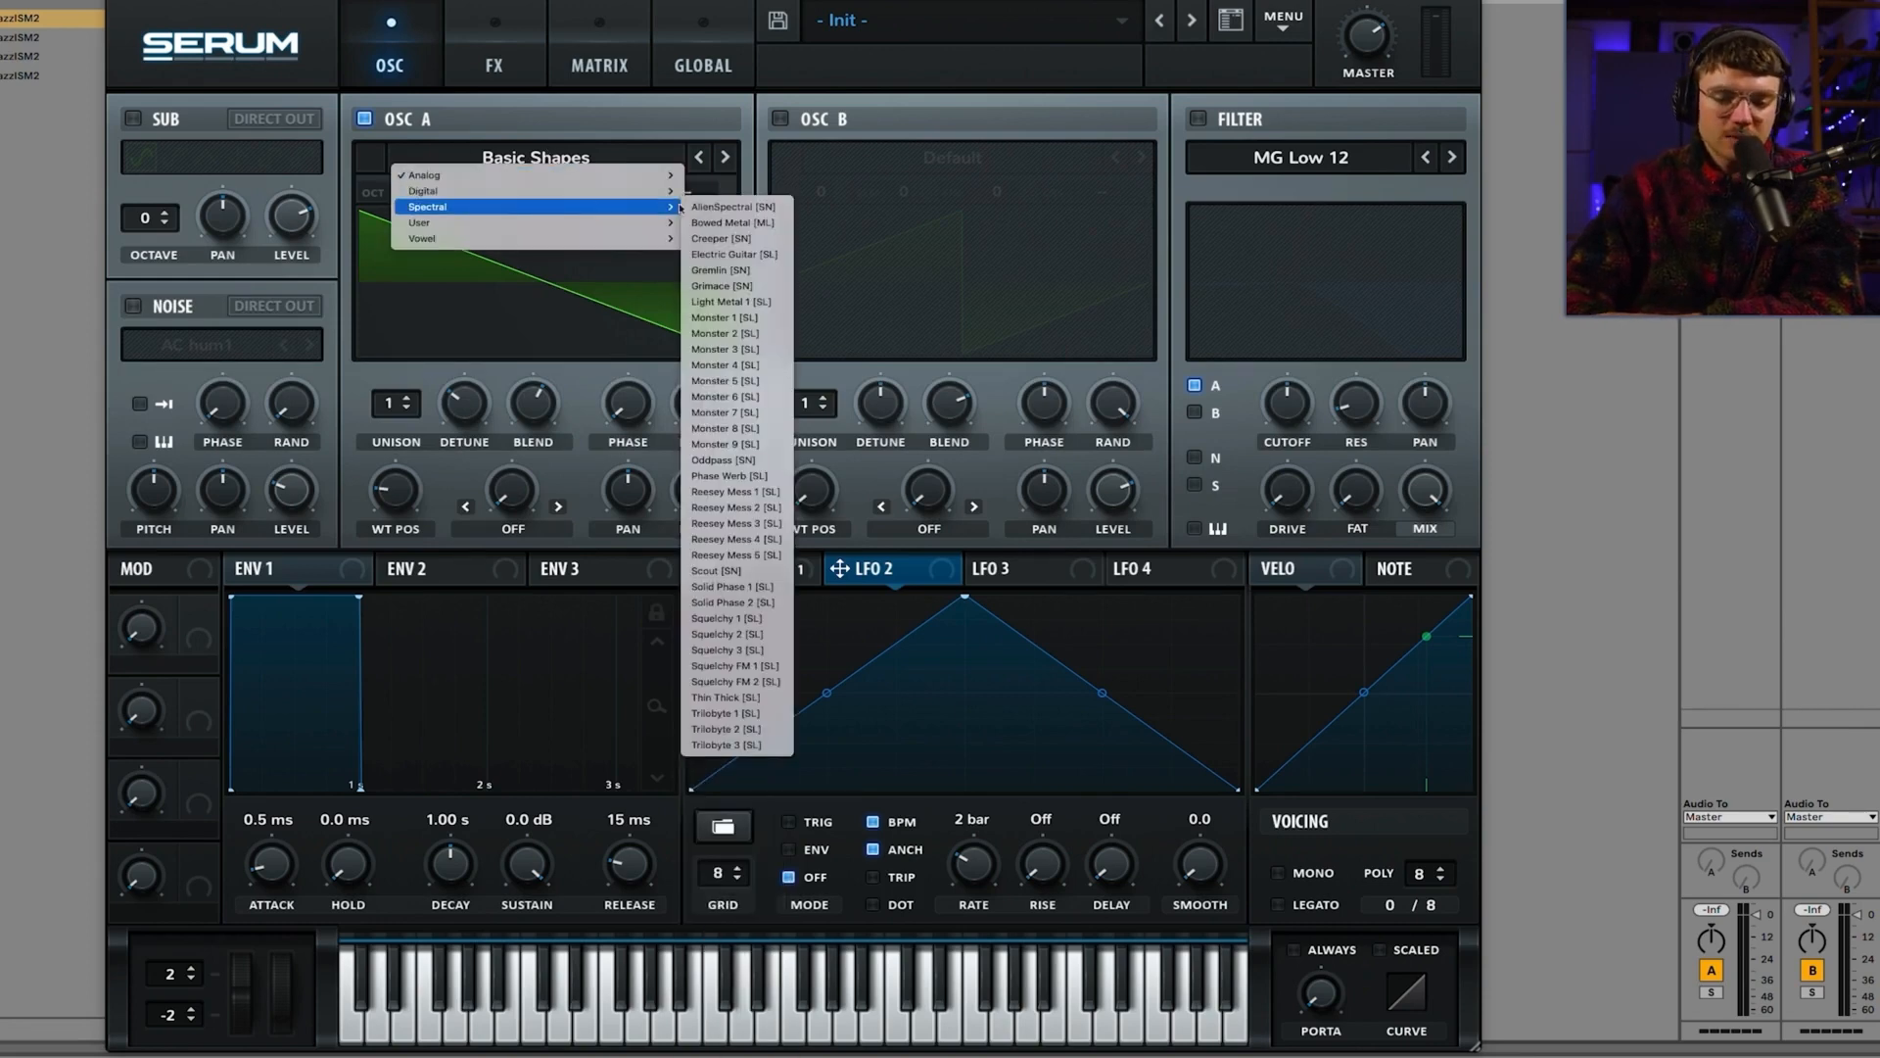
pyautogui.click(744, 332)
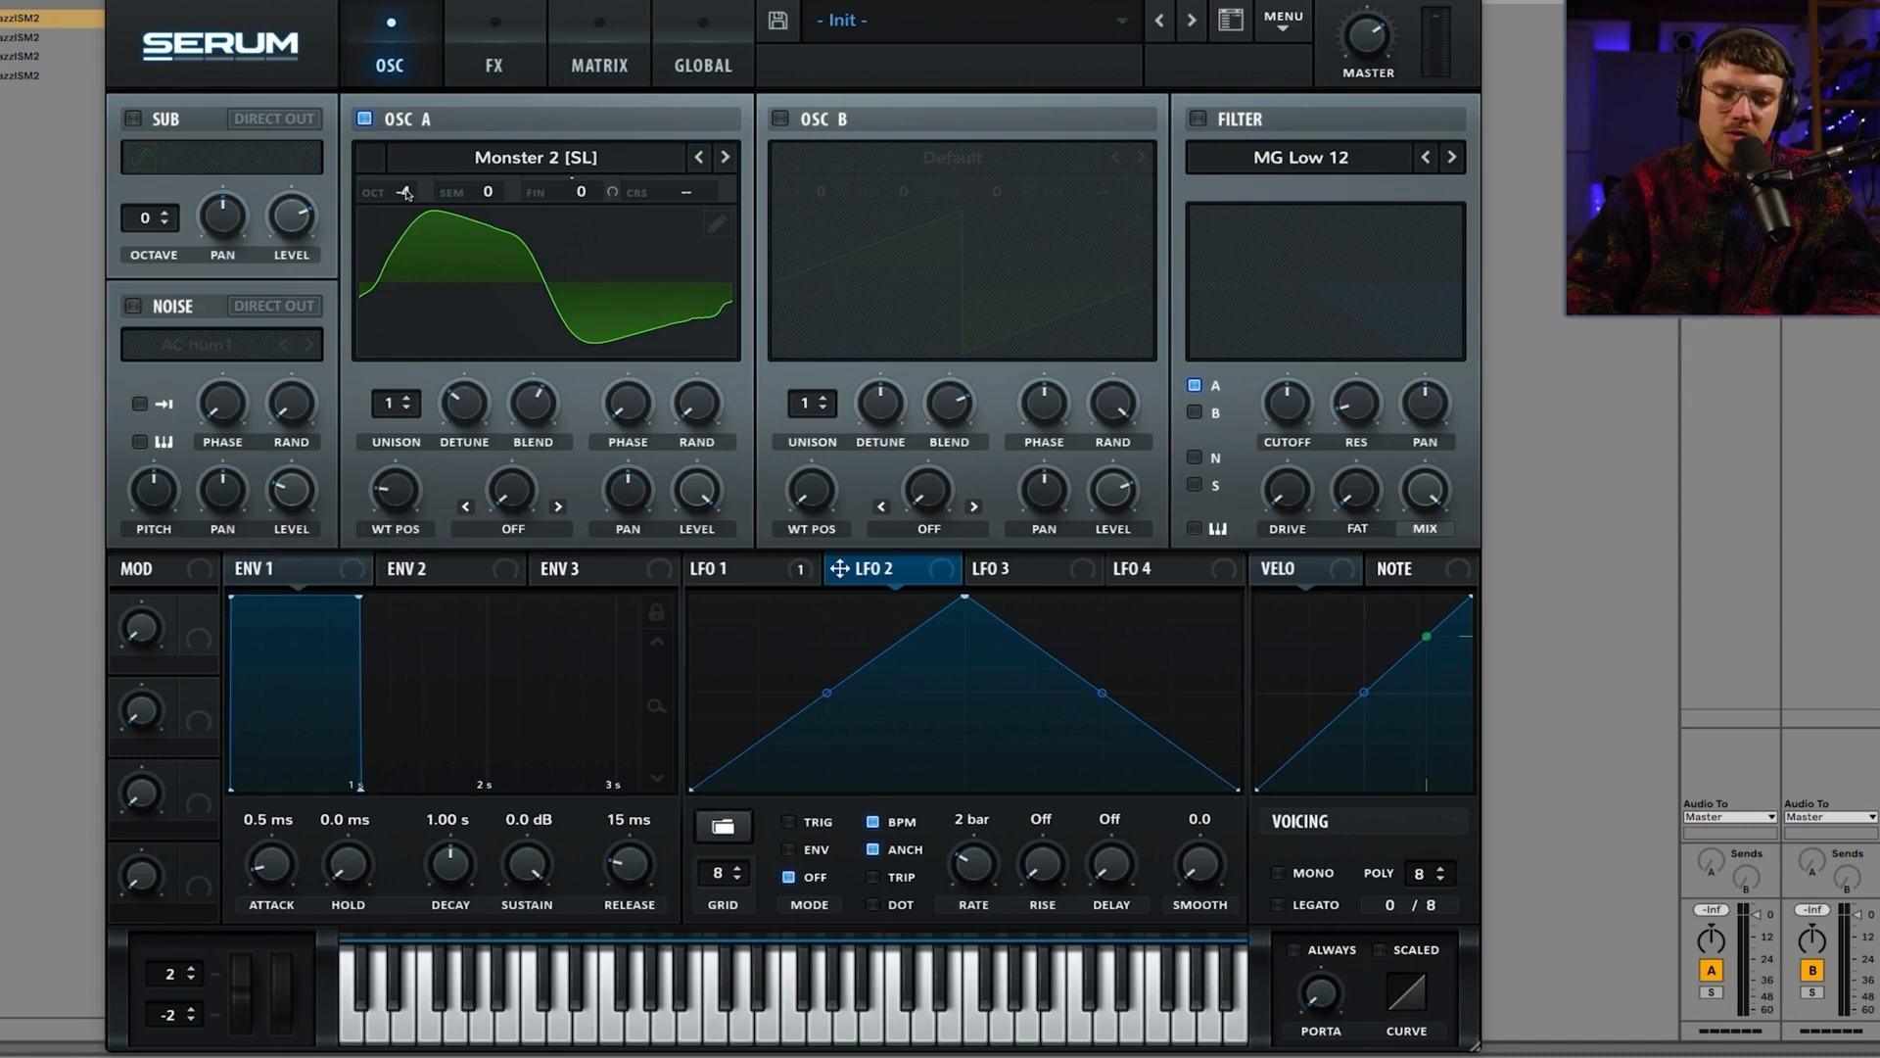
pyautogui.moveTo(404, 186); pyautogui.dragTo(412, 119)
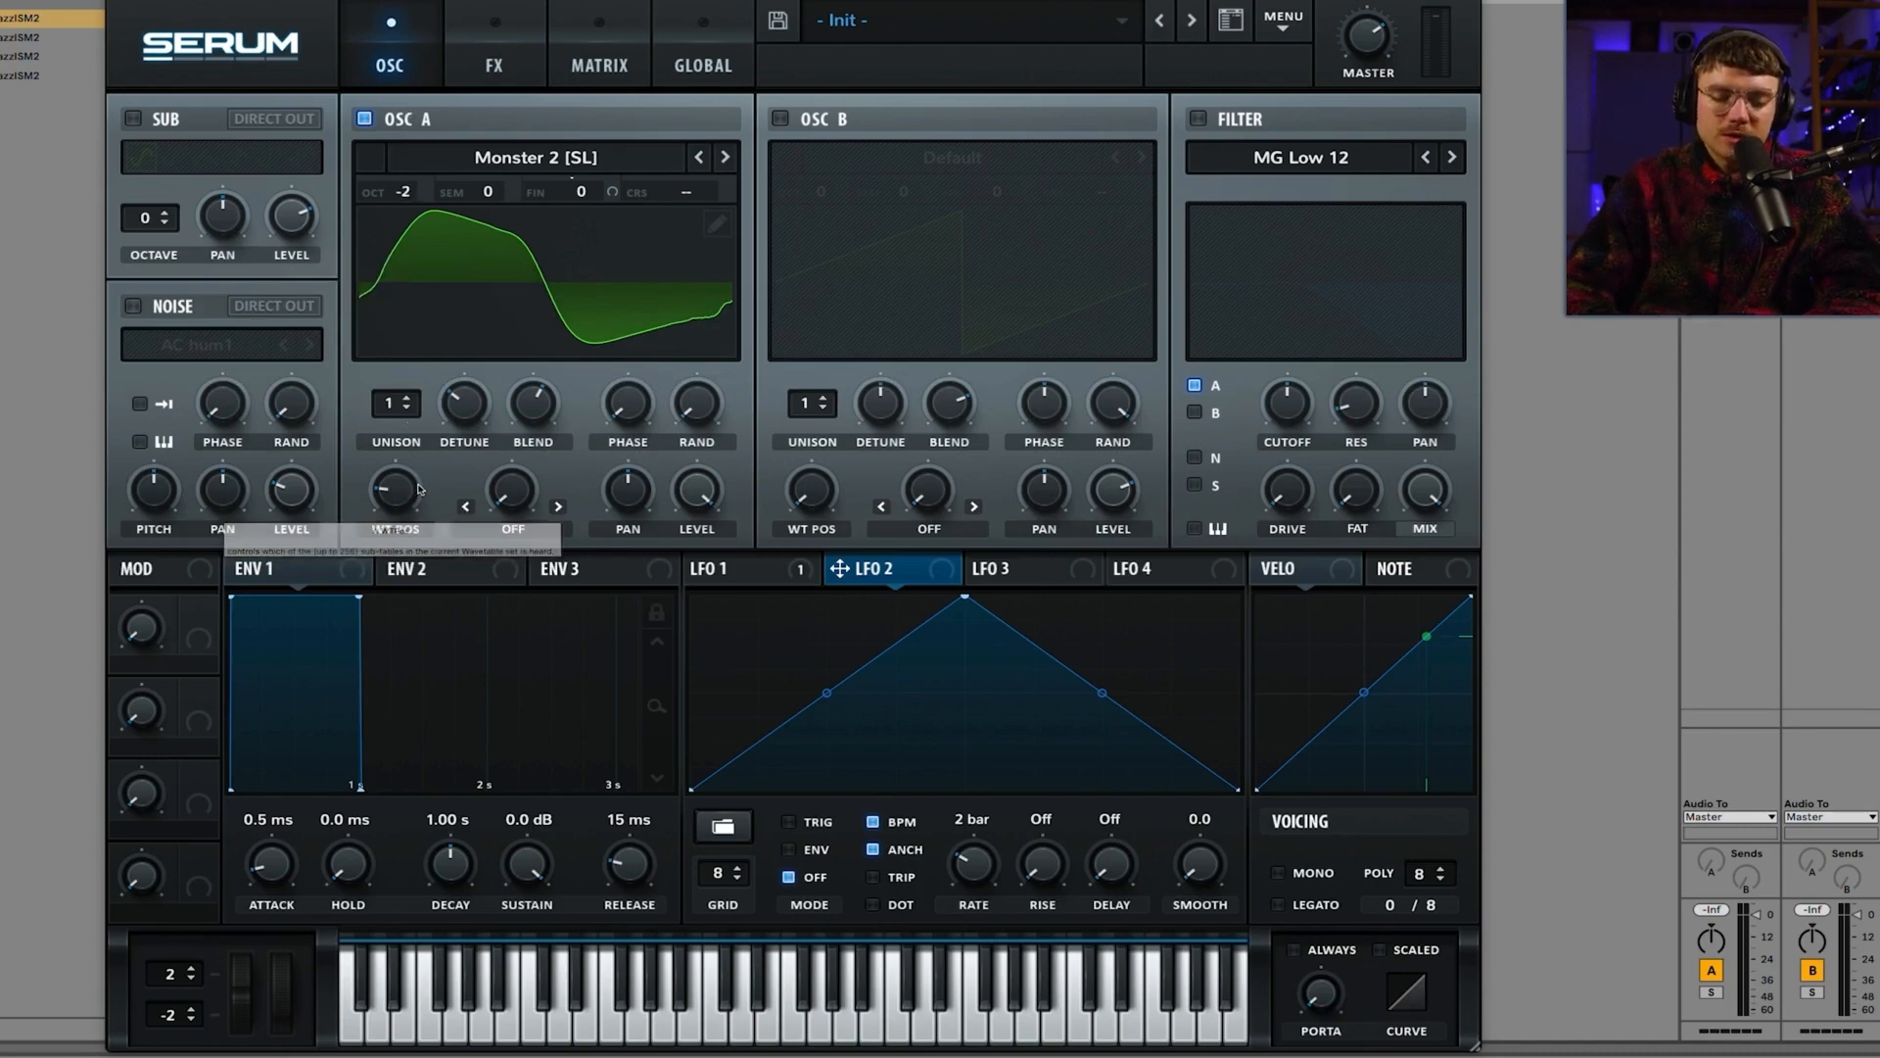
# Step: Sweep oscillator A's wavetable position upward through the Monster 2 [SL] waveforms while playing notes
pyautogui.moveTo(386, 494); pyautogui.dragTo(396, 473)
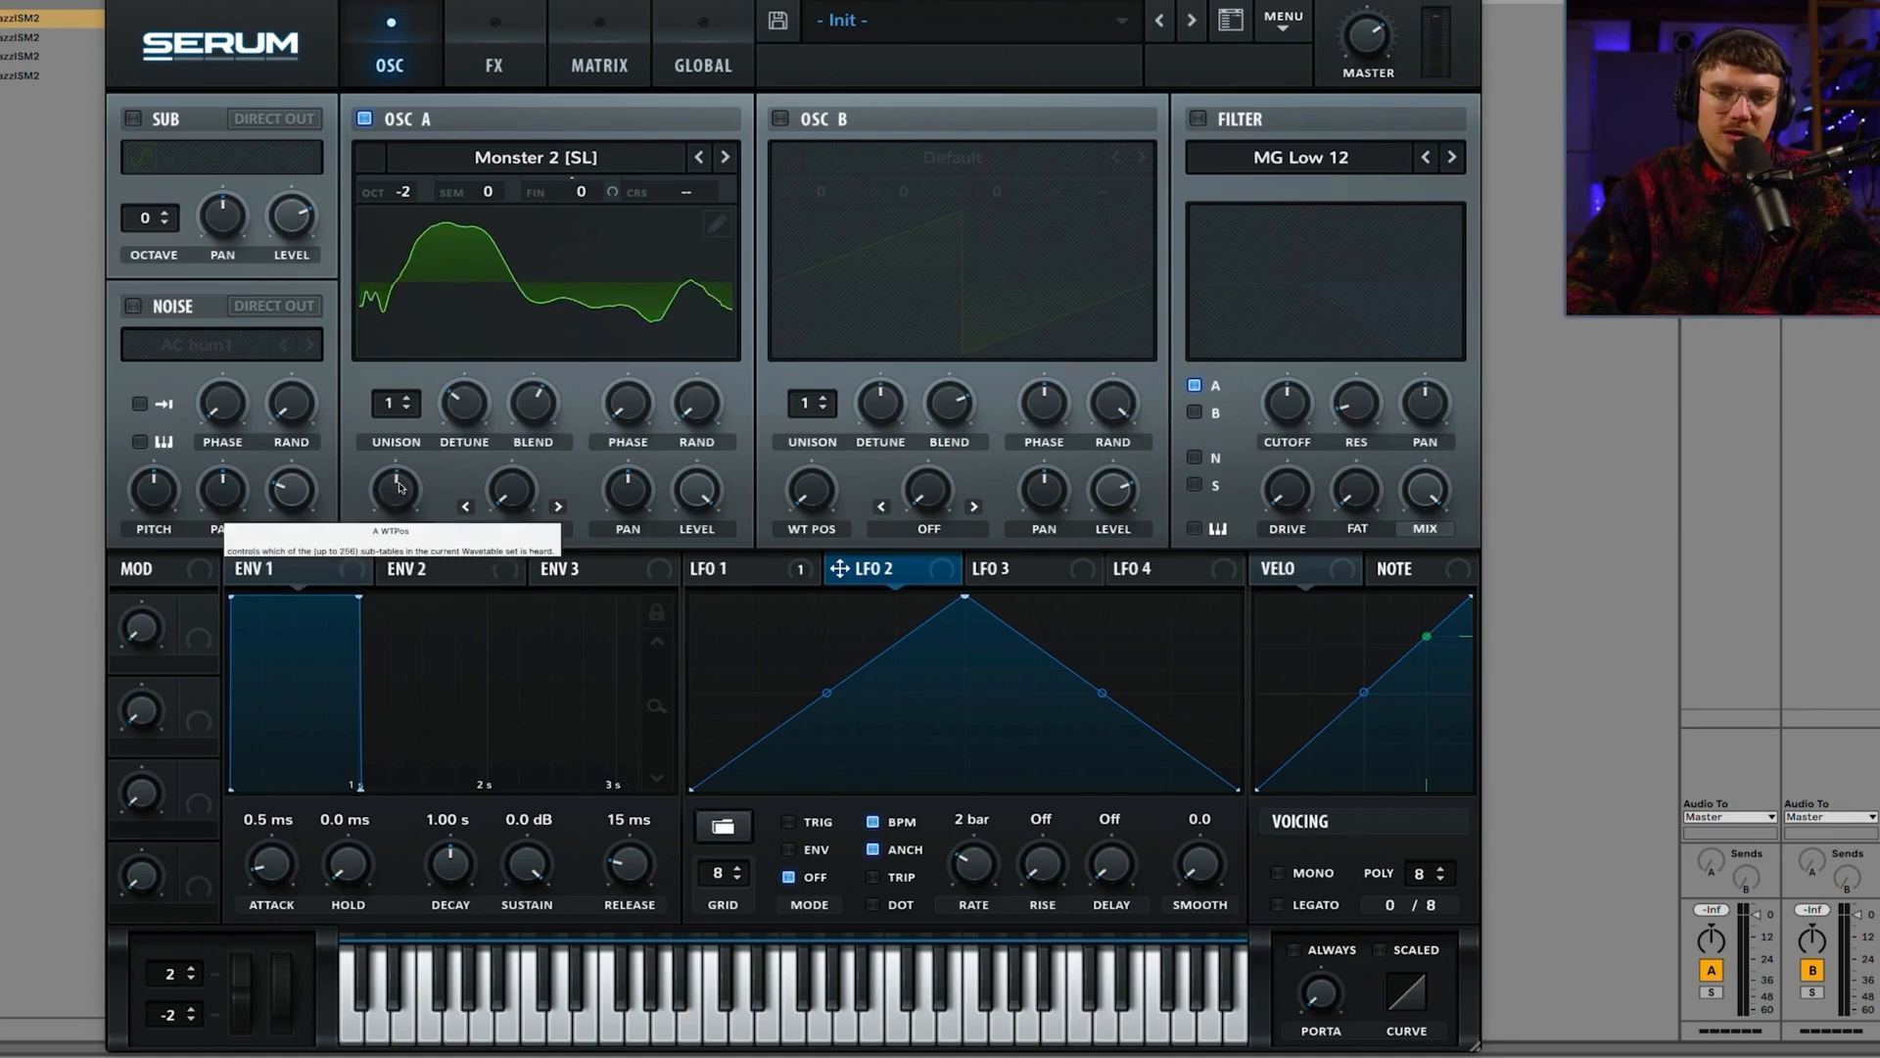
pyautogui.moveTo(399, 488); pyautogui.dragTo(400, 448)
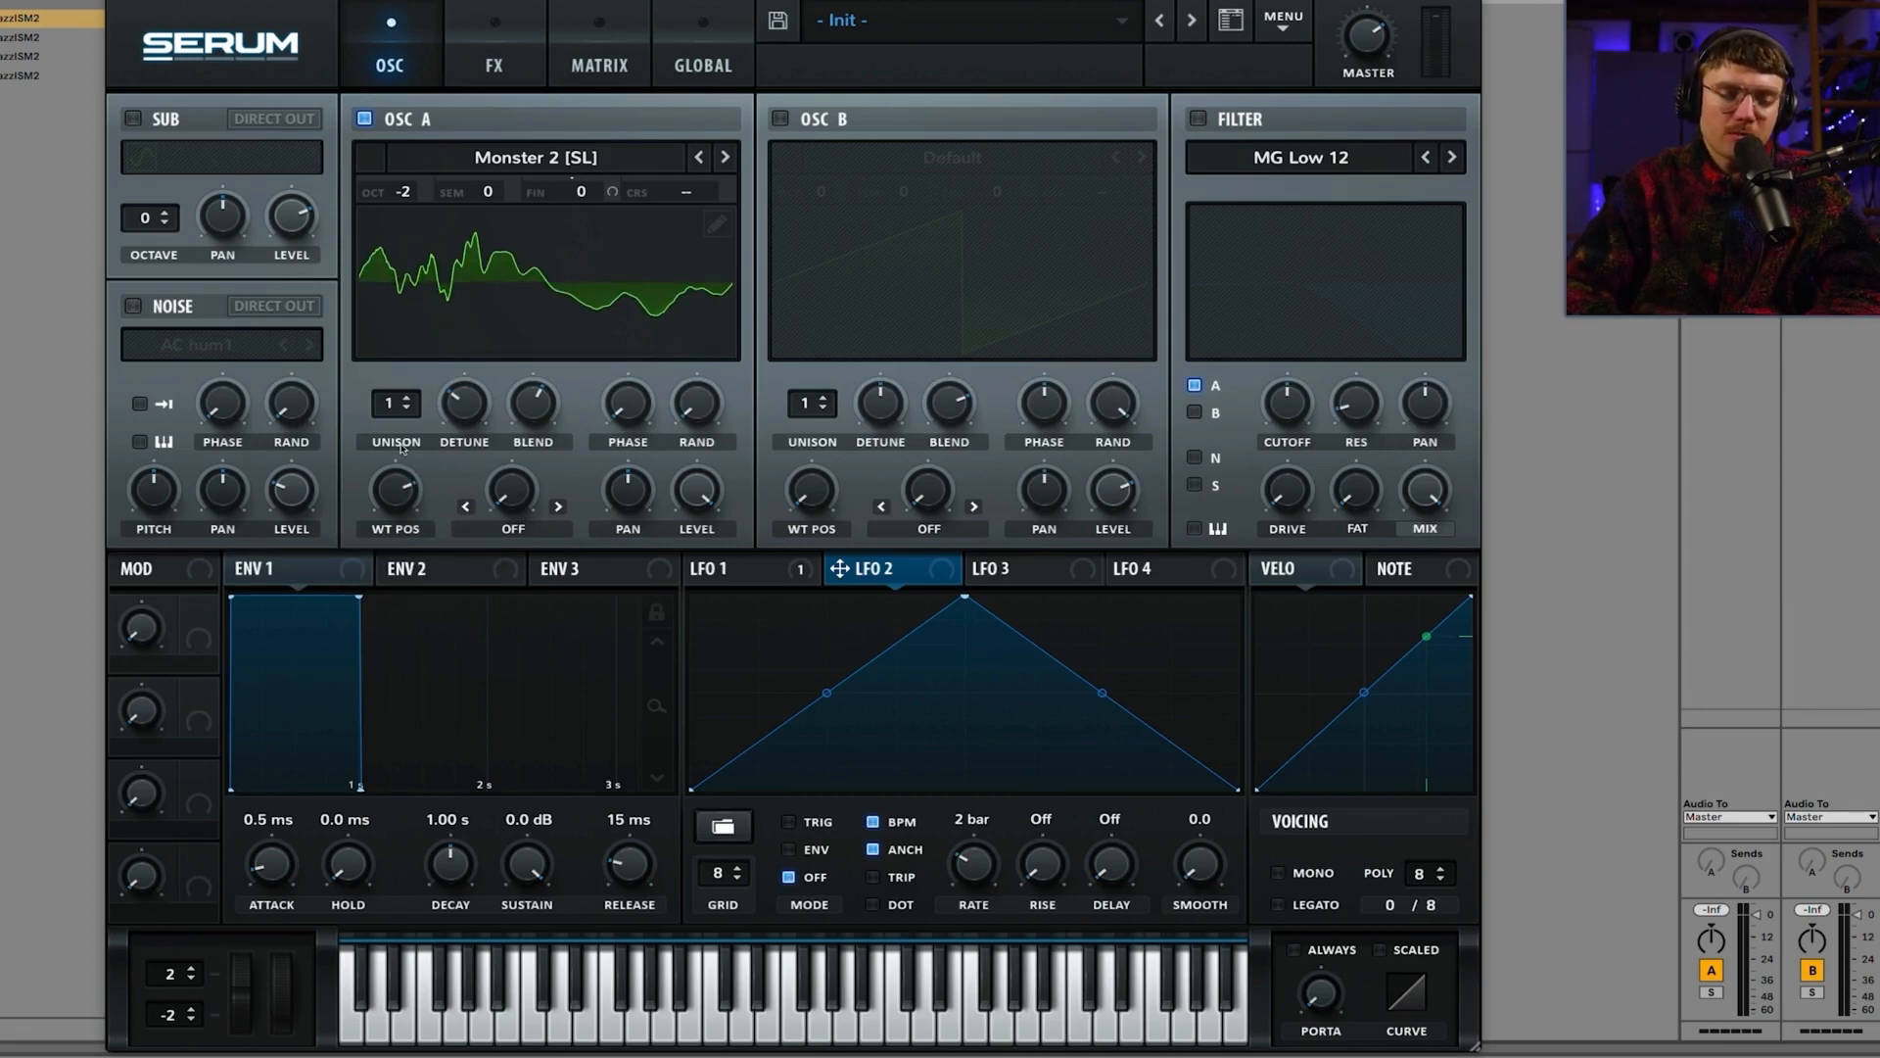
pyautogui.moveTo(399, 487); pyautogui.dragTo(400, 462)
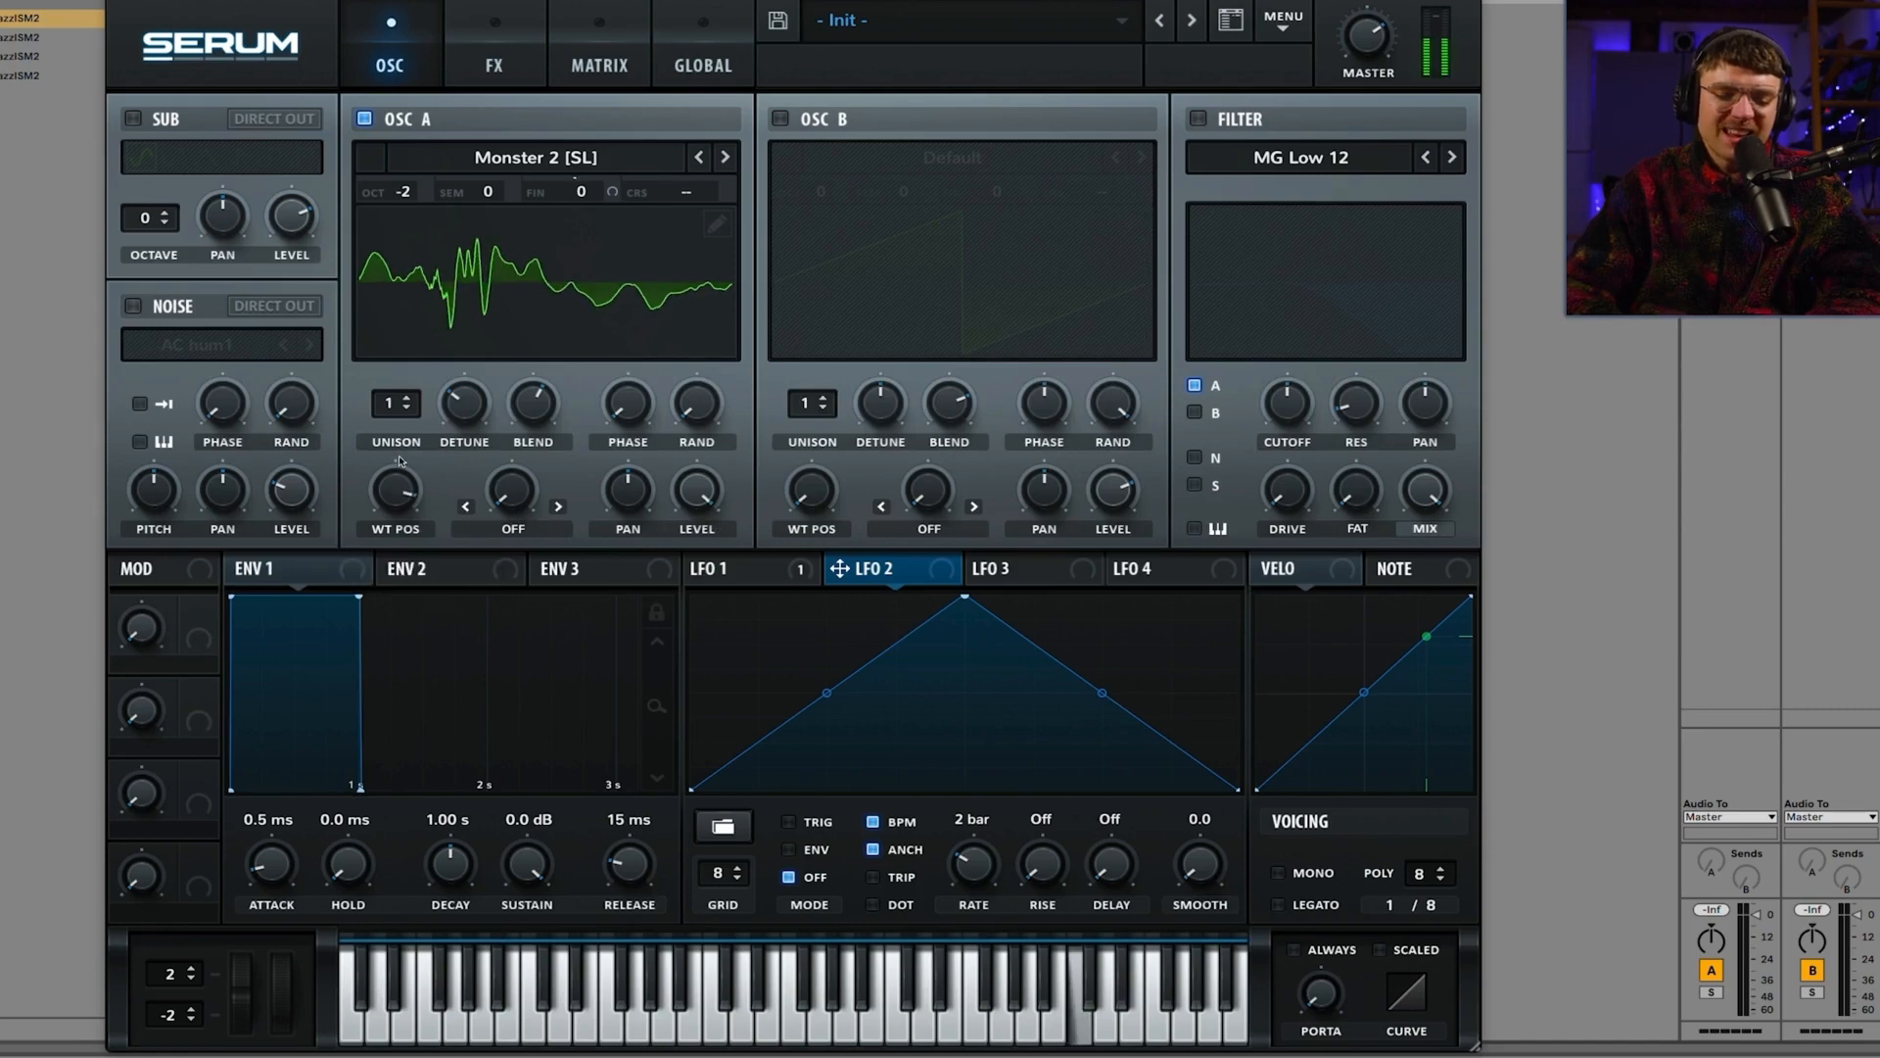
# Step: Advance oscillator A through the Monster 3, Monster 4 and Monster 5 [SL] wavetables, sweeping the wavetable position on each
pyautogui.click(725, 156)
pyautogui.moveTo(385, 526)
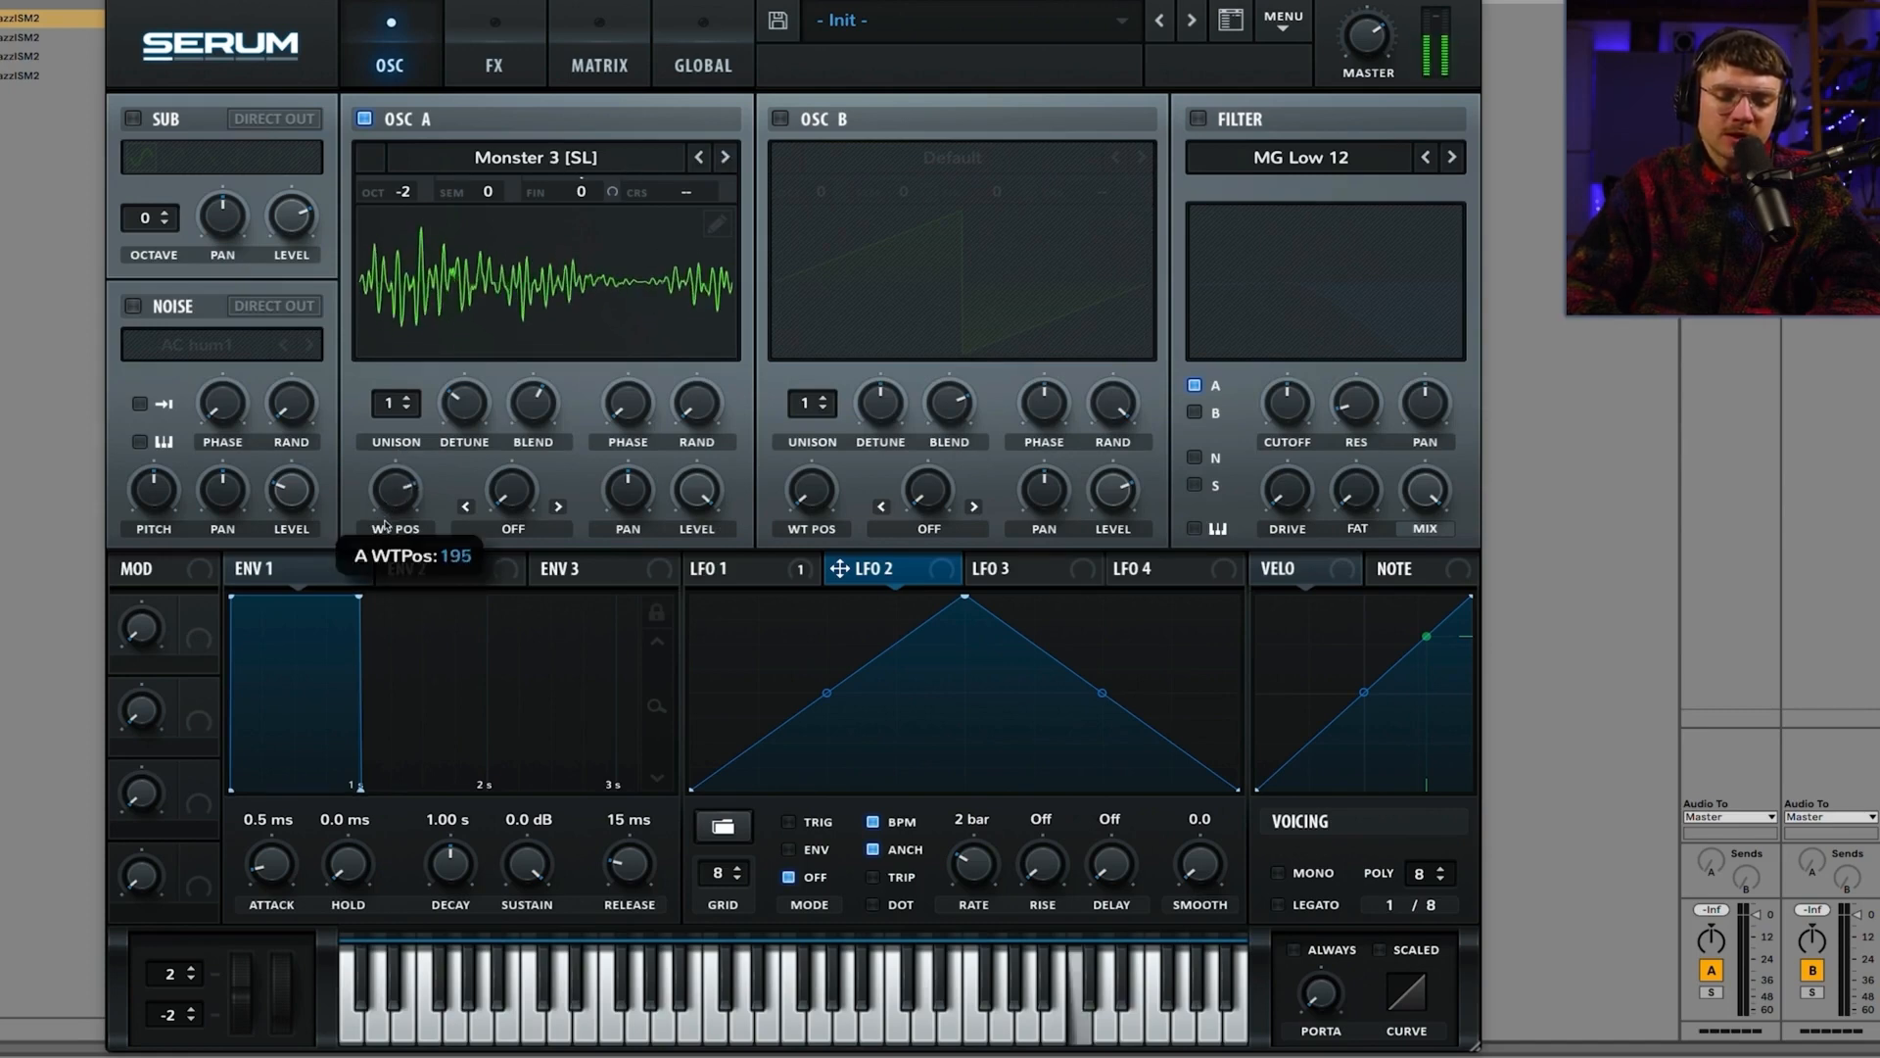
pyautogui.moveTo(384, 526)
pyautogui.mouseDown()
pyautogui.moveTo(389, 545)
pyautogui.moveTo(390, 527)
pyautogui.mouseUp()
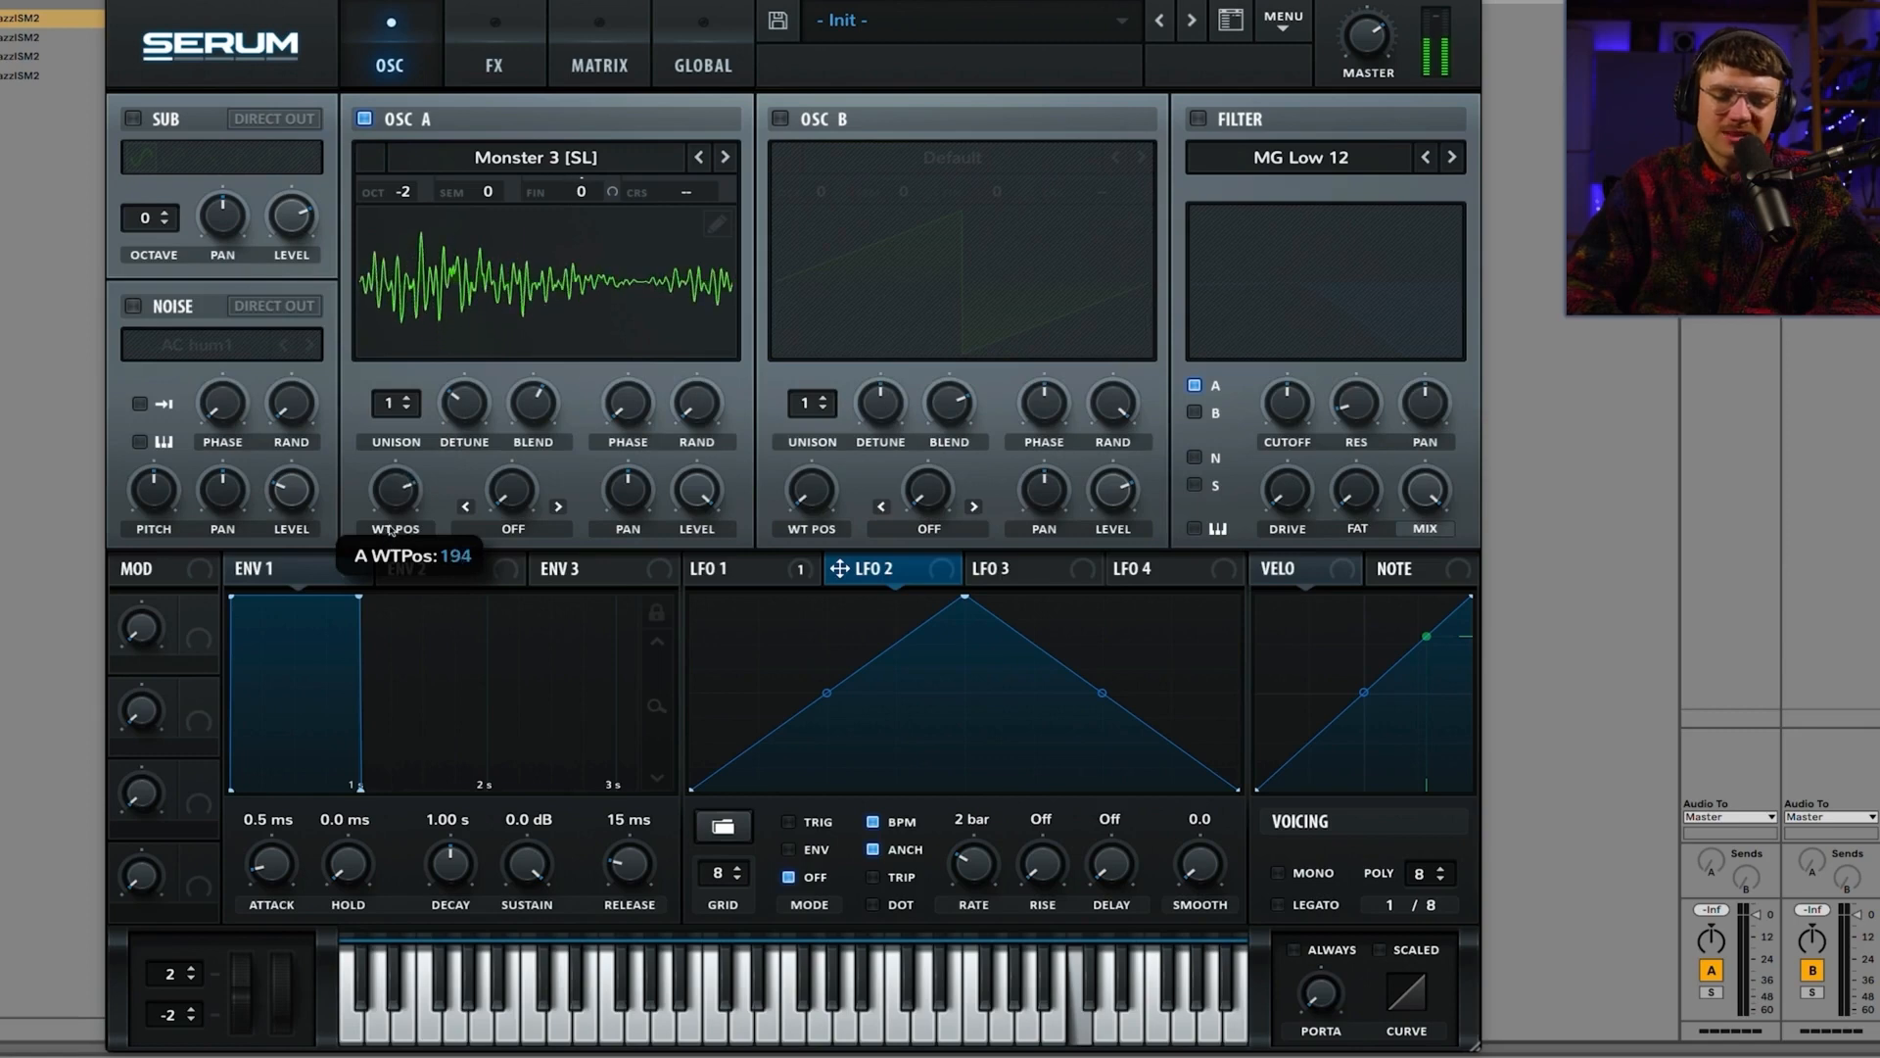
pyautogui.click(725, 158)
pyautogui.moveTo(388, 516); pyautogui.dragTo(407, 514)
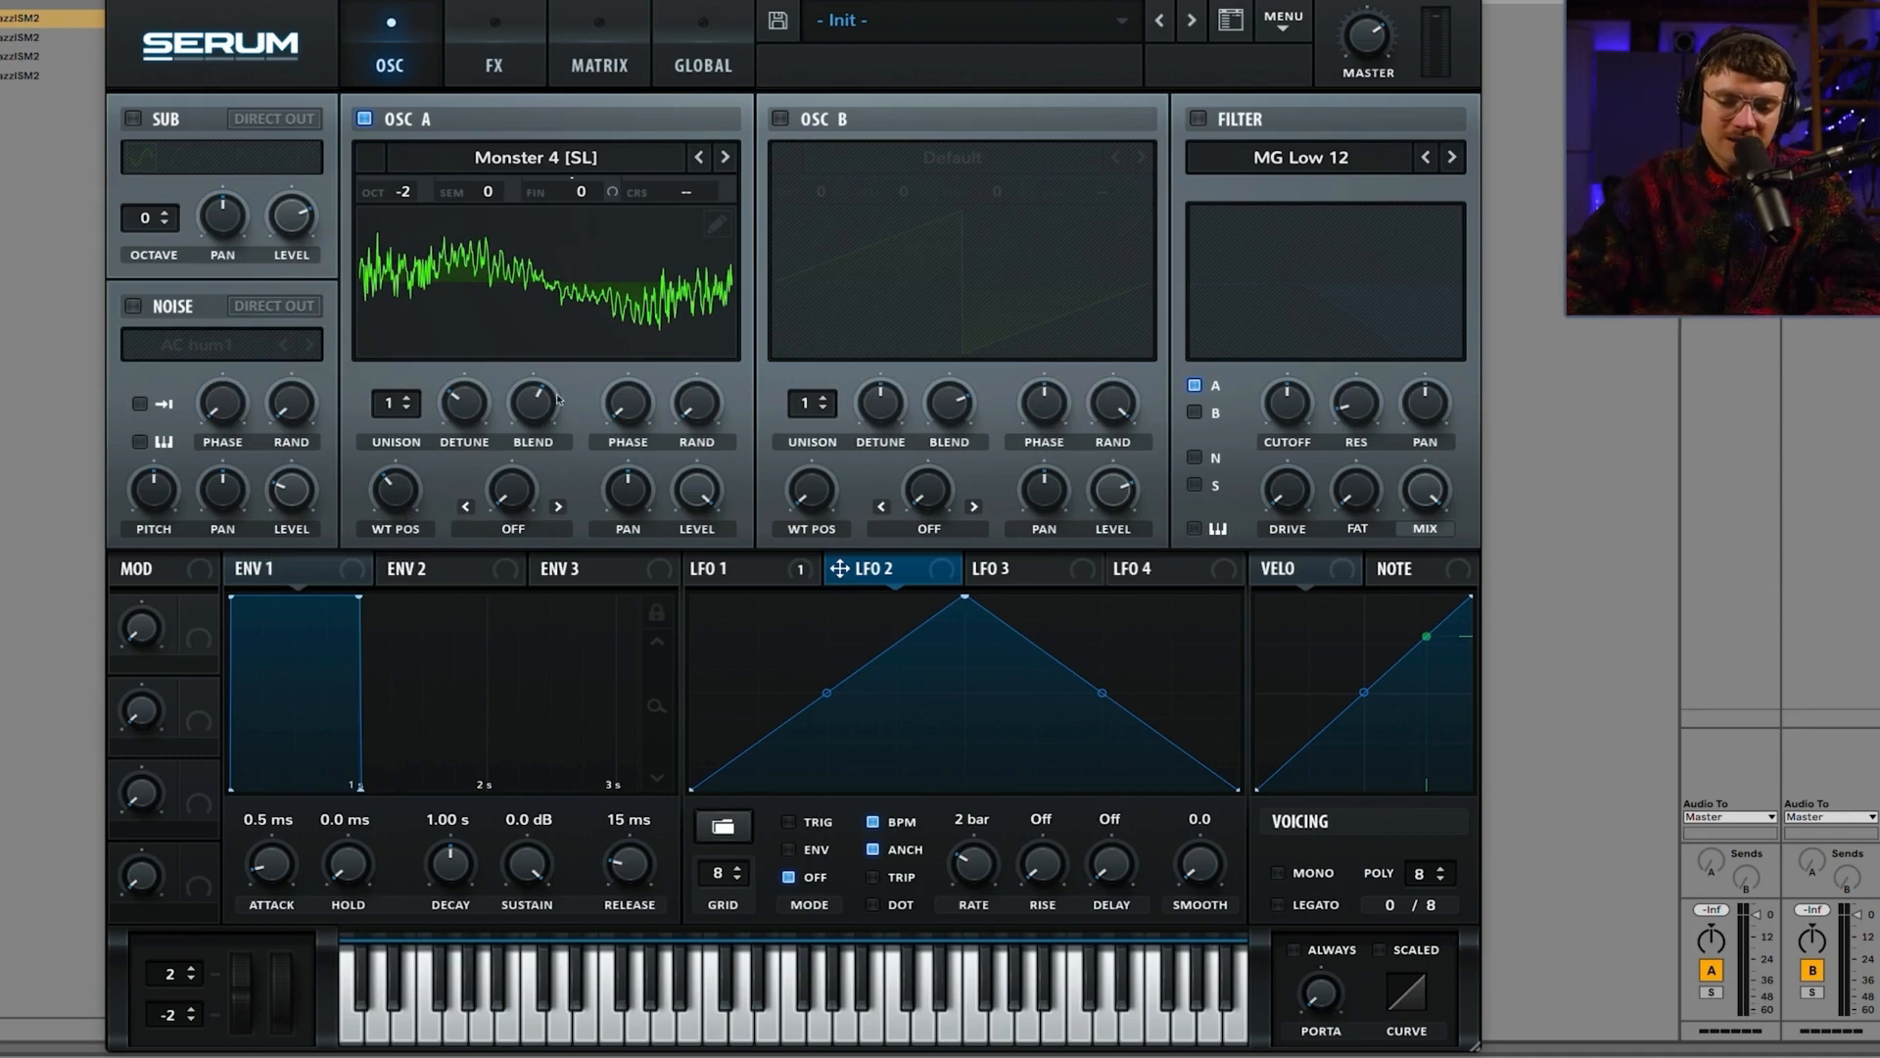
pyautogui.click(725, 158)
pyautogui.moveTo(405, 490); pyautogui.dragTo(404, 524)
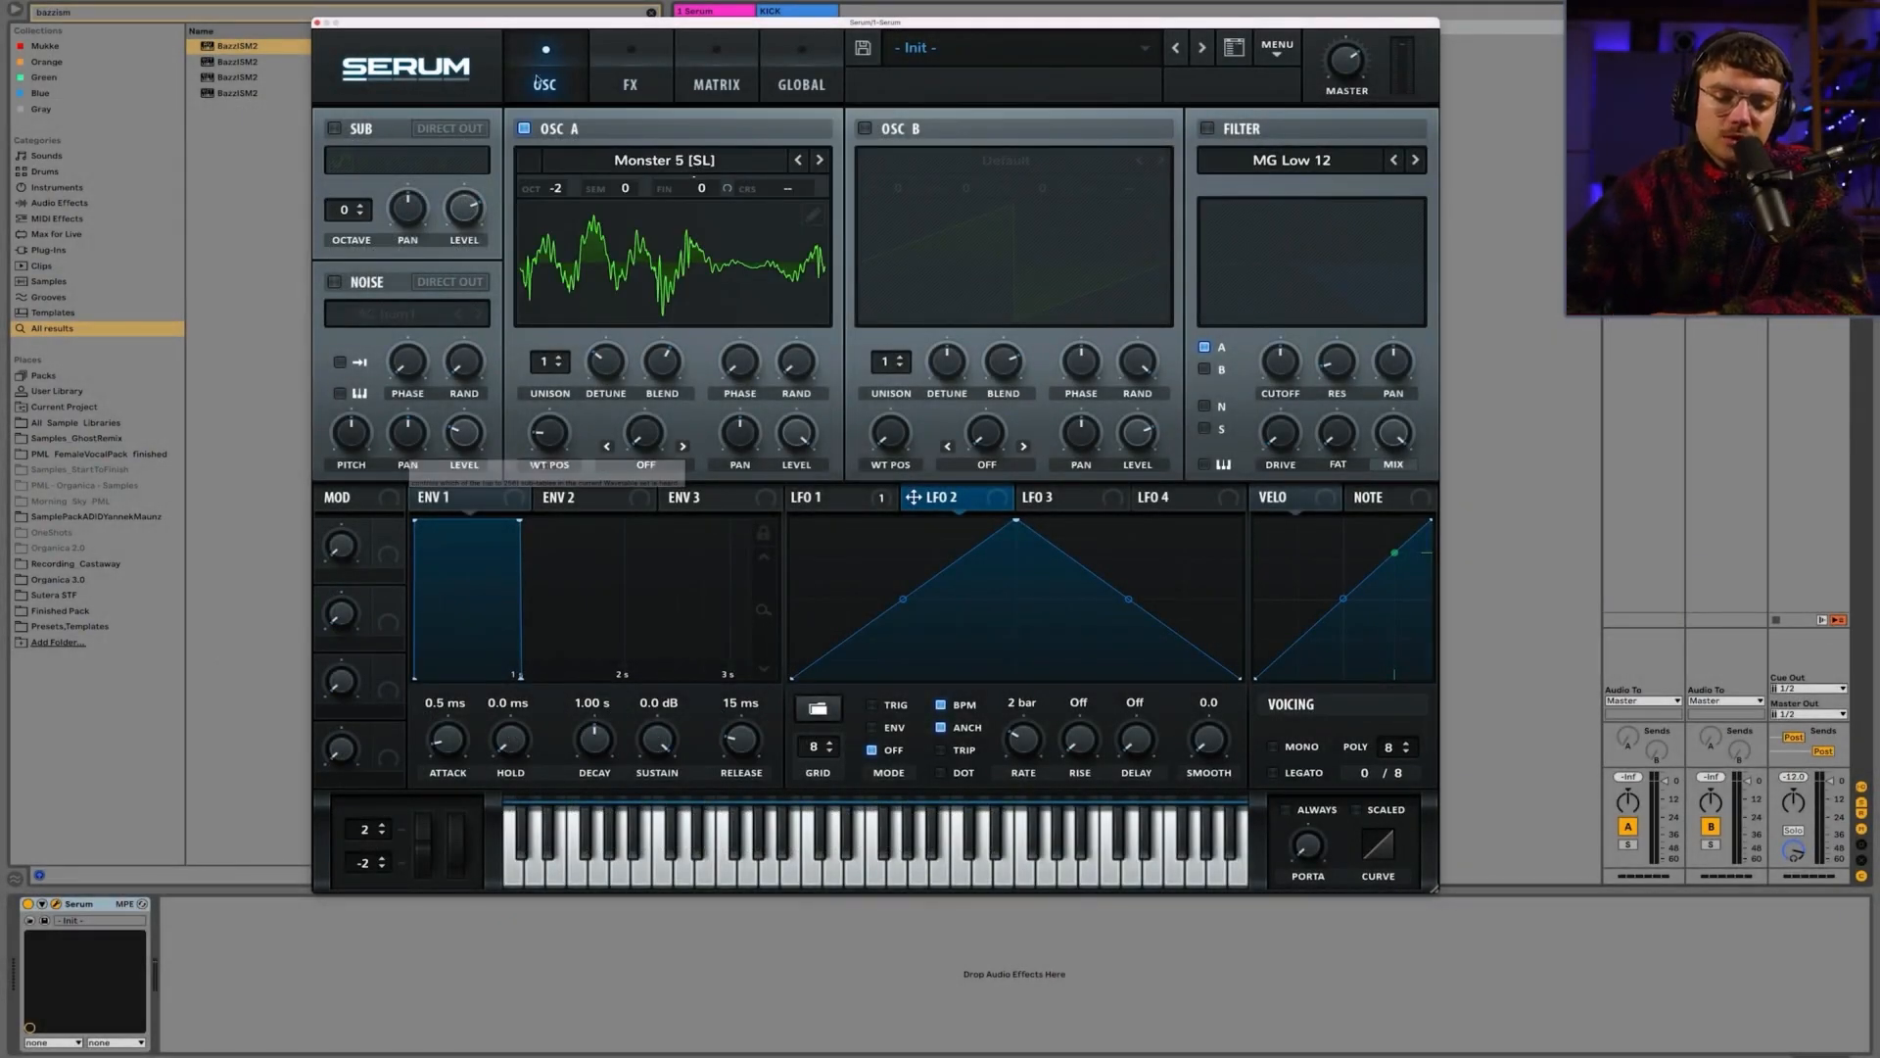
# Step: Switch oscillator A off, switch oscillator B on and off, and turn oscillator A back on
pyautogui.click(525, 130)
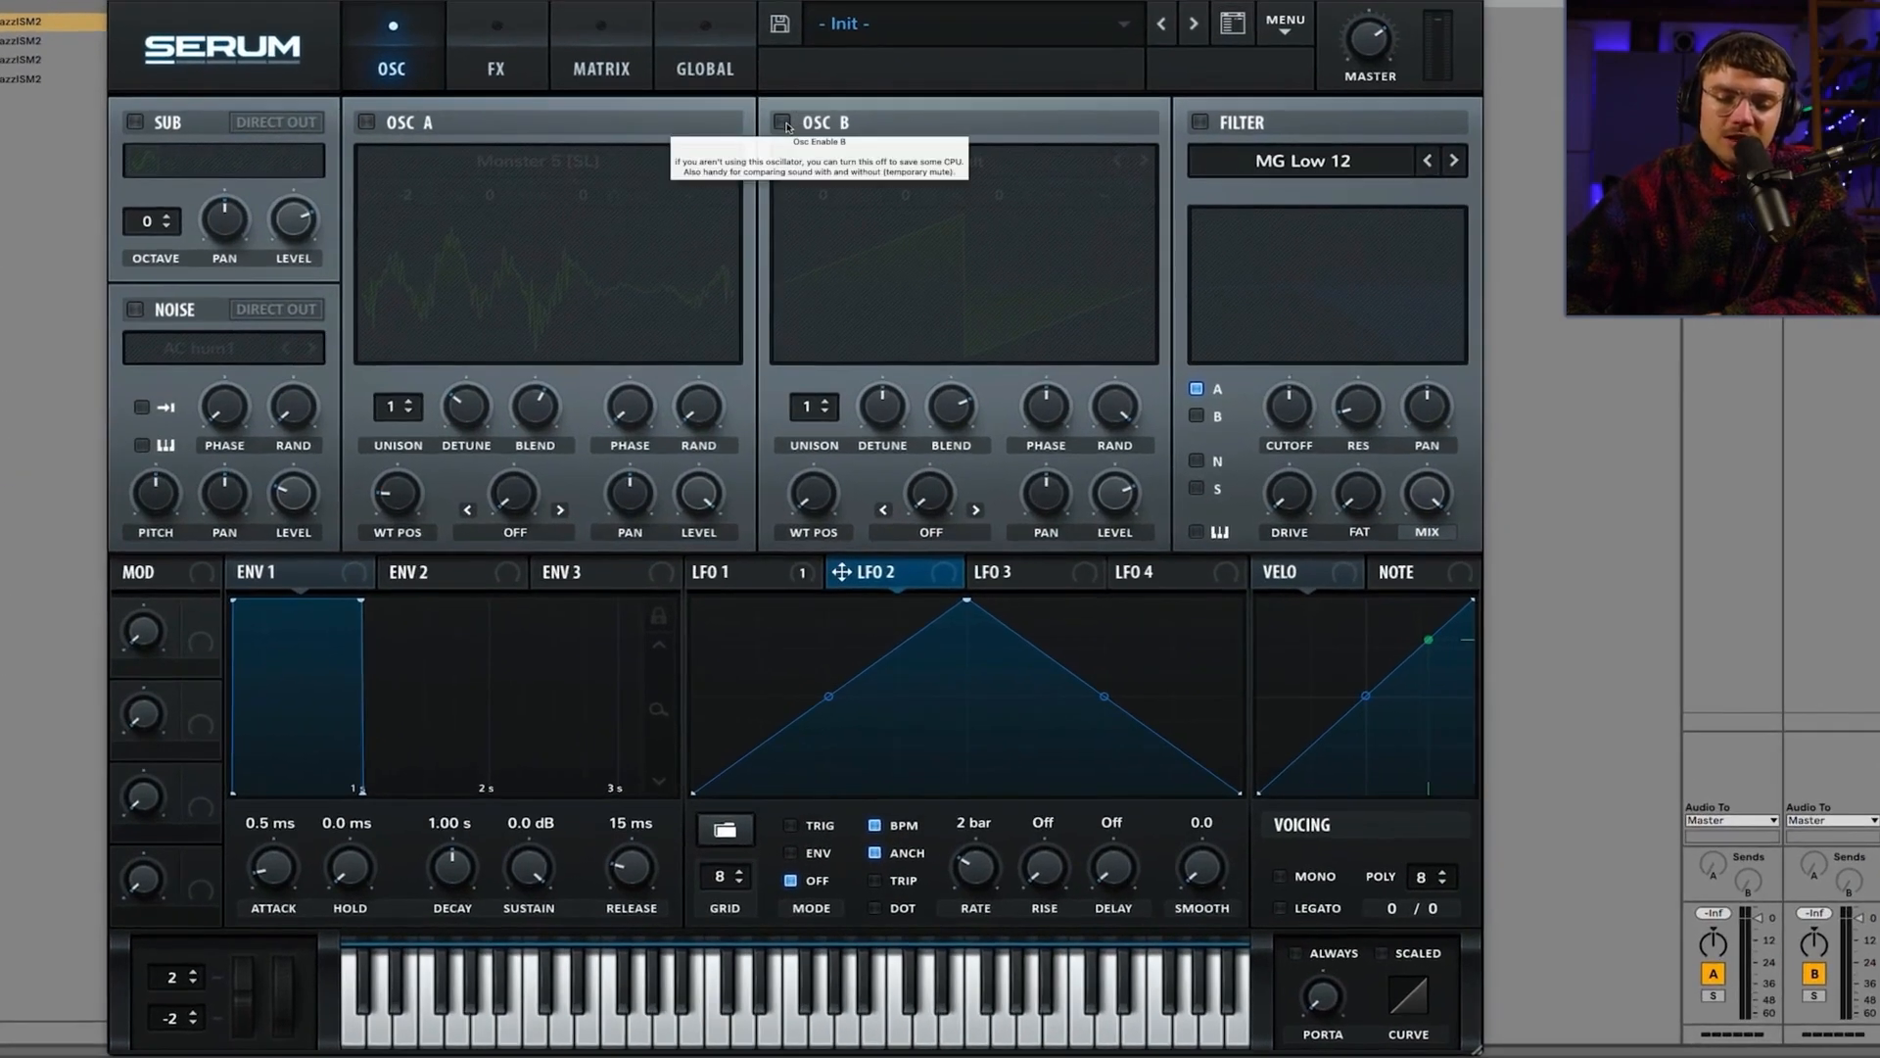
pyautogui.click(865, 130)
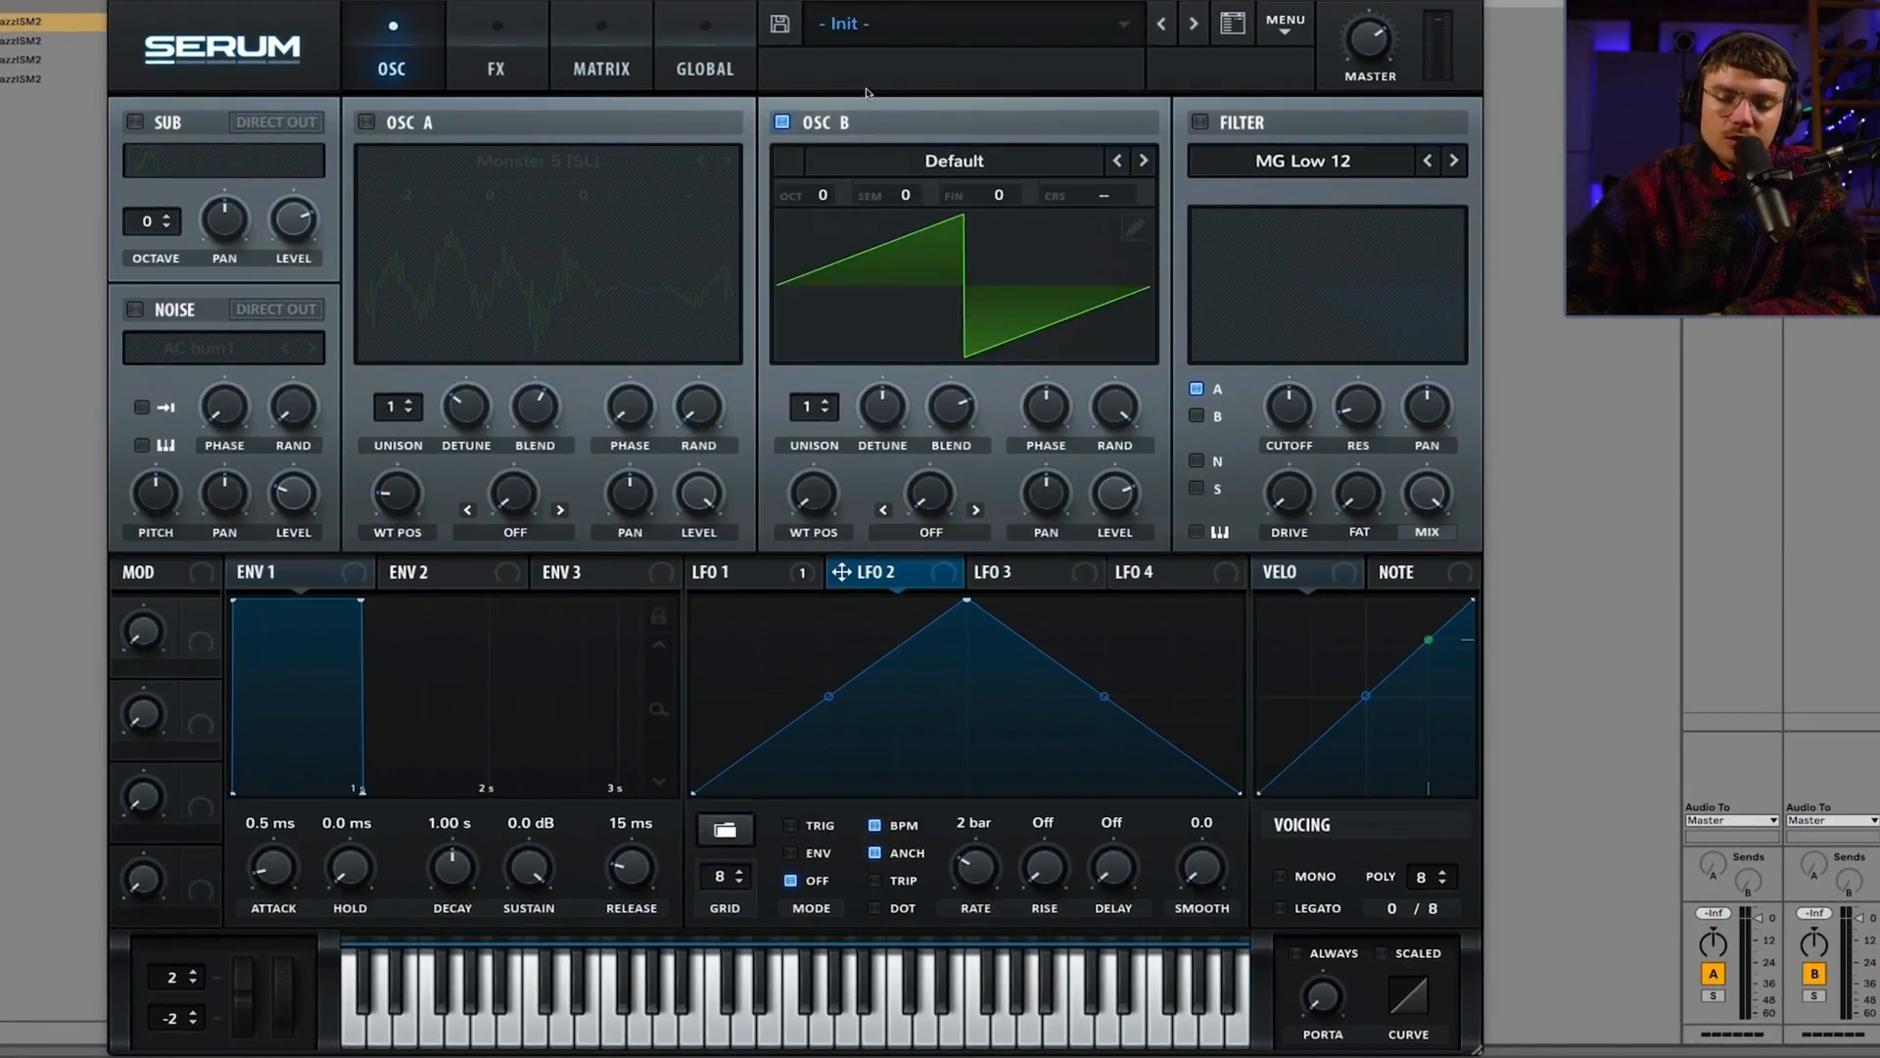
pyautogui.click(782, 123)
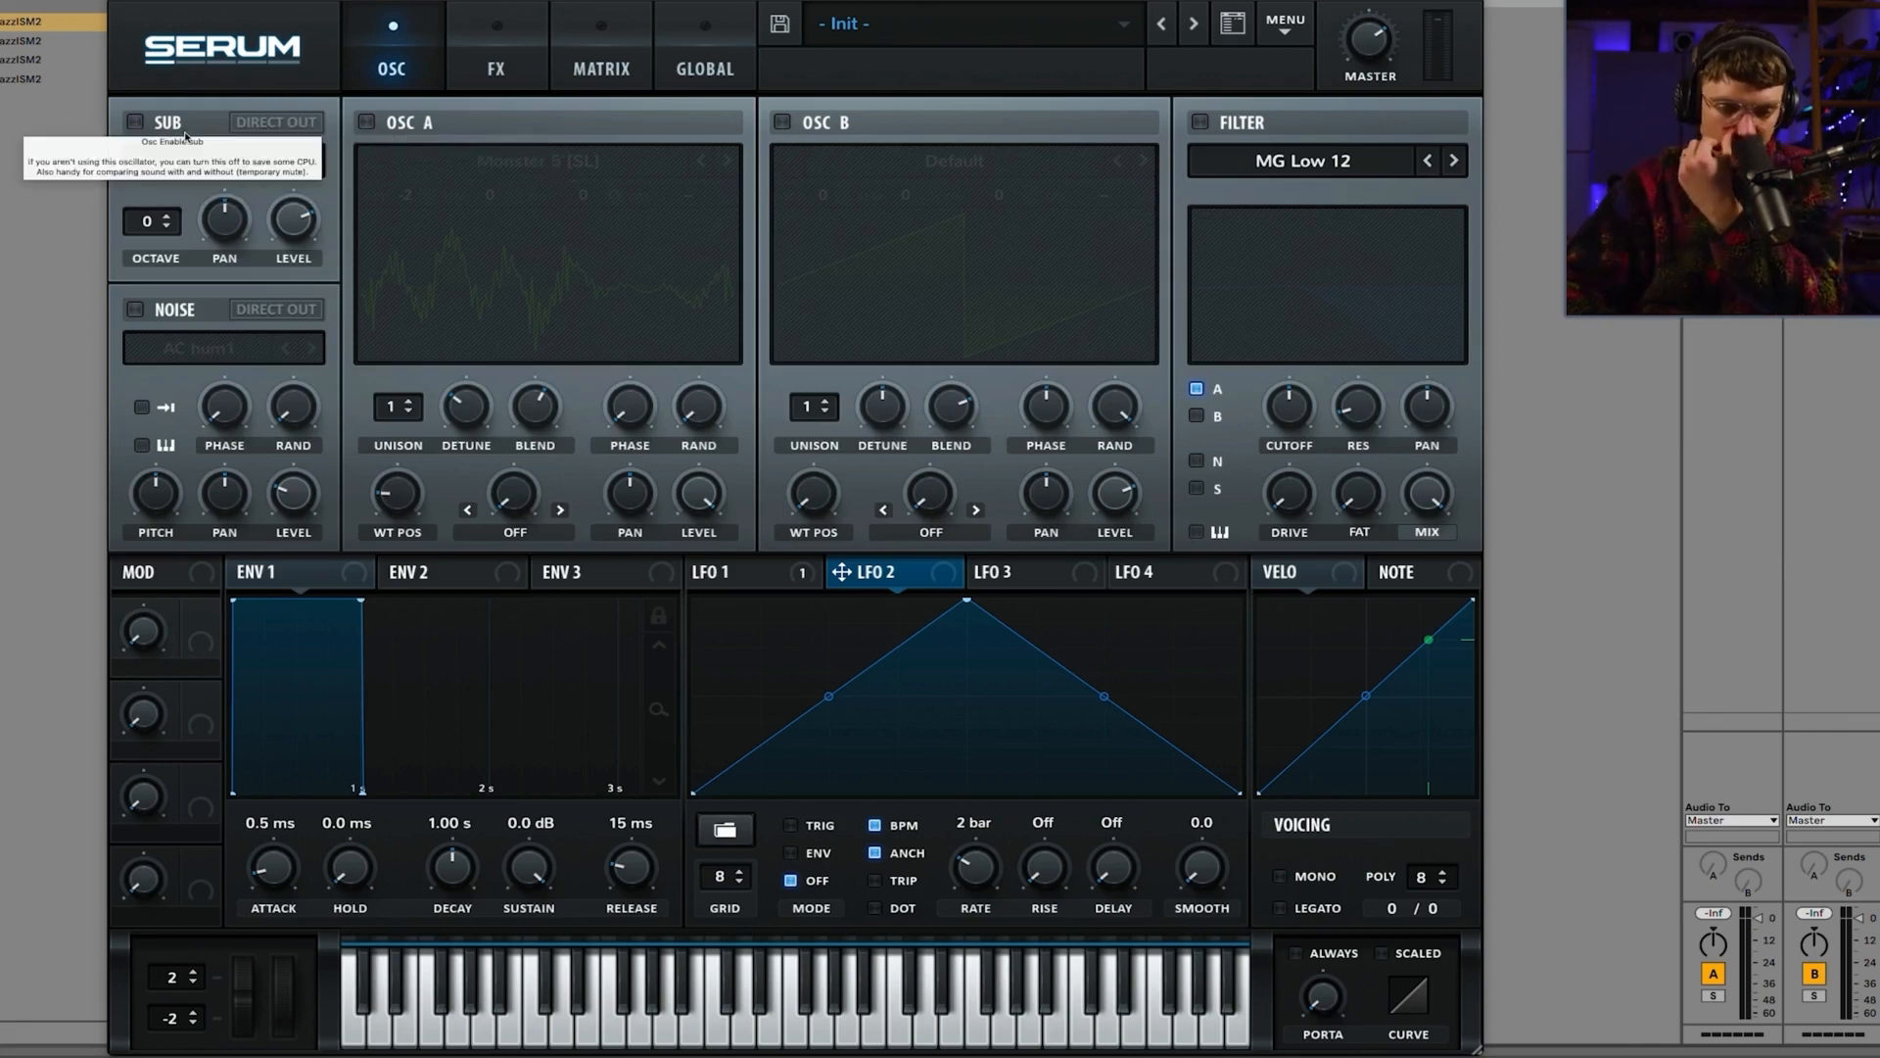
pyautogui.click(366, 122)
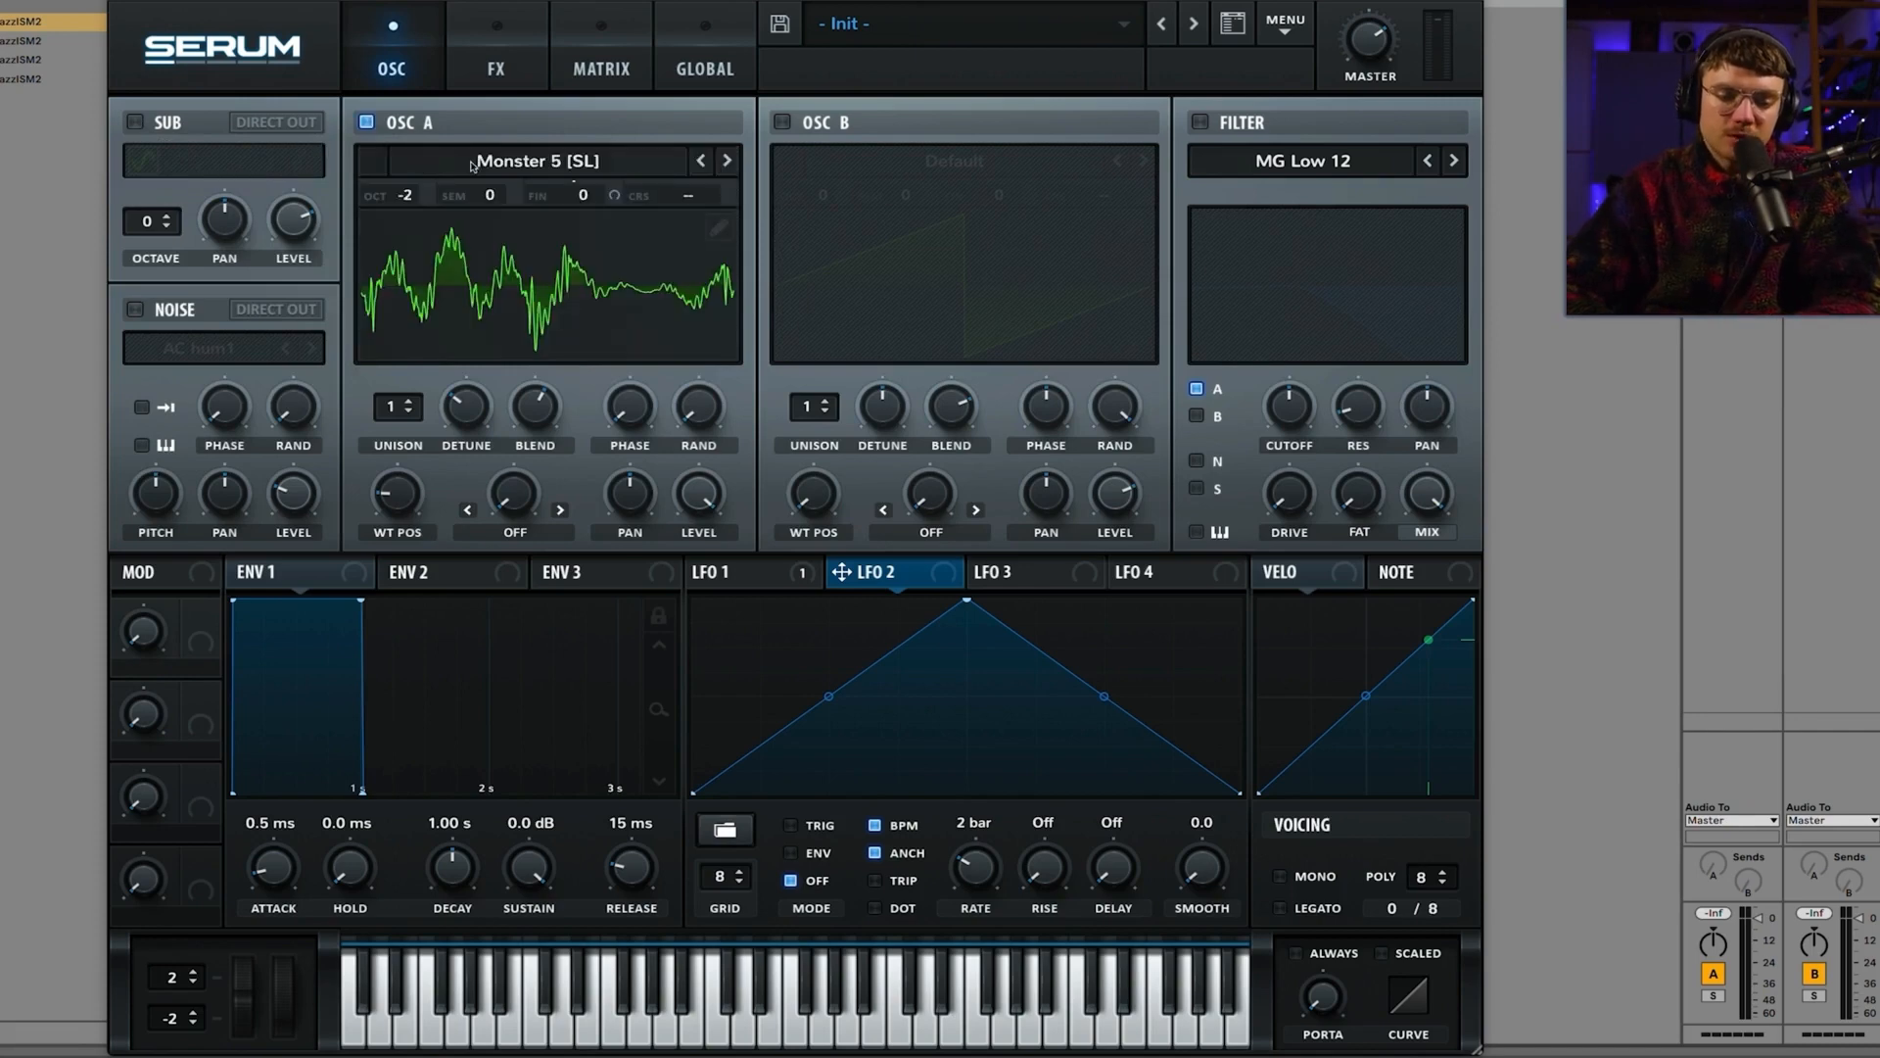
# Step: Load the Analog wavetable Basic Shapes into oscillator A and set its octave to 0
pyautogui.click(471, 164)
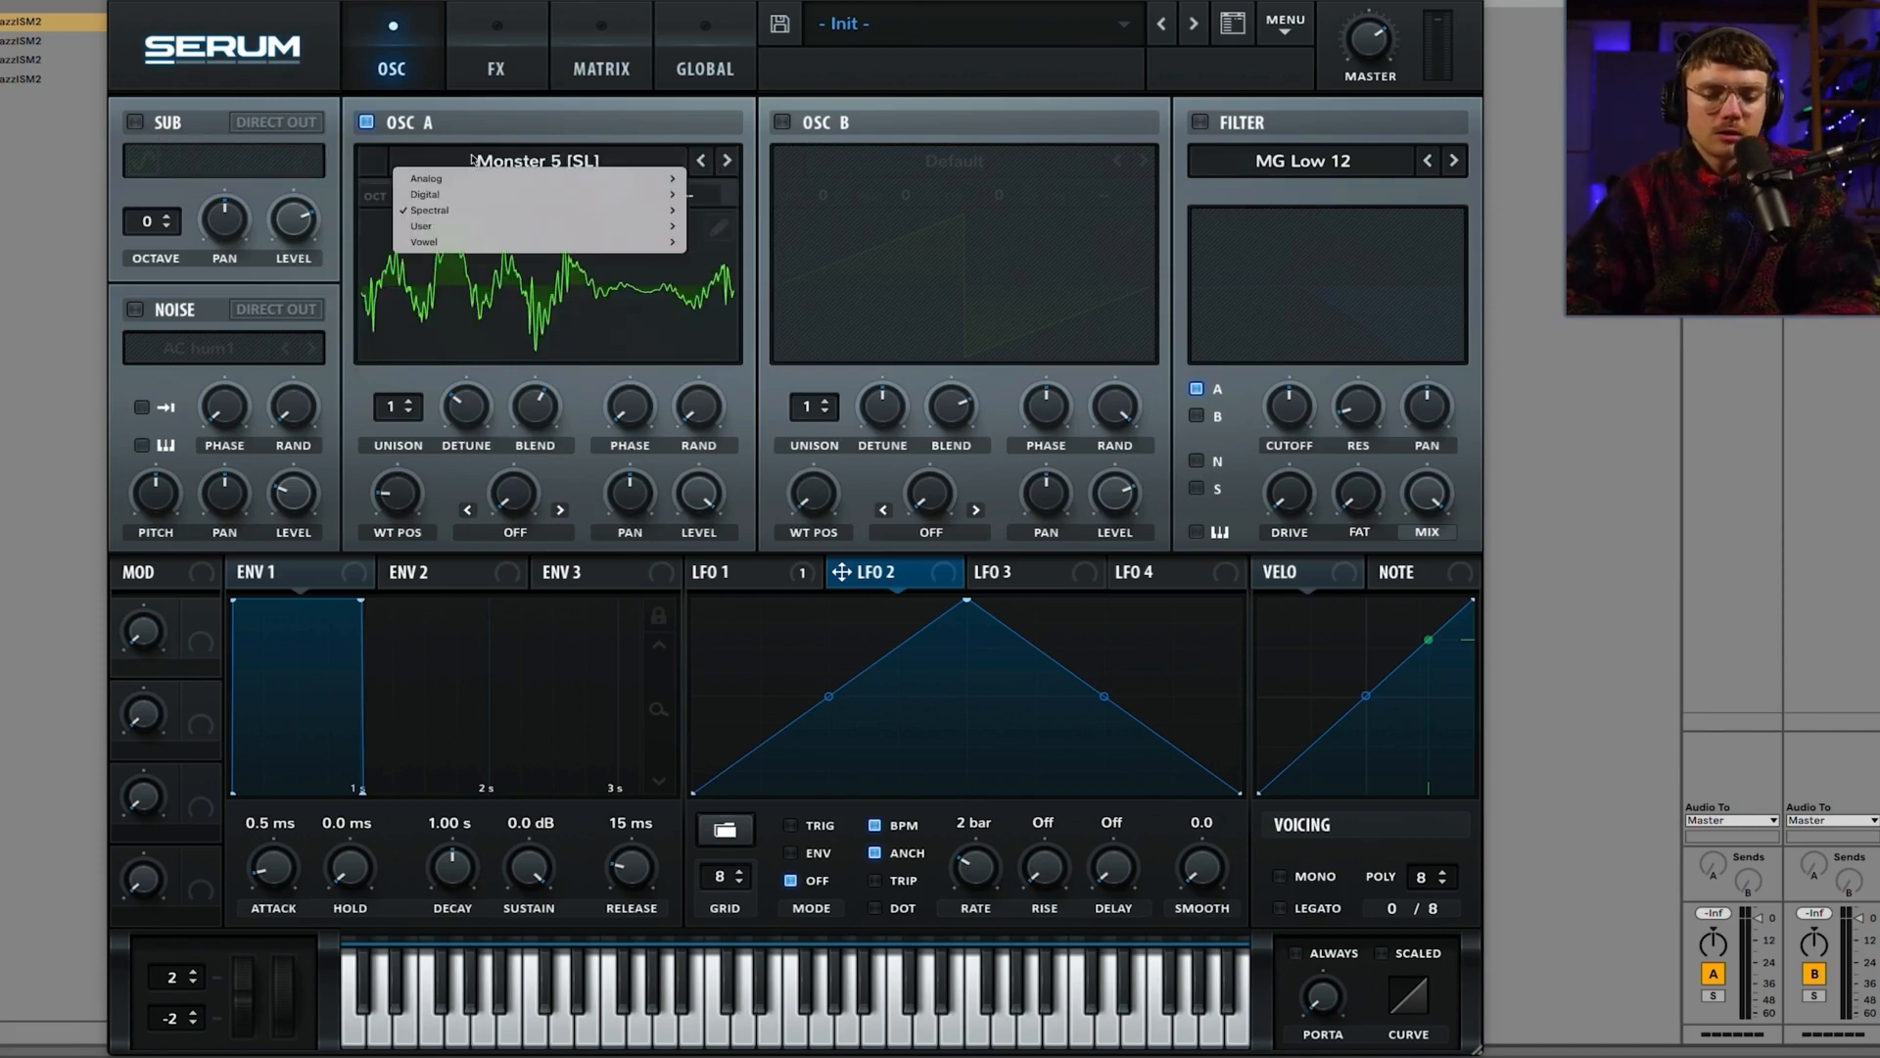
pyautogui.moveTo(431, 178)
pyautogui.click(740, 256)
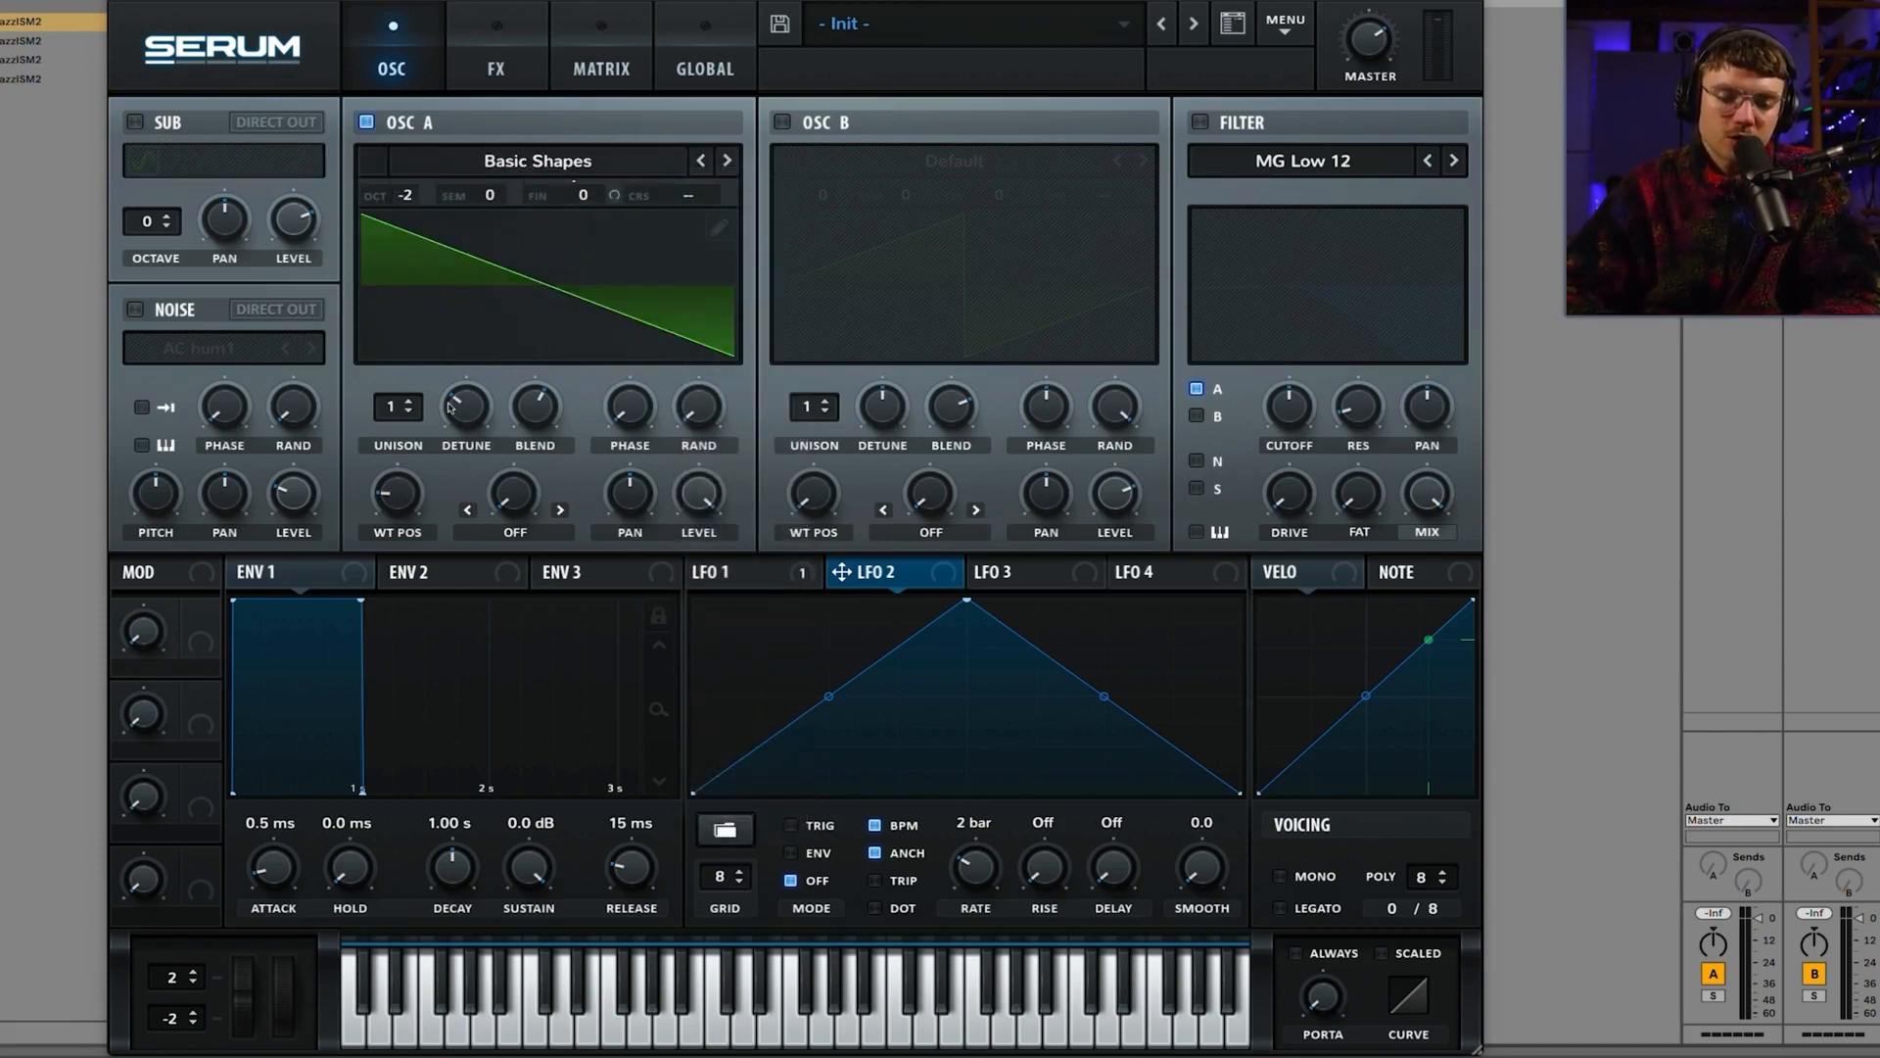
pyautogui.moveTo(405, 195); pyautogui.dragTo(410, 106)
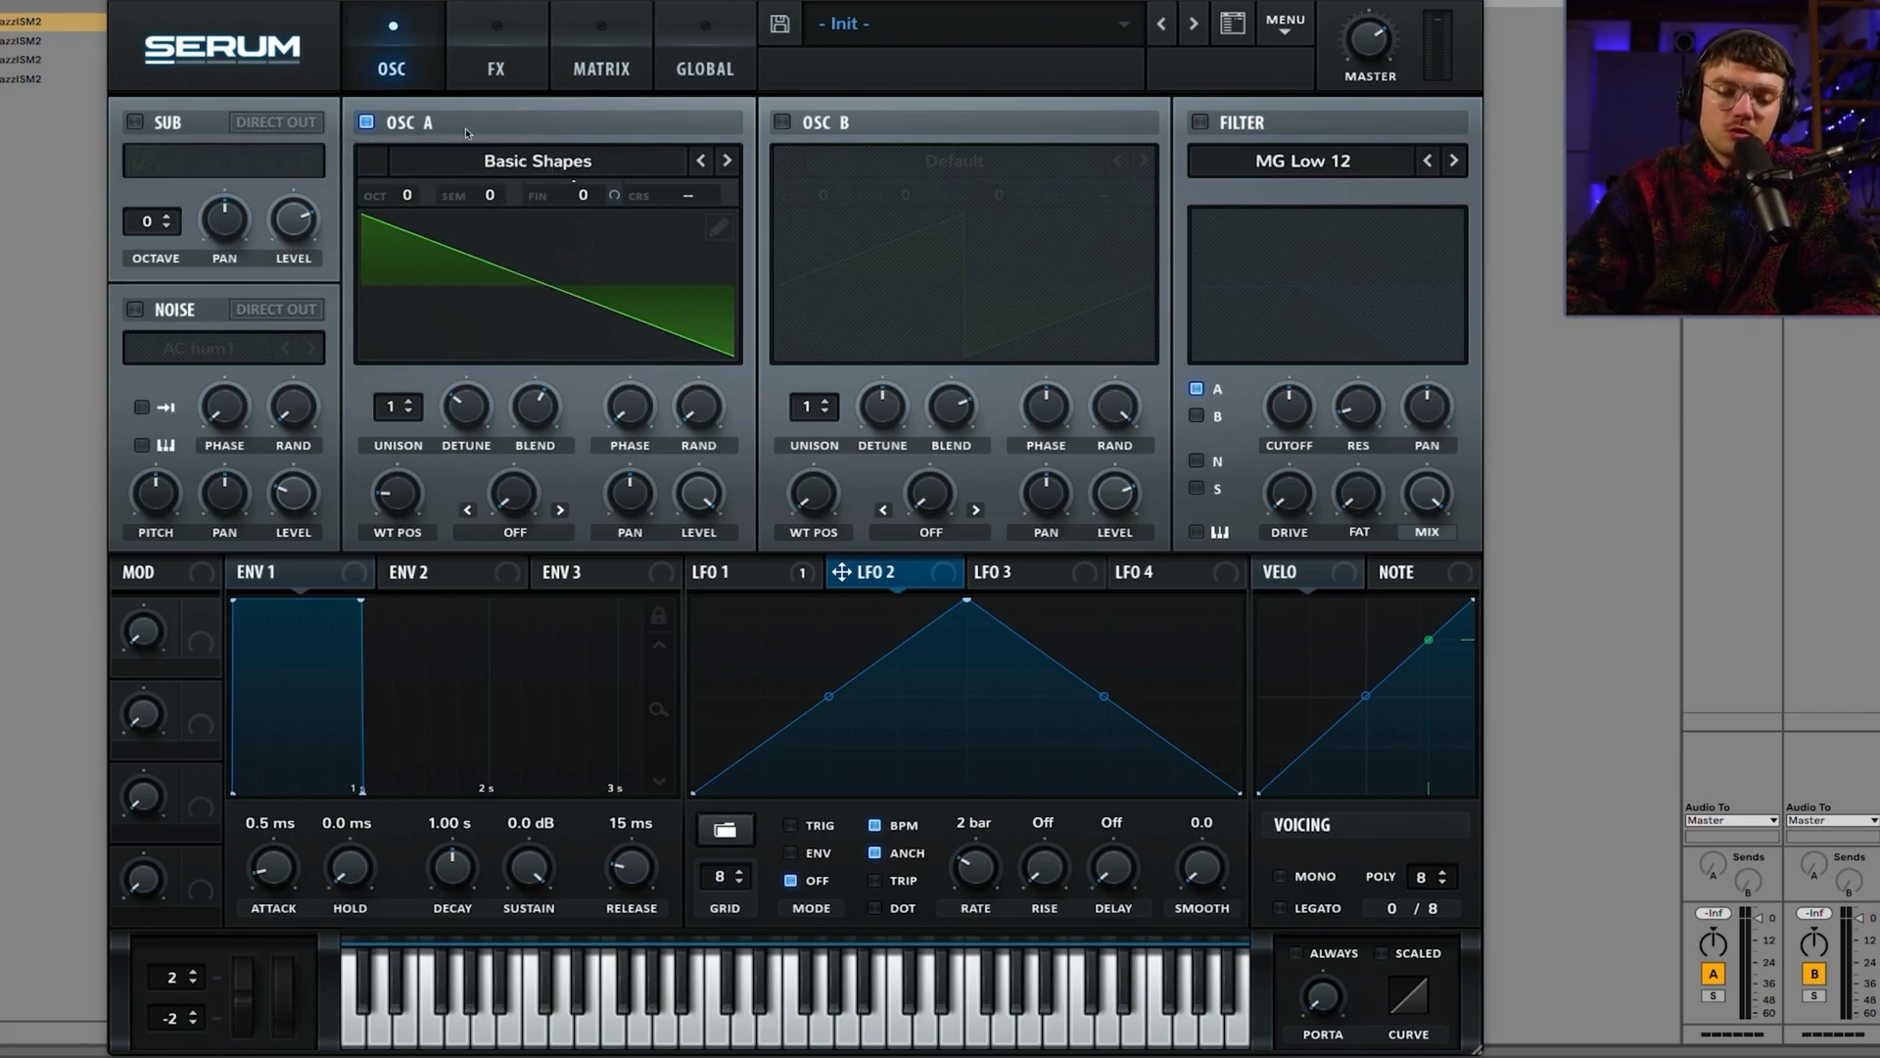
# Step: Enable the sub oscillator, set its octave to -3, and toggle it to compare the sound with and without it
pyautogui.click(134, 121)
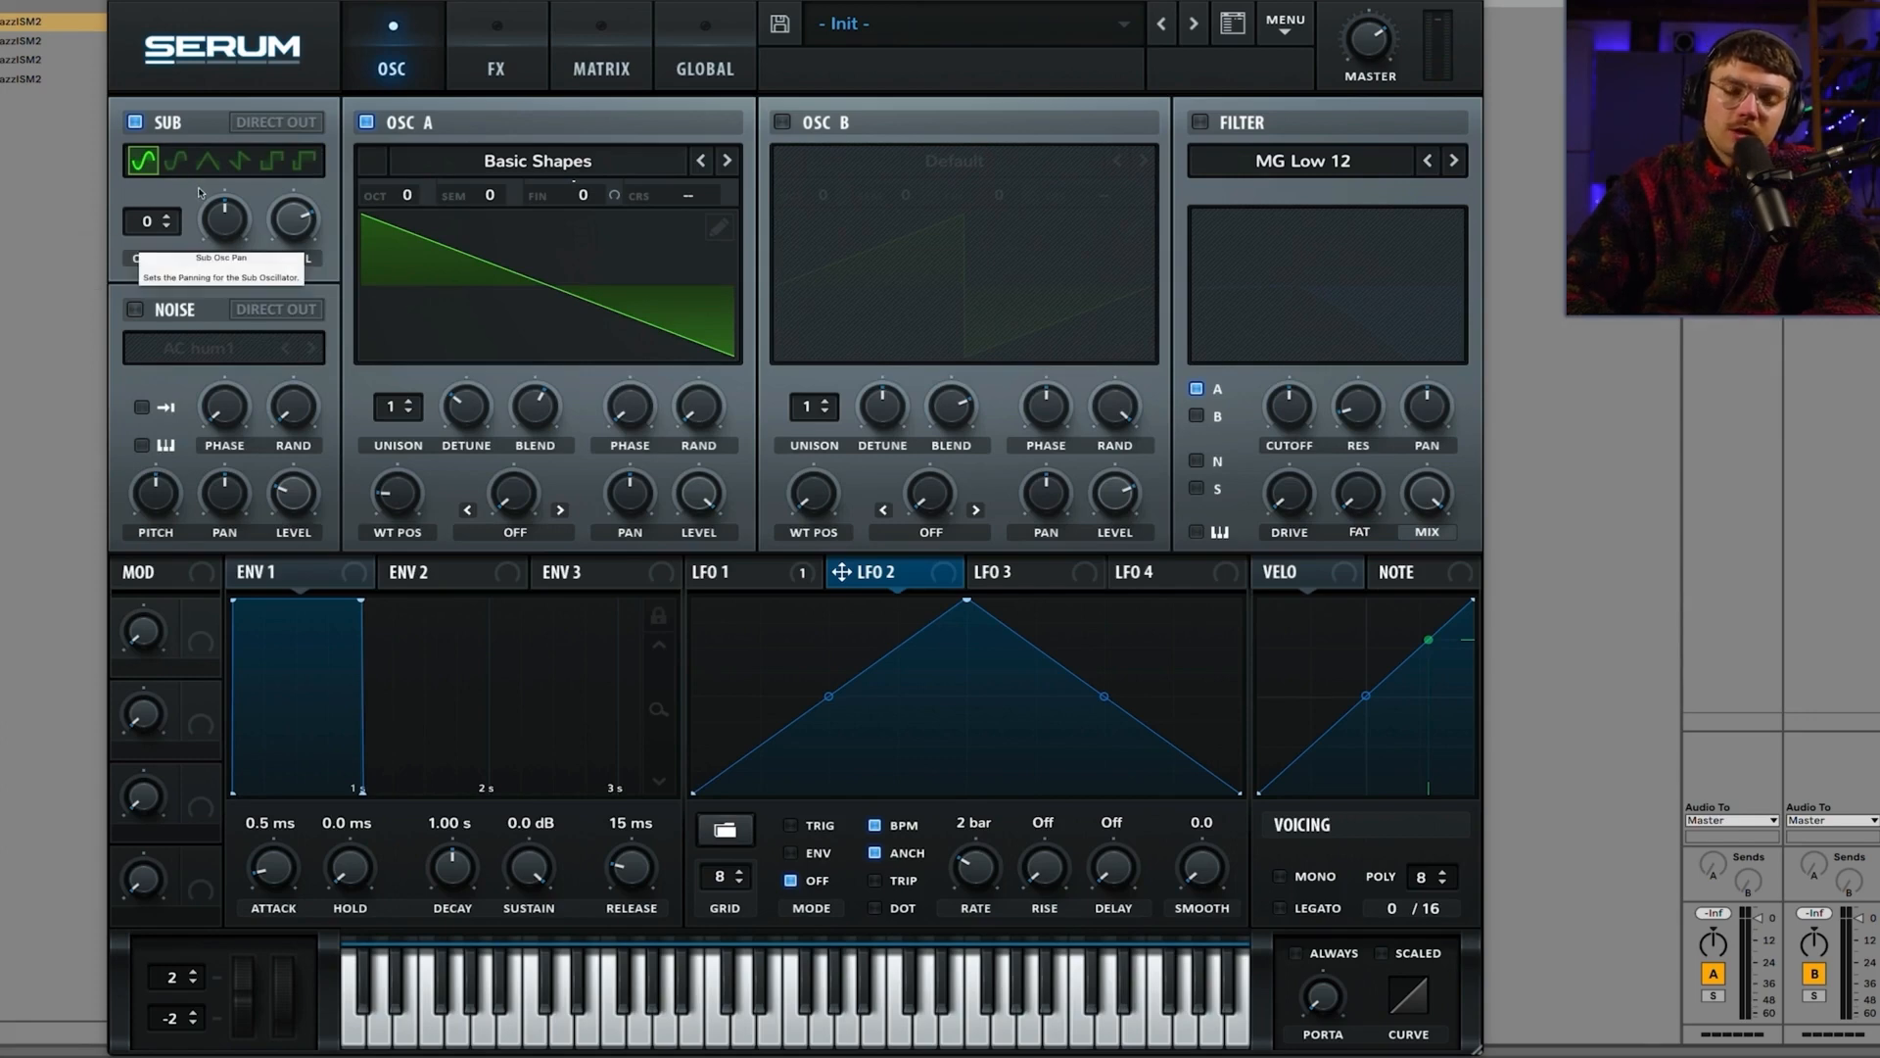
pyautogui.moveTo(146, 225); pyautogui.dragTo(150, 251)
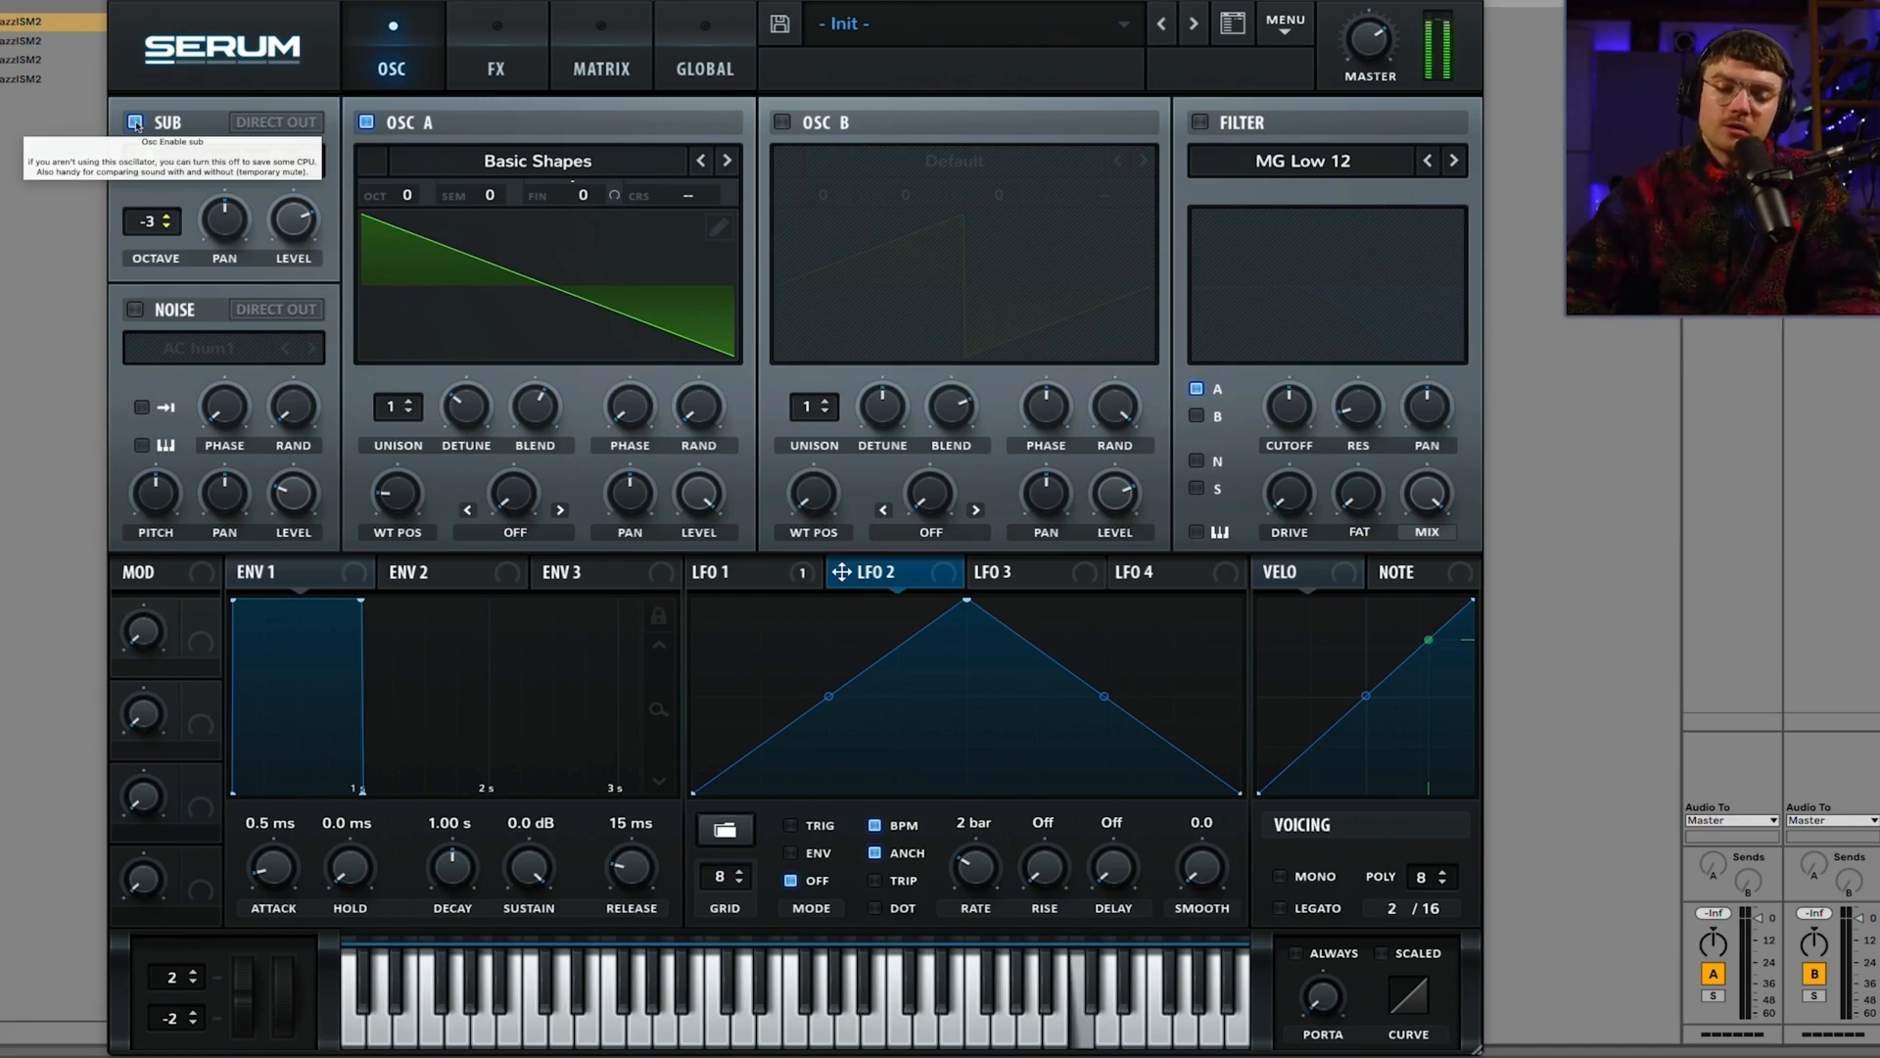
pyautogui.click(136, 124)
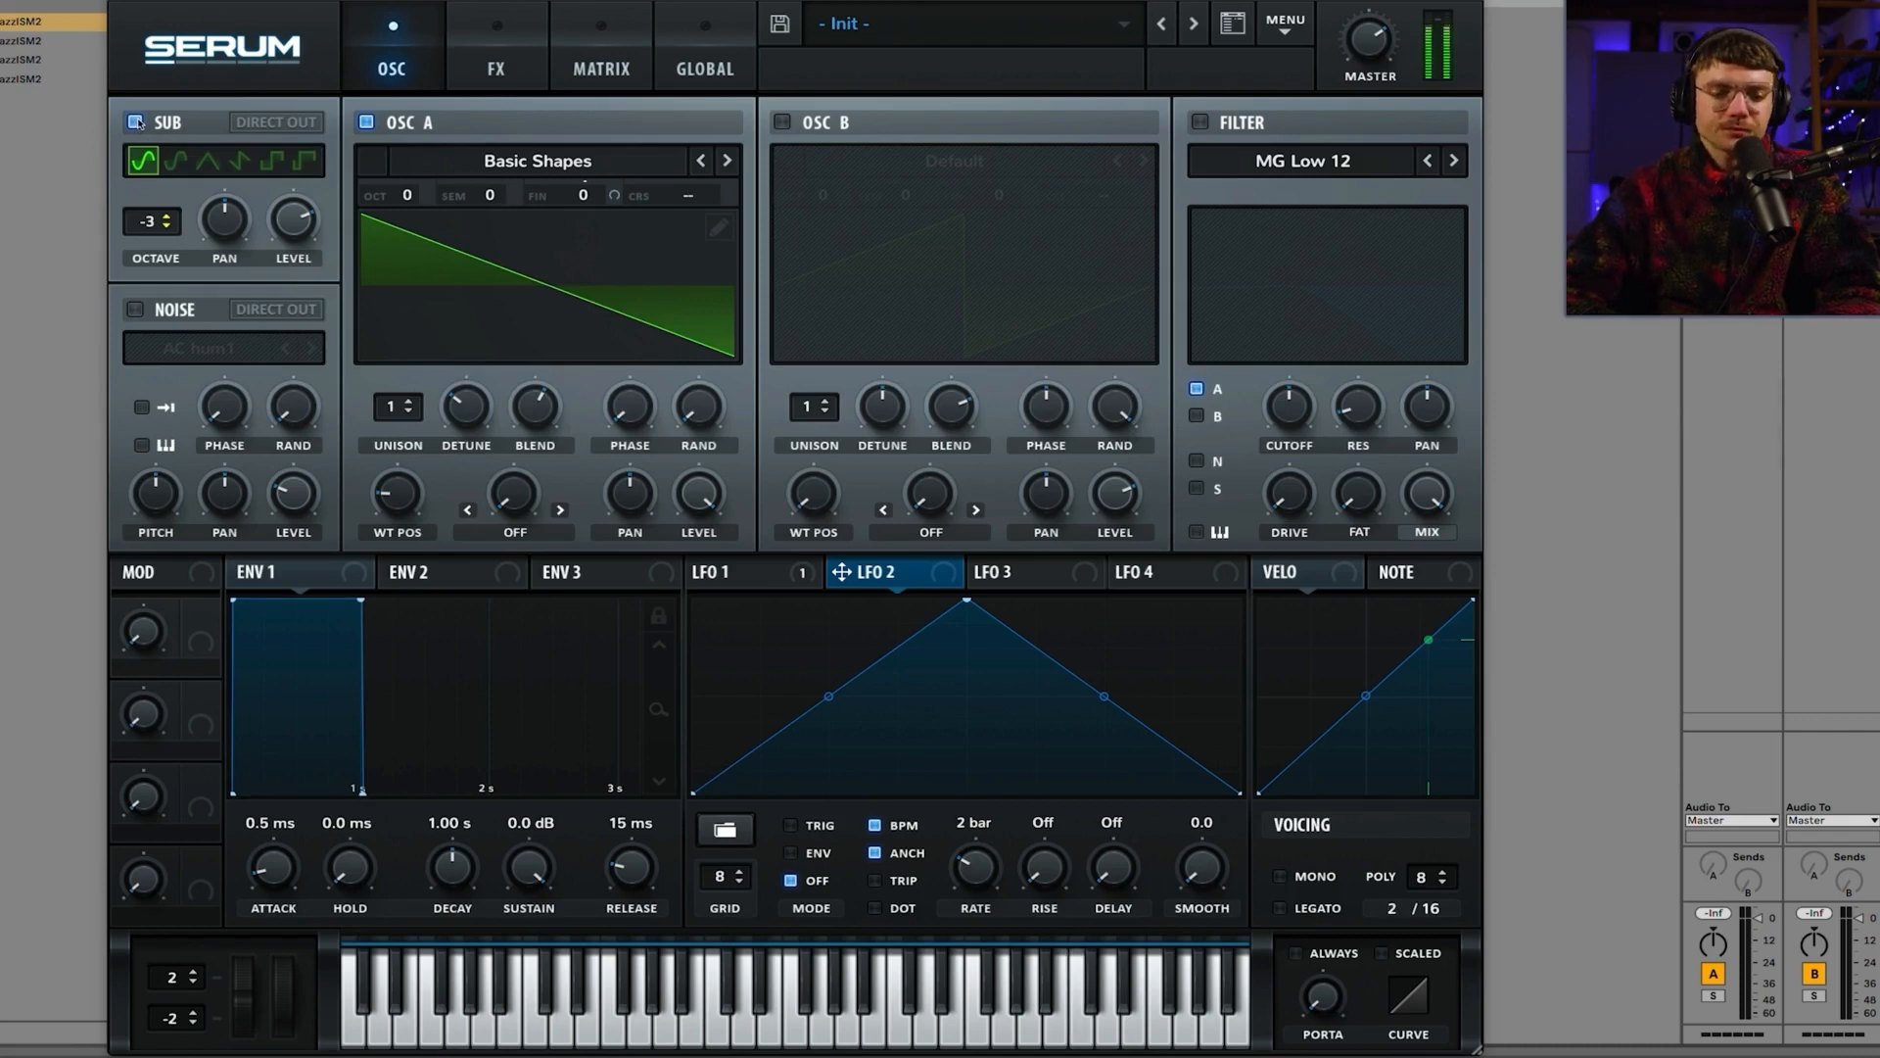
# Step: Step the sub oscillator through its rounded, triangle, sawtooth, square and pulse shapes, and return to the sine
pyautogui.click(175, 160)
pyautogui.click(219, 163)
pyautogui.click(240, 162)
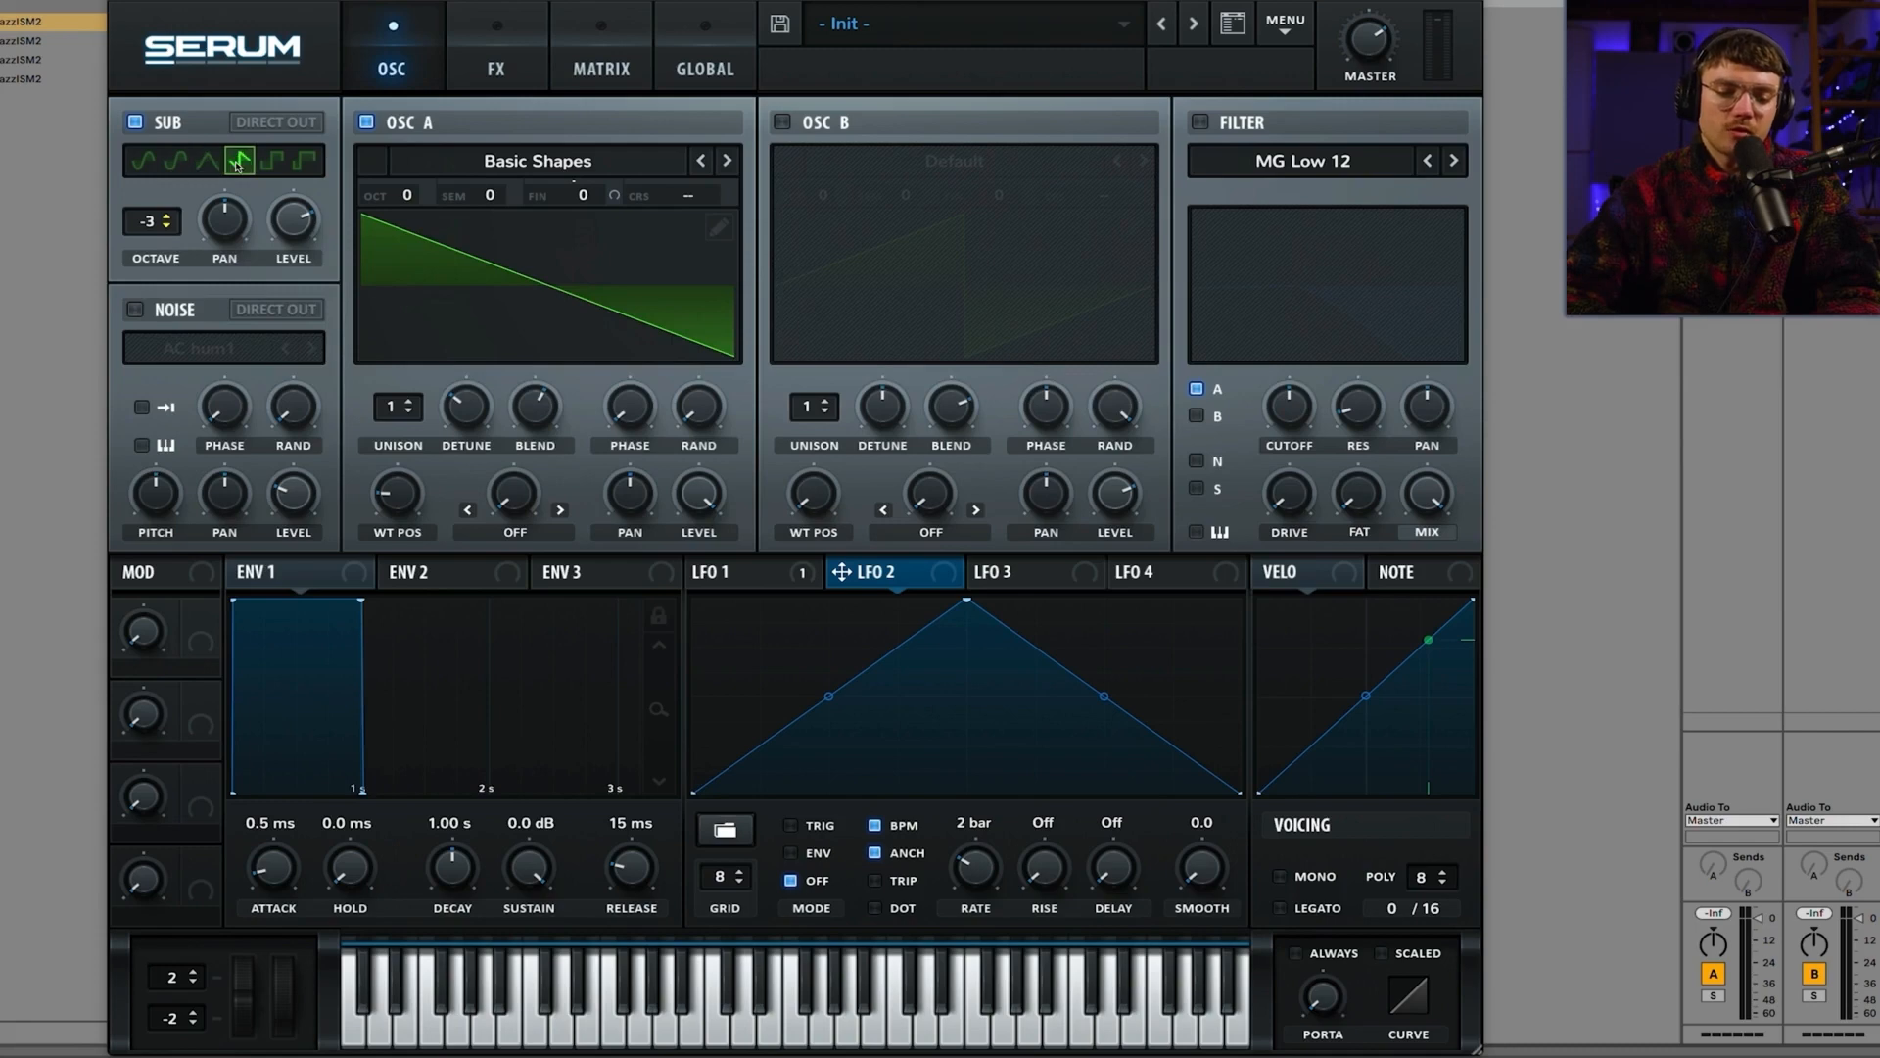
pyautogui.click(272, 161)
pyautogui.click(302, 163)
pyautogui.click(144, 162)
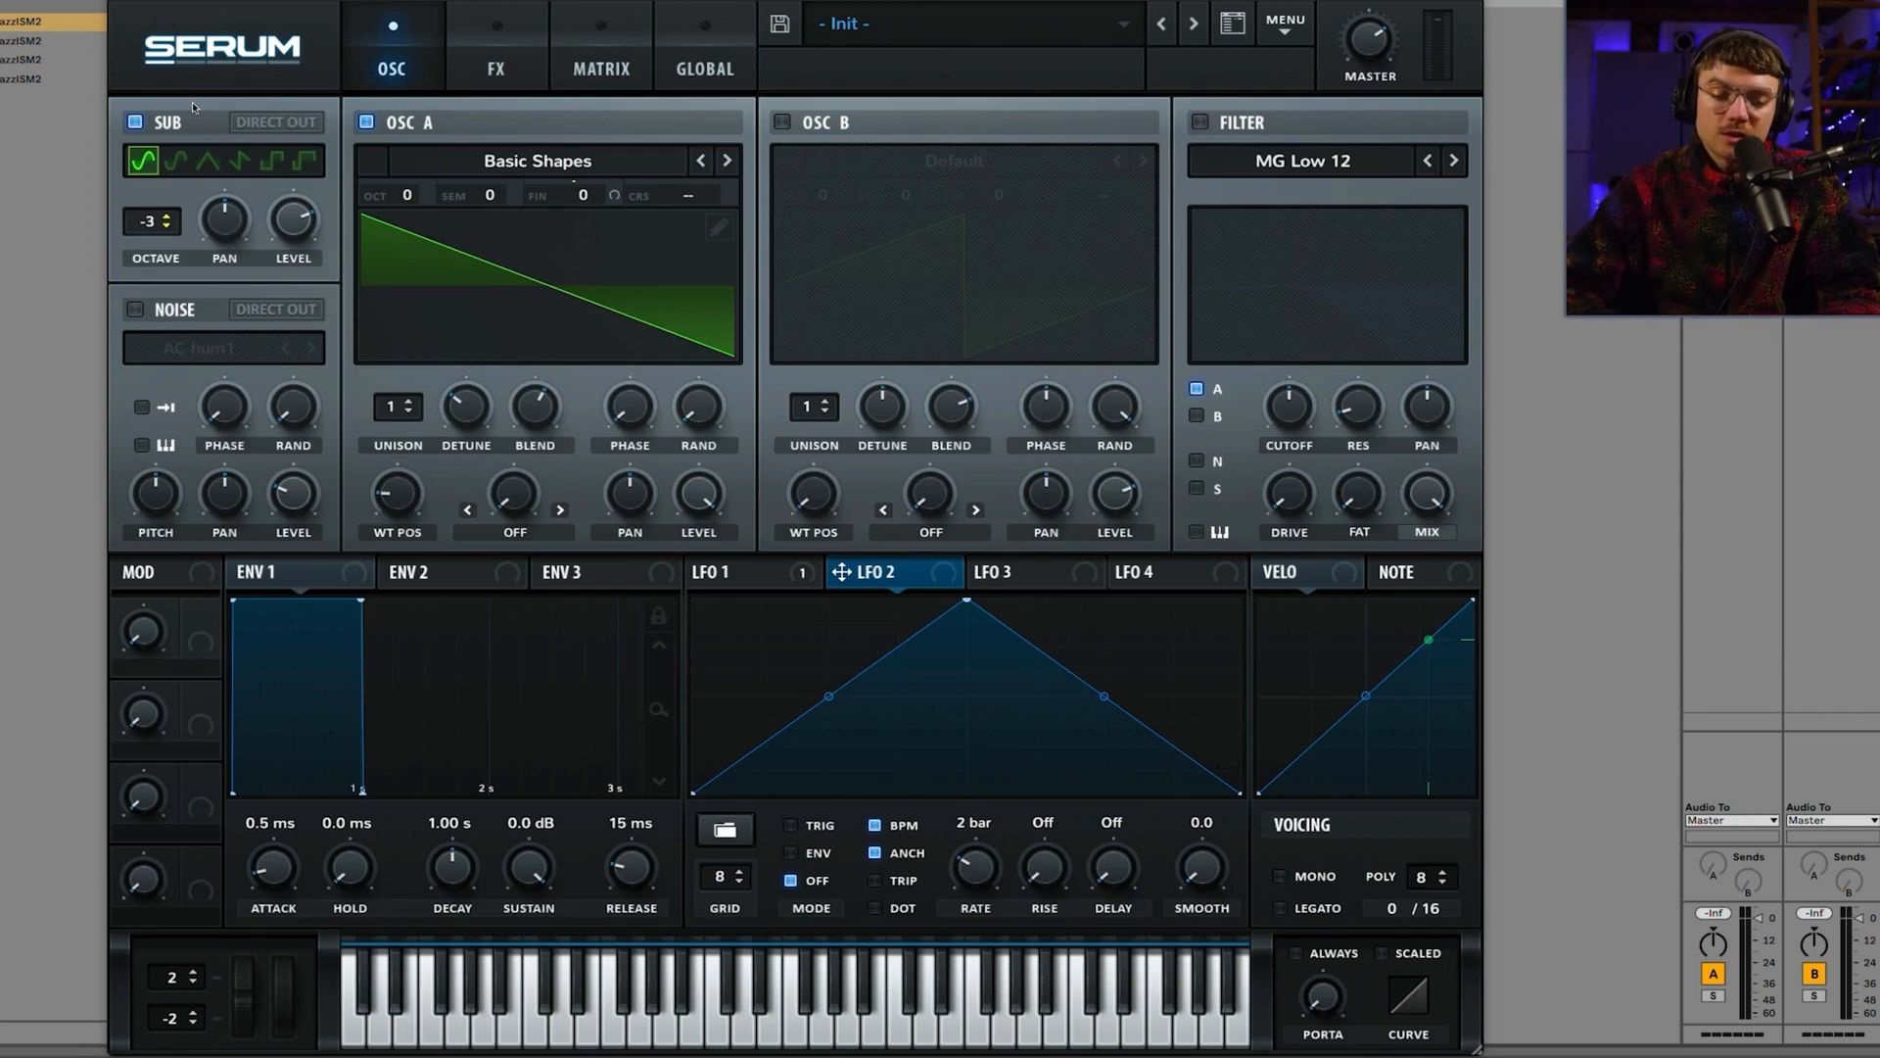
# Step: Play notes while moving the sub oscillator's shape from square down to RoundRect and back up to pulse, ending on the sine
pyautogui.click(163, 162)
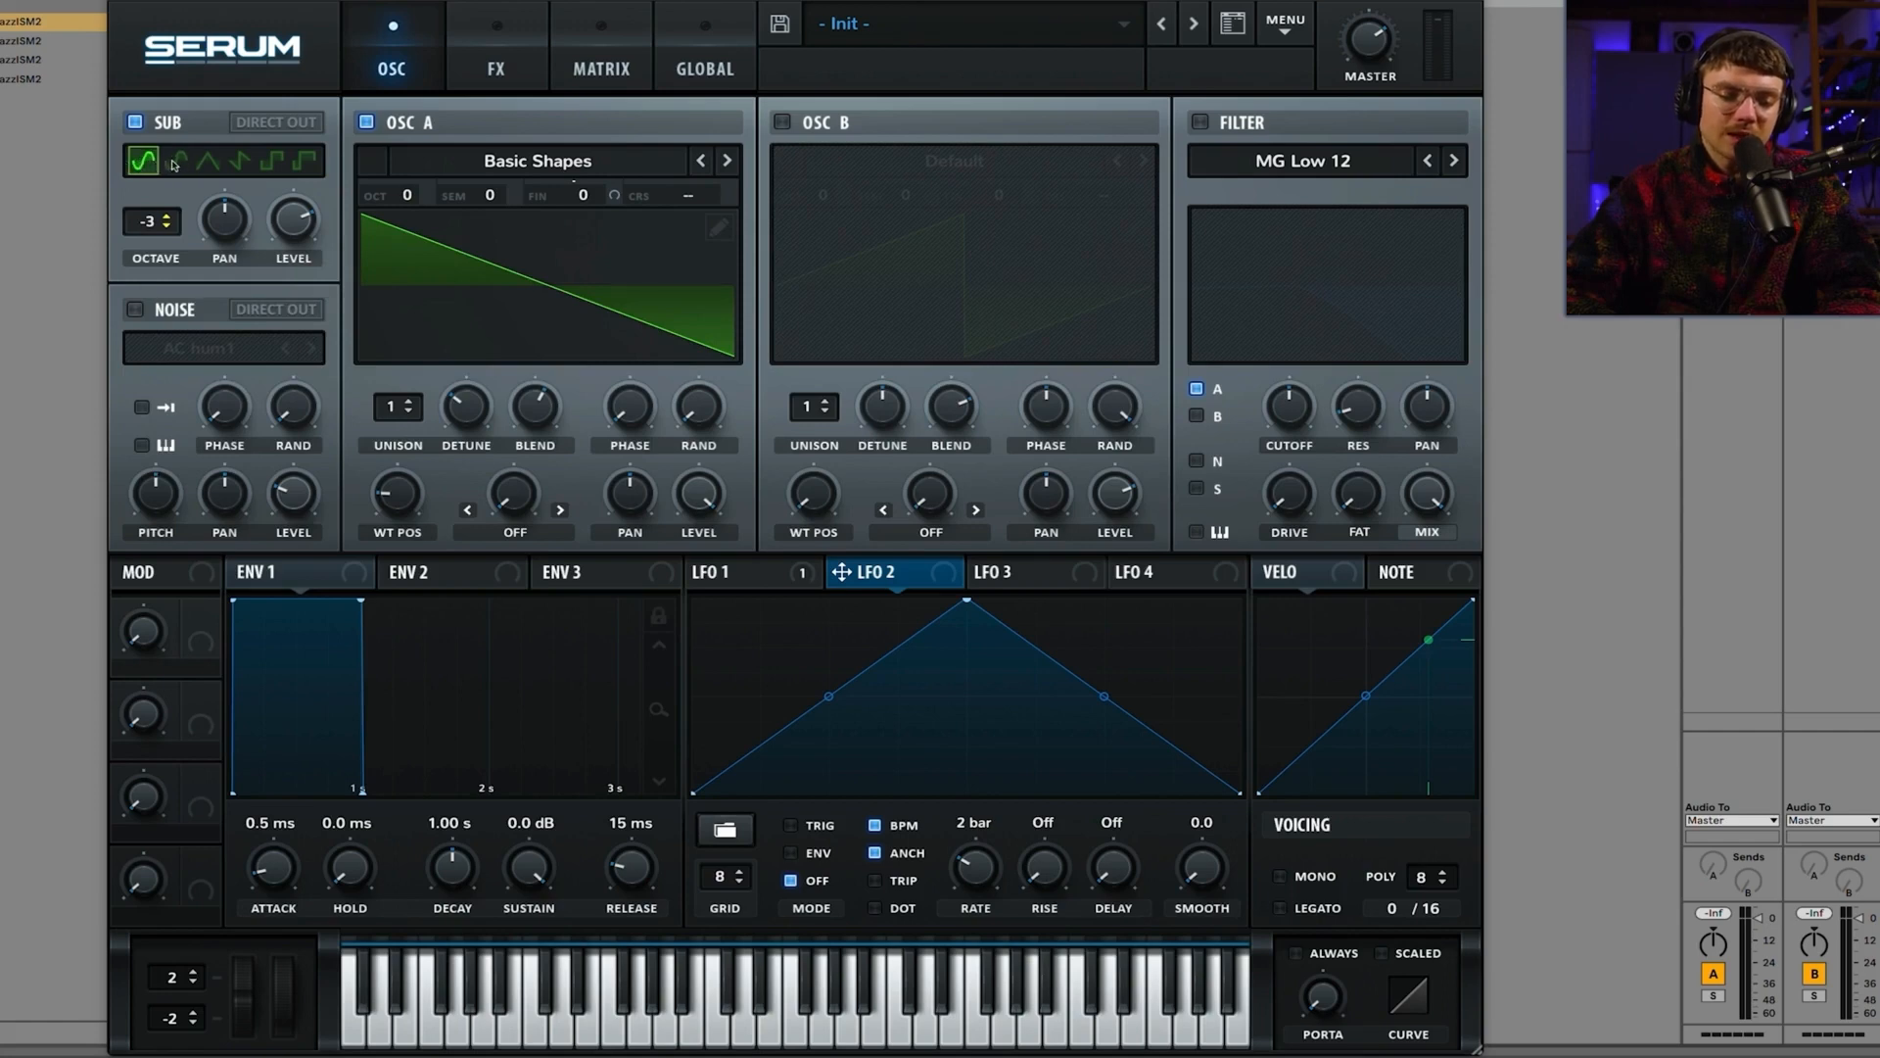
pyautogui.click(280, 162)
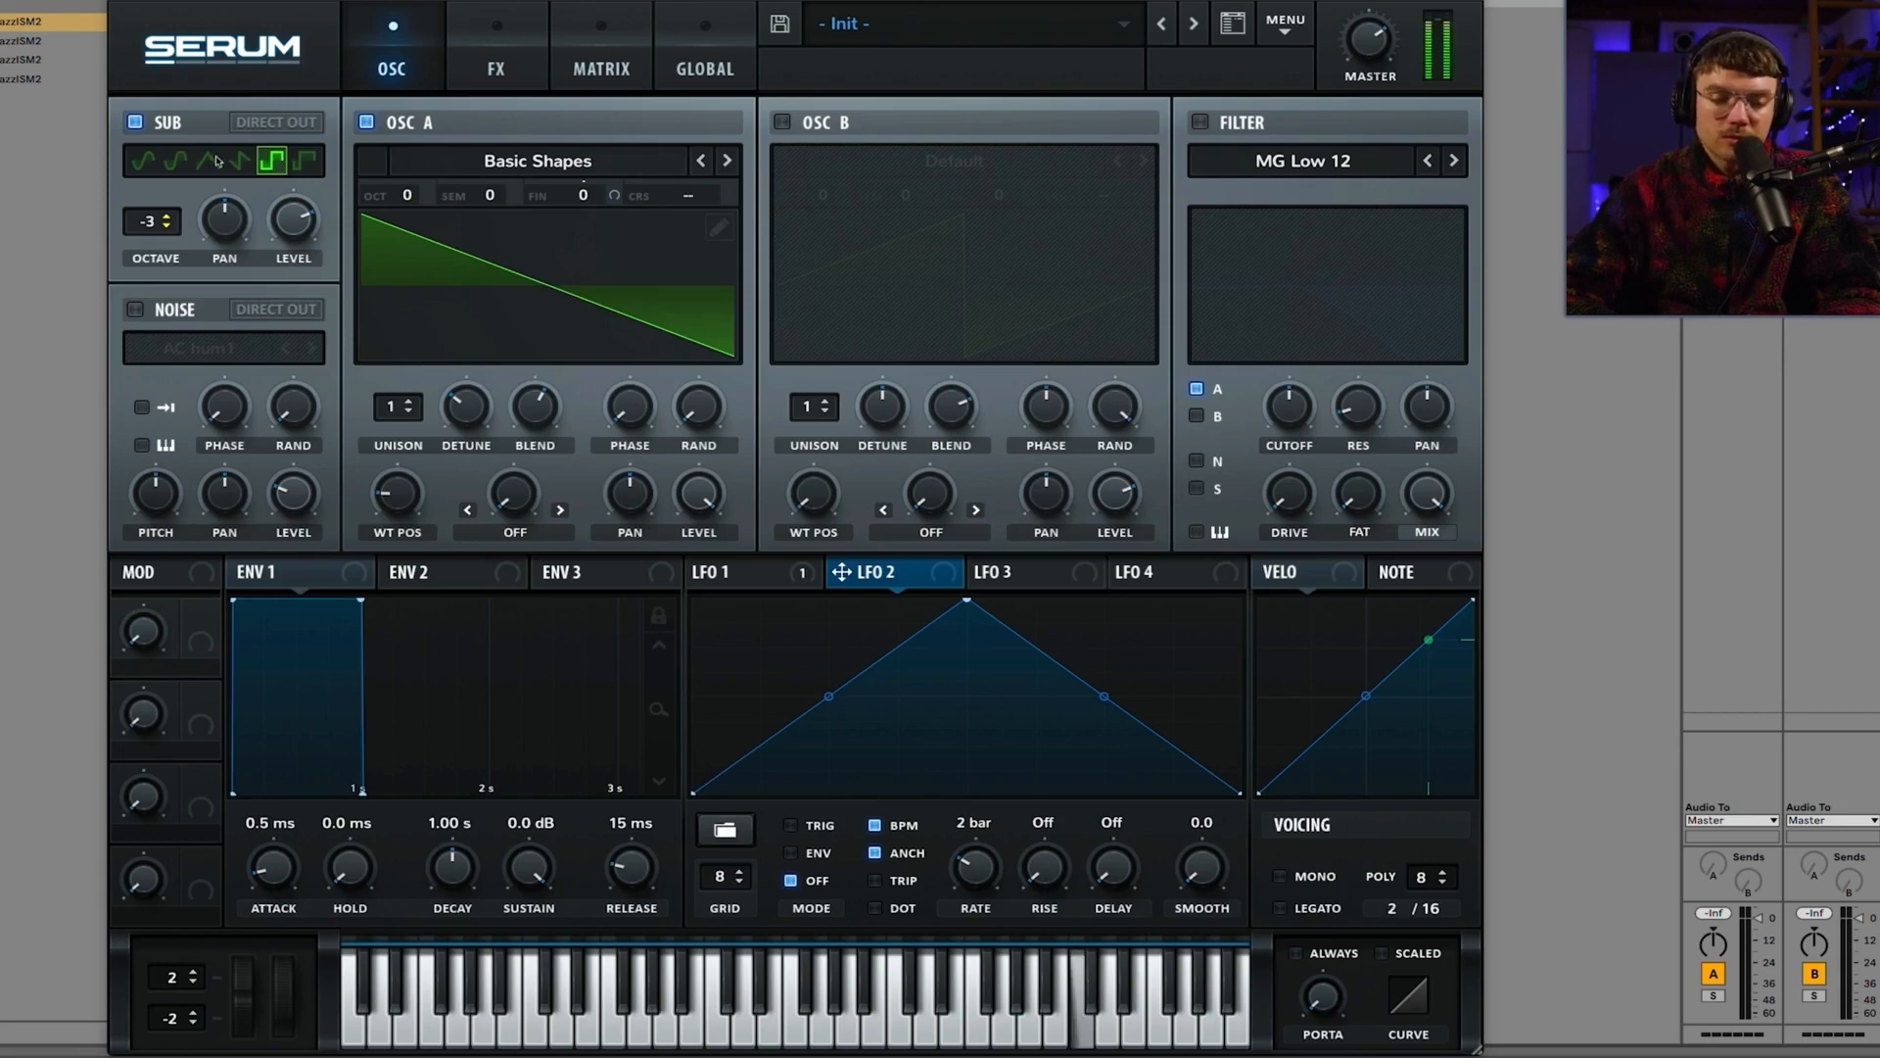
pyautogui.click(240, 161)
pyautogui.click(208, 160)
pyautogui.click(175, 160)
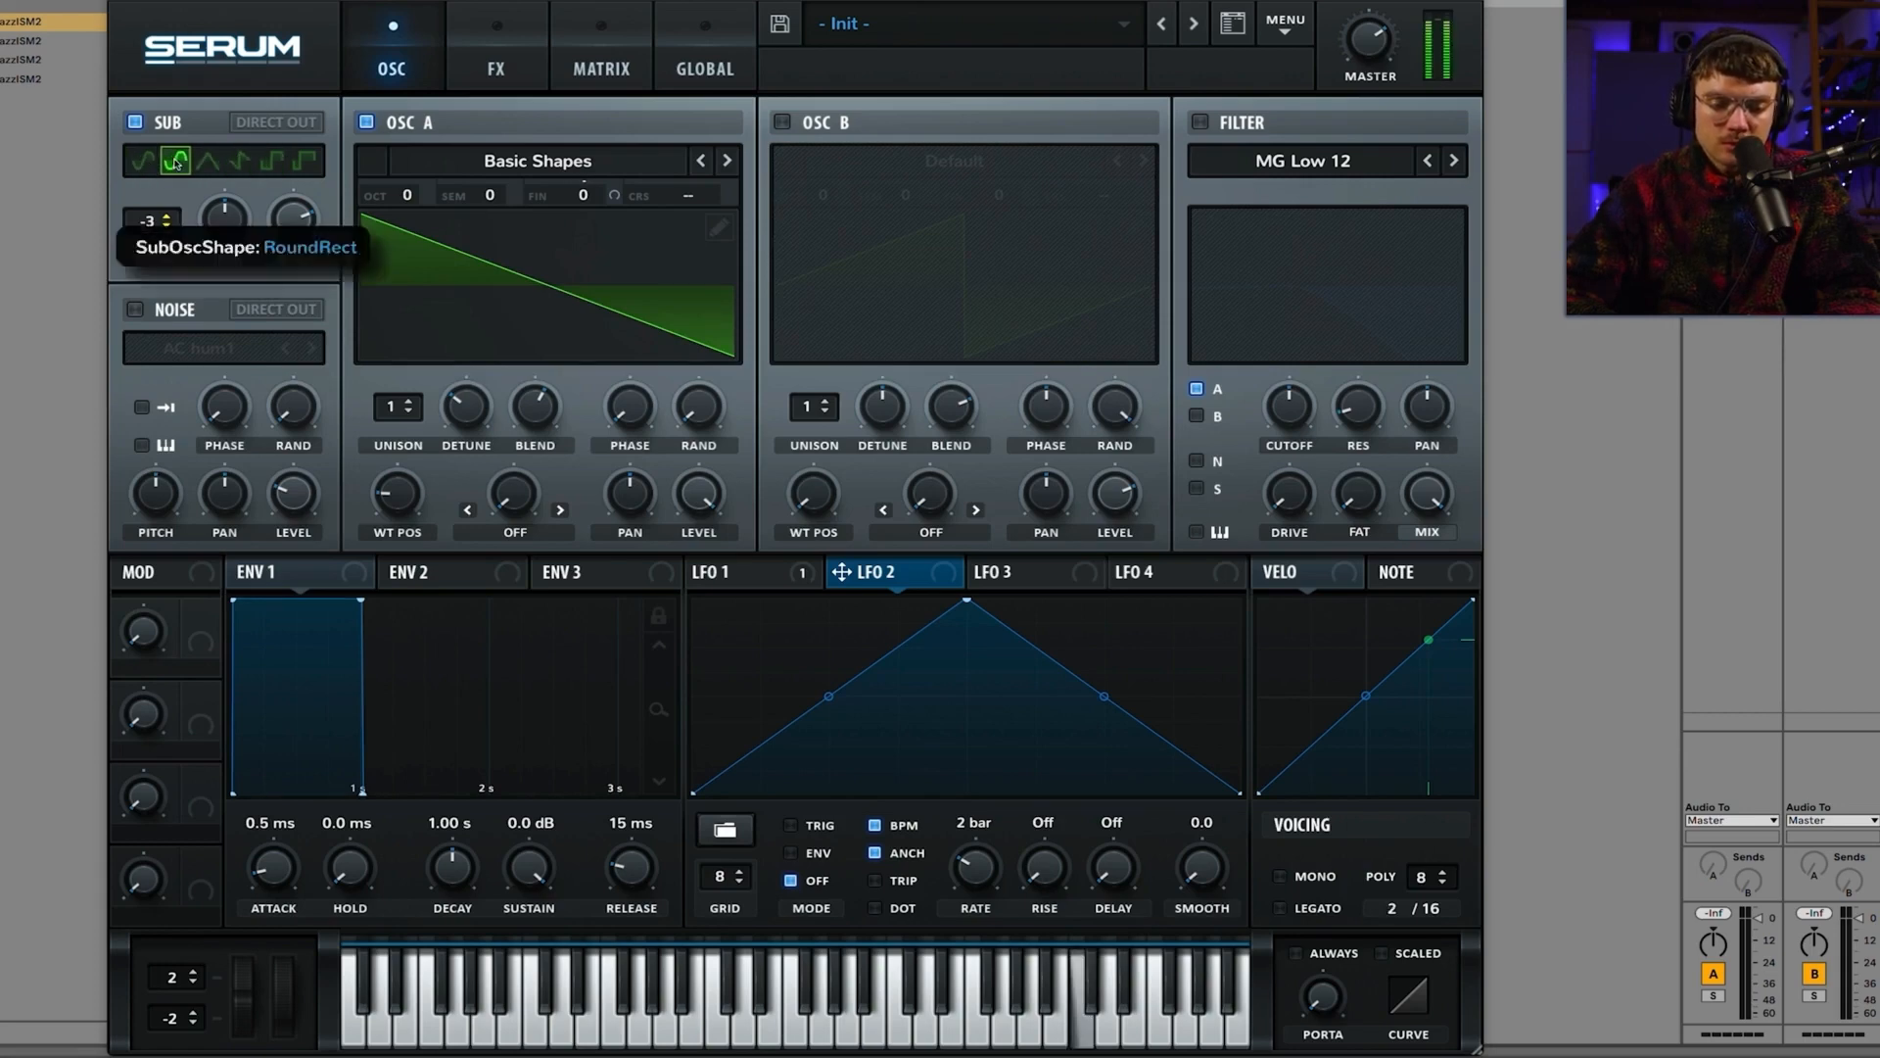
pyautogui.click(207, 160)
pyautogui.click(240, 160)
pyautogui.click(271, 161)
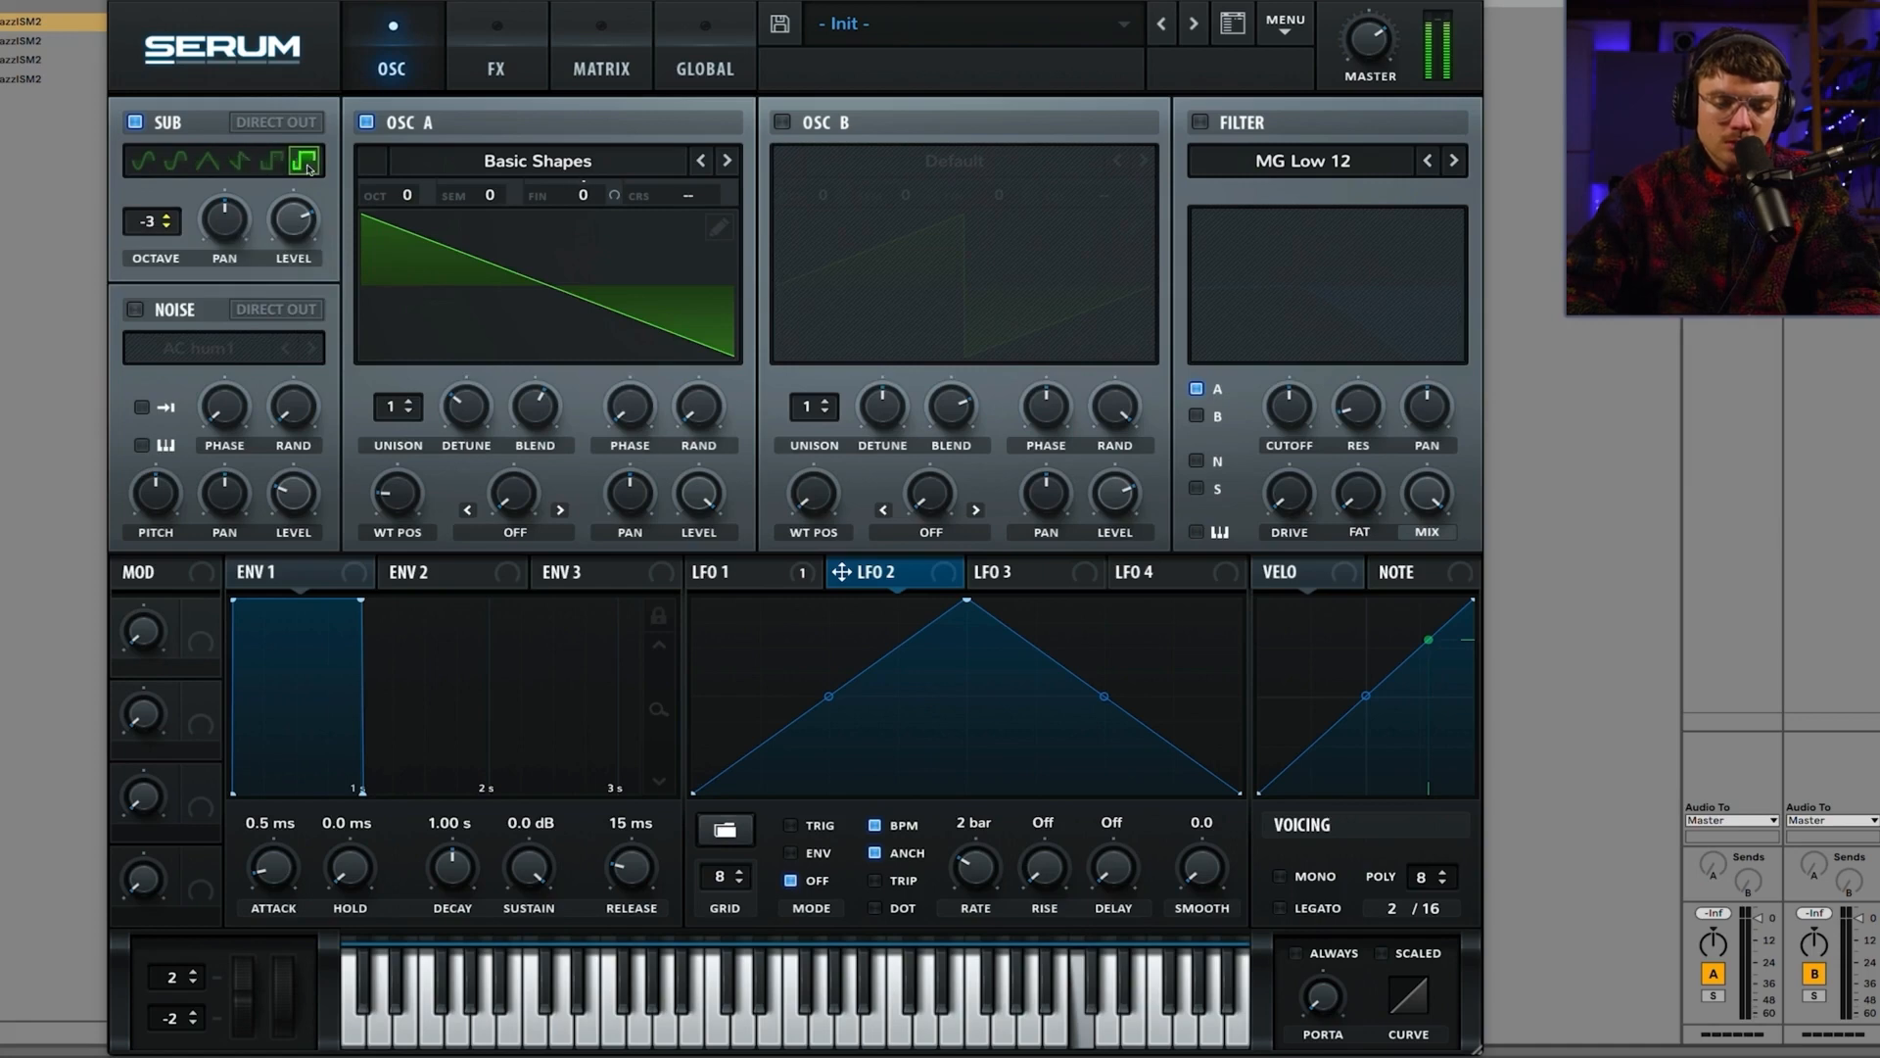
pyautogui.click(144, 161)
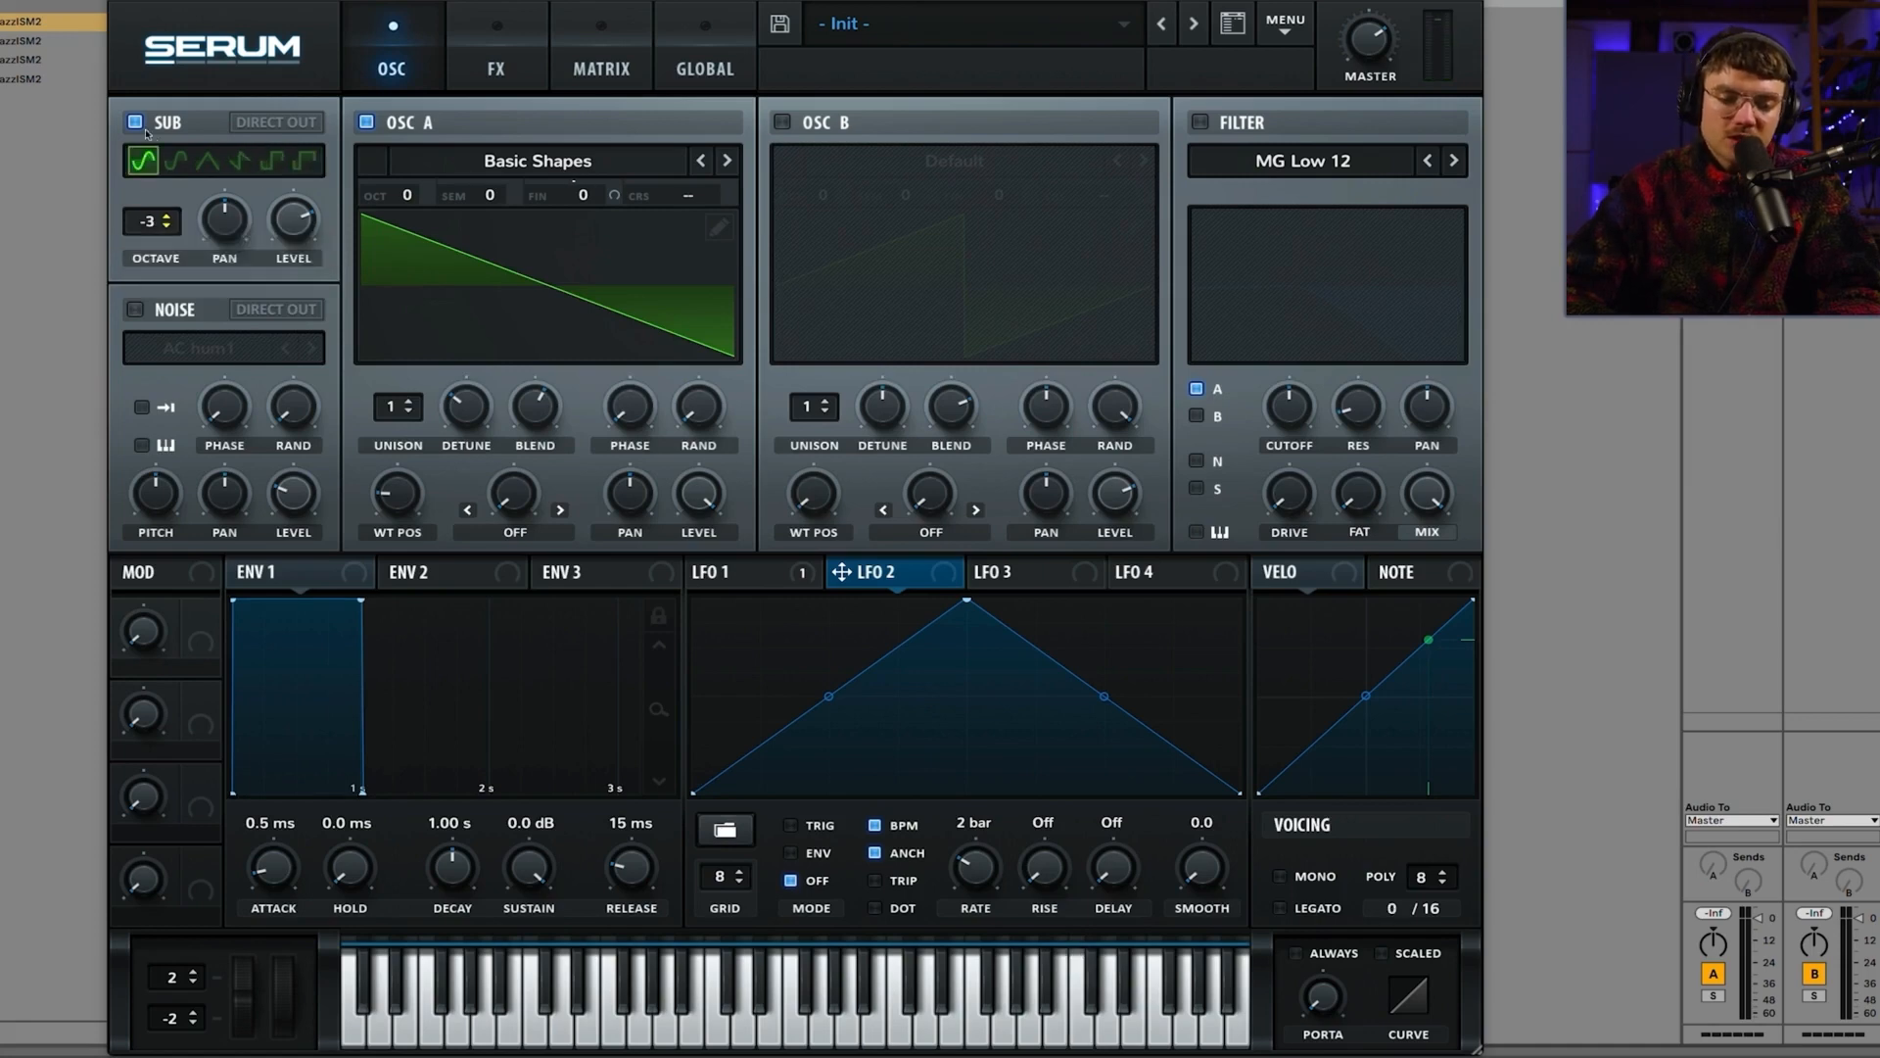
# Step: Switch off the sub oscillator and oscillator A, and enable the noise oscillator on its own
pyautogui.click(136, 122)
pyautogui.click(137, 311)
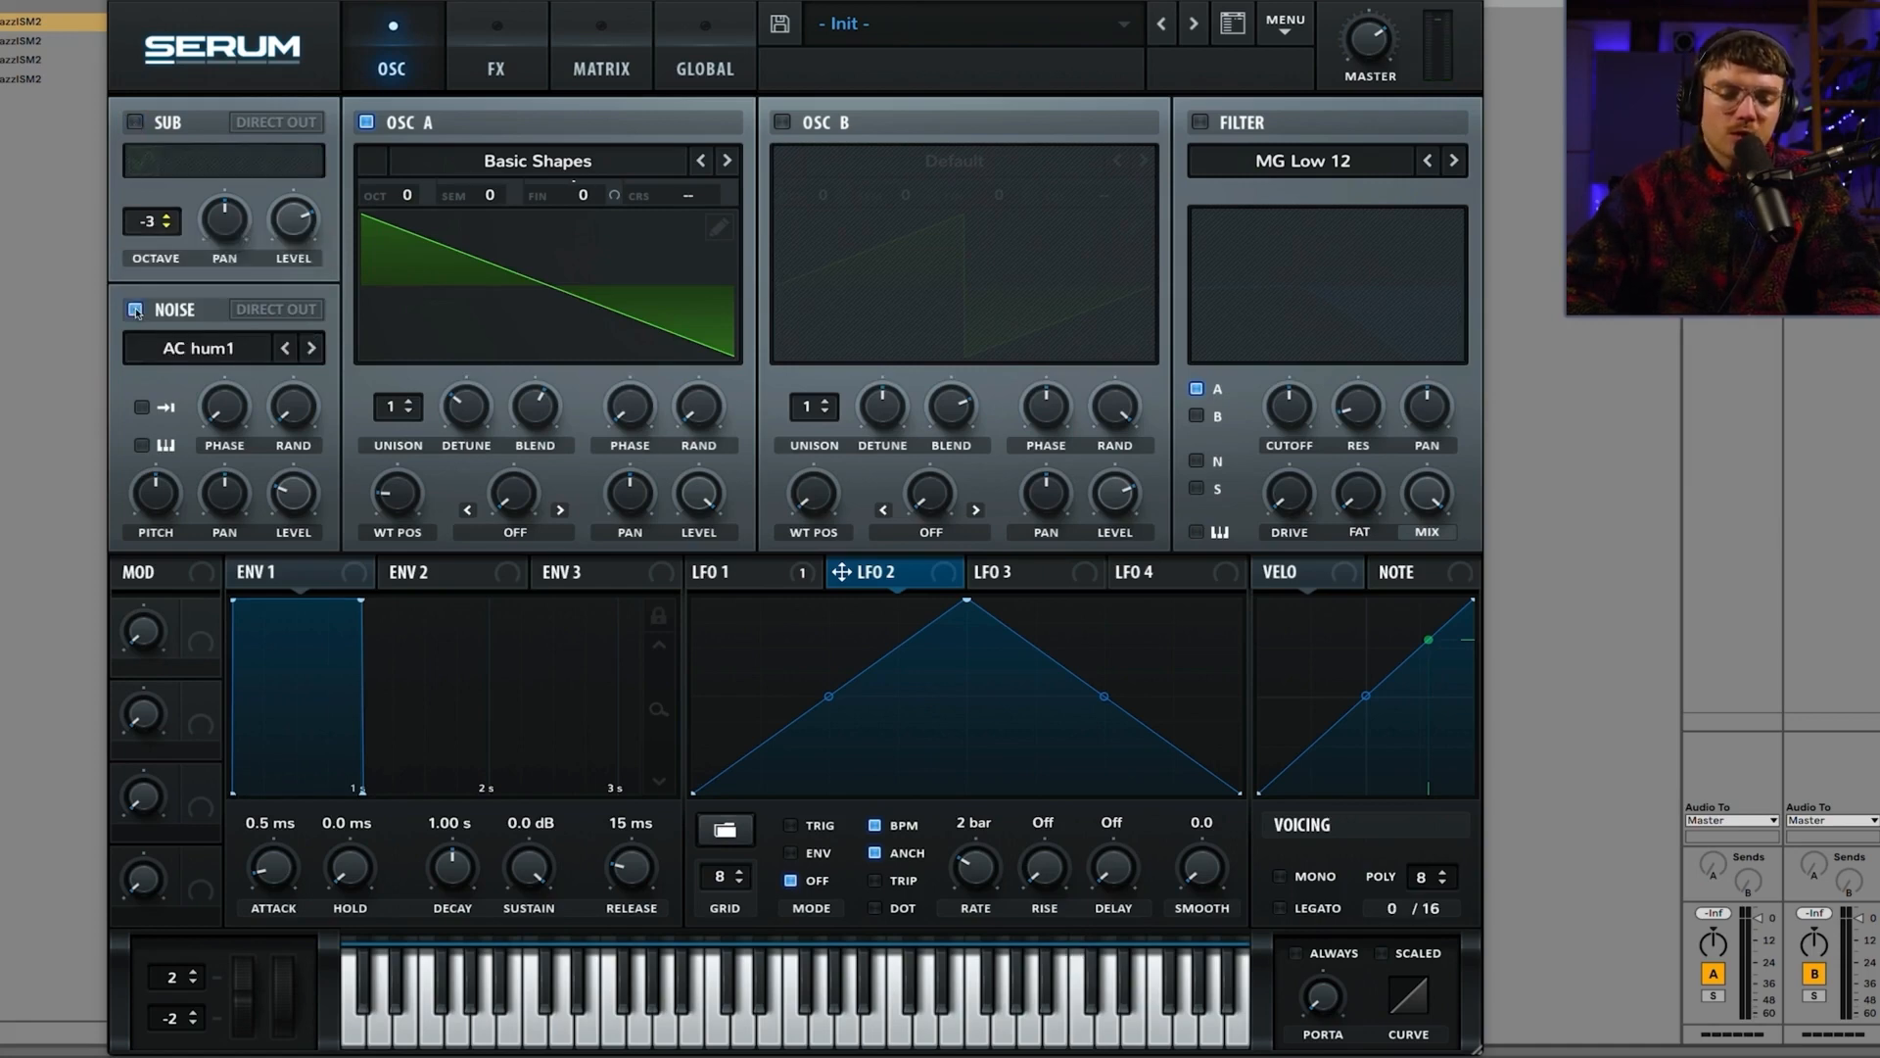
pyautogui.click(367, 122)
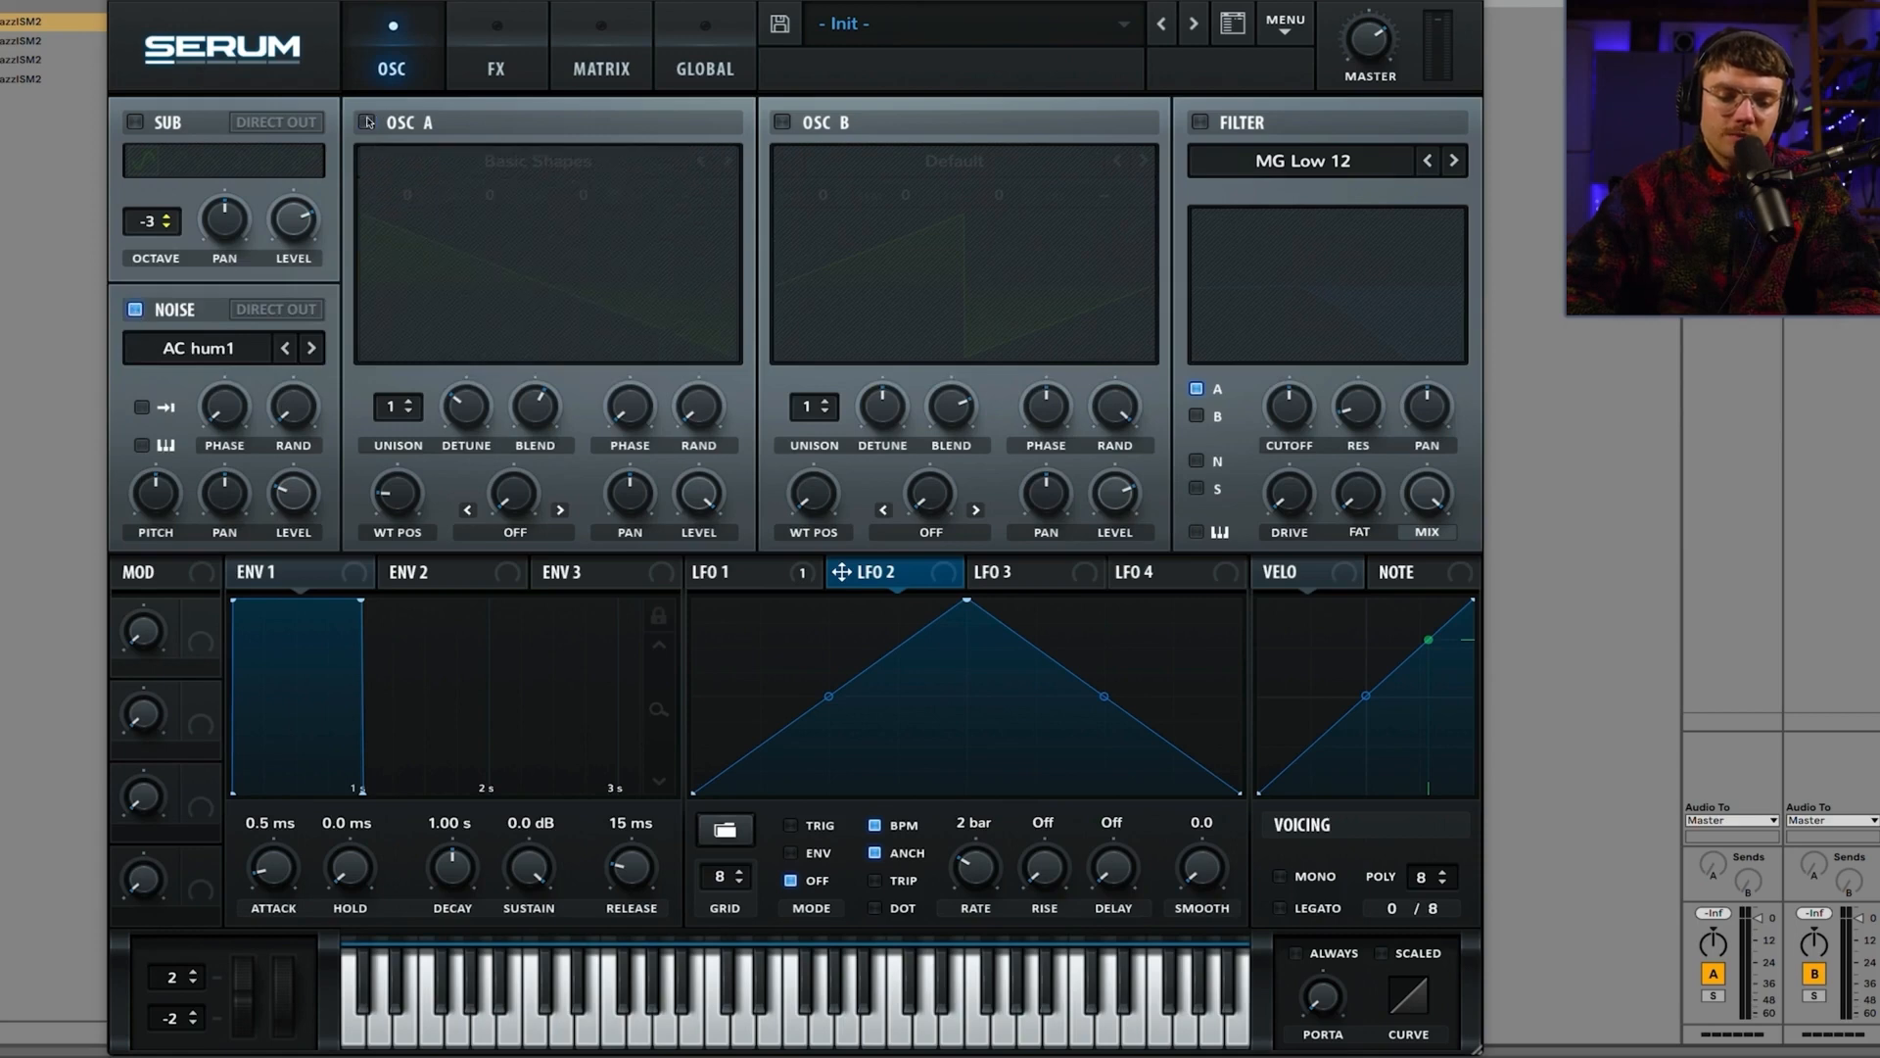
# Step: Load the Analog noise AlphaNz into the noise oscillator and raise its level
pyautogui.click(220, 348)
pyautogui.click(225, 348)
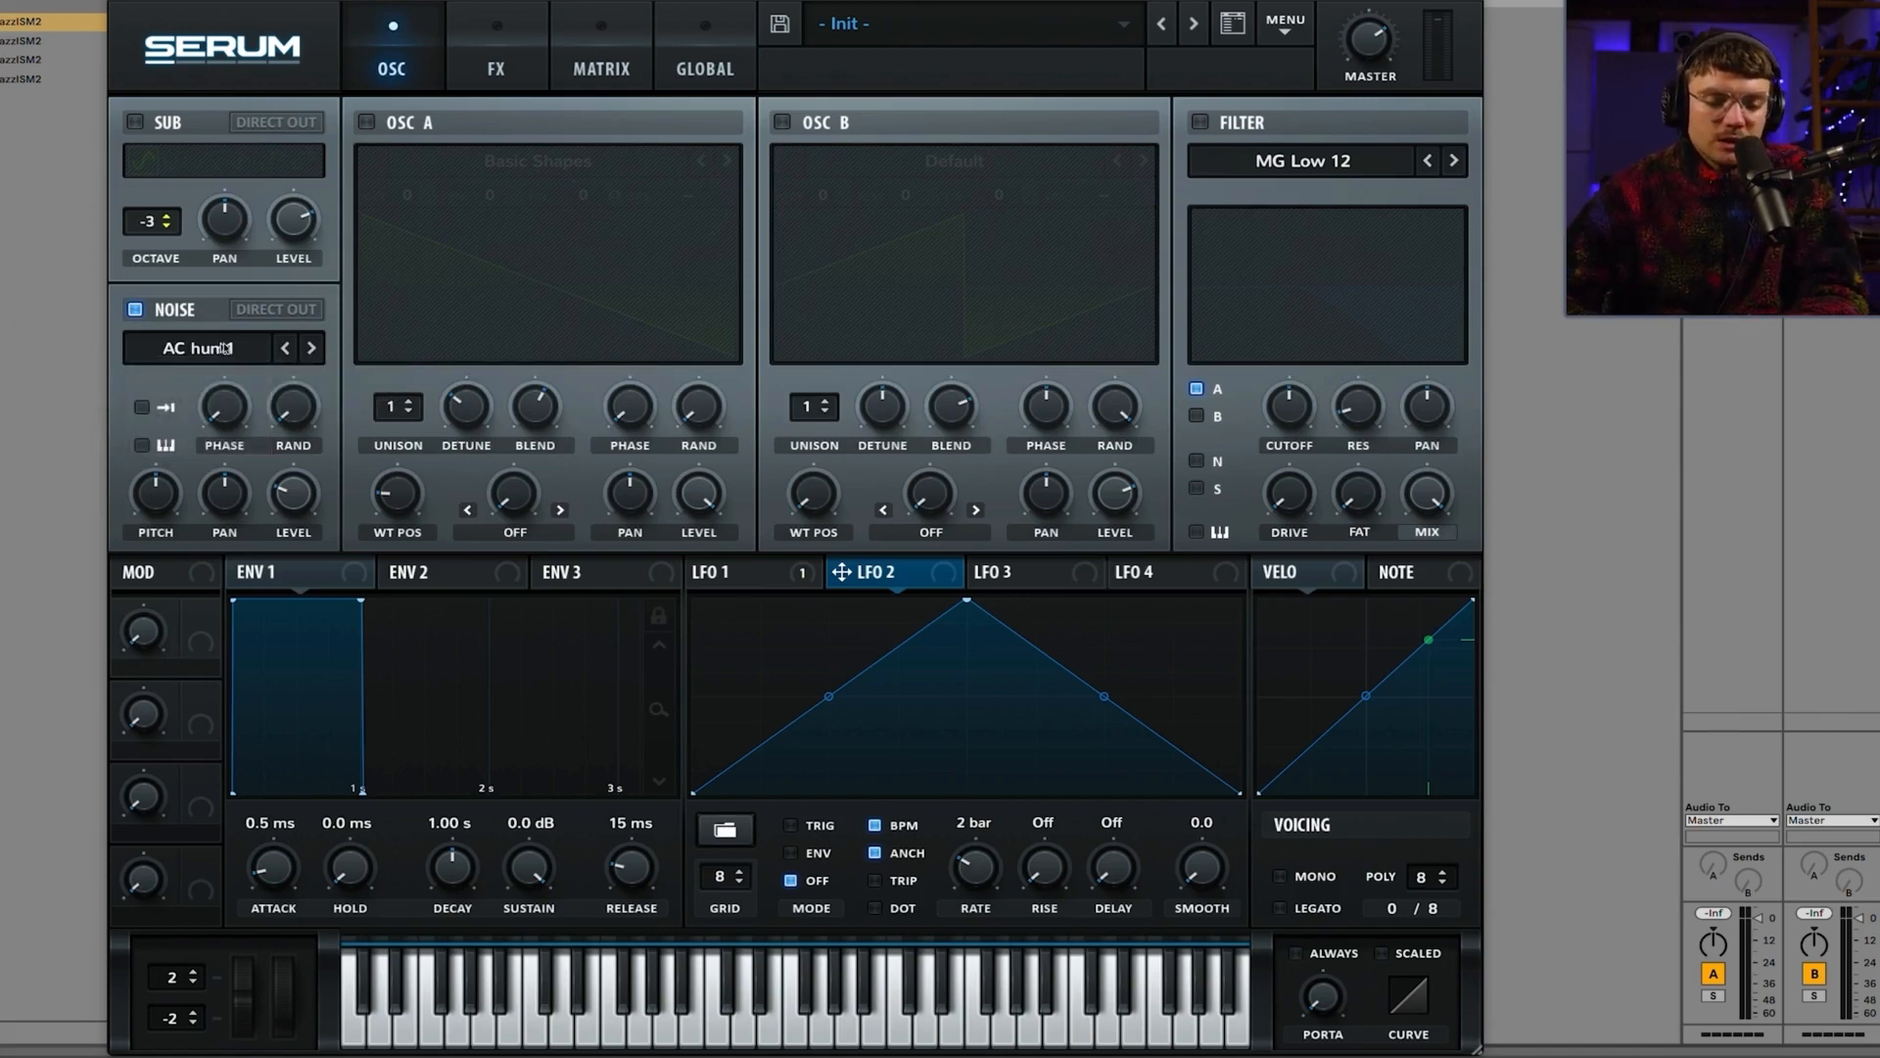
pyautogui.click(230, 348)
pyautogui.moveTo(225, 367)
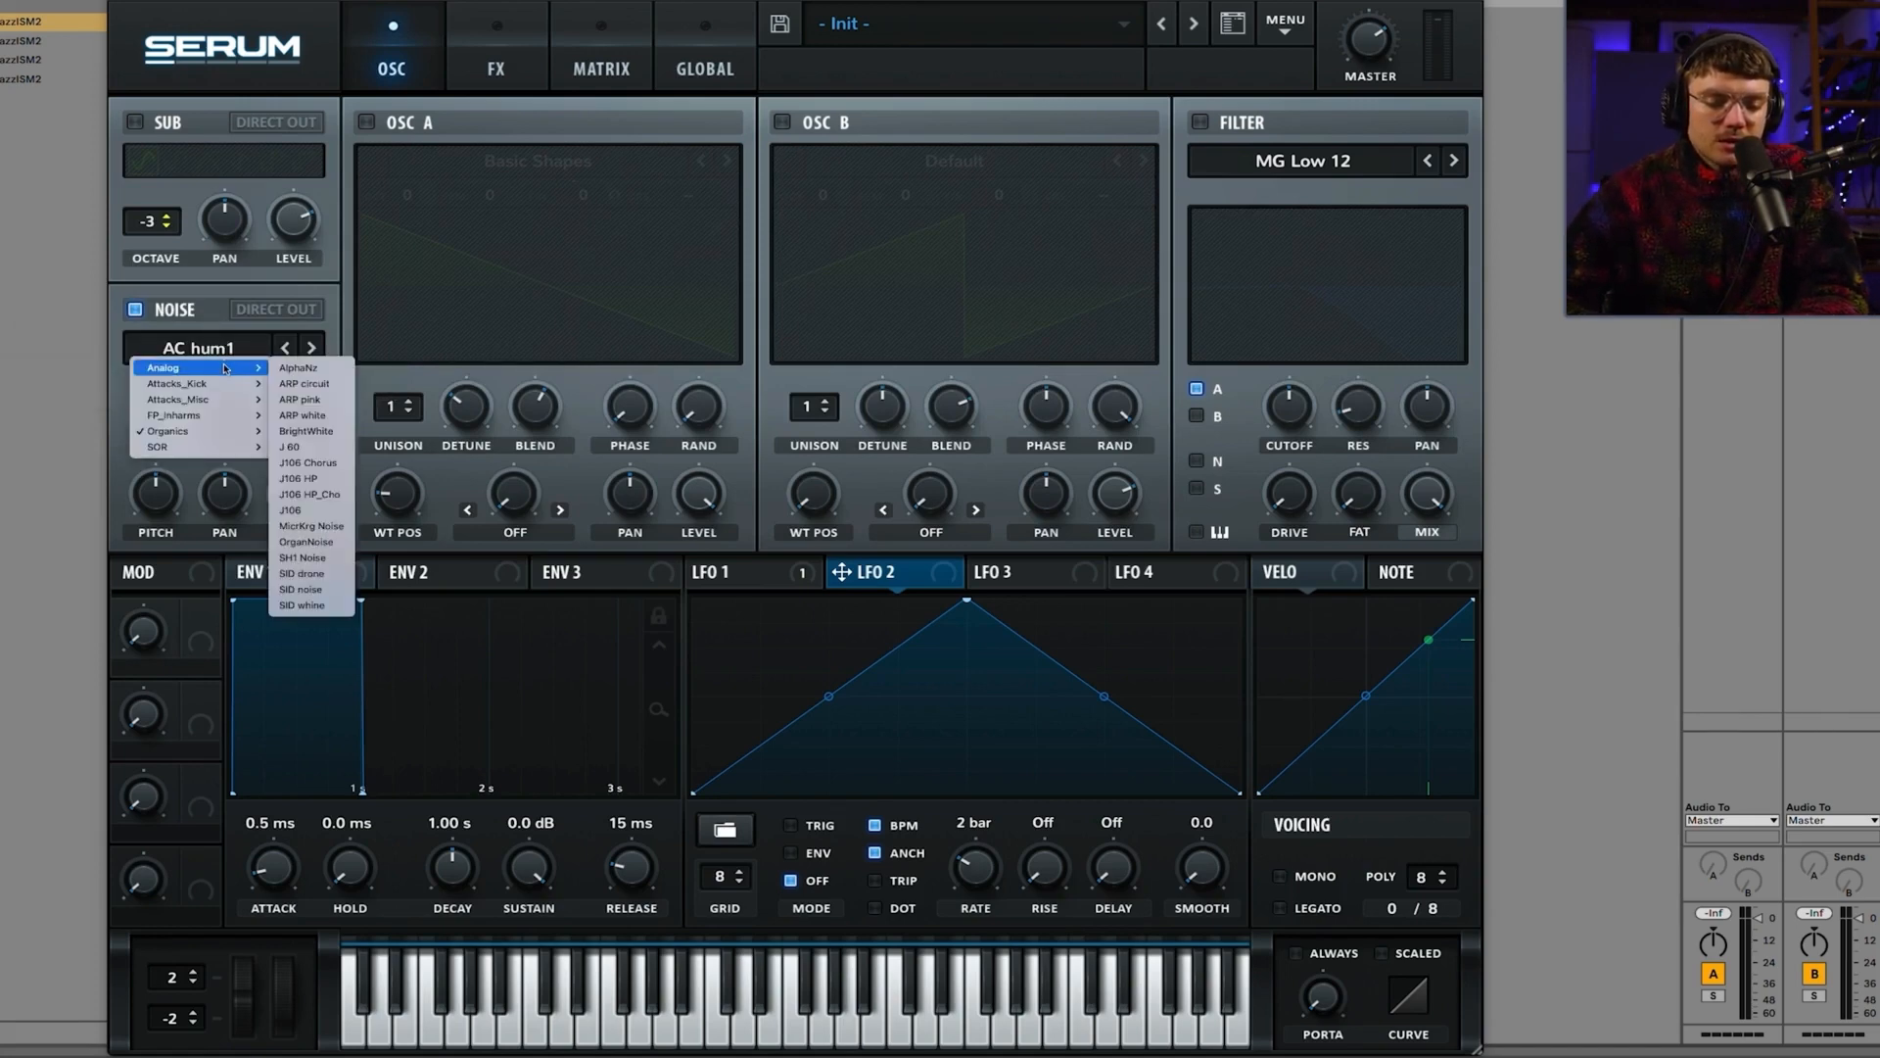
pyautogui.click(294, 368)
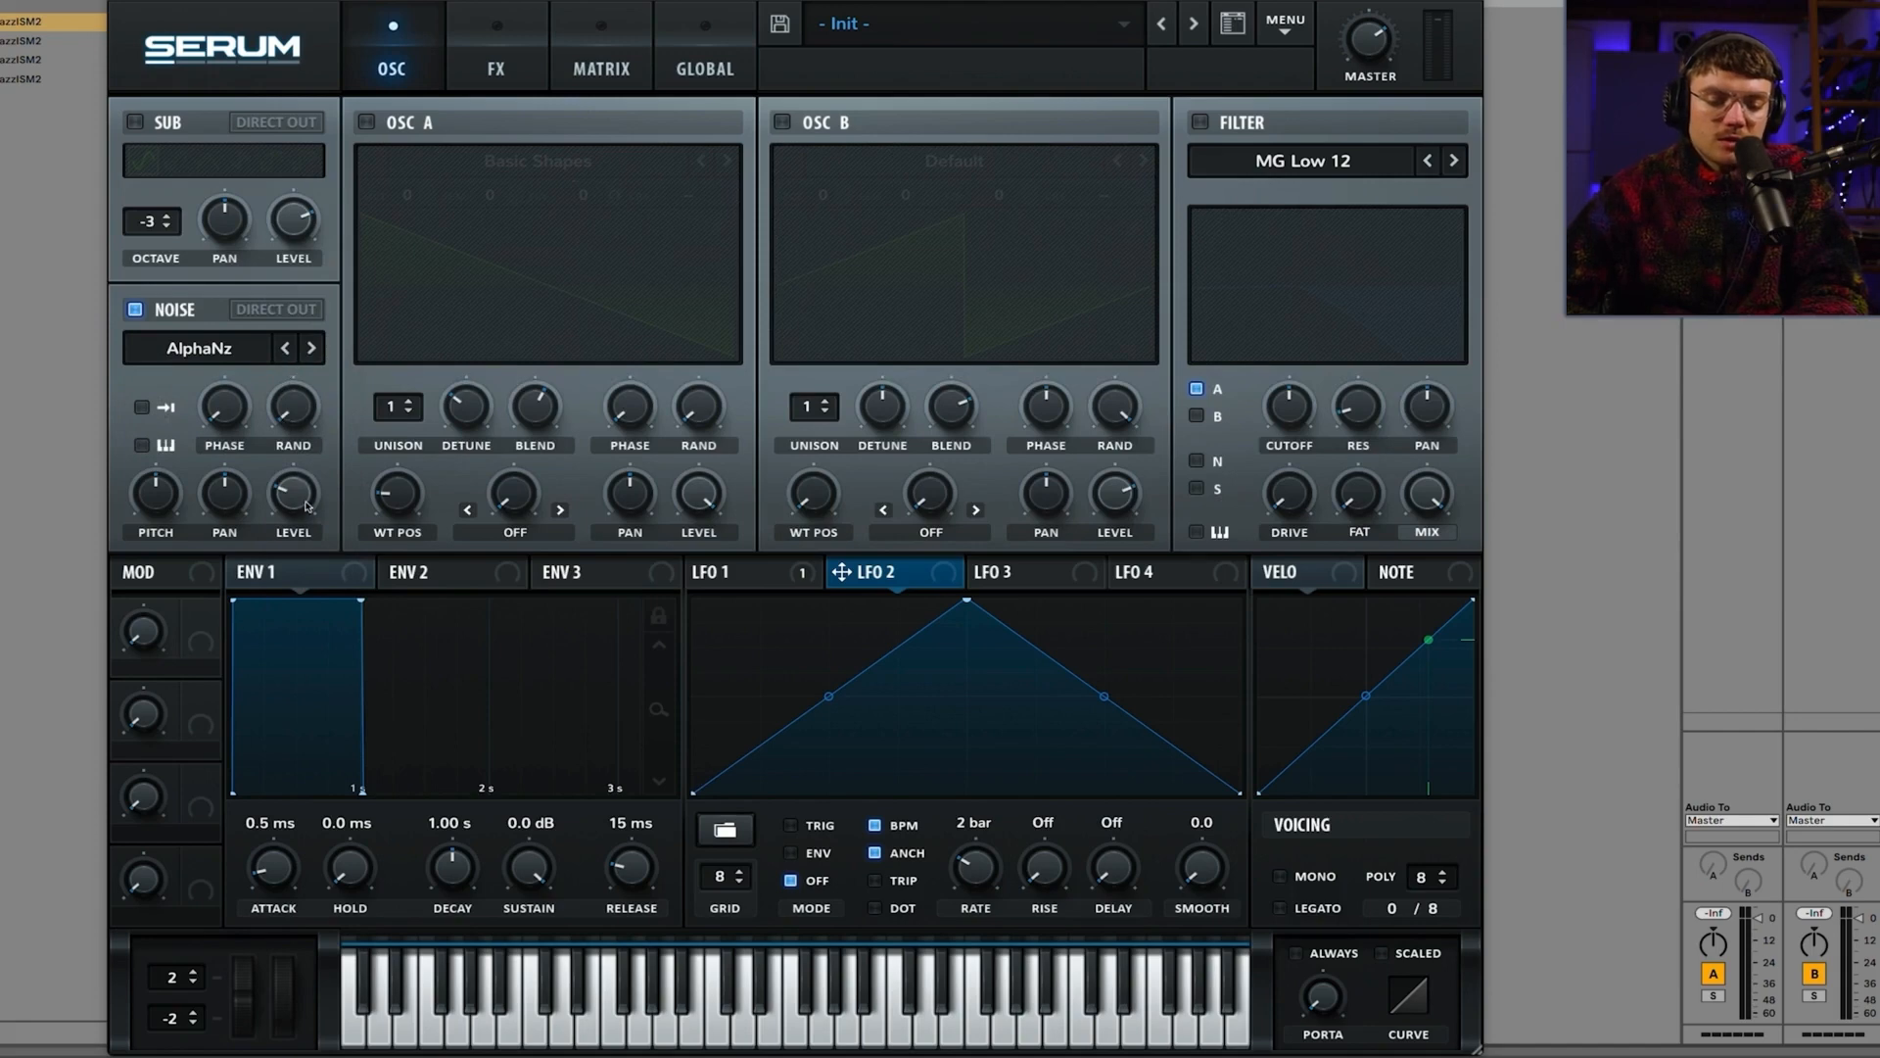
pyautogui.moveTo(306, 505); pyautogui.dragTo(297, 422)
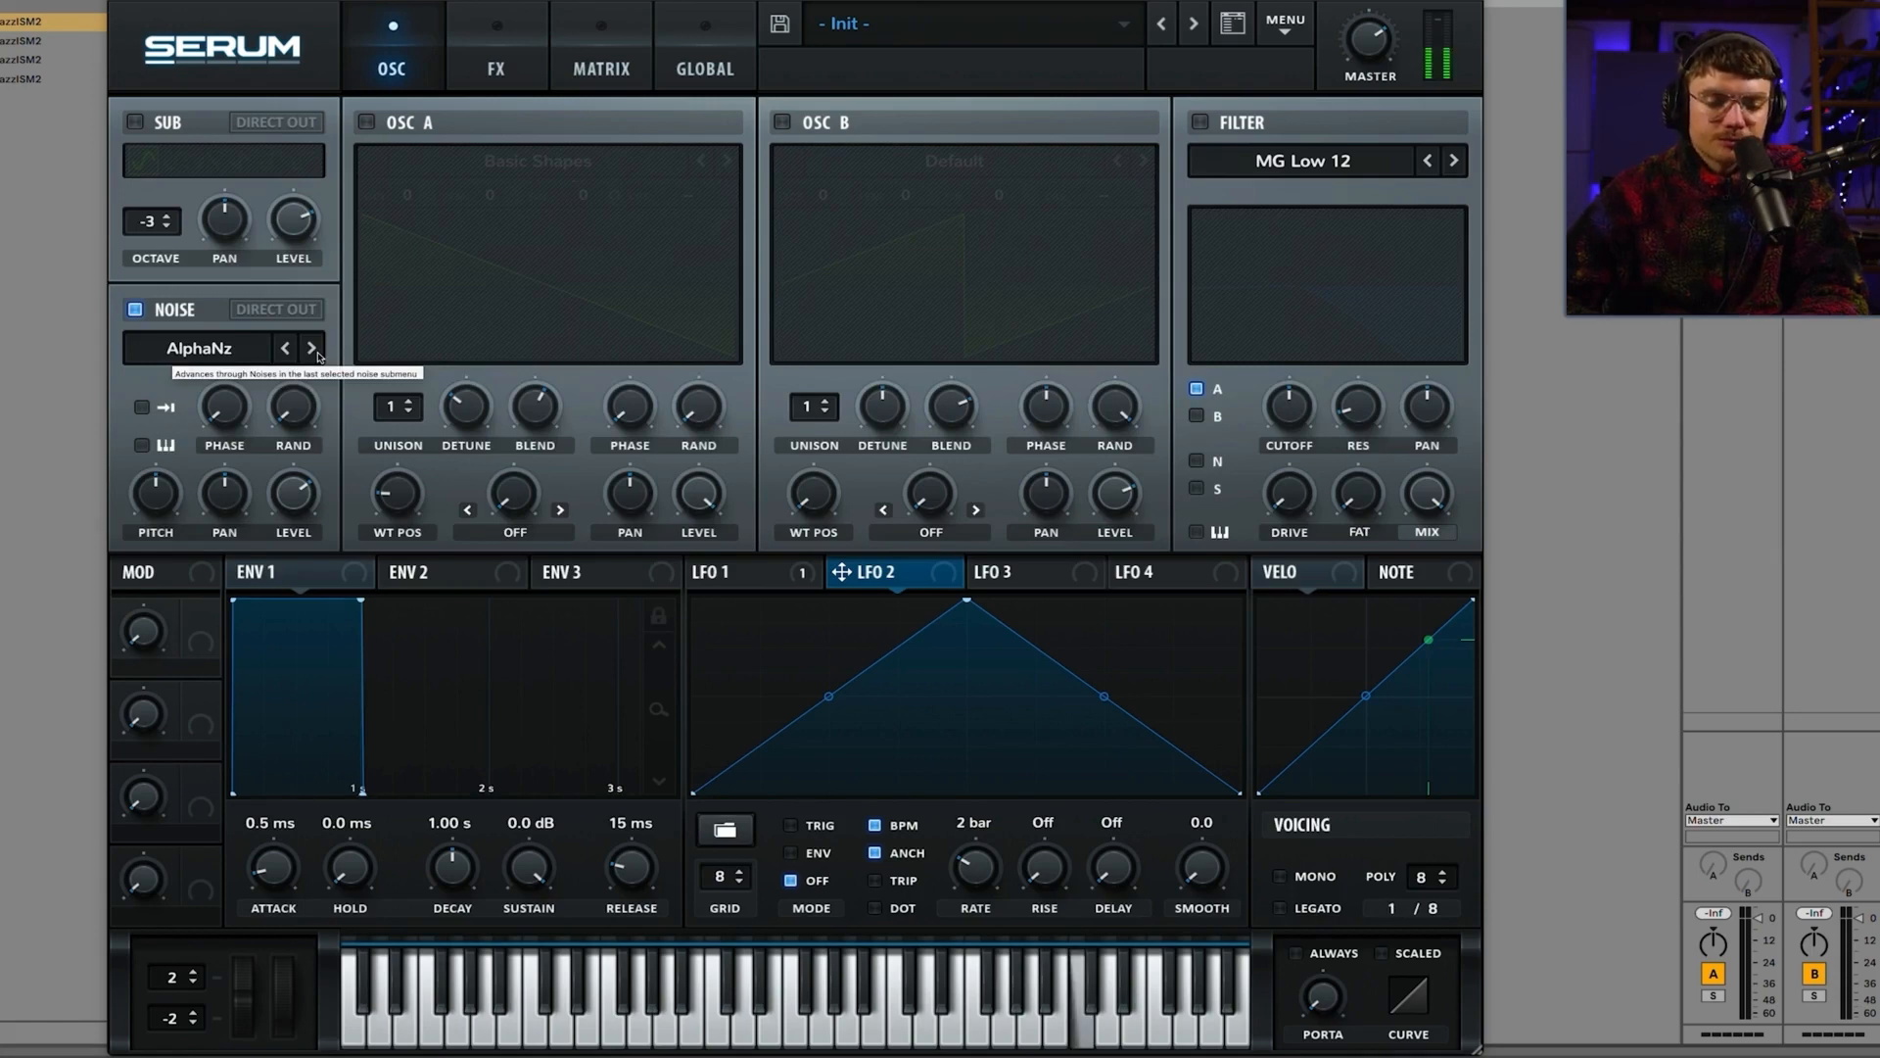
# Step: Step the noise oscillator from AlphaNz through the Analog noises to BrightWhite and enable its key tracking
pyautogui.click(316, 353)
pyautogui.click(316, 353)
pyautogui.click(315, 353)
pyautogui.click(316, 353)
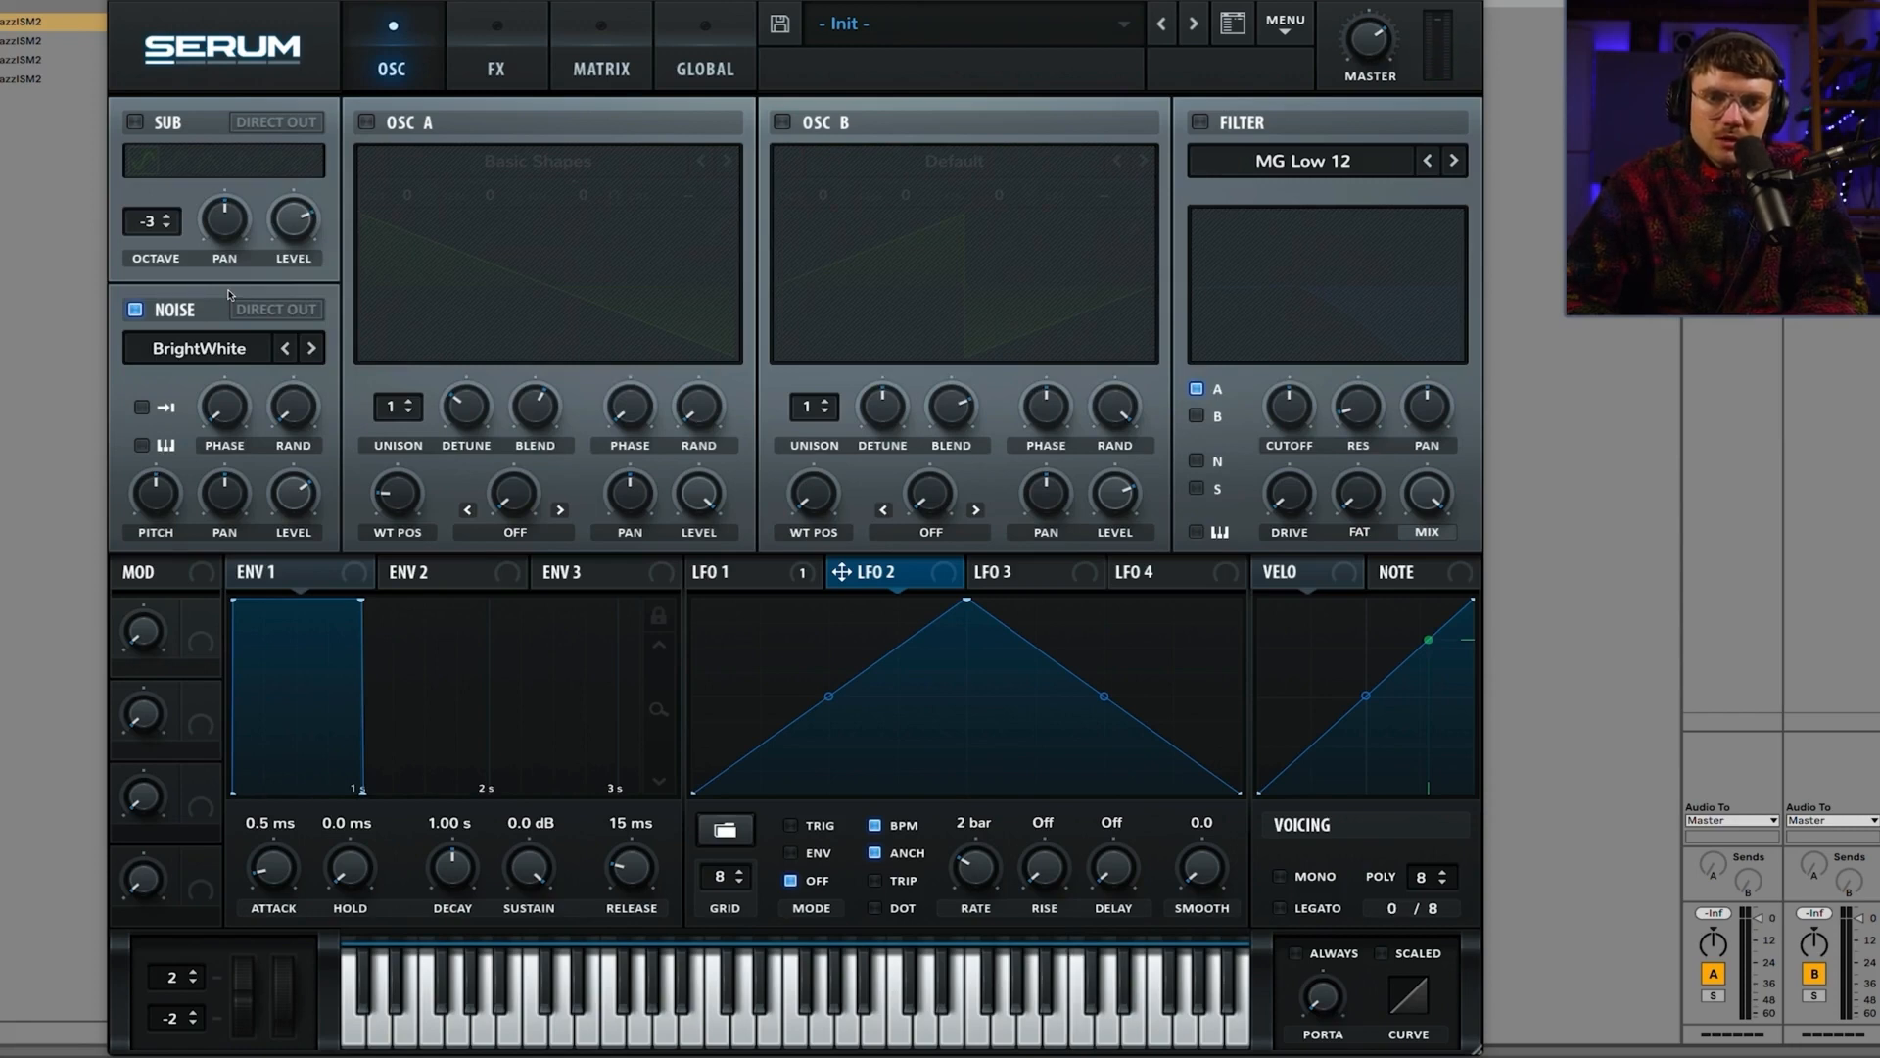
pyautogui.click(143, 446)
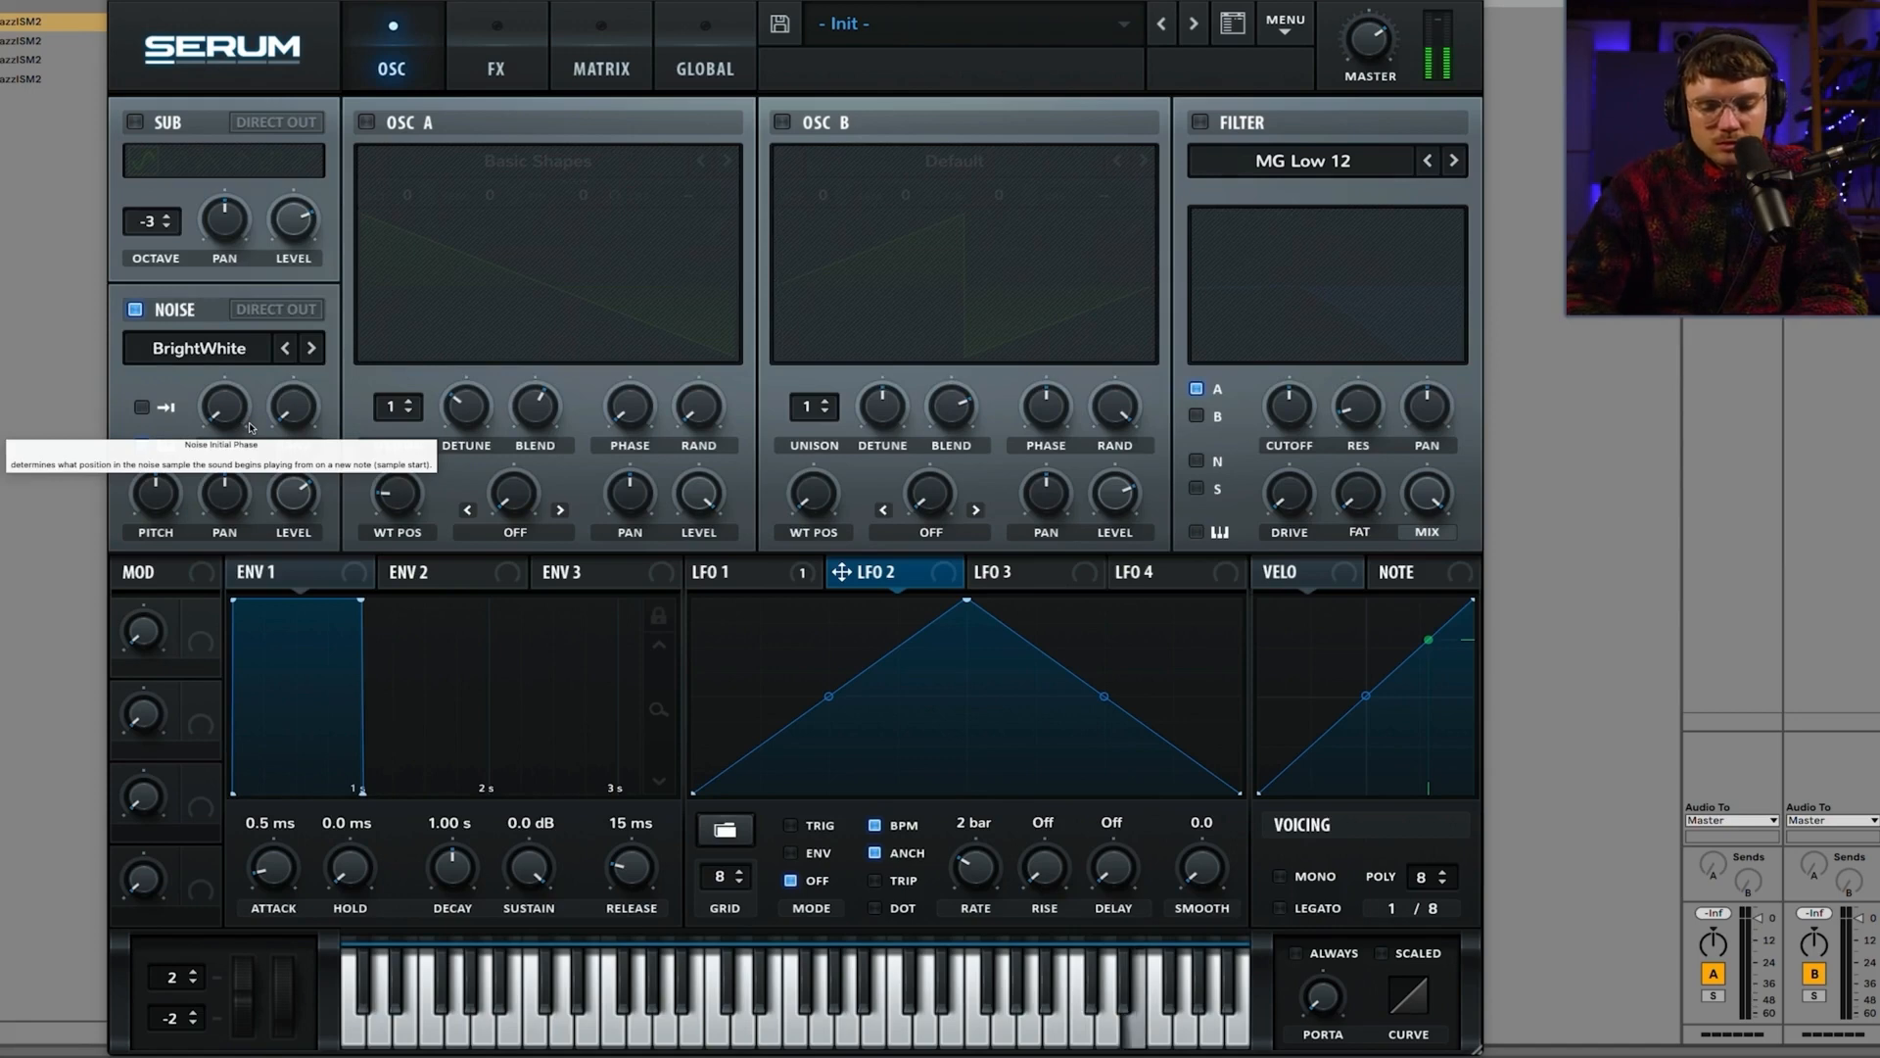
# Step: Load the Attacks_Kick sample XF_KikAtk_08 into the noise oscillator, and advance to XF_KikAtk_10 while playing notes
pyautogui.click(243, 352)
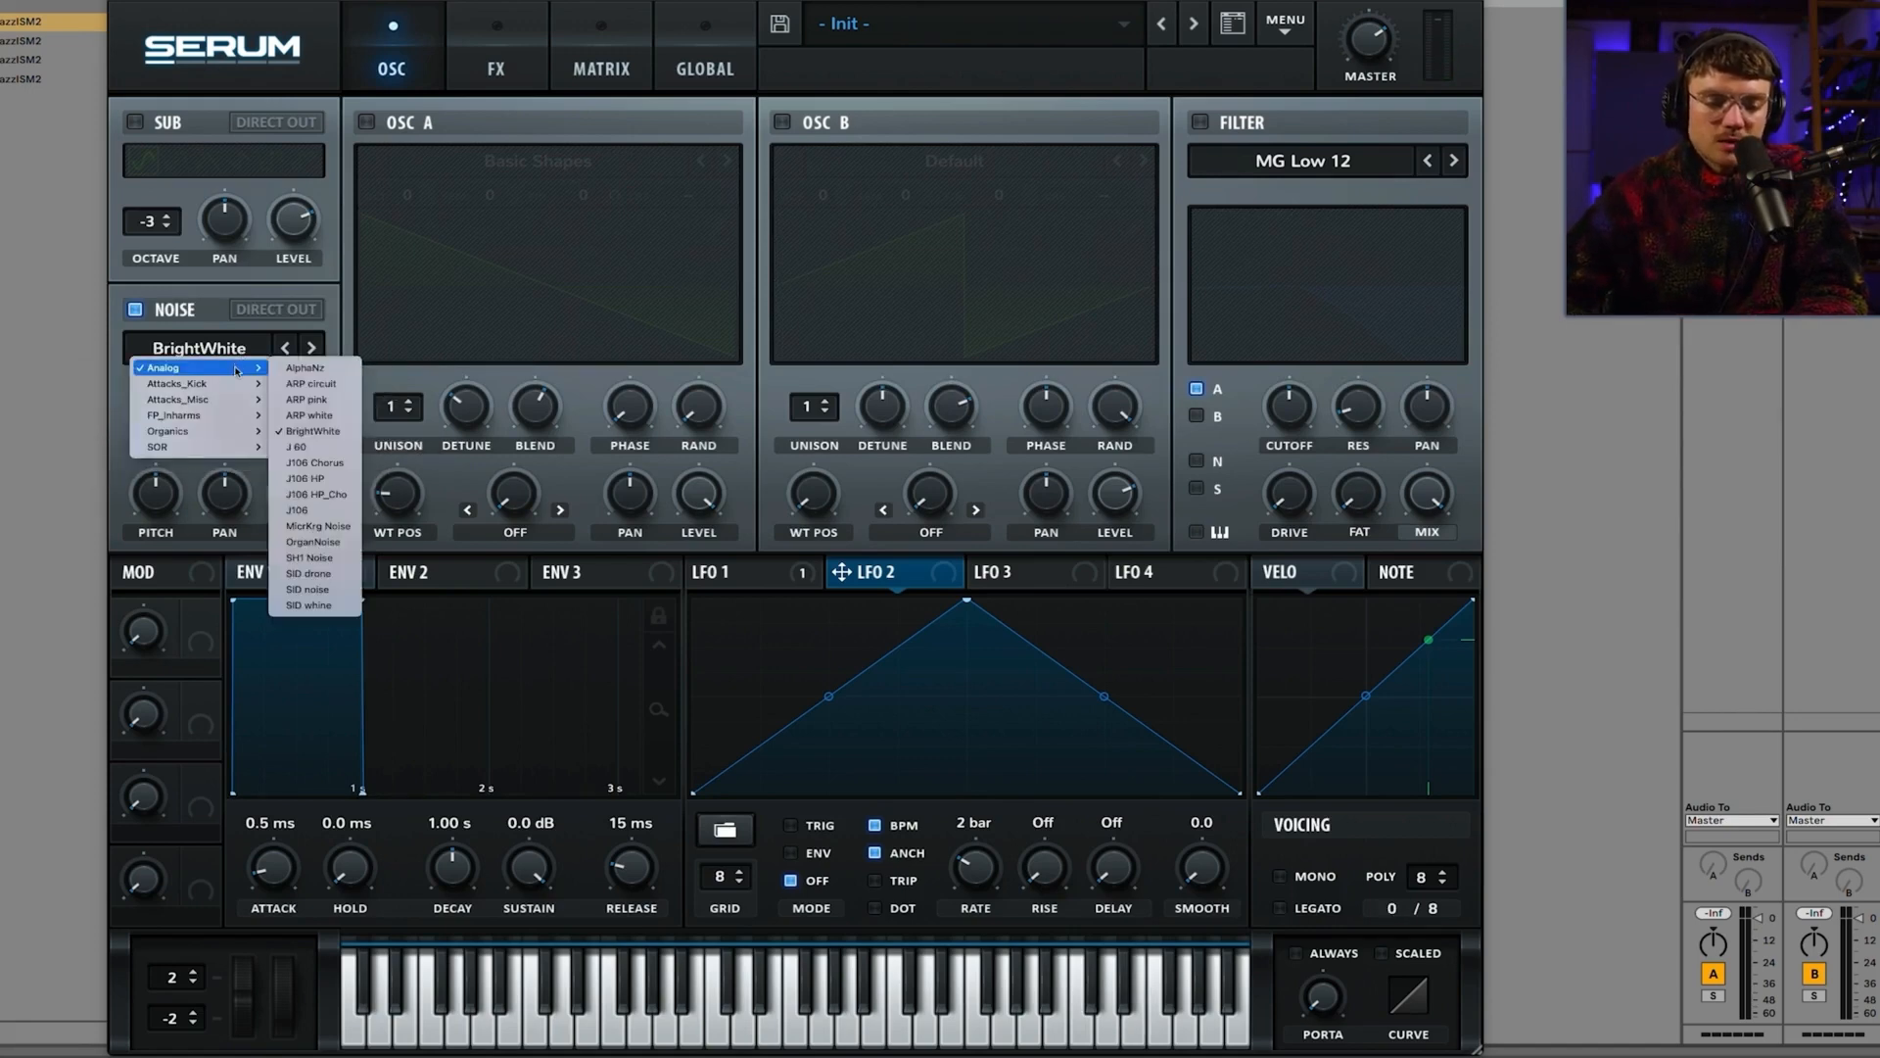
pyautogui.moveTo(222, 417)
pyautogui.moveTo(216, 383)
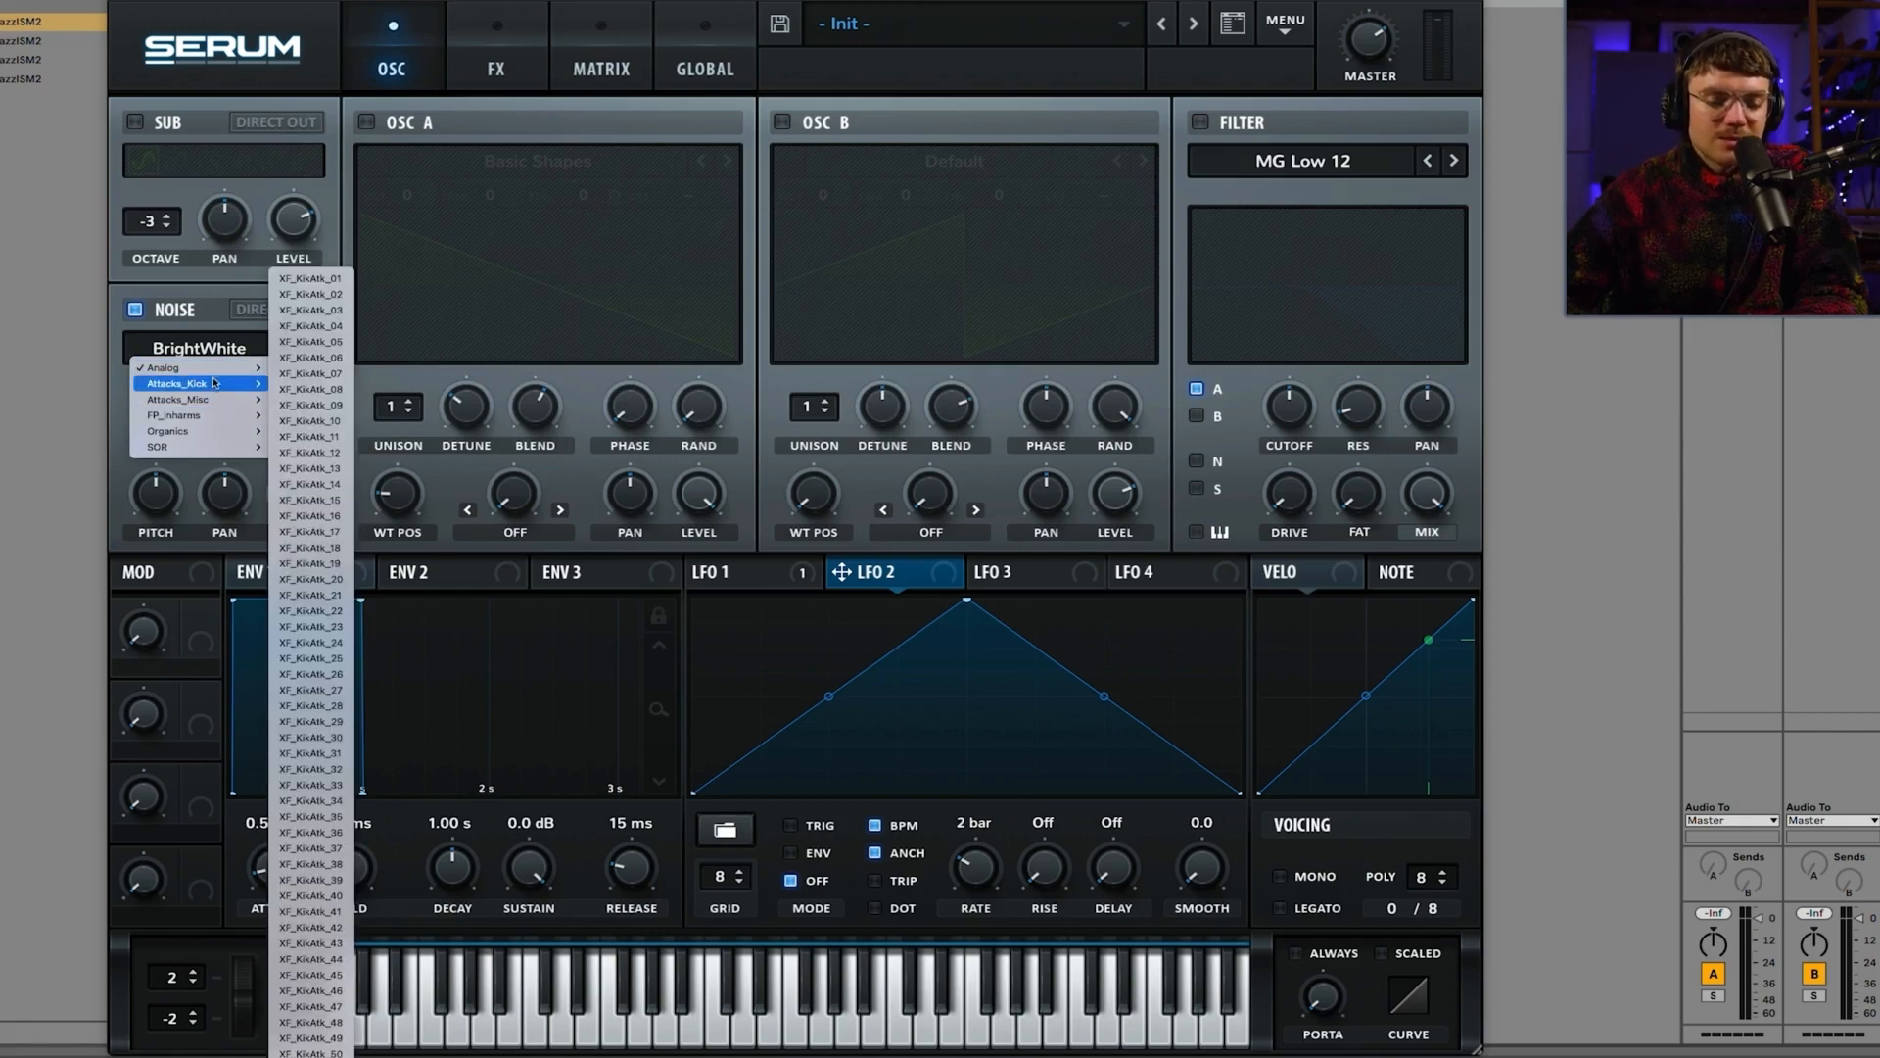
pyautogui.click(327, 390)
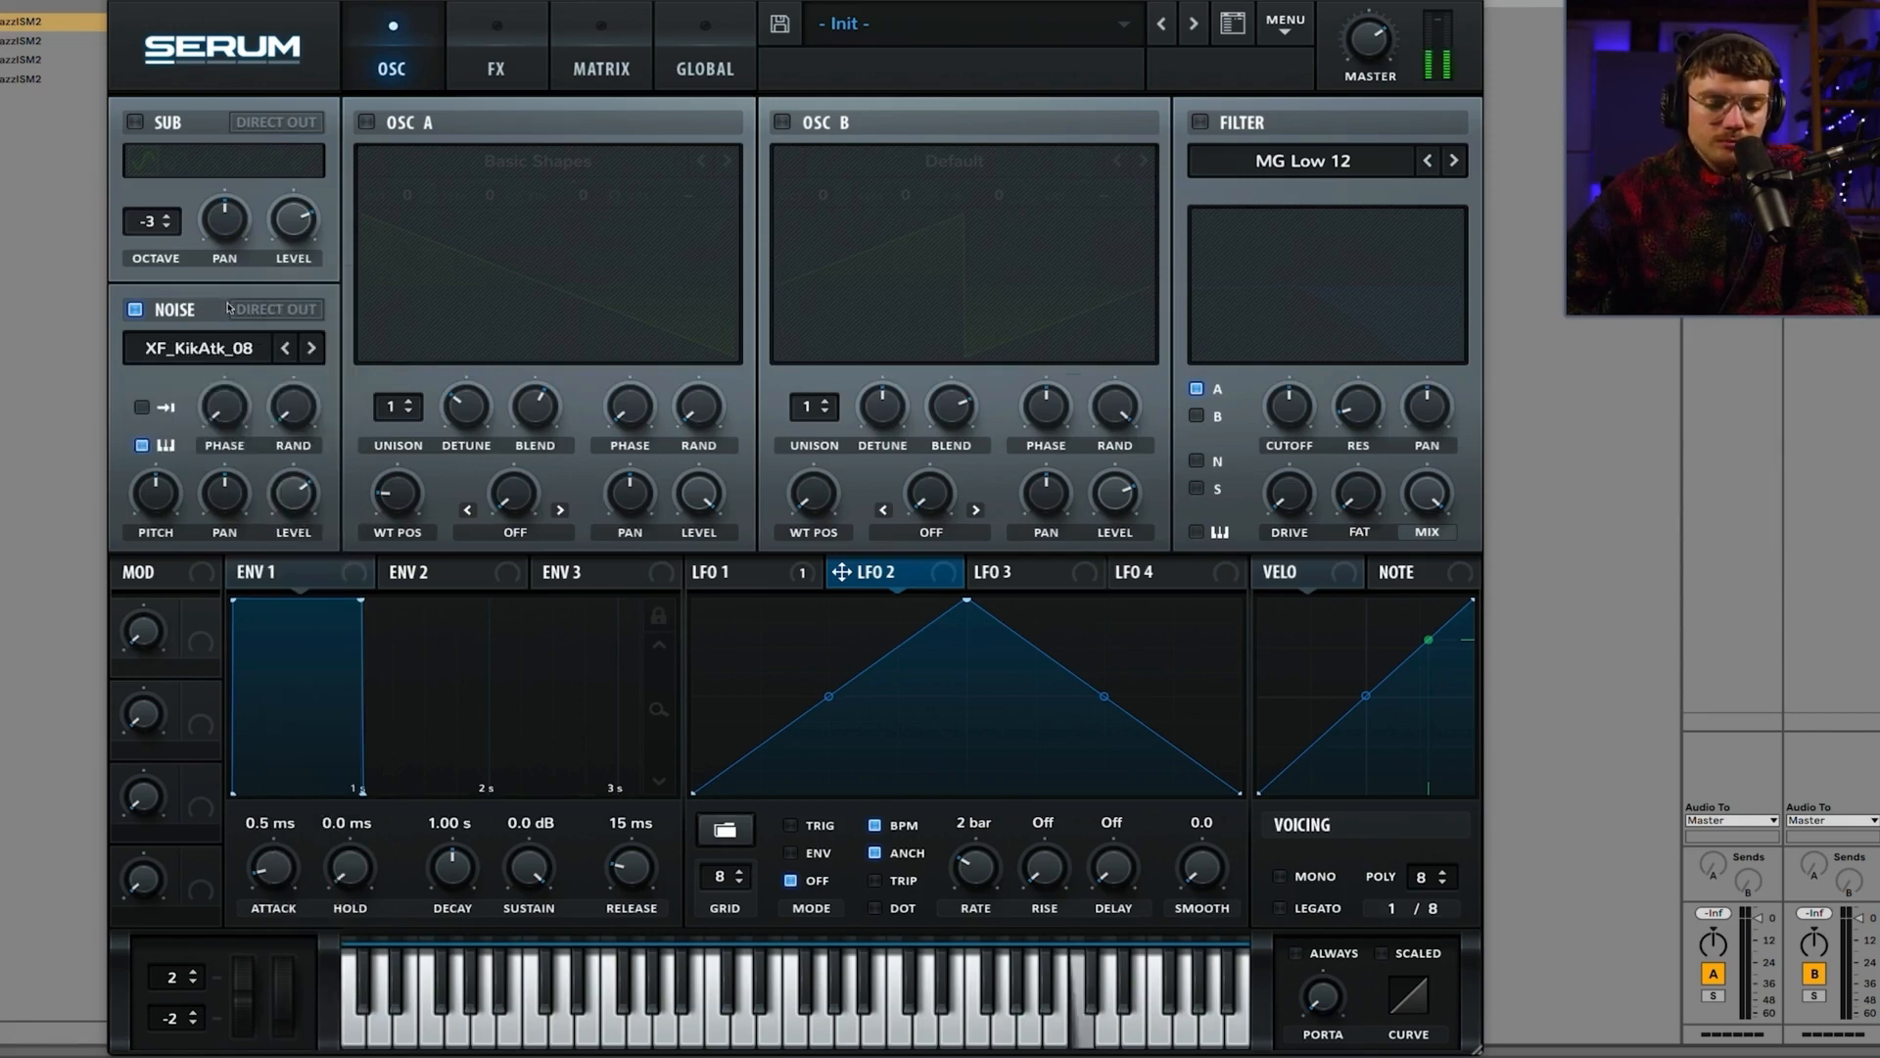
pyautogui.click(312, 348)
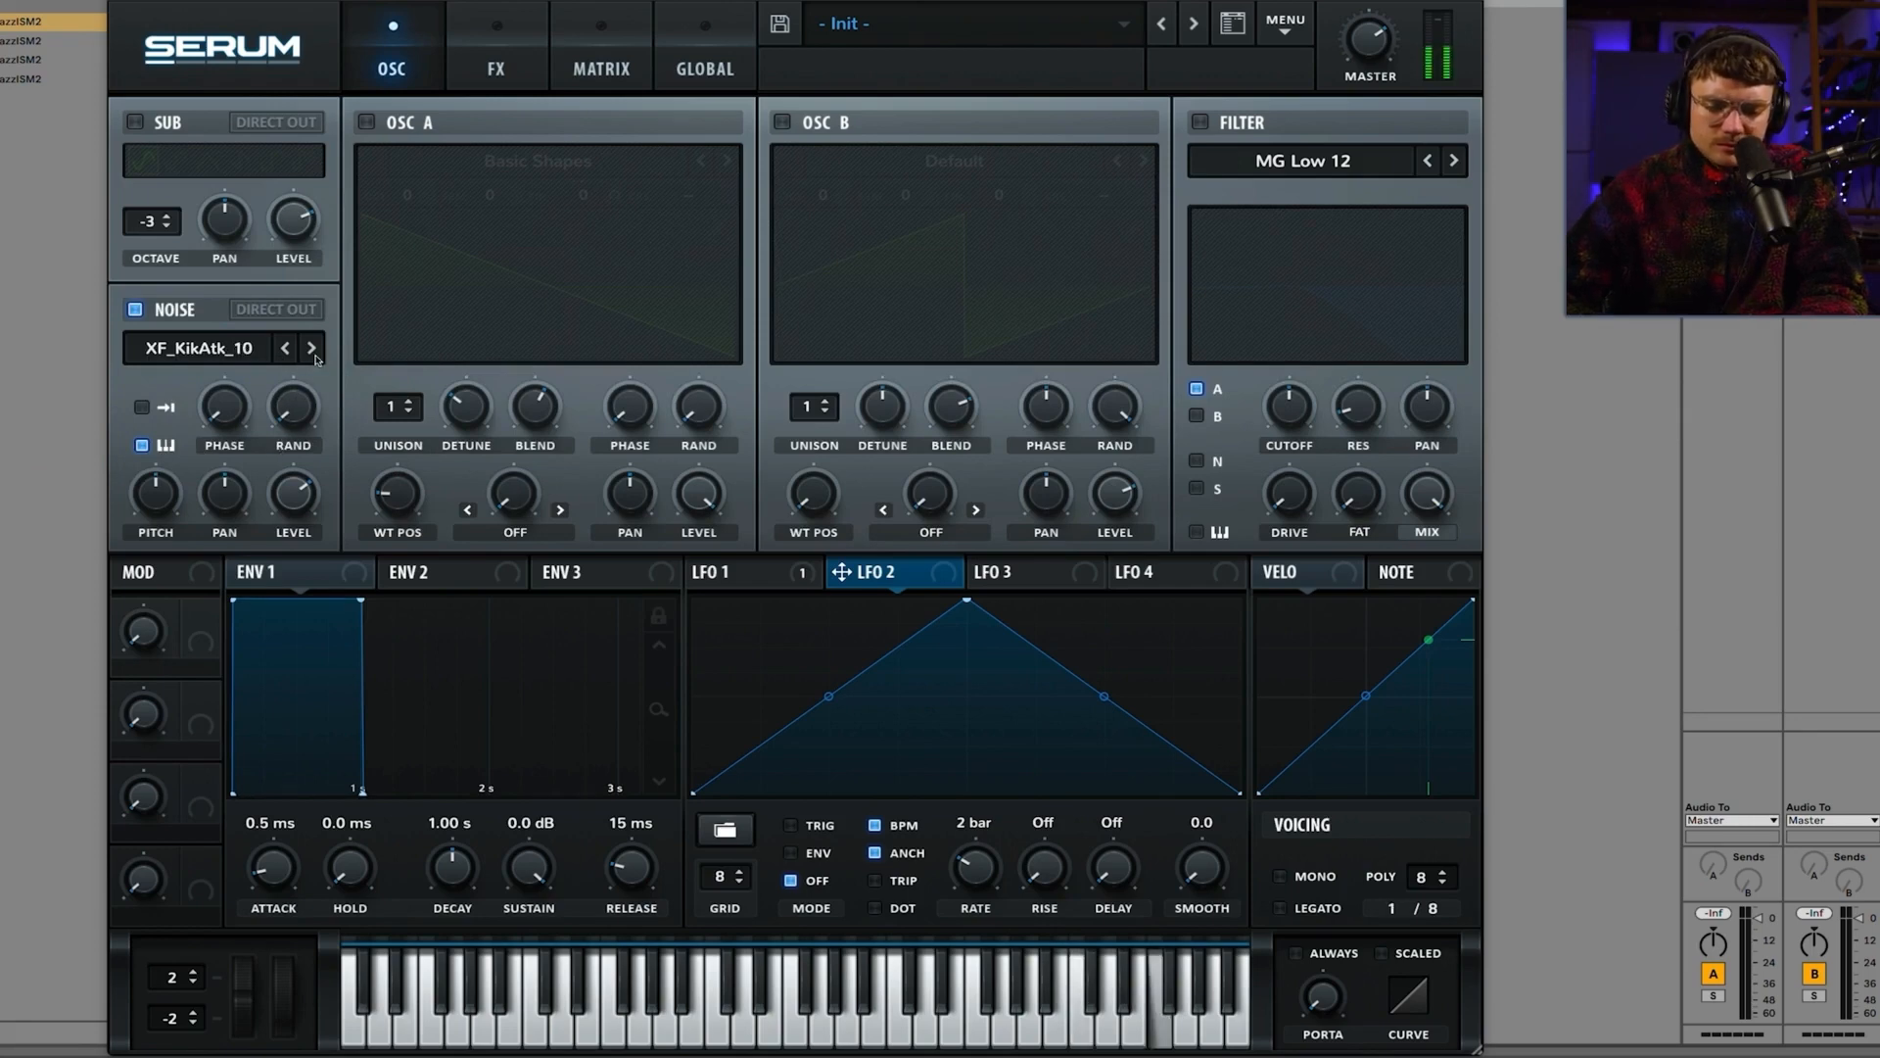
# Step: Load the Analog noise BrightWhite into the noise oscillator again
pyautogui.click(206, 352)
pyautogui.moveTo(203, 369)
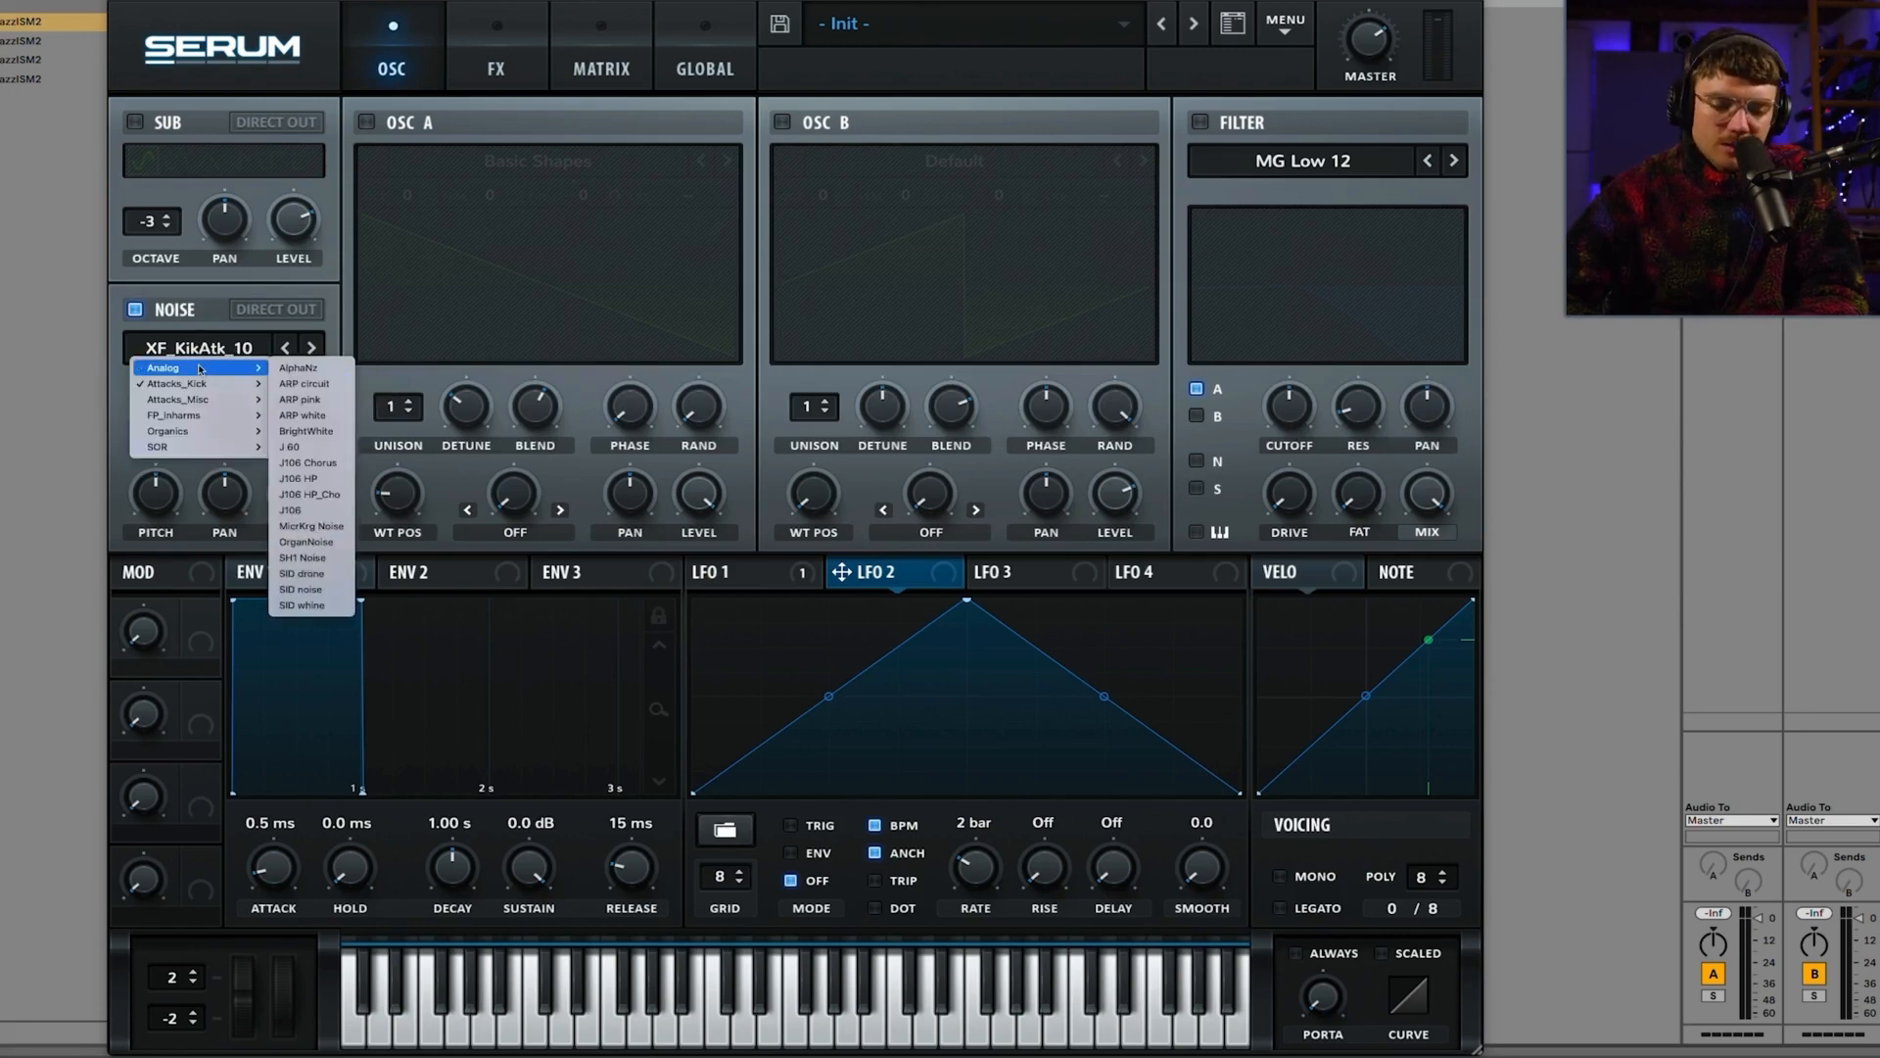
pyautogui.click(306, 431)
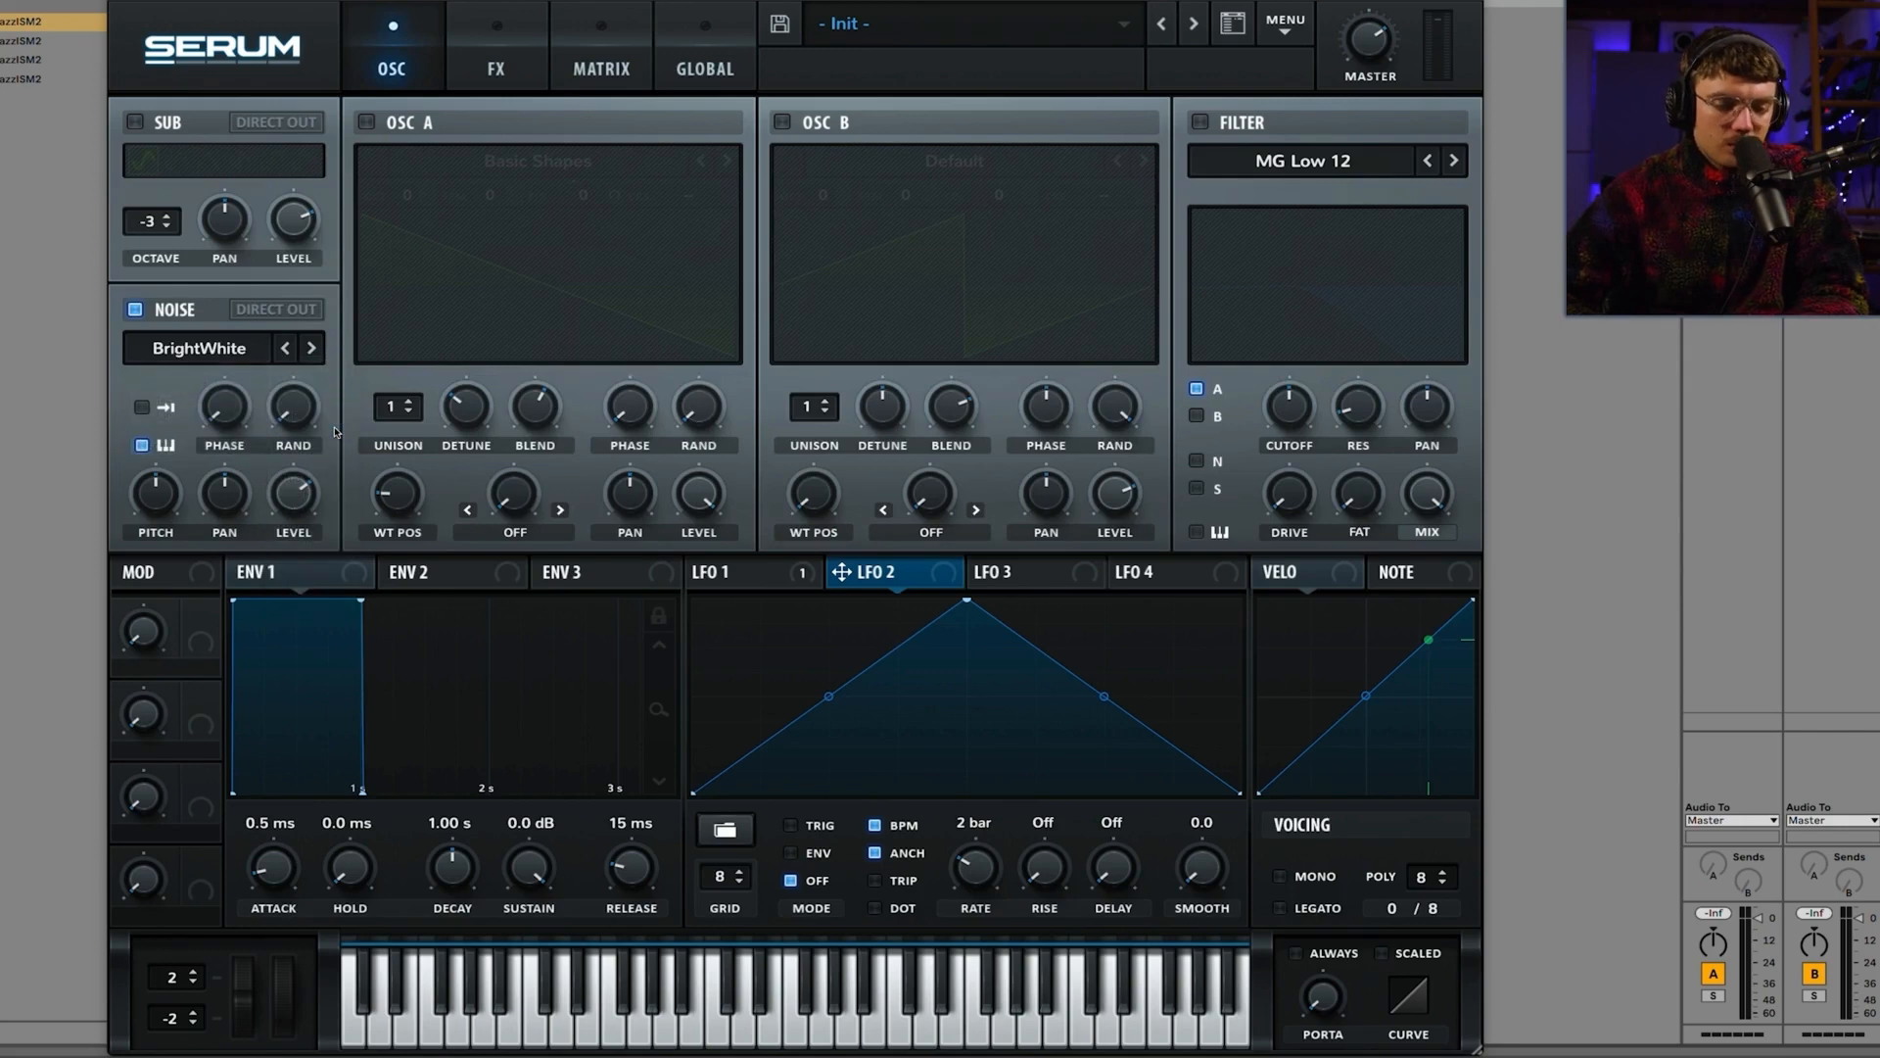
pyautogui.click(219, 352)
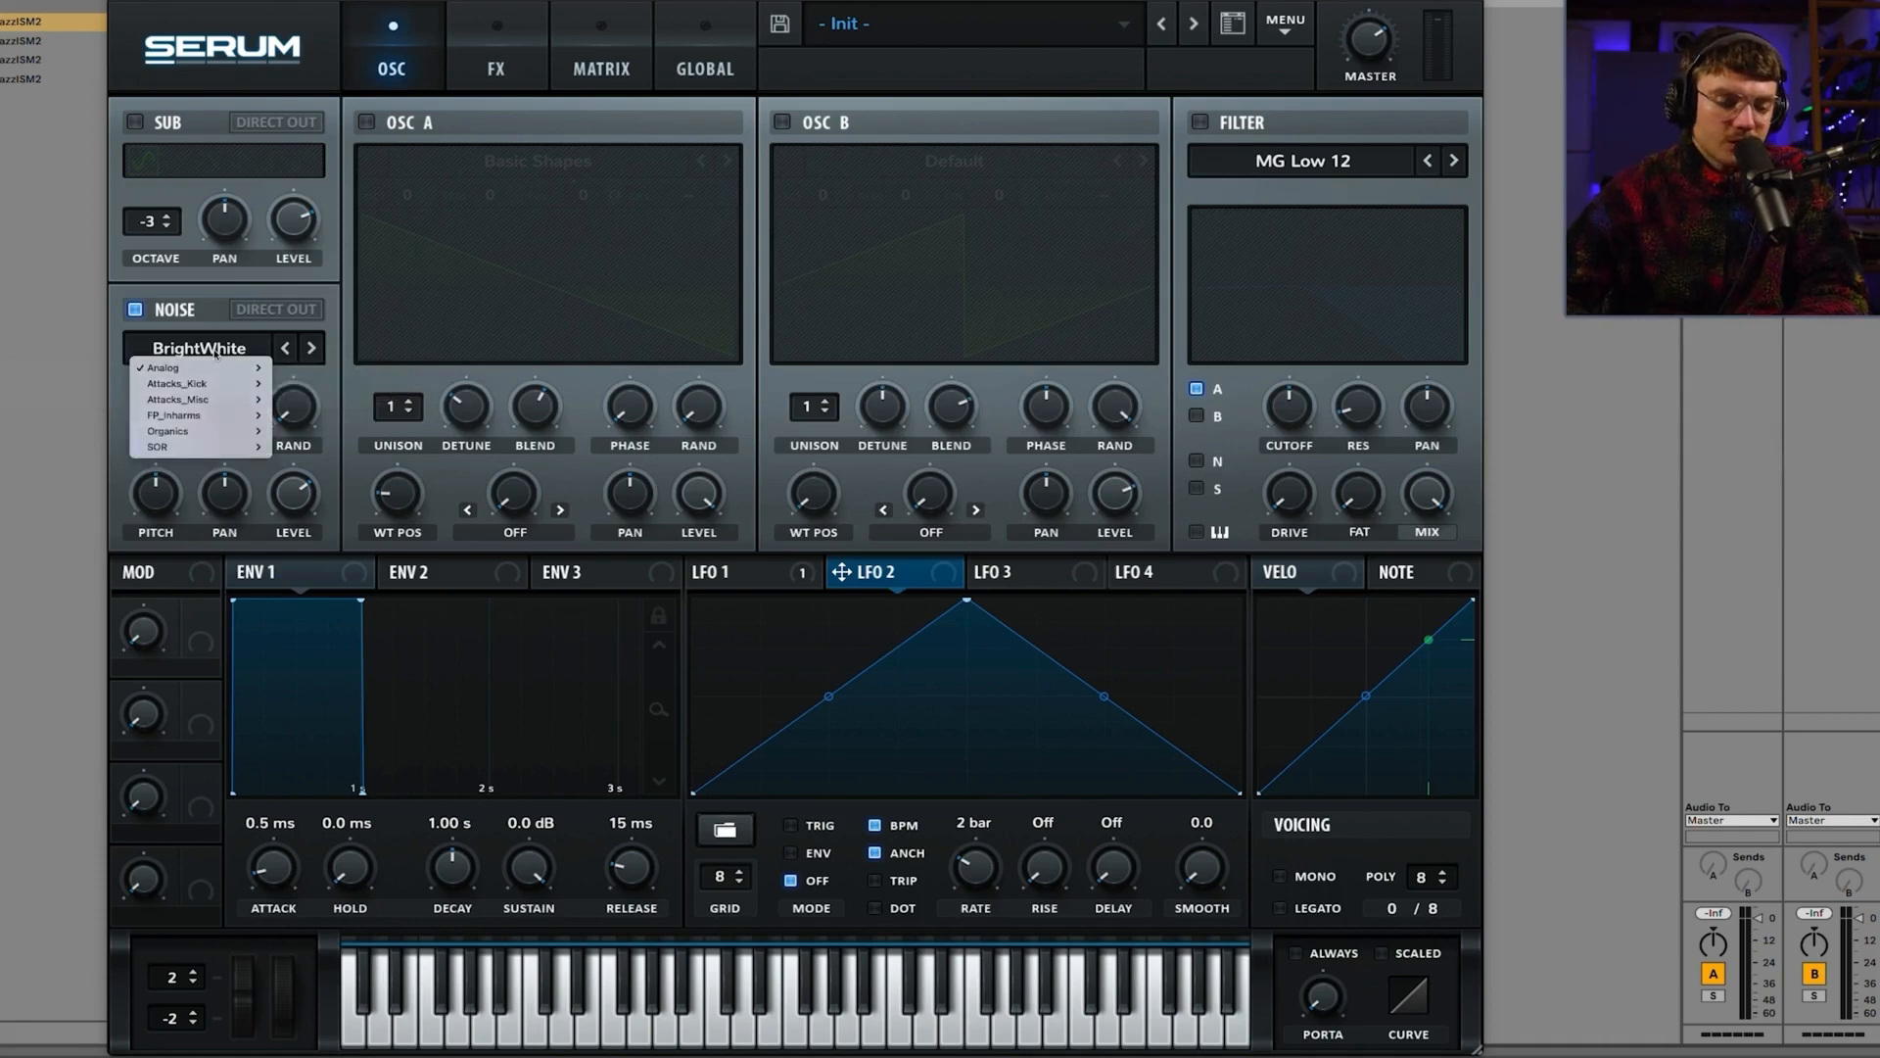
pyautogui.click(331, 409)
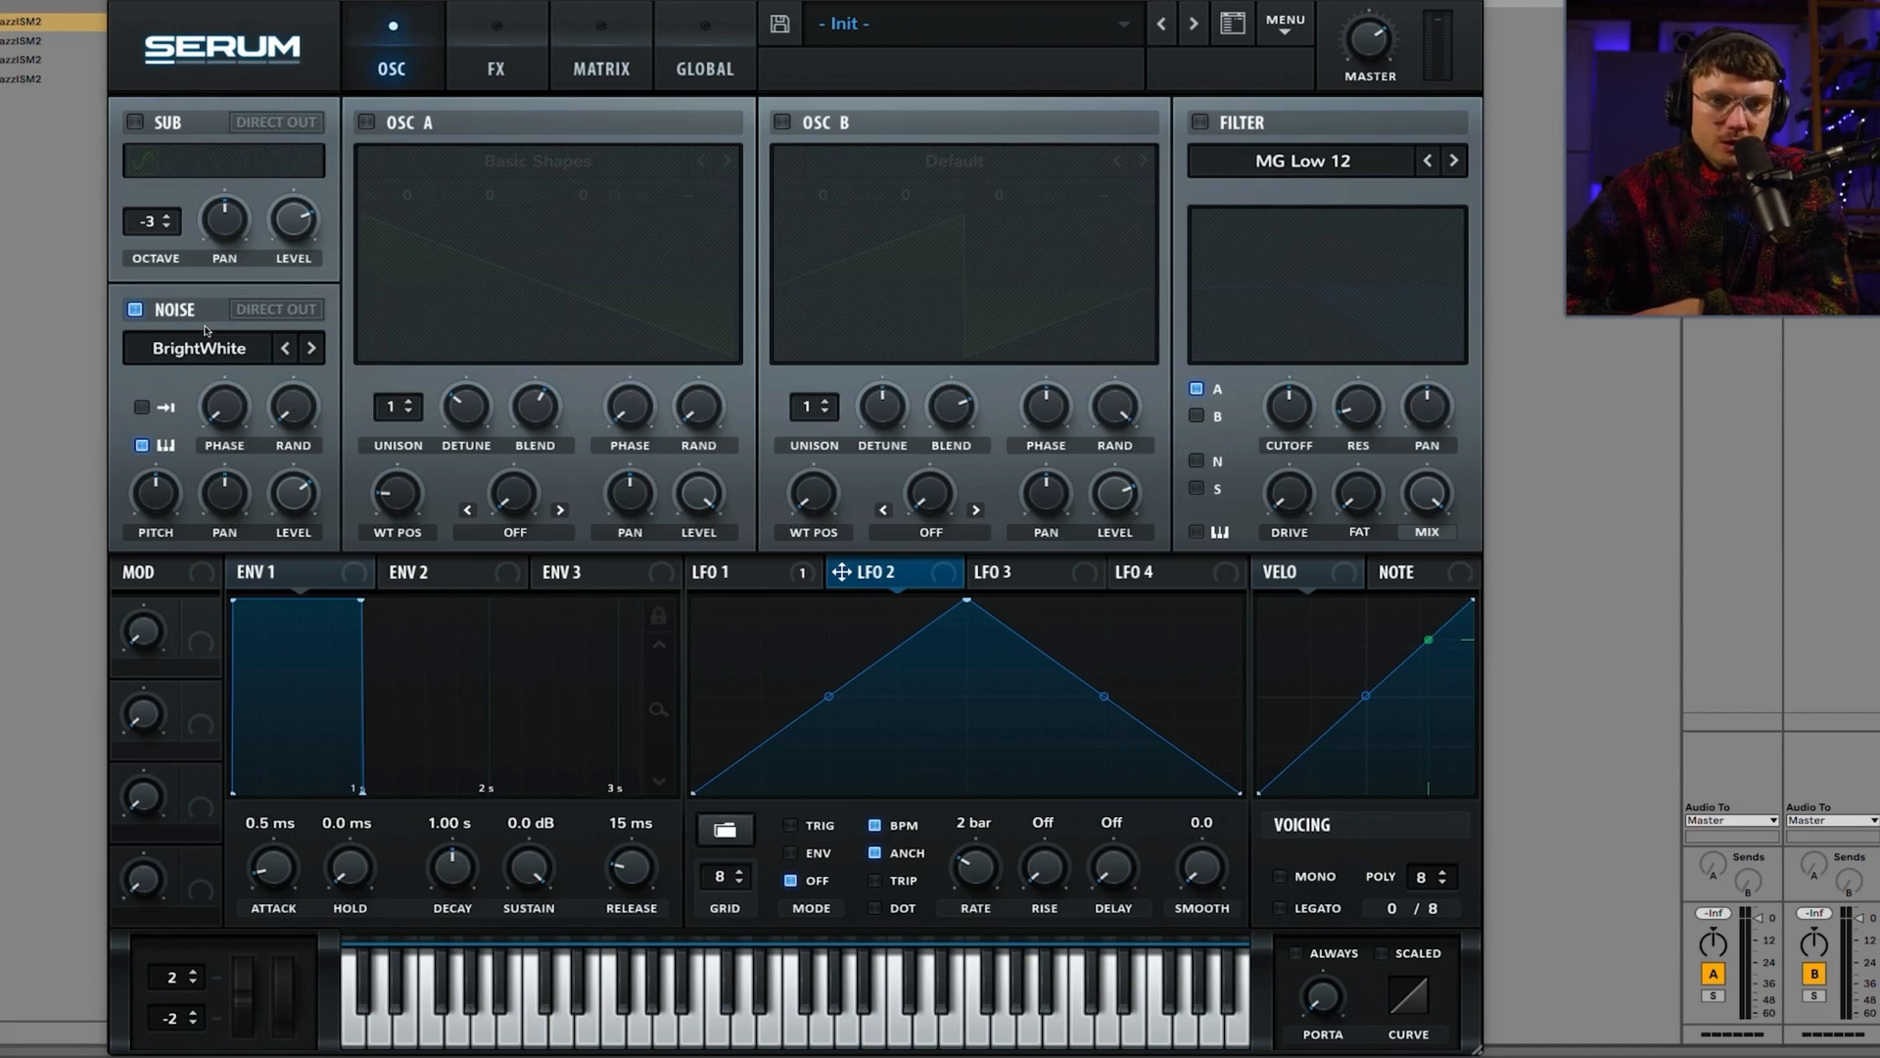
# Step: Replace the noise oscillator with oscillator A as the only sound source and show LFO 1
pyautogui.click(136, 311)
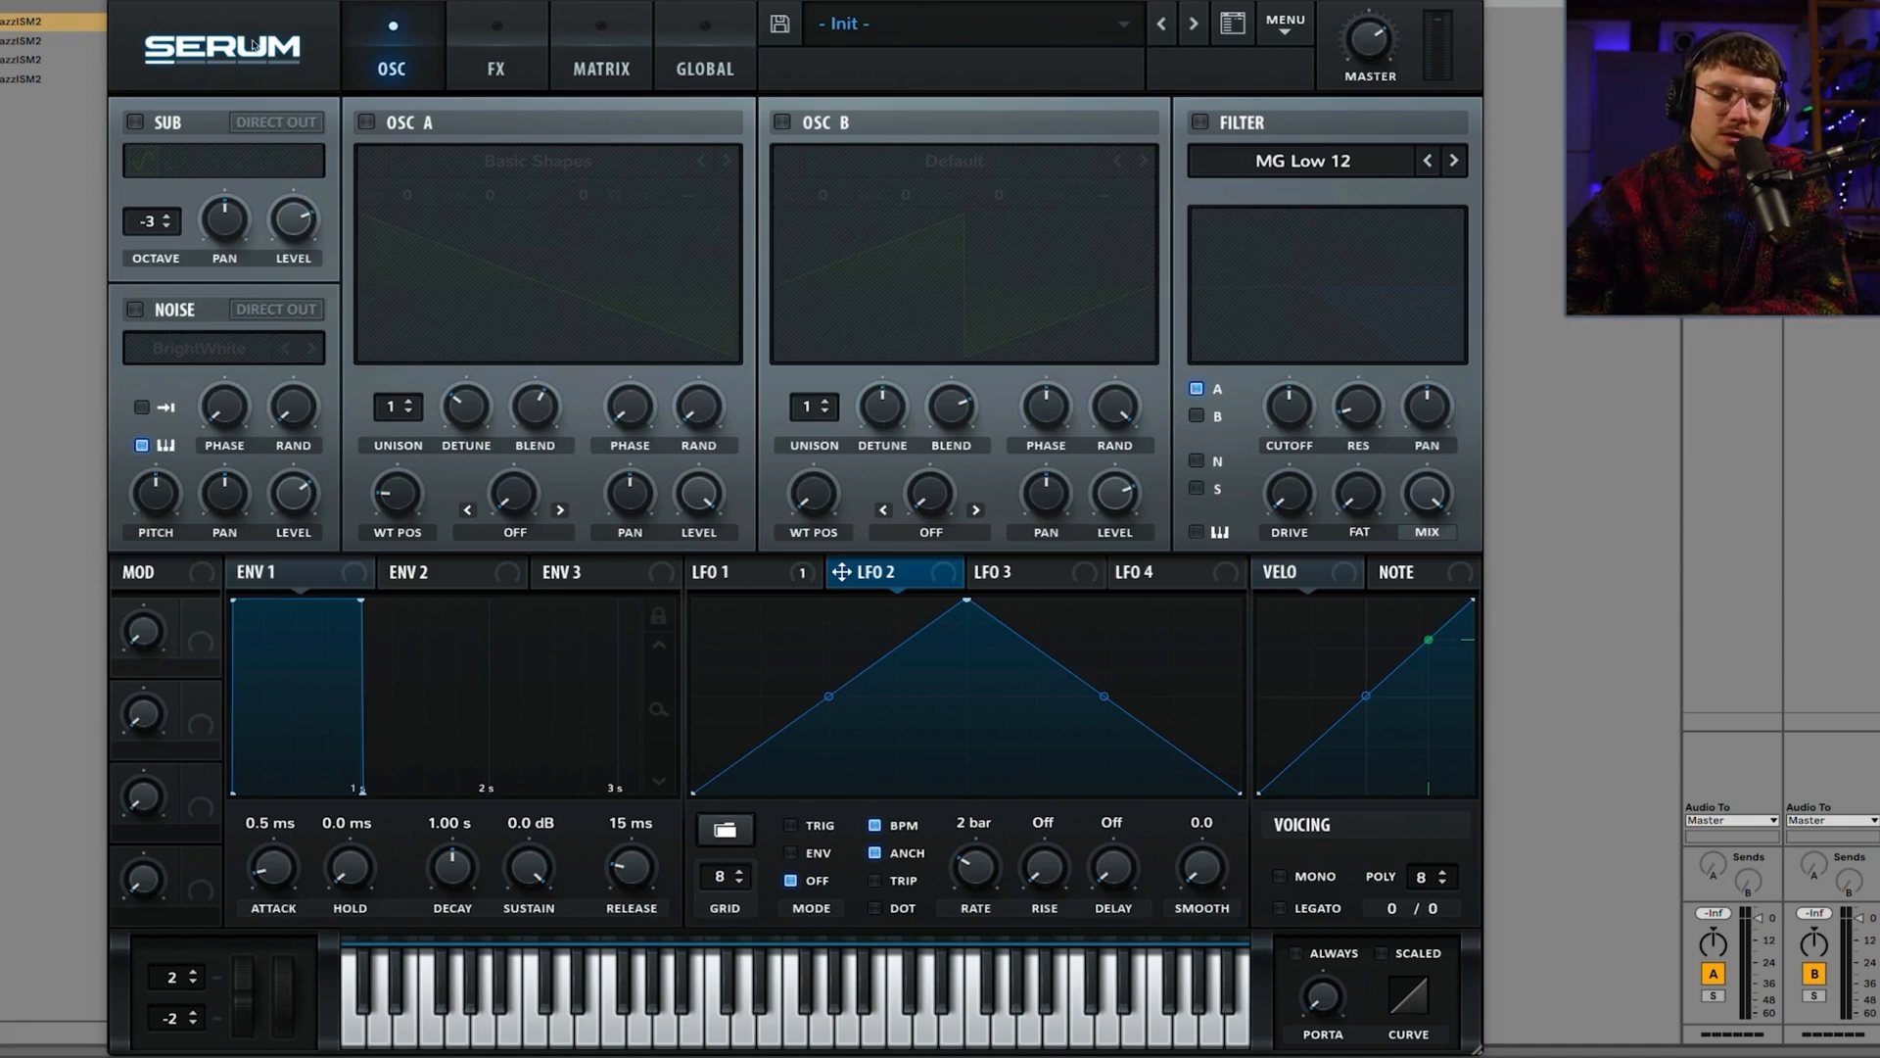
pyautogui.moveTo(251, 5); pyautogui.dragTo(238, 1)
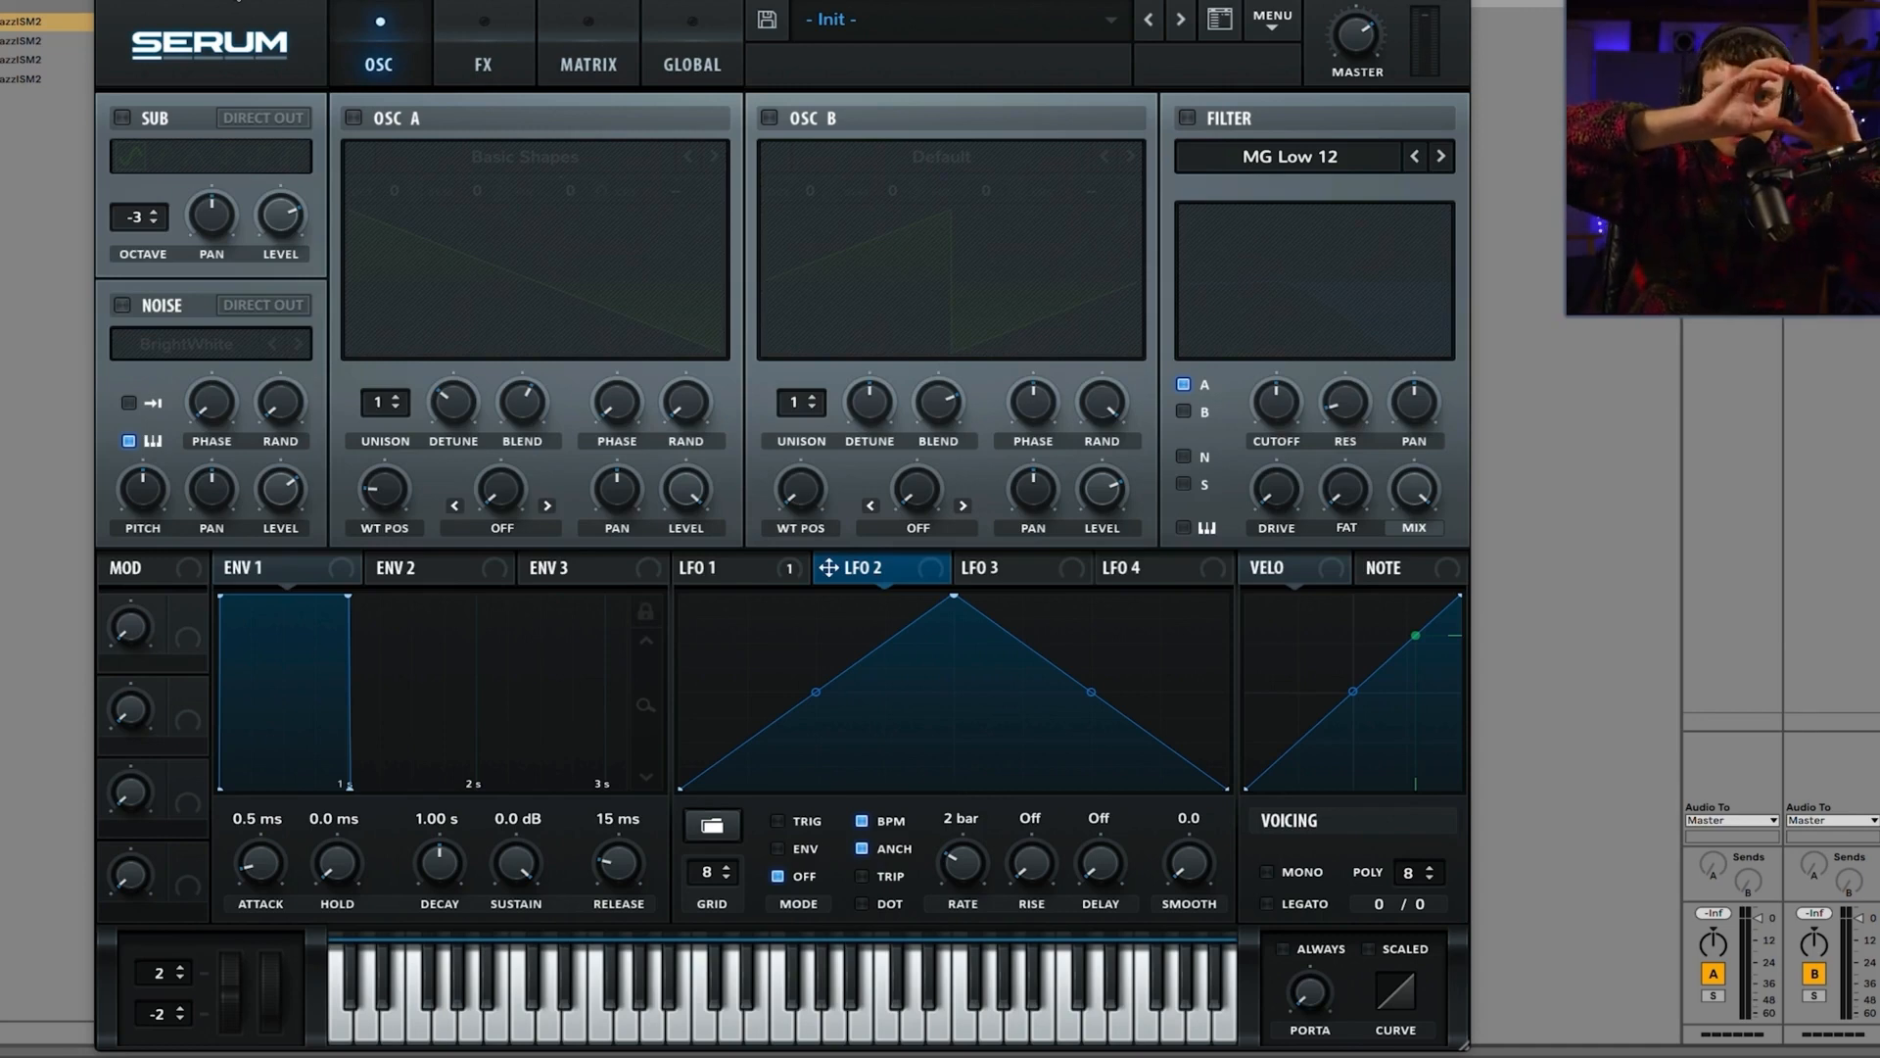
pyautogui.click(353, 118)
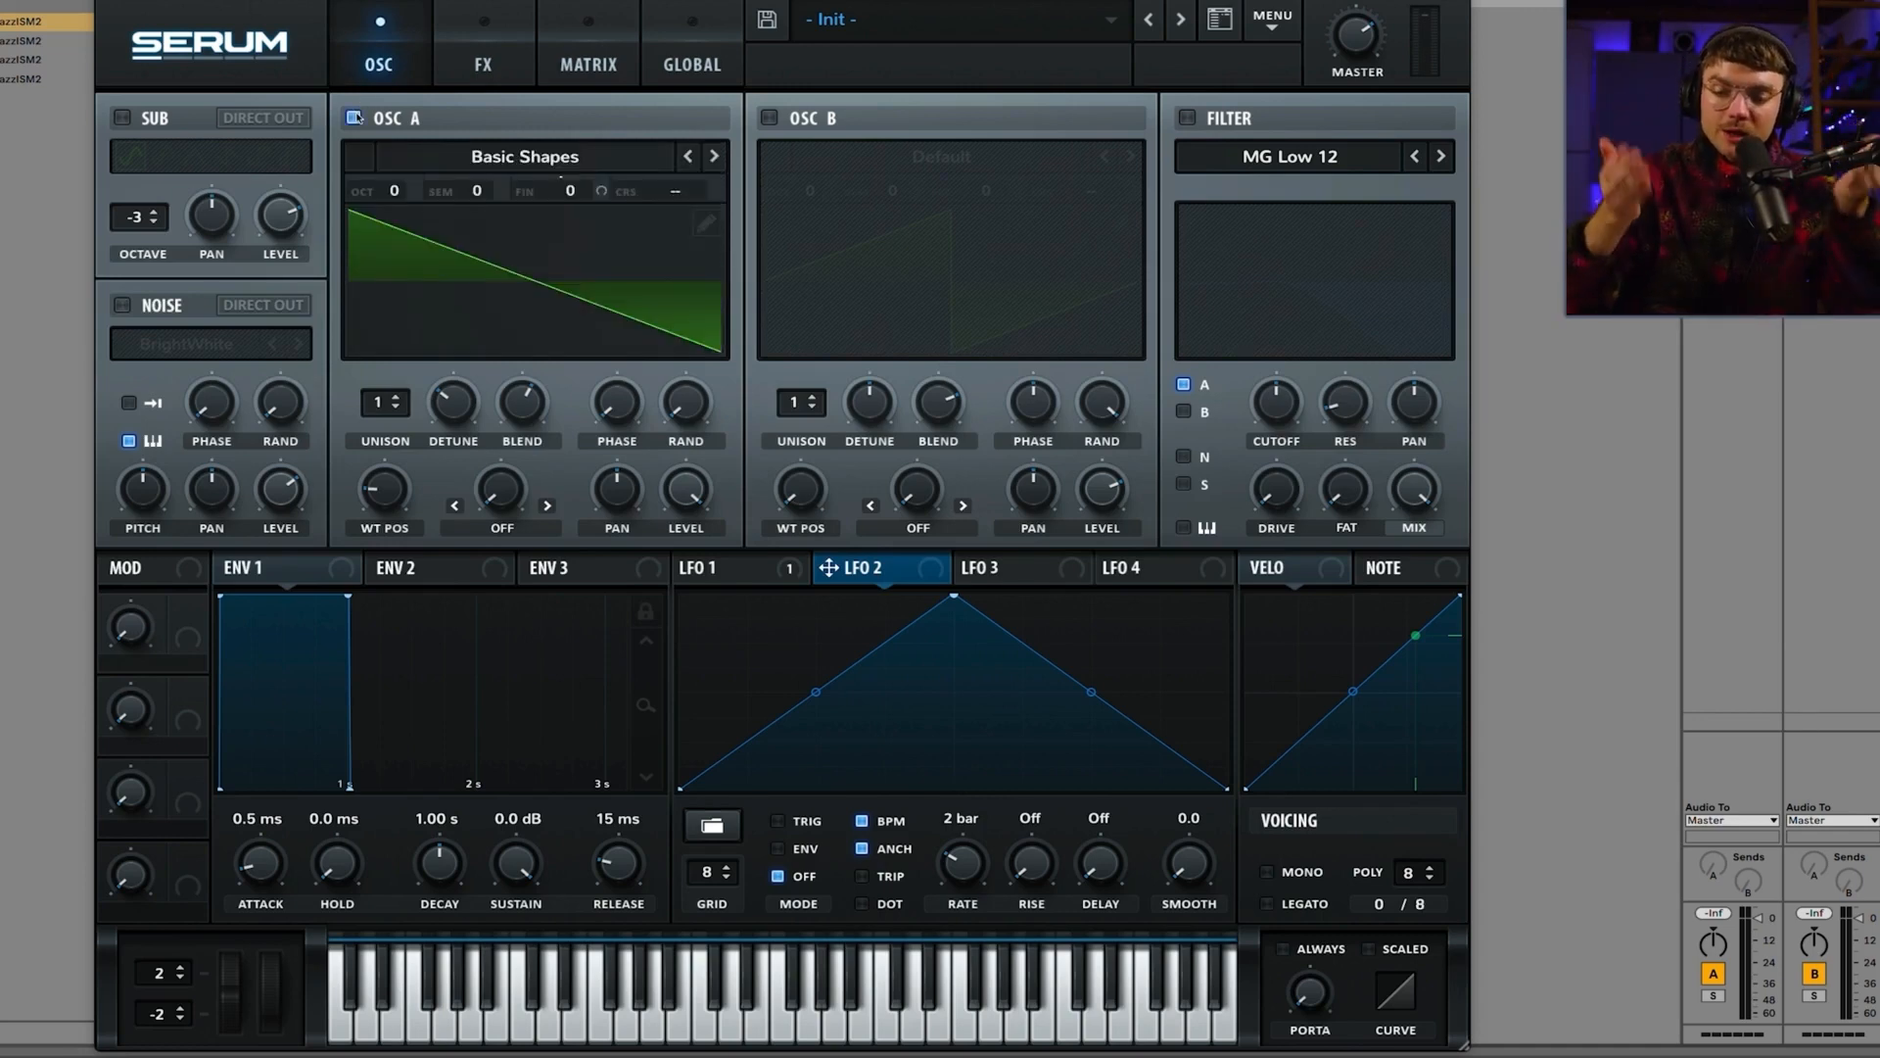
pyautogui.click(742, 562)
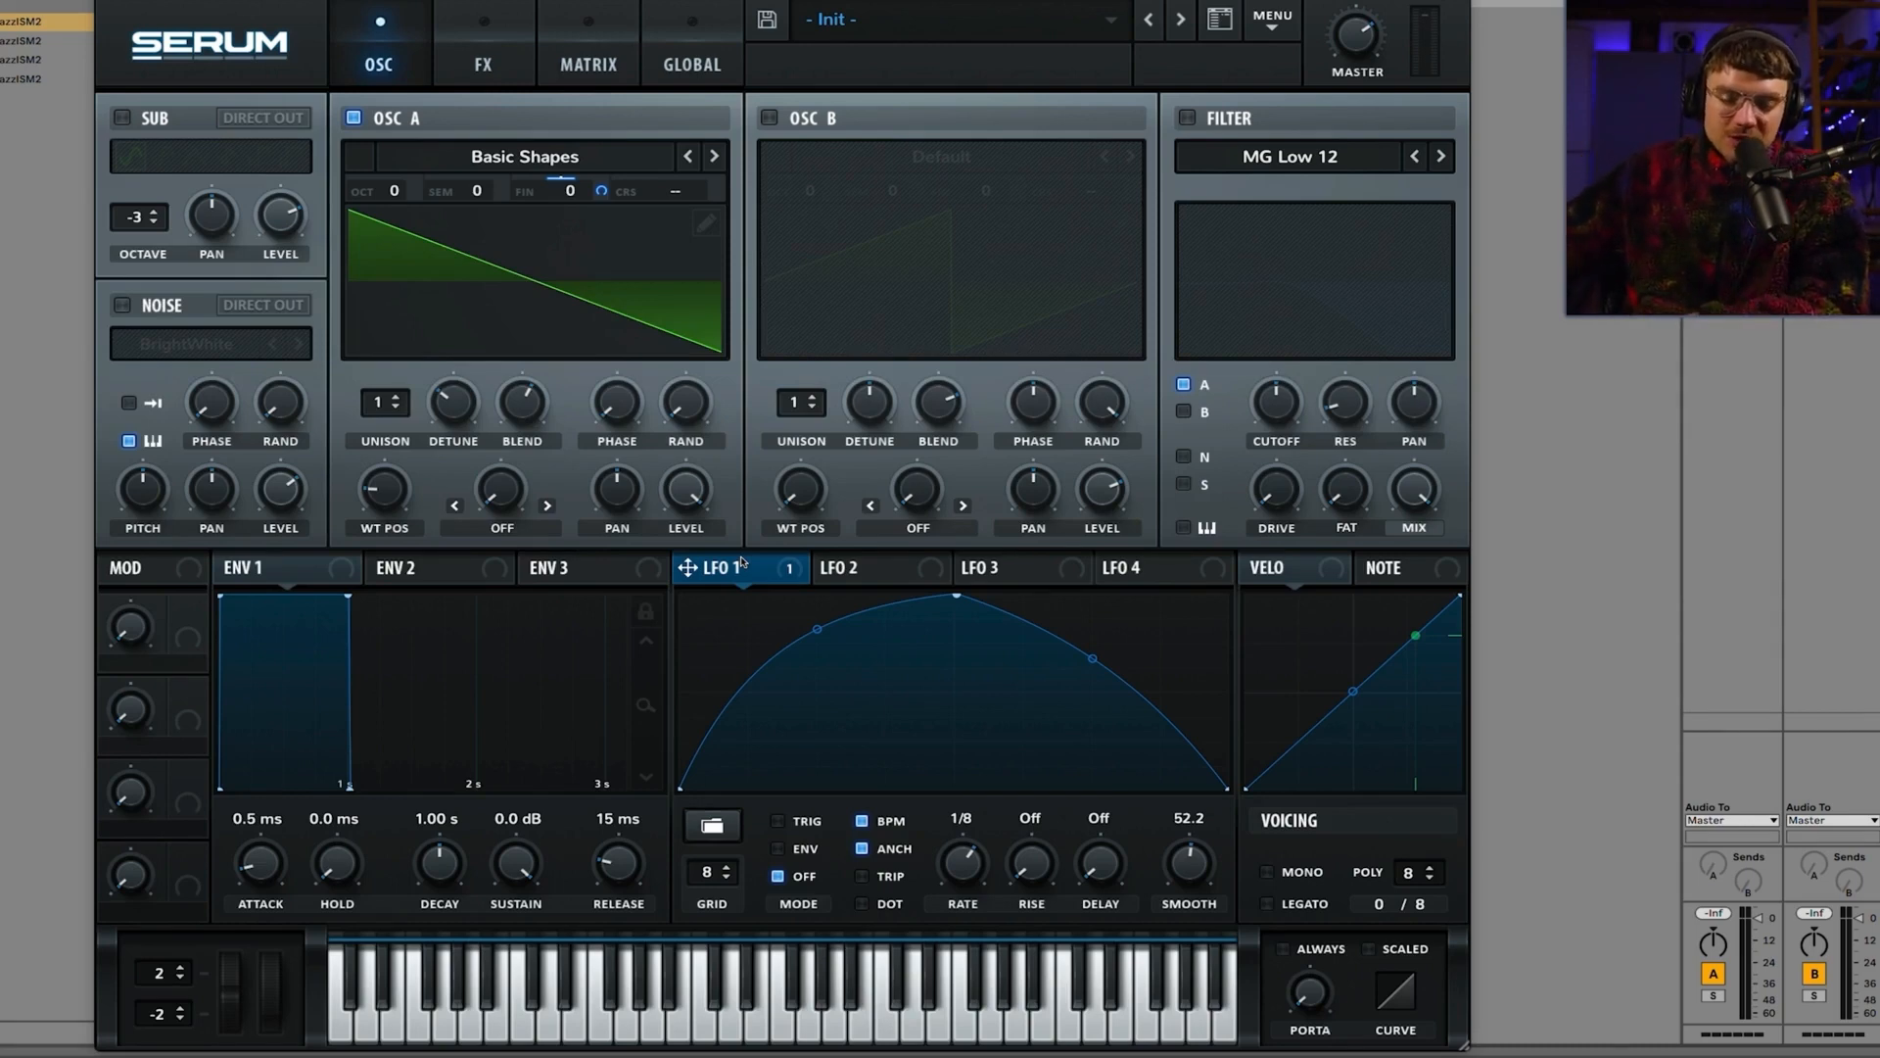
# Step: Compare oscillator A with the MG Low 12 filter on and off while playing notes, leaving the filter enabled
pyautogui.click(1186, 120)
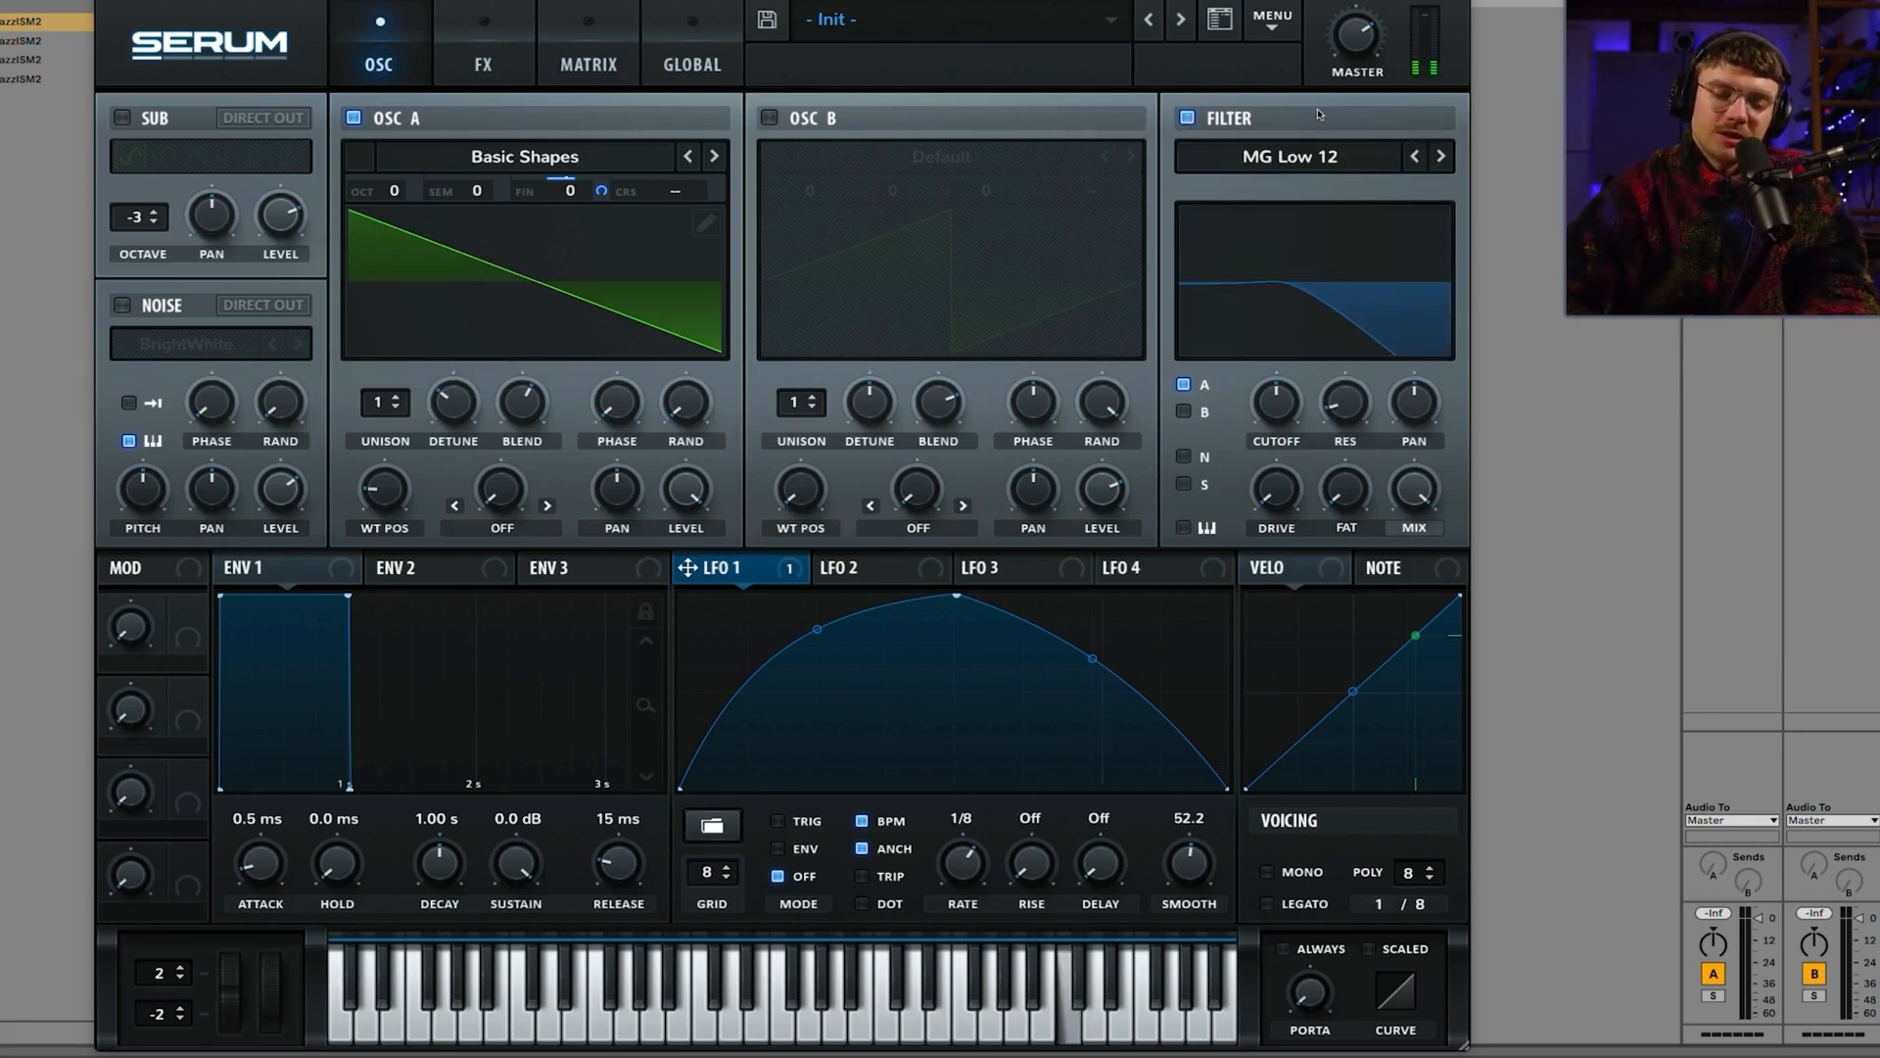
pyautogui.click(1187, 119)
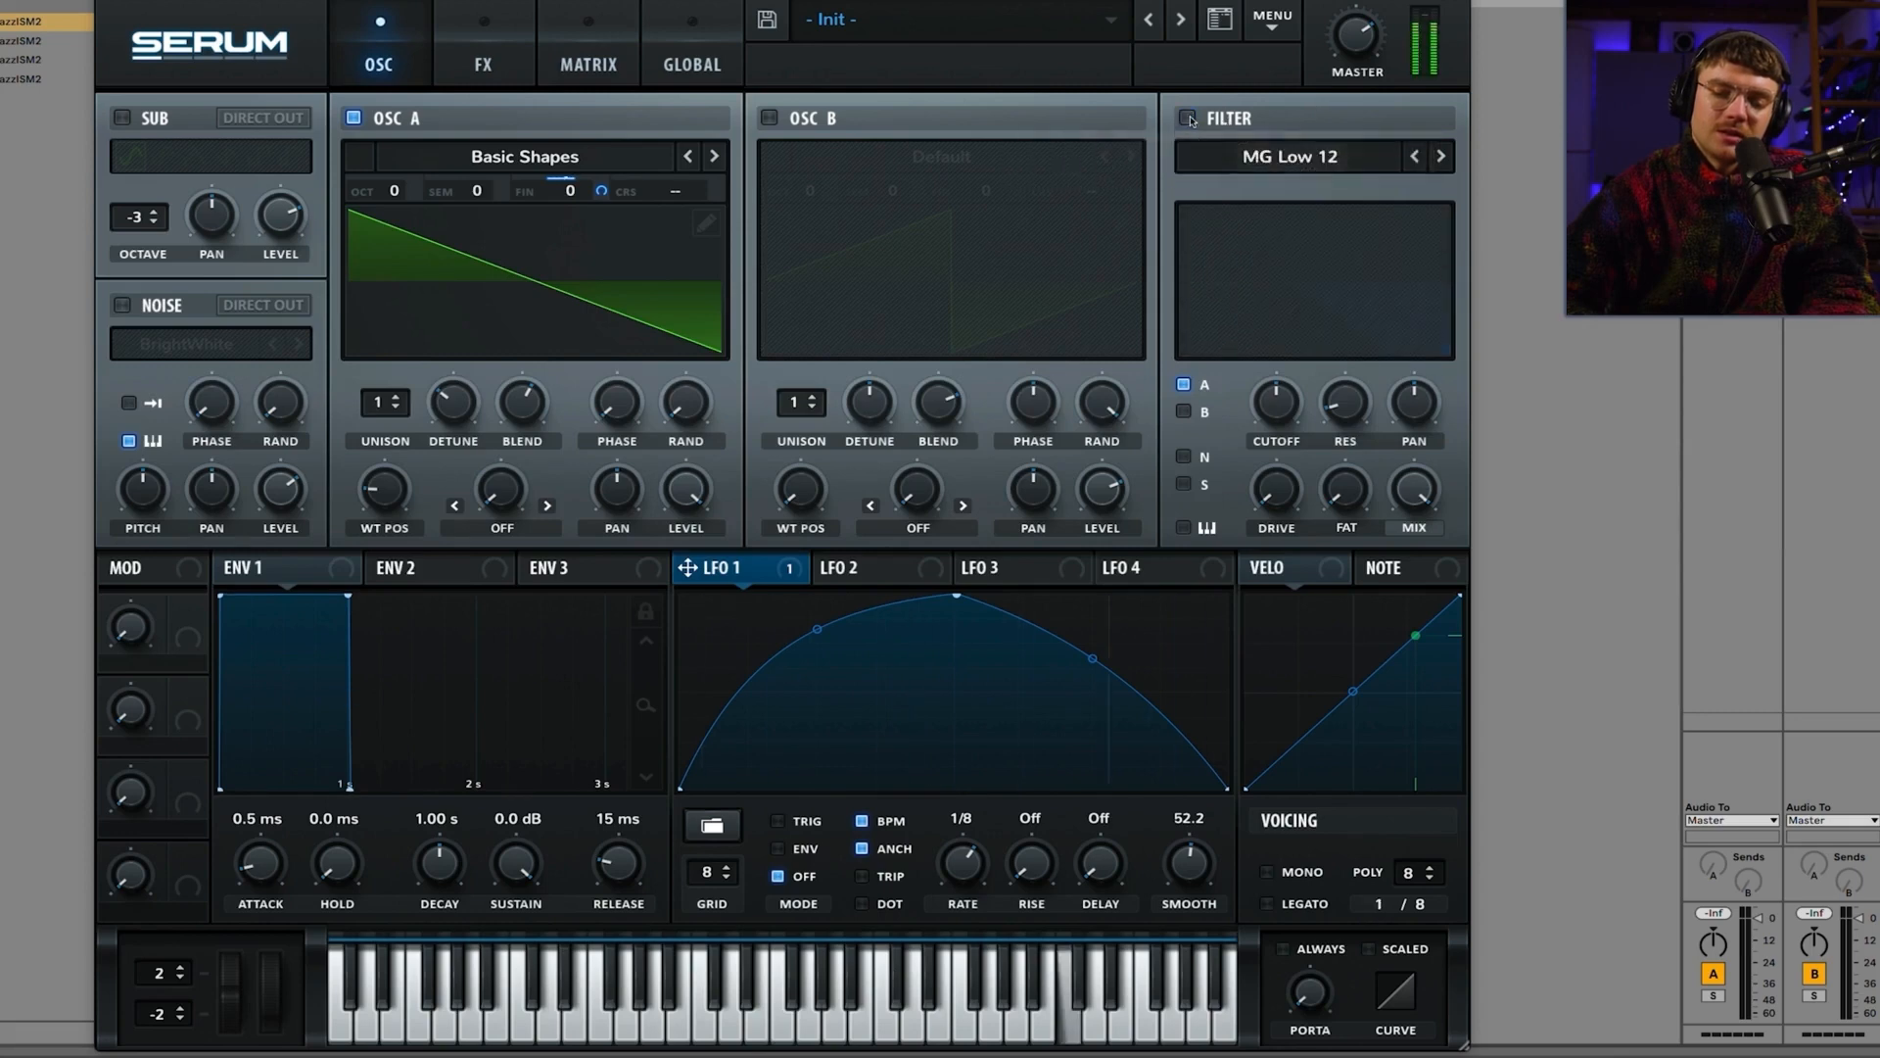
pyautogui.click(1188, 119)
pyautogui.click(1188, 118)
pyautogui.click(1188, 119)
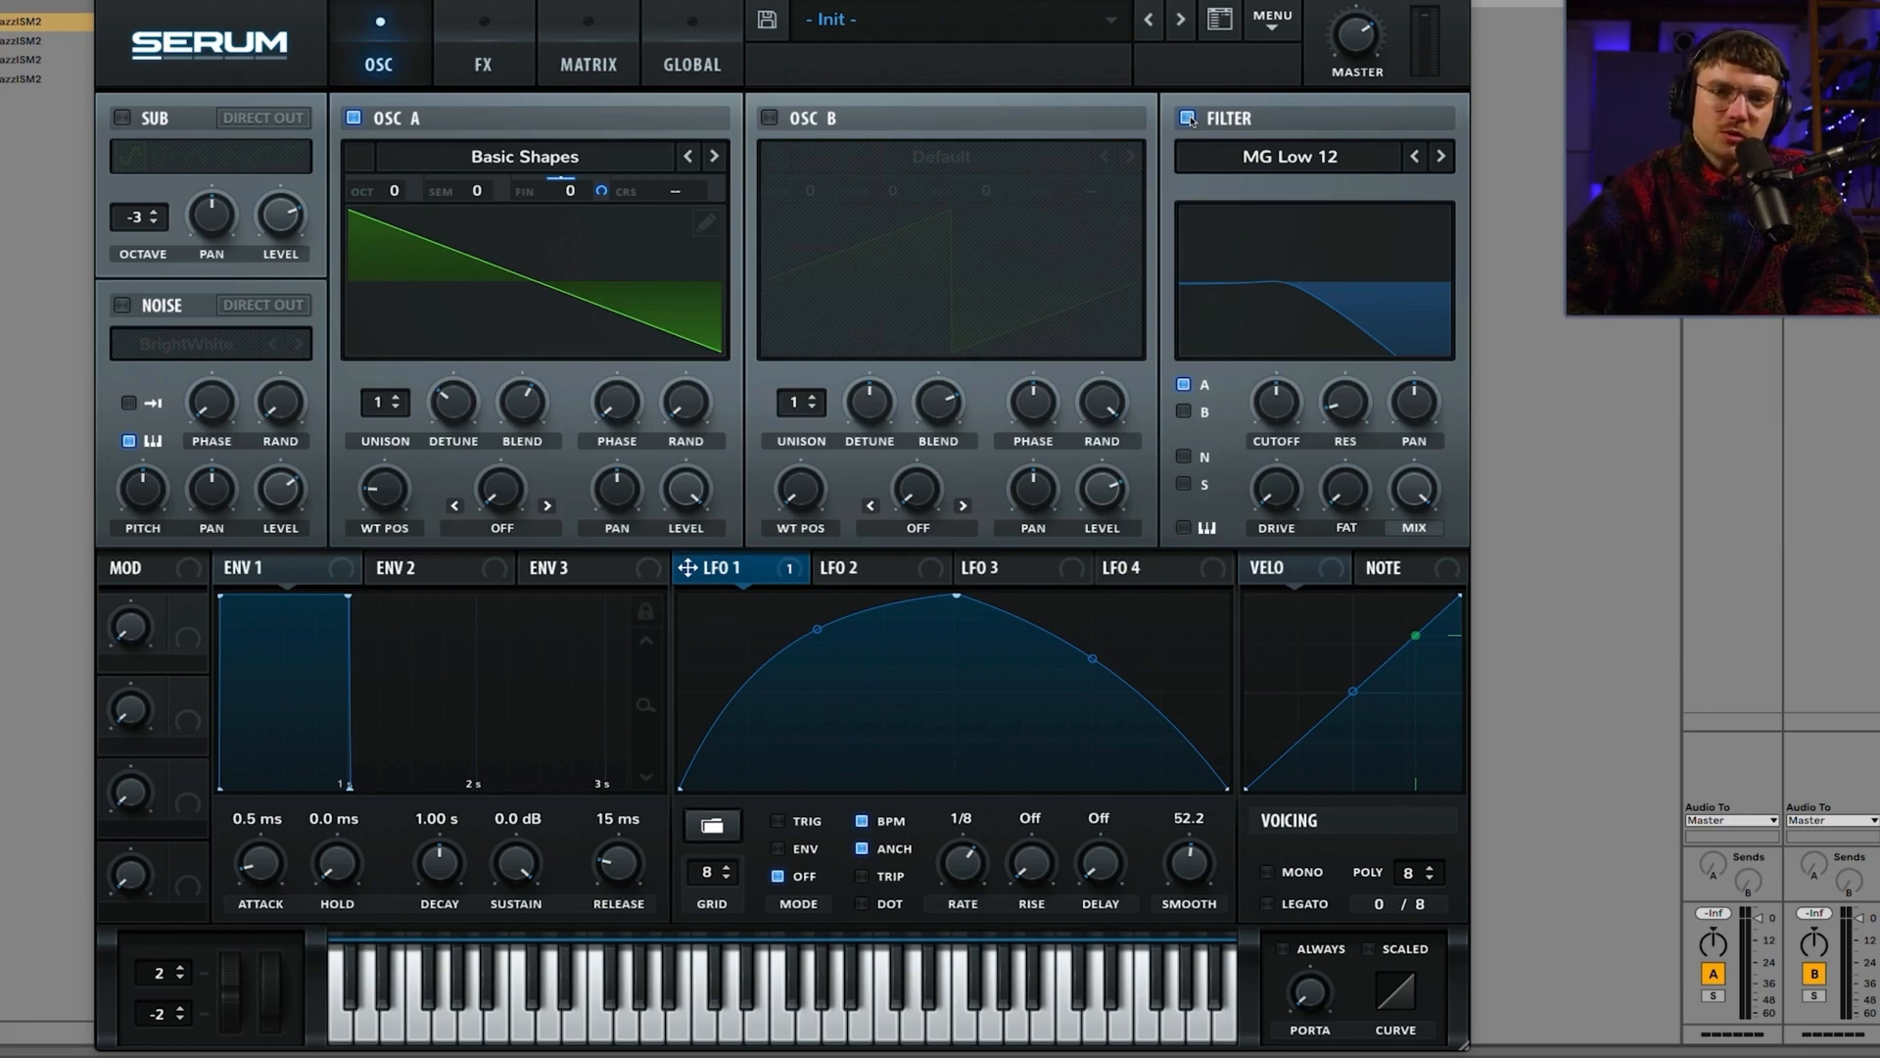
pyautogui.click(1189, 119)
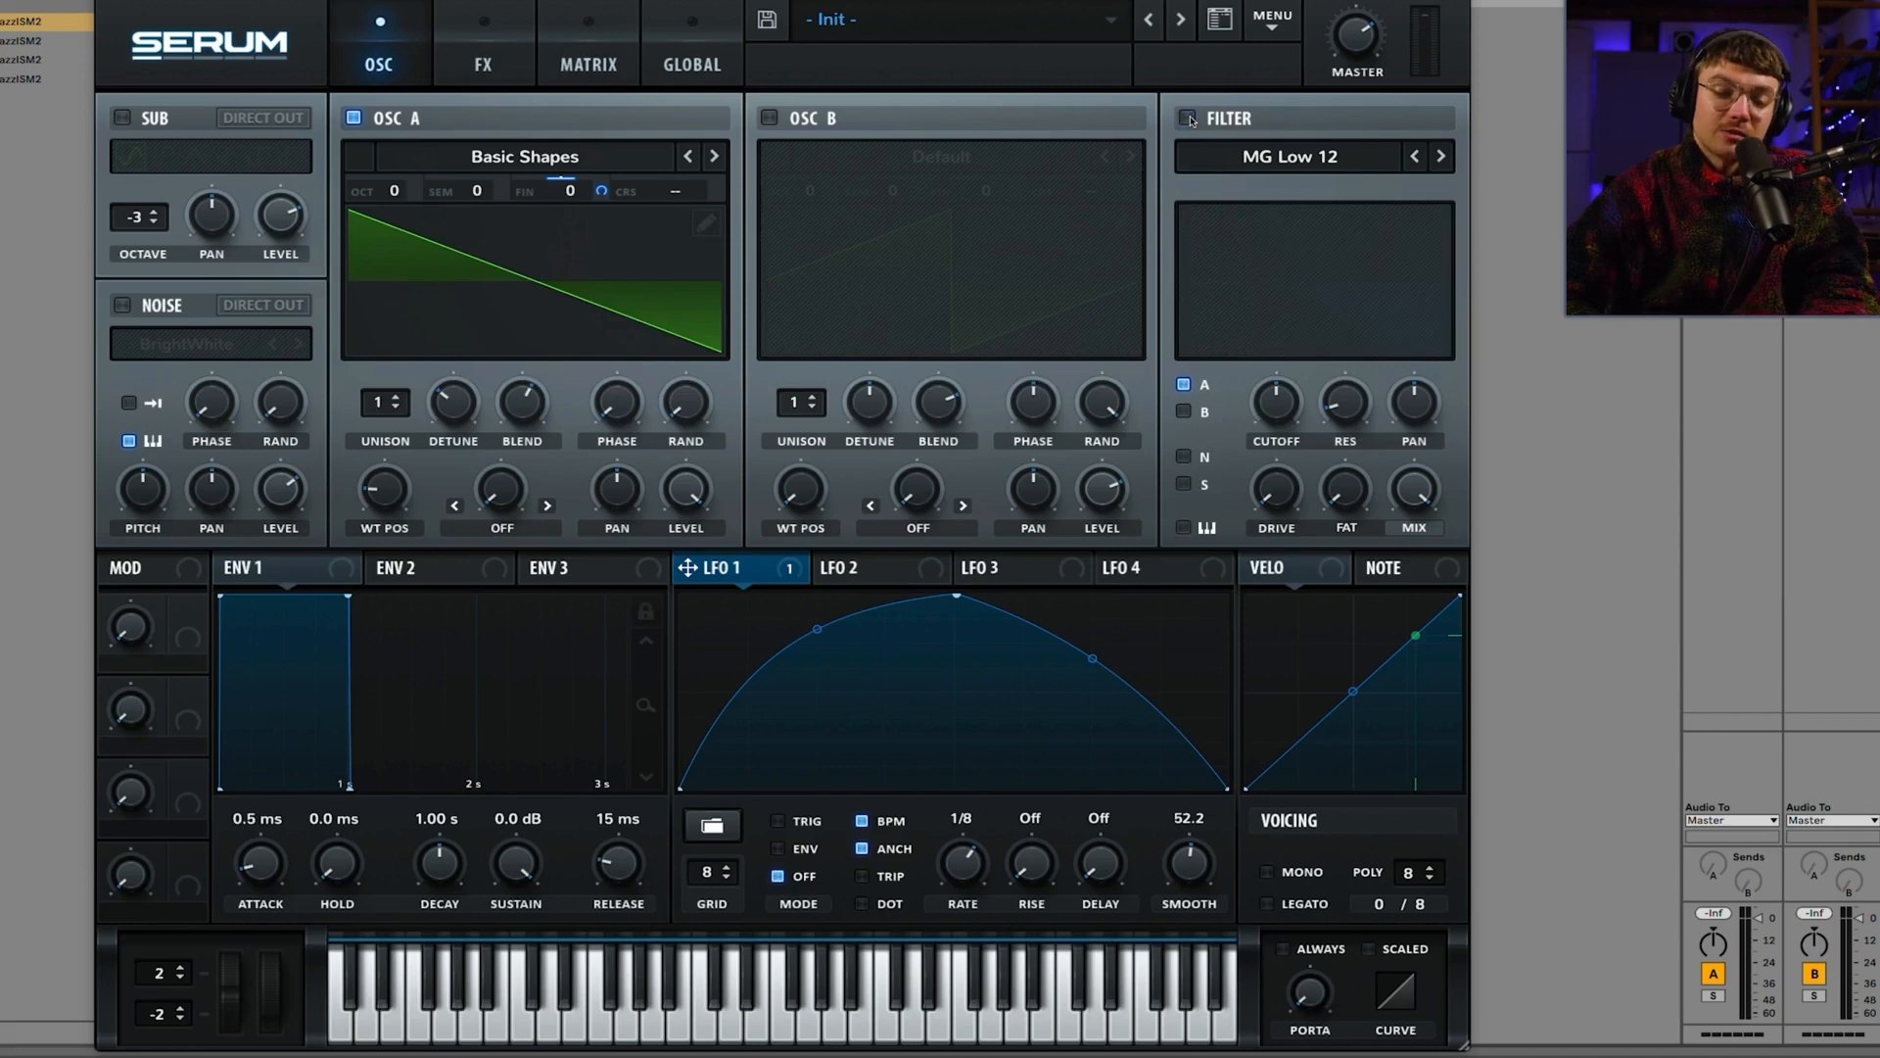
pyautogui.click(1189, 119)
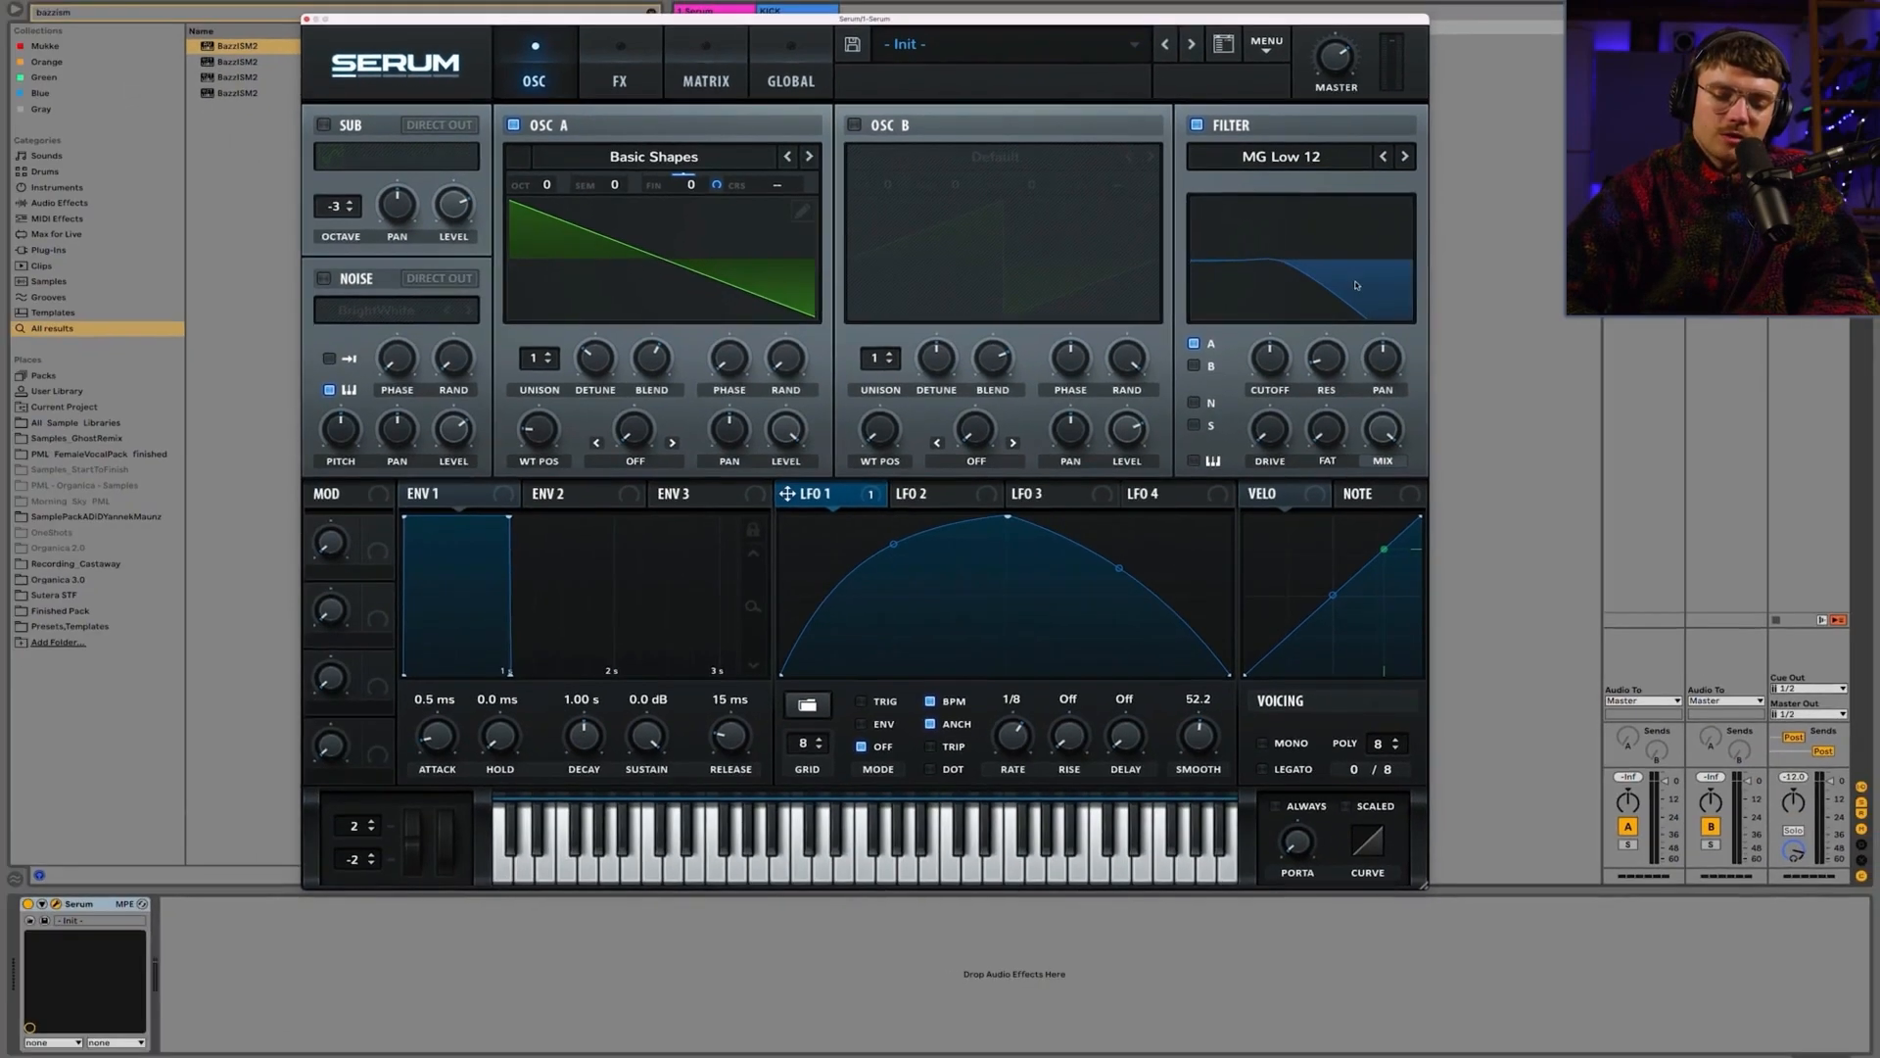
# Step: Find EQ Eight in the browser, add it after Serum, and compare the spectrum with the filter off and on
pyautogui.click(242, 17)
pyautogui.write('EQ')
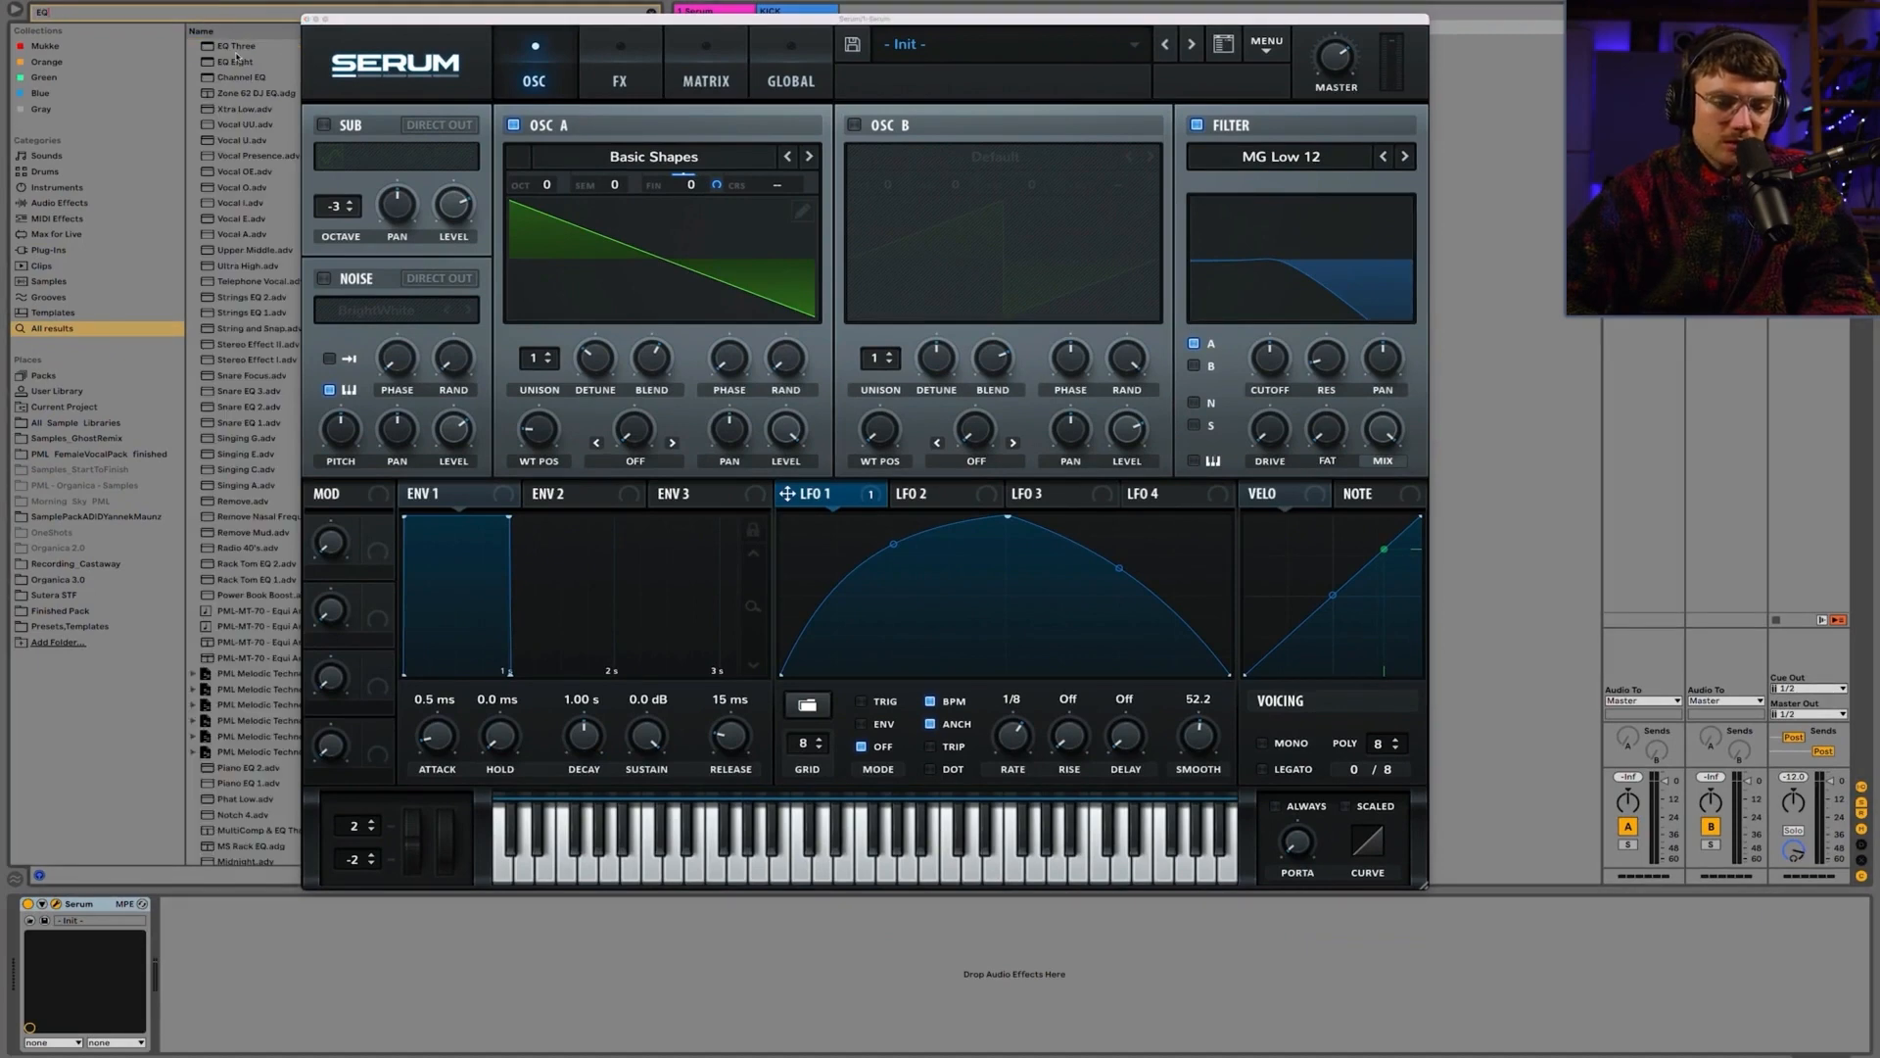
pyautogui.doubleClick(235, 62)
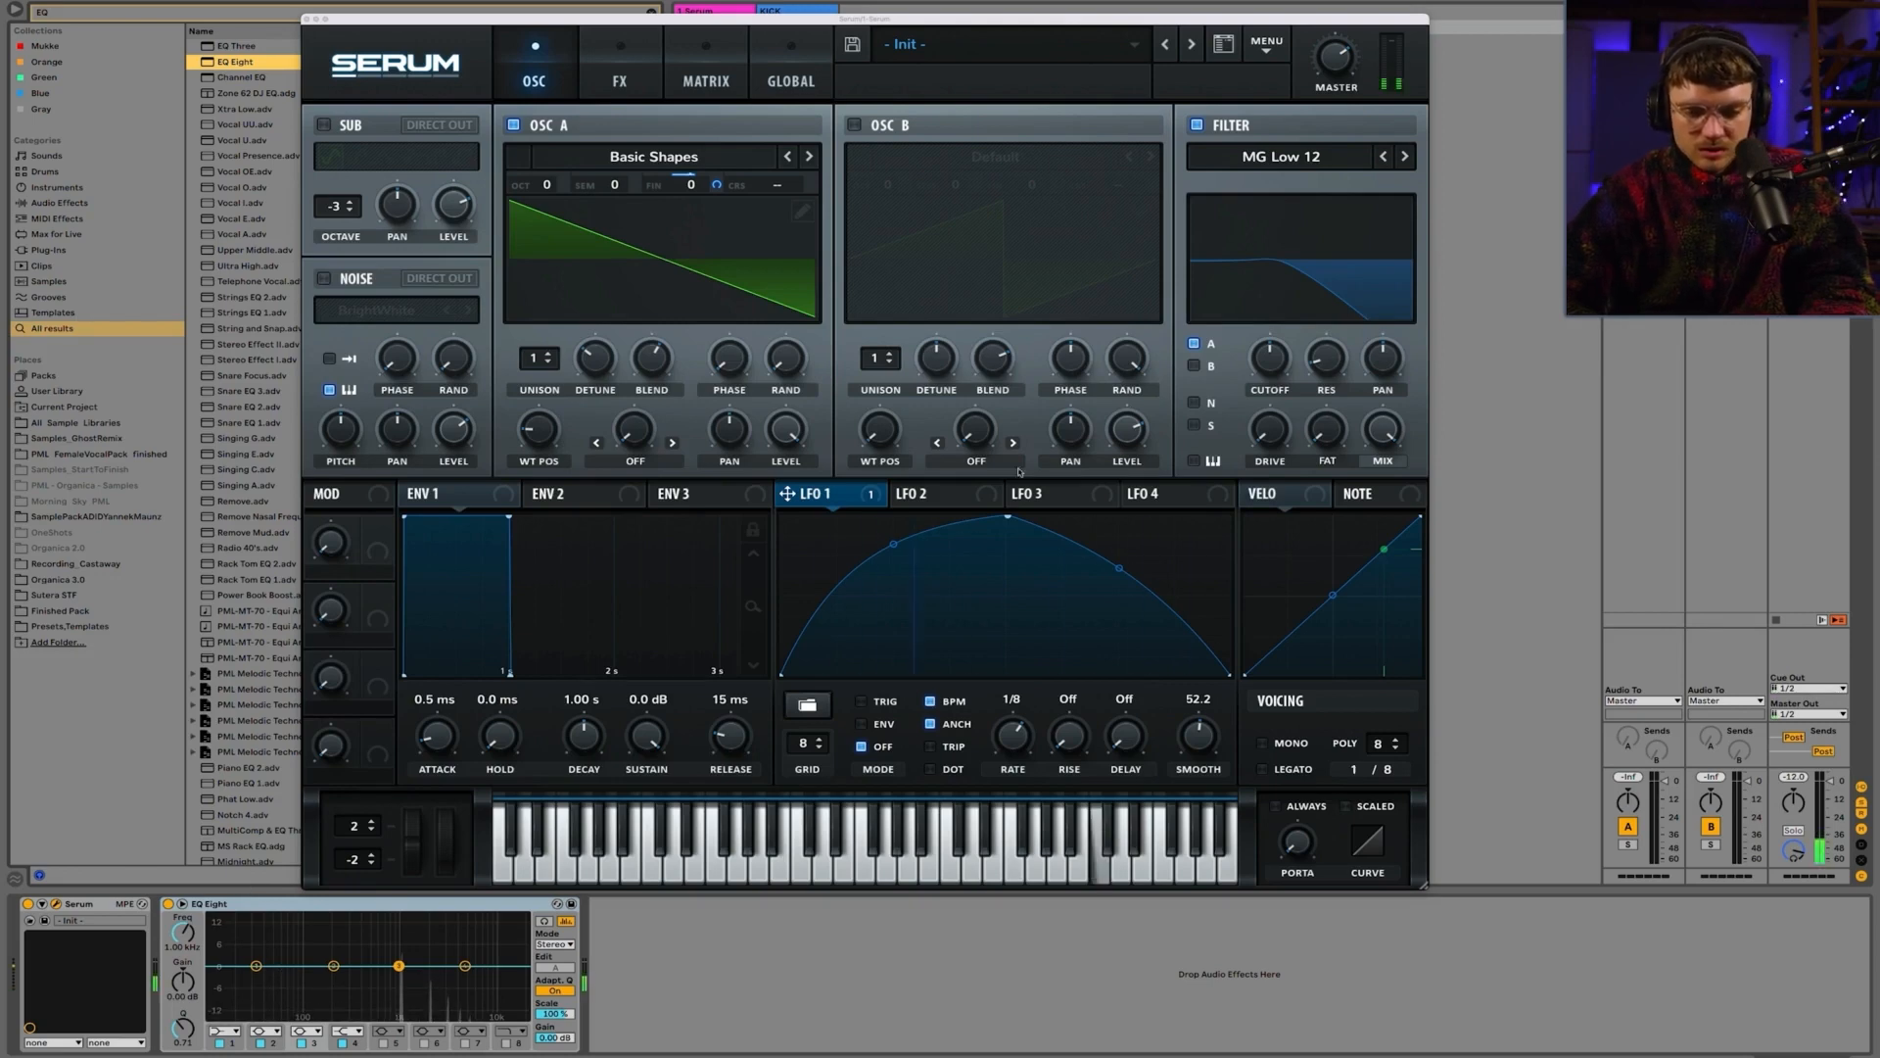
pyautogui.click(1197, 124)
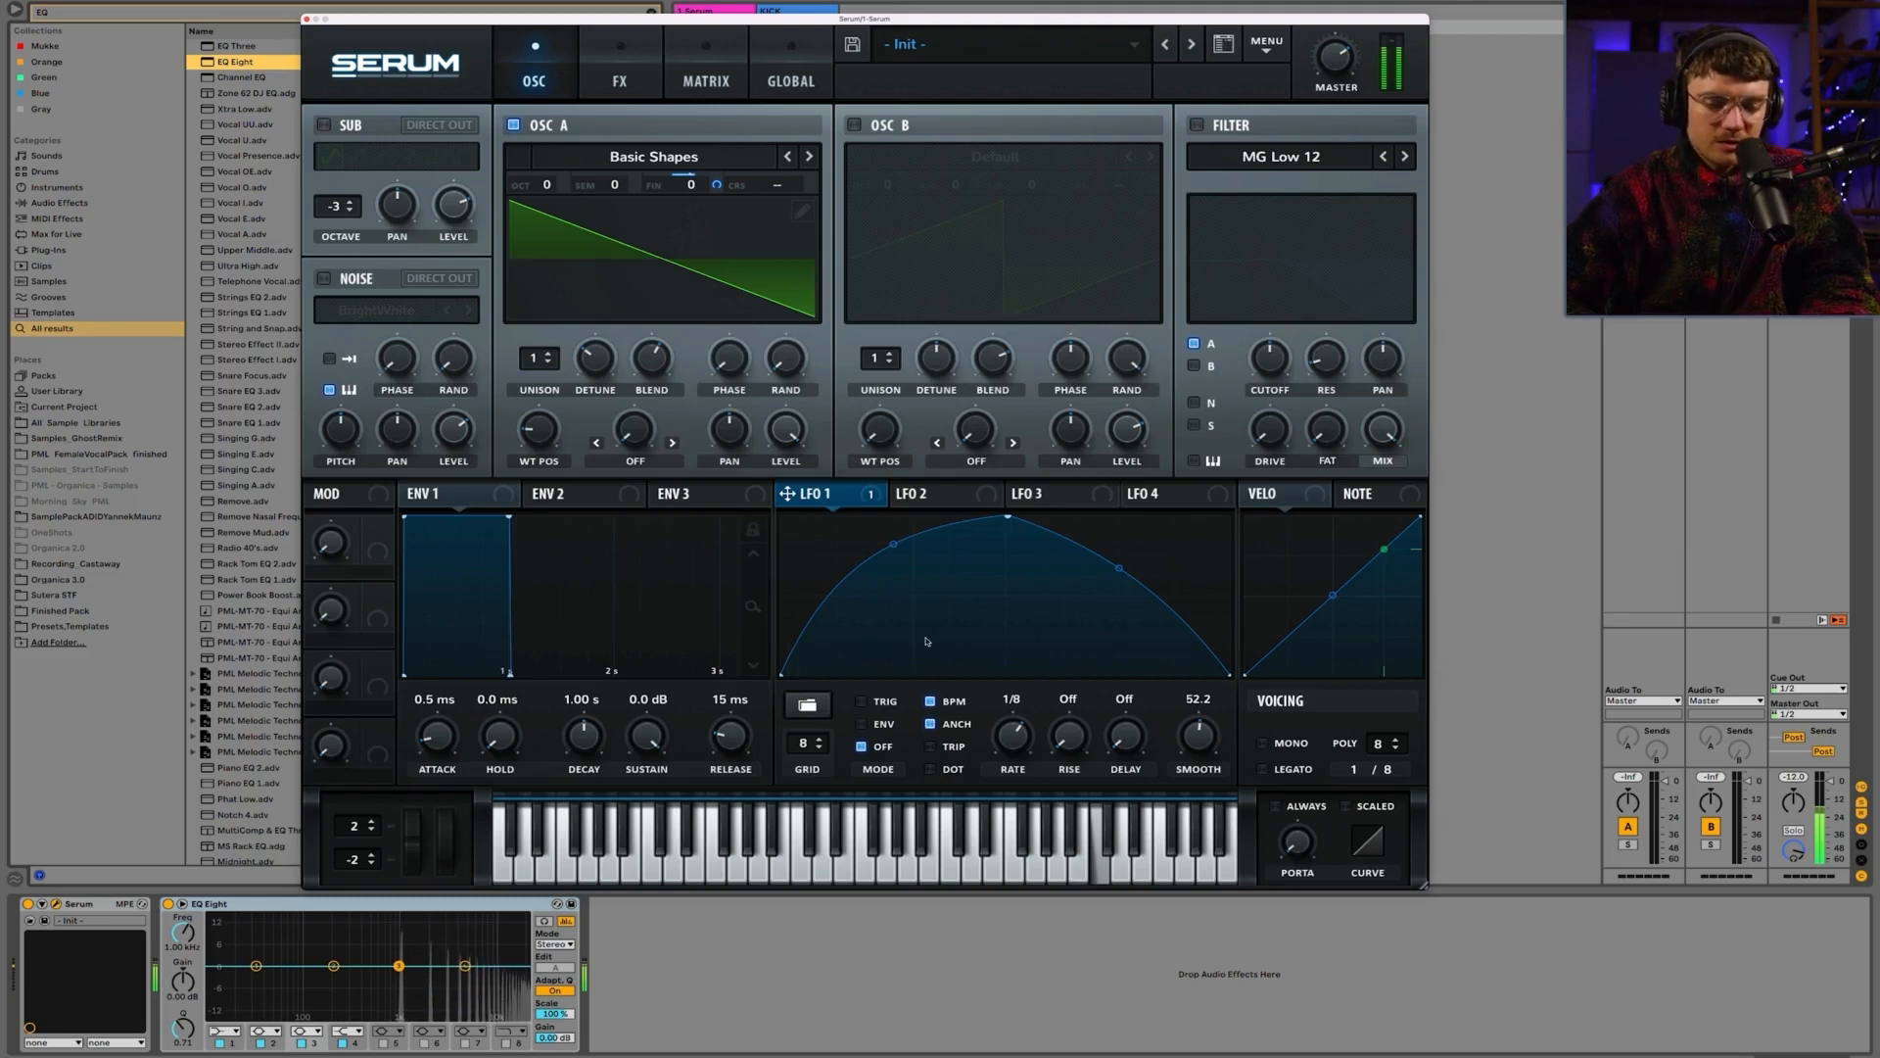
pyautogui.click(1197, 125)
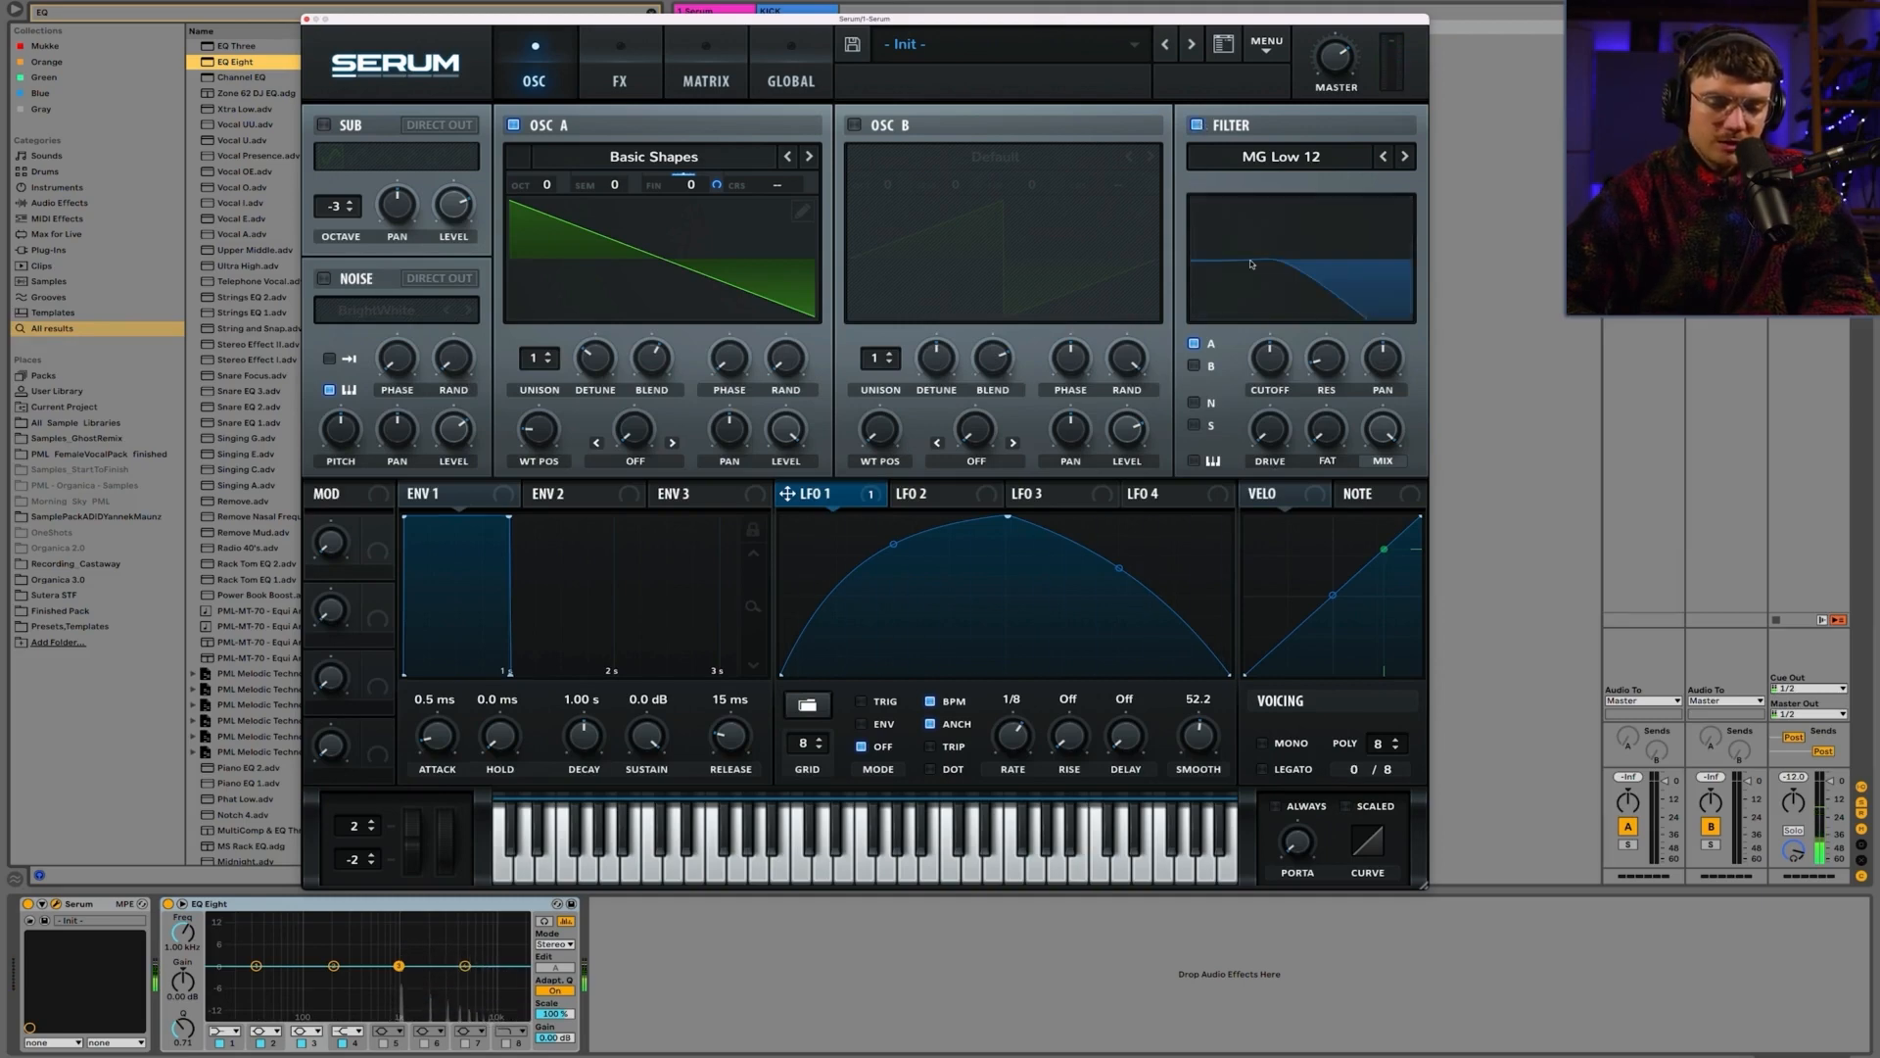
# Step: Play notes while sweeping the filter cutoff fully open, back to the middle and down to the low end
pyautogui.moveTo(1274, 369)
pyautogui.mouseDown()
pyautogui.moveTo(1263, 280)
pyautogui.moveTo(1260, 369)
pyautogui.mouseUp()
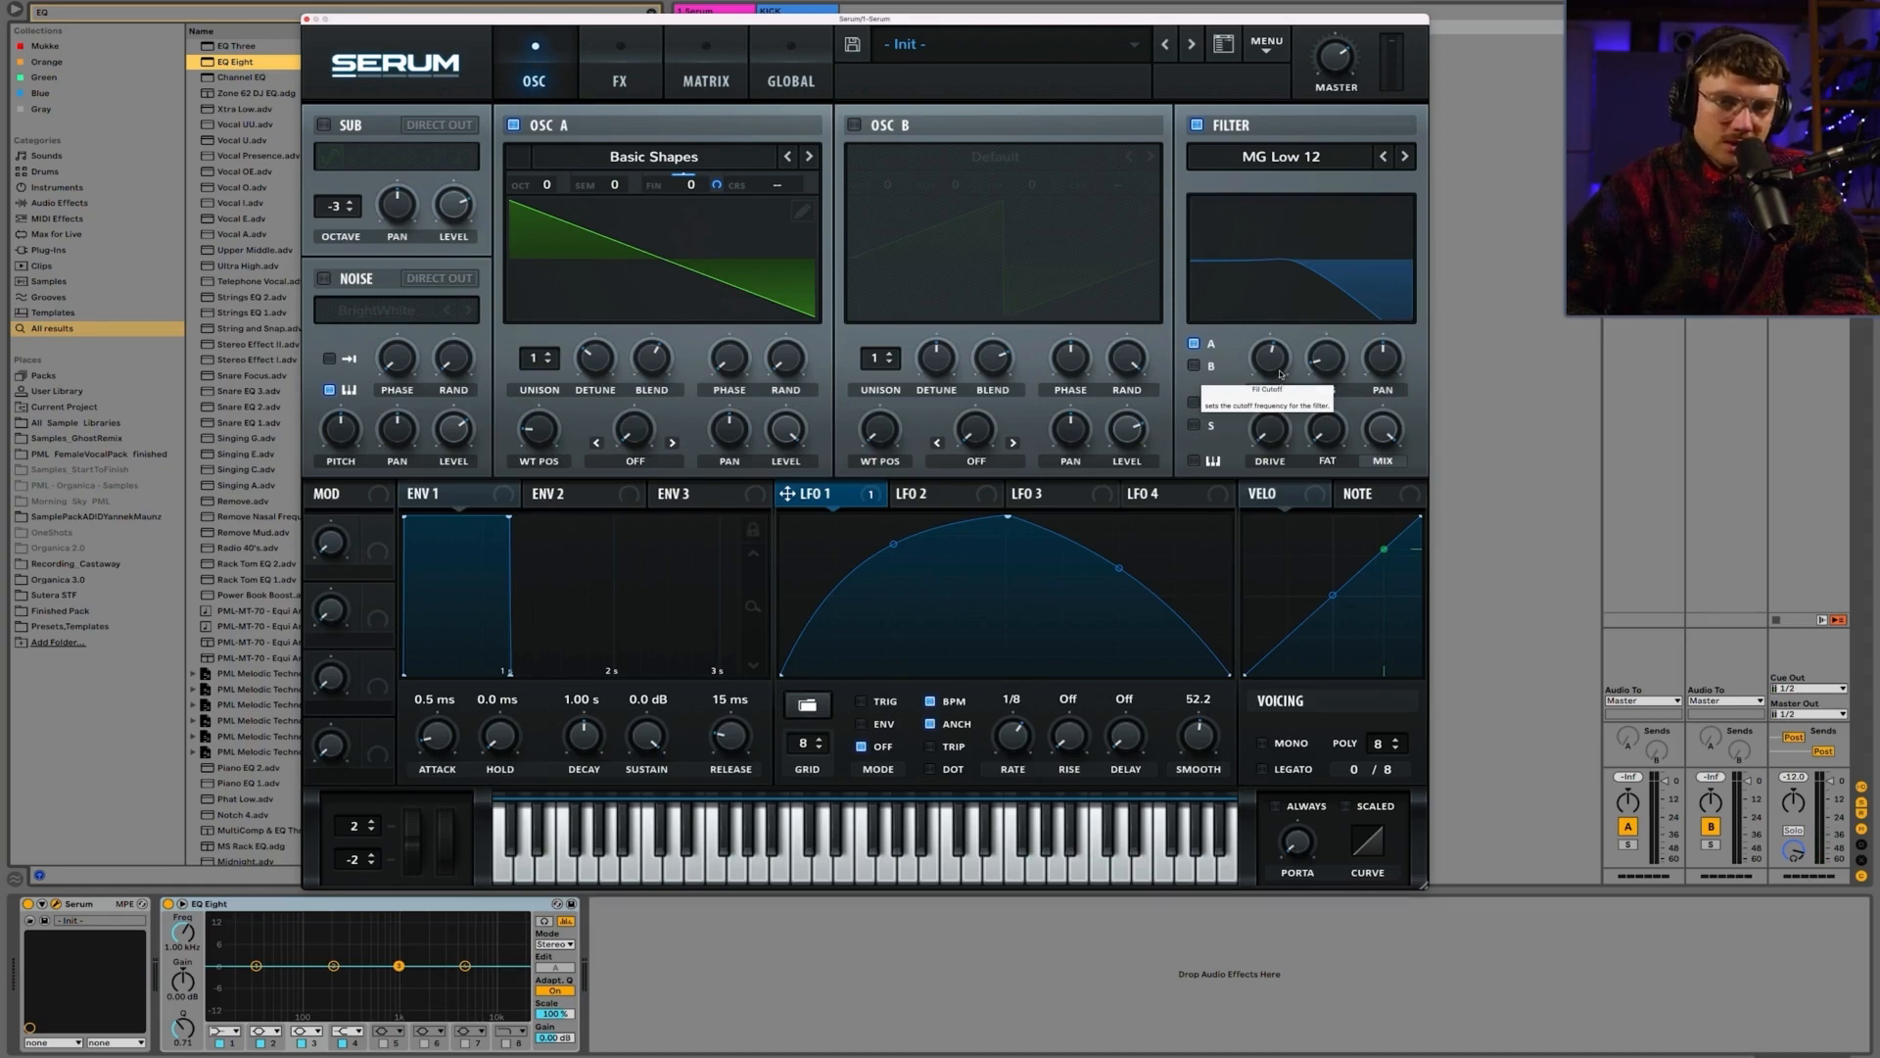
pyautogui.moveTo(1279, 374); pyautogui.dragTo(1276, 362)
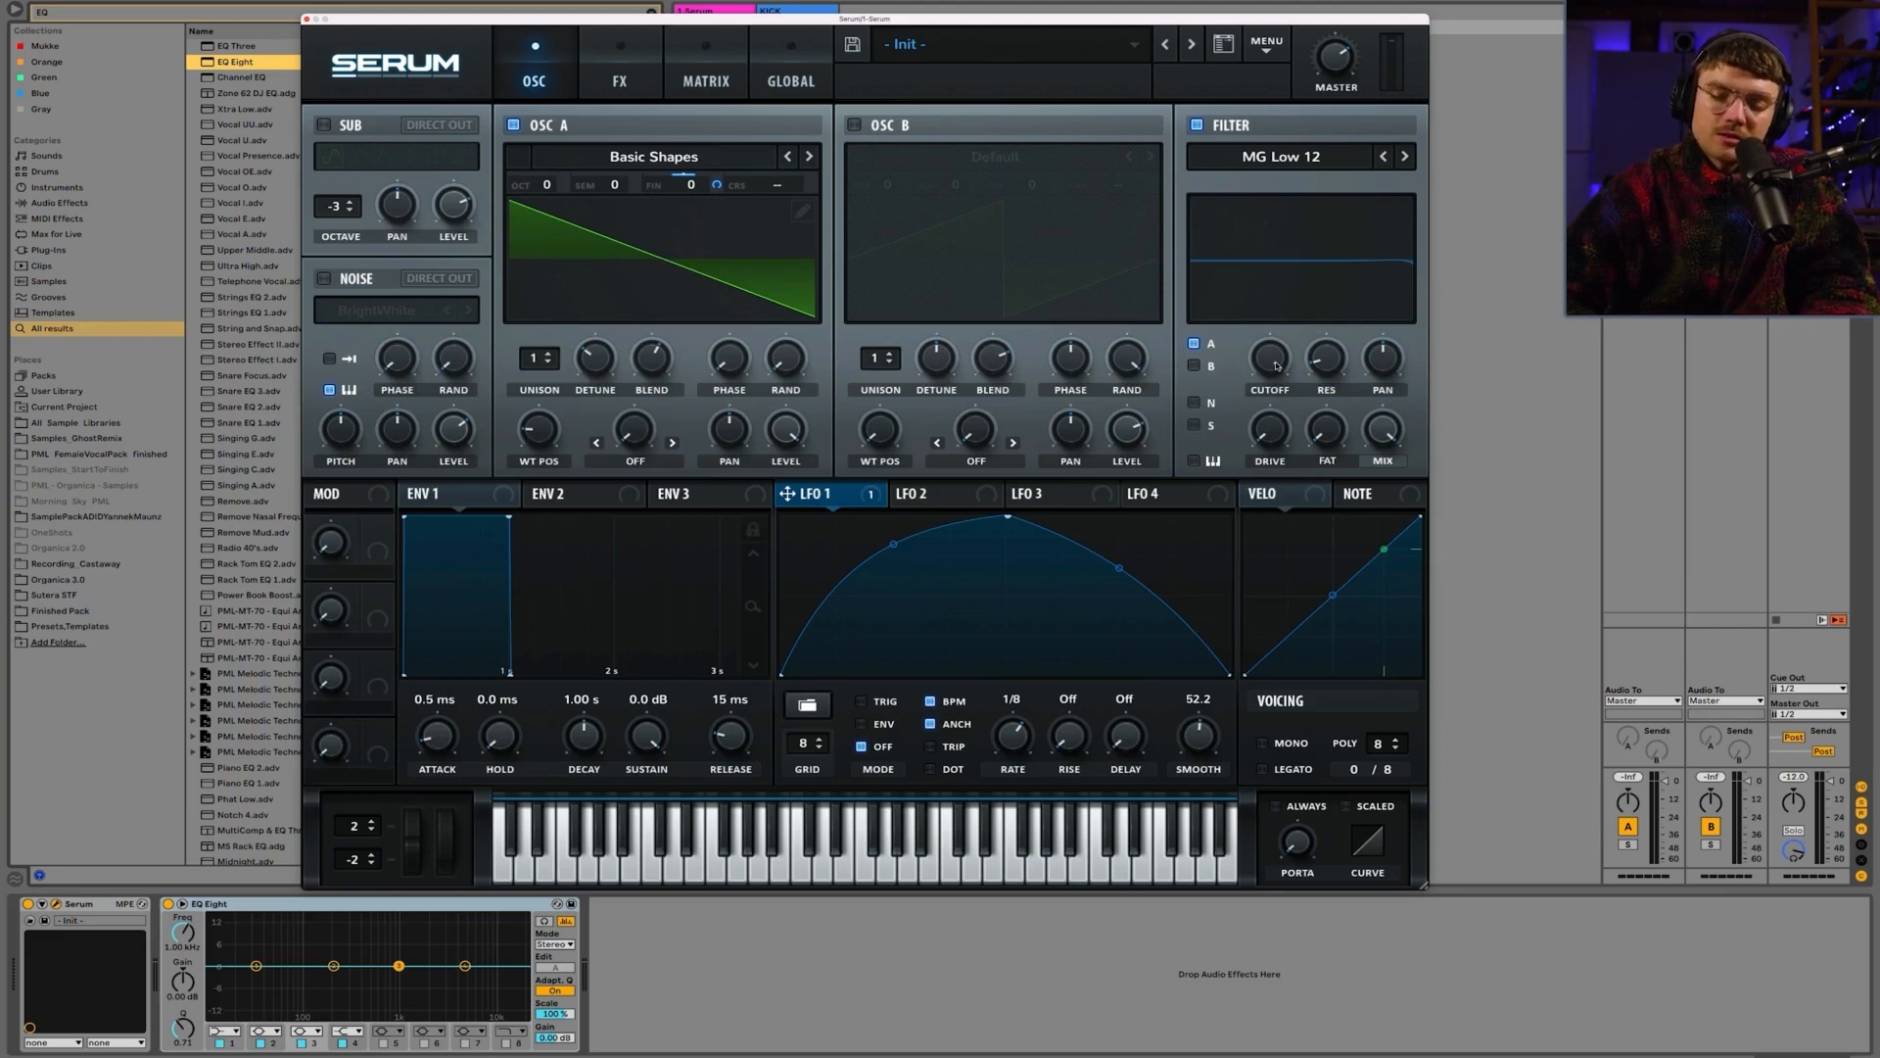
pyautogui.press('a')
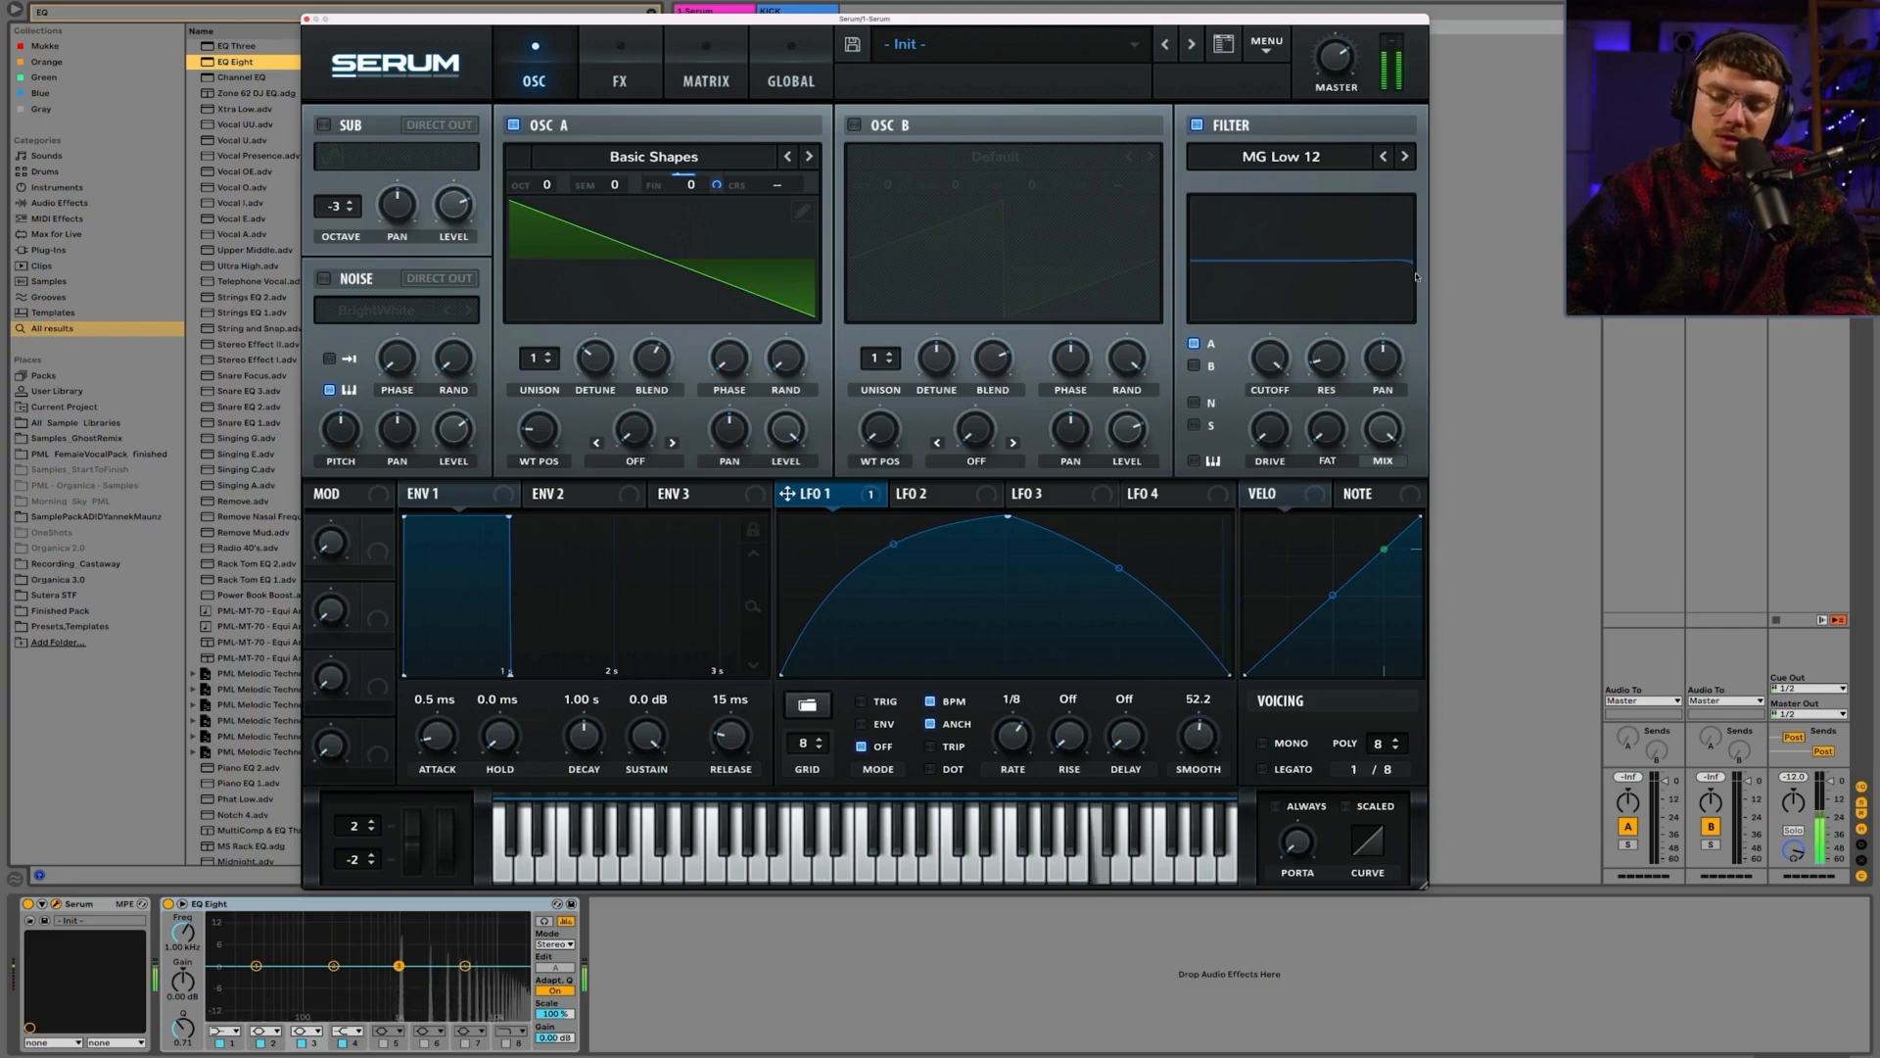
pyautogui.moveTo(1276, 362); pyautogui.dragTo(1287, 438)
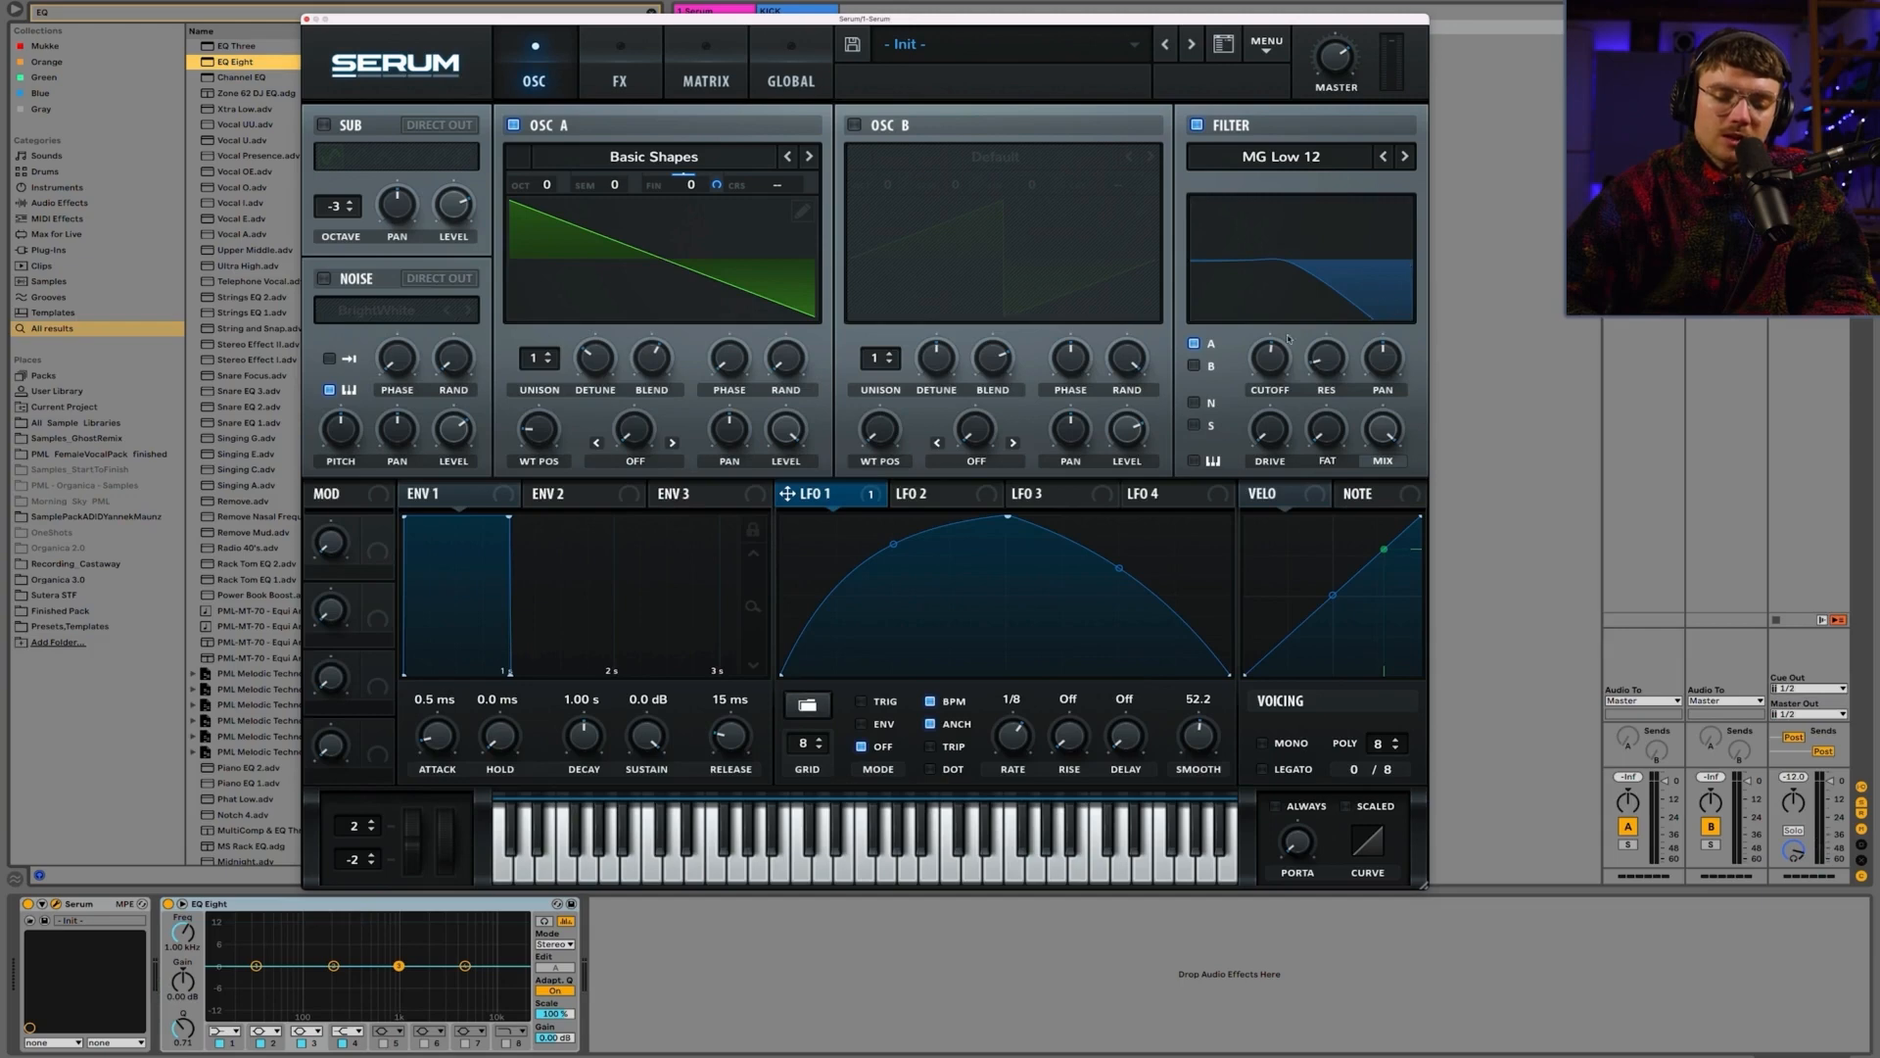
pyautogui.moveTo(1273, 362)
pyautogui.mouseDown()
pyautogui.moveTo(1266, 340)
pyautogui.moveTo(1283, 383)
pyautogui.mouseUp()
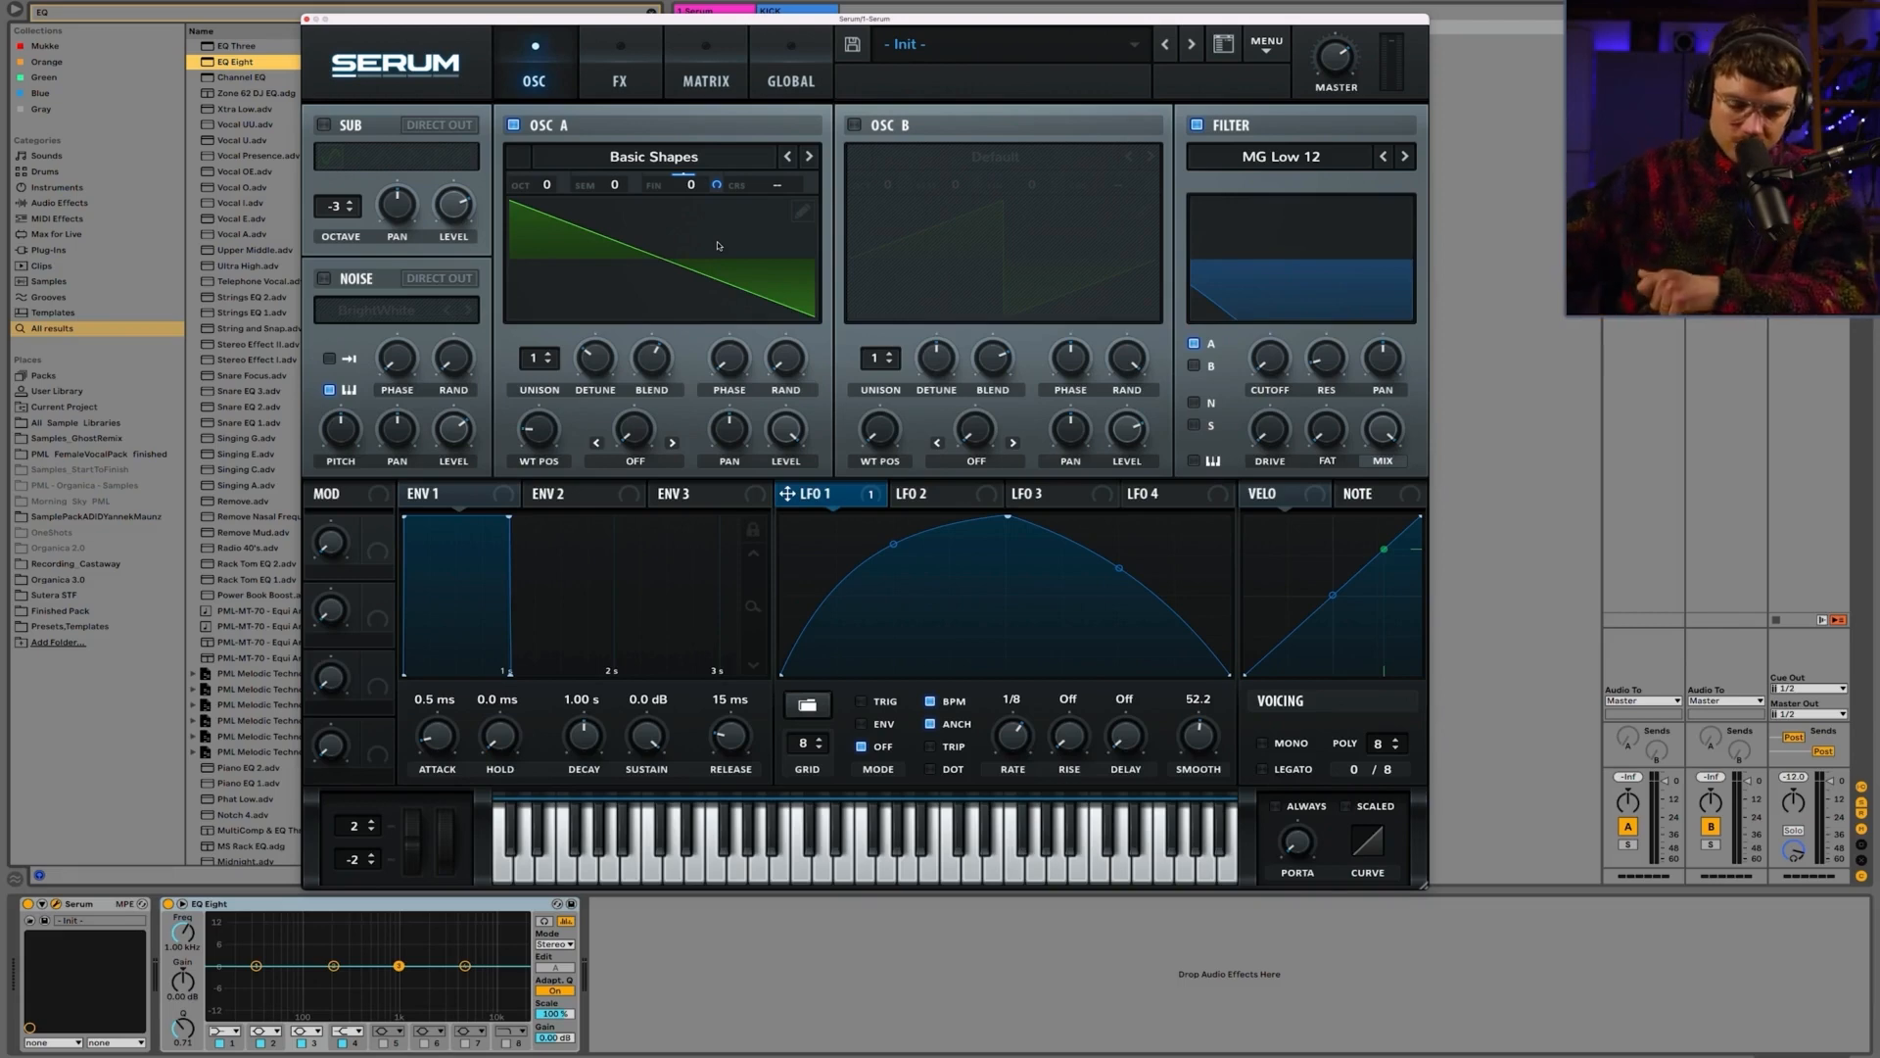
# Step: Enable oscillator B and the noise oscillator, and route B, noise and sub through the filter with a slightly higher cutoff
pyautogui.click(855, 125)
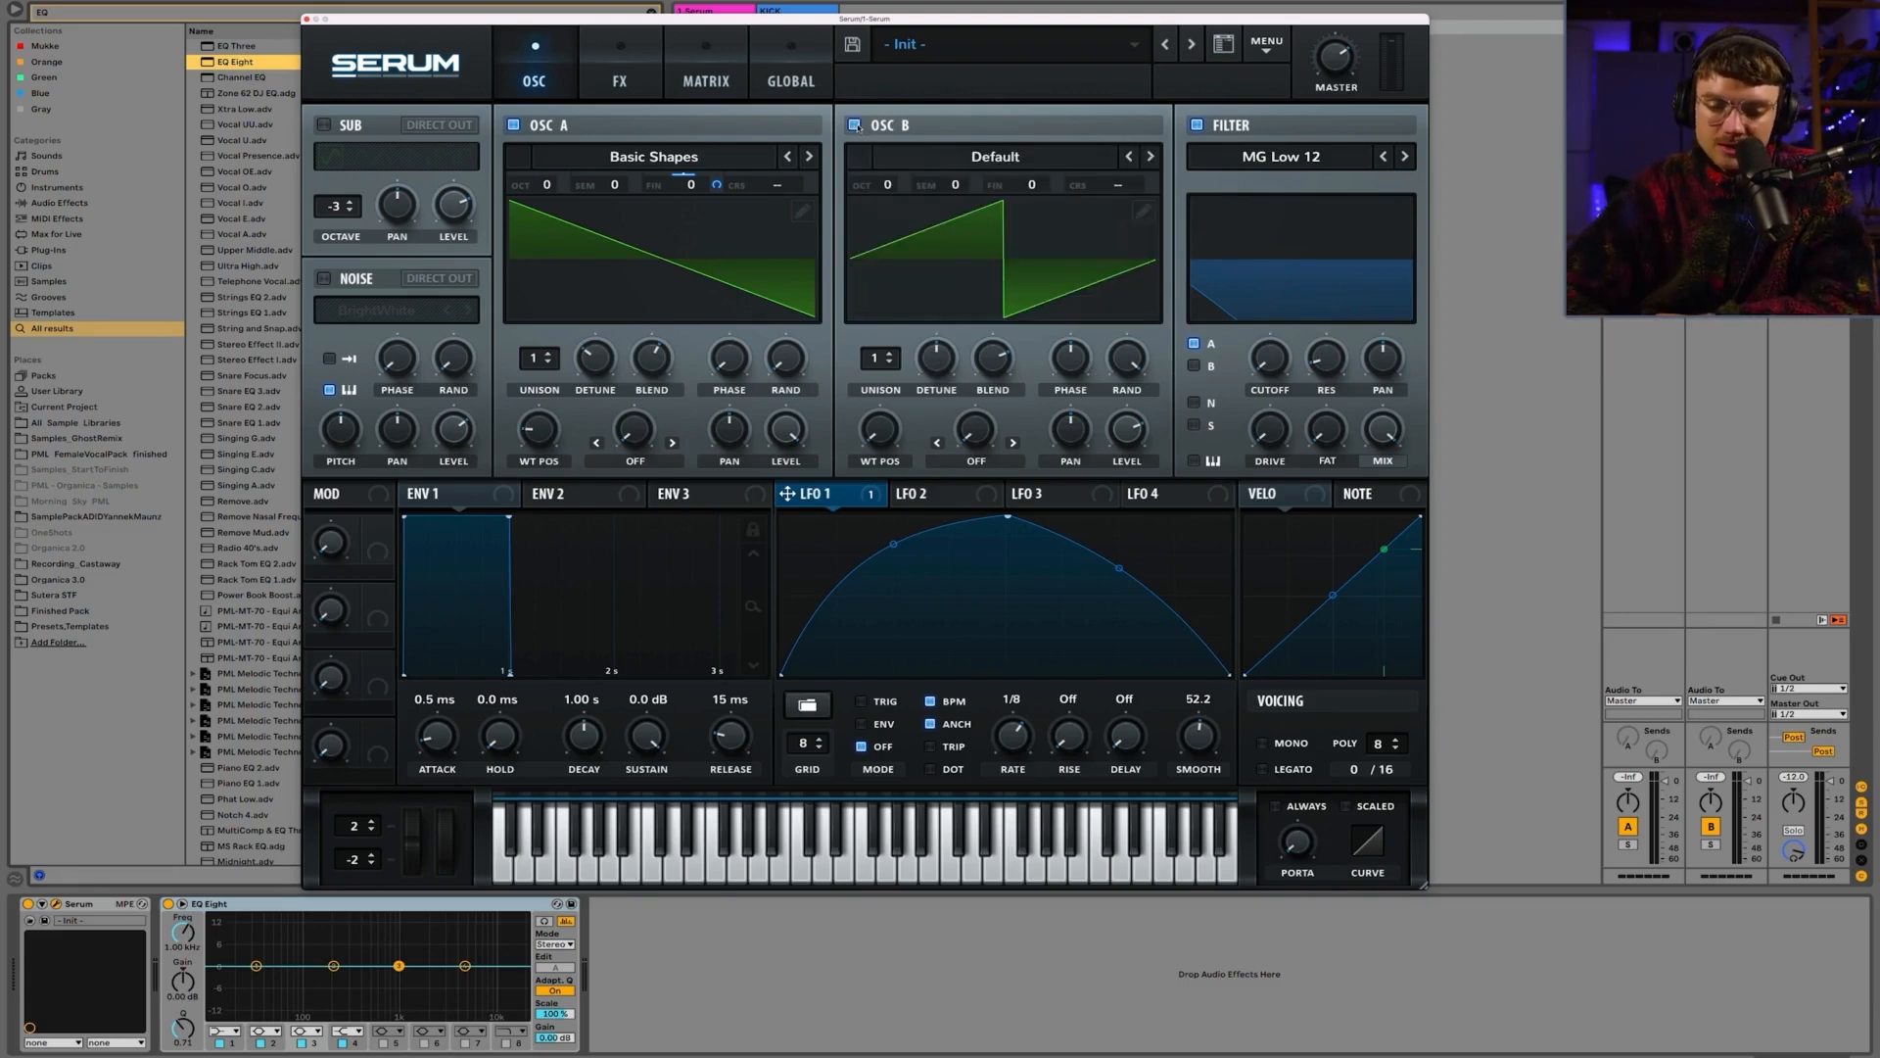
pyautogui.click(1195, 366)
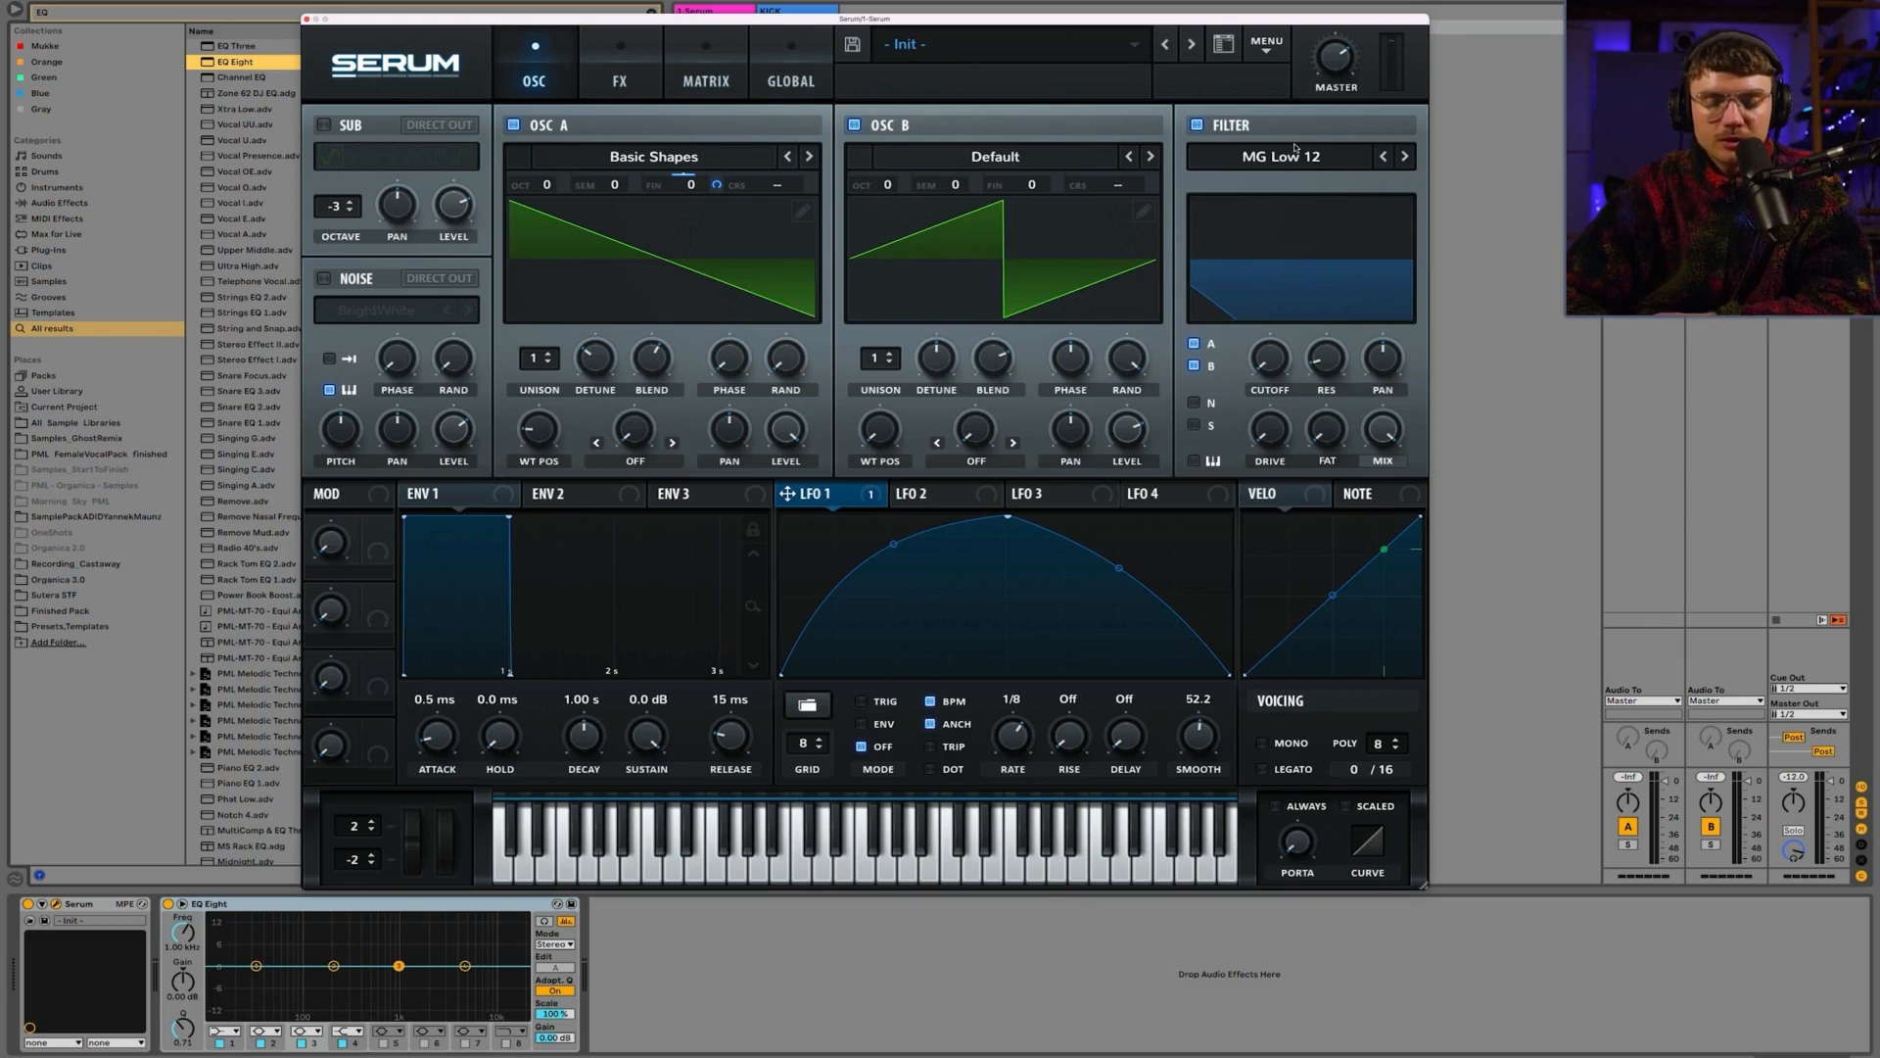
pyautogui.moveTo(1282, 361); pyautogui.dragTo(1282, 319)
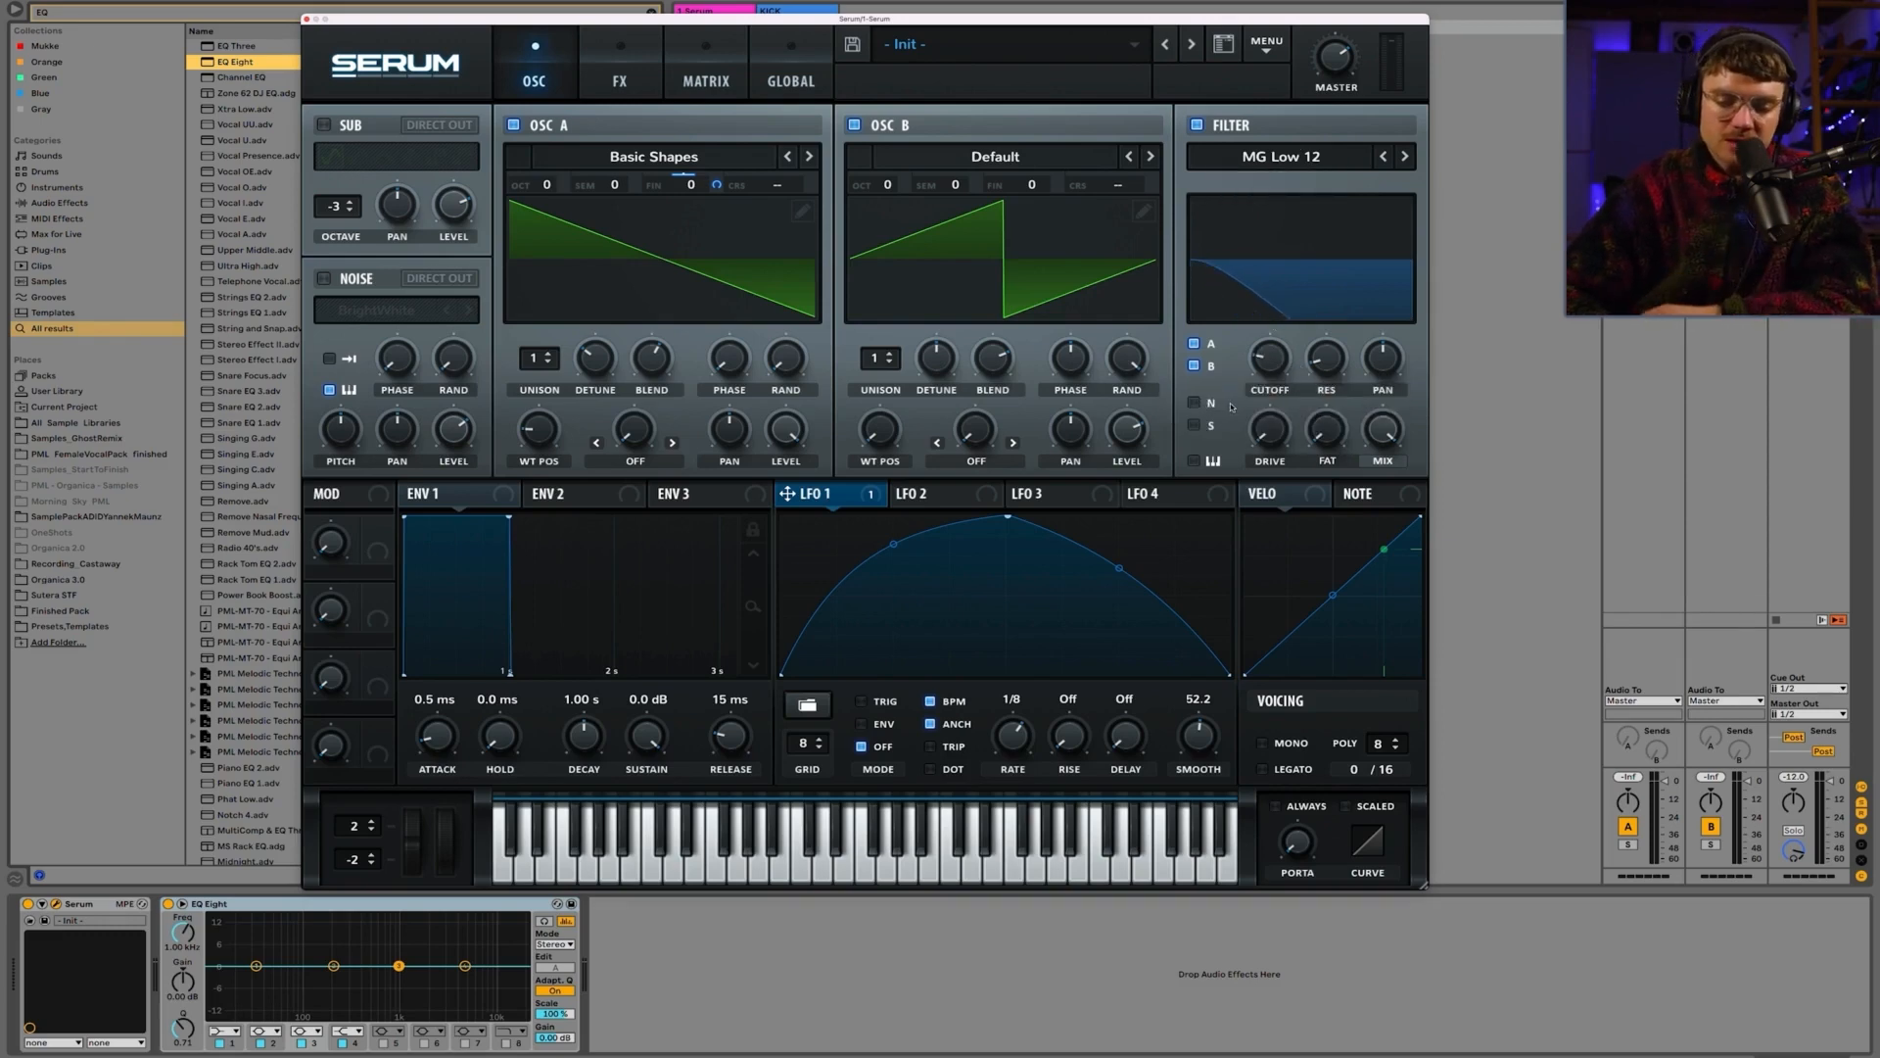
pyautogui.click(324, 278)
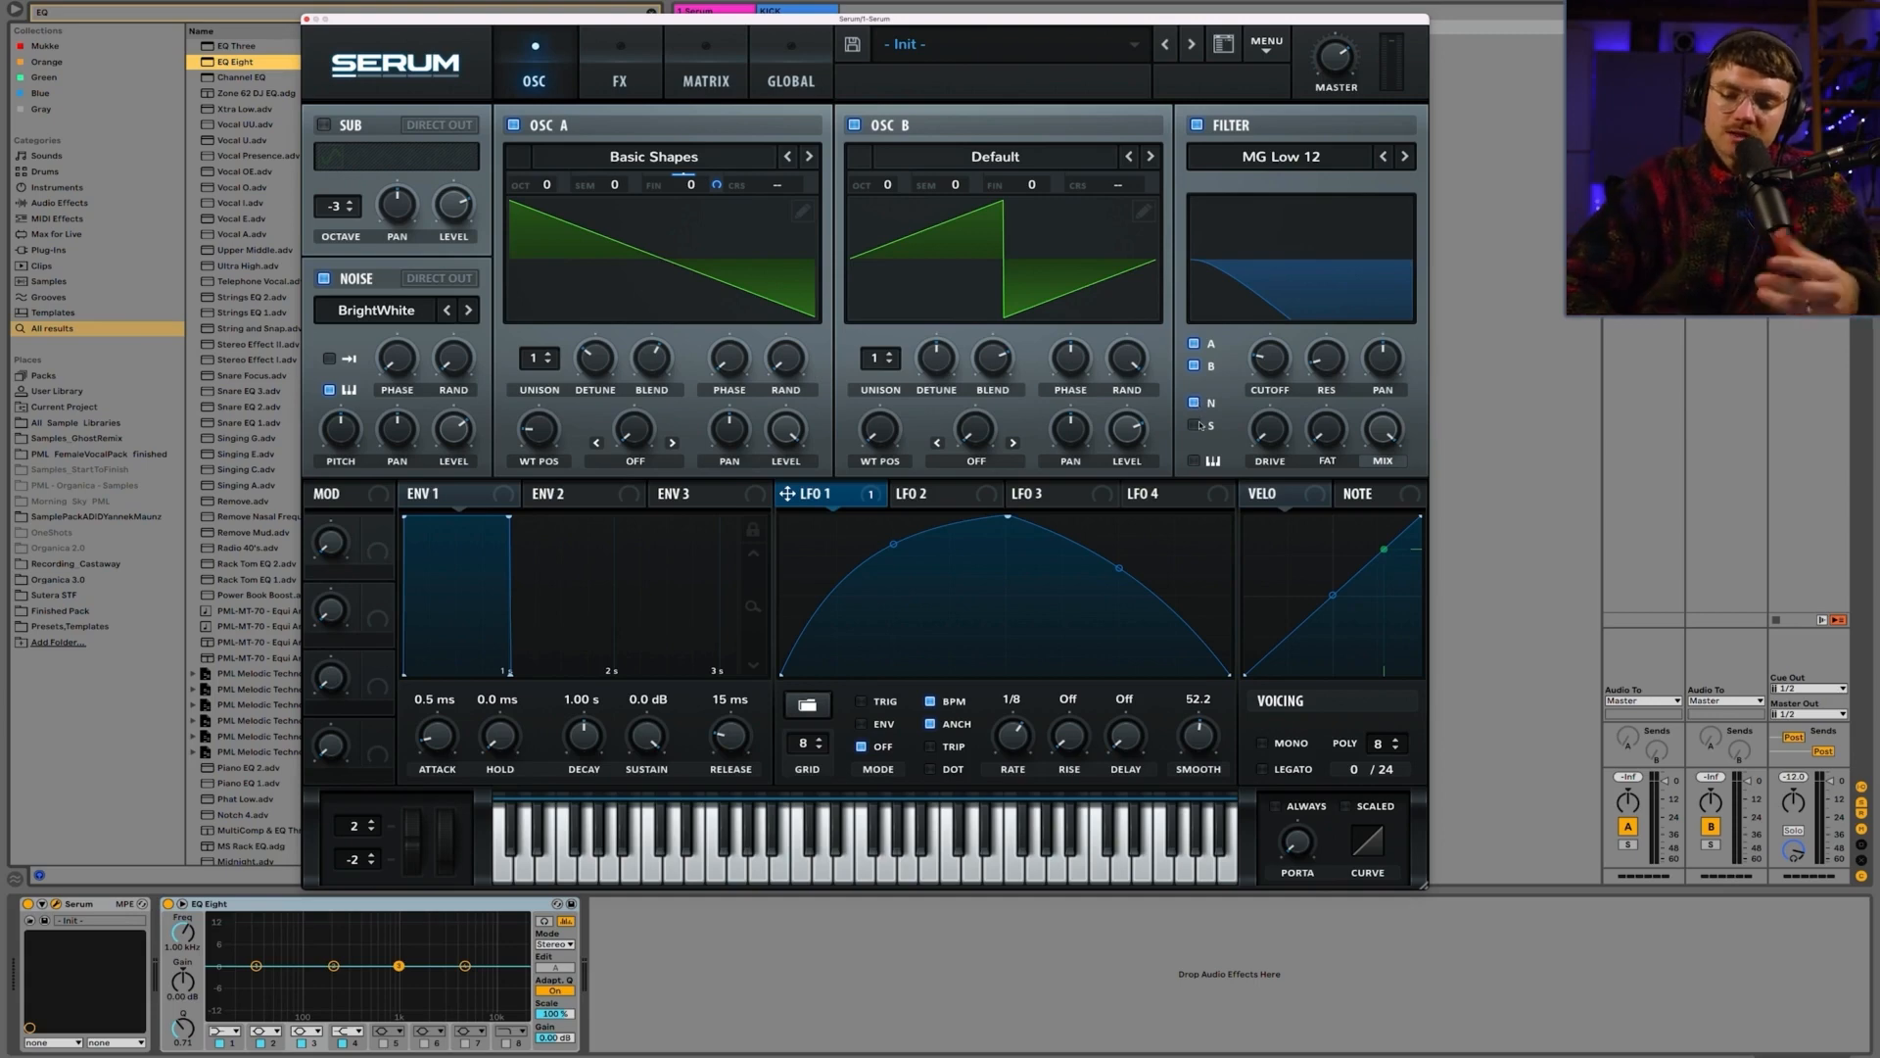
pyautogui.click(1196, 460)
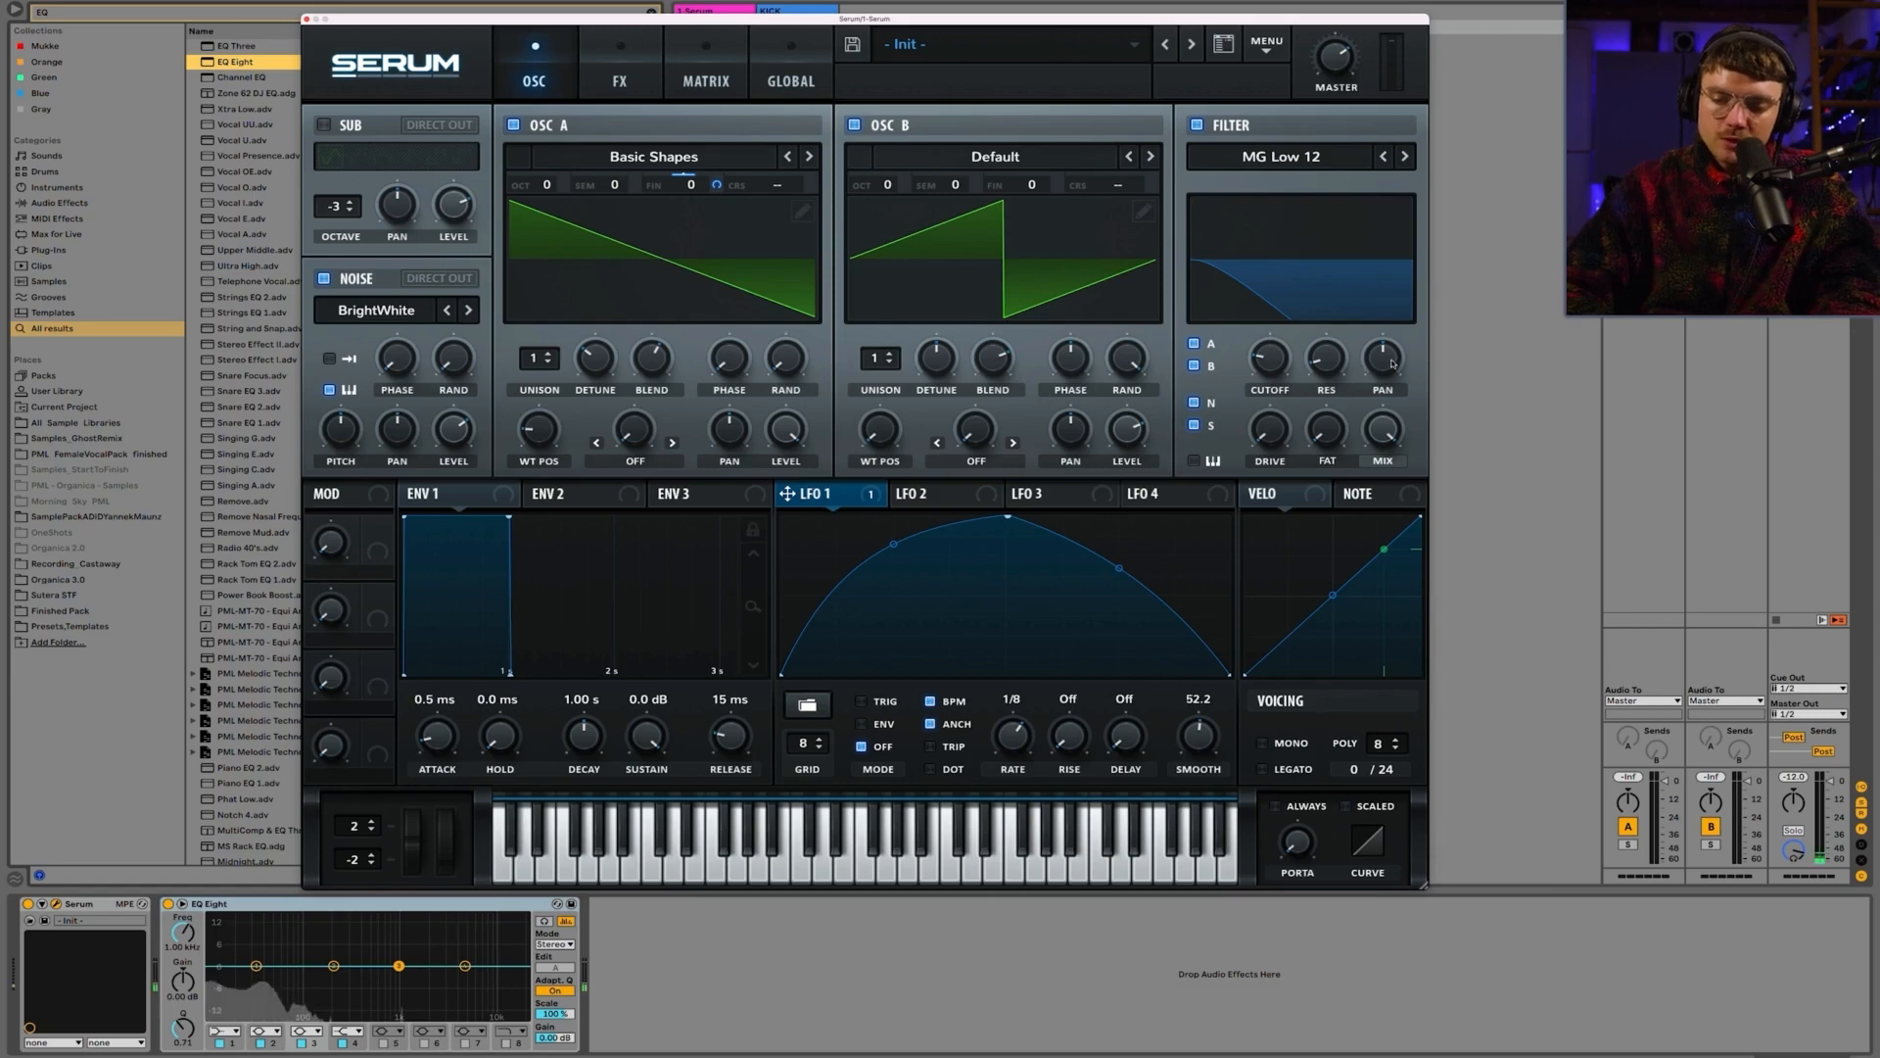
# Step: Raise the filter cutoff to about the middle and try the filter's pan, ending at centre
pyautogui.moveTo(1271, 359); pyautogui.dragTo(1279, 311)
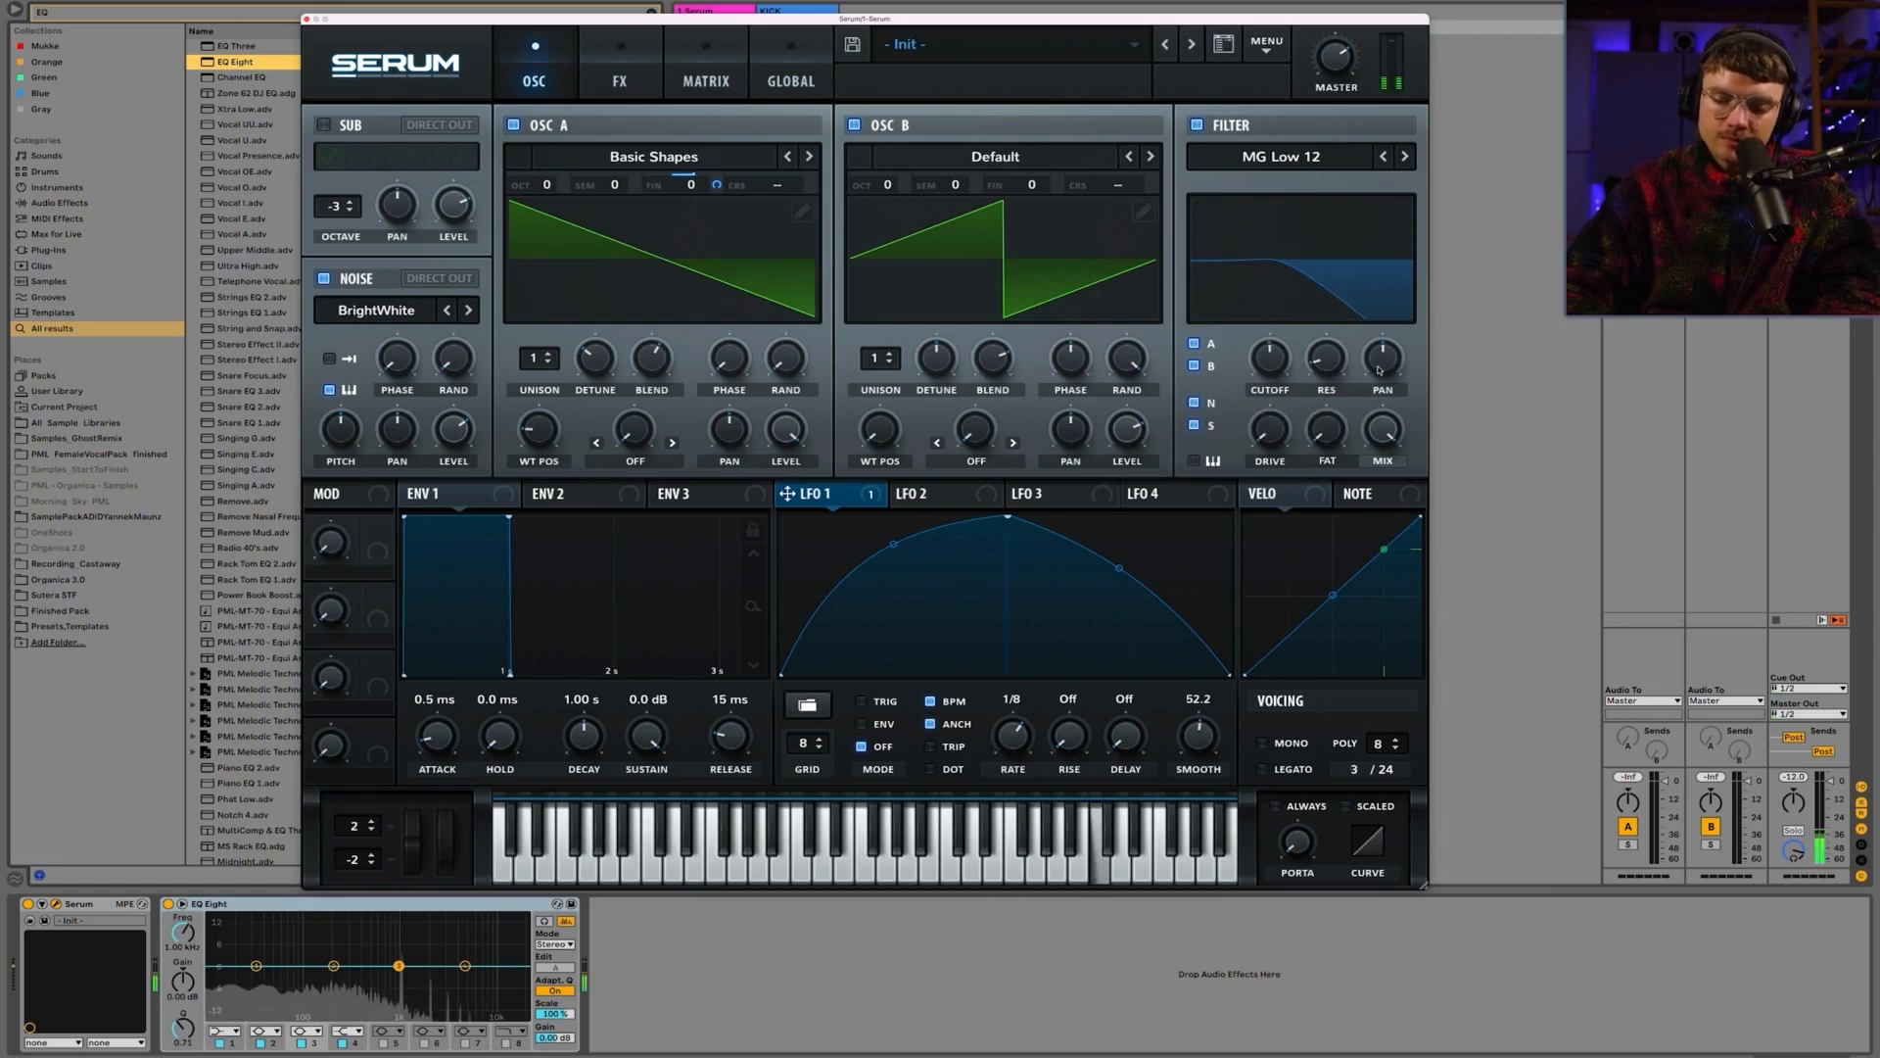
pyautogui.moveTo(1375, 386); pyautogui.dragTo(1386, 373)
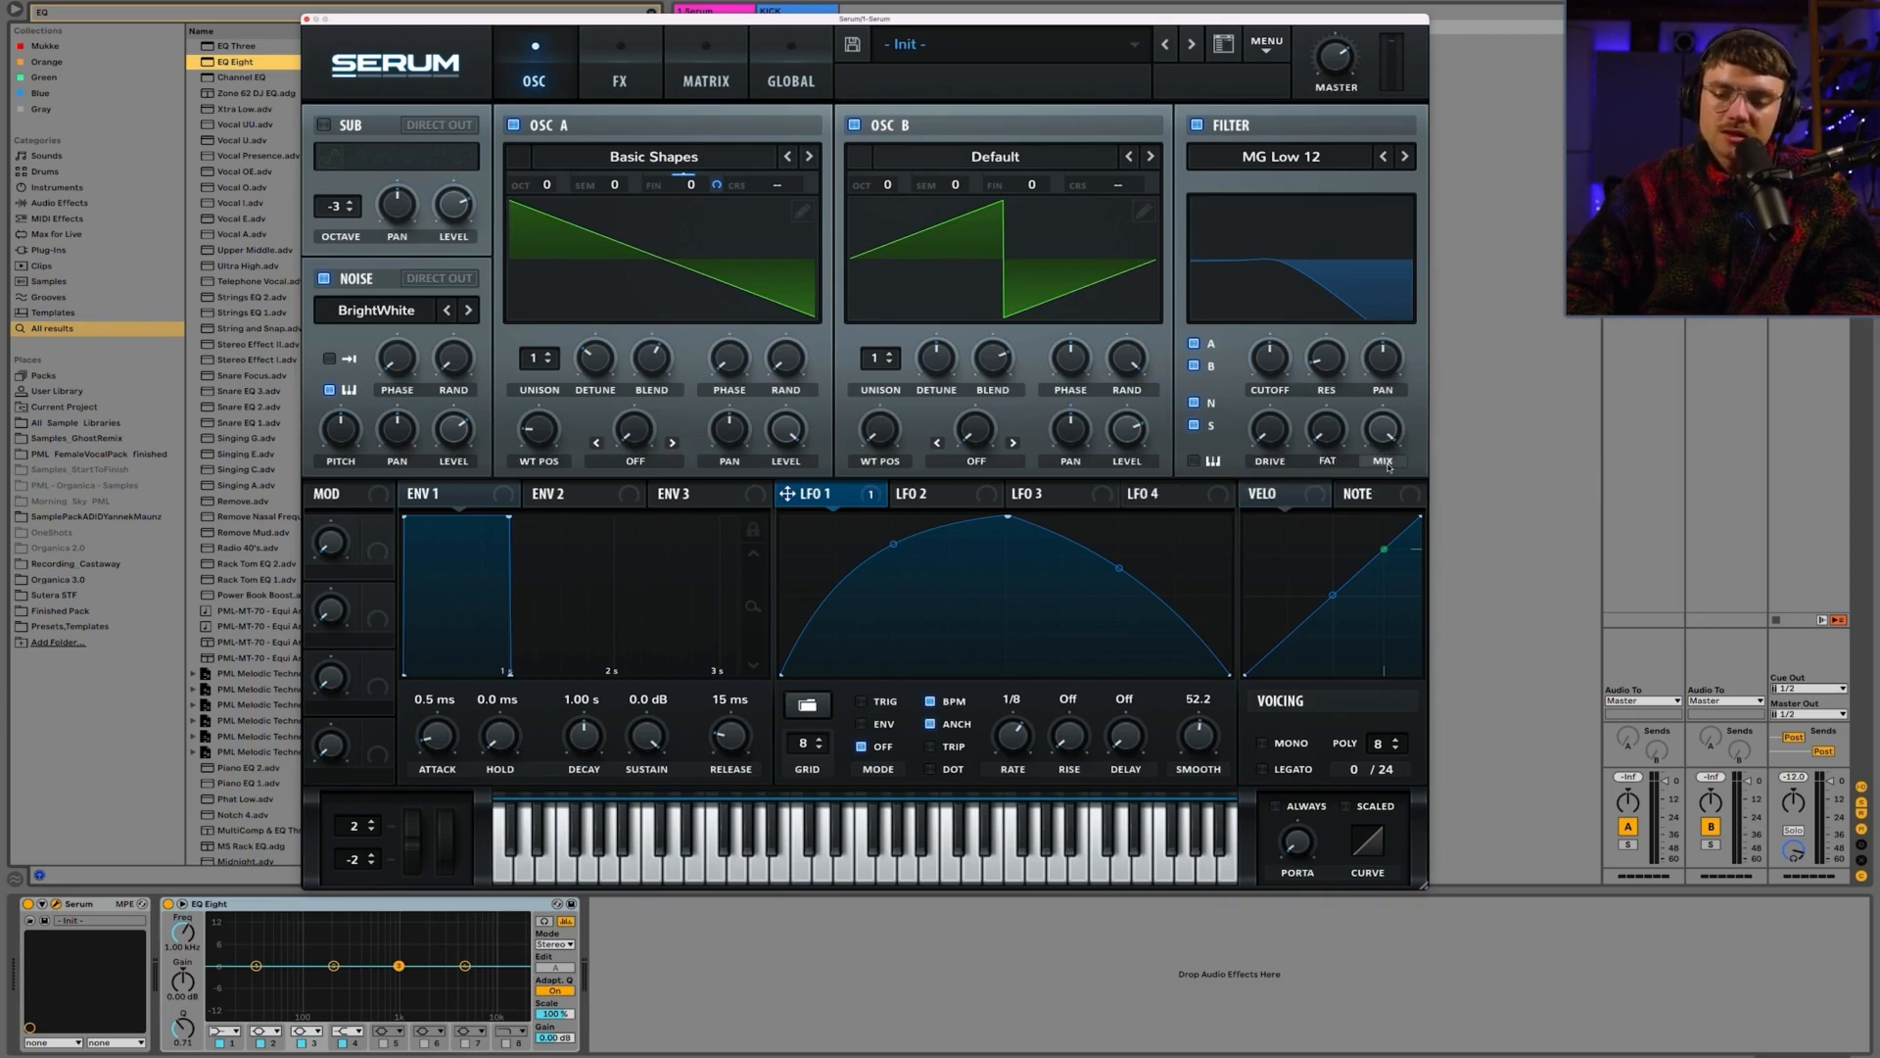
# Step: Switch the filter's level control back to mix, and try the mix fully down before restoring it to full
pyautogui.moveTo(1387, 433)
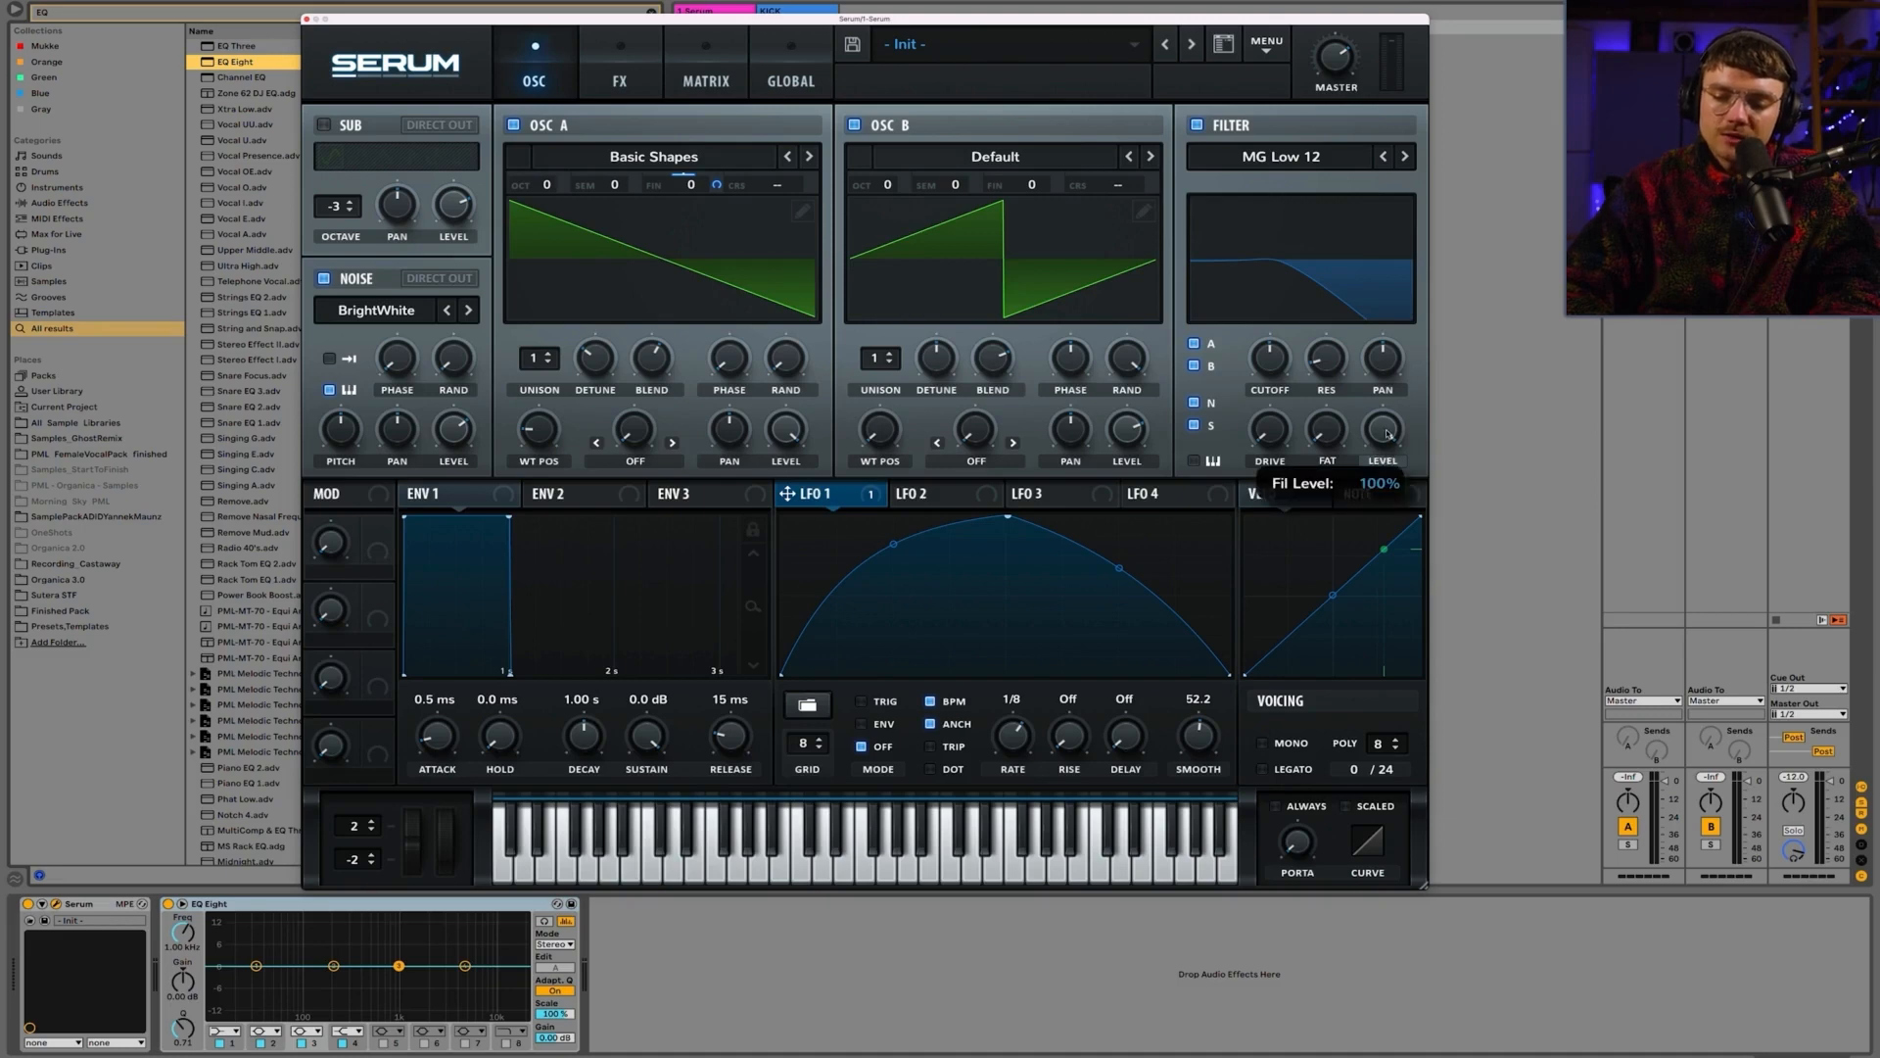
pyautogui.moveTo(1386, 434)
pyautogui.mouseDown()
pyautogui.moveTo(1385, 464)
pyautogui.moveTo(1378, 412)
pyautogui.moveTo(1393, 572)
pyautogui.moveTo(1376, 432)
pyautogui.mouseUp()
pyautogui.click(1382, 461)
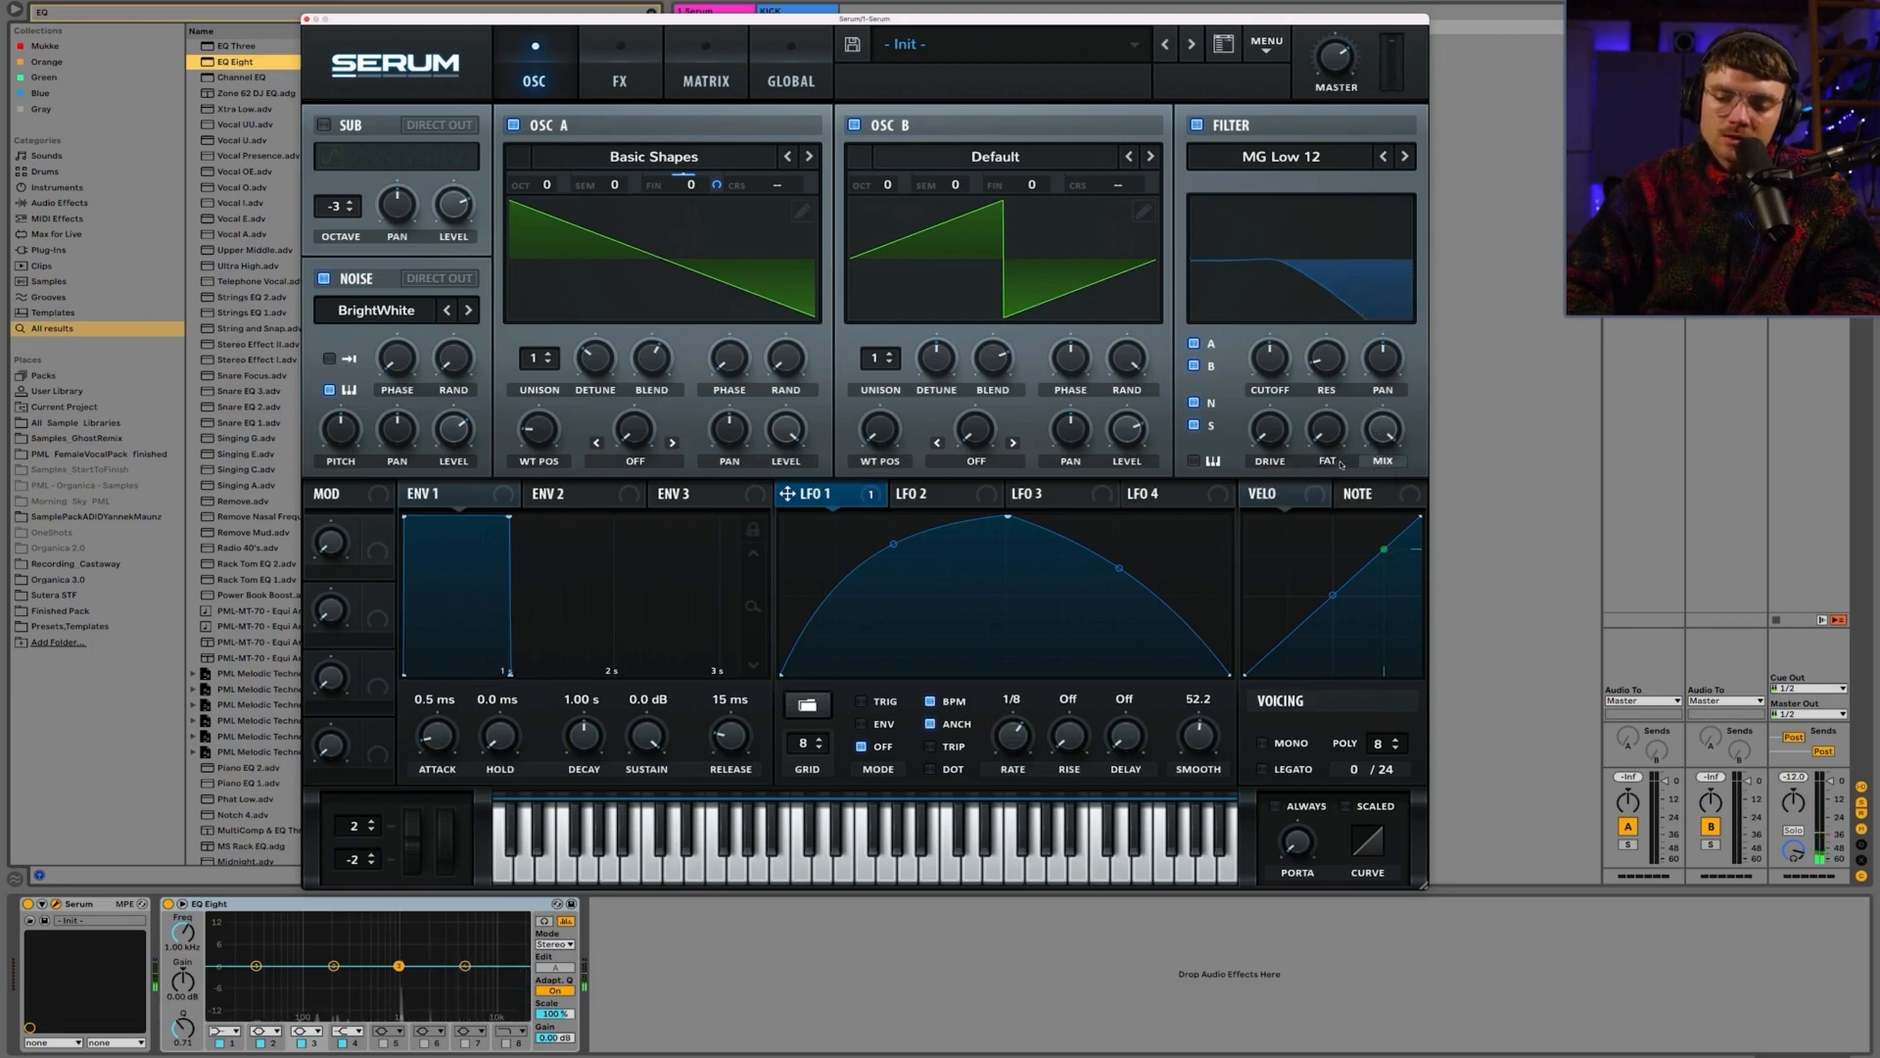
pyautogui.moveTo(1386, 438)
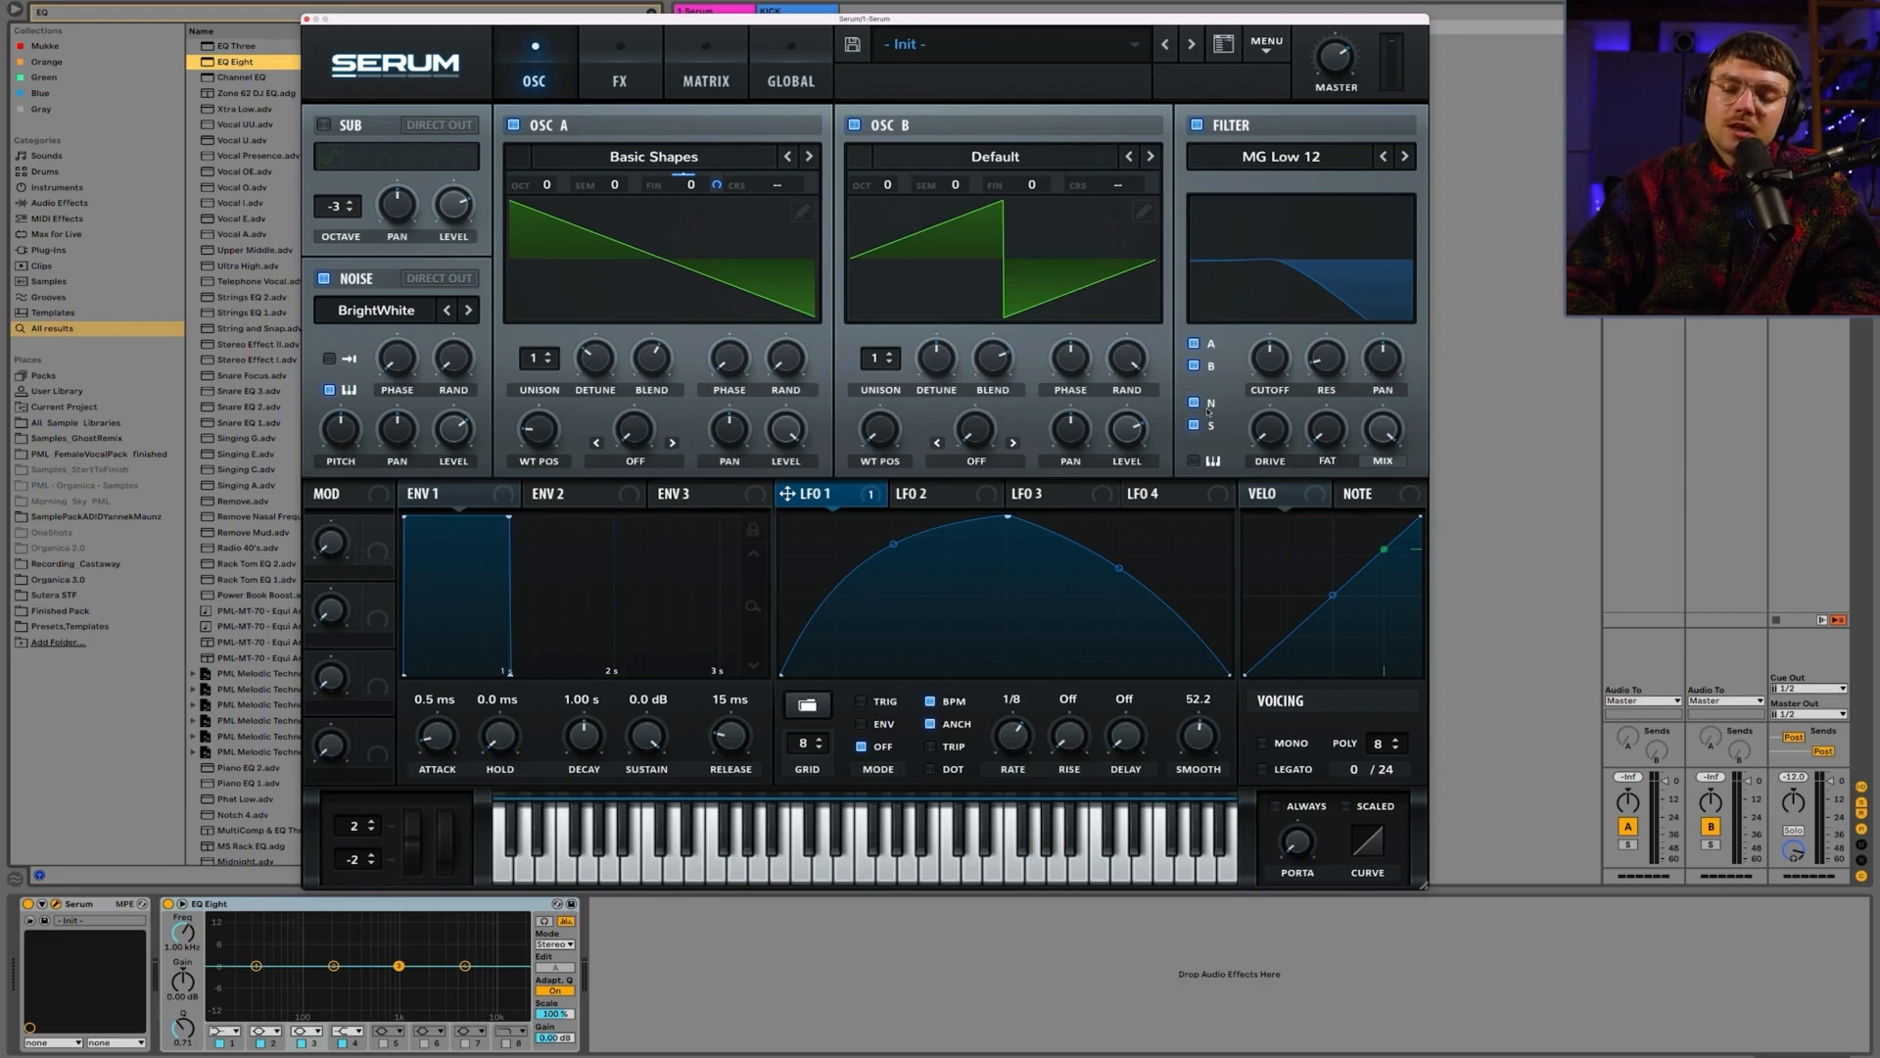
pyautogui.moveTo(1385, 437); pyautogui.dragTo(1374, 530)
pyautogui.click(1386, 444)
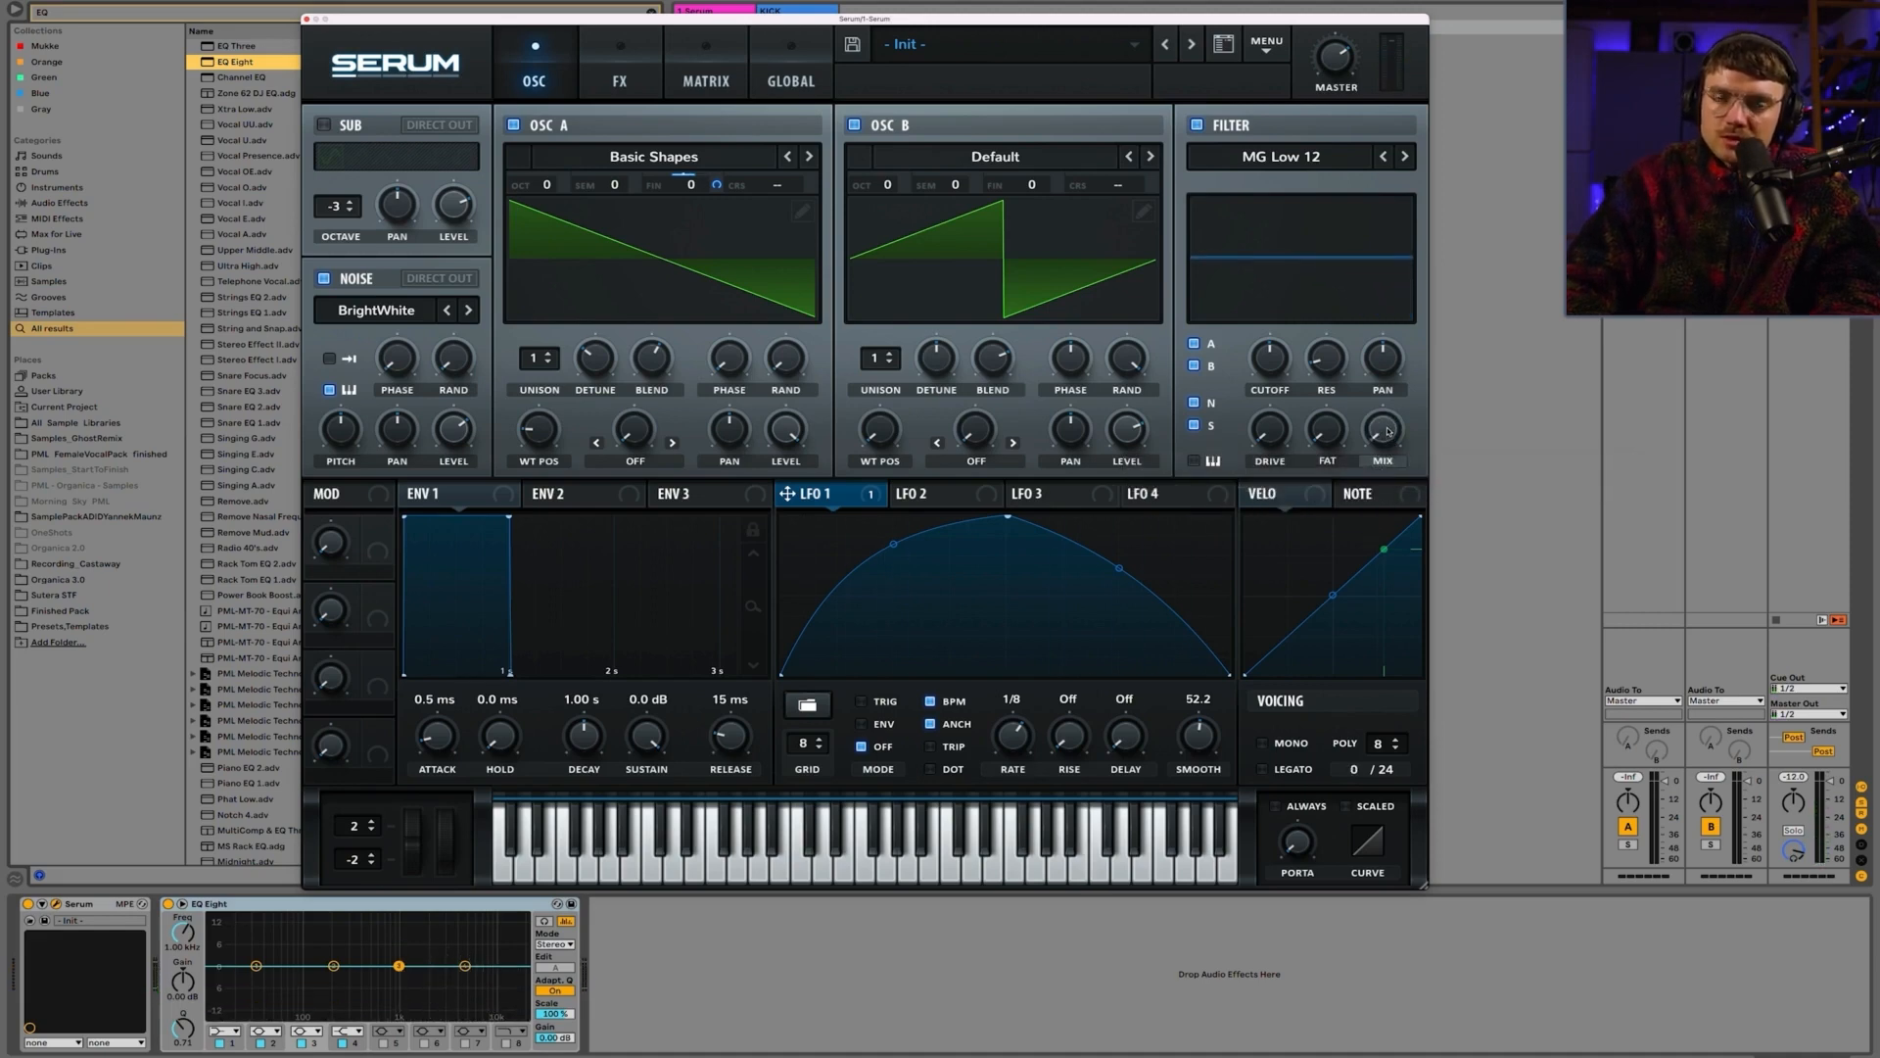
pyautogui.moveTo(1388, 429); pyautogui.dragTo(1387, 423)
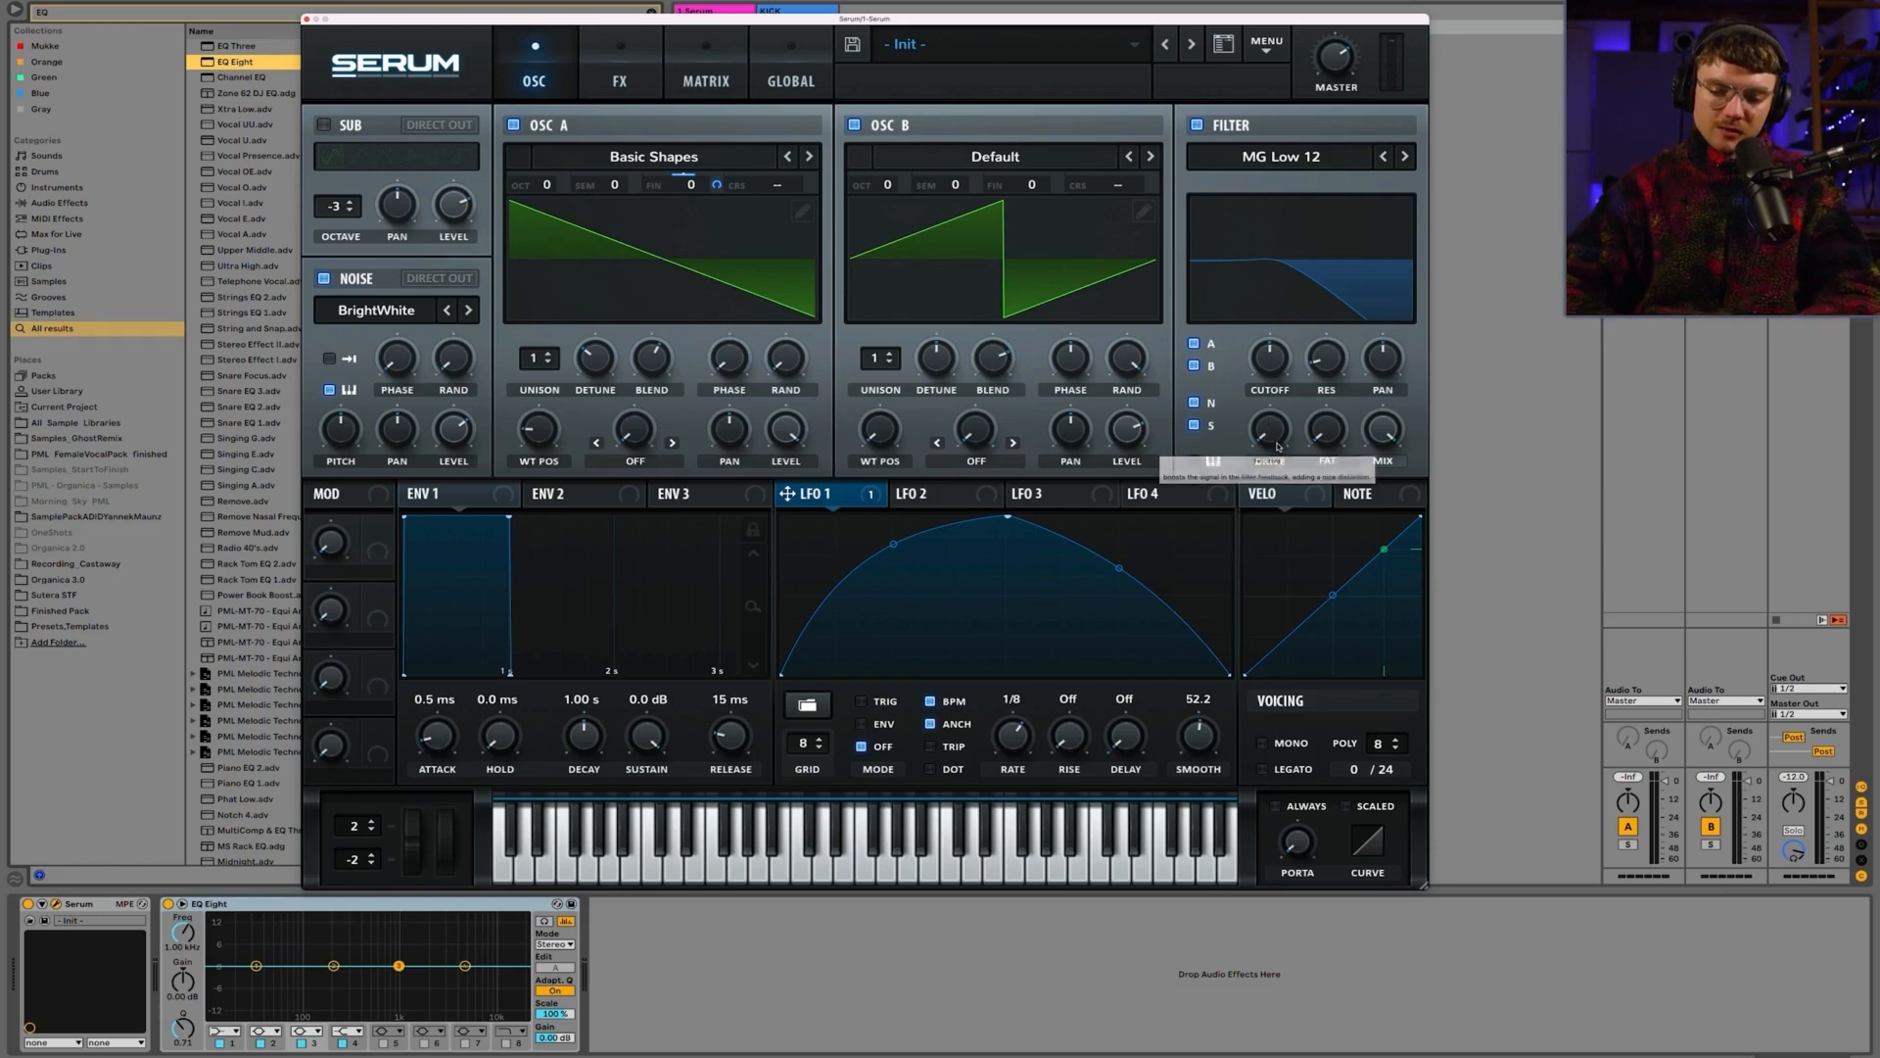
# Step: Play notes while trying the filter's drive and fat amounts with the cutoff opened further
pyautogui.moveTo(1276, 441)
pyautogui.mouseDown()
pyautogui.moveTo(1278, 396)
pyautogui.moveTo(1279, 428)
pyautogui.mouseUp()
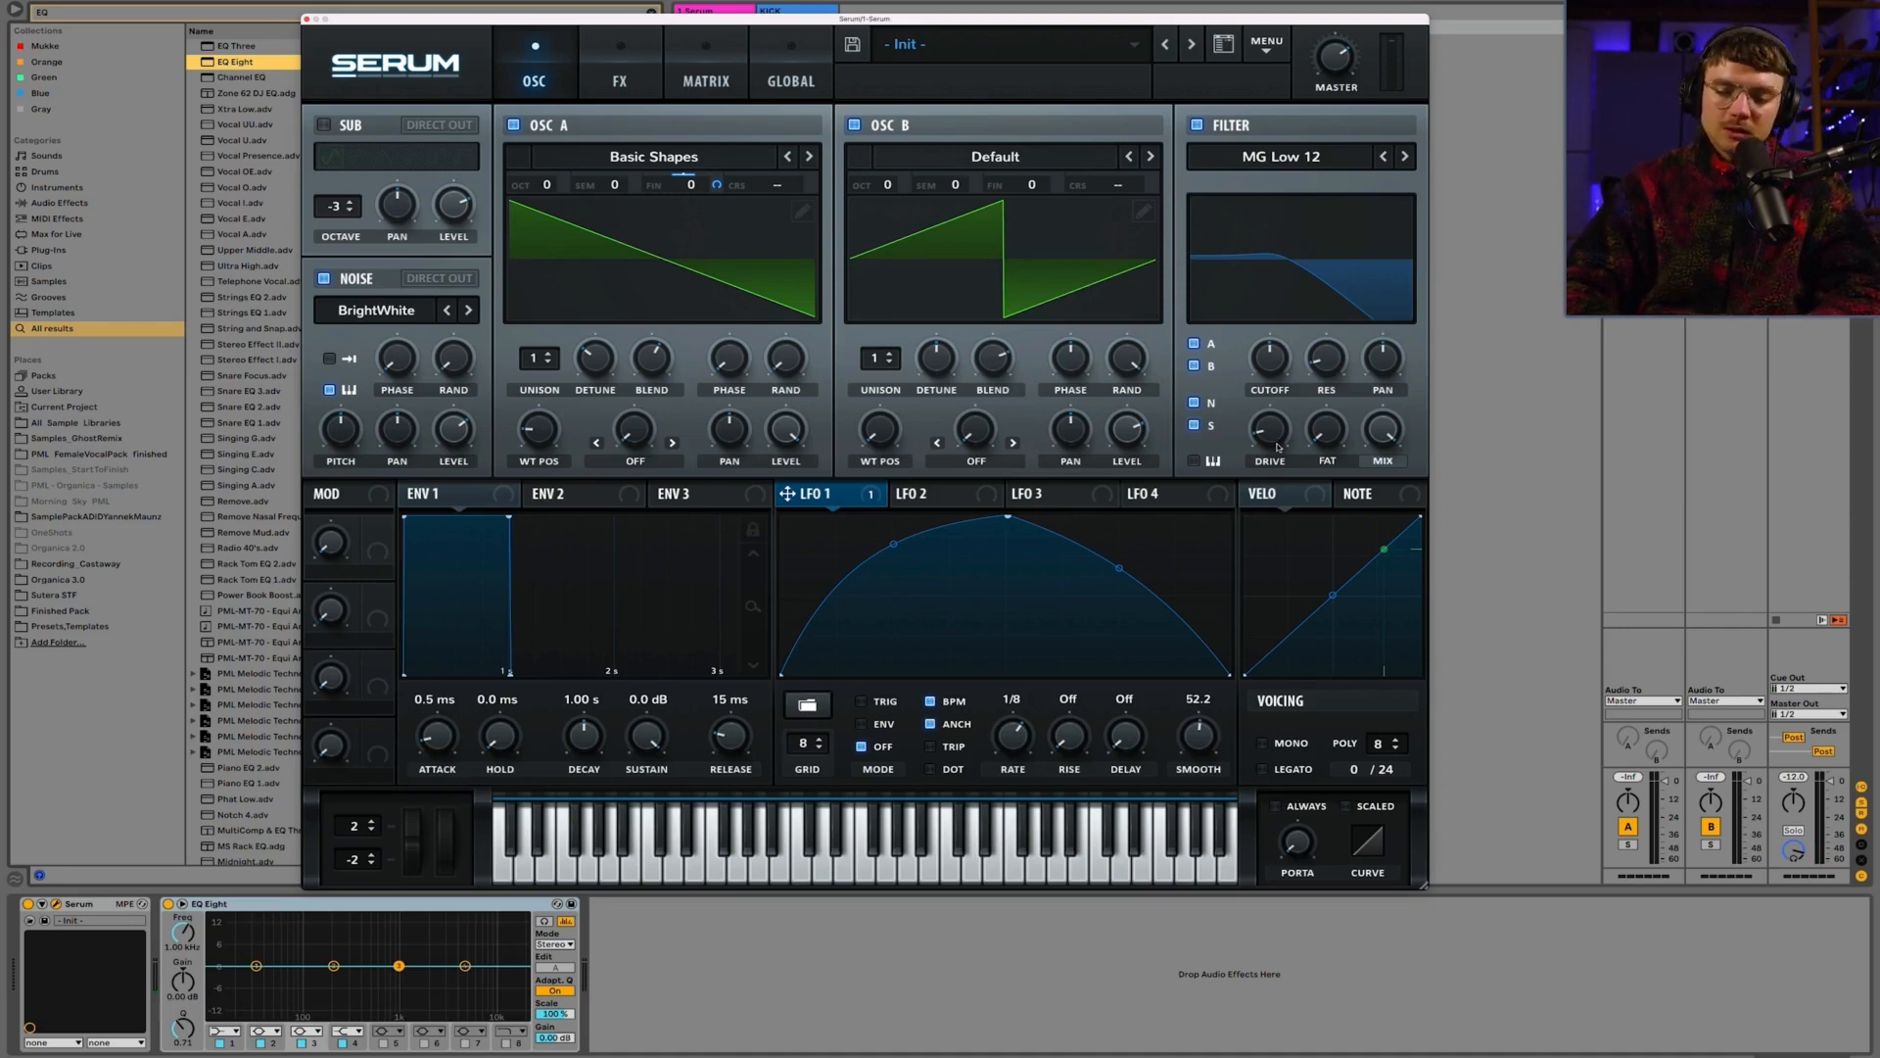
pyautogui.moveTo(1328, 438); pyautogui.dragTo(1302, 282)
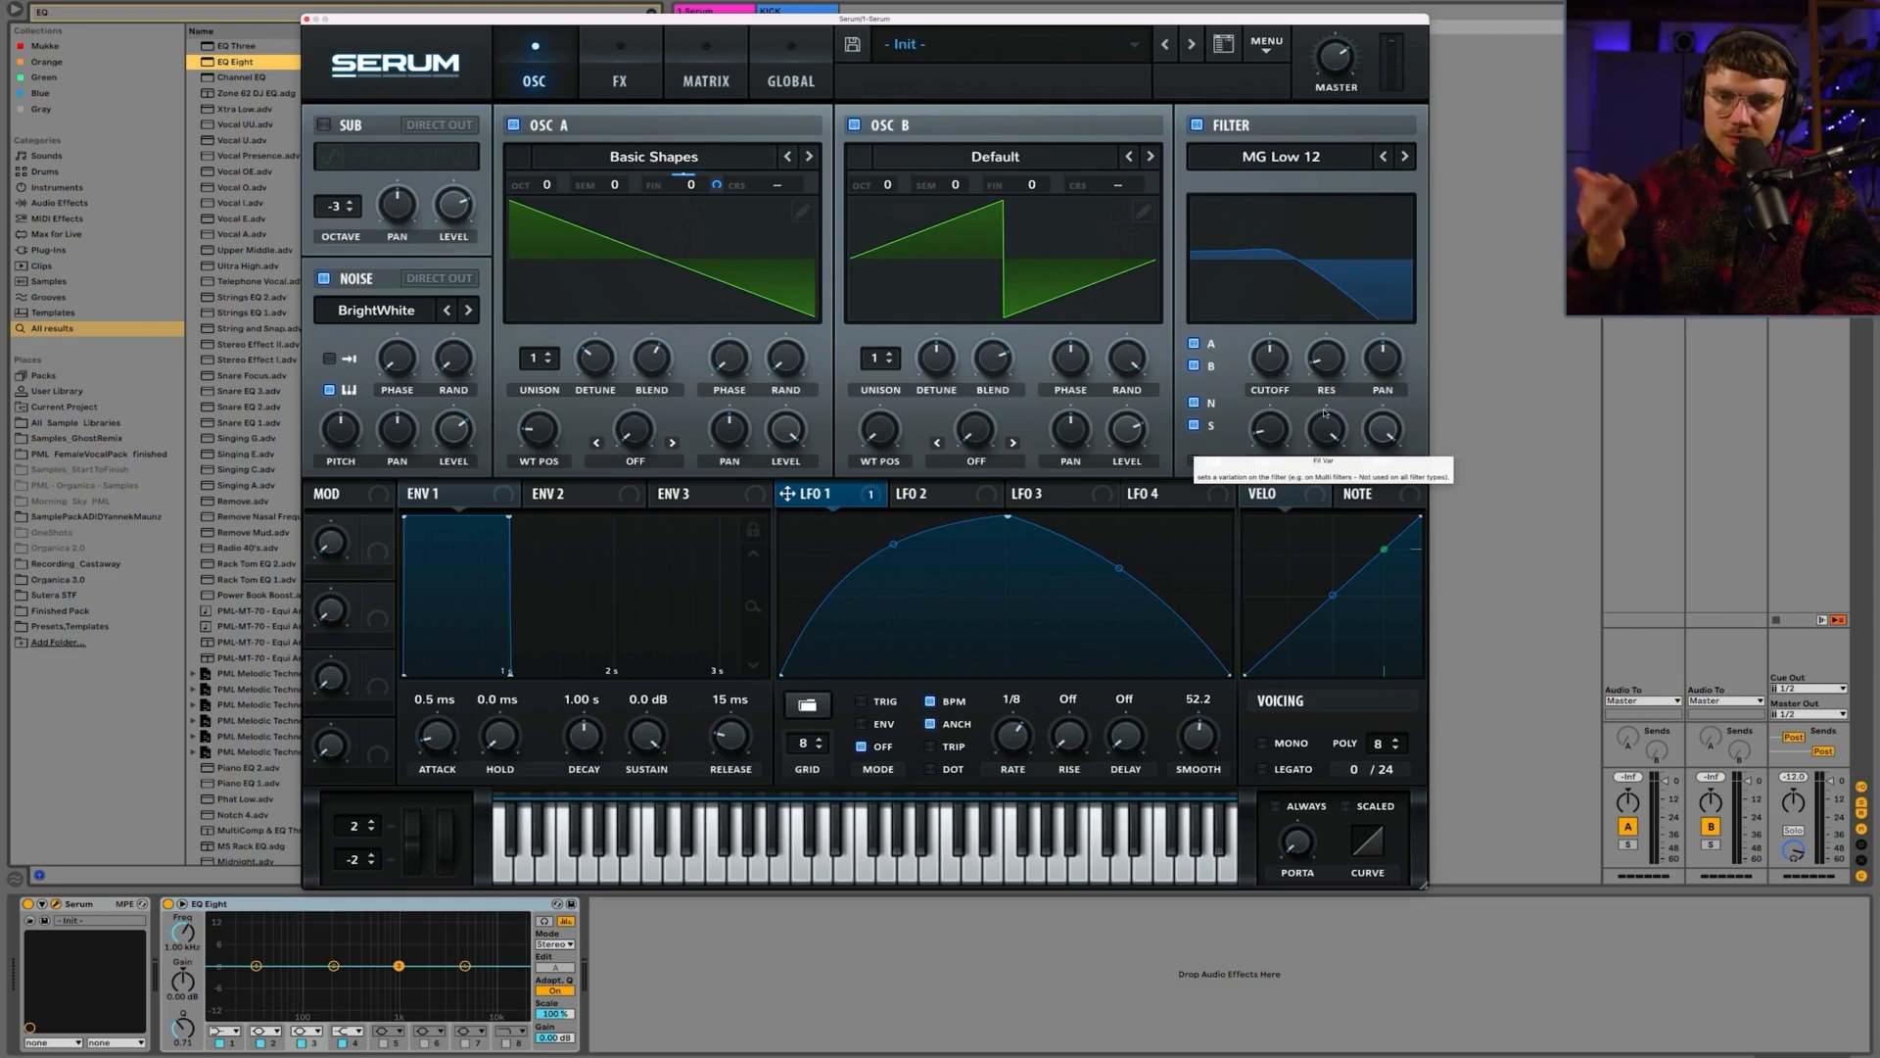
pyautogui.moveTo(1270, 428); pyautogui.dragTo(1271, 359)
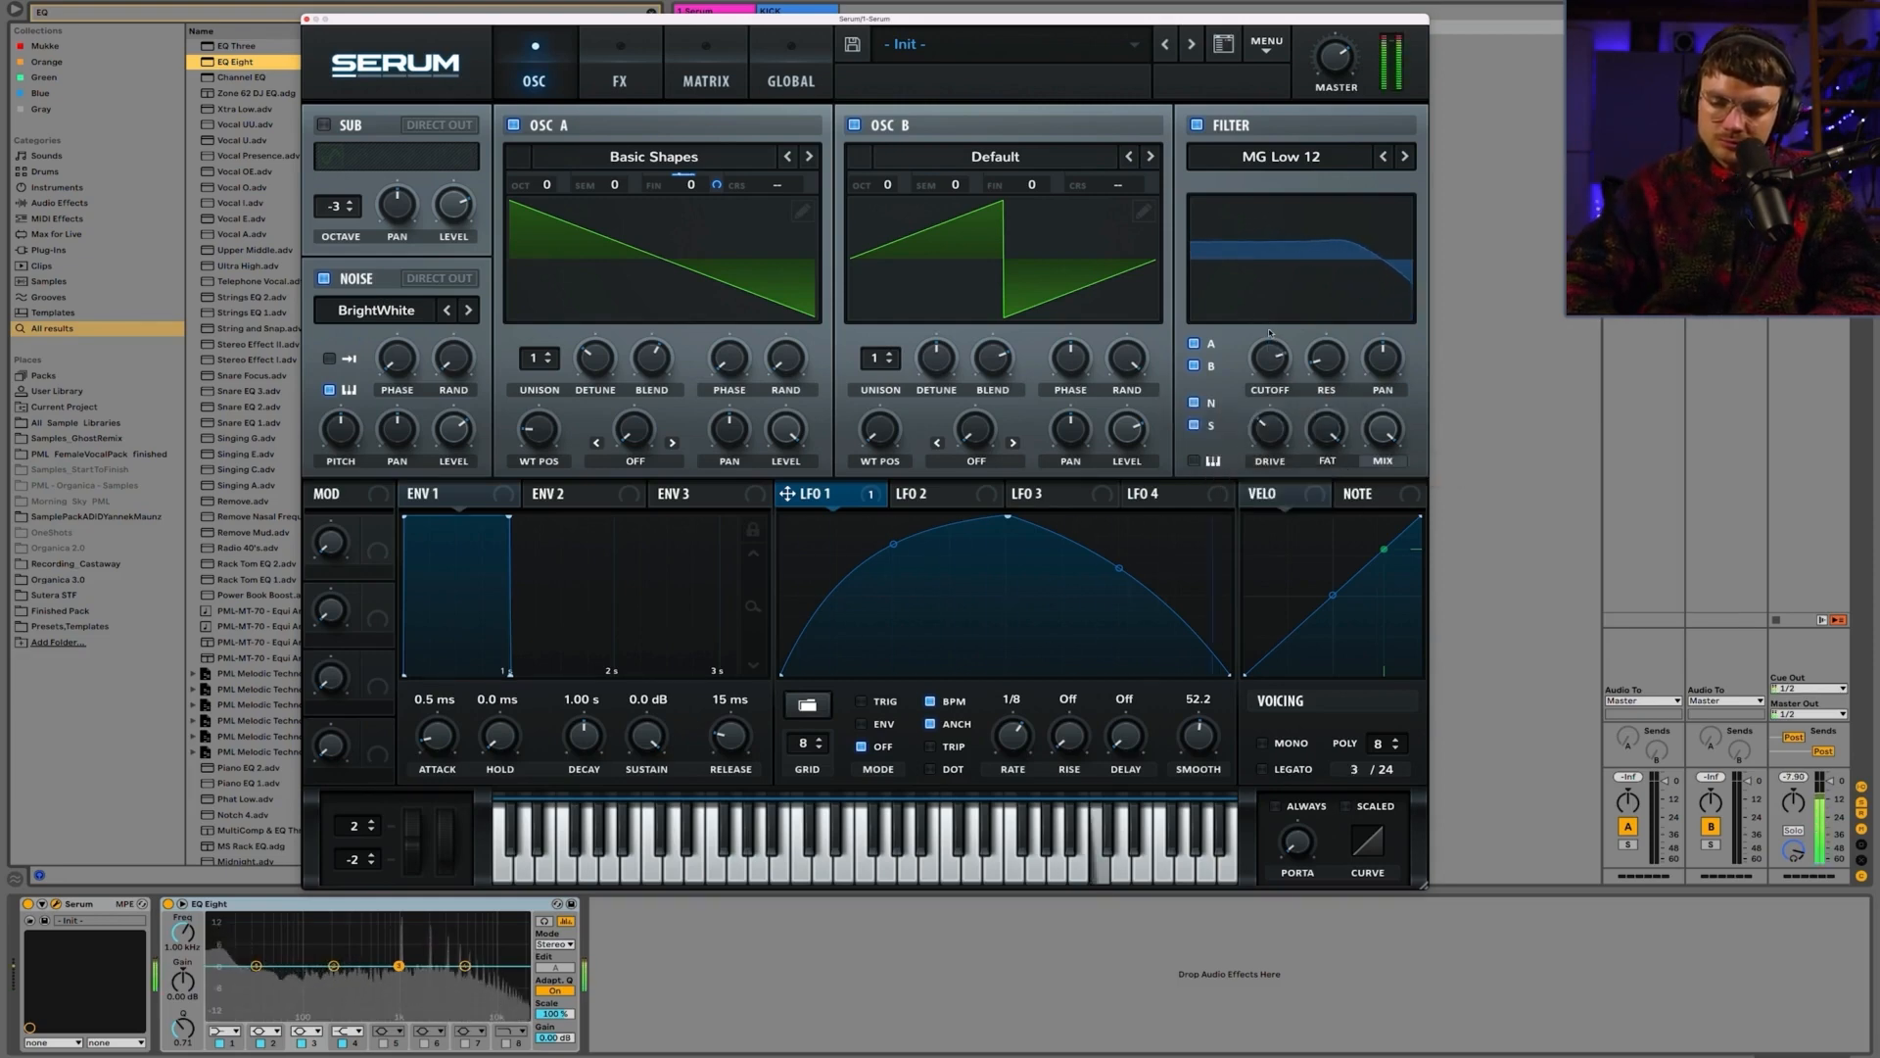
pyautogui.moveTo(1270, 428); pyautogui.dragTo(1276, 497)
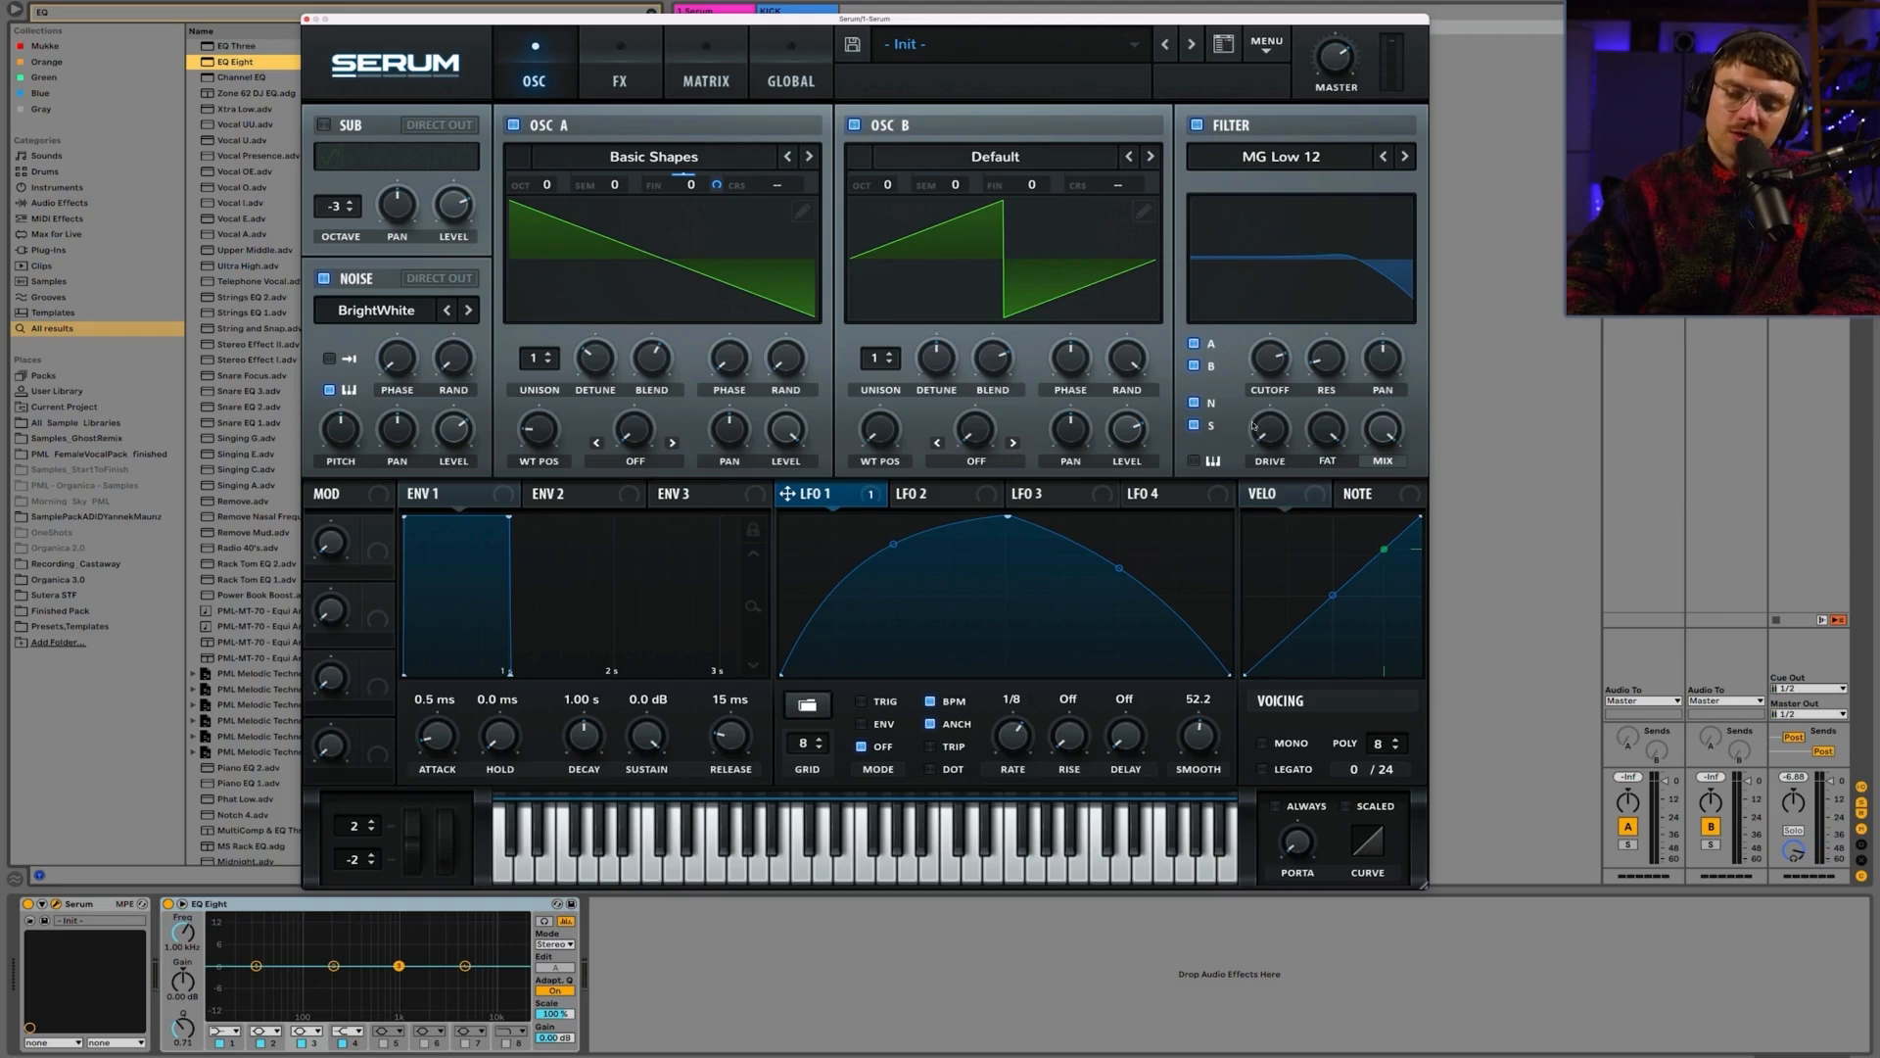
# Step: Adjust the master level and turn the filter's drive back down
pyautogui.moveTo(1337, 69)
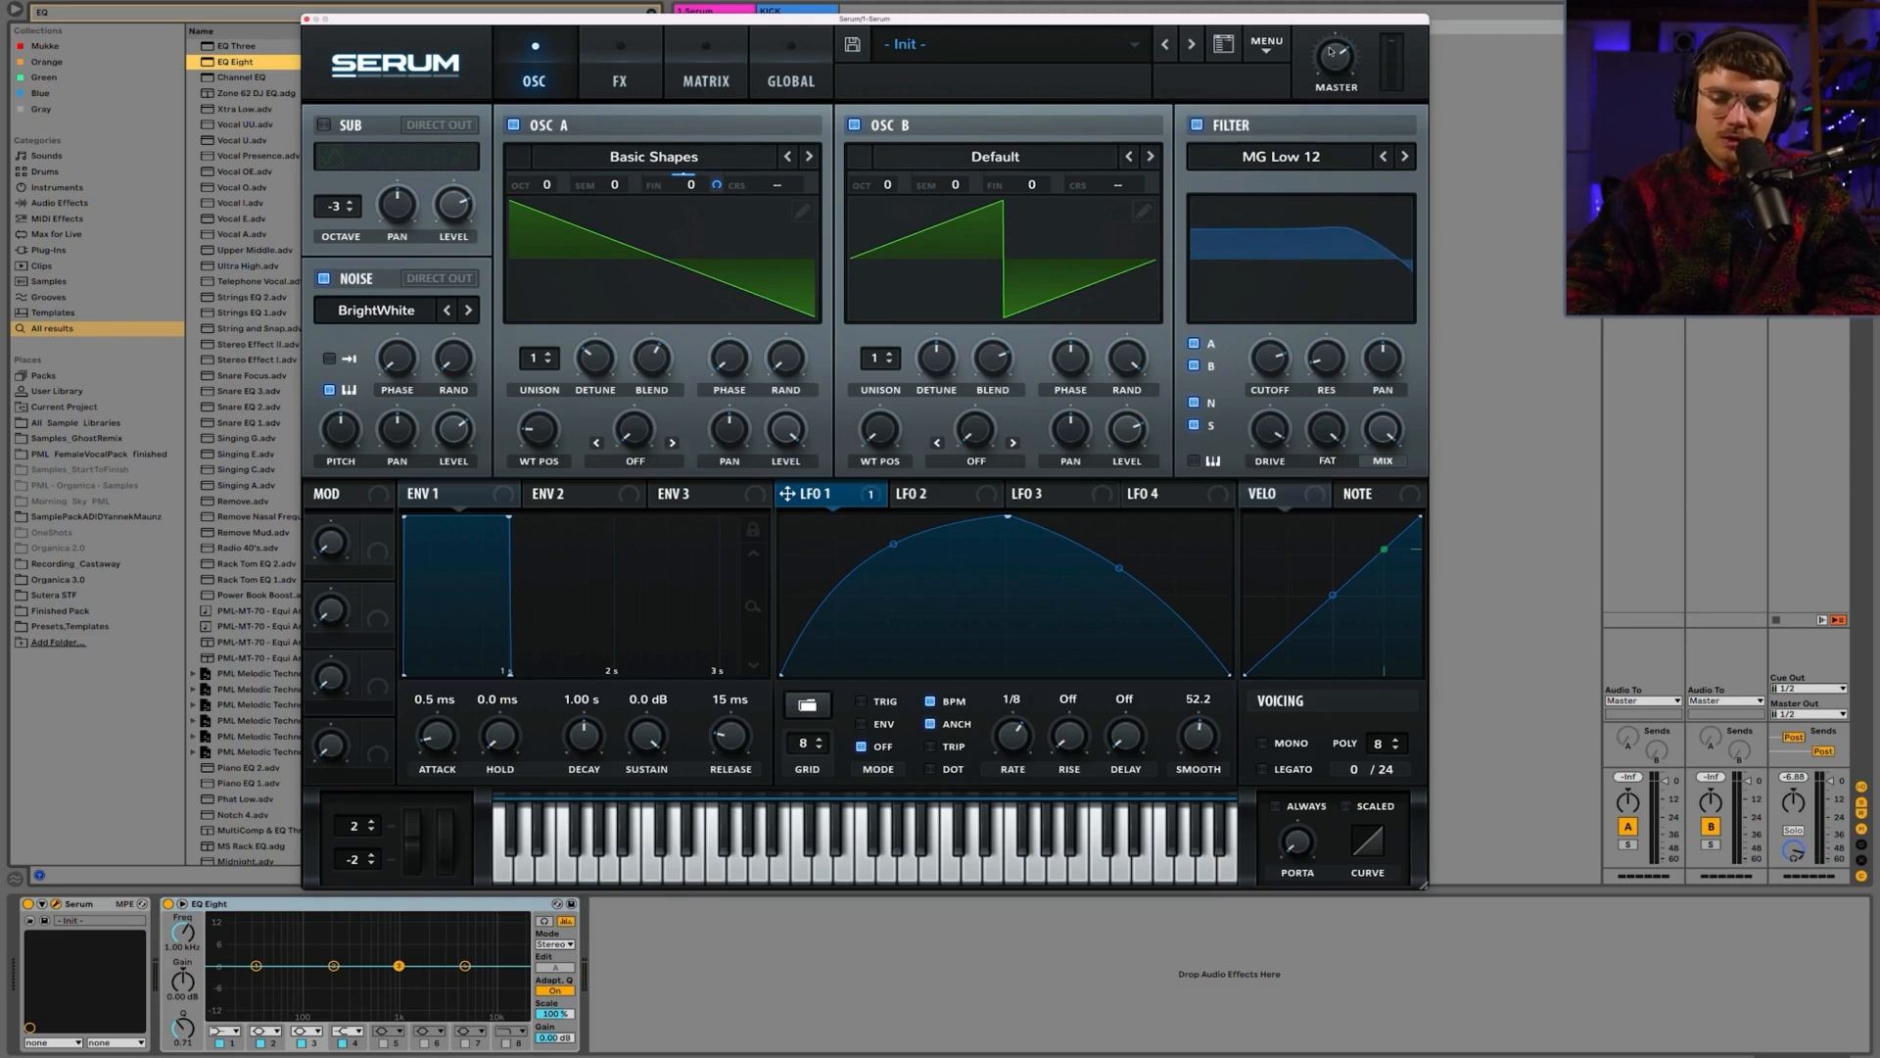
pyautogui.moveTo(1330, 50); pyautogui.dragTo(1337, 112)
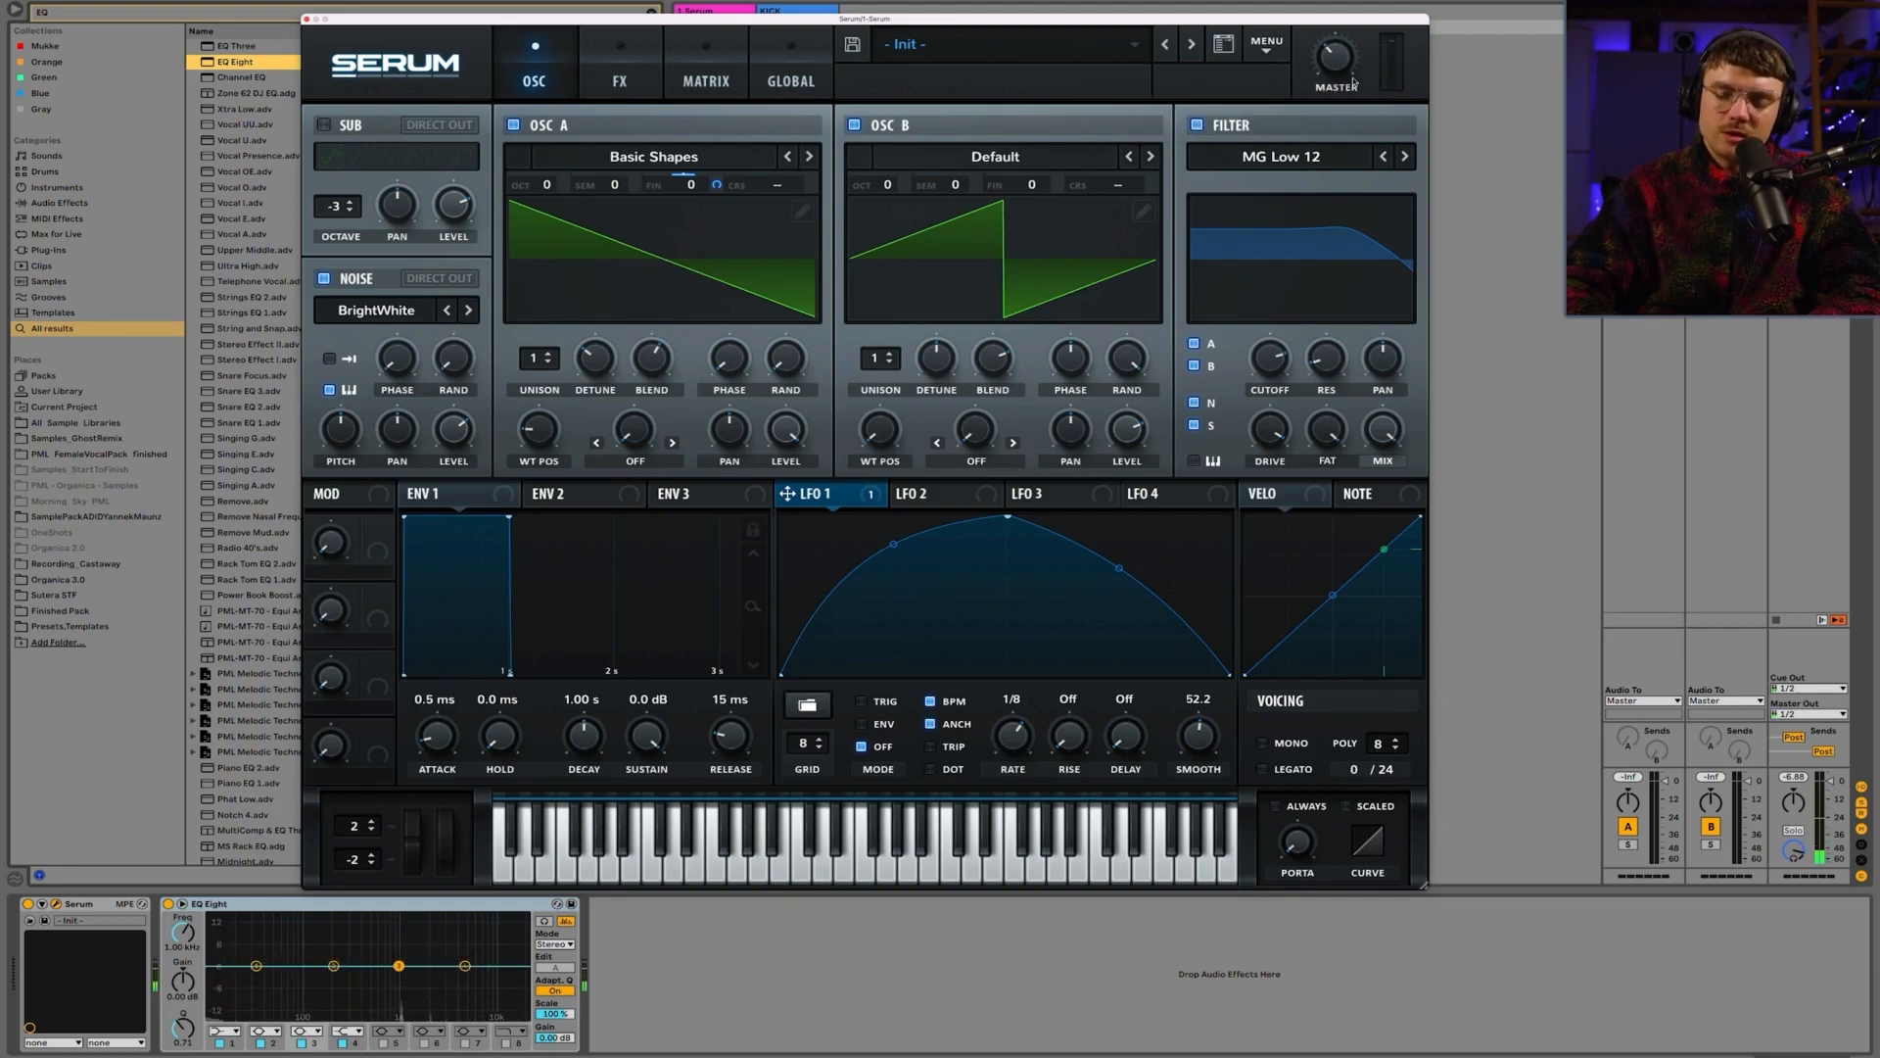
pyautogui.moveTo(1270, 429); pyautogui.dragTo(1280, 569)
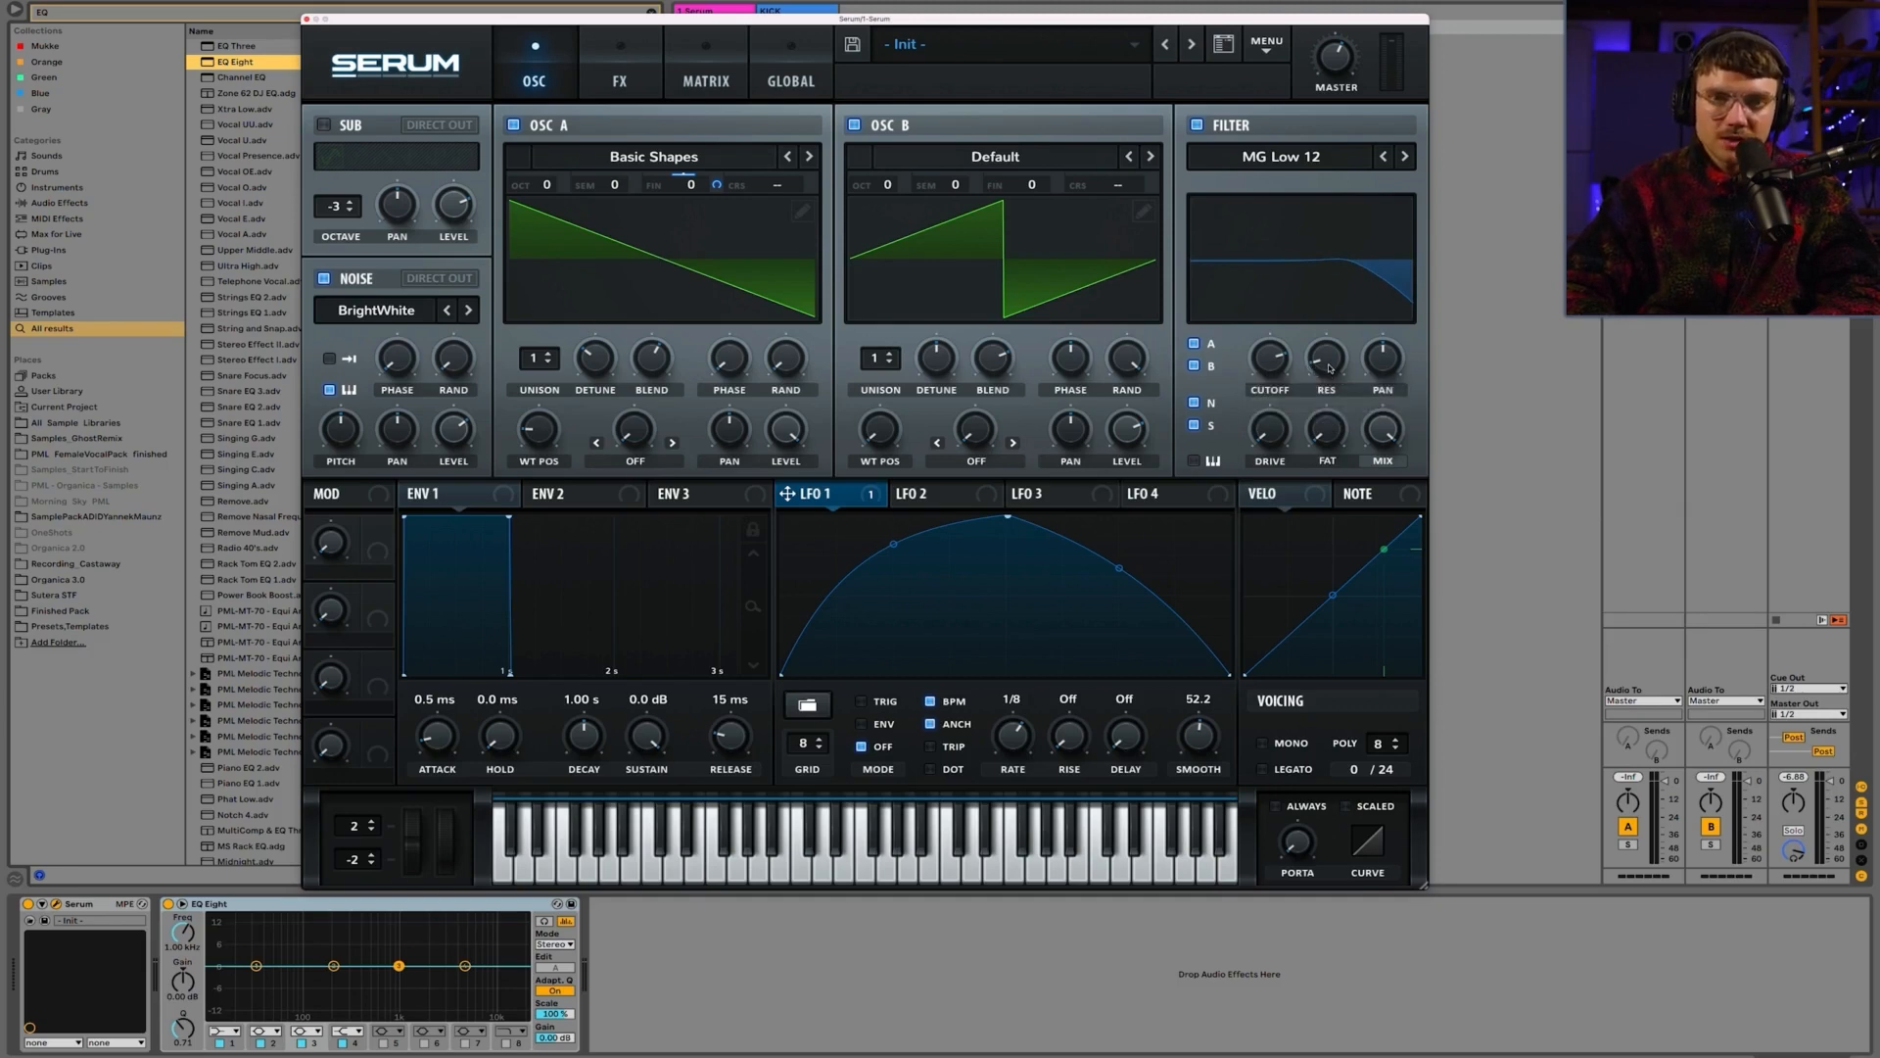
# Step: Raise the filter resonance to a clear peak and sweep the cutoff down to the middle and back up
pyautogui.moveTo(1331, 369); pyautogui.dragTo(1232, 268)
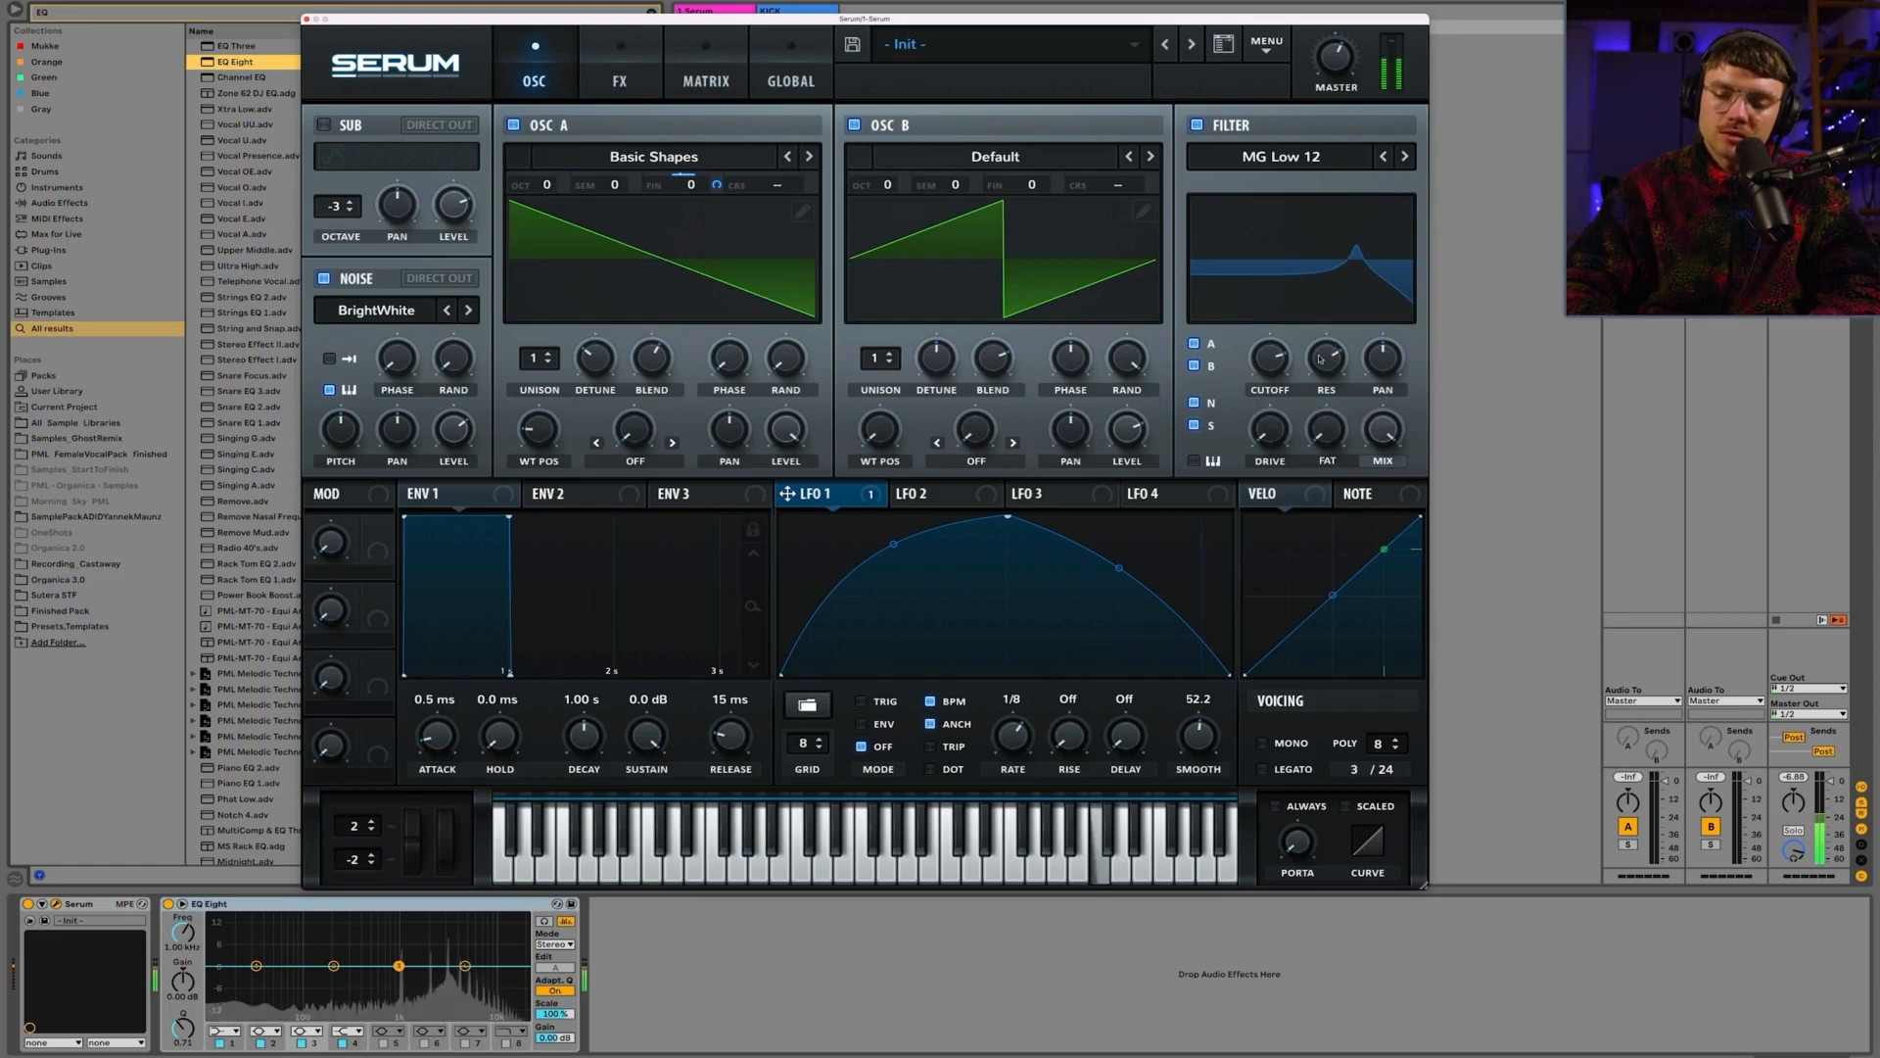
pyautogui.moveTo(1271, 355); pyautogui.dragTo(1271, 368)
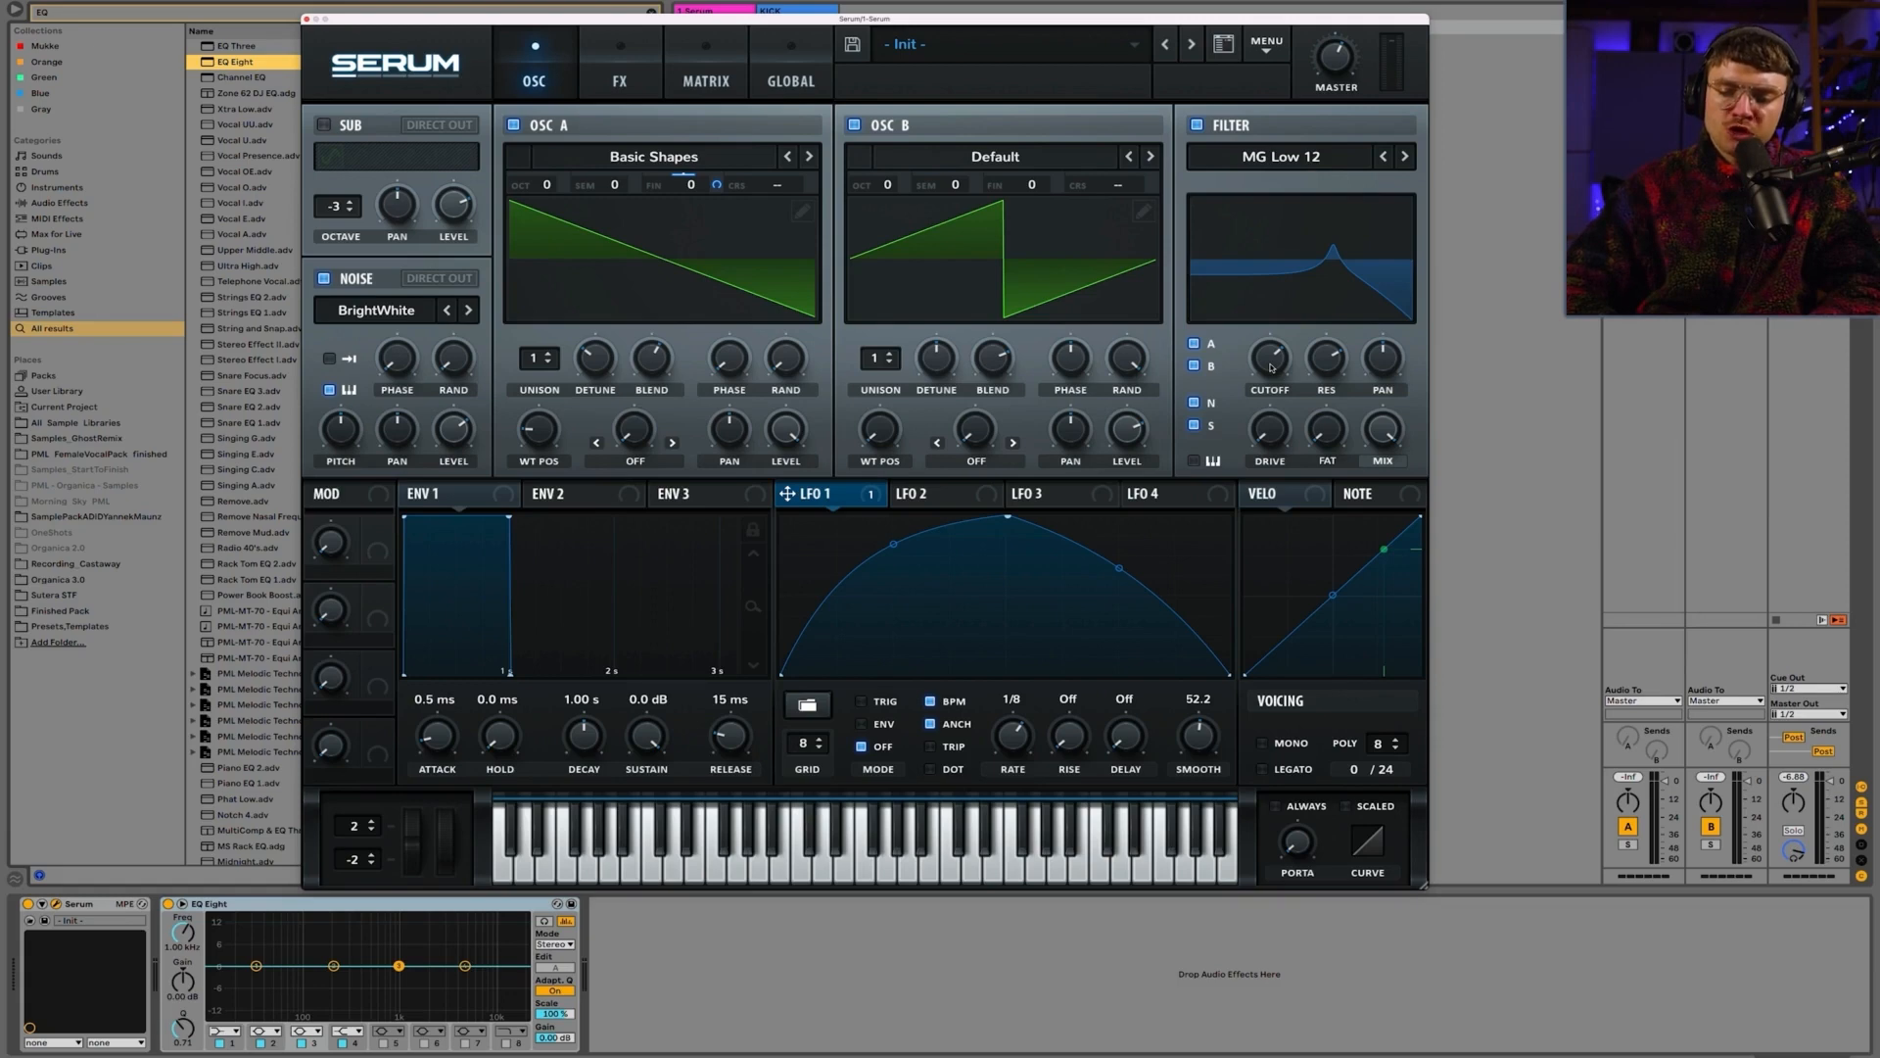
pyautogui.moveTo(1271, 368); pyautogui.dragTo(1274, 395)
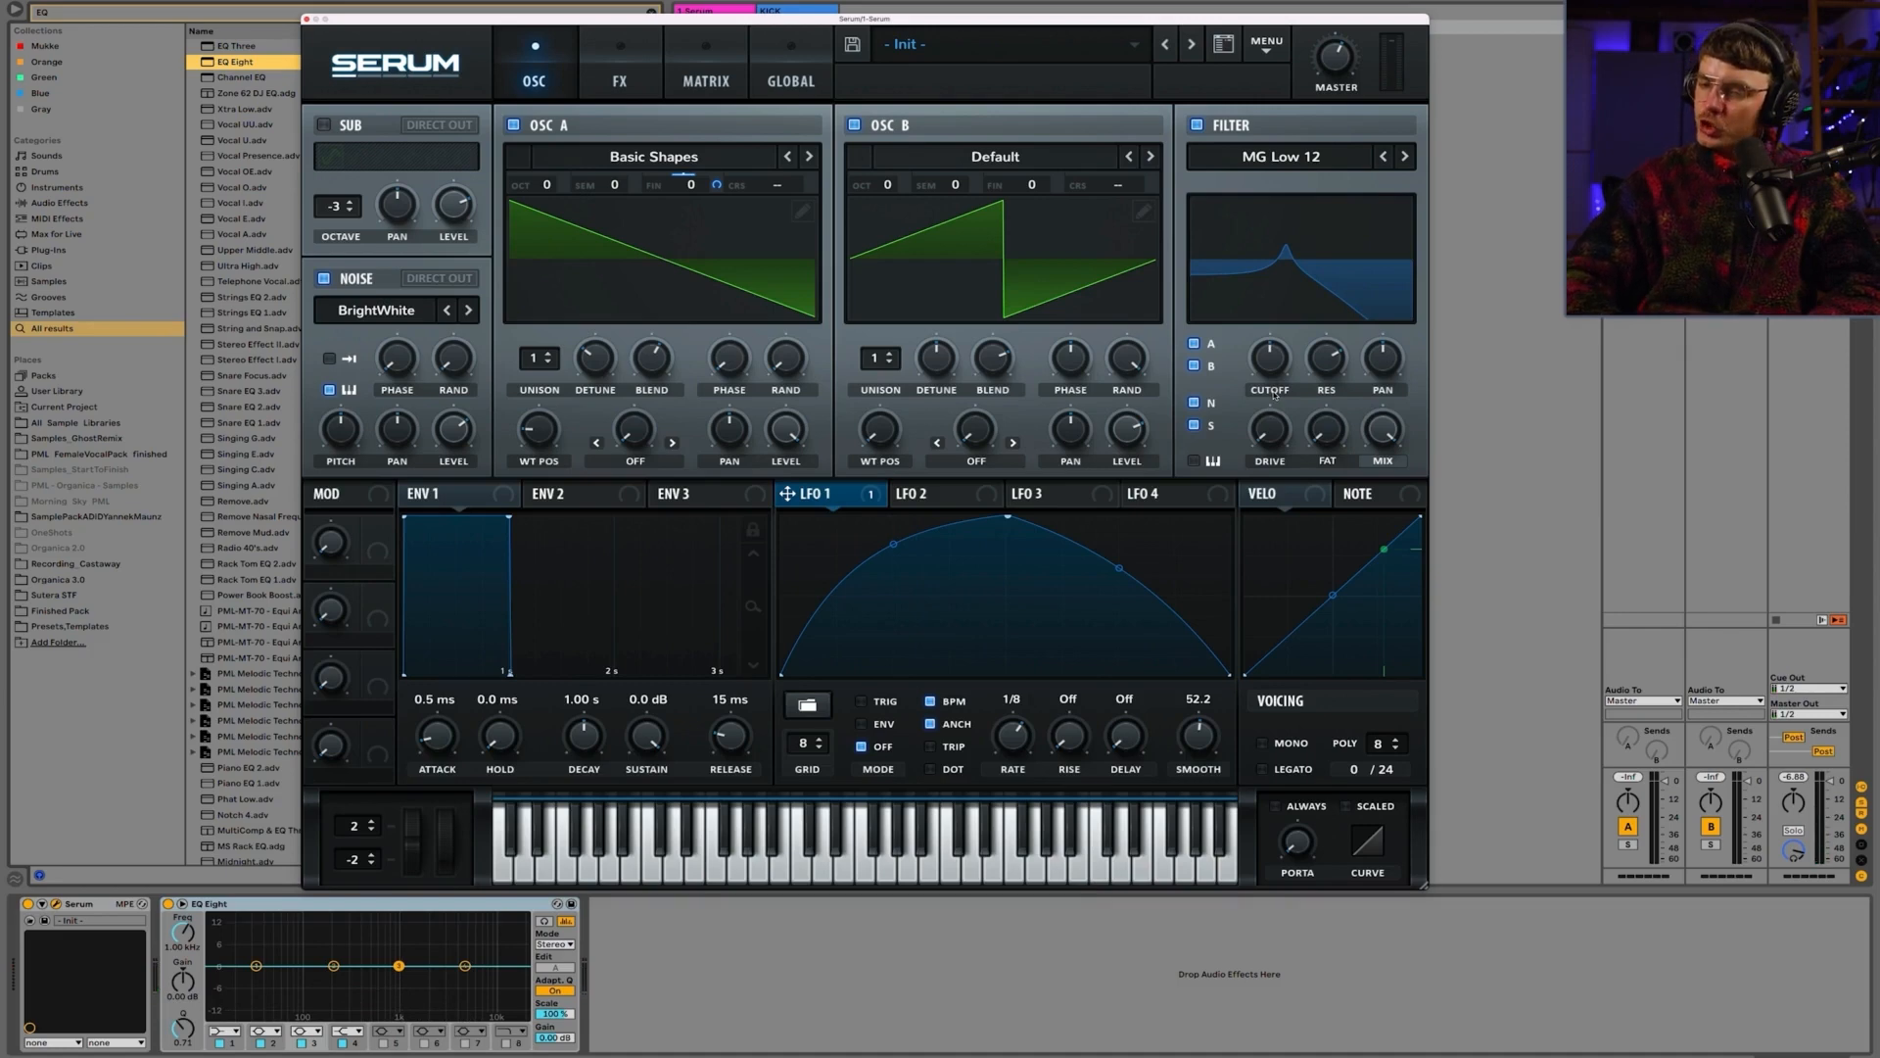
pyautogui.moveTo(1278, 368); pyautogui.dragTo(1270, 317)
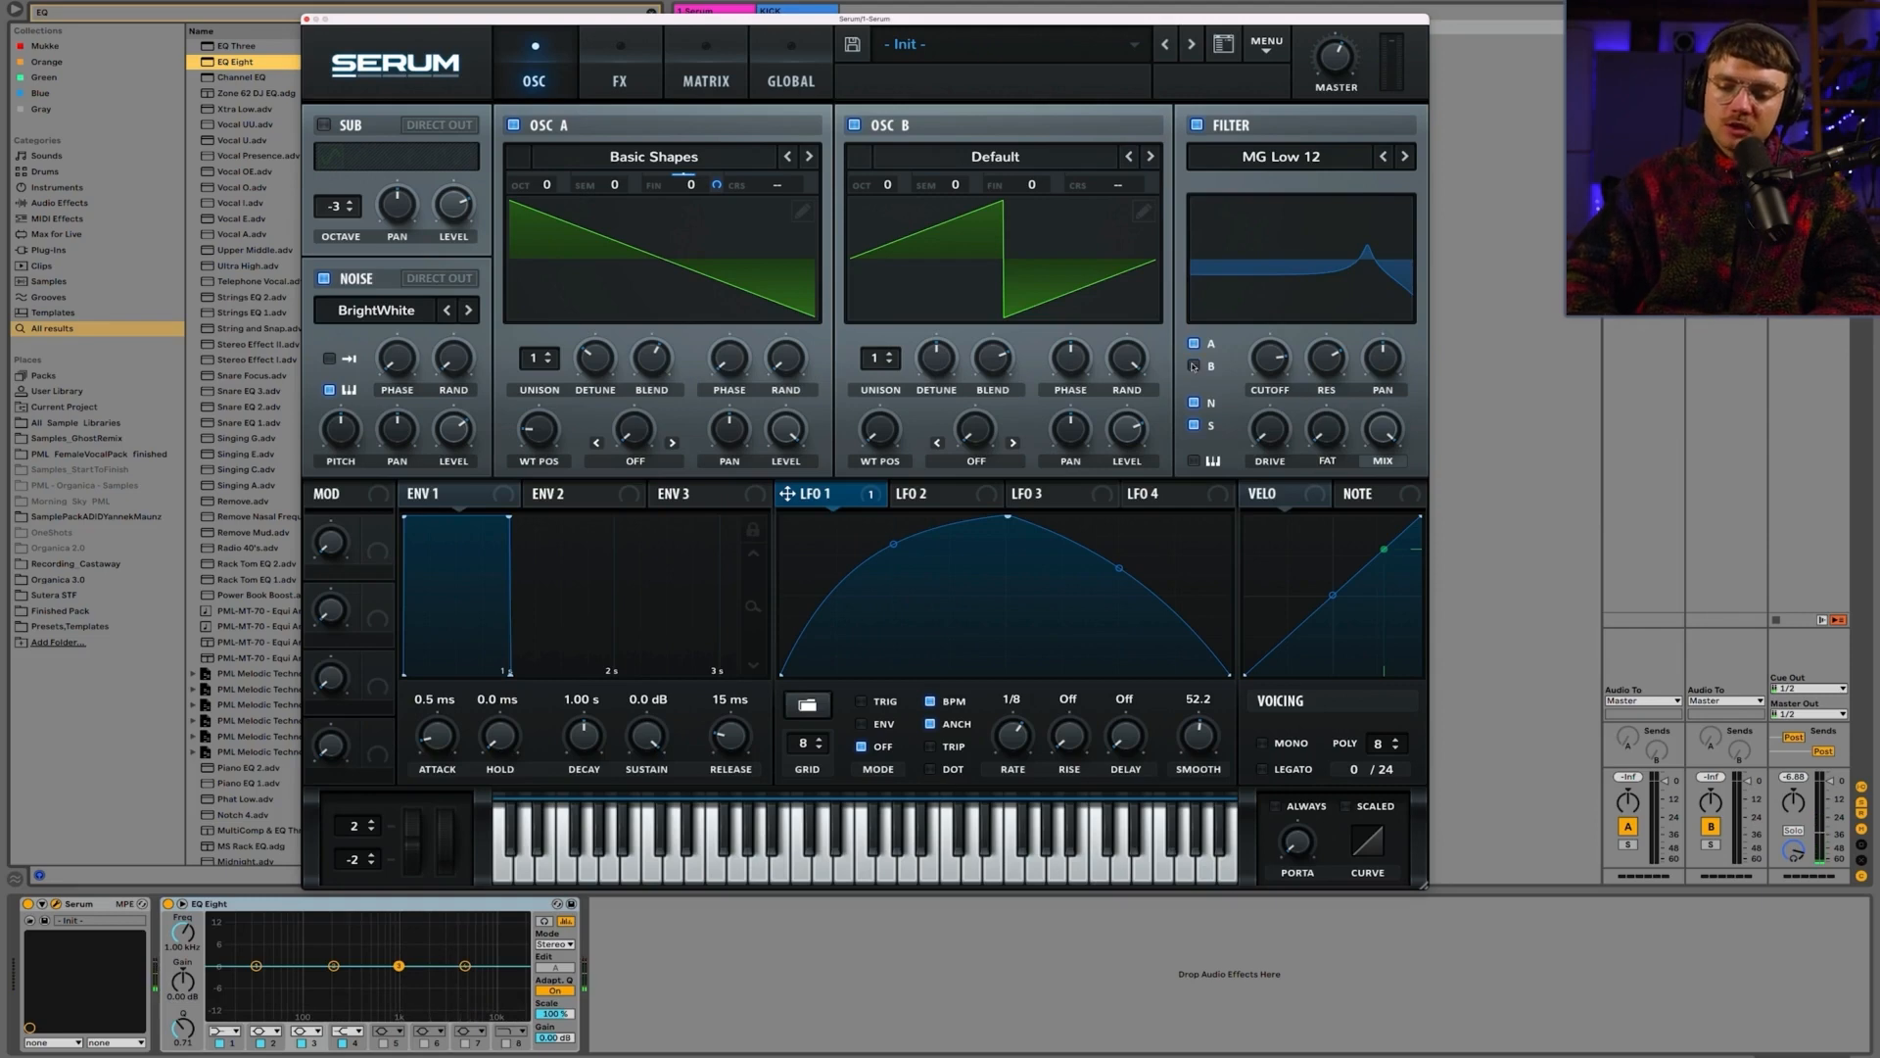
# Step: Switch off oscillators A and B and sweep the filter cutoff on the noise source alone while playing a note
pyautogui.click(854, 125)
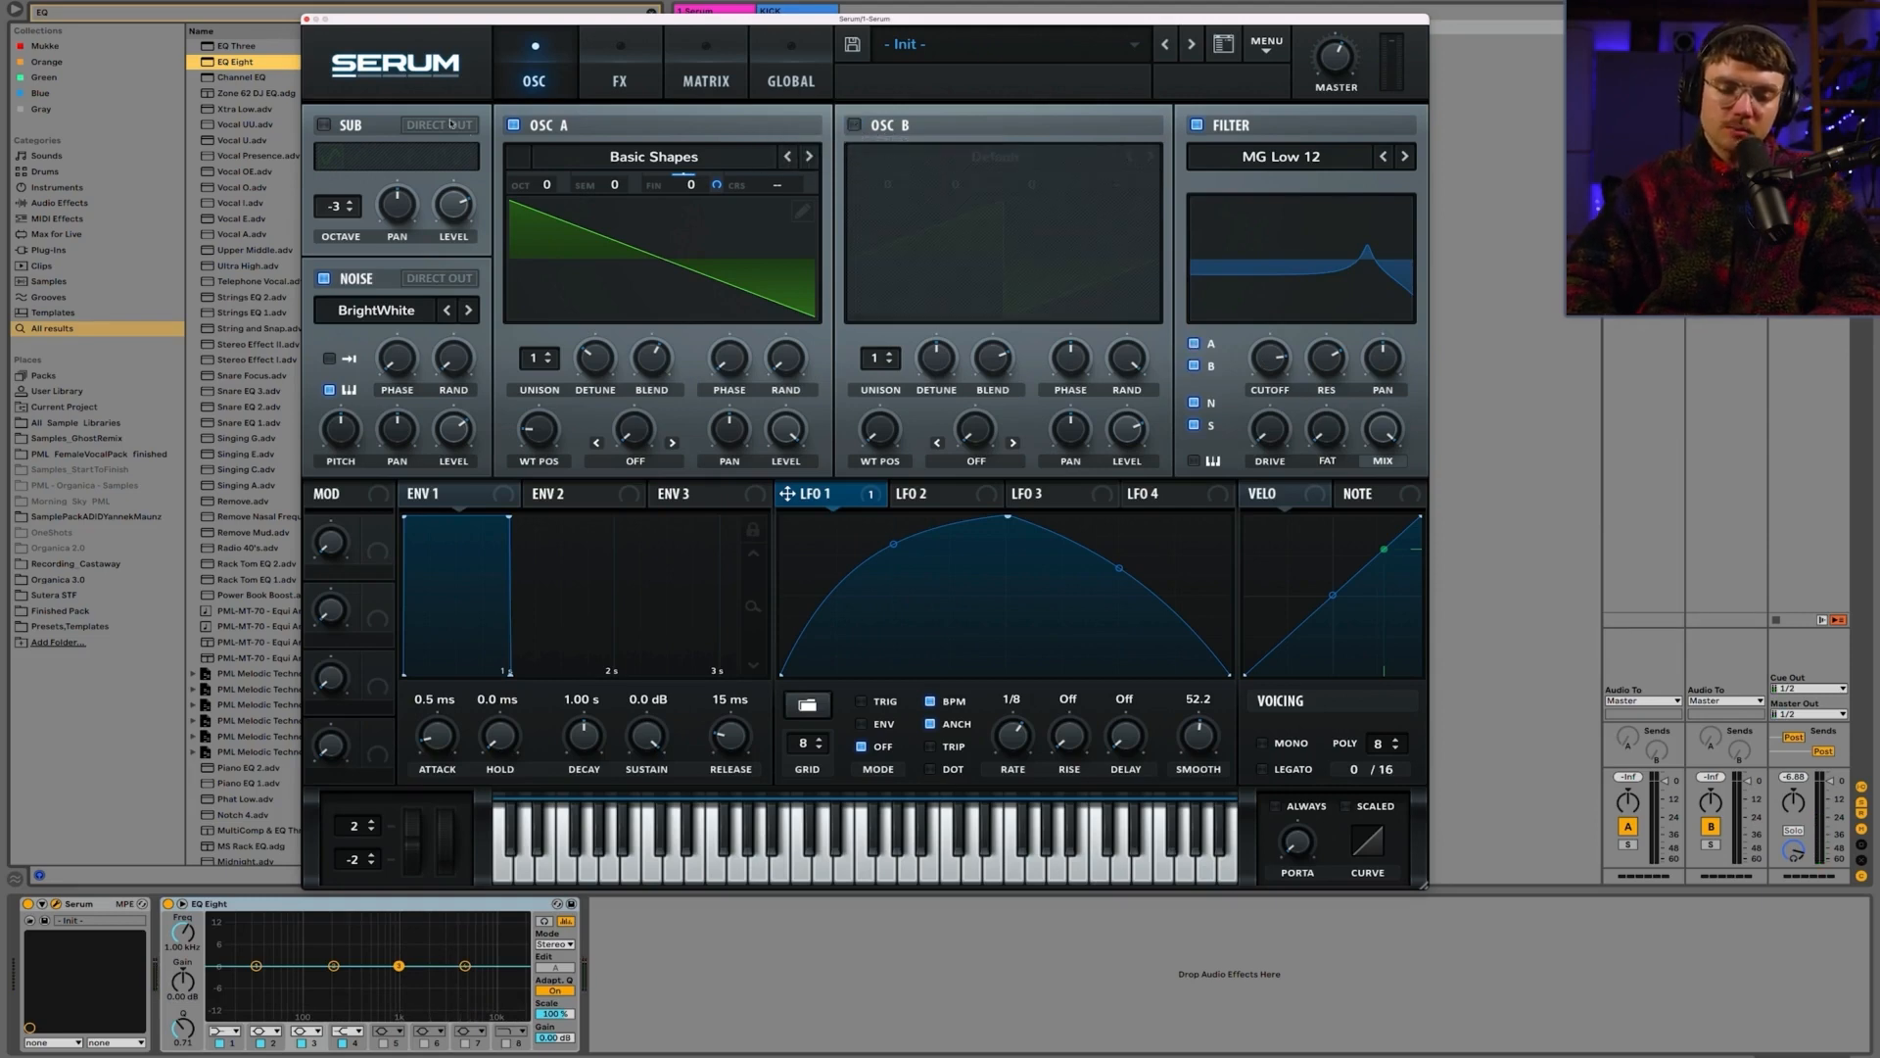
pyautogui.click(511, 126)
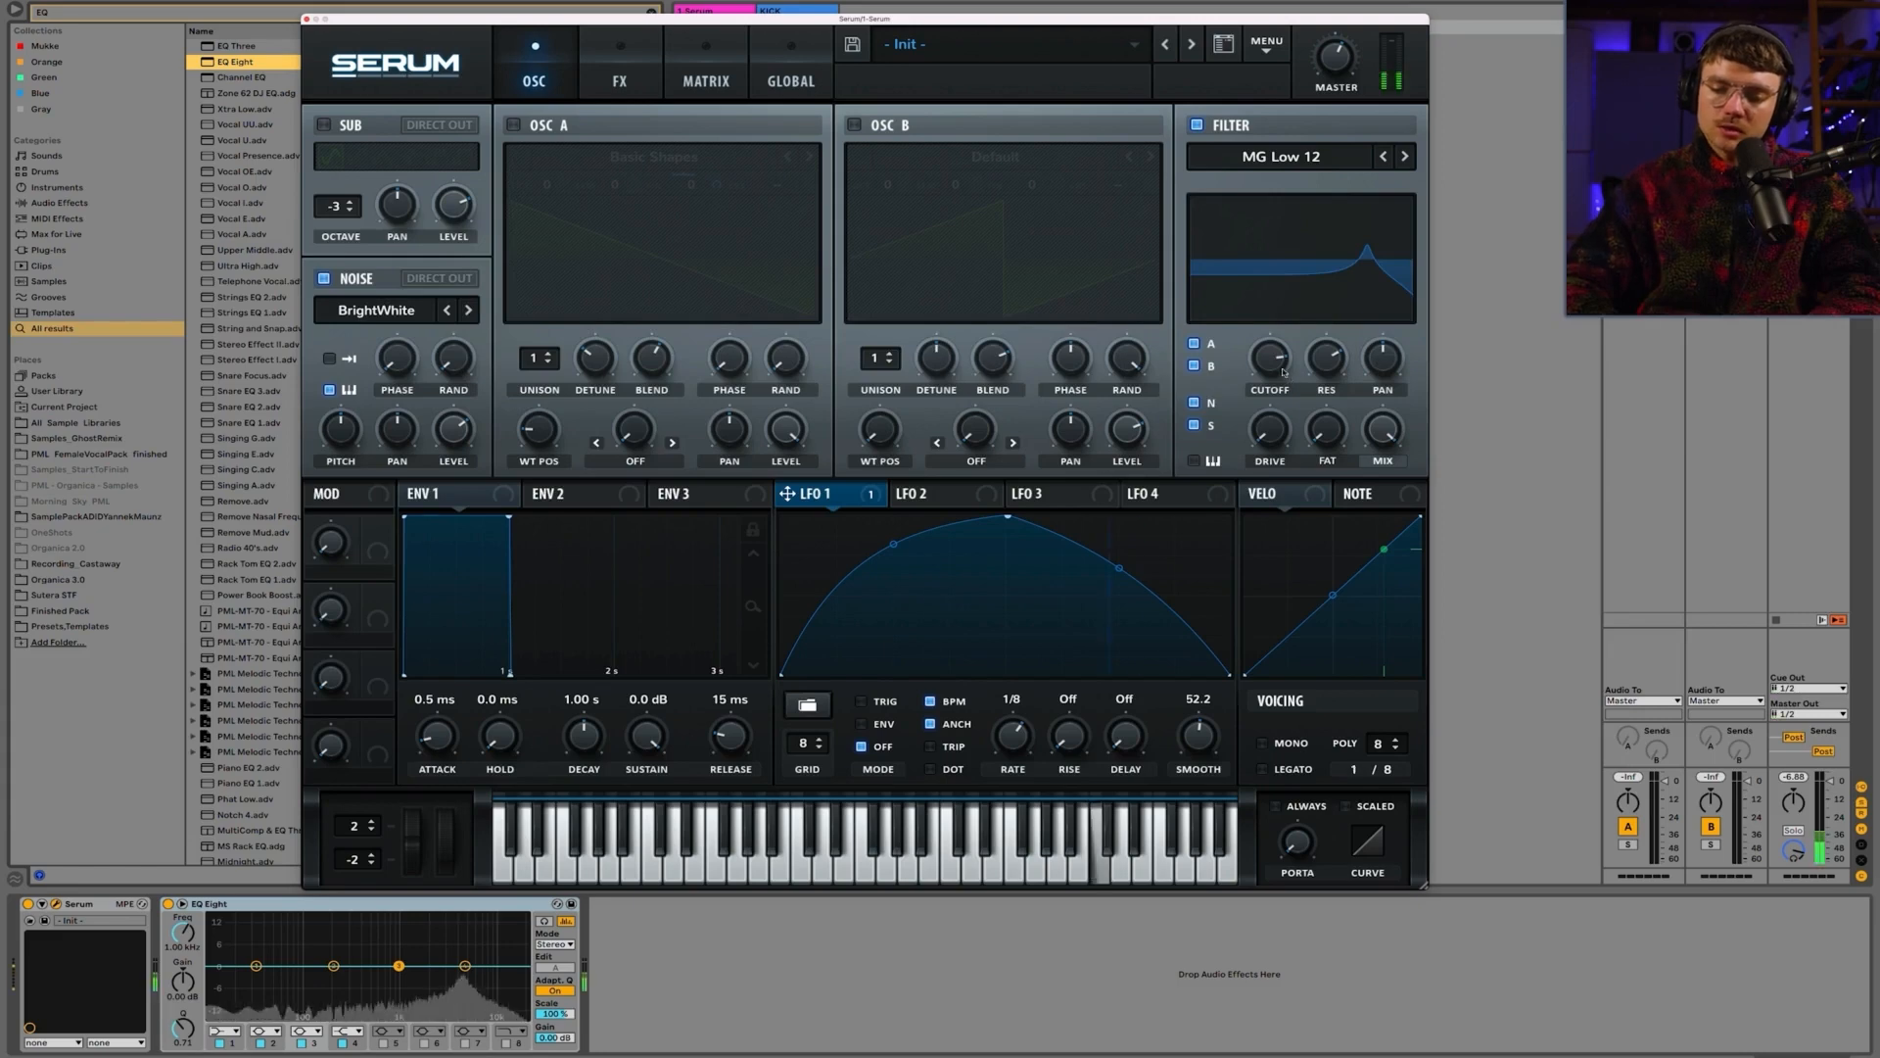
pyautogui.moveTo(1279, 376)
pyautogui.mouseDown()
pyautogui.moveTo(1283, 414)
pyautogui.moveTo(1273, 371)
pyautogui.mouseUp()
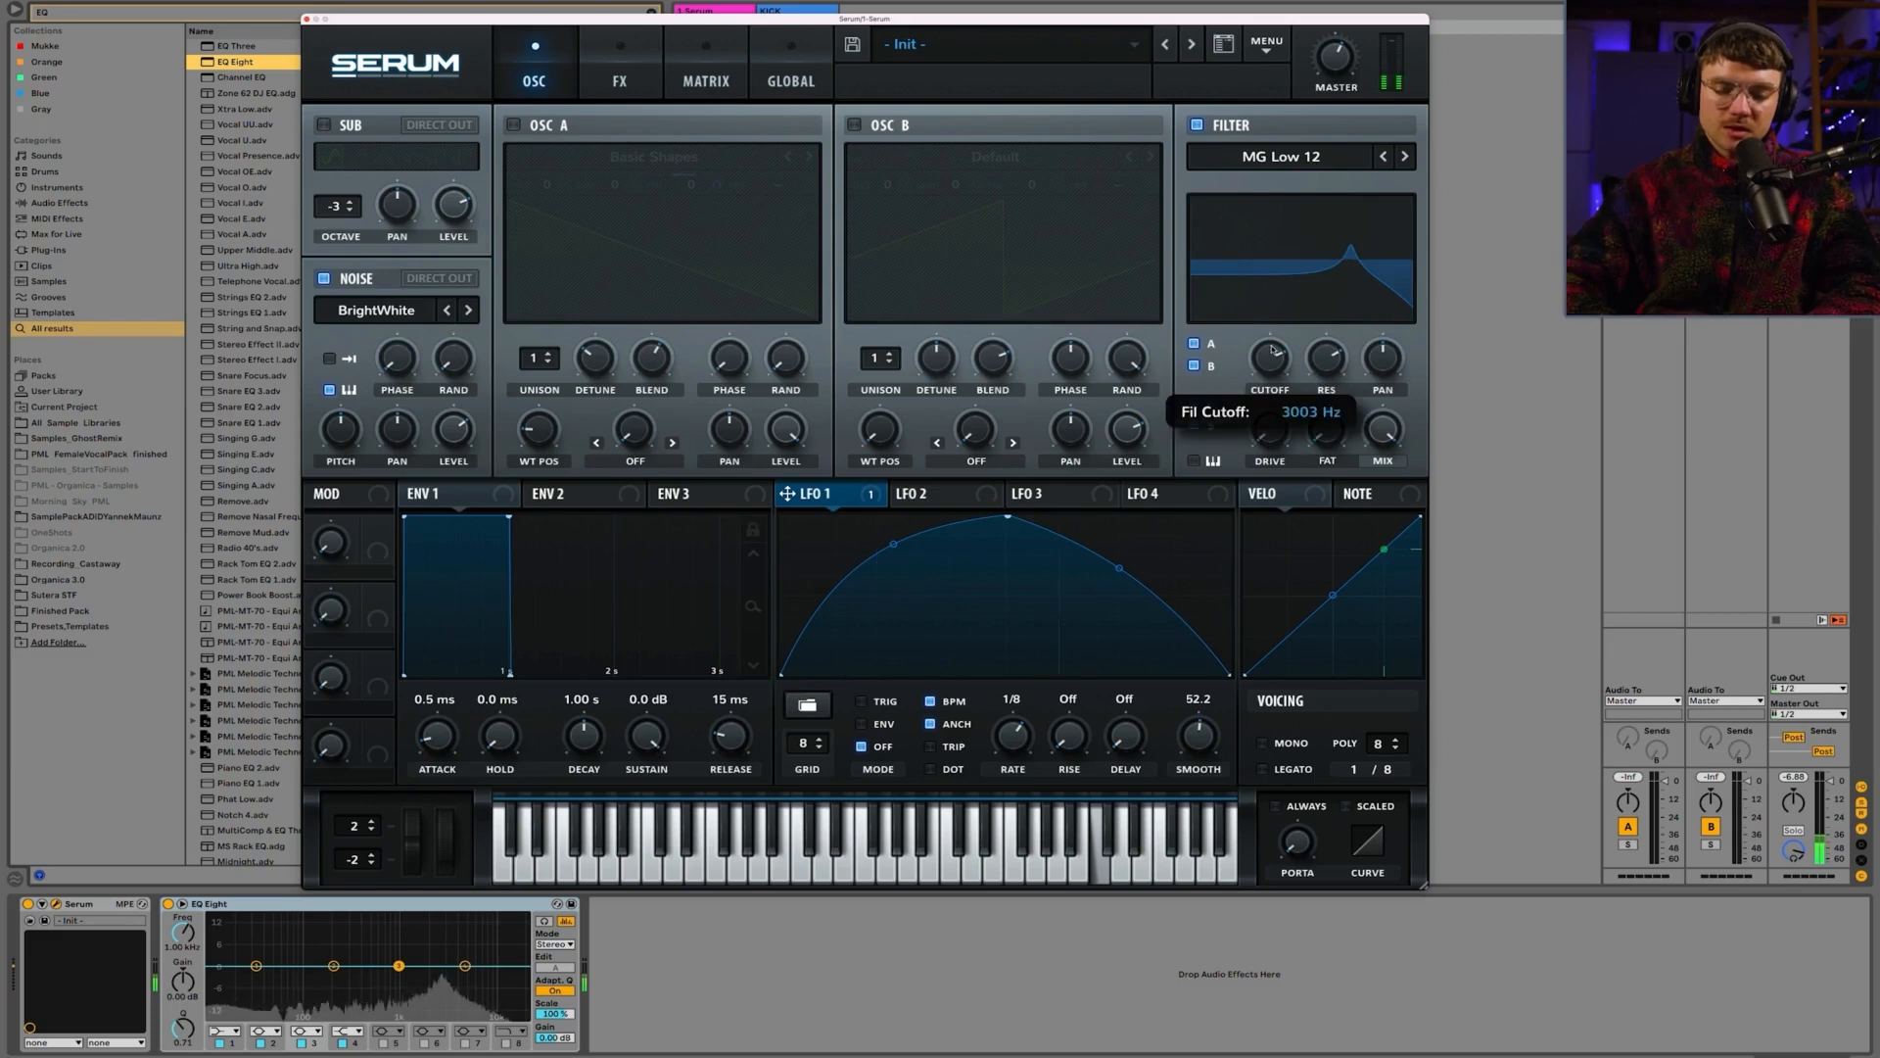
pyautogui.moveTo(1270, 356); pyautogui.dragTo(1275, 363)
pyautogui.moveTo(1275, 359); pyautogui.dragTo(1275, 344)
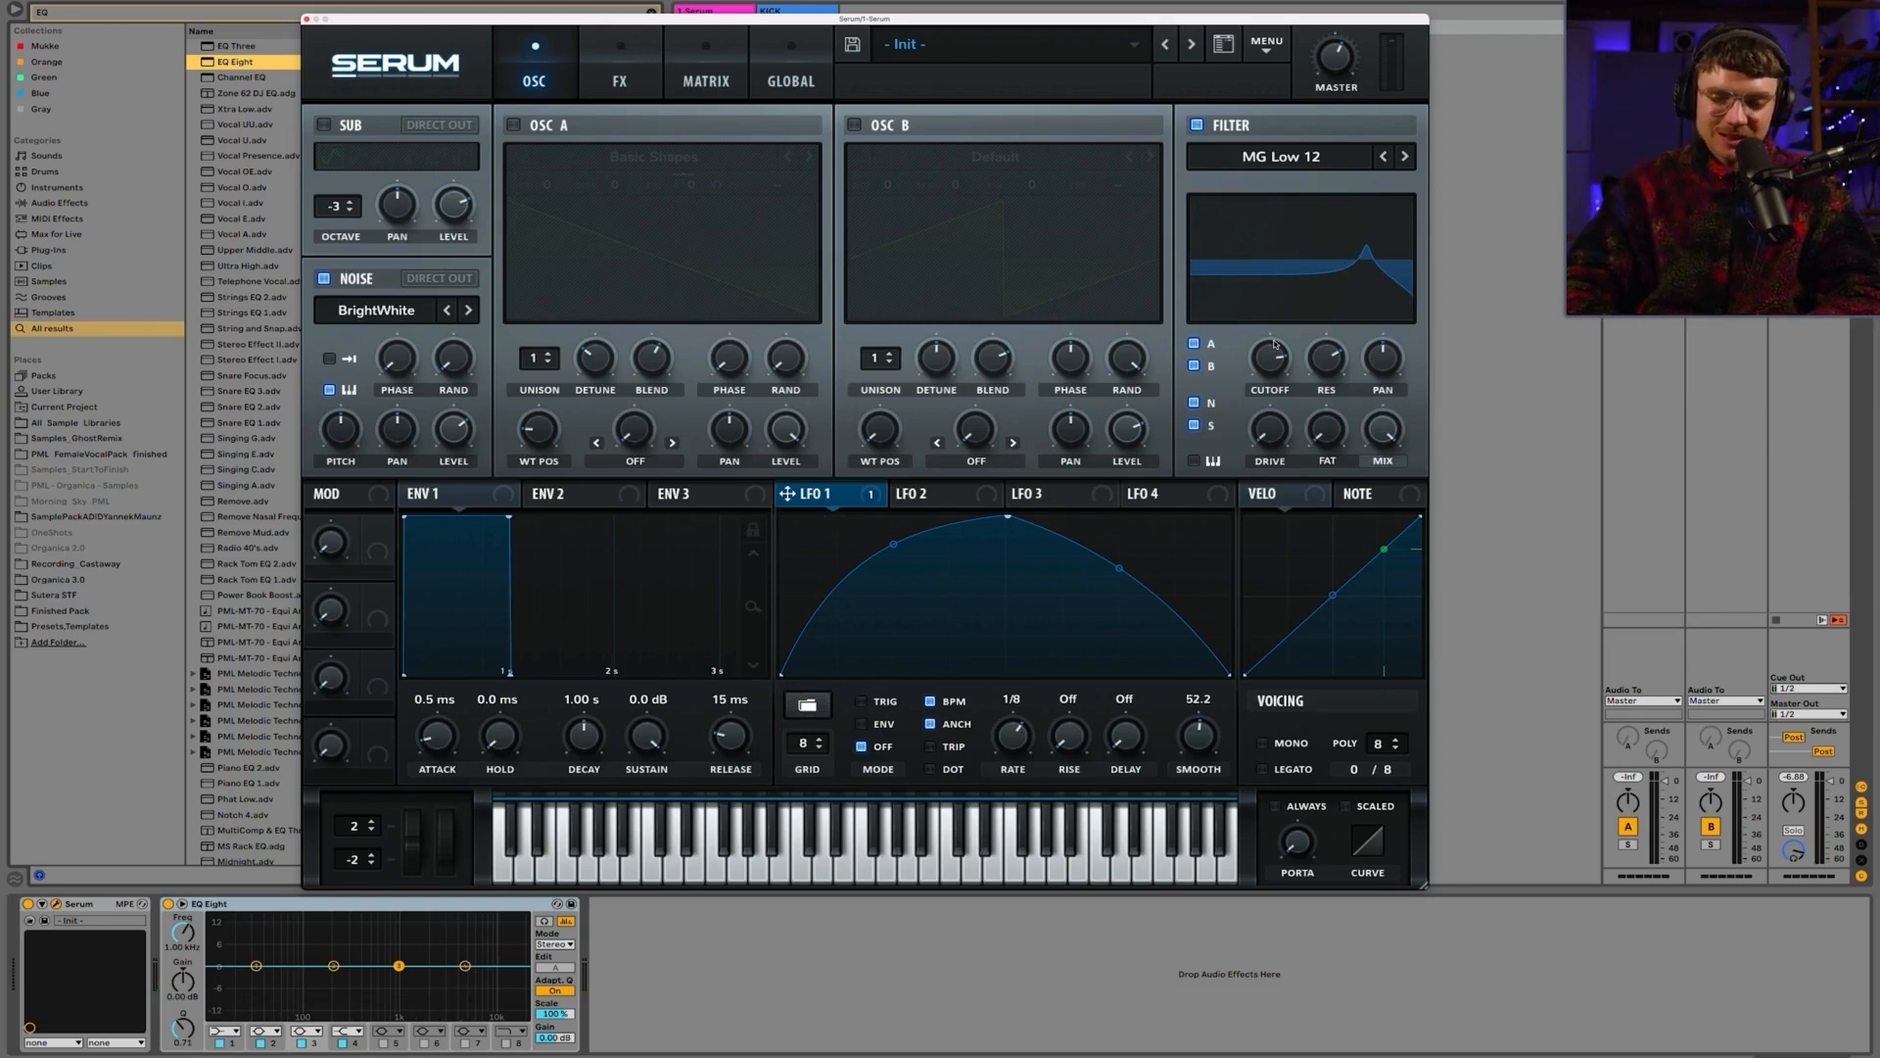
# Step: Drop the filter resonance to zero, bring it back to a low amount, and look over the filter type categories
pyautogui.moveTo(1323, 360); pyautogui.dragTo(1338, 489)
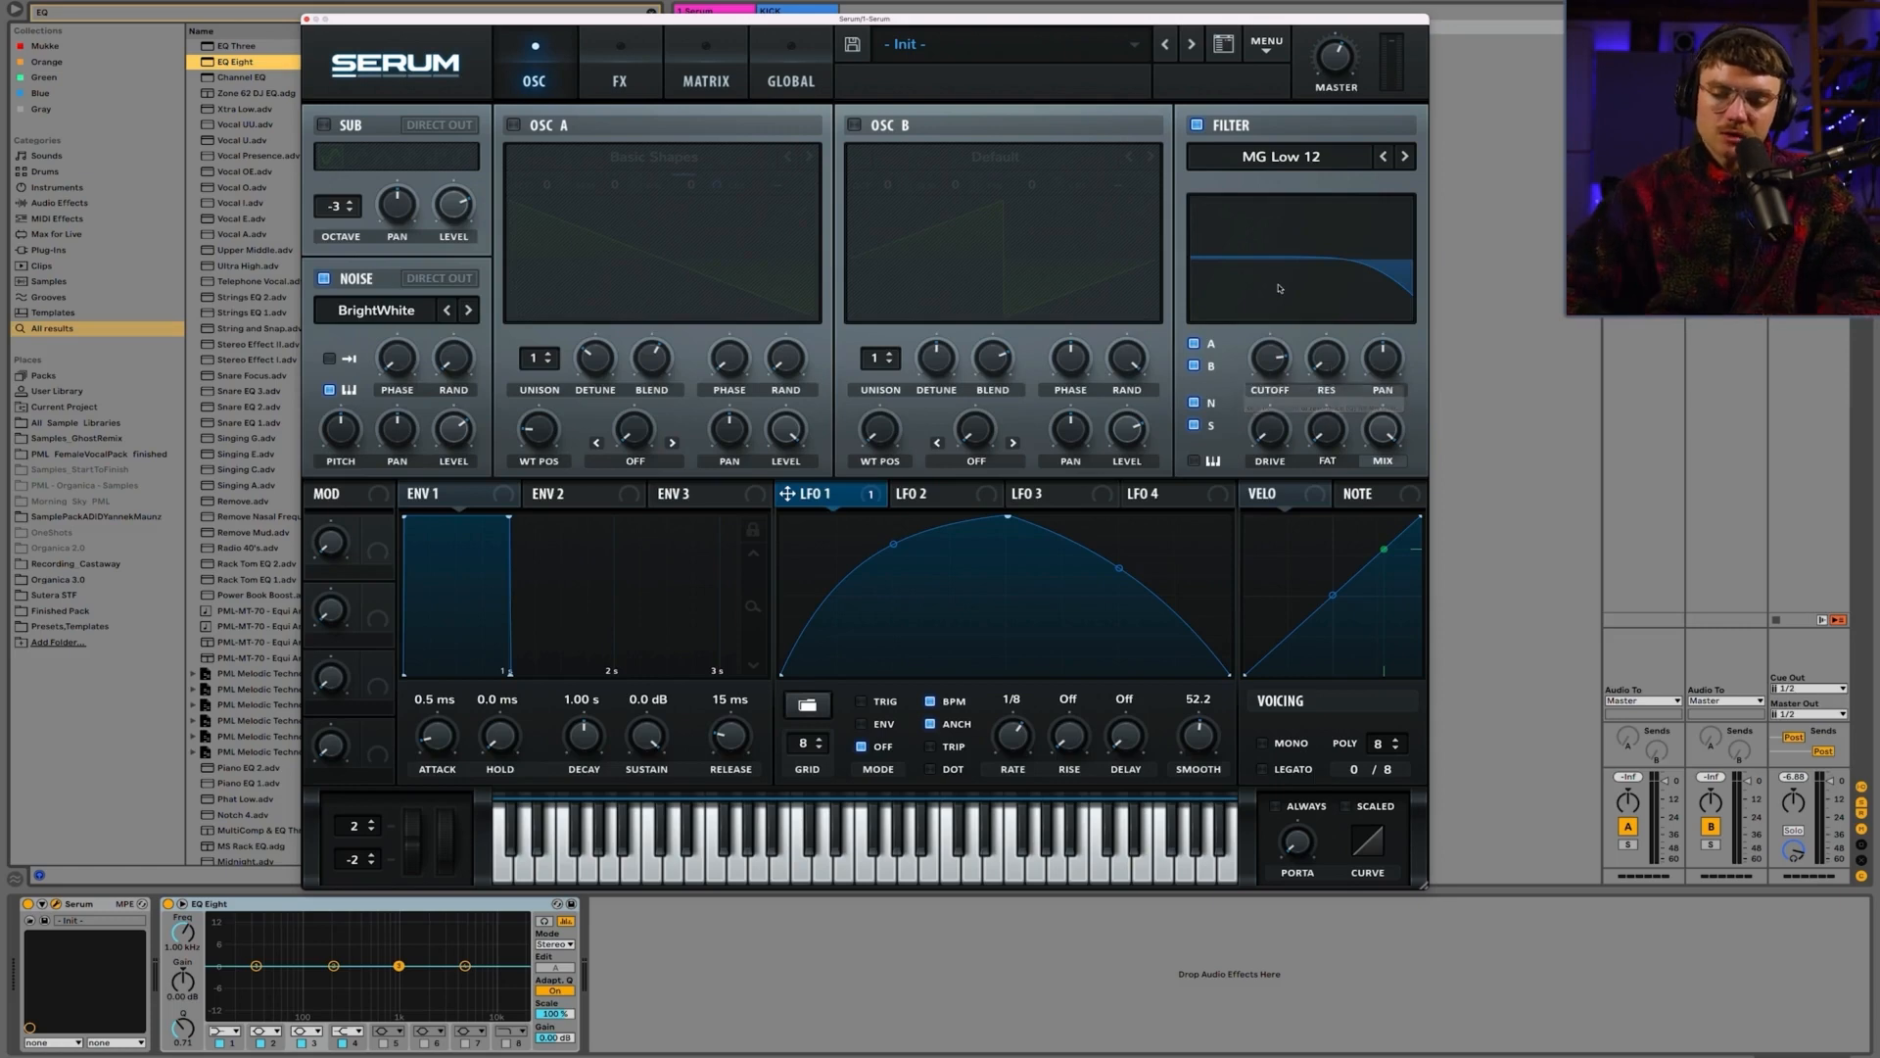
pyautogui.moveTo(1334, 367); pyautogui.dragTo(1314, 324)
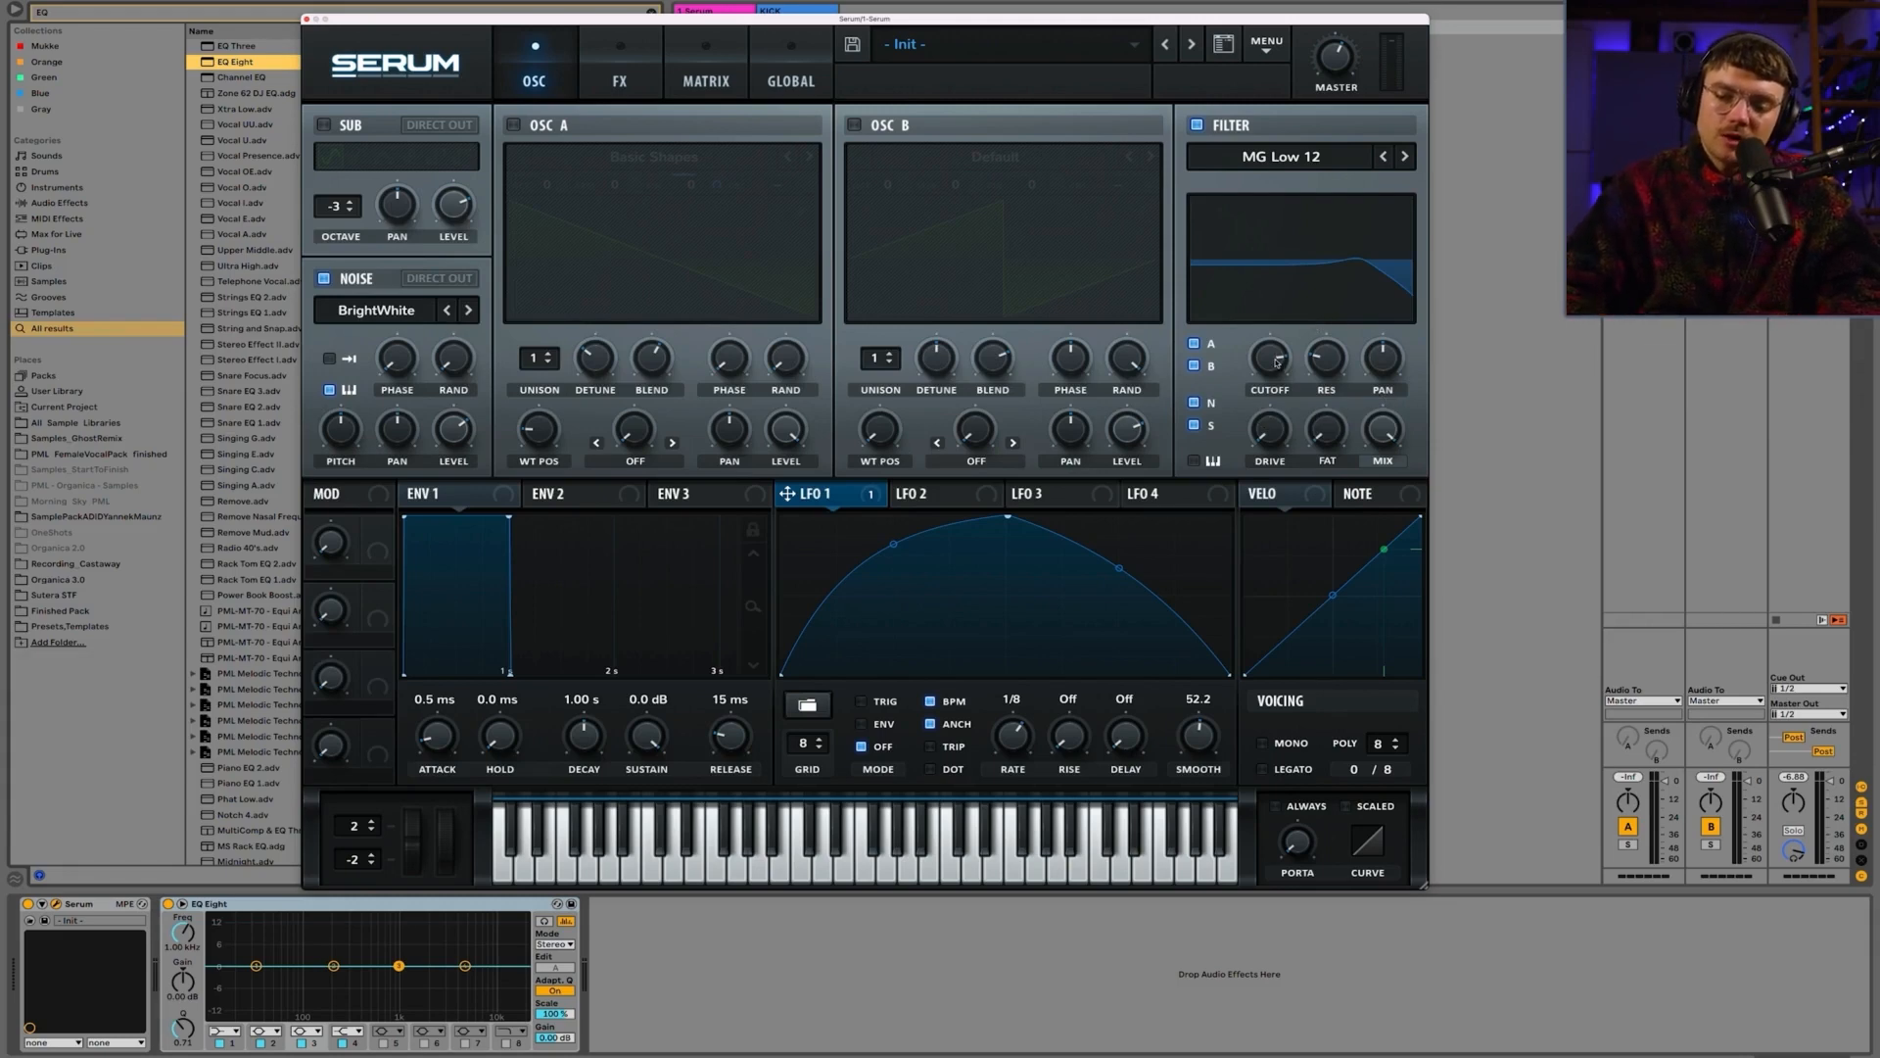
pyautogui.scroll(-3, 1275, 249)
pyautogui.click(1275, 250)
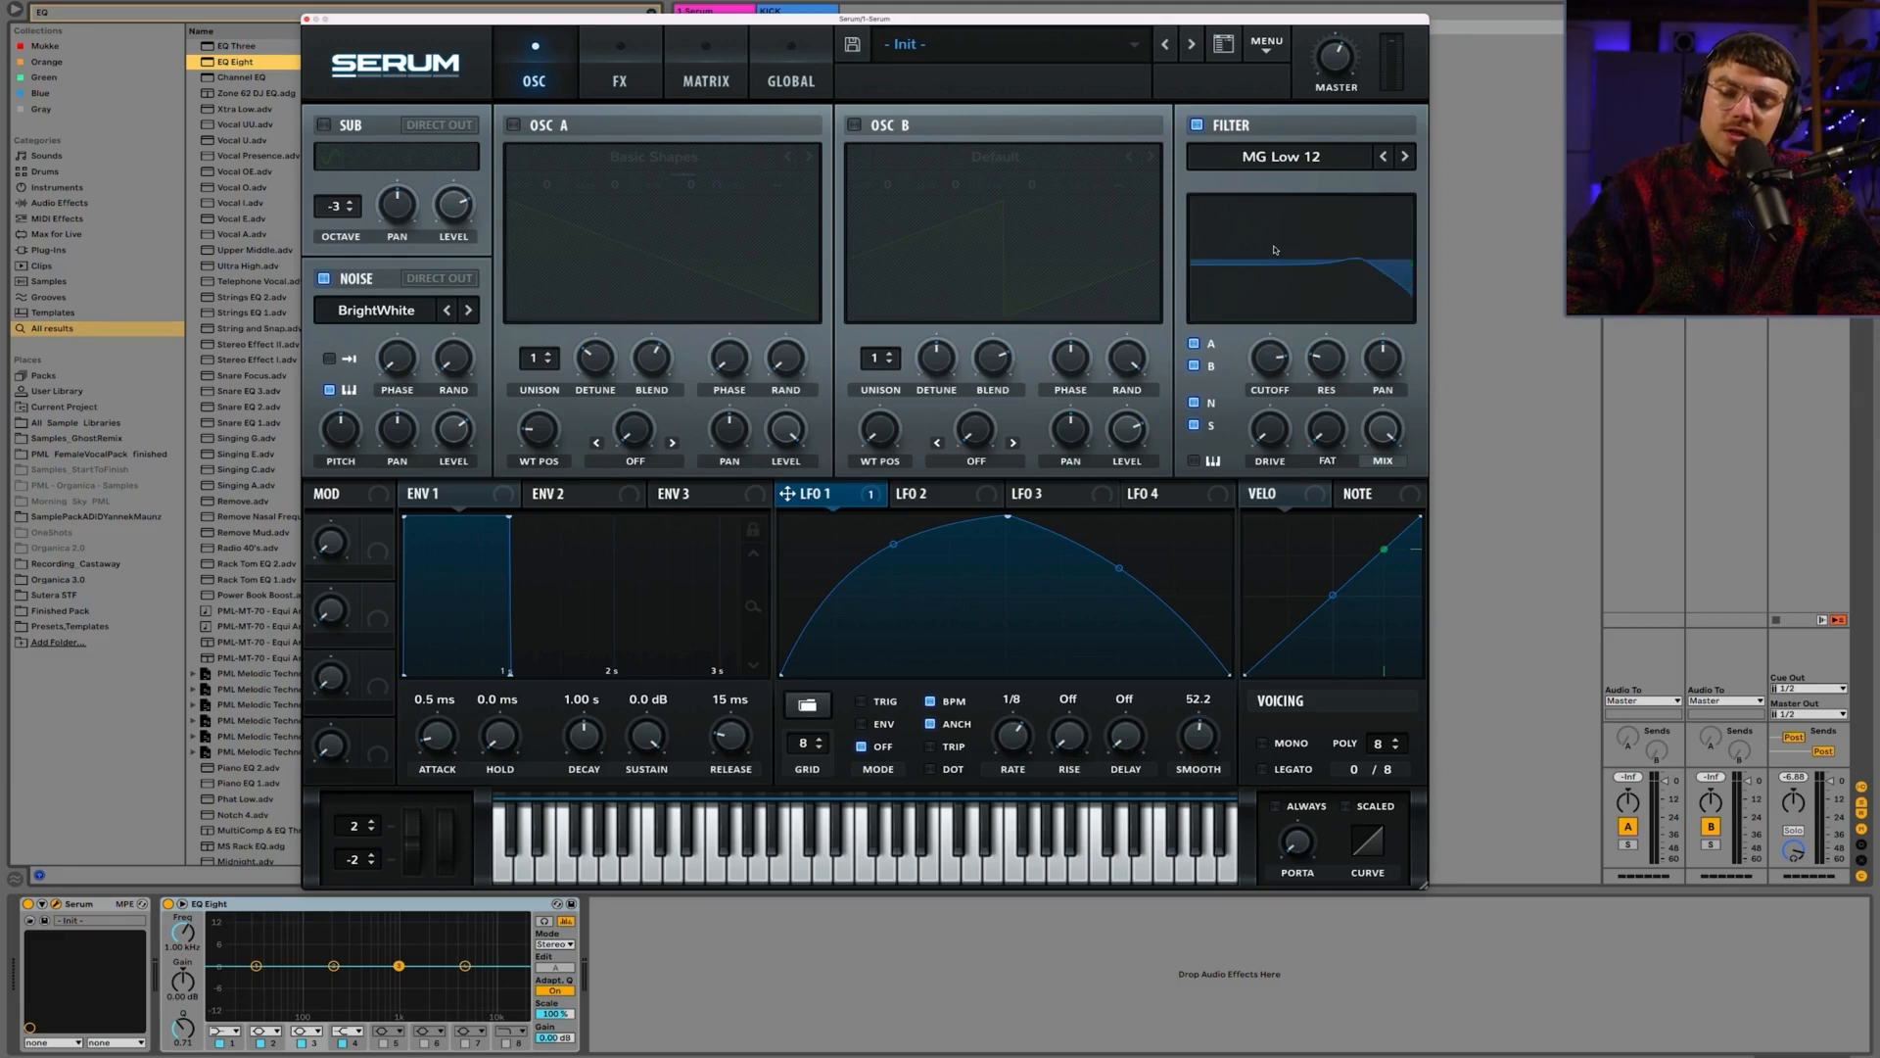
pyautogui.click(1271, 156)
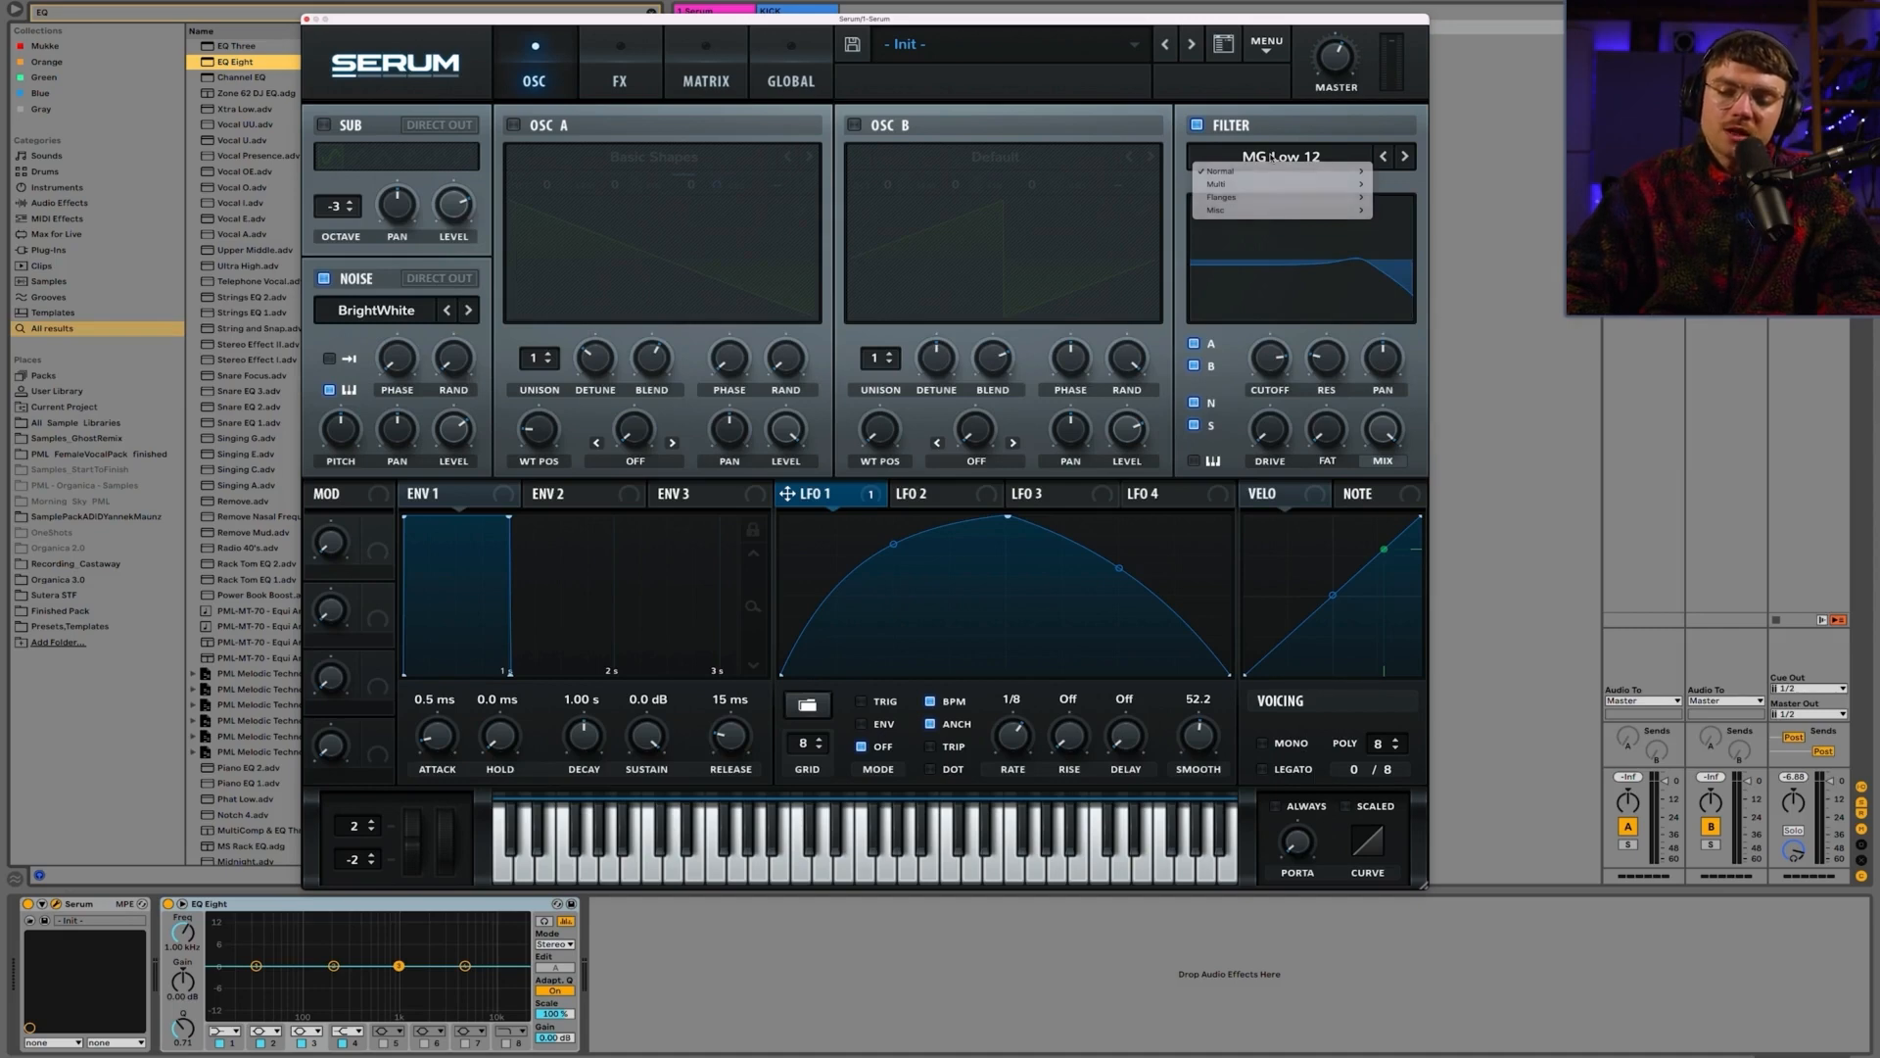
pyautogui.click(1271, 155)
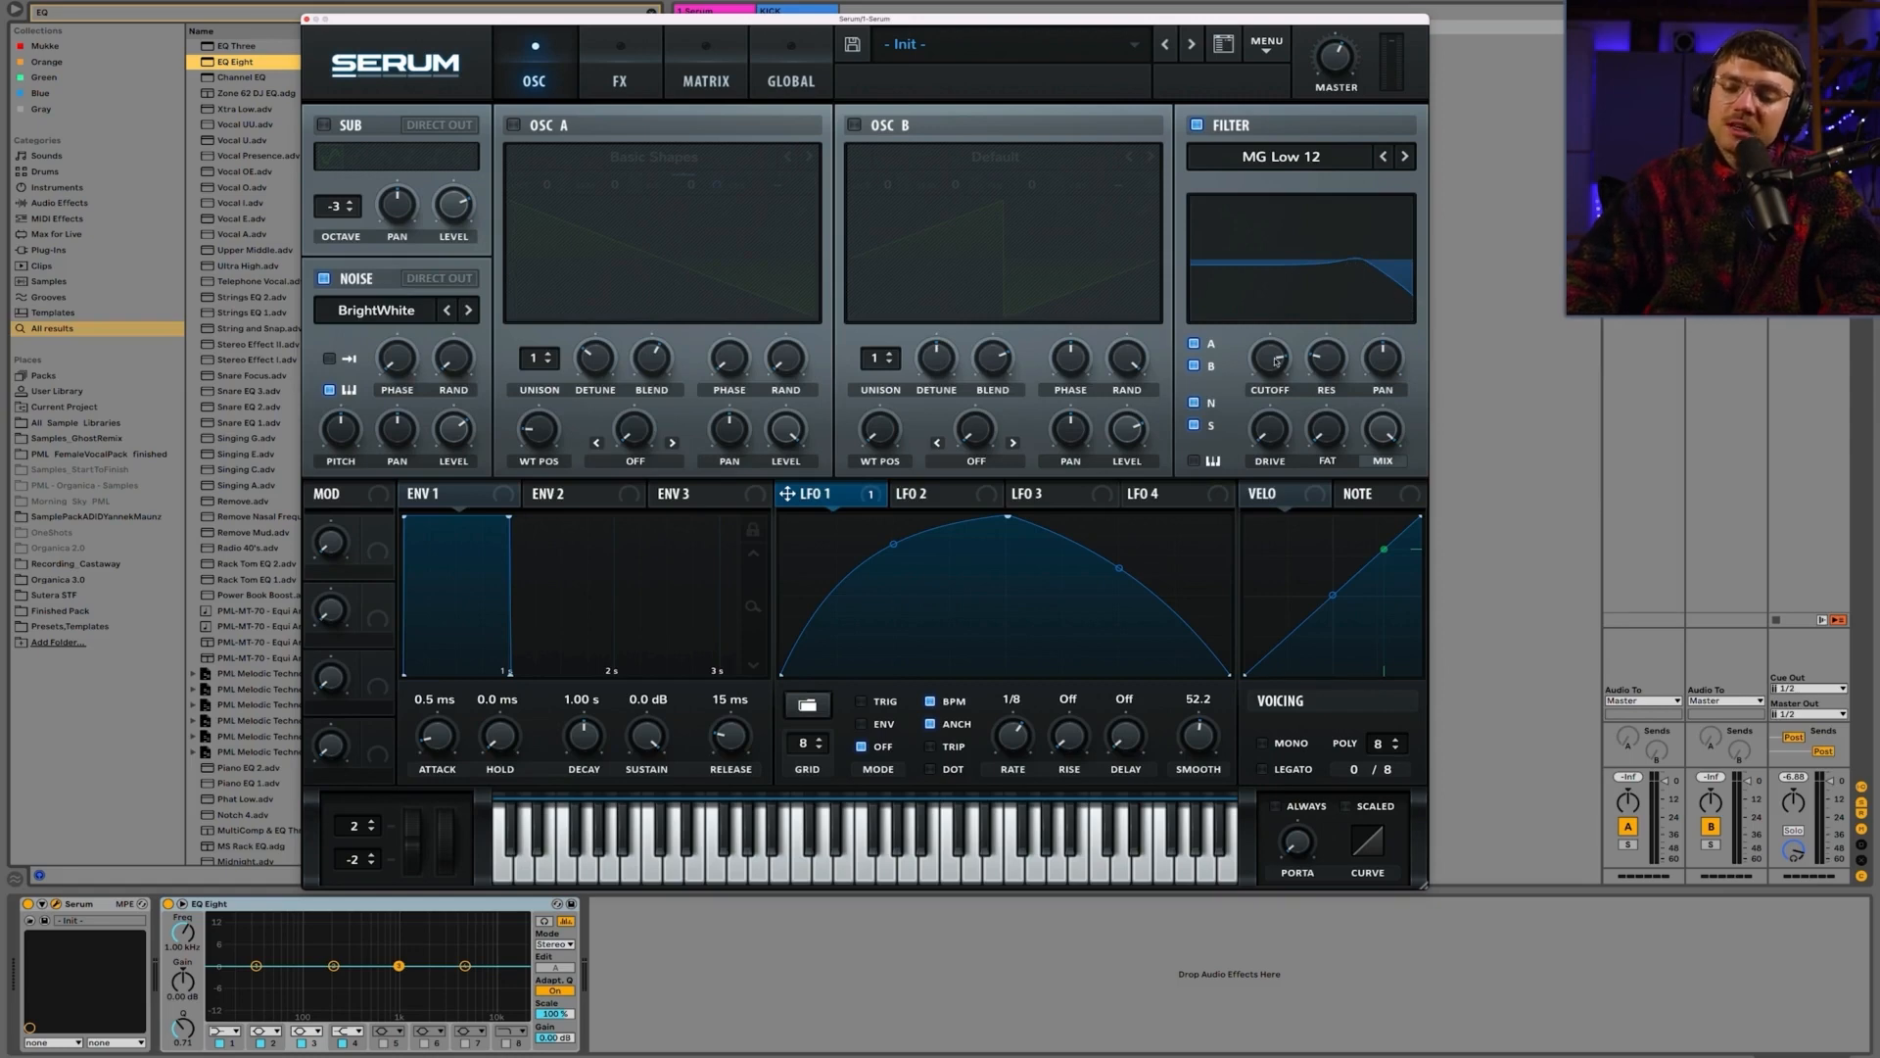
# Step: Lower the filter cutoff to about the middle and replace the noise source with oscillator A
pyautogui.moveTo(1276, 360); pyautogui.dragTo(1276, 397)
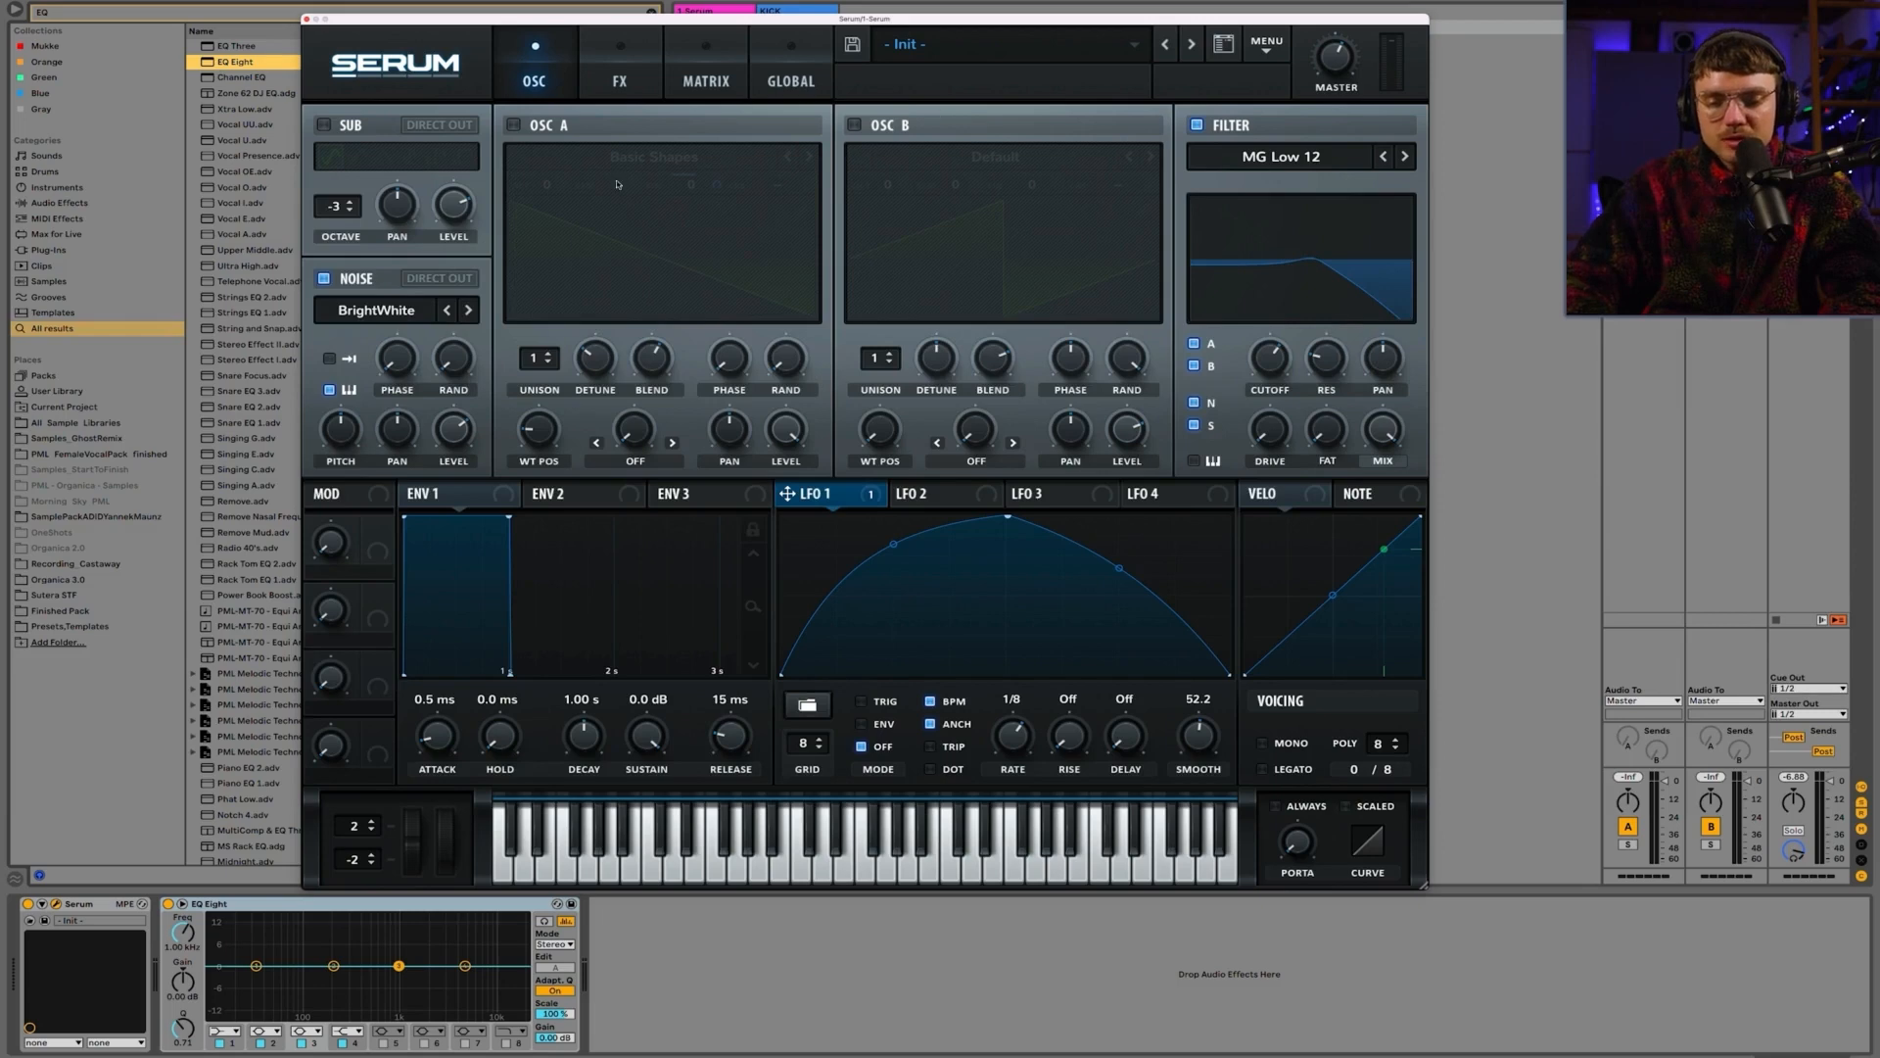
pyautogui.click(326, 279)
pyautogui.click(513, 125)
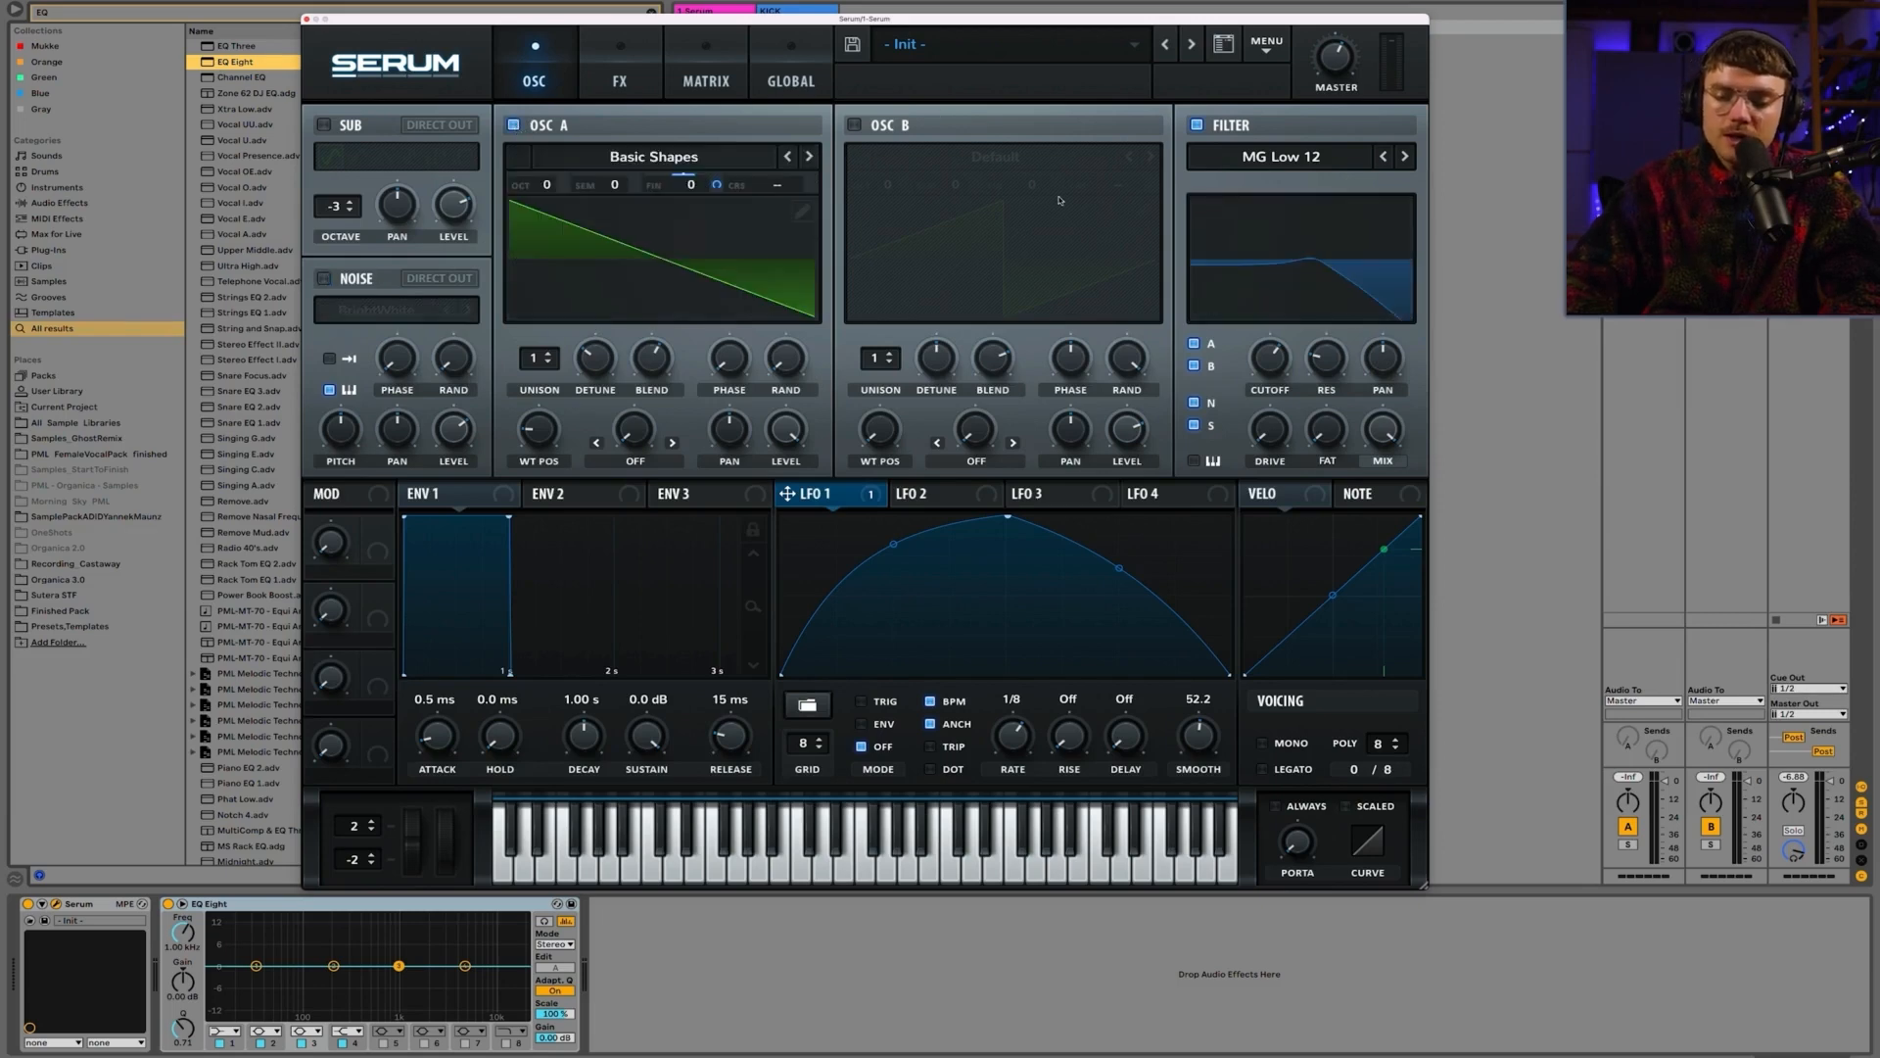
pyautogui.click(513, 125)
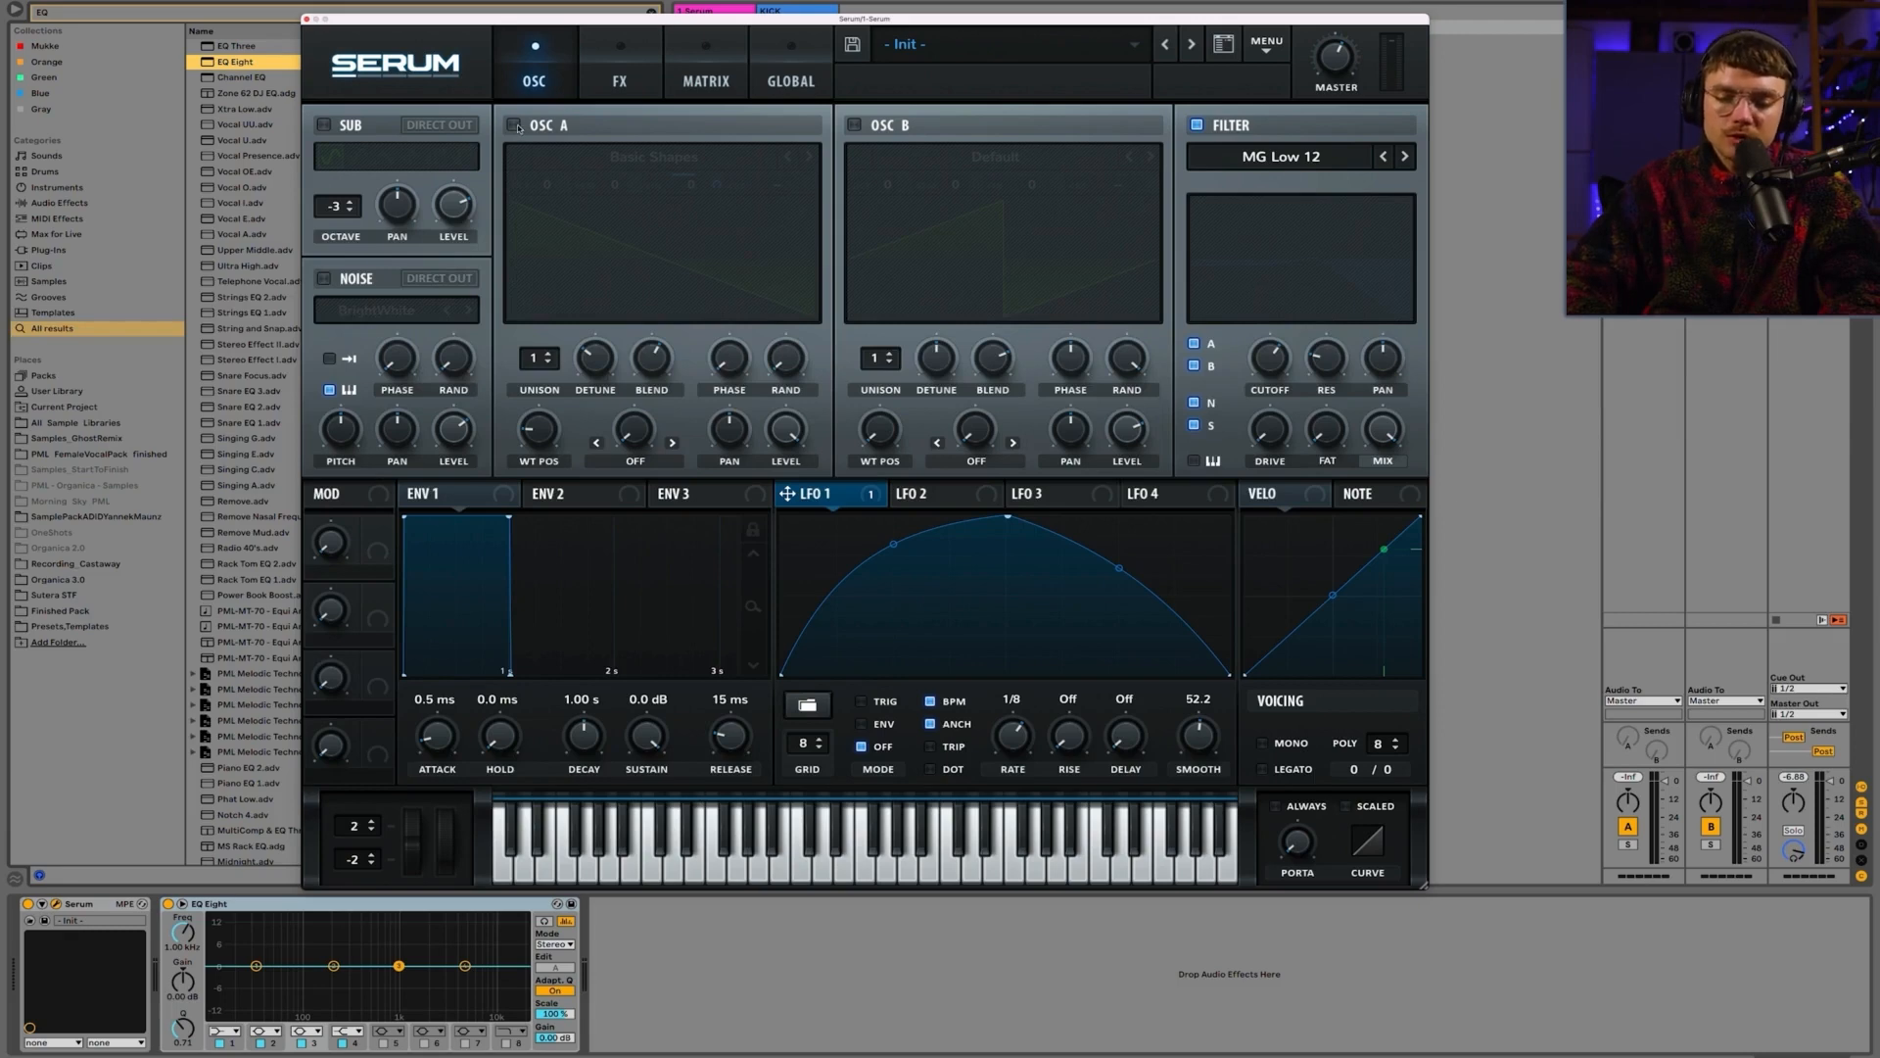
pyautogui.click(513, 125)
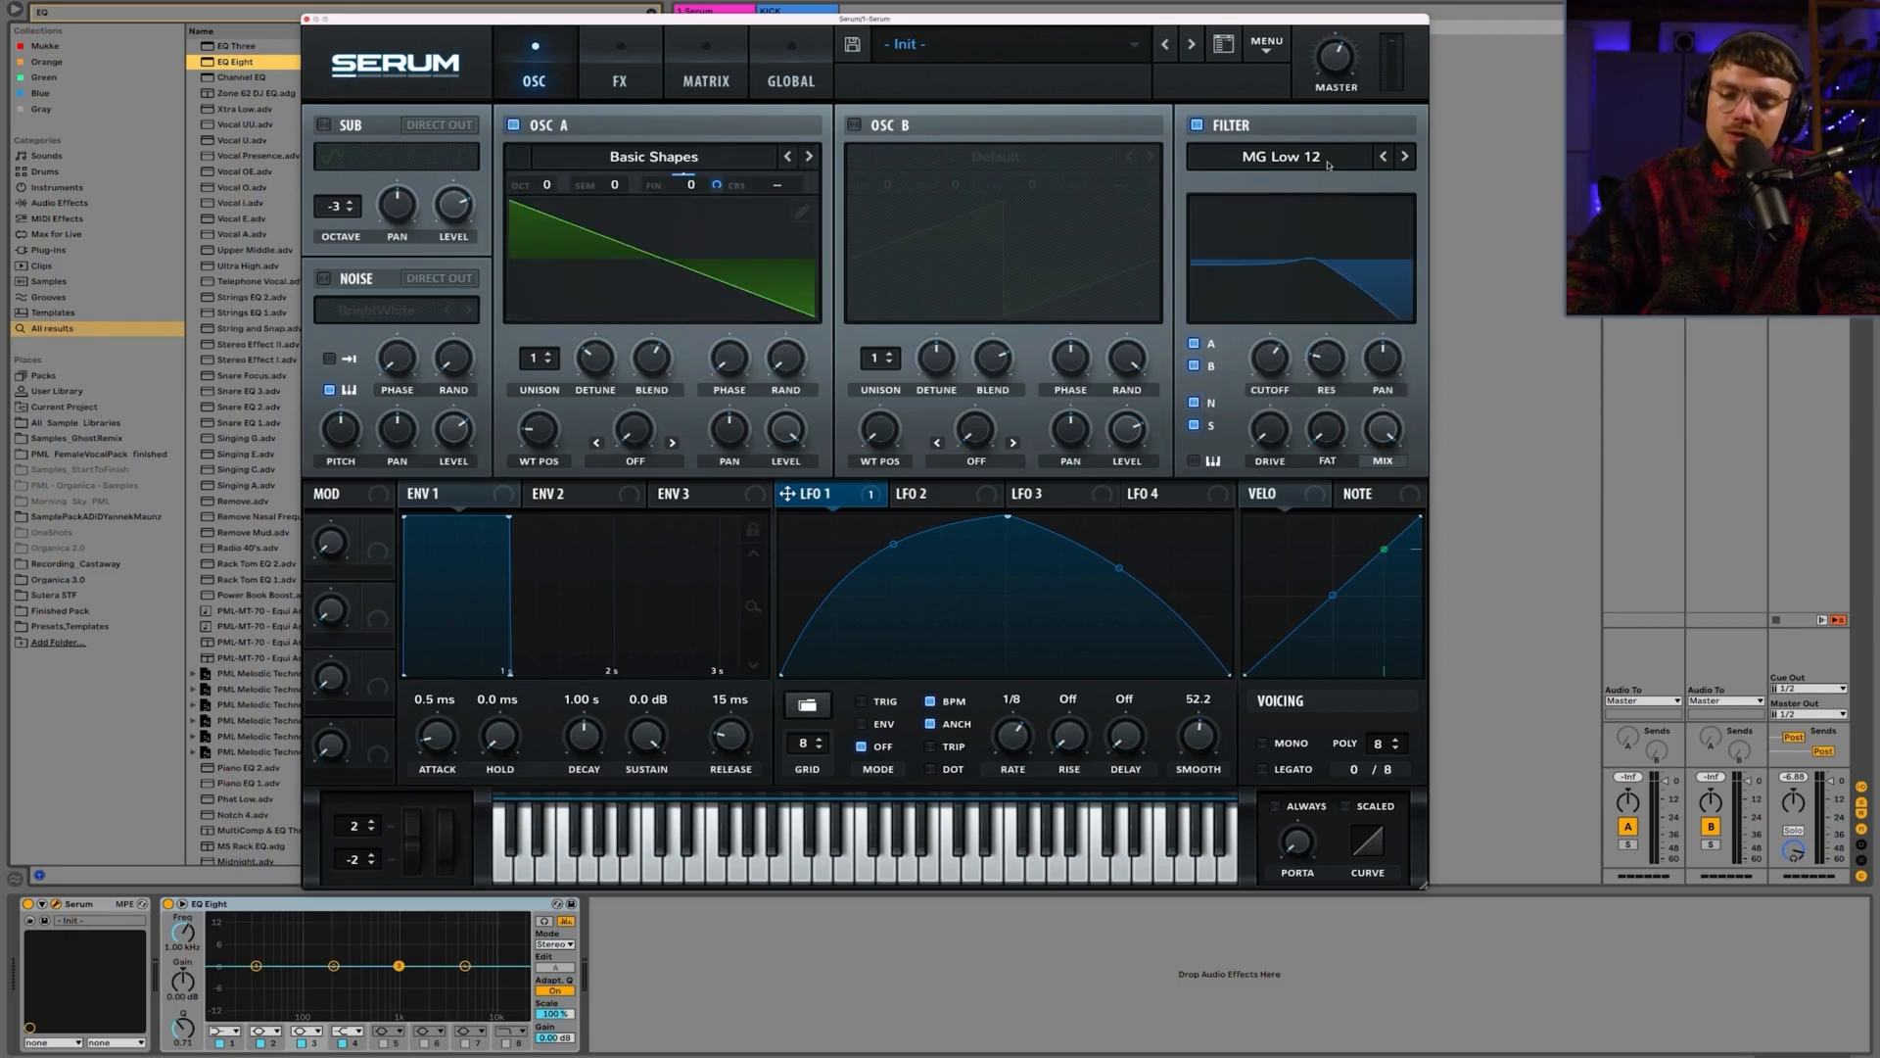
# Step: Step through the MG Low 18 and MG Low 6 filter types, ending on MG Low 24
pyautogui.click(1405, 158)
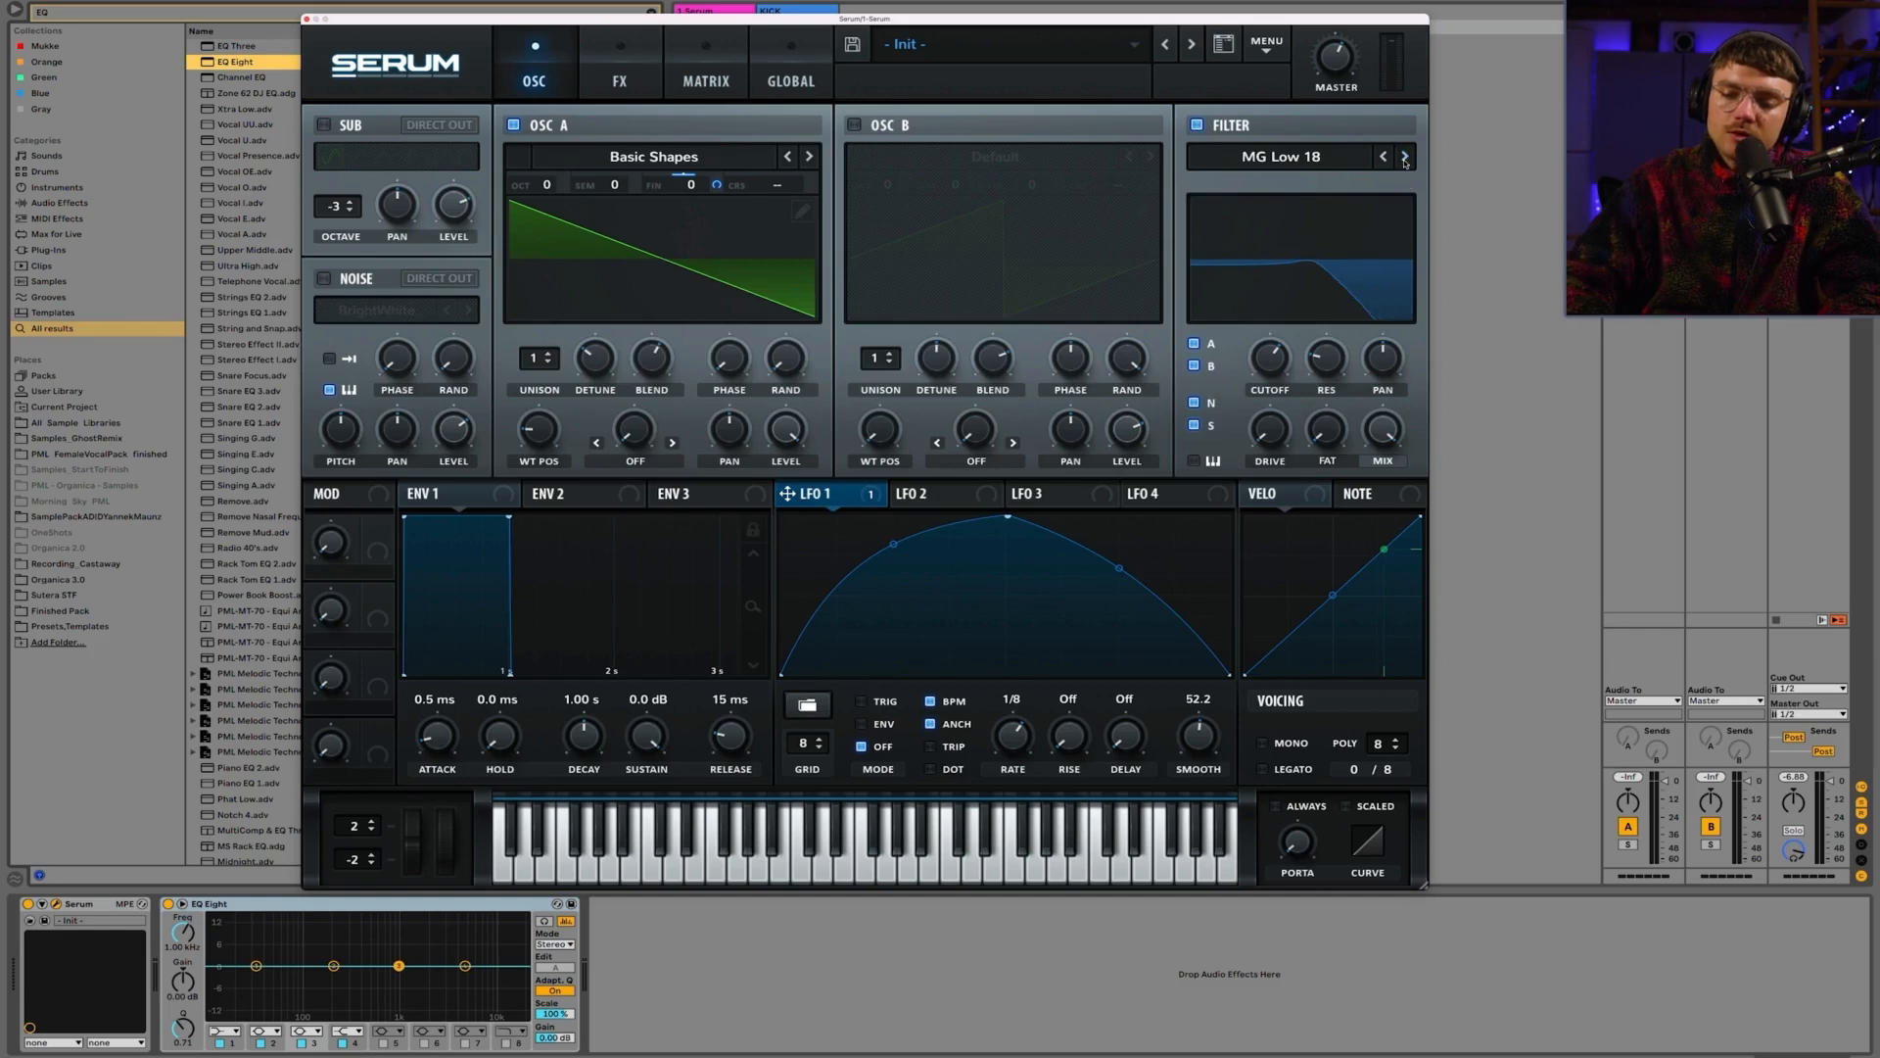
pyautogui.click(1404, 158)
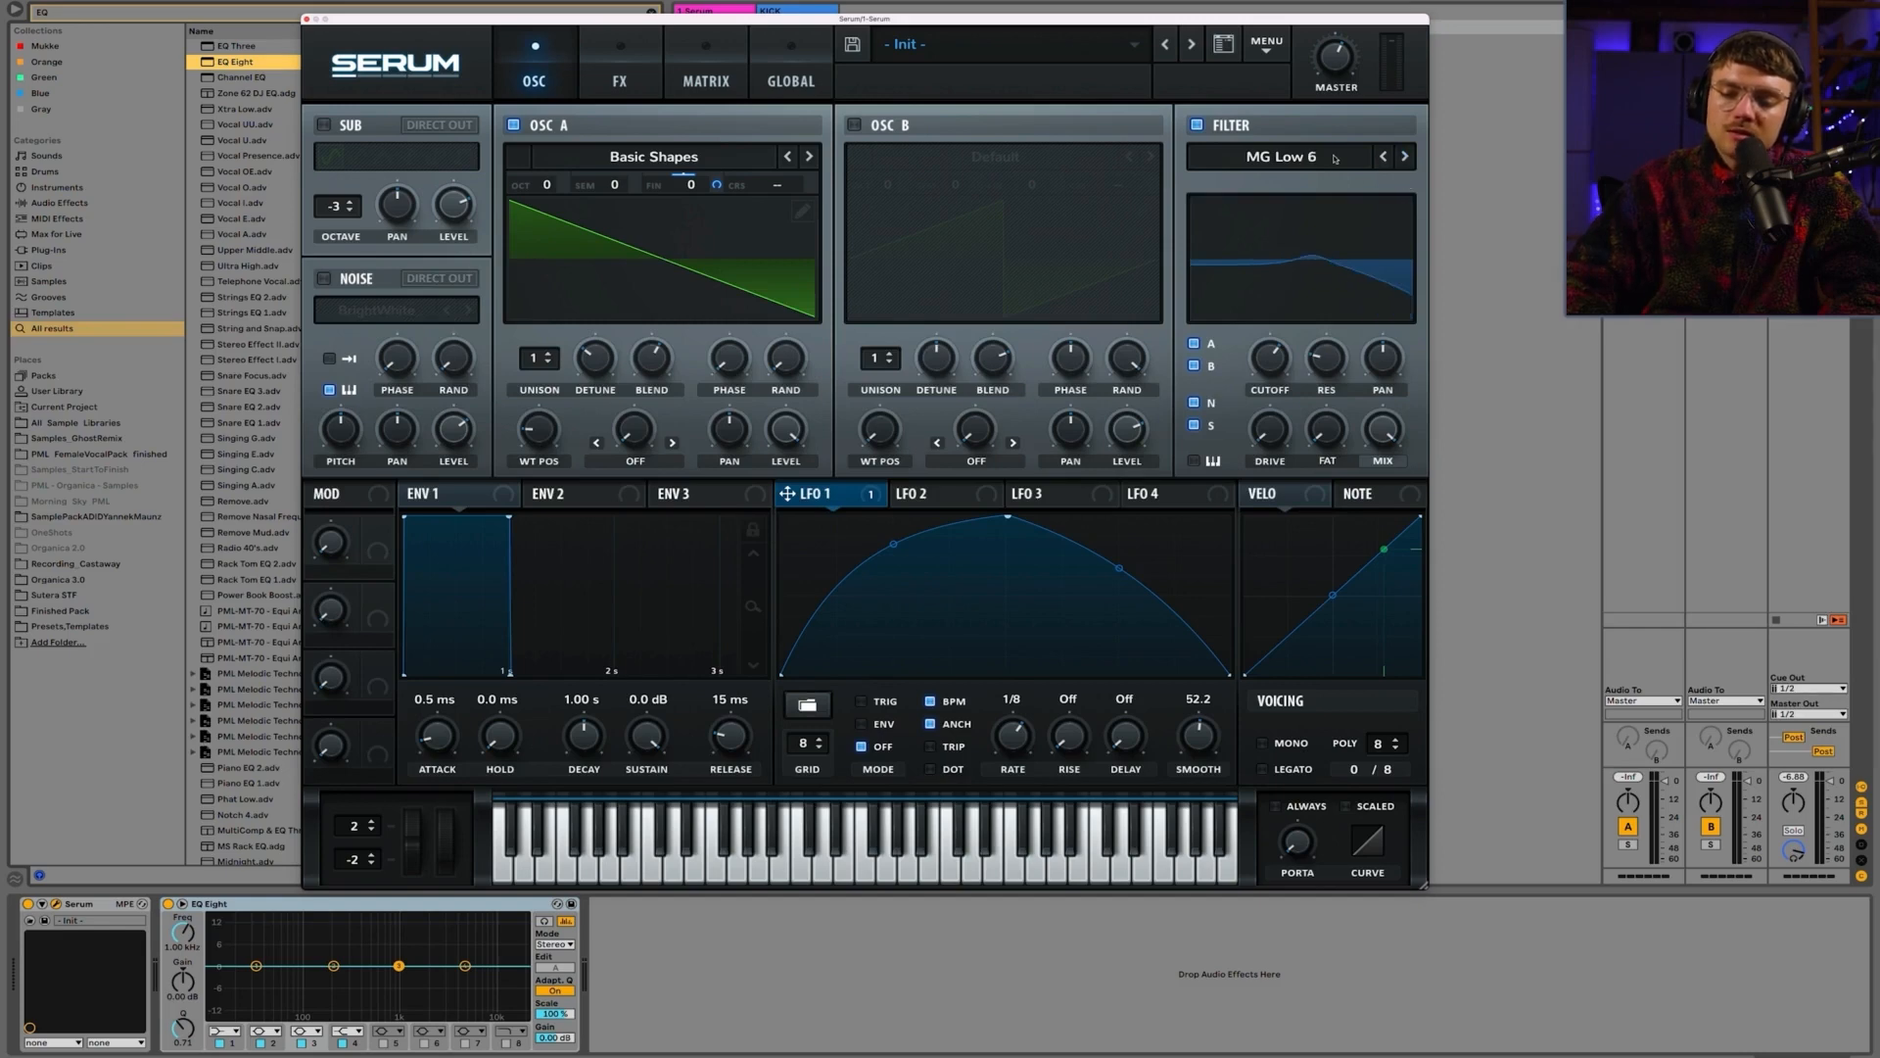
pyautogui.click(1407, 158)
pyautogui.click(1407, 158)
pyautogui.click(1407, 159)
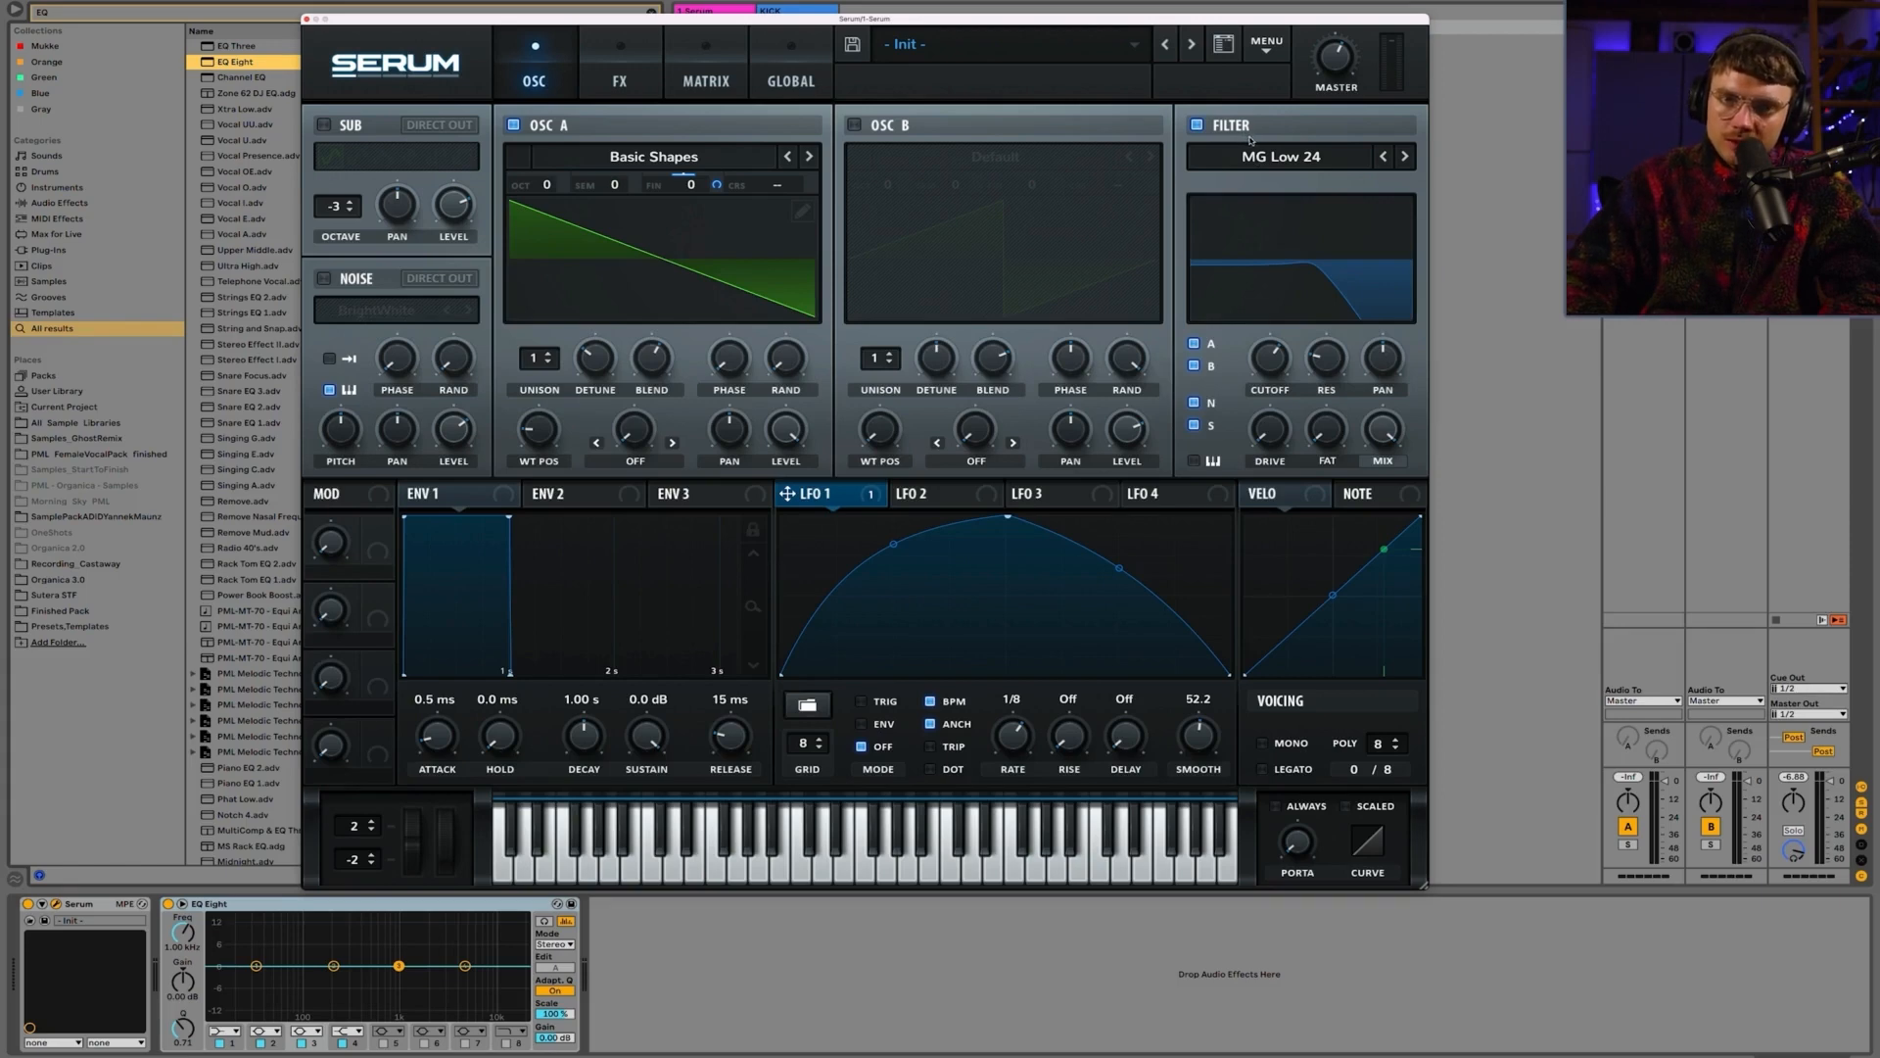
# Step: Examine the Normal and Multi filter type categories while keeping MG Low 24
pyautogui.click(1290, 155)
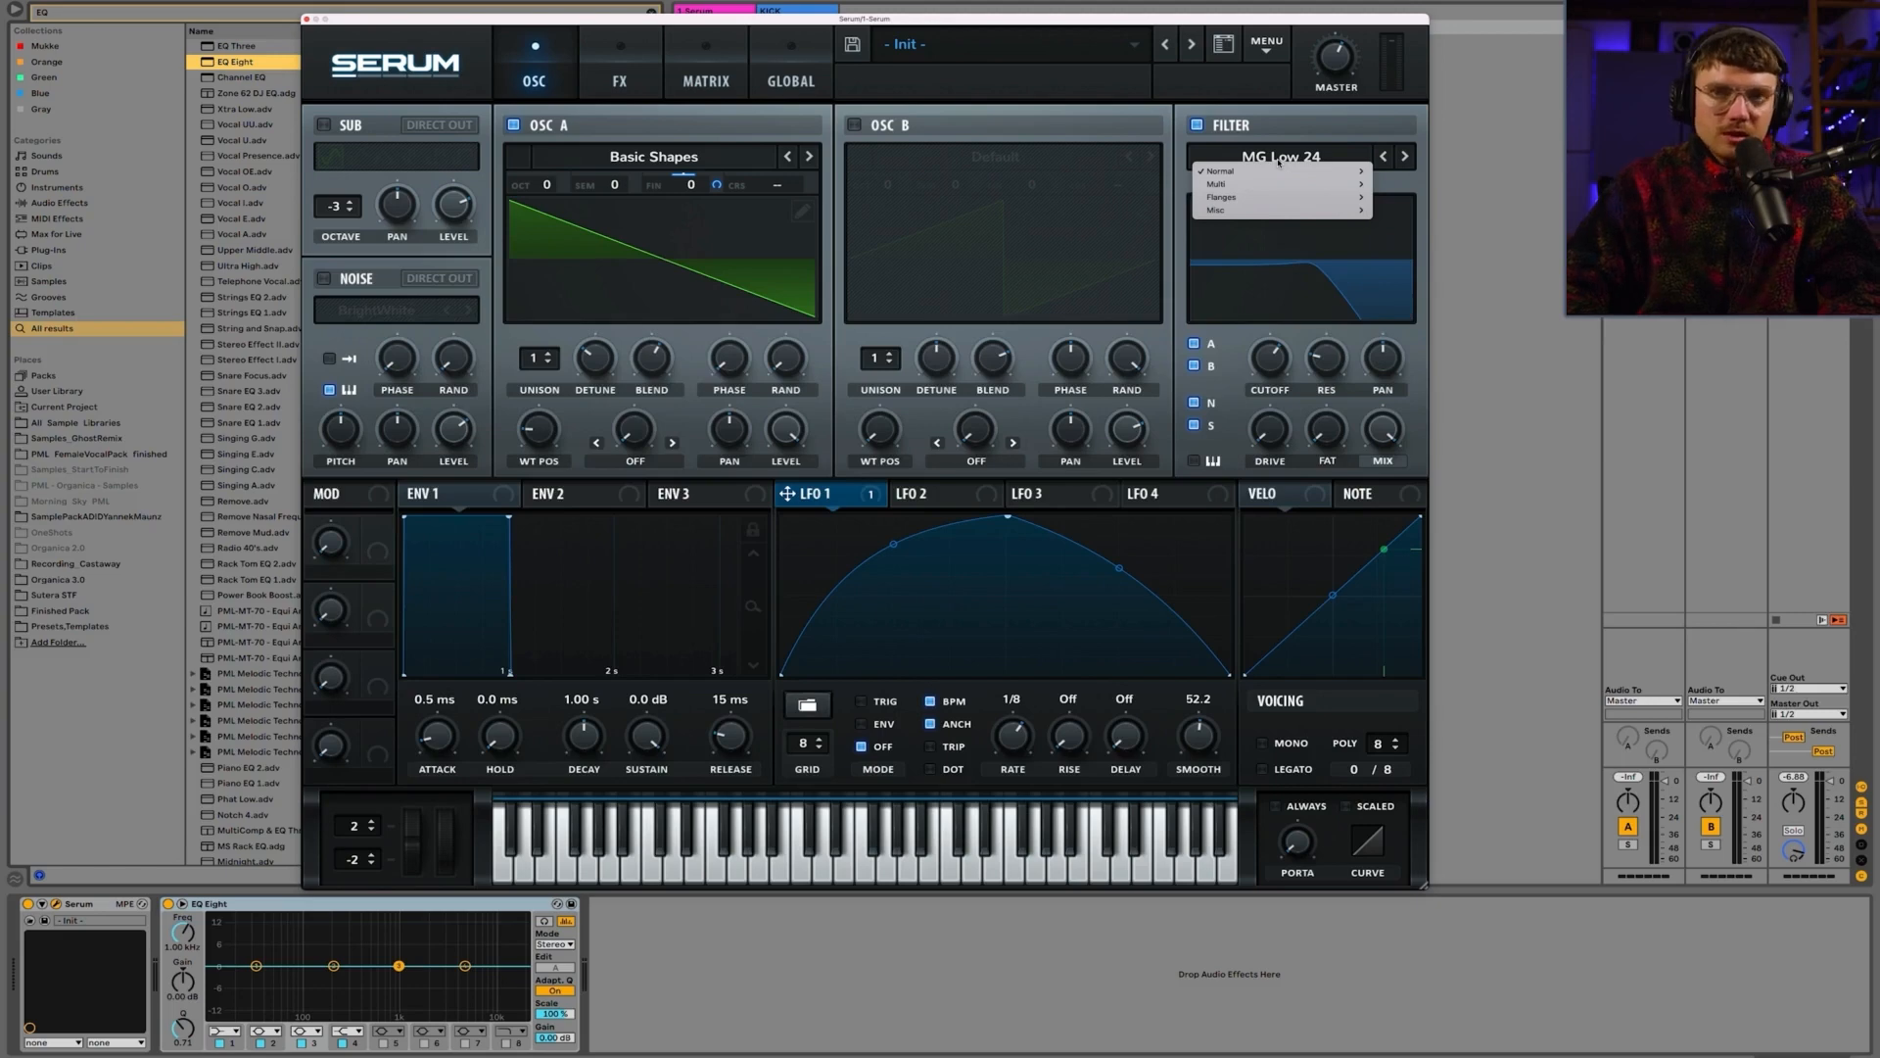
pyautogui.moveTo(1286, 175)
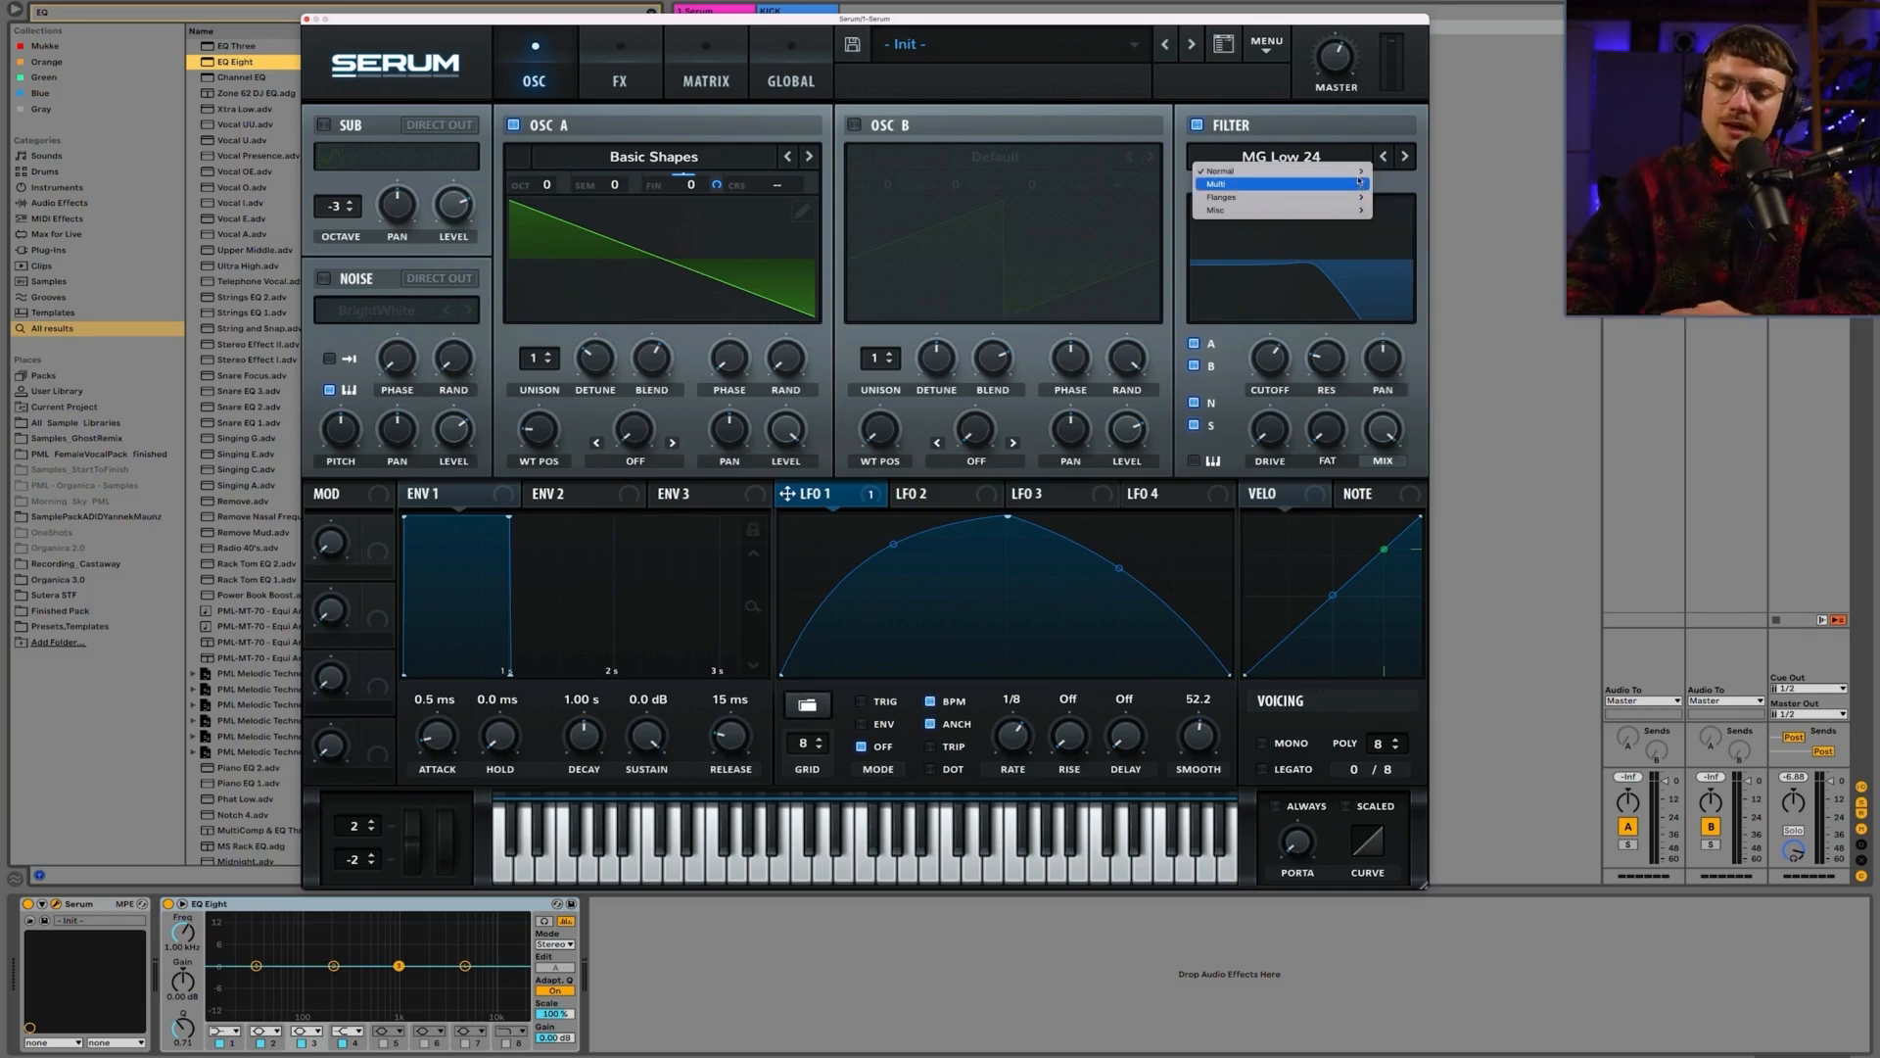
pyautogui.click(1325, 453)
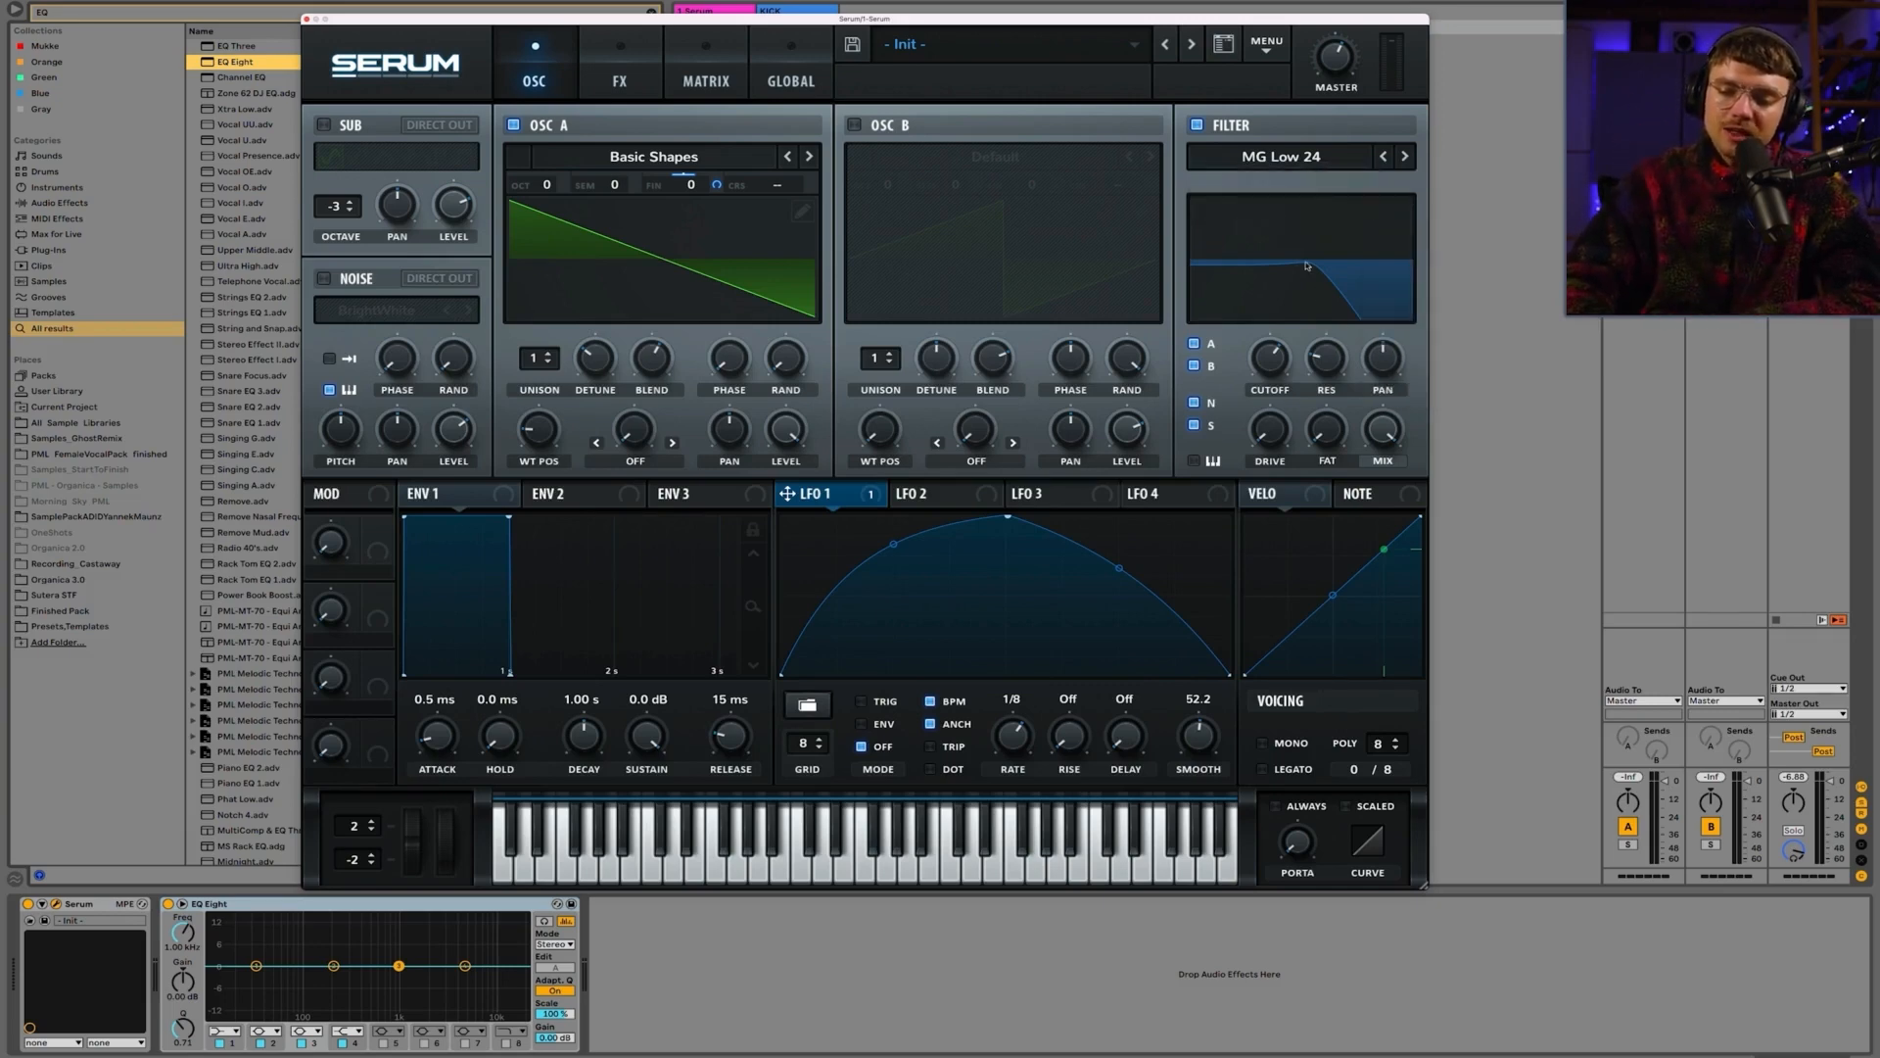
# Step: Switch the filter type to High 12, sweep its cutoff upward and step the type on to High 24
pyautogui.click(1279, 172)
pyautogui.click(1371, 290)
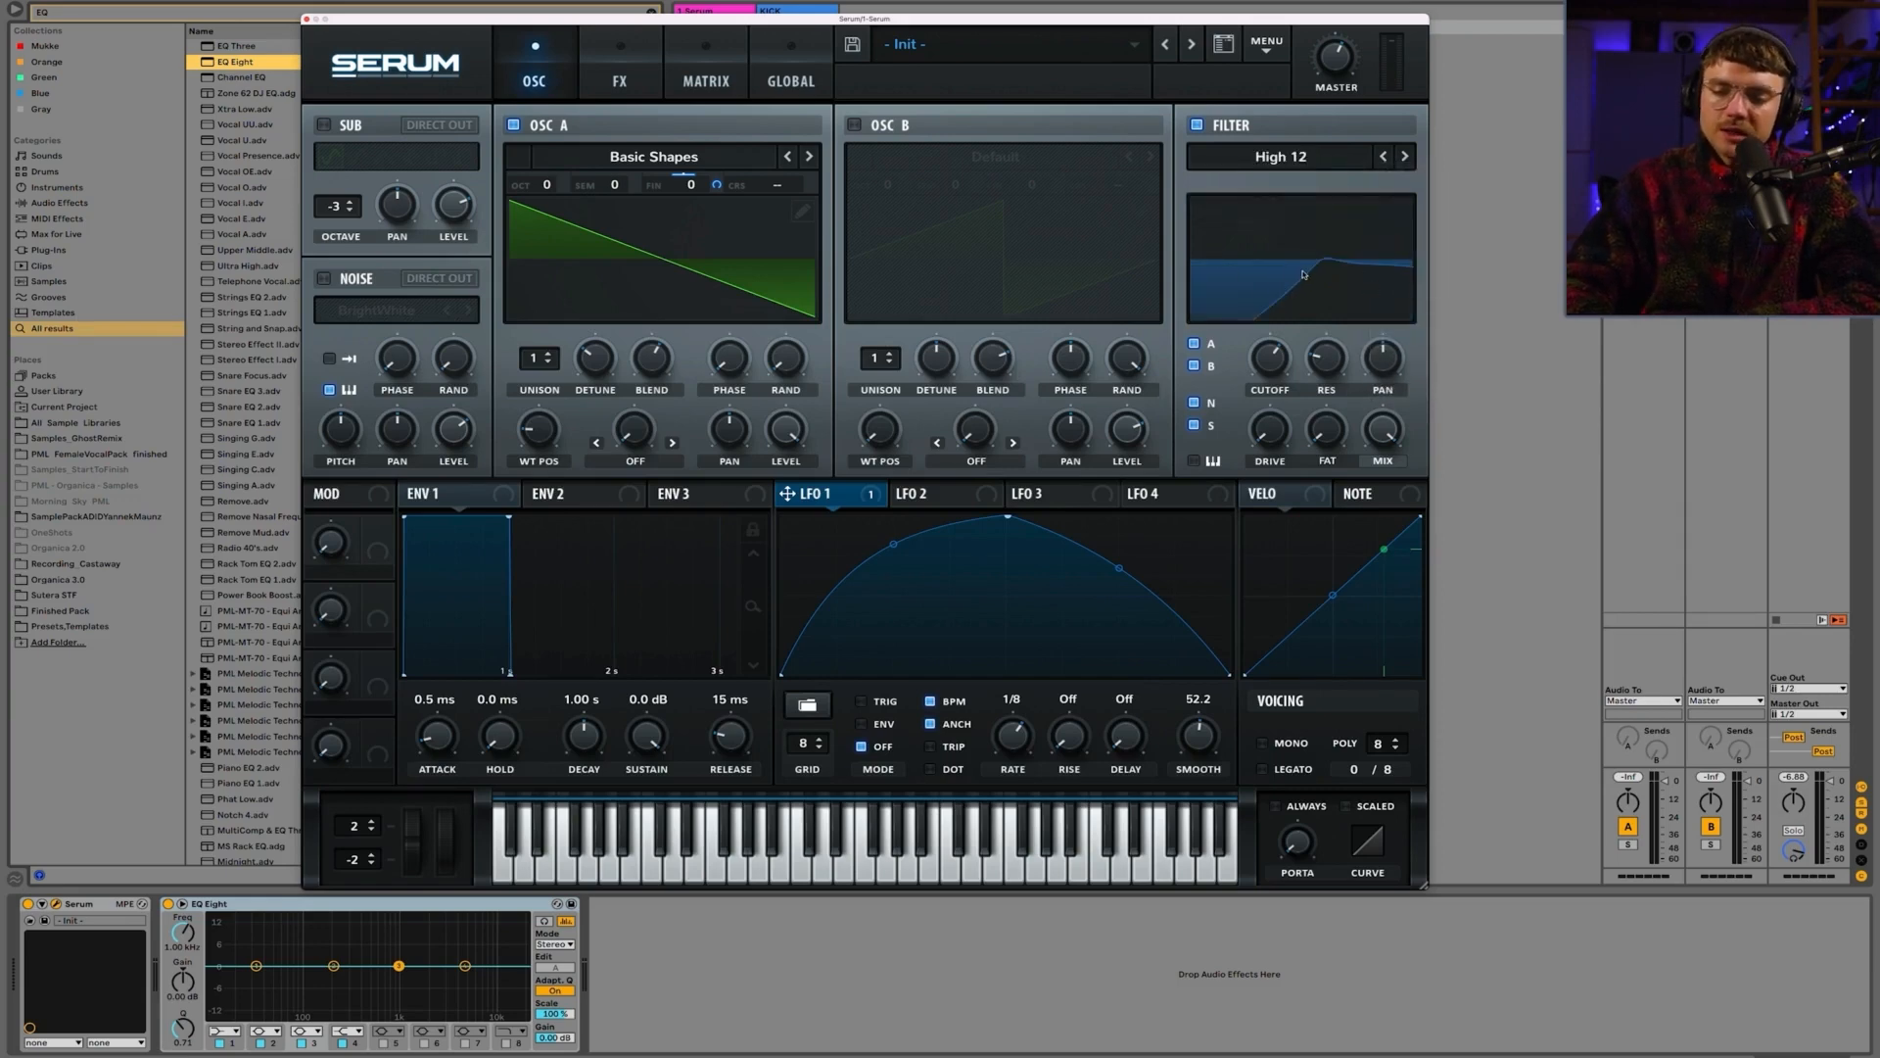
pyautogui.moveTo(1269, 358); pyautogui.dragTo(1291, 404)
pyautogui.click(1405, 157)
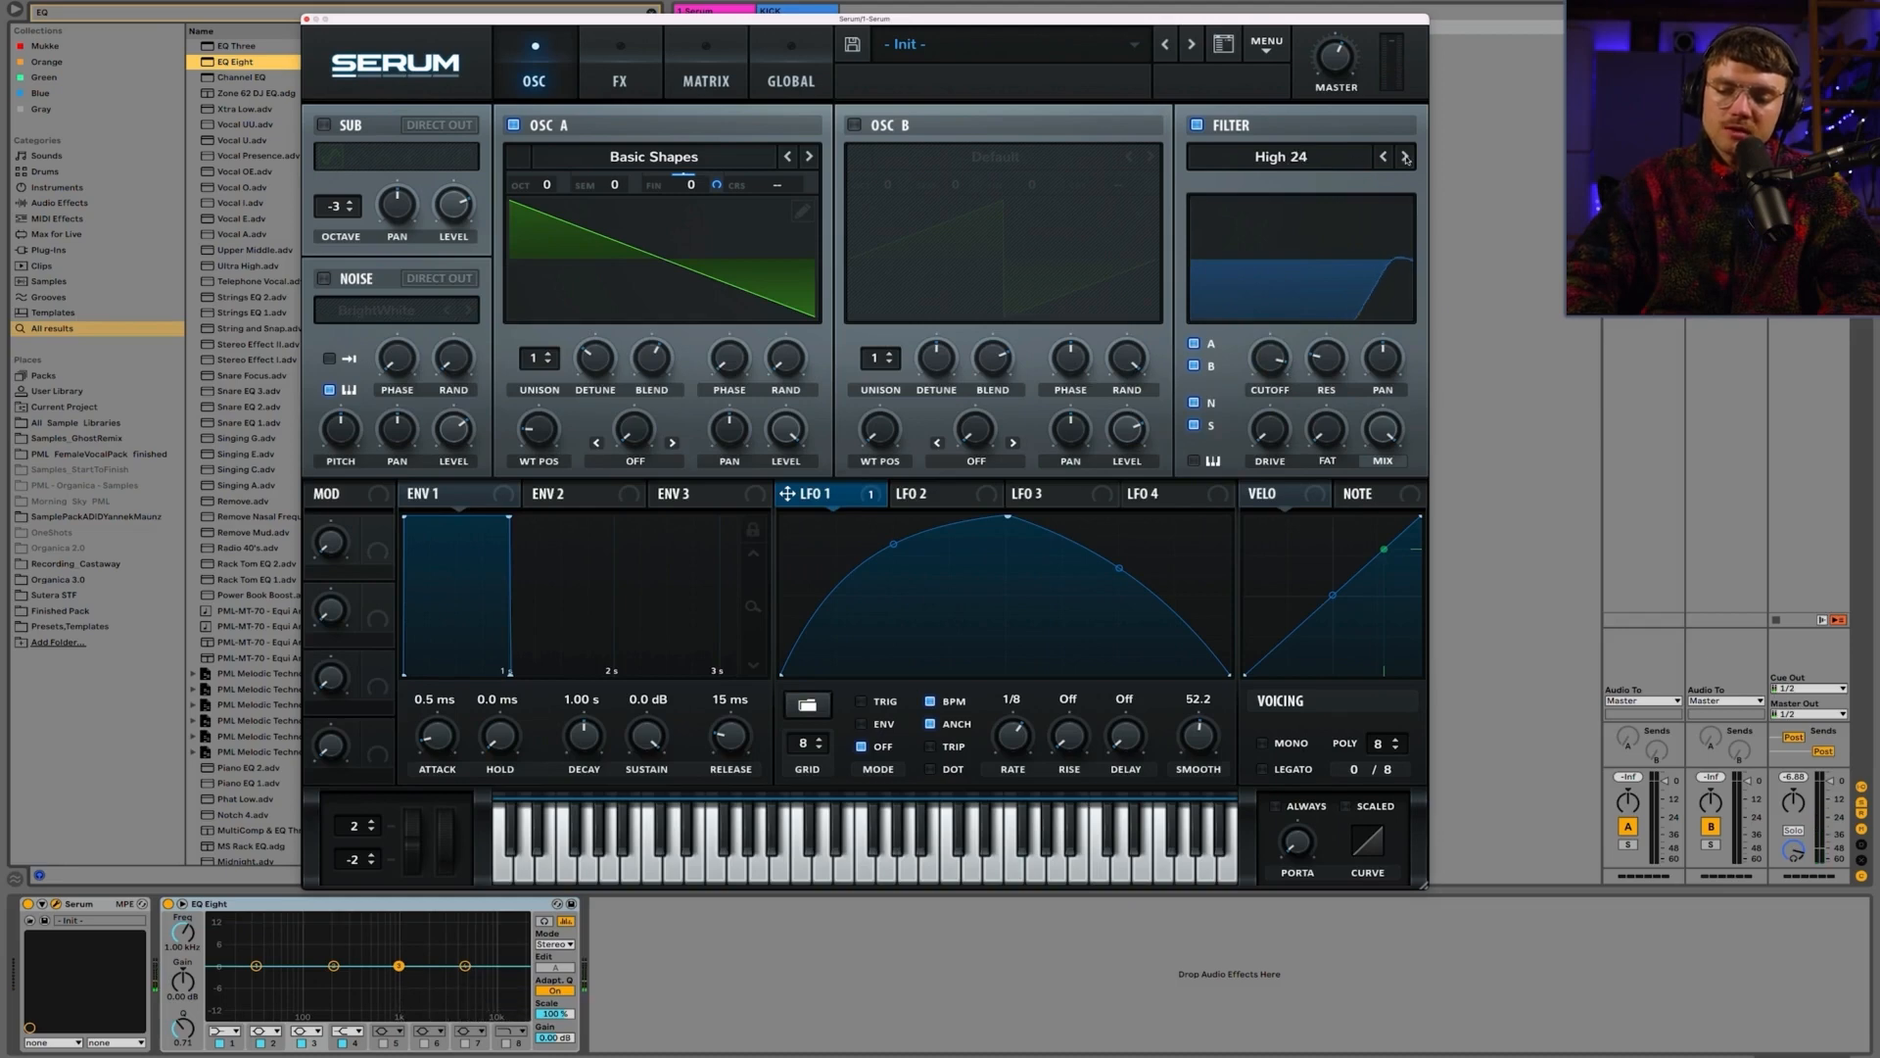
# Step: Change the filter type to Band 12, bring its cutoff back to the middle, adjust the resonance and sweep the cutoff
pyautogui.click(1294, 154)
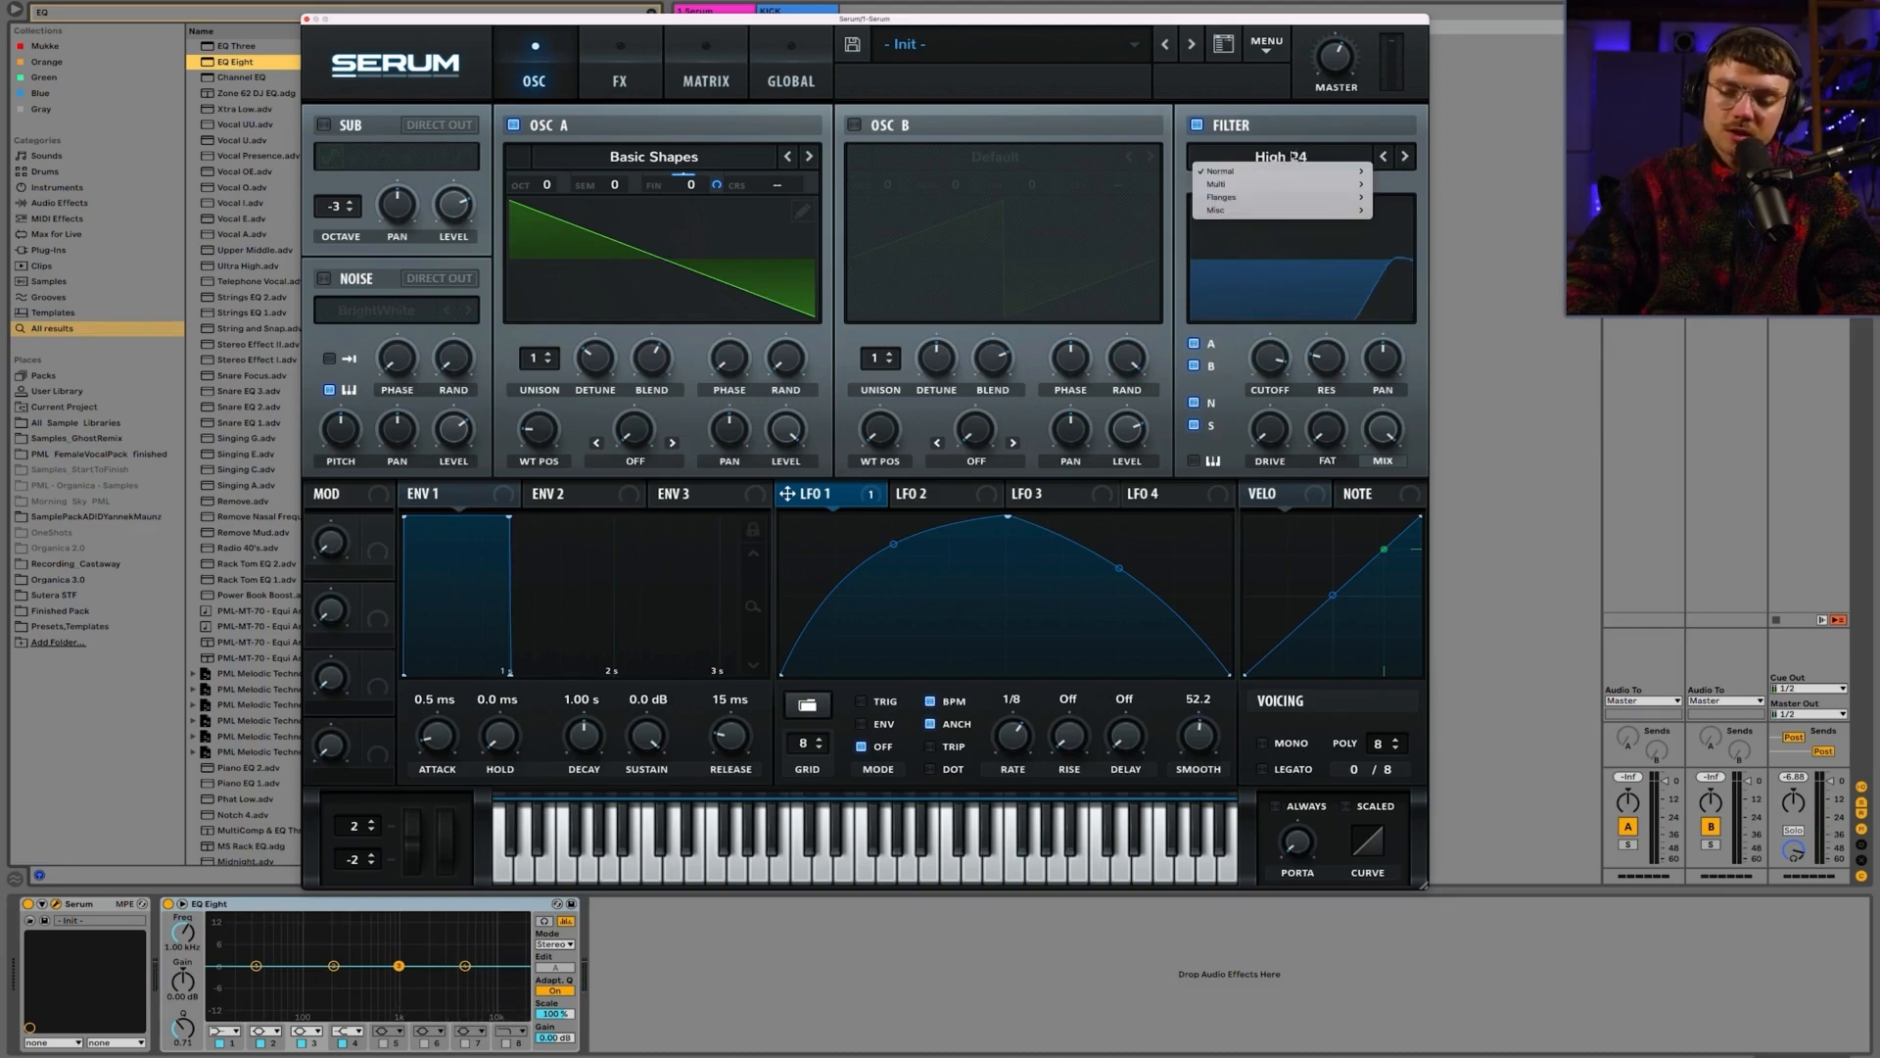
pyautogui.moveTo(1312, 172)
pyautogui.click(1411, 329)
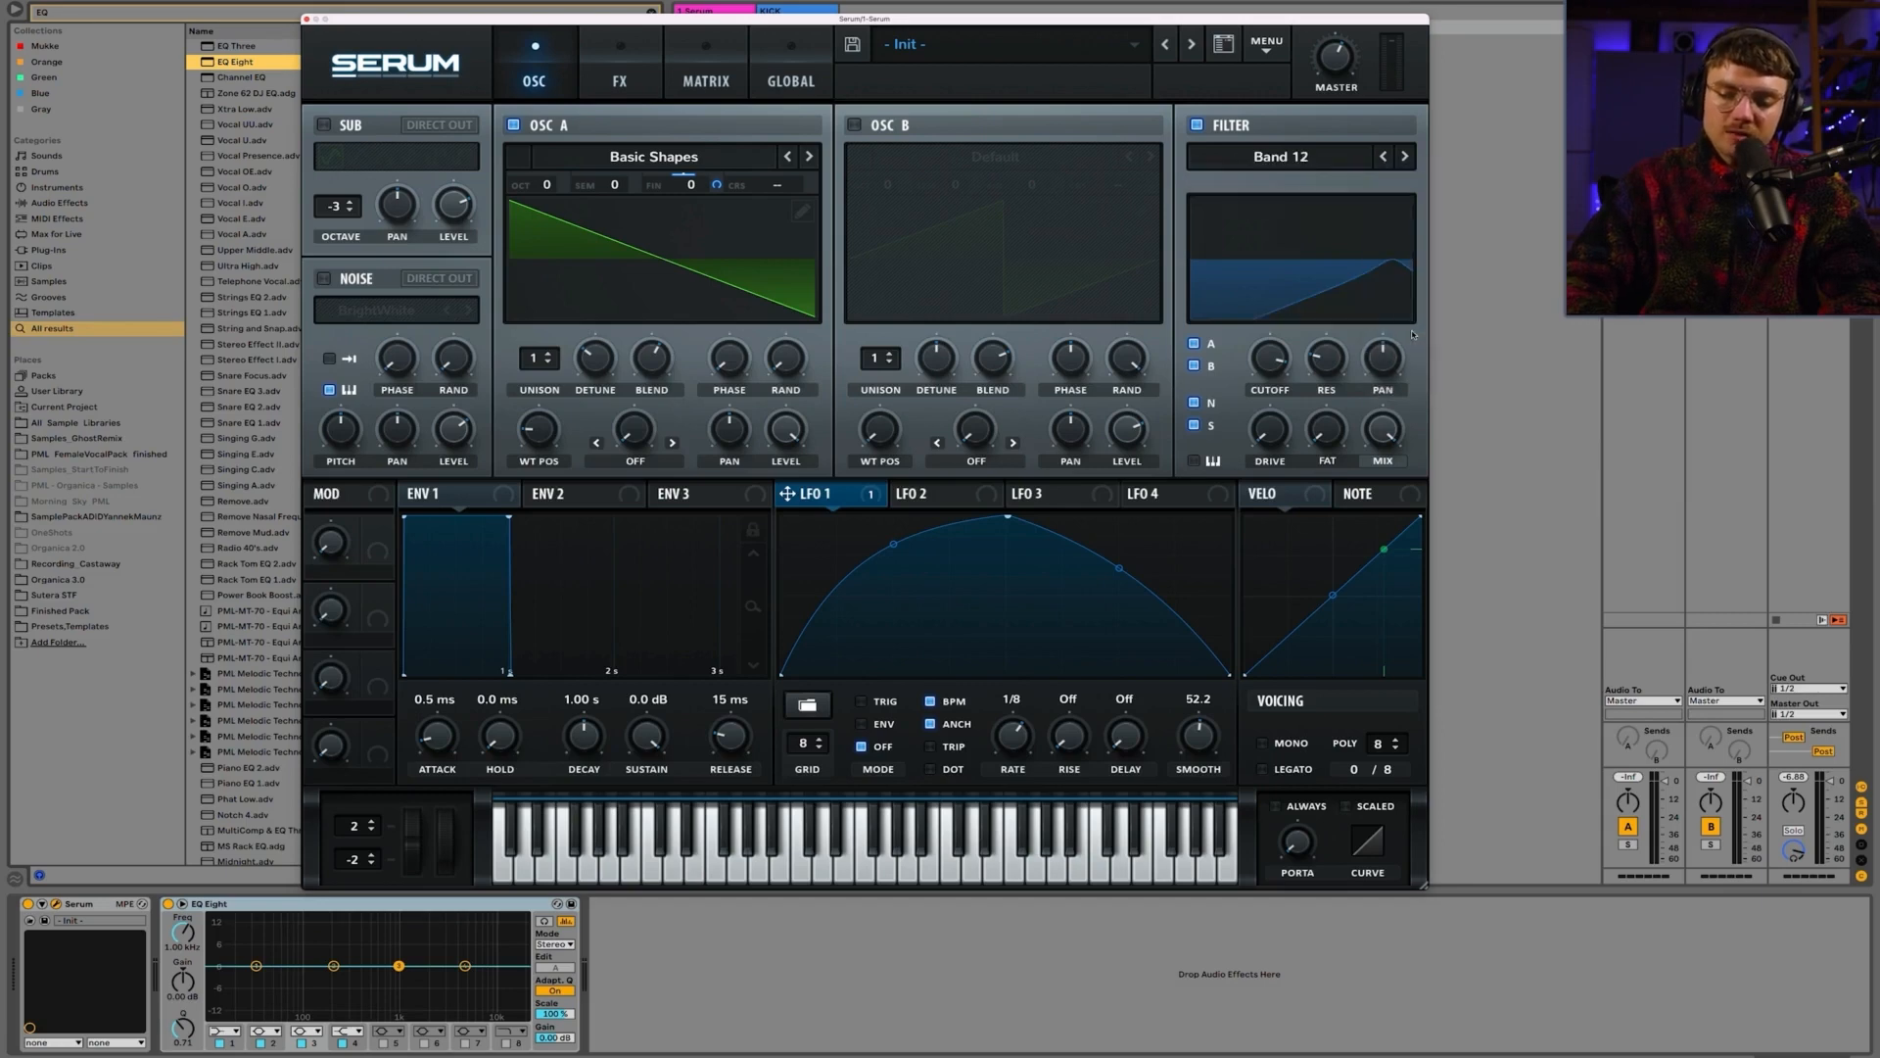
pyautogui.moveTo(1285, 399); pyautogui.dragTo(1278, 418)
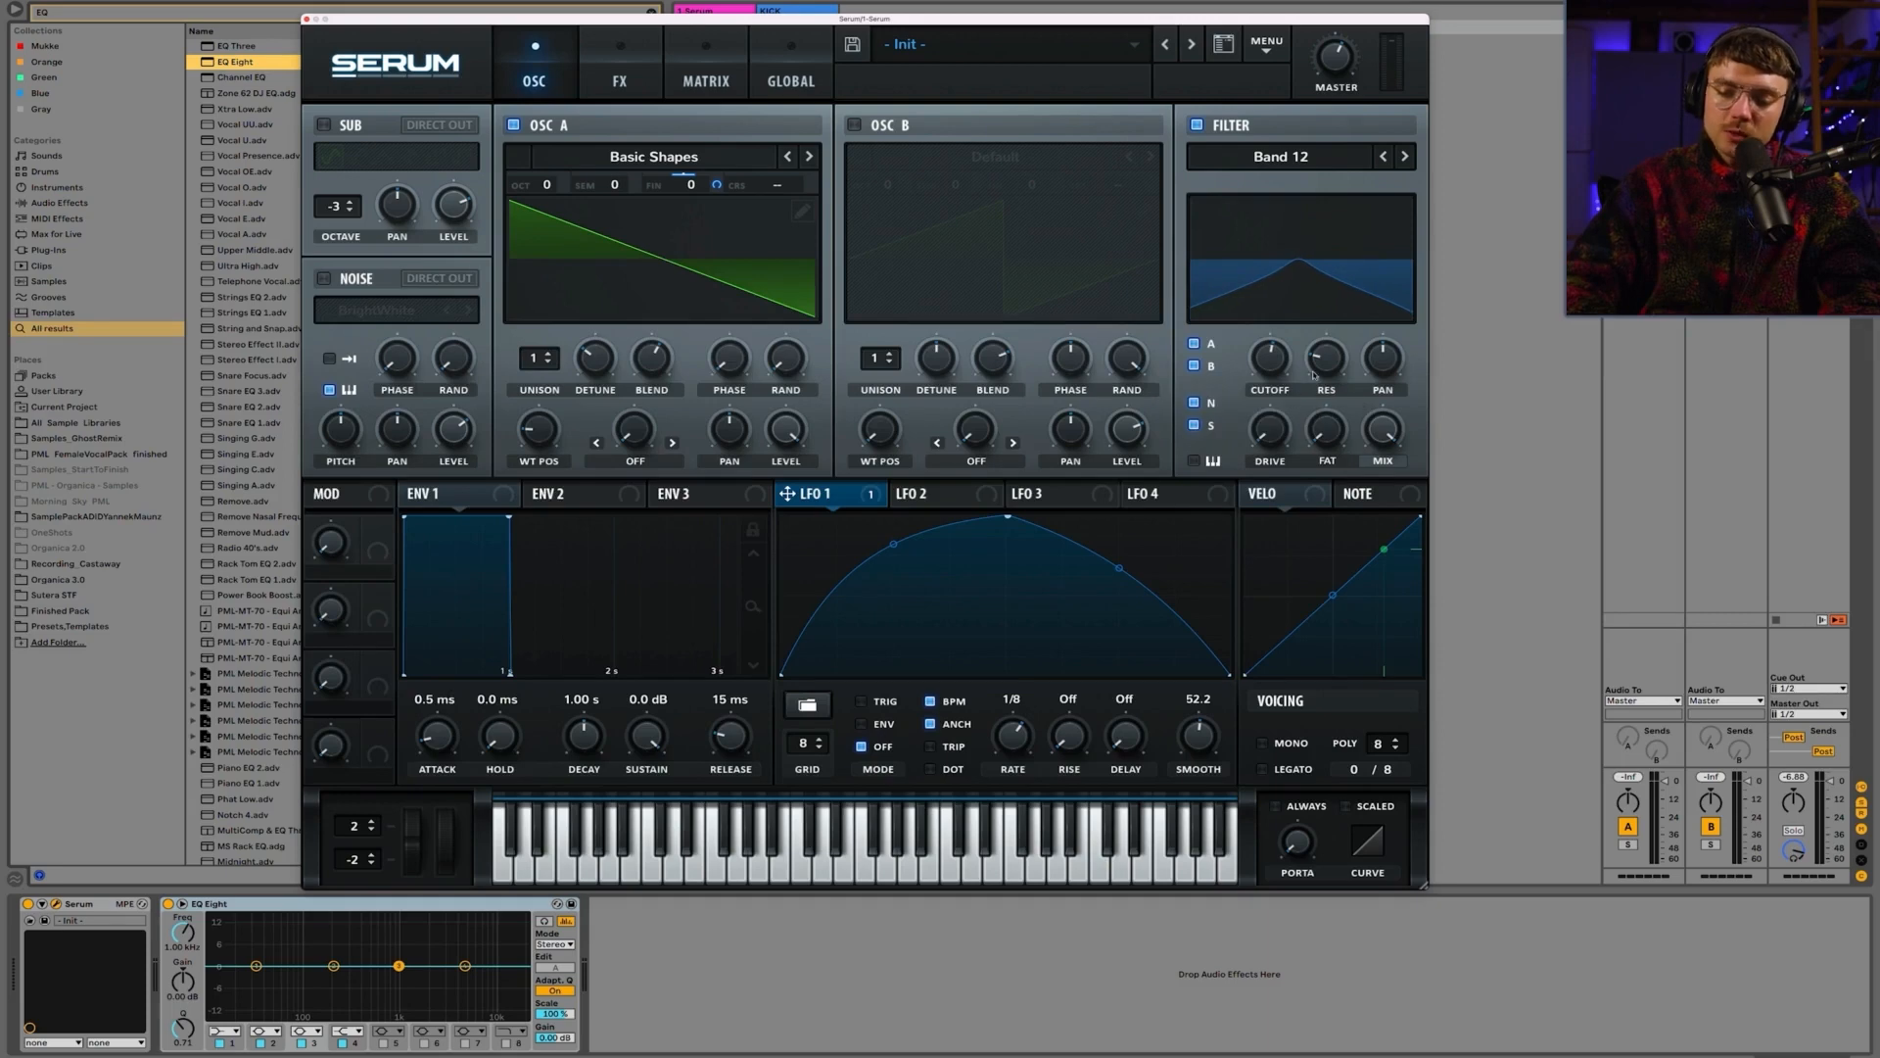
pyautogui.moveTo(1327, 358); pyautogui.dragTo(1319, 268)
pyautogui.moveTo(1271, 366); pyautogui.dragTo(1327, 482)
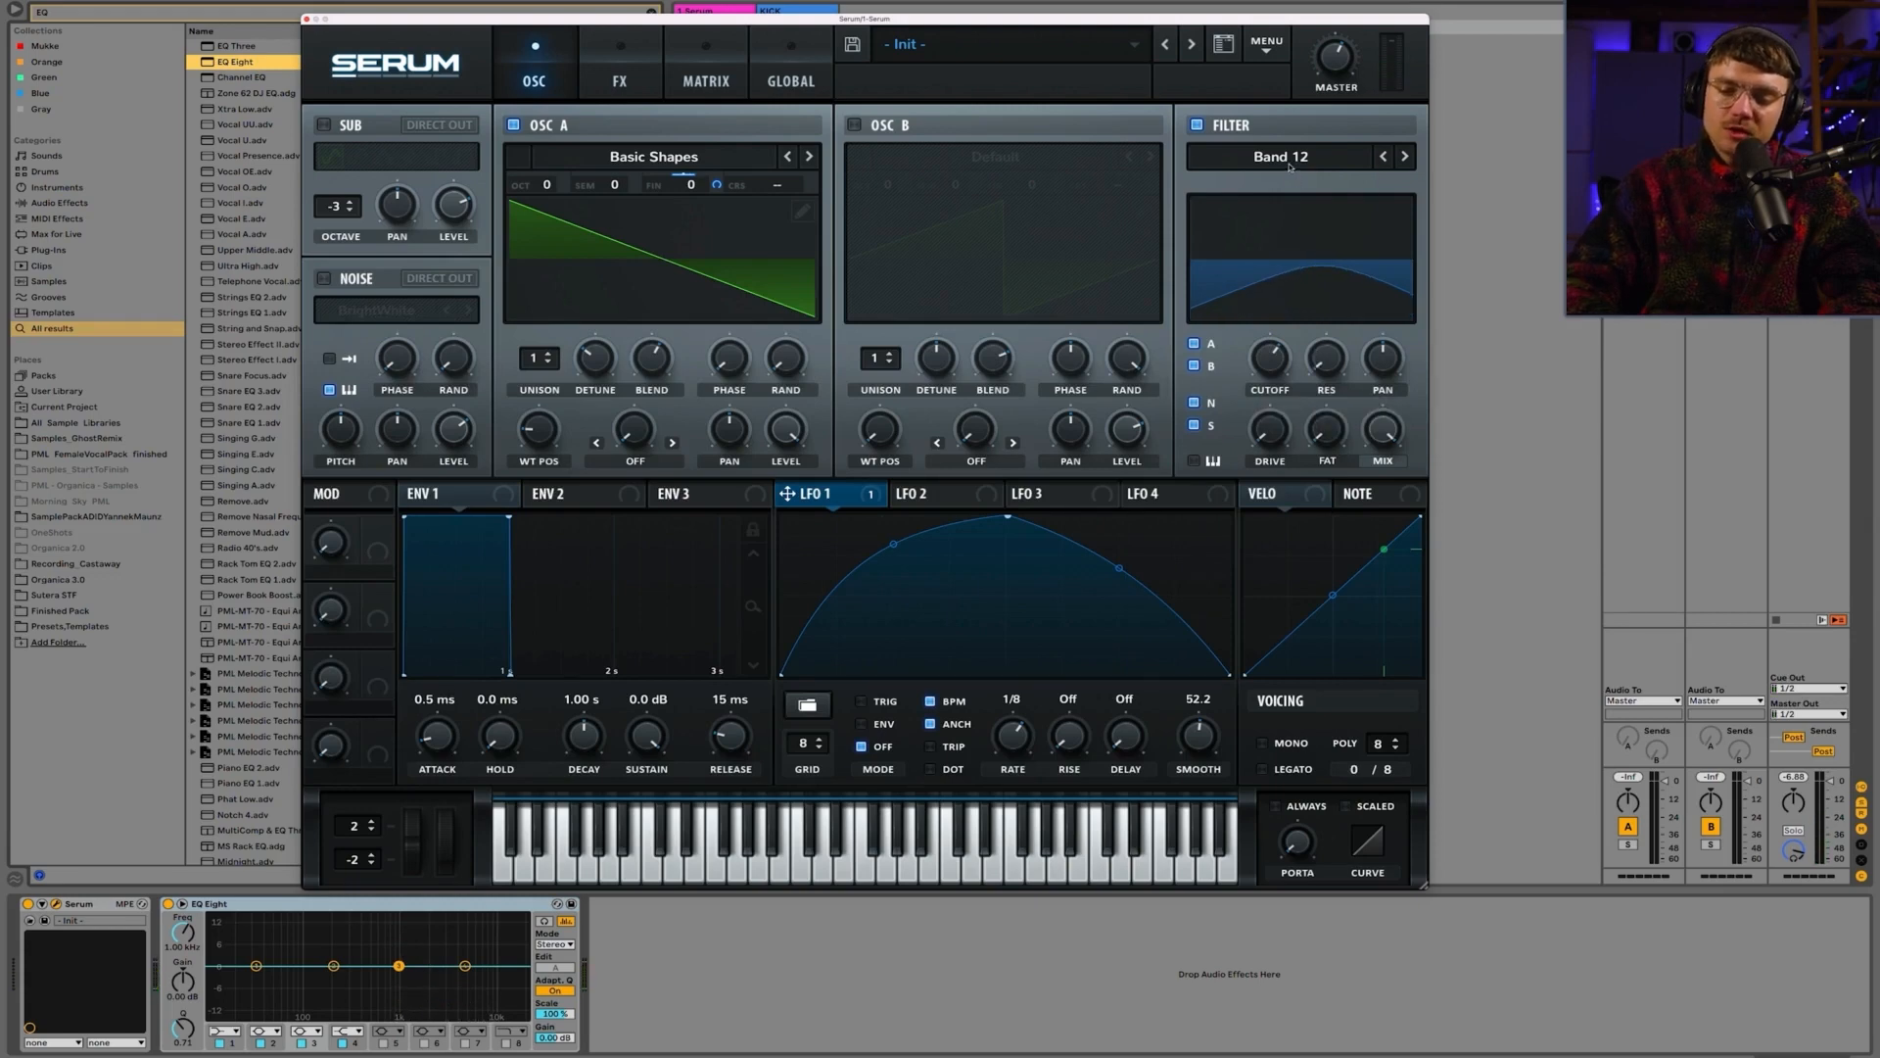
# Step: Load the Cmb + flange filter, adjust its response and sweep the cutoff down to a low setting
pyautogui.click(1288, 165)
pyautogui.moveTo(1286, 203)
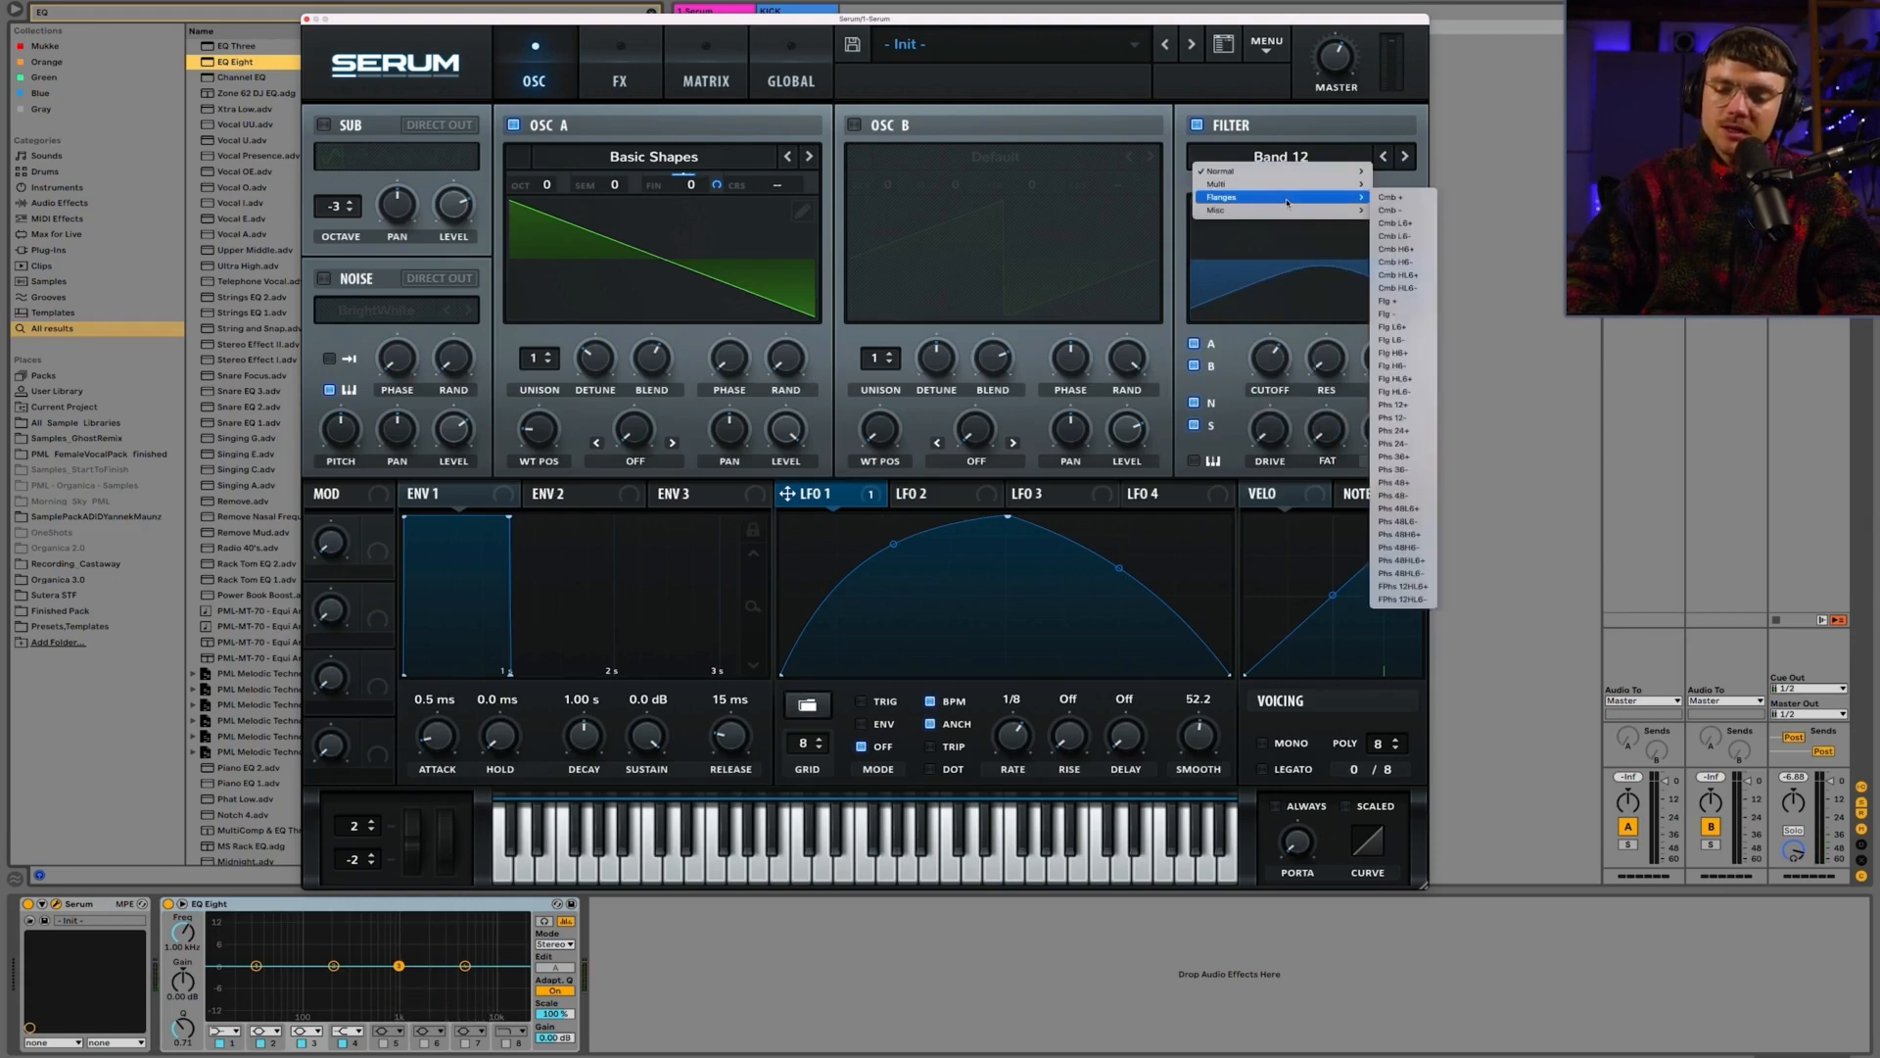
pyautogui.click(1422, 198)
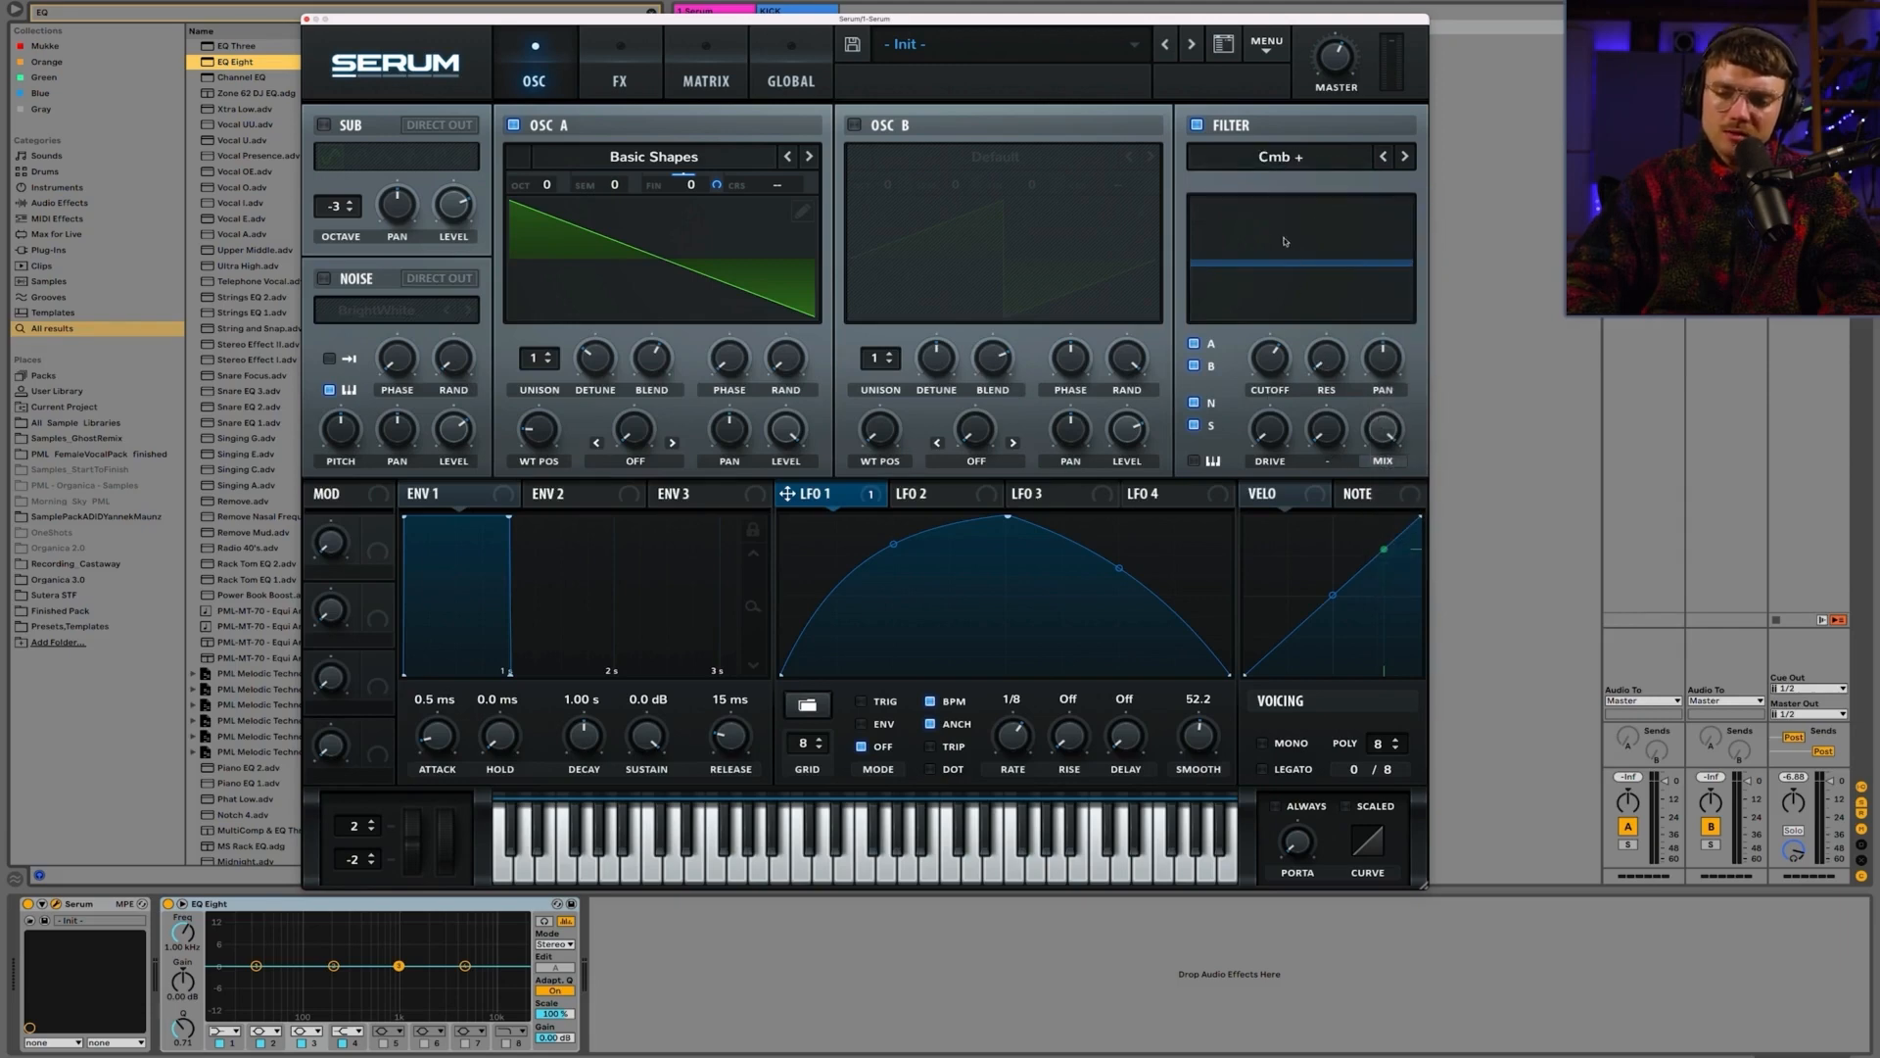
pyautogui.moveTo(1304, 263); pyautogui.dragTo(1315, 231)
pyautogui.moveTo(1272, 360); pyautogui.dragTo(1281, 443)
pyautogui.moveTo(1267, 375)
pyautogui.mouseDown()
pyautogui.moveTo(1274, 404)
pyautogui.moveTo(1272, 364)
pyautogui.moveTo(1272, 384)
pyautogui.mouseUp()
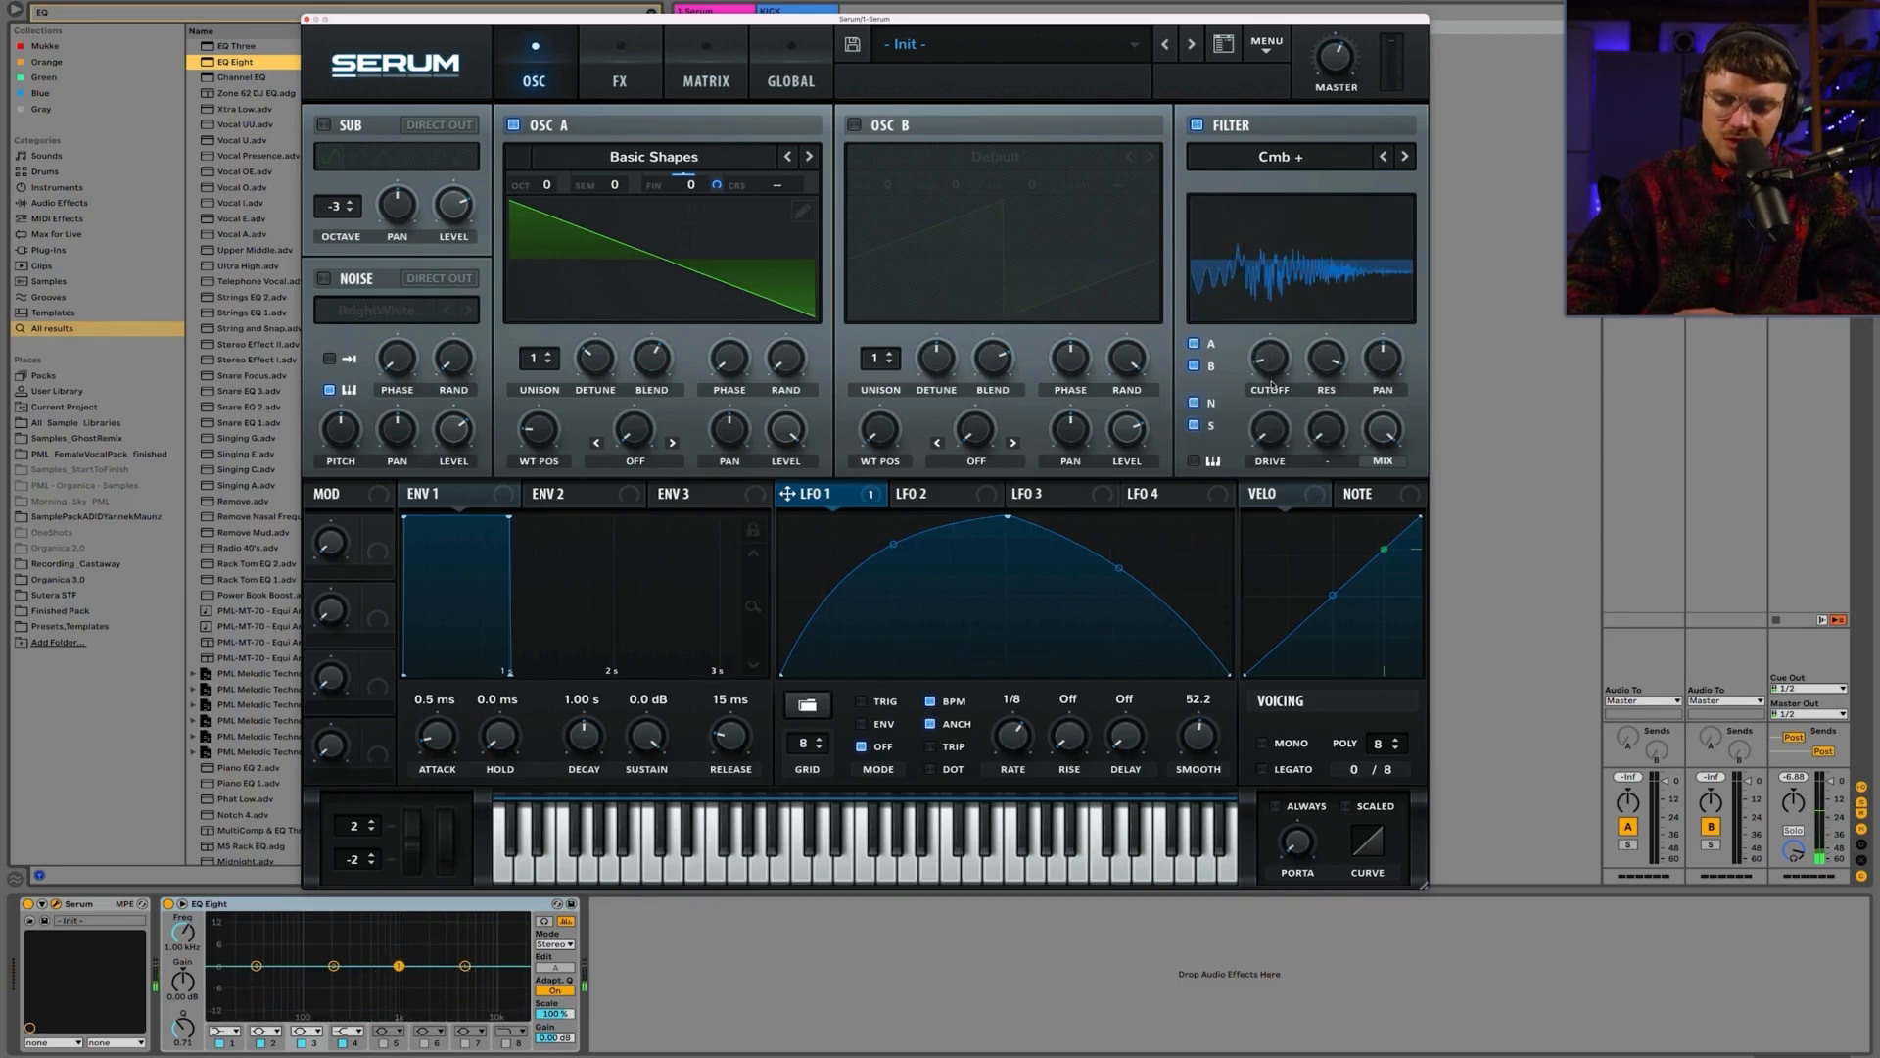
# Step: Look over the Misc filter types, return to MG Low 24 and step back to MG Low 12
pyautogui.click(1294, 159)
pyautogui.moveTo(1291, 203)
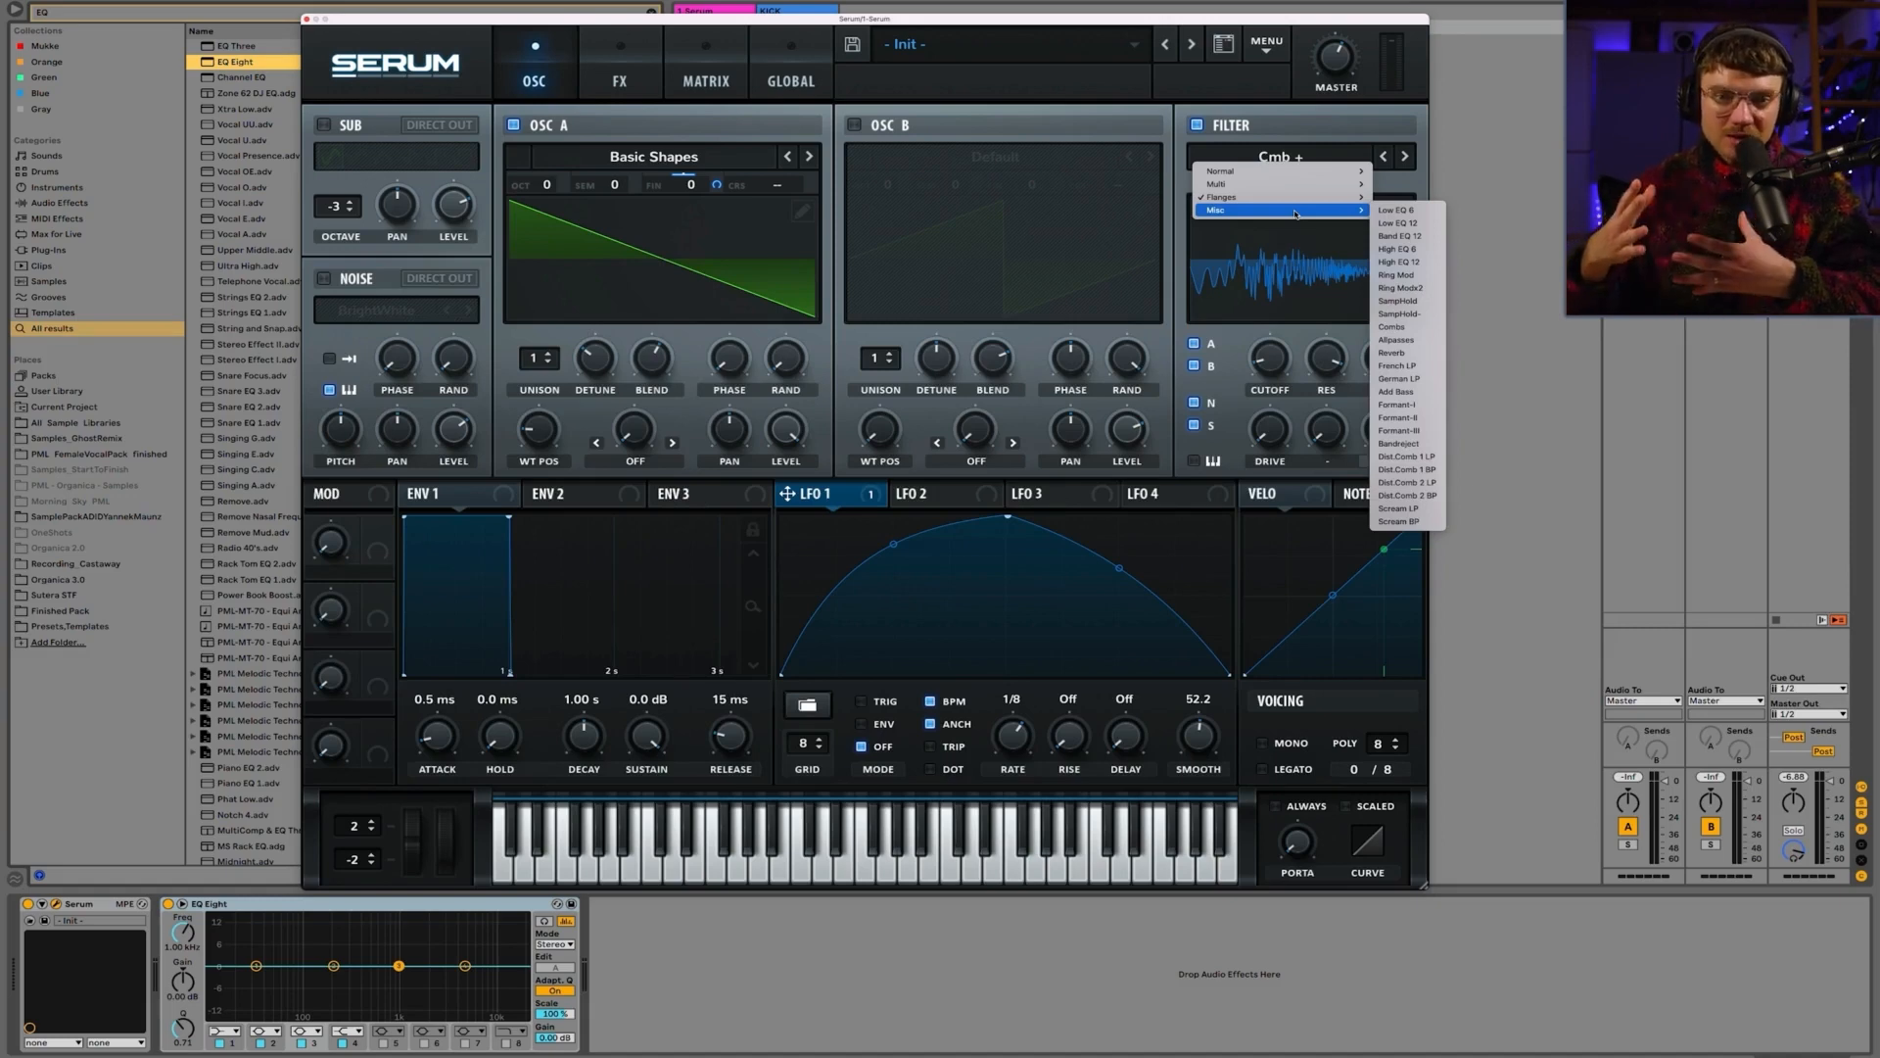
pyautogui.moveTo(1279, 169)
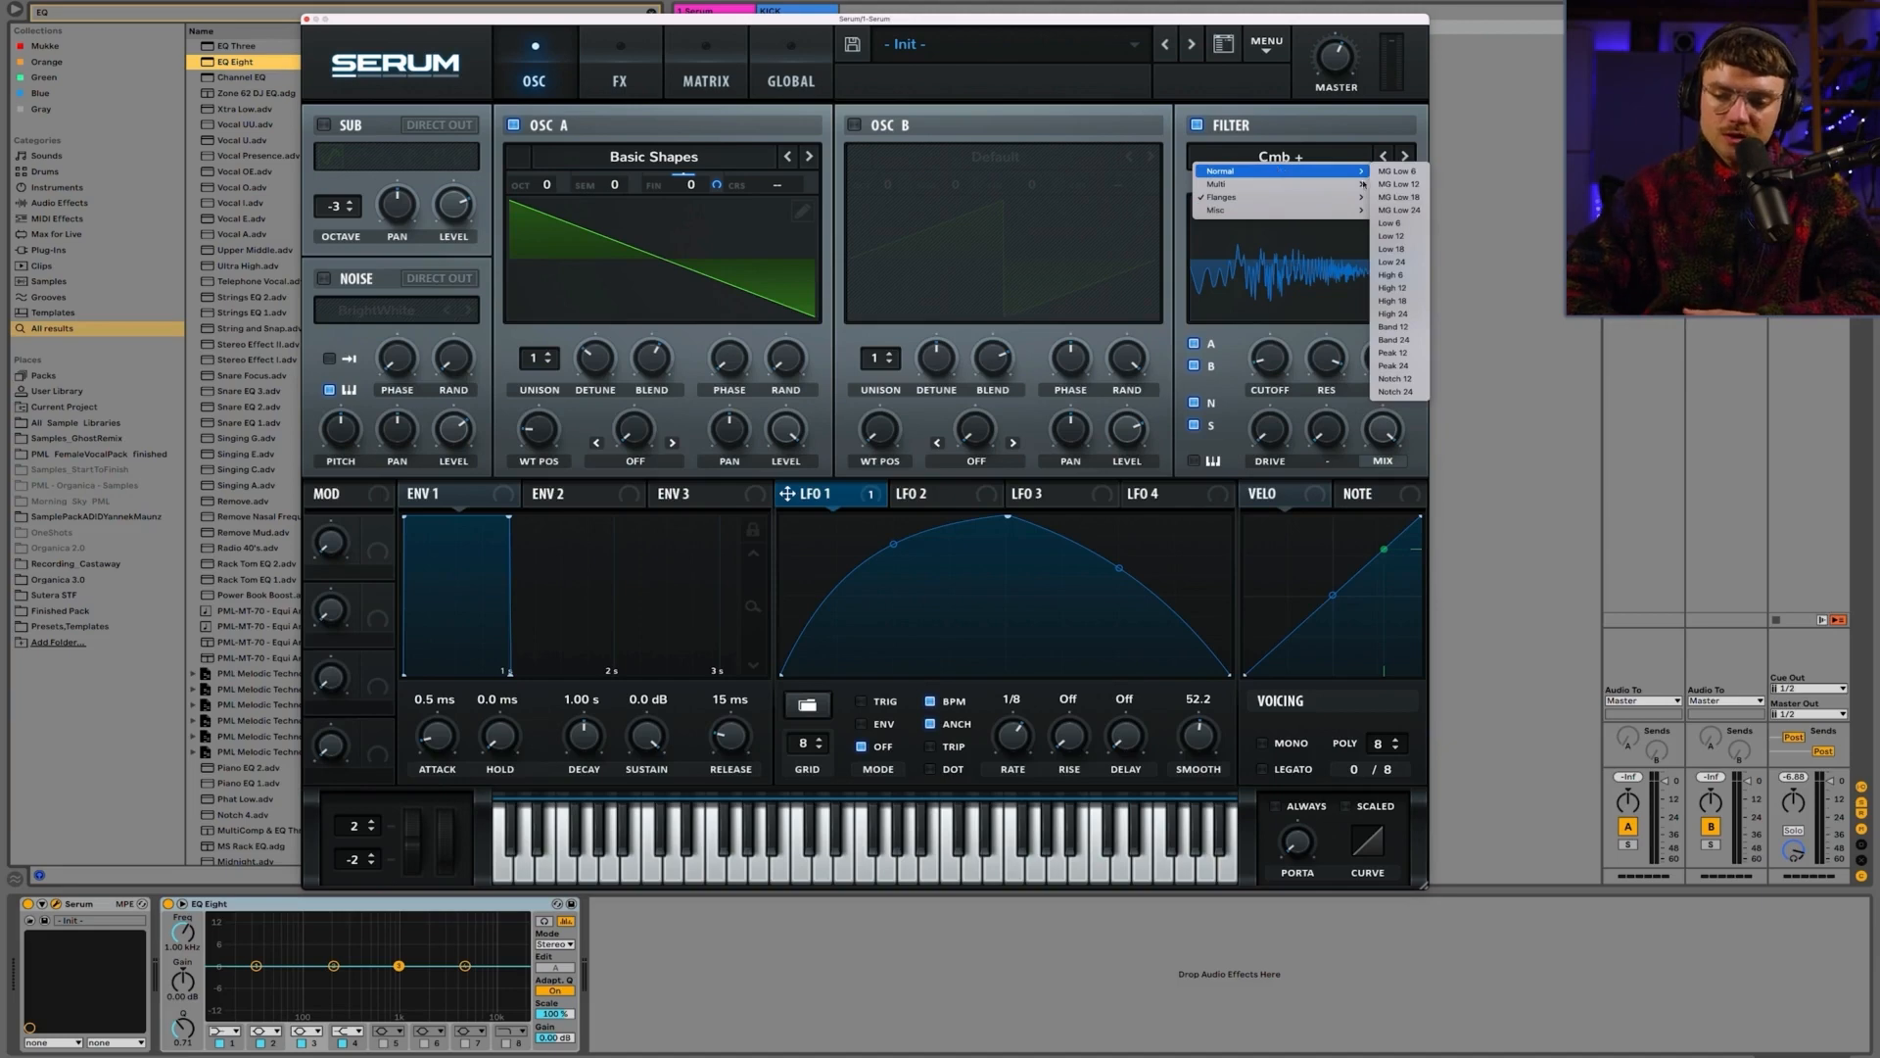
pyautogui.click(1398, 210)
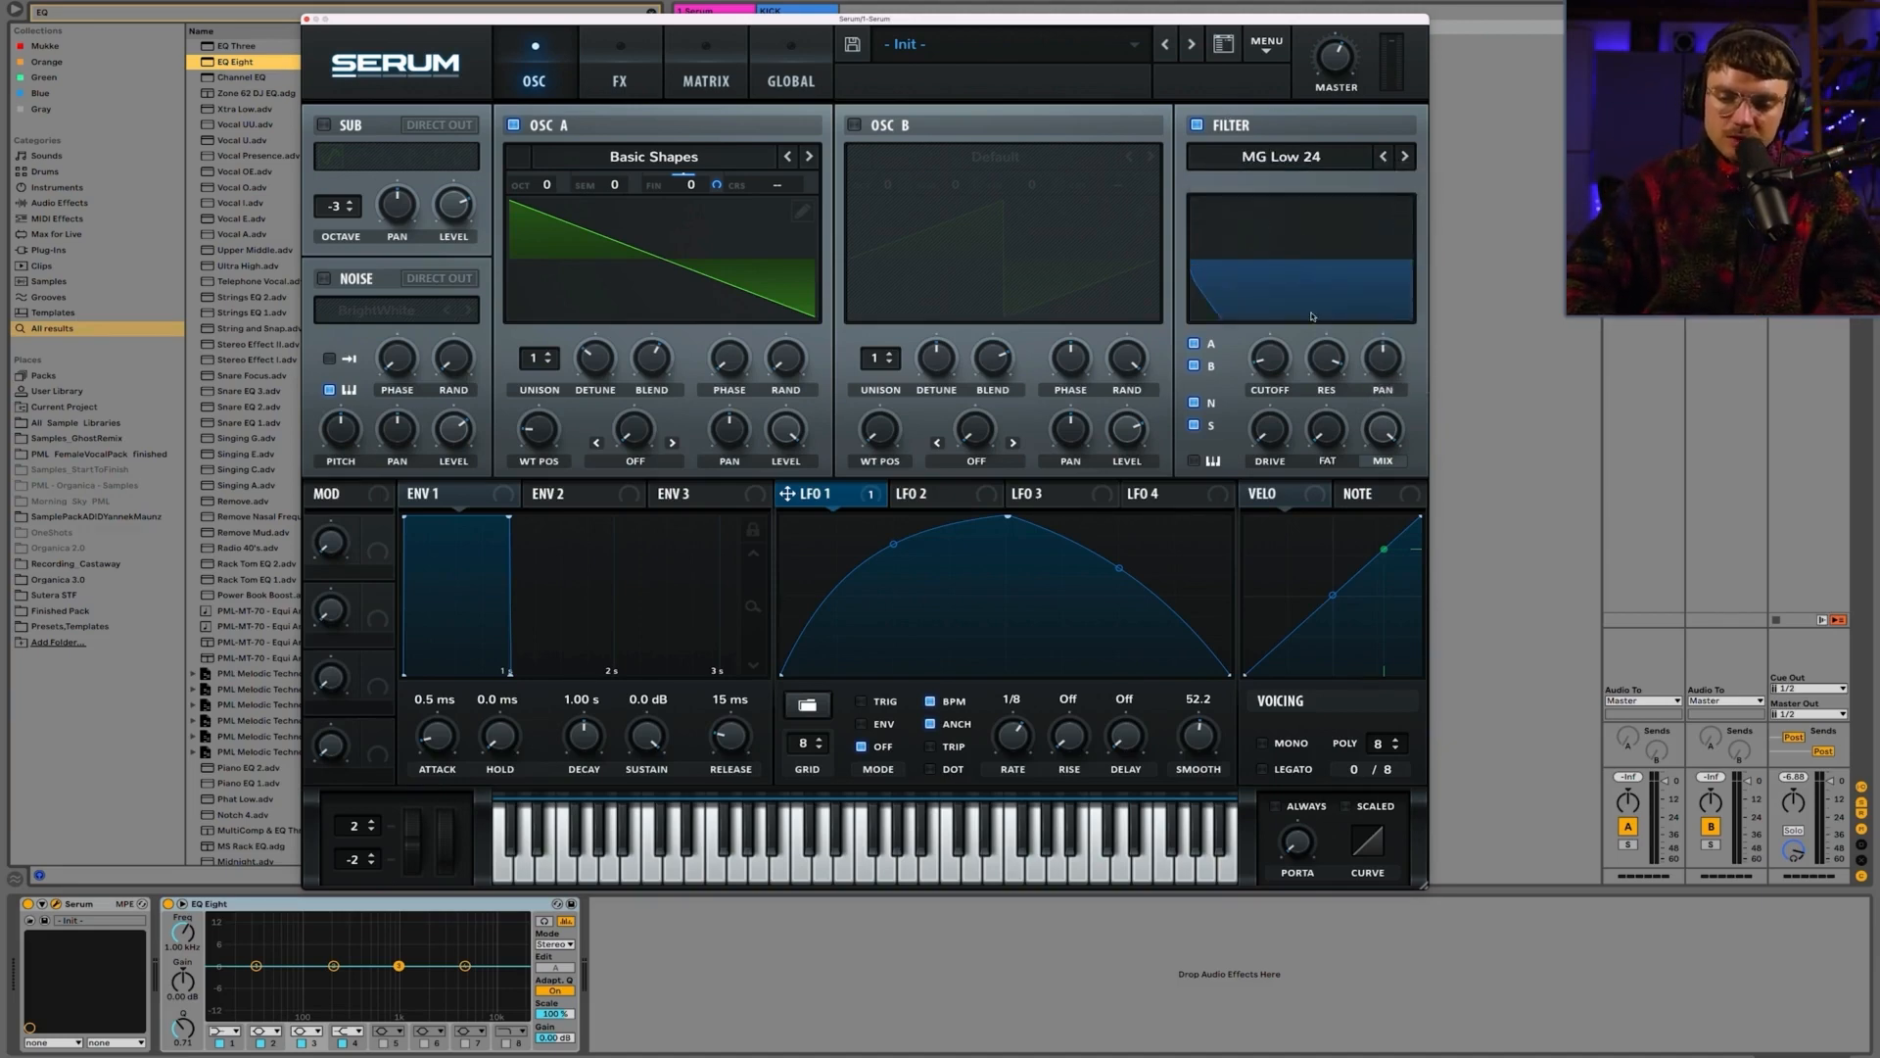
pyautogui.click(1384, 156)
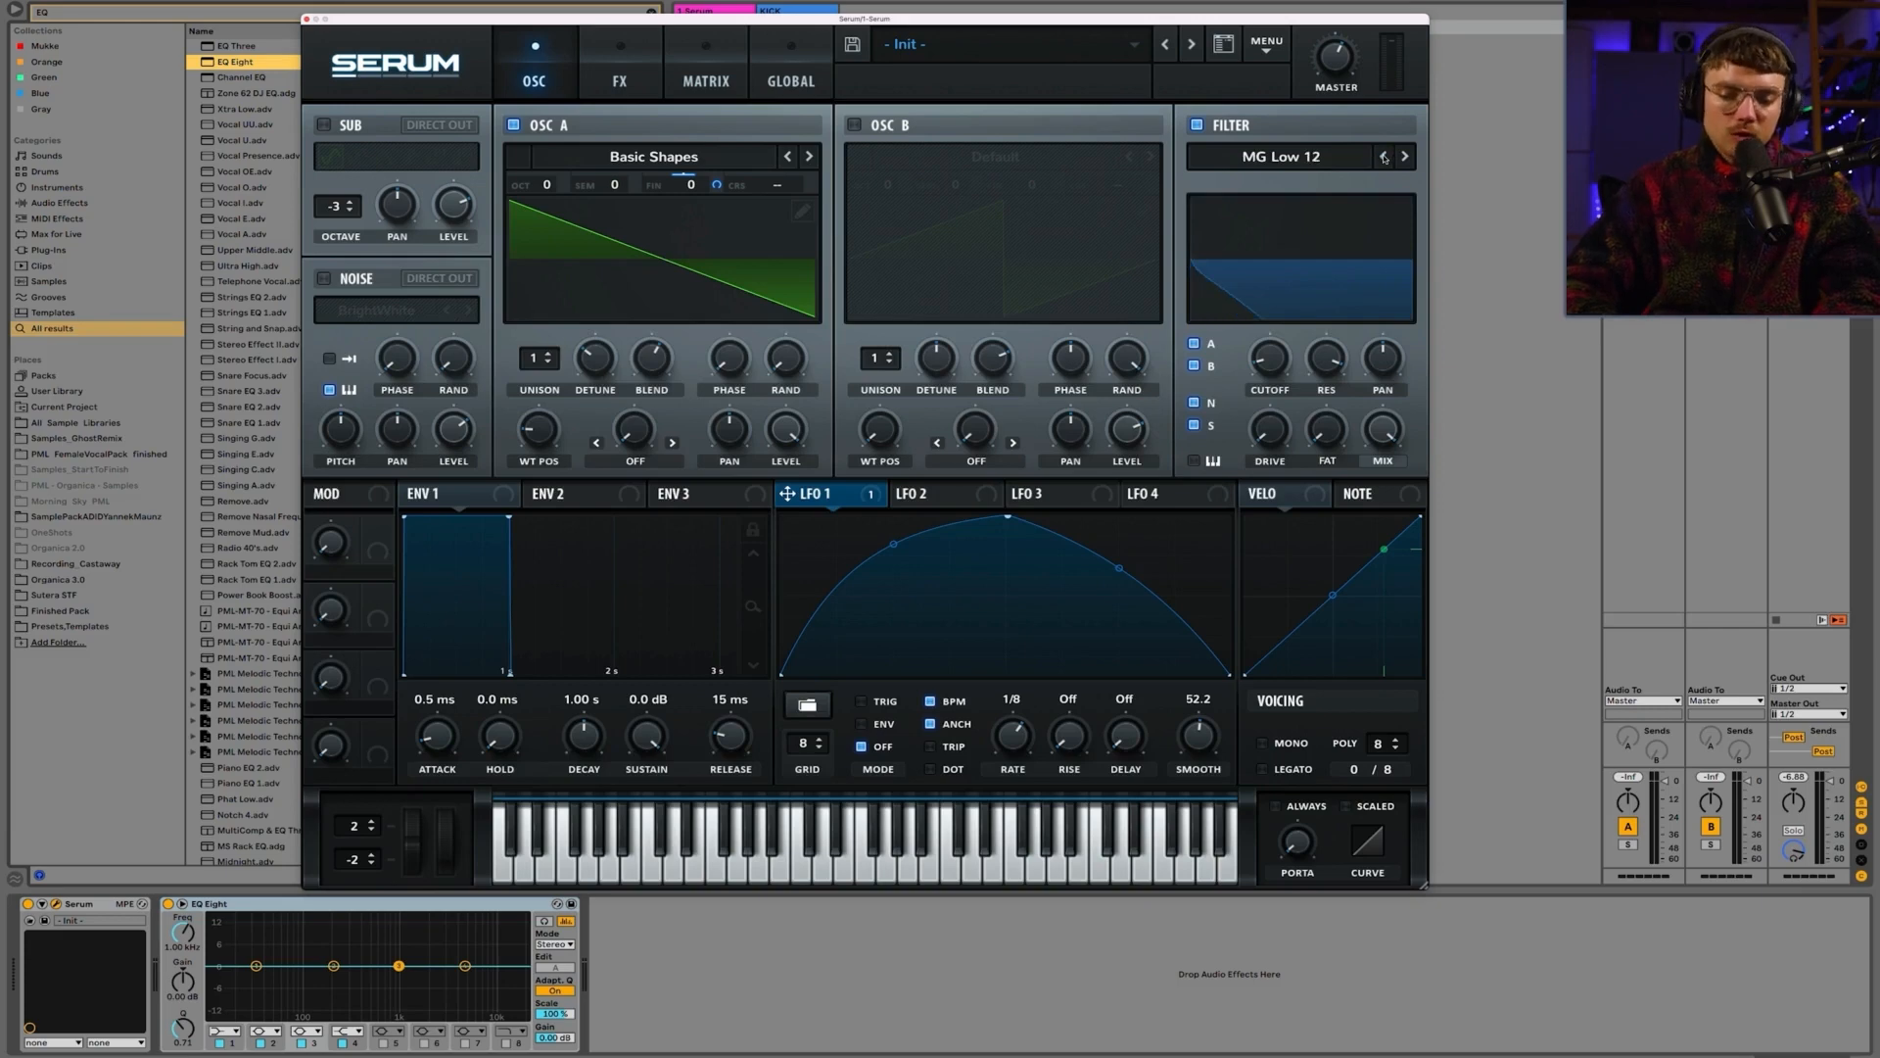
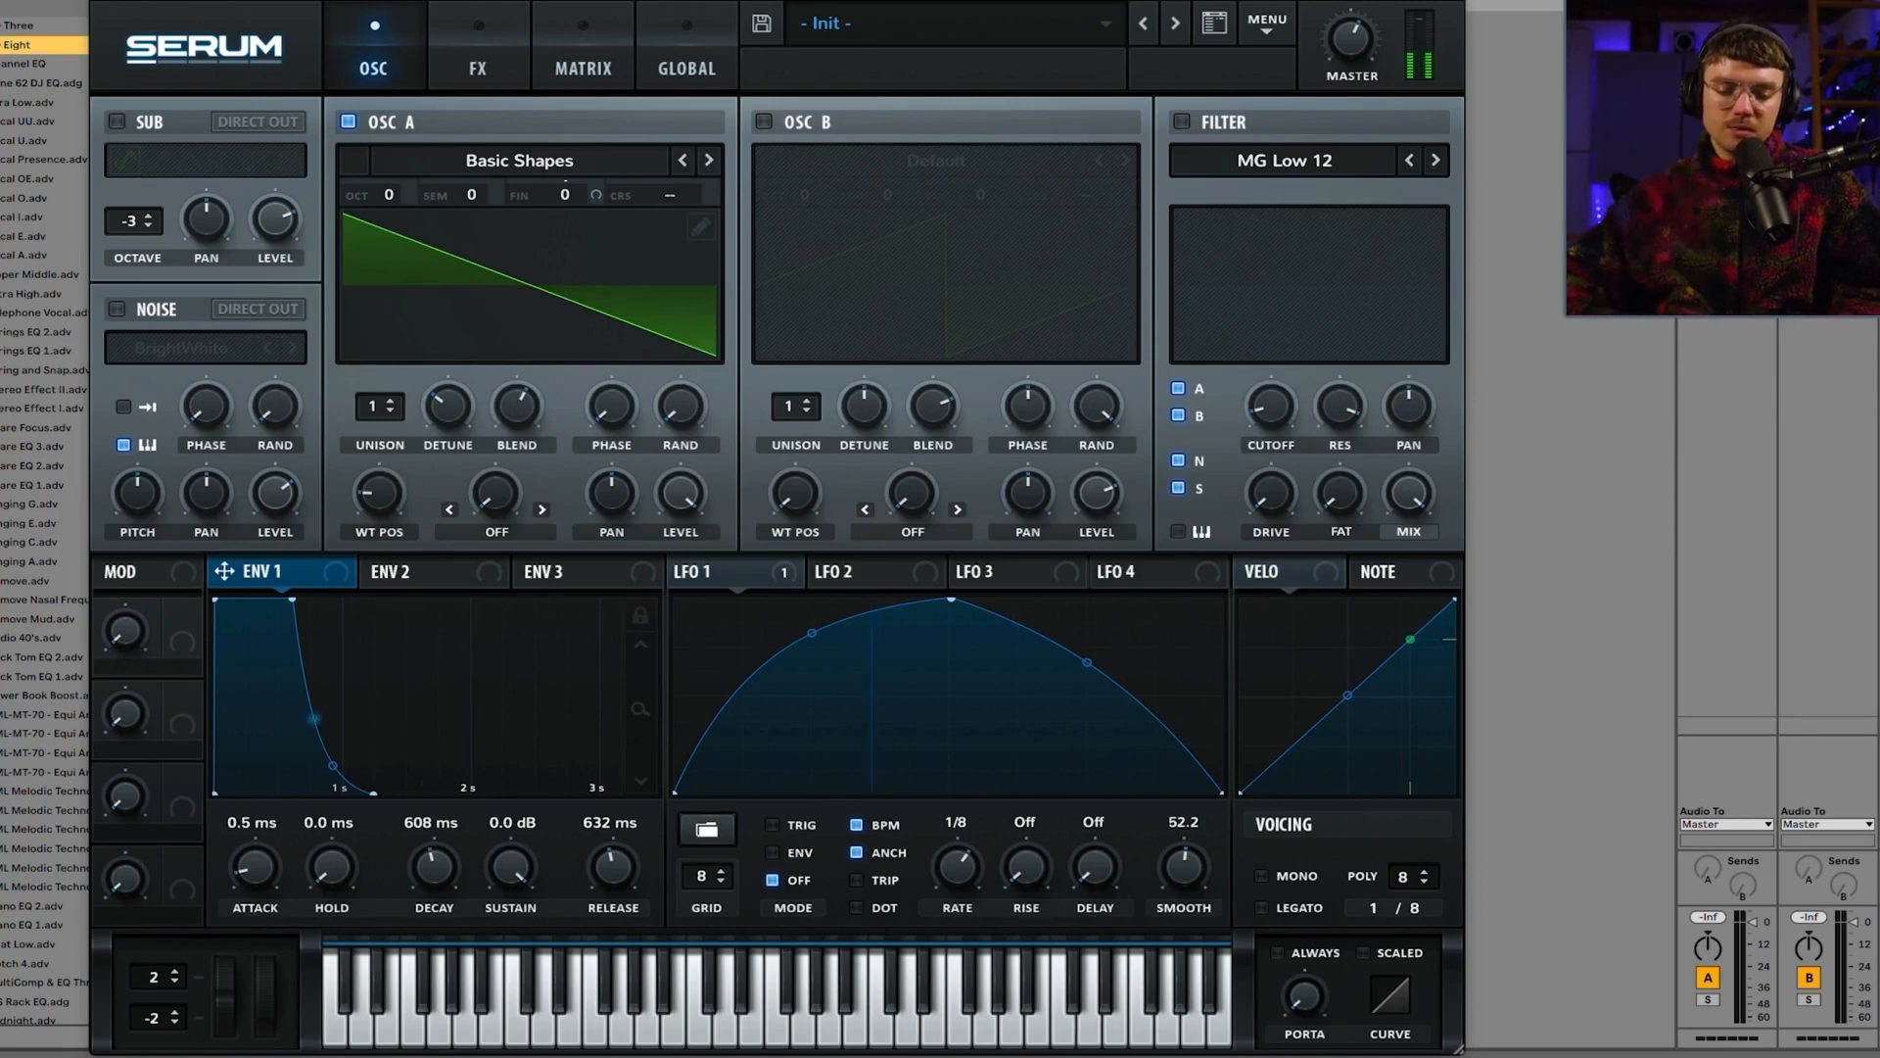
# Step: Try Env 1 with a 1.26 s attack and a 988 ms hold, and reset the hold to 0.0 ms
pyautogui.moveTo(519, 871); pyautogui.dragTo(517, 846)
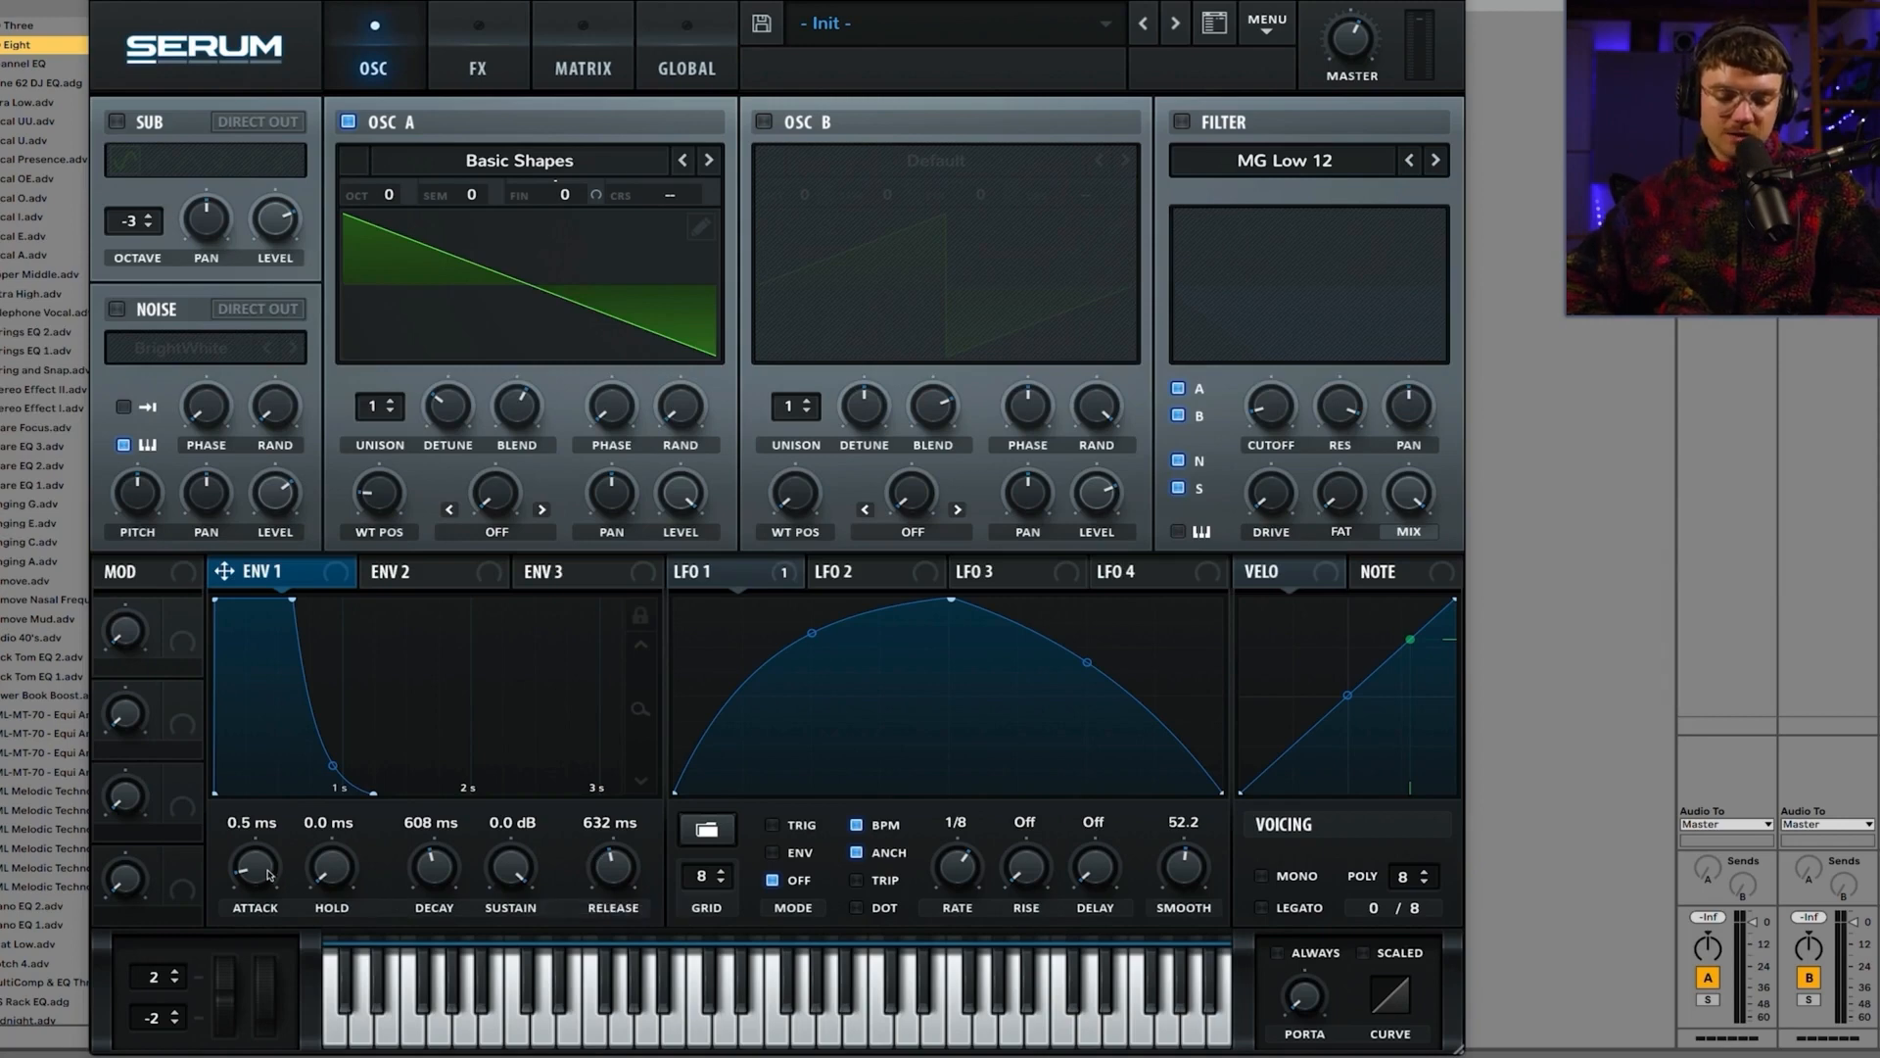
pyautogui.moveTo(269, 875); pyautogui.dragTo(270, 801)
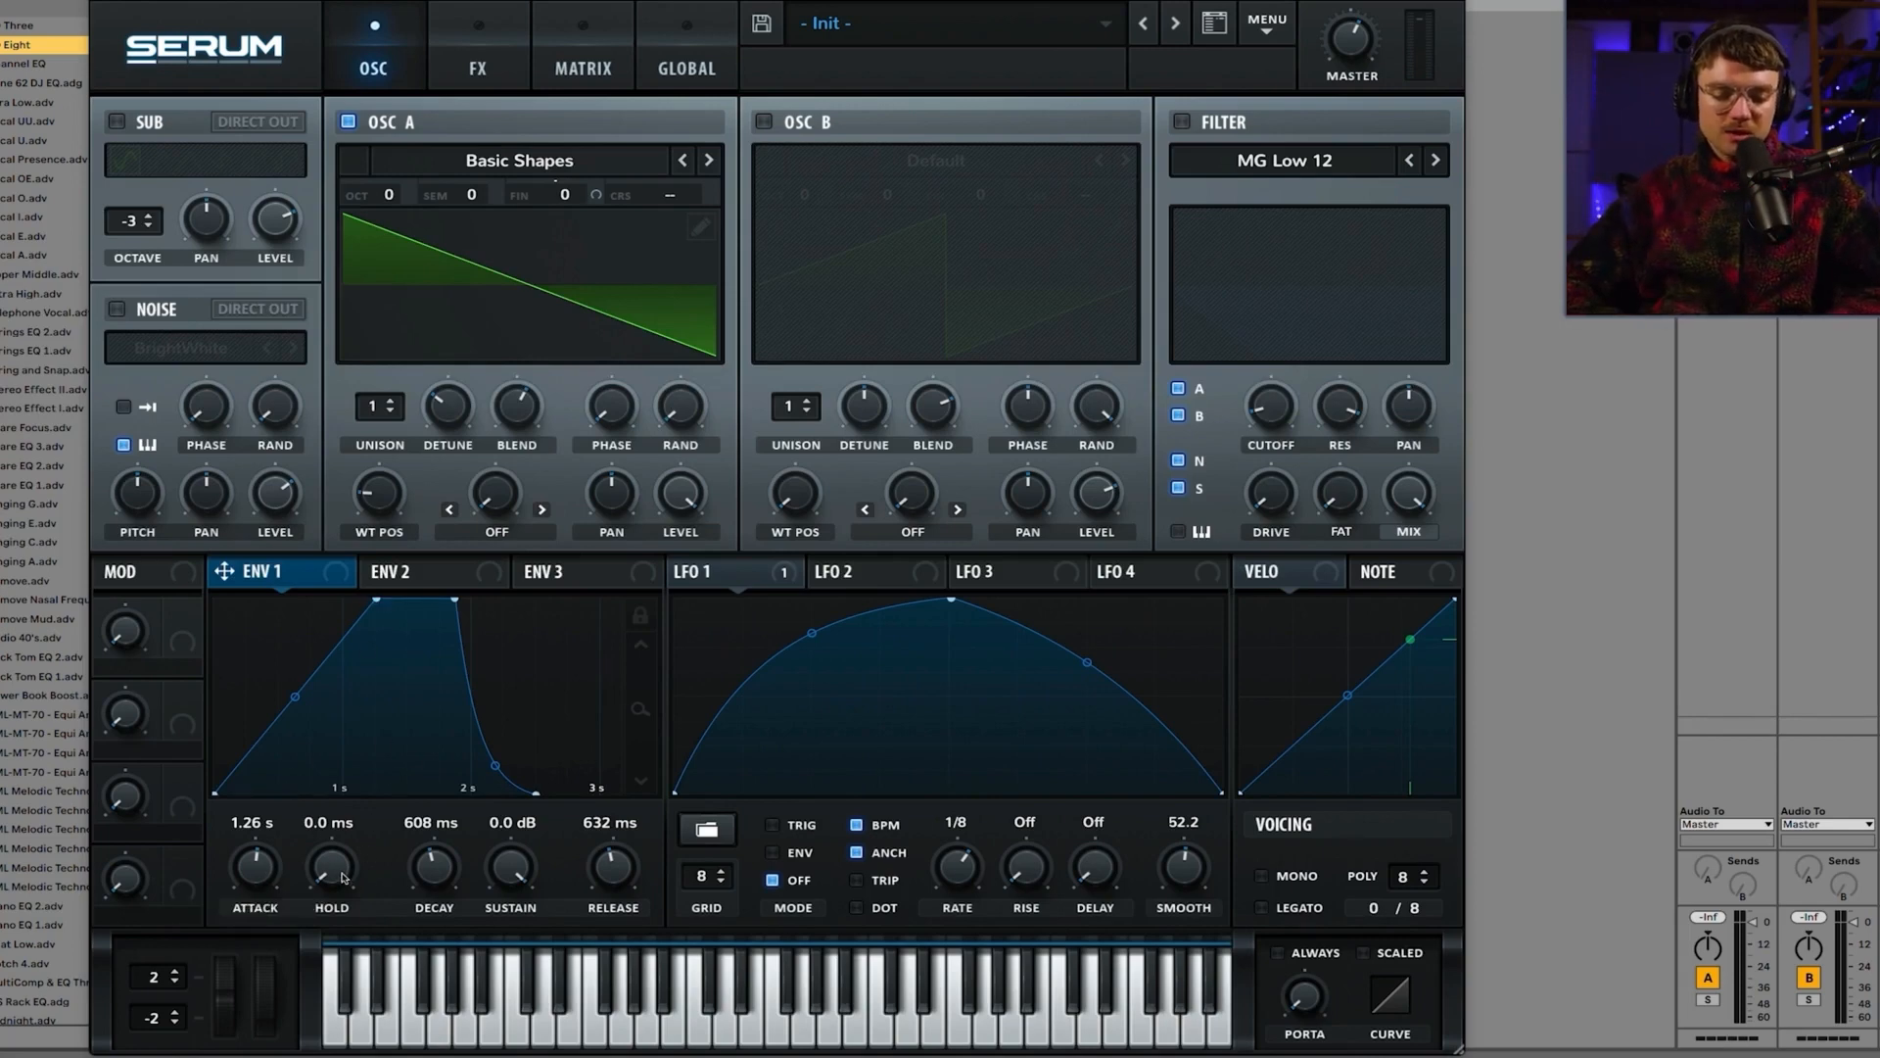
pyautogui.moveTo(340, 879)
pyautogui.mouseDown()
pyautogui.moveTo(348, 825)
pyautogui.moveTo(345, 869)
pyautogui.mouseUp()
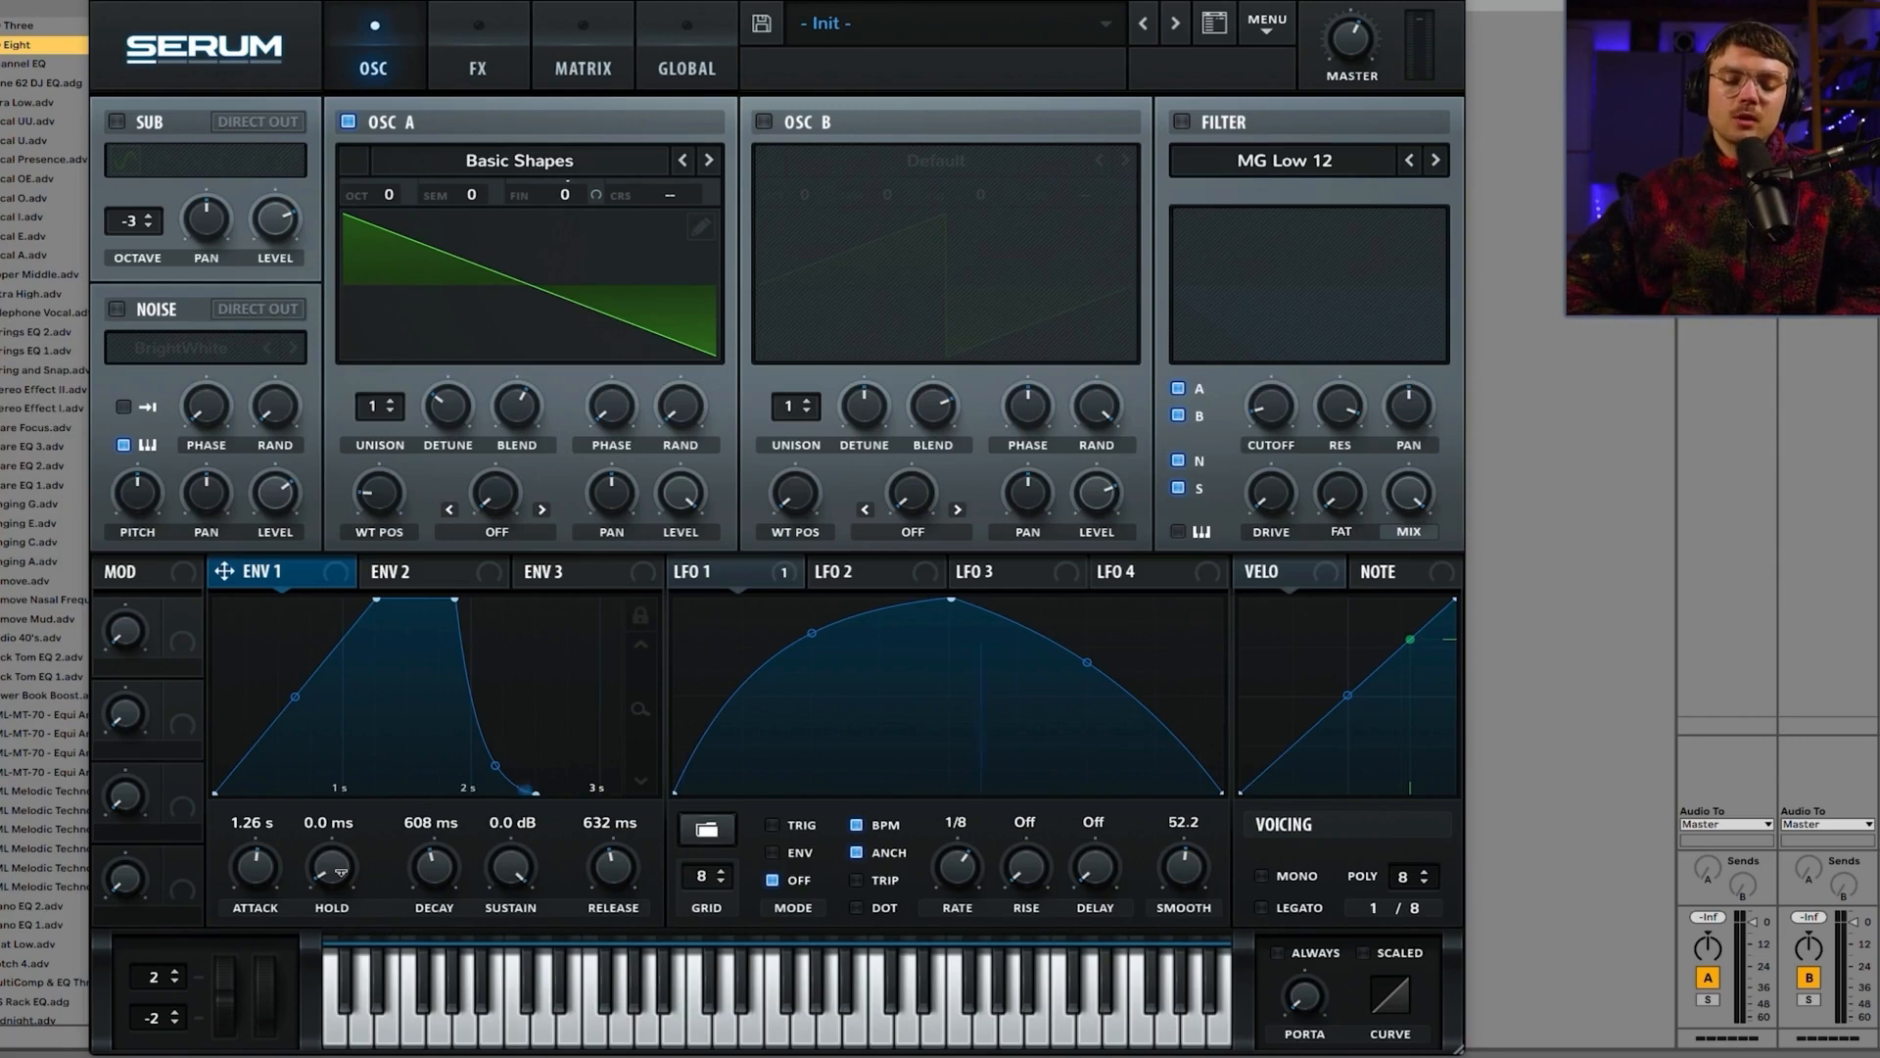
pyautogui.moveTo(340, 871); pyautogui.dragTo(334, 789)
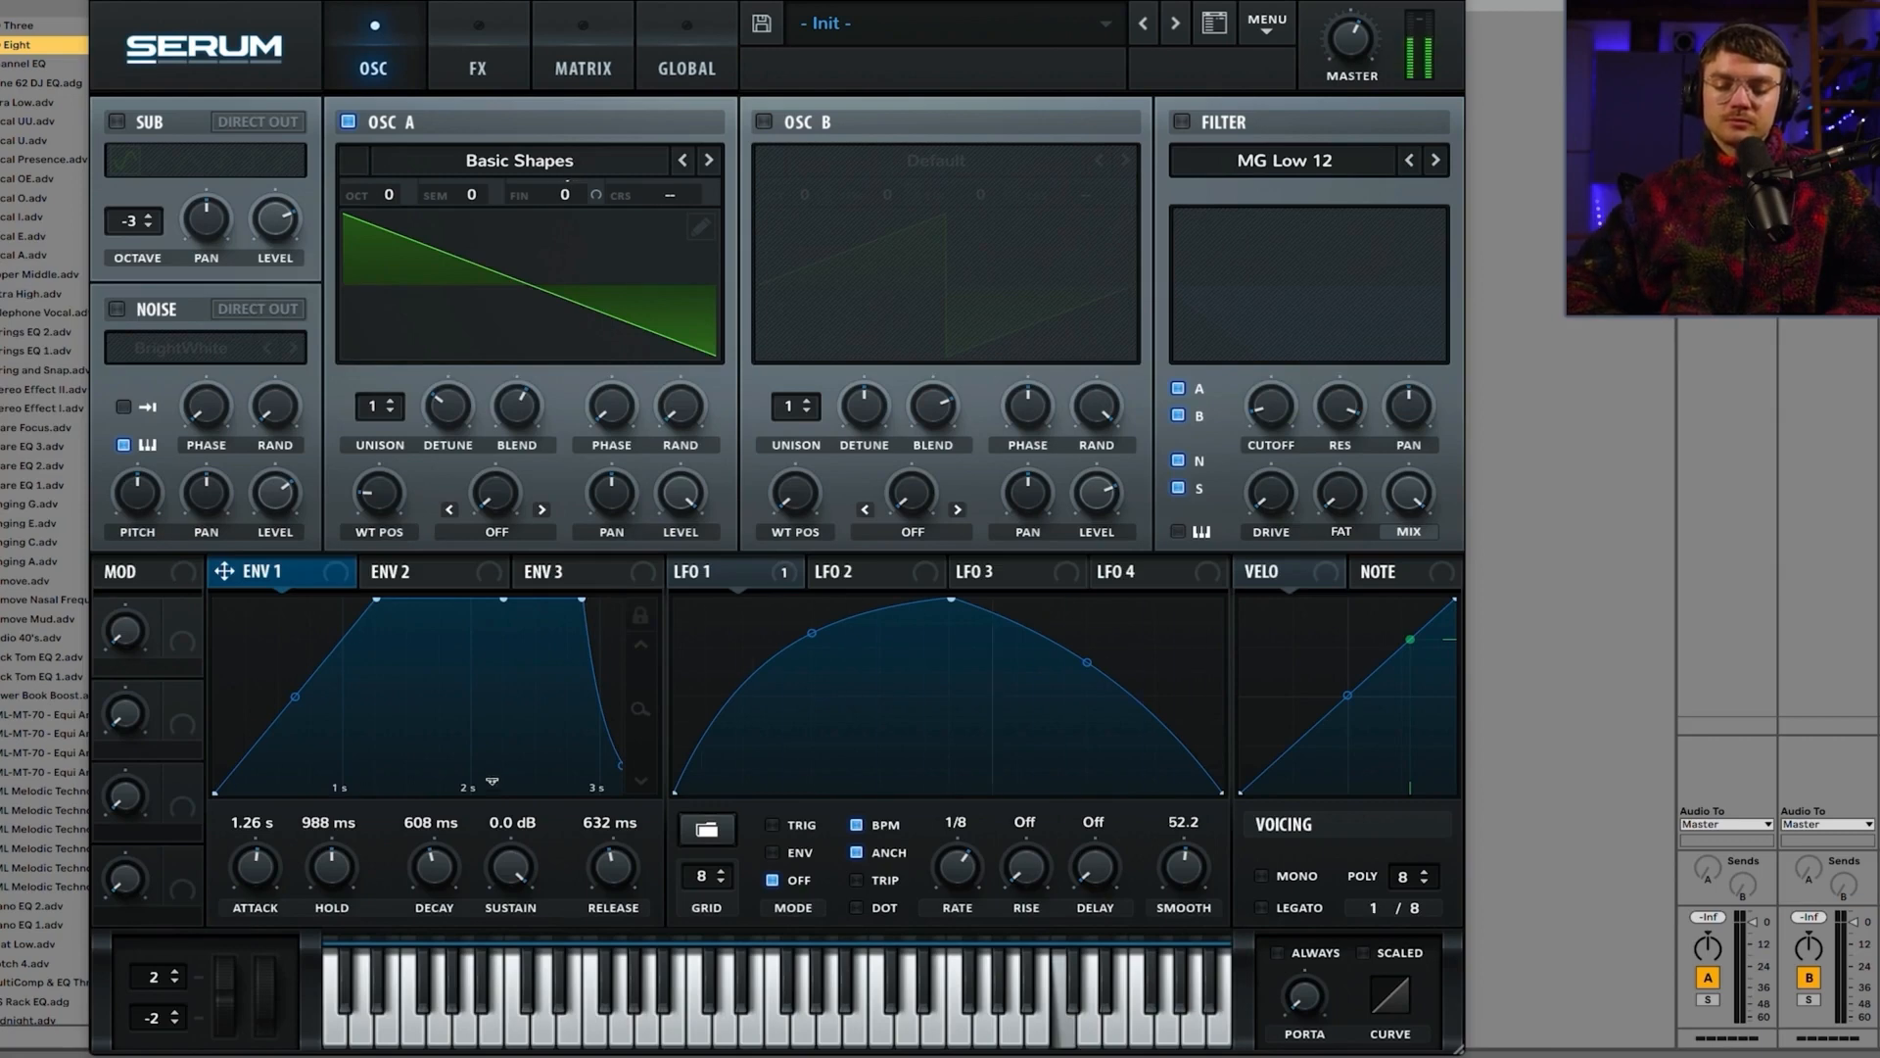
pyautogui.doubleClick(331, 866)
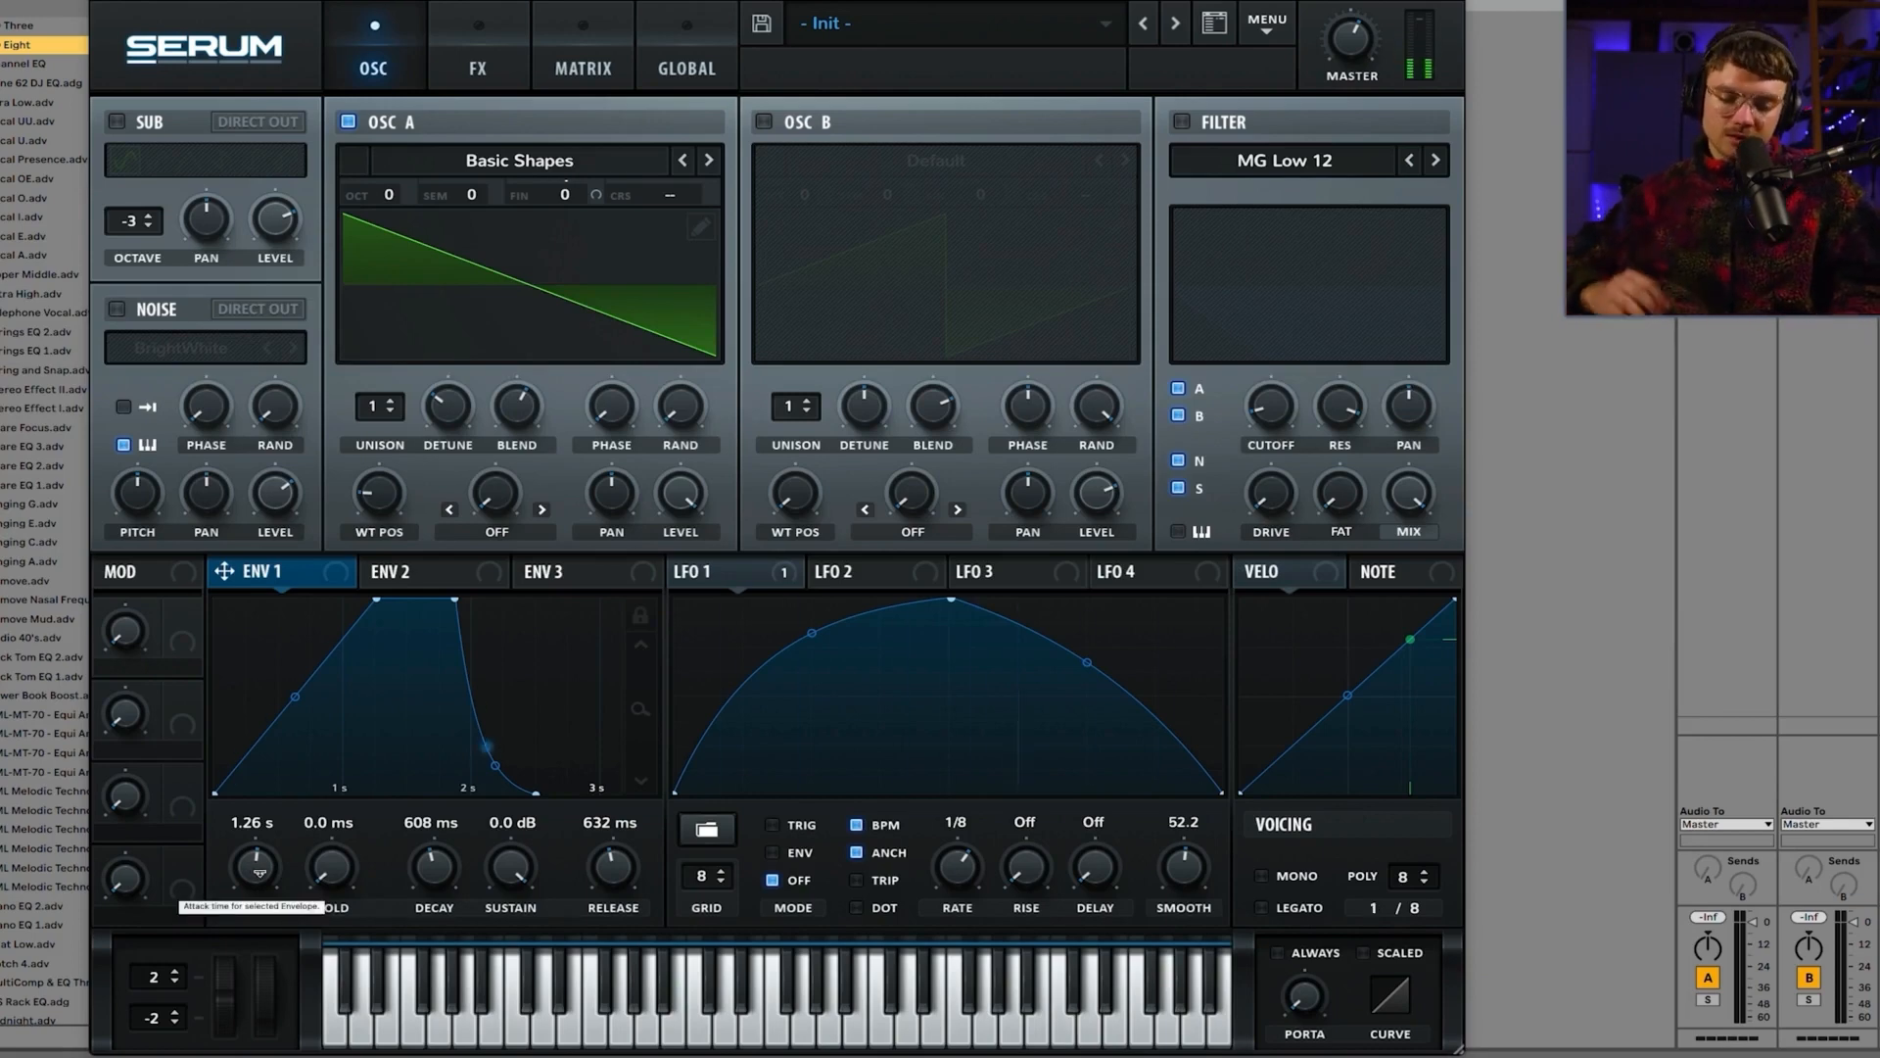
# Step: Compare Env 1 attacks of 0.0 ms and 1.54 s, bend the attack curve inward and shorten the attack to 1.0 ms
pyautogui.moveTo(260, 872); pyautogui.dragTo(268, 969)
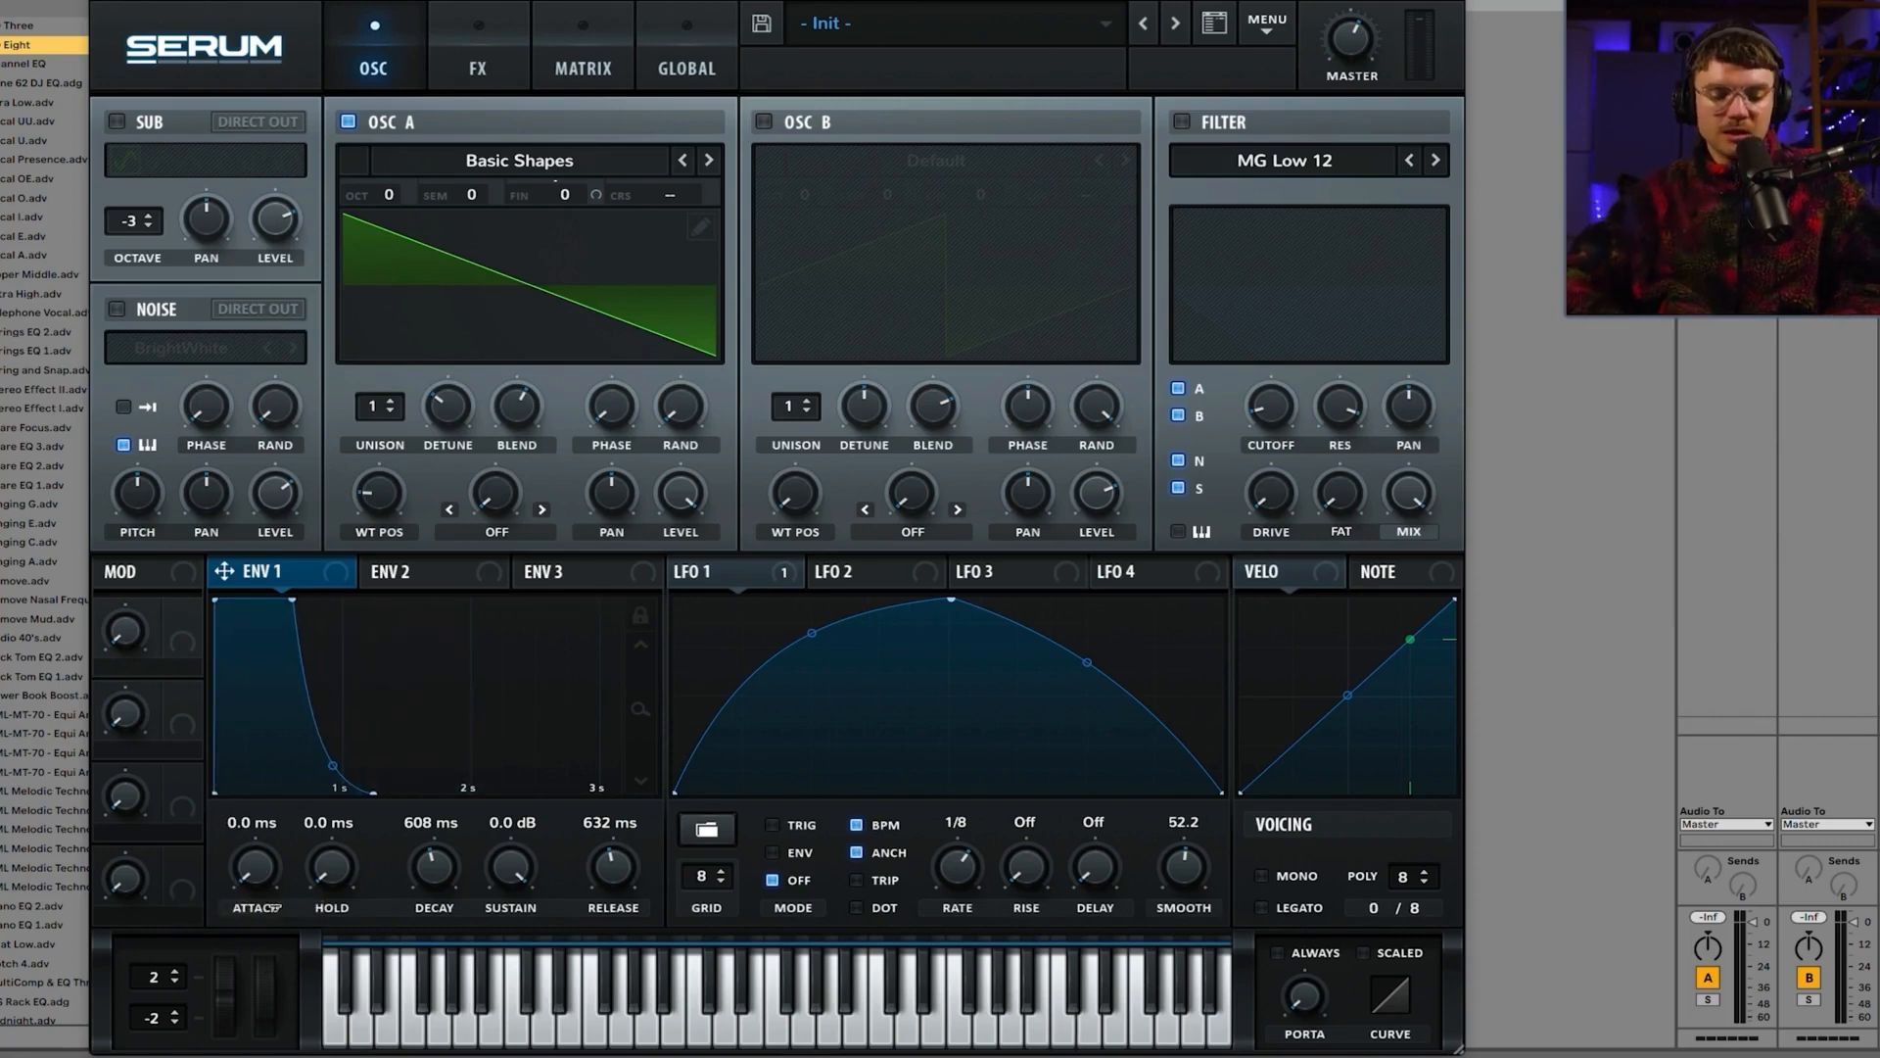
pyautogui.moveTo(269, 886); pyautogui.dragTo(226, 749)
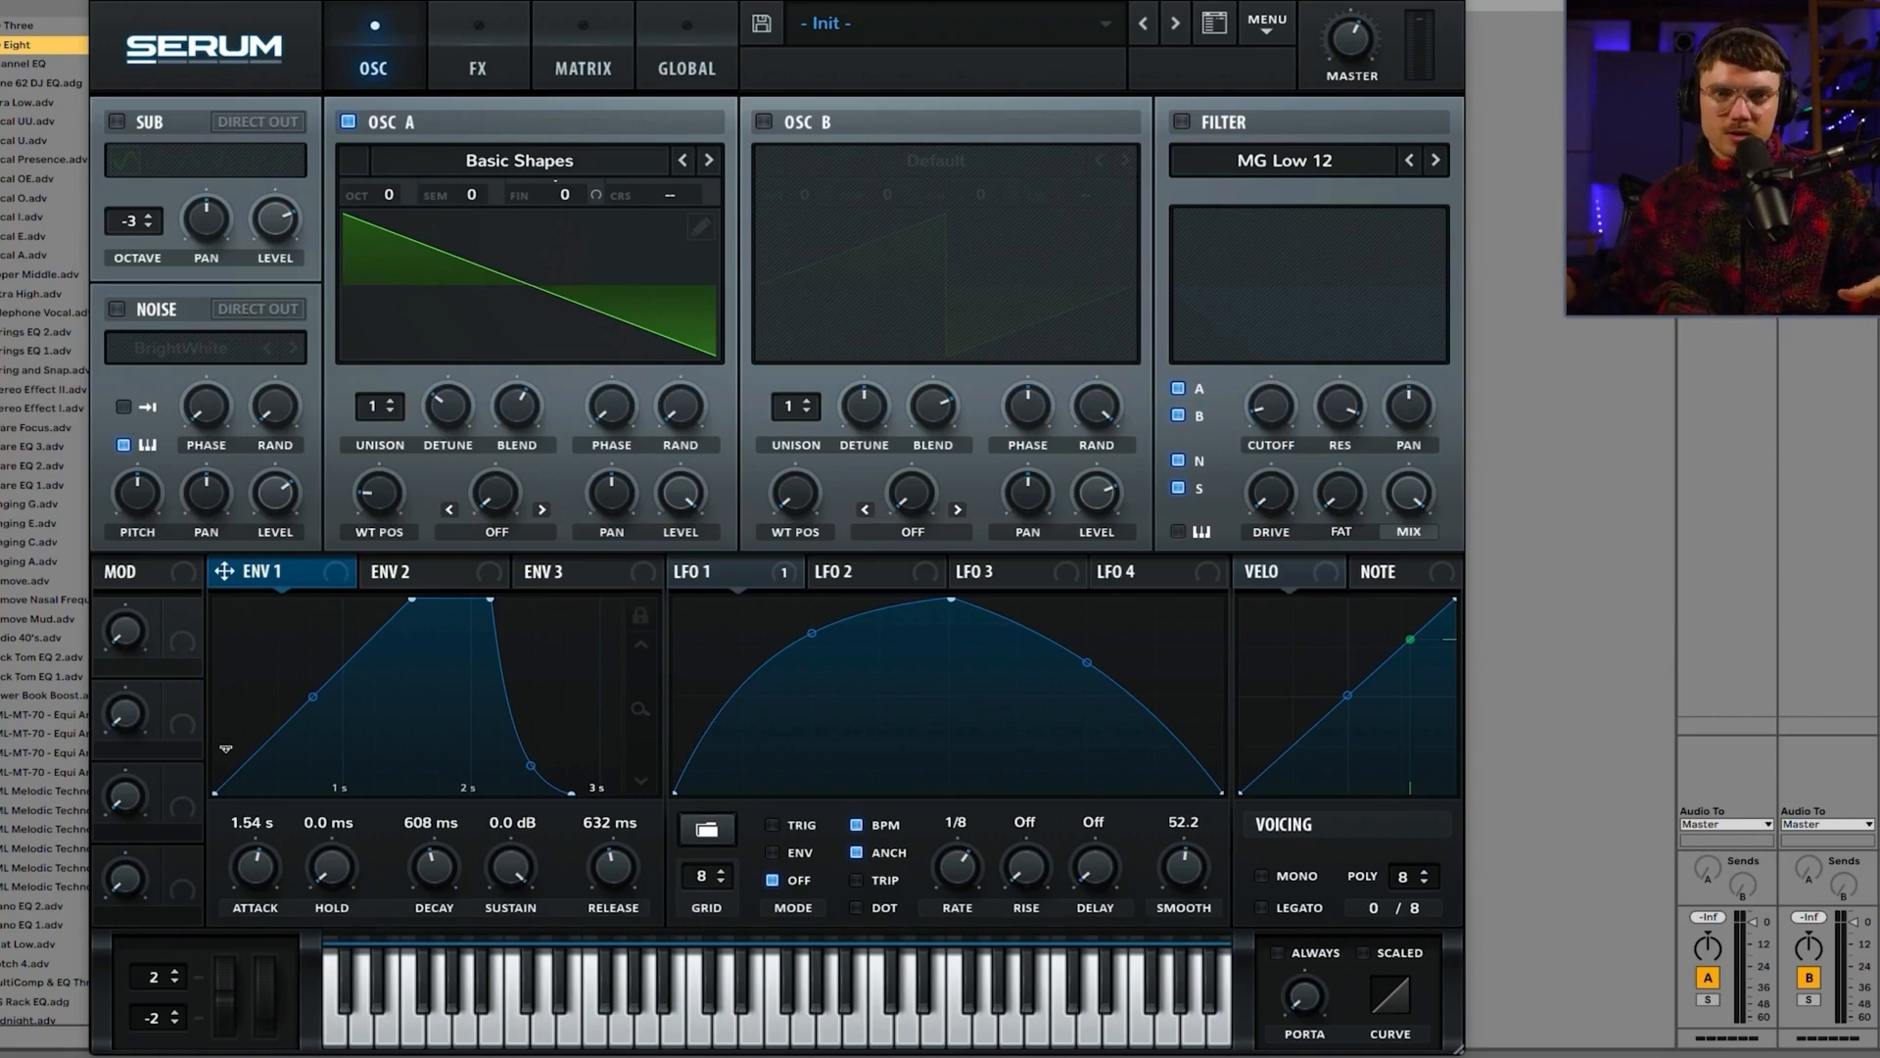
pyautogui.press('a')
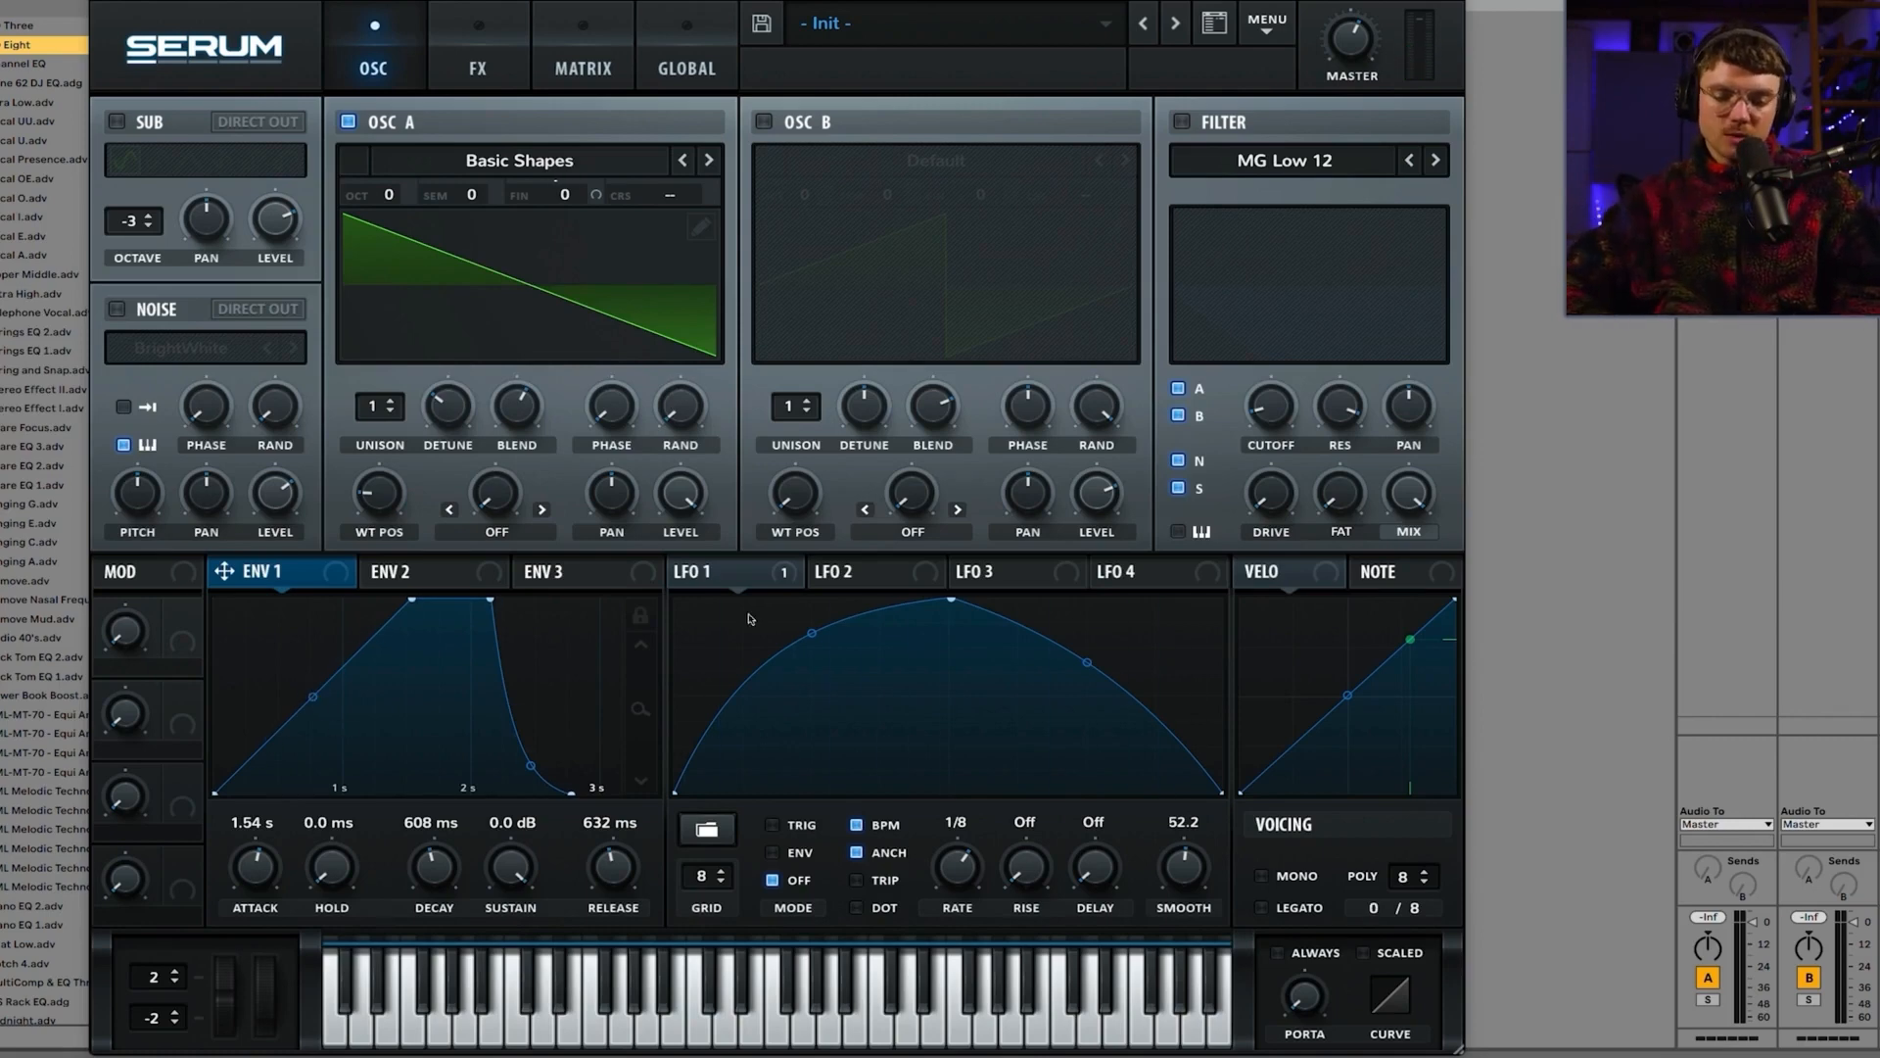
pyautogui.moveTo(312, 696); pyautogui.dragTo(295, 738)
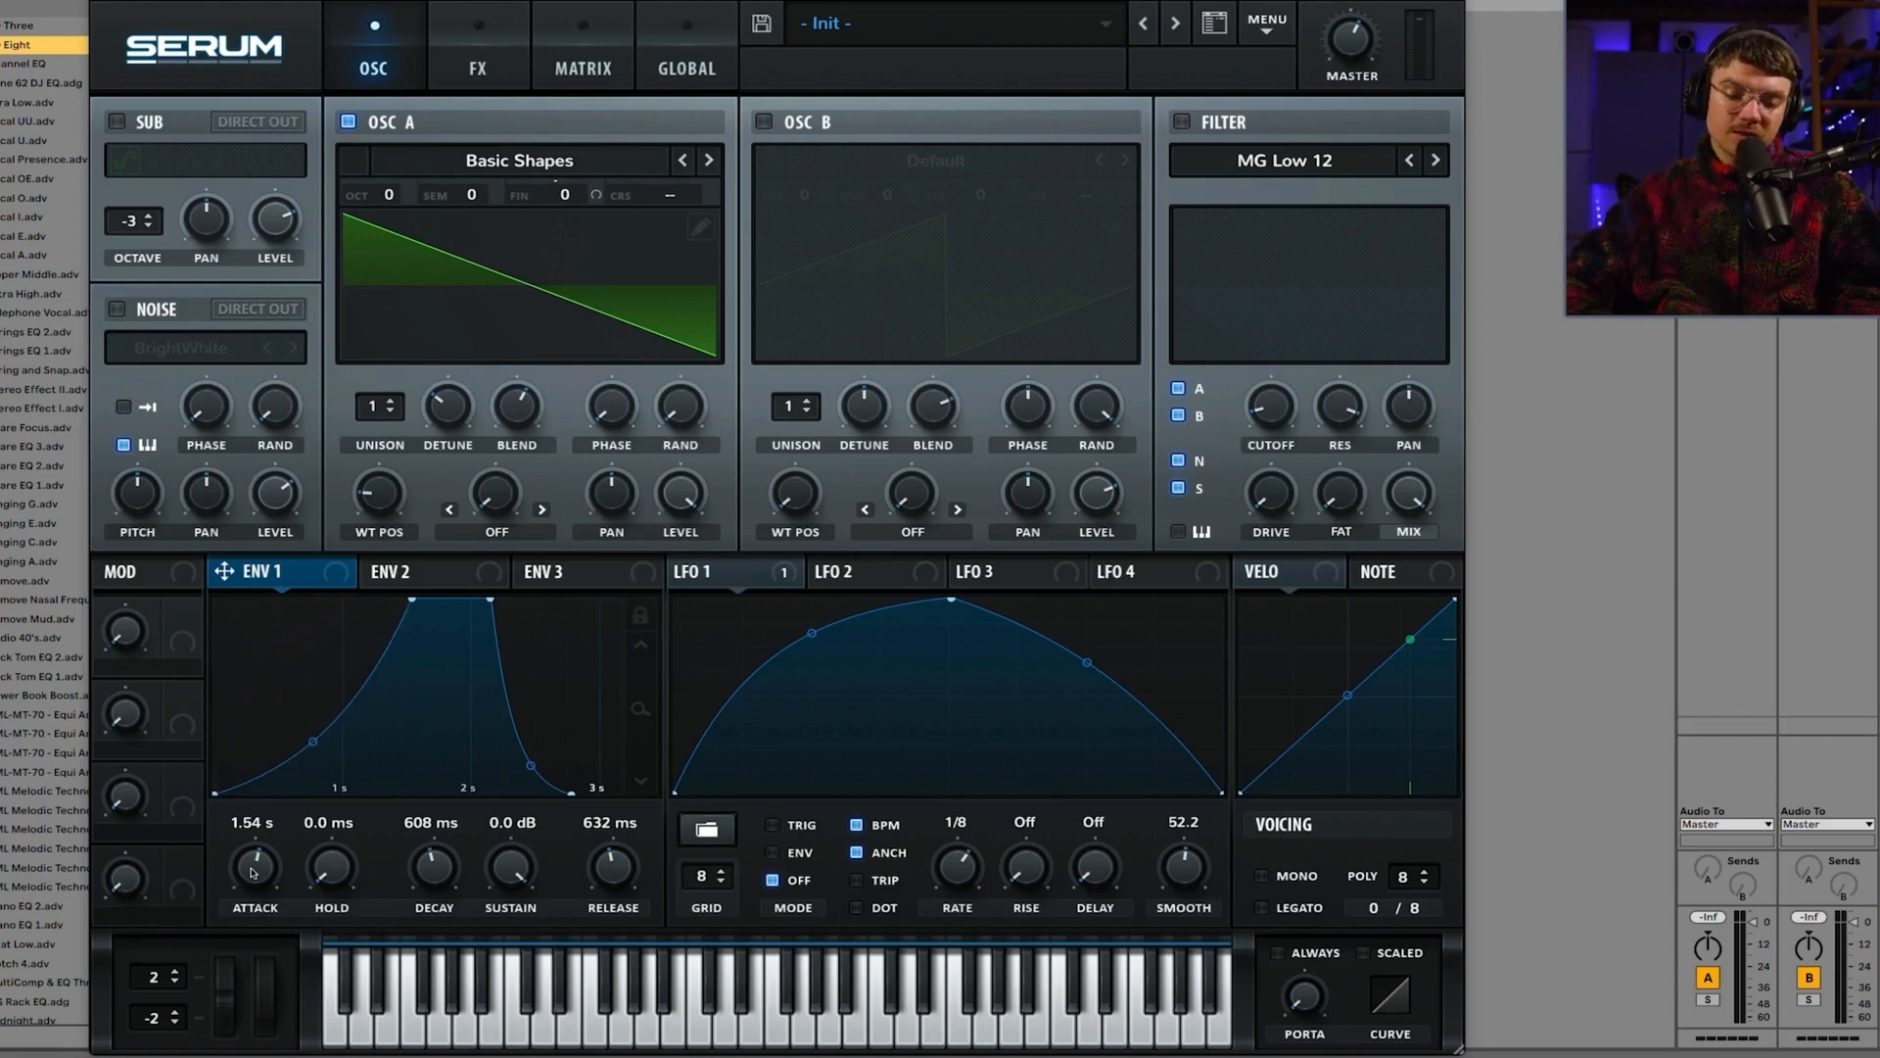
pyautogui.moveTo(252, 873); pyautogui.dragTo(255, 943)
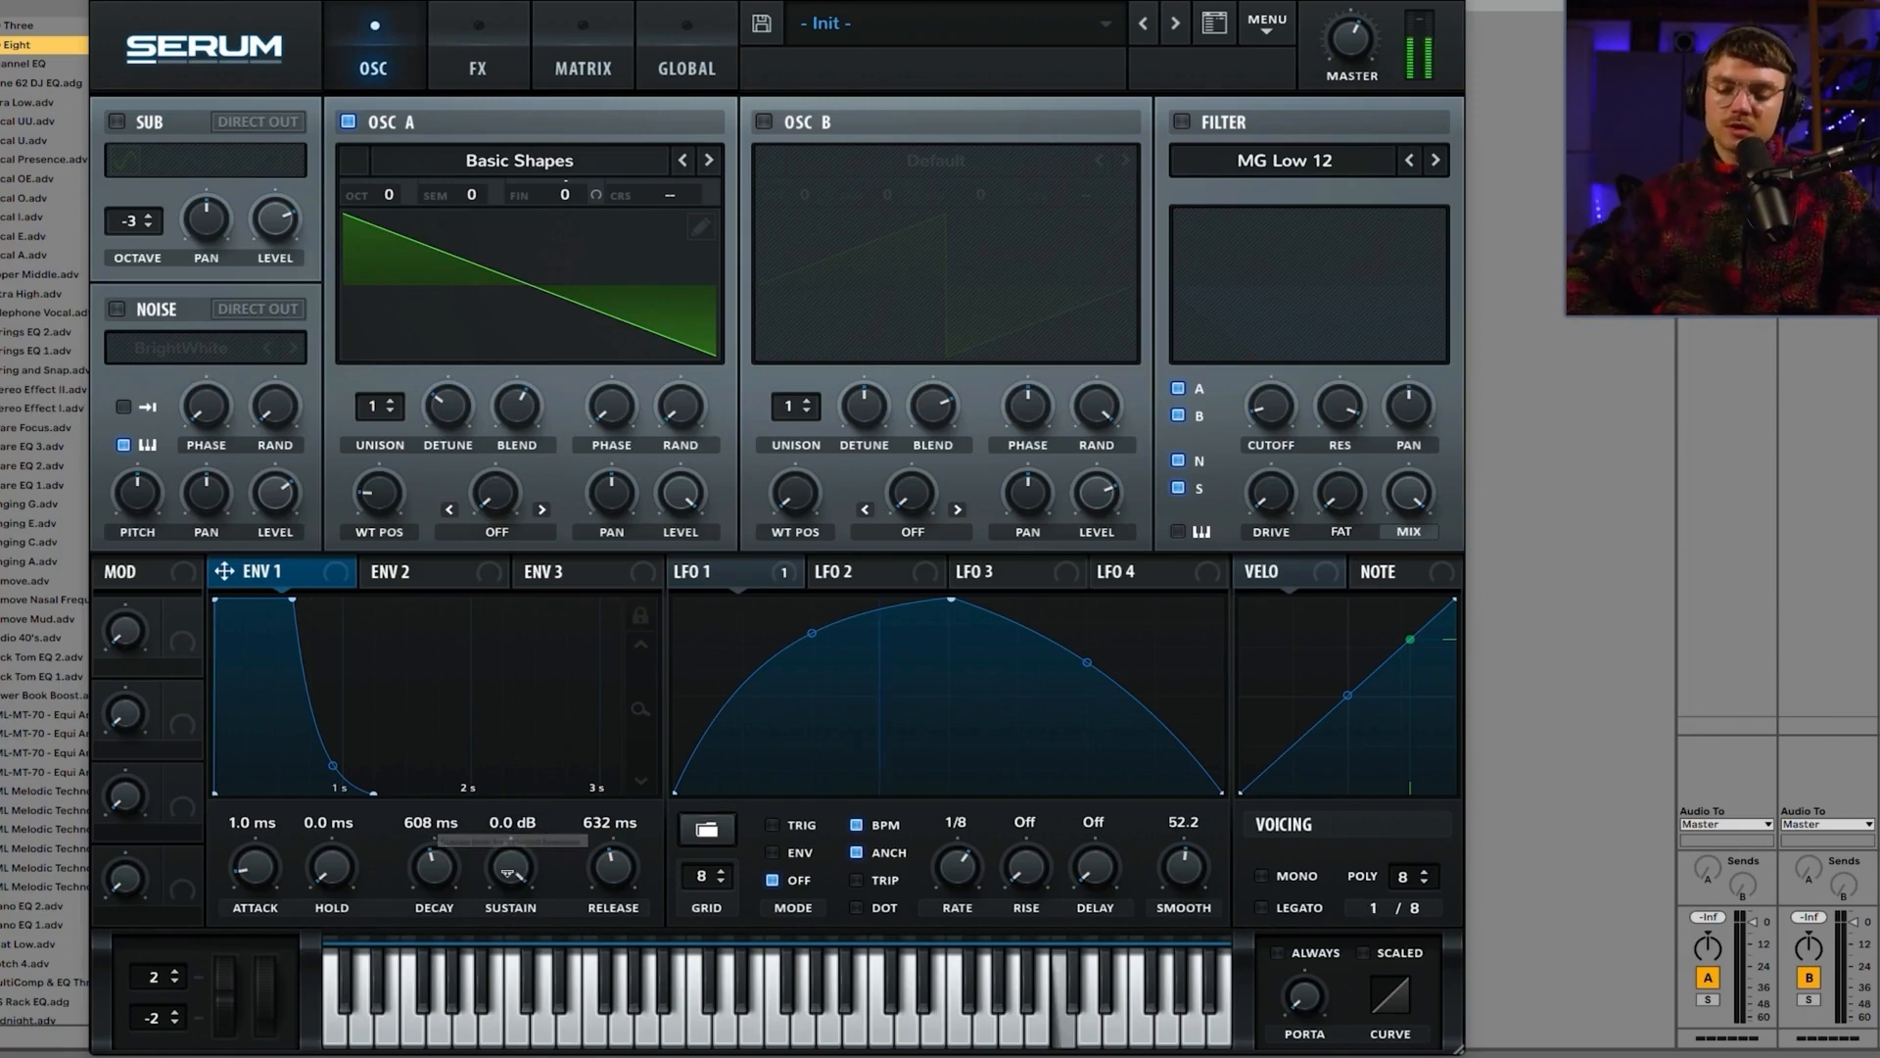
# Step: Lower Env 1's sustain to -9.5 dB, set the attack to 1.6 ms and raise the sustain to -4.0 dB
pyautogui.moveTo(507, 870); pyautogui.dragTo(508, 955)
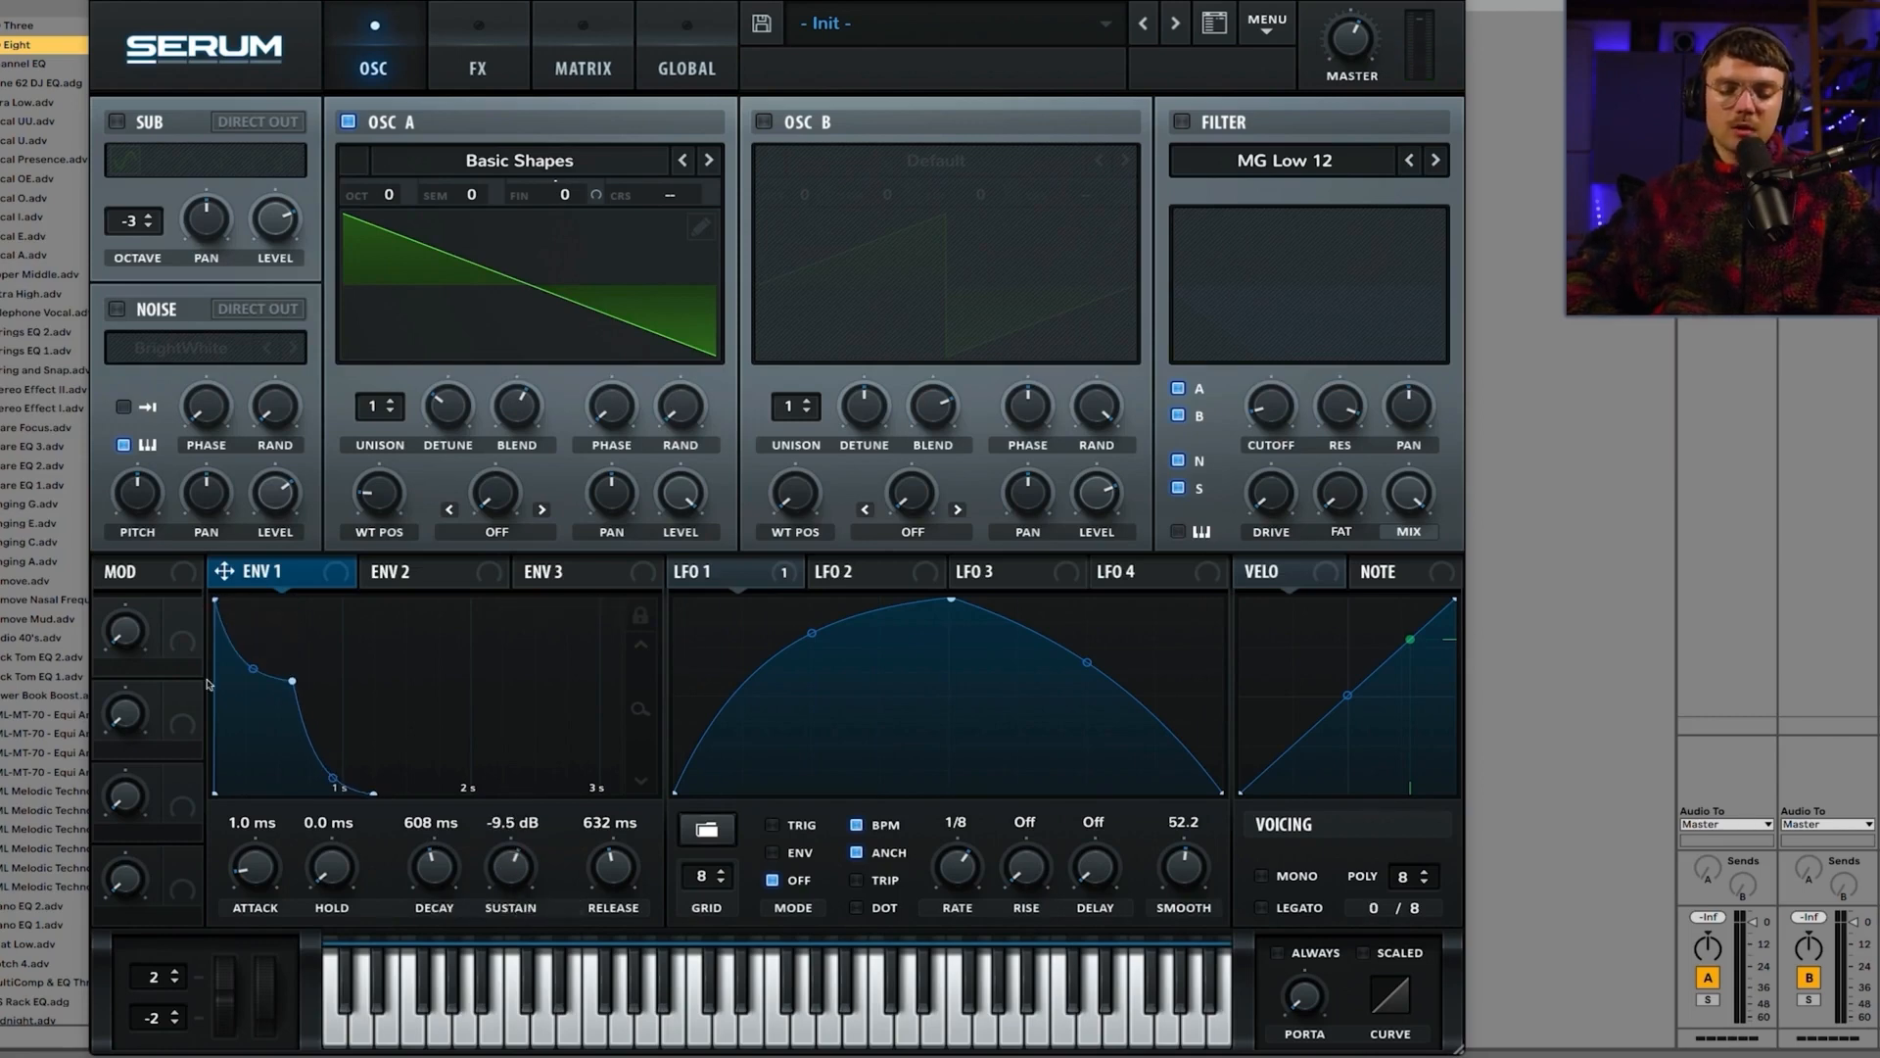
pyautogui.moveTo(247, 874); pyautogui.dragTo(326, 852)
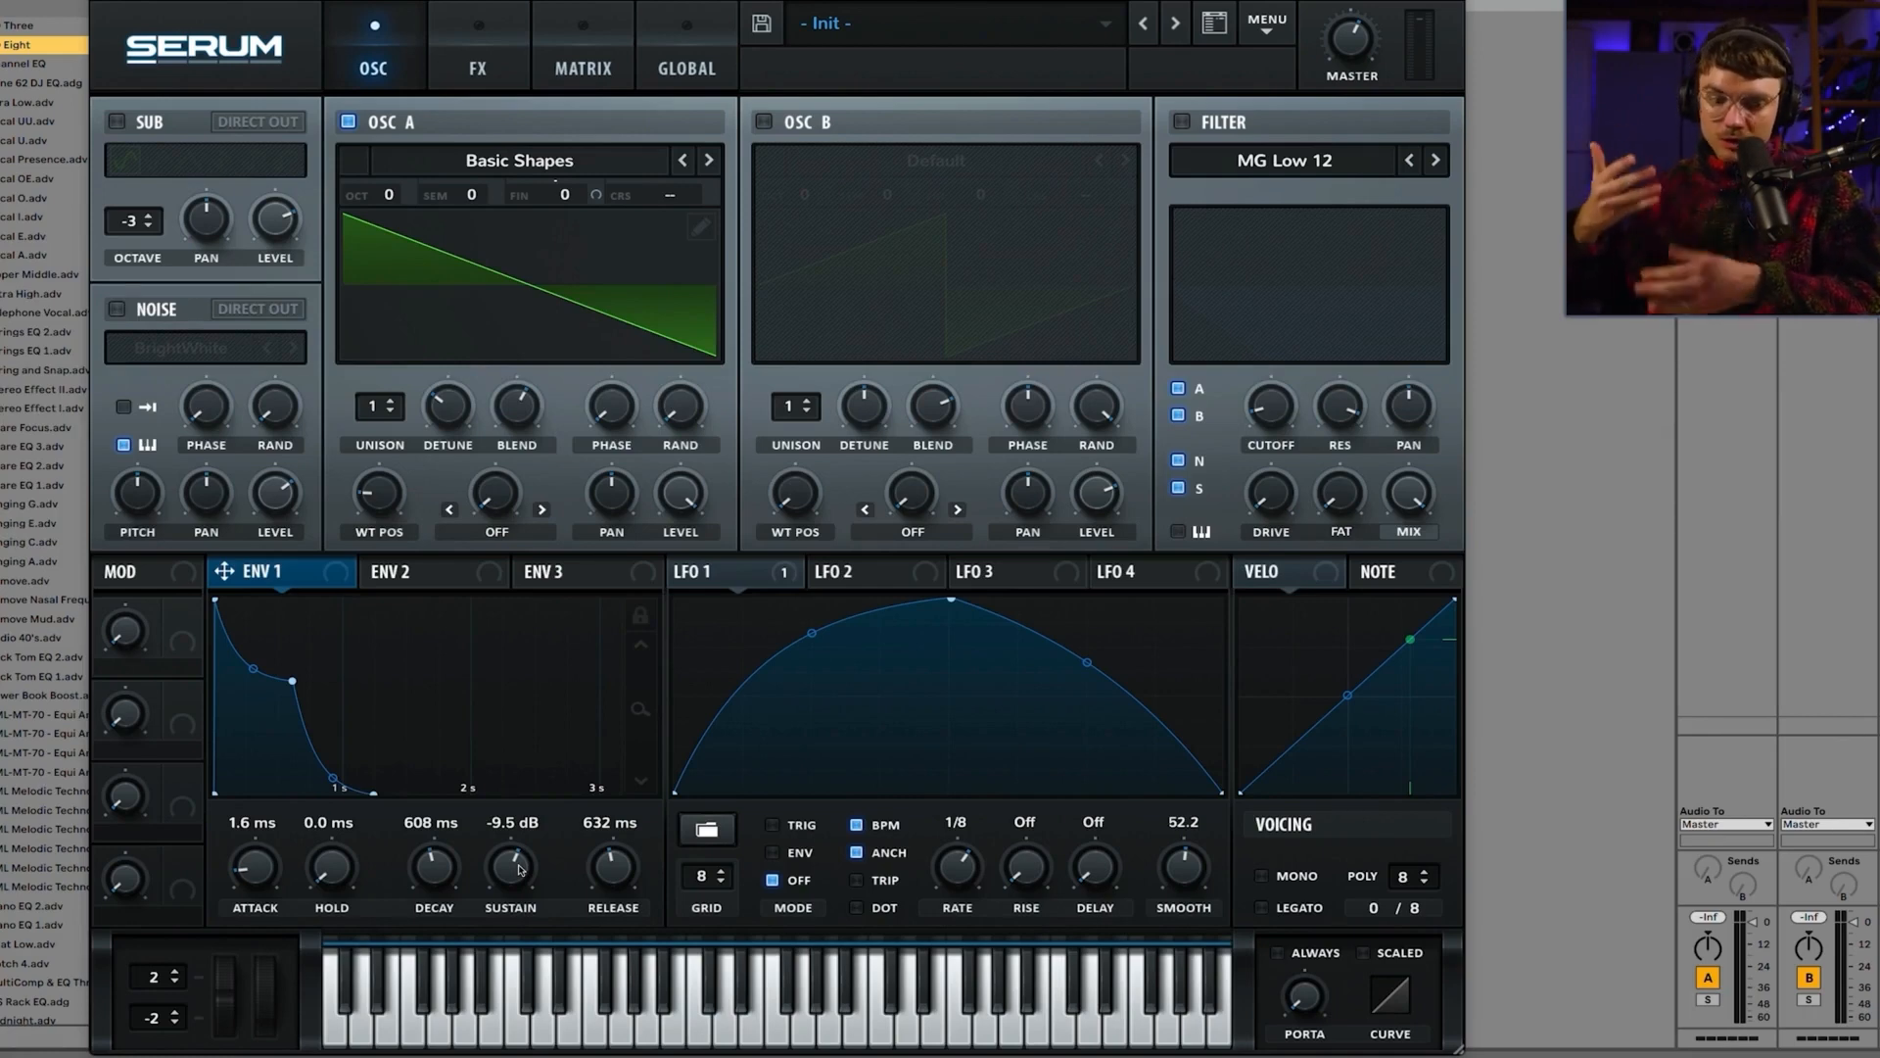
pyautogui.moveTo(522, 884); pyautogui.dragTo(519, 844)
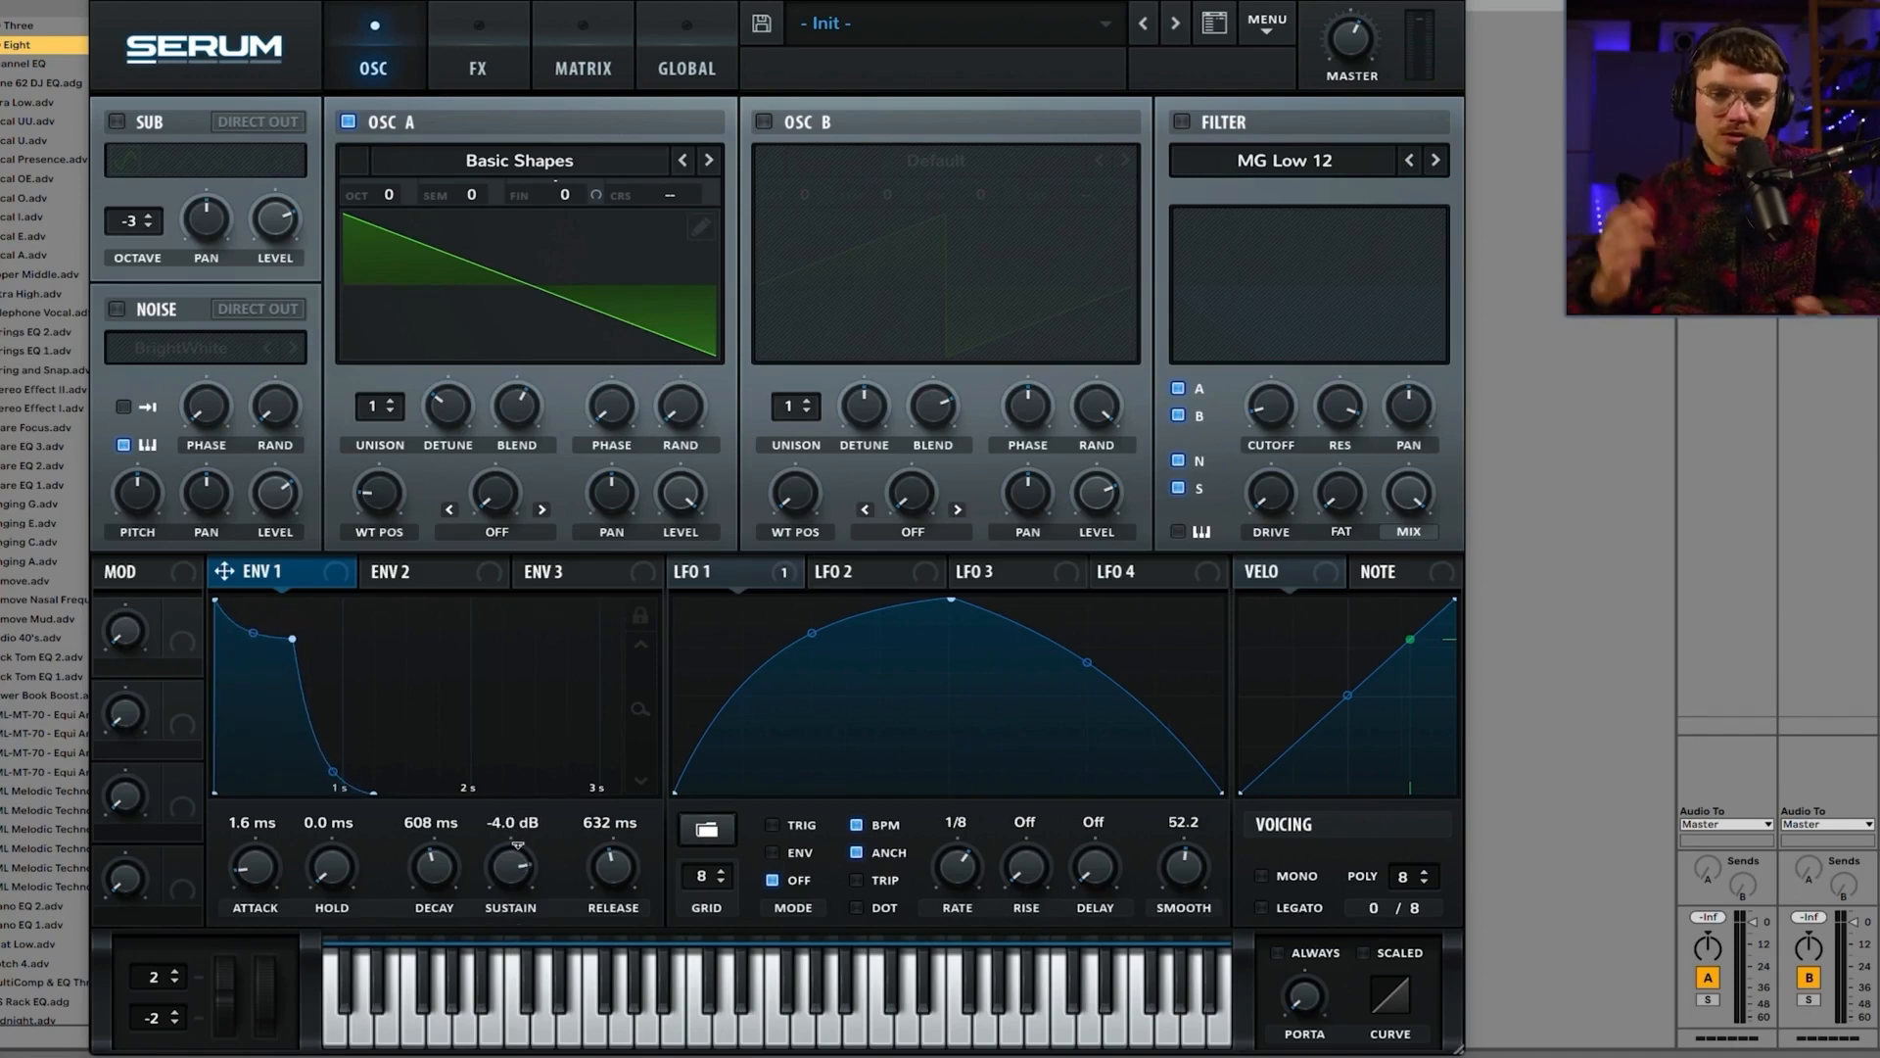
# Step: Drop Env 1's sustain to -∞ dB and try a 142 ms decay before setting the decay to 639 ms
pyautogui.moveTo(520, 868); pyautogui.dragTo(522, 989)
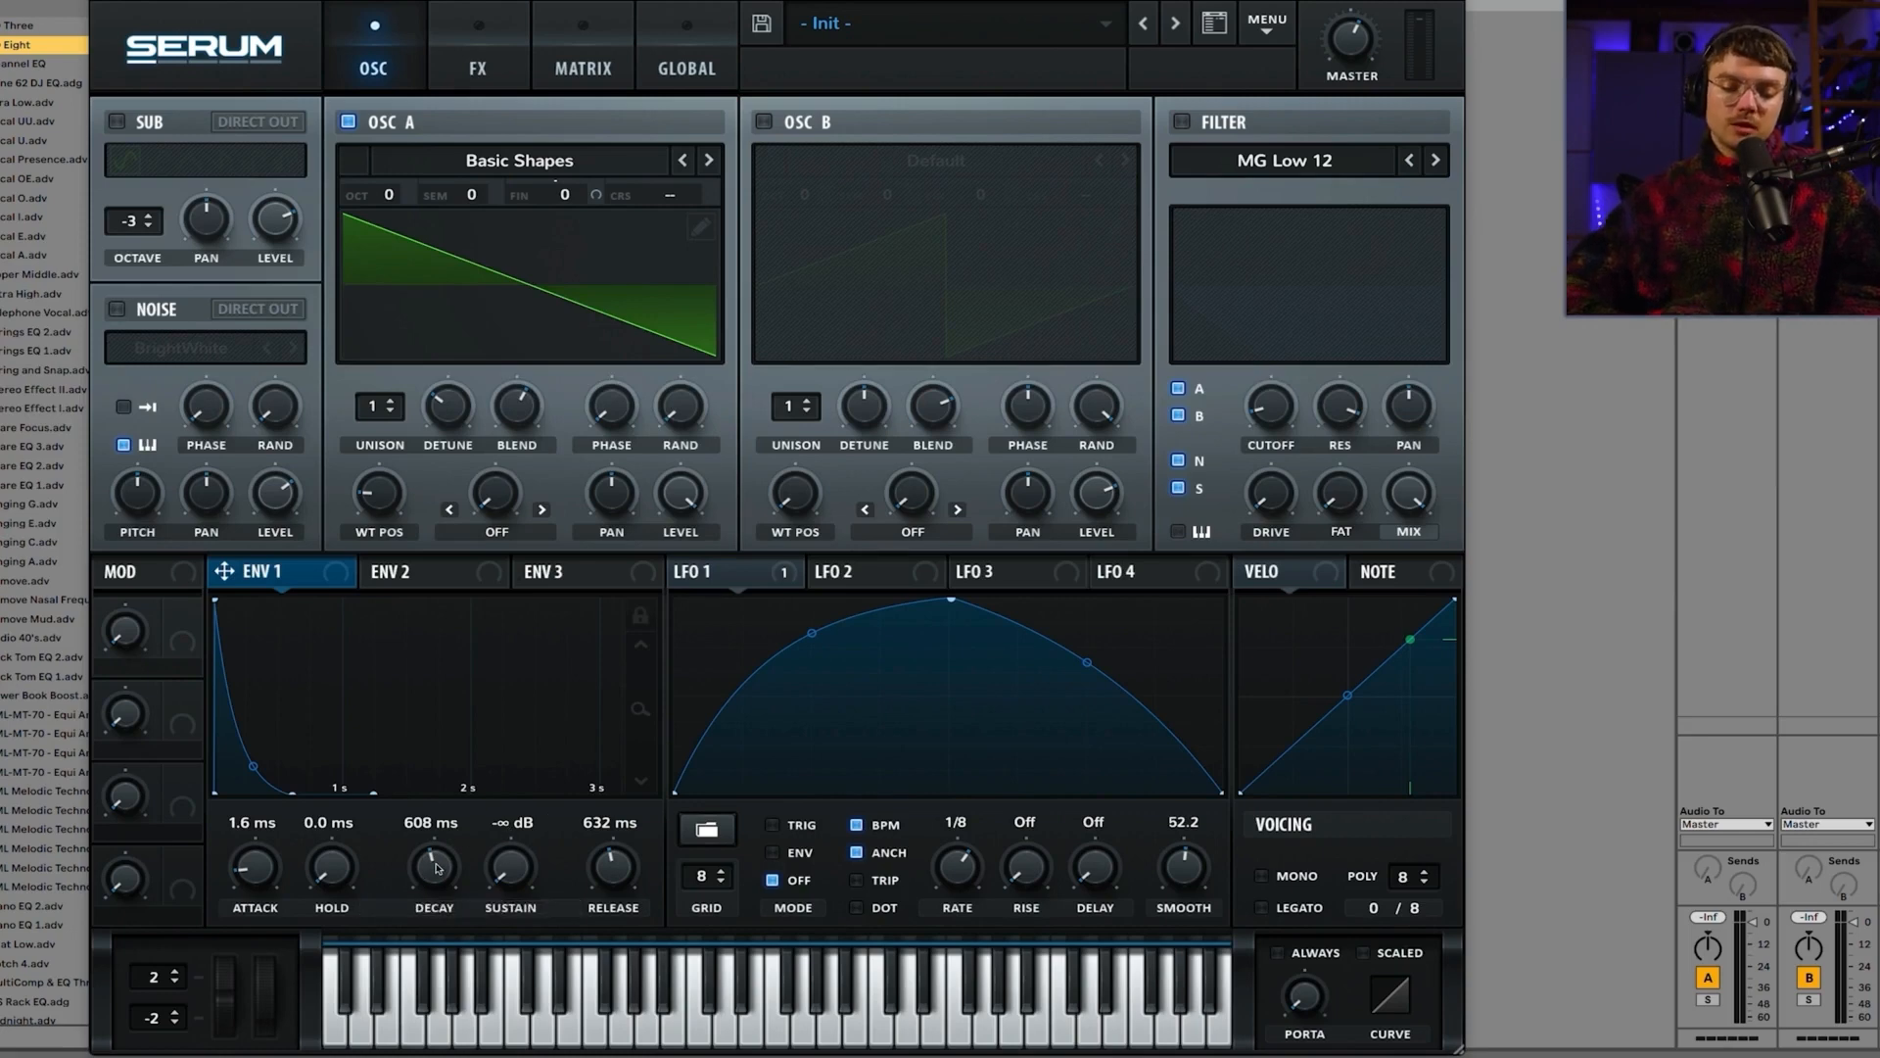
pyautogui.moveTo(437, 873)
pyautogui.mouseDown()
pyautogui.moveTo(432, 915)
pyautogui.moveTo(425, 880)
pyautogui.mouseUp()
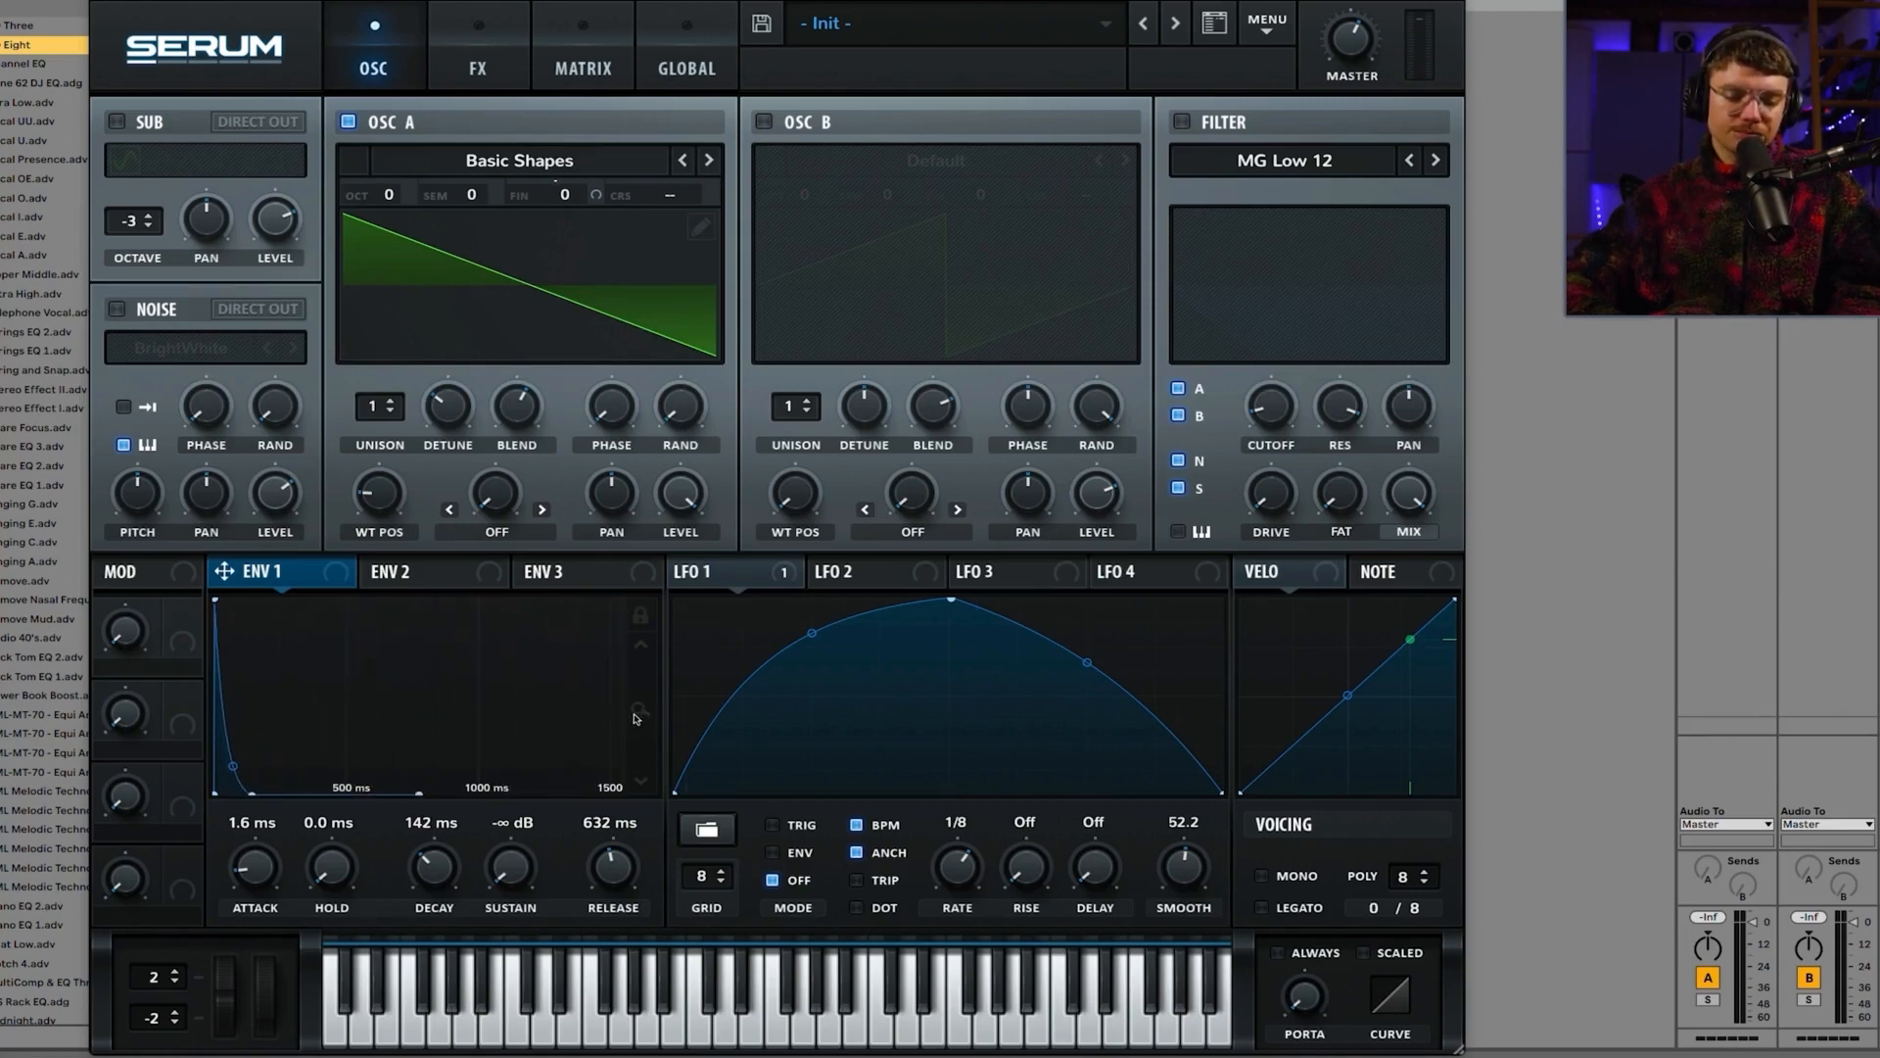
pyautogui.moveTo(429, 879); pyautogui.dragTo(432, 862)
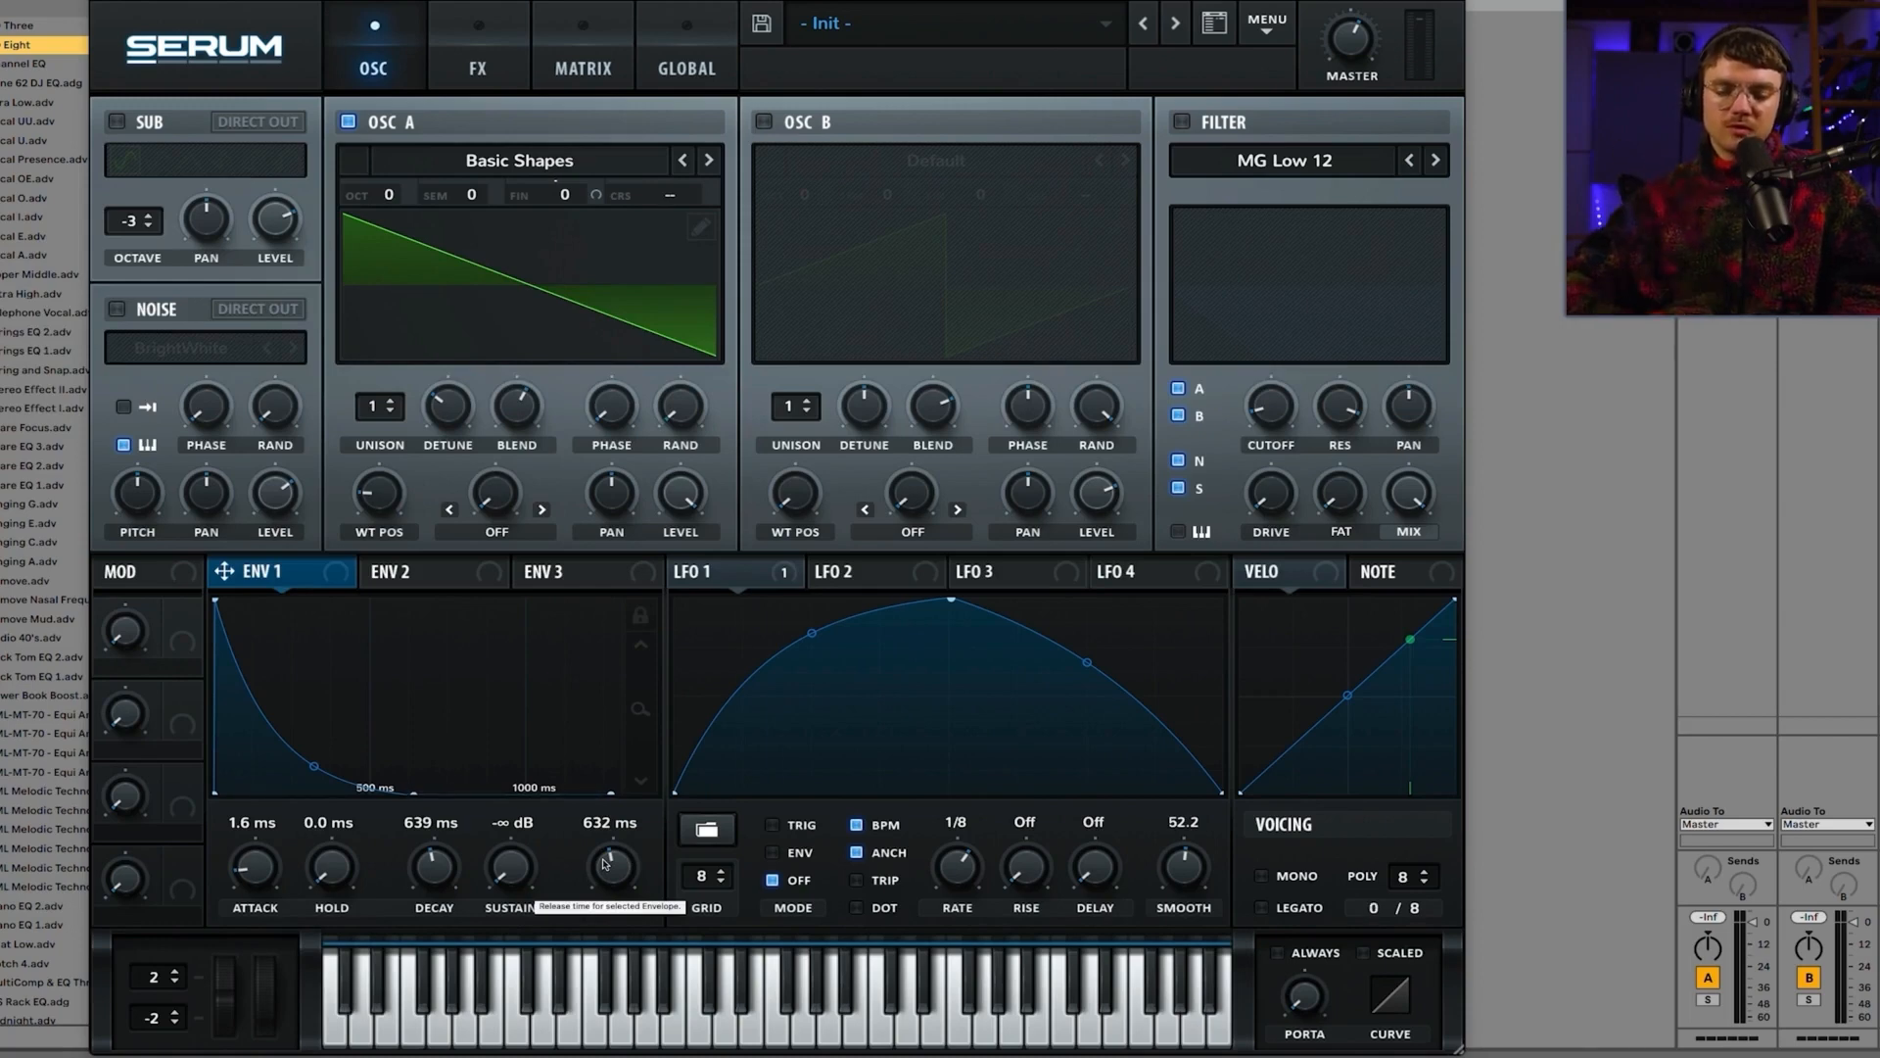
# Step: Compare Env 1 release times of 0.0 ms, 14.0 s and 209 ms, ending with the release at 1.03 s
pyautogui.moveTo(614, 867); pyautogui.dragTo(614, 980)
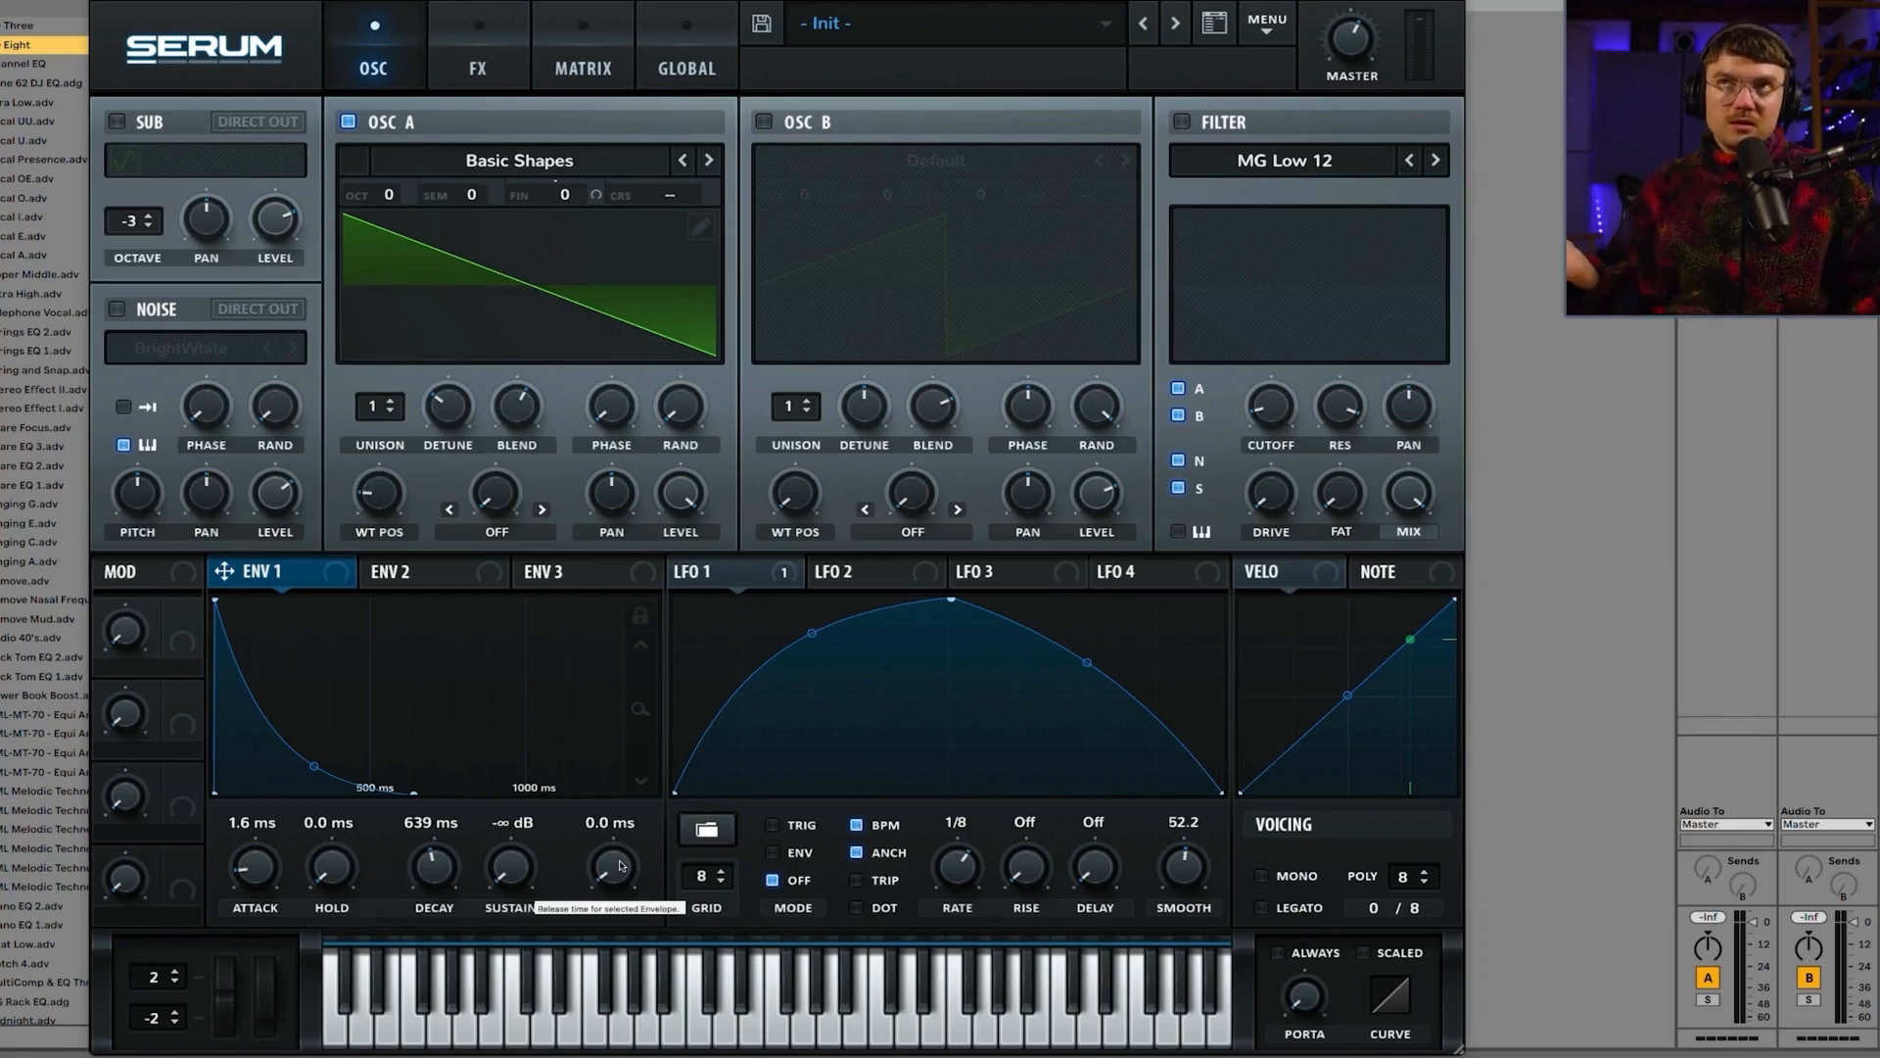
pyautogui.moveTo(620, 866); pyautogui.dragTo(629, 933)
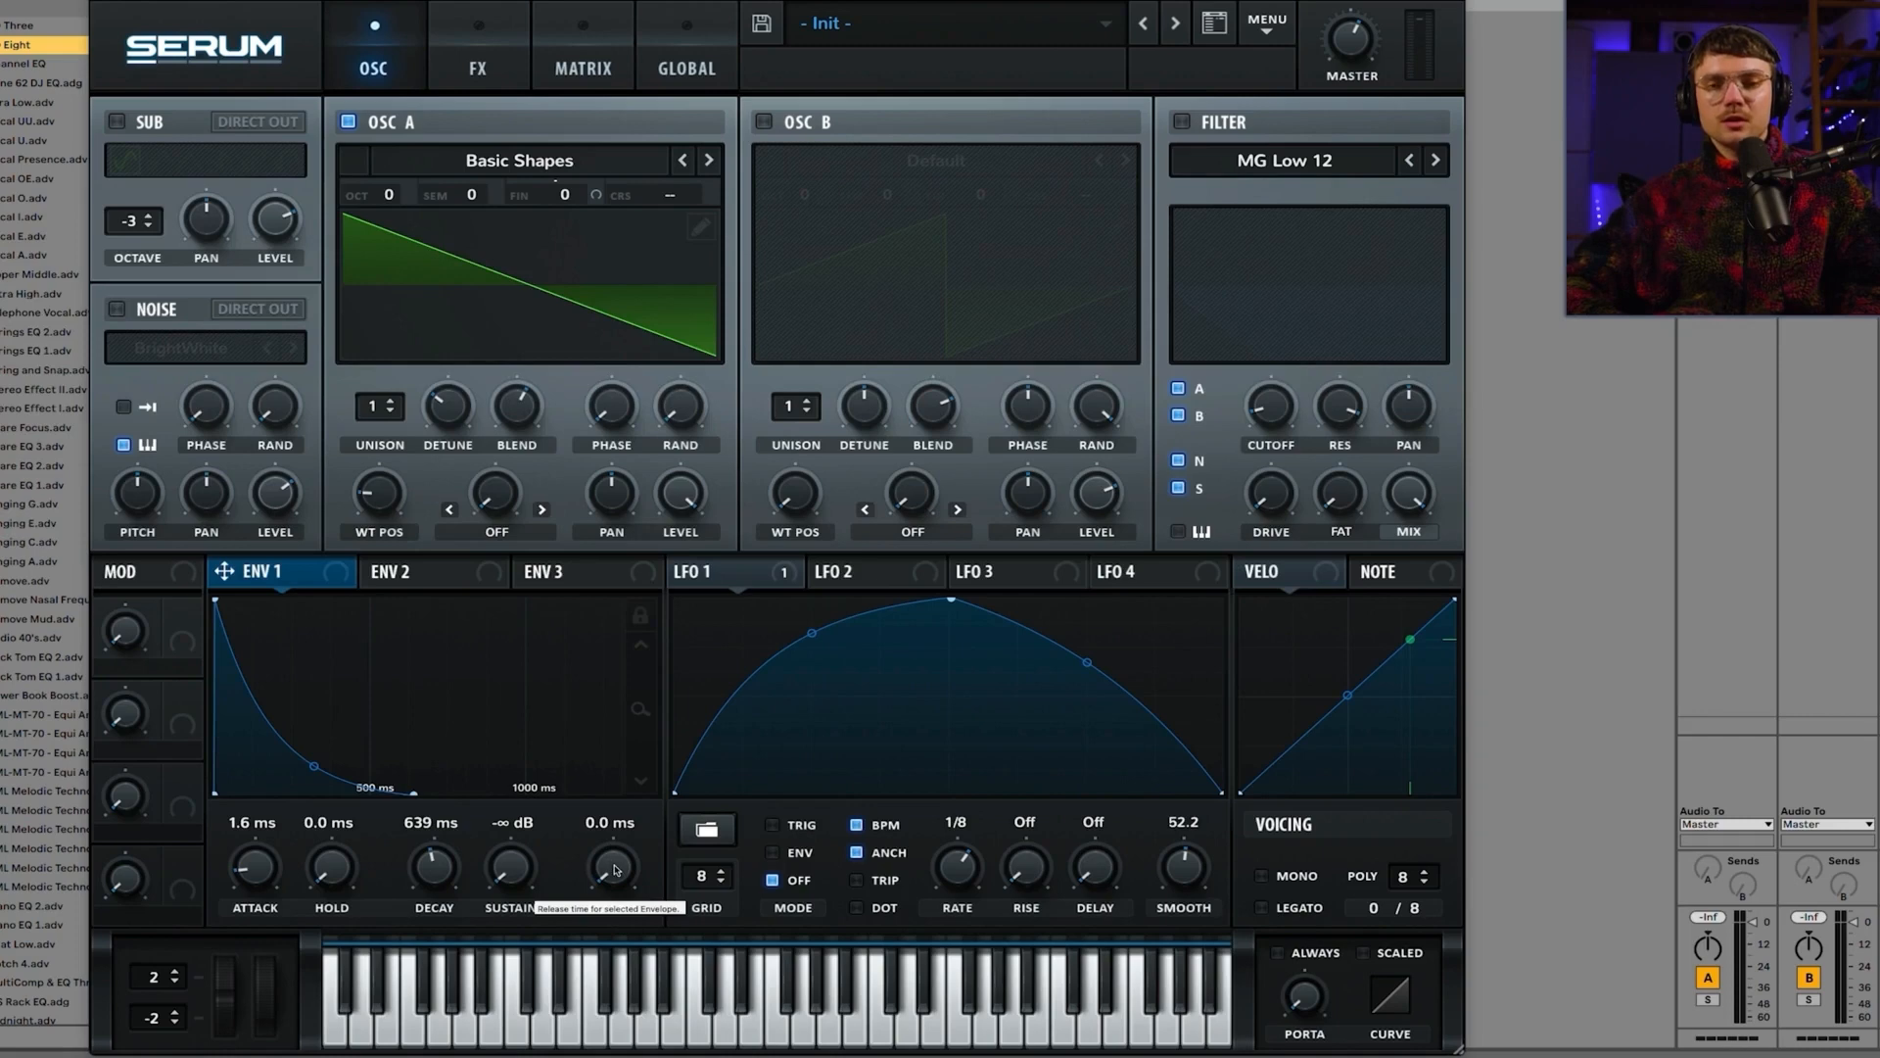
pyautogui.moveTo(614, 869); pyautogui.dragTo(622, 811)
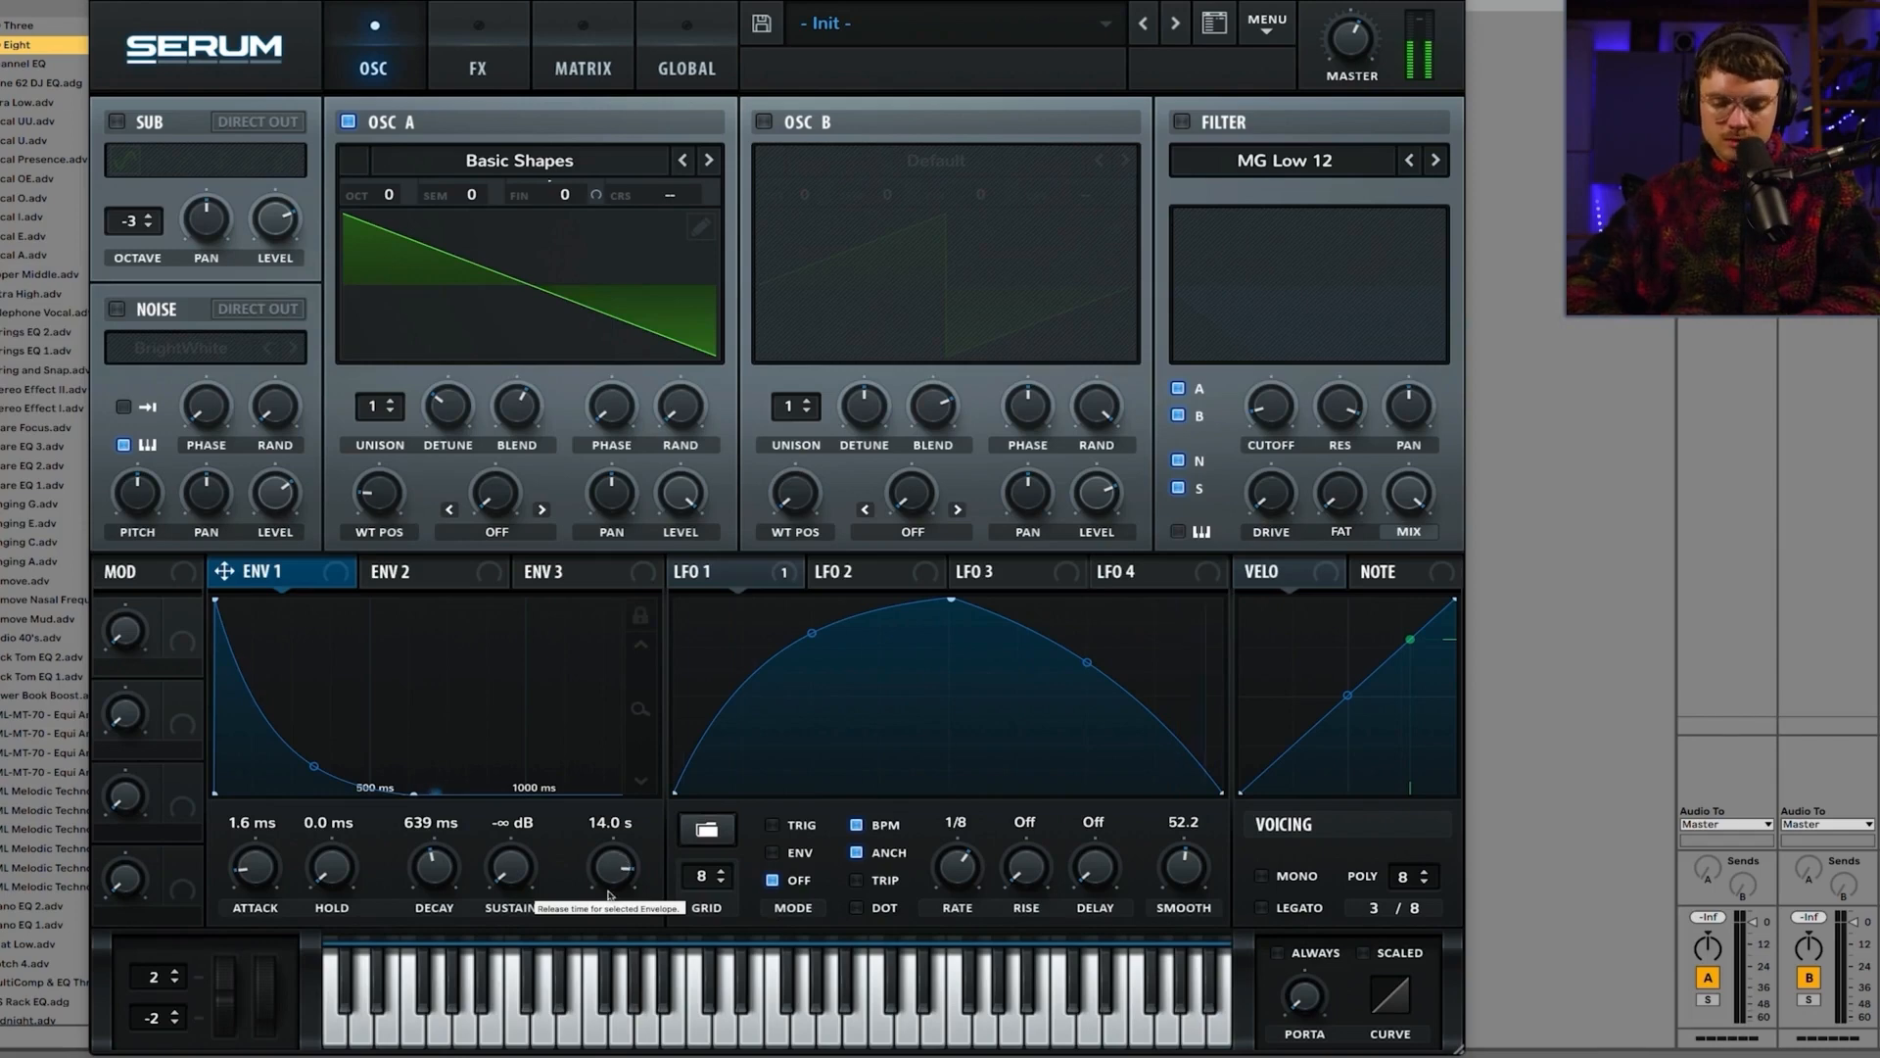
pyautogui.moveTo(620, 869); pyautogui.dragTo(630, 957)
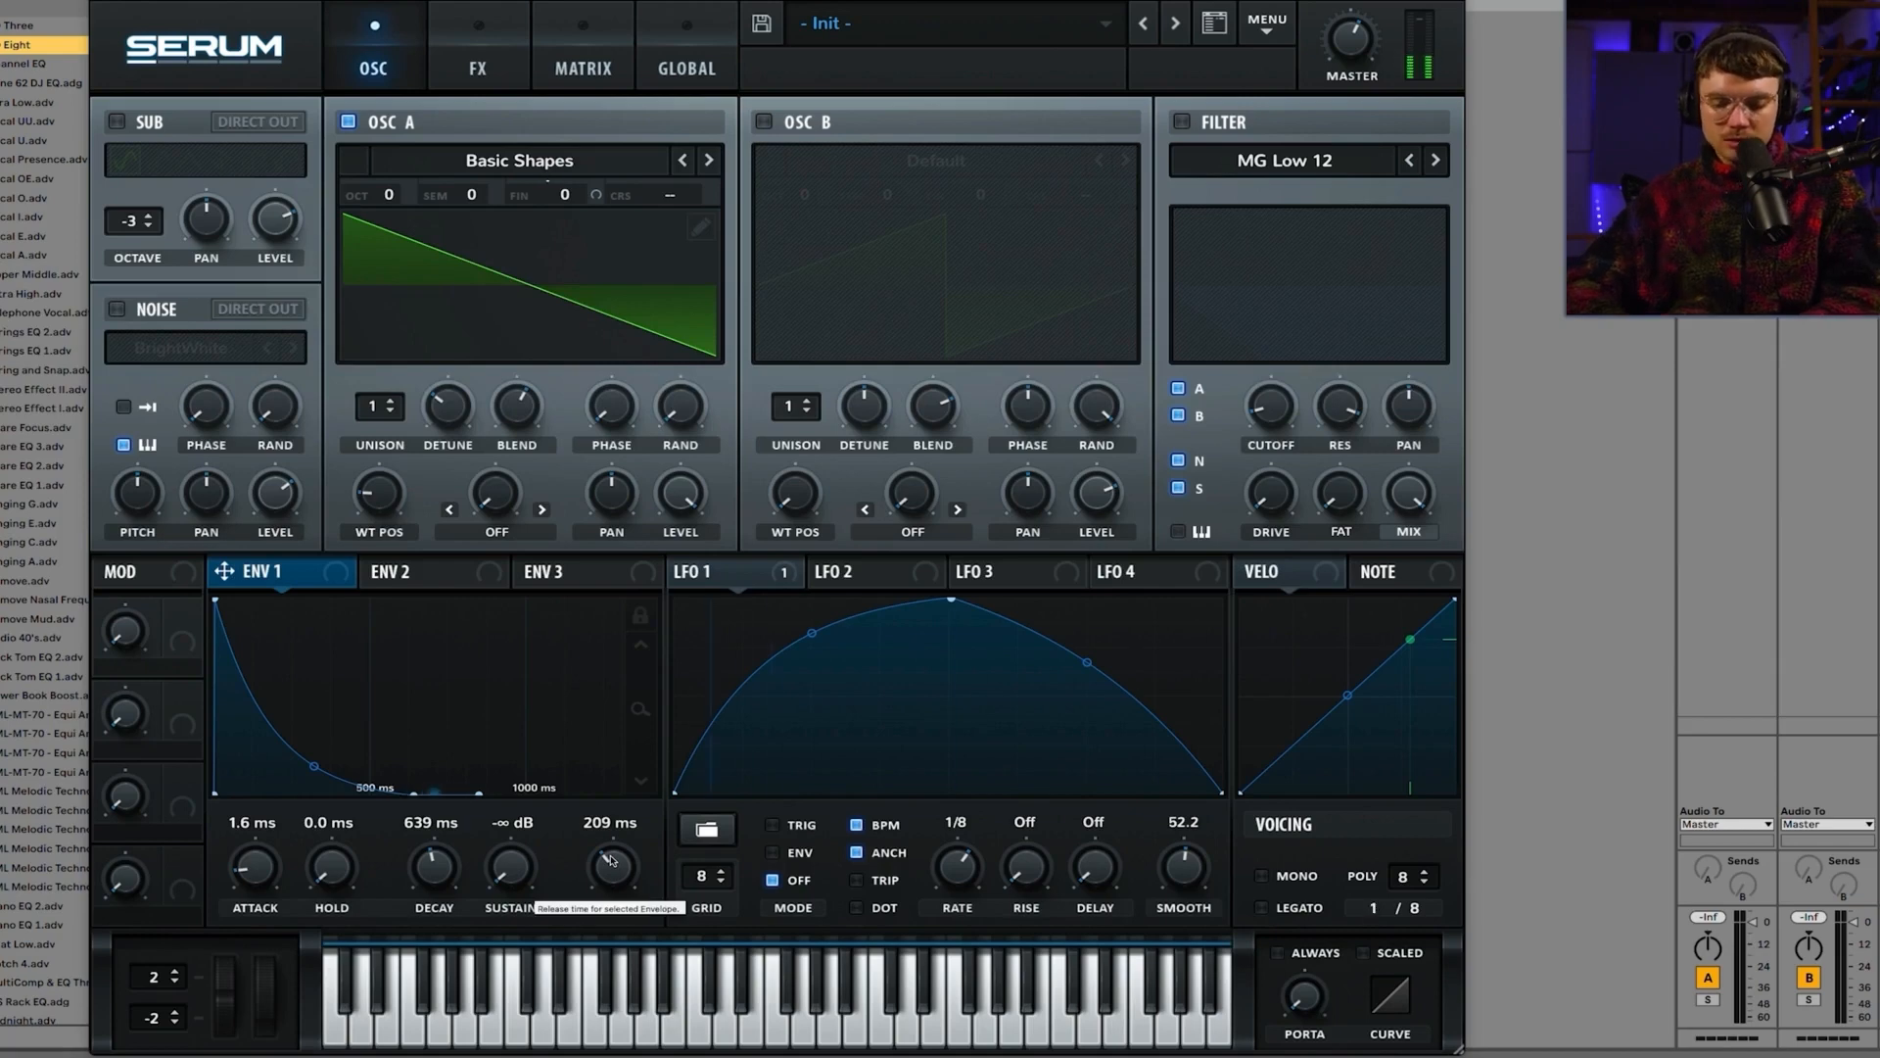
pyautogui.moveTo(609, 858); pyautogui.dragTo(611, 835)
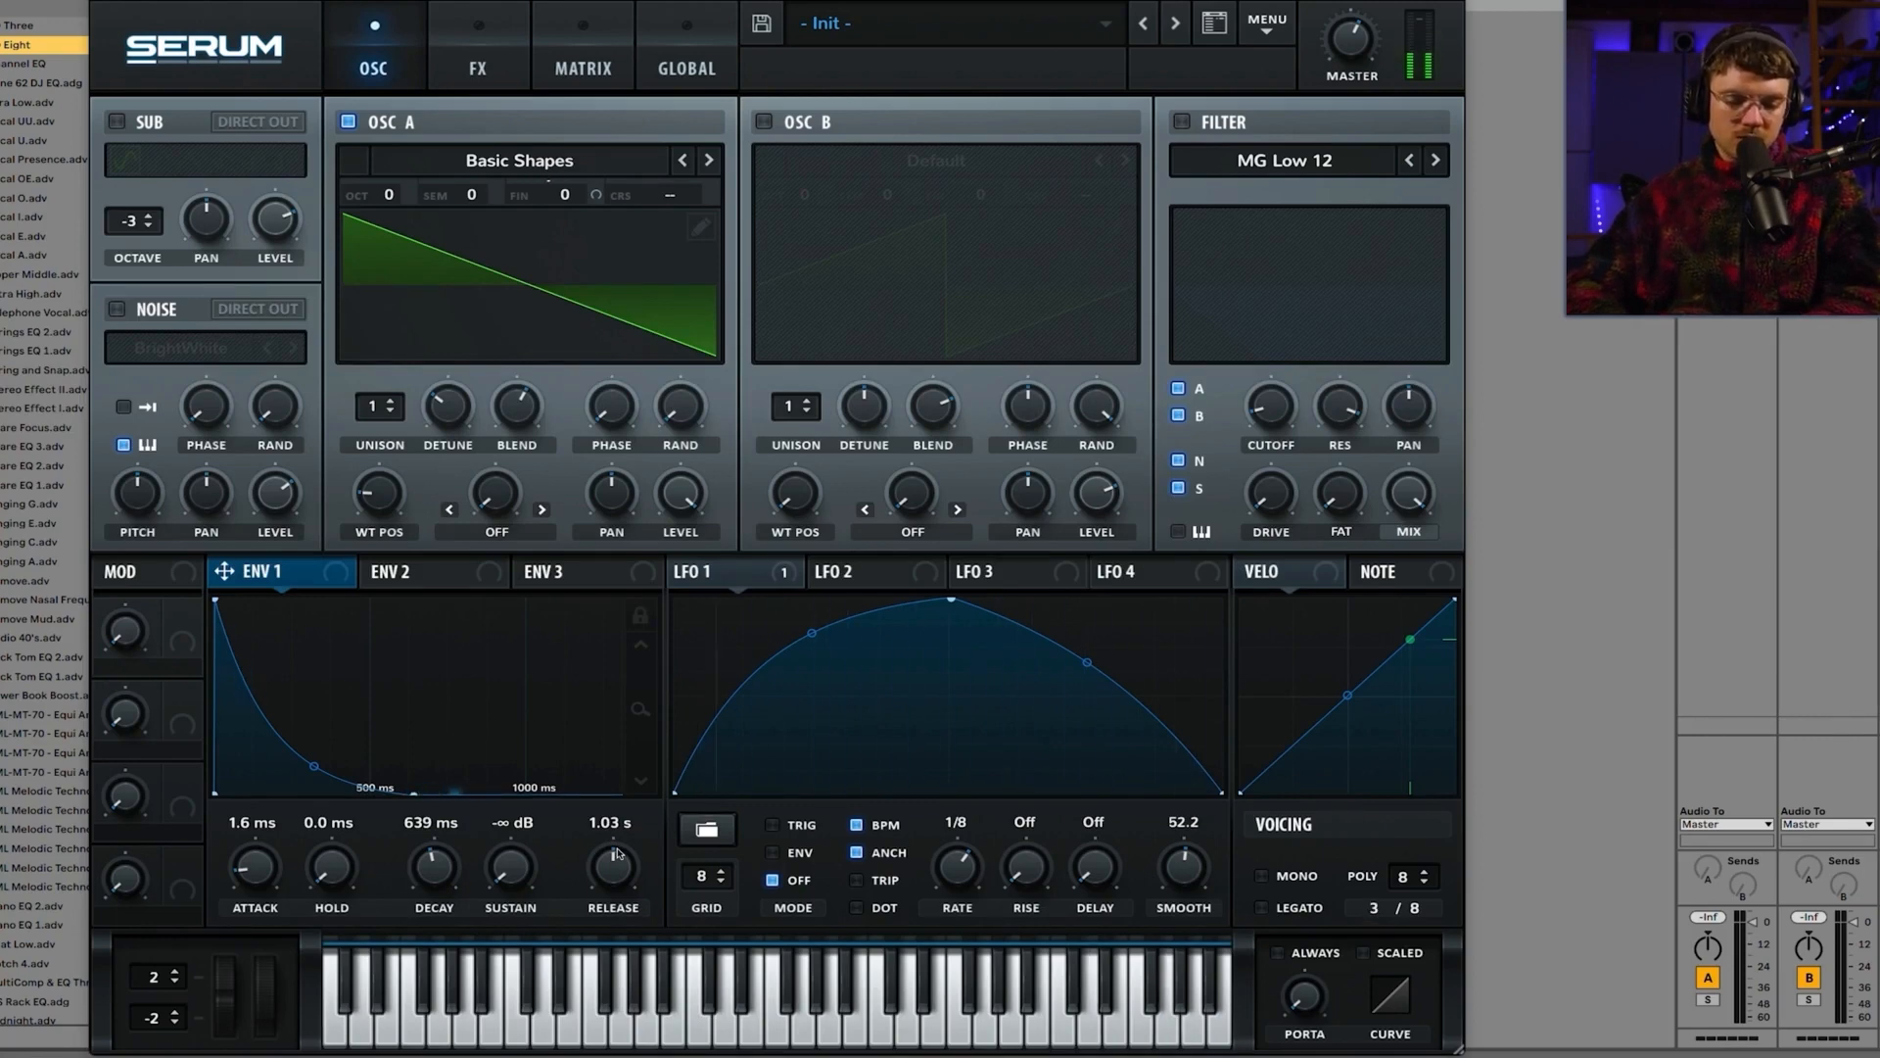
# Step: Try an Env 1 release of 12.1 s before shortening it to 629 ms
pyautogui.moveTo(617, 853); pyautogui.dragTo(615, 801)
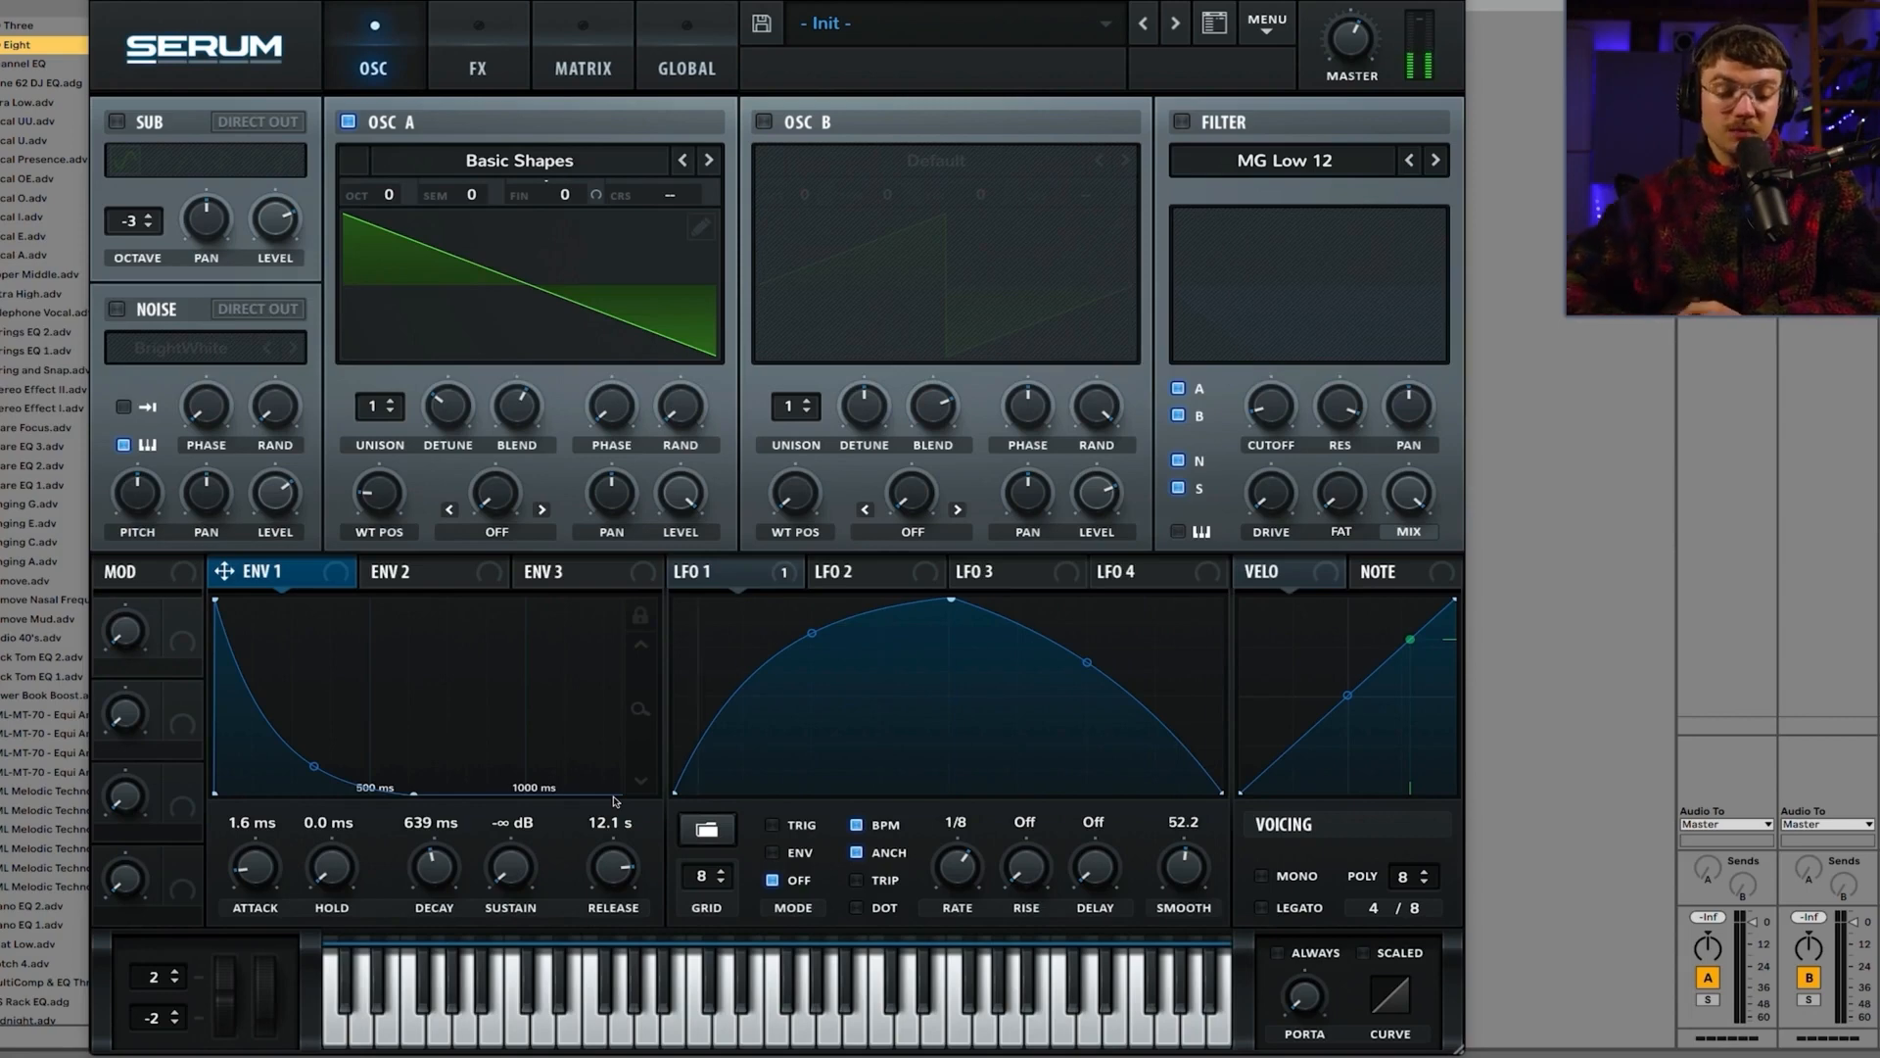
pyautogui.moveTo(605, 867)
pyautogui.moveTo(605, 867); pyautogui.dragTo(605, 921)
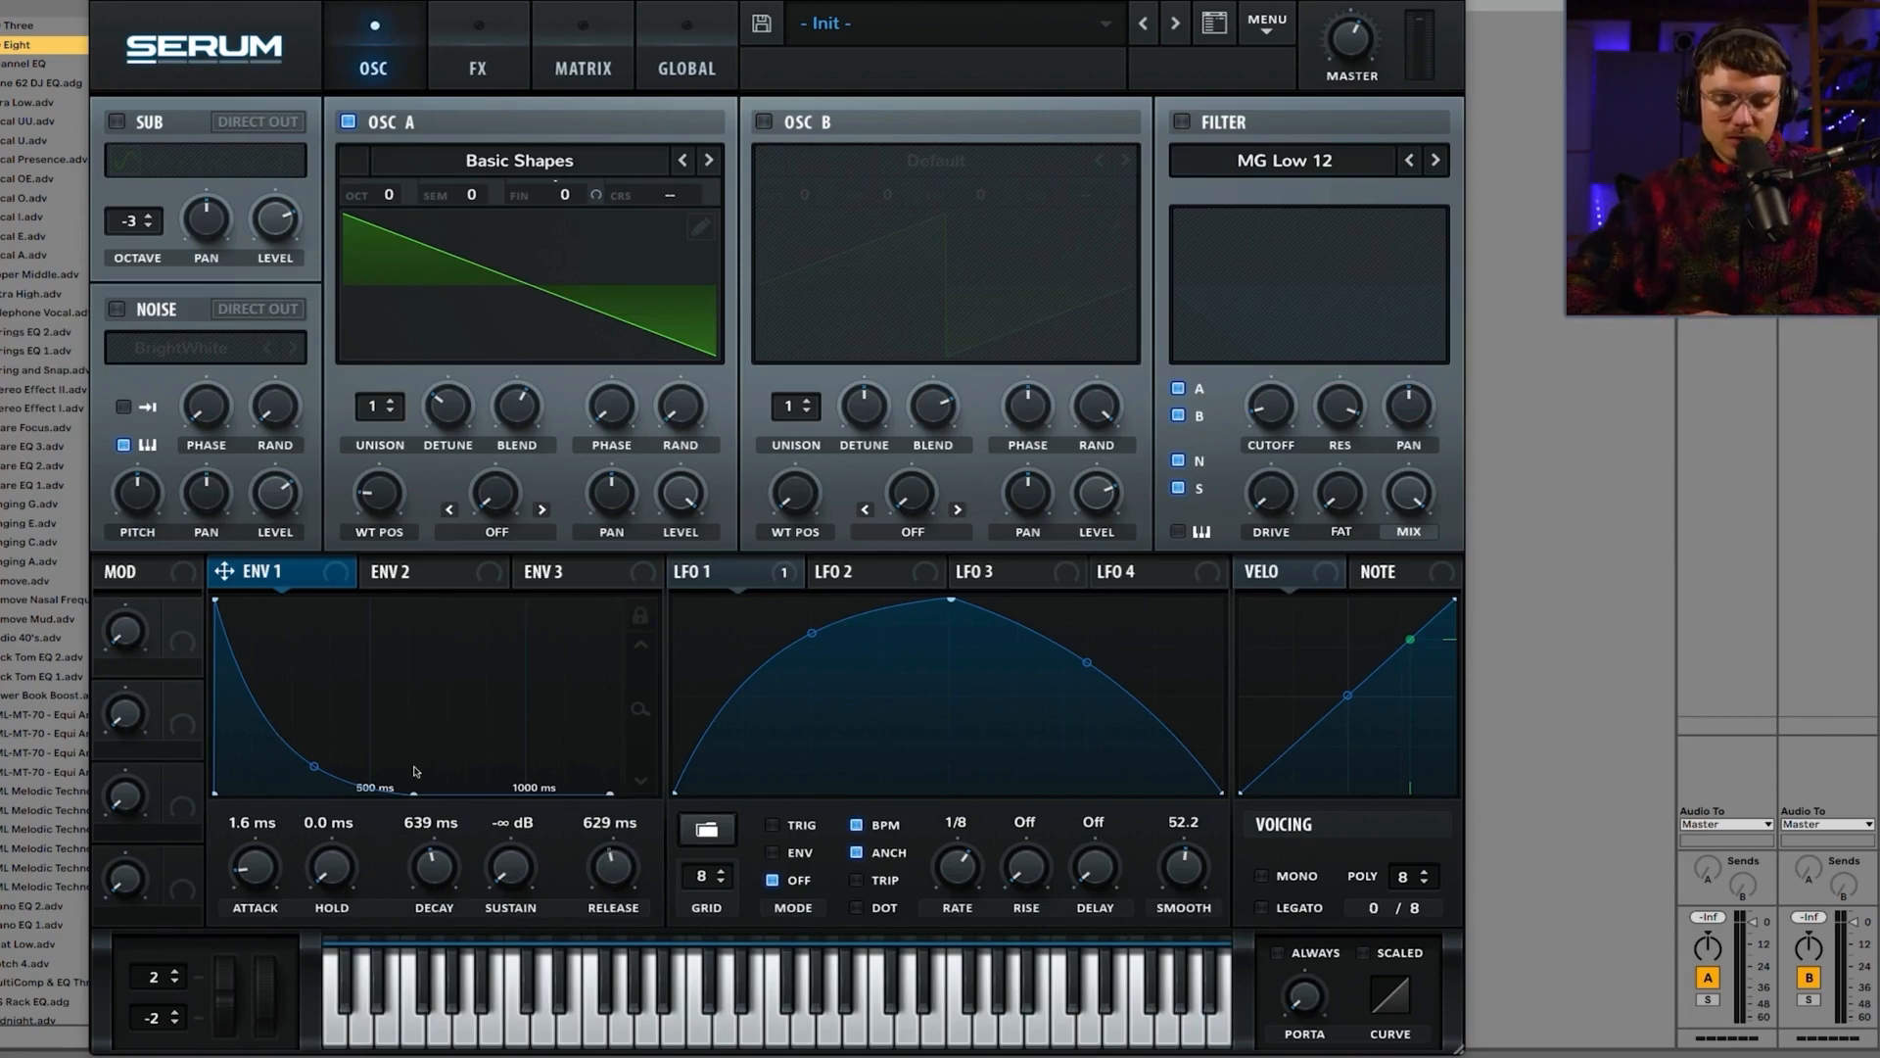
# Step: Look through the Env 2 and Env 3 envelopes and the velocity and note modulation sources
pyautogui.click(419, 578)
pyautogui.click(553, 581)
pyautogui.click(397, 577)
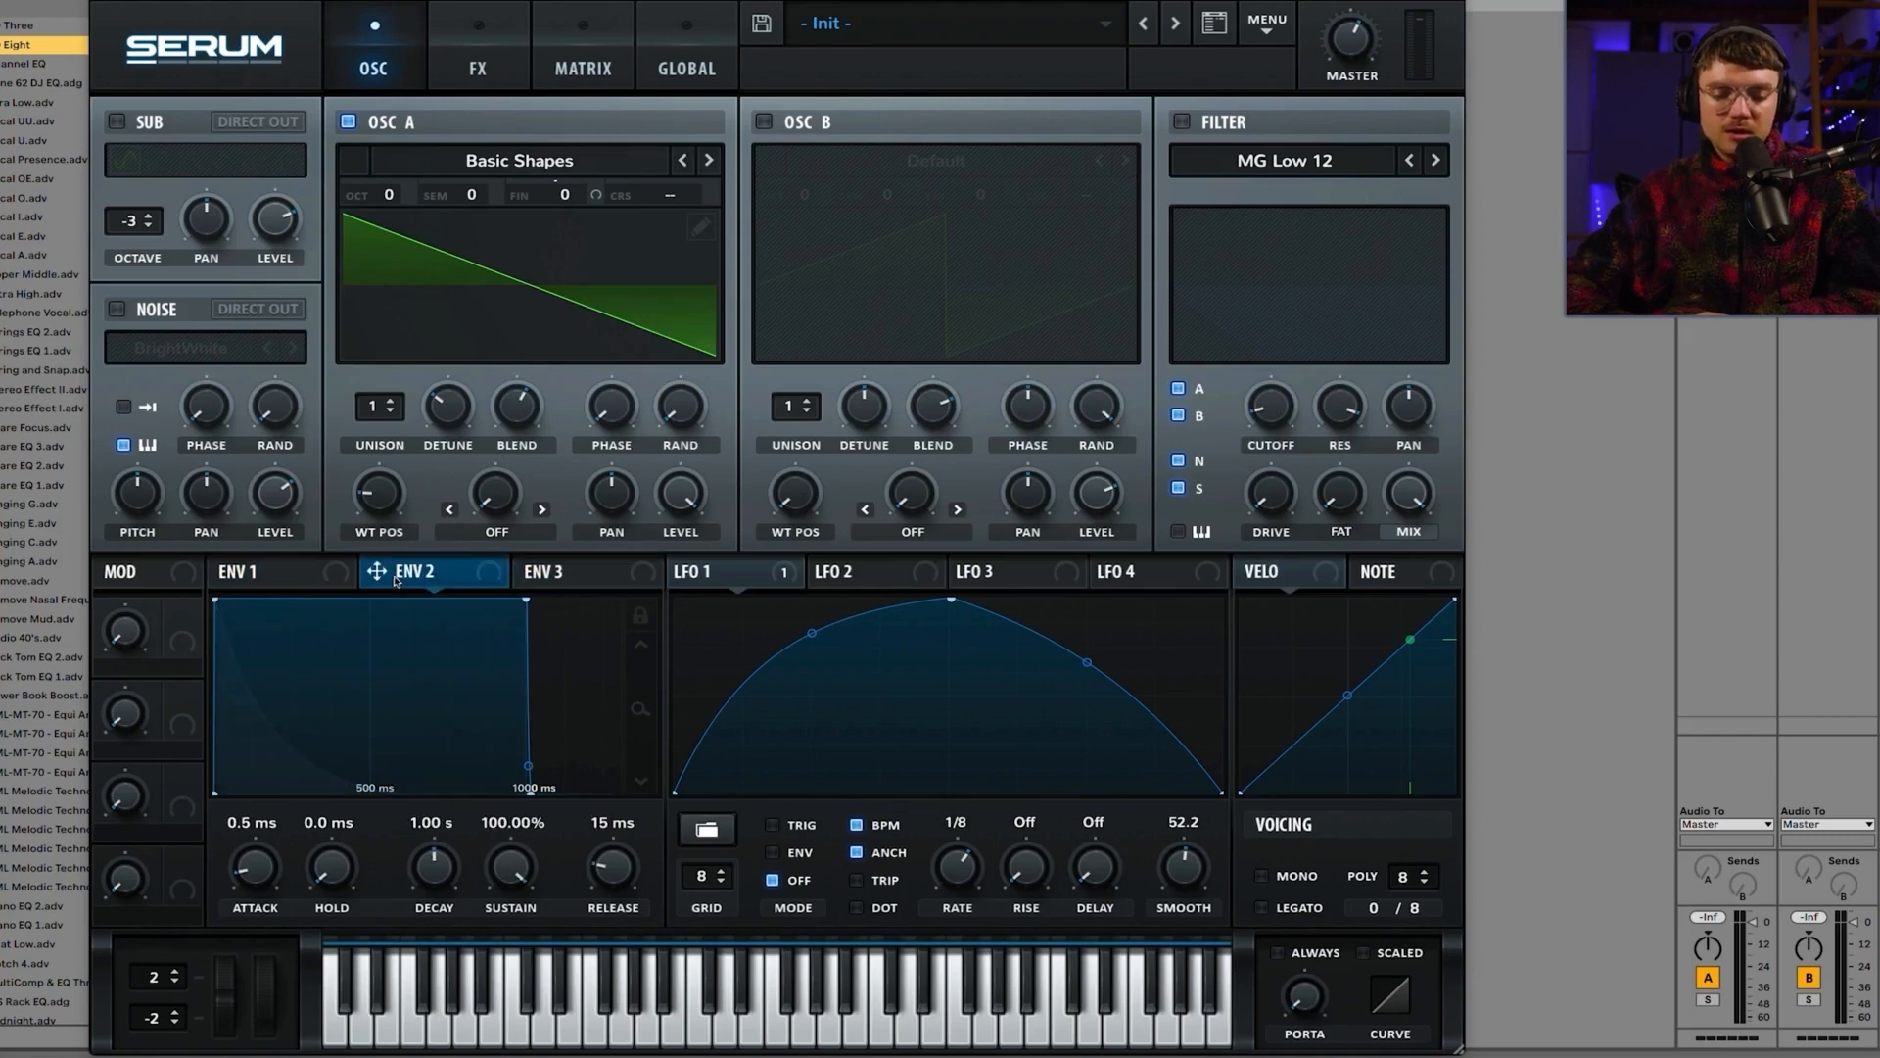
pyautogui.click(289, 578)
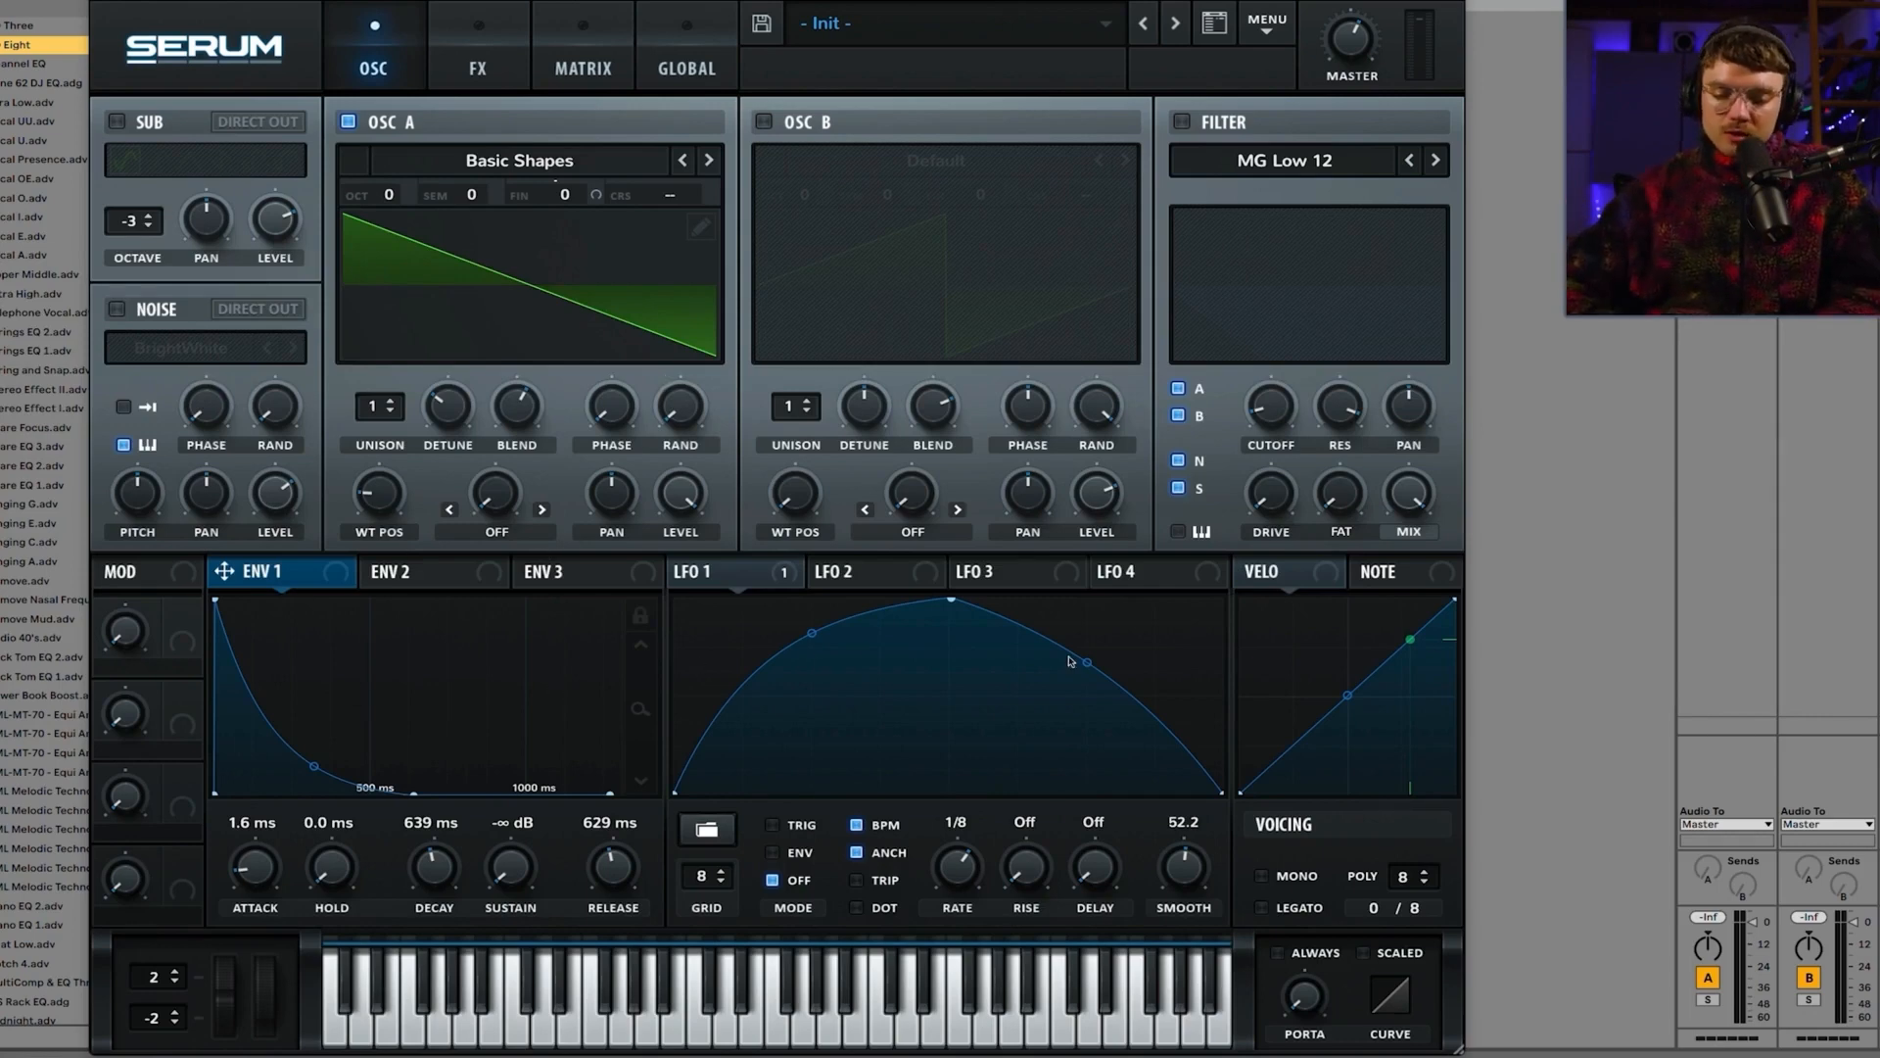
pyautogui.click(1294, 575)
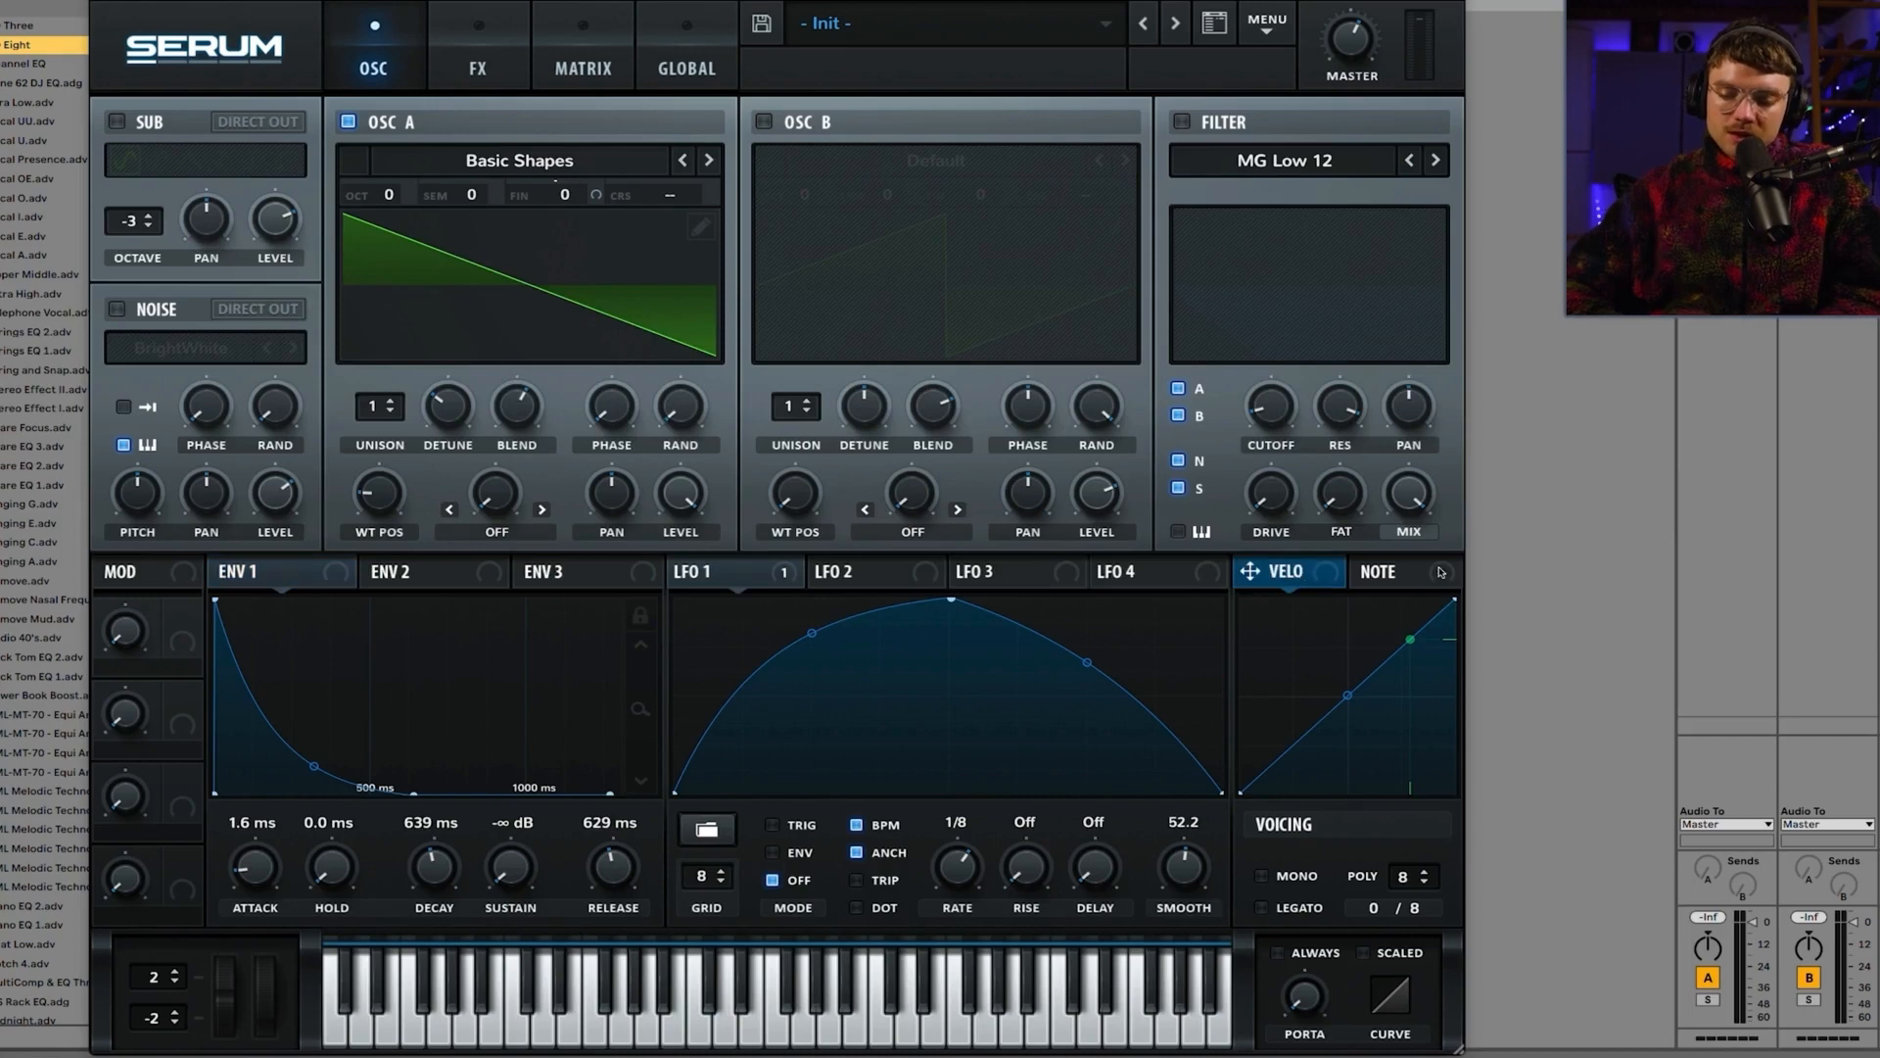
pyautogui.click(1379, 572)
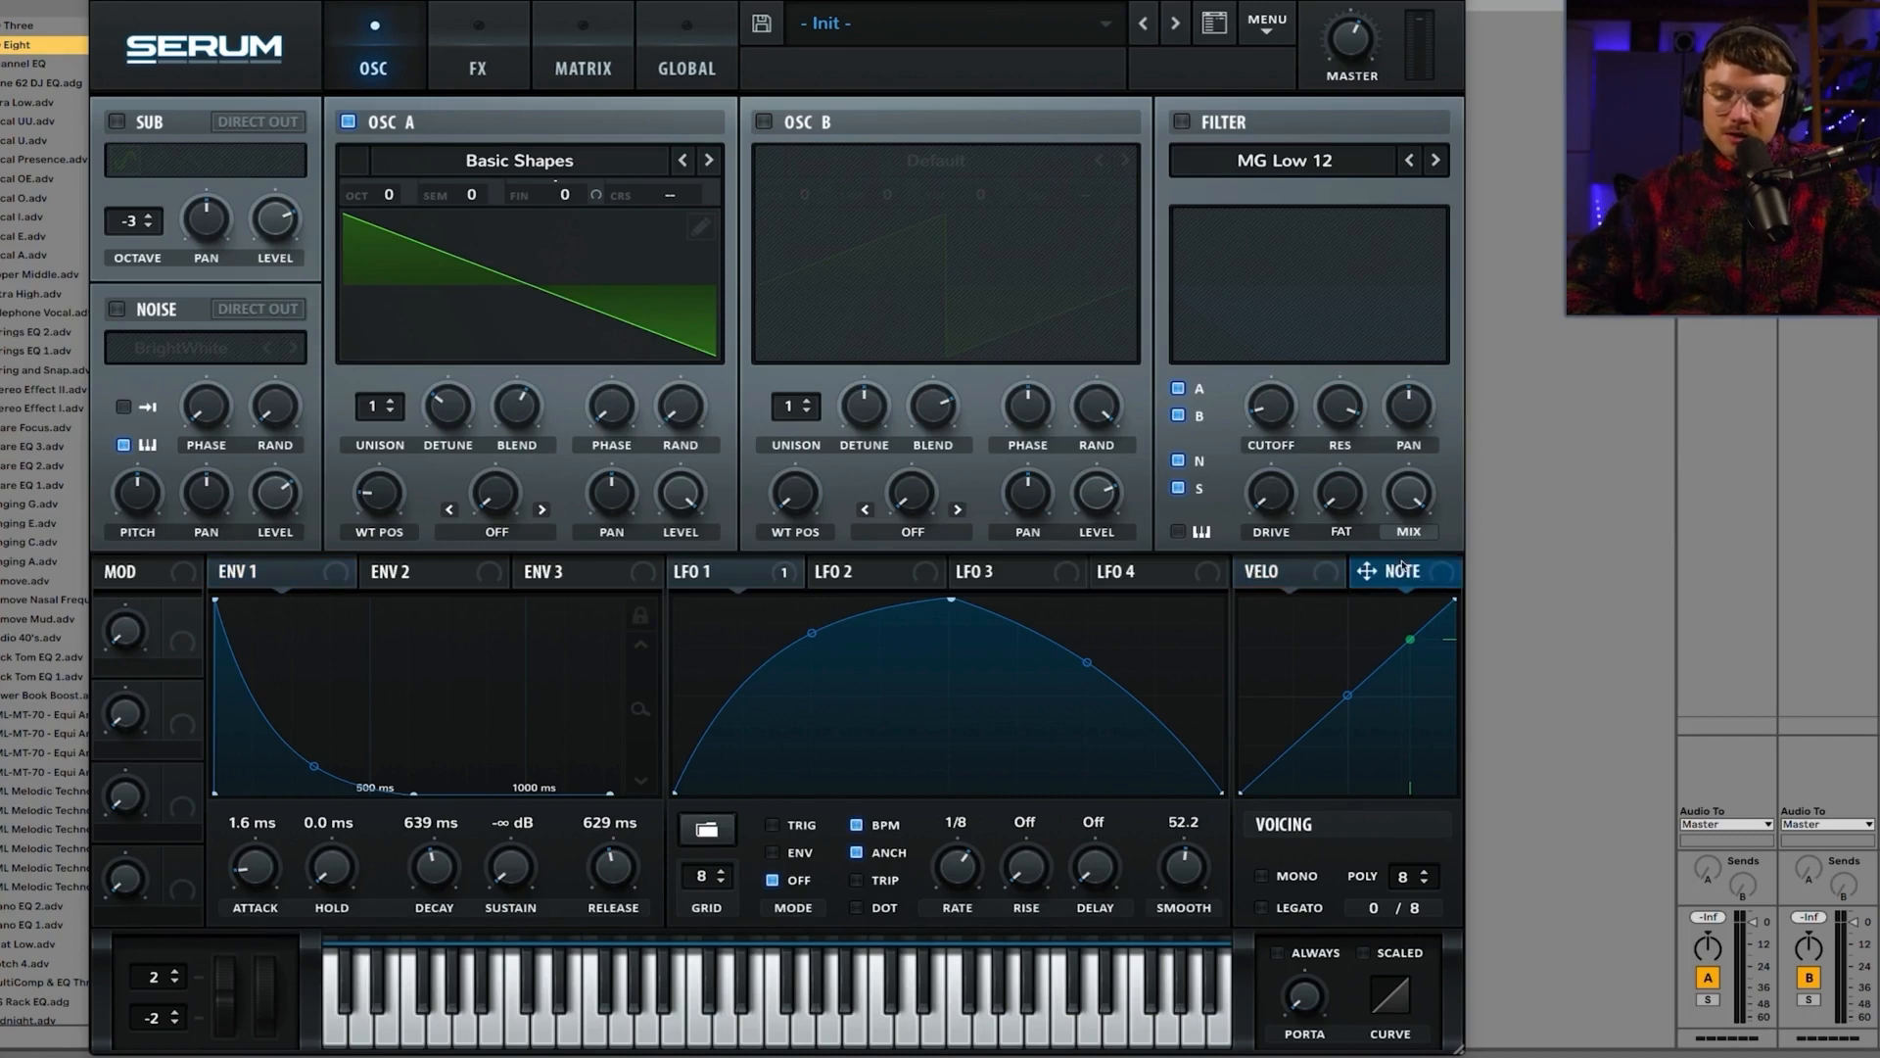
# Step: Map velocity to OSC A's level, lower the base level and increase the velocity modulation depth
pyautogui.click(1300, 572)
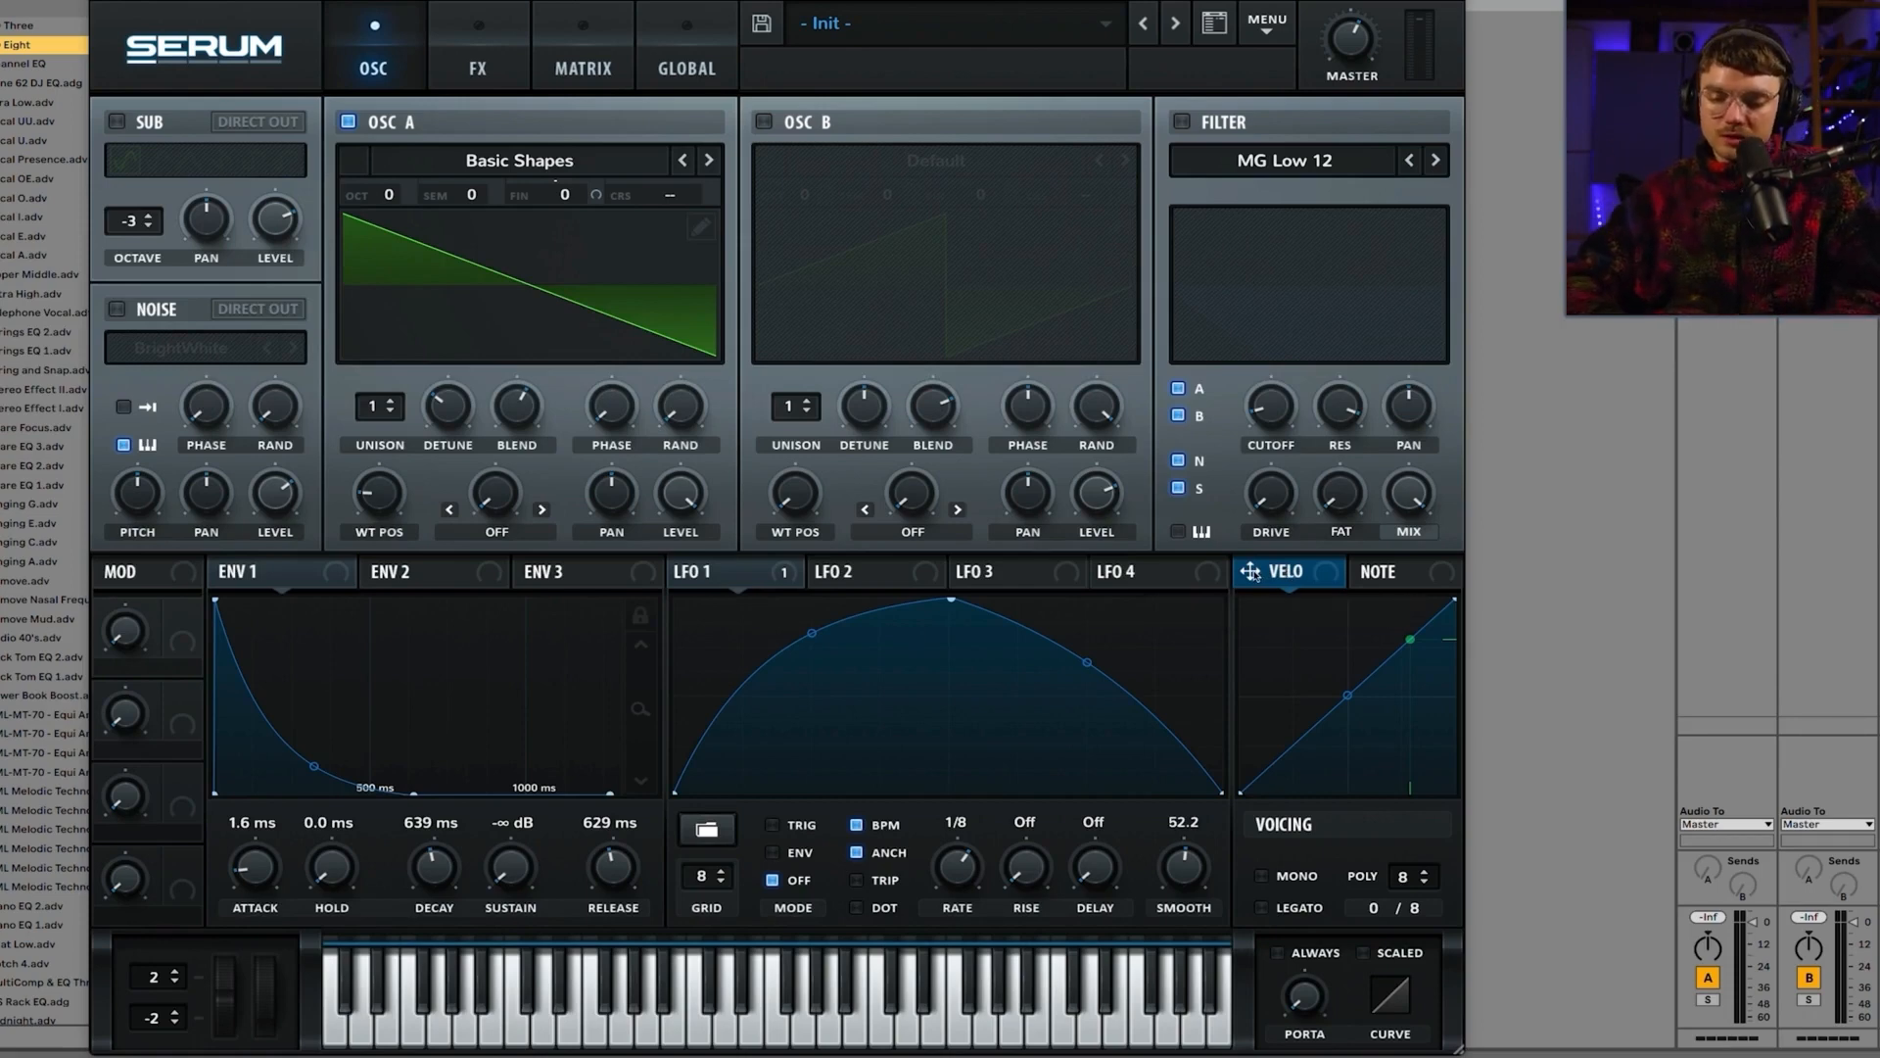
pyautogui.moveTo(1250, 570); pyautogui.dragTo(691, 616)
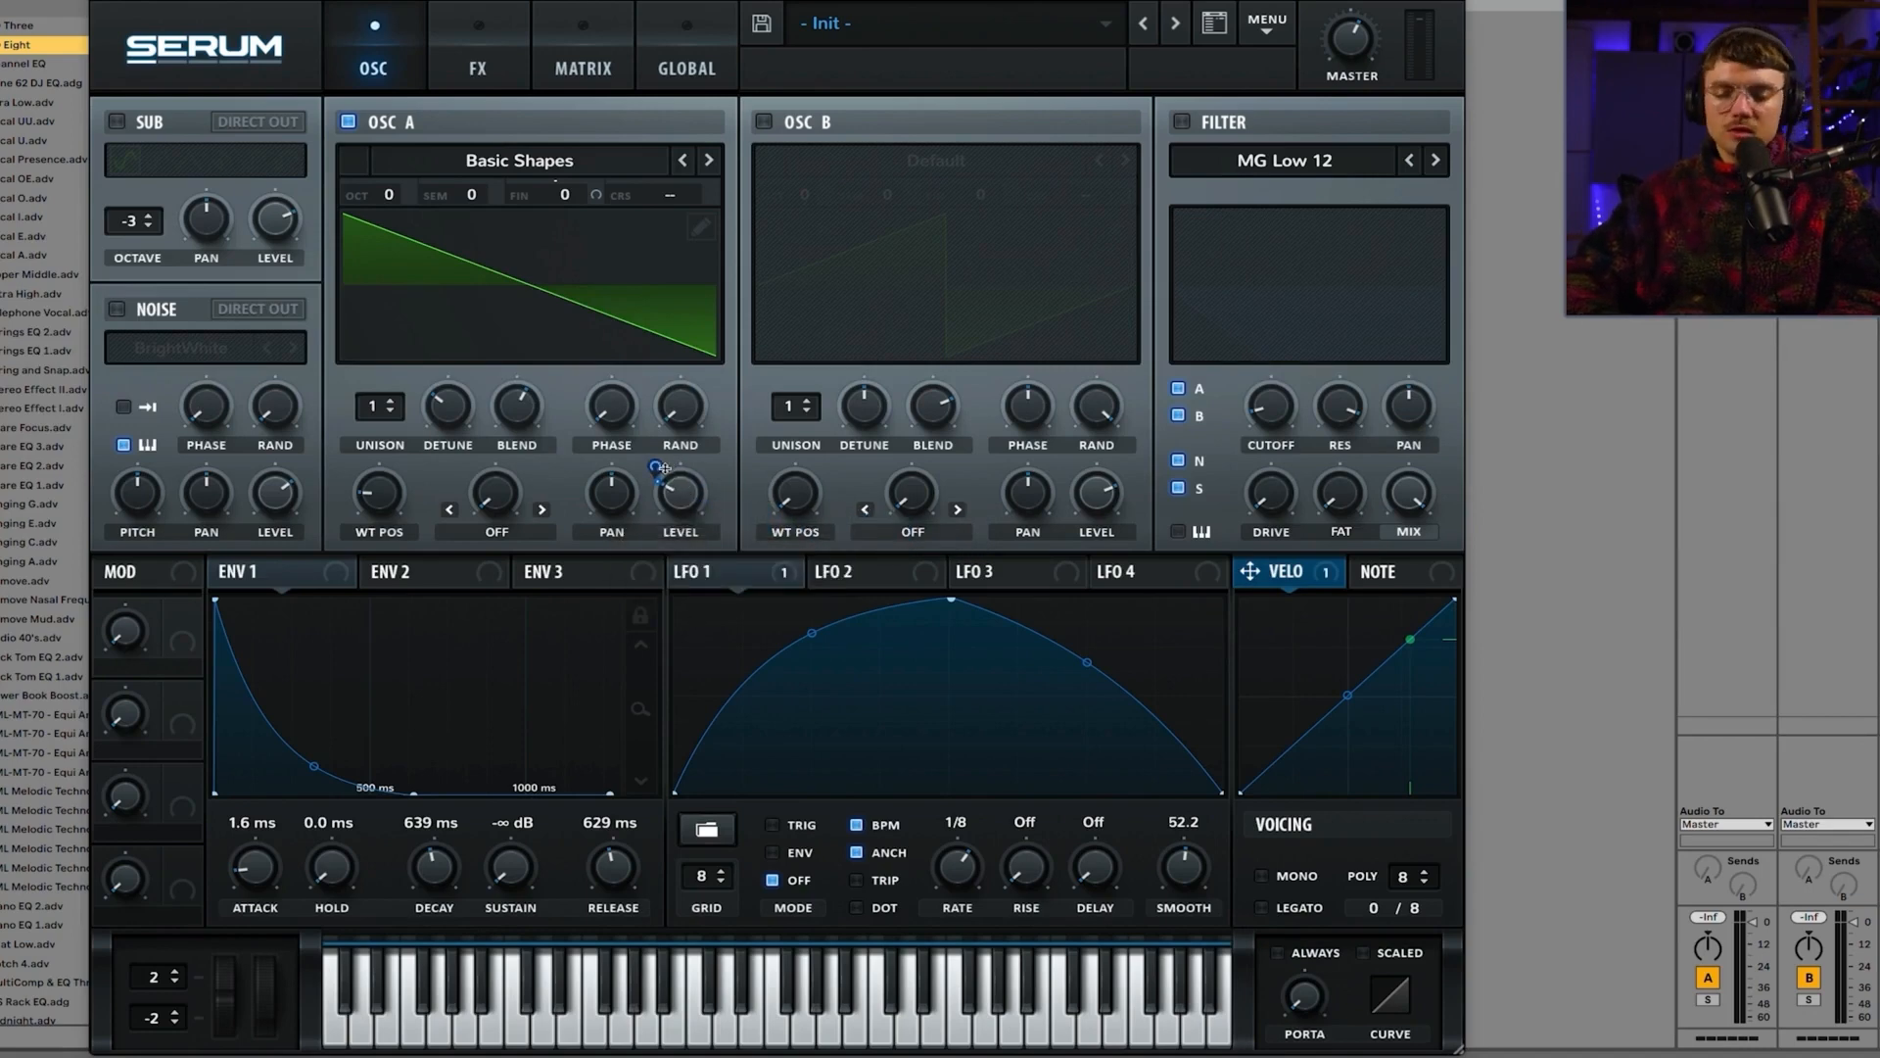
pyautogui.moveTo(664, 468)
pyautogui.mouseDown()
pyautogui.moveTo(664, 421)
pyautogui.moveTo(658, 466)
pyautogui.mouseUp()
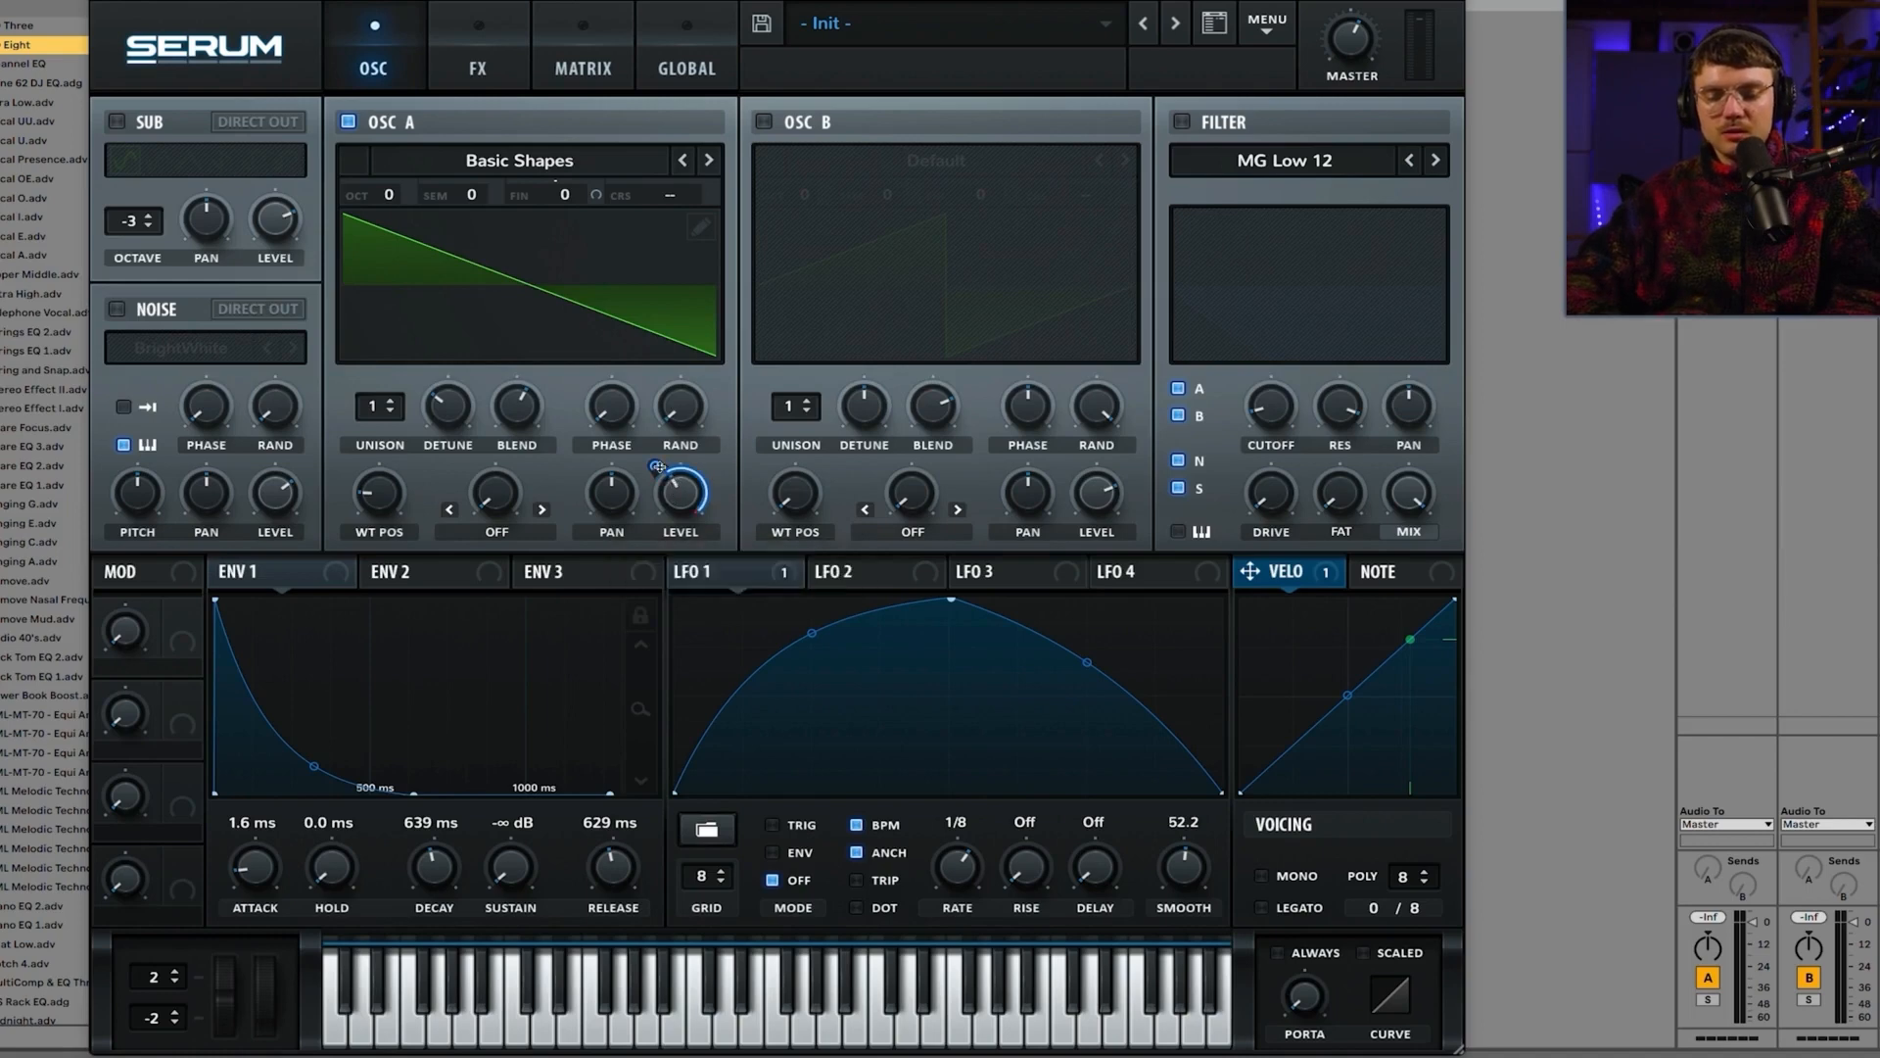
pyautogui.moveTo(658, 471)
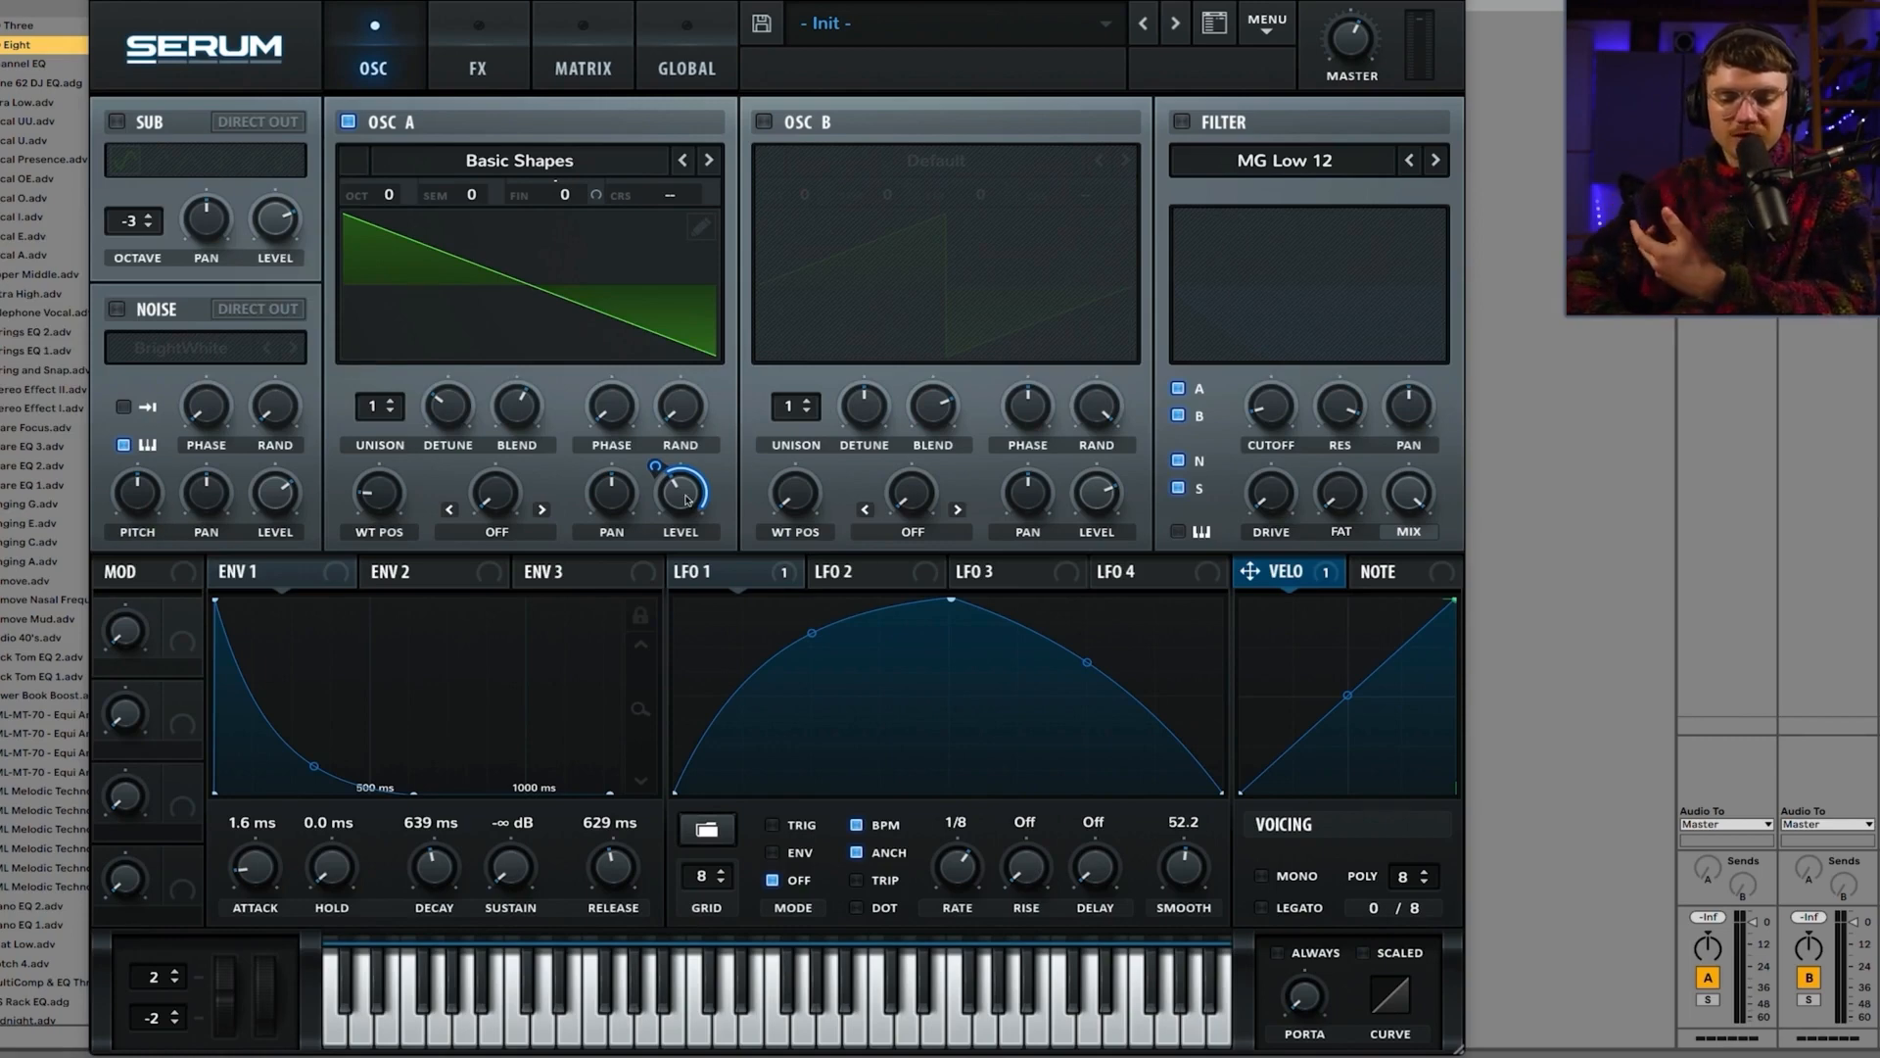
pyautogui.moveTo(686, 482); pyautogui.dragTo(684, 535)
pyautogui.moveTo(656, 466); pyautogui.dragTo(656, 427)
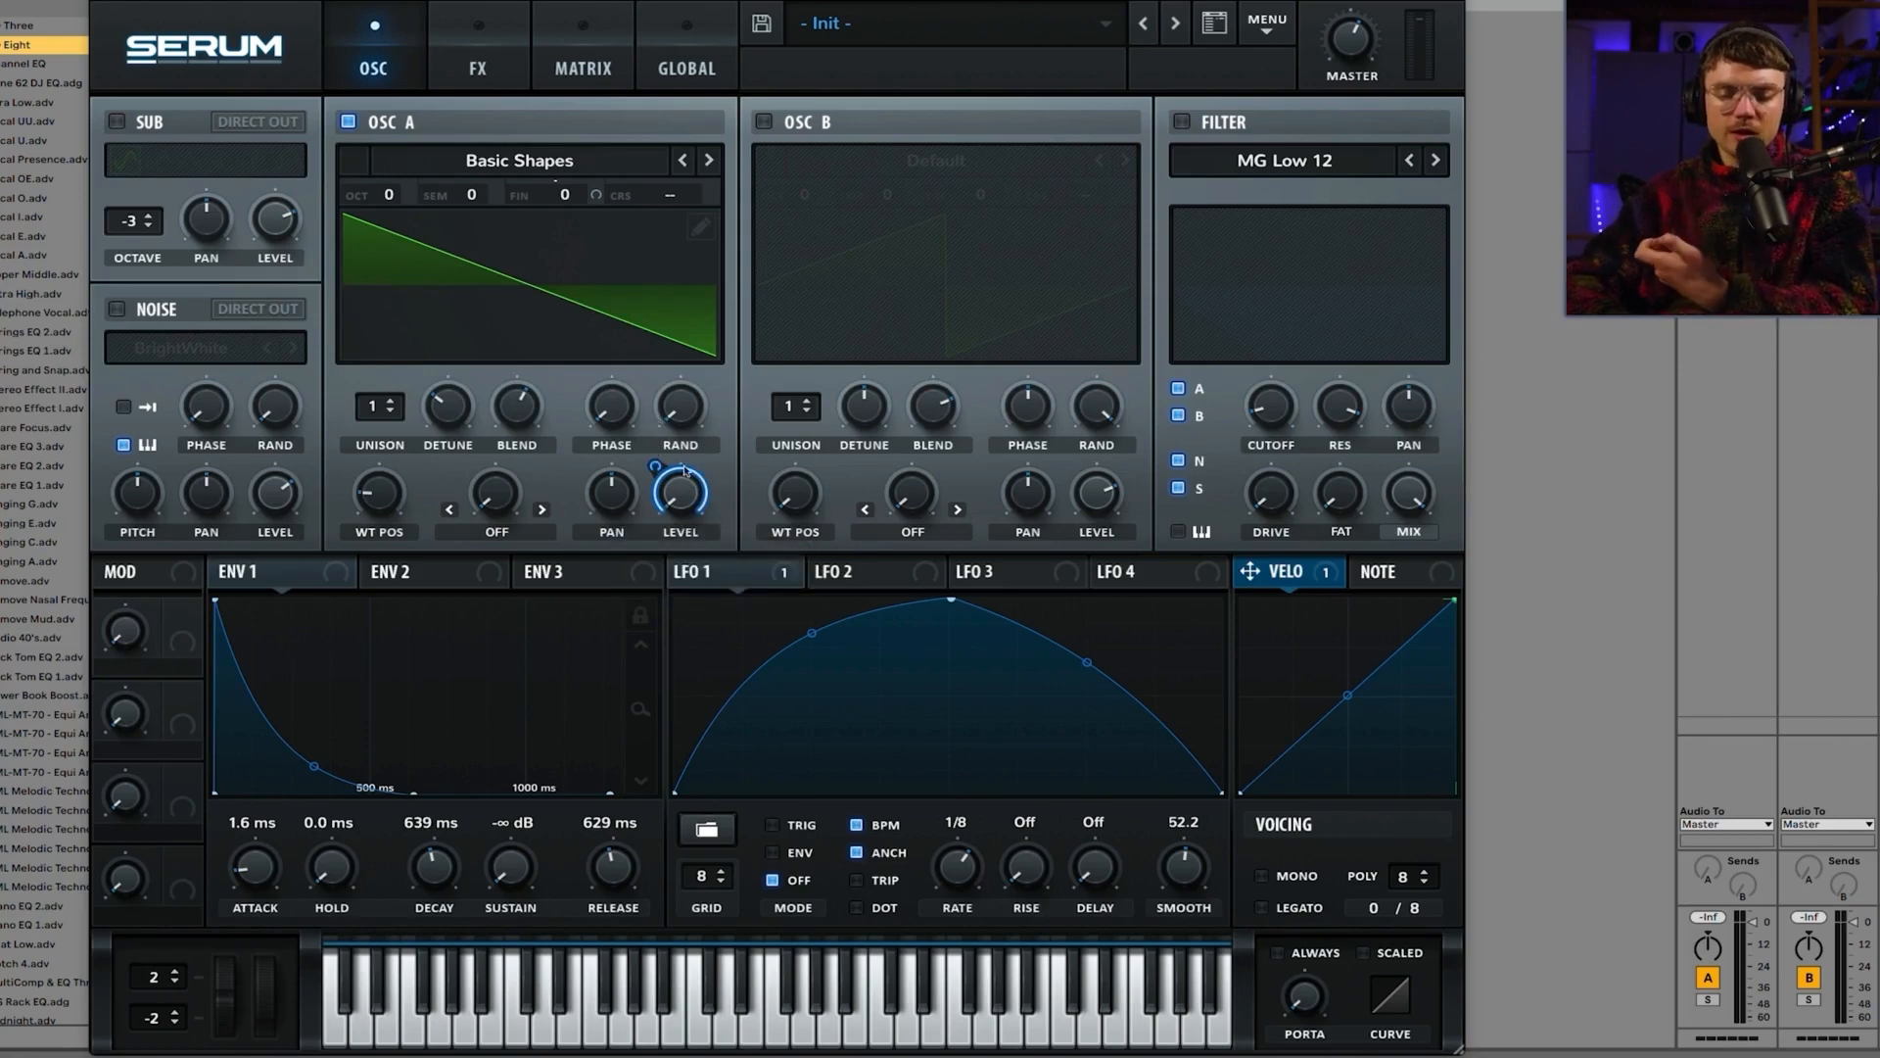
# Step: Remove the velocity modulation from OSC A's level and restore the level to maximum
pyautogui.moveTo(673, 503)
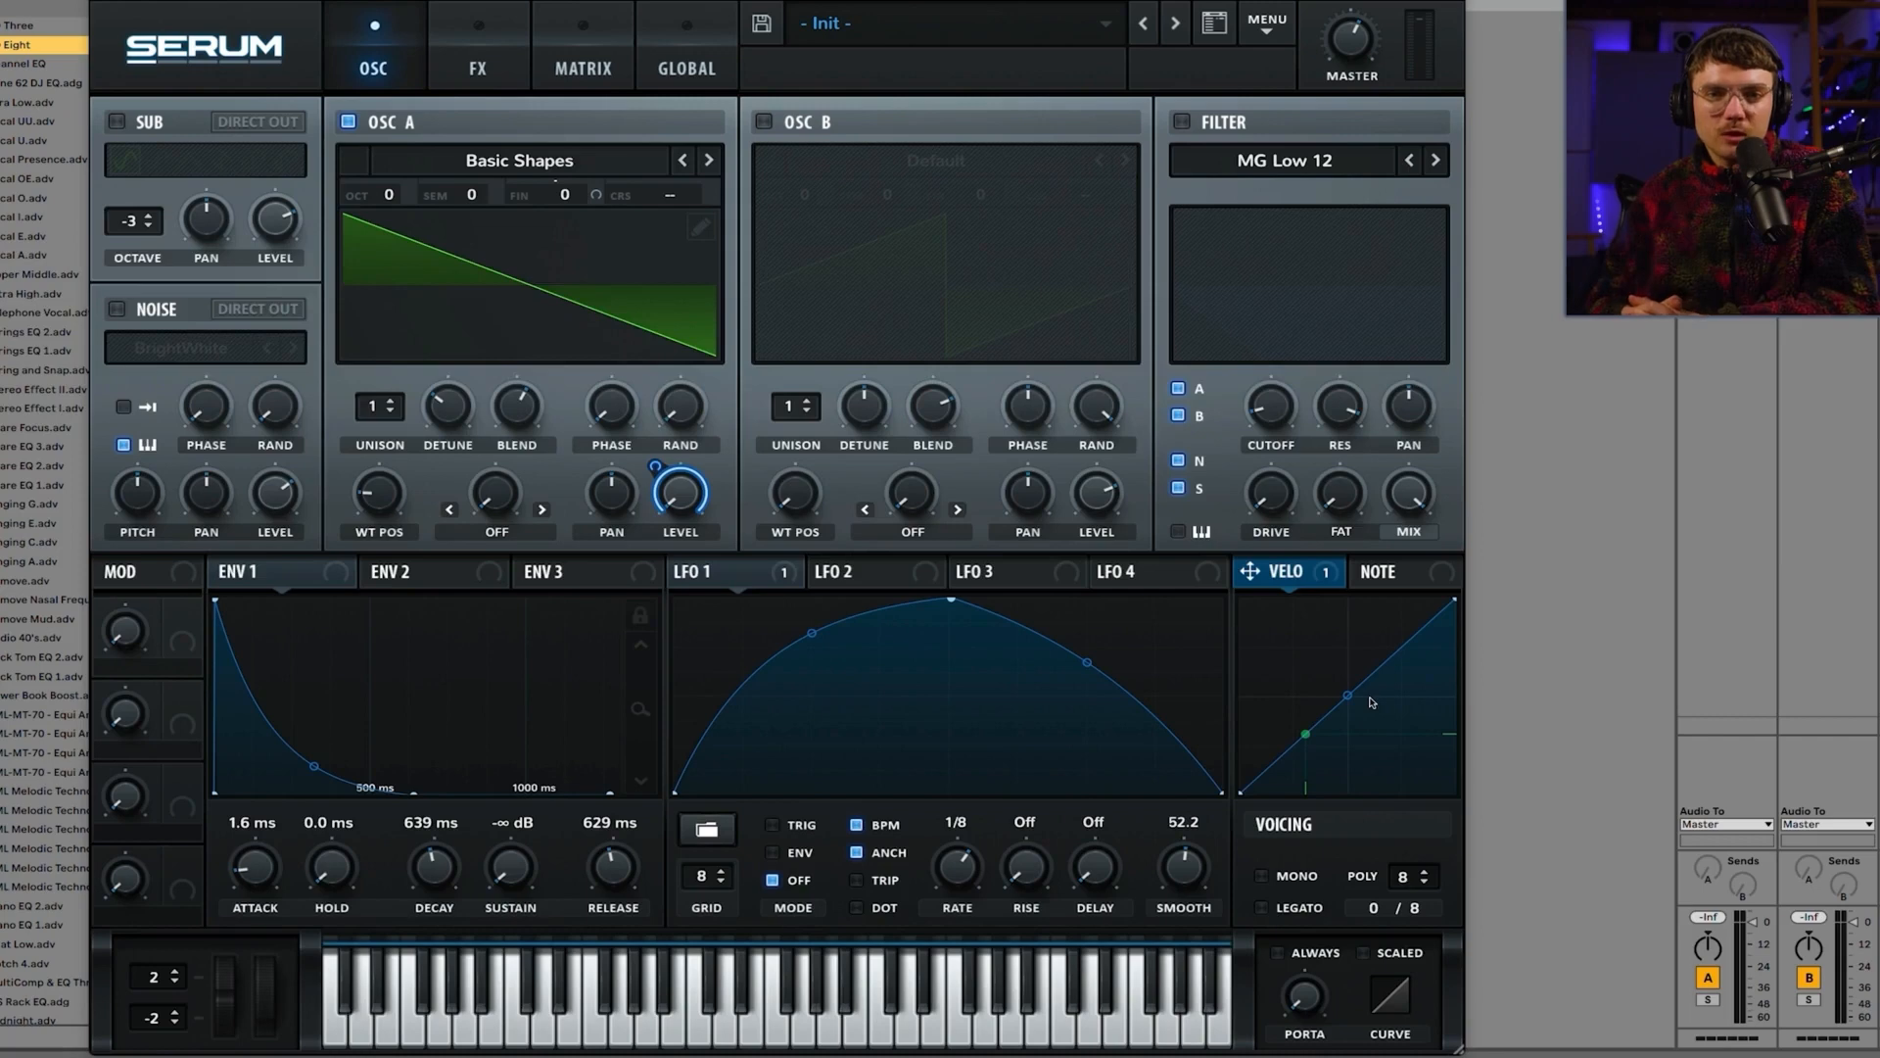
pyautogui.rightClick(700, 503)
pyautogui.click(705, 501)
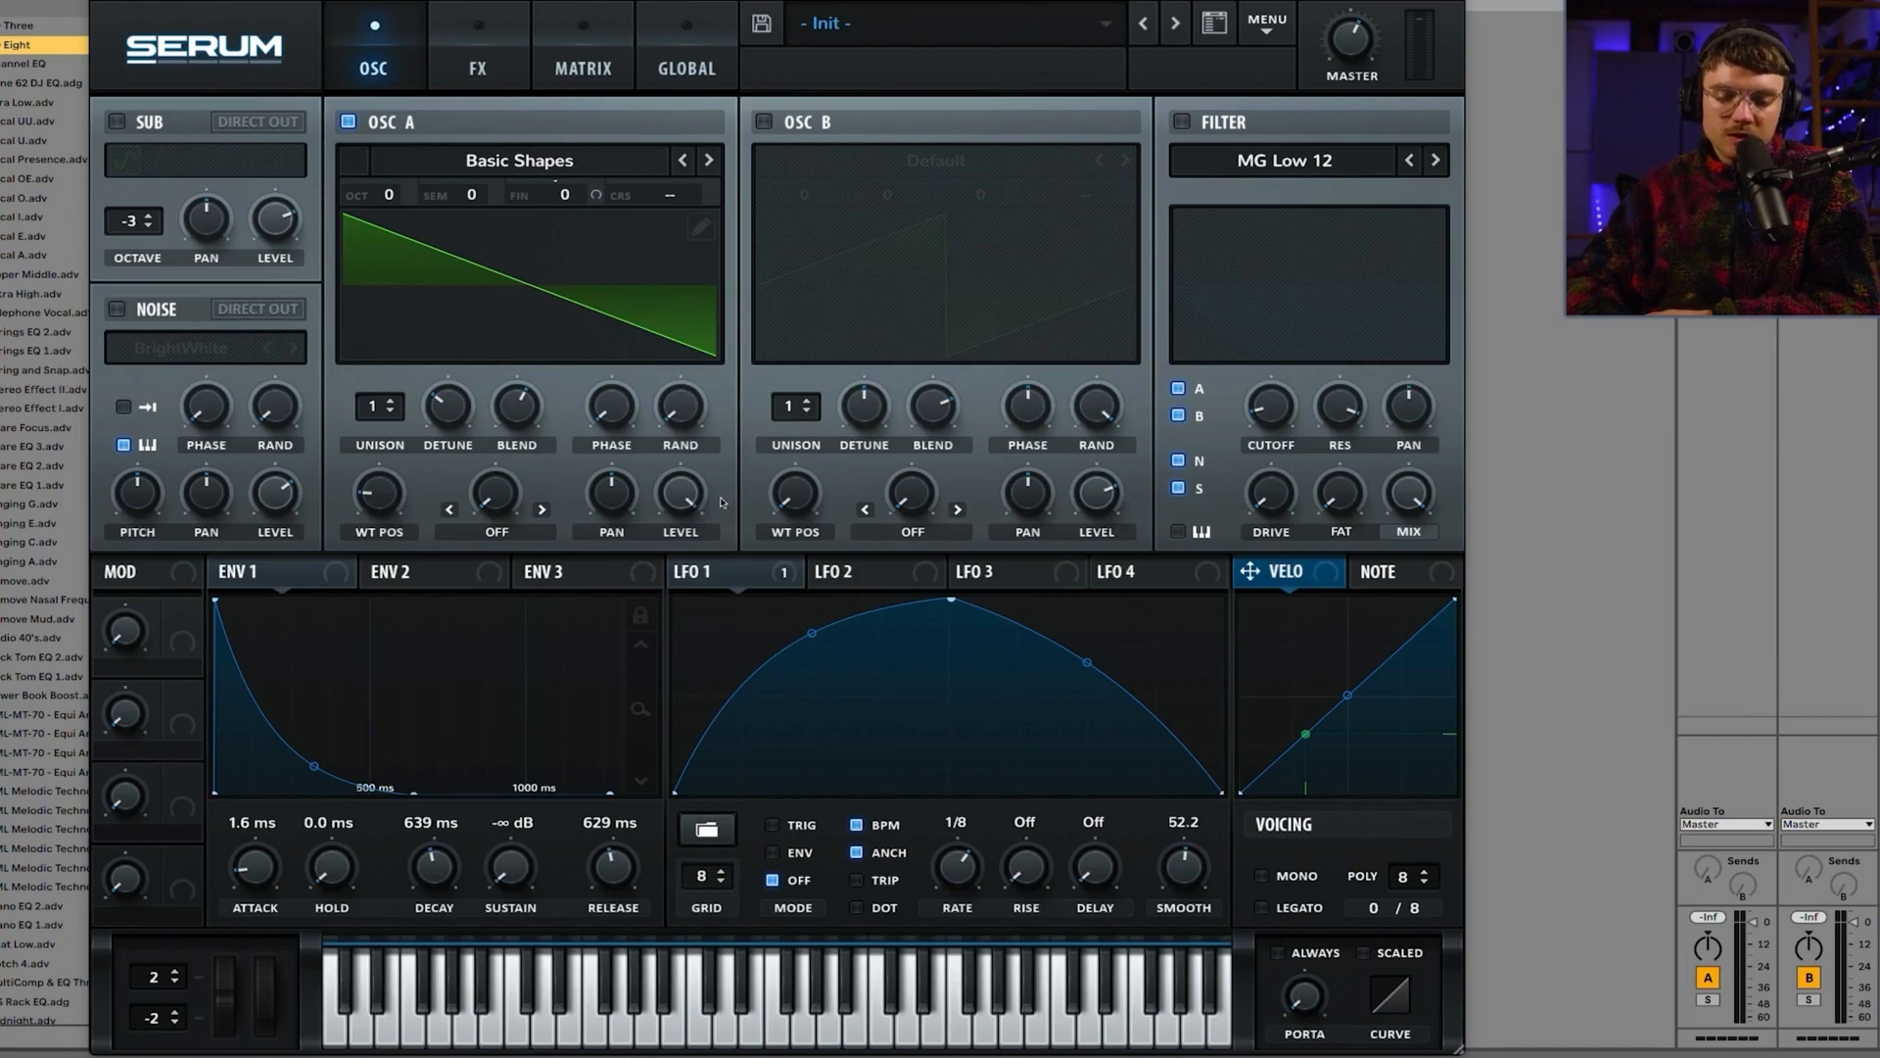
# Step: Enable the MG Low 12 filter and map the note source to its cutoff
pyautogui.click(1393, 578)
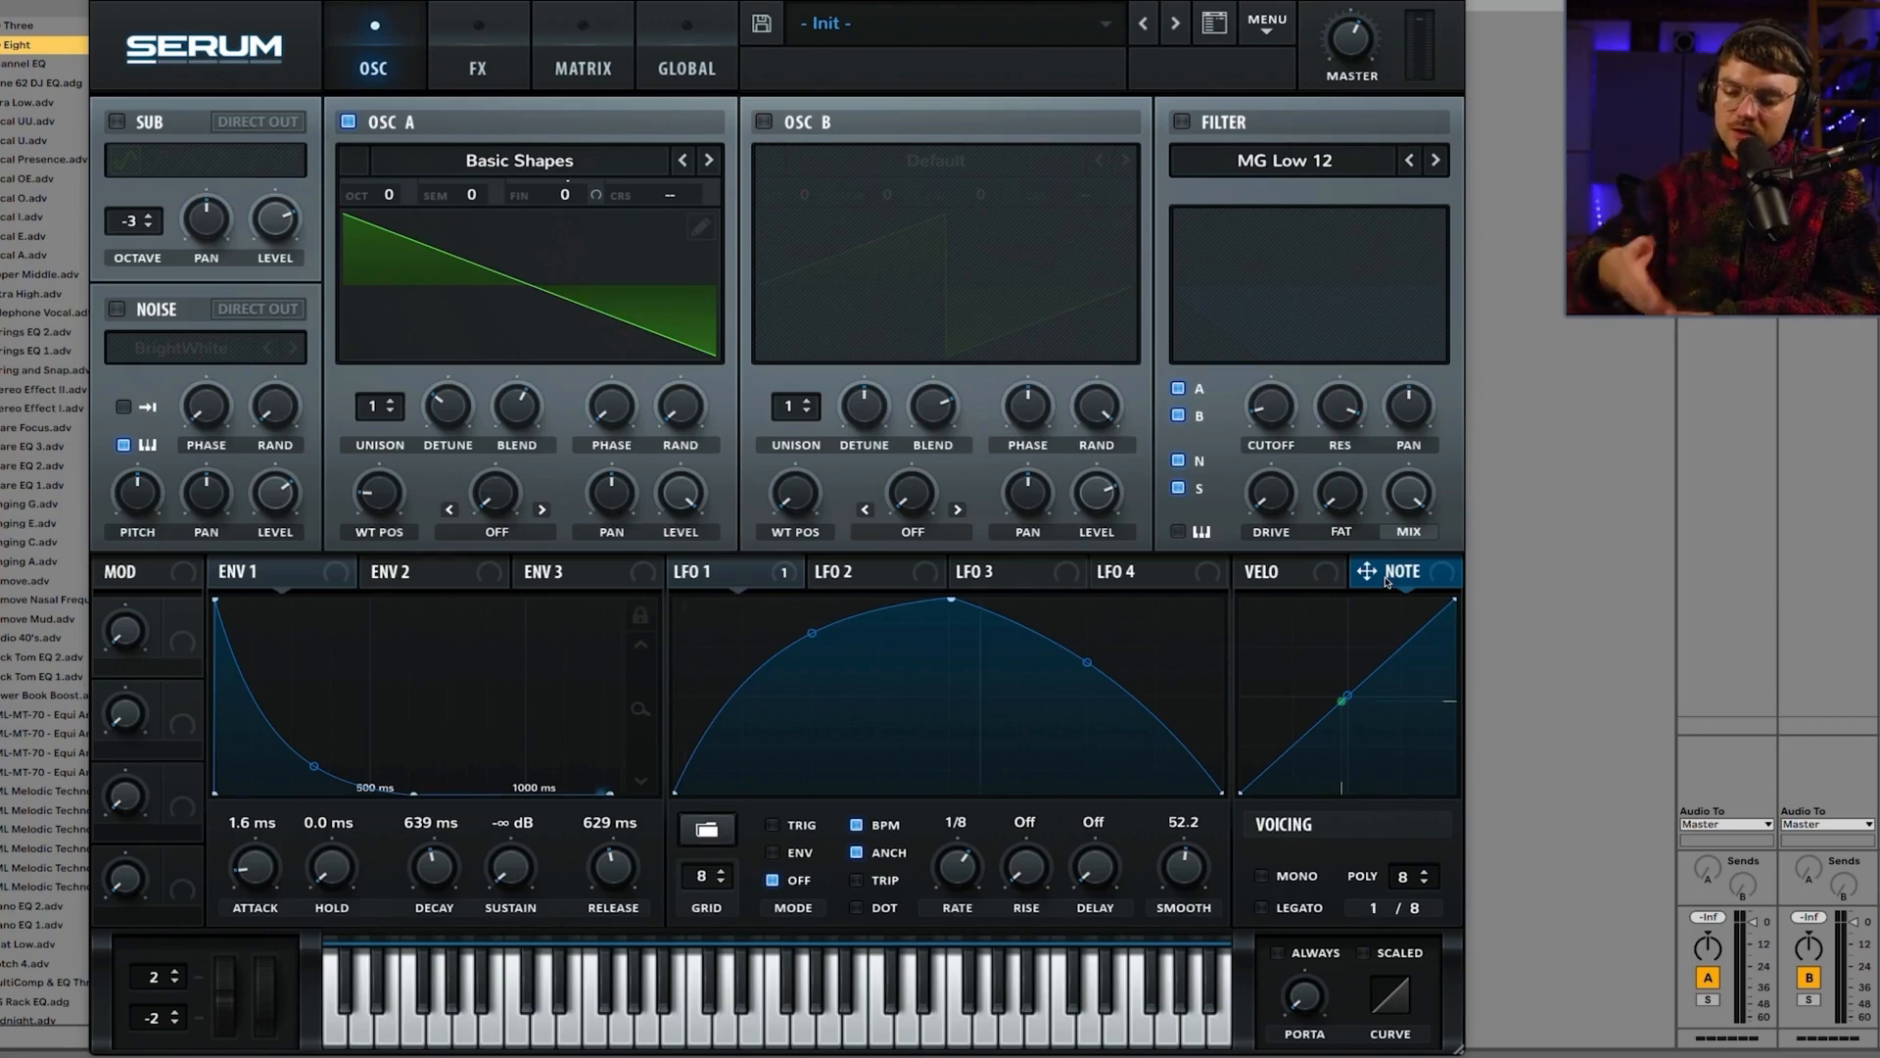
pyautogui.click(1181, 121)
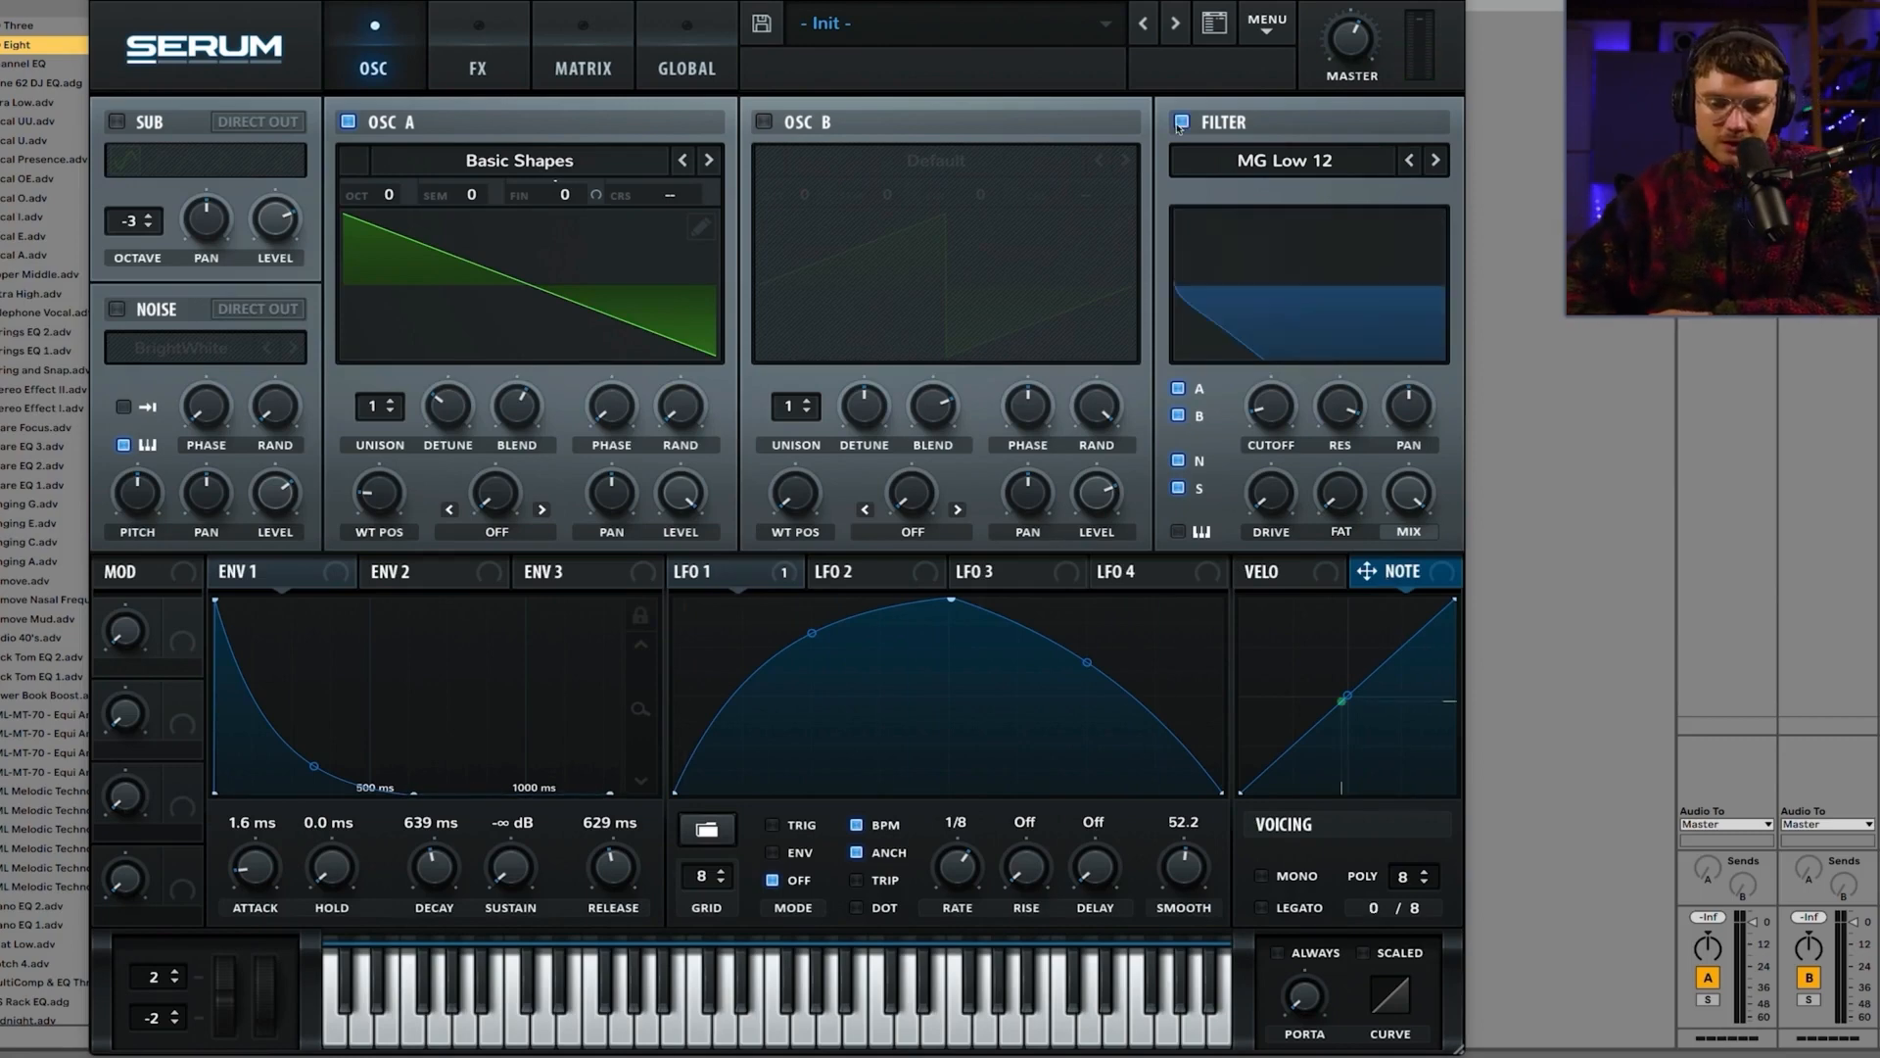
pyautogui.moveTo(1366, 573); pyautogui.dragTo(1269, 414)
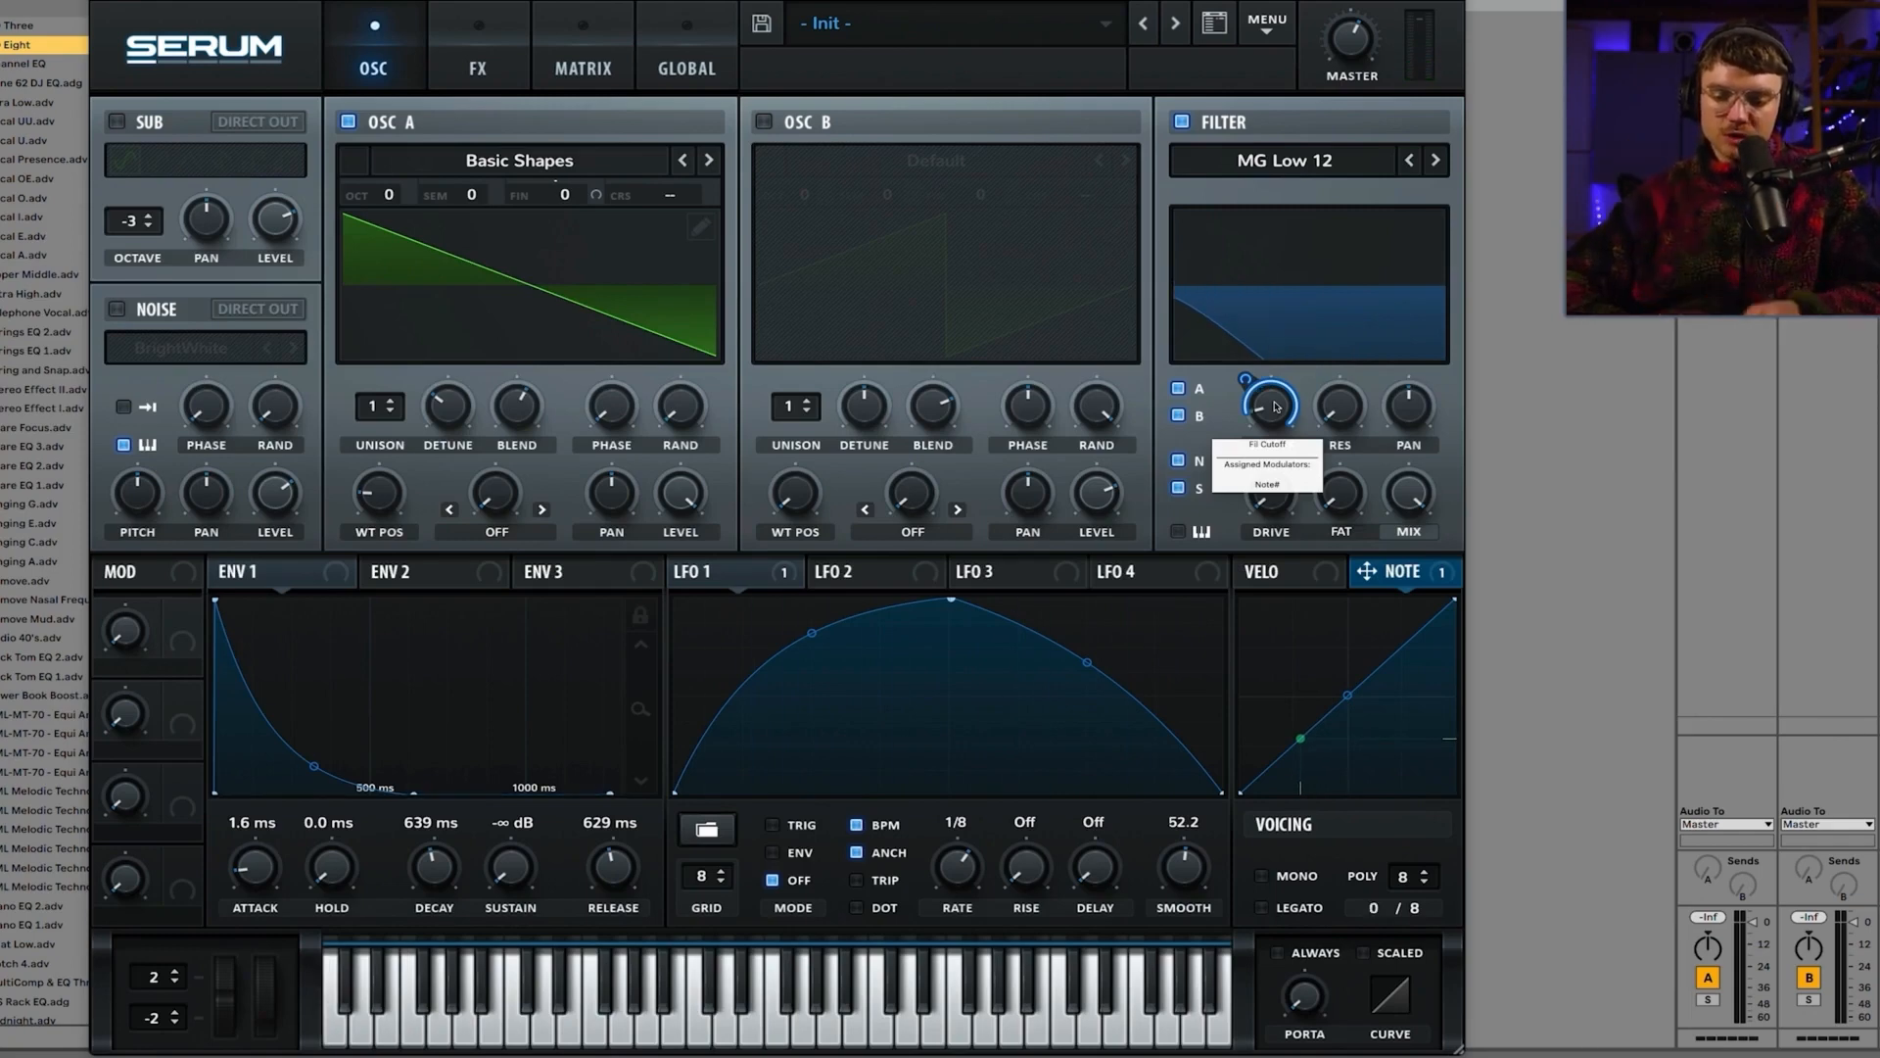
# Step: Bend the note curve downward and reshape both slopes of the LFO 1 curve into a more symmetrical arch
pyautogui.moveTo(1347, 695)
pyautogui.mouseDown()
pyautogui.moveTo(1352, 661)
pyautogui.moveTo(1363, 703)
pyautogui.moveTo(1361, 685)
pyautogui.mouseUp()
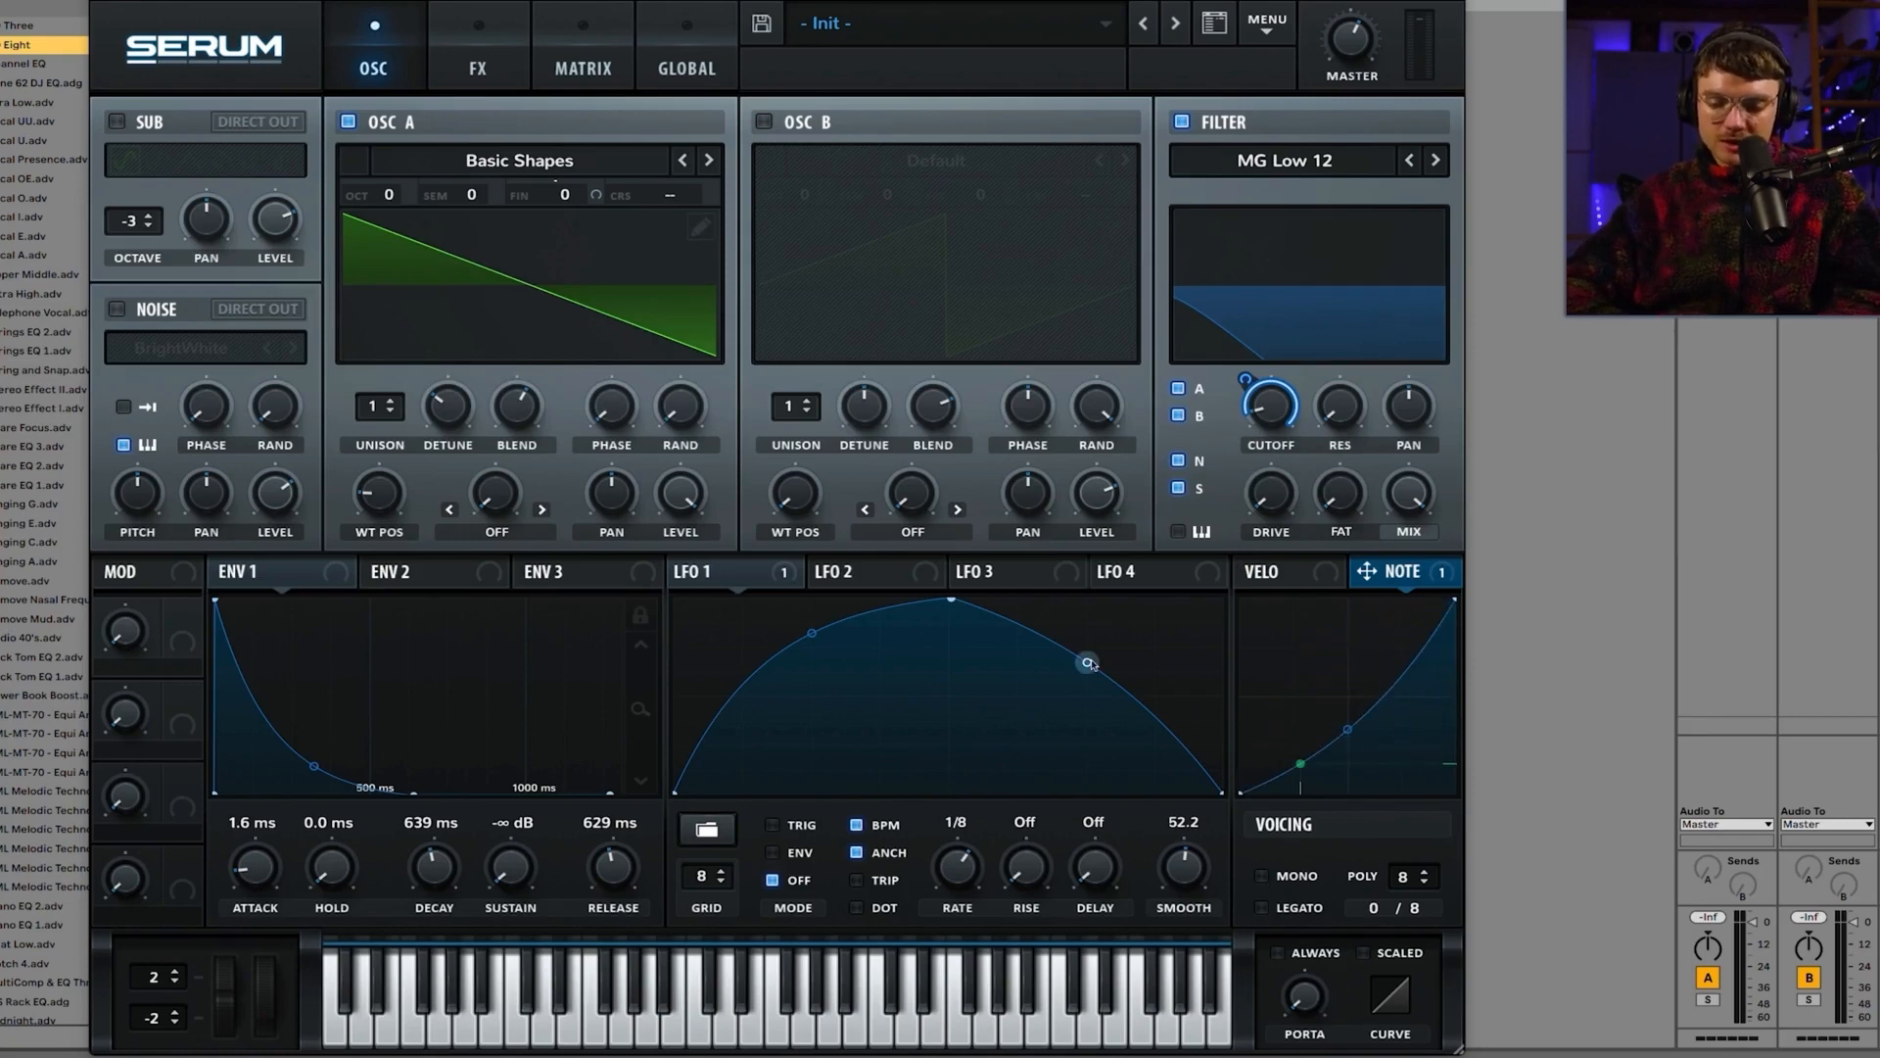
pyautogui.moveTo(1087, 662)
pyautogui.mouseDown()
pyautogui.moveTo(1089, 690)
pyautogui.moveTo(1087, 637)
pyautogui.mouseUp()
pyautogui.moveTo(812, 632)
pyautogui.mouseDown()
pyautogui.moveTo(811, 664)
pyautogui.moveTo(812, 648)
pyautogui.mouseUp()
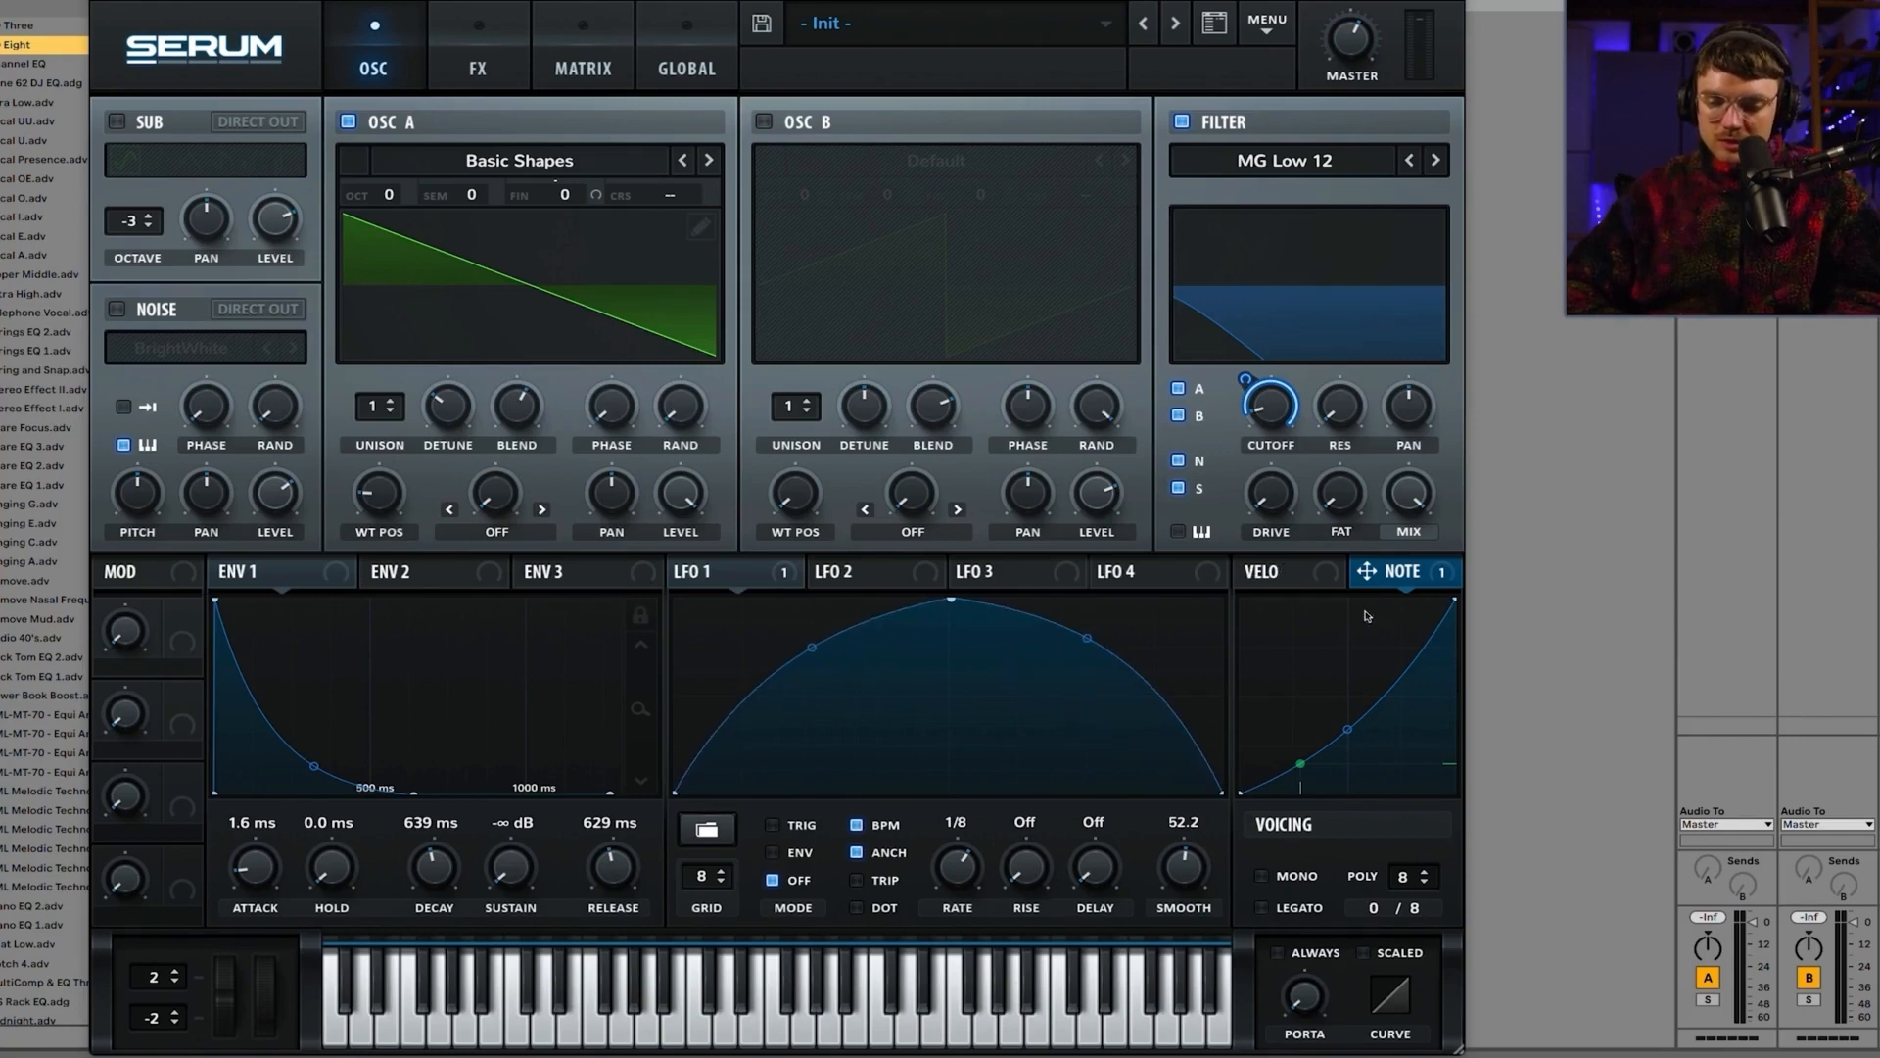
# Step: Remove all destinations from the note source and straighten its curve back to a diagonal line
pyautogui.rightClick(1402, 576)
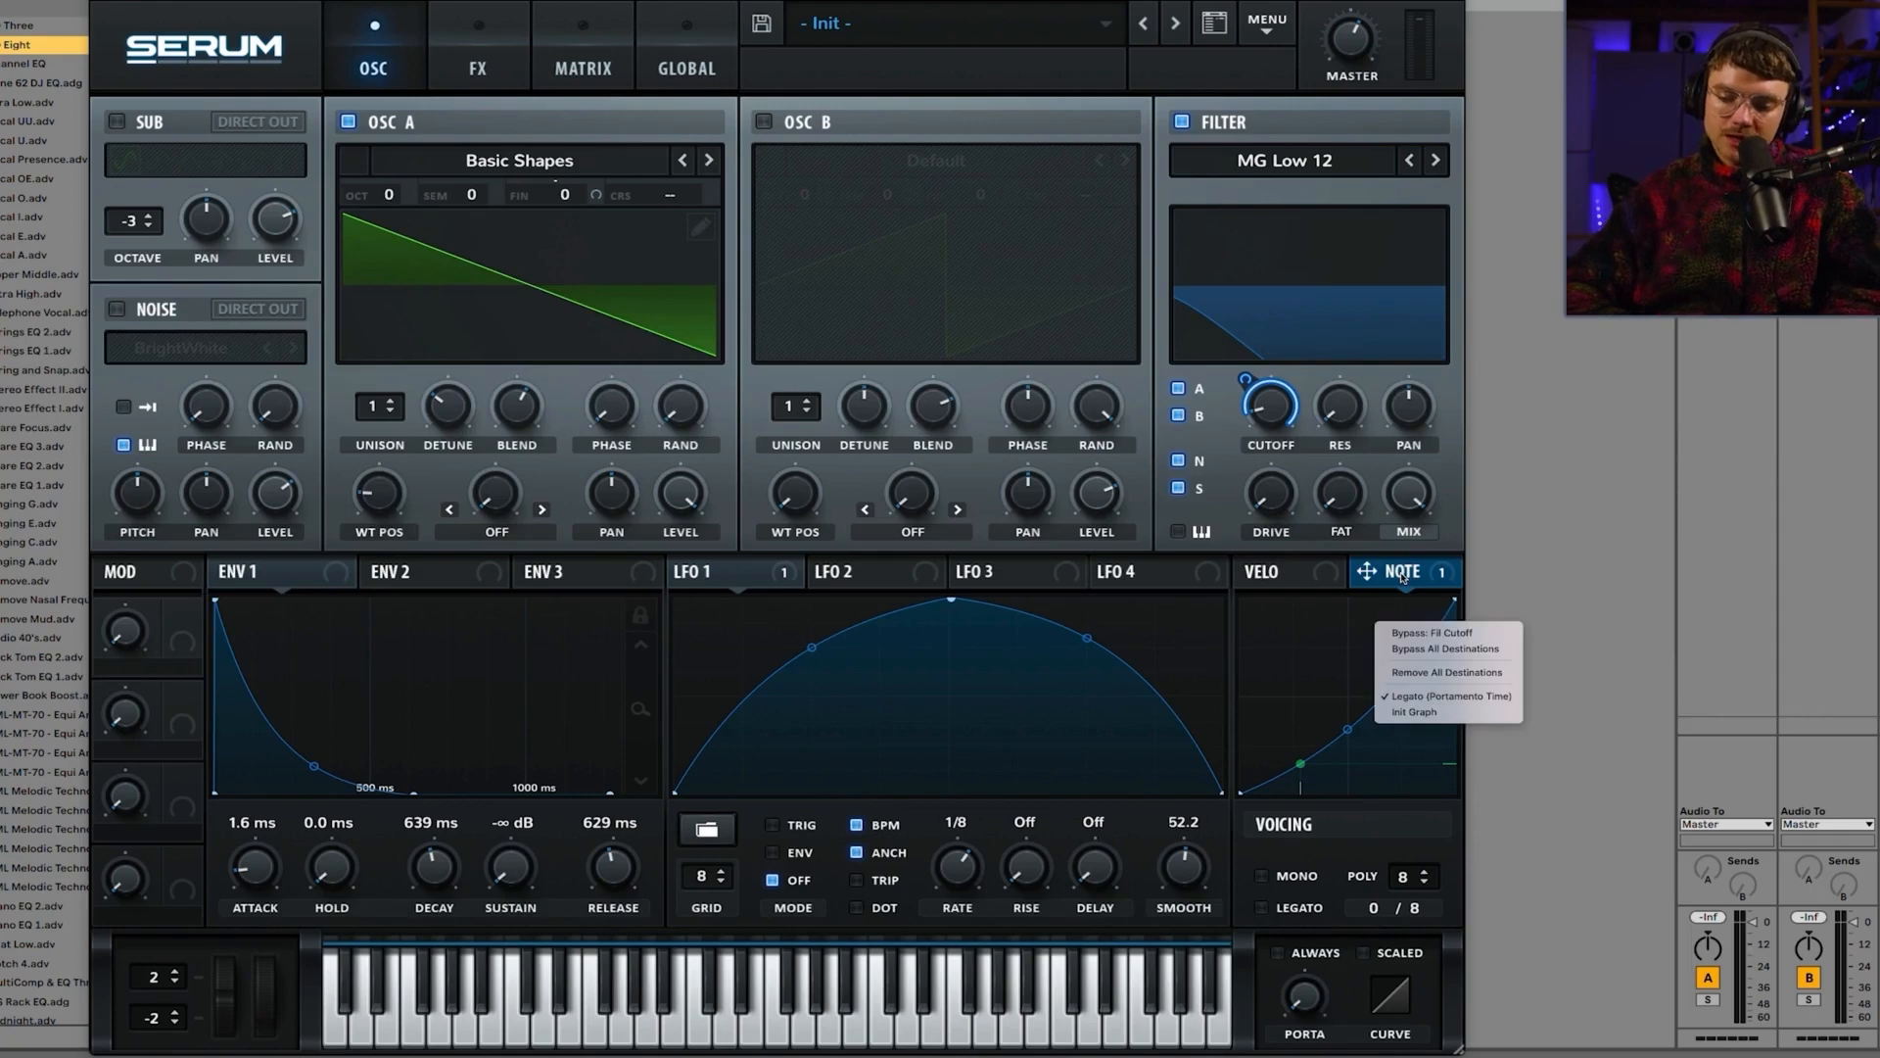
pyautogui.click(1410, 677)
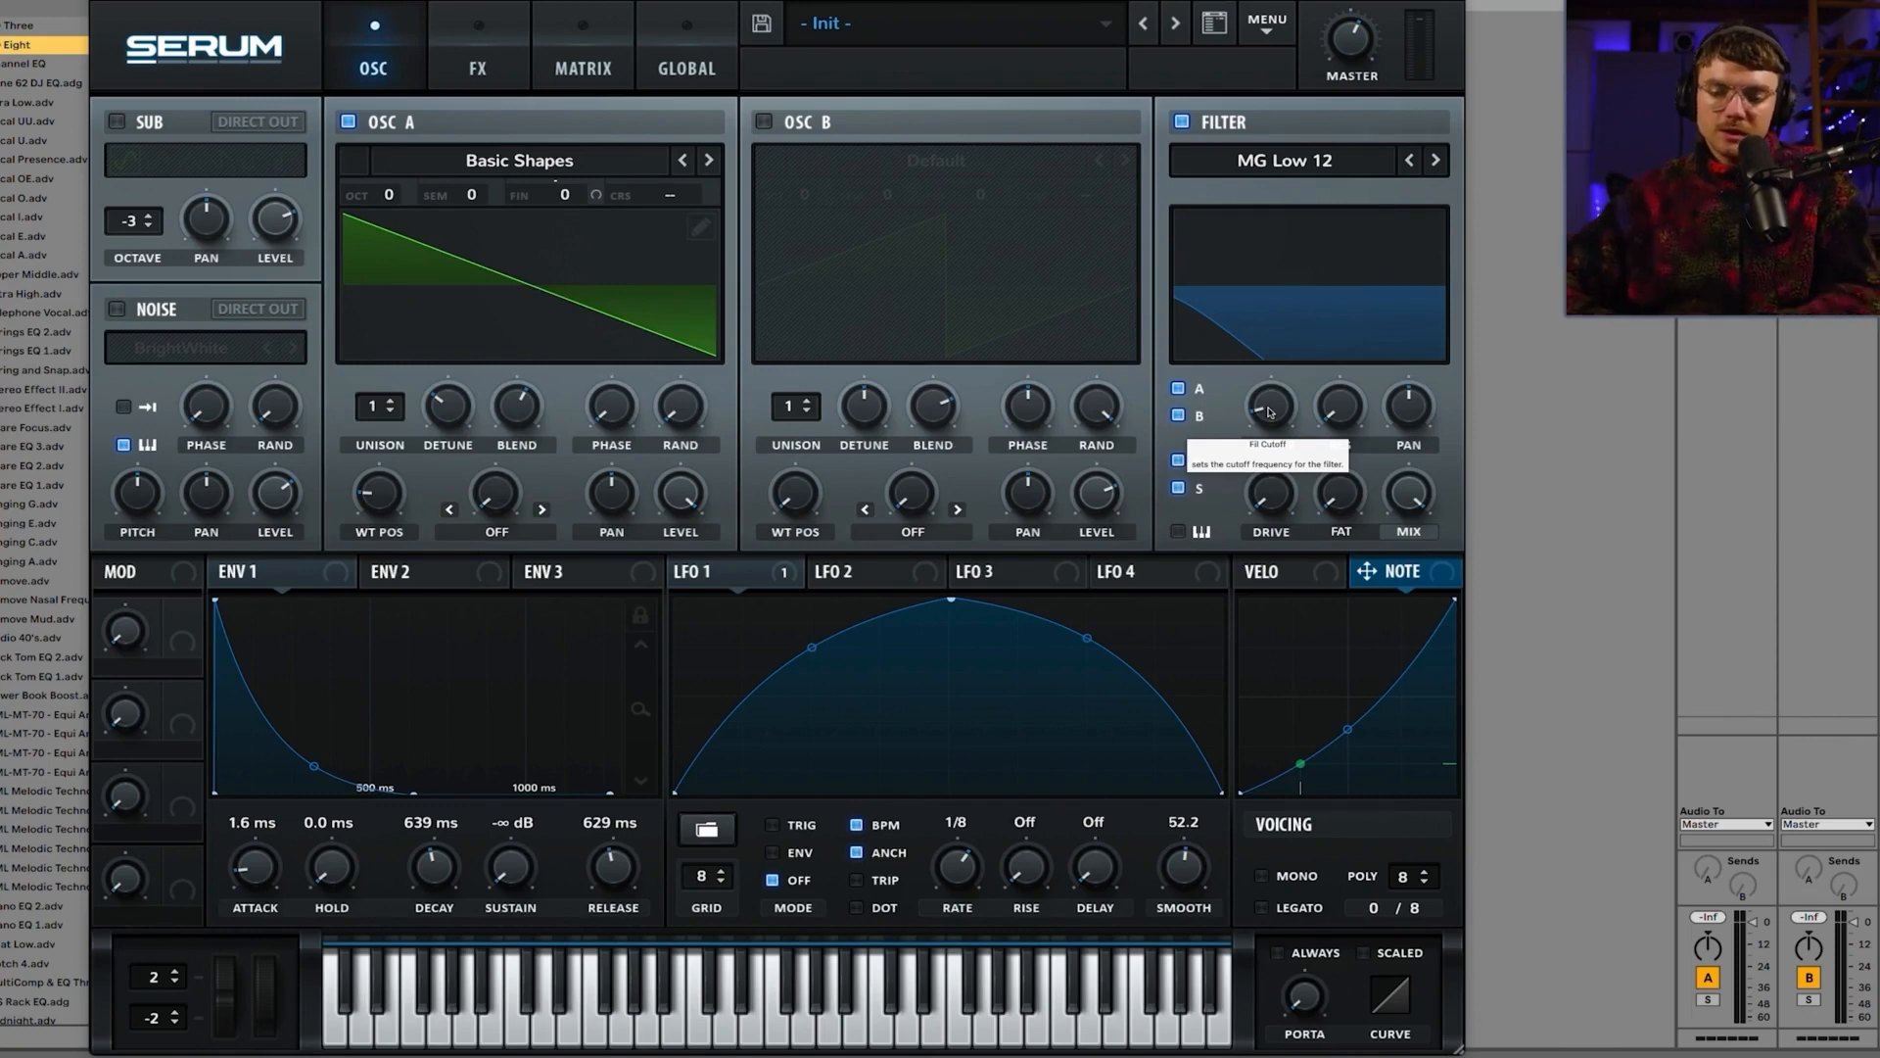
pyautogui.moveTo(1361, 736); pyautogui.dragTo(1353, 719)
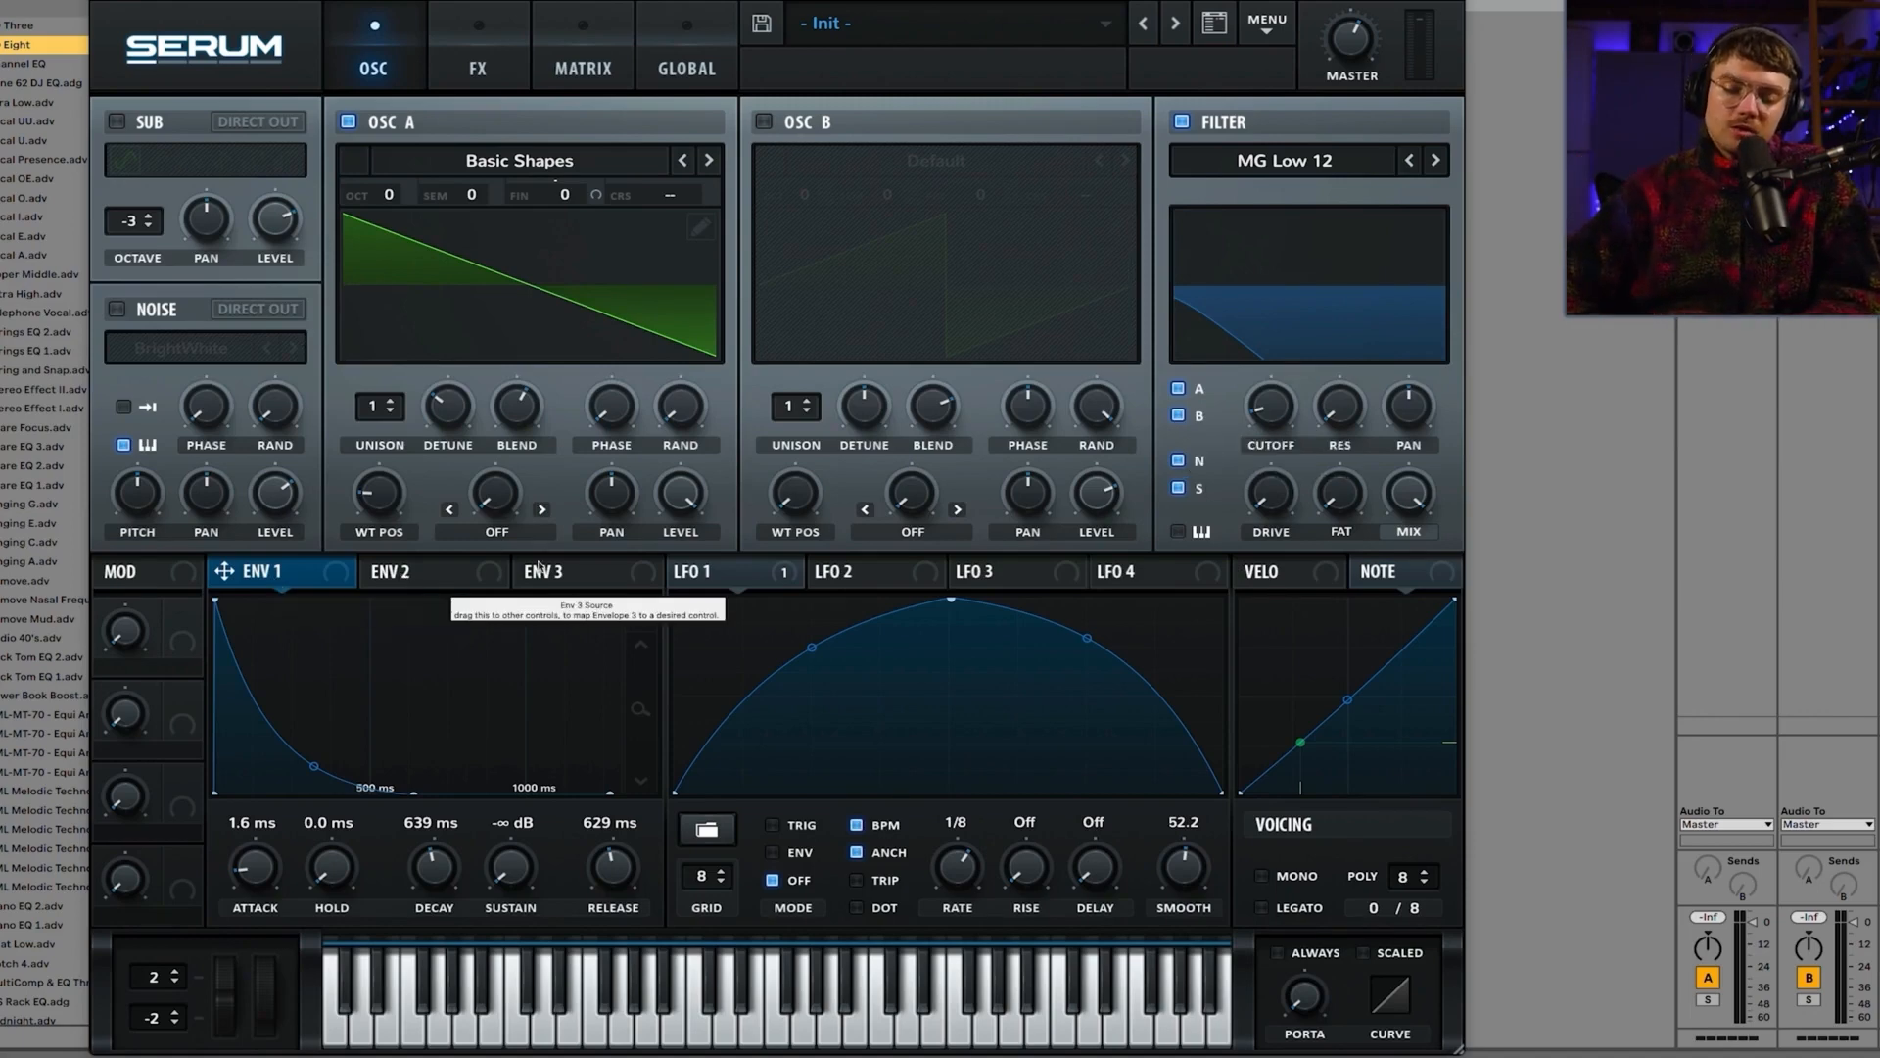
# Step: Raise the MG Low 12 filter's cutoff until only the highest frequencies are rolled off
pyautogui.click(402, 576)
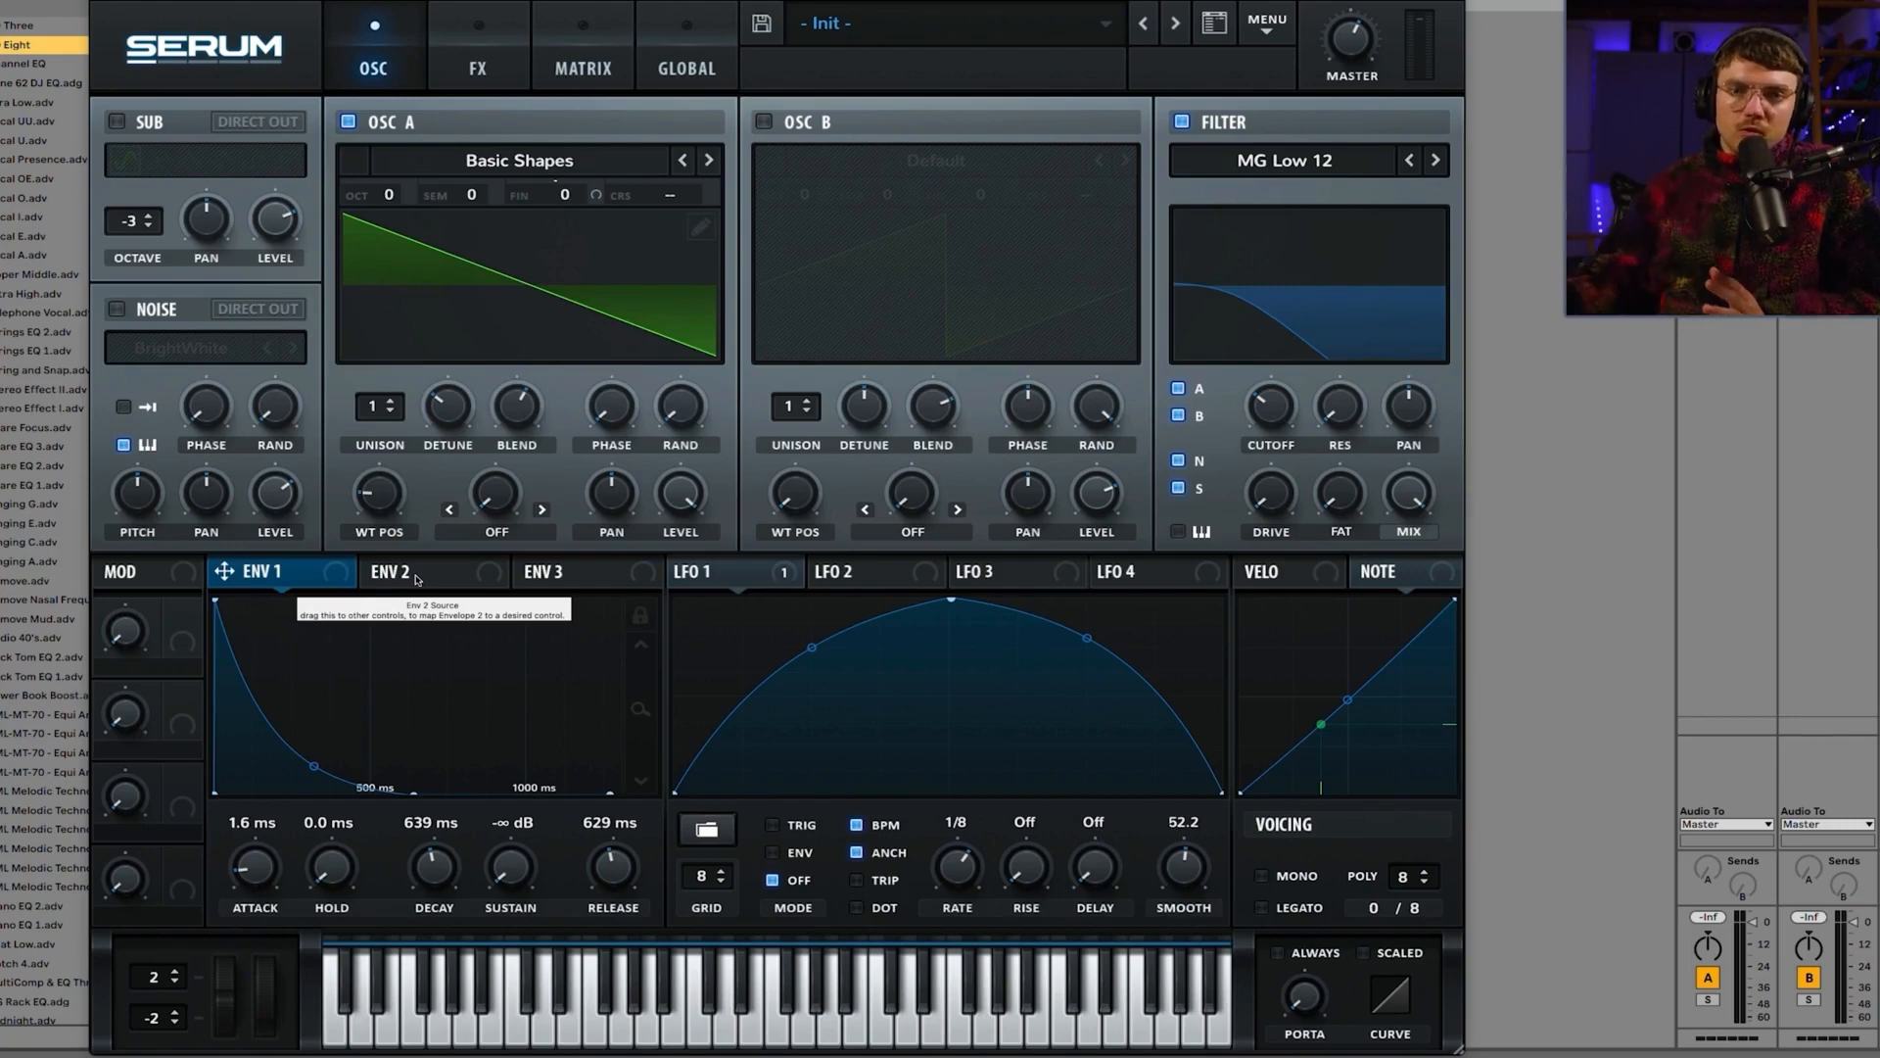
pyautogui.moveTo(1285, 392)
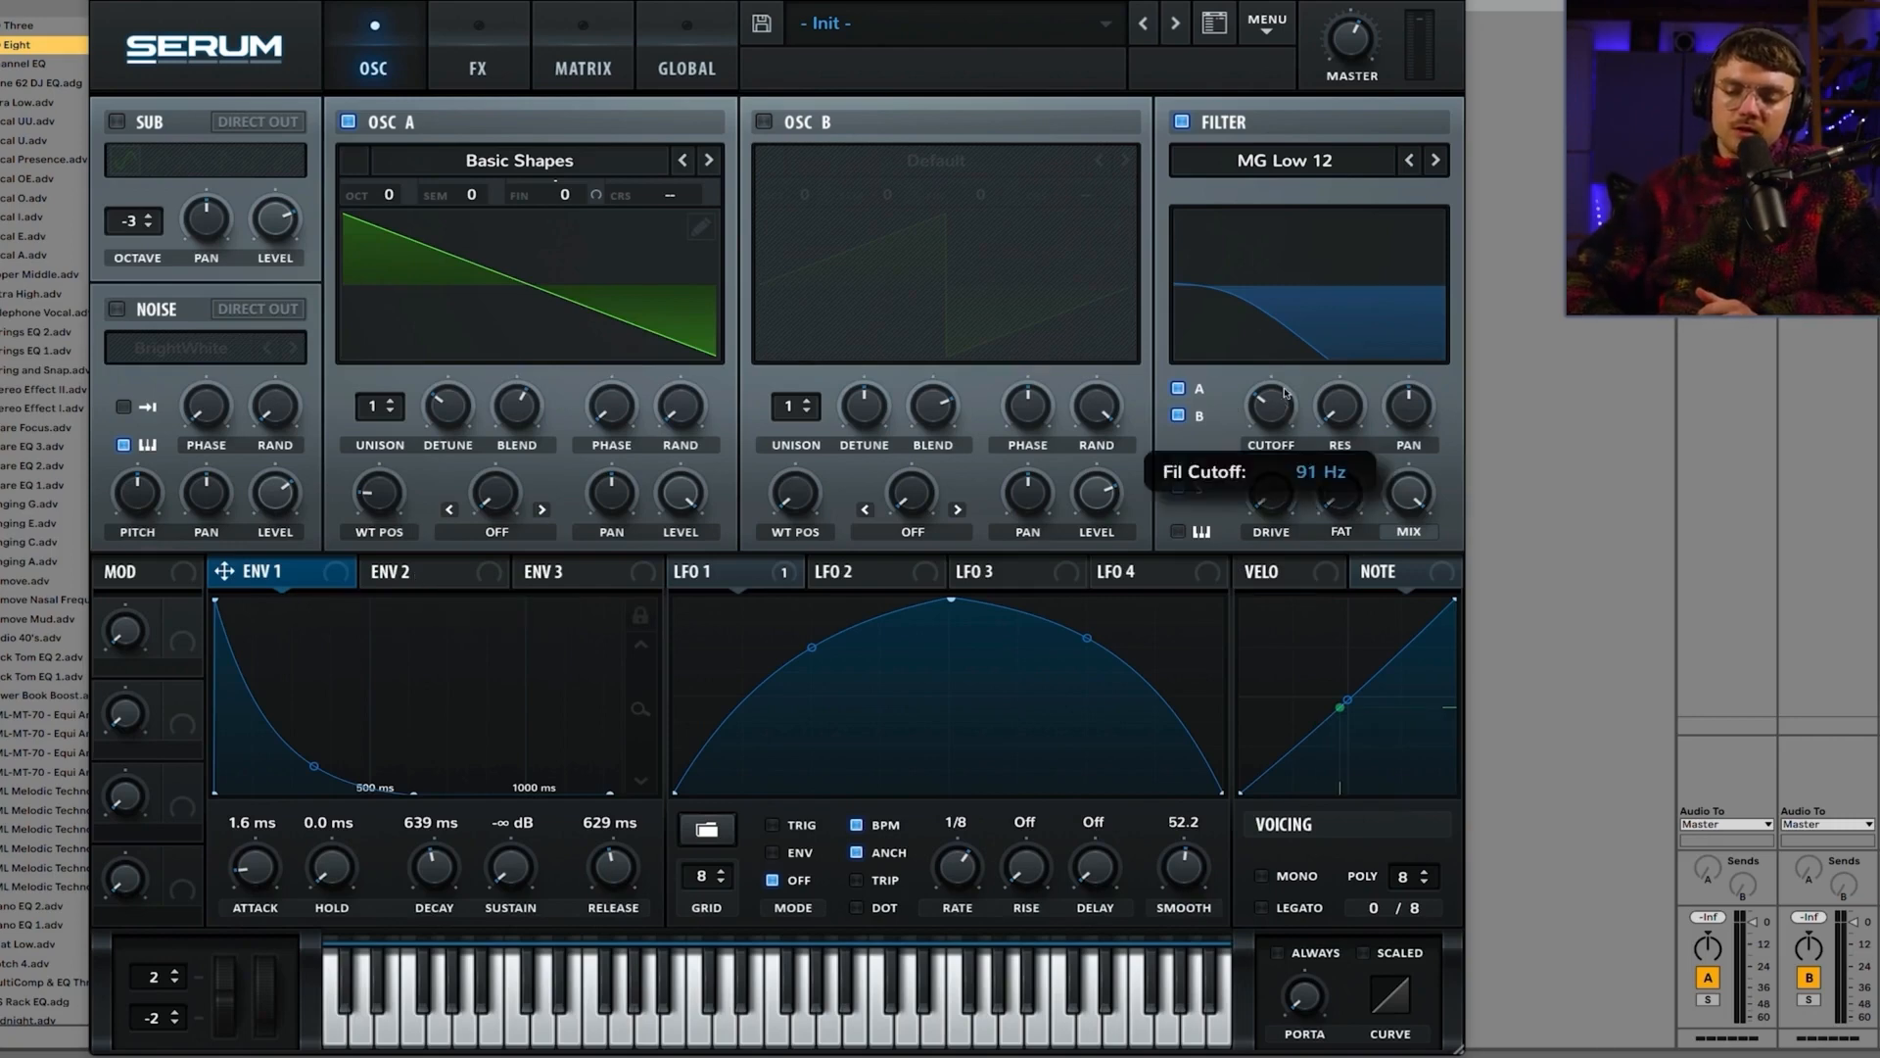
pyautogui.moveTo(1286, 392); pyautogui.dragTo(1285, 313)
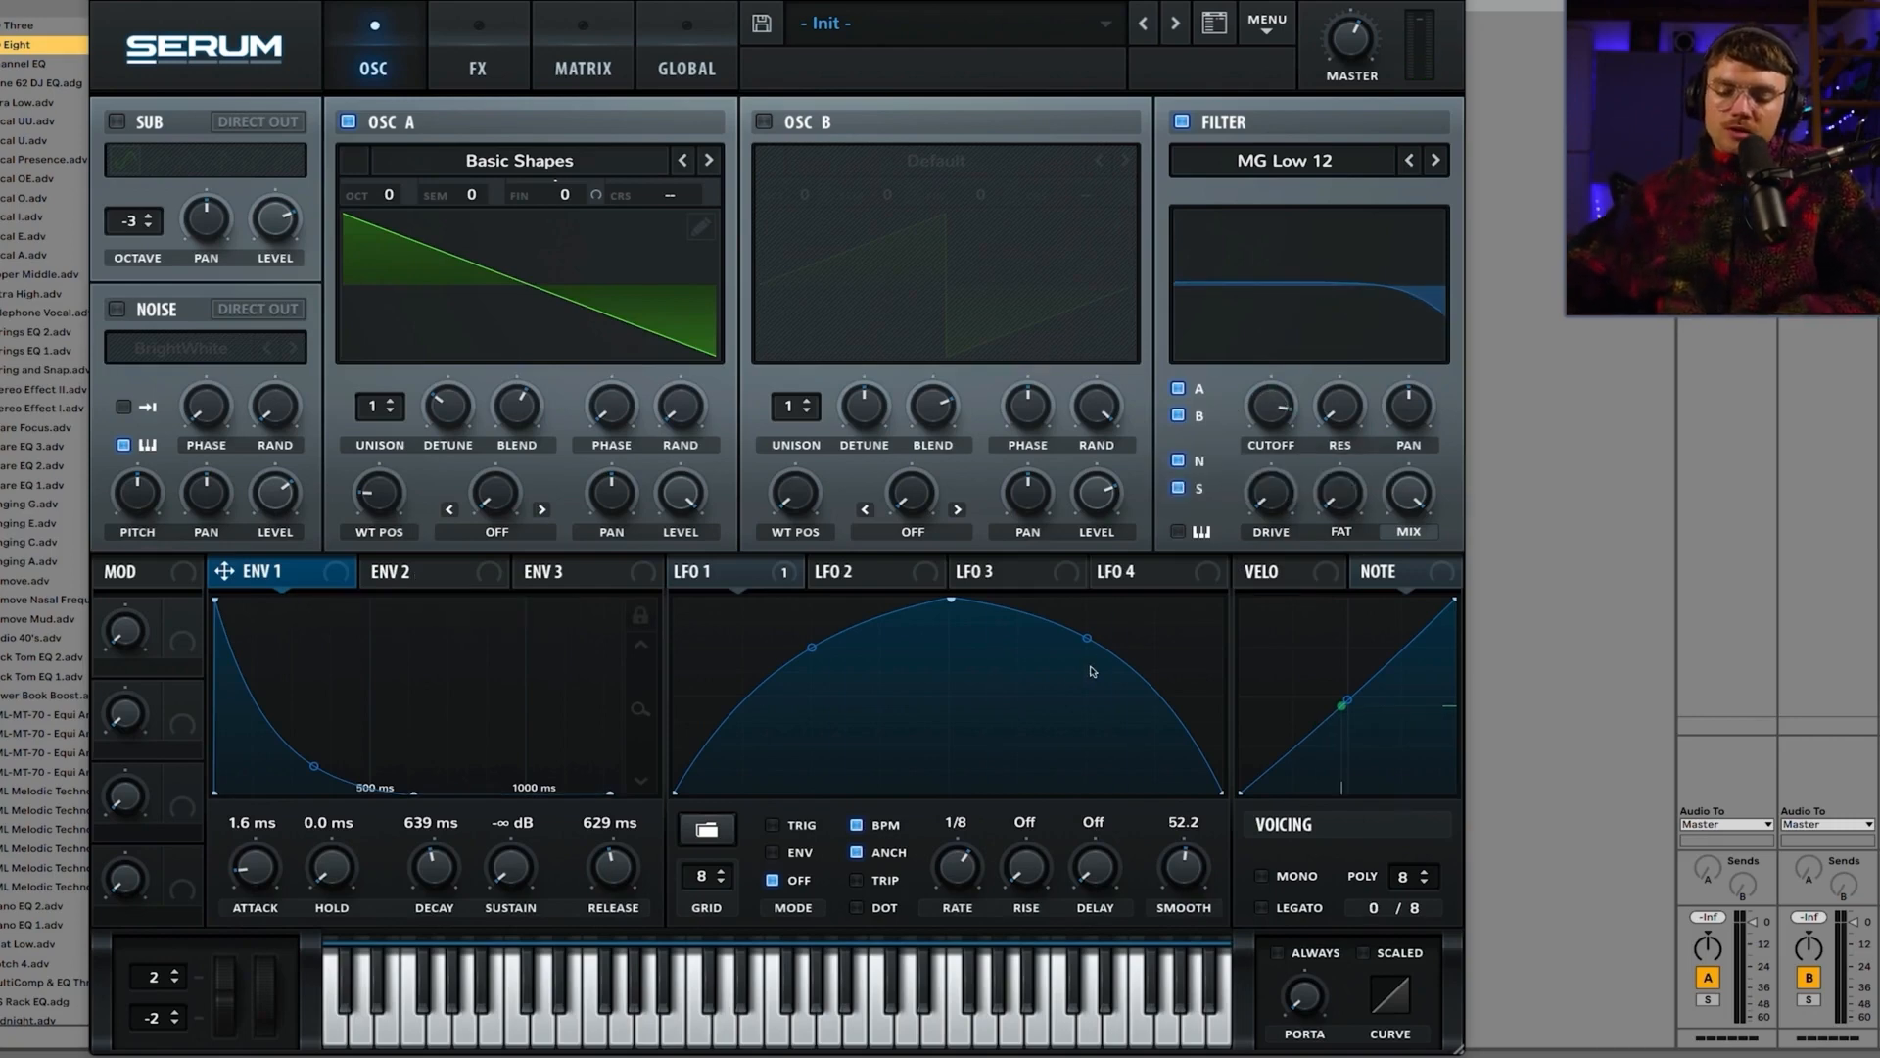
# Step: Set the release of Env 1 to 338 ms
pyautogui.moveTo(615, 883); pyautogui.dragTo(611, 899)
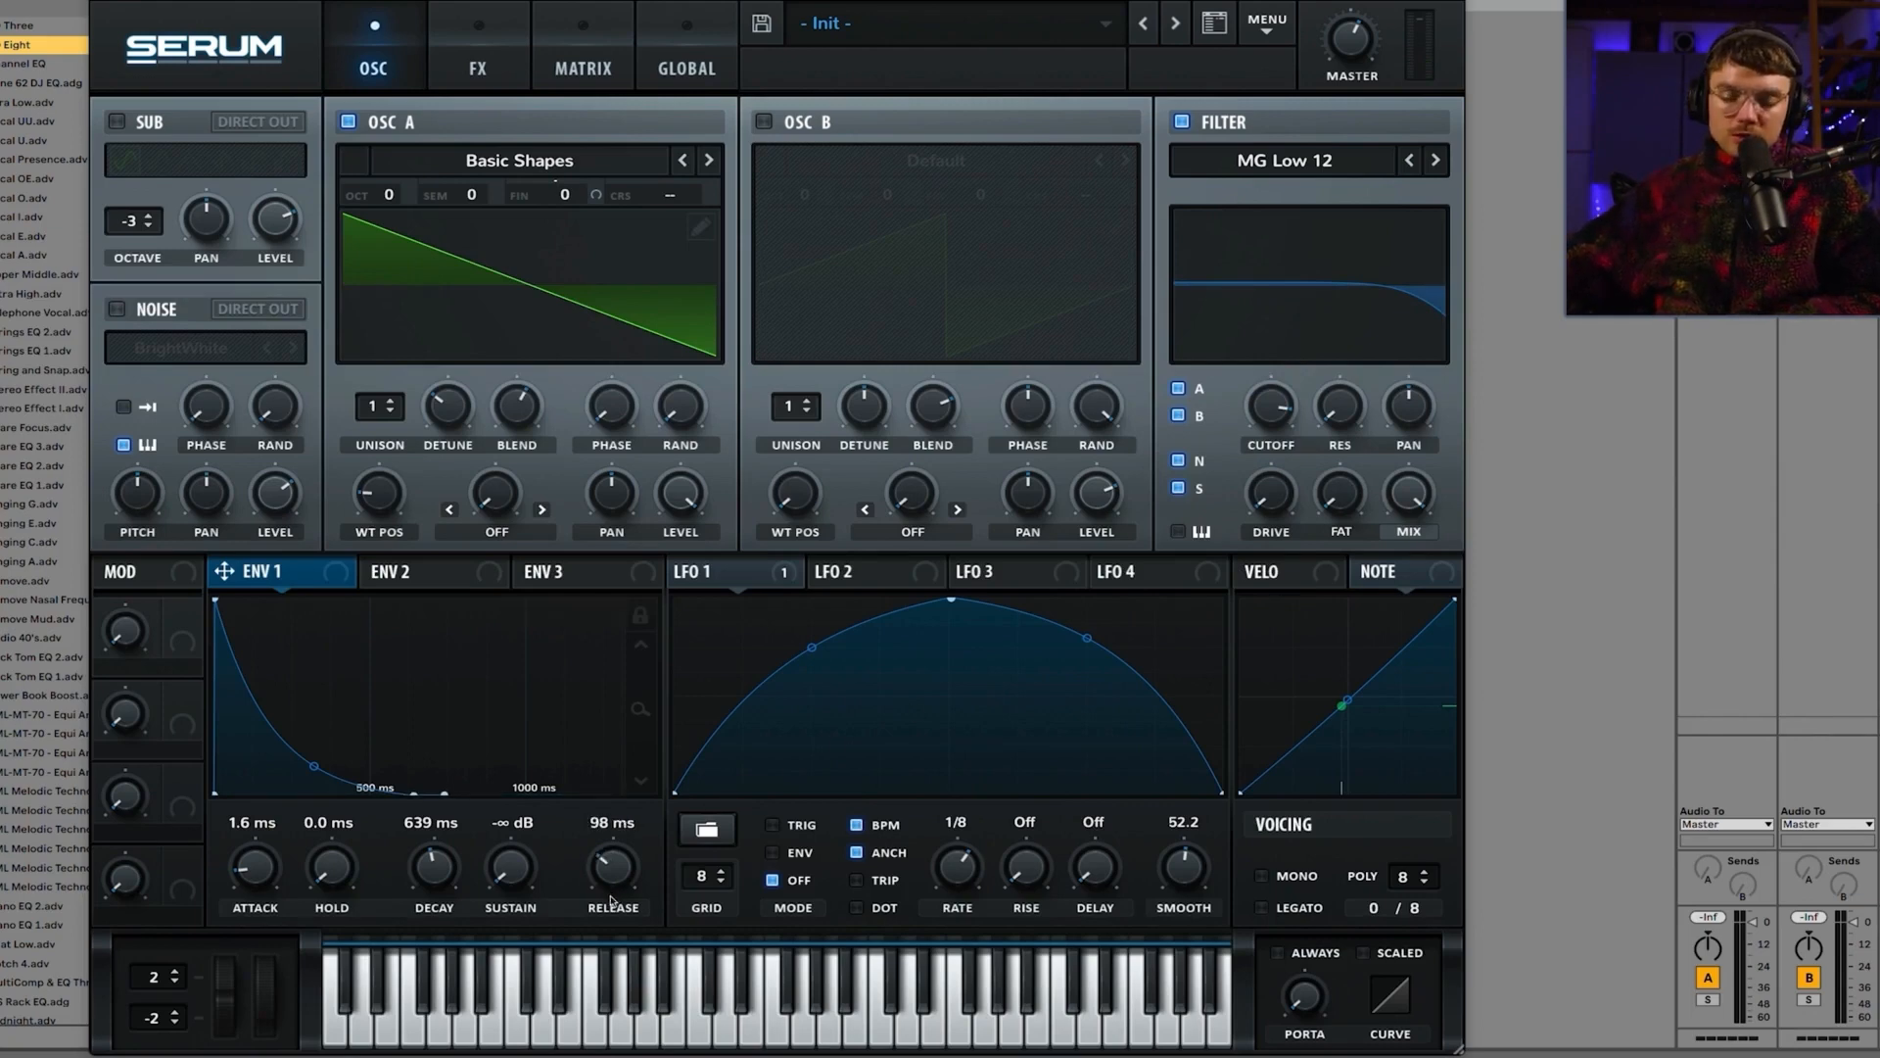
pyautogui.moveTo(610, 896)
pyautogui.mouseDown()
pyautogui.moveTo(613, 822)
pyautogui.moveTo(611, 915)
pyautogui.mouseUp()
# Step: Assign Env 2 to a lowered filter cutoff and increase its modulation amount
pyautogui.click(393, 568)
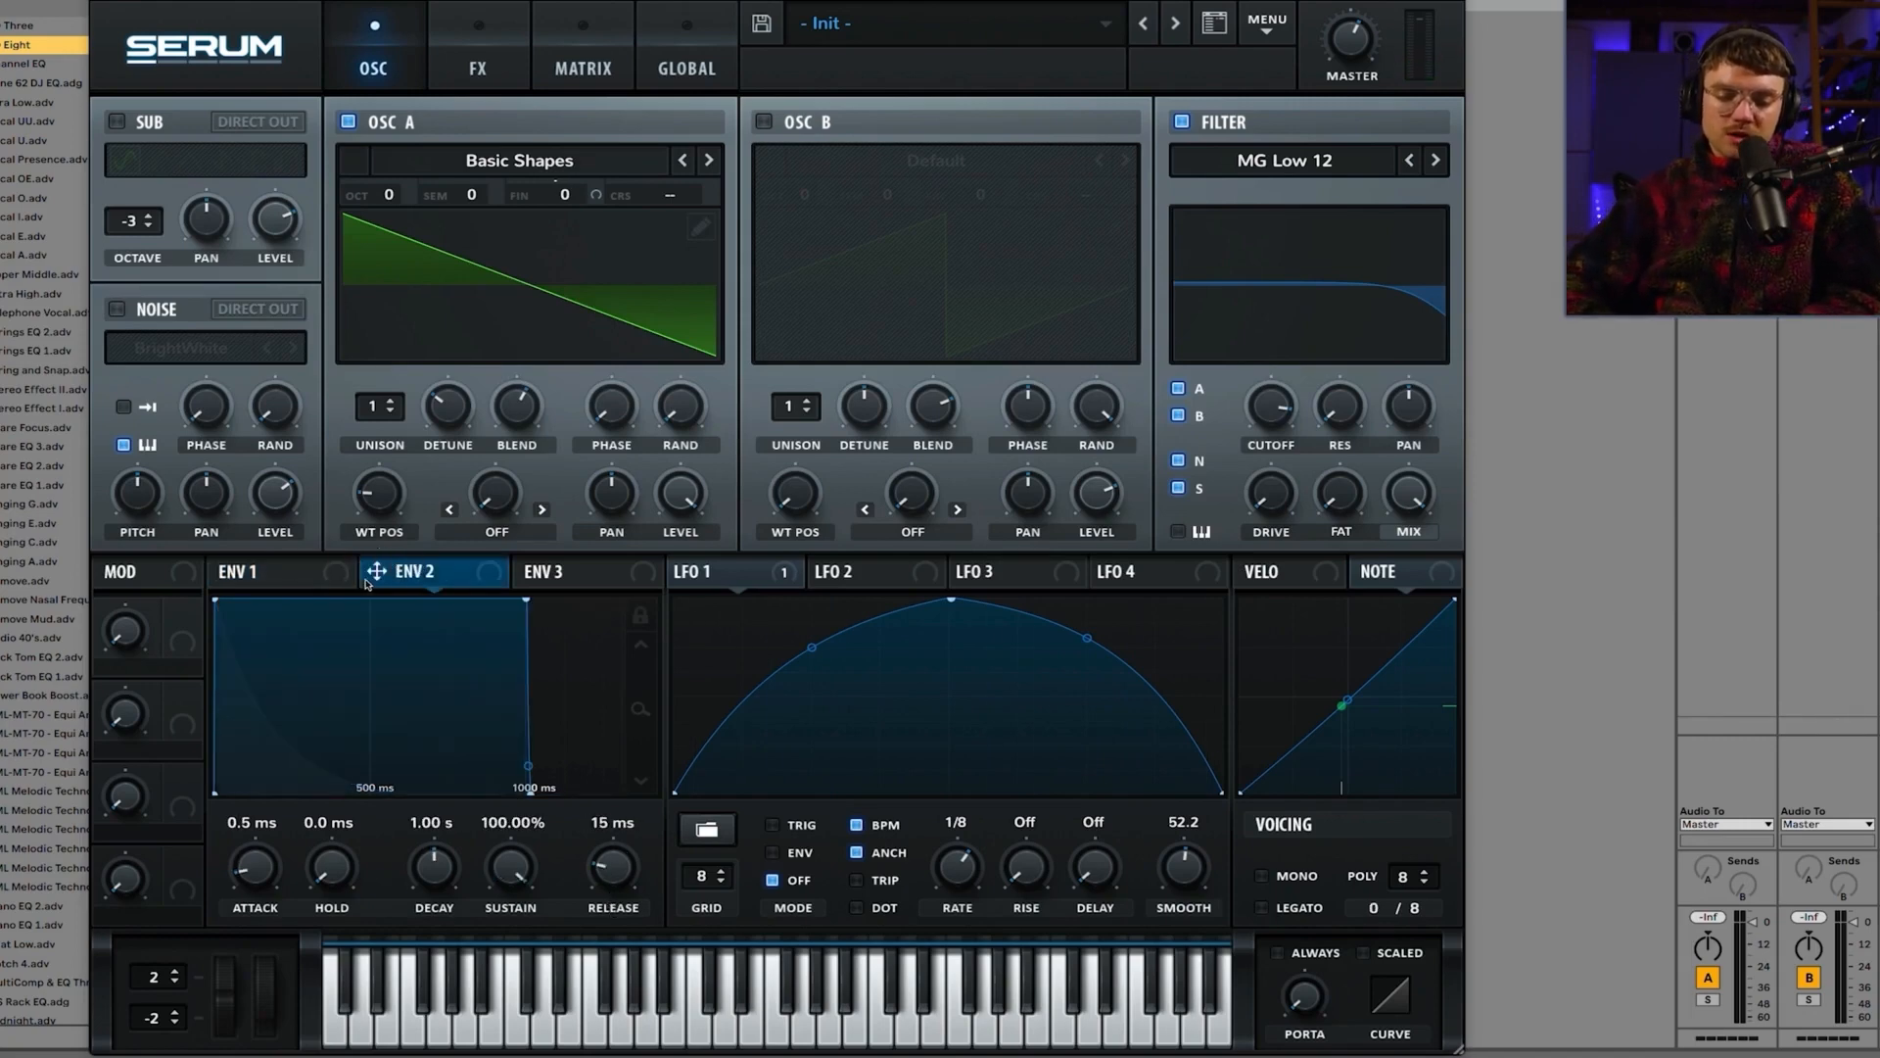
pyautogui.moveTo(366, 584); pyautogui.dragTo(1276, 531)
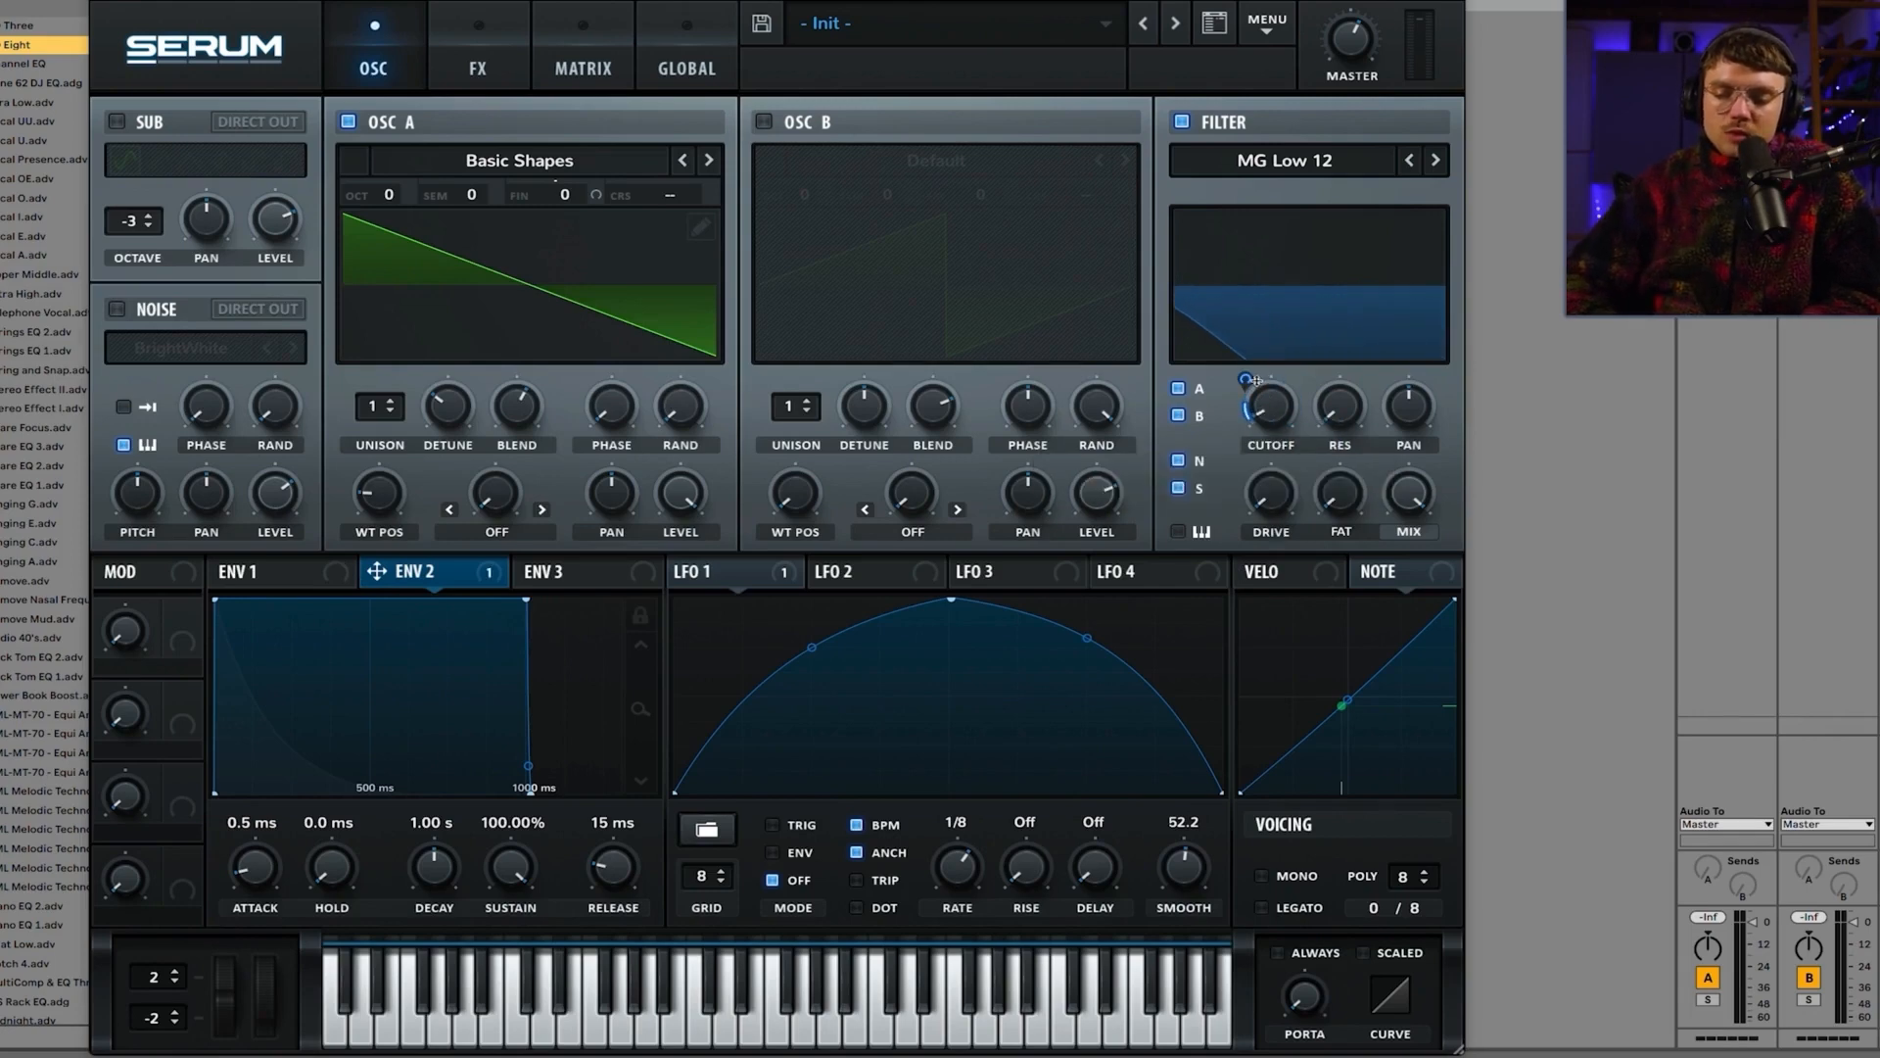
pyautogui.moveTo(1247, 379); pyautogui.dragTo(1247, 335)
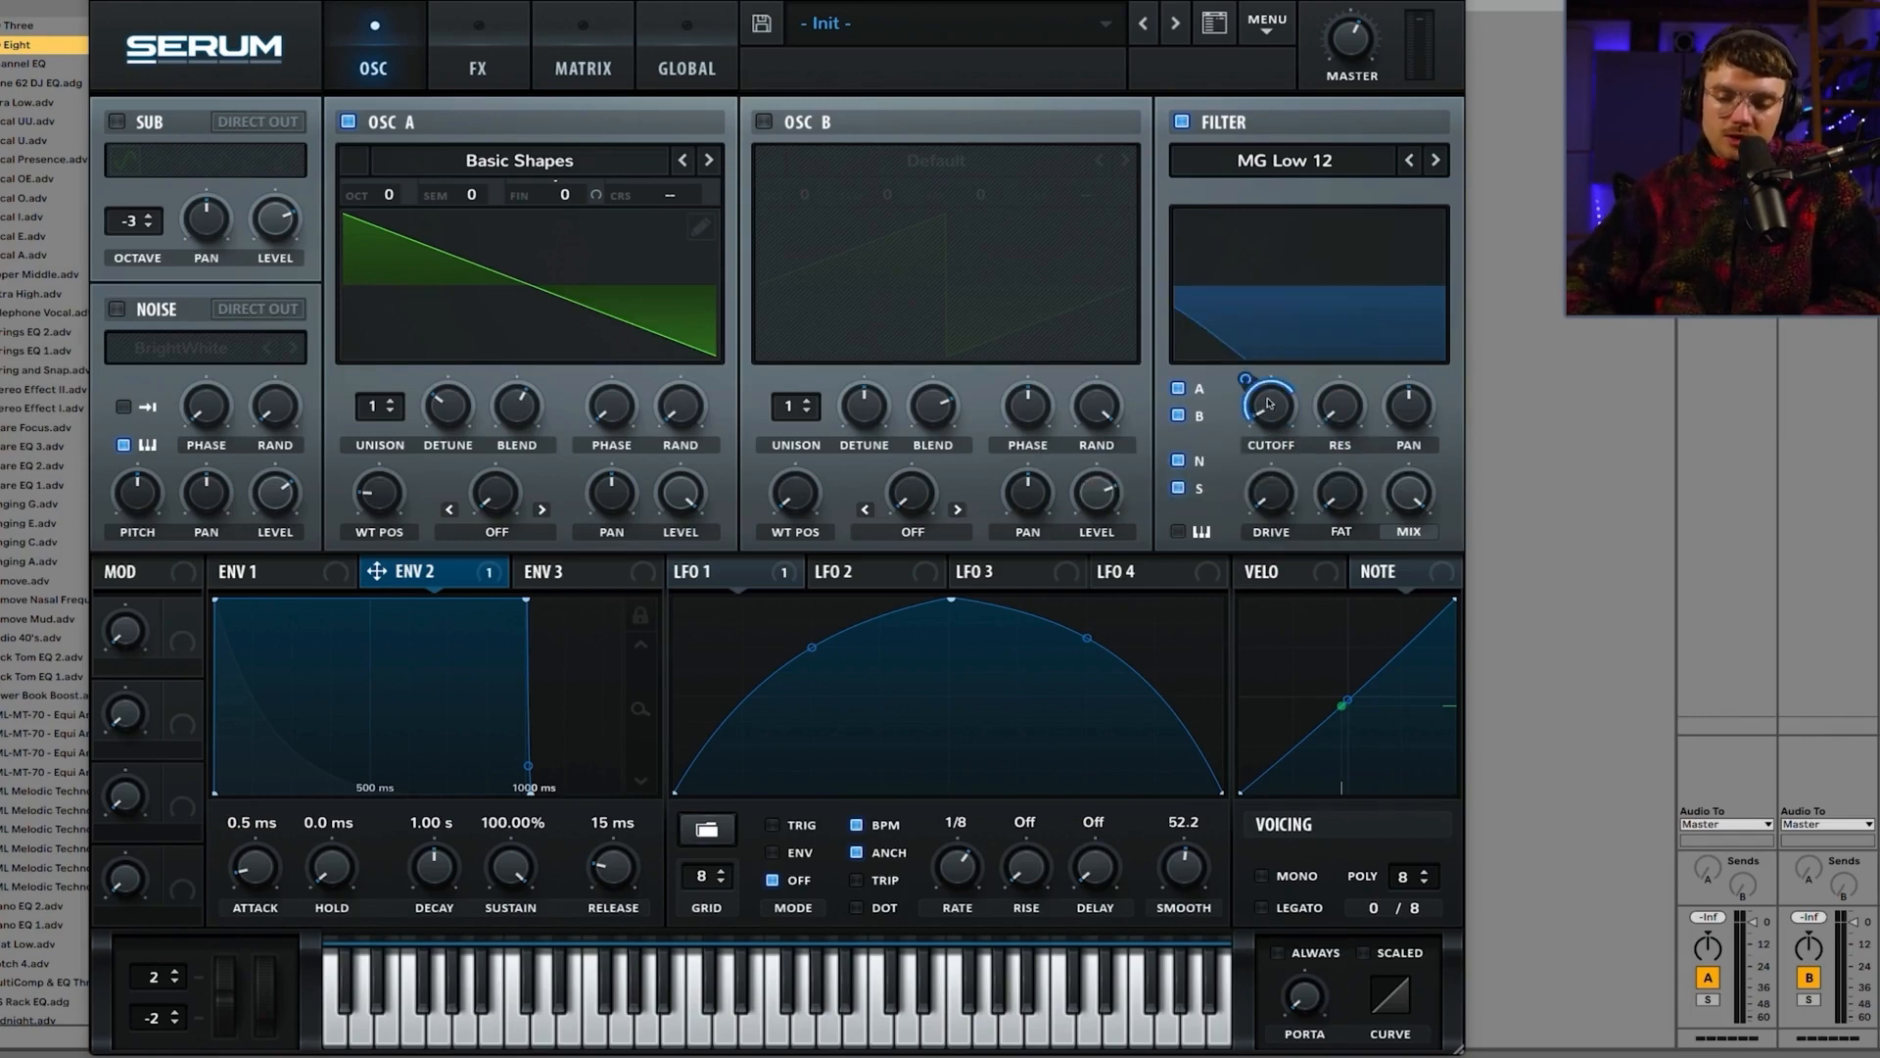
# Step: Shape Env 2 with 0.0 ms attack, 1.05 s decay and 0% sustain, comparing its curve with Env 1
pyautogui.moveTo(509, 869); pyautogui.dragTo(509, 931)
pyautogui.moveTo(431, 855); pyautogui.dragTo(432, 850)
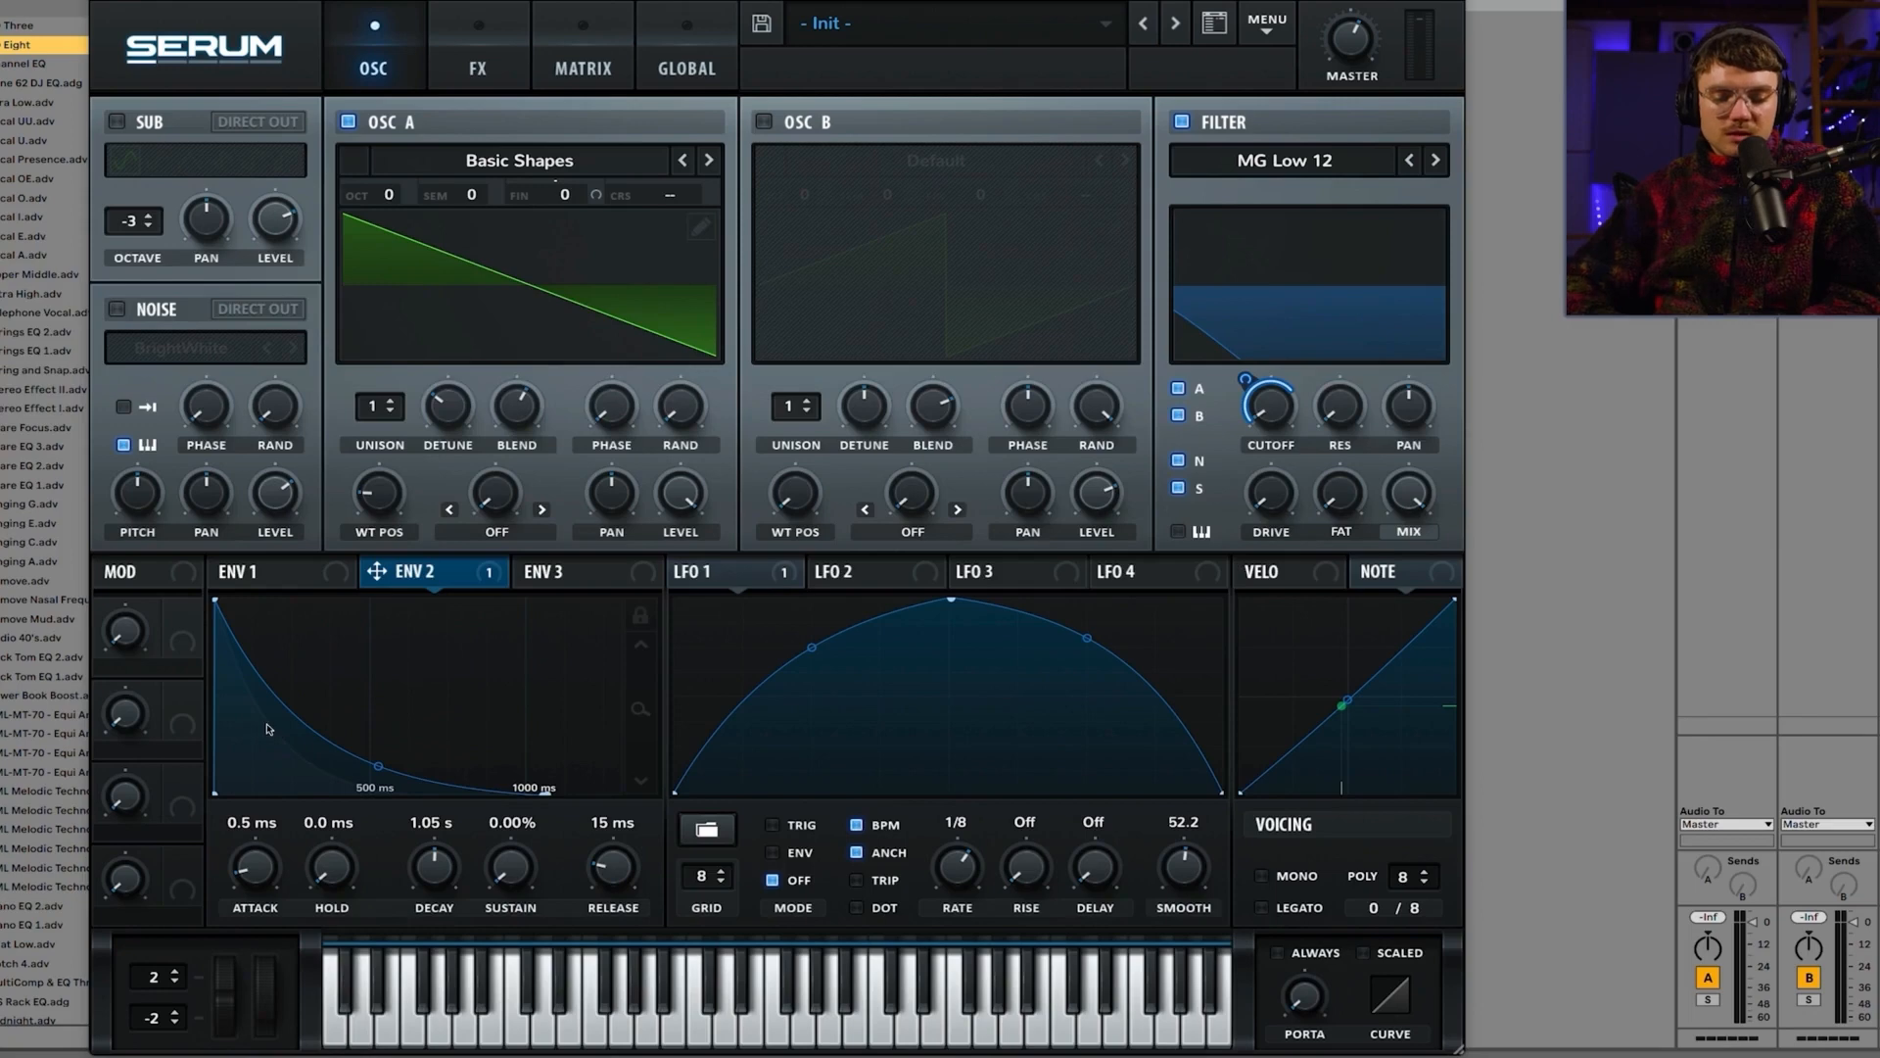
pyautogui.click(243, 572)
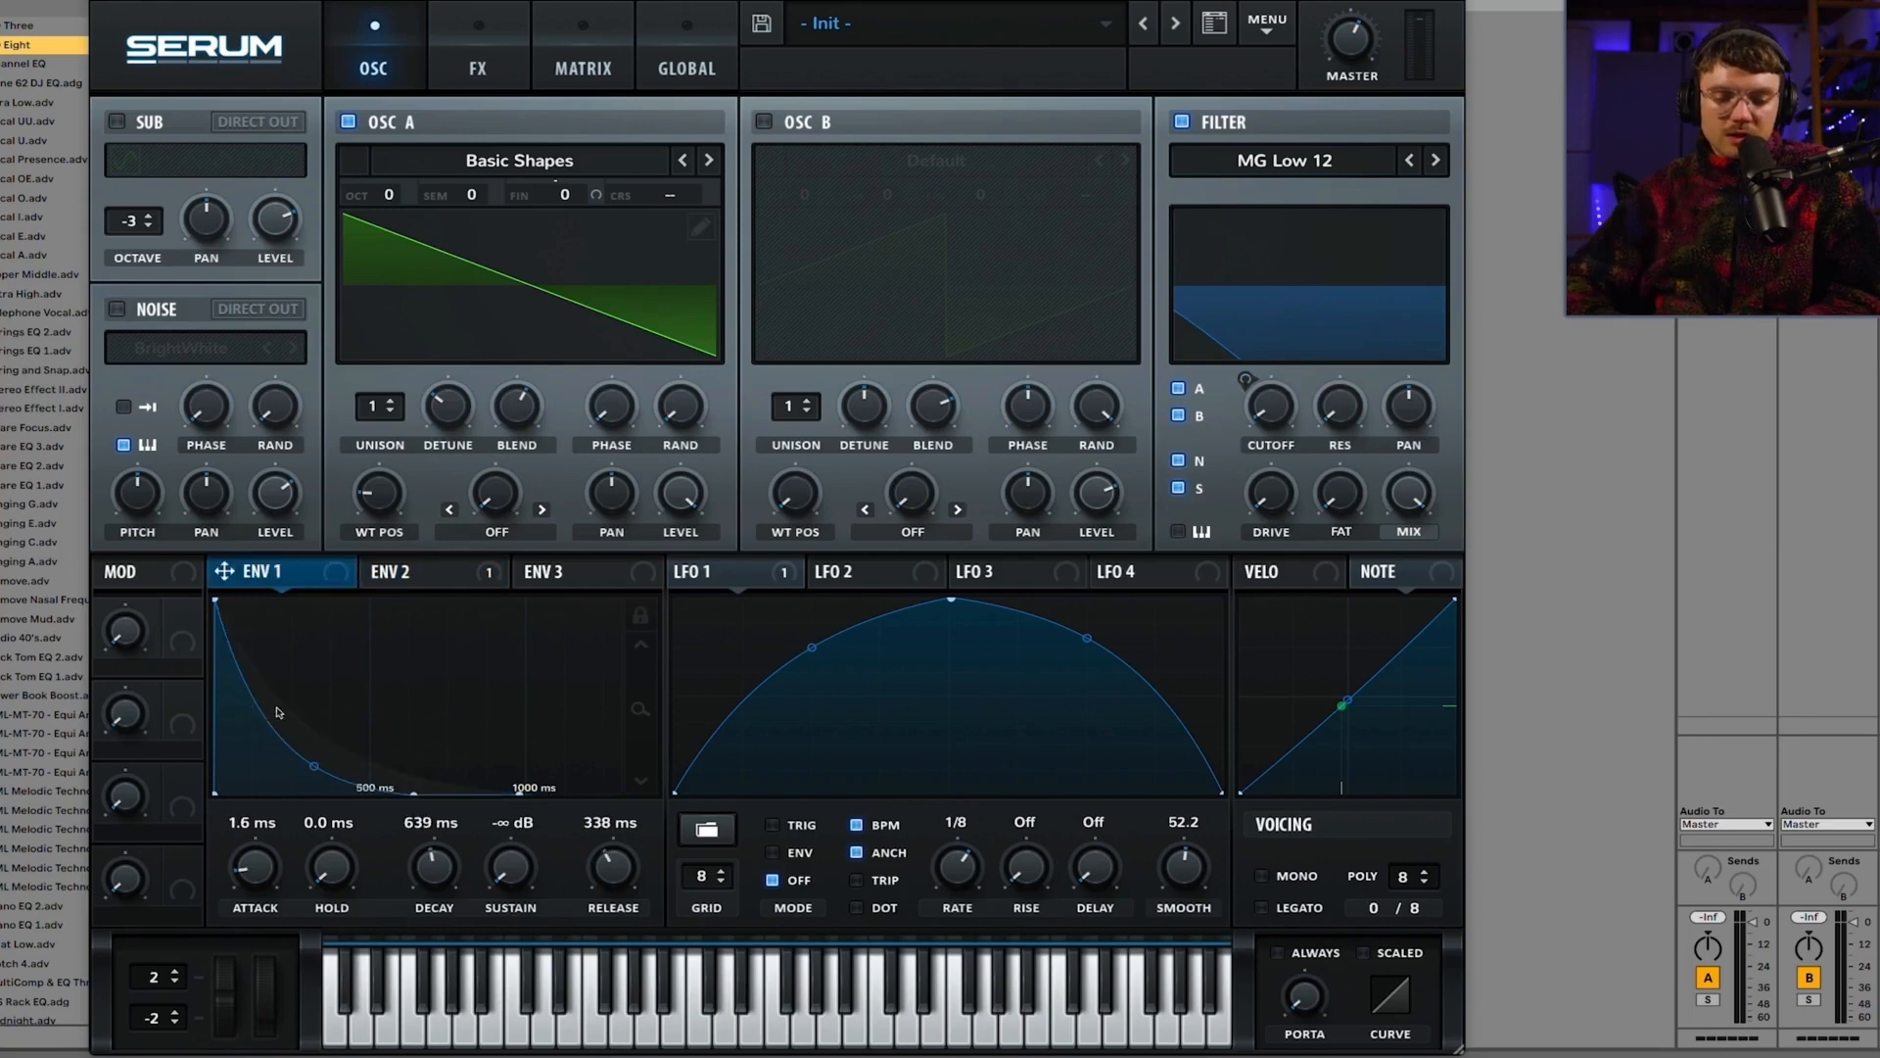
pyautogui.click(396, 575)
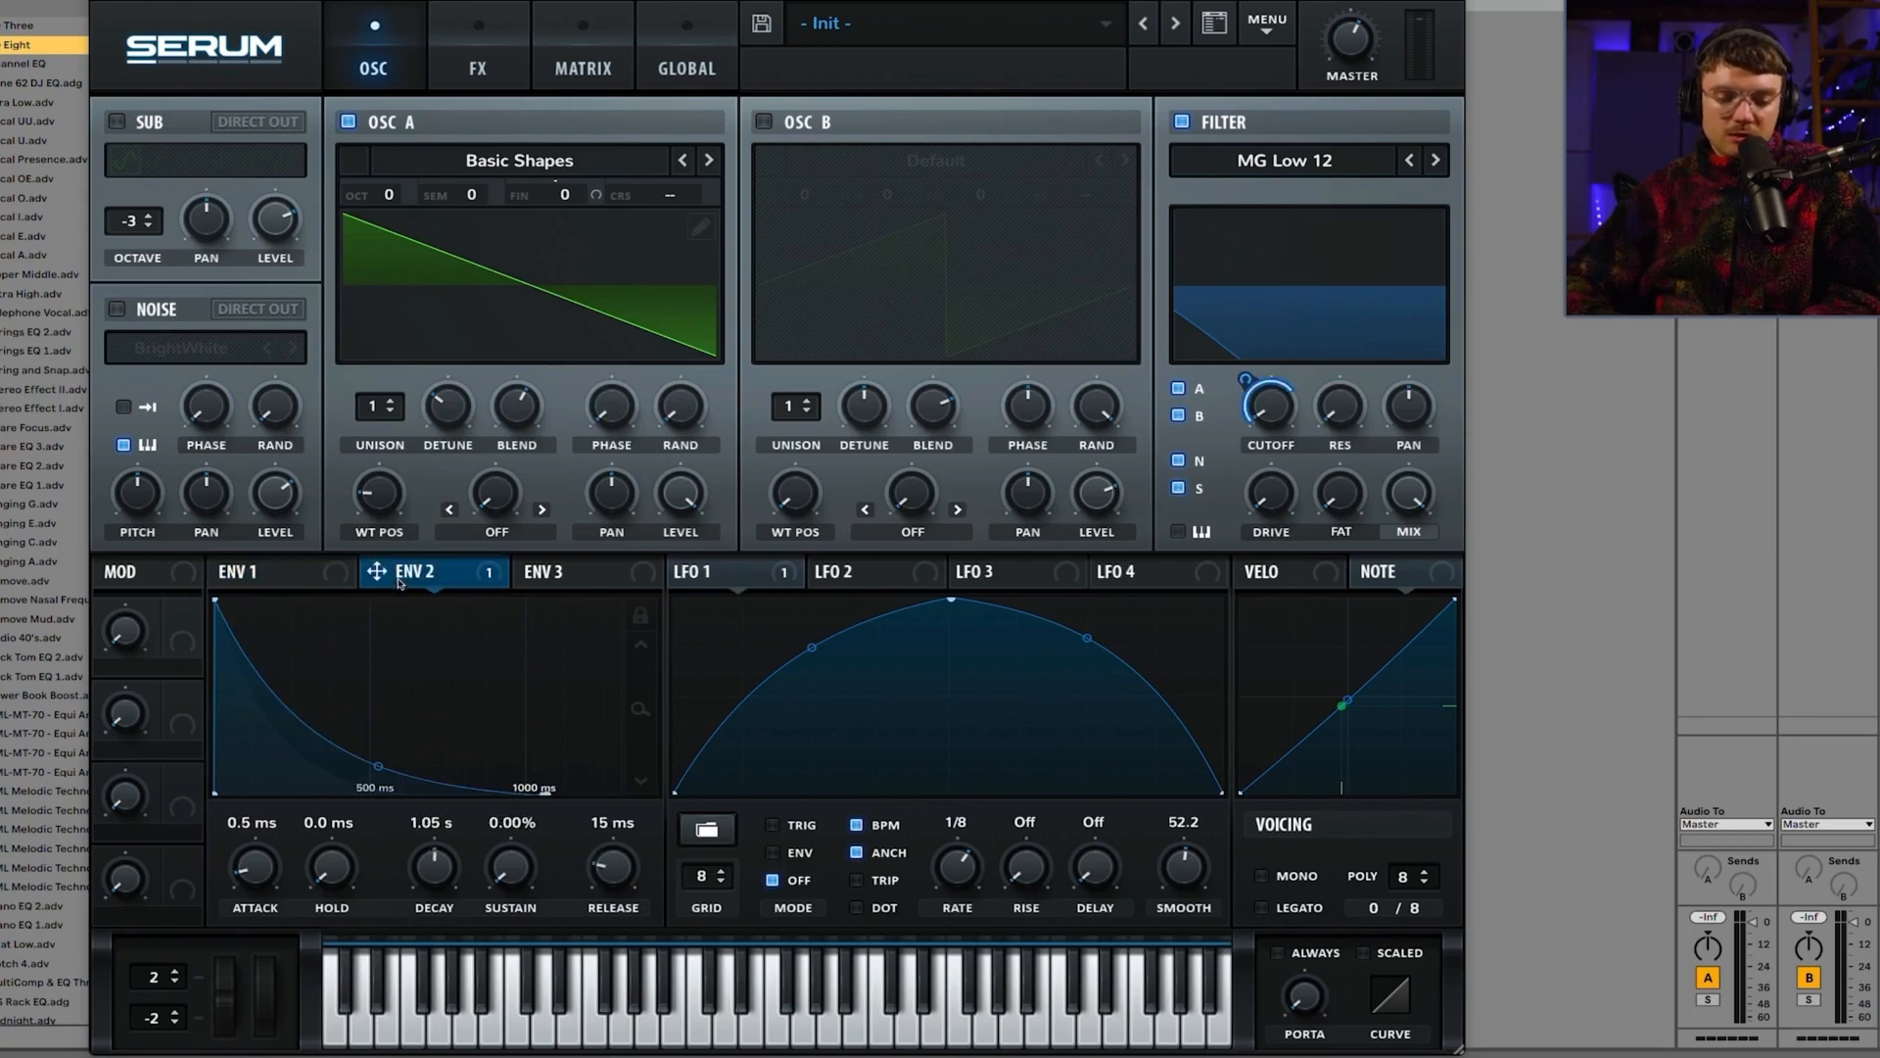
pyautogui.click(289, 577)
pyautogui.click(460, 572)
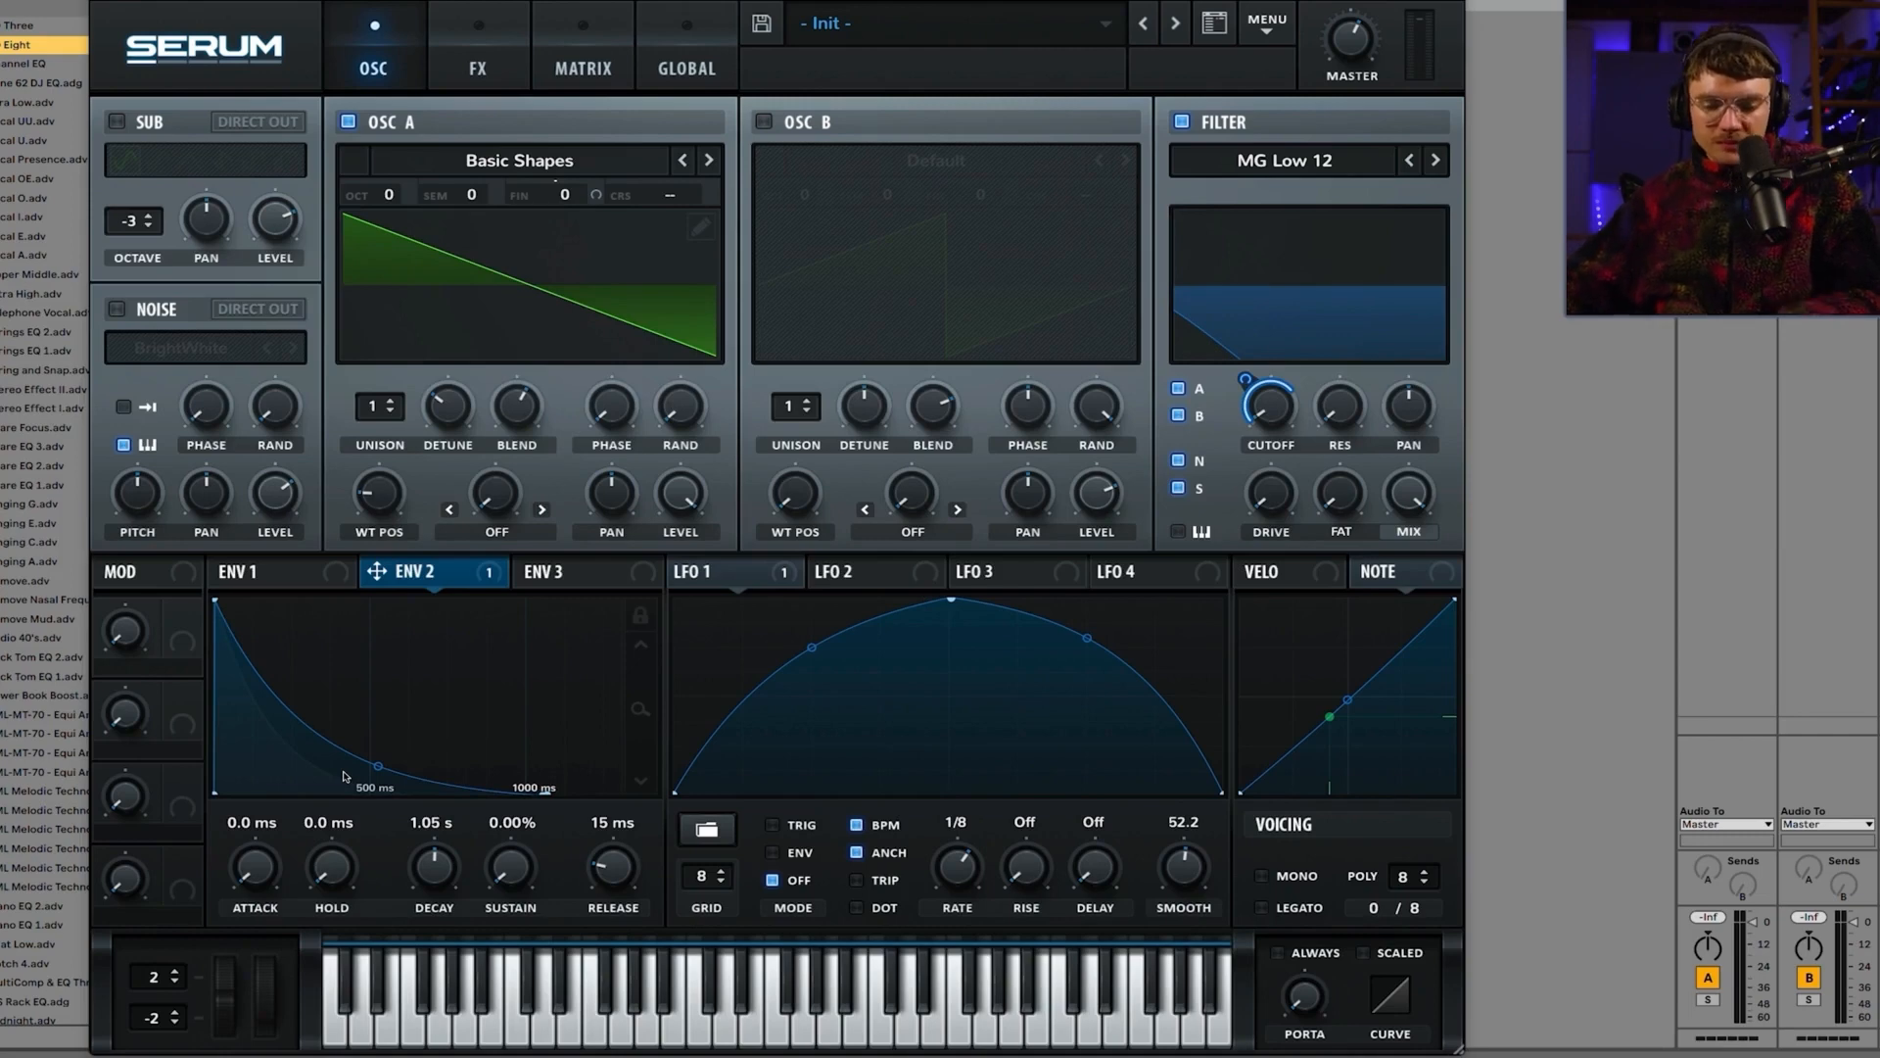
# Step: Try a 4.5 ms release on Env 2, and settle on a release of 1.71 s
pyautogui.moveTo(594, 881); pyautogui.dragTo(611, 915)
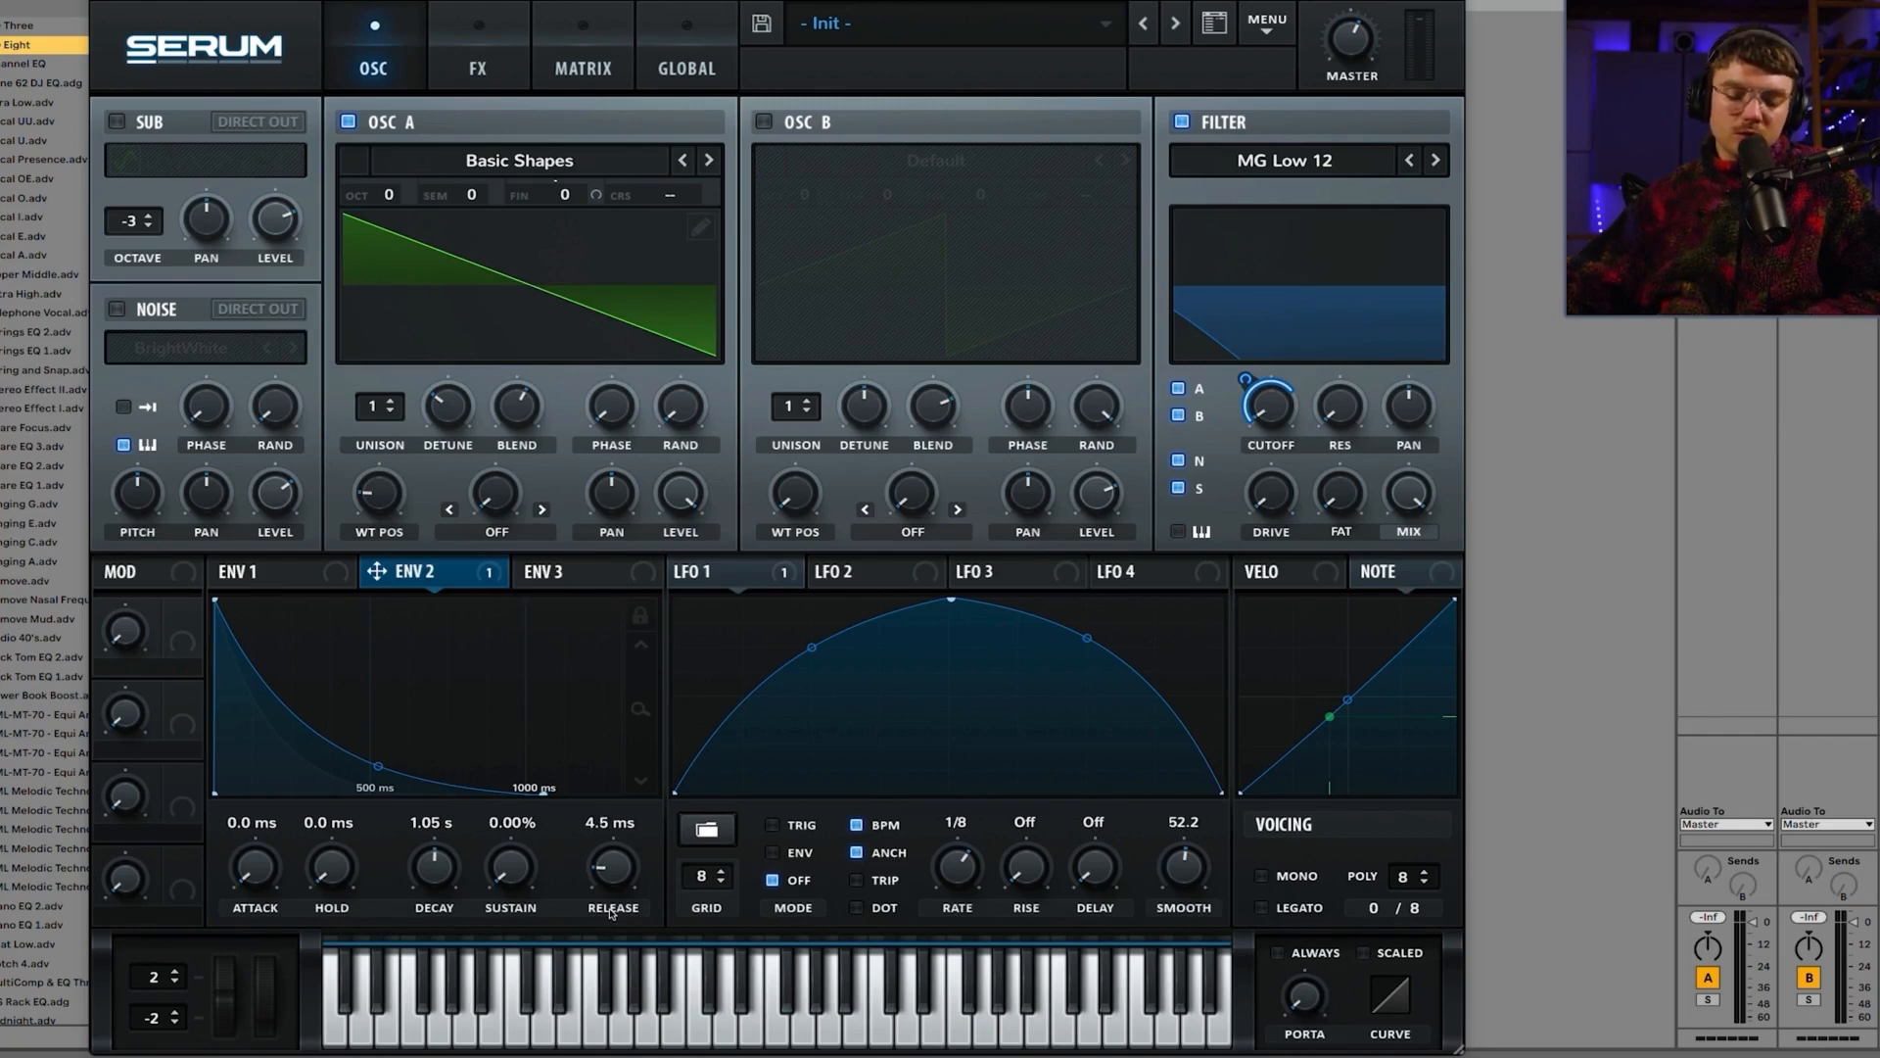
pyautogui.moveTo(611, 916); pyautogui.dragTo(623, 861)
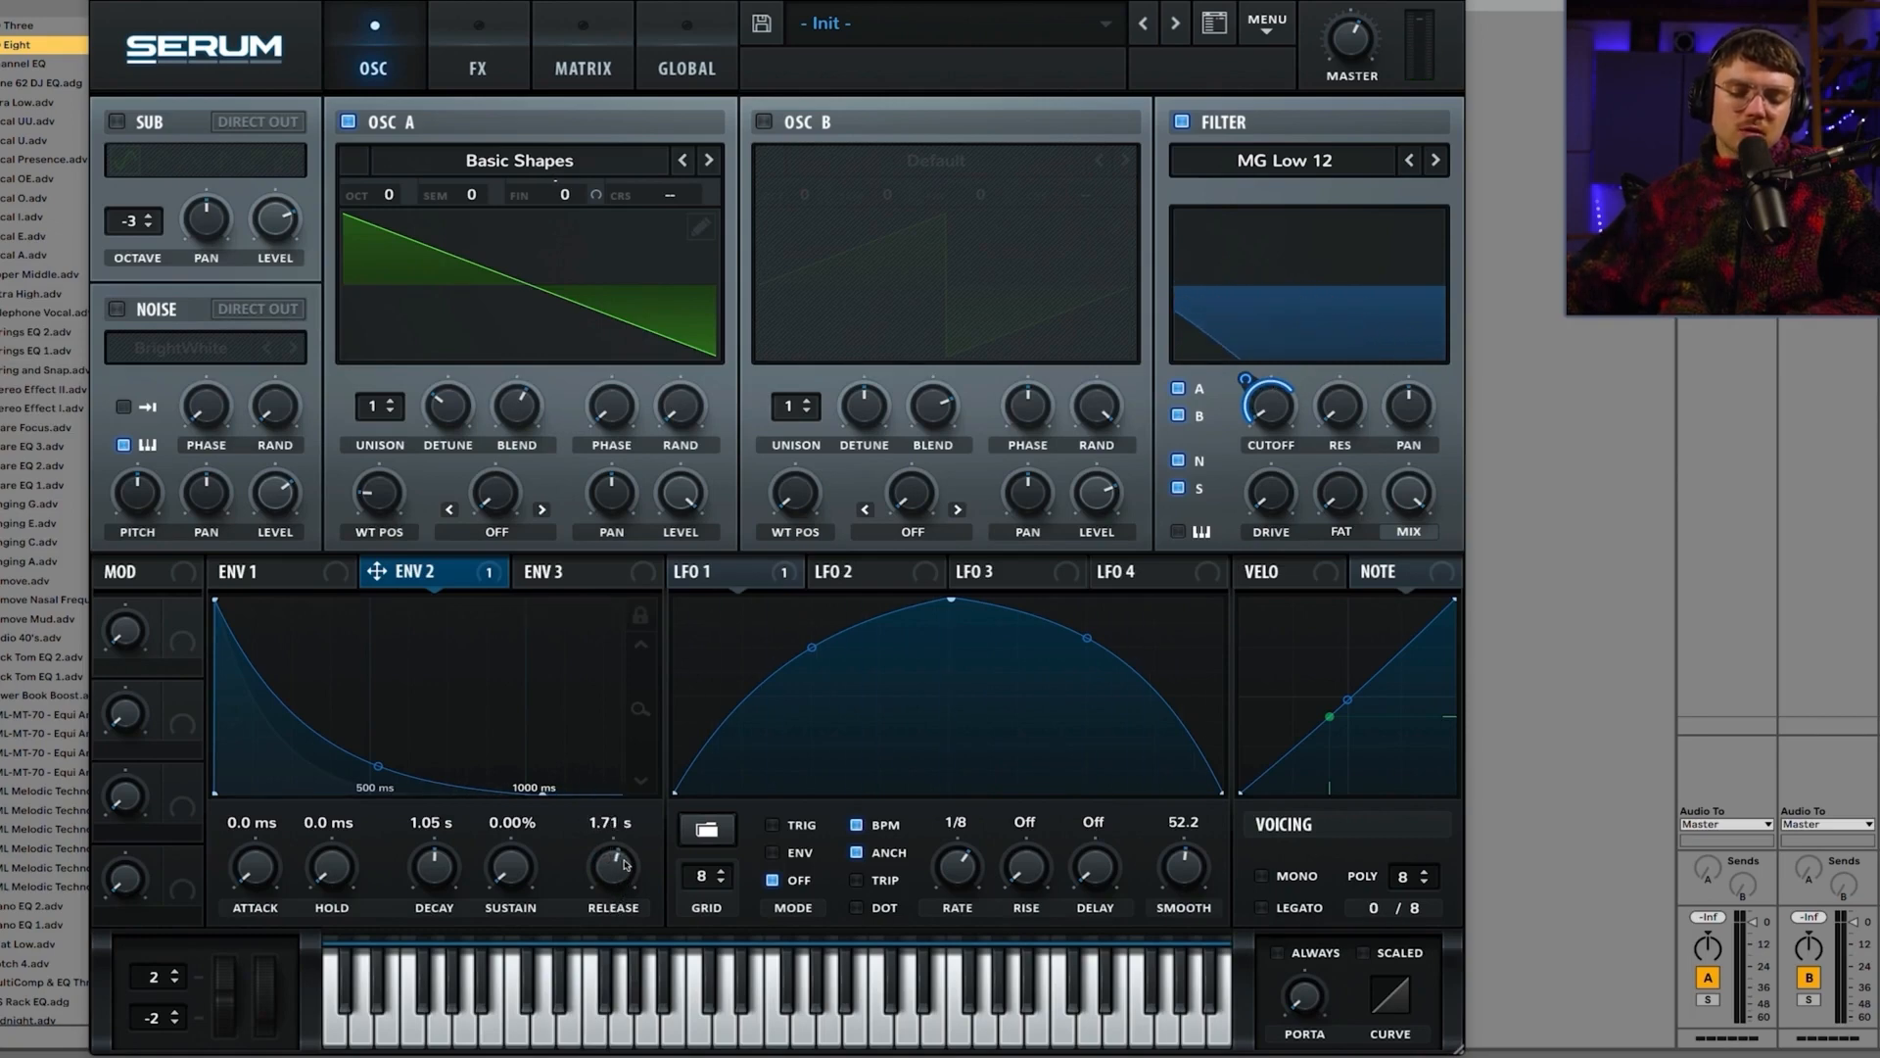
# Step: Compare the curves of Env 1 and Env 2, and lengthen the Env 1 release to 825 ms
pyautogui.click(355, 564)
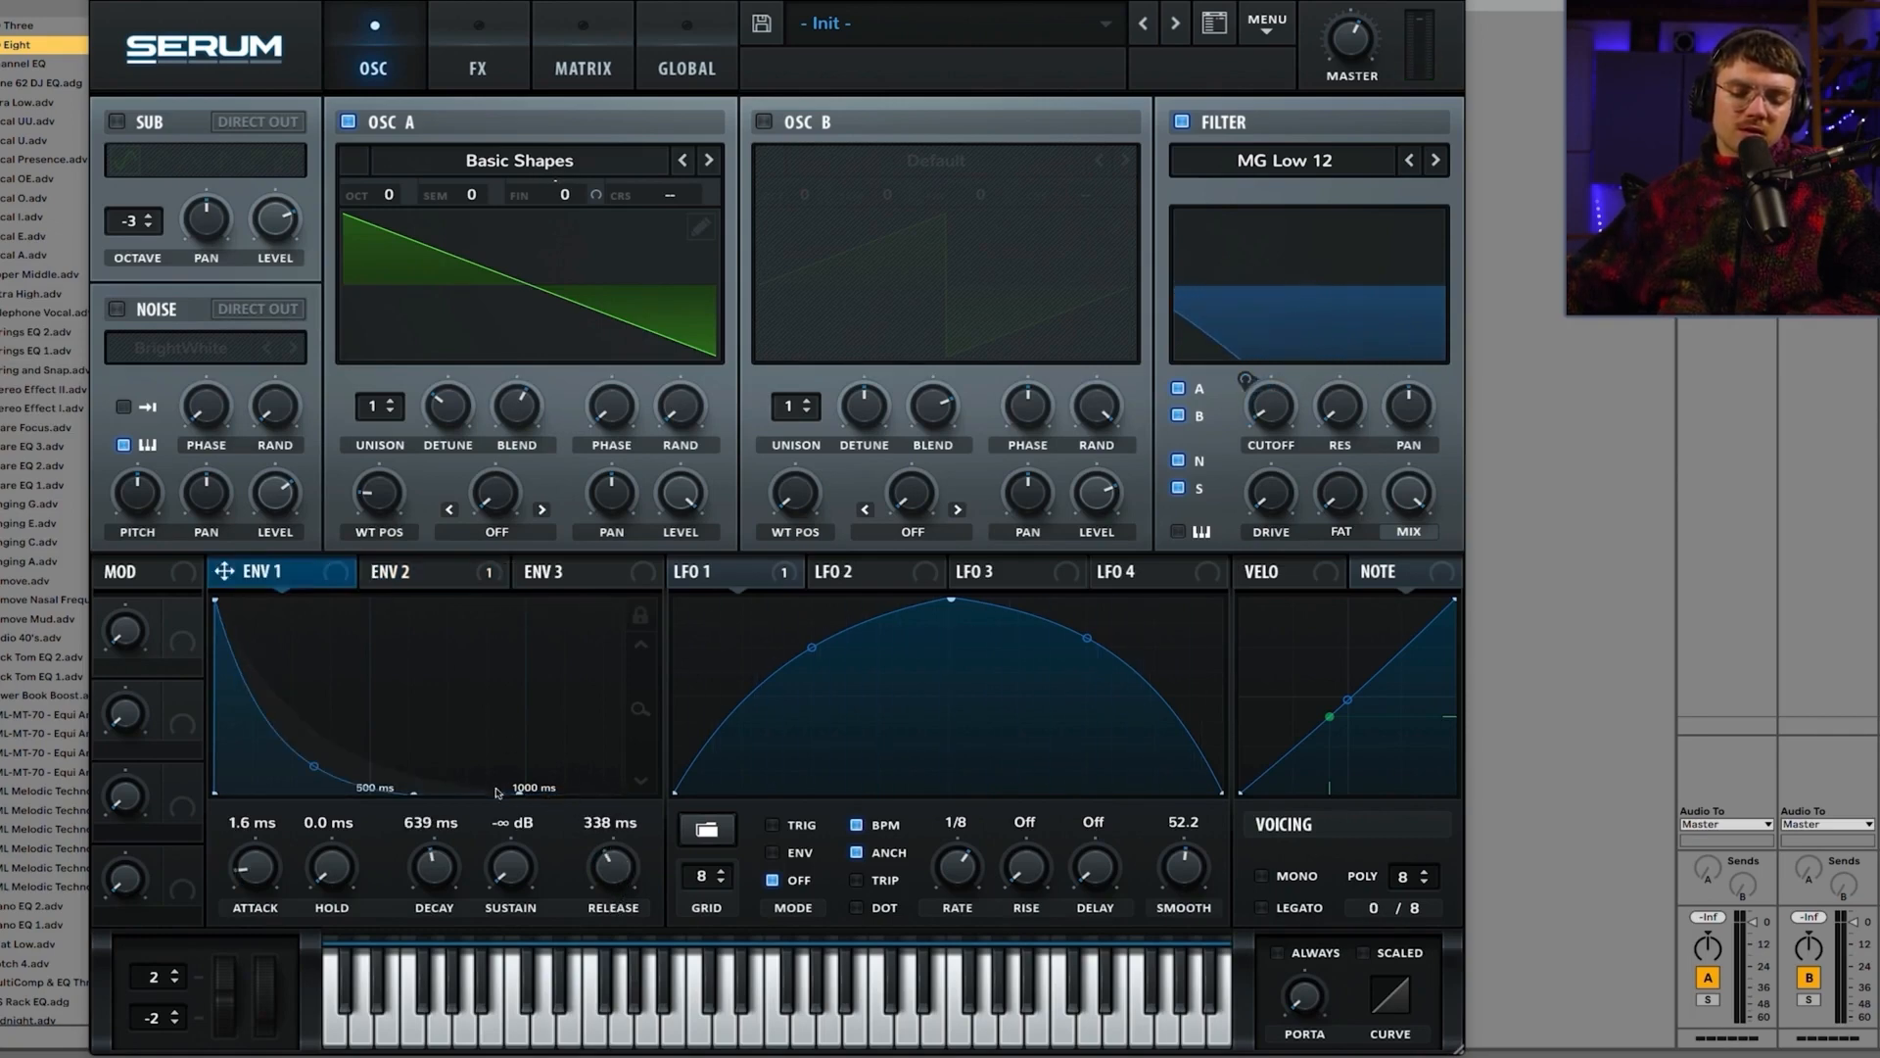
pyautogui.click(419, 577)
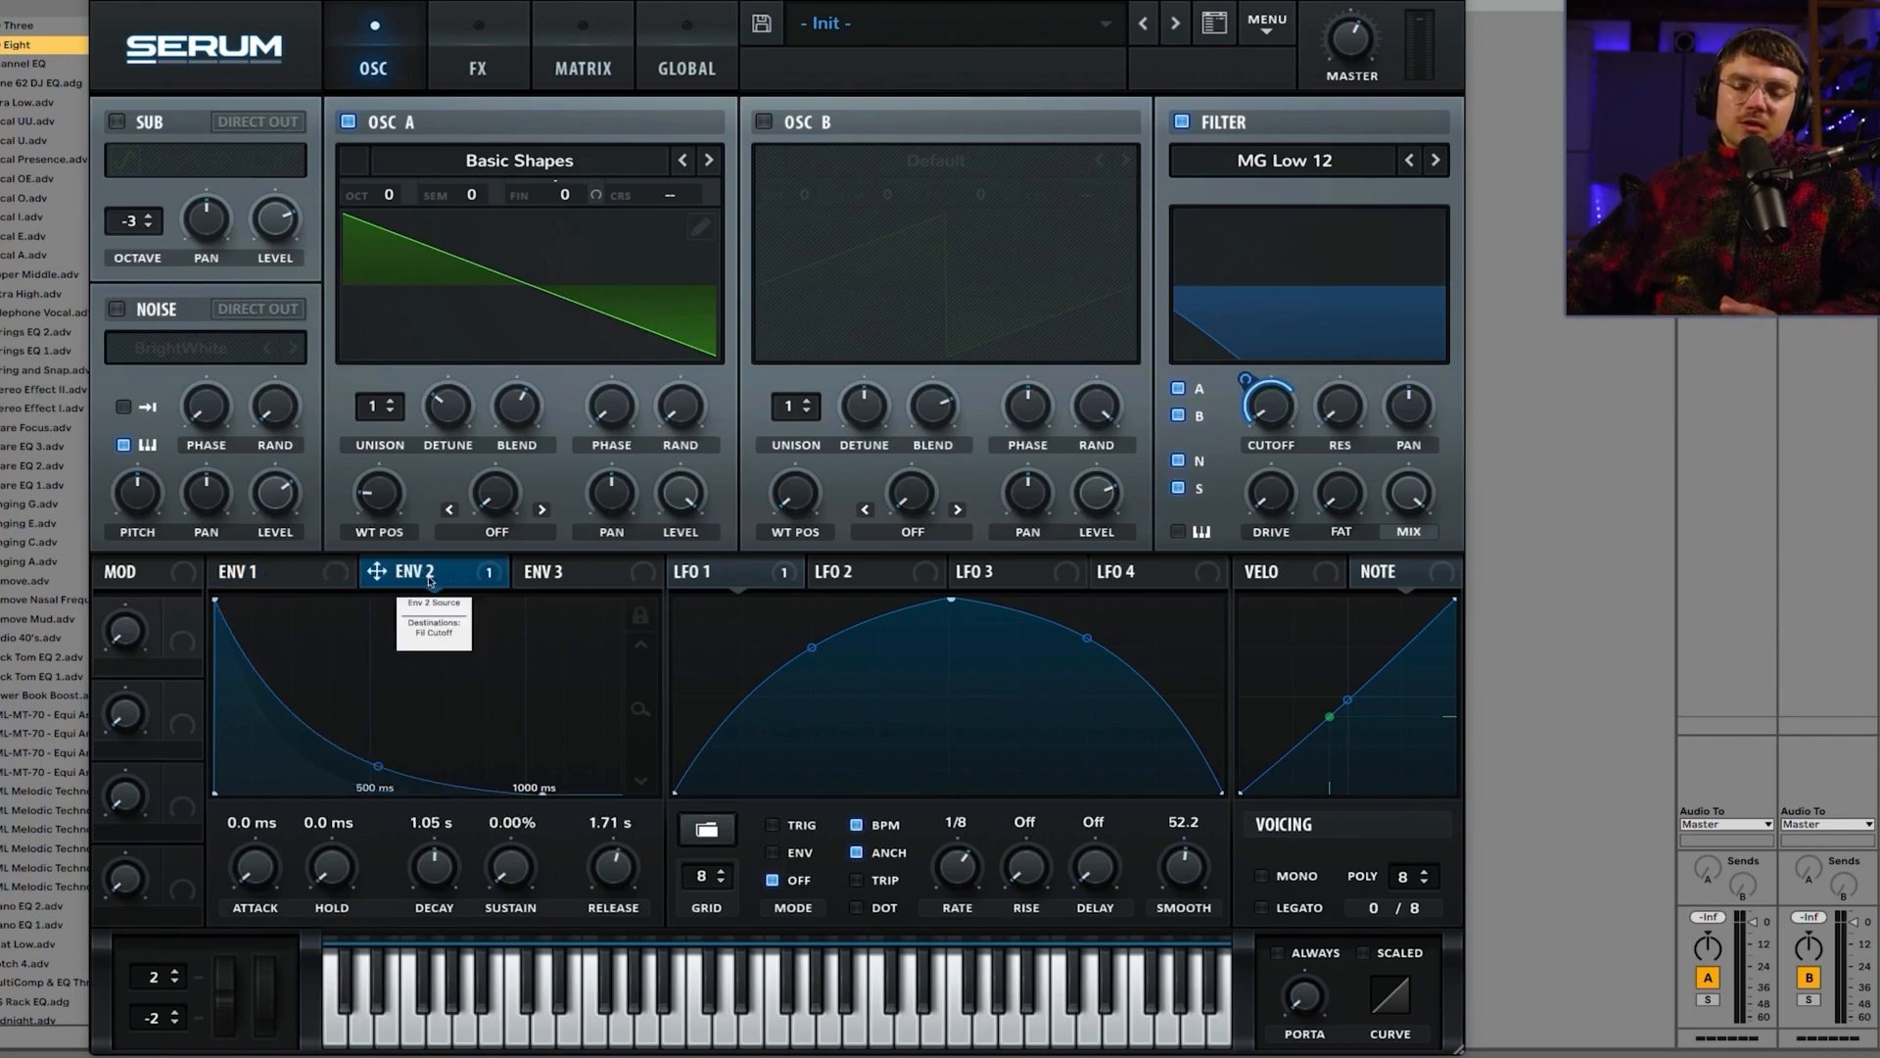
pyautogui.click(302, 578)
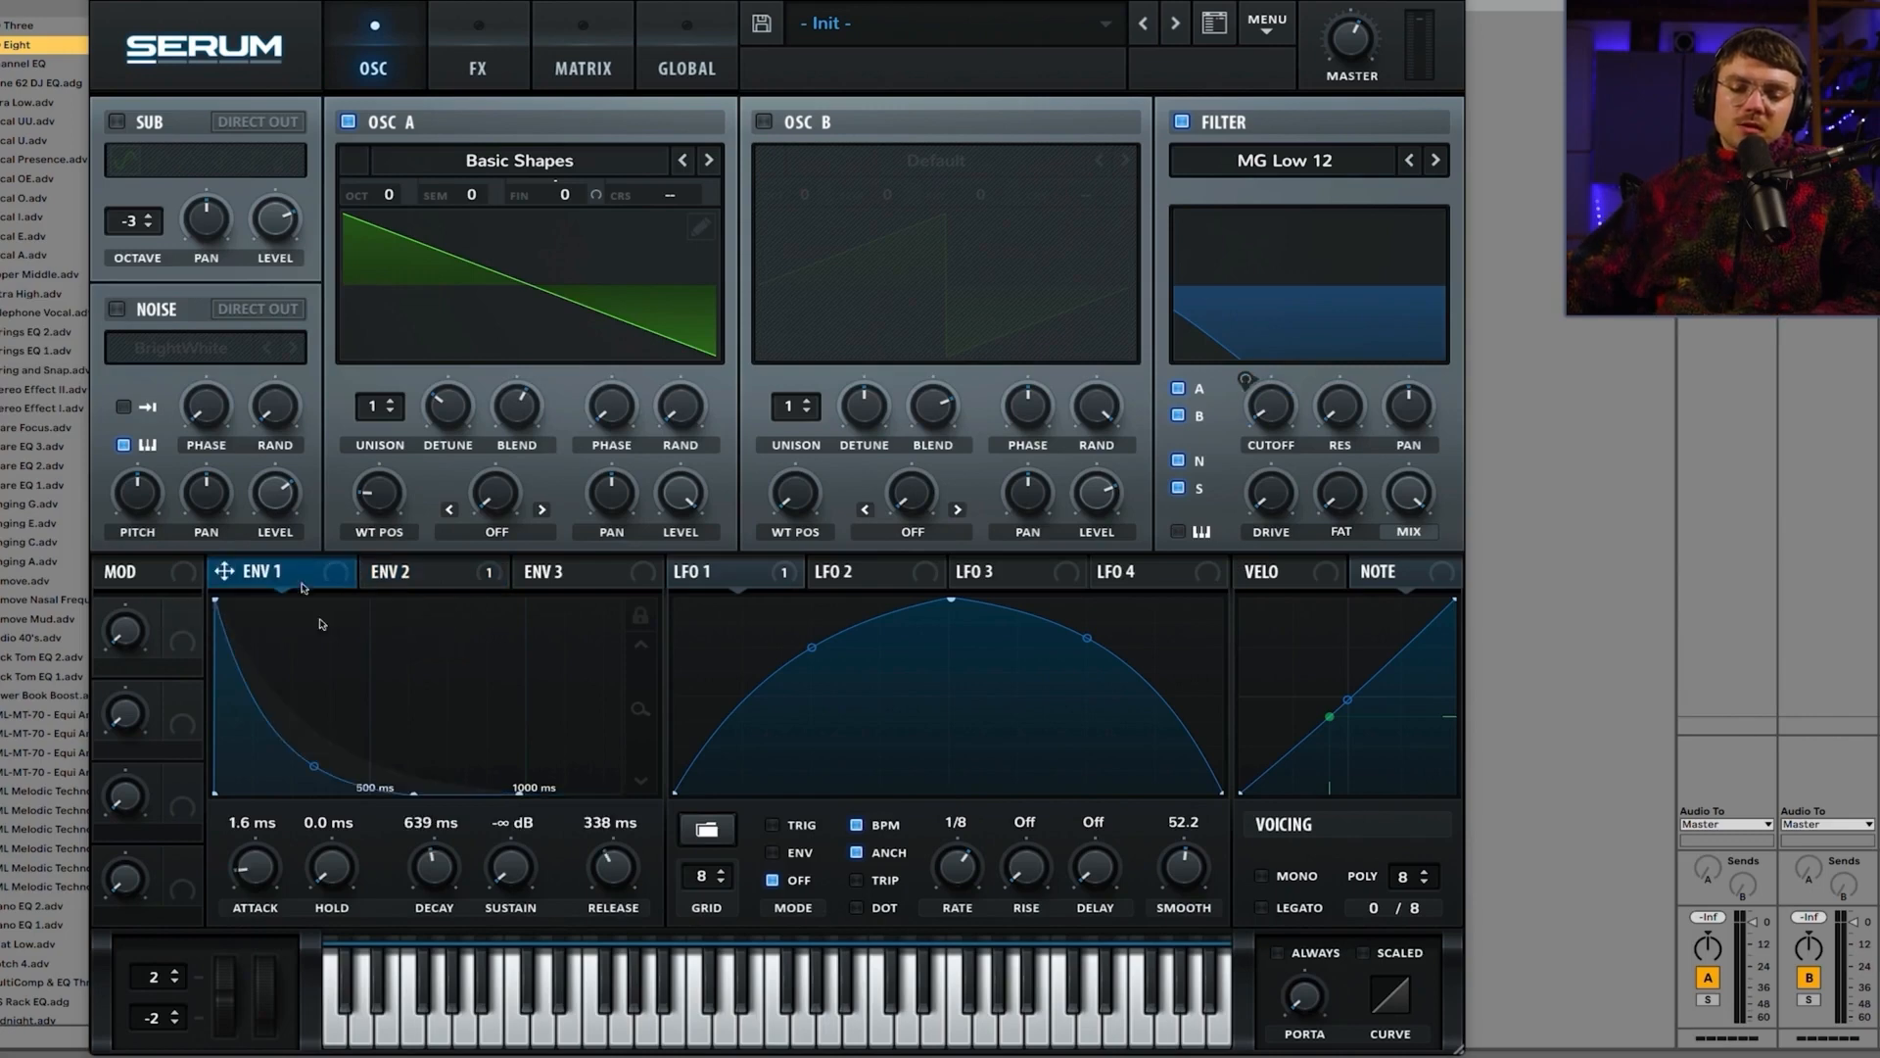
pyautogui.click(406, 571)
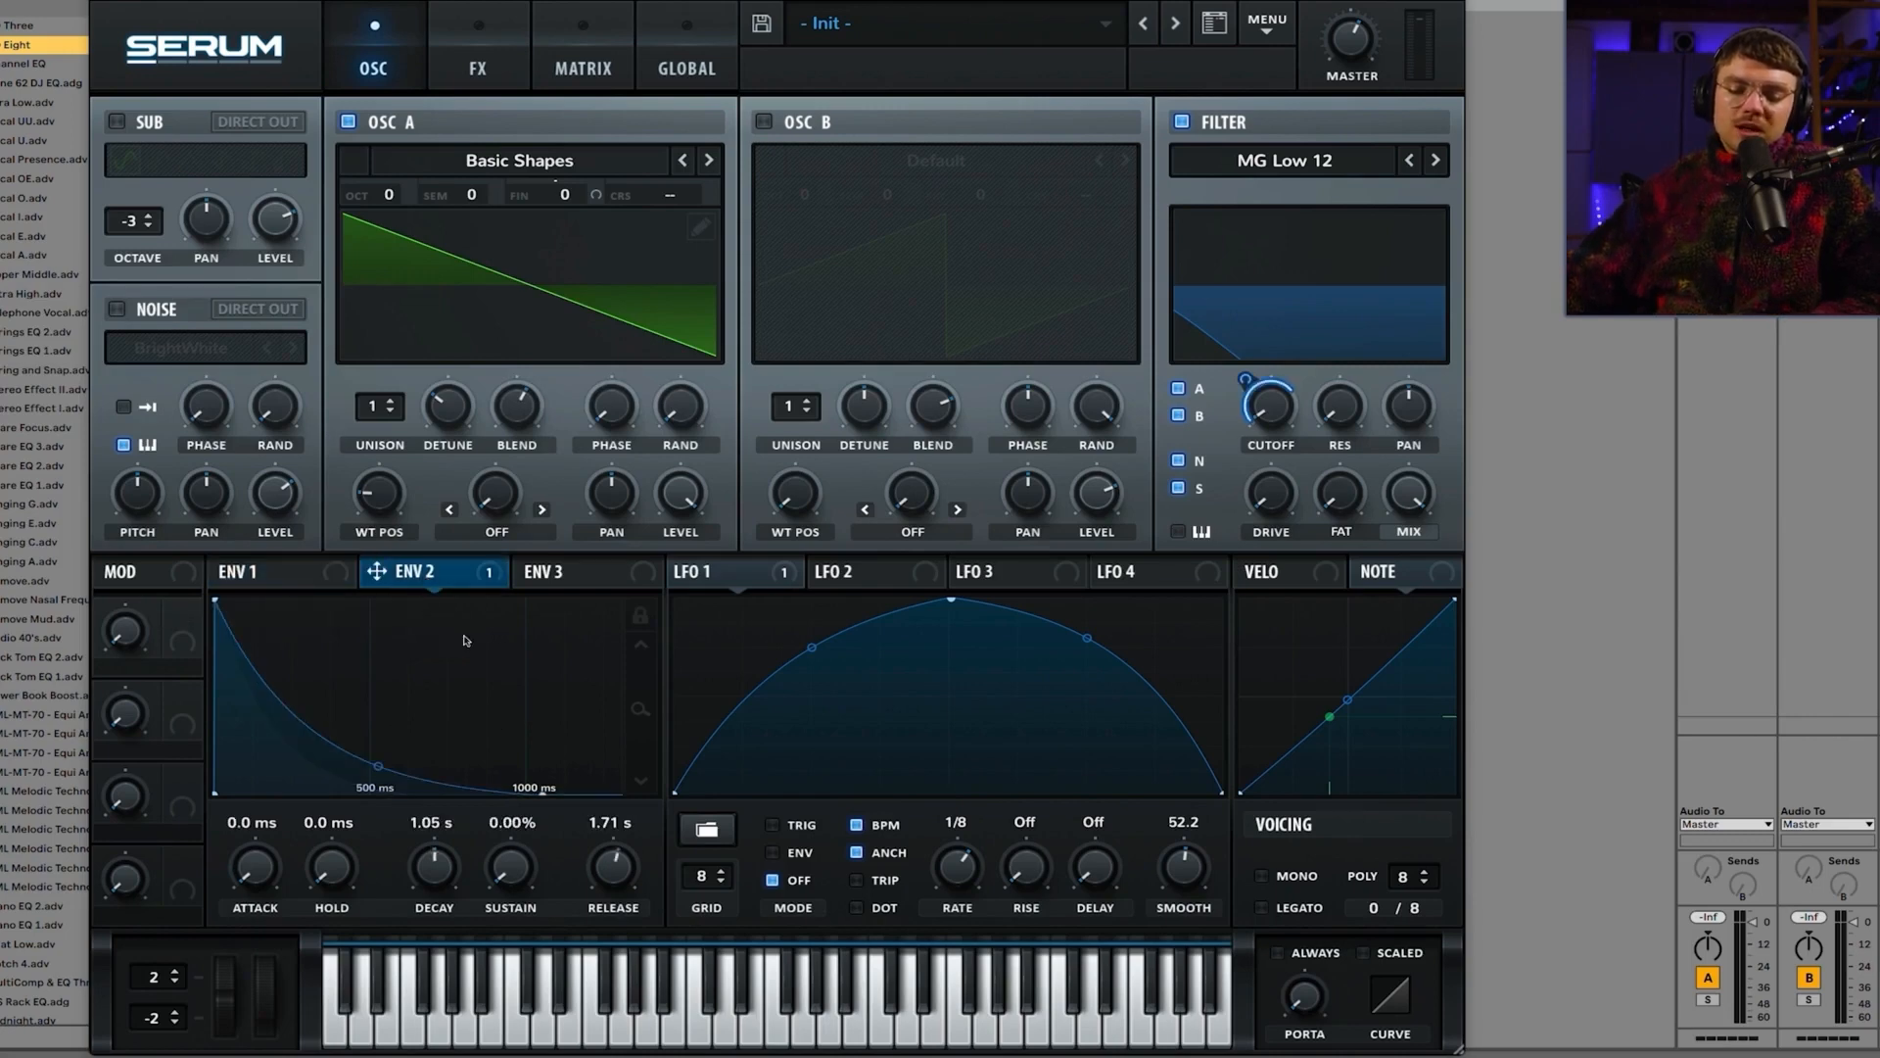
pyautogui.click(299, 572)
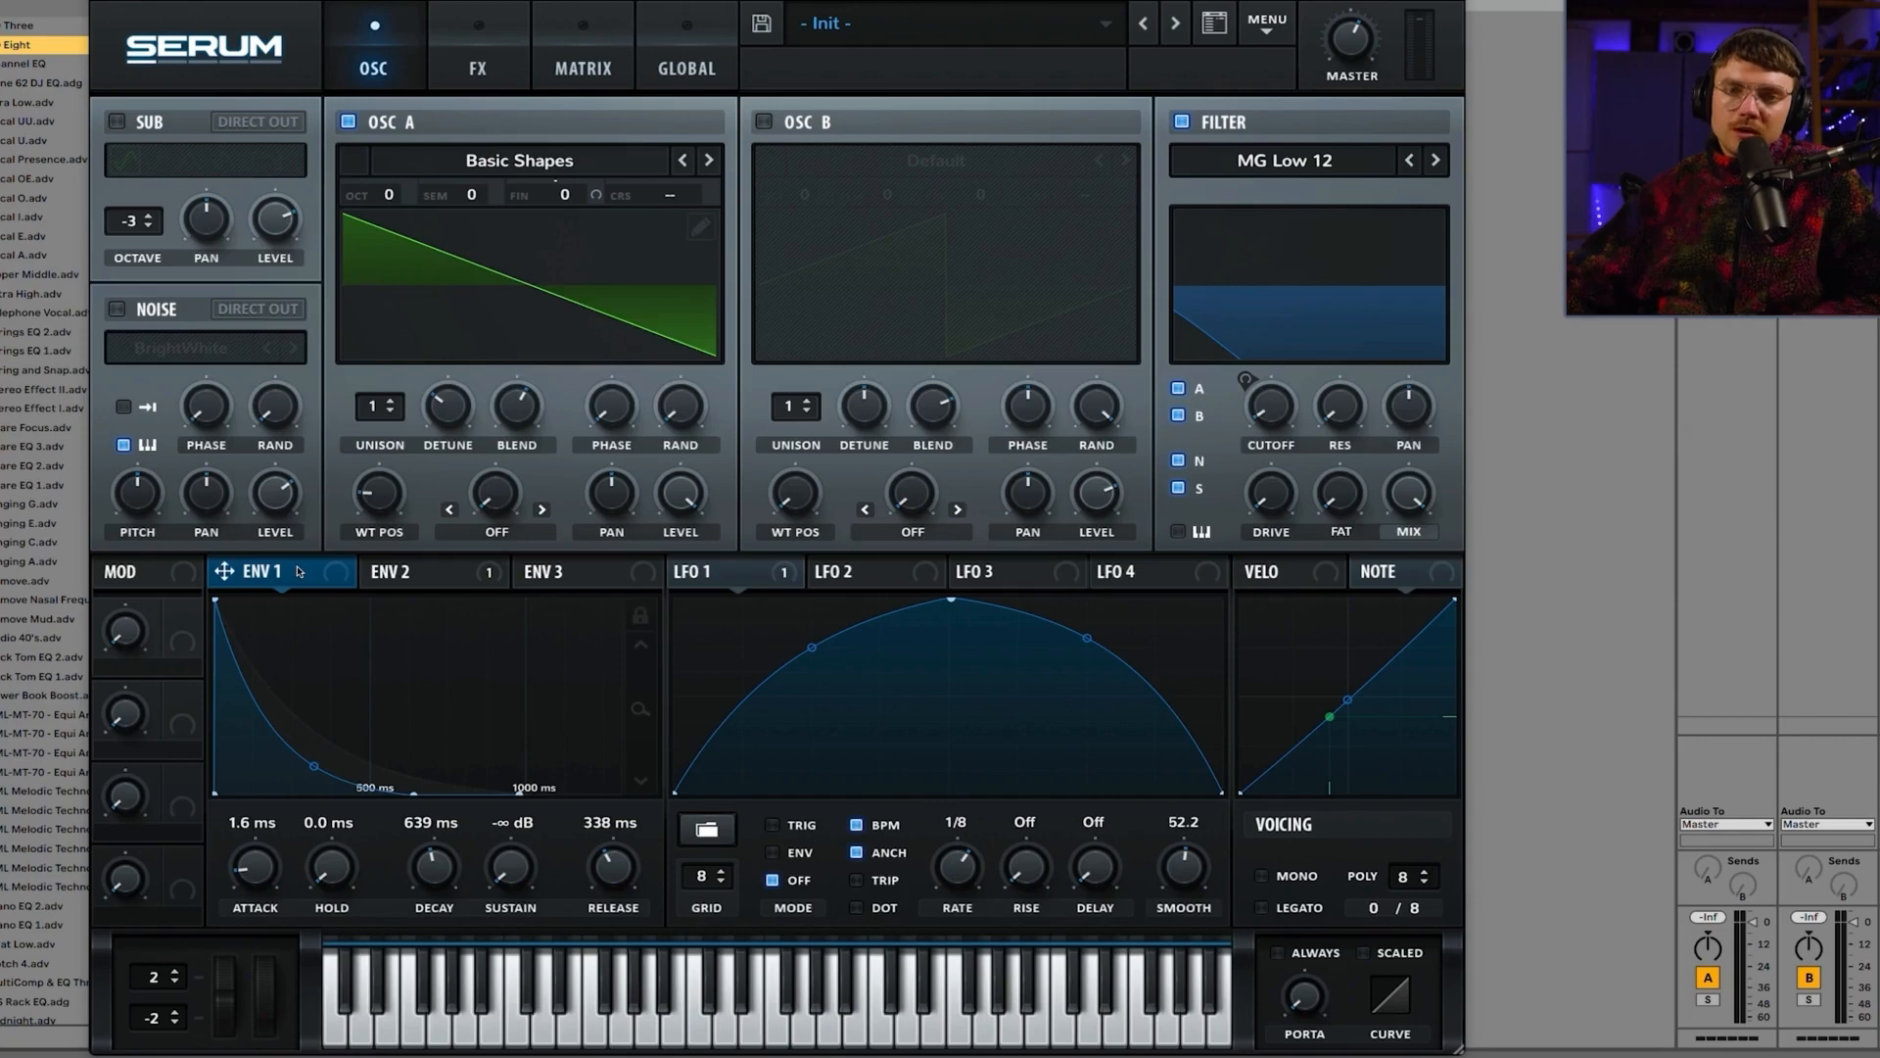
pyautogui.click(403, 572)
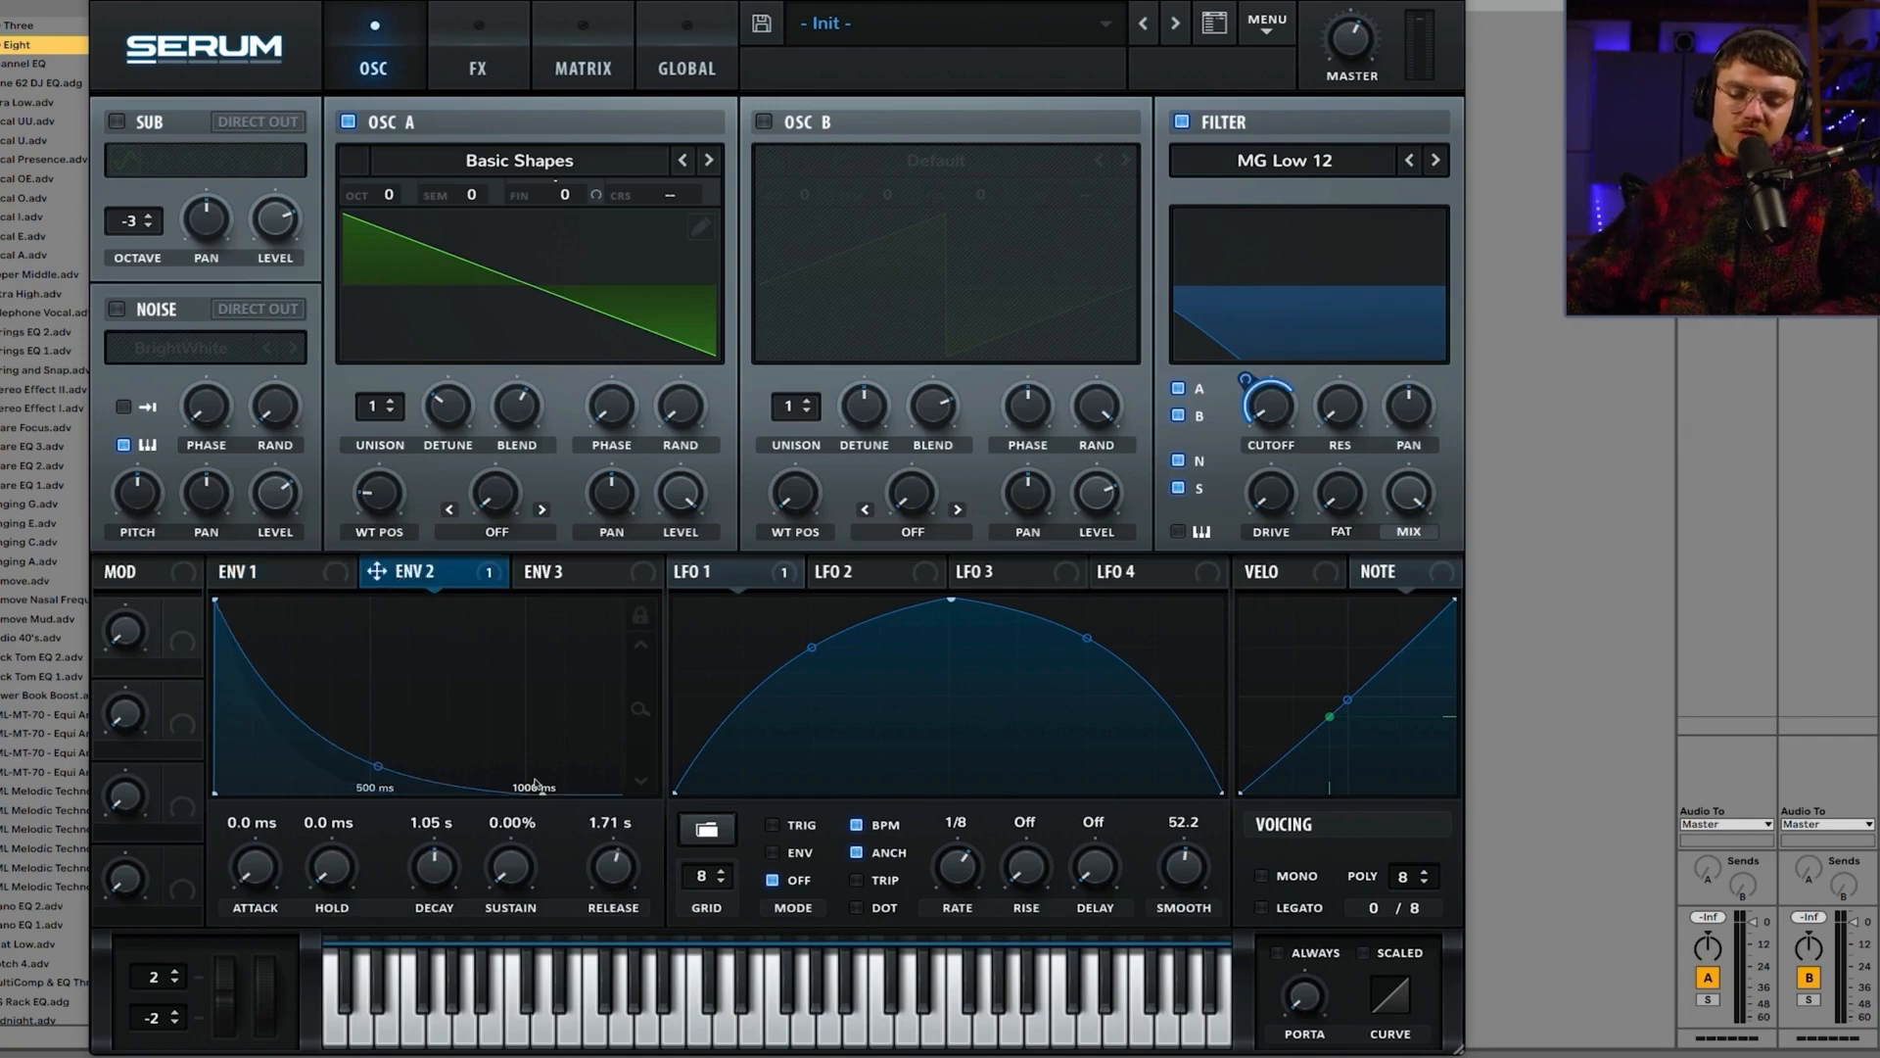
pyautogui.click(298, 577)
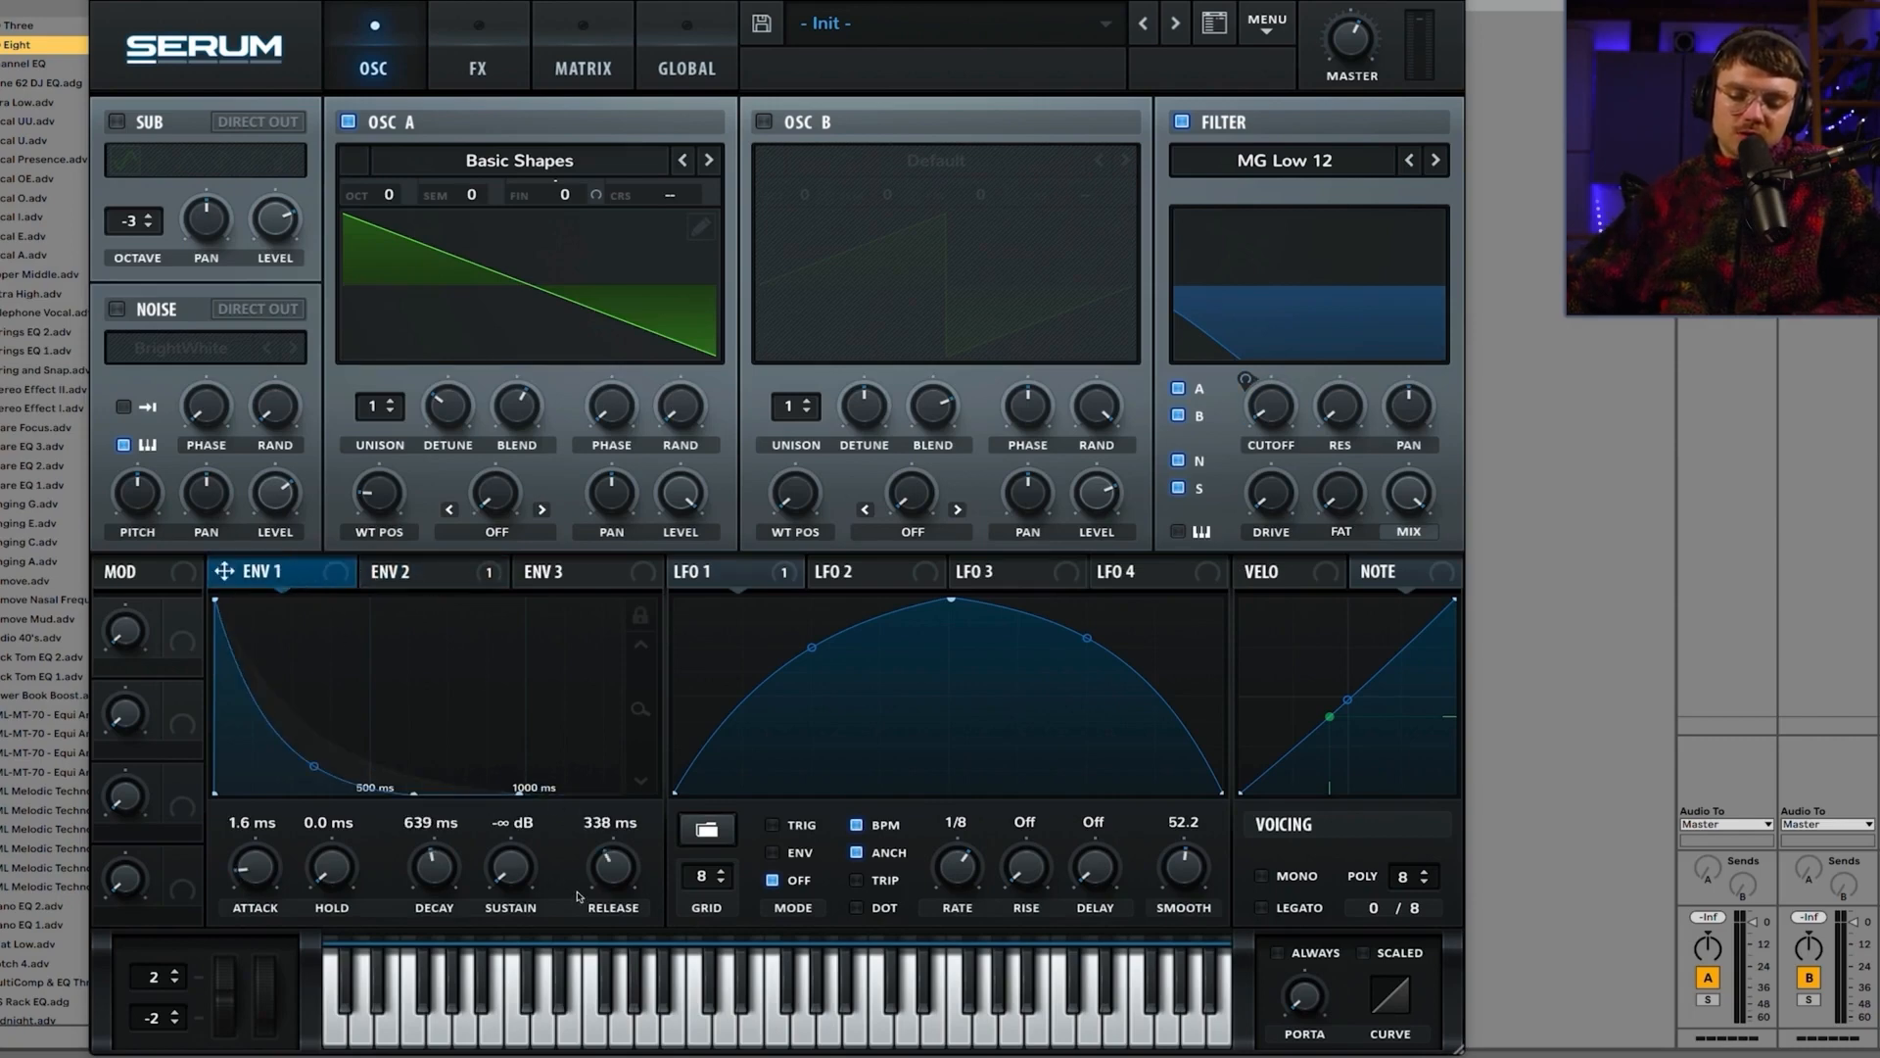
pyautogui.moveTo(601, 880); pyautogui.dragTo(602, 862)
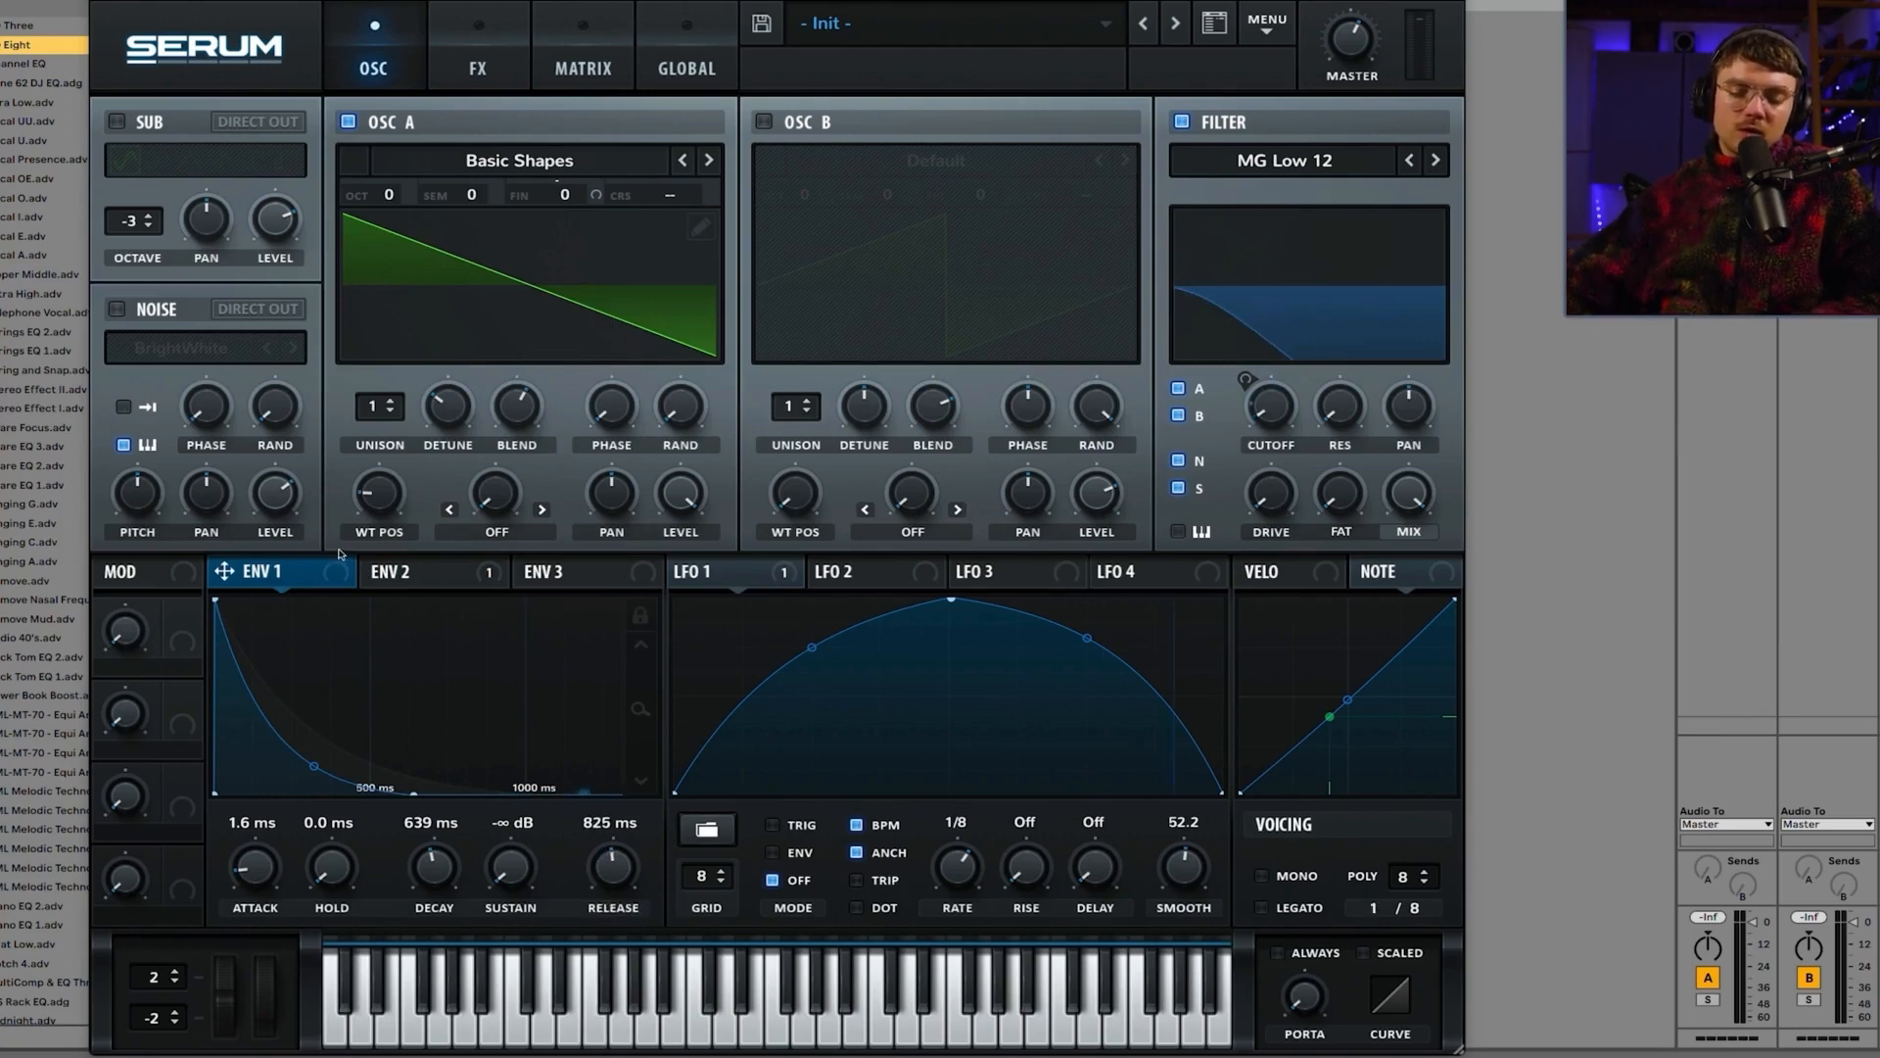
# Step: Try Env 2 attack times of 22 ms and 29 ms, and settle on 0.7 ms
pyautogui.click(410, 580)
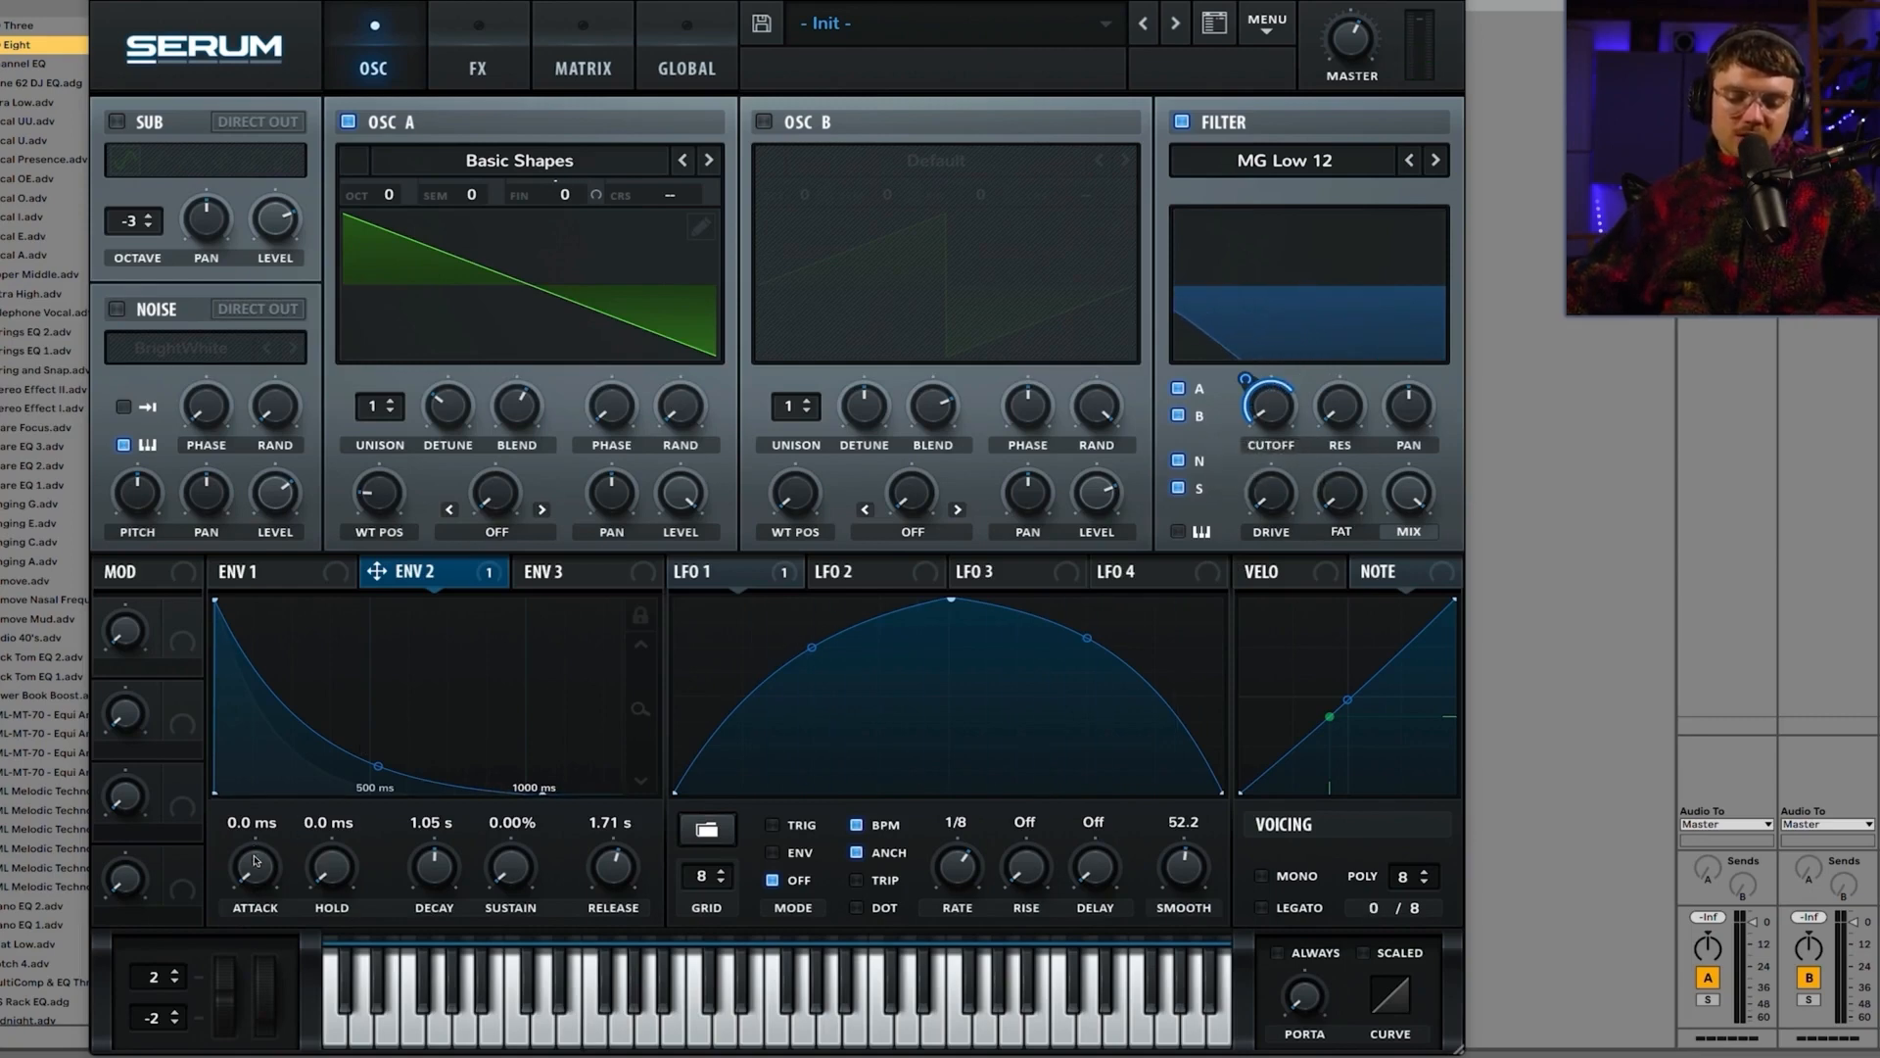
pyautogui.moveTo(257, 834); pyautogui.dragTo(257, 824)
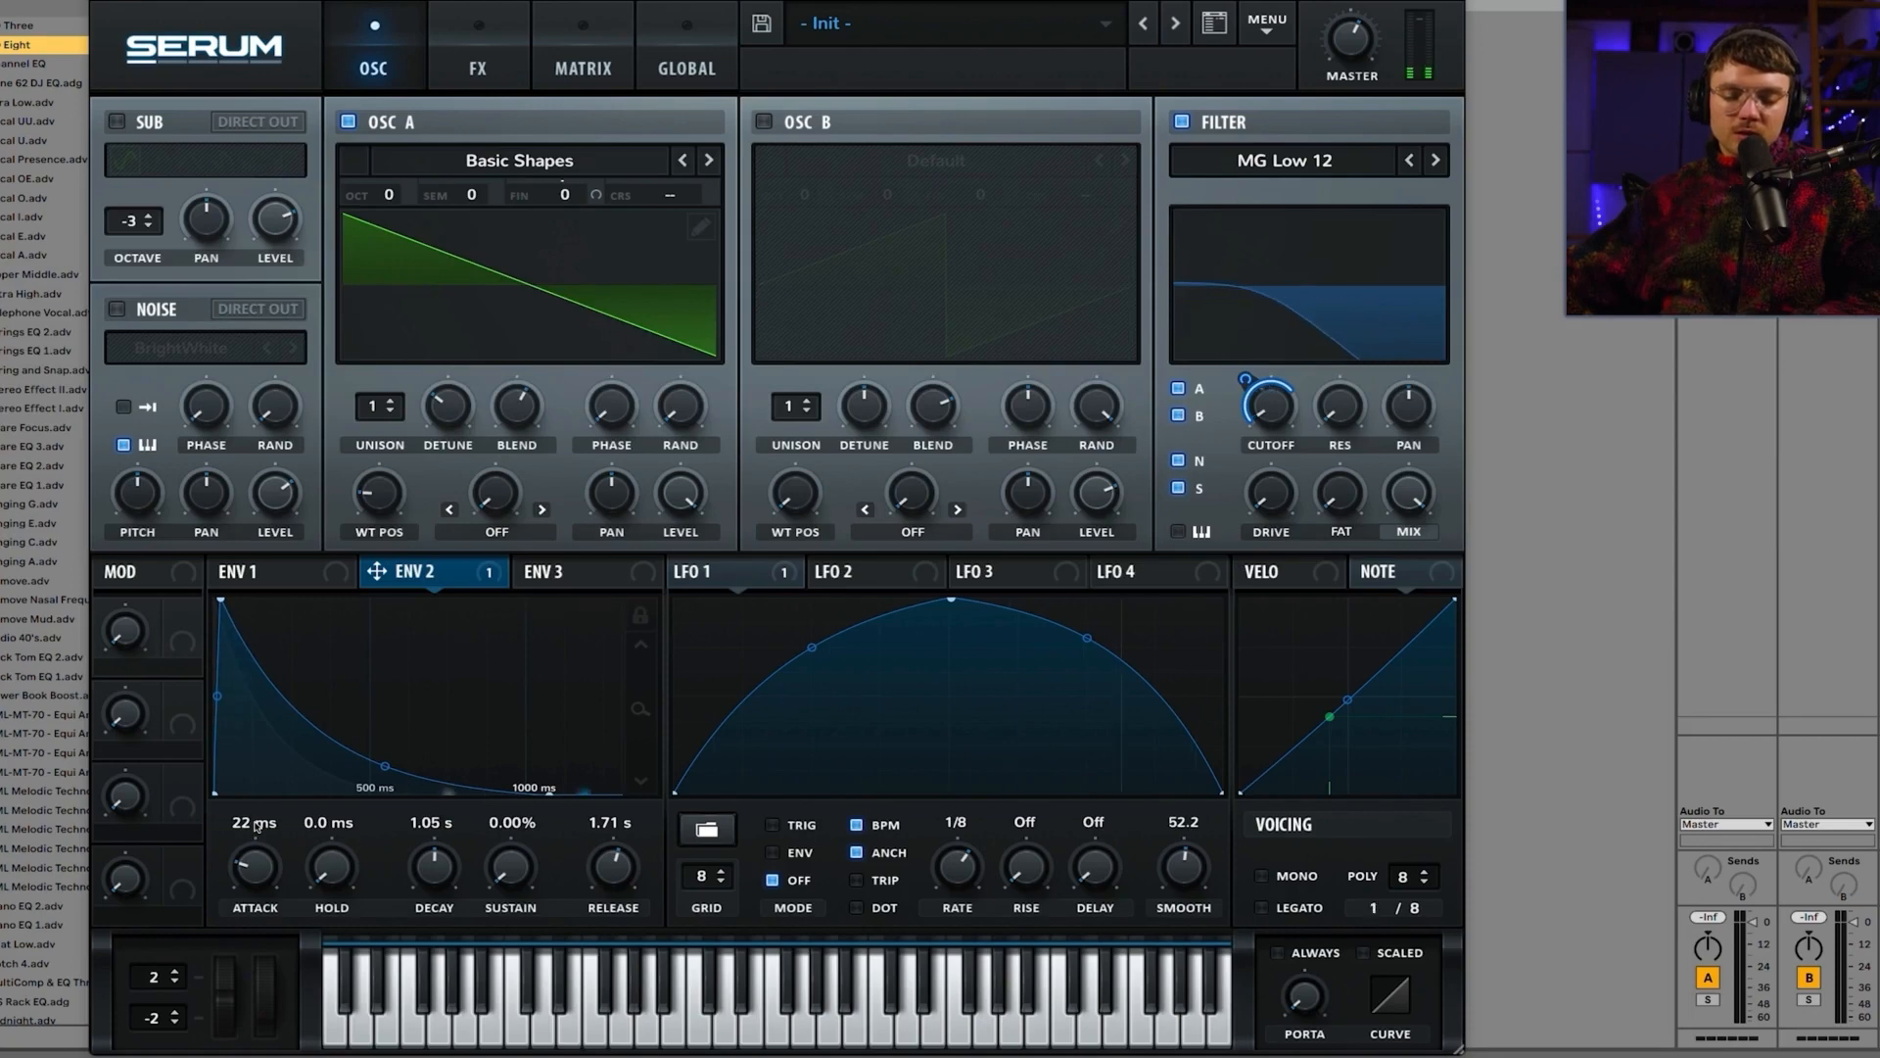
pyautogui.moveTo(257, 825); pyautogui.dragTo(257, 825)
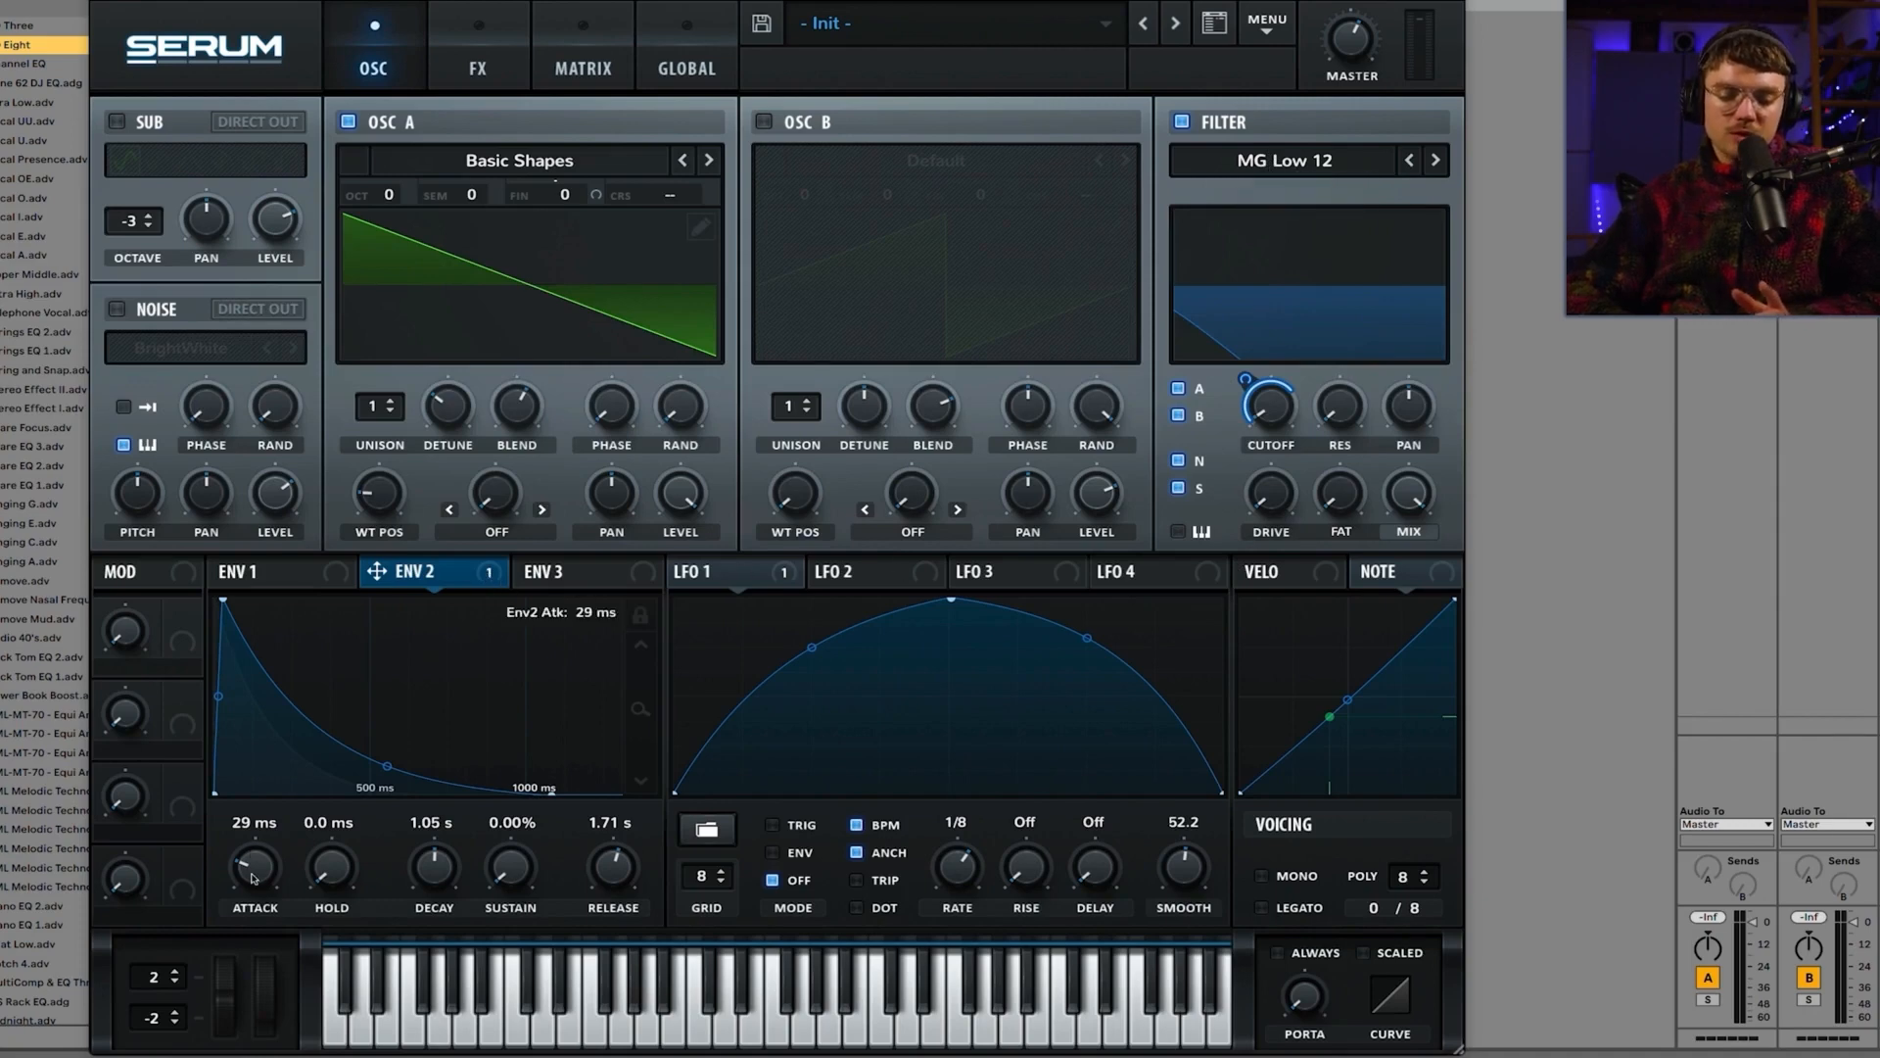
pyautogui.moveTo(251, 878); pyautogui.dragTo(253, 901)
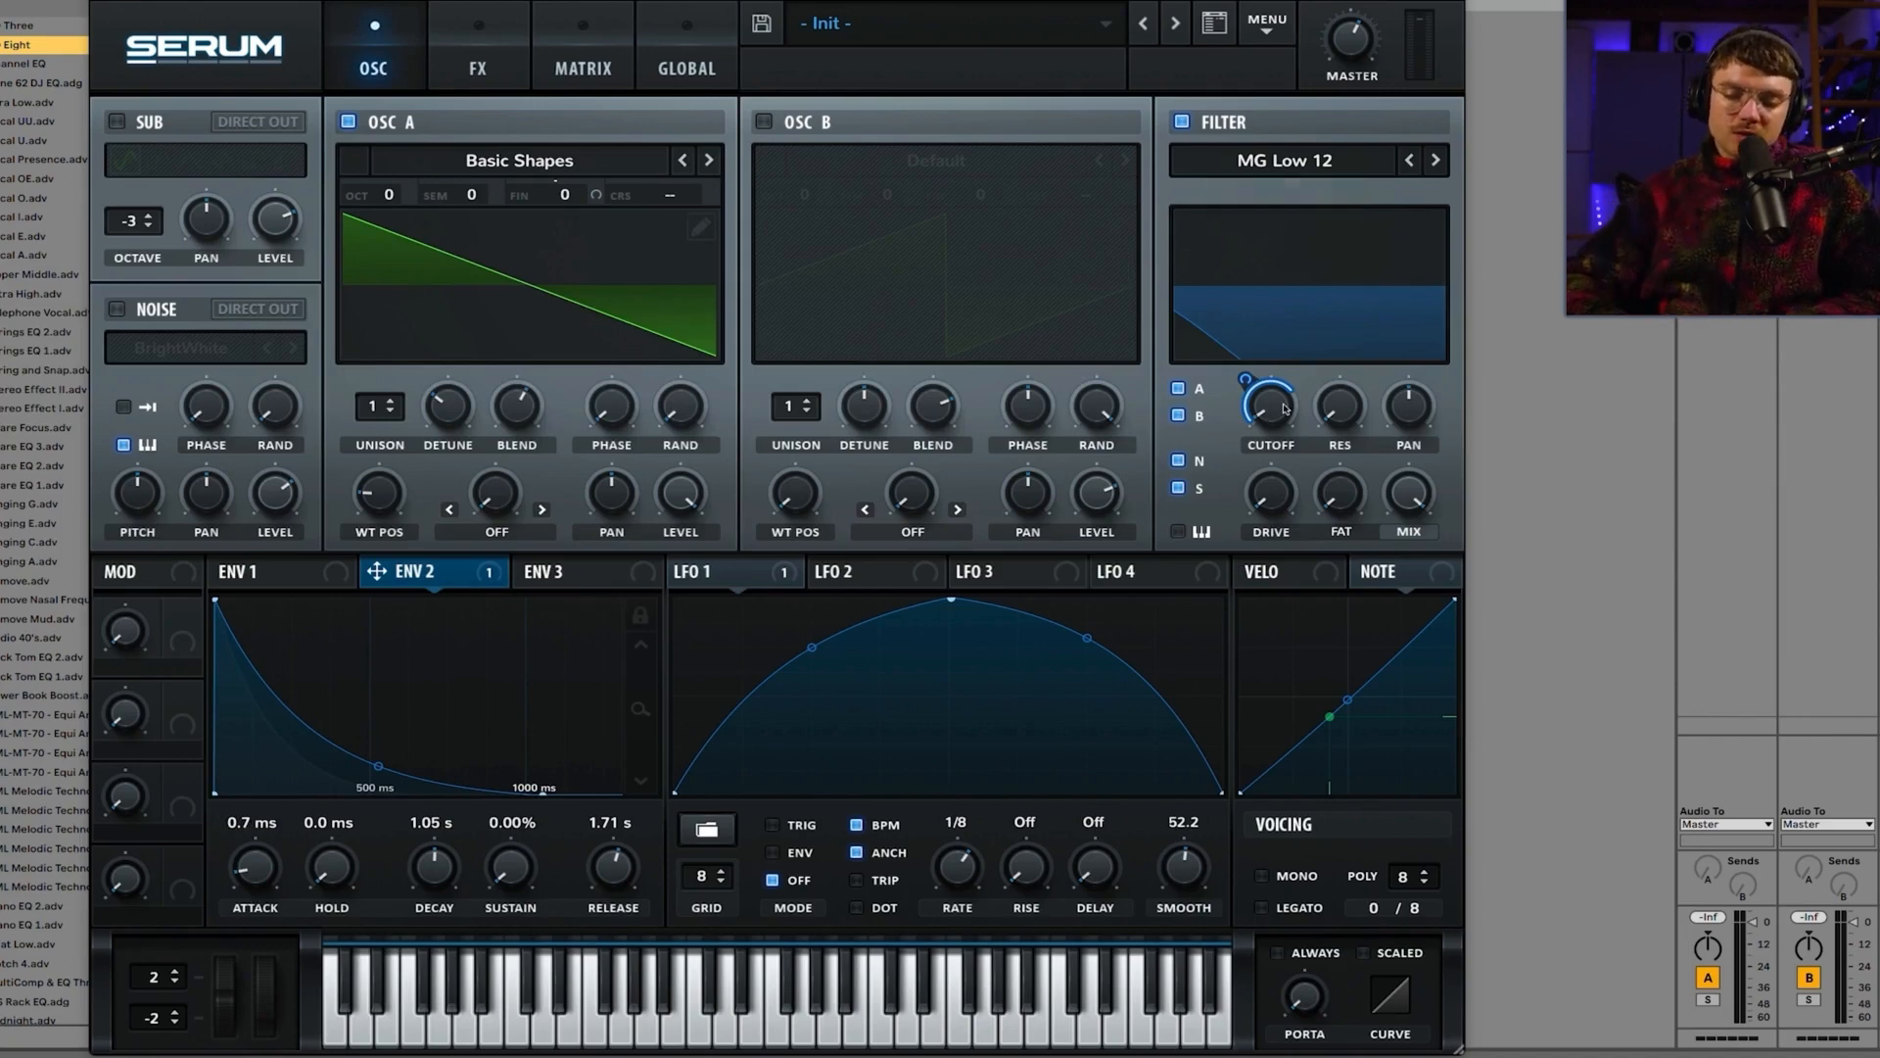
# Step: Raise the filter cutoff slightly, try the MG Low 6, 12, 18 and 24 filter types, and choose MG Low 24
pyautogui.moveTo(1278, 410)
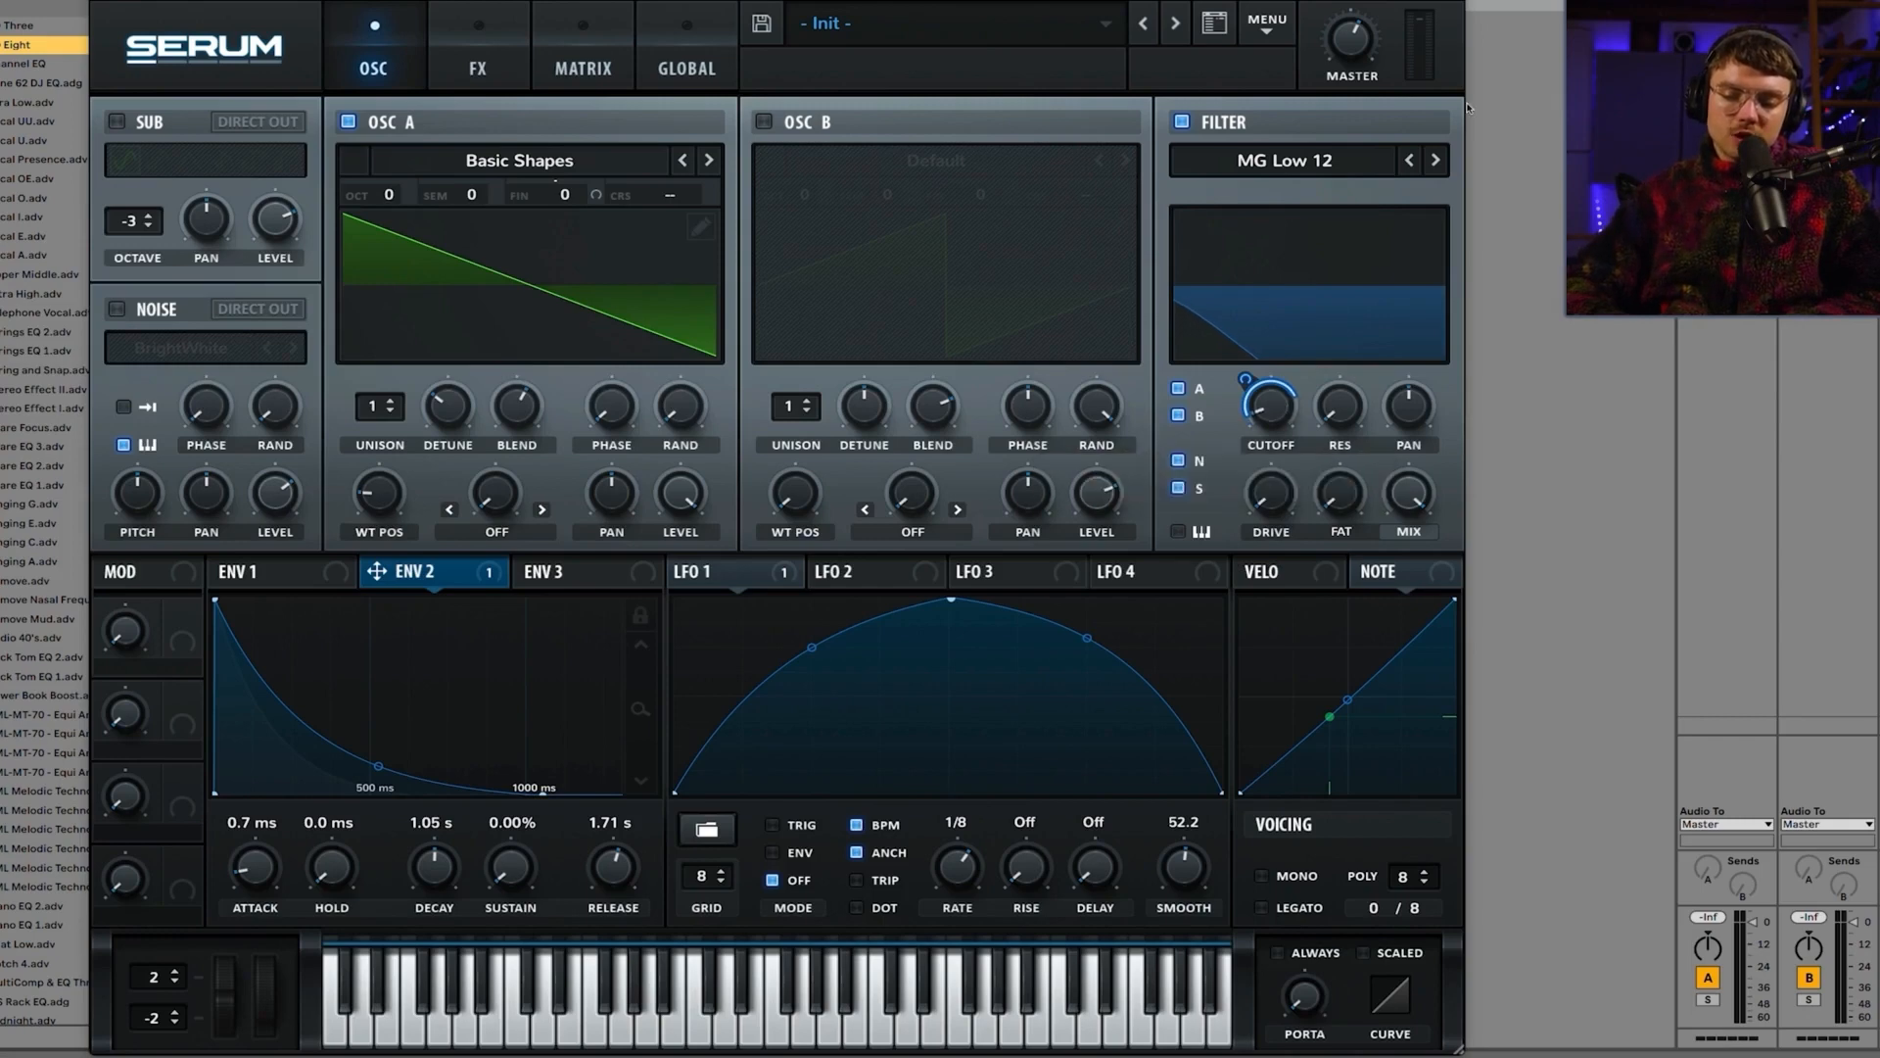
pyautogui.click(1436, 162)
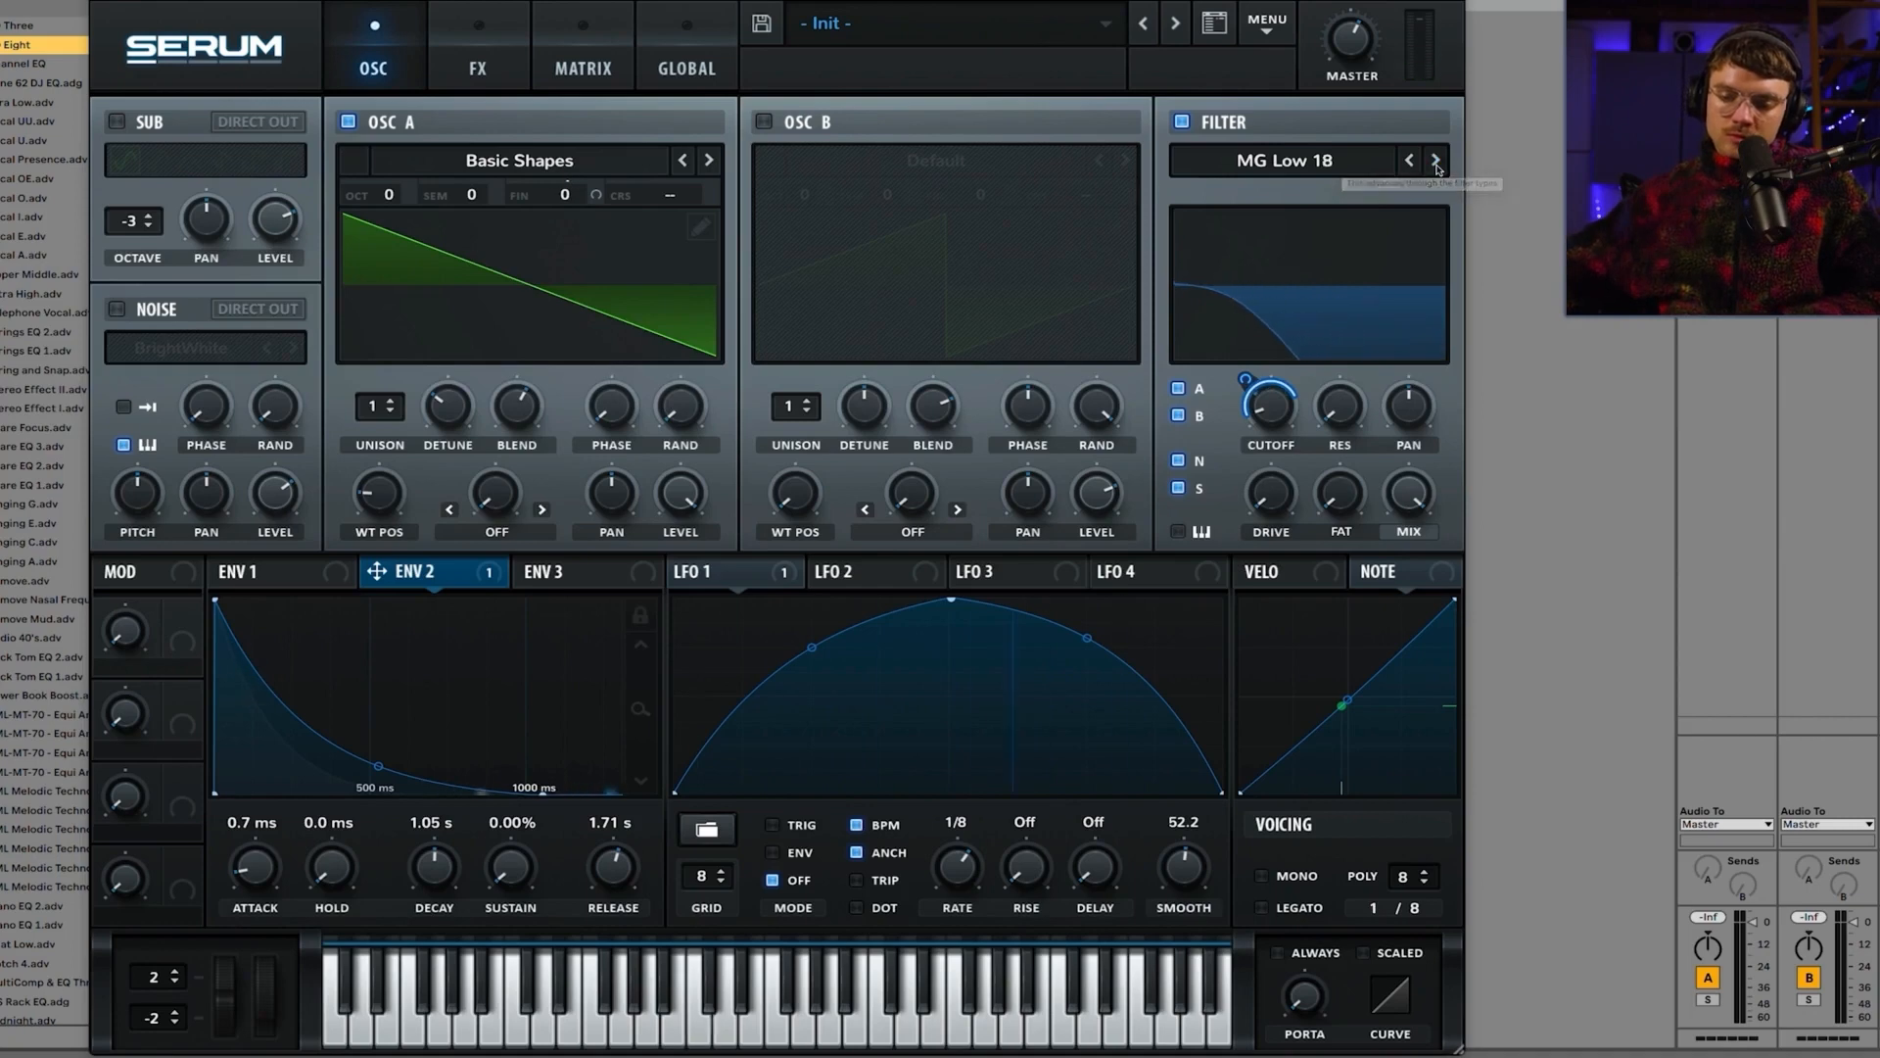
pyautogui.click(1435, 162)
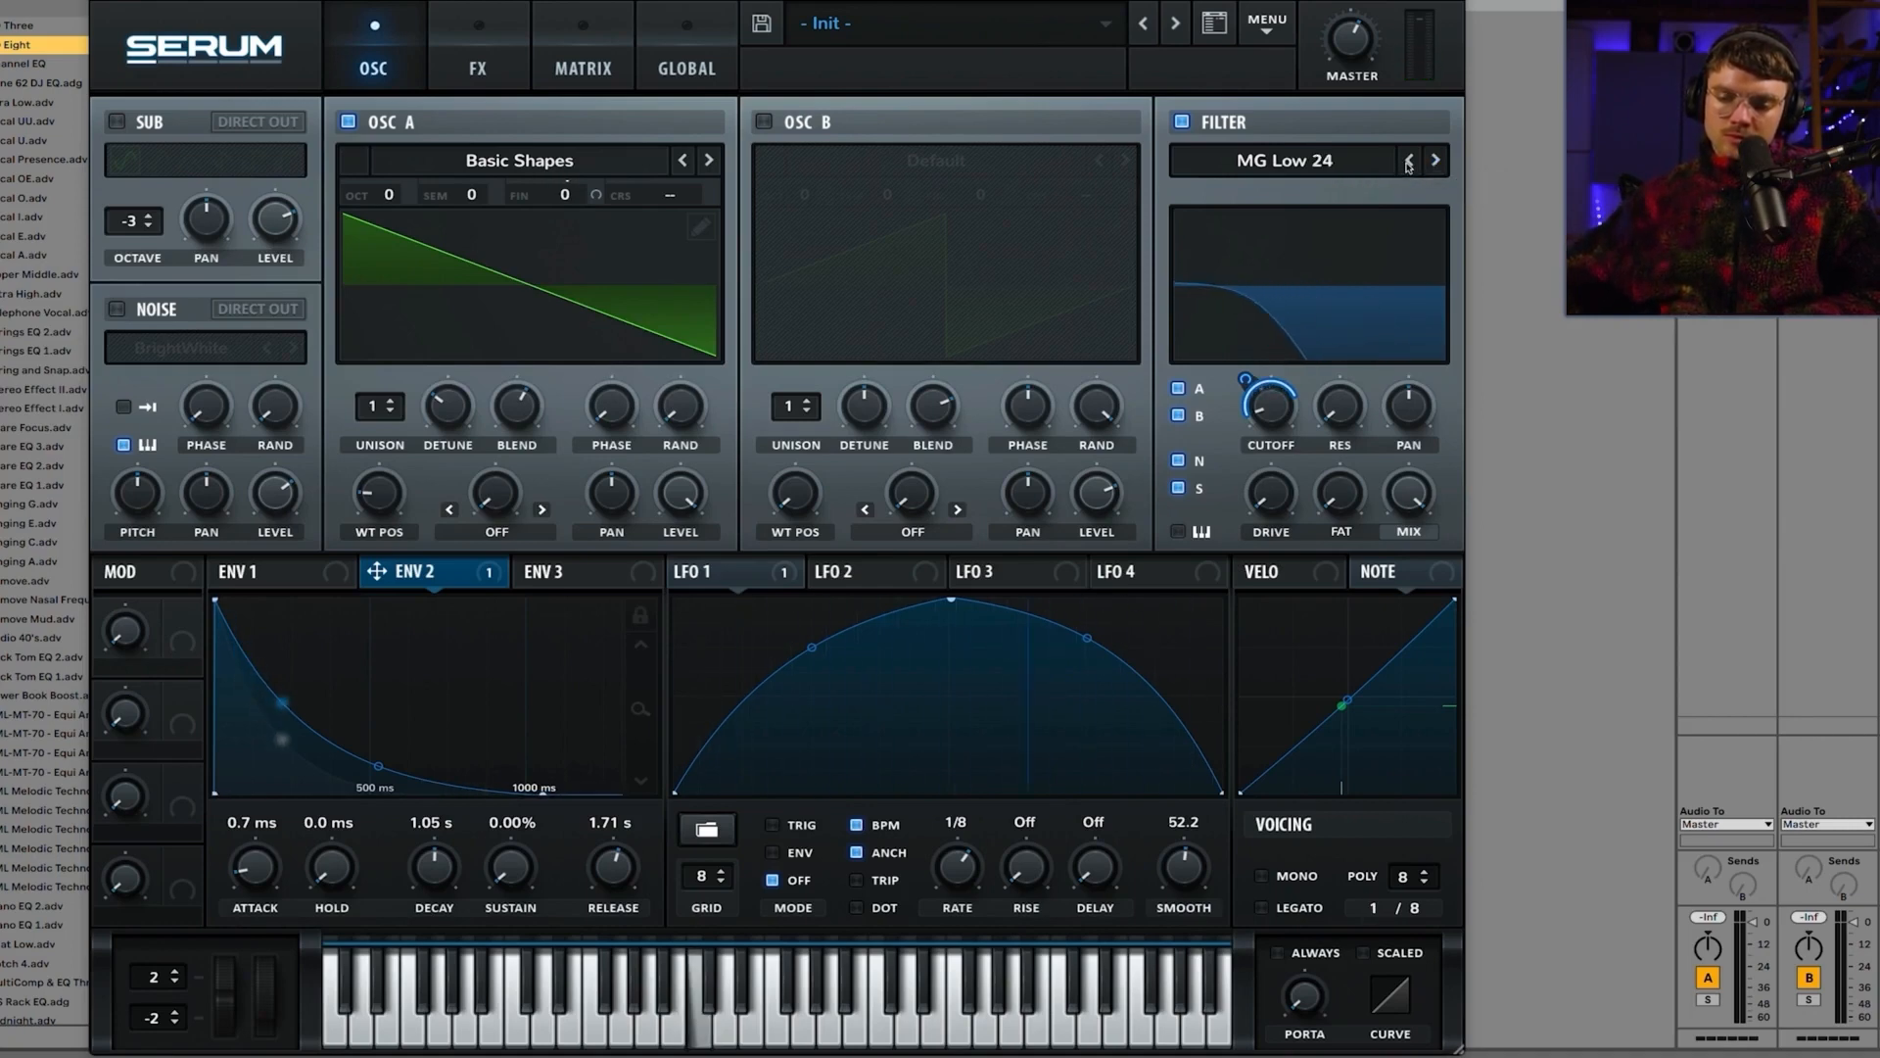
pyautogui.click(1408, 162)
pyautogui.click(1408, 162)
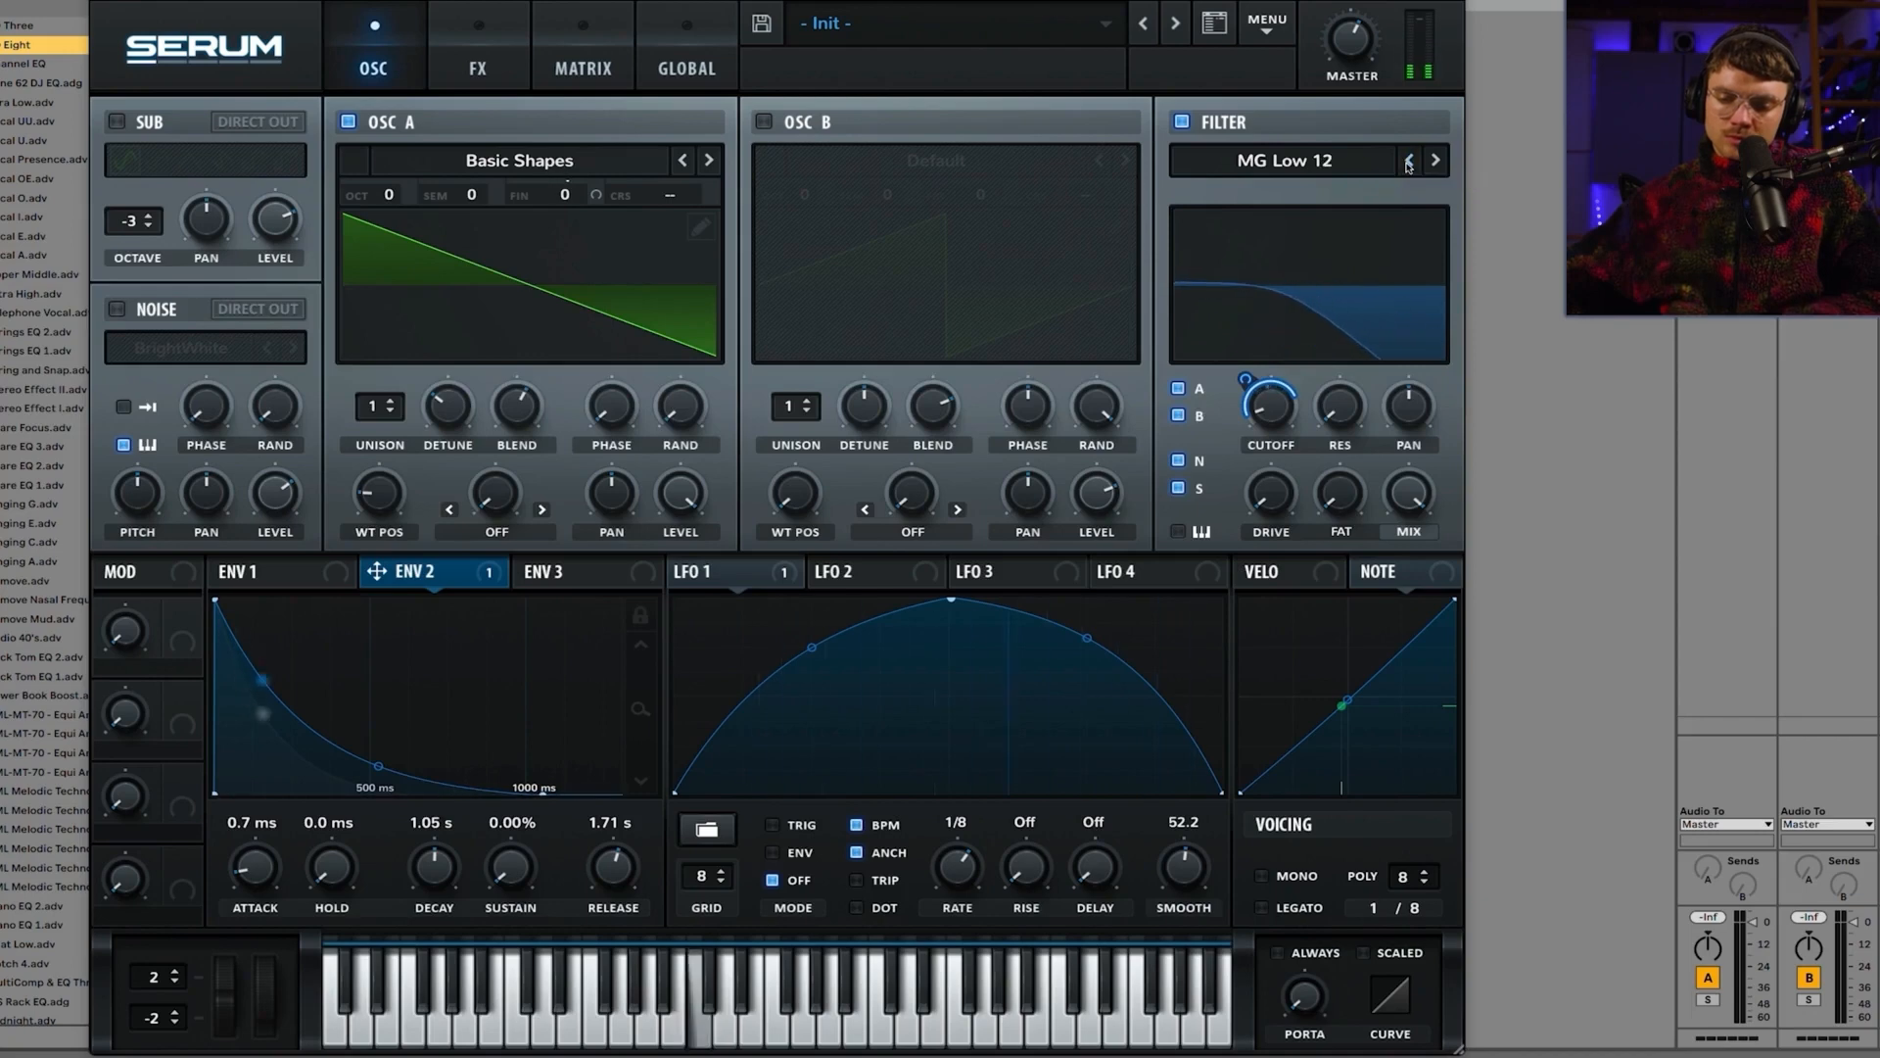
pyautogui.click(1408, 161)
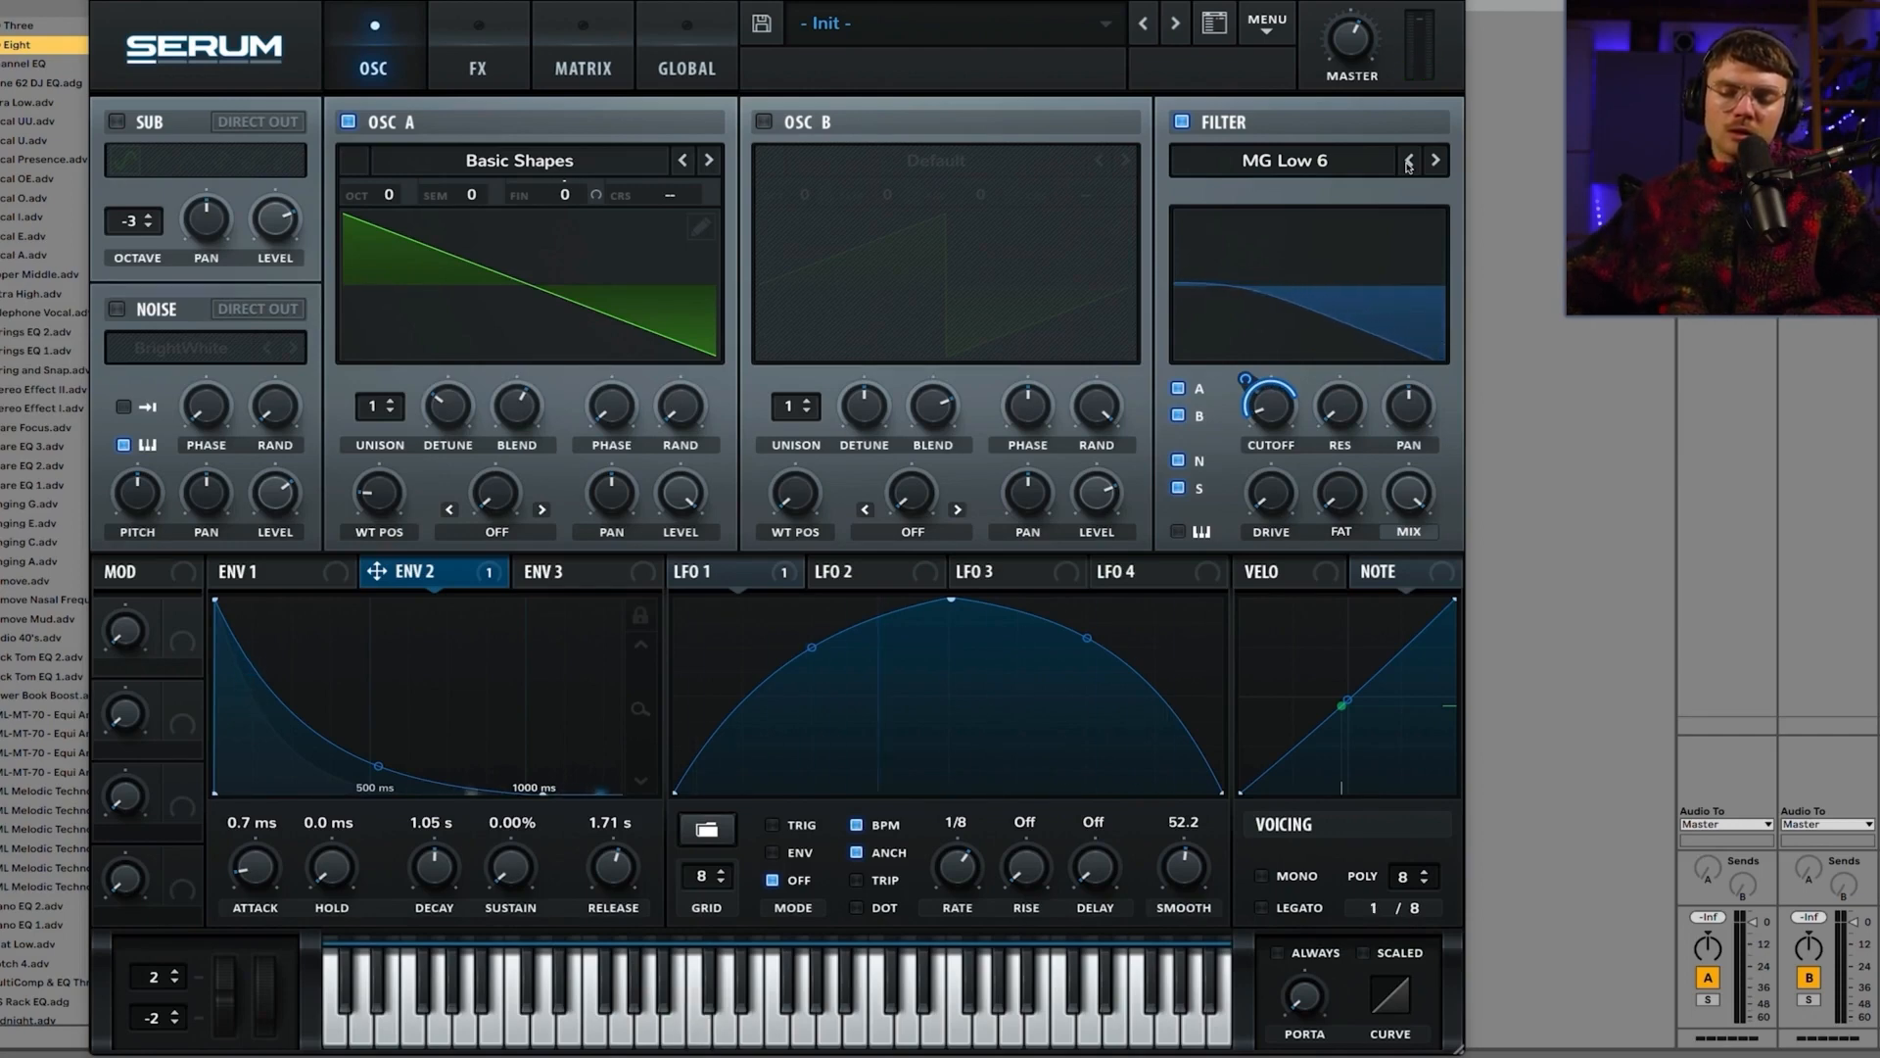
pyautogui.click(1437, 162)
pyautogui.click(1437, 162)
pyautogui.click(1436, 161)
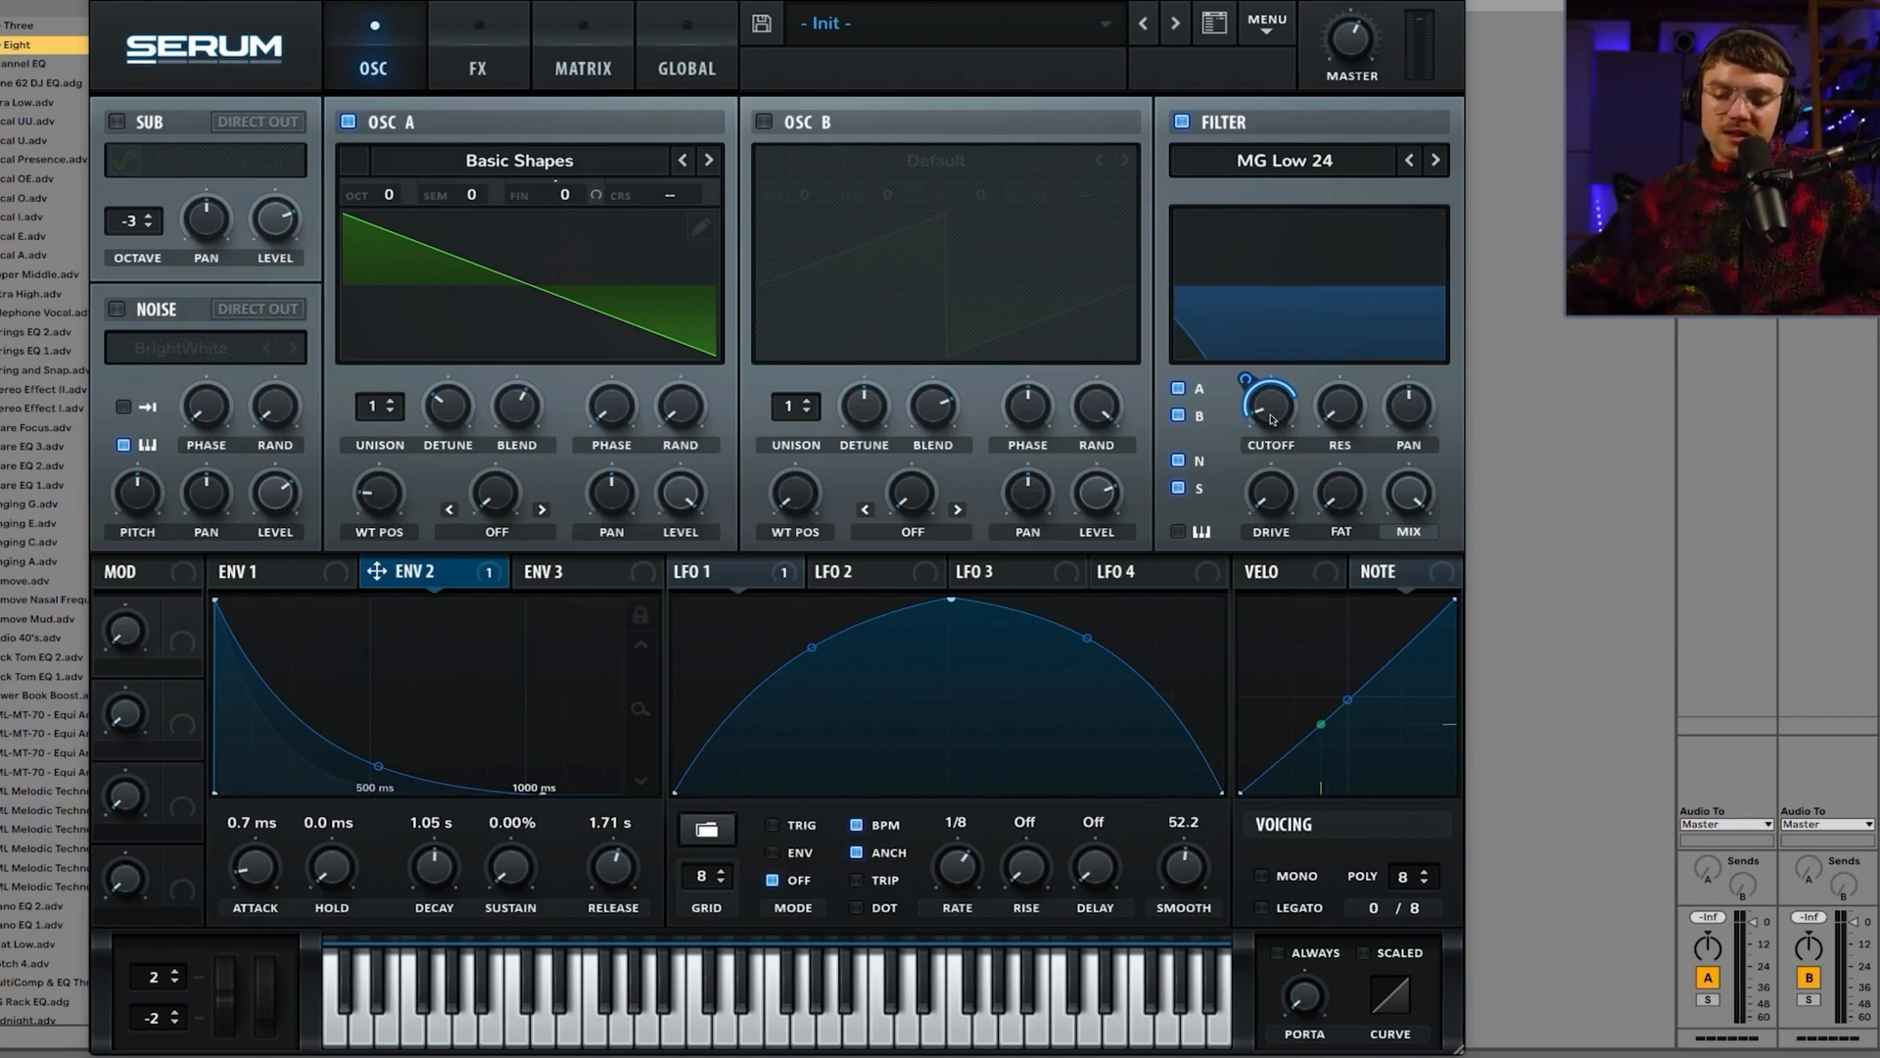
# Step: Raise the base filter cutoff and reduce the Env 2 modulation depth on it, trying amounts such as 85 and 62
pyautogui.moveTo(1271, 418)
pyautogui.moveTo(1272, 402); pyautogui.dragTo(1245, 381)
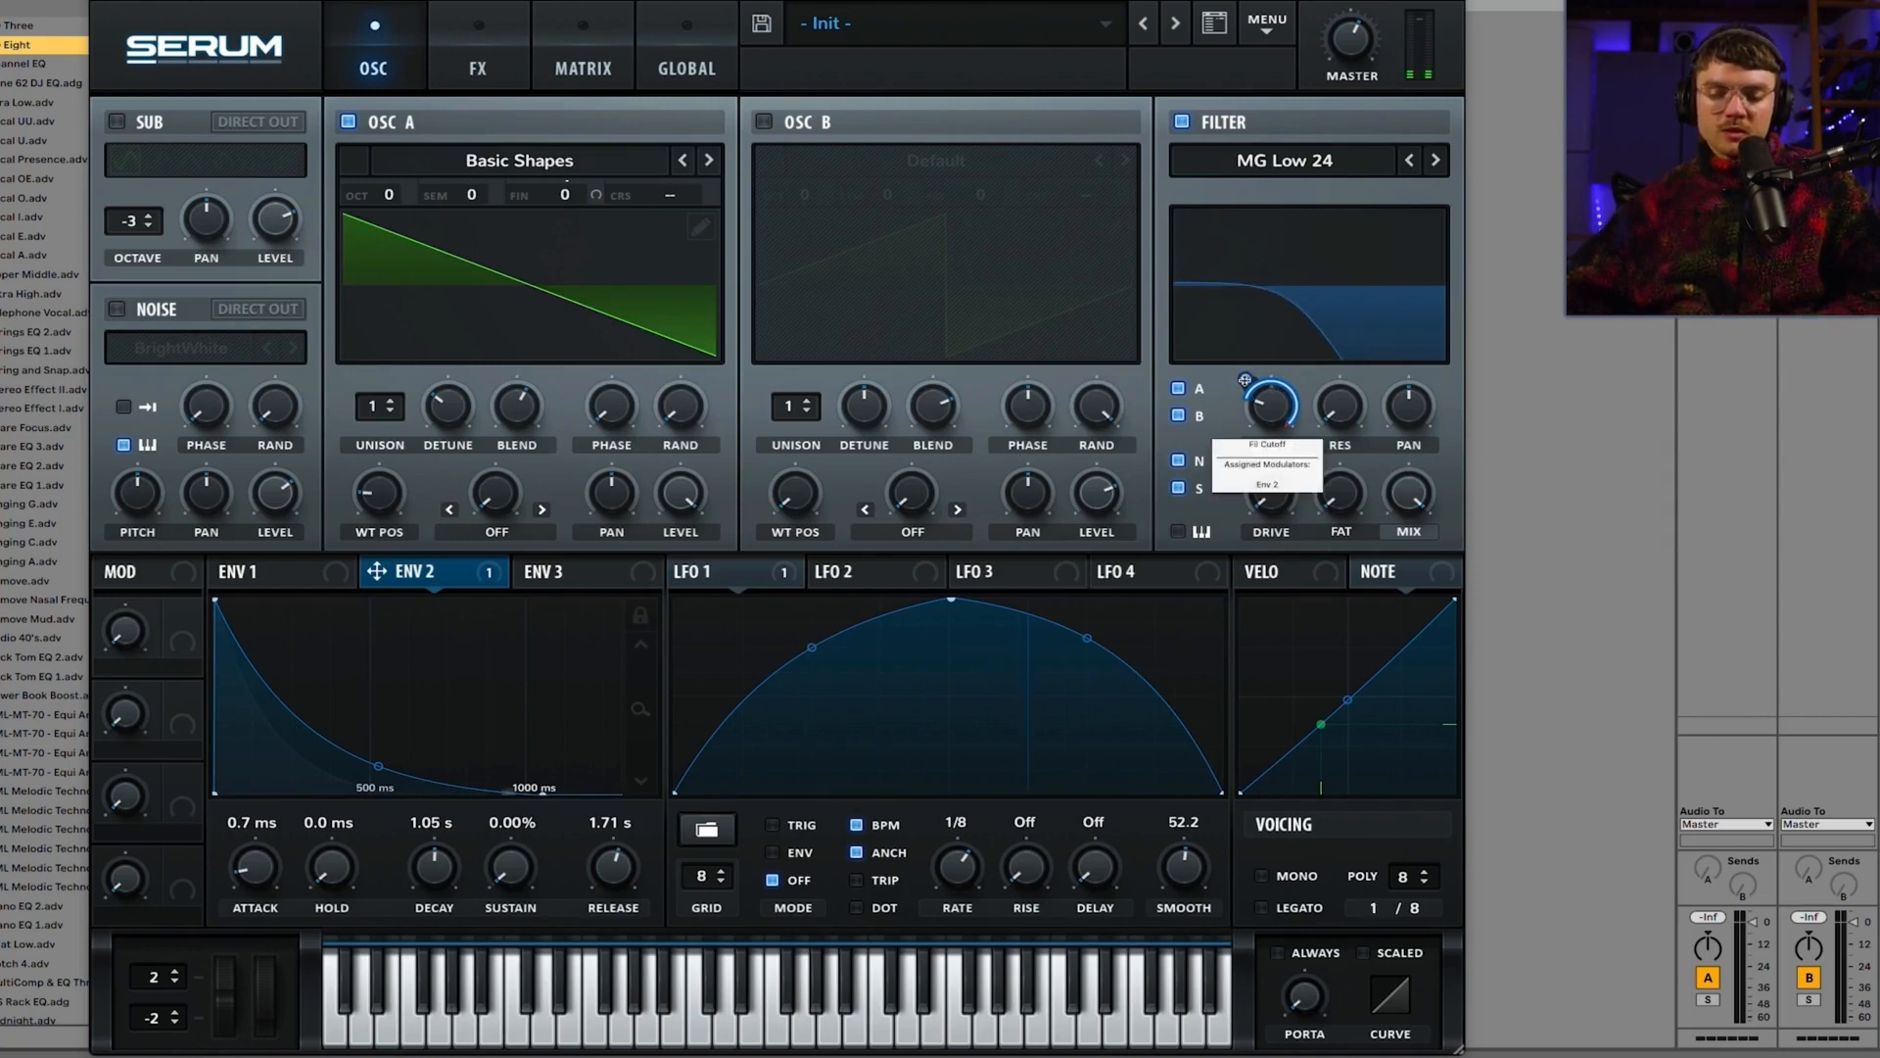
pyautogui.click(1244, 380)
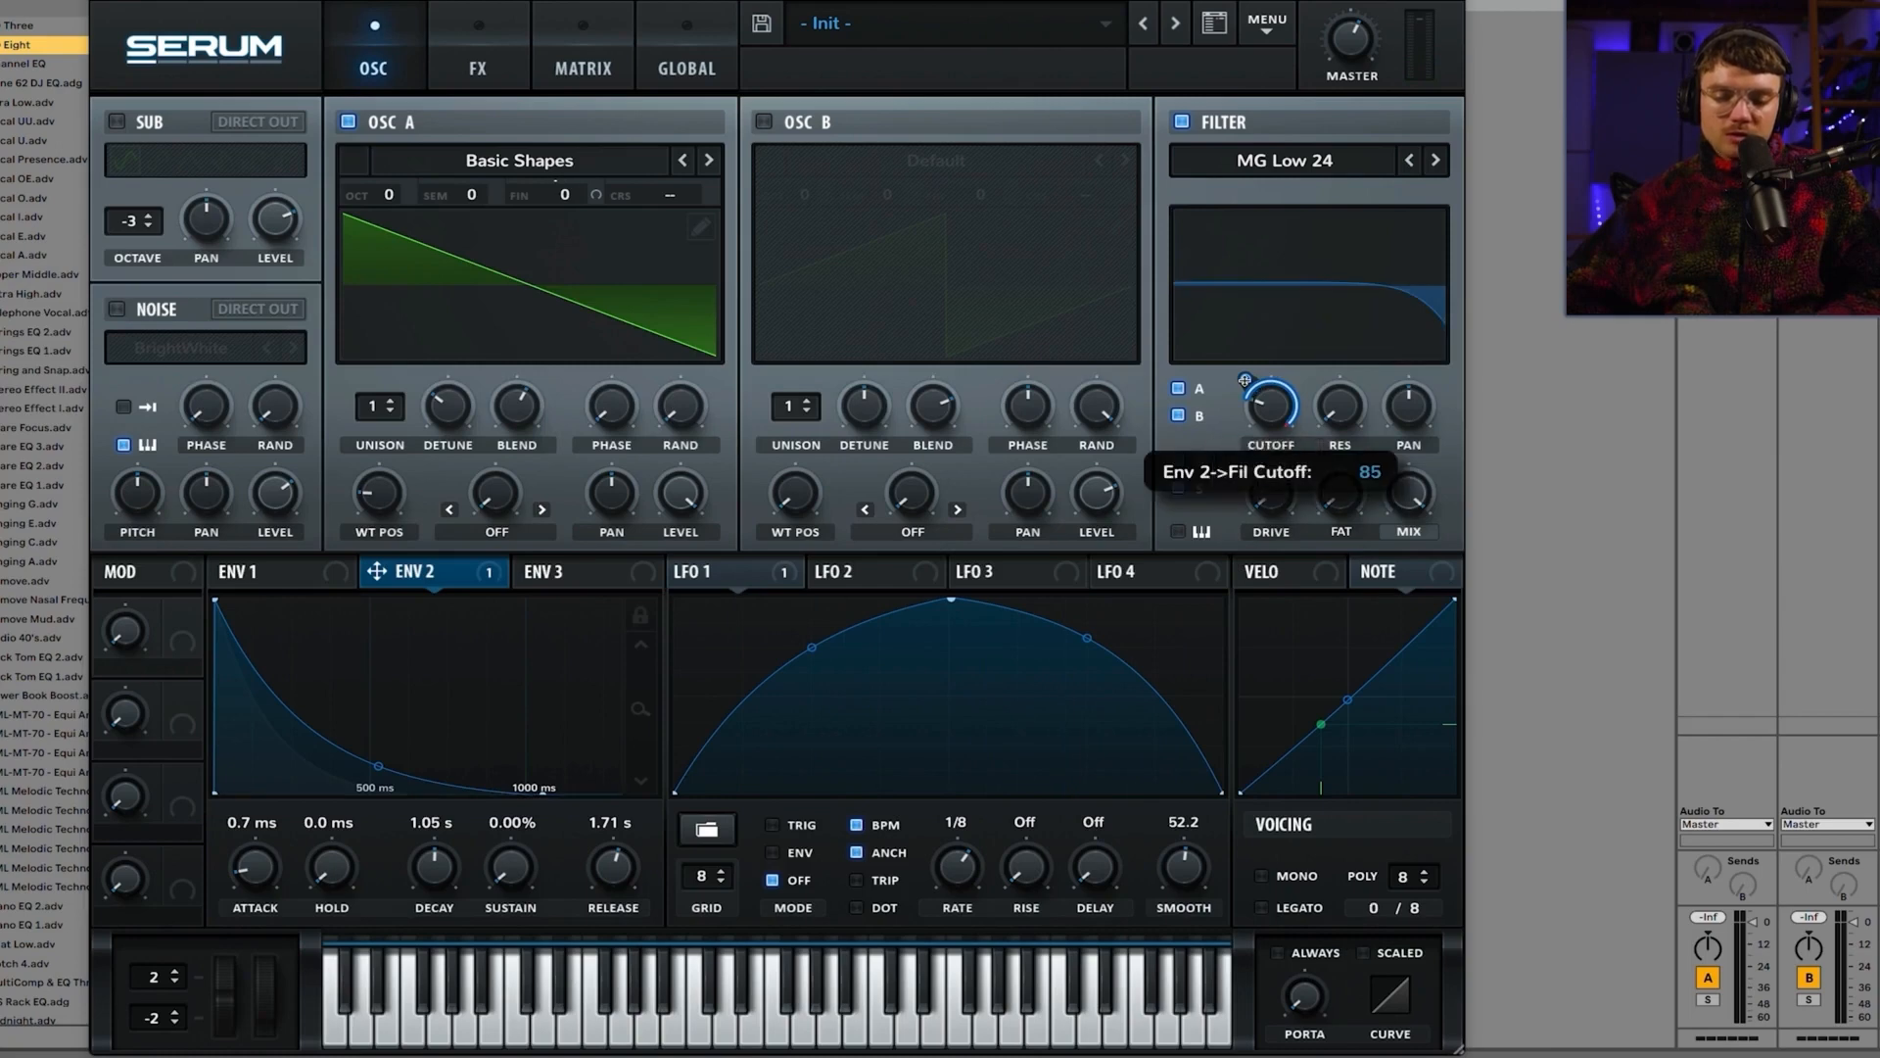
pyautogui.moveTo(1244, 380); pyautogui.dragTo(1245, 425)
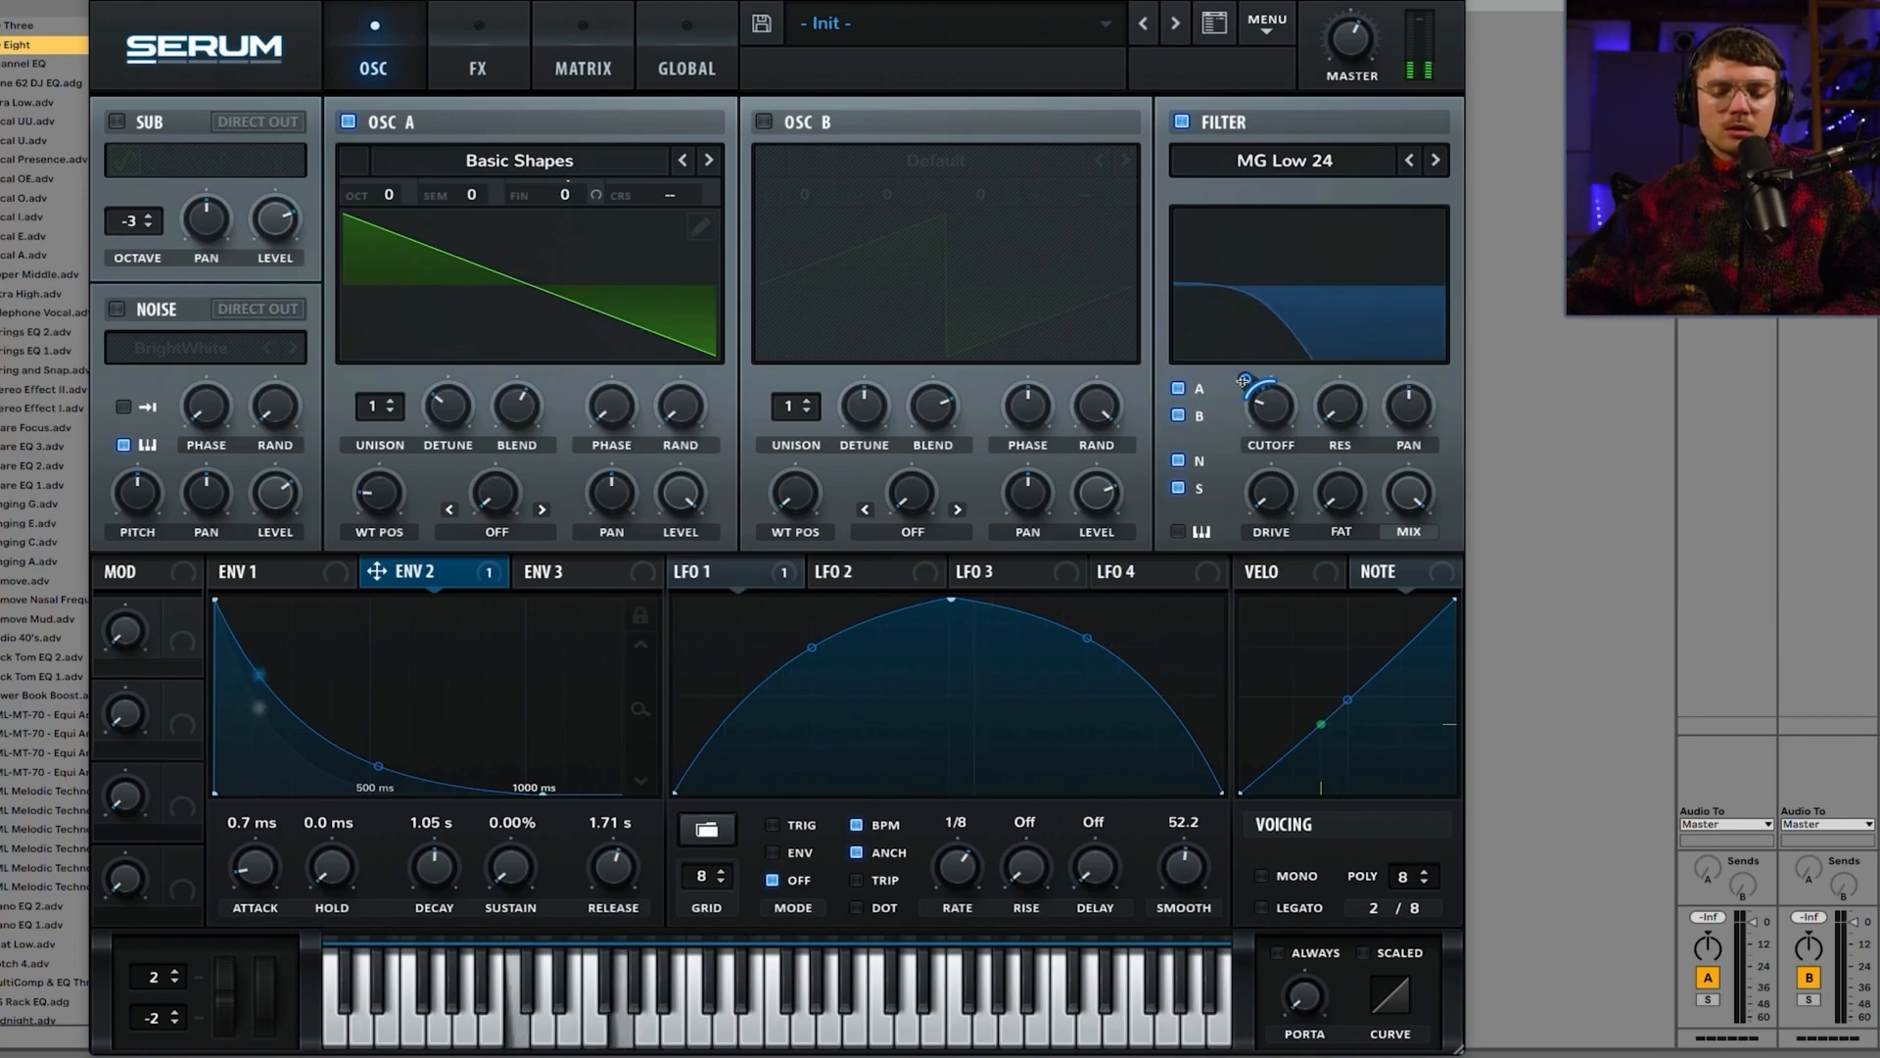
pyautogui.moveTo(1244, 386); pyautogui.dragTo(1244, 380)
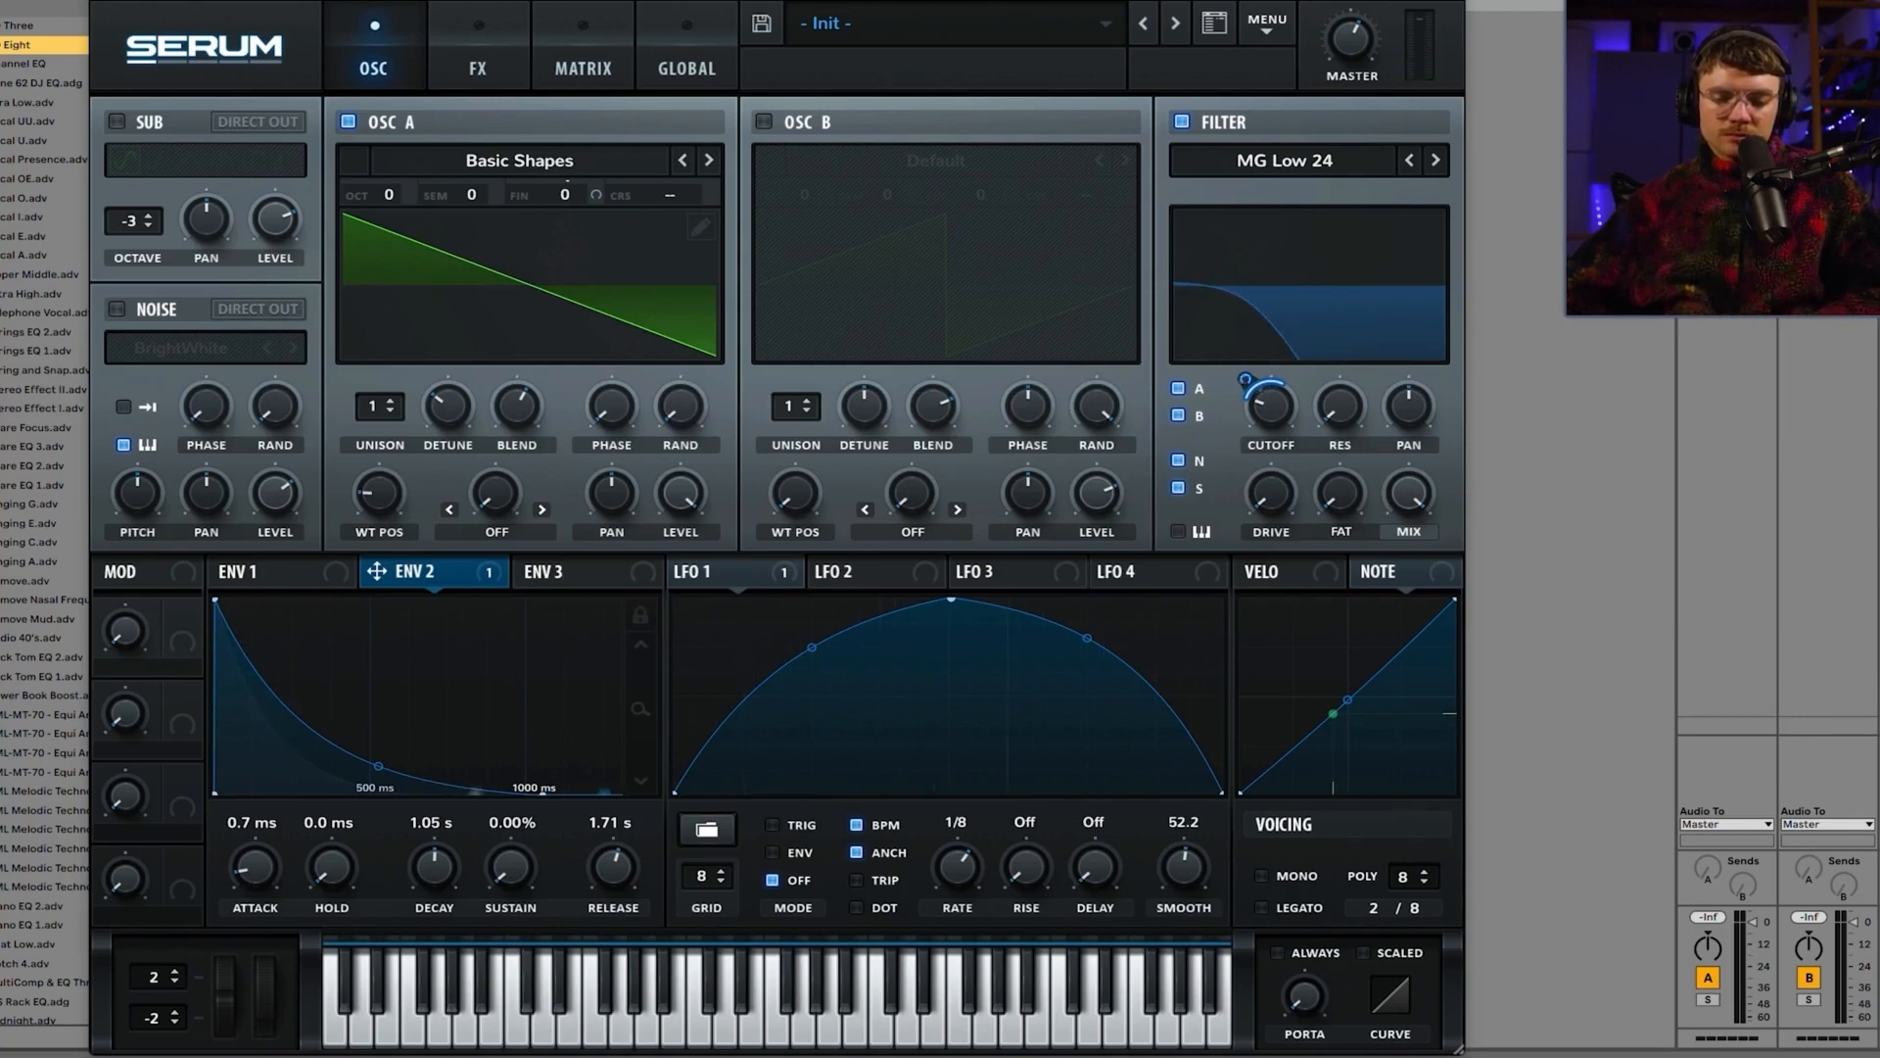
pyautogui.moveTo(1245, 381)
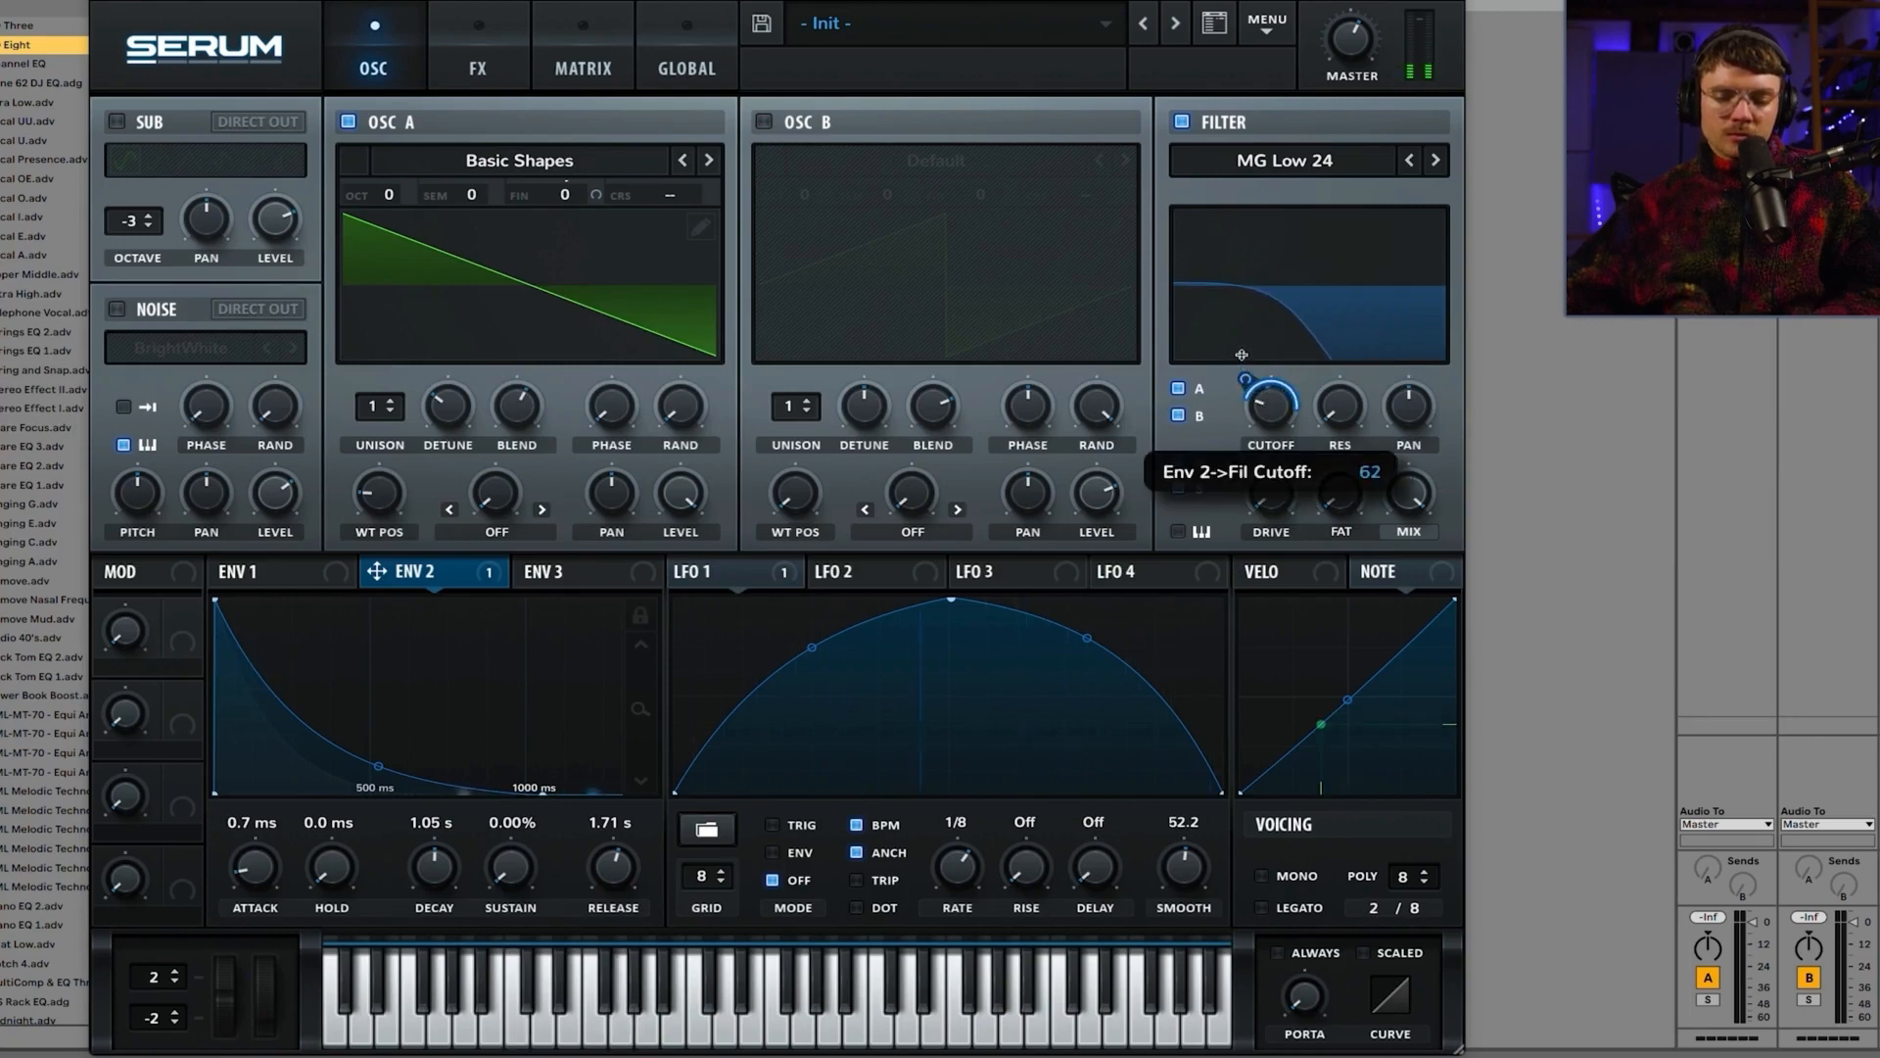
pyautogui.moveTo(1239, 349); pyautogui.dragTo(1245, 378)
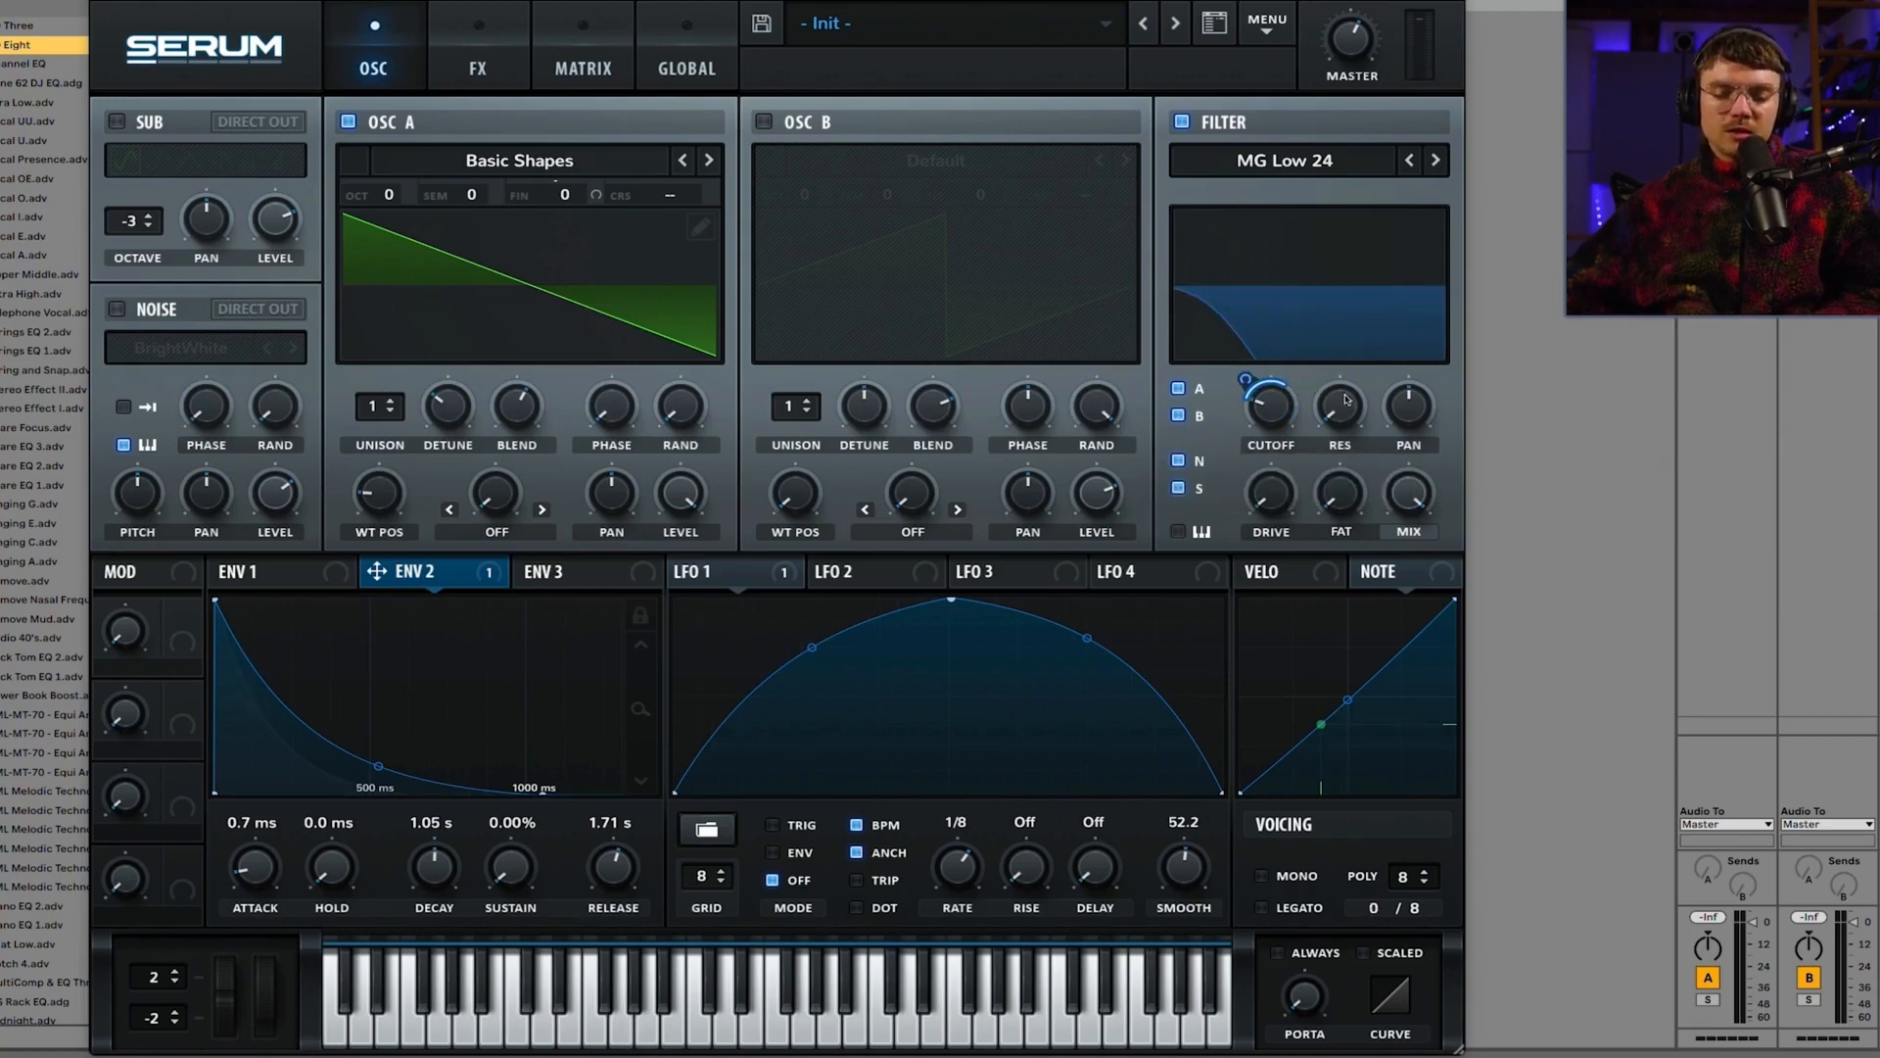
# Step: Increase the filter resonance to slightly past halfway
pyautogui.moveTo(1349, 411); pyautogui.dragTo(1342, 300)
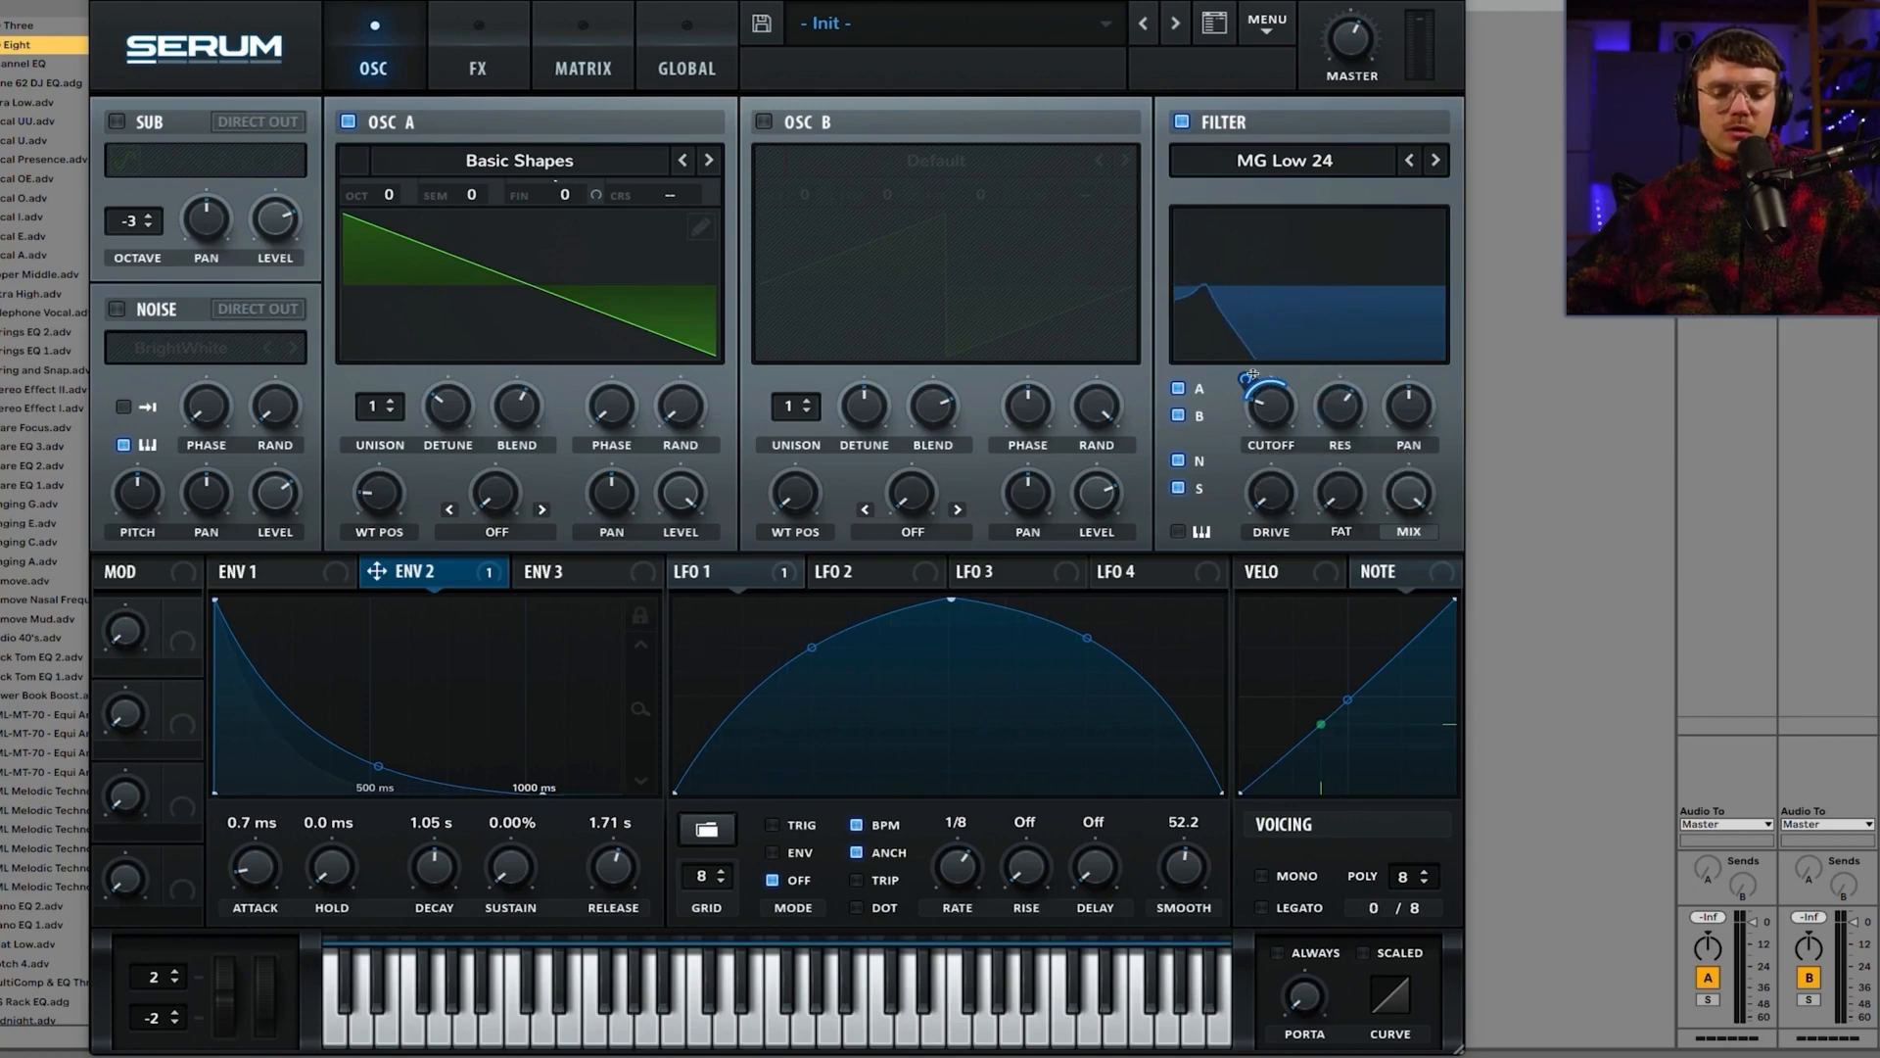
# Step: Increase Env 2's modulation depth on the filter cutoff and lower the filter resonance to its minimum
pyautogui.moveTo(1247, 378); pyautogui.dragTo(1250, 355)
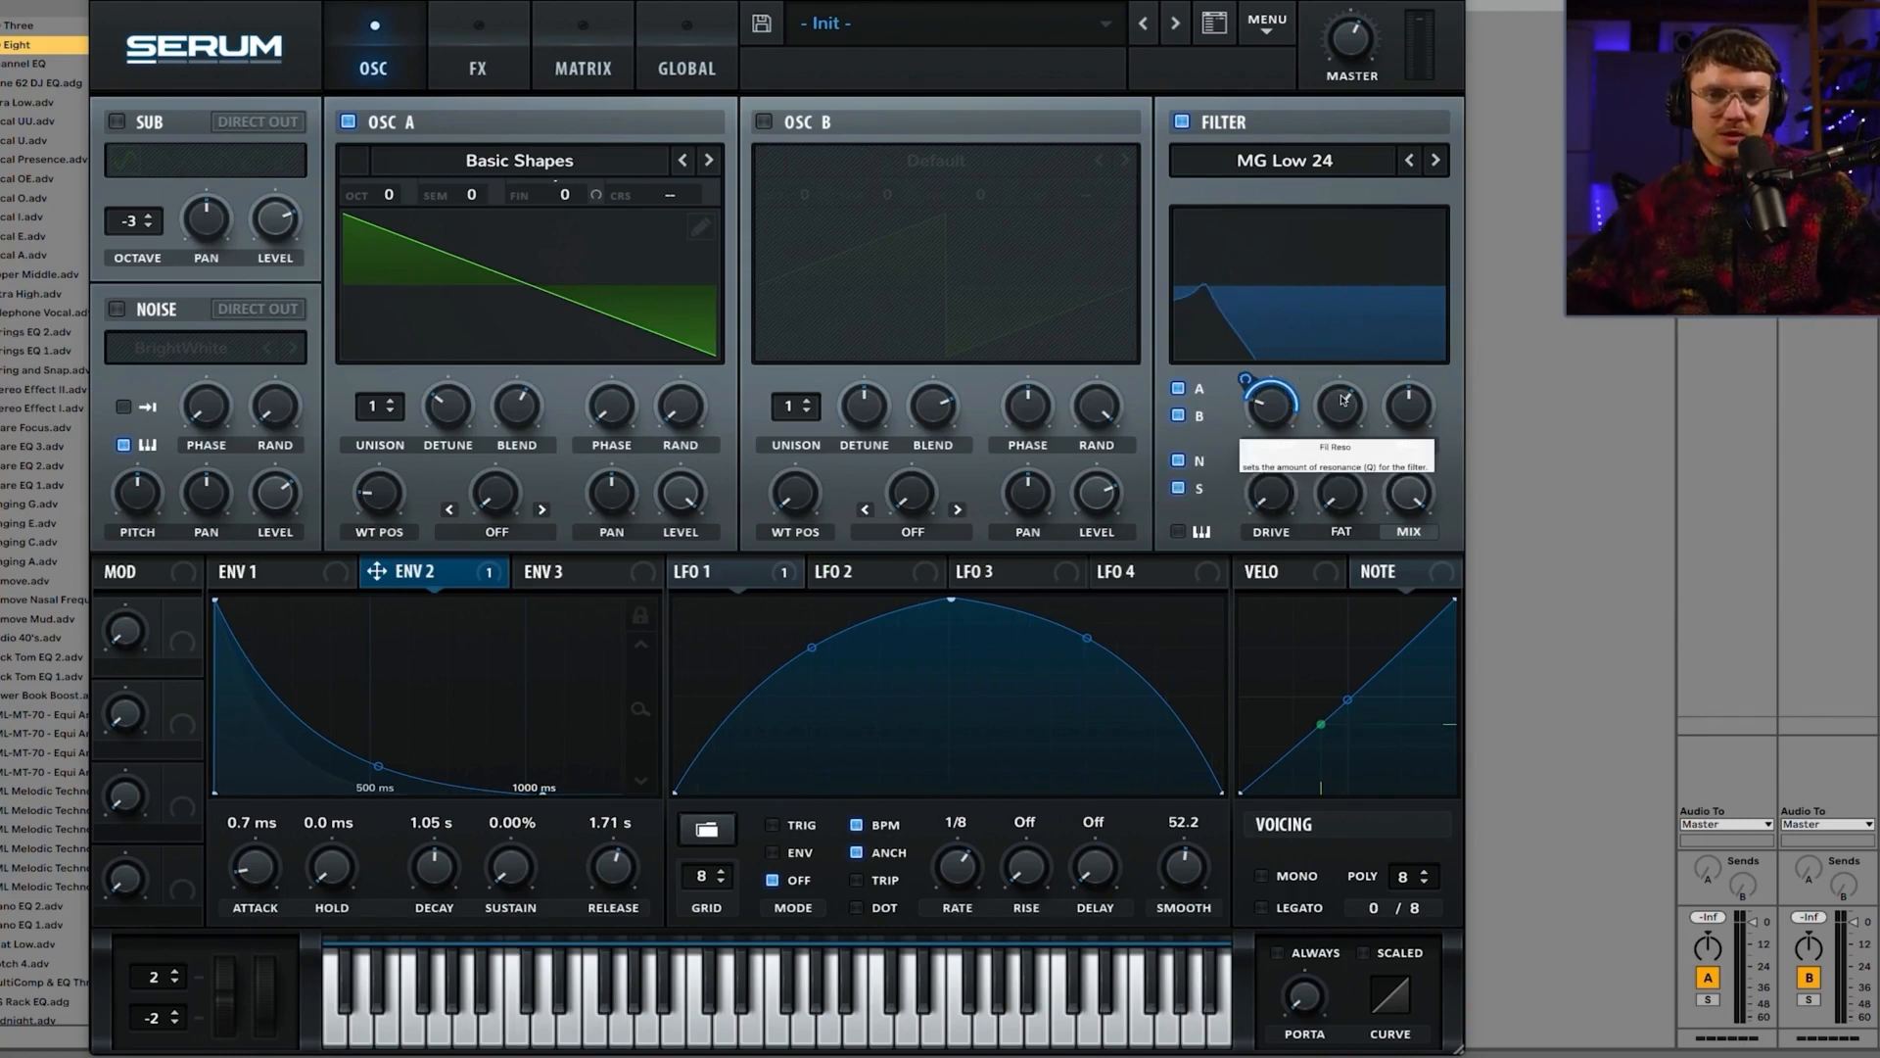
pyautogui.moveTo(1342, 398); pyautogui.dragTo(1337, 490)
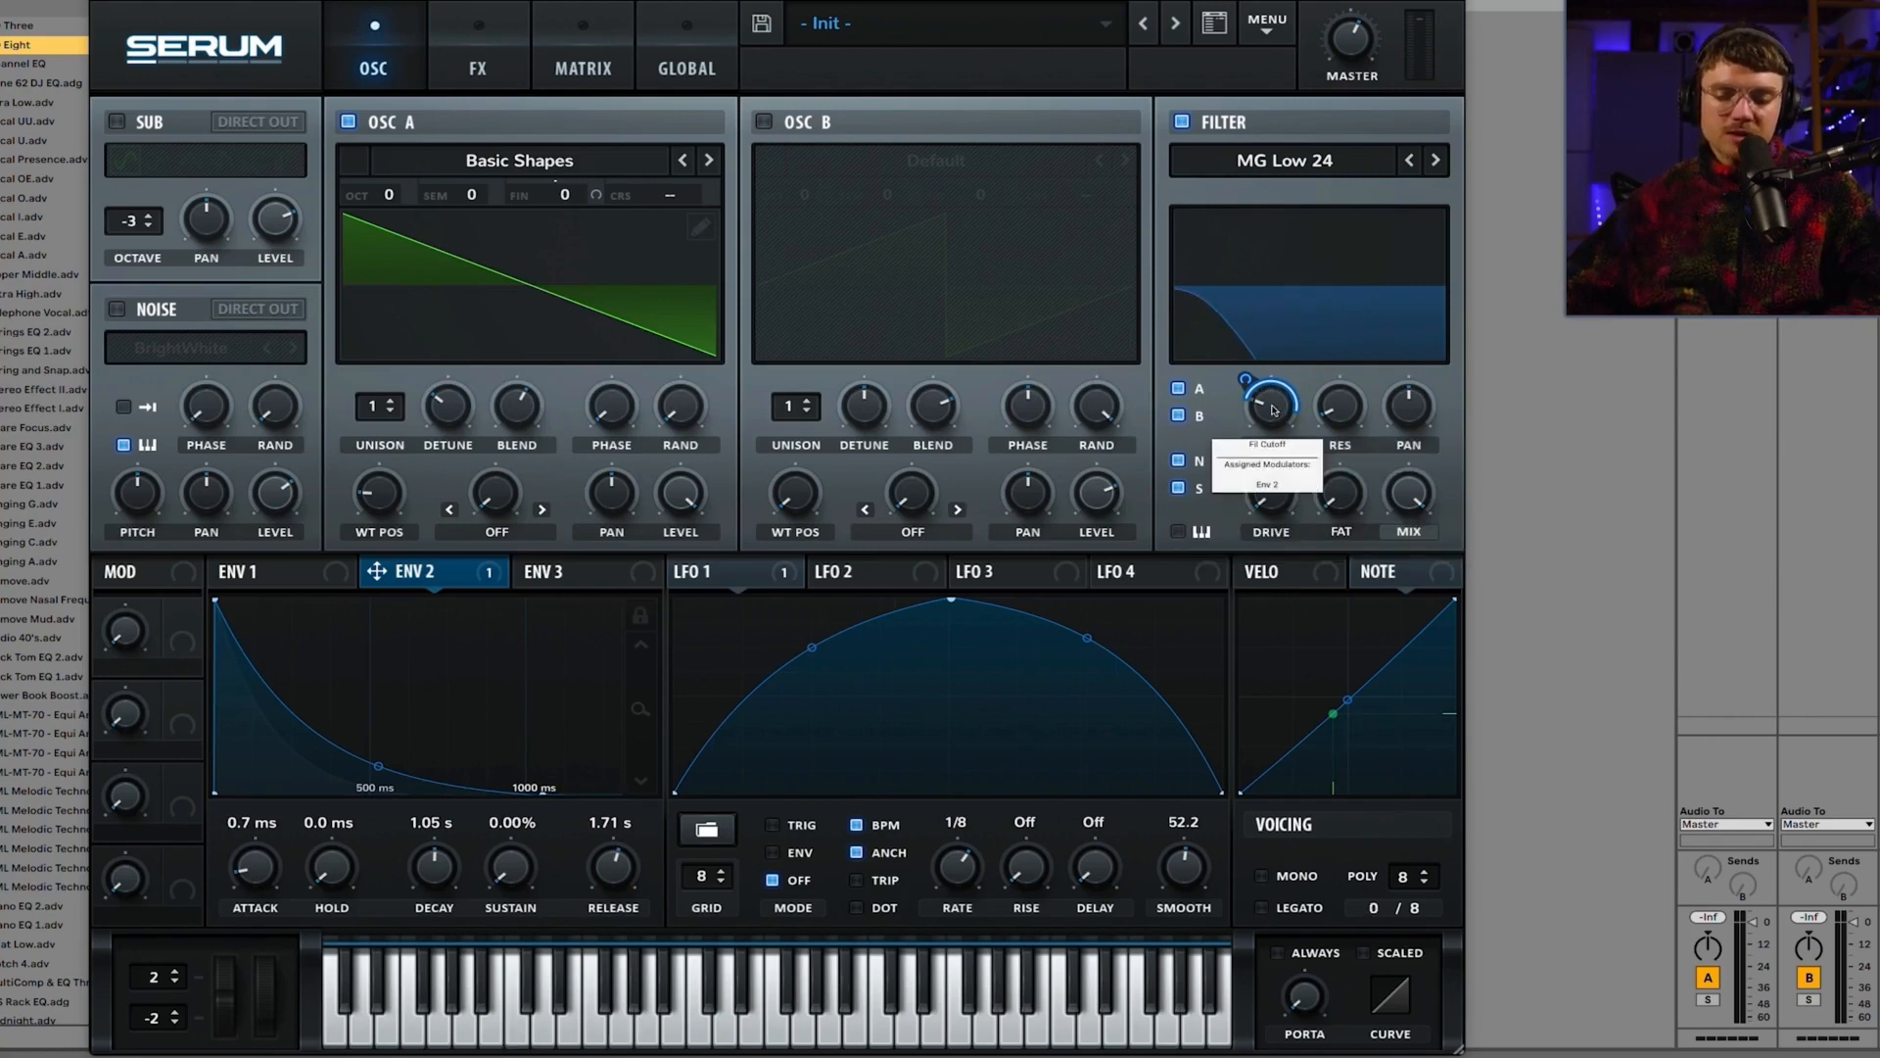
# Step: Try the base filter cutoff near its minimum, settle on a higher setting, and vary Env 2's depth on it, ending with a shallow amount
pyautogui.moveTo(1273, 410); pyautogui.dragTo(1270, 433)
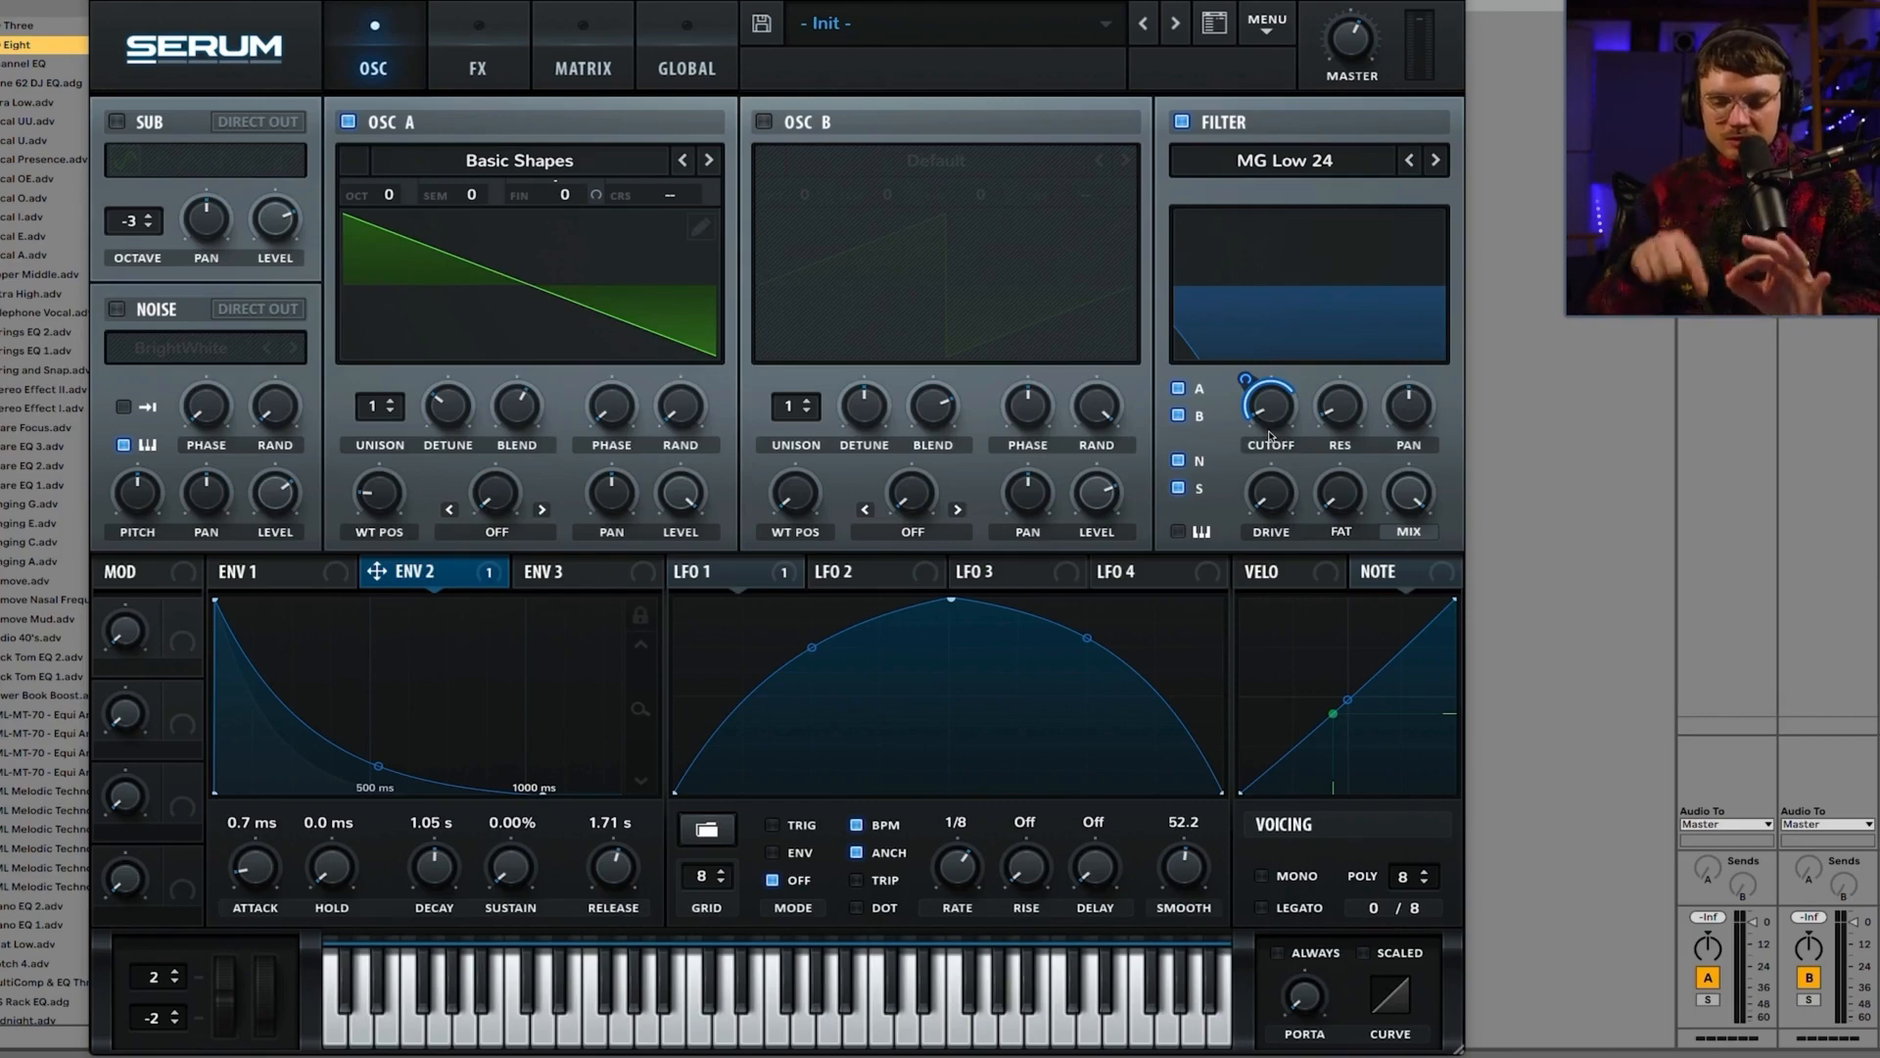
pyautogui.moveTo(1276, 413); pyautogui.dragTo(1271, 403)
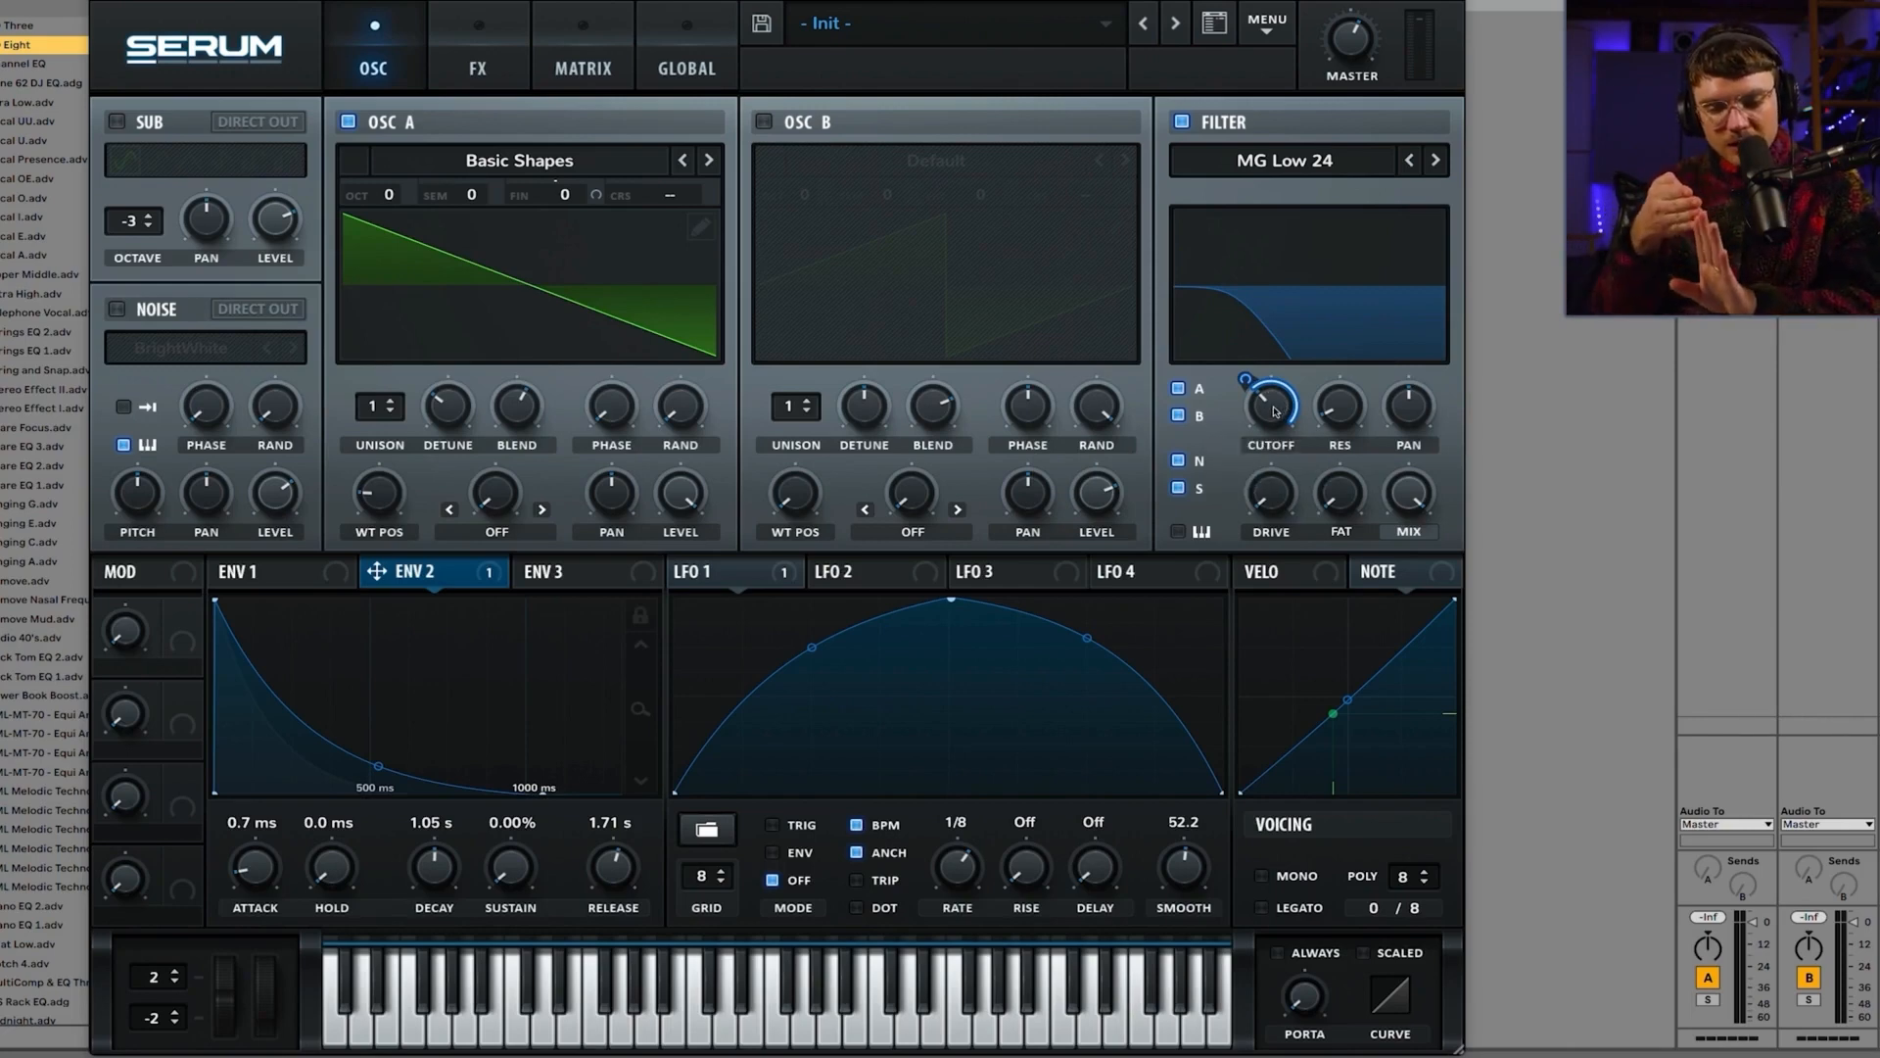
pyautogui.moveTo(1248, 378); pyautogui.dragTo(1253, 410)
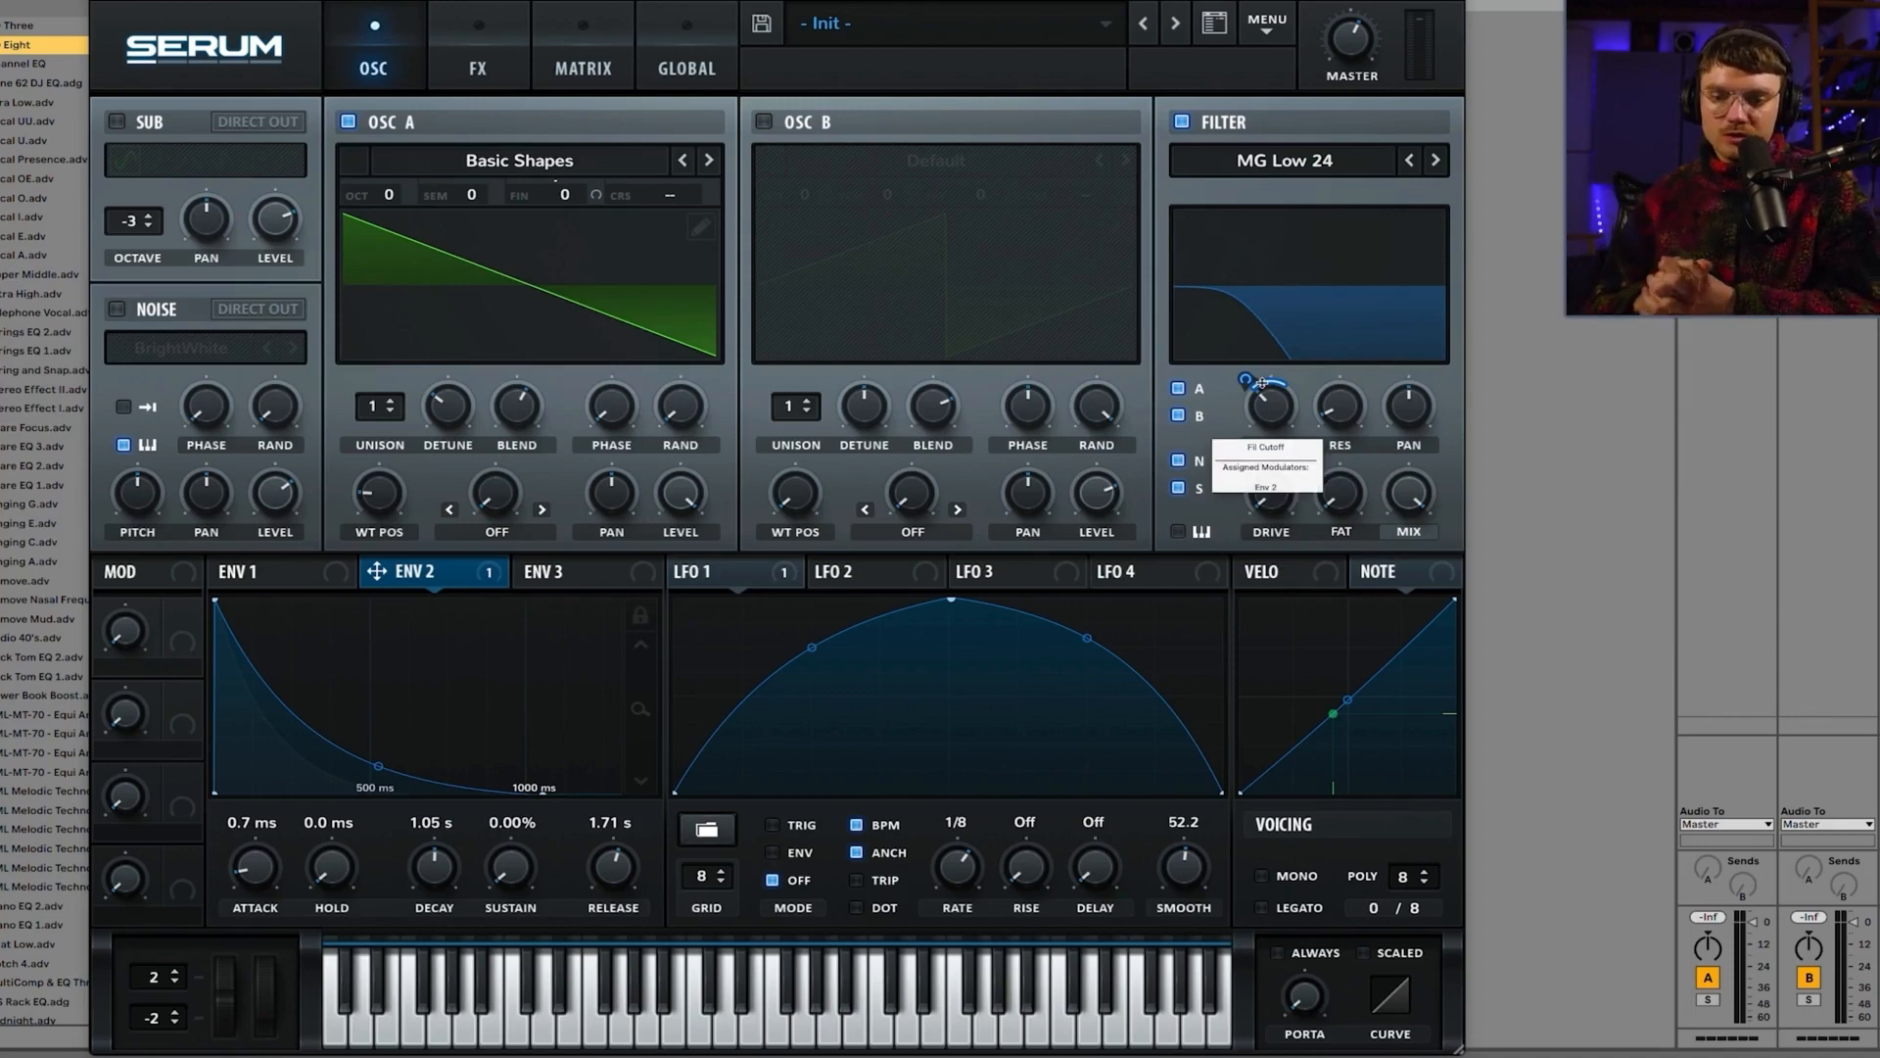
pyautogui.moveTo(1262, 383); pyautogui.dragTo(1248, 330)
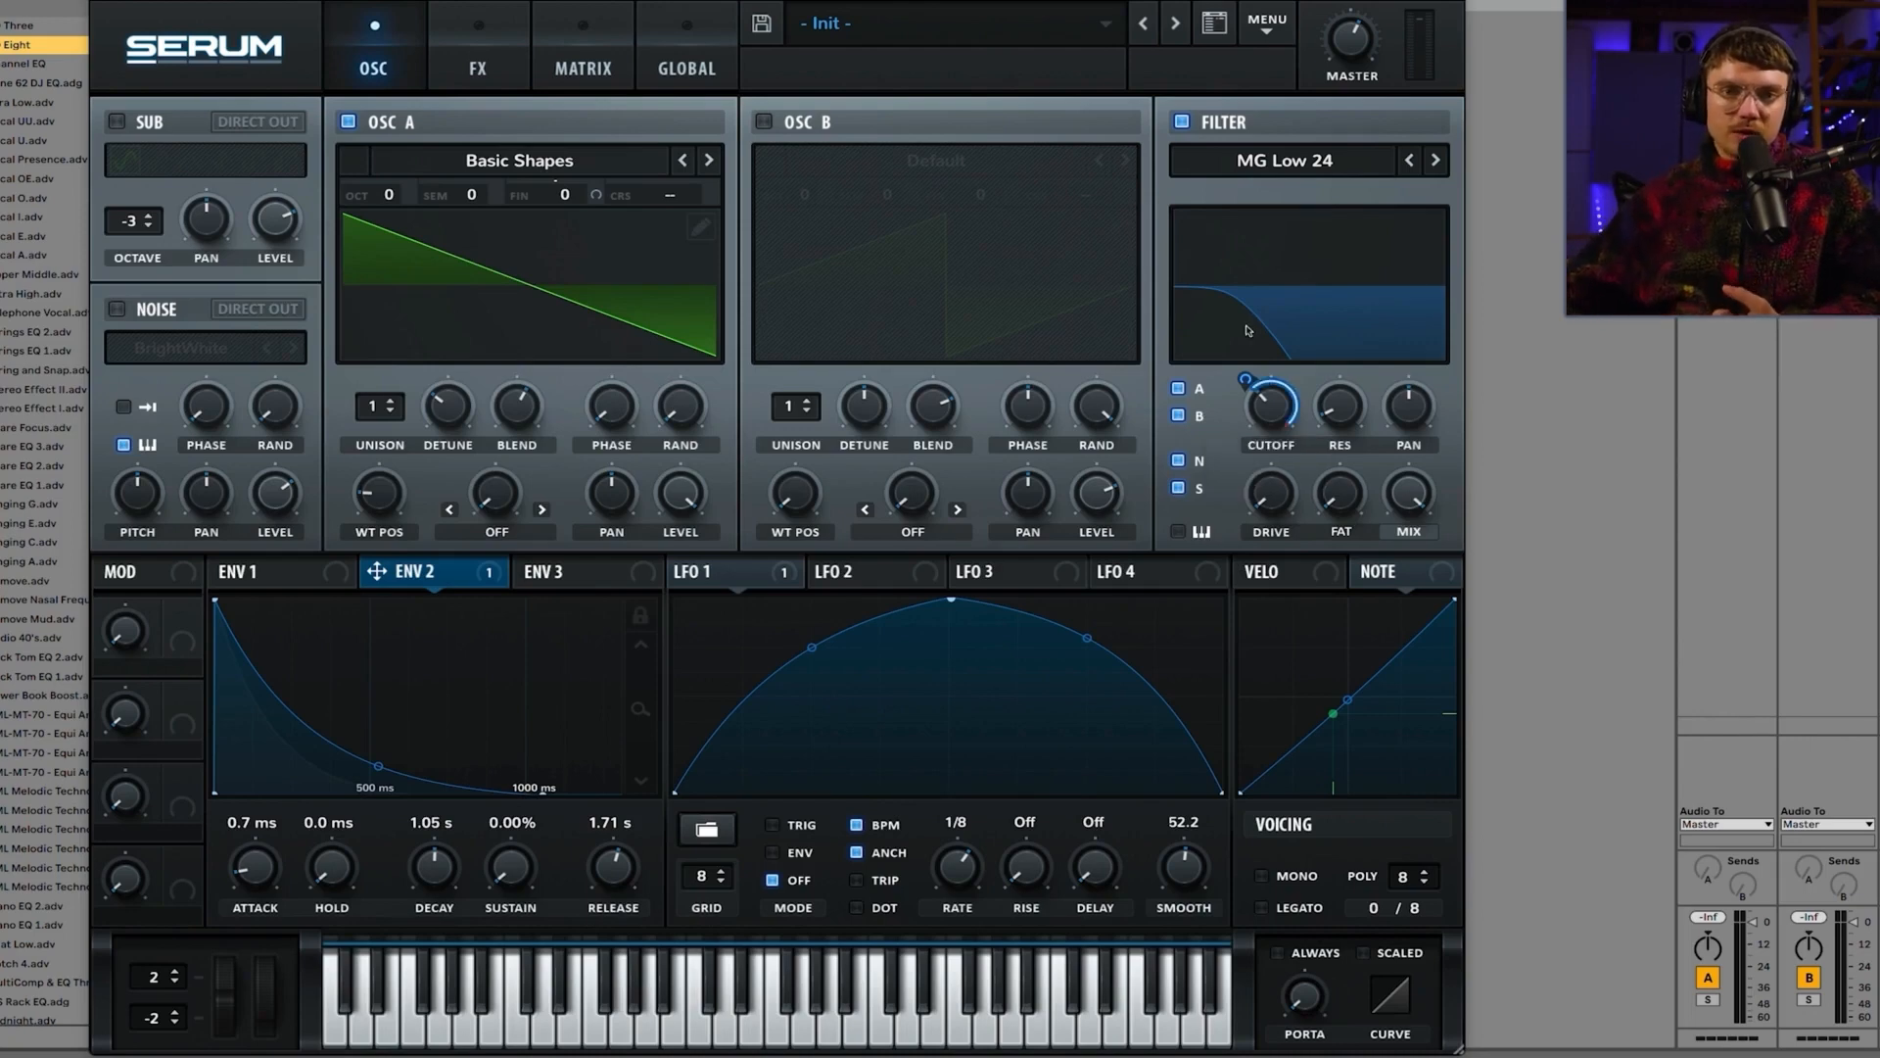
pyautogui.moveTo(1249, 330); pyautogui.dragTo(1252, 432)
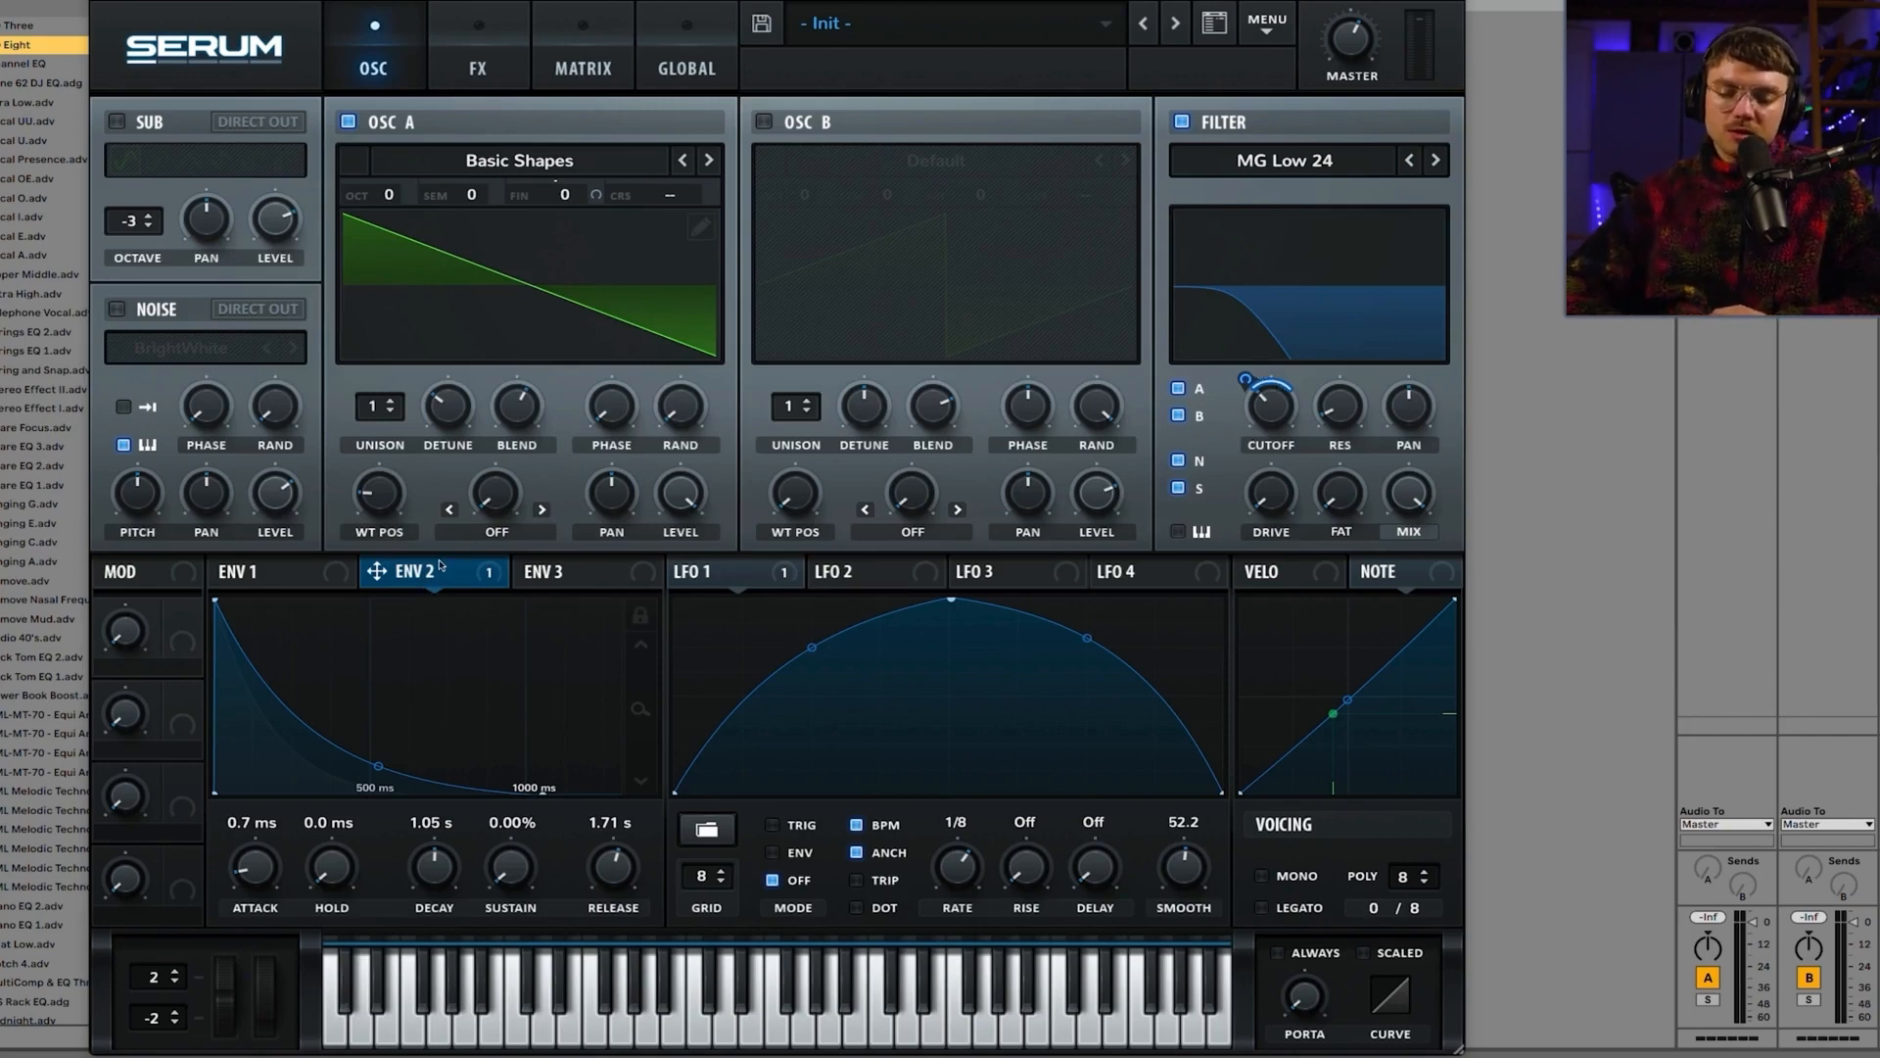
# Step: Assign Env 2 to the filter resonance, increase Env 2's depth on the cutoff, and fine-tune its depth on the resonance
pyautogui.moveTo(390, 570); pyautogui.dragTo(1324, 410)
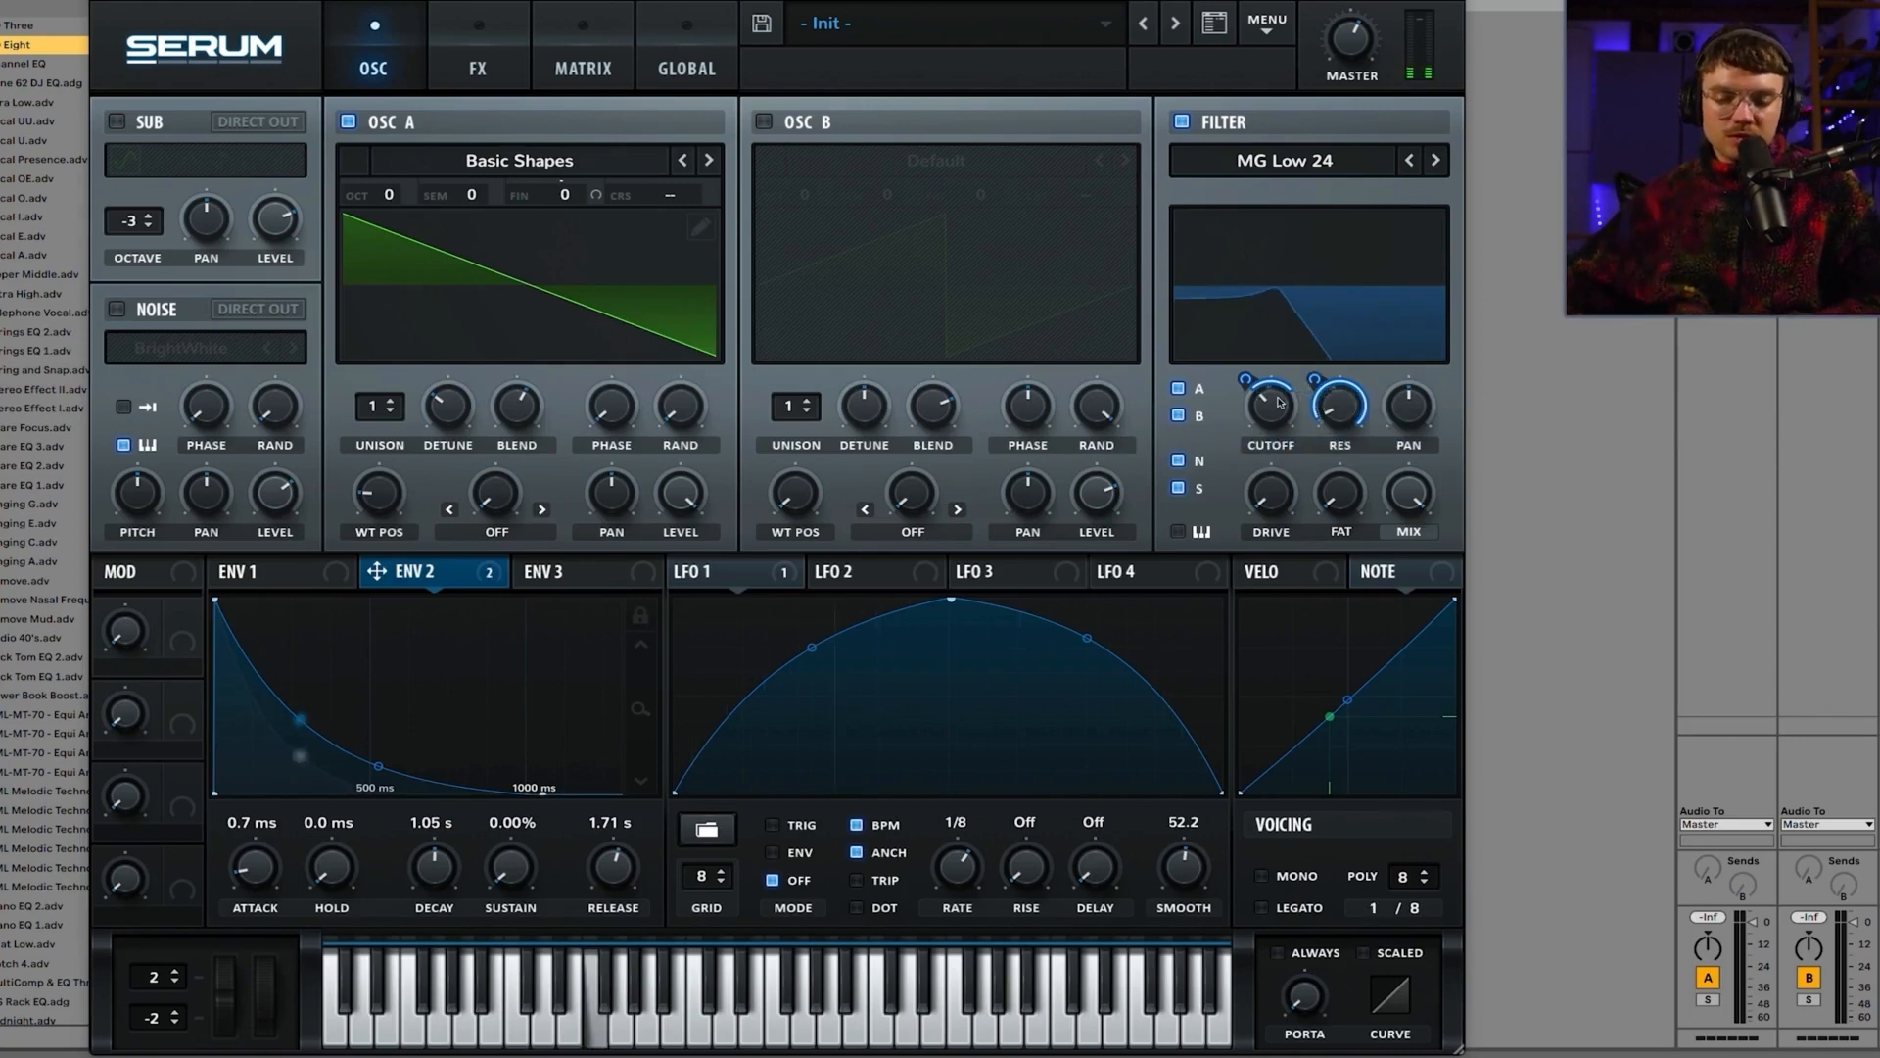
pyautogui.click(1244, 379)
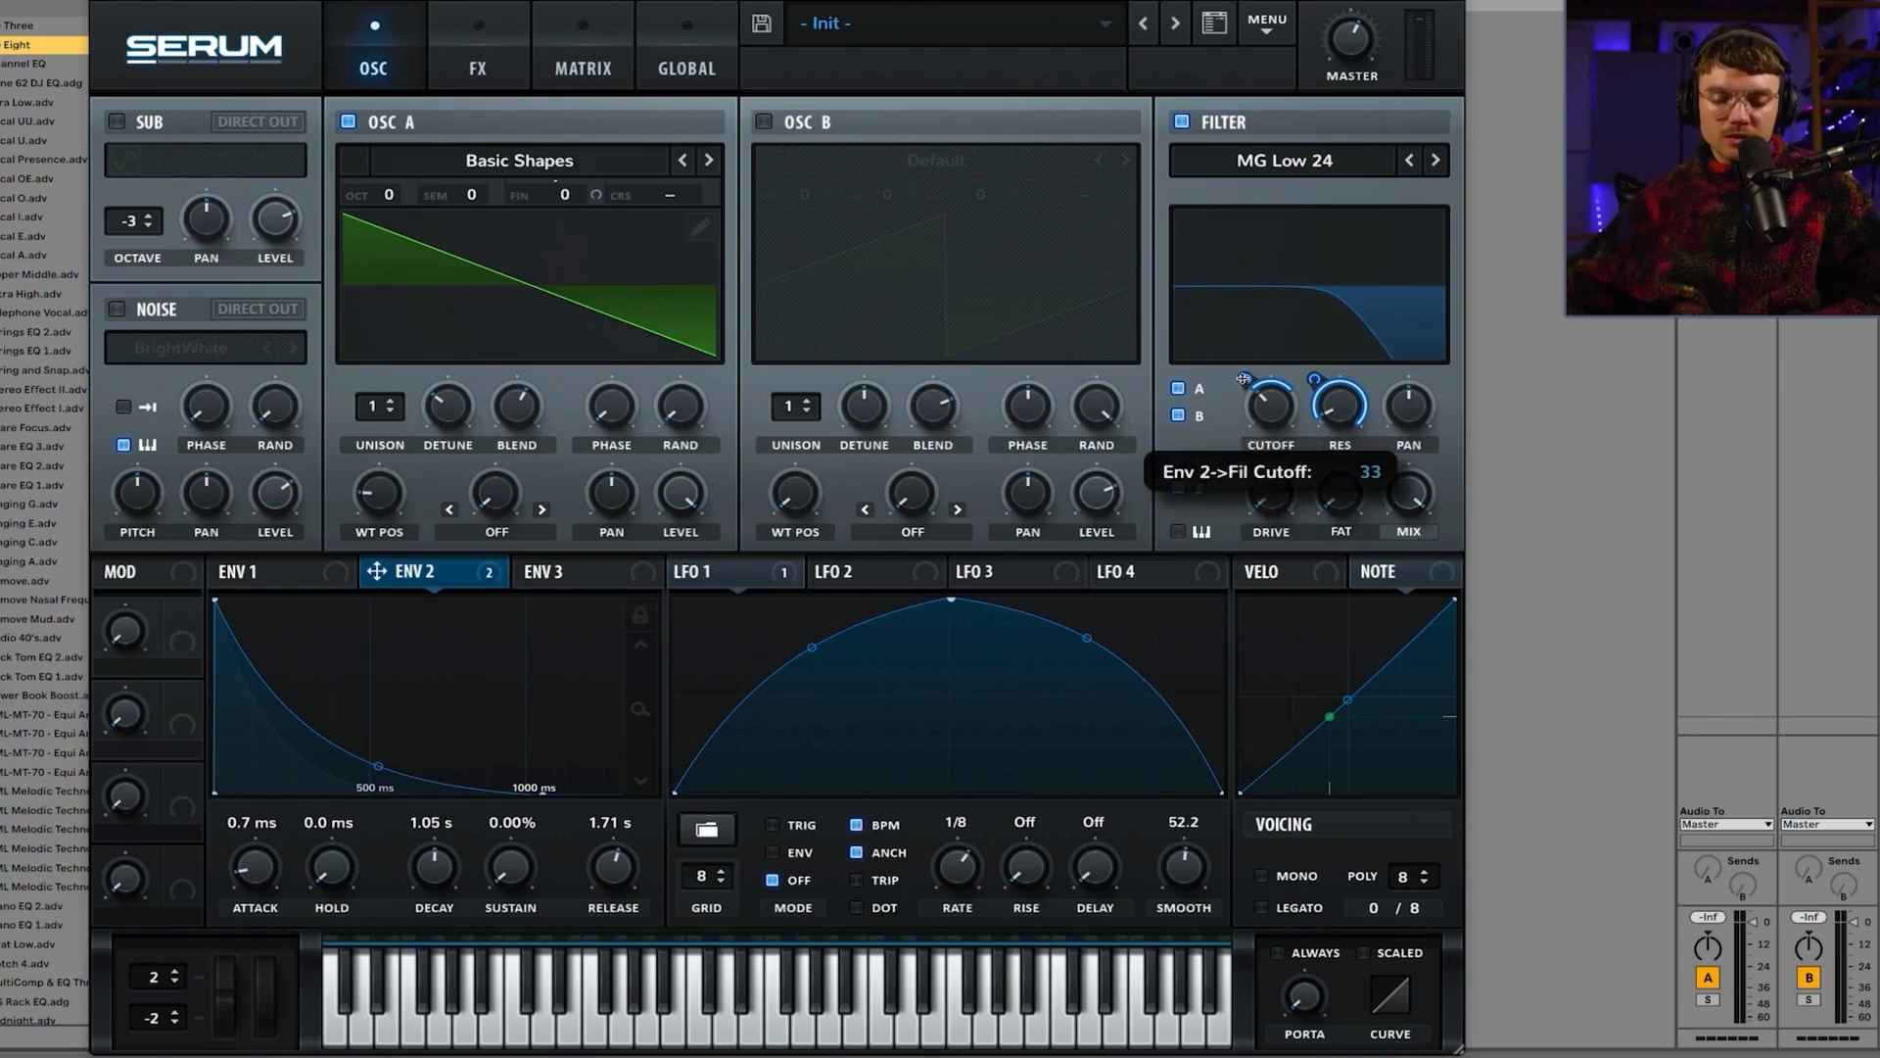
pyautogui.moveTo(1242, 361); pyautogui.dragTo(1244, 360)
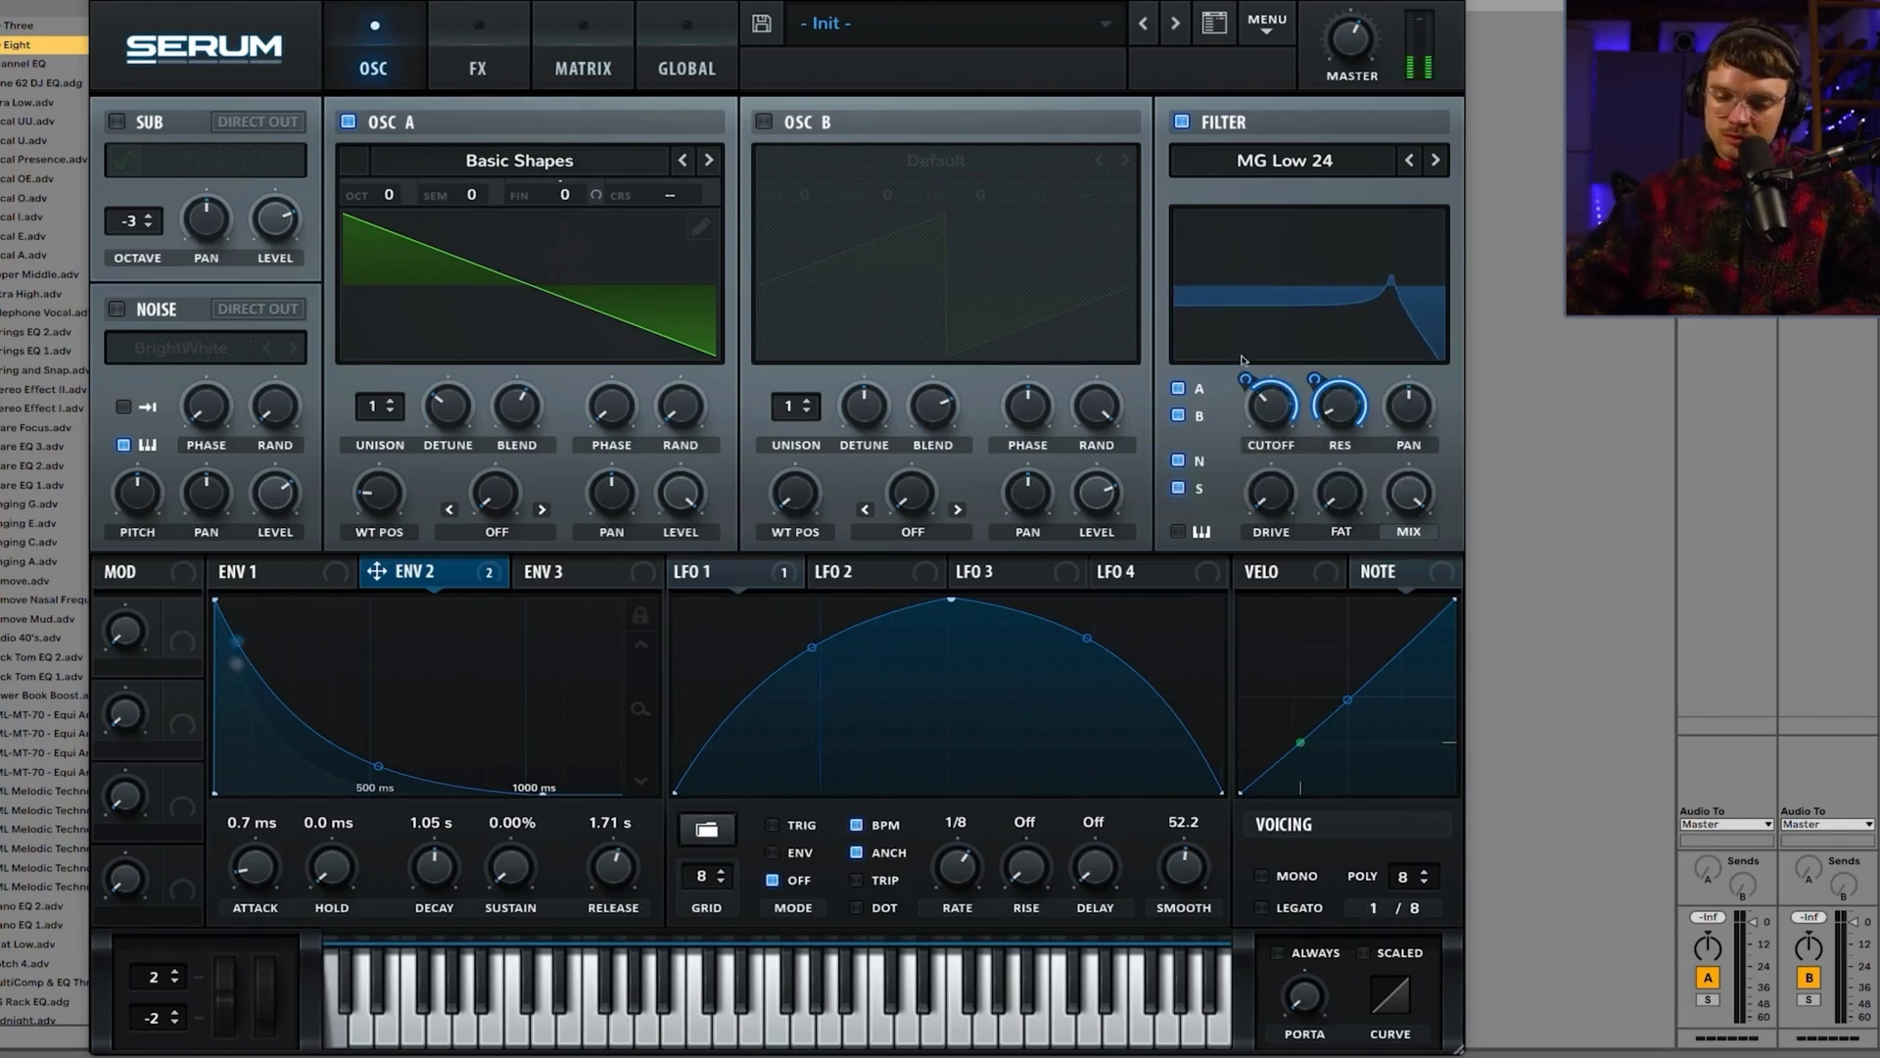
pyautogui.moveTo(1313, 379); pyautogui.dragTo(1311, 389)
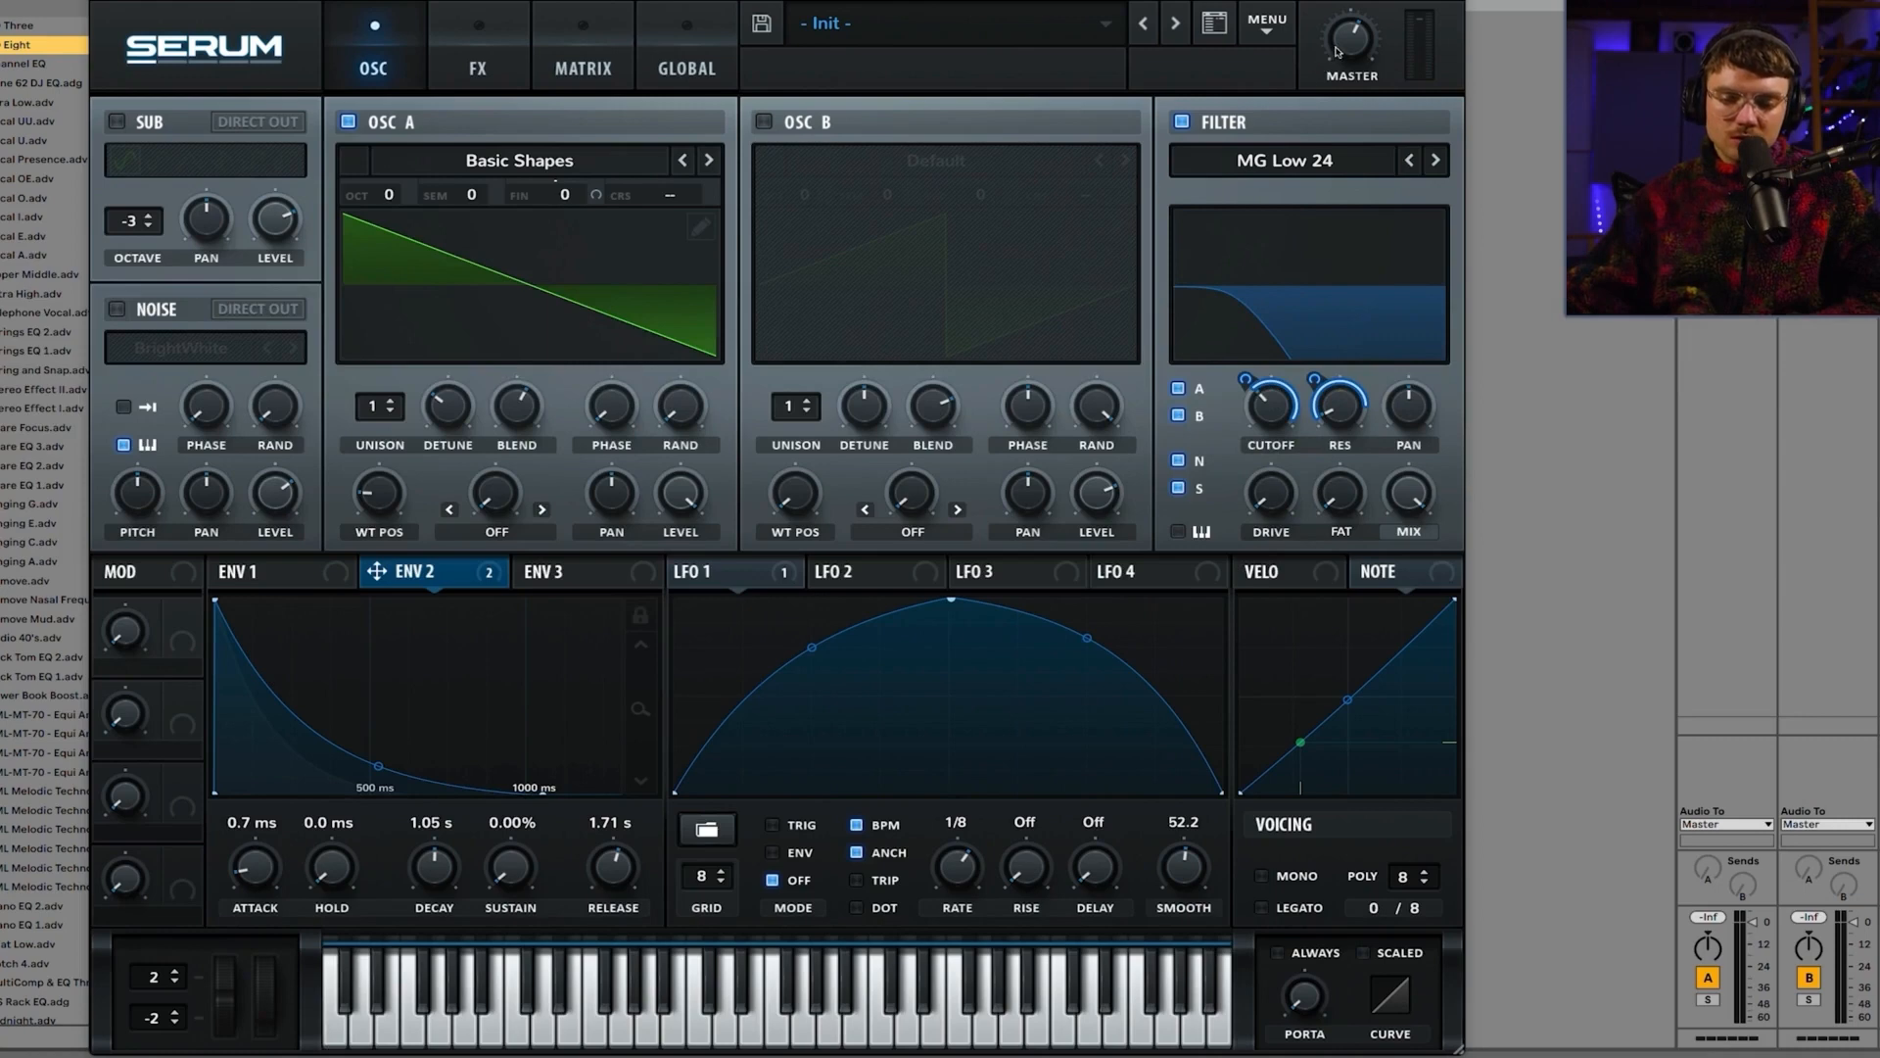
# Step: Raise the master volume and lower the base filter cutoff to near its minimum
pyautogui.moveTo(1337, 51); pyautogui.dragTo(1343, 16)
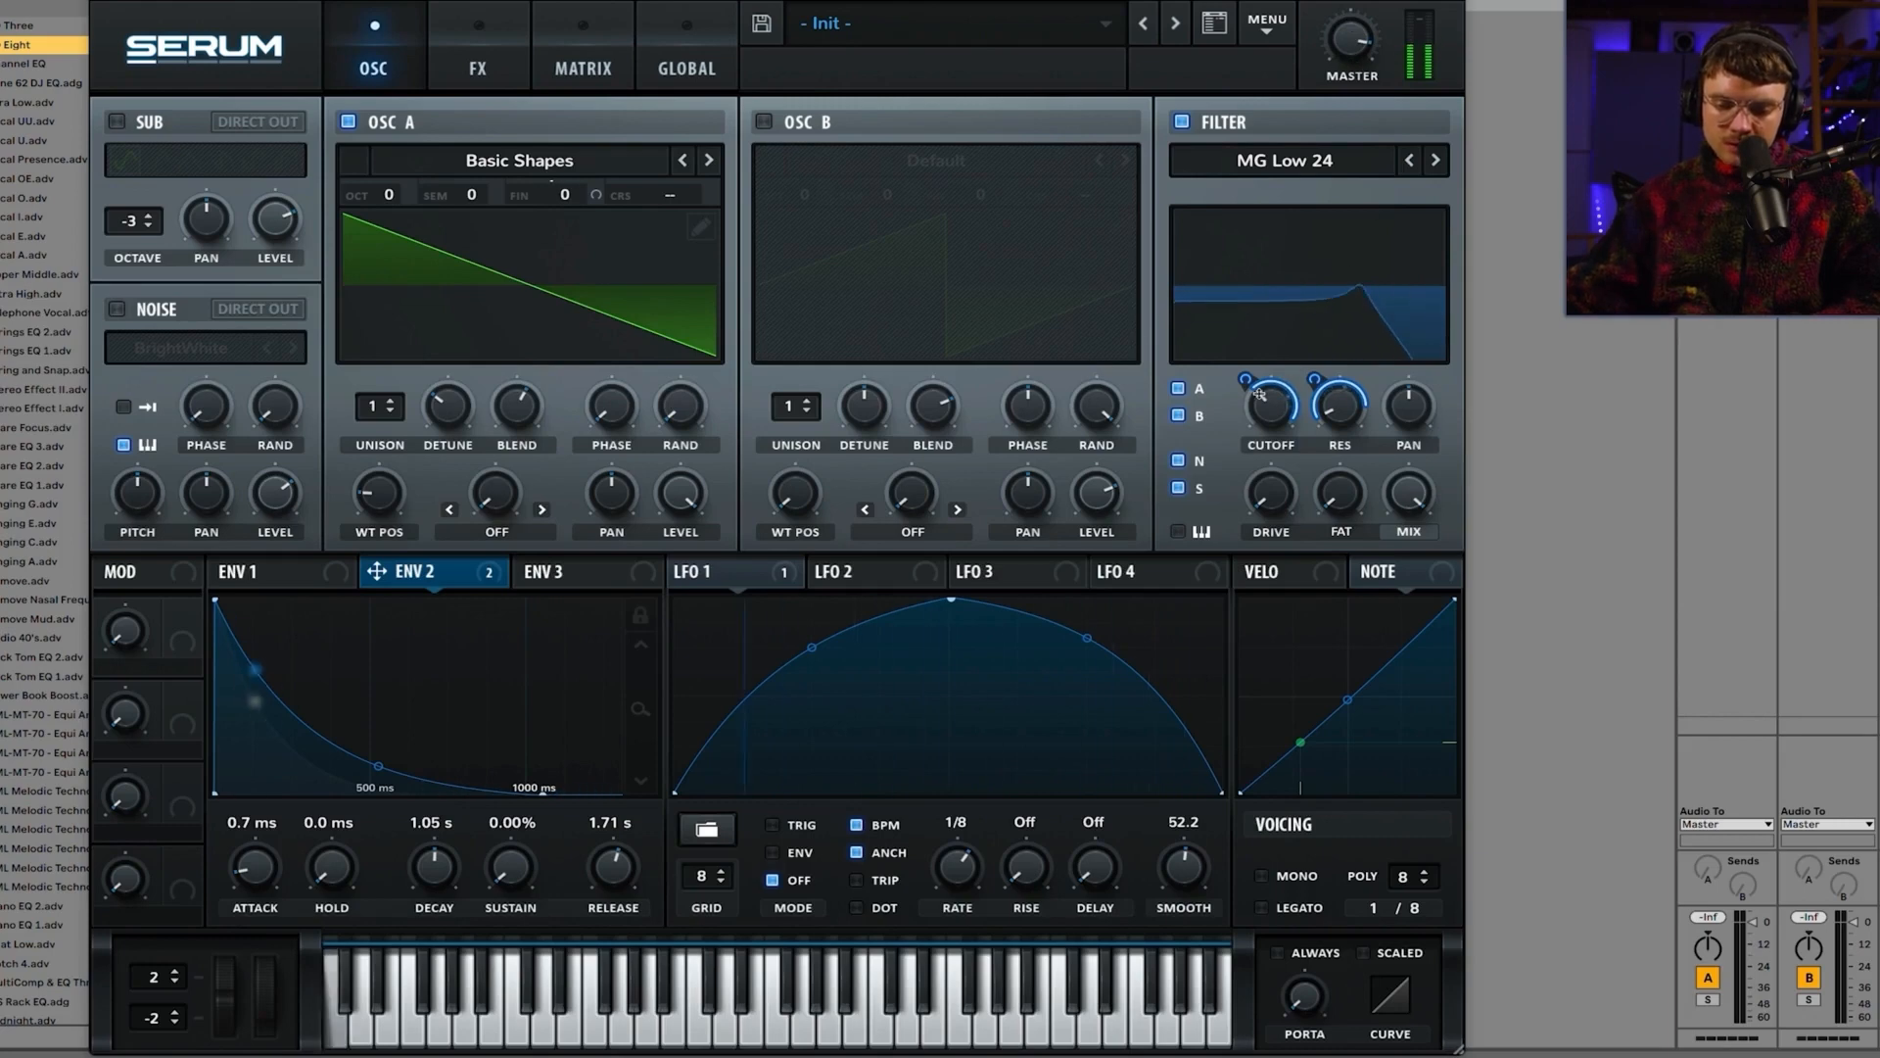
pyautogui.moveTo(1260, 395); pyautogui.dragTo(1263, 443)
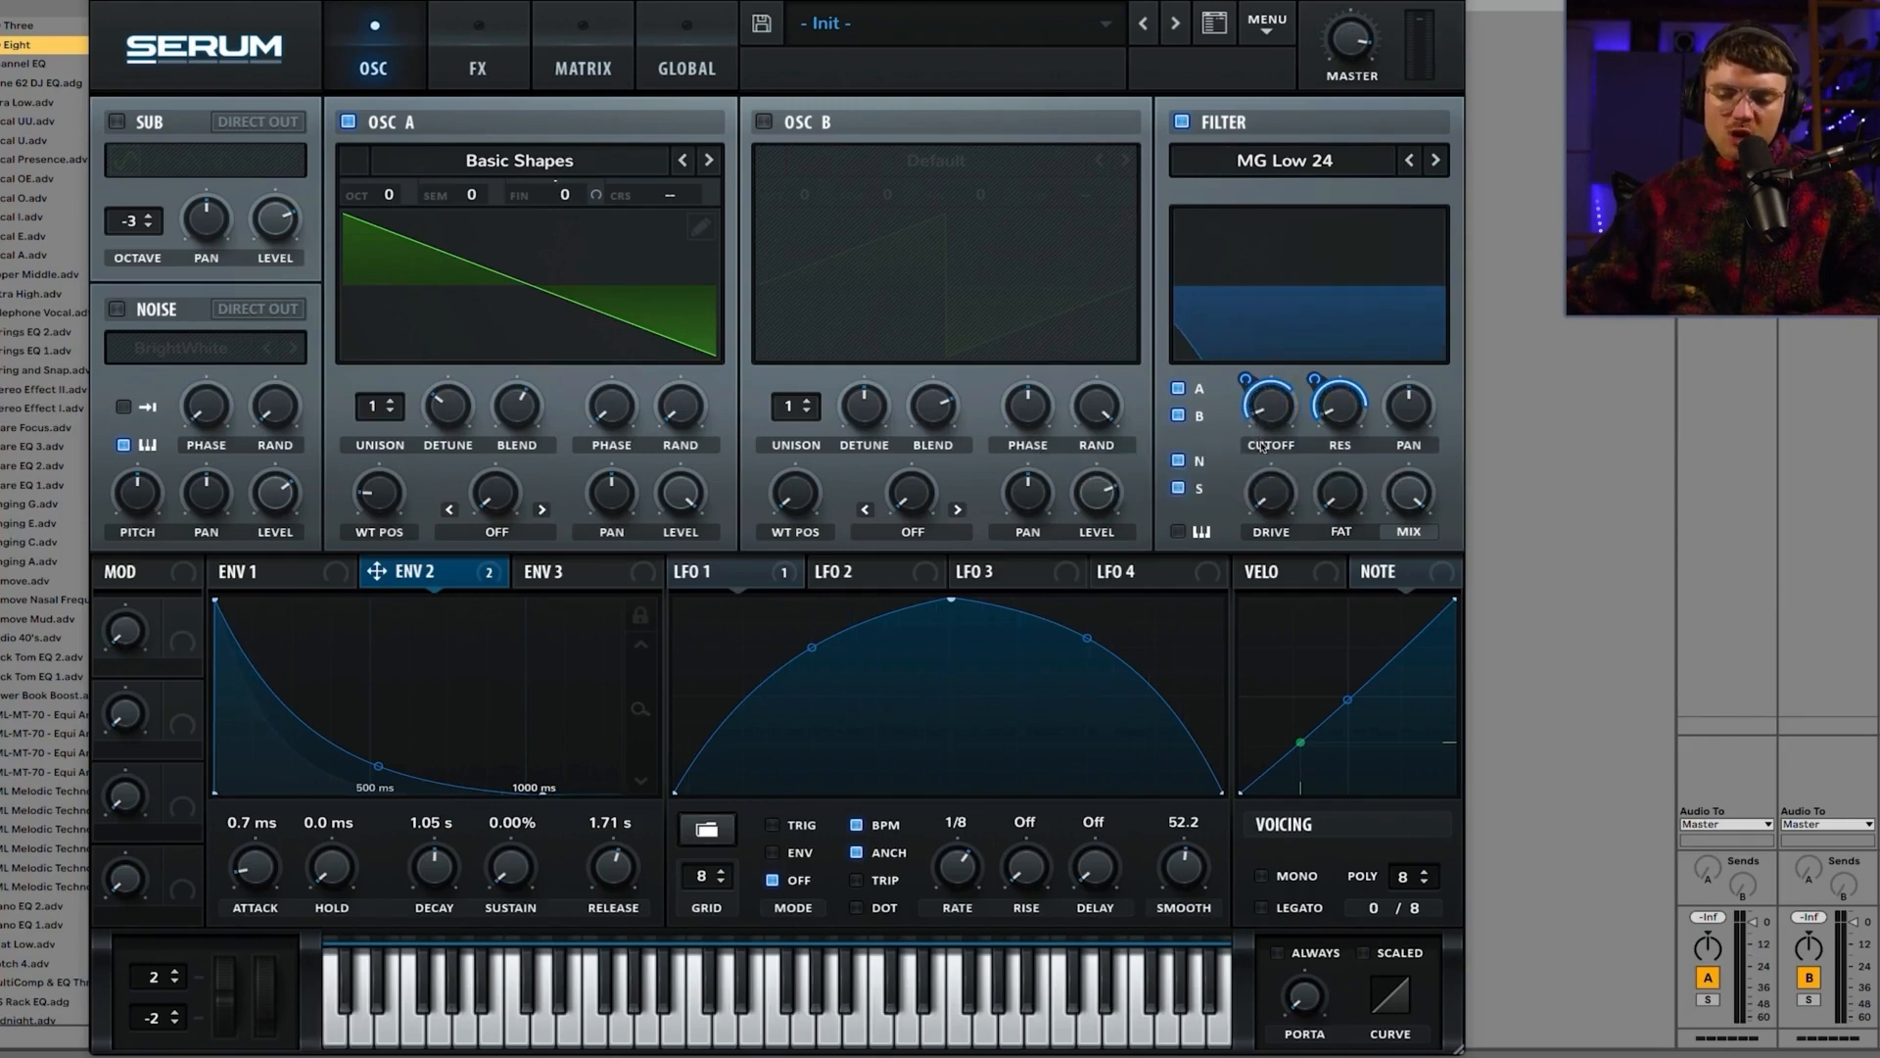
# Step: Try smaller and larger Env 2 depths on the filter resonance, and remove the Env 2 modulator from it
pyautogui.moveTo(1322, 395); pyautogui.dragTo(1314, 434)
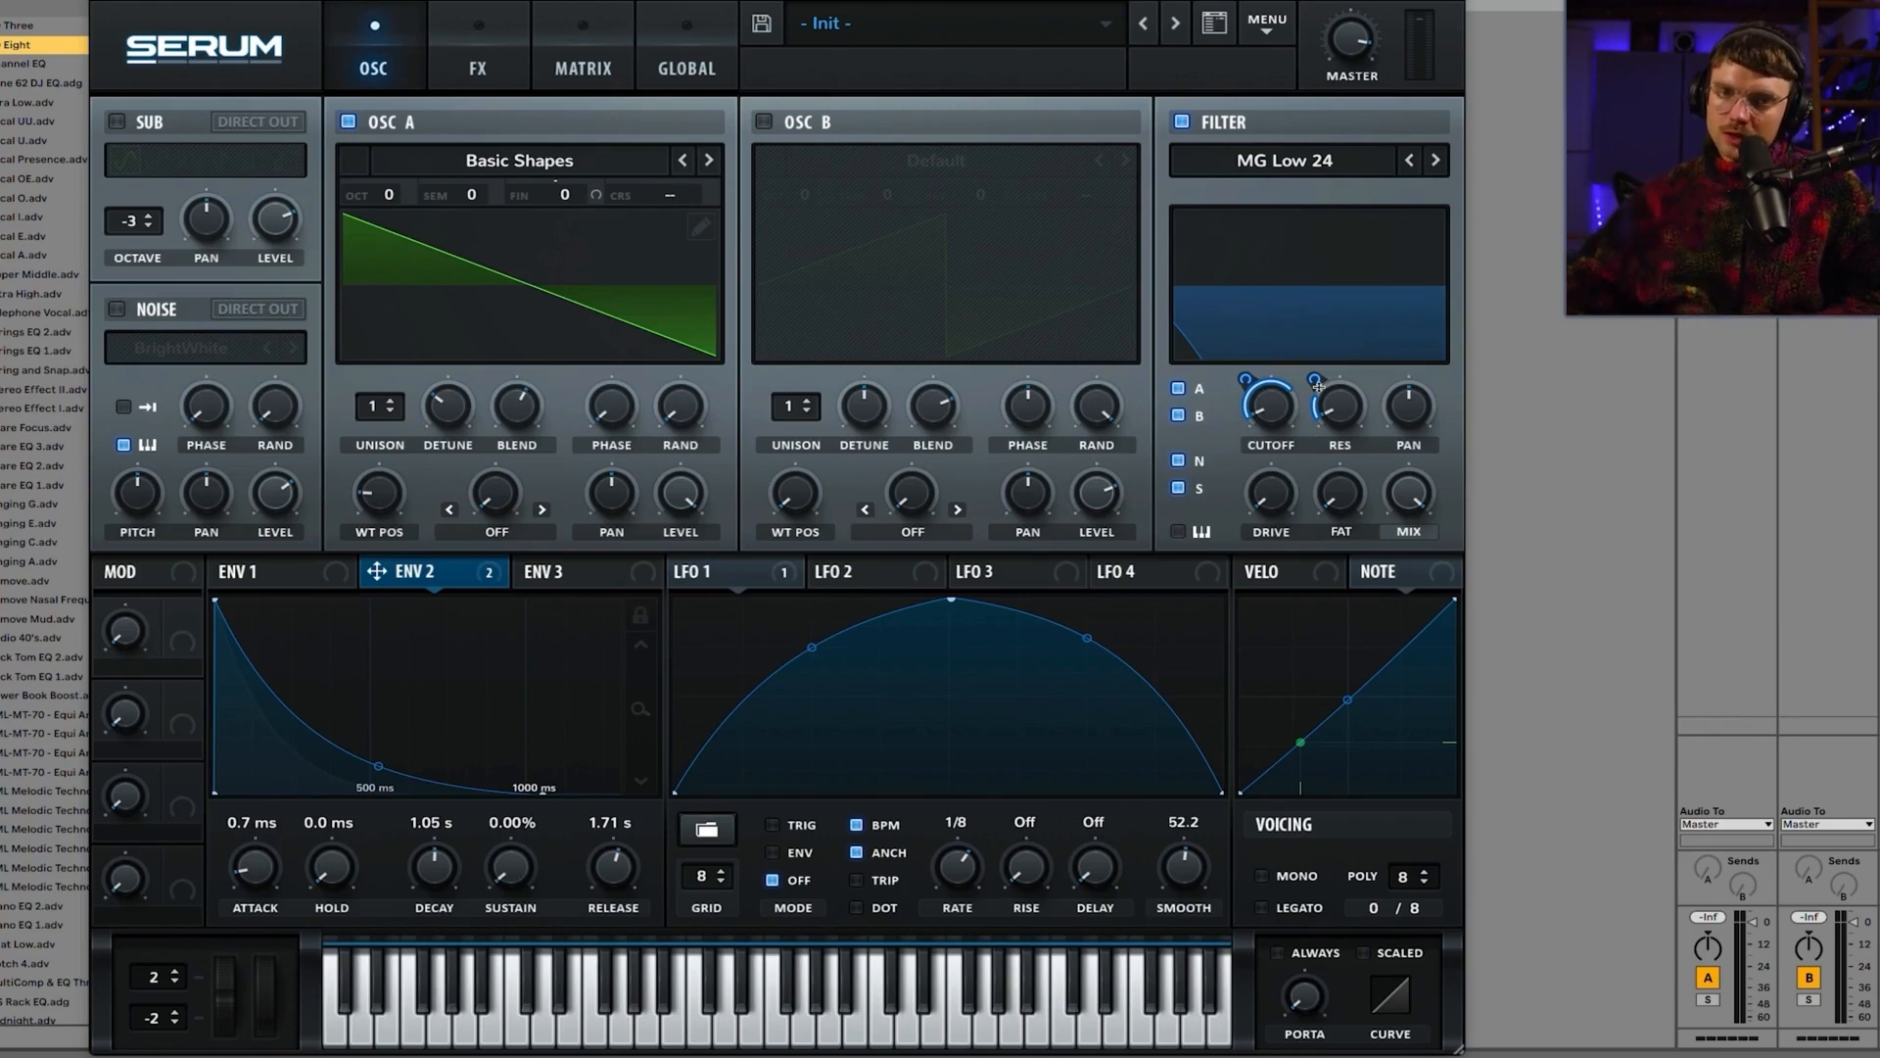
pyautogui.moveTo(1318, 388); pyautogui.dragTo(1305, 447)
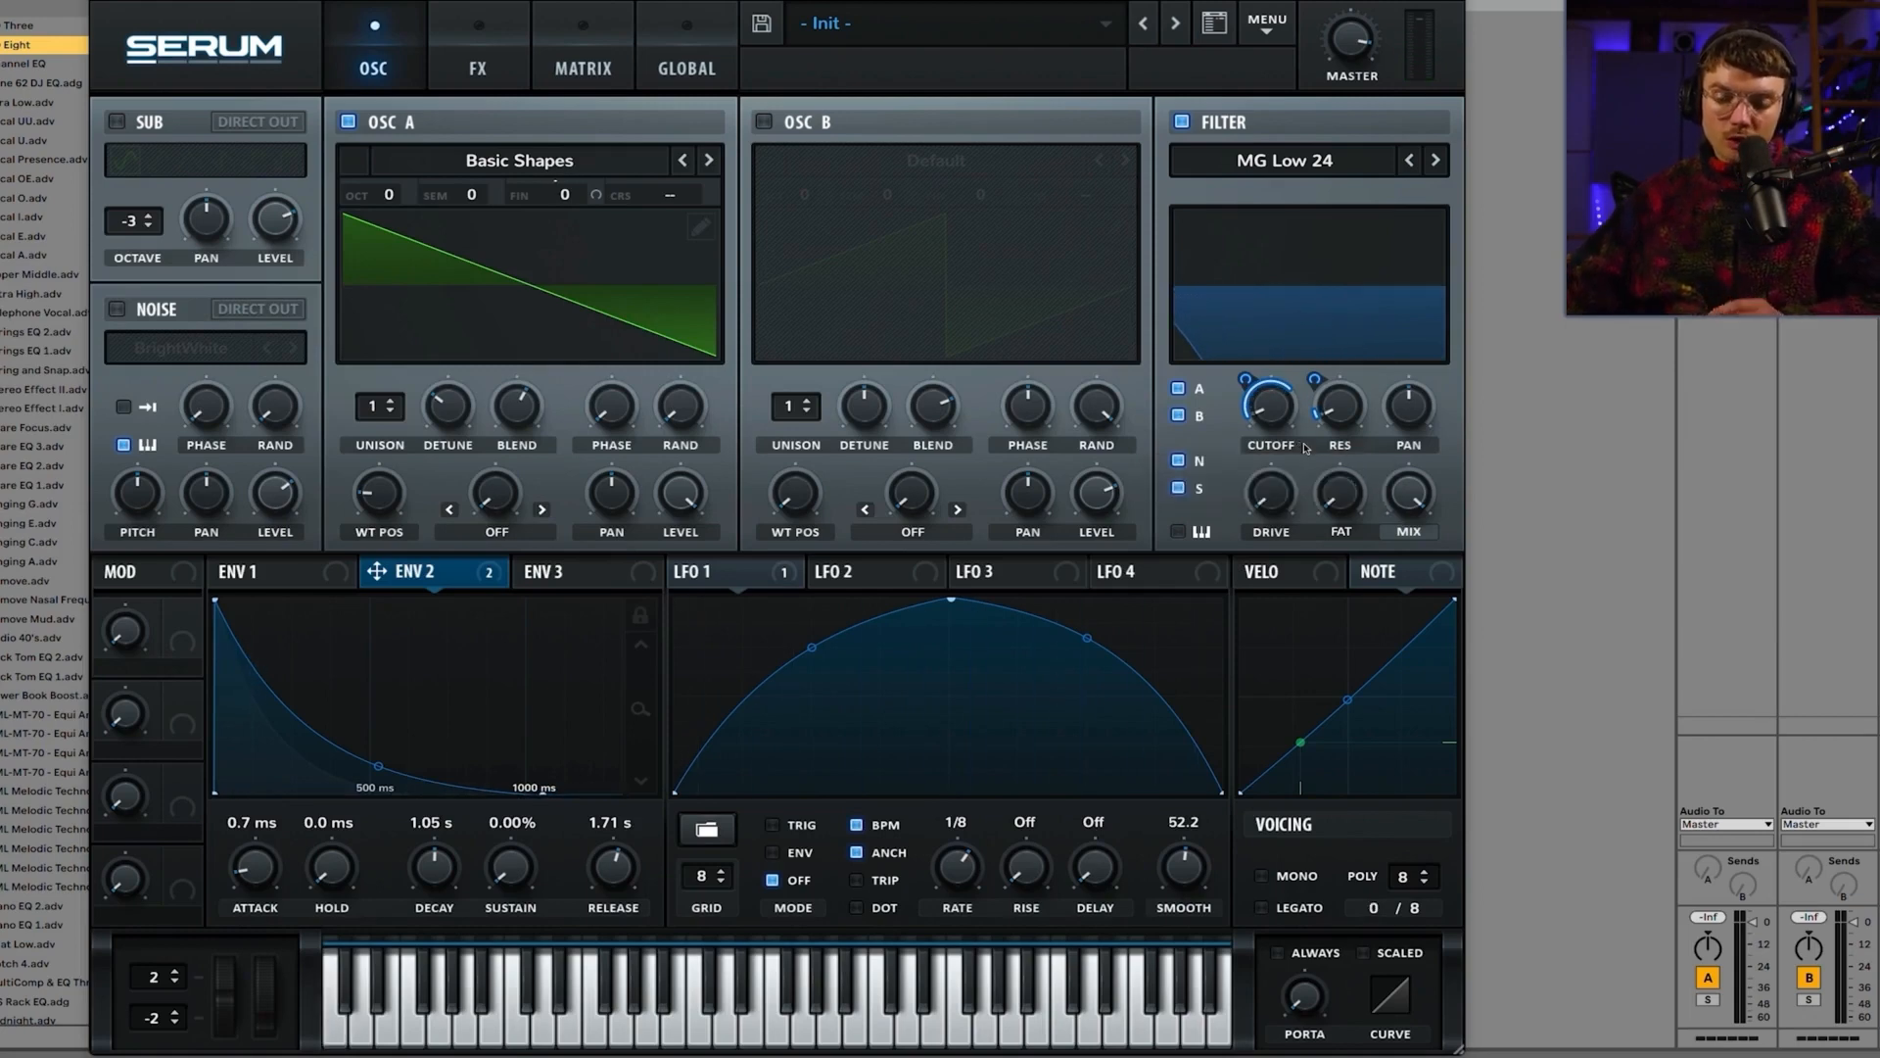
pyautogui.moveTo(1313, 379); pyautogui.dragTo(1196, 278)
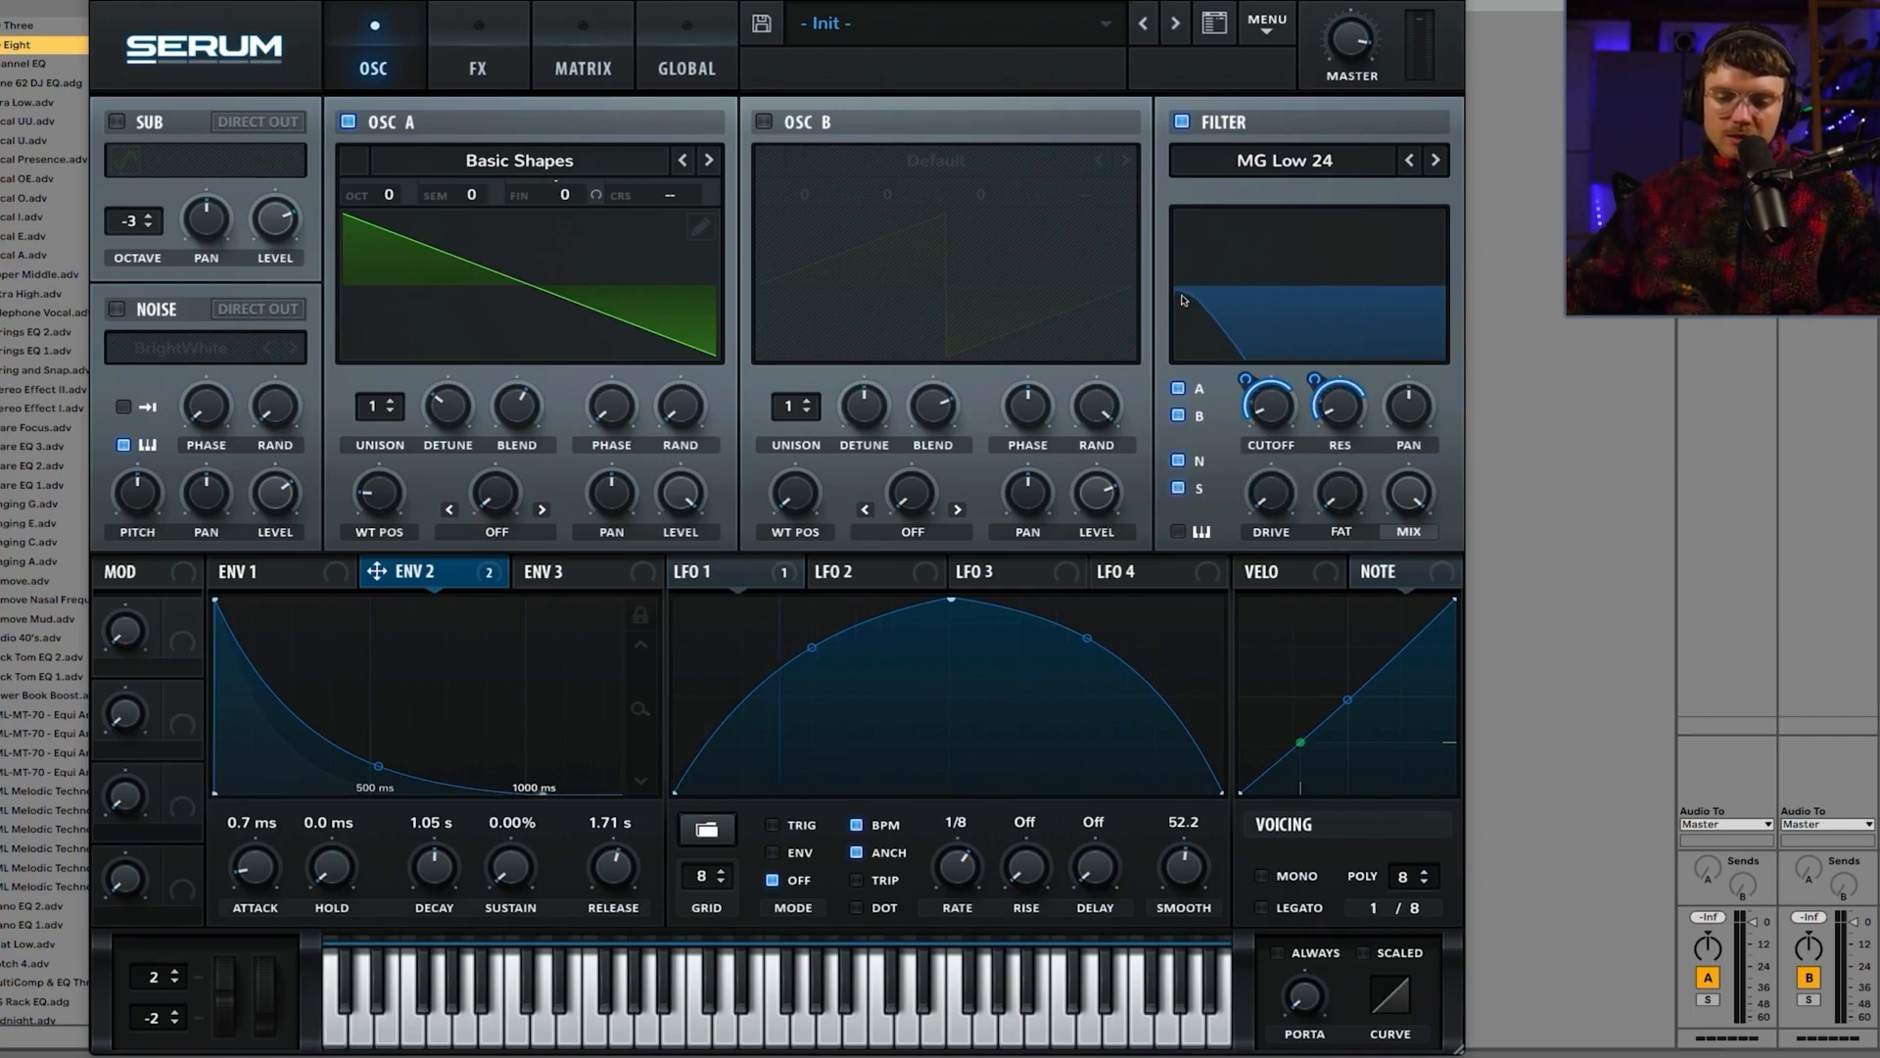
pyautogui.rightClick(1342, 377)
pyautogui.click(1372, 436)
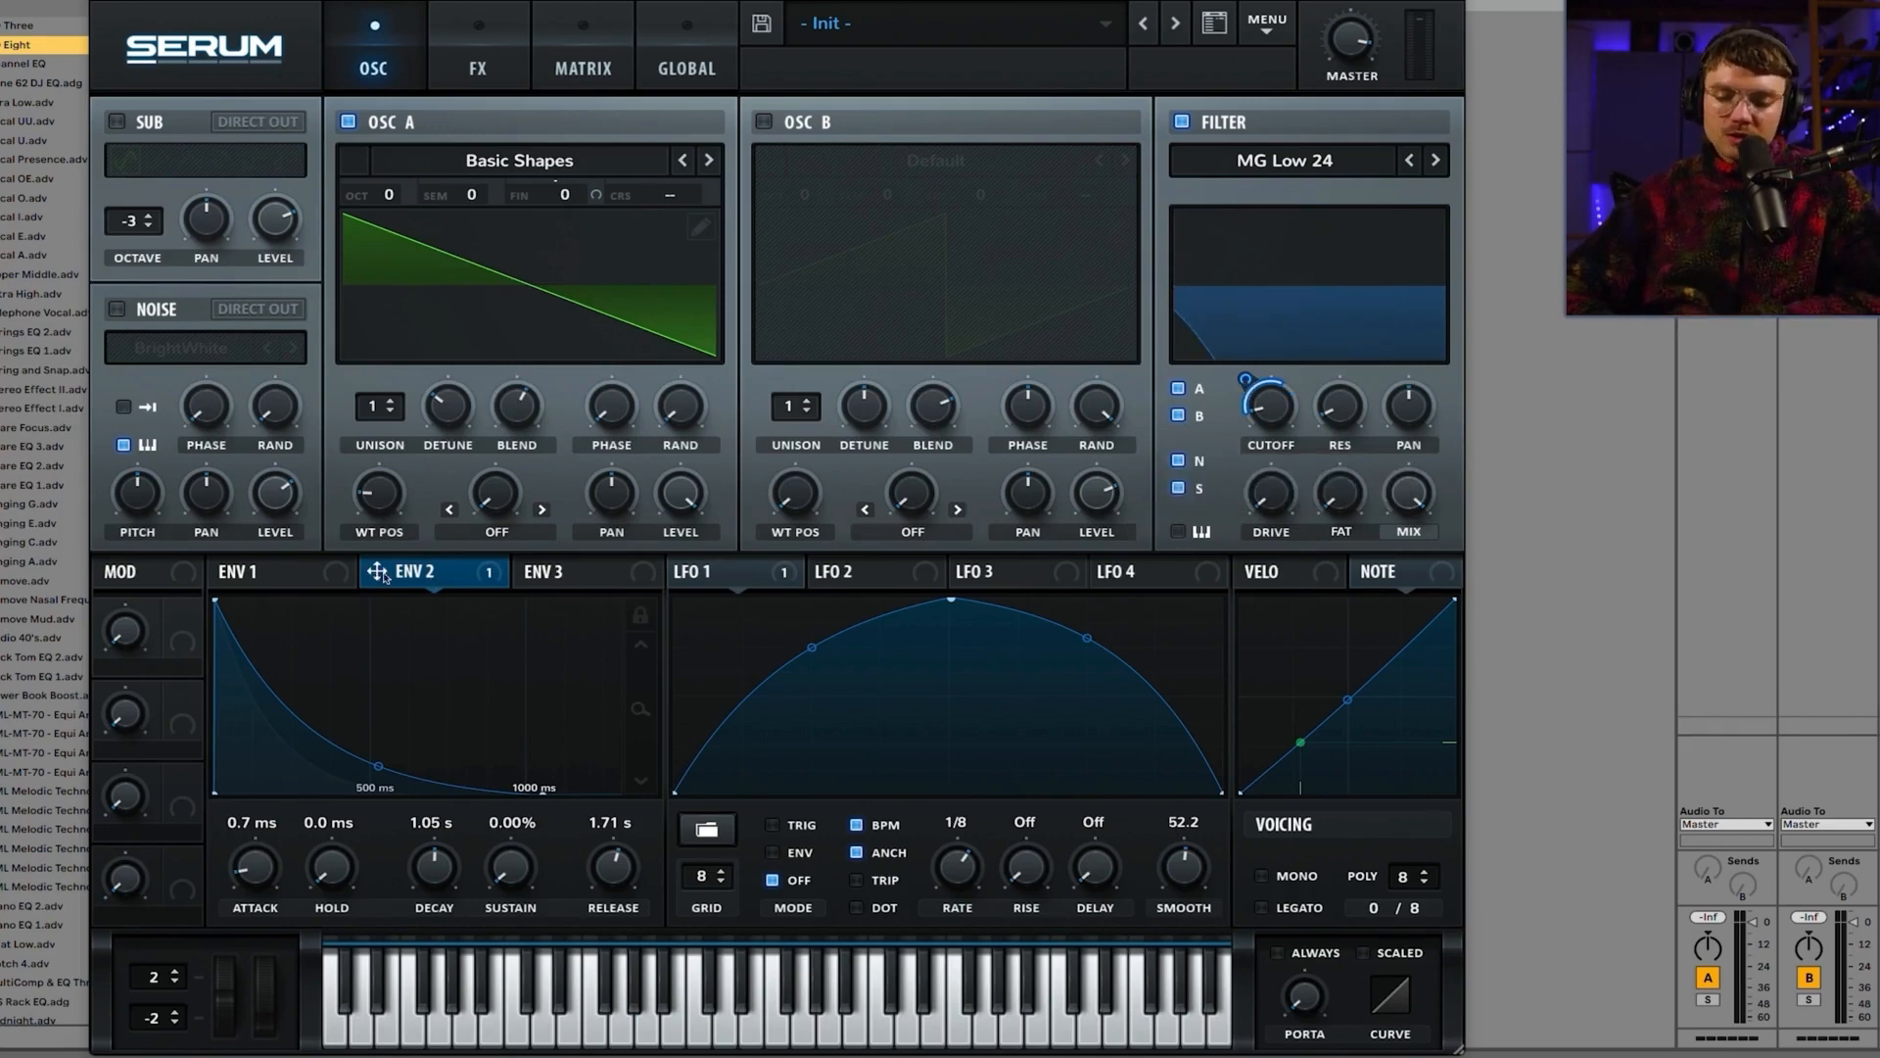
# Step: Try modulating the filter drive with Env 2 at a reduced depth, and remove that modulator
pyautogui.moveTo(381, 576); pyautogui.dragTo(1255, 503)
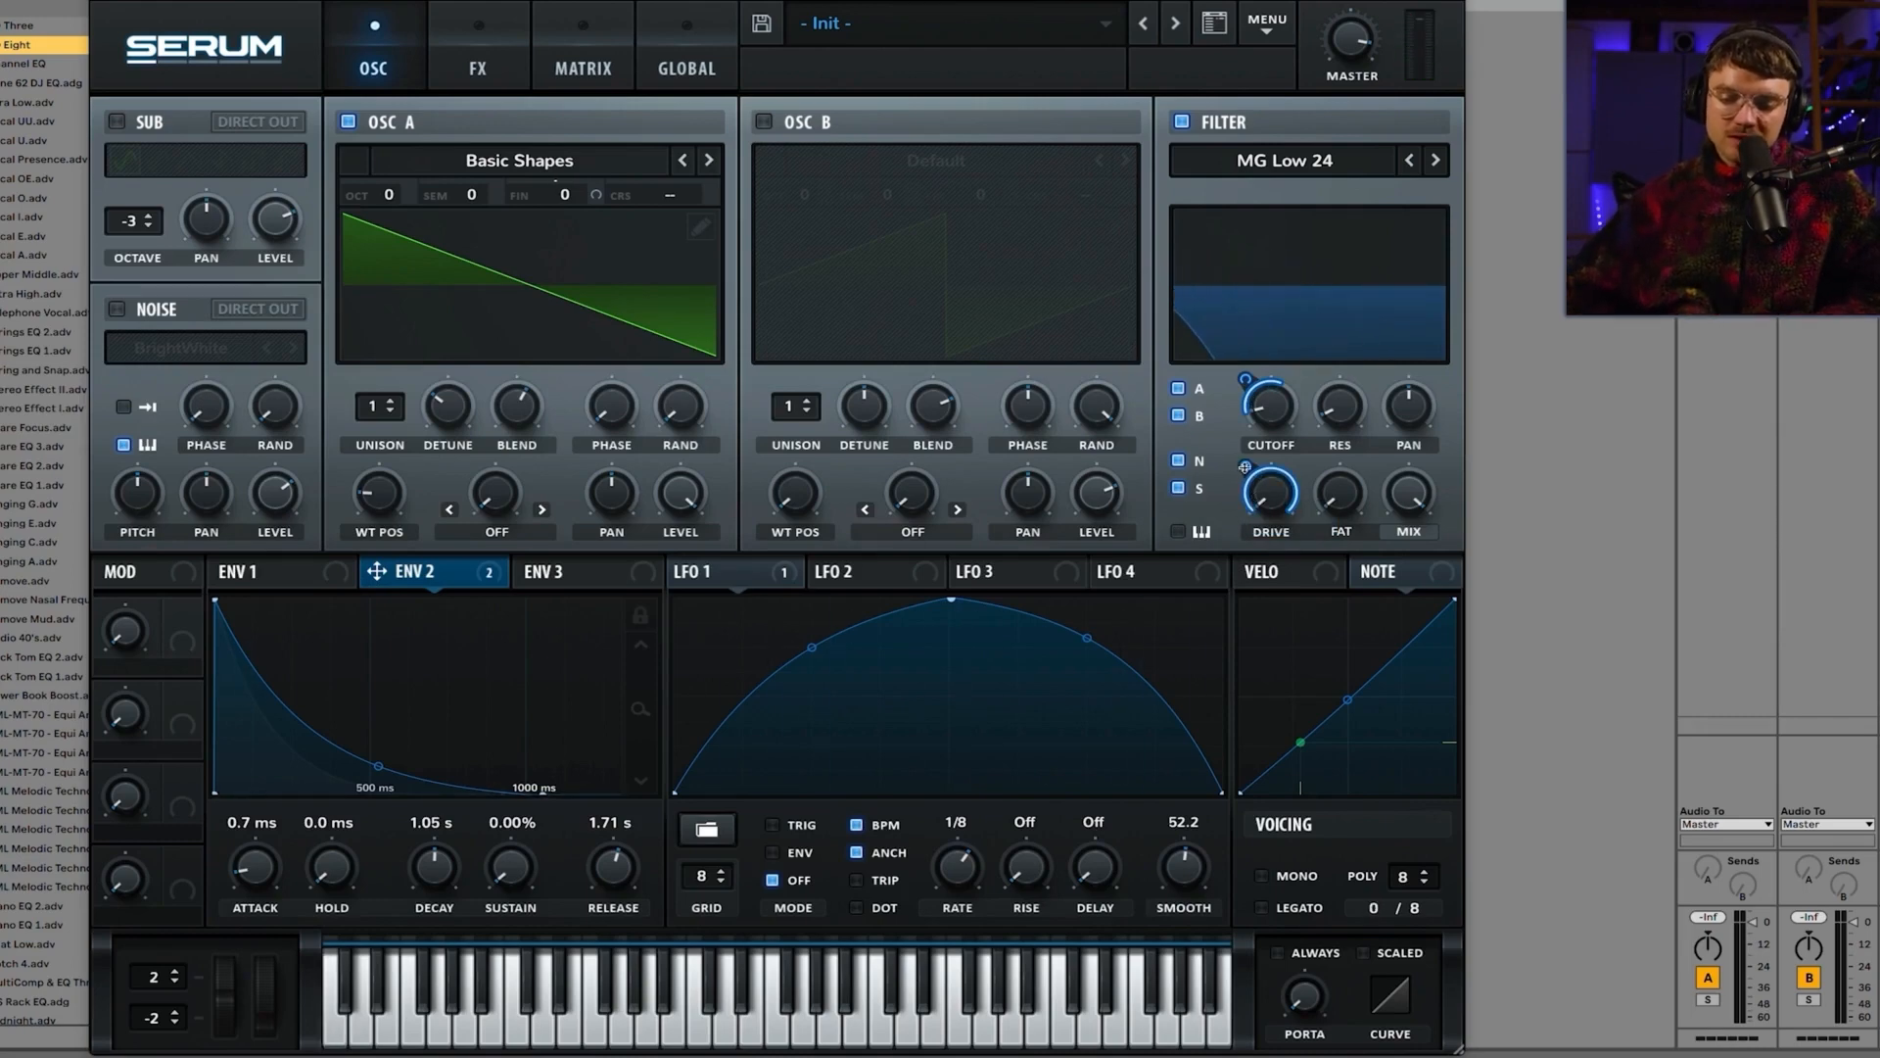
pyautogui.moveTo(1244, 467); pyautogui.dragTo(1244, 494)
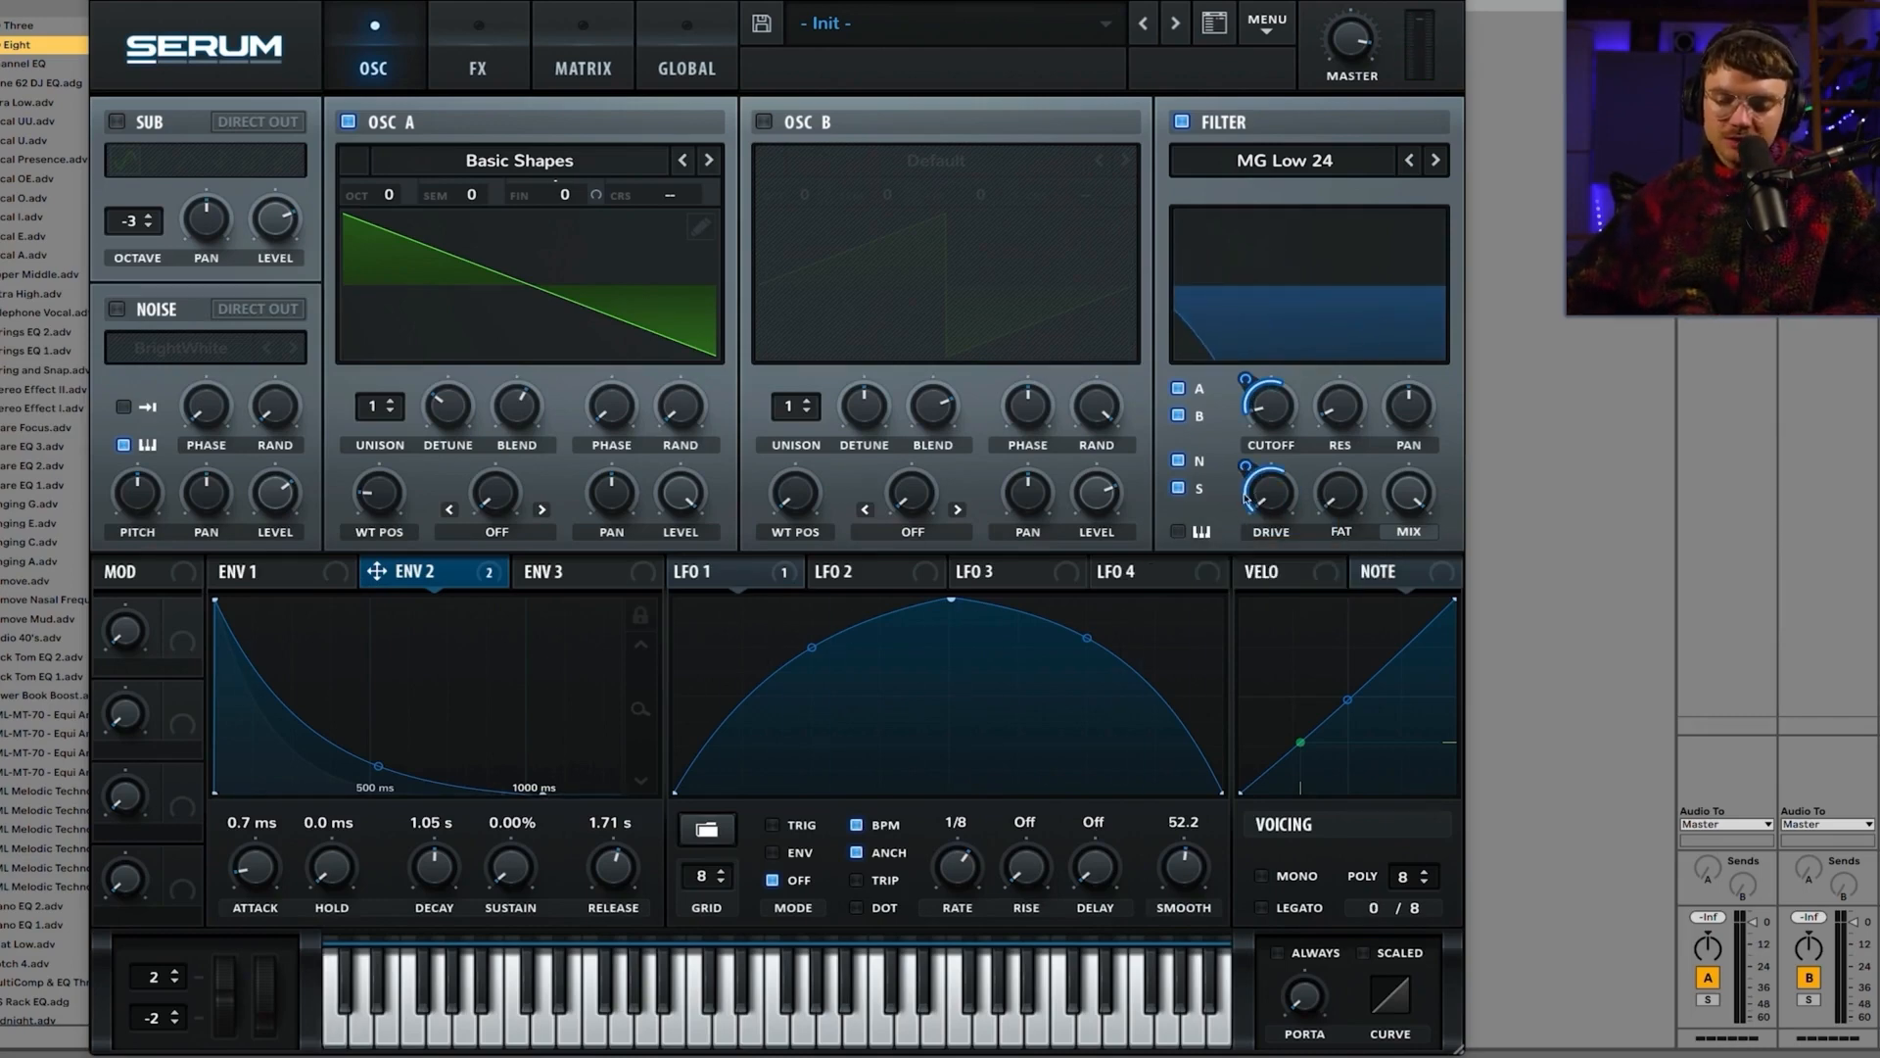
pyautogui.rightClick(1245, 495)
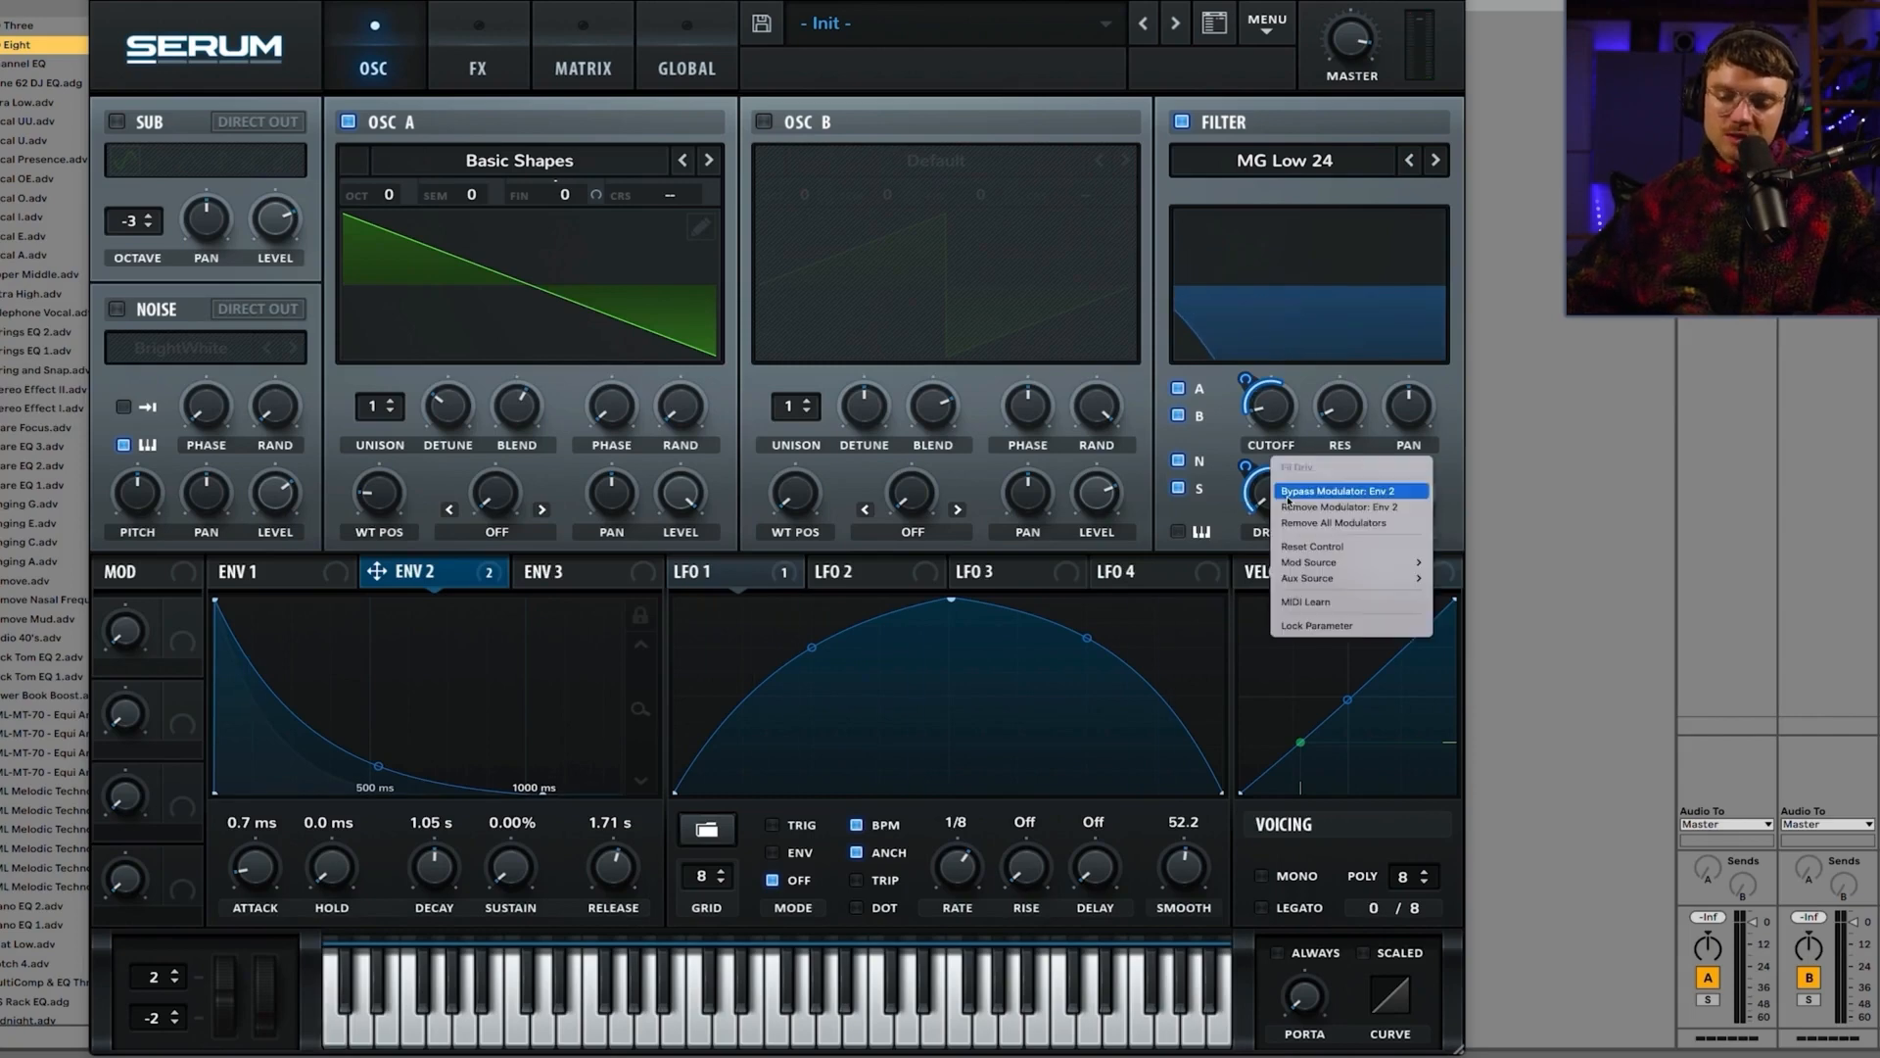
pyautogui.click(1297, 509)
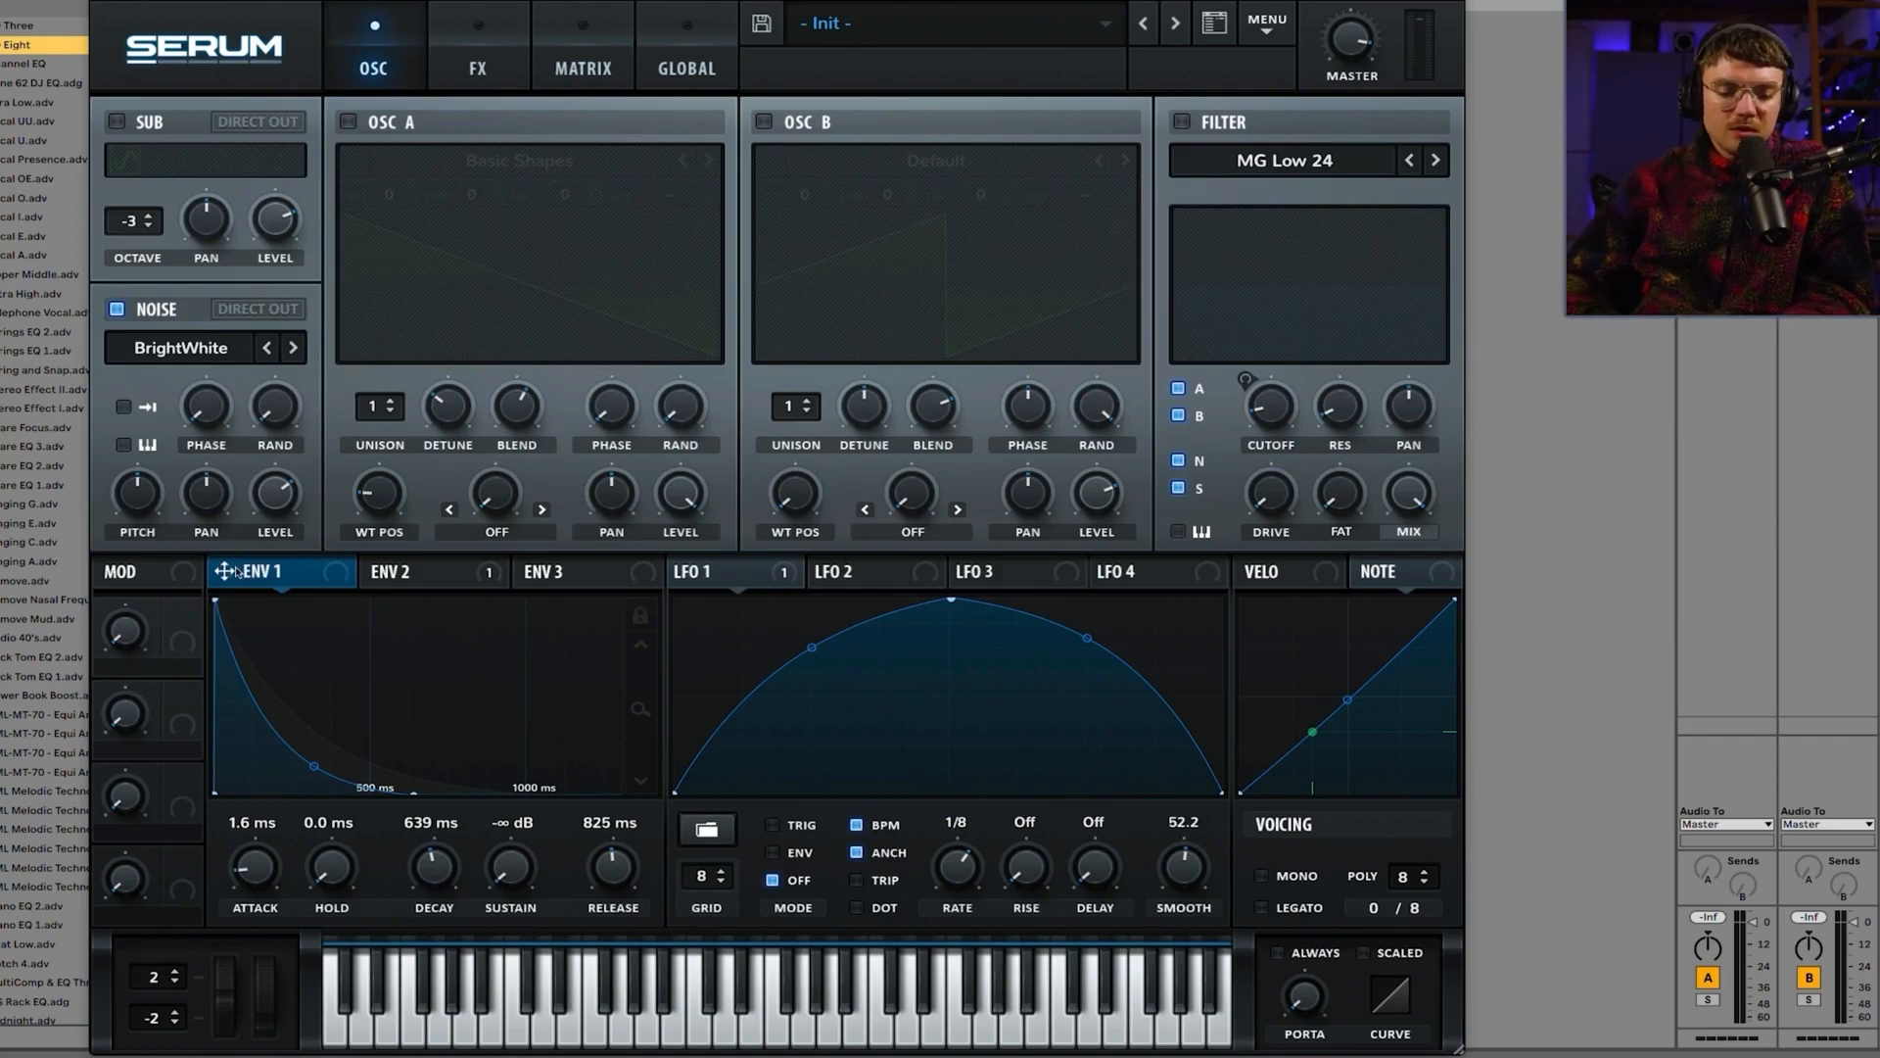
# Step: Assign Env 1 to the noise level and the Oscillator A level, and enable Oscillator A
pyautogui.moveTo(225, 571); pyautogui.dragTo(278, 502)
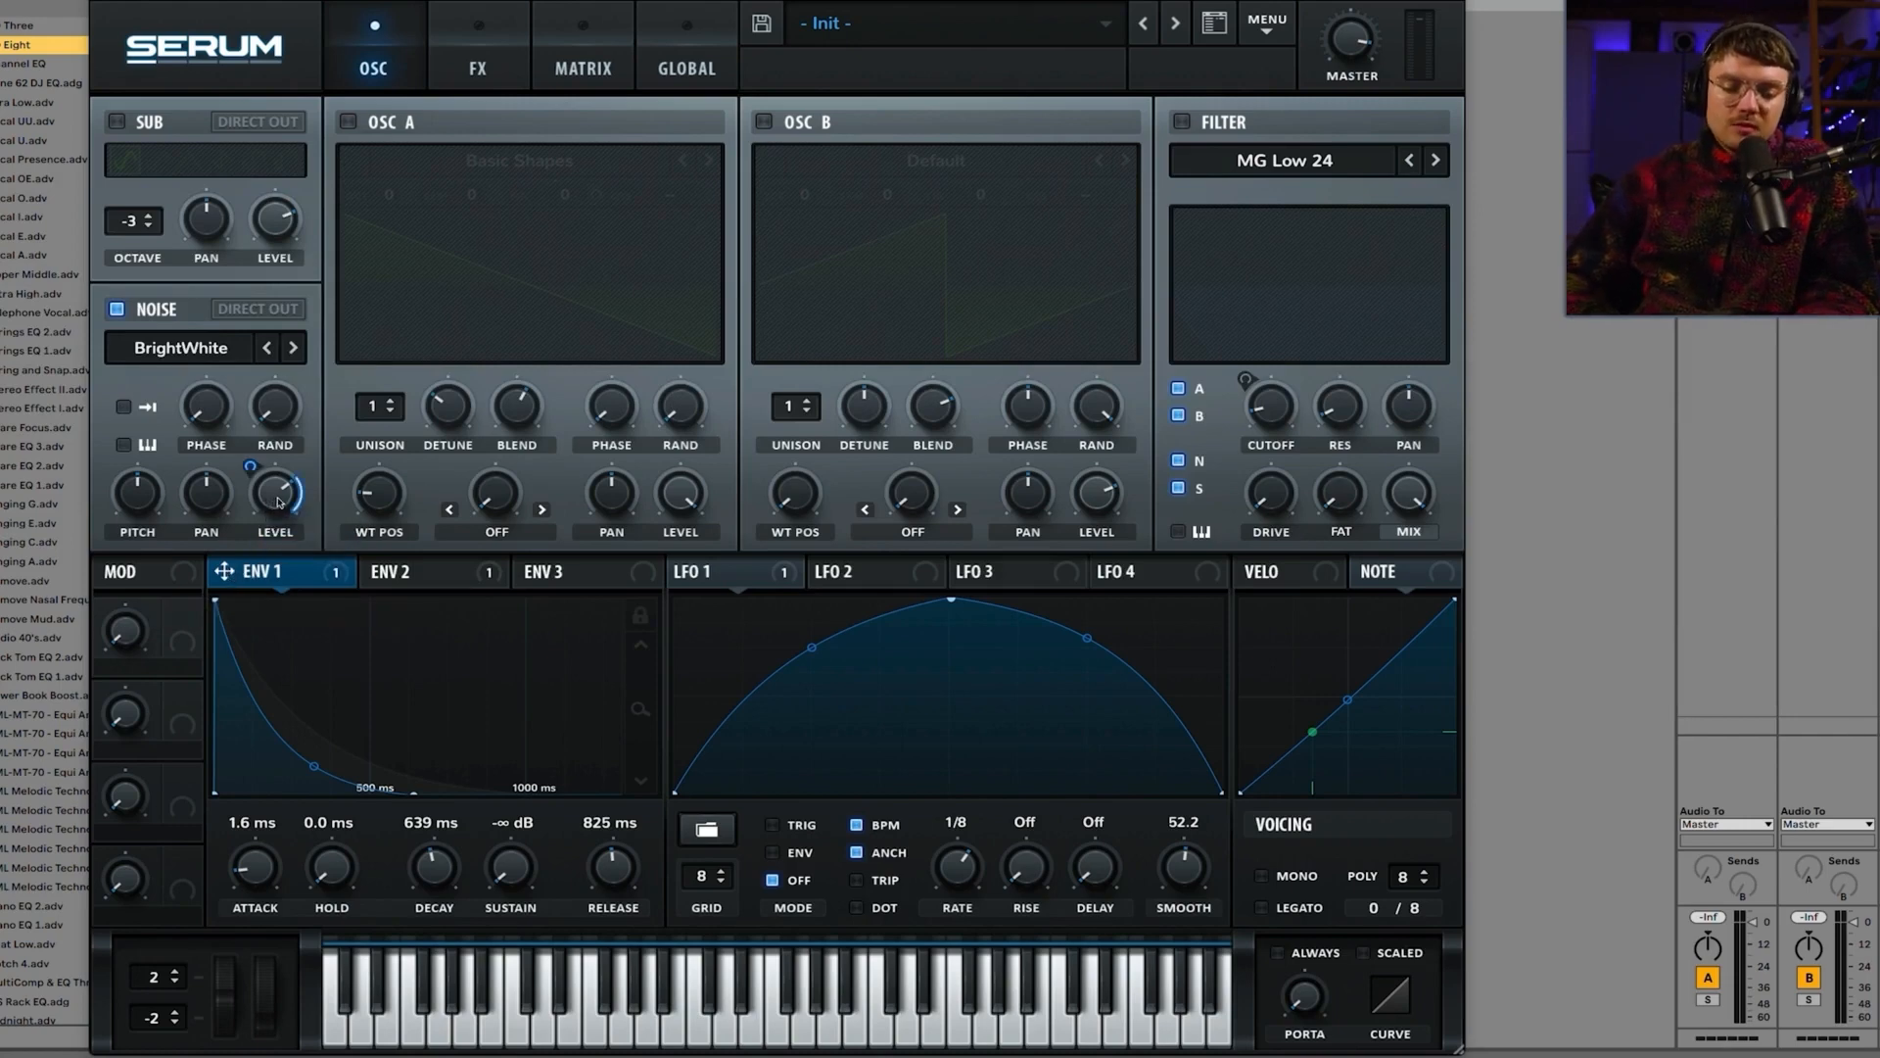
pyautogui.moveTo(224, 571); pyautogui.dragTo(679, 493)
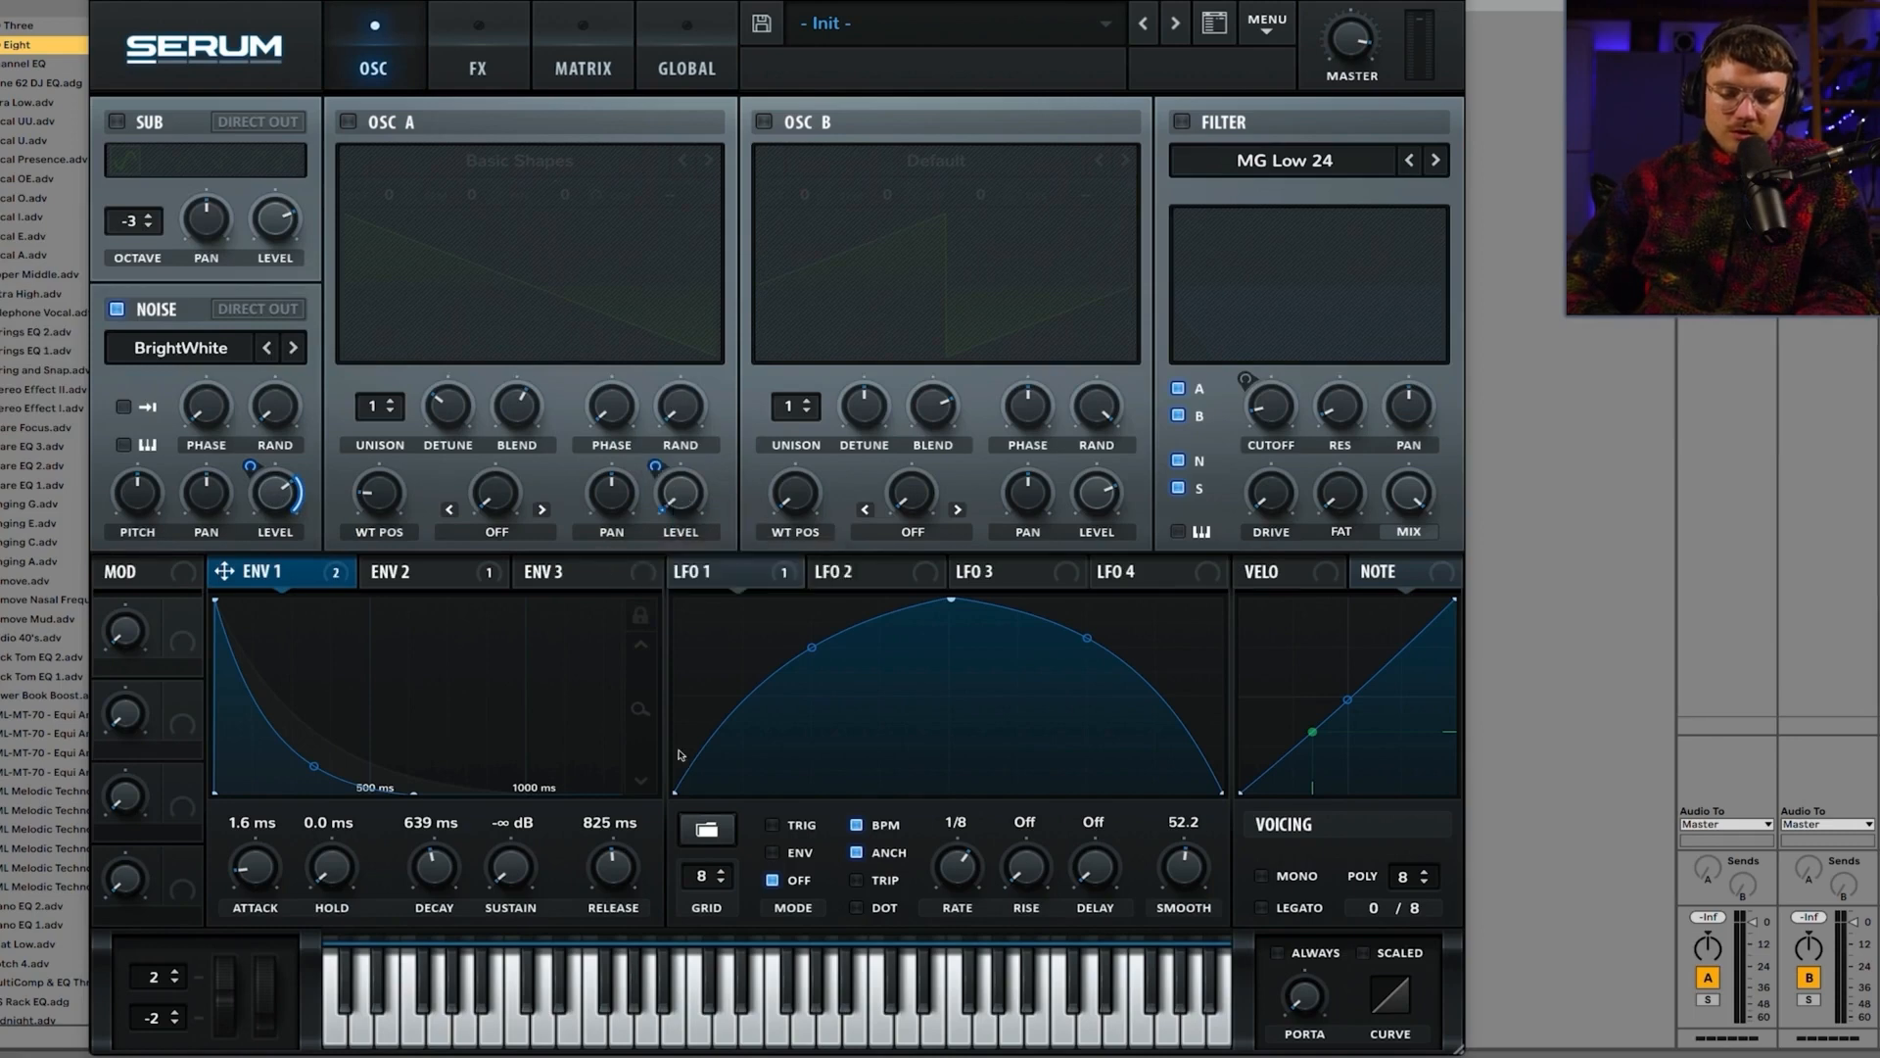
pyautogui.click(348, 122)
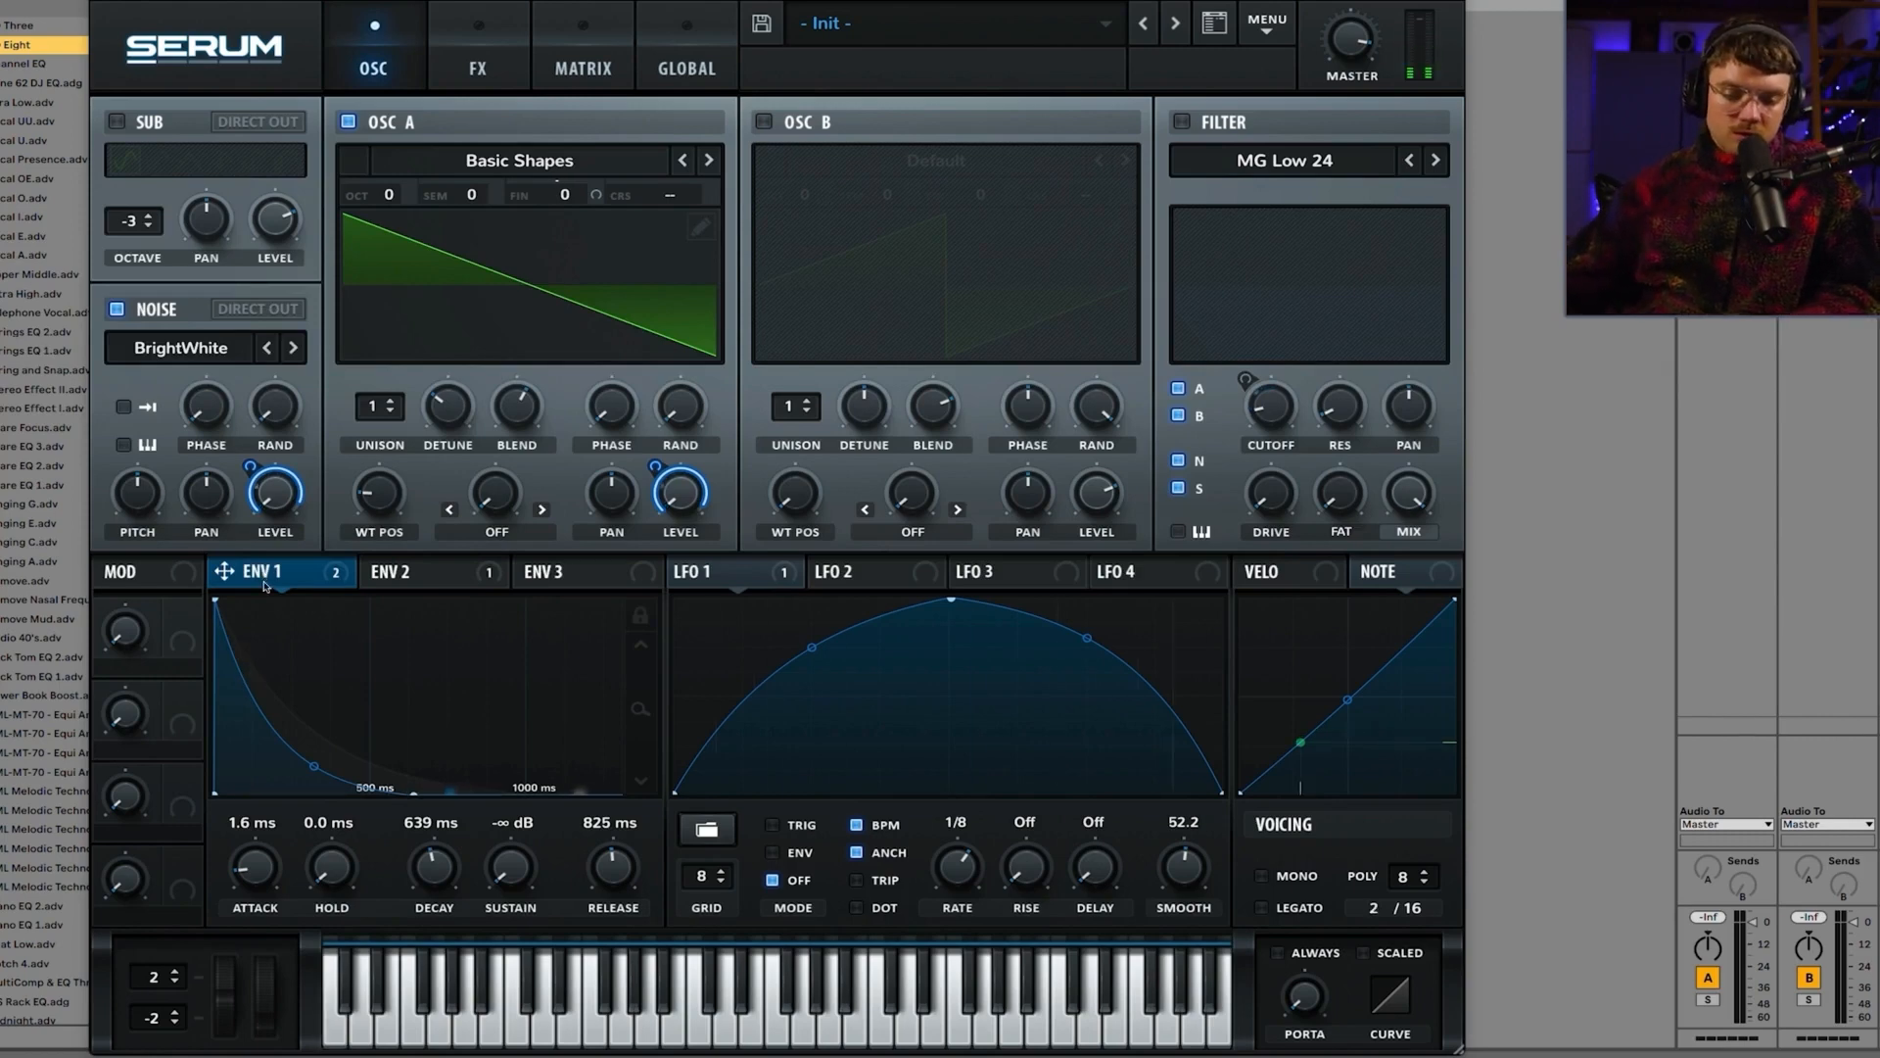
# Step: Try an Env 1 decay of 148 ms and examine the envelope's list of modulation destinations
pyautogui.moveTo(443, 867); pyautogui.dragTo(445, 890)
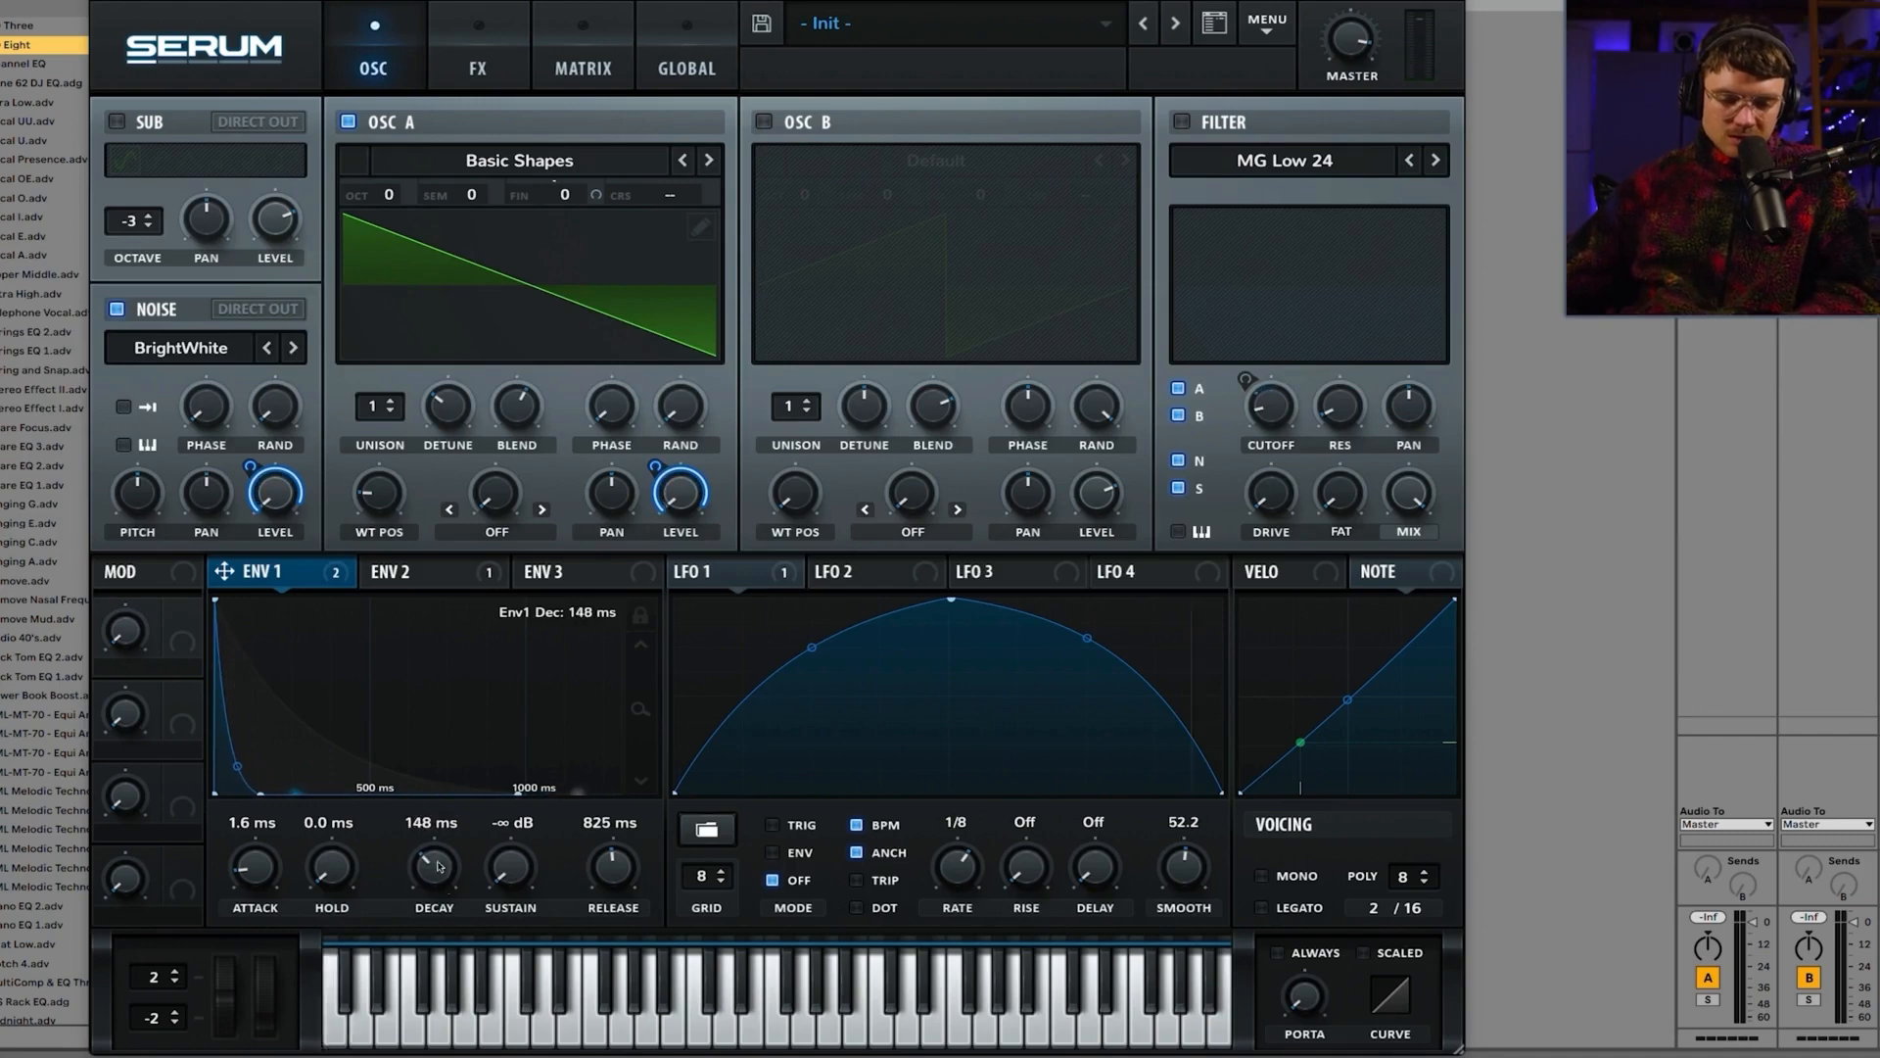
pyautogui.rightClick(293, 586)
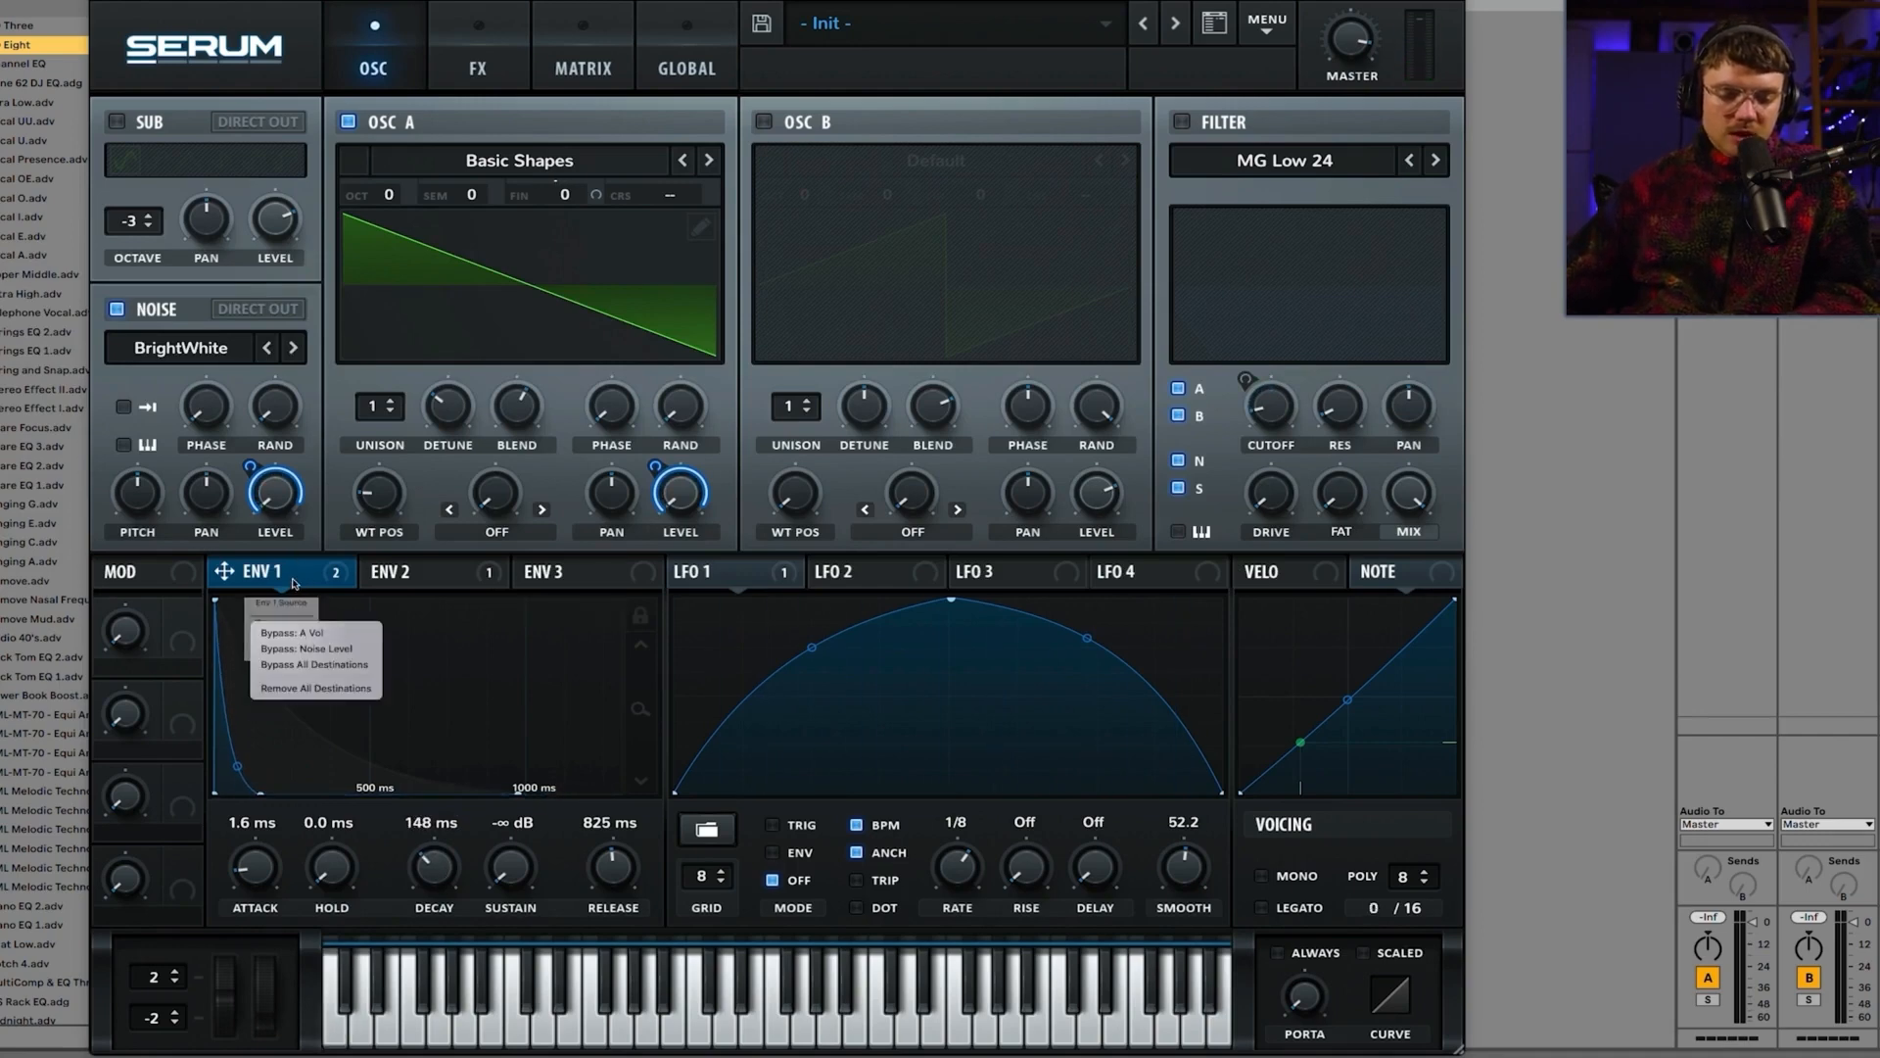
pyautogui.click(307, 648)
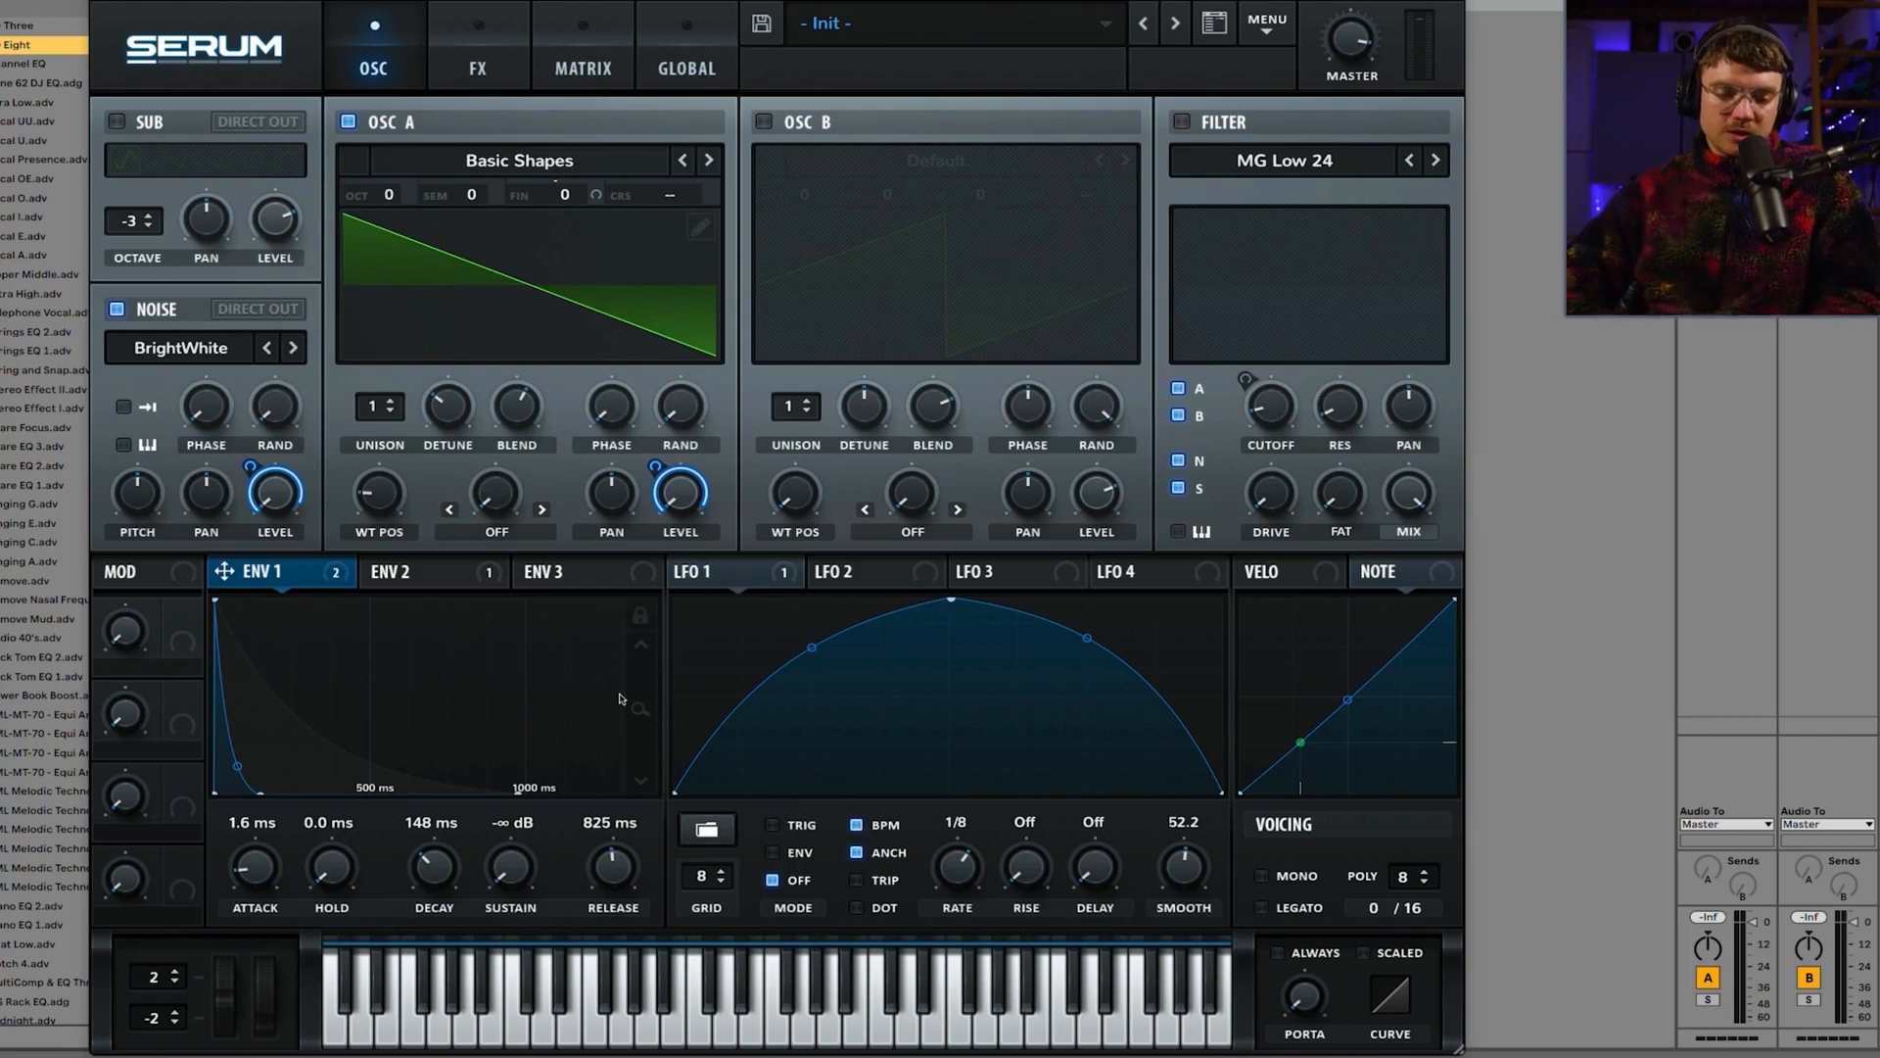
# Step: Set the Env 1 decay to 1.50 s and its release to 4.55 s, trying a 2.73 s release first
pyautogui.moveTo(443, 858); pyautogui.dragTo(594, 769)
pyautogui.moveTo(609, 850); pyautogui.dragTo(613, 846)
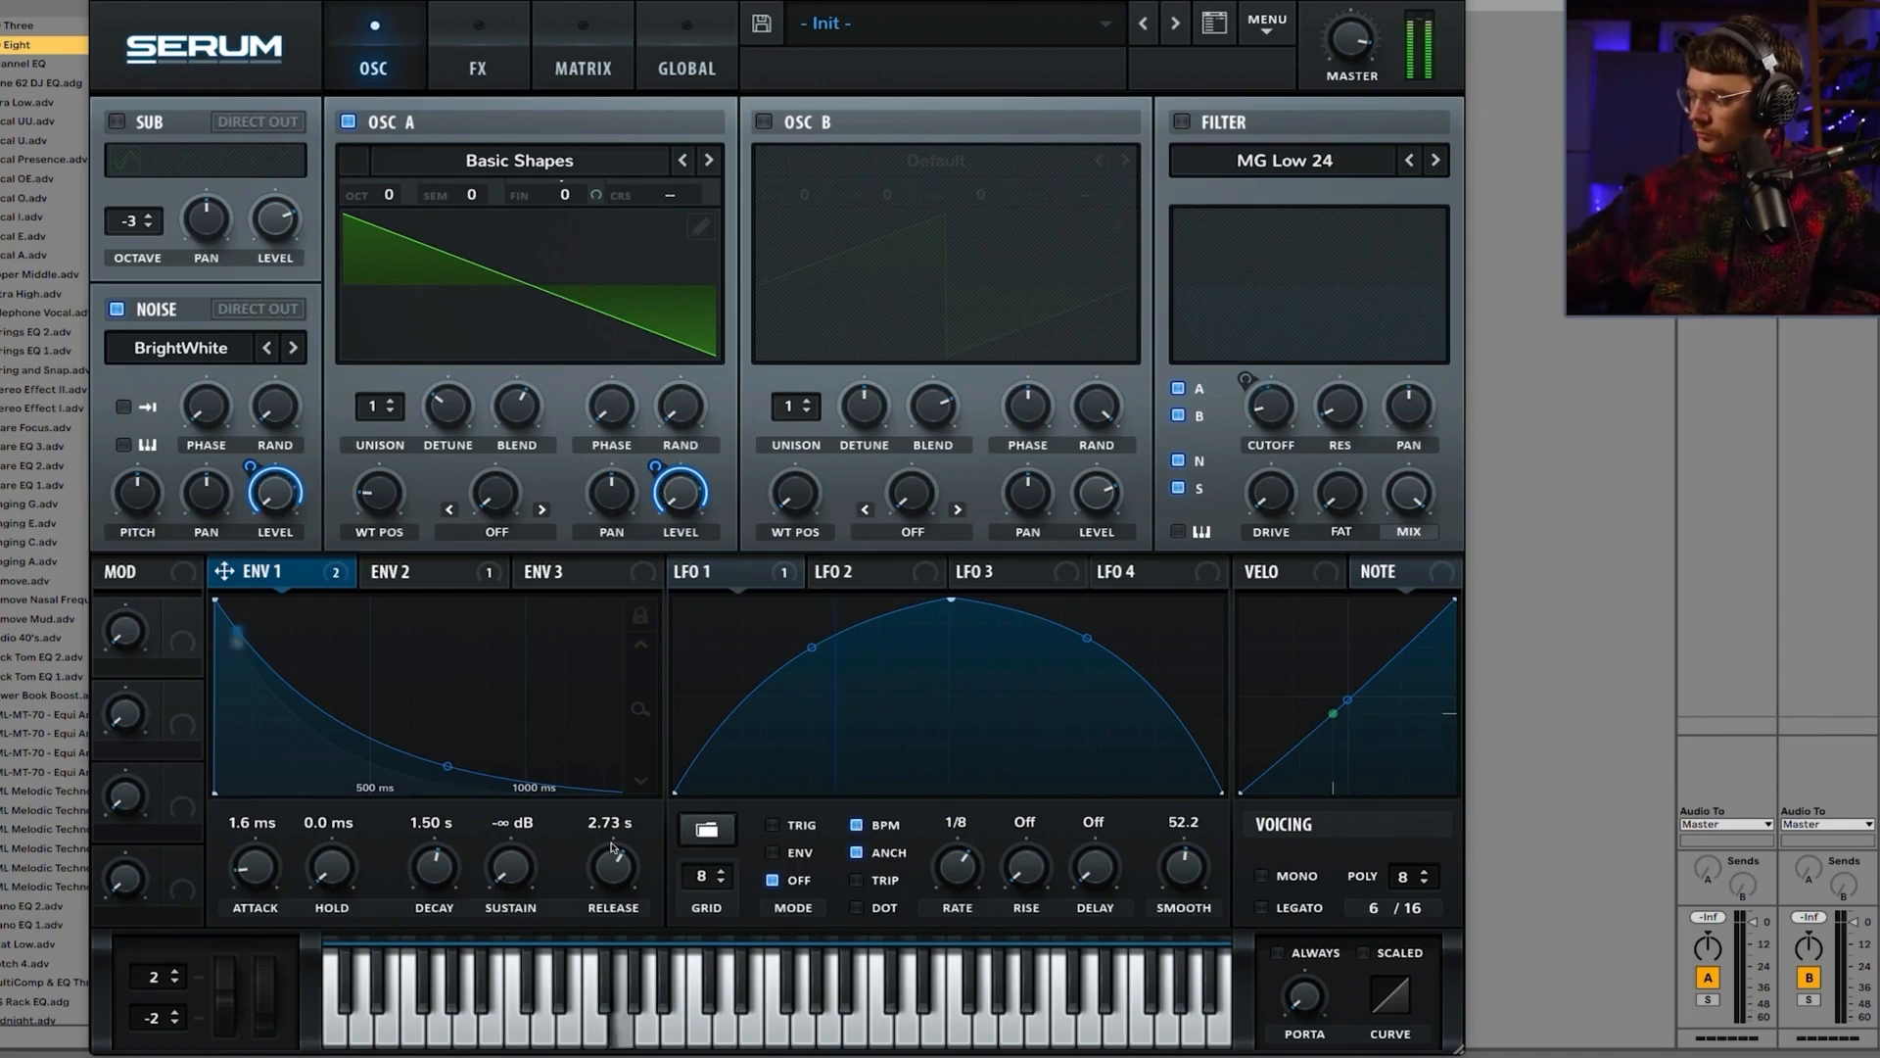
pyautogui.moveTo(610, 846); pyautogui.dragTo(614, 842)
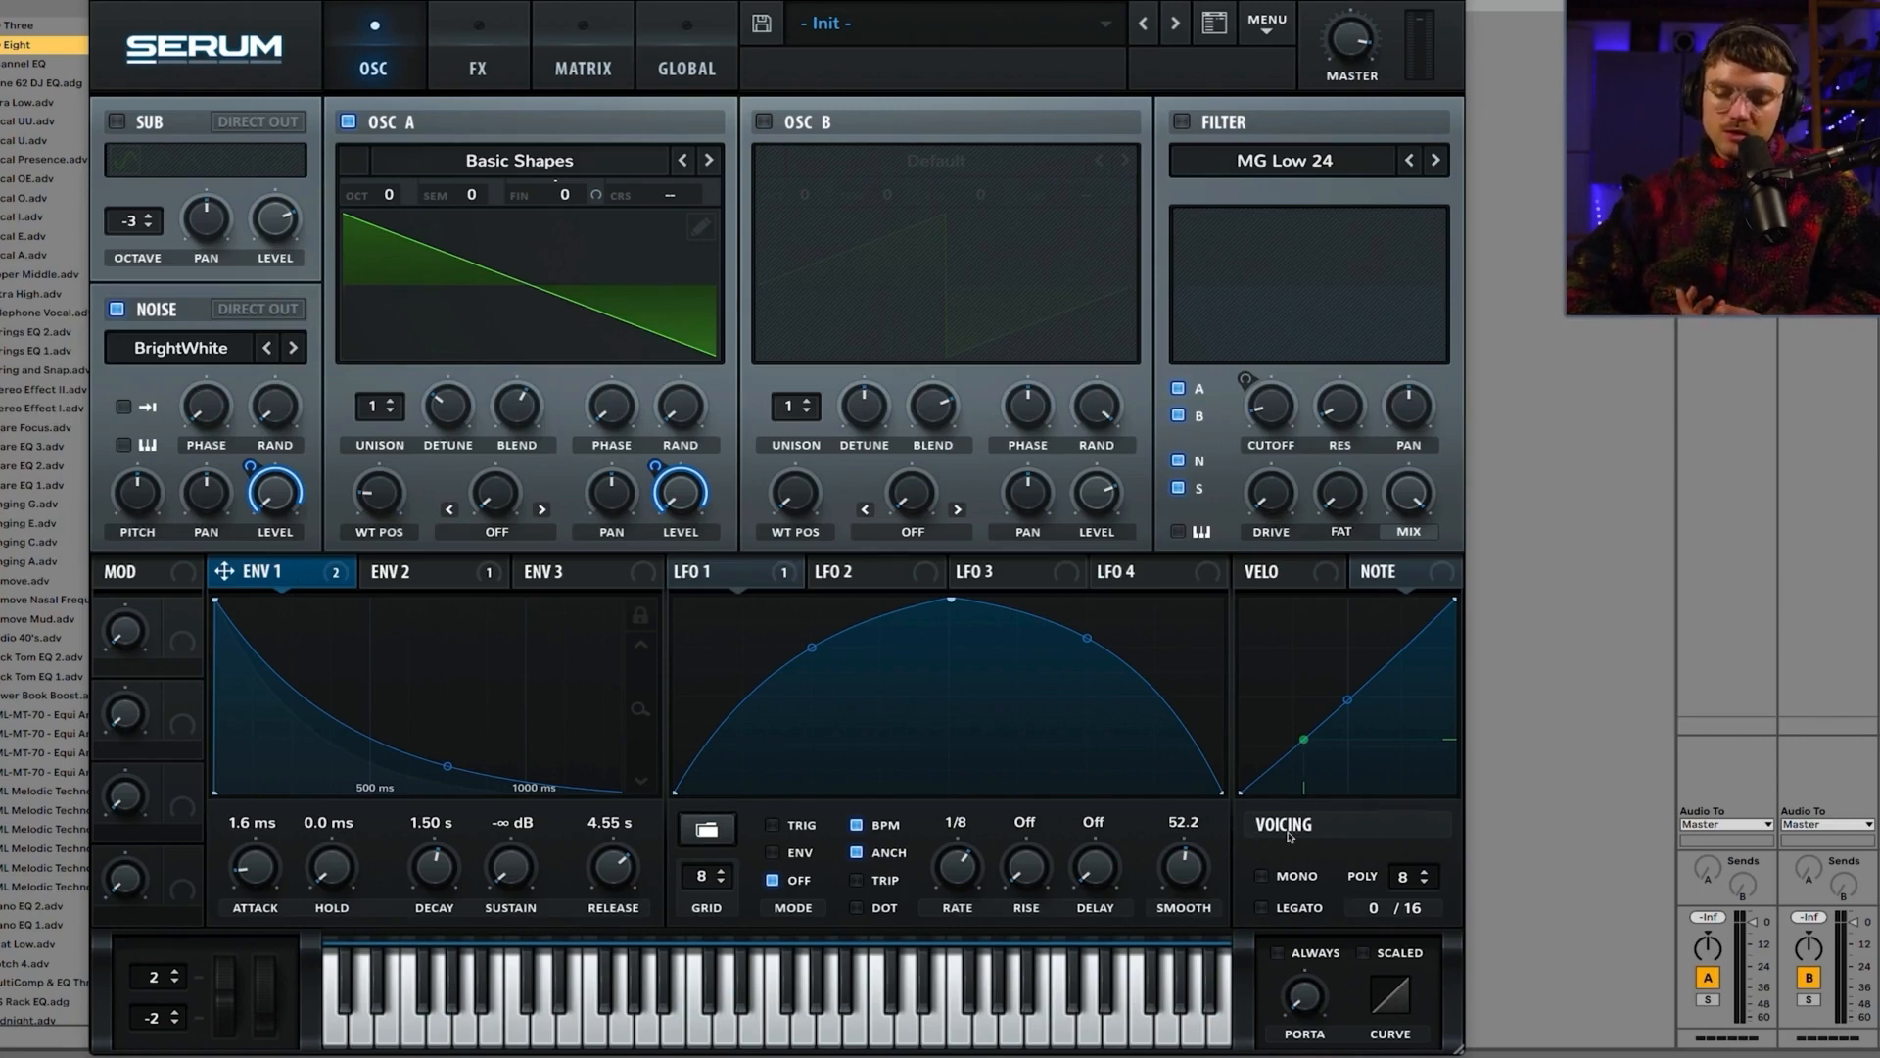
# Step: Switch the voicing to Mono and set Oscillator A's unison to 3 voices
pyautogui.click(1262, 877)
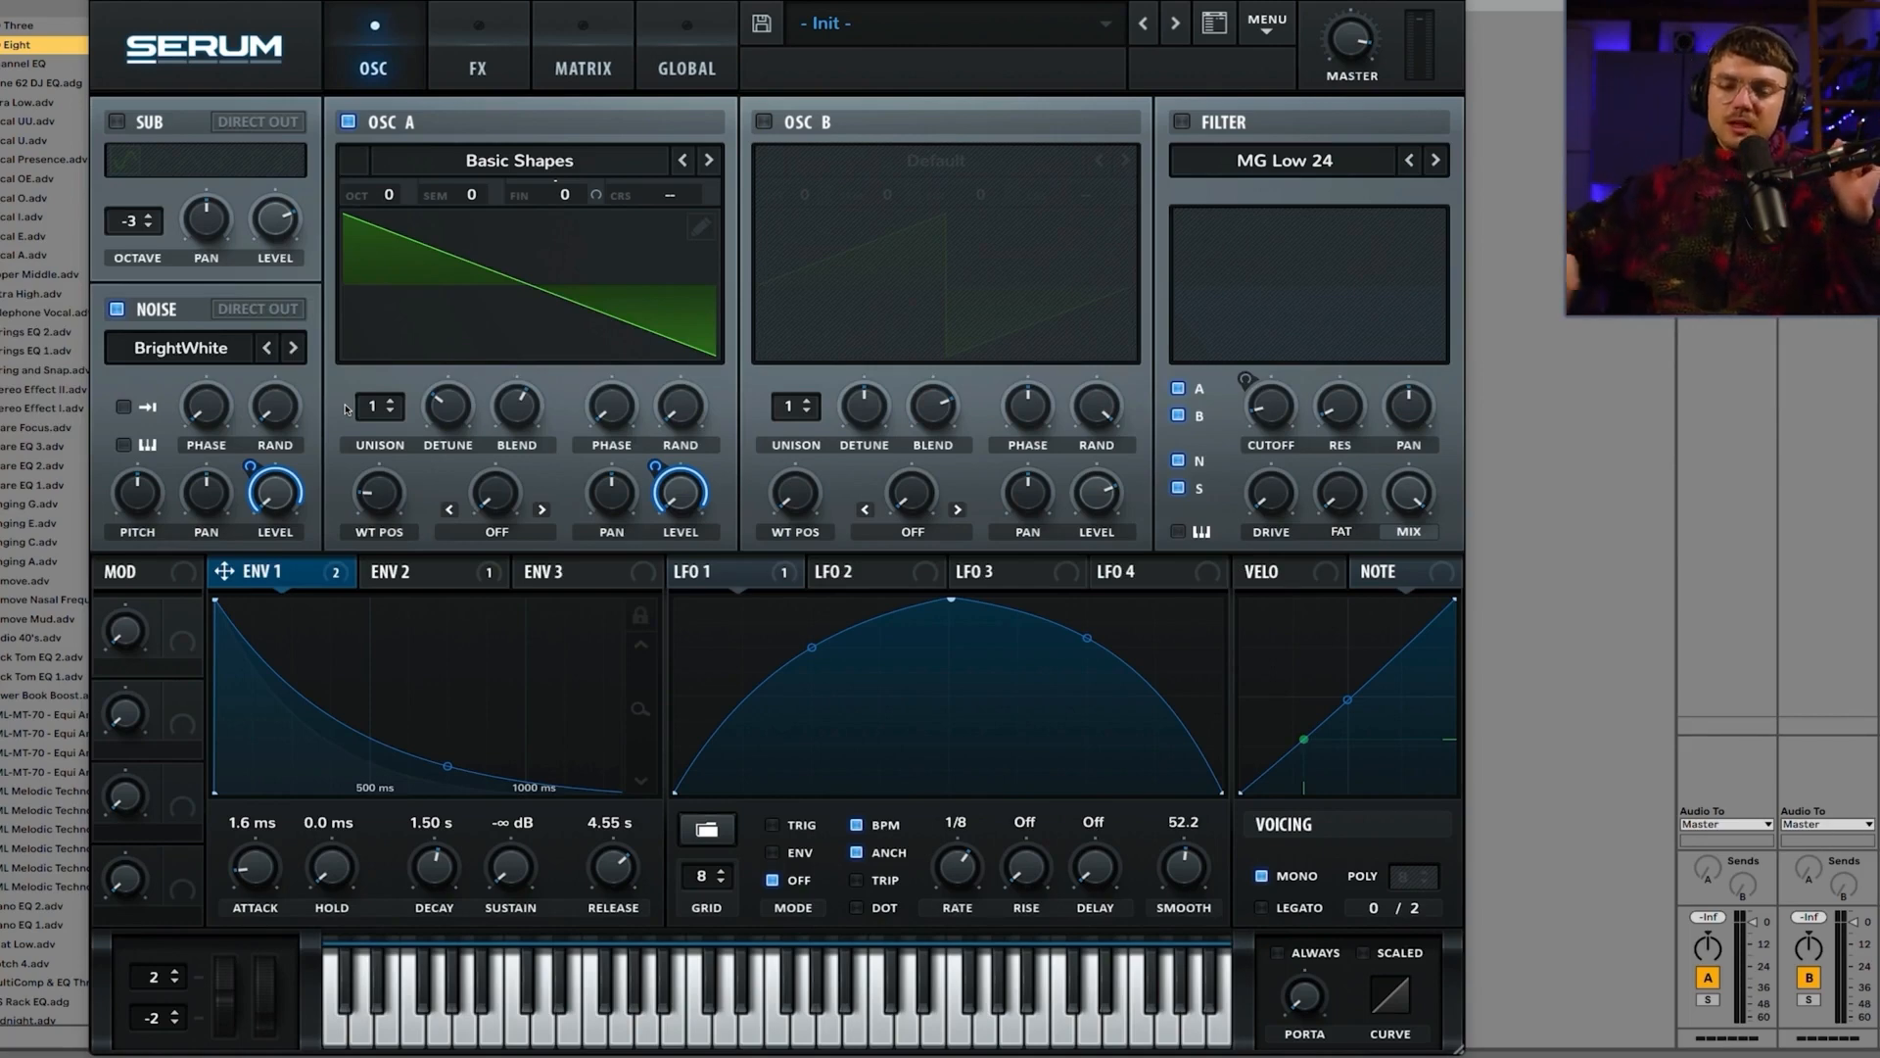
pyautogui.moveTo(368, 409); pyautogui.dragTo(372, 366)
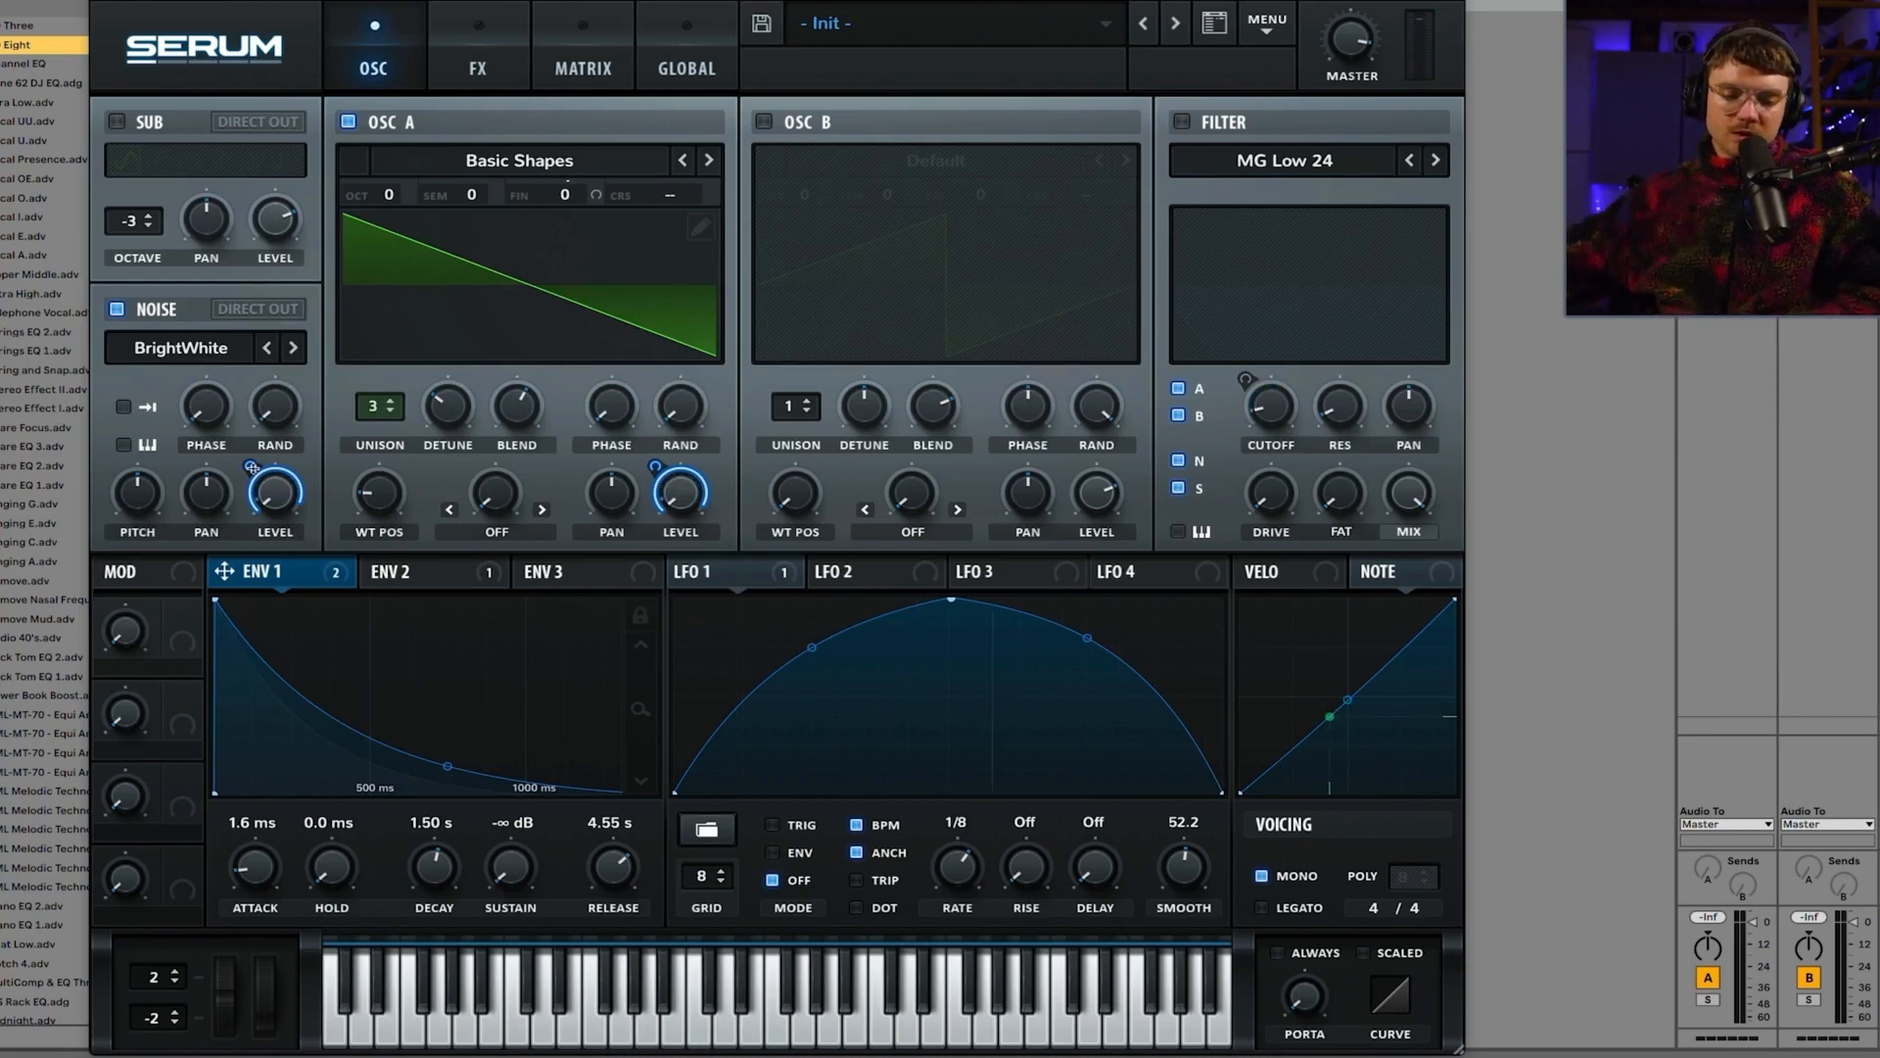
# Step: Reduce Env 1's modulation depth on the noise level and compare polyphonic with Mono voicing, keeping Mono
pyautogui.moveTo(252, 467); pyautogui.dragTo(250, 506)
pyautogui.click(1262, 878)
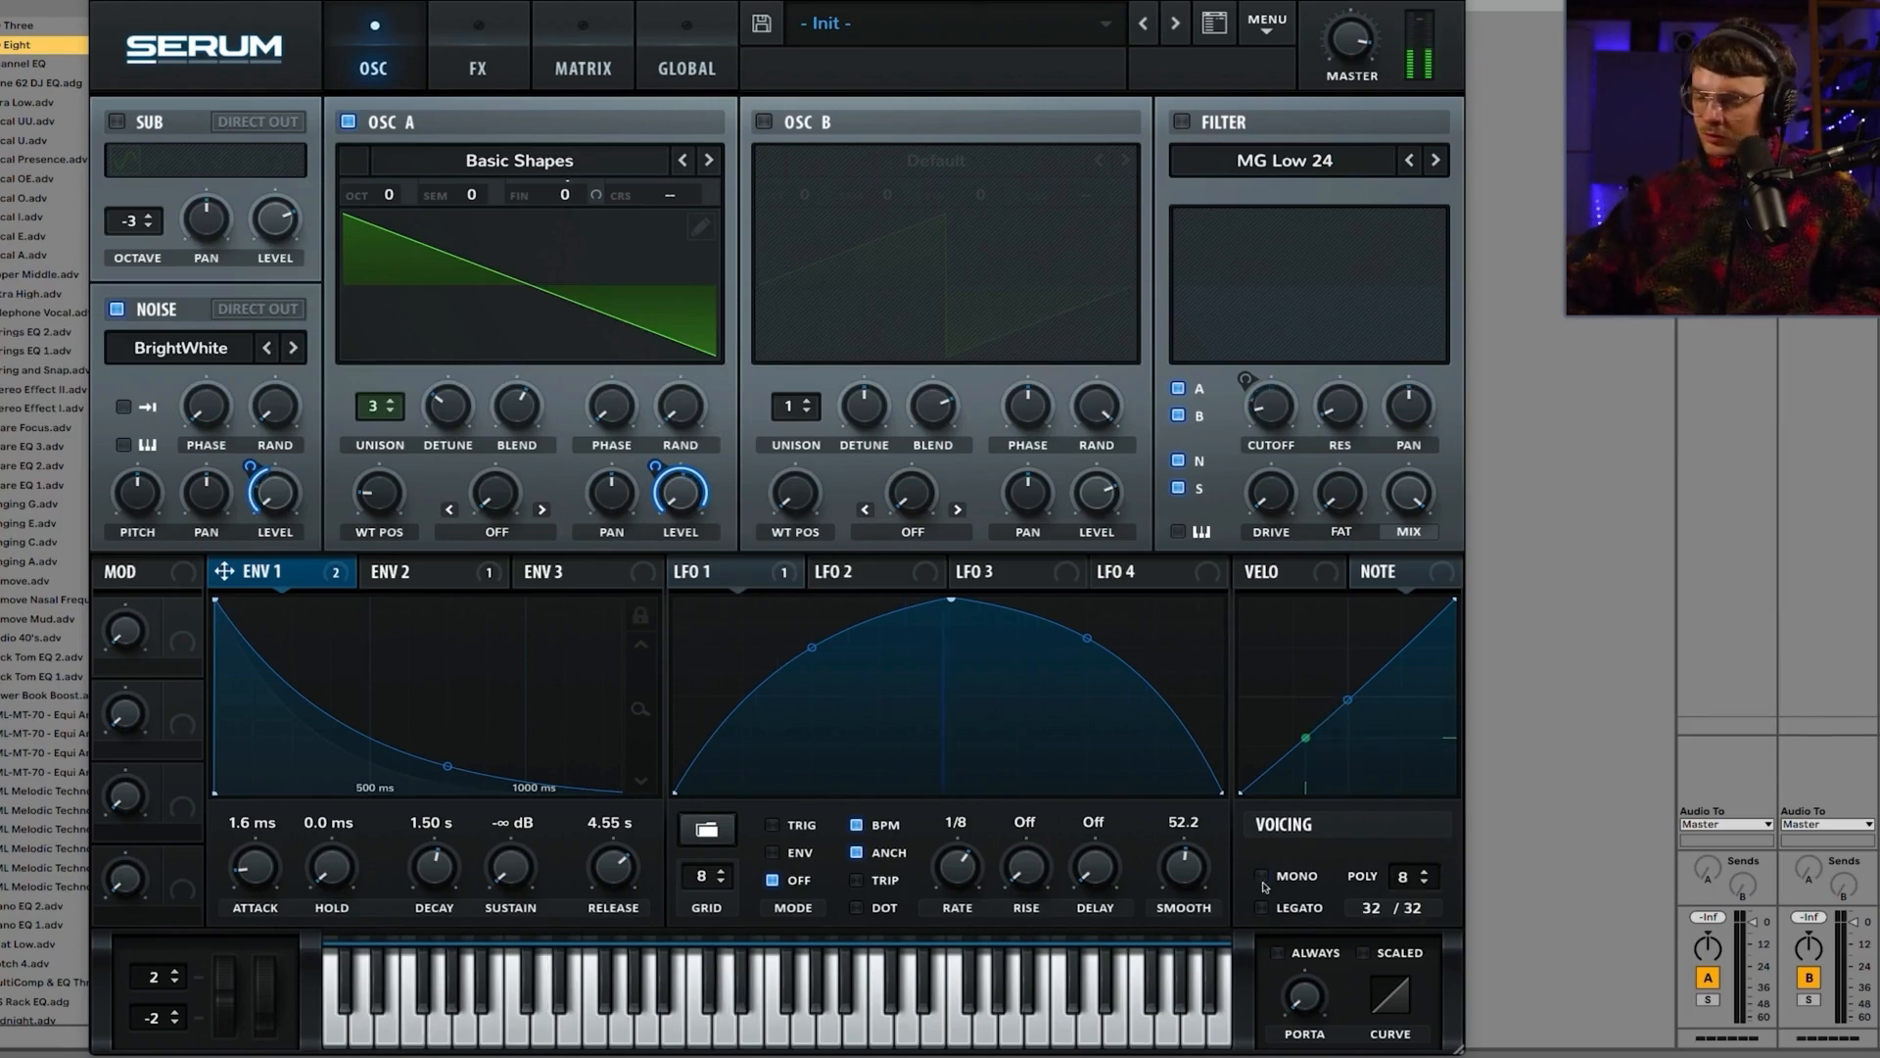
pyautogui.click(1262, 877)
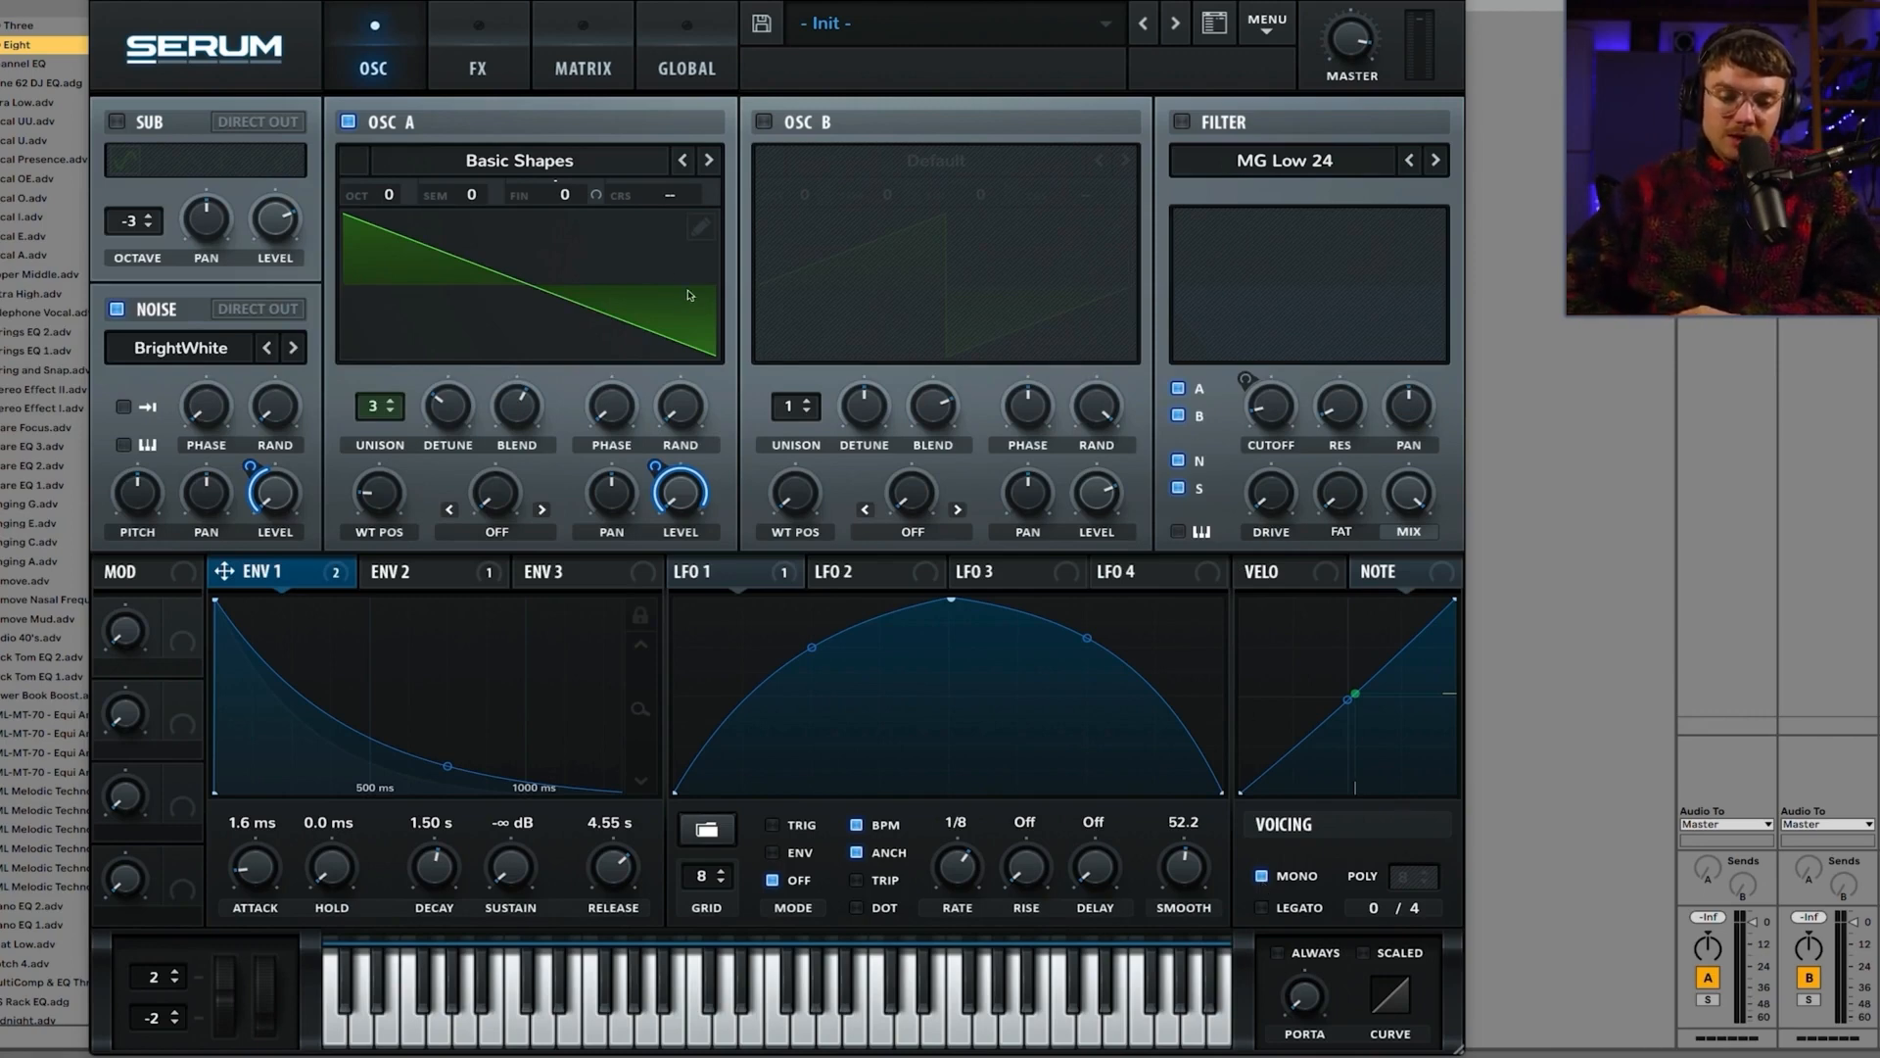
# Step: View the effects page briefly and reduce Oscillator A's unison to 1 voice
pyautogui.click(484, 74)
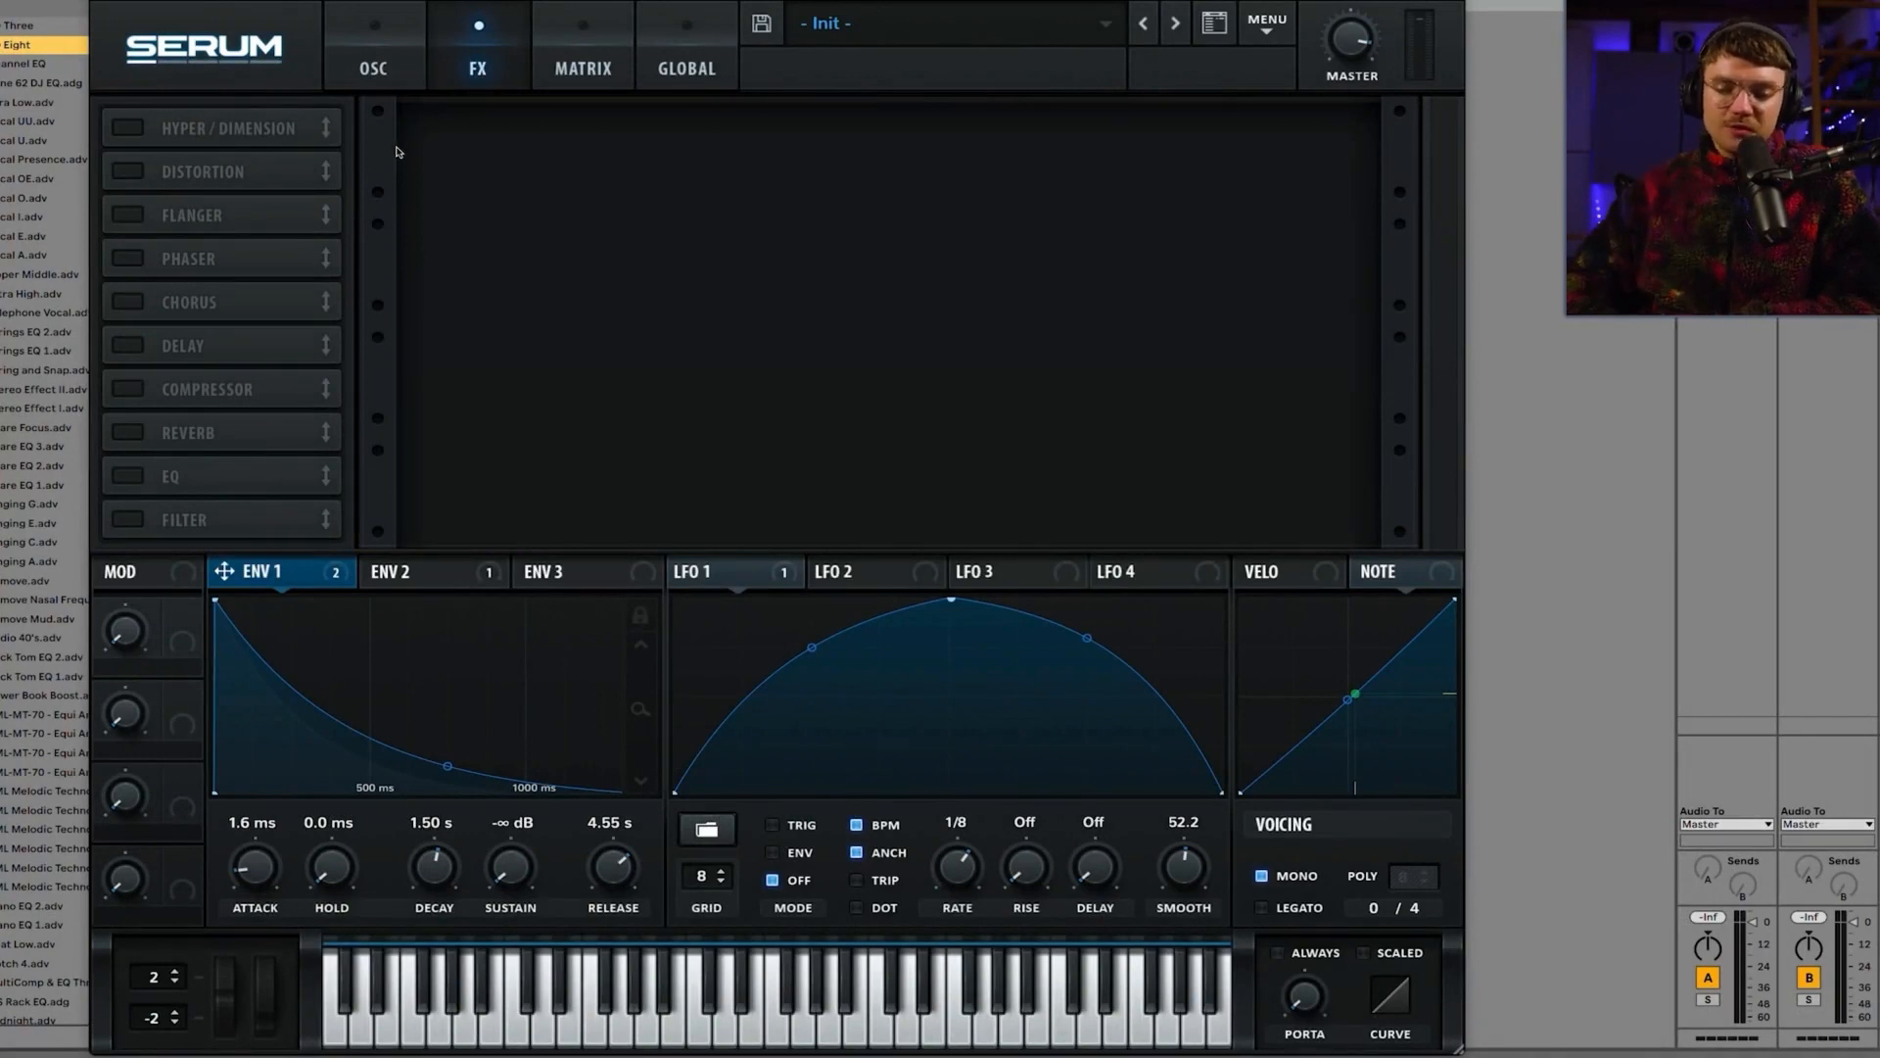
pyautogui.click(384, 73)
pyautogui.moveTo(372, 414); pyautogui.dragTo(380, 541)
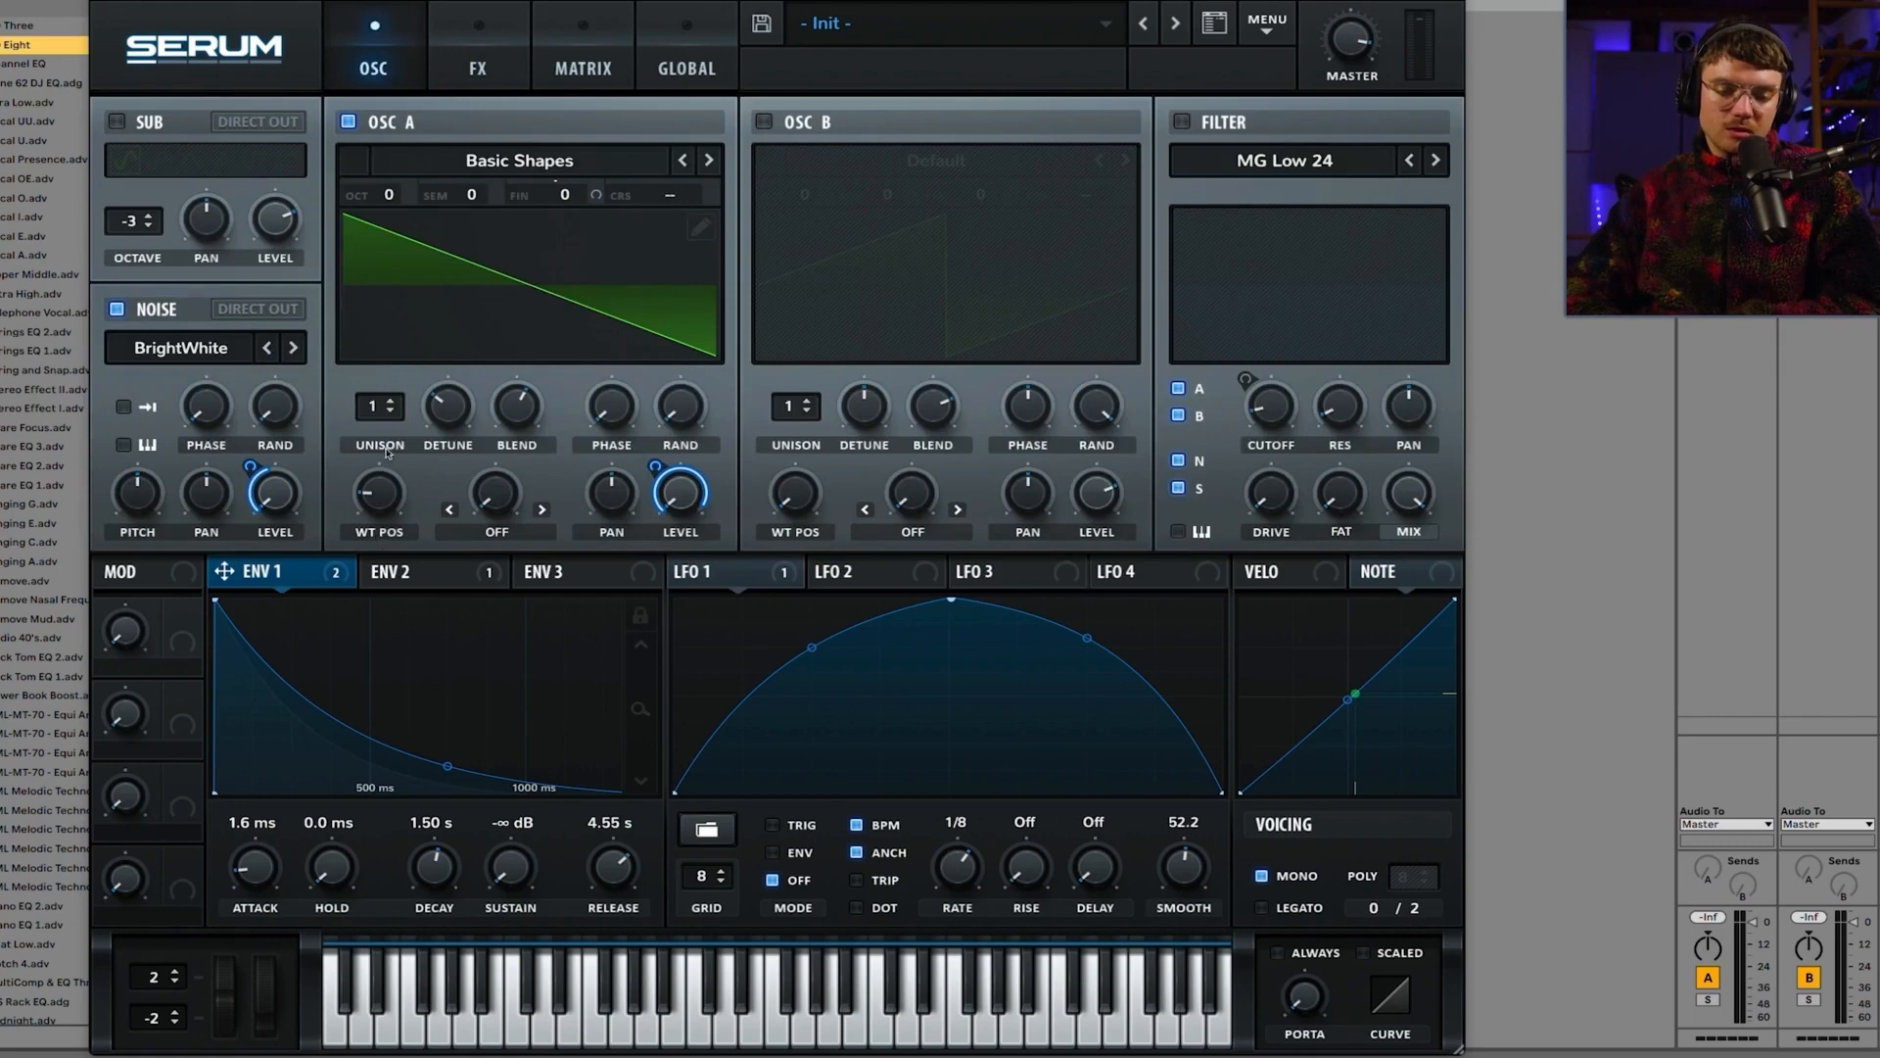
# Step: Turn off the noise oscillator and enable the Hyper/Dimension effect
pyautogui.click(118, 310)
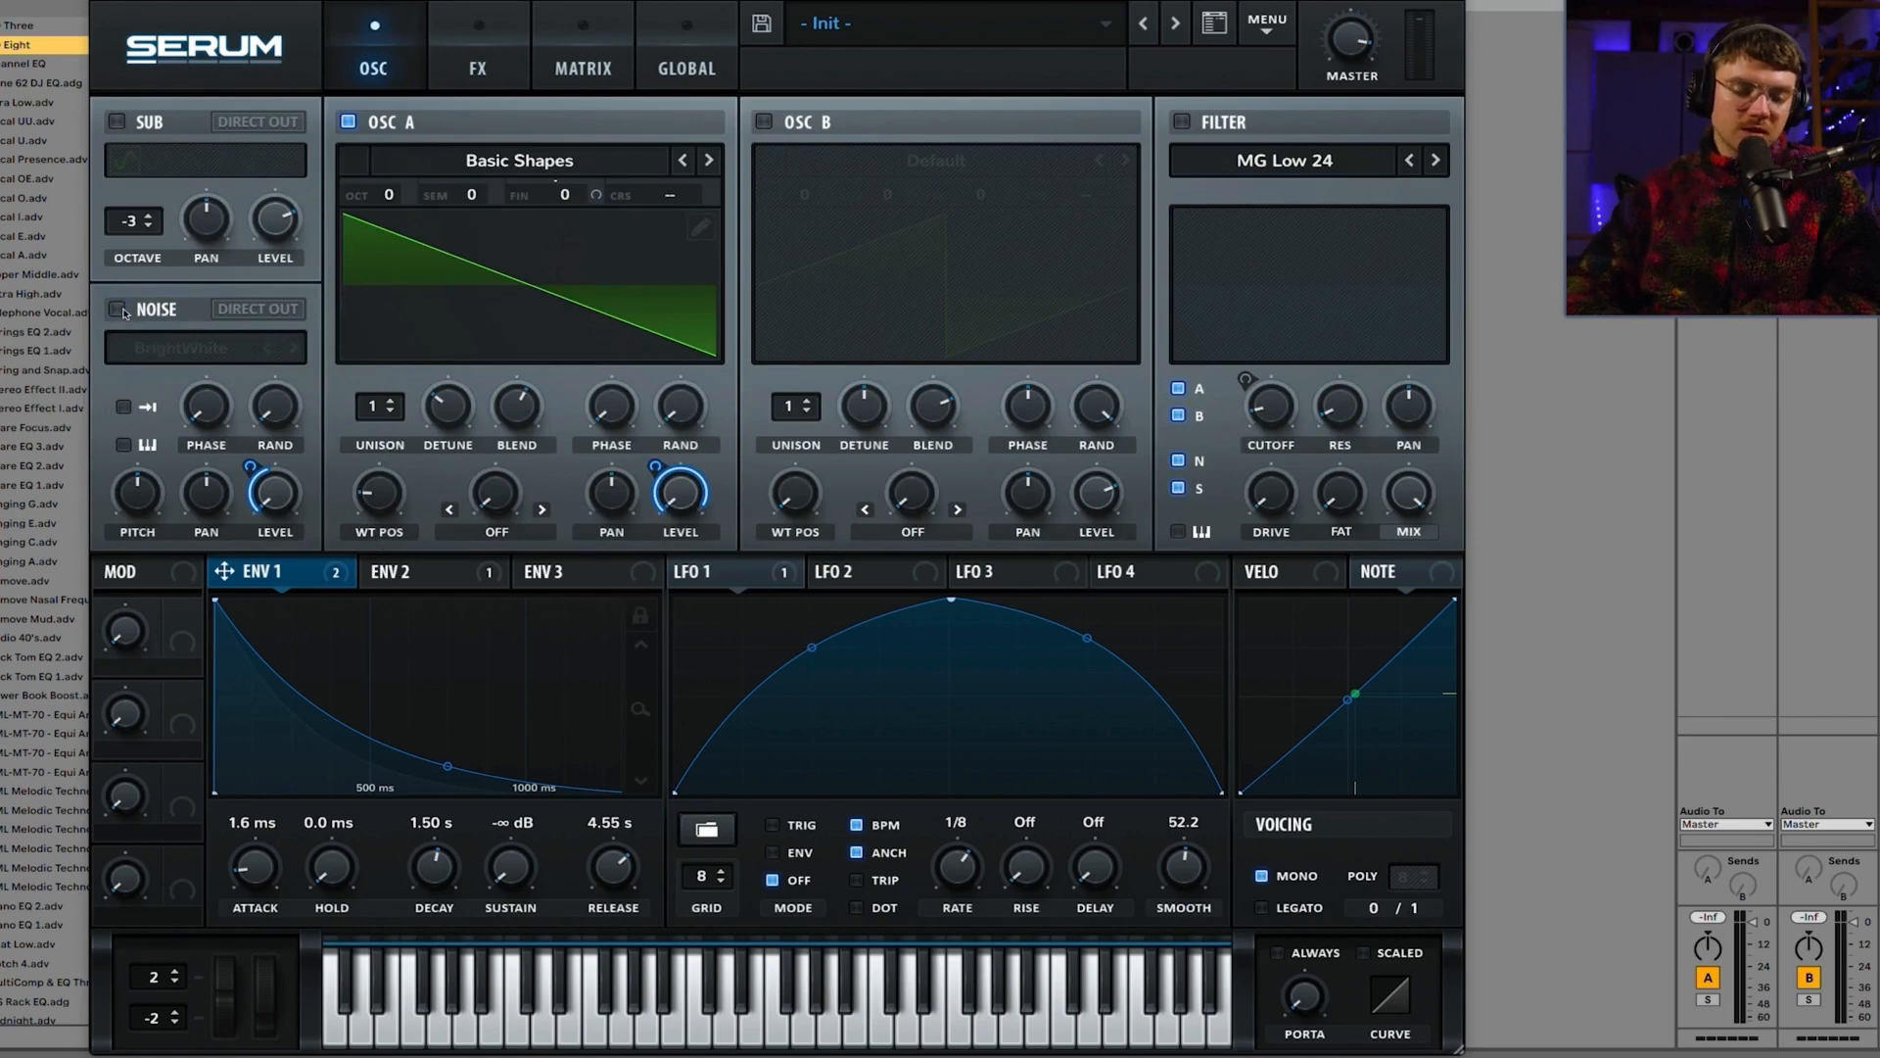
pyautogui.click(488, 73)
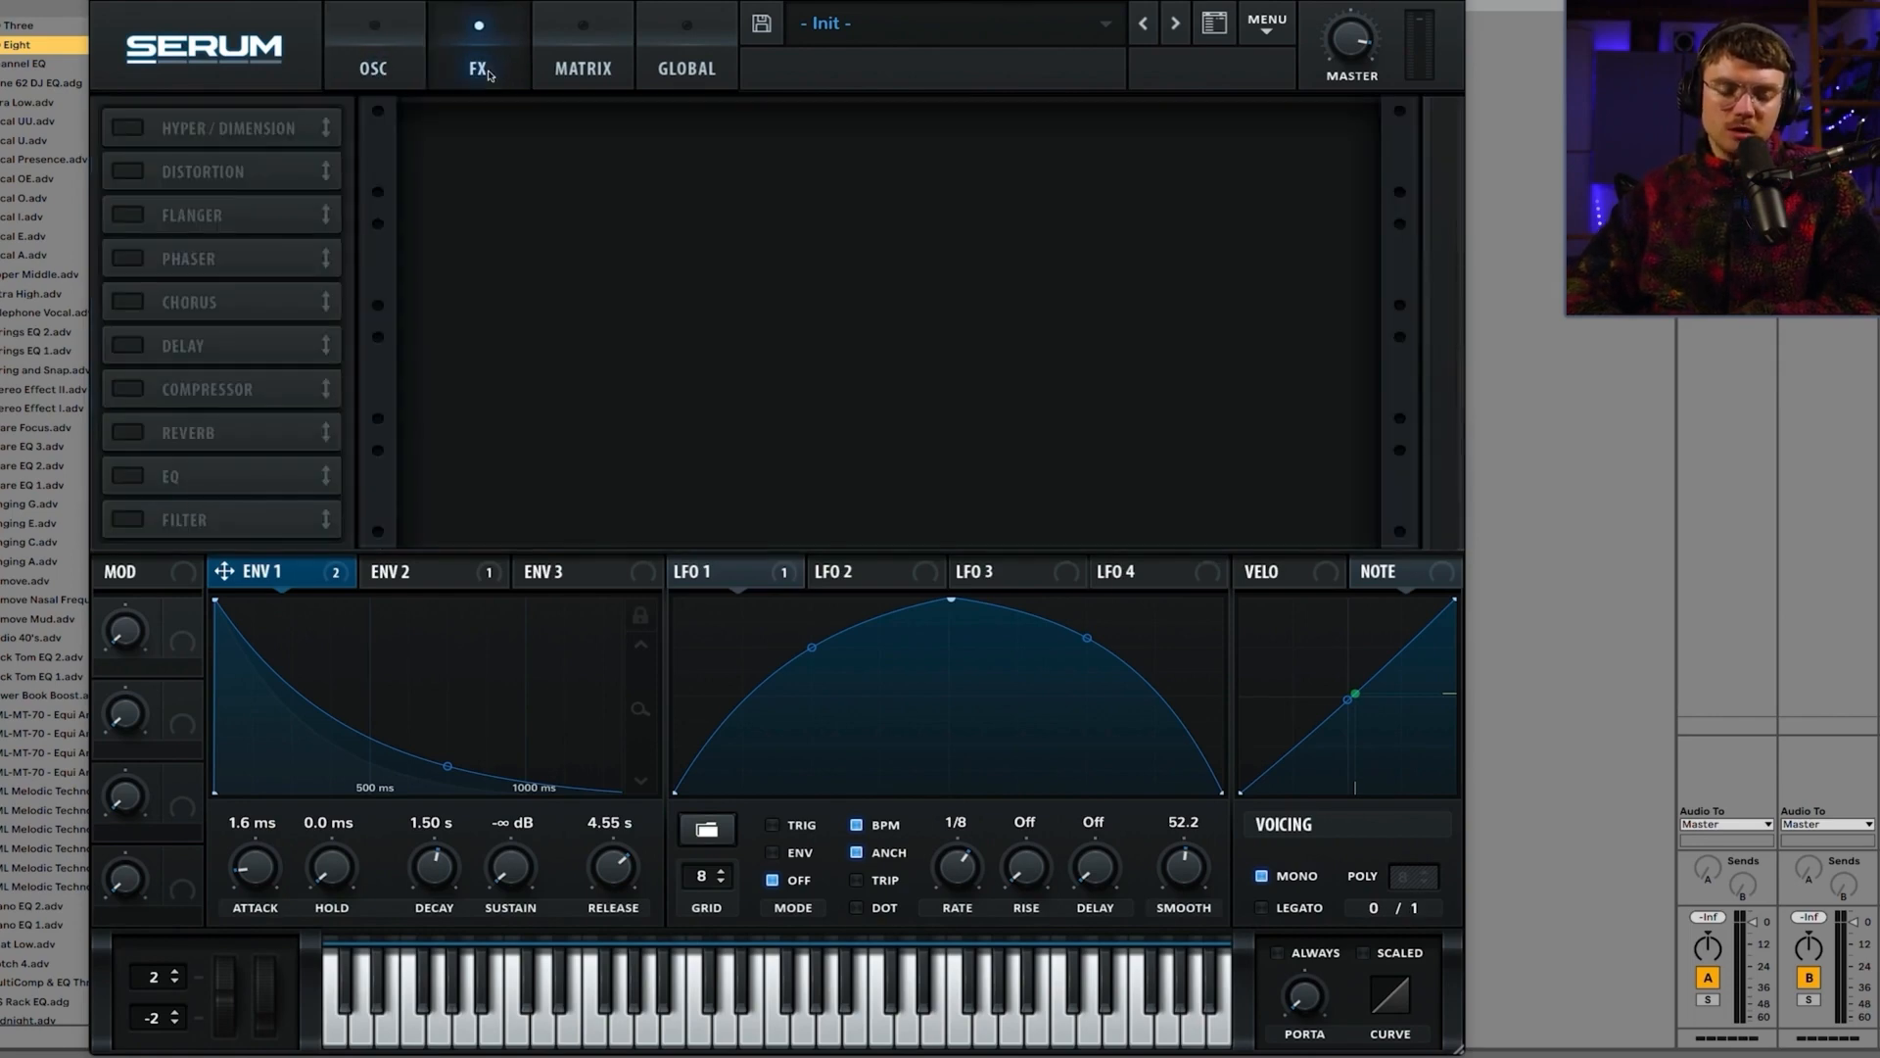
pyautogui.click(129, 128)
pyautogui.click(128, 128)
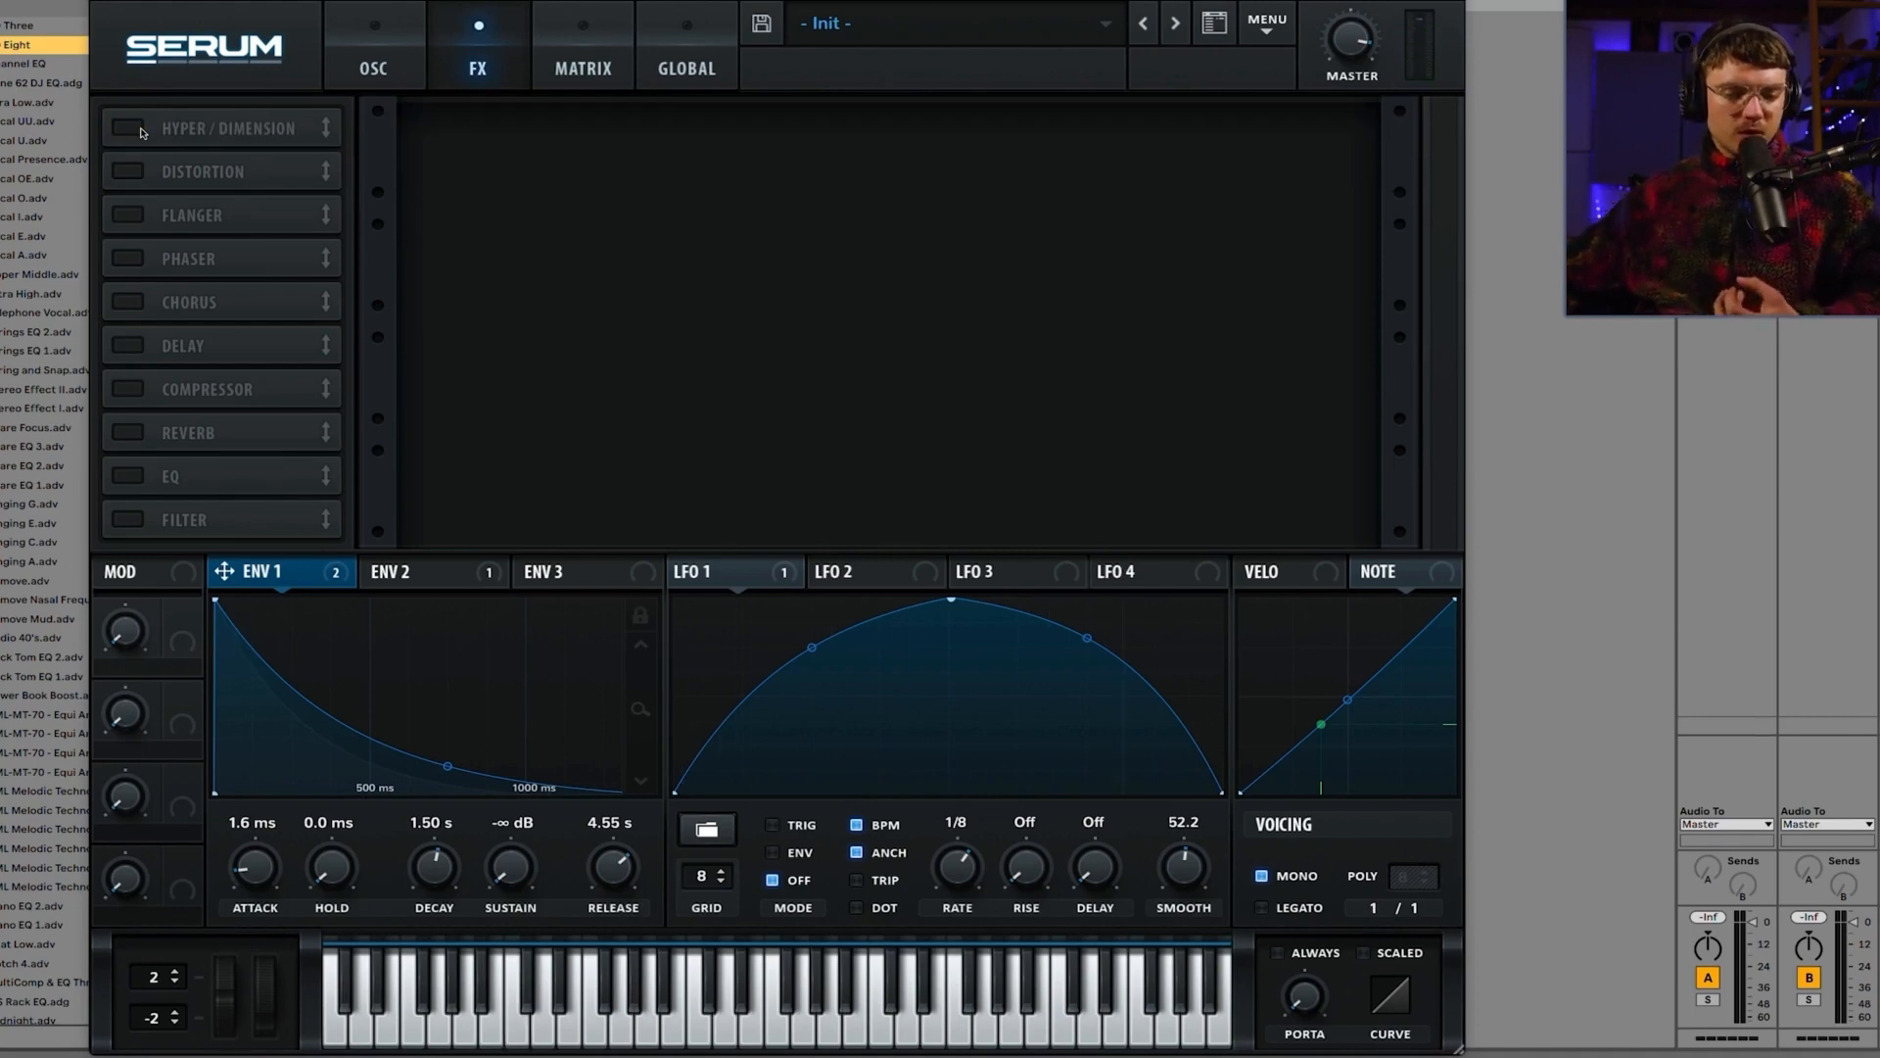
pyautogui.click(128, 128)
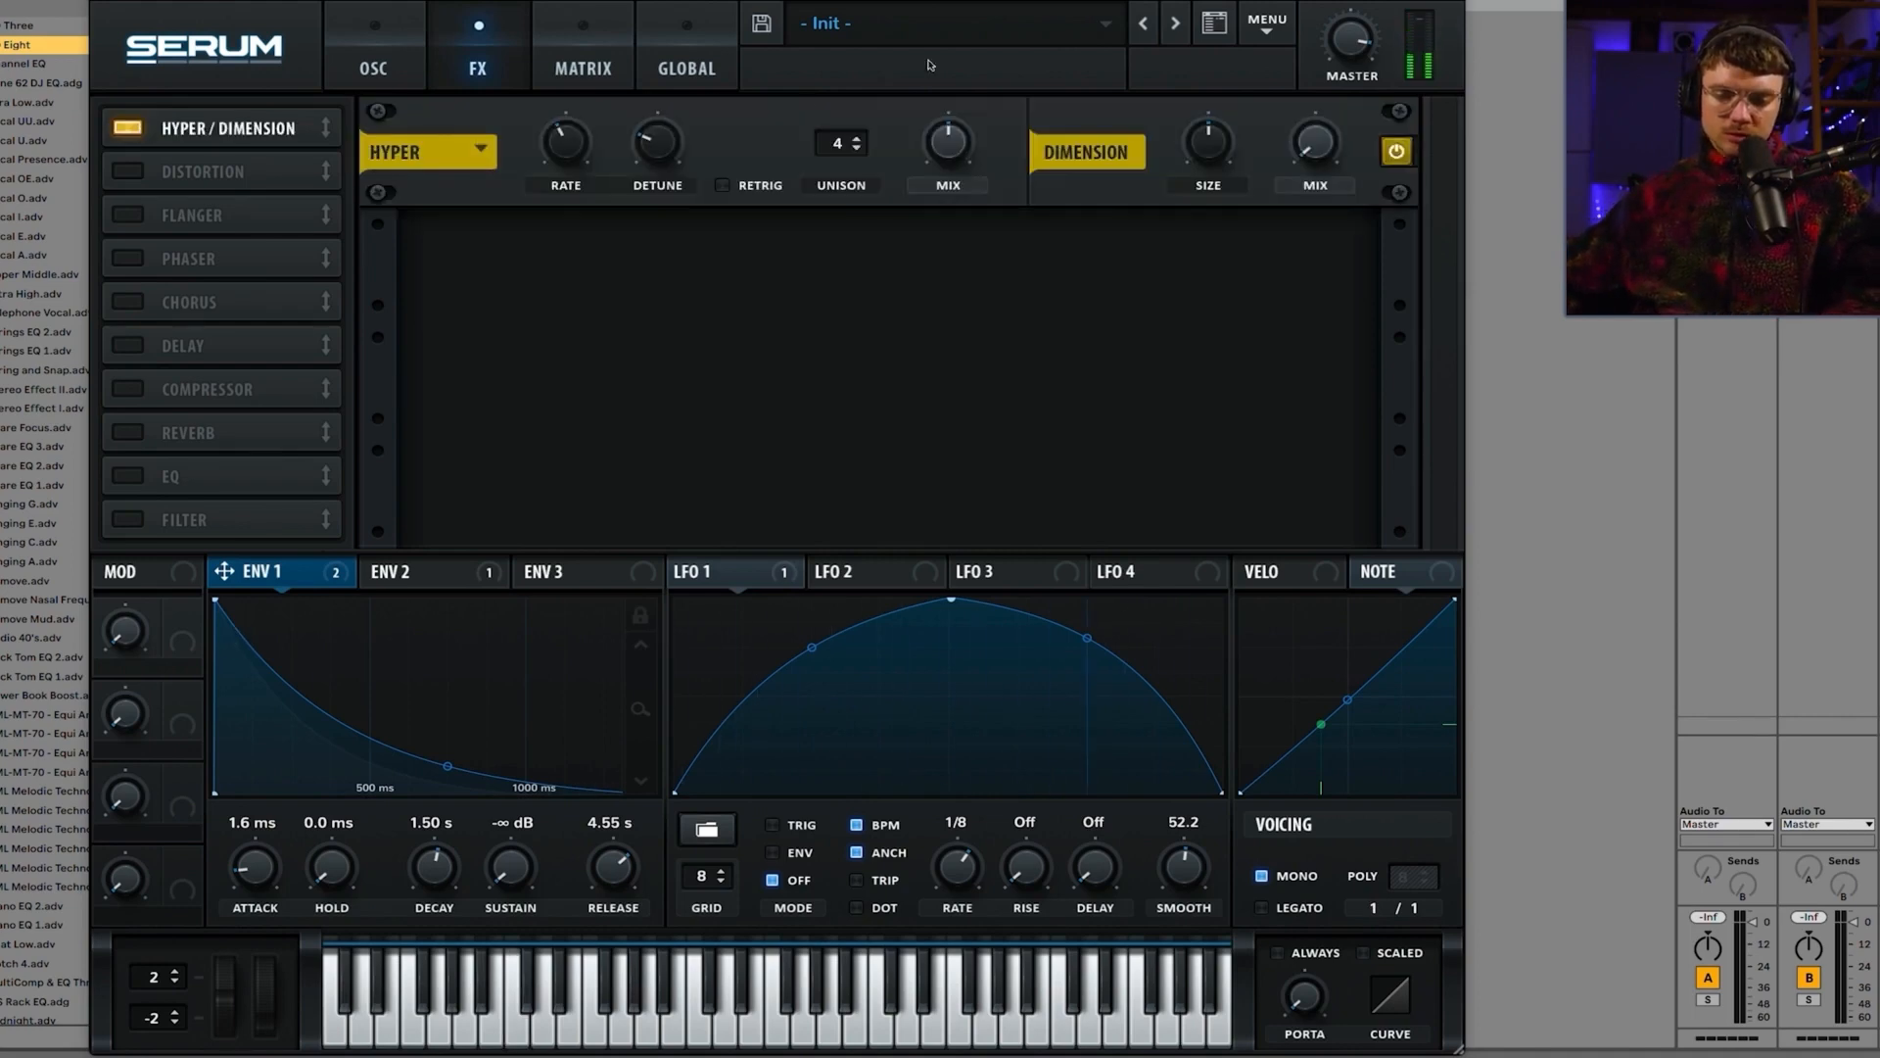
# Step: Adjust the master volume slightly and compare the sound with Hyper/Dimension off and on, leaving it on
pyautogui.moveTo(1345, 39)
pyautogui.moveTo(1344, 39); pyautogui.dragTo(1341, 68)
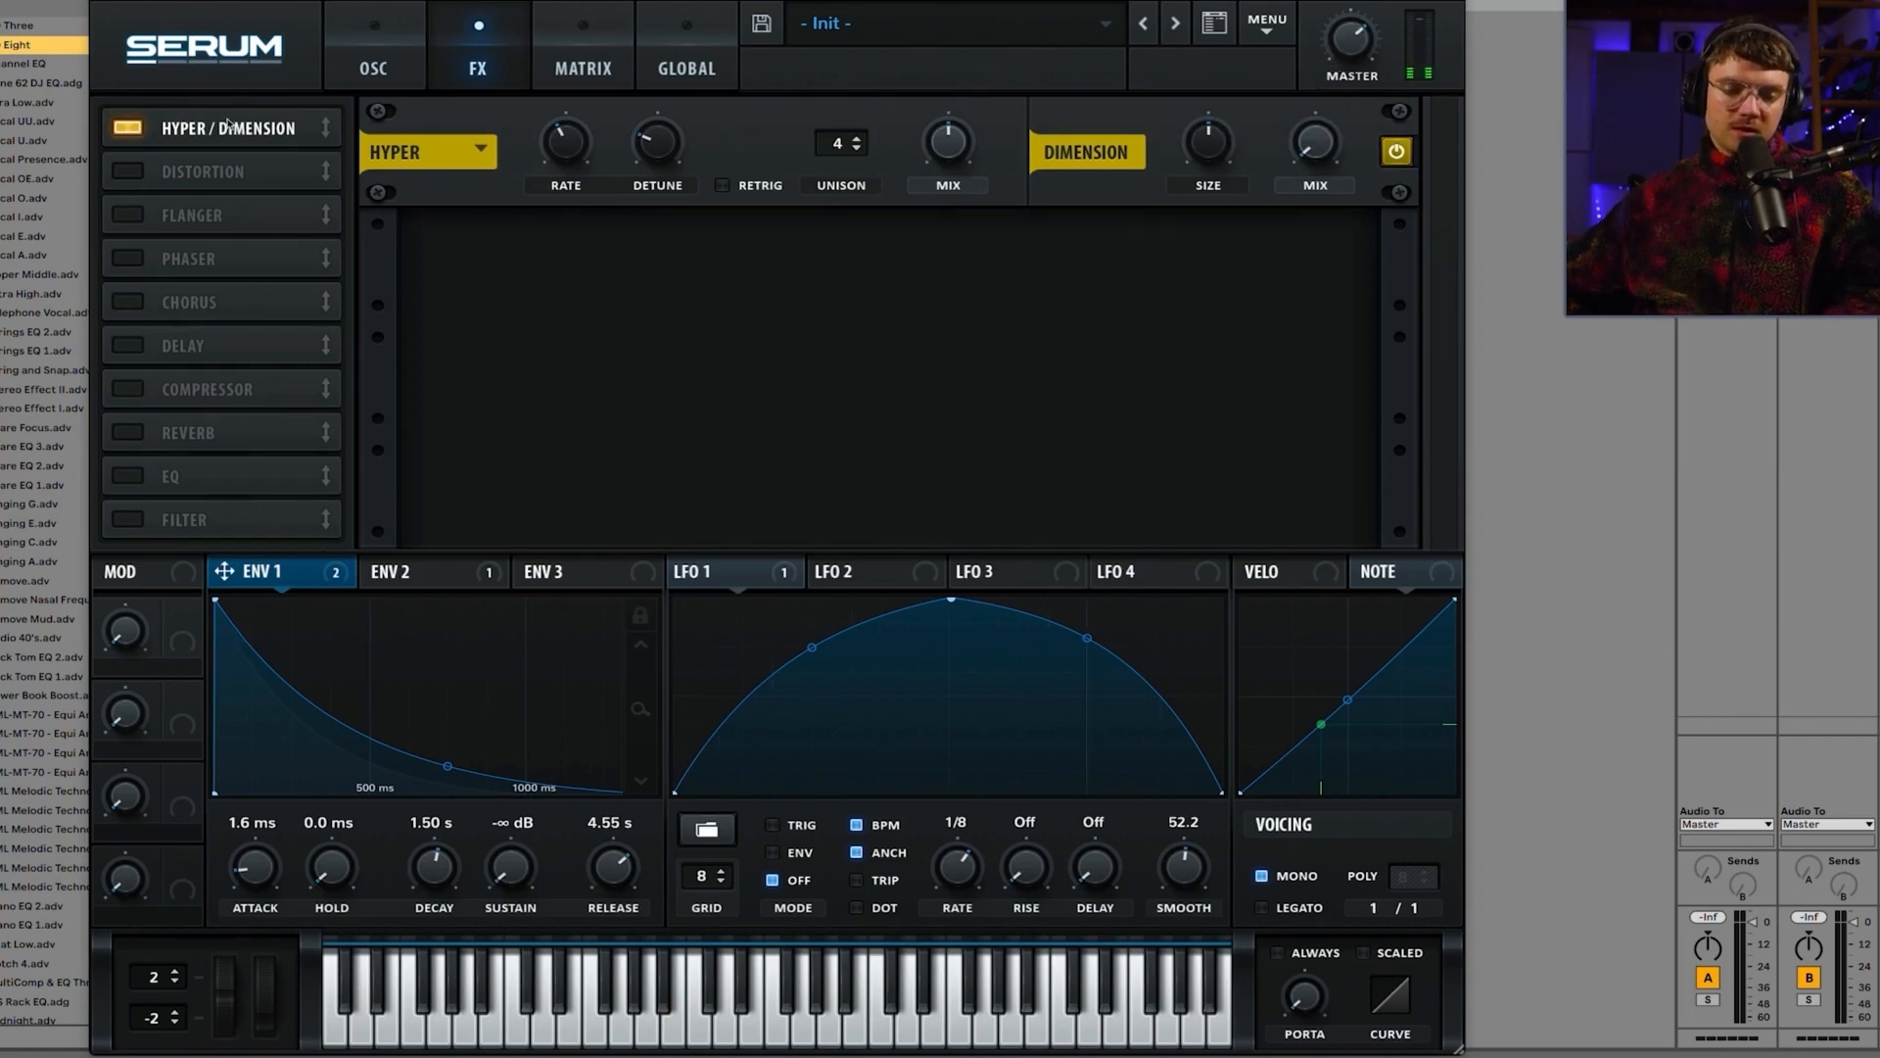
pyautogui.click(127, 129)
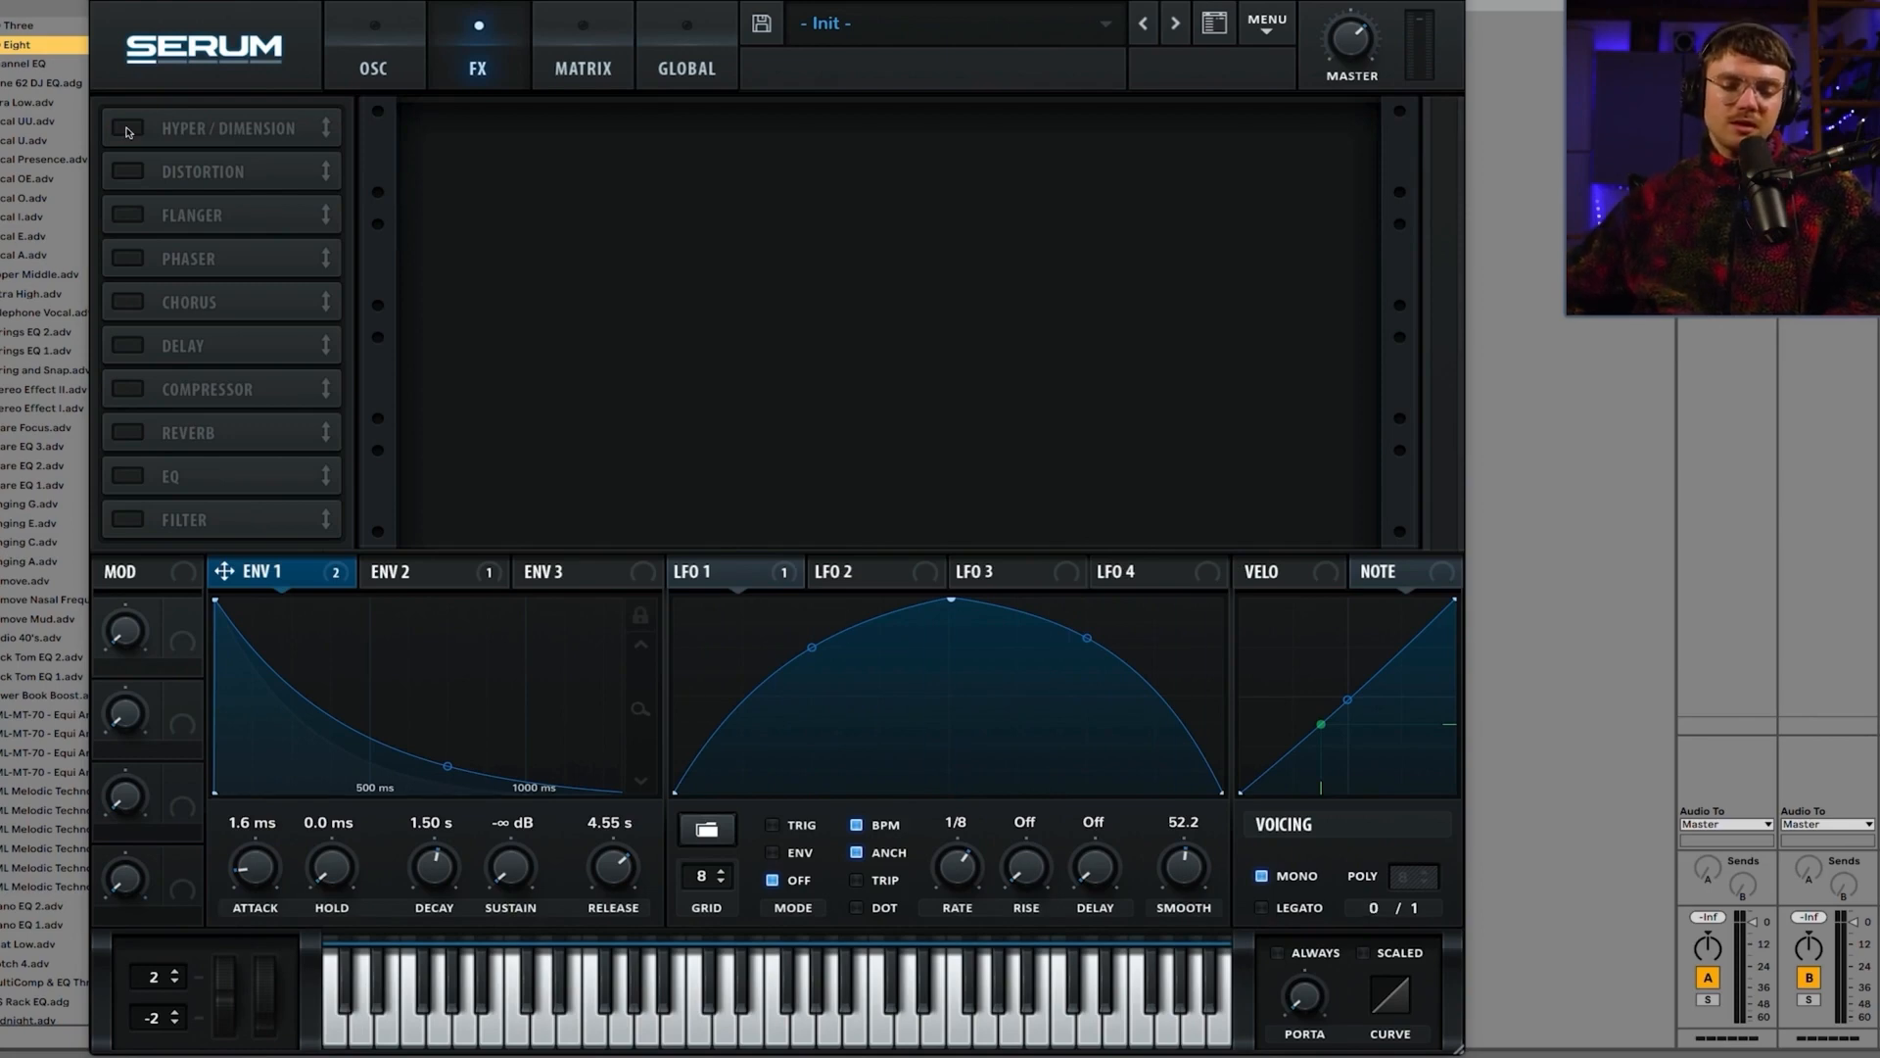
pyautogui.click(128, 130)
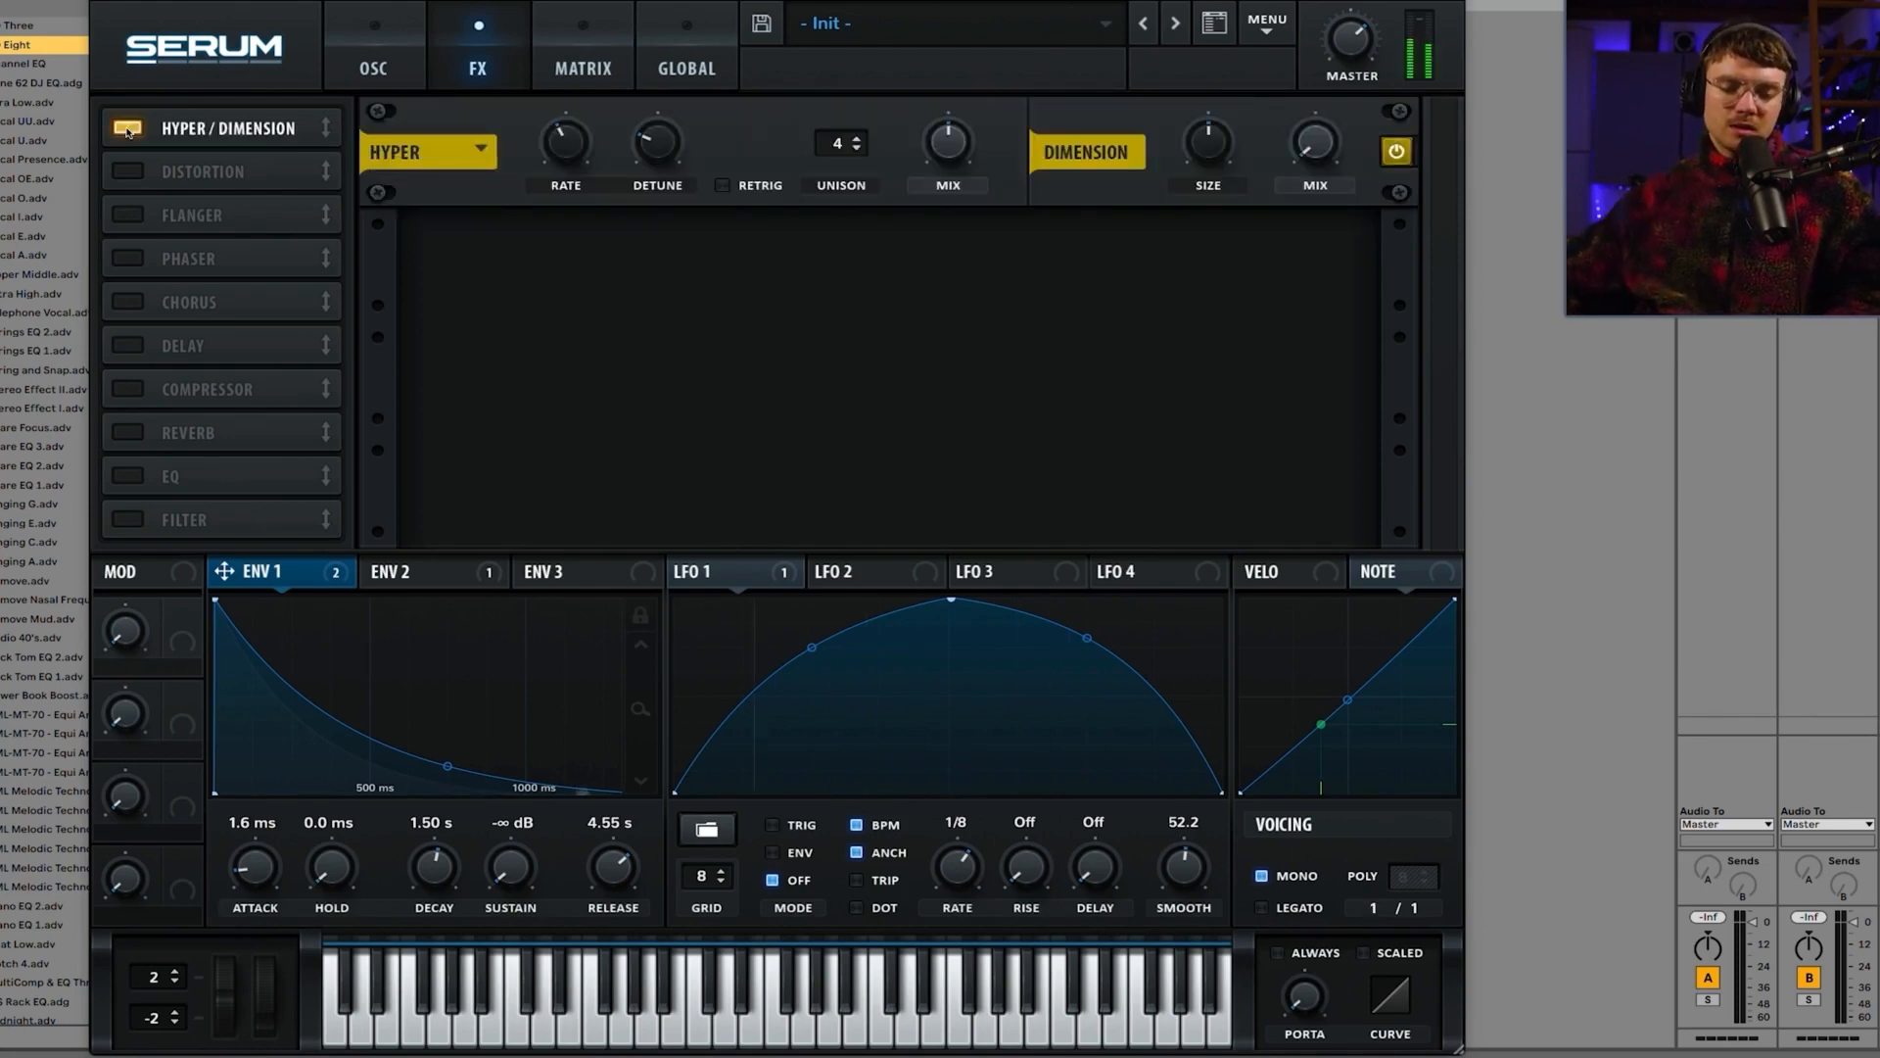
# Step: Reduce the Hyper mix and raise the Dimension mix to 85%
pyautogui.moveTo(948, 129); pyautogui.dragTo(941, 158)
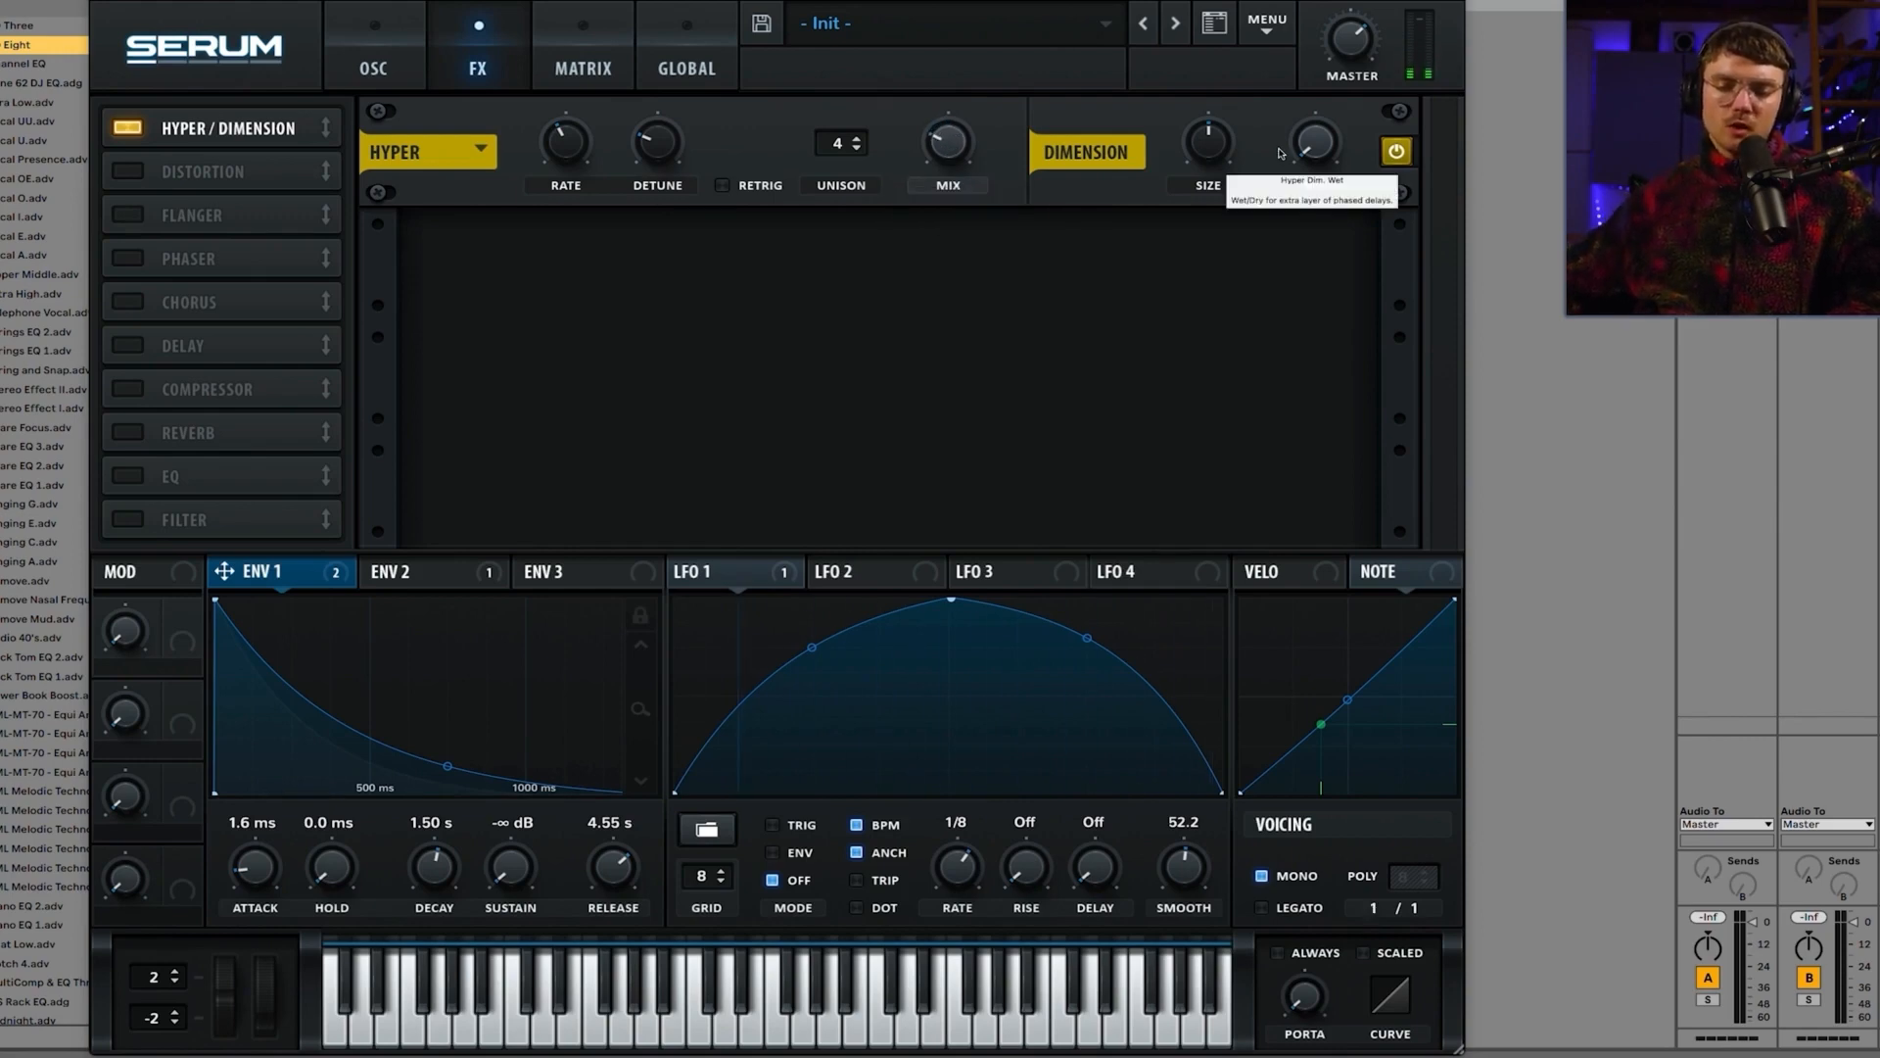
pyautogui.moveTo(952, 137)
pyautogui.mouseDown()
pyautogui.moveTo(977, 73)
pyautogui.moveTo(965, 154)
pyautogui.mouseUp()
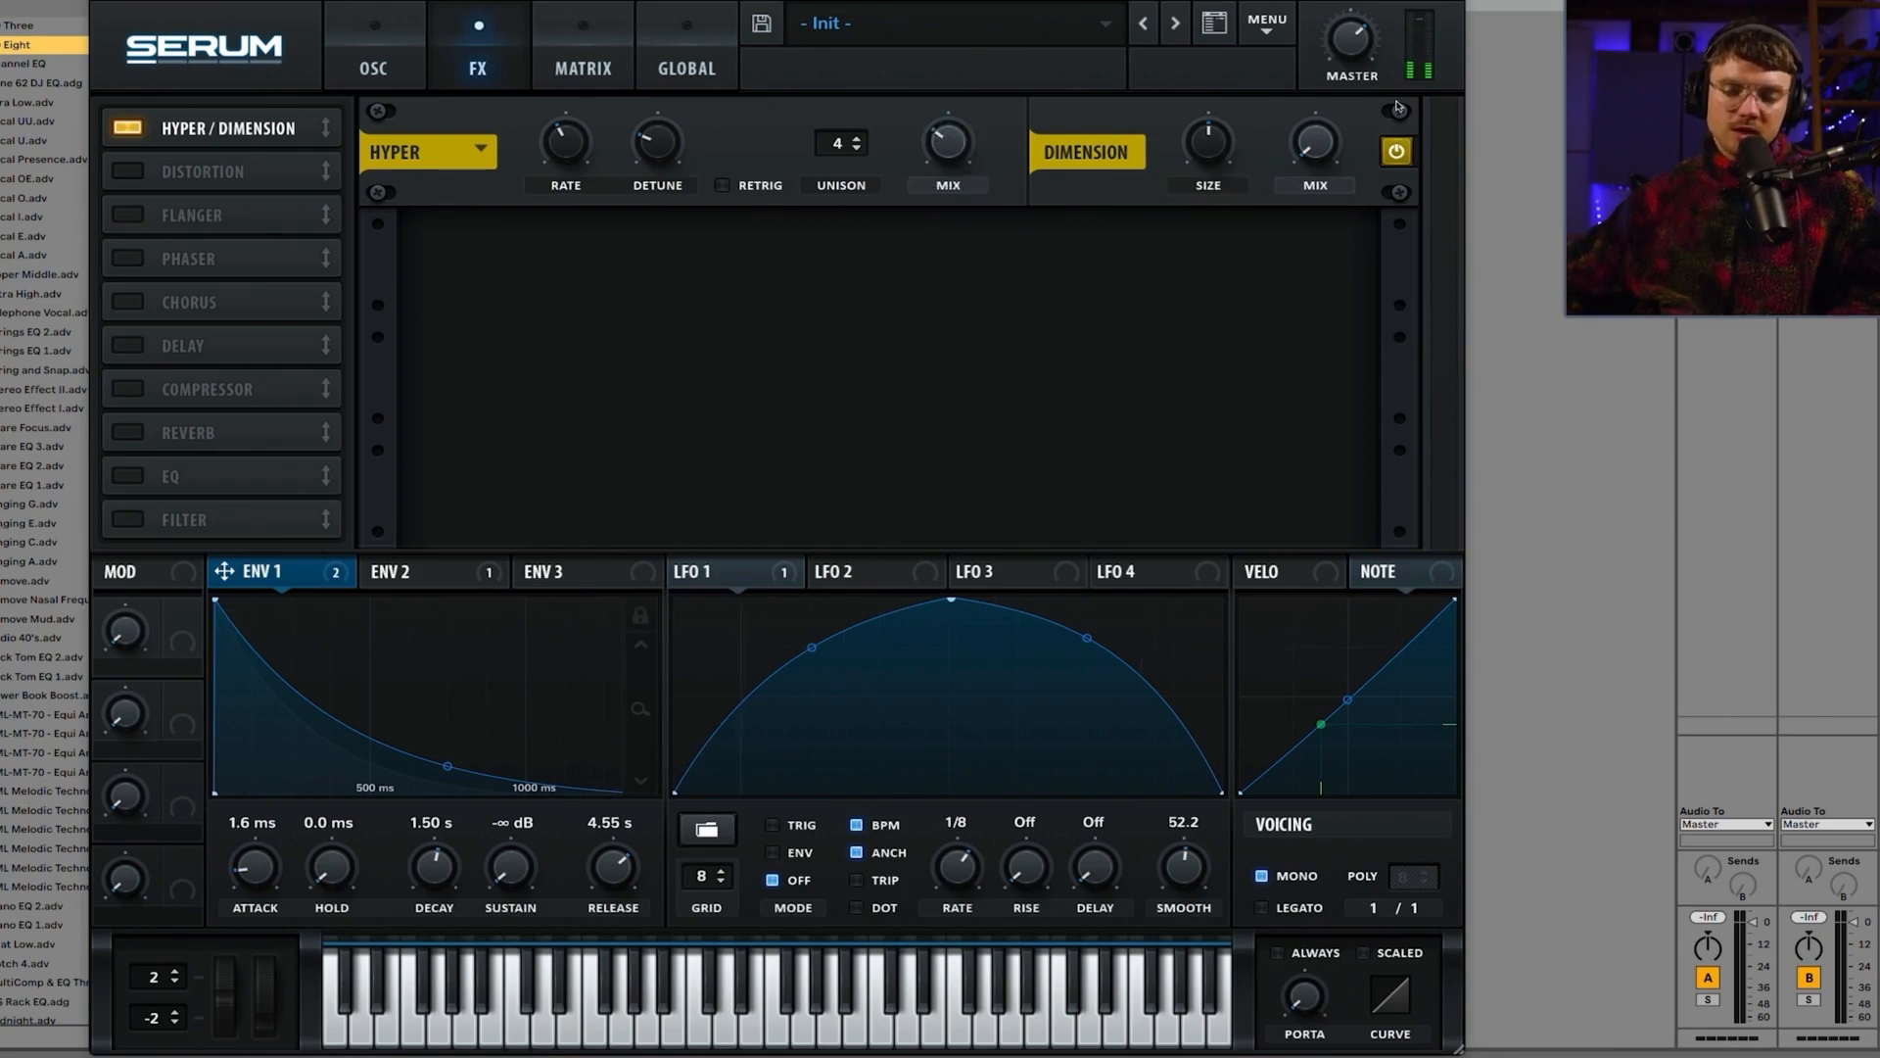
pyautogui.moveTo(1310, 147); pyautogui.dragTo(1320, 102)
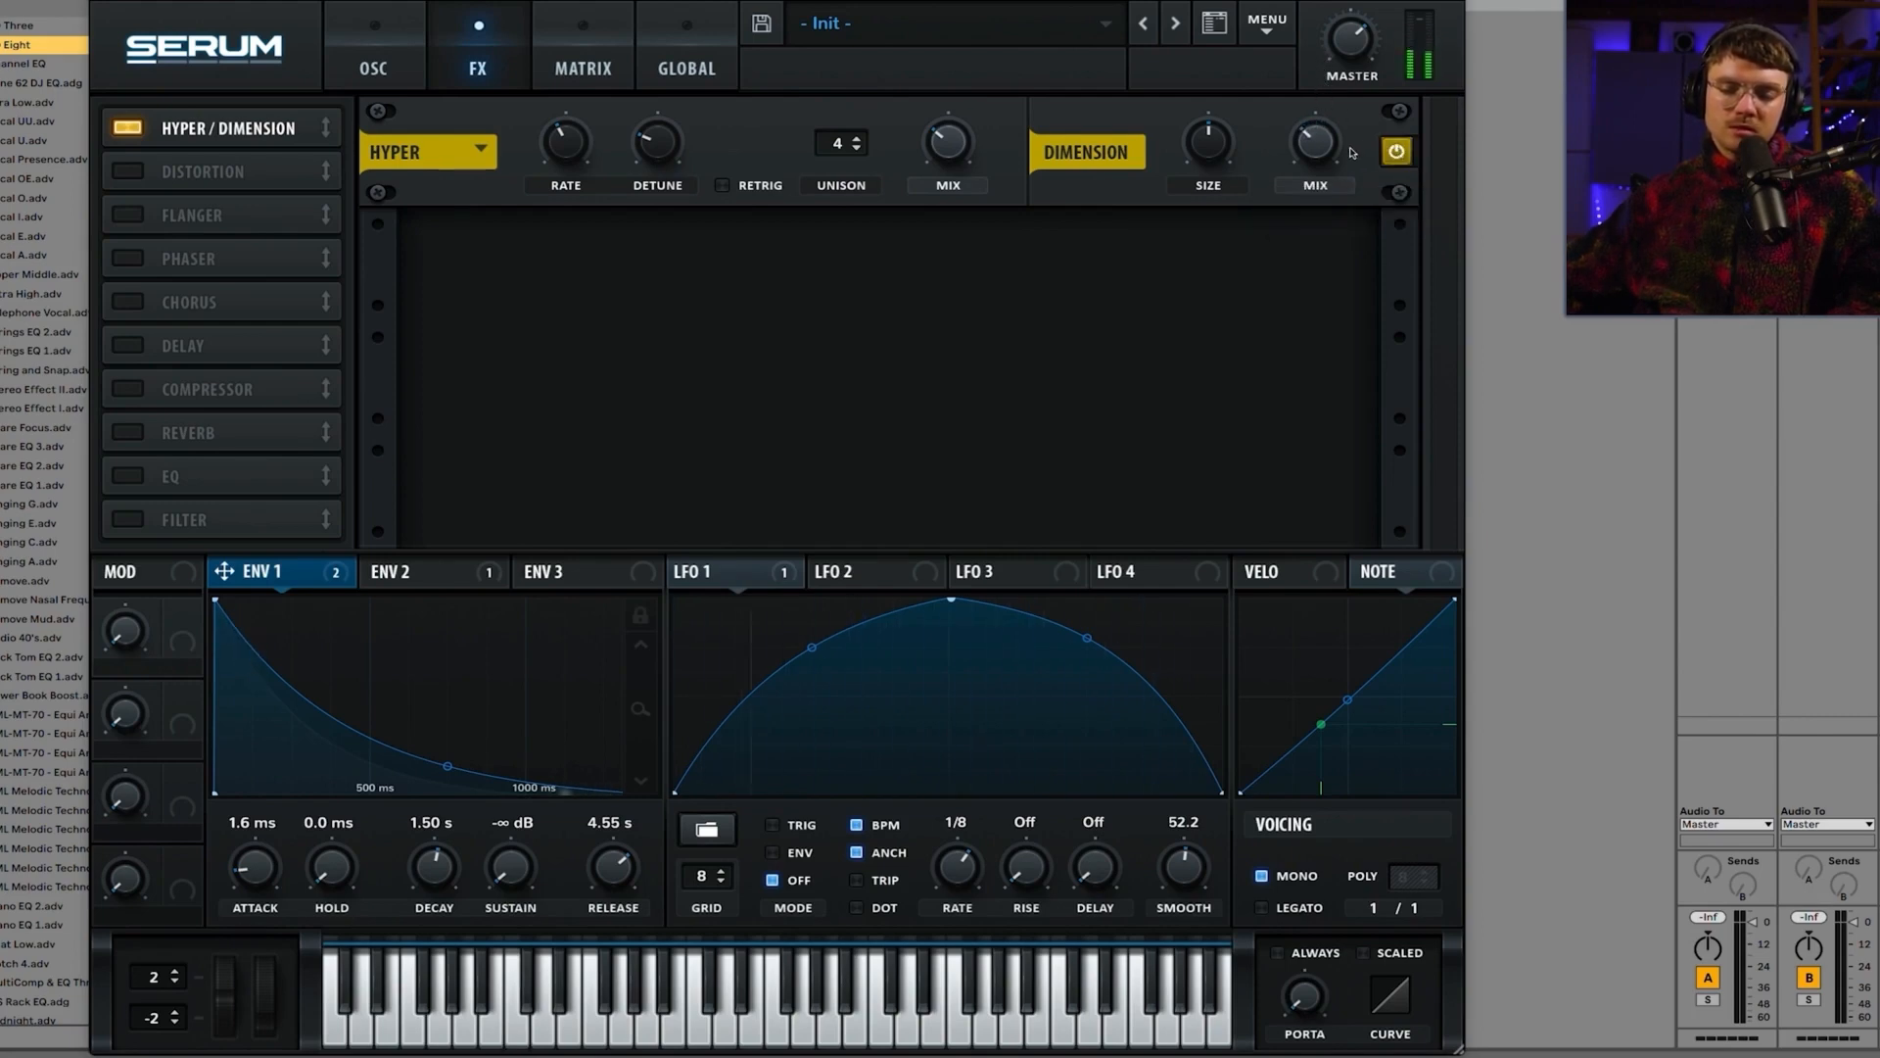
pyautogui.moveTo(1330, 152); pyautogui.dragTo(1338, 78)
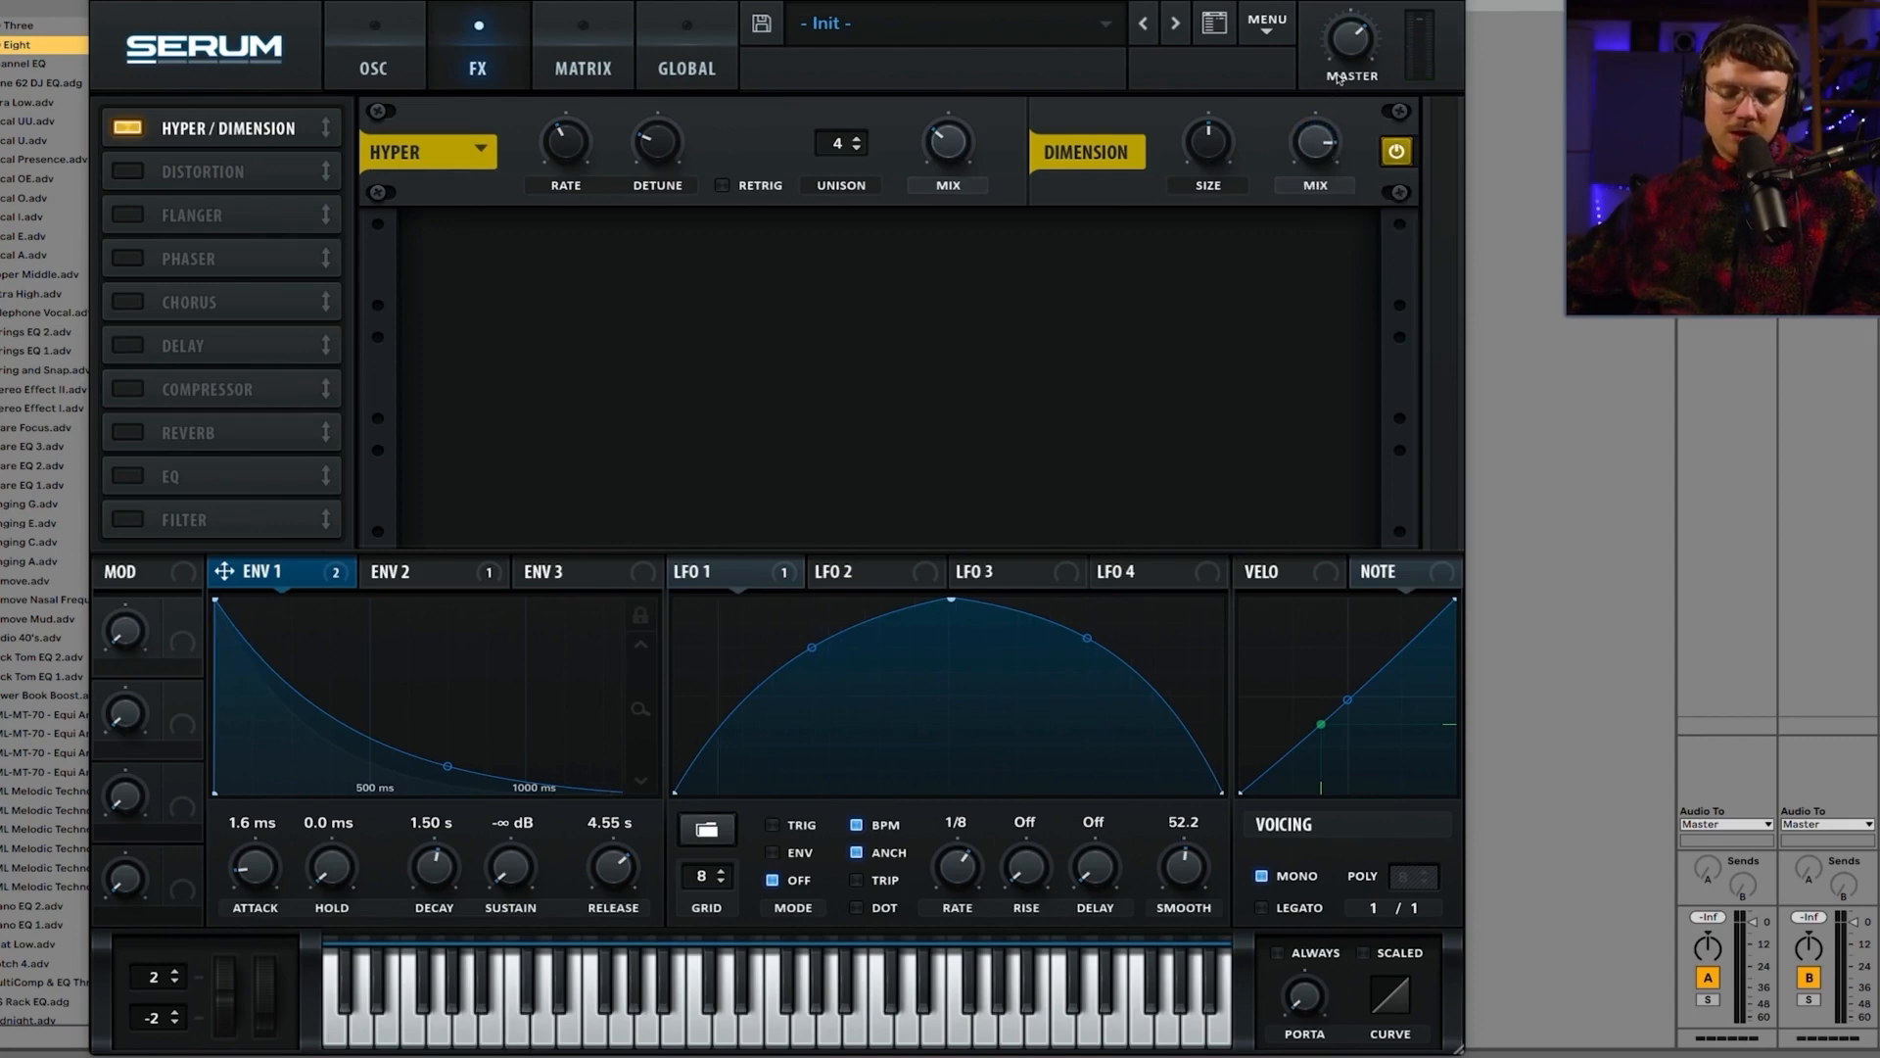
# Step: Compare the sound with the Hyper/Dimension effect bypassed and active
pyautogui.moveTo(1302, 143)
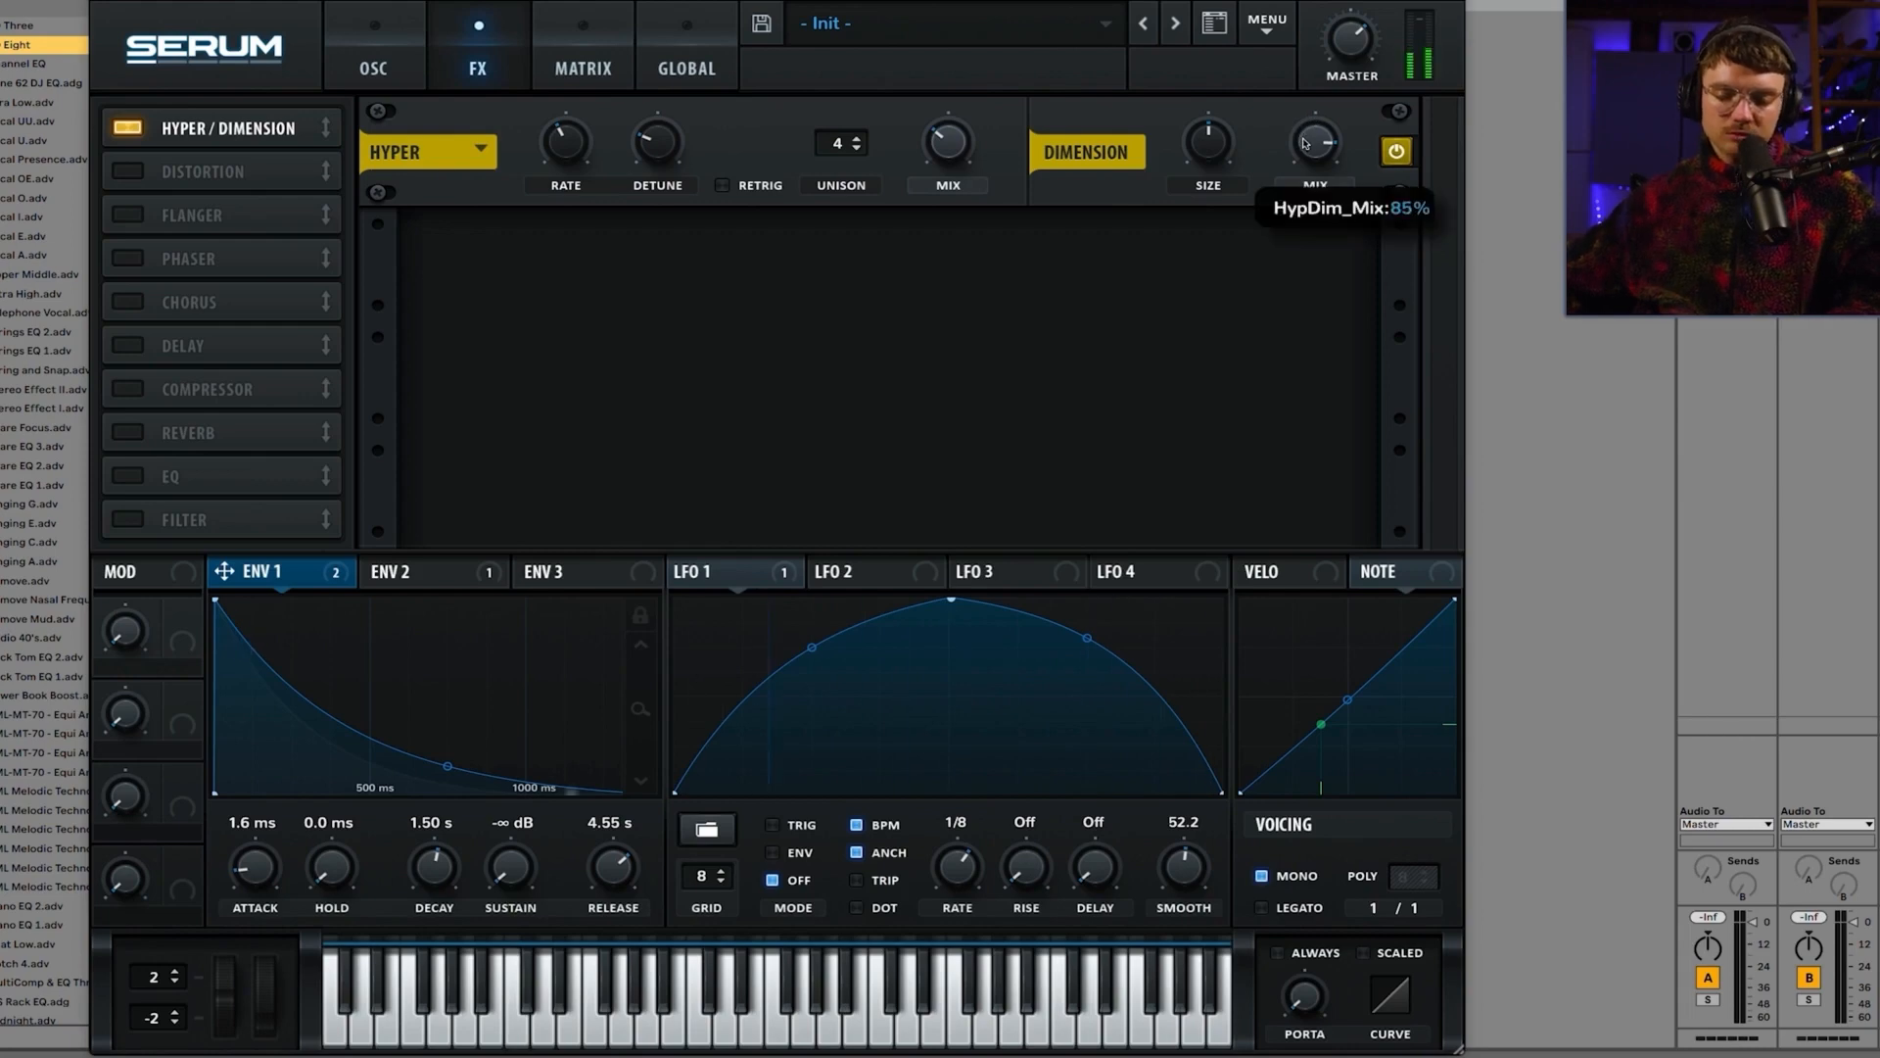
pyautogui.click(1396, 151)
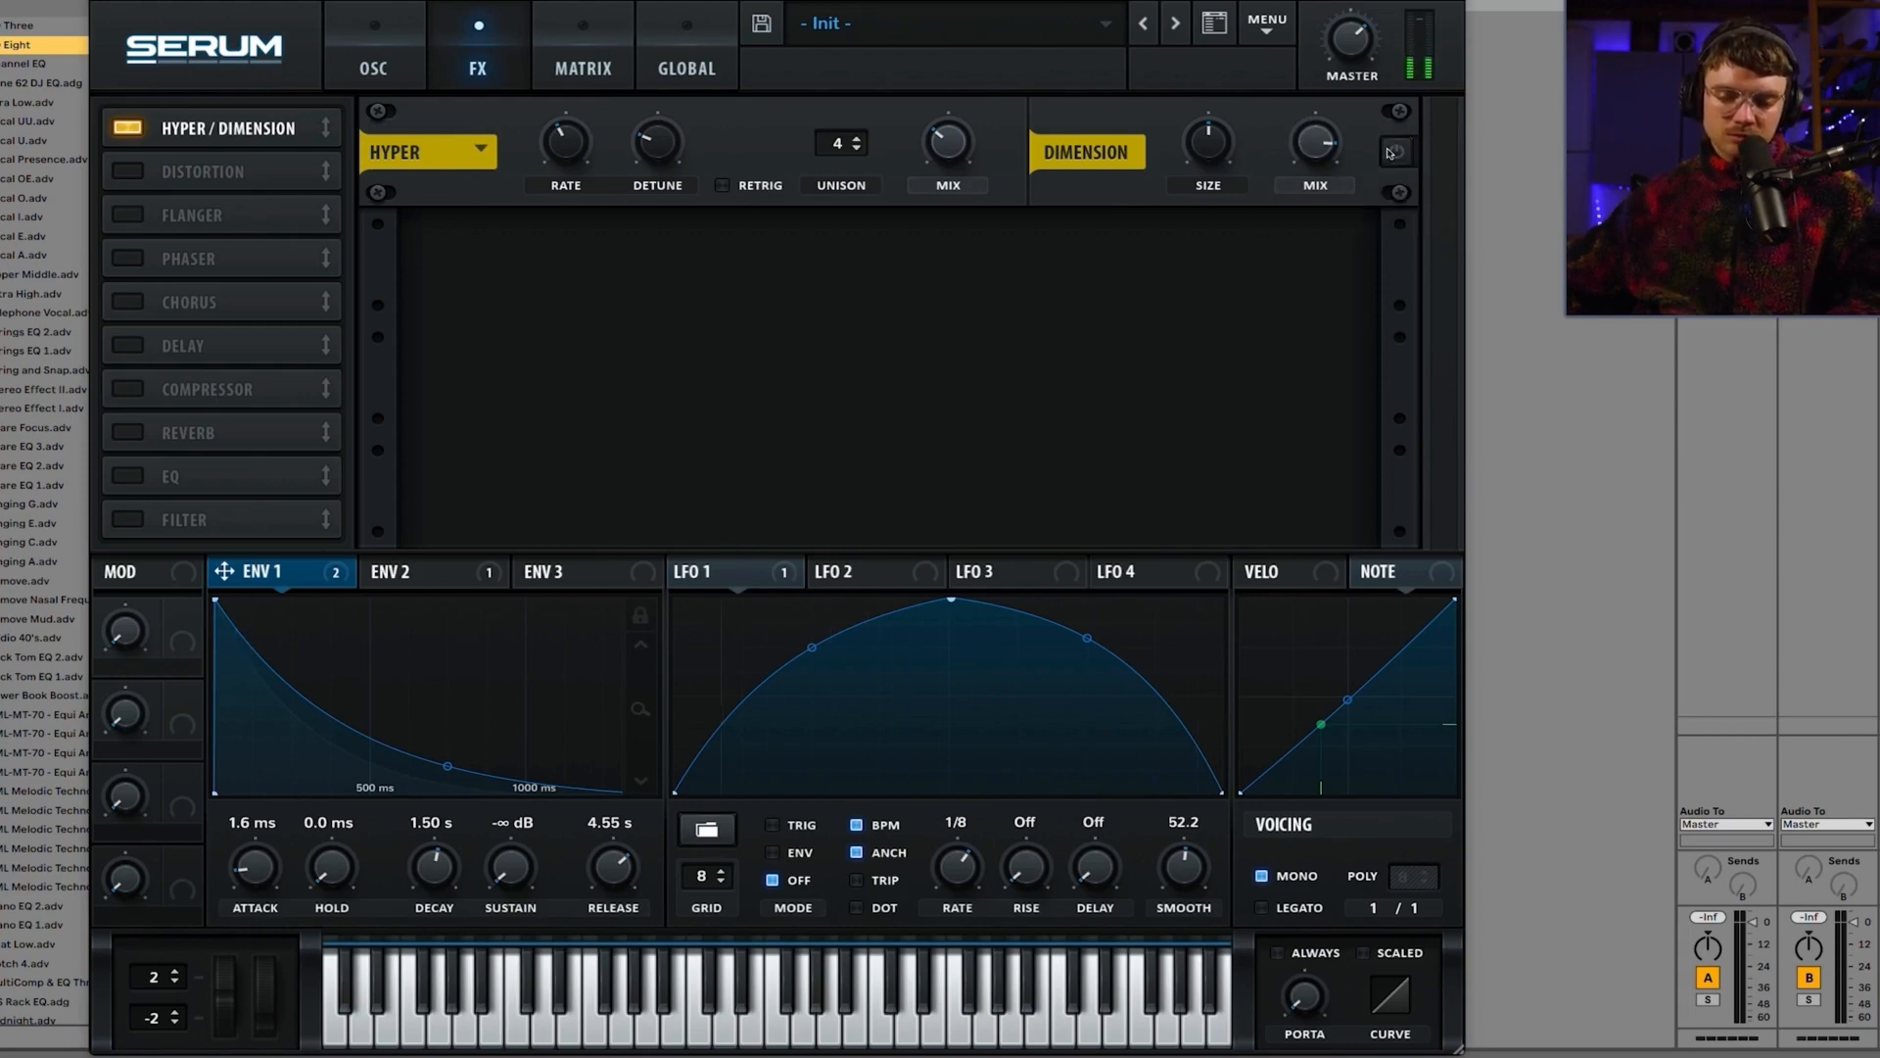
pyautogui.click(1395, 151)
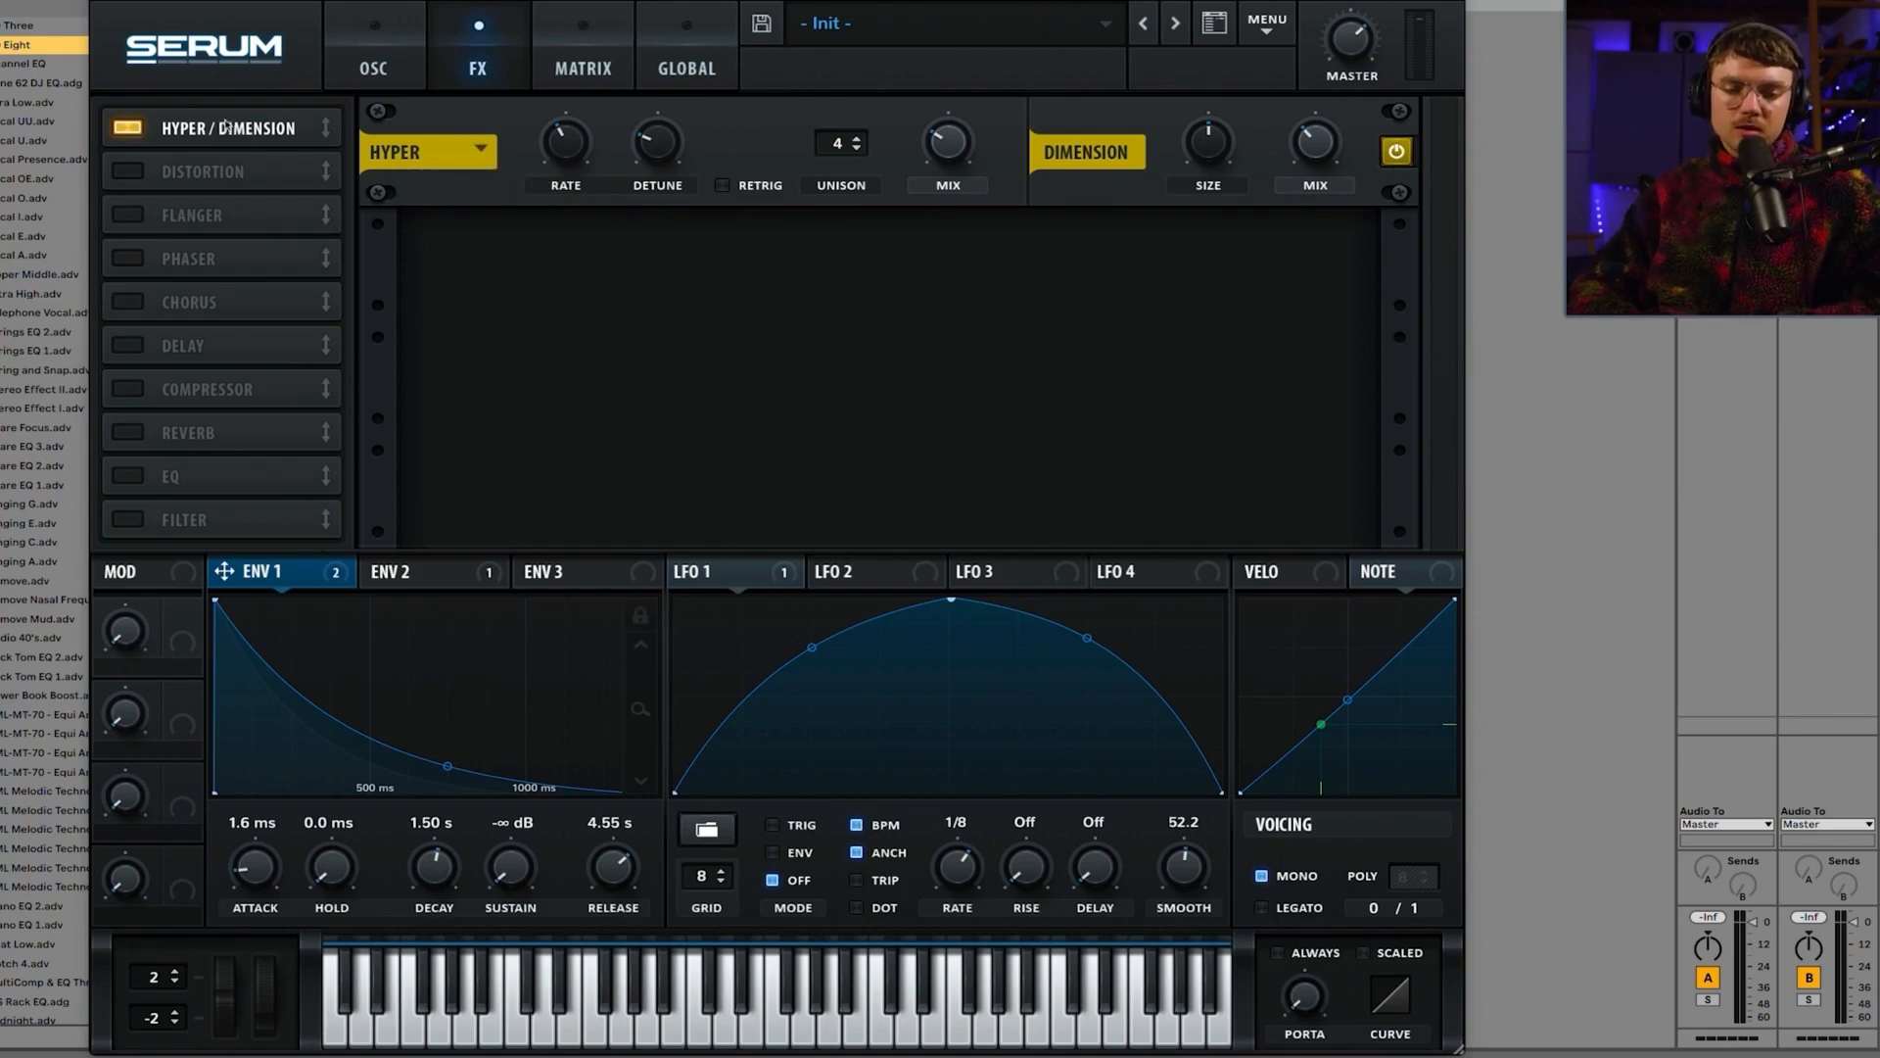
# Step: Load the DIM EXP 1 preset in the Hyper/Dimension effect
pyautogui.click(488, 154)
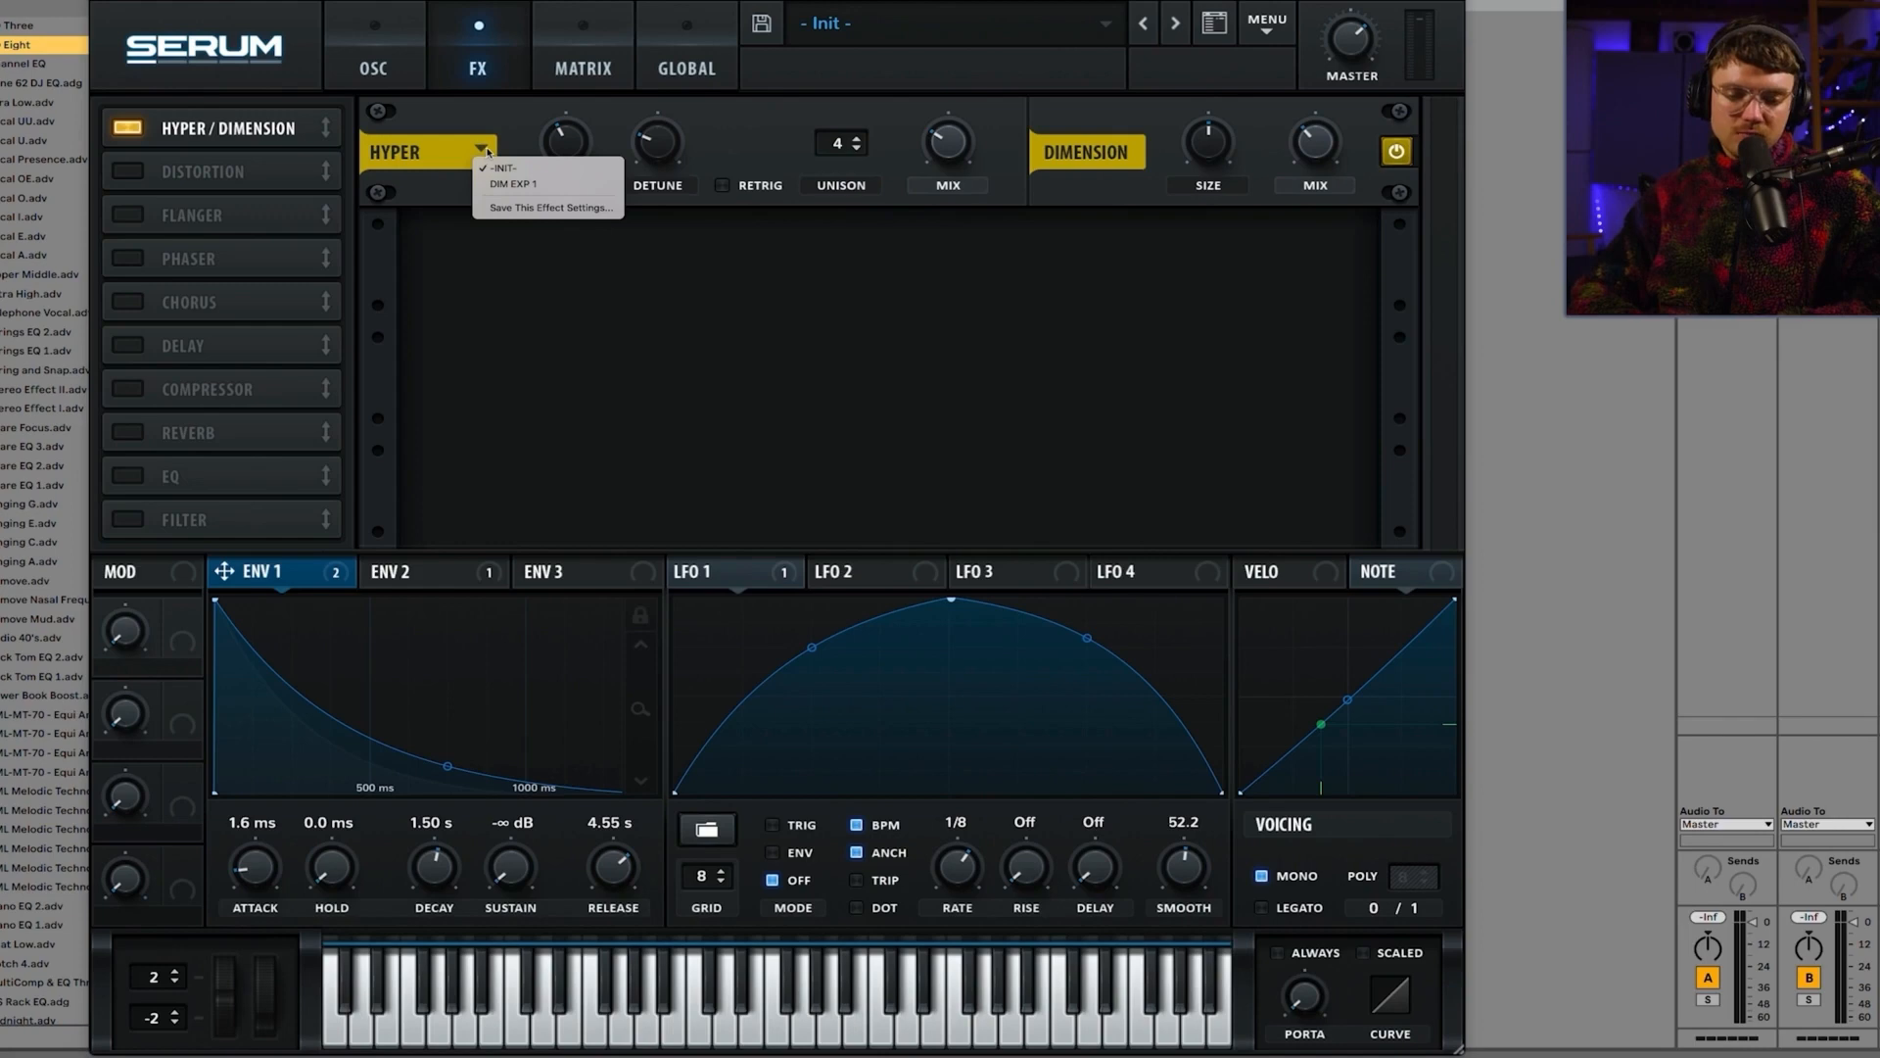
pyautogui.click(482, 149)
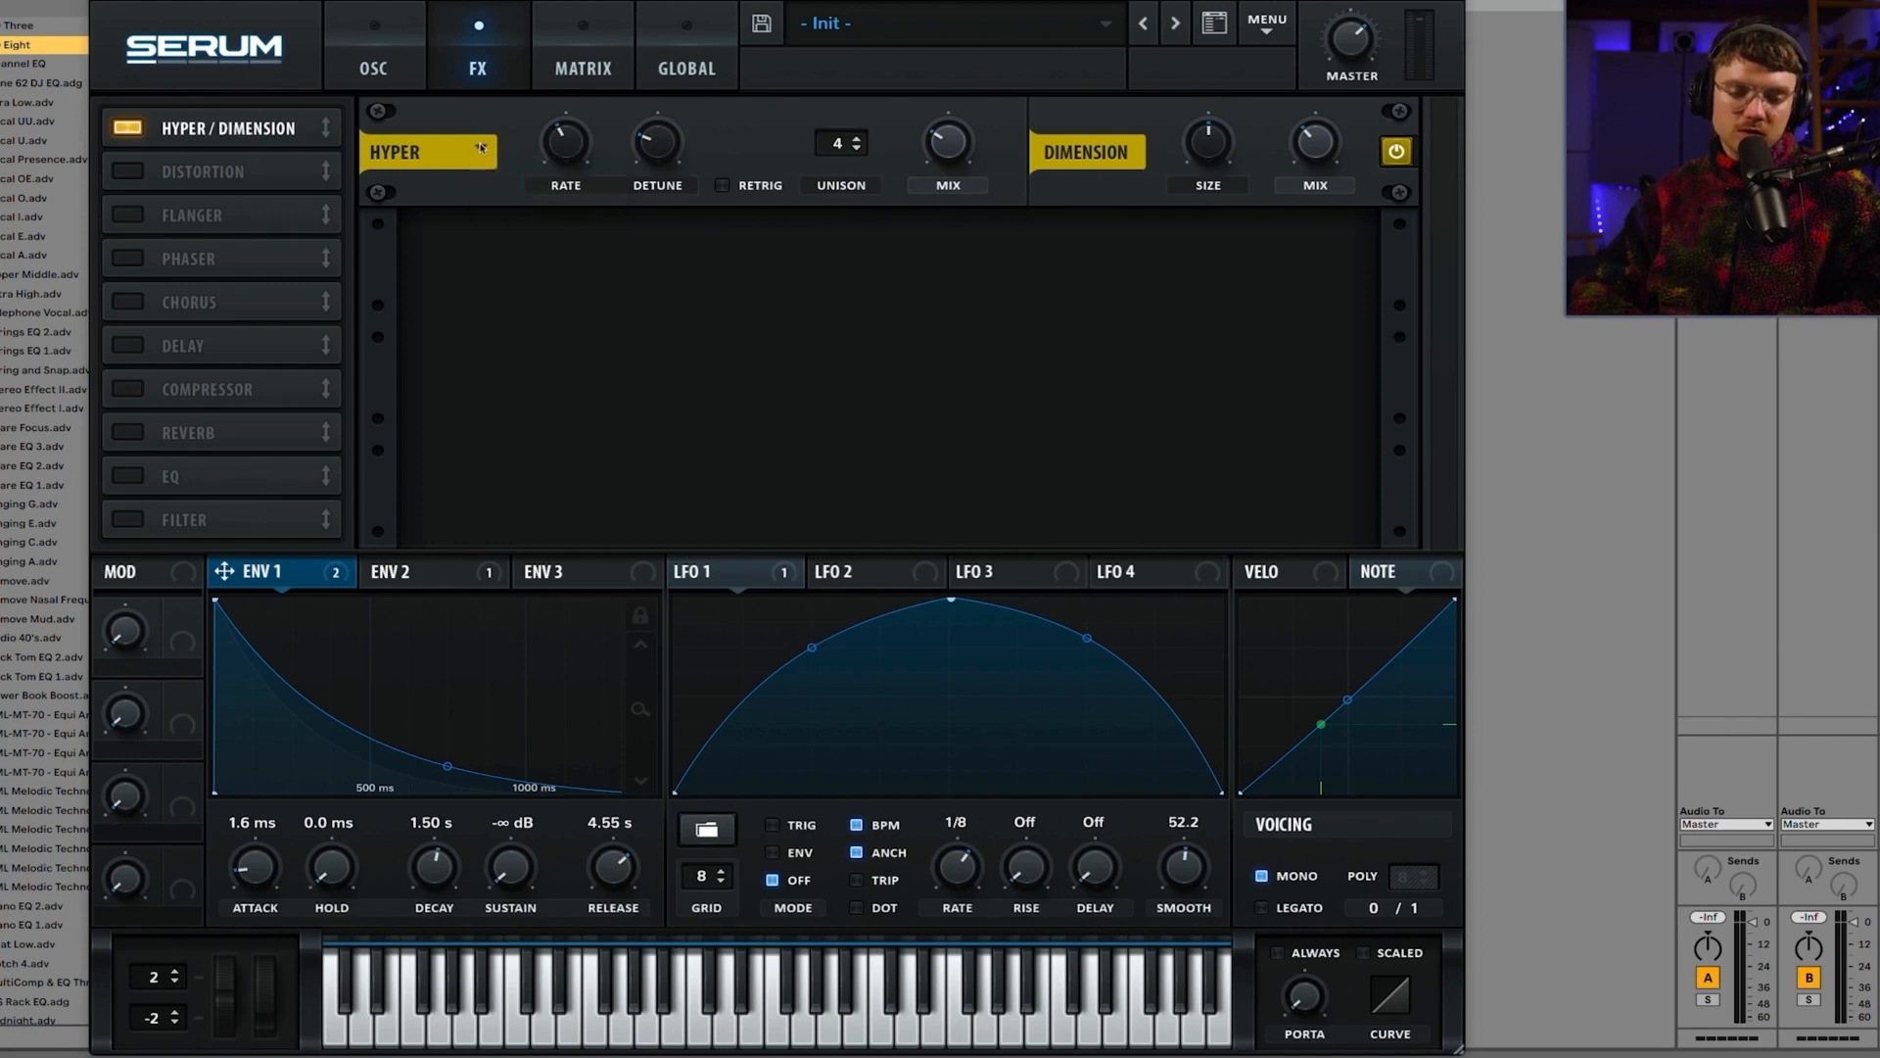
pyautogui.click(482, 148)
pyautogui.click(482, 149)
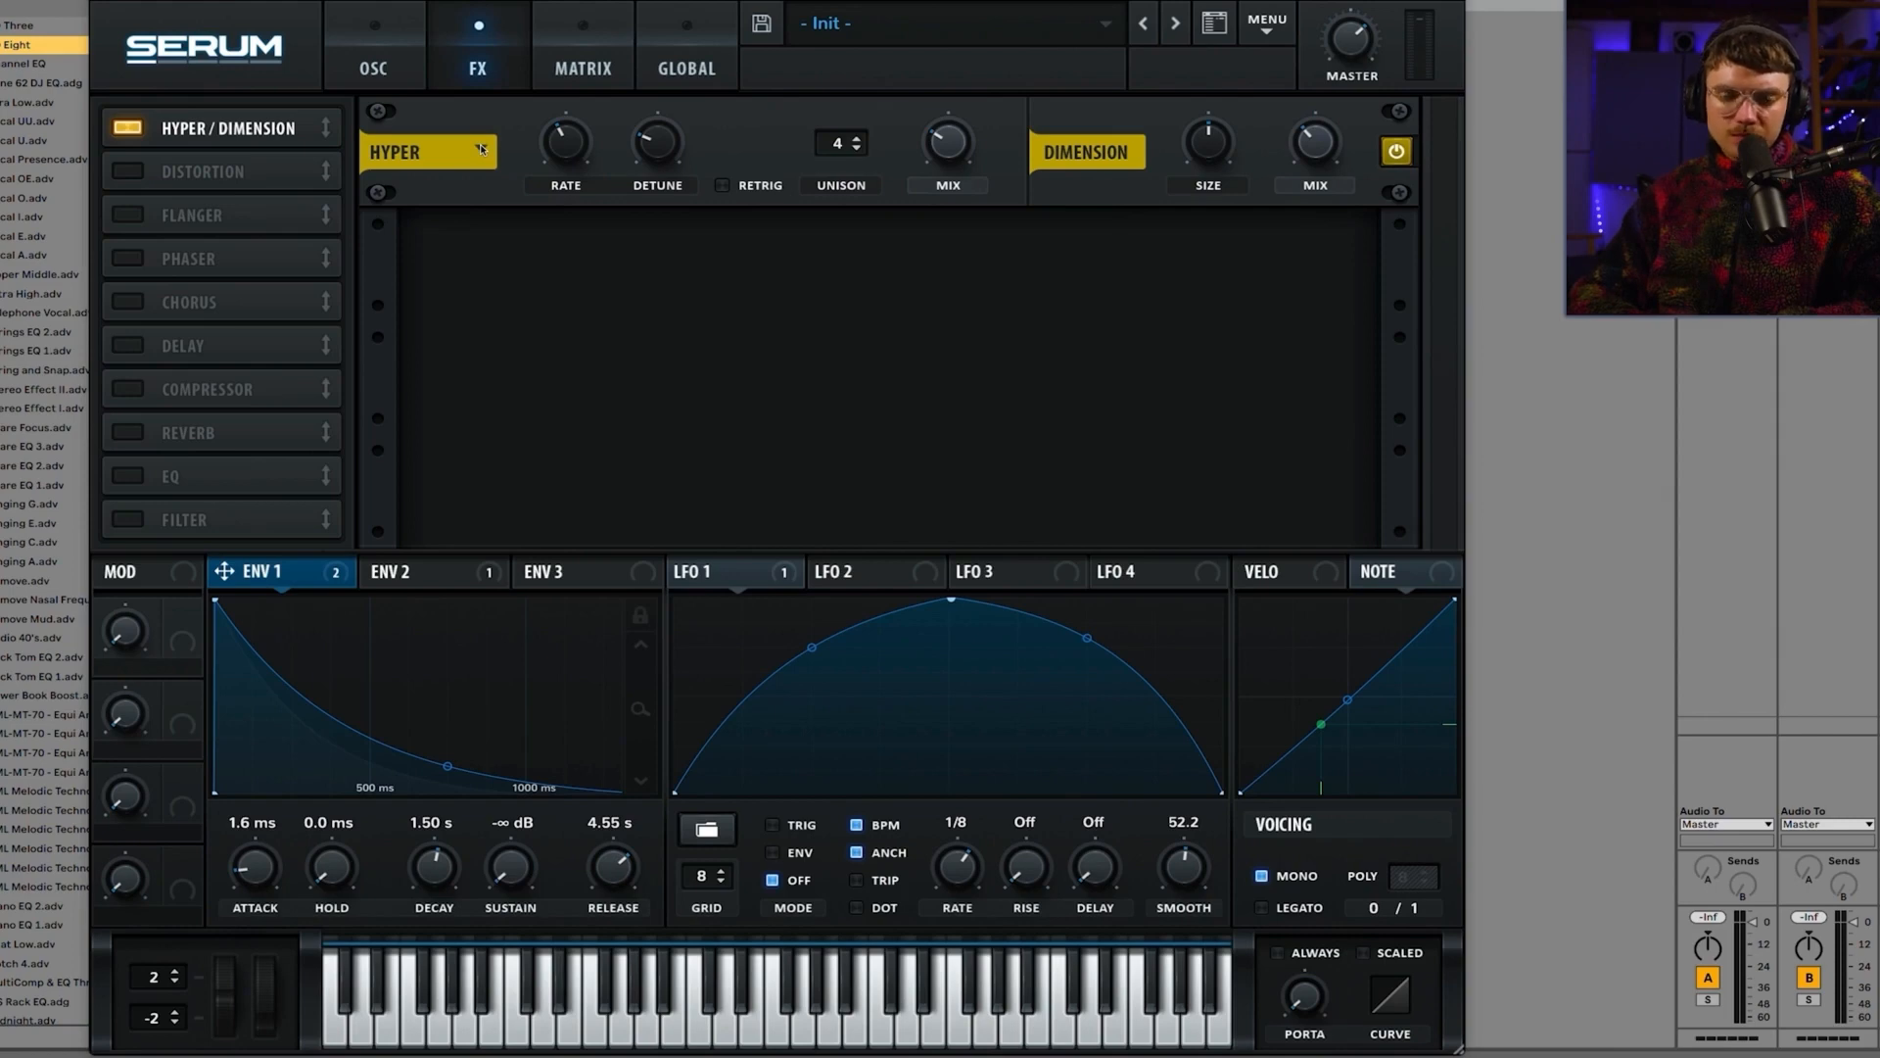
pyautogui.click(482, 148)
pyautogui.click(507, 183)
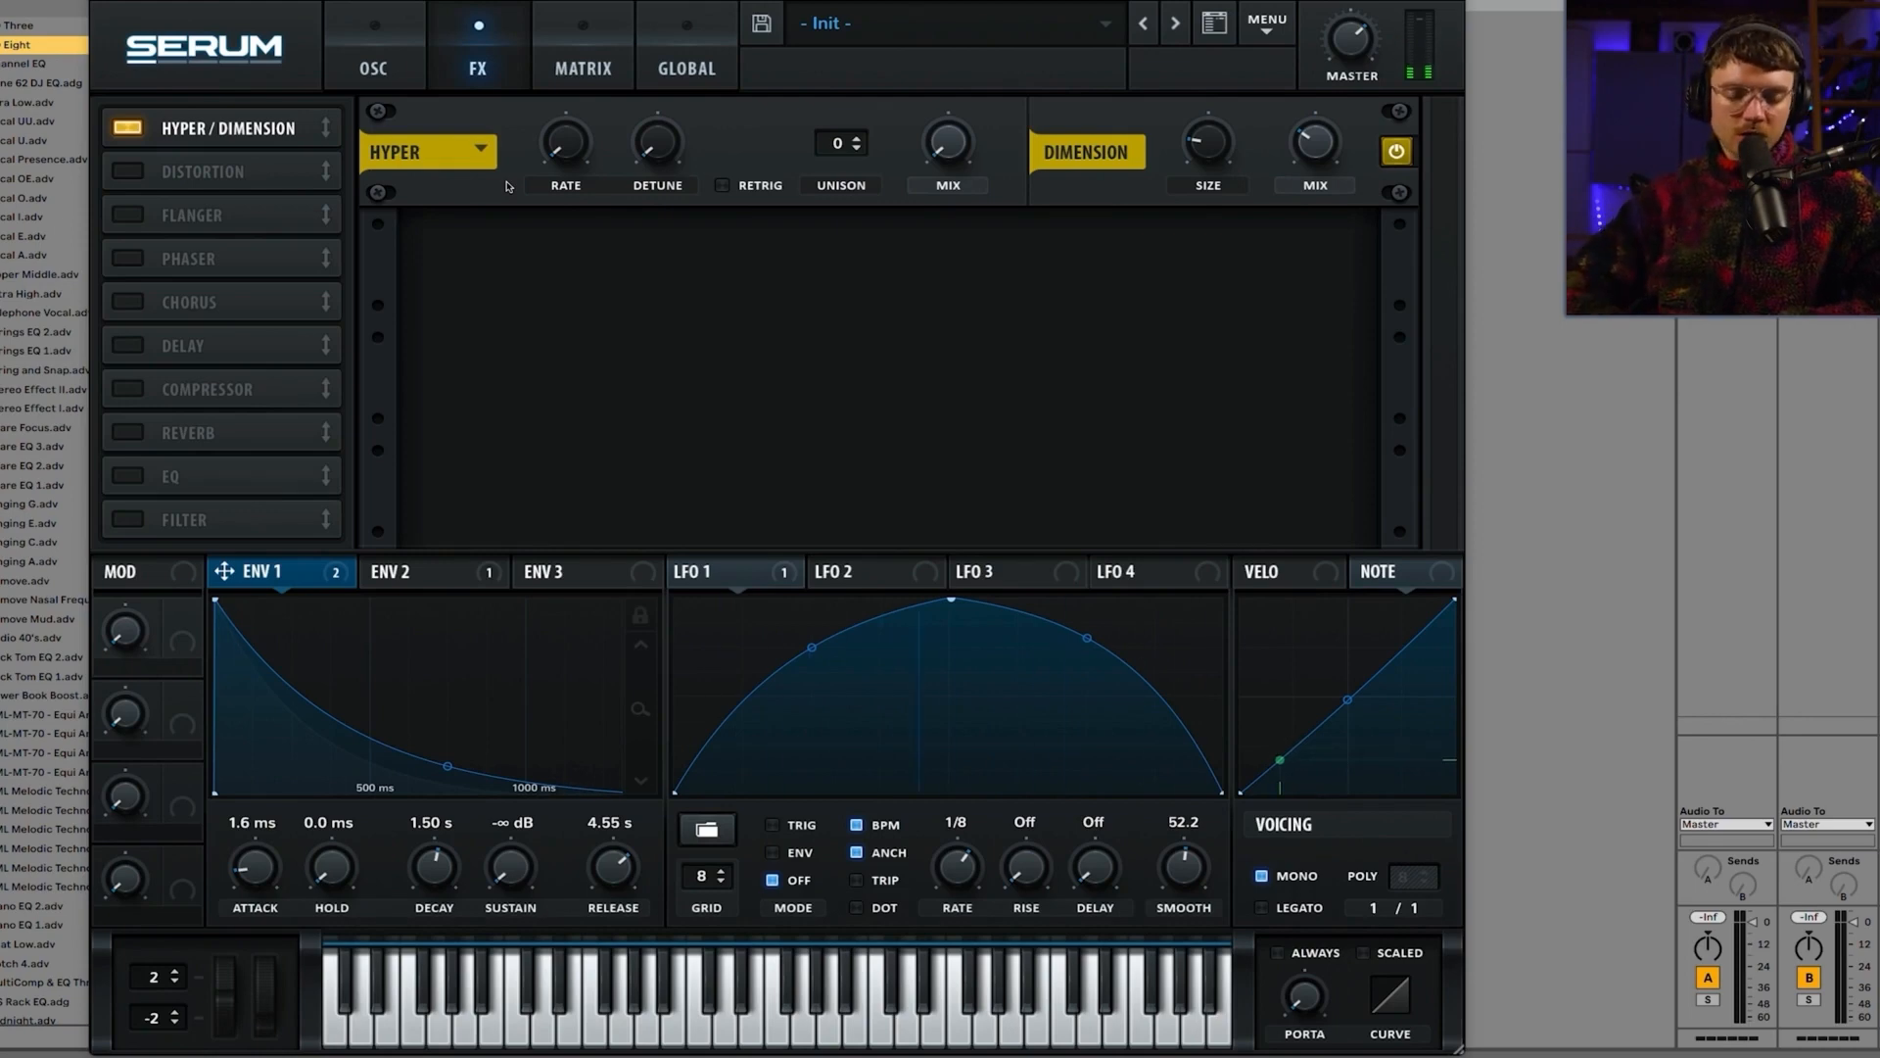
# Step: Enable the Distortion effect, briefly checking the oscillator page and the effects chain without it
pyautogui.click(140, 171)
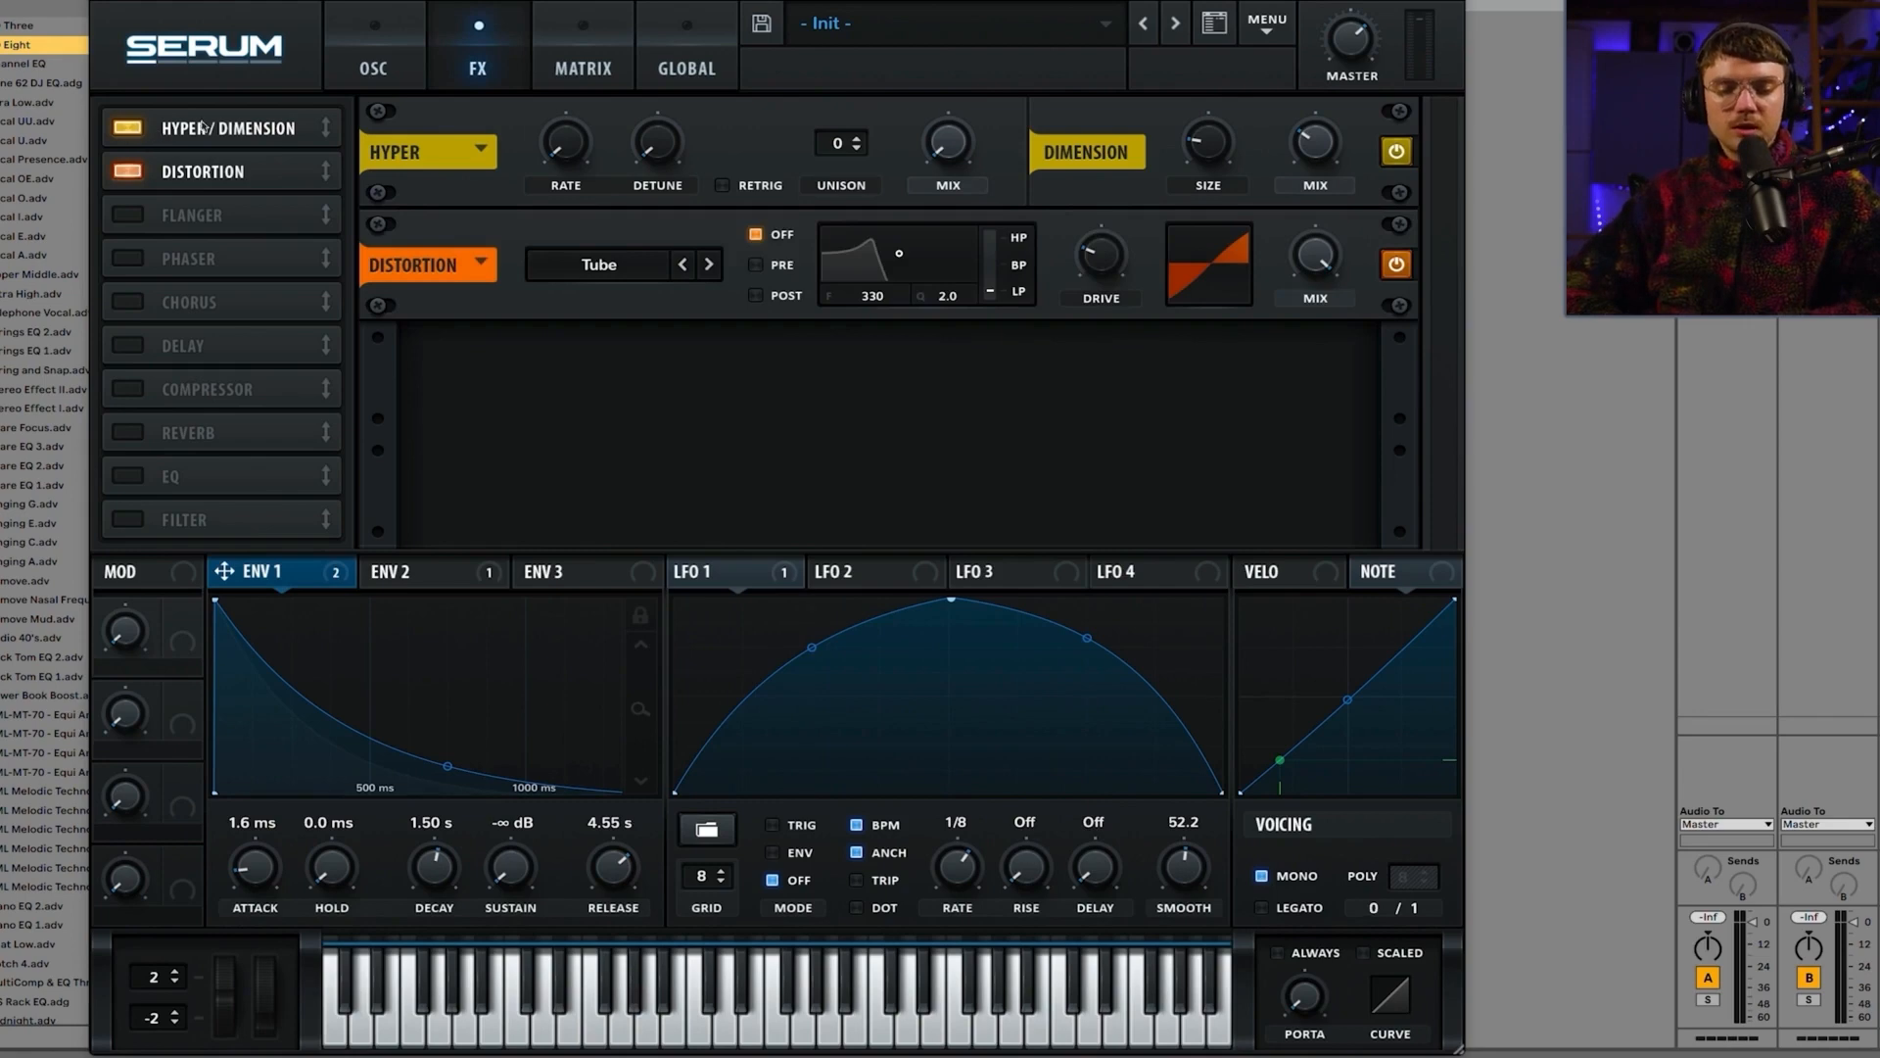
pyautogui.click(363, 86)
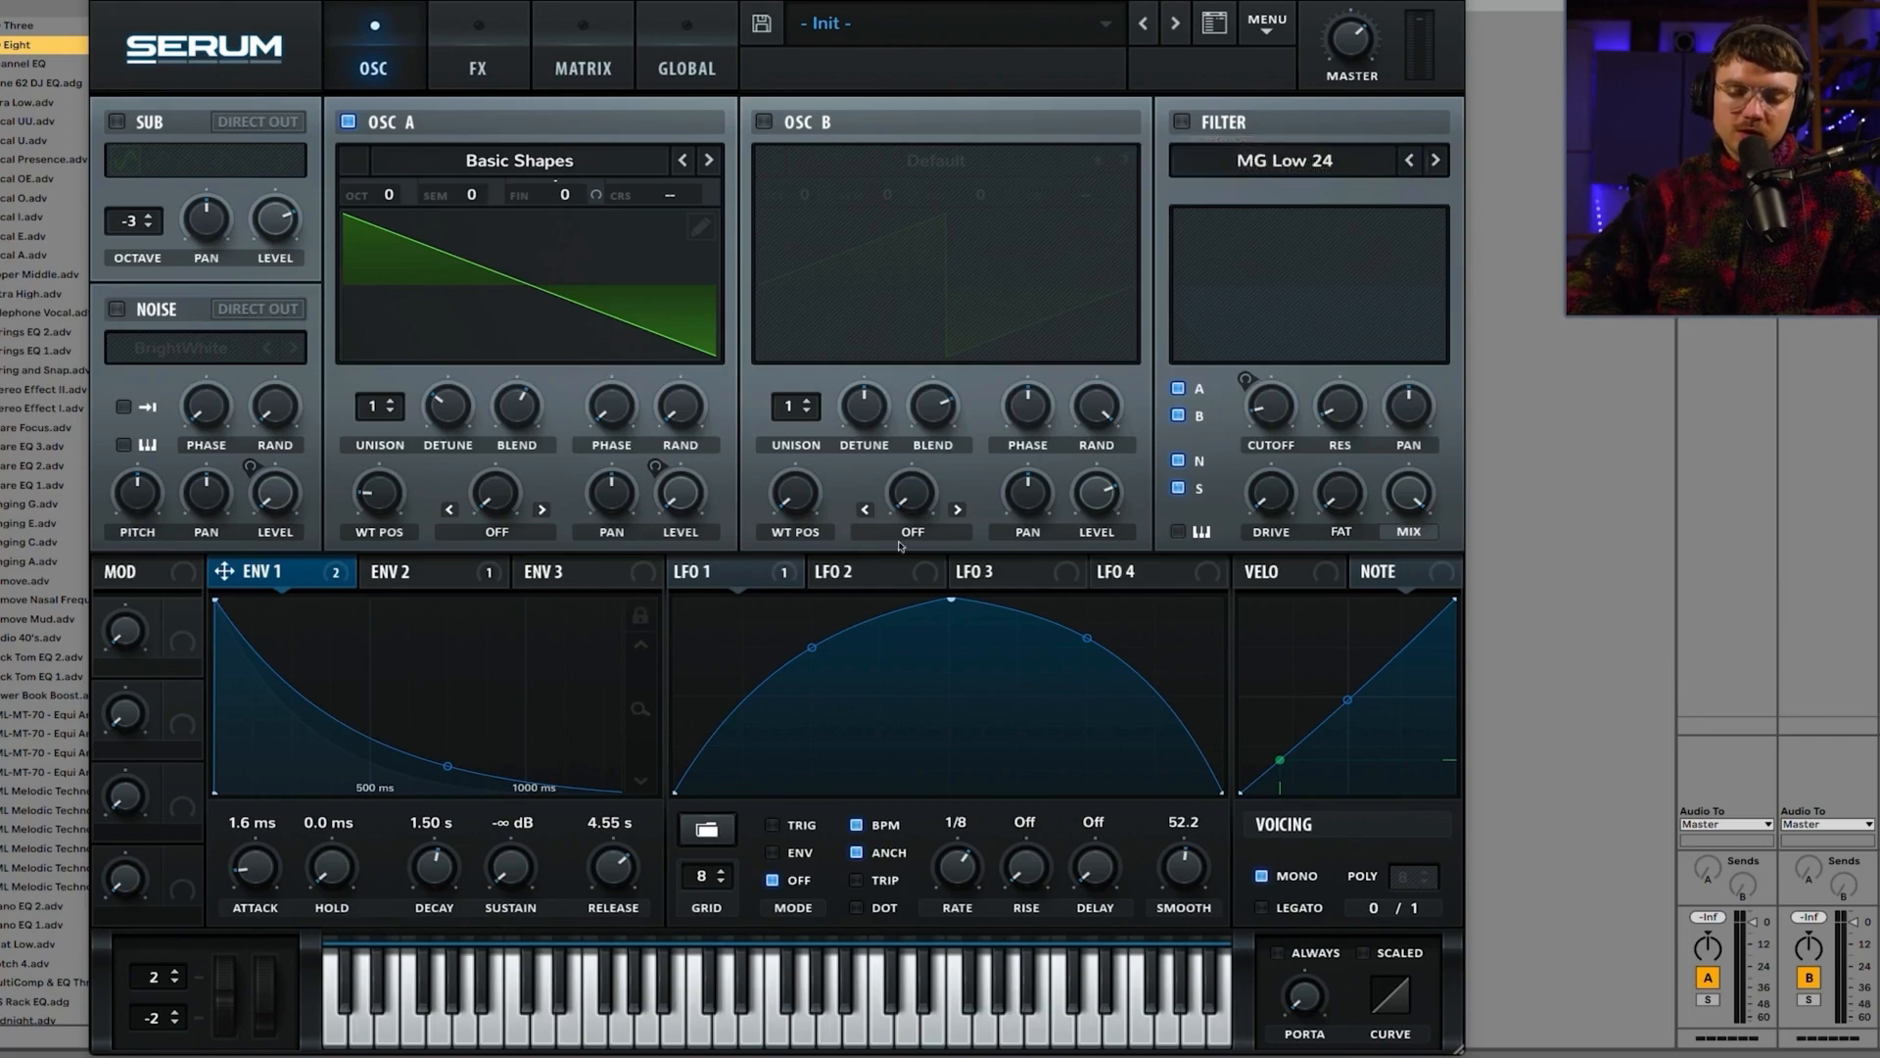
pyautogui.click(453, 77)
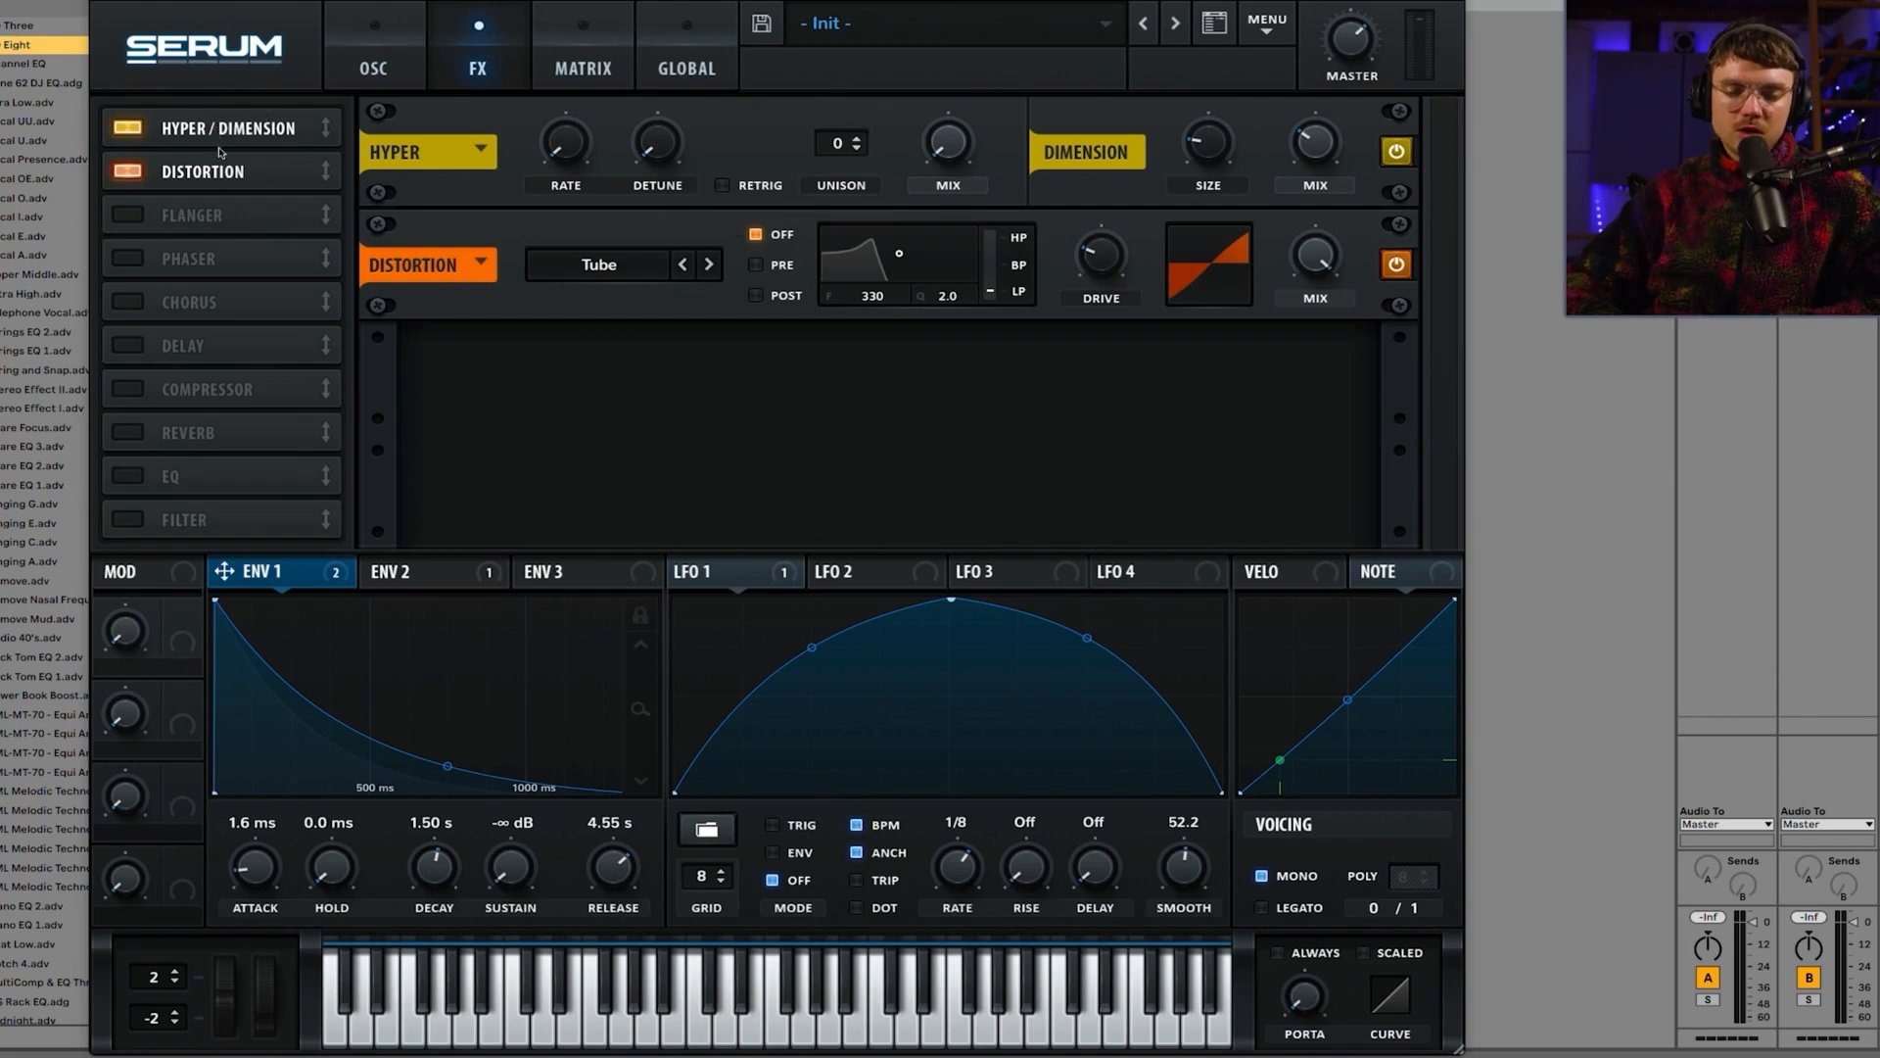
pyautogui.click(142, 172)
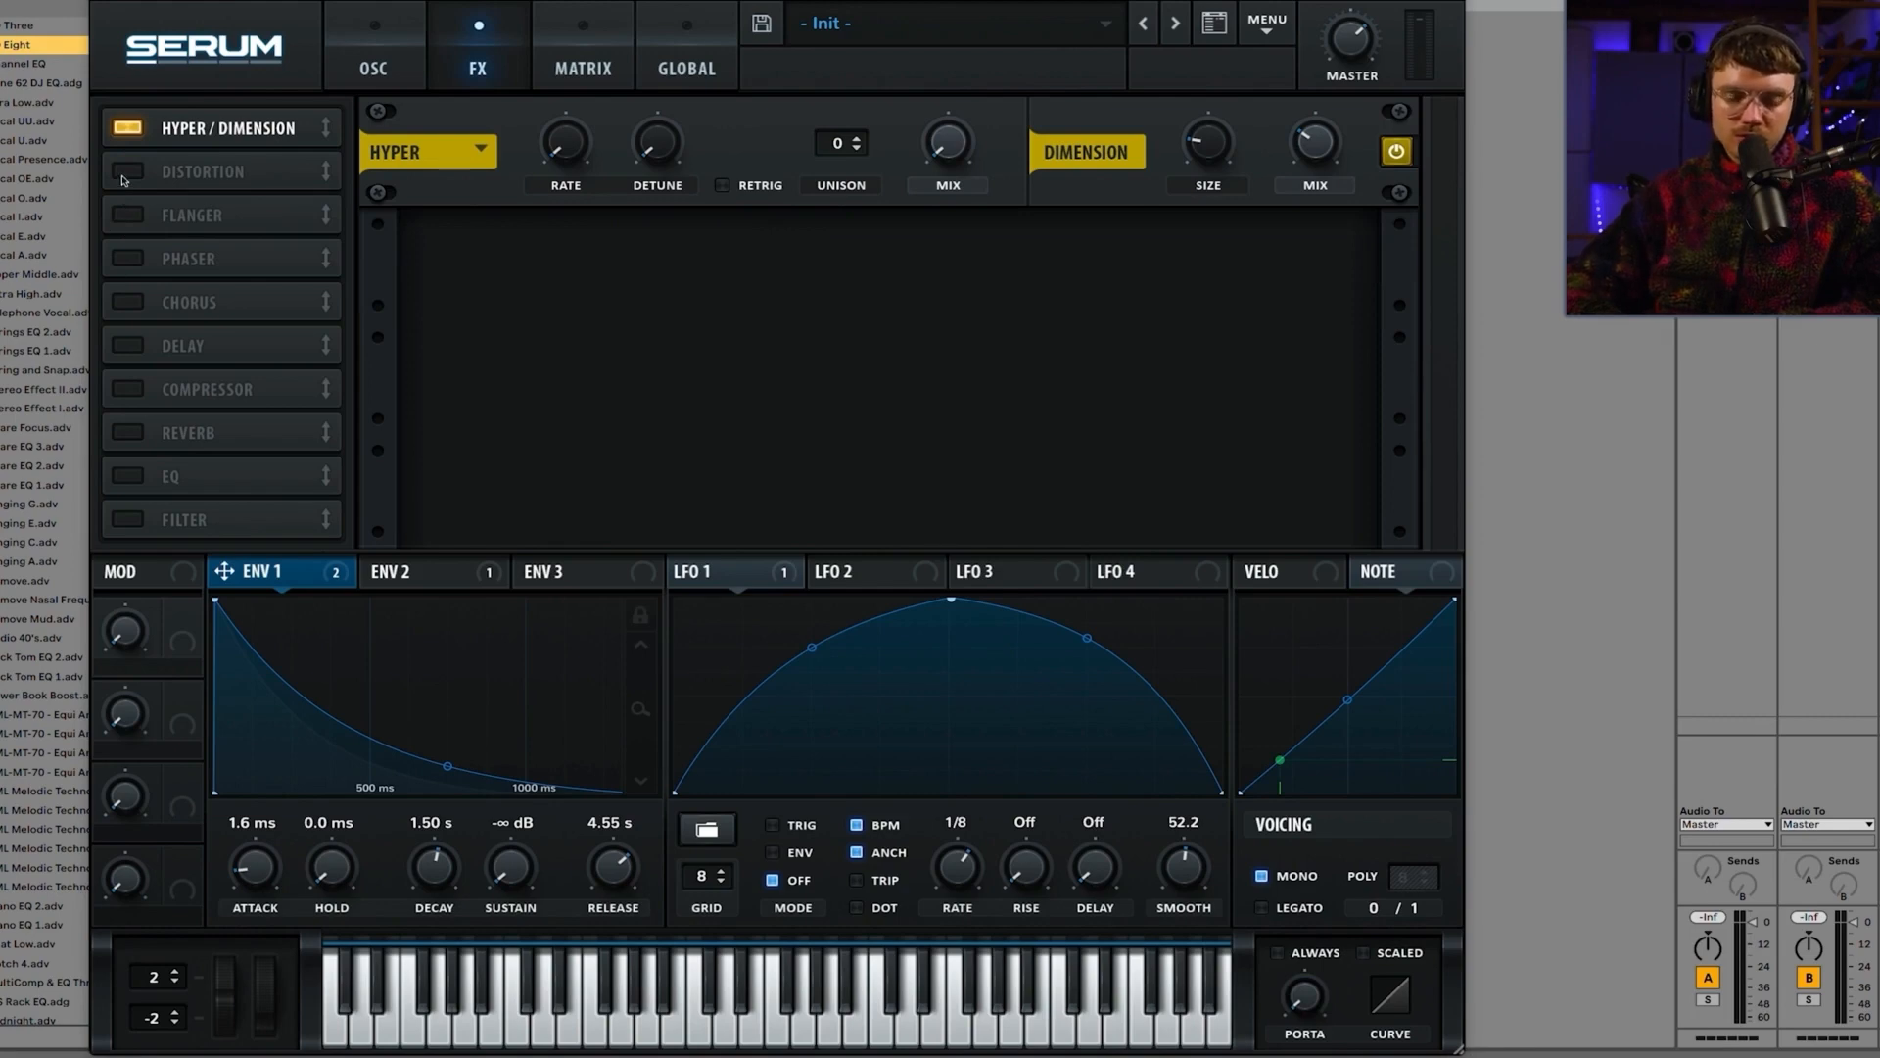
pyautogui.click(125, 176)
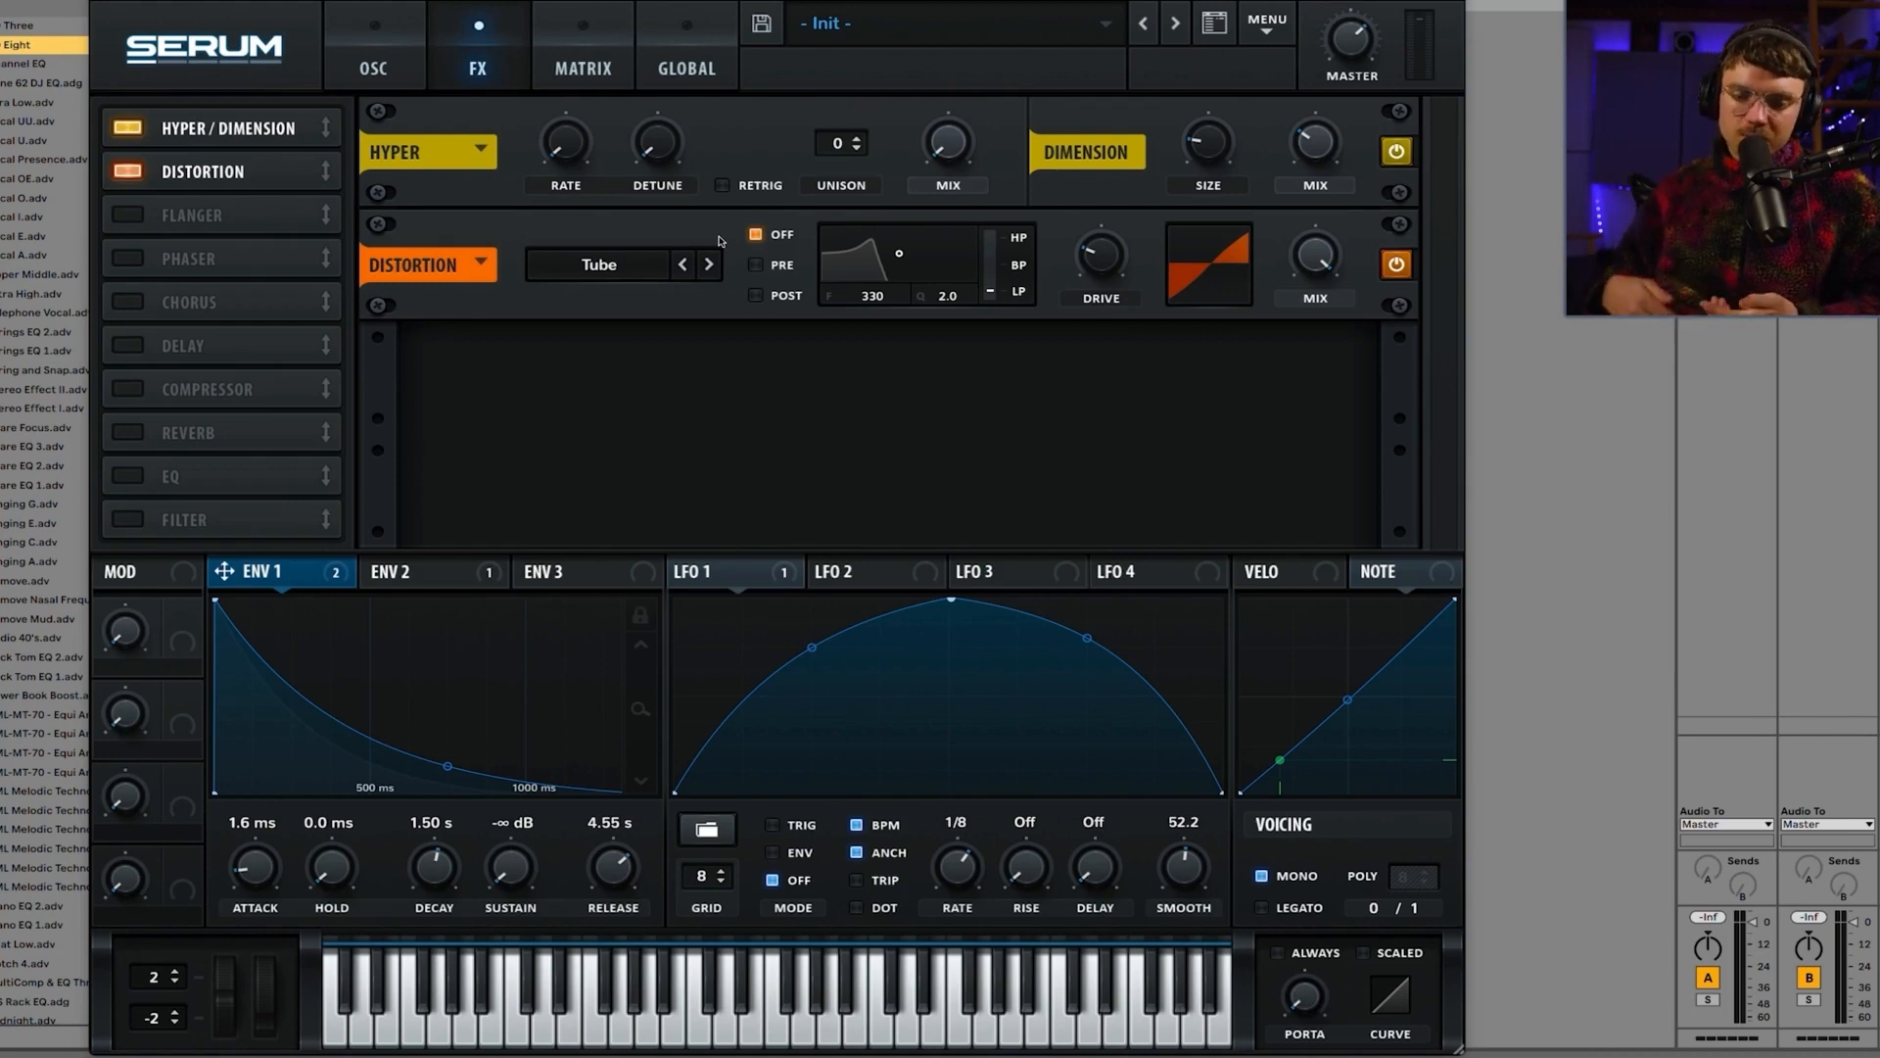
# Step: Keep Tube as the distortion type and raise its drive to the maximum, adjusting the master volume along the way
pyautogui.click(574, 259)
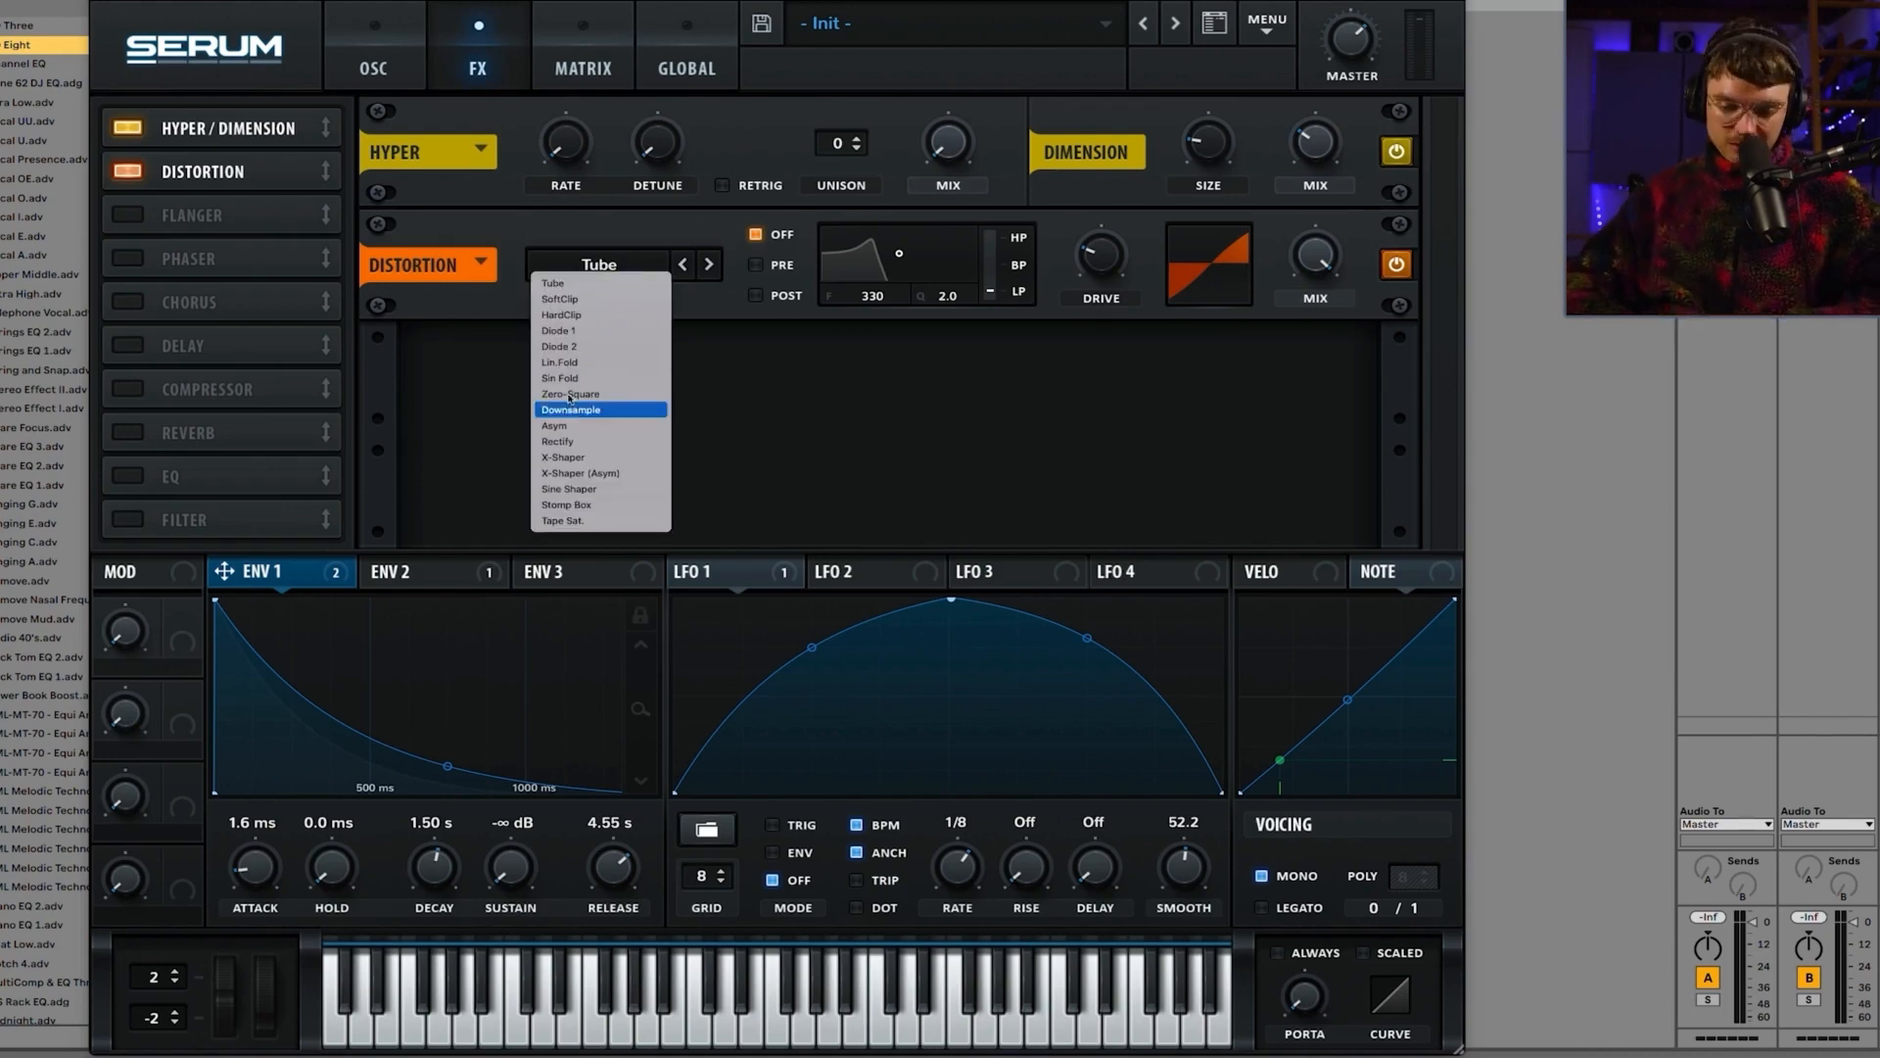
pyautogui.click(559, 281)
pyautogui.moveTo(1118, 261); pyautogui.dragTo(1114, 182)
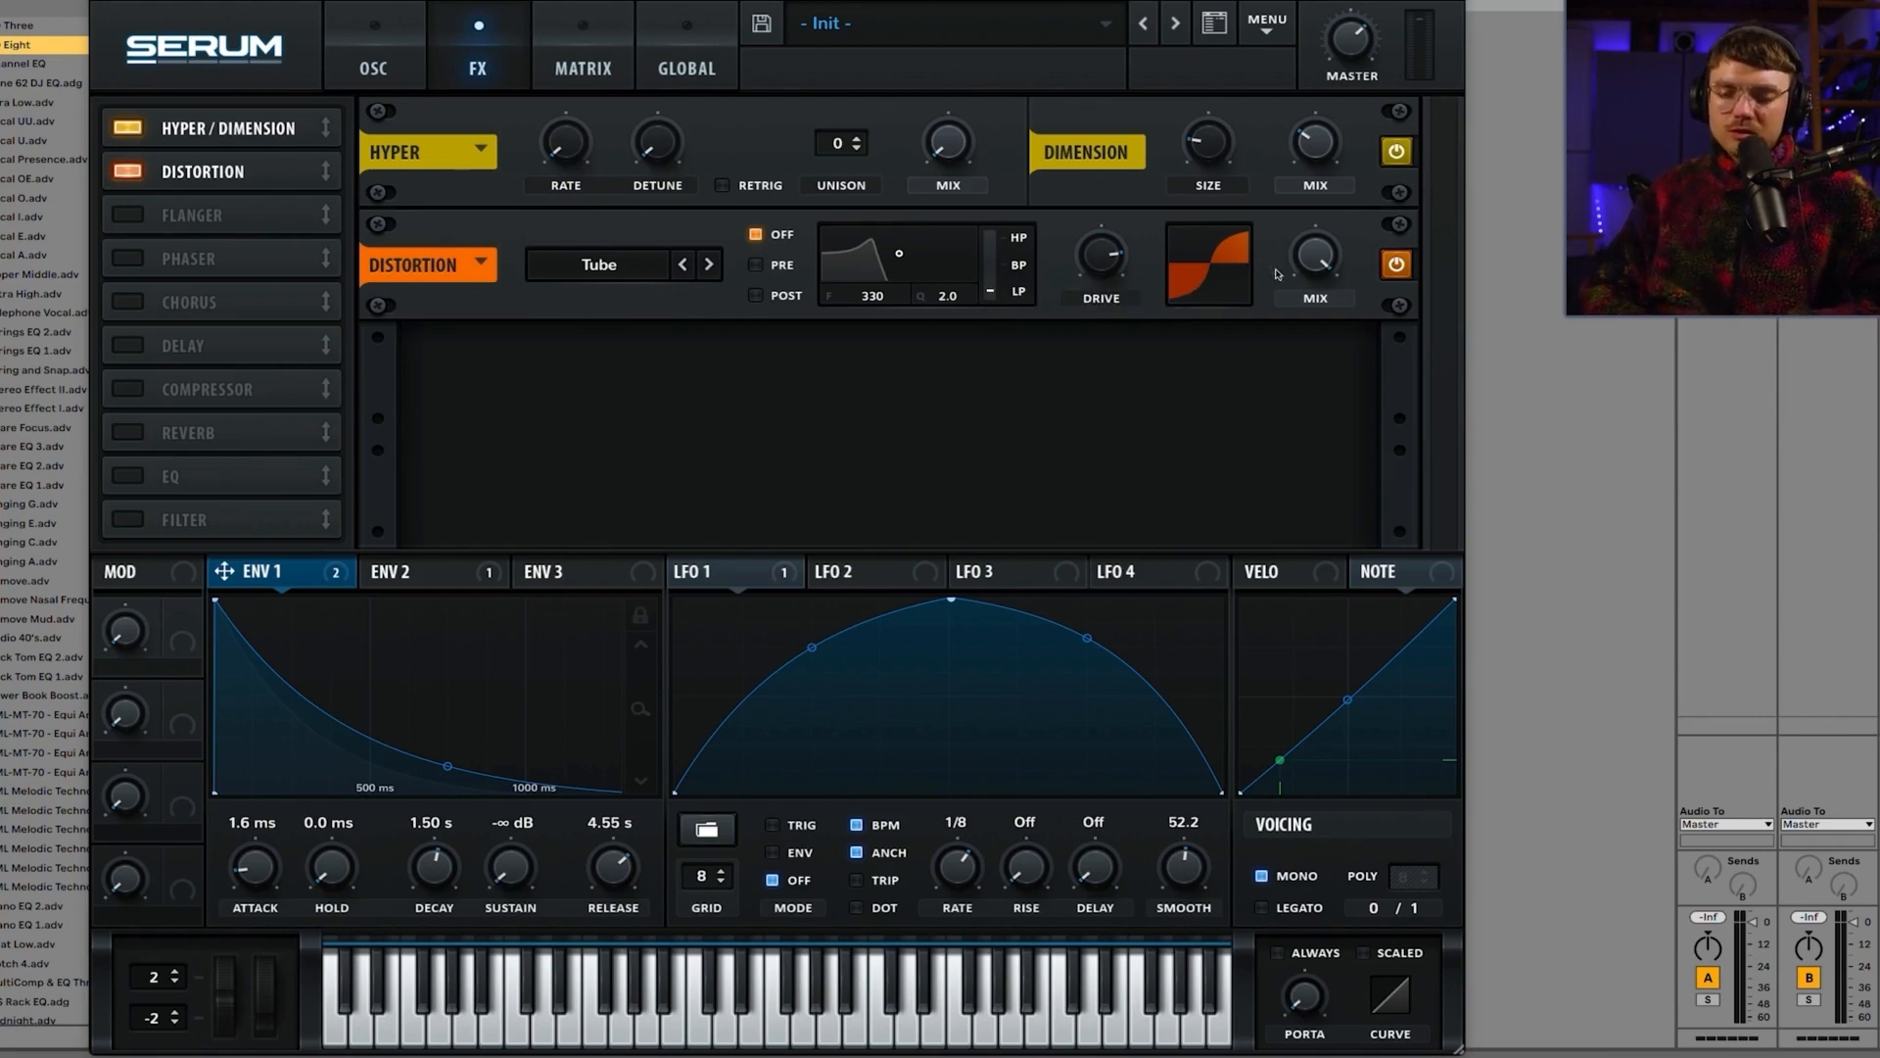
pyautogui.moveTo(1354, 39); pyautogui.dragTo(1356, 43)
pyautogui.moveTo(1103, 231); pyautogui.dragTo(1161, 103)
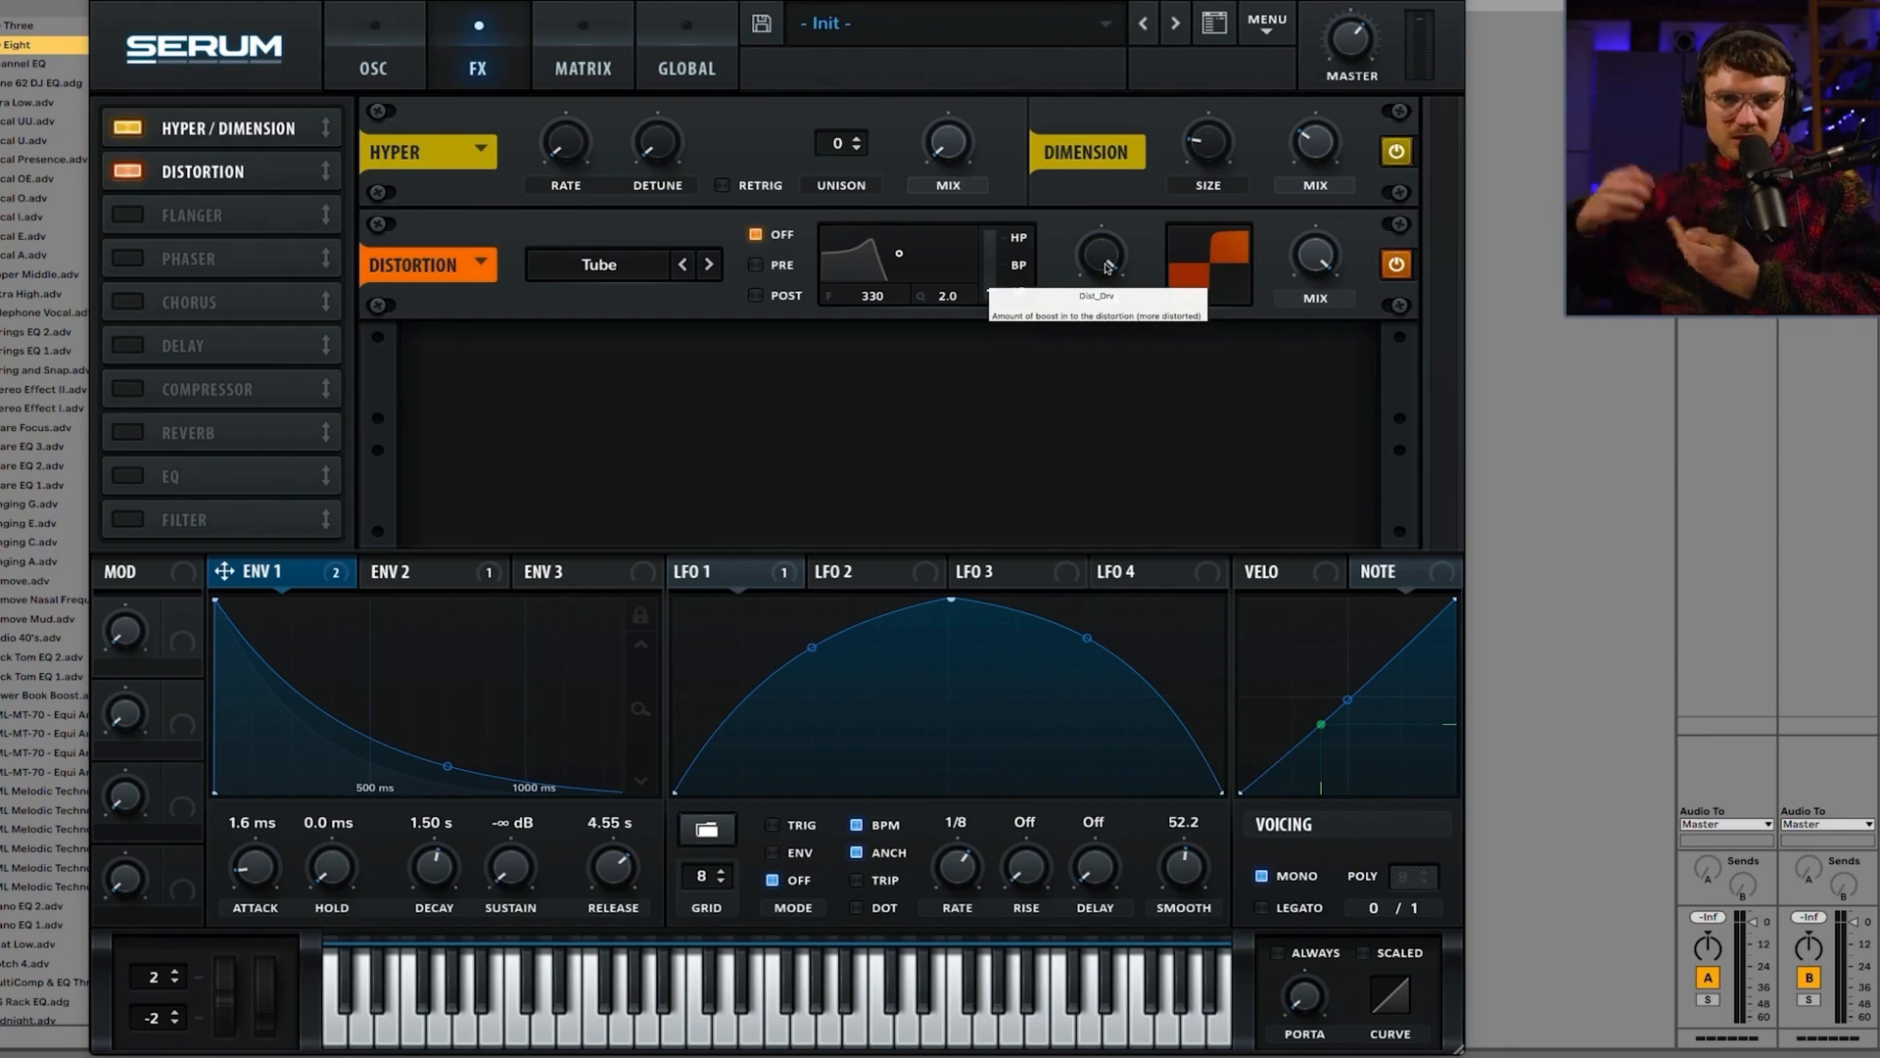
# Step: Compare the sound with Distortion bypassed and active, and look through its distortion types and presets without changing them
pyautogui.click(1396, 264)
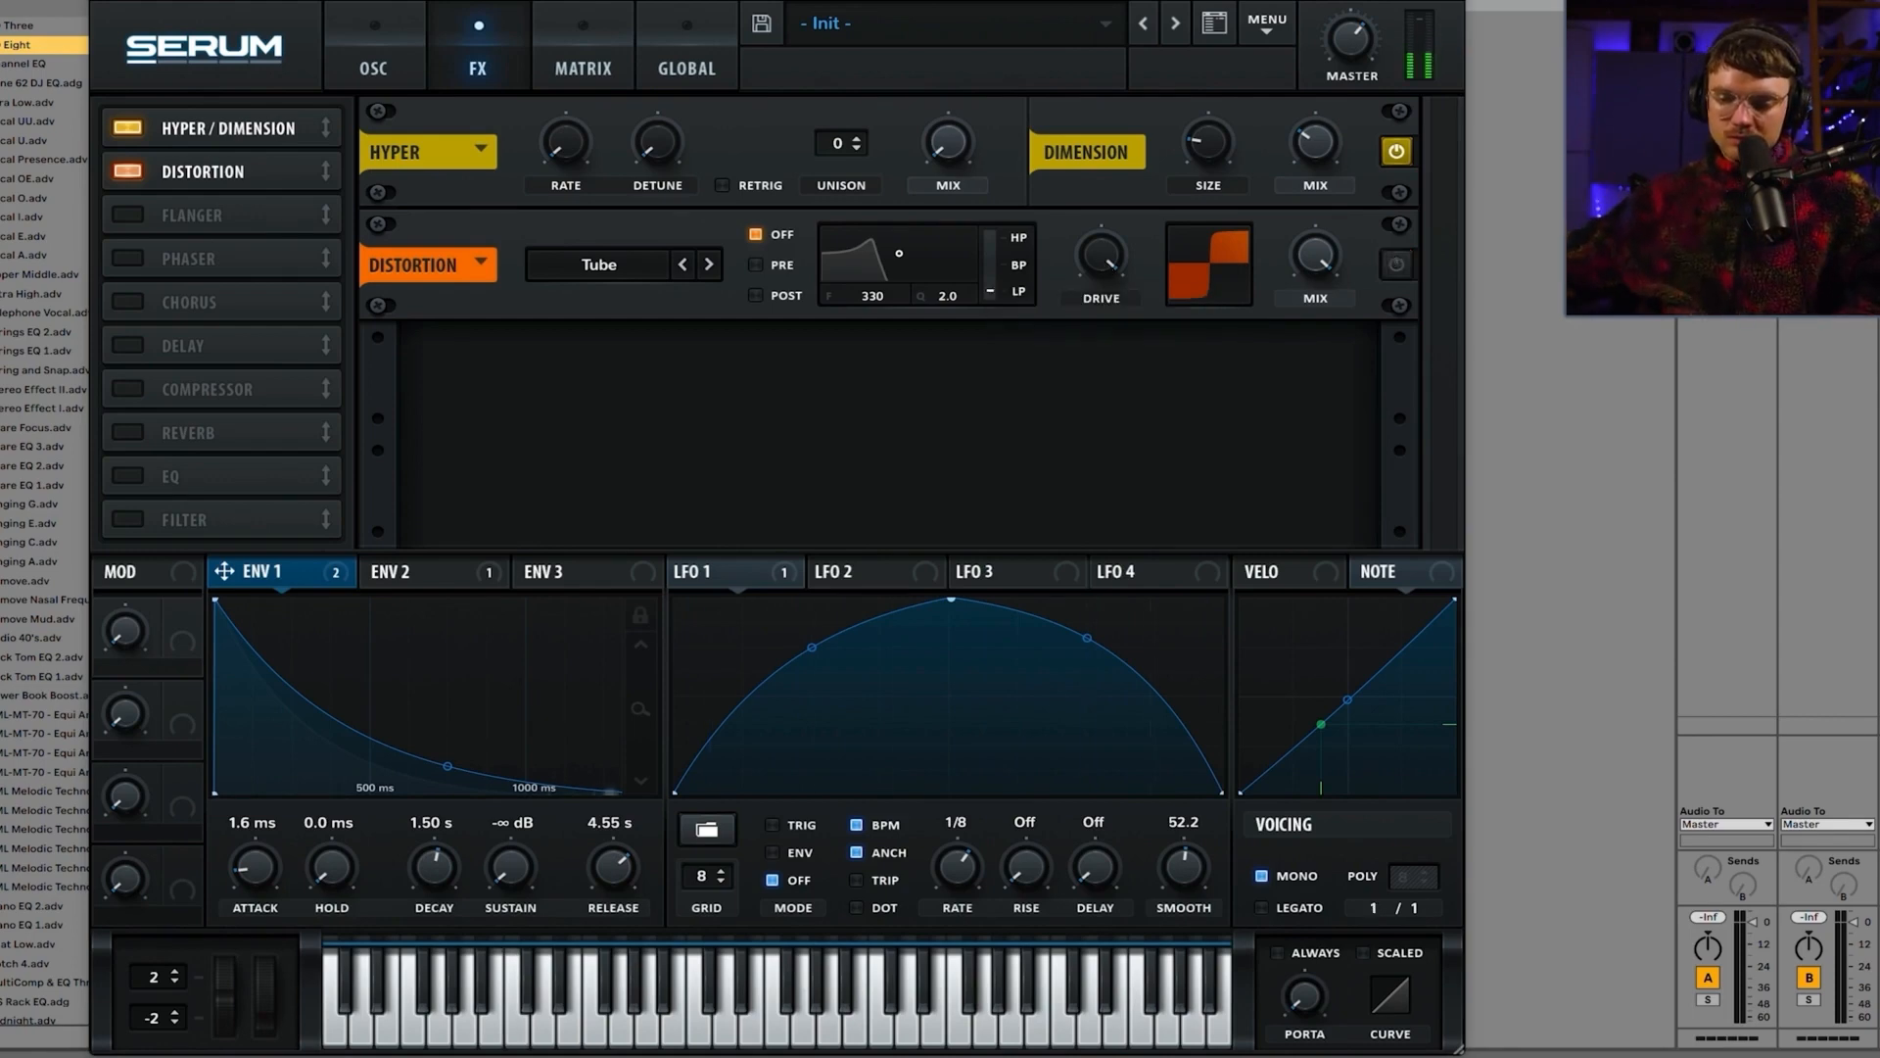
pyautogui.click(1393, 261)
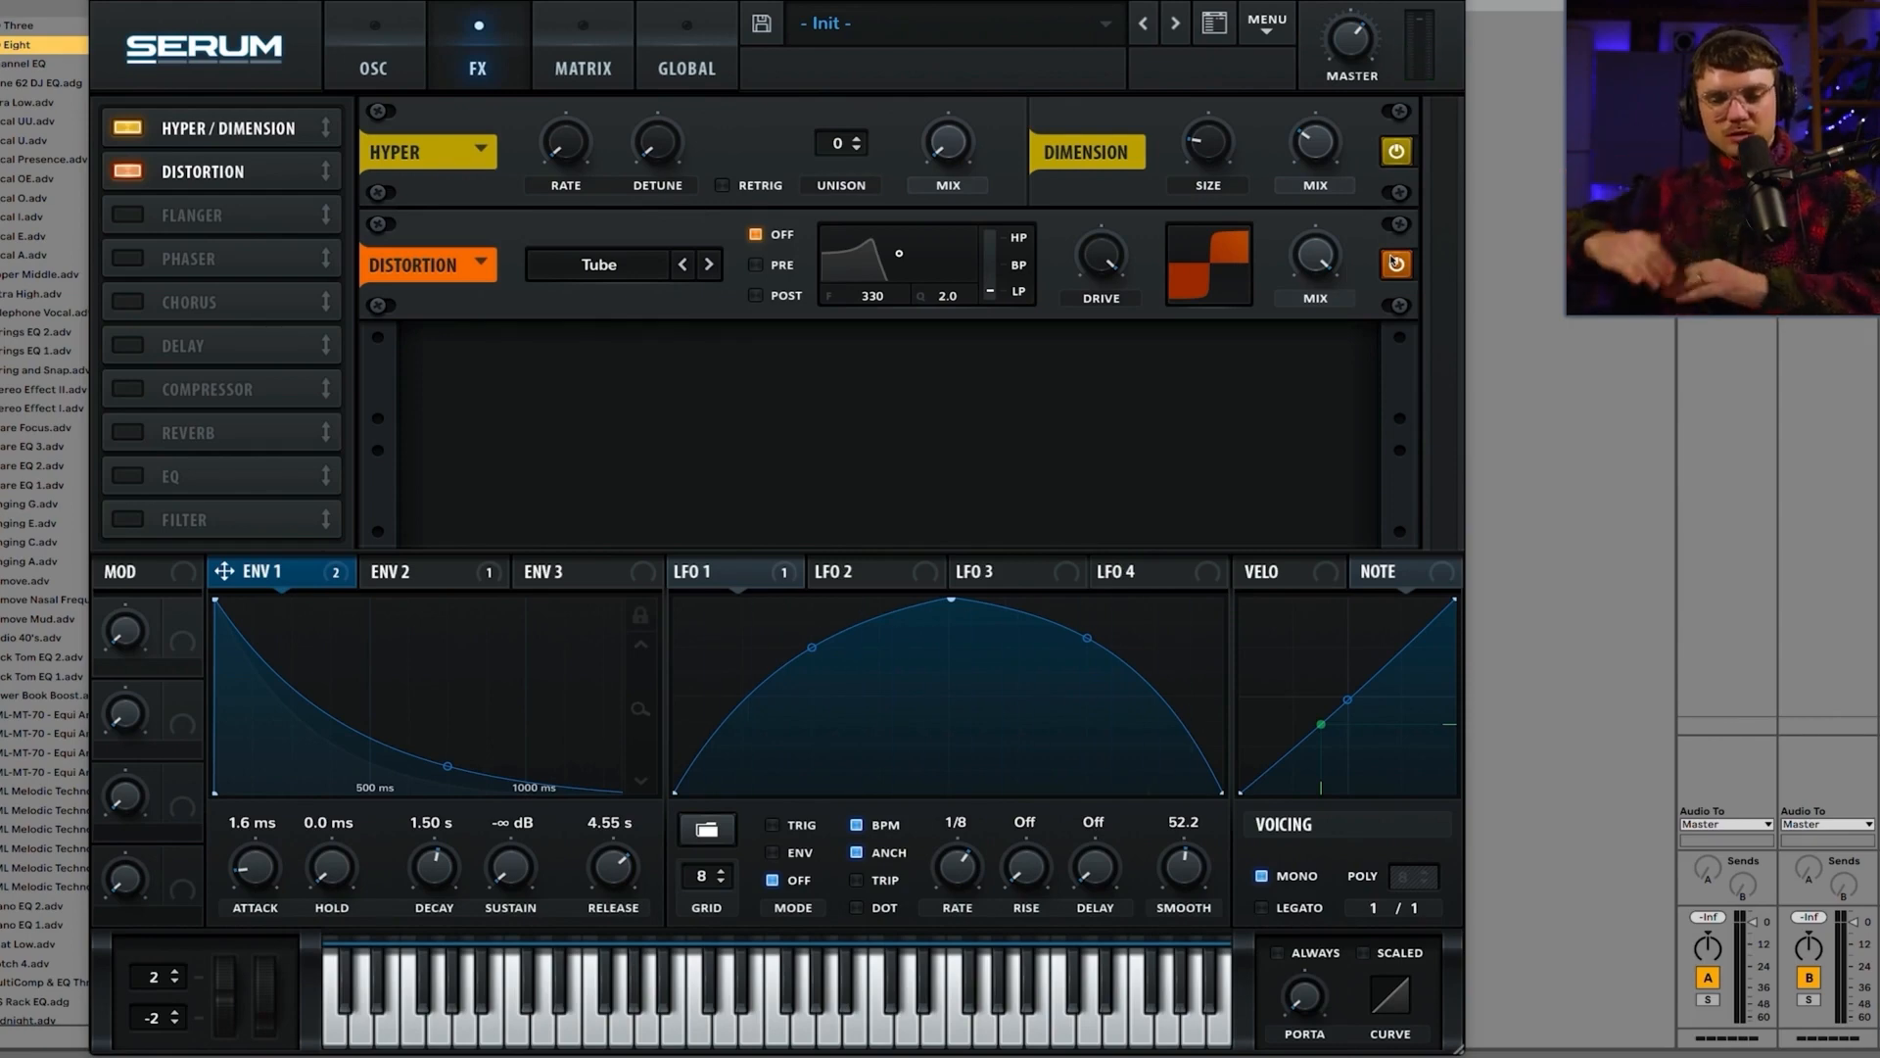
pyautogui.click(600, 264)
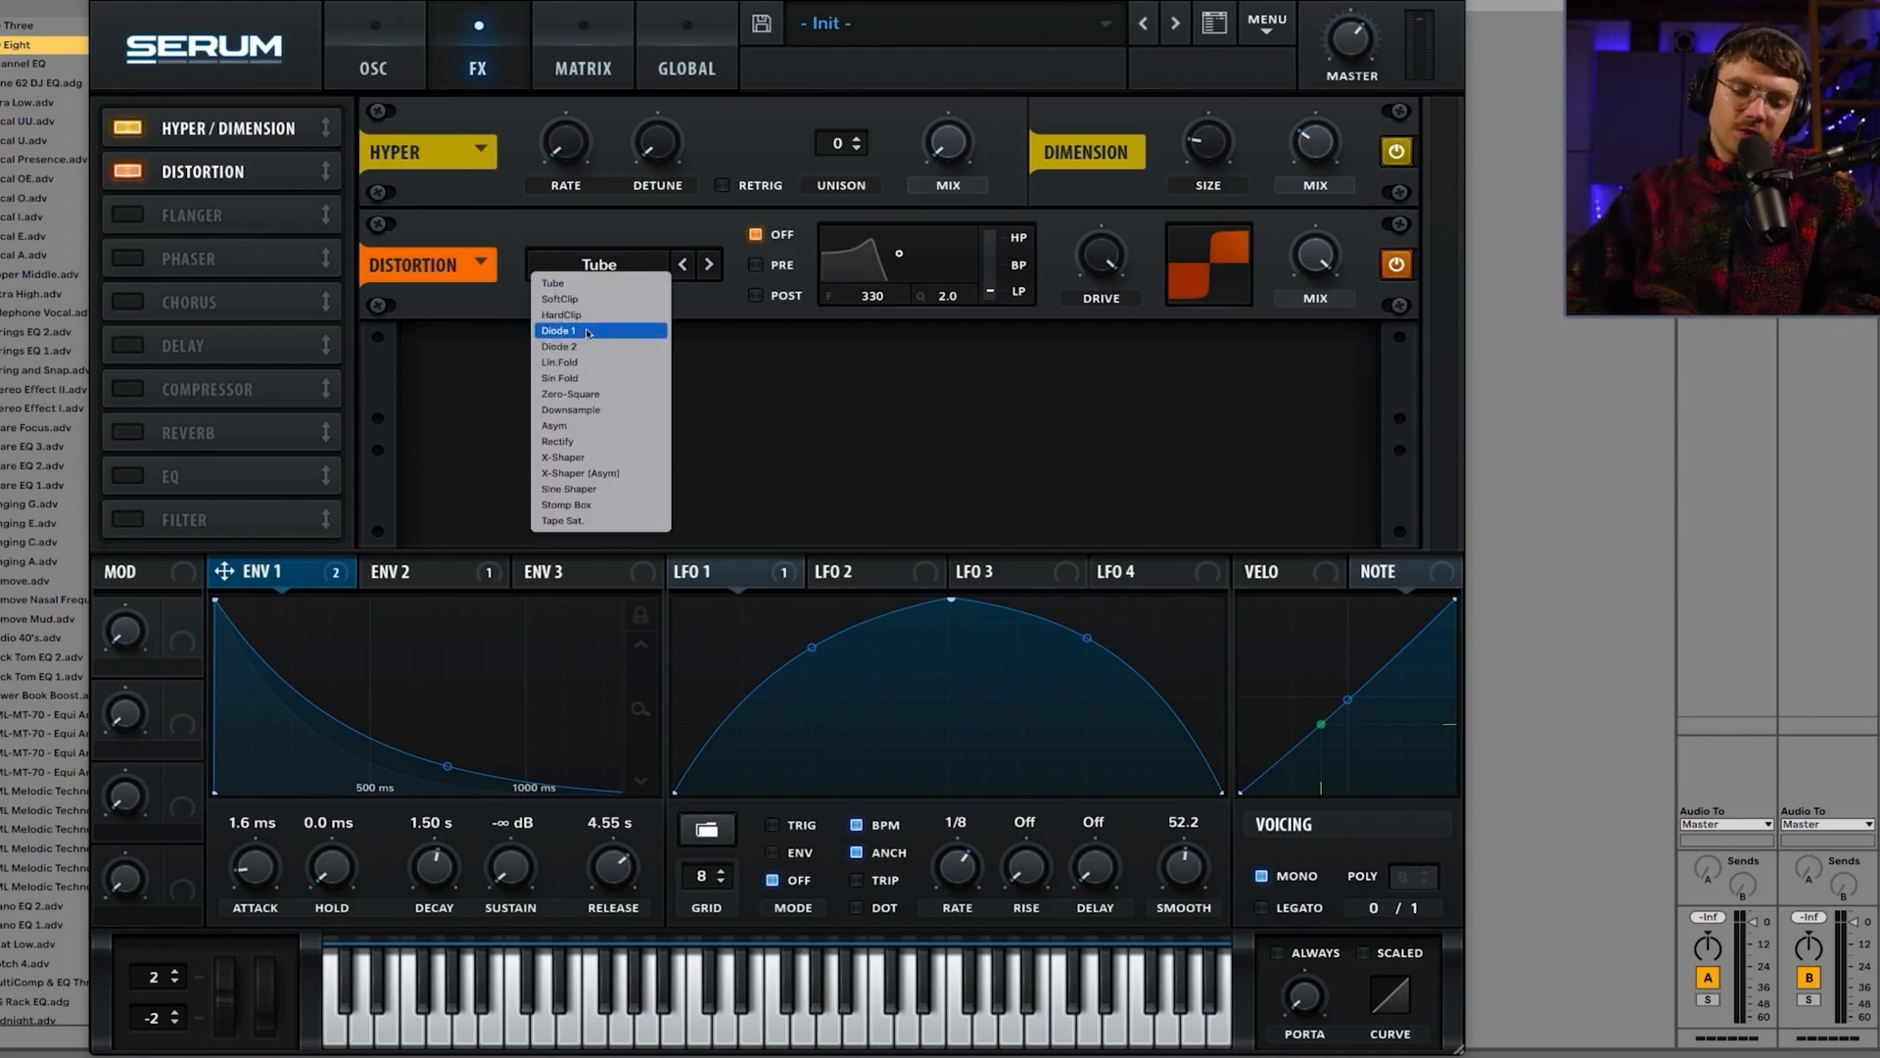
pyautogui.click(552, 235)
pyautogui.click(480, 266)
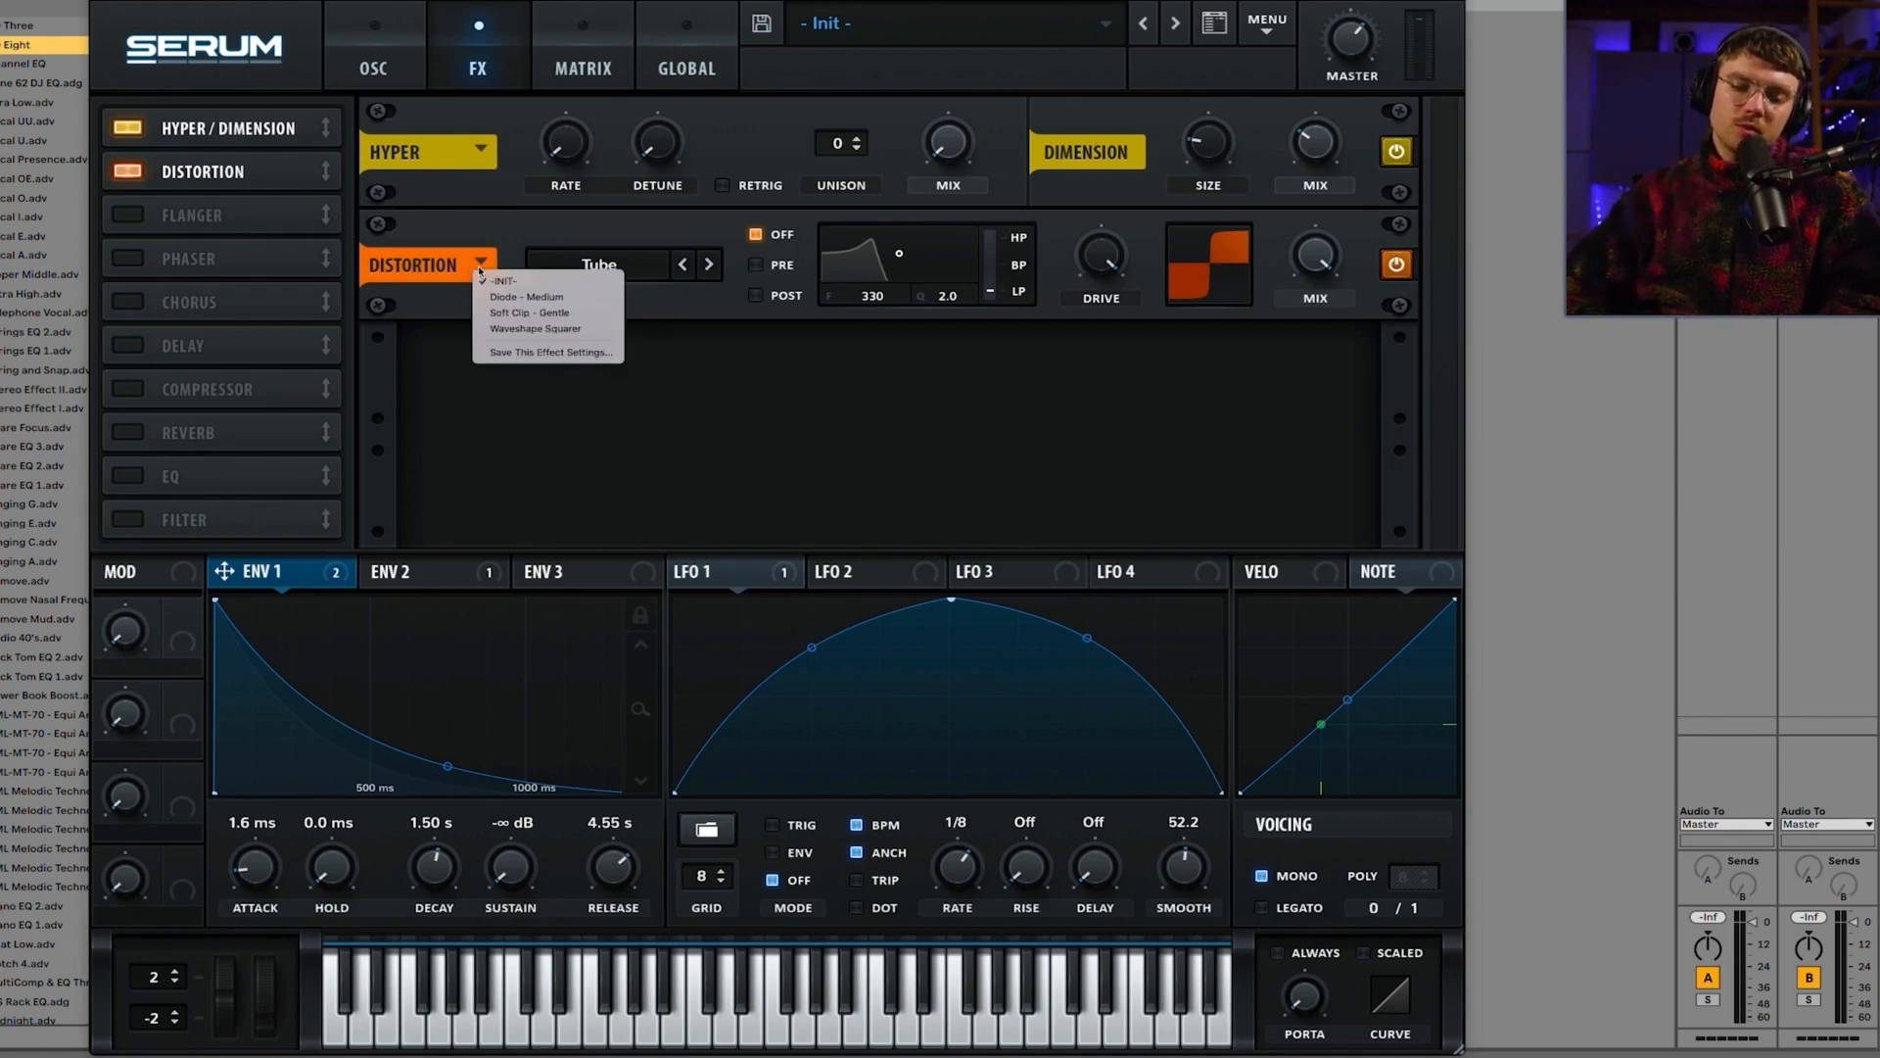
pyautogui.click(491, 244)
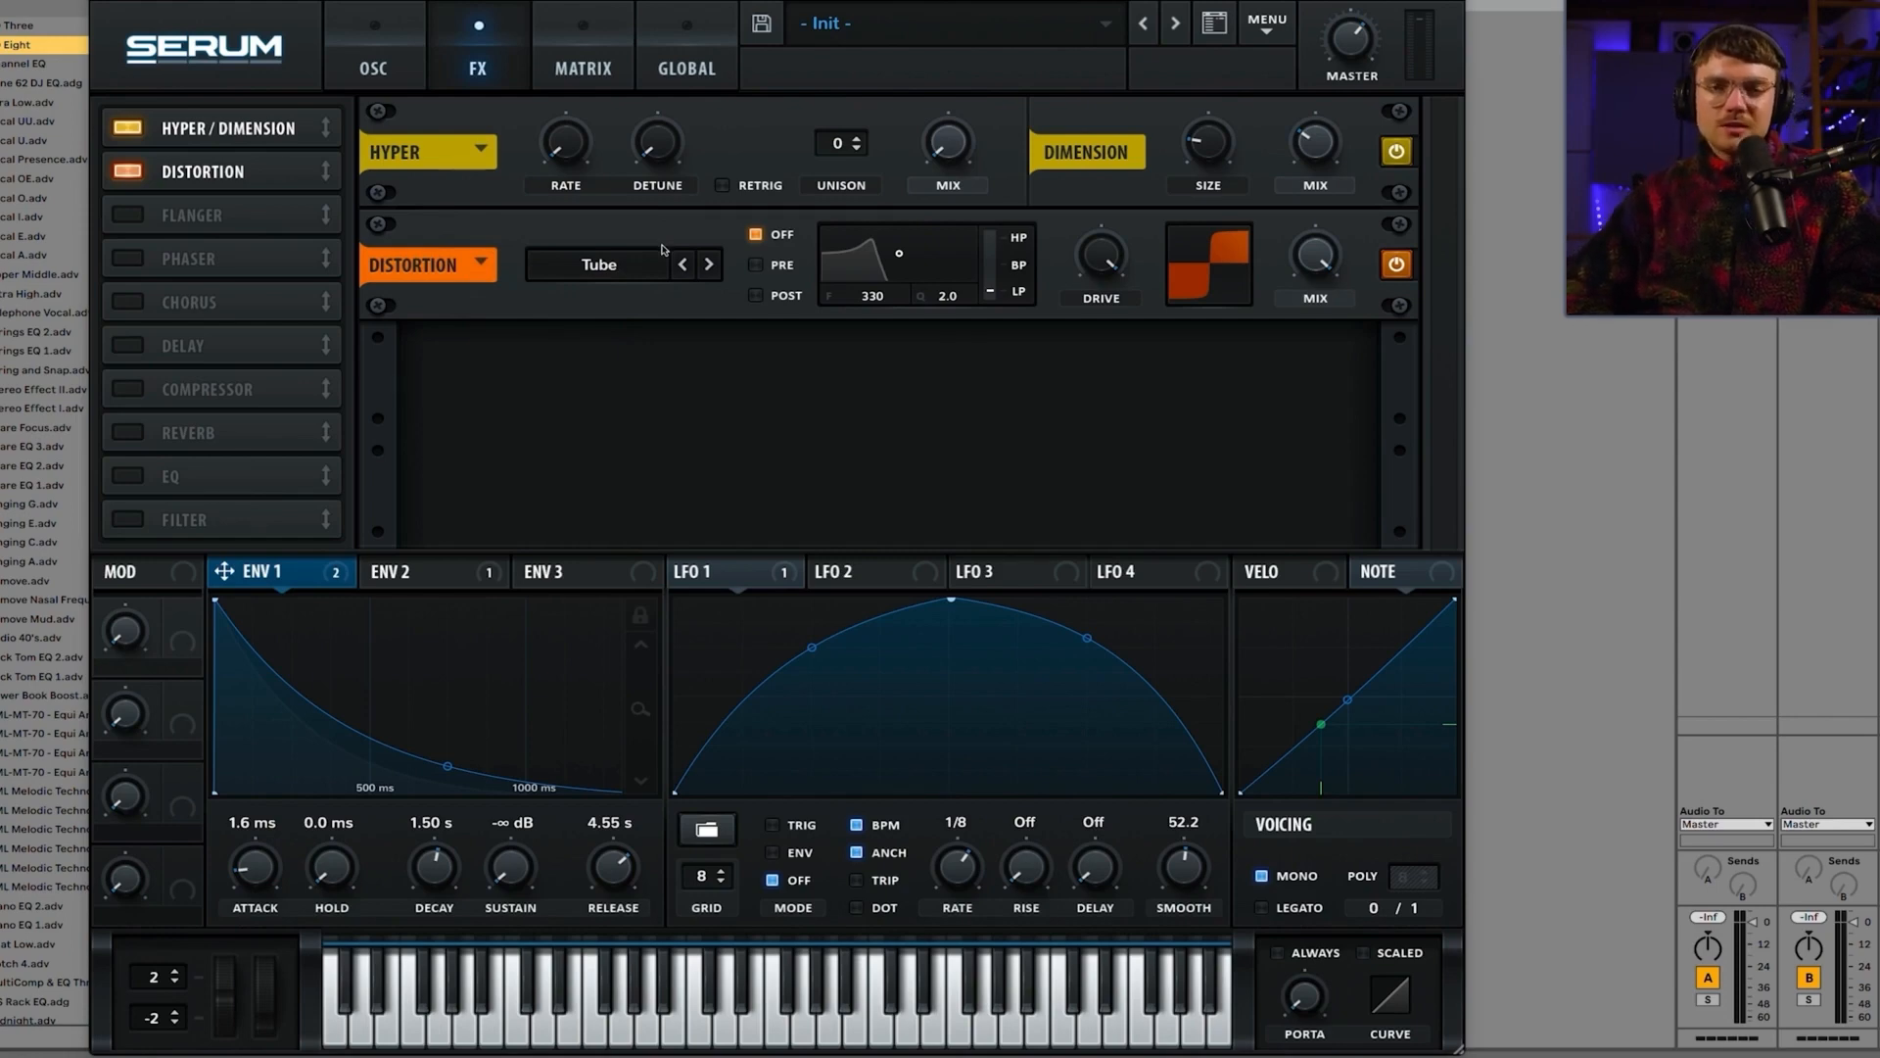
# Step: Demonstrate bypassing and reactivating the Distortion and Hyper/Dimension effects, leaving both active
pyautogui.click(1396, 264)
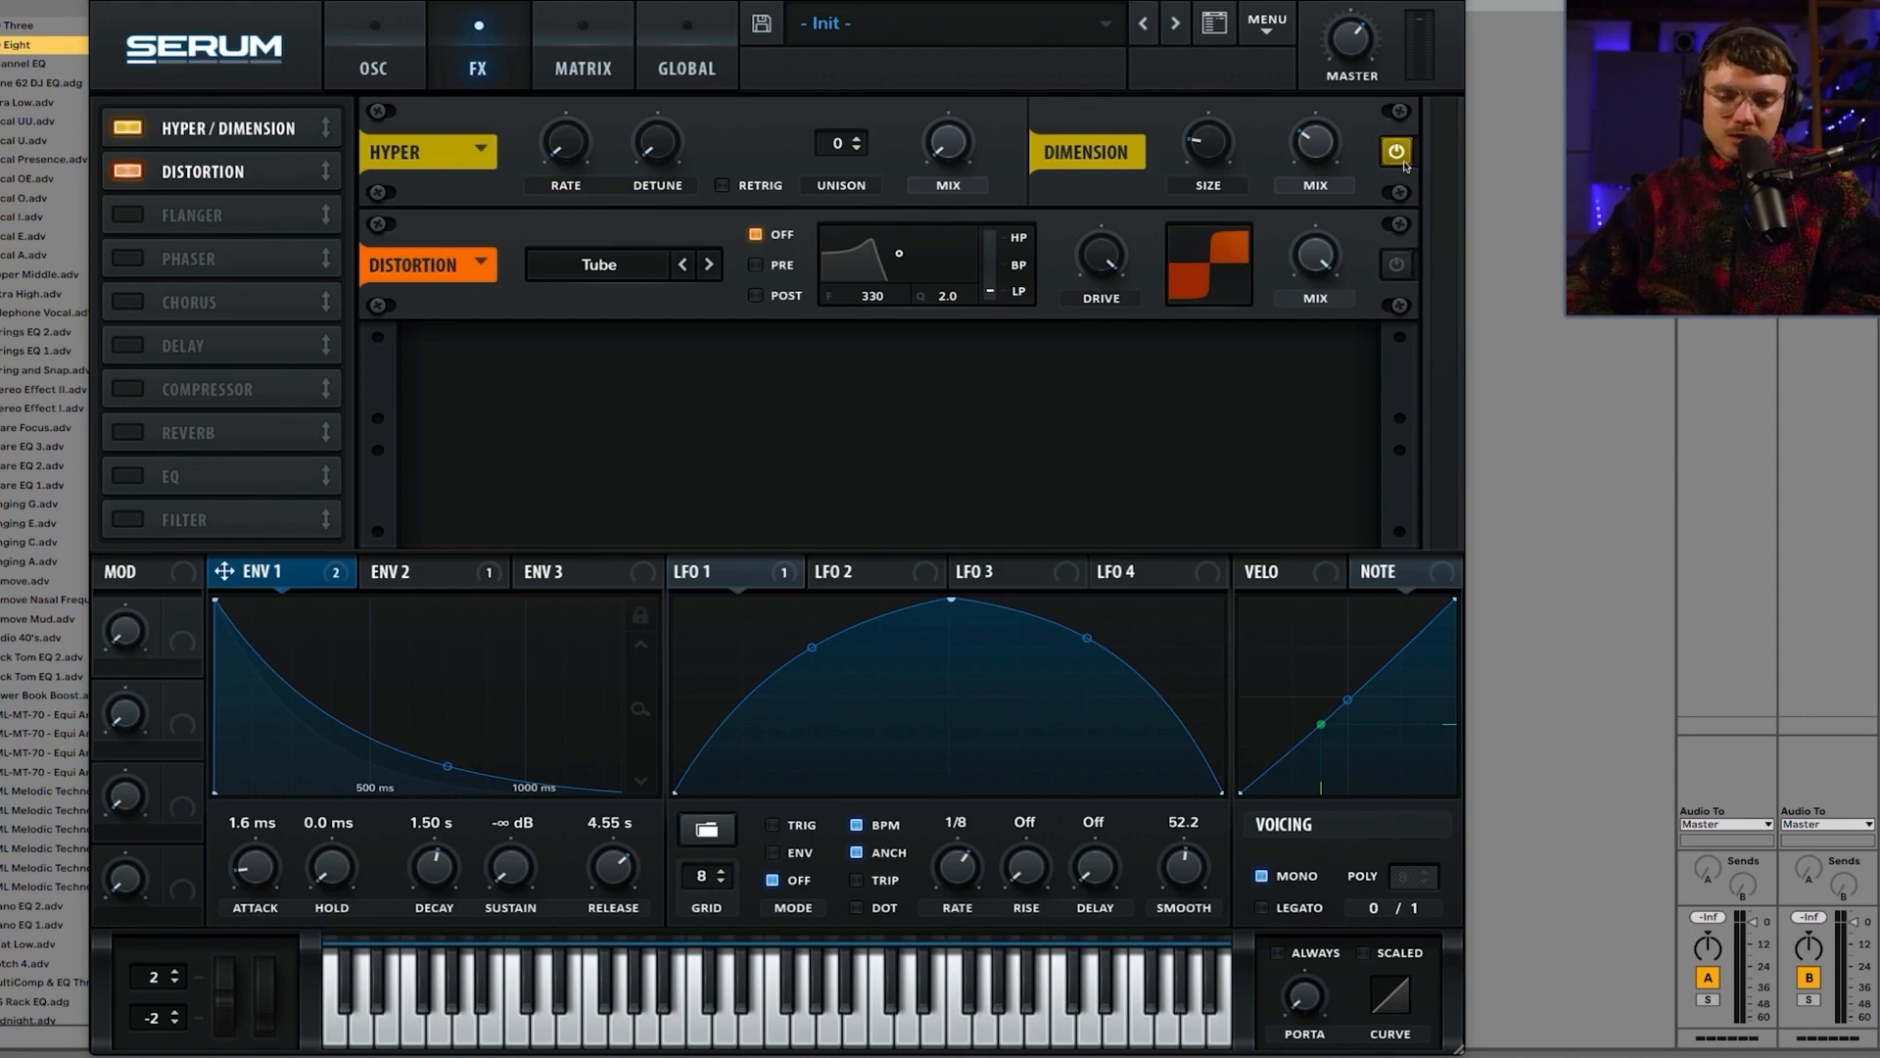
pyautogui.click(1397, 154)
pyautogui.click(1394, 156)
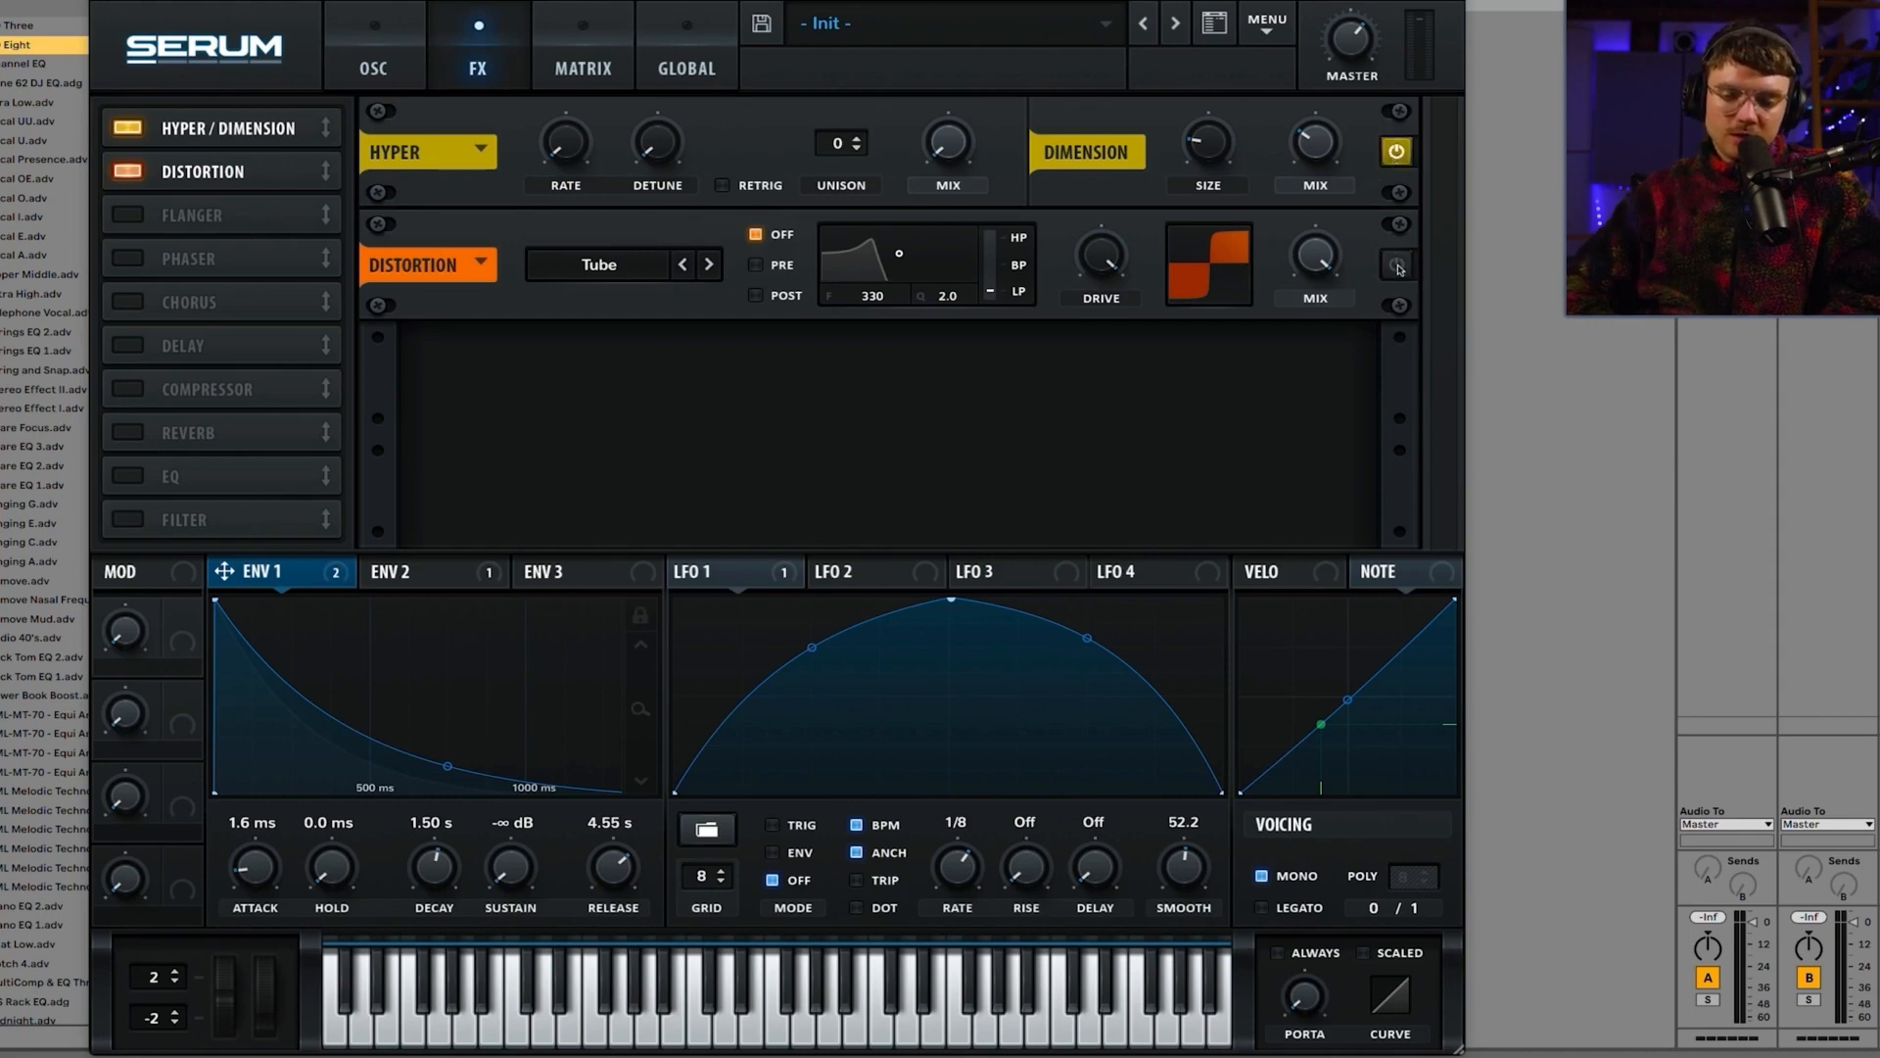
pyautogui.click(1397, 265)
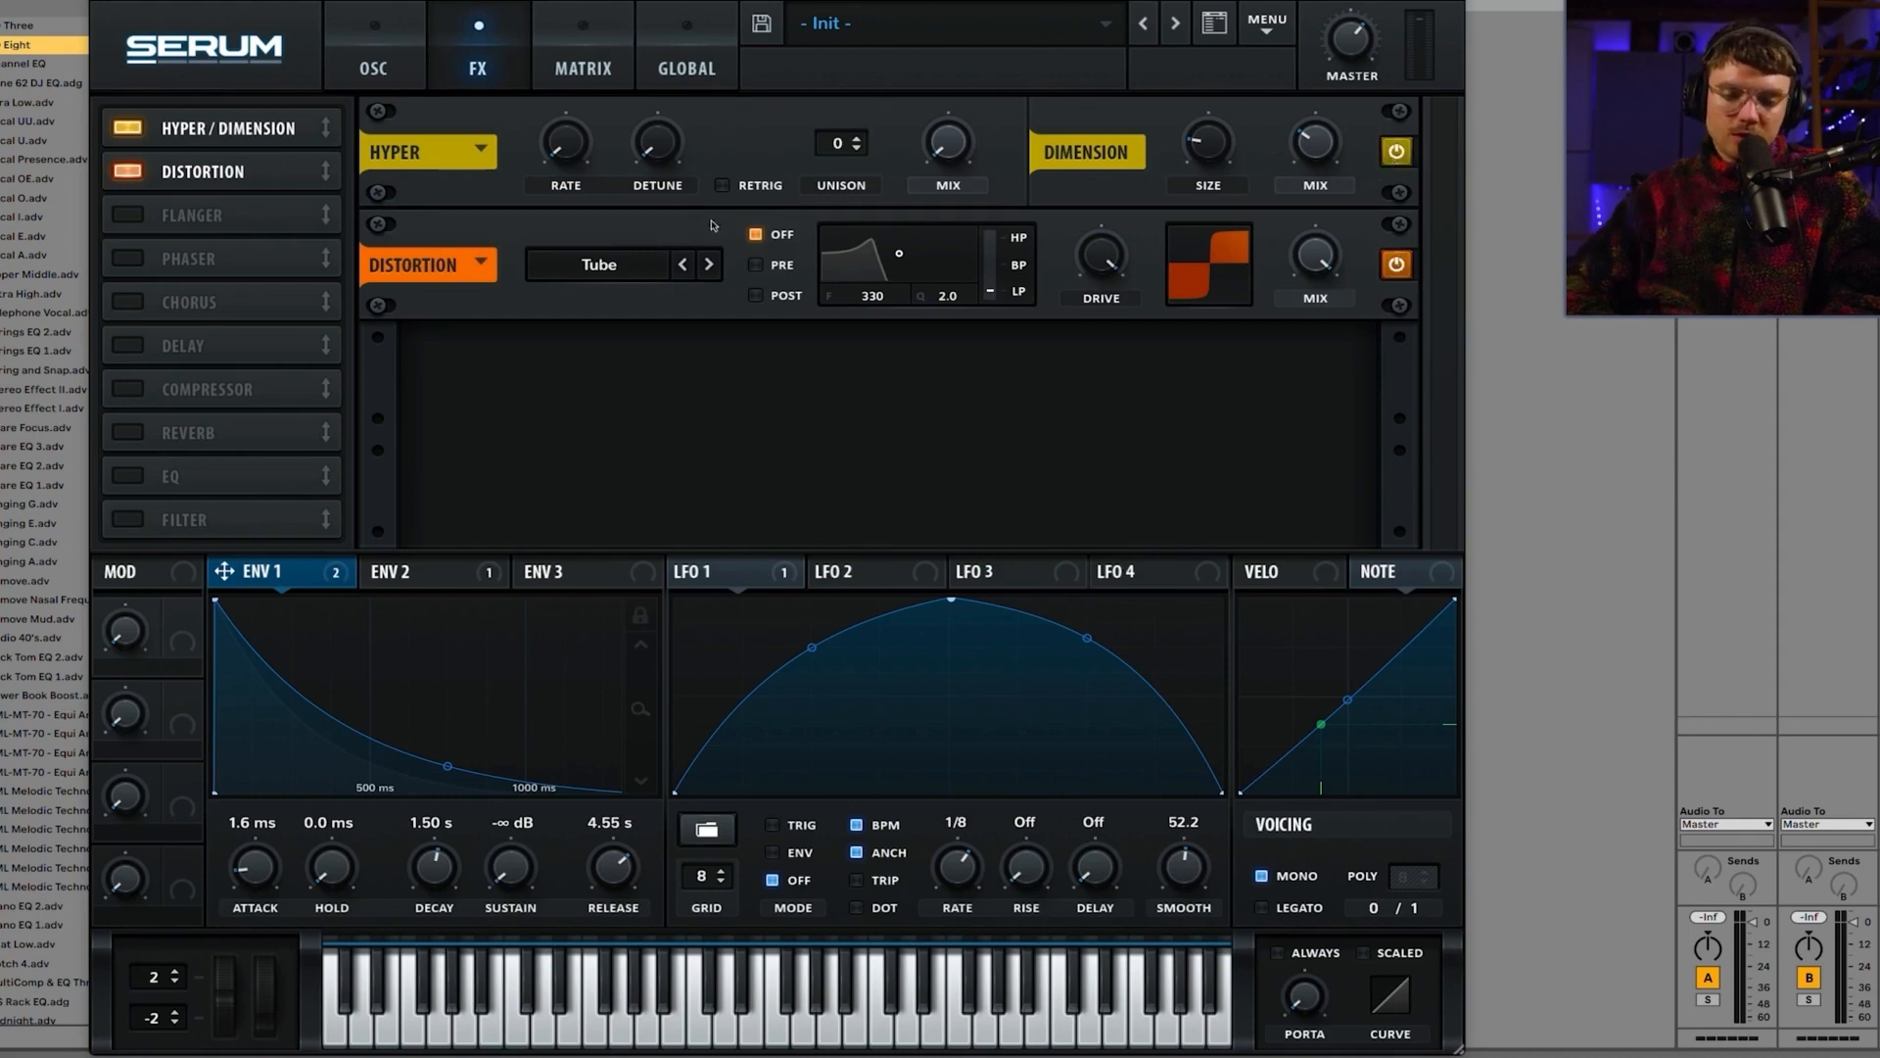
pyautogui.click(127, 130)
pyautogui.click(126, 130)
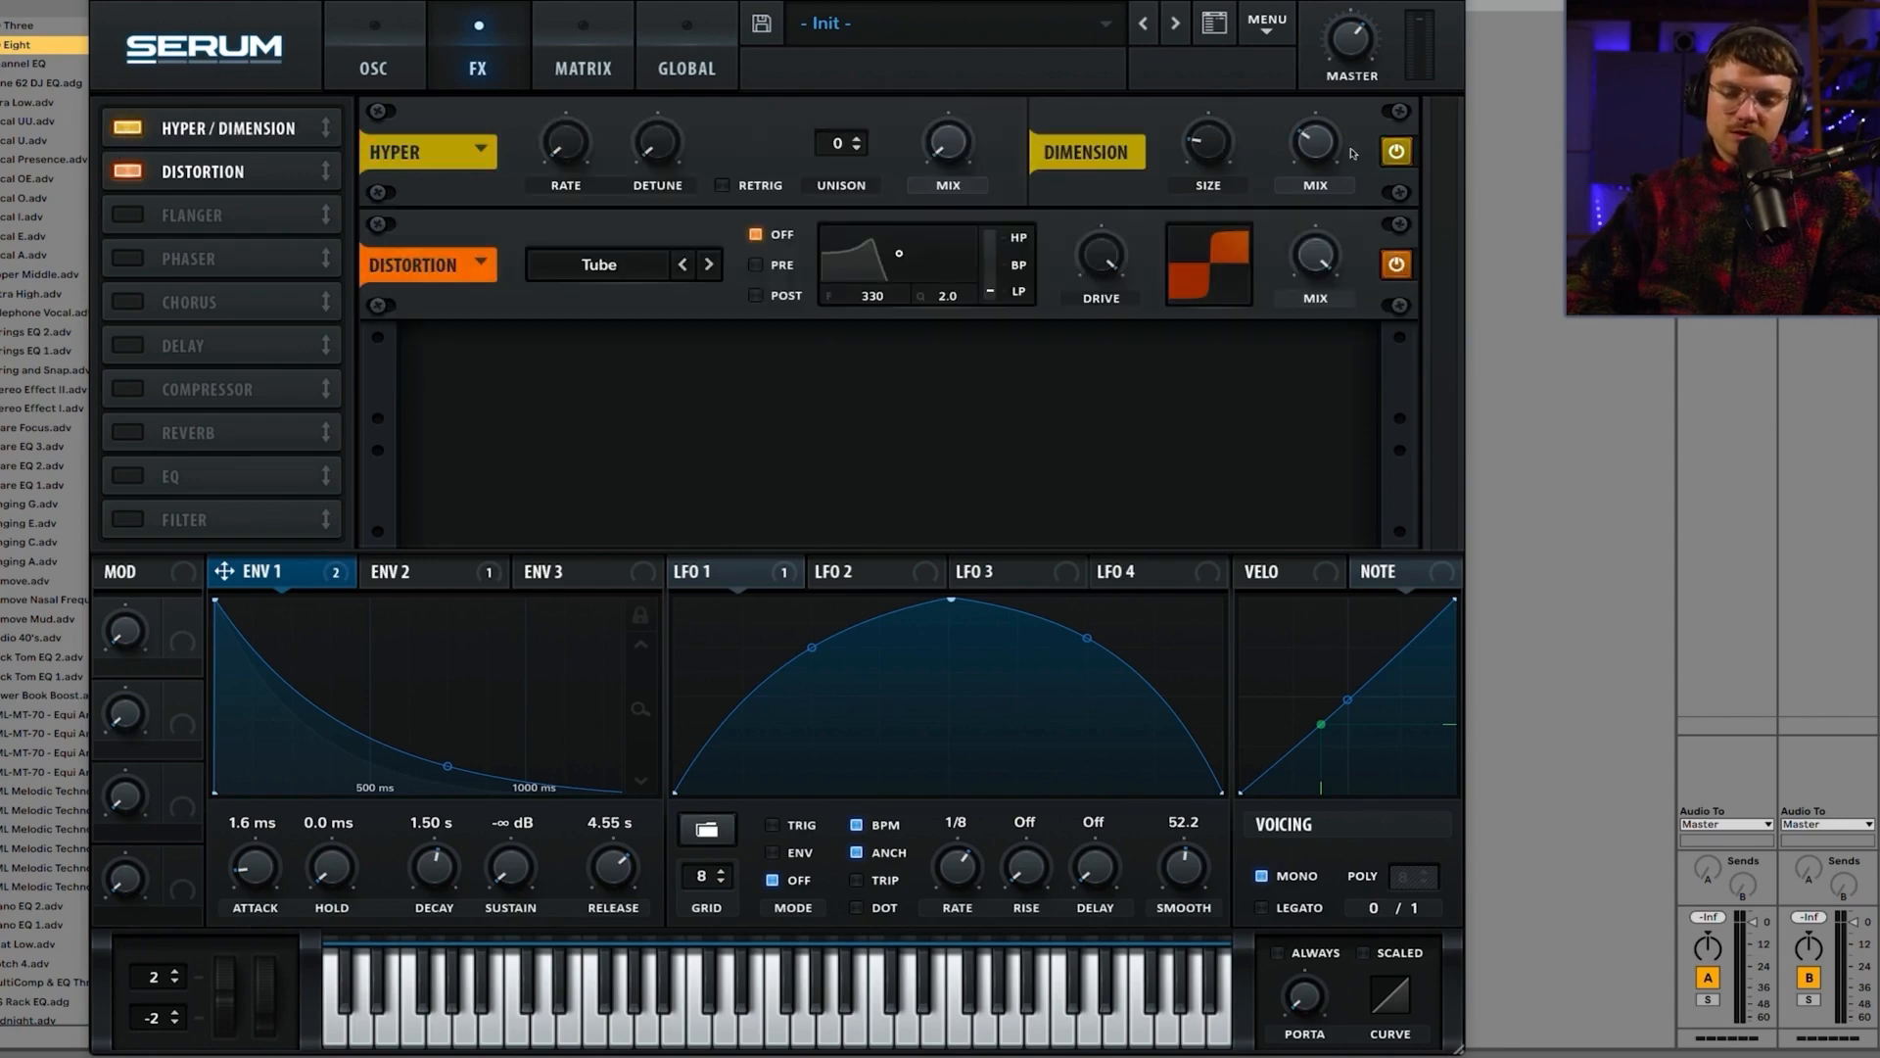
# Step: Compare Hyper/Dimension bypassed and active, and look at its presets and place in the effects chain without changing them
pyautogui.click(1397, 151)
pyautogui.click(1396, 151)
pyautogui.click(480, 148)
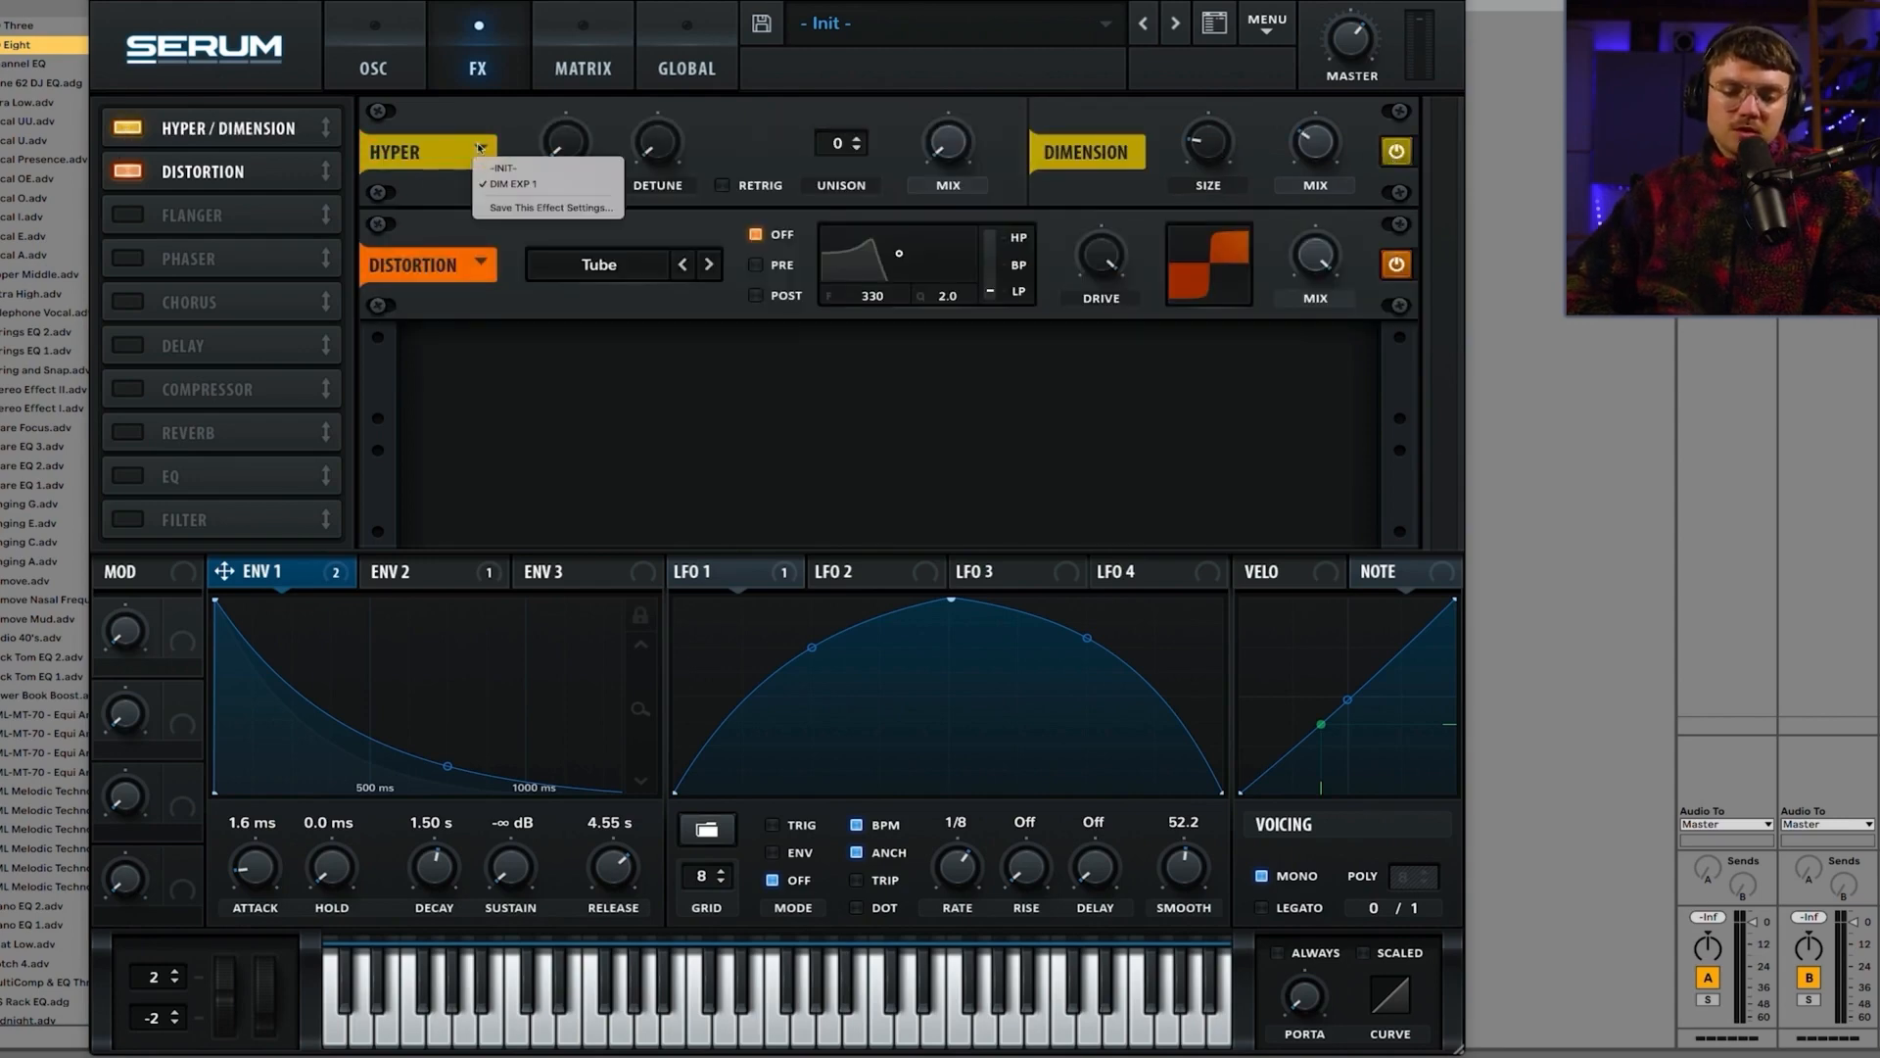
pyautogui.click(463, 130)
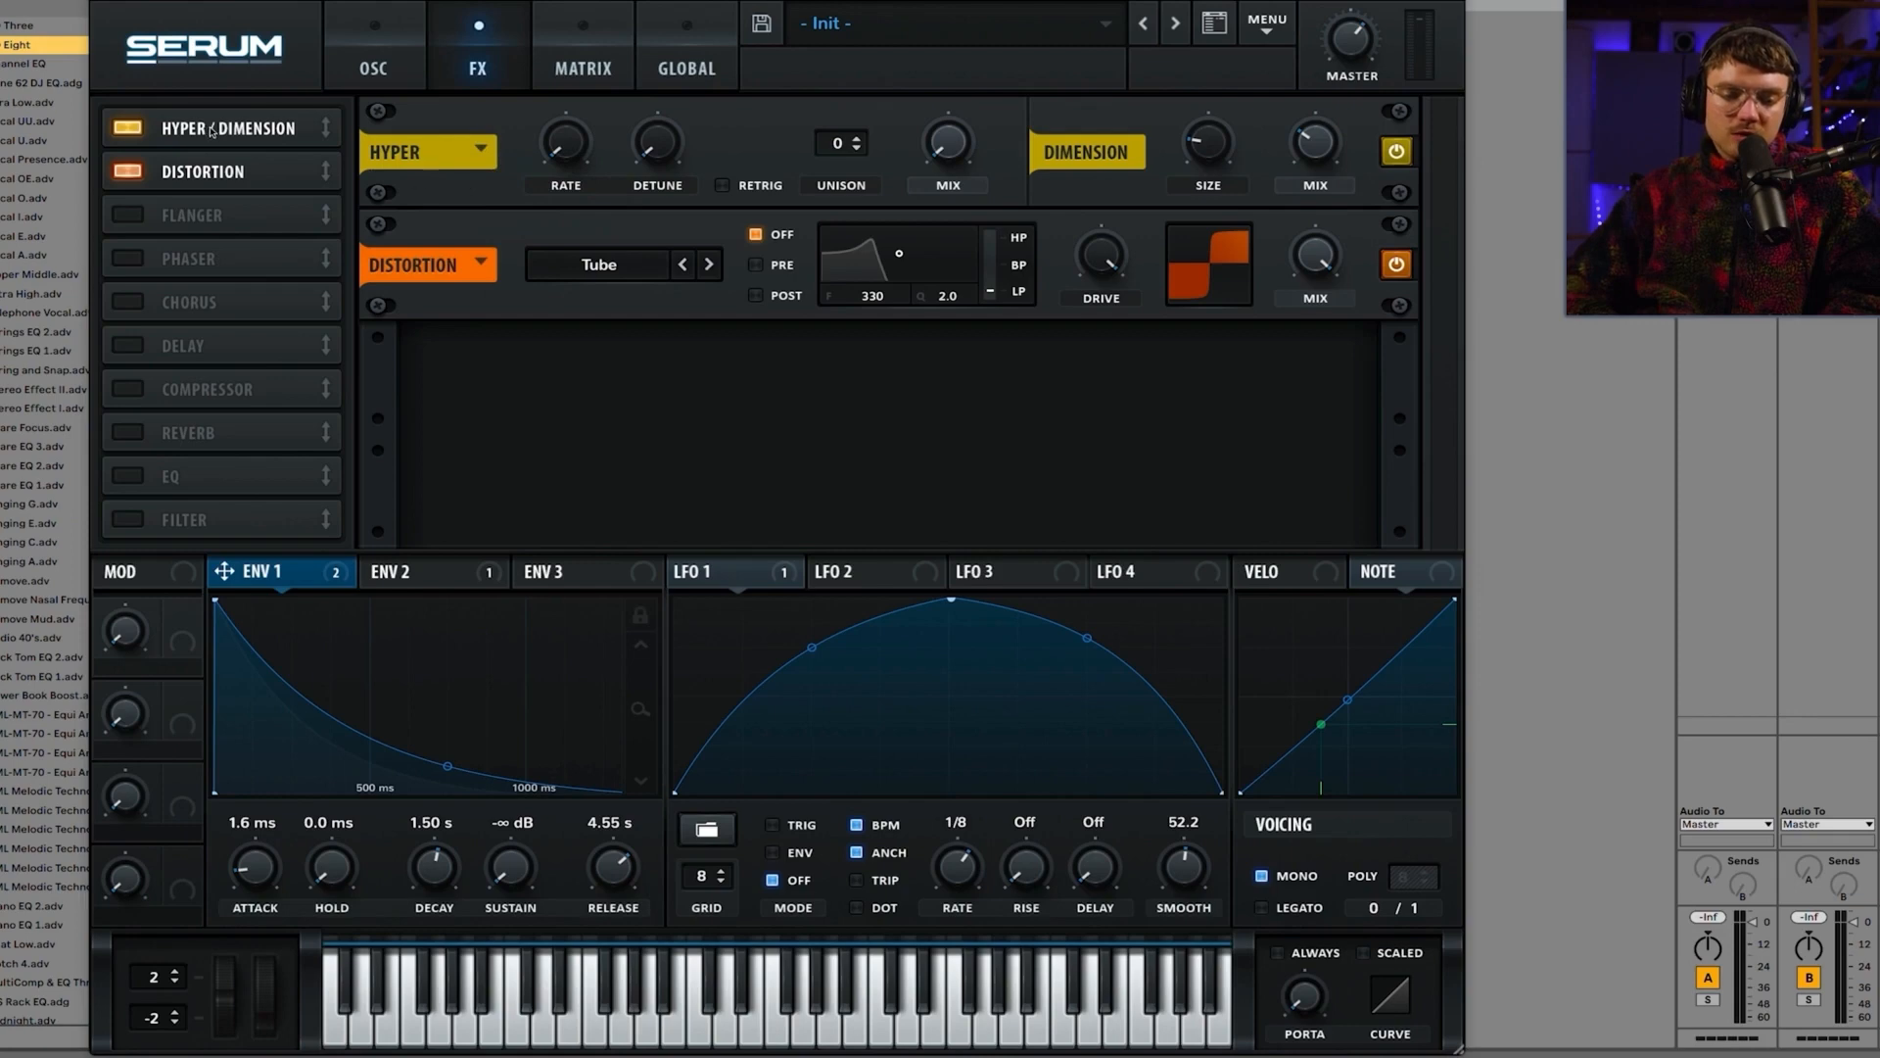
pyautogui.moveTo(212, 129); pyautogui.dragTo(184, 178)
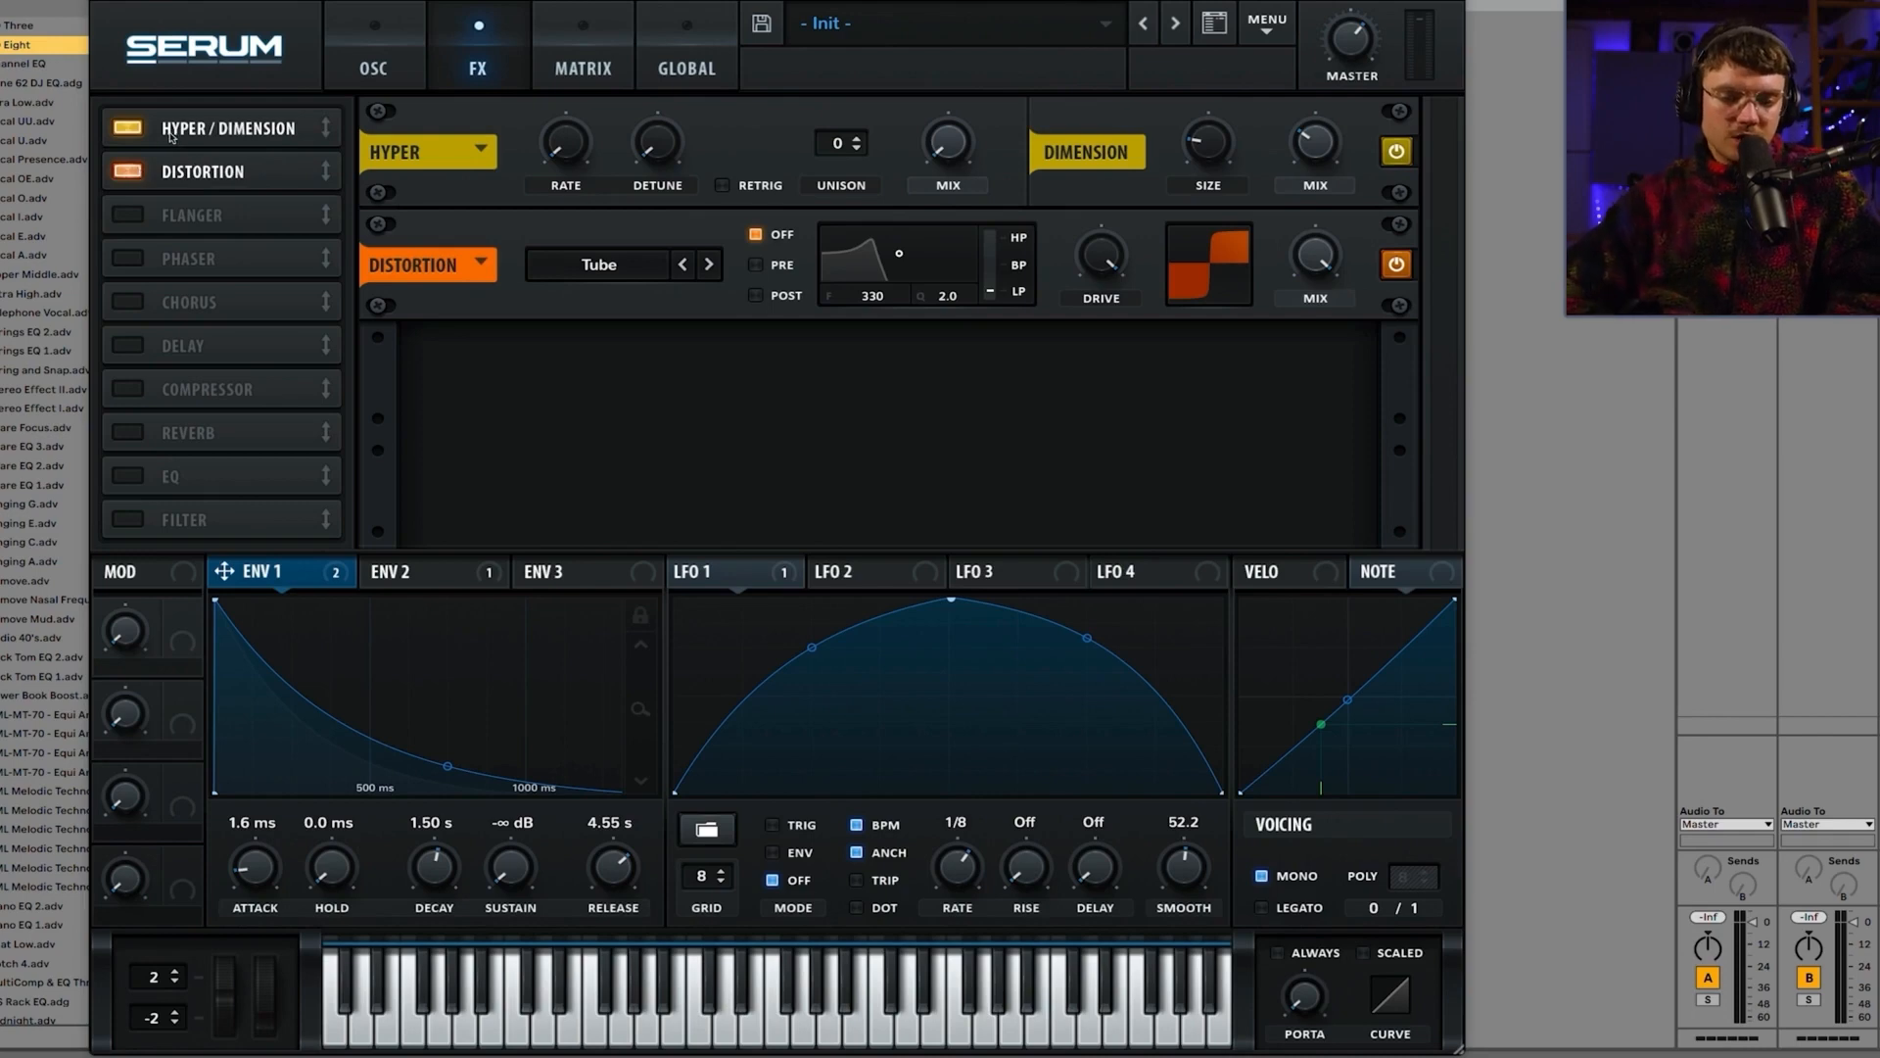
# Step: Turn off Hyper/Dimension and Distortion in the effects chain and enable the Flanger
pyautogui.click(134, 142)
pyautogui.click(161, 173)
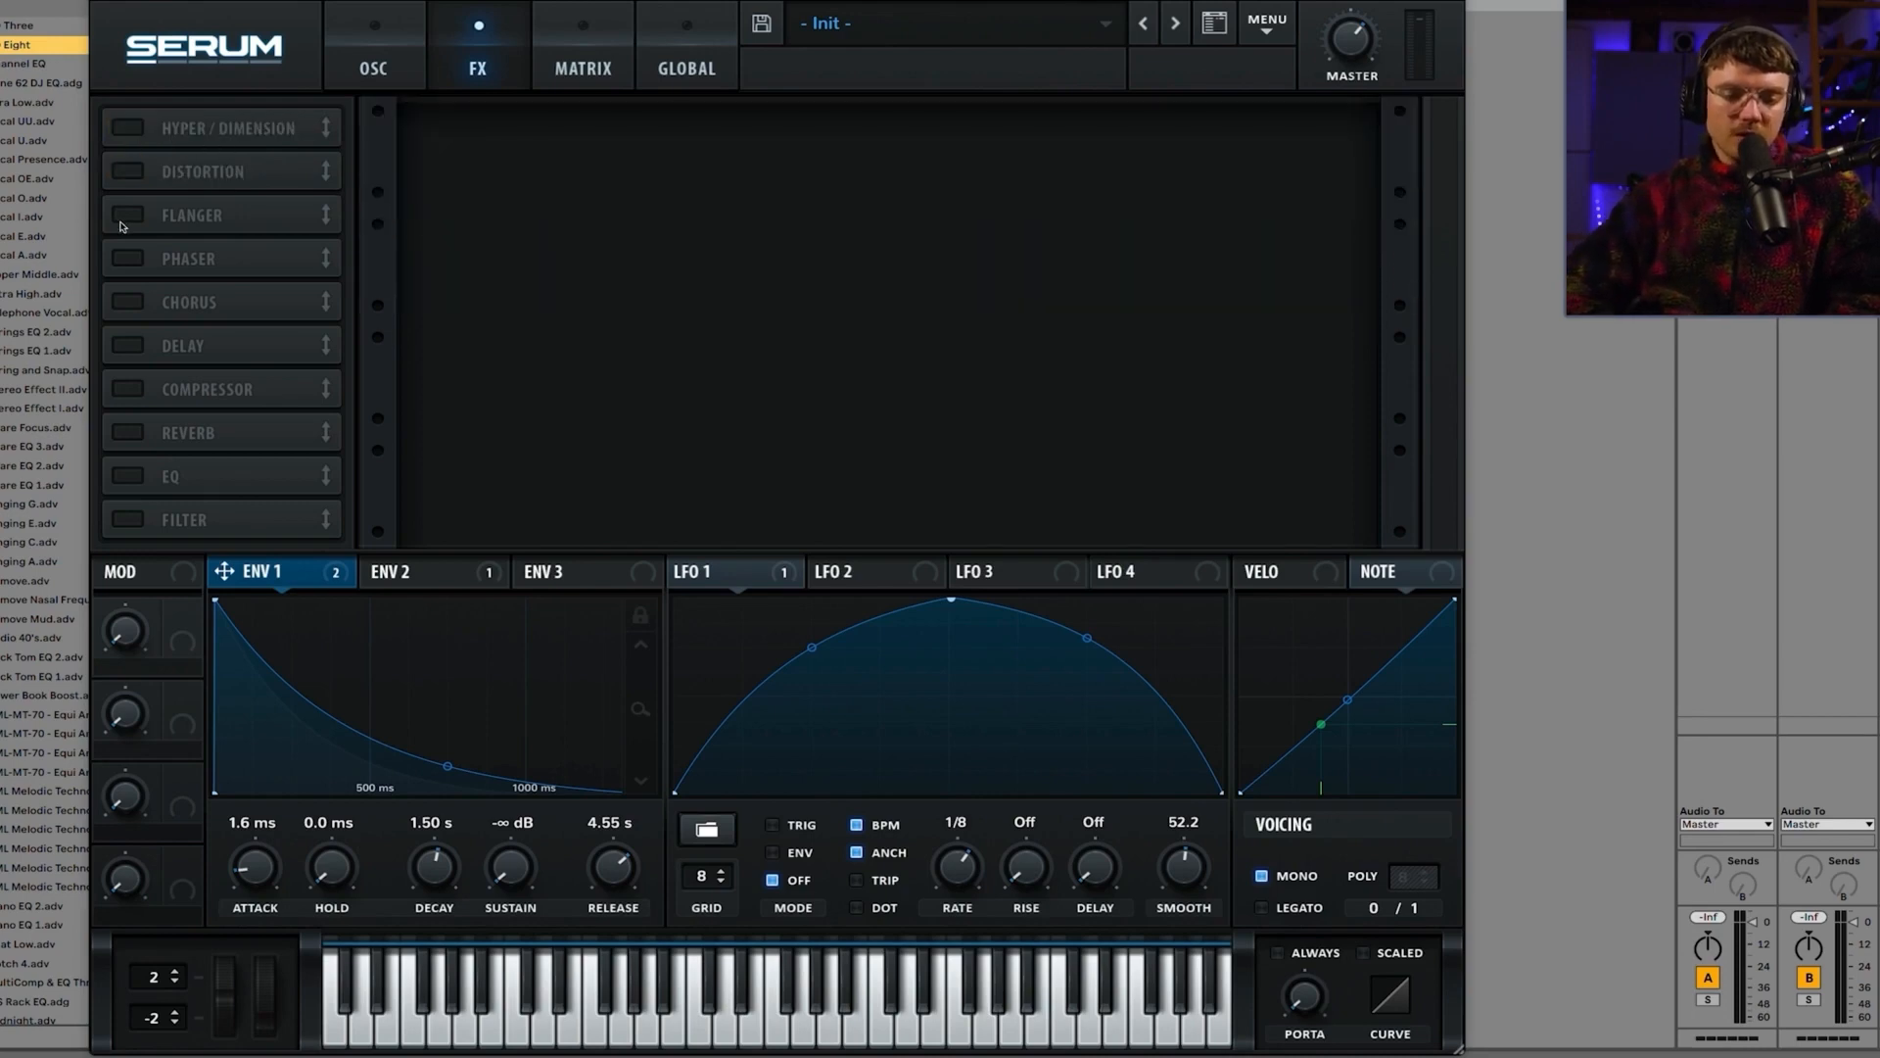
pyautogui.click(190, 216)
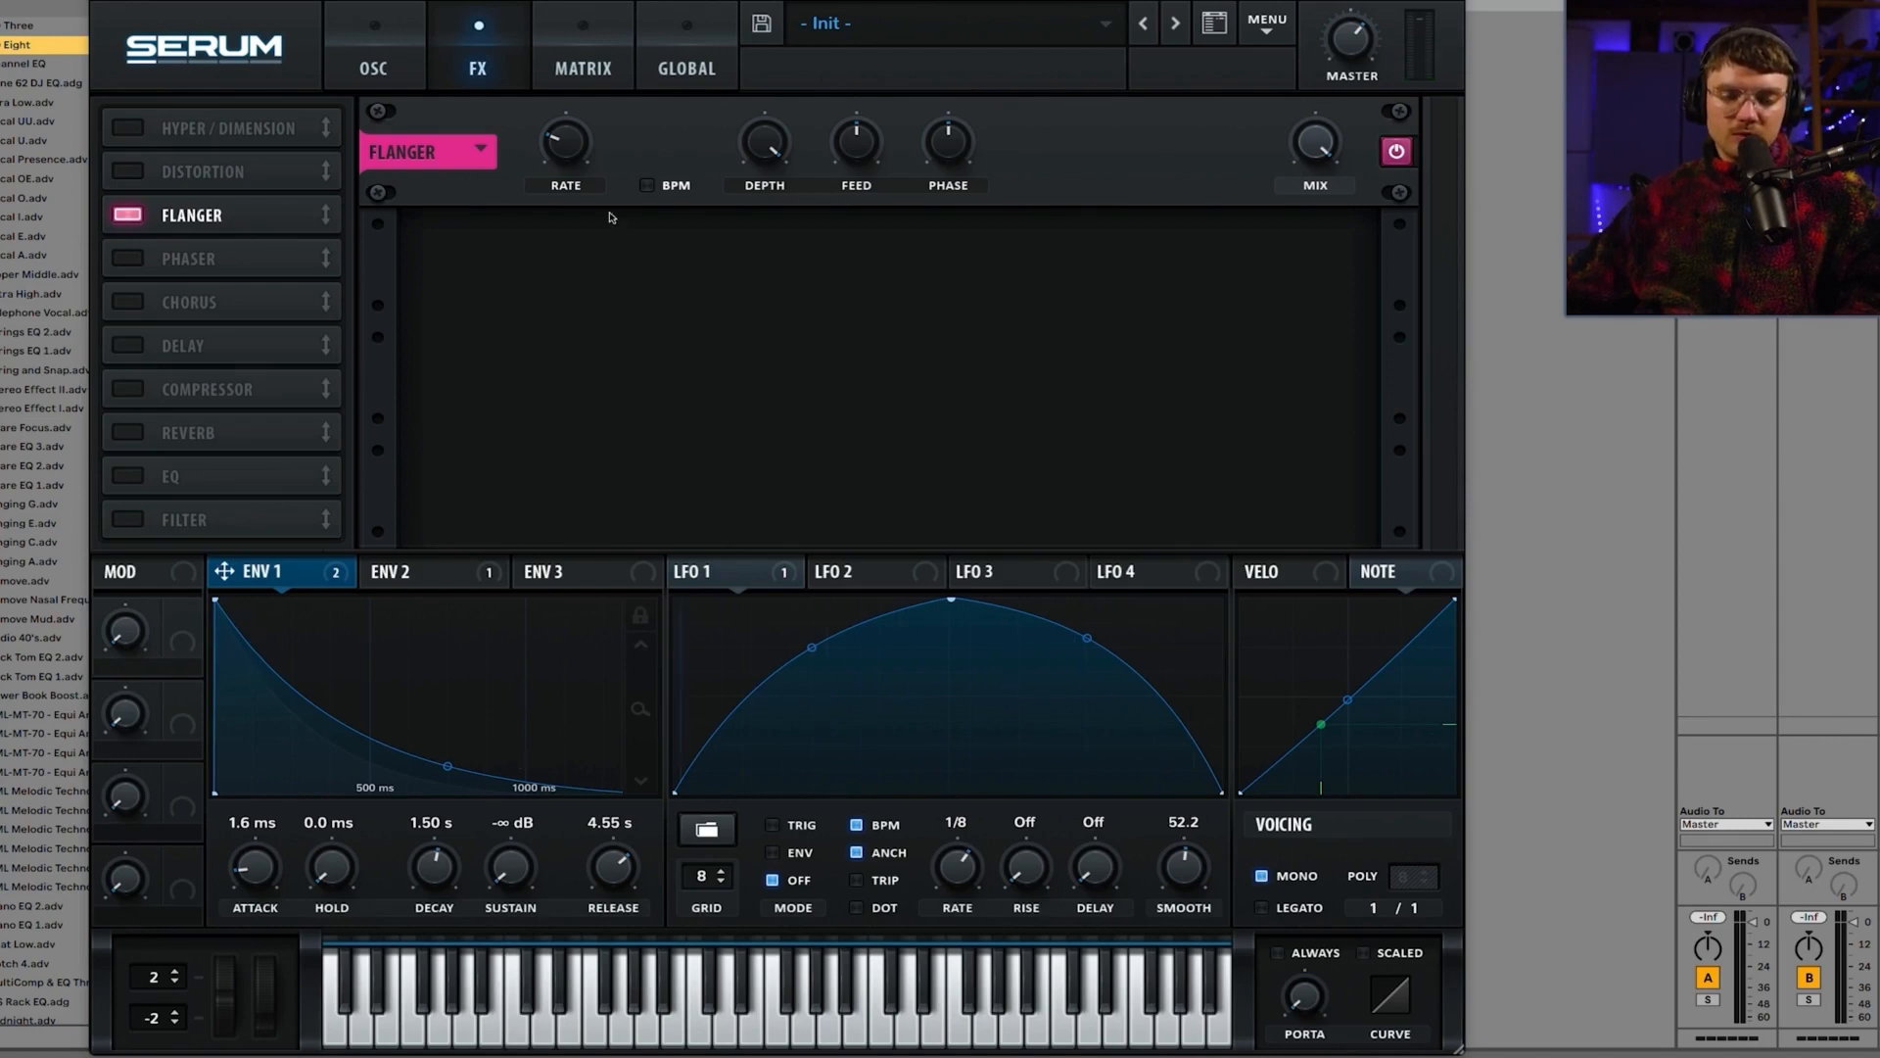
# Step: Slow the Flanger's rate slightly, raise its feedback to the maximum and reduce its depth
pyautogui.moveTo(563, 132); pyautogui.dragTo(550, 155)
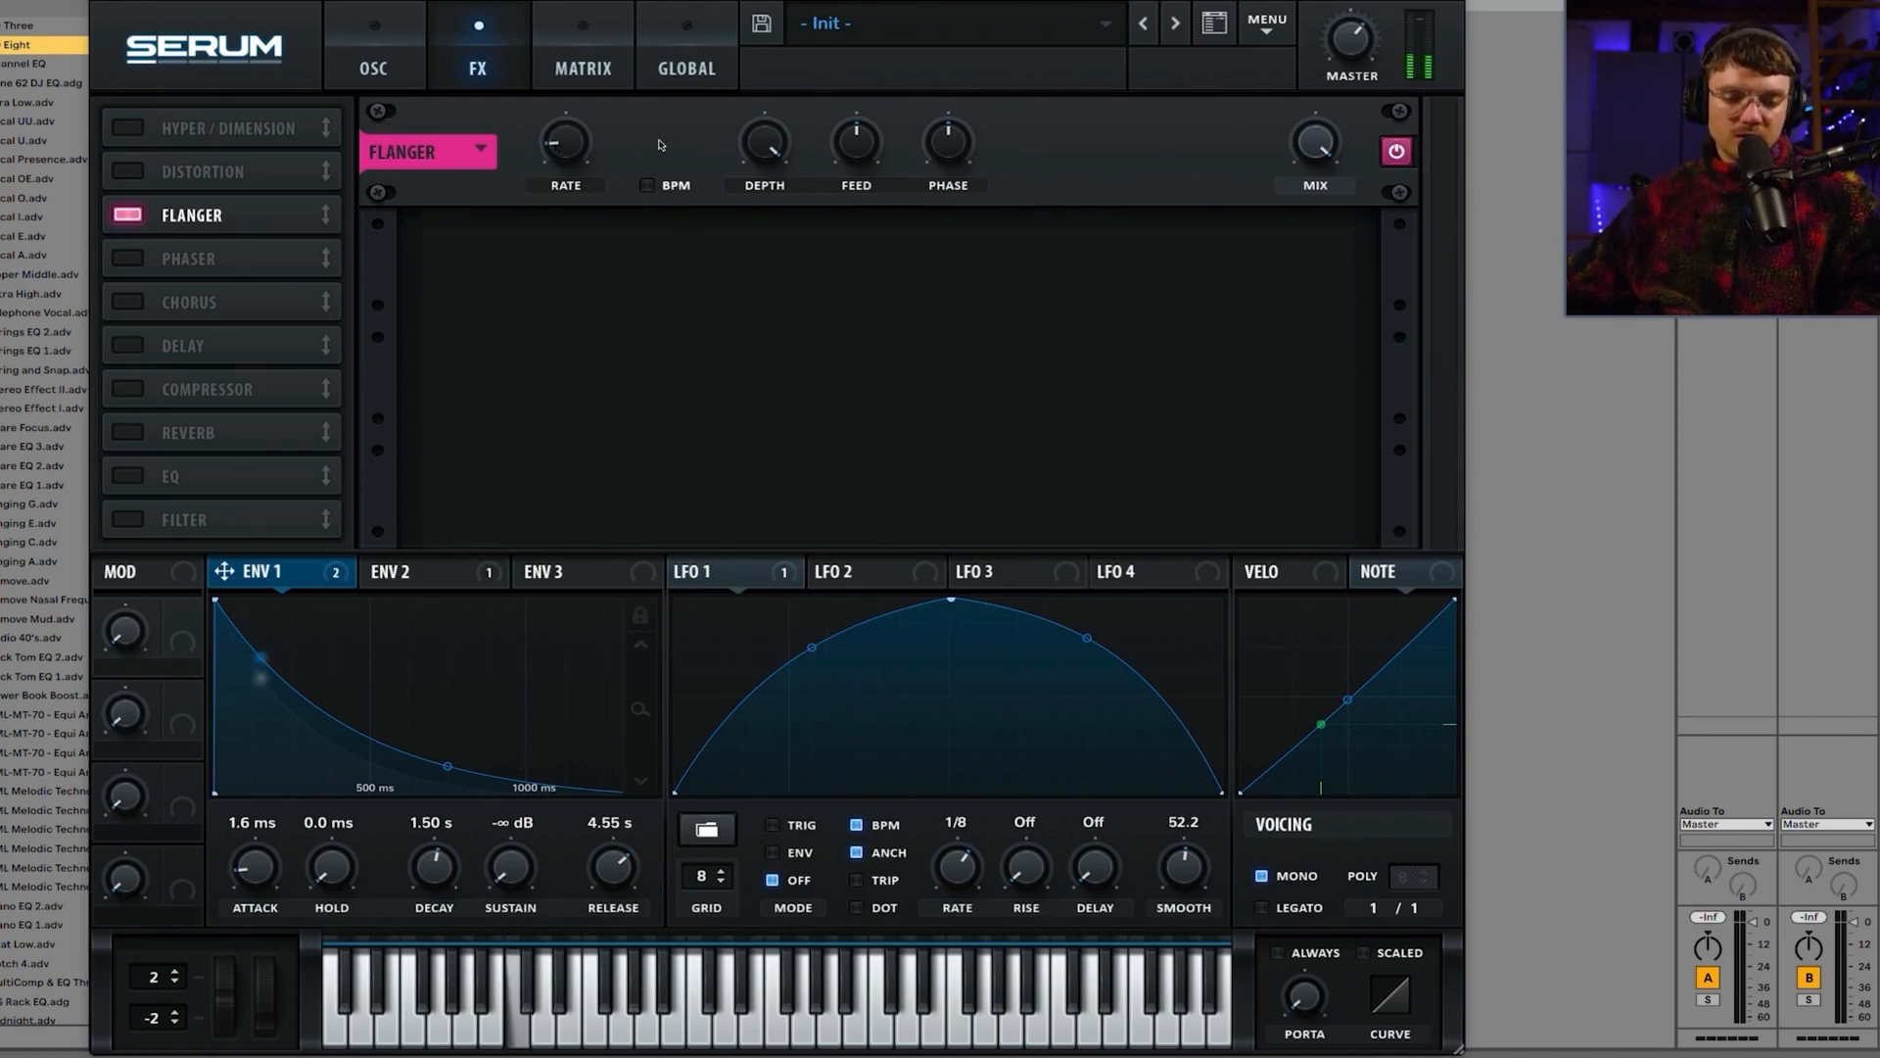
pyautogui.moveTo(859, 158)
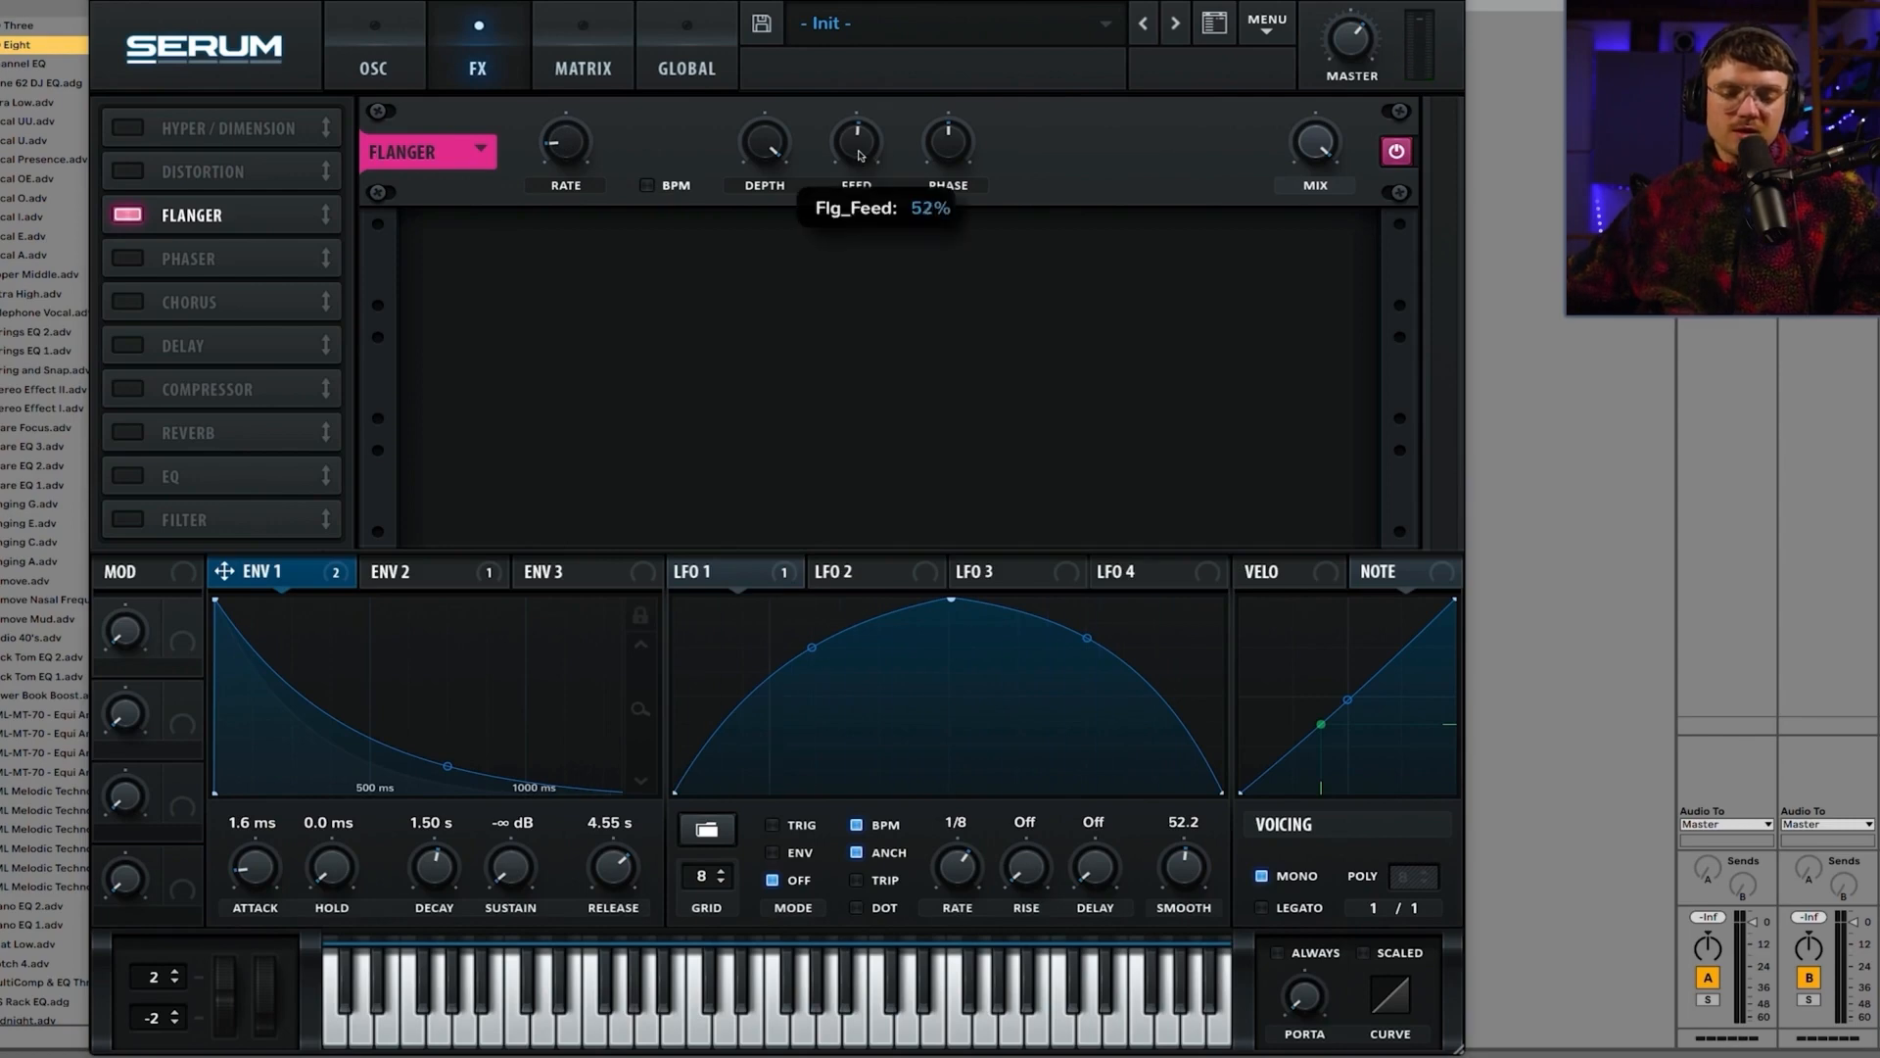
pyautogui.moveTo(859, 155); pyautogui.dragTo(859, 83)
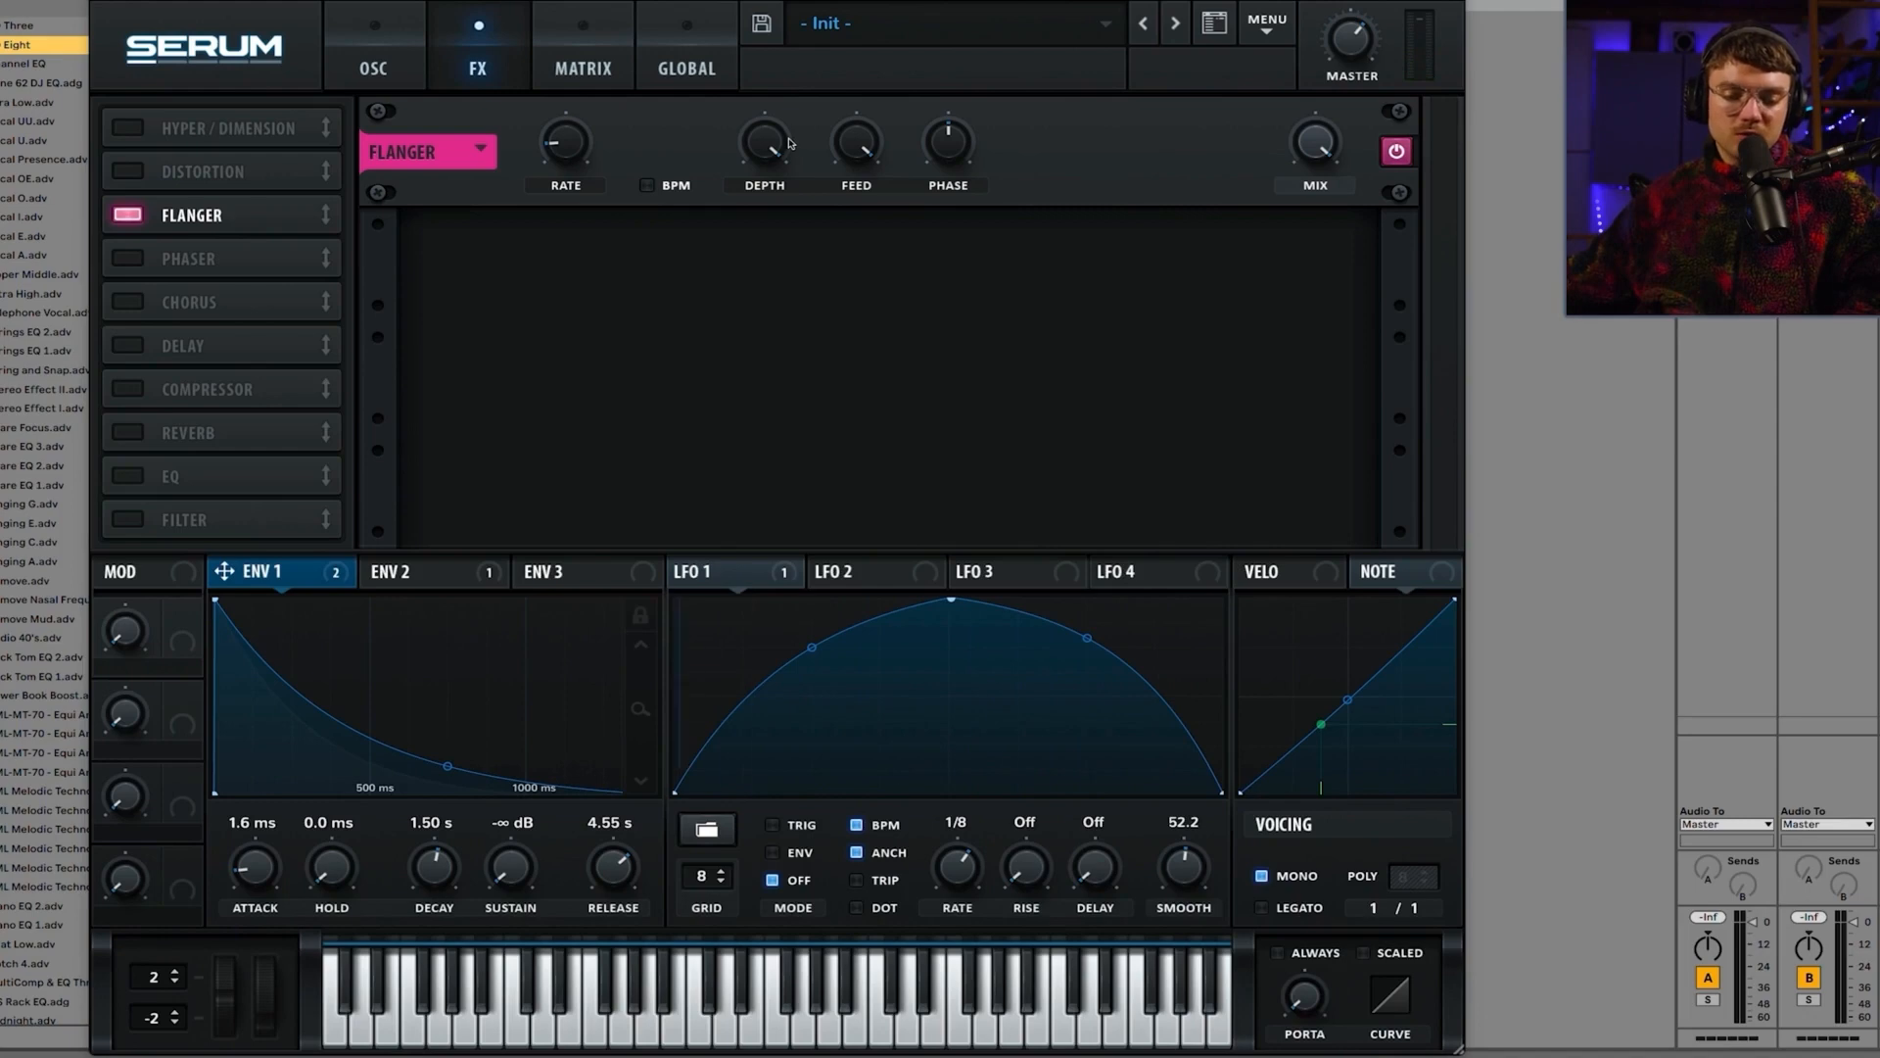
pyautogui.moveTo(789, 143); pyautogui.dragTo(769, 252)
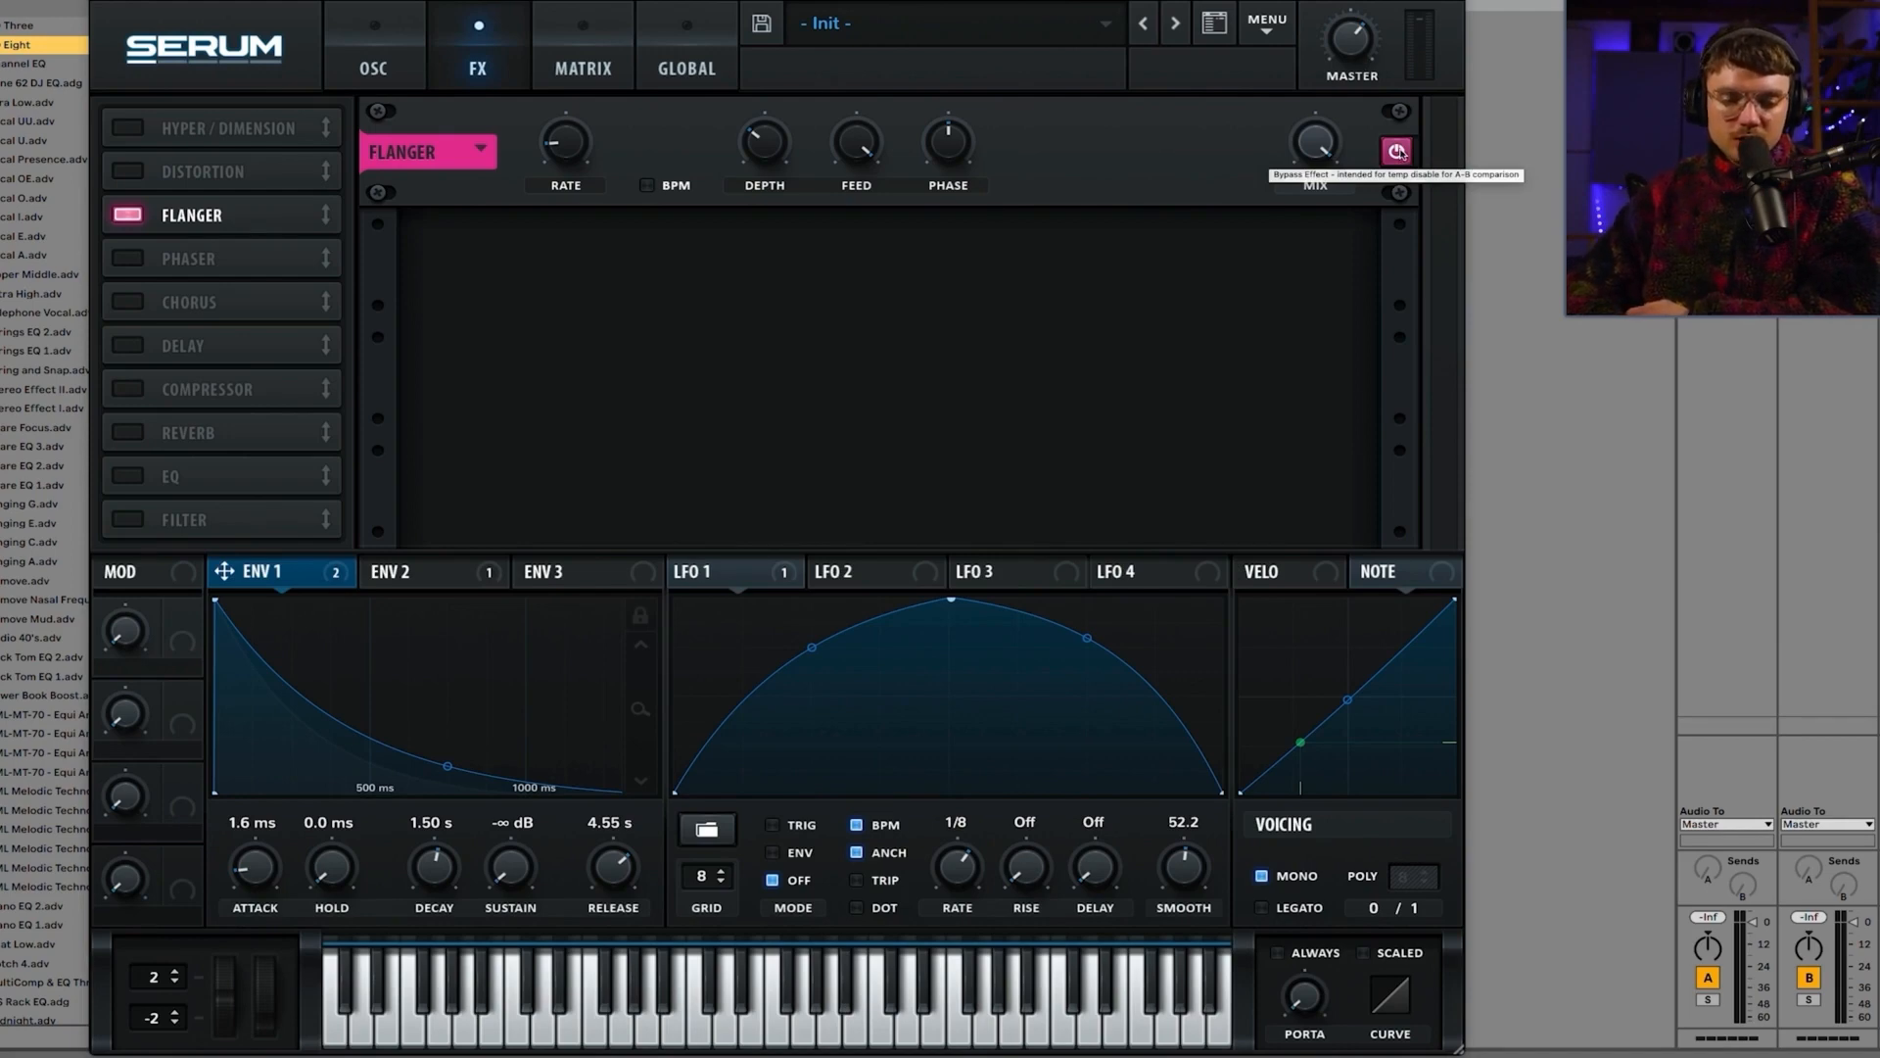
# Step: Switch from the Flanger to the Phaser and back, and compare the Flanger bypassed and active
pyautogui.click(129, 215)
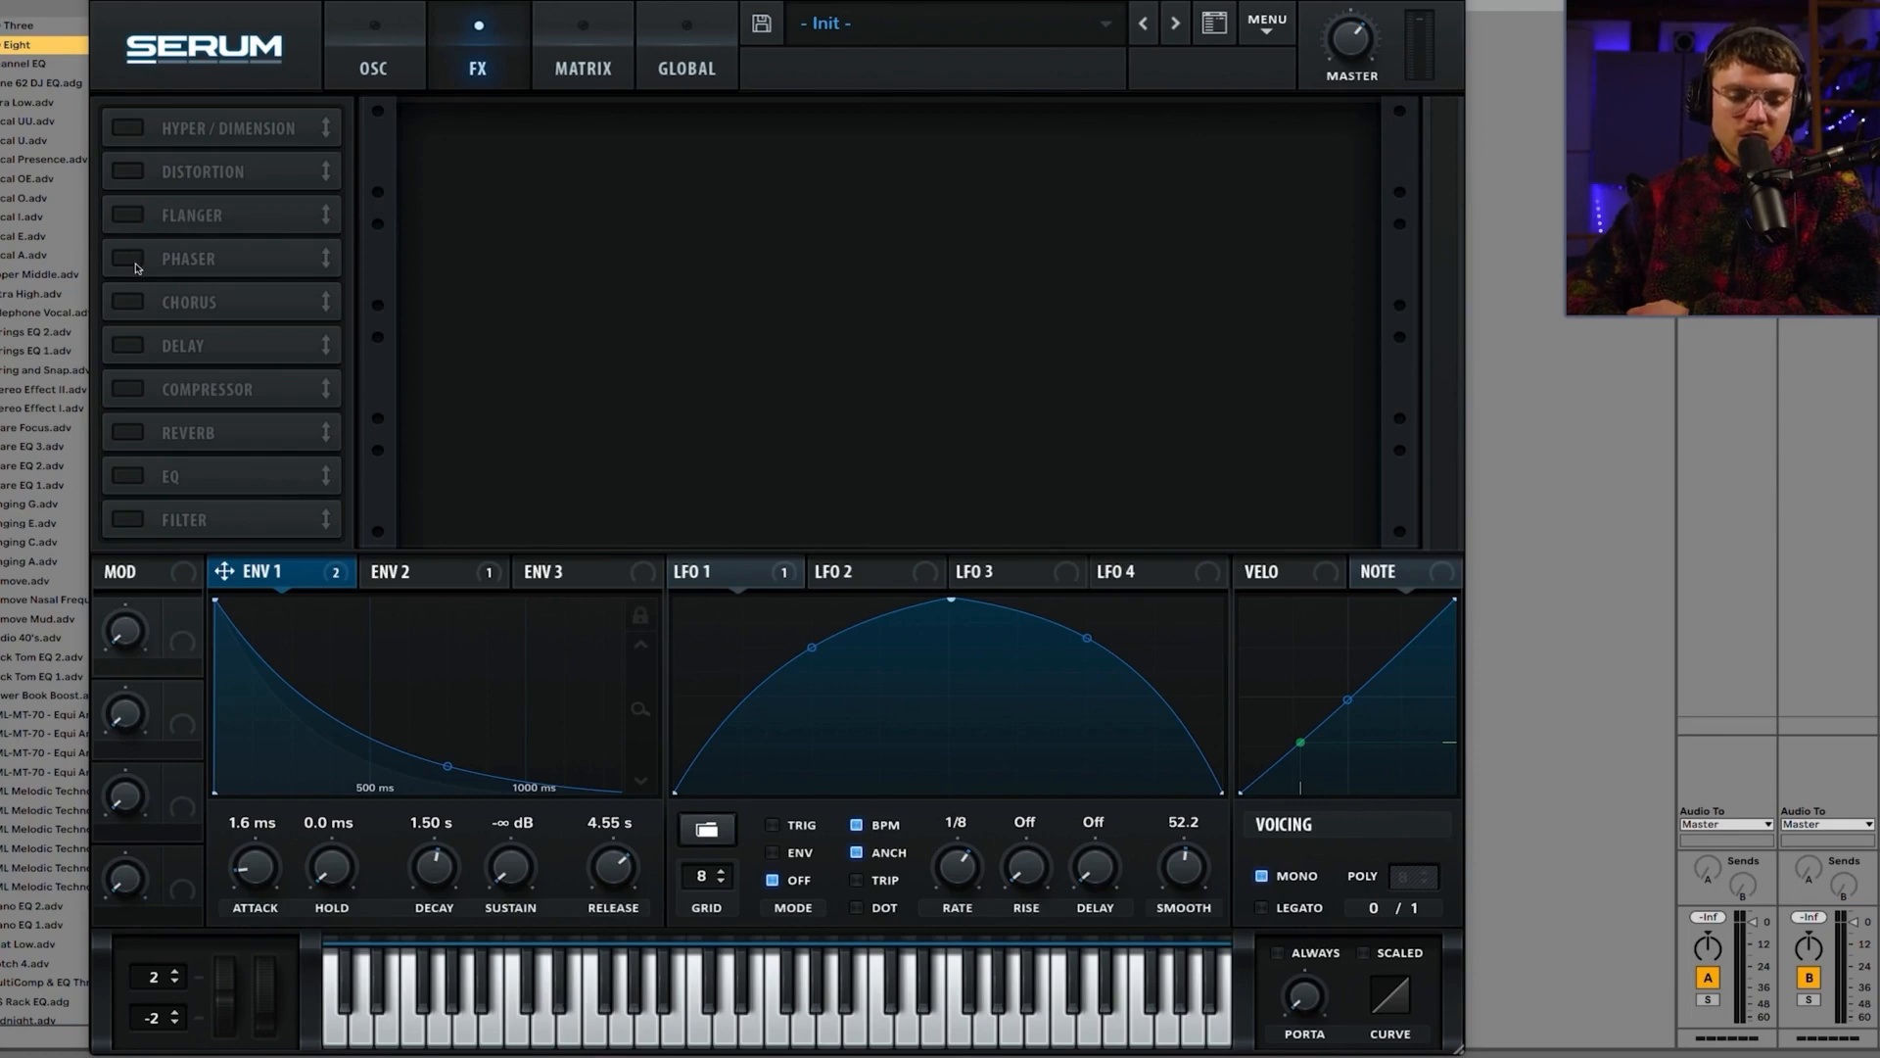
pyautogui.click(129, 258)
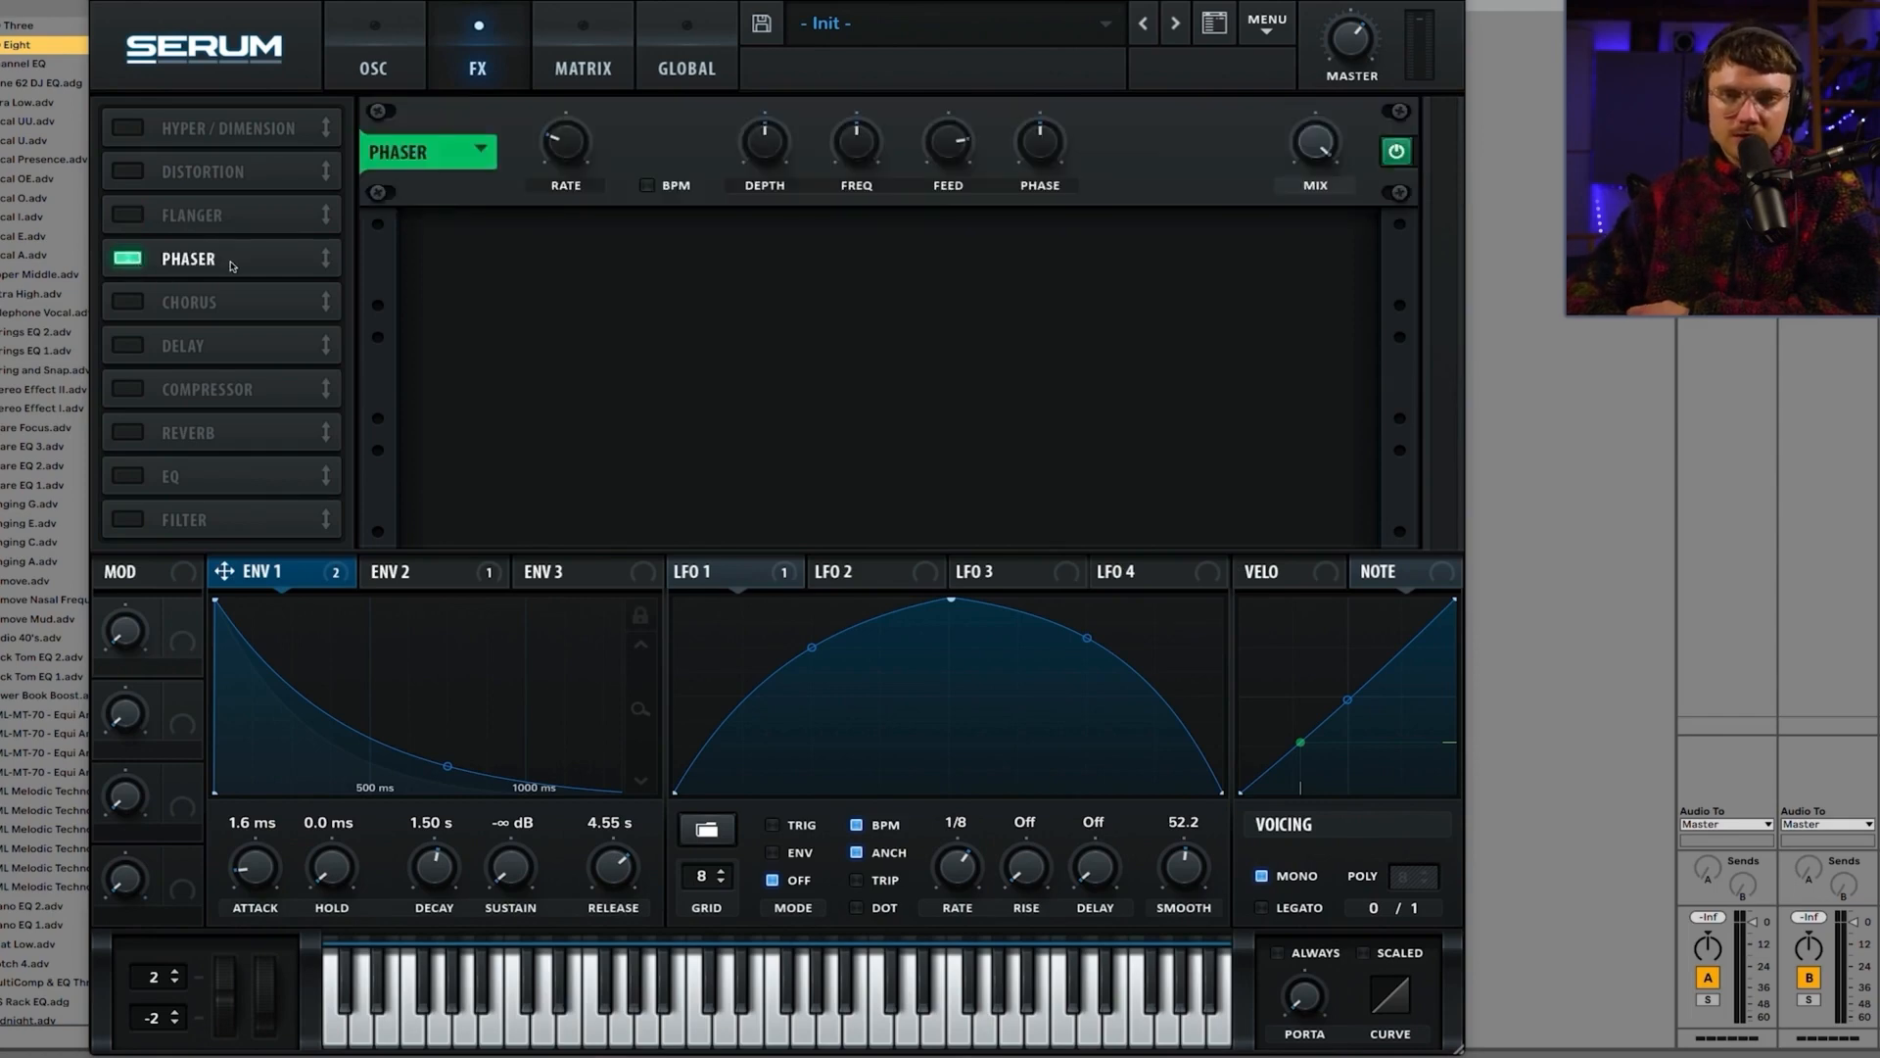
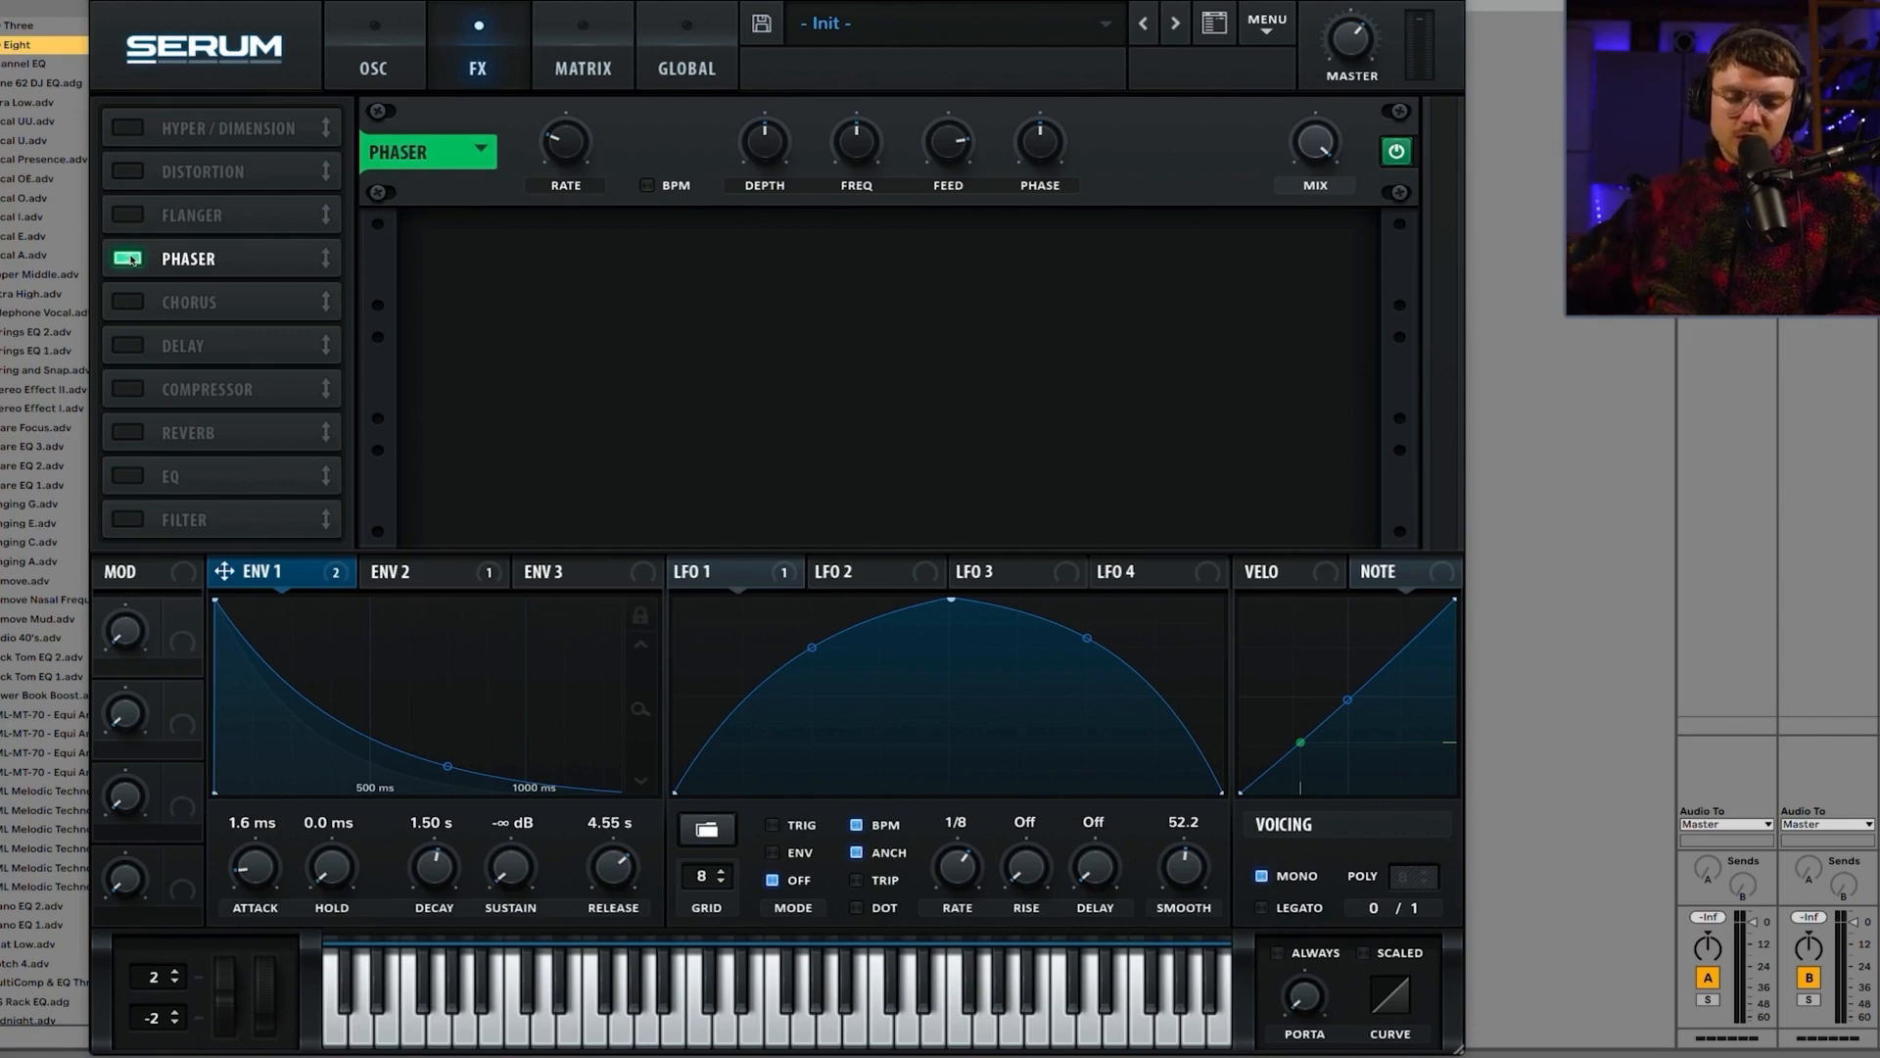
pyautogui.click(129, 258)
pyautogui.click(128, 216)
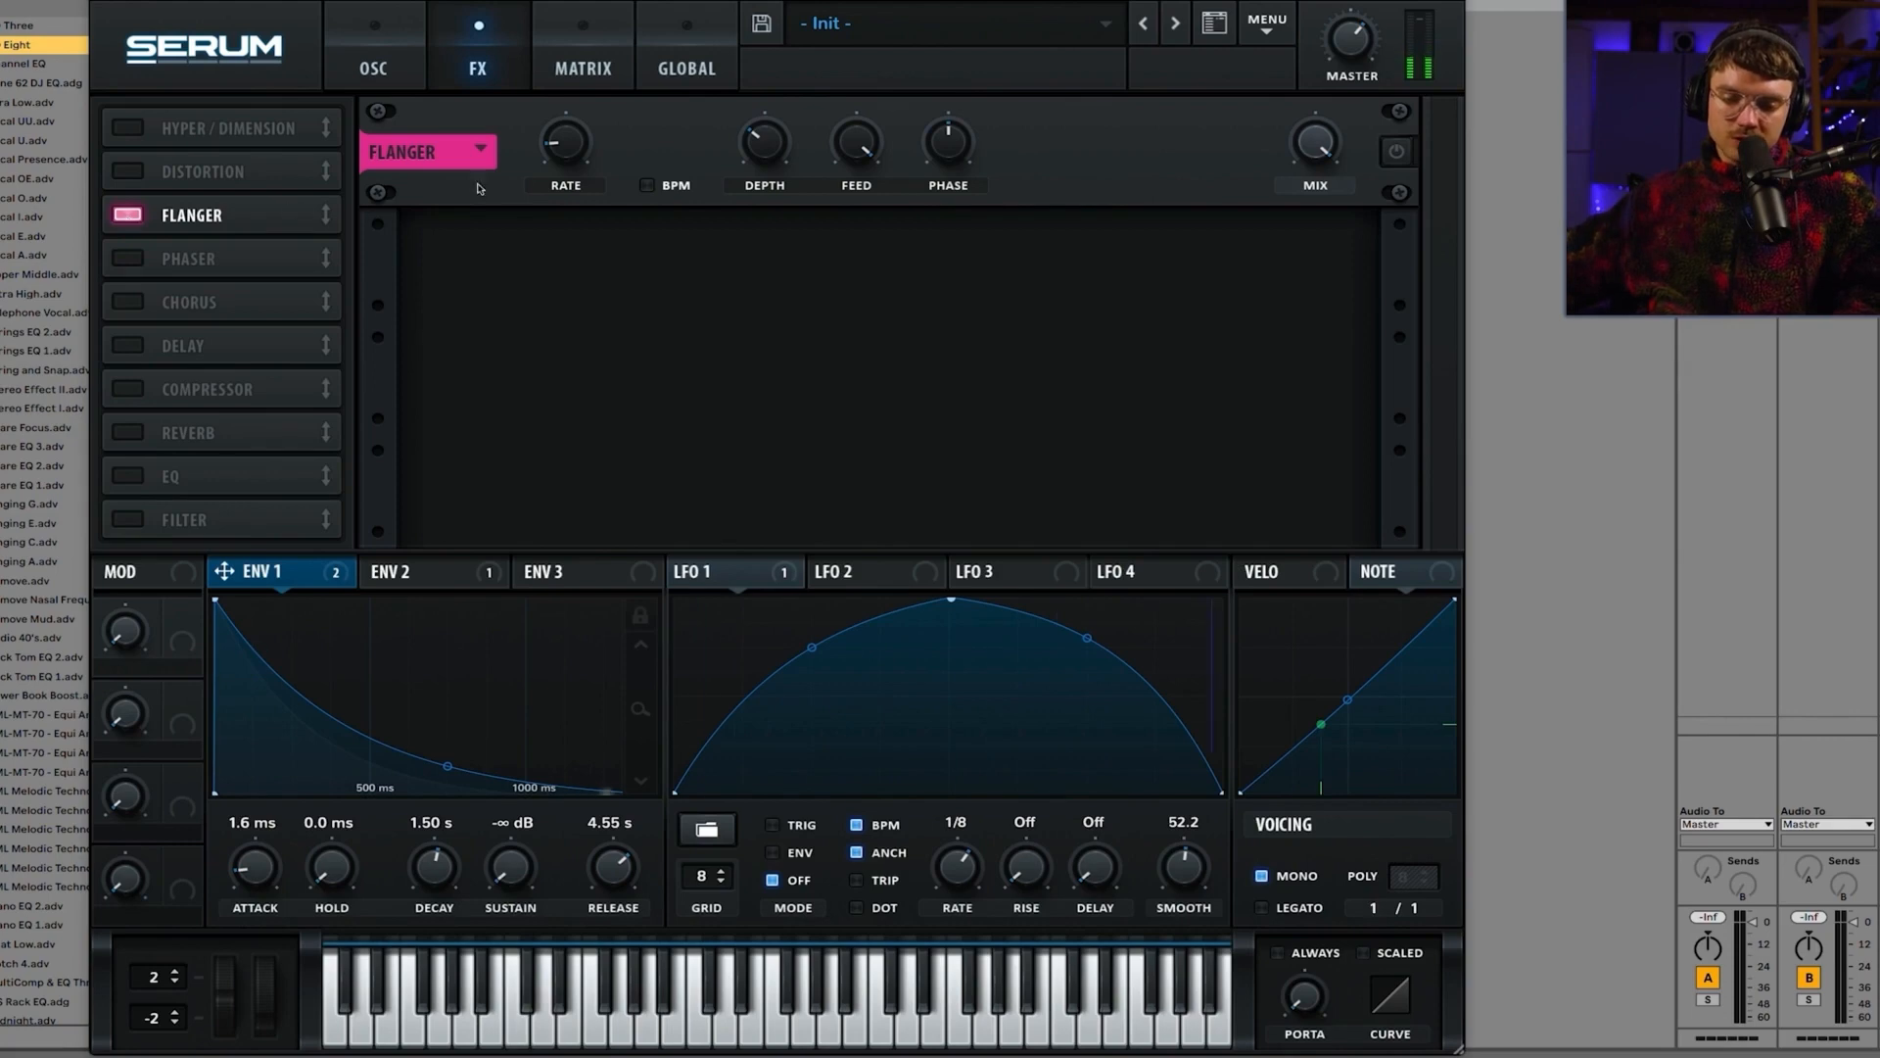
pyautogui.click(1401, 149)
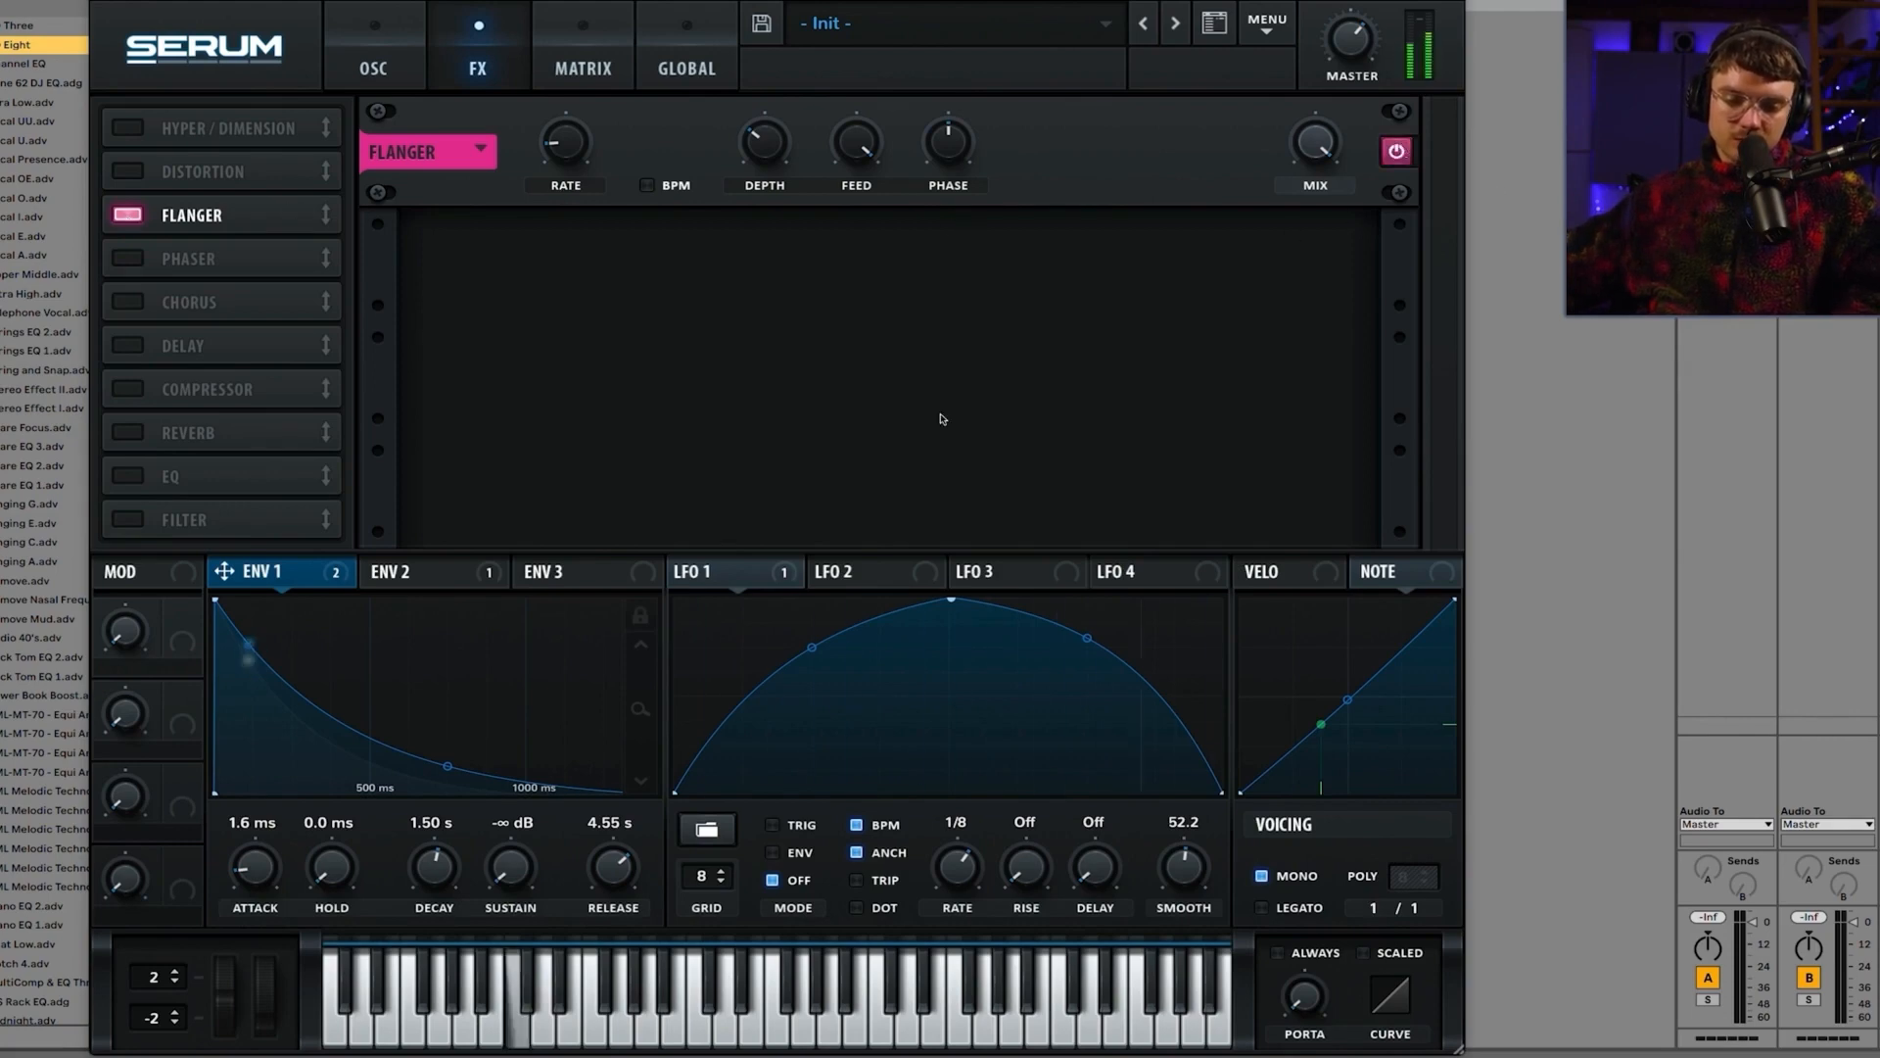
# Step: Replace the Flanger with the Phaser and check its effect presets, keeping the initial one
pyautogui.click(125, 215)
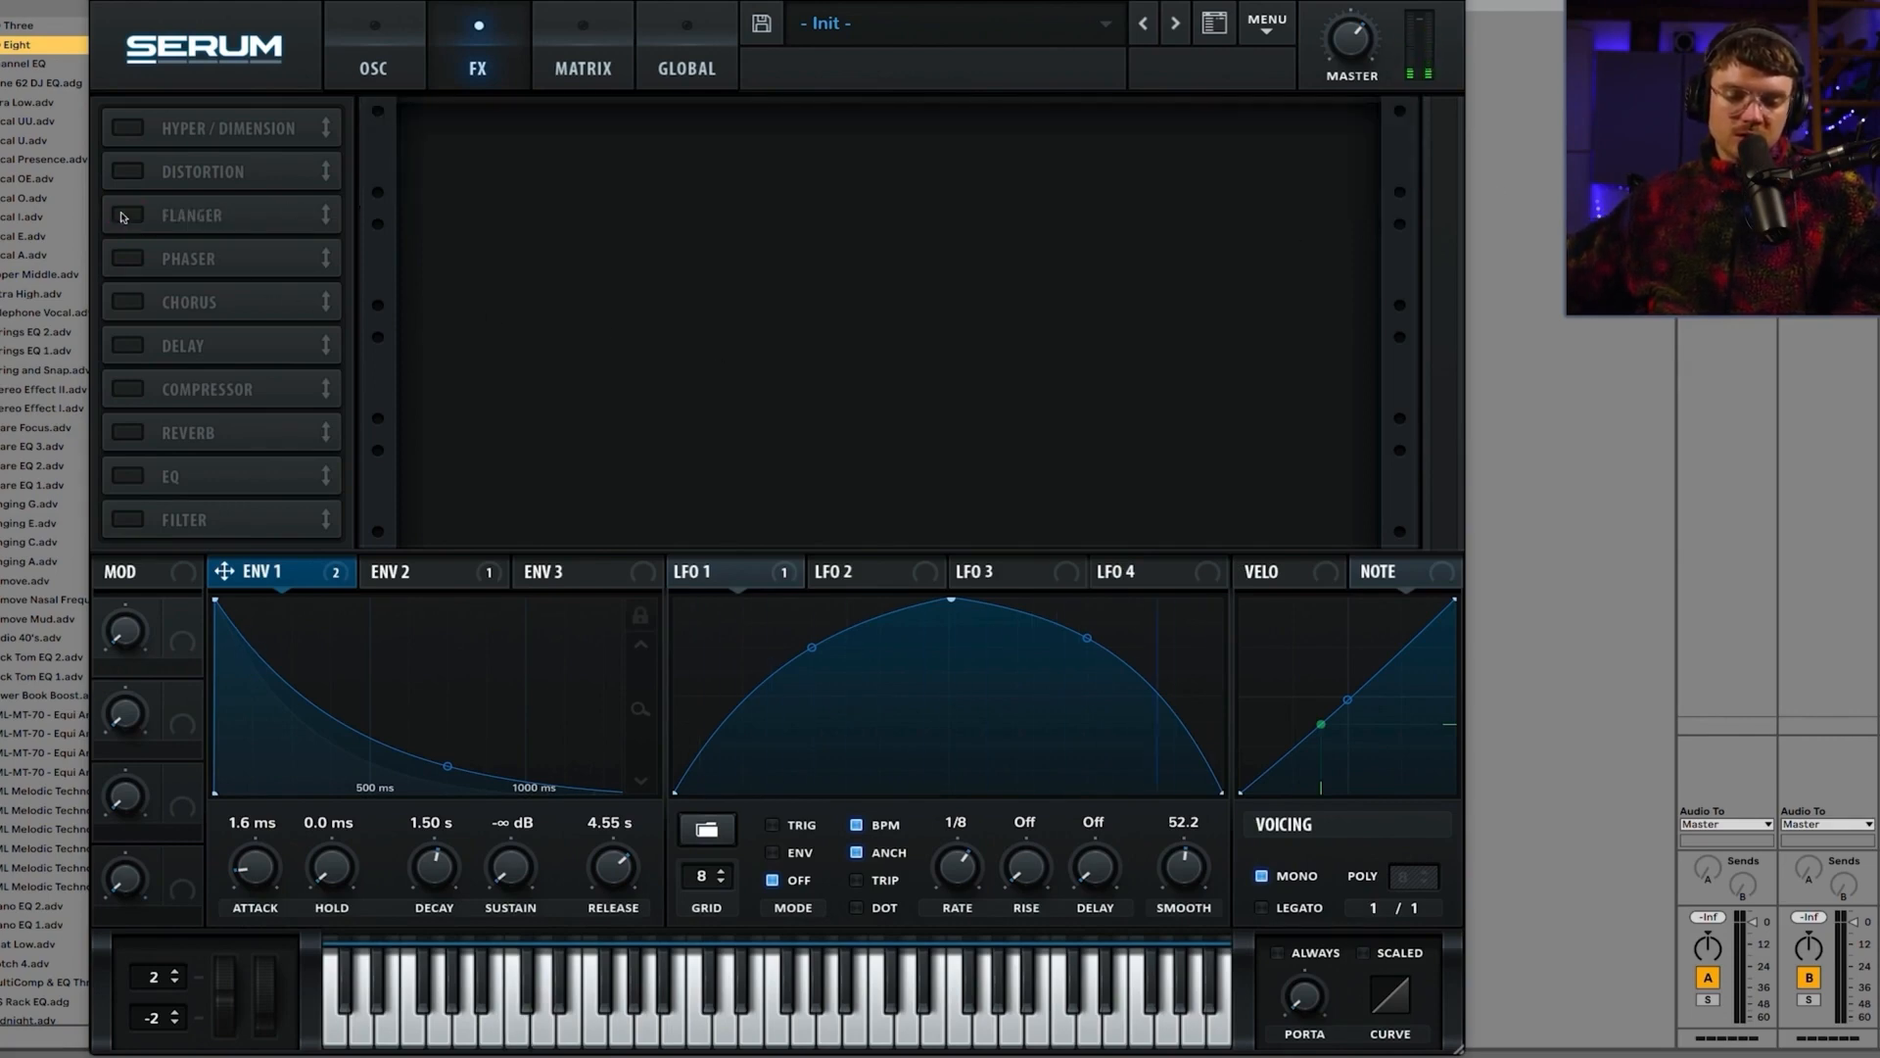
pyautogui.click(127, 259)
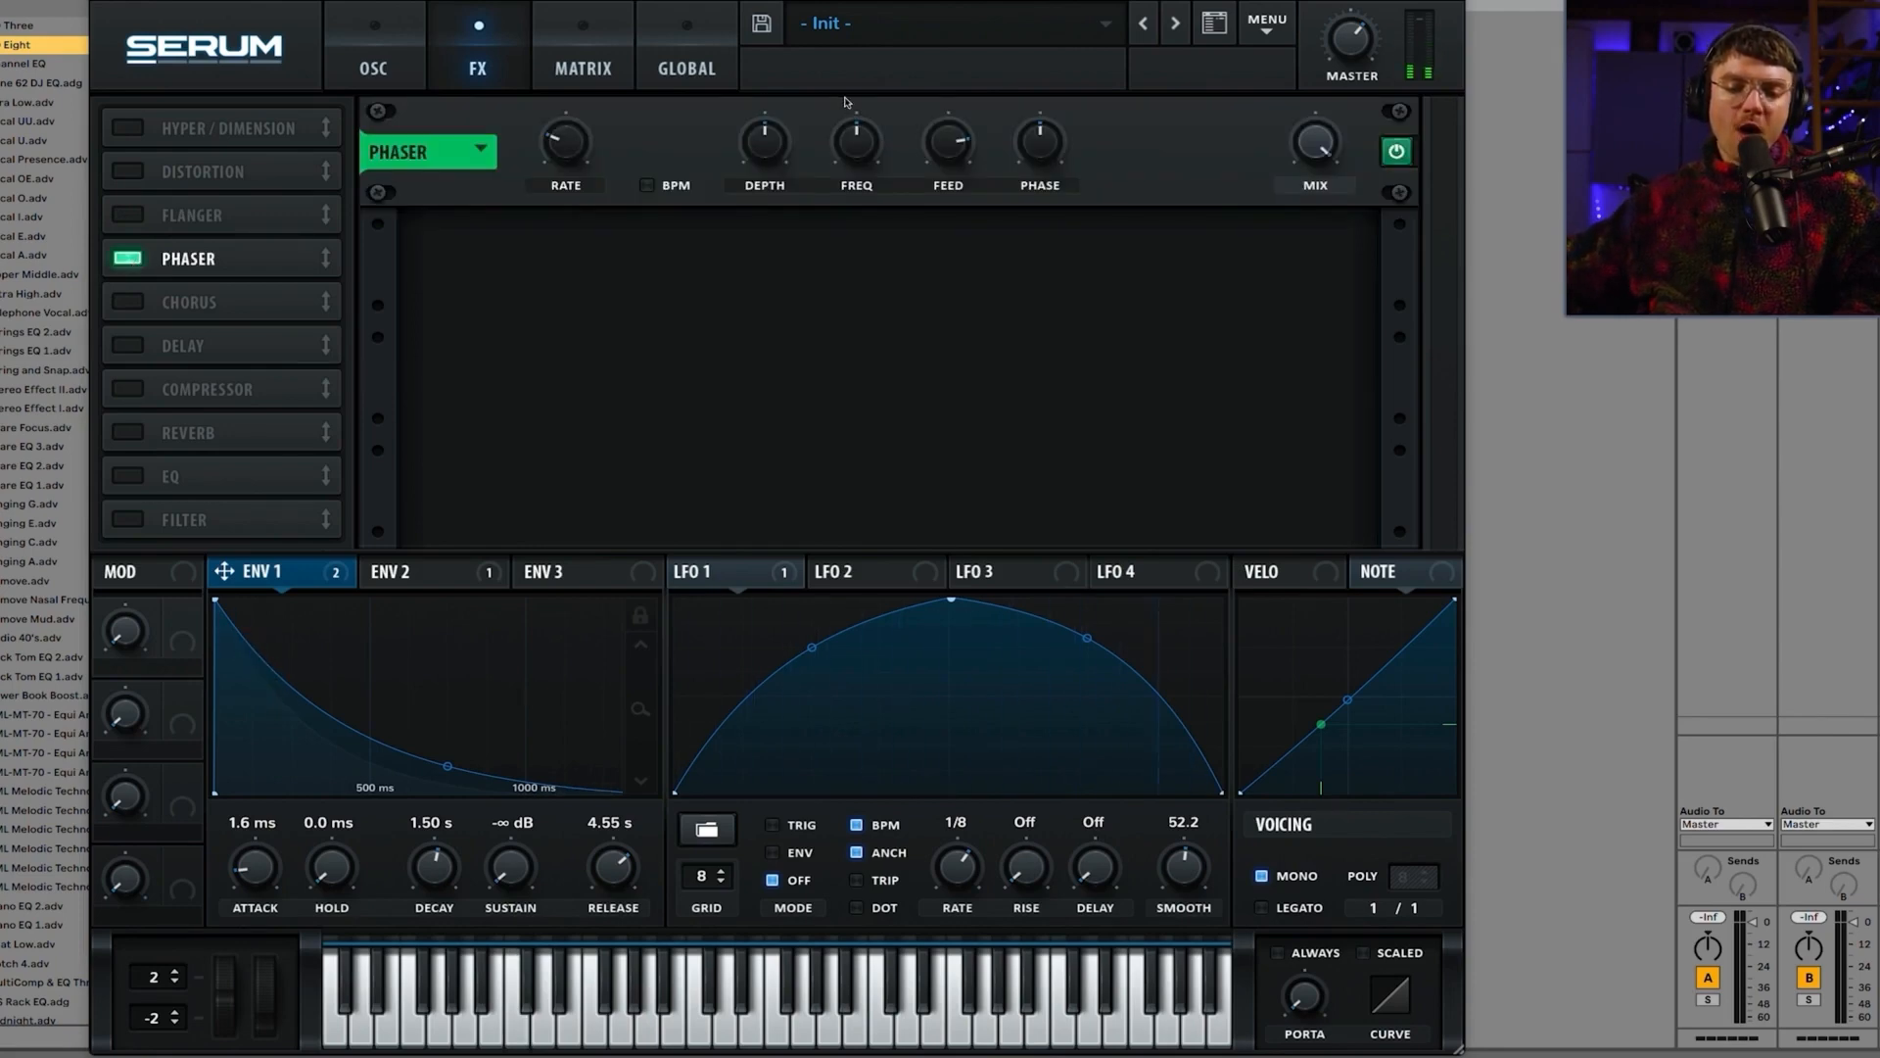
pyautogui.click(474, 153)
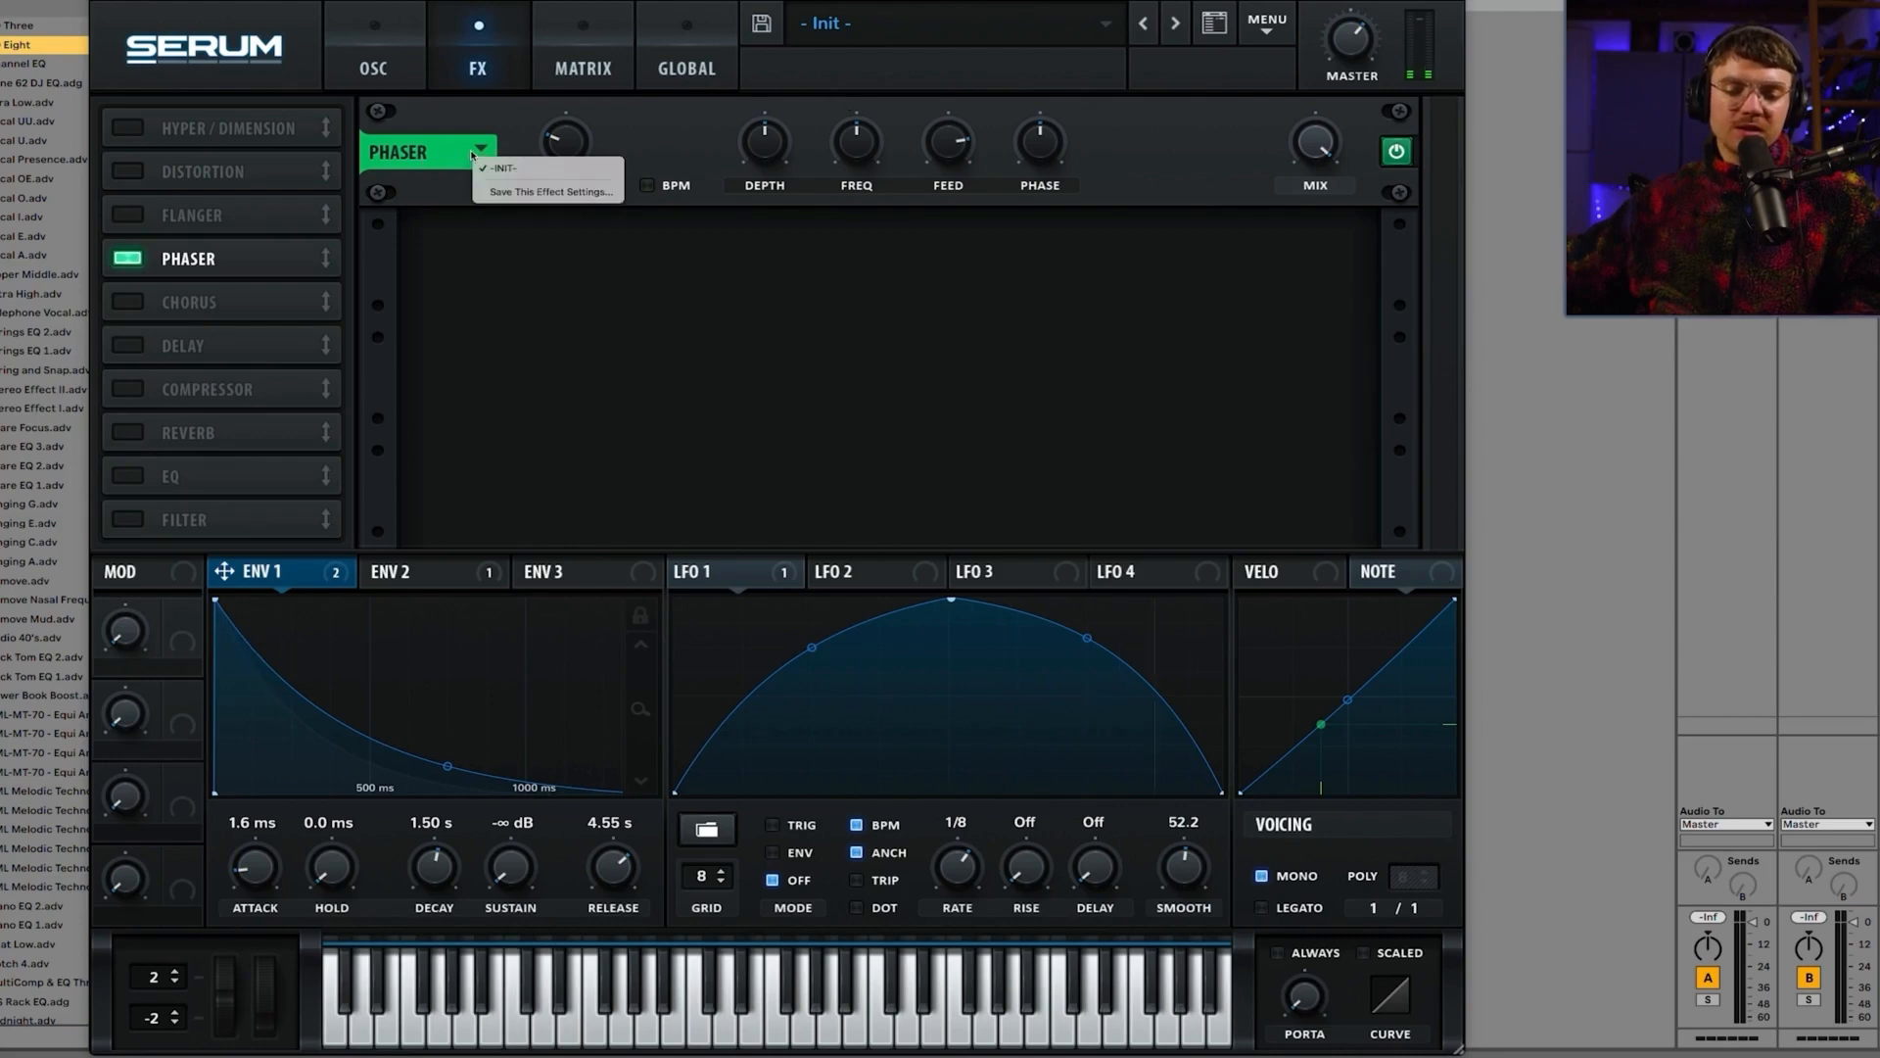
pyautogui.click(516, 137)
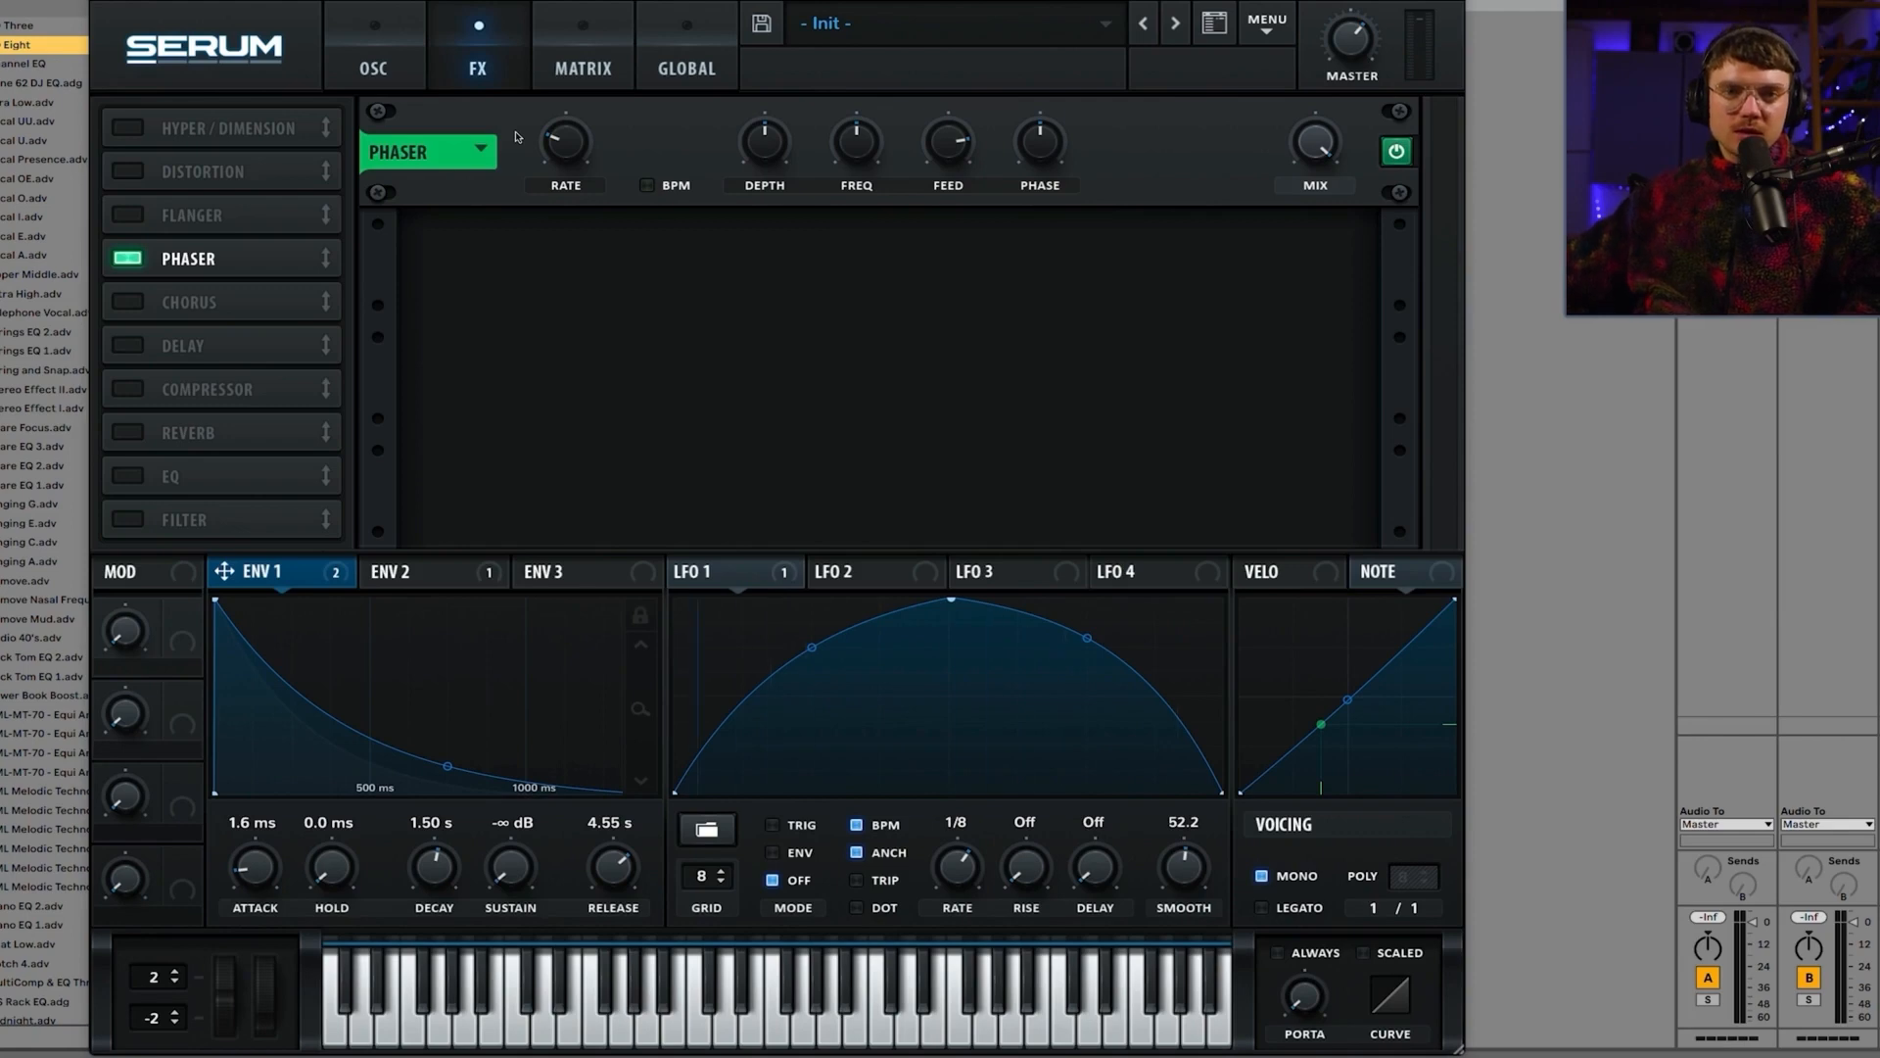
# Step: Raise the Phaser's depth and feedback to the maximum with a lower frequency, and turn the Phaser off after listening
pyautogui.moveTo(760, 145); pyautogui.dragTo(837, 179)
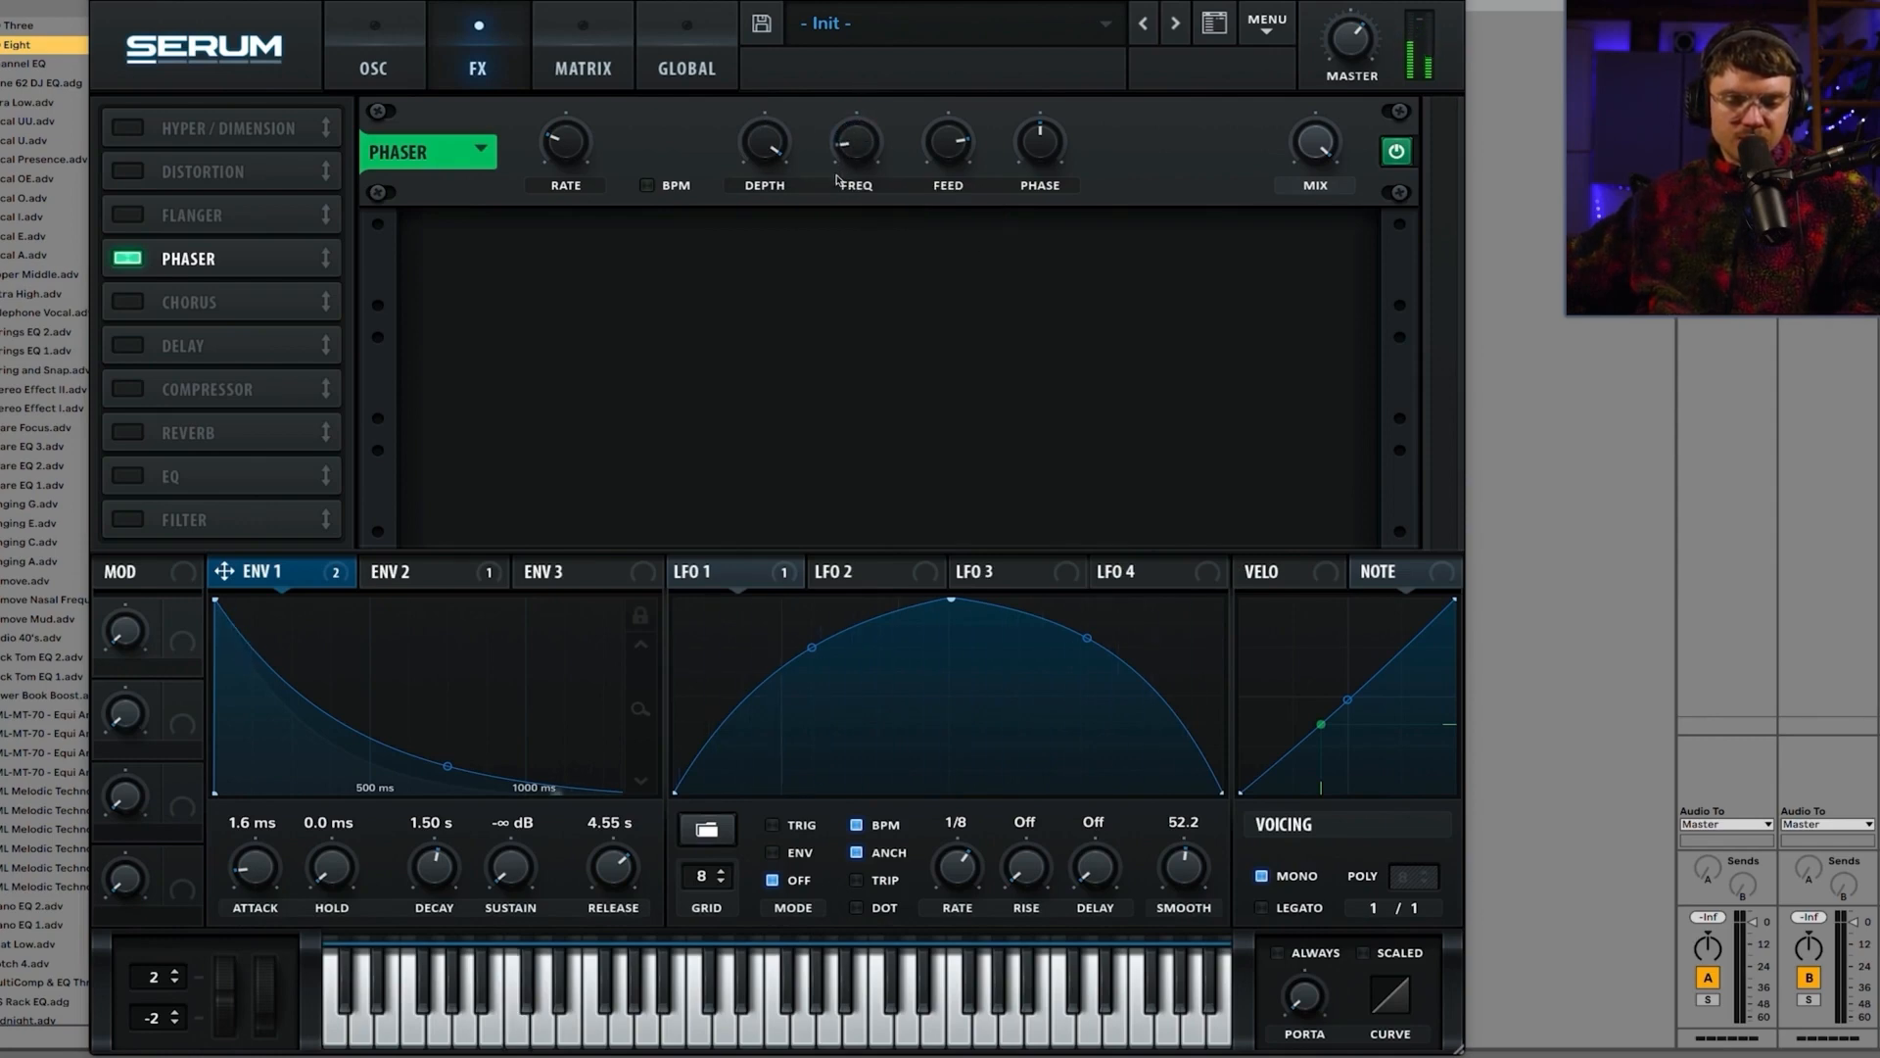
pyautogui.moveTo(947, 161); pyautogui.dragTo(951, 132)
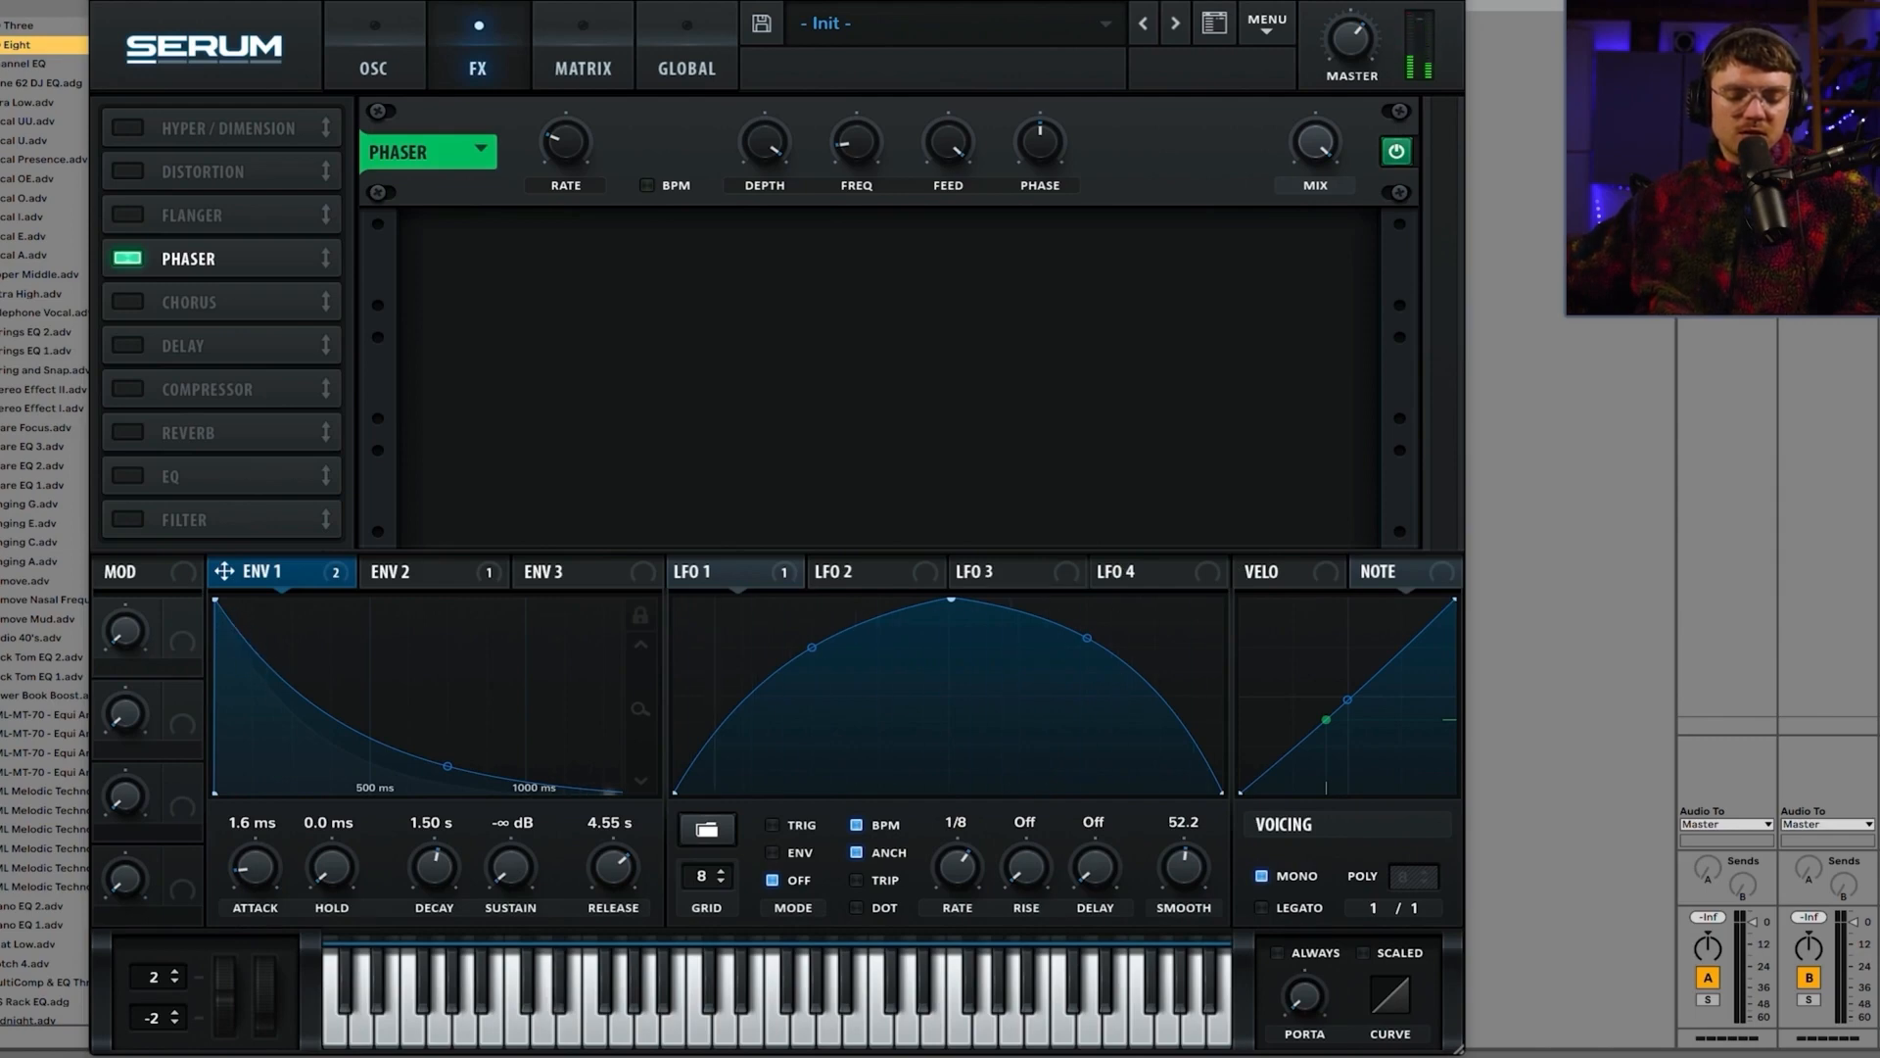
pyautogui.click(127, 256)
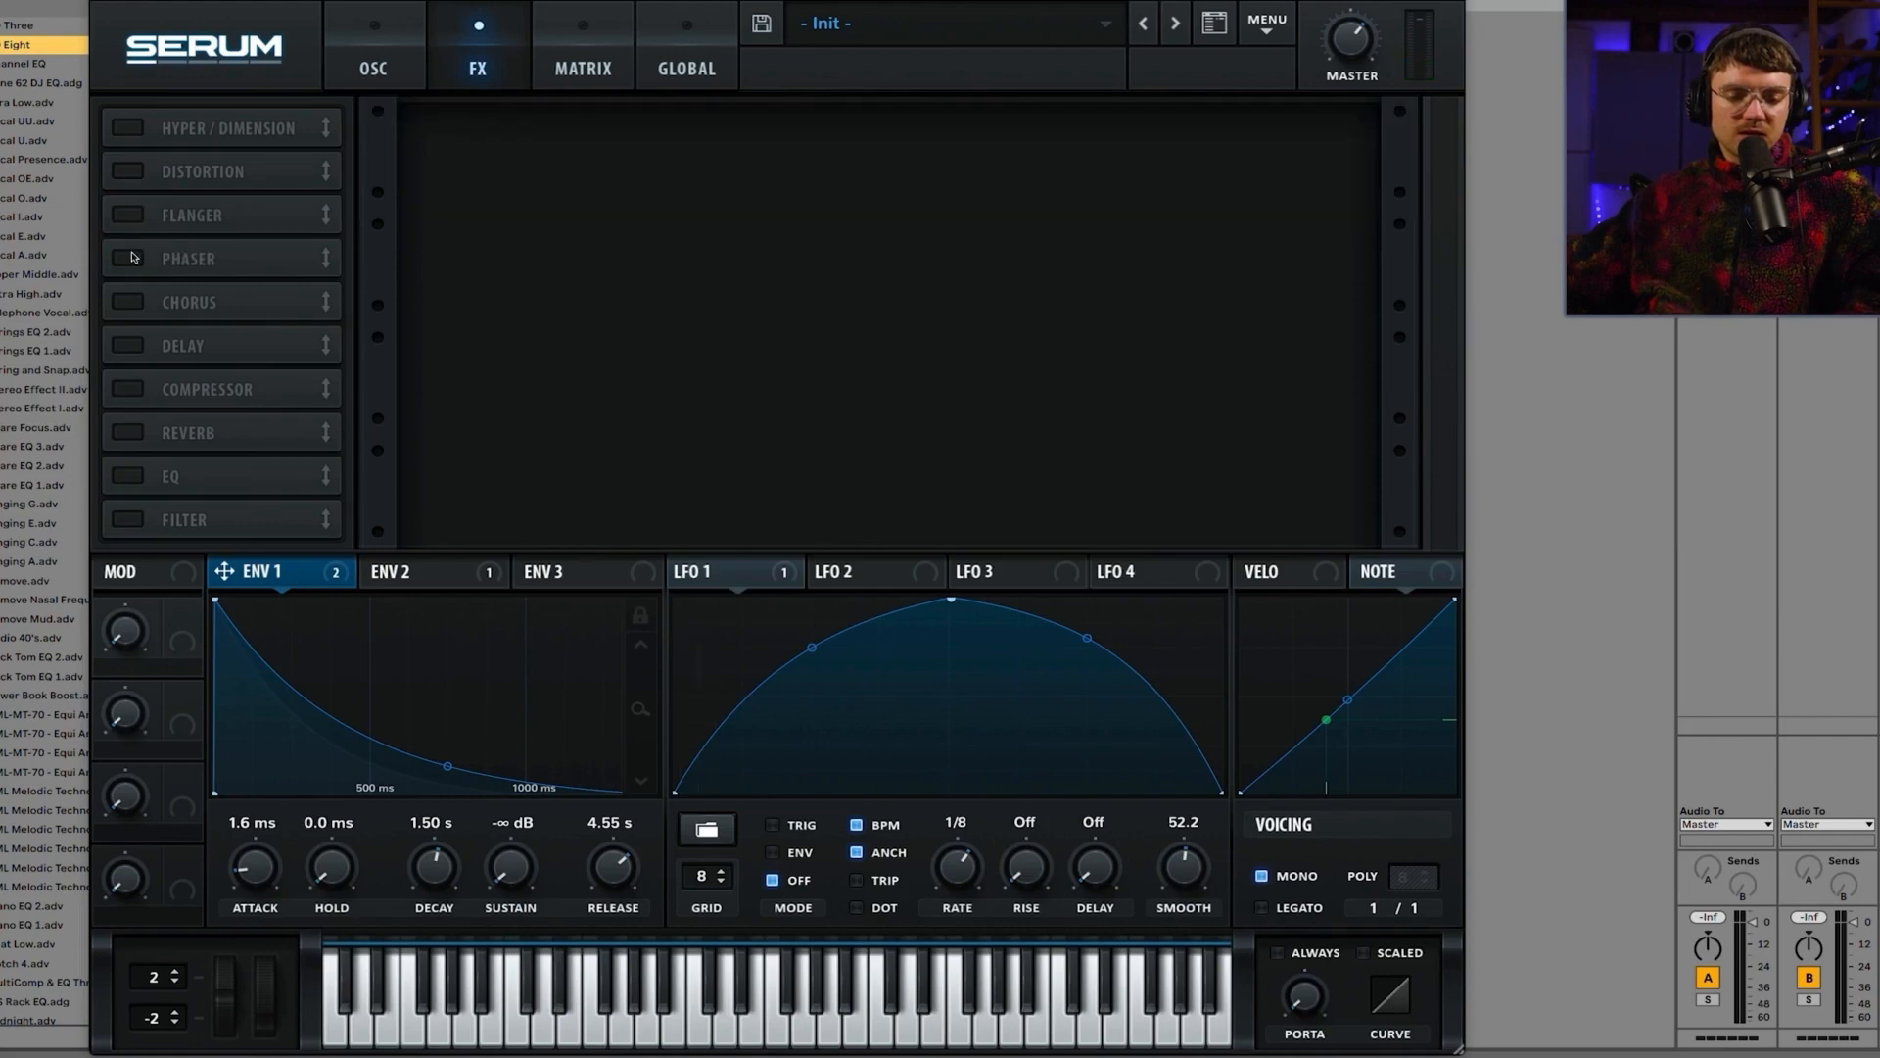
# Step: Demonstrate the oscillator page's filter with the Cmb - type from the Flanges category, leaving the filter switched off
pyautogui.click(390, 77)
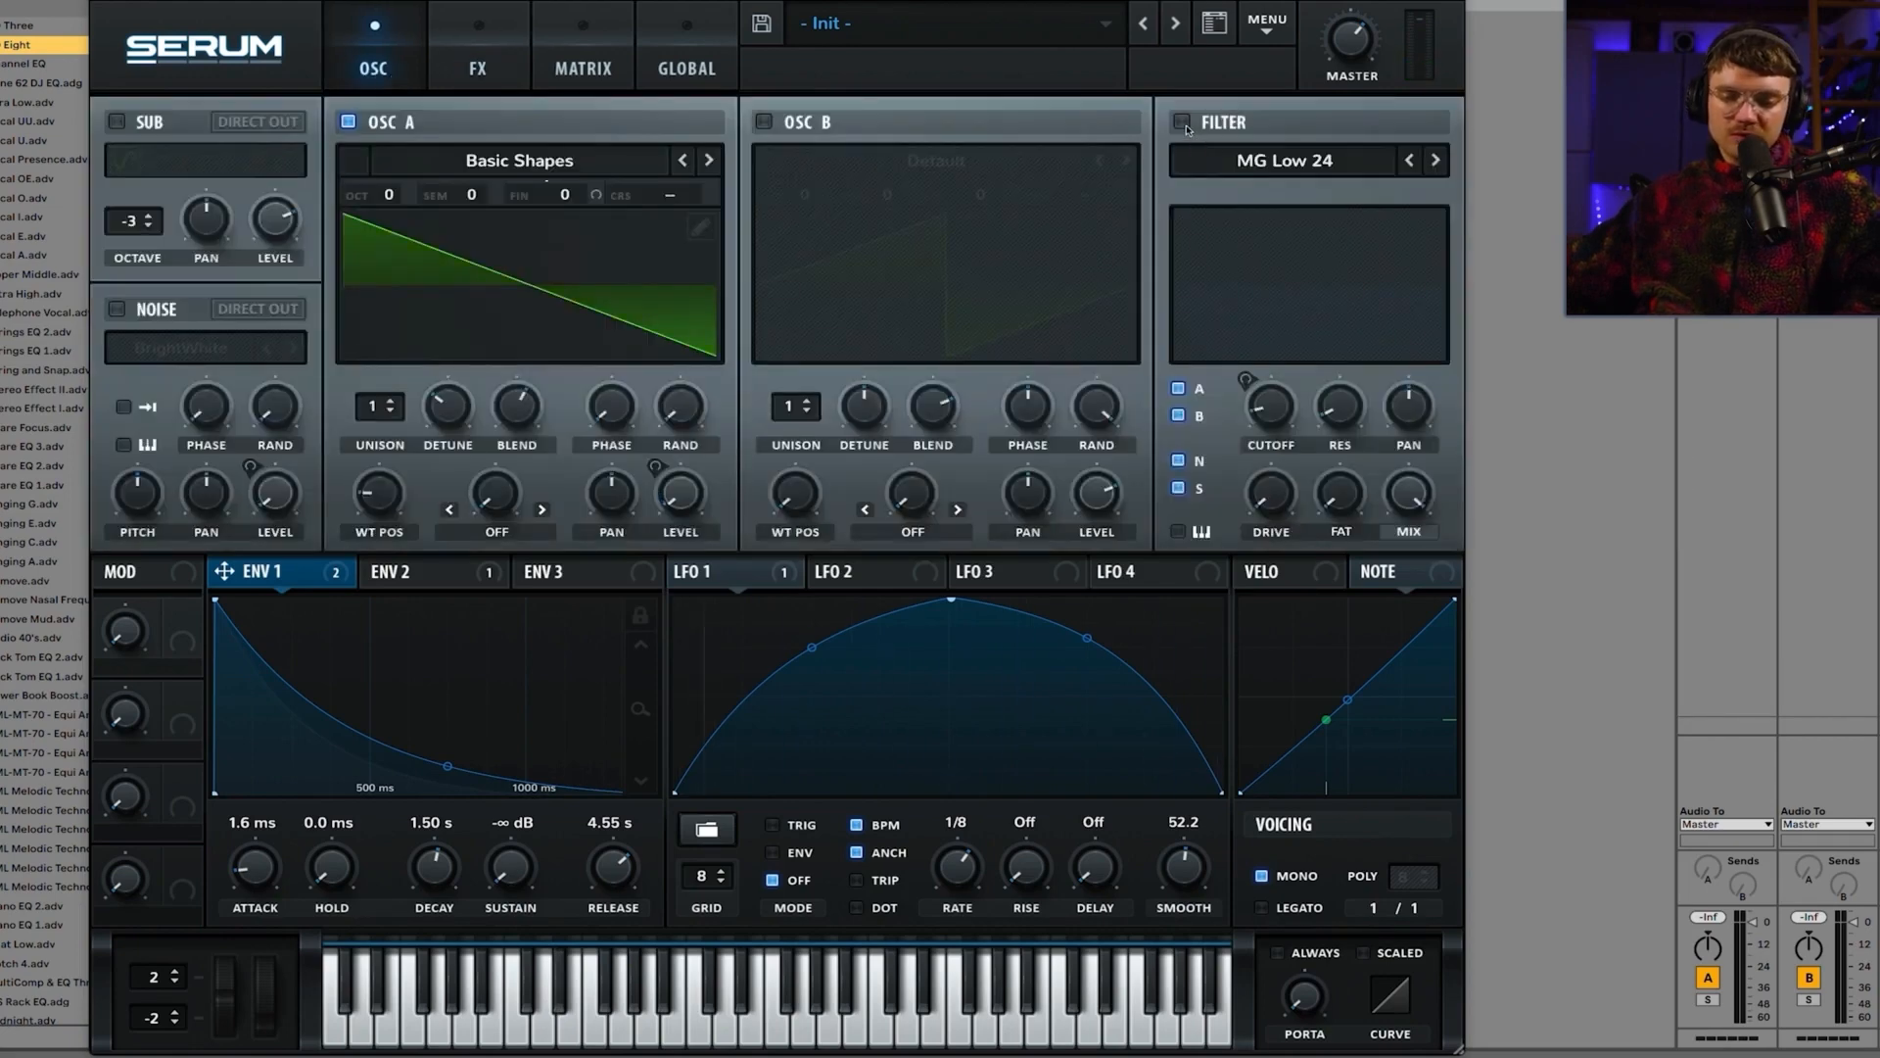
pyautogui.click(1204, 159)
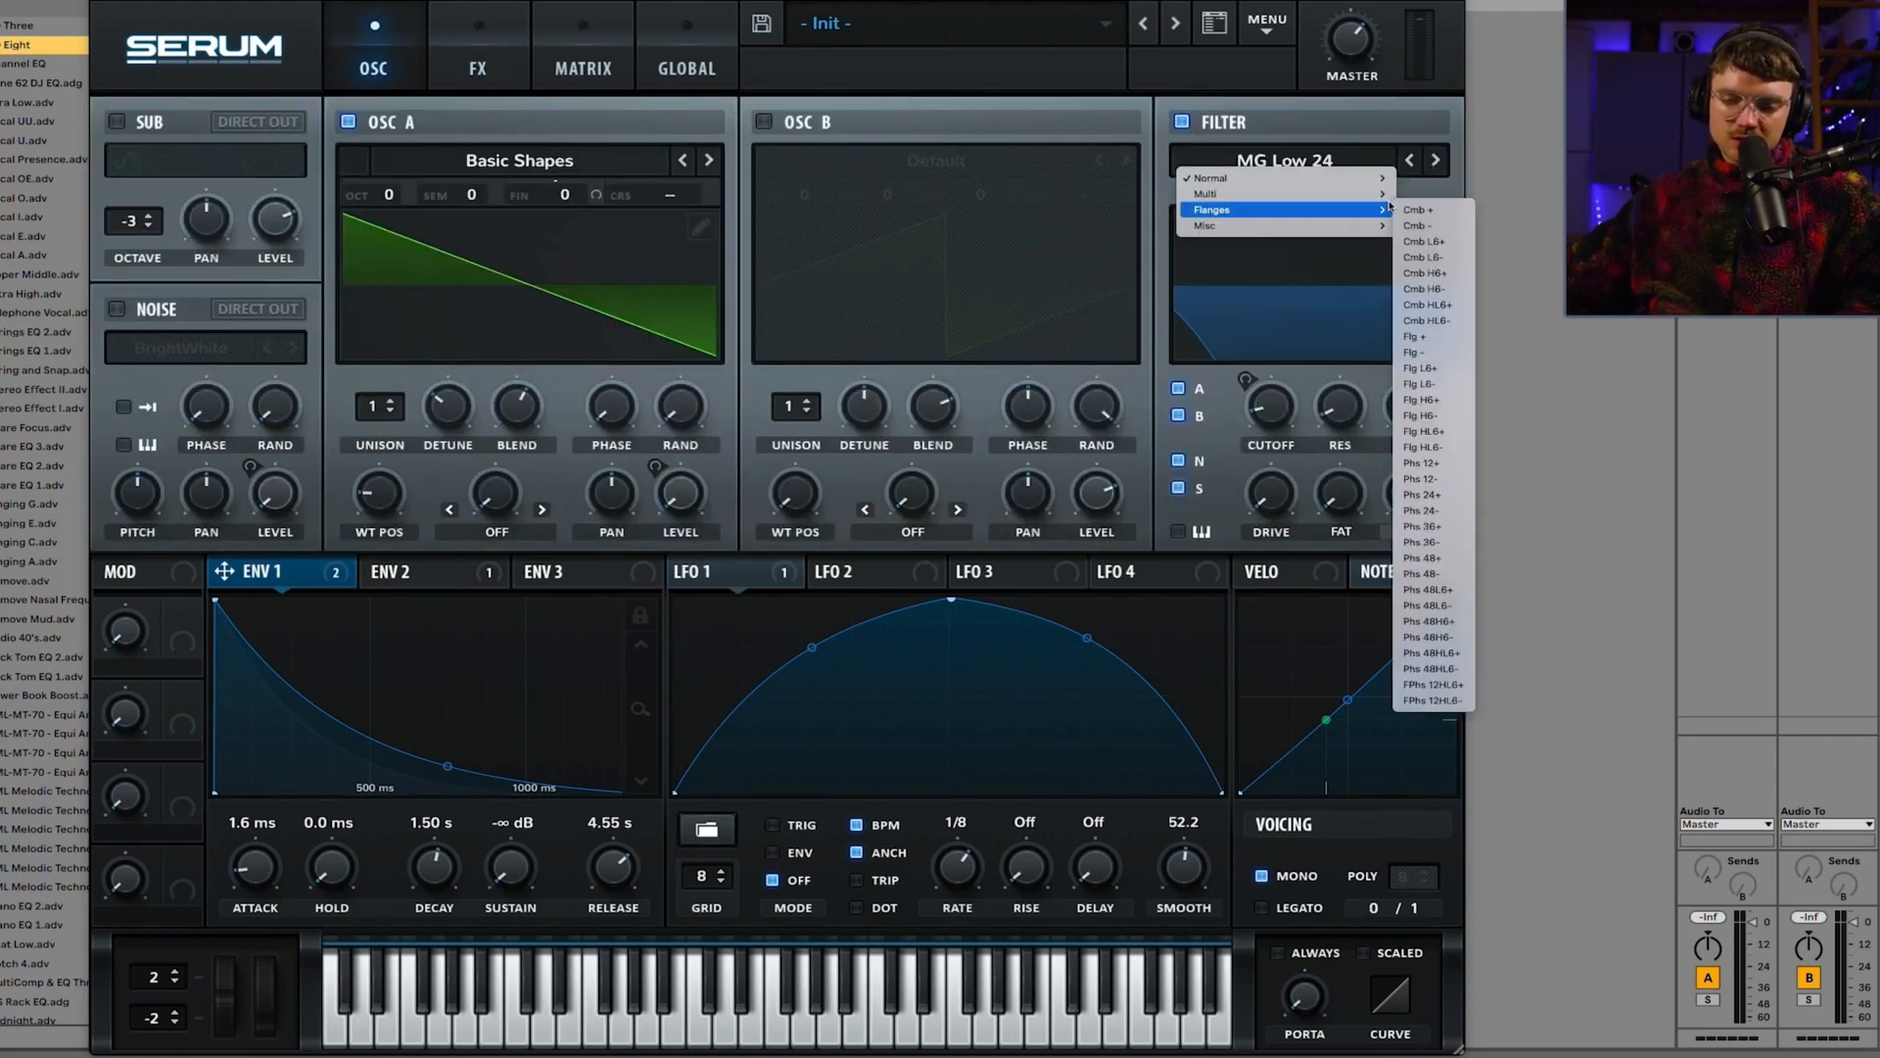
pyautogui.moveTo(1383, 200)
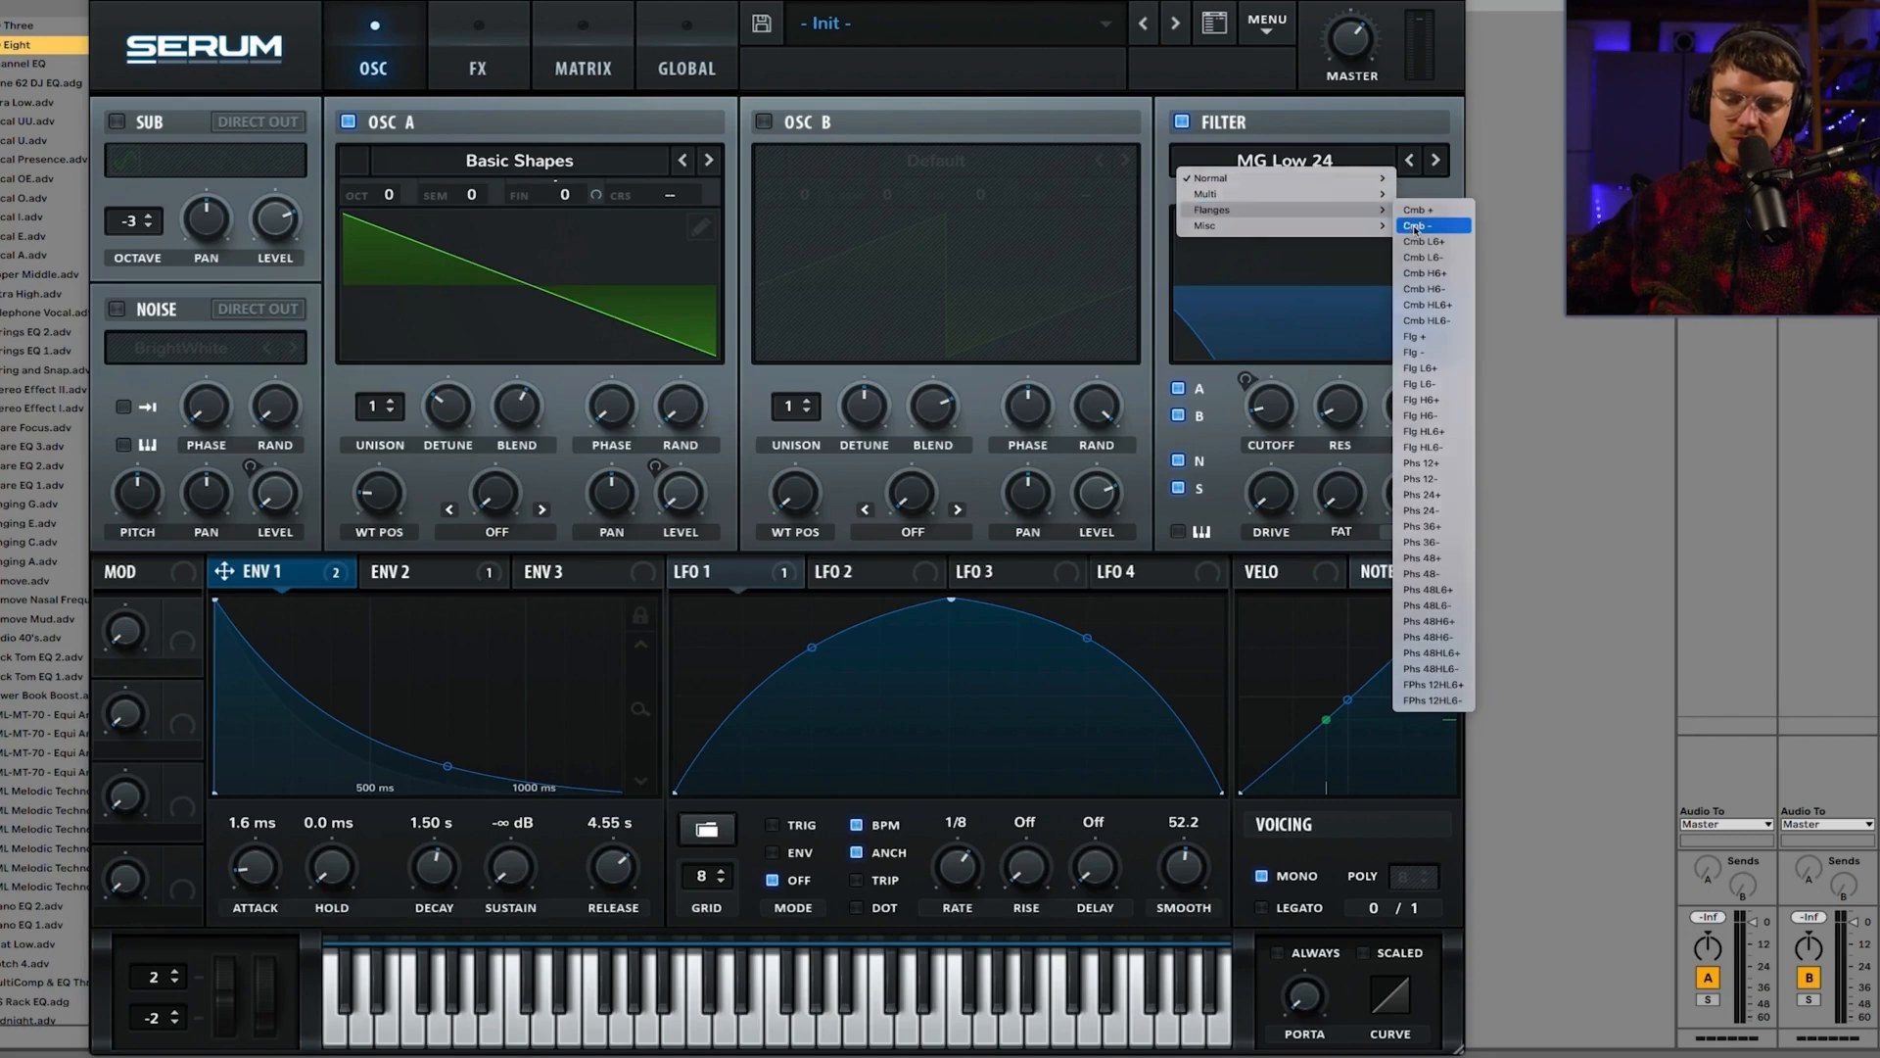
pyautogui.click(1414, 227)
pyautogui.moveTo(1339, 271); pyautogui.dragTo(1333, 286)
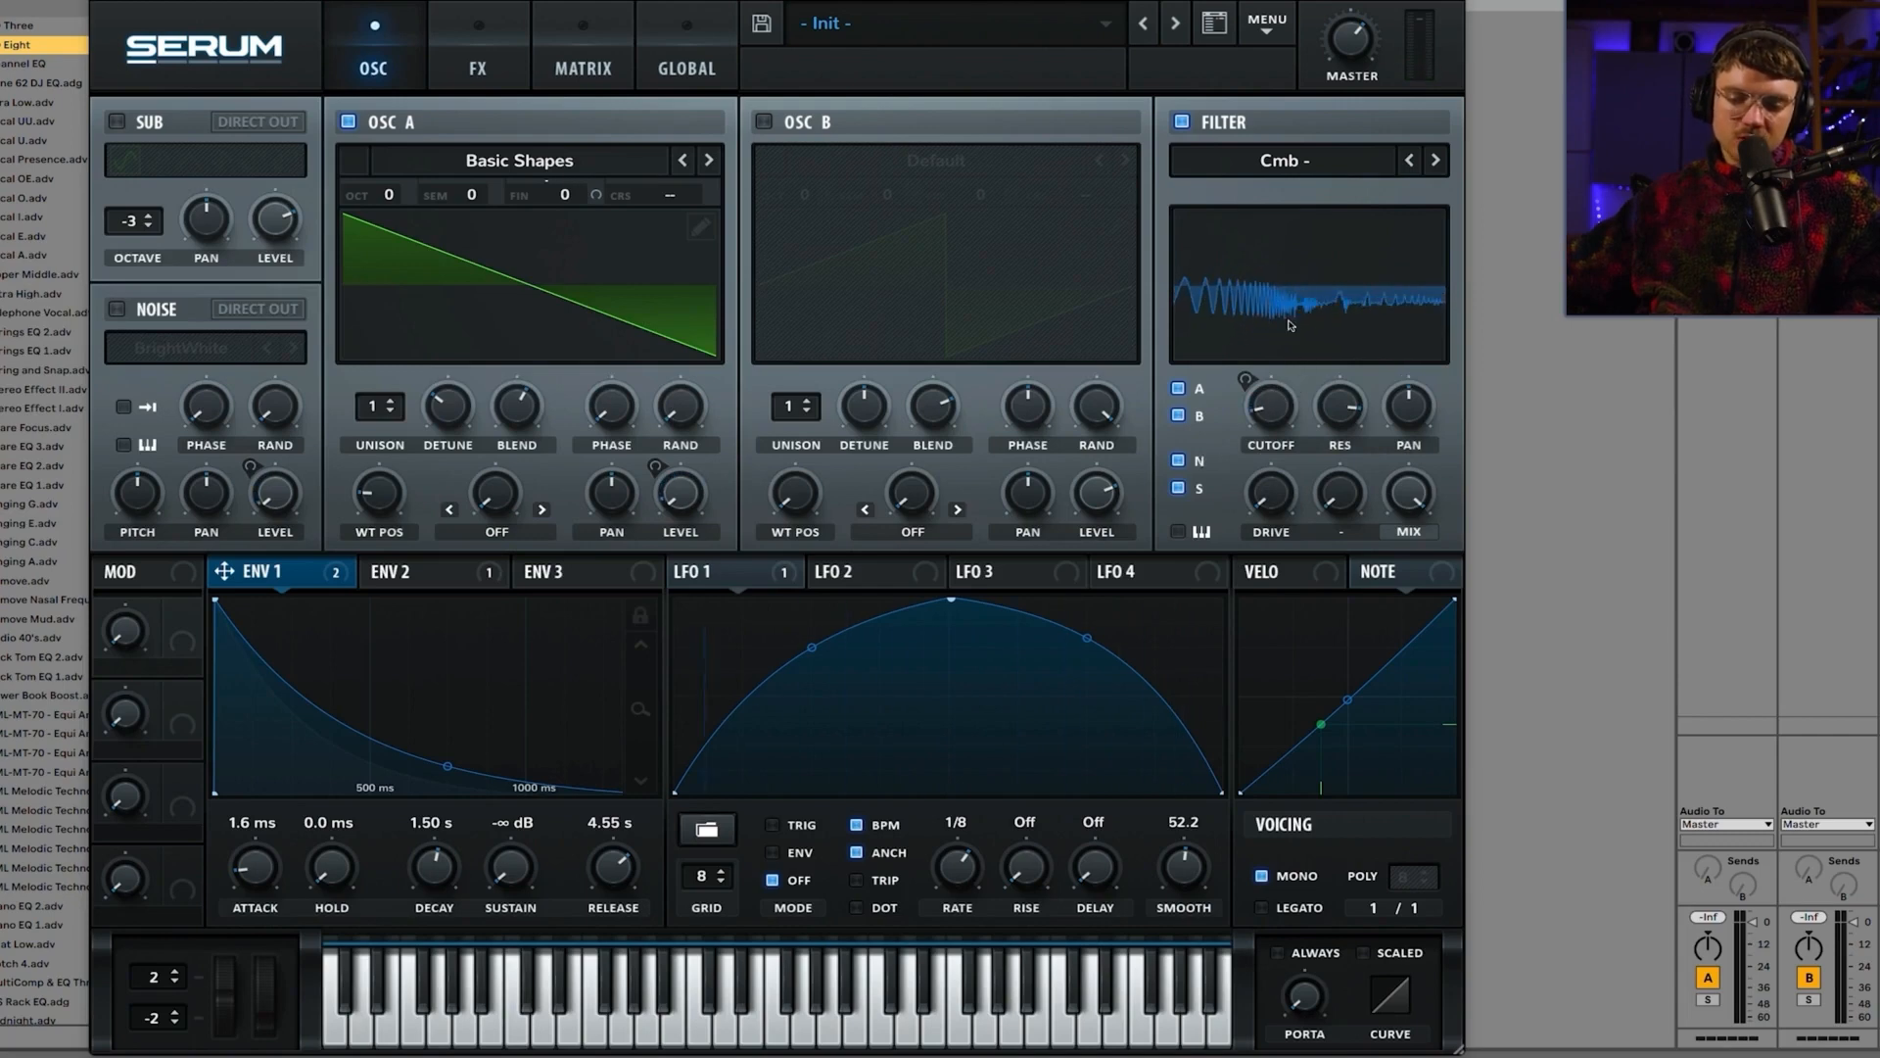
pyautogui.click(1182, 122)
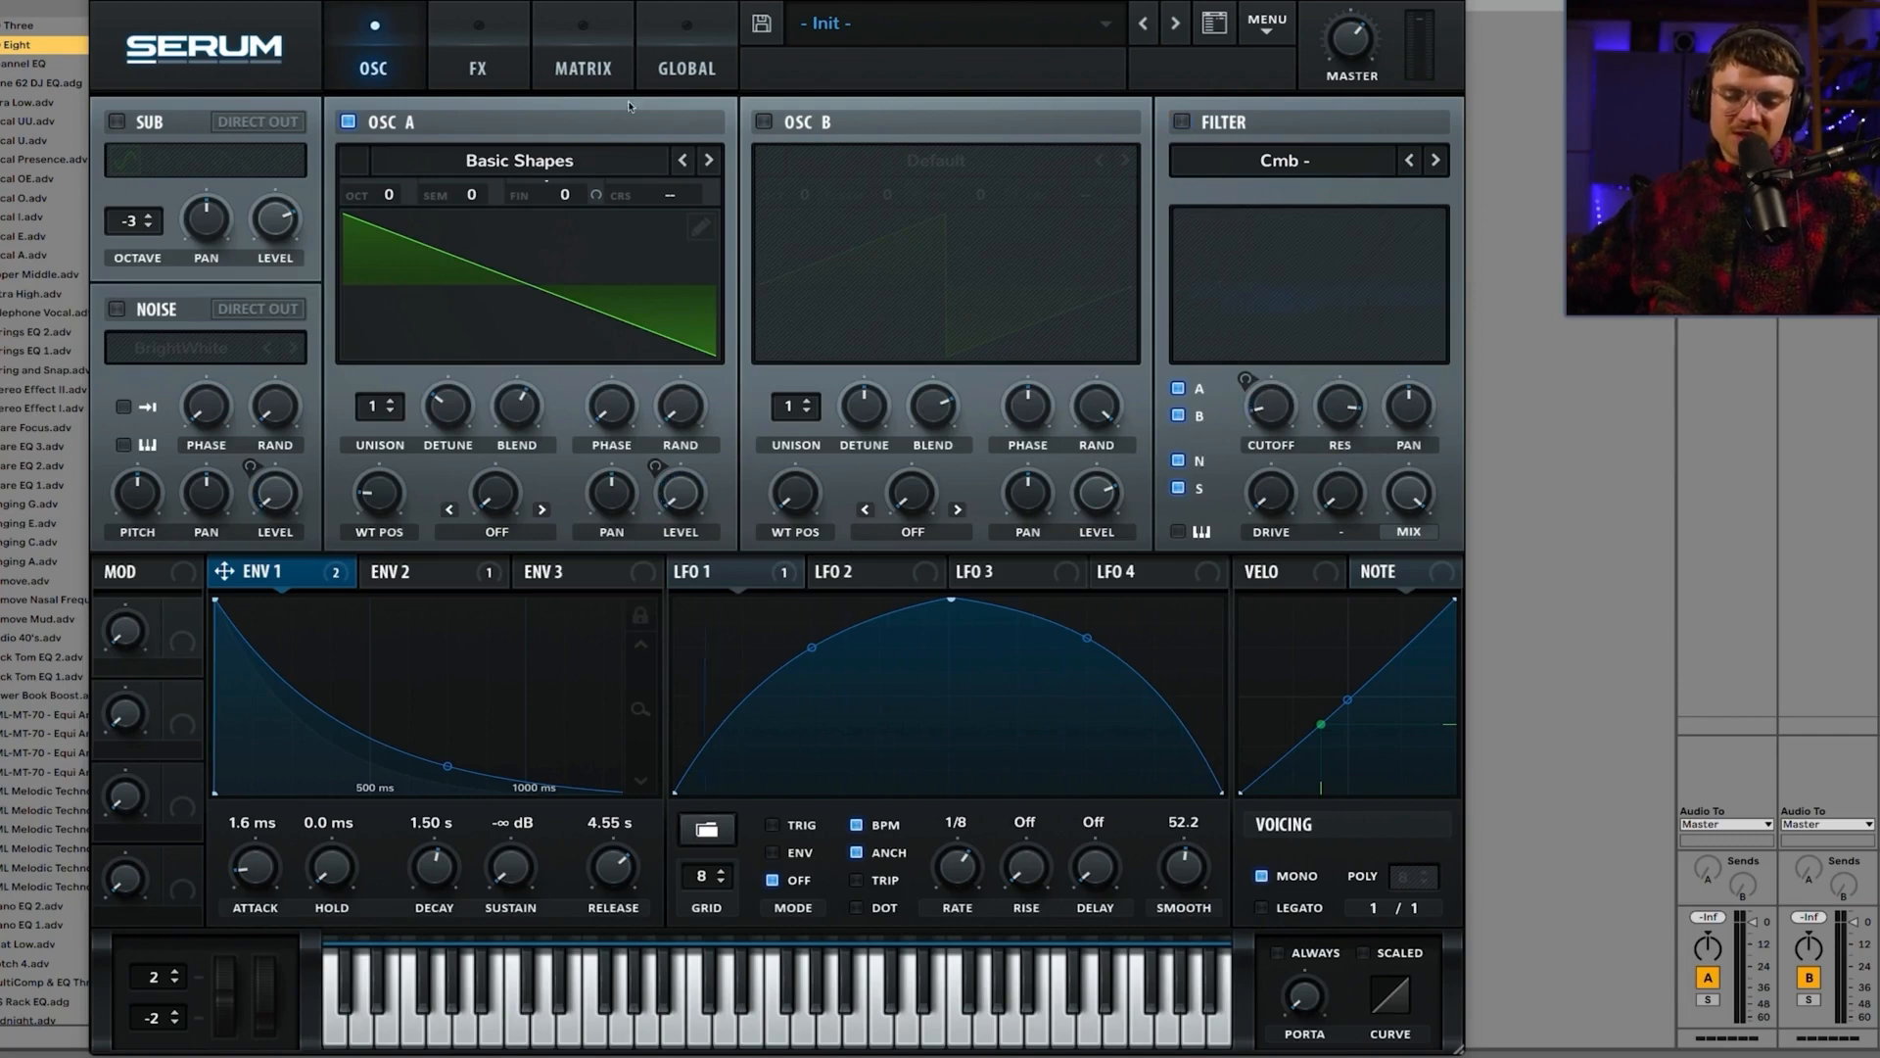
# Step: Enable the Chorus effect with its mix reduced, feedback at maximum and a slightly slower rate
pyautogui.click(527, 71)
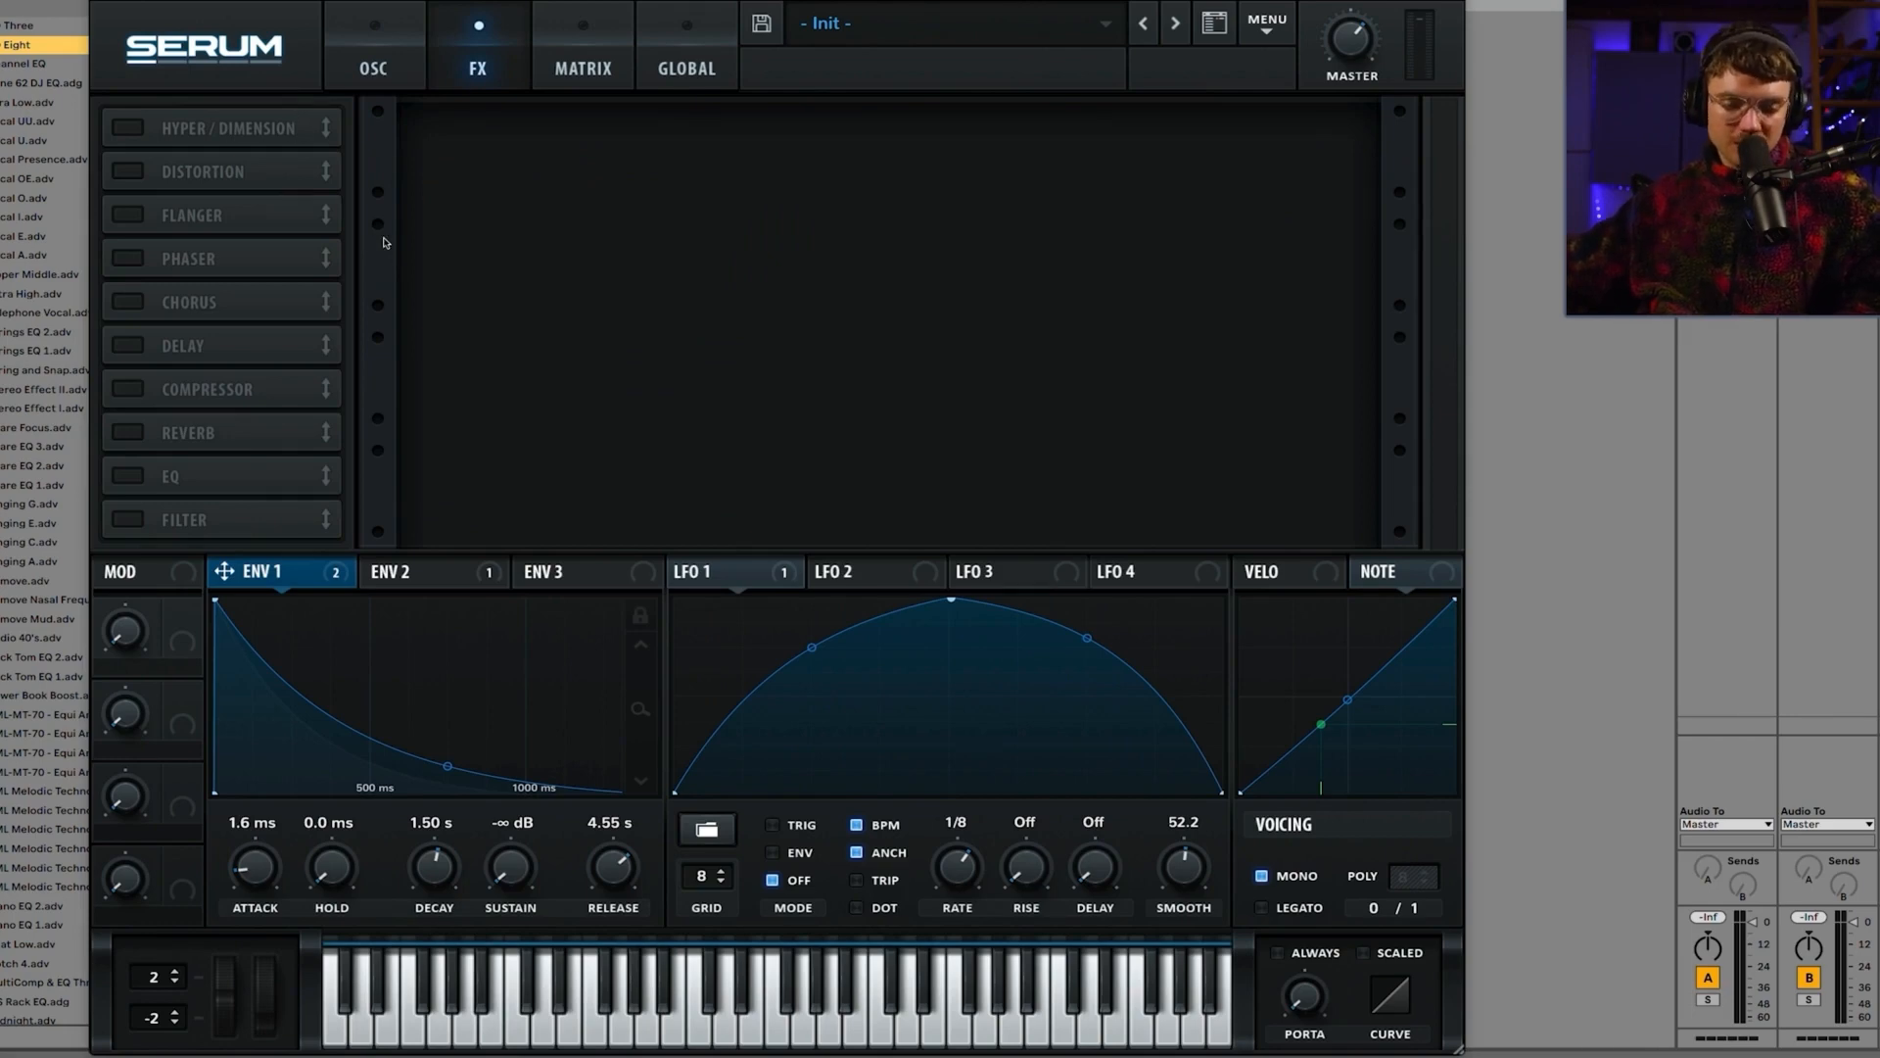
pyautogui.click(141, 304)
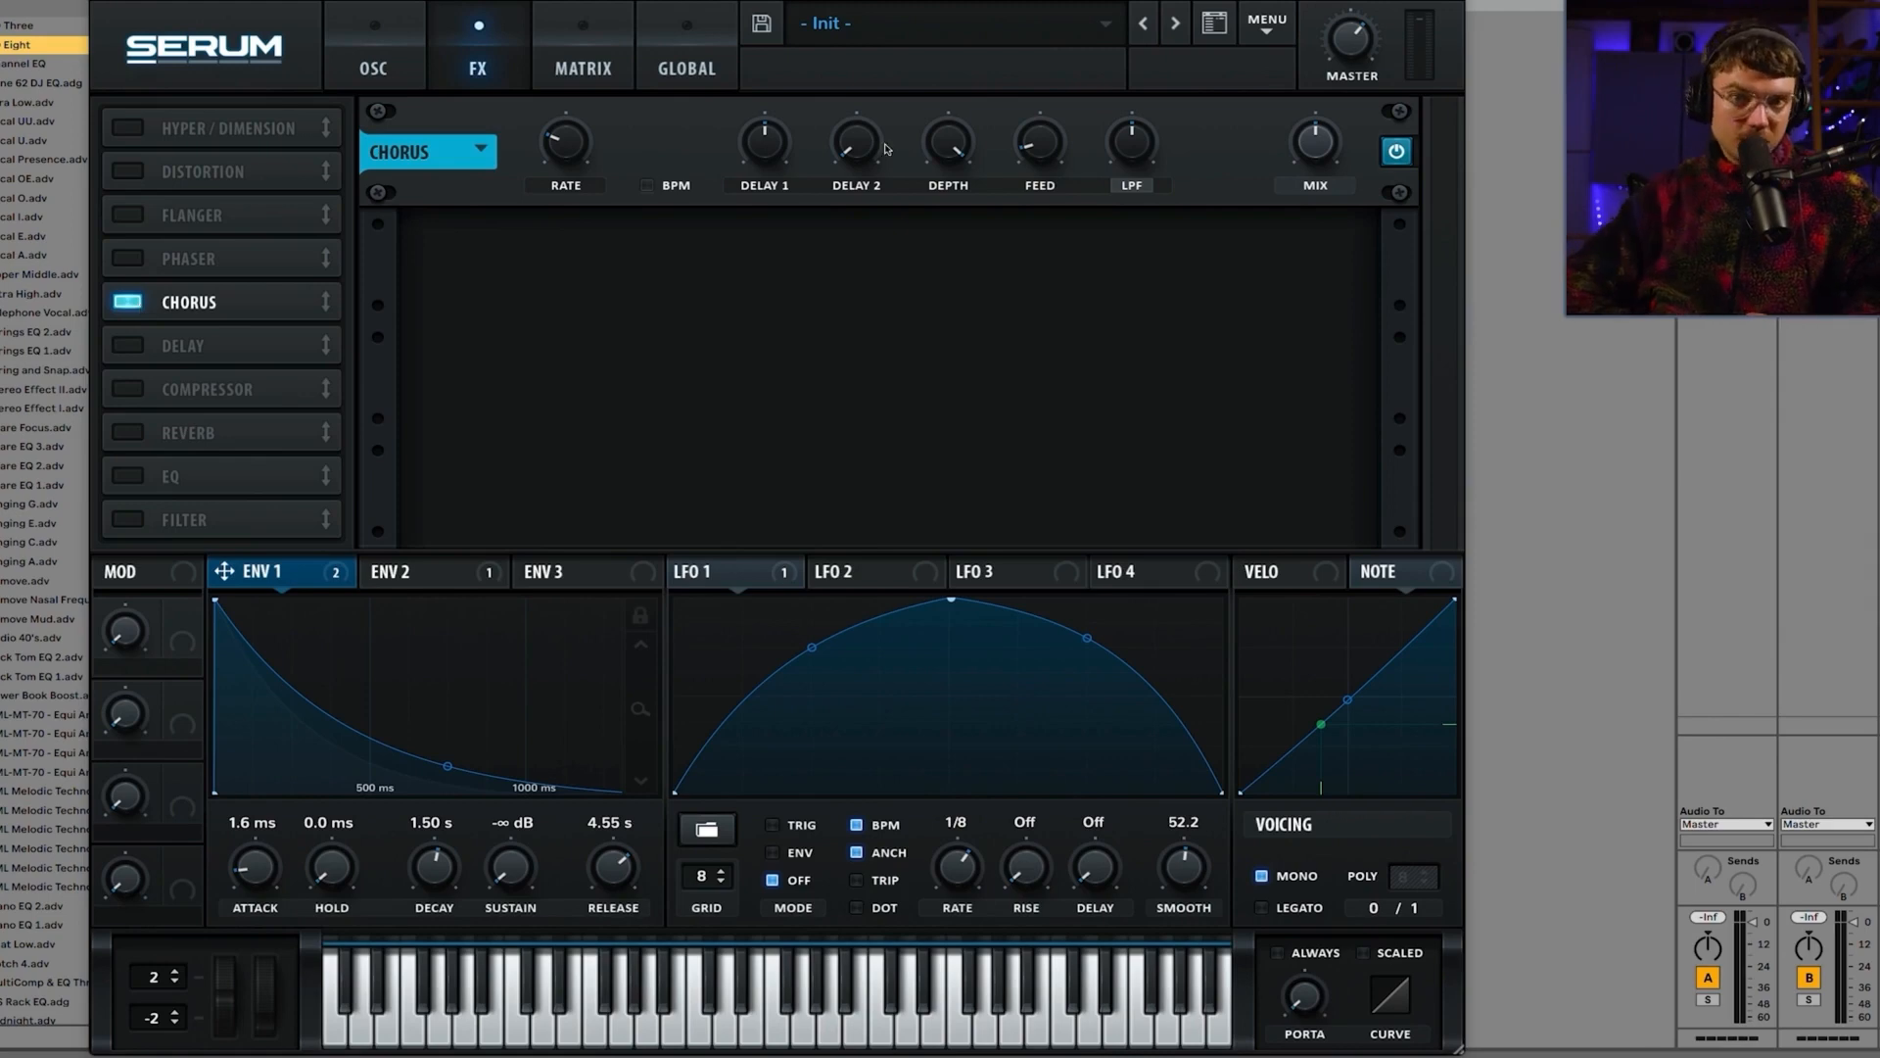
pyautogui.moveTo(1297, 174)
pyautogui.mouseDown()
pyautogui.moveTo(1297, 252)
pyautogui.moveTo(1291, 149)
pyautogui.mouseUp()
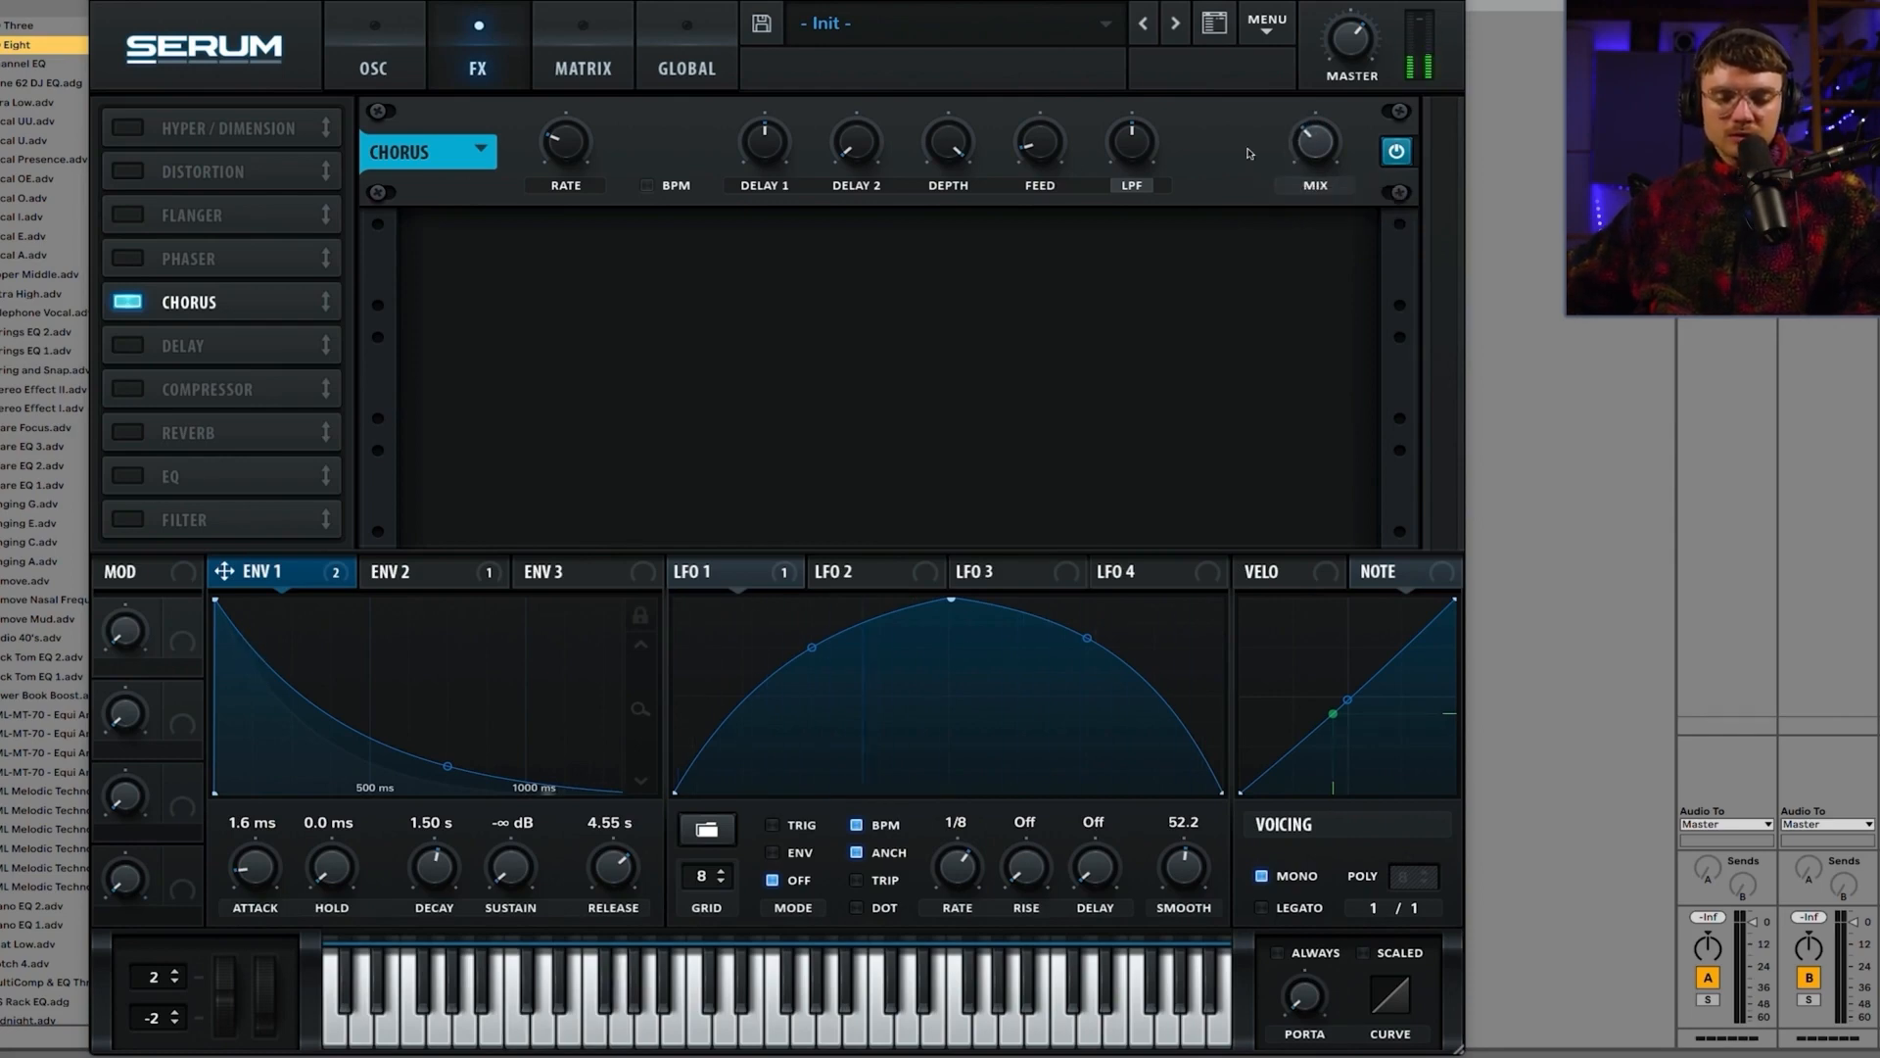
pyautogui.moveTo(1040, 142); pyautogui.dragTo(1061, 32)
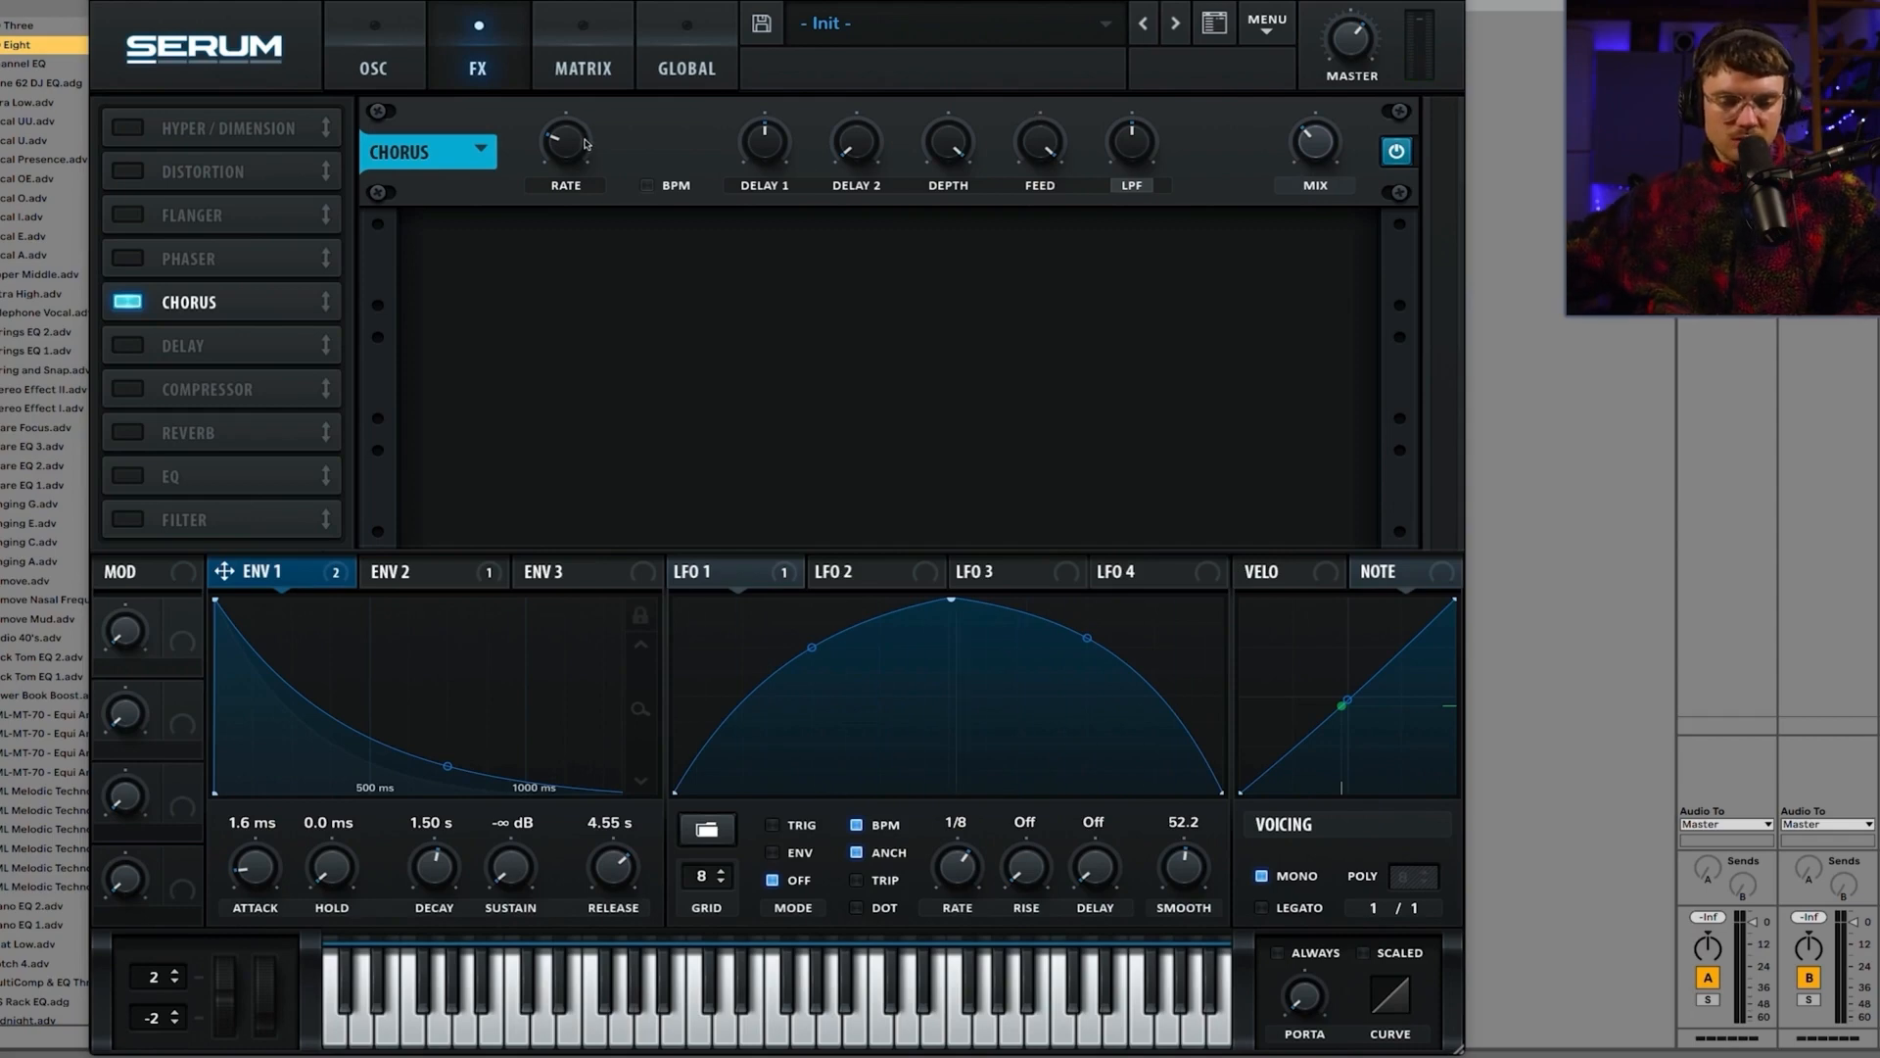
pyautogui.moveTo(585, 144)
pyautogui.mouseDown()
pyautogui.moveTo(590, 104)
pyautogui.moveTo(578, 179)
pyautogui.moveTo(568, 132)
pyautogui.mouseUp()
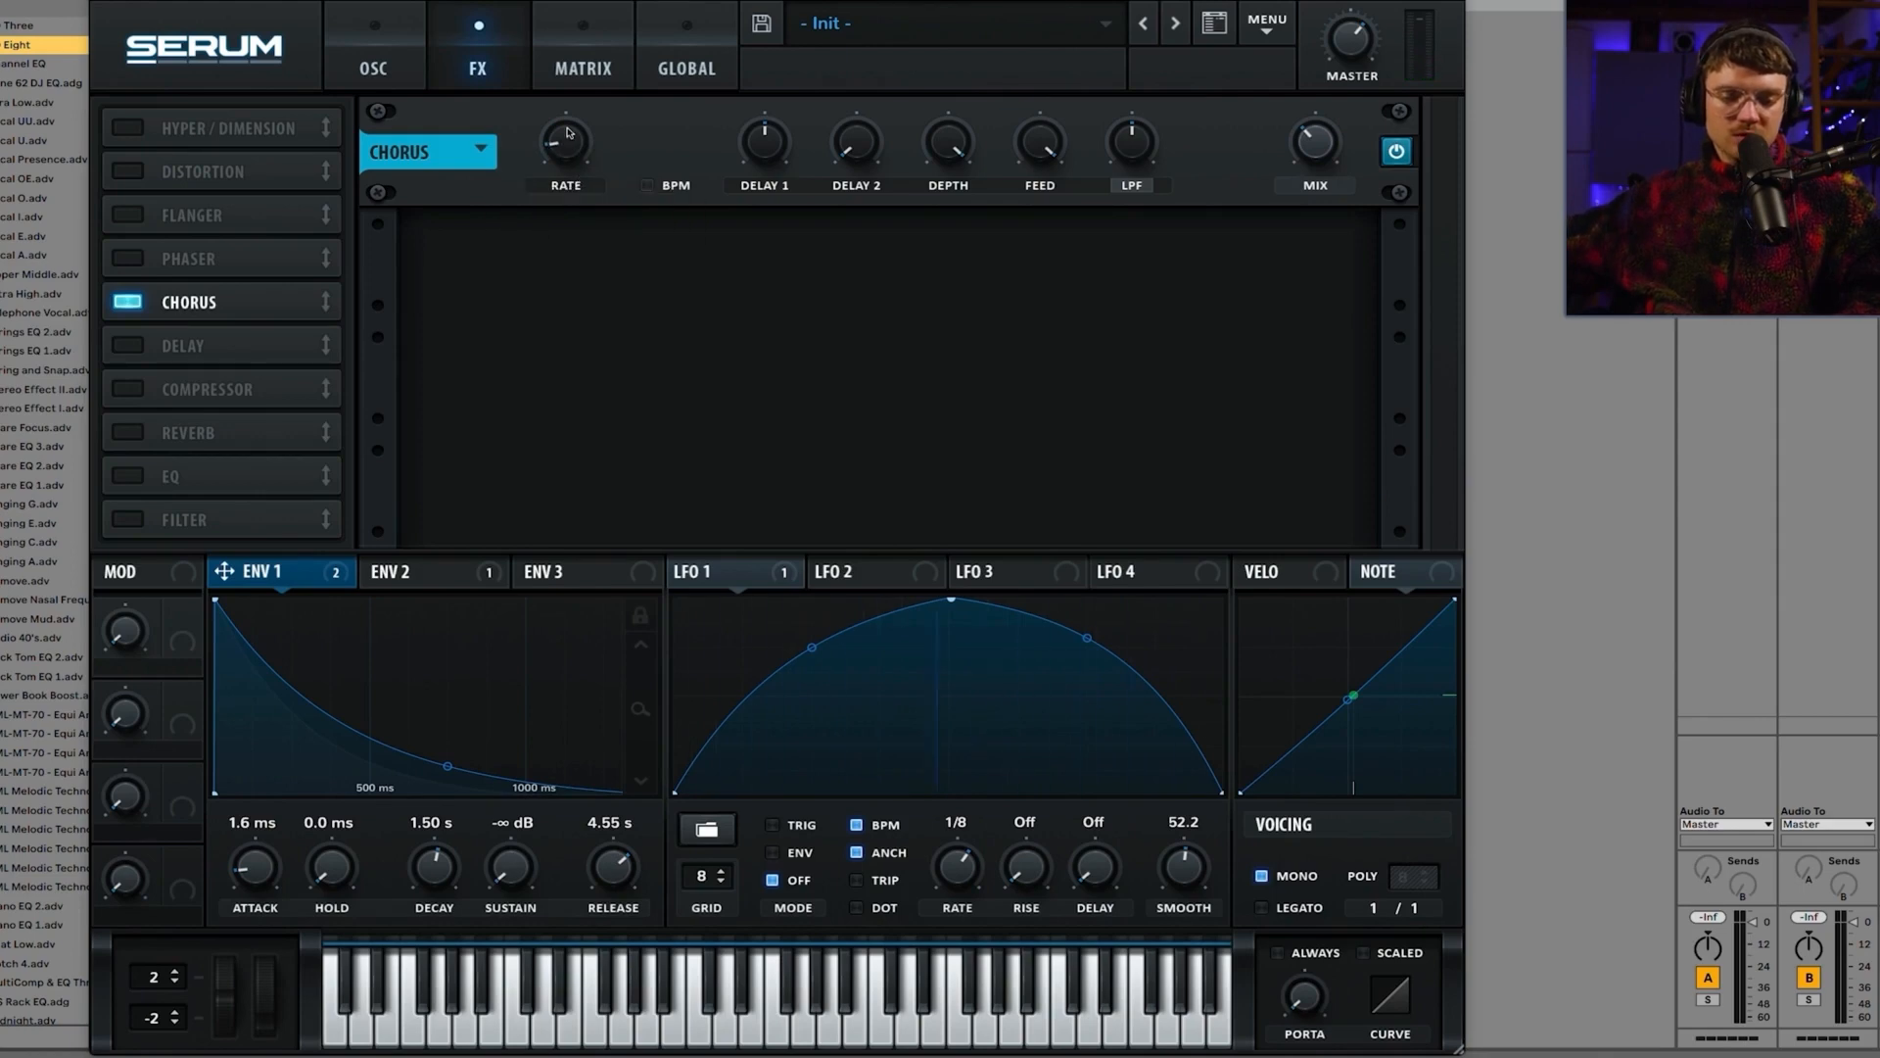
# Step: Compare the sound with the Chorus bypassed and active, leaving it active
pyautogui.click(1396, 153)
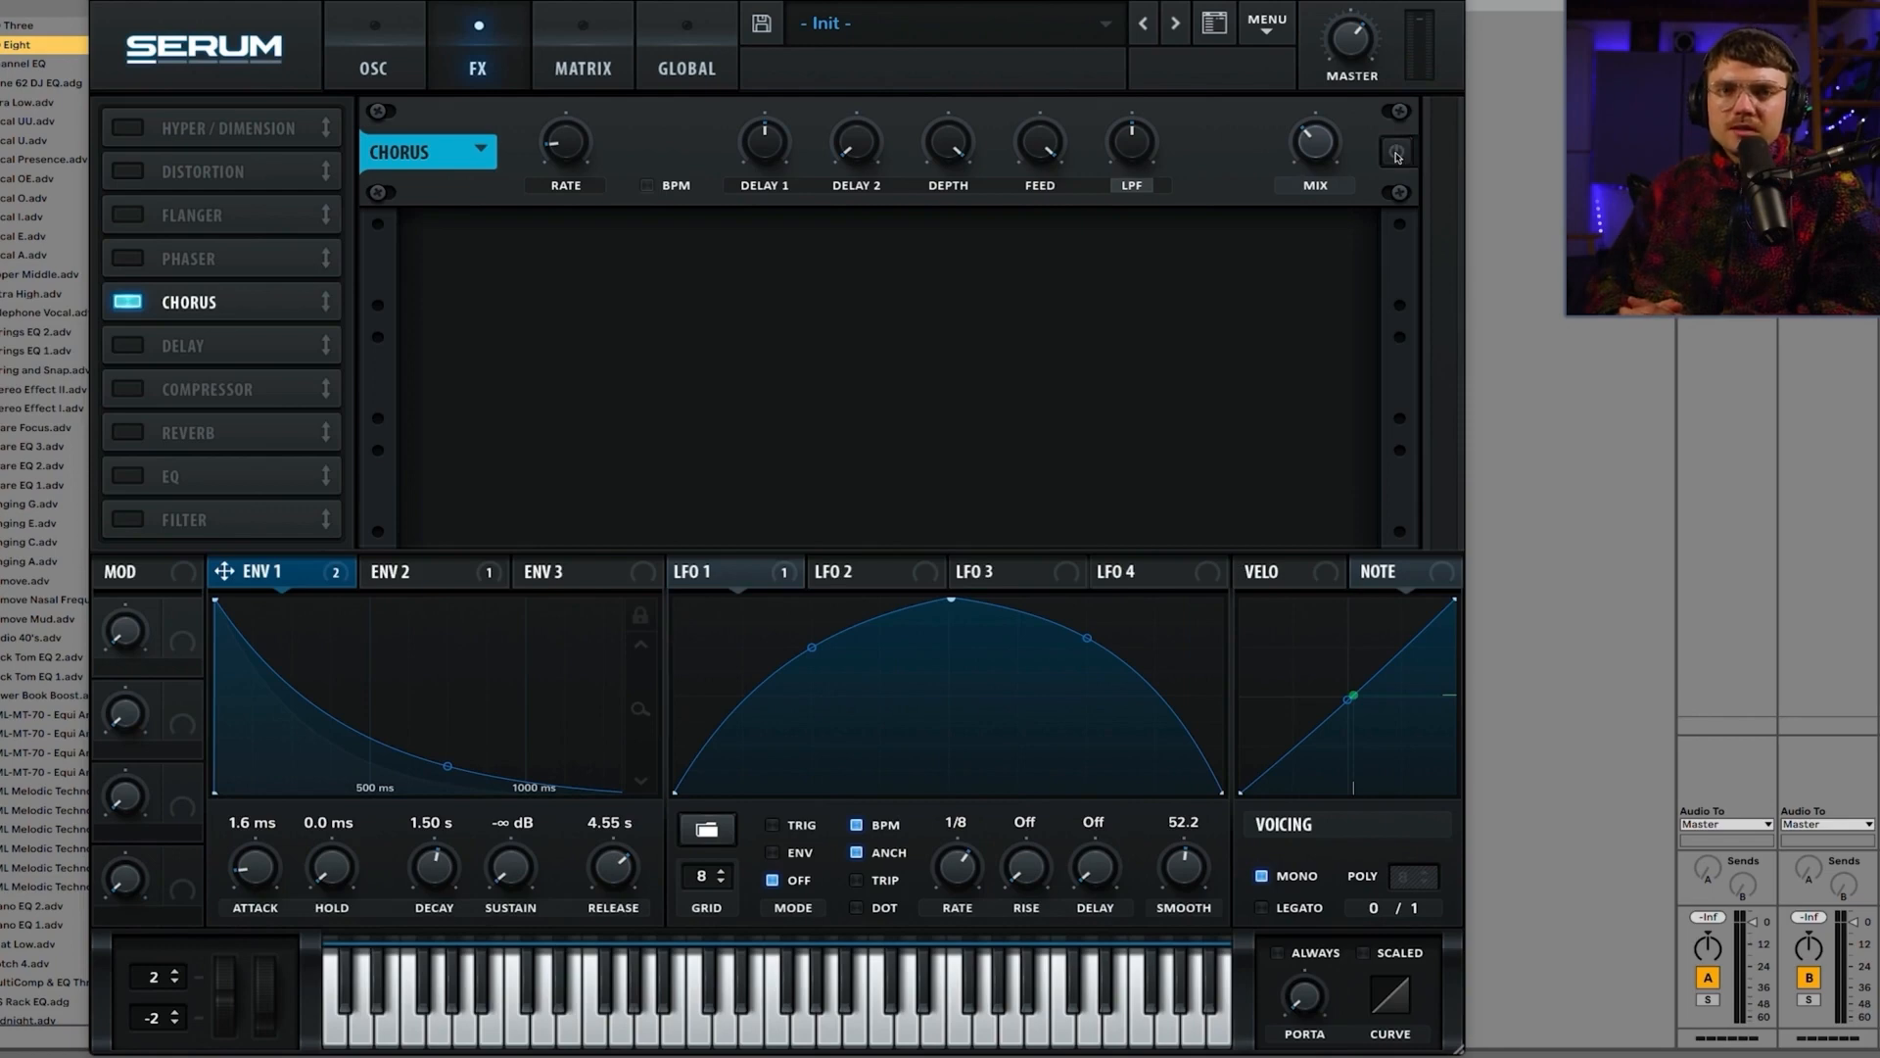
pyautogui.click(1397, 153)
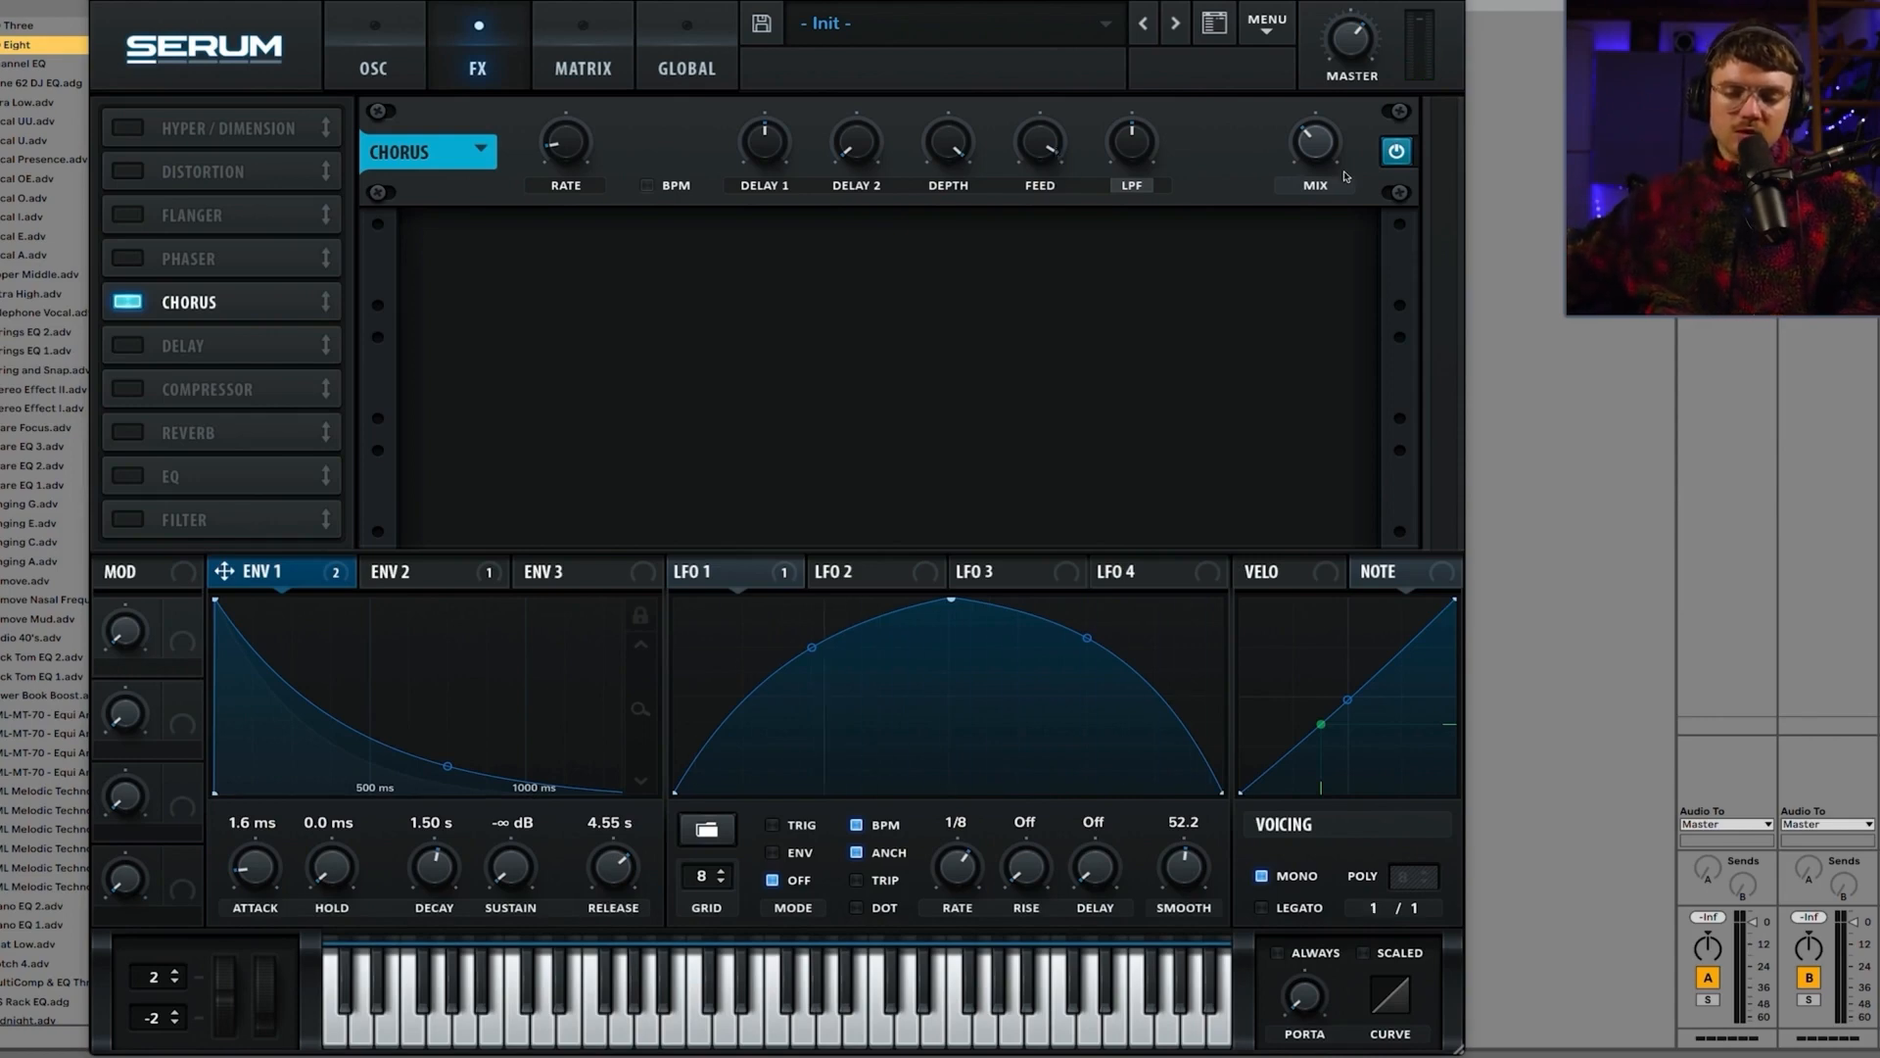
pyautogui.click(1398, 153)
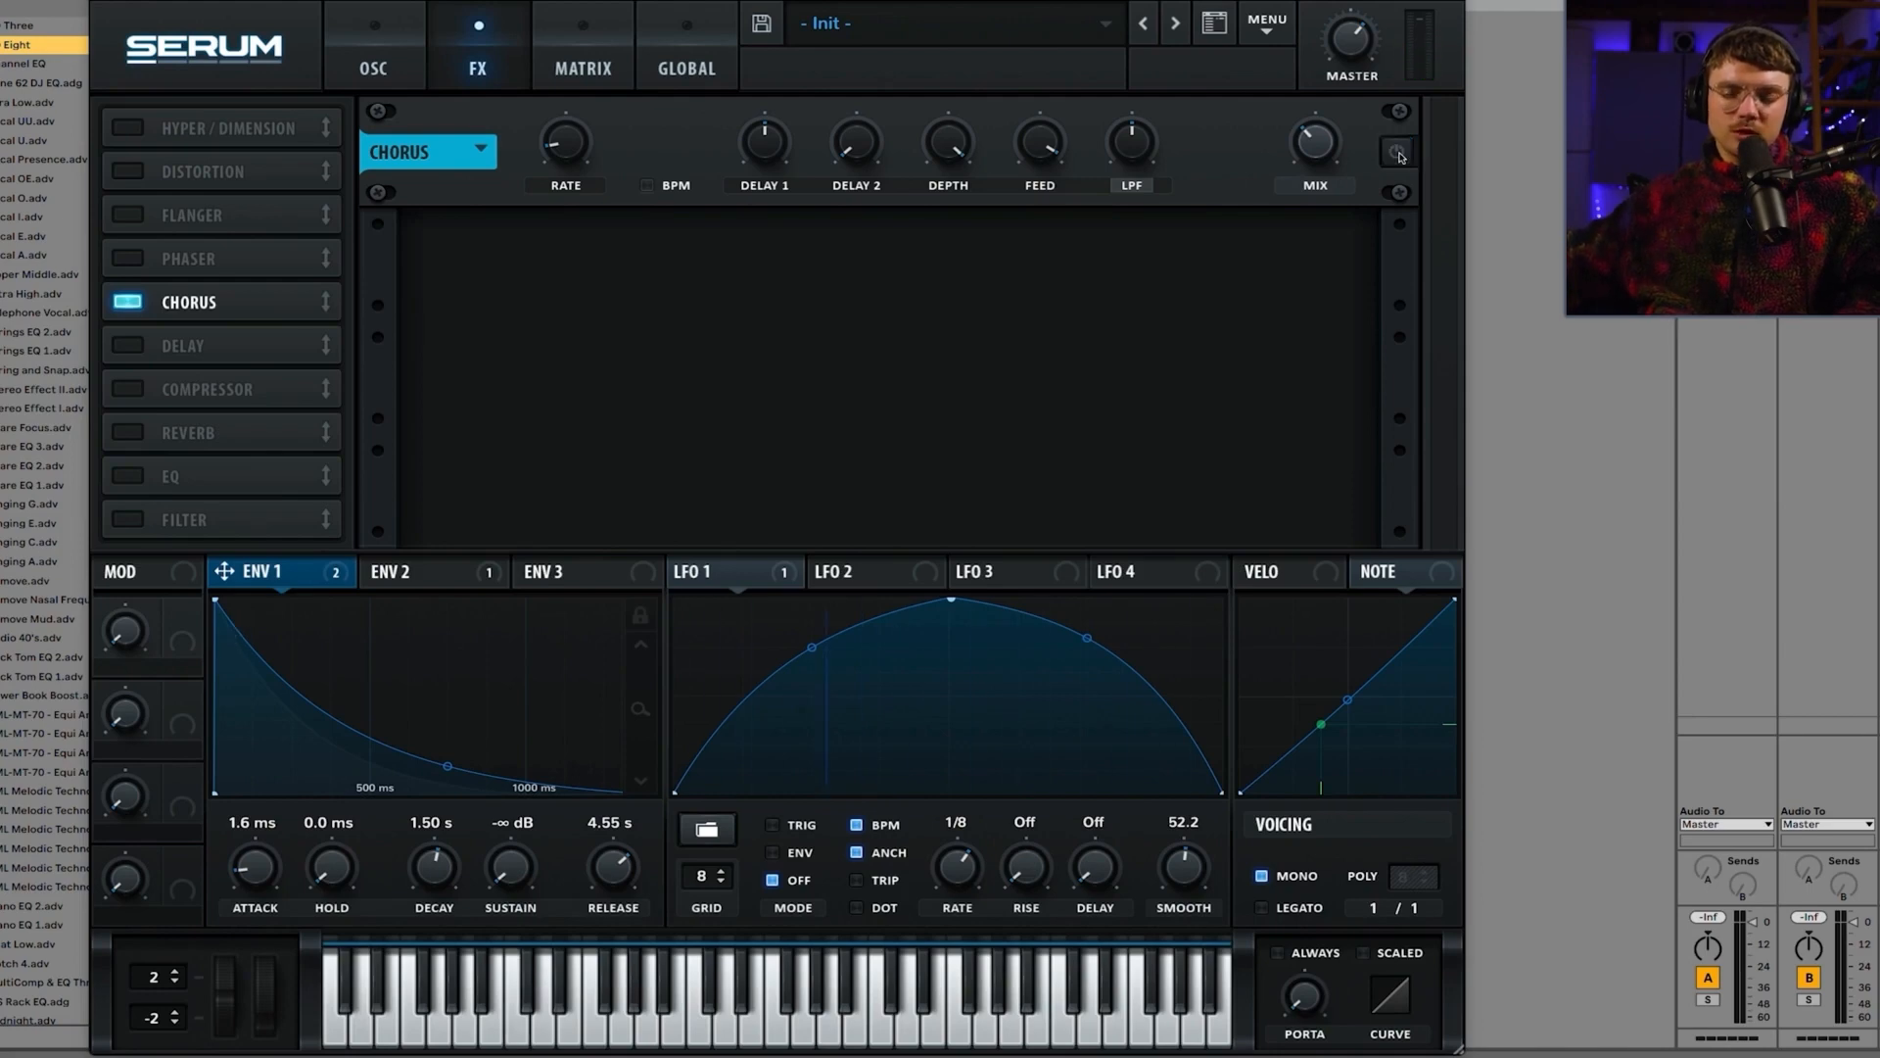
pyautogui.click(1398, 153)
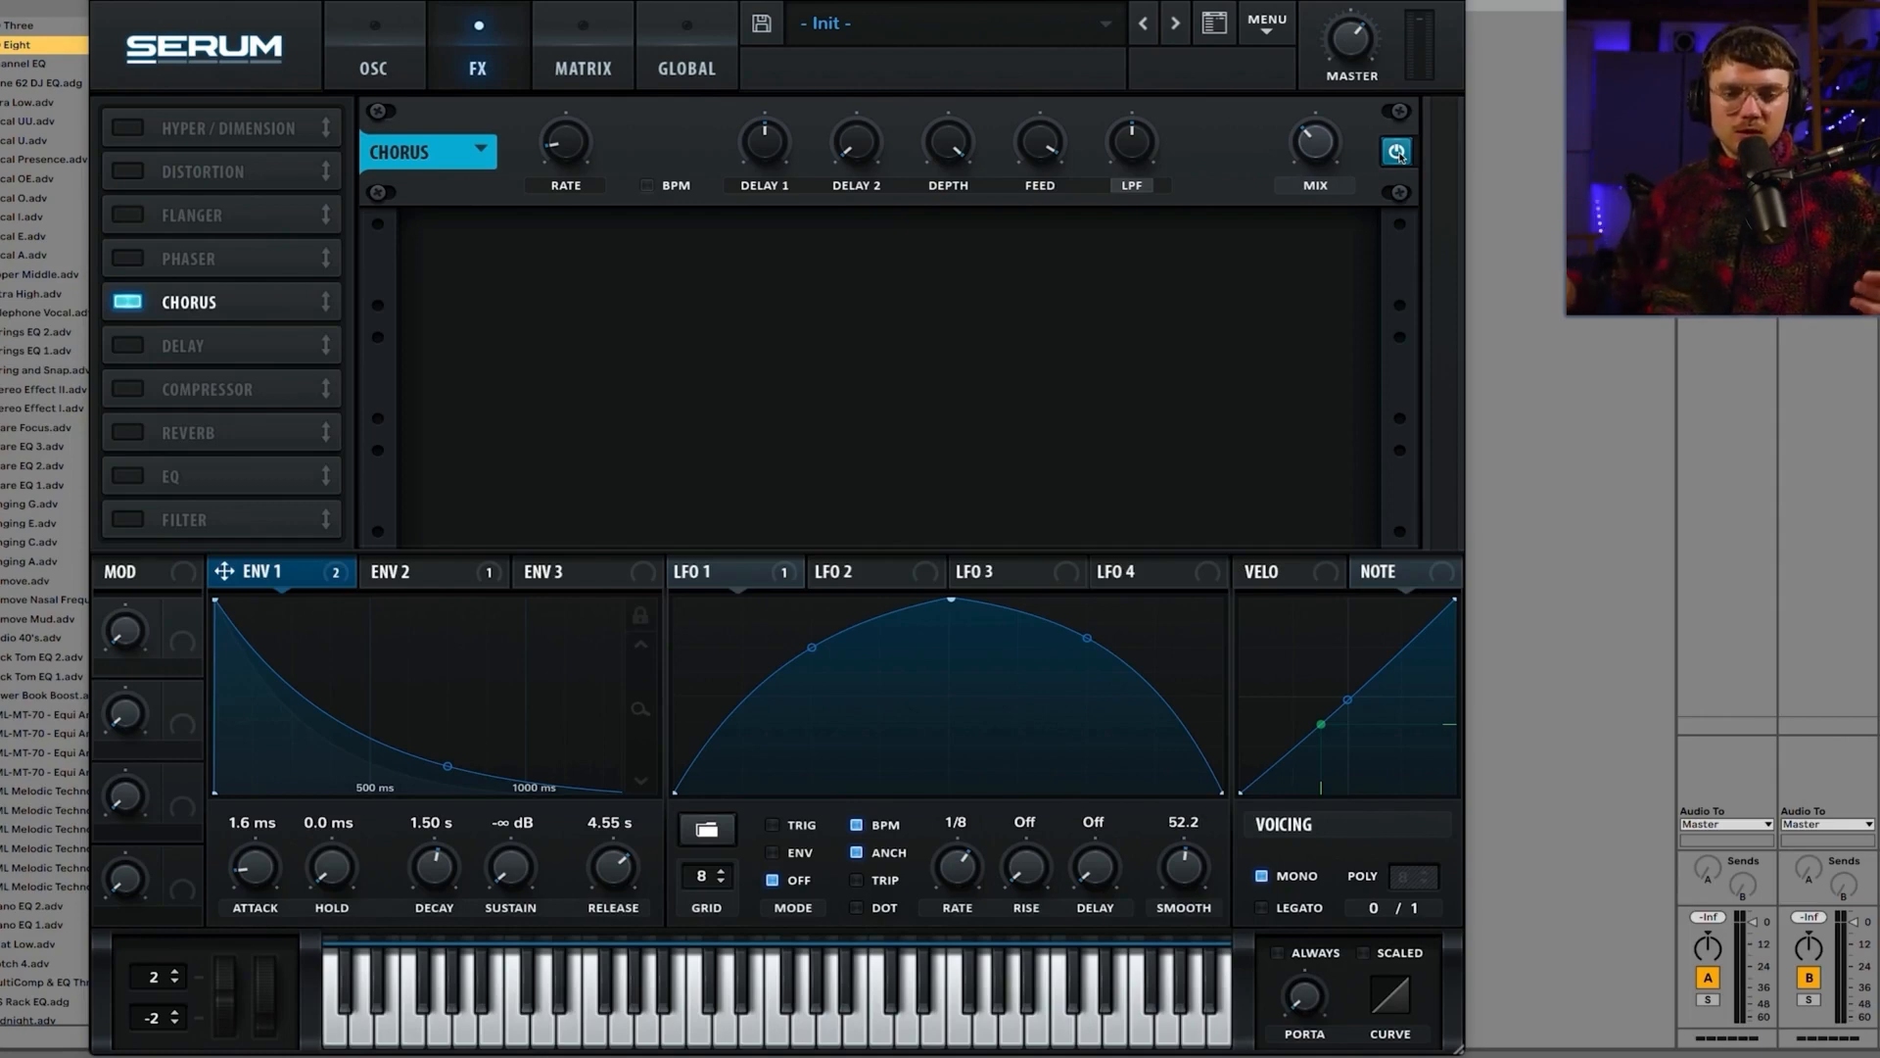
# Step: Enable the Delay effect, compare it with the Chorus off and on, and raise the Chorus's Delay 1 and Delay 2 times
pyautogui.click(125, 306)
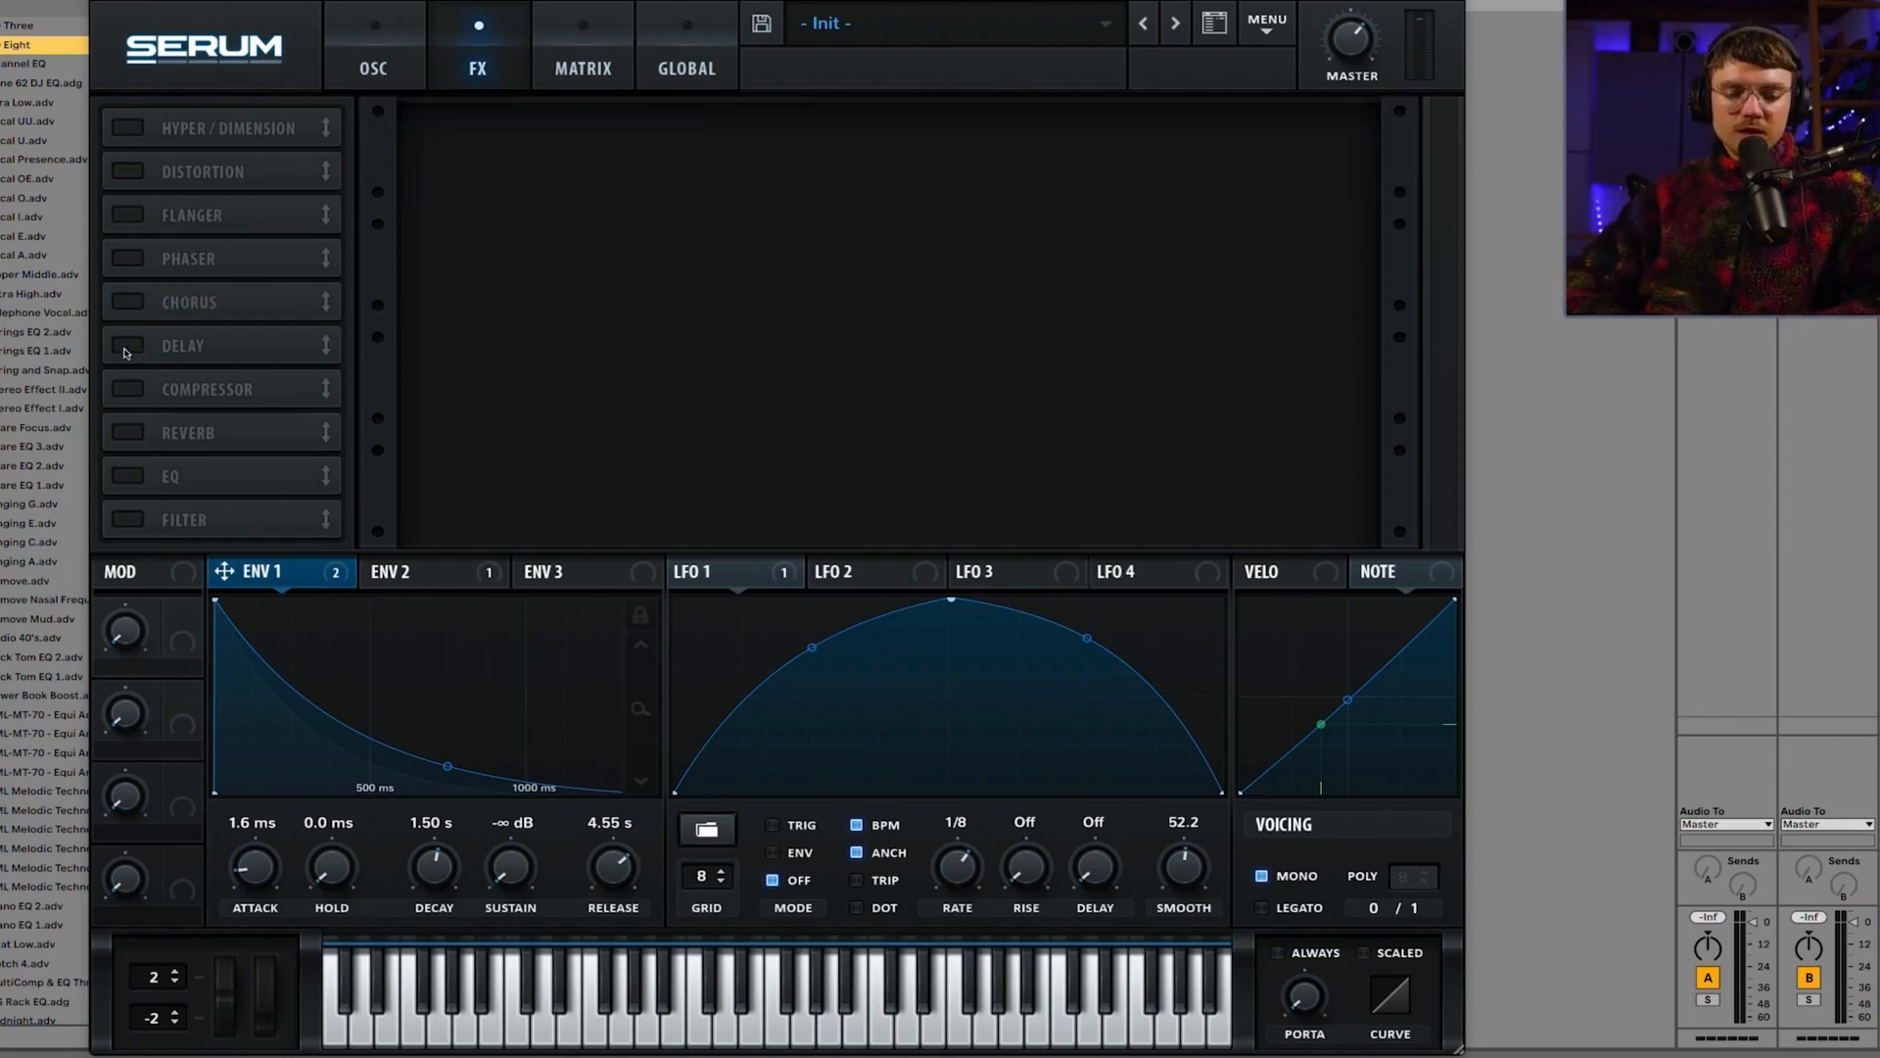
pyautogui.click(125, 348)
pyautogui.click(129, 305)
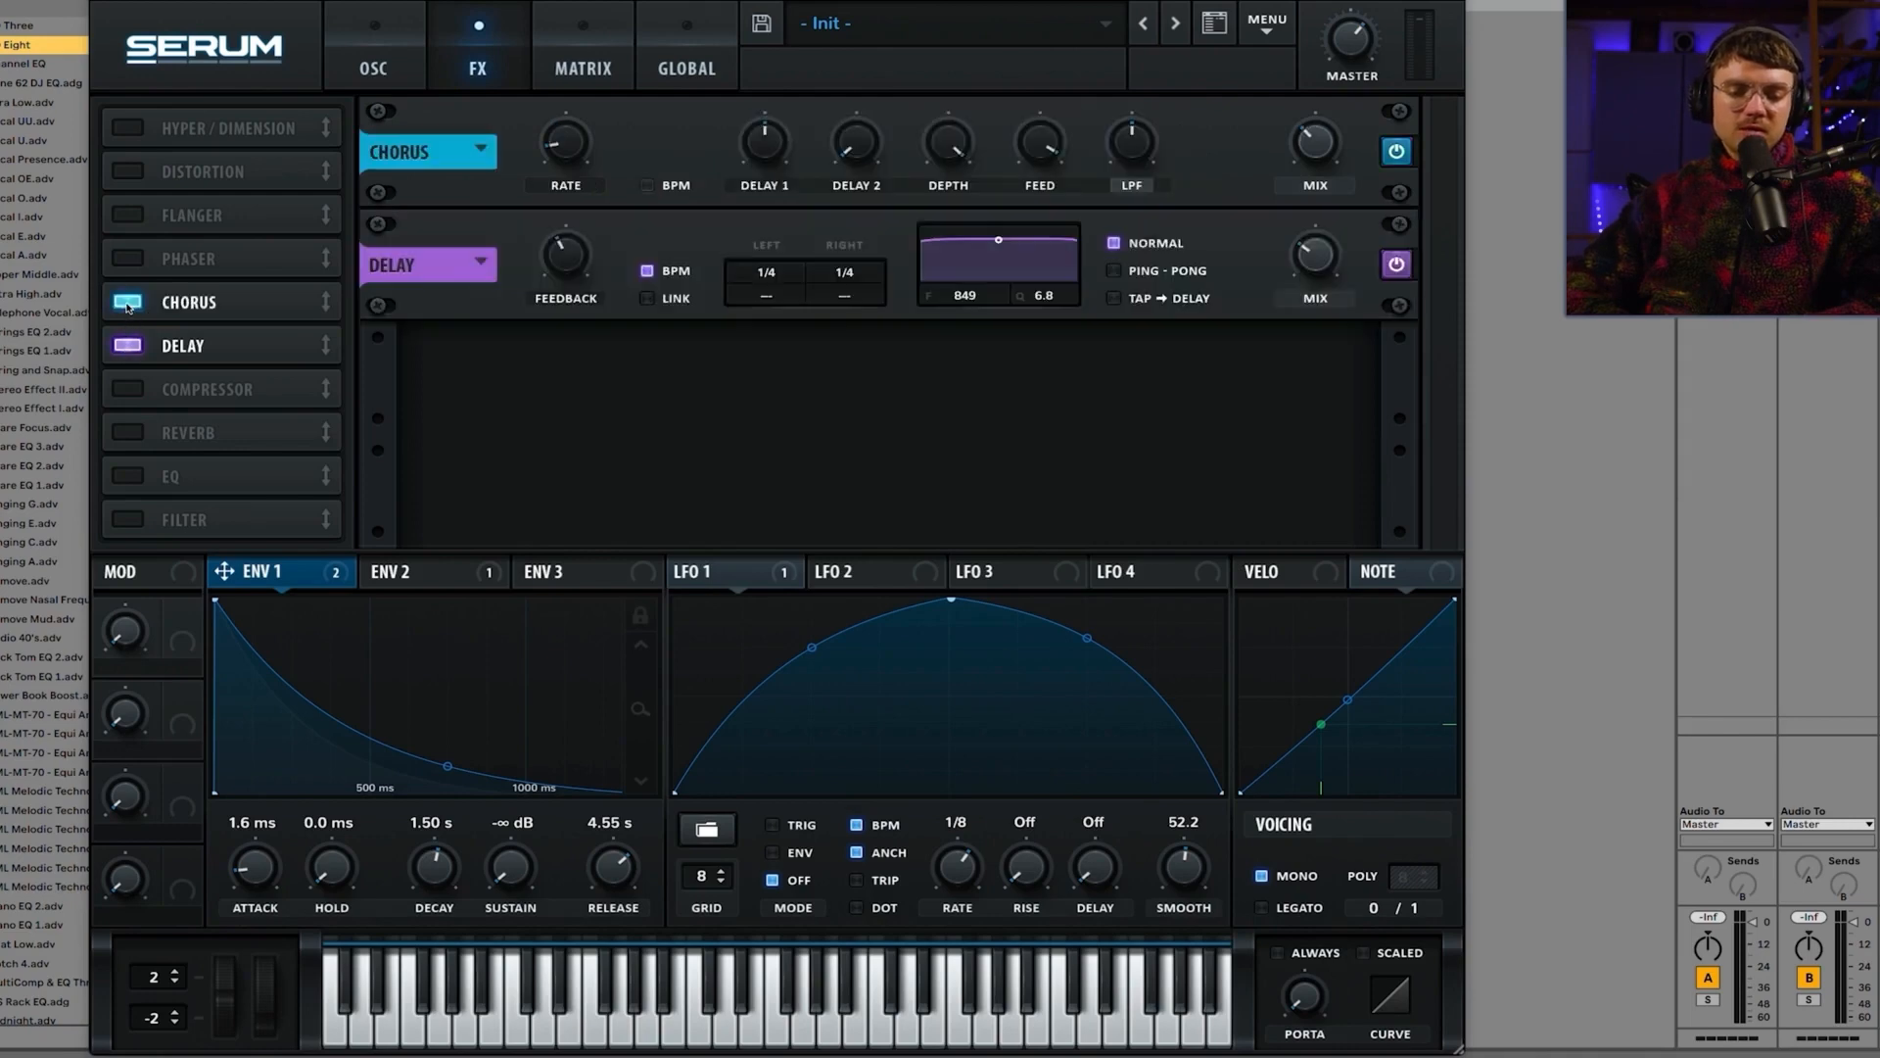
pyautogui.click(130, 304)
pyautogui.click(129, 304)
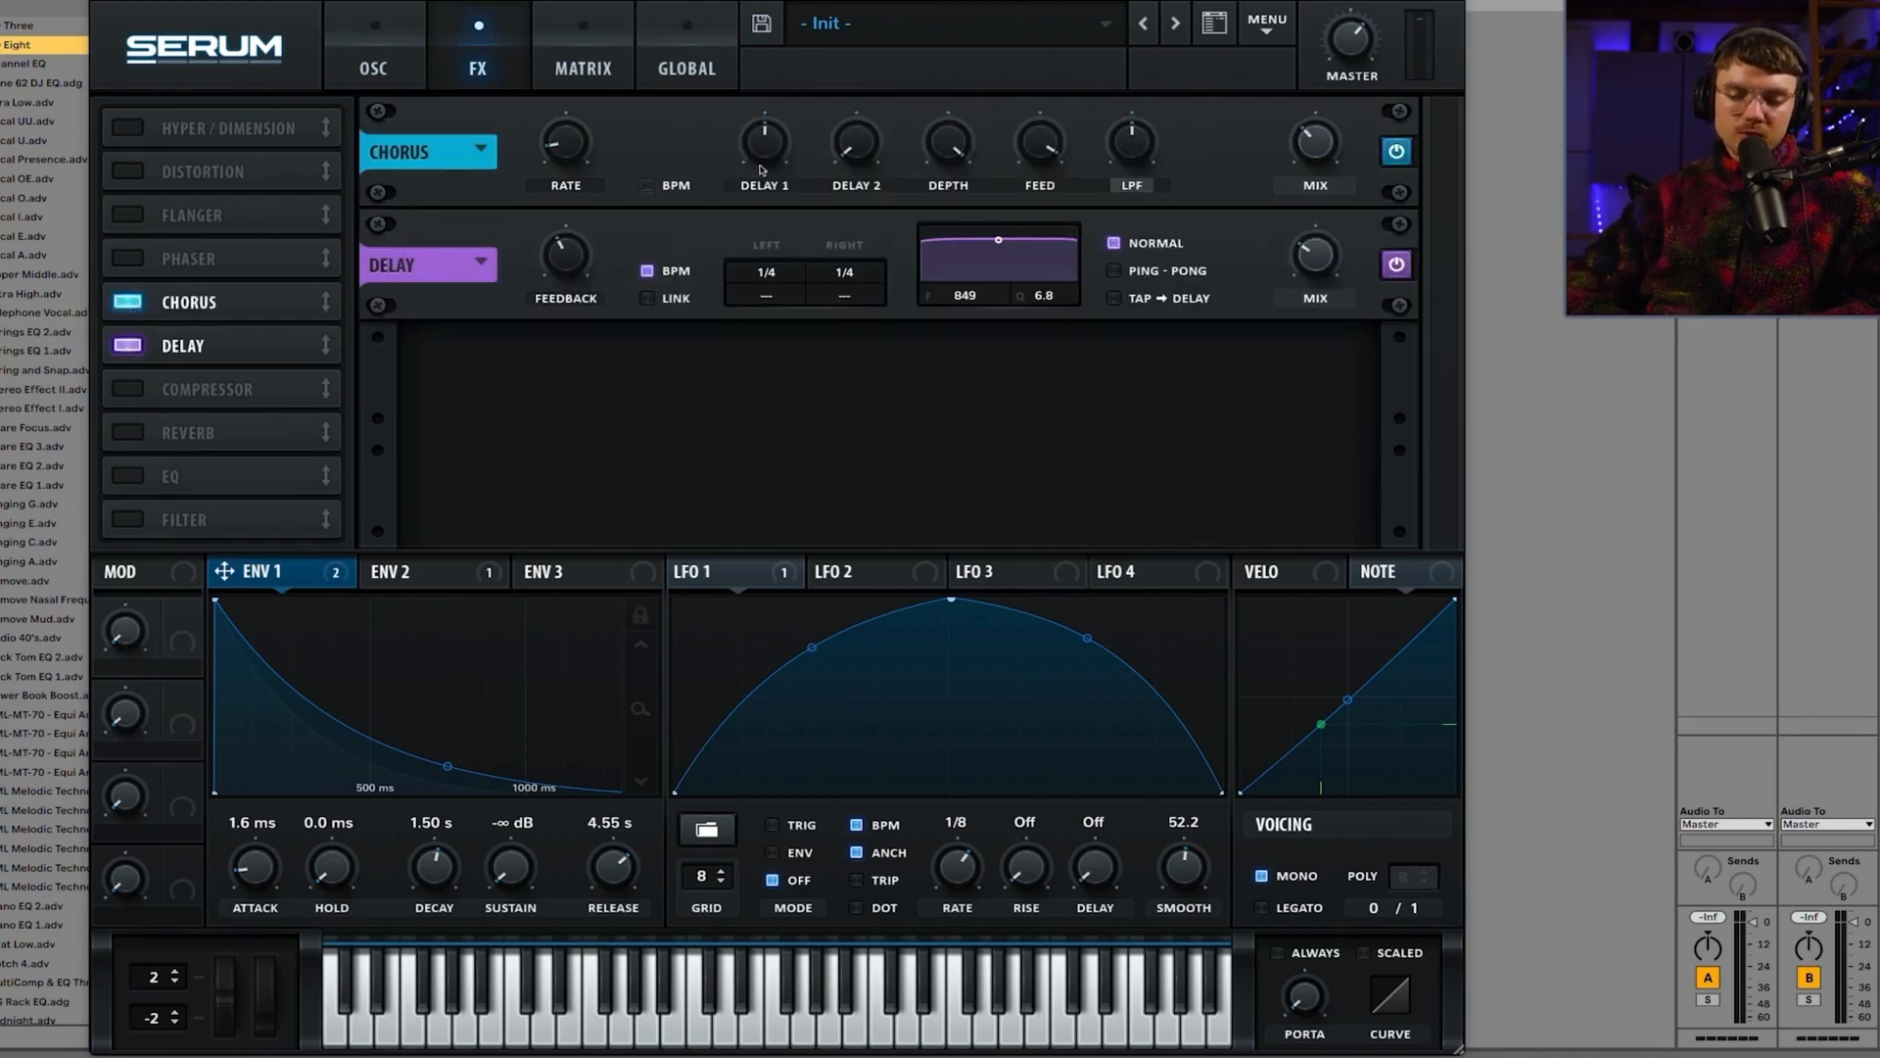
pyautogui.moveTo(766, 154)
pyautogui.mouseDown()
pyautogui.moveTo(776, 79)
pyautogui.moveTo(794, 158)
pyautogui.mouseUp()
# Step: Turn the Chorus off, set the Delay's left time to 1/8 and raise its feedback
pyautogui.click(127, 303)
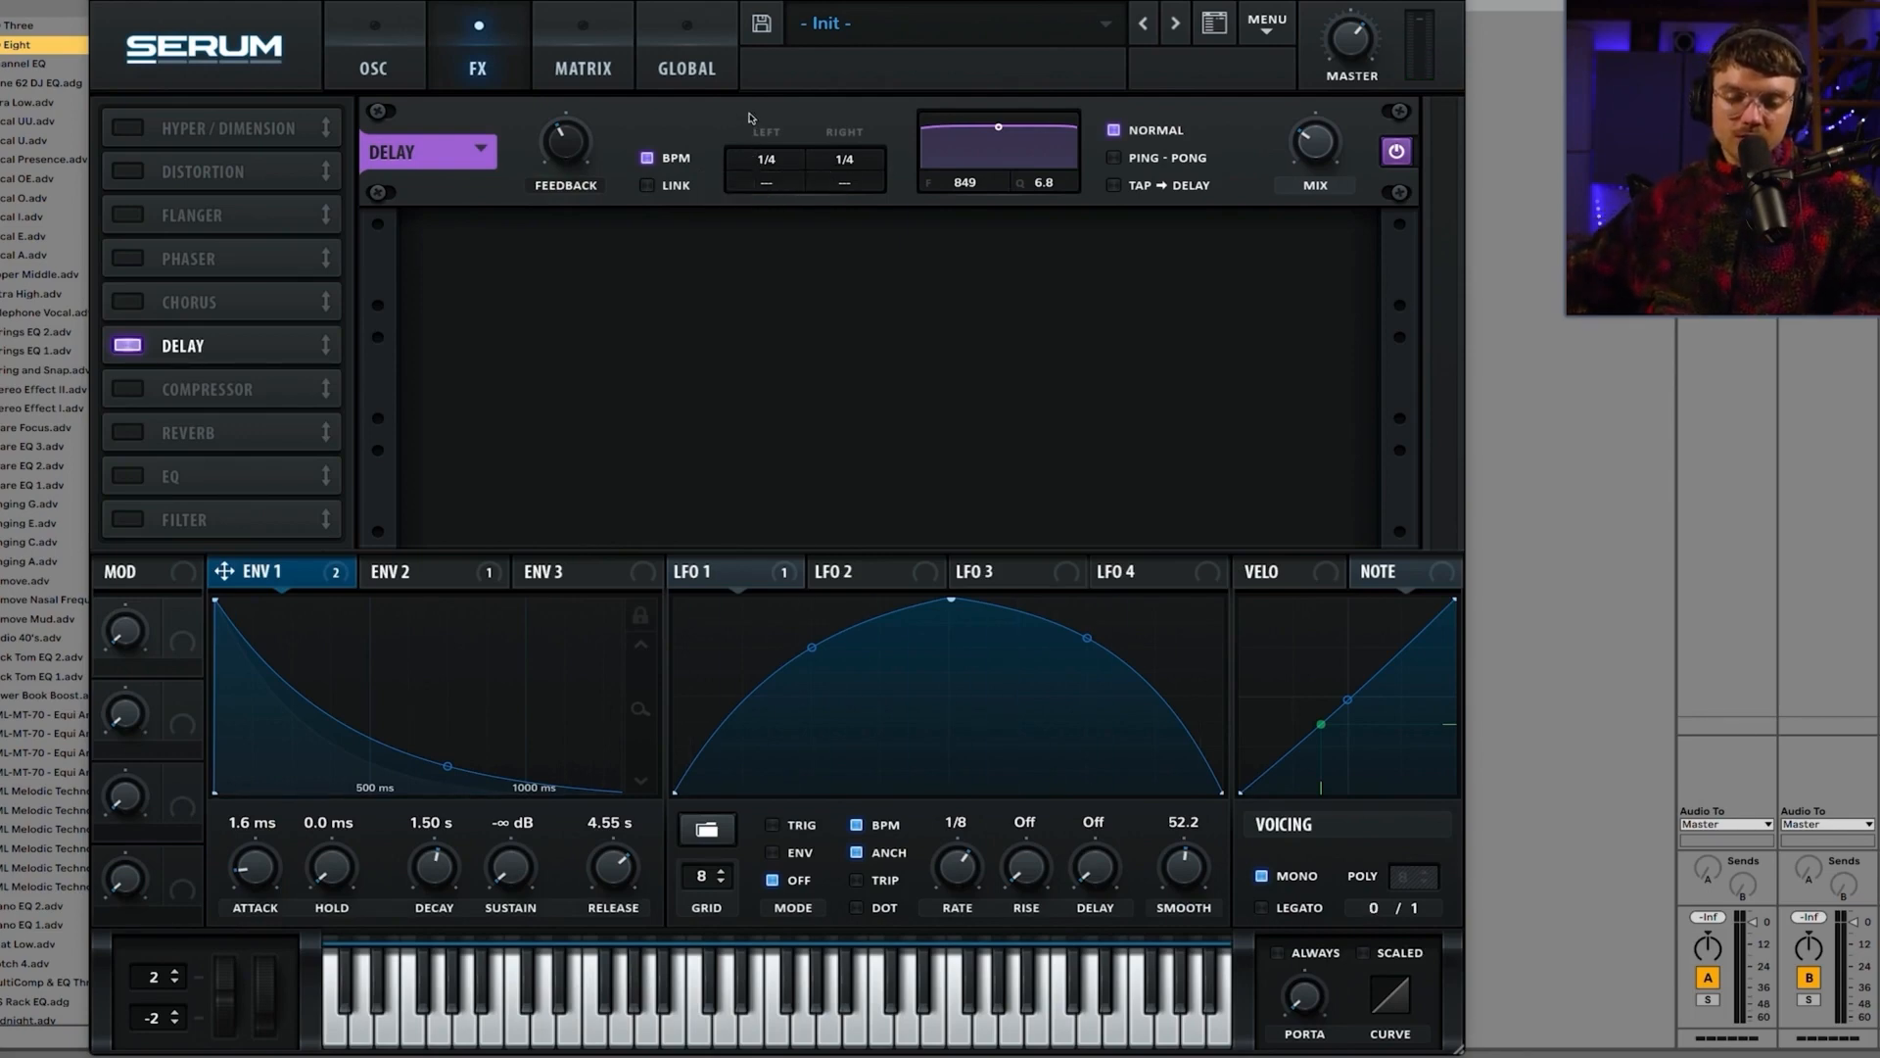
pyautogui.moveTo(768, 149); pyautogui.dragTo(771, 194)
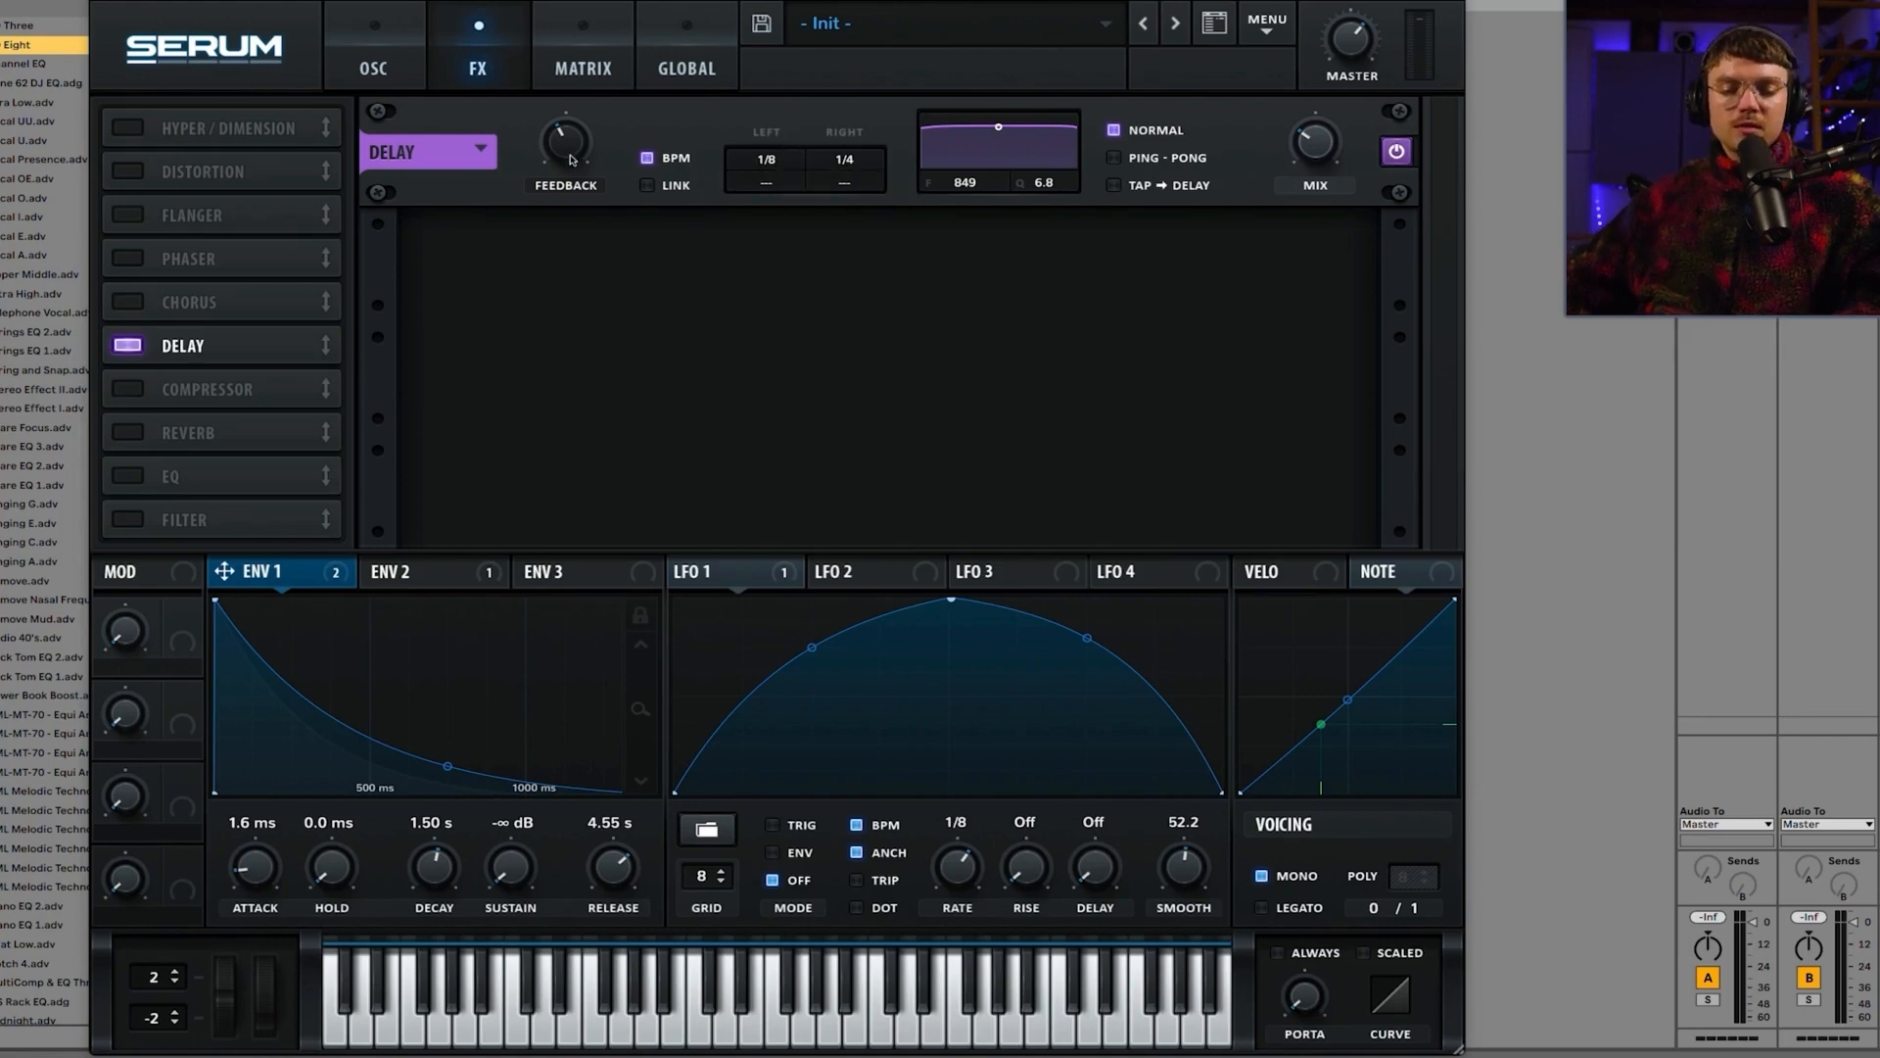
pyautogui.moveTo(572, 160); pyautogui.dragTo(579, 92)
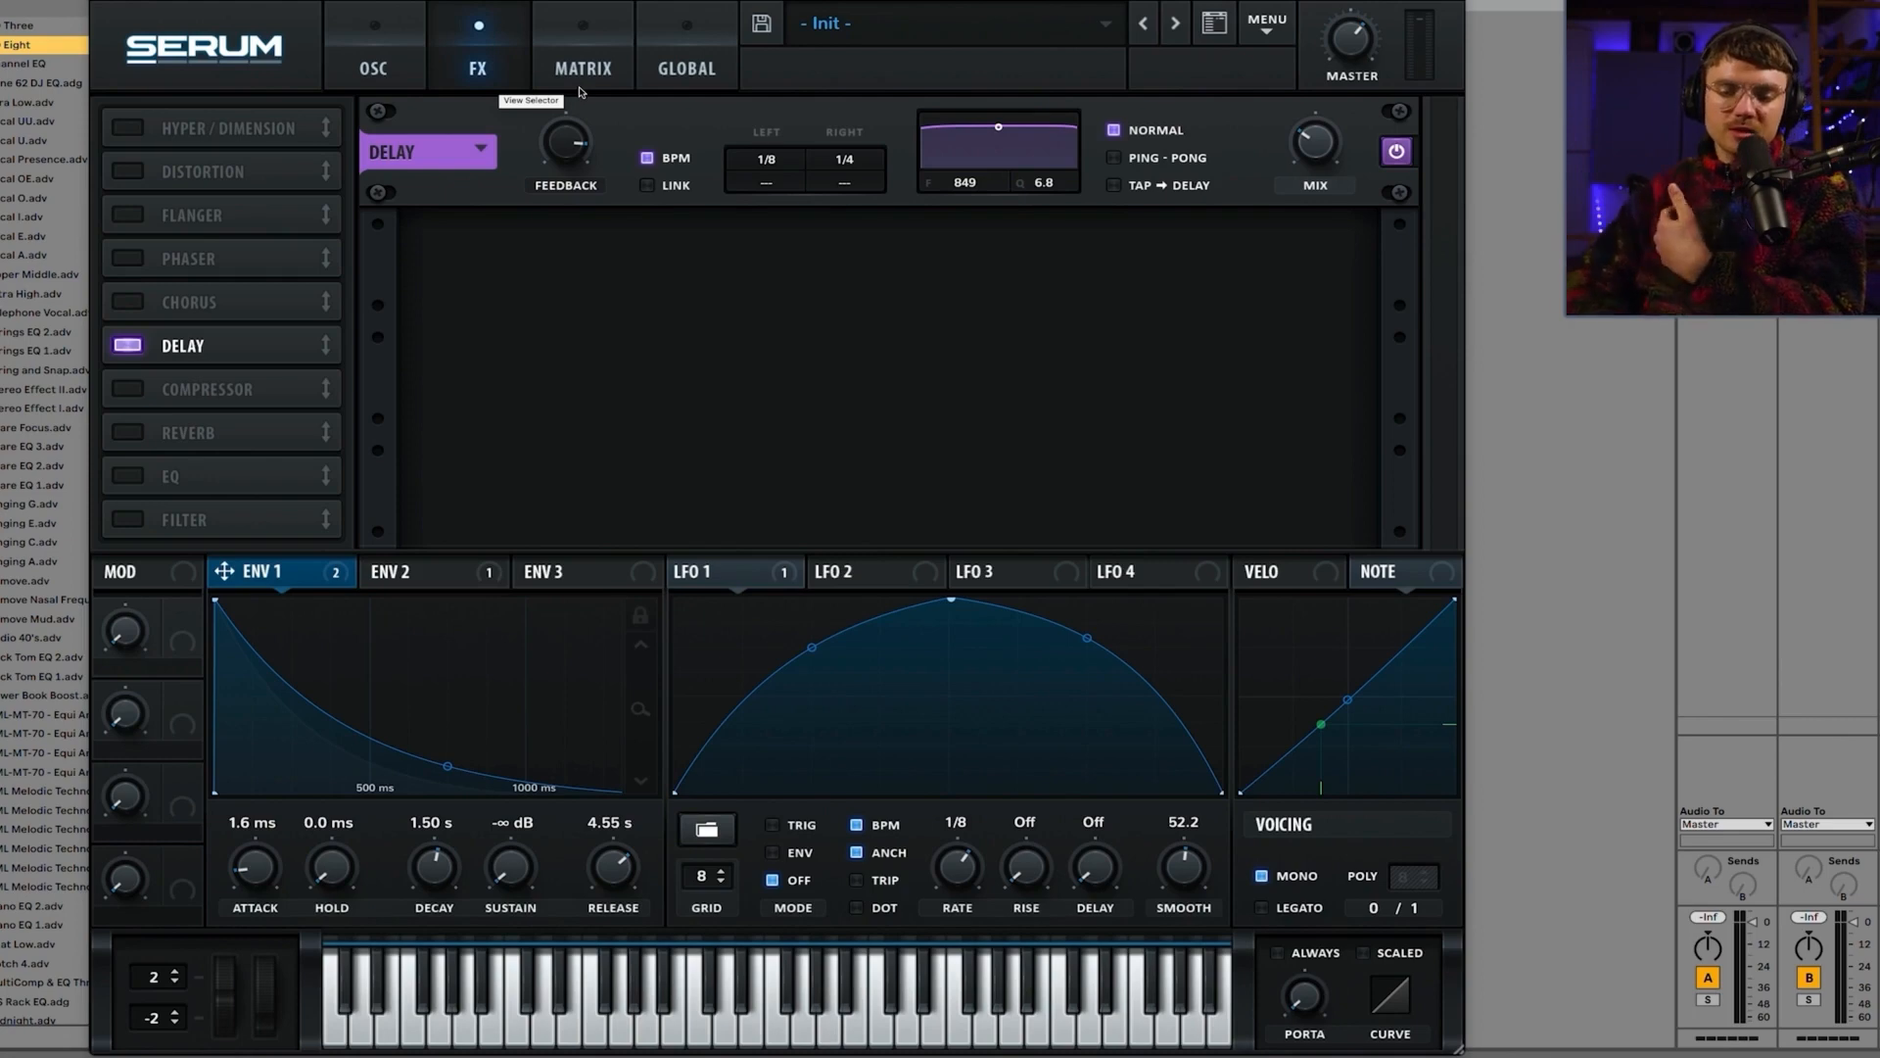
# Step: Turn the Chorus back on, narrow the Delay's filter to frequency 868 and Q 1.2, and switch the Delay to Ping-Pong
pyautogui.click(294, 303)
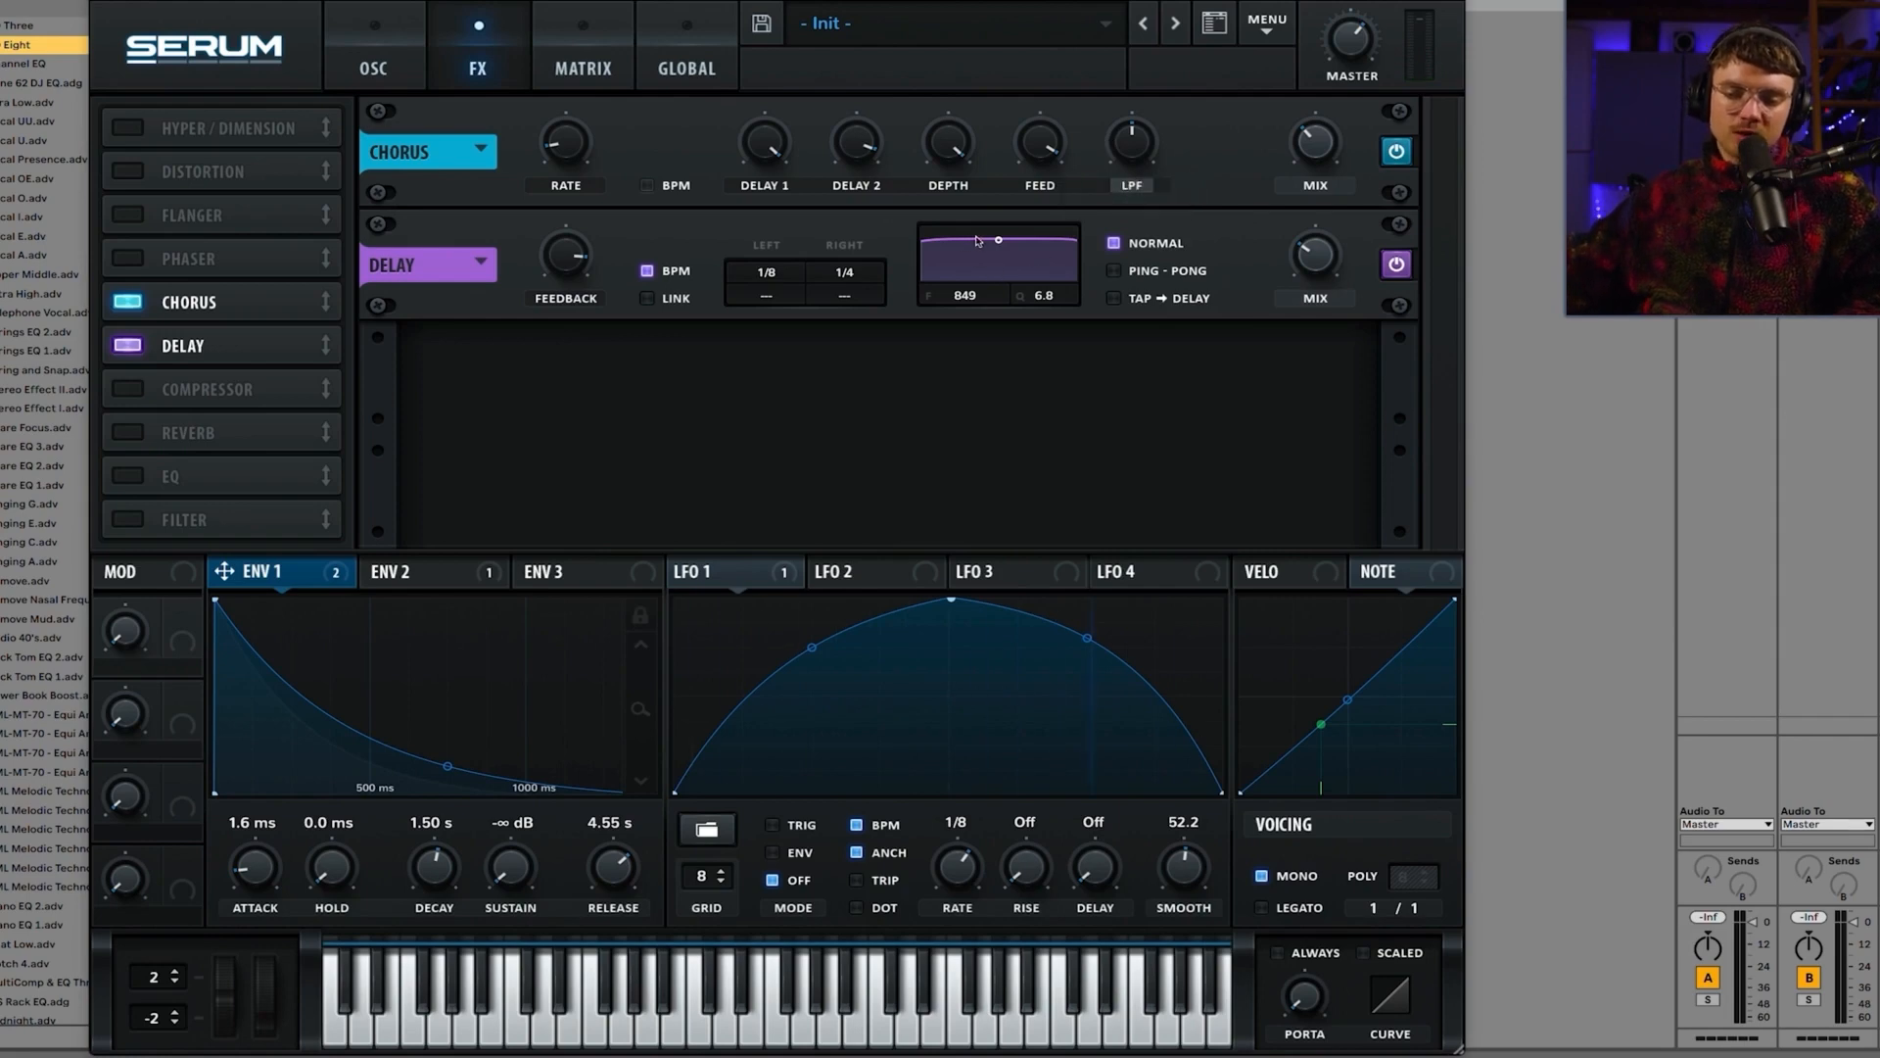
pyautogui.moveTo(997, 242); pyautogui.dragTo(1000, 277)
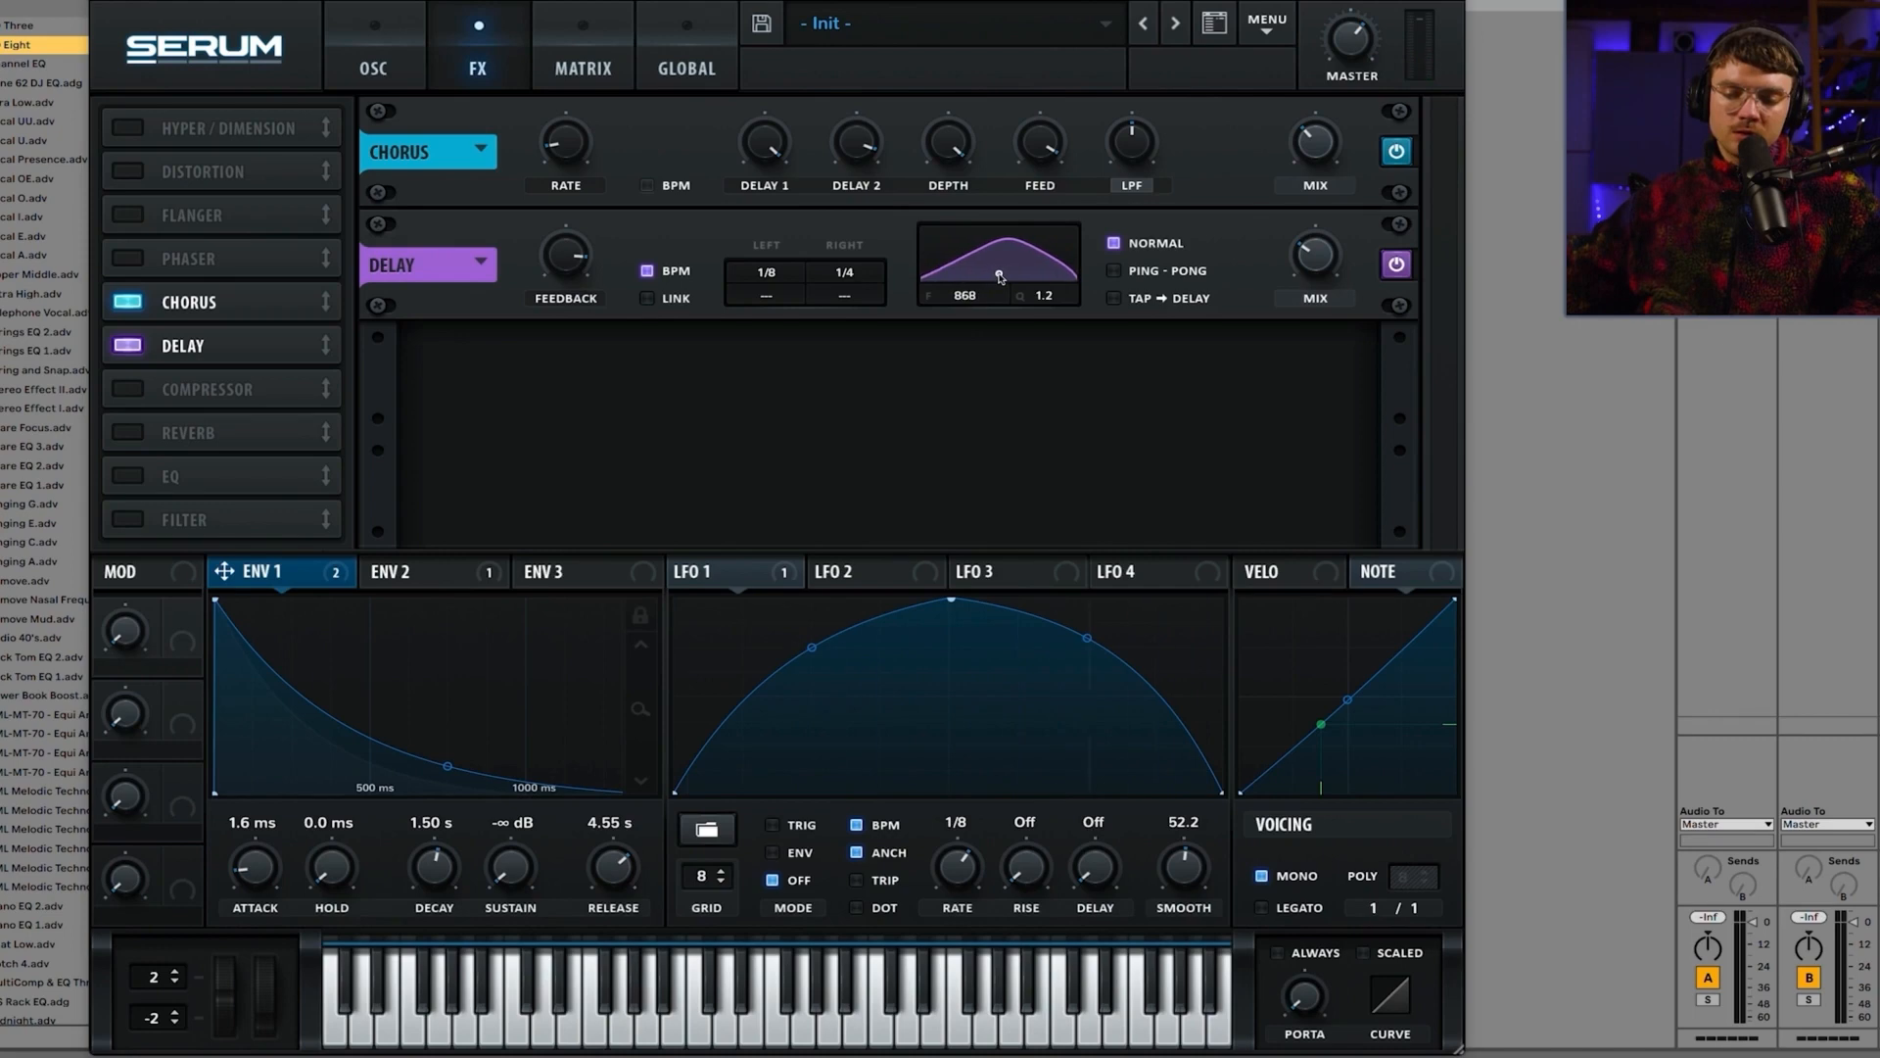
pyautogui.click(1114, 271)
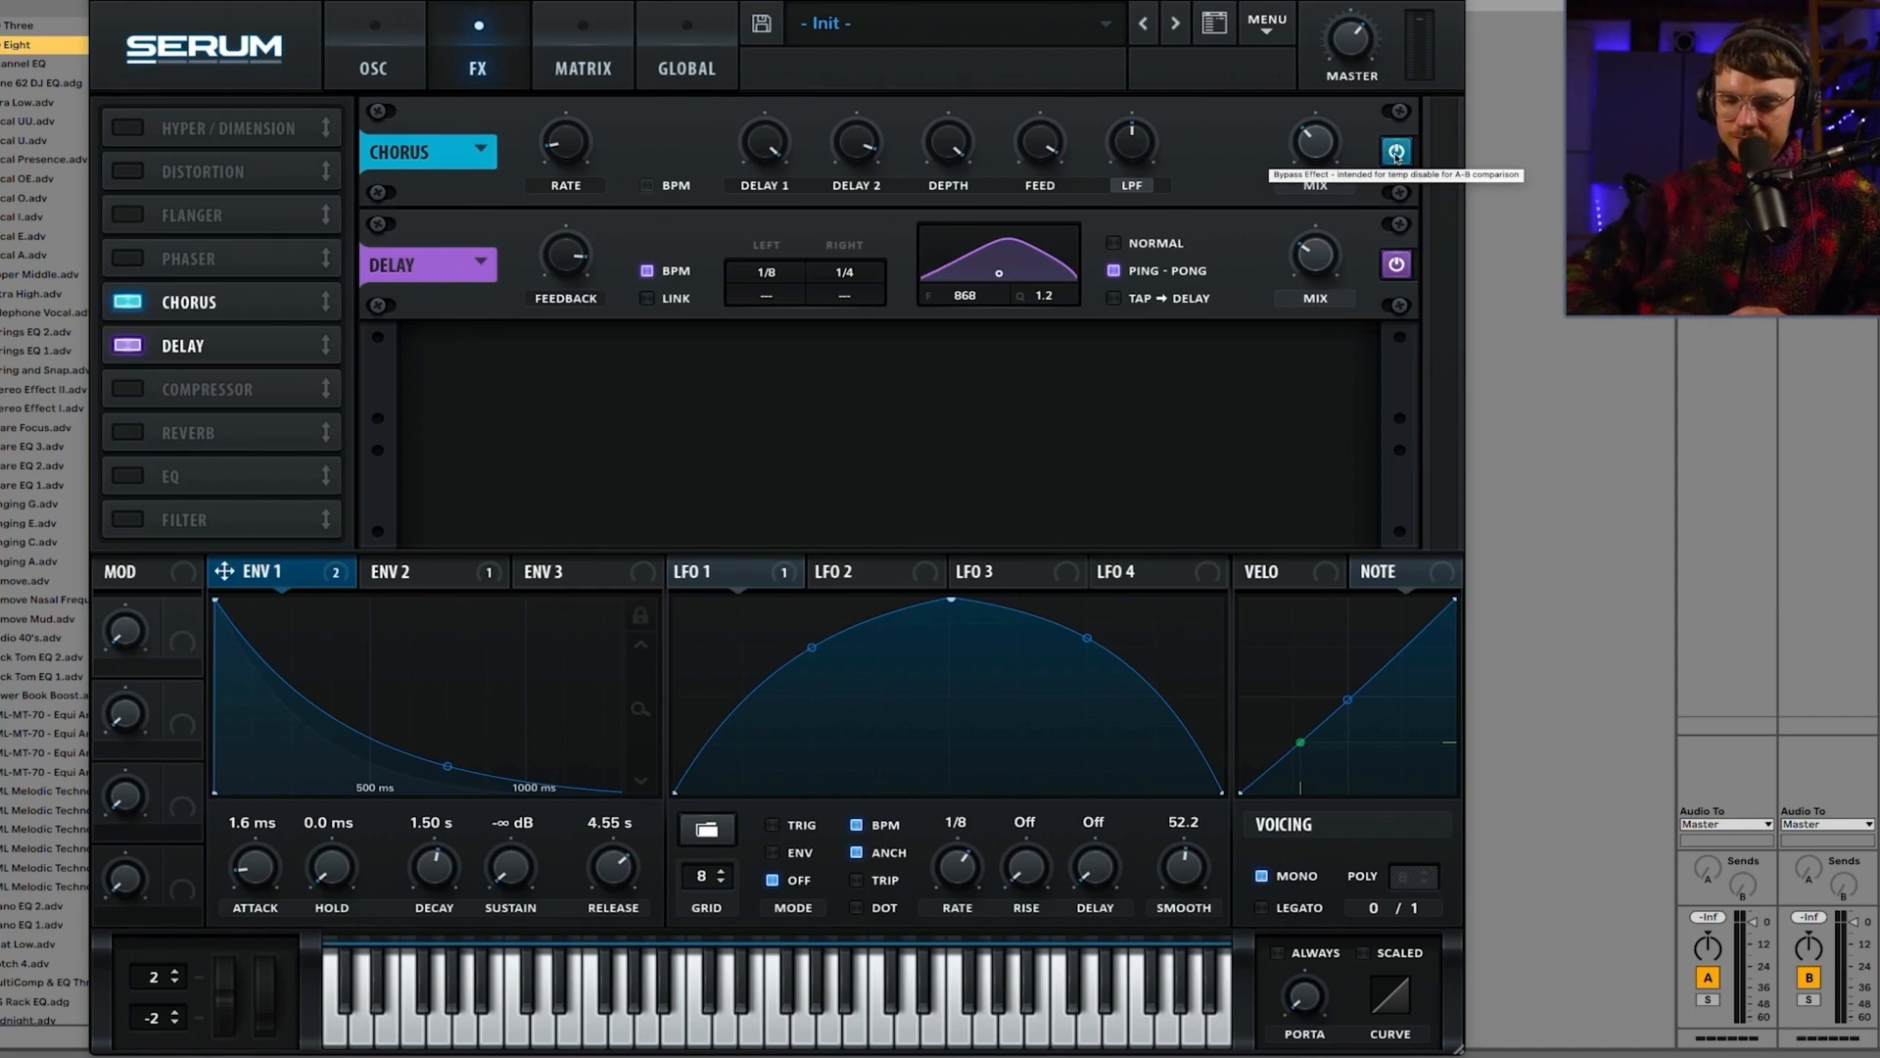
# Step: Move the Reverb ahead of the Compressor in the effects chain and enable it, with the Delay and Chorus turned off
pyautogui.moveTo(262, 421); pyautogui.dragTo(261, 365)
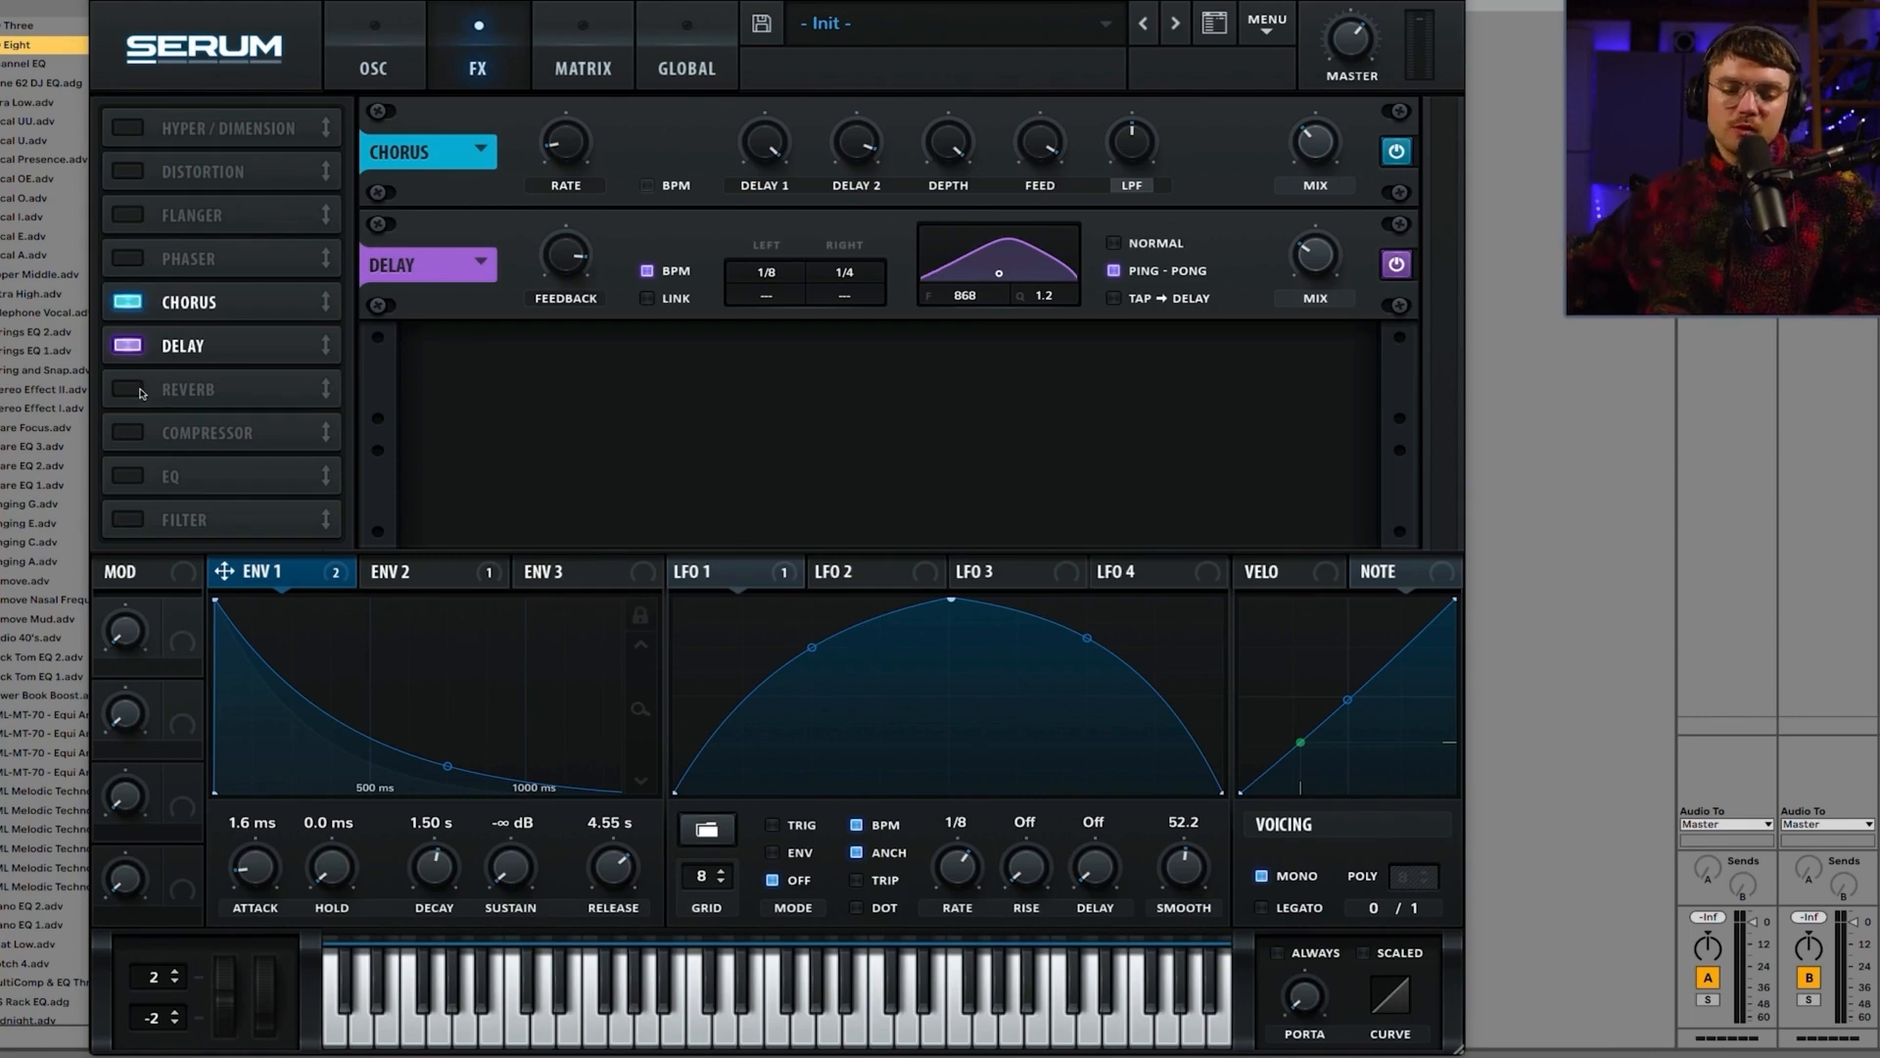
pyautogui.click(141, 392)
pyautogui.click(128, 349)
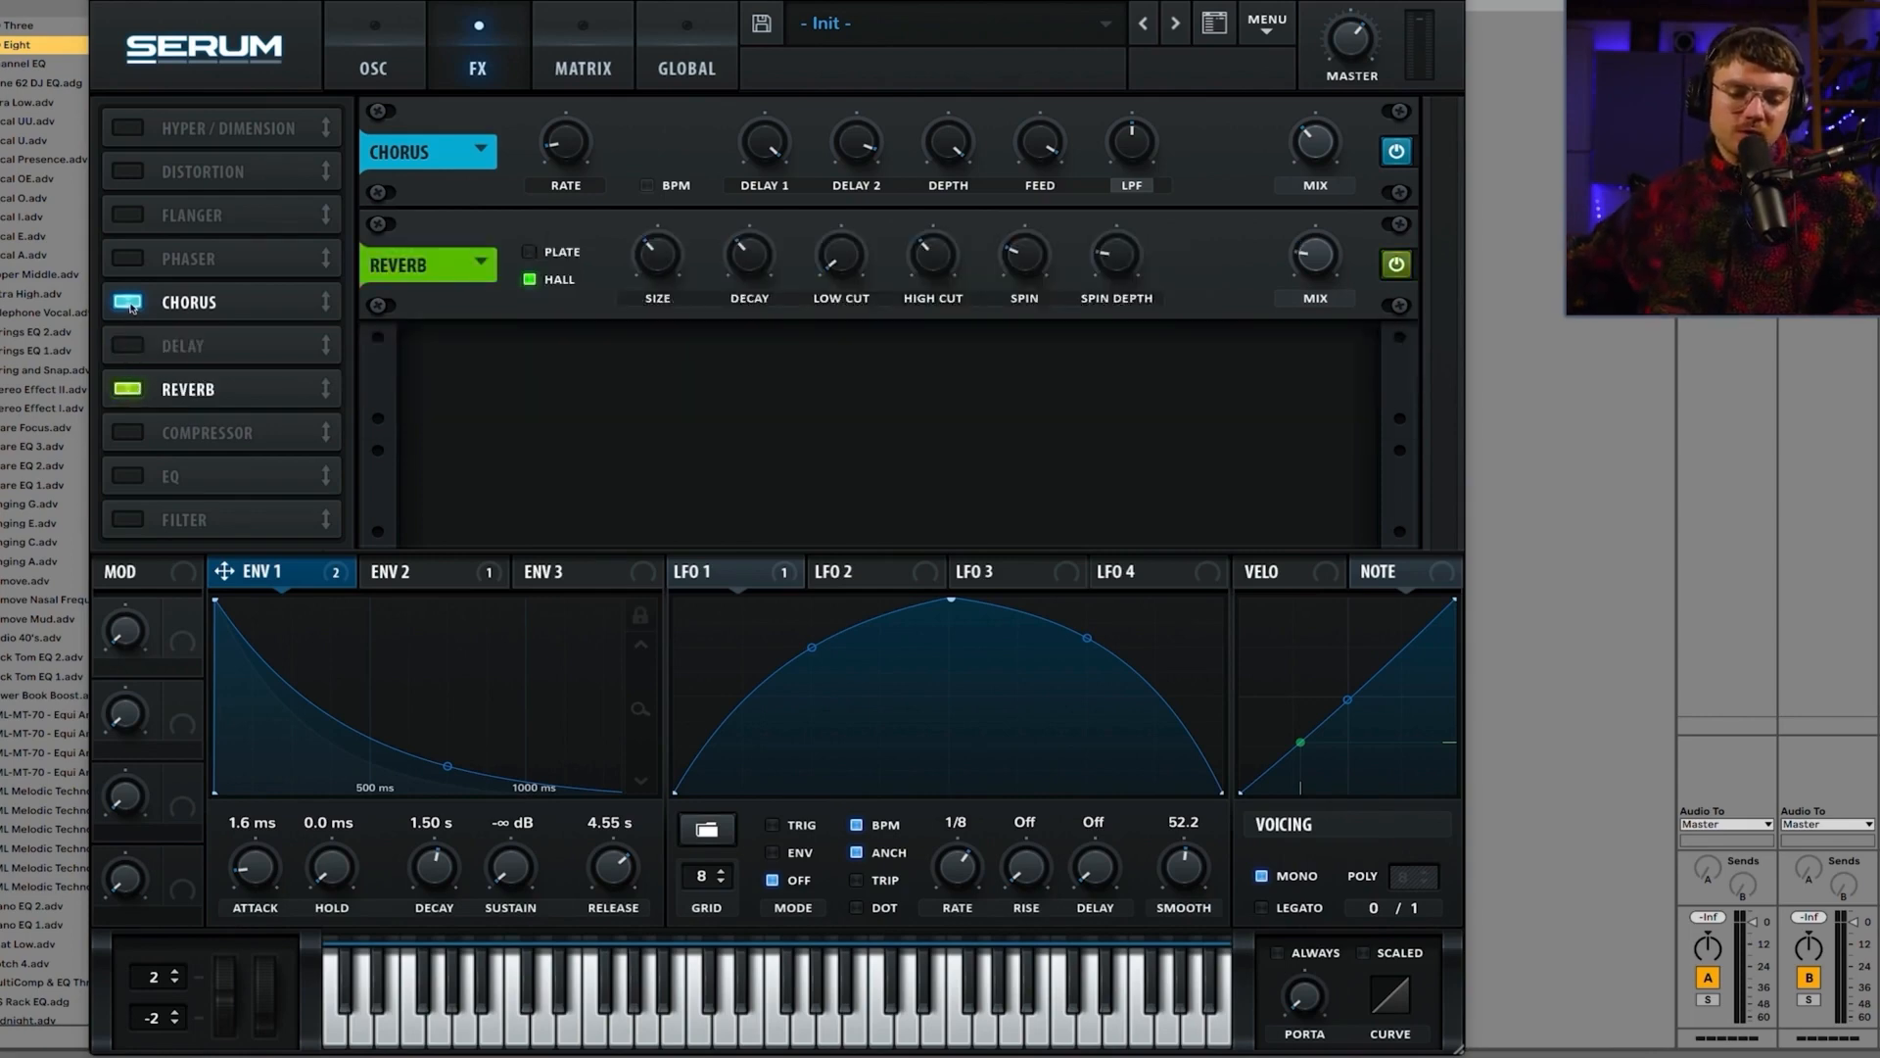
pyautogui.click(128, 303)
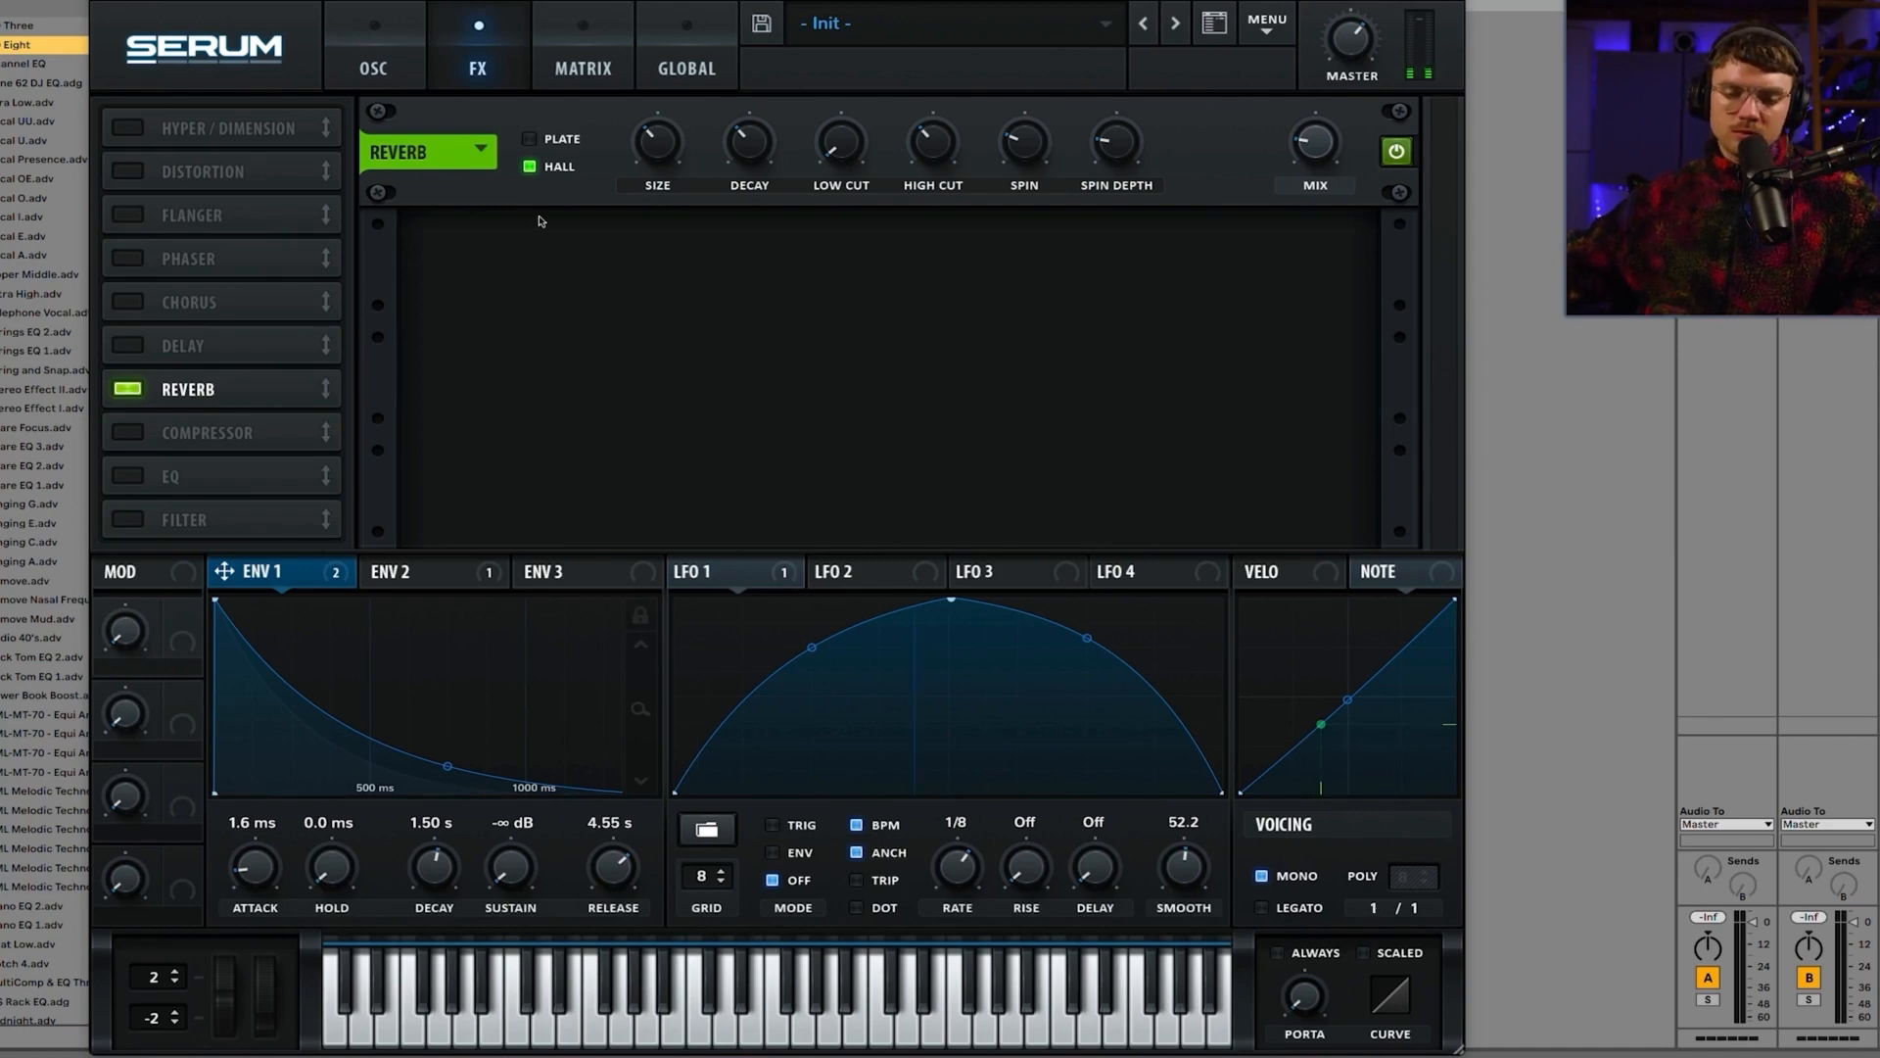
# Step: Raise the Hall reverb's mix to halfway and lengthen its decay
pyautogui.moveTo(1333, 153); pyautogui.dragTo(1333, 110)
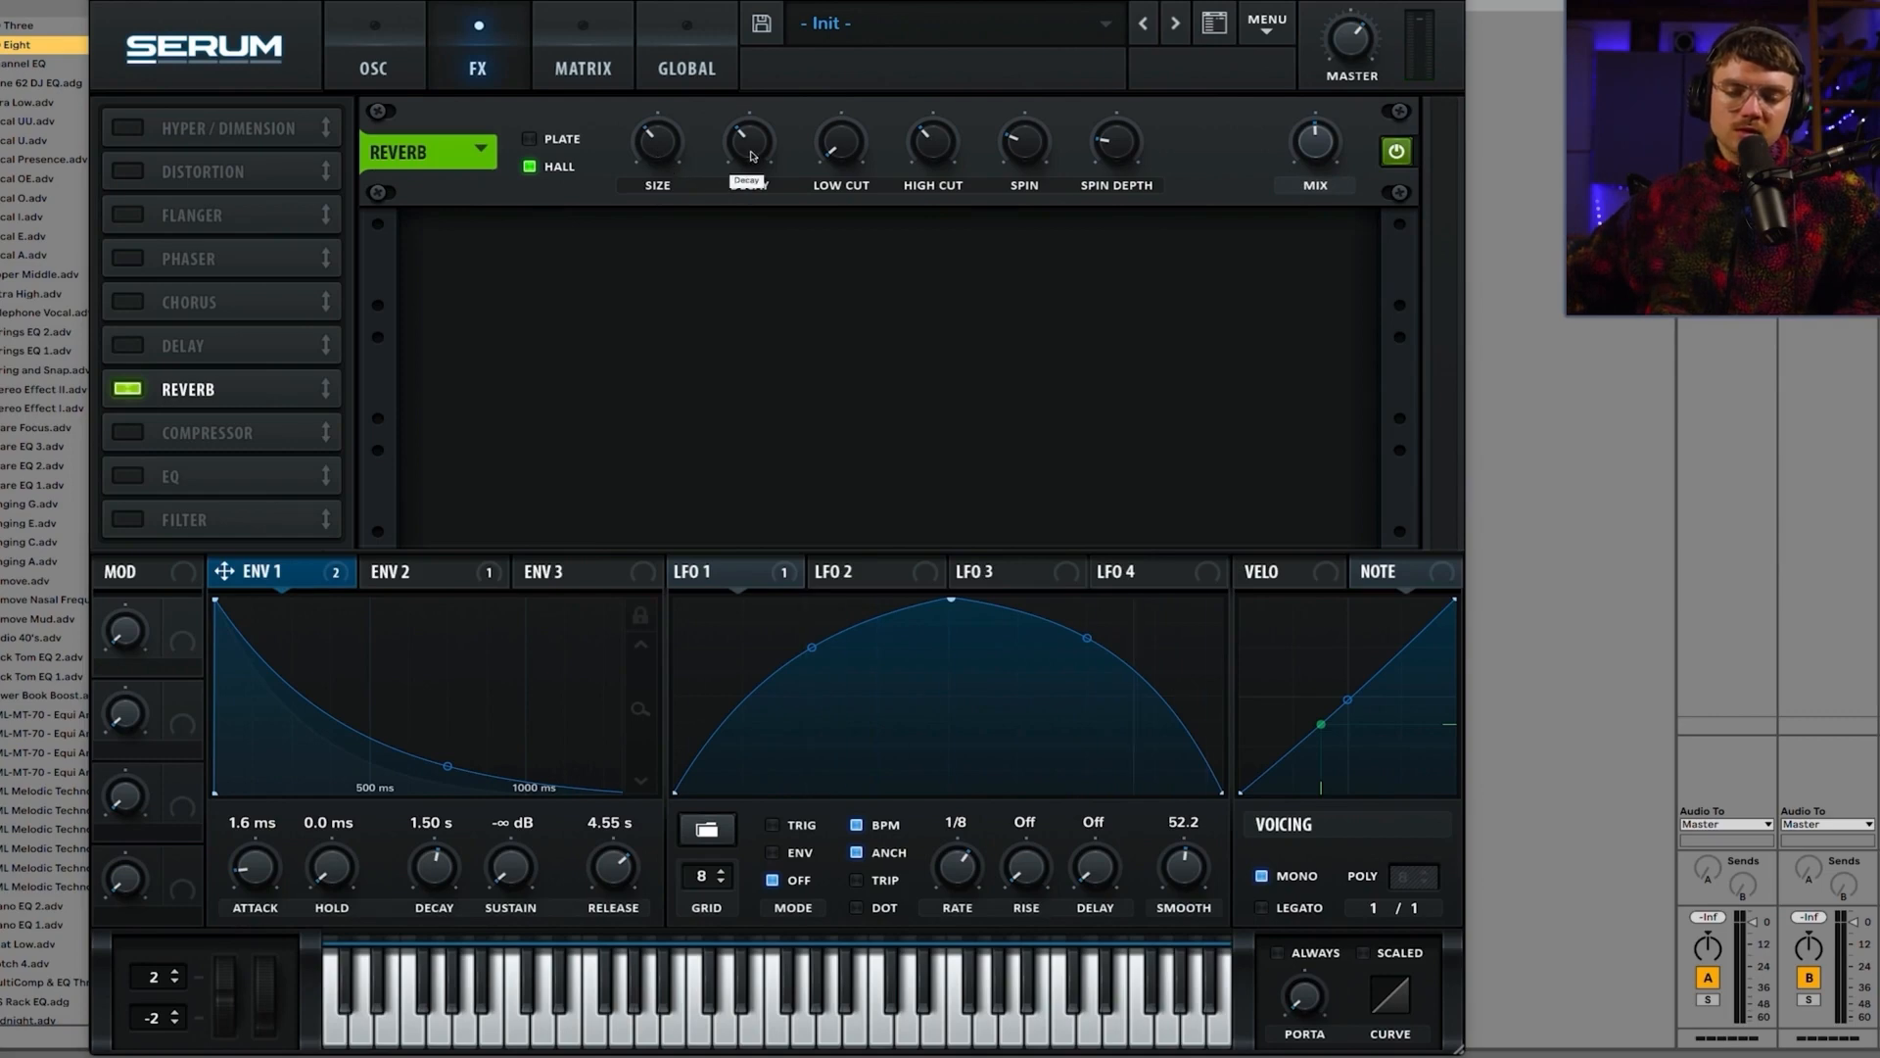
pyautogui.moveTo(752, 154); pyautogui.dragTo(761, 102)
pyautogui.press('space')
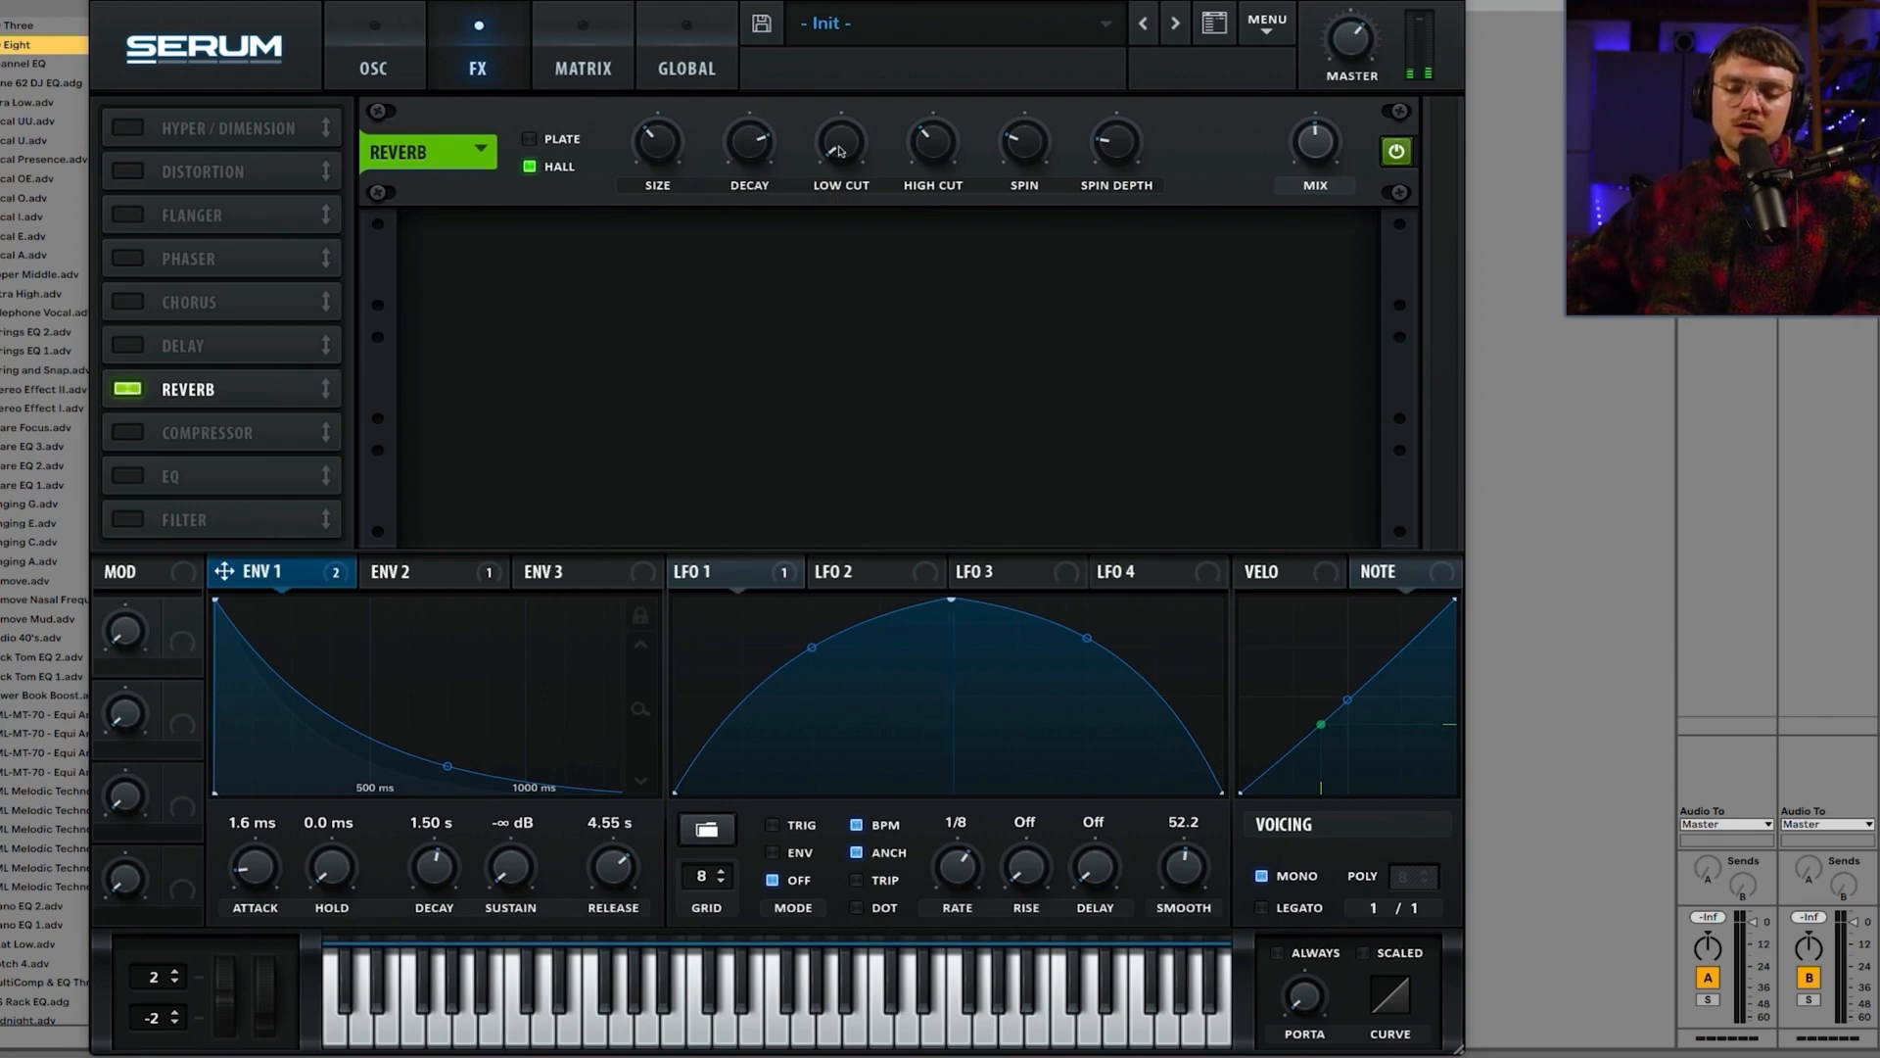
# Step: Try different Hall reverb low and high cuts, ending at minimum low cut and maximum high cut, with spin at minimum
pyautogui.moveTo(844, 146); pyautogui.dragTo(857, 61)
pyautogui.moveTo(940, 137); pyautogui.dragTo(948, 178)
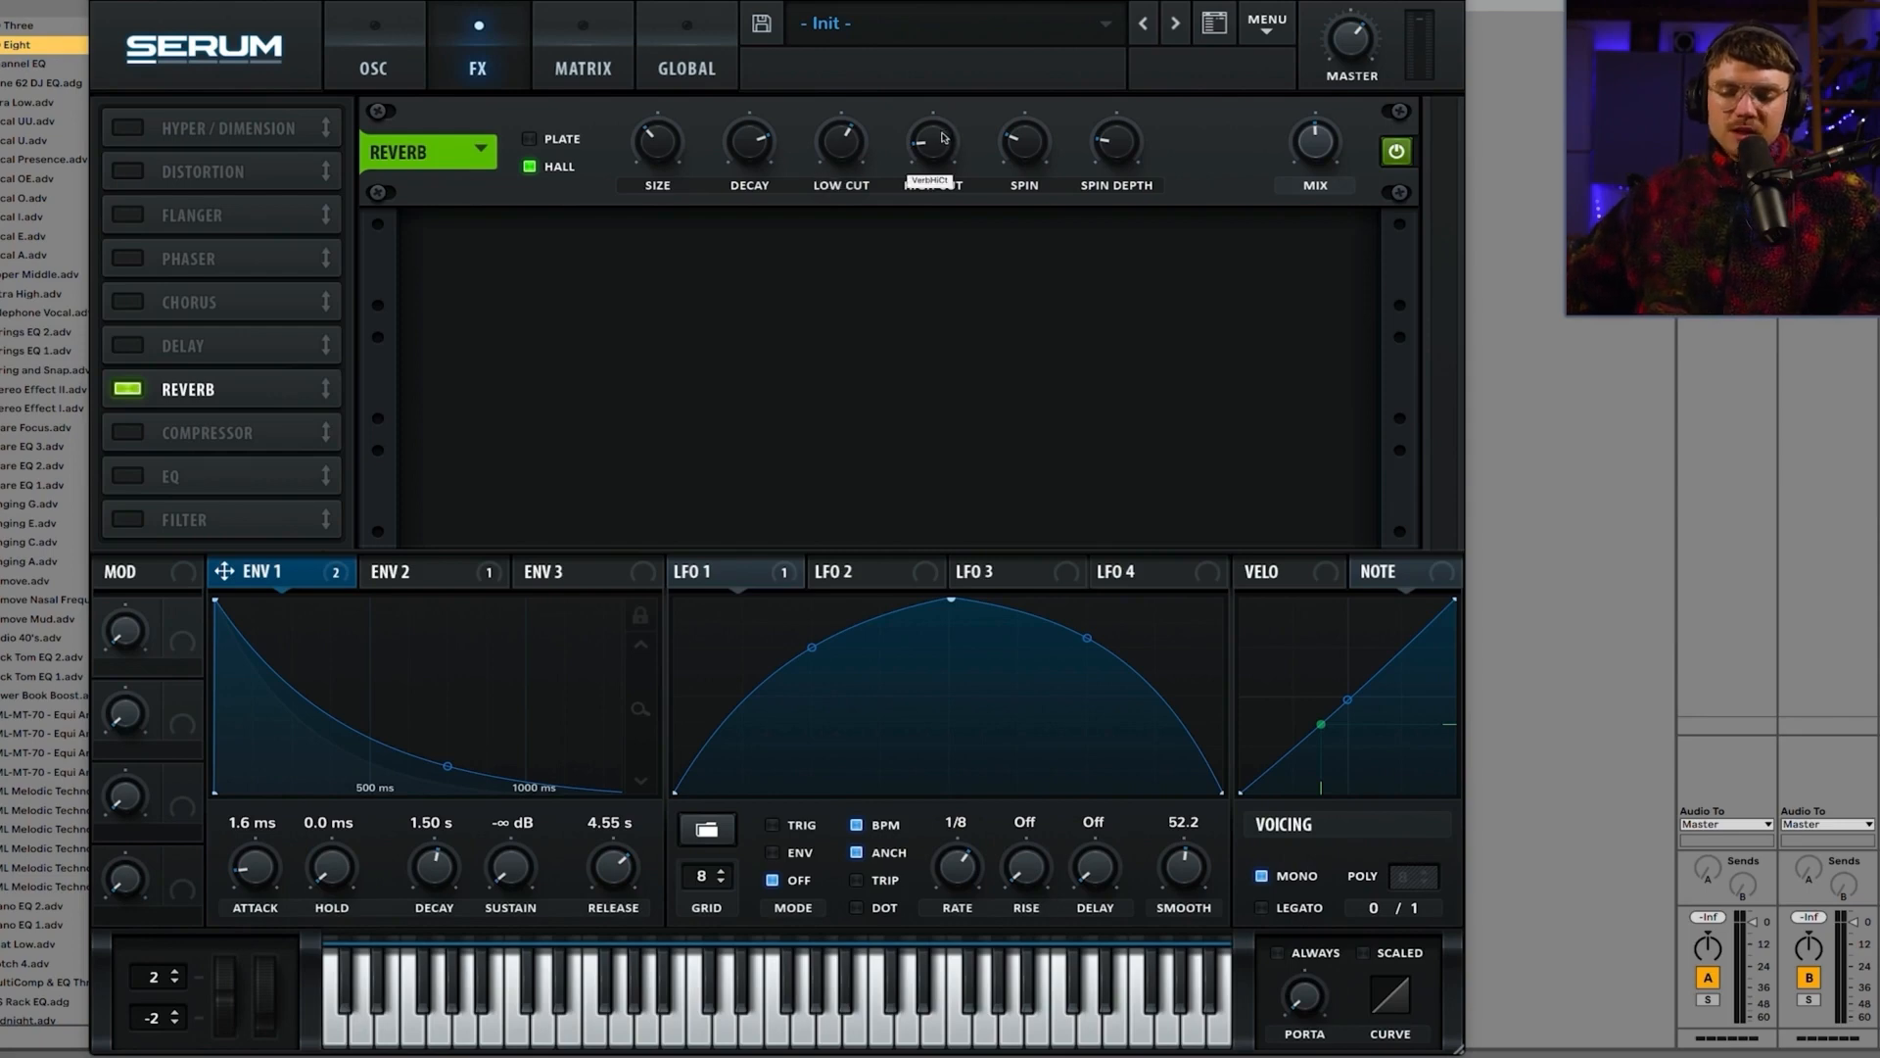
pyautogui.moveTo(945, 137); pyautogui.dragTo(959, 71)
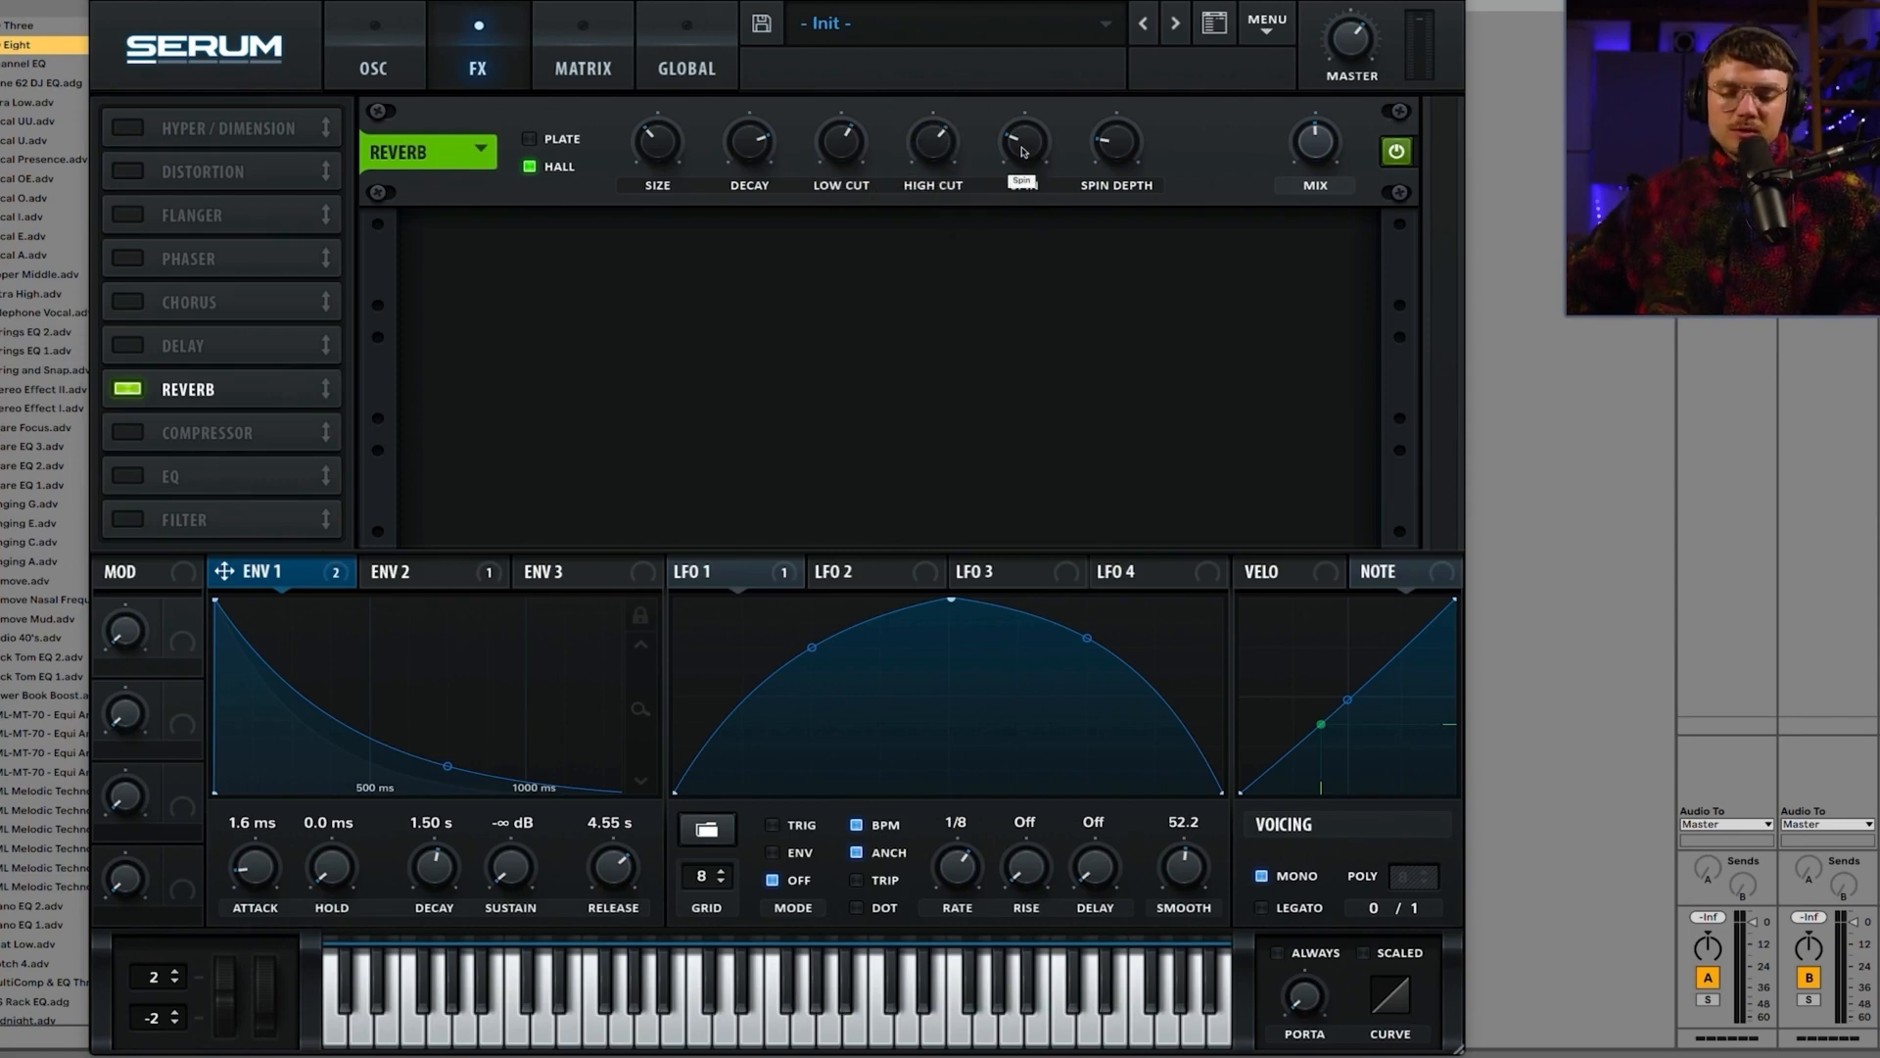
pyautogui.moveTo(1023, 151); pyautogui.dragTo(991, 230)
pyautogui.moveTo(841, 142); pyautogui.dragTo(837, 283)
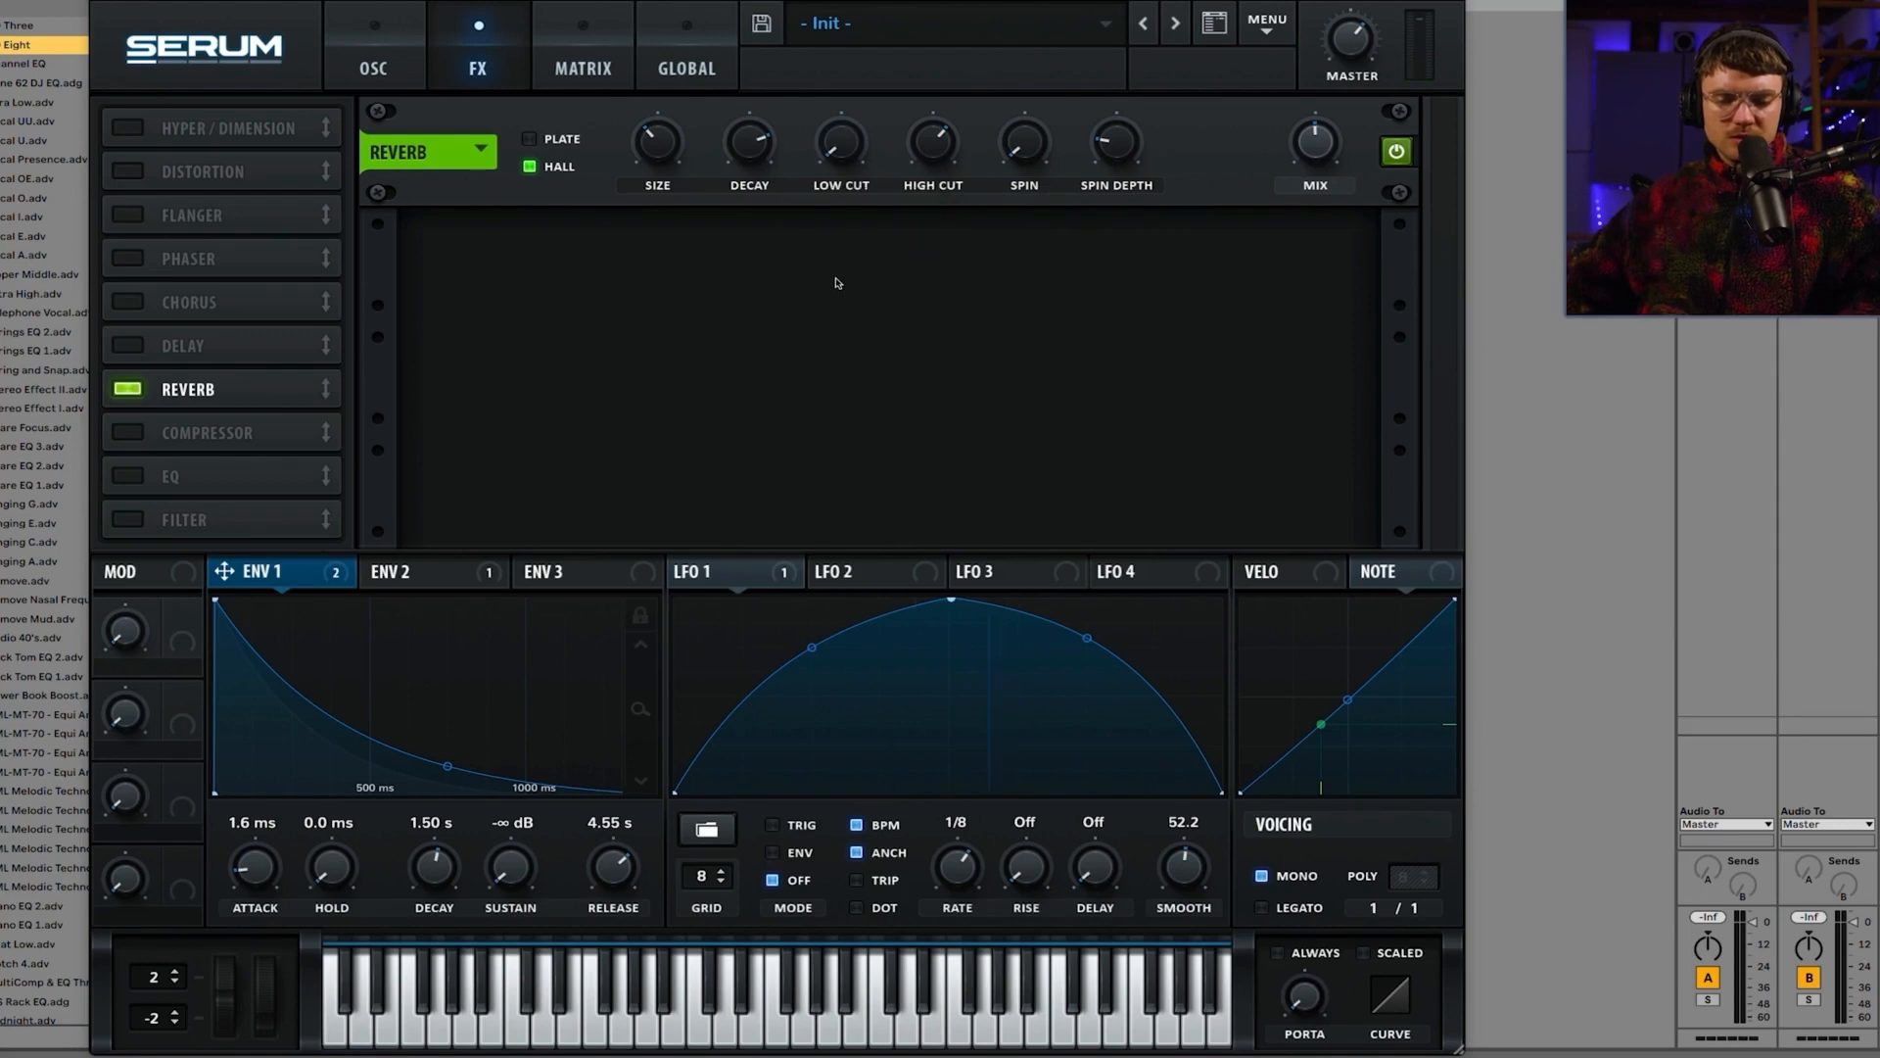
pyautogui.moveTo(933, 146); pyautogui.dragTo(937, 95)
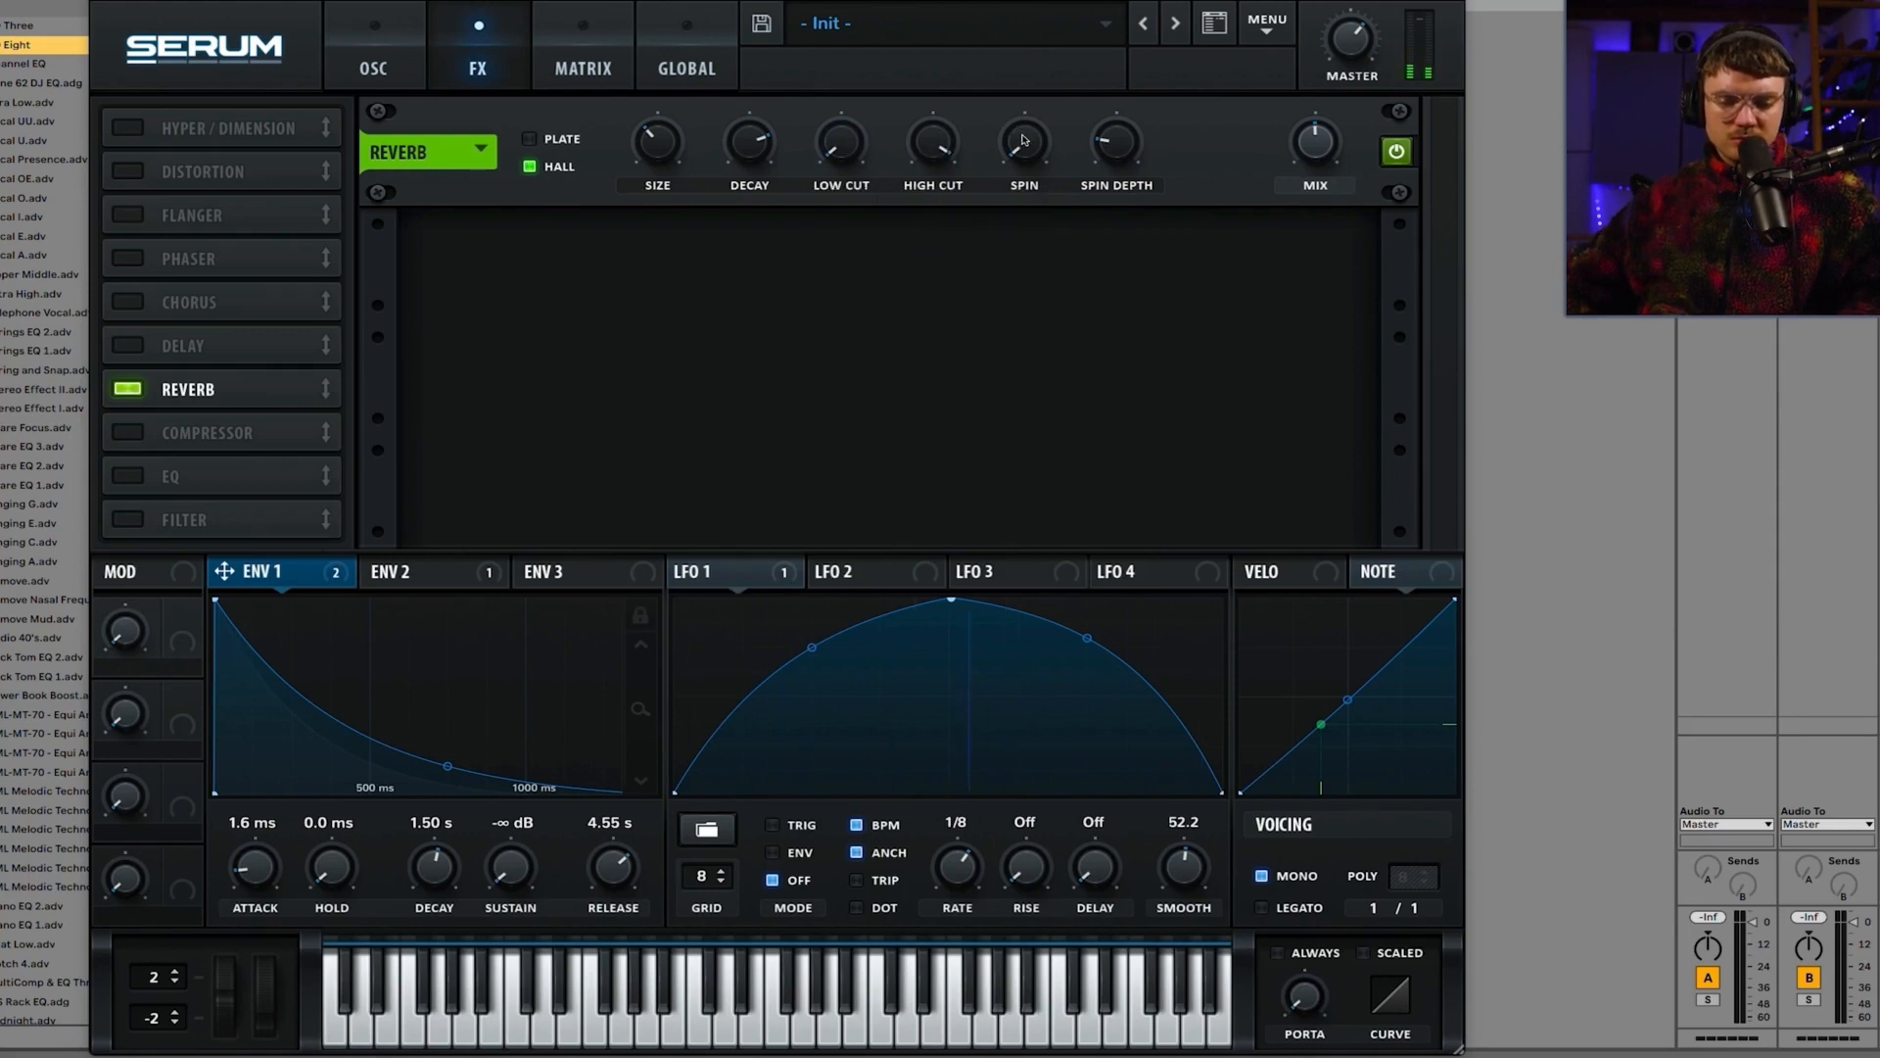
# Step: Raise the Hall reverb's spin to the maximum and try a high spin depth before lowering it again
pyautogui.moveTo(1023, 140); pyautogui.dragTo(1026, 40)
pyautogui.moveTo(1120, 163); pyautogui.dragTo(1126, 80)
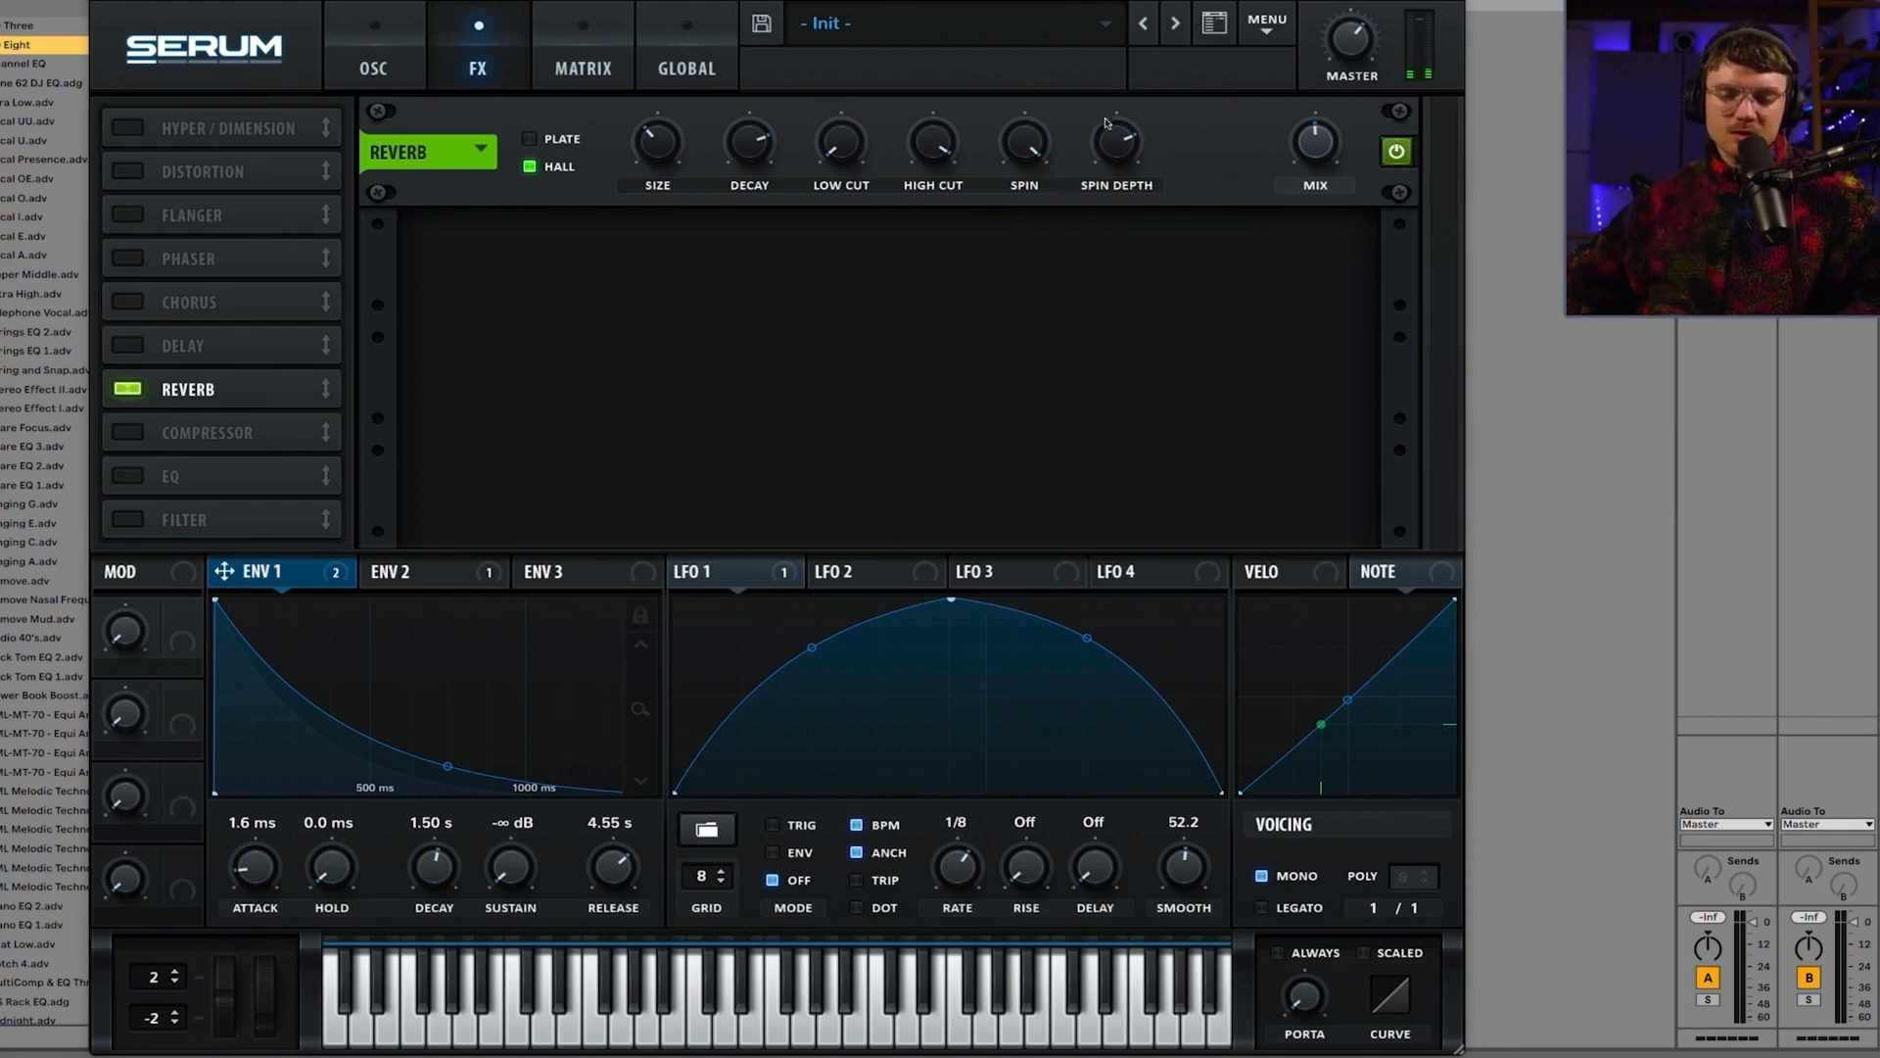
pyautogui.moveTo(1108, 126); pyautogui.dragTo(1112, 213)
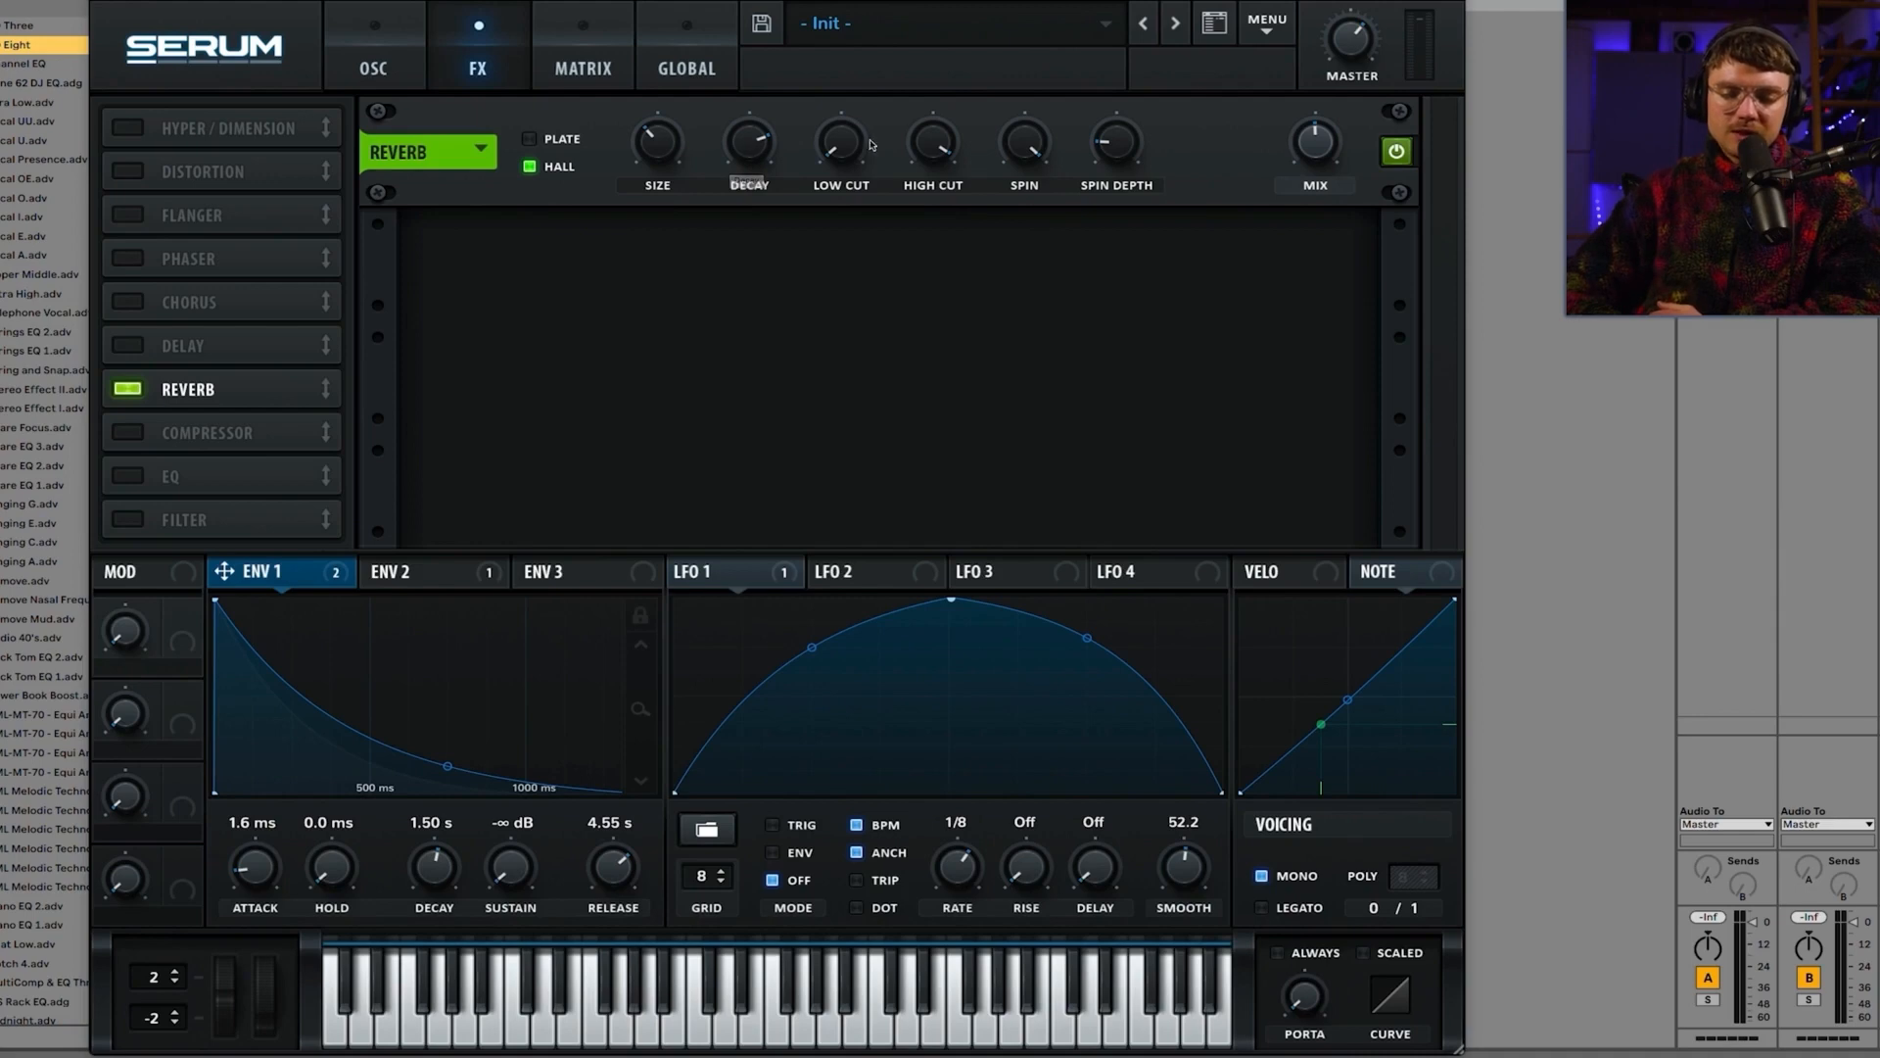
# Step: Raise the Hall reverb's low cut moderately and reduce its high cut slightly
pyautogui.moveTo(858, 145); pyautogui.dragTo(857, 88)
pyautogui.moveTo(946, 149)
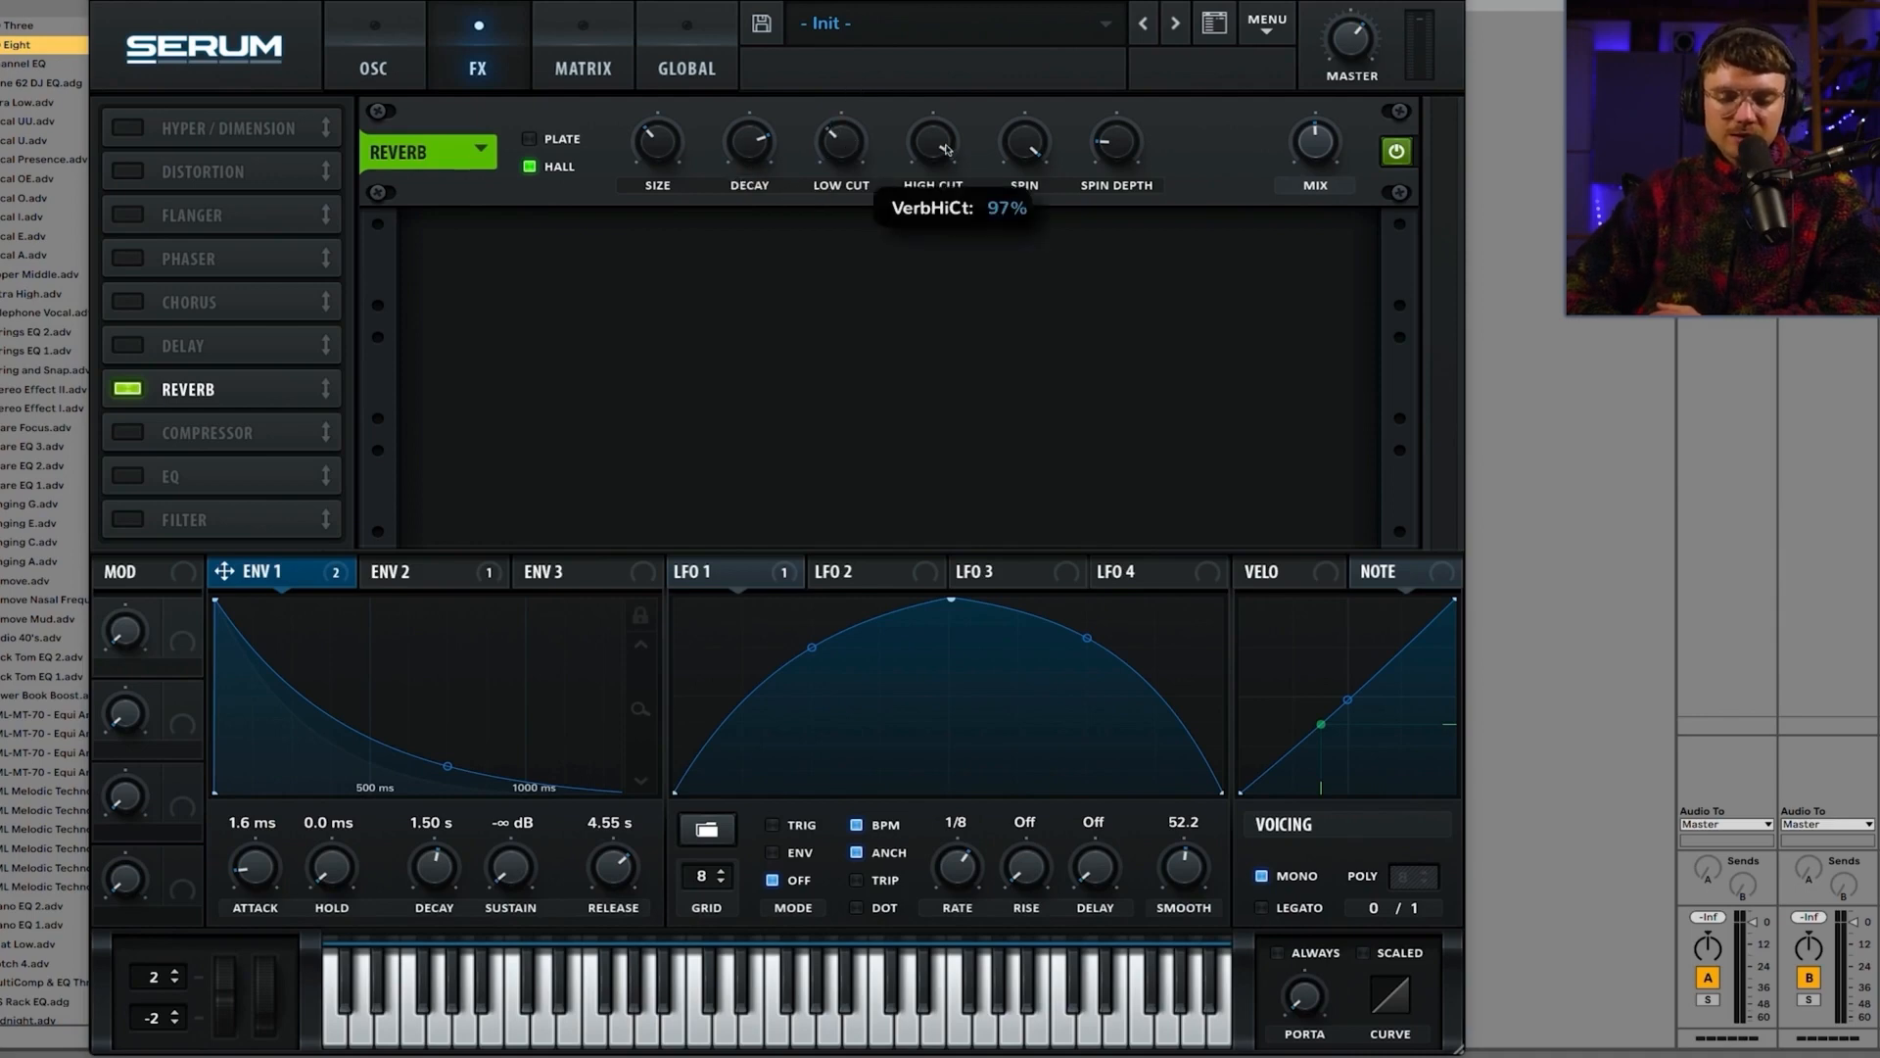
pyautogui.moveTo(946, 149); pyautogui.dragTo(947, 162)
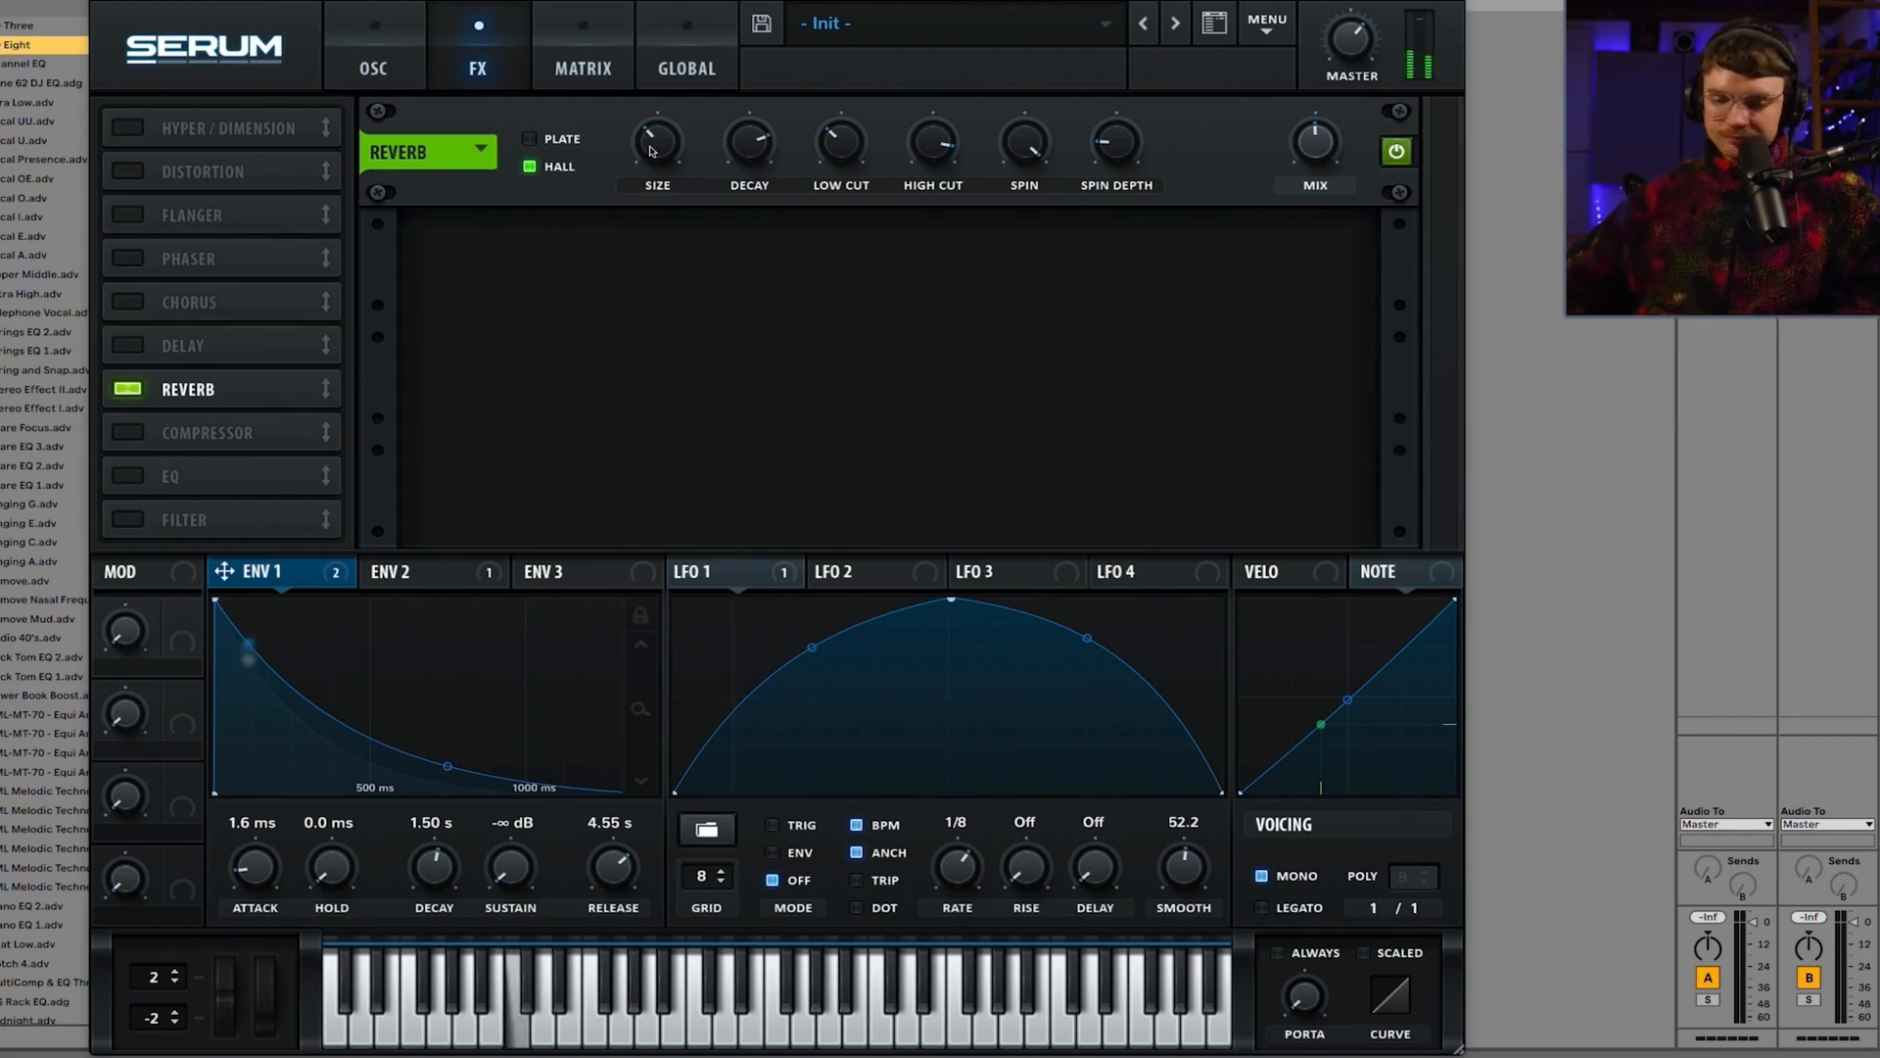
# Step: Try the reverb size at 100% and at its minimum, then set it slightly below halfway
pyautogui.moveTo(651, 150); pyautogui.dragTo(676, 8)
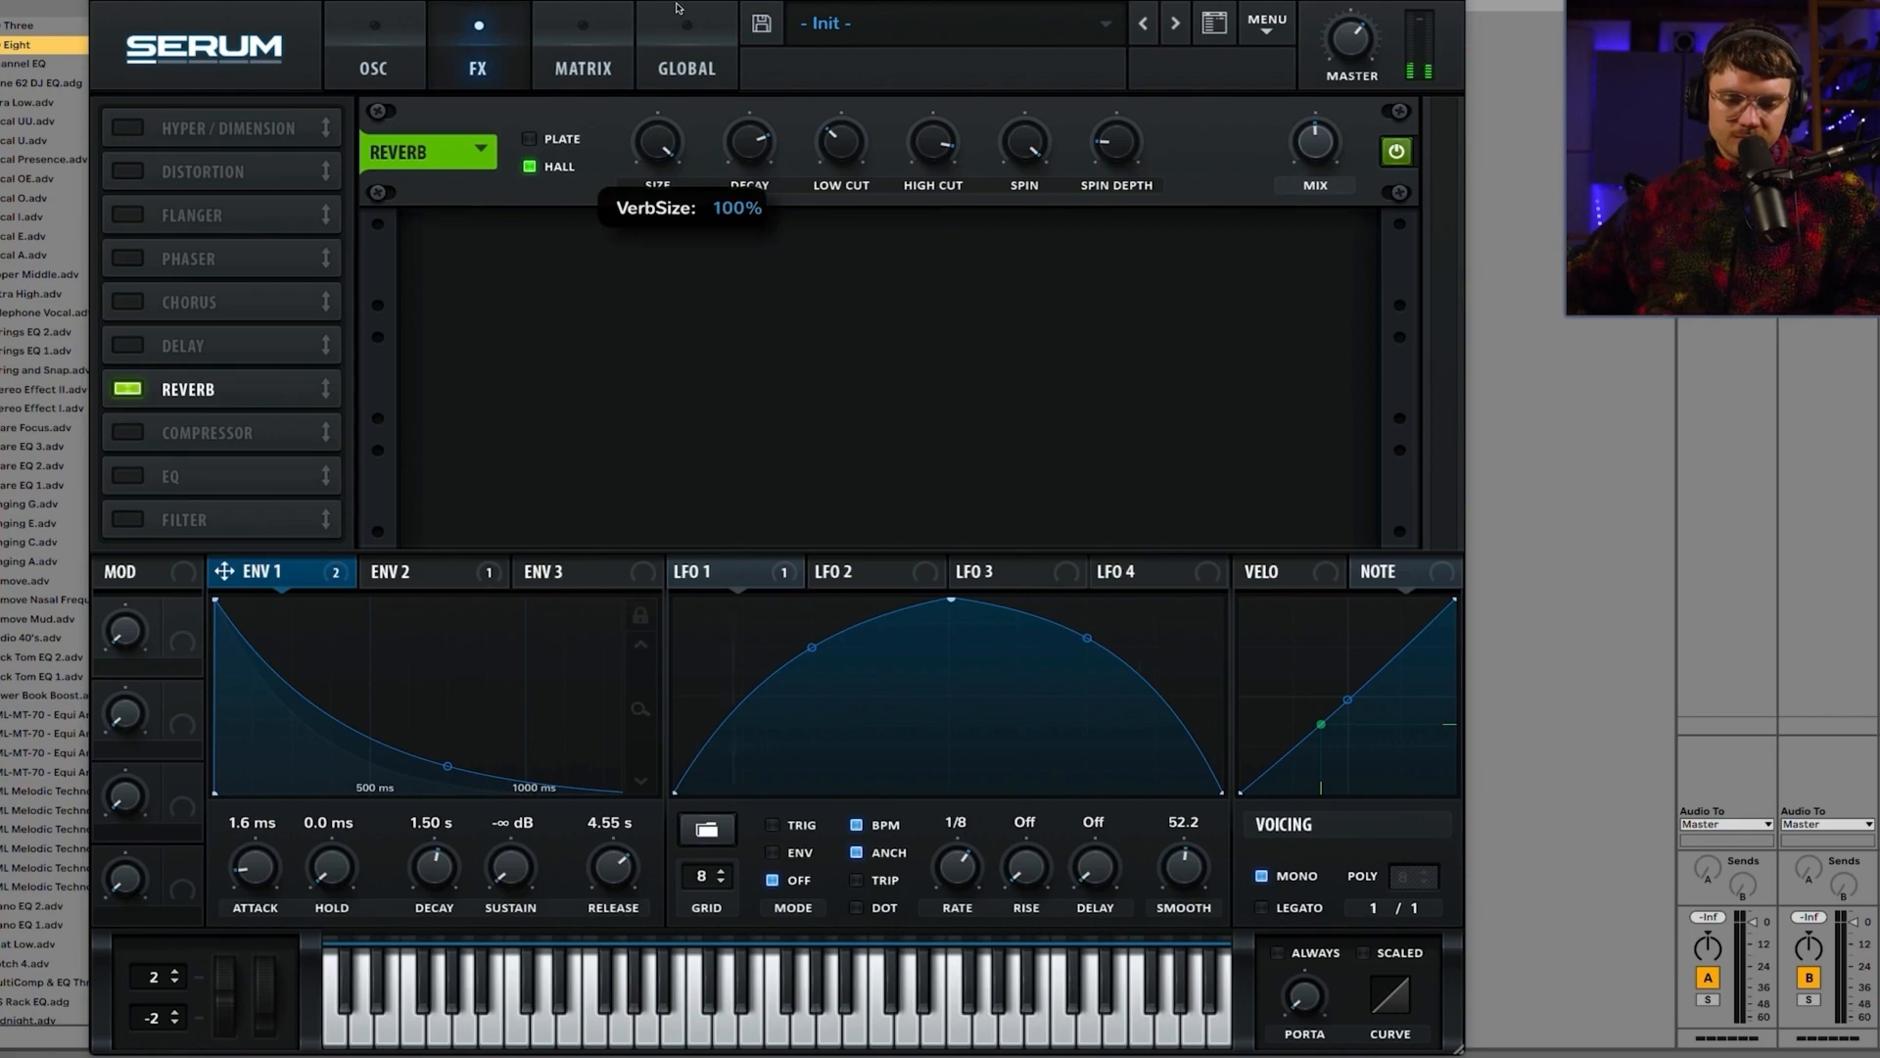
pyautogui.doubleClick(660, 145)
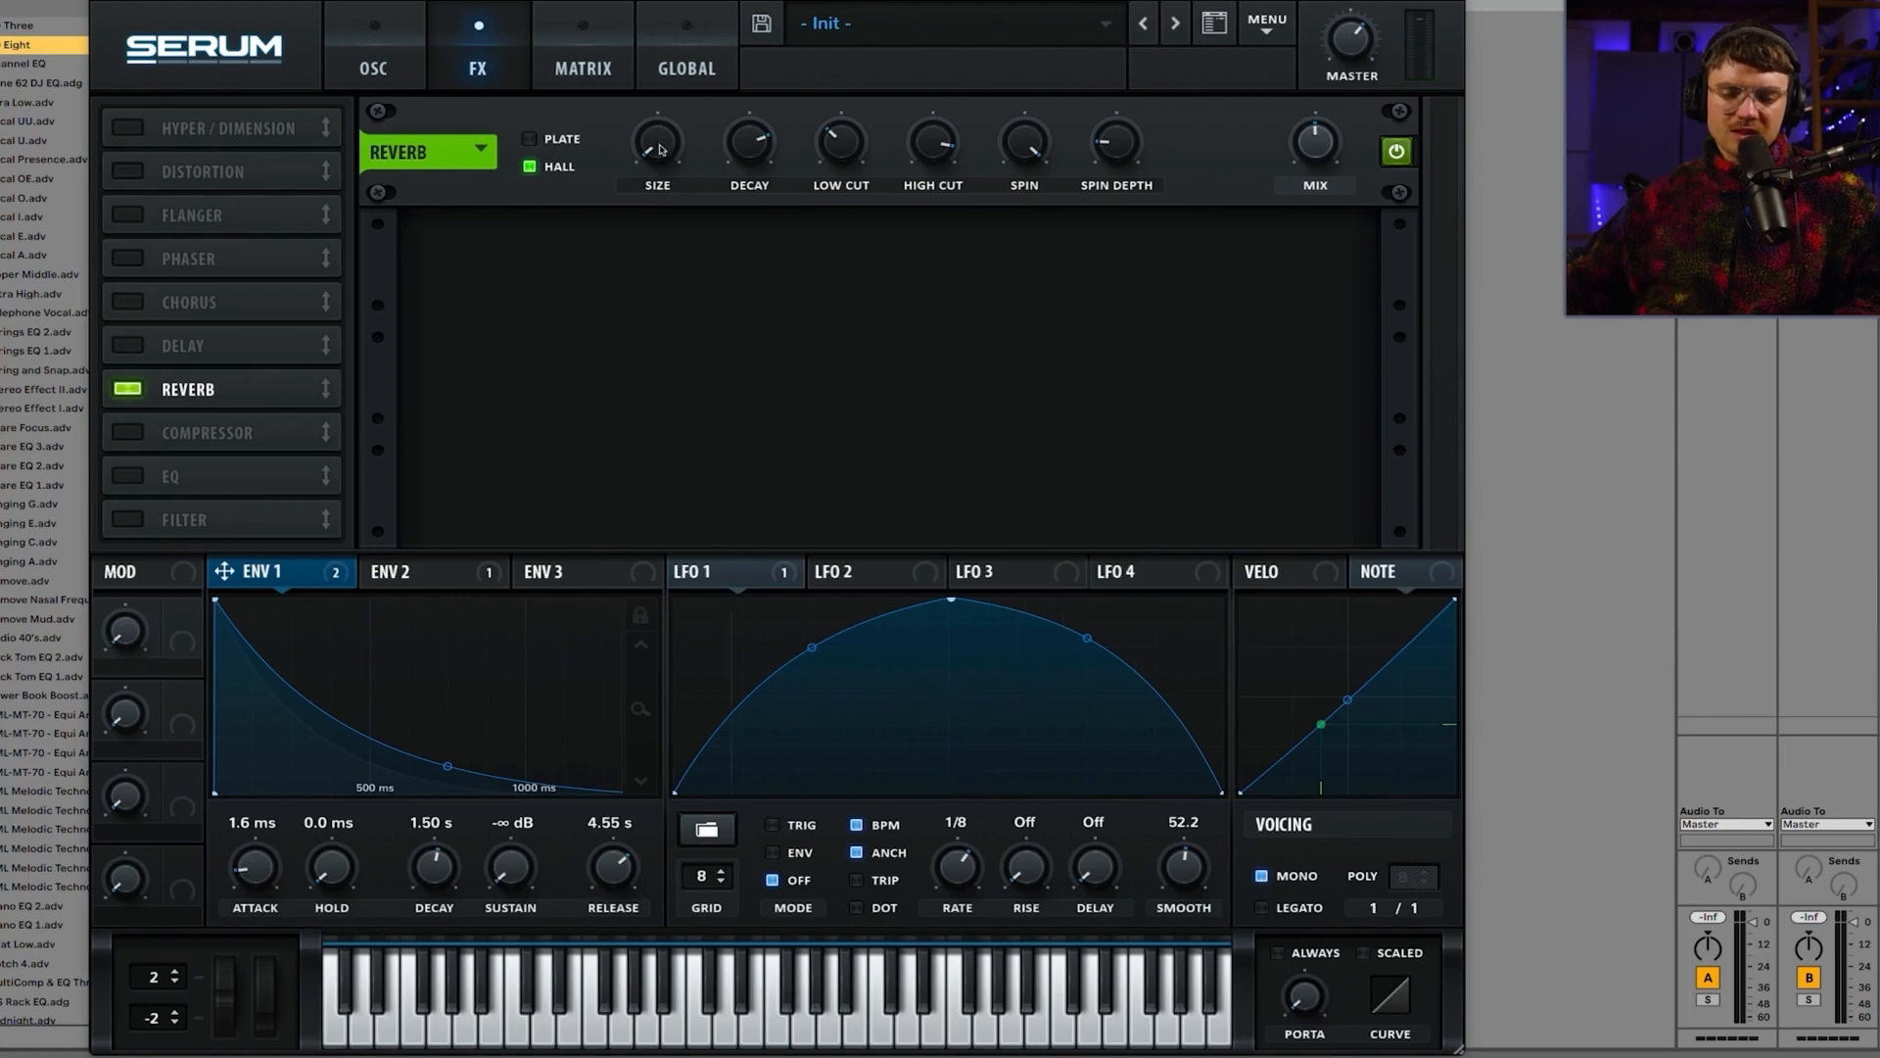
pyautogui.moveTo(661, 147); pyautogui.dragTo(654, 83)
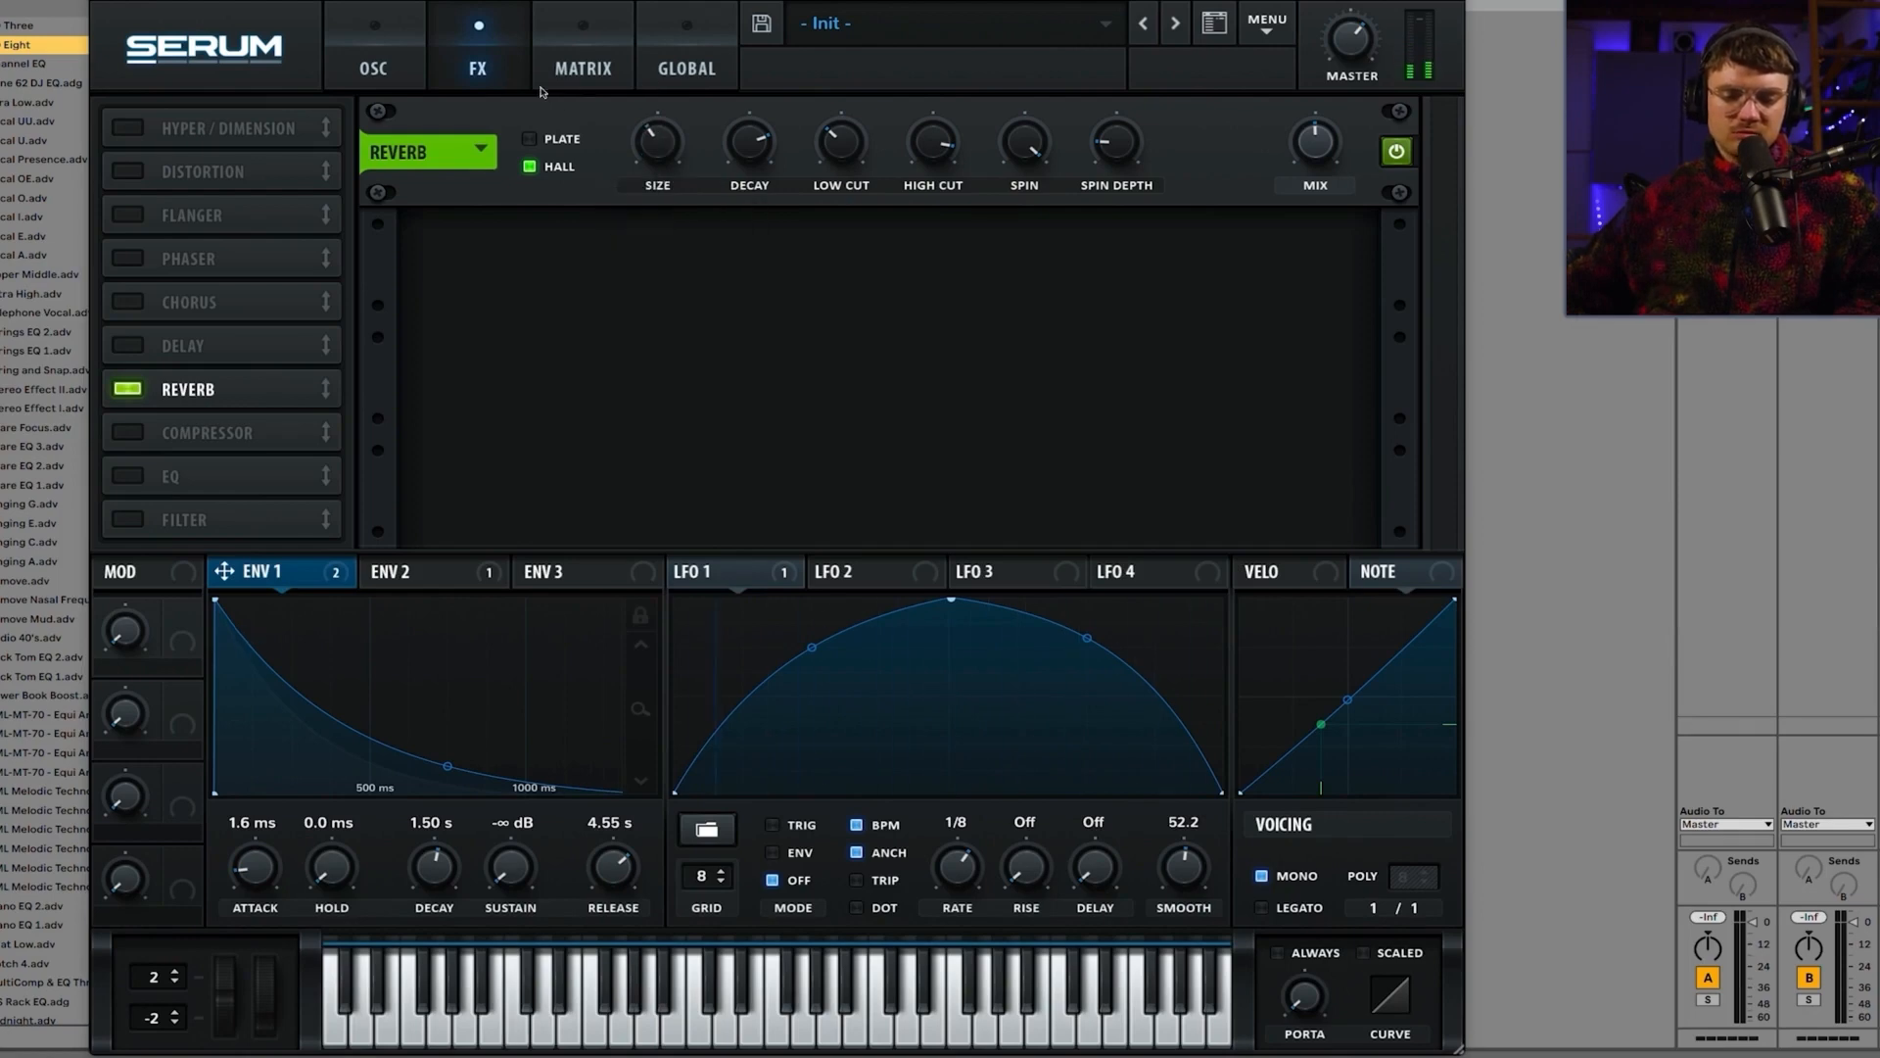
# Step: Switch the Reverb between Plate and Hall to compare their controls, leaving it on Plate
pyautogui.click(531, 140)
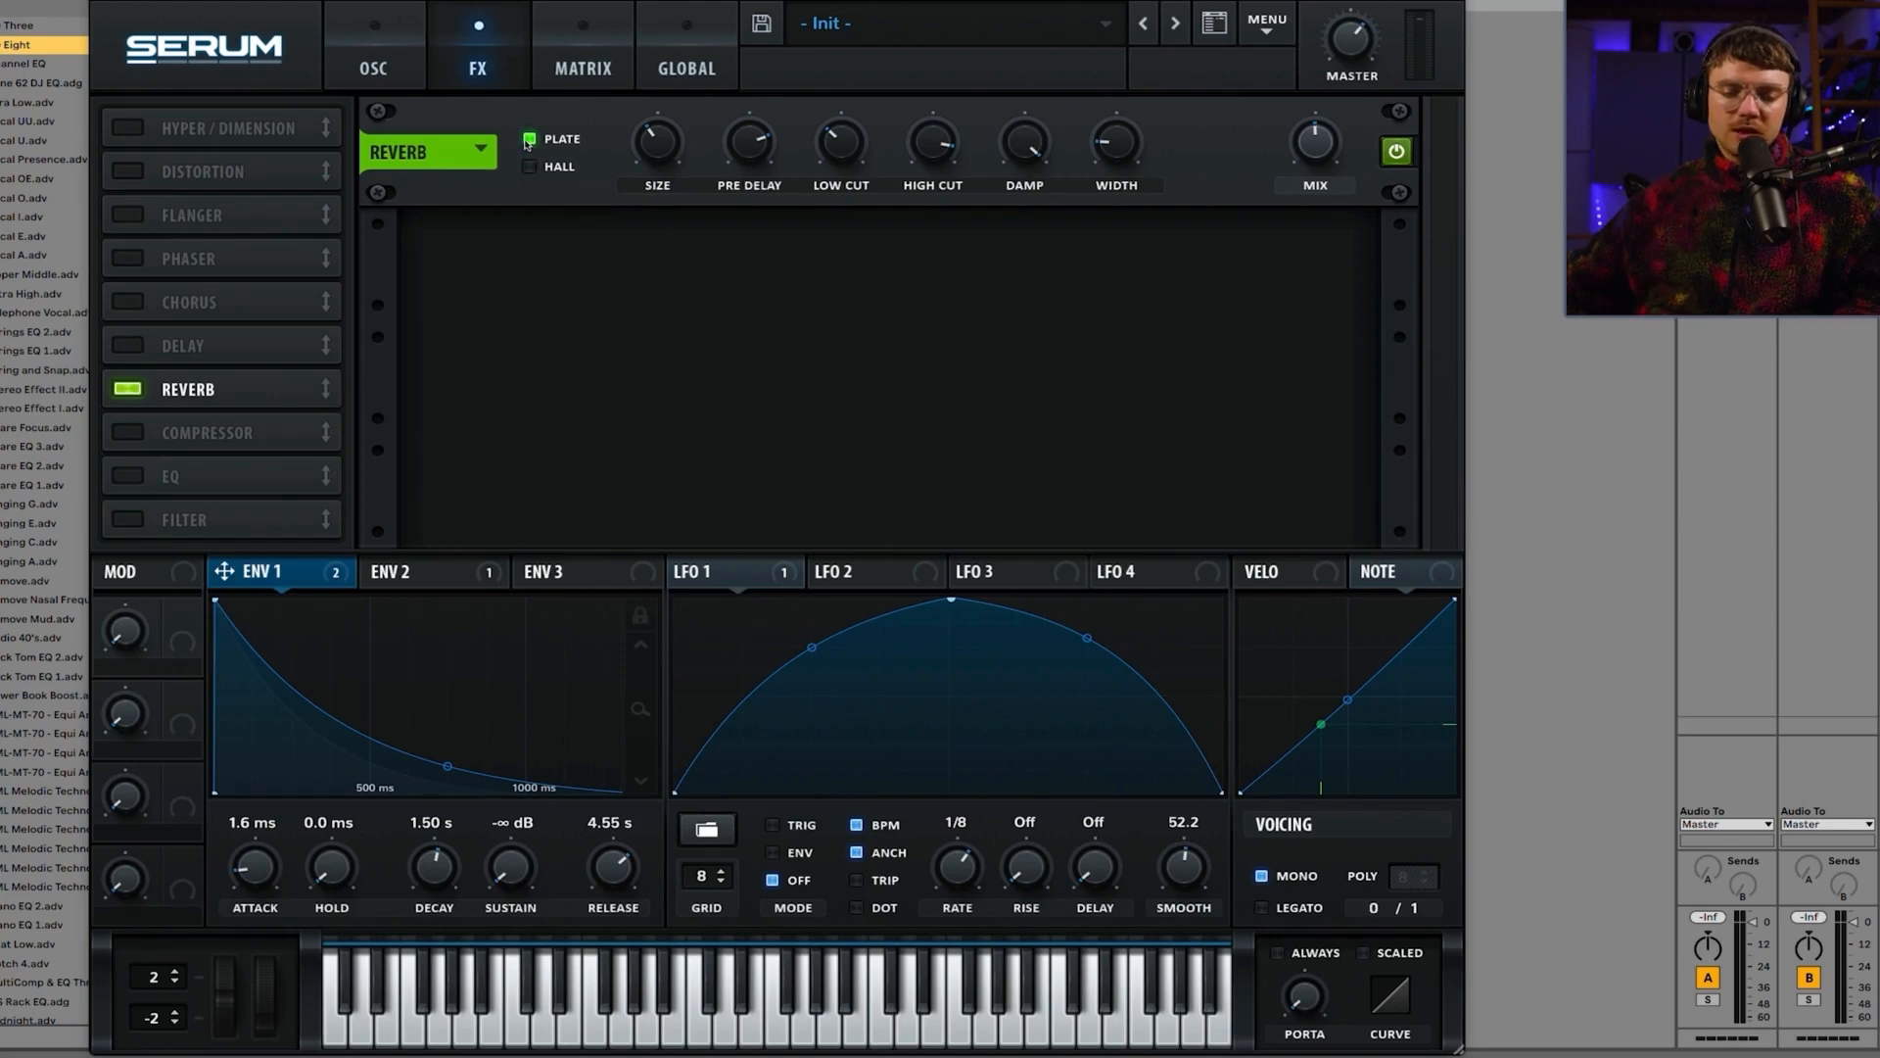
pyautogui.click(531, 168)
pyautogui.click(532, 141)
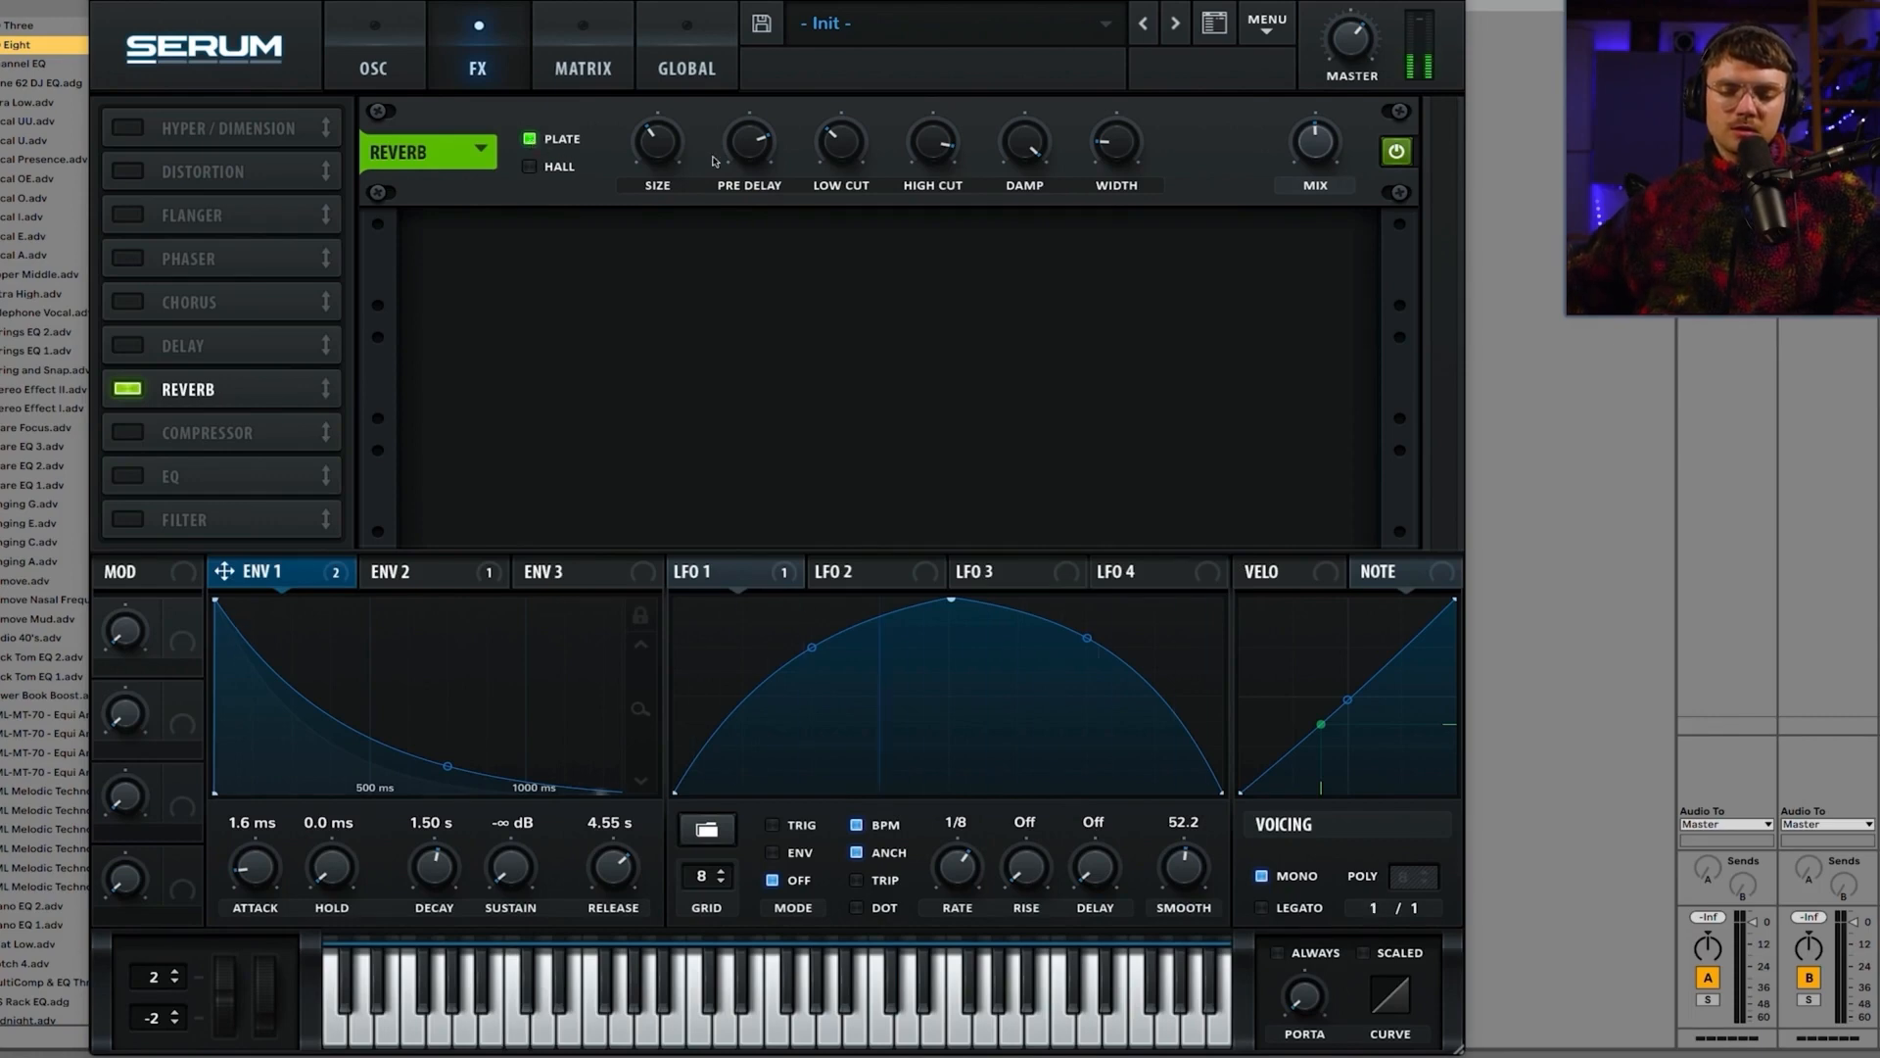
# Step: Set the Plate reverb's low cut, high cut and pre-delay to minimum, with reduced damping and a greater width
pyautogui.moveTo(841, 145); pyautogui.dragTo(840, 235)
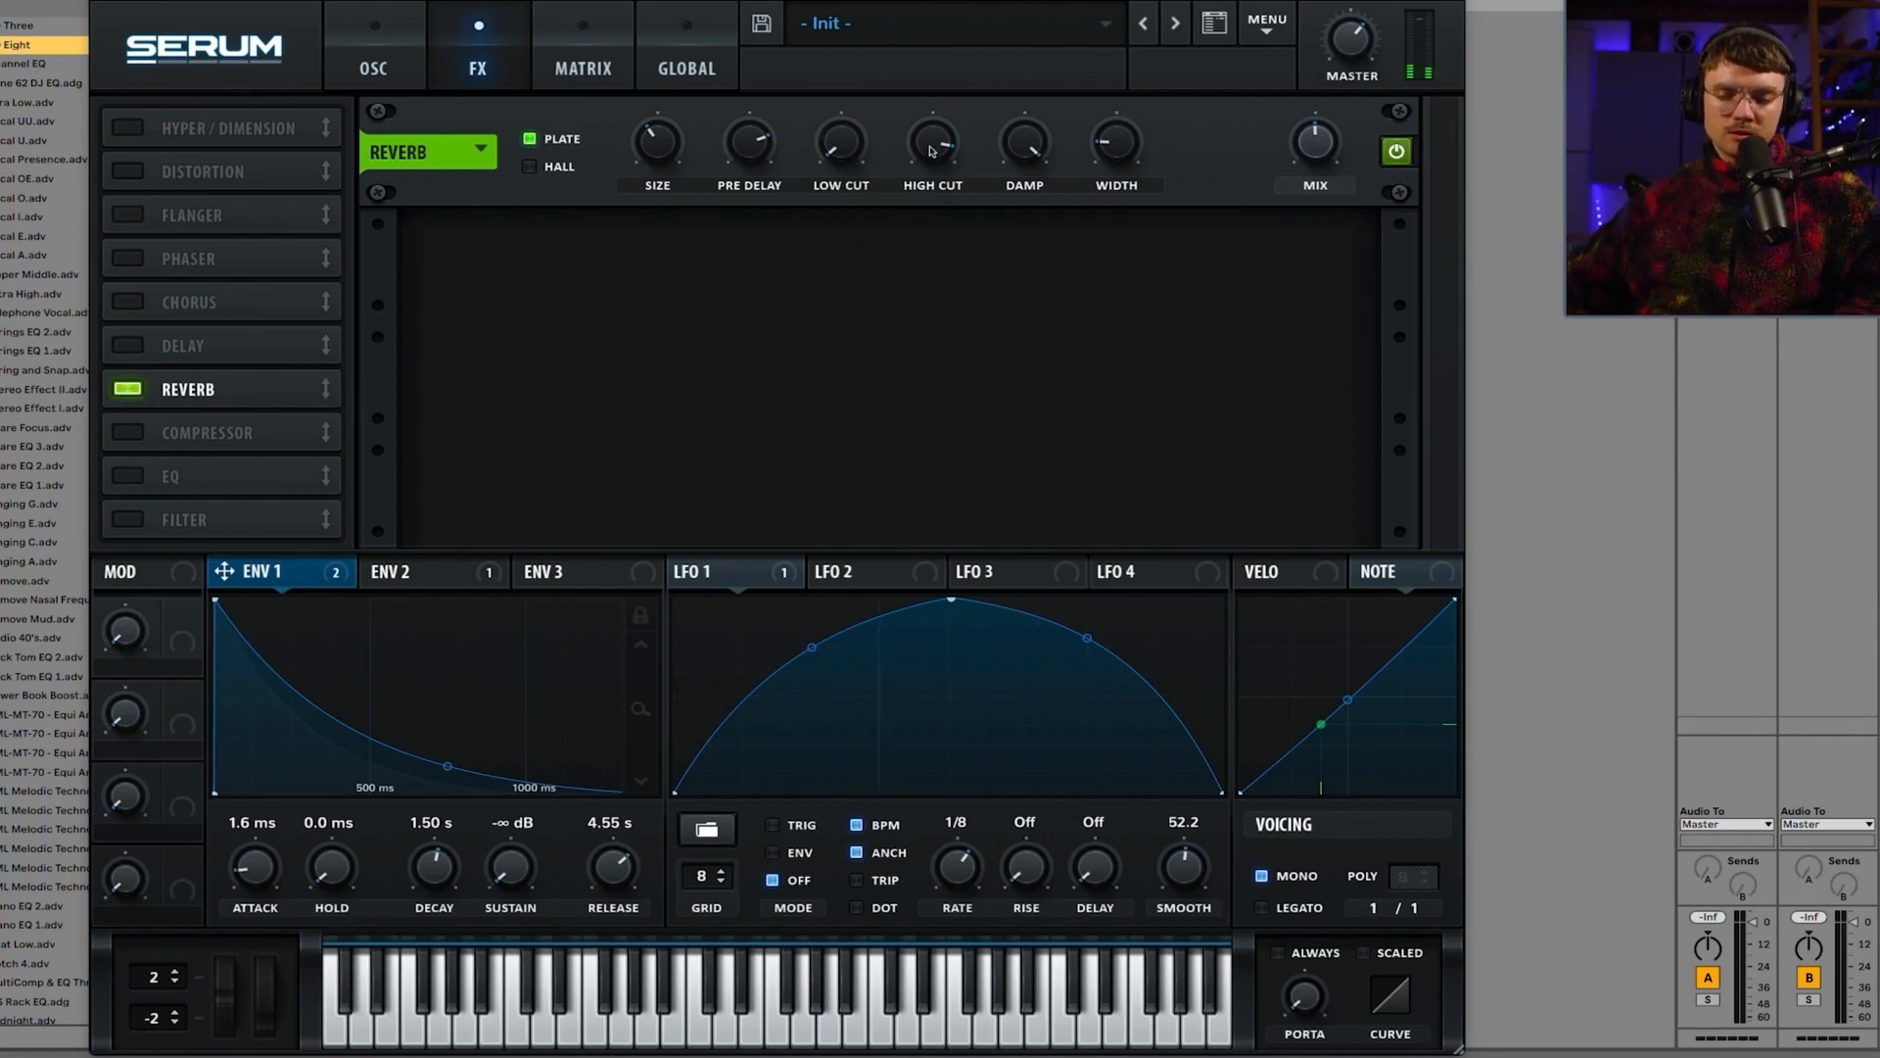
pyautogui.moveTo(932, 145); pyautogui.dragTo(896, 326)
pyautogui.moveTo(1045, 164); pyautogui.dragTo(1011, 257)
pyautogui.moveTo(1121, 150); pyautogui.dragTo(1116, 104)
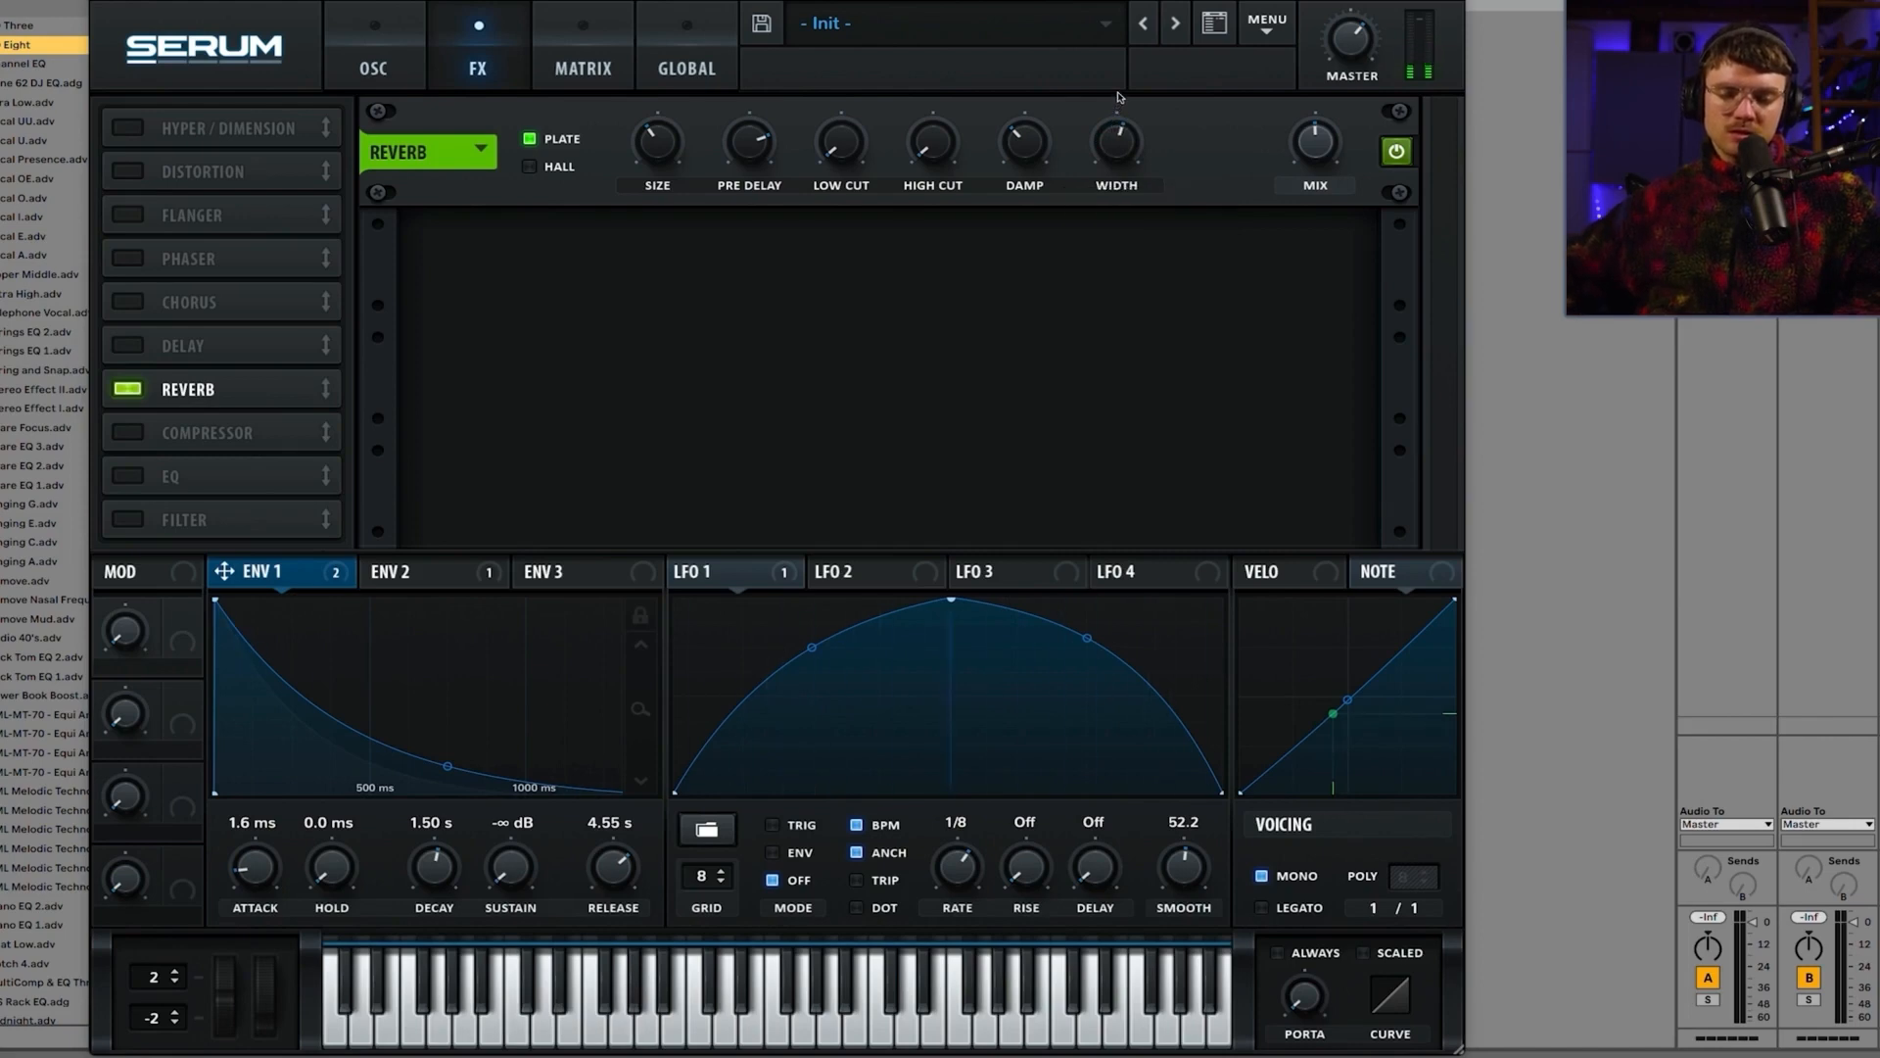
pyautogui.moveTo(752, 138); pyautogui.dragTo(712, 265)
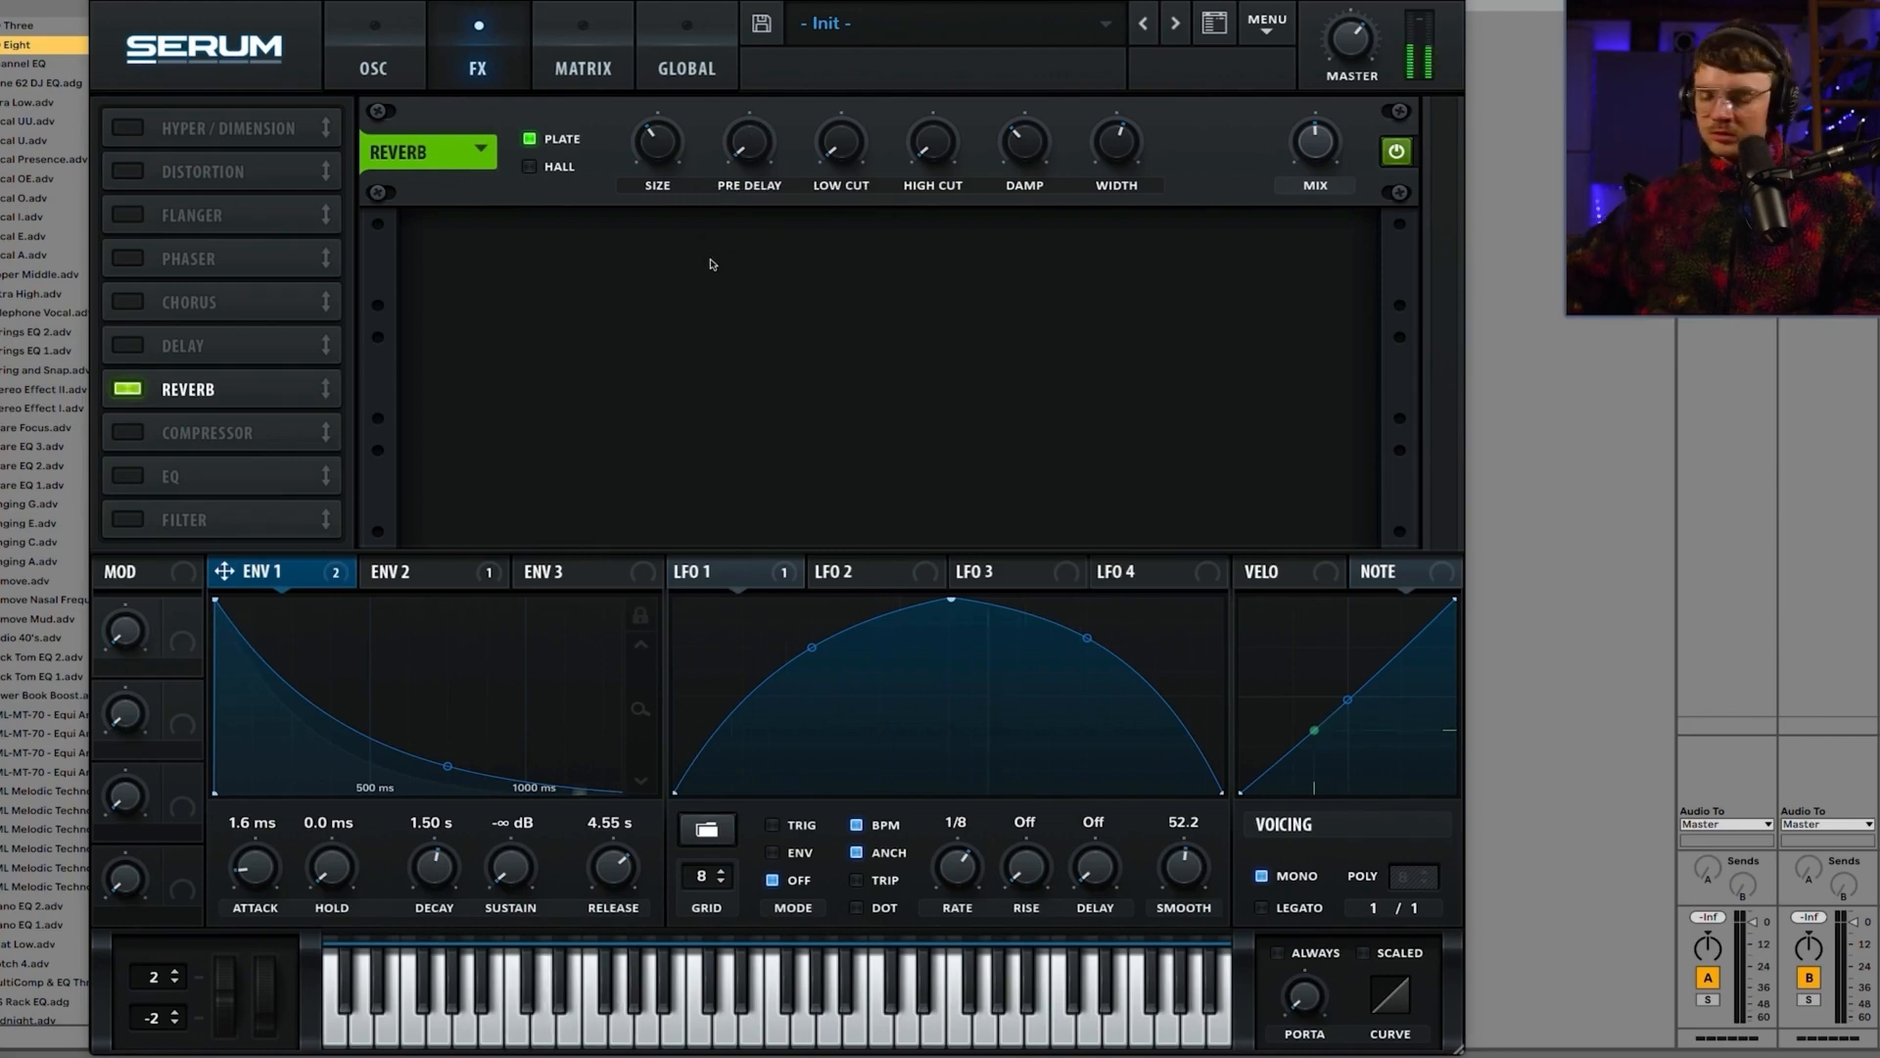
# Step: Compare the sound of the Hall and Plate reverbs, ending on Hall
pyautogui.click(535, 167)
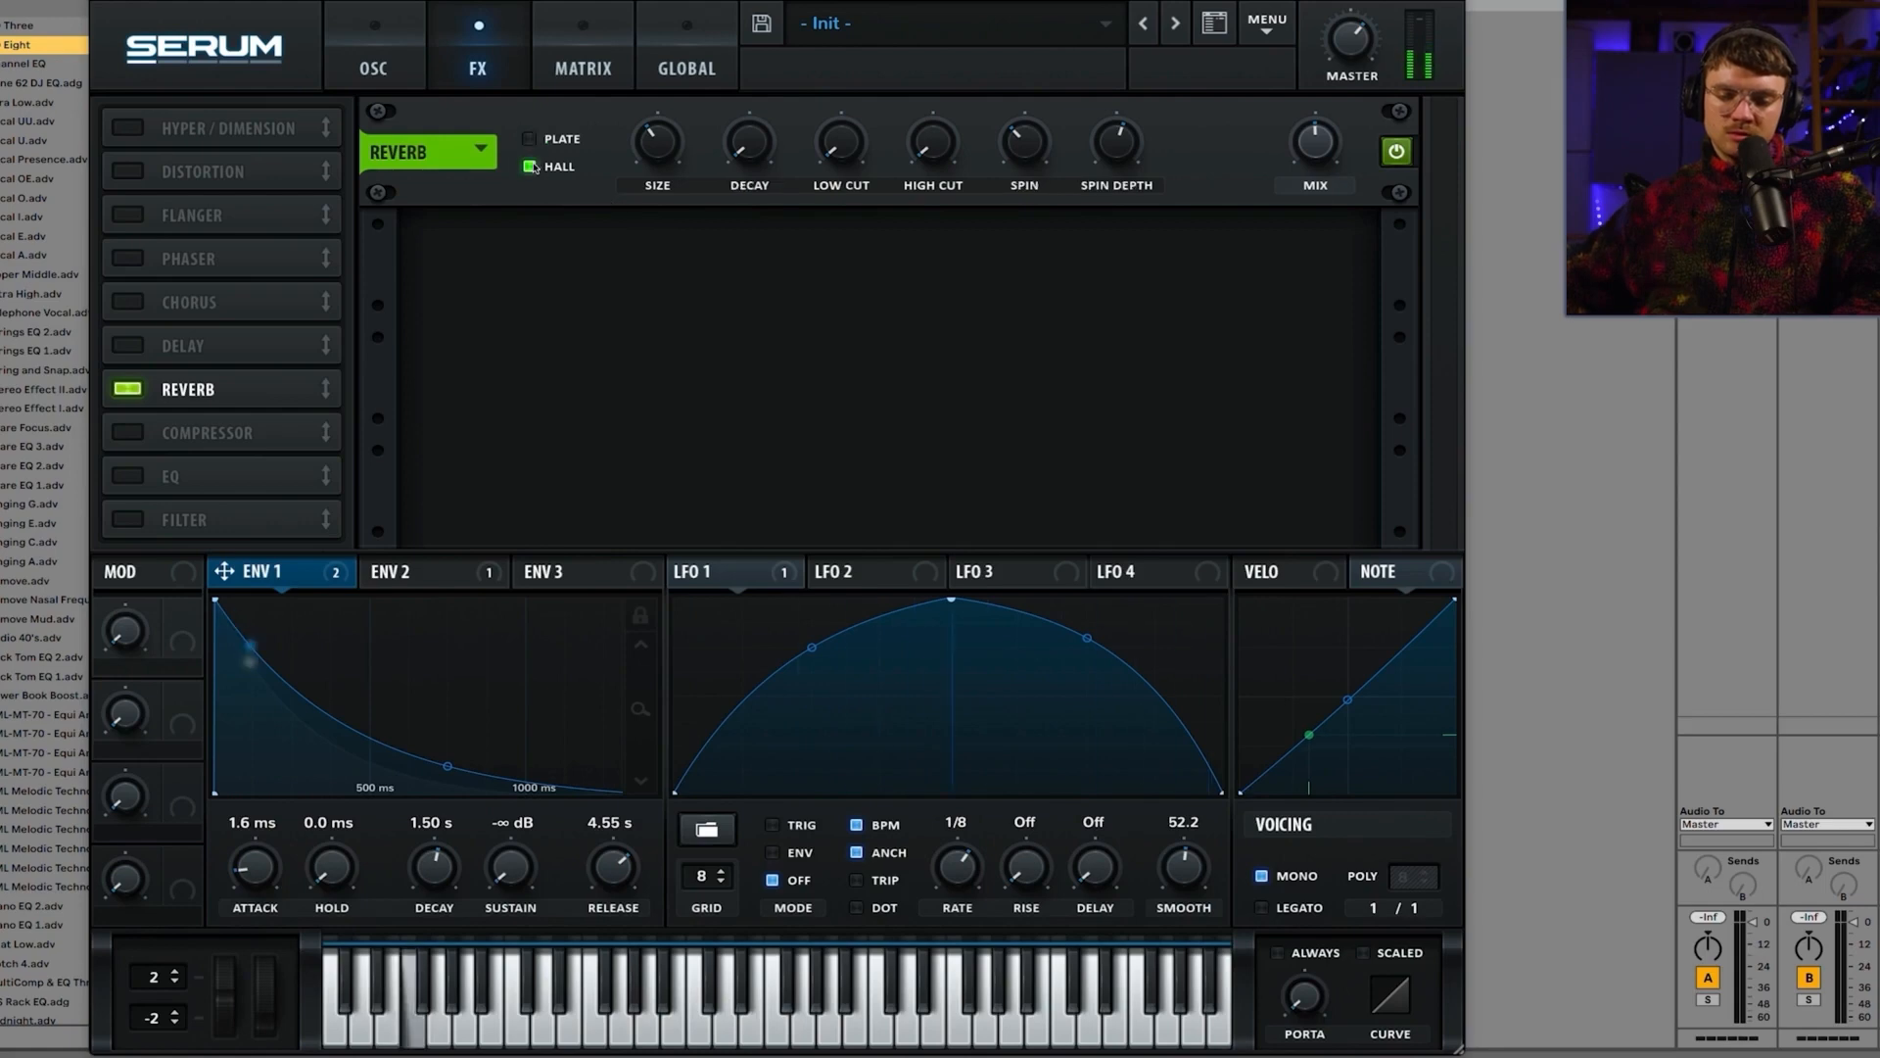
pyautogui.click(530, 140)
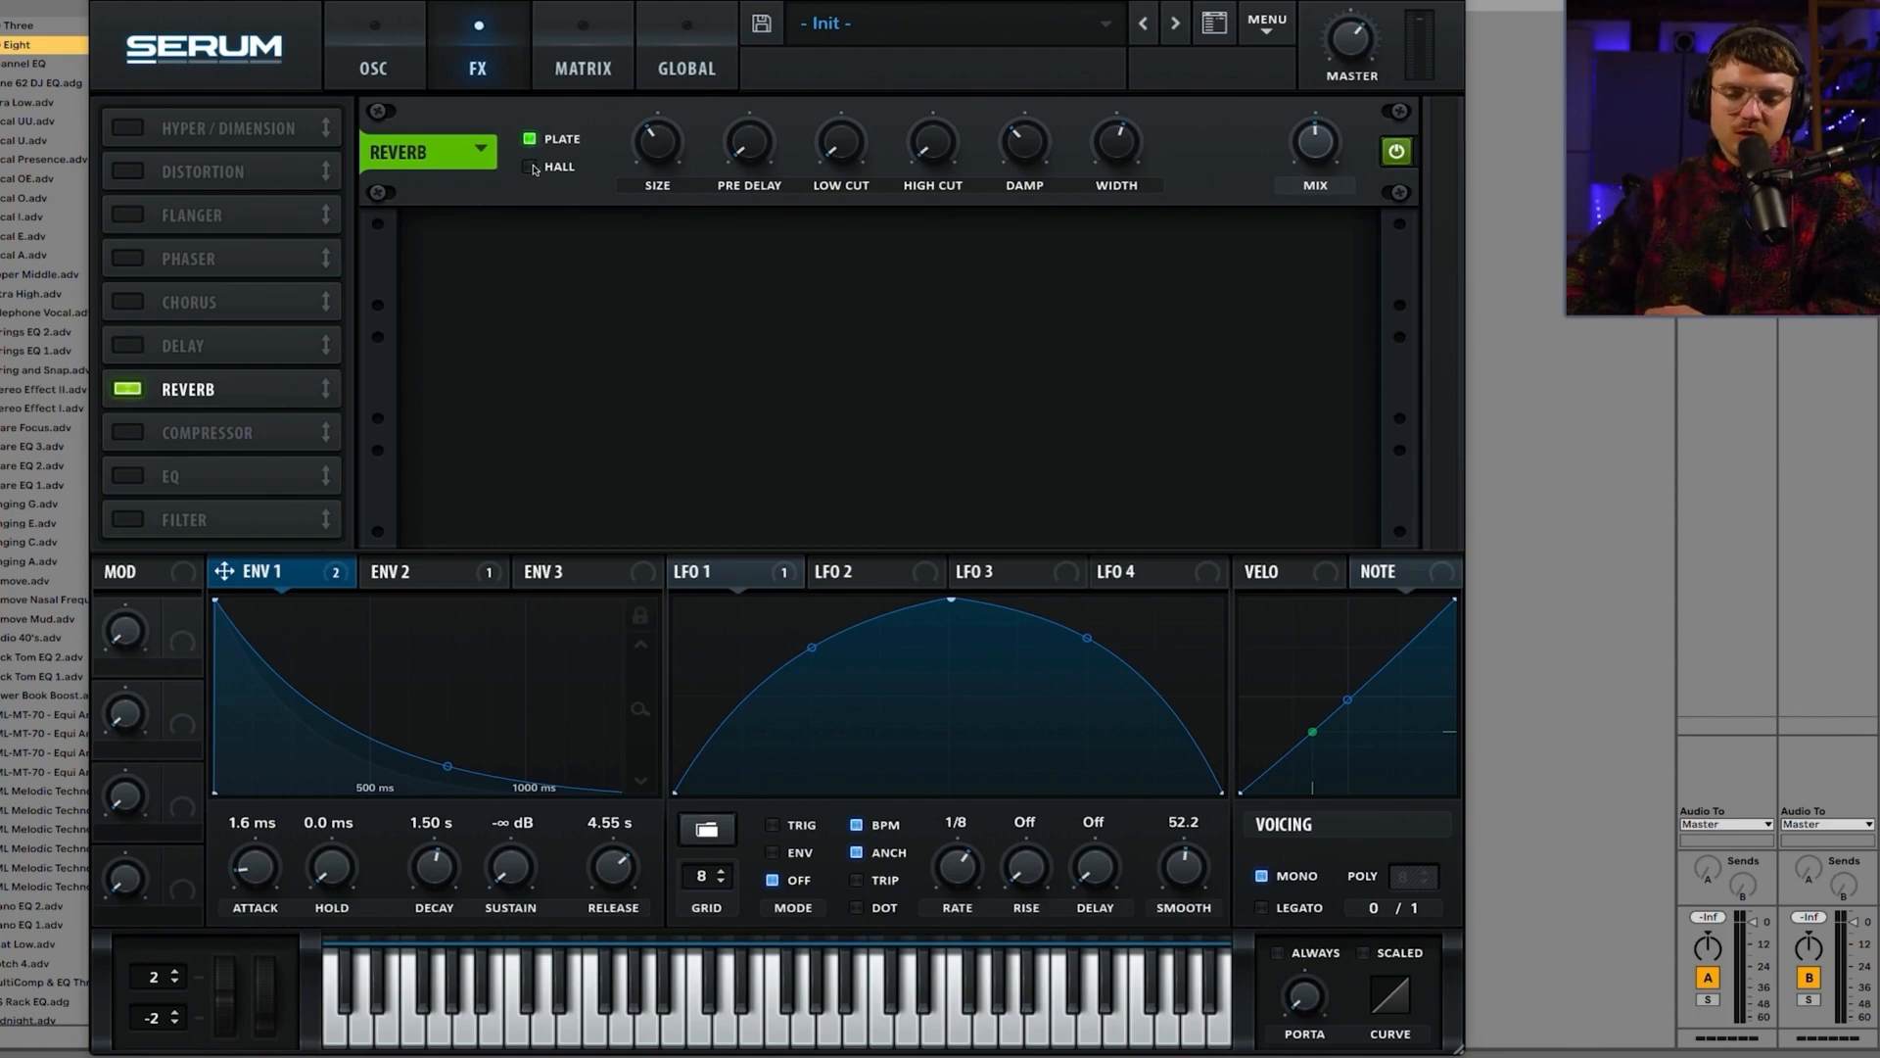
pyautogui.click(533, 167)
# Step: Lengthen the Hall reverb's decay and raise its size to about halfway
pyautogui.moveTo(768, 155); pyautogui.dragTo(768, 54)
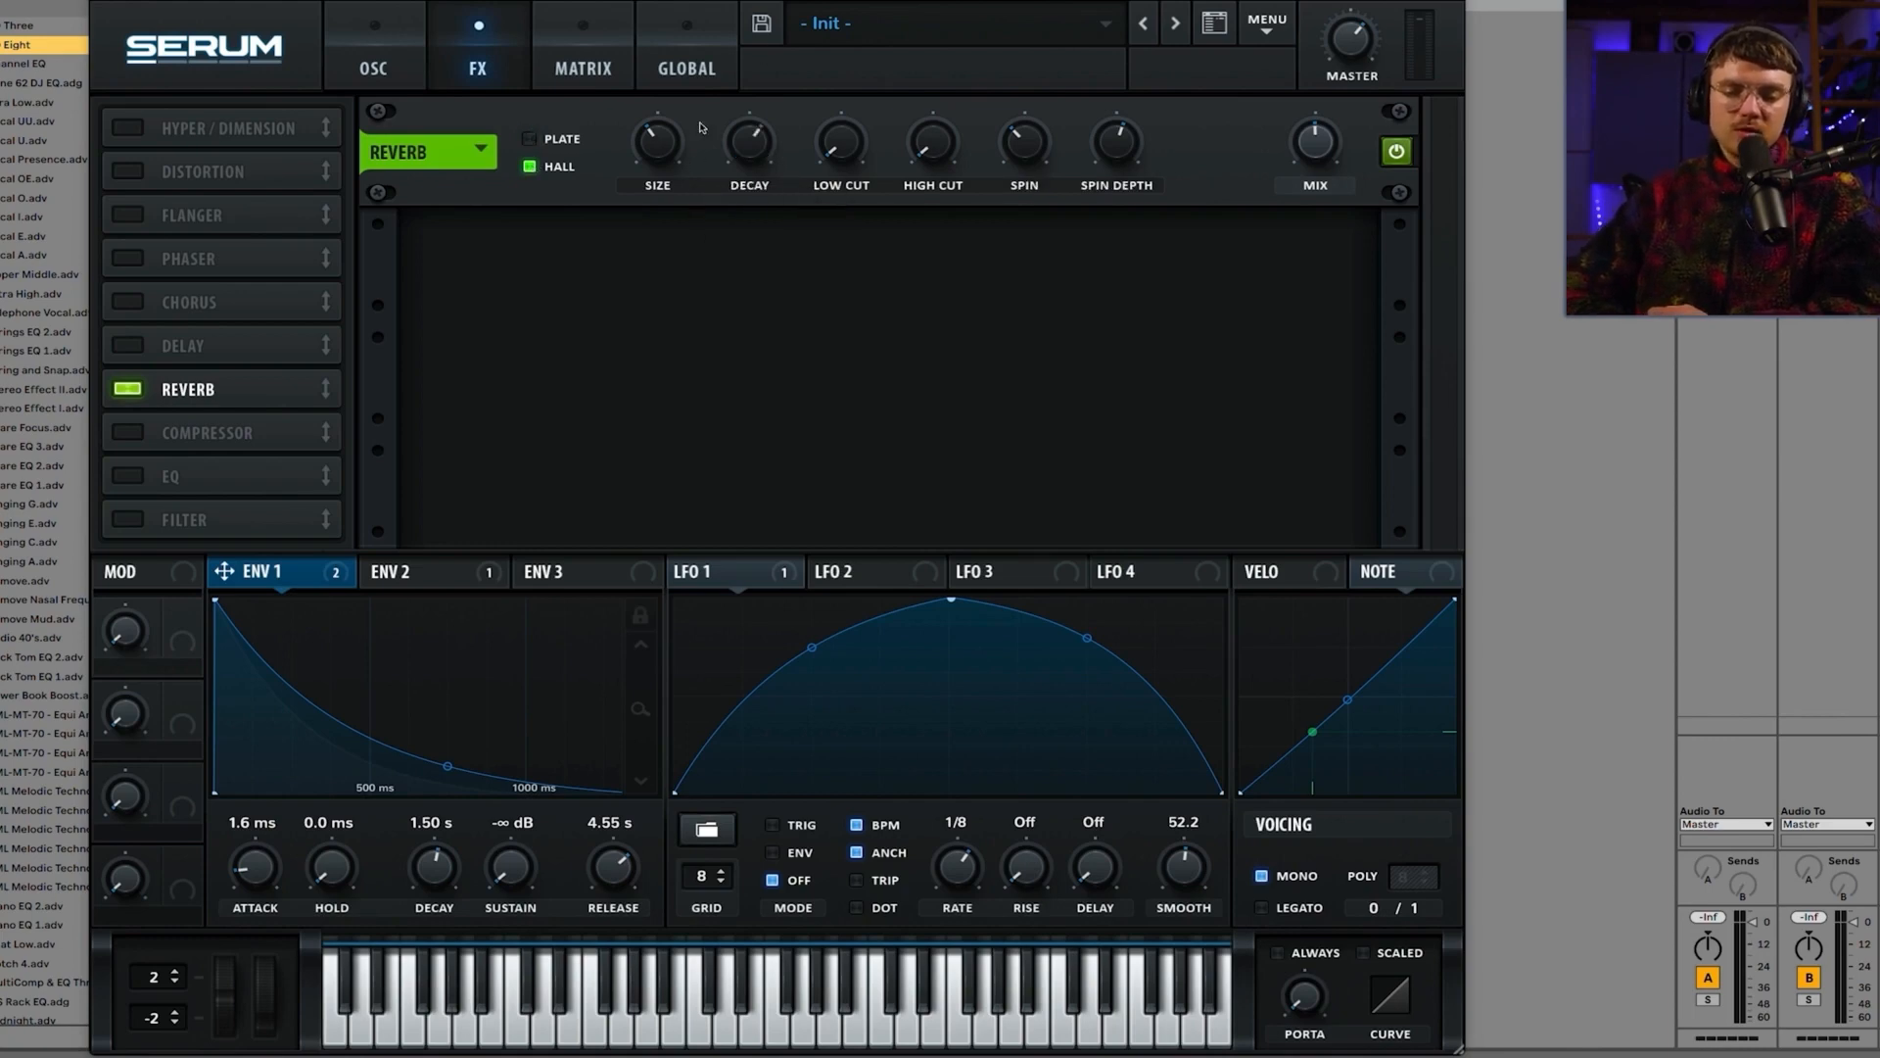
pyautogui.moveTo(654, 157); pyautogui.dragTo(652, 140)
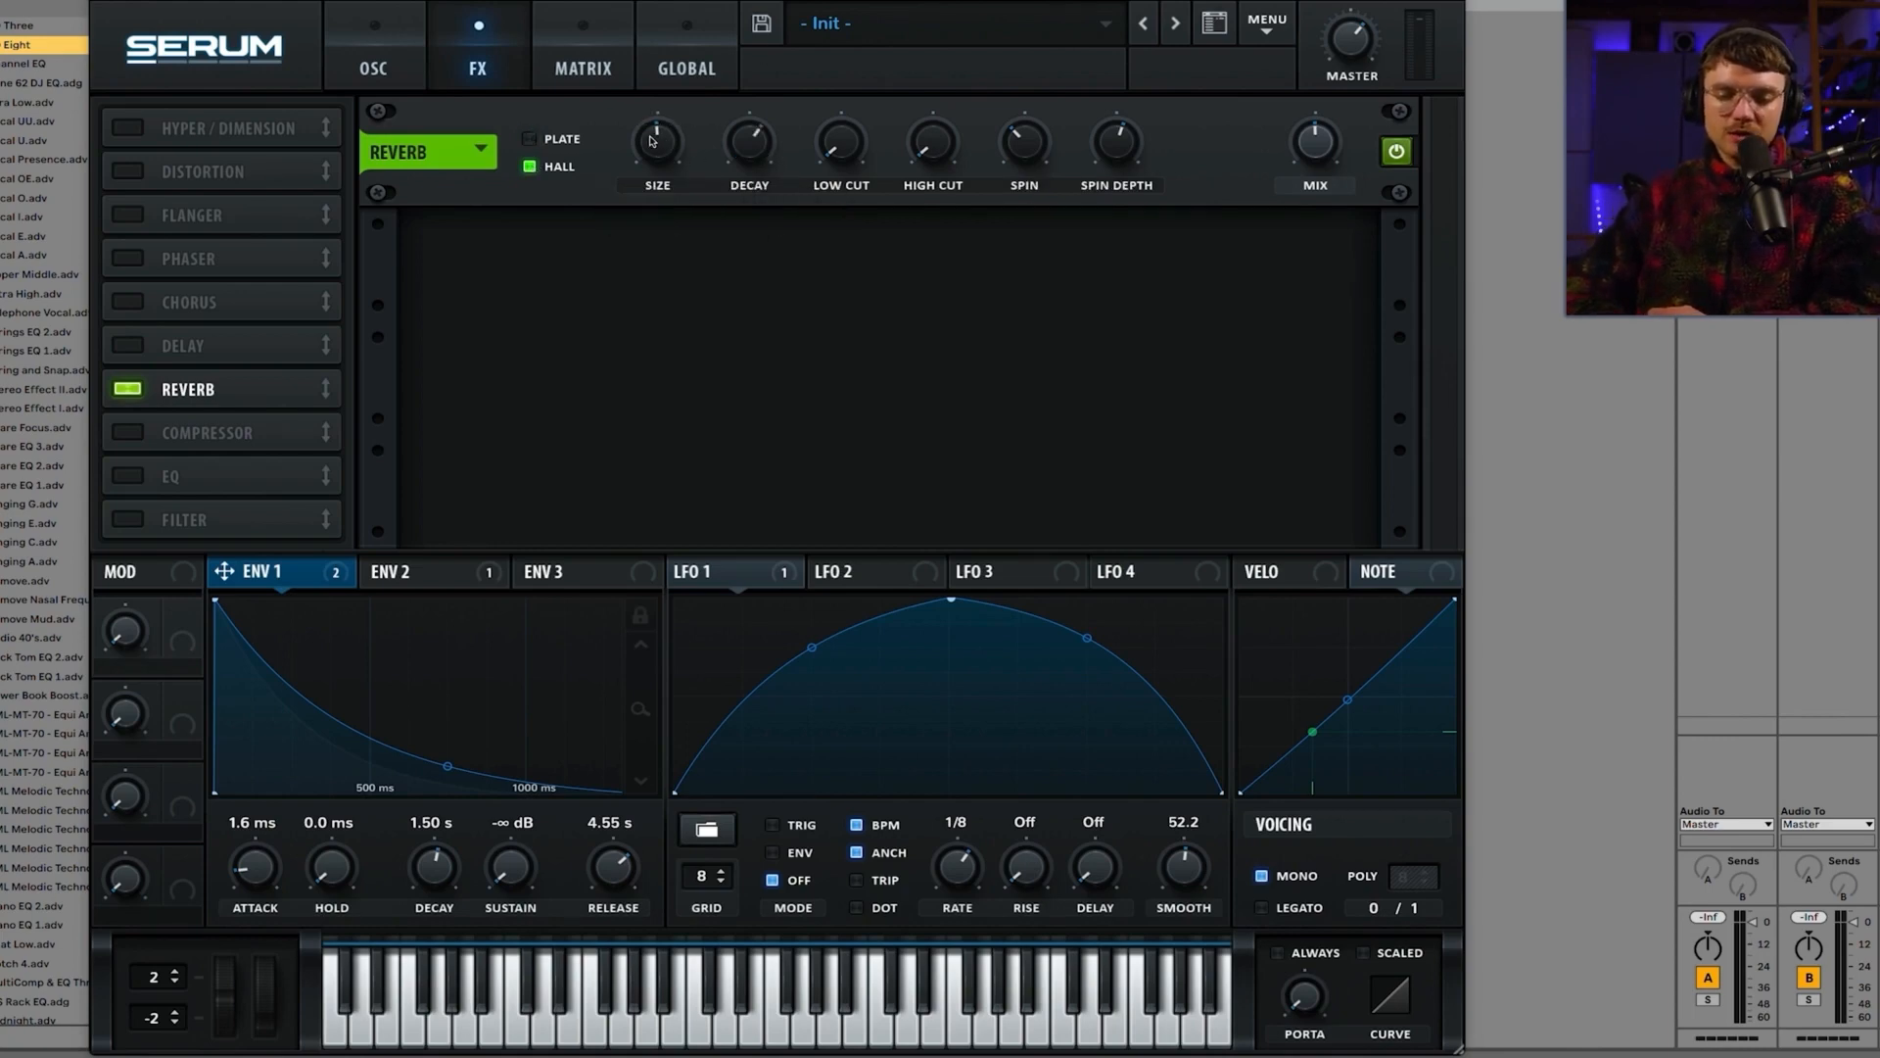
pyautogui.click(487, 165)
pyautogui.click(487, 155)
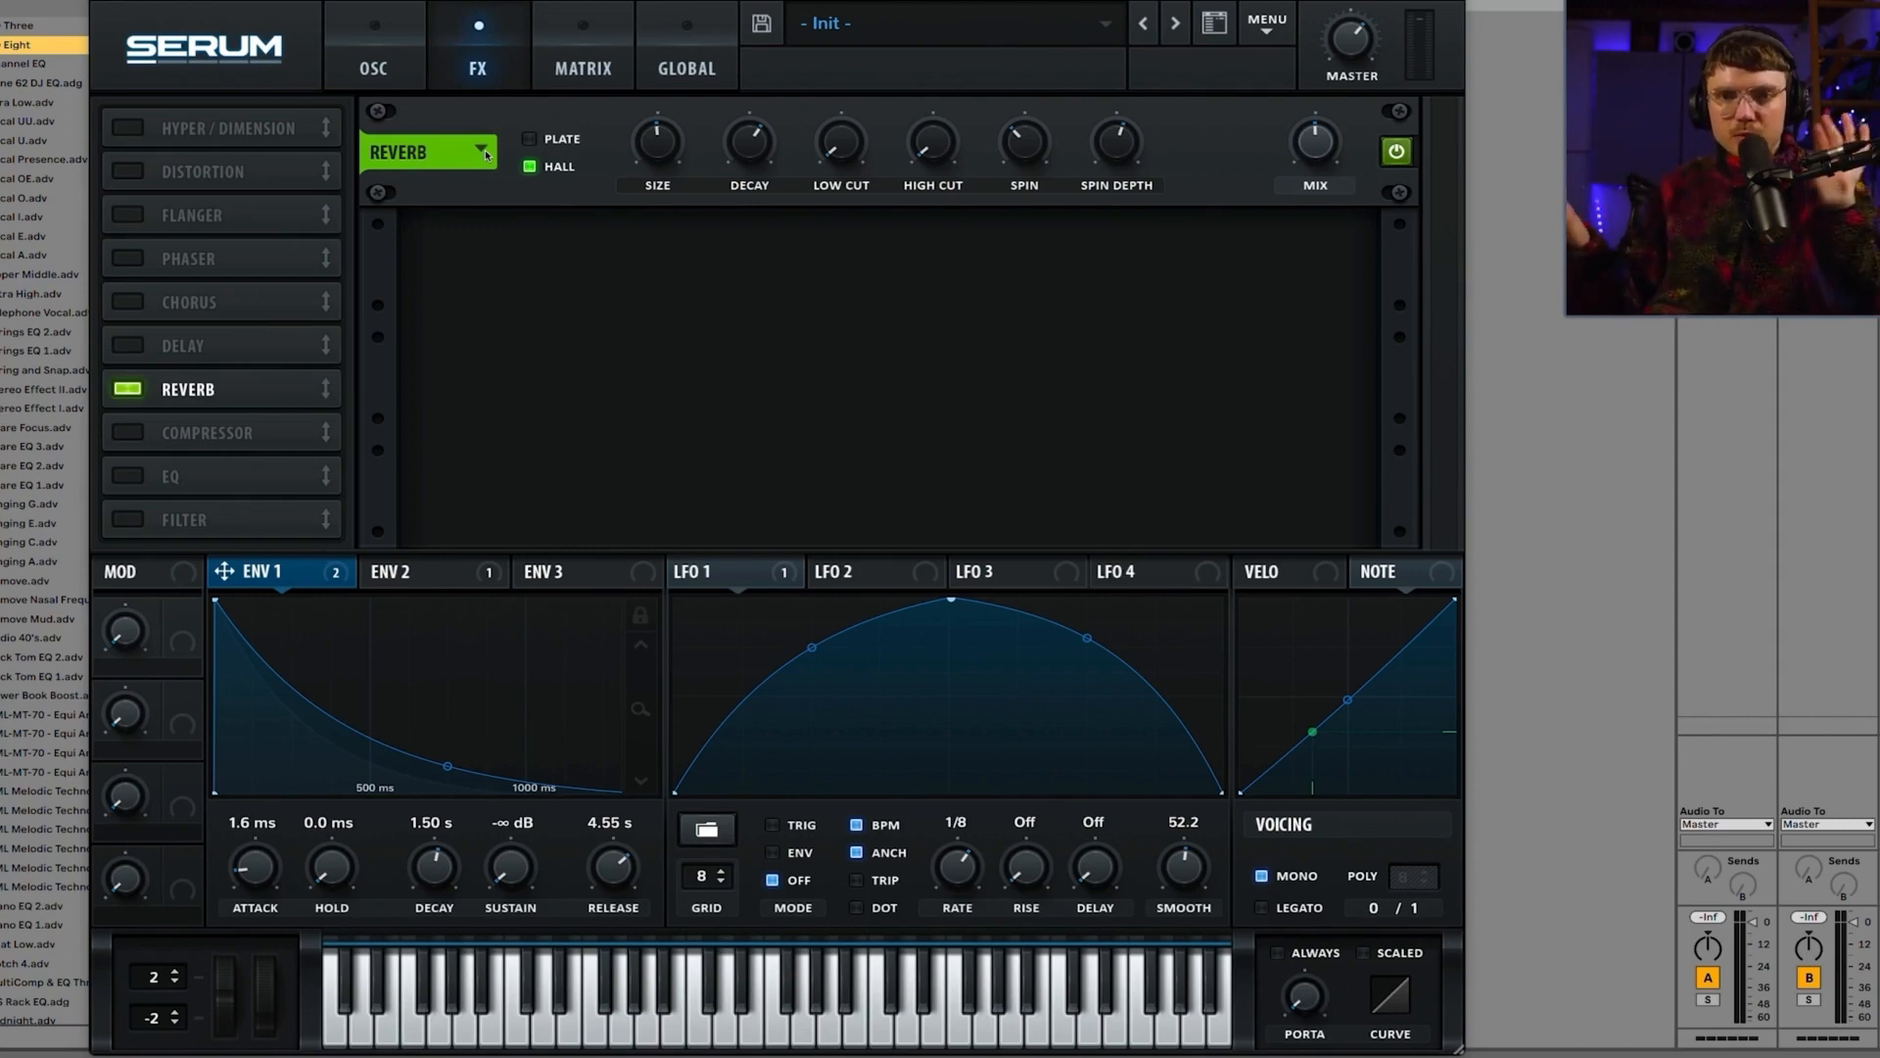
# Step: Swap the Reverb for the Compressor and set the Compressor's threshold to about -33 dB
pyautogui.click(127, 388)
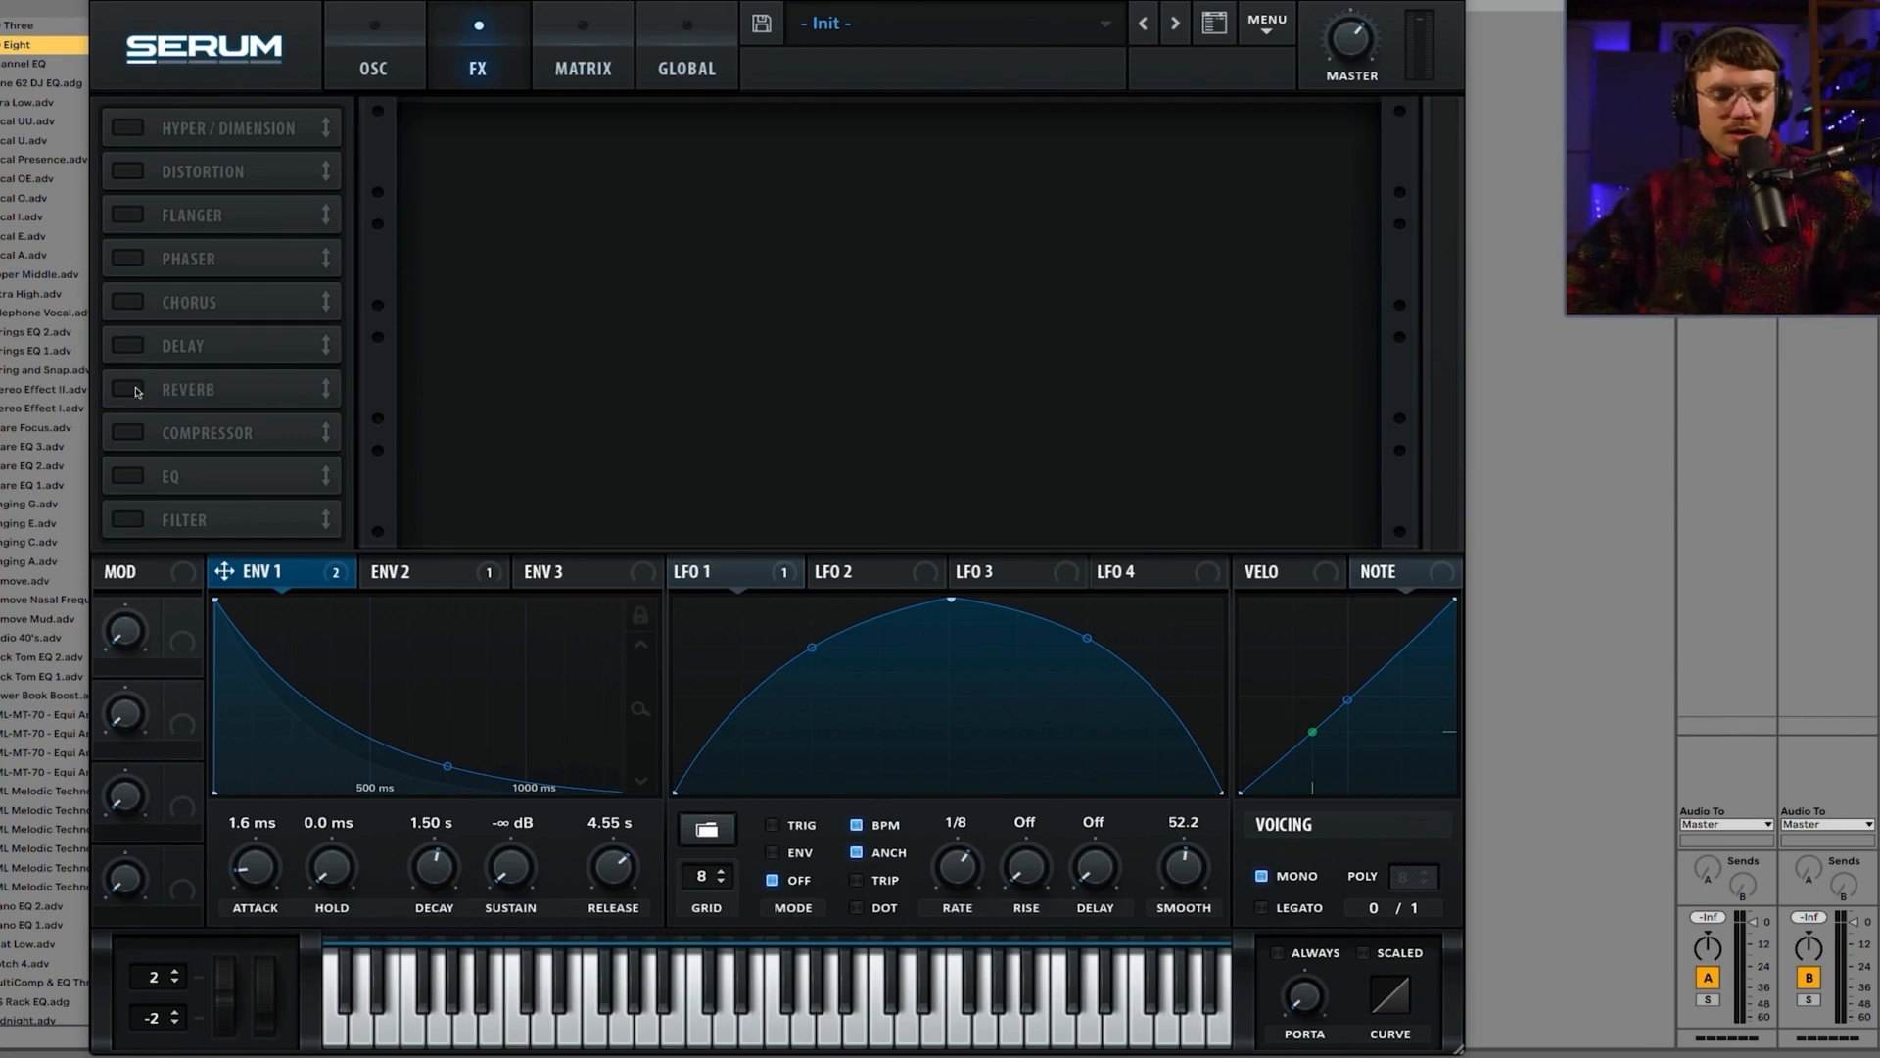
pyautogui.click(127, 432)
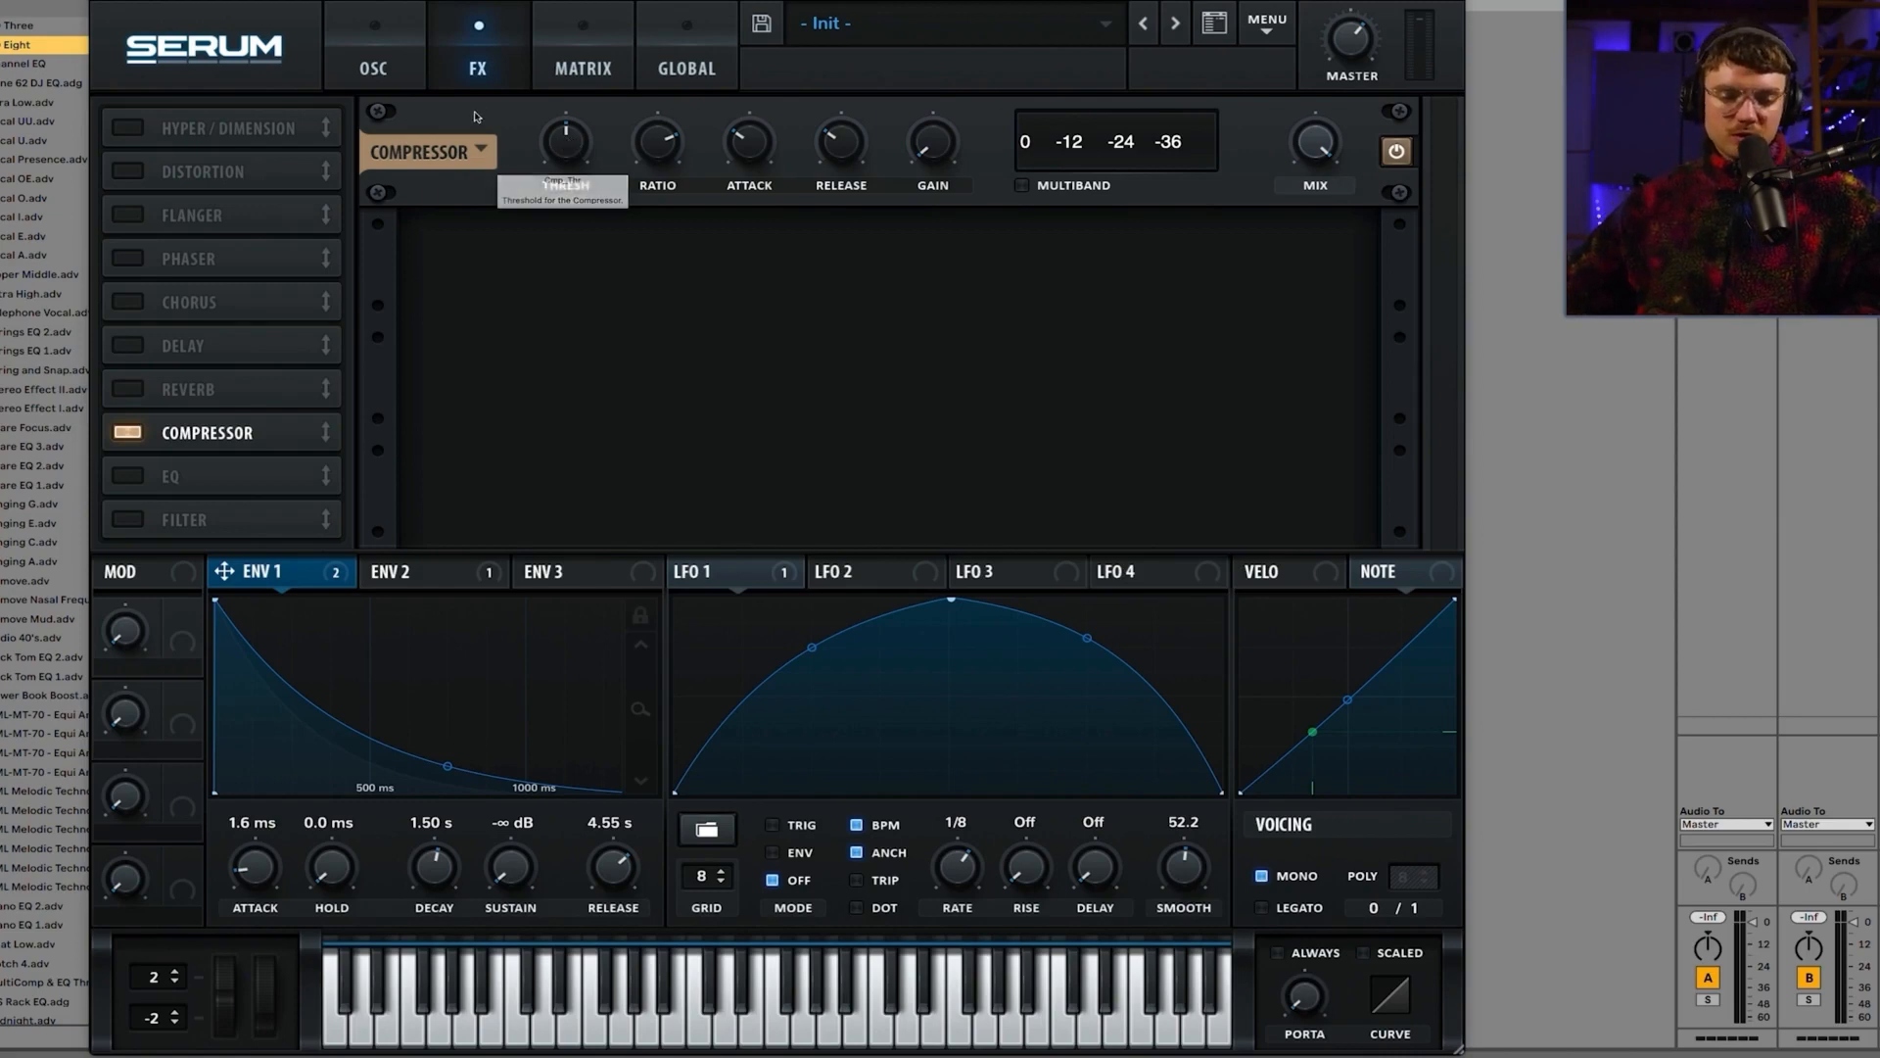
pyautogui.click(478, 153)
pyautogui.click(502, 135)
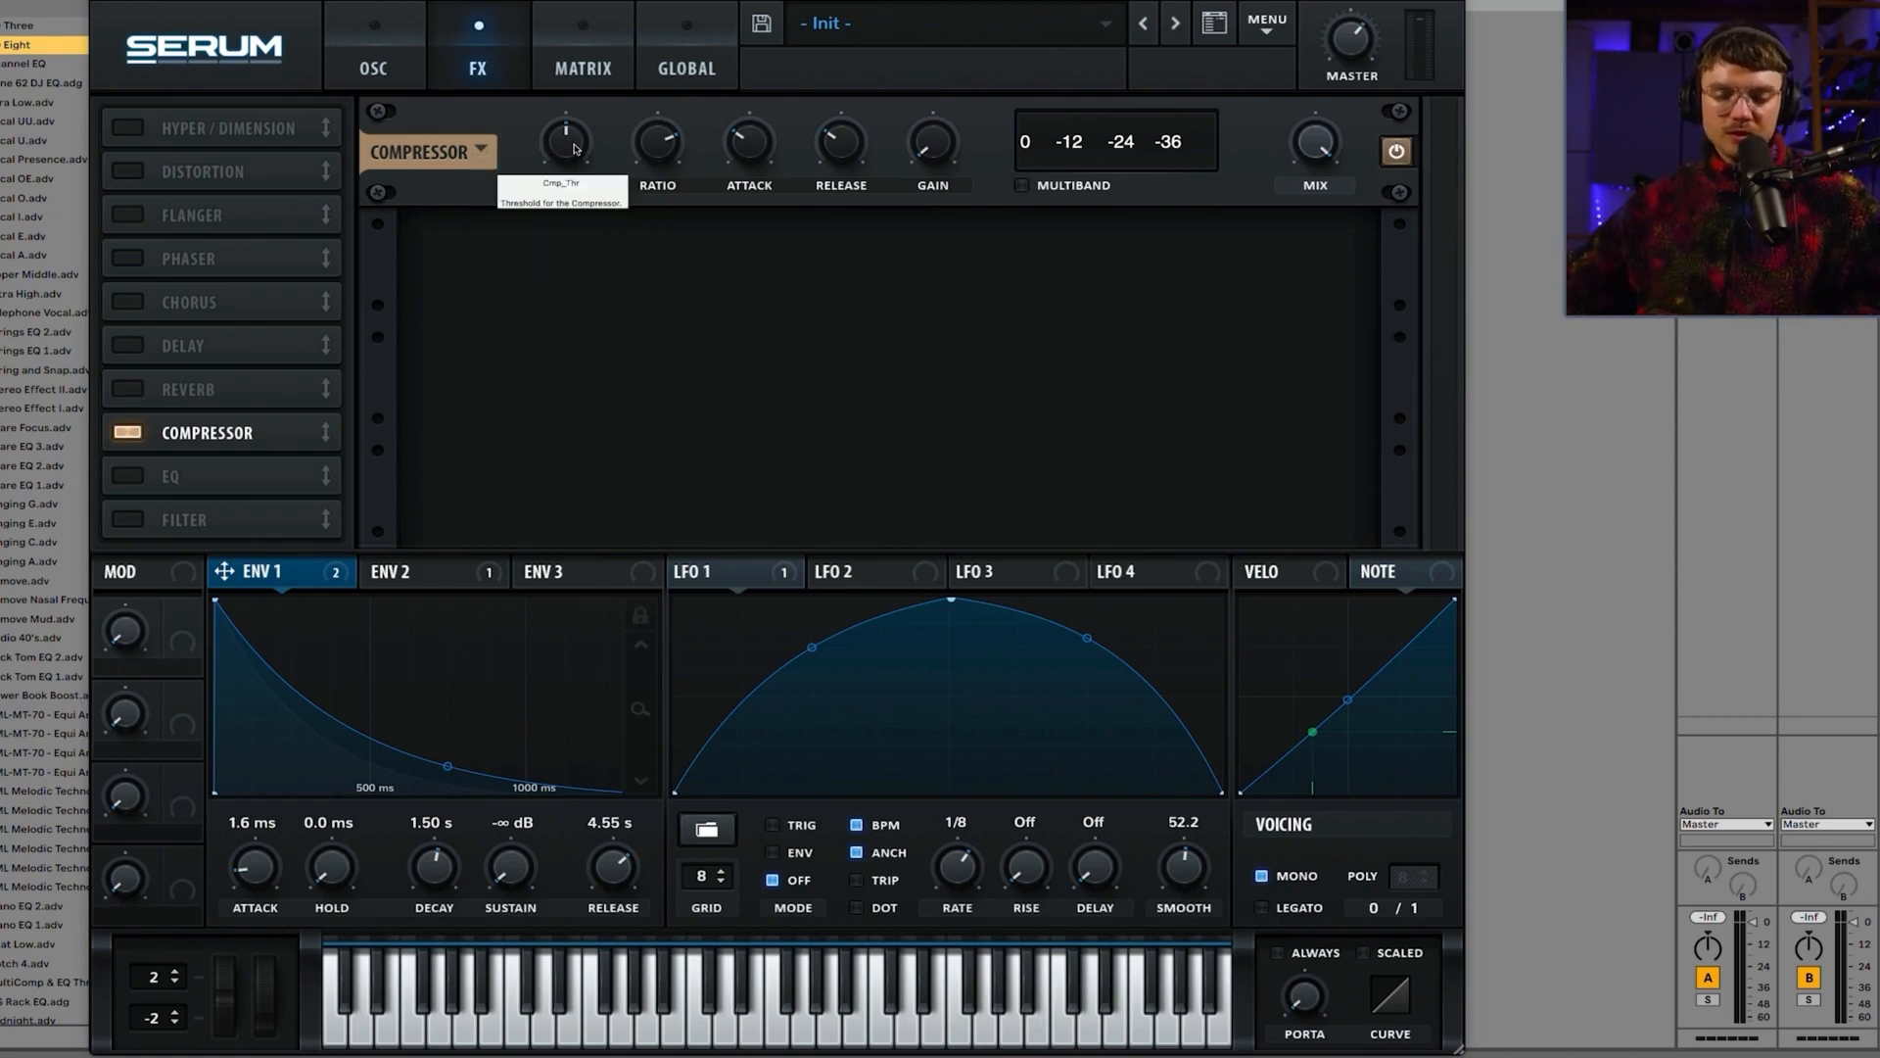
pyautogui.moveTo(575, 148); pyautogui.dragTo(587, 100)
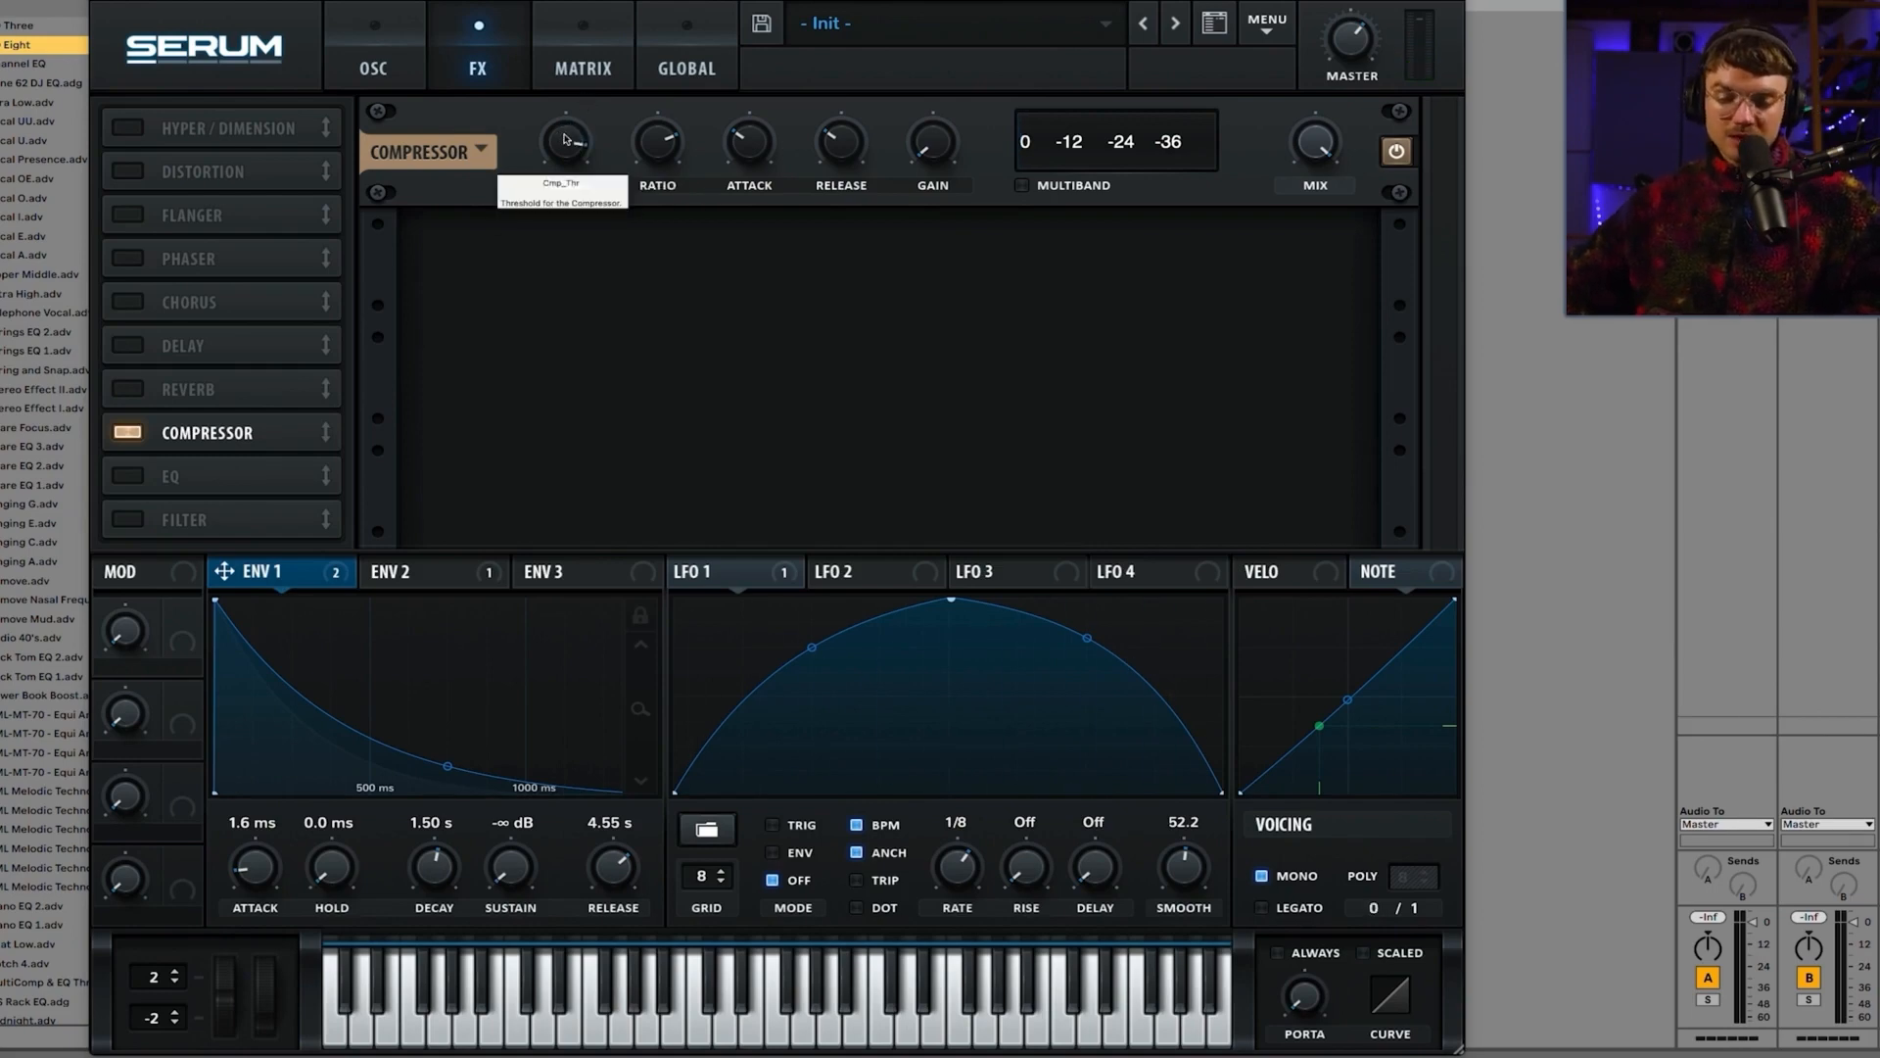
pyautogui.moveTo(565, 139); pyautogui.dragTo(555, 154)
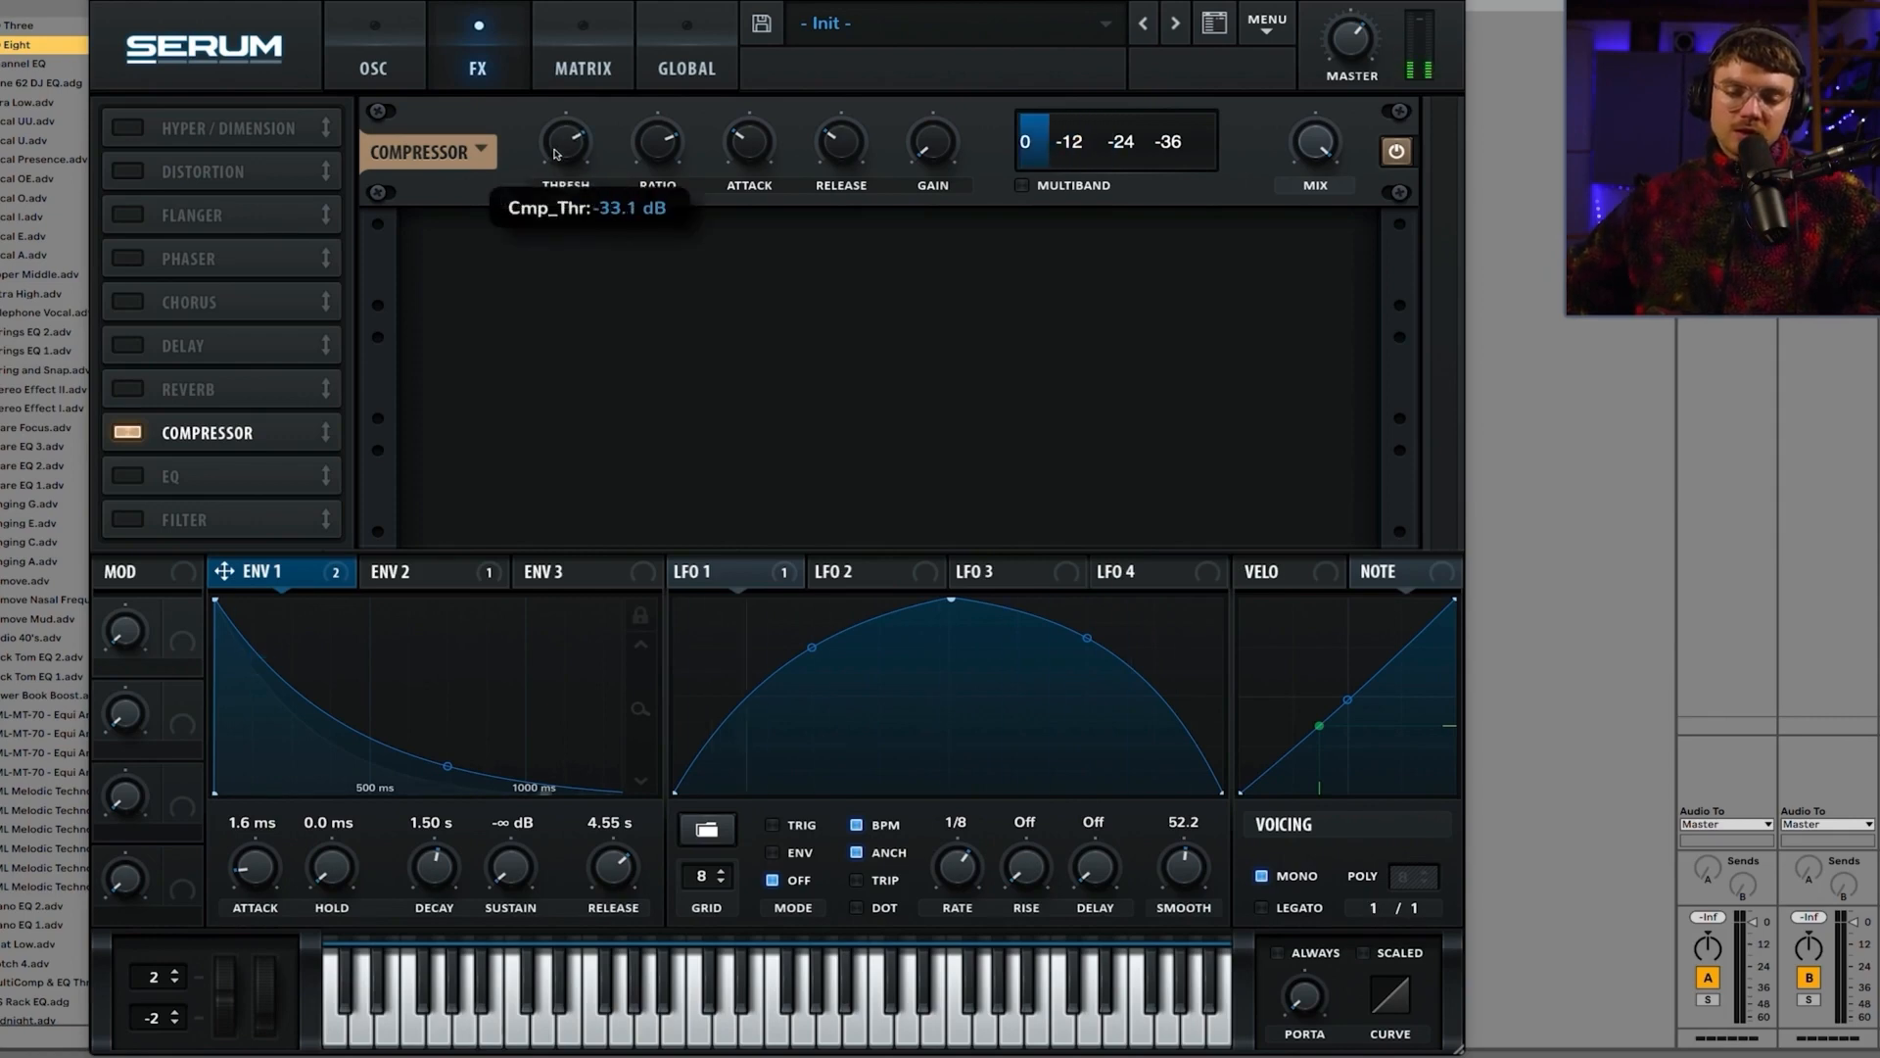
# Step: Switch the Compressor to multiband with a slower attack and higher gain, and compare the sound with it bypassed
pyautogui.moveTo(750, 147); pyautogui.dragTo(933, 130)
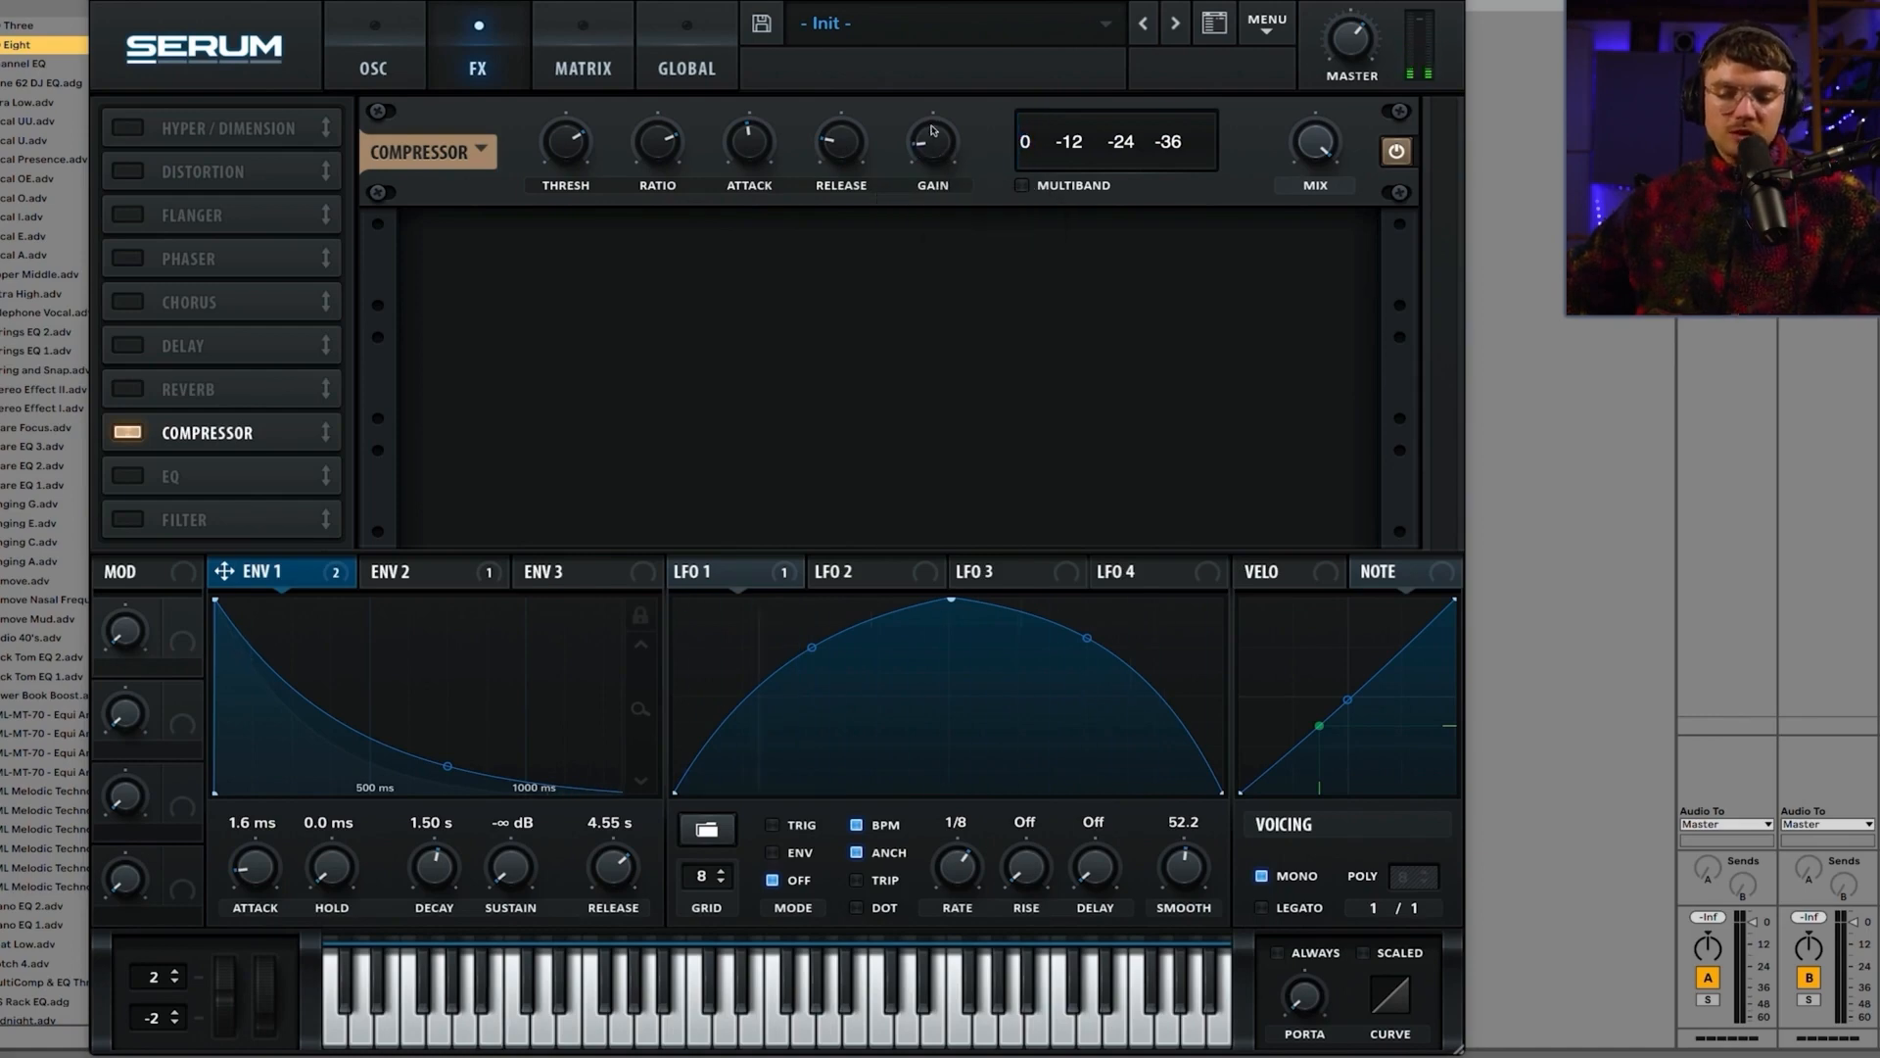
pyautogui.click(1022, 186)
pyautogui.click(1021, 186)
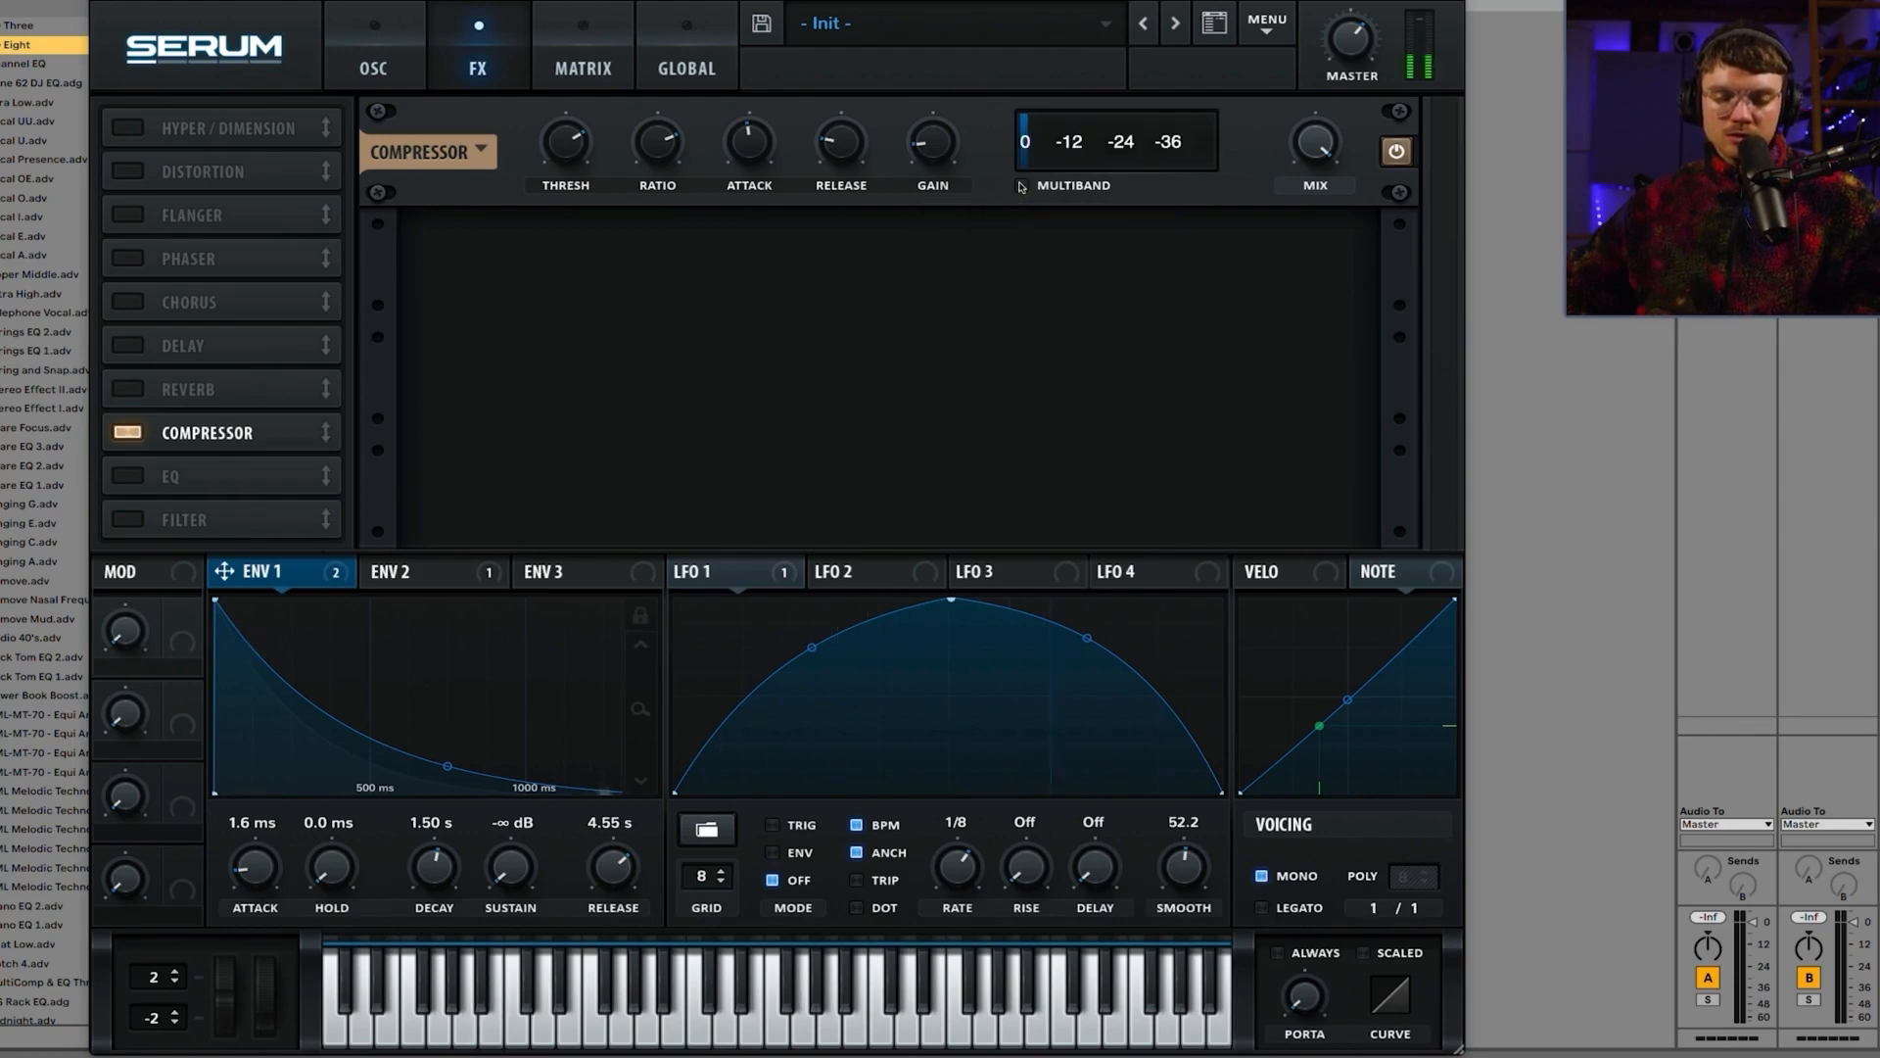
pyautogui.click(1021, 186)
pyautogui.moveTo(907, 156); pyautogui.dragTo(936, 39)
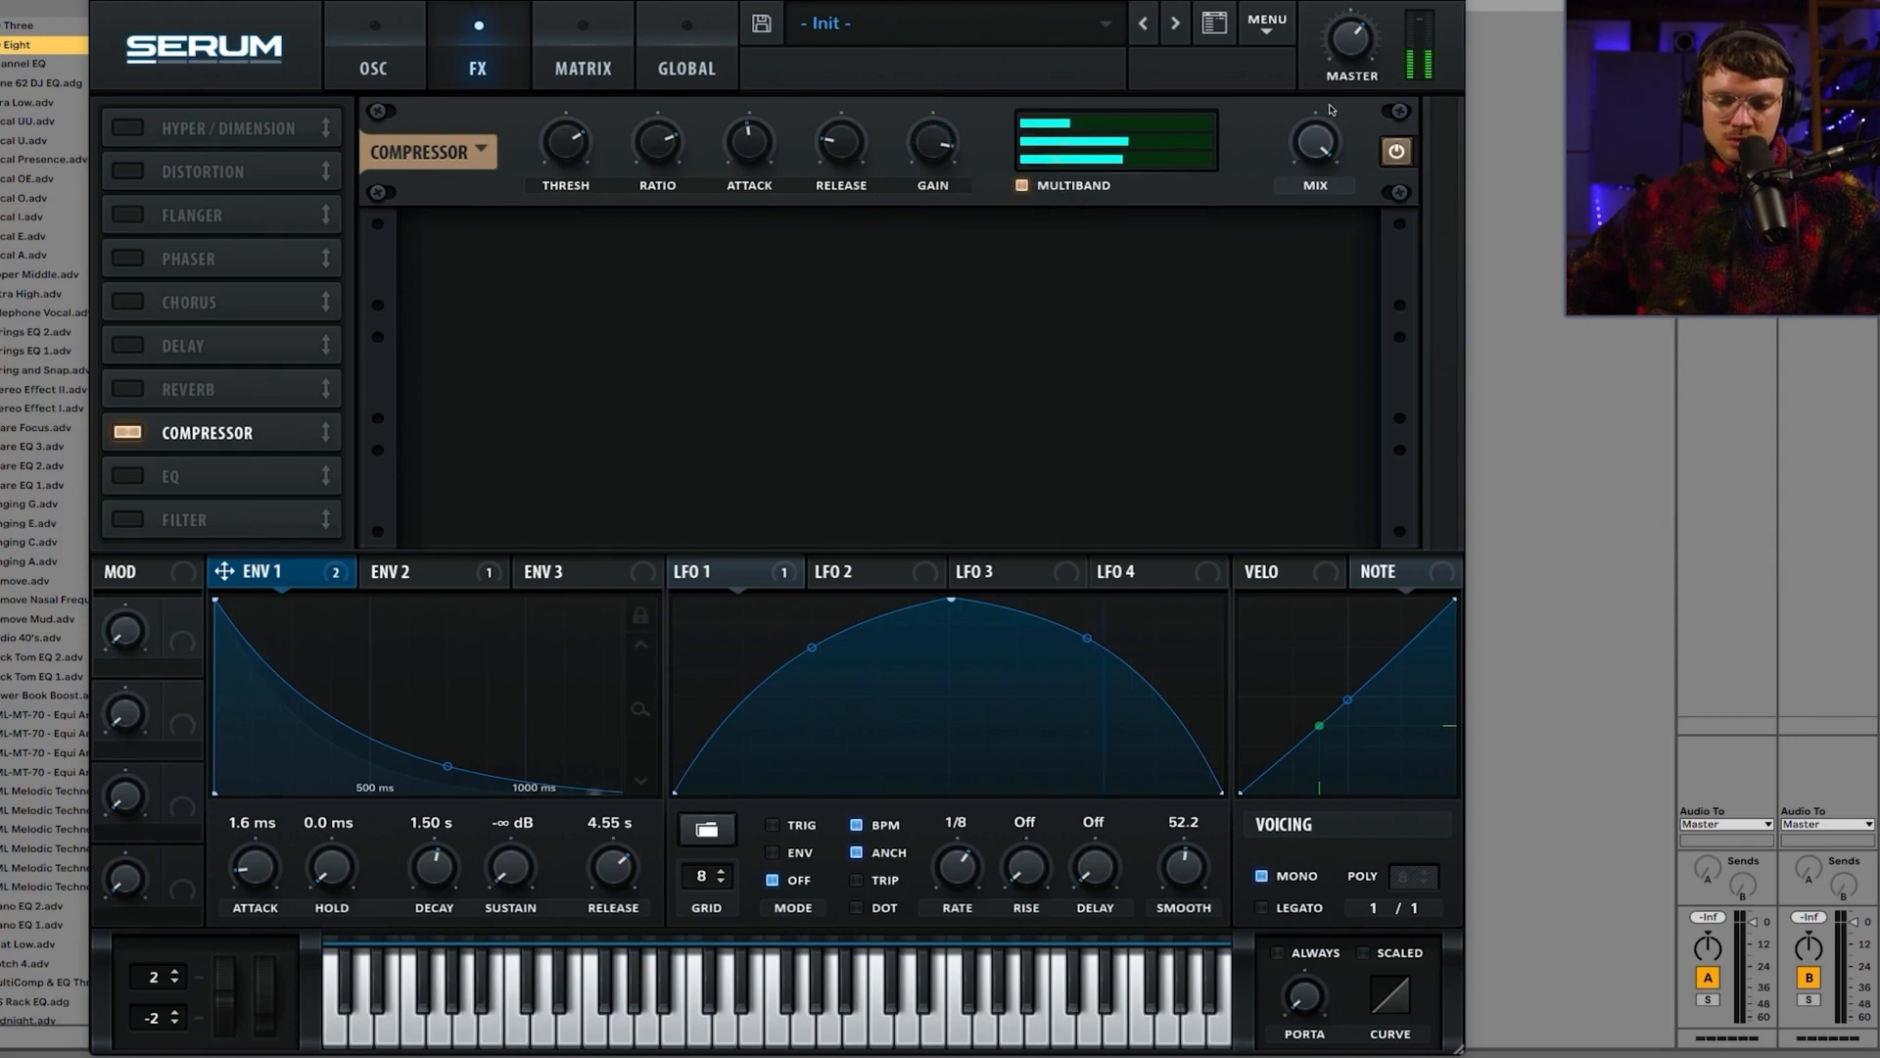
pyautogui.click(1395, 149)
pyautogui.click(1395, 149)
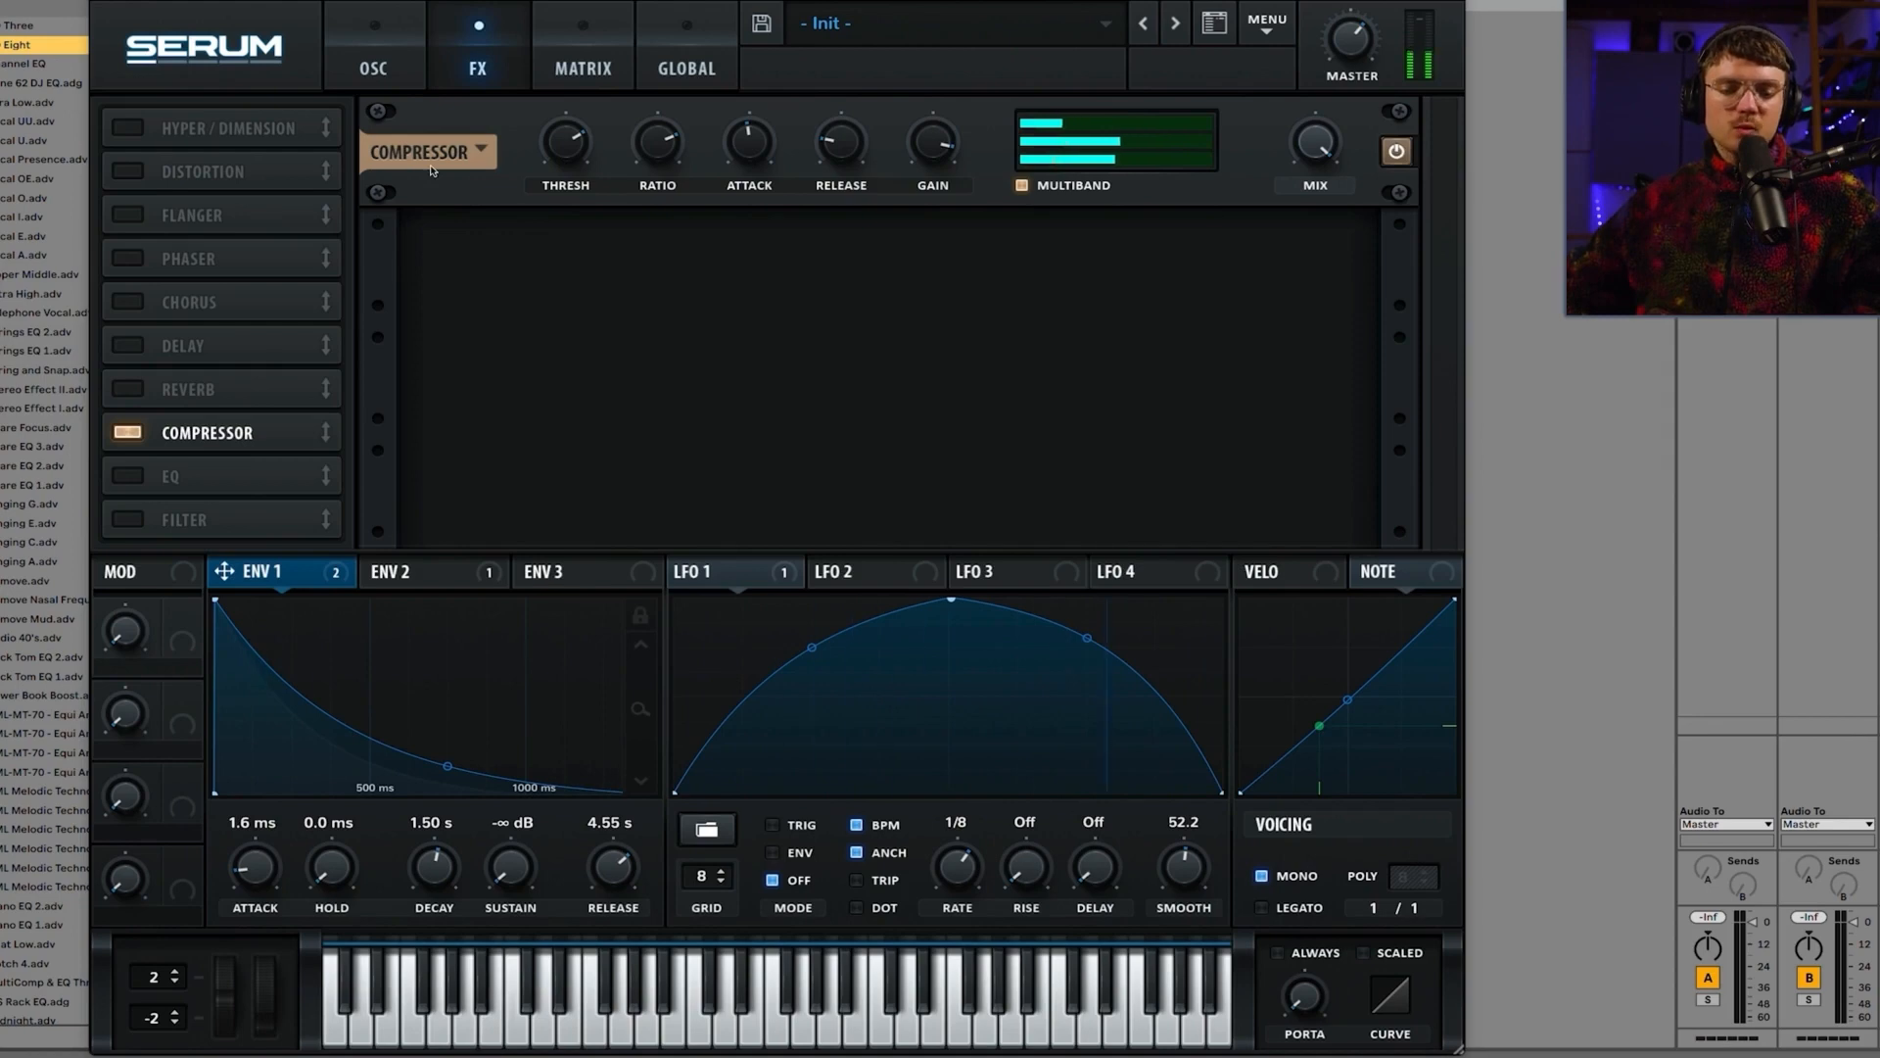
# Step: Enable the Reverb, Delay and Chorus ahead of the multiband Compressor
pyautogui.click(130, 389)
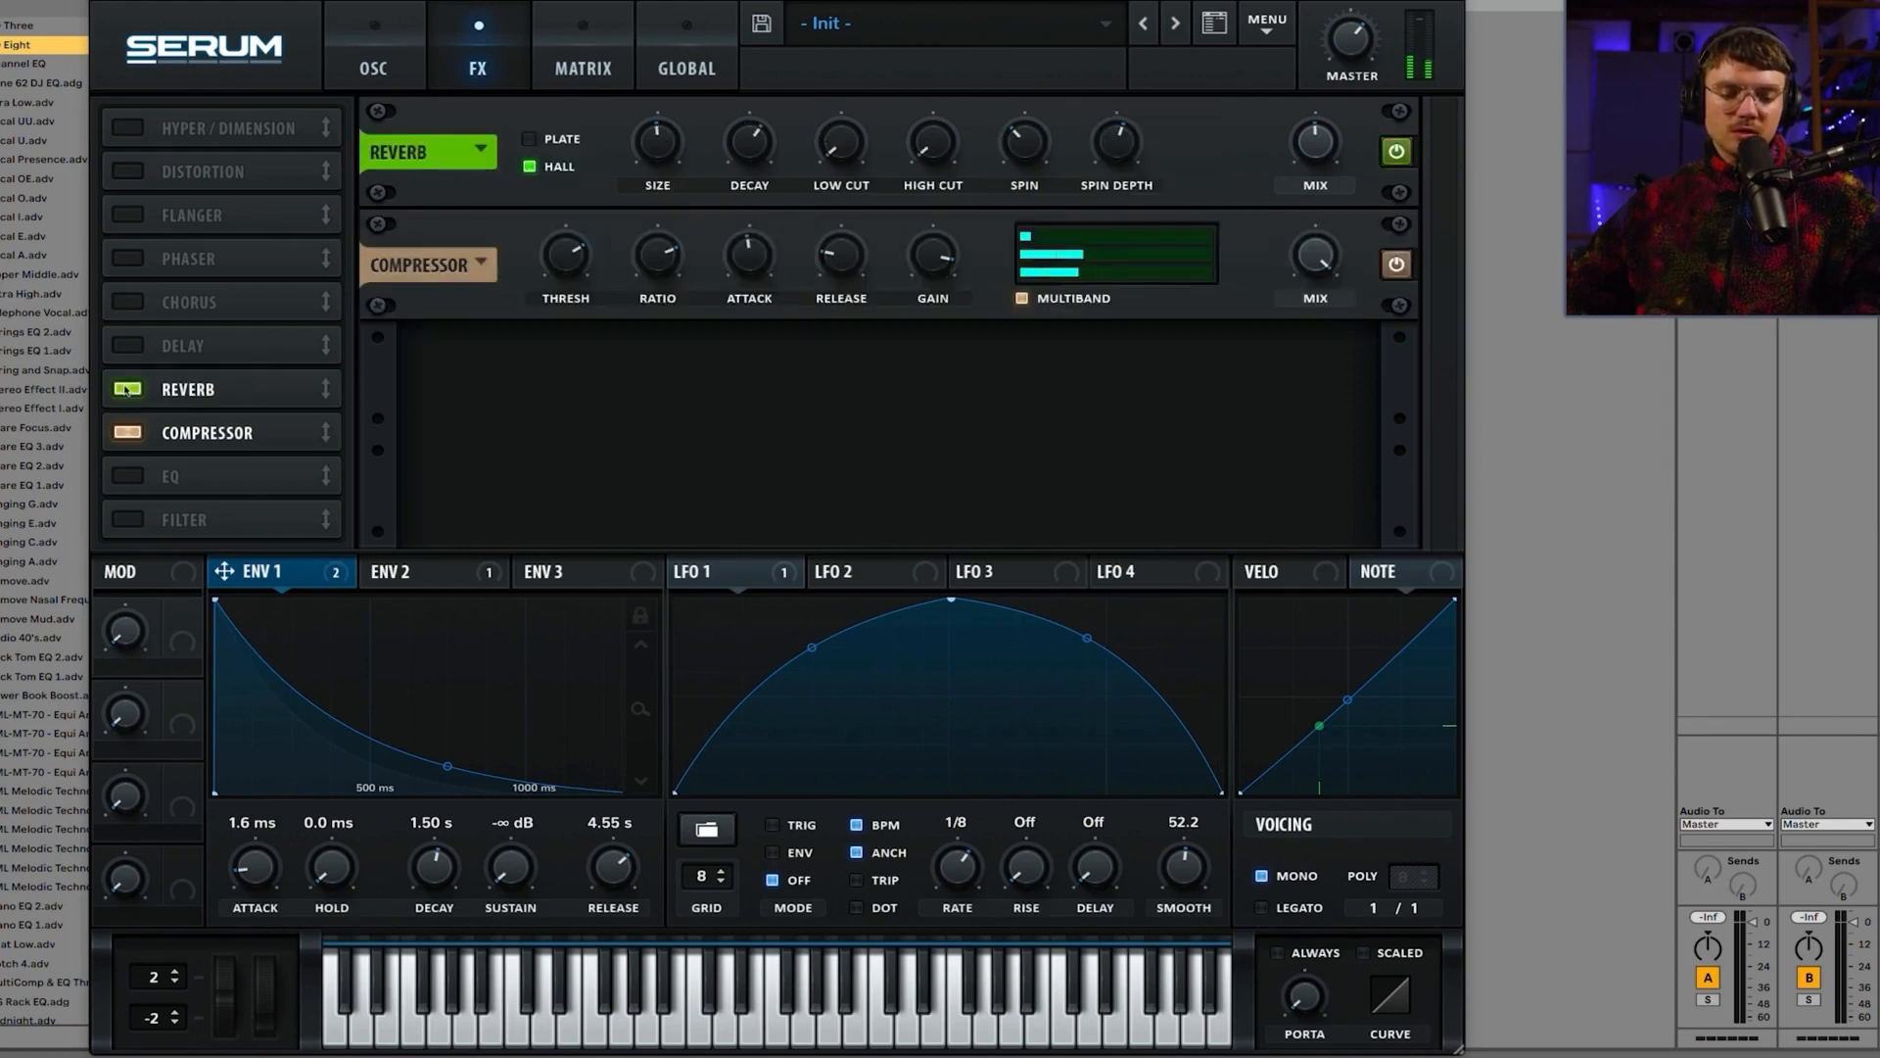
pyautogui.click(125, 348)
pyautogui.click(126, 303)
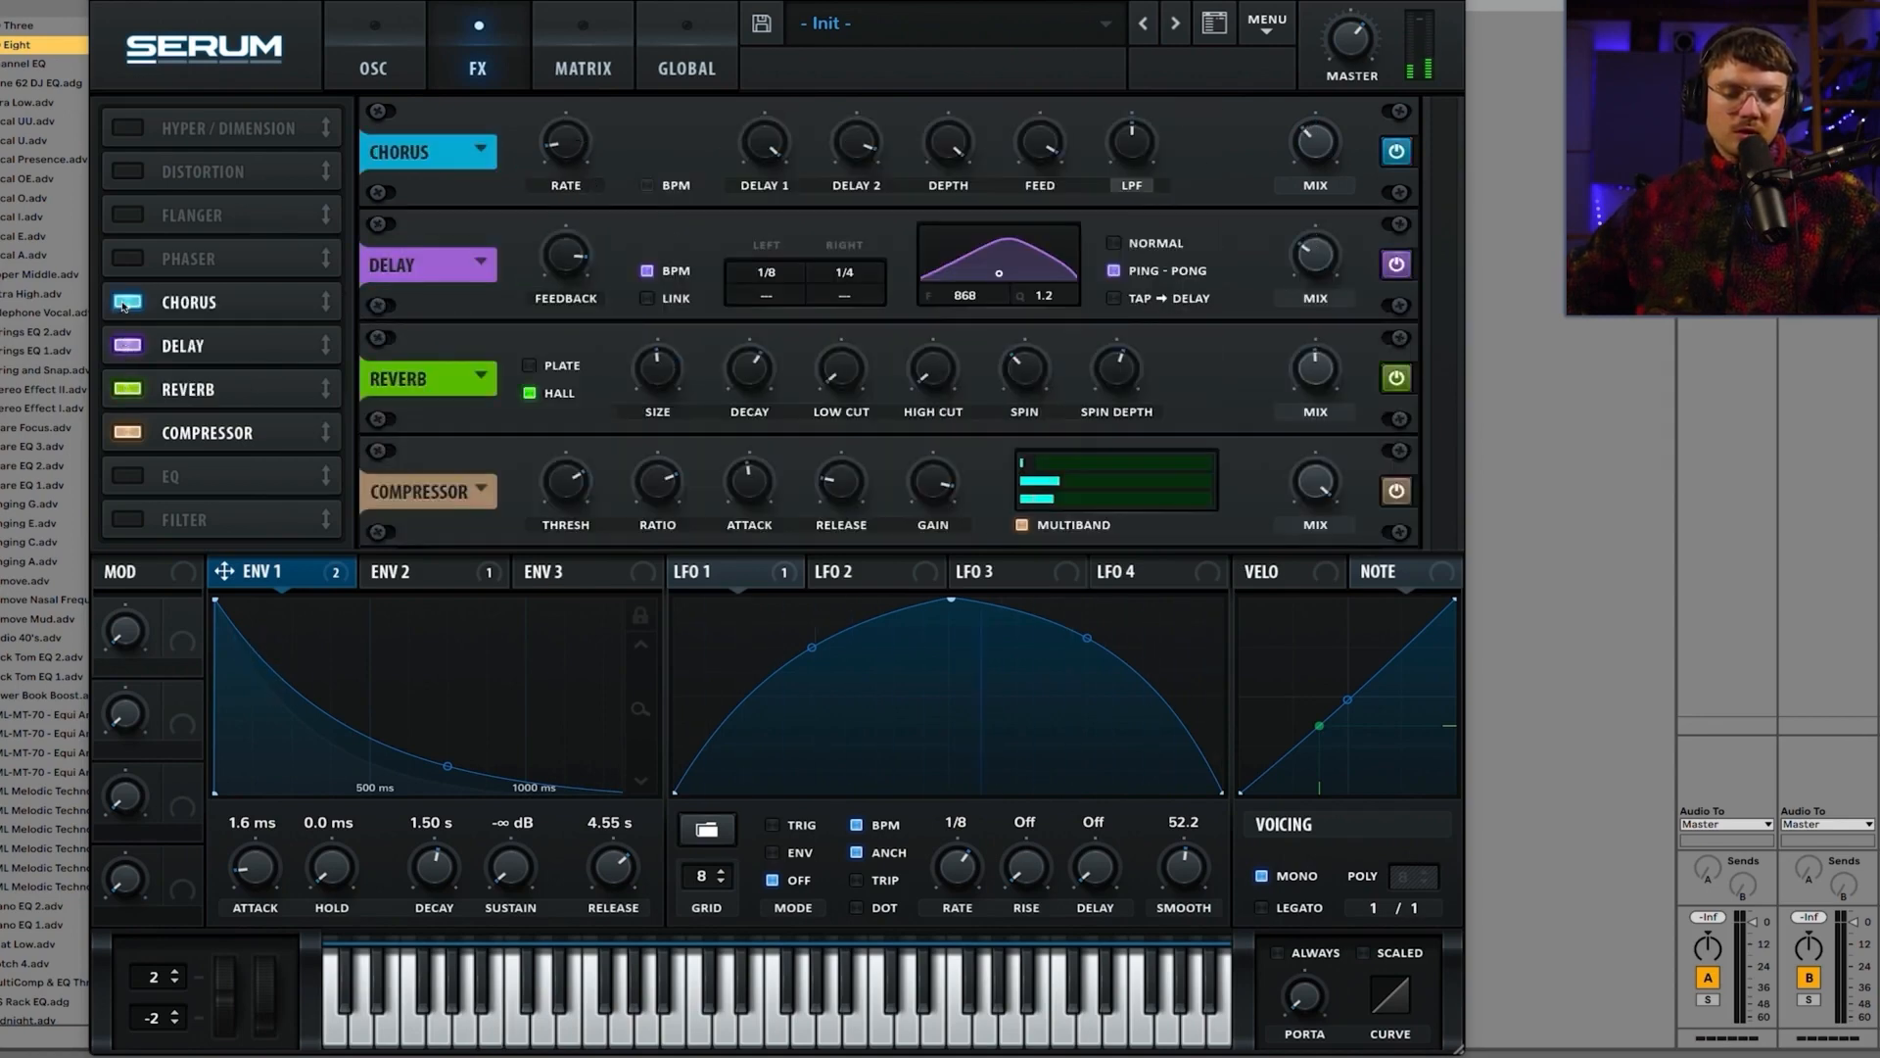
# Step: Compare the full effects chain with the Compressor off and on, leaving it on
pyautogui.click(127, 433)
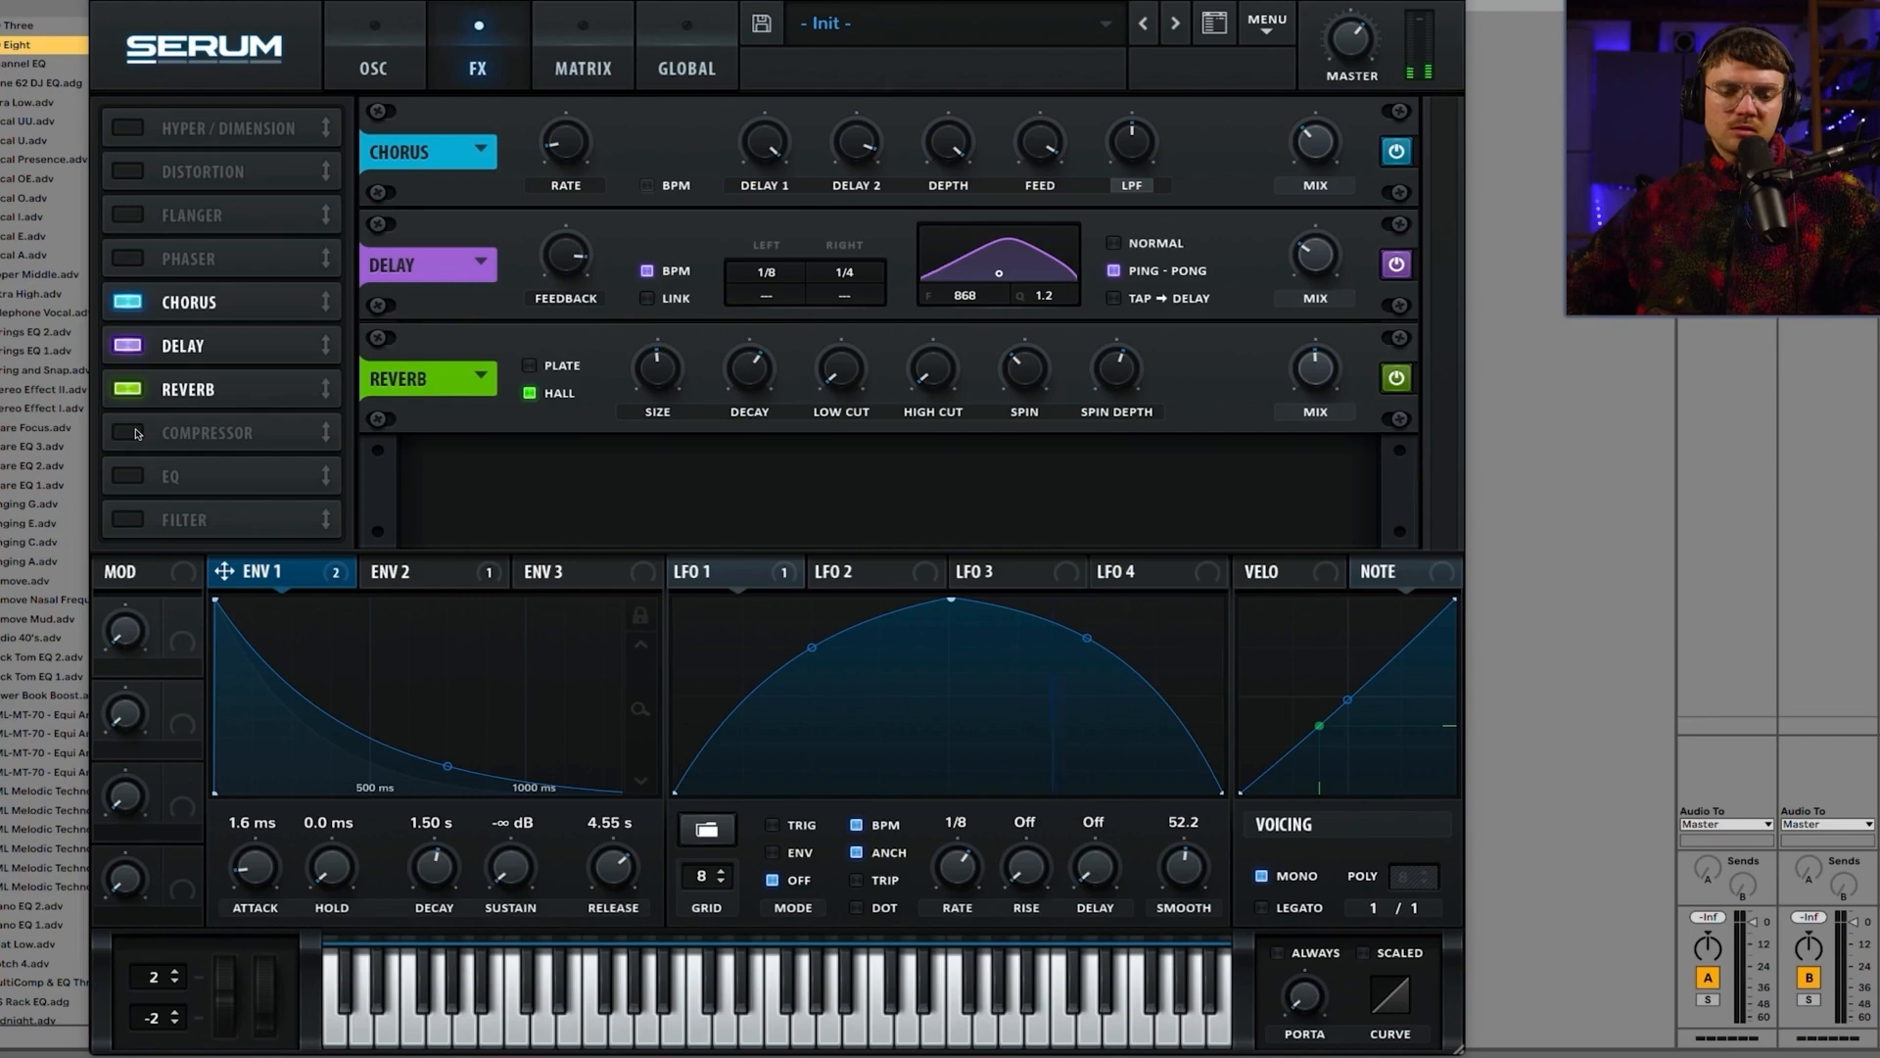
pyautogui.click(127, 433)
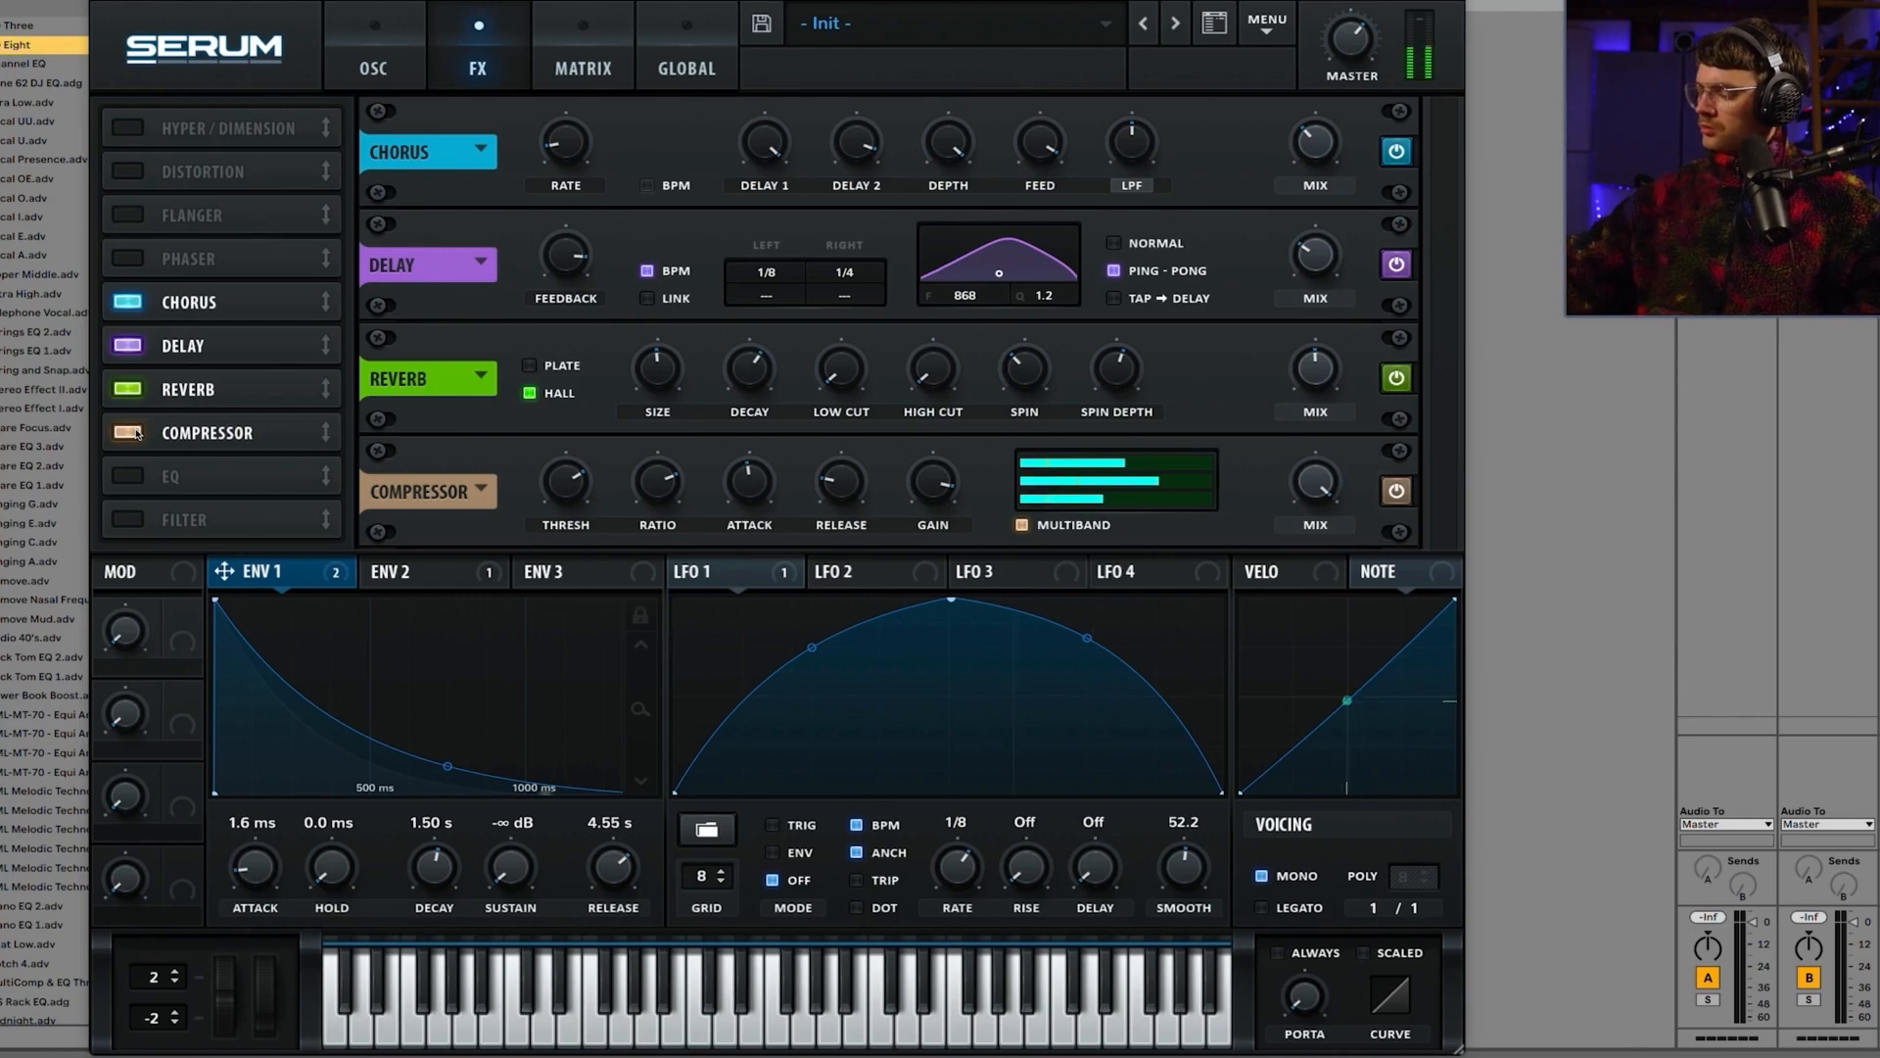
pyautogui.click(137, 433)
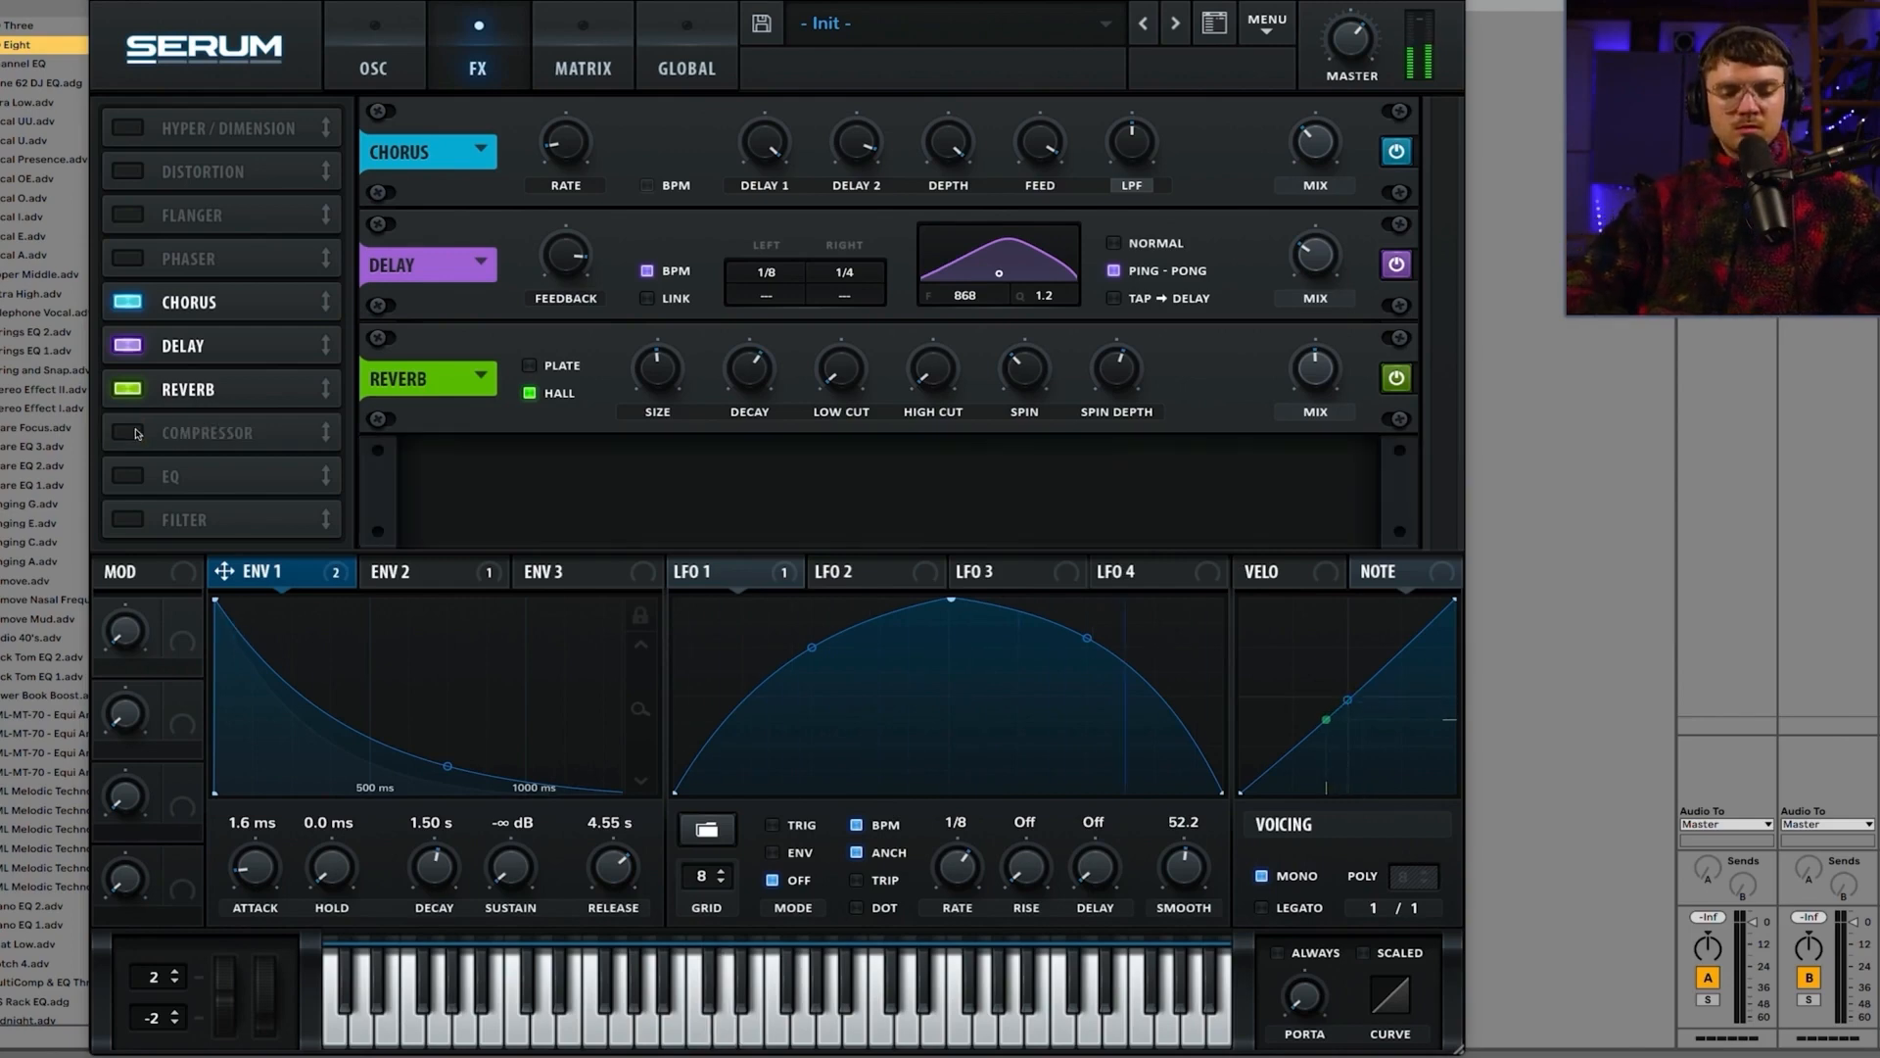
pyautogui.click(137, 433)
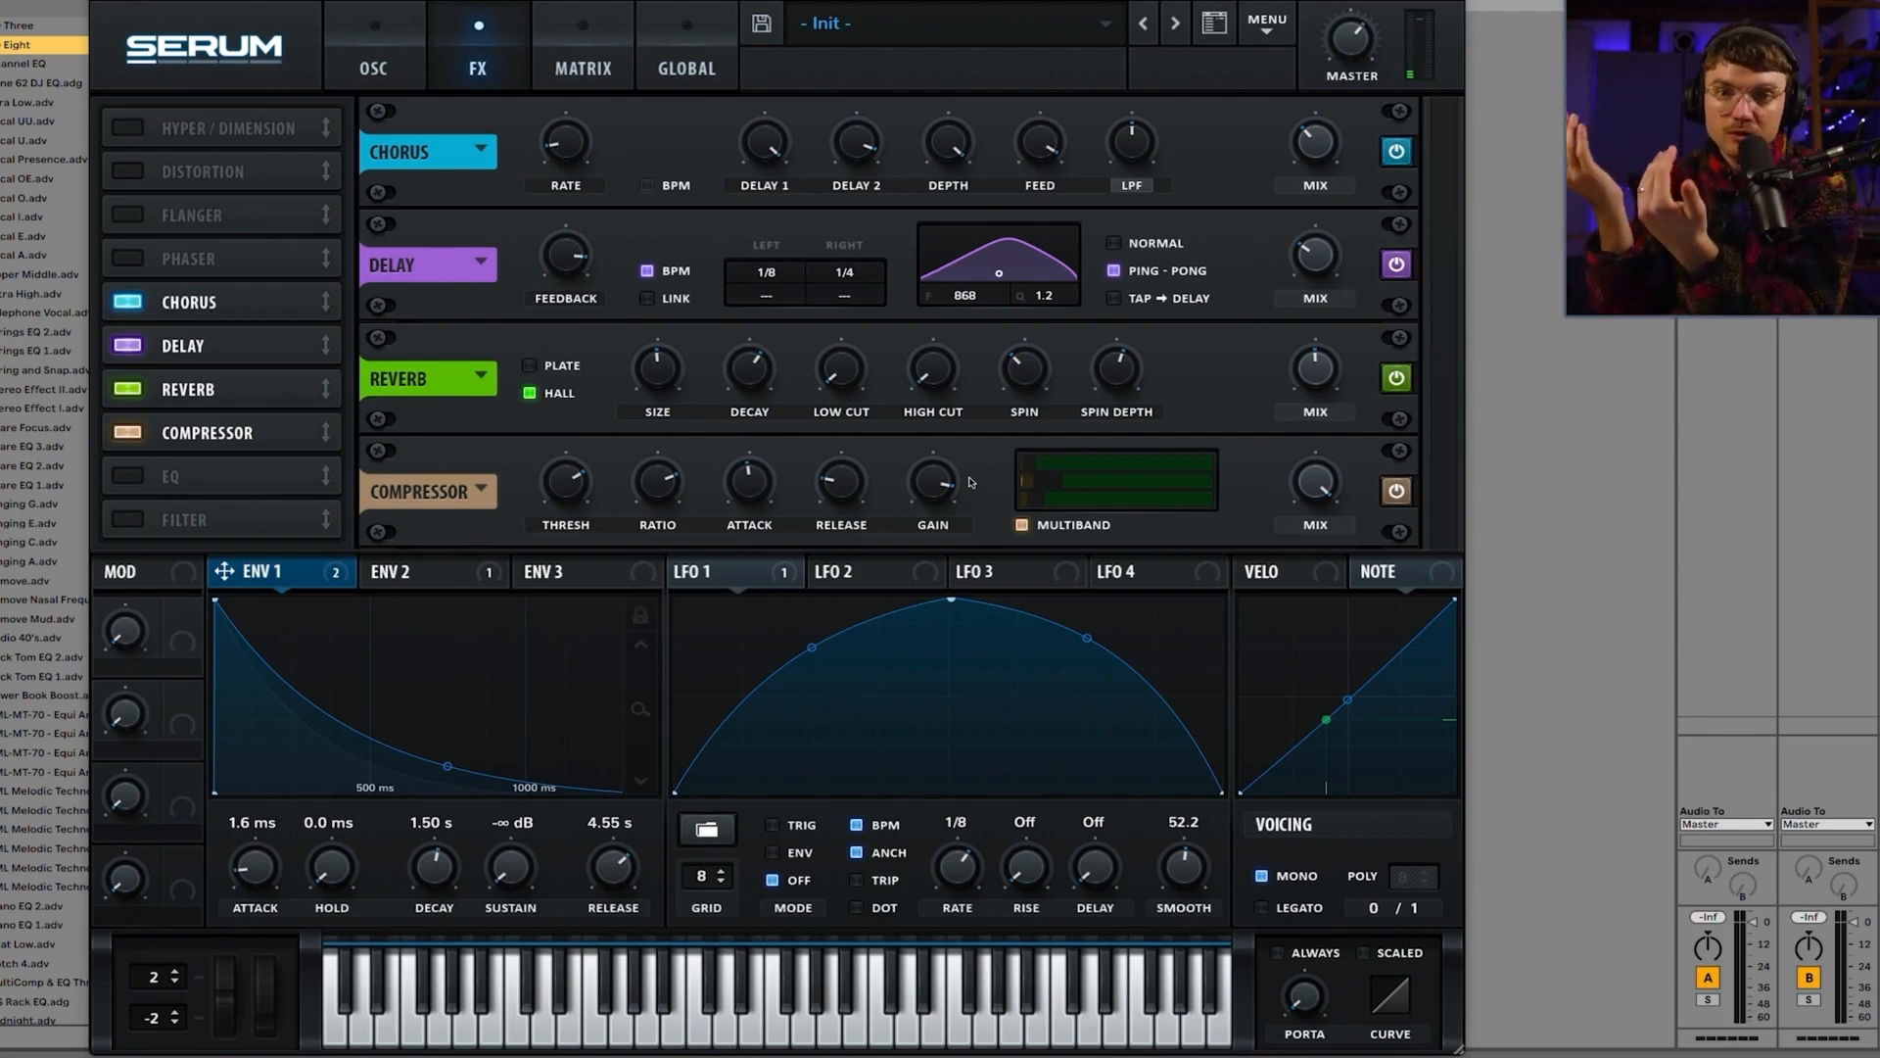
# Step: Turn the Reverb and Delay off and back on in the compressed chain
pyautogui.click(138, 391)
pyautogui.click(134, 350)
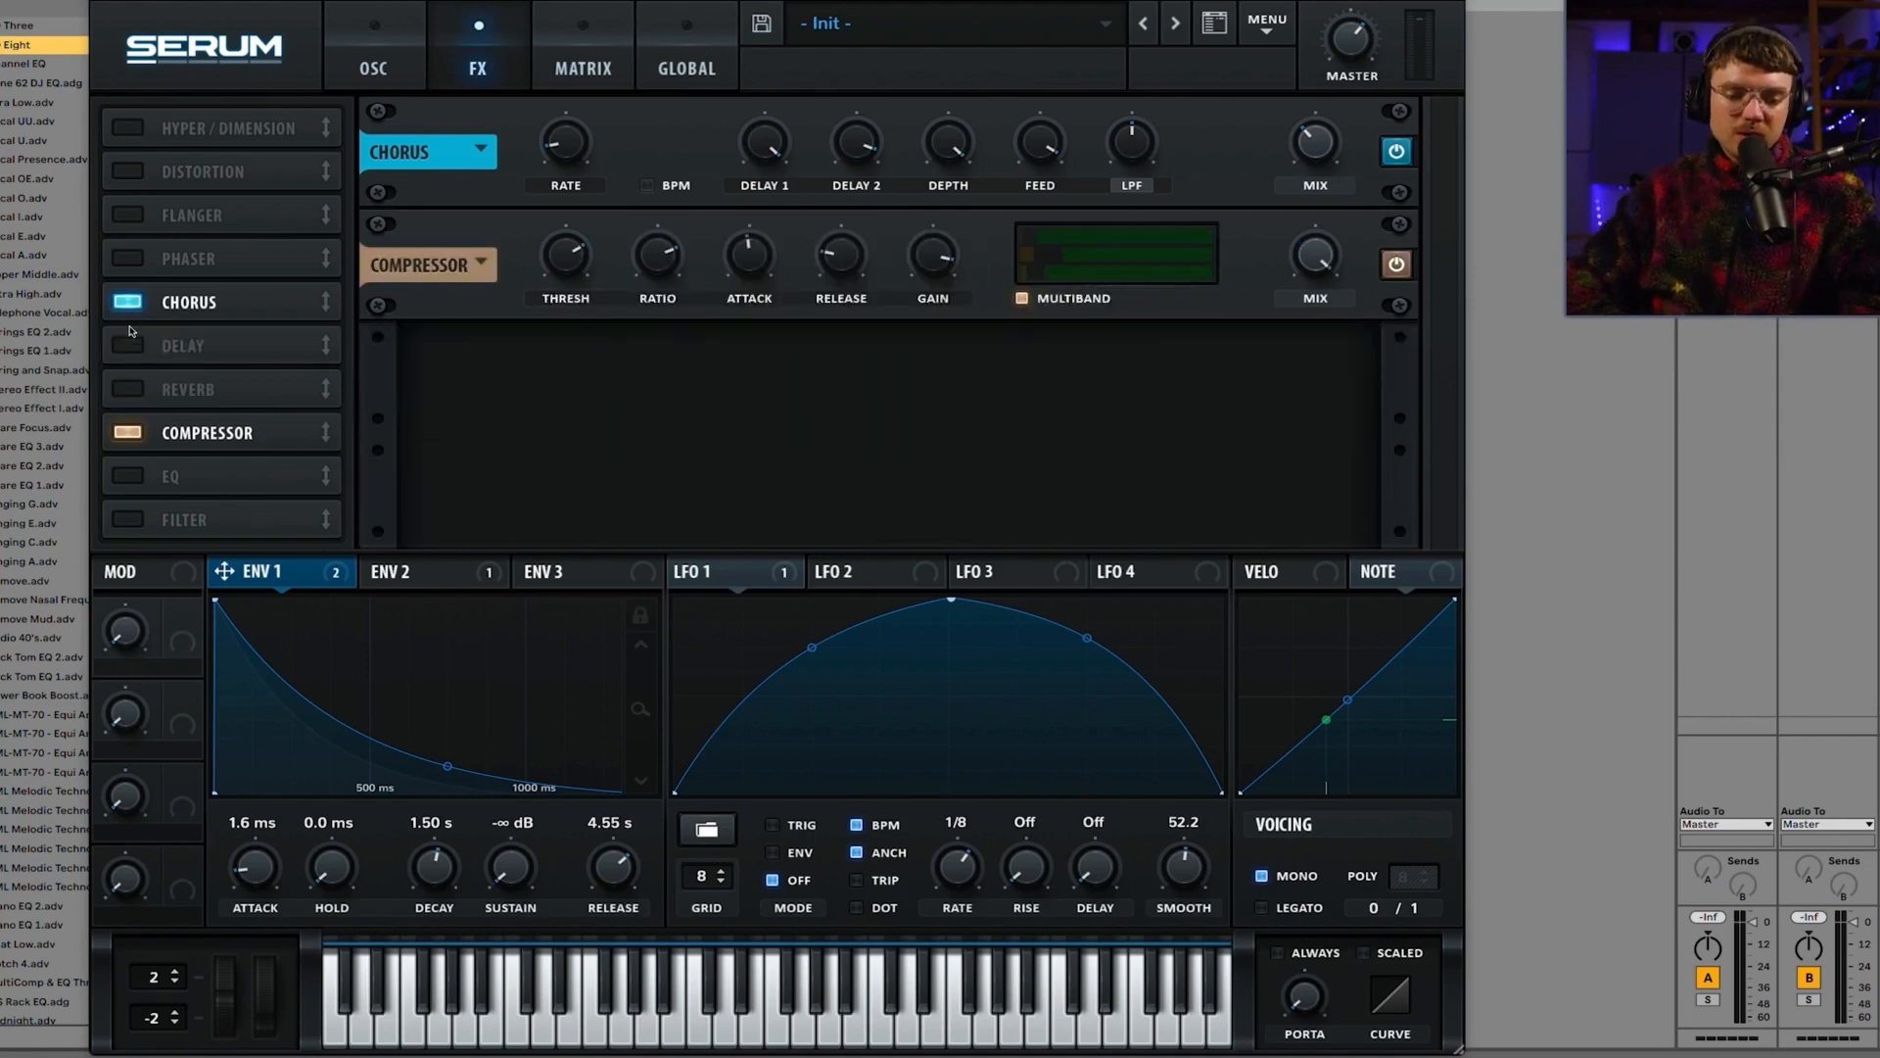
pyautogui.click(131, 344)
pyautogui.click(134, 389)
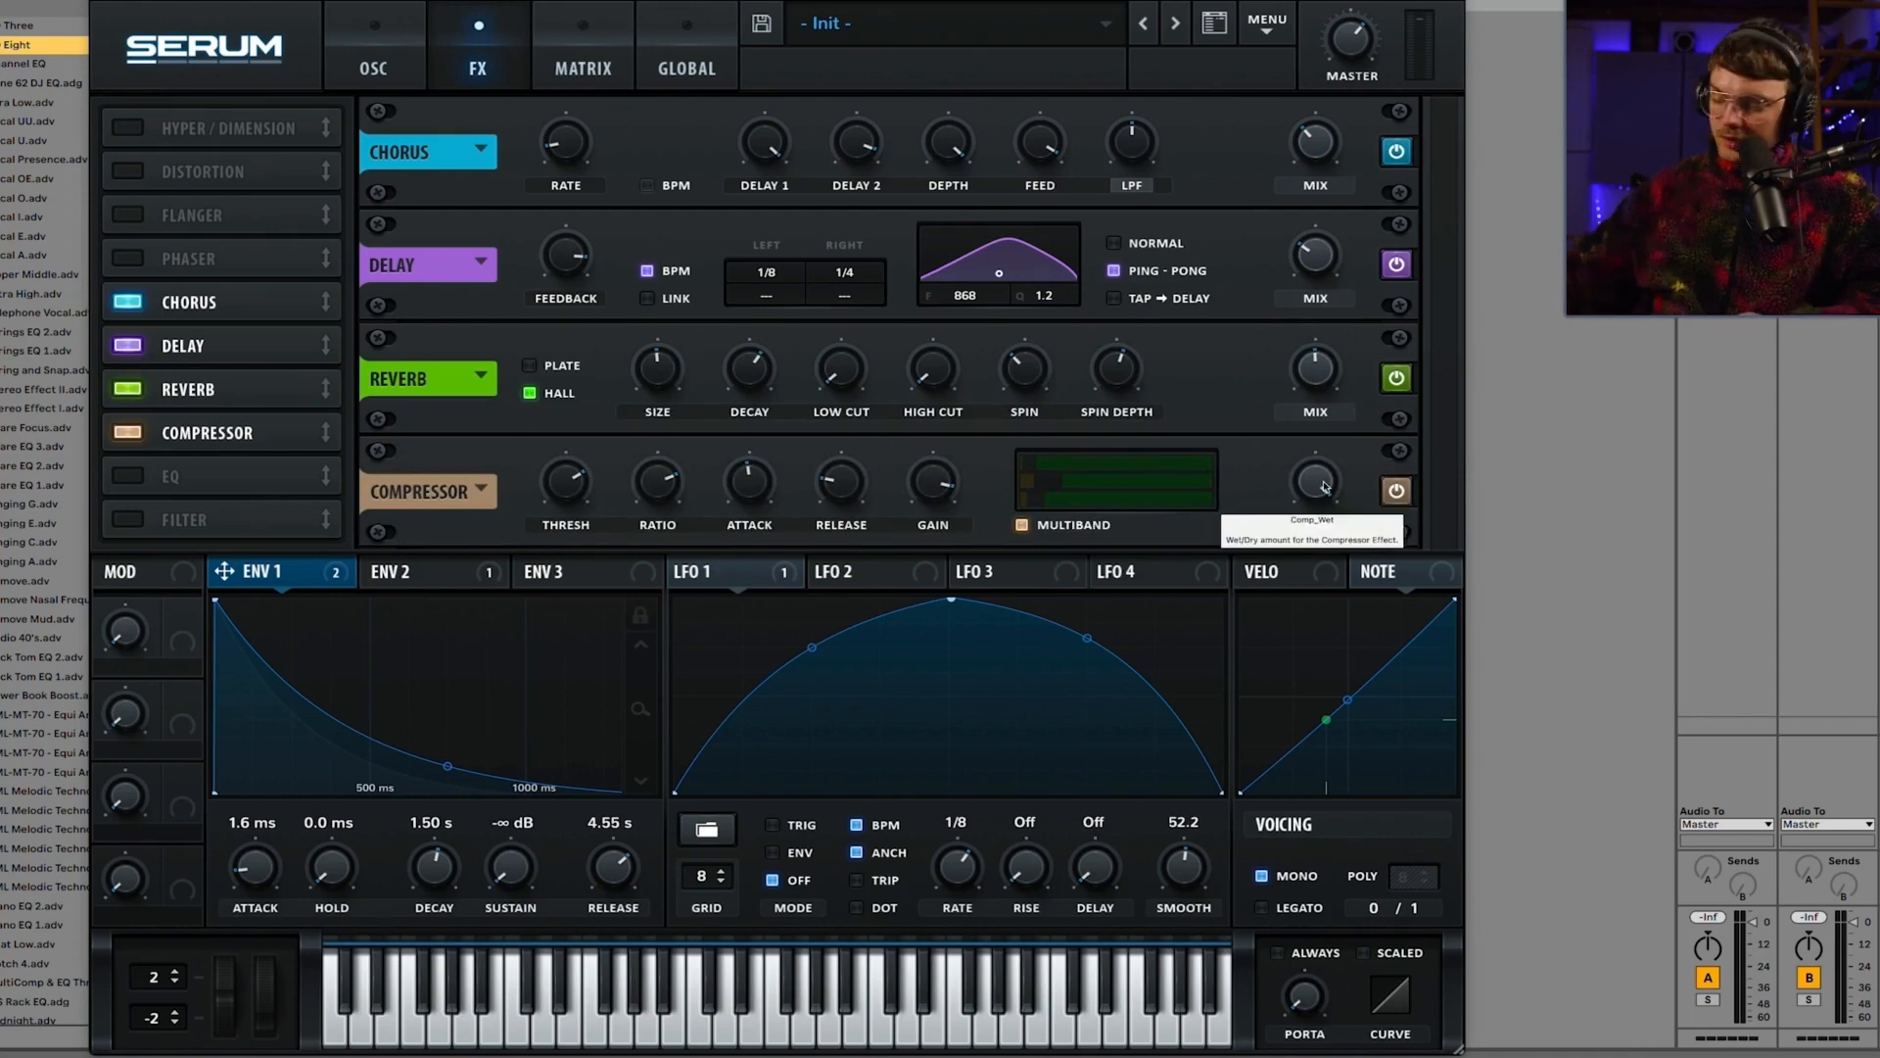
# Step: Reduce the Compressor's mix to well under half and compare the sound with it bypassed, leaving it active
pyautogui.moveTo(1312, 535); pyautogui.dragTo(1294, 588)
pyautogui.click(1394, 492)
pyautogui.click(1394, 492)
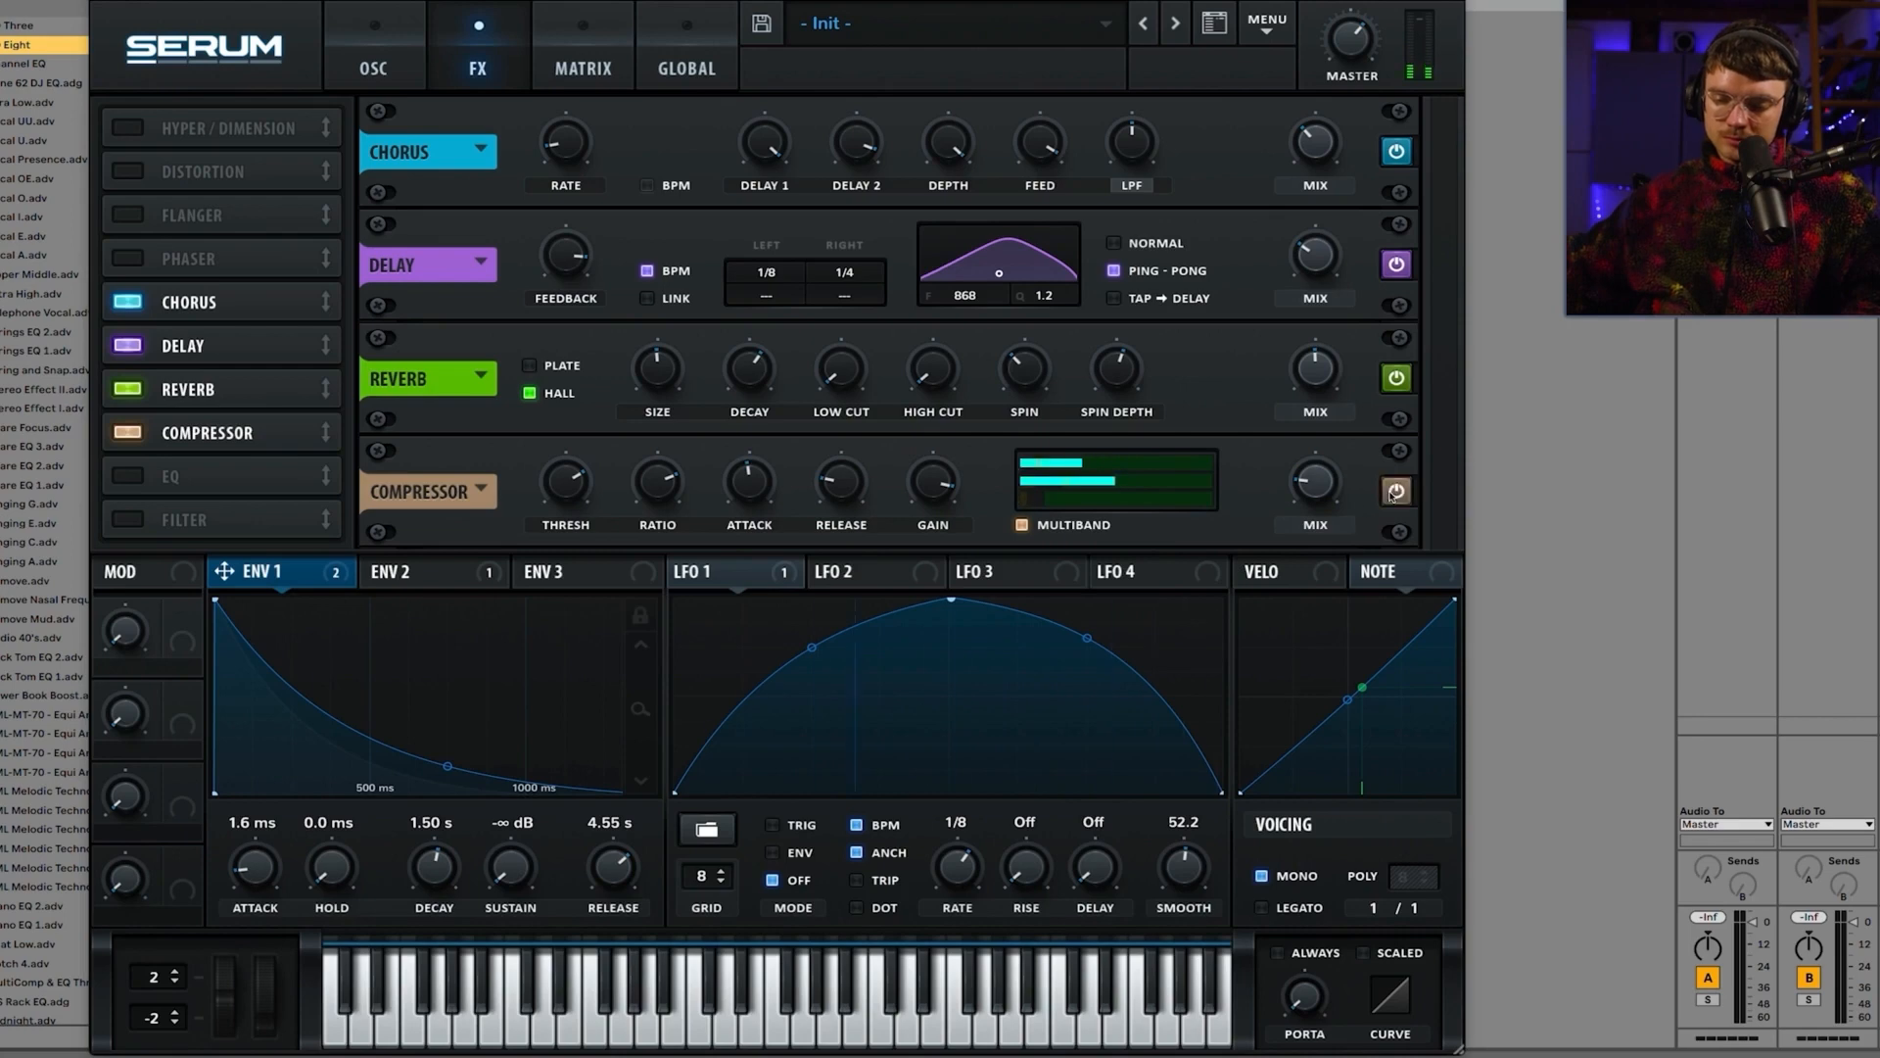
pyautogui.click(1394, 492)
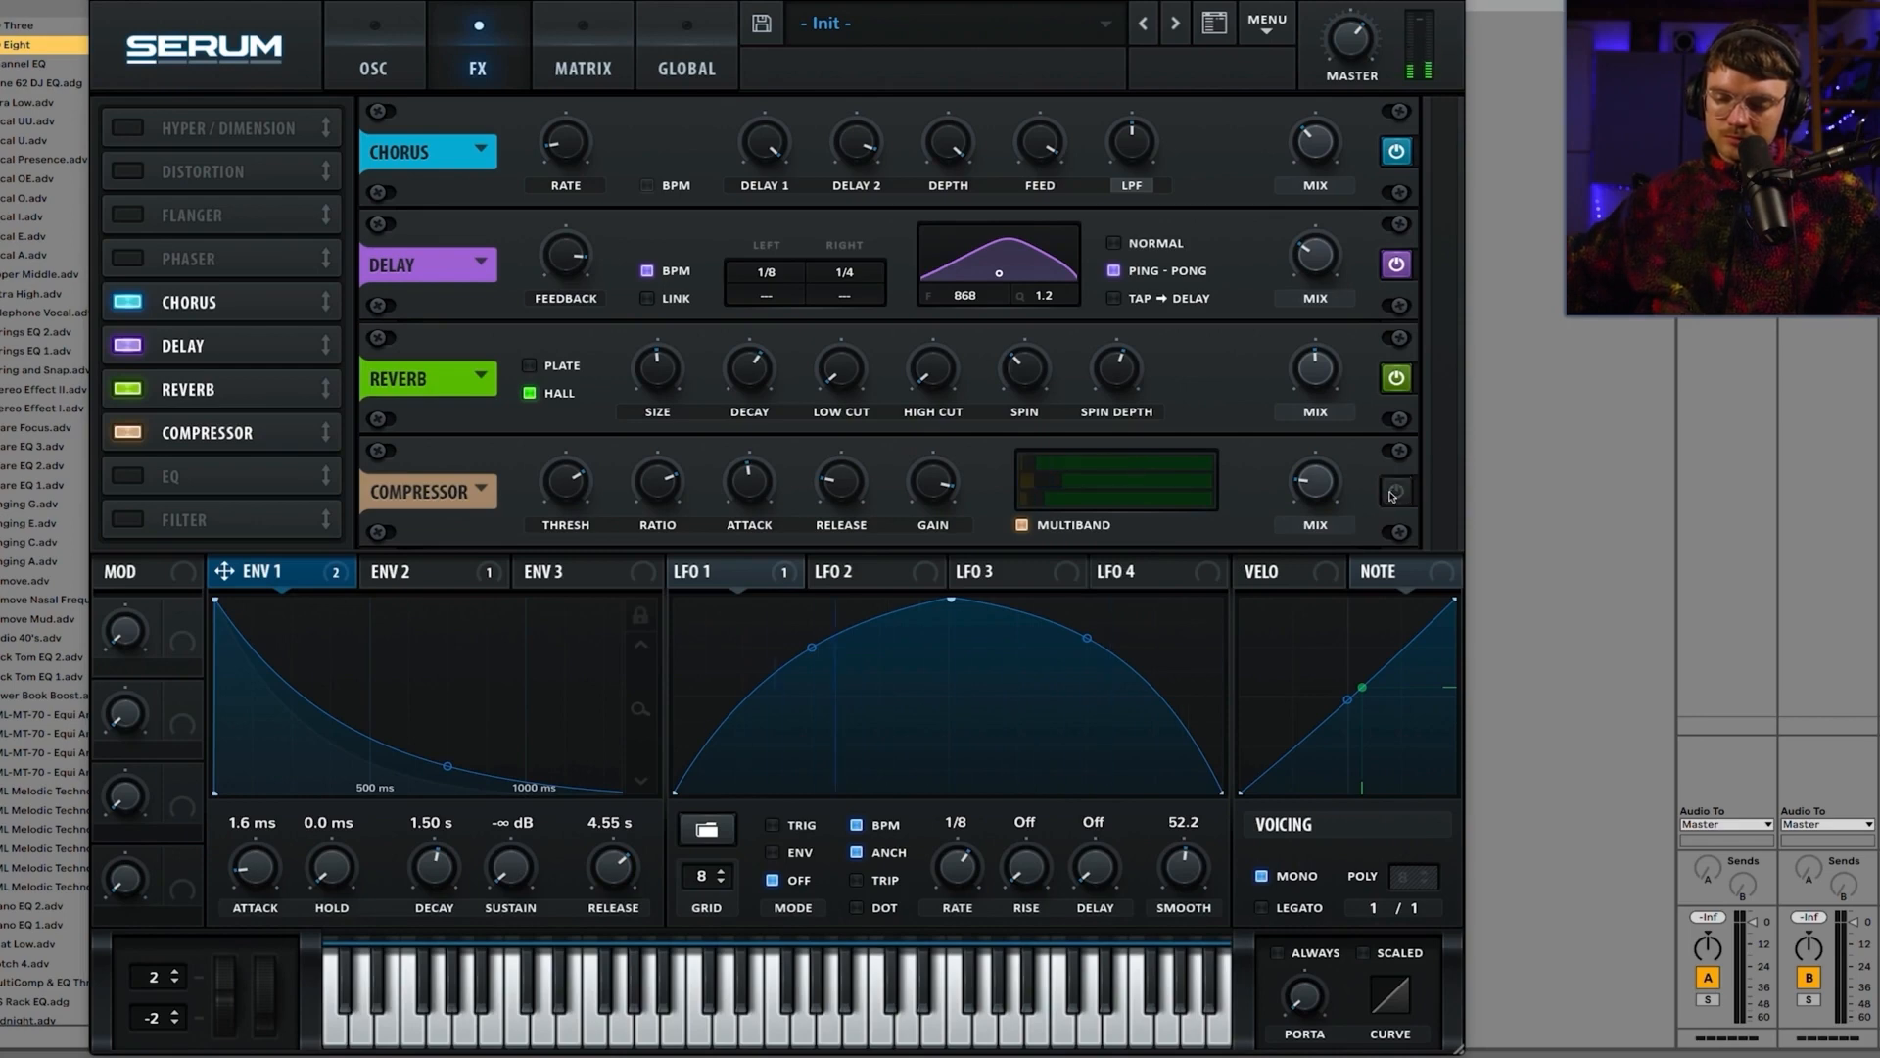
pyautogui.click(1395, 492)
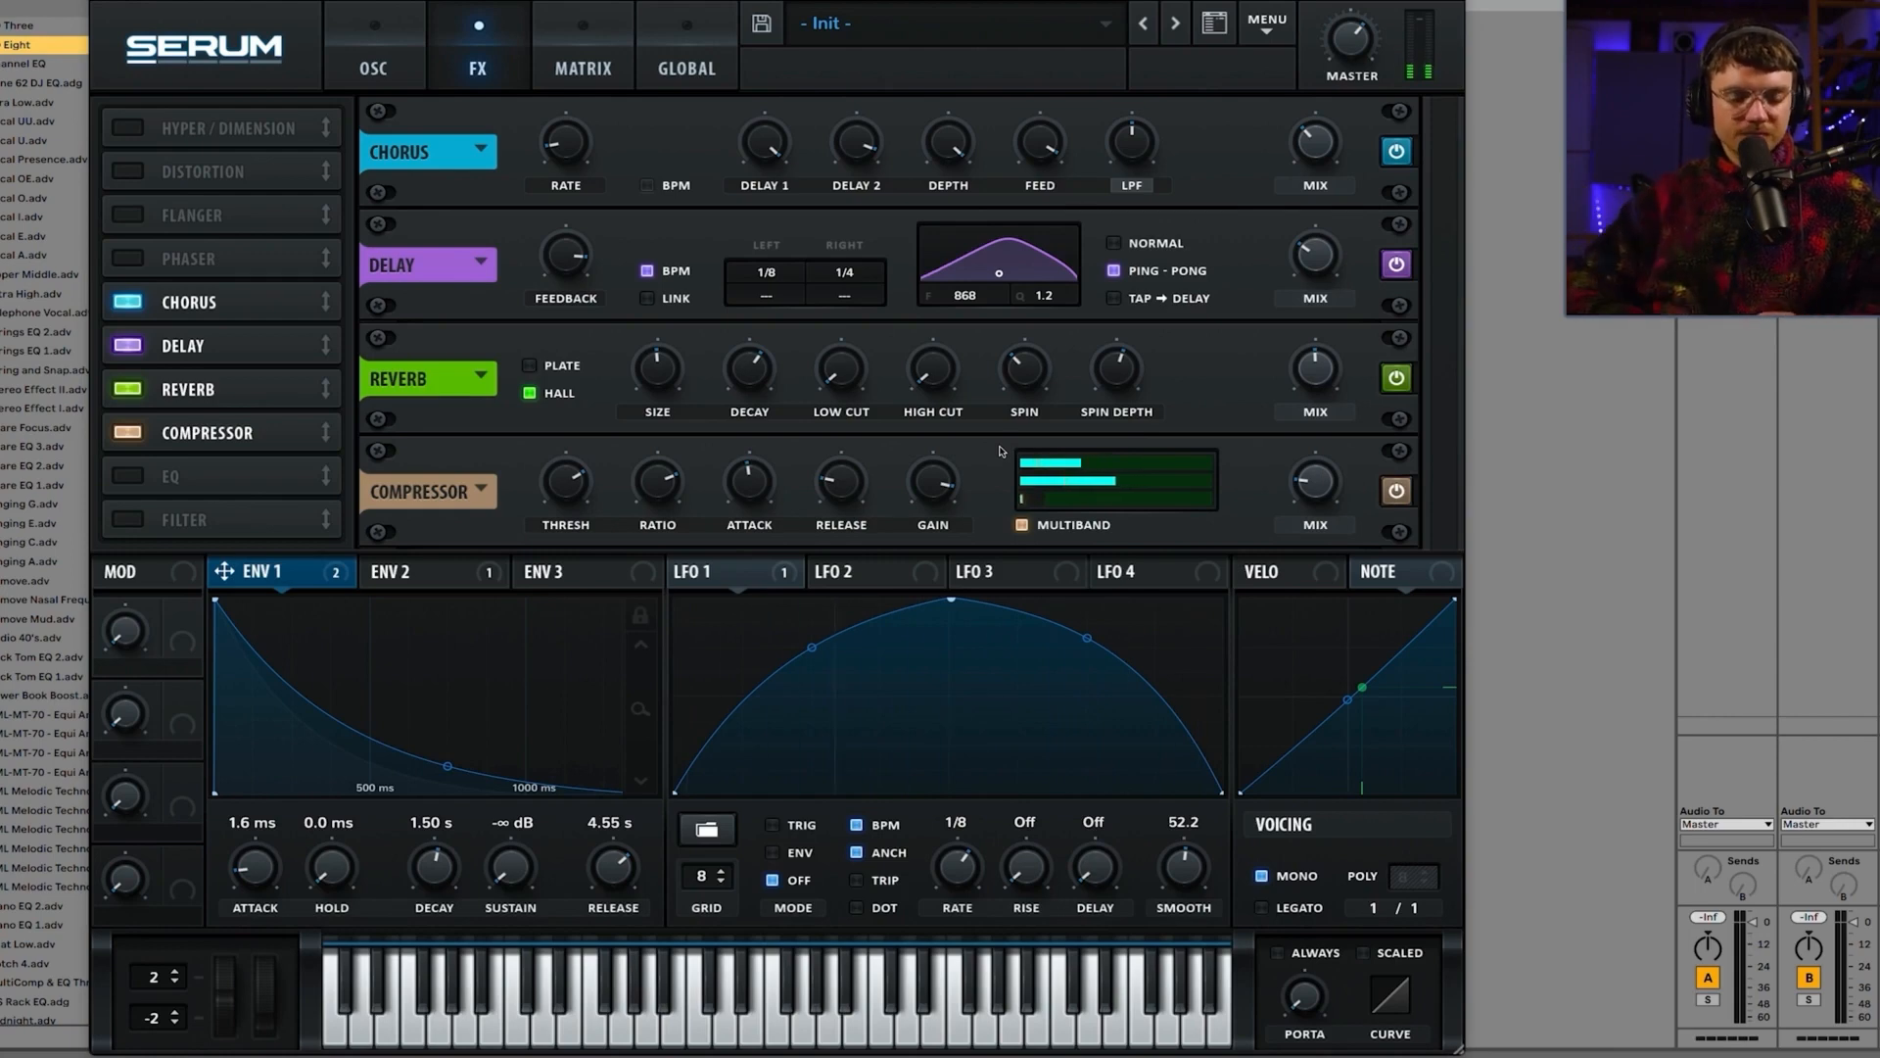
# Step: Add an EQ with boosted highs and fully cut low-shelf gain, and add the MG Low 6 Filter in a bypassed state
pyautogui.click(185, 470)
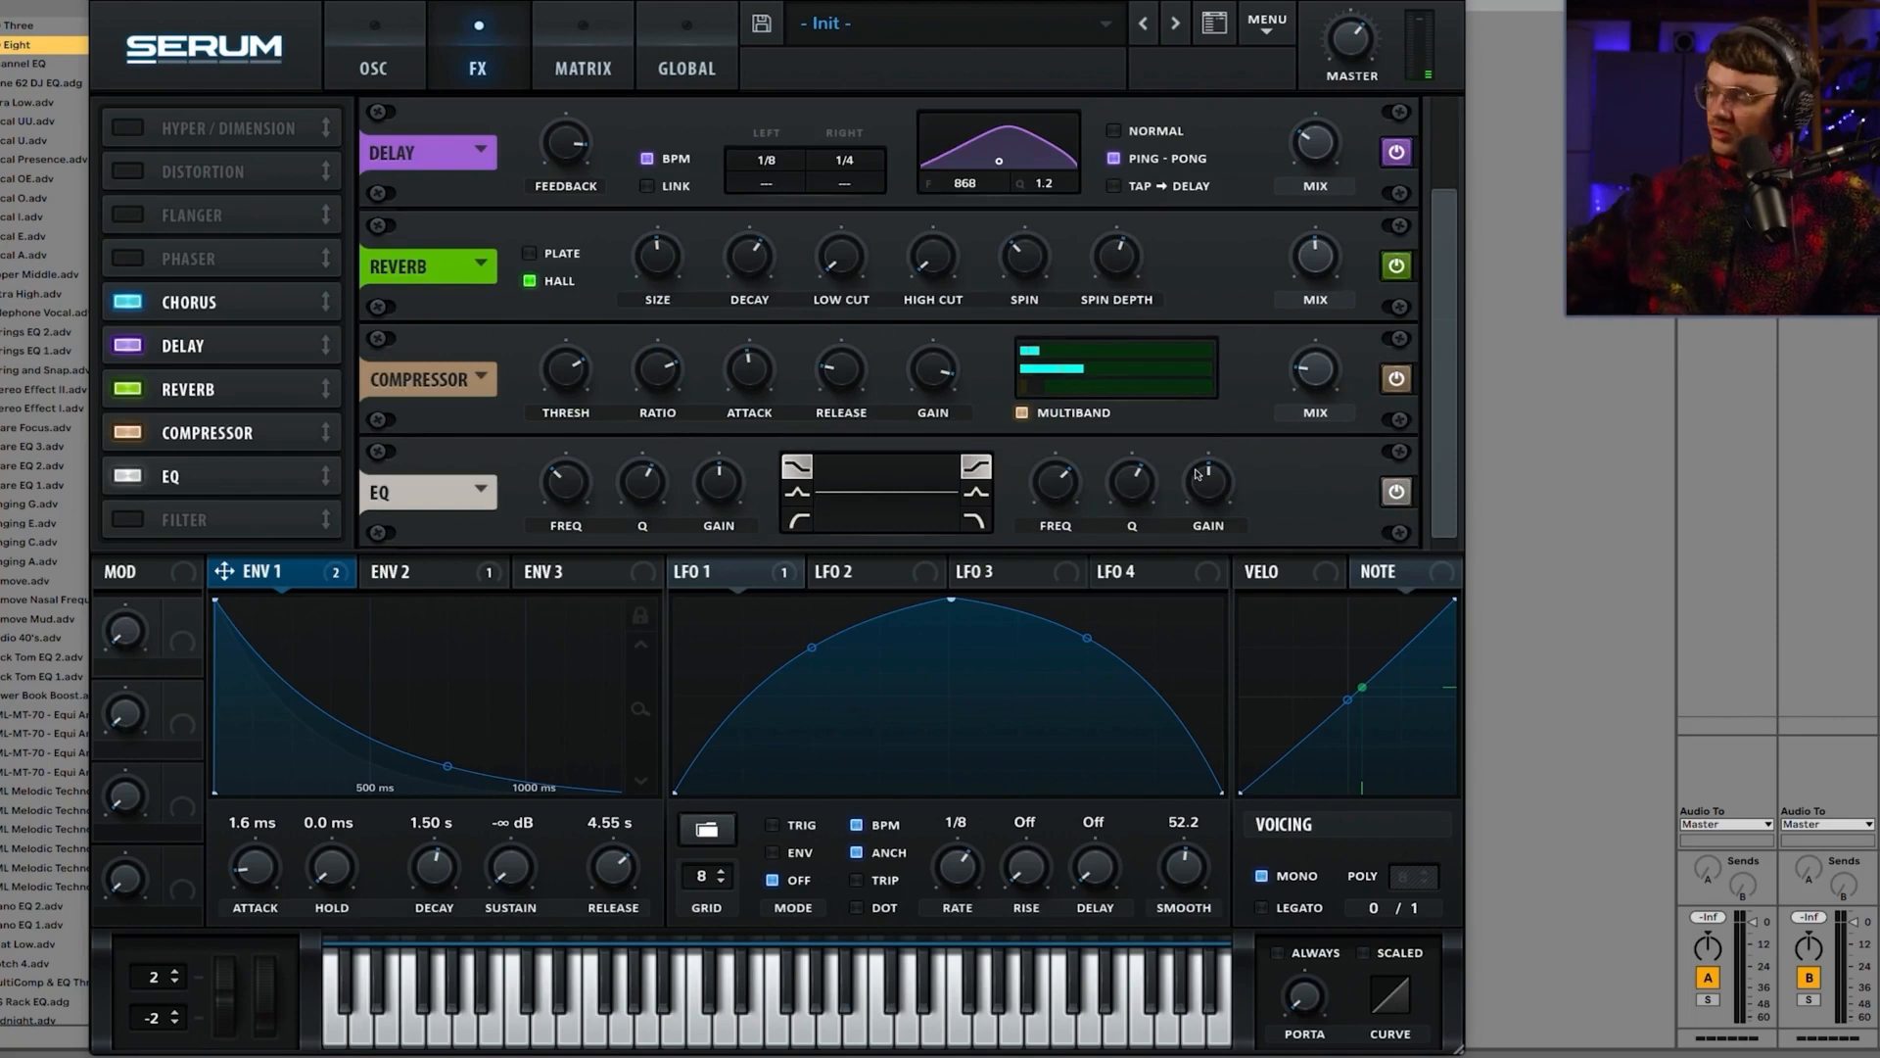
pyautogui.scroll(3, 1197, 476)
pyautogui.moveTo(1199, 477); pyautogui.dragTo(1200, 442)
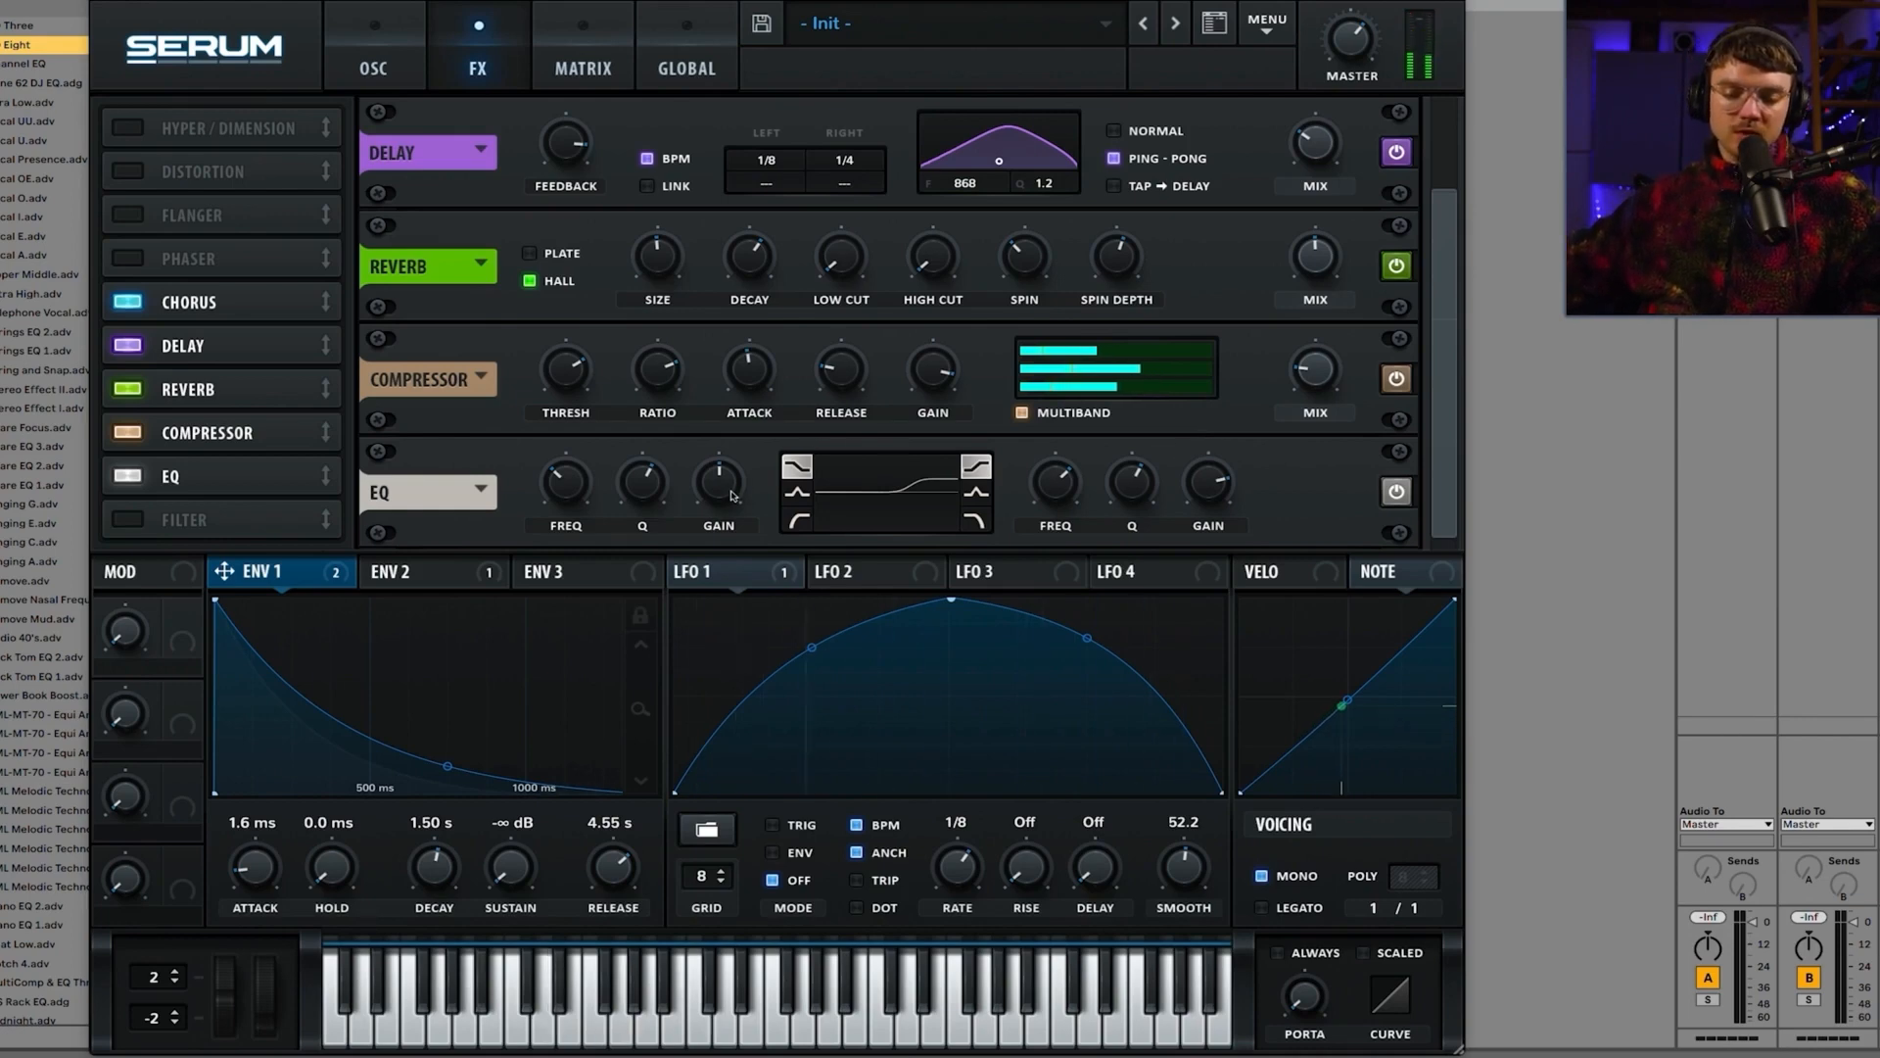
pyautogui.moveTo(729, 494); pyautogui.dragTo(725, 585)
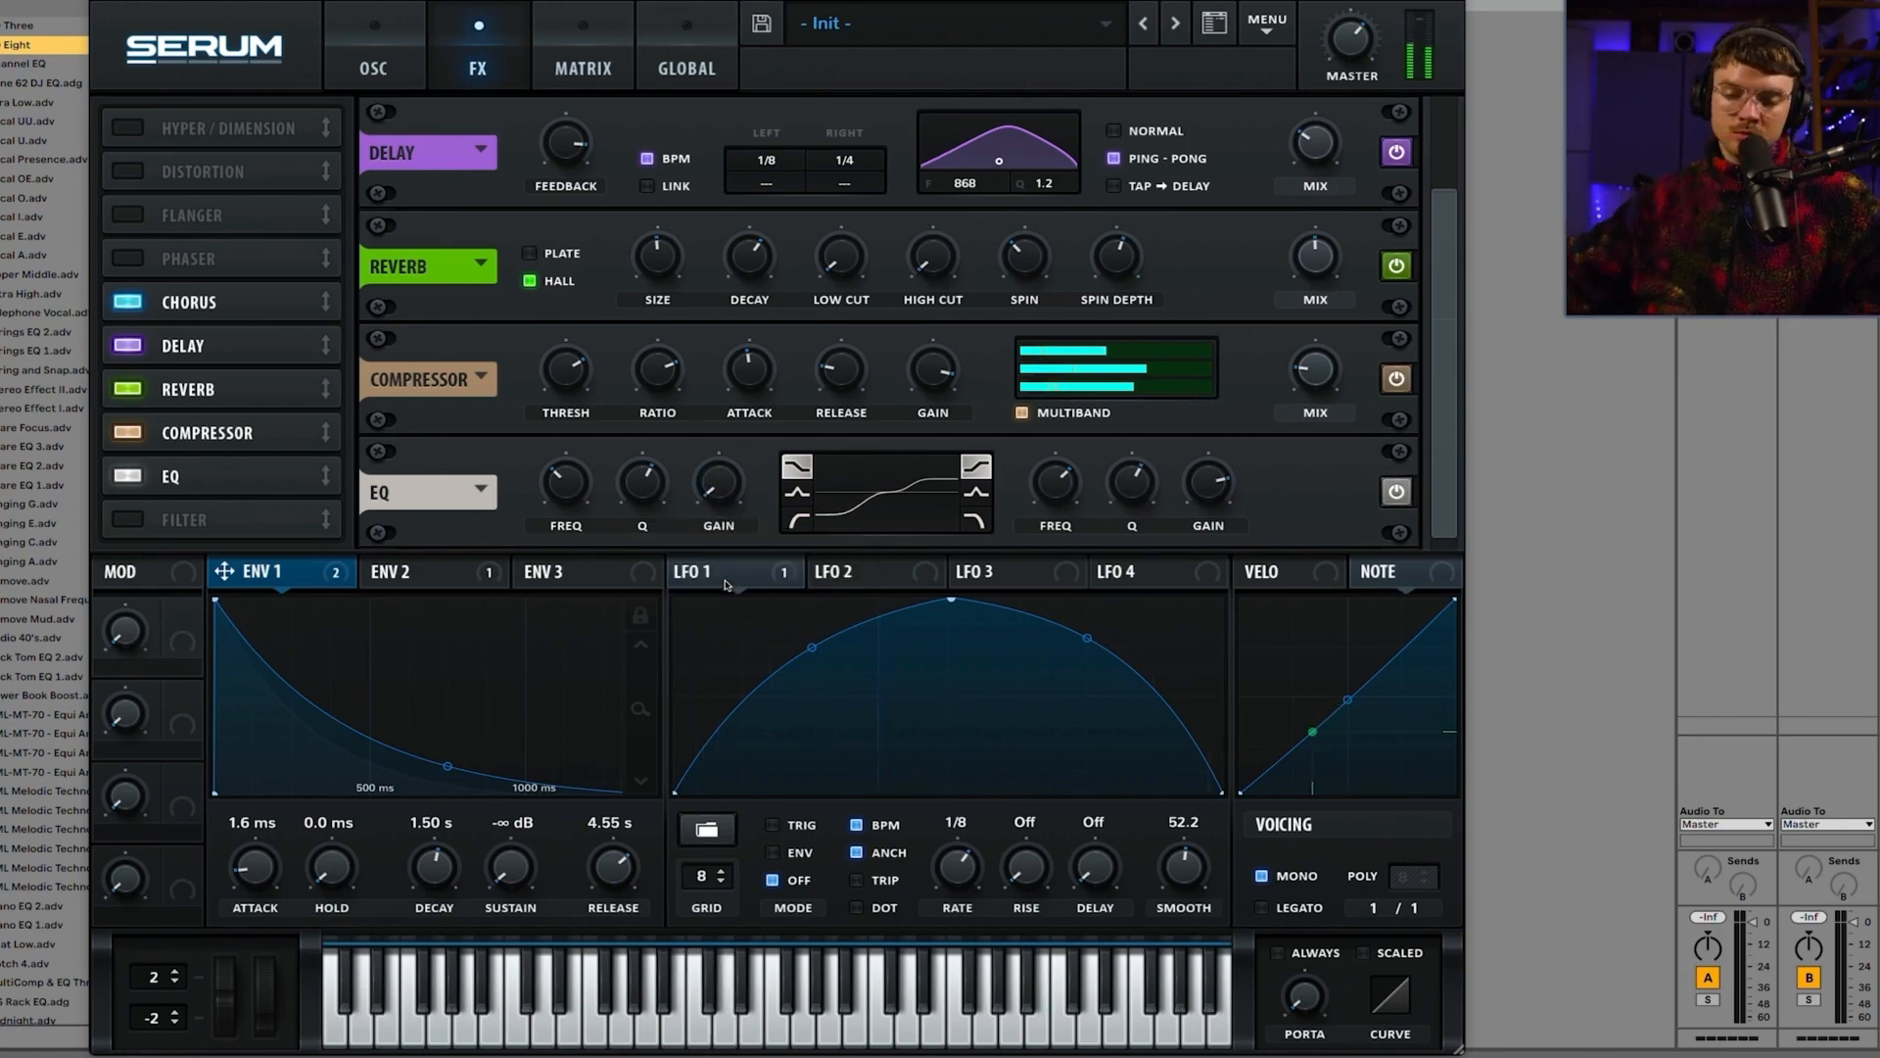
pyautogui.click(128, 520)
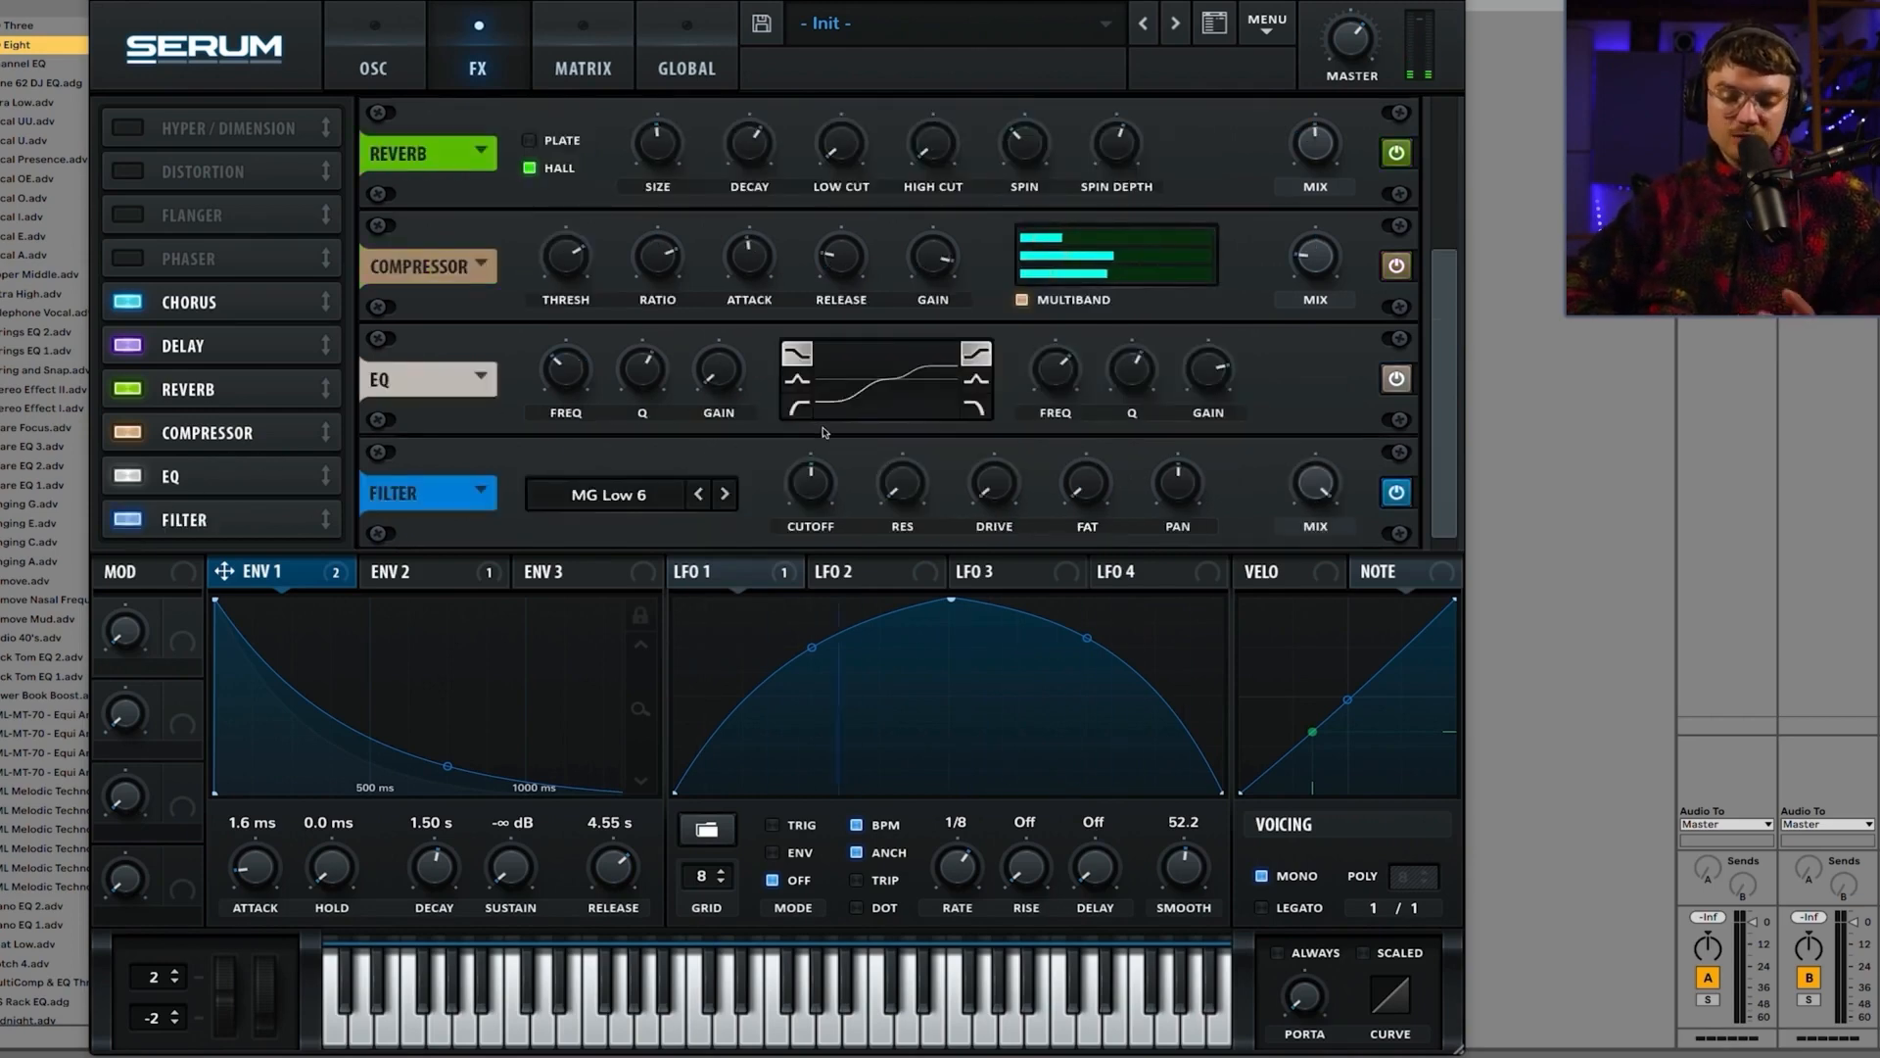
pyautogui.click(1396, 497)
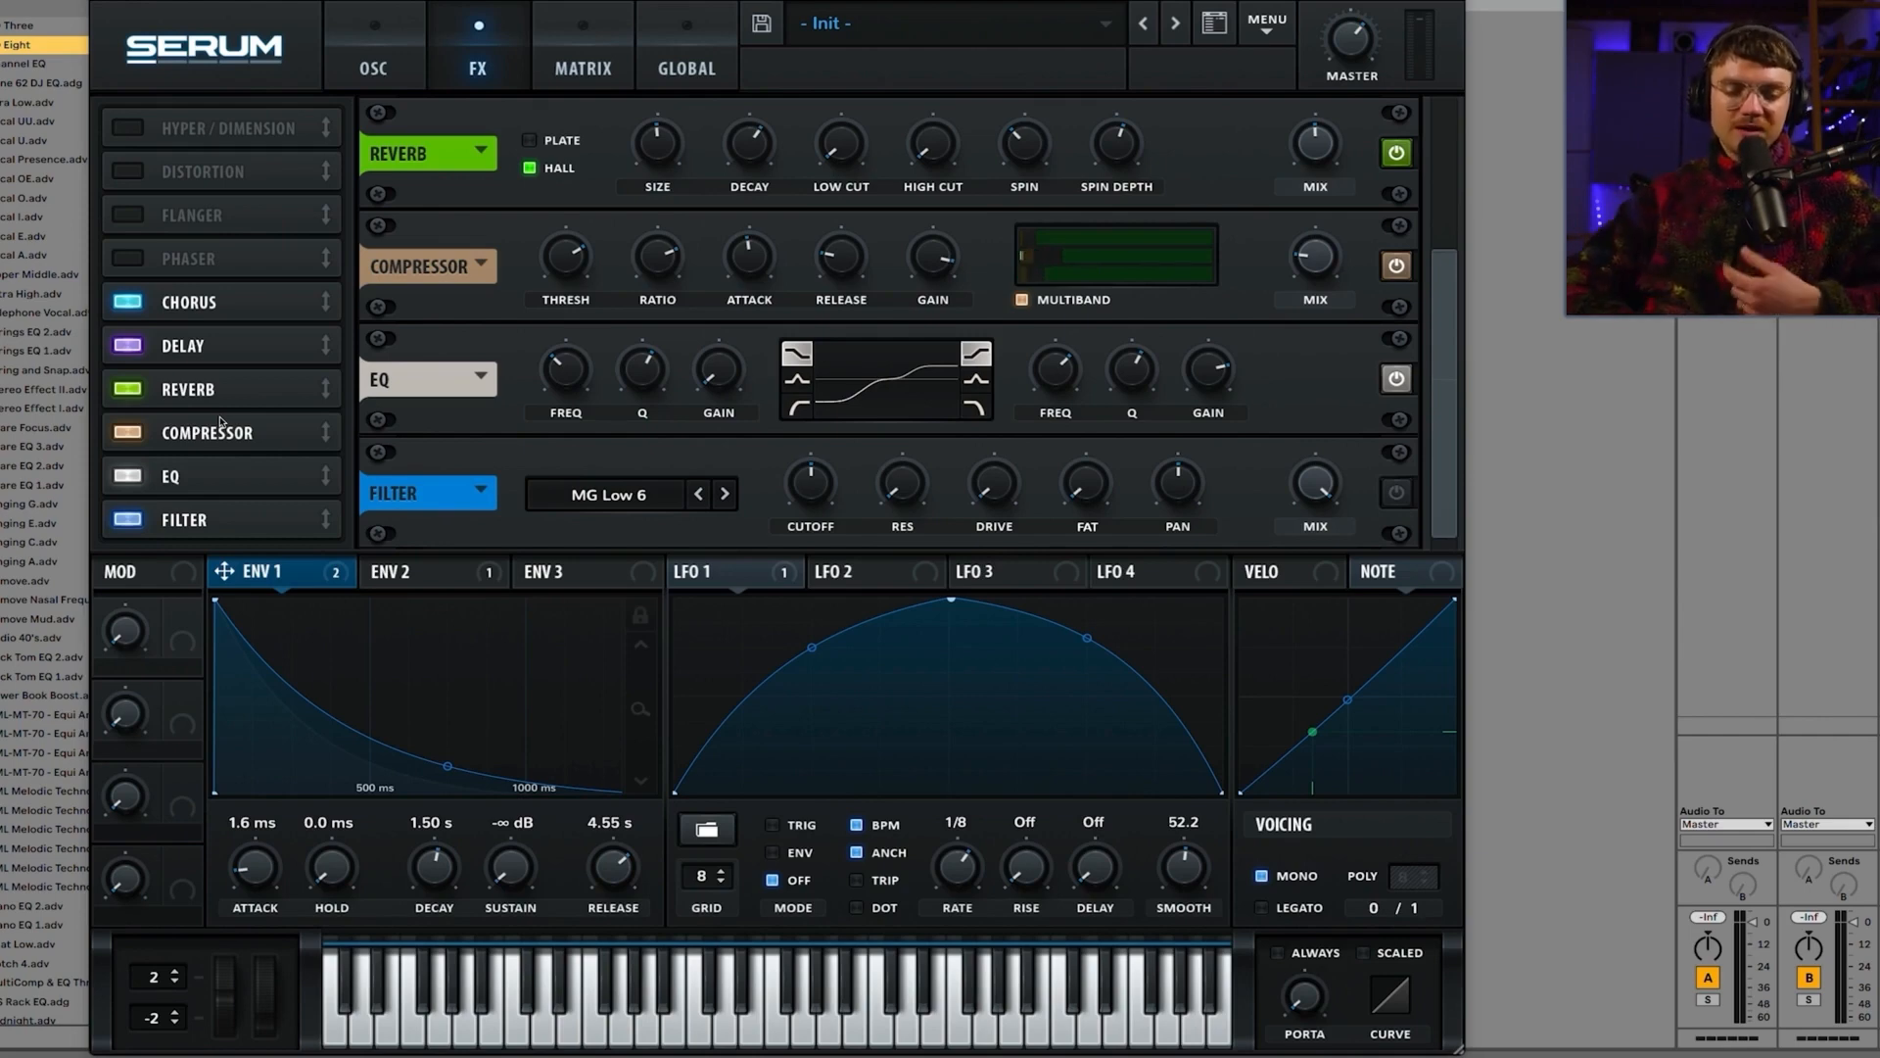
# Step: Reorder the active effects to Reverb, Chorus, Delay, Compressor, EQ, Filter
pyautogui.moveTo(222, 423); pyautogui.dragTo(208, 390)
pyautogui.moveTo(203, 306); pyautogui.dragTo(201, 423)
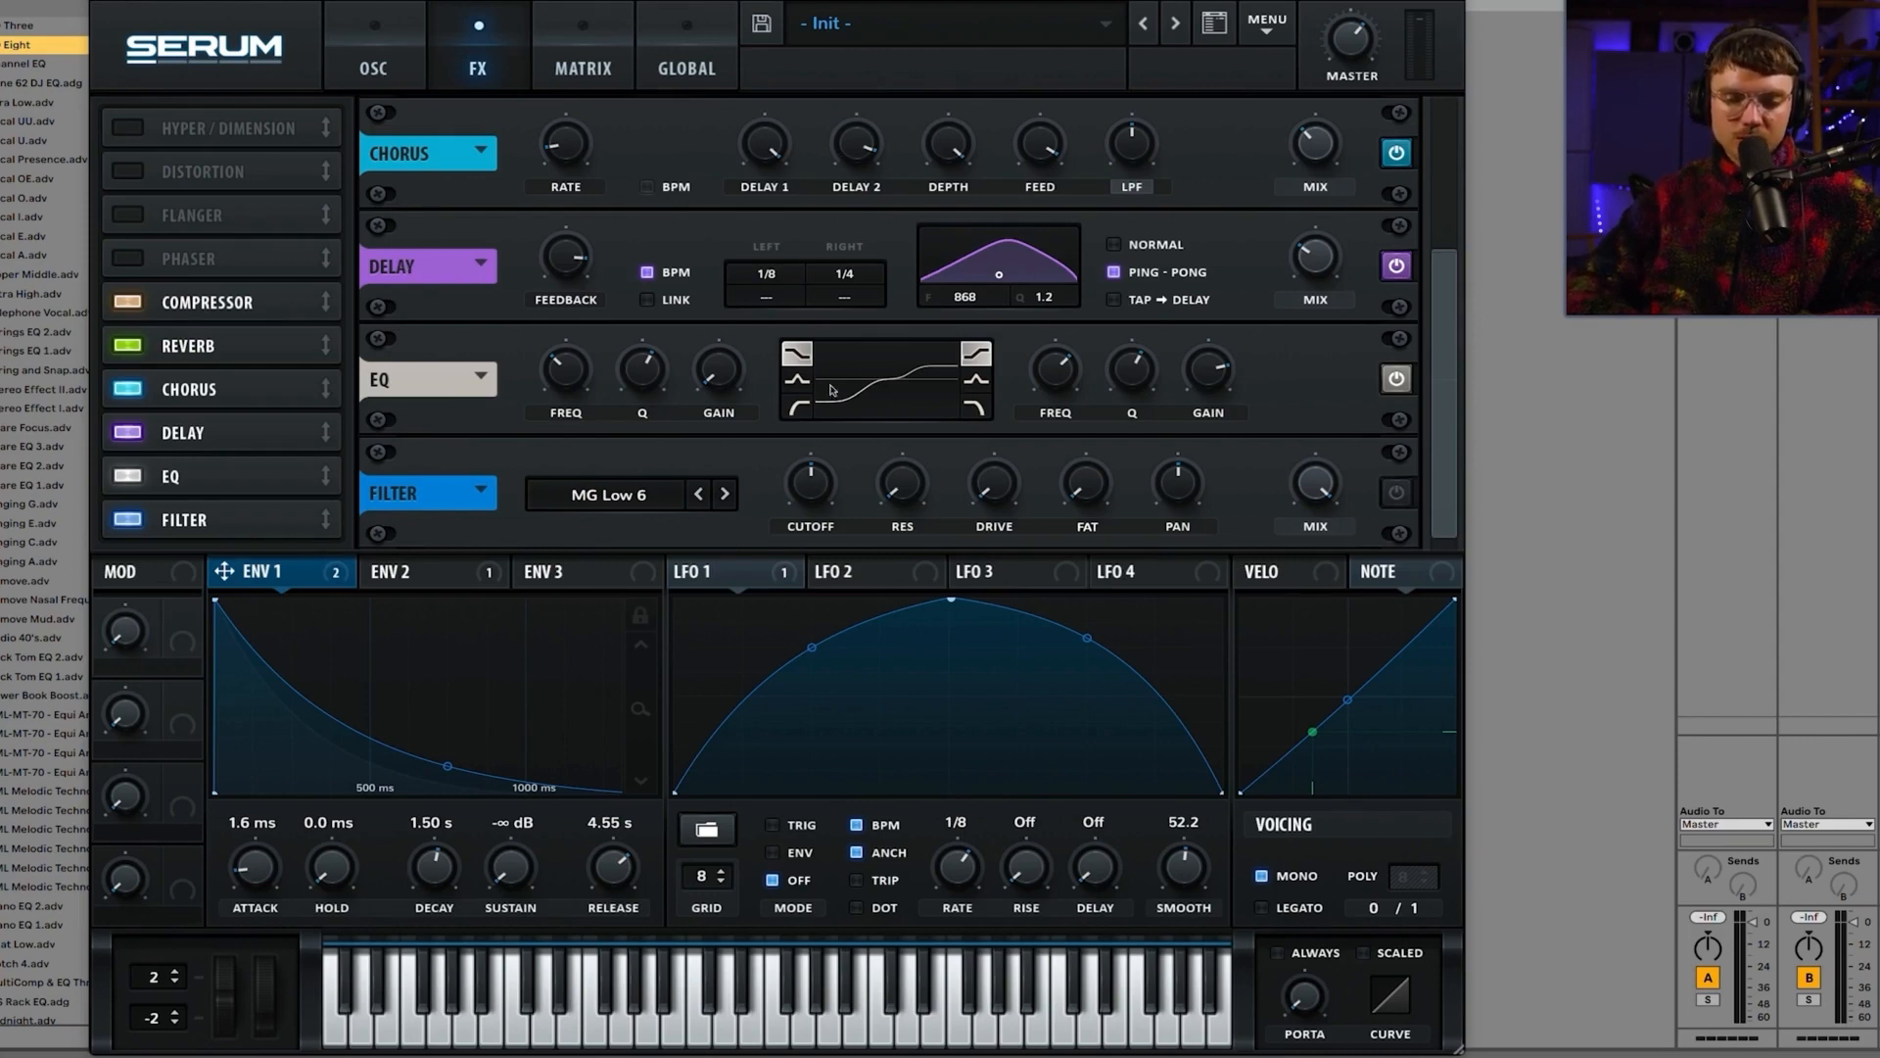
pyautogui.click(146, 573)
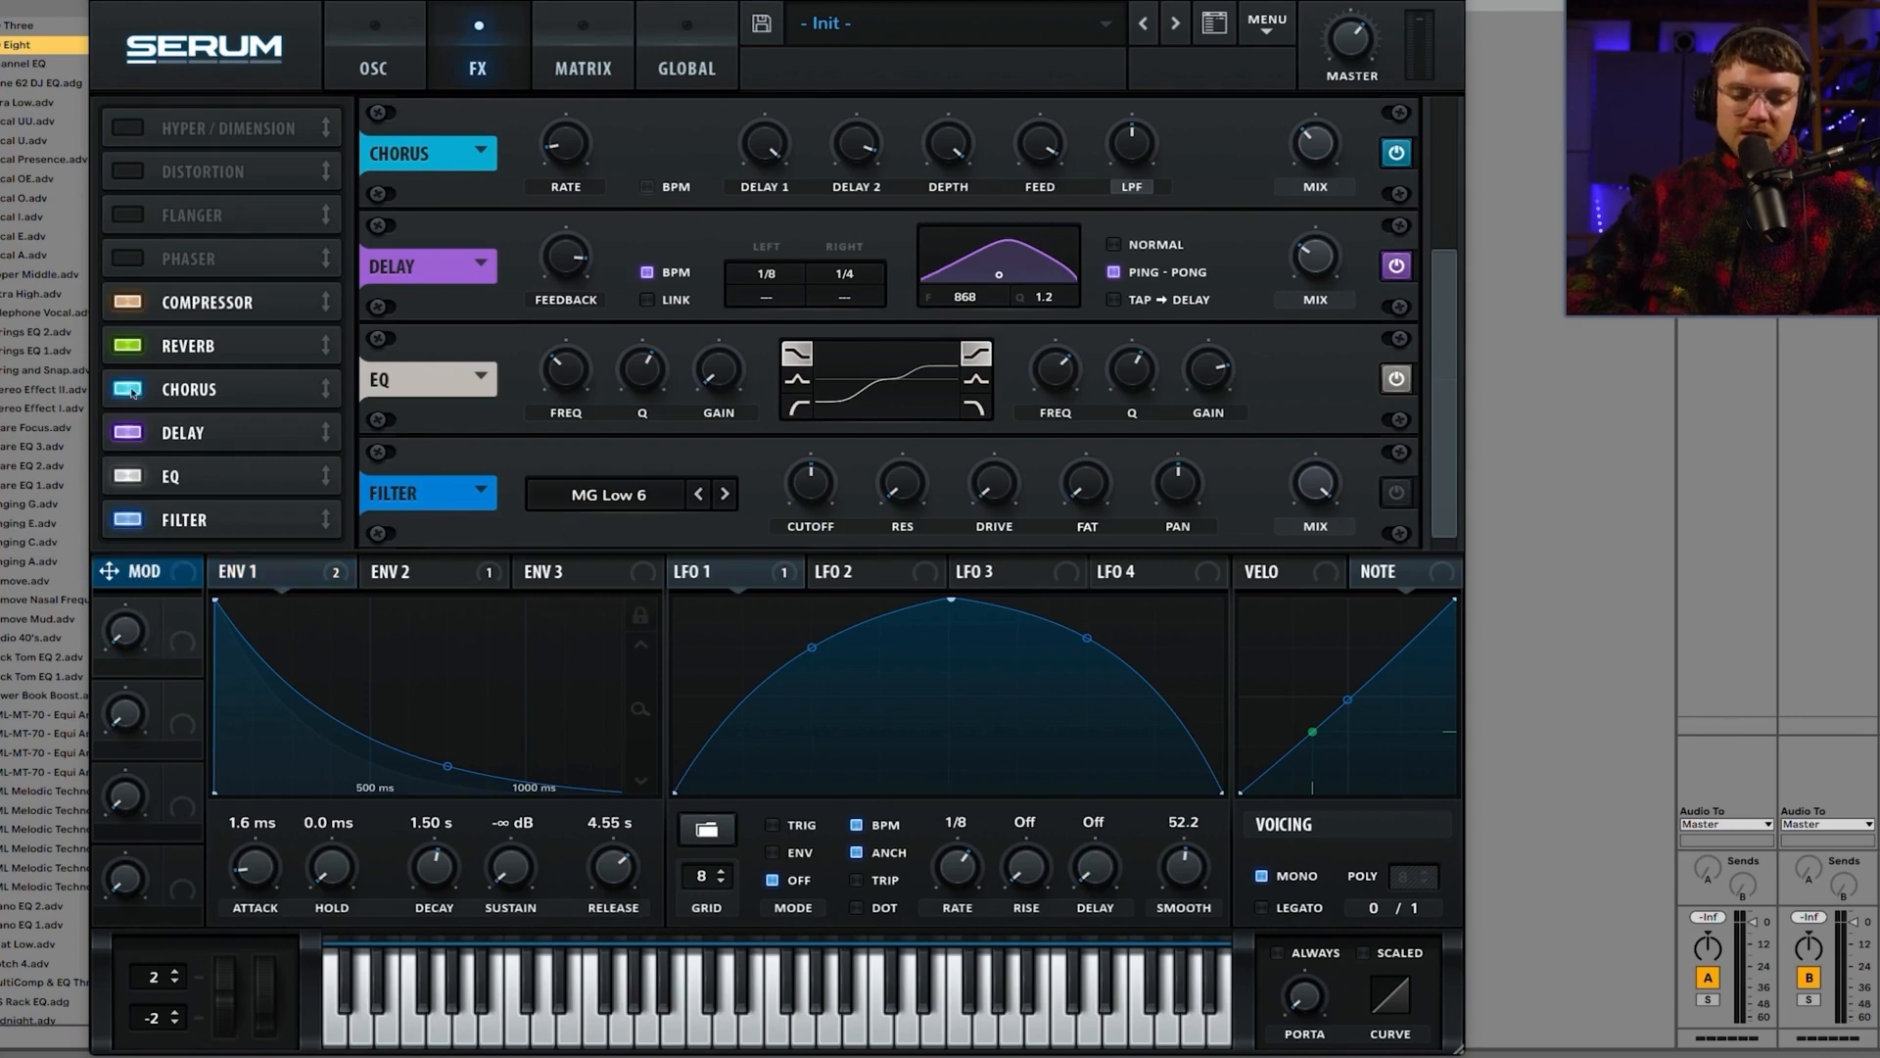
pyautogui.moveTo(183, 312); pyautogui.dragTo(182, 432)
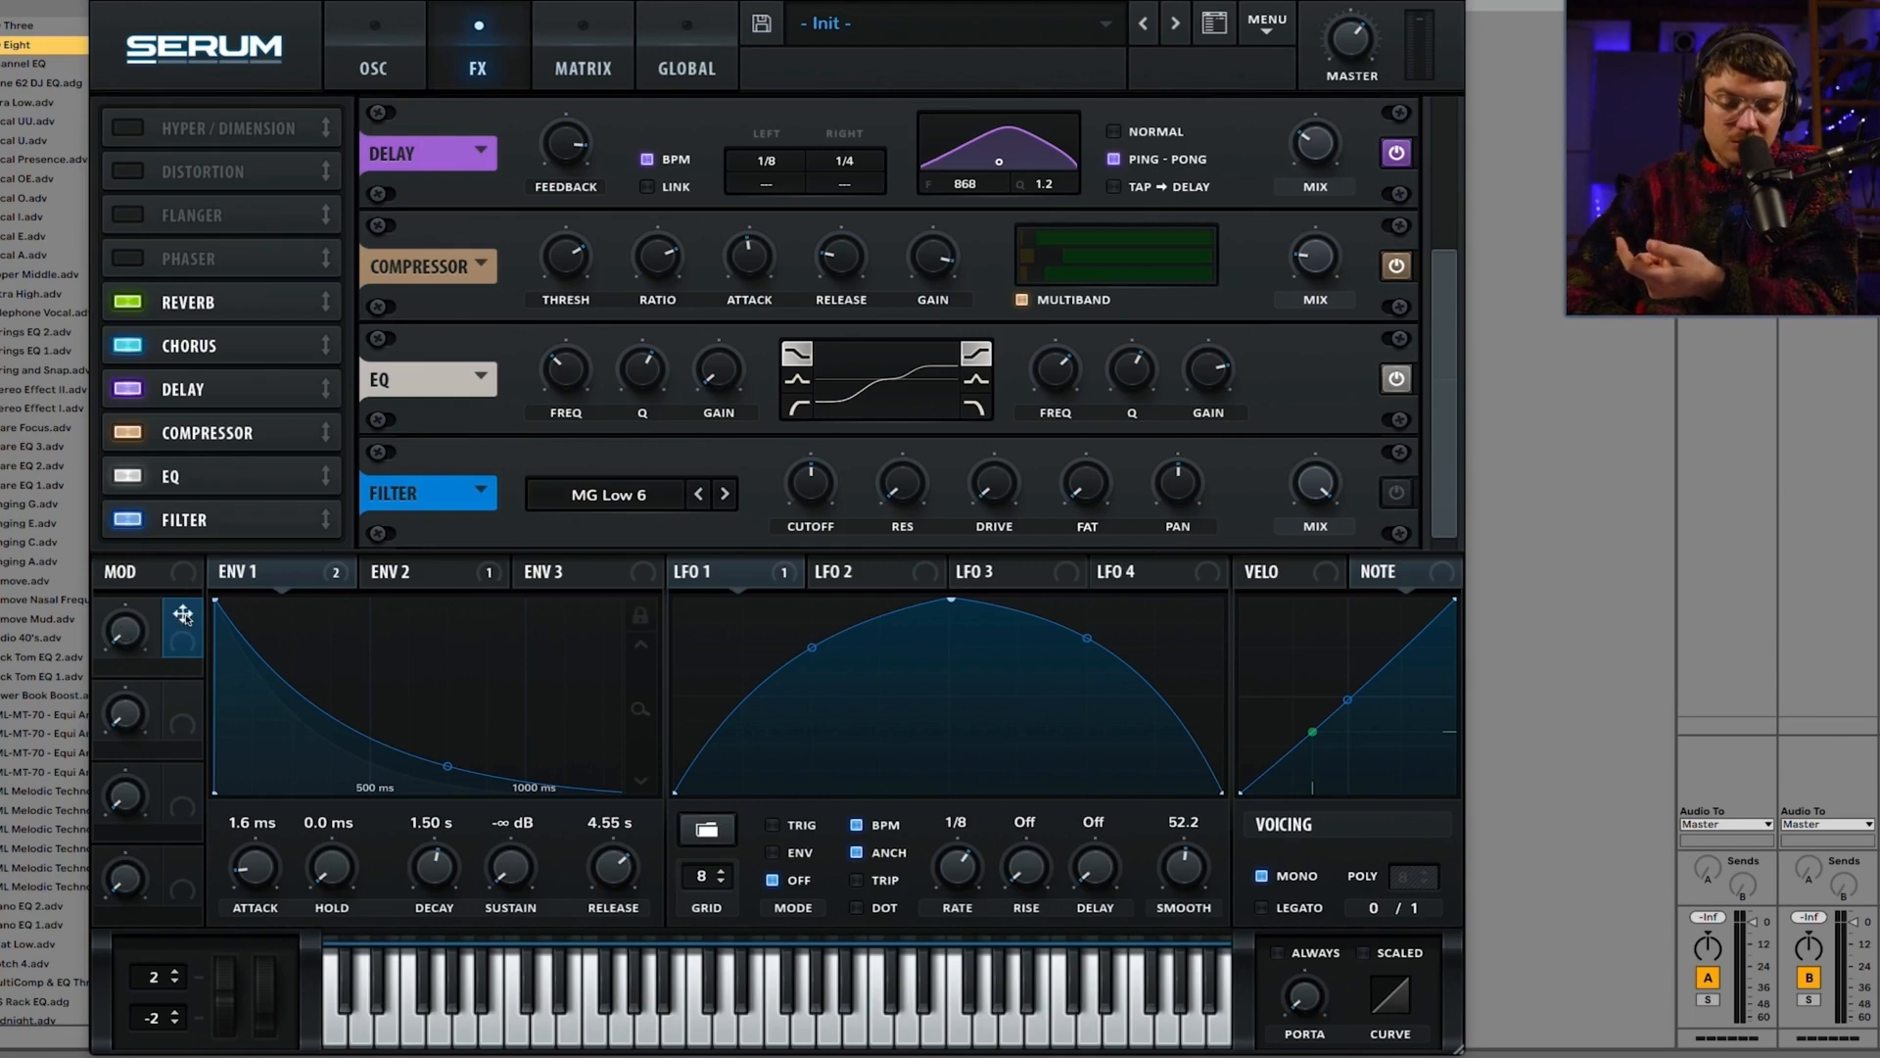
# Step: Assign Macro 1 to the mix amounts of the Delay, Reverb and Chorus
pyautogui.moveTo(232, 584); pyautogui.dragTo(1300, 155)
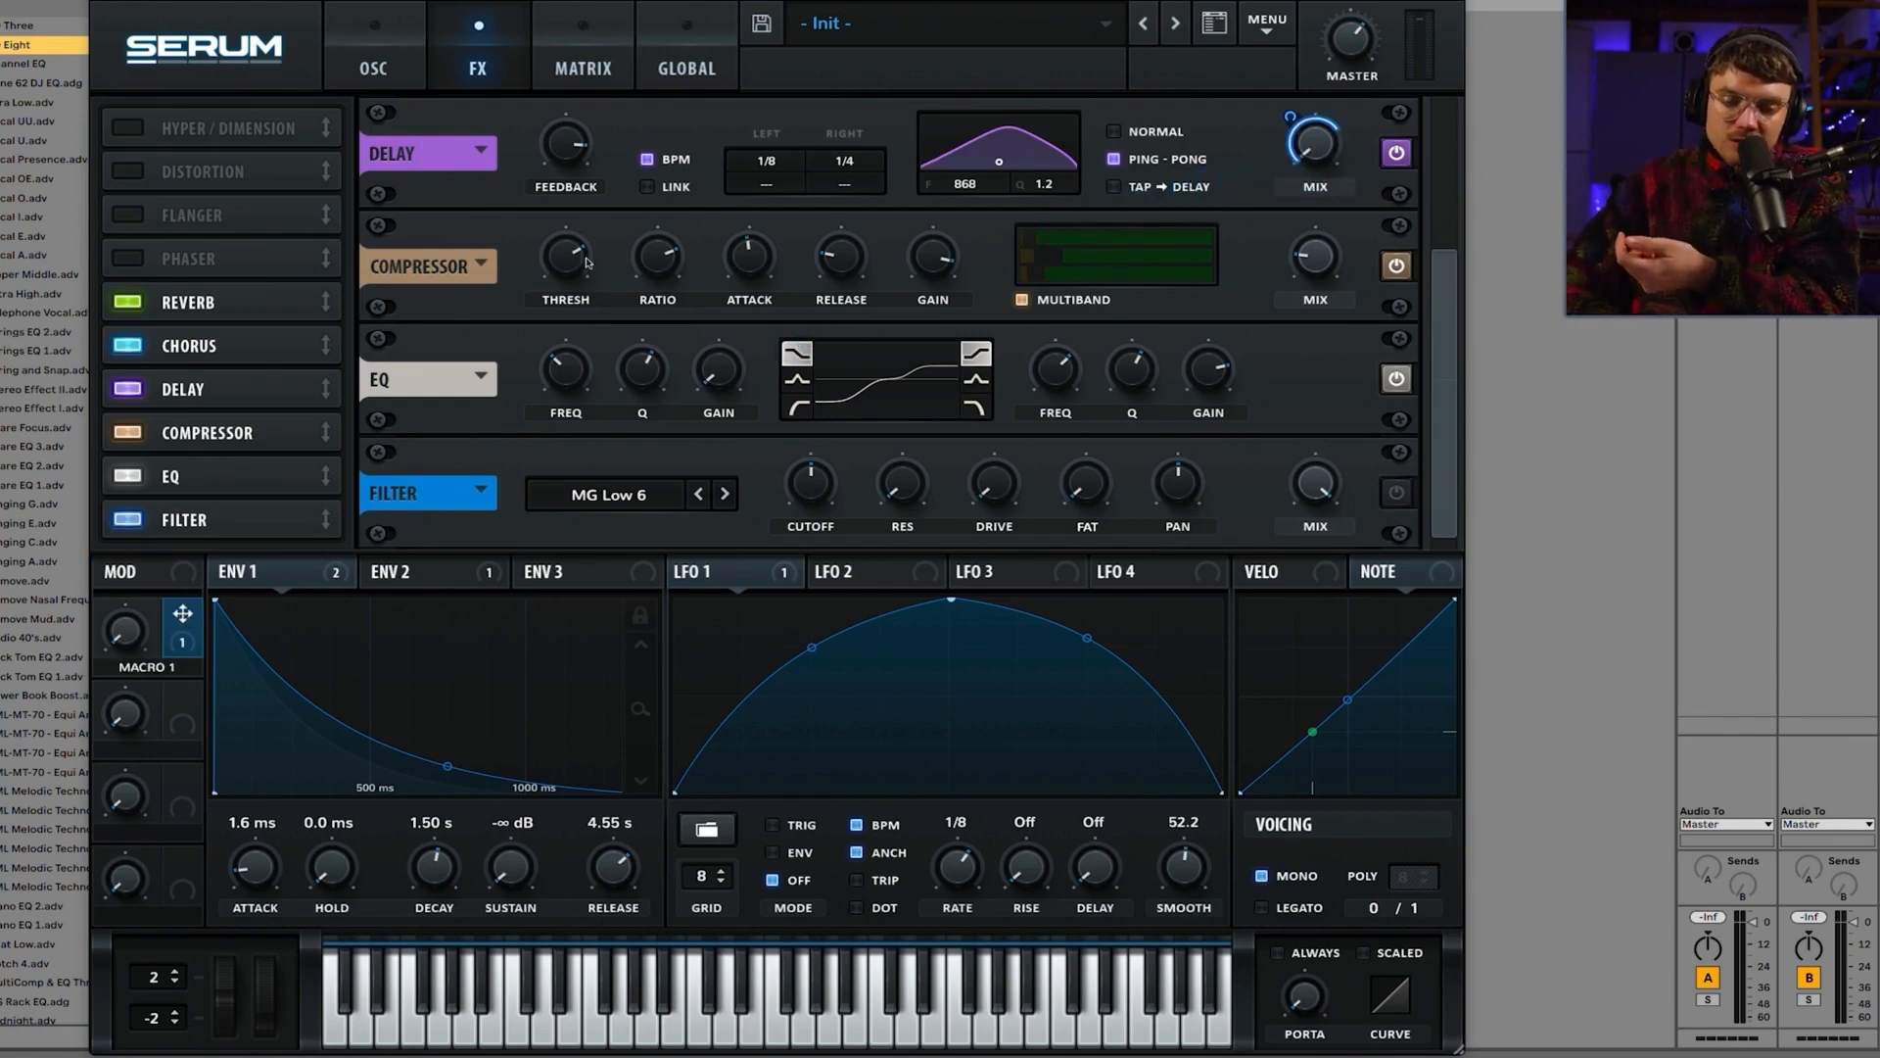
pyautogui.click(288, 304)
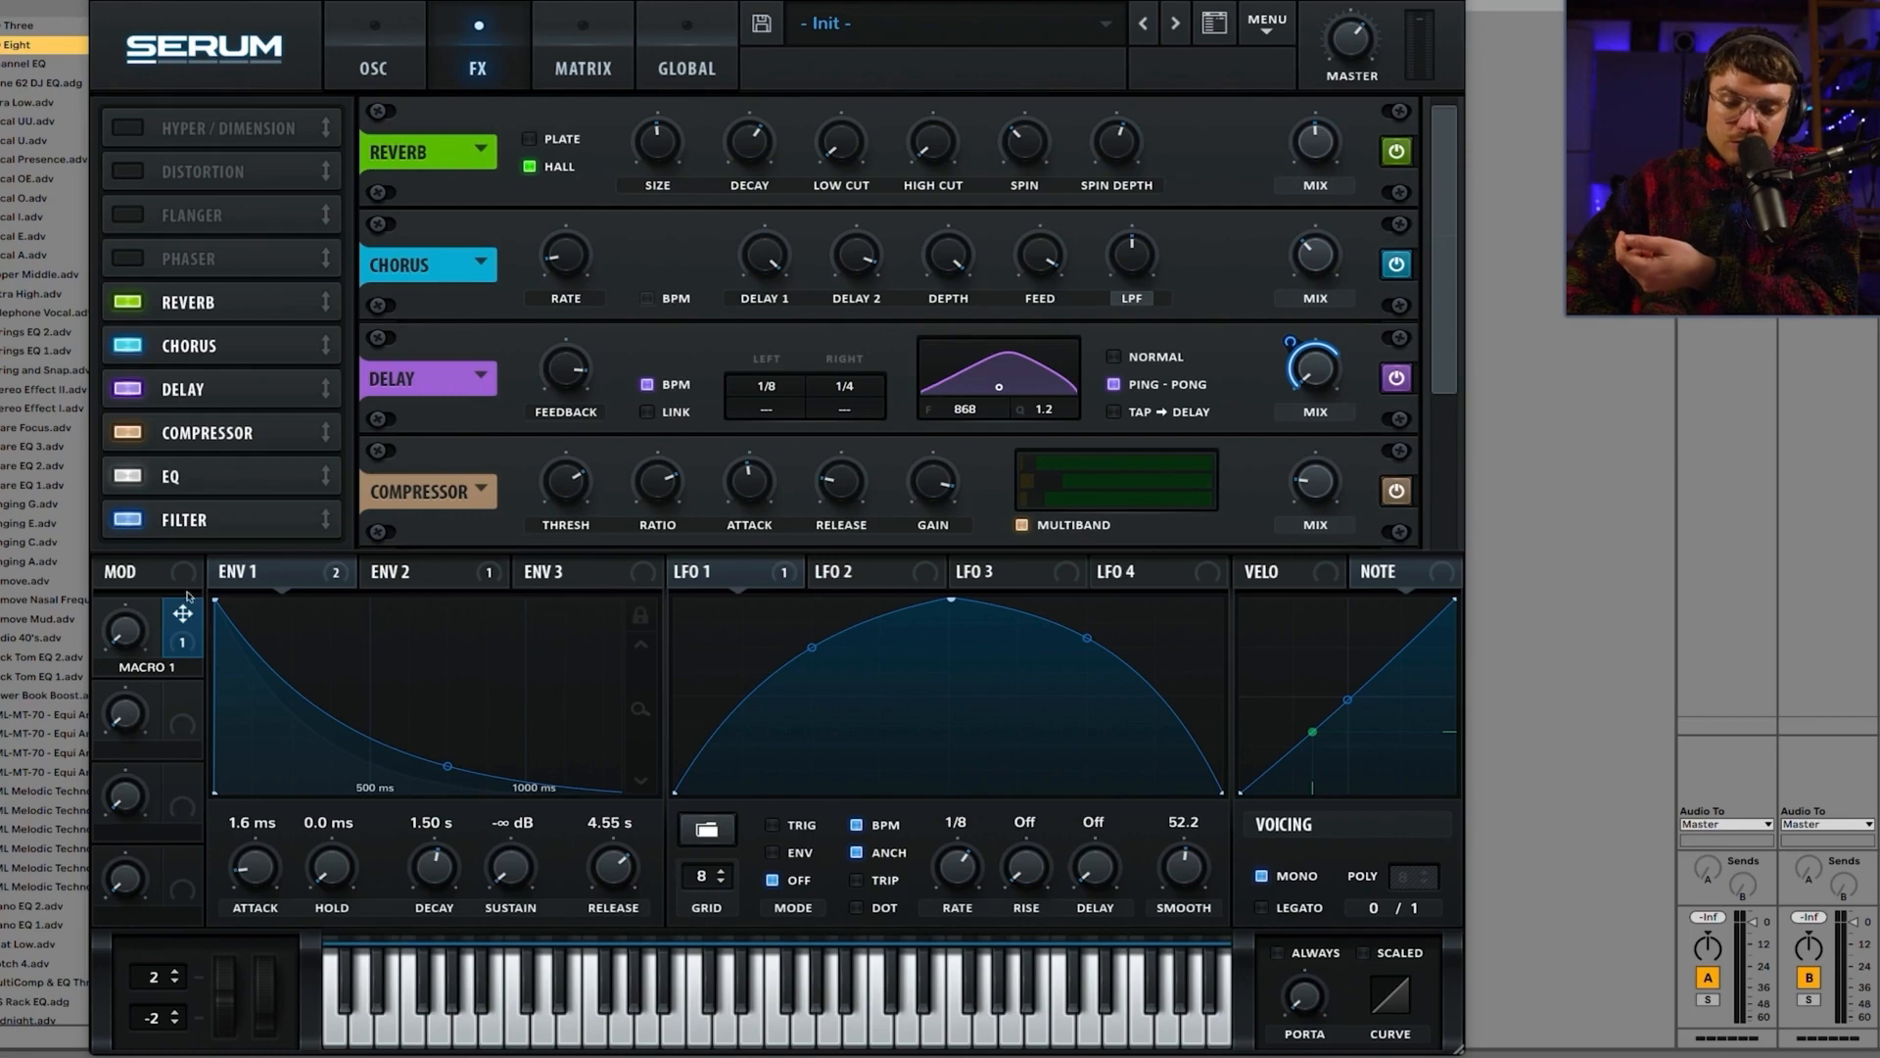
pyautogui.moveTo(182, 614); pyautogui.dragTo(1312, 145)
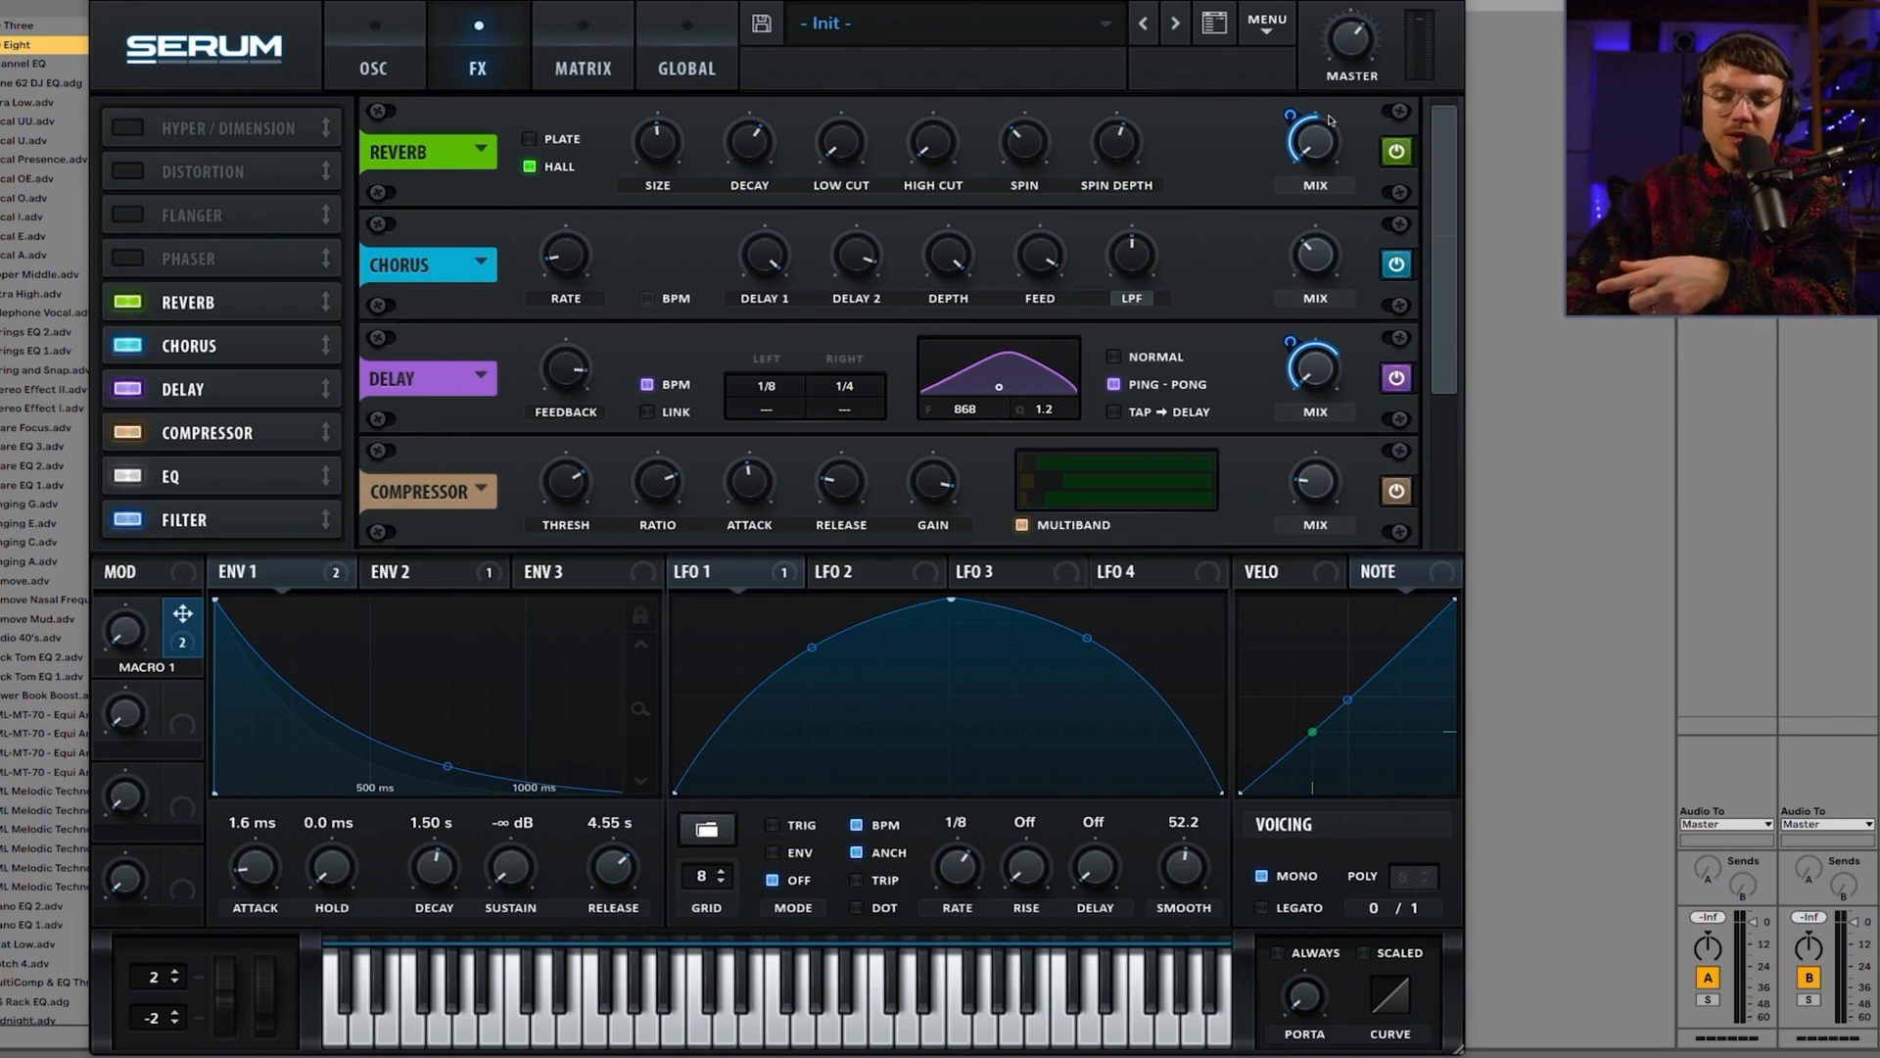
pyautogui.moveTo(182, 615); pyautogui.dragTo(1317, 264)
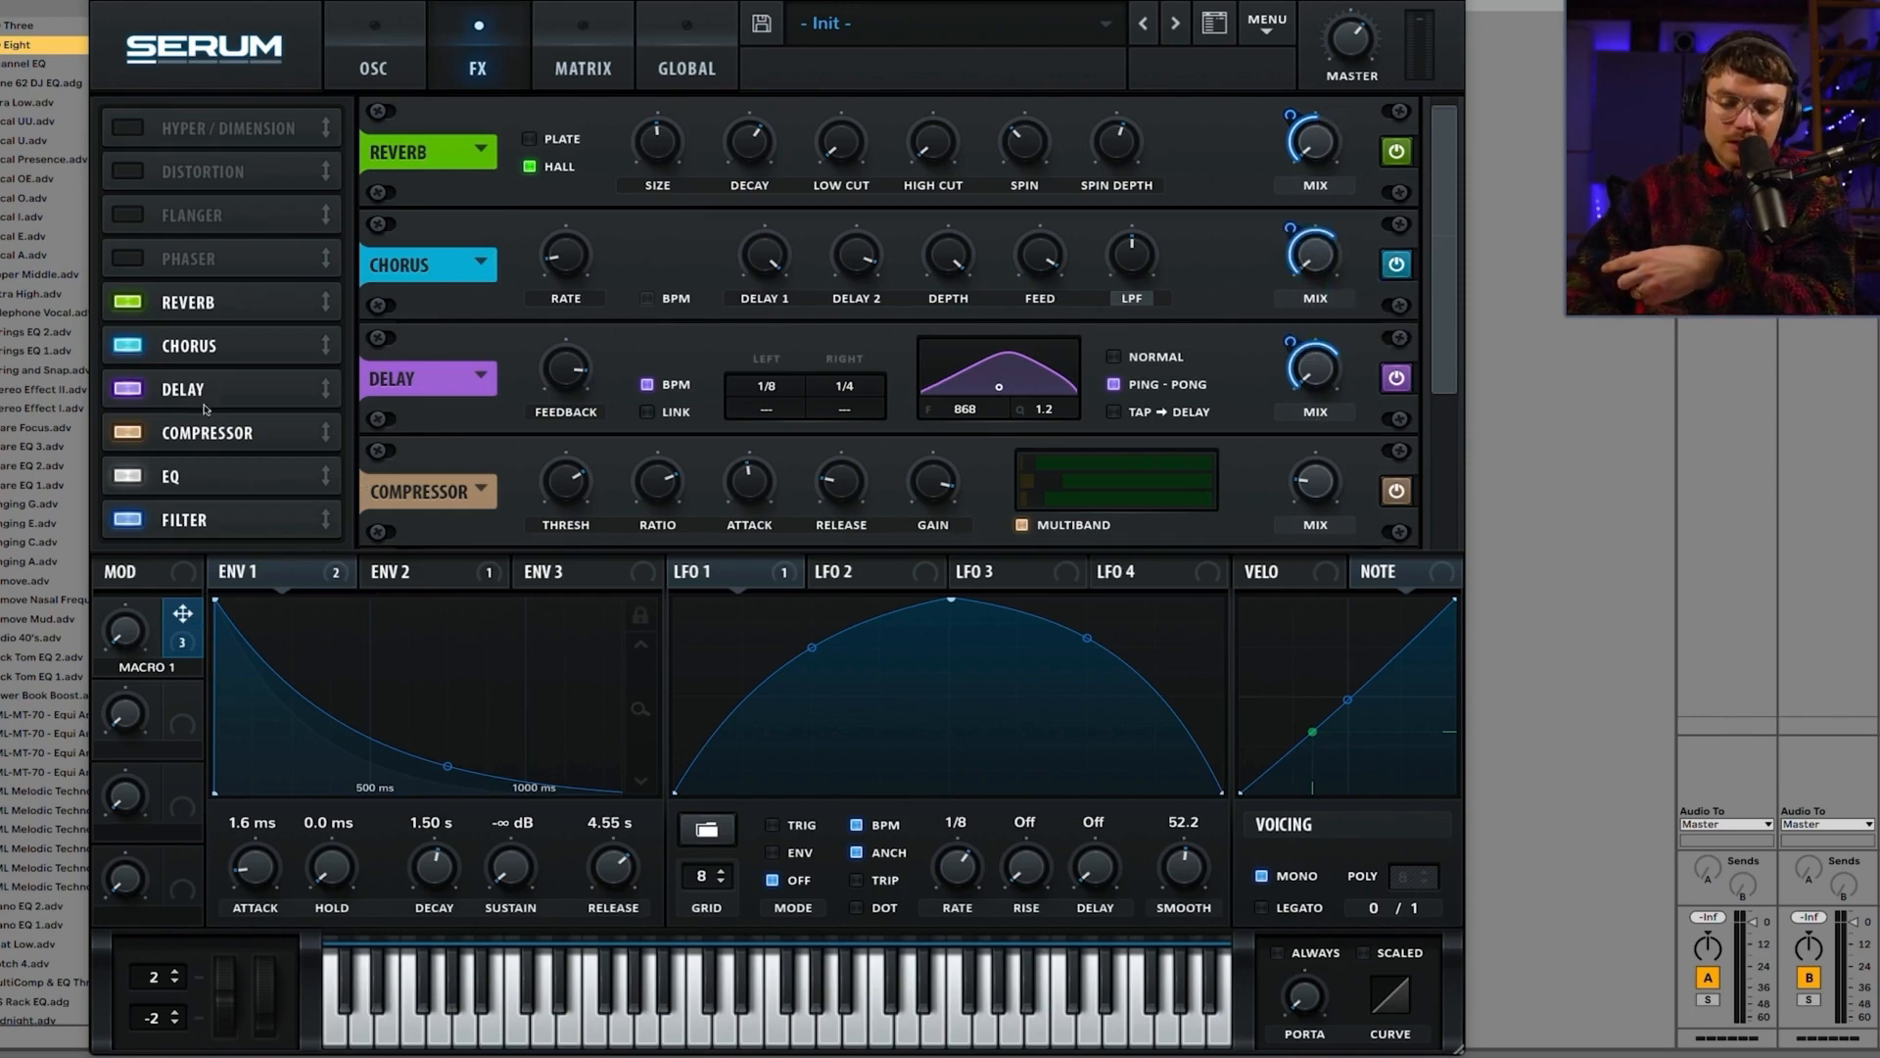
# Step: Bypass the Filter and EQ, and sweep Macro 1, named SPACE, up to nearly full and back down to a partial amount
pyautogui.click(128, 519)
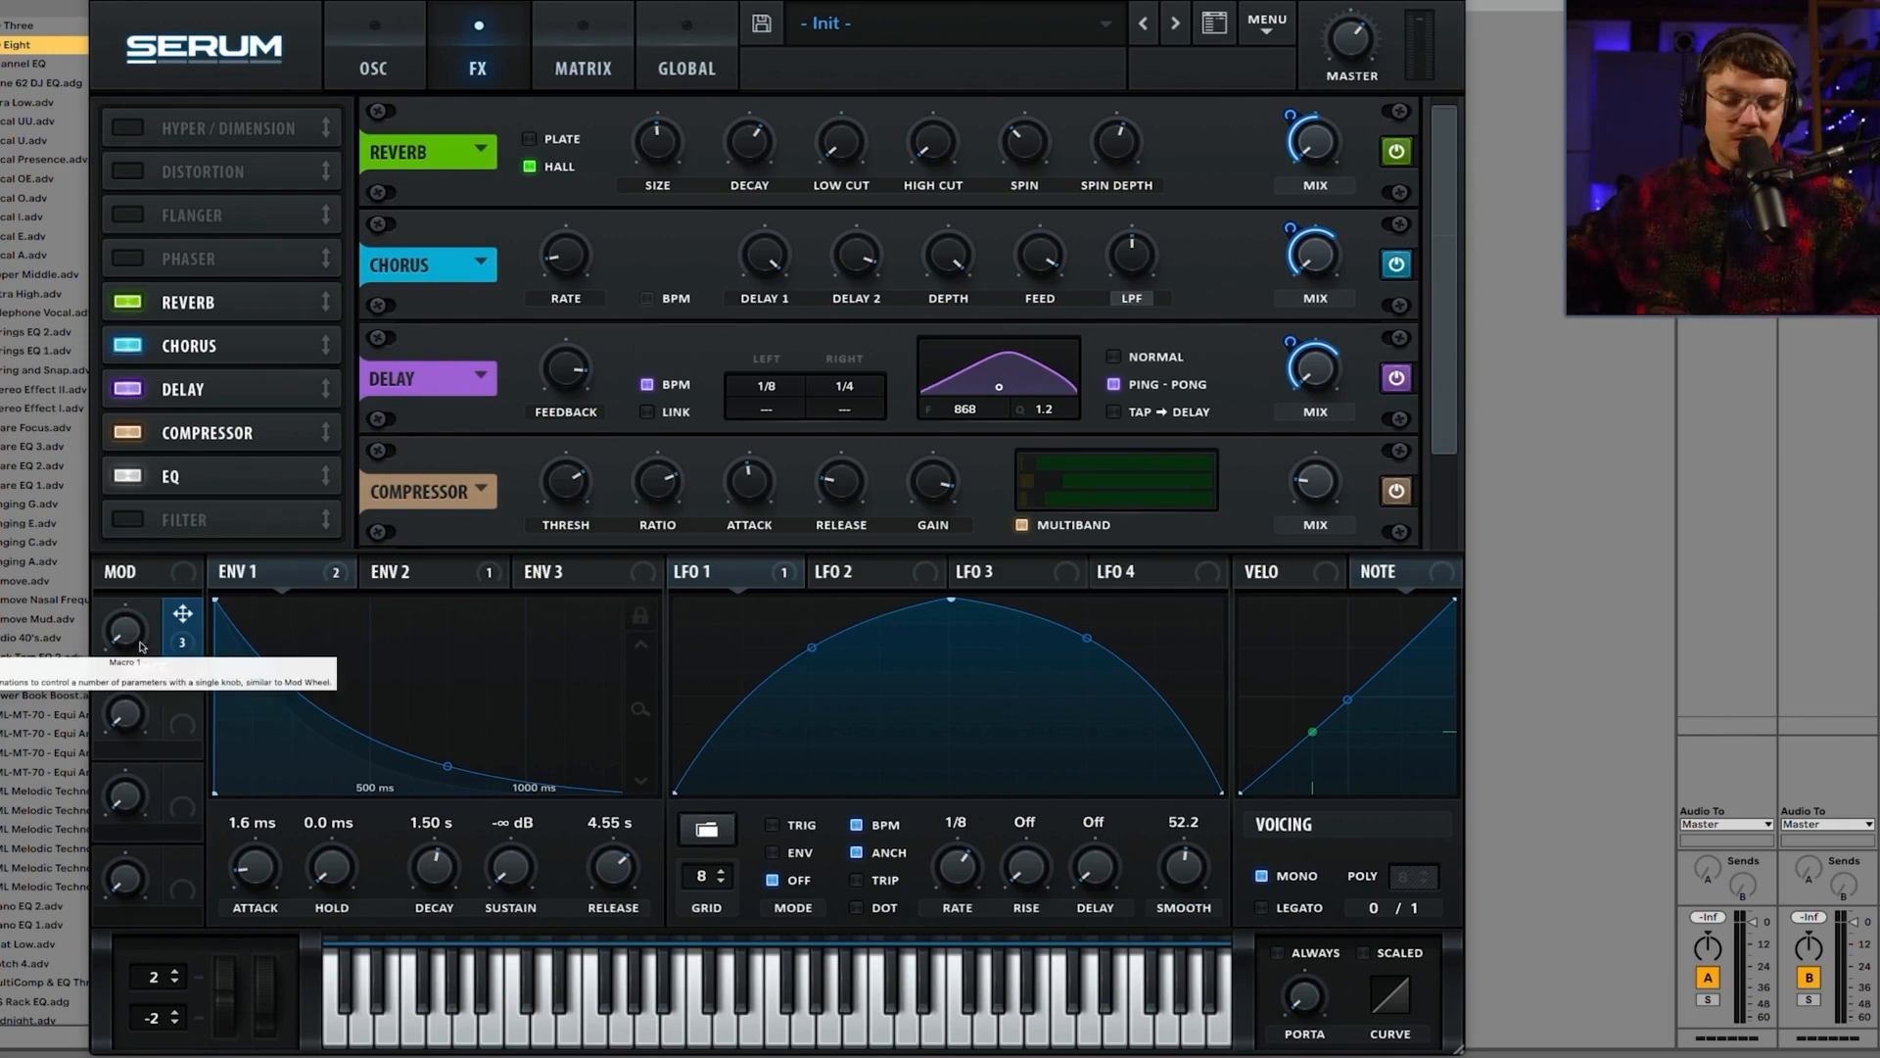
pyautogui.moveTo(127, 639); pyautogui.dragTo(147, 490)
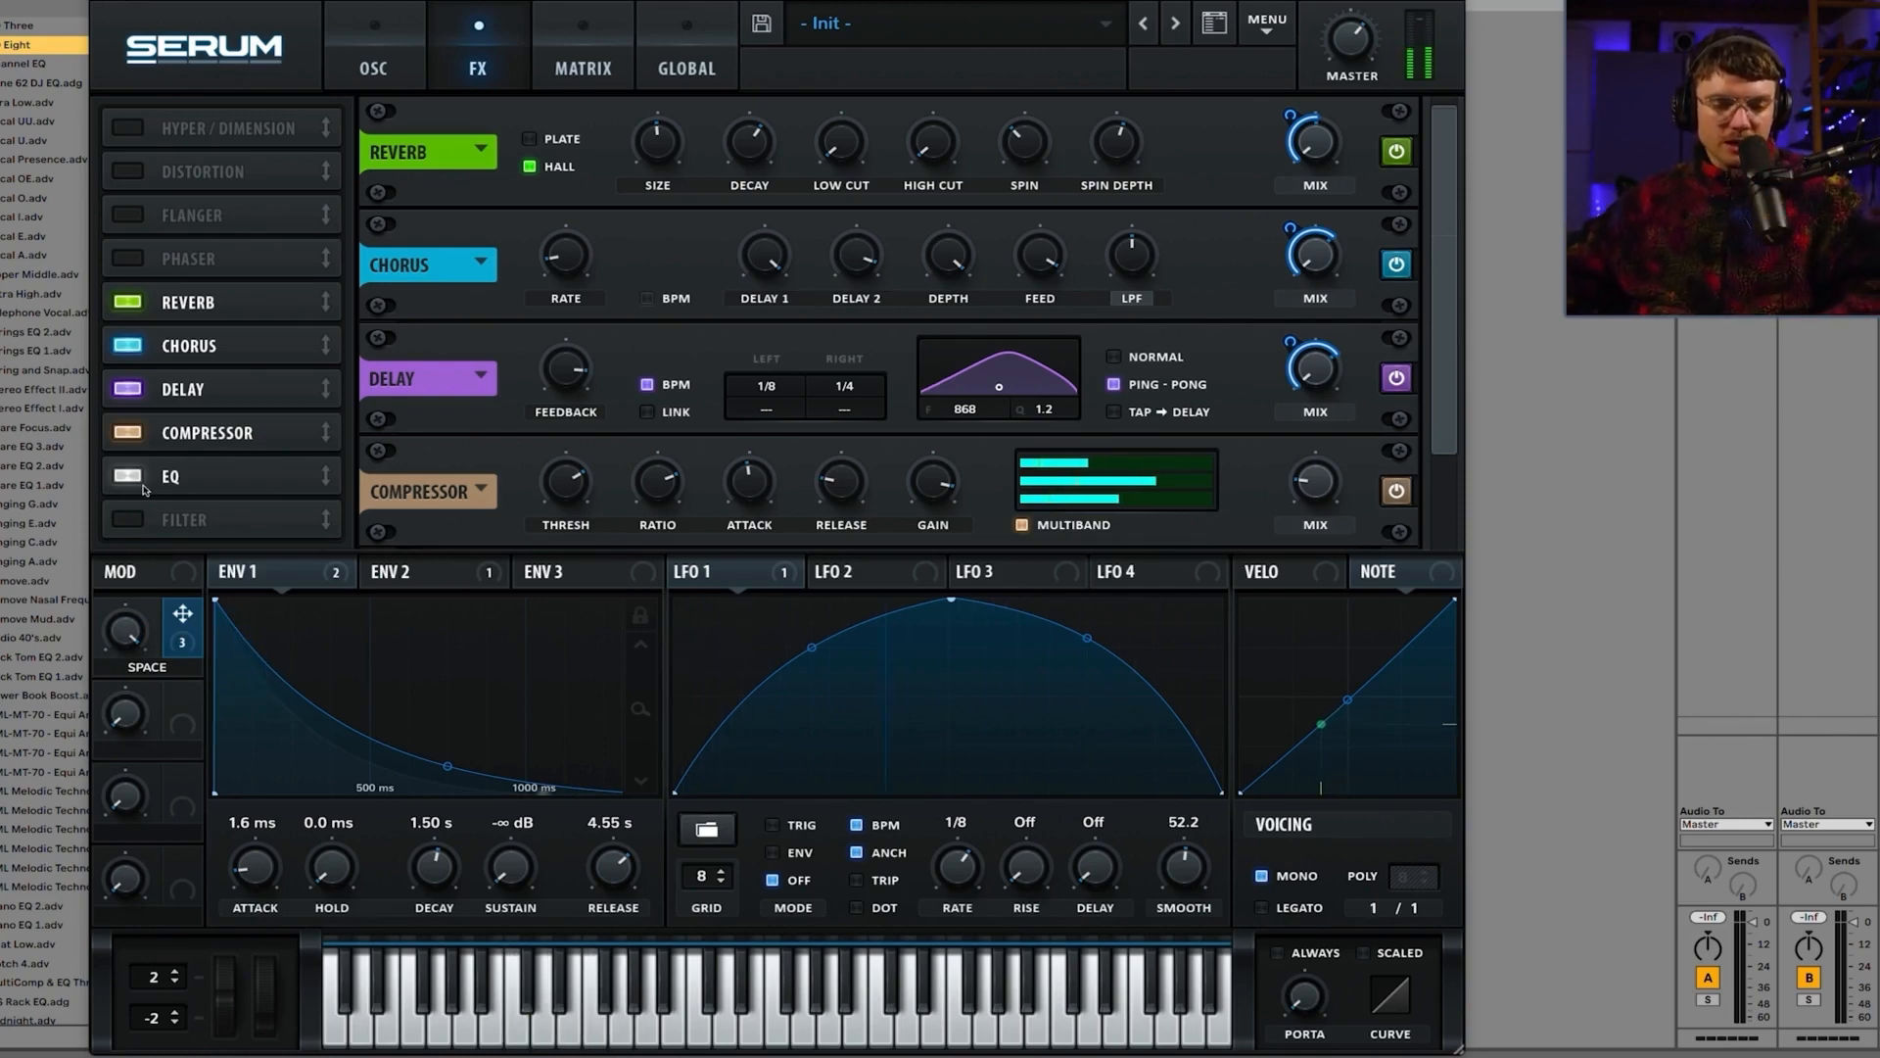
pyautogui.moveTo(126, 636)
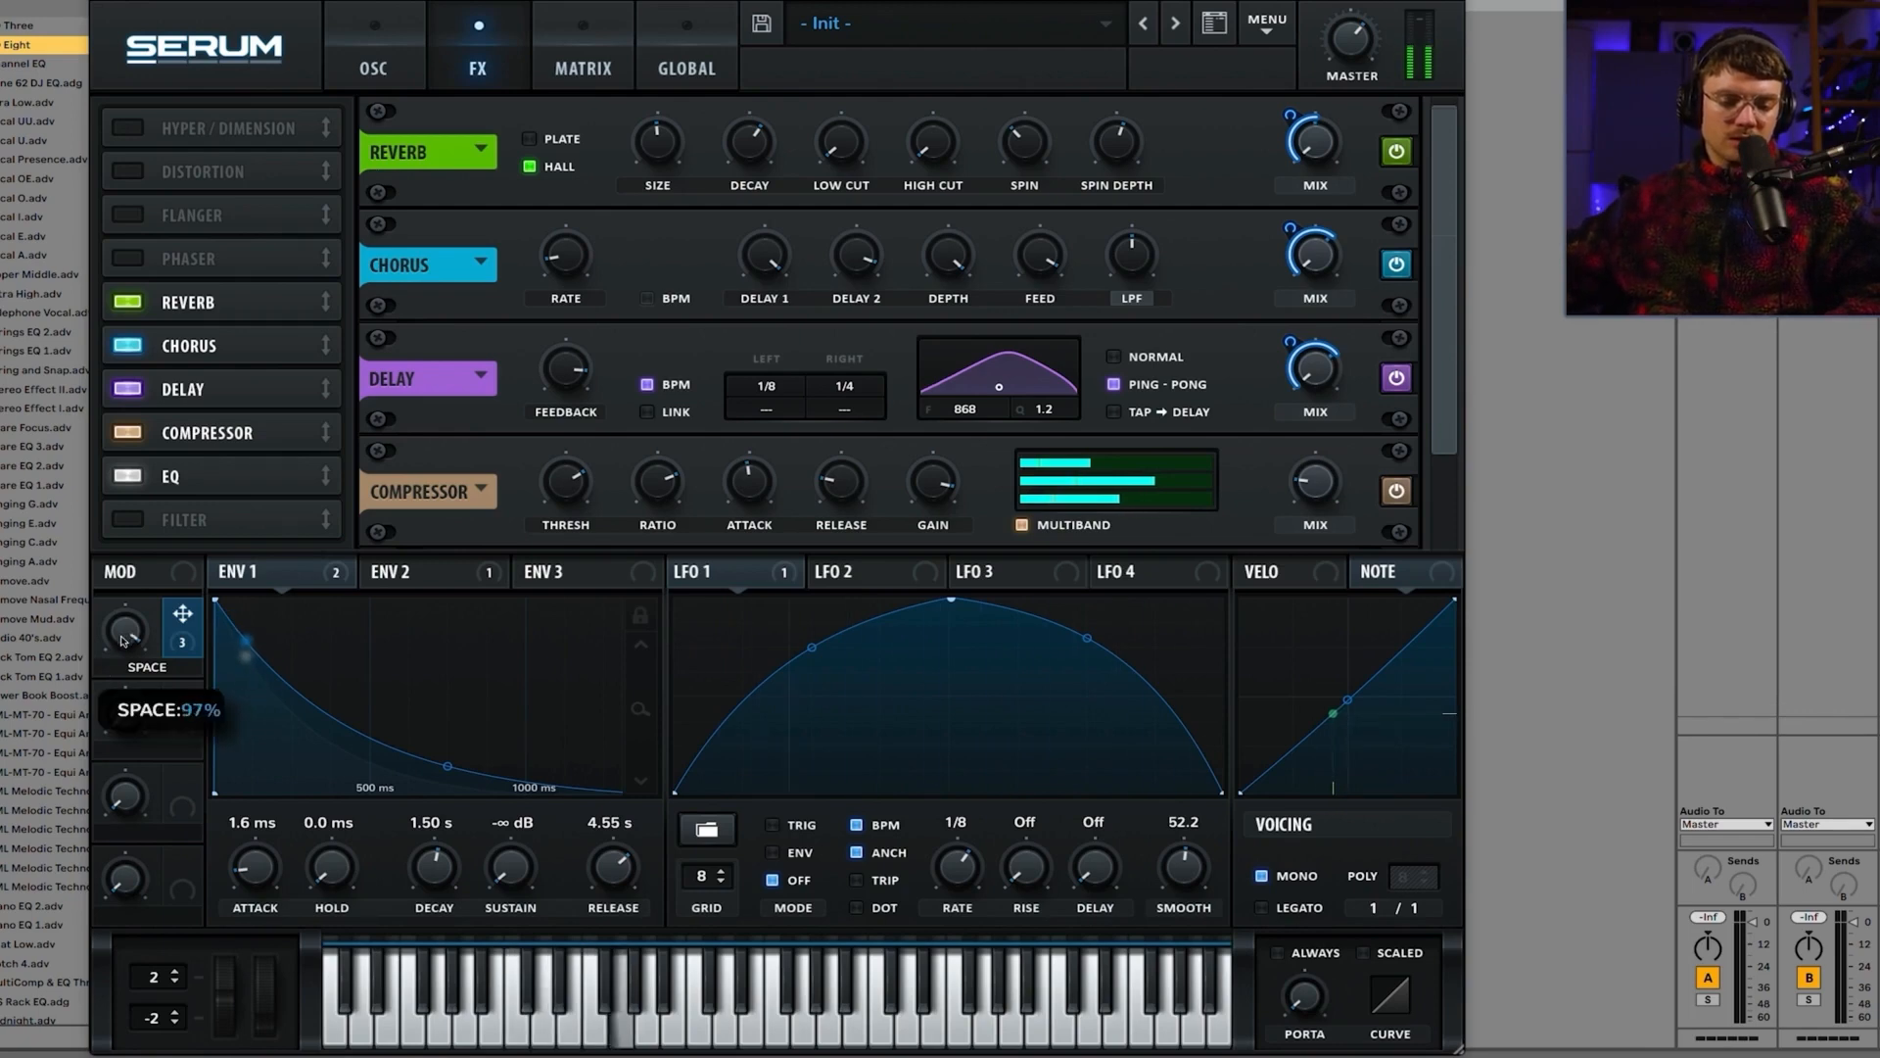
pyautogui.moveTo(126, 635); pyautogui.dragTo(122, 748)
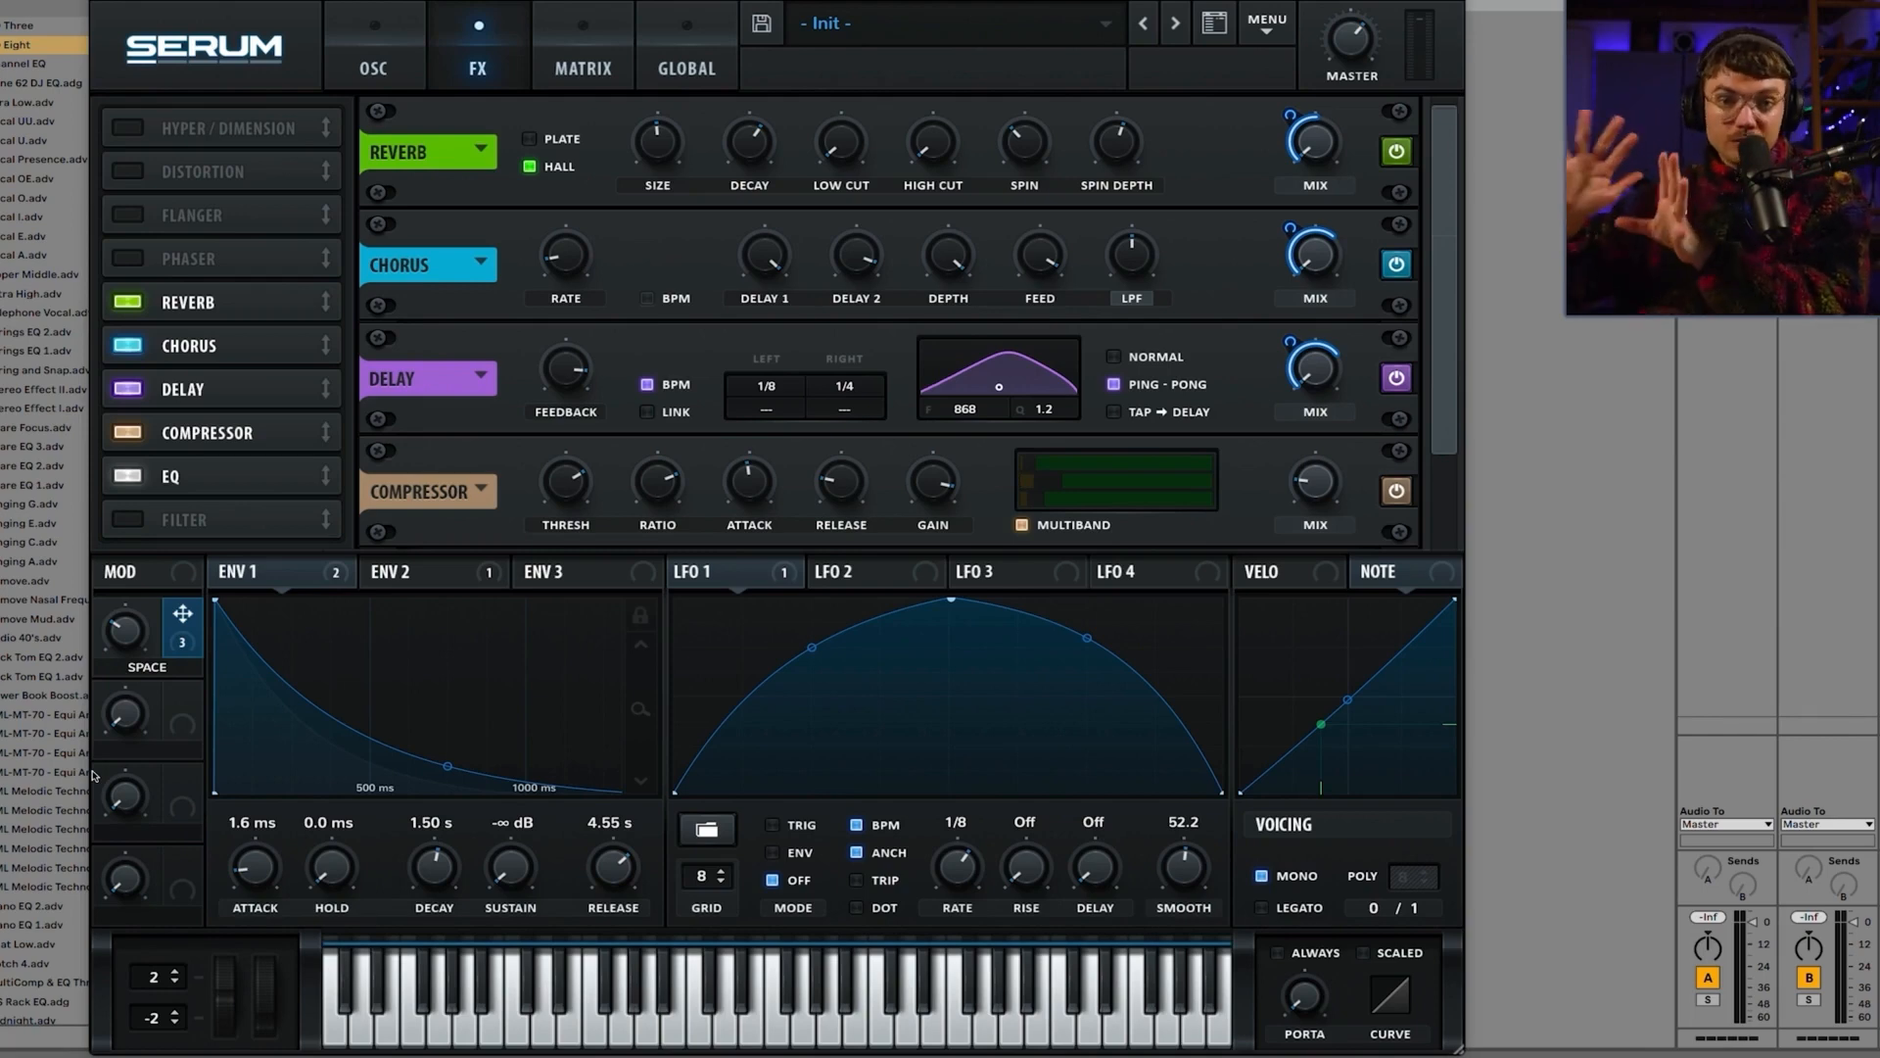
pyautogui.click(124, 476)
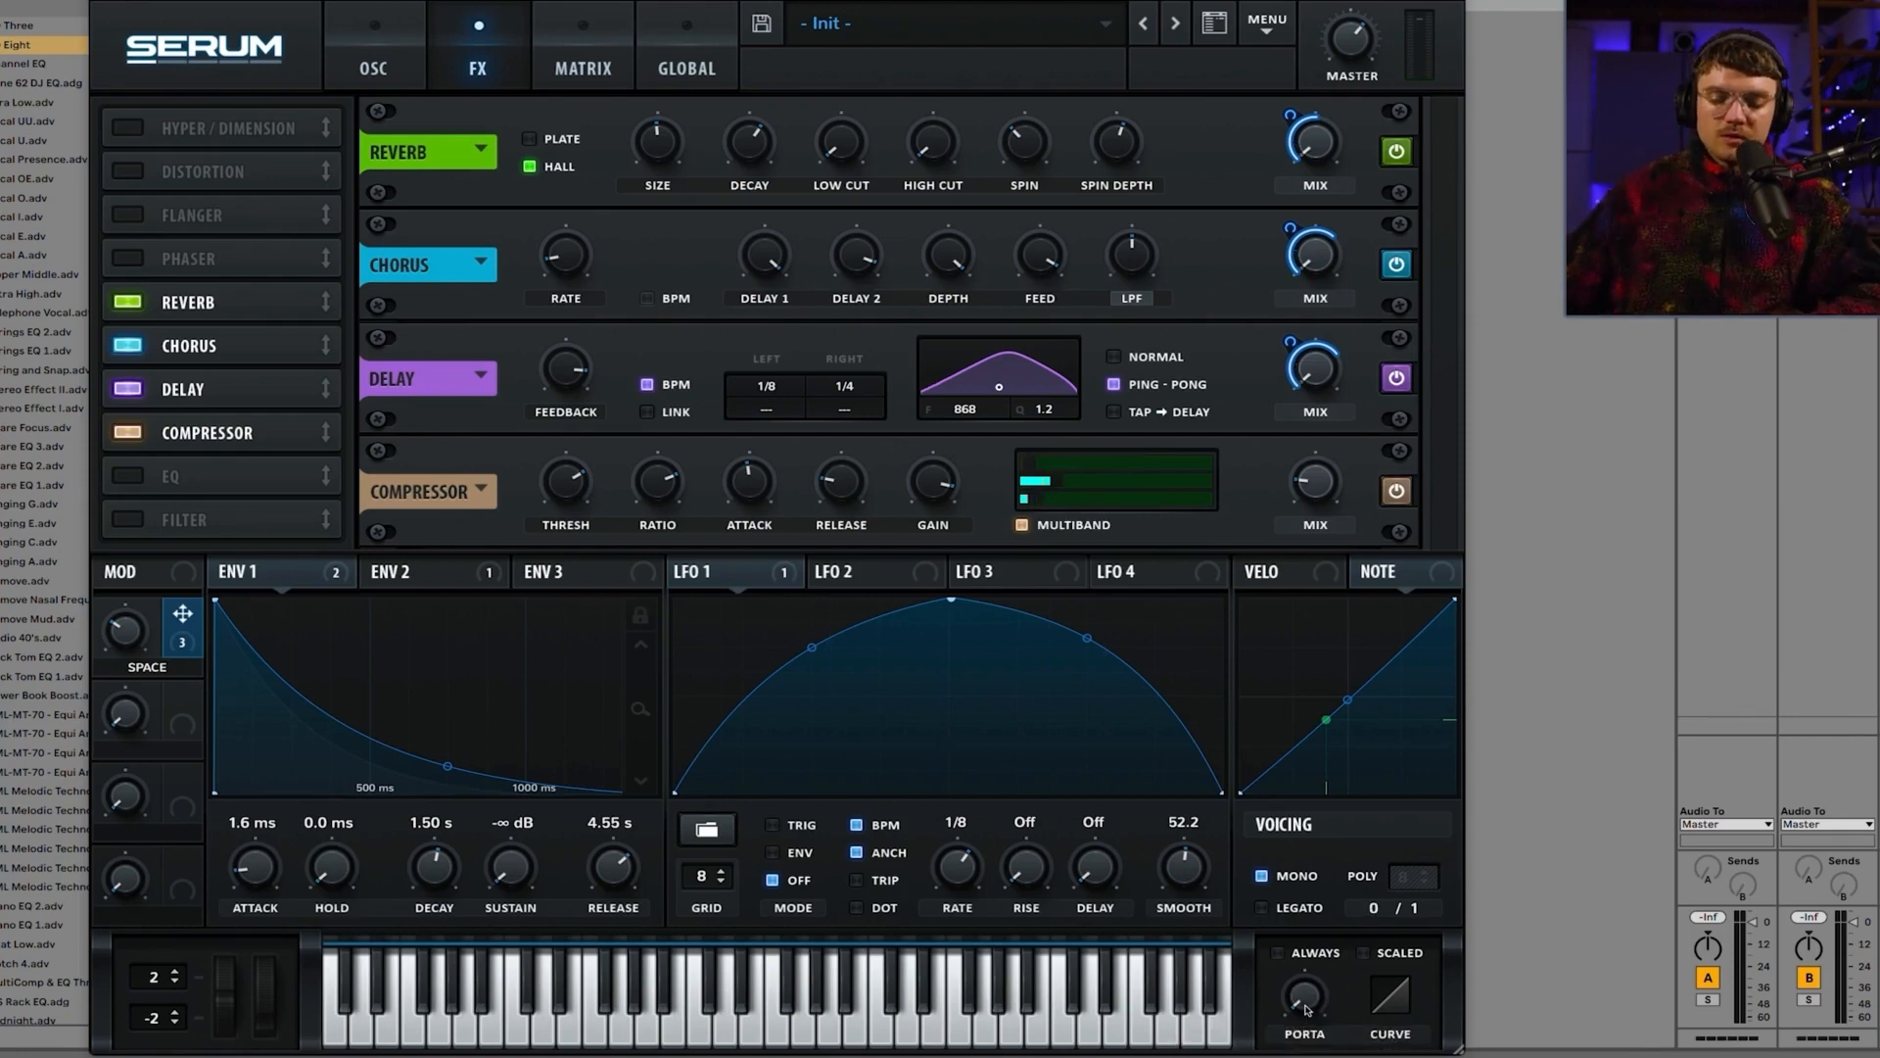
# Step: Turn on always-active portamento and try glide times of 291 ms and 200 ms, ending on a shorter time
pyautogui.moveTo(1307, 1010); pyautogui.dragTo(1315, 932)
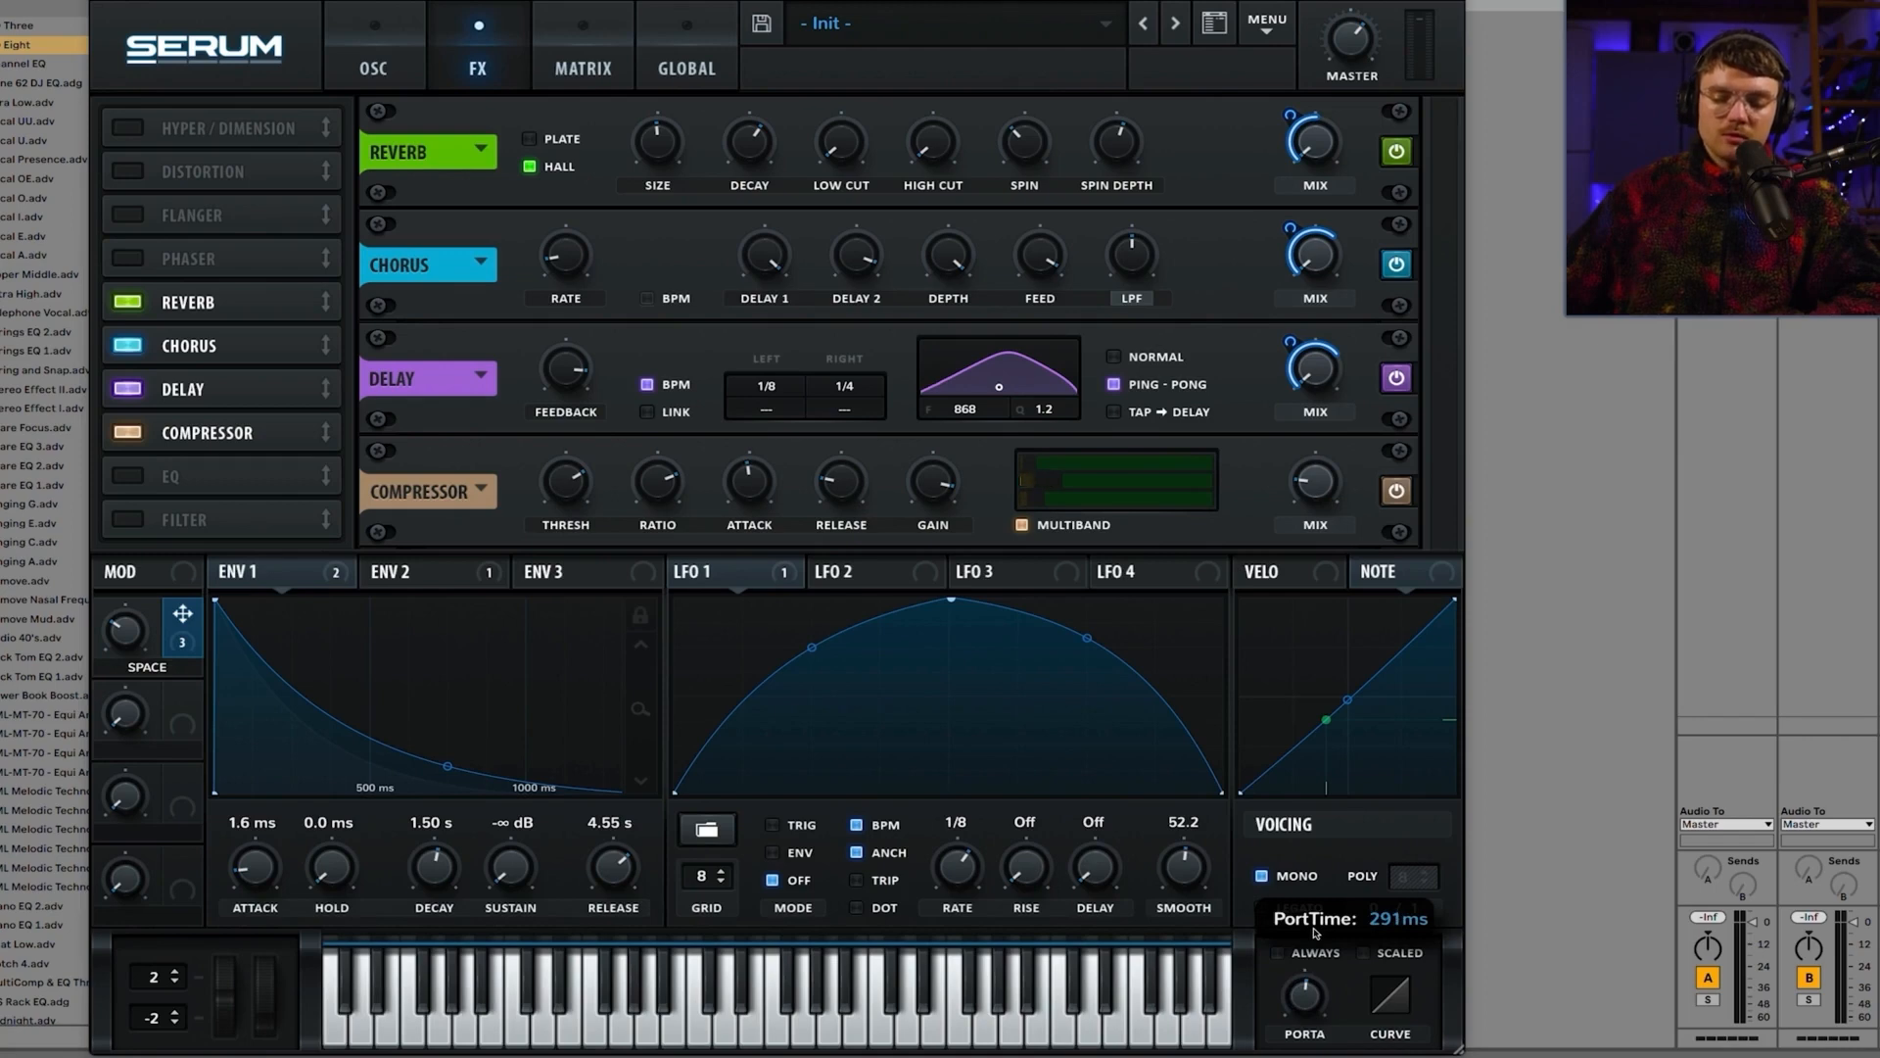
pyautogui.moveTo(1315, 933); pyautogui.dragTo(1315, 932)
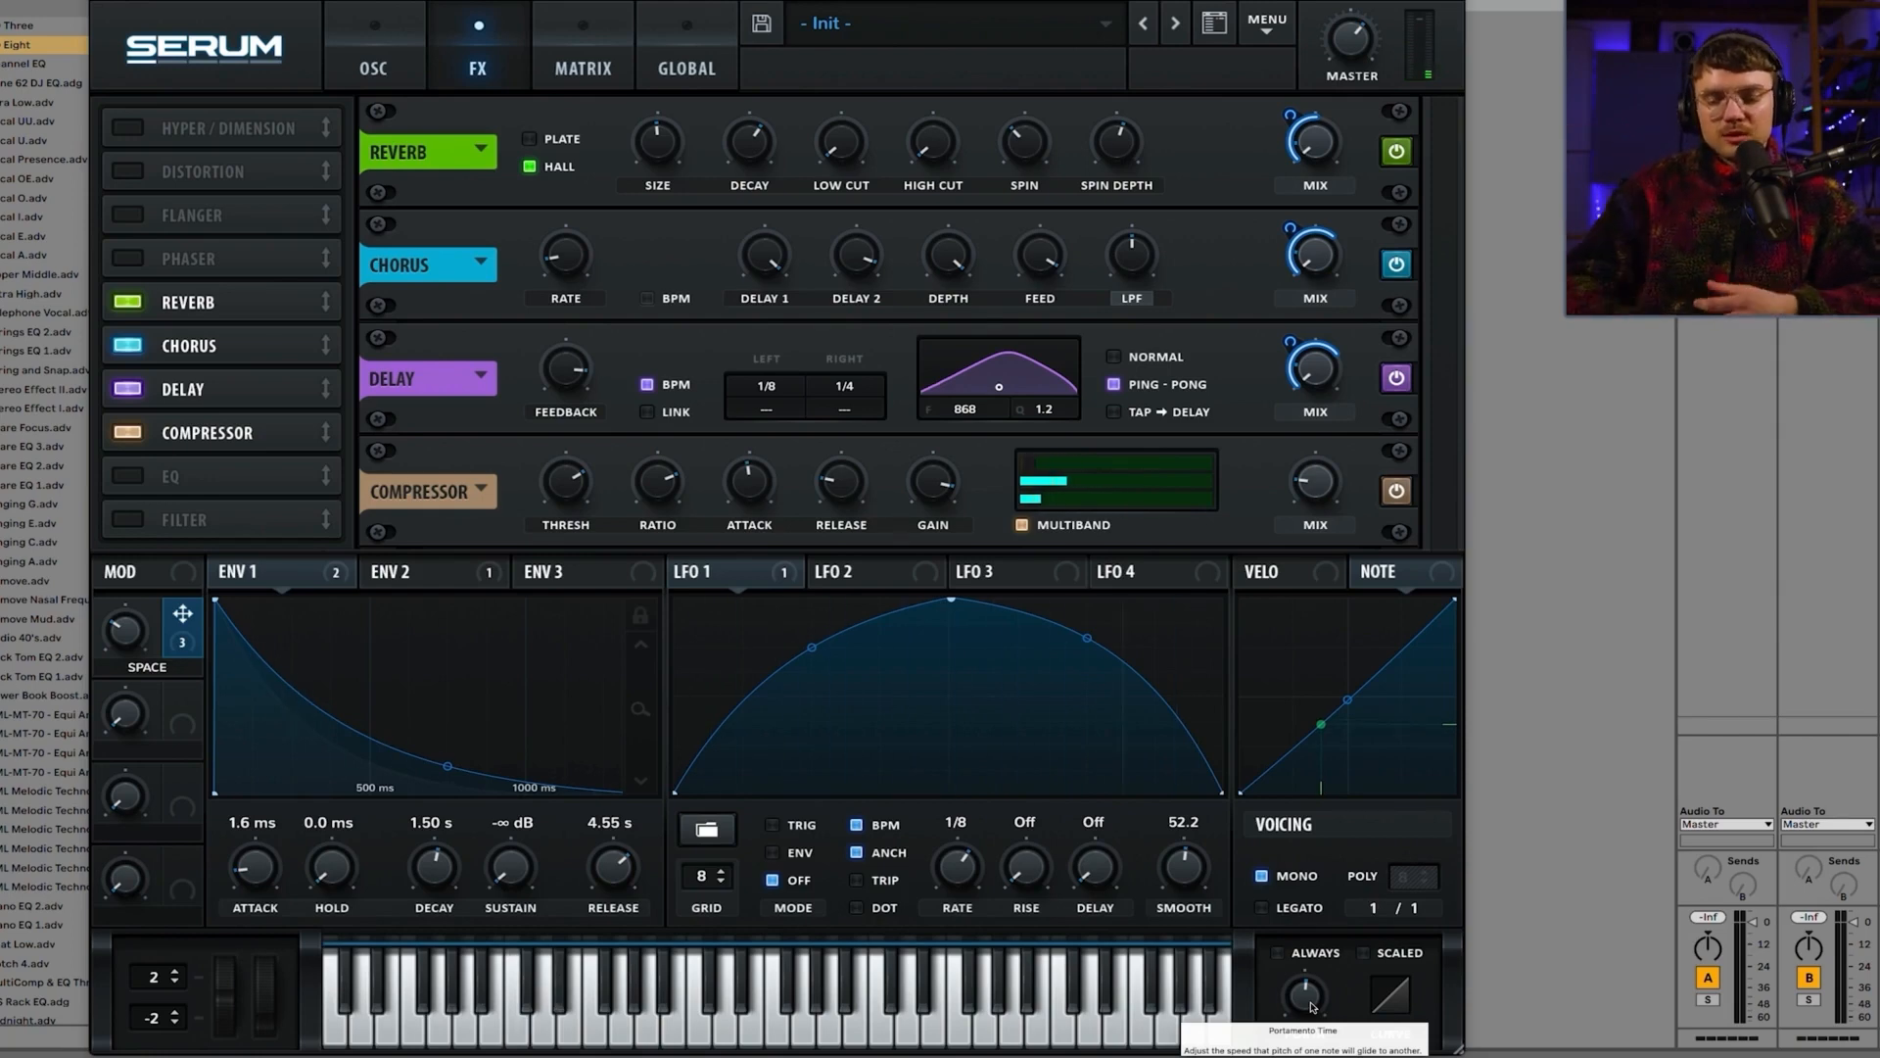
pyautogui.click(1278, 953)
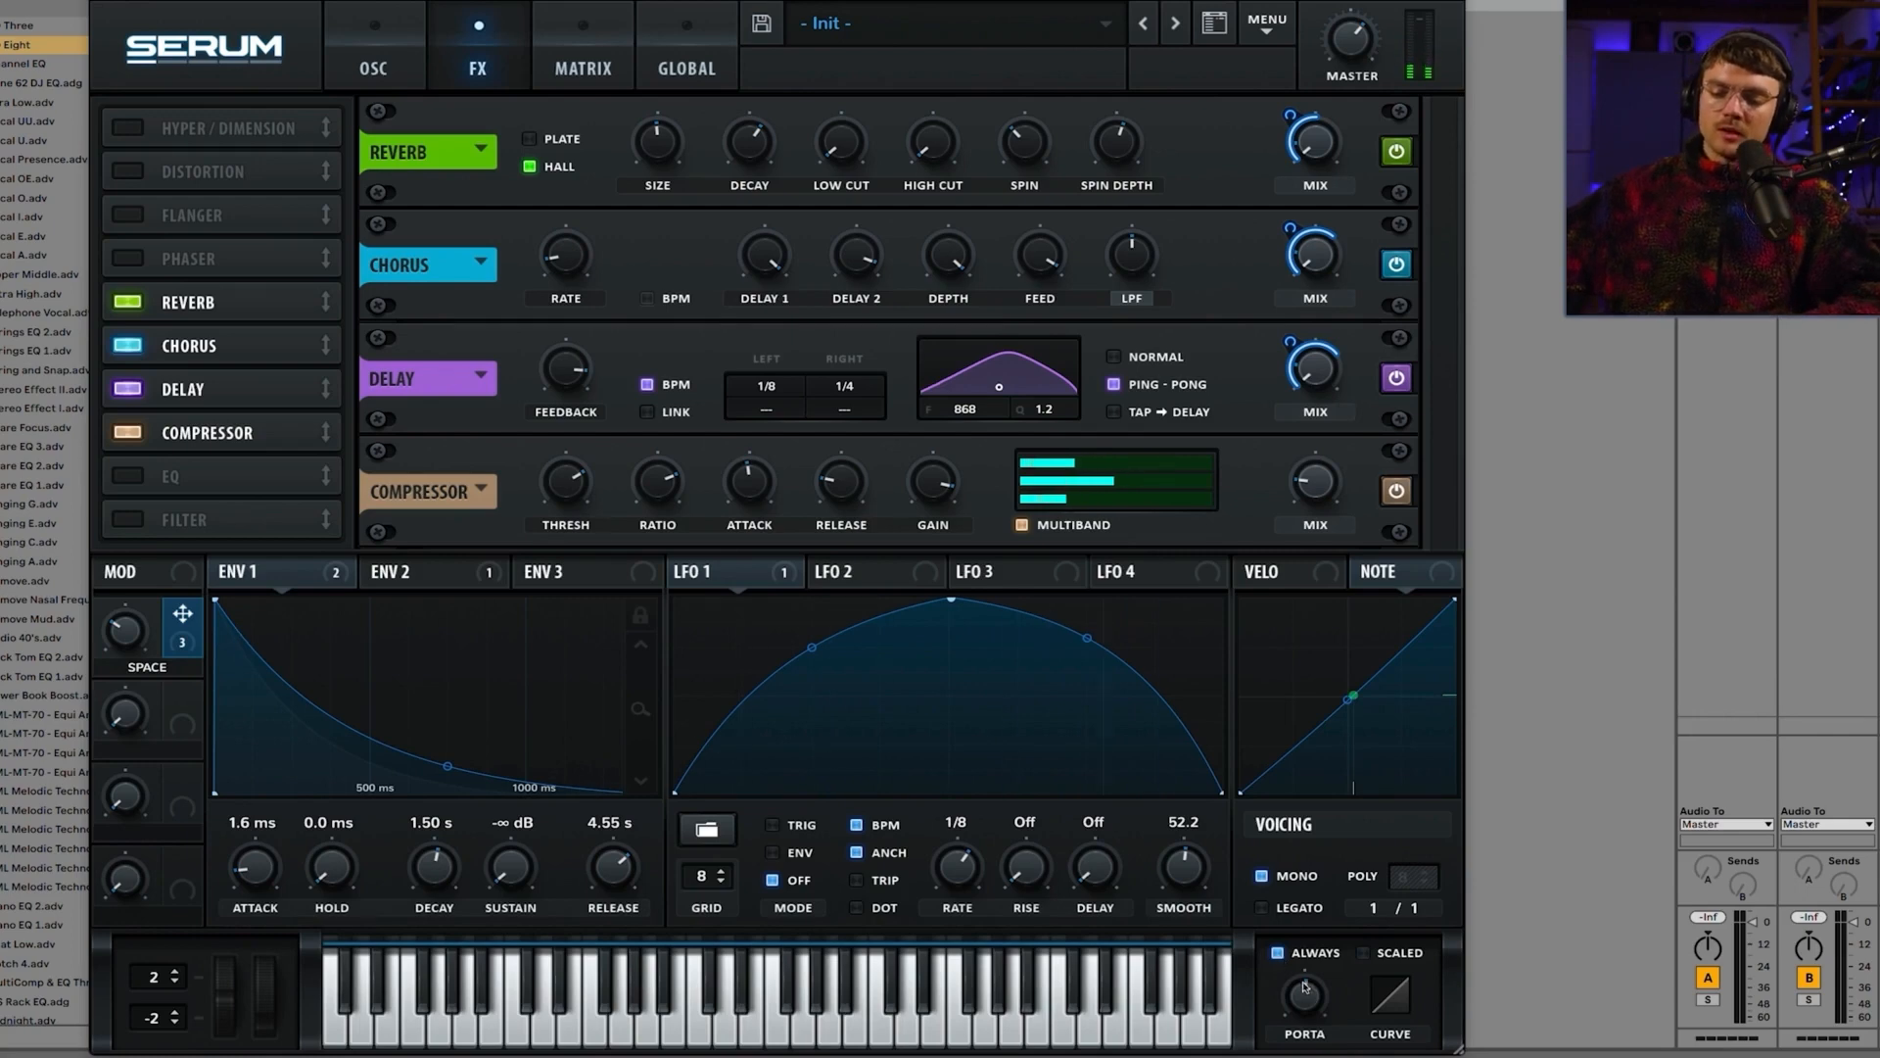
pyautogui.moveTo(1306, 996)
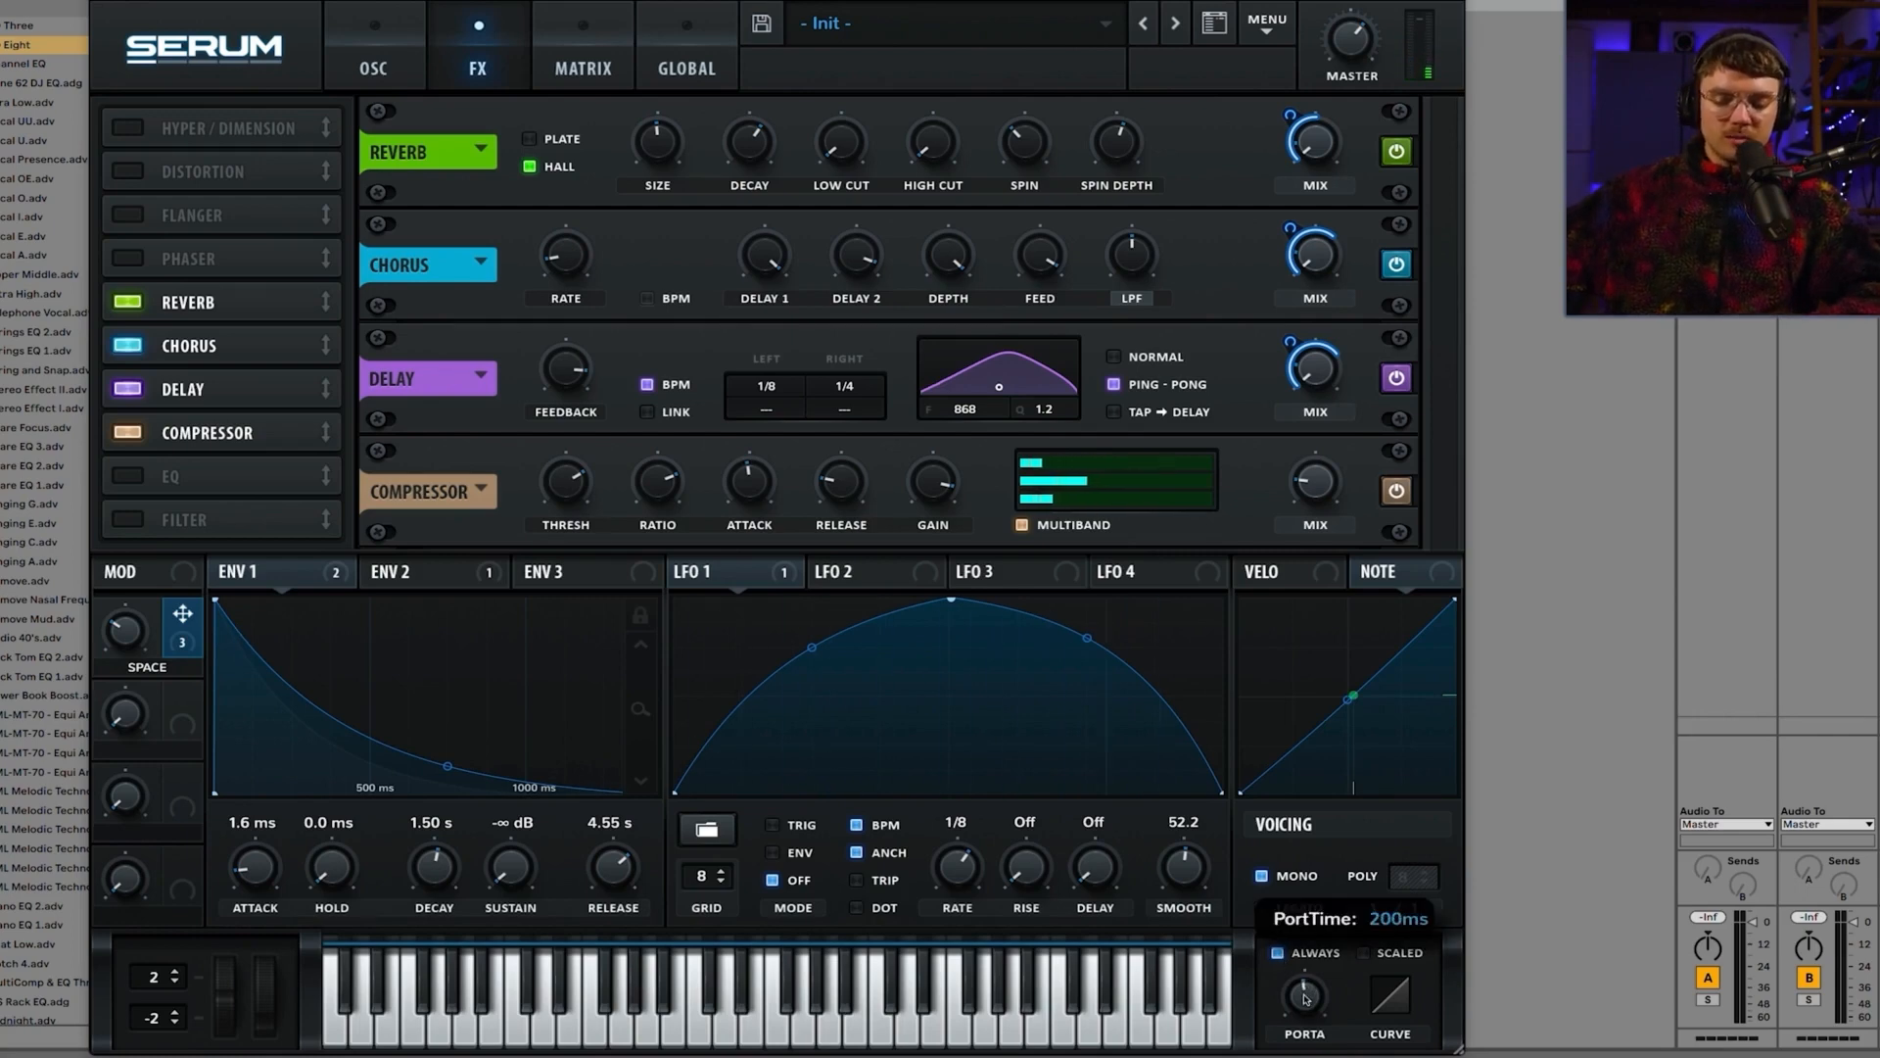
pyautogui.scroll(-2, 1304, 996)
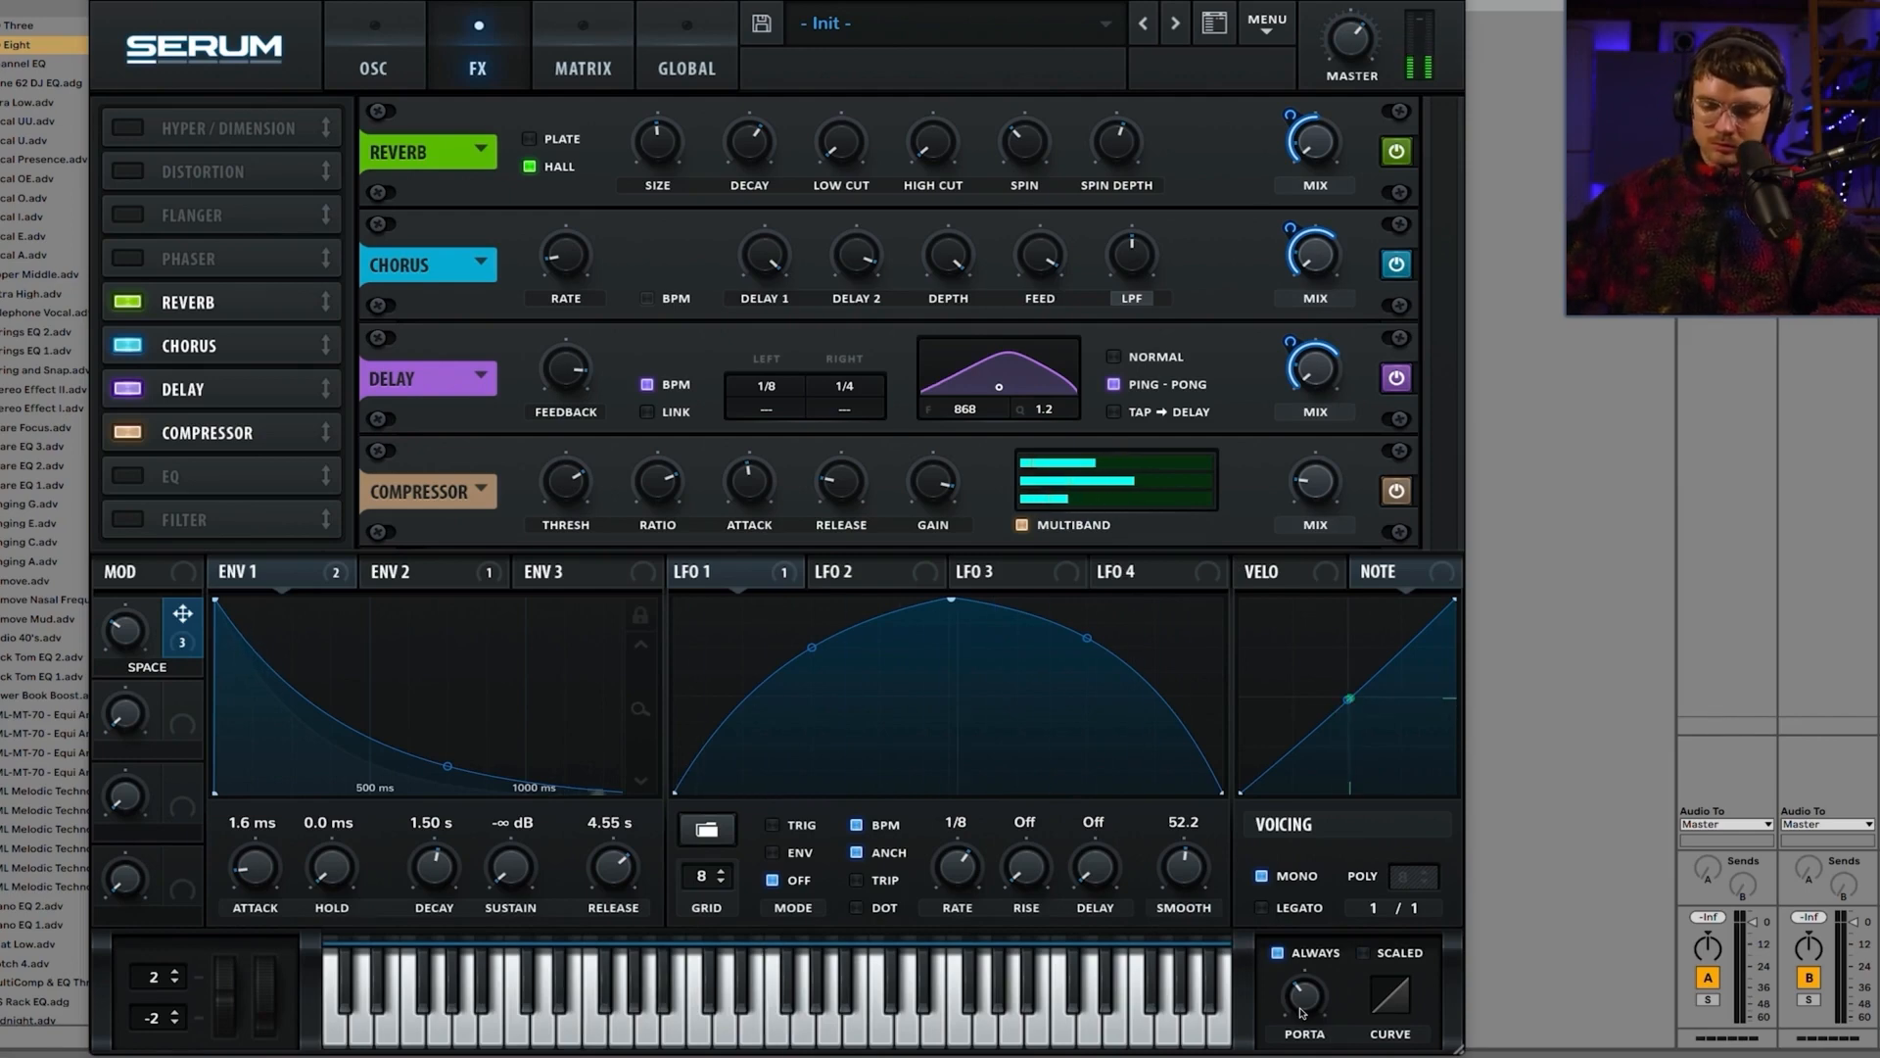
# Step: Enable scaled portamento and play several keys at different intervals to hear the glide
pyautogui.click(1363, 953)
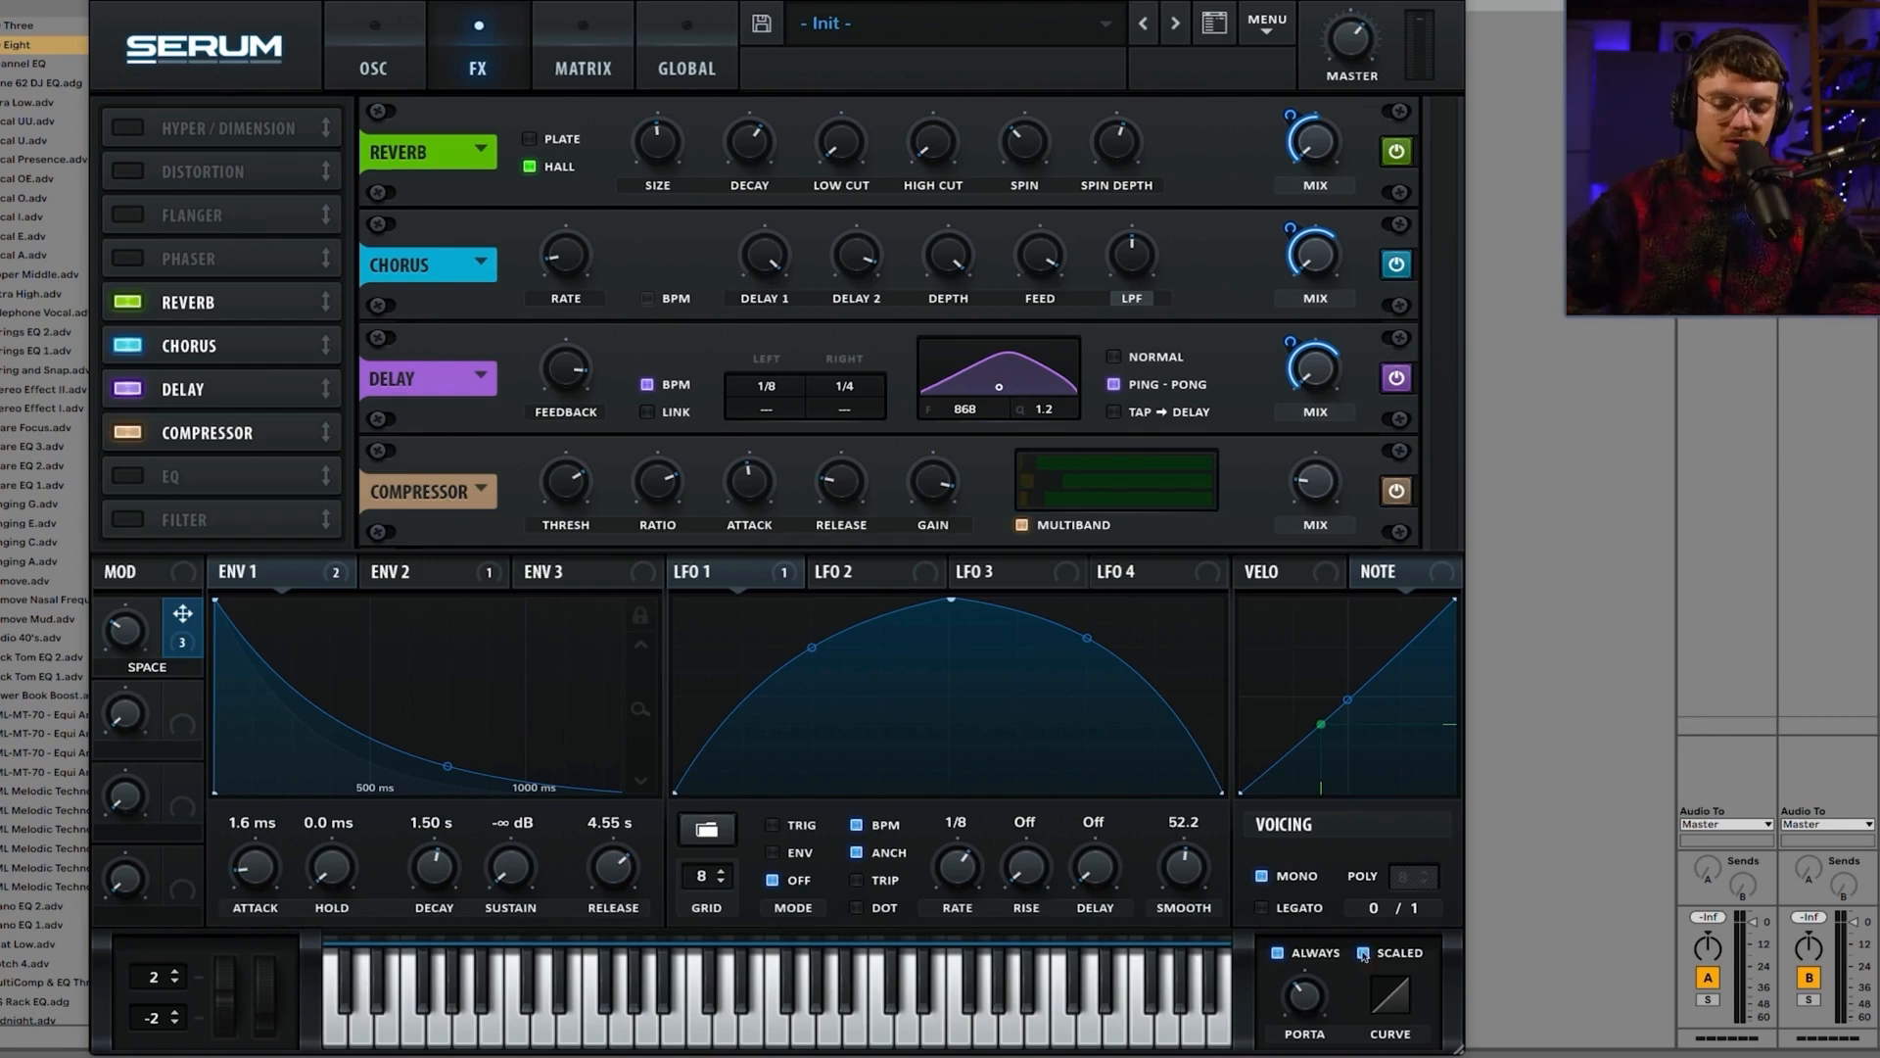
pyautogui.click(932, 1029)
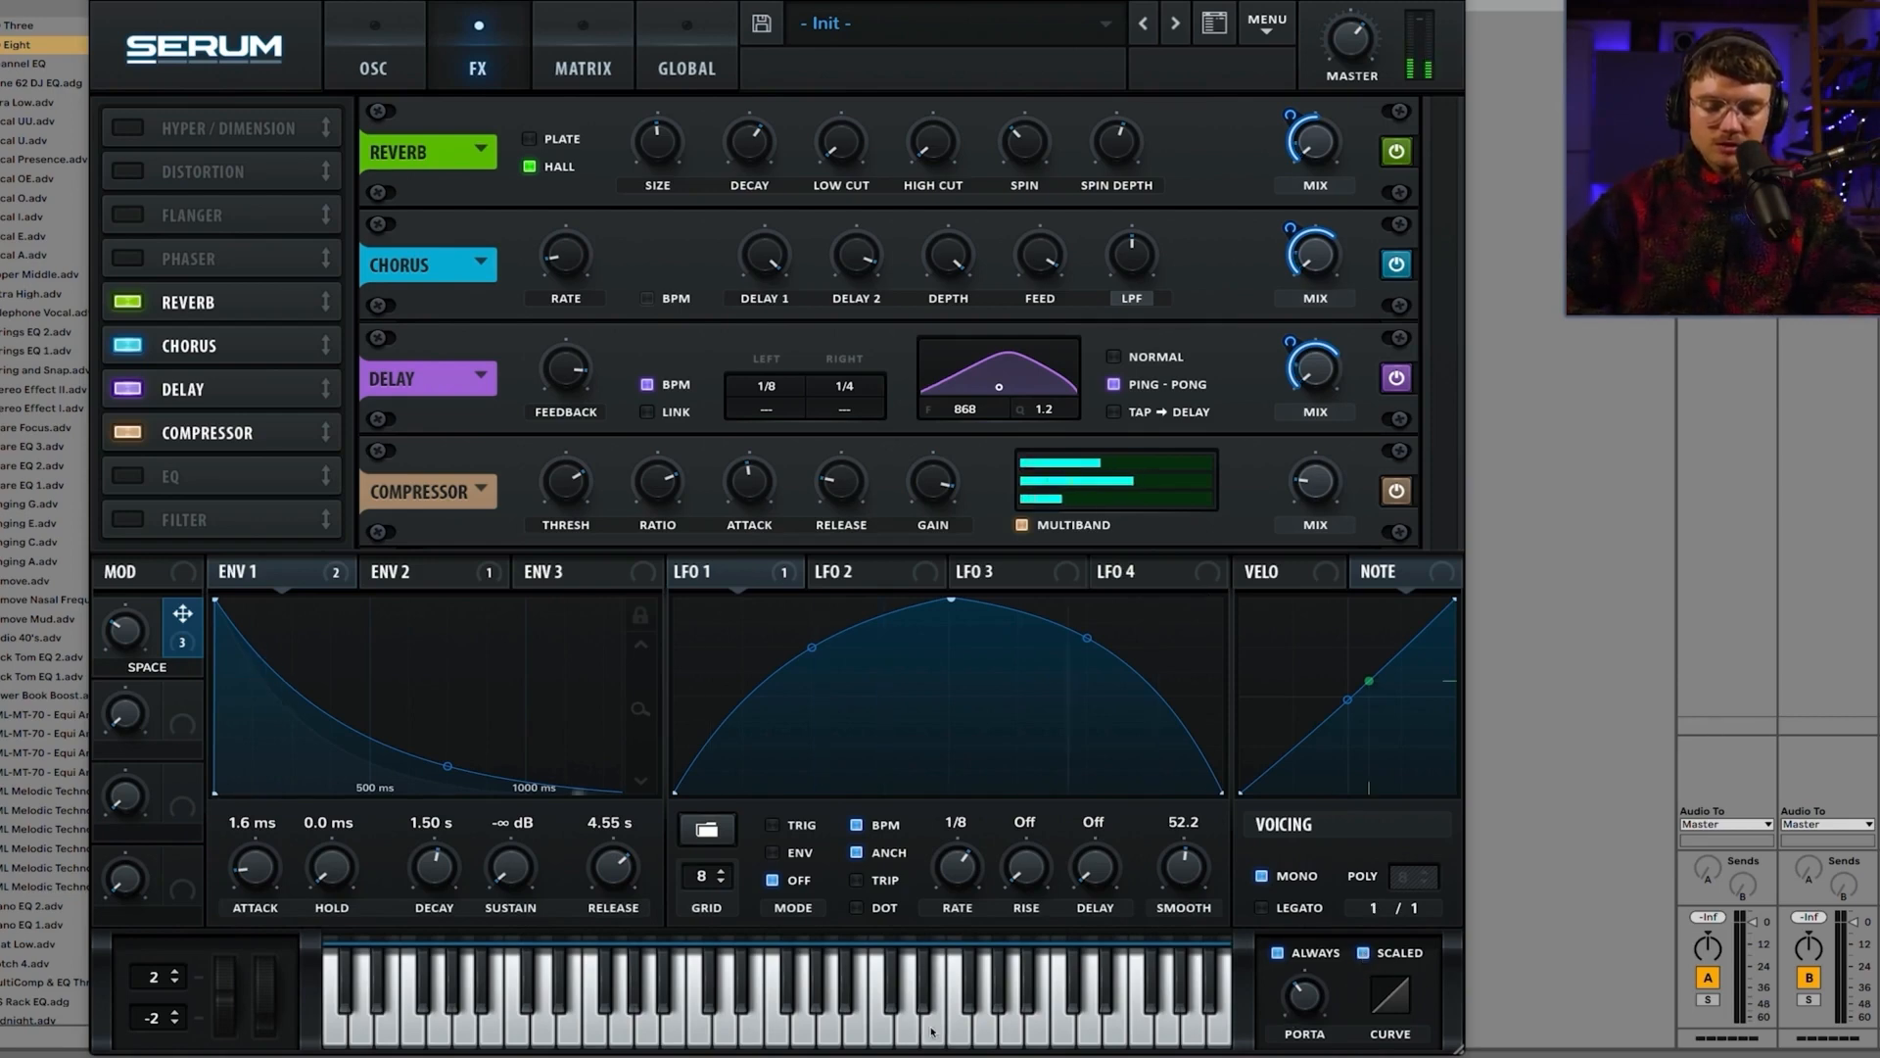
pyautogui.click(879, 1028)
pyautogui.click(800, 1030)
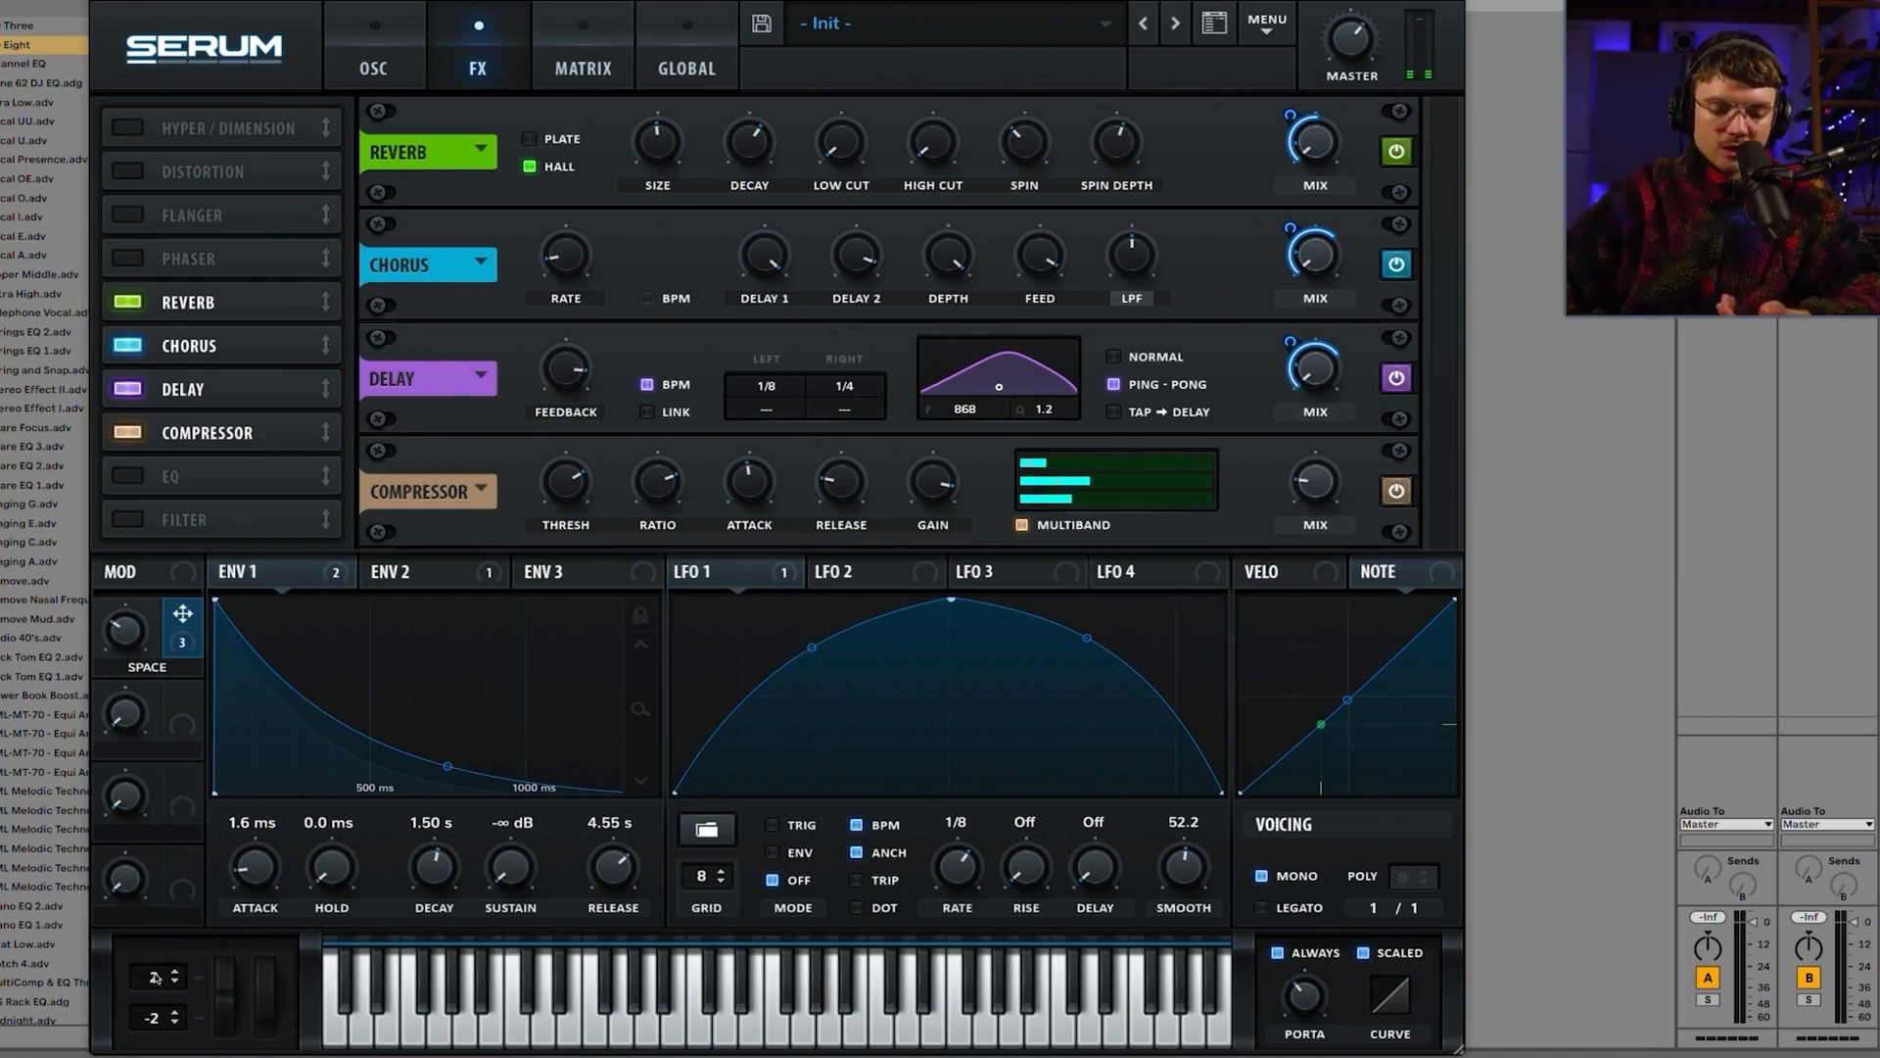
# Step: Set the pitch bend range to 12 semitones up and 12 semitones down
pyautogui.moveTo(156, 982); pyautogui.dragTo(170, 920)
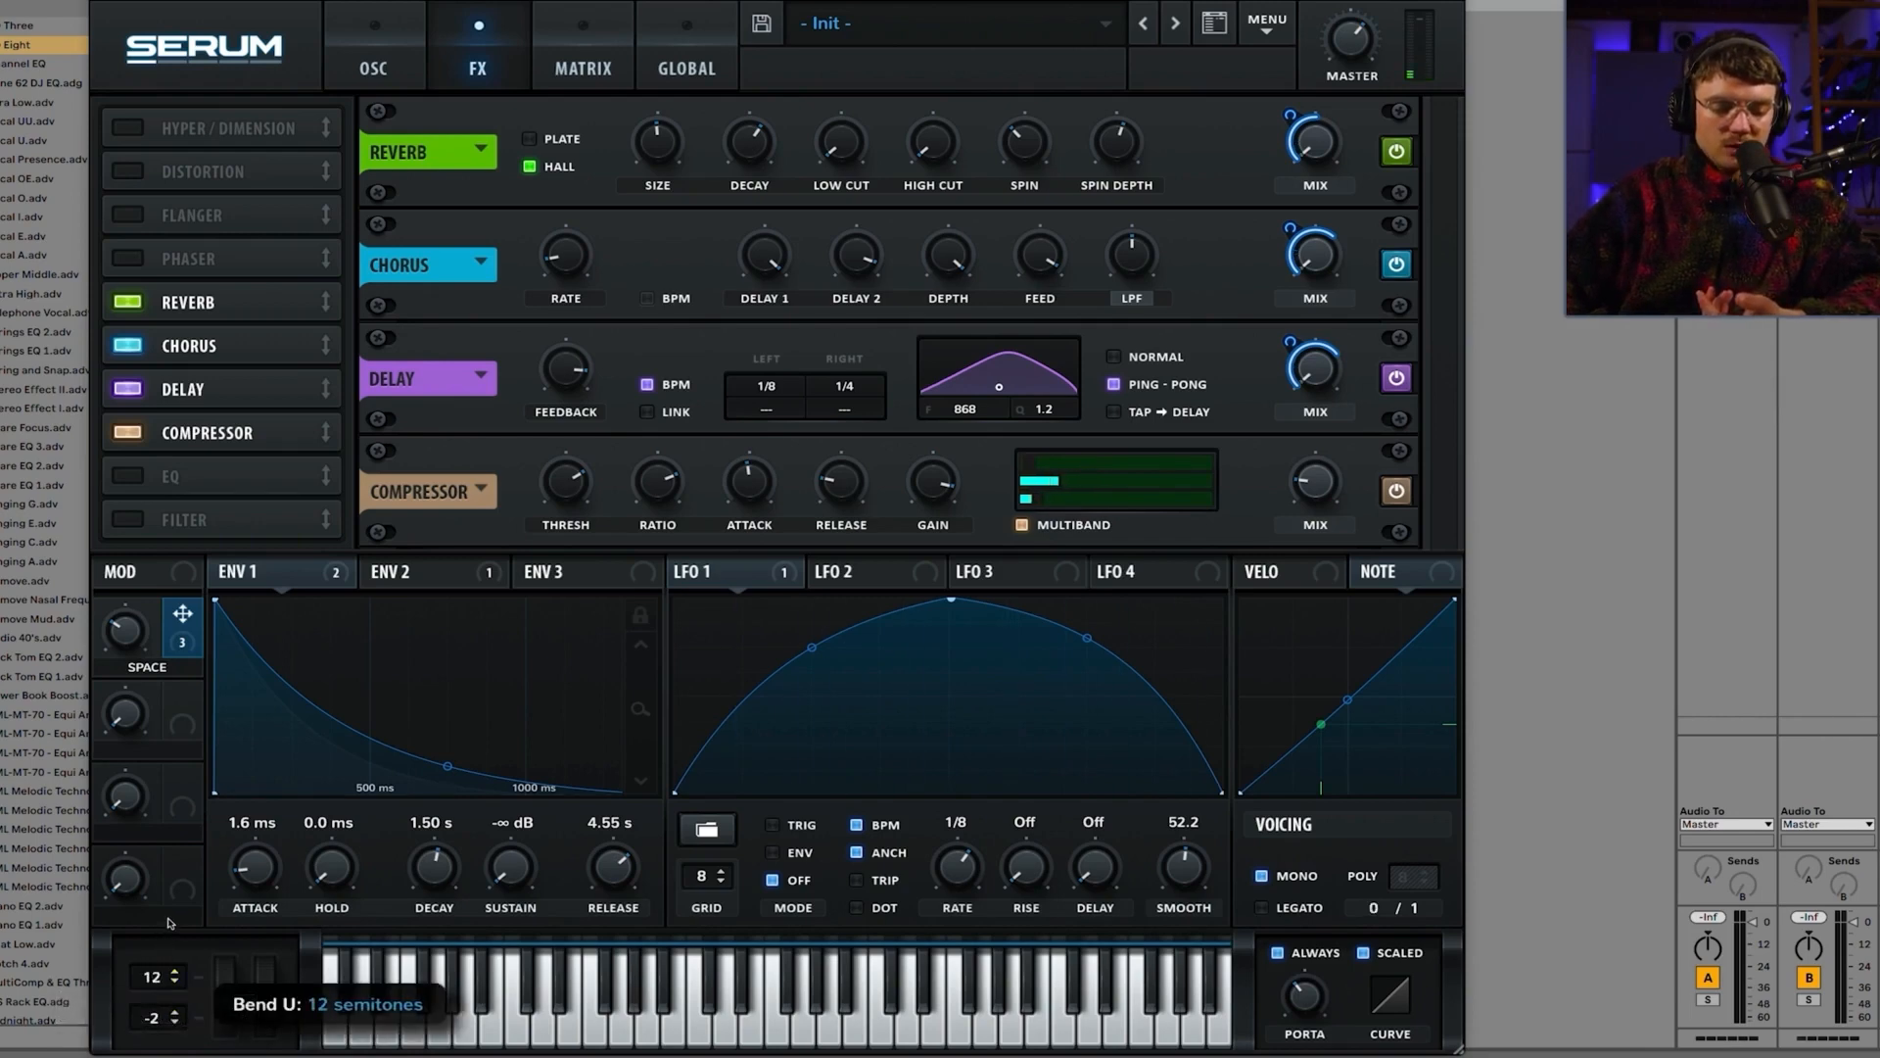
pyautogui.moveTo(164, 1021); pyautogui.dragTo(165, 1057)
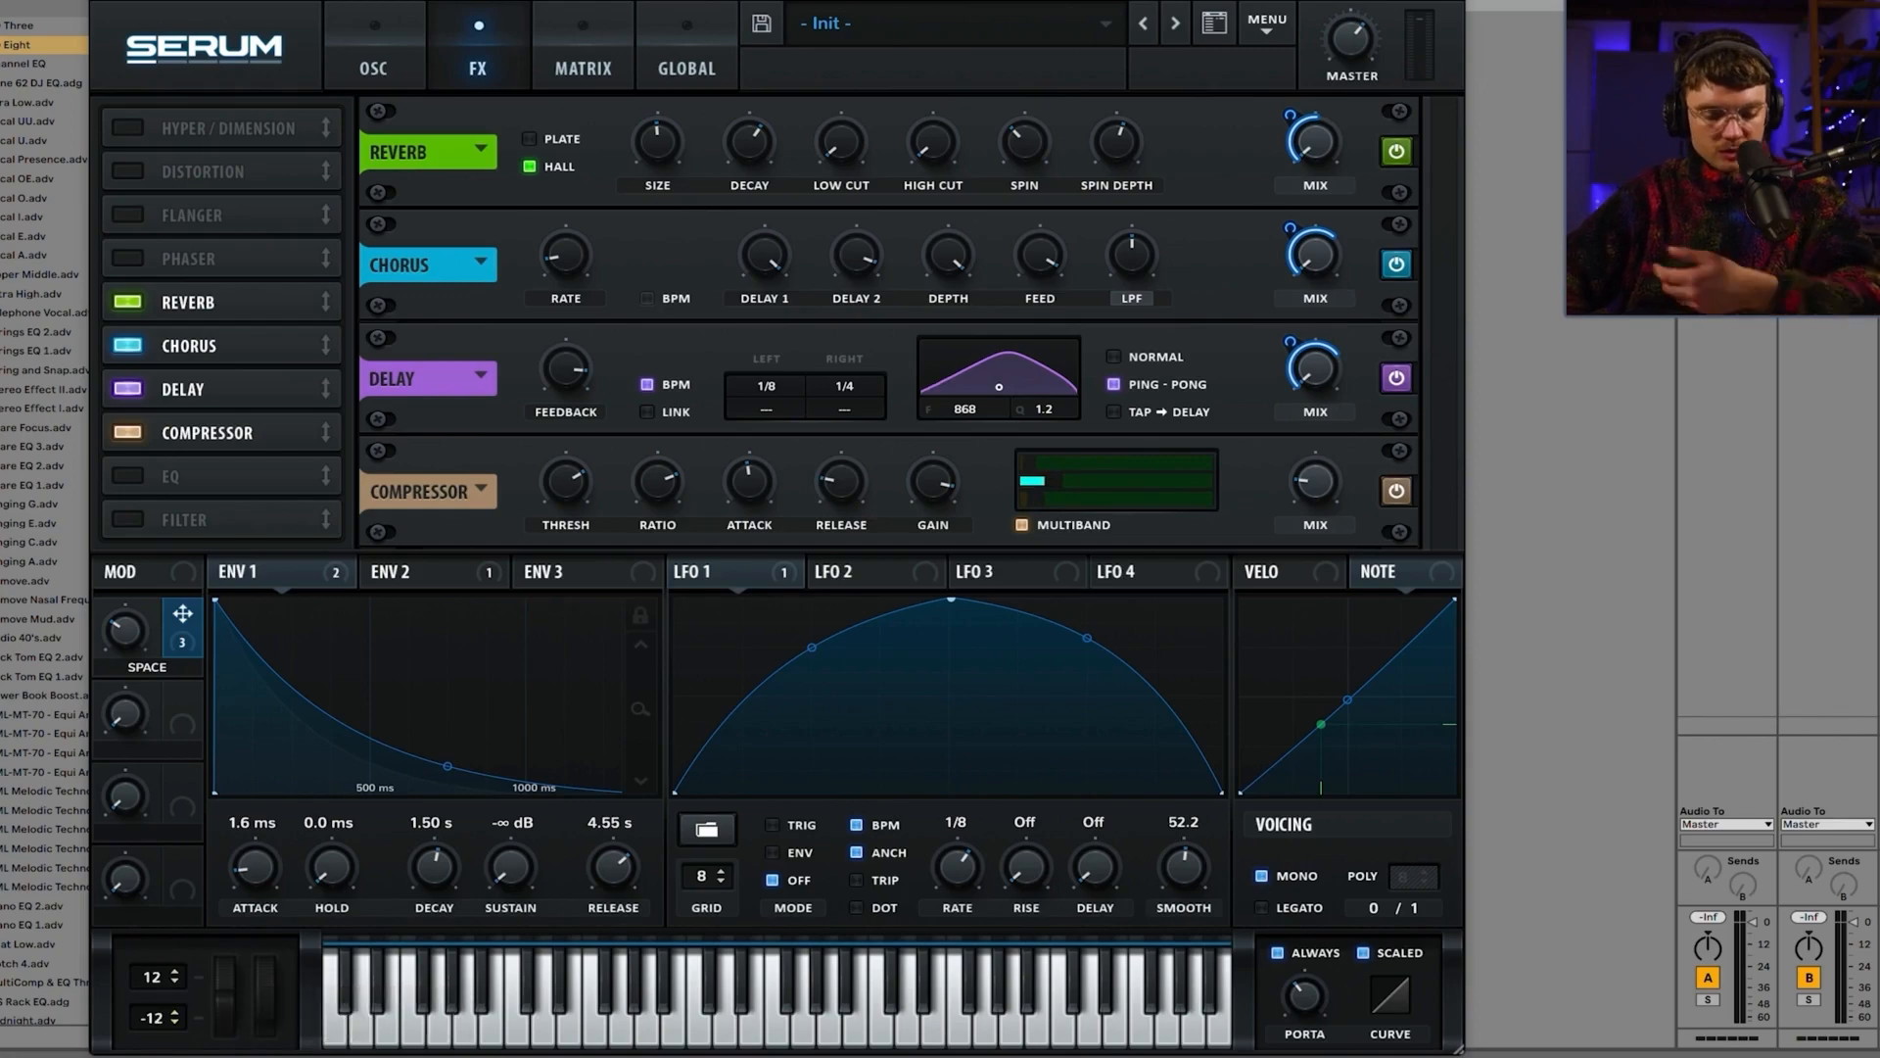
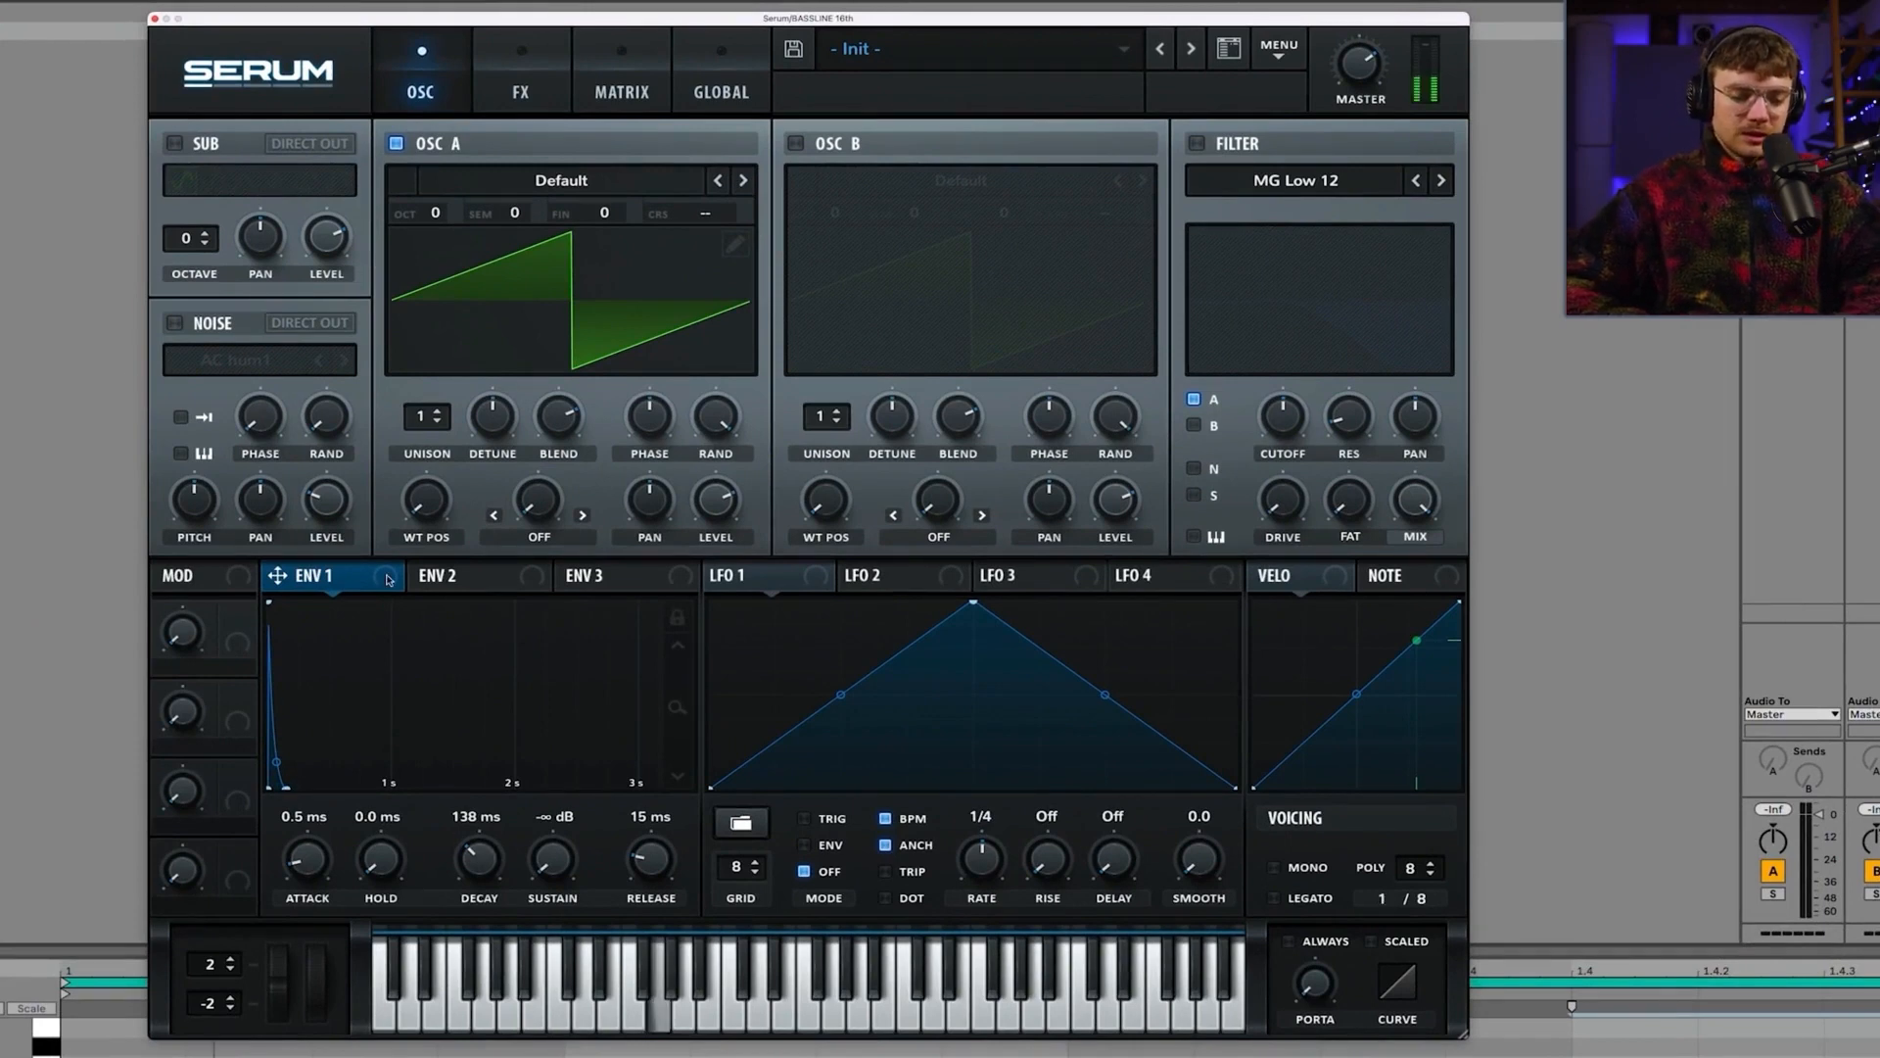
# Step: On the bassline patch, set Env 1's decay to 201 ms and switch the voicing to mono
pyautogui.moveTo(482, 854)
pyautogui.mouseDown()
pyautogui.moveTo(479, 831)
pyautogui.moveTo(476, 848)
pyautogui.mouseUp()
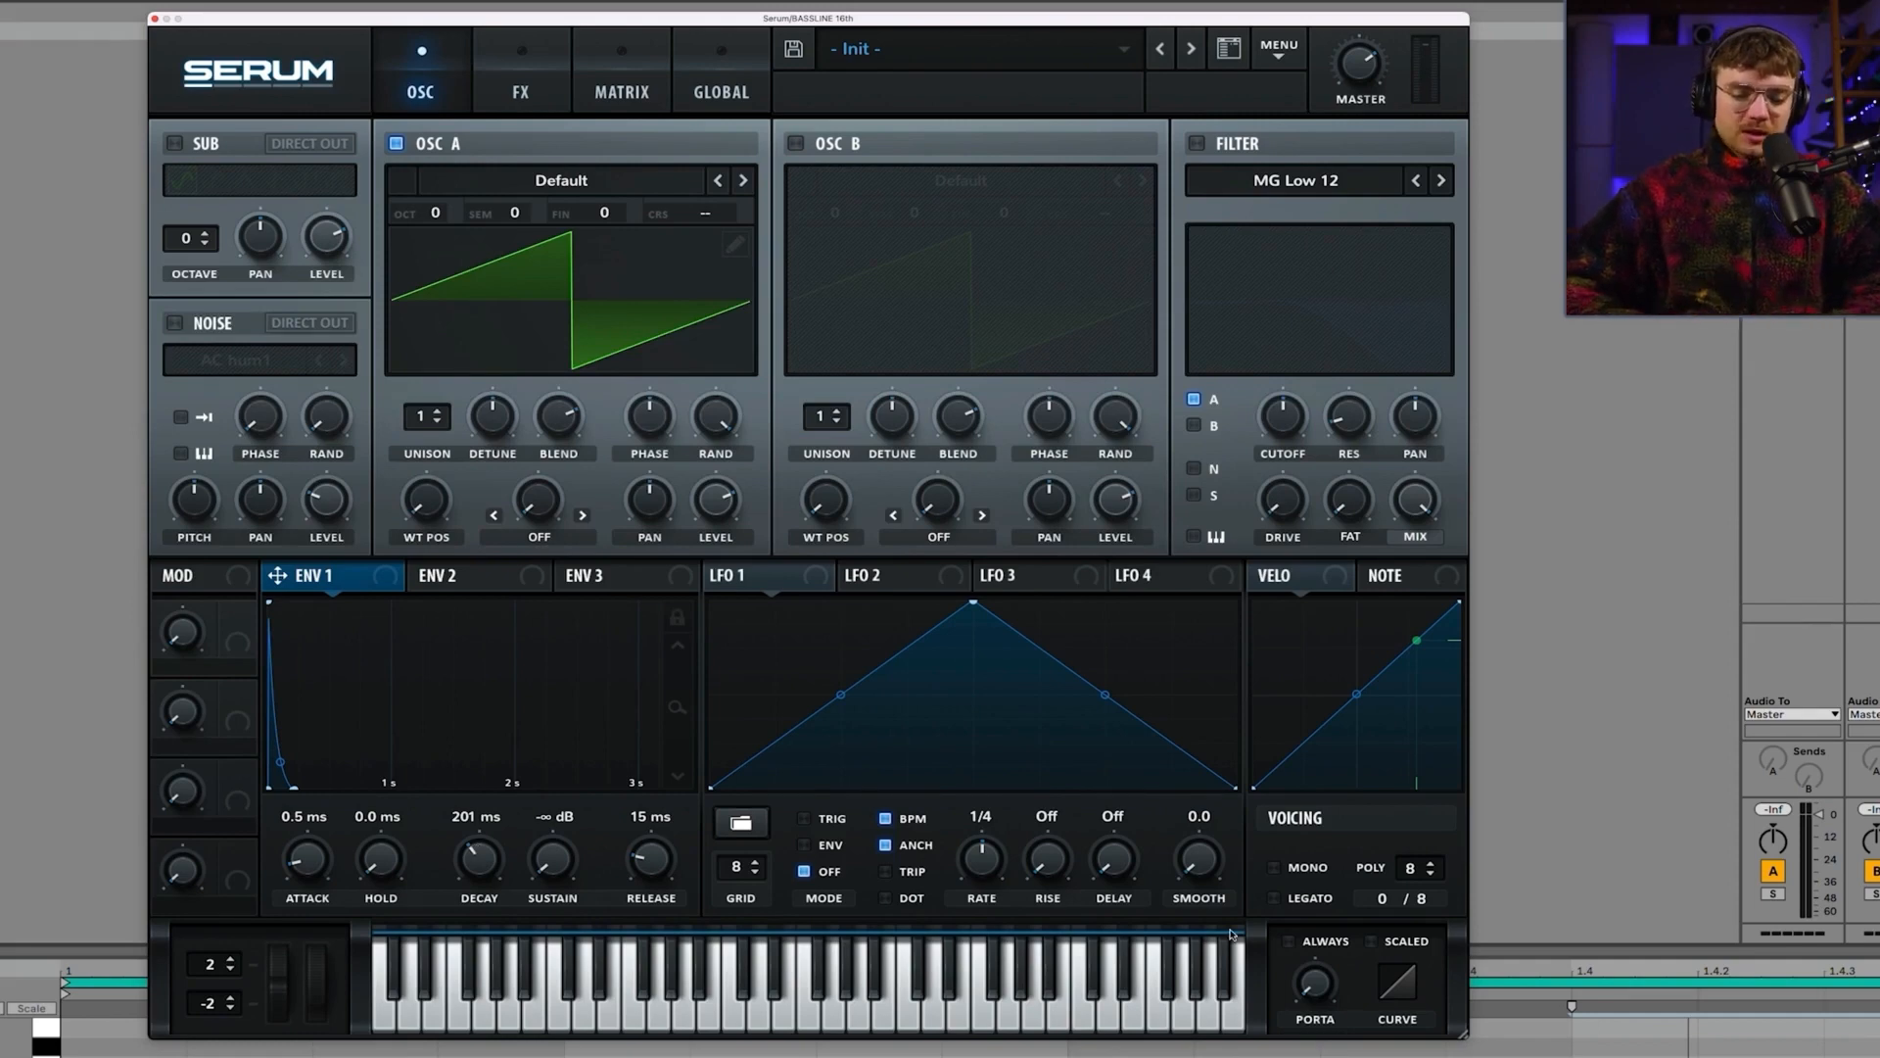
pyautogui.click(1275, 871)
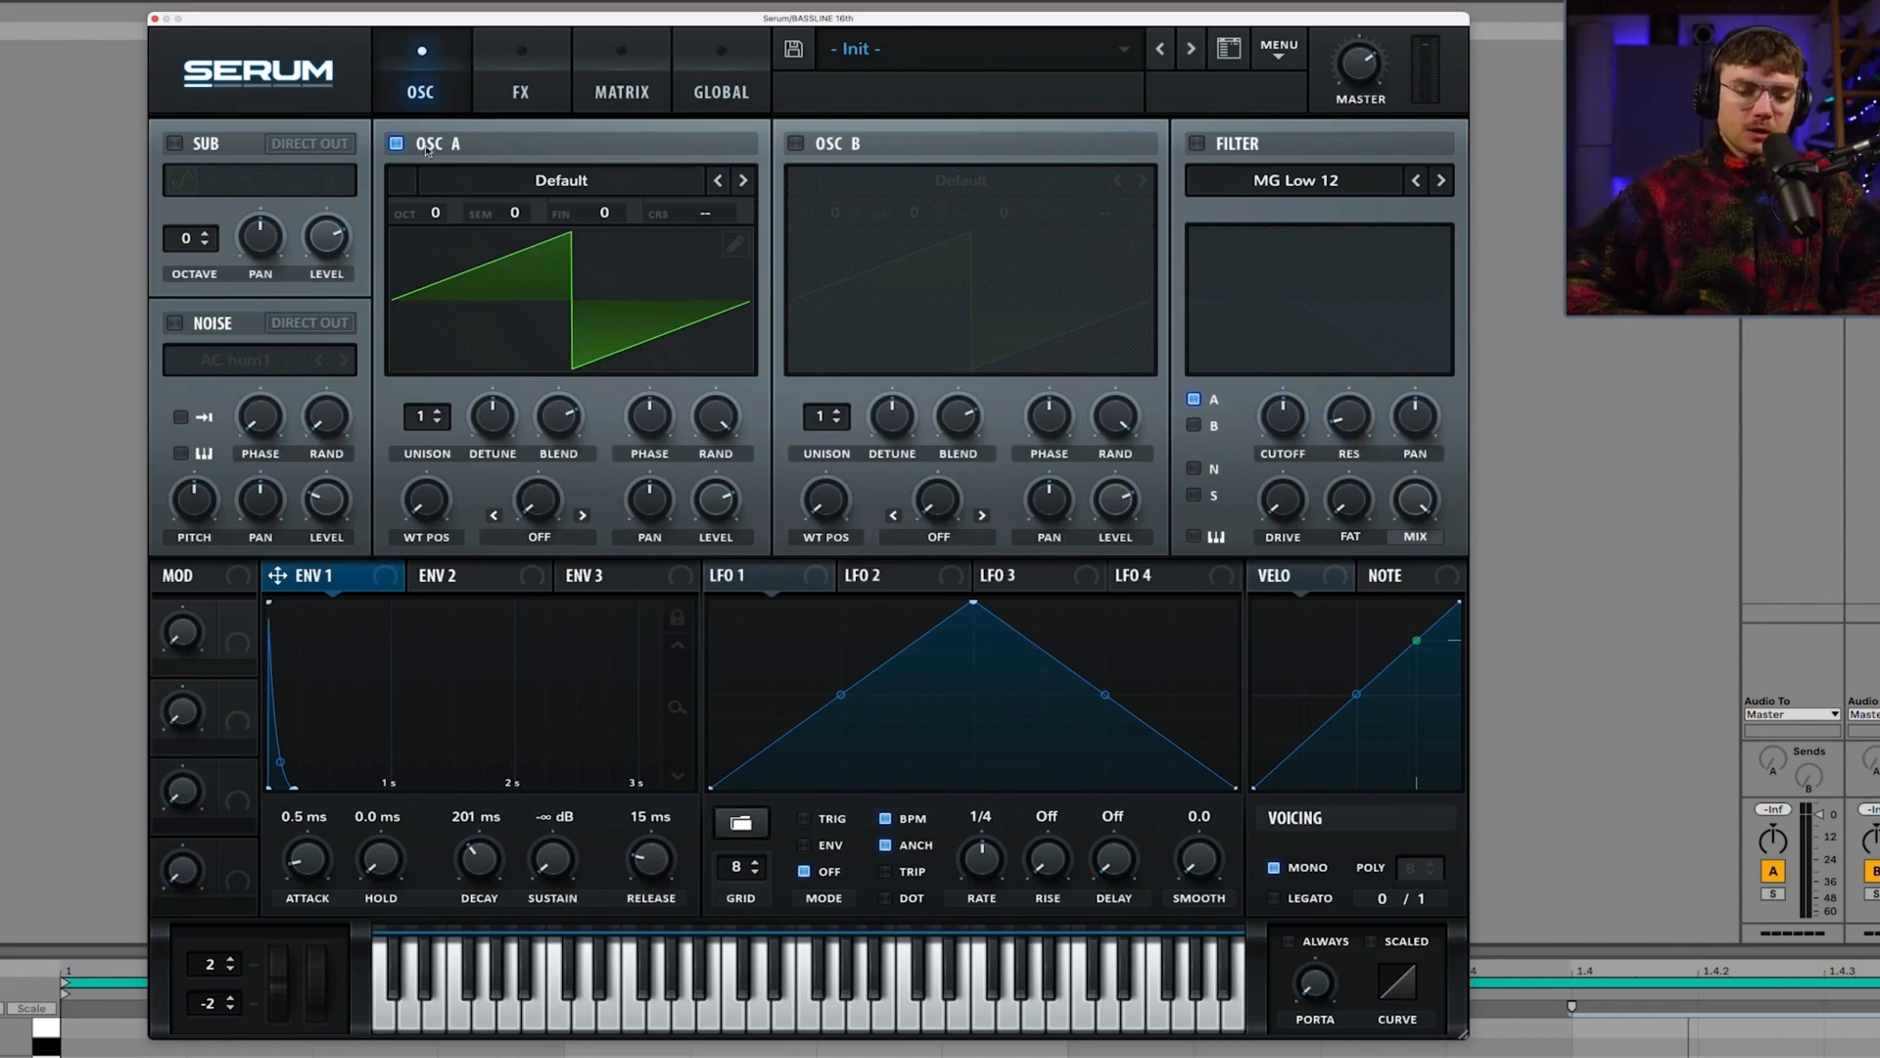
# Step: Load the analog Basic Shapes wavetable into Oscillator A, lower it one octave, and settle its wavetable position on the saw shape
pyautogui.click(517, 183)
pyautogui.moveTo(519, 199)
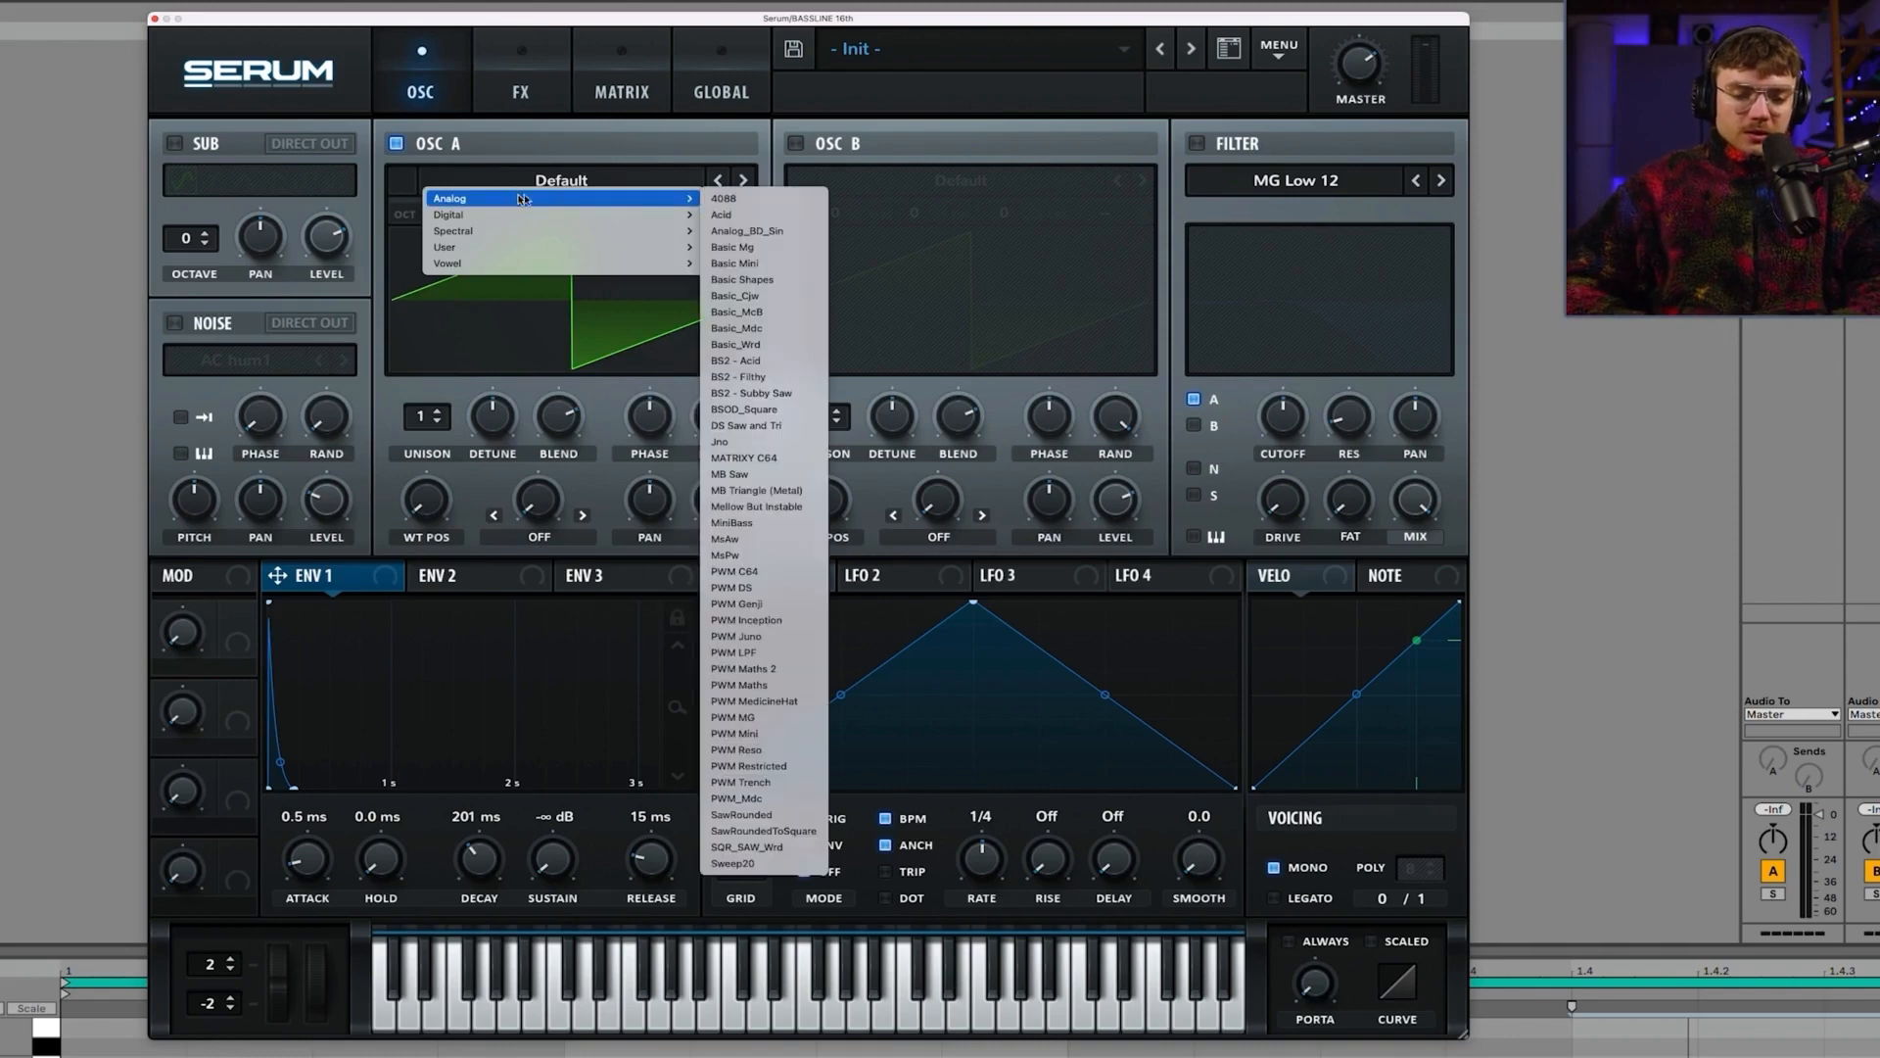
pyautogui.click(744, 281)
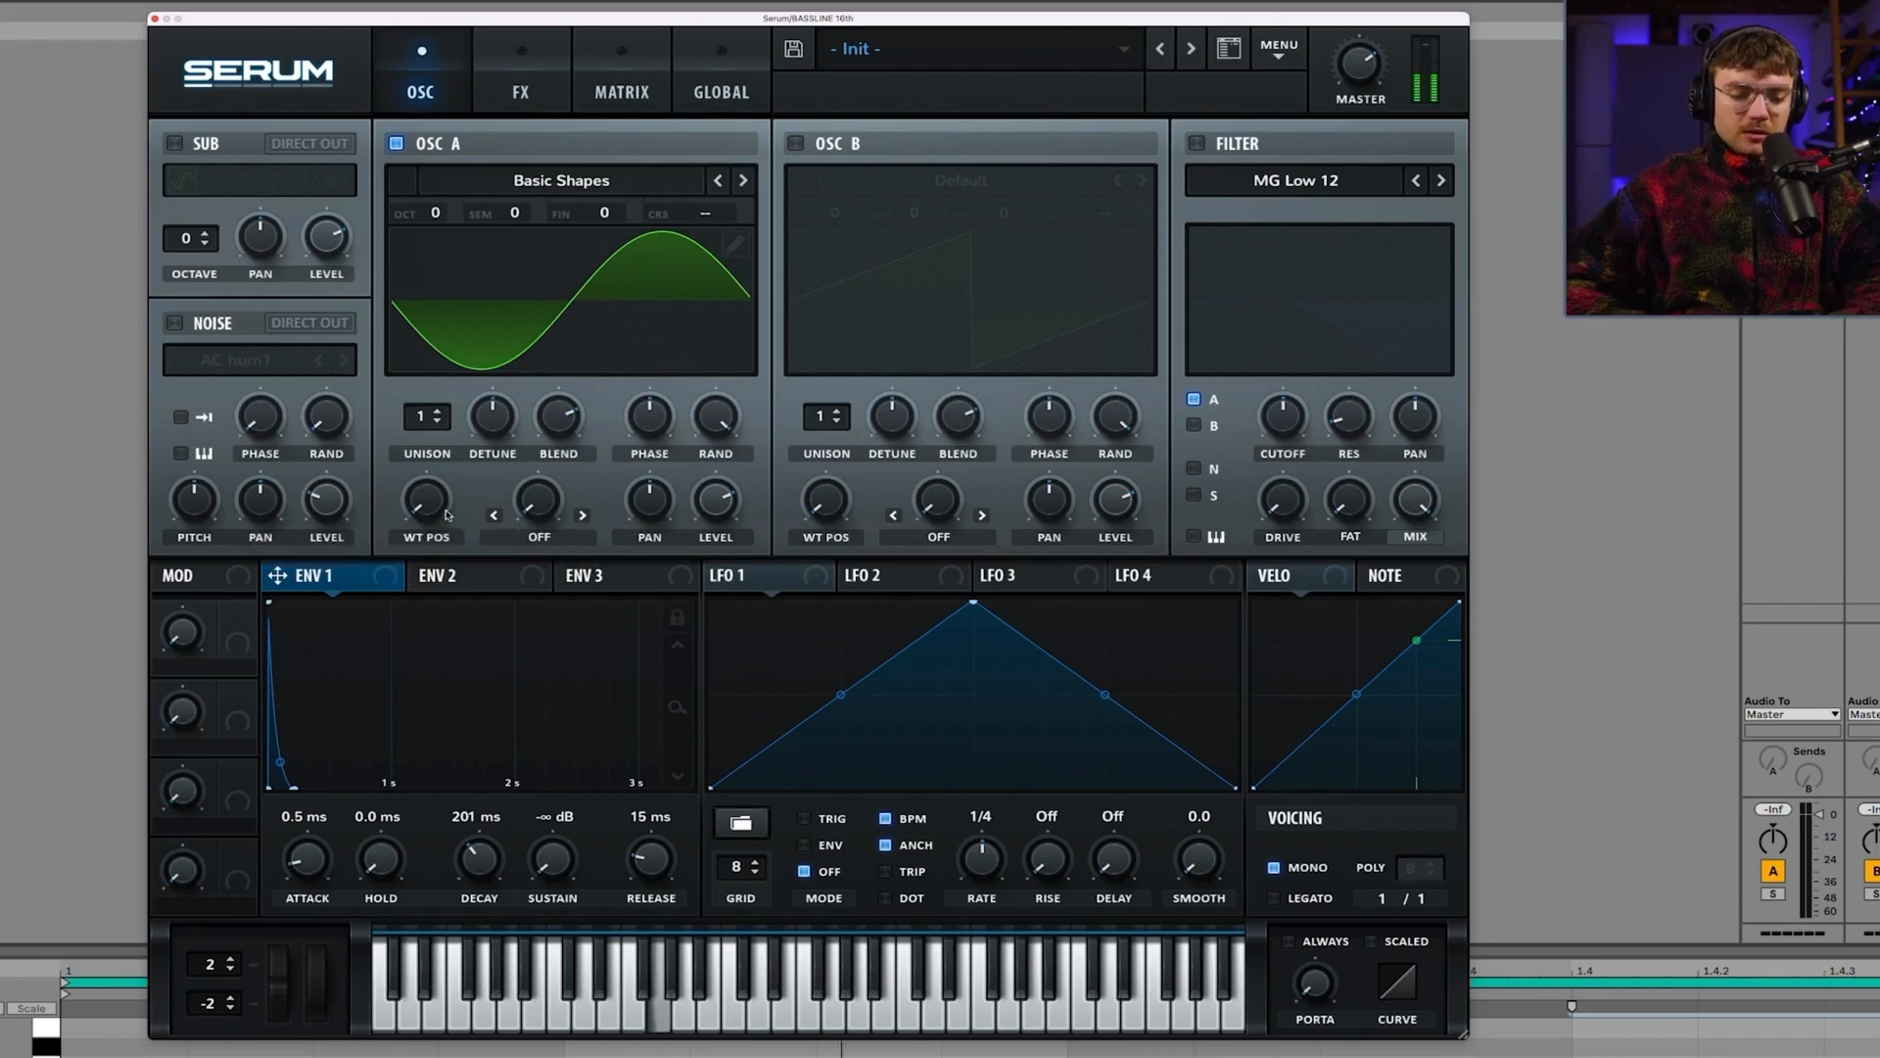
pyautogui.moveTo(441, 227)
pyautogui.mouseDown()
pyautogui.moveTo(431, 285)
pyautogui.moveTo(432, 261)
pyautogui.mouseUp()
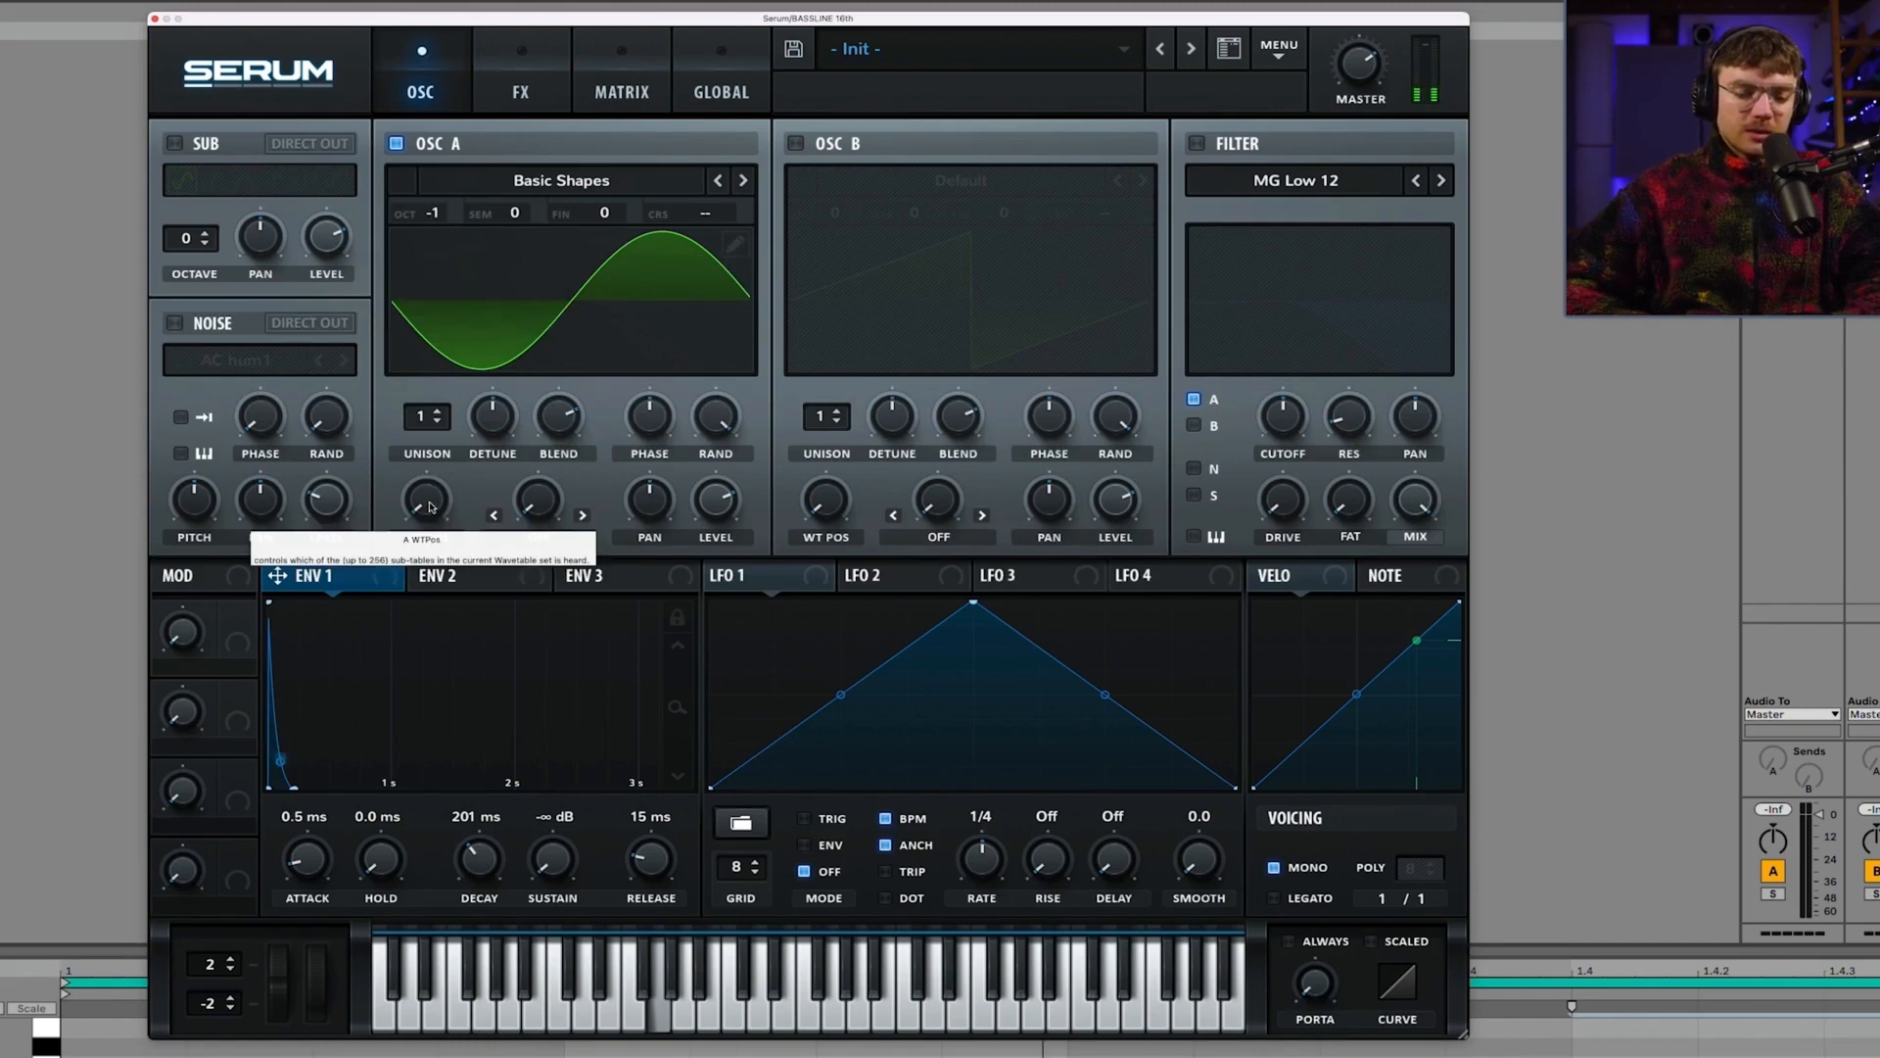
pyautogui.moveTo(432, 506); pyautogui.dragTo(433, 411)
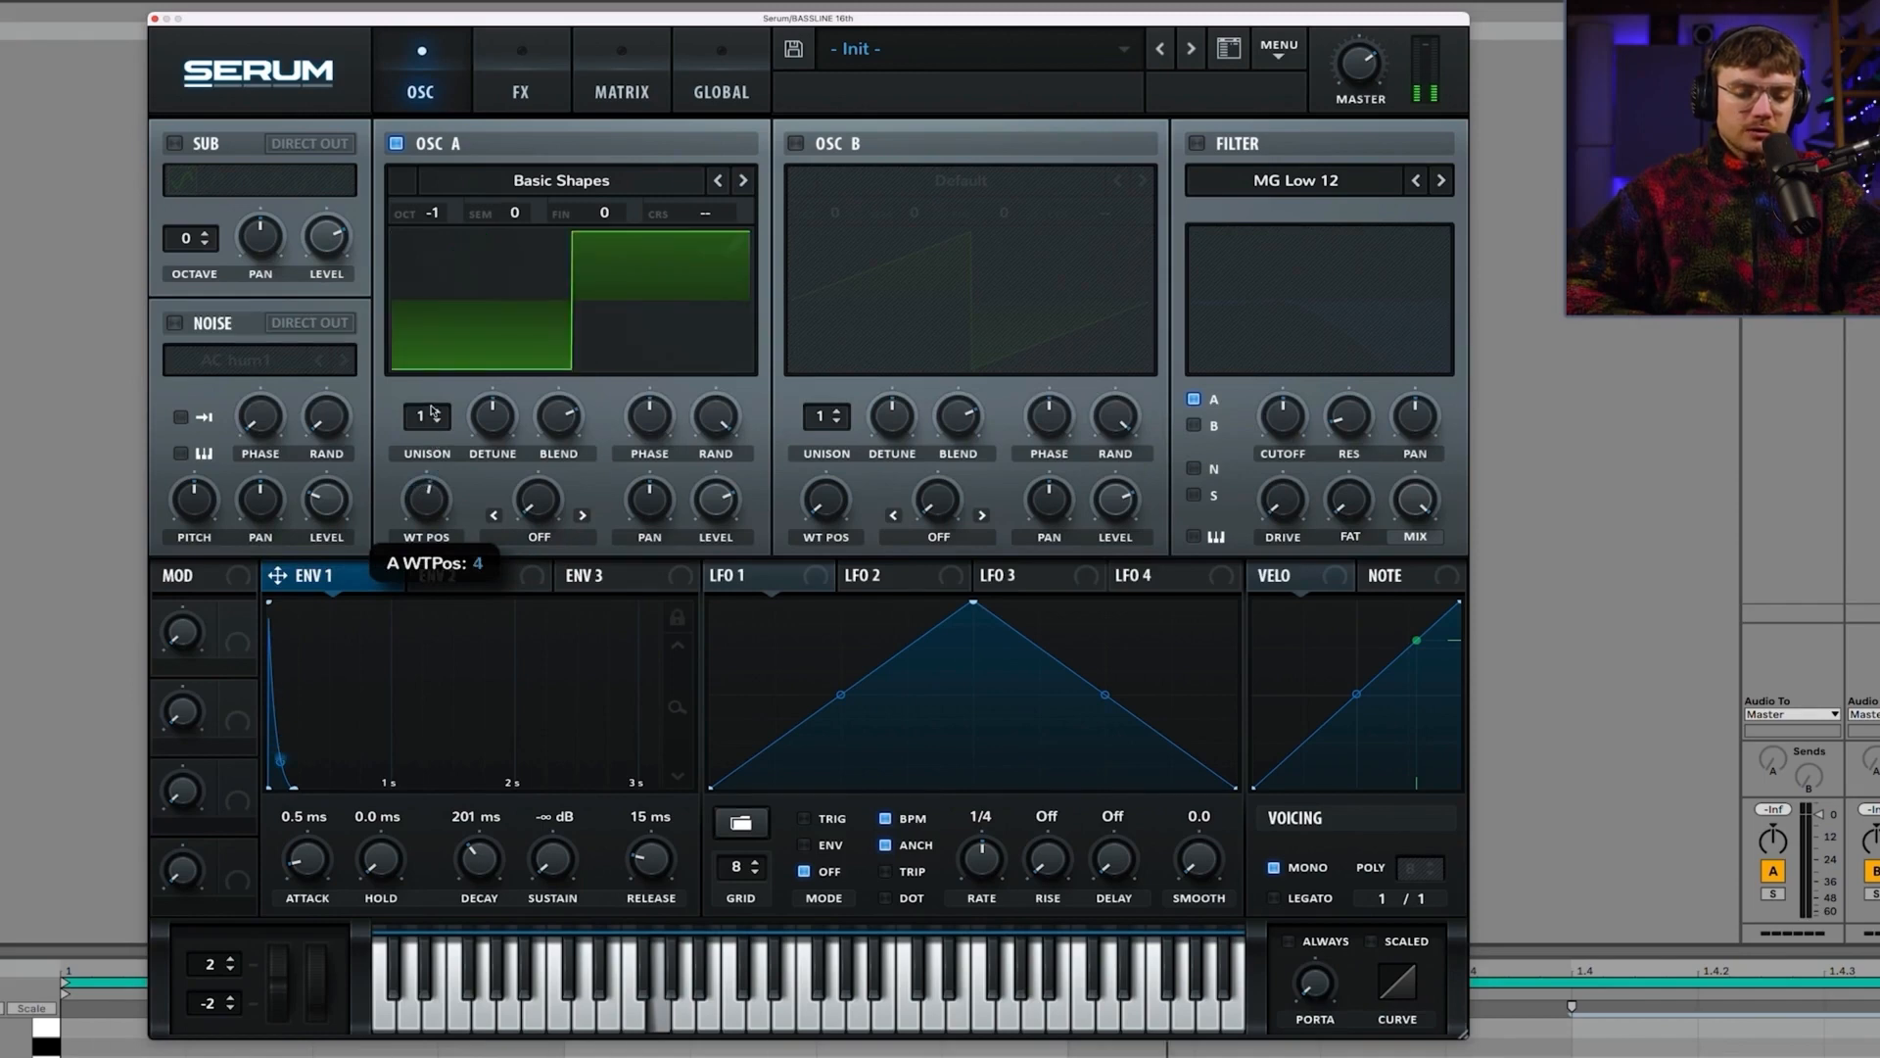
pyautogui.moveTo(432, 503); pyautogui.dragTo(434, 562)
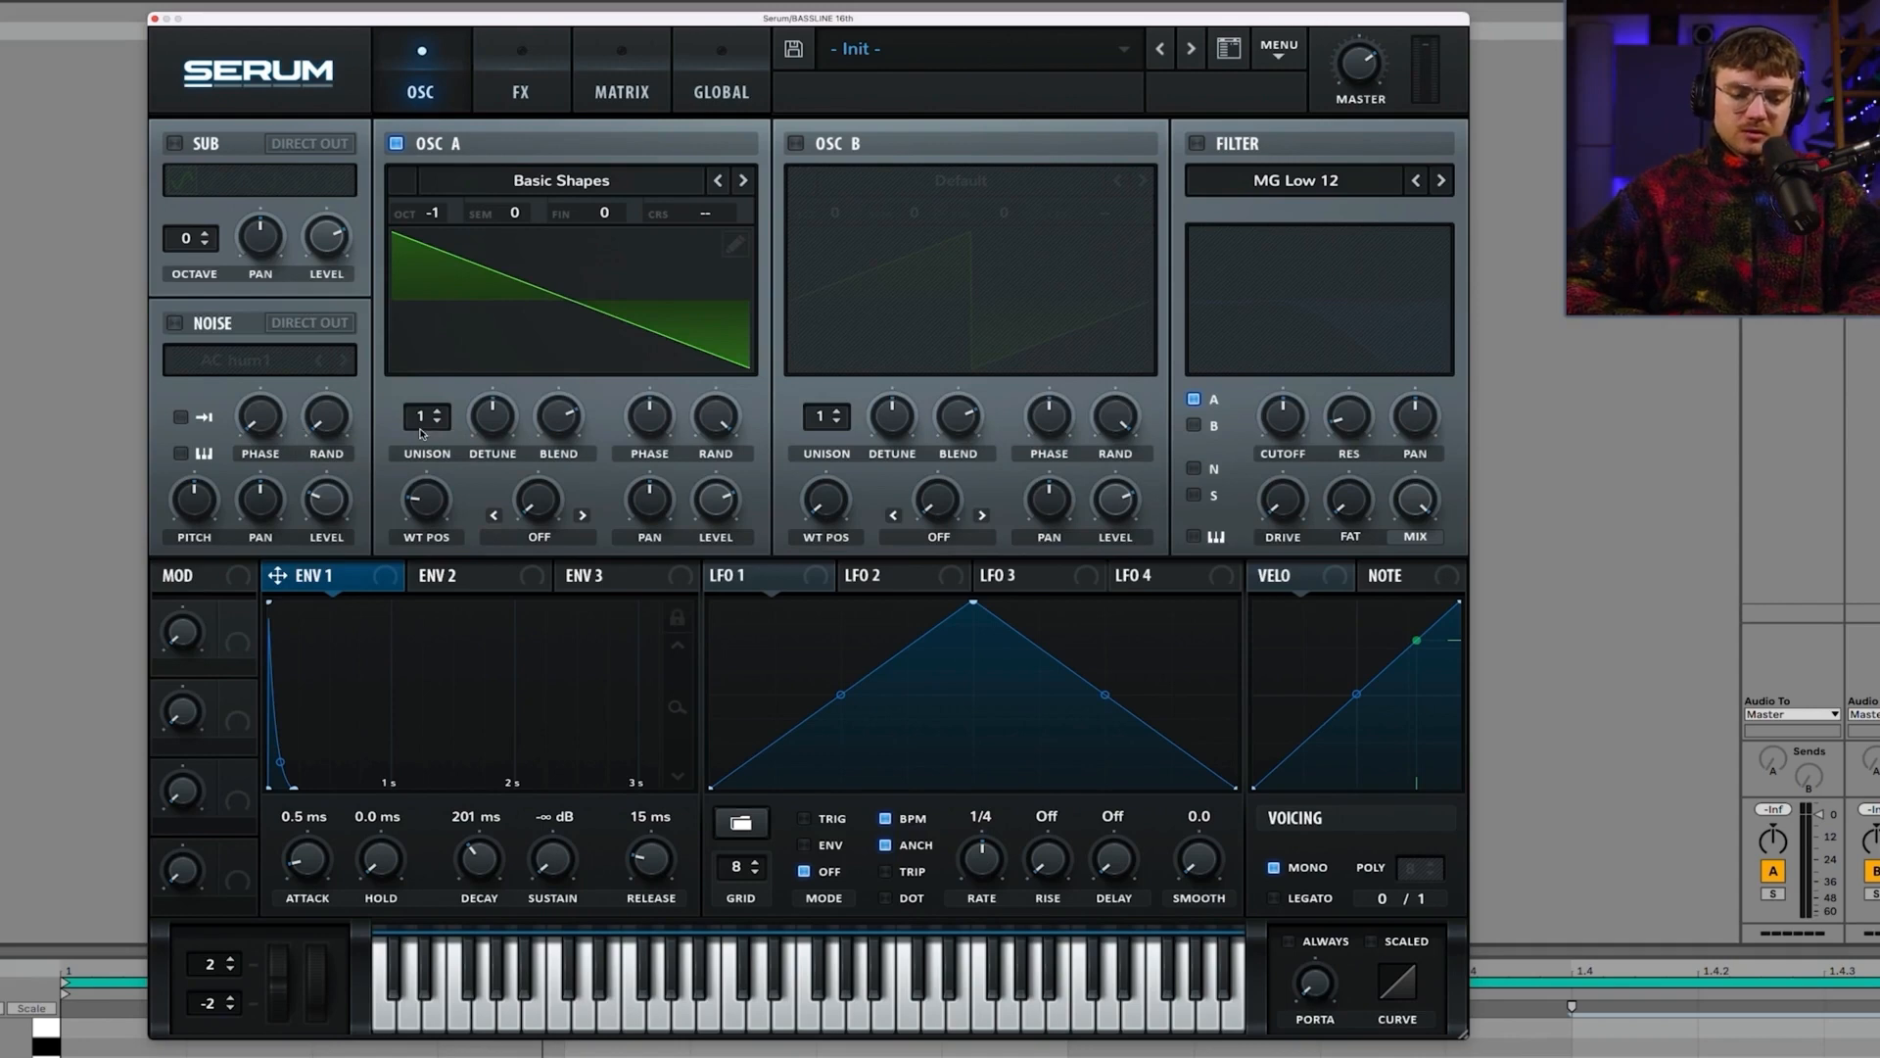
# Step: Try four unison voices with reduced detune on Oscillator A, and return it to a single voice
pyautogui.moveTo(421, 431); pyautogui.dragTo(424, 366)
pyautogui.moveTo(491, 417); pyautogui.dragTo(491, 490)
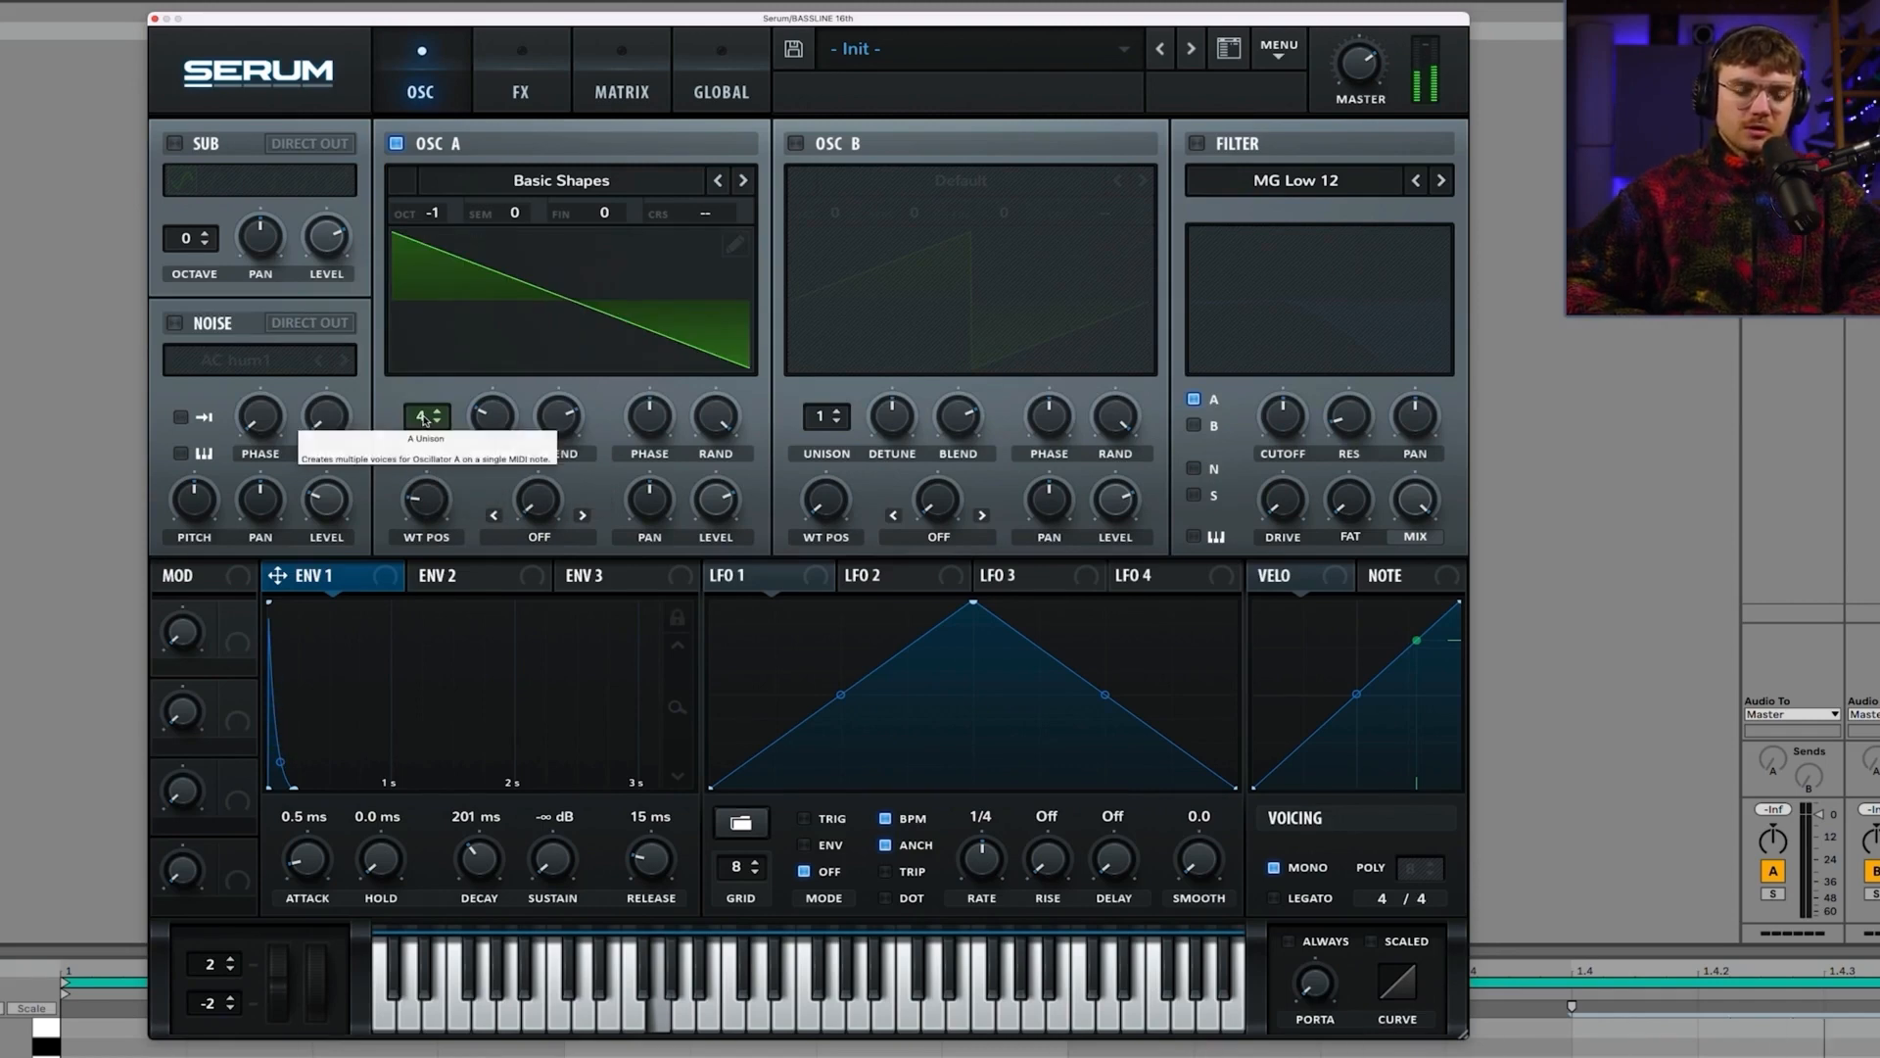
pyautogui.moveTo(422, 425); pyautogui.dragTo(449, 495)
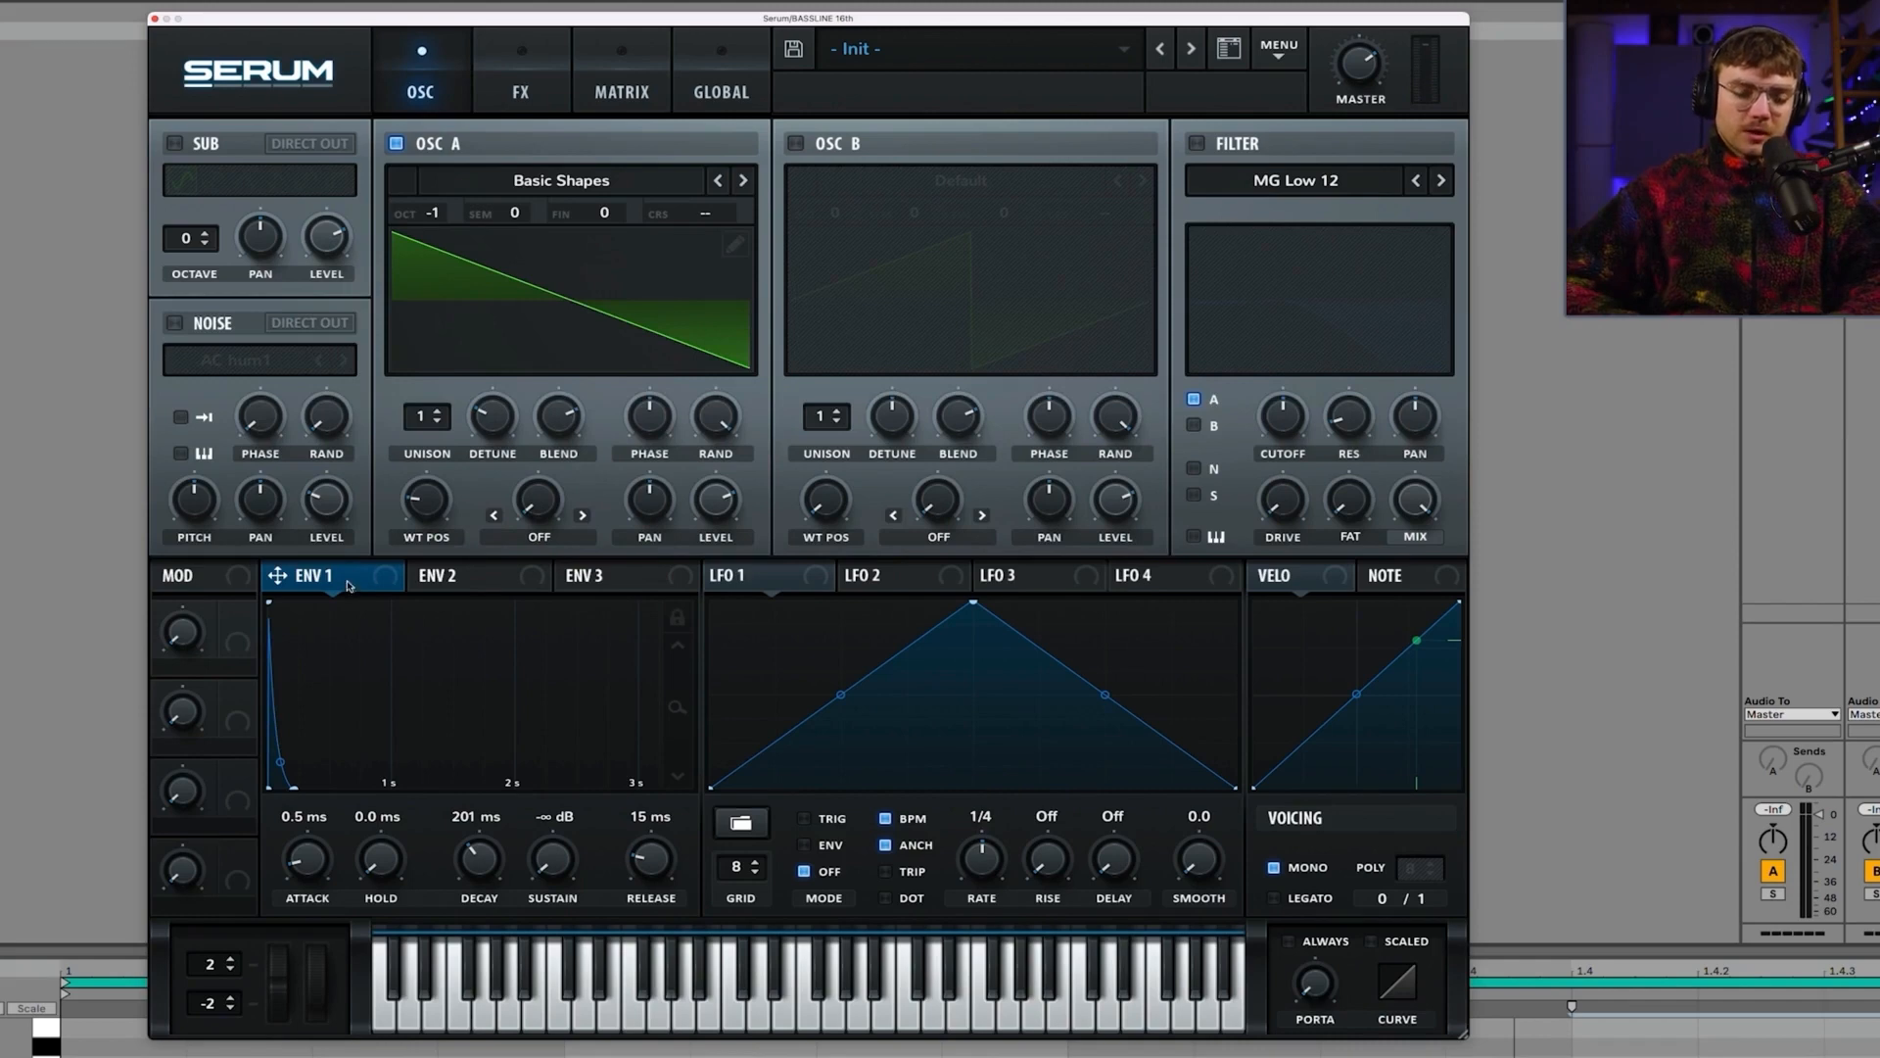
# Step: Assign Env 1 to Oscillator A's level with the base level at minimum, and increase the modulation amount
pyautogui.moveTo(283, 585); pyautogui.dragTo(701, 655)
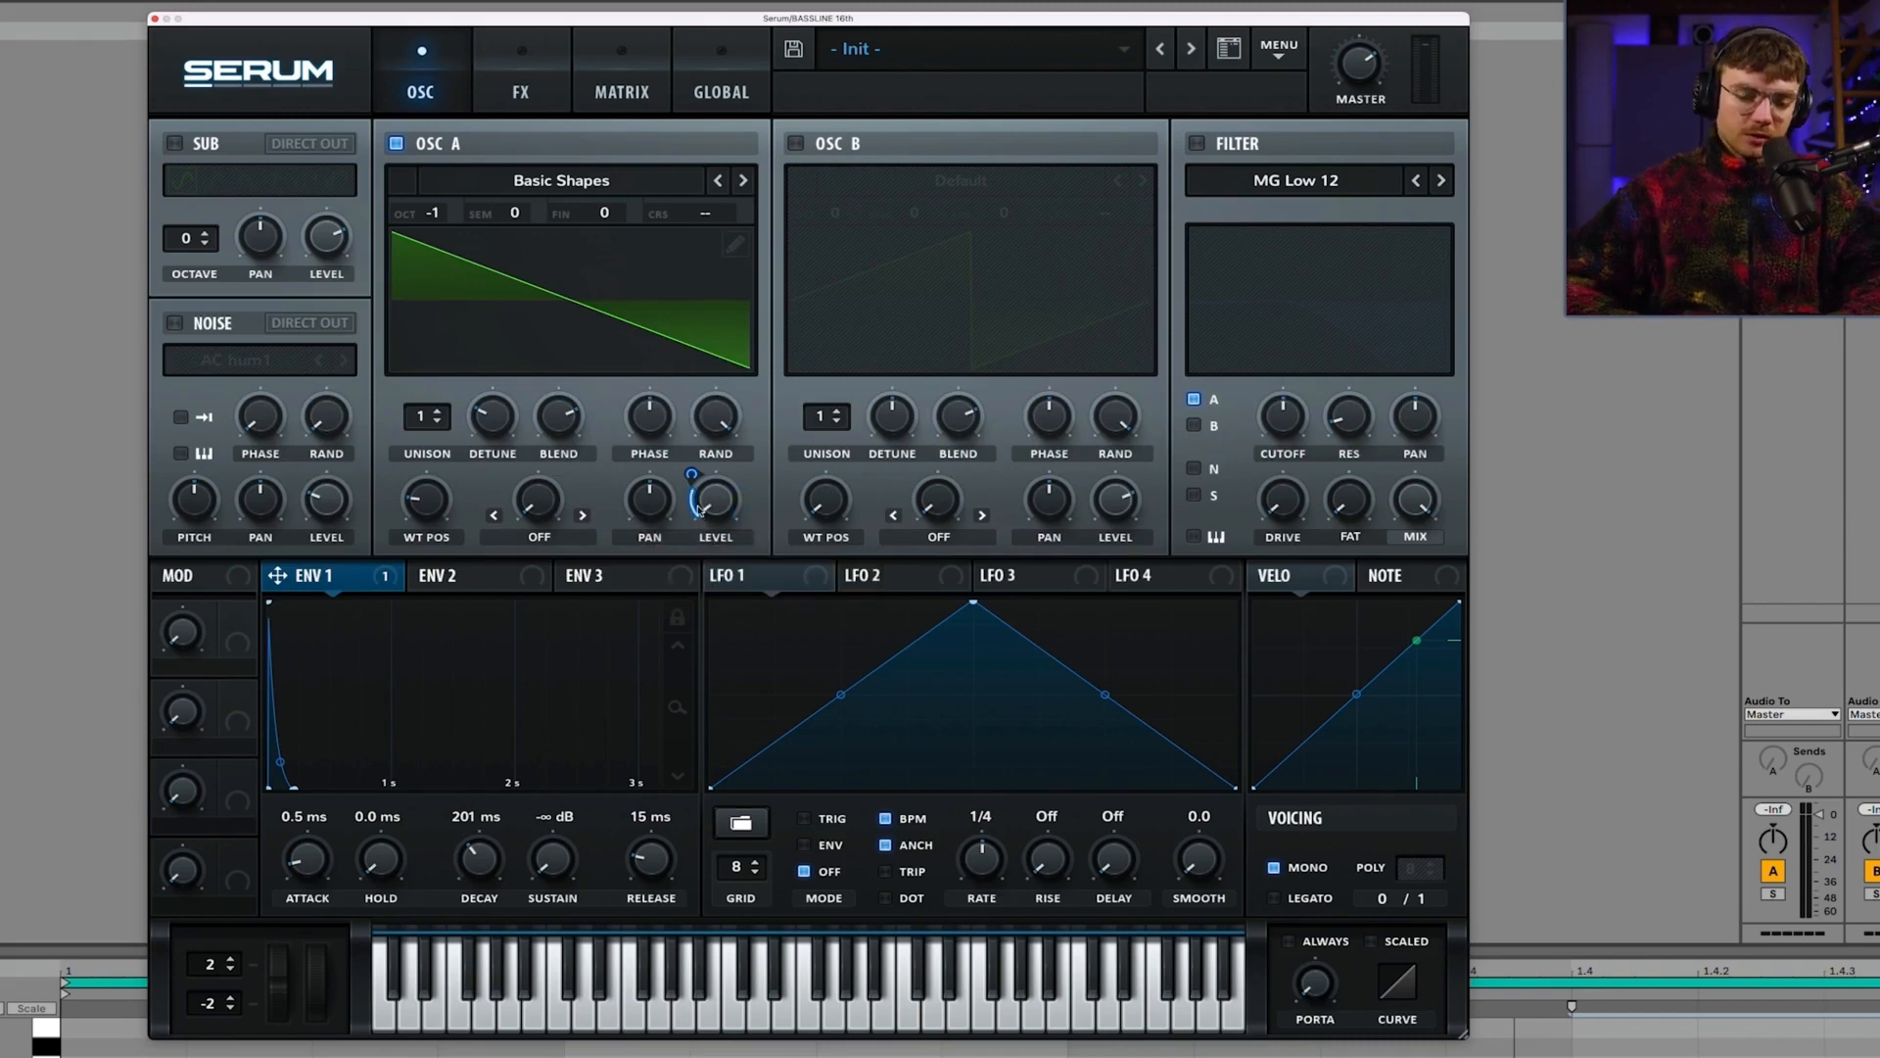
pyautogui.moveTo(689, 478); pyautogui.dragTo(677, 429)
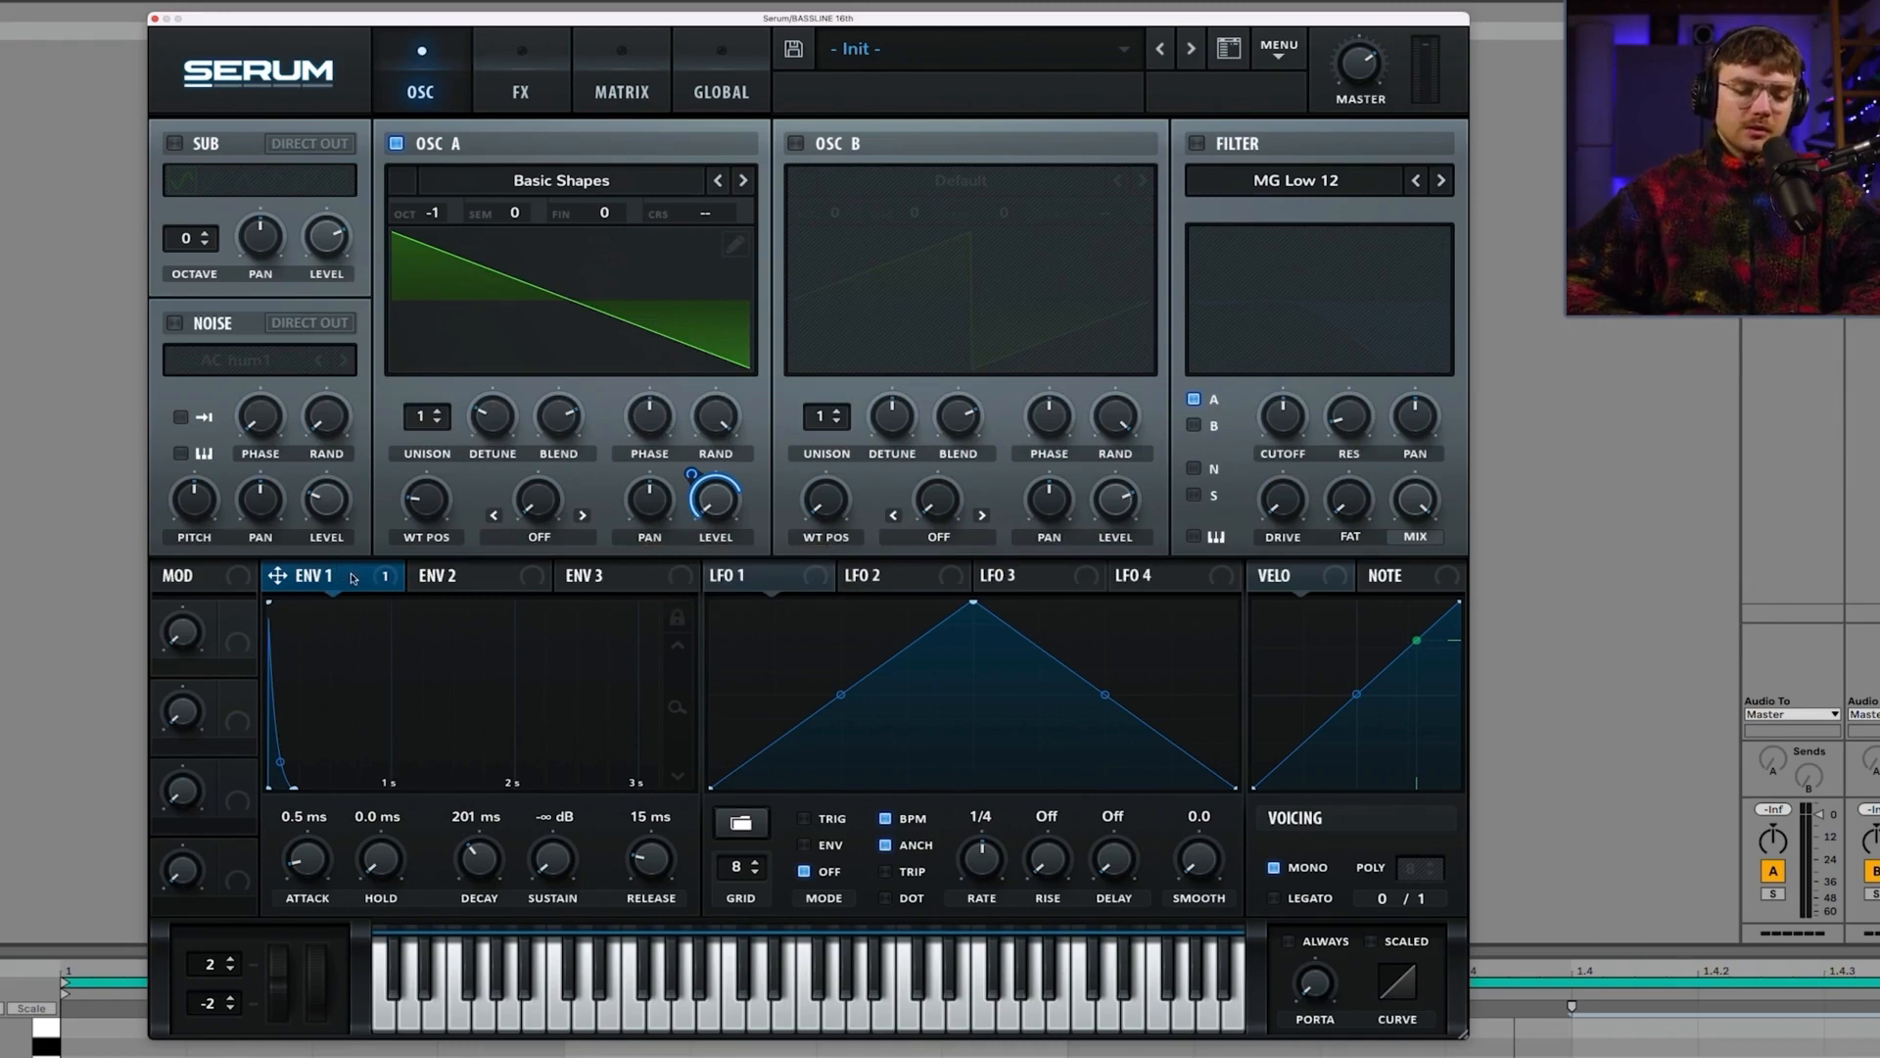
# Step: Set Env 1's release to 19 ms and its decay to 274 ms, and raise its modulation of Oscillator A's level to maximum
pyautogui.moveTo(471, 861); pyautogui.dragTo(471, 851)
pyautogui.moveTo(629, 866)
pyautogui.mouseDown()
pyautogui.moveTo(623, 850)
pyautogui.moveTo(624, 867)
pyautogui.mouseUp()
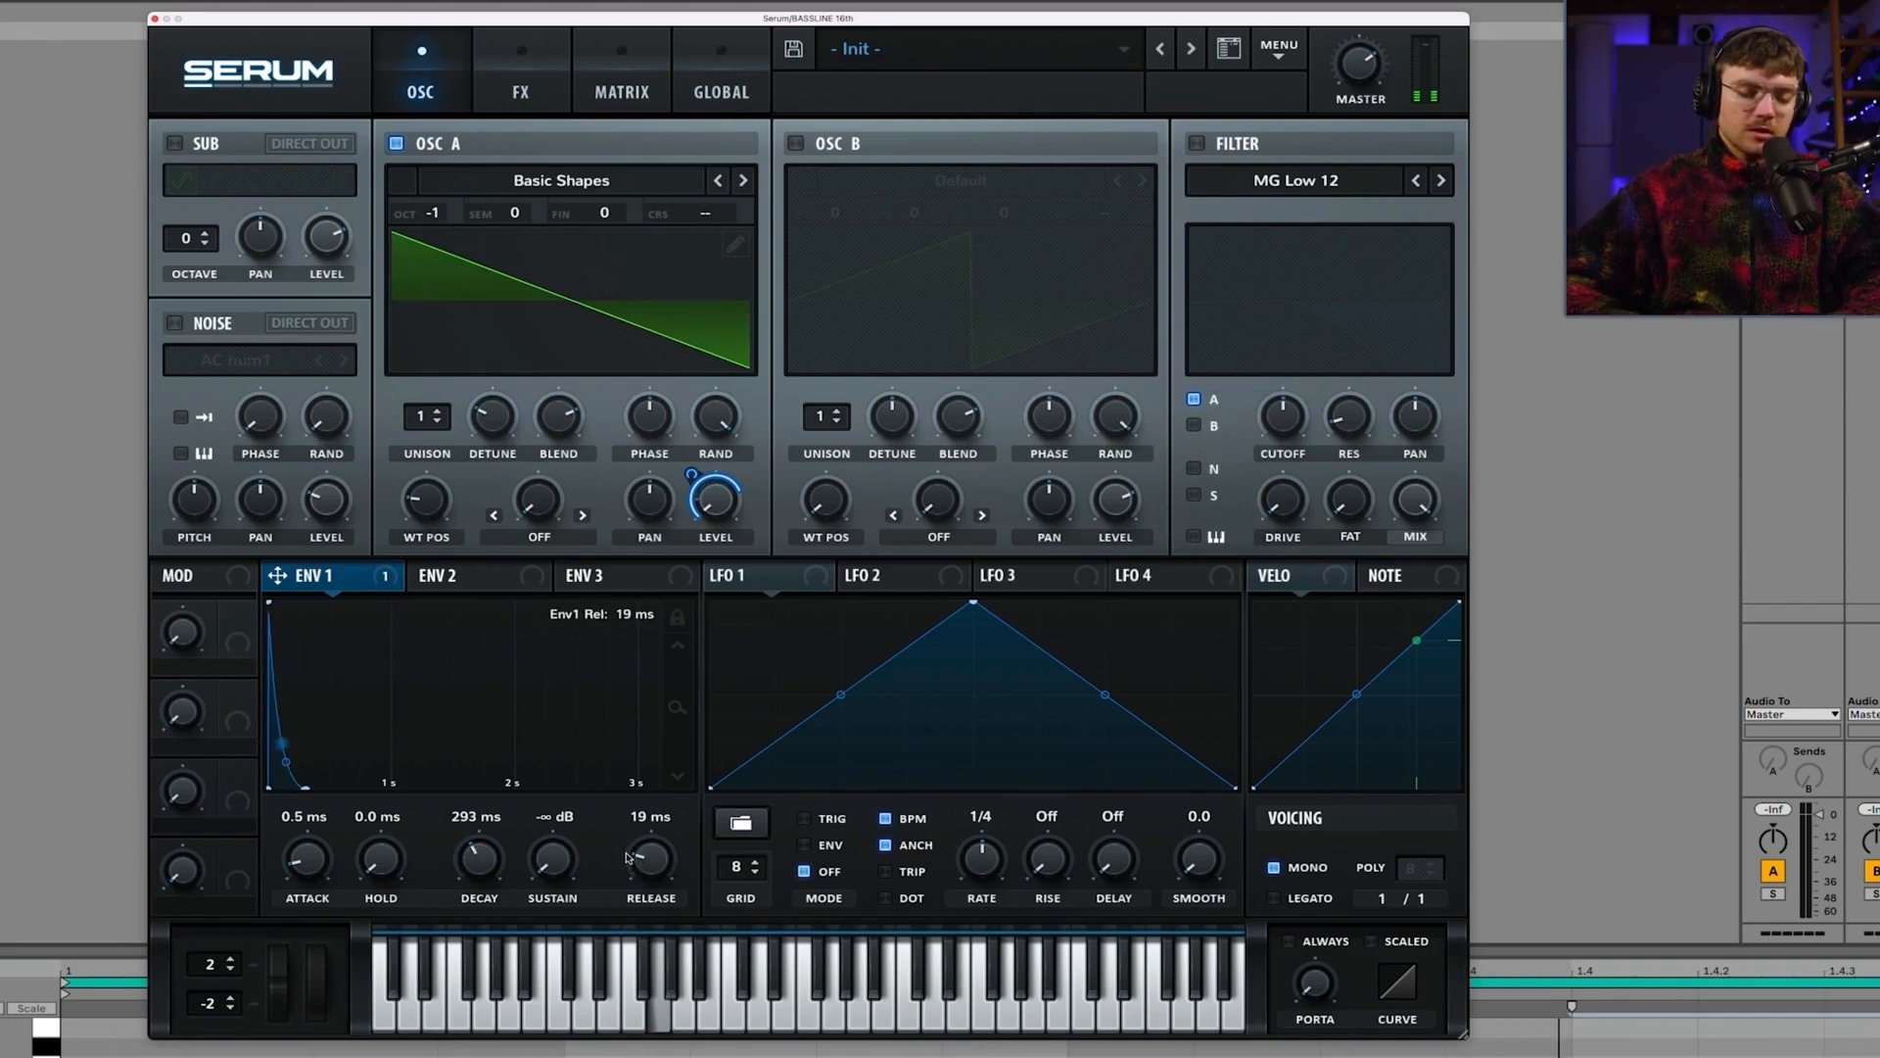
pyautogui.moveTo(494, 862); pyautogui.dragTo(490, 851)
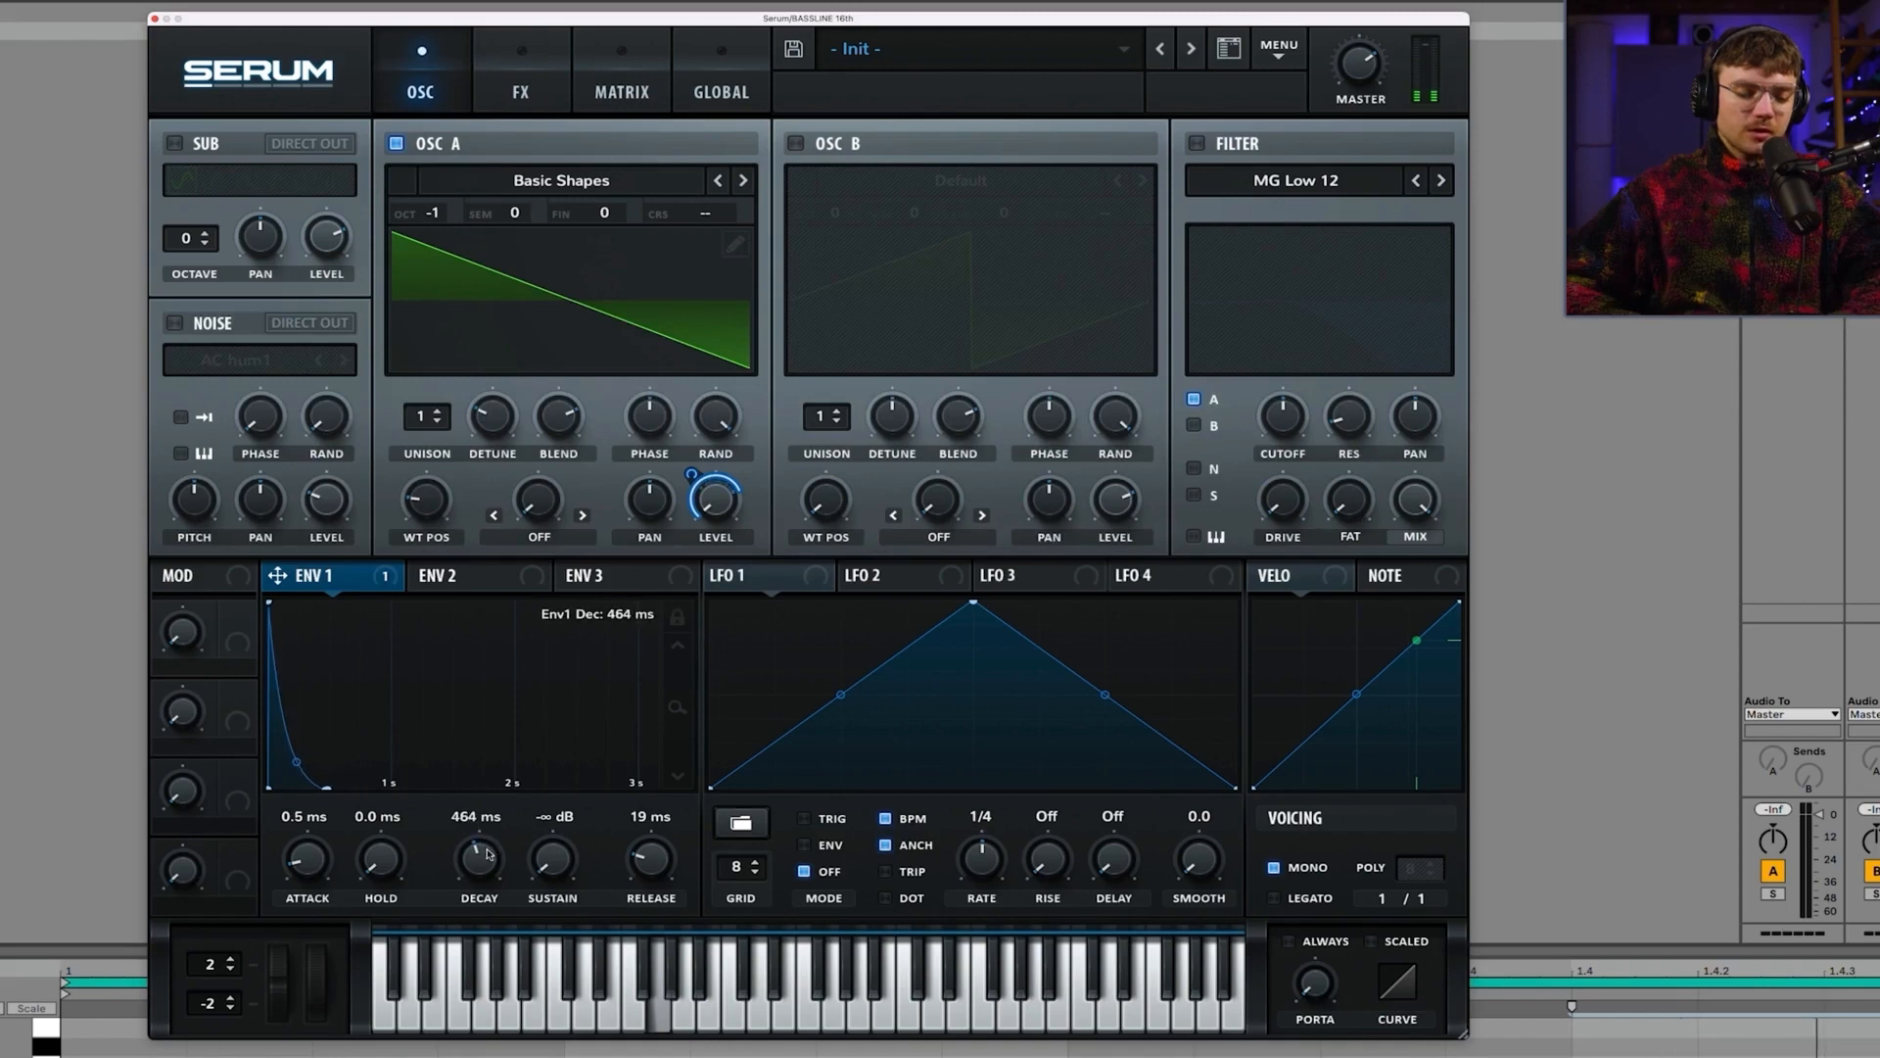
pyautogui.moveTo(487, 861); pyautogui.dragTo(491, 849)
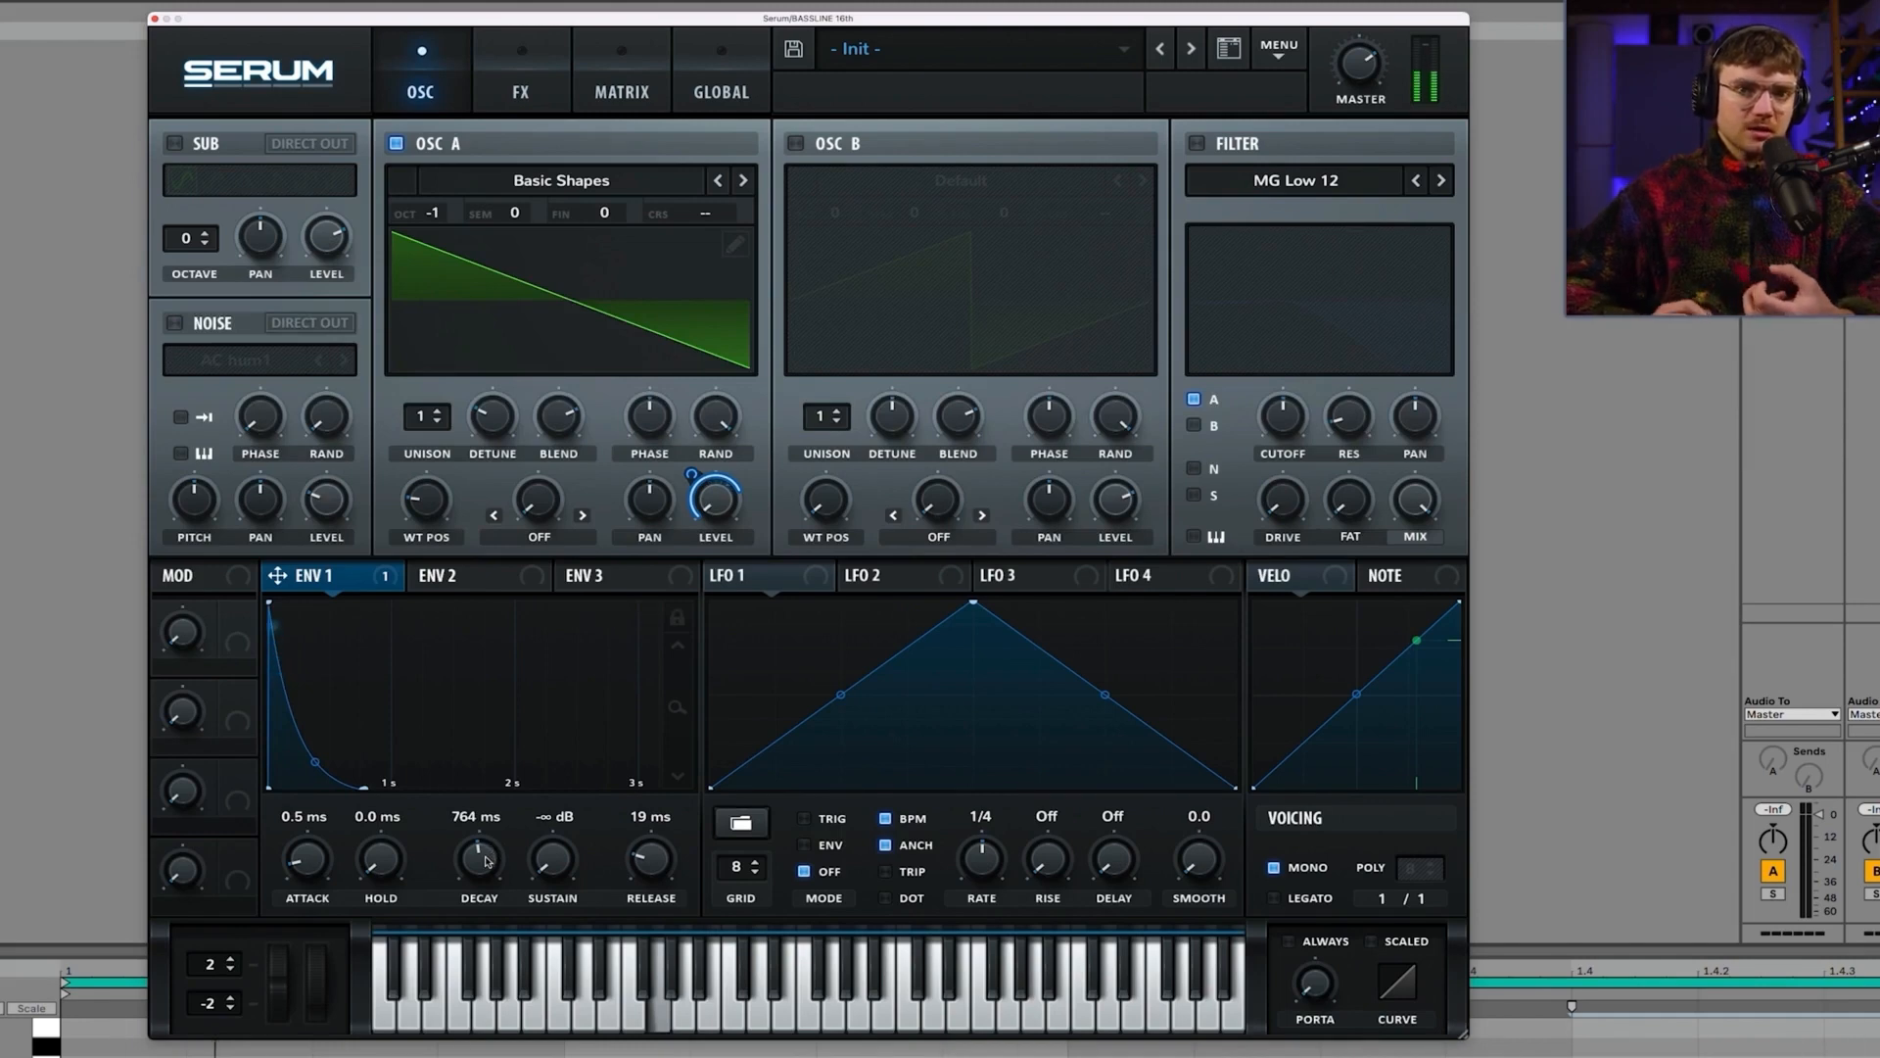
pyautogui.moveTo(487, 862); pyautogui.dragTo(487, 877)
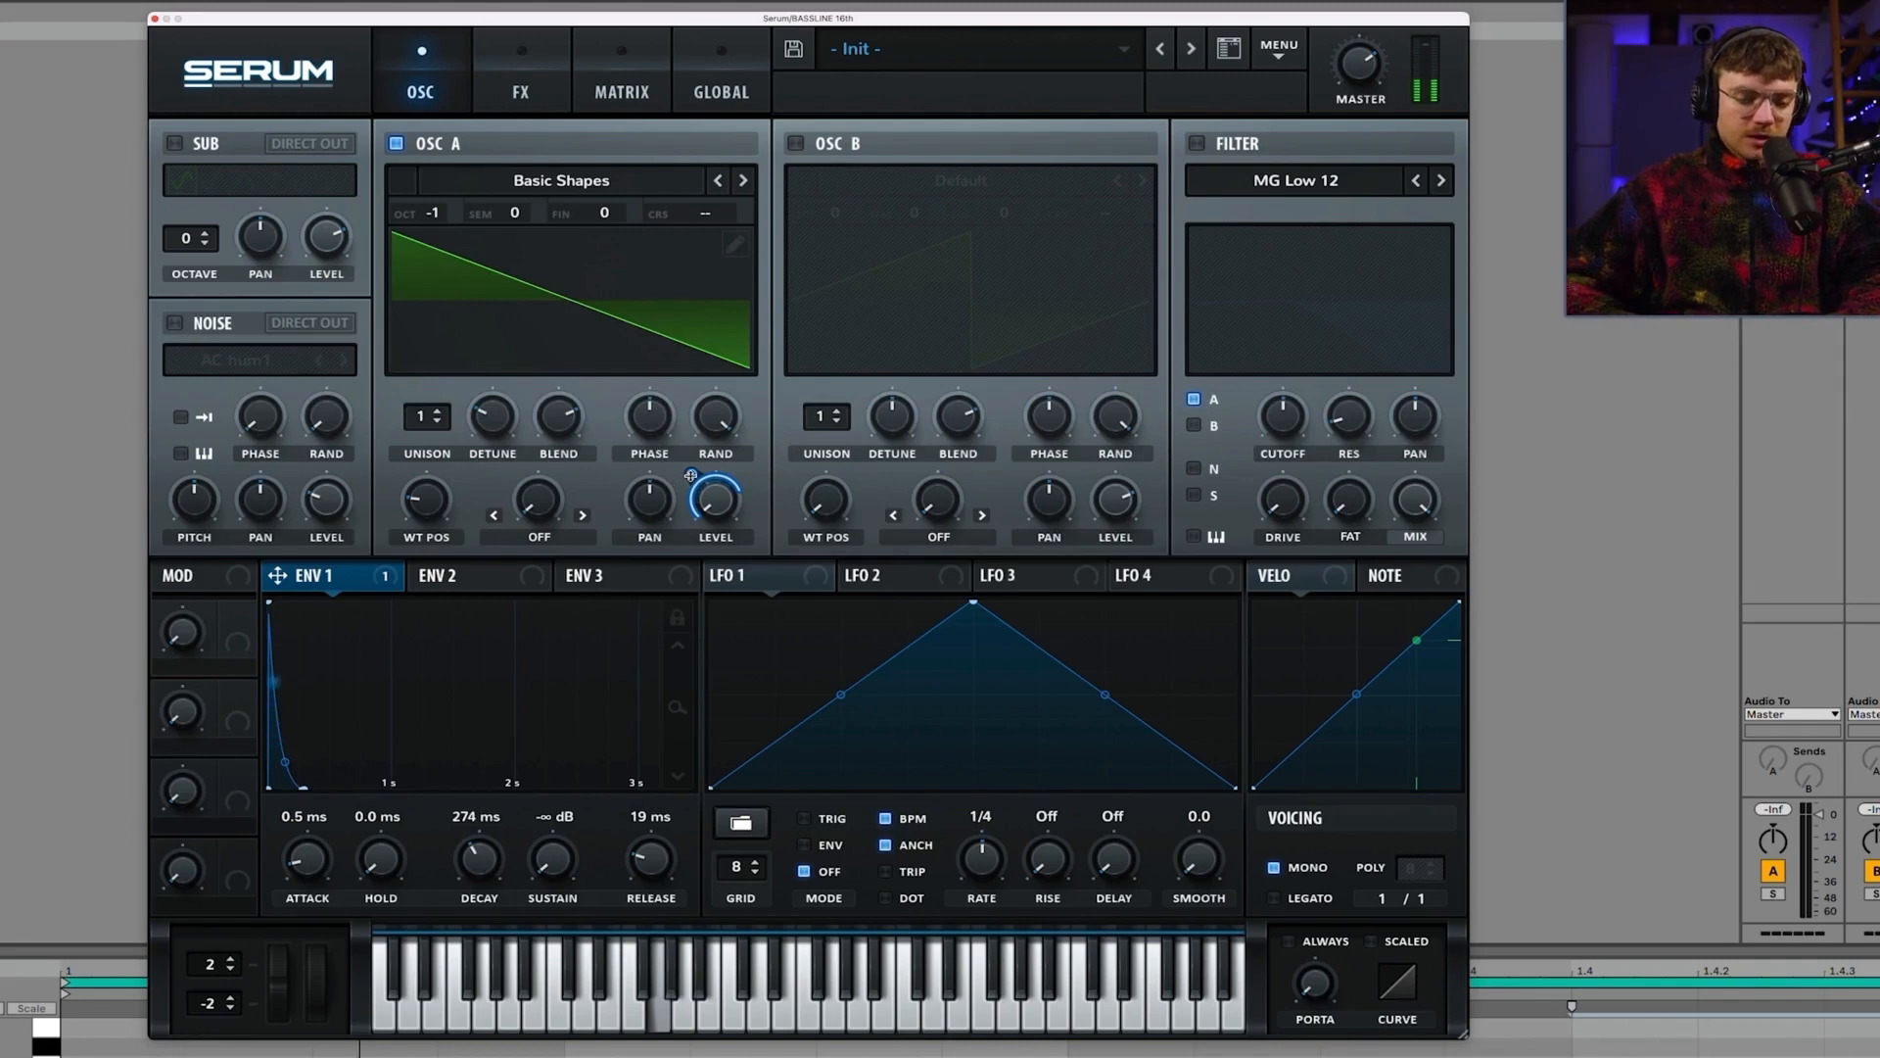
pyautogui.moveTo(691, 472)
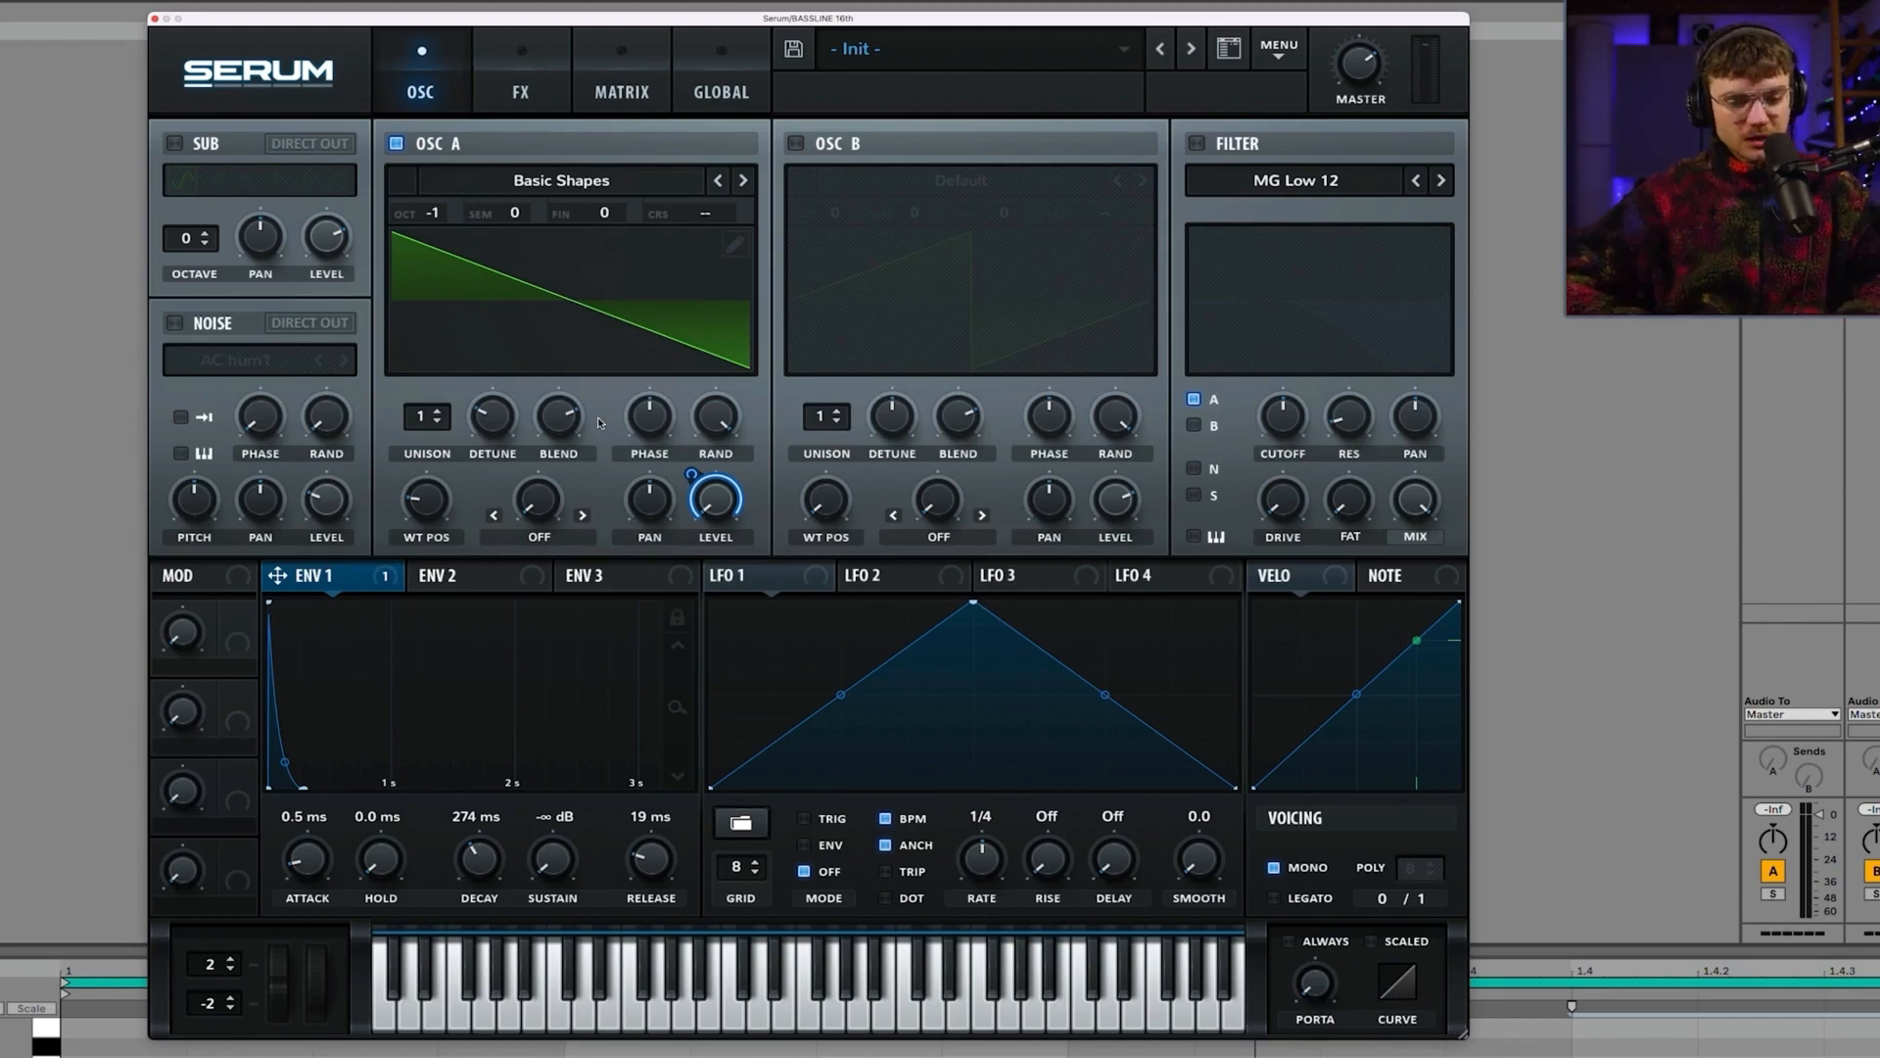
# Step: Enable the MG Low 12 filter and assign Env 2 to its cutoff
pyautogui.click(1196, 144)
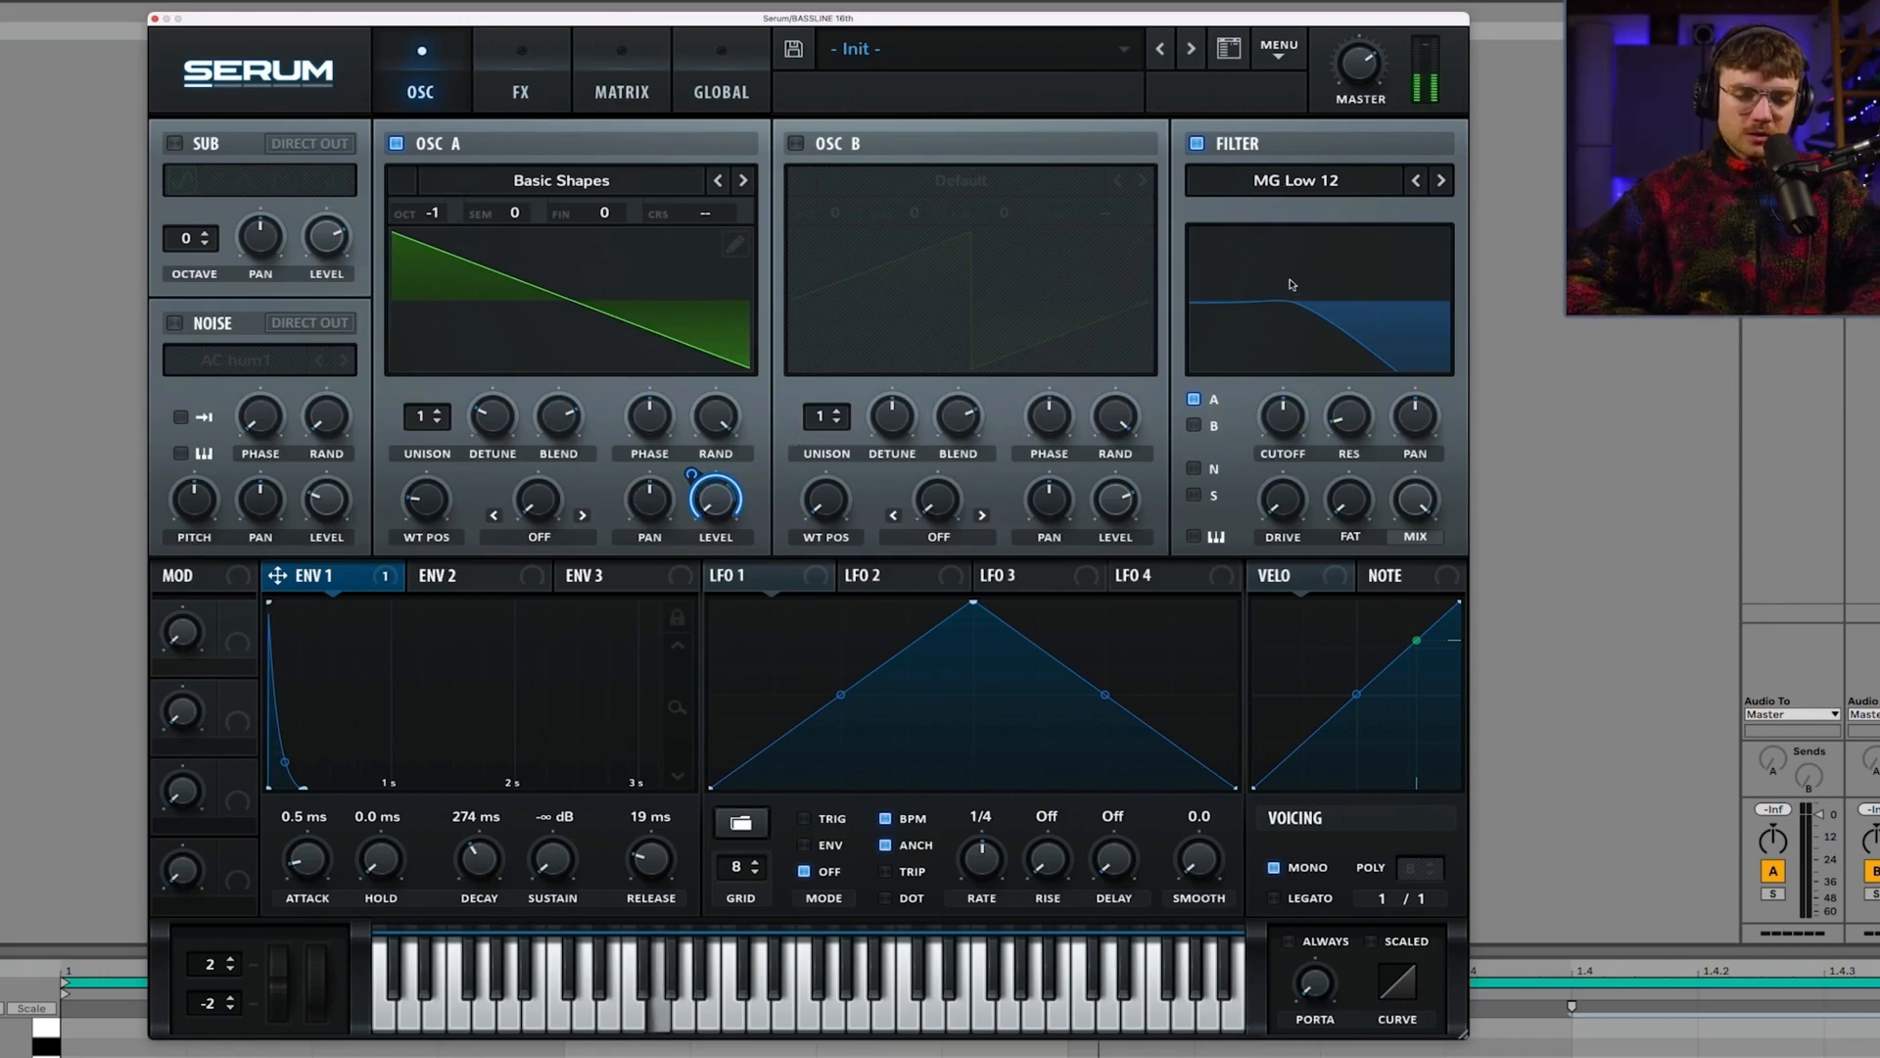
pyautogui.click(495, 578)
pyautogui.moveTo(424, 576); pyautogui.dragTo(1285, 433)
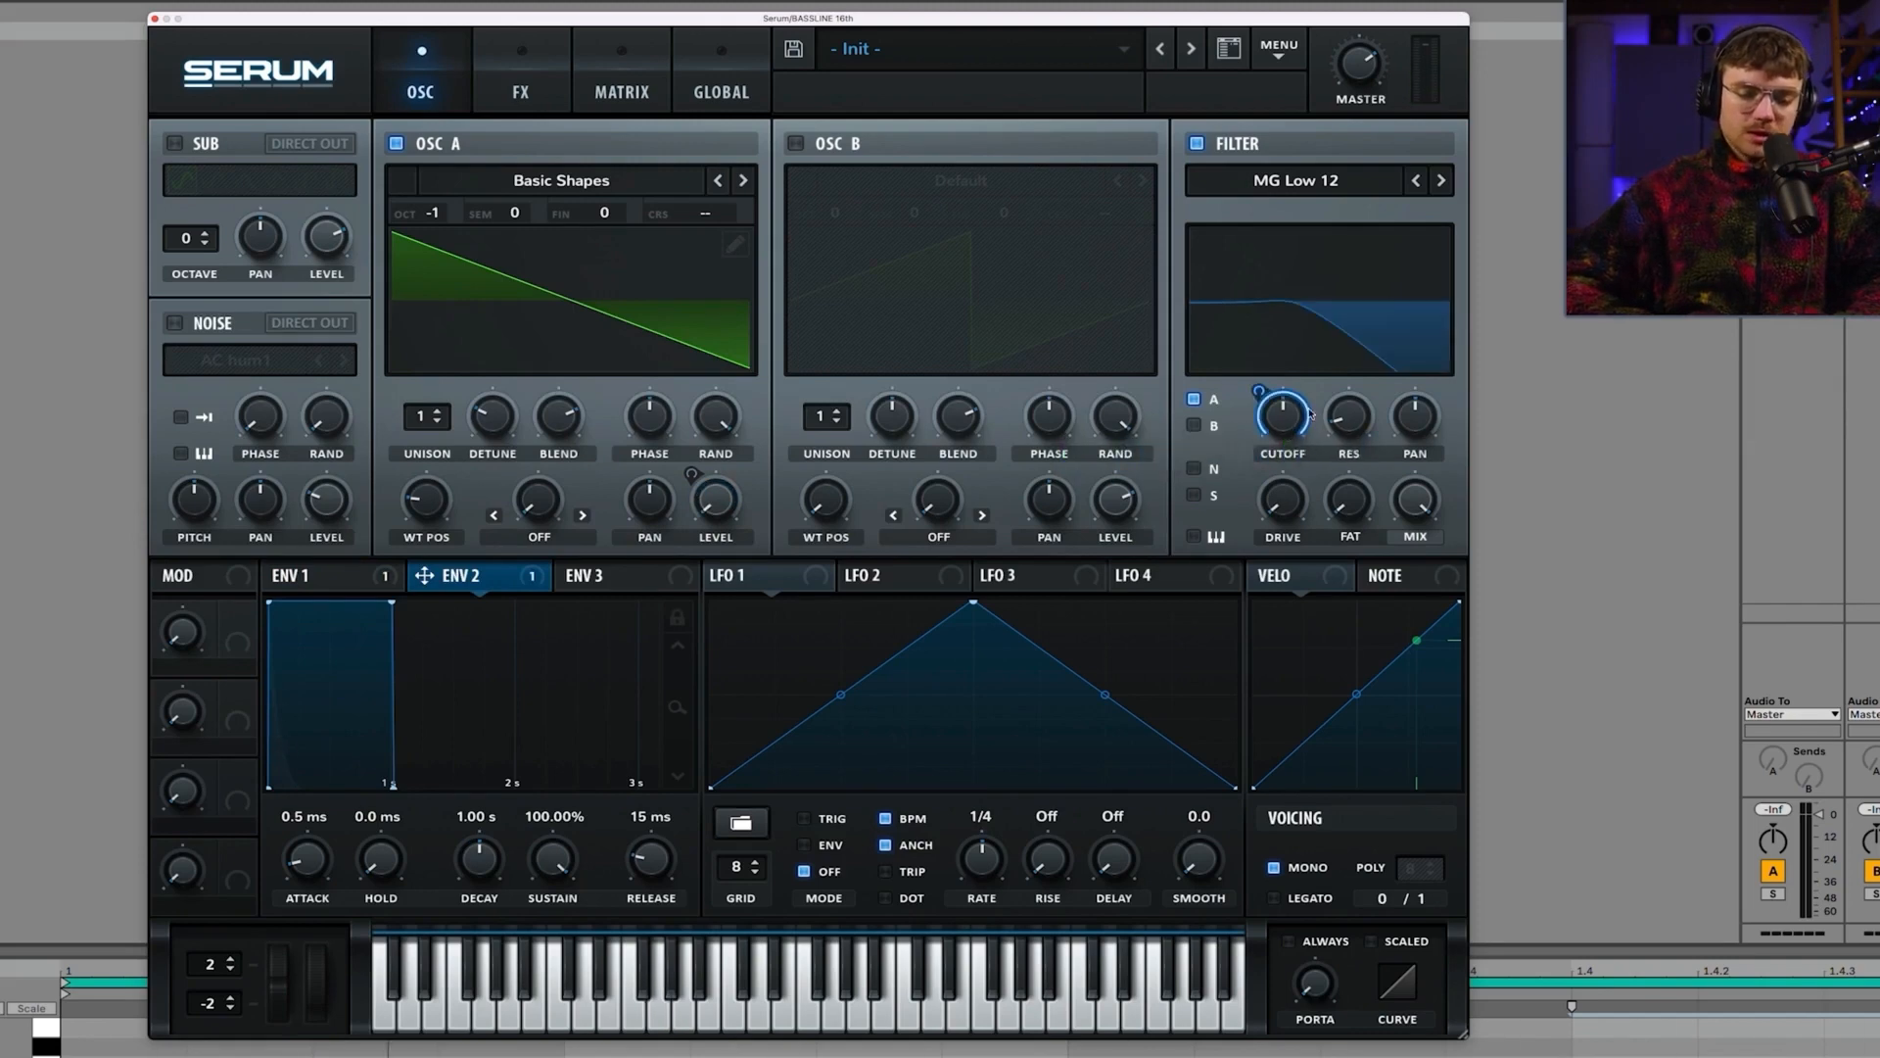
pyautogui.moveTo(1287, 405)
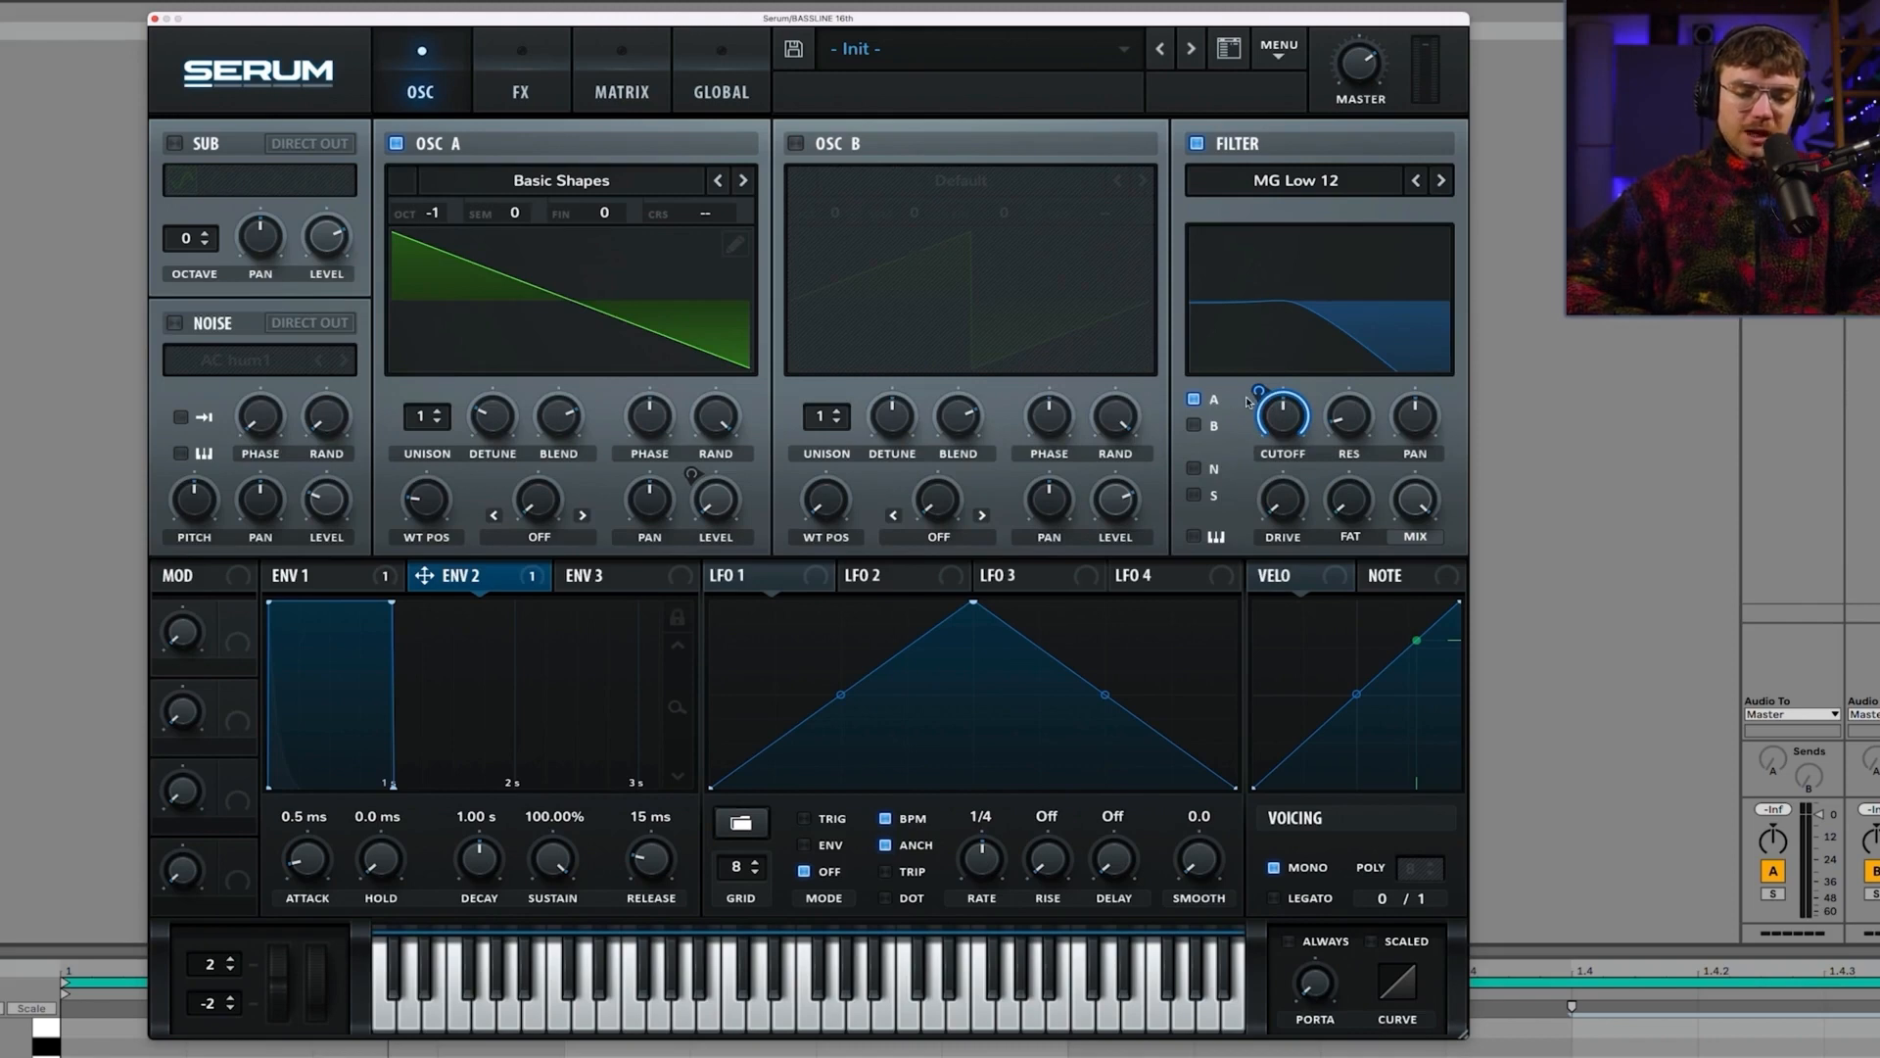
# Step: Review the envelope routings in the modulation matrix, and lower the filter cutoff slightly
pyautogui.click(648, 104)
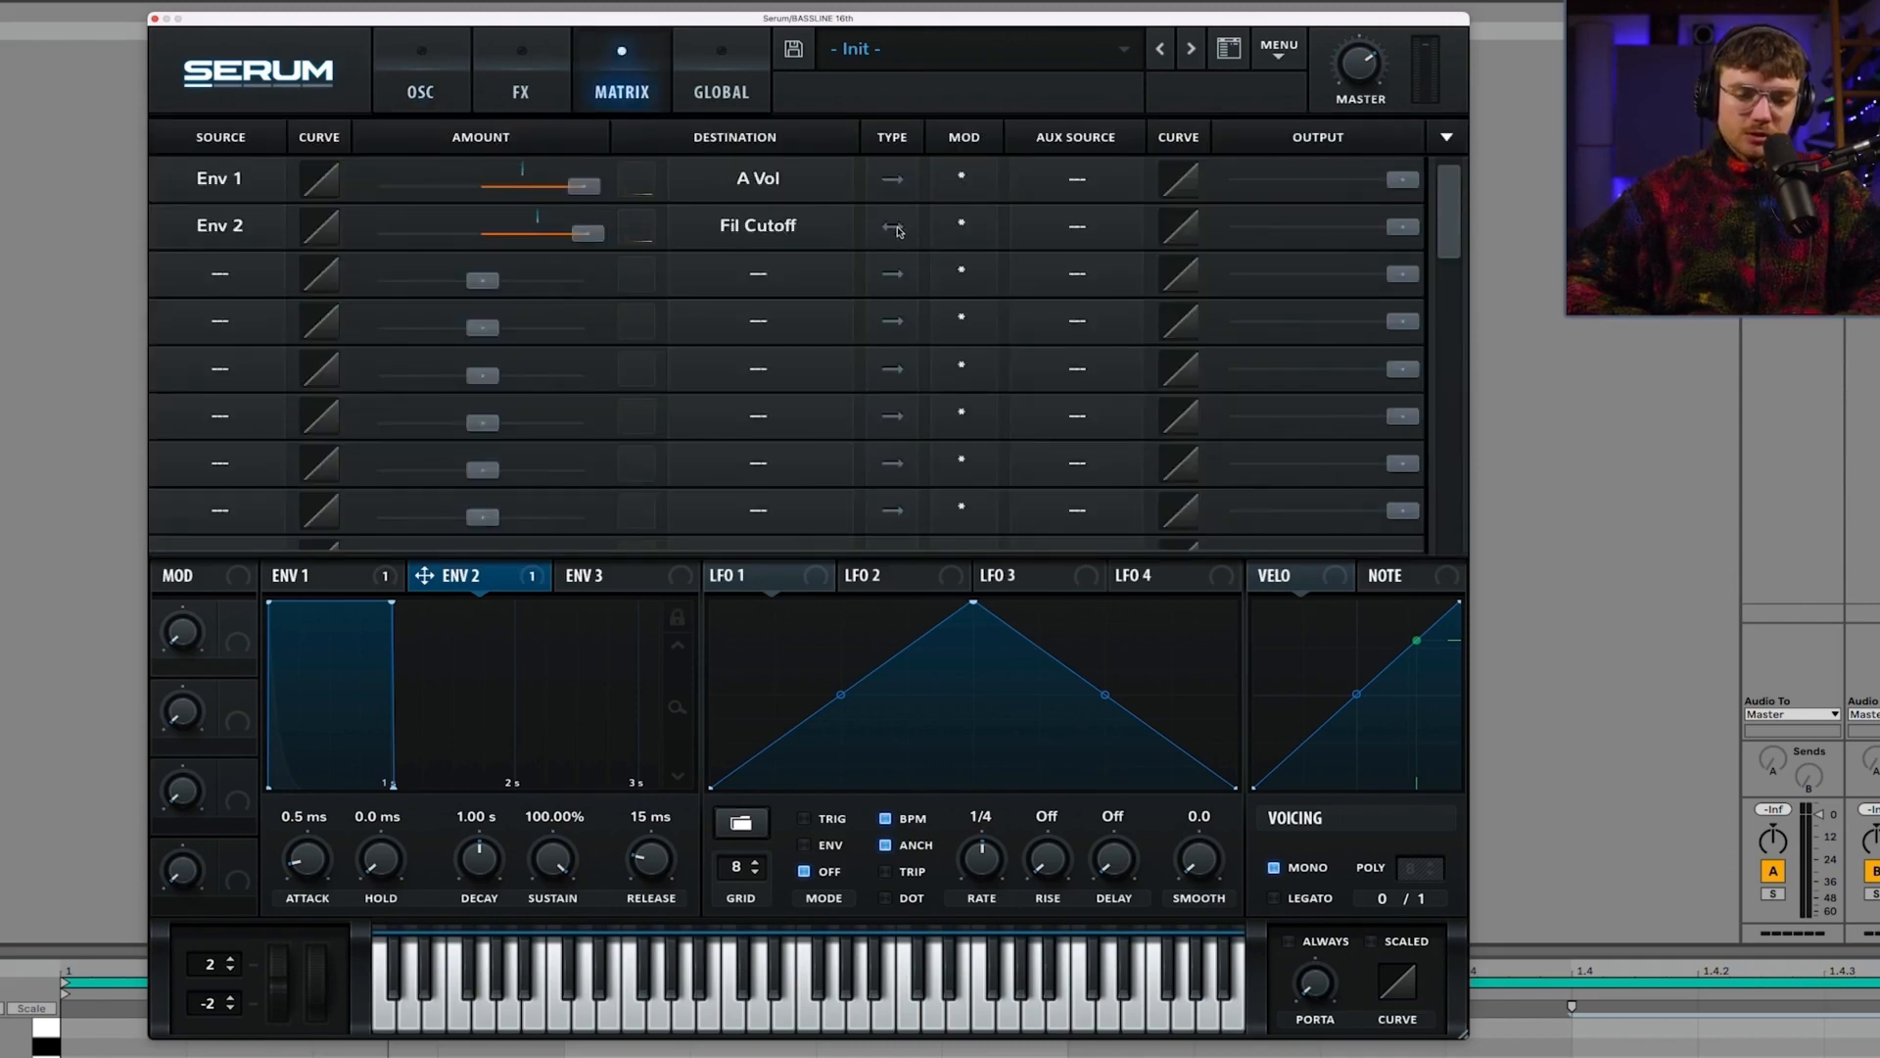
pyautogui.click(443, 93)
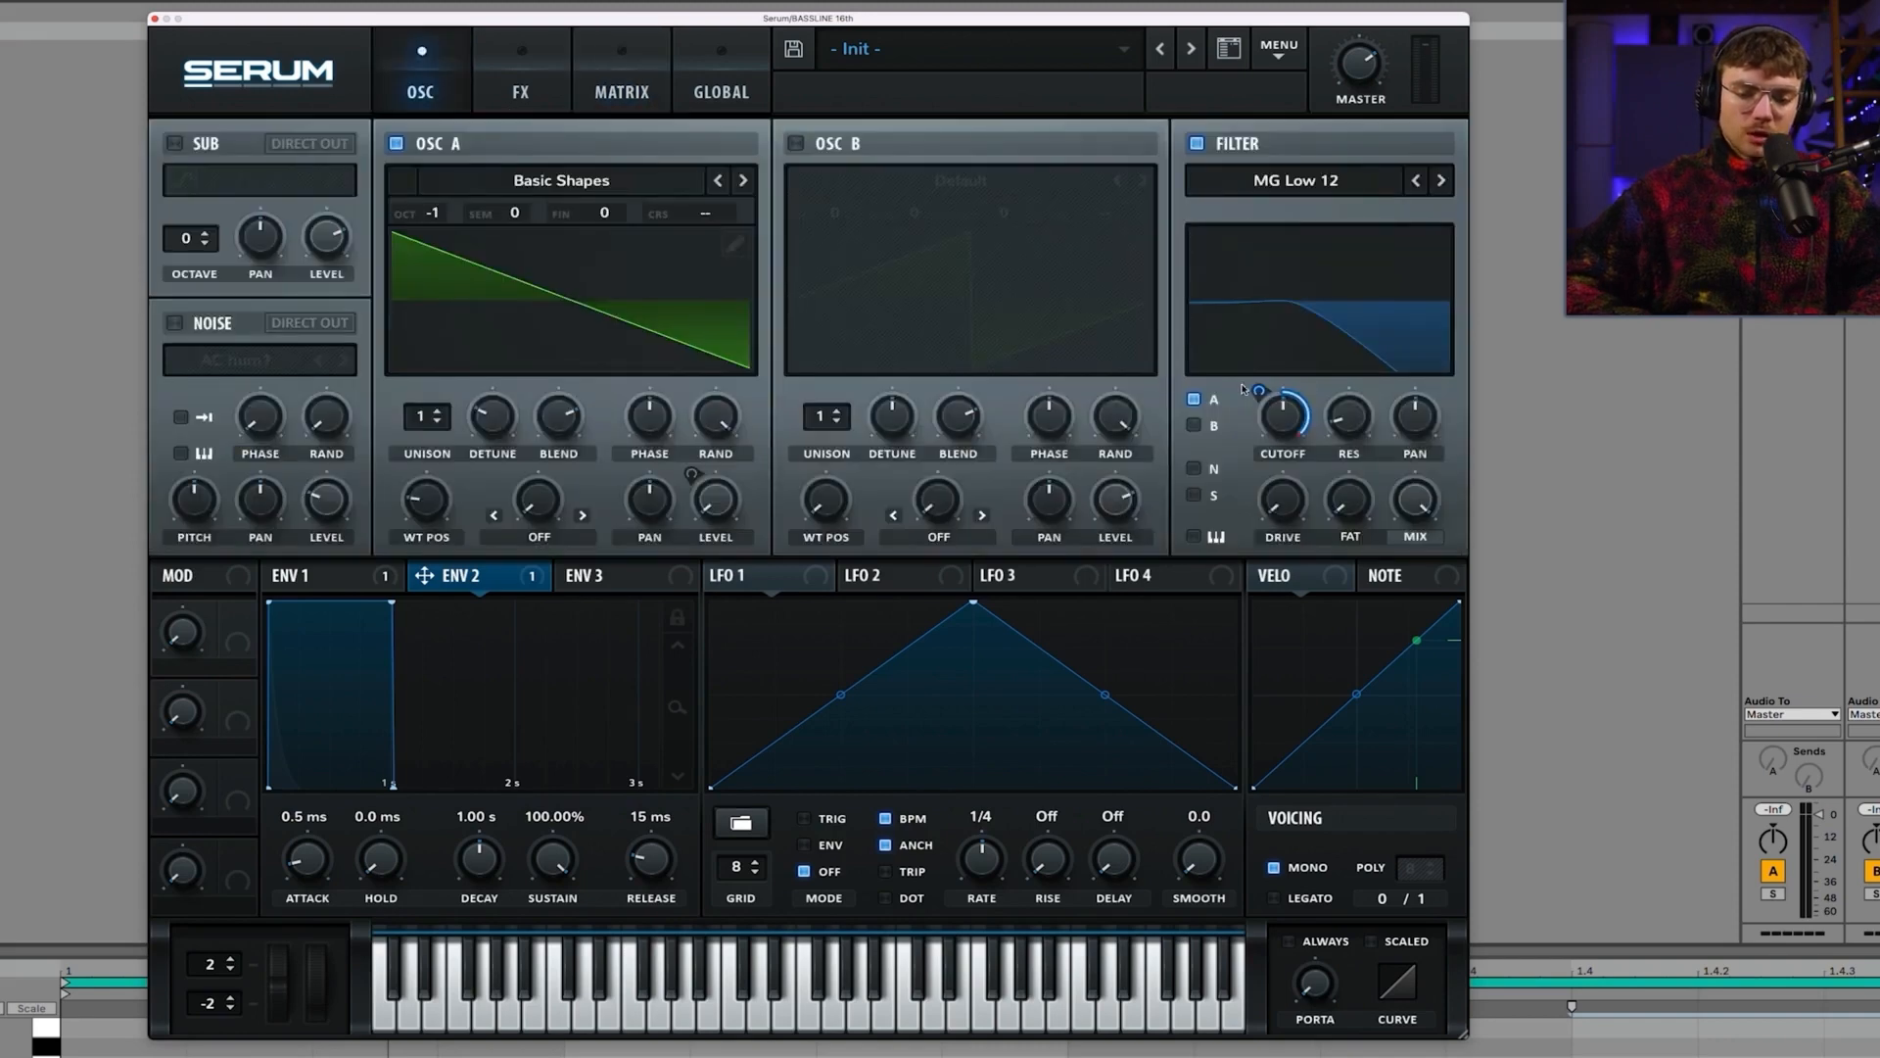
pyautogui.moveTo(1270, 398); pyautogui.dragTo(1279, 436)
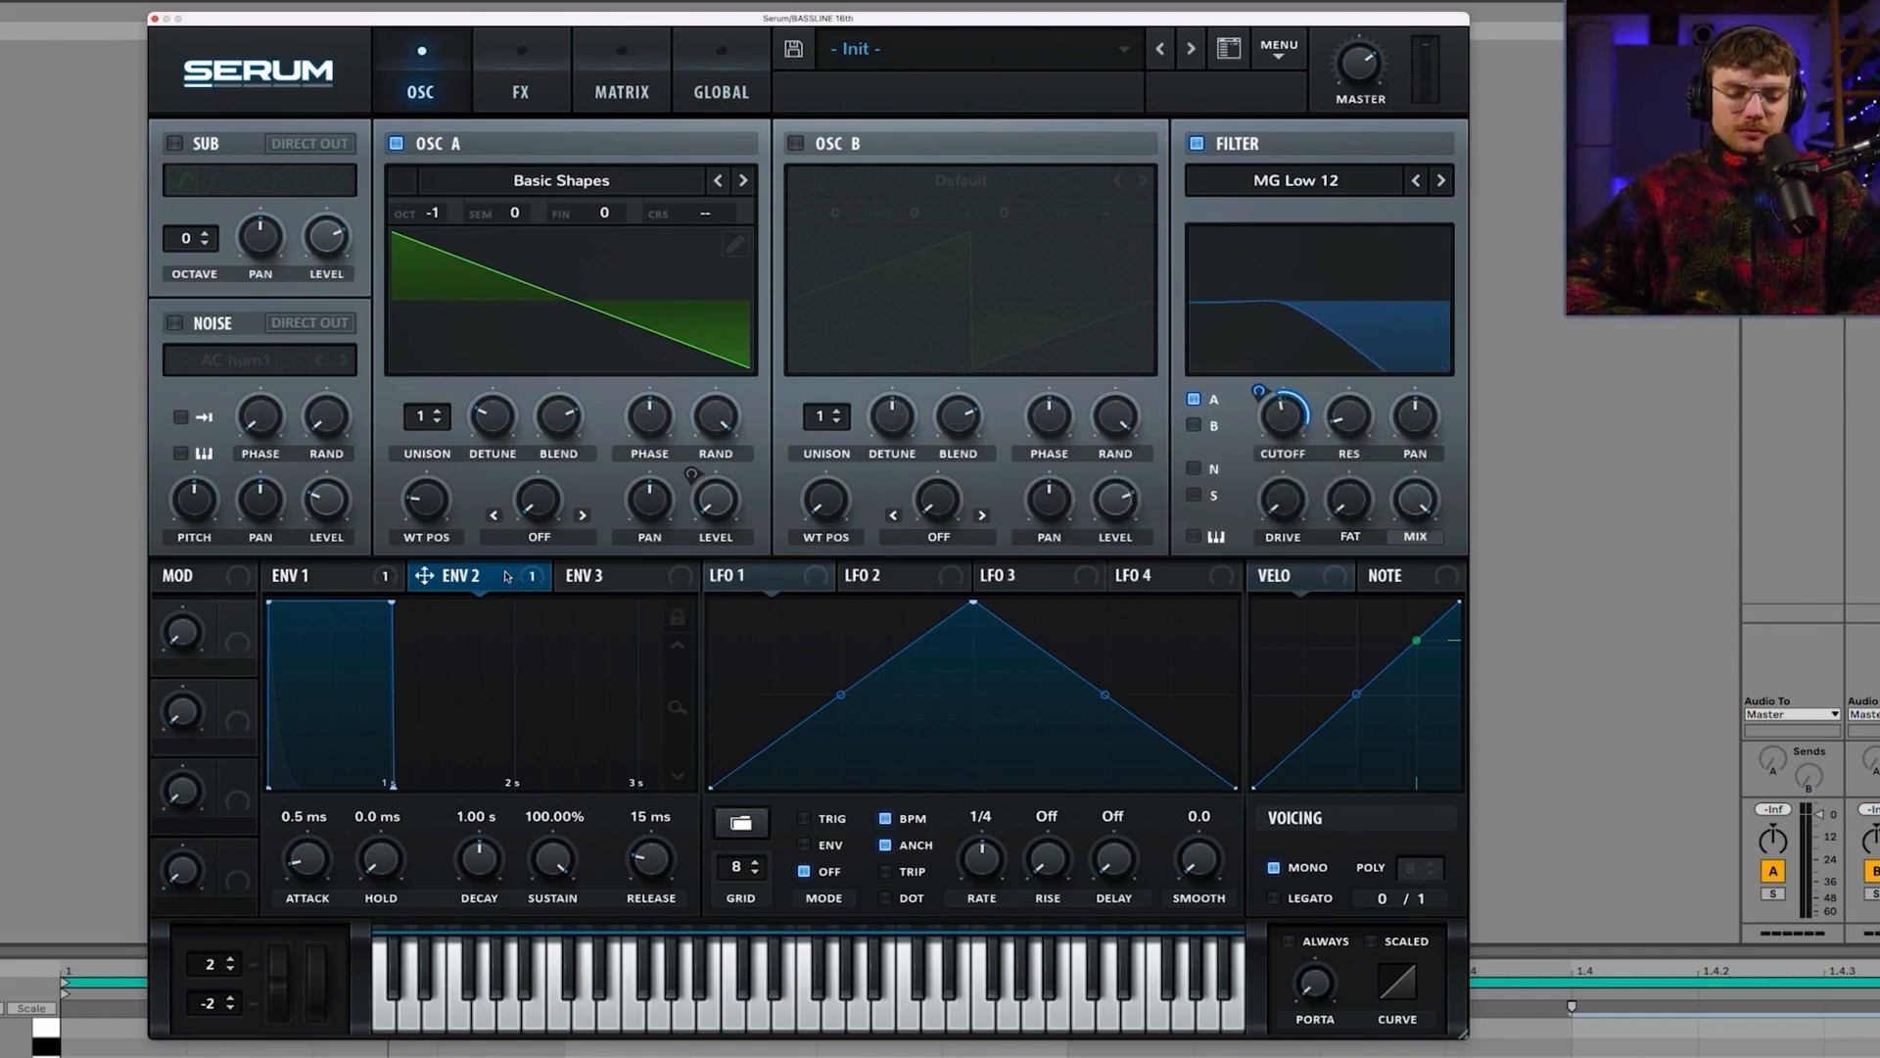
# Step: Play the bassline and set Env 2's sustain to 0% and its decay to 198 ms
pyautogui.press('space')
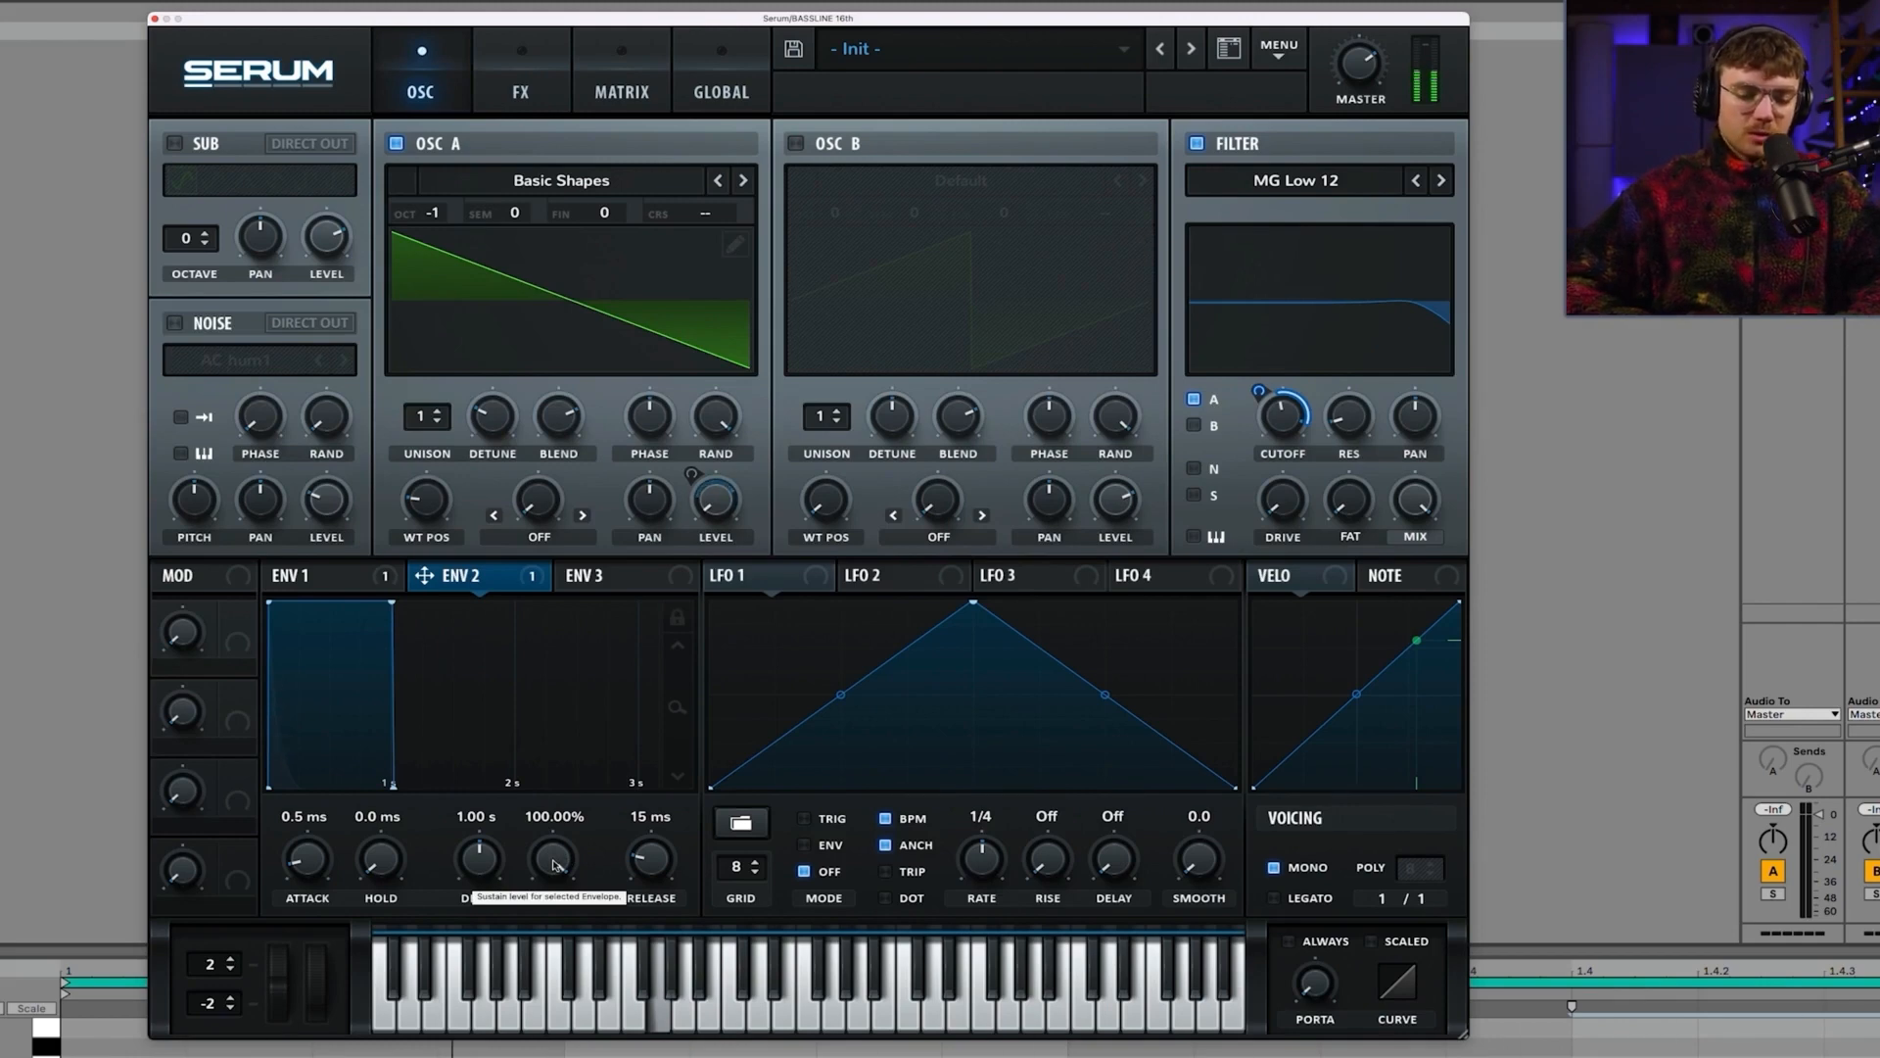
pyautogui.moveTo(555, 861); pyautogui.dragTo(552, 1034)
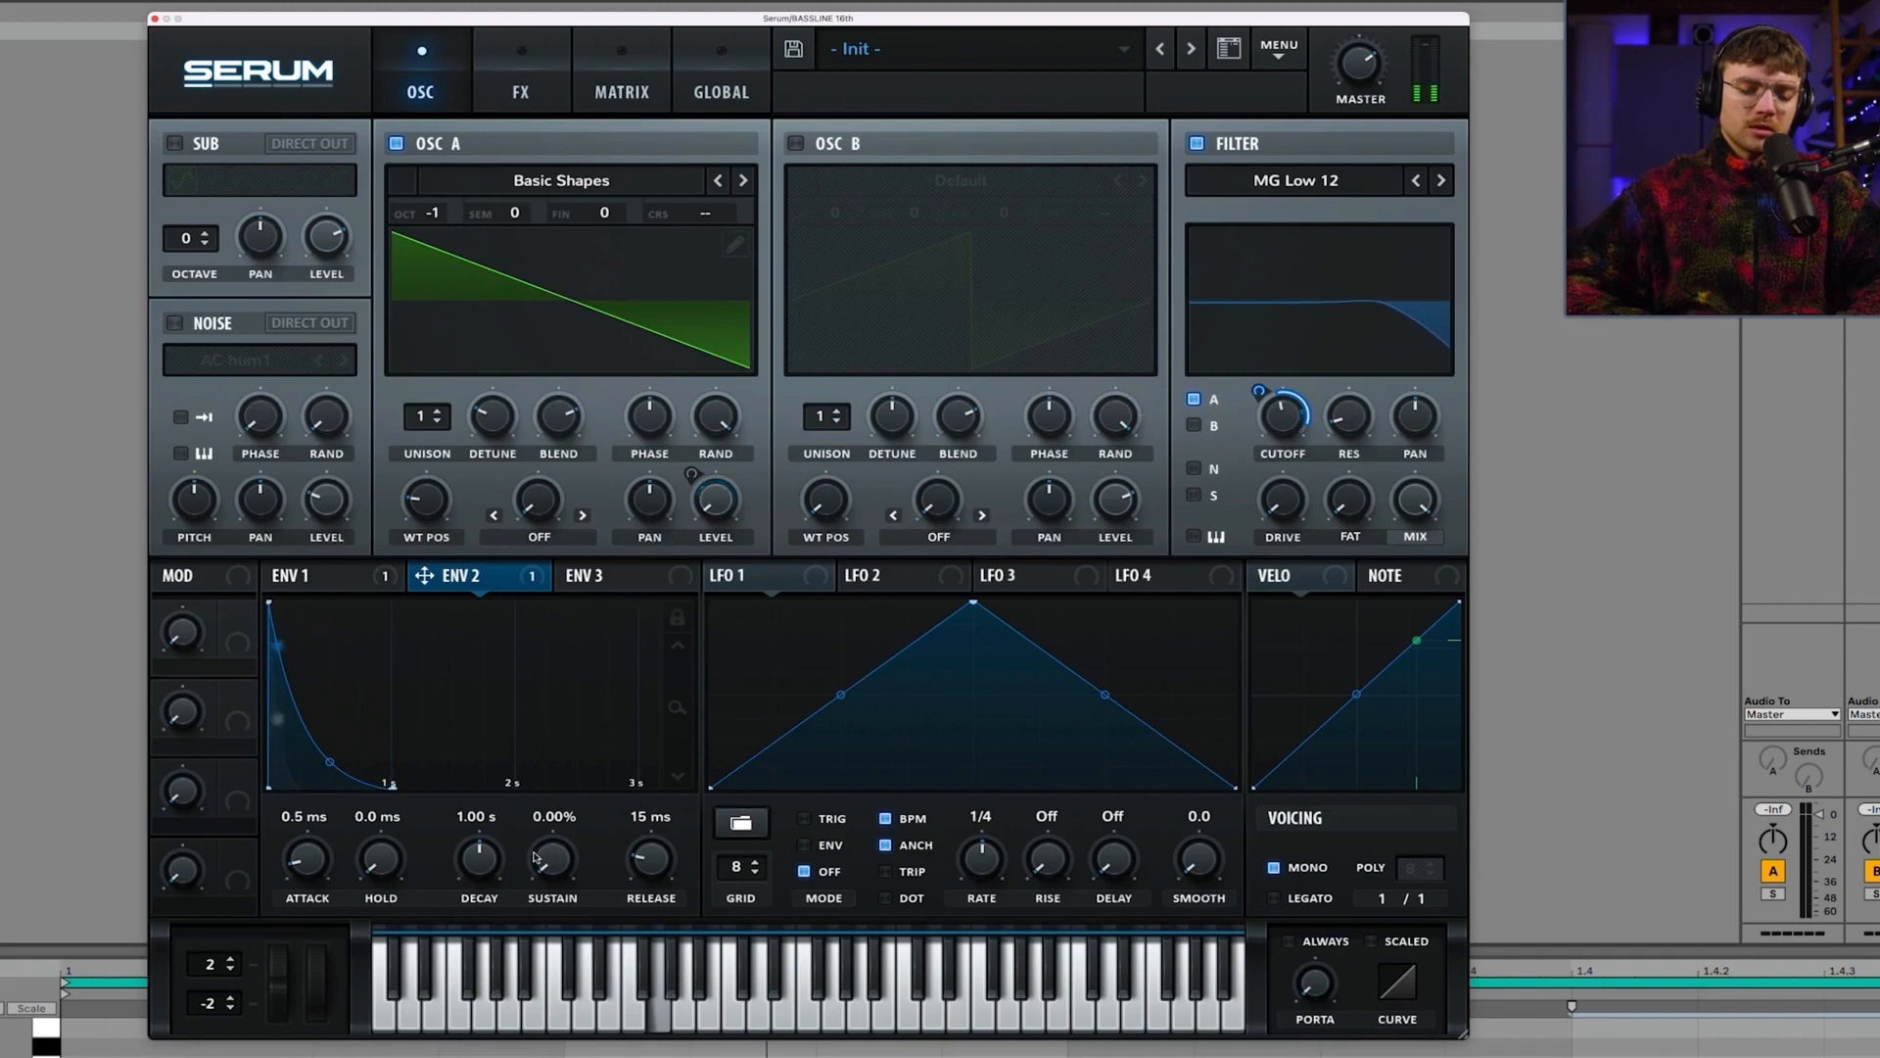
pyautogui.moveTo(480, 858); pyautogui.dragTo(480, 882)
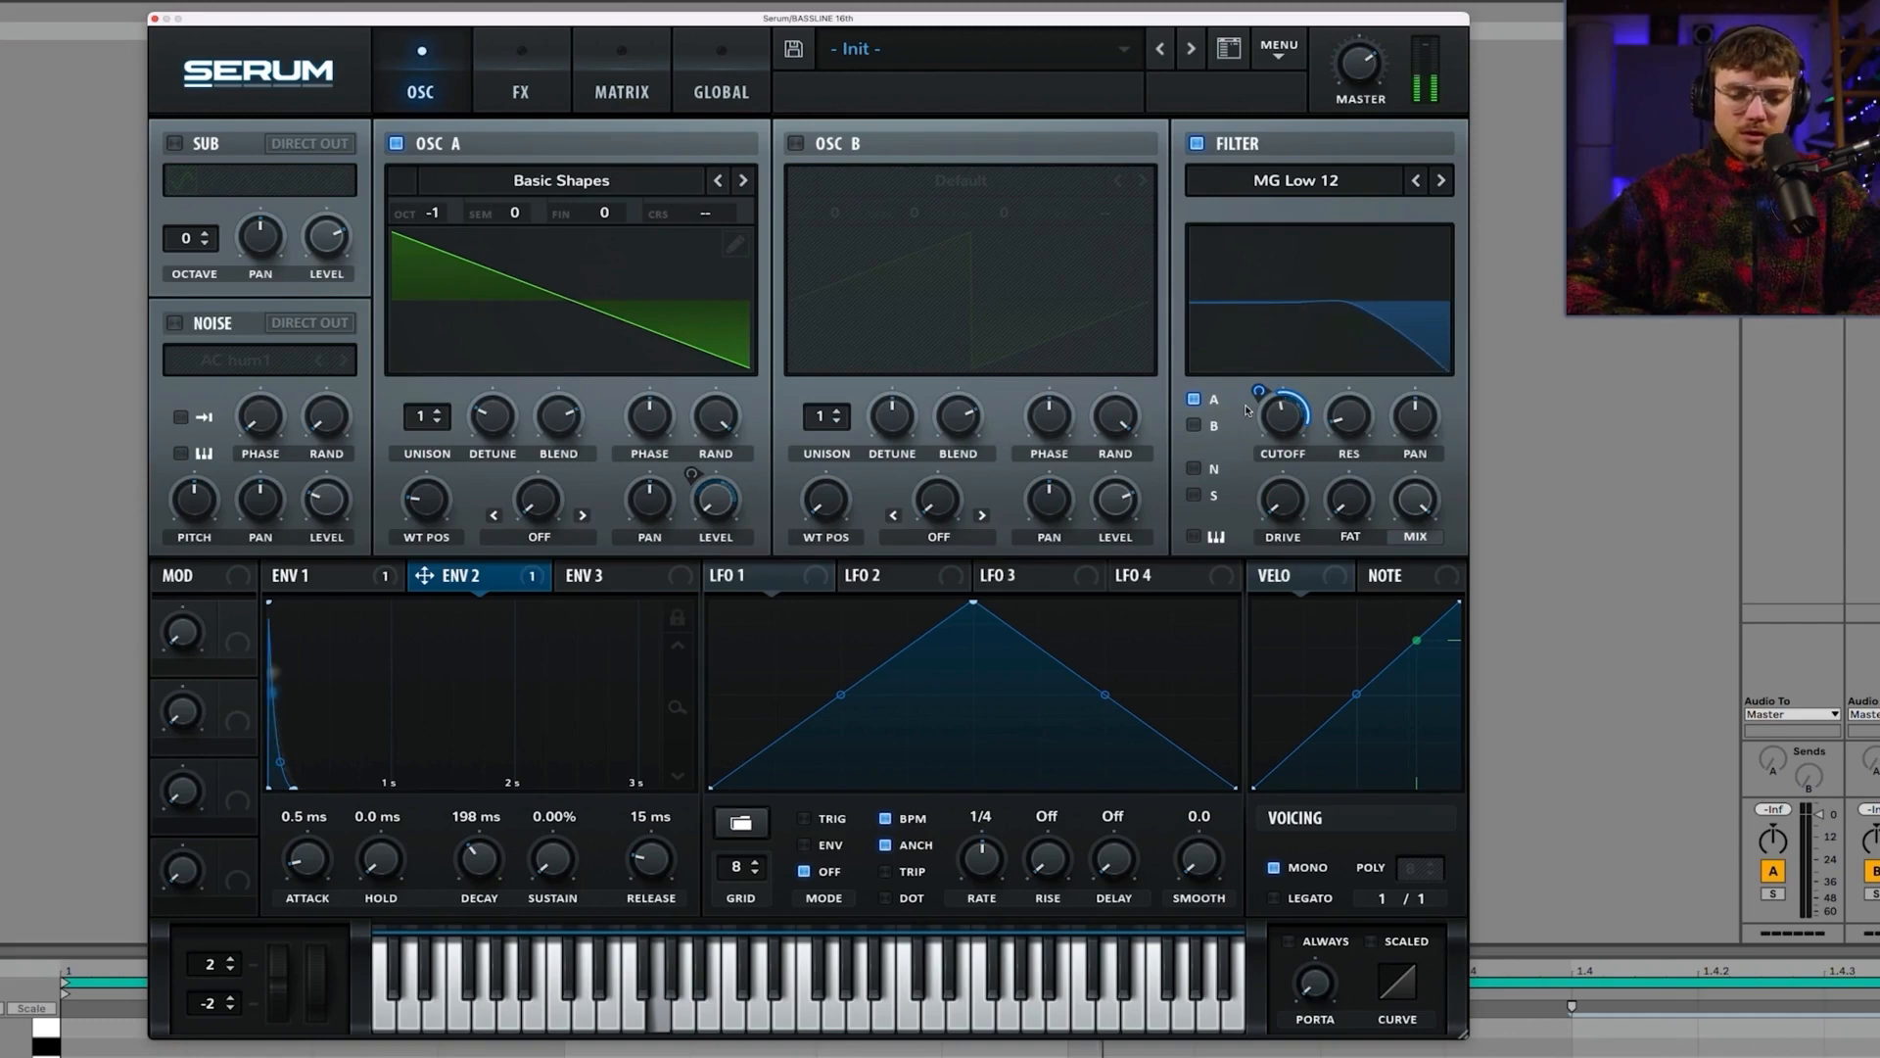
# Step: Lower the filter's base cutoff and reduce Env 2's modulation amount on it
pyautogui.moveTo(1260, 396)
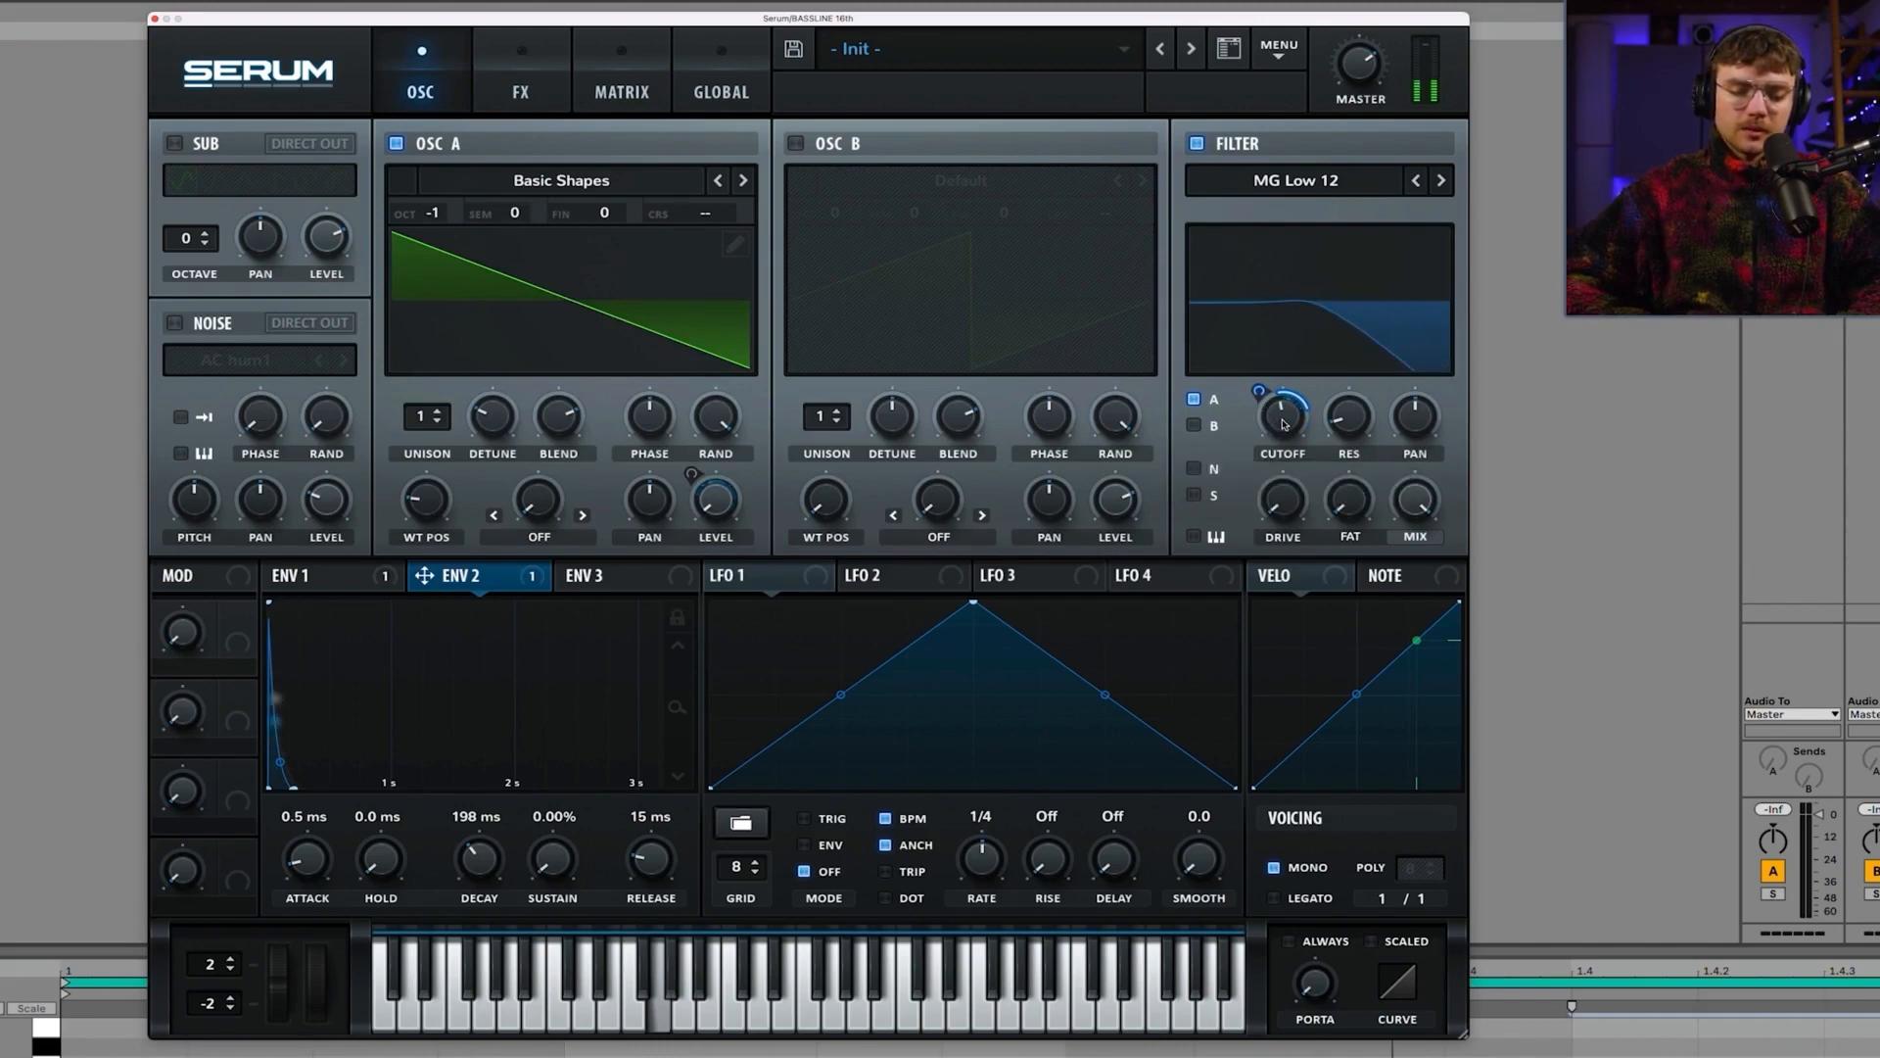
pyautogui.moveTo(1285, 428)
pyautogui.moveTo(1284, 427)
pyautogui.mouseDown()
pyautogui.moveTo(1277, 480)
pyautogui.moveTo(1286, 429)
pyautogui.mouseUp()
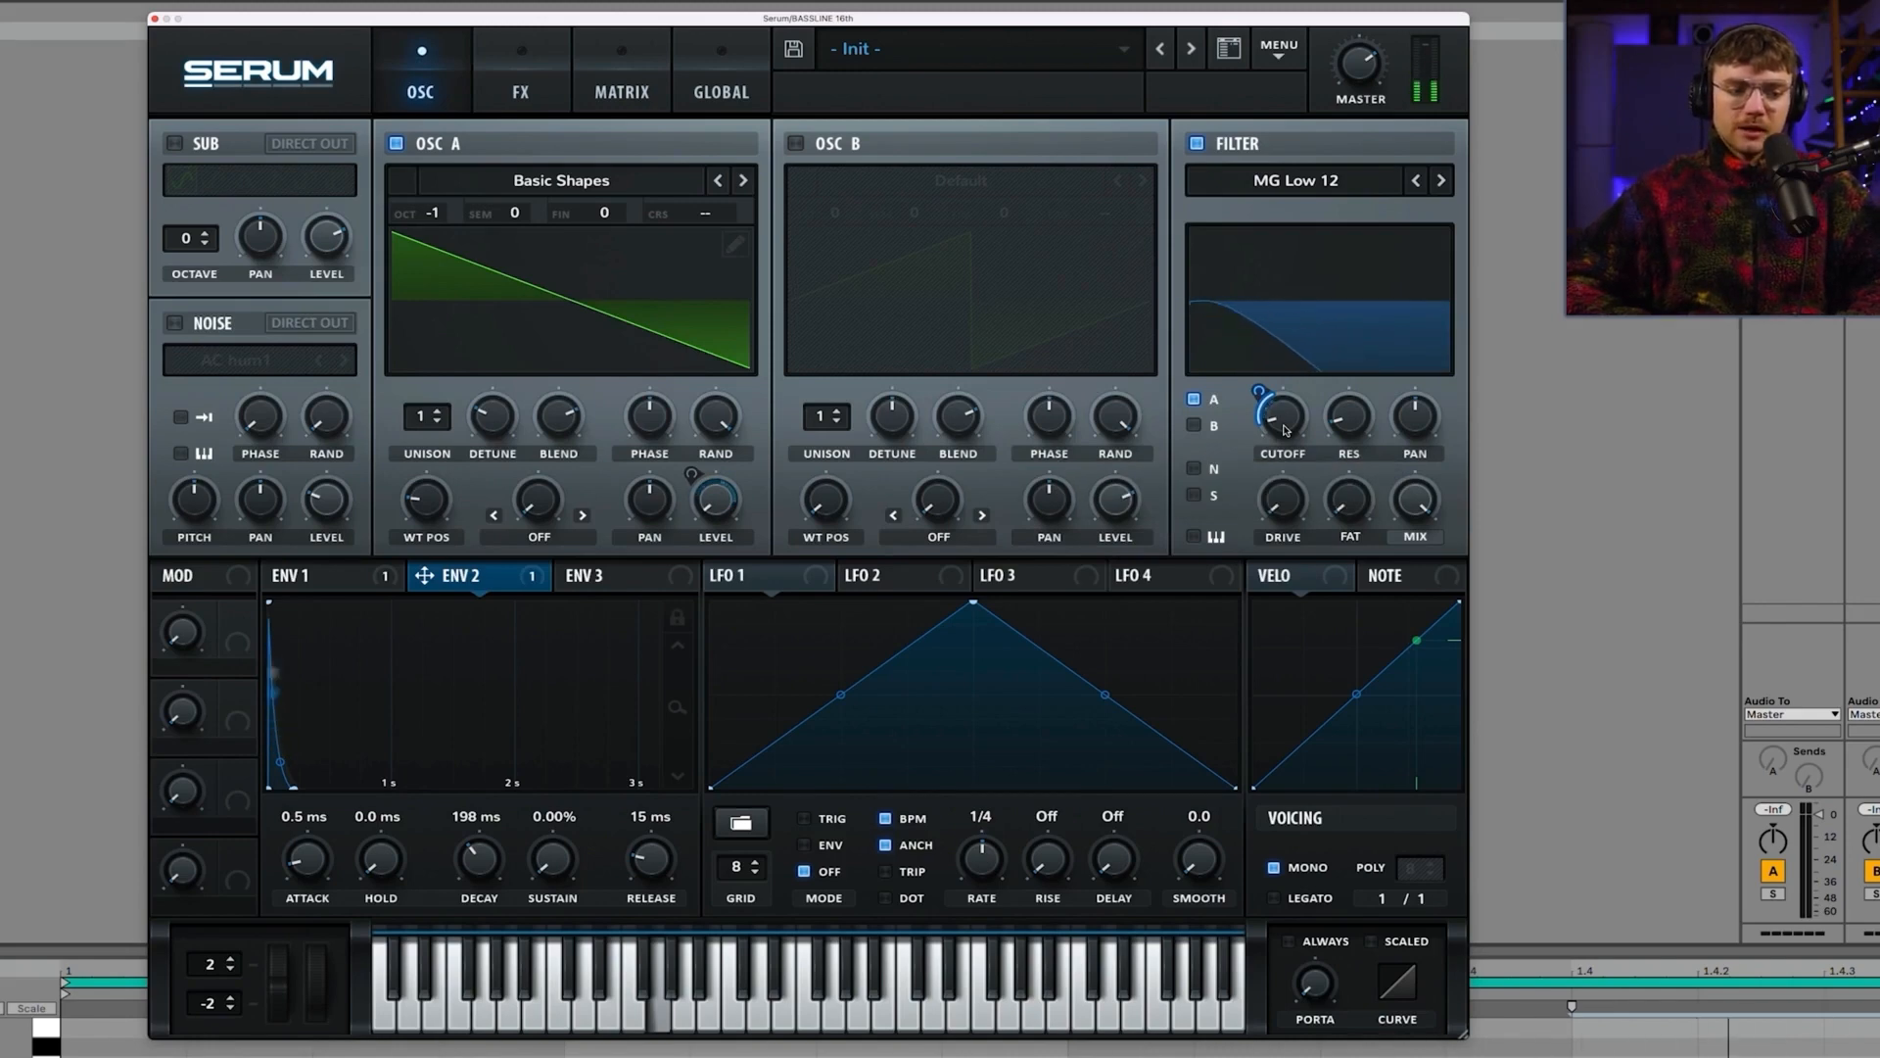
pyautogui.moveTo(1286, 429); pyautogui.dragTo(1260, 390)
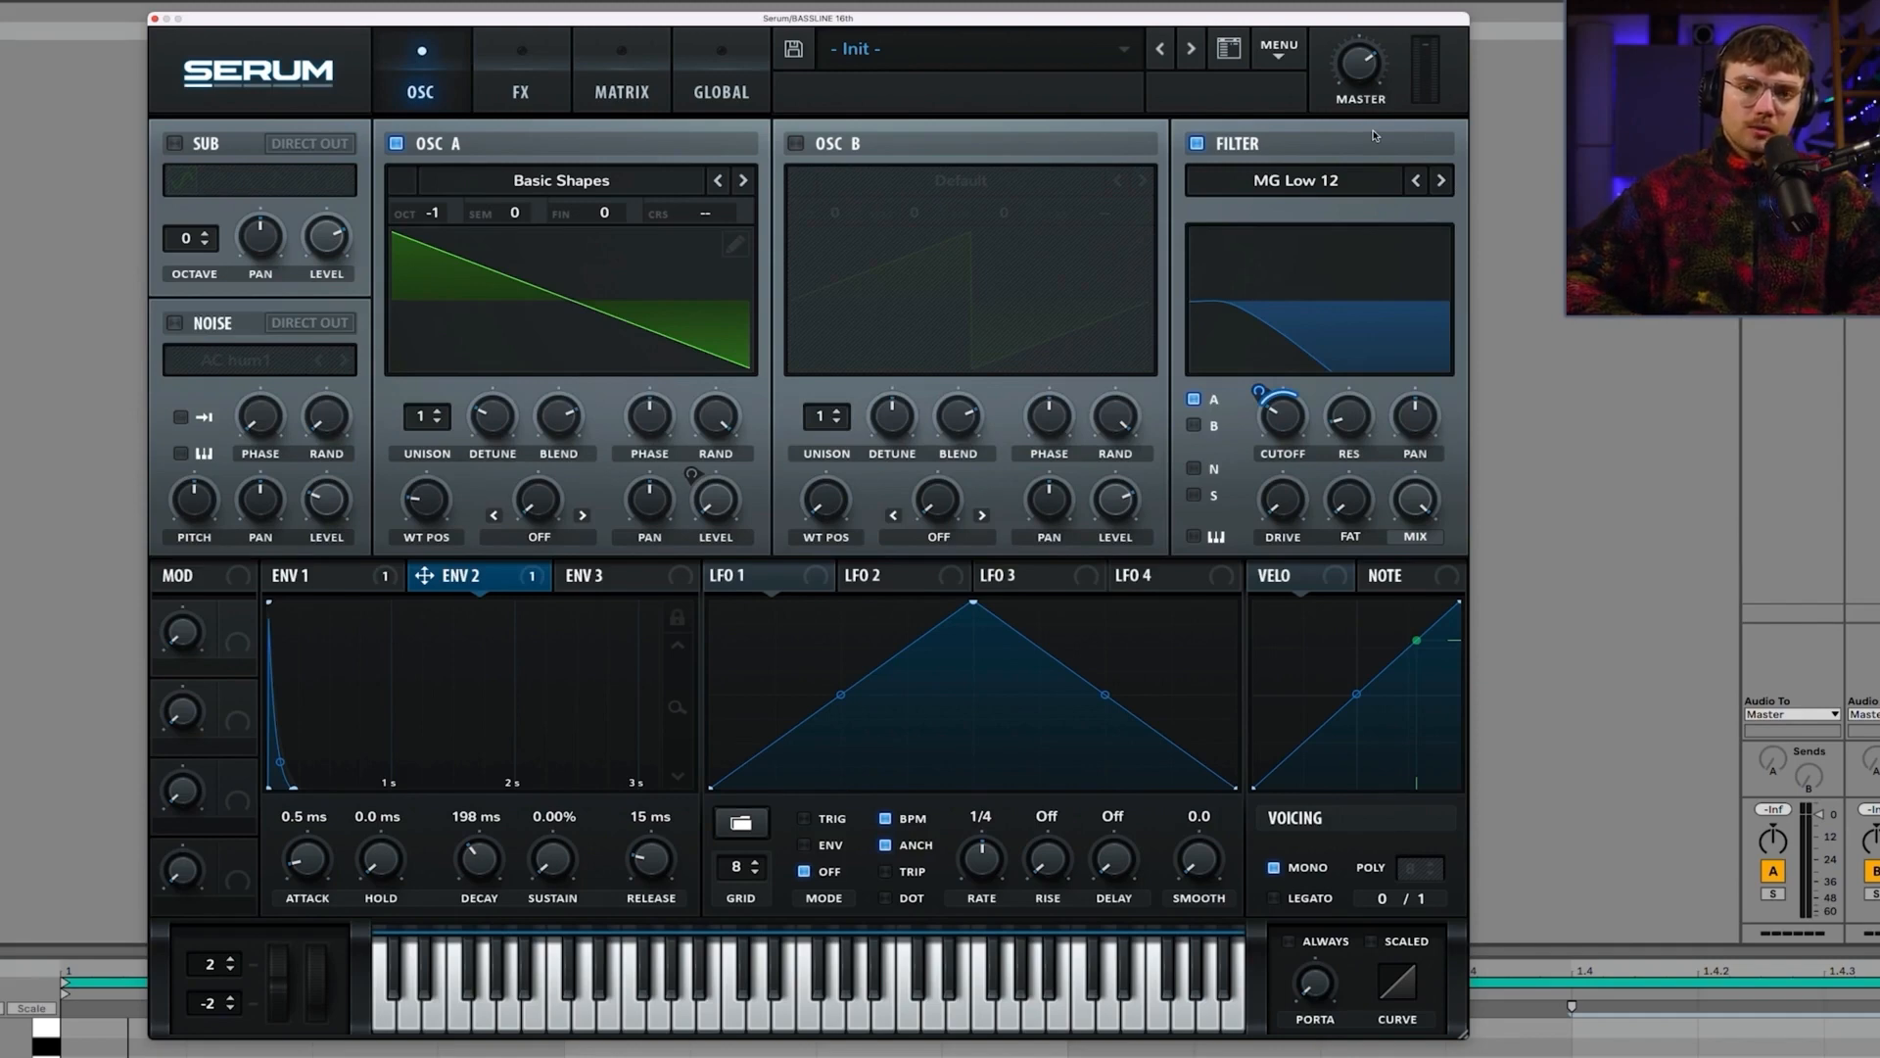
# Step: Compare the MG Low 6, 12, 18 and 24 filter types, and choose MG Low 18
pyautogui.click(1440, 180)
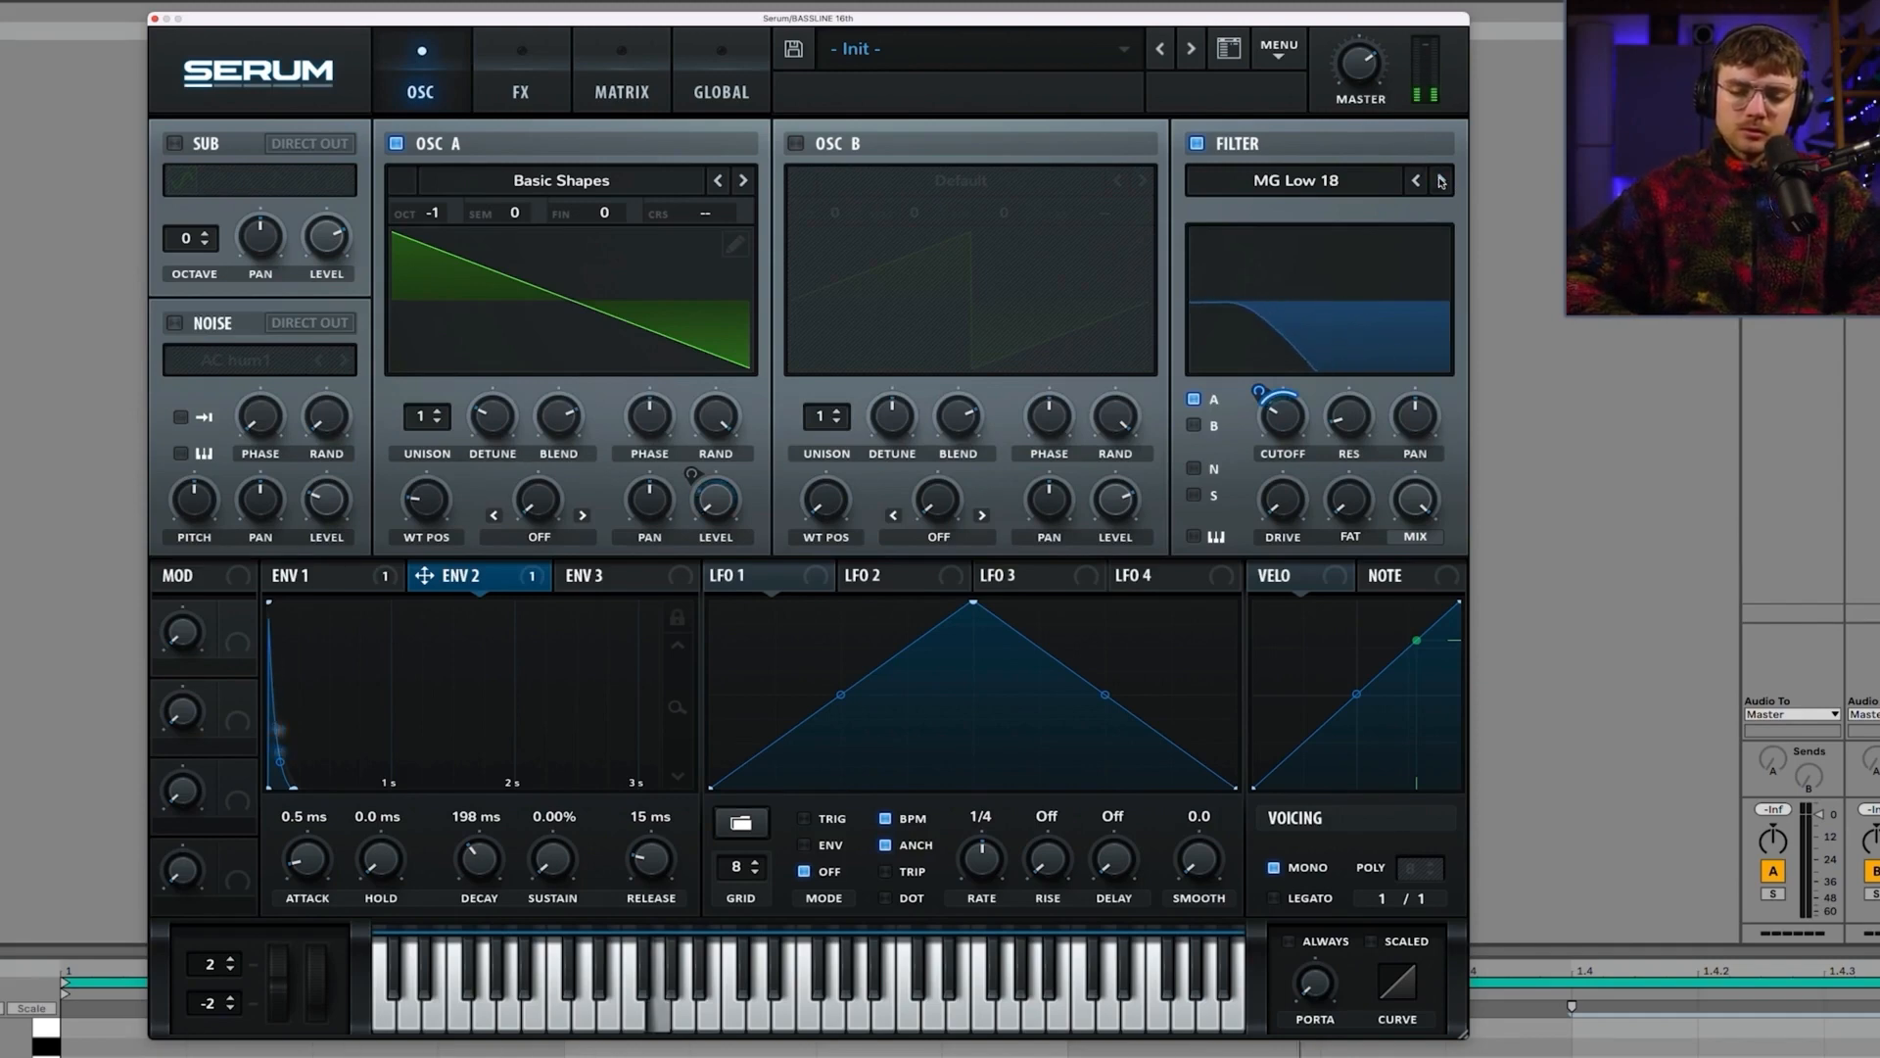
pyautogui.click(1441, 180)
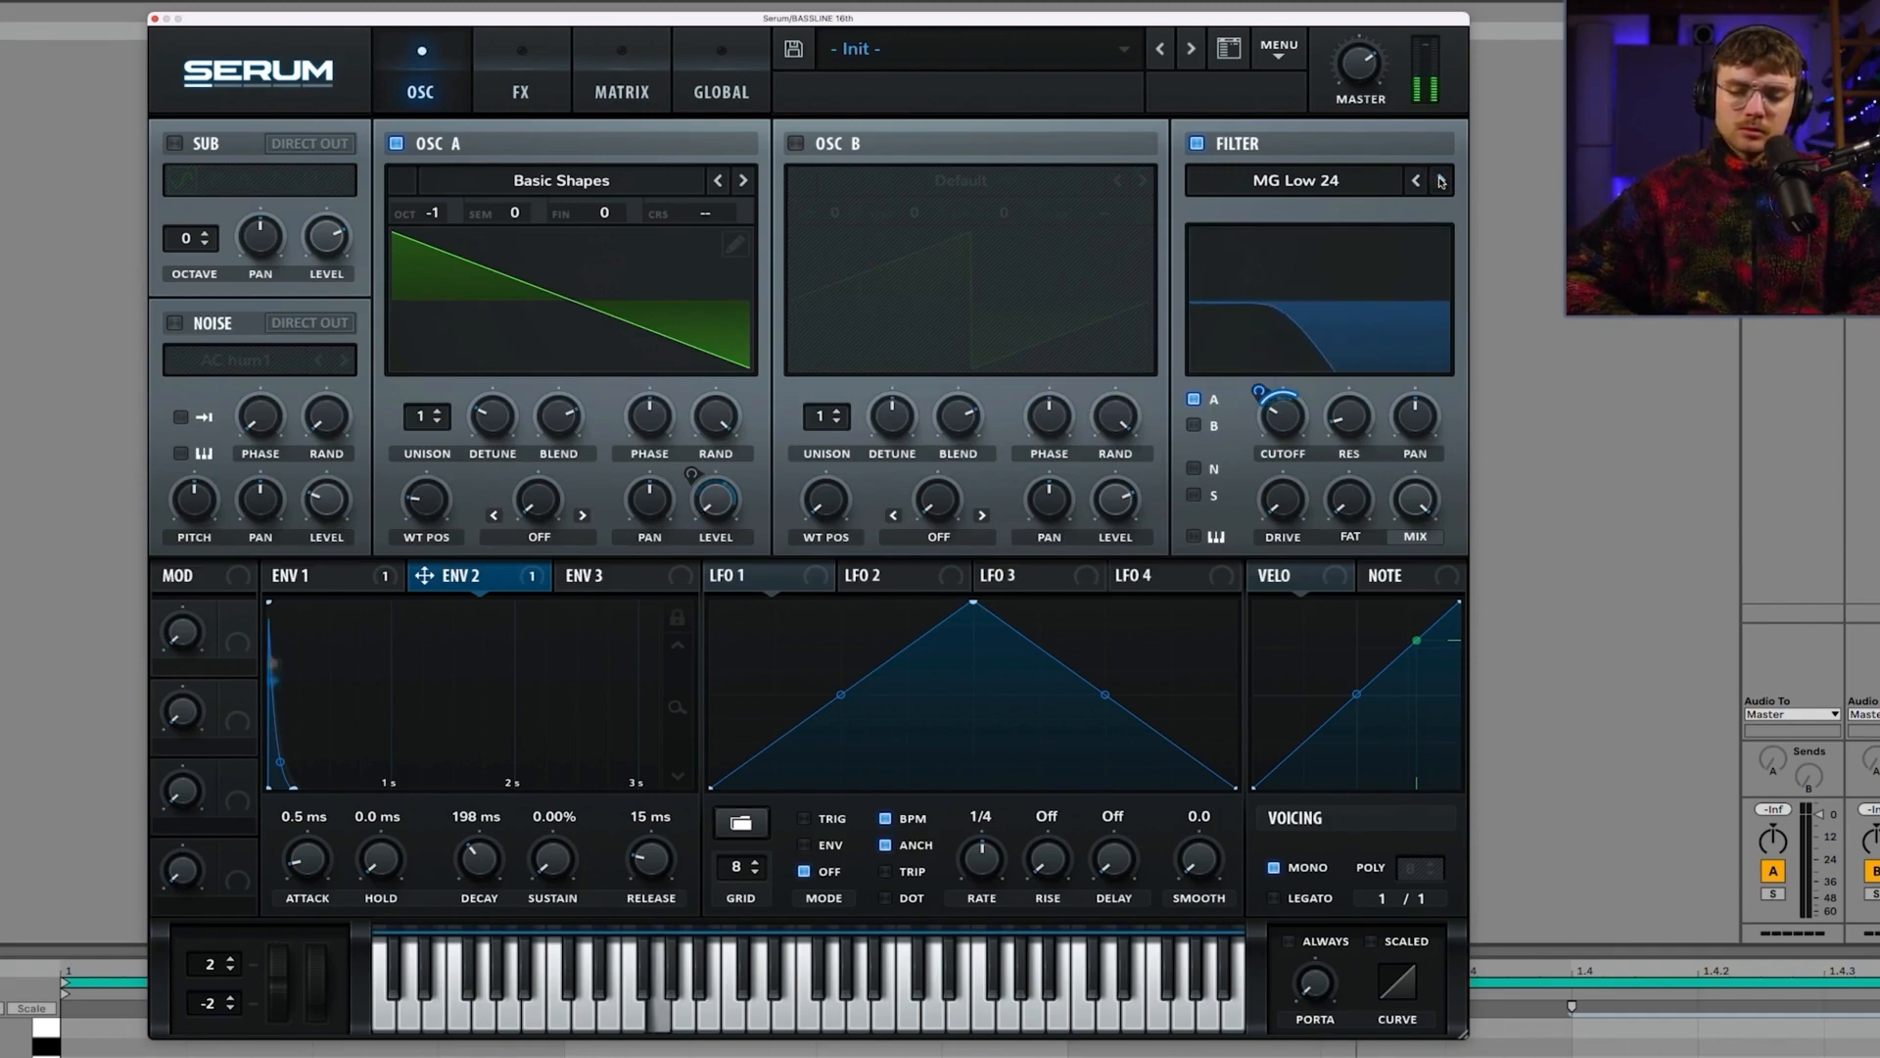
pyautogui.click(1417, 180)
pyautogui.click(1416, 180)
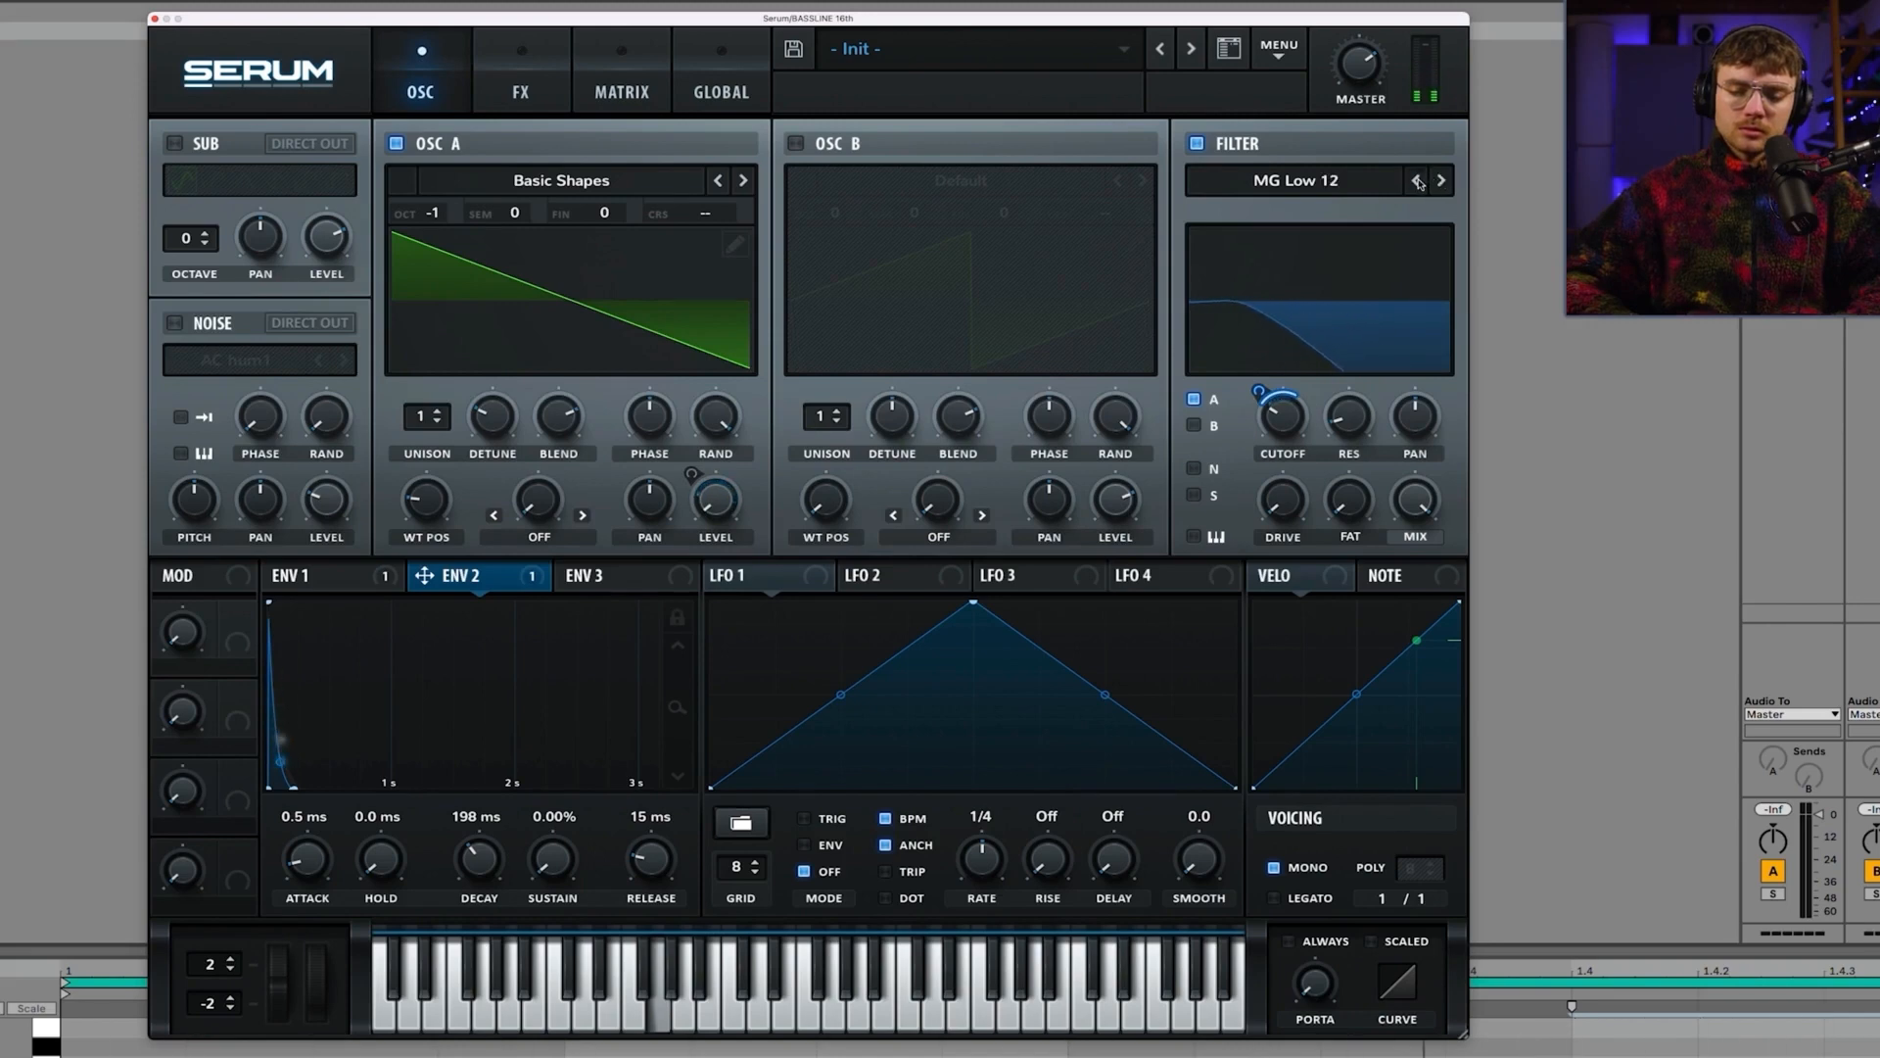
pyautogui.click(1416, 180)
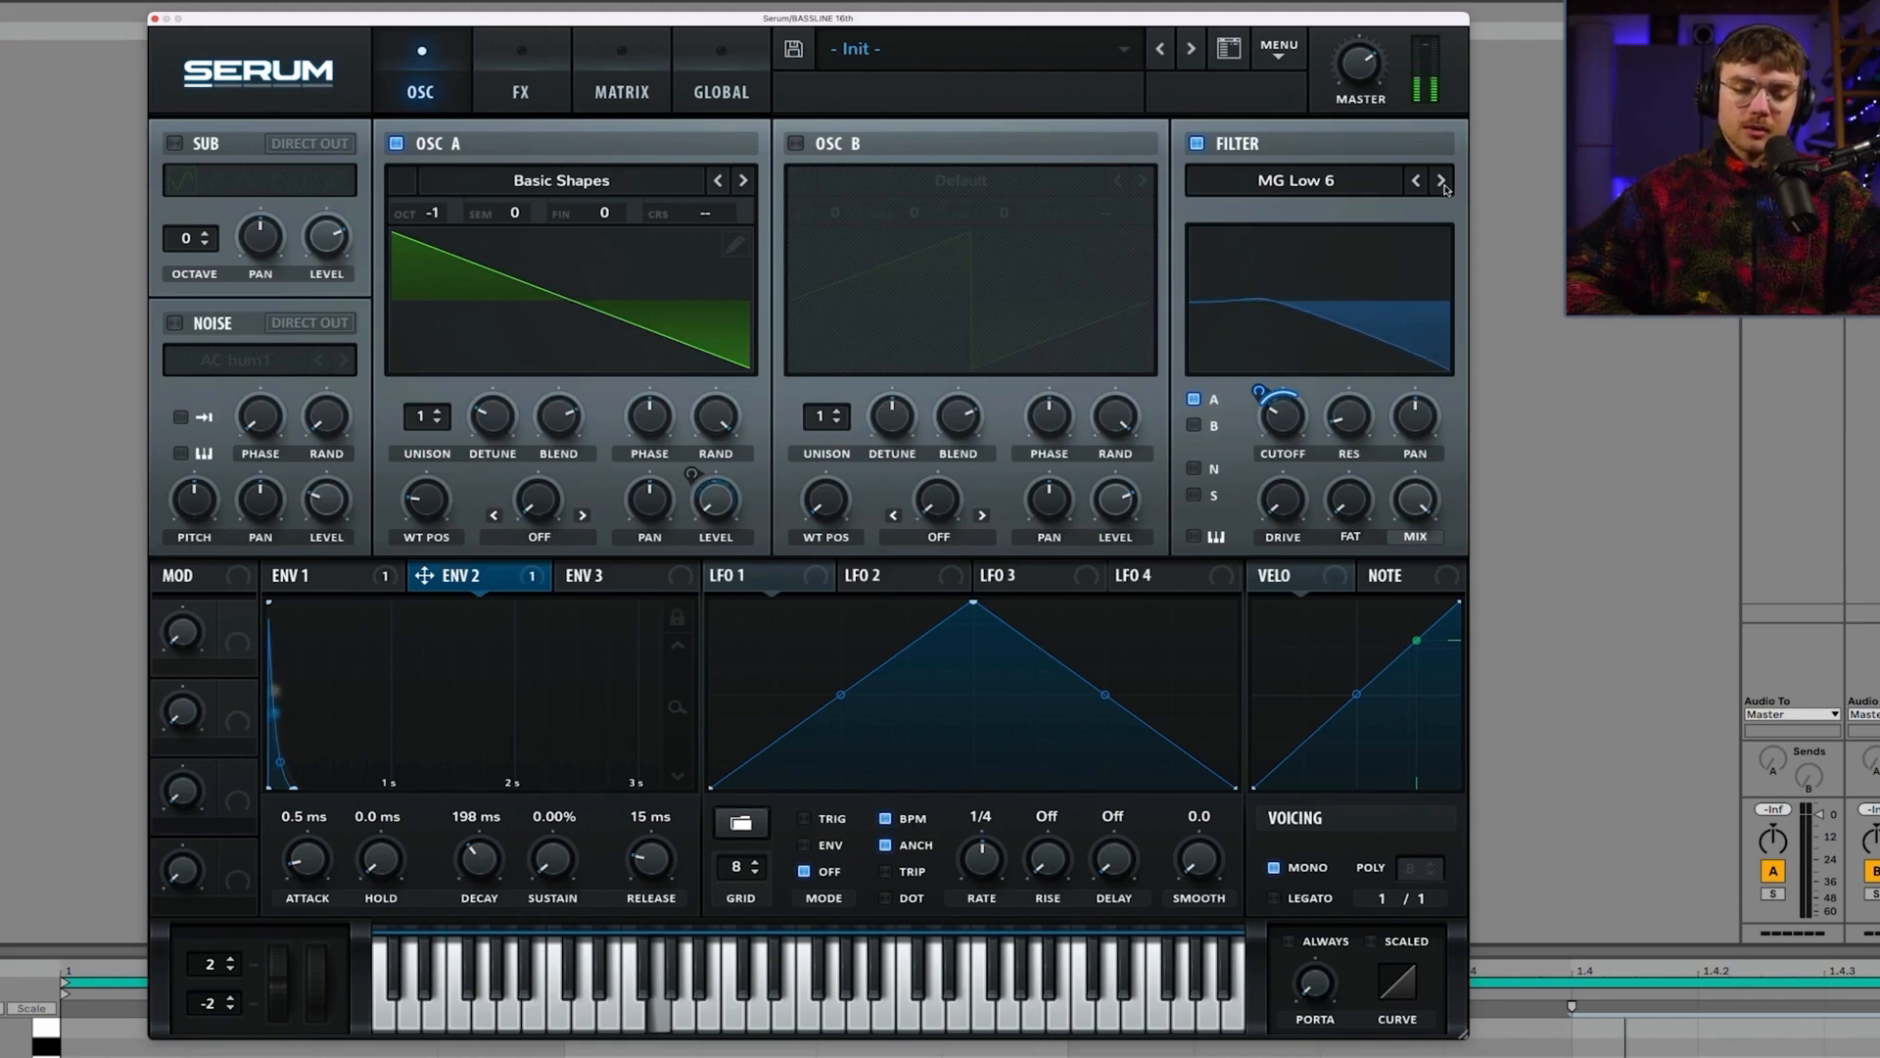
pyautogui.click(1442, 182)
pyautogui.click(1442, 183)
pyautogui.click(1441, 183)
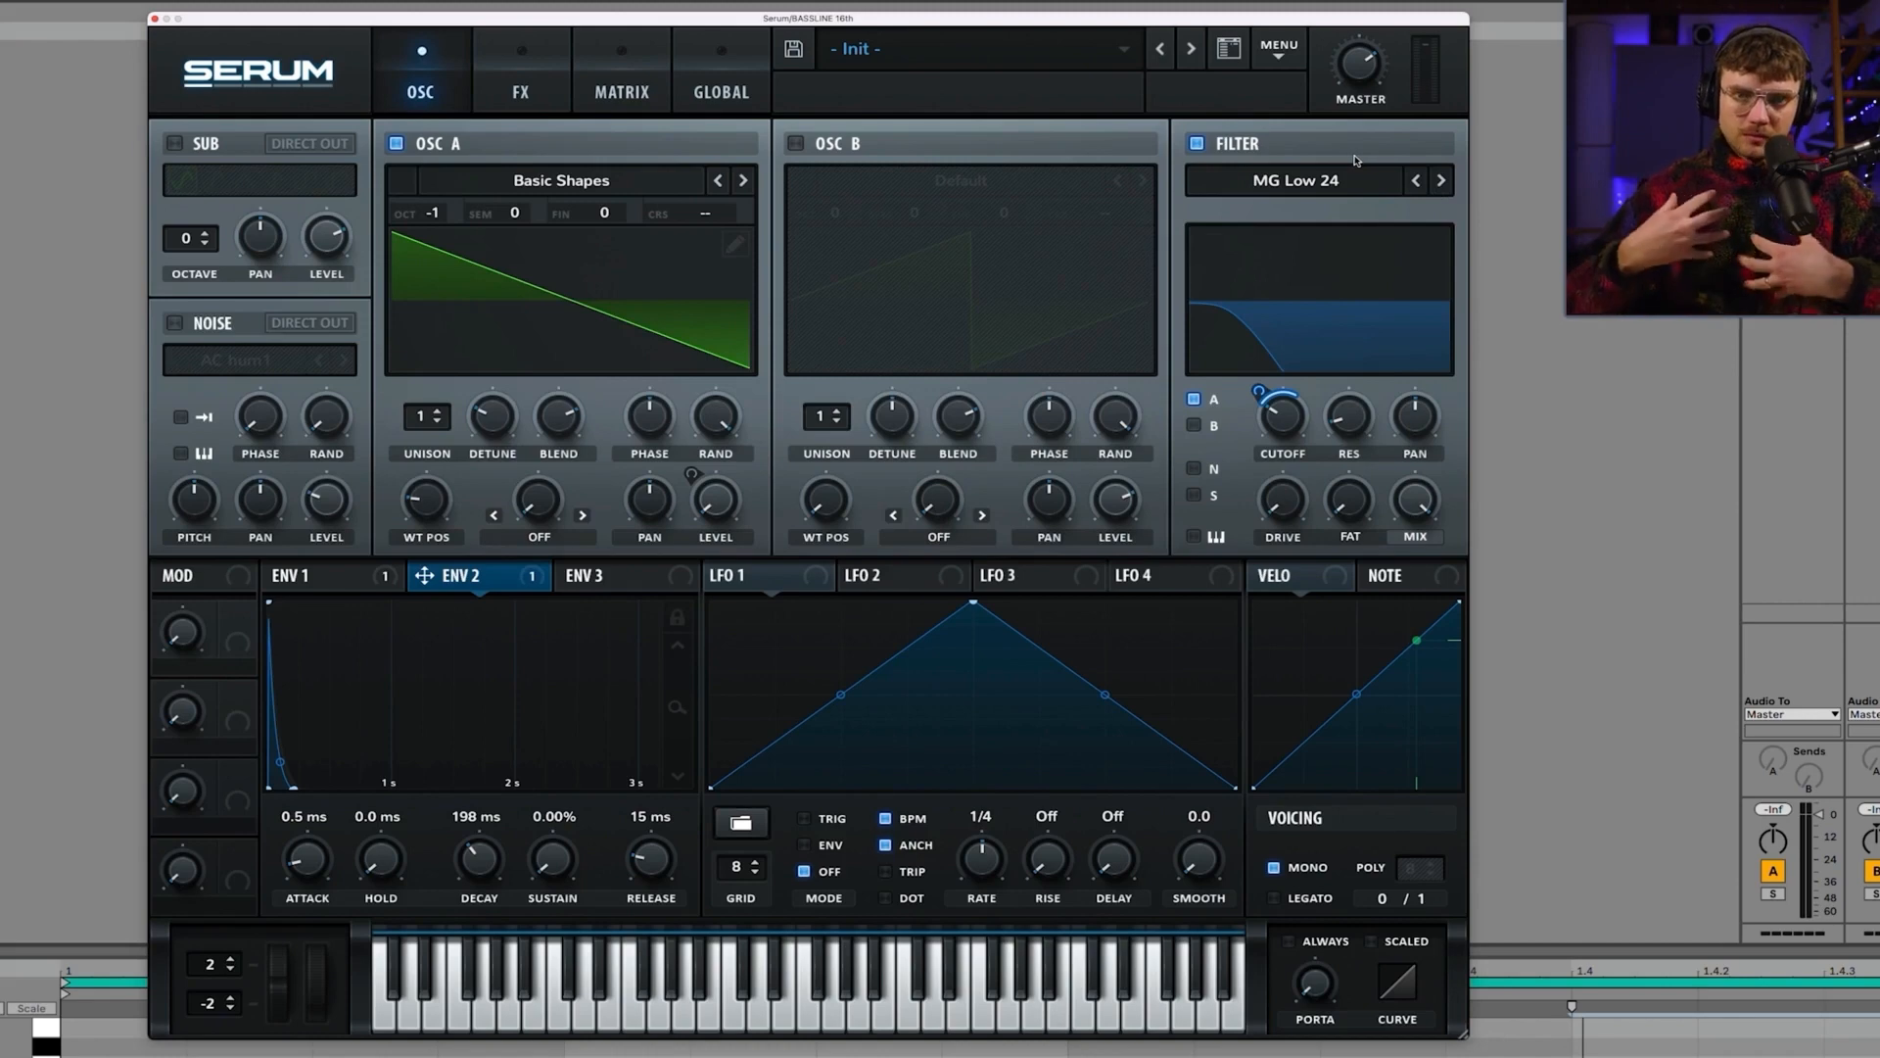
pyautogui.click(1420, 181)
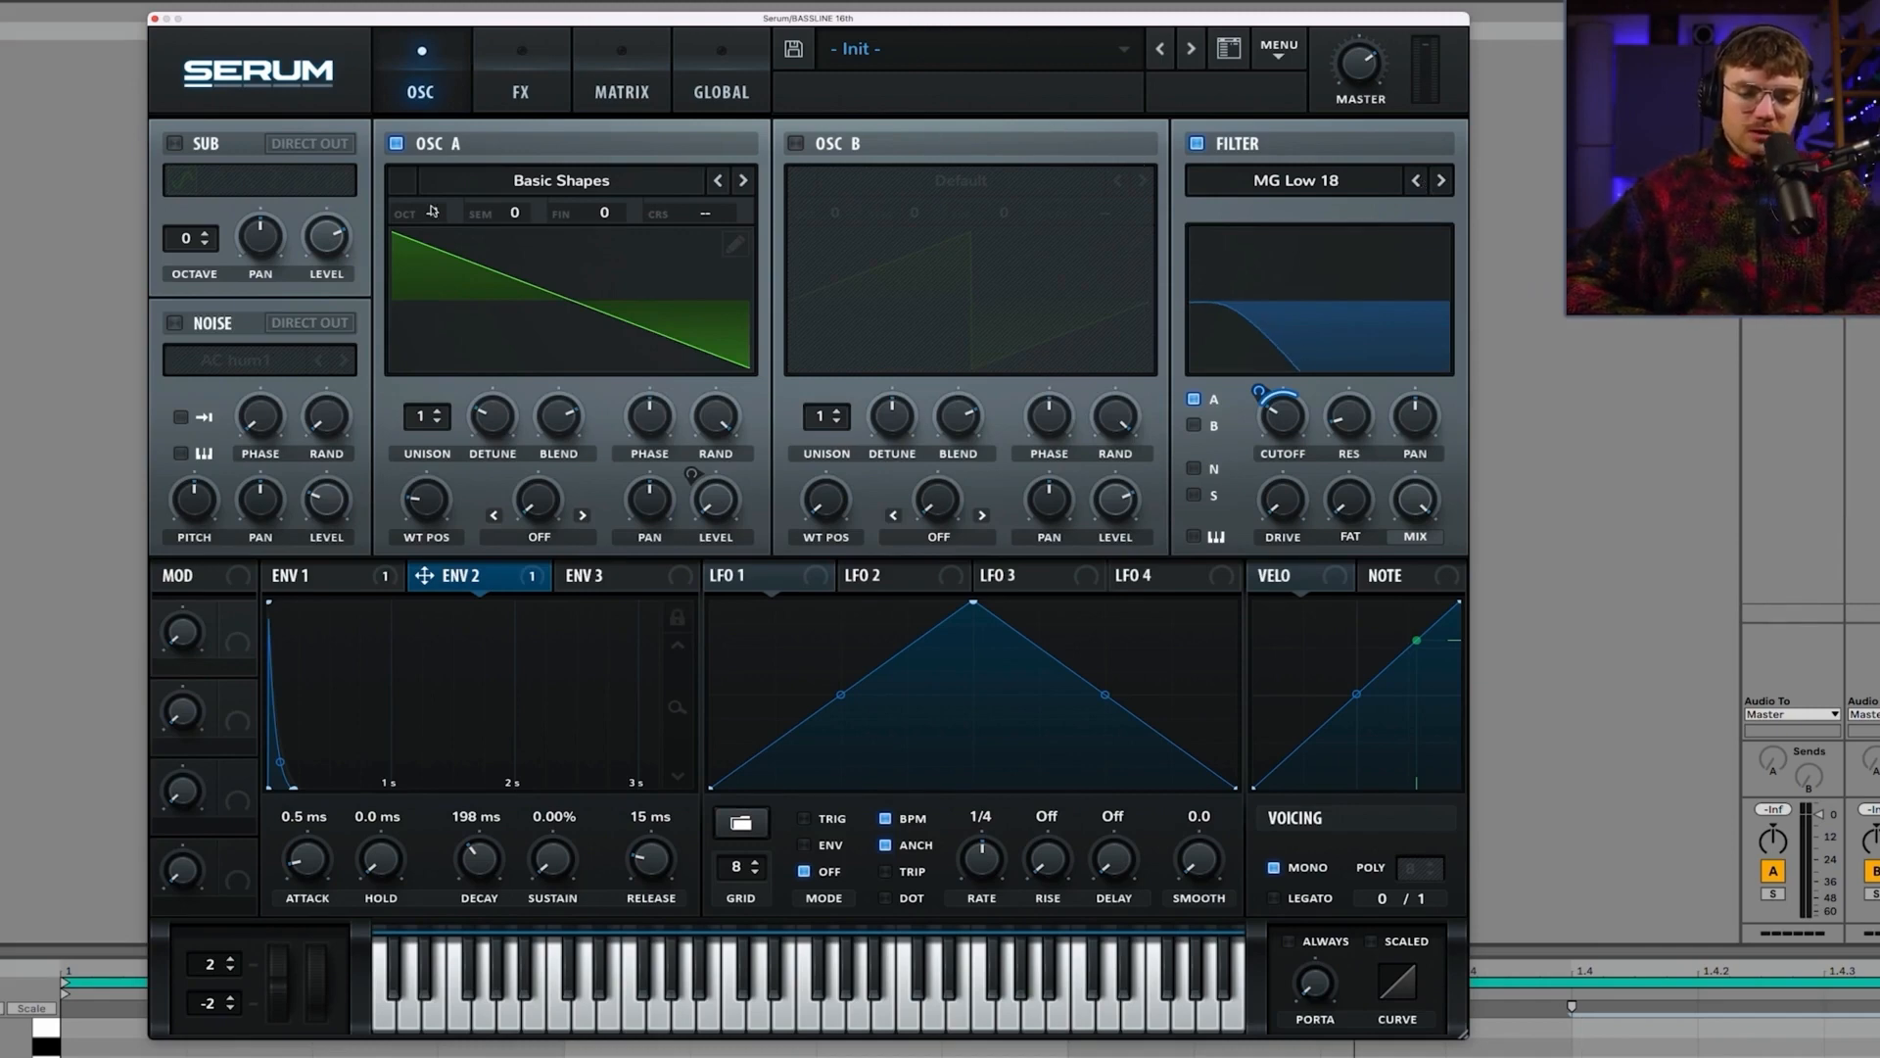
# Step: Set Oscillator A's octave to -2, and adjust the filter cutoff and master volume to suit
pyautogui.moveTo(447, 214); pyautogui.dragTo(444, 224)
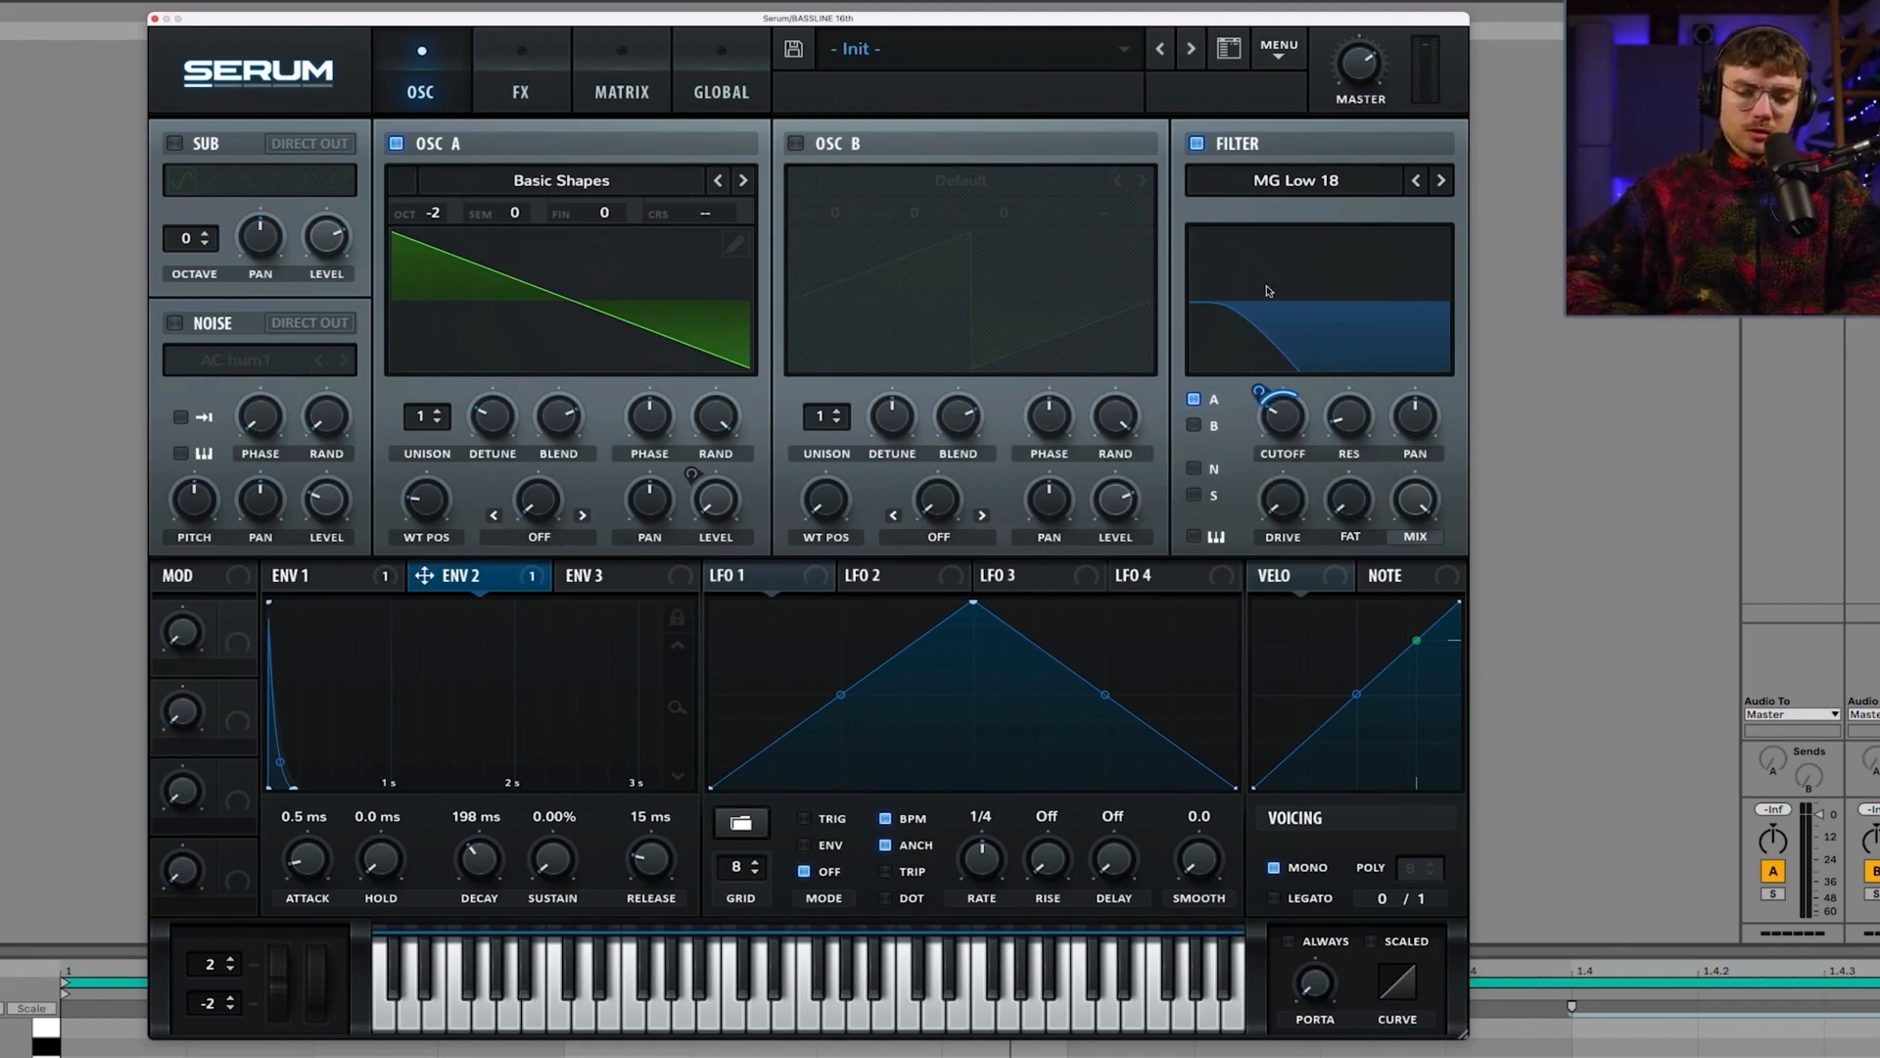
pyautogui.moveTo(1298, 426); pyautogui.dragTo(1292, 418)
pyautogui.moveTo(1361, 72); pyautogui.dragTo(1361, 42)
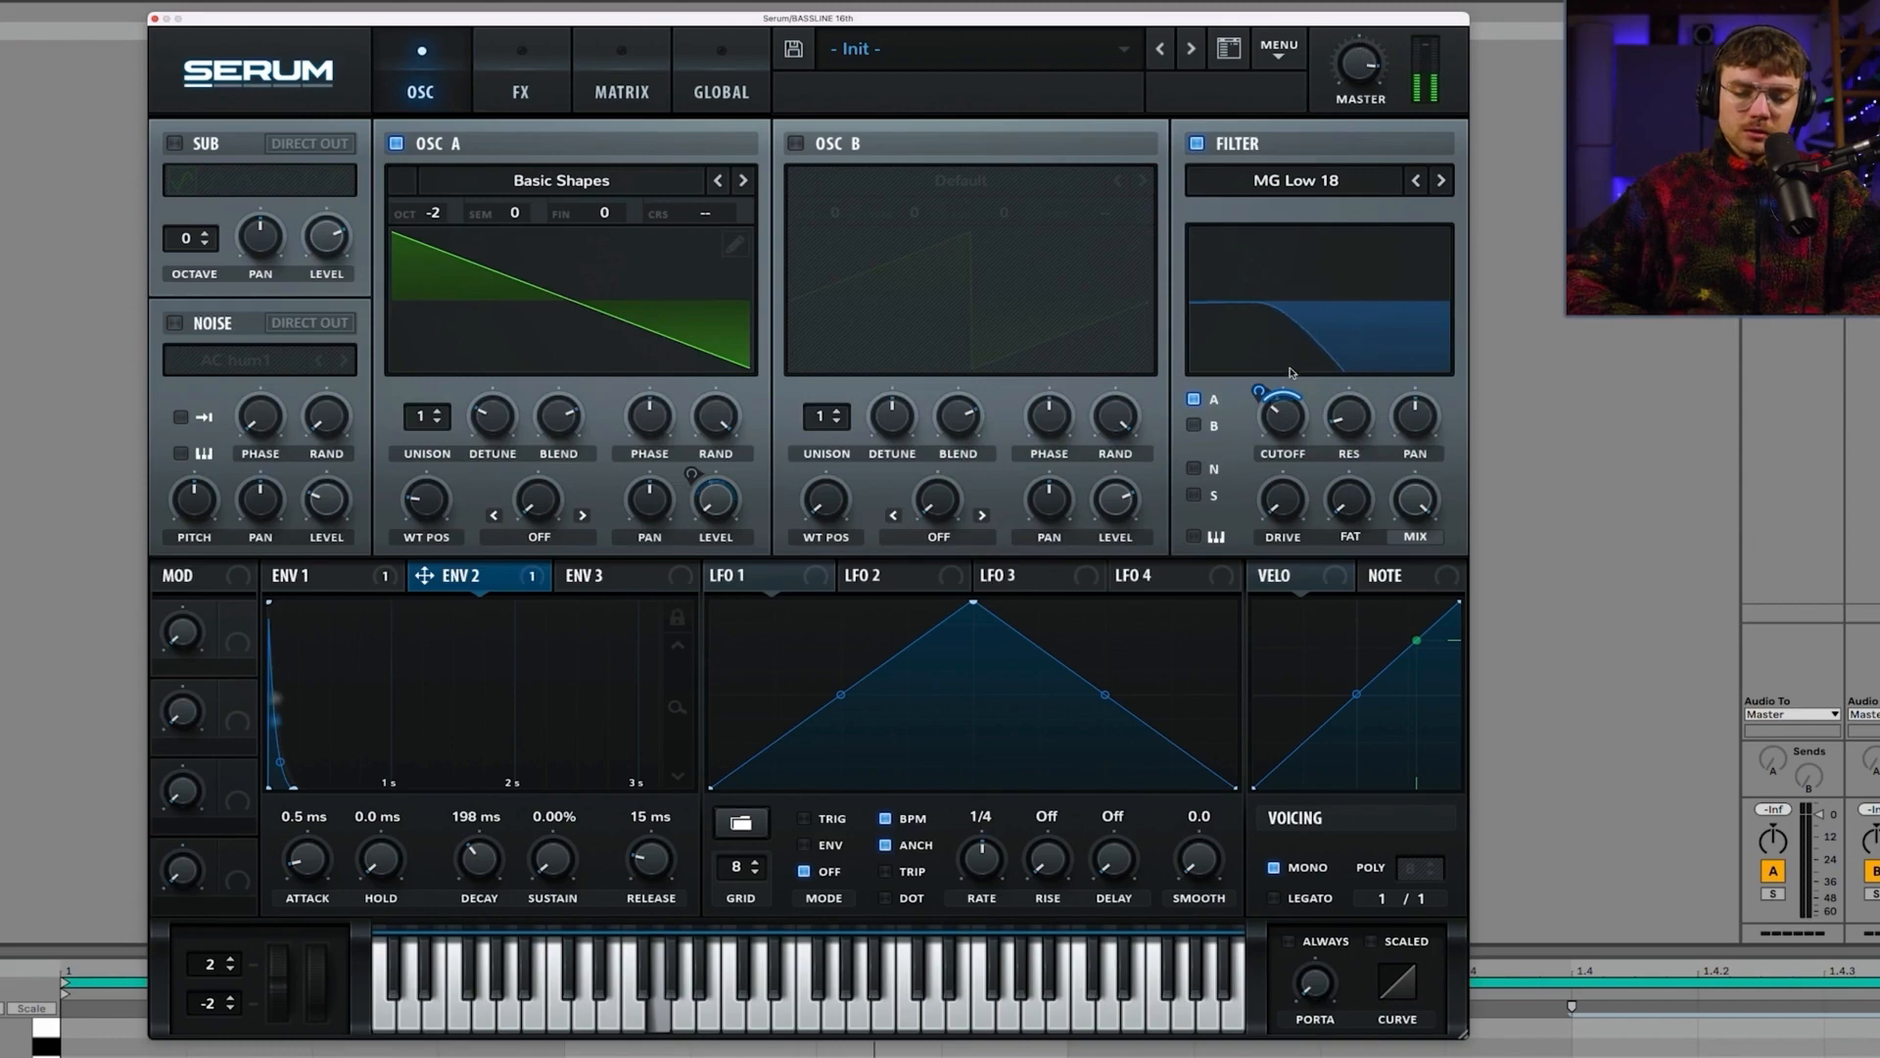
# Step: Adjust Env 2's modulation of the cutoff, set the filter drive to 12% and raise the filter's Fat amount
pyautogui.moveTo(1267, 390)
pyautogui.moveTo(1267, 390)
pyautogui.mouseDown()
pyautogui.moveTo(1279, 426)
pyautogui.moveTo(1265, 401)
pyautogui.mouseUp()
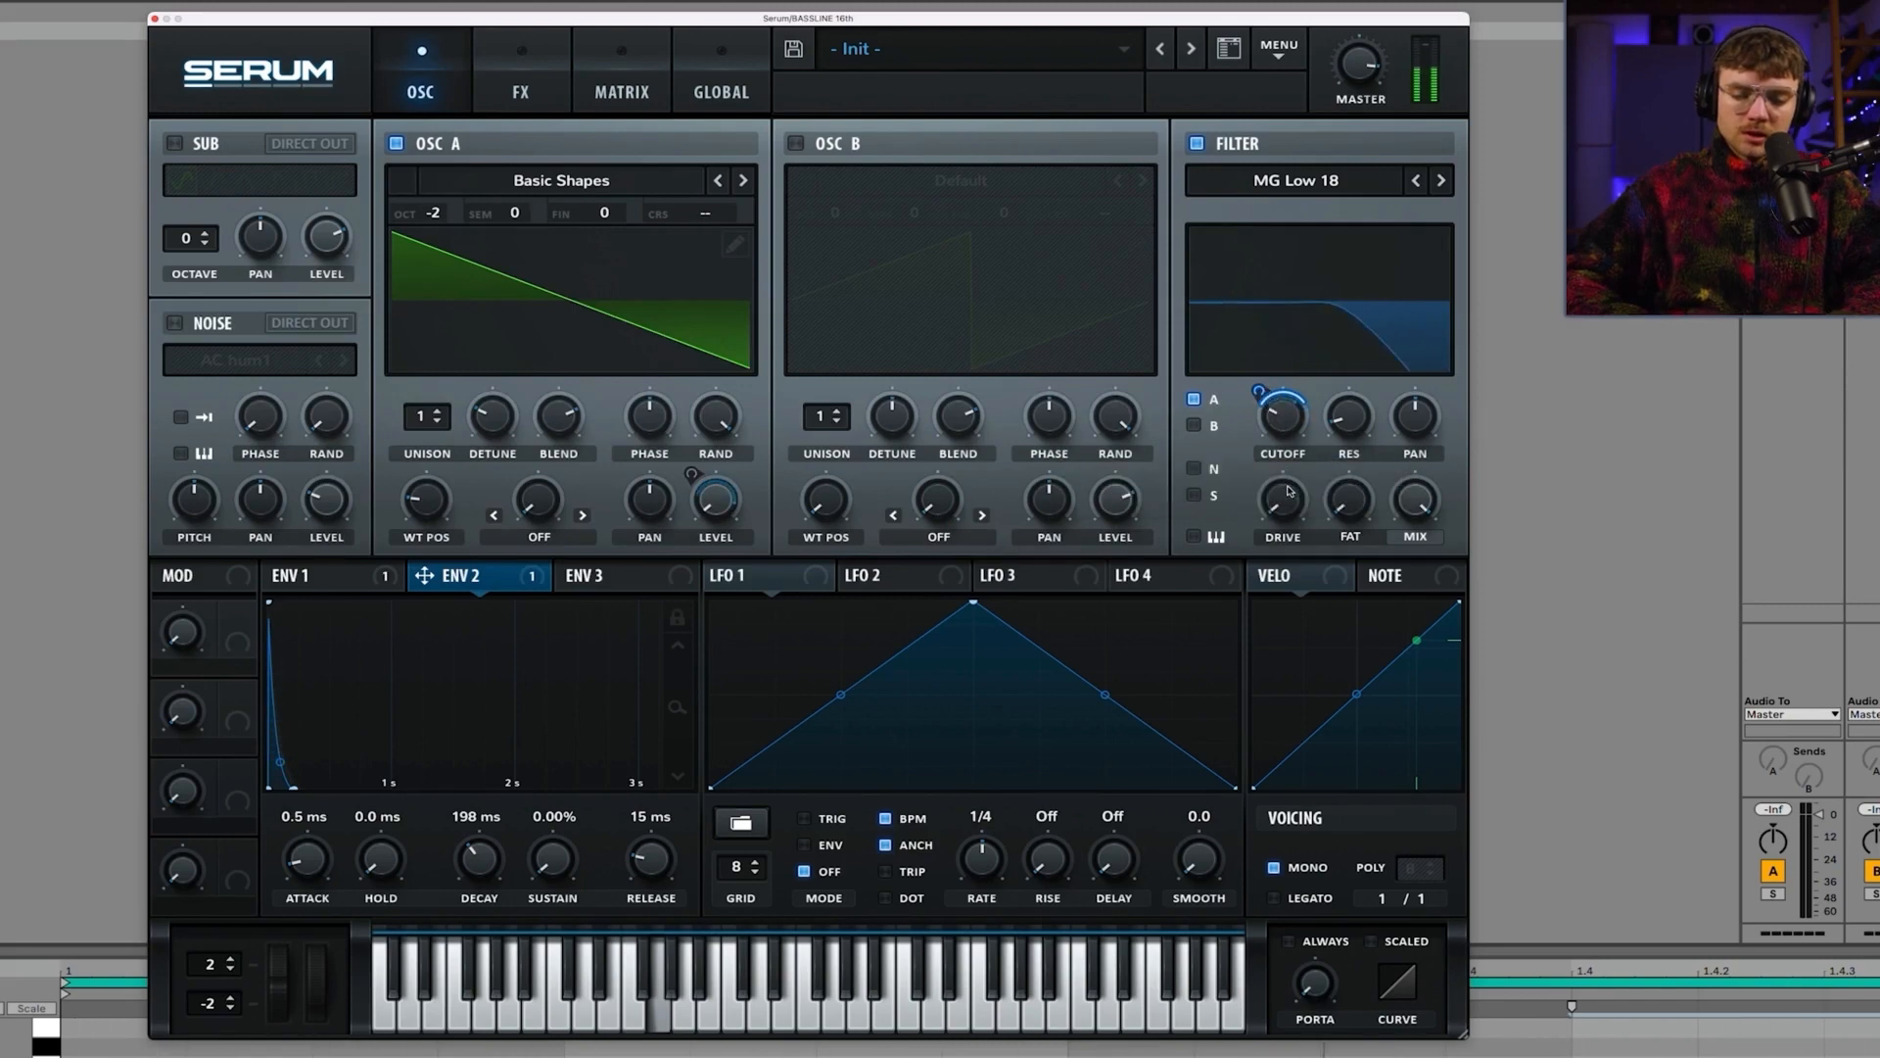
pyautogui.moveTo(1294, 500); pyautogui.dragTo(1290, 478)
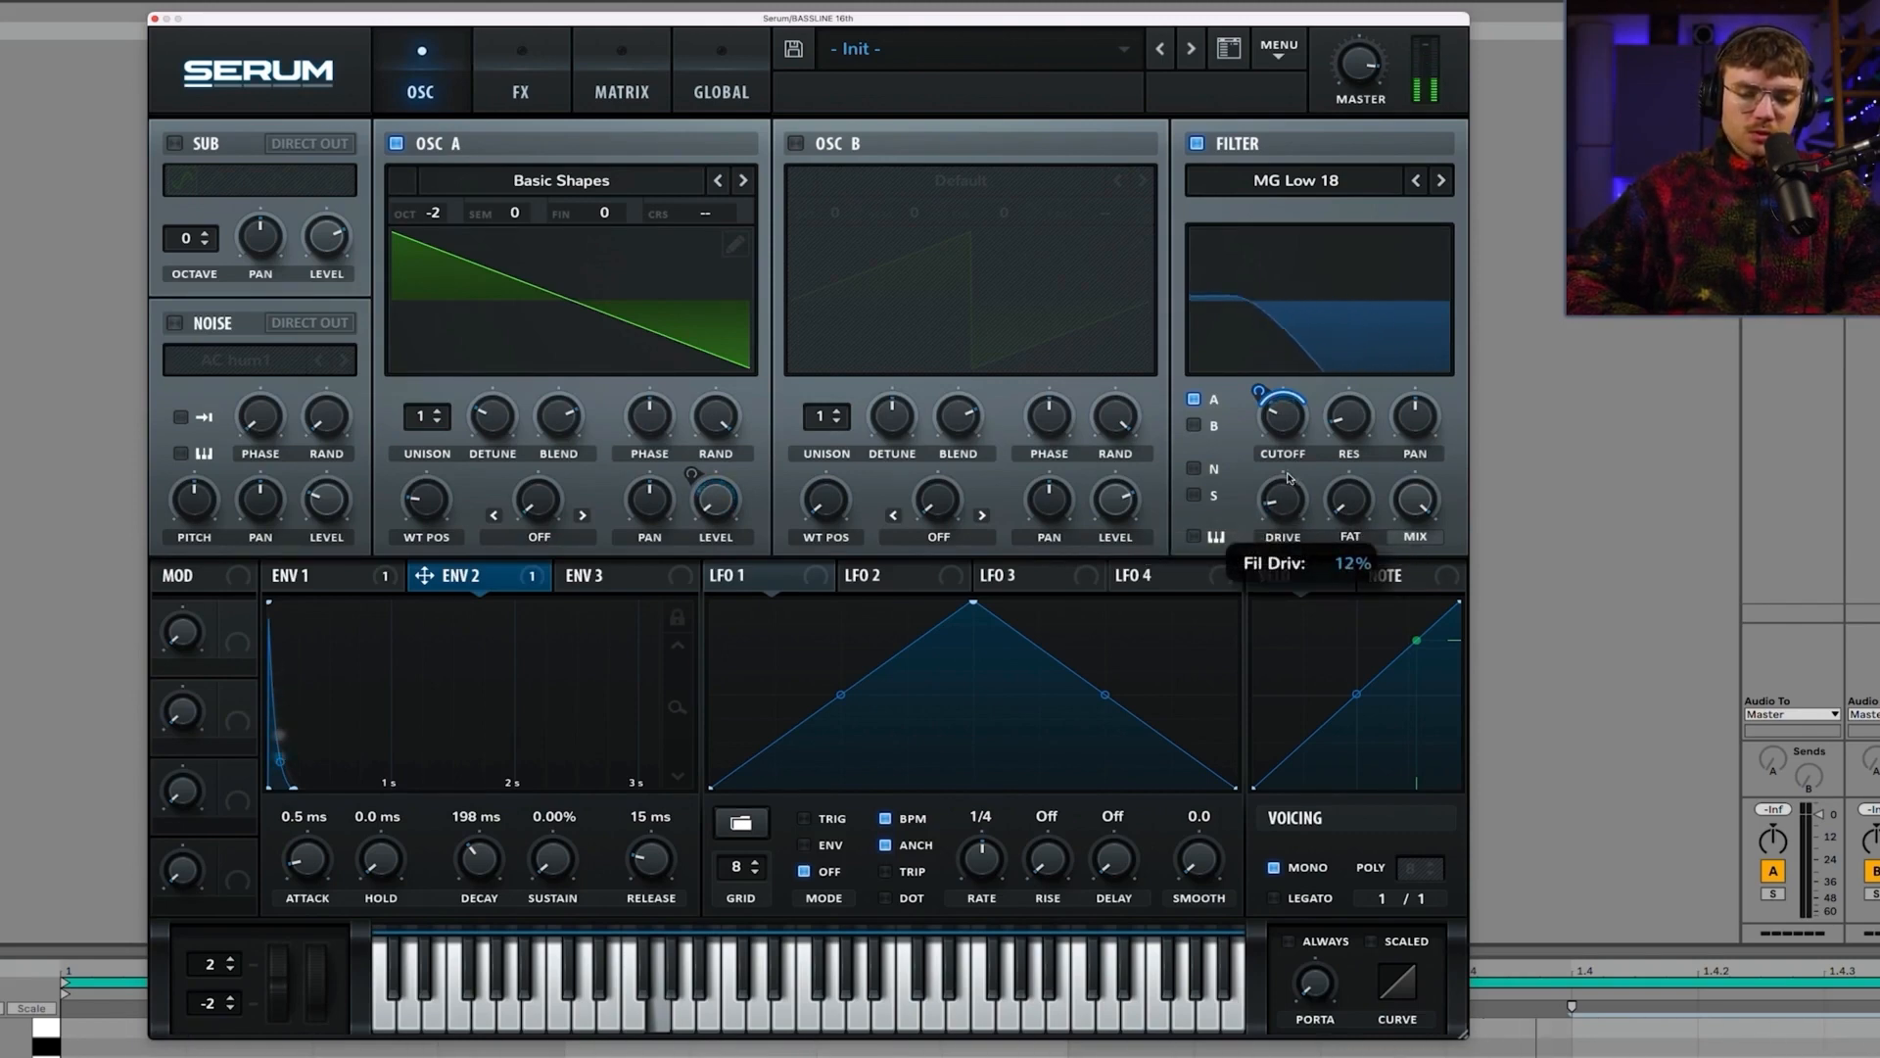
pyautogui.moveTo(1350, 495); pyautogui.dragTo(1348, 470)
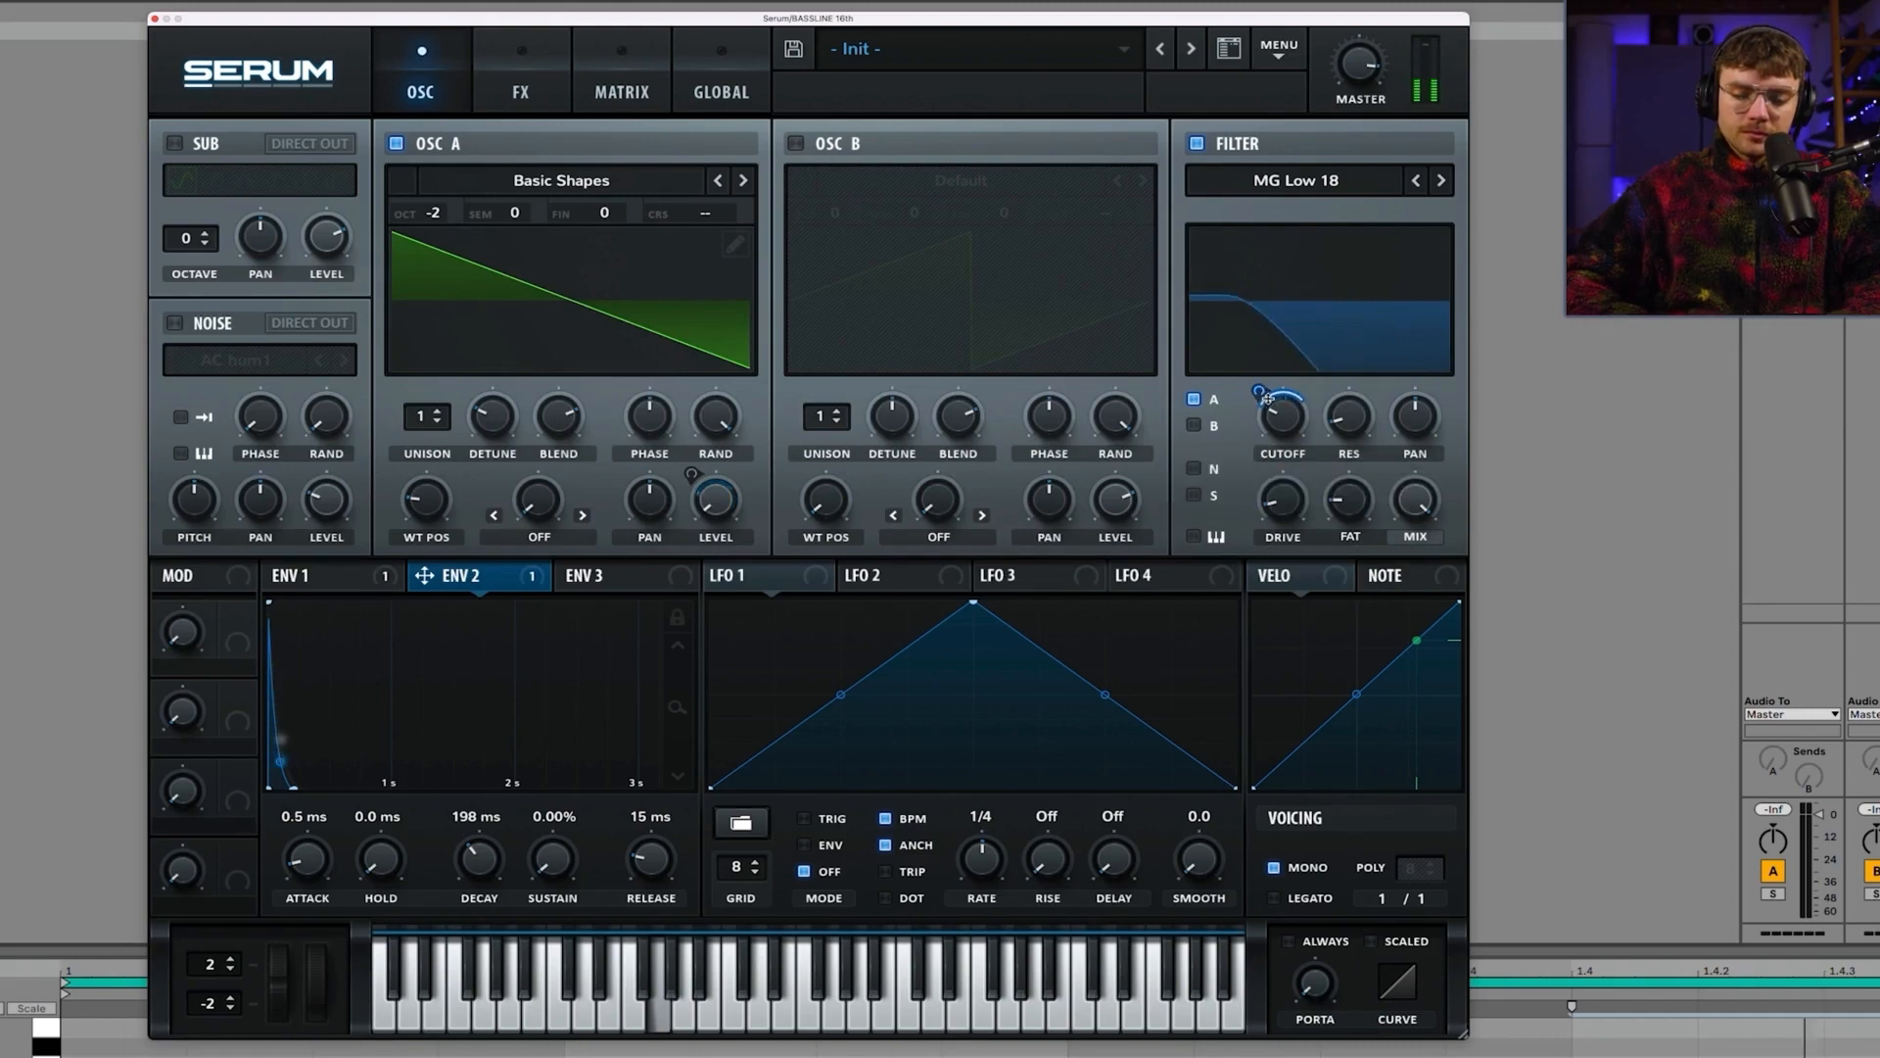
# Step: Compare the MG Low 6 and MG Low 12 filter types against MG Low 18
pyautogui.click(1421, 180)
pyautogui.click(1443, 182)
pyautogui.click(1416, 180)
pyautogui.click(1415, 180)
pyautogui.click(1439, 182)
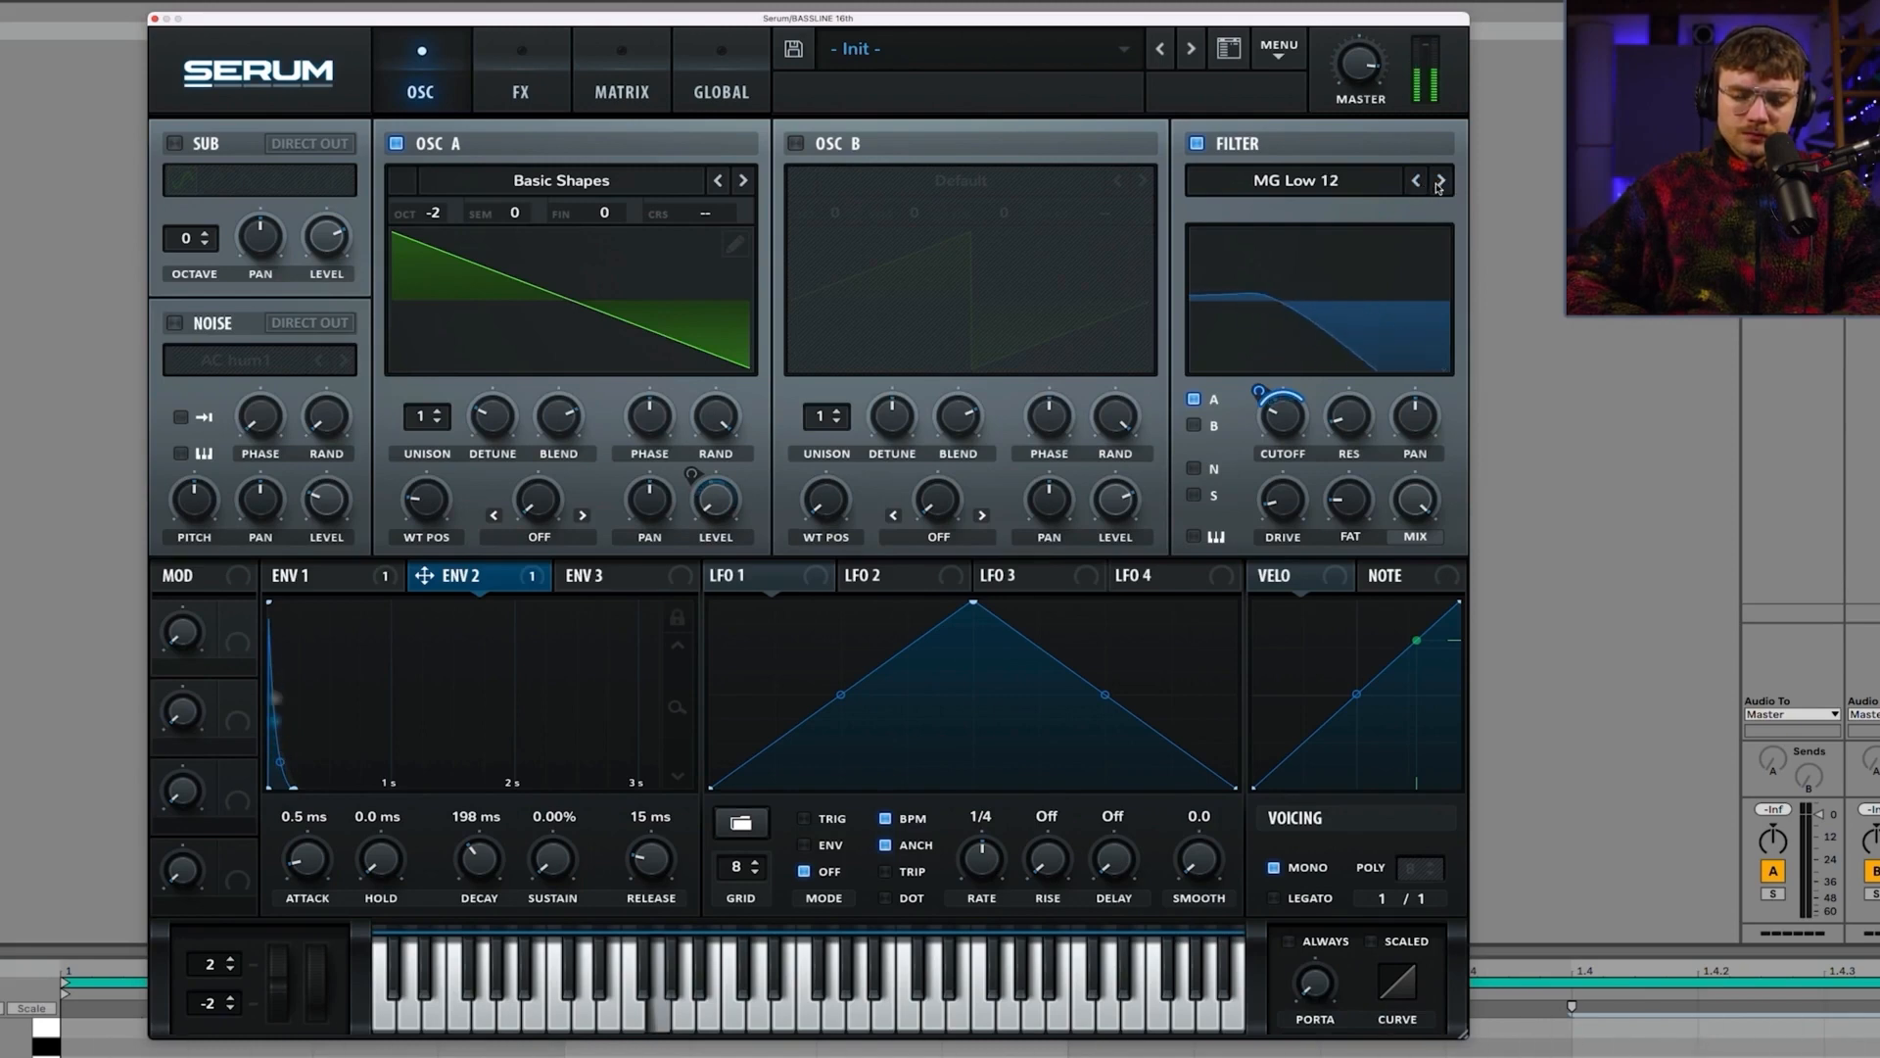
# Step: Fine-tune Env 2's modulation of the filter cutoff, and set Env 1's decay to 562 ms
pyautogui.moveTo(1262, 394); pyautogui.dragTo(1261, 386)
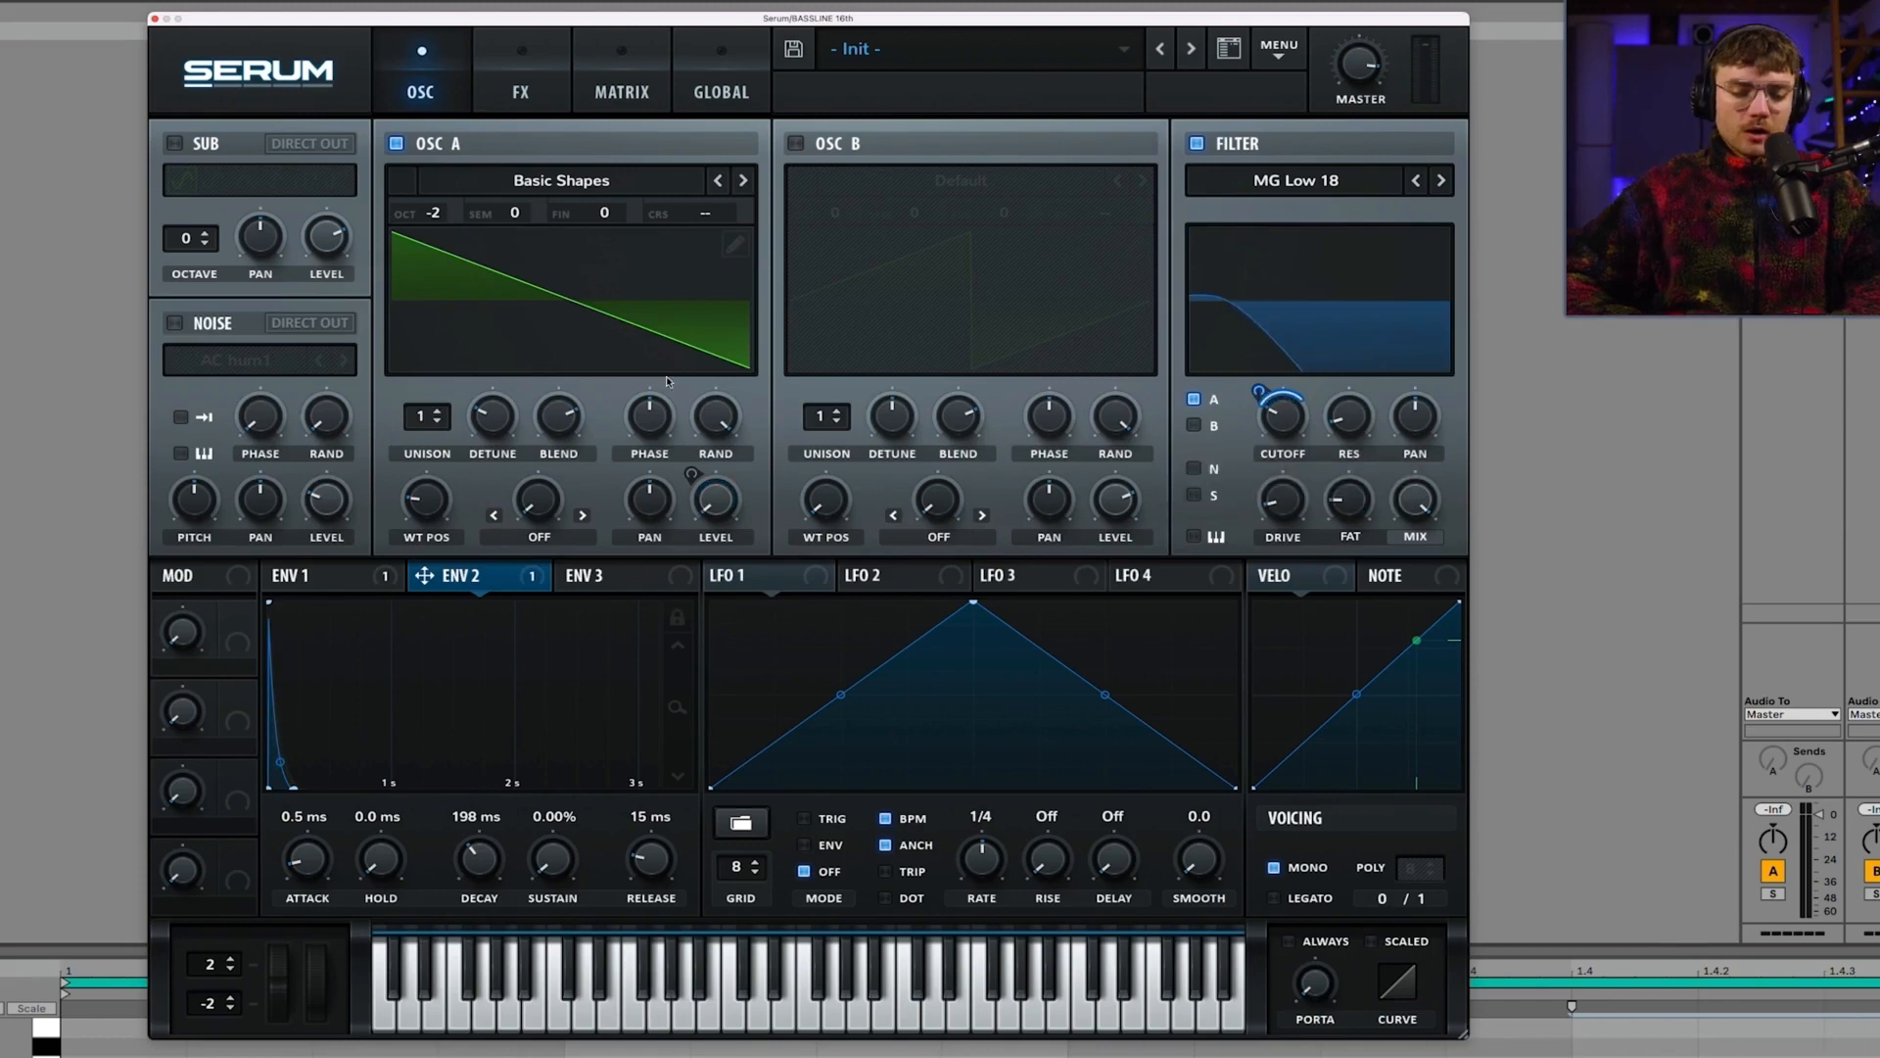
pyautogui.click(340, 573)
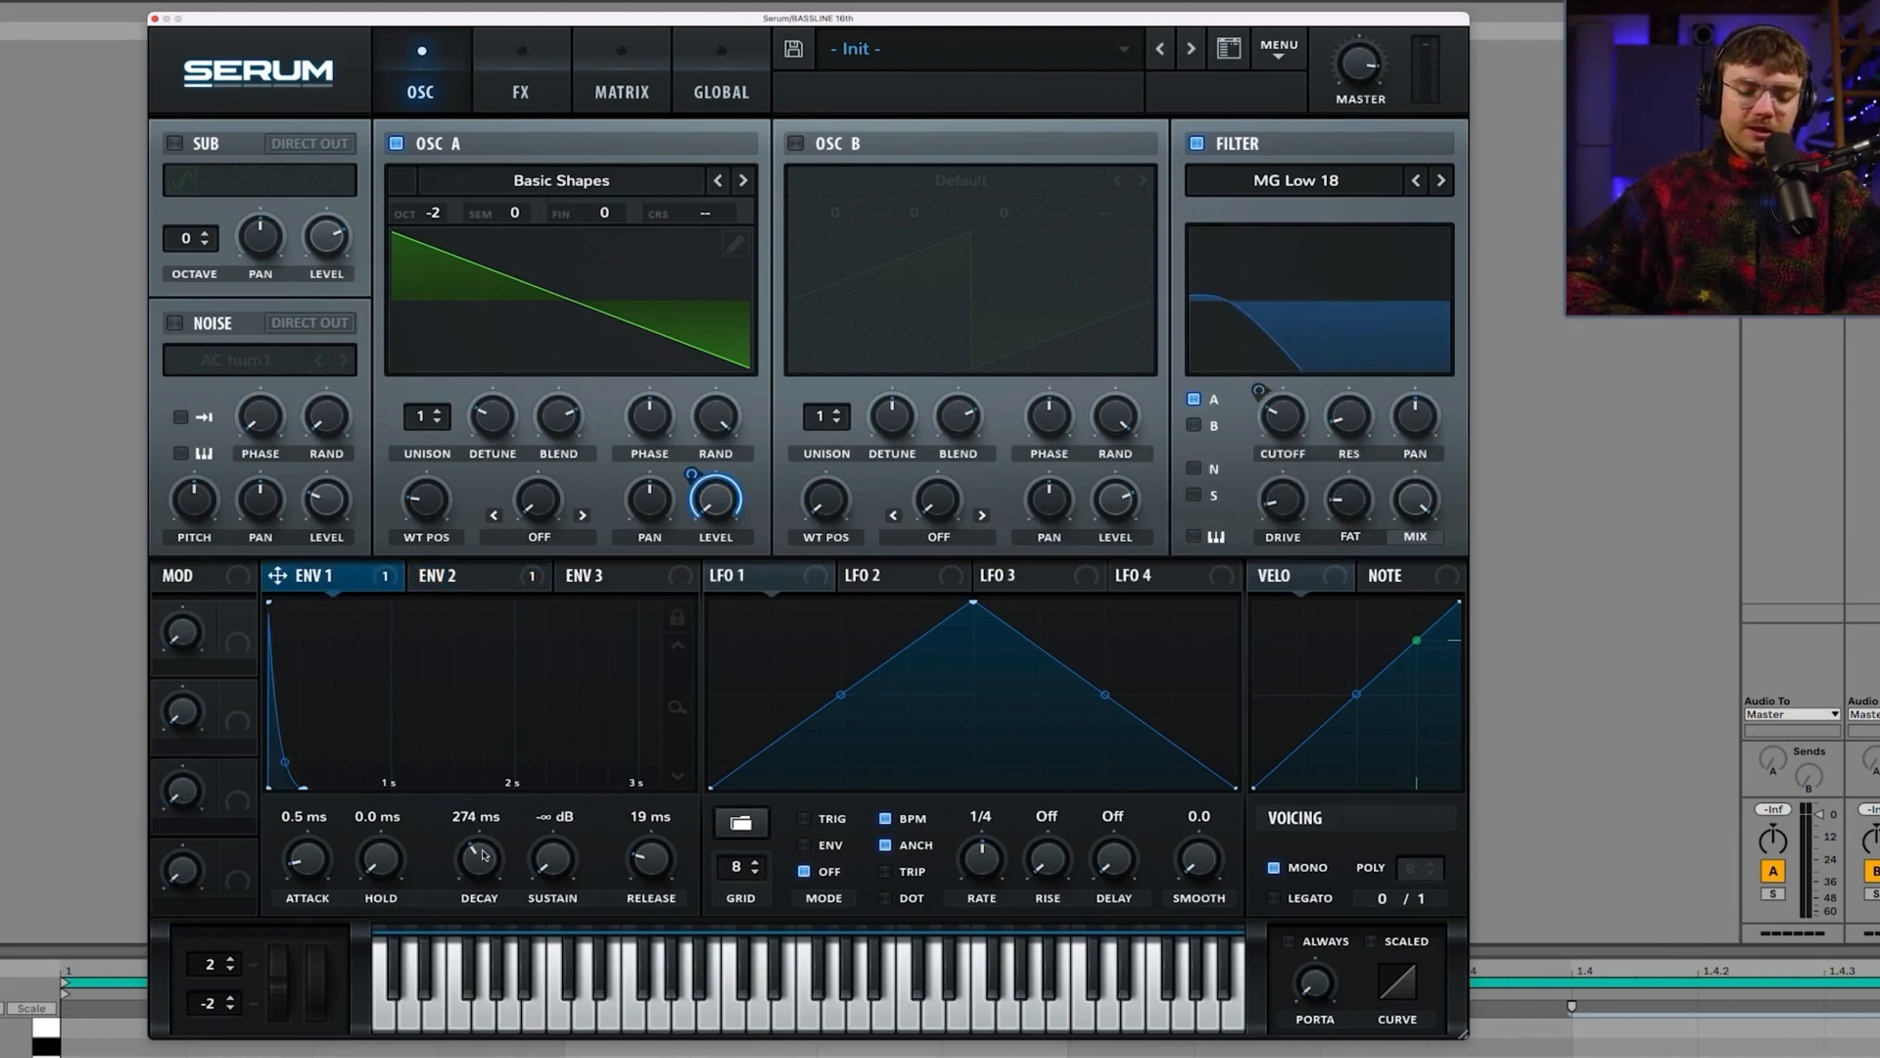
pyautogui.moveTo(480, 859); pyautogui.dragTo(480, 860)
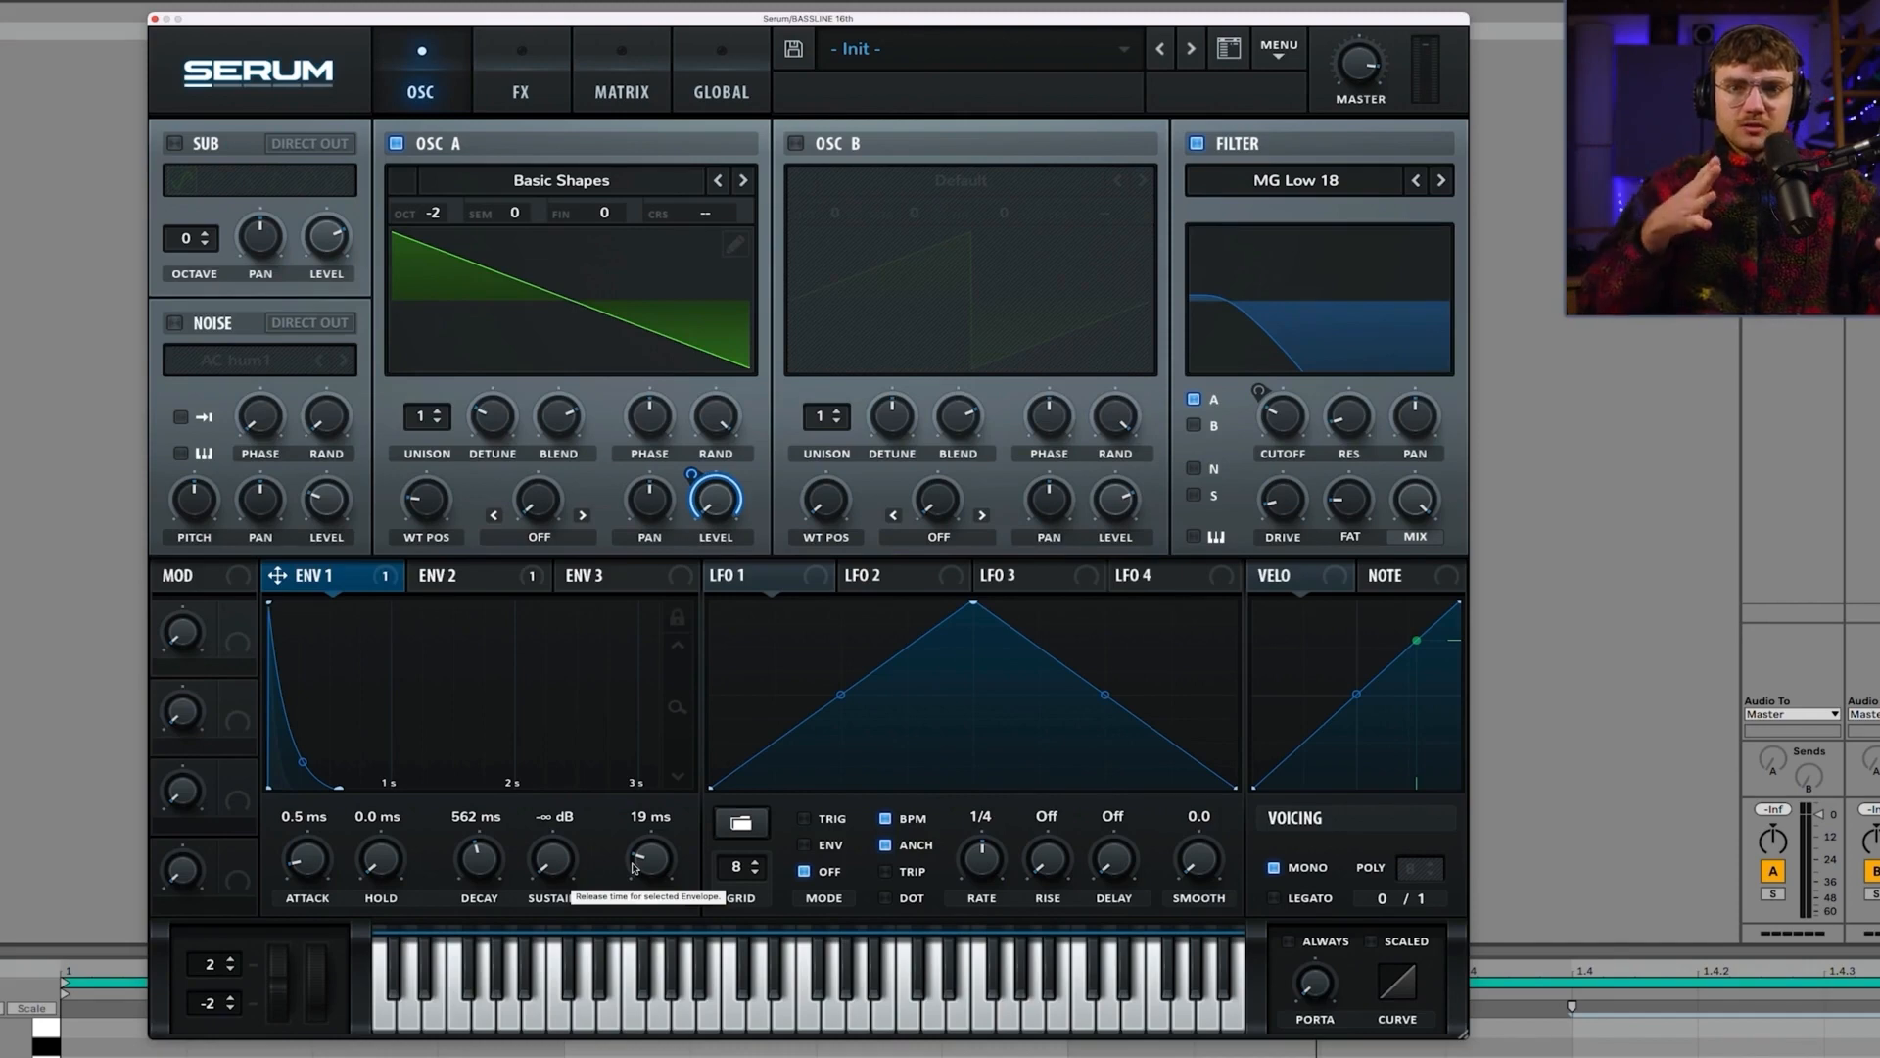
# Step: Enable the noise oscillator with the BrightWhite sample, and route it through the filter with Env 1 controlling its level
pyautogui.click(177, 323)
pyautogui.click(266, 363)
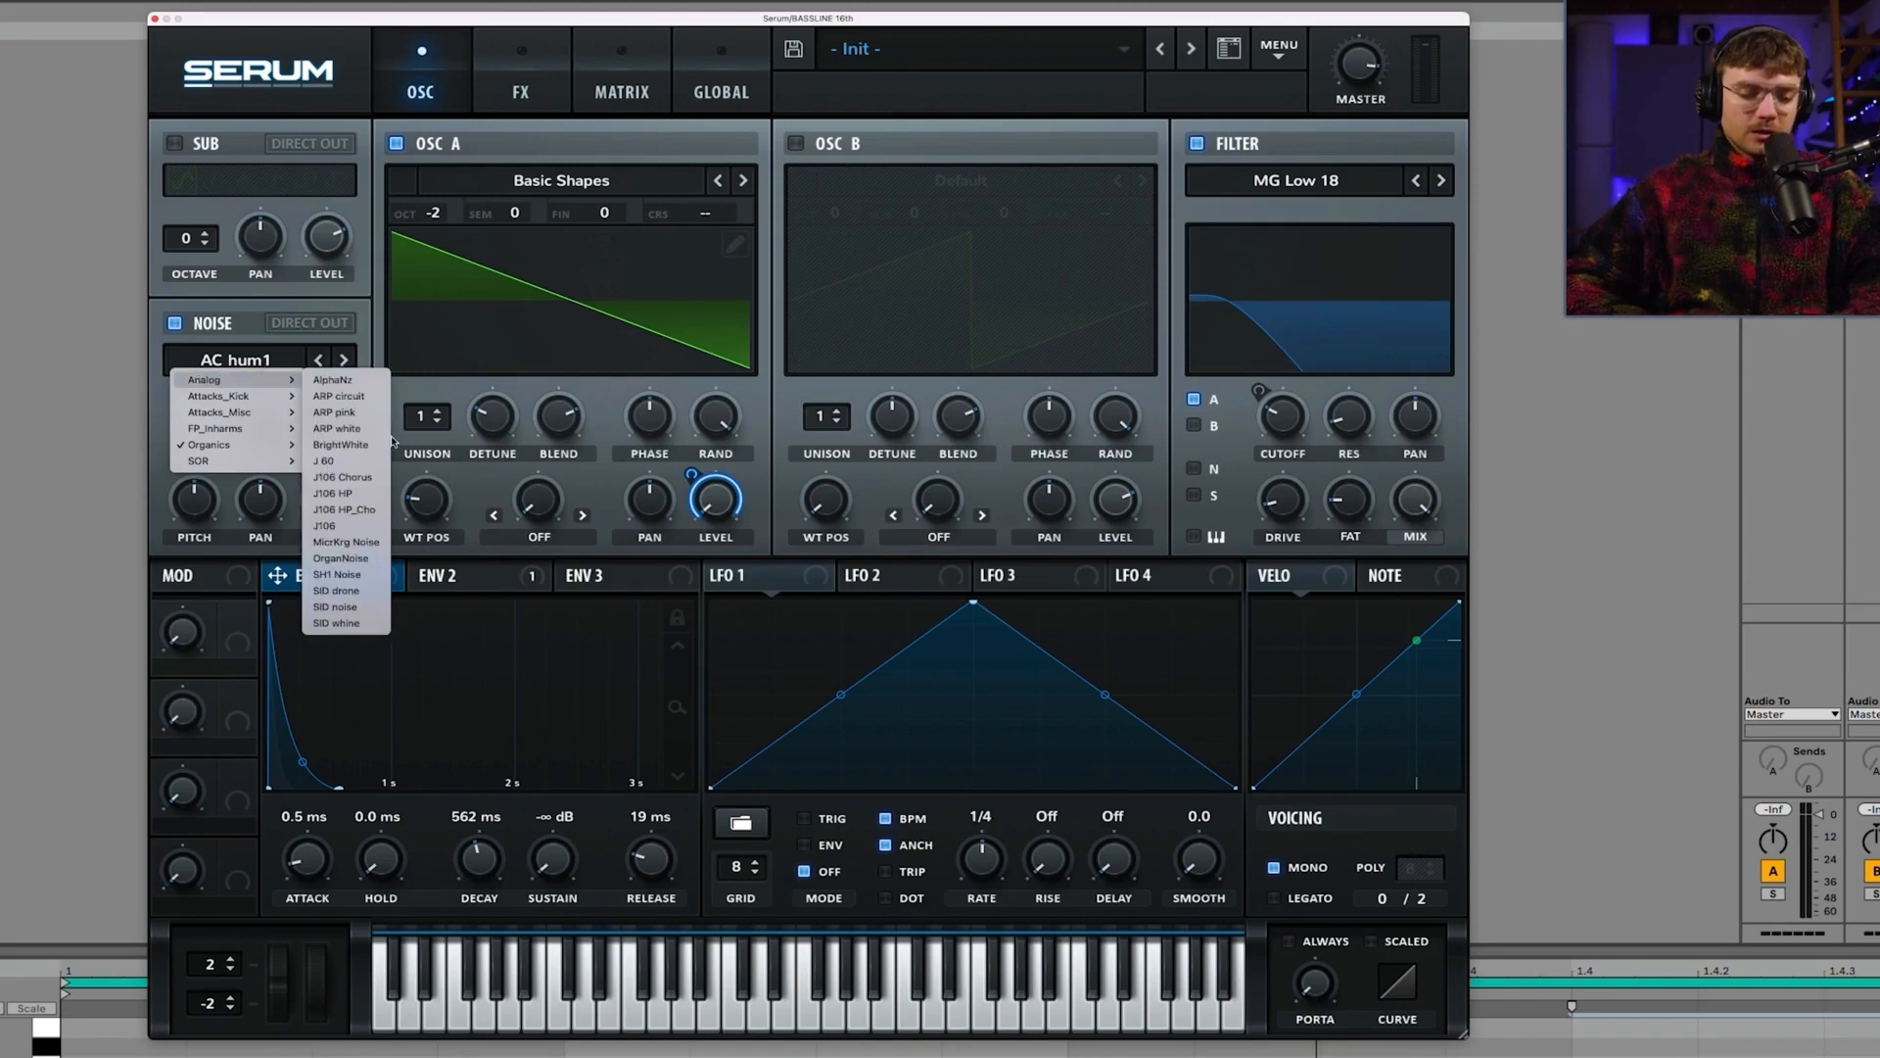
pyautogui.click(371, 446)
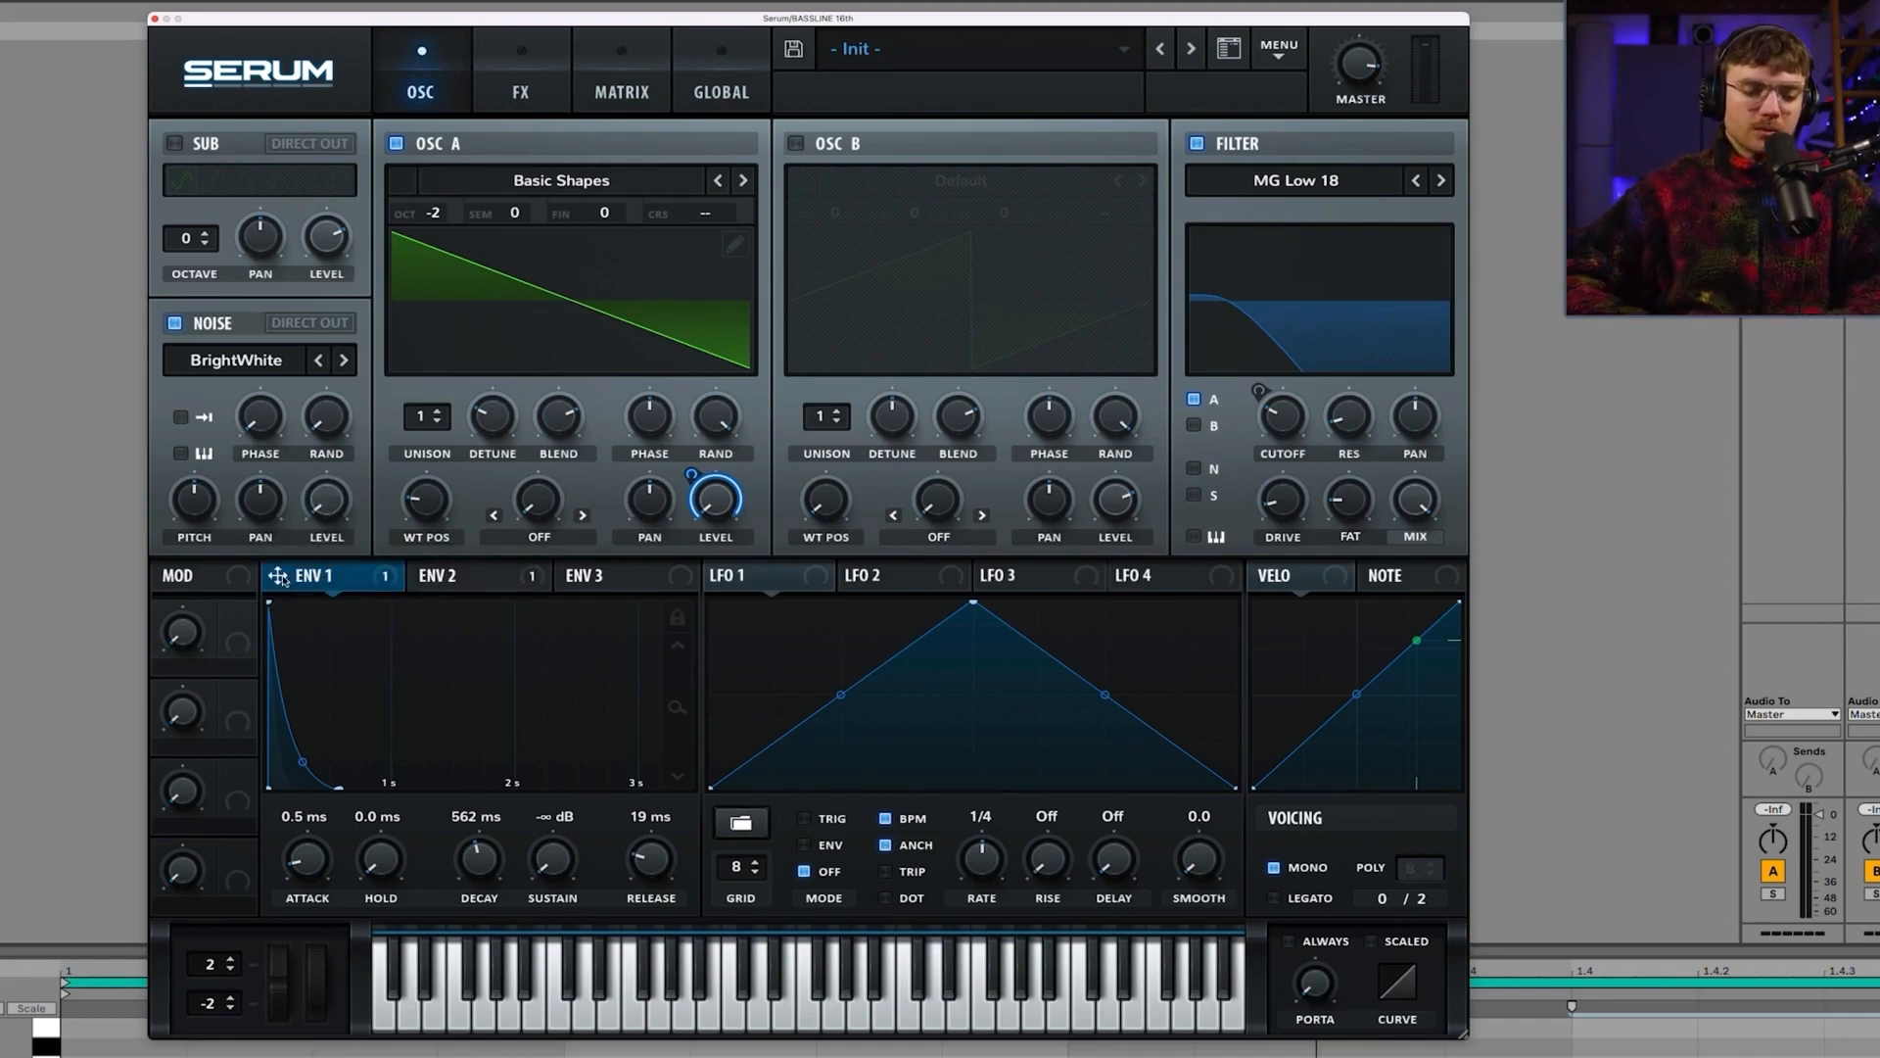
pyautogui.moveTo(279, 576); pyautogui.dragTo(328, 504)
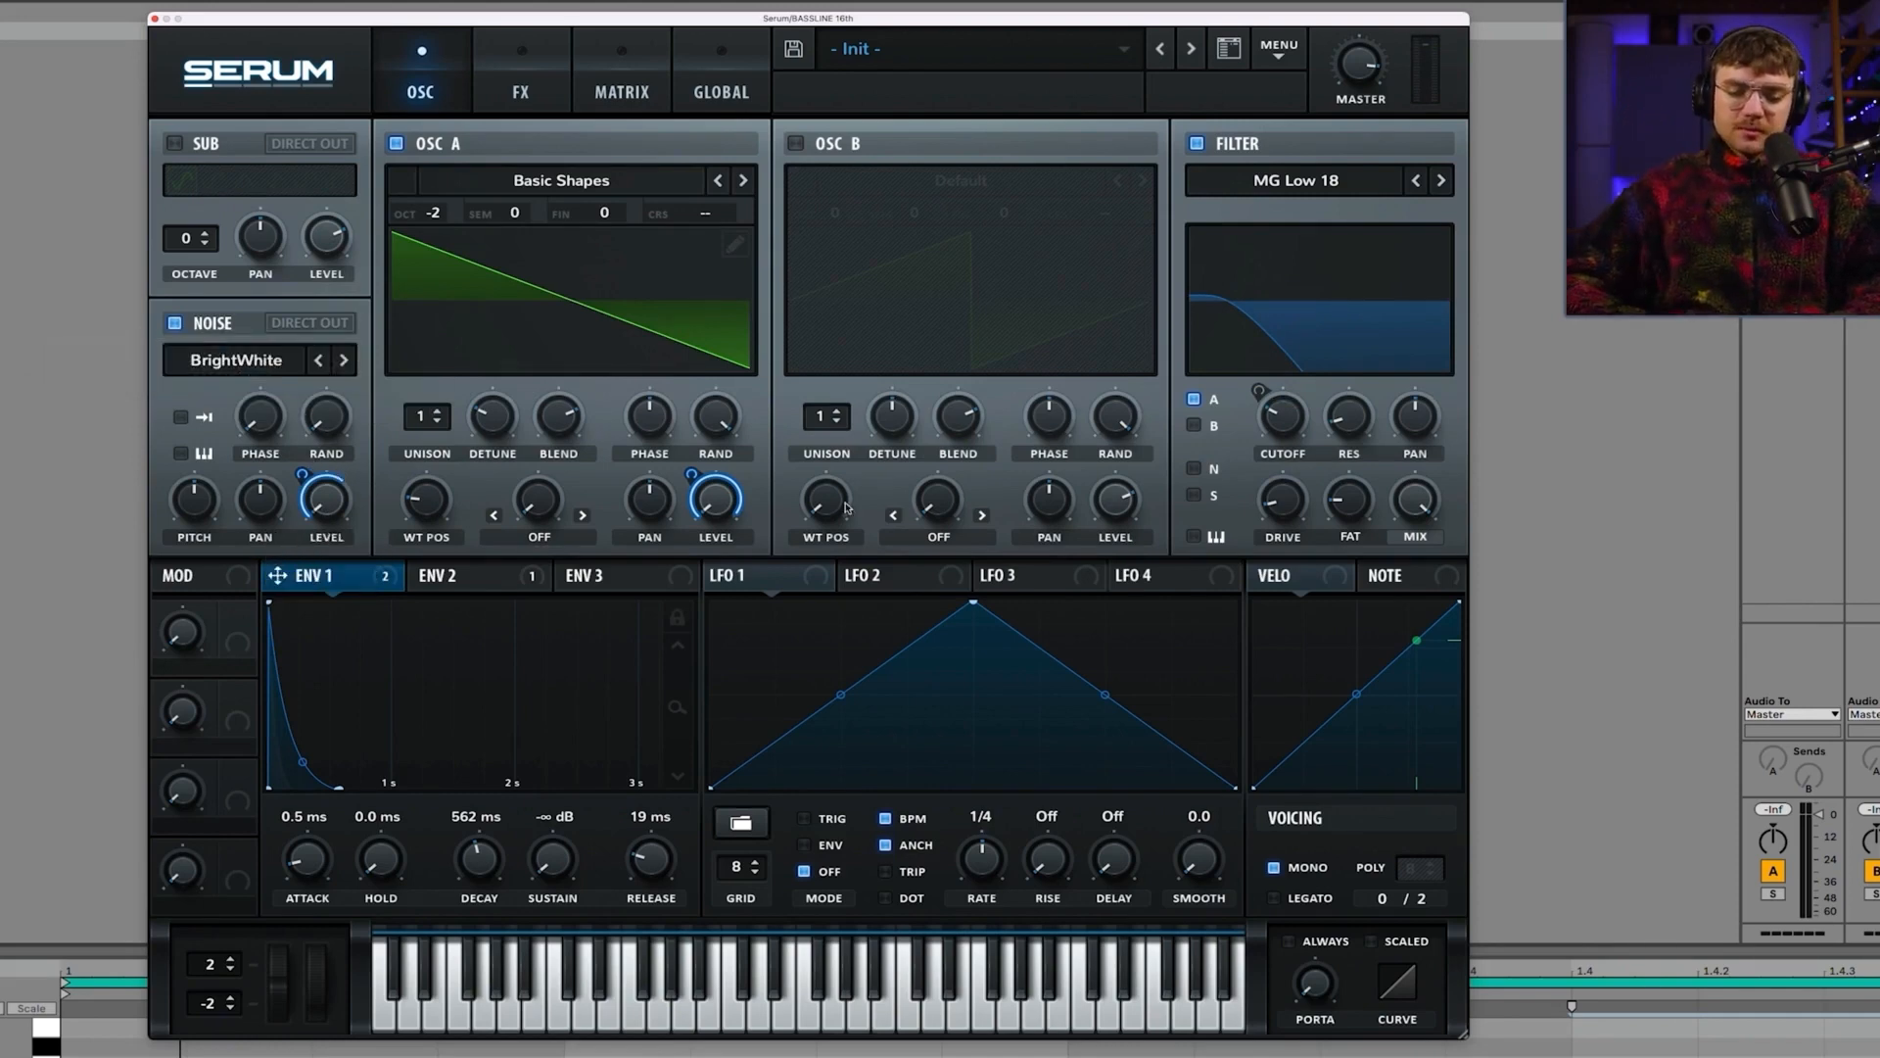
pyautogui.click(1195, 472)
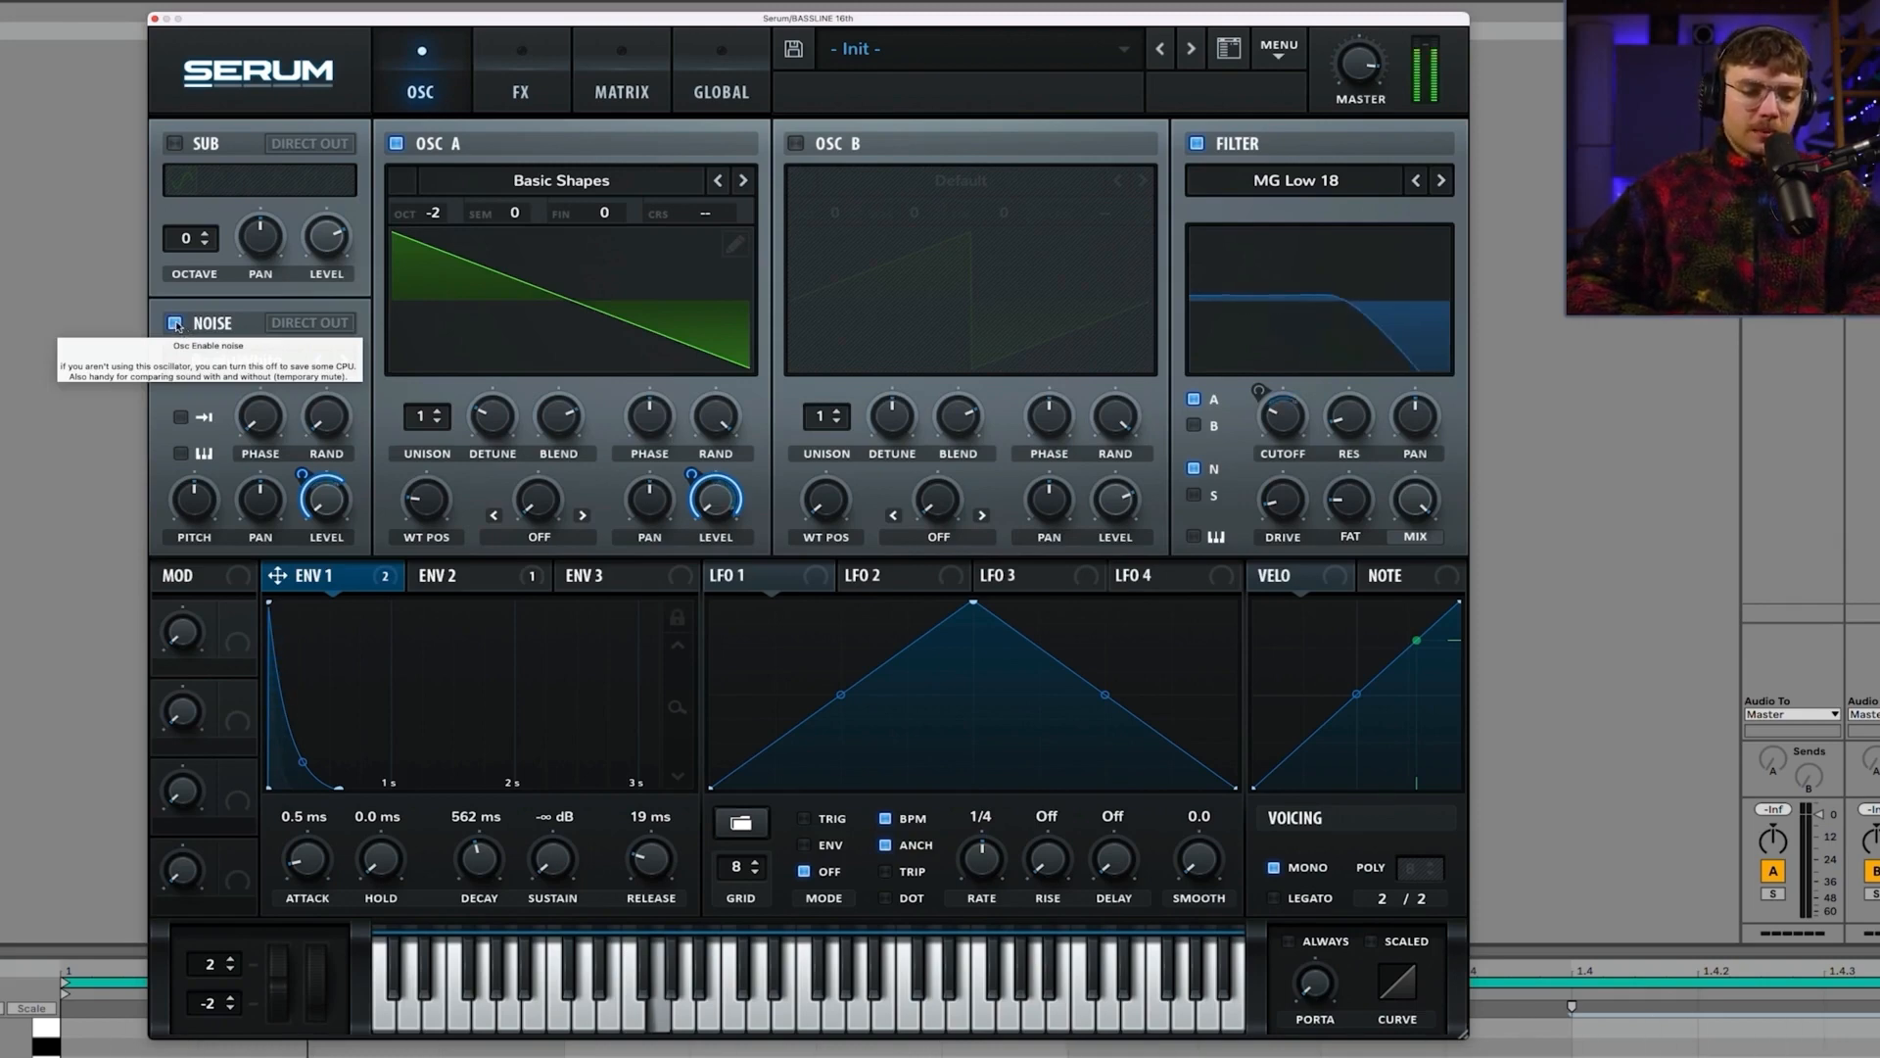
# Step: Compare the sound with and without noise, and reduce Env 1's modulation of the noise level
pyautogui.click(176, 323)
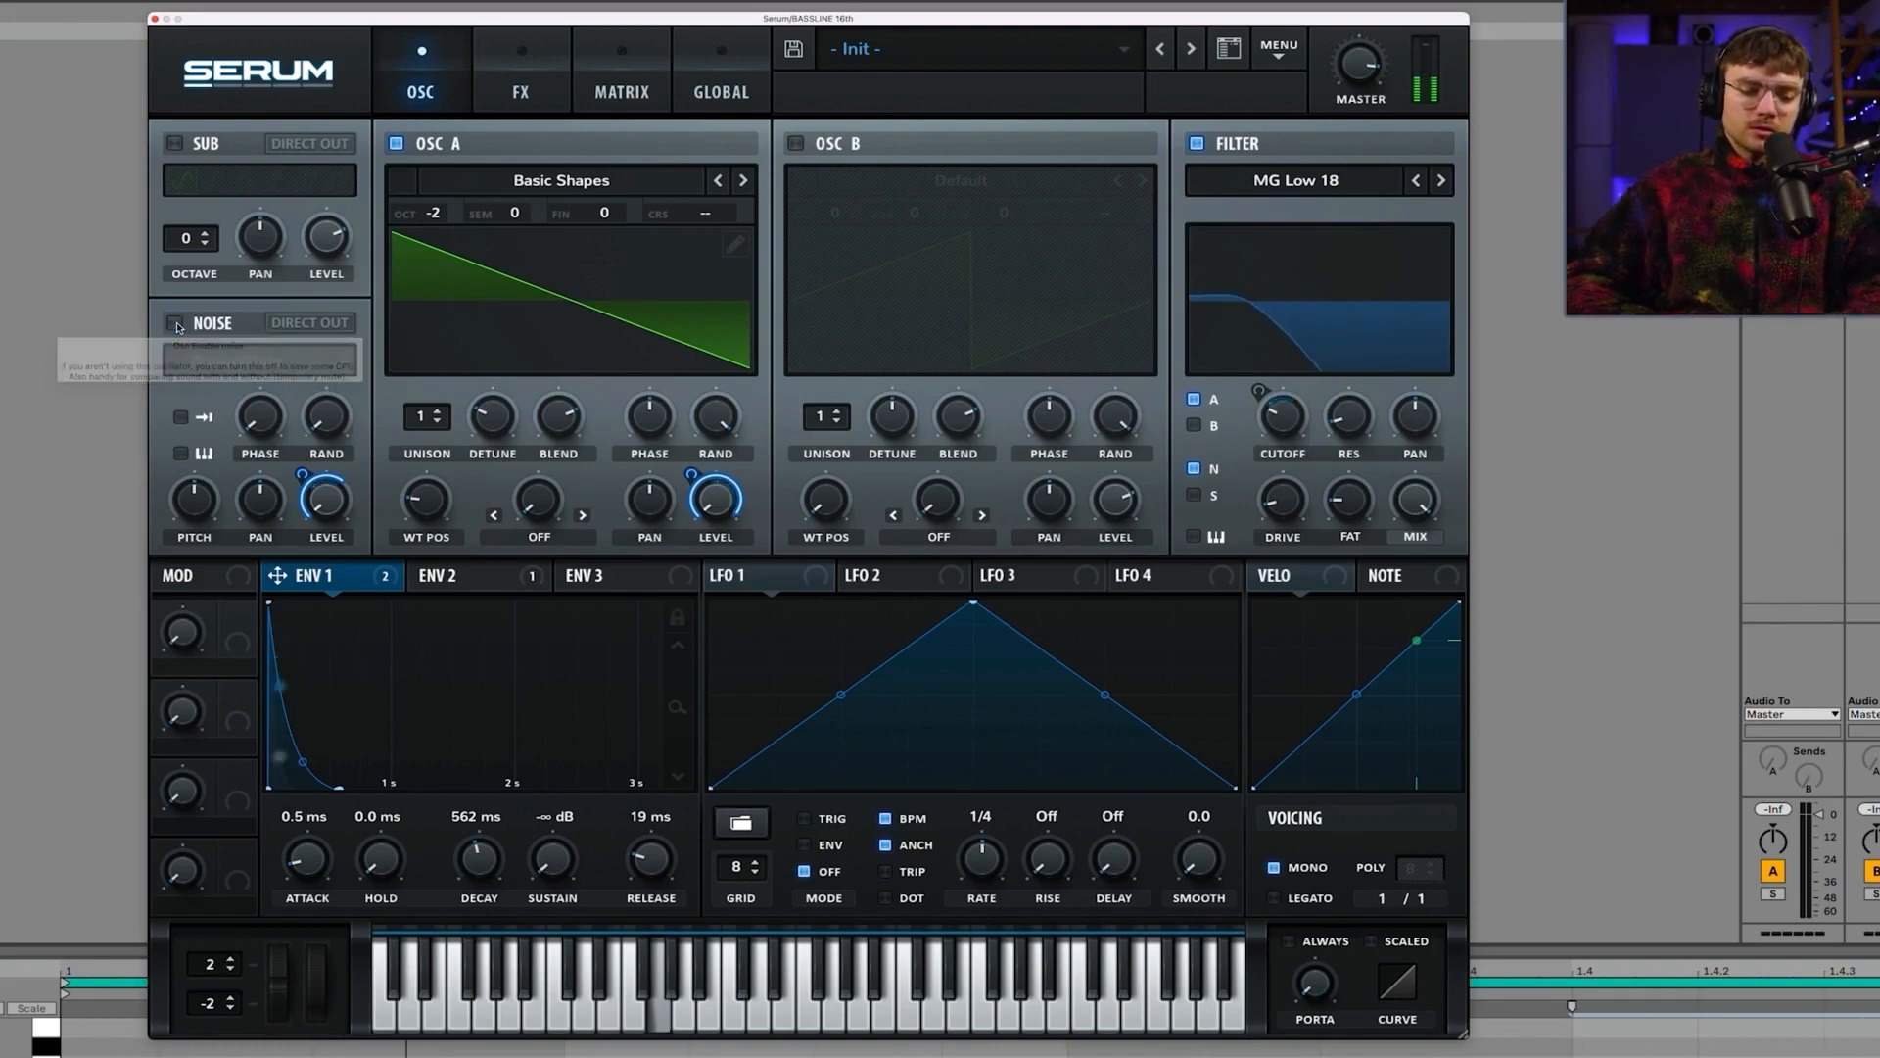
pyautogui.click(175, 323)
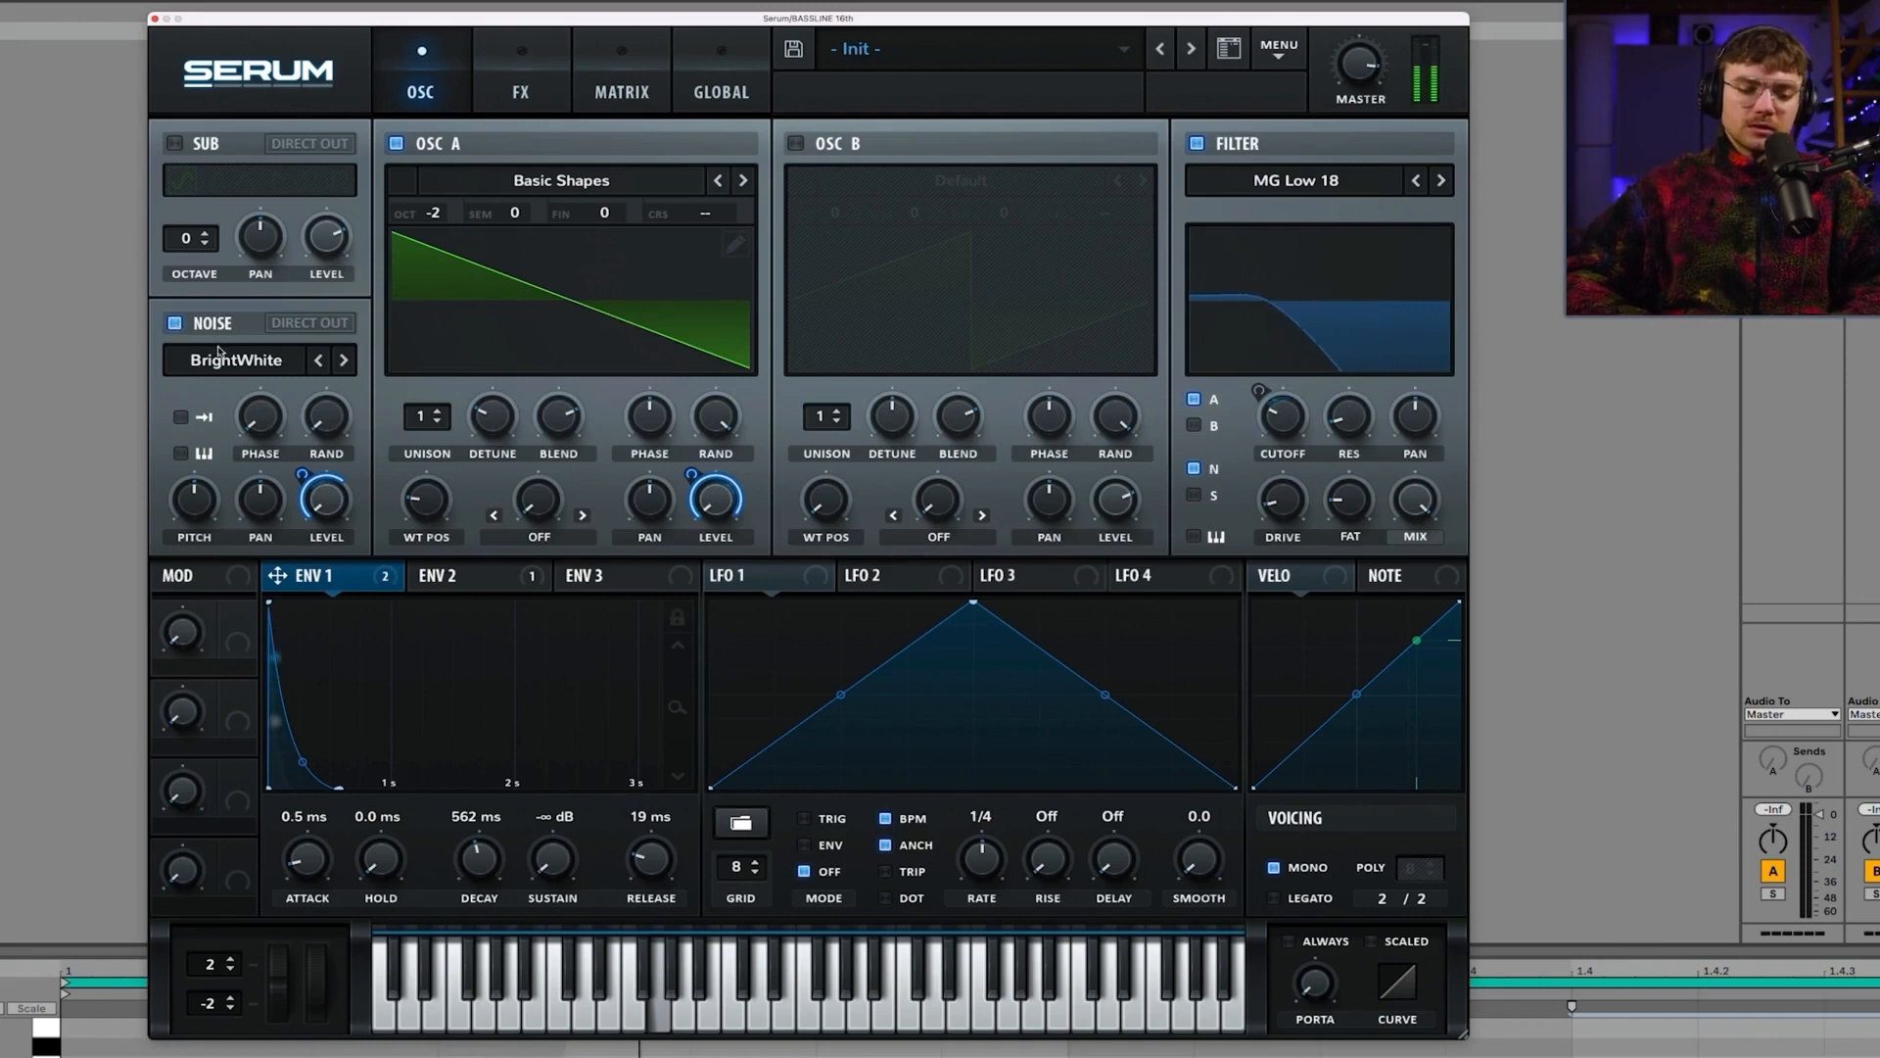
pyautogui.moveTo(300, 475)
pyautogui.mouseDown()
pyautogui.moveTo(293, 517)
pyautogui.moveTo(299, 404)
pyautogui.moveTo(302, 479)
pyautogui.mouseUp()
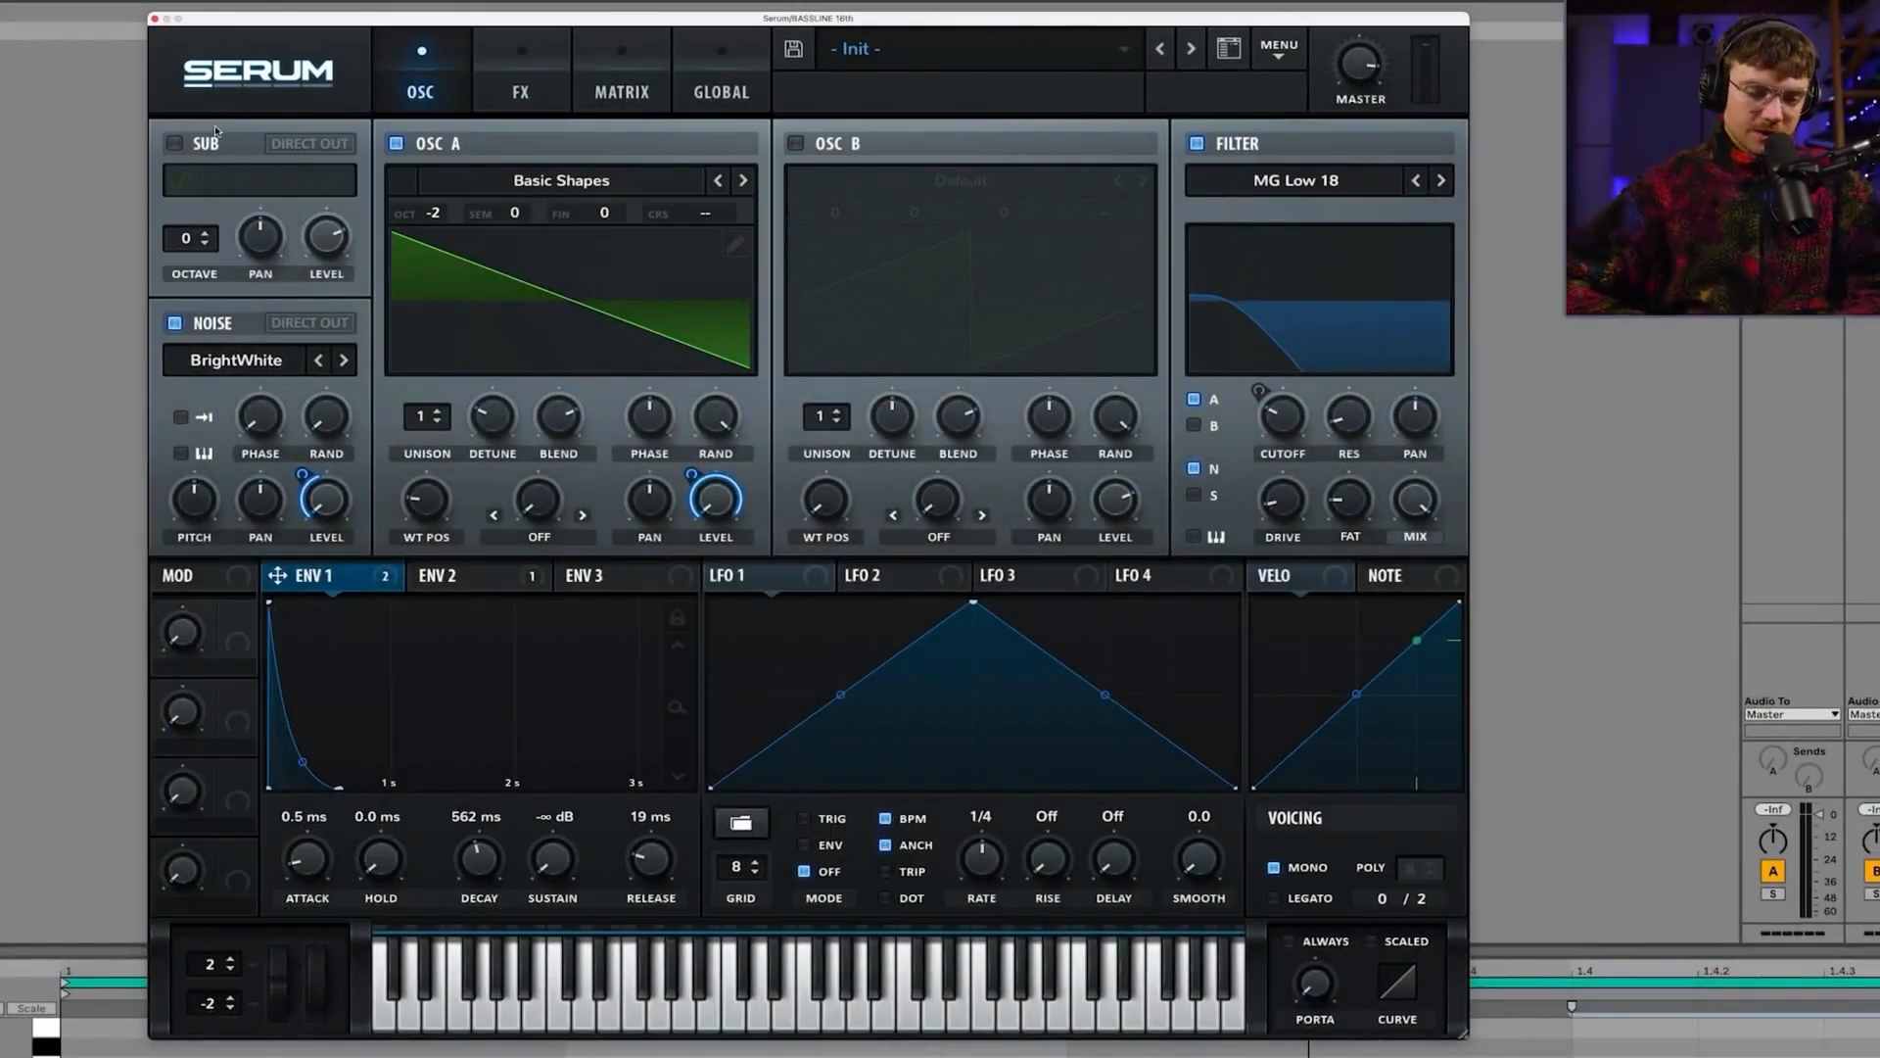
# Step: Enable the sub oscillator with the sine shape and set its octave to -2
pyautogui.click(174, 143)
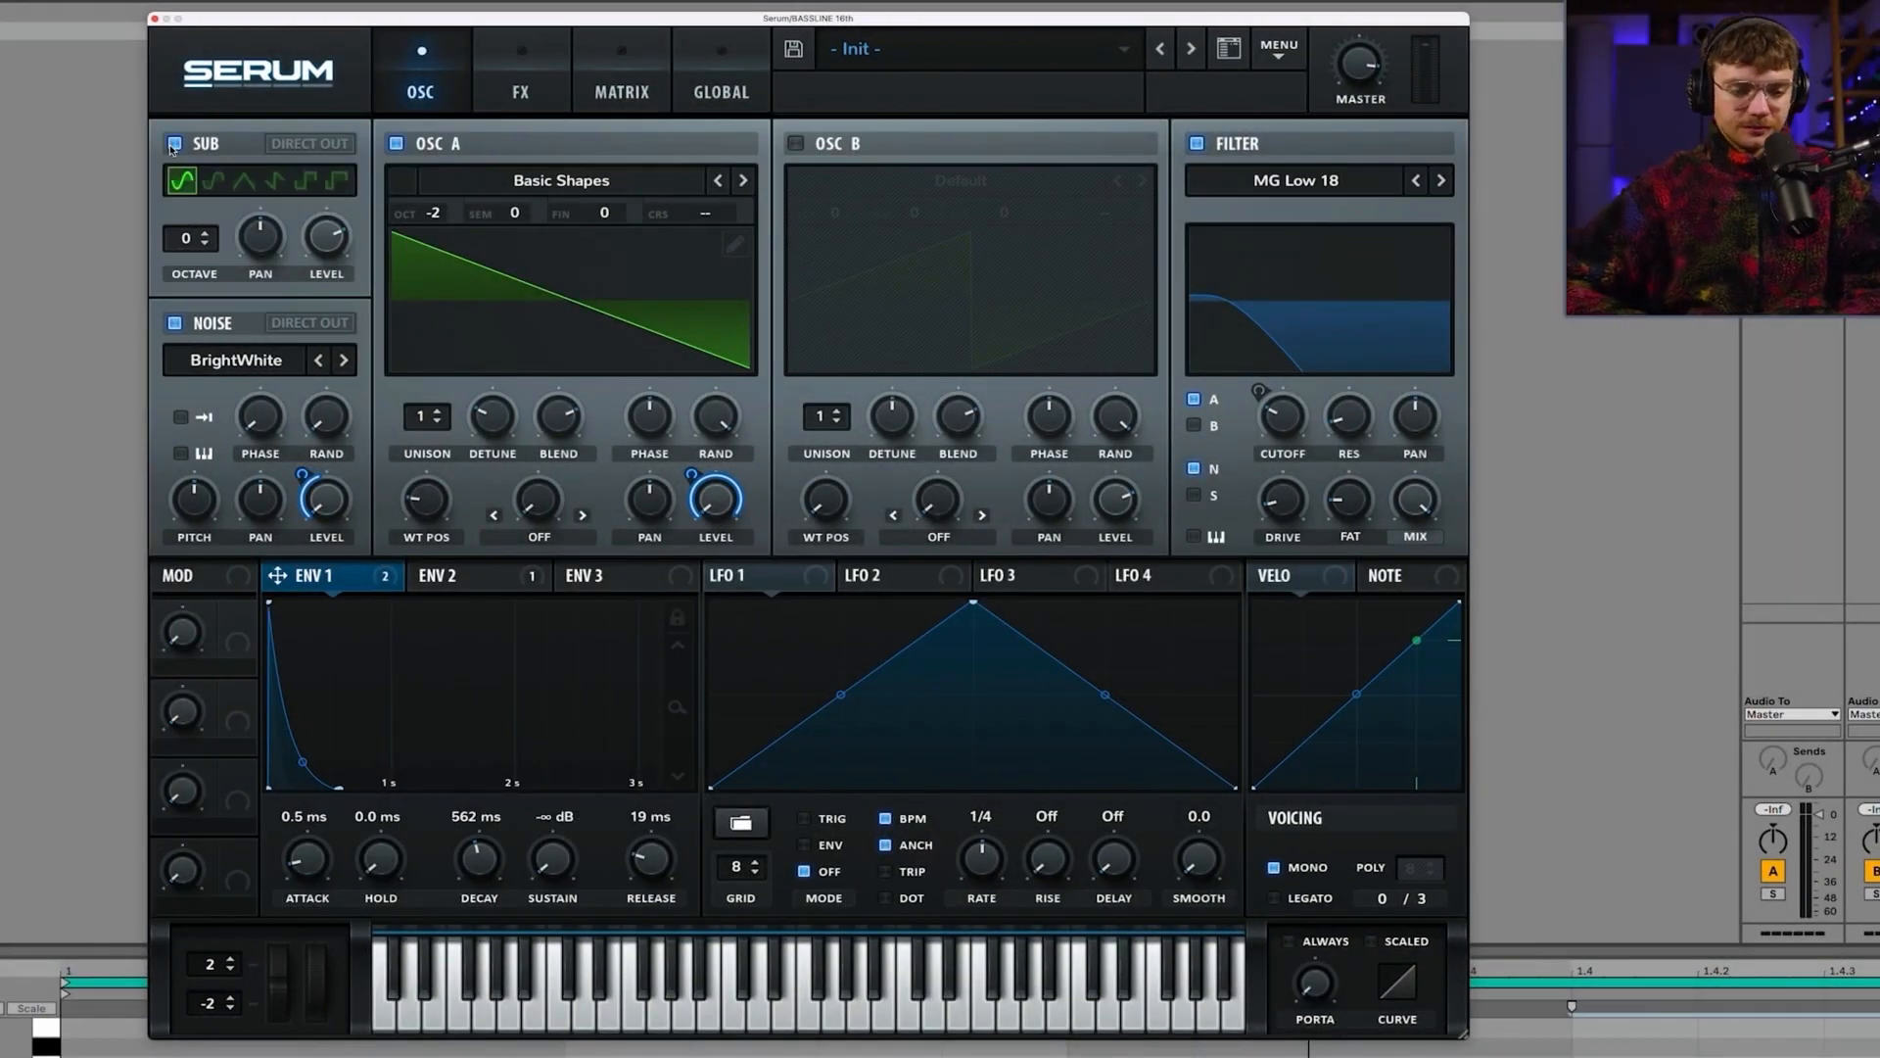
pyautogui.moveTo(190, 241); pyautogui.dragTo(190, 265)
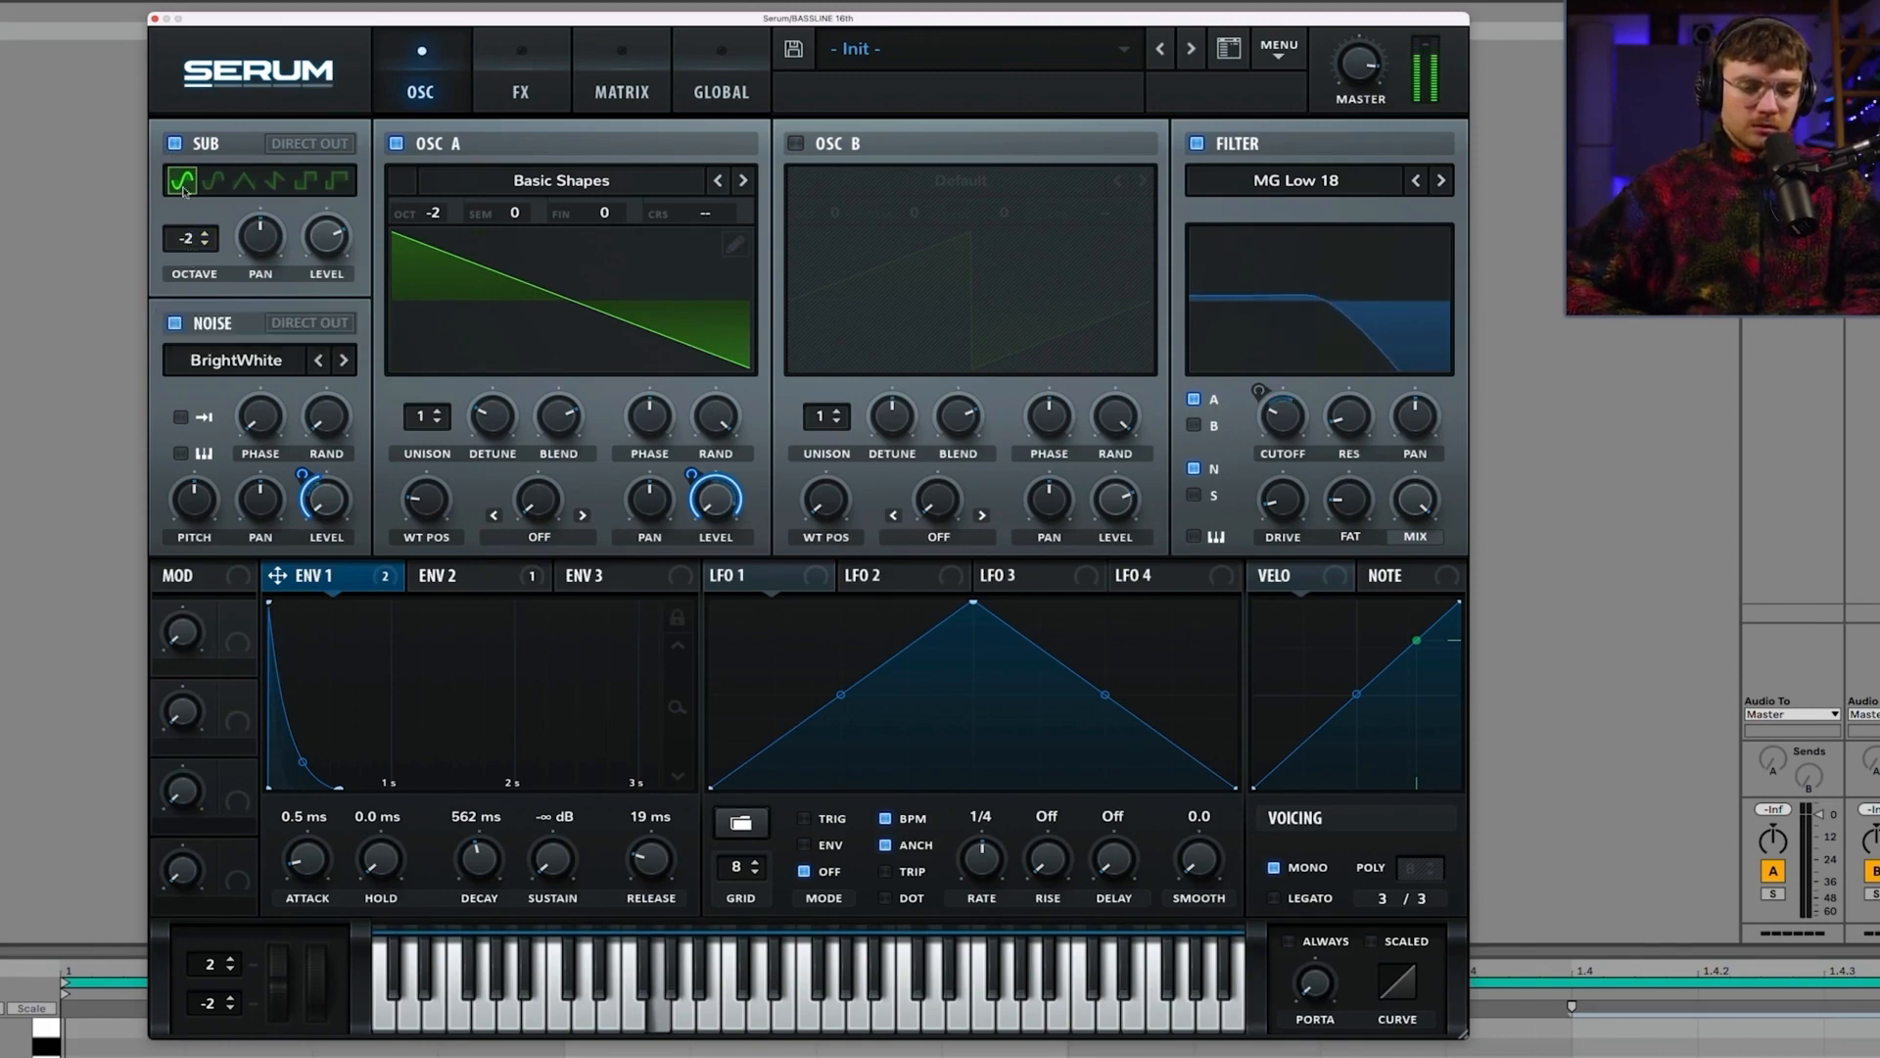
# Step: Compare the bass sound with and without the sub oscillator, leaving the sub enabled
pyautogui.click(175, 146)
pyautogui.click(174, 146)
pyautogui.click(174, 146)
pyautogui.click(174, 146)
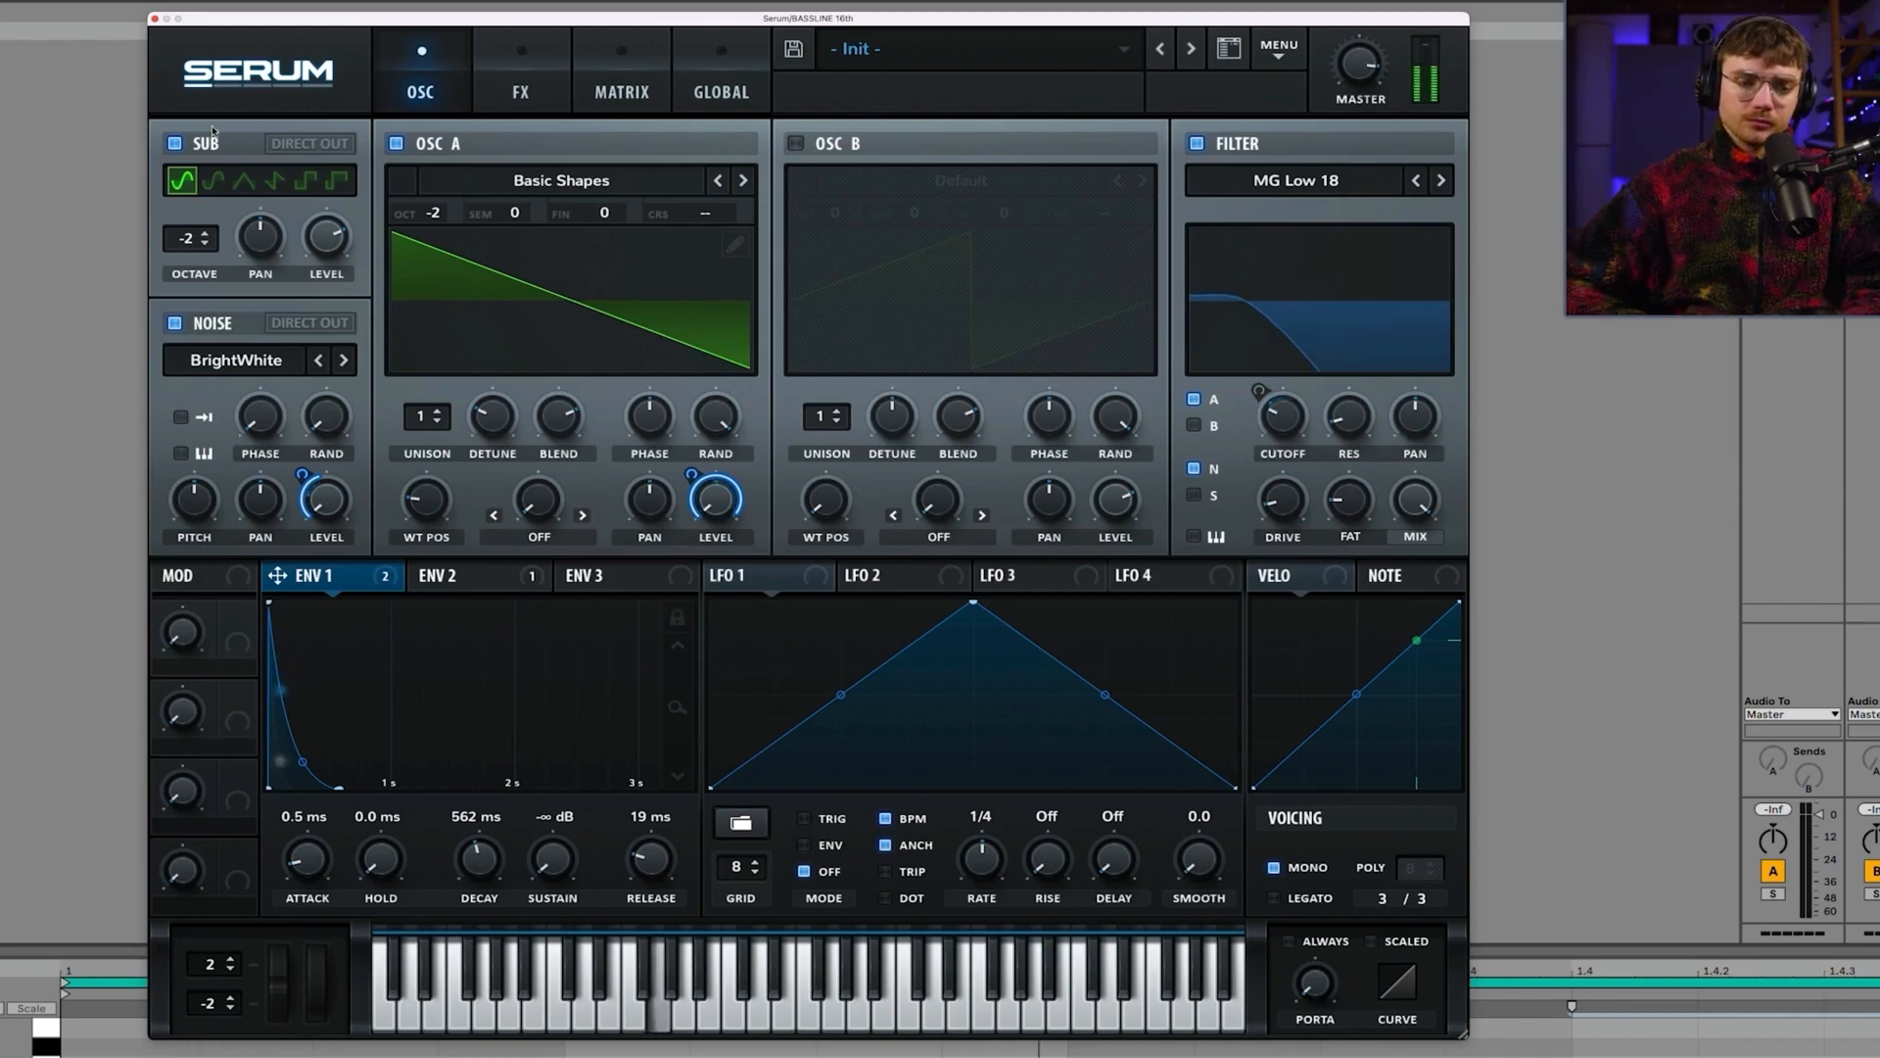
pyautogui.click(176, 146)
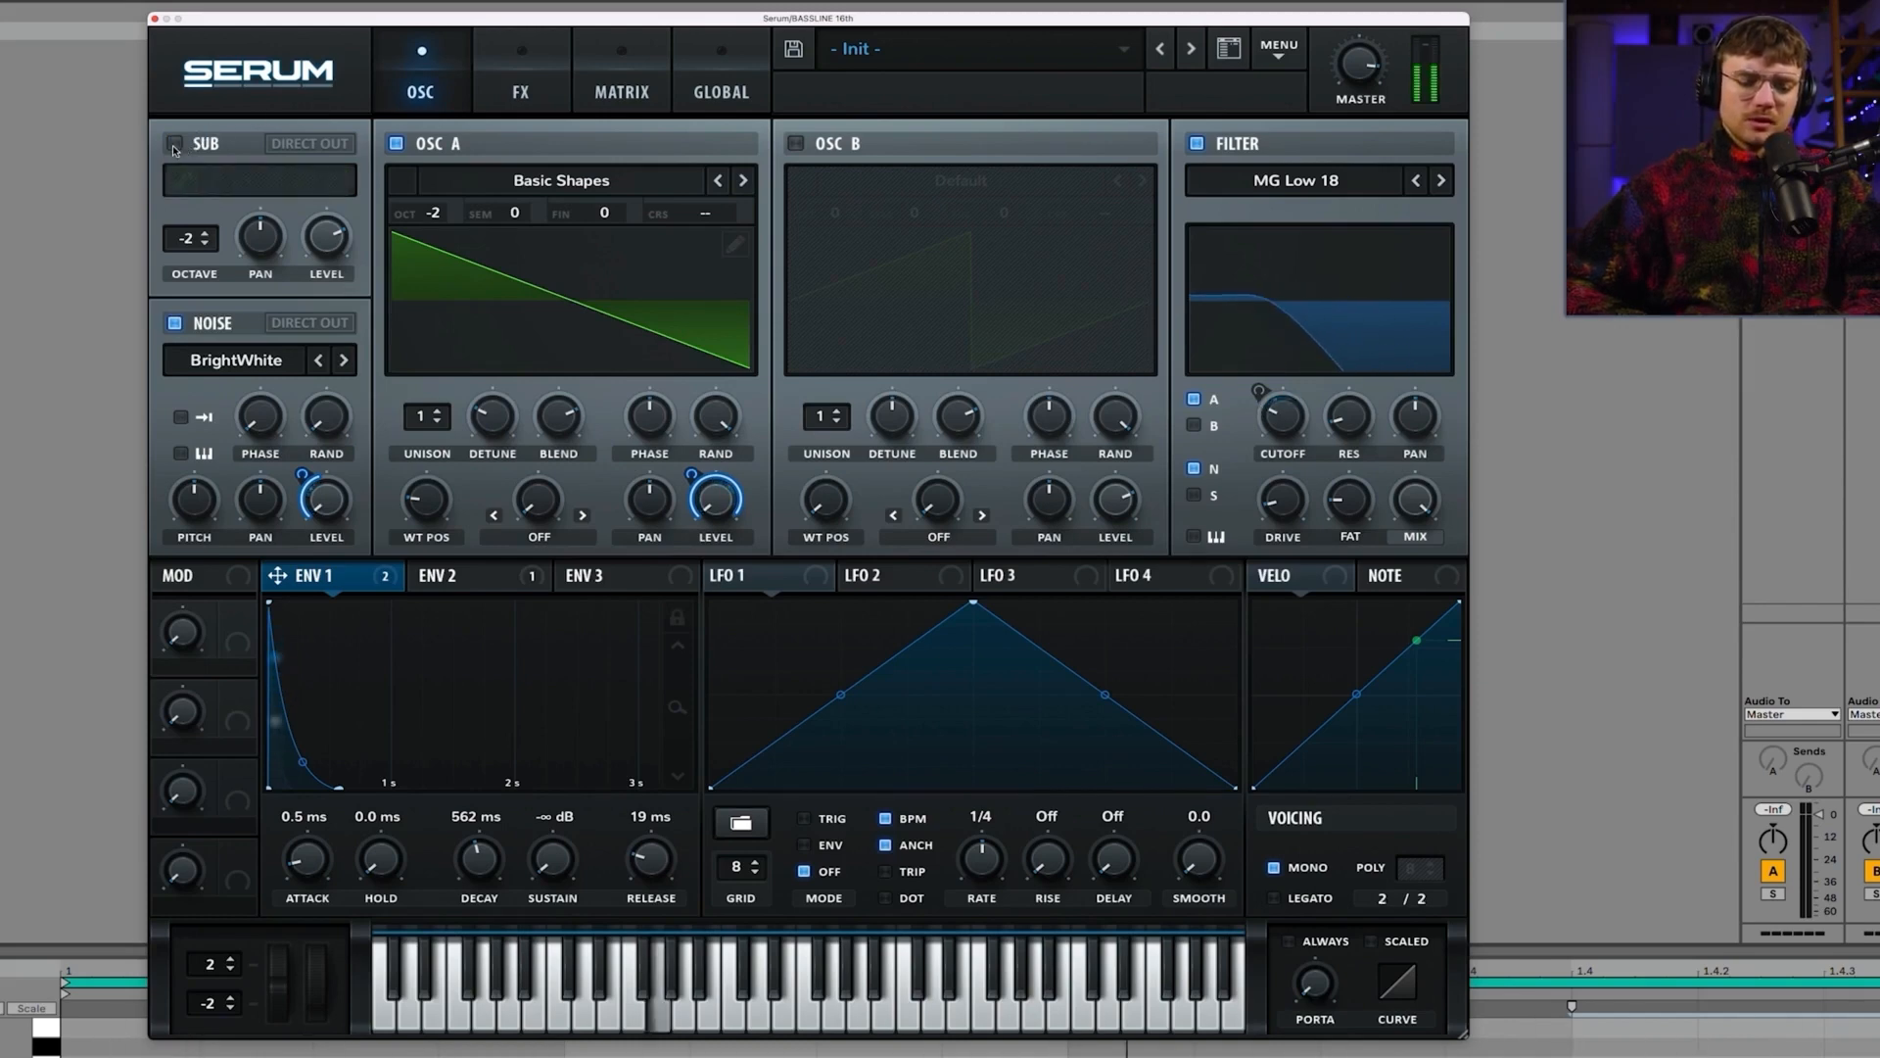
pyautogui.click(175, 146)
pyautogui.click(175, 146)
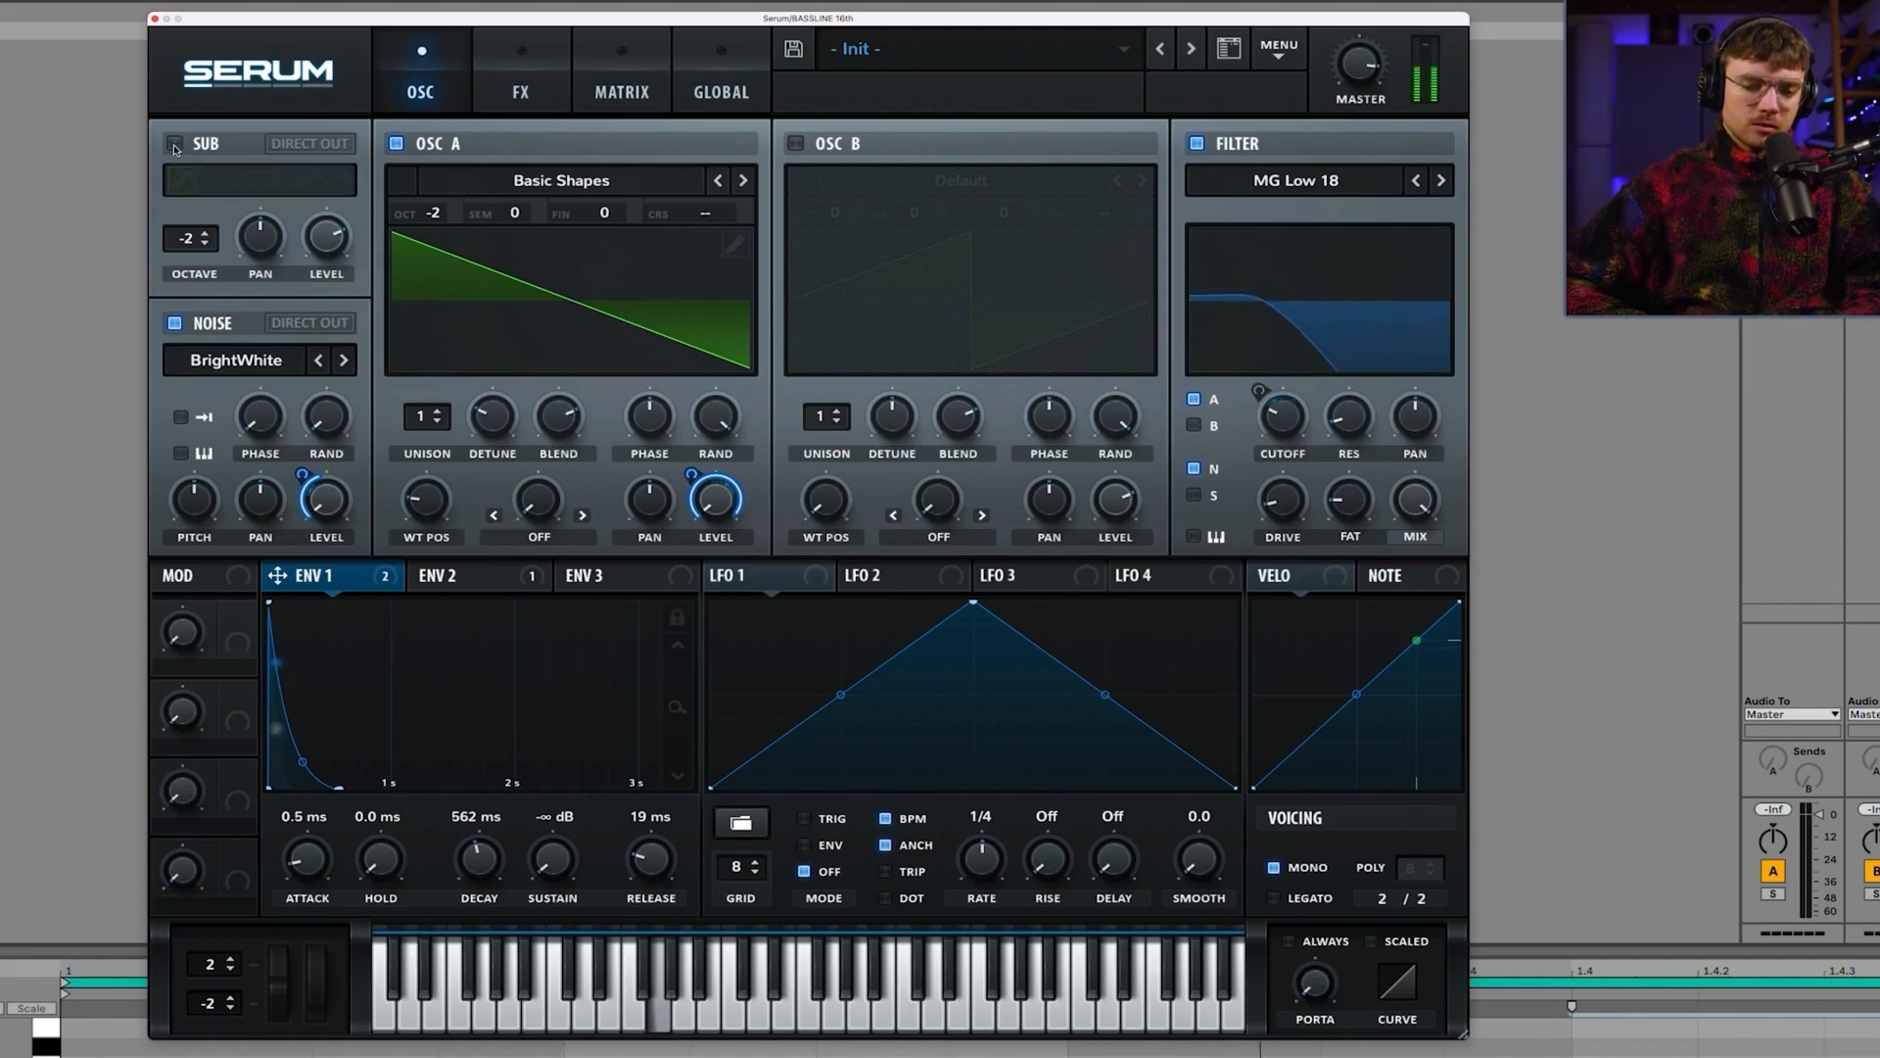
pyautogui.click(175, 146)
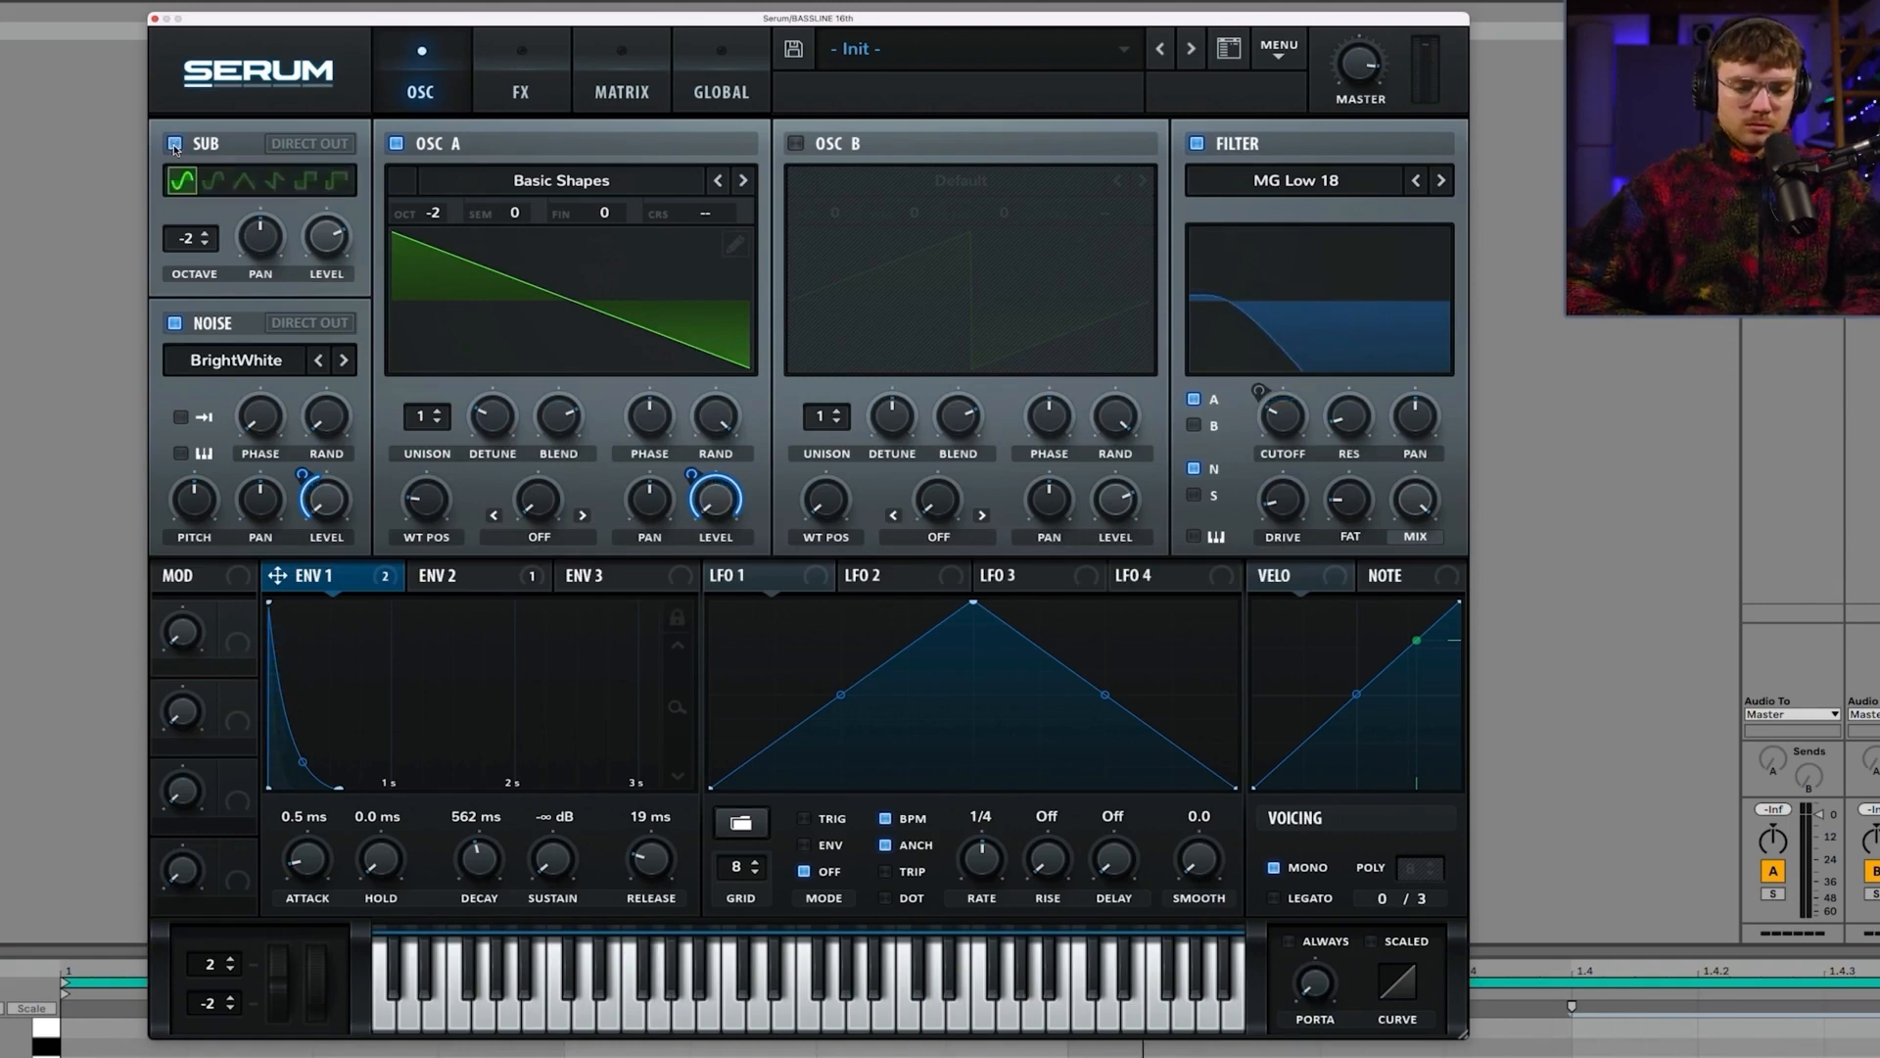
pyautogui.click(175, 146)
pyautogui.click(175, 146)
pyautogui.click(175, 145)
pyautogui.click(176, 145)
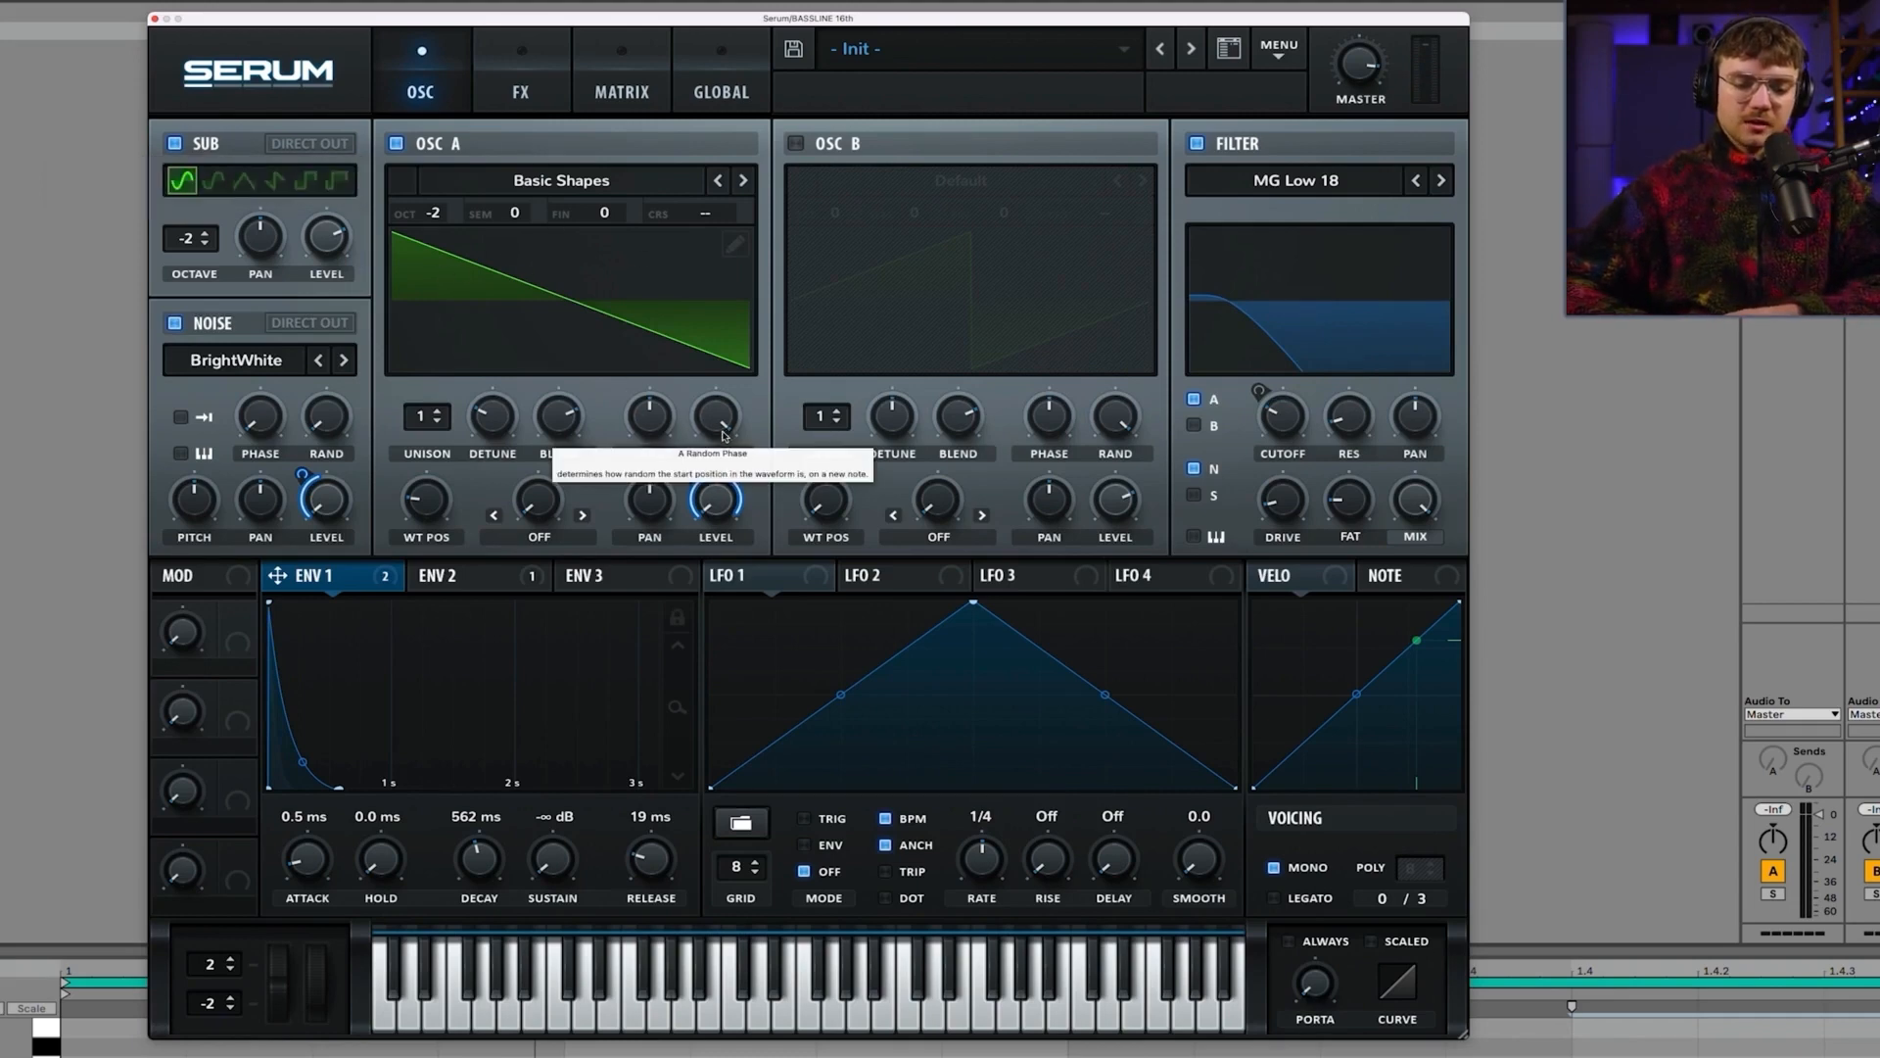
# Step: Reduce oscillator A's random phase and adjust its start phase by ear against the sub
pyautogui.moveTo(722, 437); pyautogui.dragTo(725, 421)
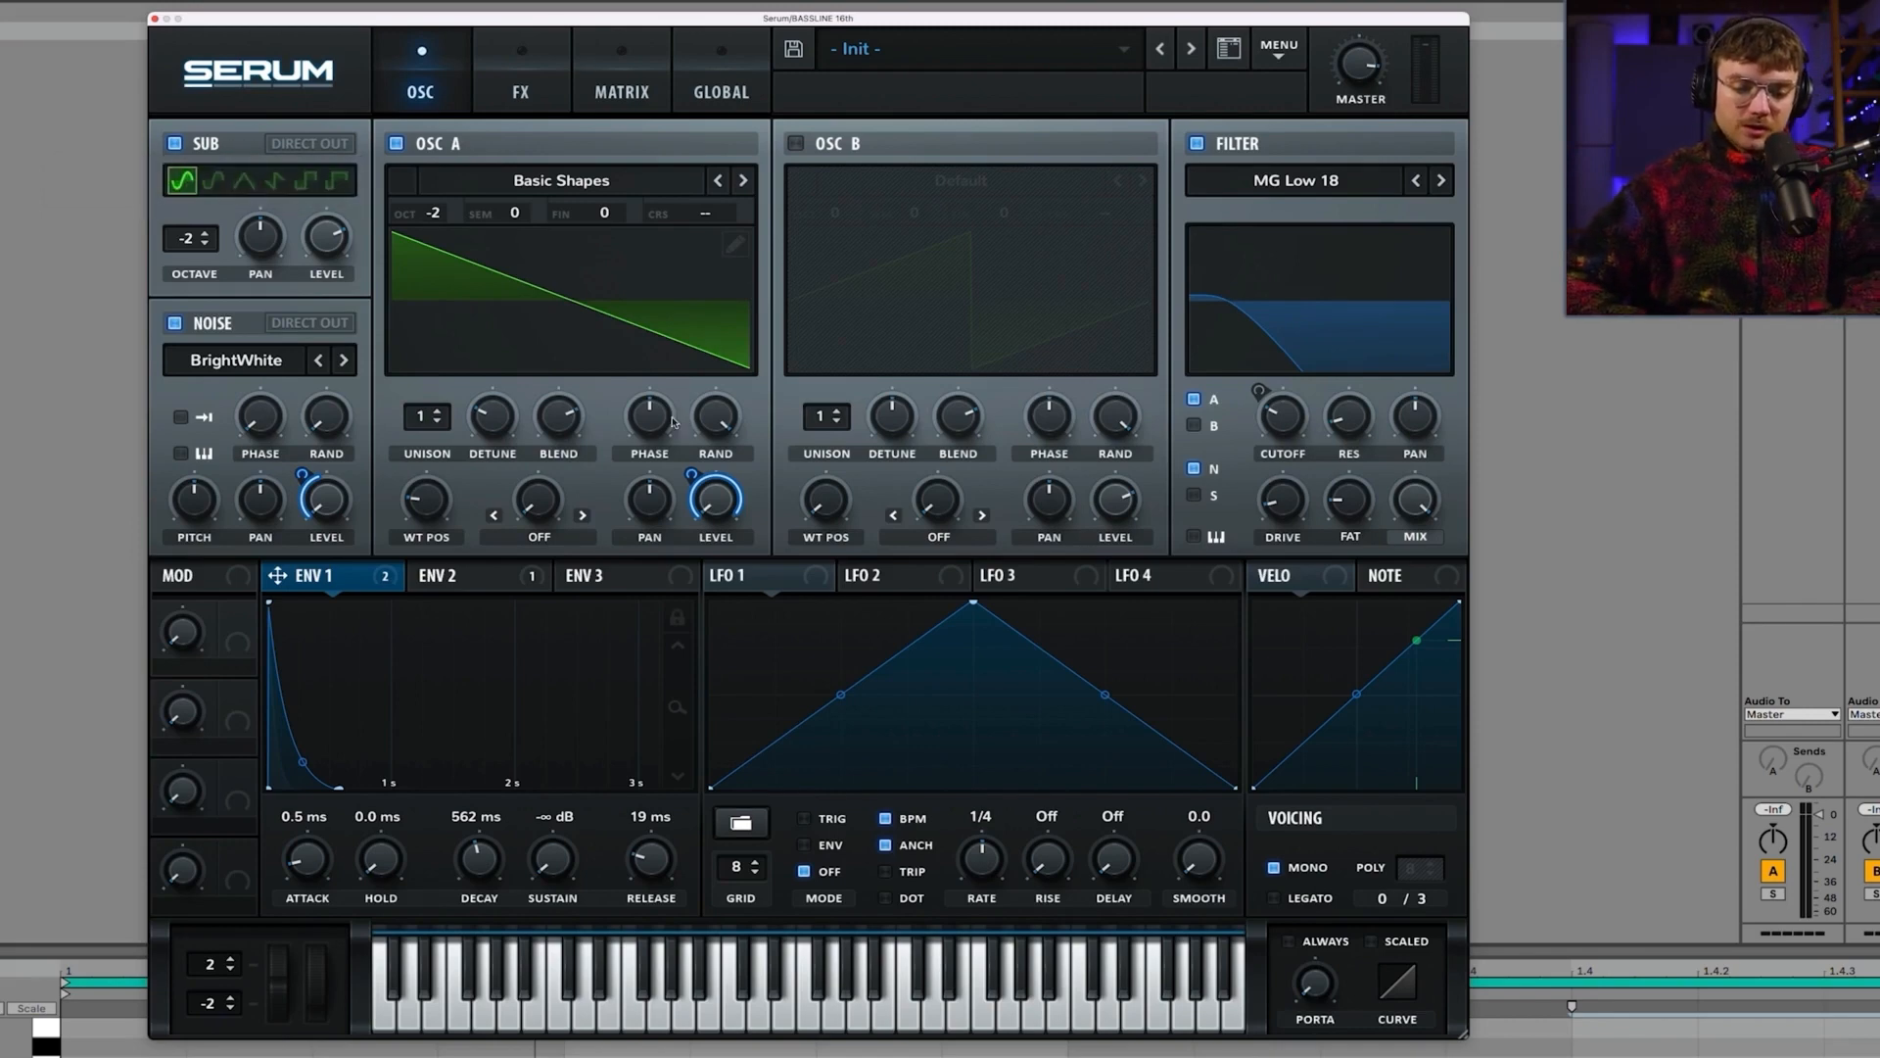
pyautogui.moveTo(718, 421); pyautogui.dragTo(728, 631)
pyautogui.moveTo(652, 435); pyautogui.dragTo(646, 430)
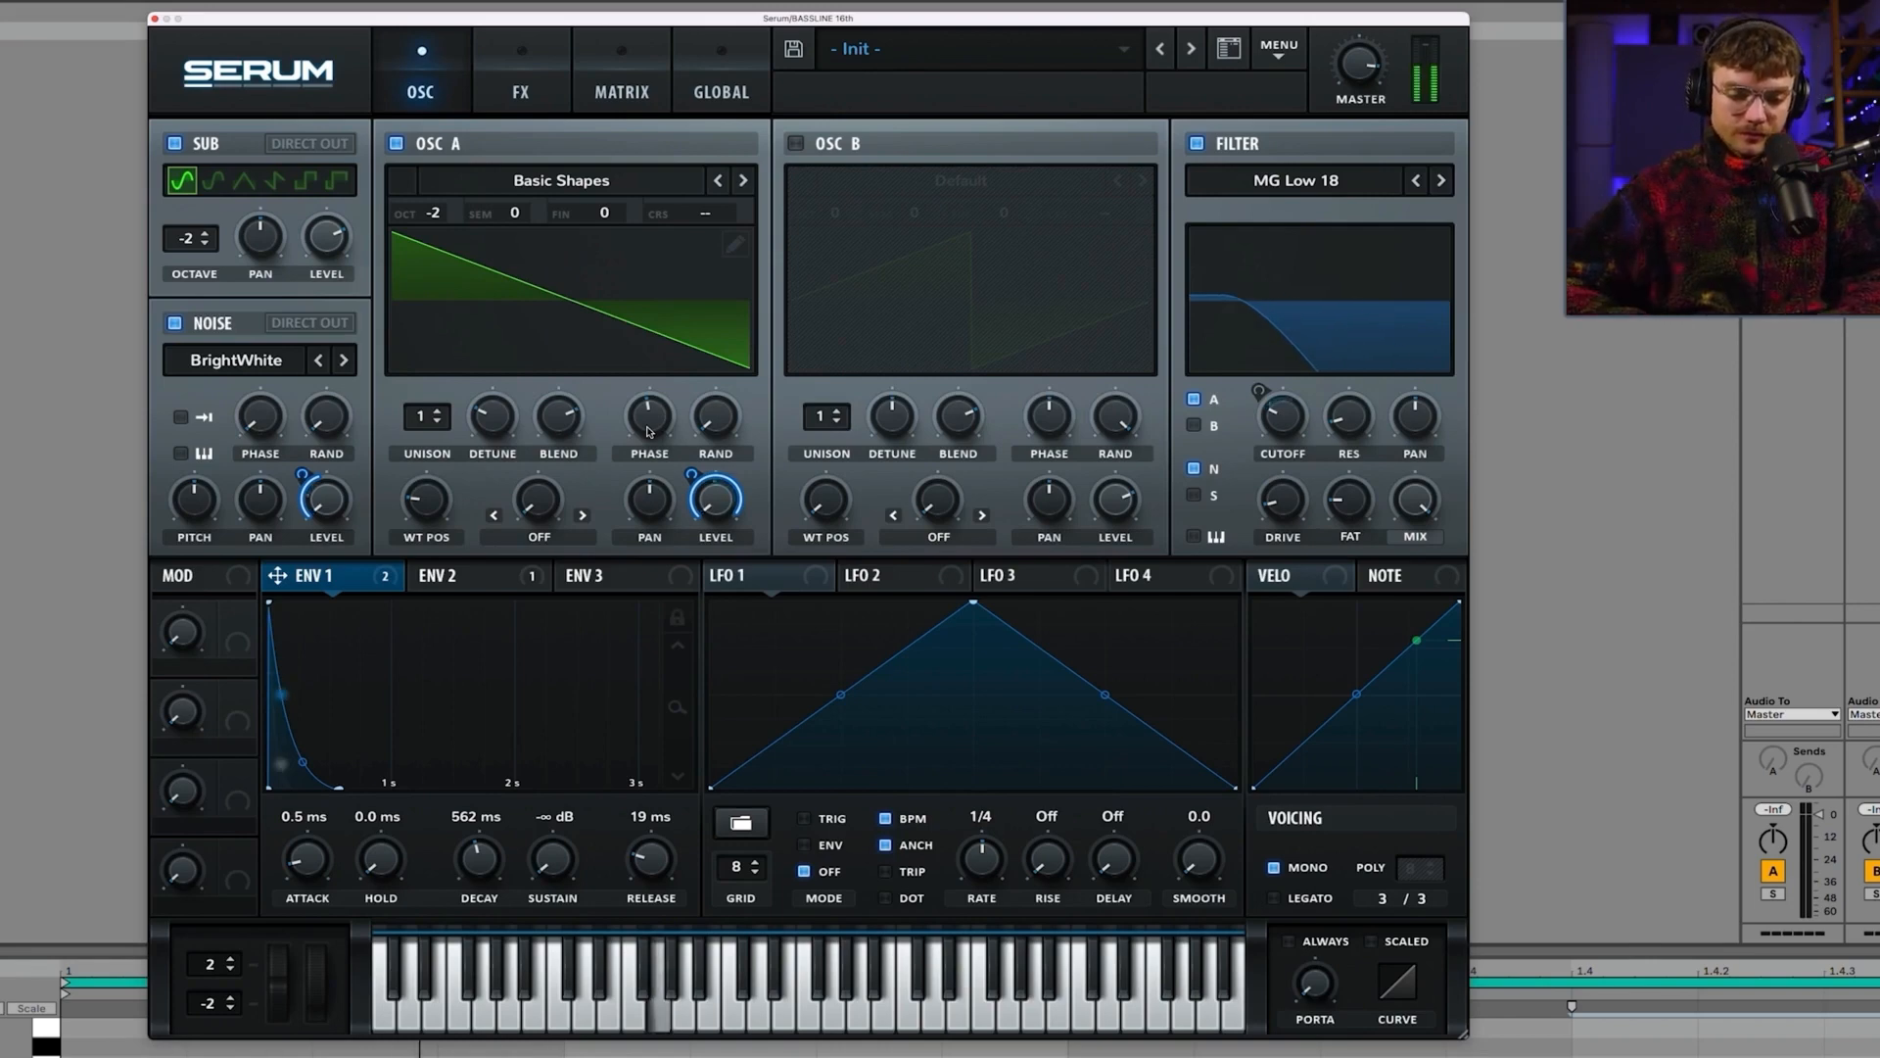
pyautogui.moveTo(647, 432); pyautogui.dragTo(656, 458)
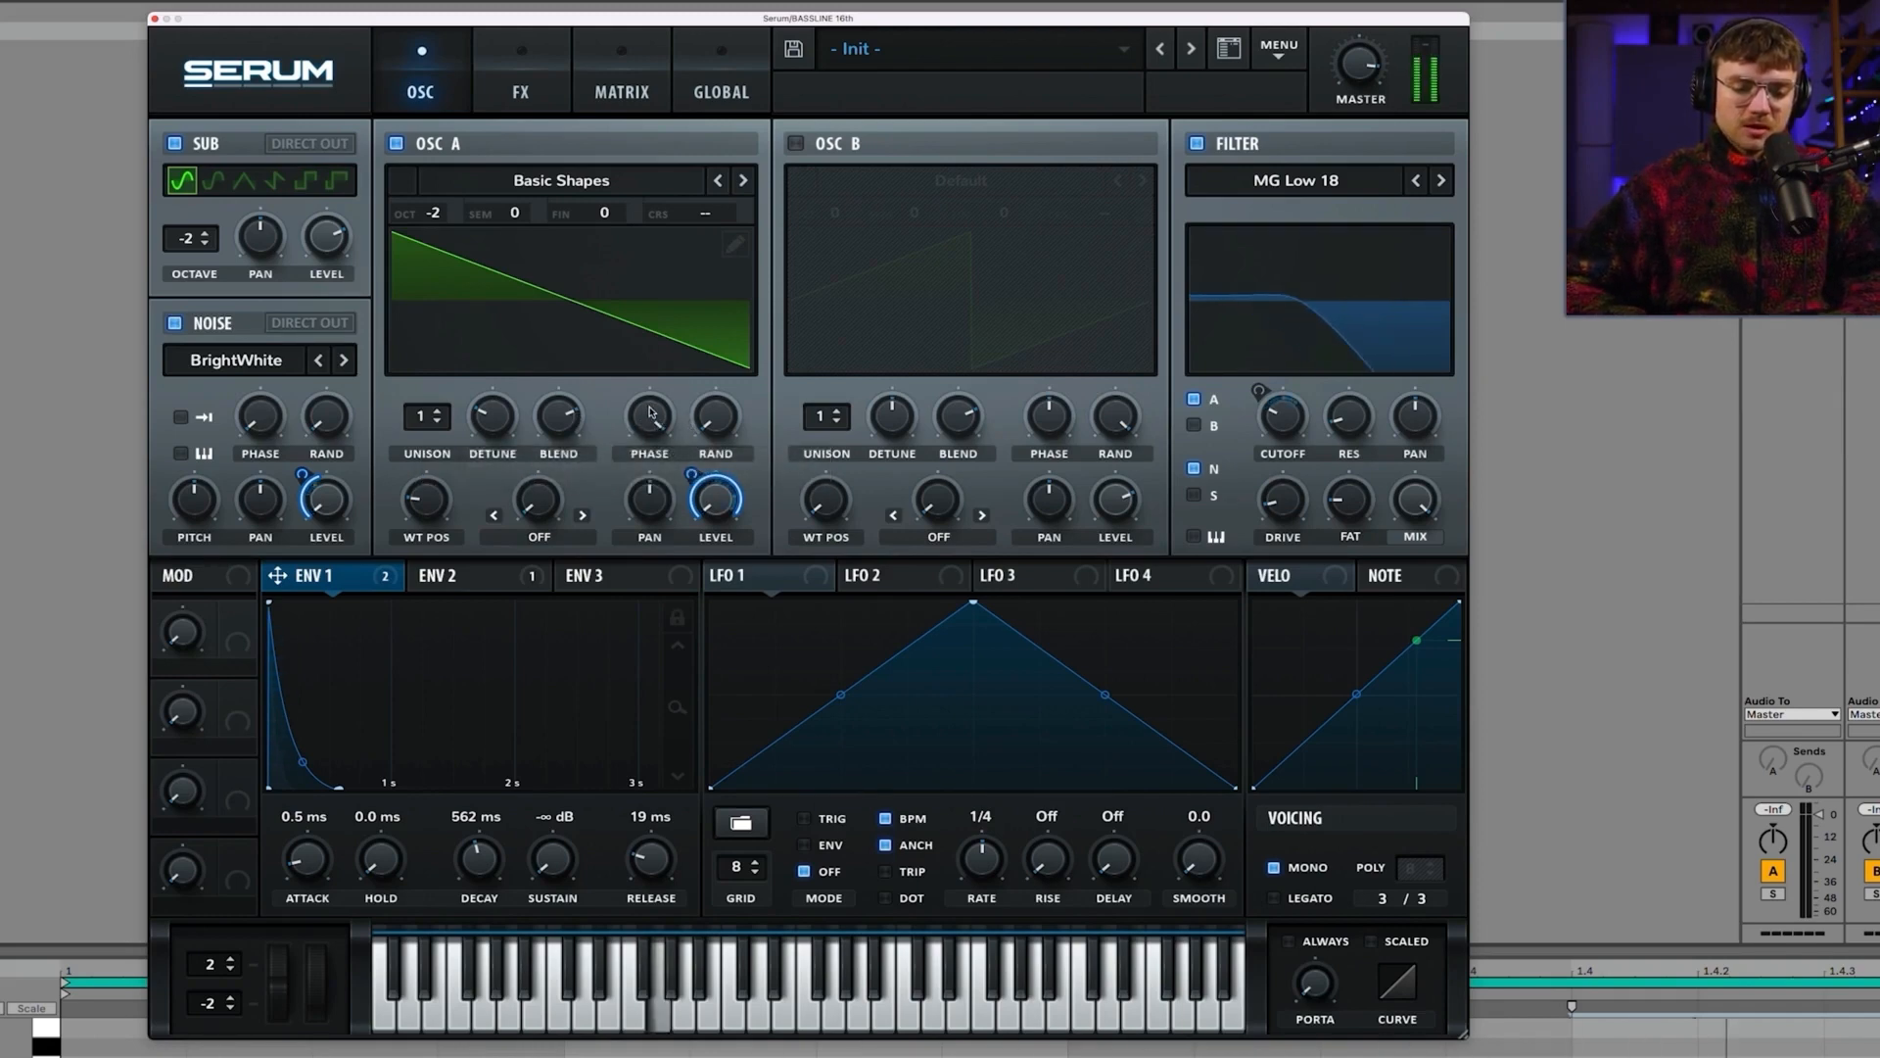
pyautogui.moveTo(652, 414)
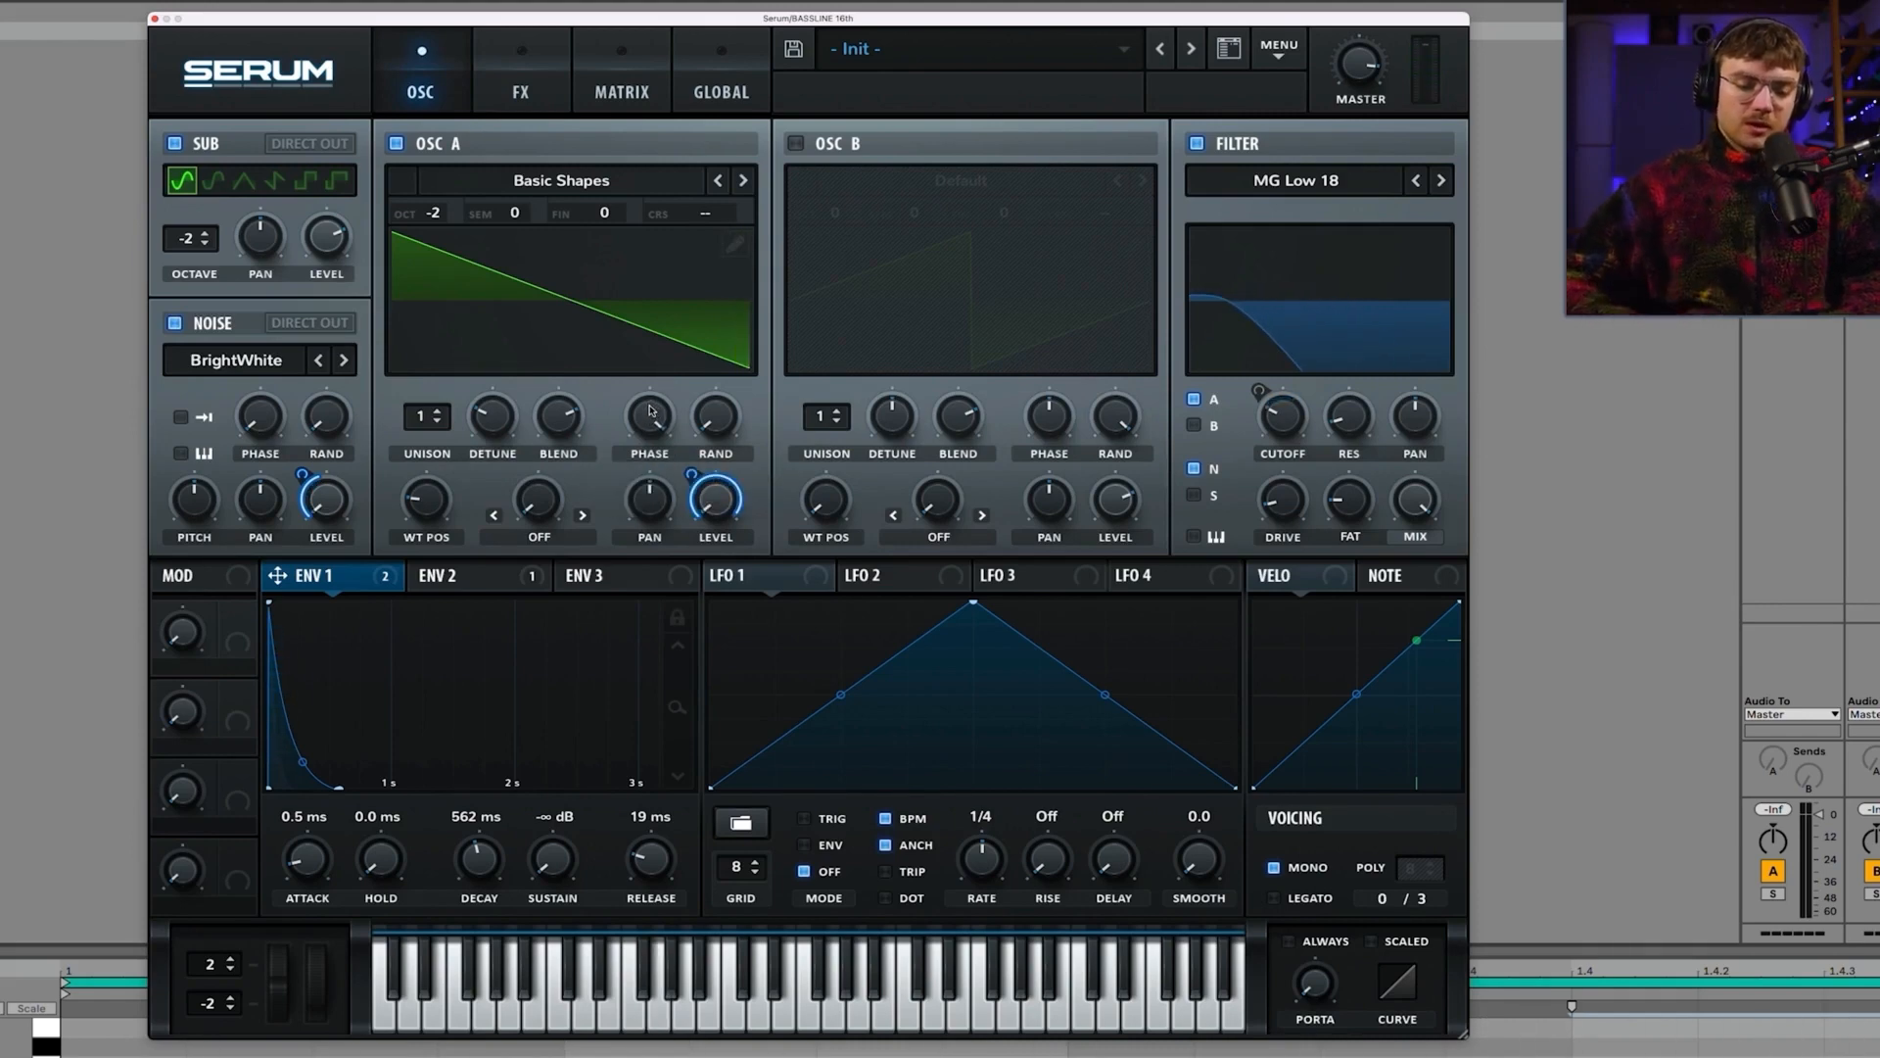
pyautogui.moveTo(653, 411); pyautogui.dragTo(651, 469)
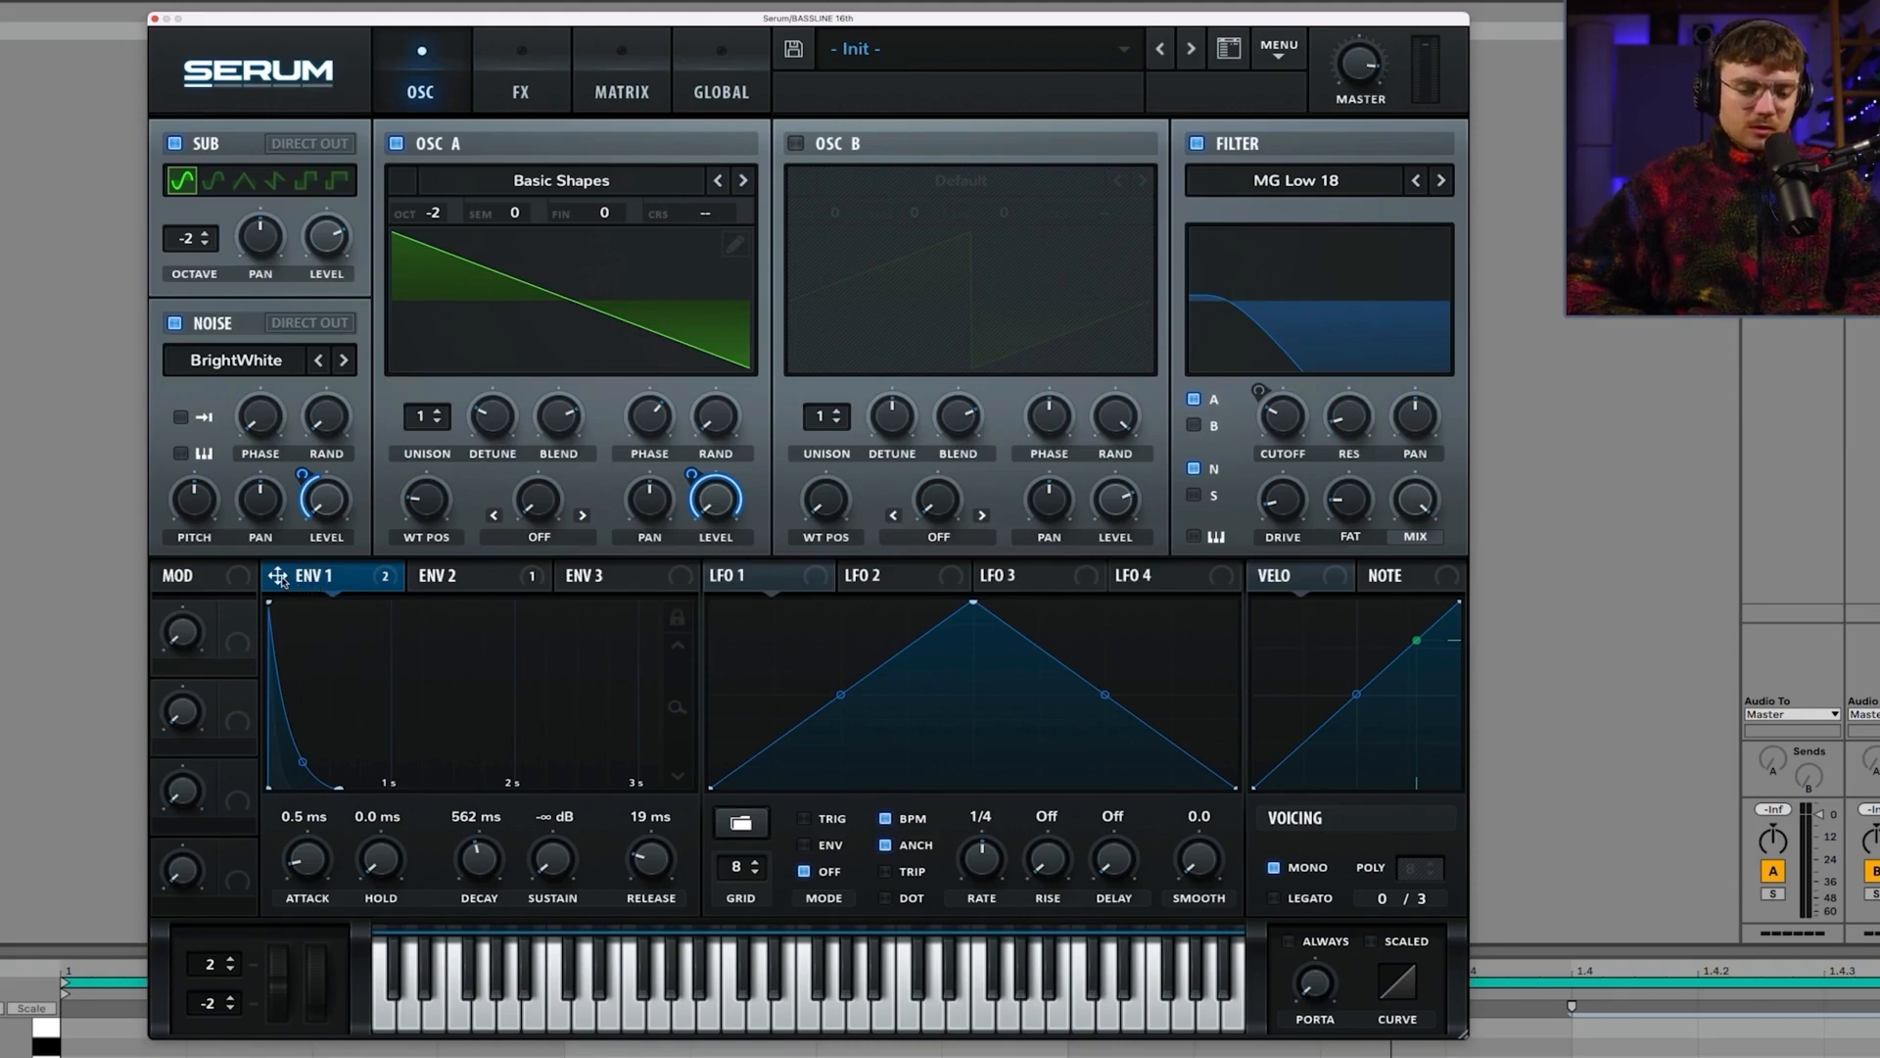
# Step: Try modulating the sub oscillator's level with Env 1, and remove that modulation again
pyautogui.moveTo(278, 576); pyautogui.dragTo(324, 240)
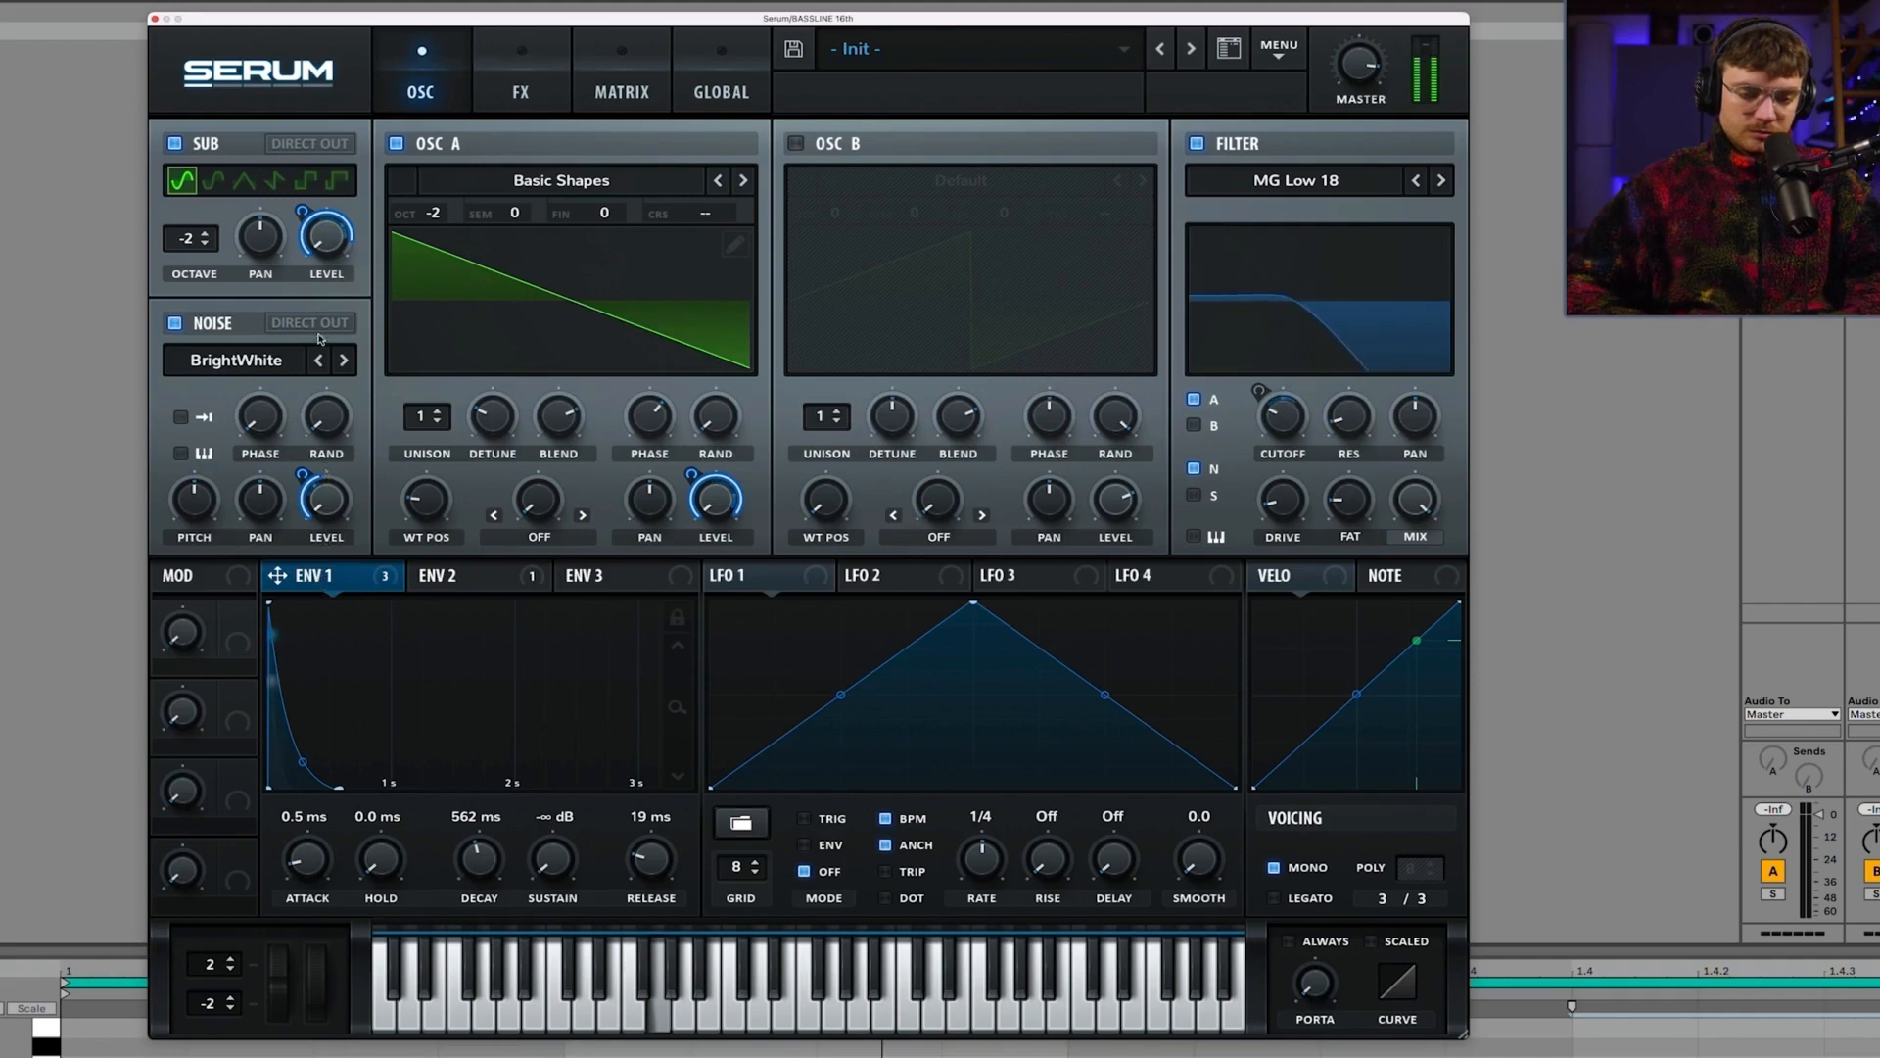
pyautogui.moveTo(341, 252); pyautogui.dragTo(340, 191)
pyautogui.rightClick(328, 208)
pyautogui.click(341, 269)
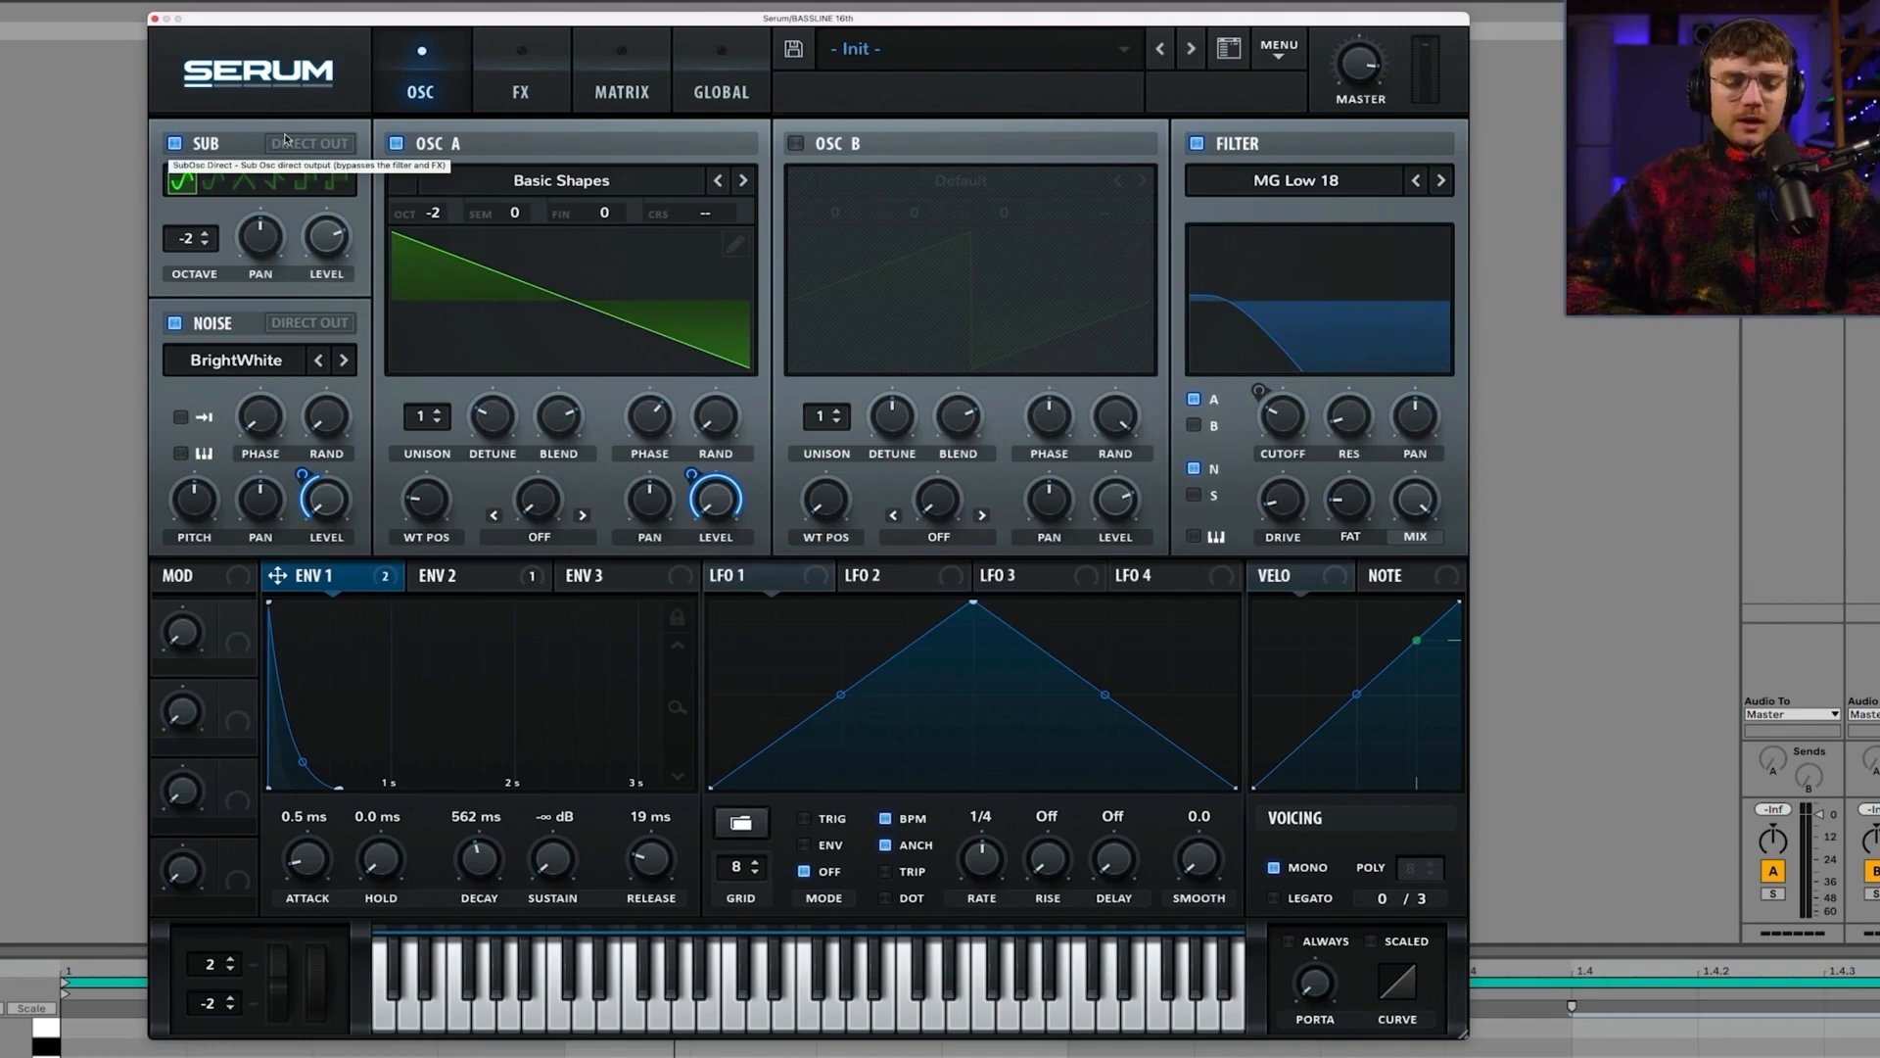
# Step: Compare the sub oscillator routed through the filter and bypassing it, leaving it unfiltered
pyautogui.click(1194, 495)
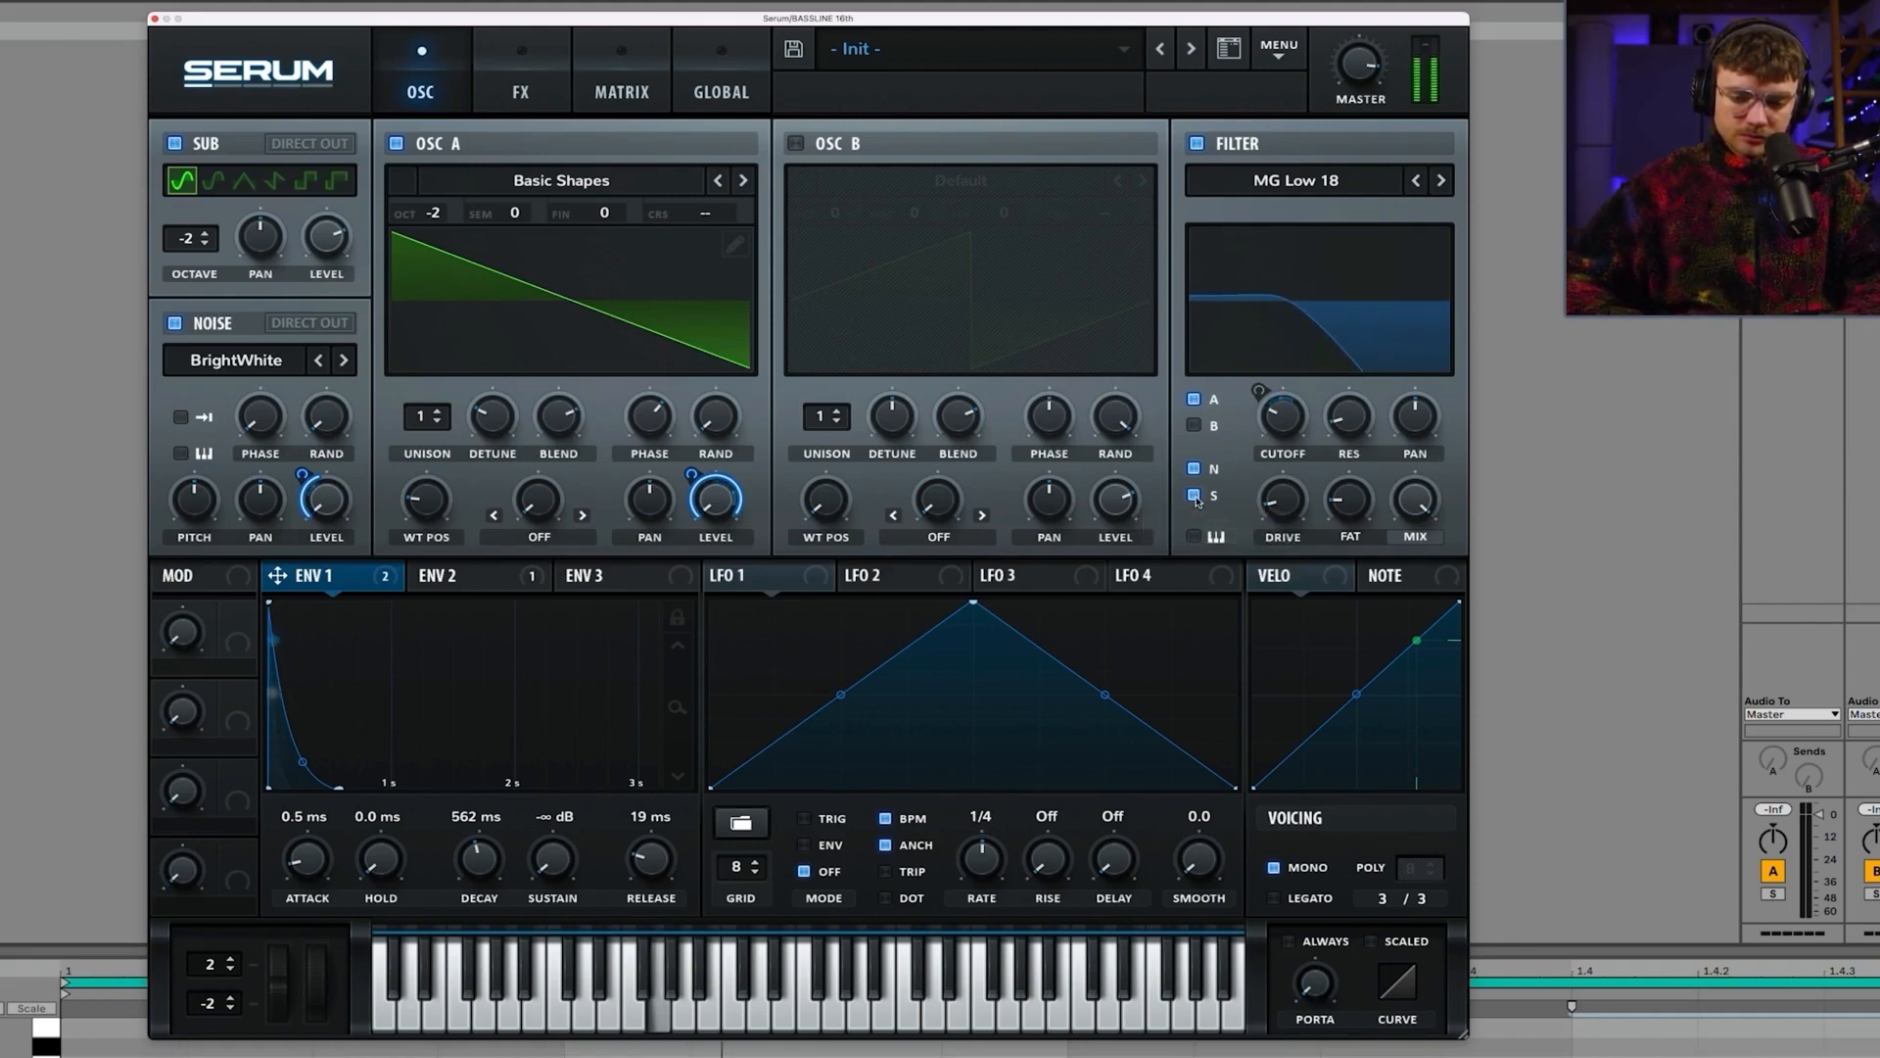
pyautogui.click(1193, 496)
pyautogui.click(1193, 496)
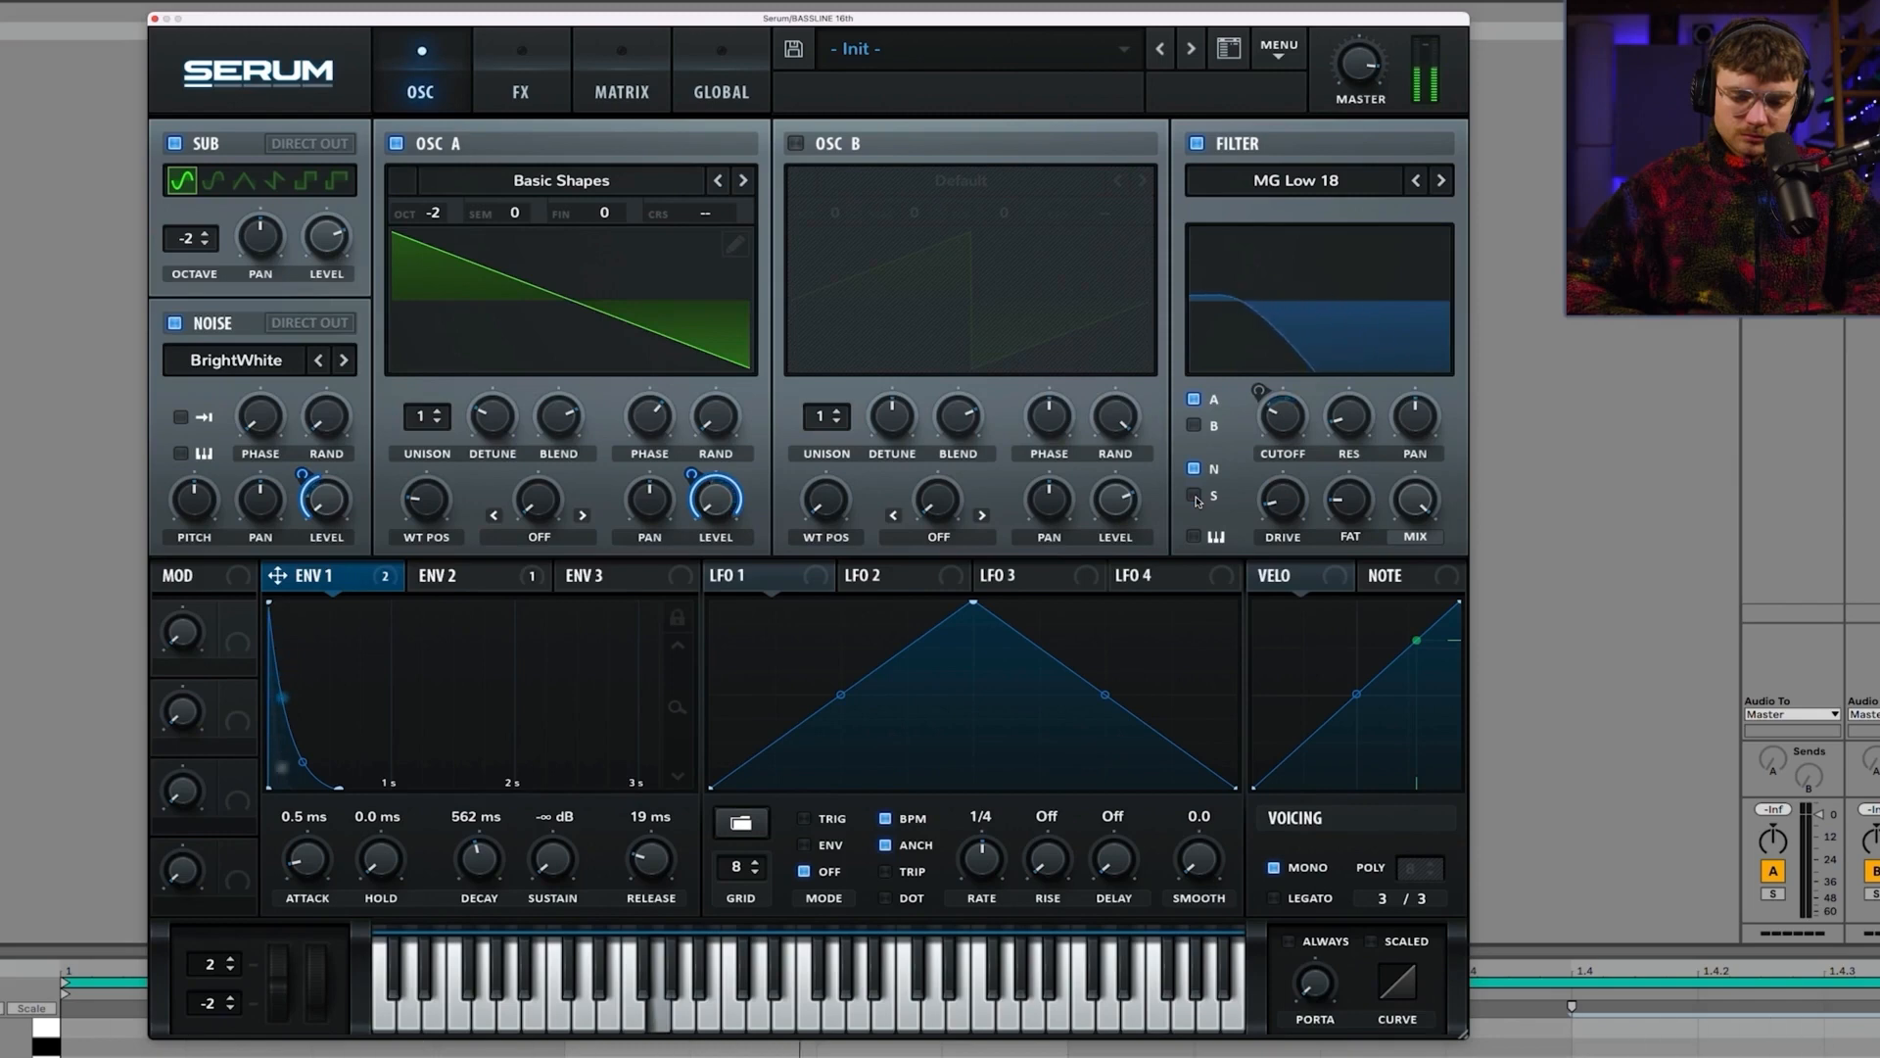
pyautogui.click(1193, 495)
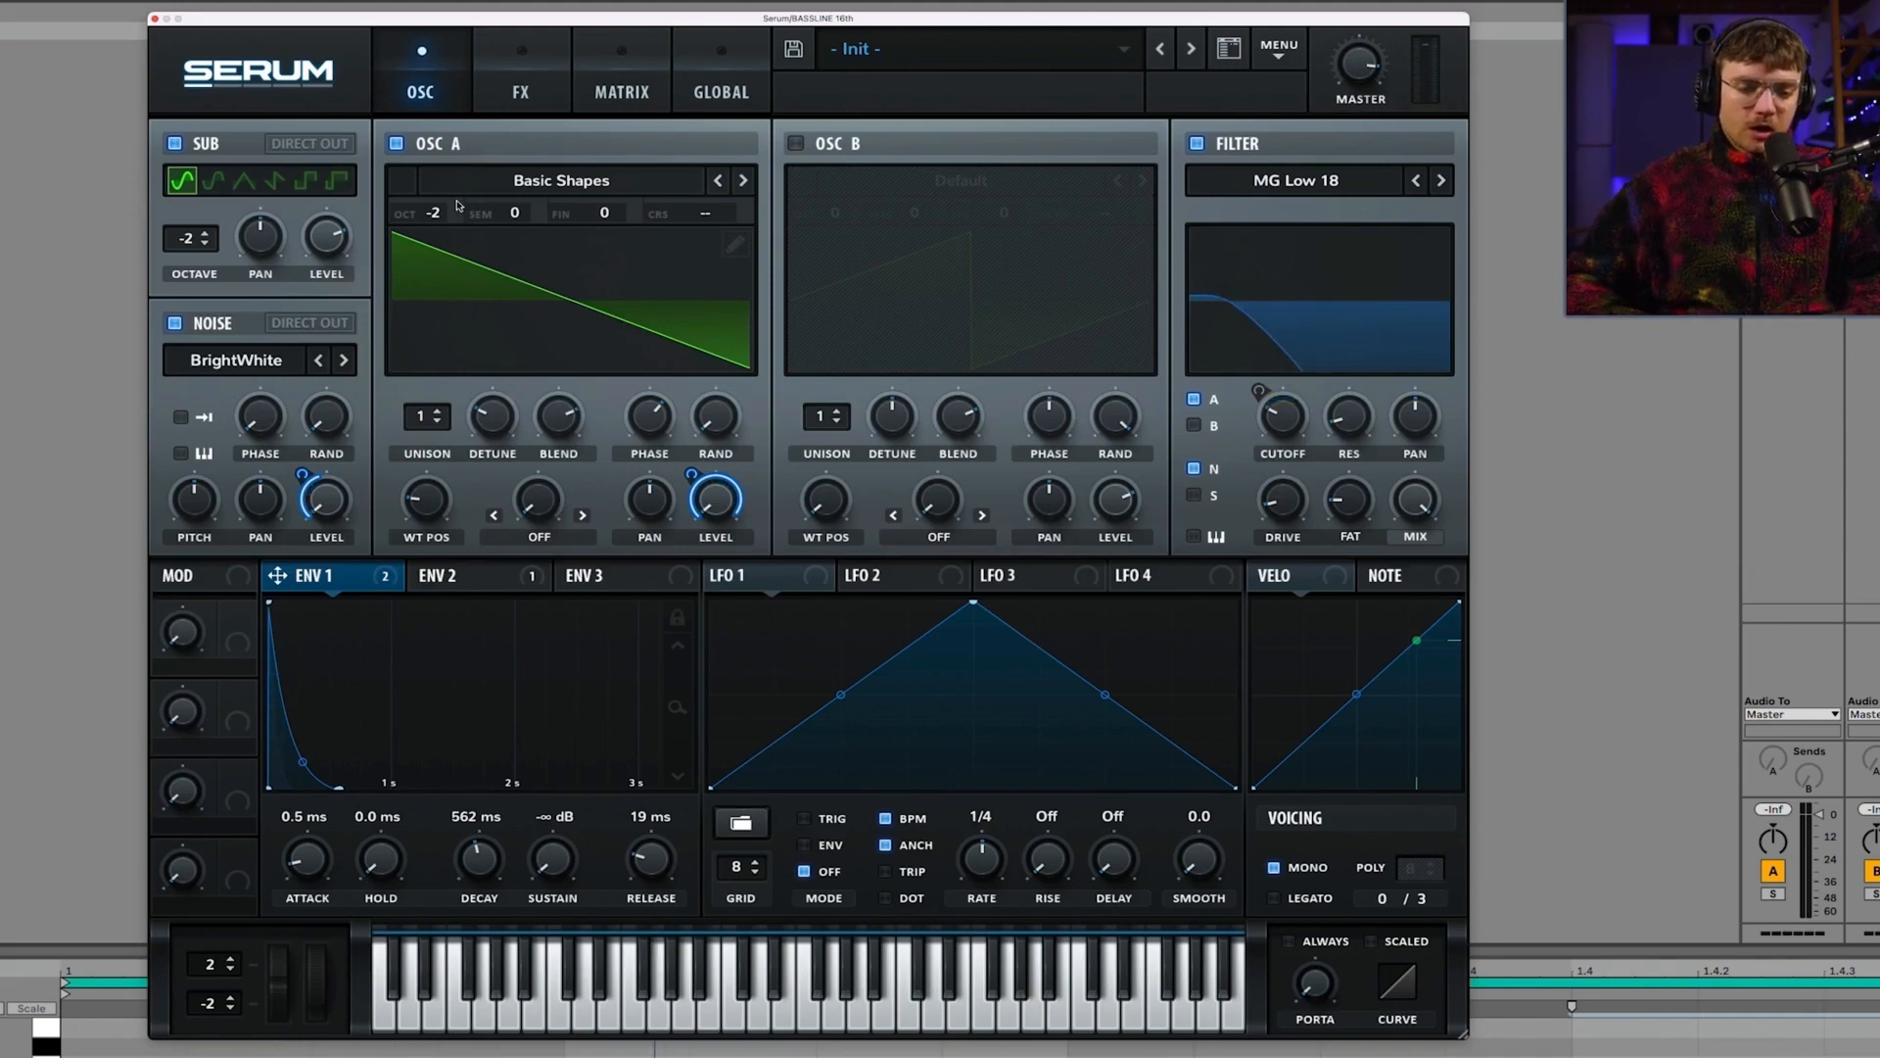
# Step: Enable oscillator B with Env 1 modulating its level by about 65, and set its octave to -1
pyautogui.click(801, 144)
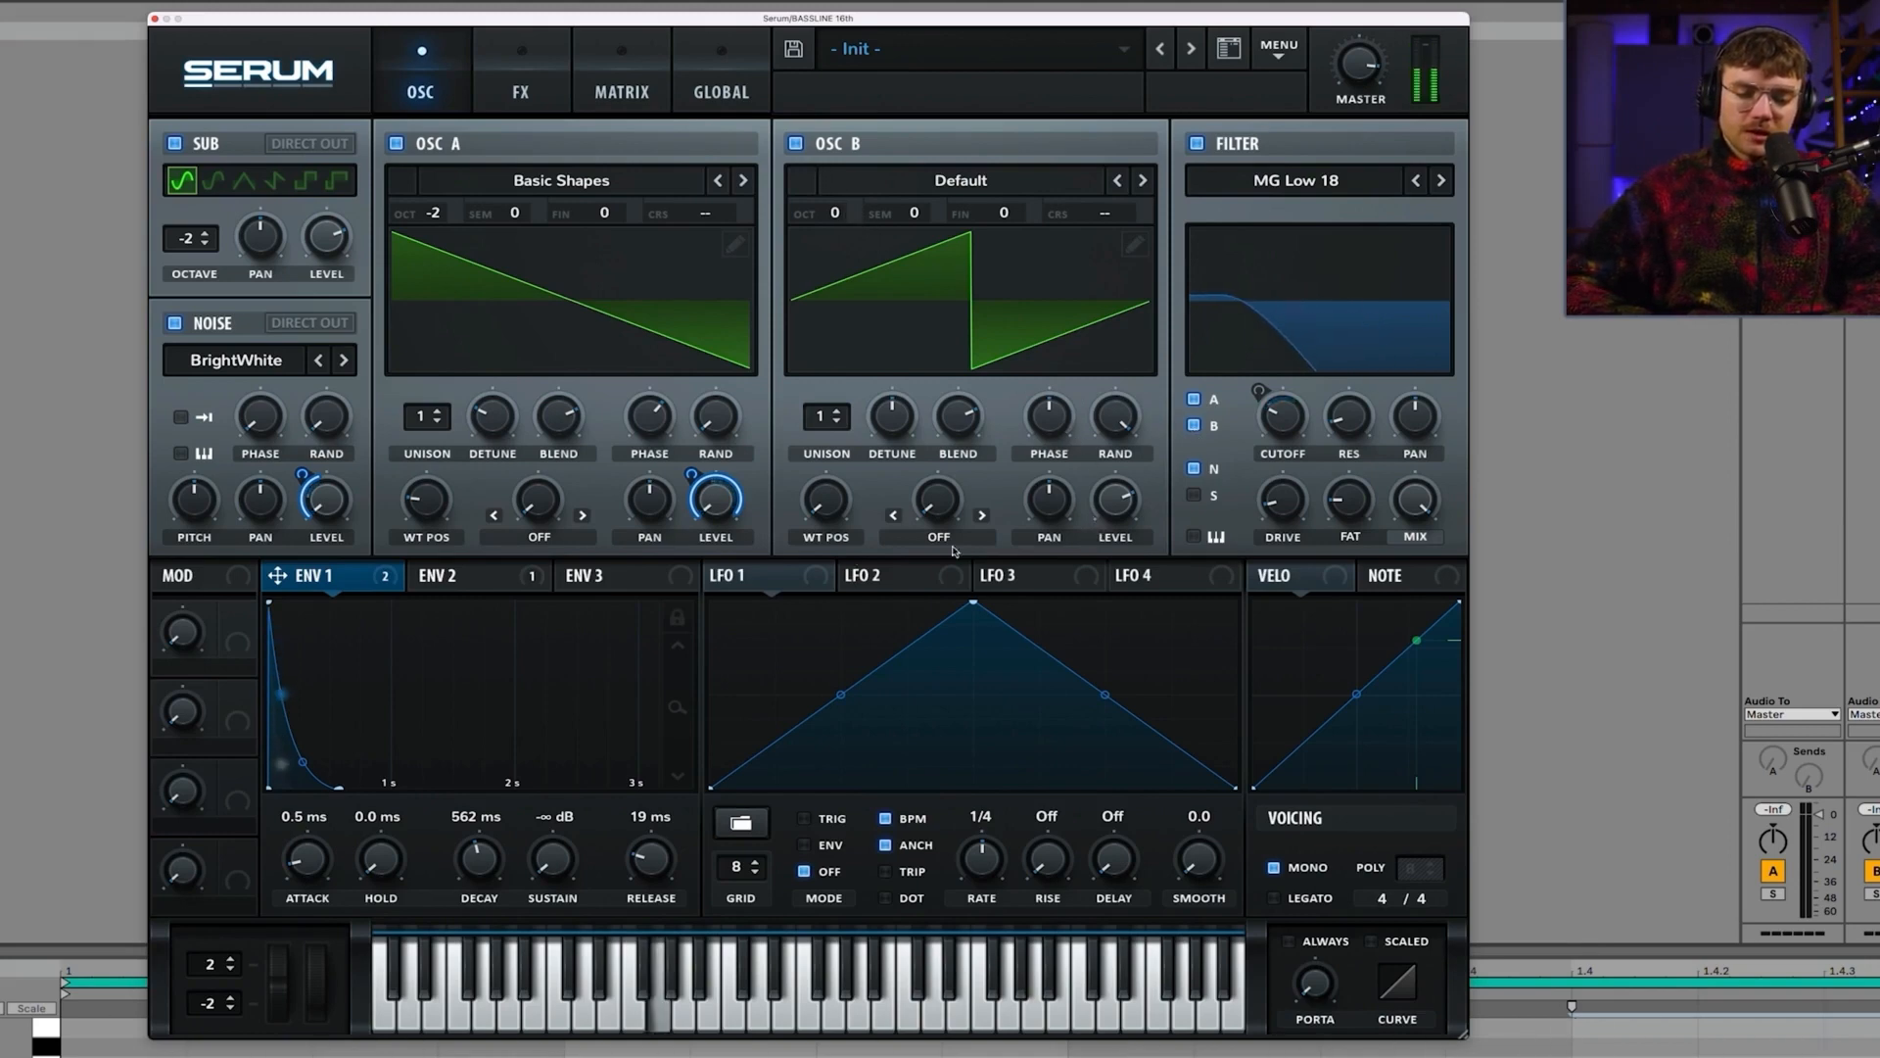
pyautogui.moveTo(279, 576); pyautogui.dragTo(1093, 448)
pyautogui.moveTo(1091, 475)
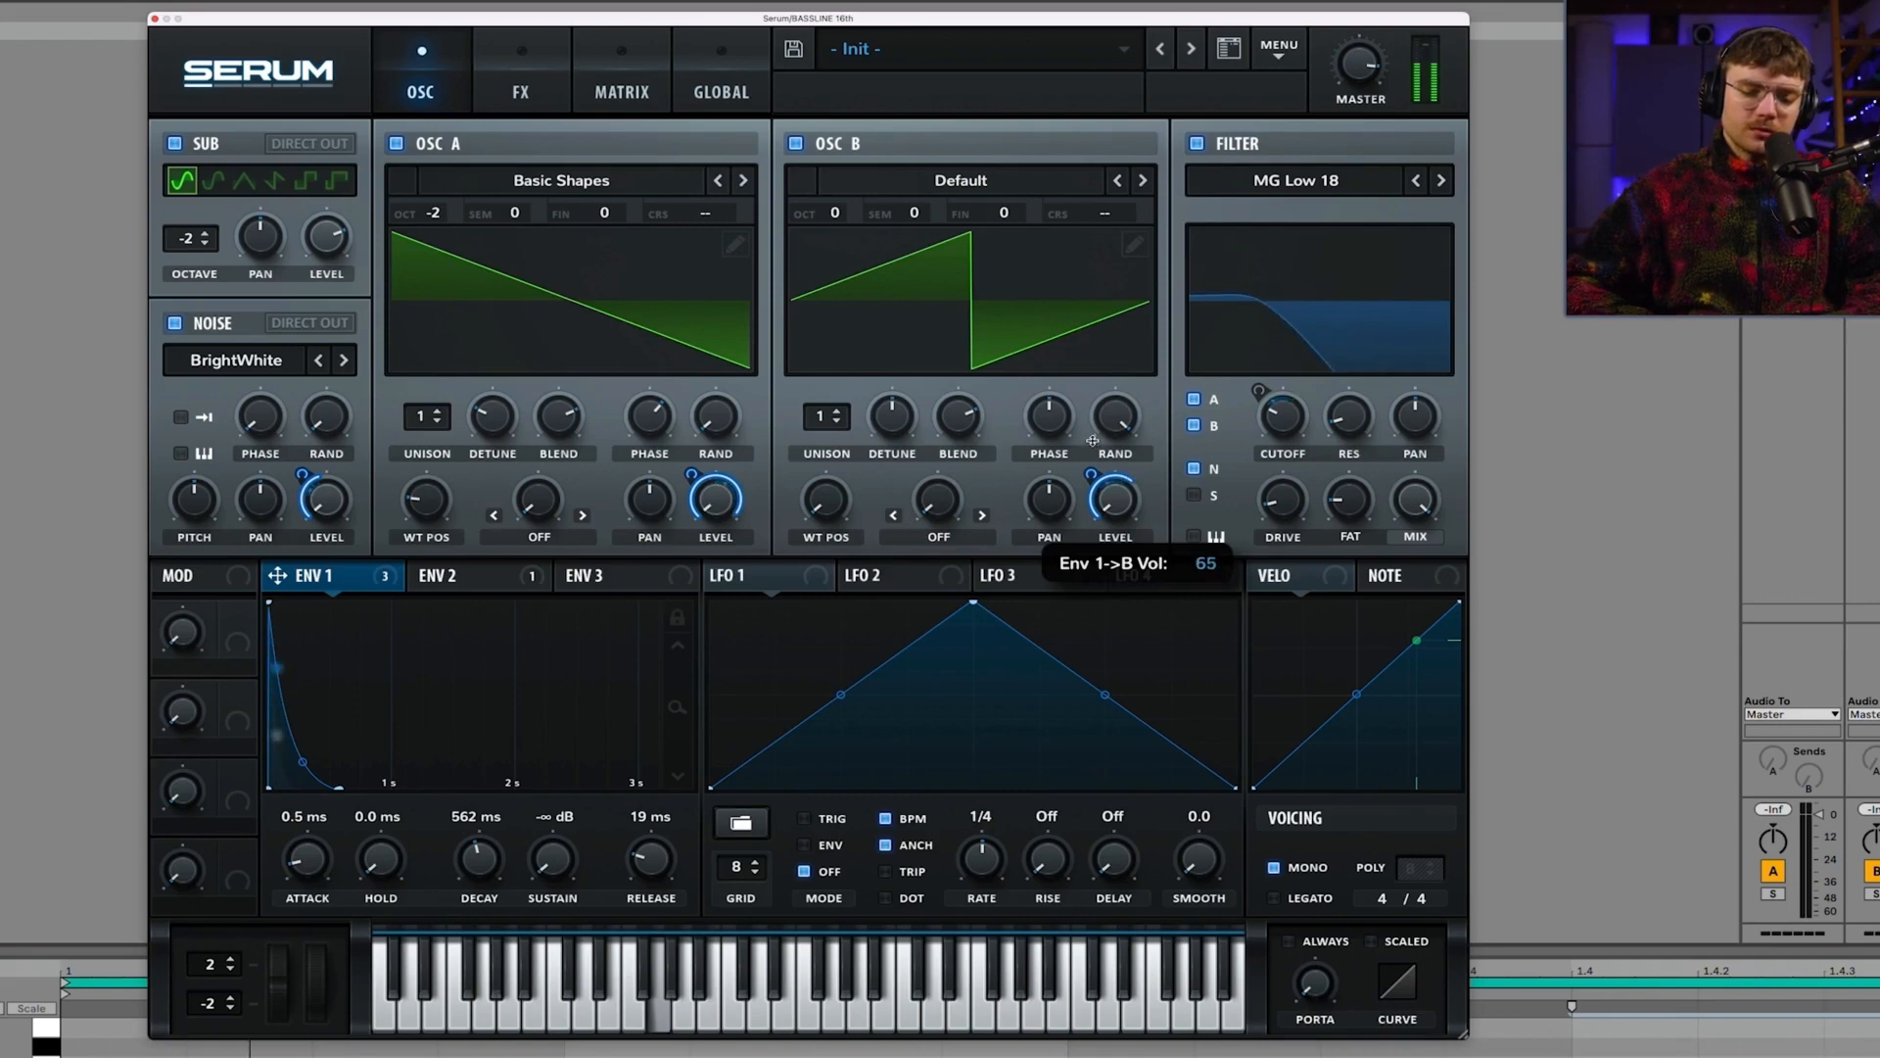
pyautogui.moveTo(835, 215); pyautogui.dragTo(834, 259)
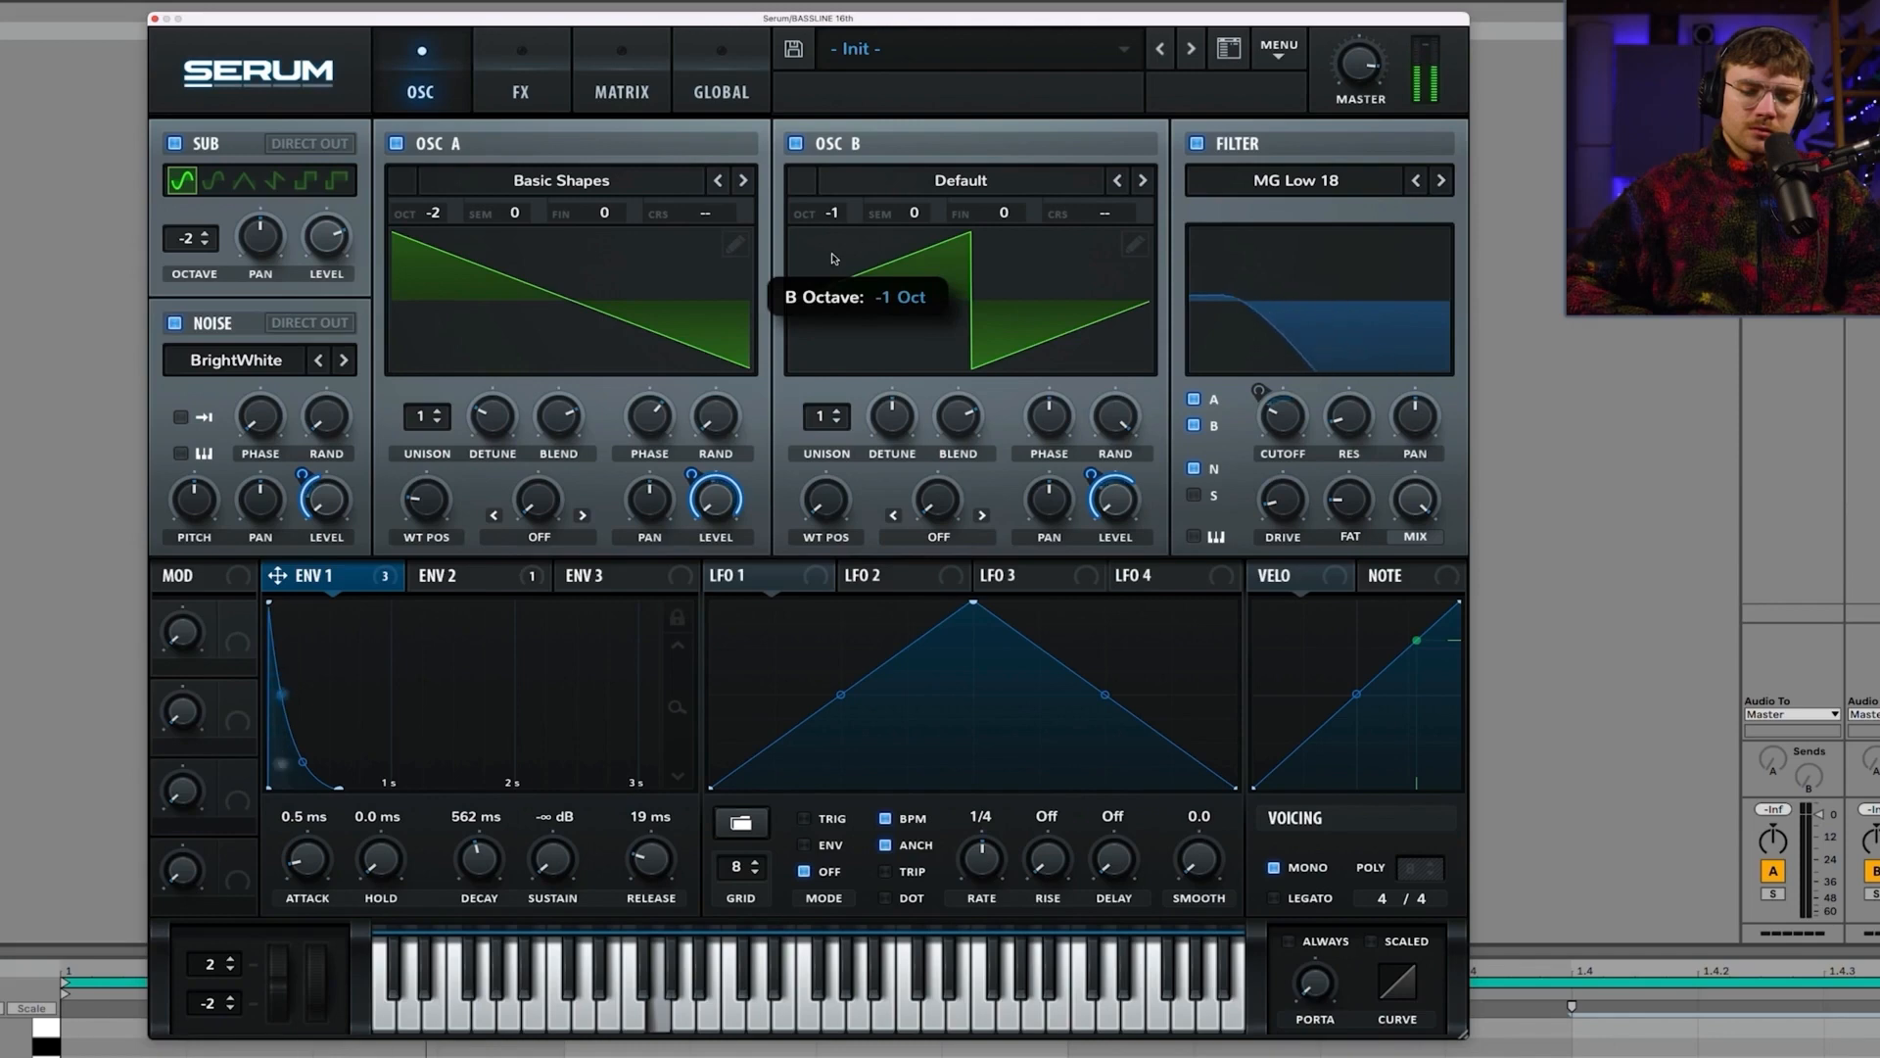
# Step: Compare the bass sound with and without oscillator B, leaving oscillator B enabled
pyautogui.click(800, 151)
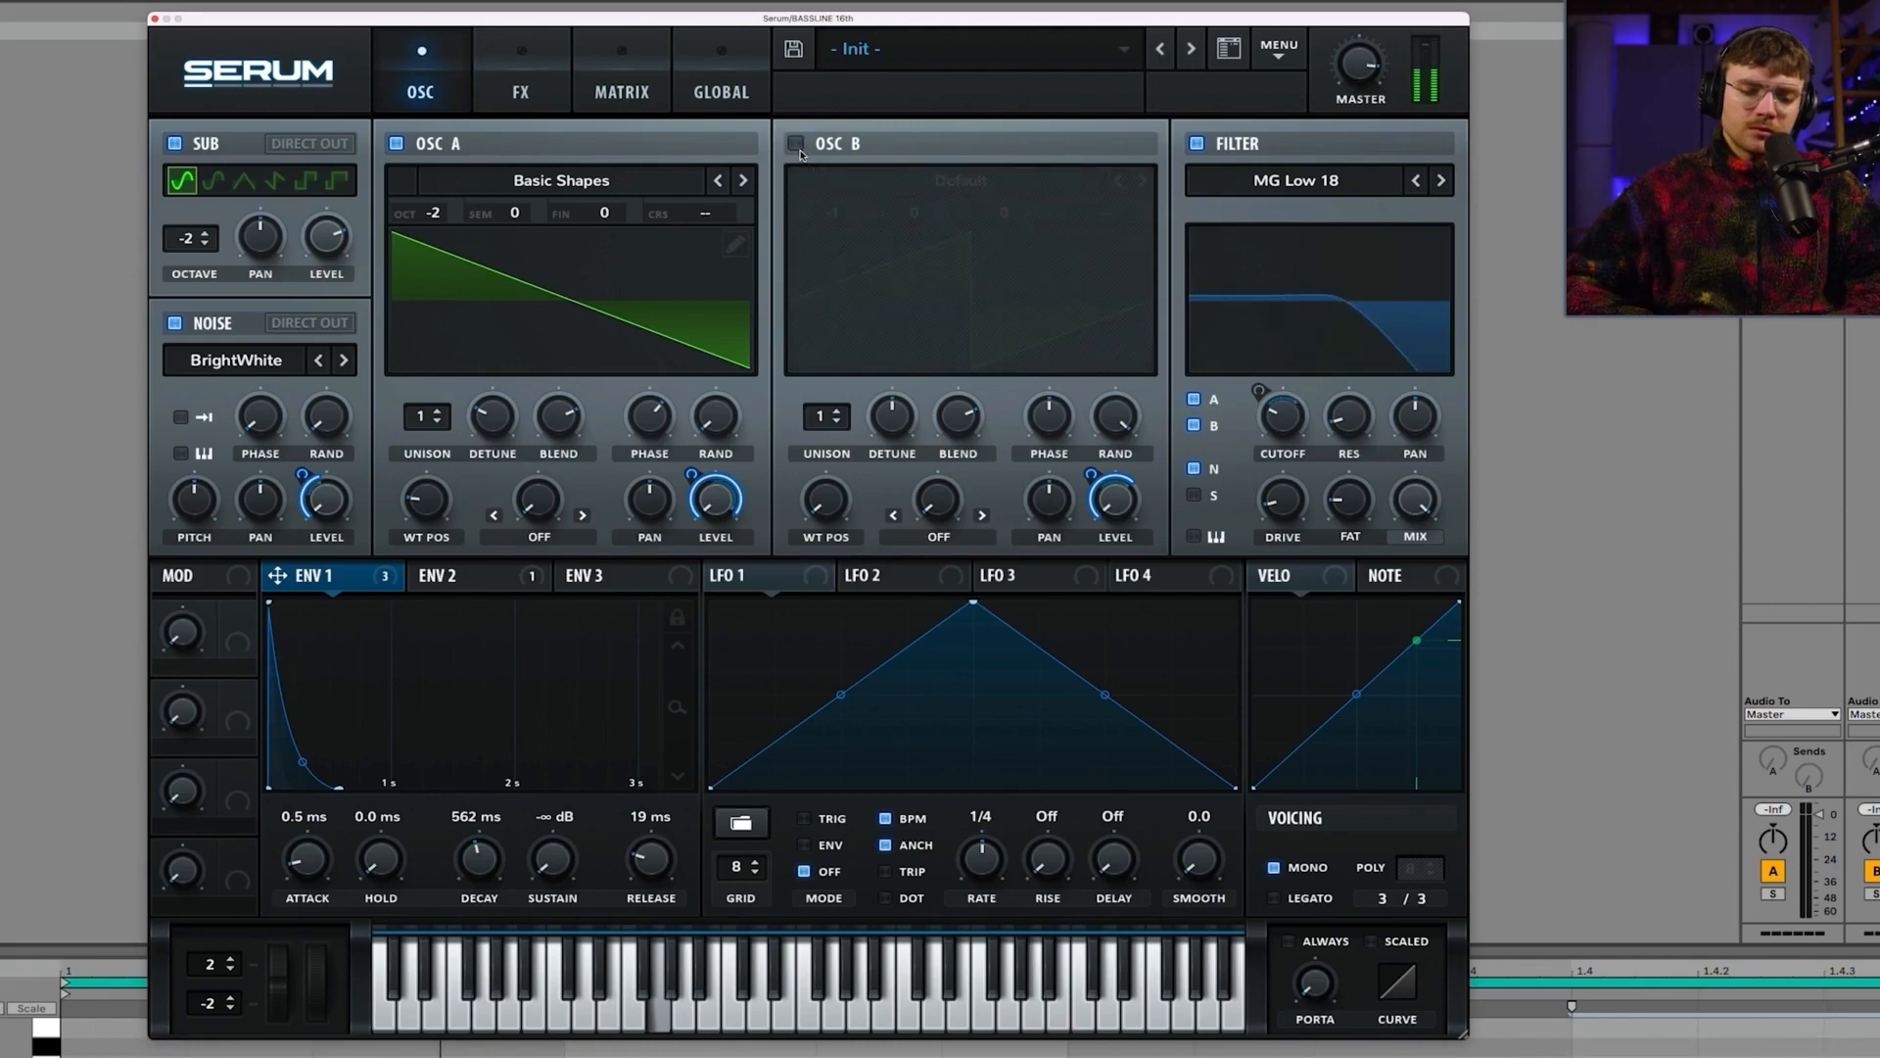
pyautogui.click(800, 151)
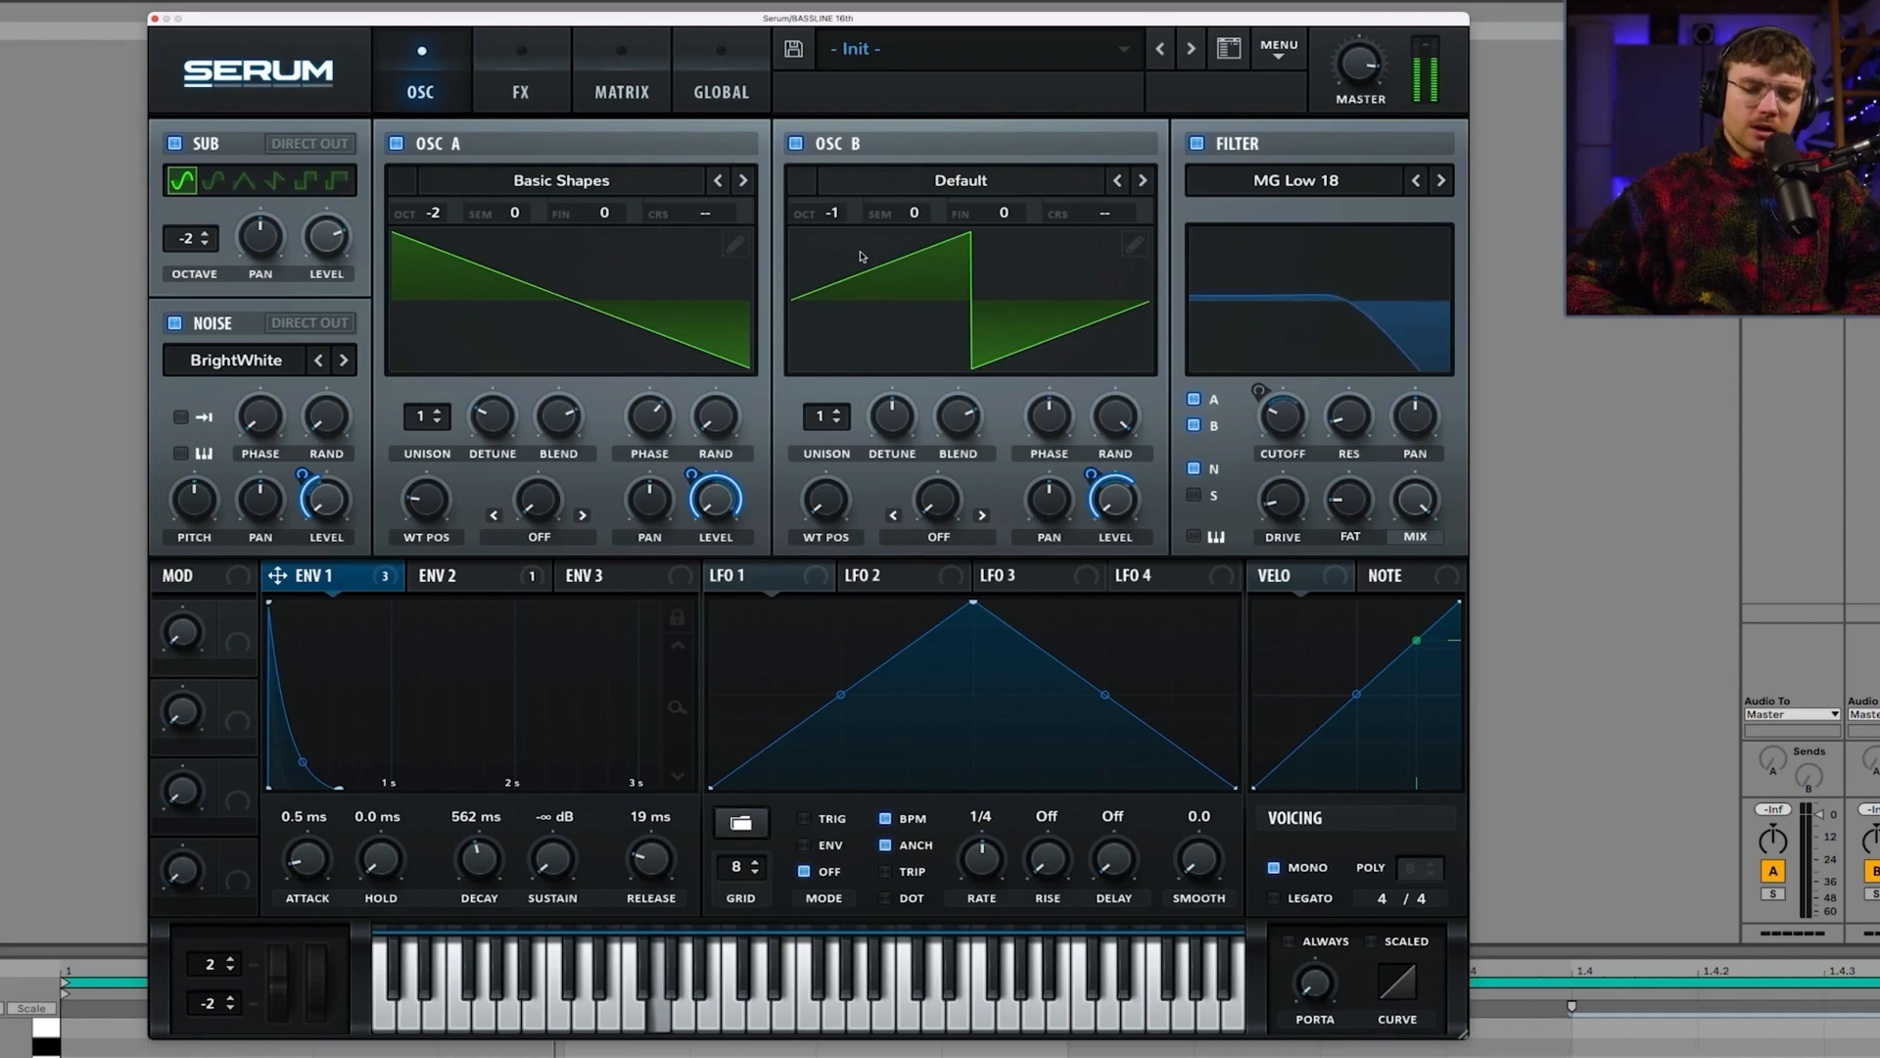
pyautogui.click(798, 145)
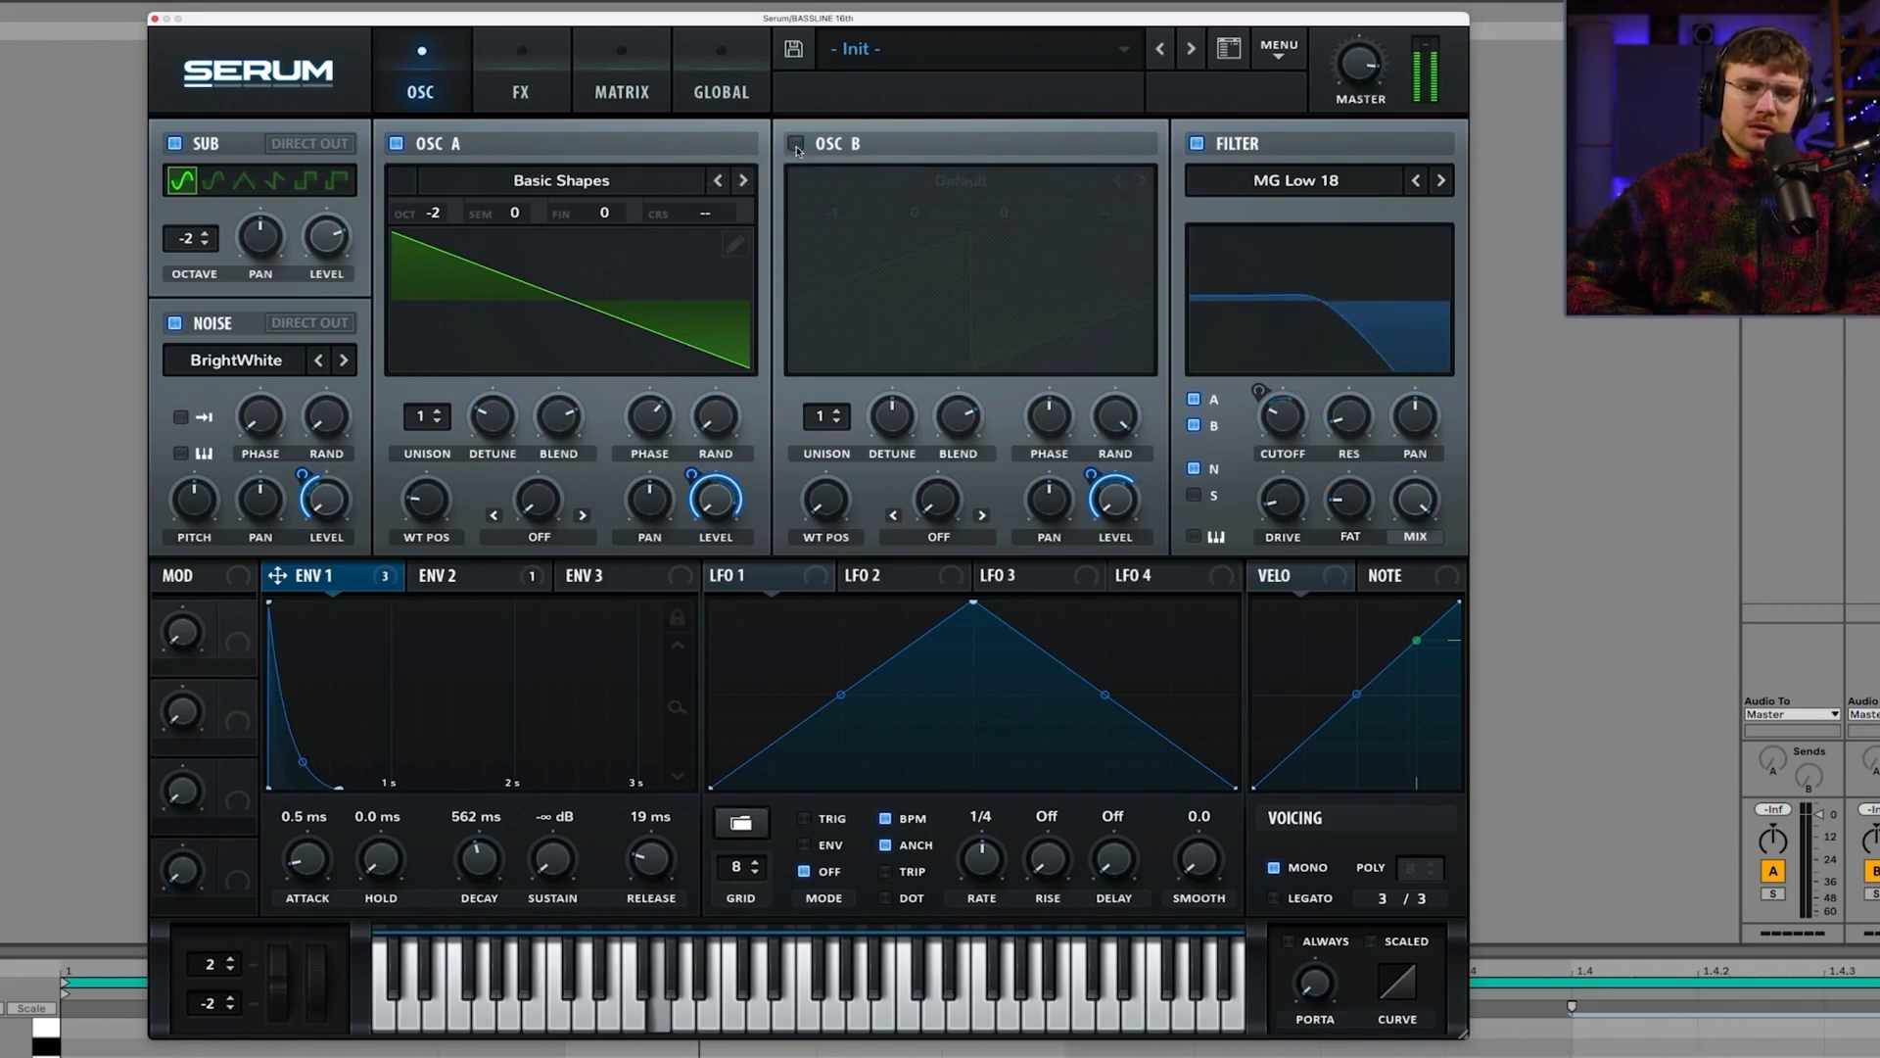
pyautogui.click(796, 145)
pyautogui.click(796, 145)
pyautogui.click(796, 145)
pyautogui.click(796, 145)
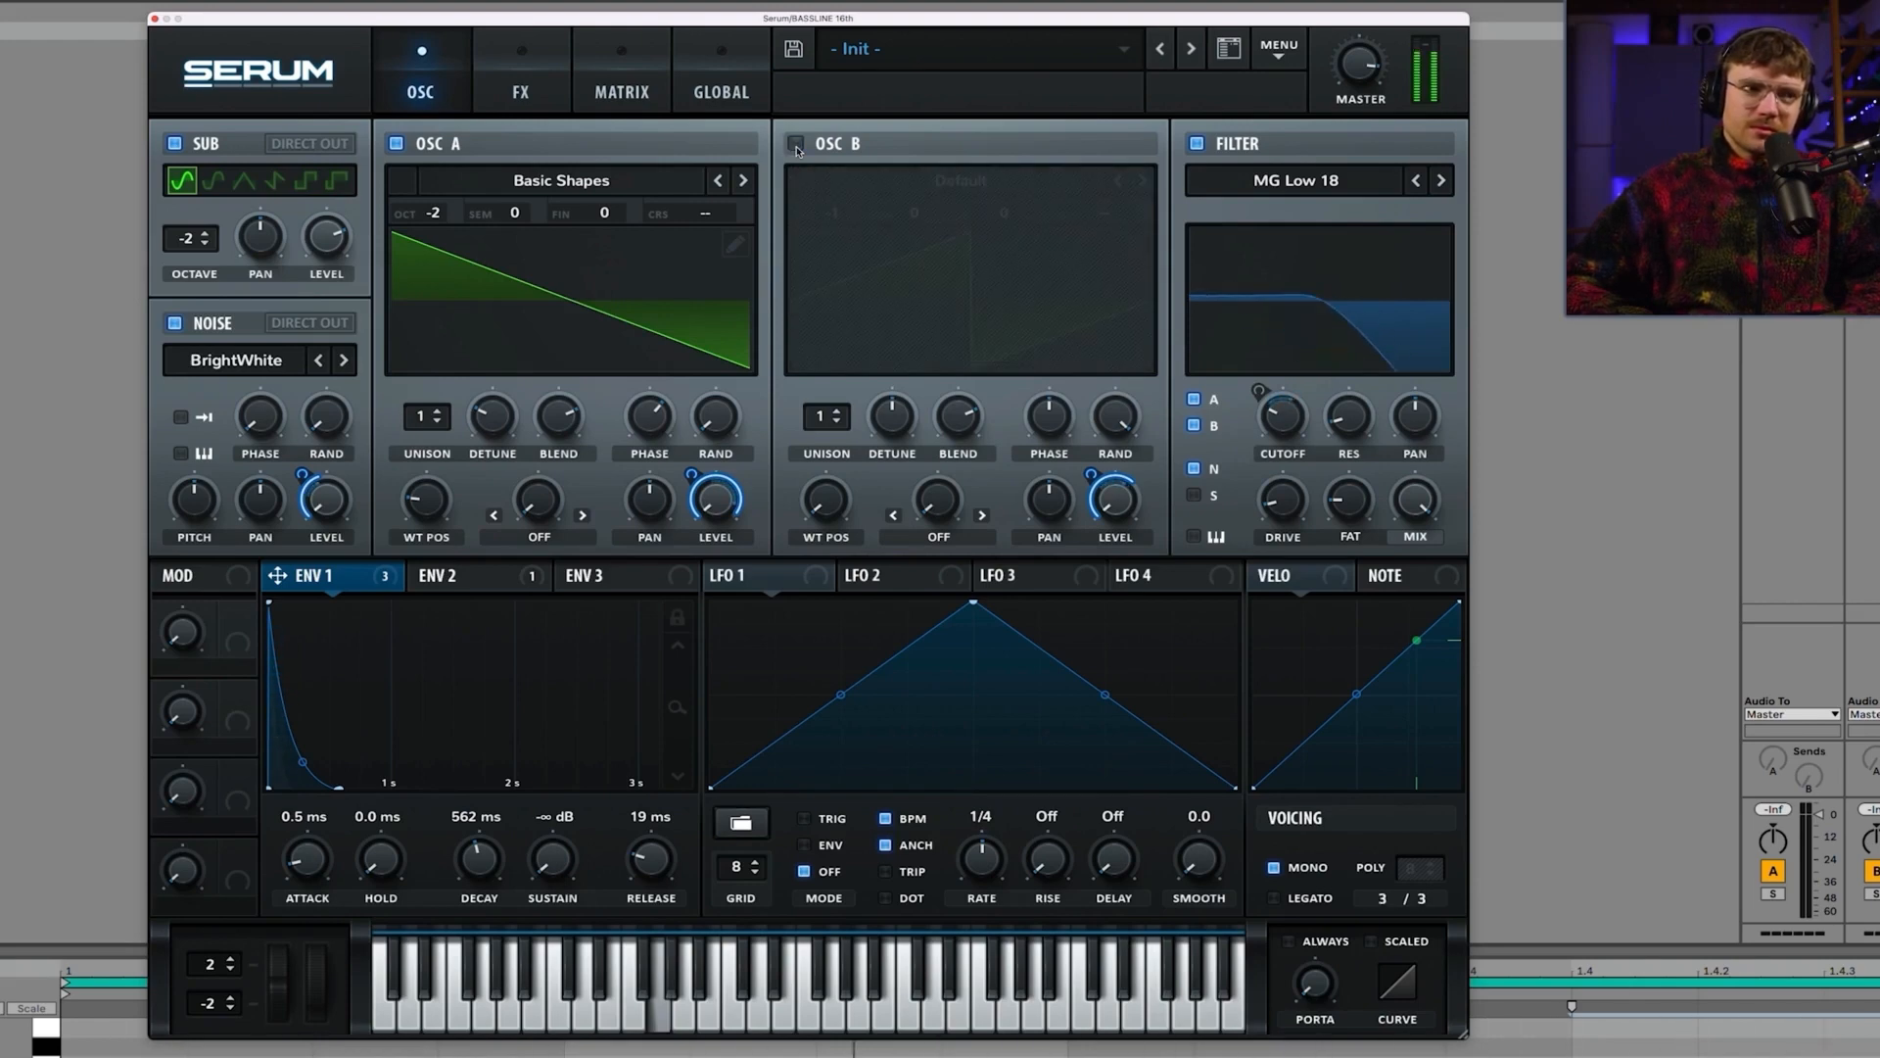
pyautogui.click(796, 144)
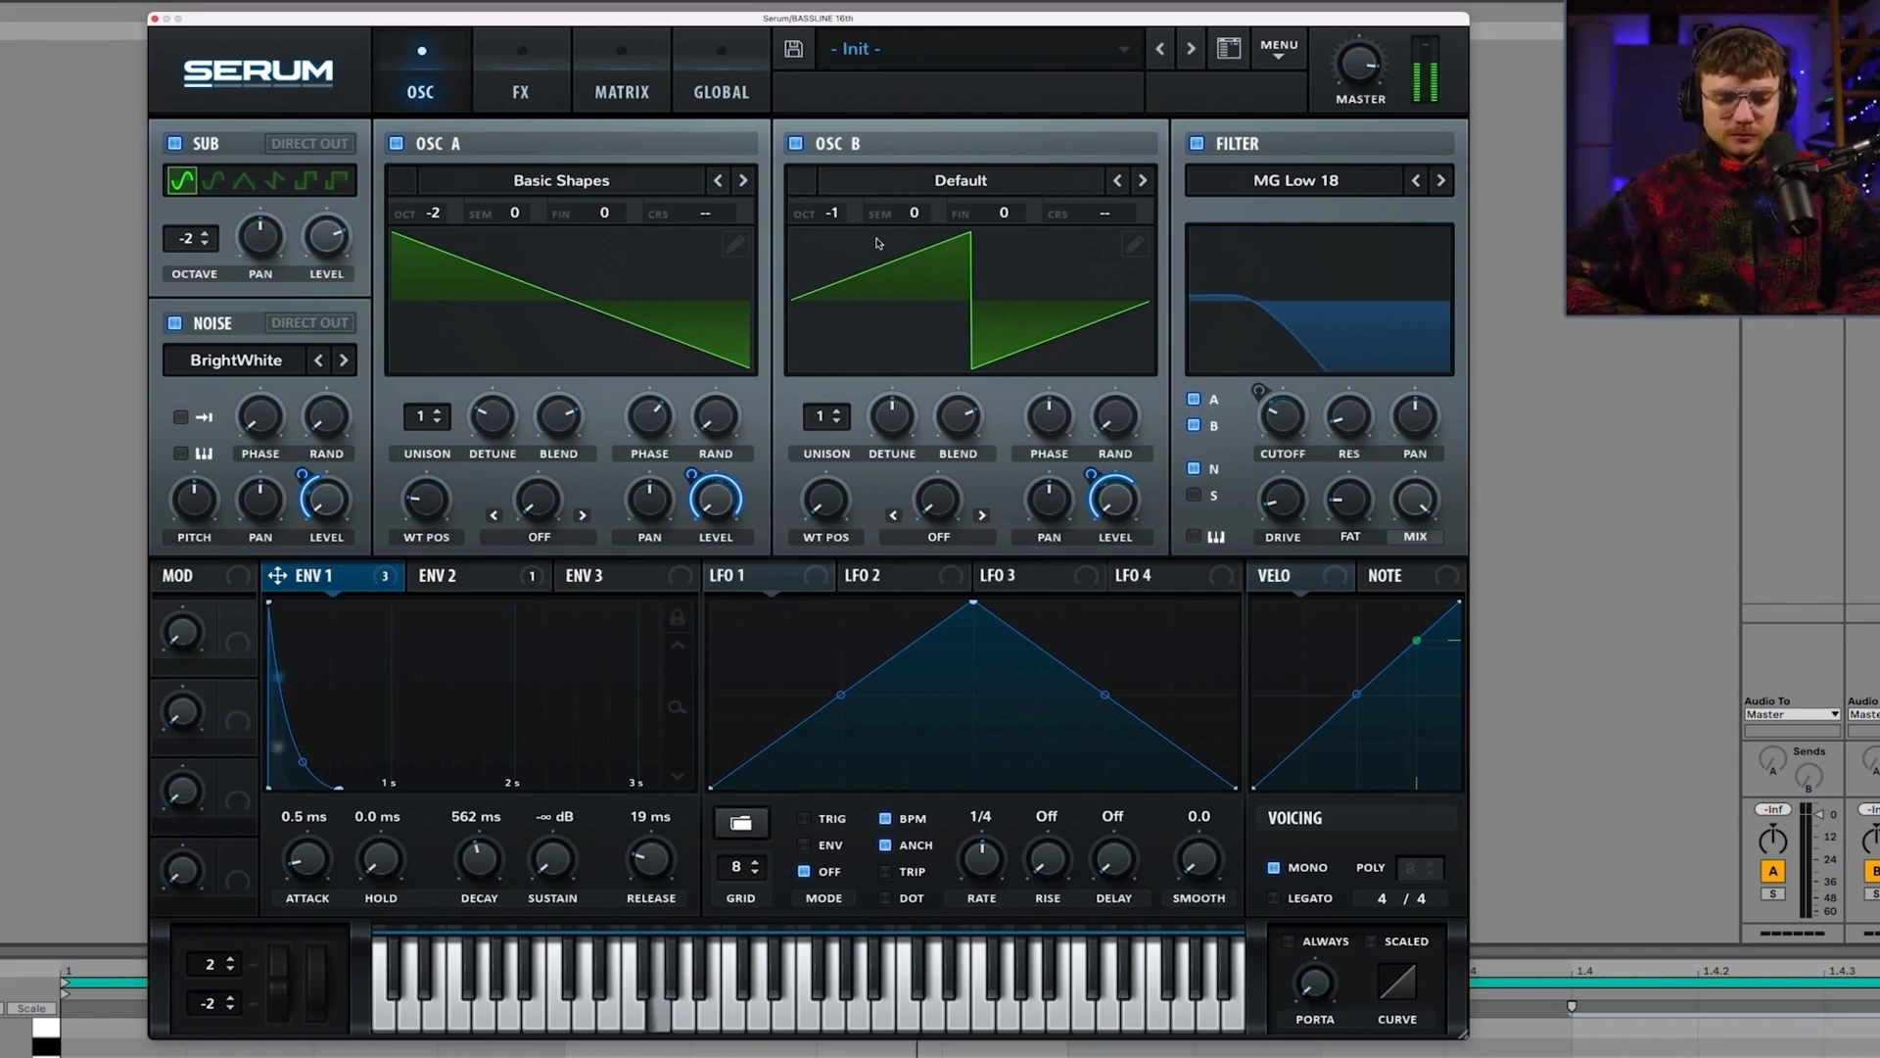
pyautogui.click(794, 146)
pyautogui.click(795, 147)
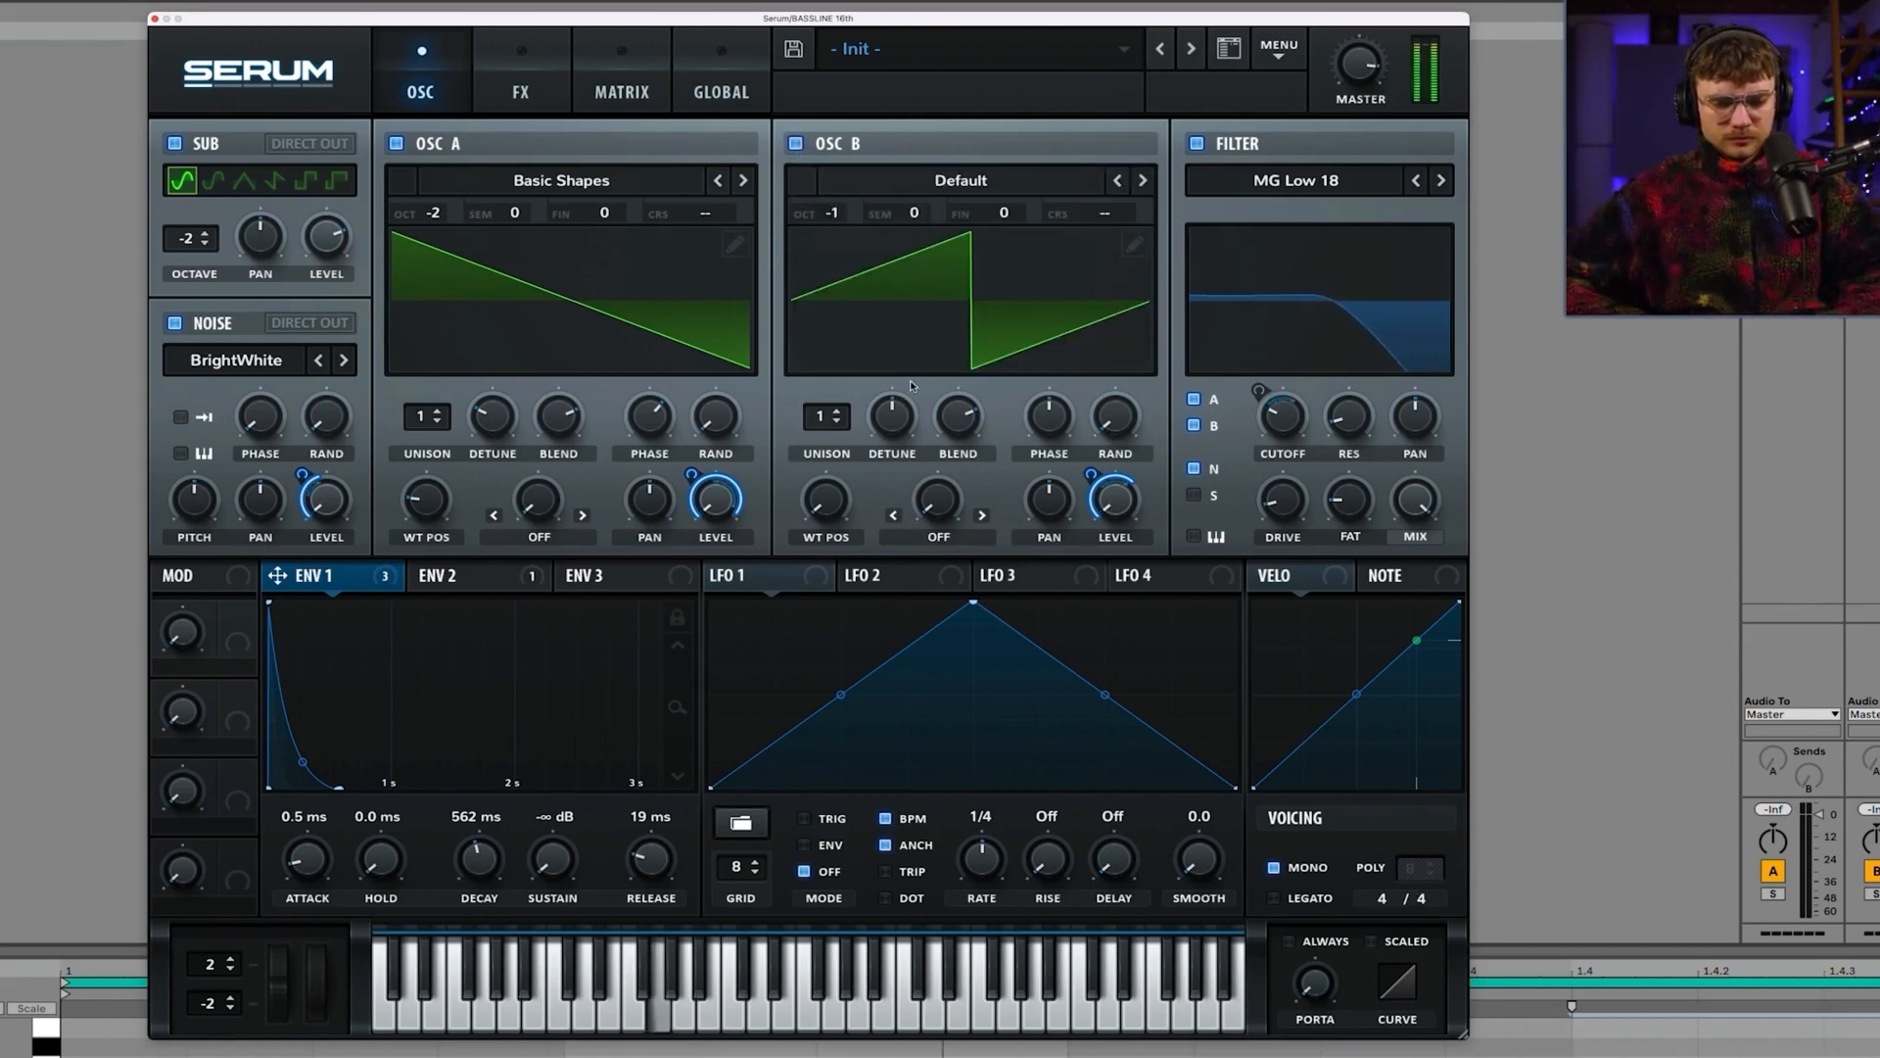
# Step: Set oscillator B's unison to 4 voices and lower its detune while comparing the sound with and without it
pyautogui.moveTo(839, 438); pyautogui.dragTo(840, 407)
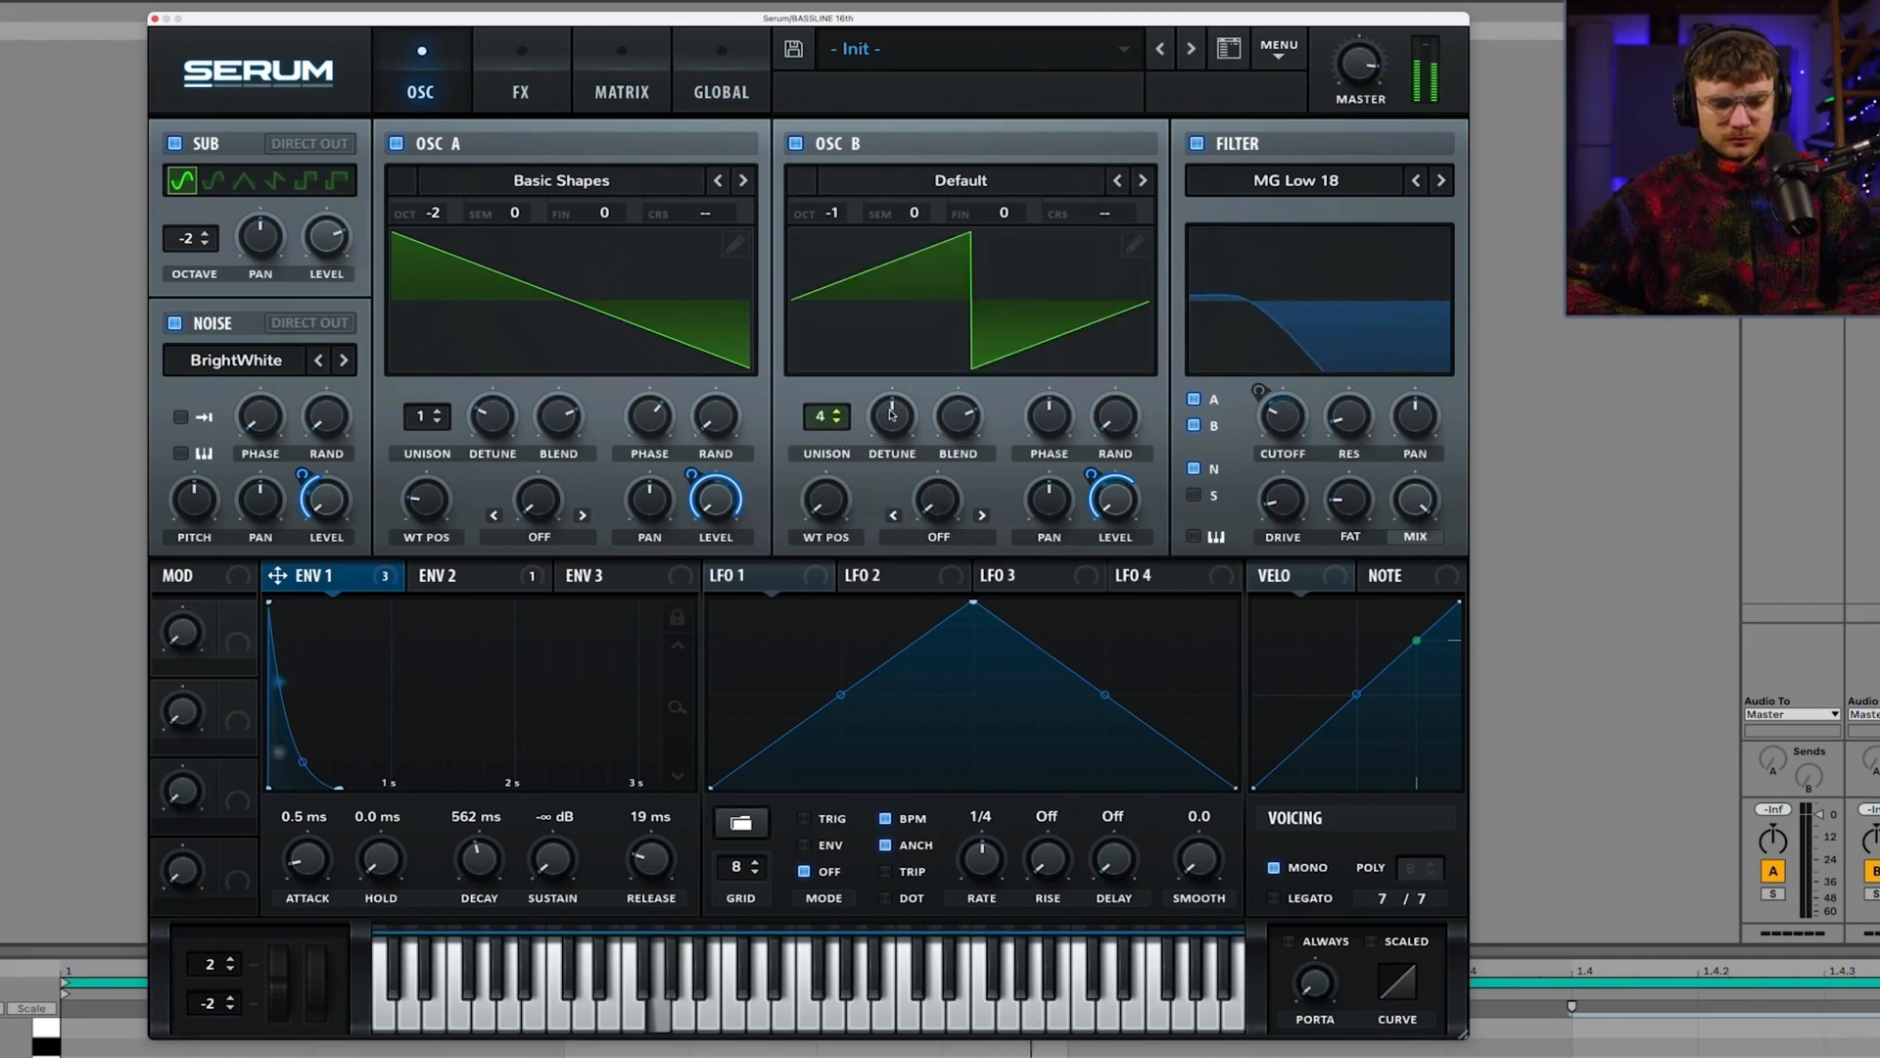
pyautogui.click(796, 145)
pyautogui.click(796, 145)
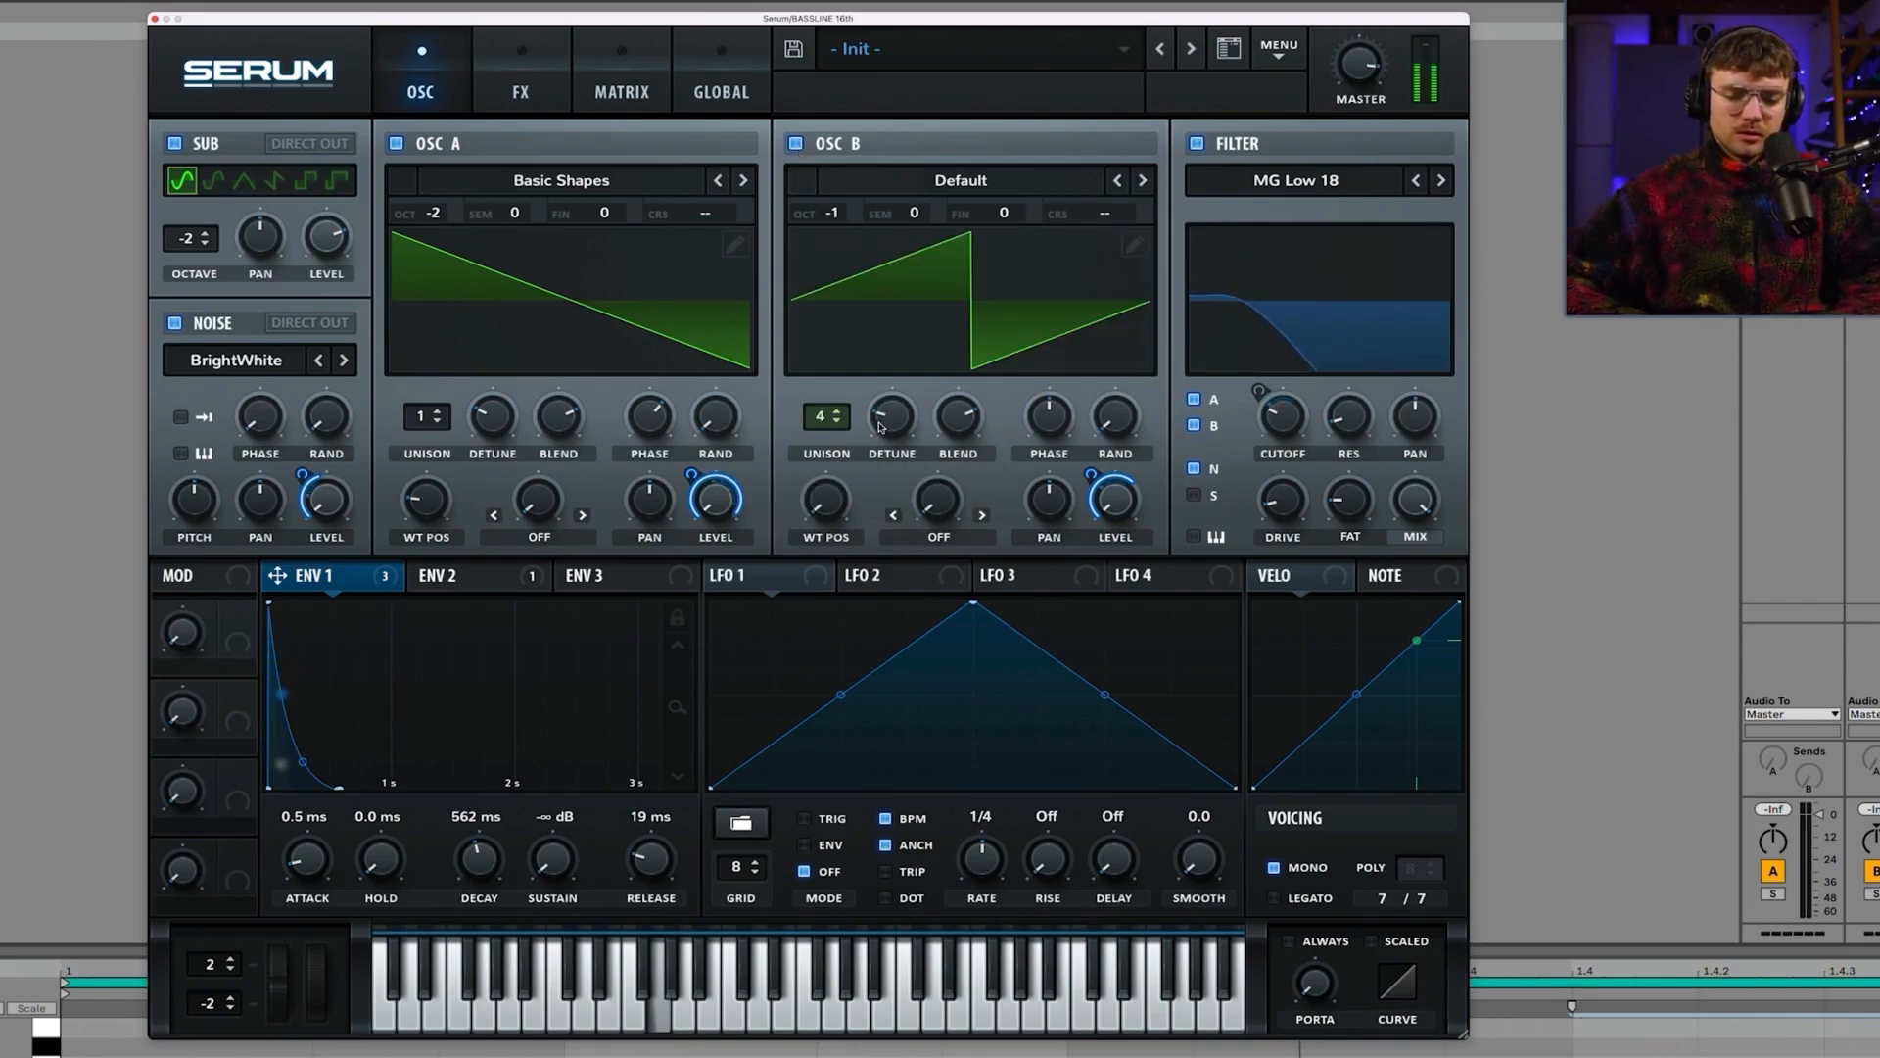
pyautogui.click(796, 144)
pyautogui.click(796, 144)
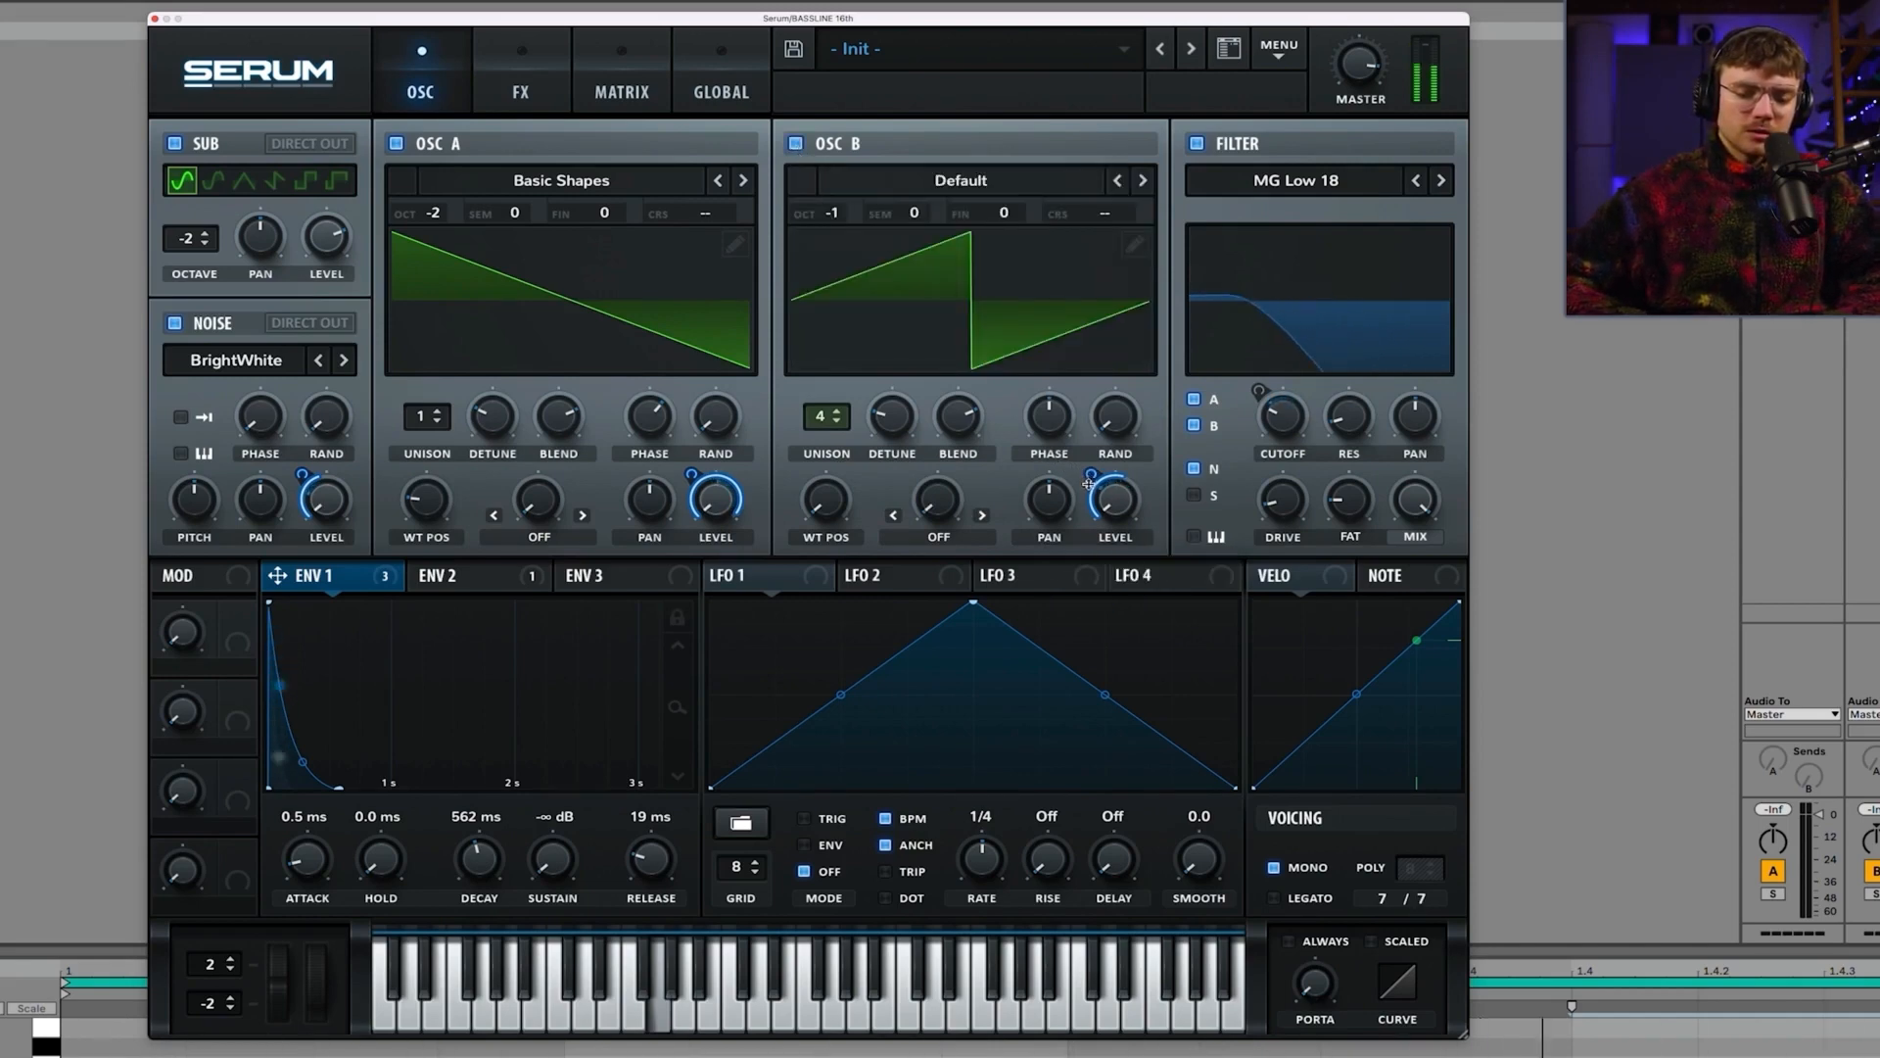
# Step: Reduce Env 1's modulation of oscillator B's level and raise its phase, comparing the sound with and without the oscillator
pyautogui.click(796, 144)
pyautogui.click(796, 144)
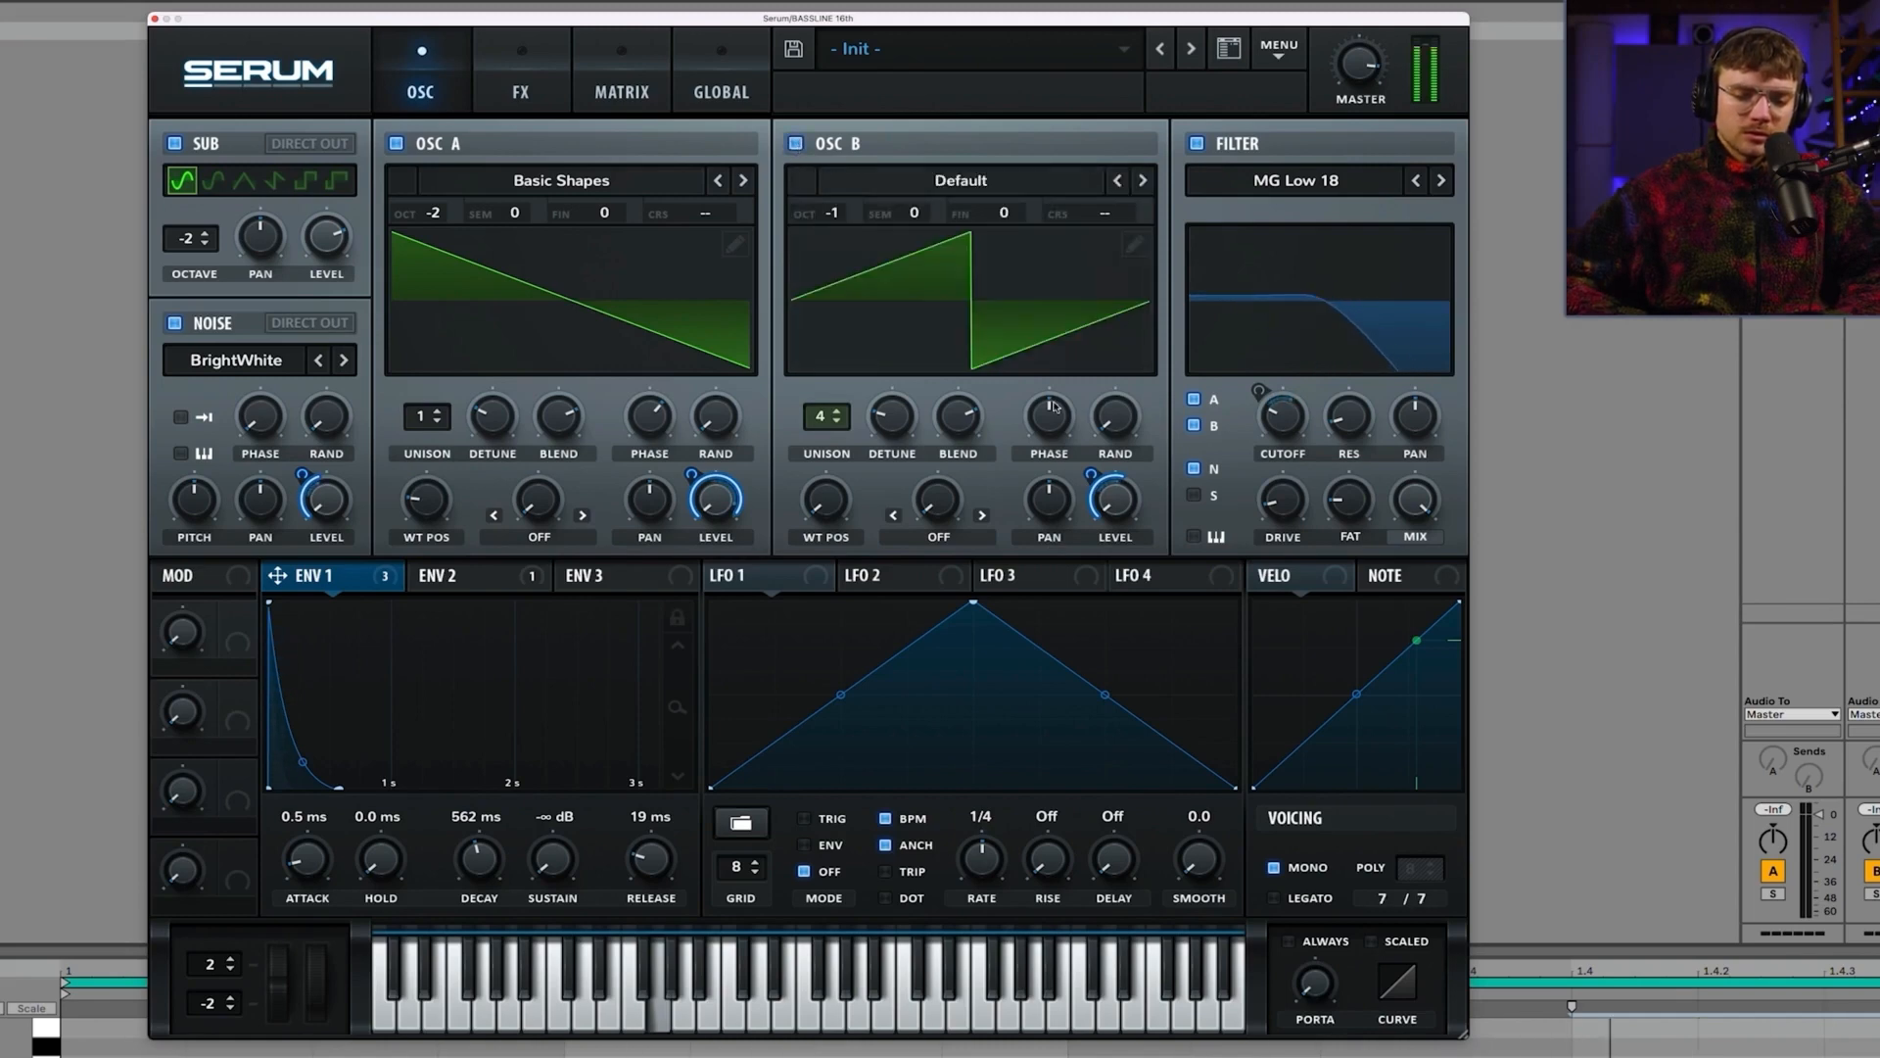
pyautogui.click(796, 144)
pyautogui.click(797, 144)
pyautogui.moveTo(1049, 416); pyautogui.dragTo(1040, 366)
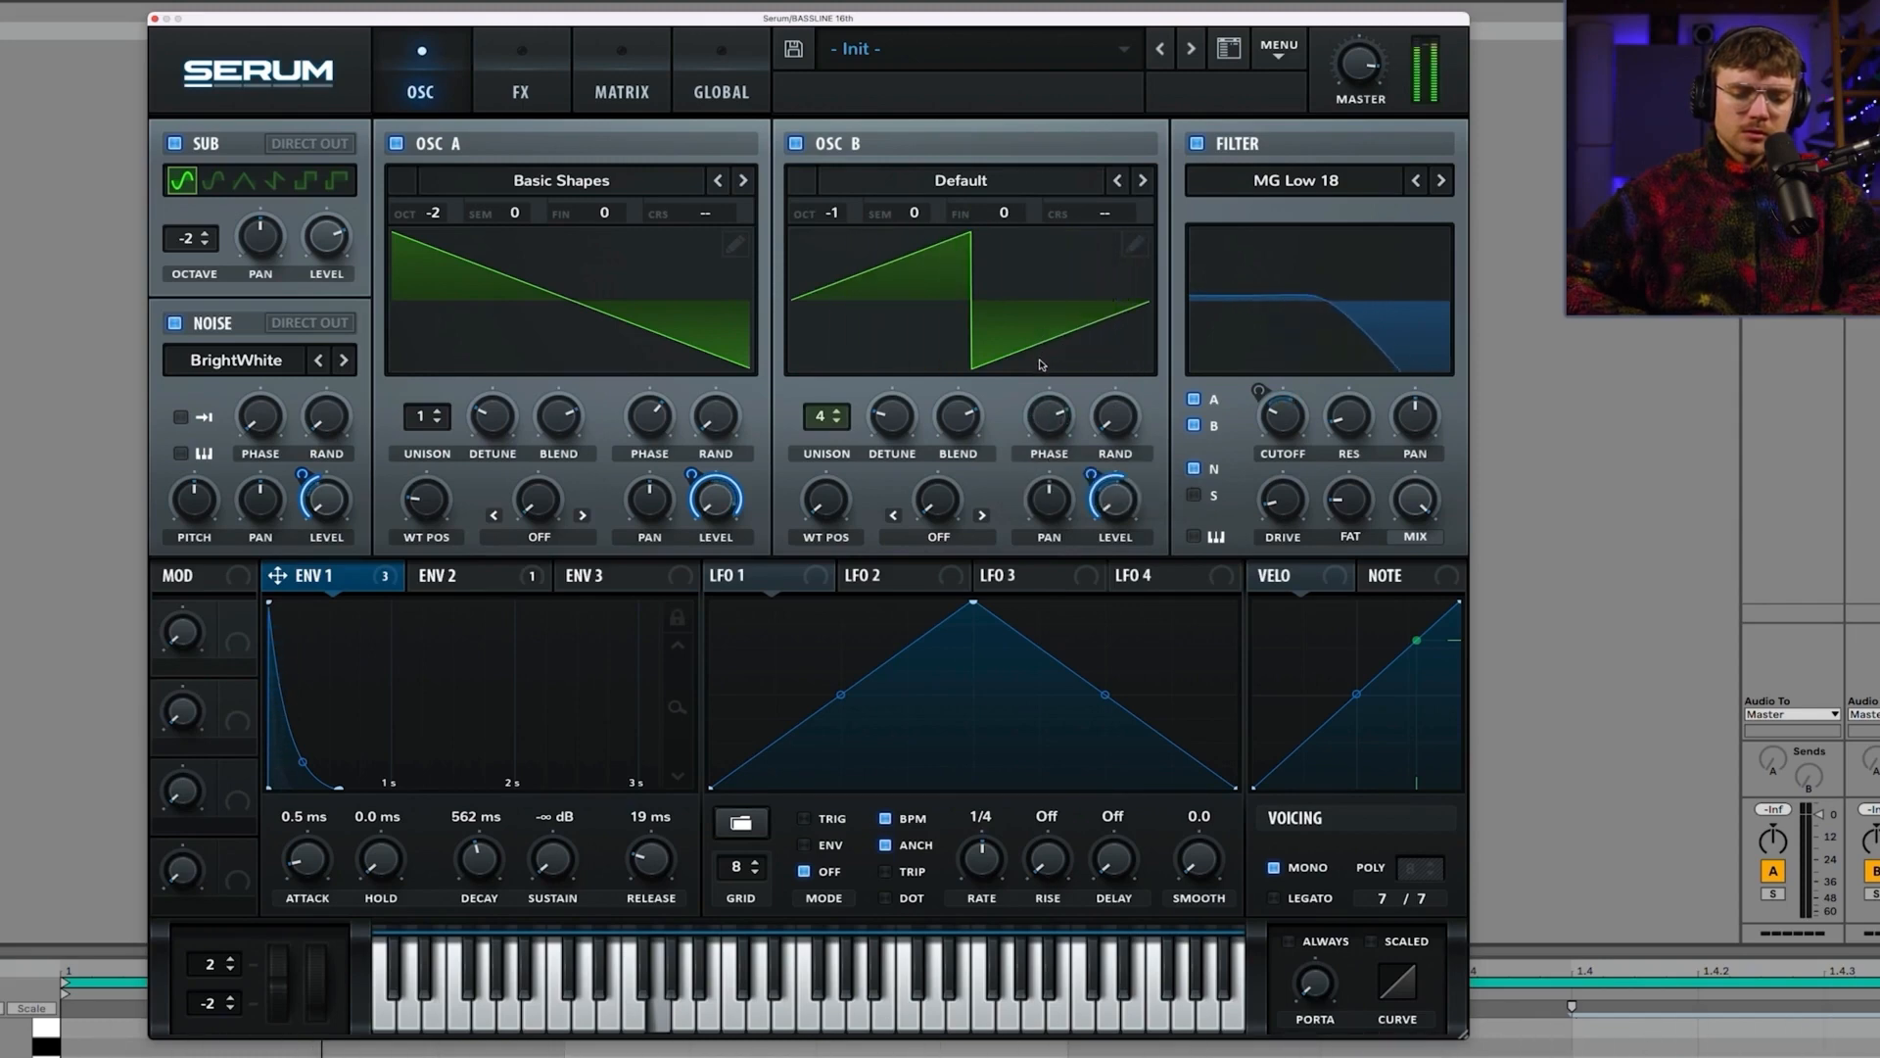
pyautogui.click(797, 145)
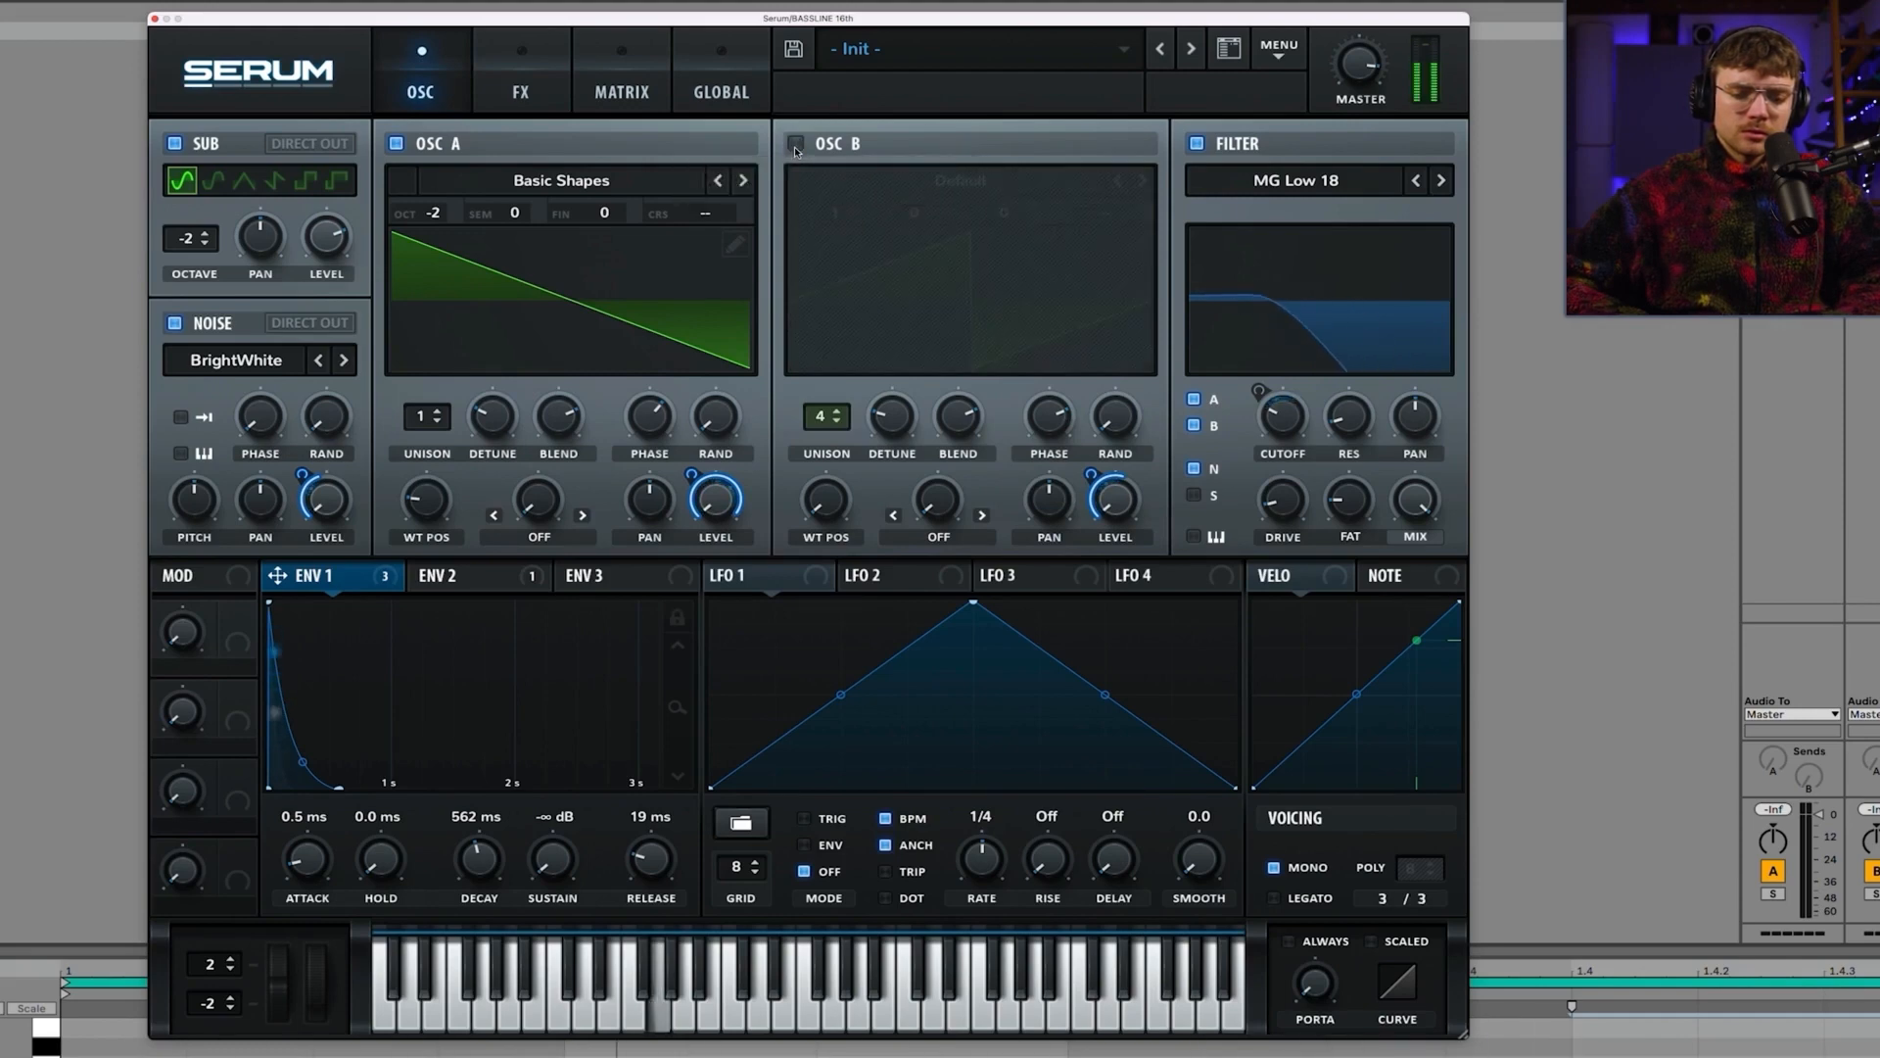
pyautogui.click(796, 145)
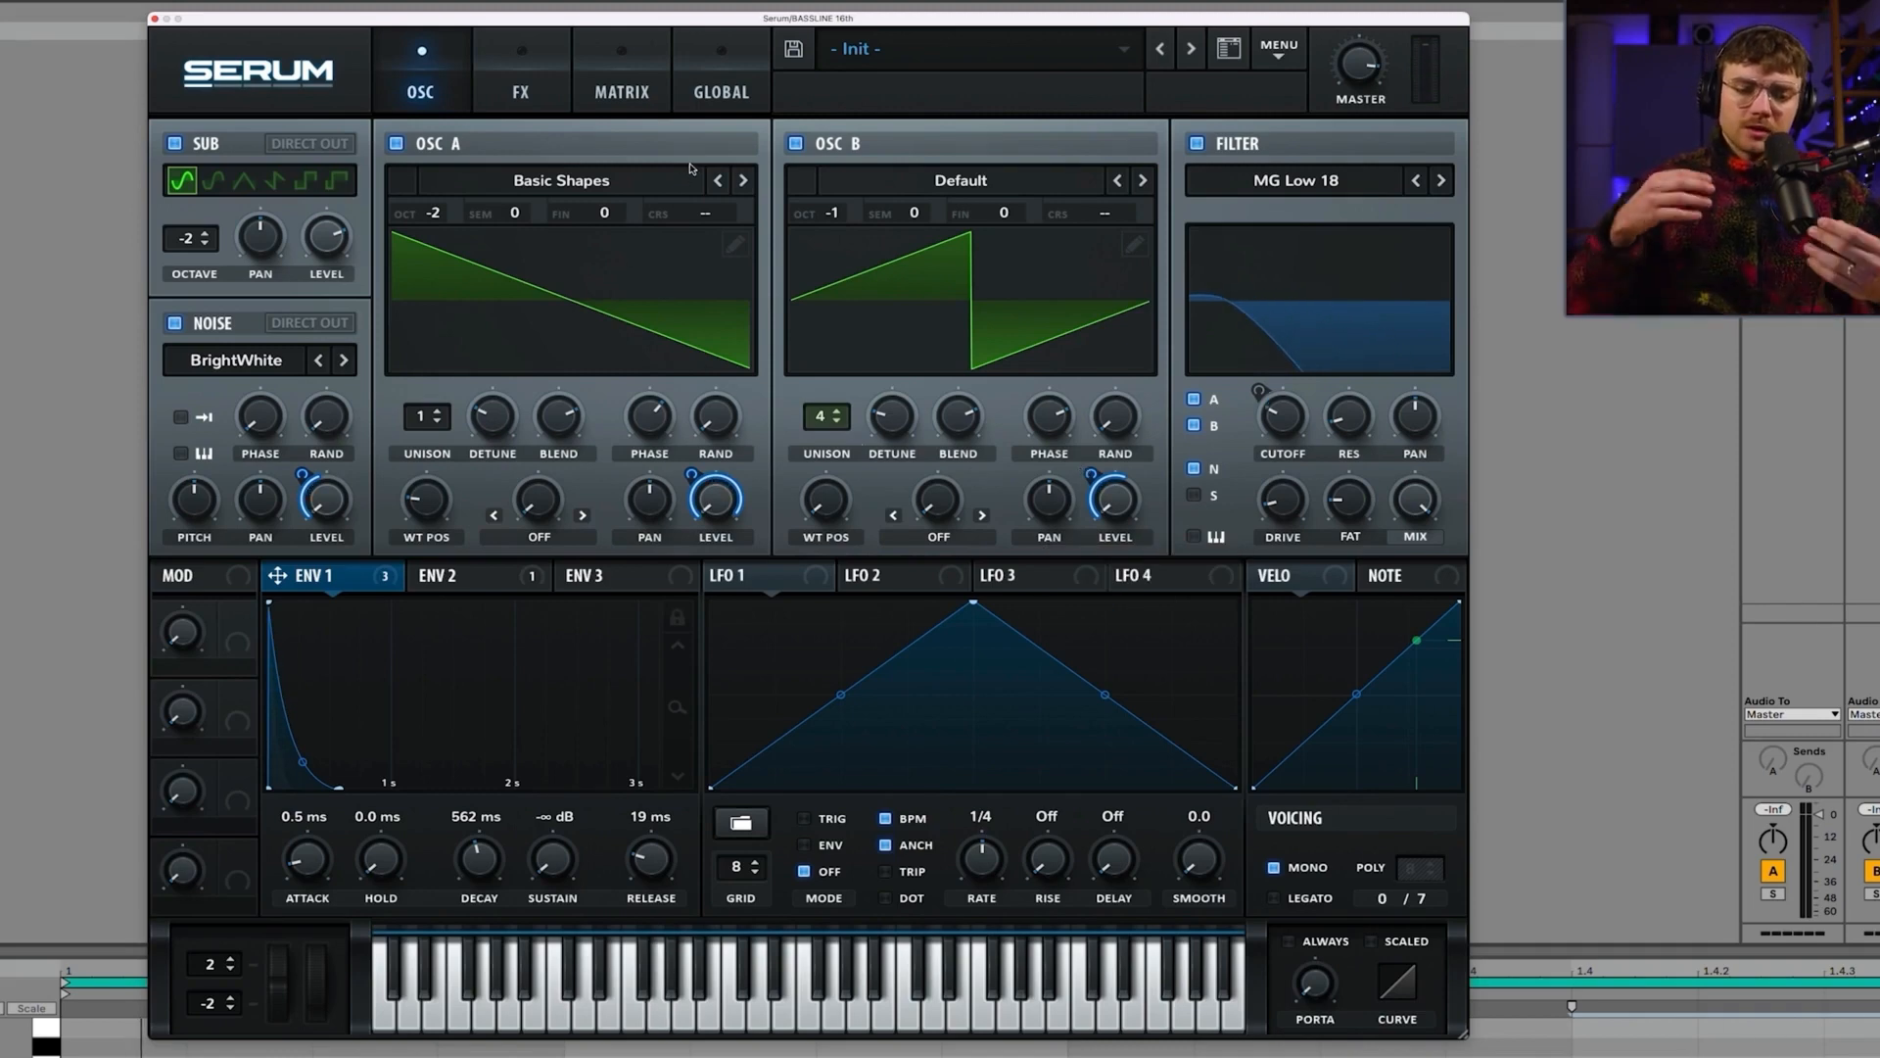
# Step: Enable the Hyper/Dimension effect, comparing the sound with and without it
pyautogui.click(520, 94)
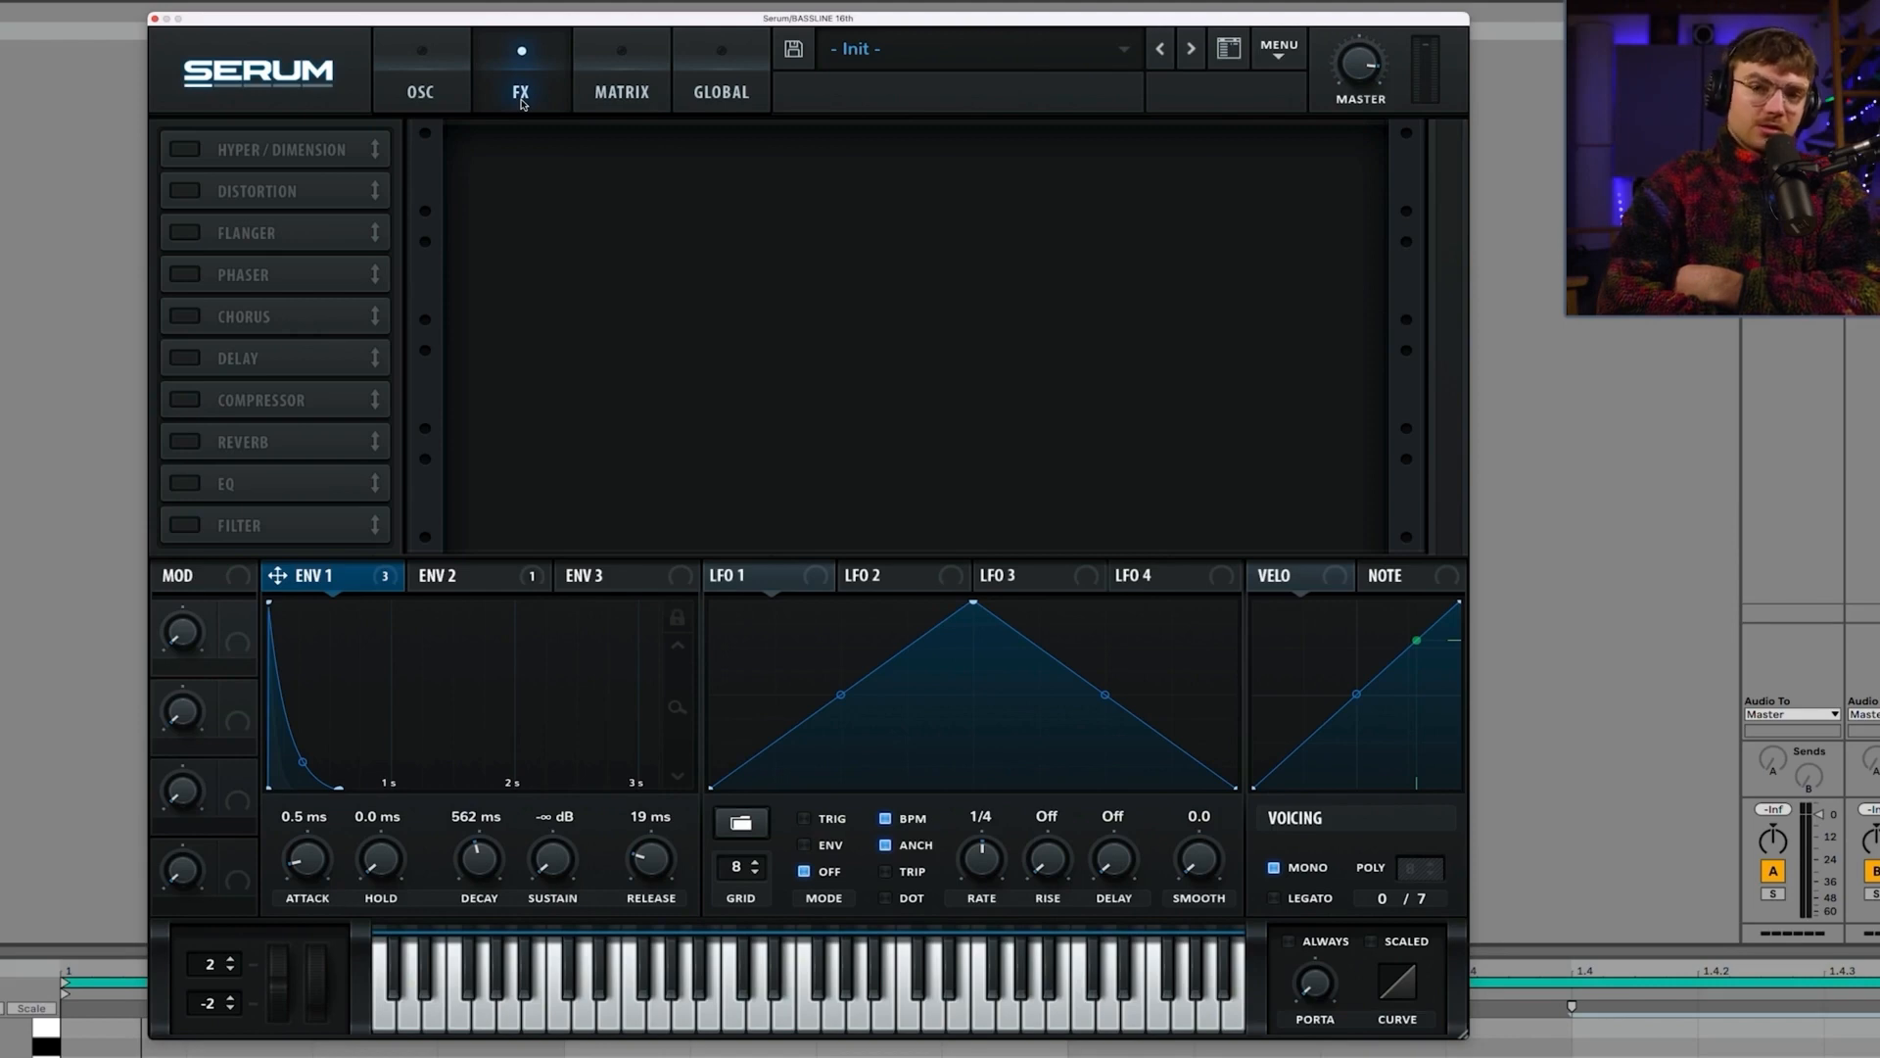
pyautogui.click(186, 150)
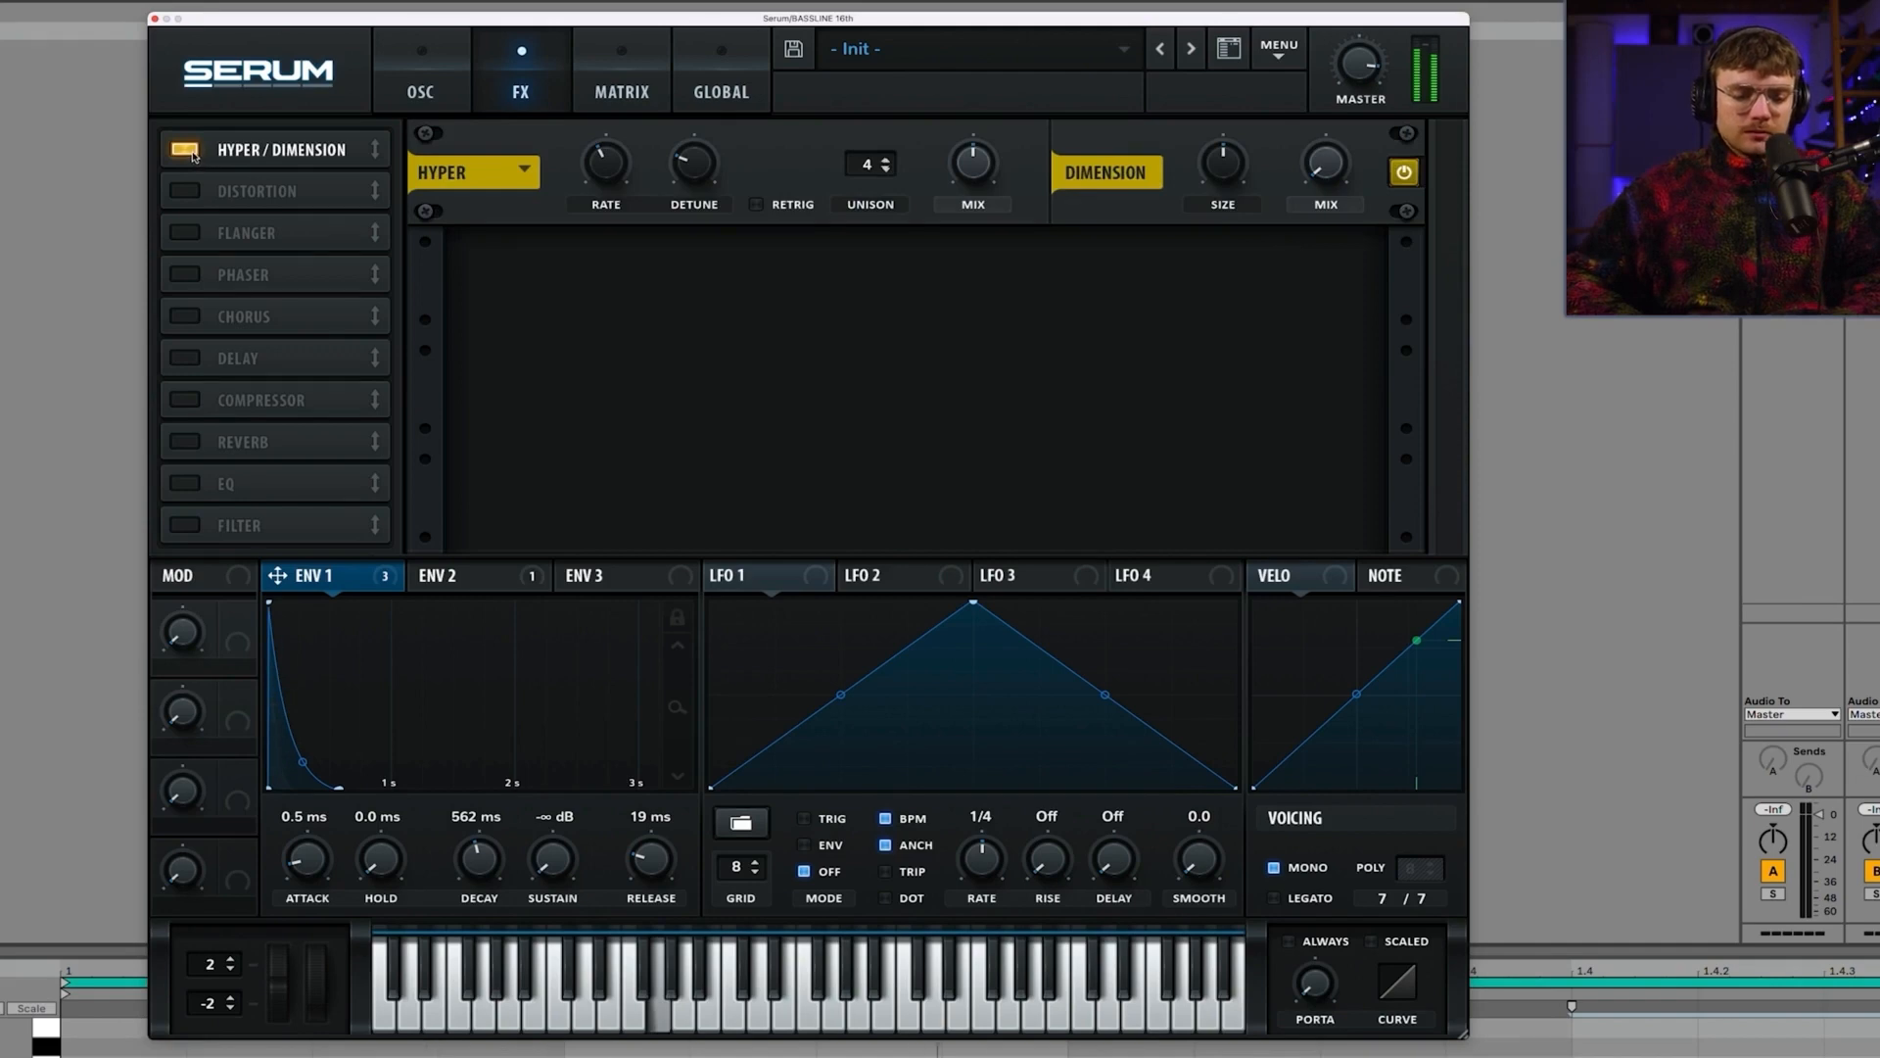
pyautogui.click(194, 156)
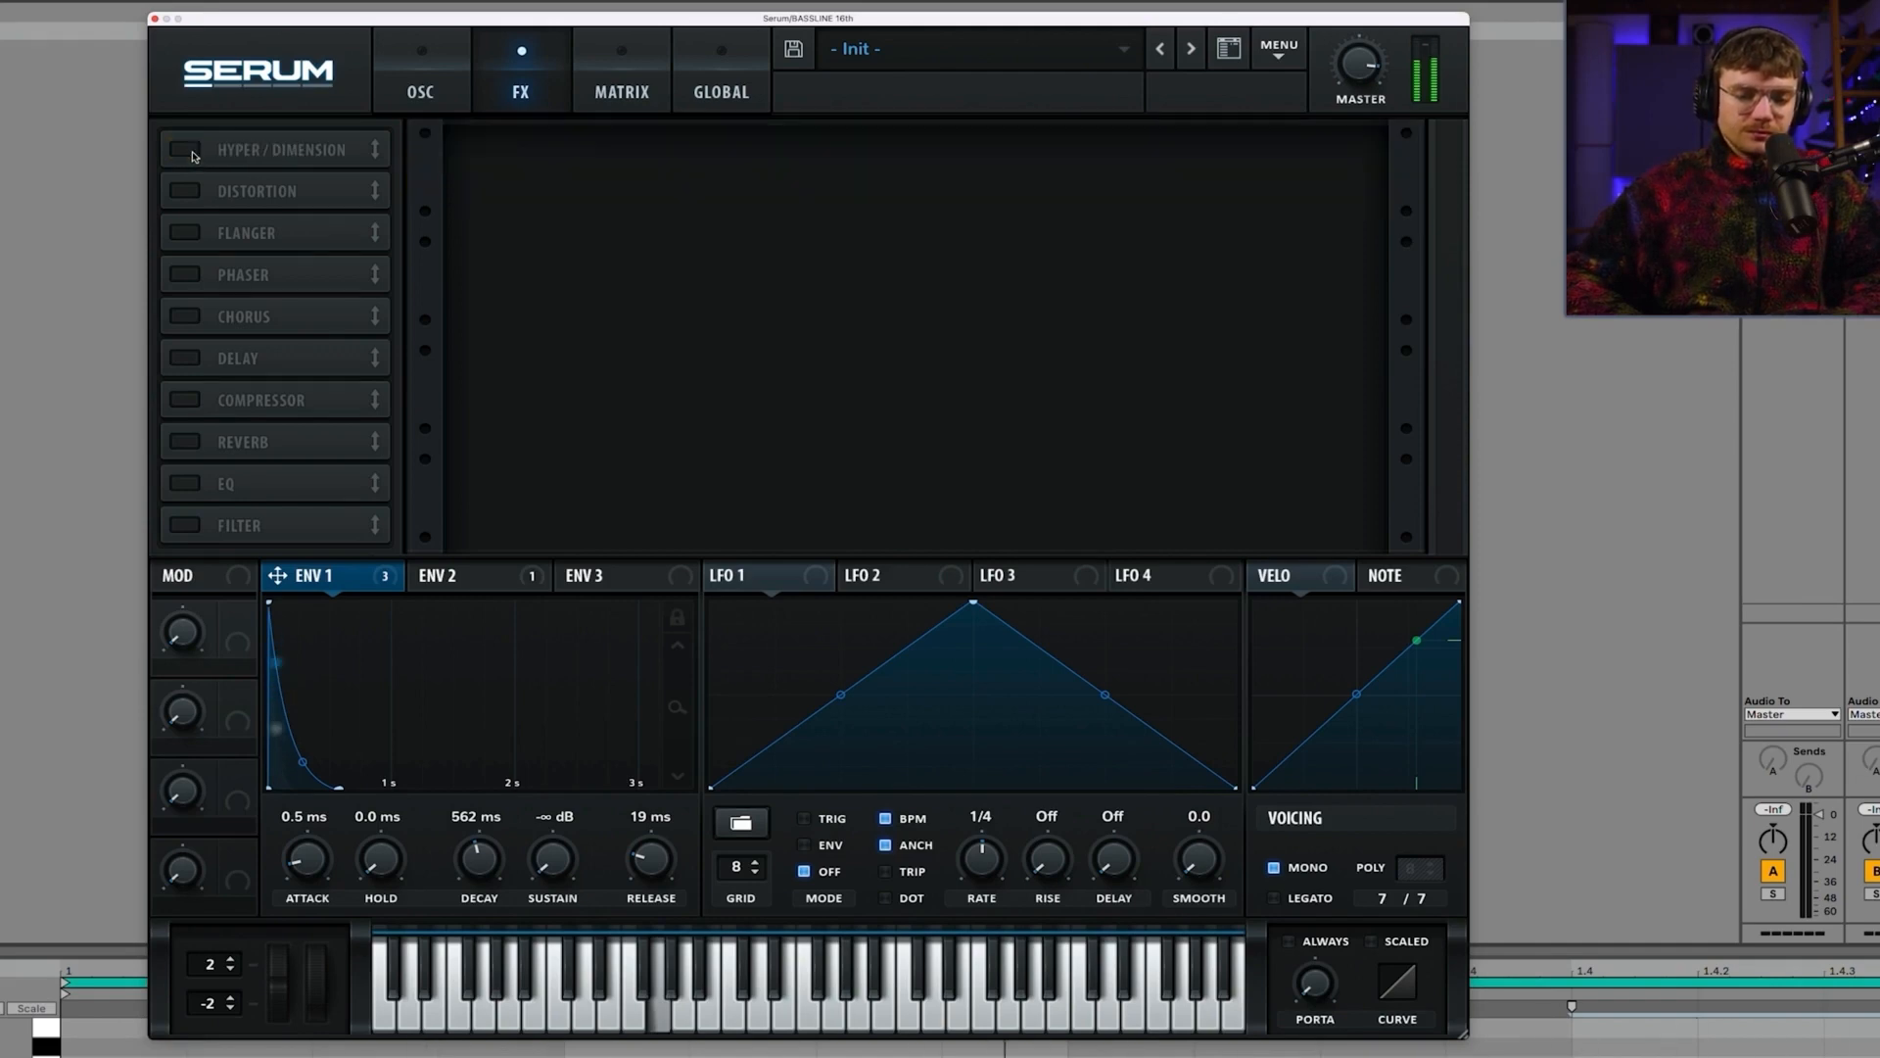
pyautogui.click(194, 156)
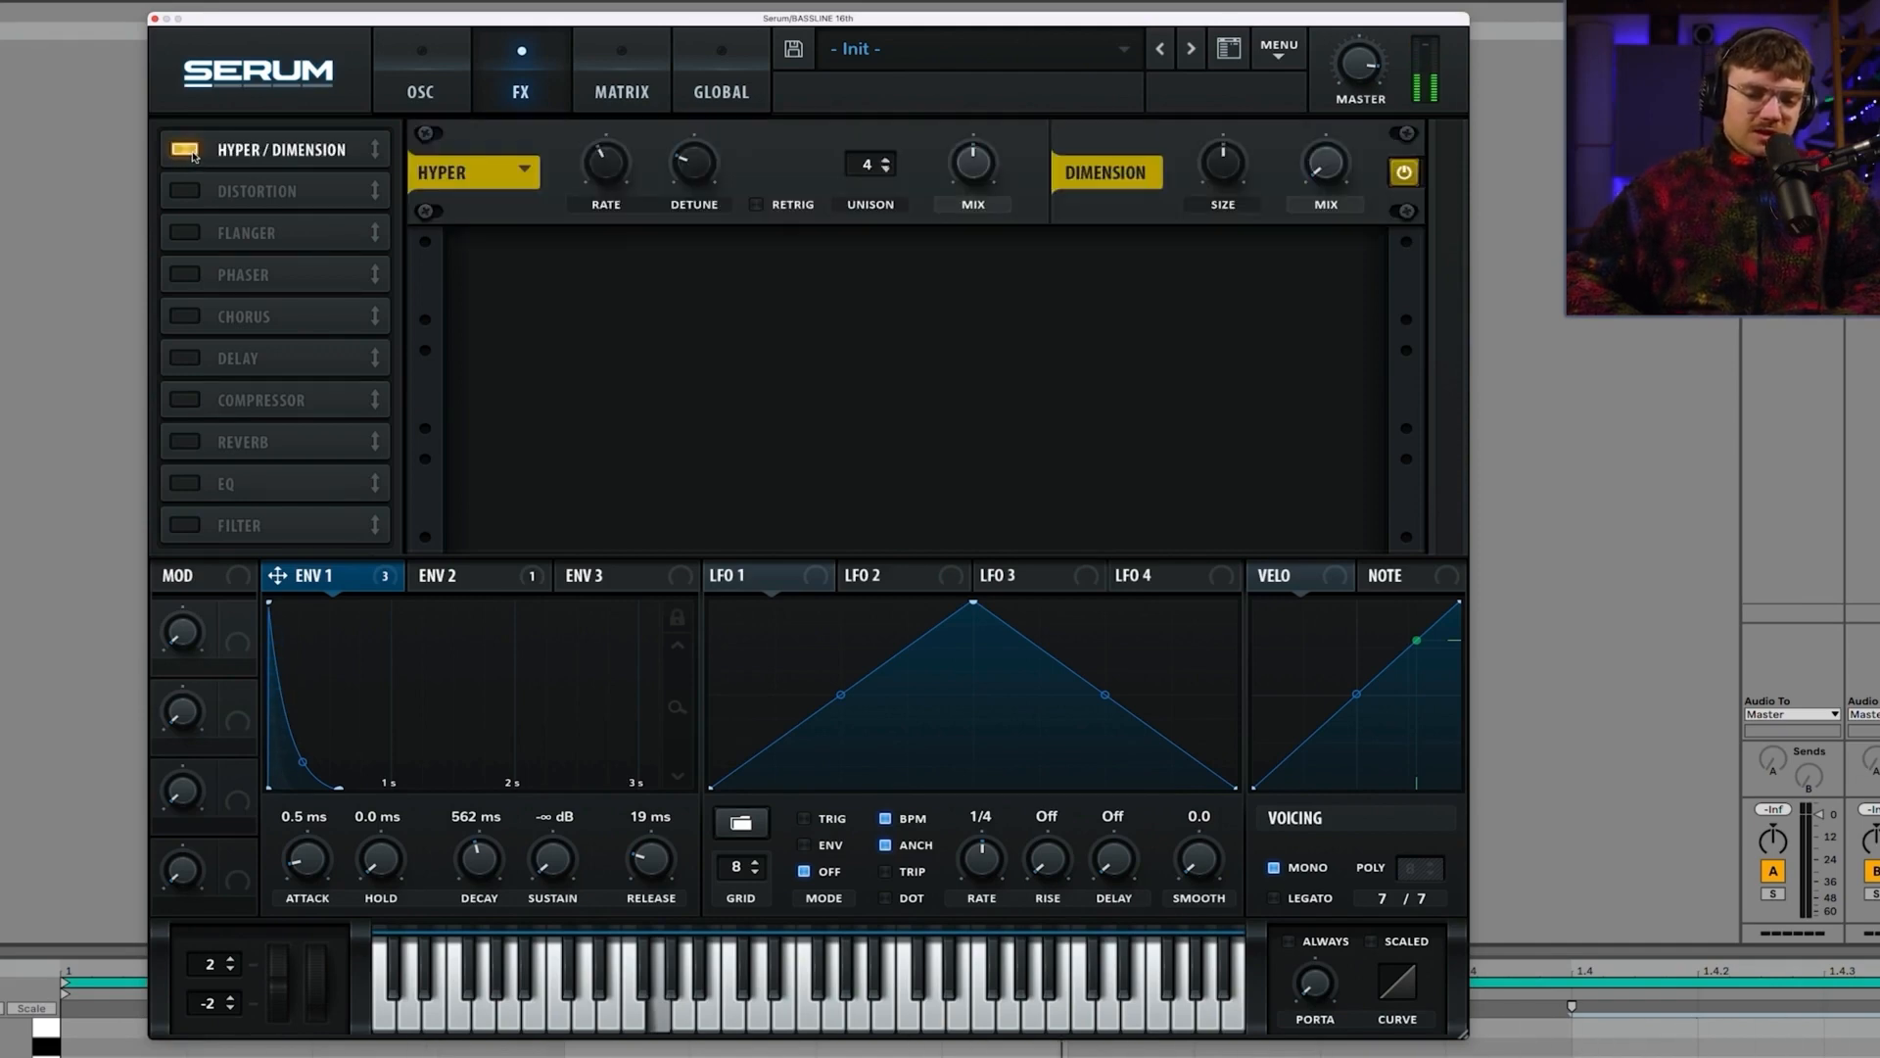
# Step: Compare the bass with and without Hyper/Dimension, leaving it disabled, and enable the Distortion effect instead
pyautogui.click(194, 156)
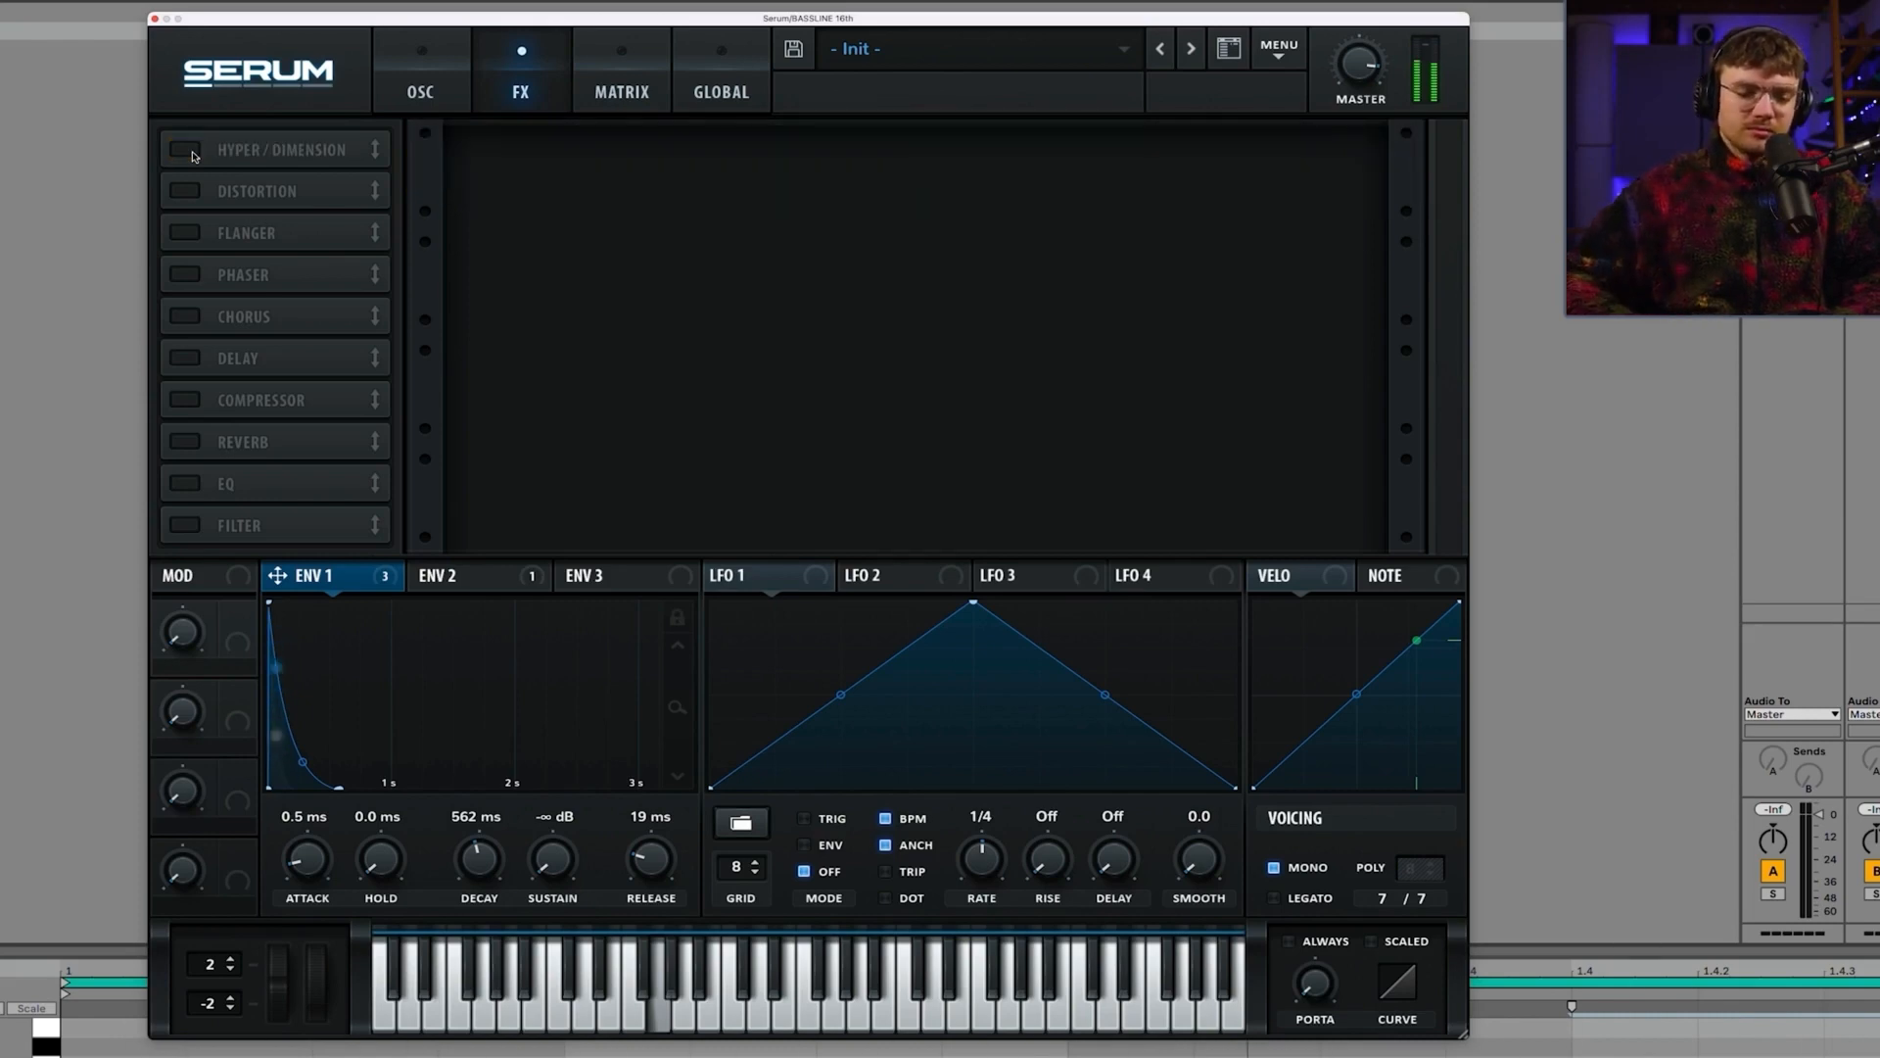
pyautogui.click(193, 156)
pyautogui.click(194, 155)
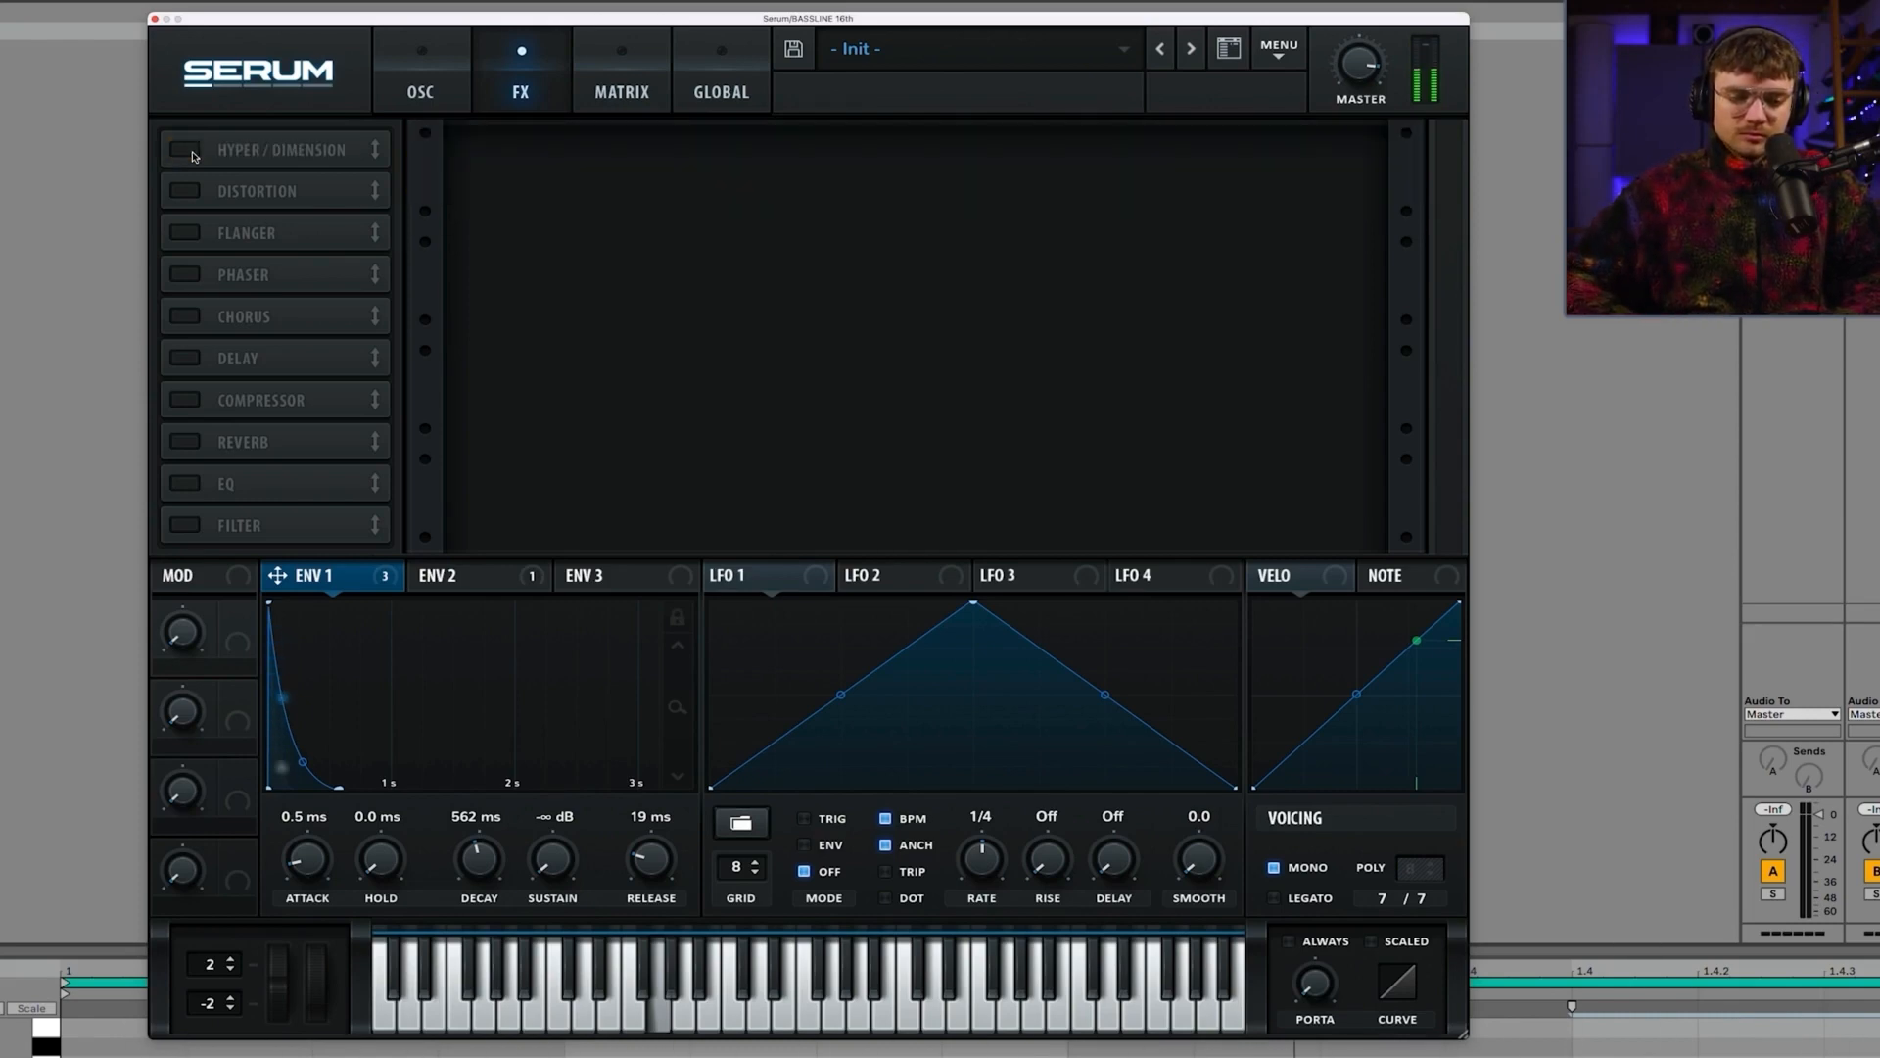
pyautogui.click(194, 156)
pyautogui.click(194, 156)
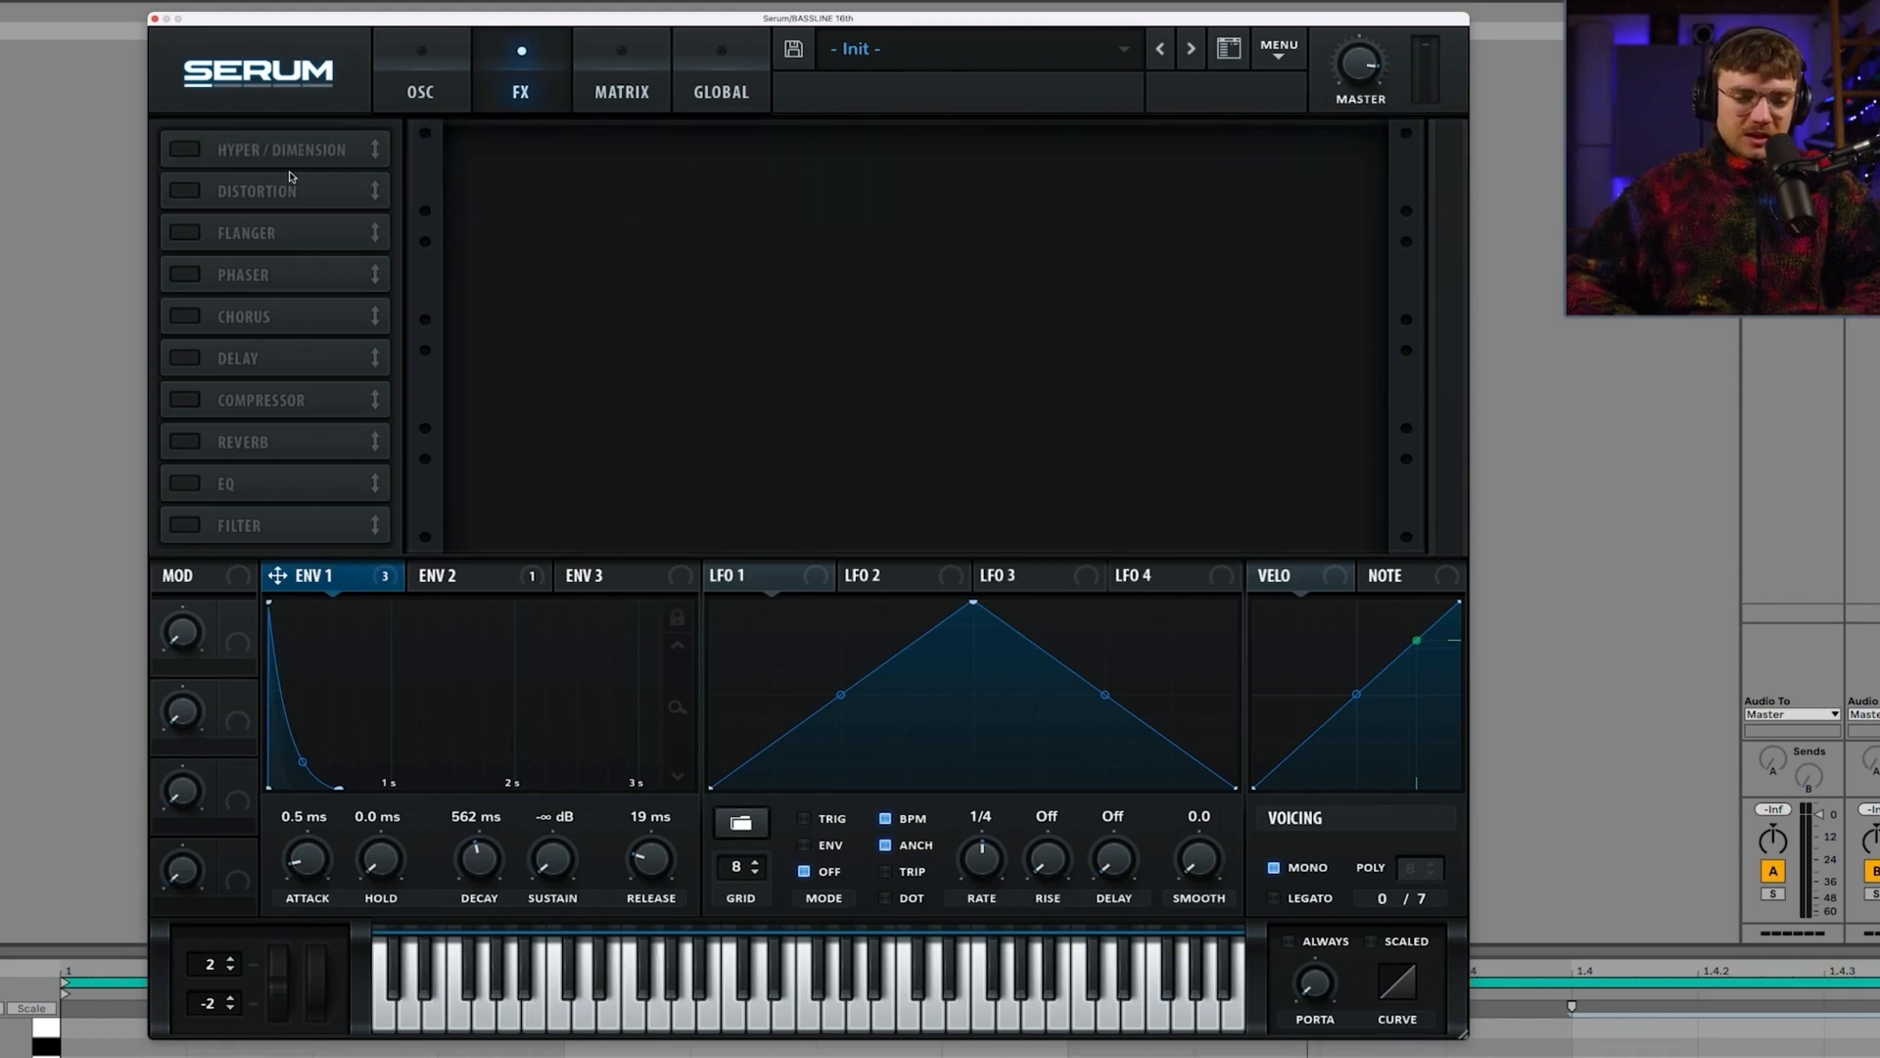
pyautogui.click(186, 192)
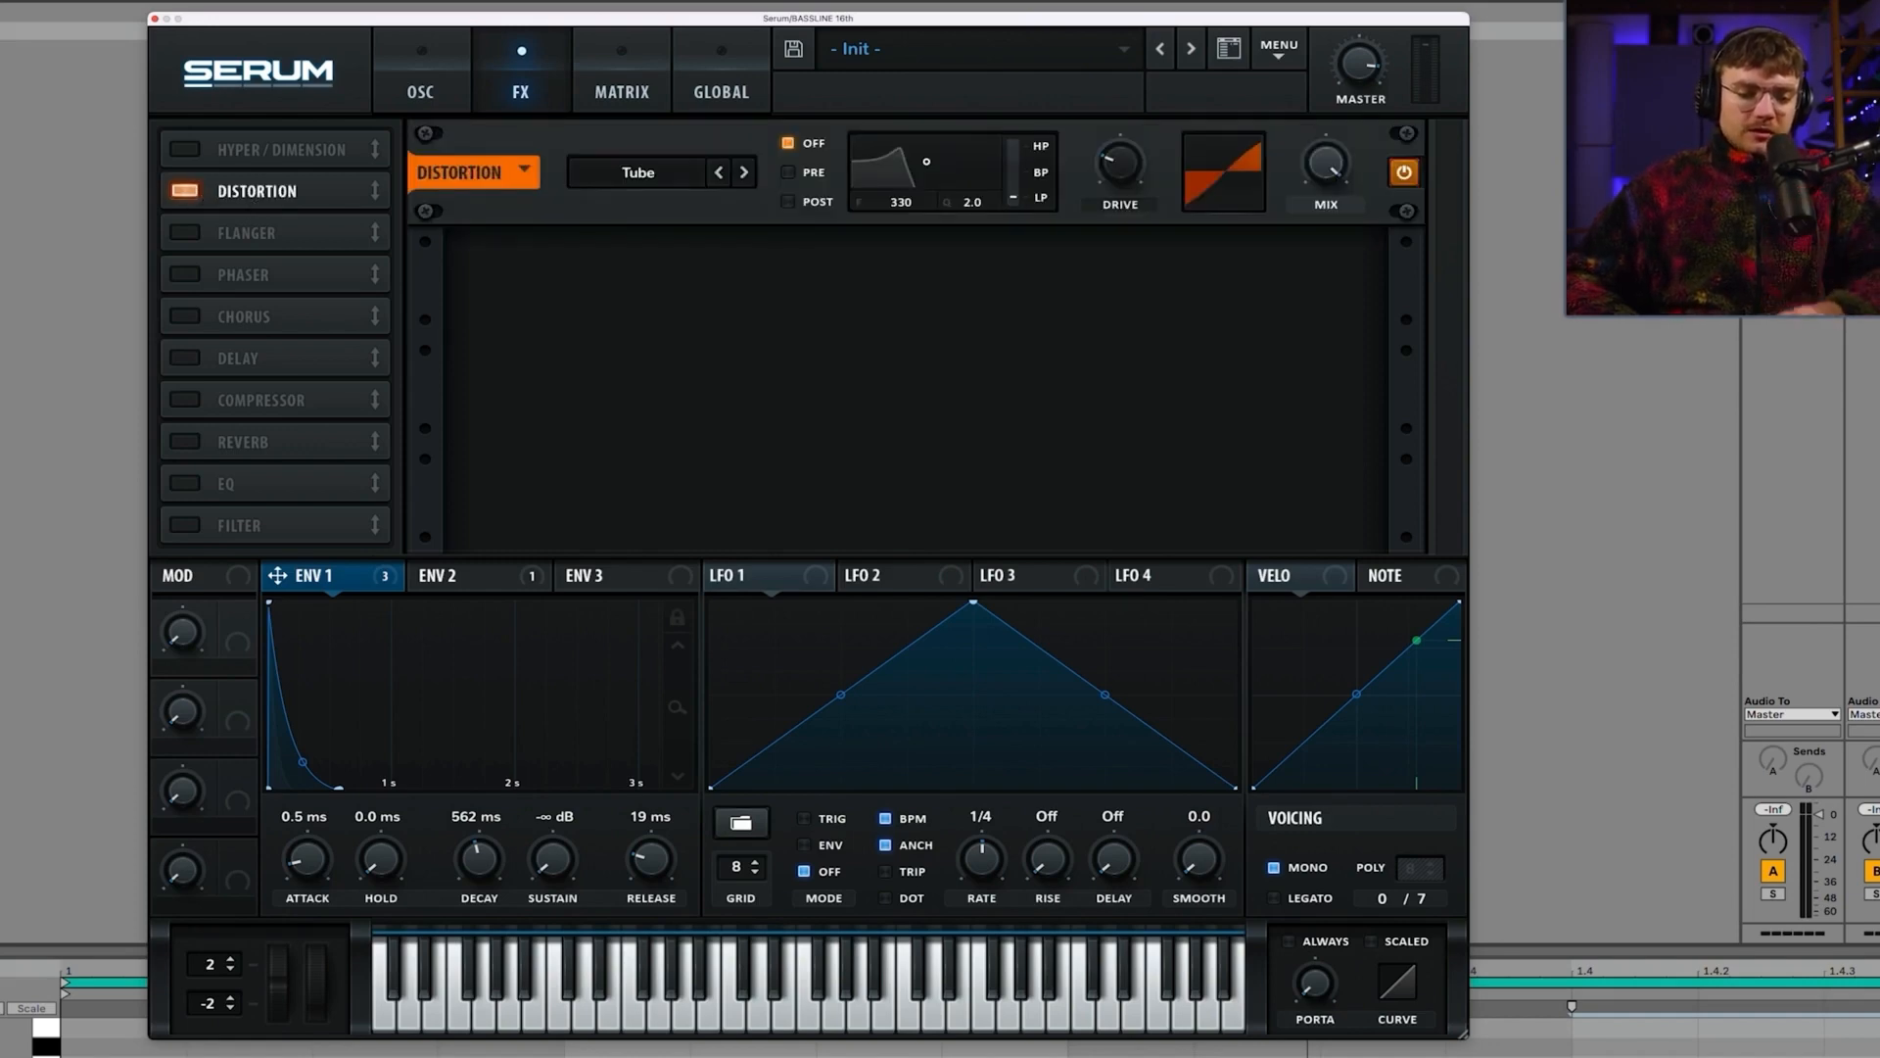
# Step: Find the local VST FabFilter Pro-L 2 among the plug-ins and add it after Serum on the bassline track
pyautogui.hotkey('shift', 'Tab')
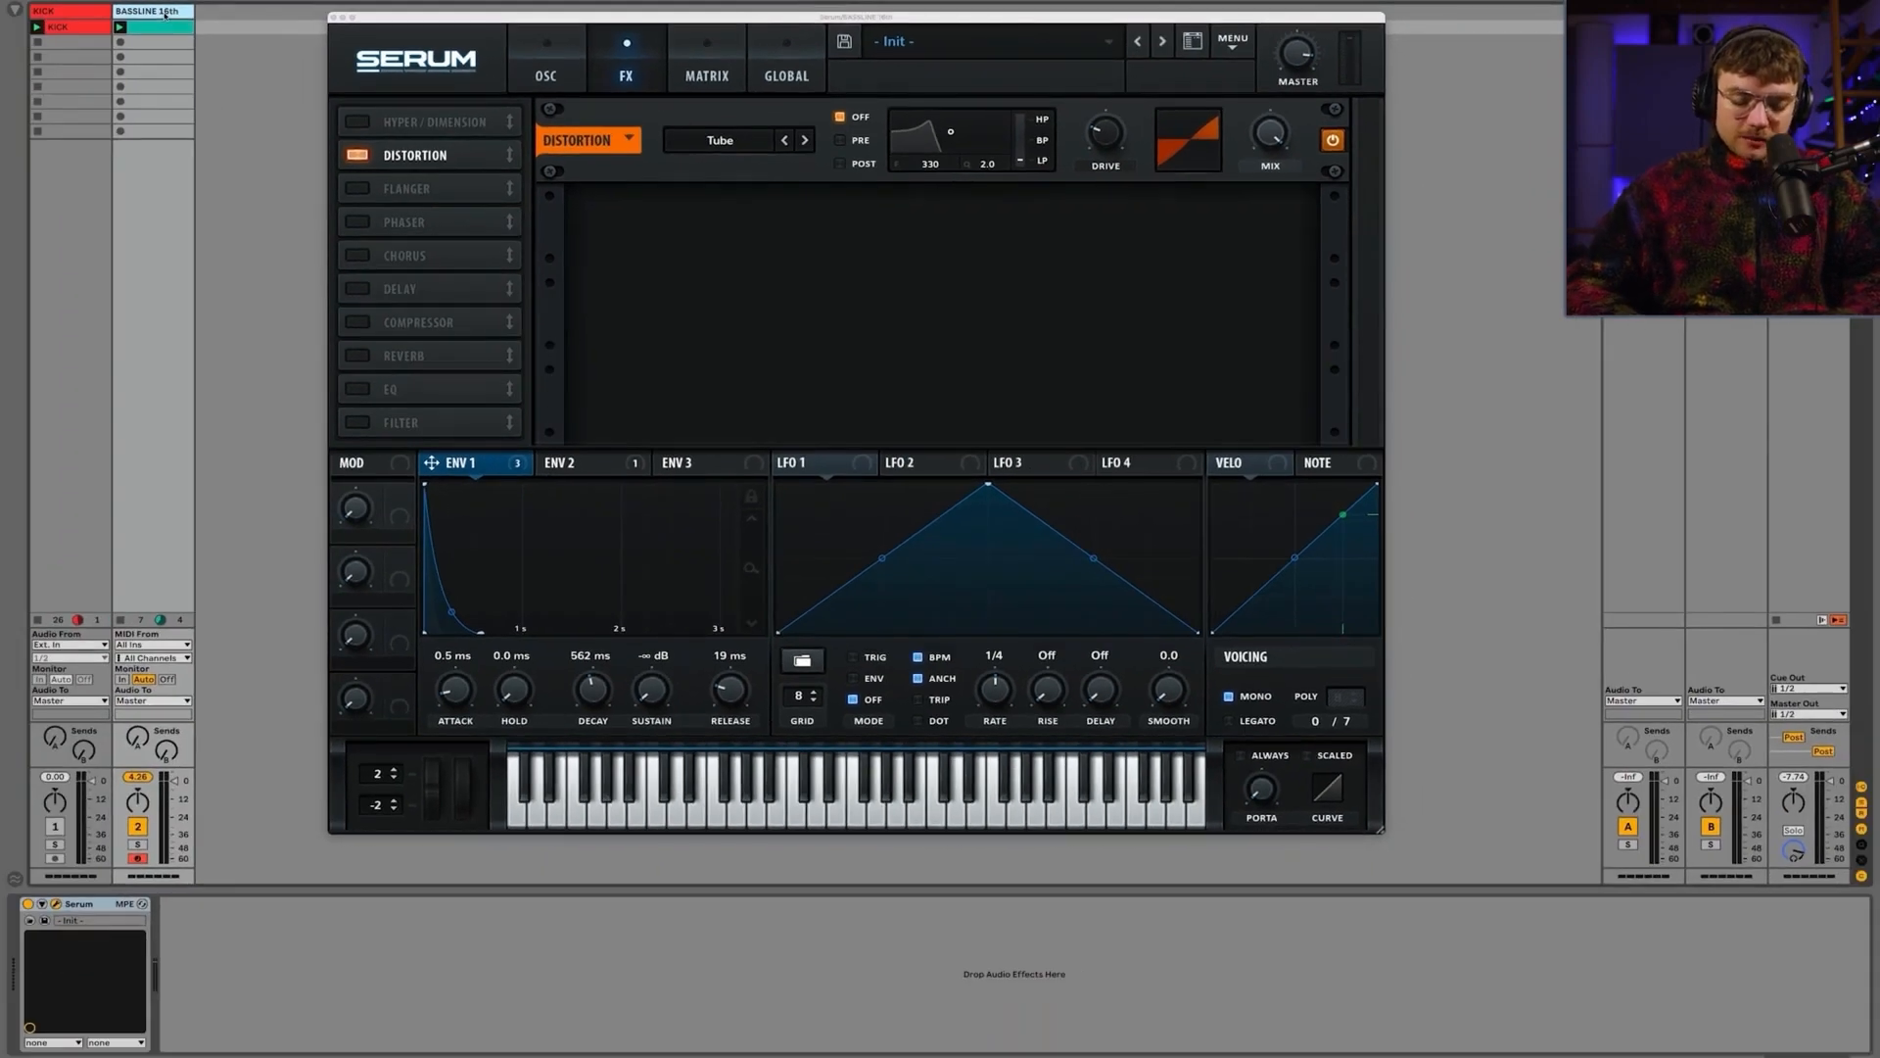
pyautogui.press('super+f')
pyautogui.write('pro')
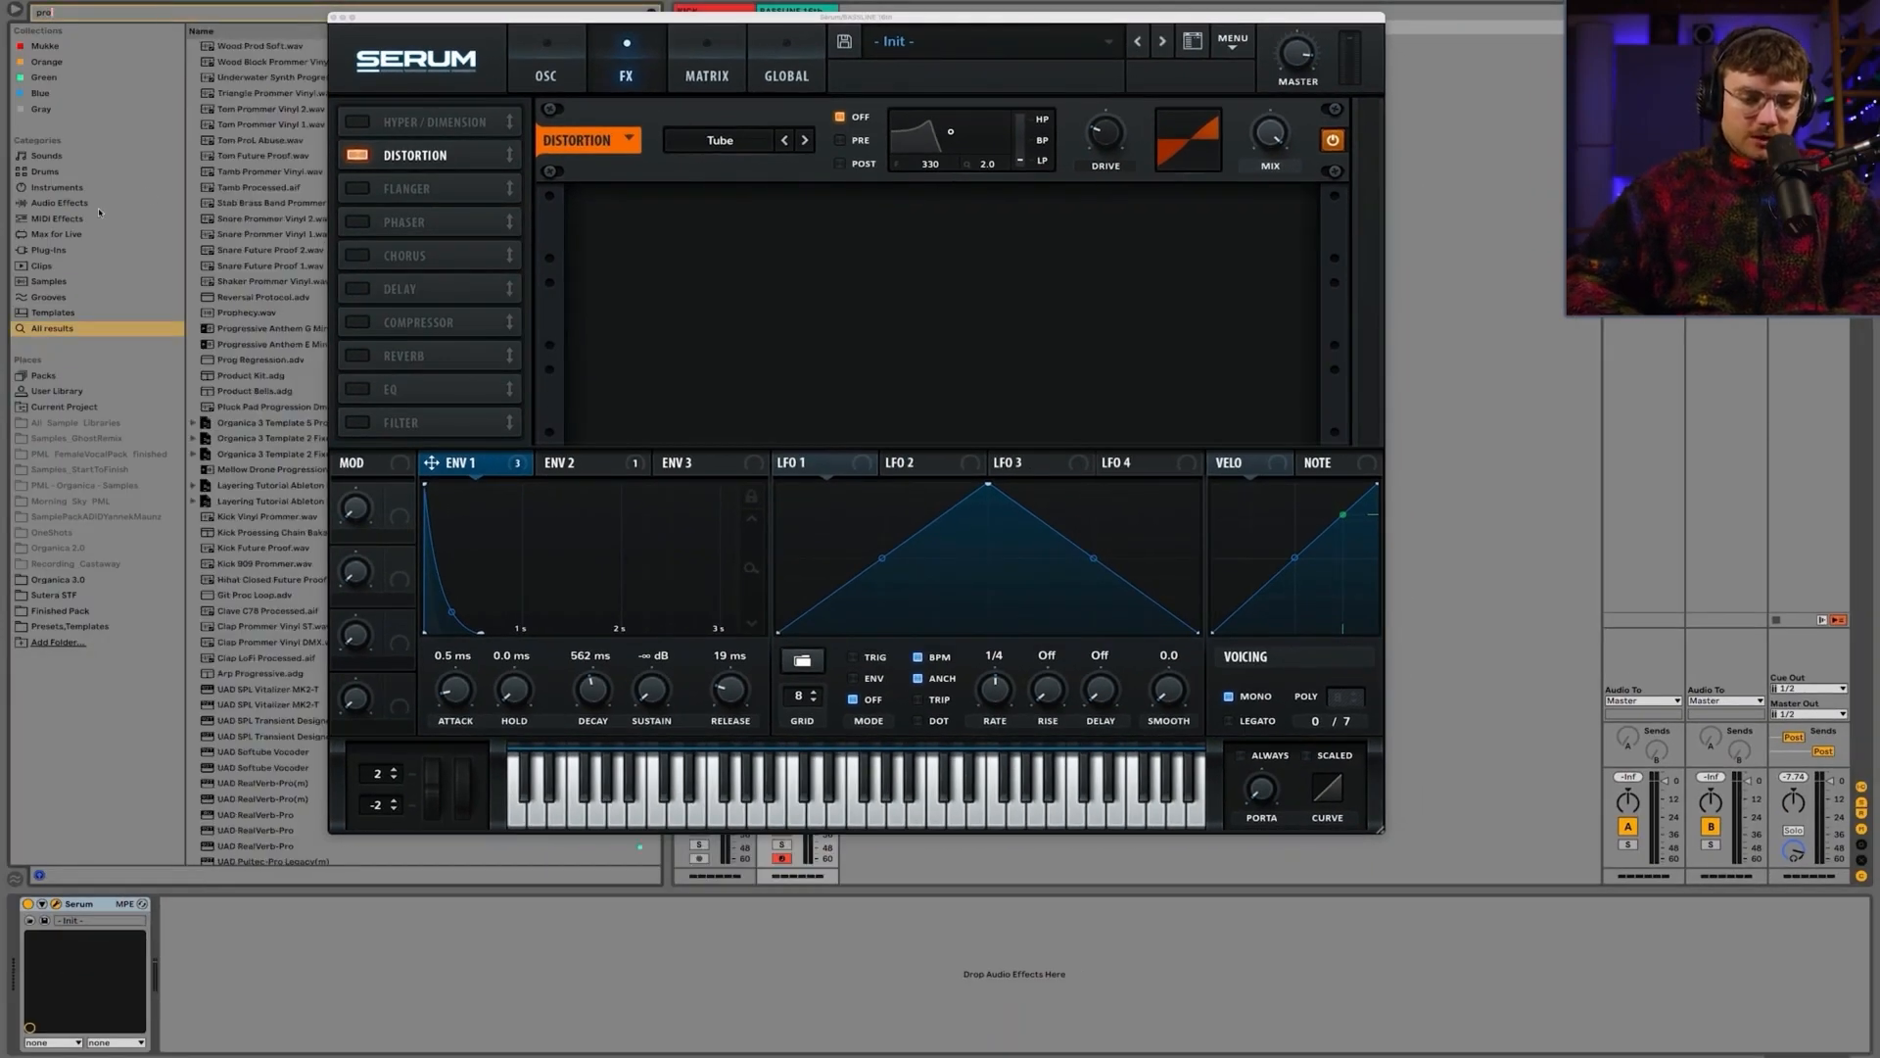
pyautogui.click(54, 249)
pyautogui.click(194, 62)
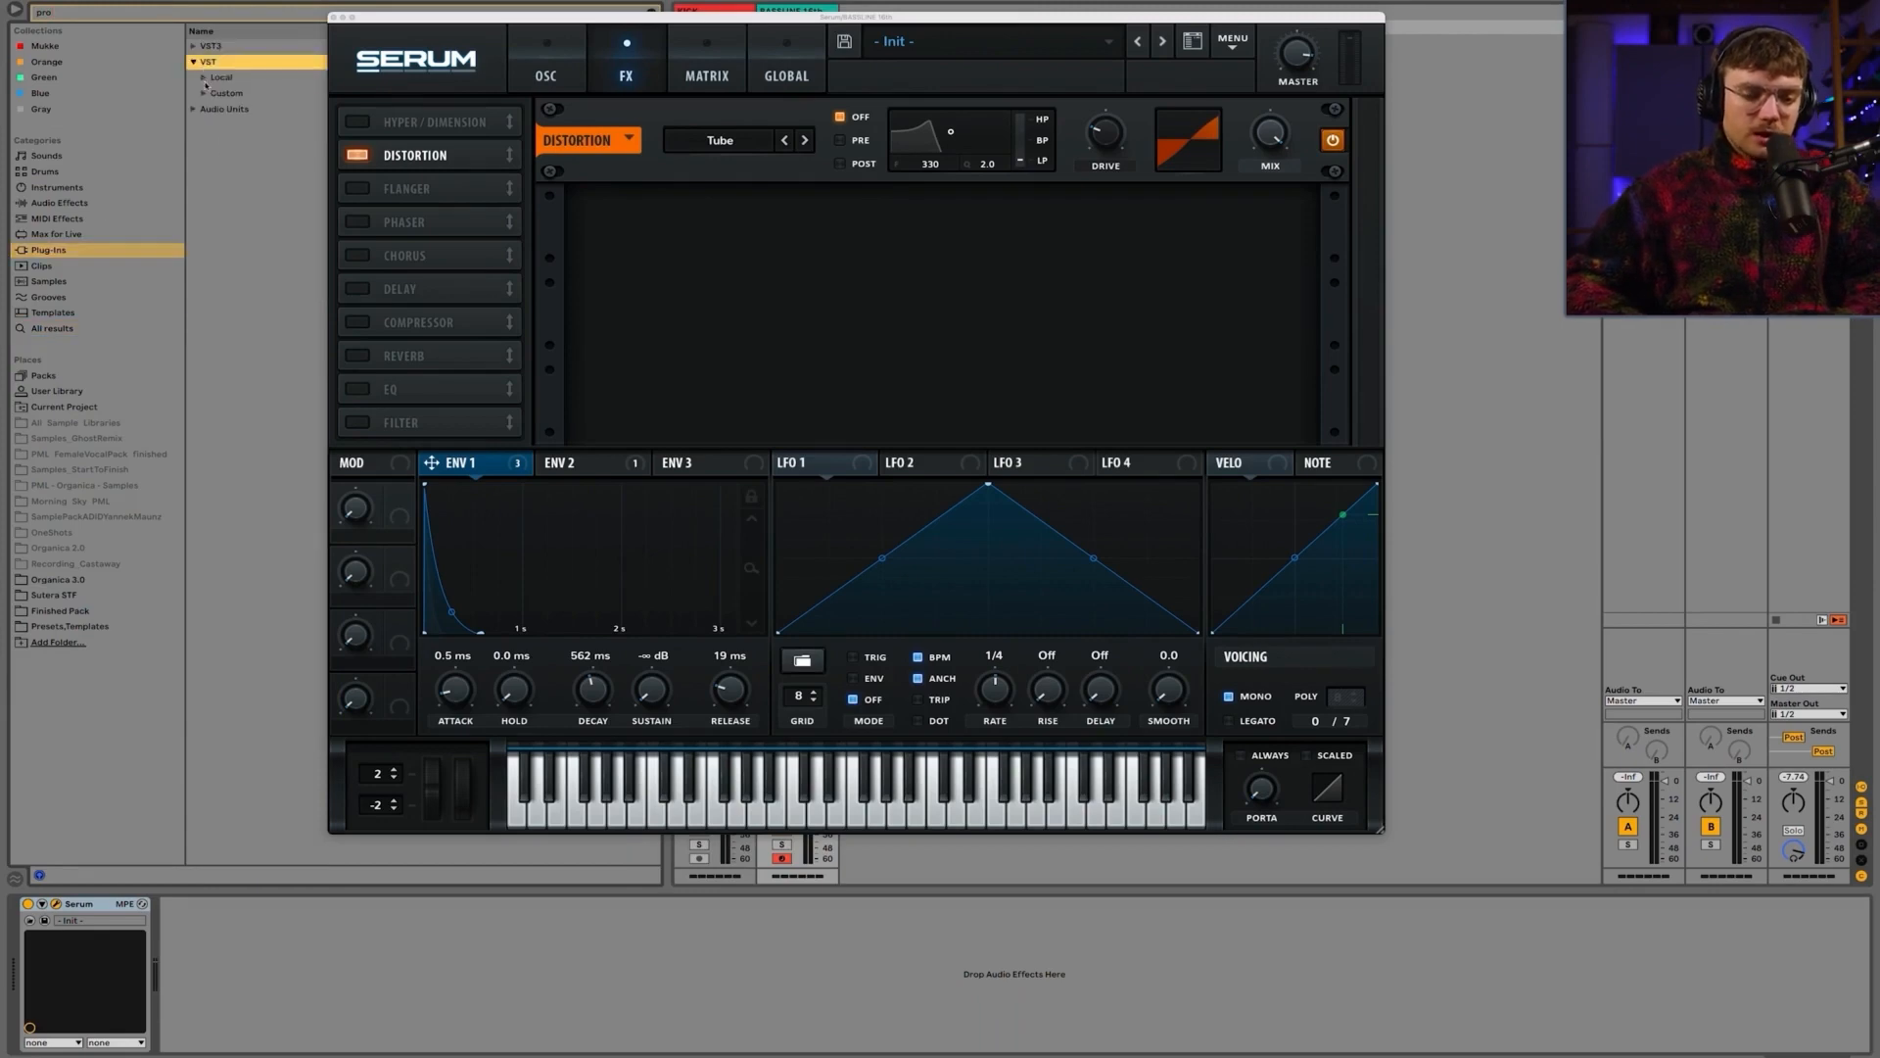
pyautogui.click(219, 78)
pyautogui.doubleClick(256, 157)
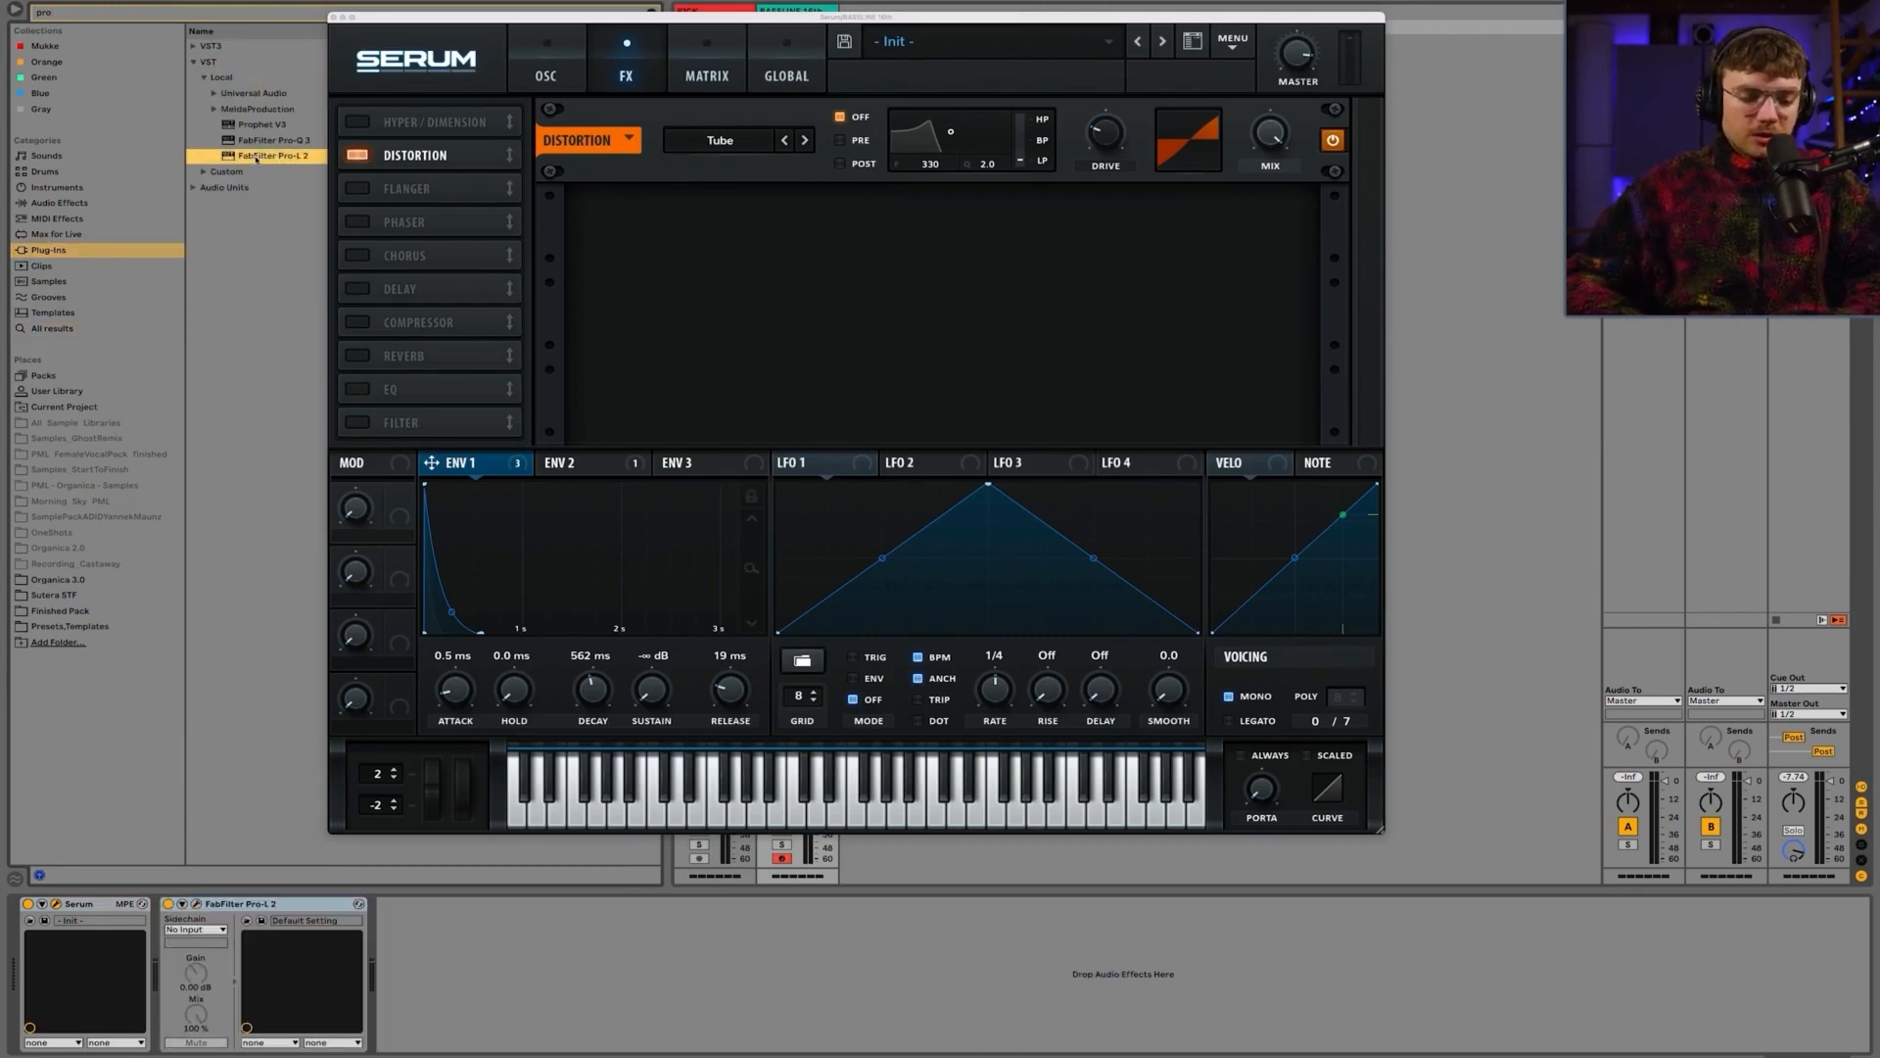
# Step: Arrange the Serum and FabFilter Pro-L 2 windows side by side so the distortion controls and level display are both accessible
pyautogui.moveTo(510, 23); pyautogui.dragTo(1062, 58)
pyautogui.moveTo(927, 17); pyautogui.dragTo(628, 10)
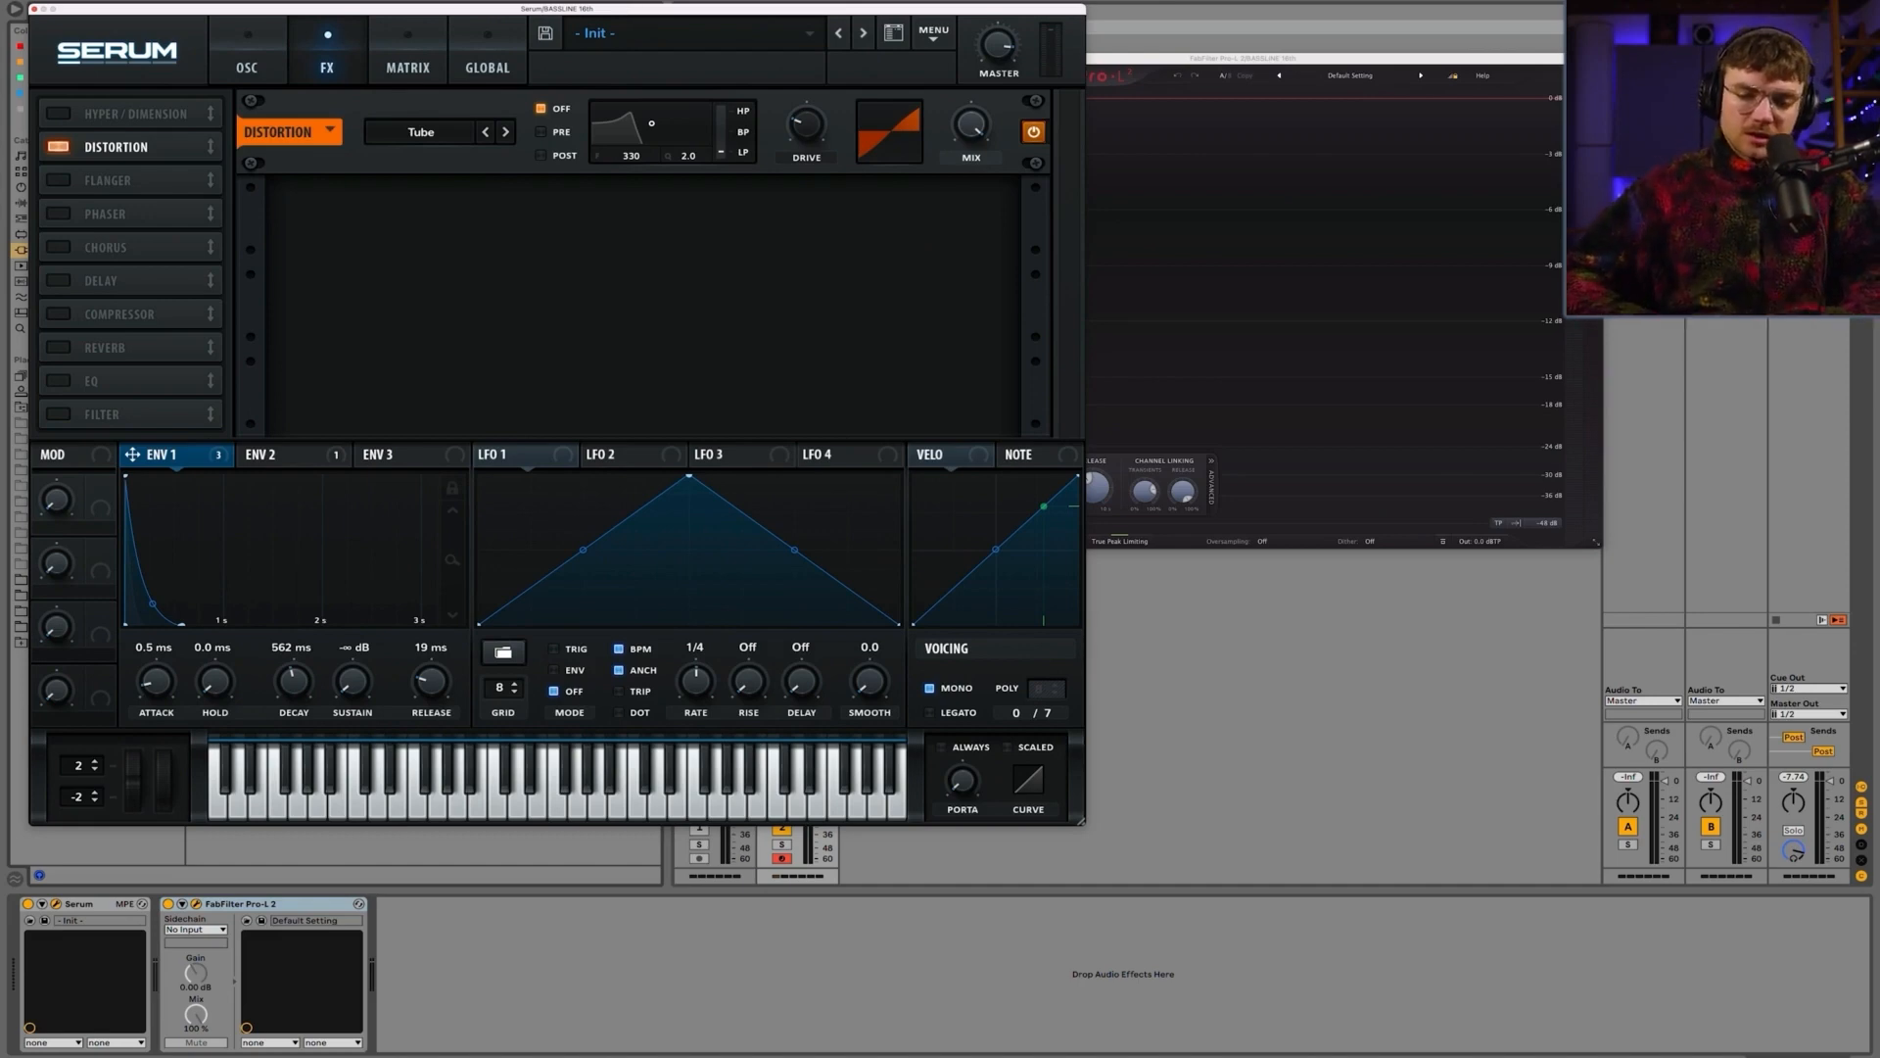
pyautogui.click(1182, 62)
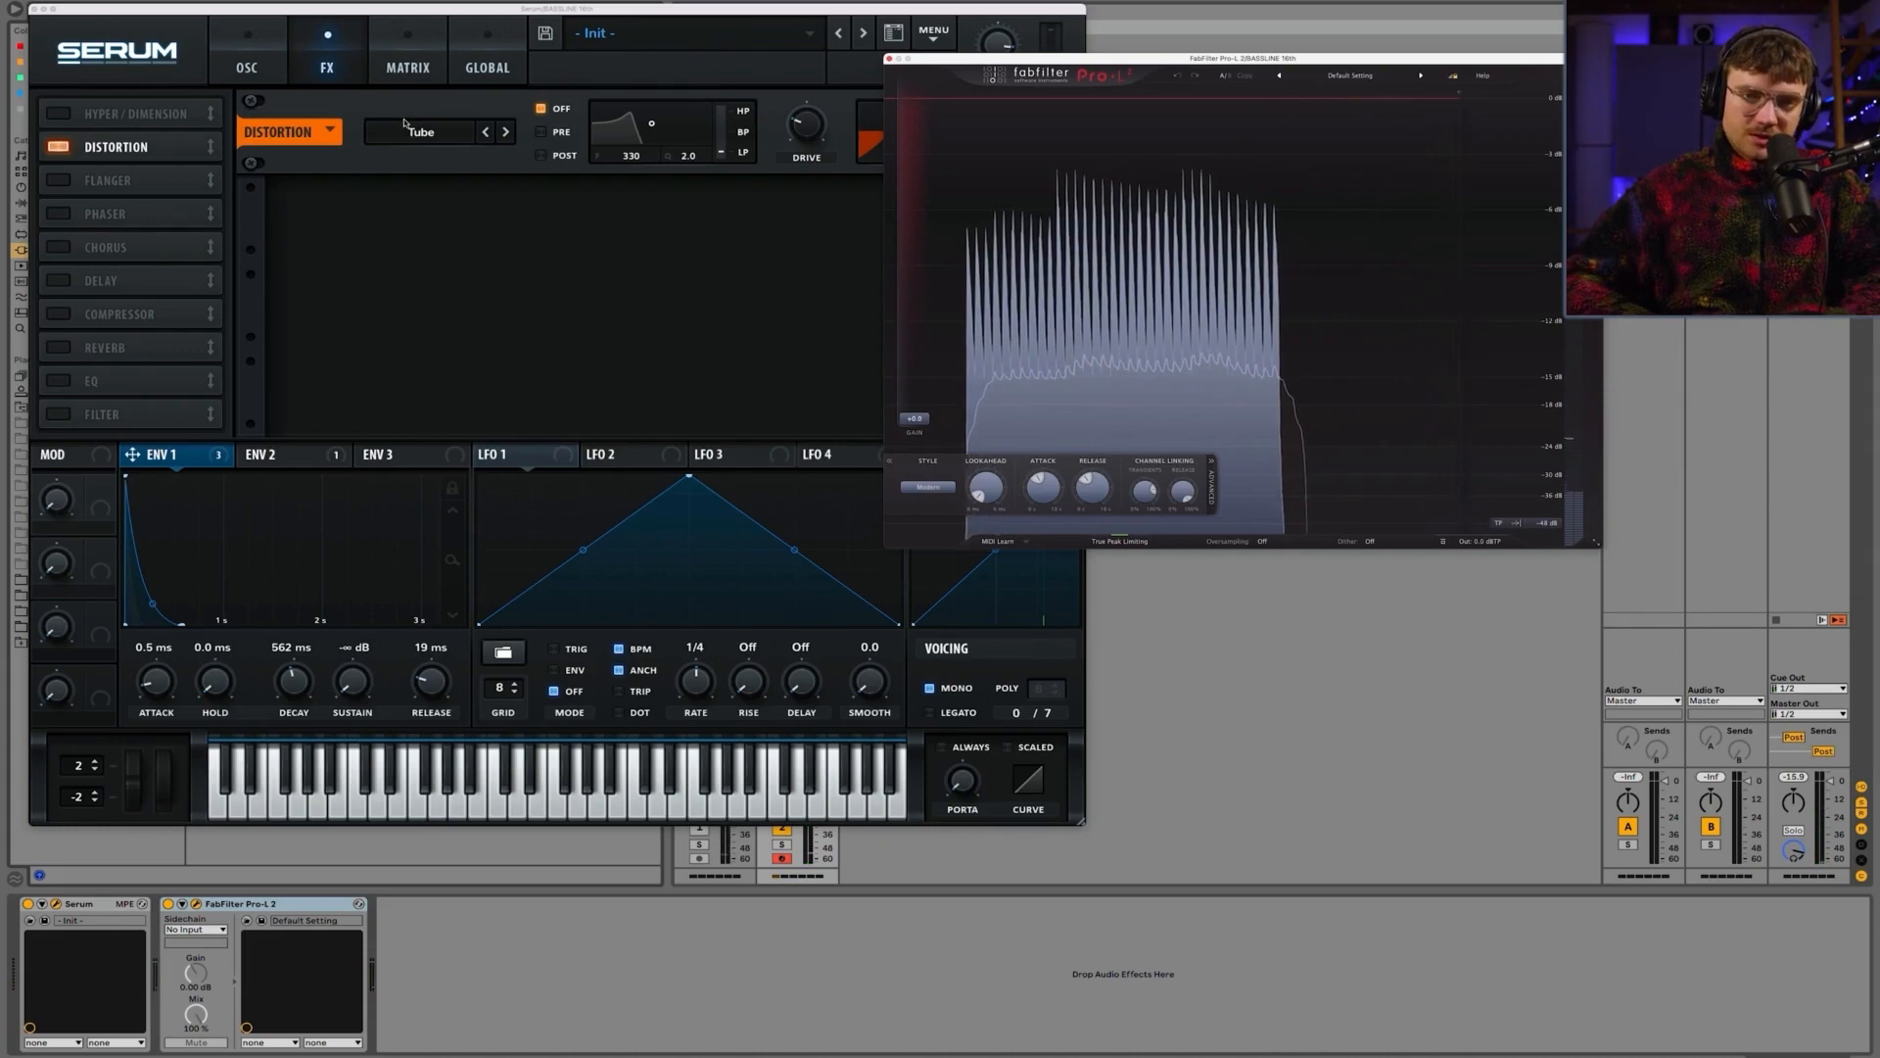
pyautogui.moveTo(1021, 60); pyautogui.dragTo(1263, 56)
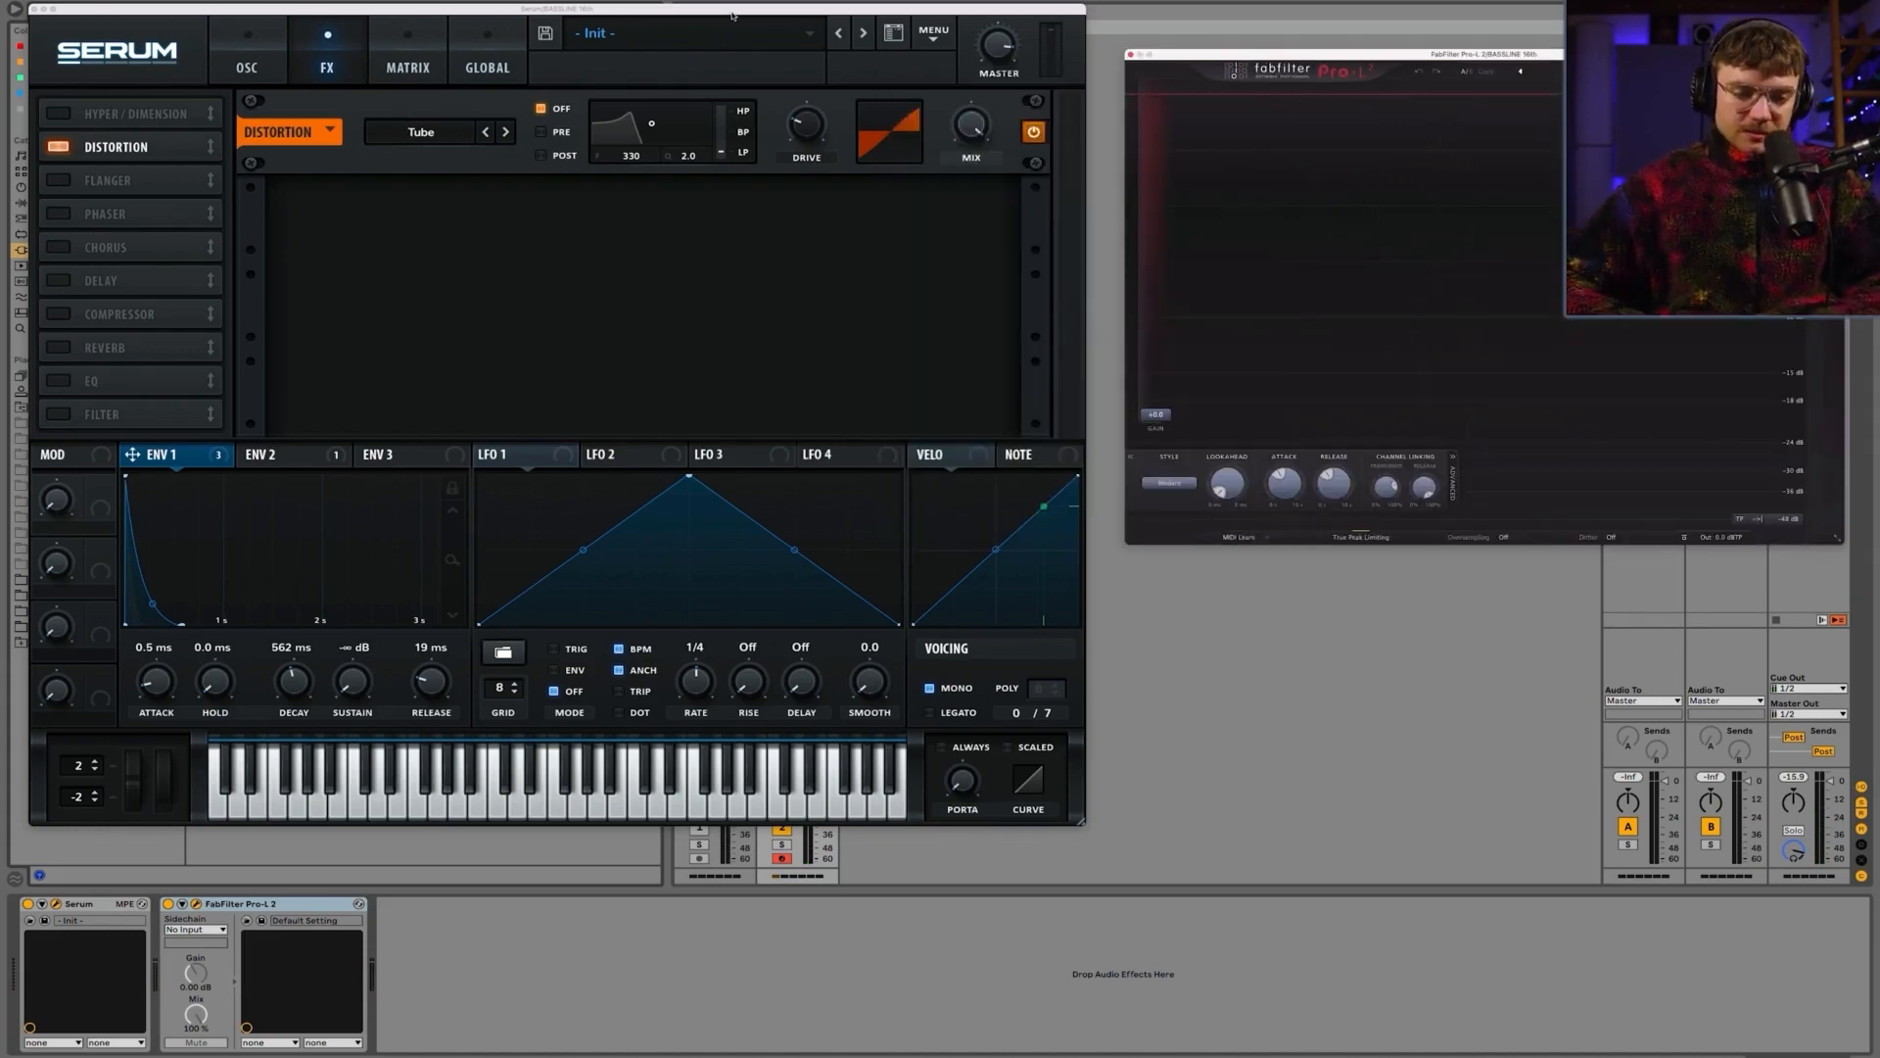
pyautogui.moveTo(733, 16); pyautogui.dragTo(715, 32)
# Step: Raise the Tube distortion's drive strongly and play the bassline to check its level in Pro-L 2
pyautogui.moveTo(786, 154); pyautogui.dragTo(784, 51)
pyautogui.press('space')
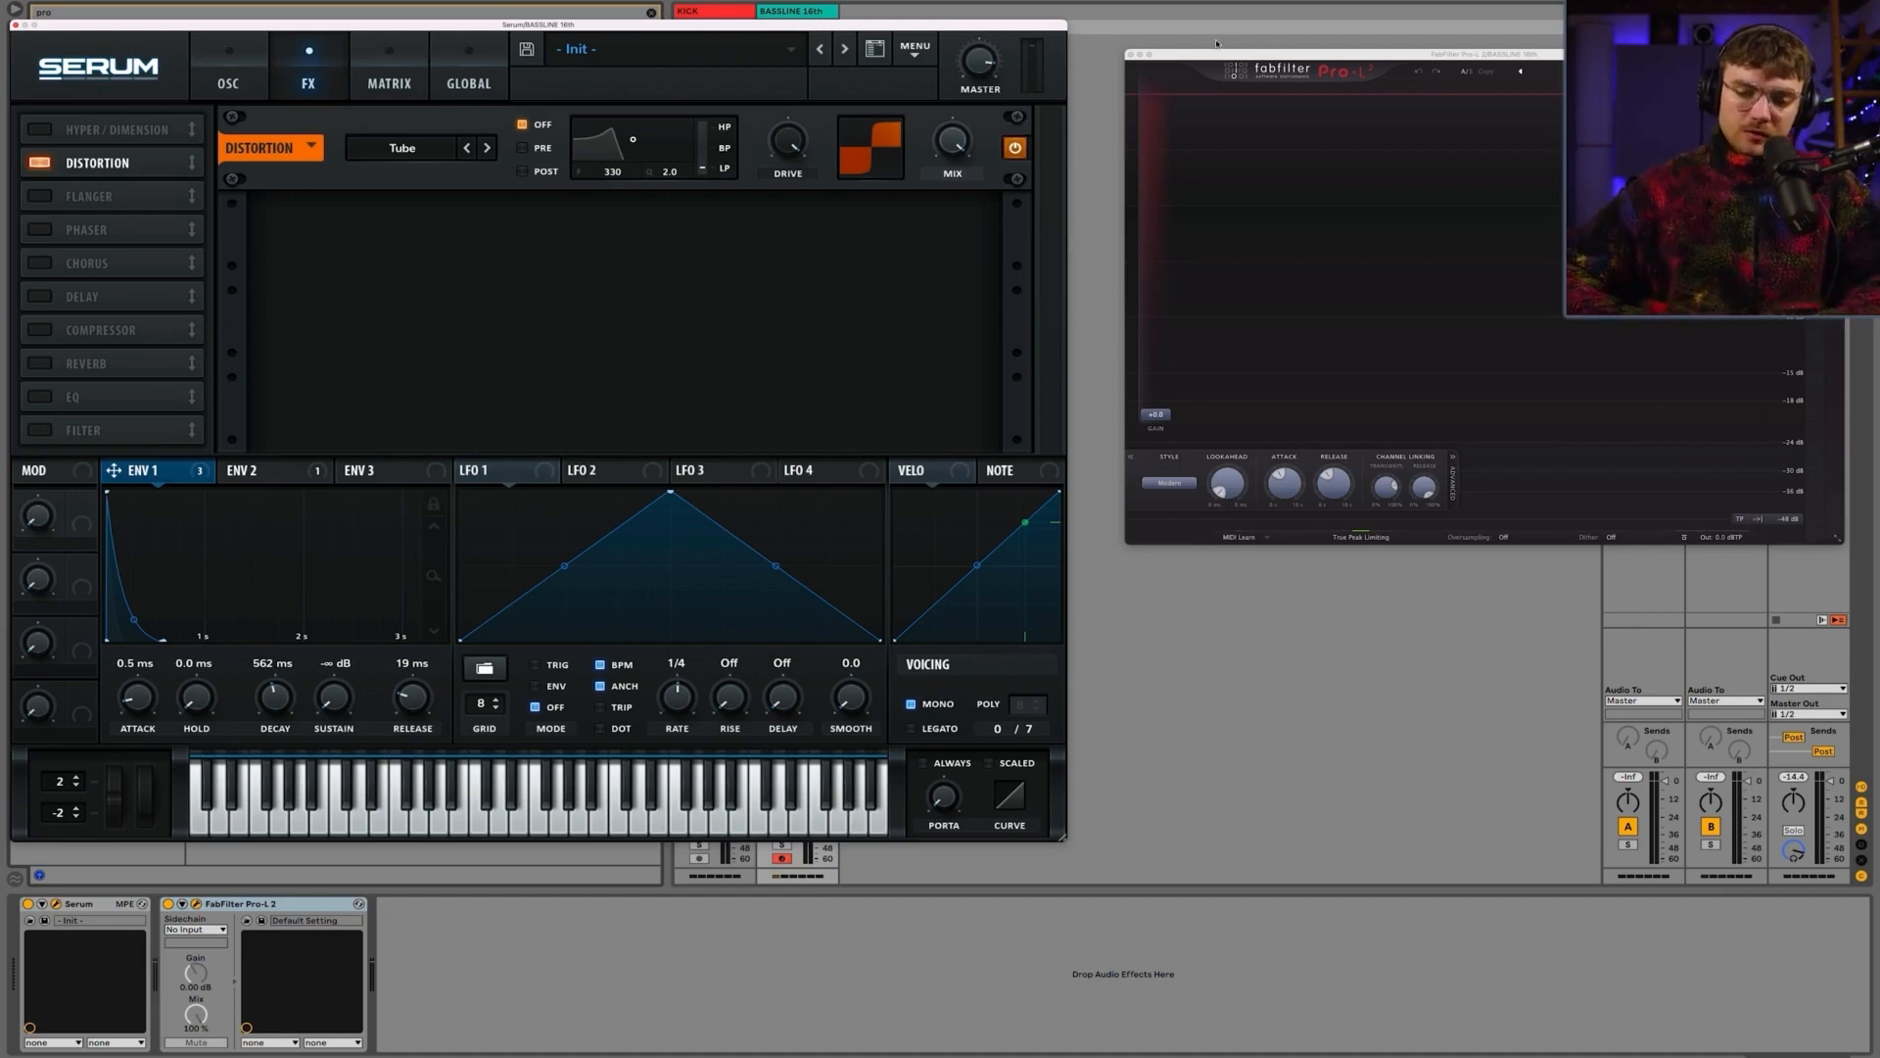
pyautogui.moveTo(1219, 55); pyautogui.dragTo(1176, 54)
pyautogui.press('space')
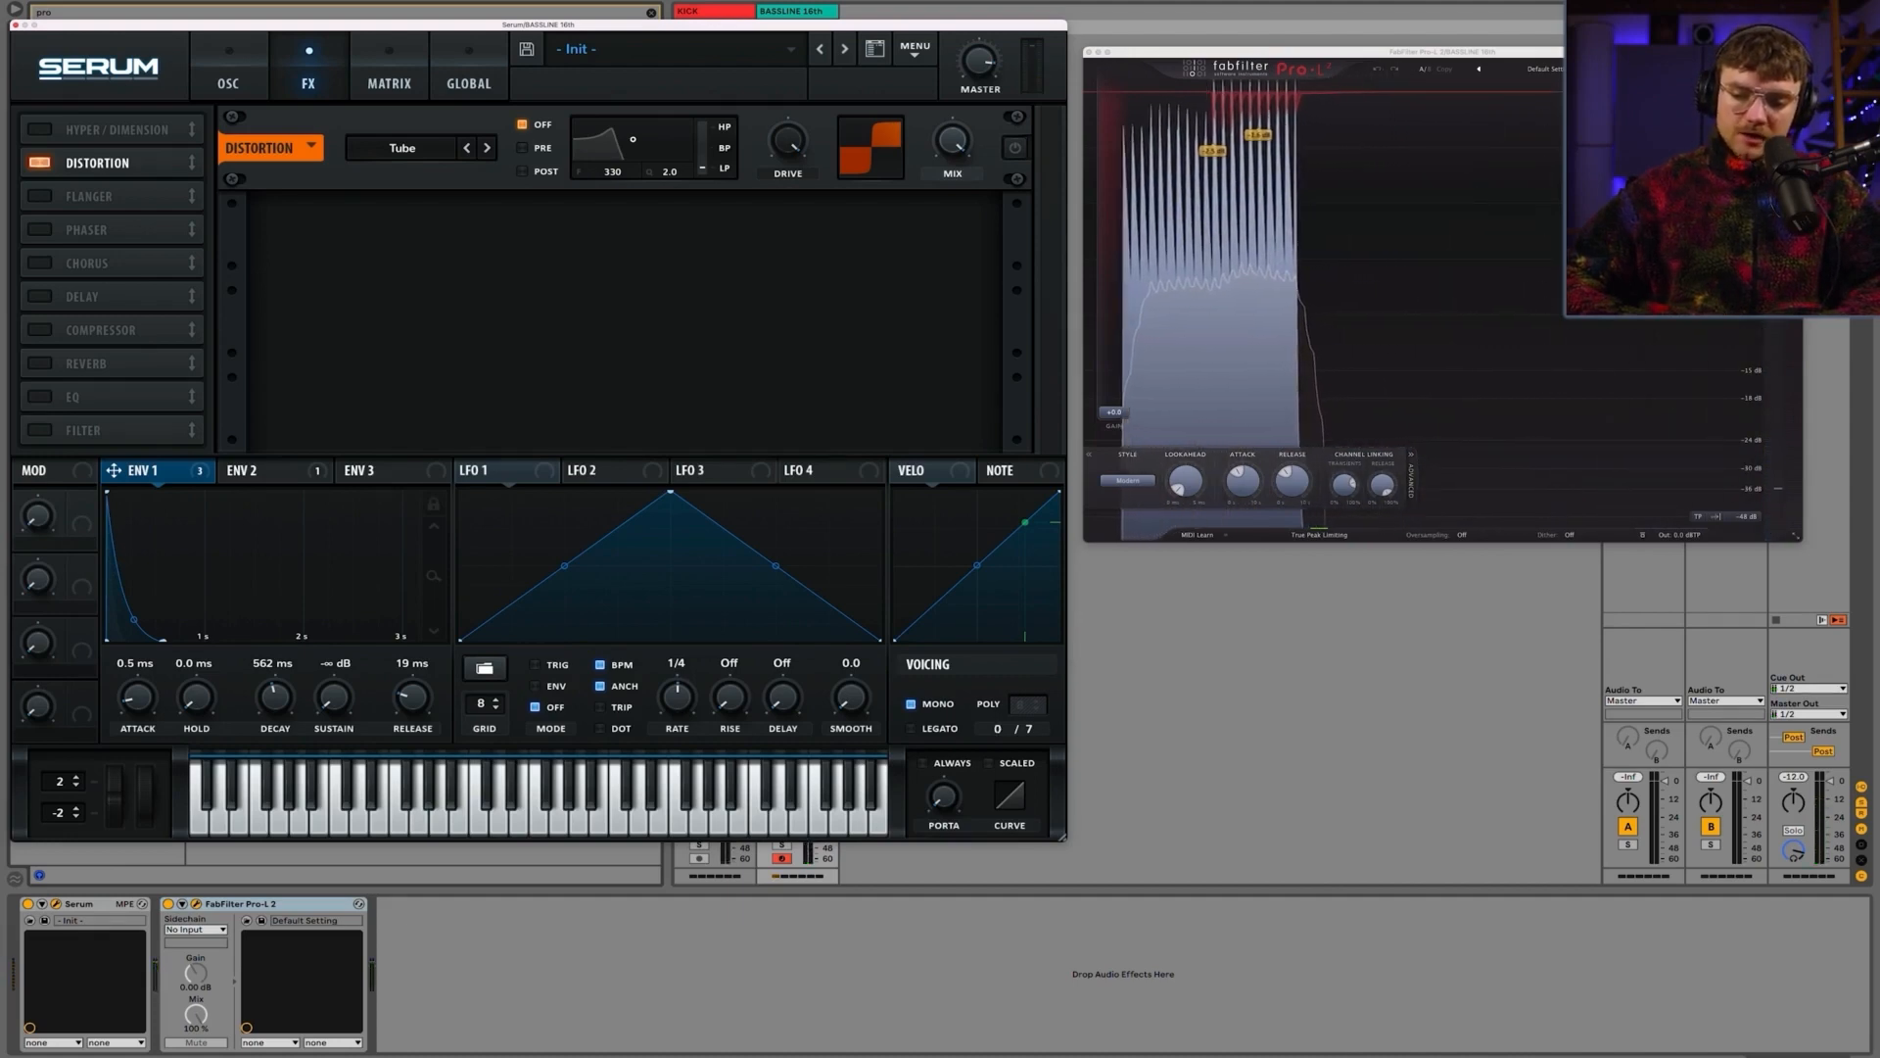
pyautogui.press('space')
pyautogui.press('space')
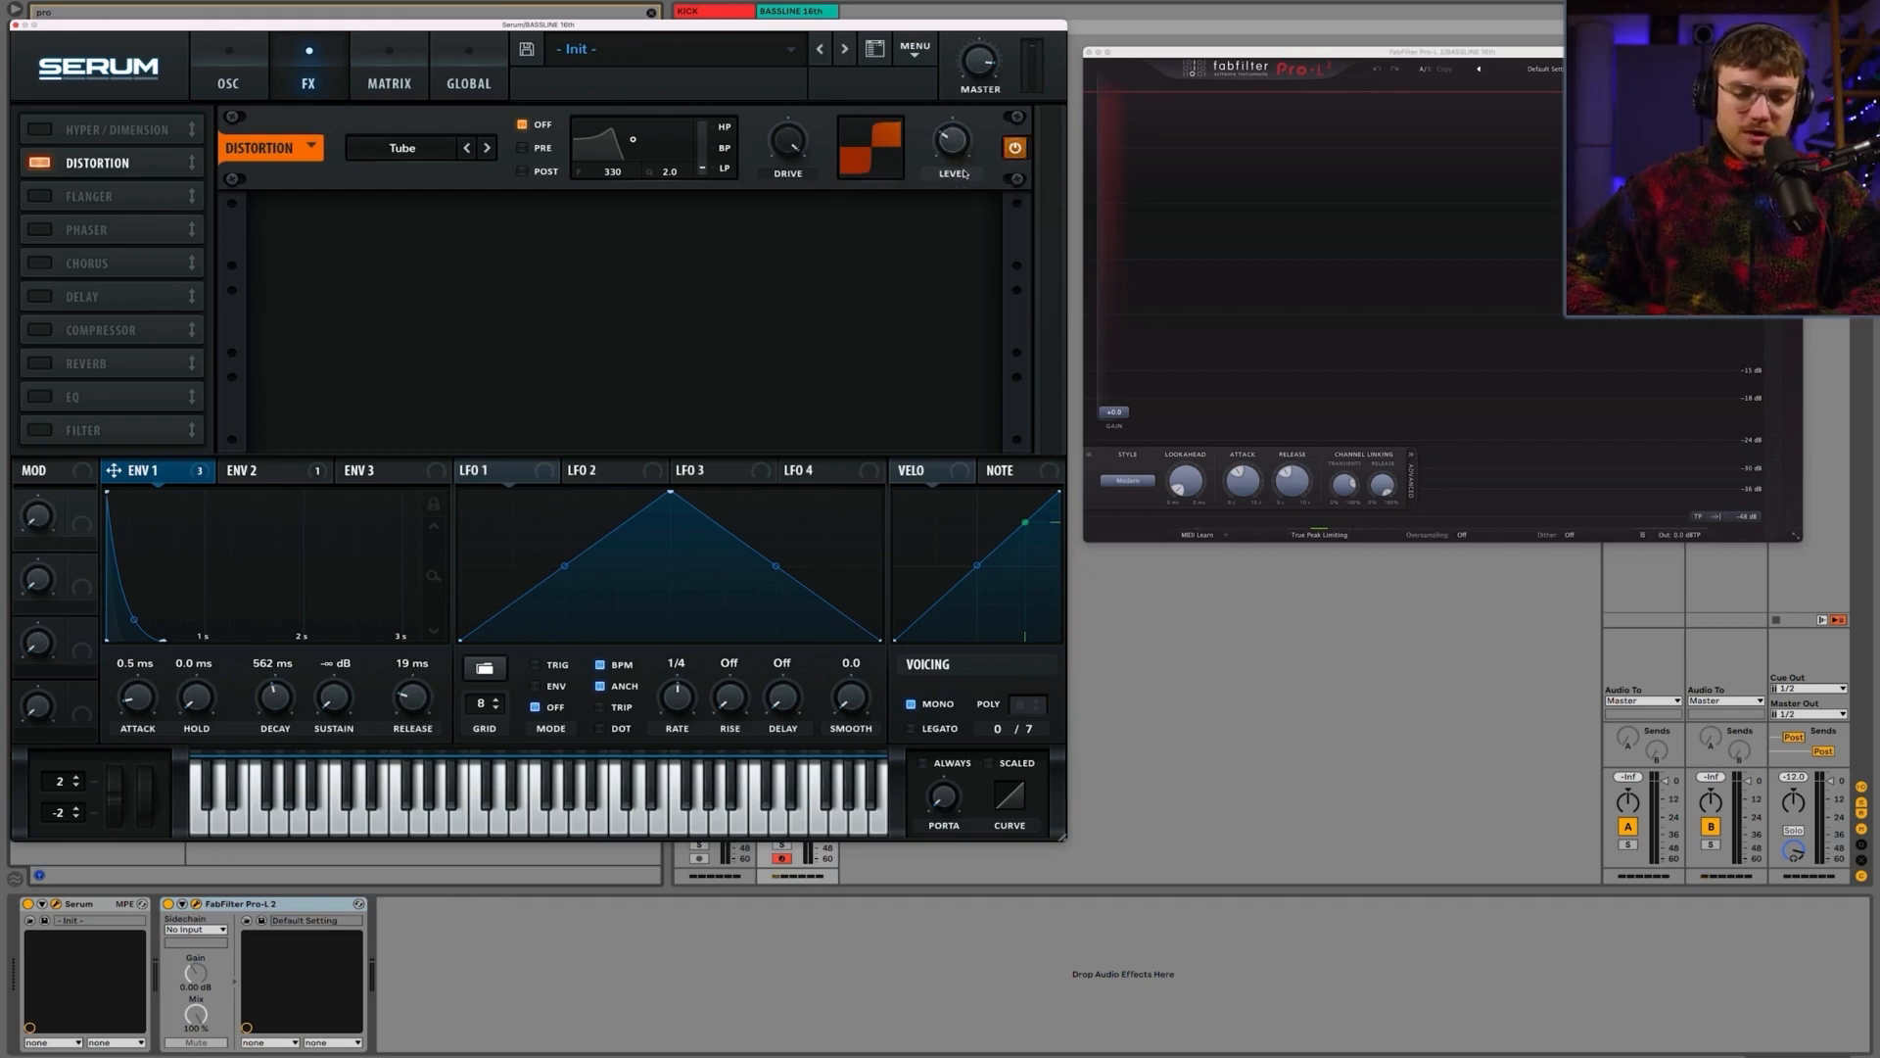
# Step: Set the distortion's output level to about -5.1 dB while comparing the signal with and without the effect
pyautogui.click(1015, 148)
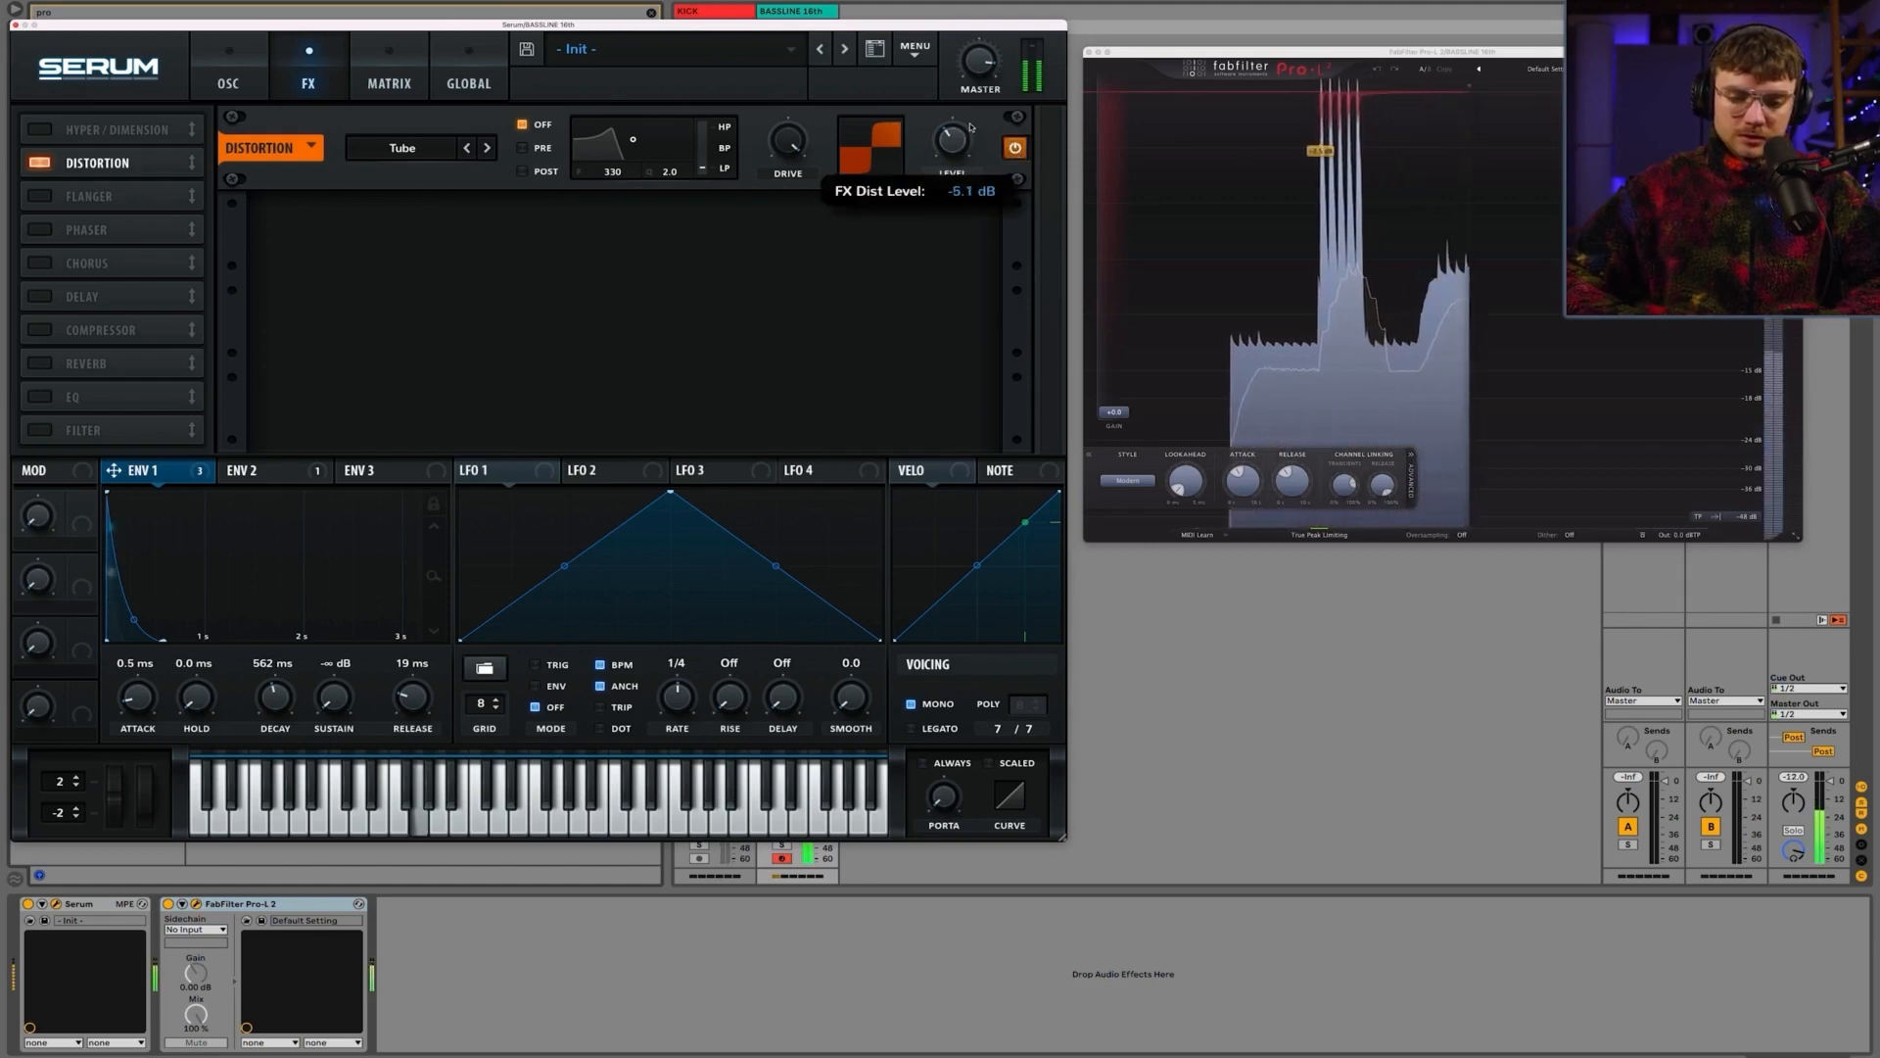
pyautogui.click(1018, 149)
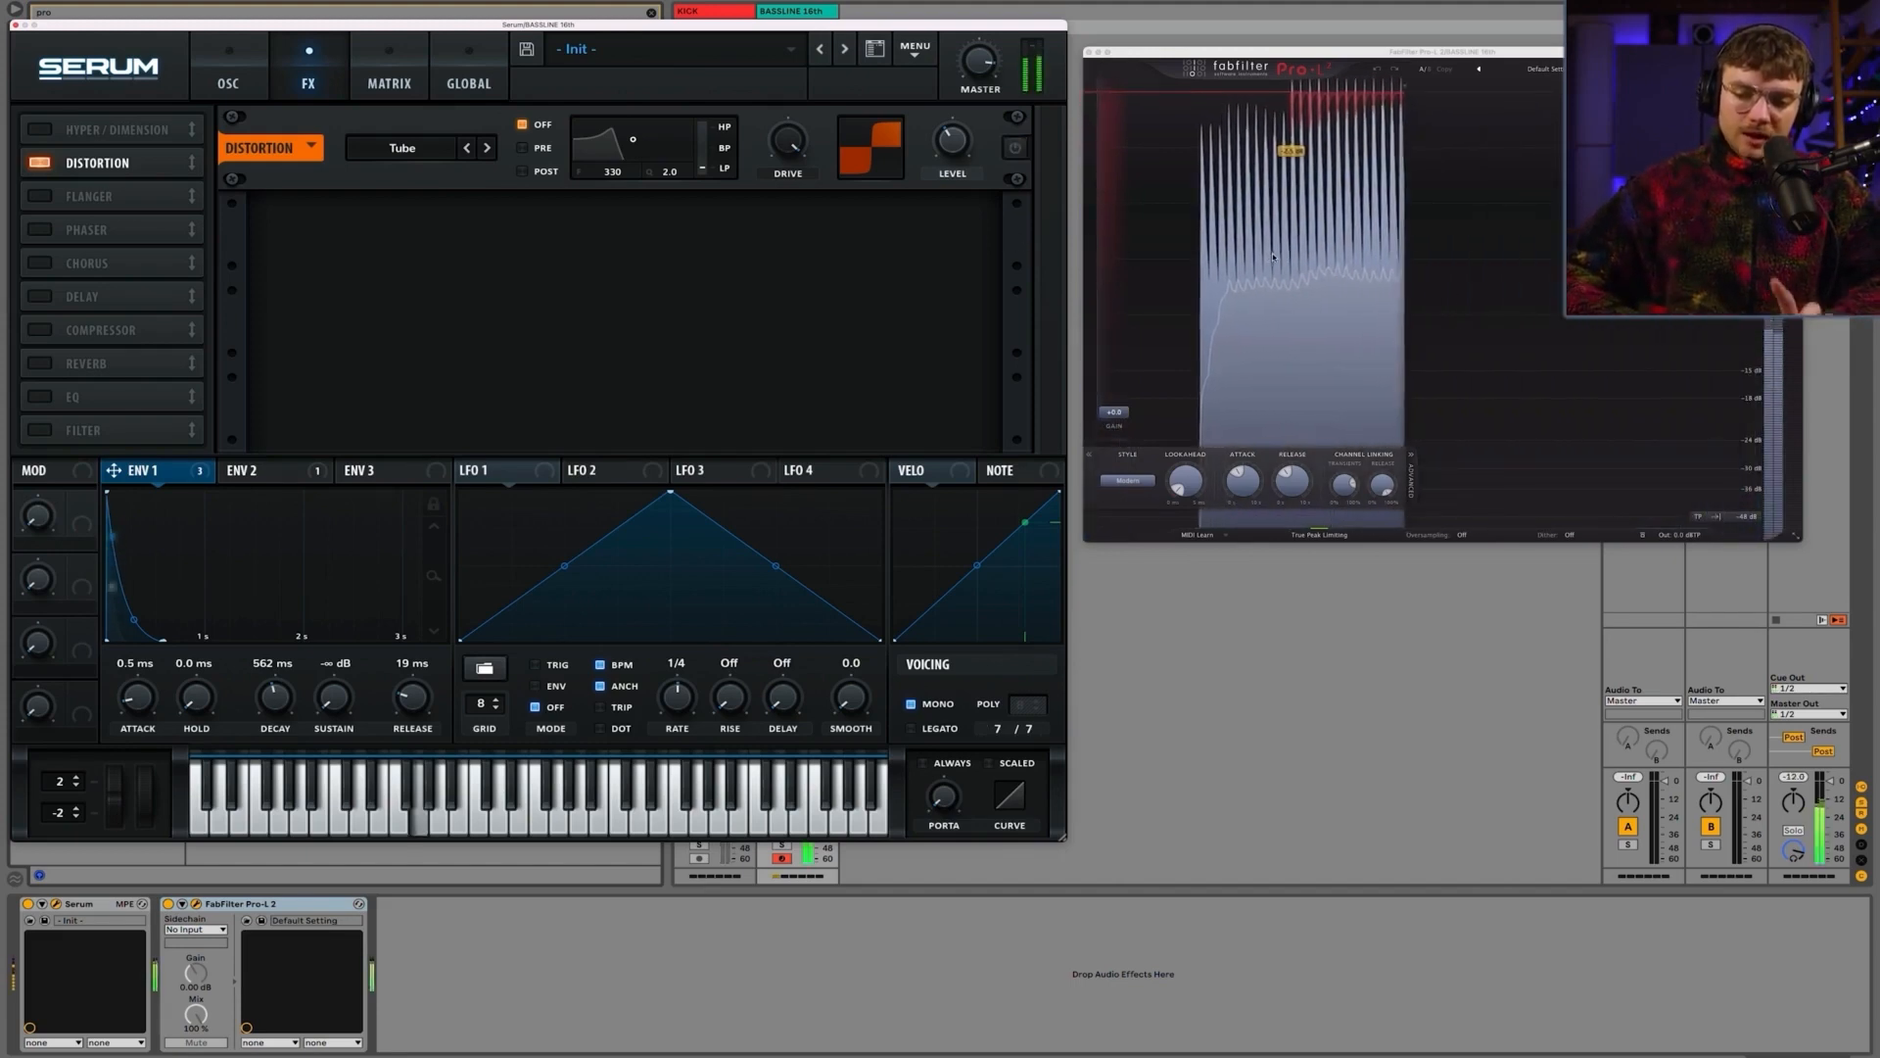
pyautogui.click(1017, 148)
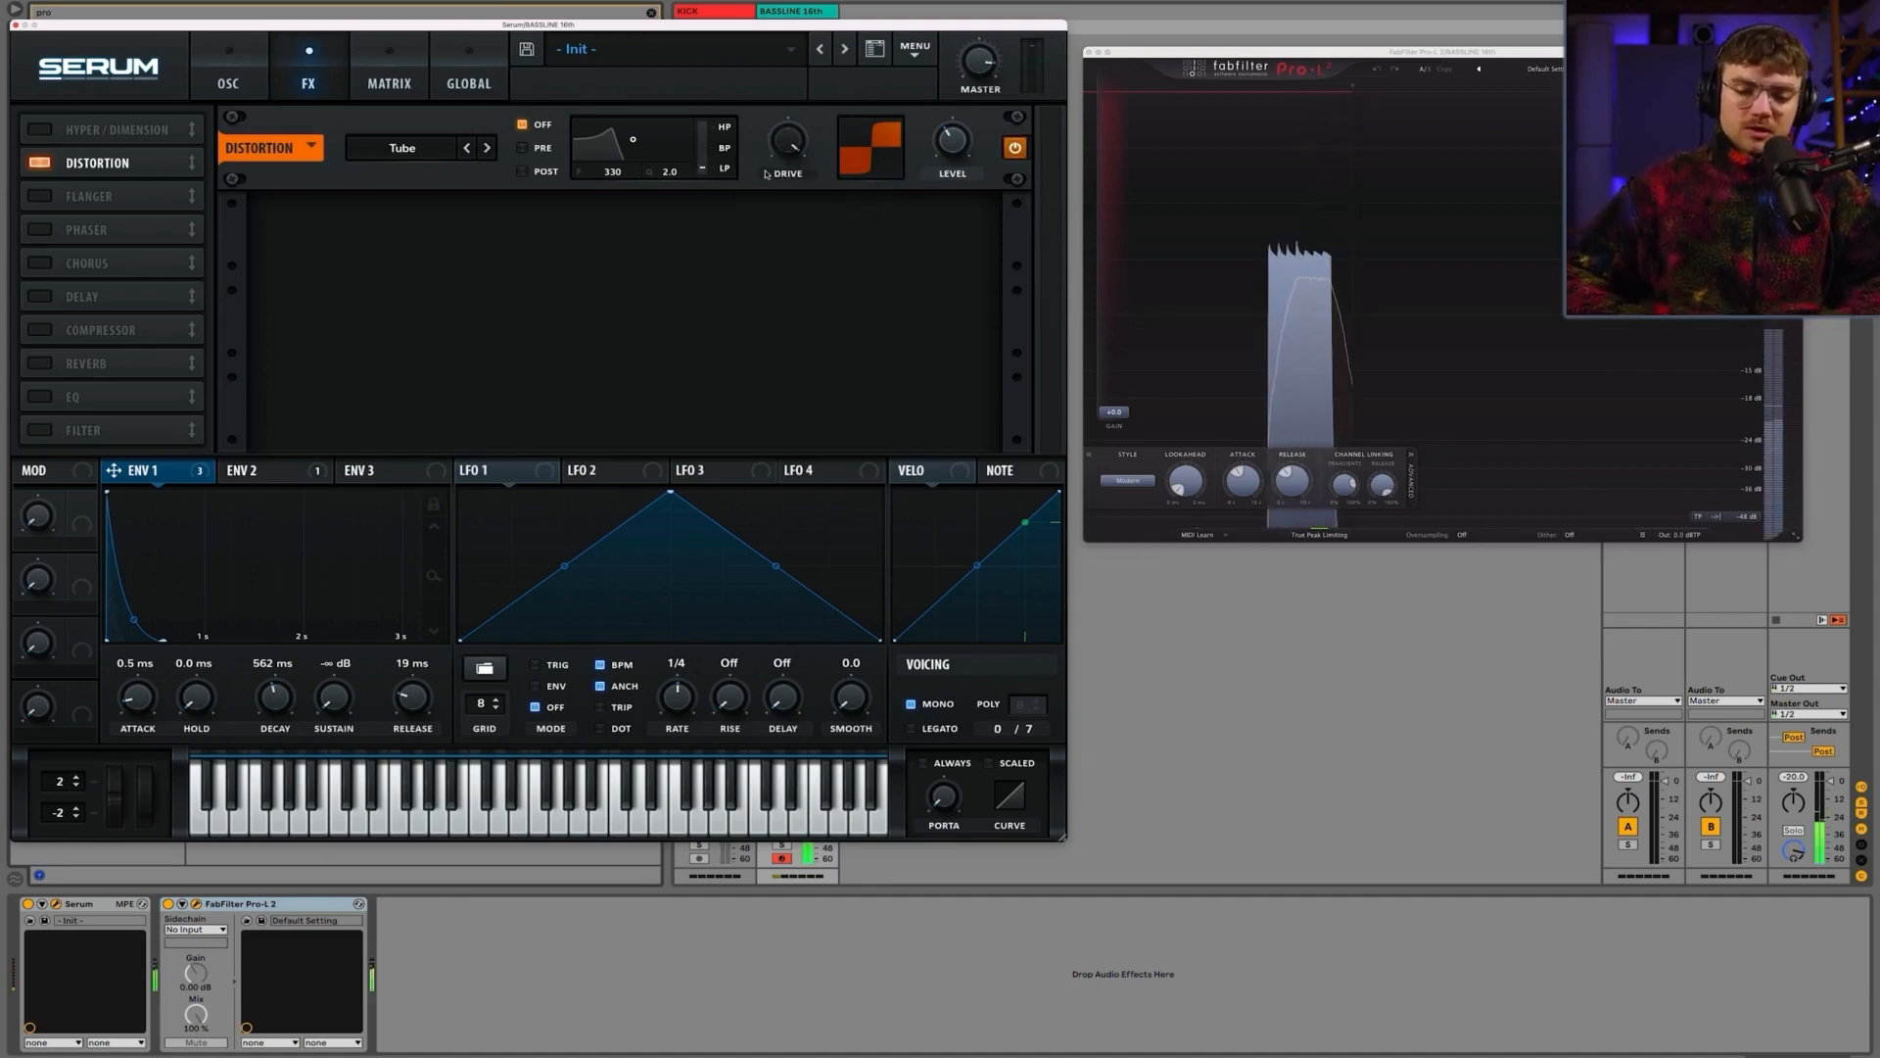
# Step: Lower the Tube distortion's drive to a more moderate amount while listening to the bassline
pyautogui.click(792, 142)
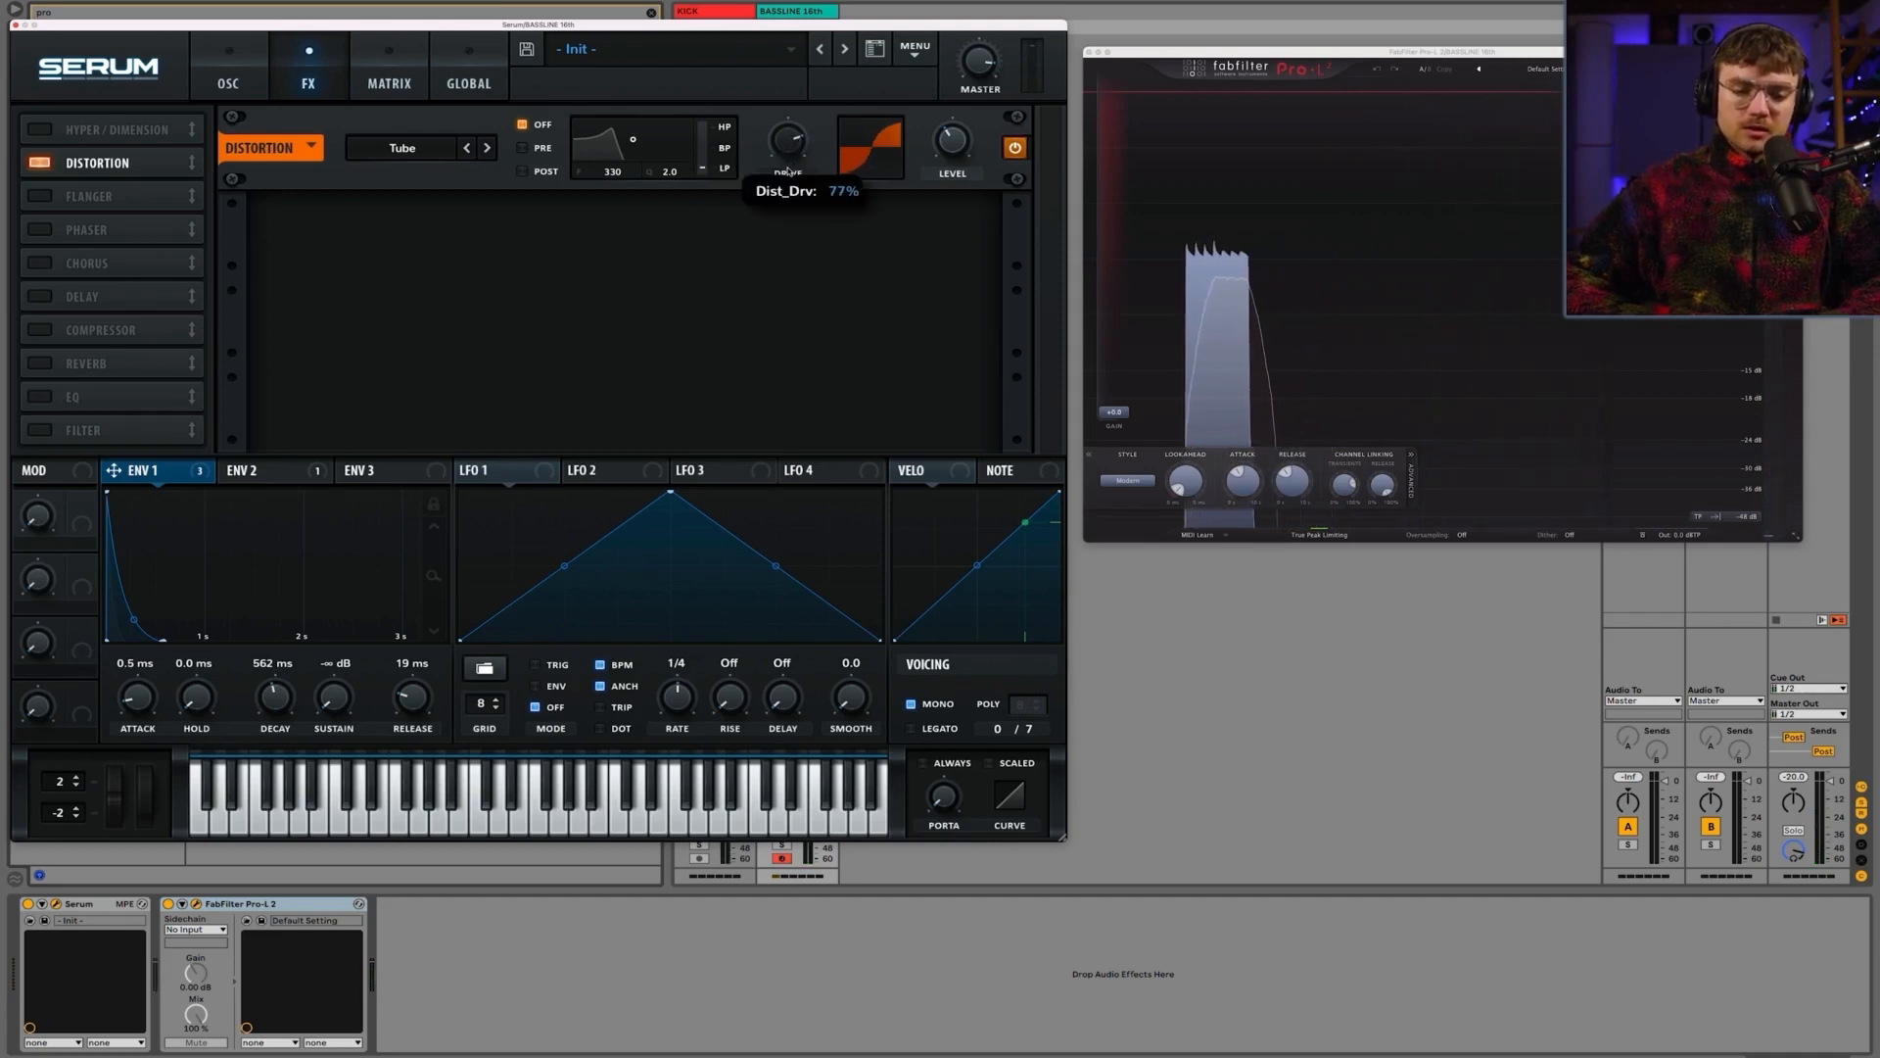
pyautogui.moveTo(788, 171); pyautogui.dragTo(783, 249)
pyautogui.moveTo(795, 149)
pyautogui.mouseDown()
pyautogui.moveTo(795, 82)
pyautogui.moveTo(794, 142)
pyautogui.mouseUp()
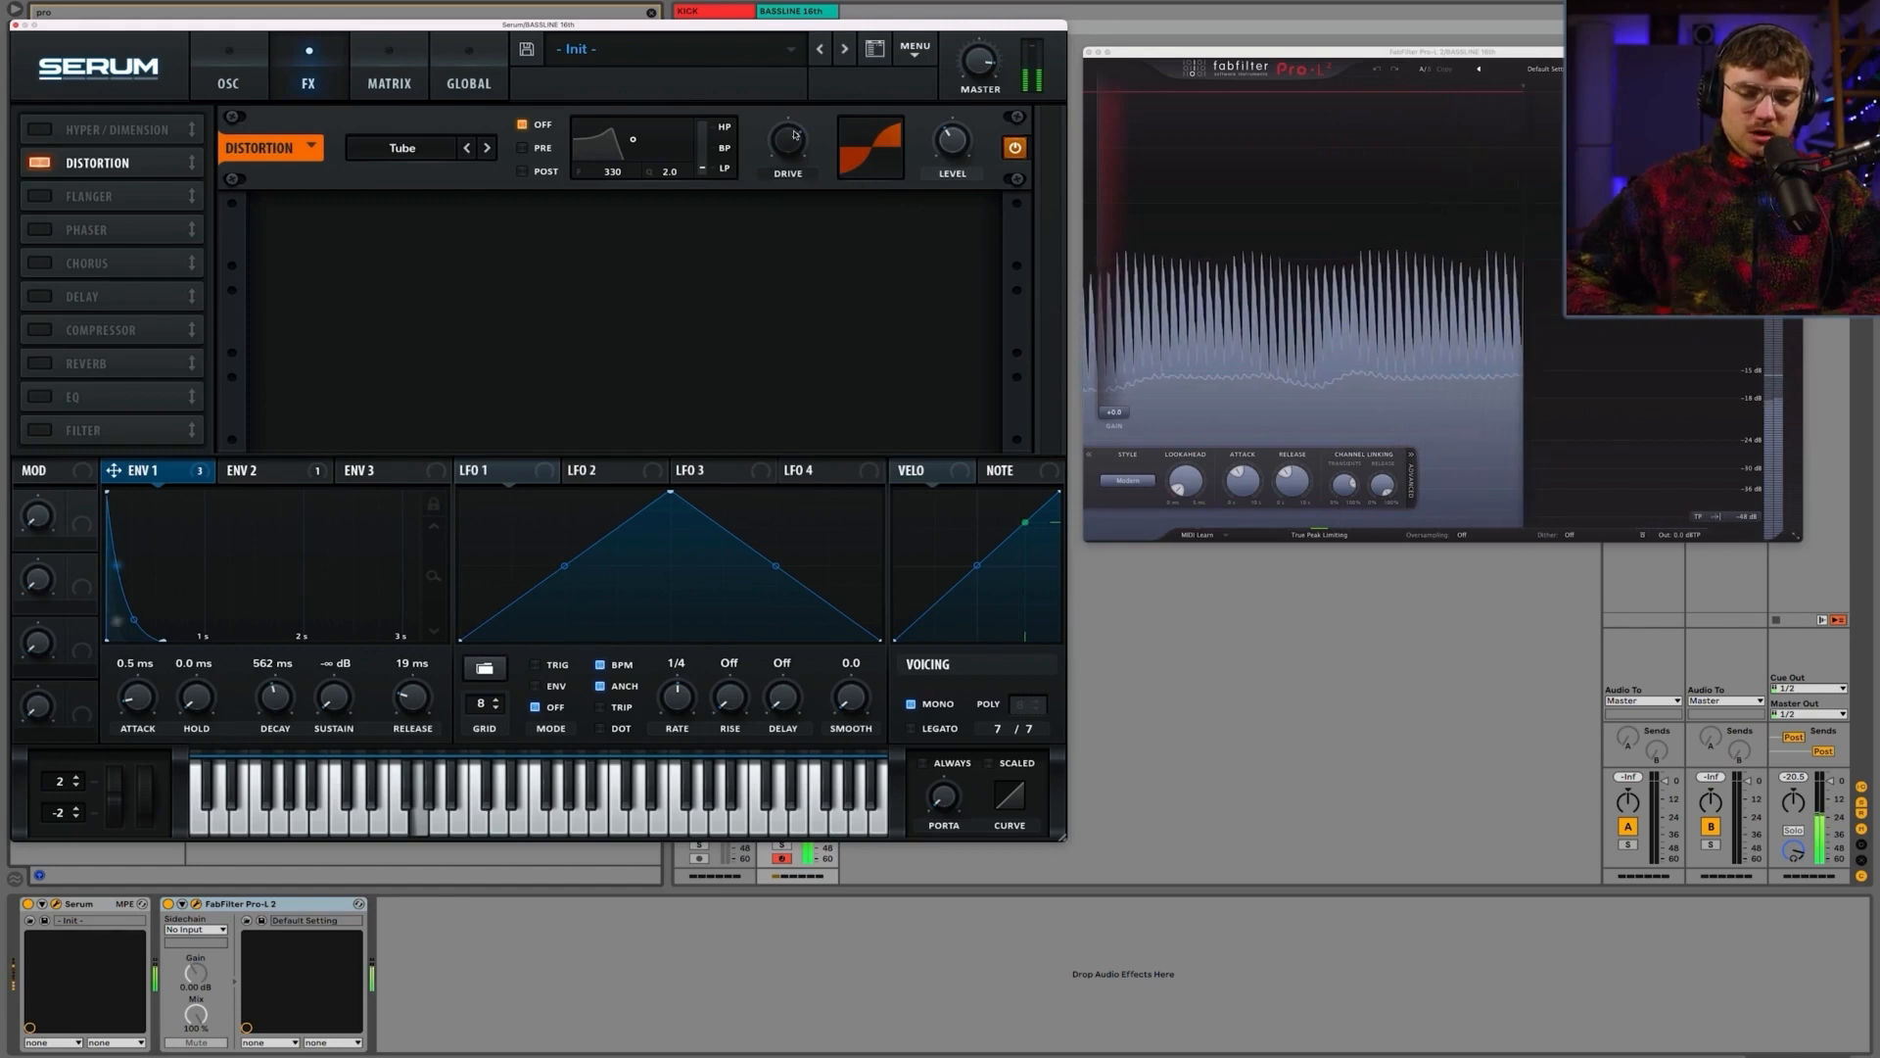
pyautogui.moveTo(795, 134); pyautogui.dragTo(793, 146)
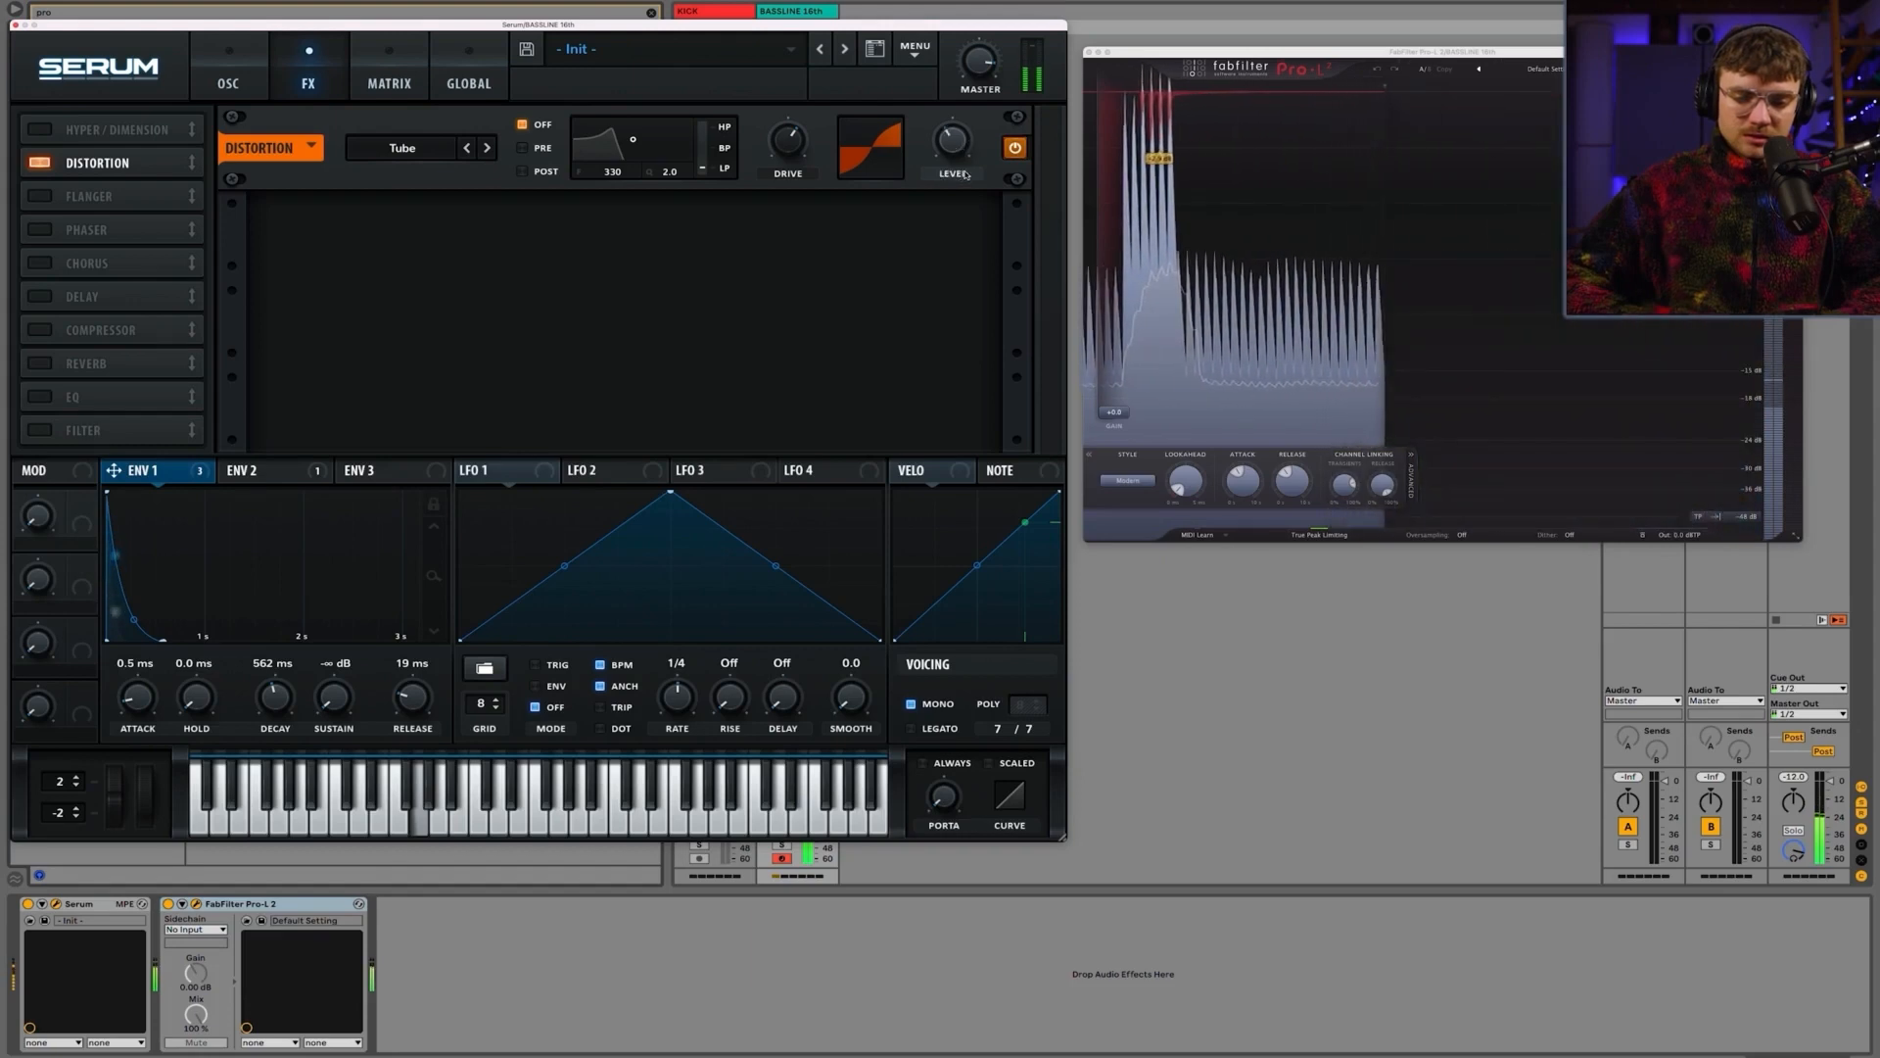
# Step: Raise the distortion's output level past 1.1 dB and compare the loudness with and without the effect
pyautogui.moveTo(958, 148); pyautogui.dragTo(952, 122)
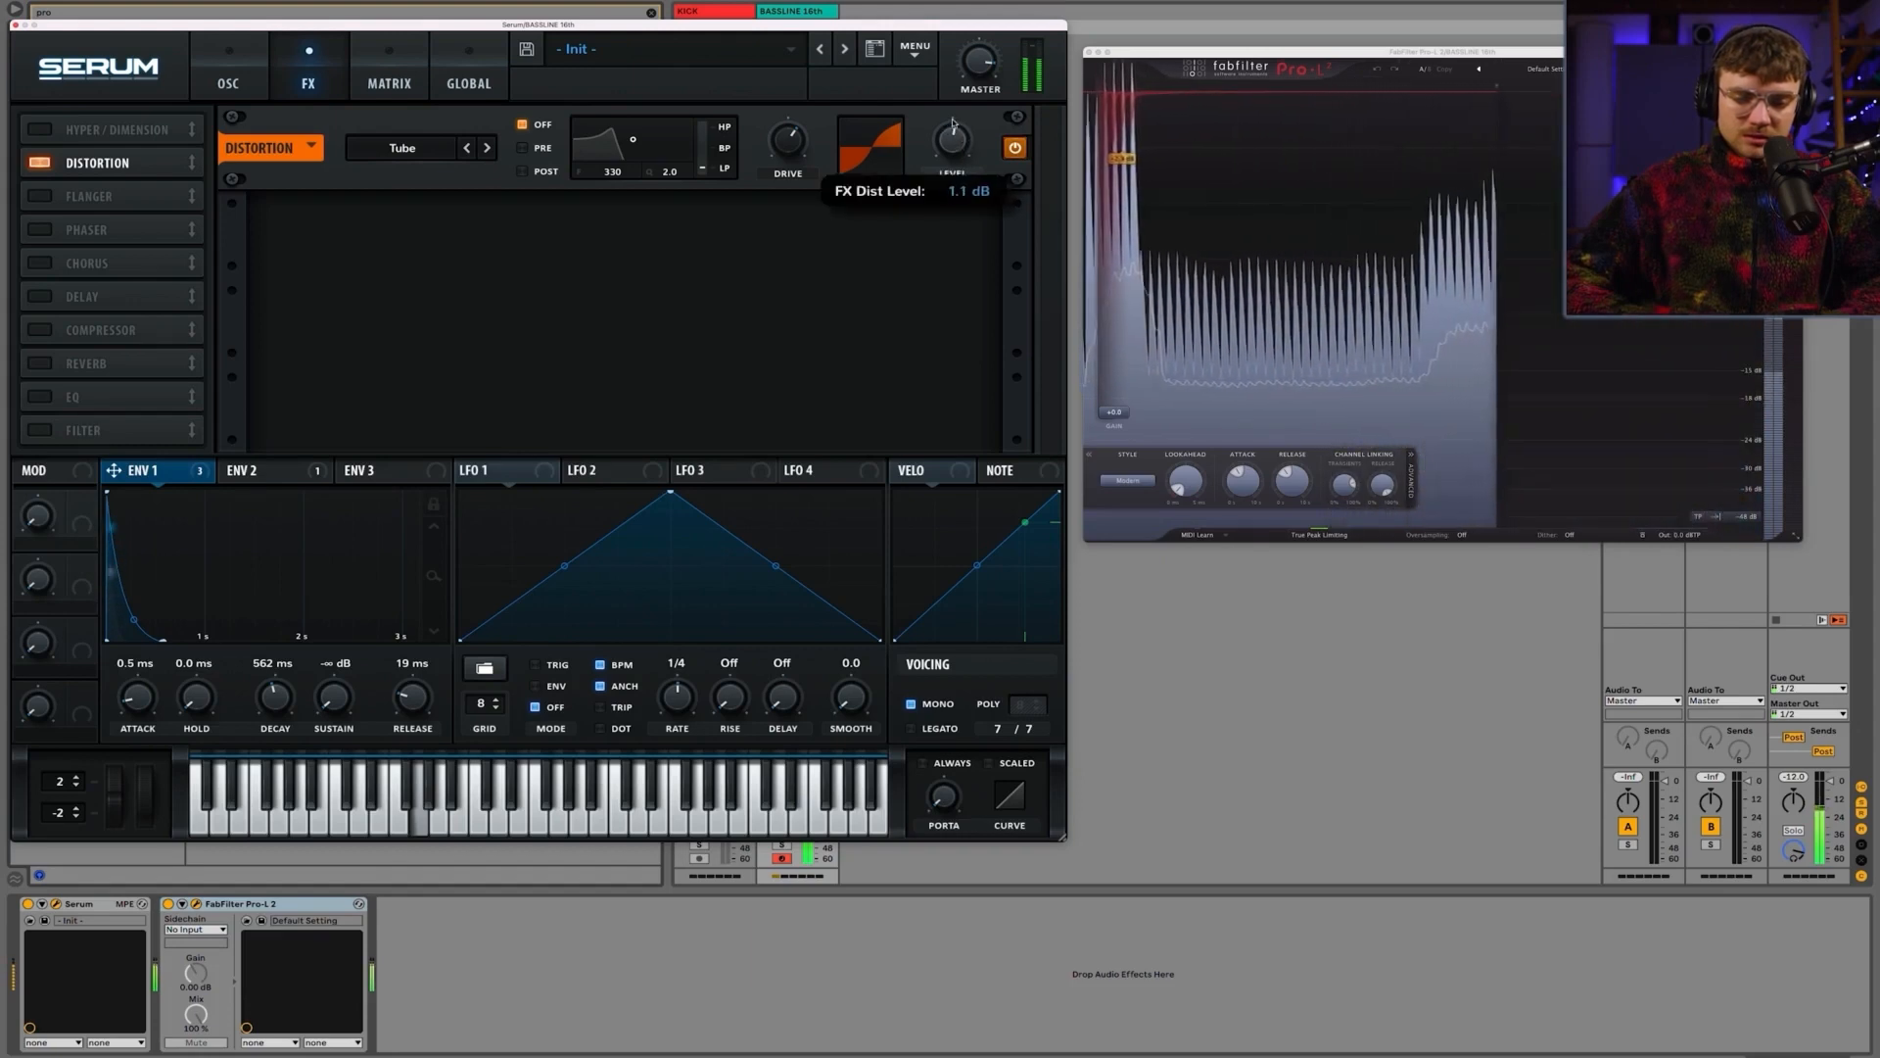
pyautogui.click(1016, 148)
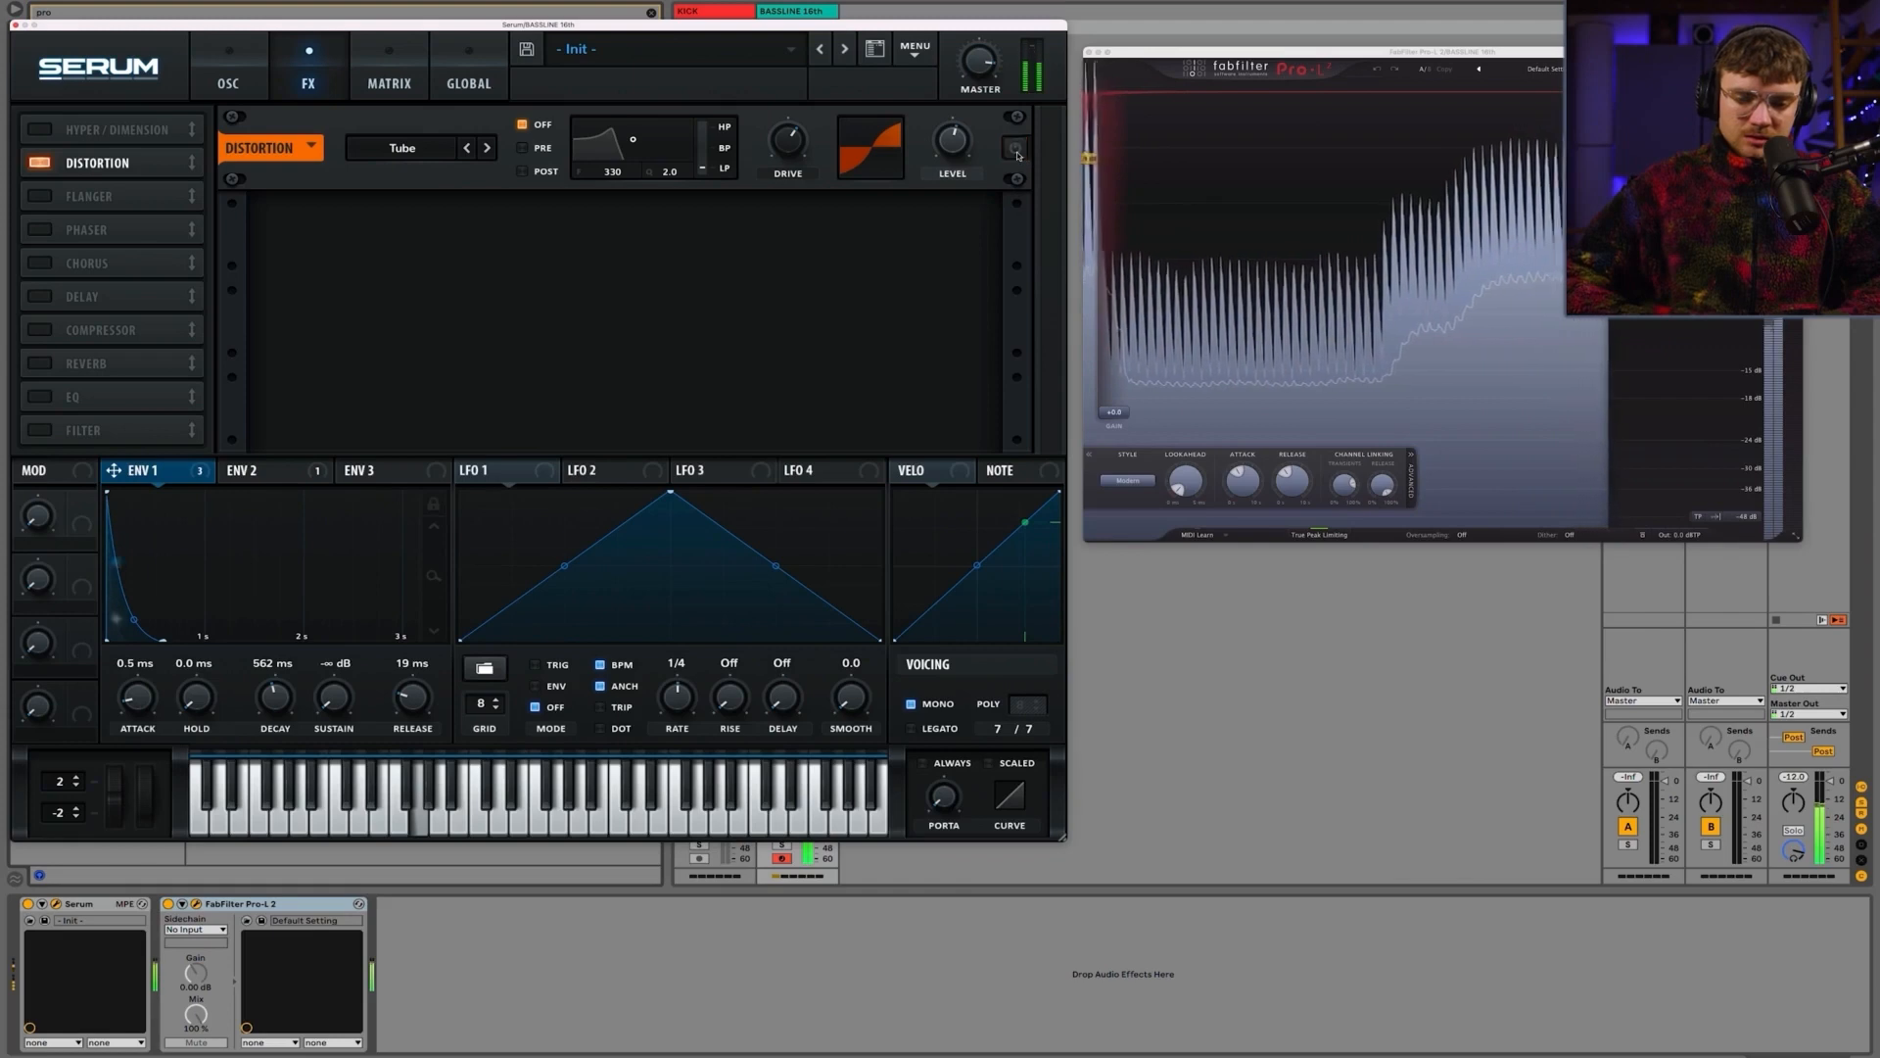
pyautogui.click(1016, 148)
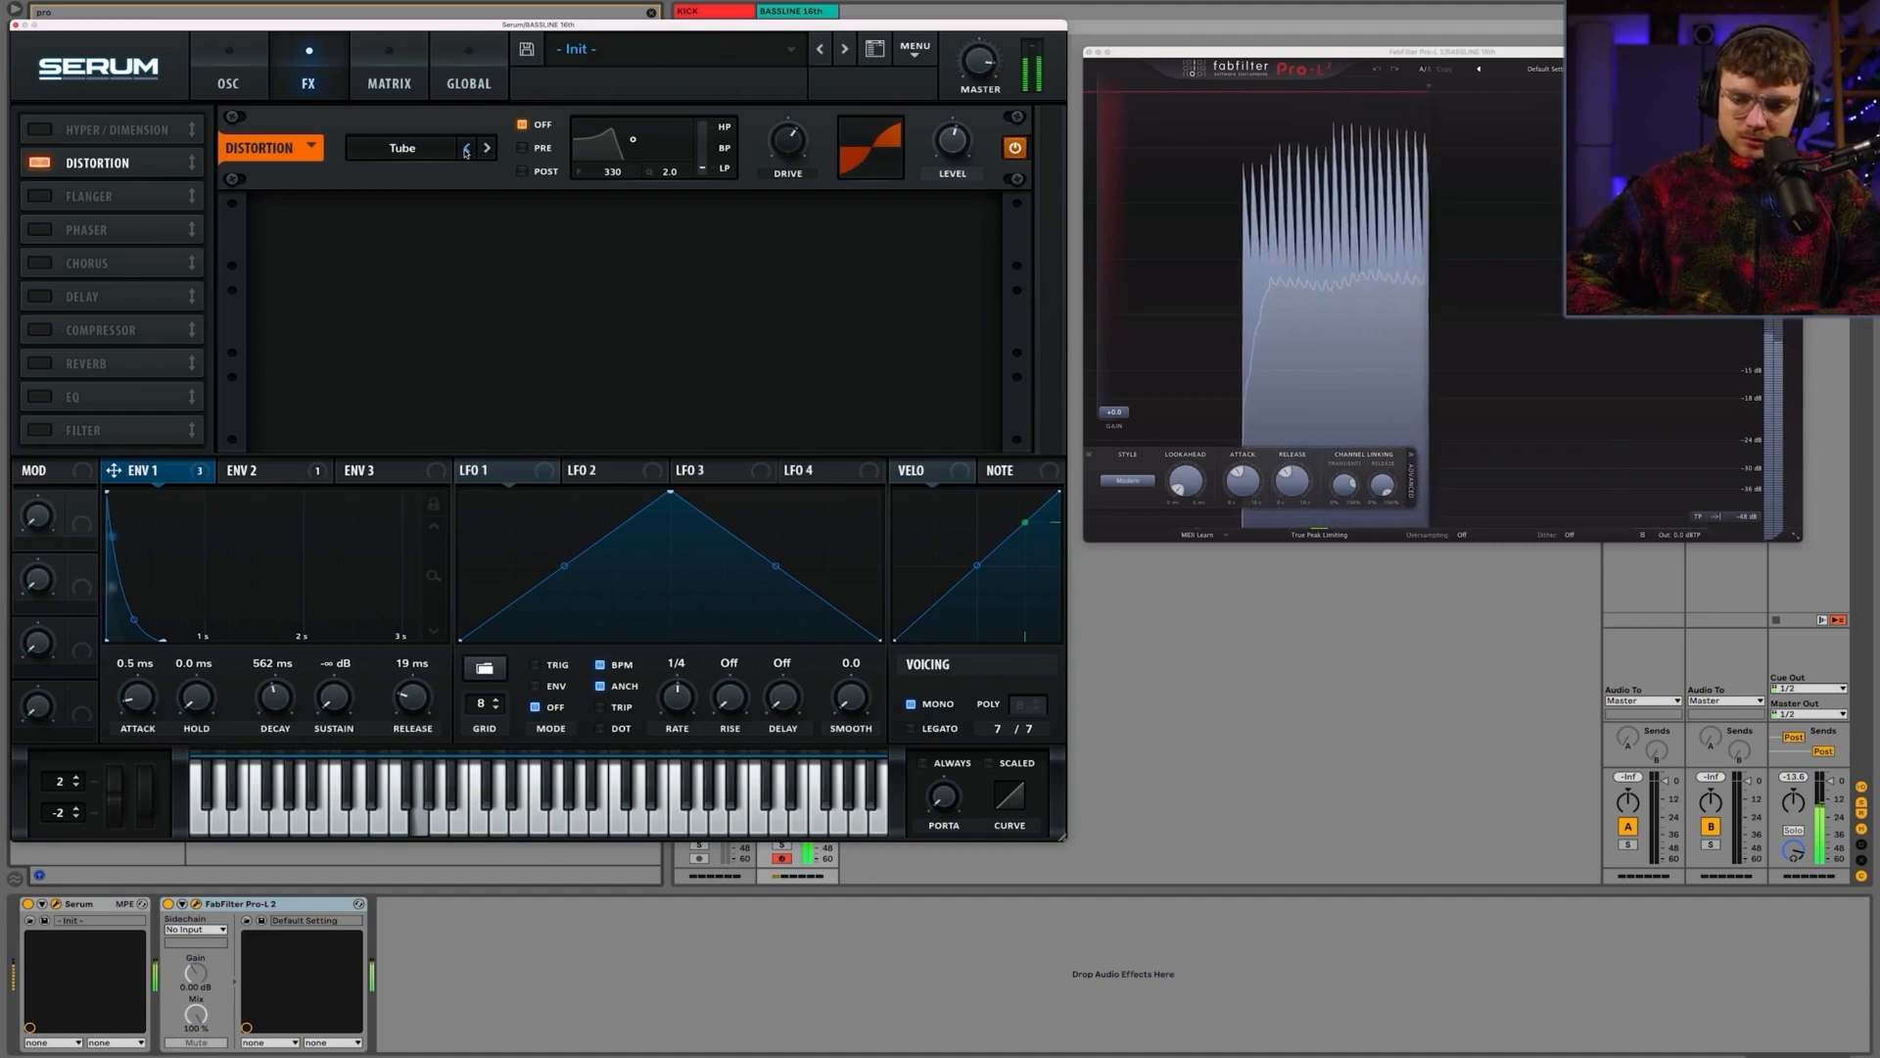
# Step: Try the SoftClip distortion type and switch to HardClip, comparing the sound with and without the effect
pyautogui.click(487, 148)
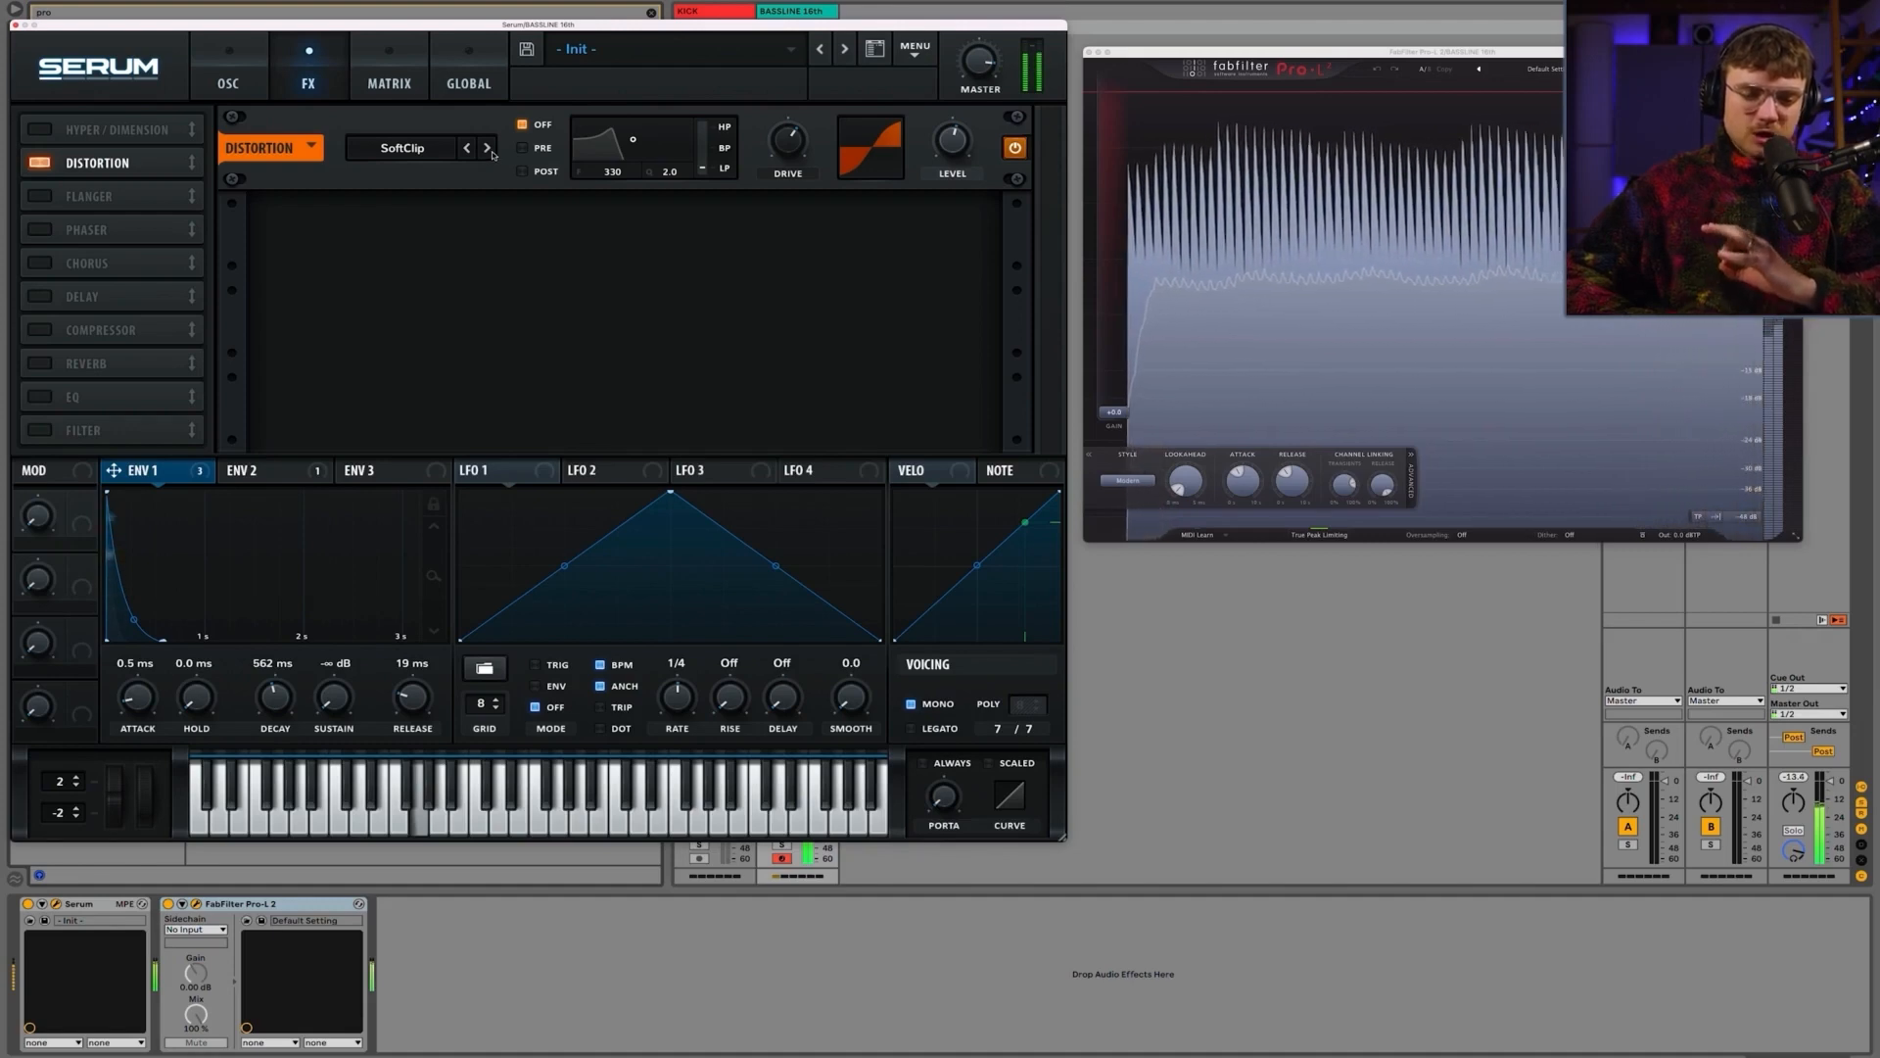
pyautogui.click(486, 147)
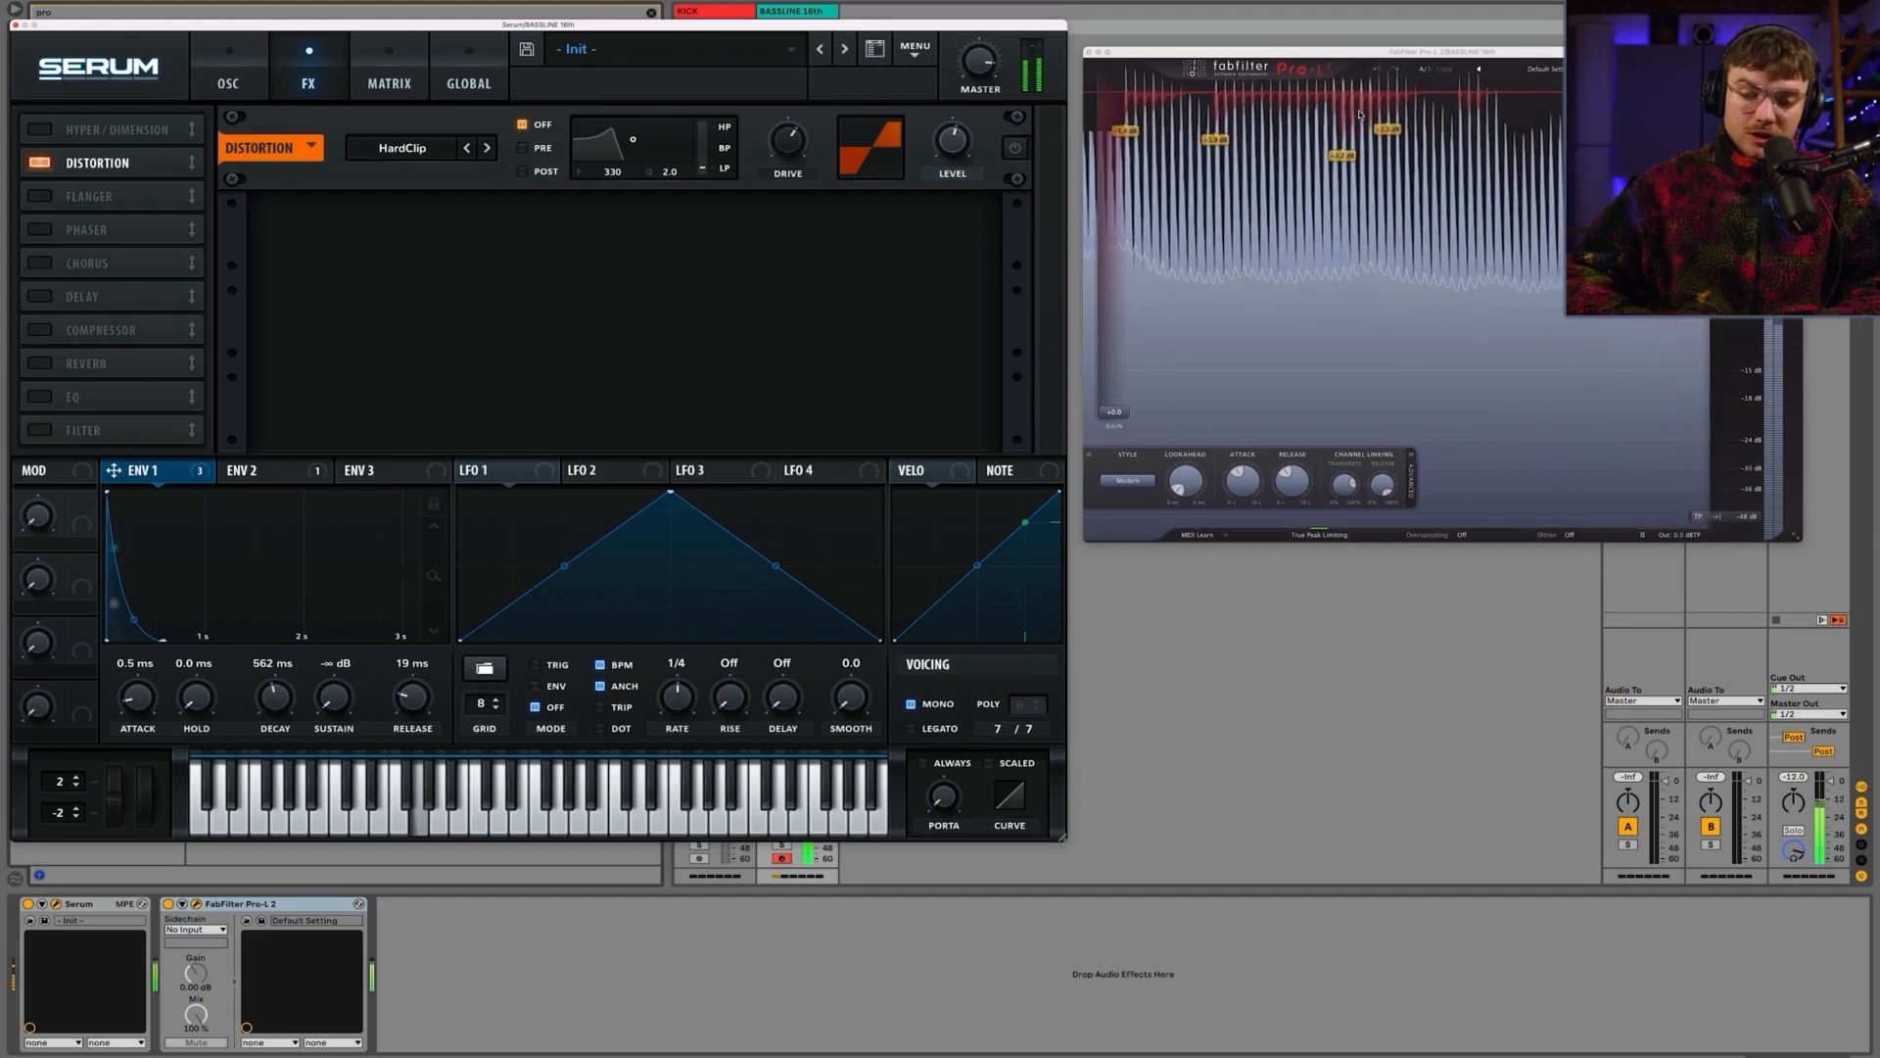
# Step: Enable the distortion and audition its types from Diode 1 up to Asym, comparing Asym with the effect bypassed
pyautogui.click(1015, 148)
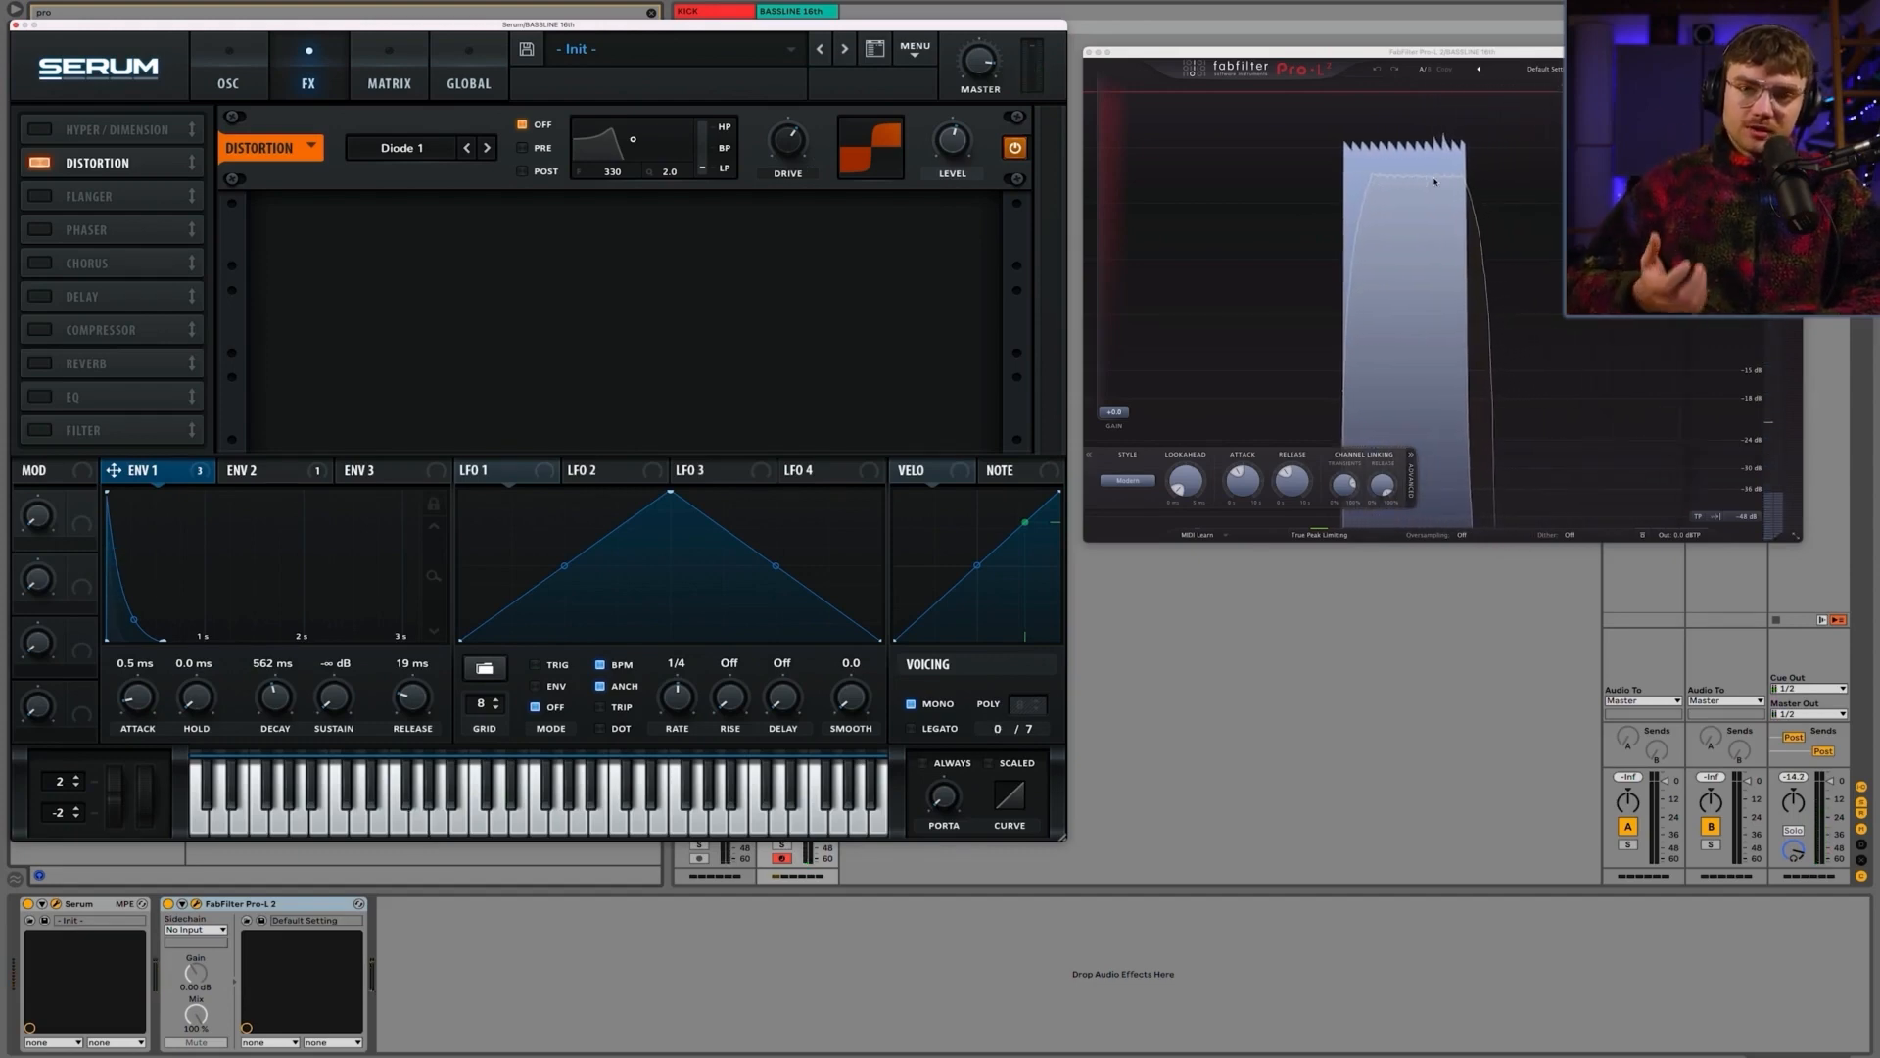
pyautogui.click(486, 147)
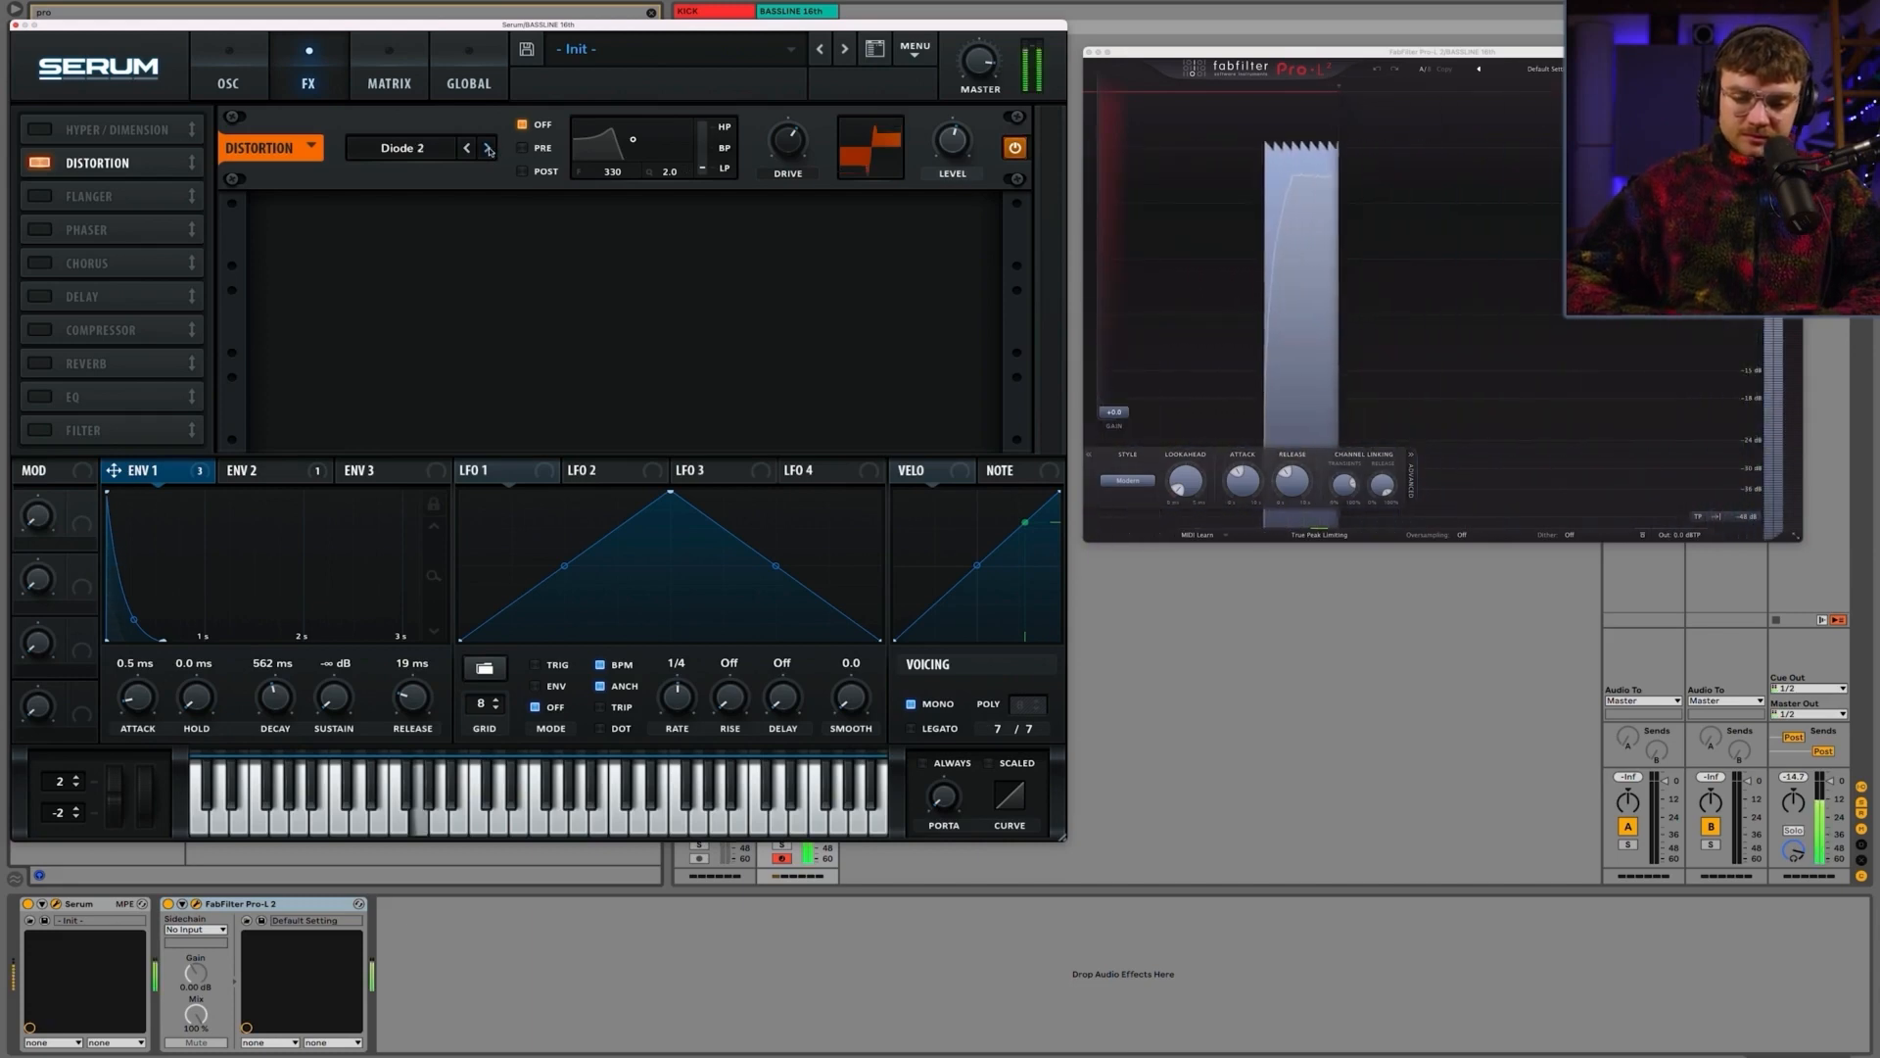
pyautogui.click(489, 150)
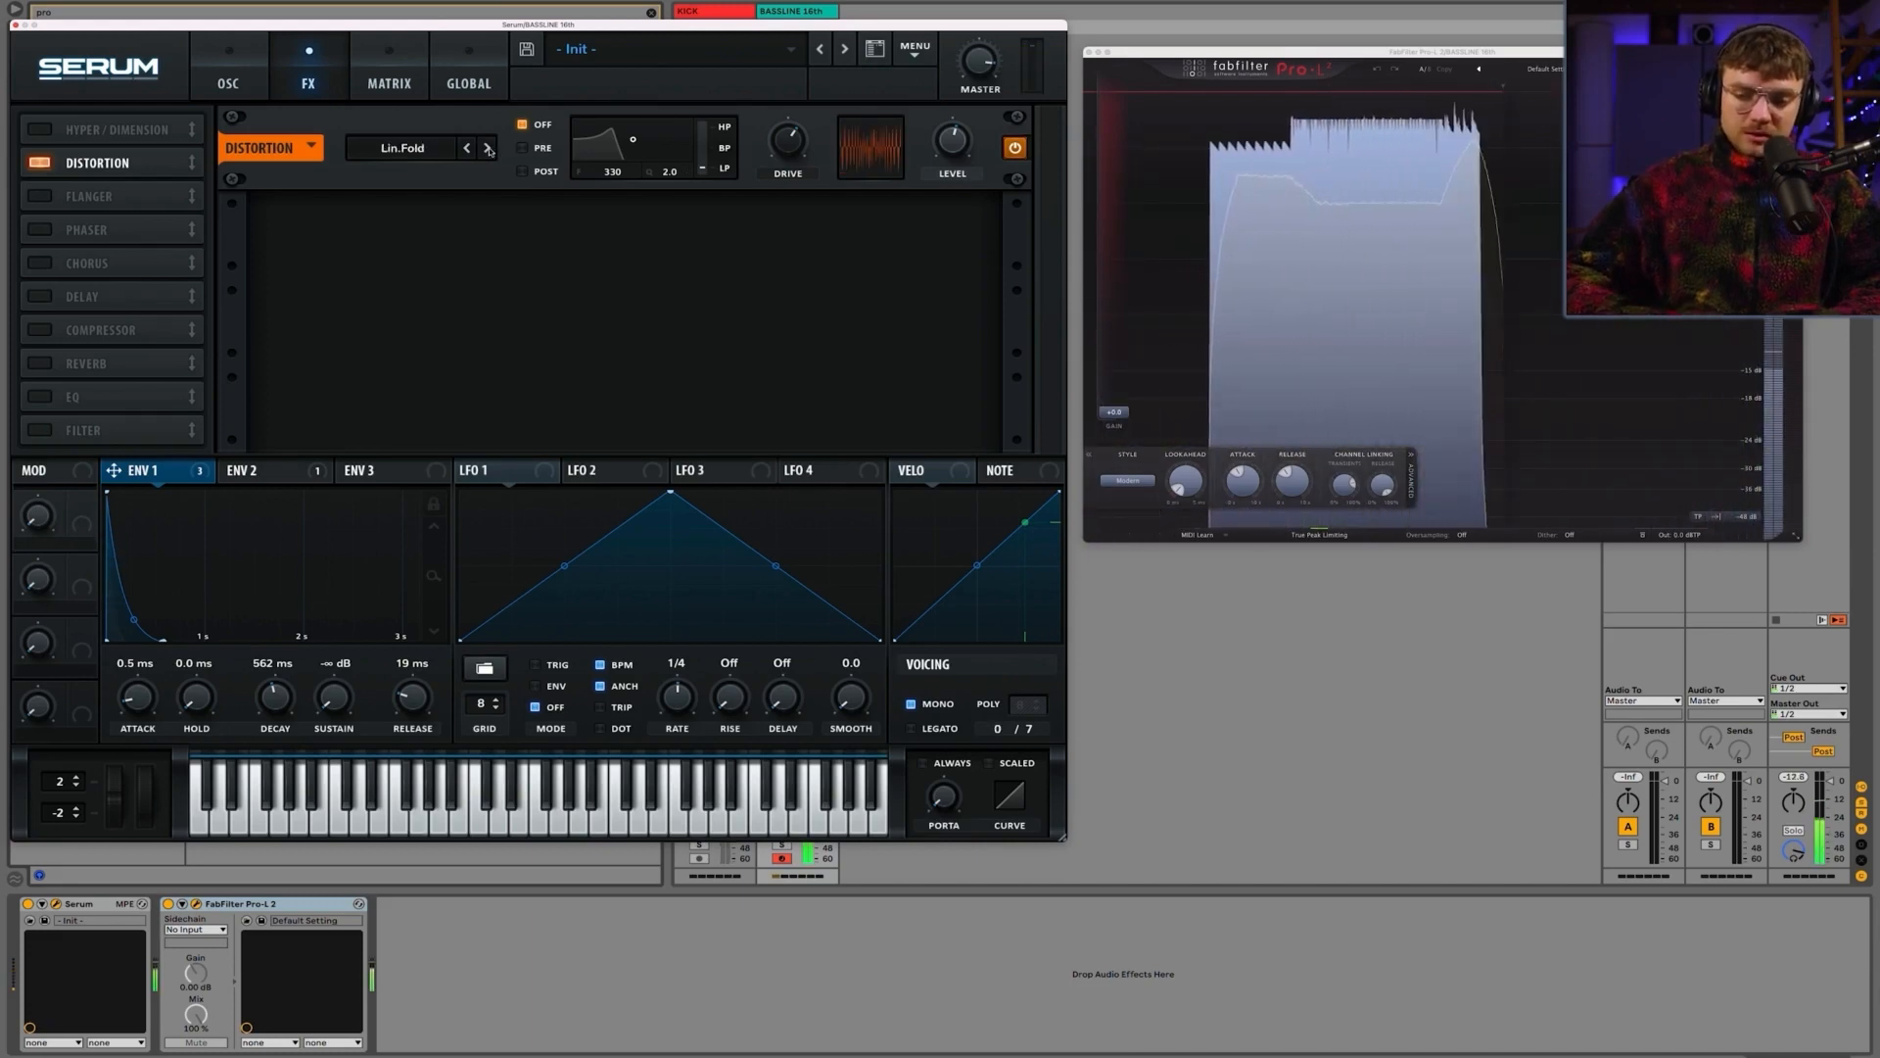
pyautogui.click(489, 150)
pyautogui.click(488, 150)
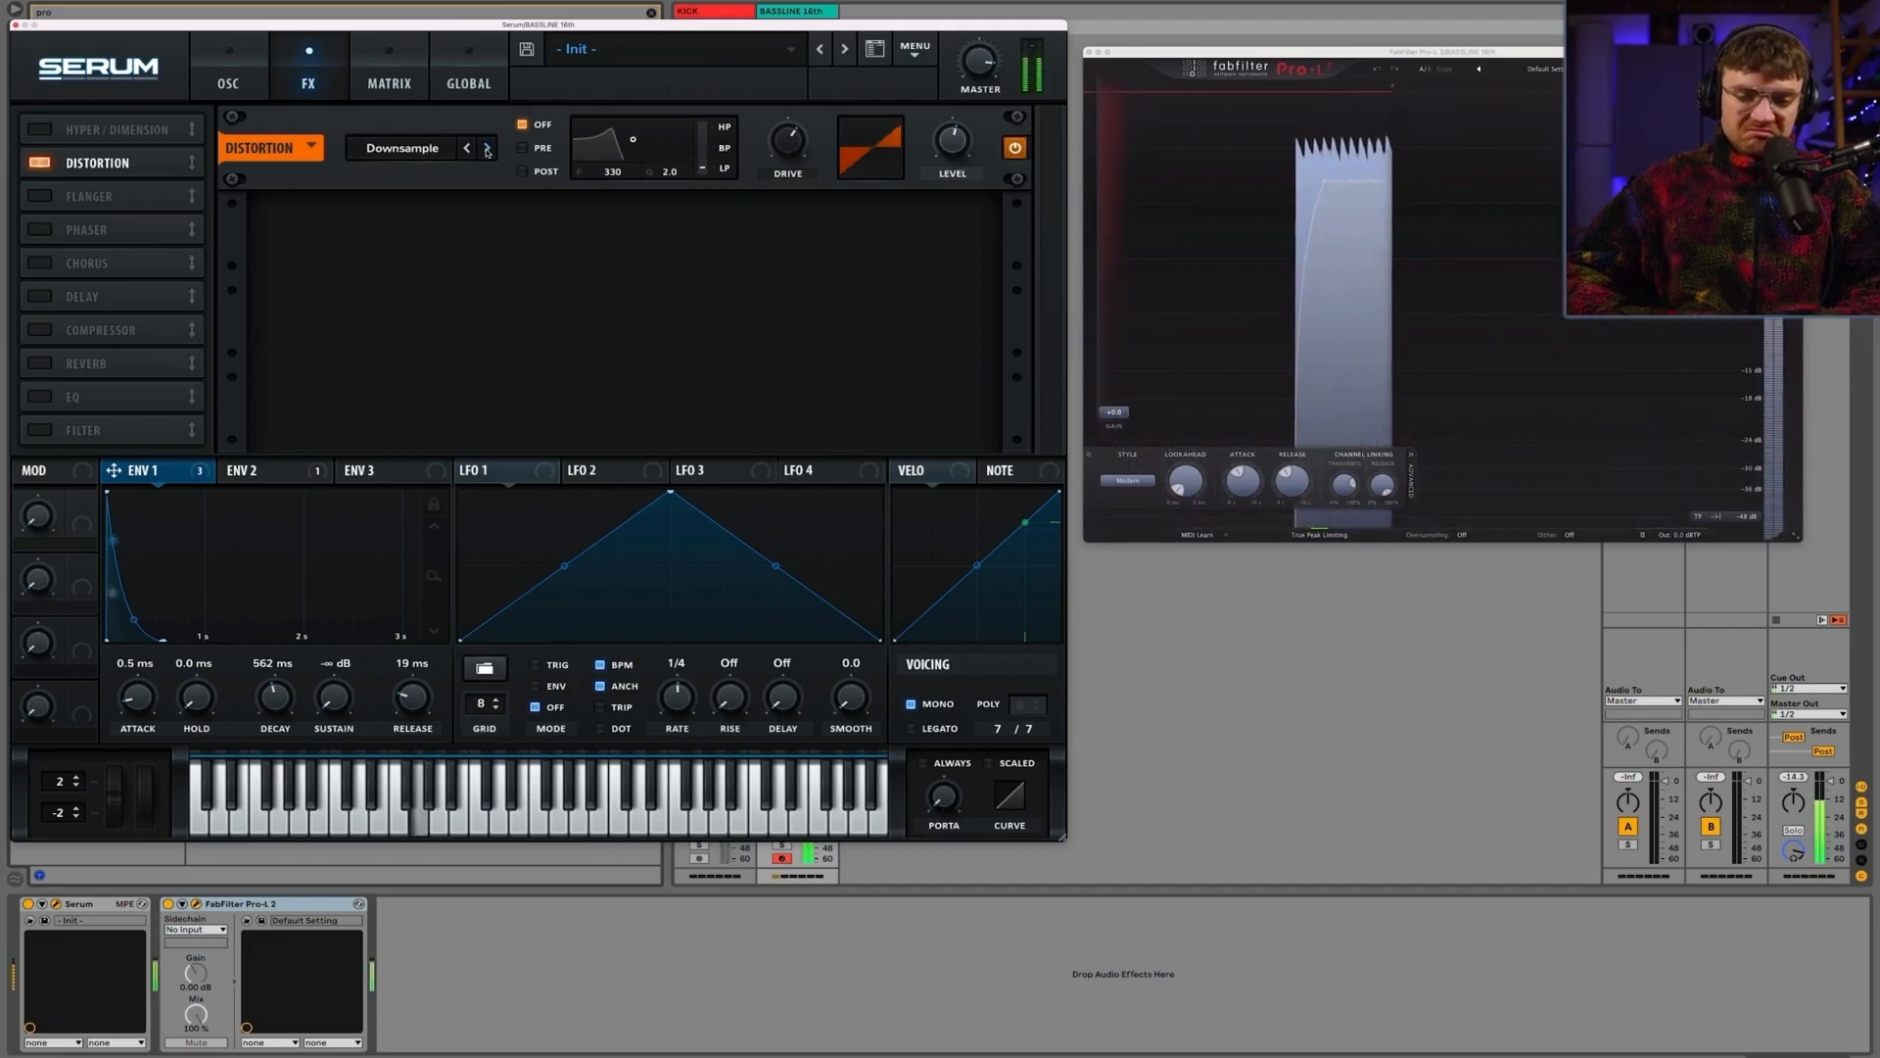
pyautogui.click(487, 150)
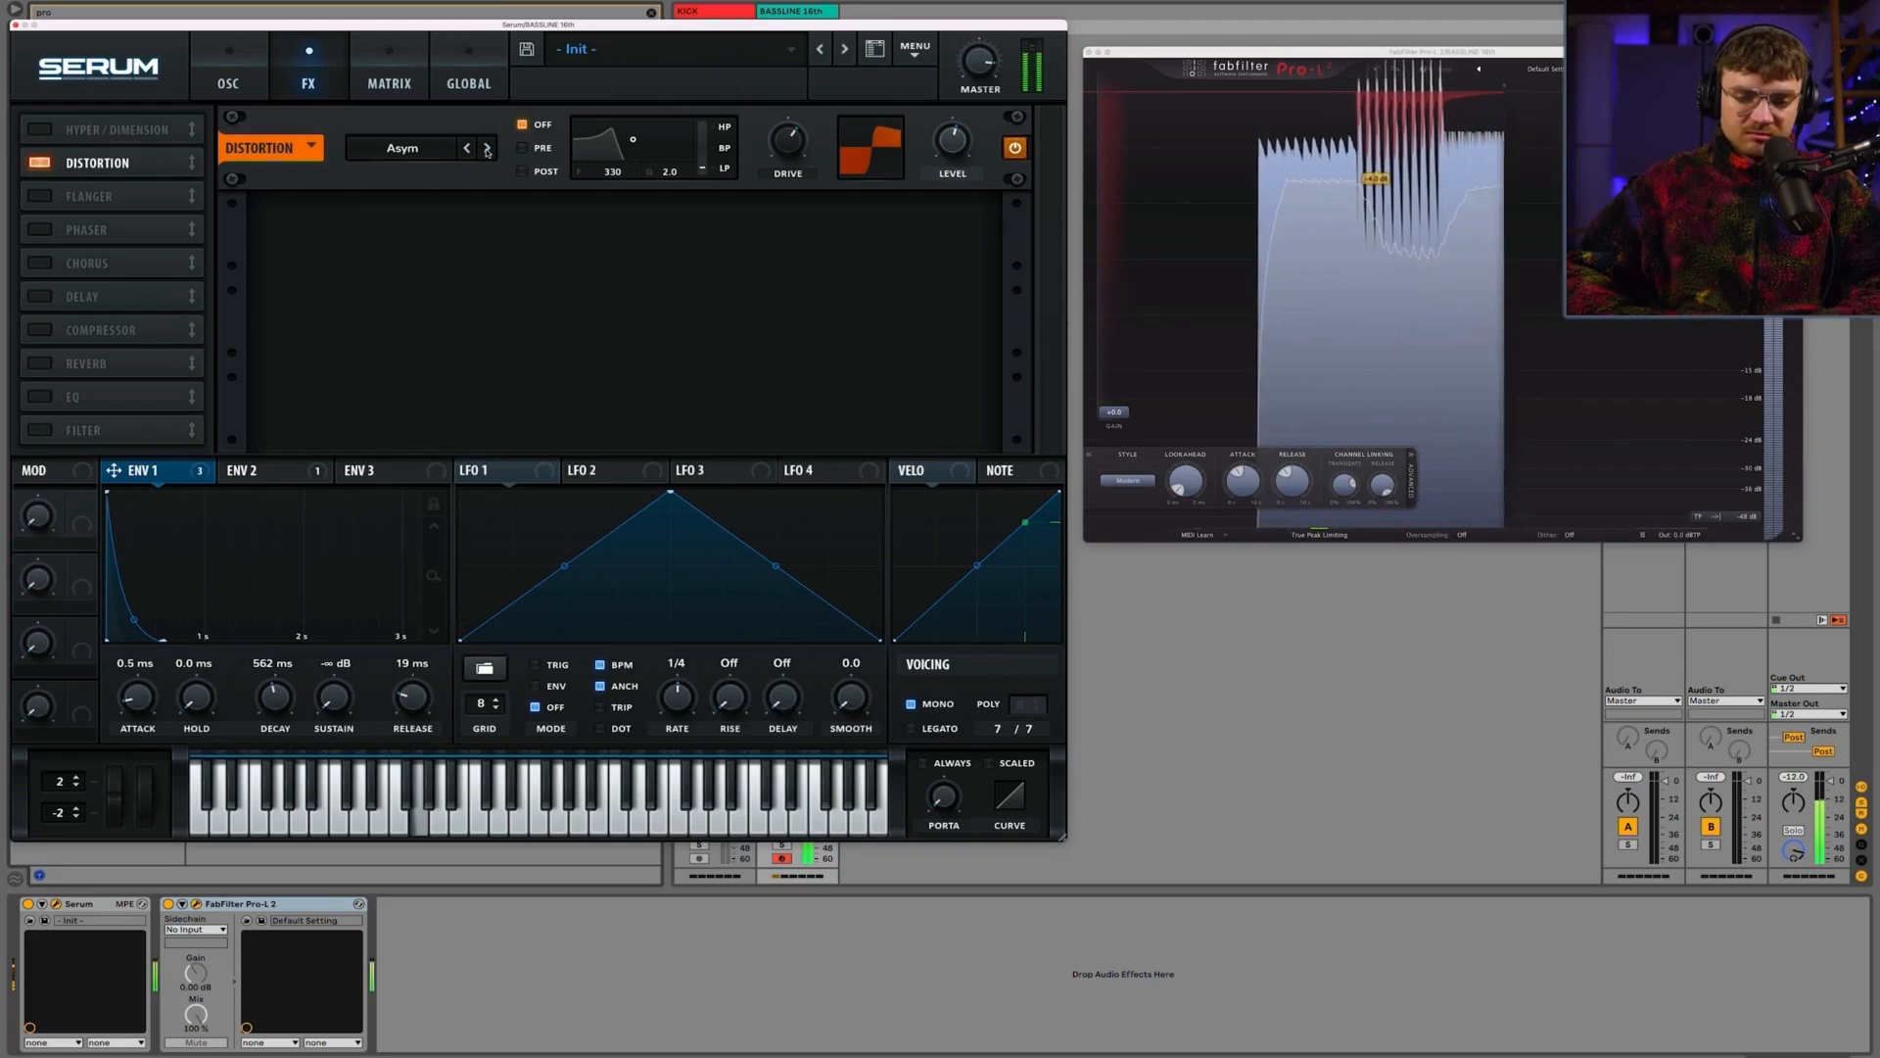
pyautogui.click(1015, 149)
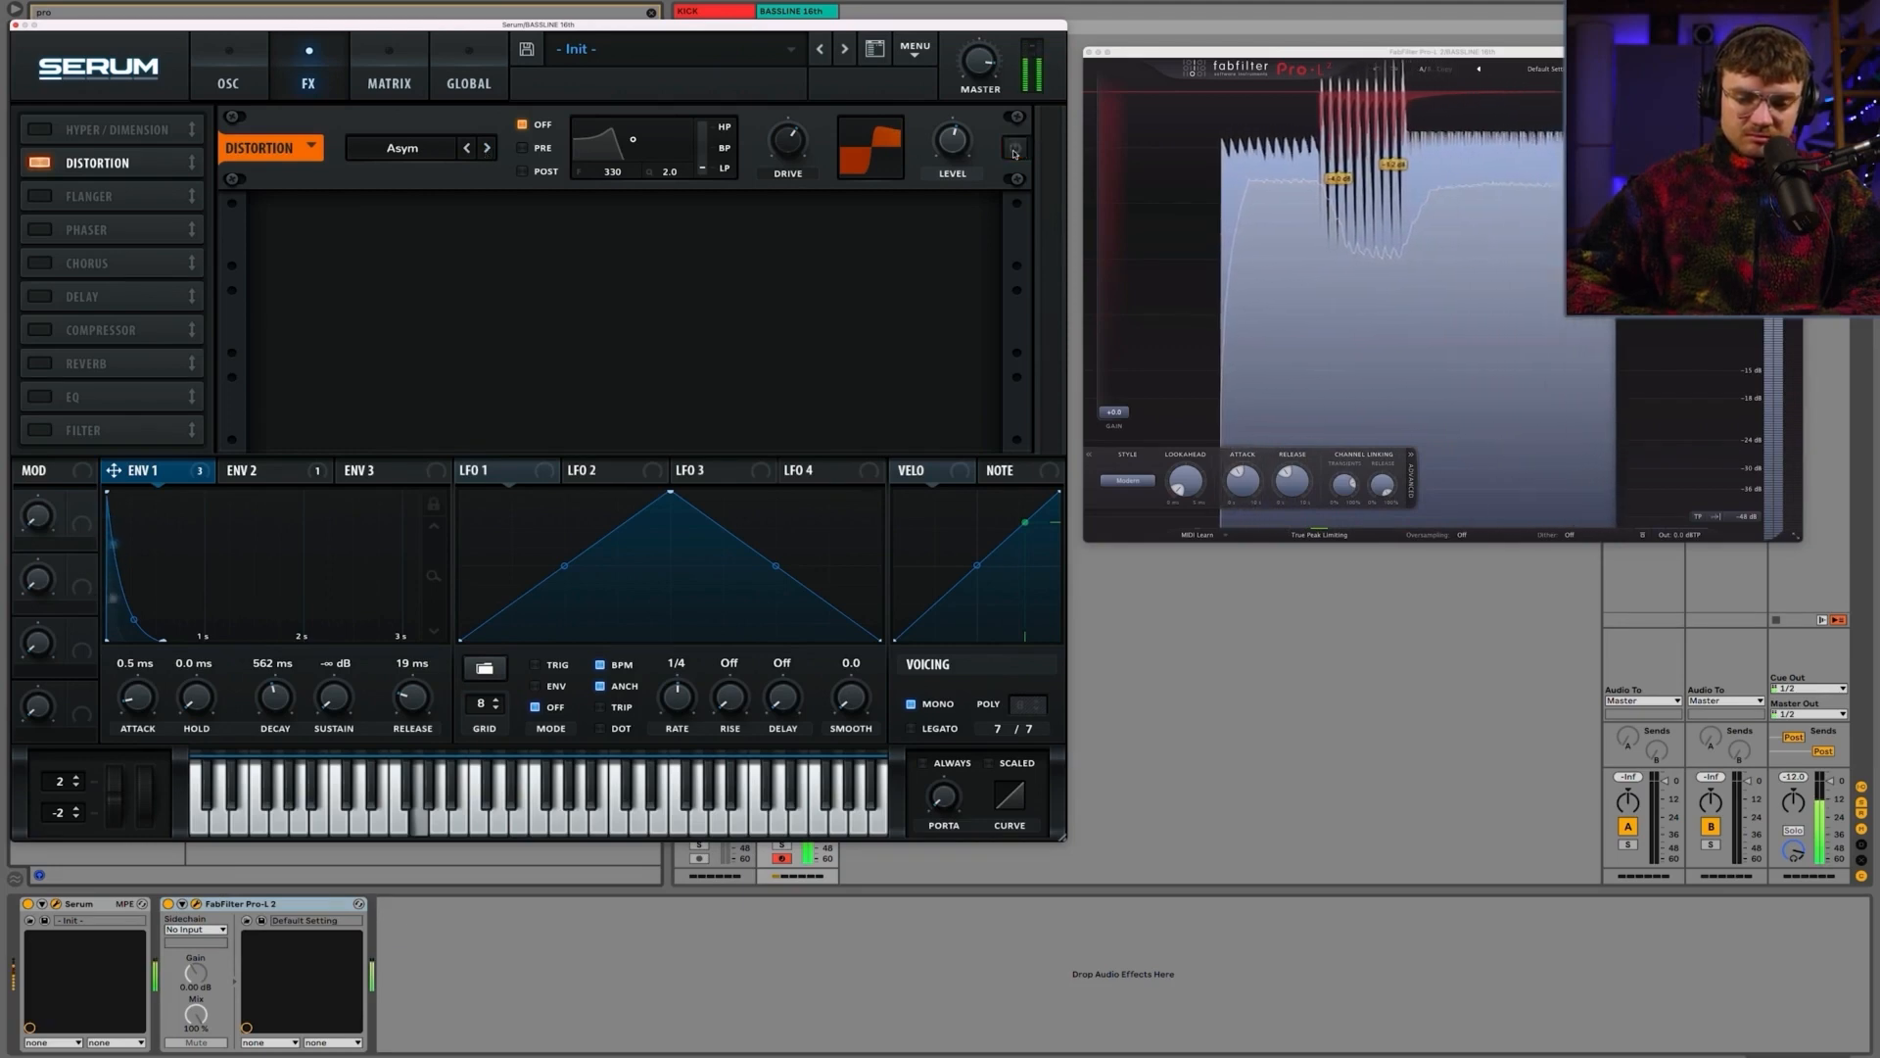
pyautogui.click(1015, 150)
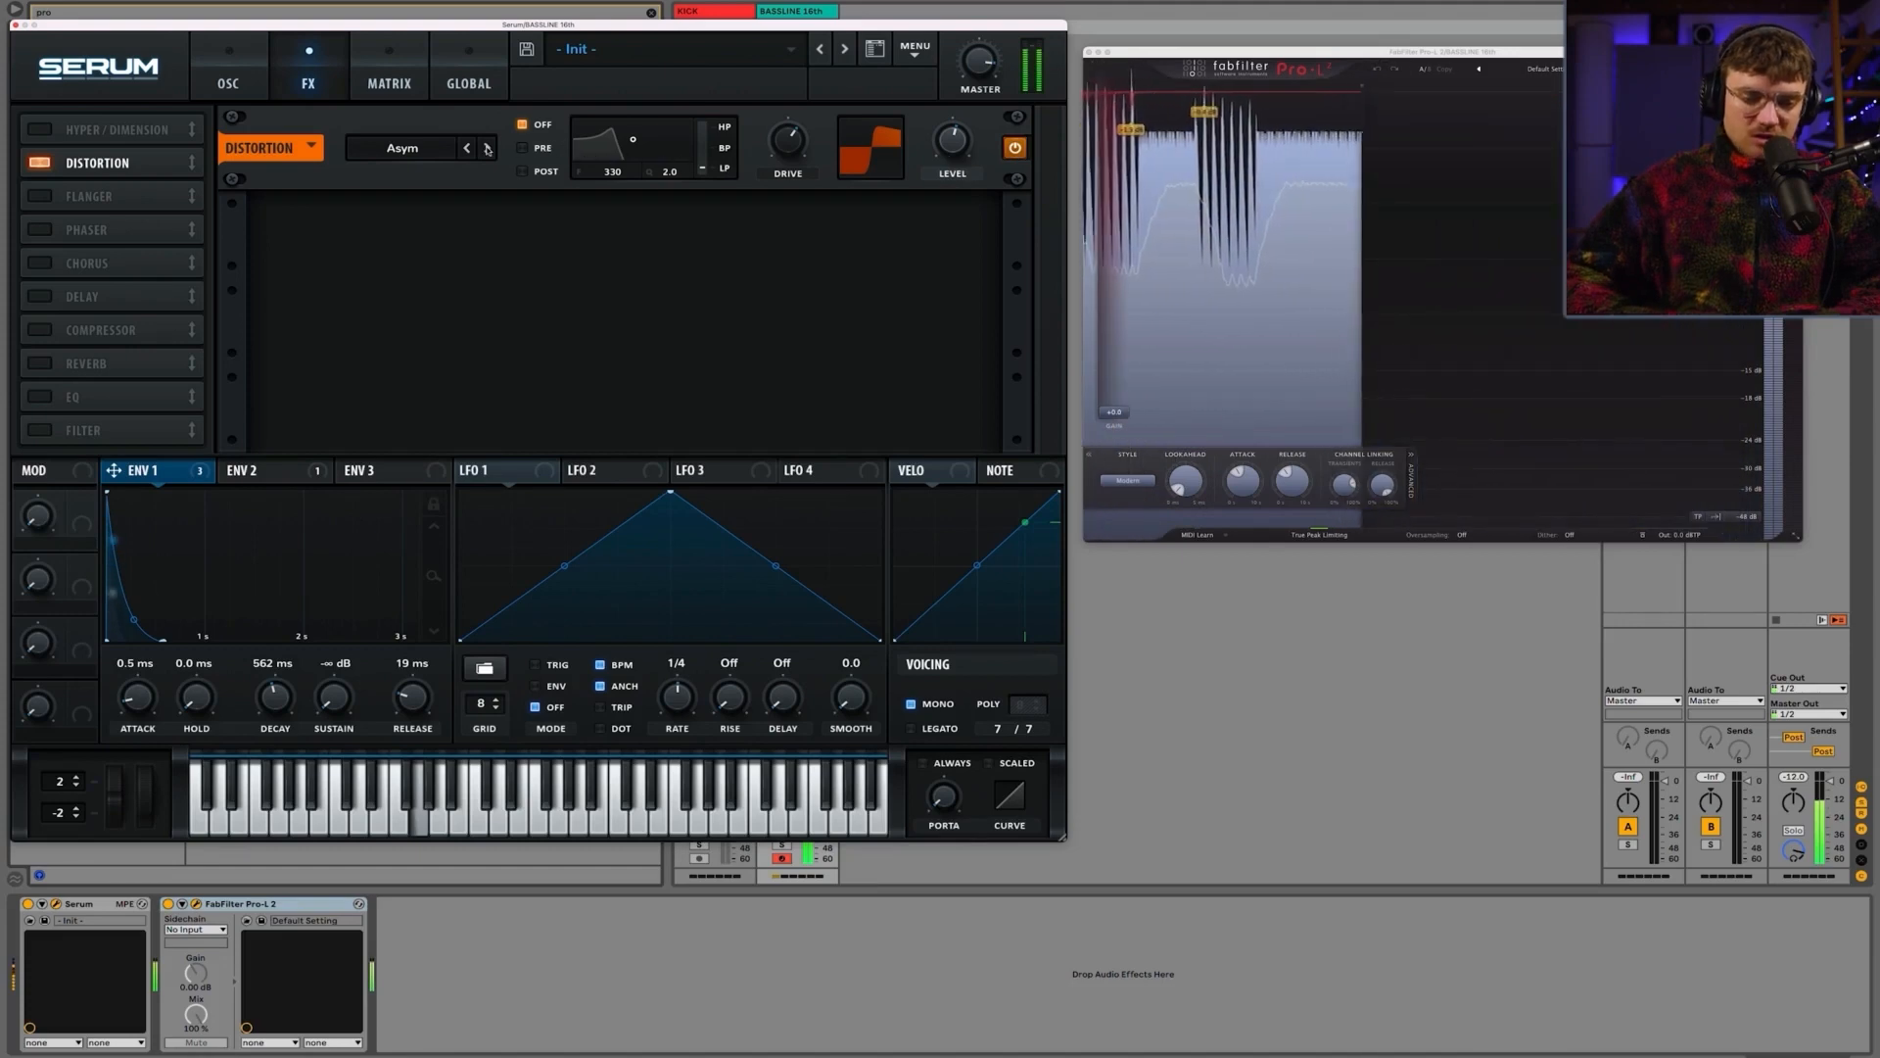
# Step: Audition the remaining distortion types, choose Tape Sat., and compare the sound with the effect bypassed and active
pyautogui.moveTo(806, 146)
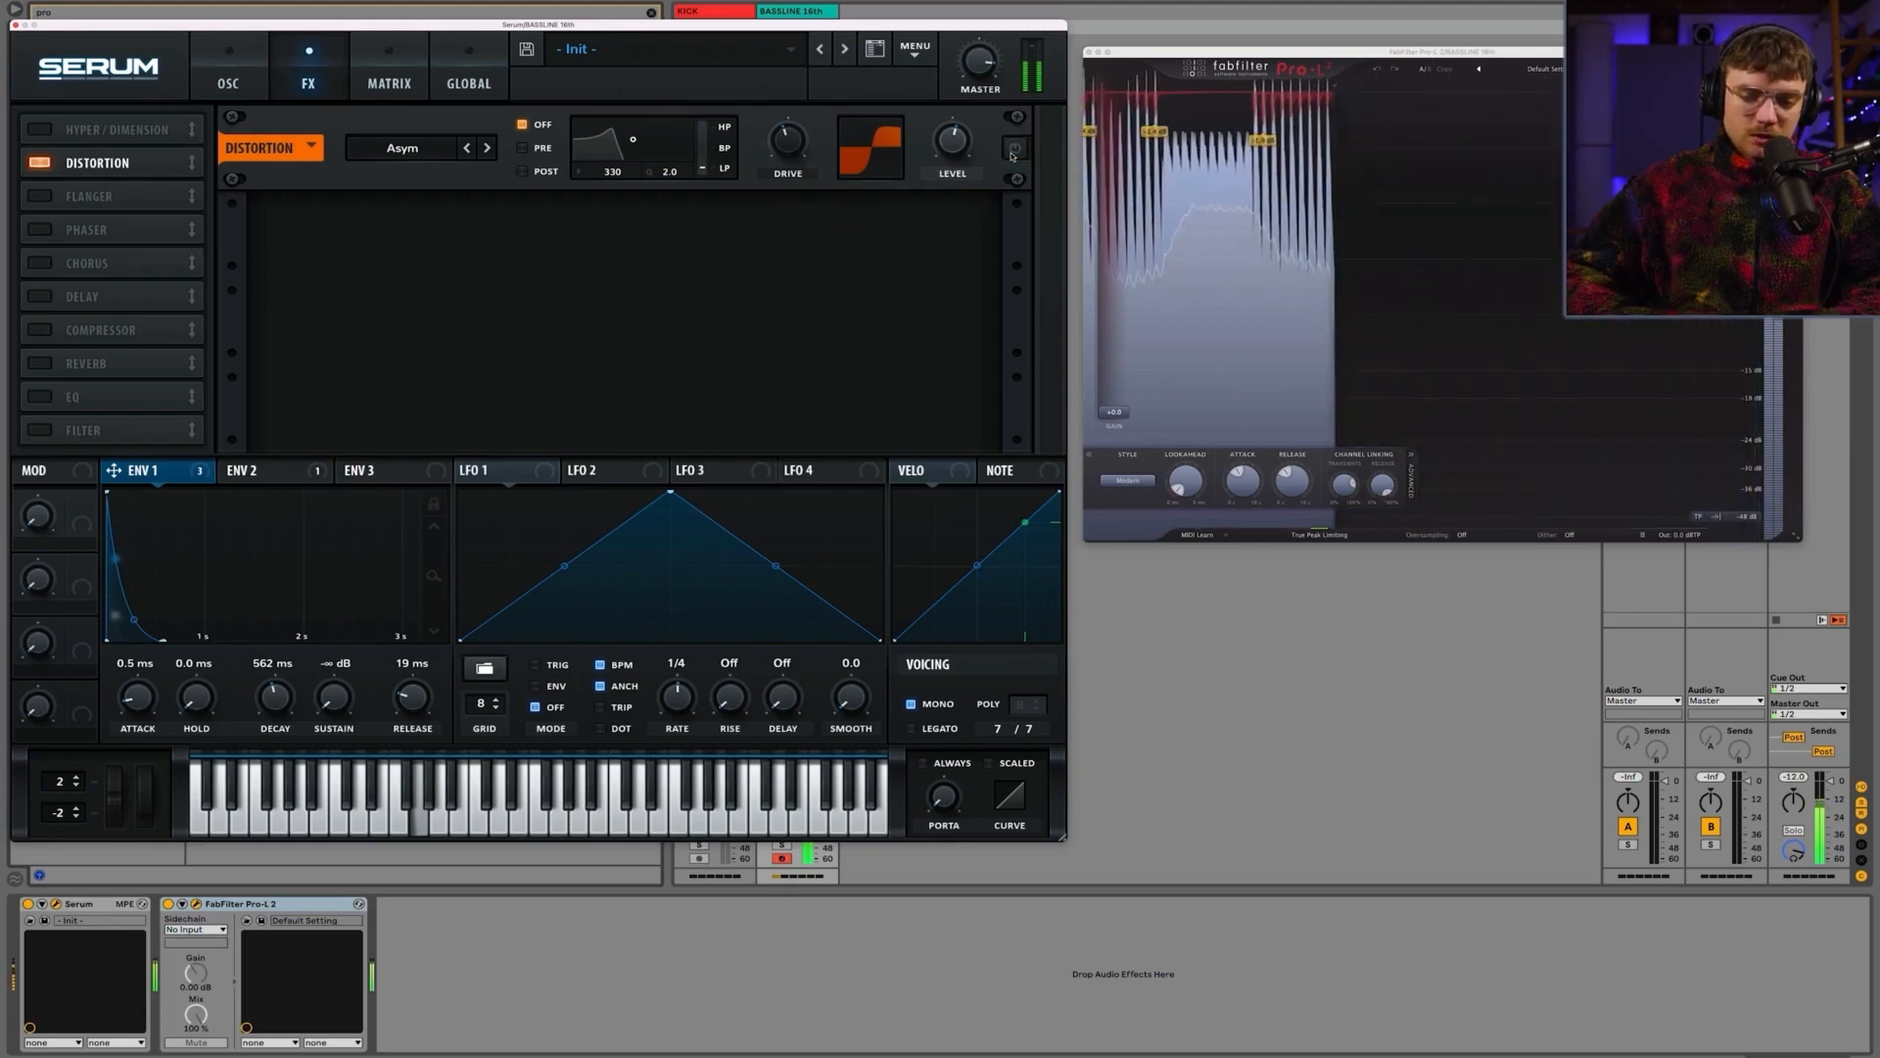
pyautogui.click(489, 148)
pyautogui.click(489, 148)
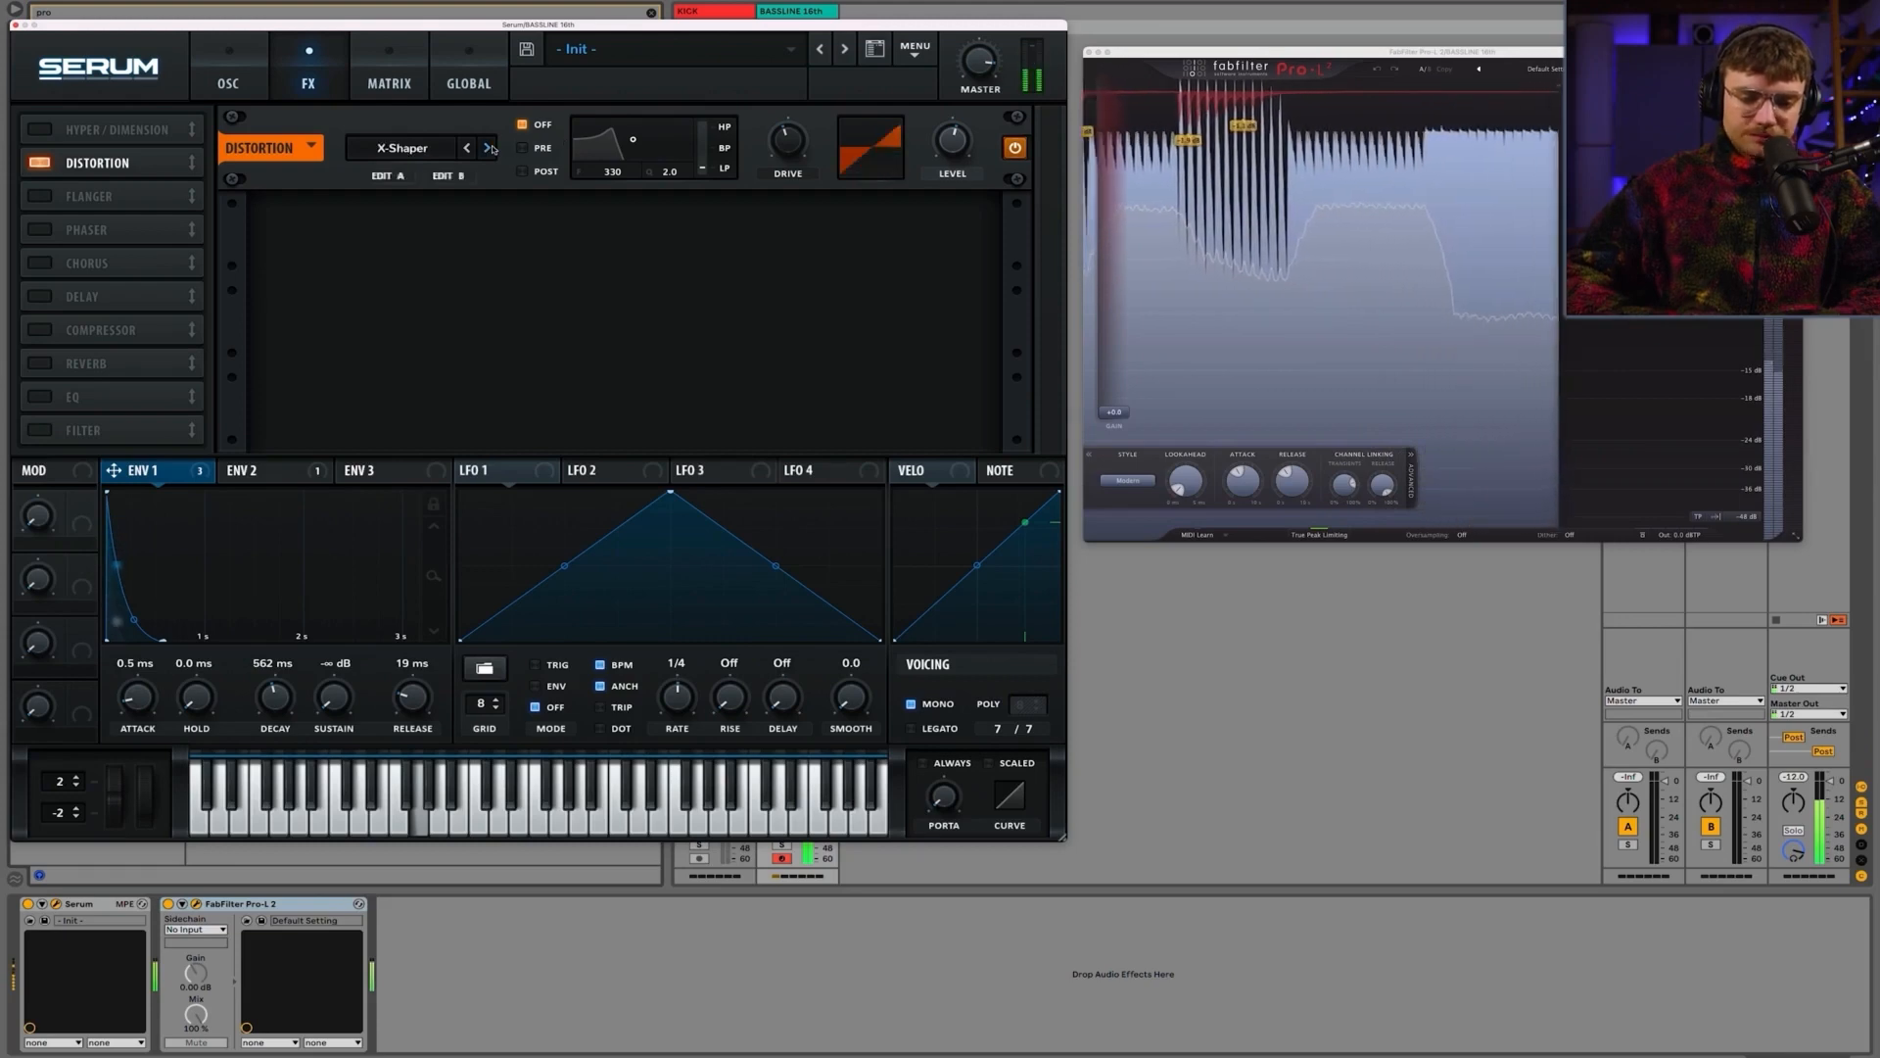
pyautogui.click(489, 148)
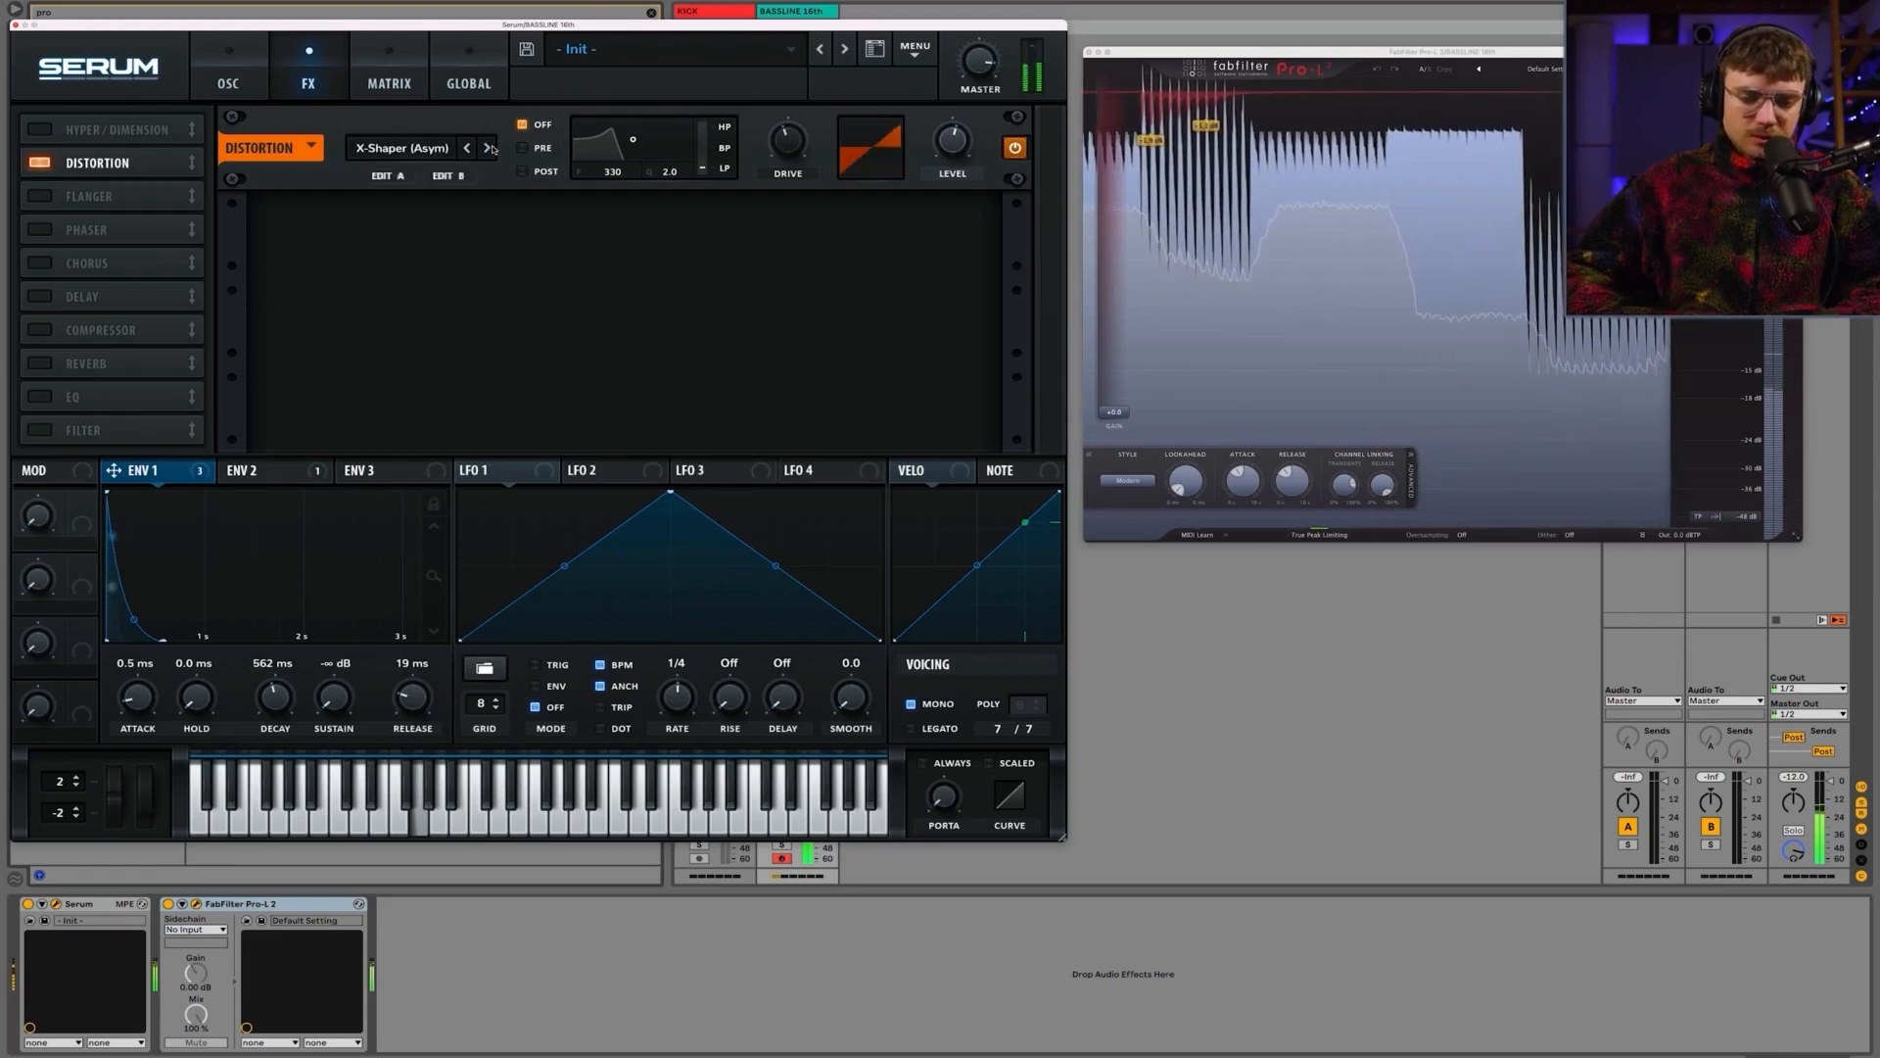
pyautogui.click(488, 148)
pyautogui.click(489, 148)
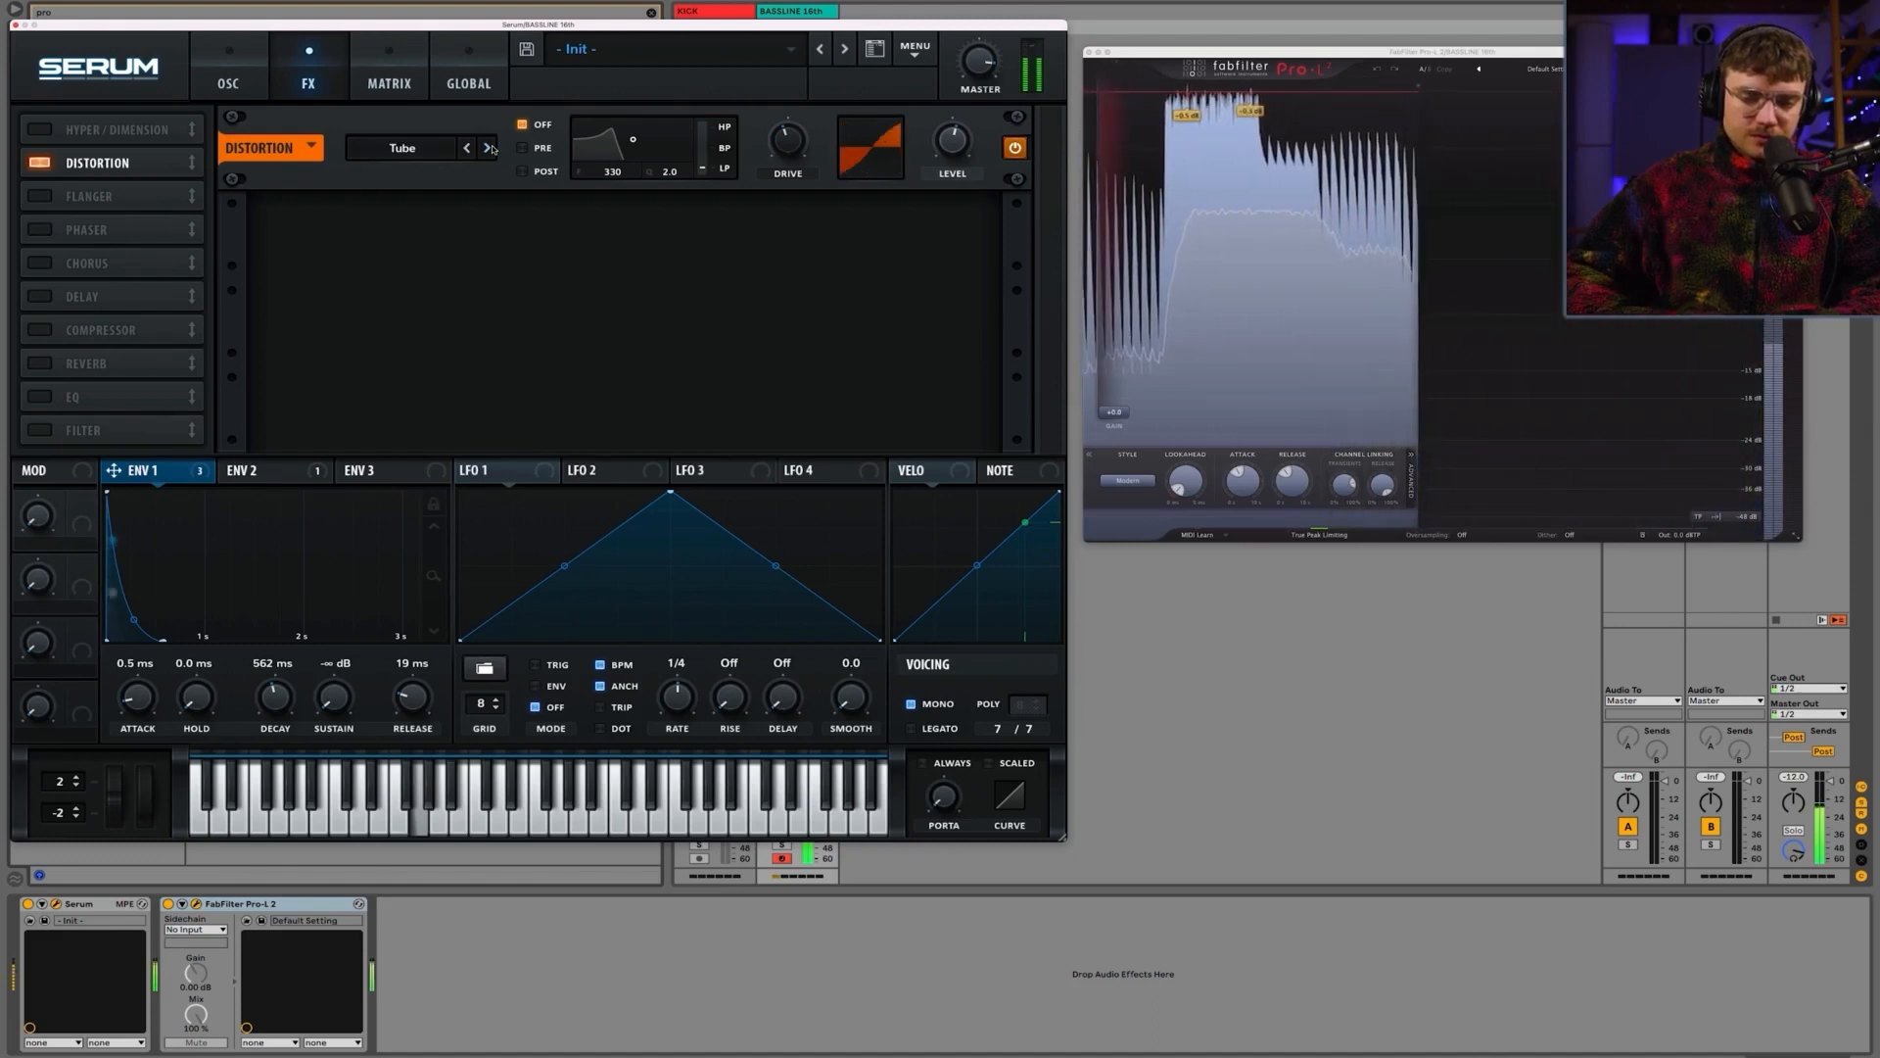
pyautogui.click(468, 148)
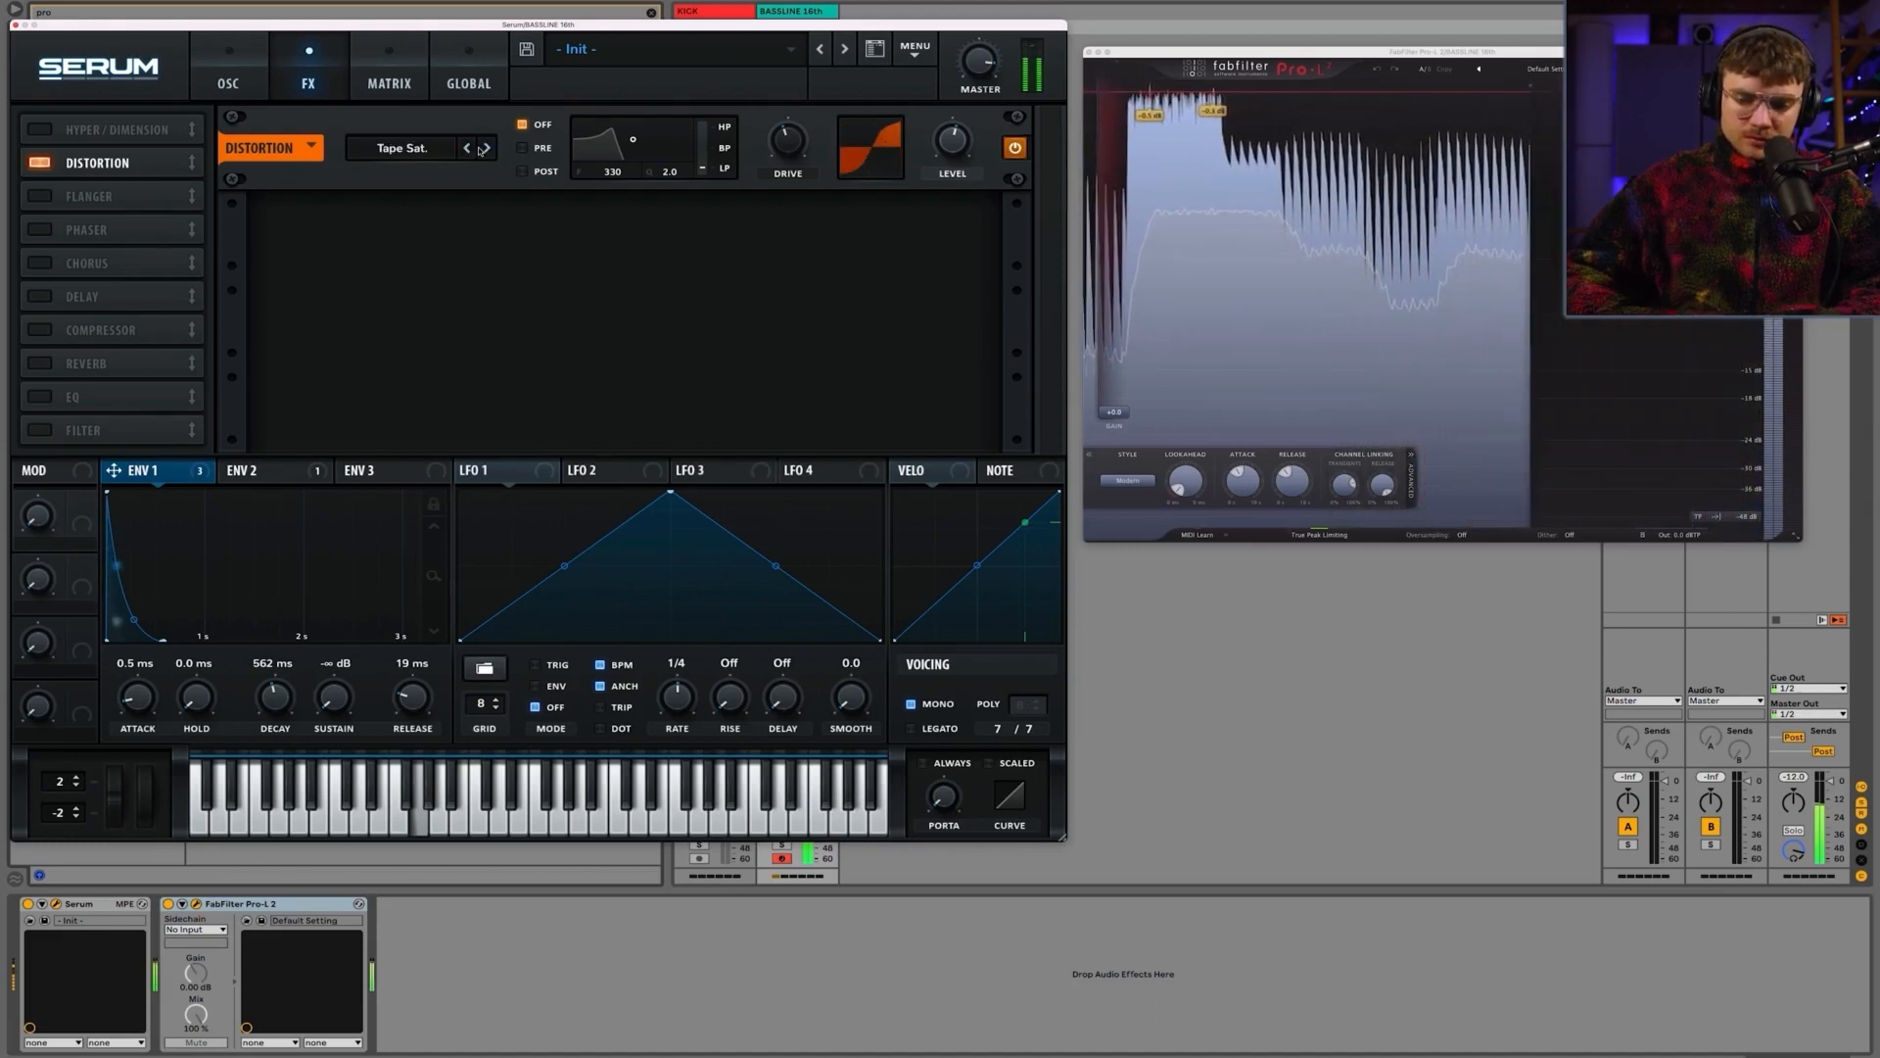
pyautogui.click(1016, 148)
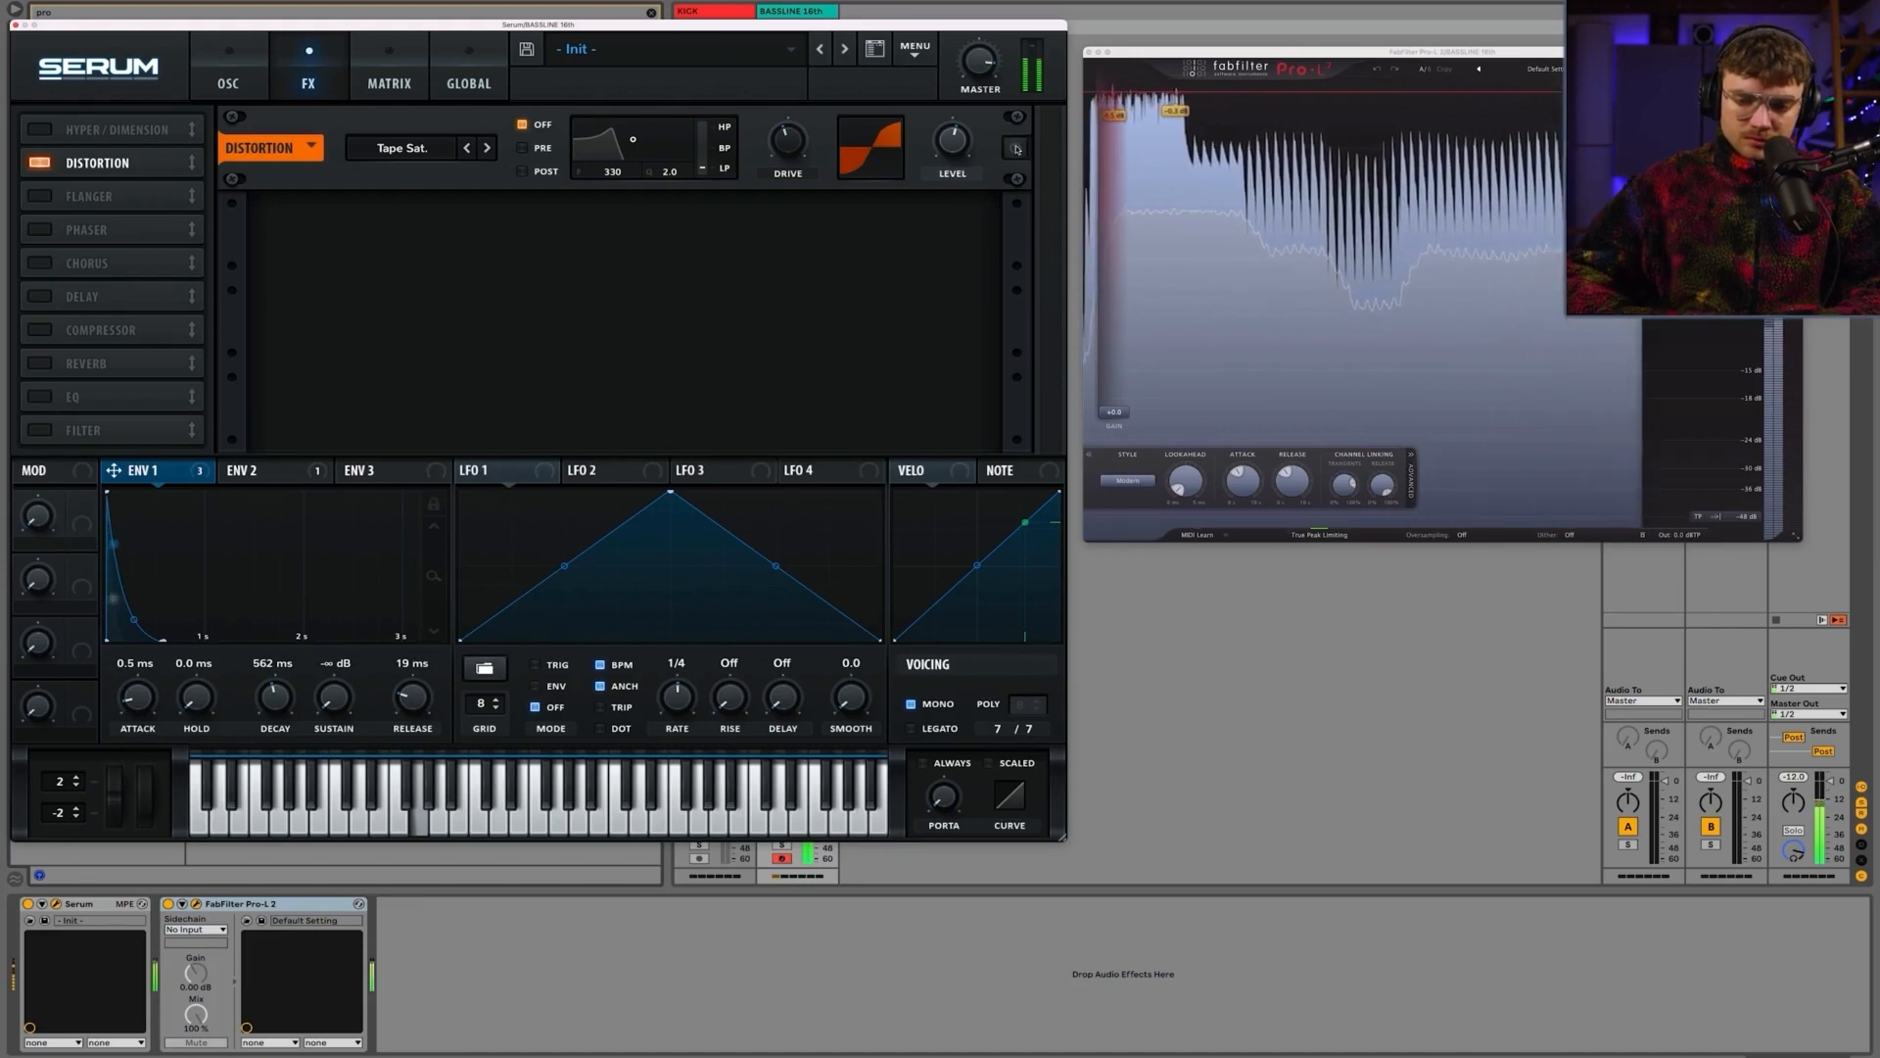
pyautogui.click(1017, 148)
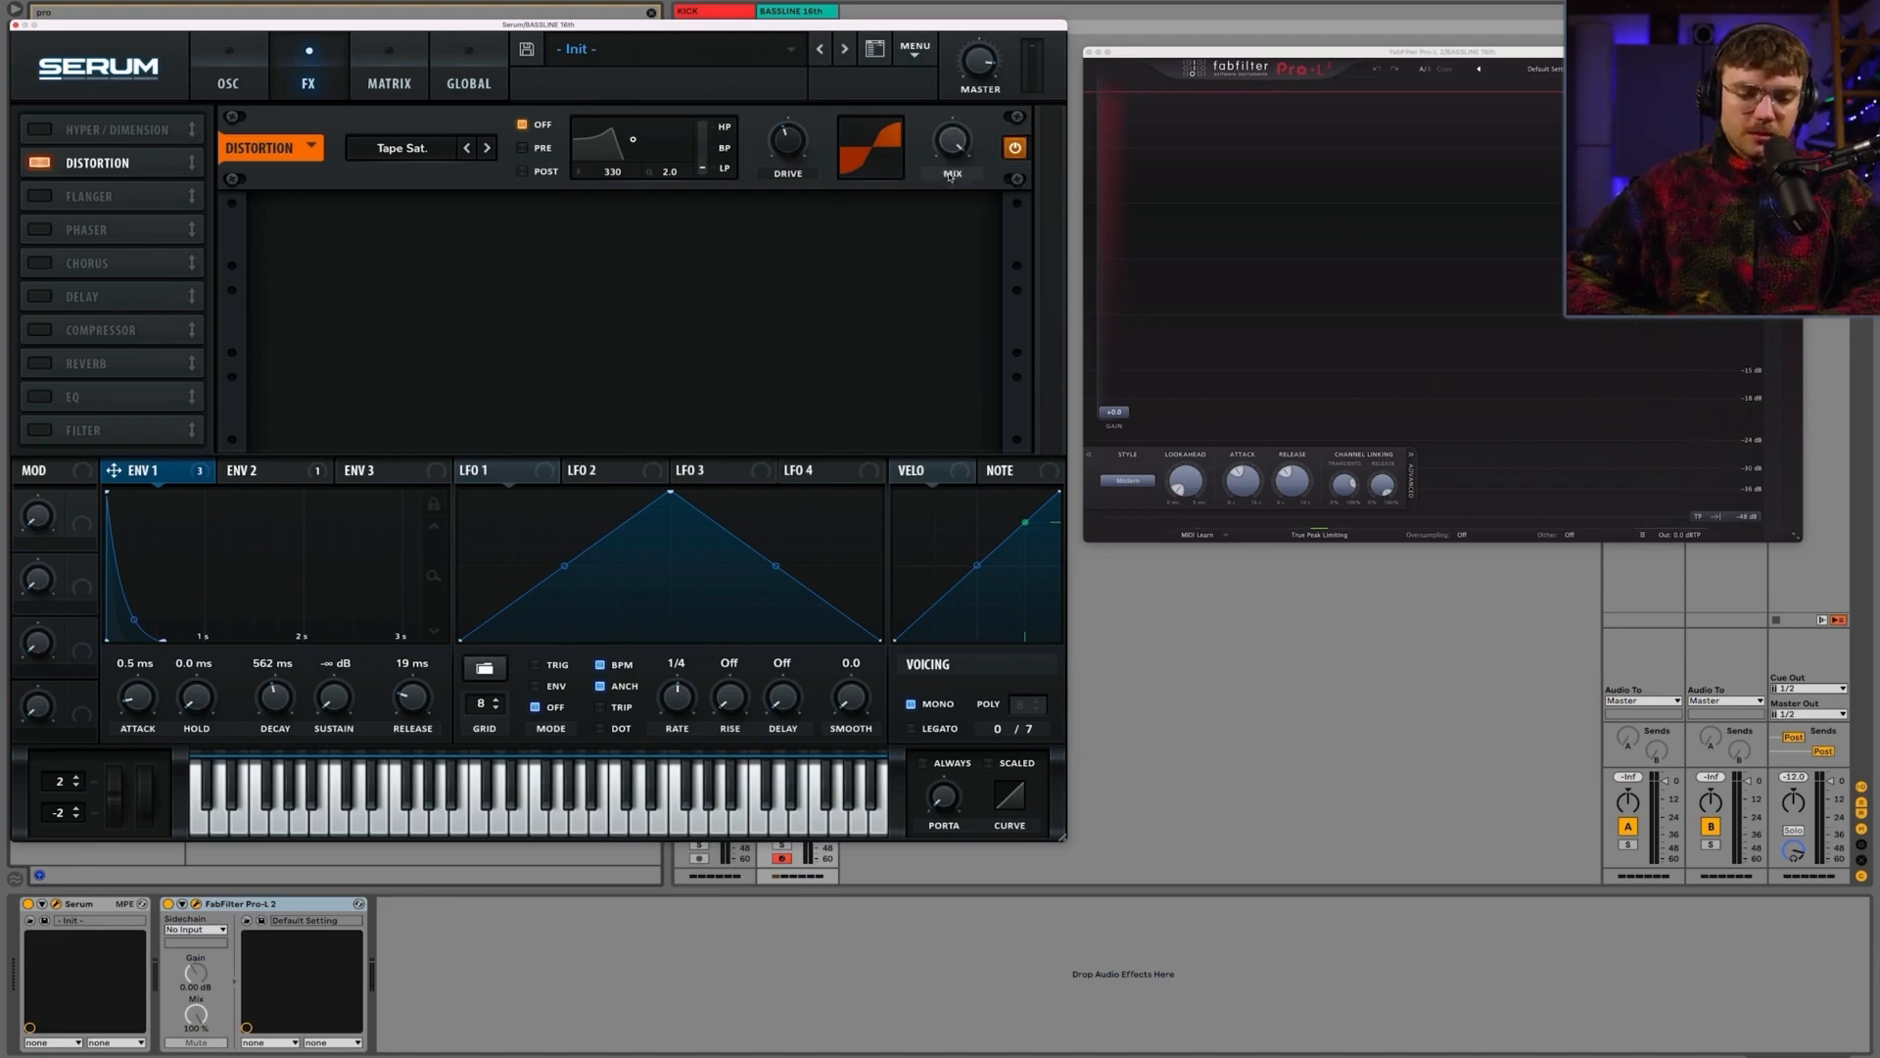
# Step: Modulate the distortion mix with Env 3, setting the envelope to 0% sustain and 425 ms decay
pyautogui.click(379, 472)
pyautogui.moveTo(379, 472); pyautogui.dragTo(929, 76)
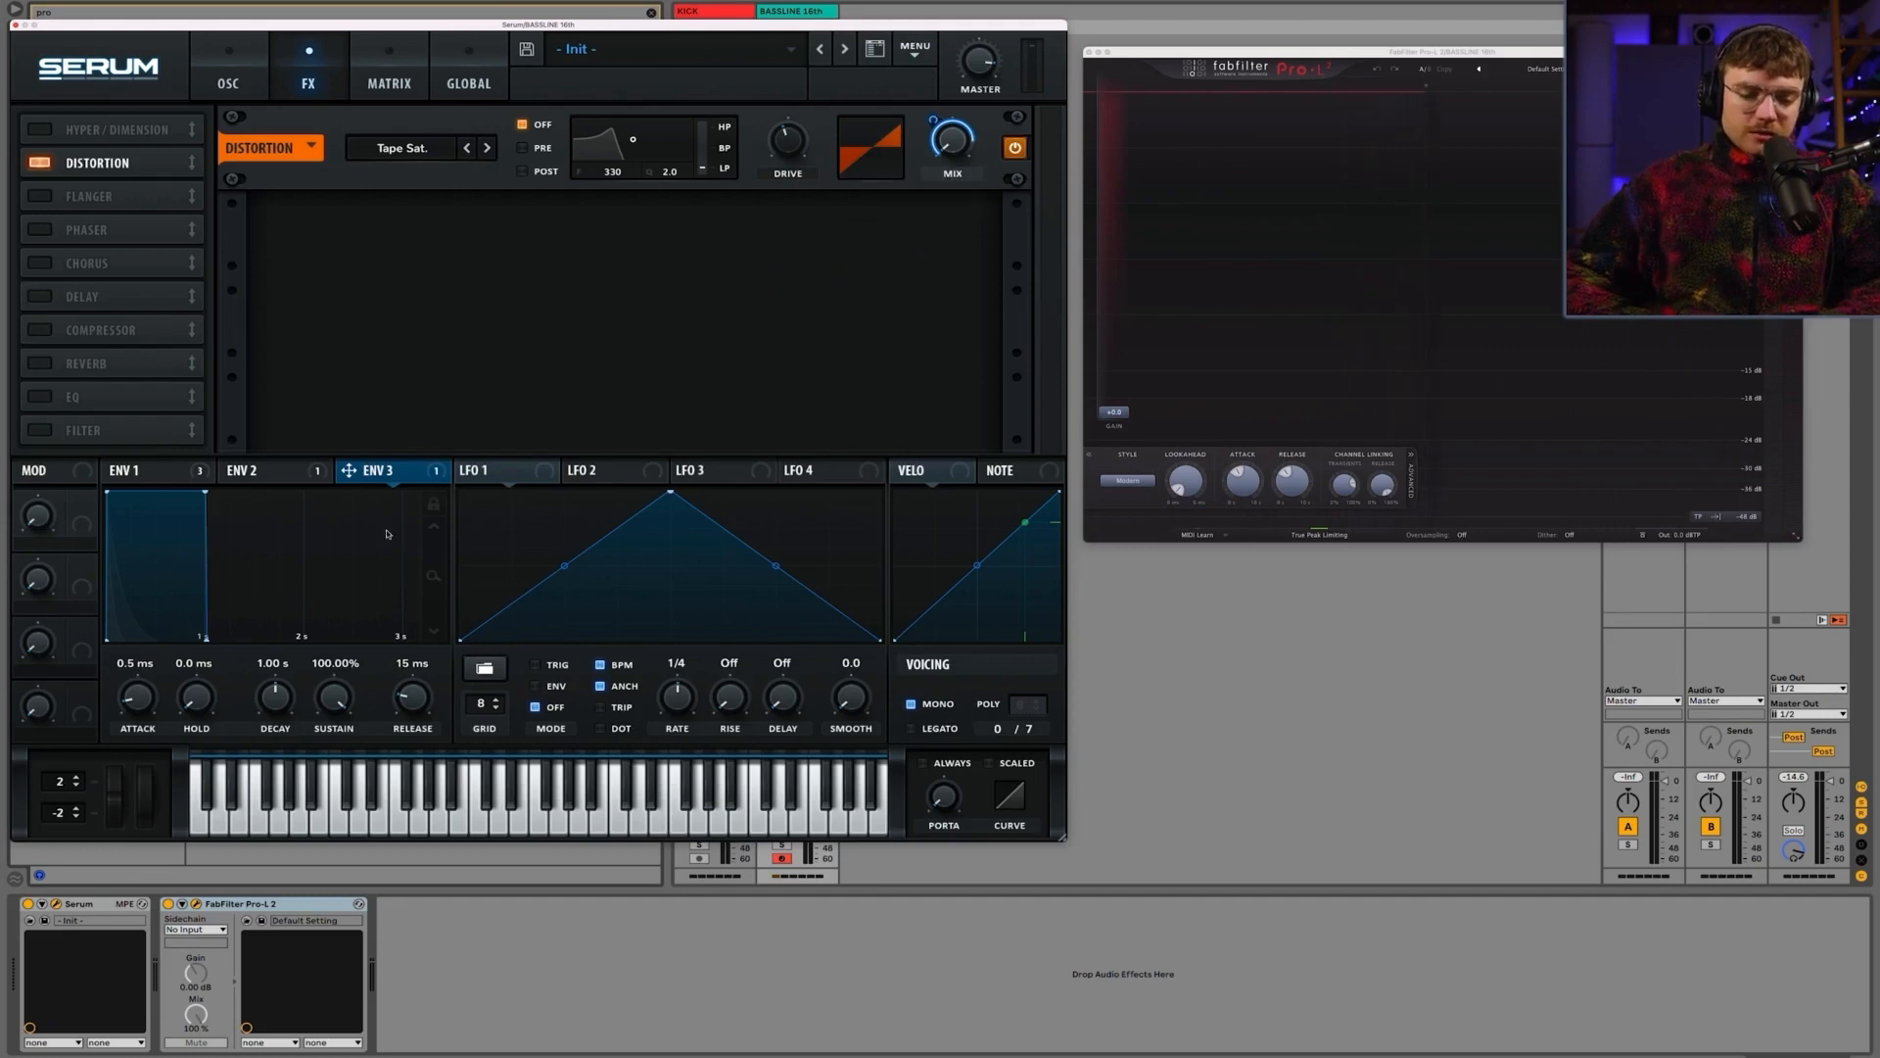
pyautogui.moveTo(343, 692); pyautogui.dragTo(356, 746)
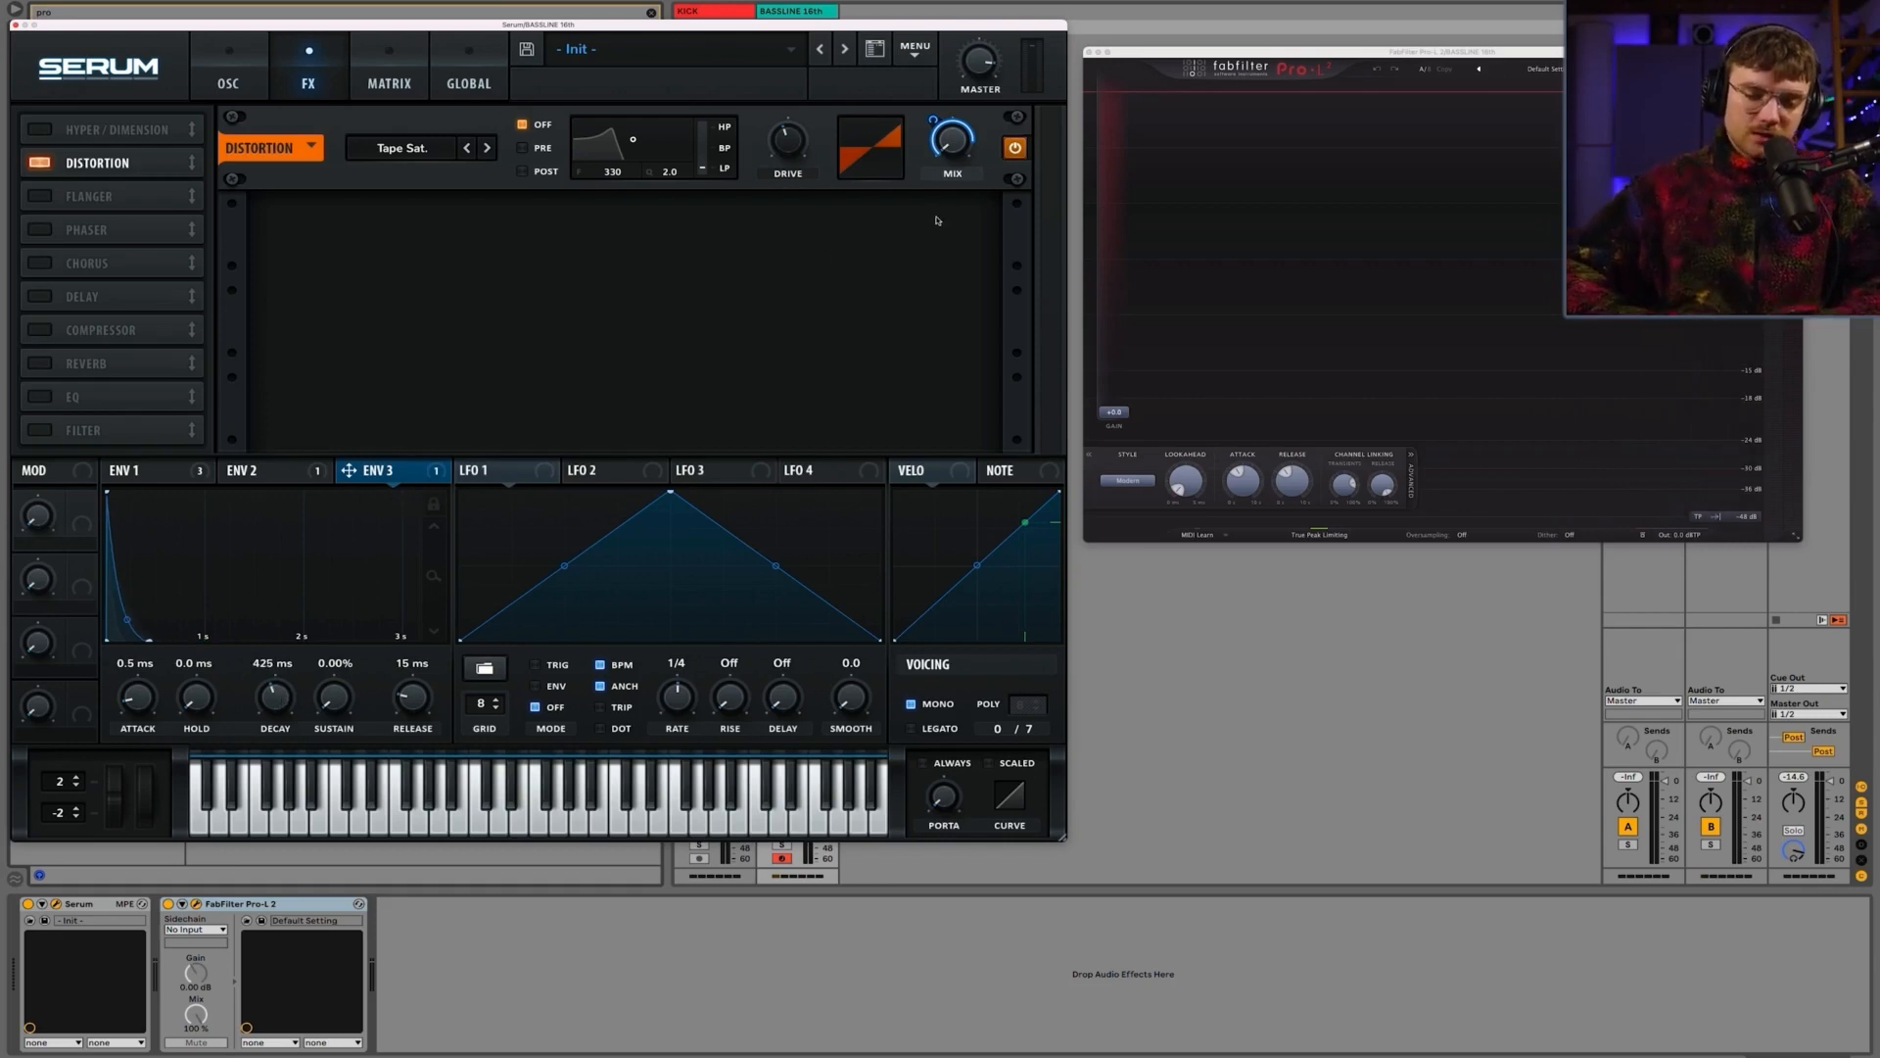
# Step: Play the bass and compare the envelope-modulated Tape Sat. distortion bypassed and active
pyautogui.press('space')
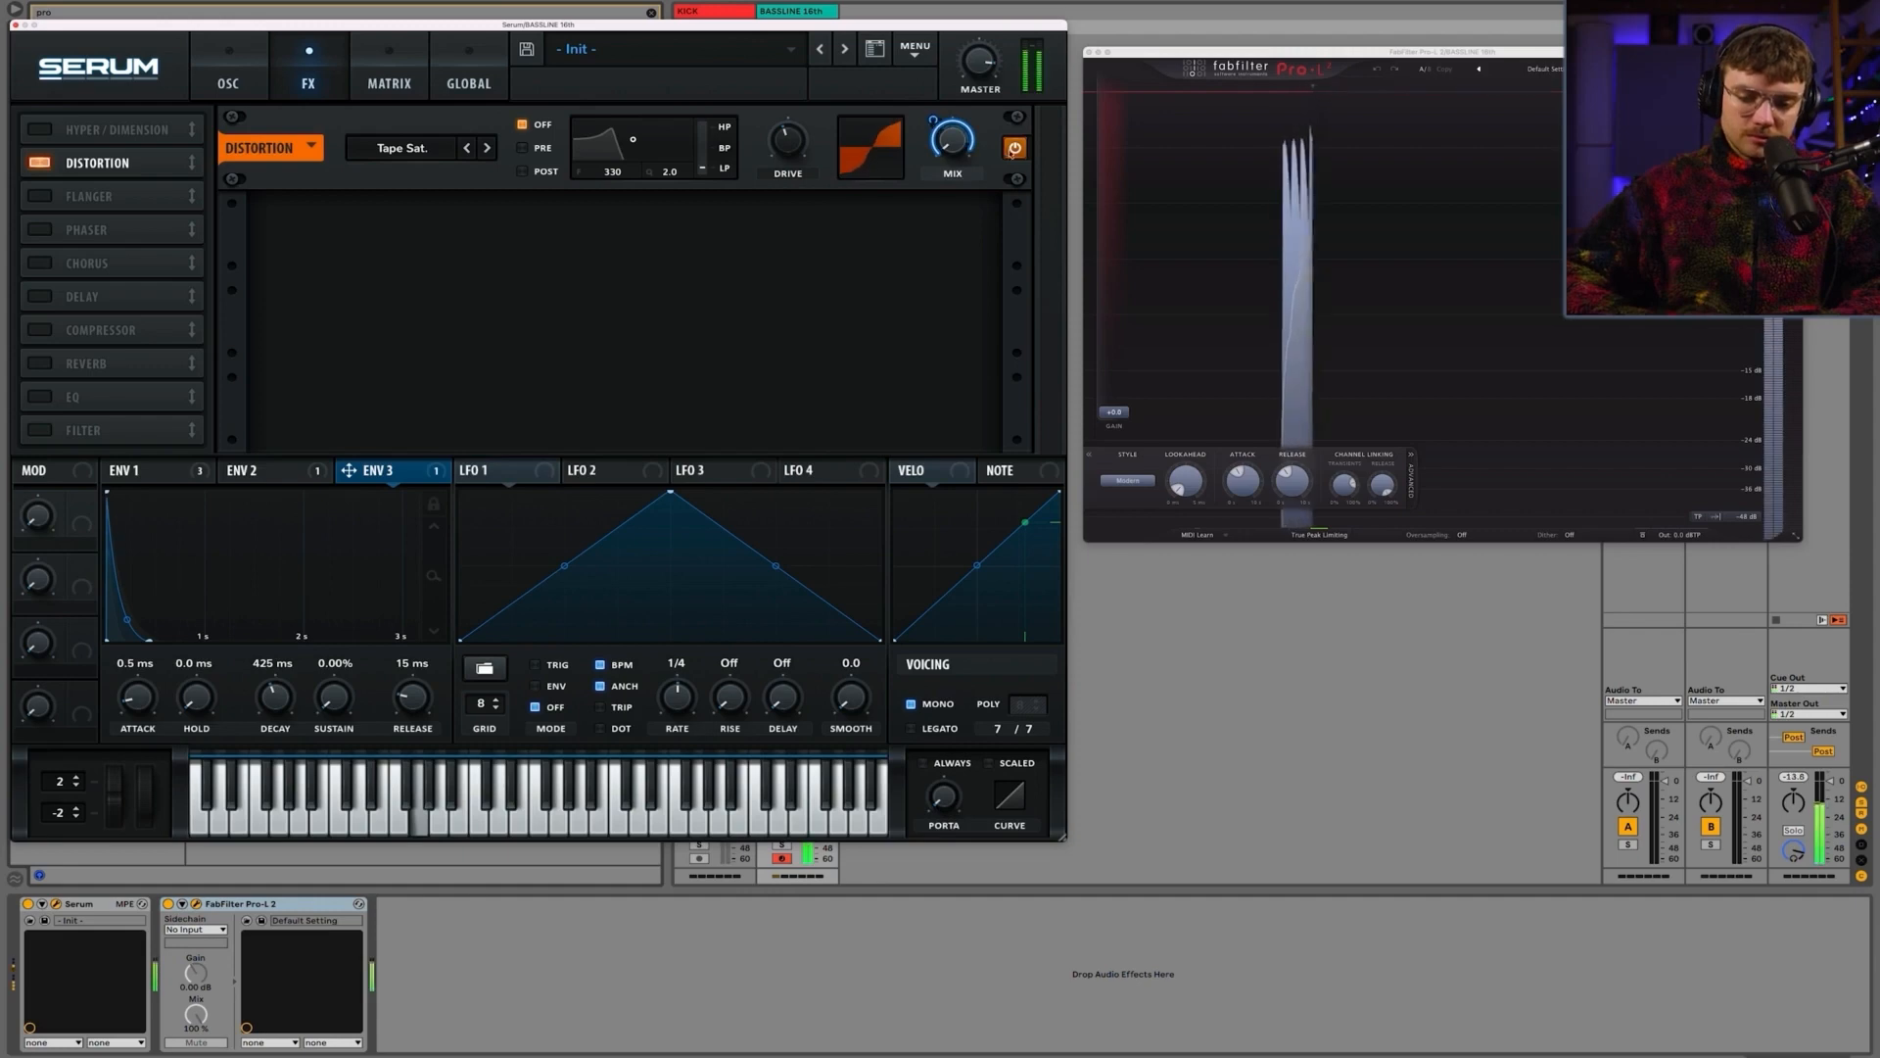
pyautogui.click(1016, 149)
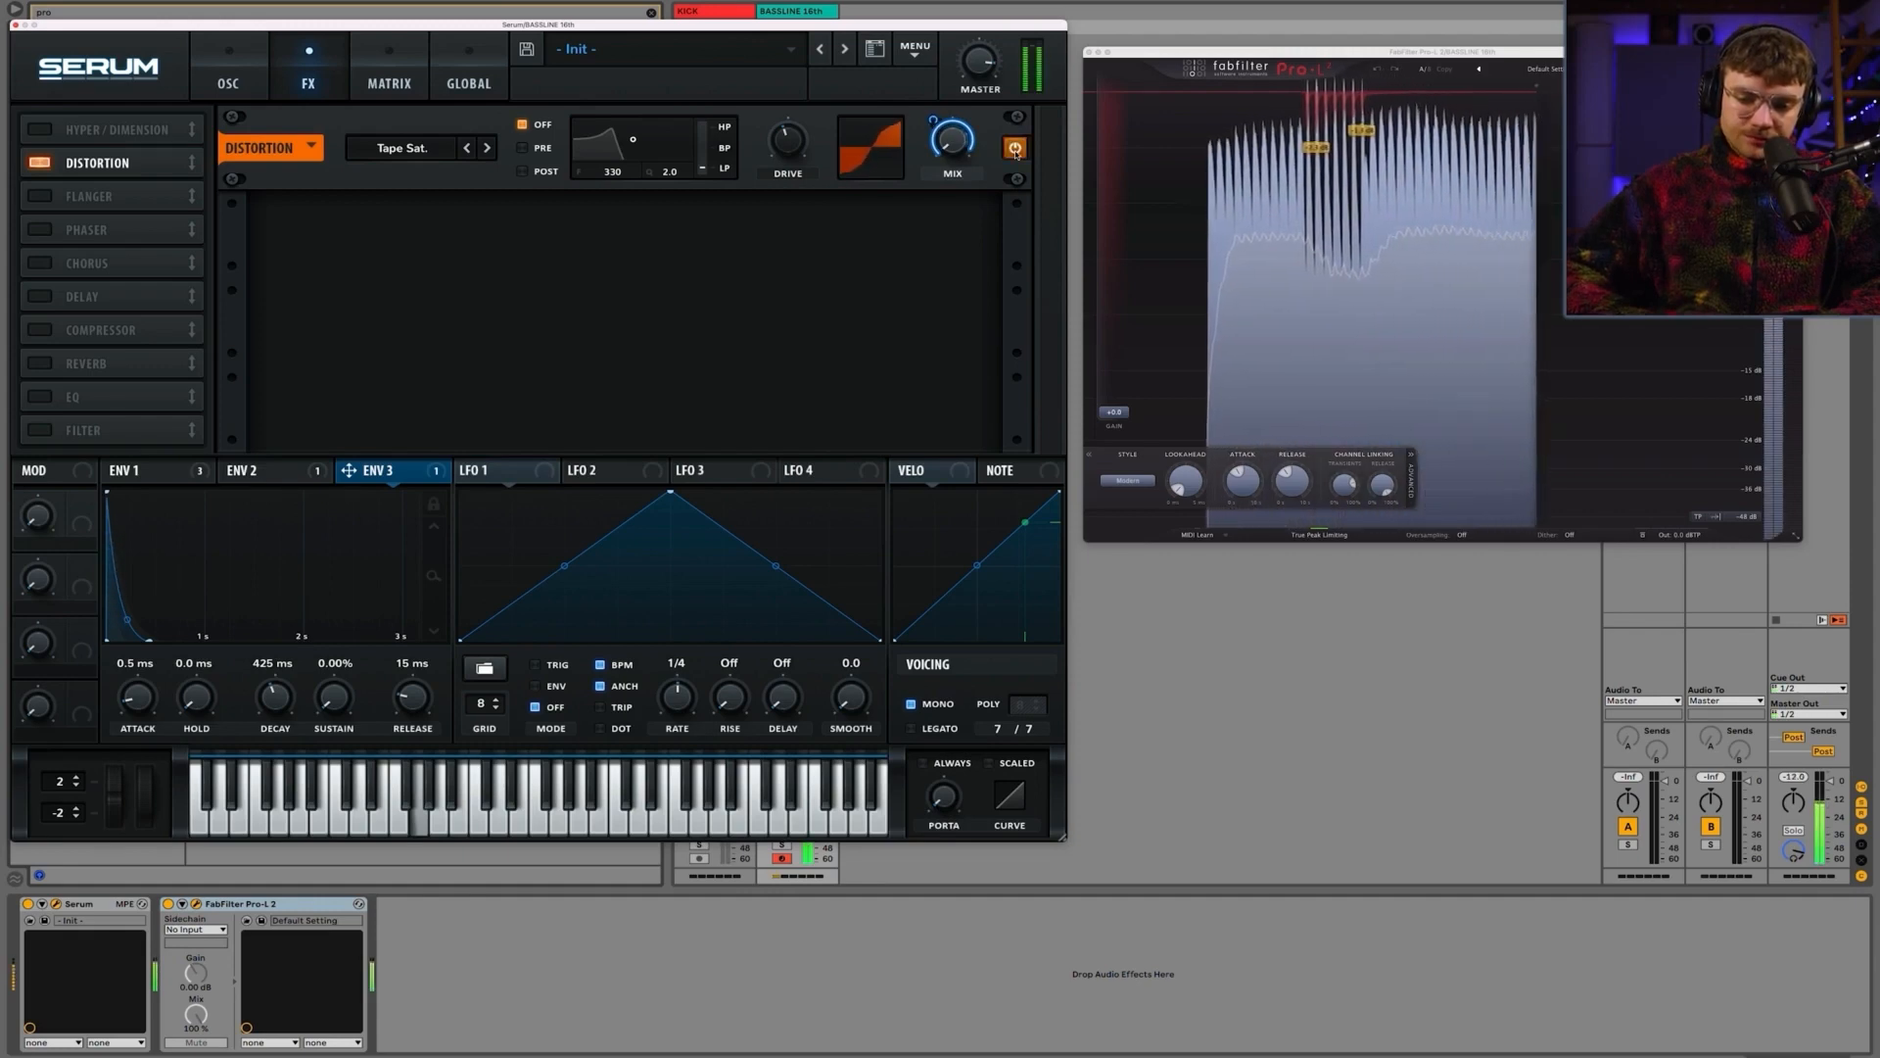
pyautogui.click(1016, 148)
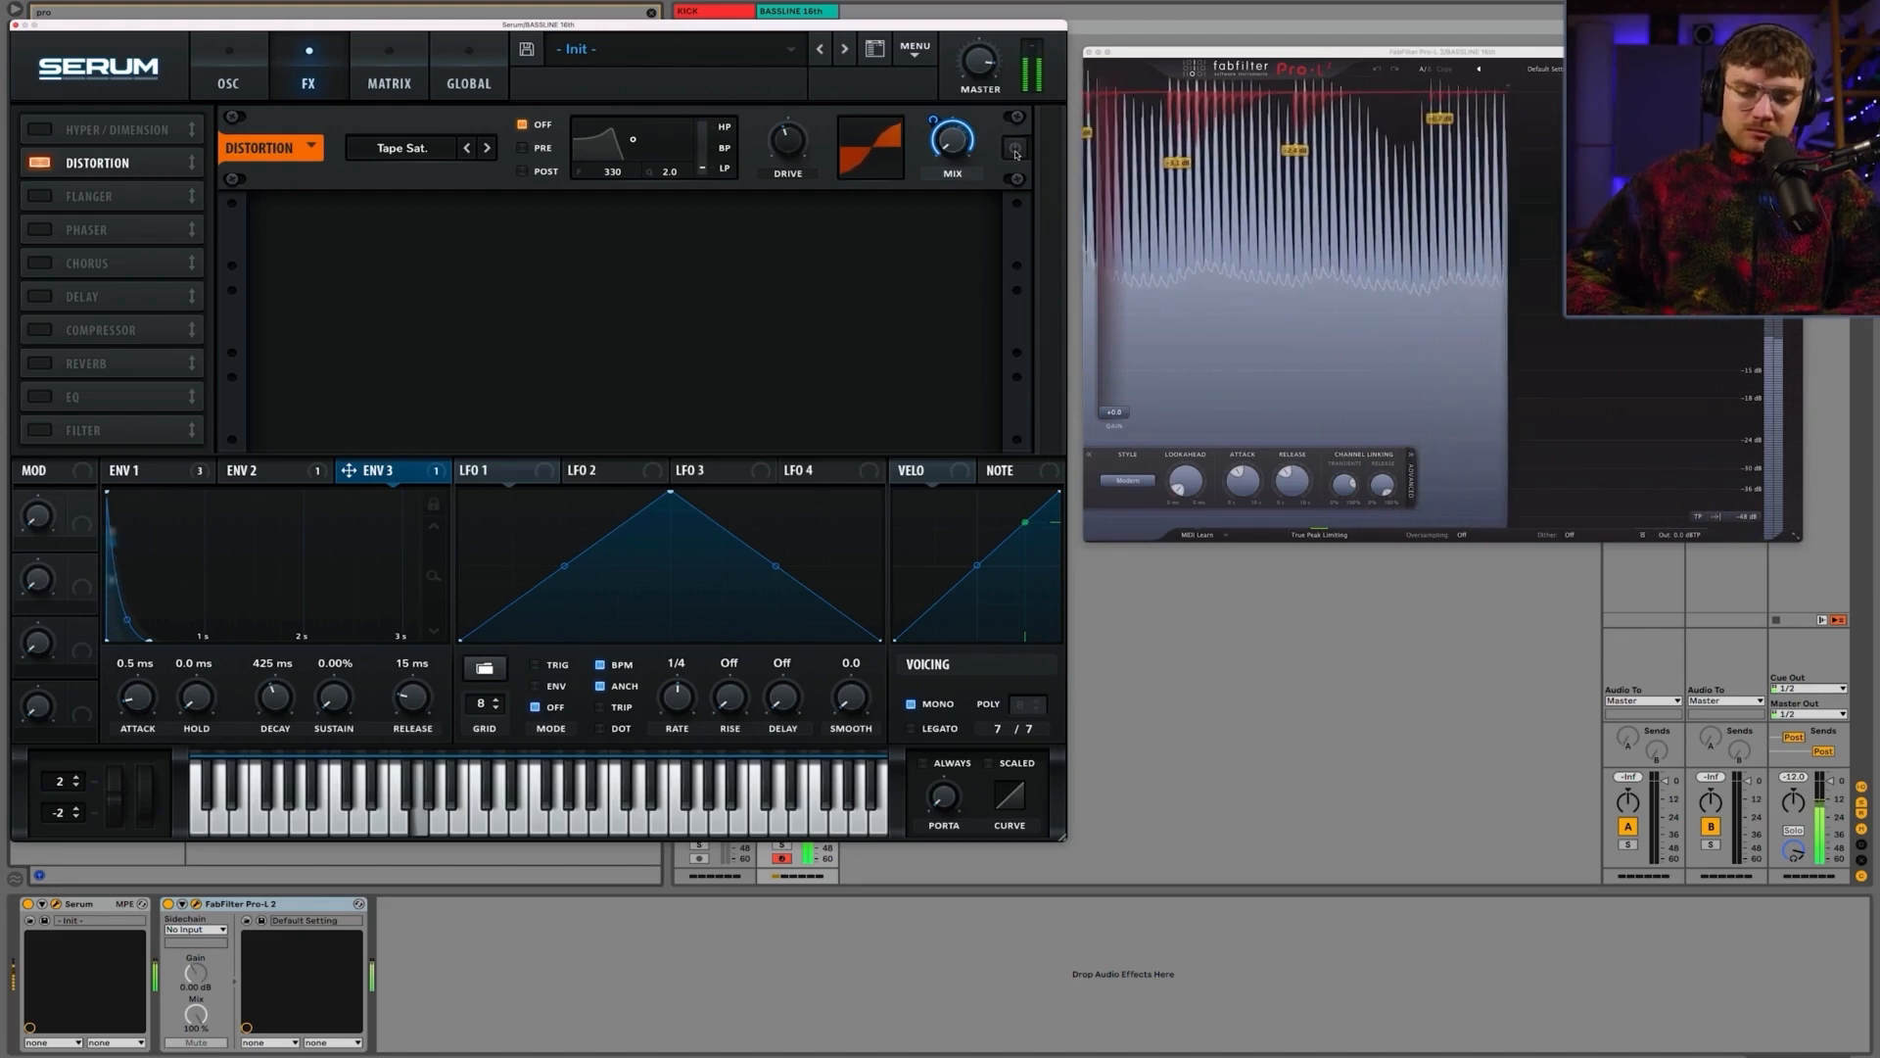
pyautogui.click(1015, 149)
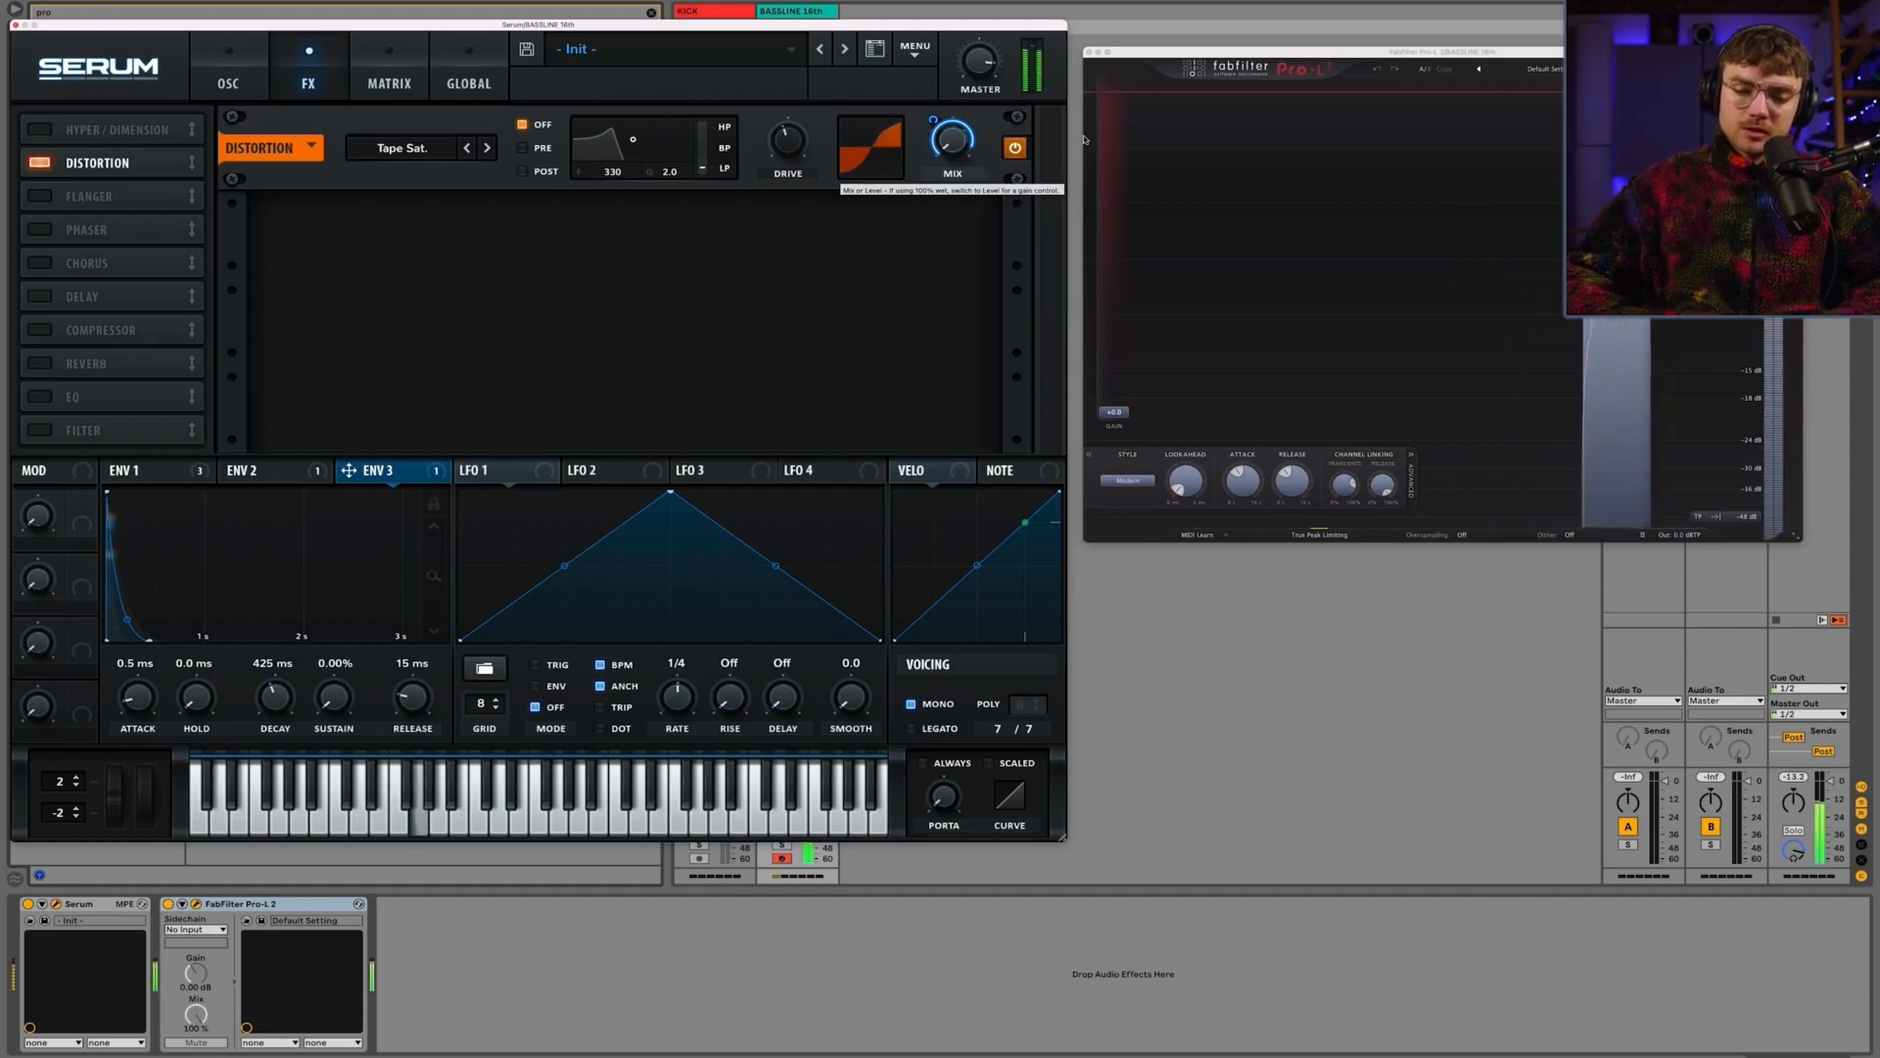
pyautogui.click(1016, 148)
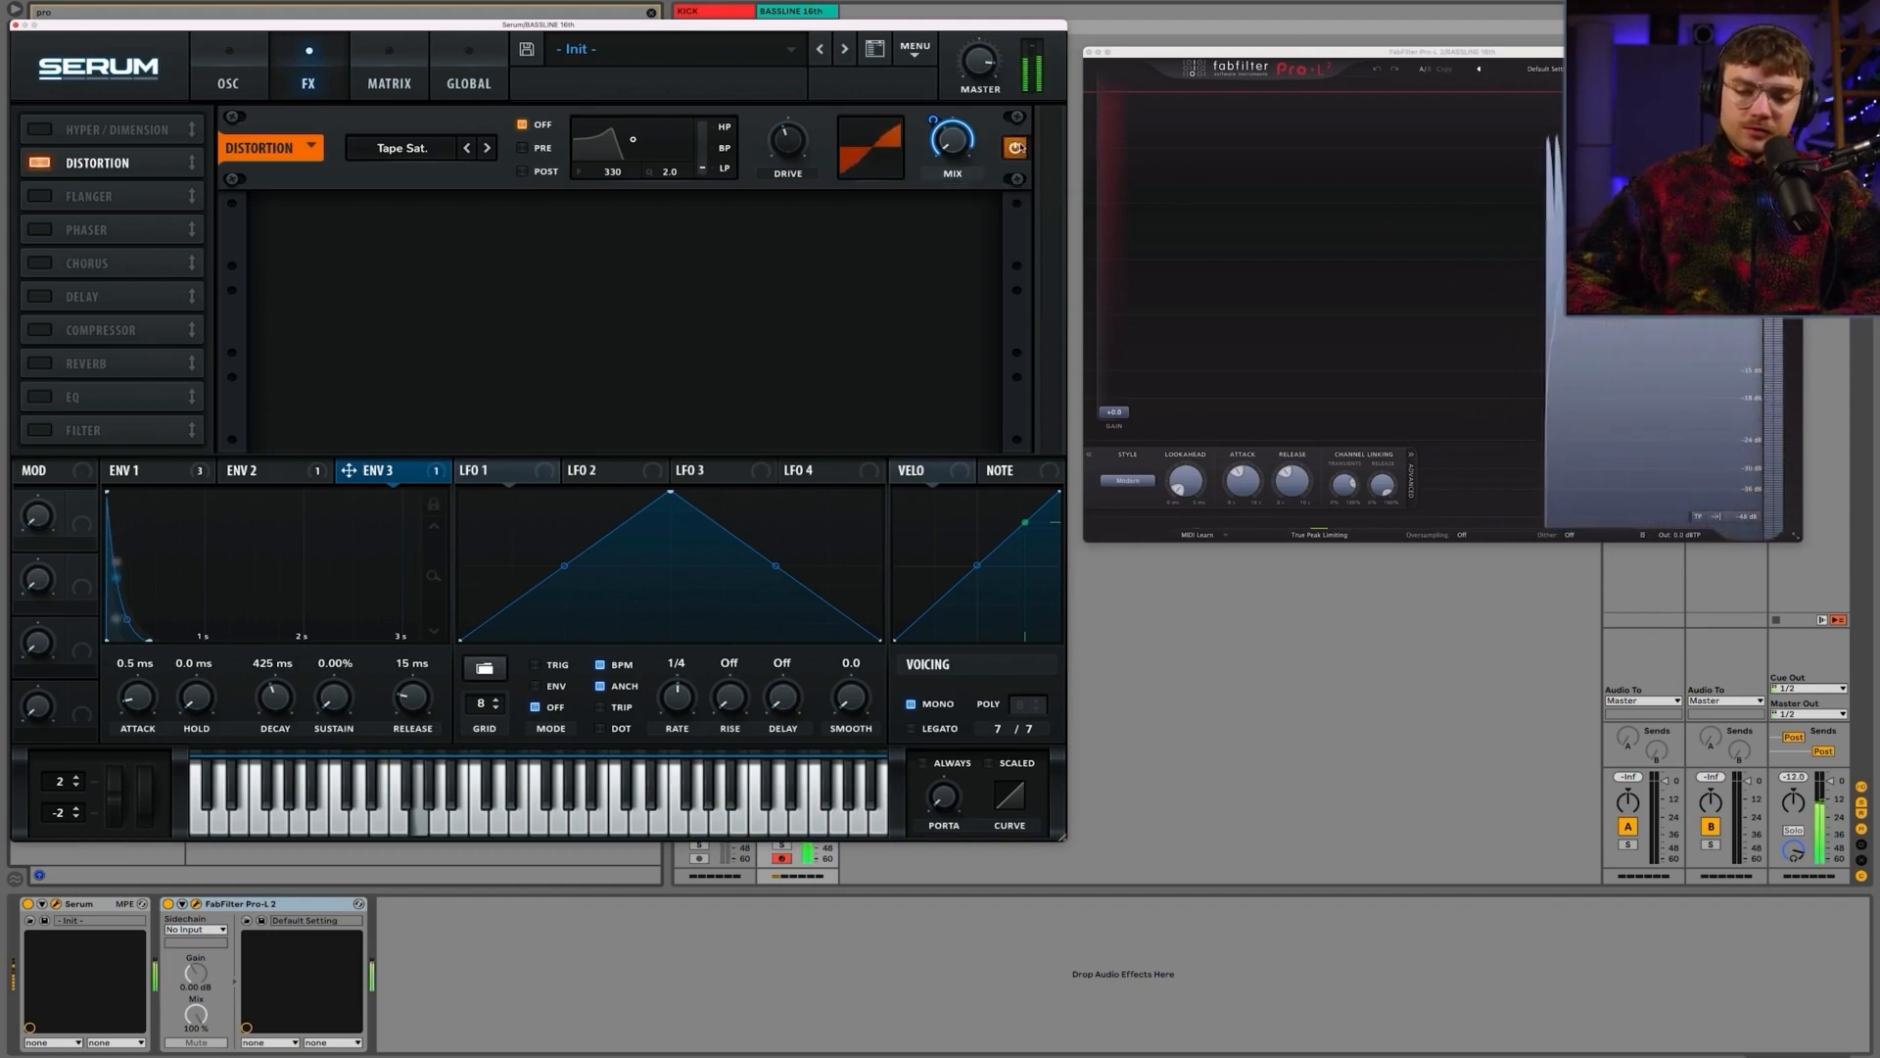
pyautogui.click(1017, 148)
# Step: Enable the delay with an adjusted mix and place it before the distortion in the effects chain
pyautogui.moveTo(168, 296); pyautogui.dragTo(169, 196)
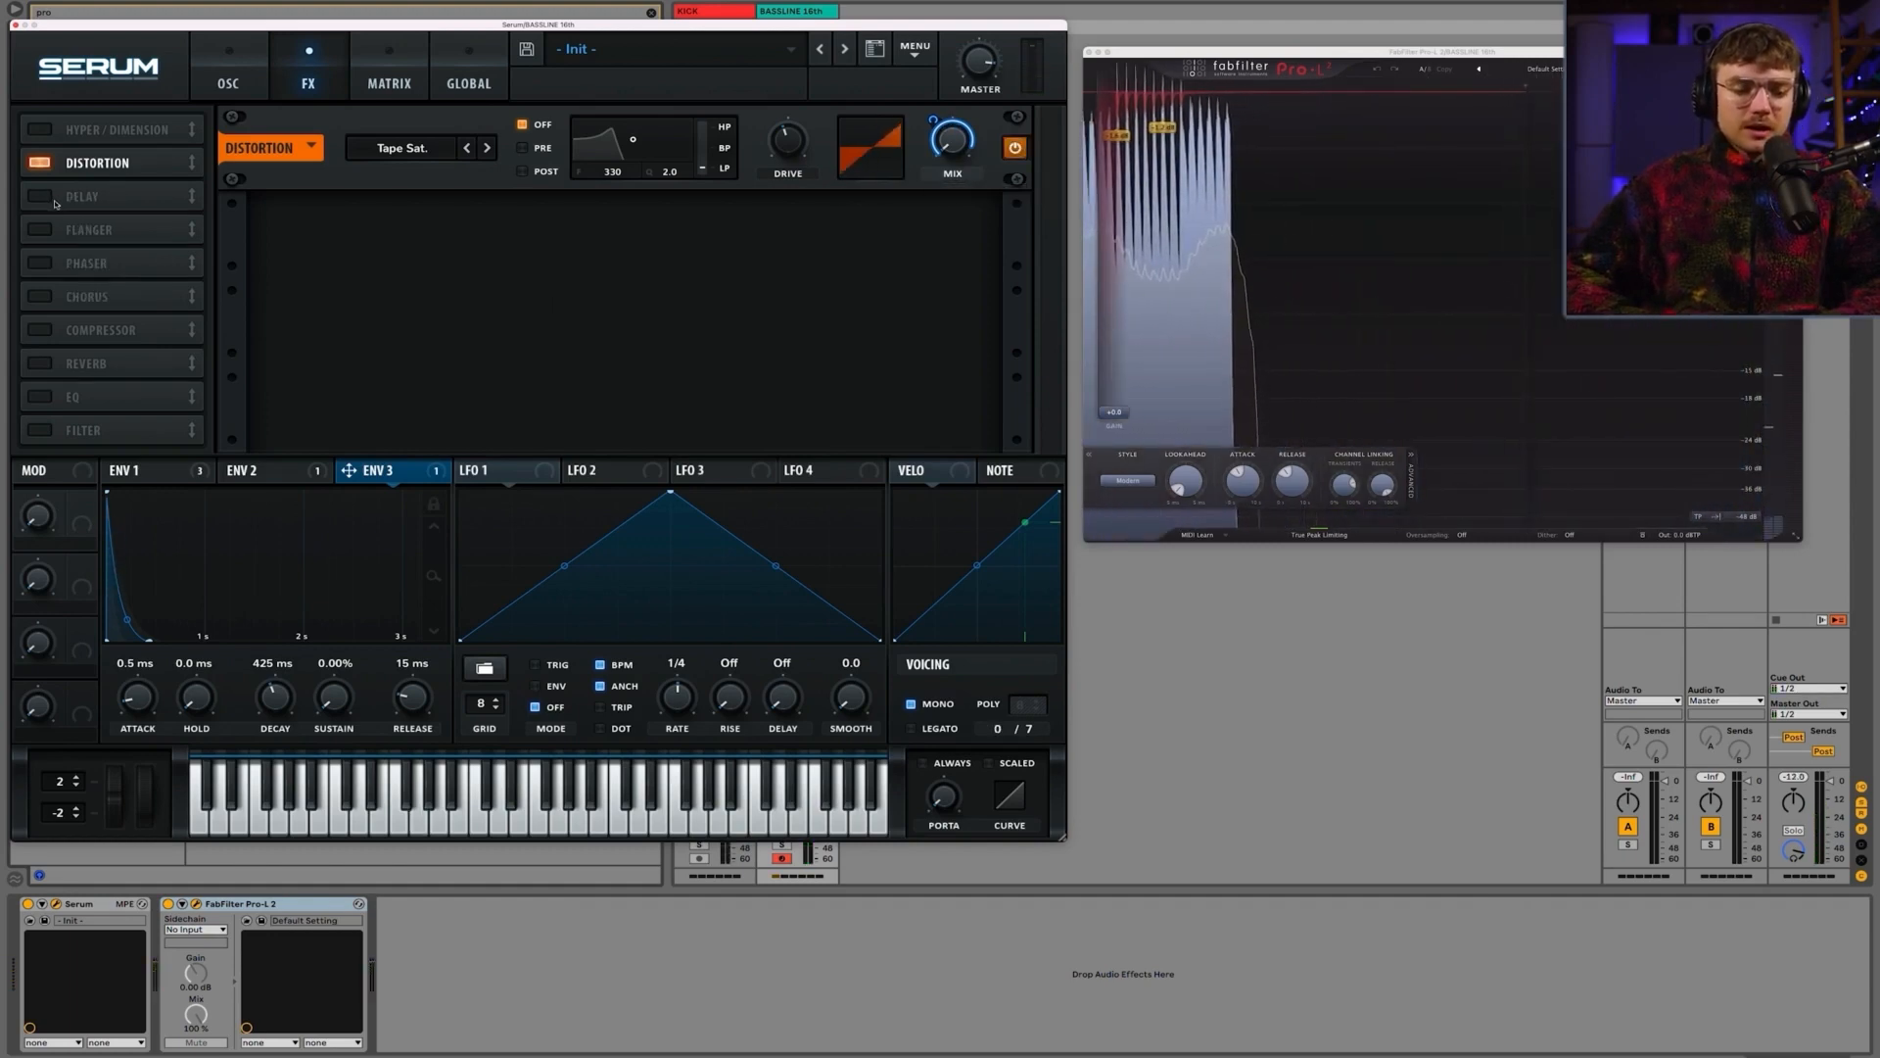
pyautogui.moveTo(32, 31); pyautogui.dragTo(76, 41)
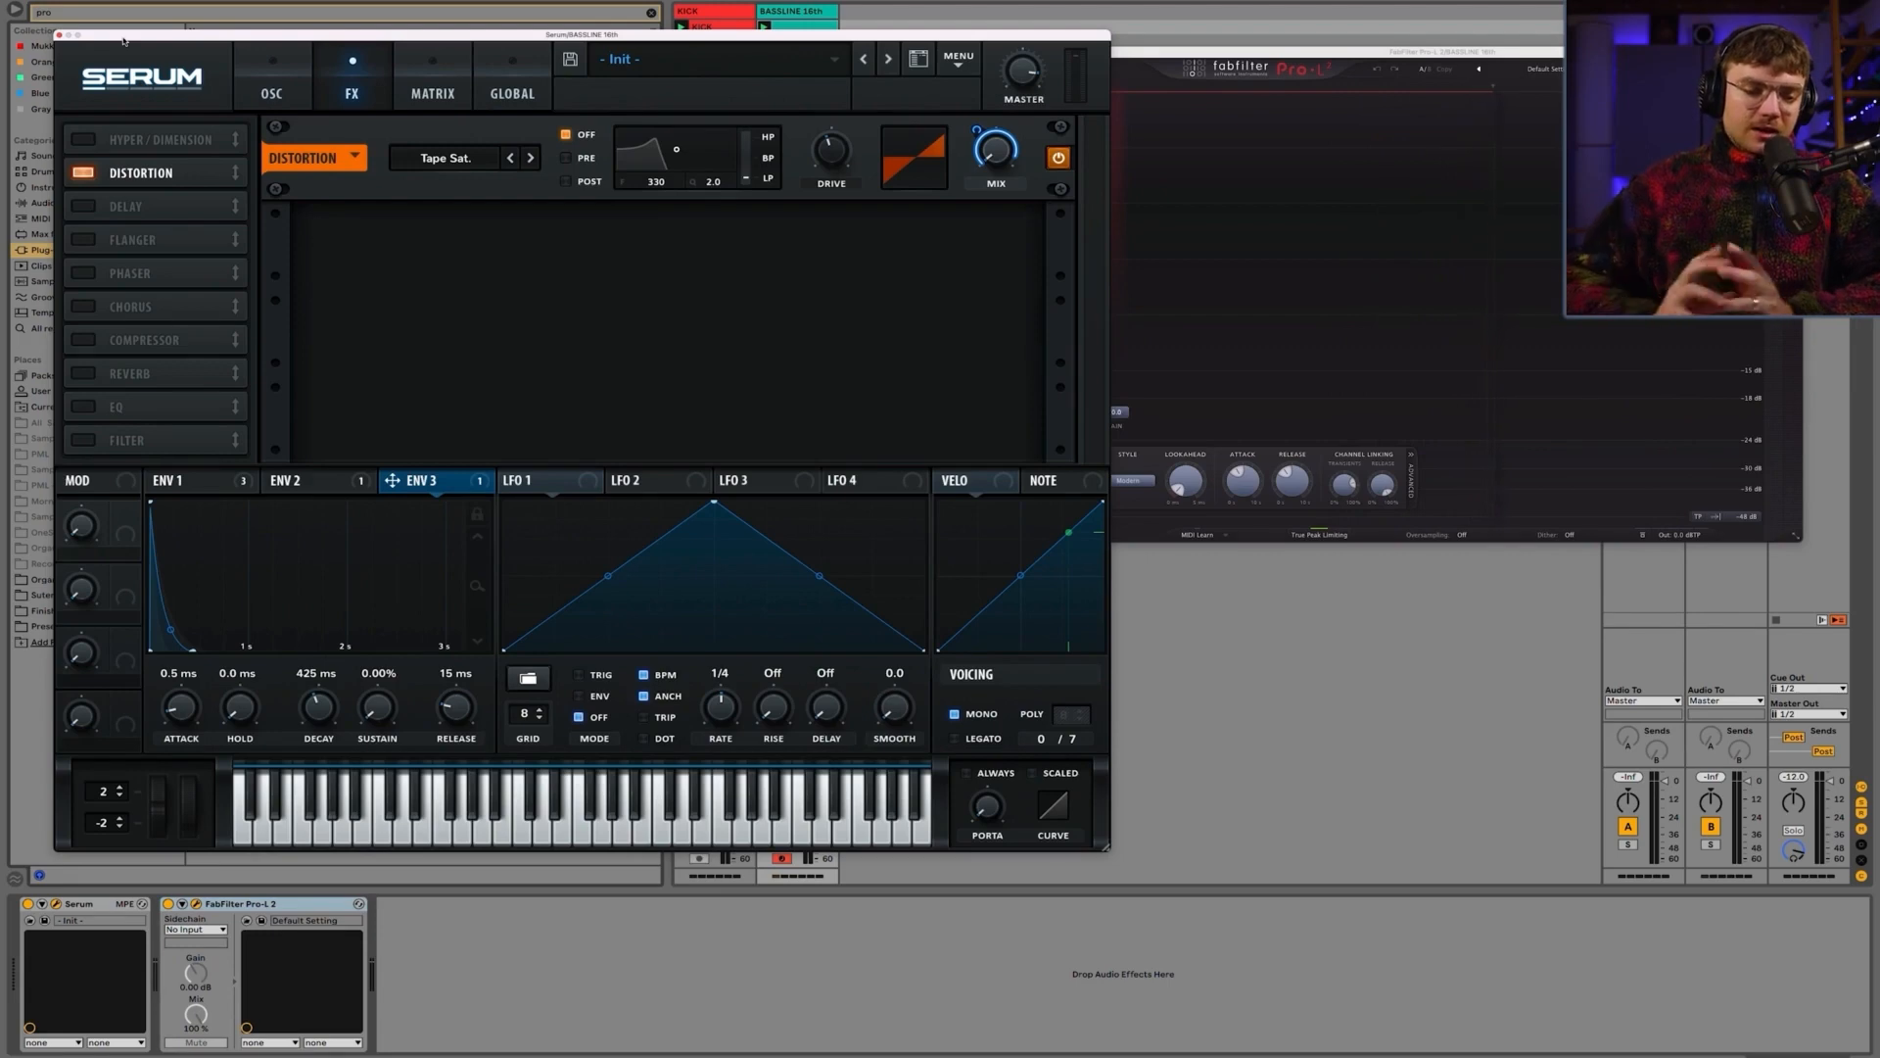
pyautogui.click(83, 207)
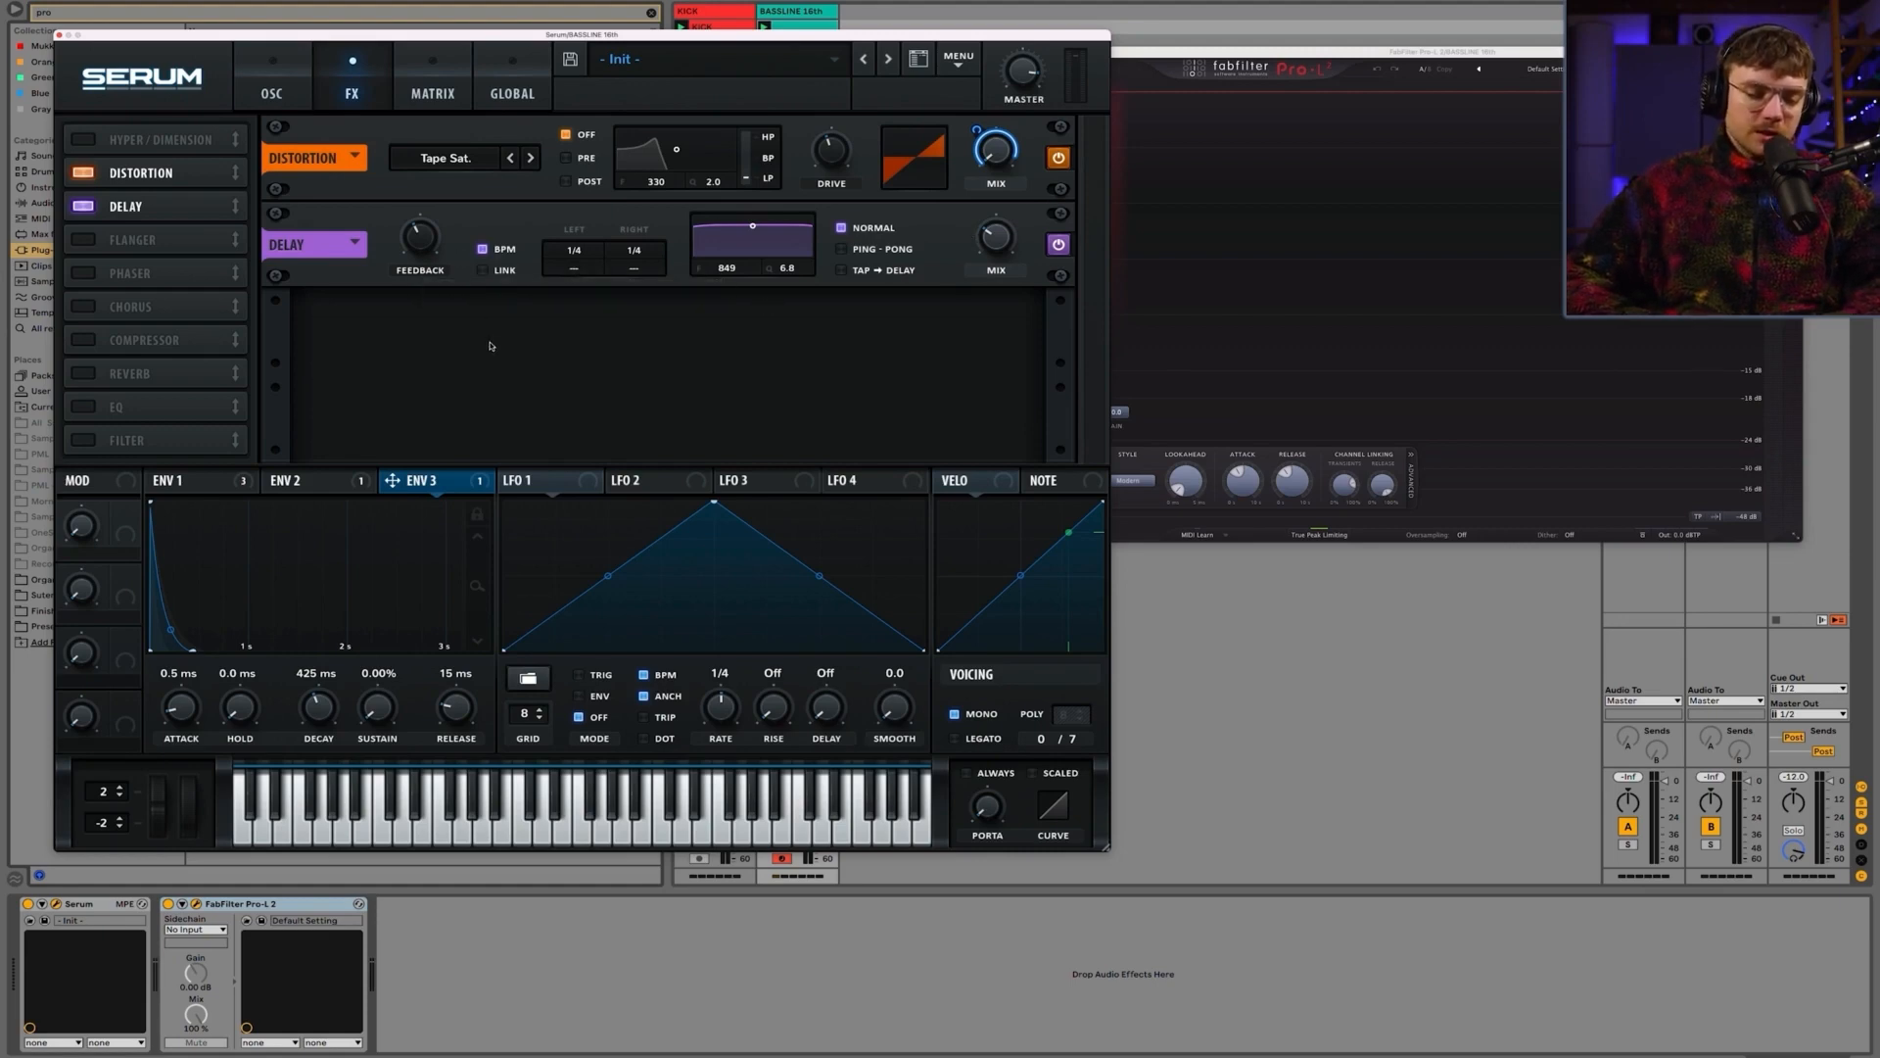
pyautogui.moveTo(999, 241); pyautogui.dragTo(1000, 157)
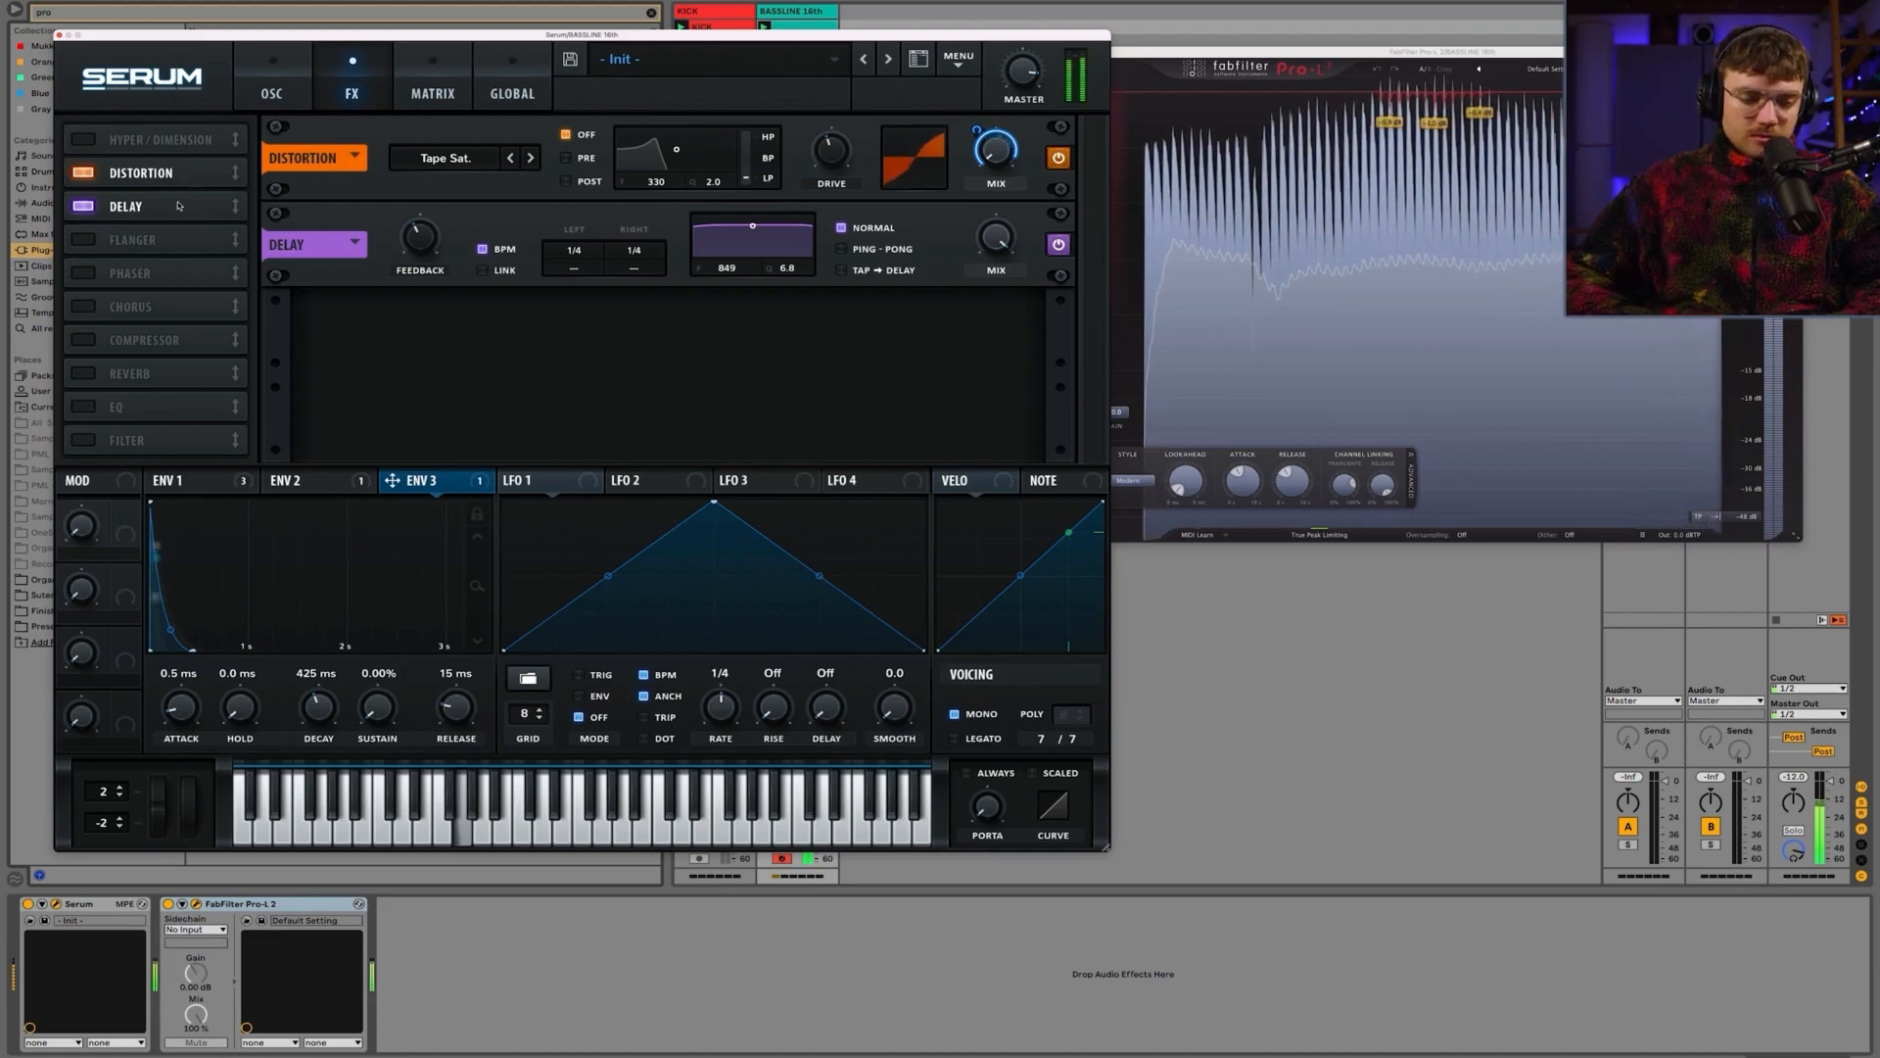
pyautogui.moveTo(179, 183); pyautogui.dragTo(179, 274)
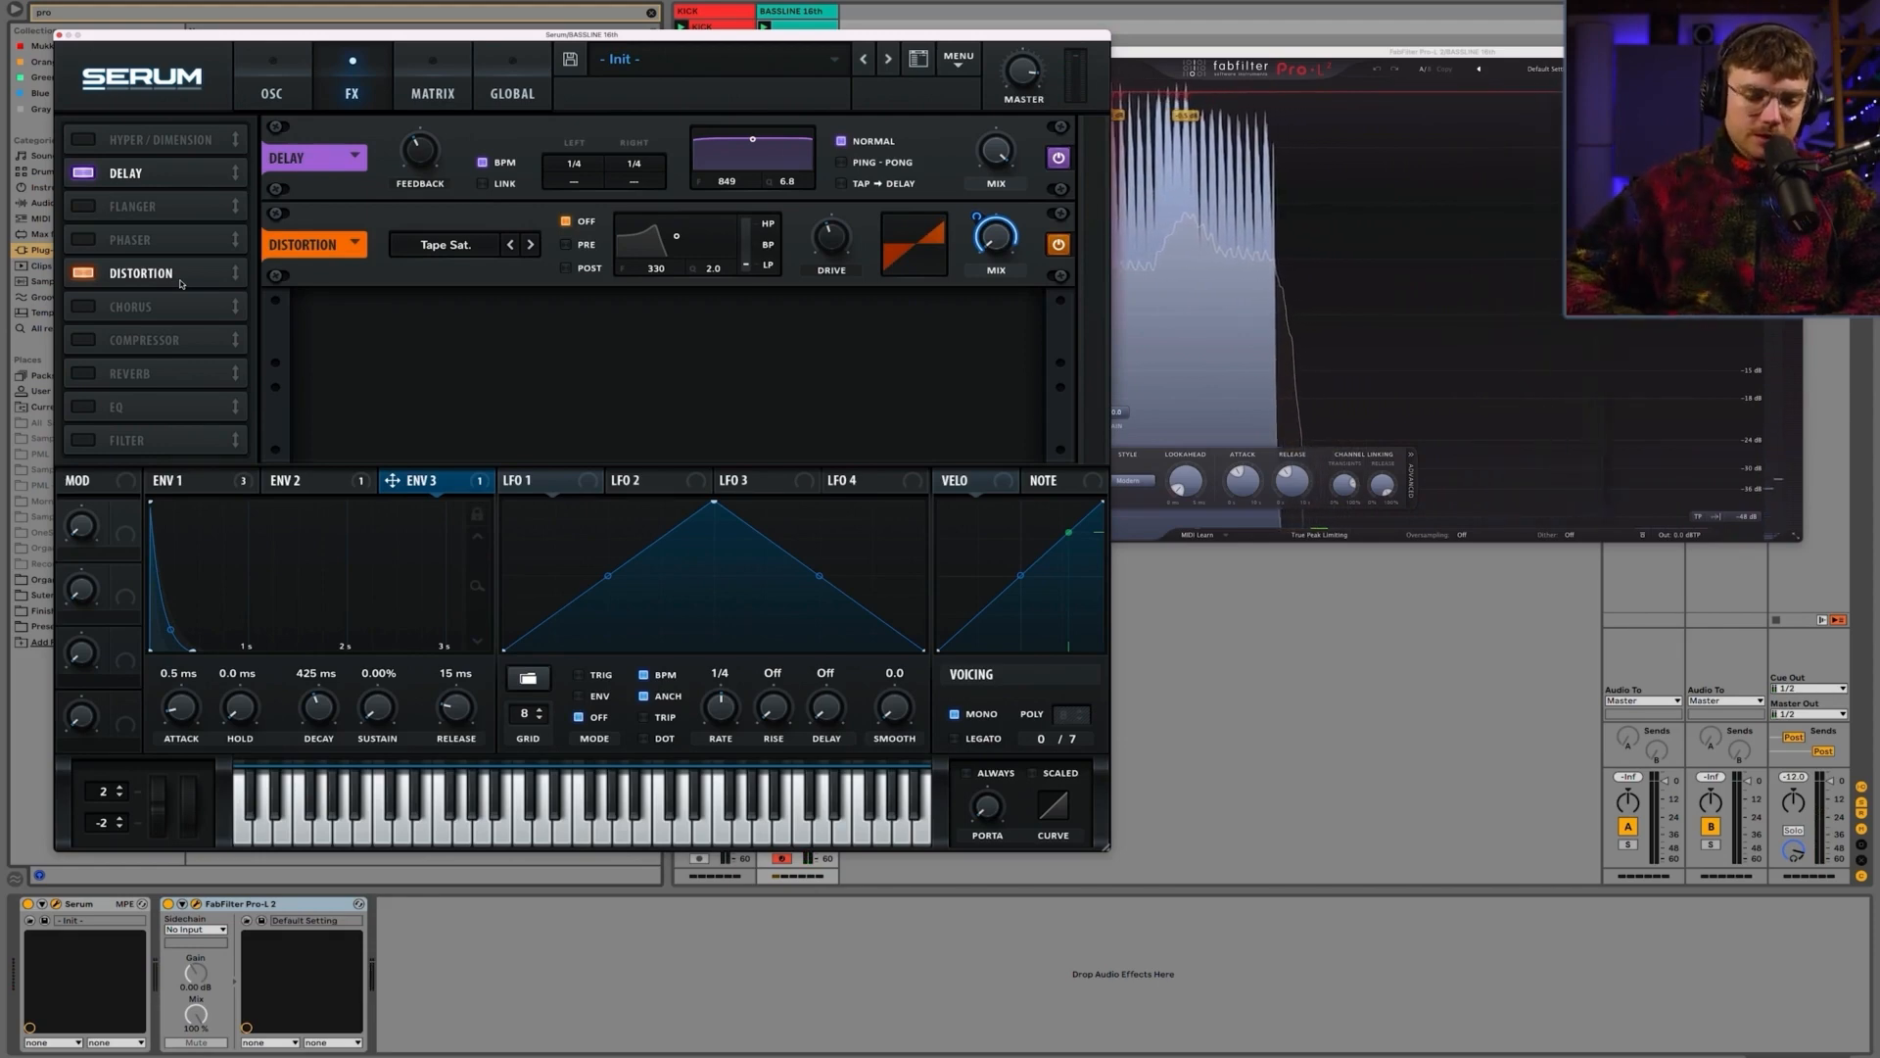
# Step: Set the delay's time offsets to 1.029 left and 0.994 right, its filter to about 2389 and 1.8, and adjust the feedback
pyautogui.moveTo(575, 182); pyautogui.dragTo(584, 183)
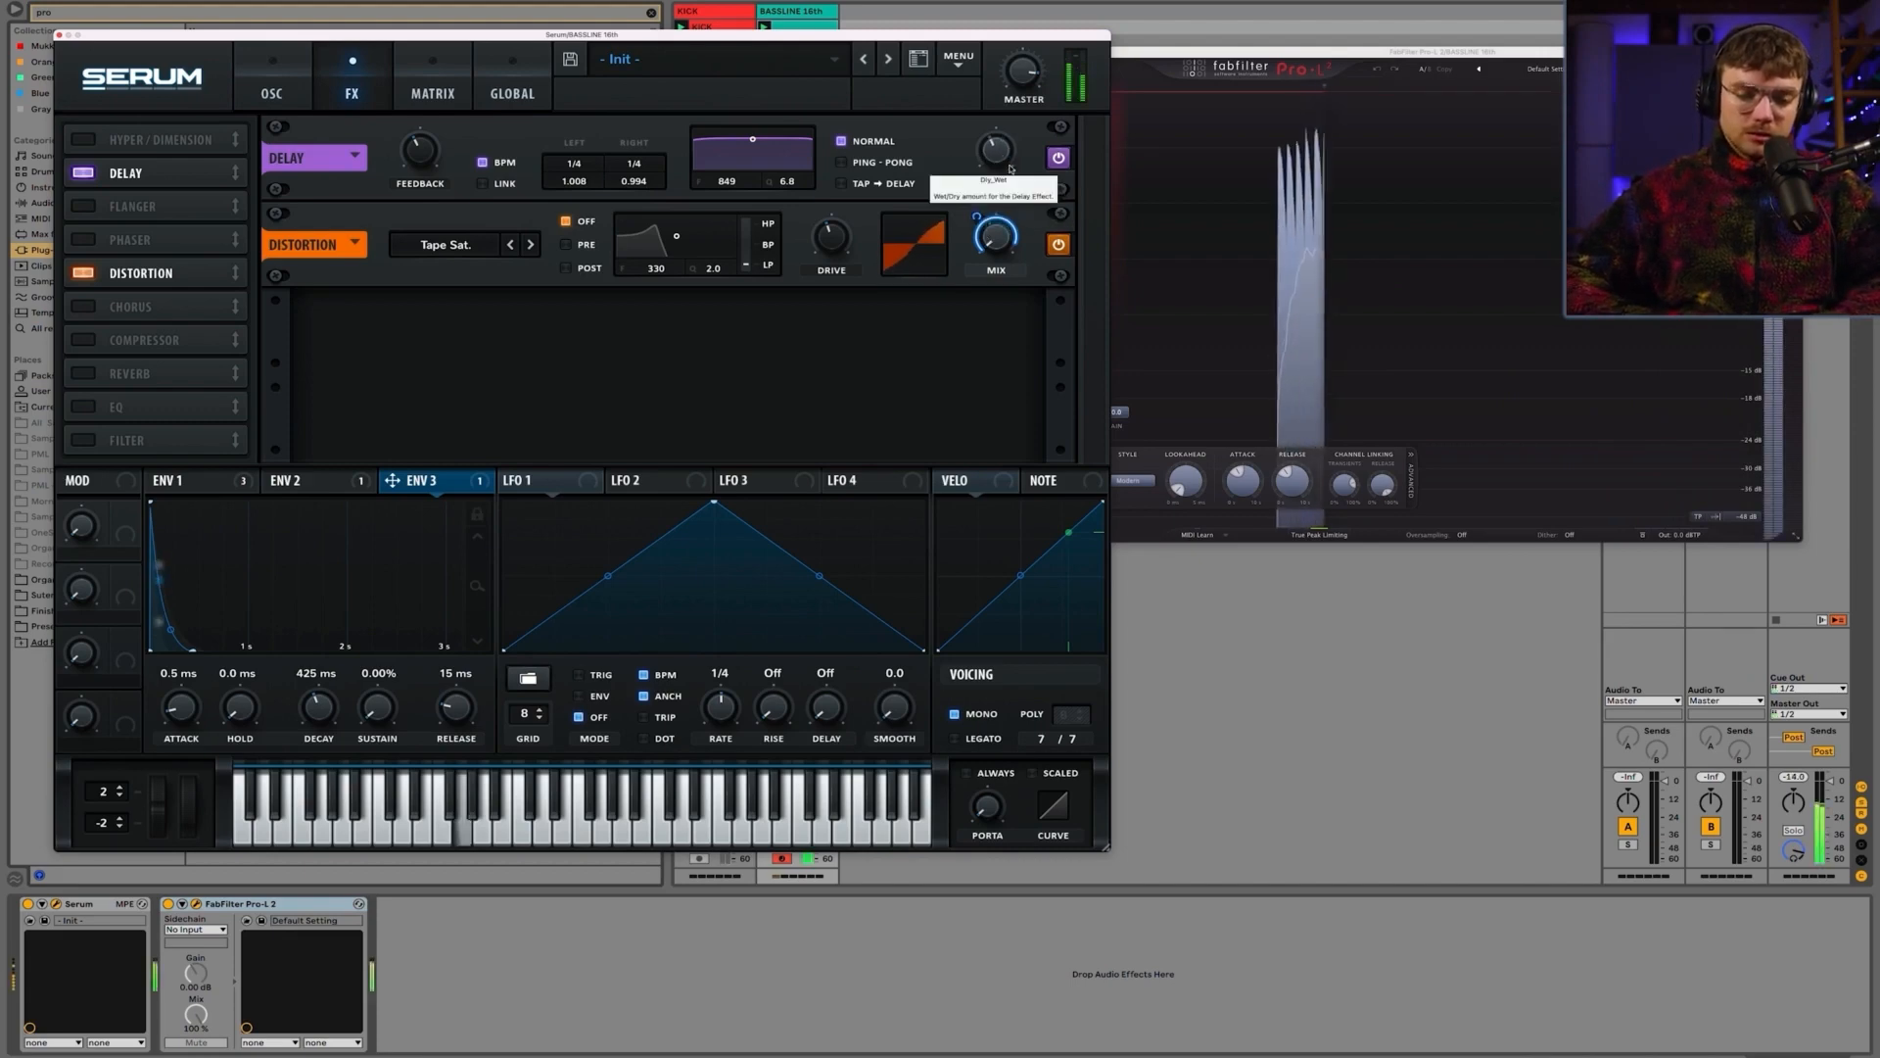
pyautogui.moveTo(753, 145); pyautogui.dragTo(772, 163)
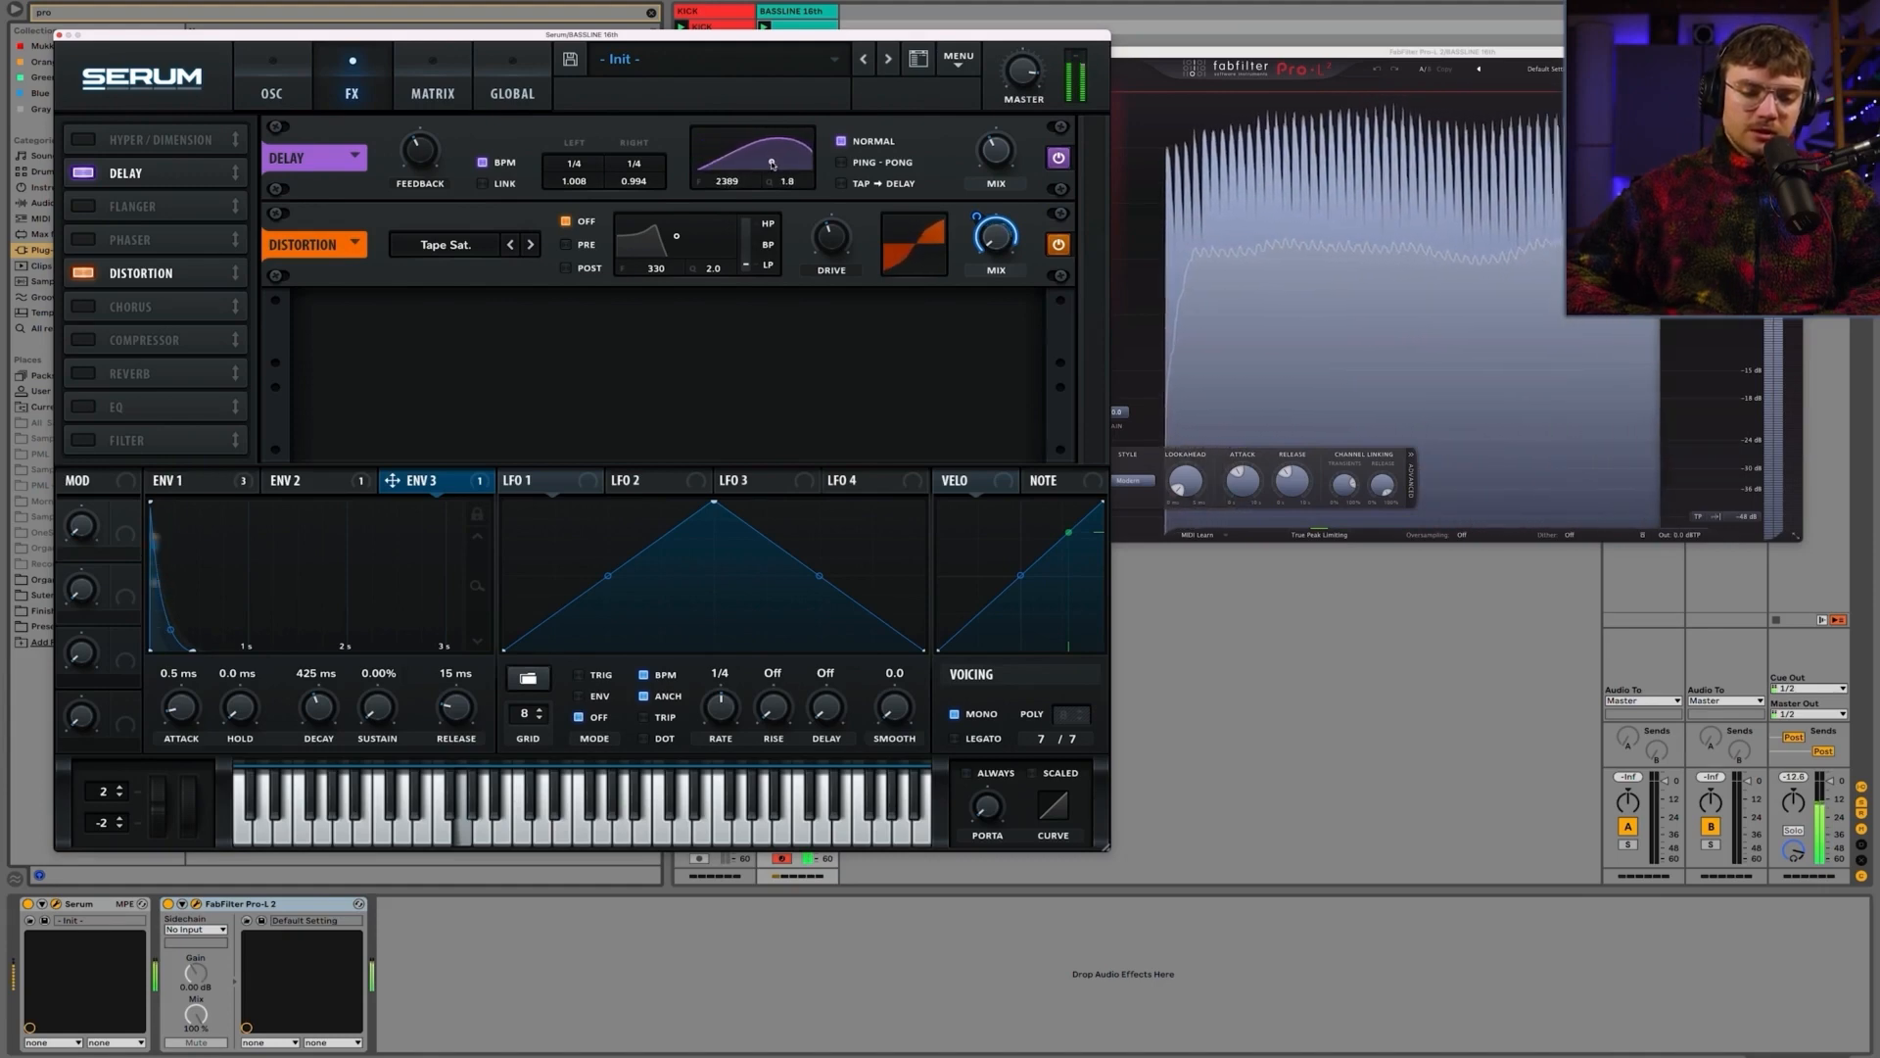
pyautogui.moveTo(568, 182); pyautogui.dragTo(565, 178)
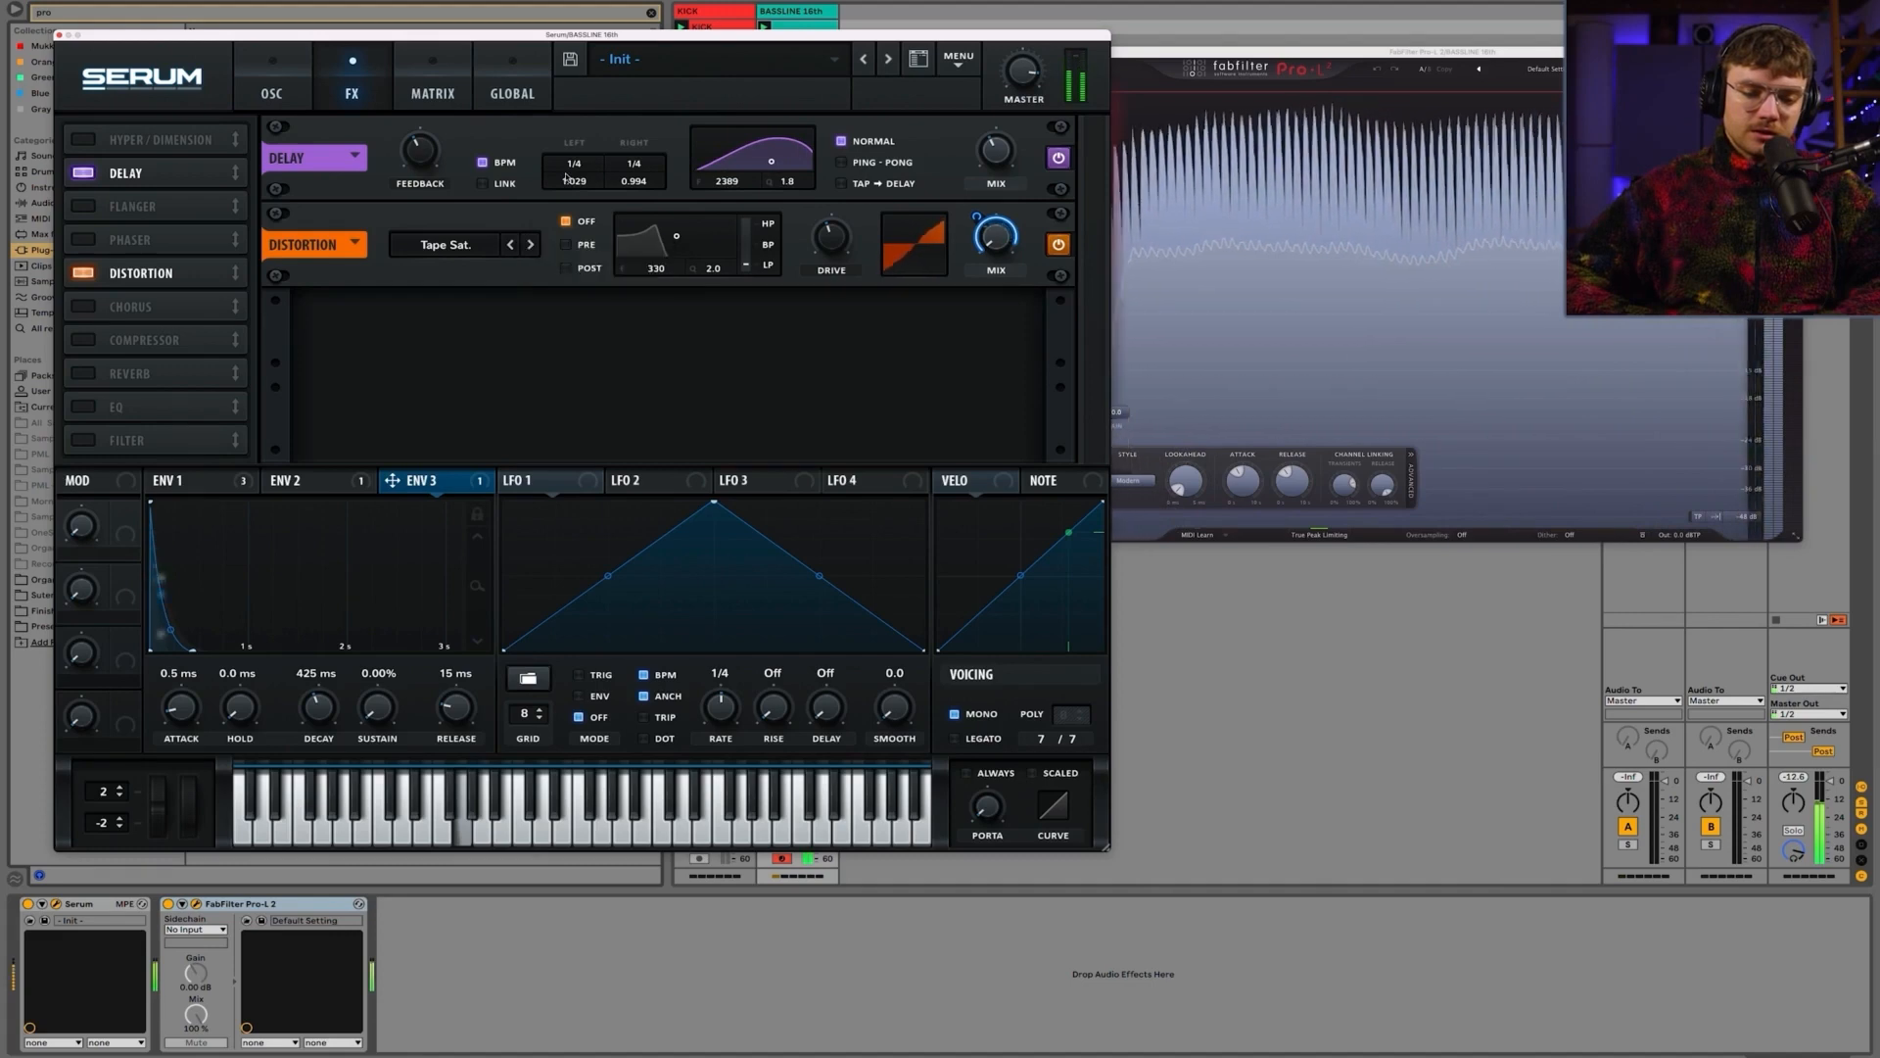
pyautogui.moveTo(425, 148); pyautogui.dragTo(425, 173)
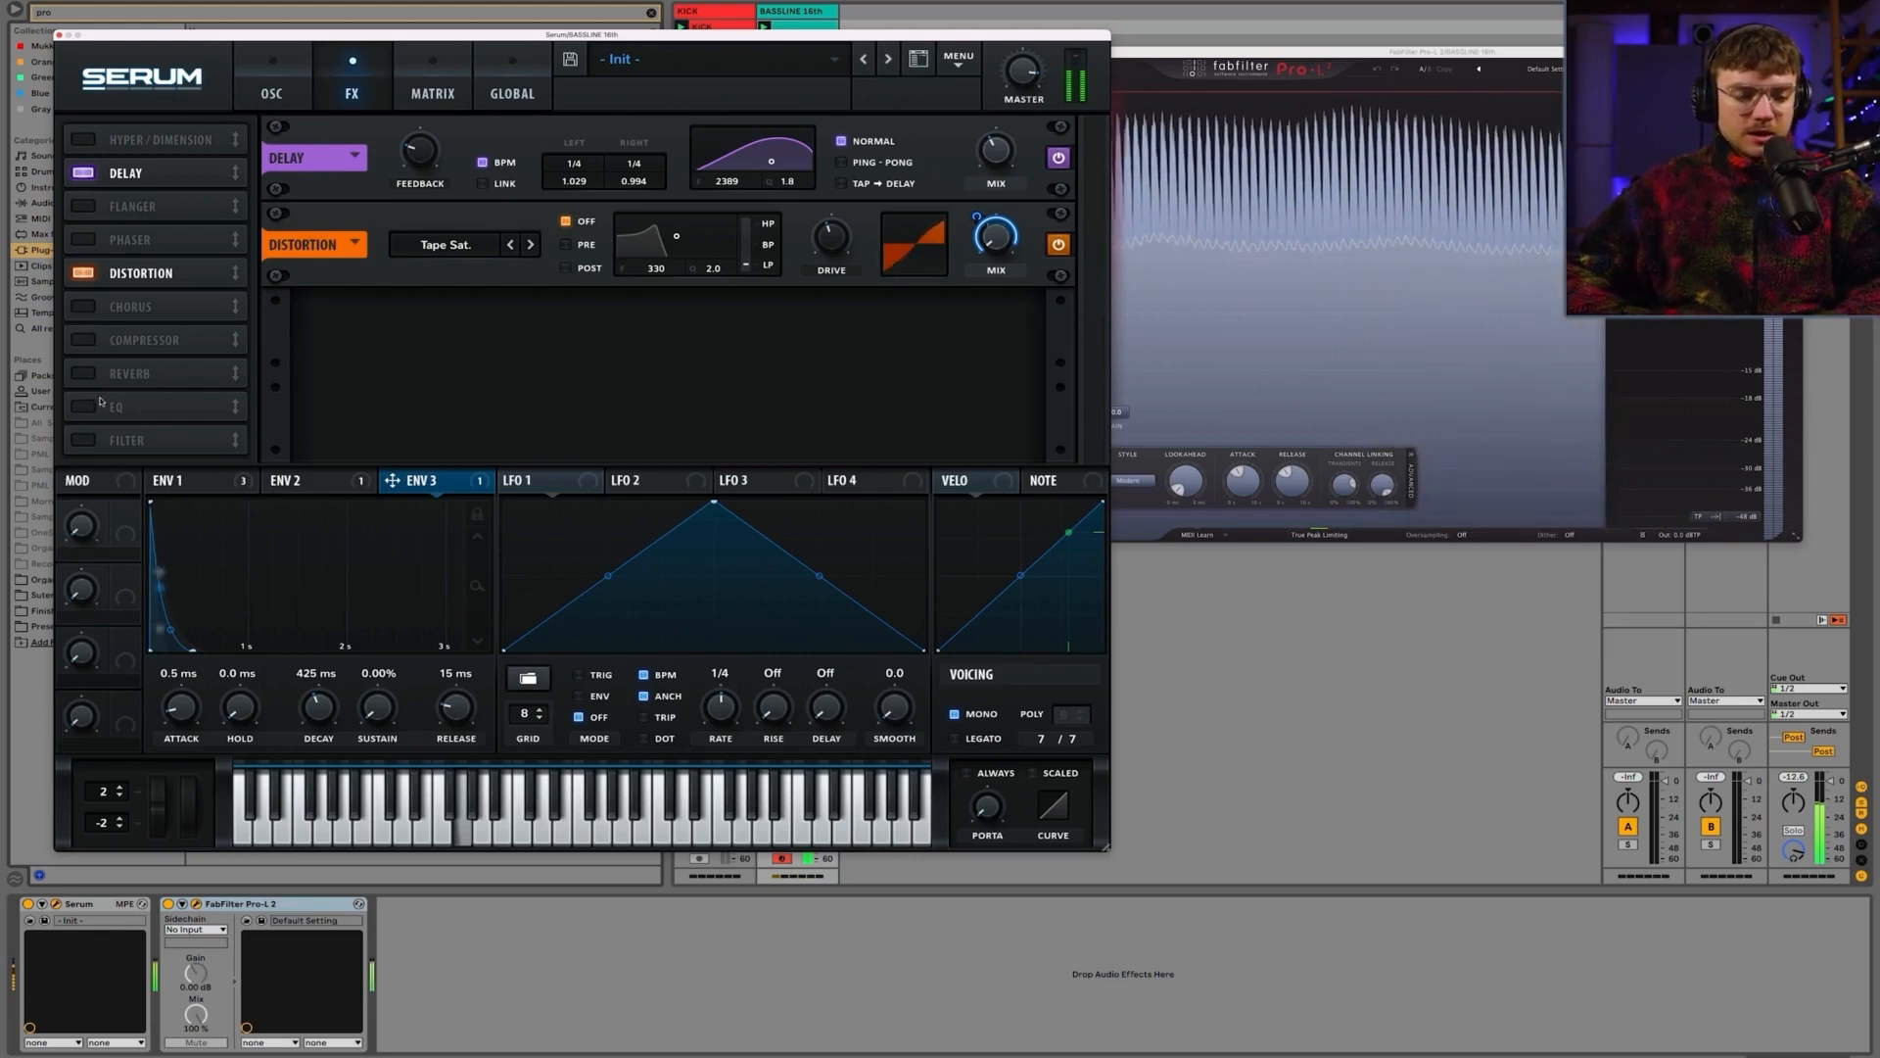
# Step: Enable the EQ, raise its high-band gain to about 6 dB and set the low-band gain to 0.0 dB
pyautogui.click(151, 406)
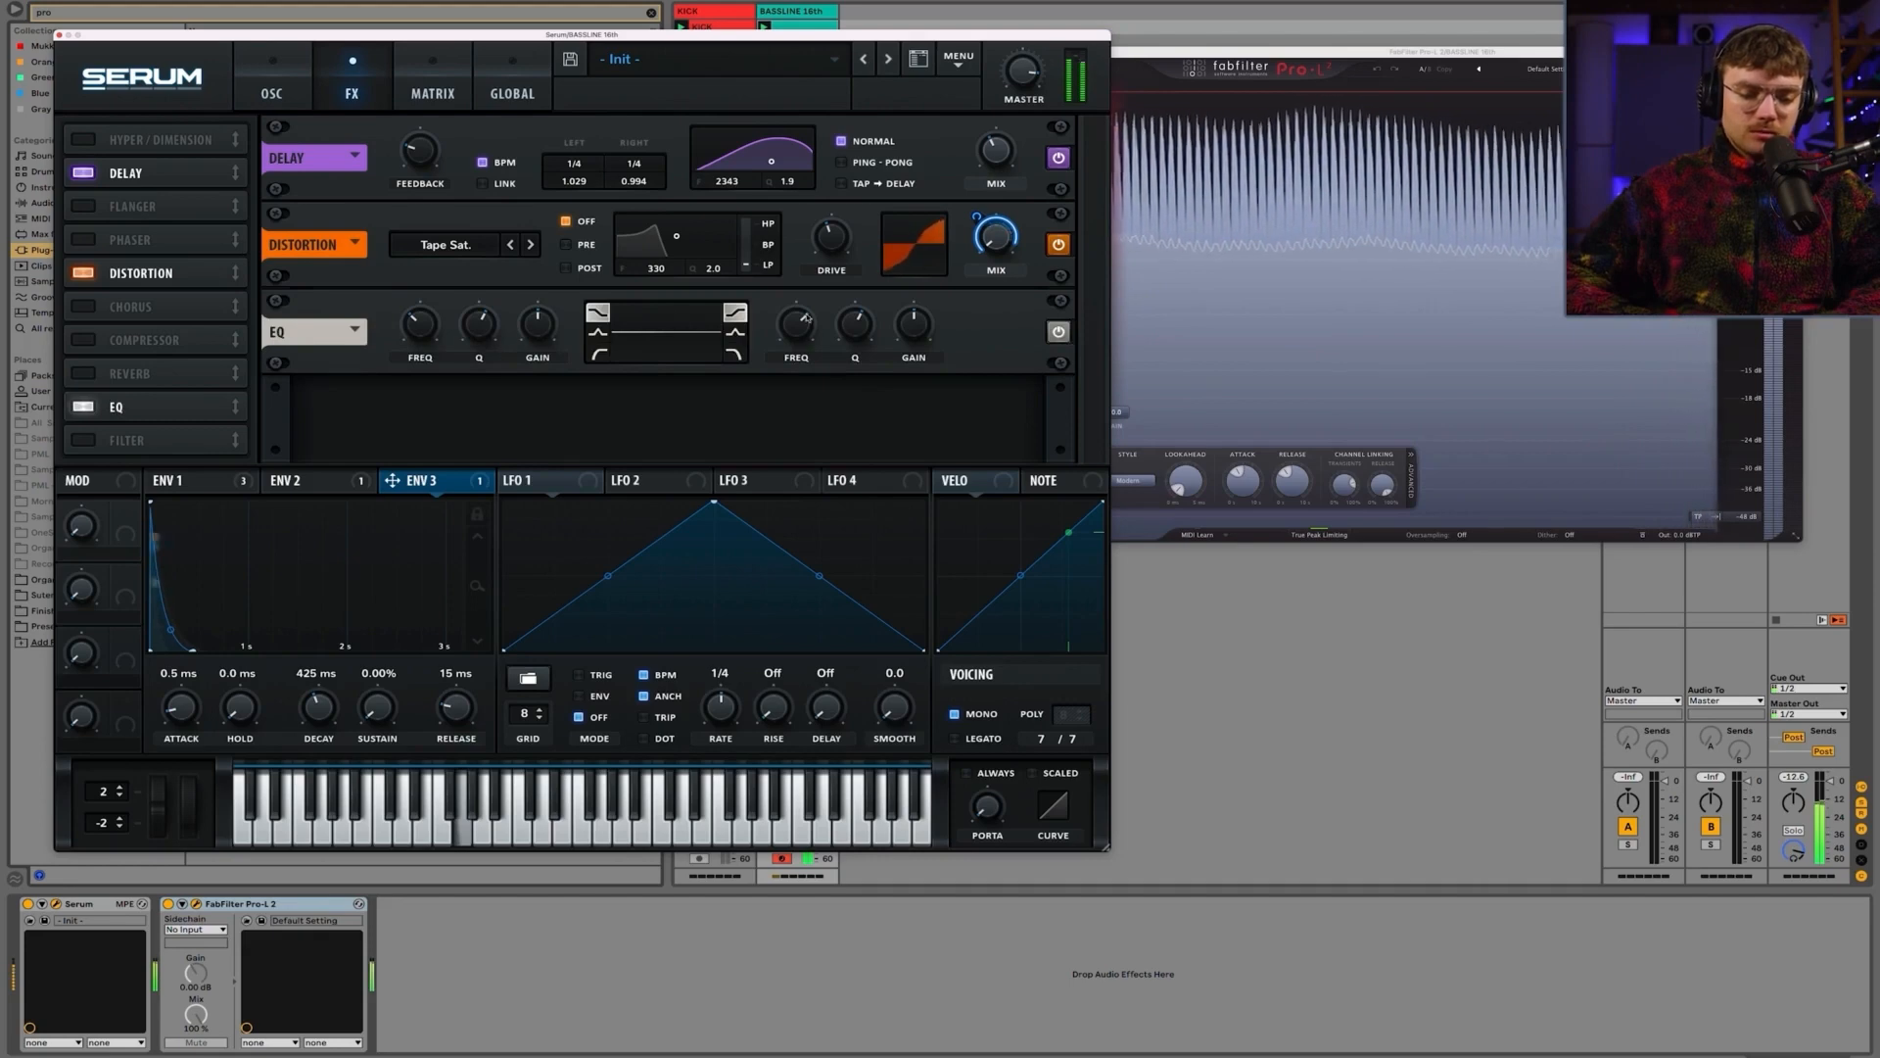
pyautogui.moveTo(912, 323)
pyautogui.mouseDown()
pyautogui.moveTo(902, 262)
pyautogui.moveTo(909, 311)
pyautogui.mouseUp()
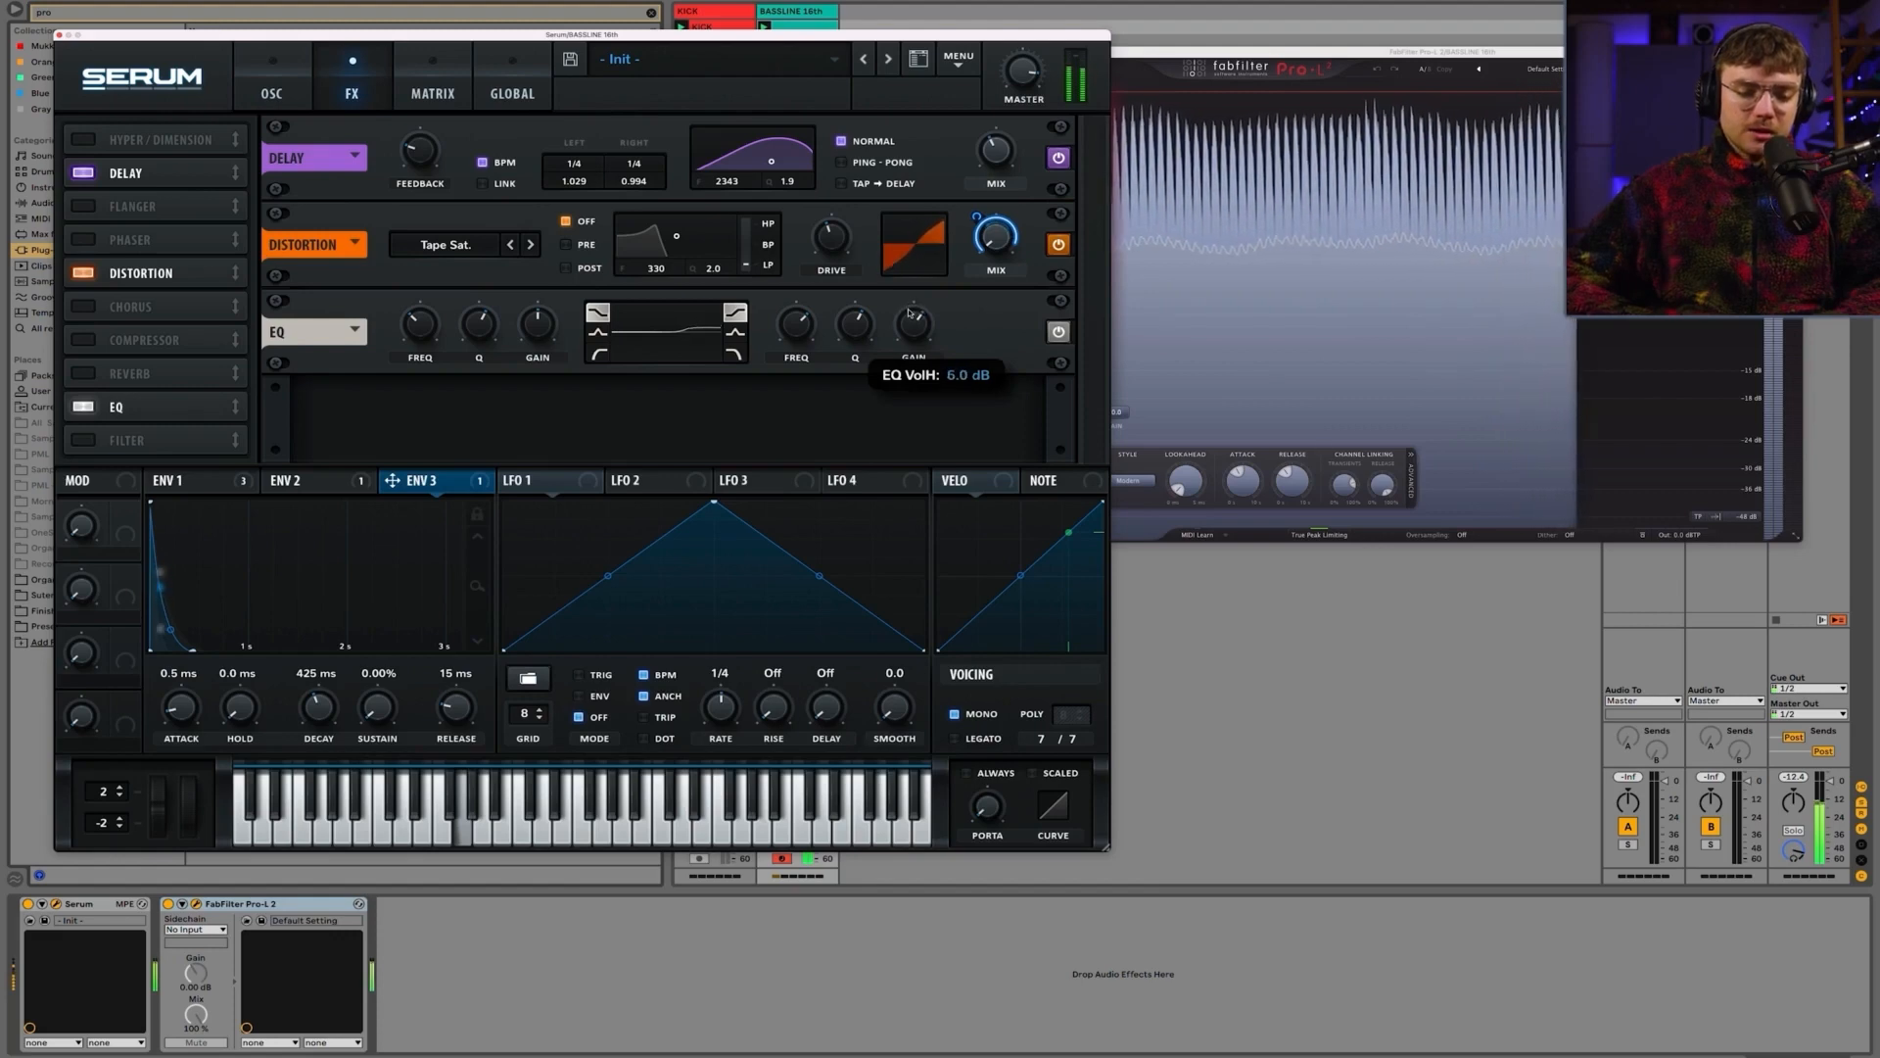
pyautogui.moveTo(537, 323)
pyautogui.mouseDown()
pyautogui.moveTo(543, 362)
pyautogui.moveTo(539, 326)
pyautogui.mouseUp()
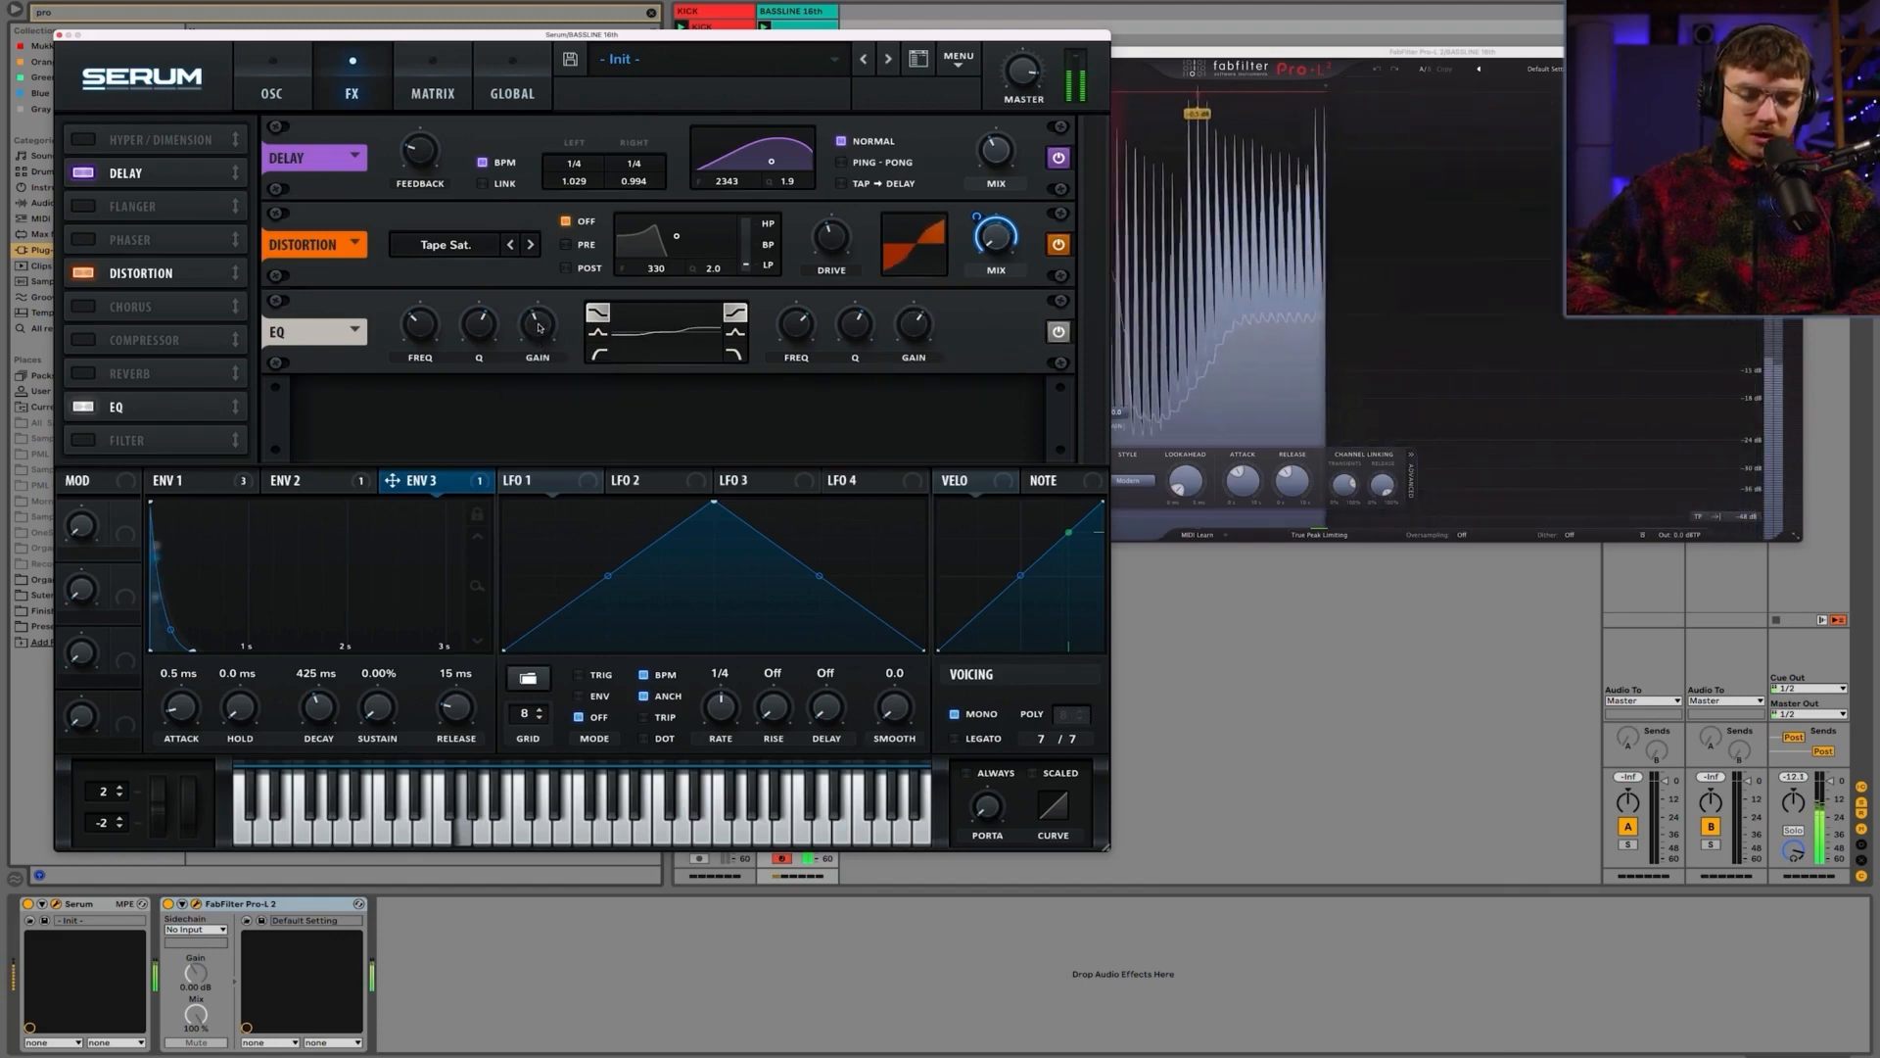
pyautogui.moveTo(543, 326)
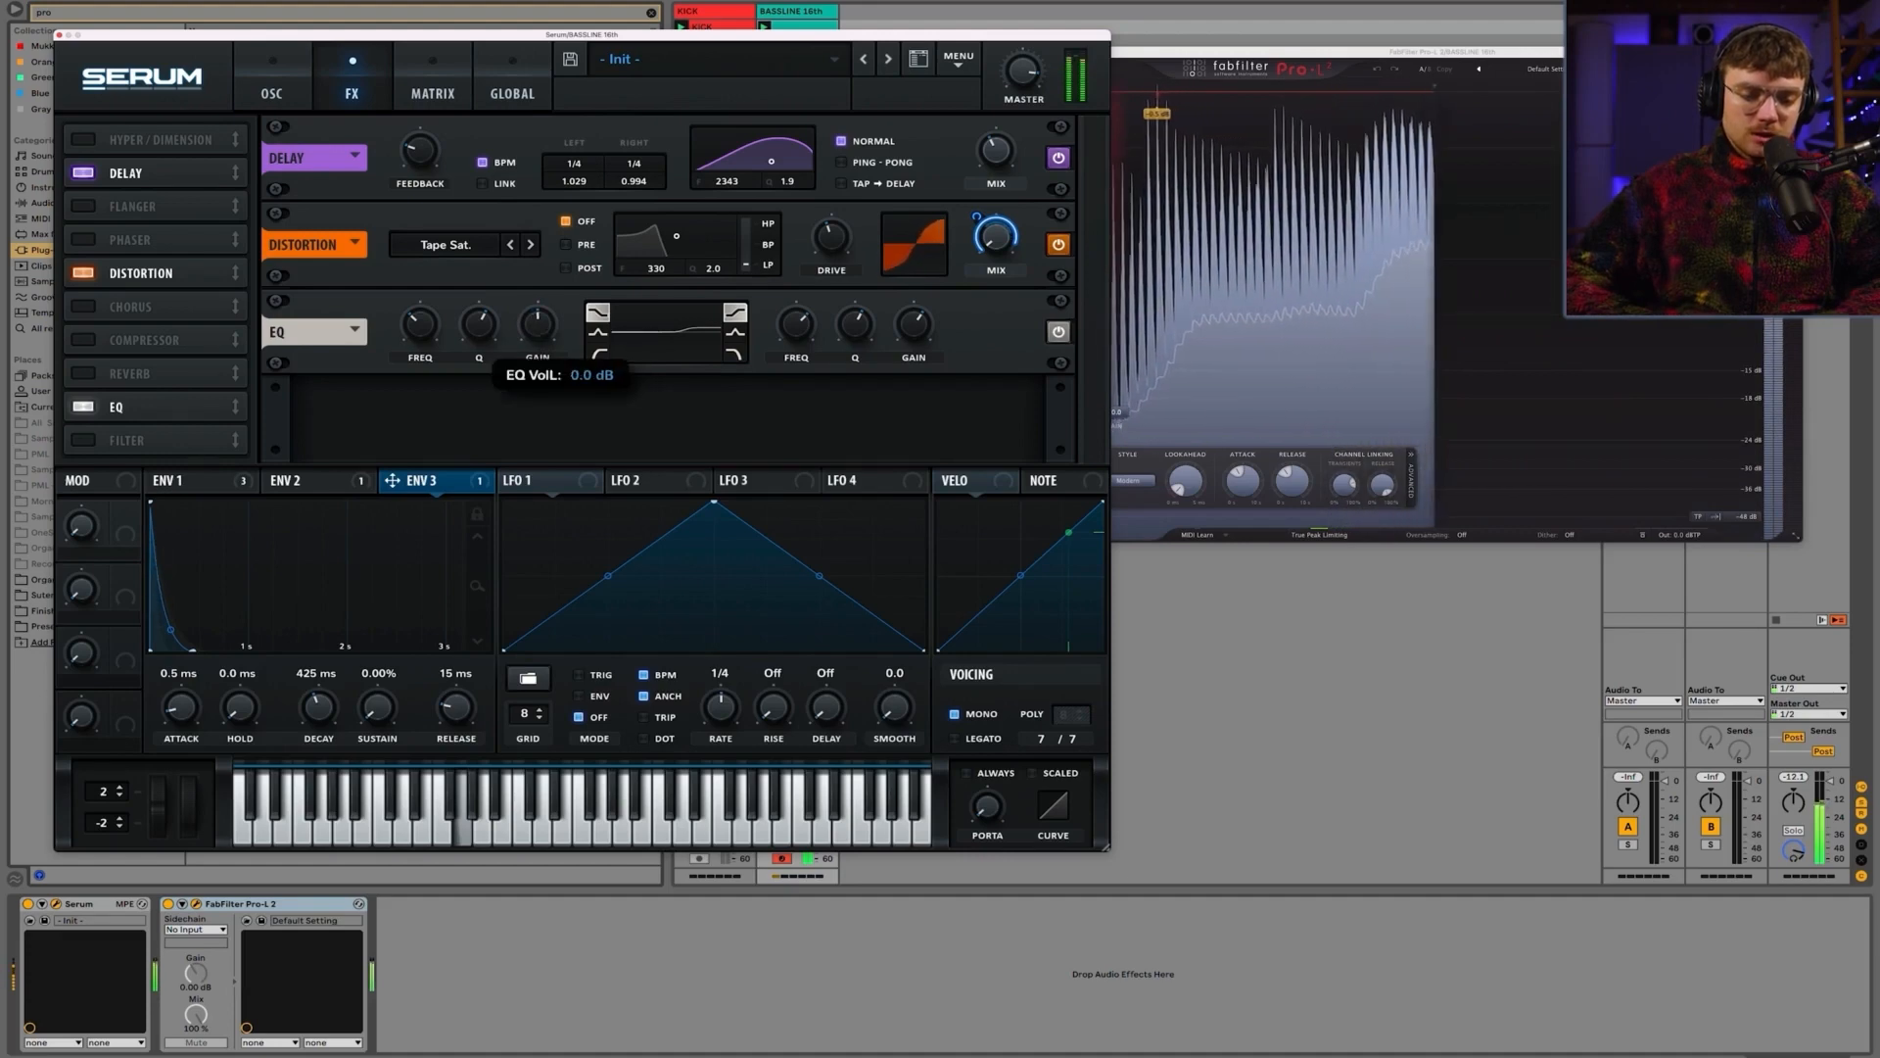
pyautogui.moveTo(914, 329)
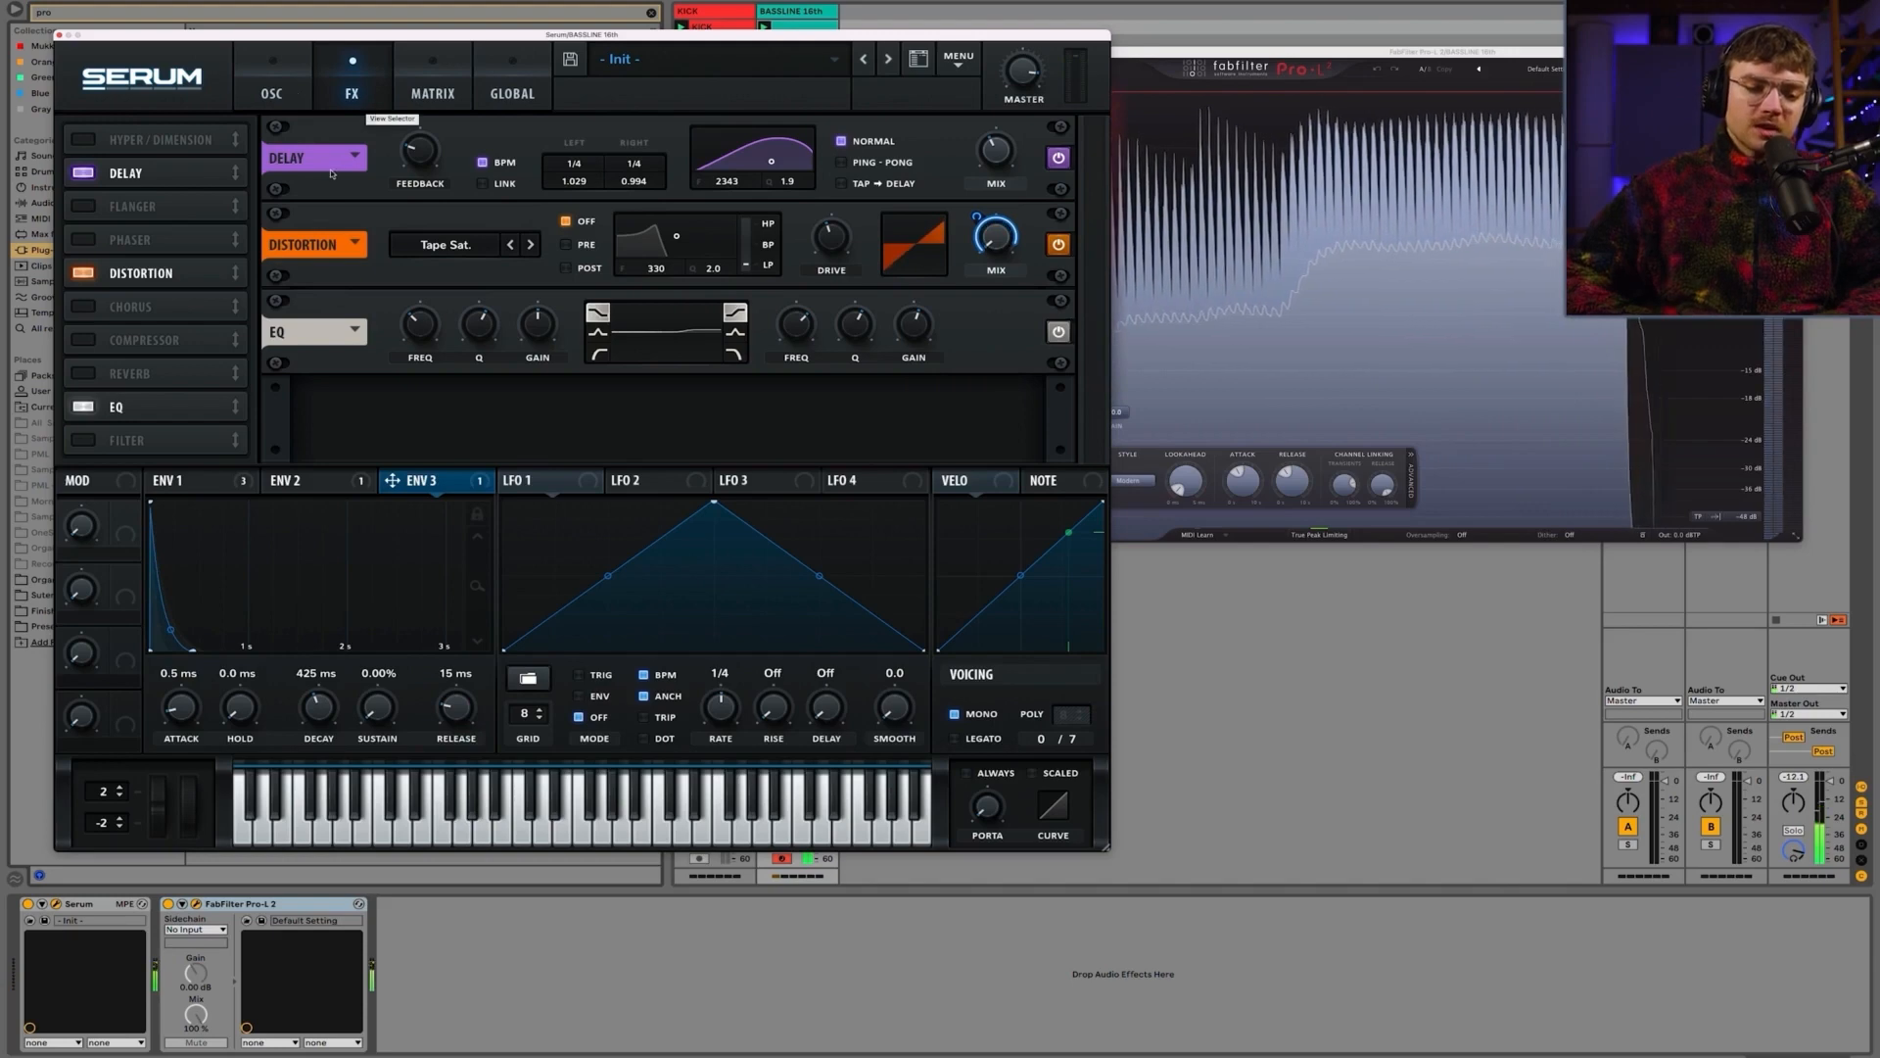
# Step: Play the bass and compare the MG Low 12, MG Low 24 and MG Low 18 filter types on the oscillator page
pyautogui.click(296, 94)
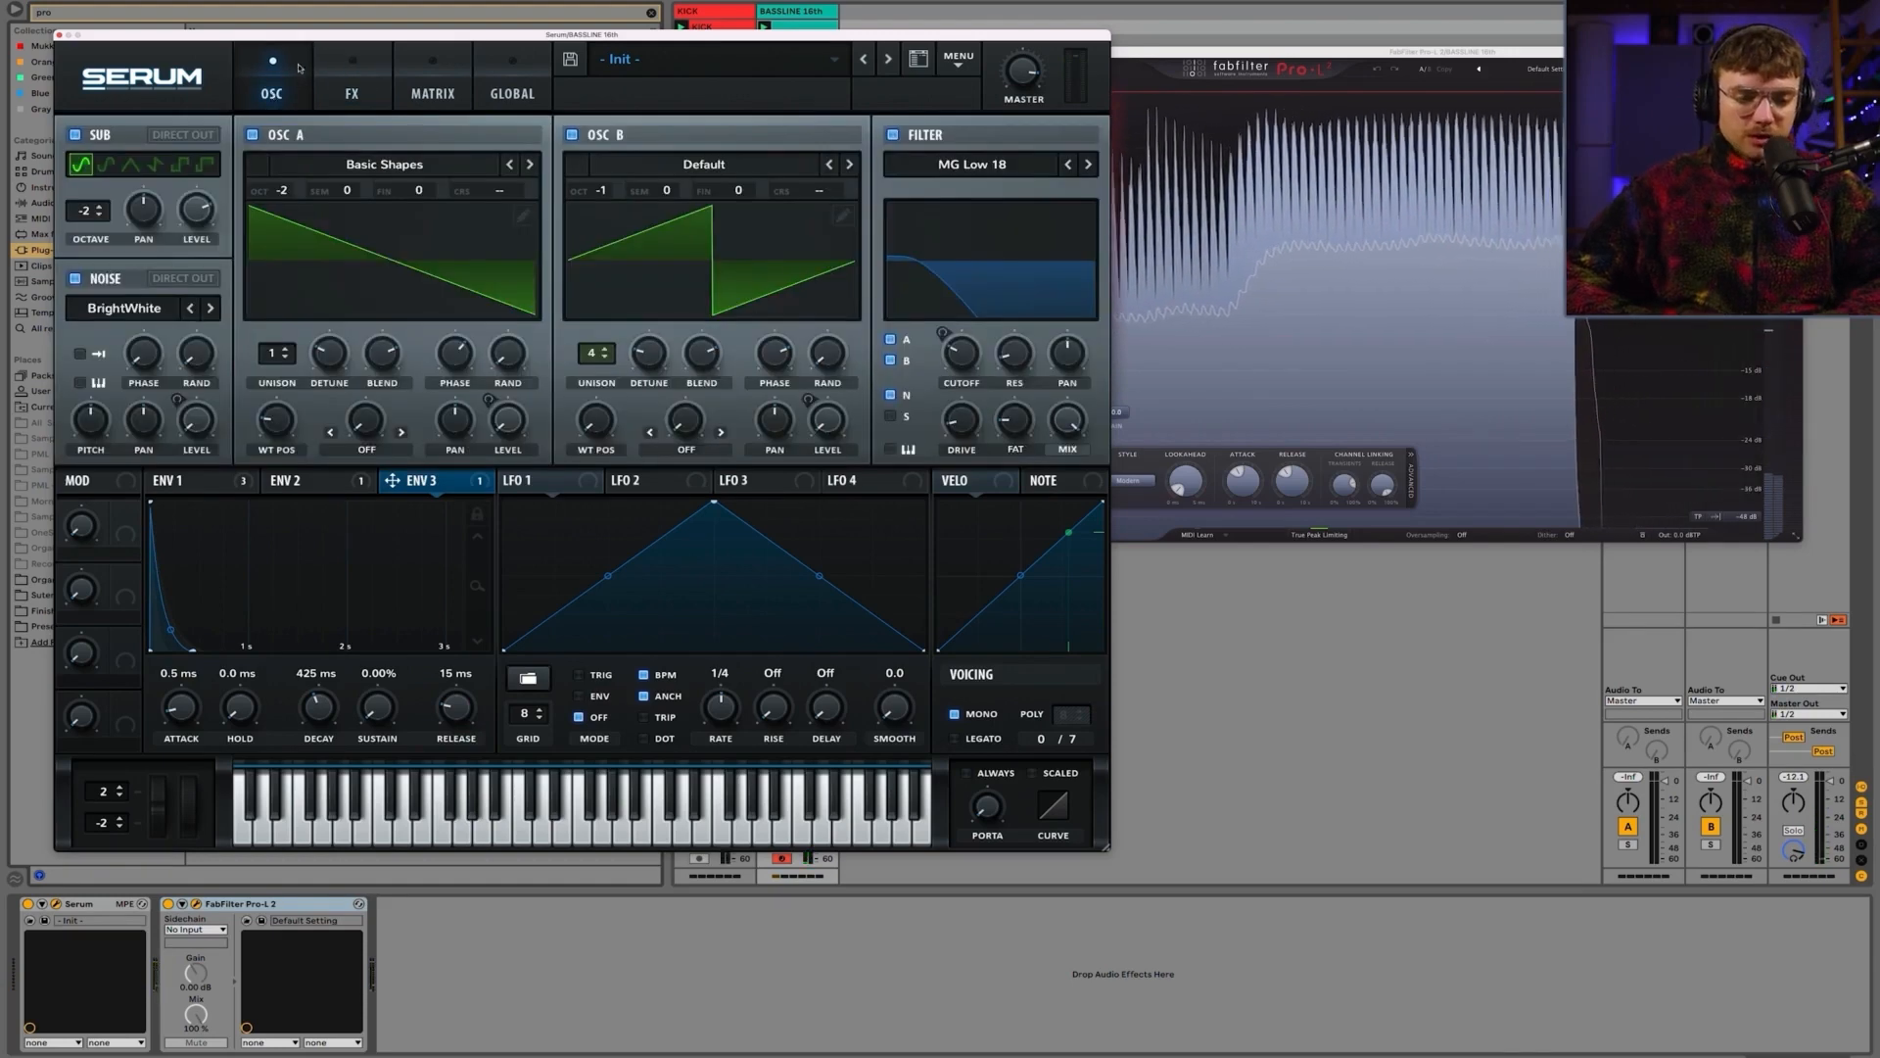
pyautogui.press('space')
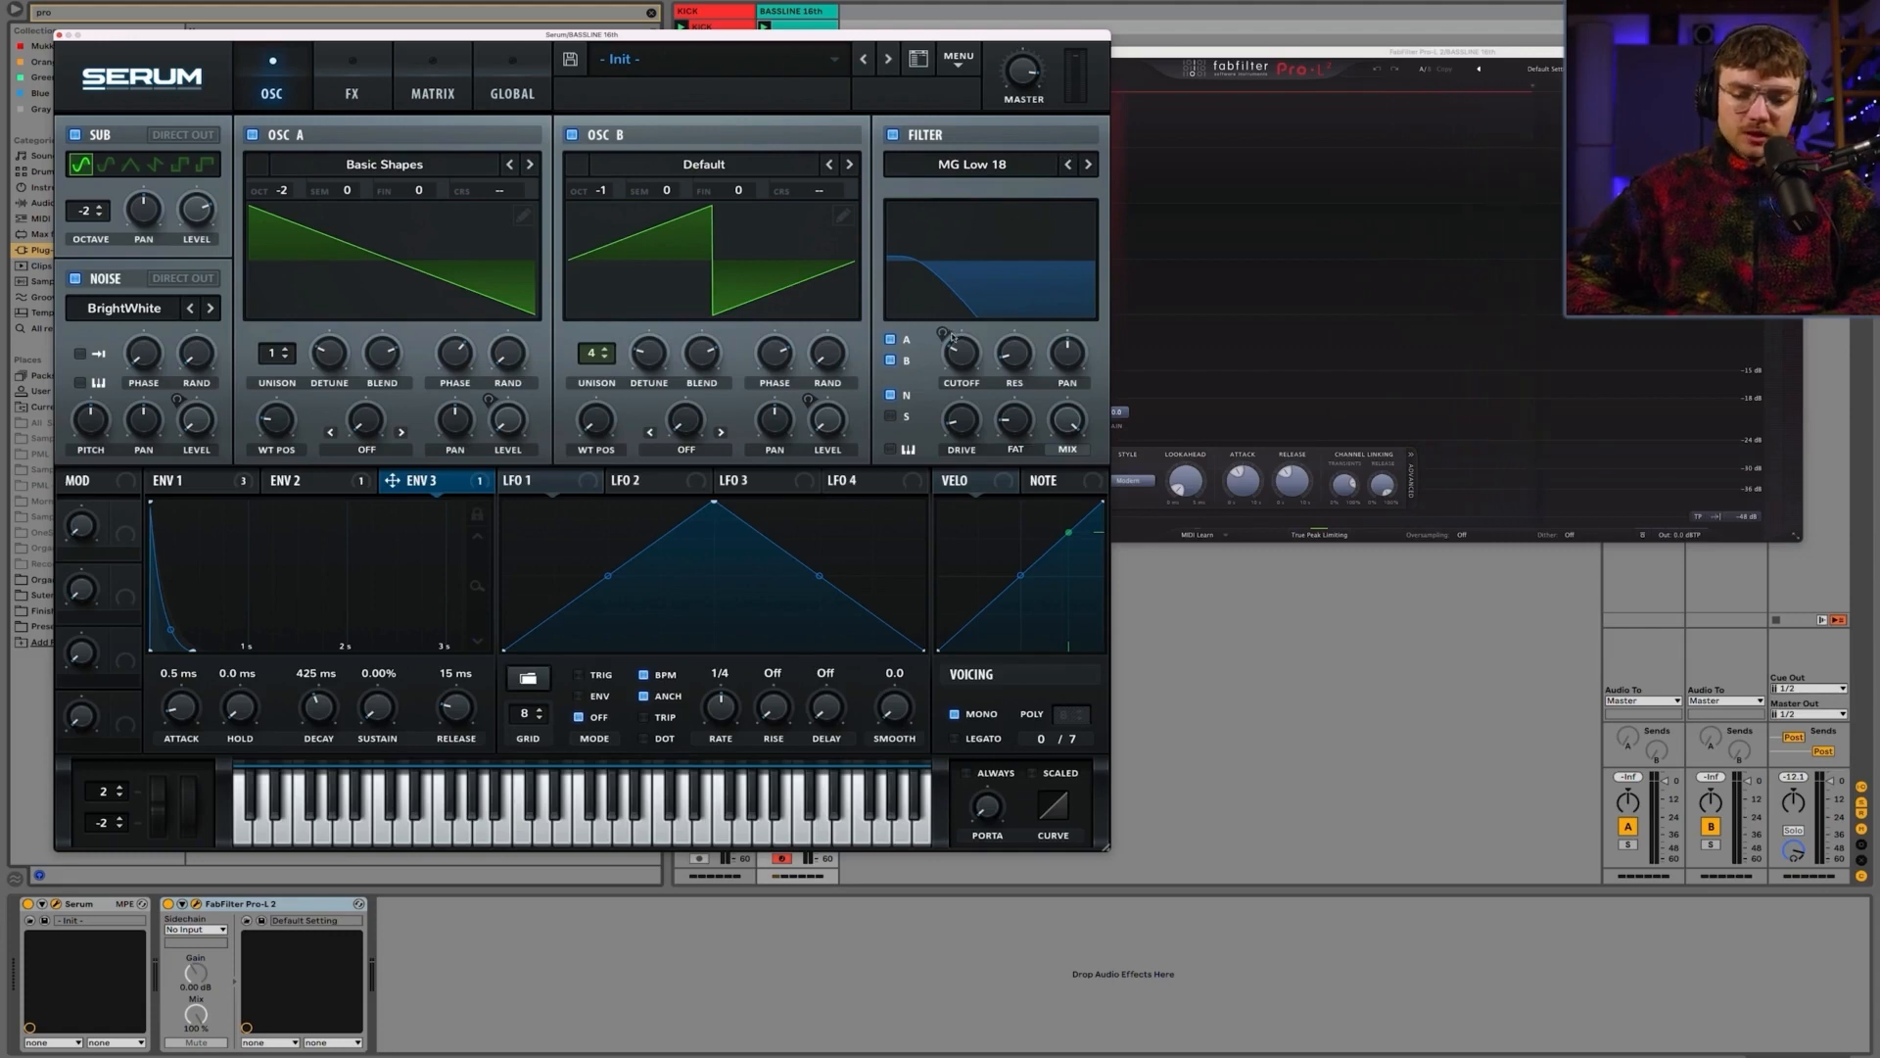
pyautogui.click(294, 483)
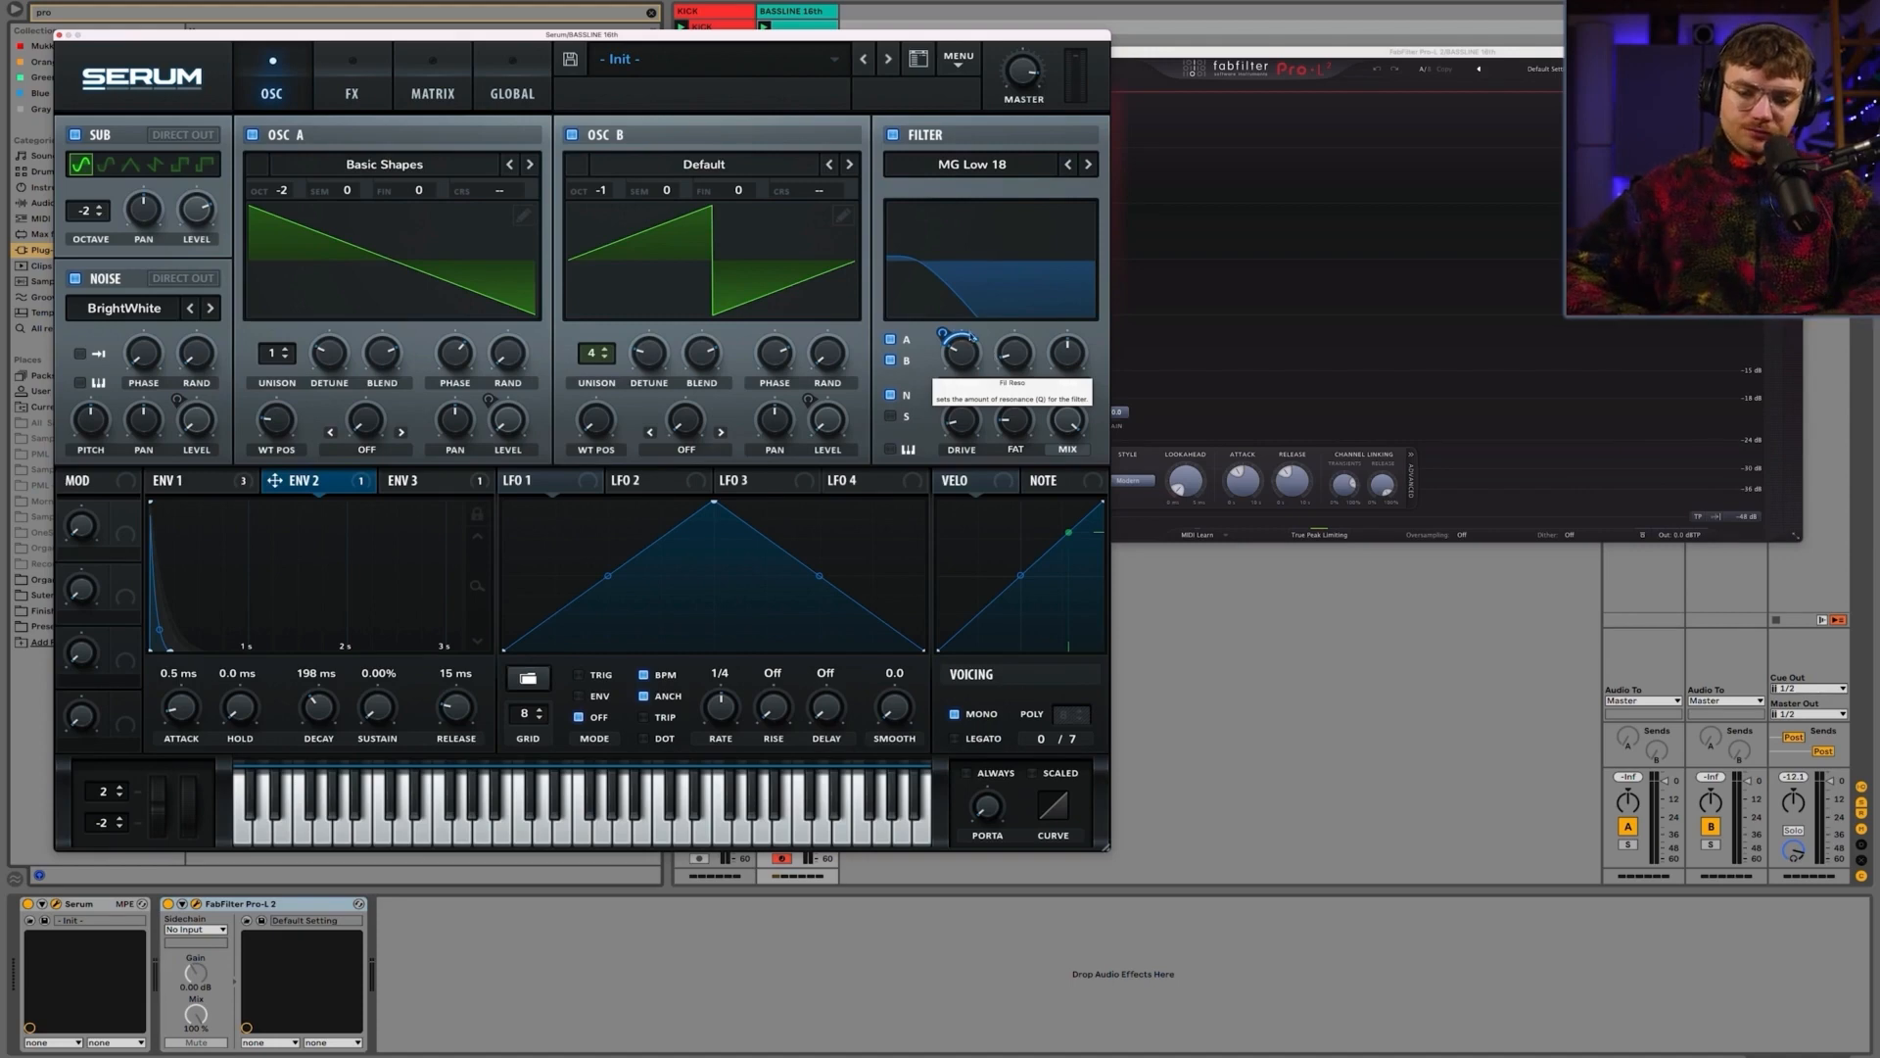
pyautogui.click(1089, 164)
pyautogui.click(1089, 165)
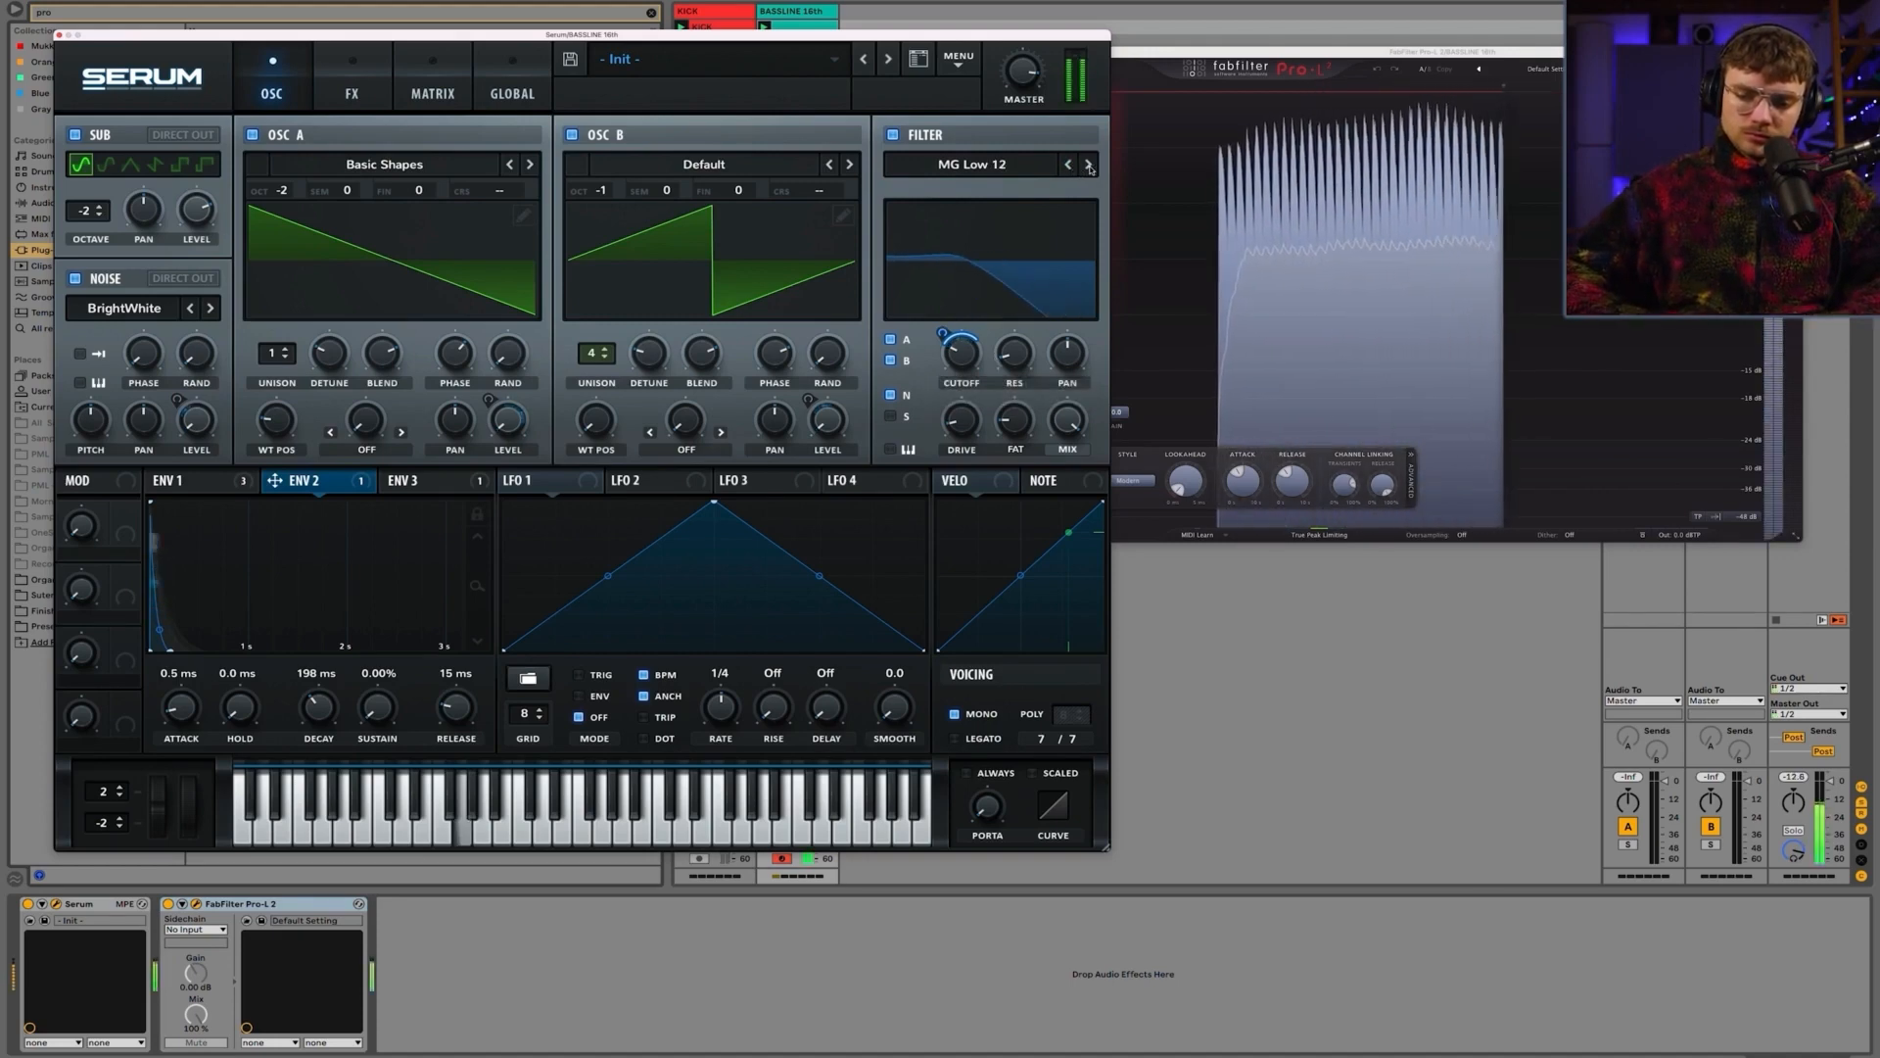
pyautogui.click(1090, 167)
pyautogui.click(1090, 168)
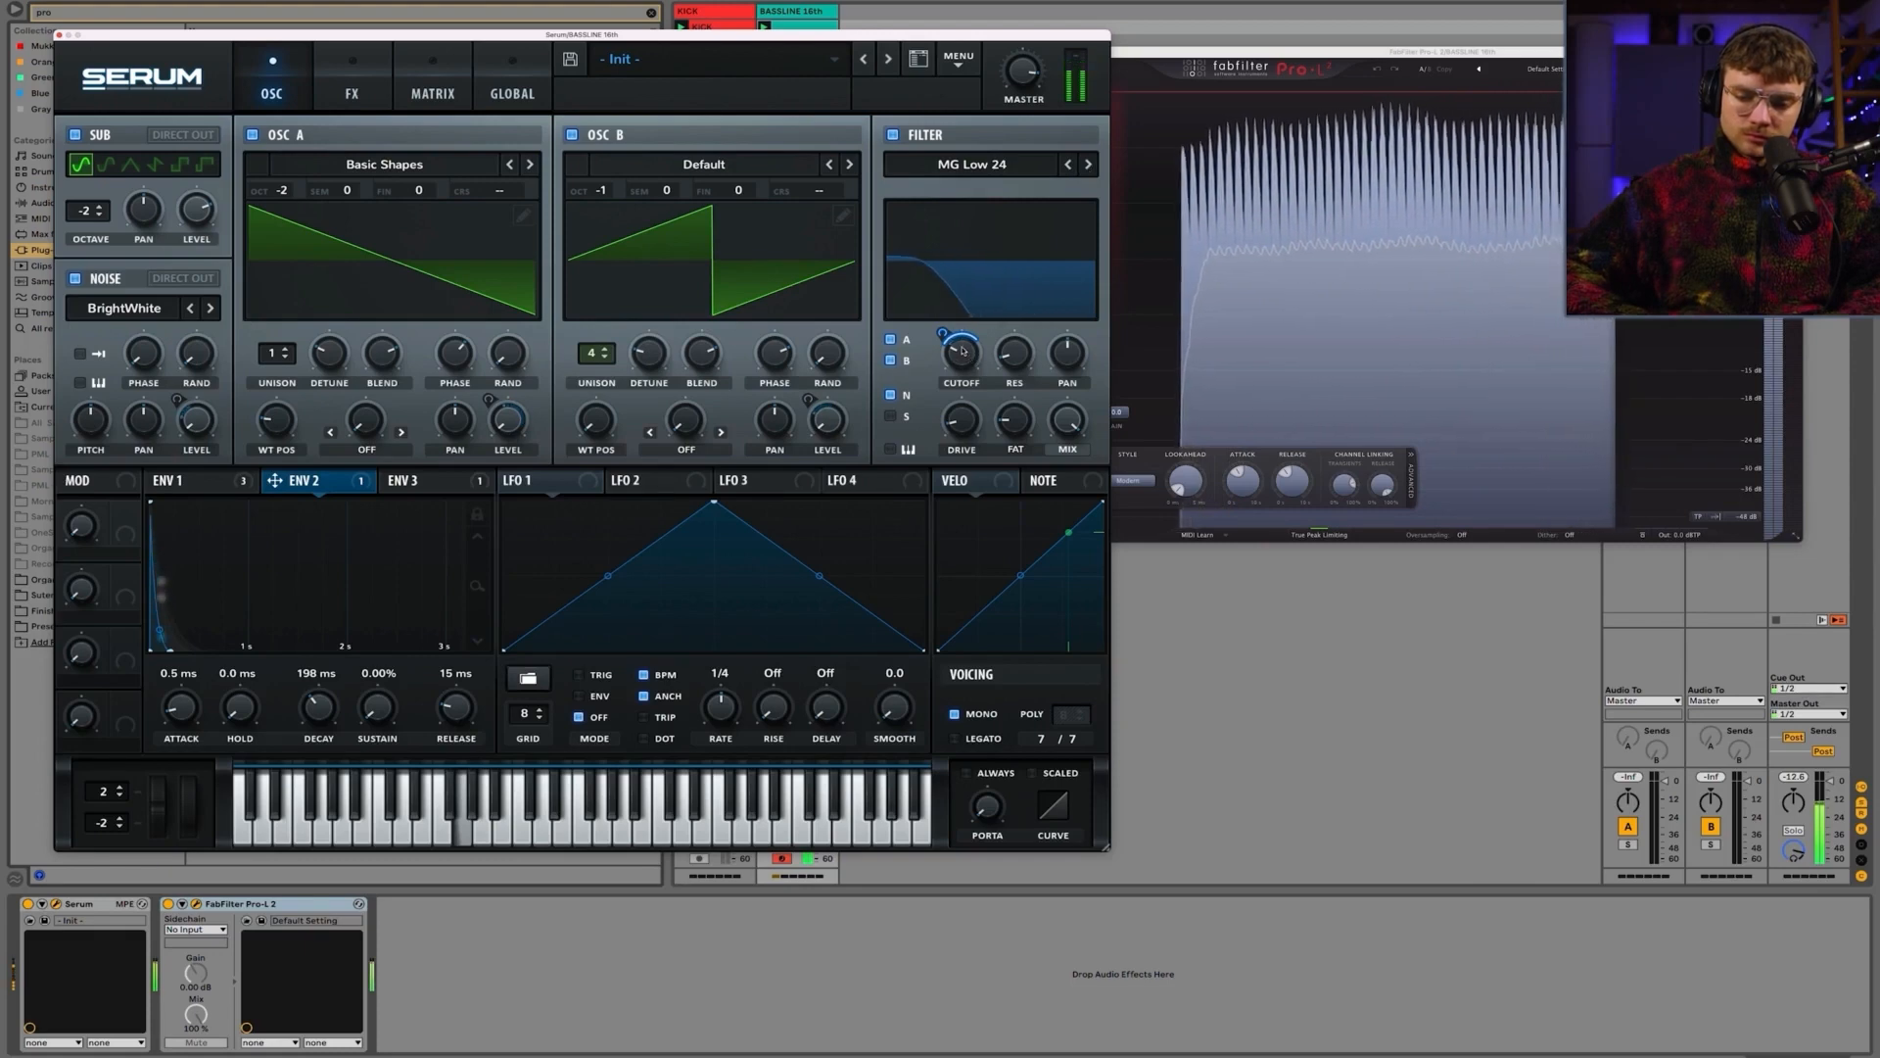
pyautogui.click(1069, 165)
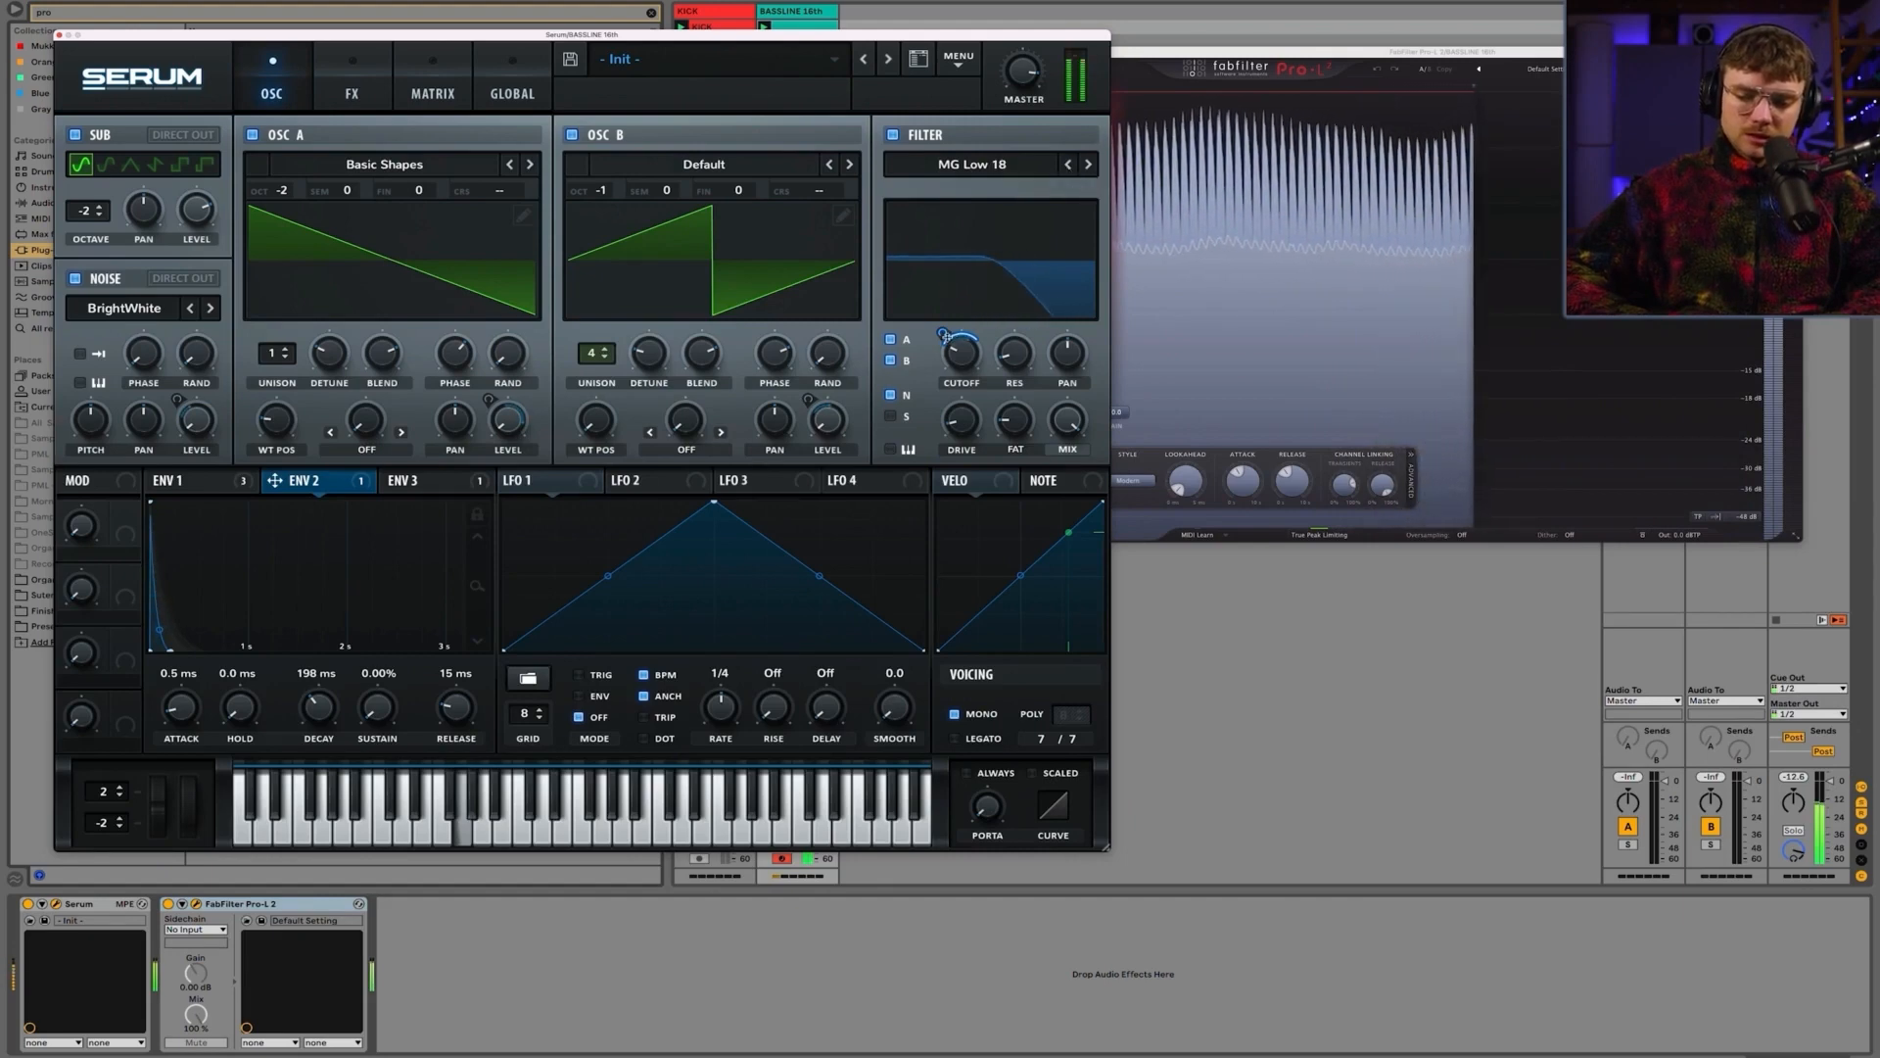
# Step: Set the Env 2 modulation of the filter cutoff to about 34 and the cutoff to about 78 Hz, and close the Serum window
pyautogui.moveTo(945, 333)
pyautogui.moveTo(945, 333)
pyautogui.mouseDown()
pyautogui.moveTo(942, 316)
pyautogui.moveTo(941, 332)
pyautogui.mouseUp()
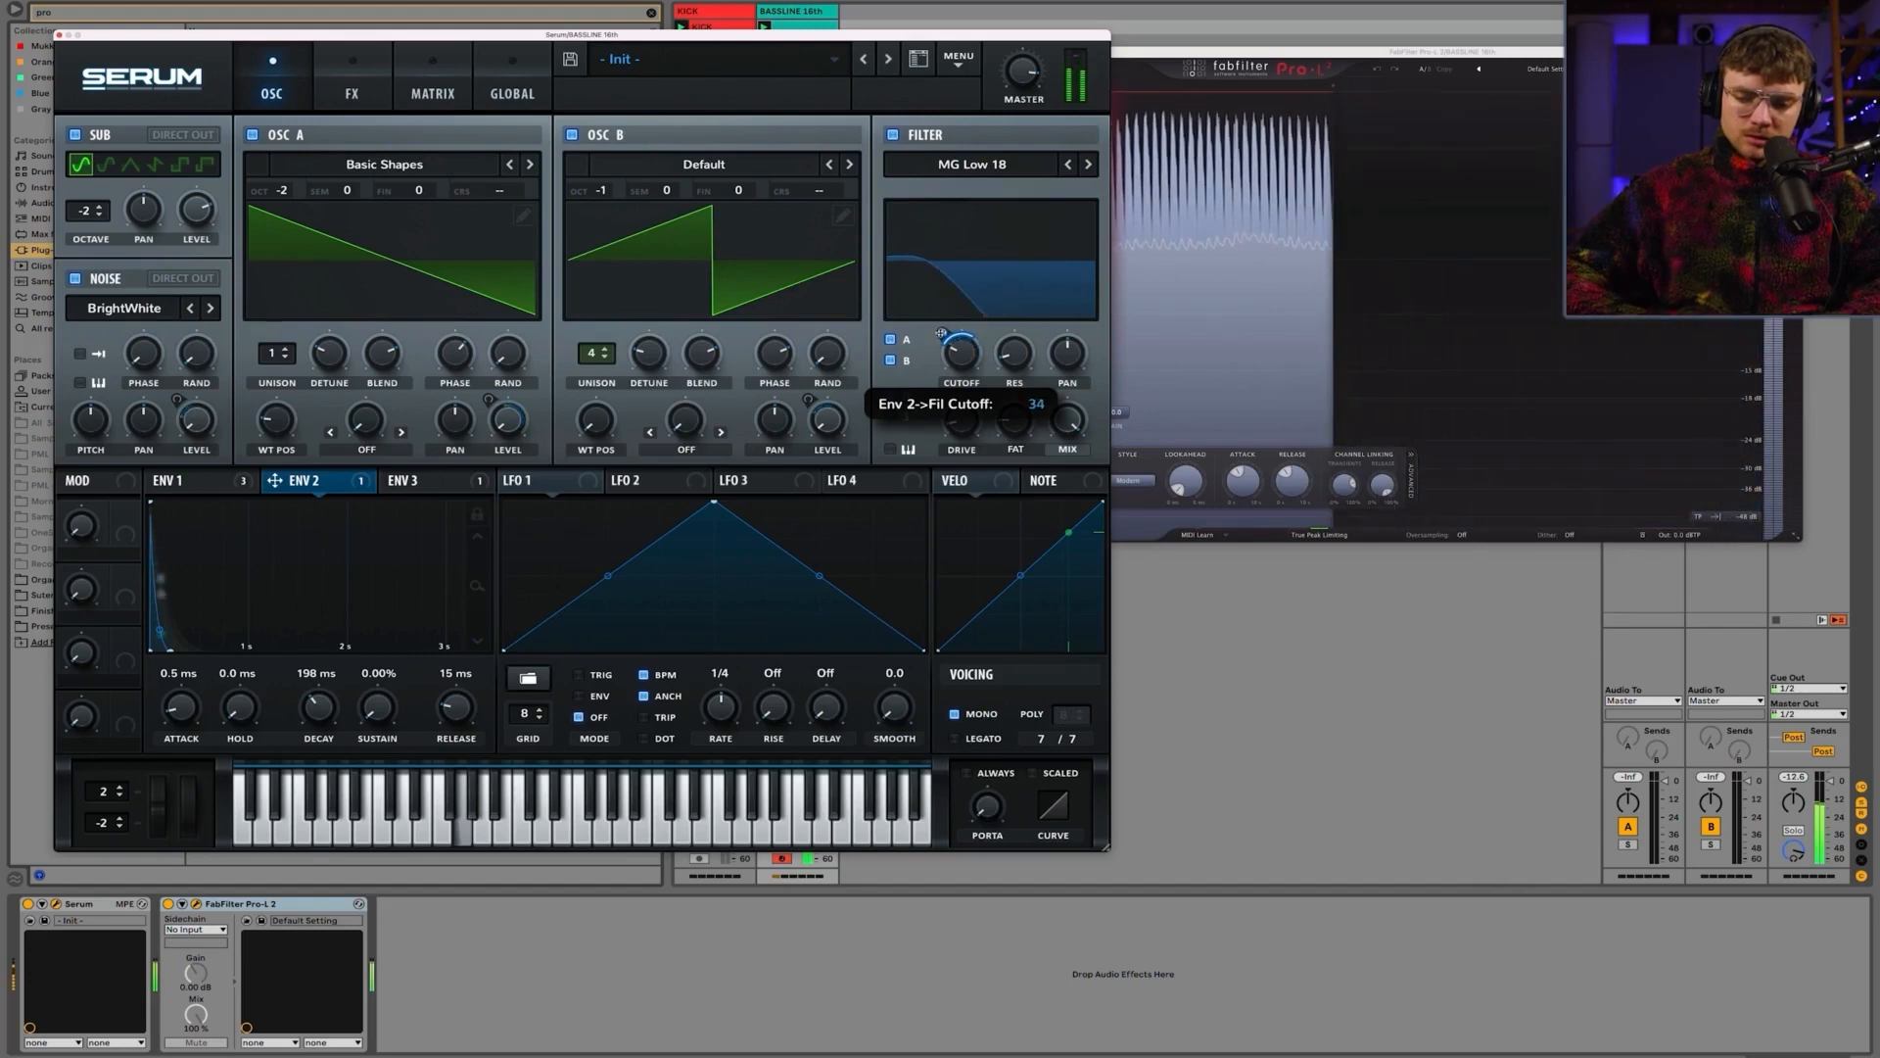
pyautogui.moveTo(965, 355)
pyautogui.moveTo(964, 356)
pyautogui.mouseDown()
pyautogui.moveTo(963, 335)
pyautogui.moveTo(960, 351)
pyautogui.mouseUp()
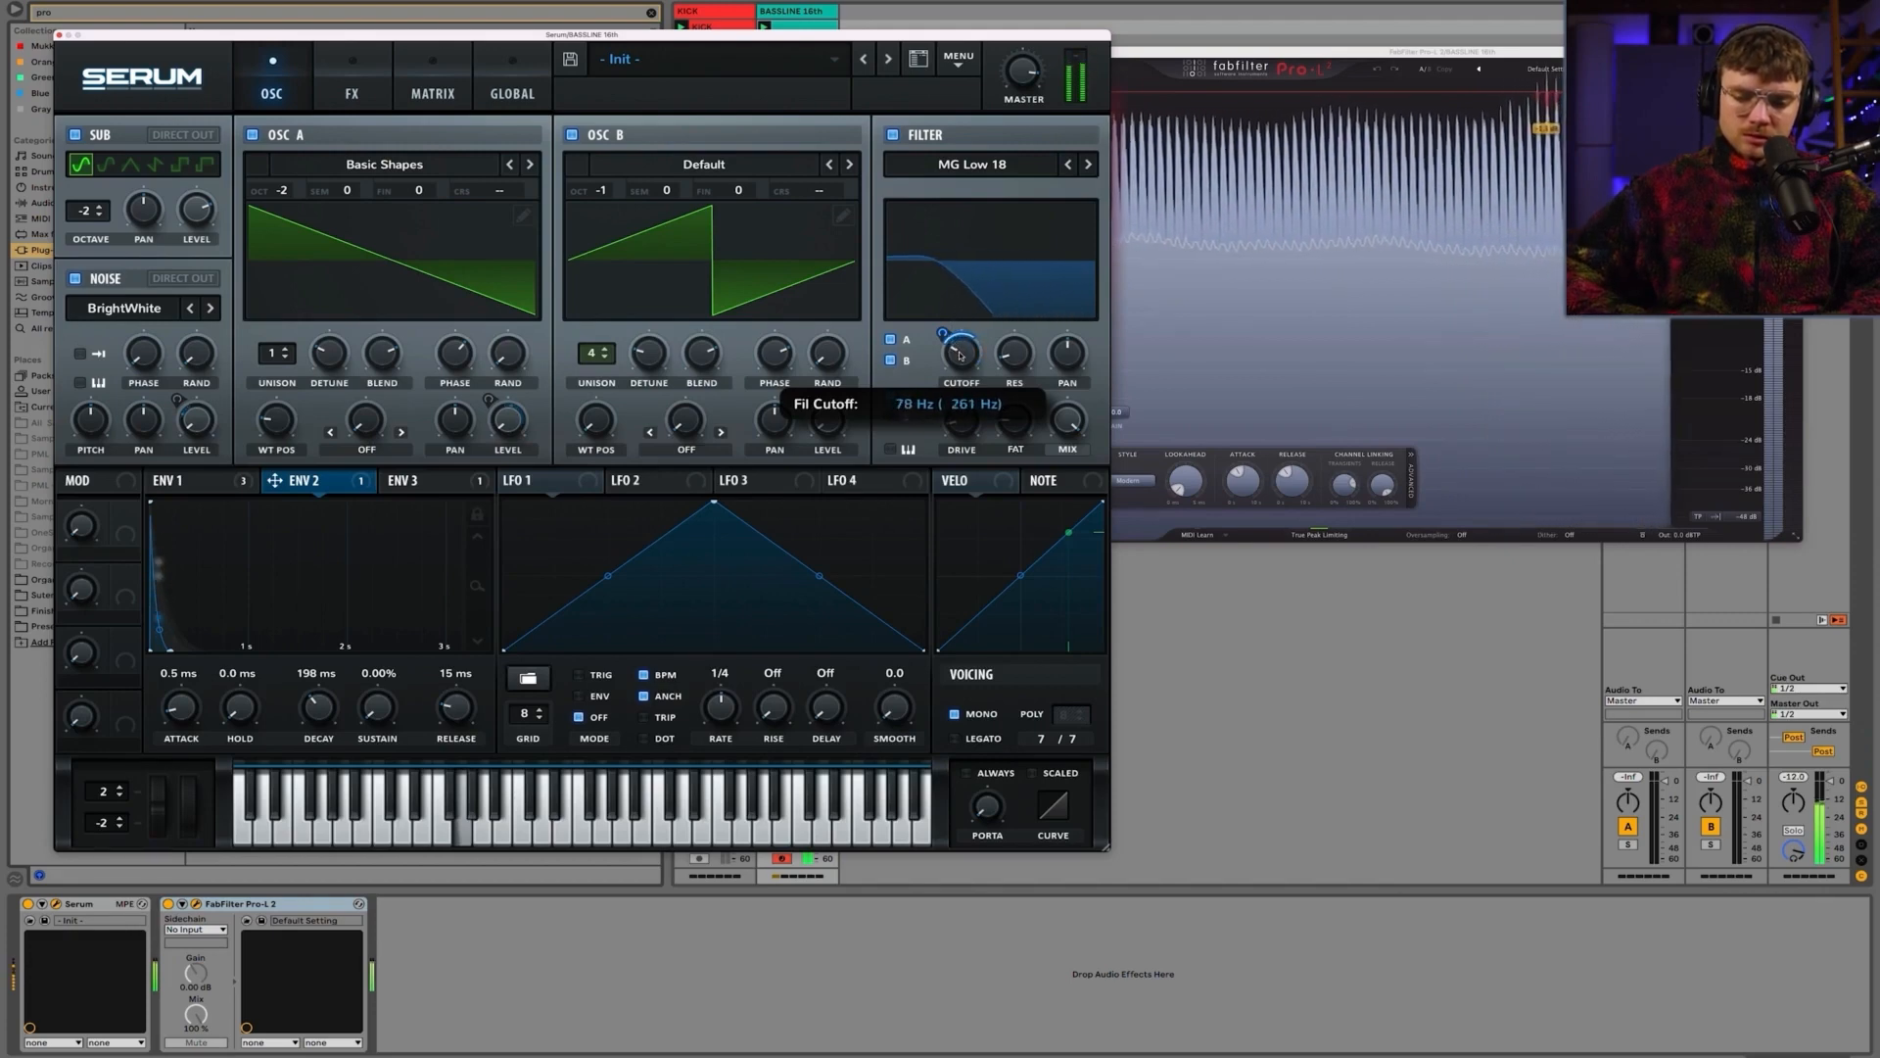
pyautogui.moveTo(943, 334)
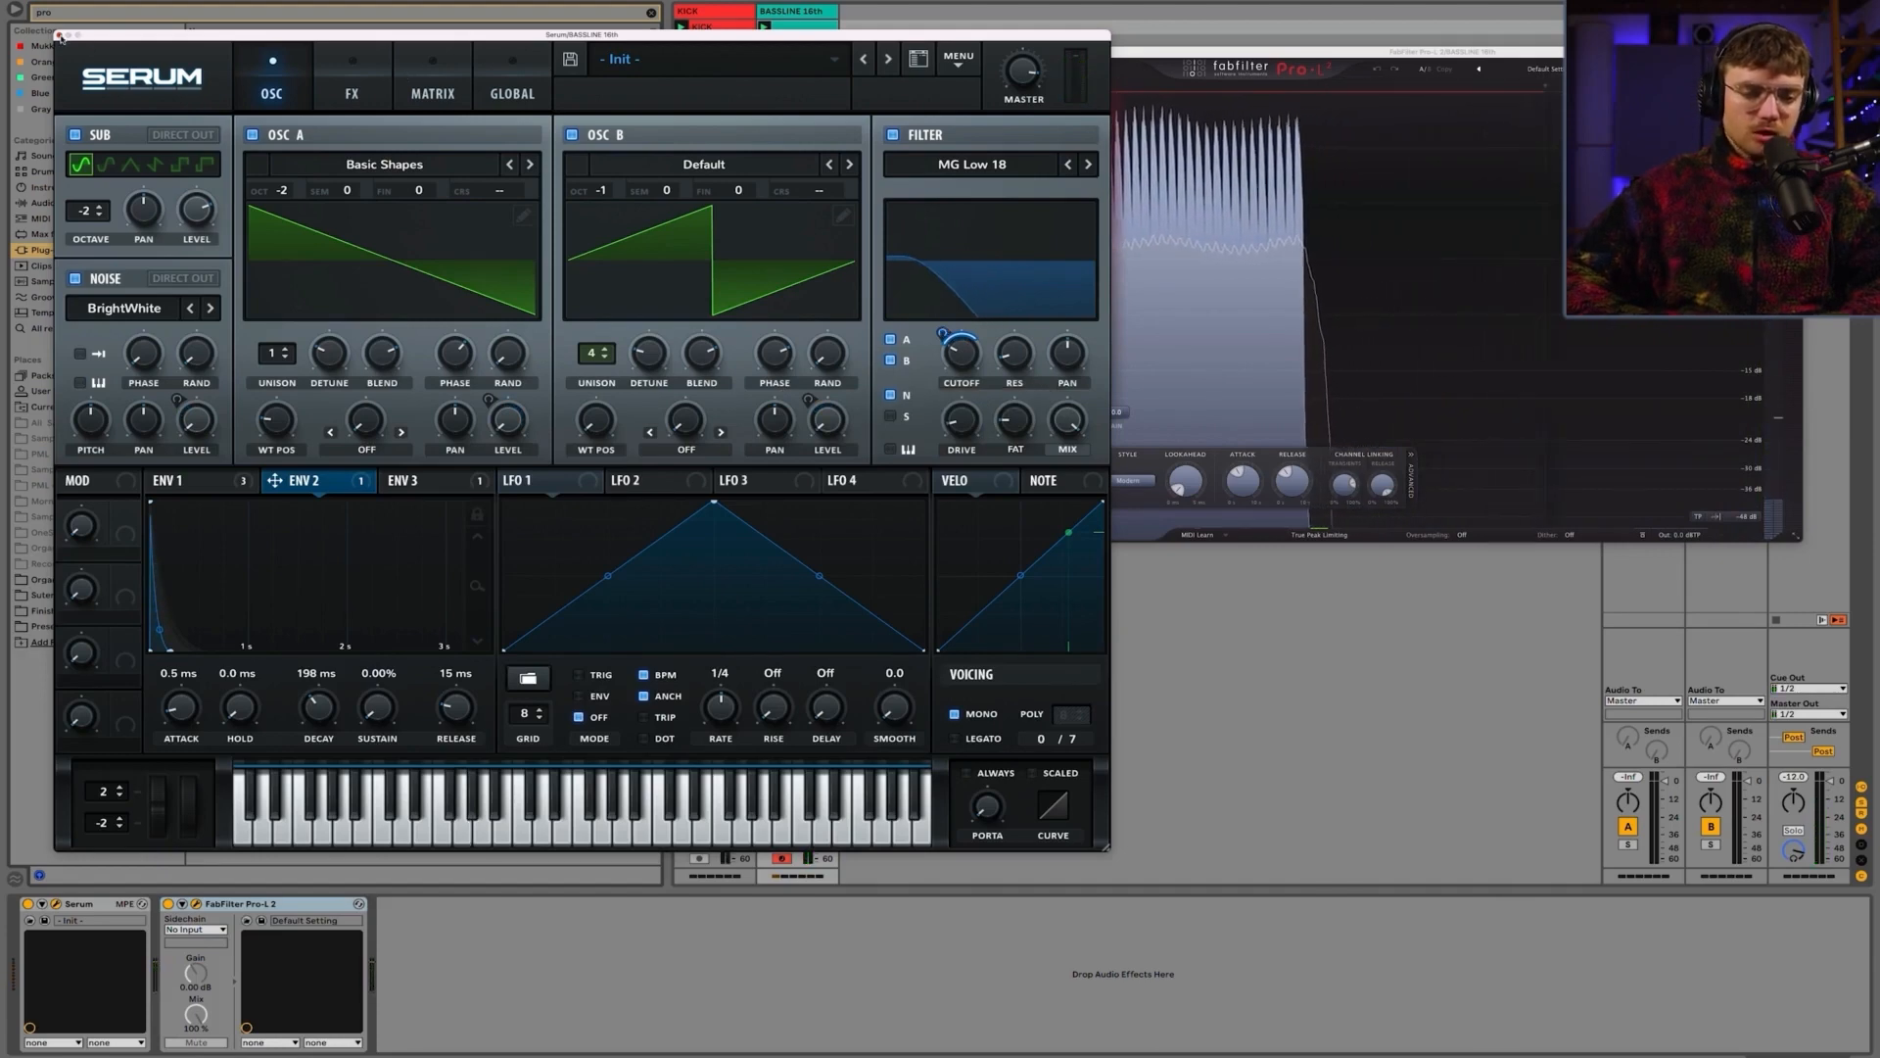
pyautogui.click(60, 36)
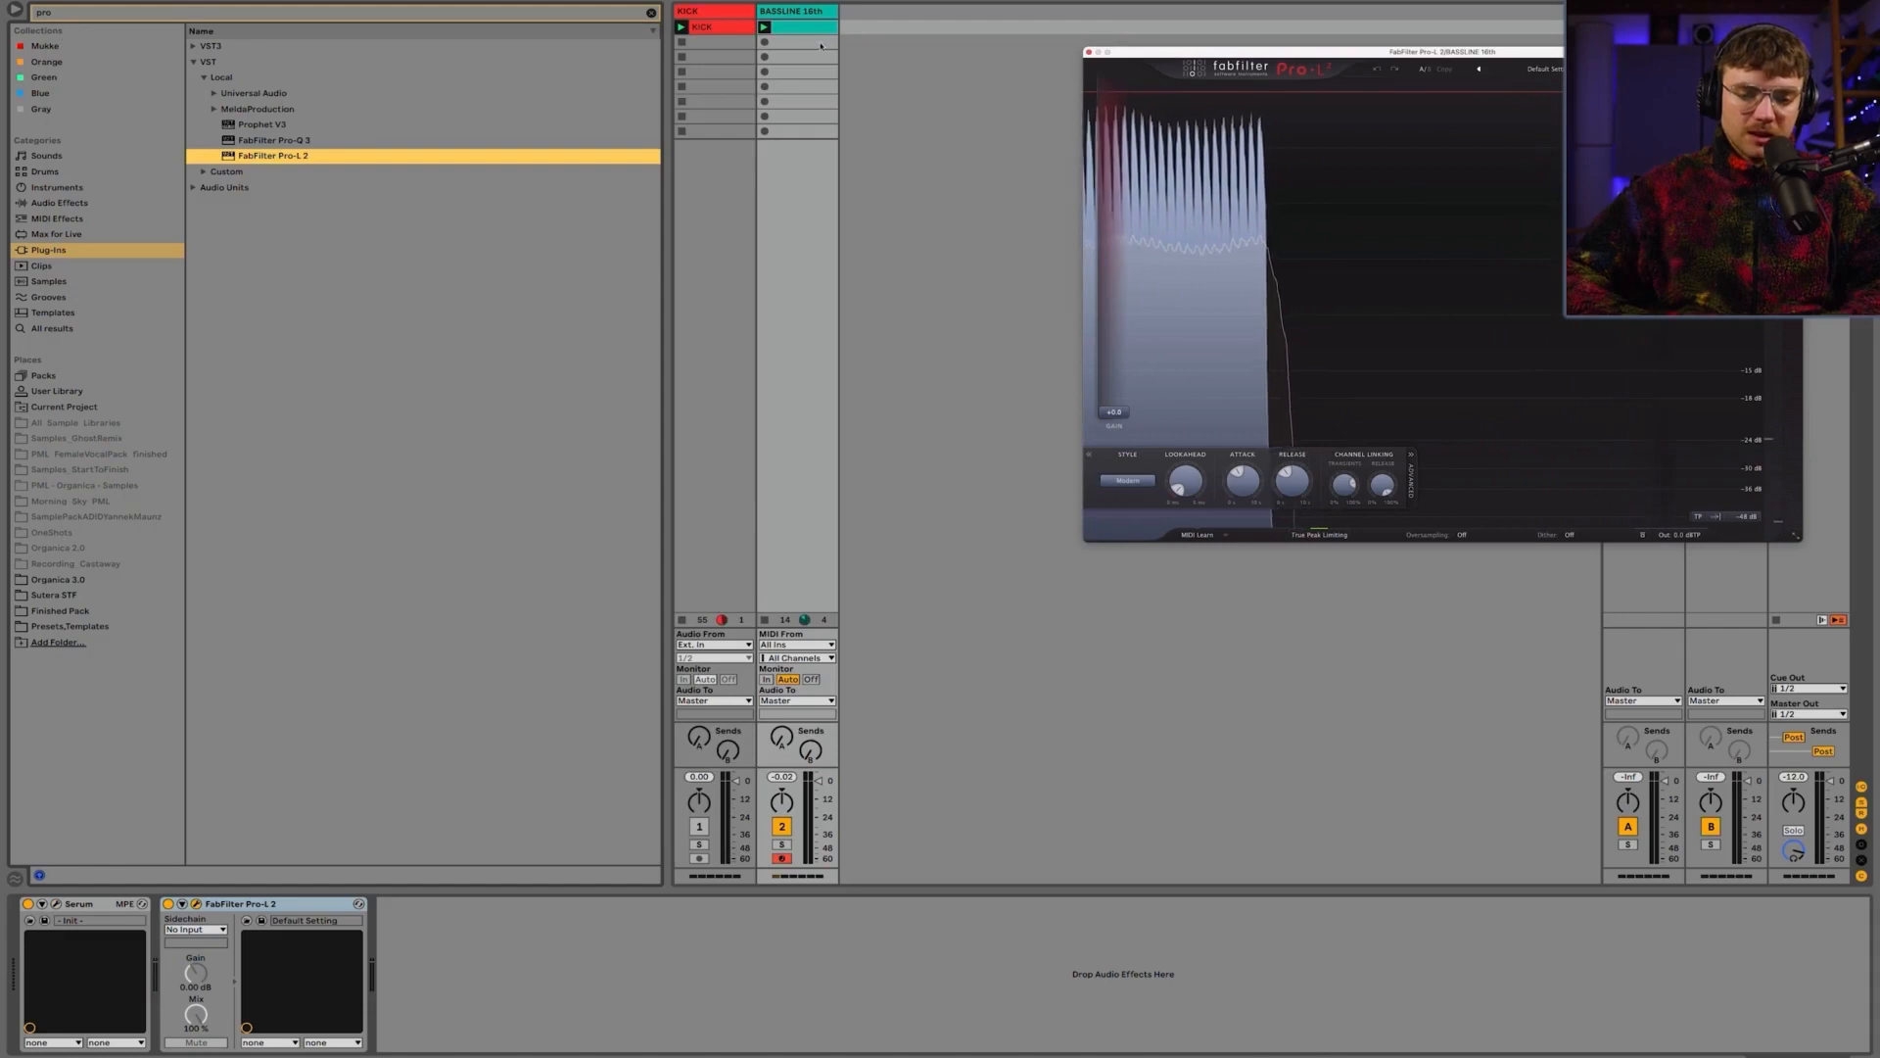
# Step: Delete the FabFilter Pro-L 2 limiter from the BASSLINE 16th track
pyautogui.click(809, 13)
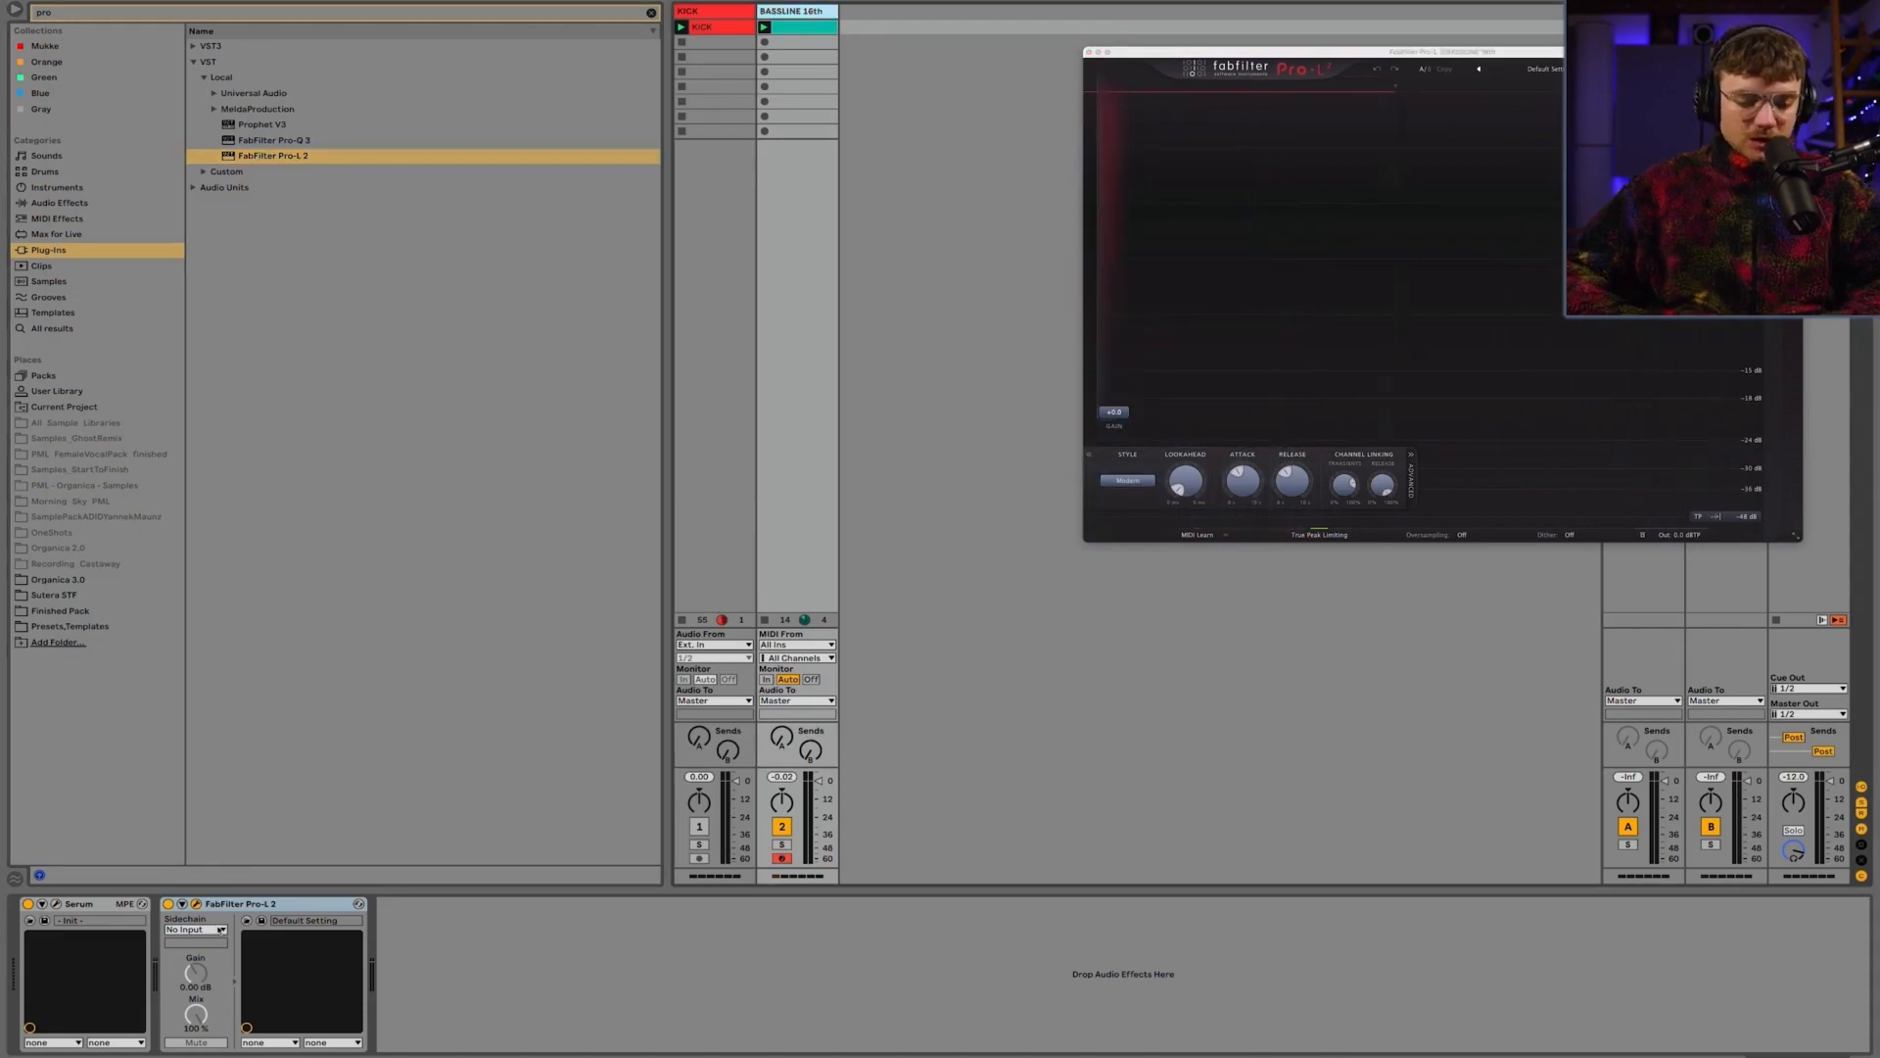
pyautogui.click(223, 906)
pyautogui.press('Delete')
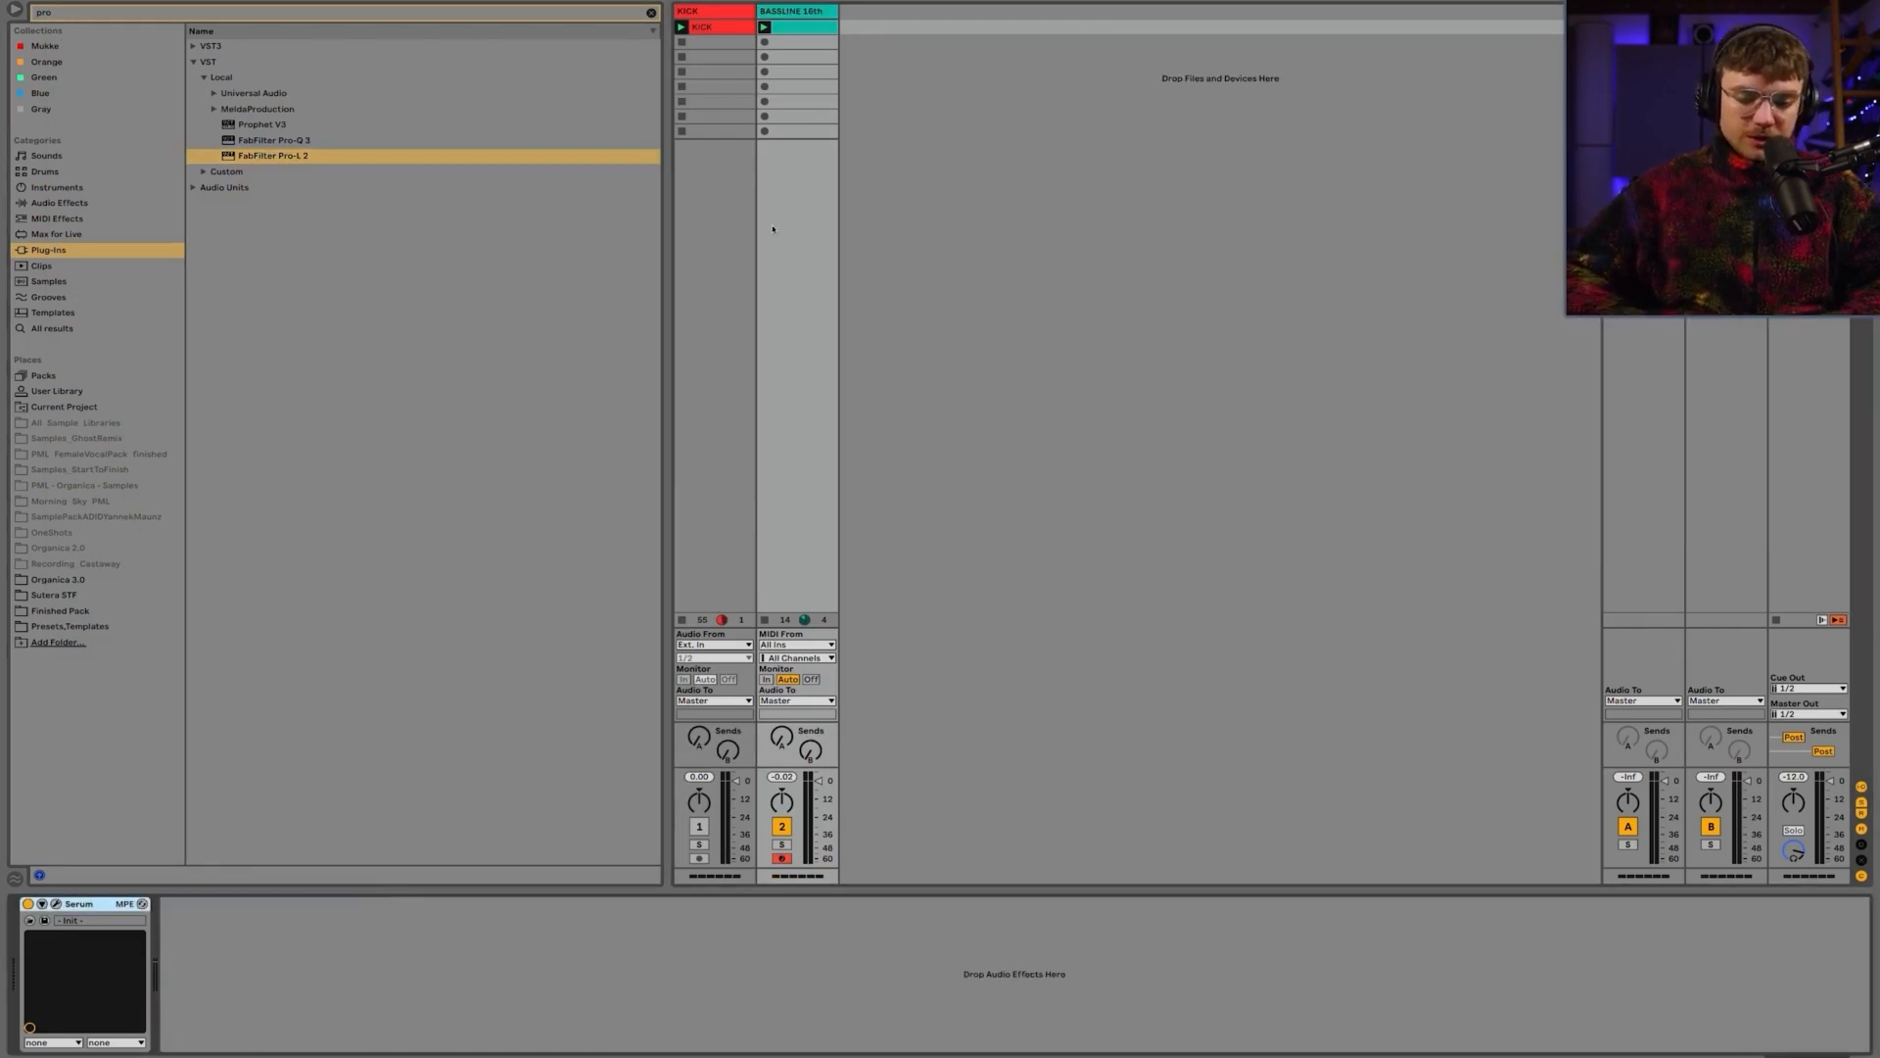
# Step: Search the browser for "comp" and add the stock Compressor after Serum on the bassline track
pyautogui.click(338, 13)
pyautogui.write('comp')
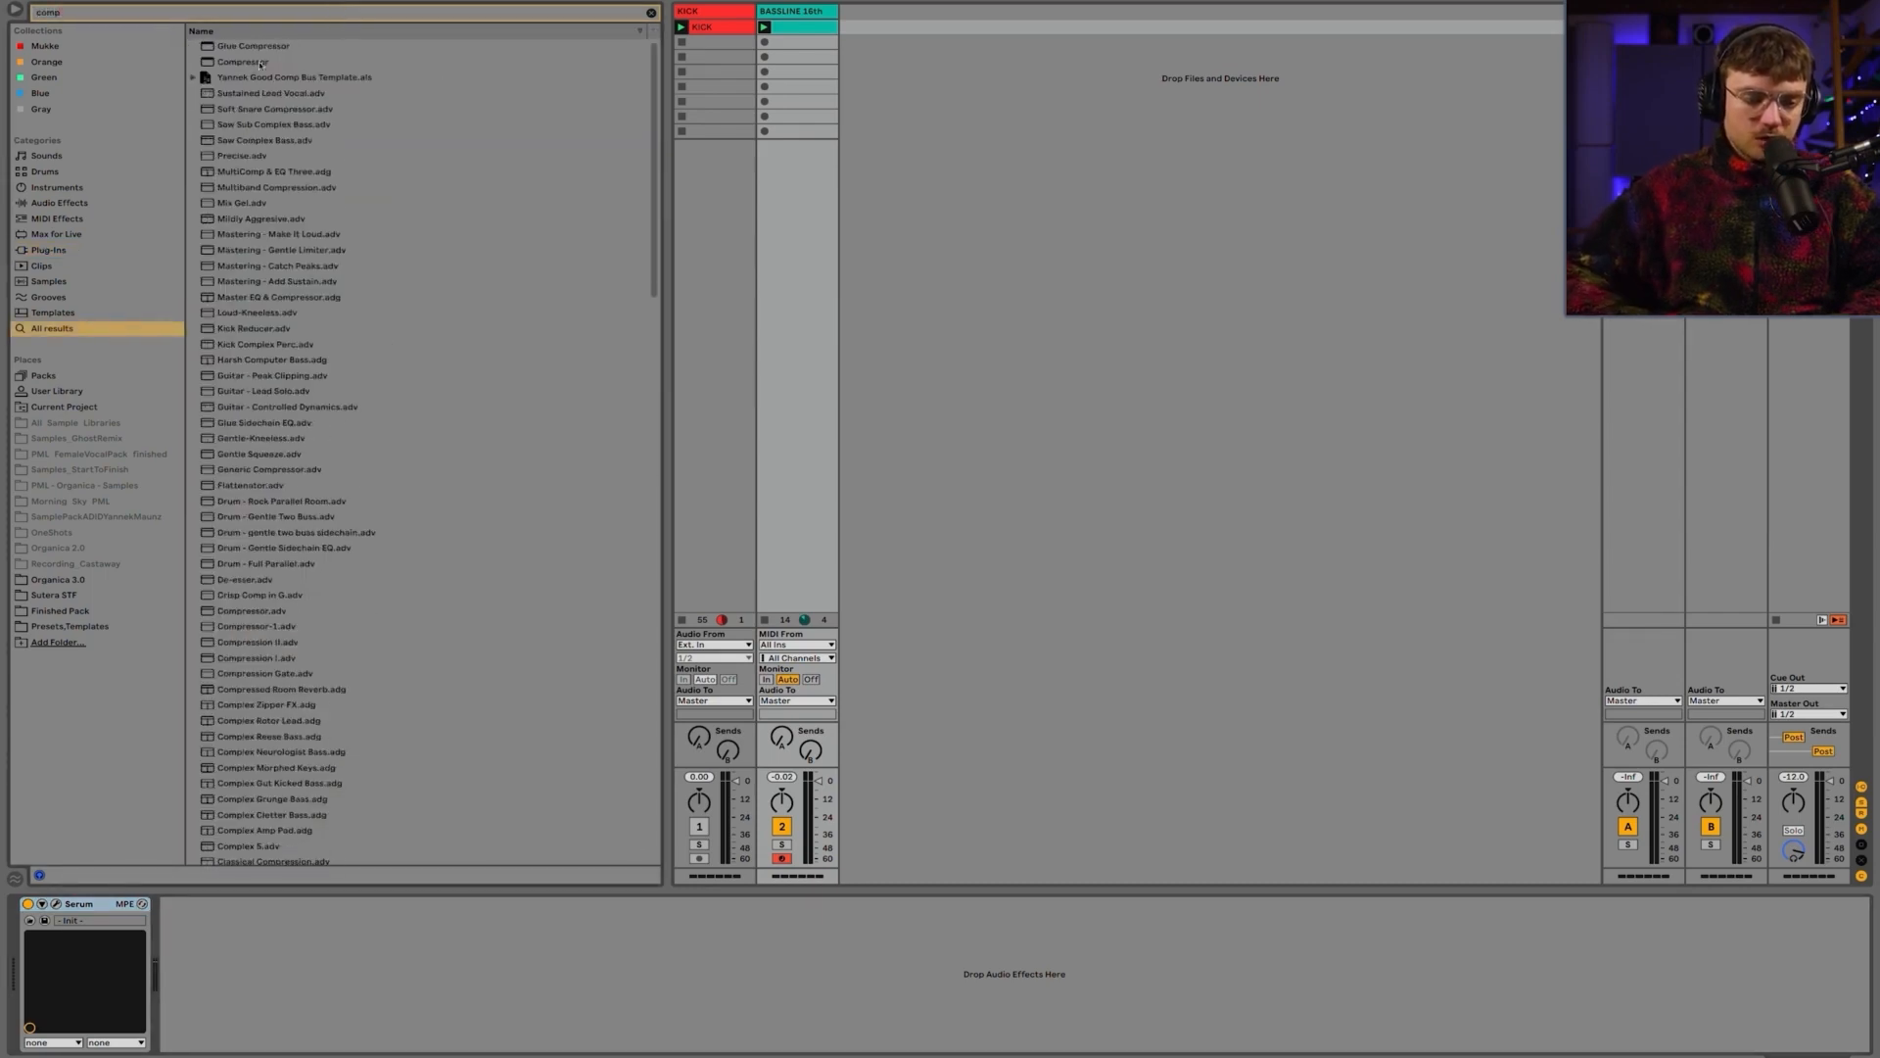
pyautogui.press('Down')
pyautogui.press('Down')
pyautogui.press('Return')
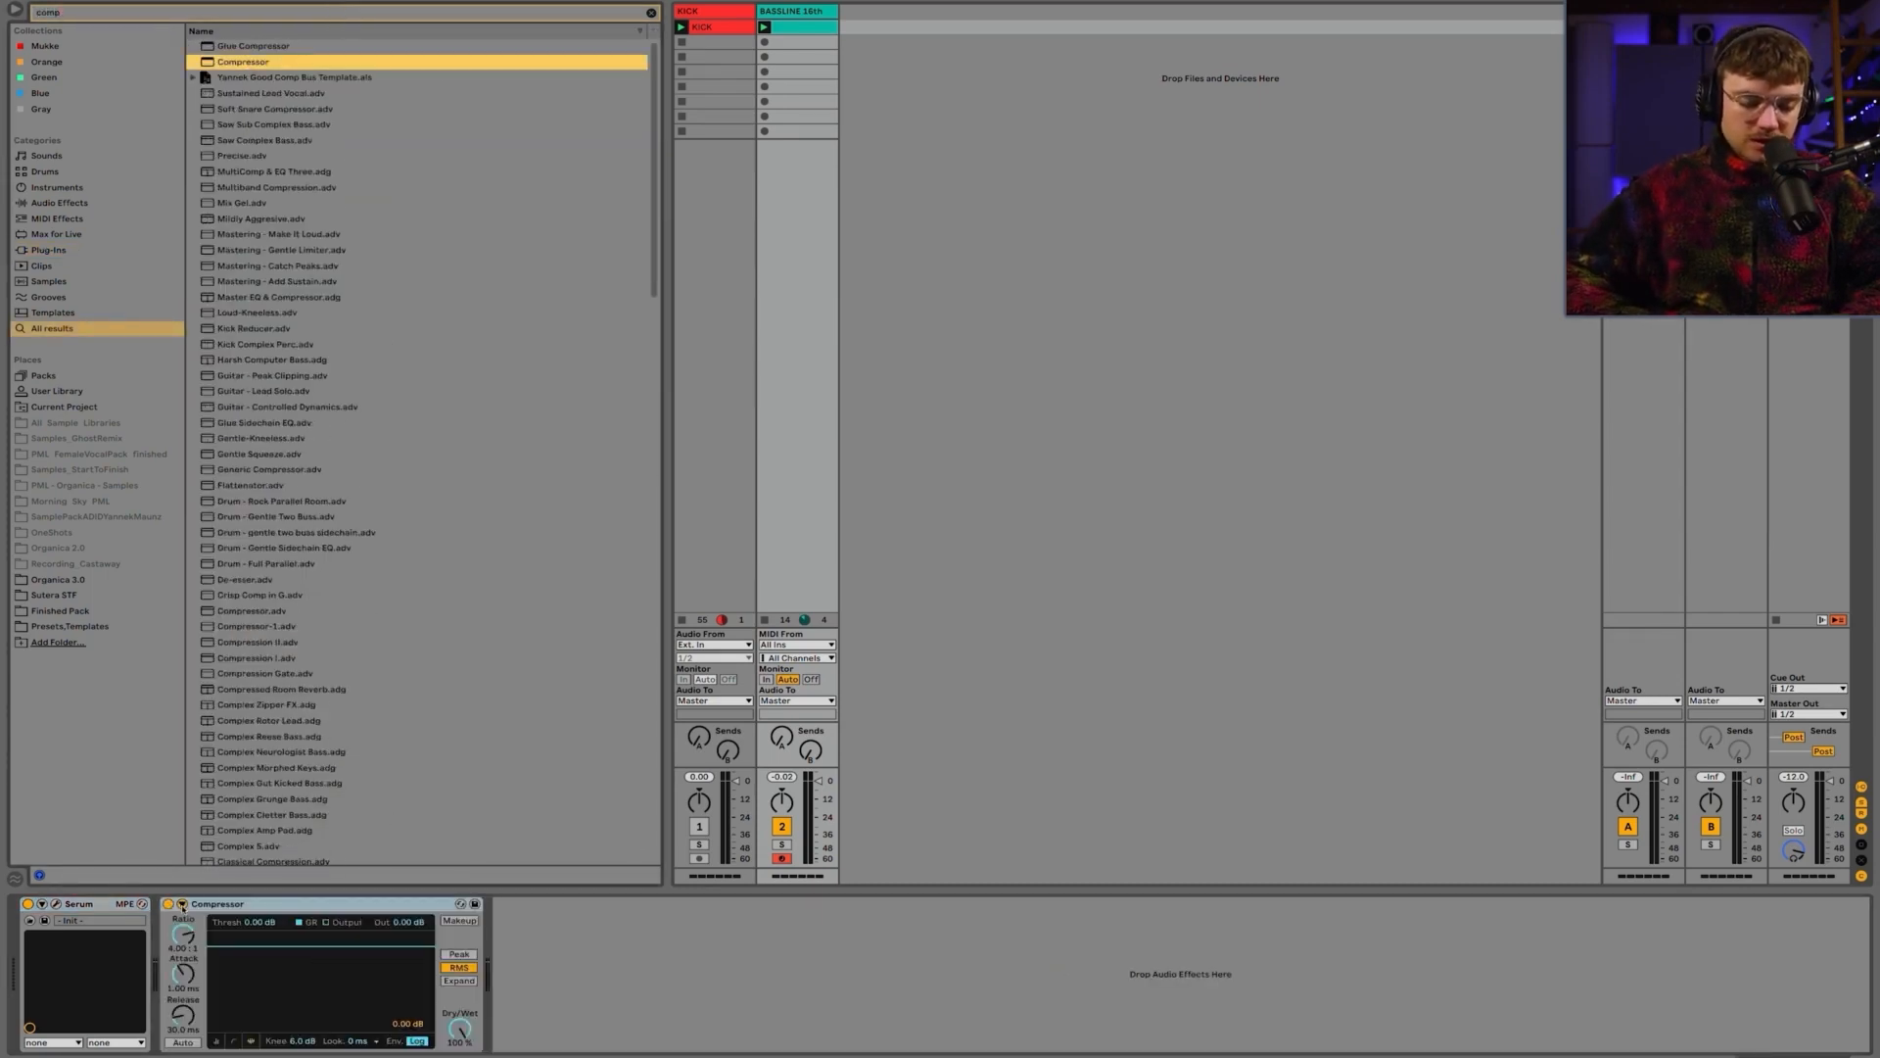
# Step: Enable the Compressor's sidechain and choose the KICK track as its audio source
pyautogui.click(182, 903)
pyautogui.click(197, 920)
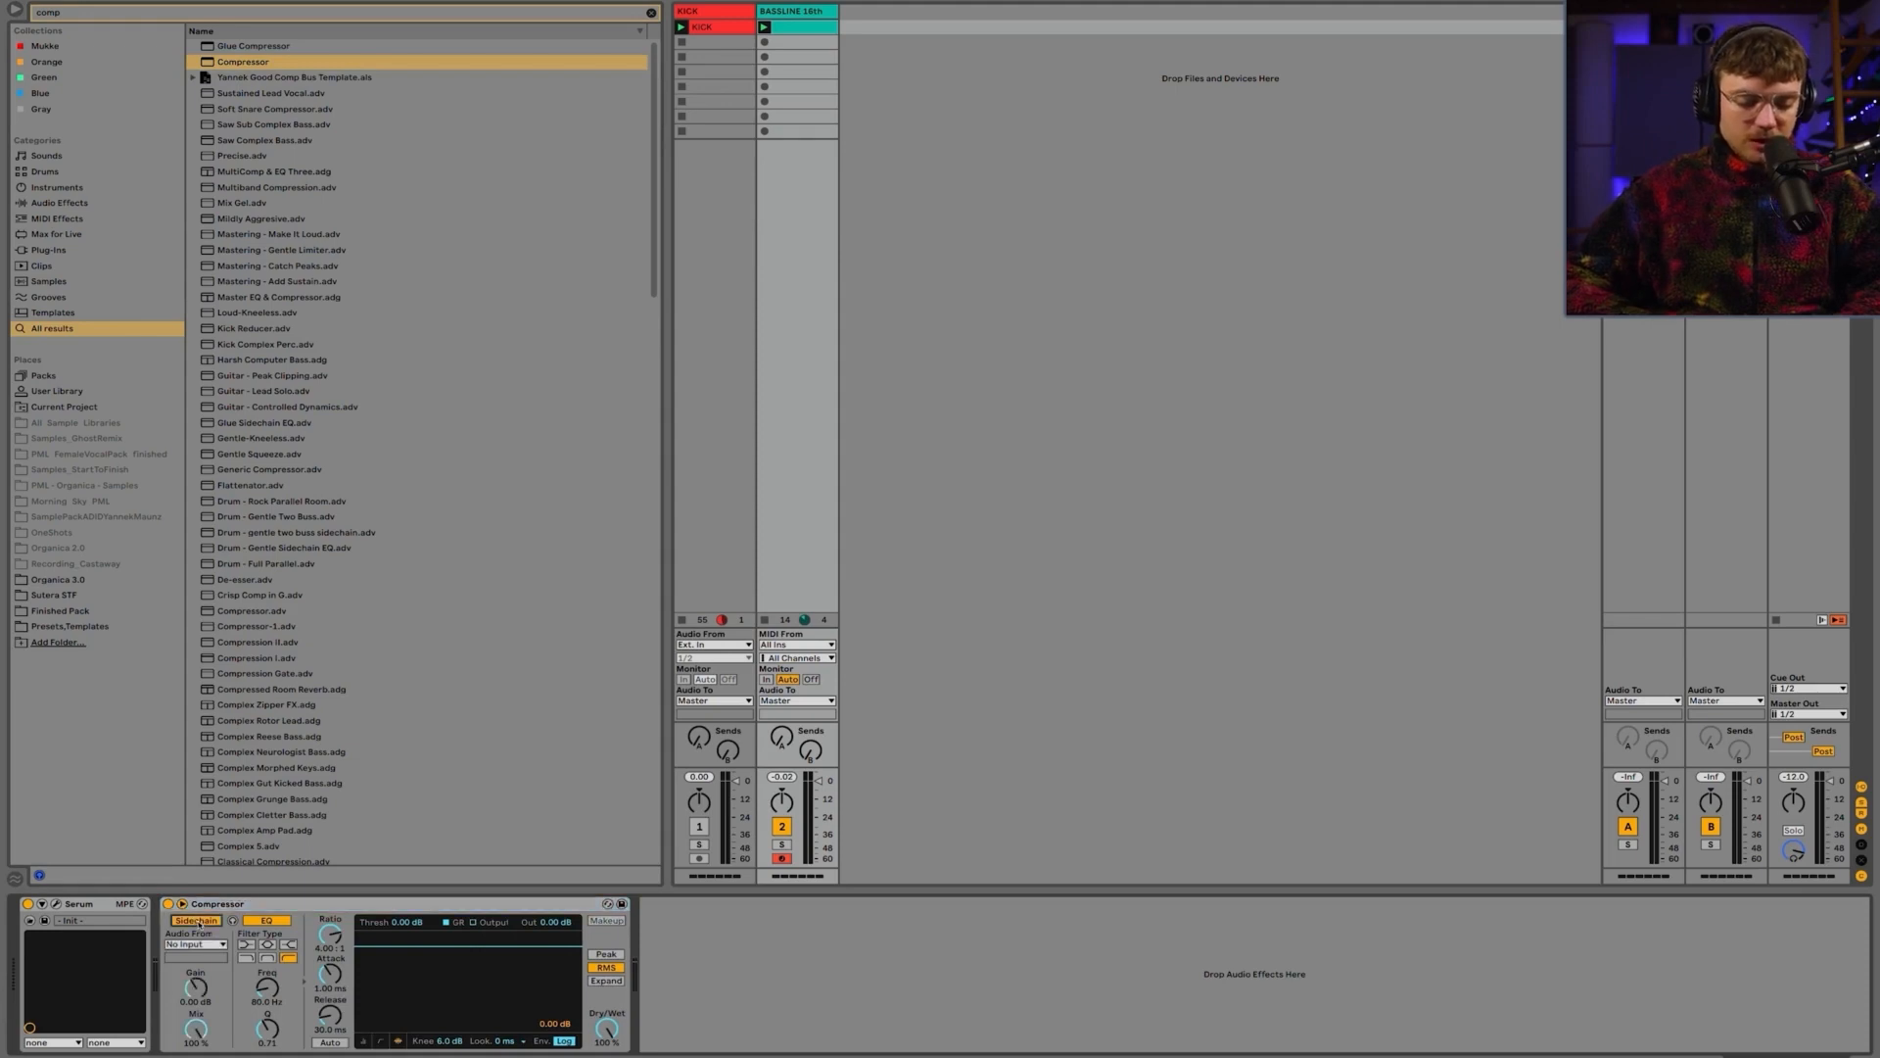
pyautogui.click(216, 945)
pyautogui.click(203, 961)
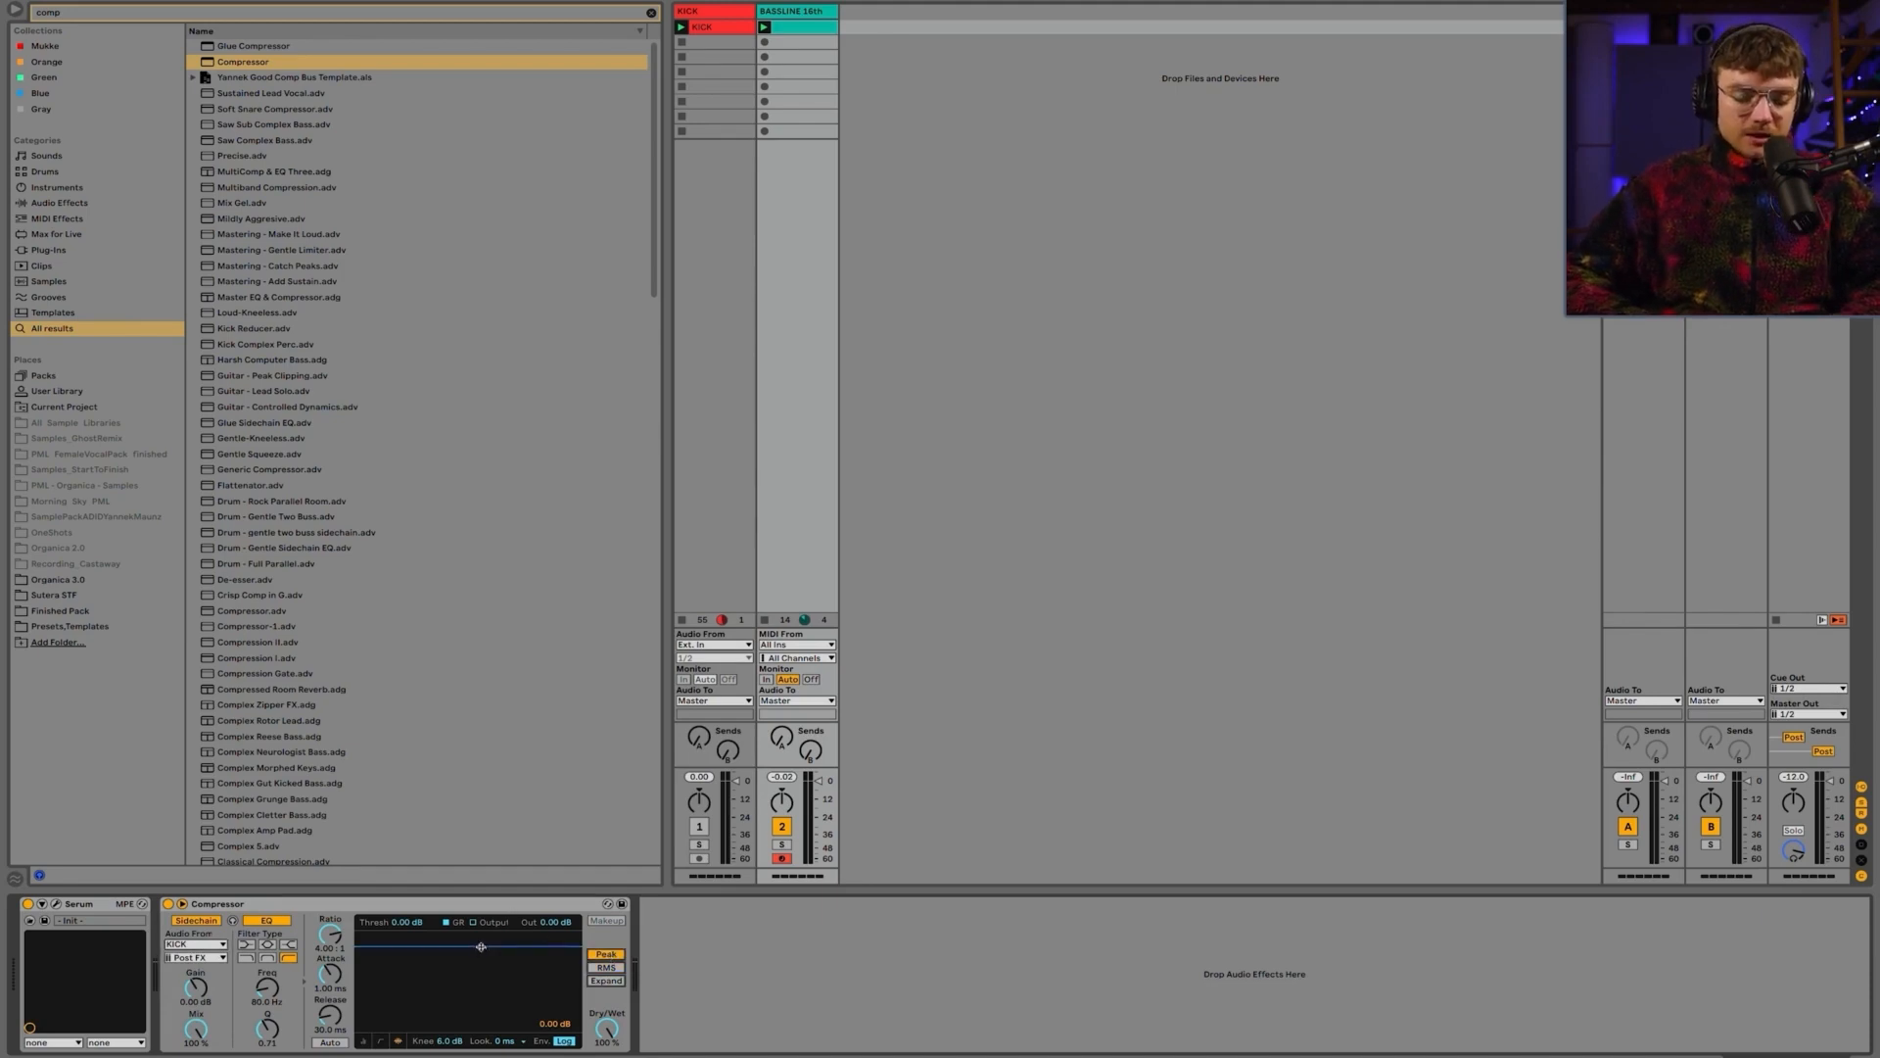
# Step: Lower the Compressor threshold to -17.4 dB during playback and unmute the kick track
pyautogui.press('space')
pyautogui.moveTo(482, 984); pyautogui.dragTo(482, 985)
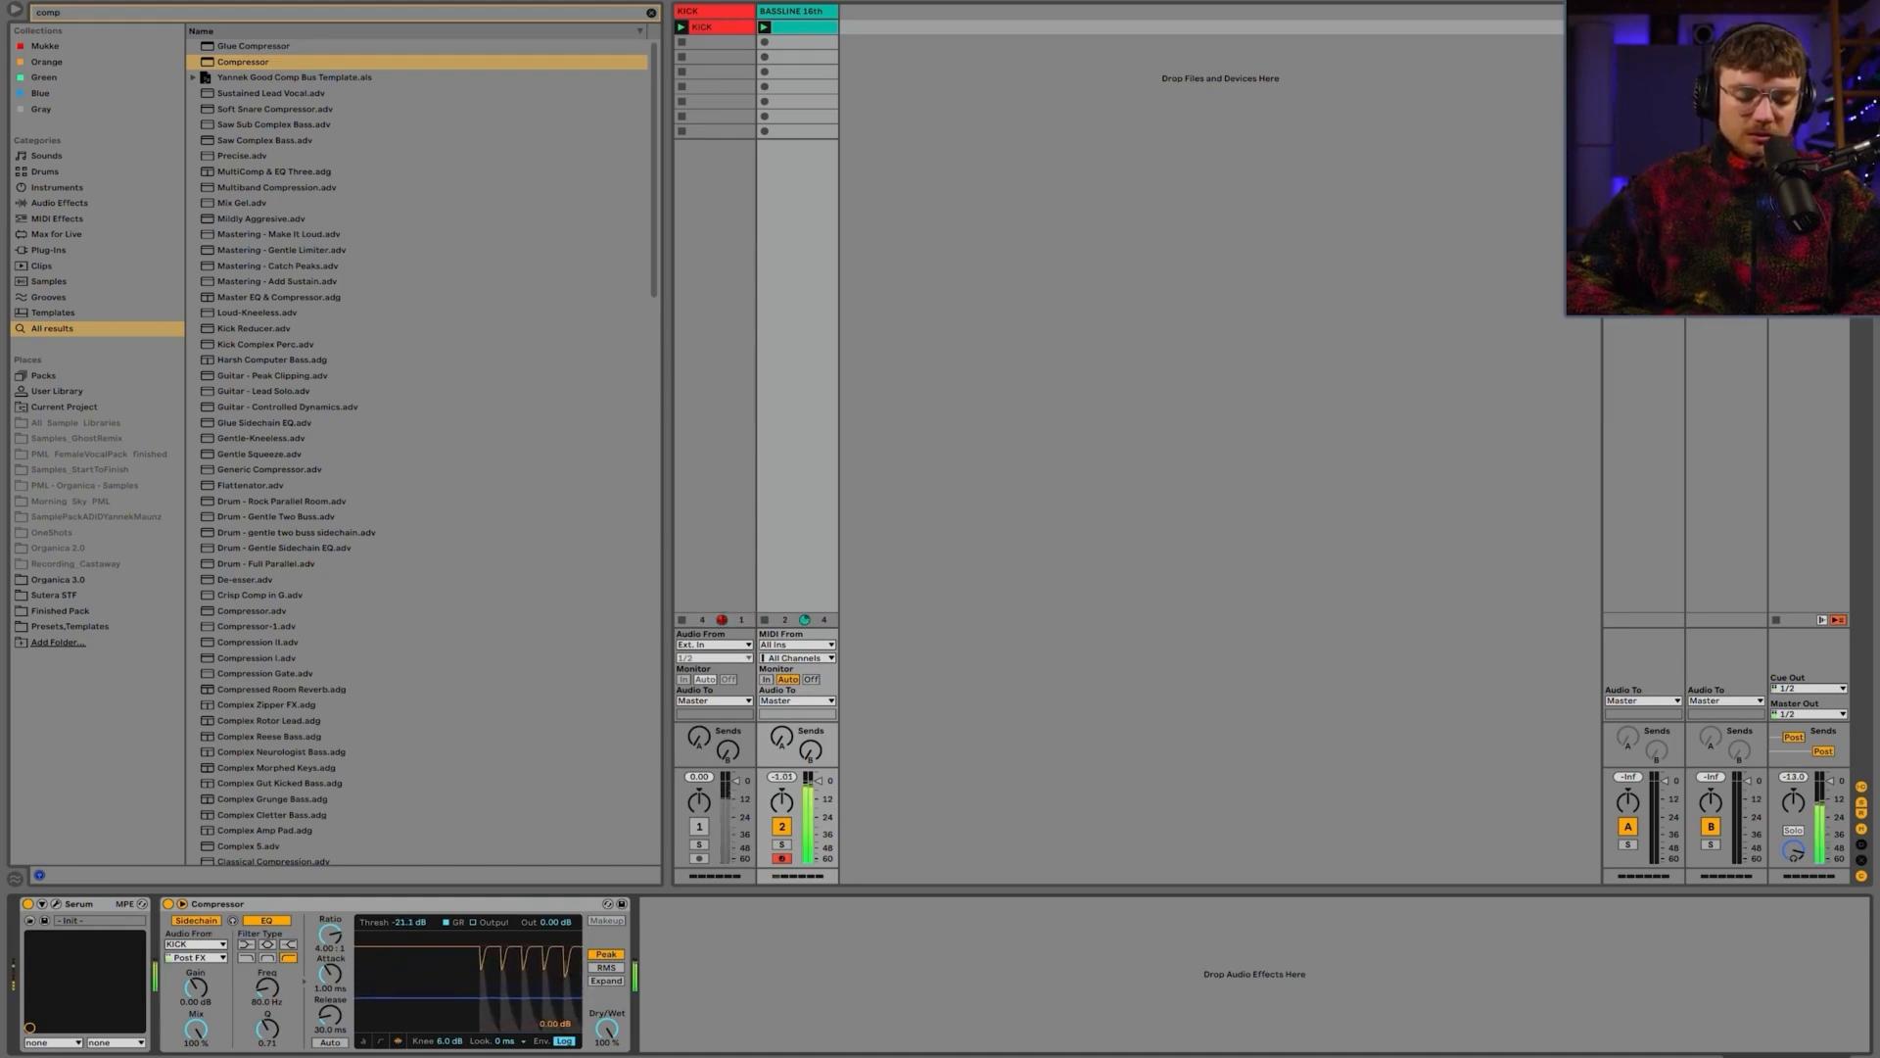
pyautogui.click(703, 826)
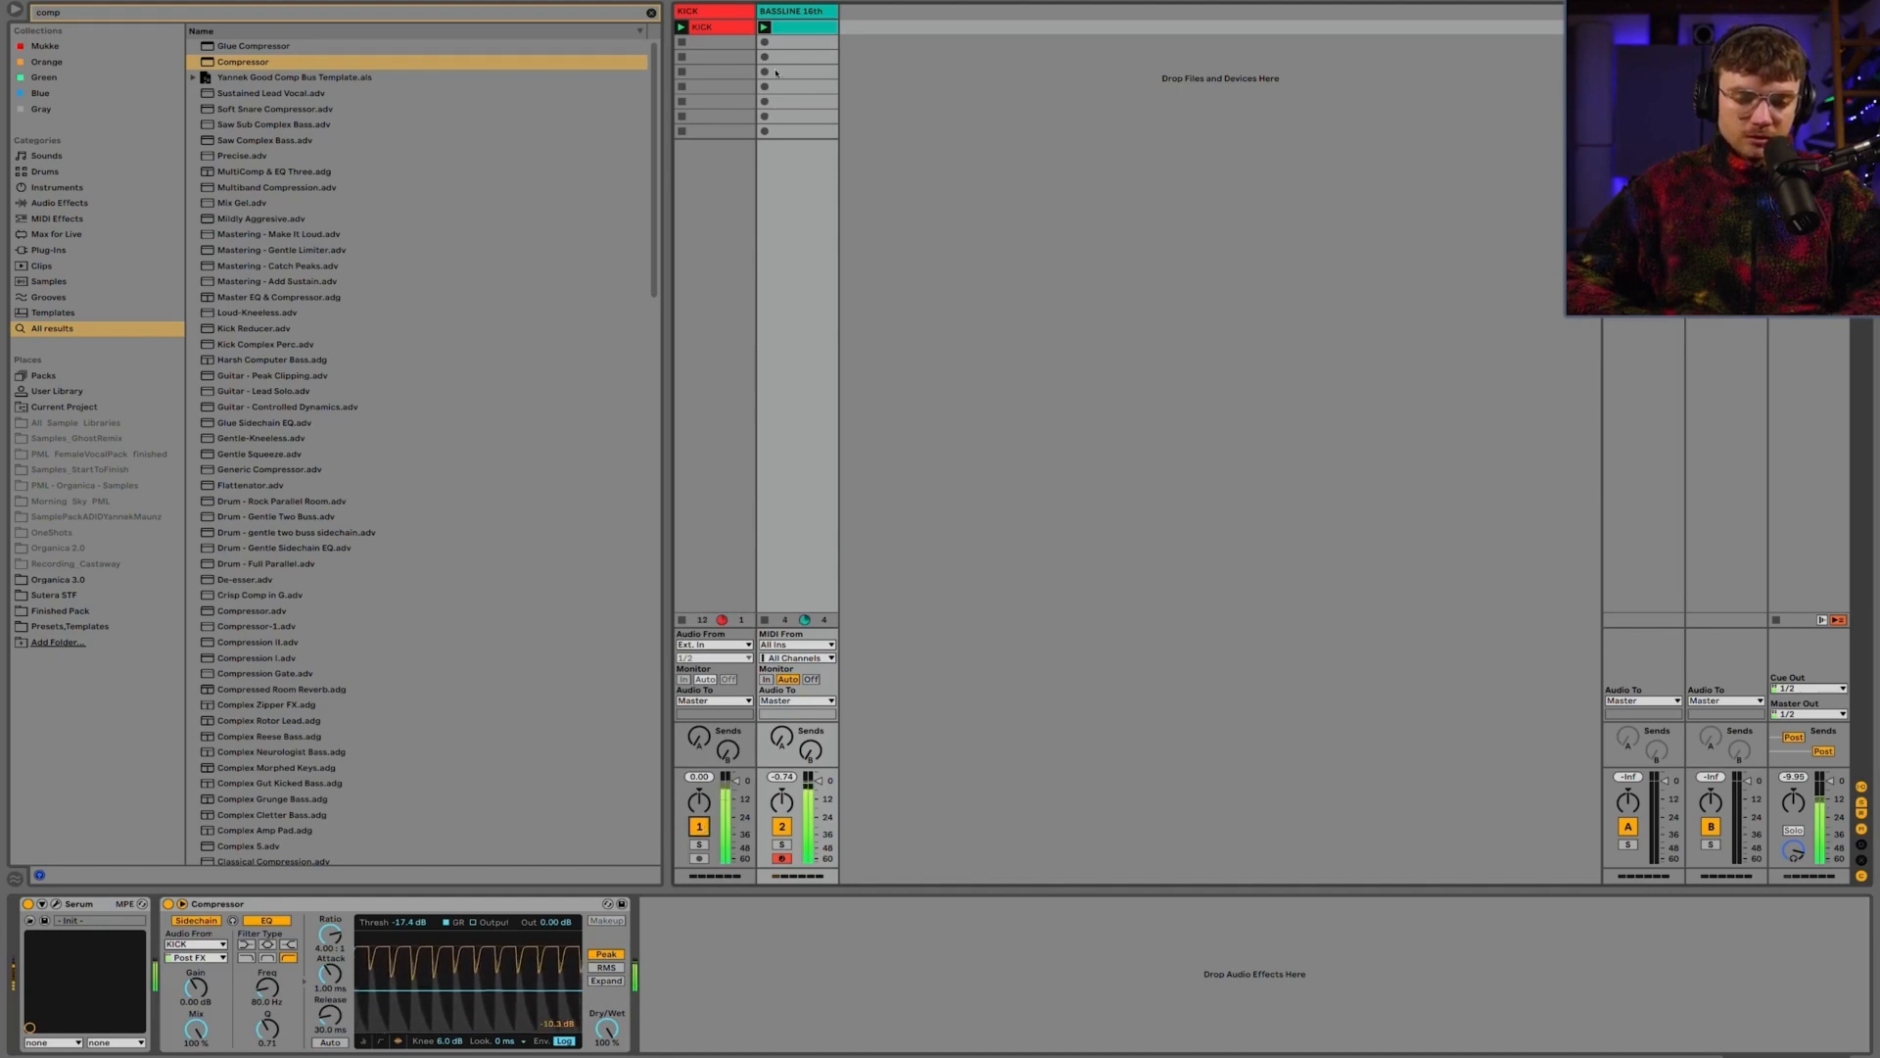
# Step: Reopen Serum on the bassline track and readjust the Env 2 modulation of the filter cutoff to about 40
pyautogui.click(770, 12)
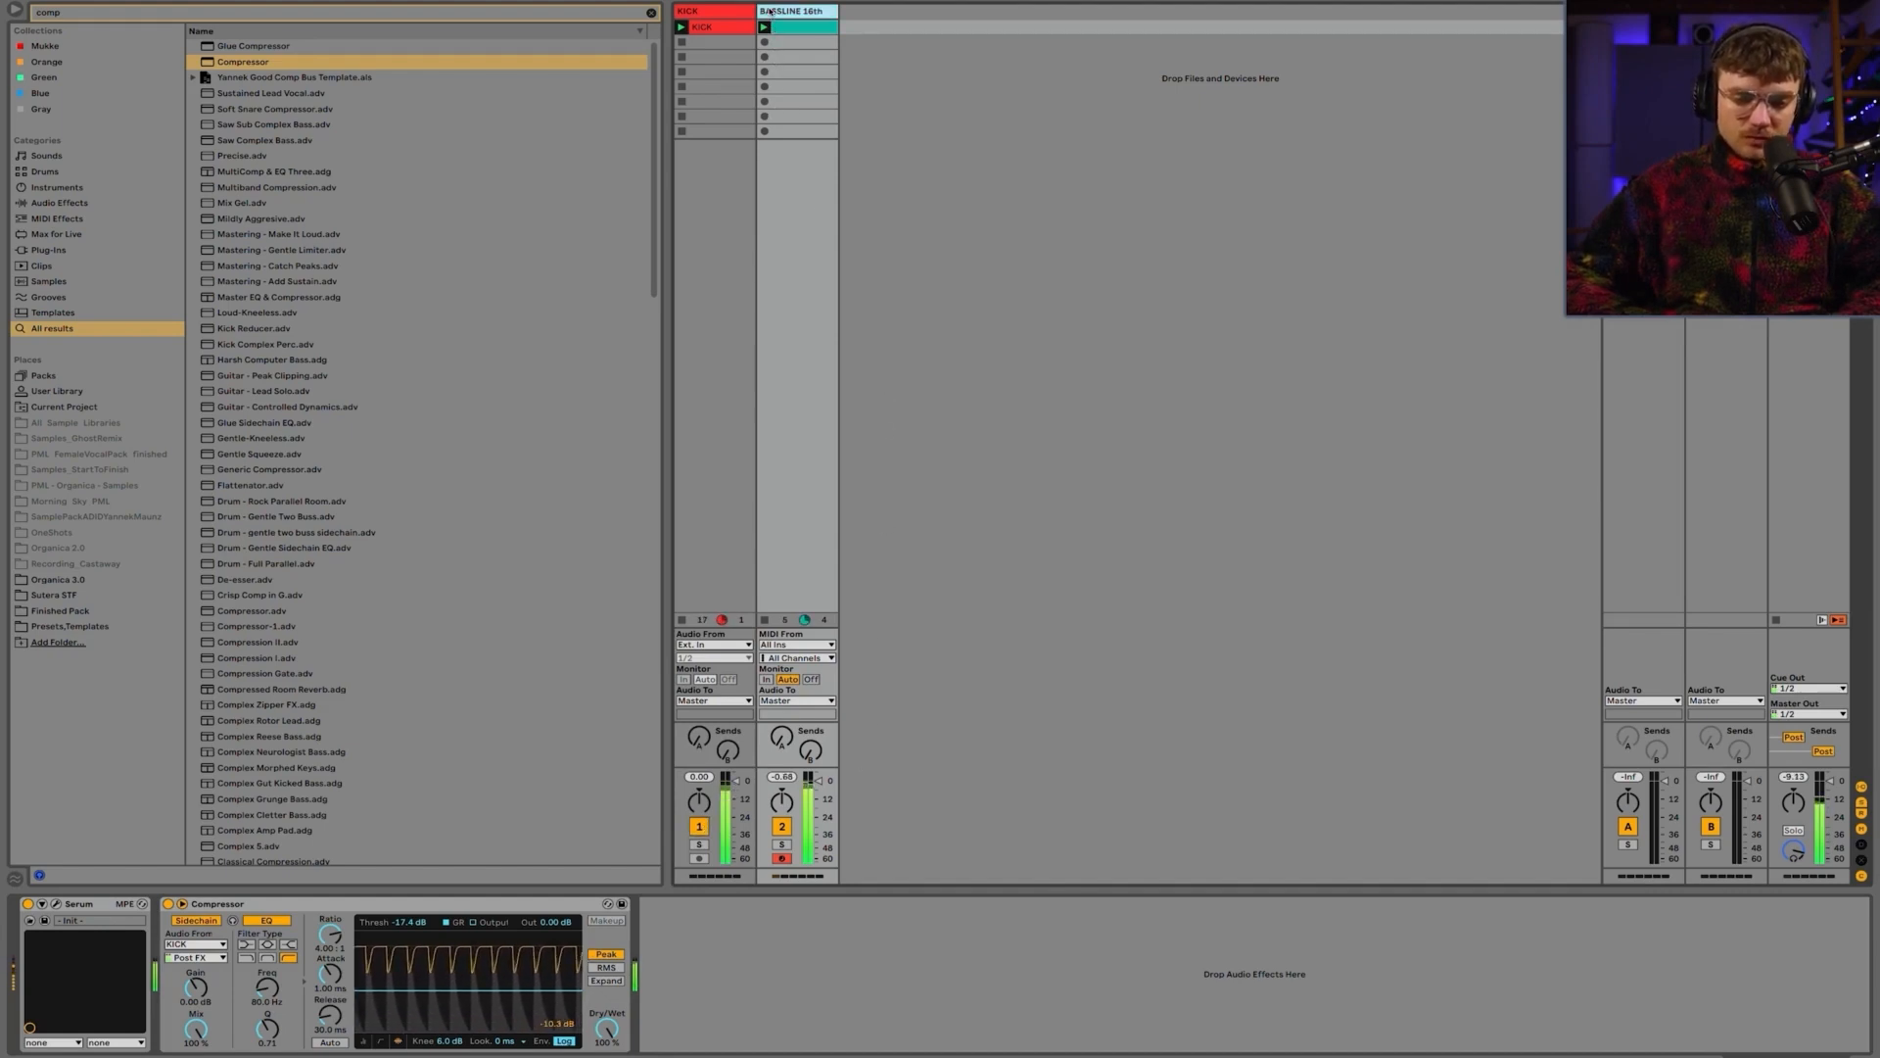
pyautogui.click(56, 903)
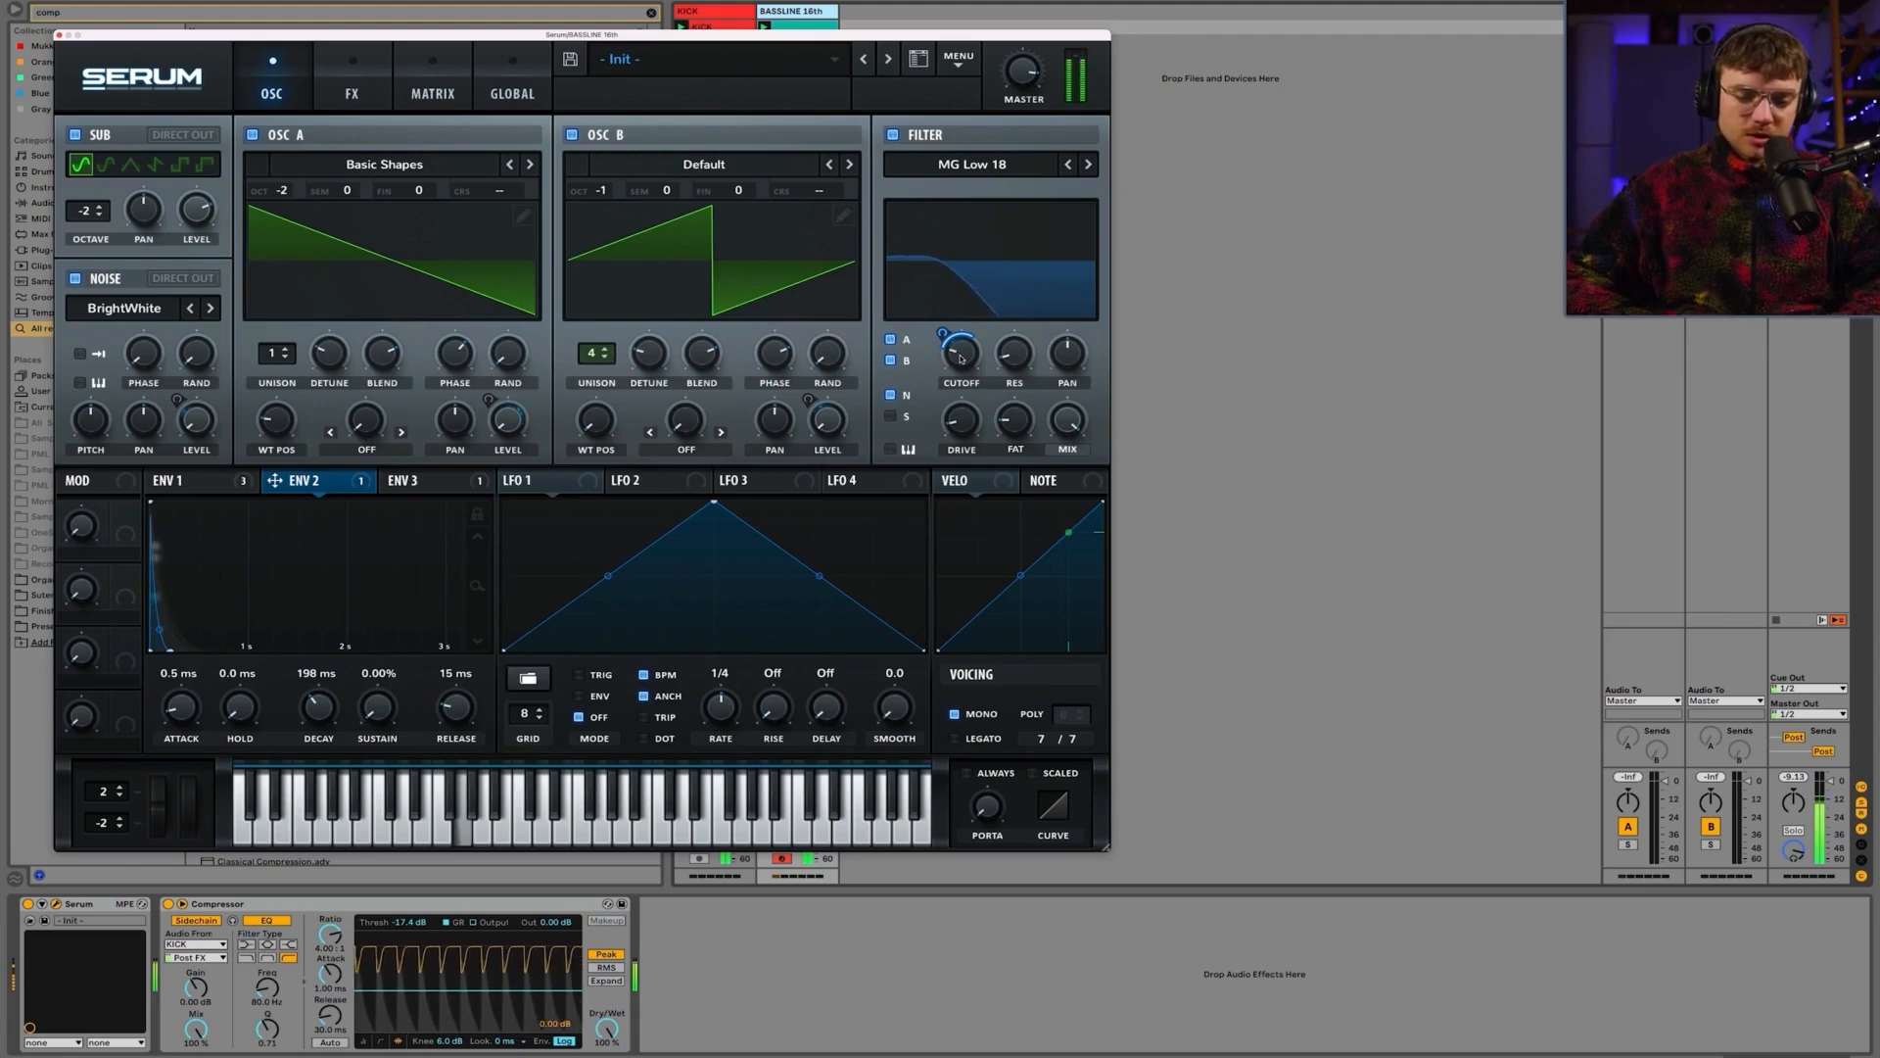
pyautogui.moveTo(945, 338)
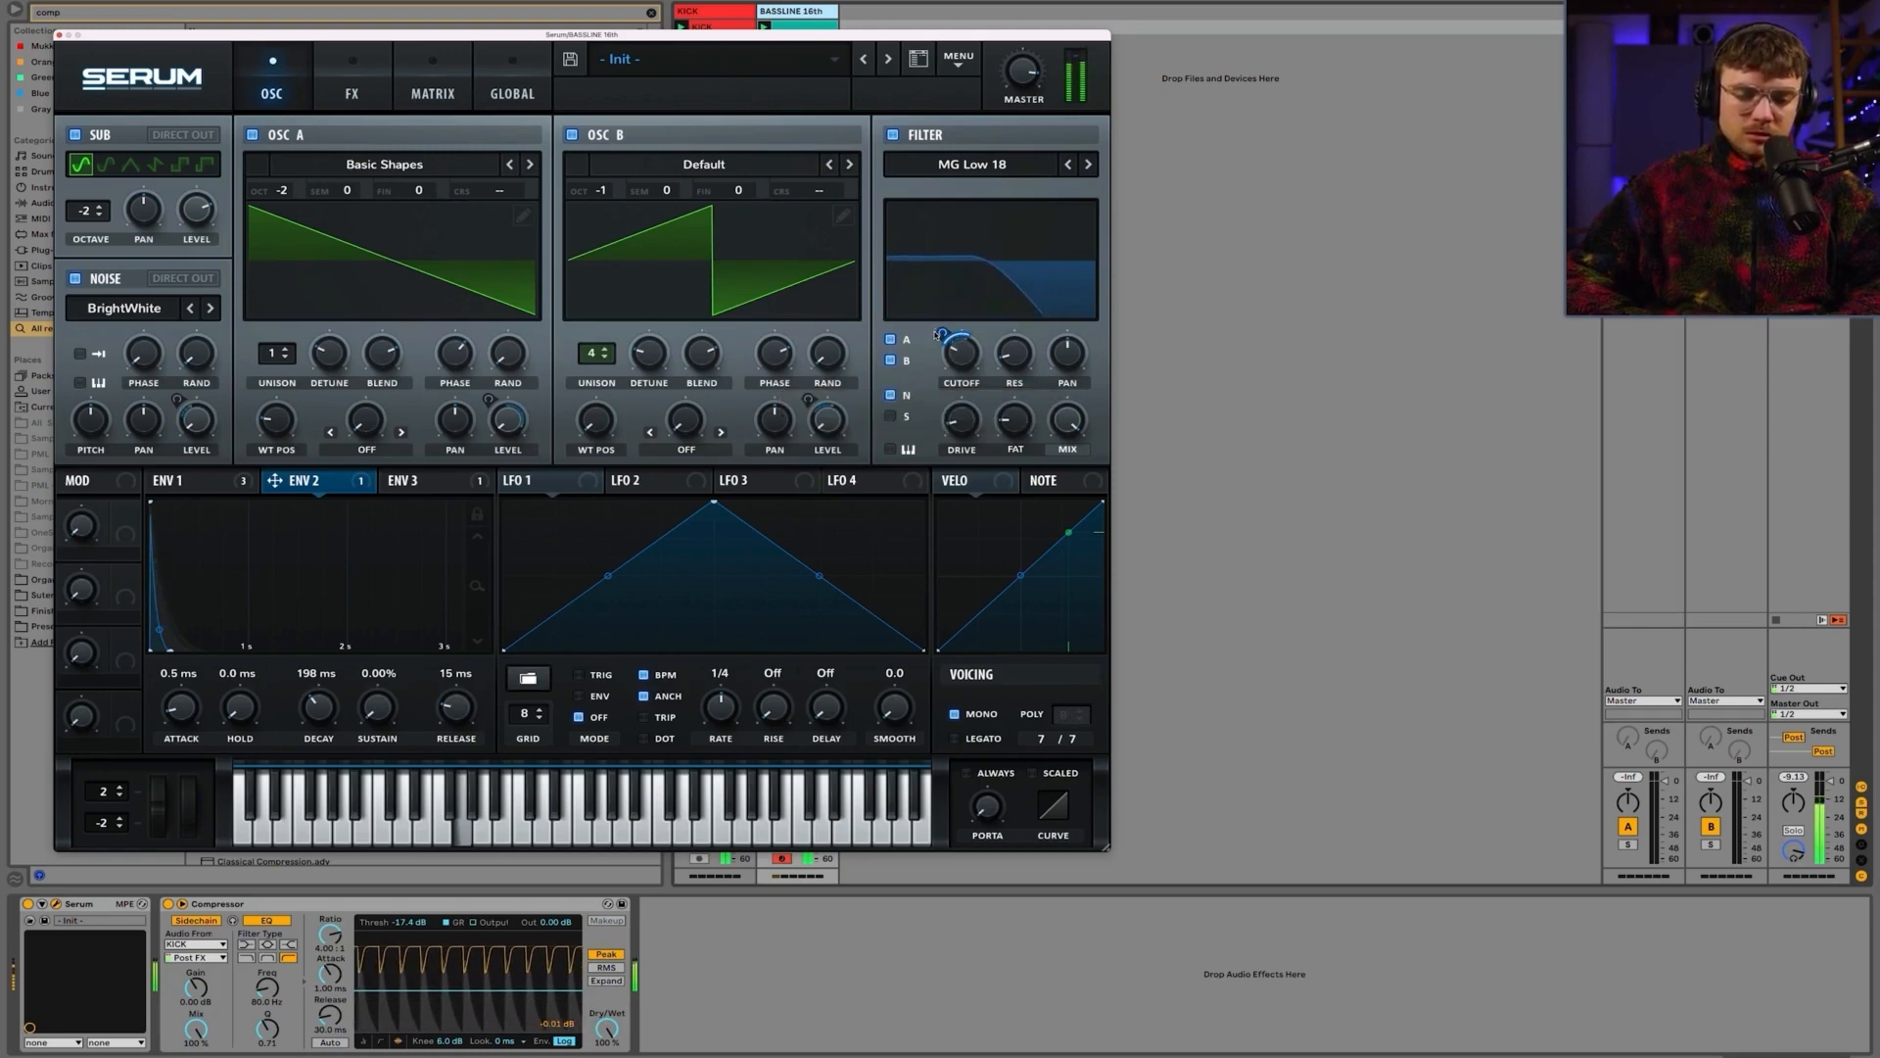
pyautogui.moveTo(940, 333); pyautogui.dragTo(940, 331)
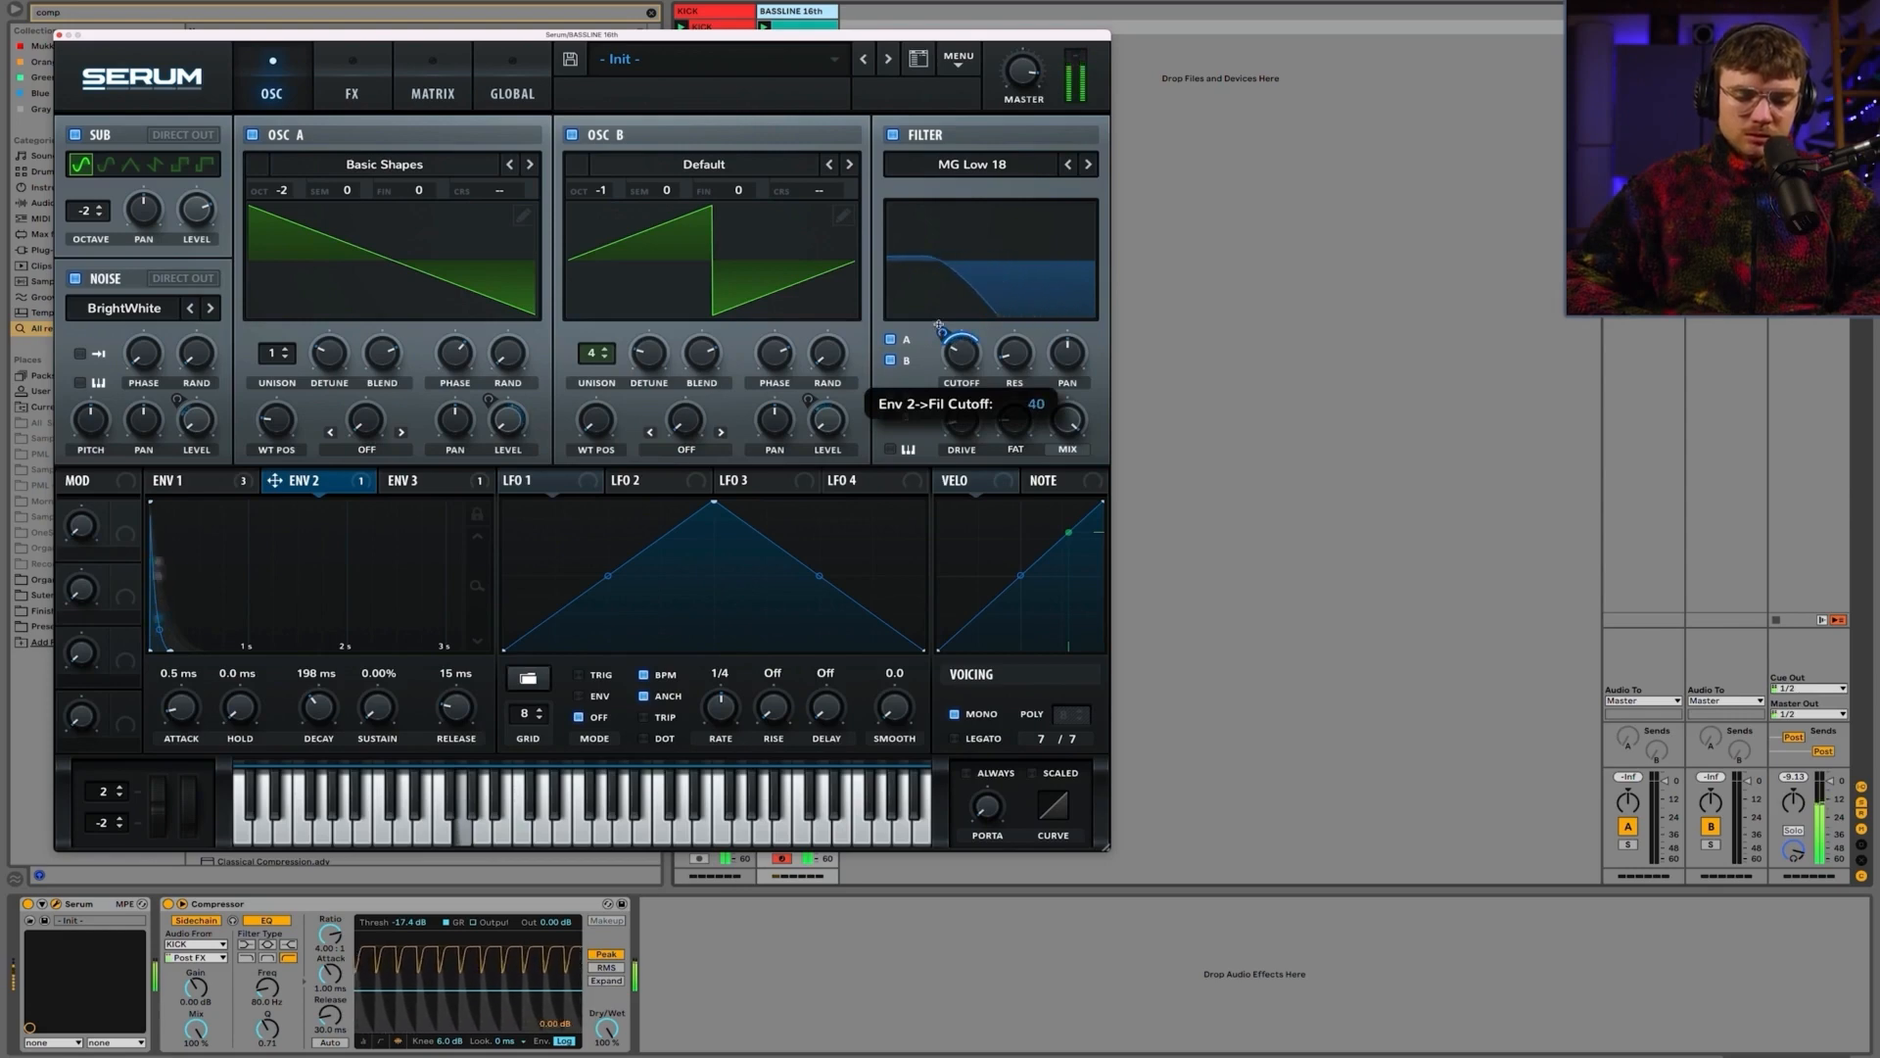
pyautogui.moveTo(937, 333); pyautogui.dragTo(939, 331)
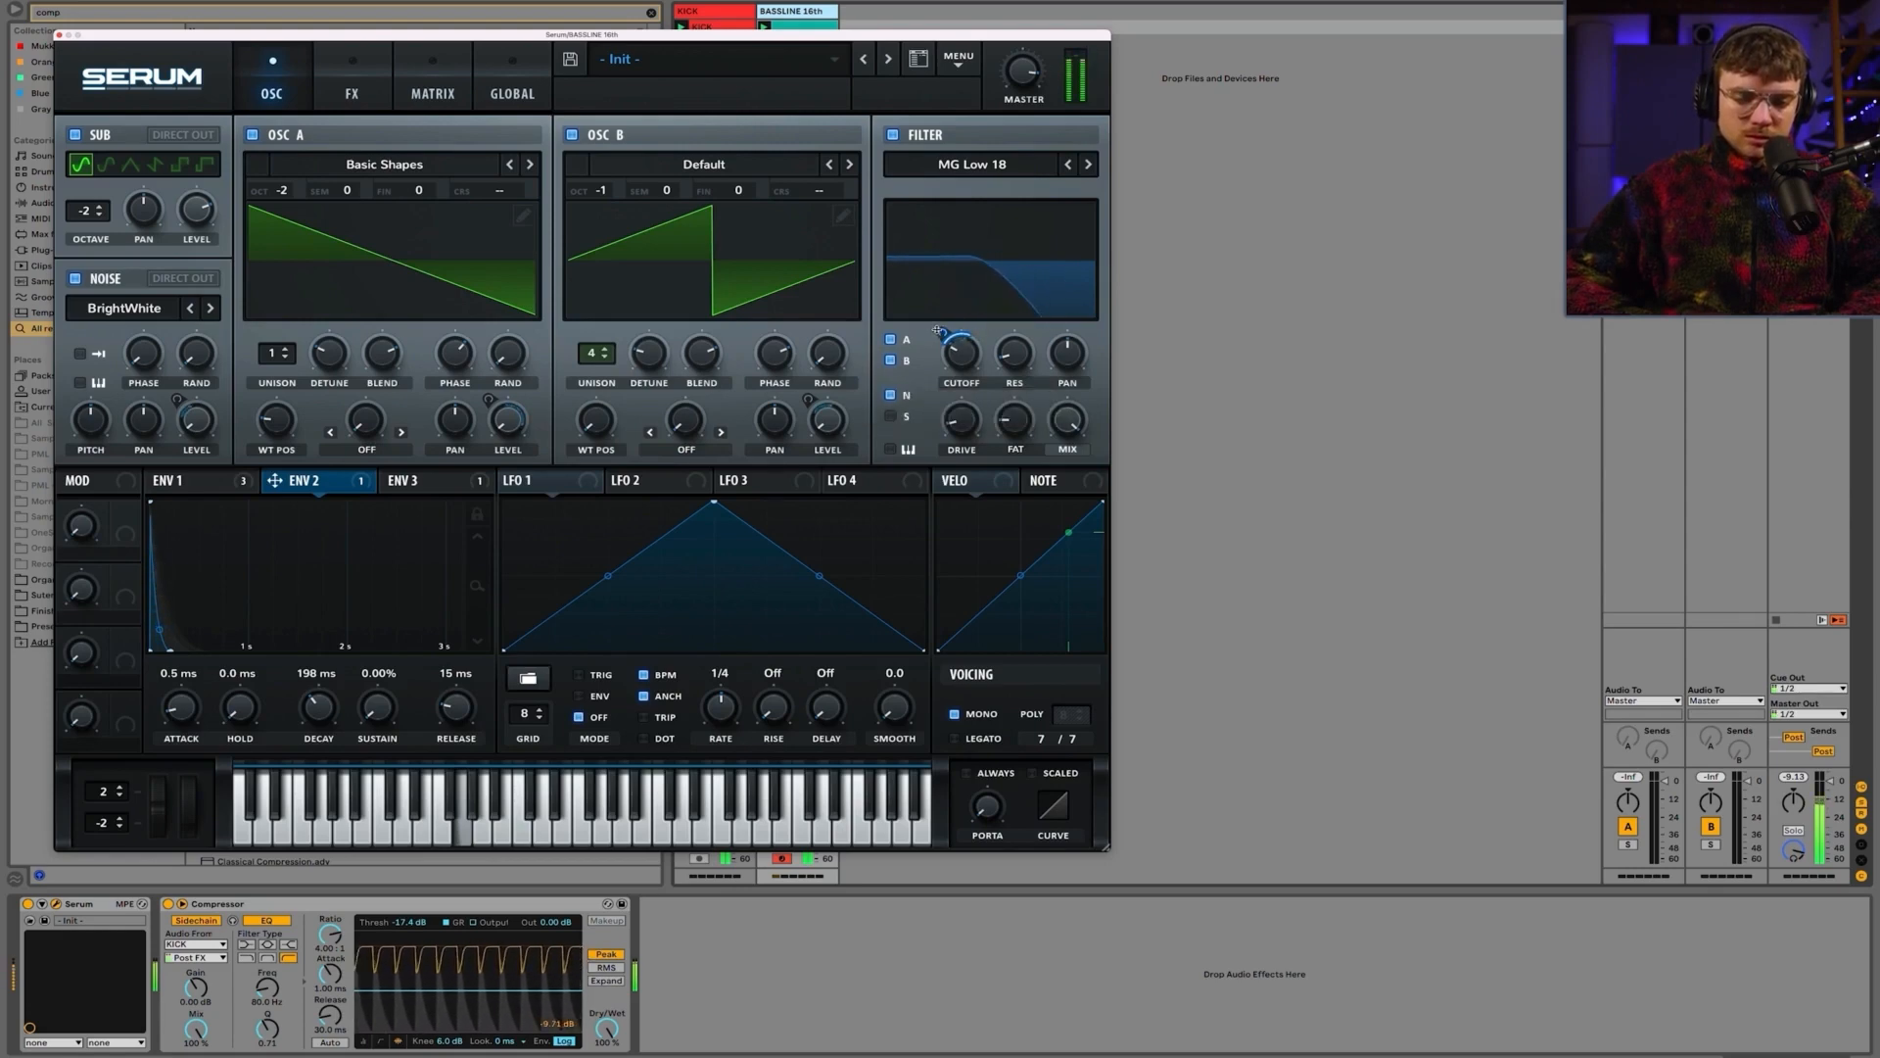
# Step: Compare the bass with Osc B and the sub oscillator each switched off and on, and close Serum
pyautogui.click(572, 136)
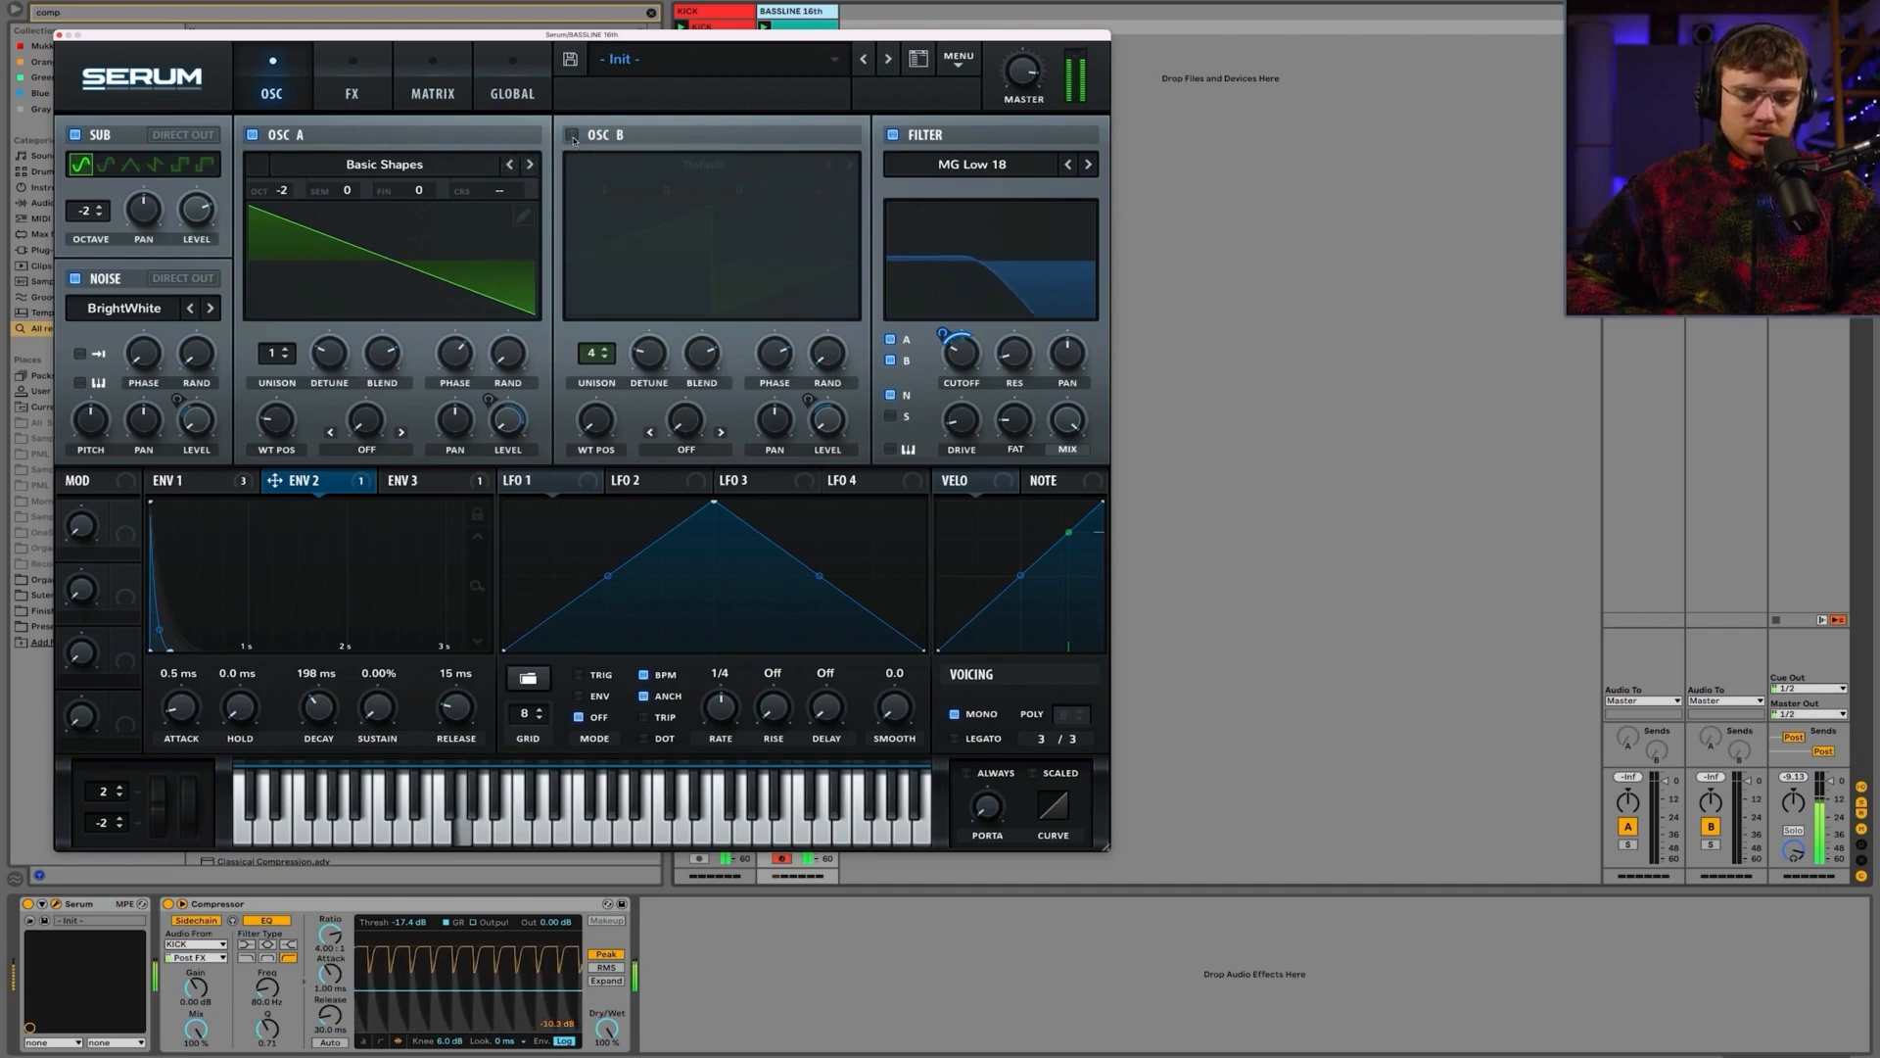
pyautogui.click(572, 136)
pyautogui.click(75, 136)
pyautogui.click(75, 136)
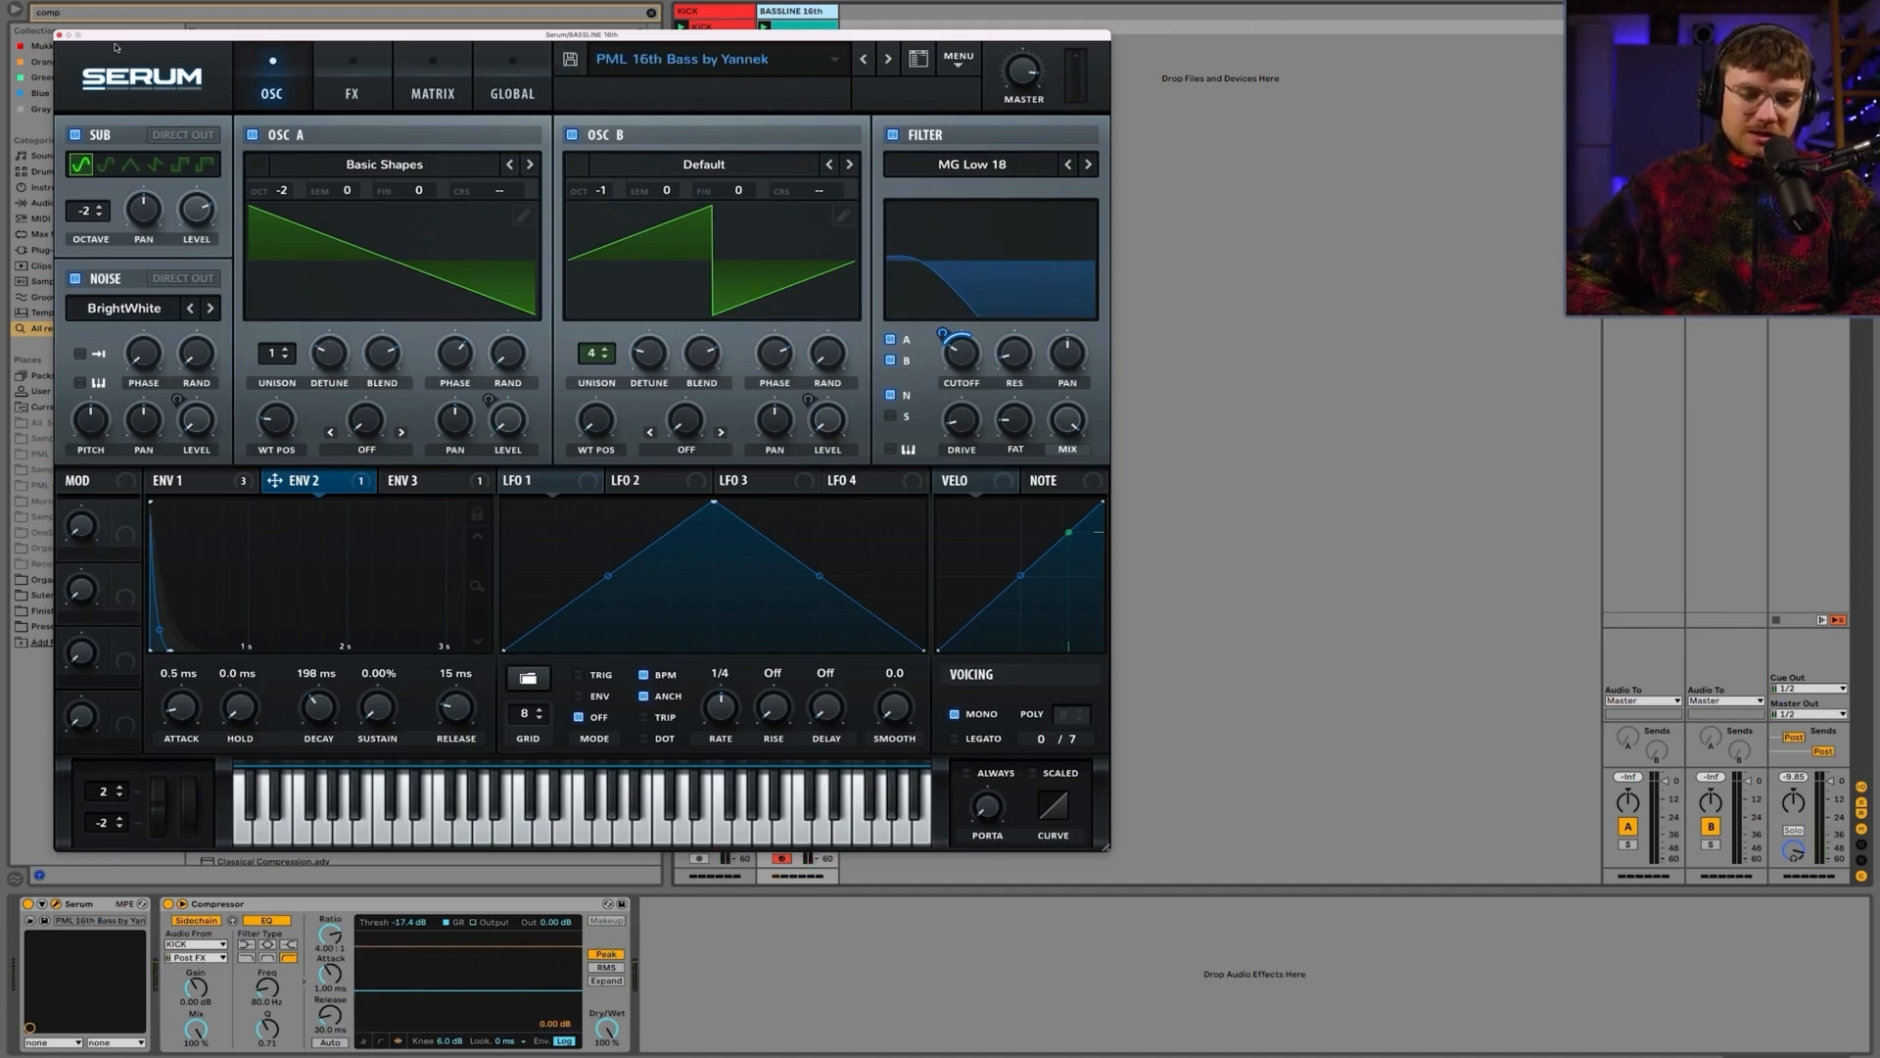
pyautogui.click(59, 35)
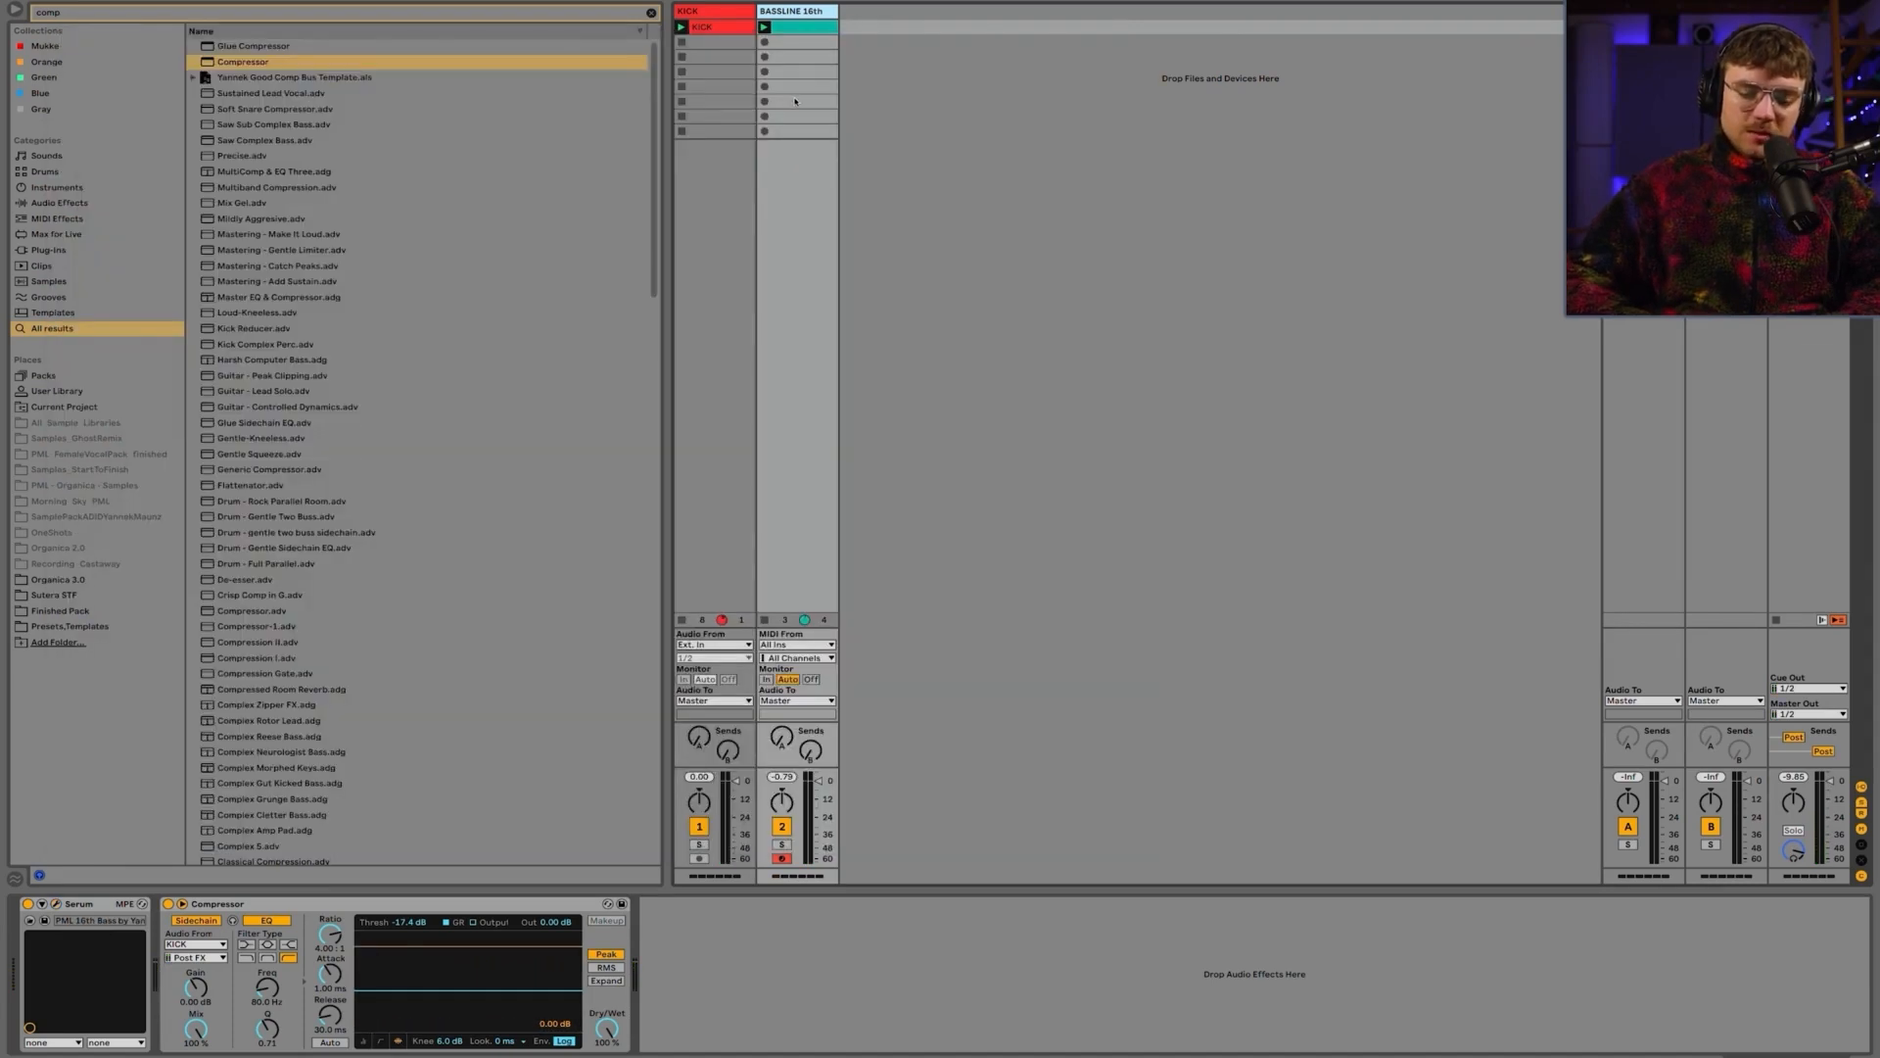
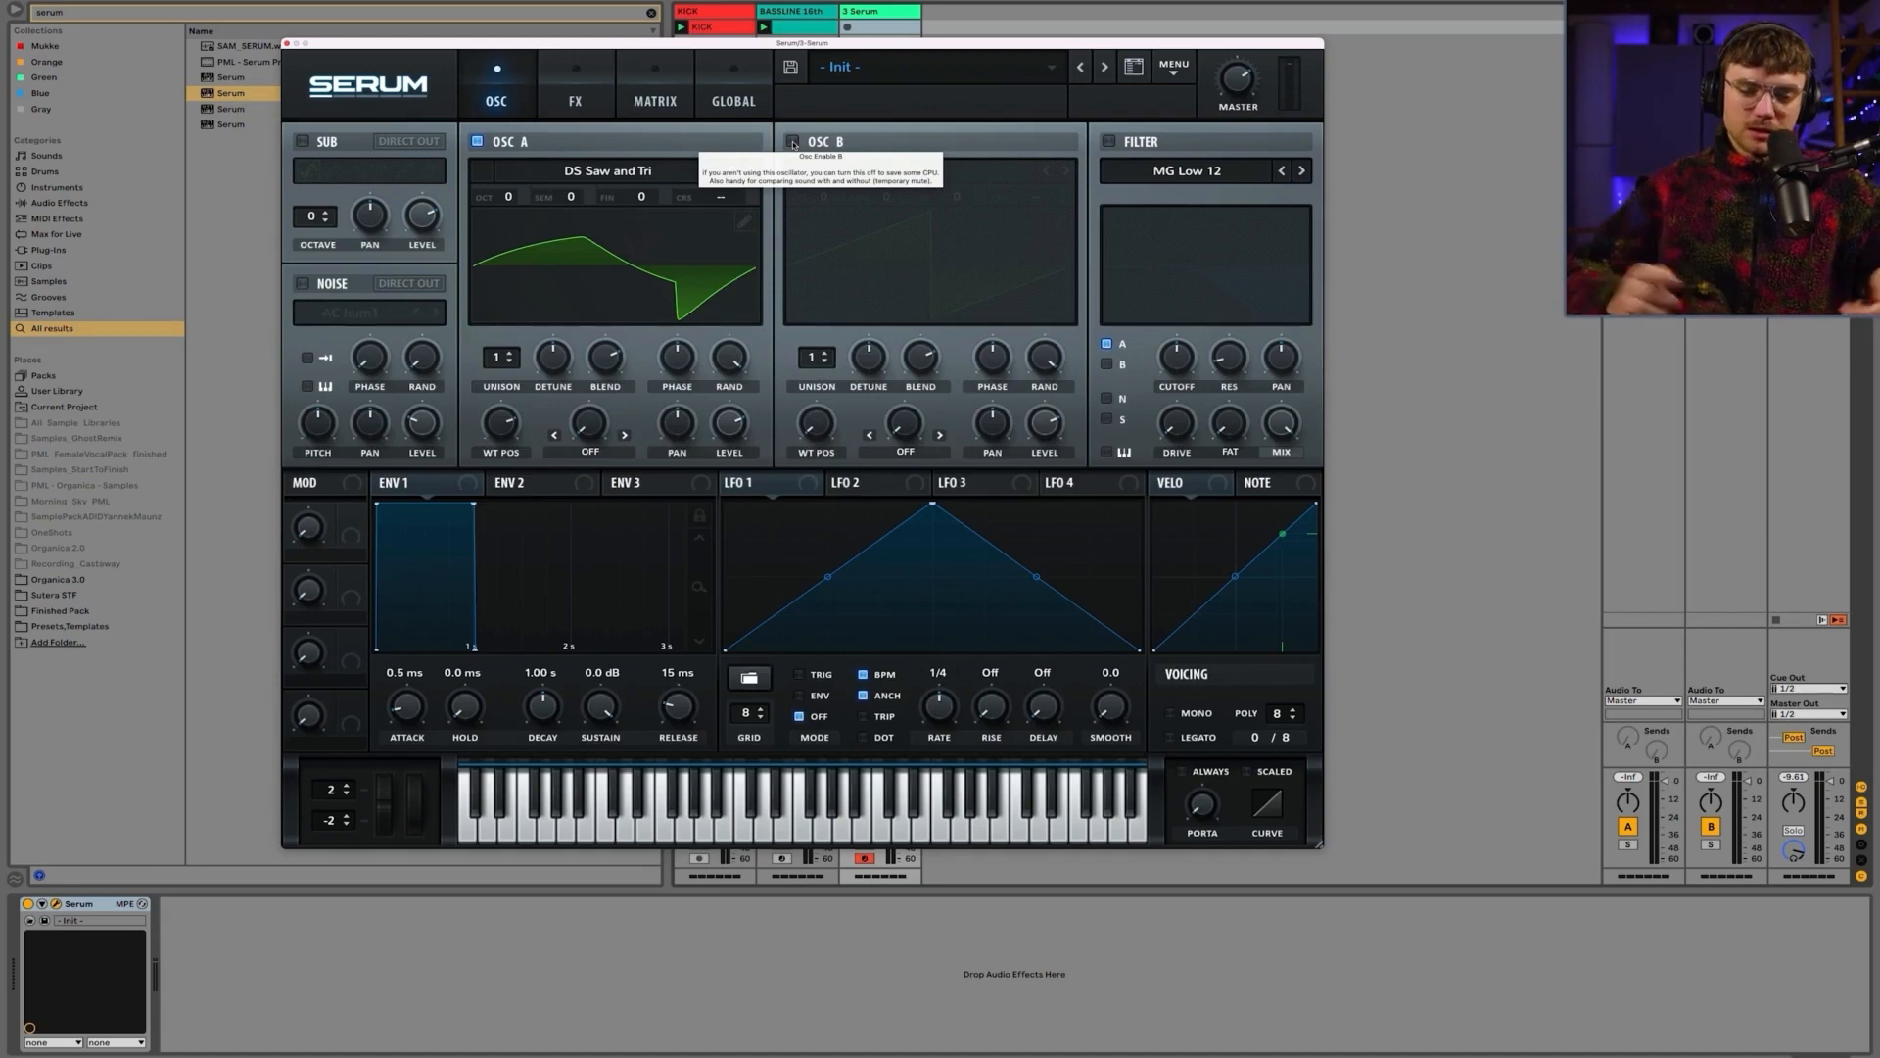
# Step: Enable Osc B in the new Serum instance and set Osc A's warp mode to FM (From B)
pyautogui.click(793, 143)
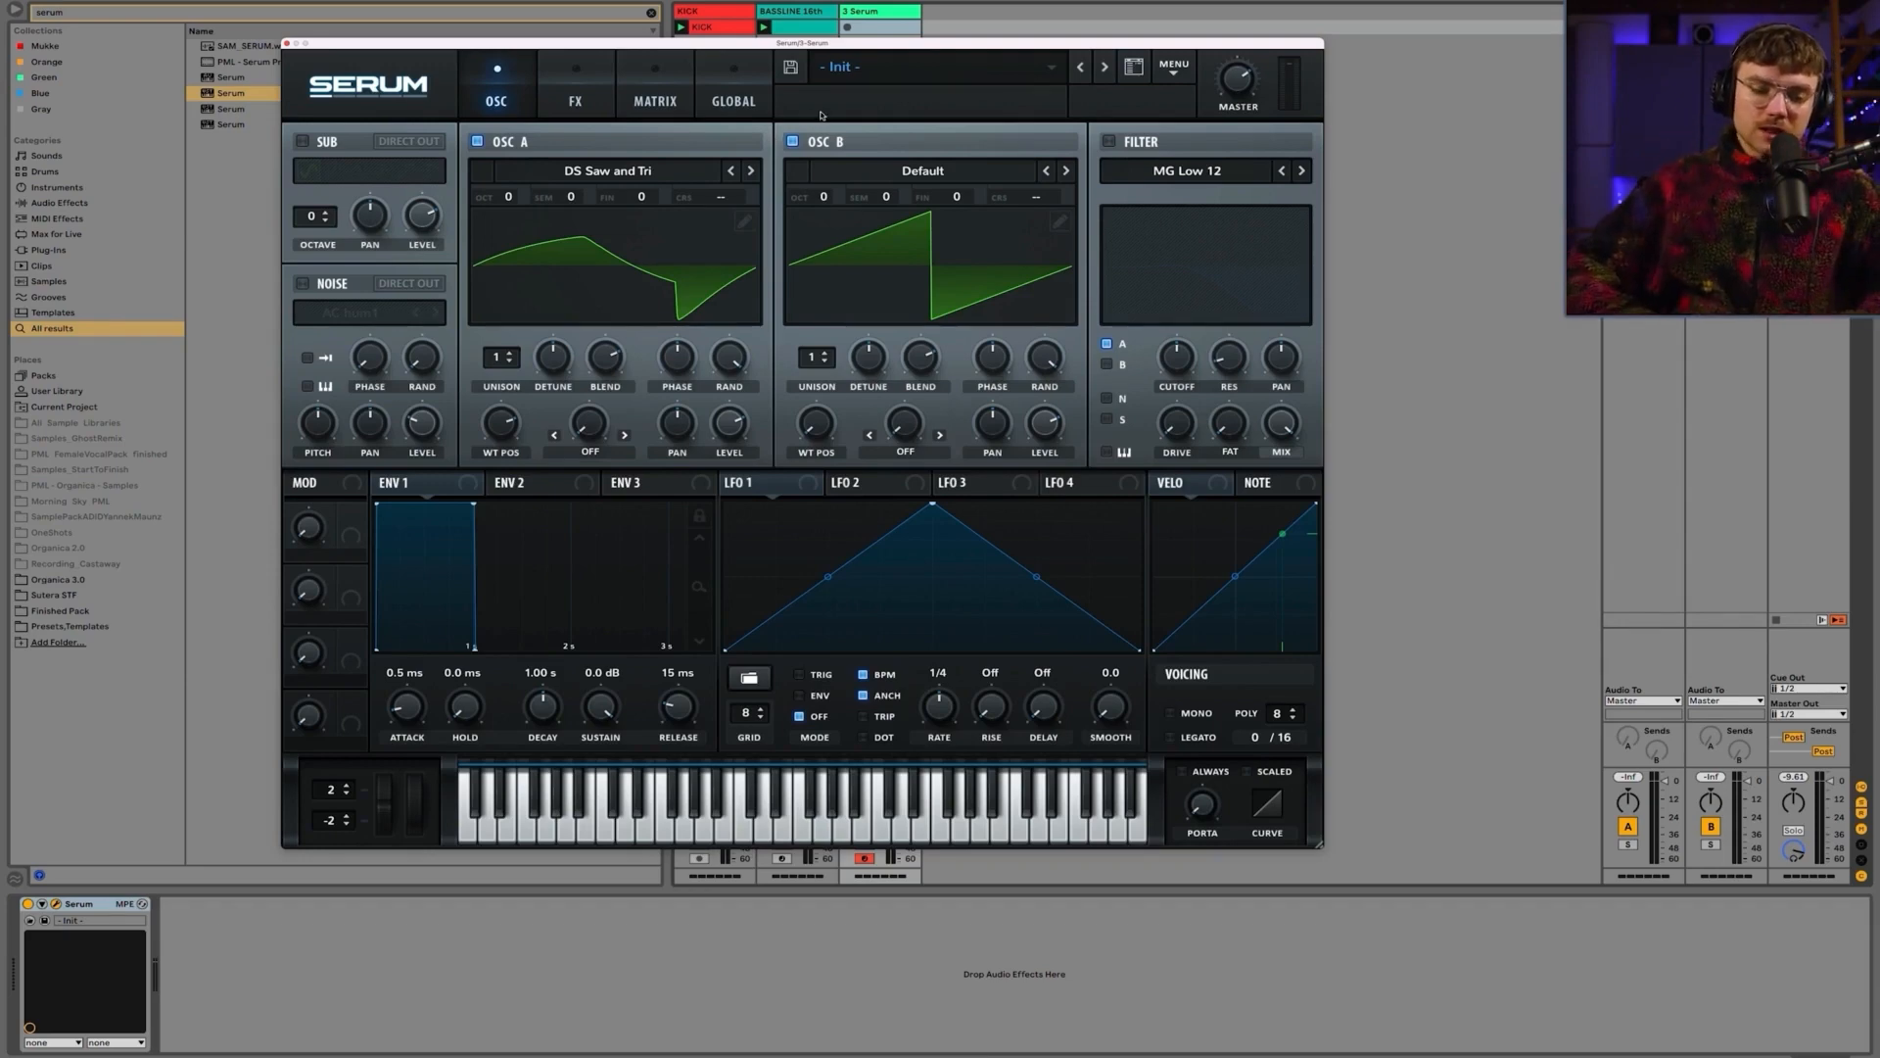
pyautogui.click(591, 452)
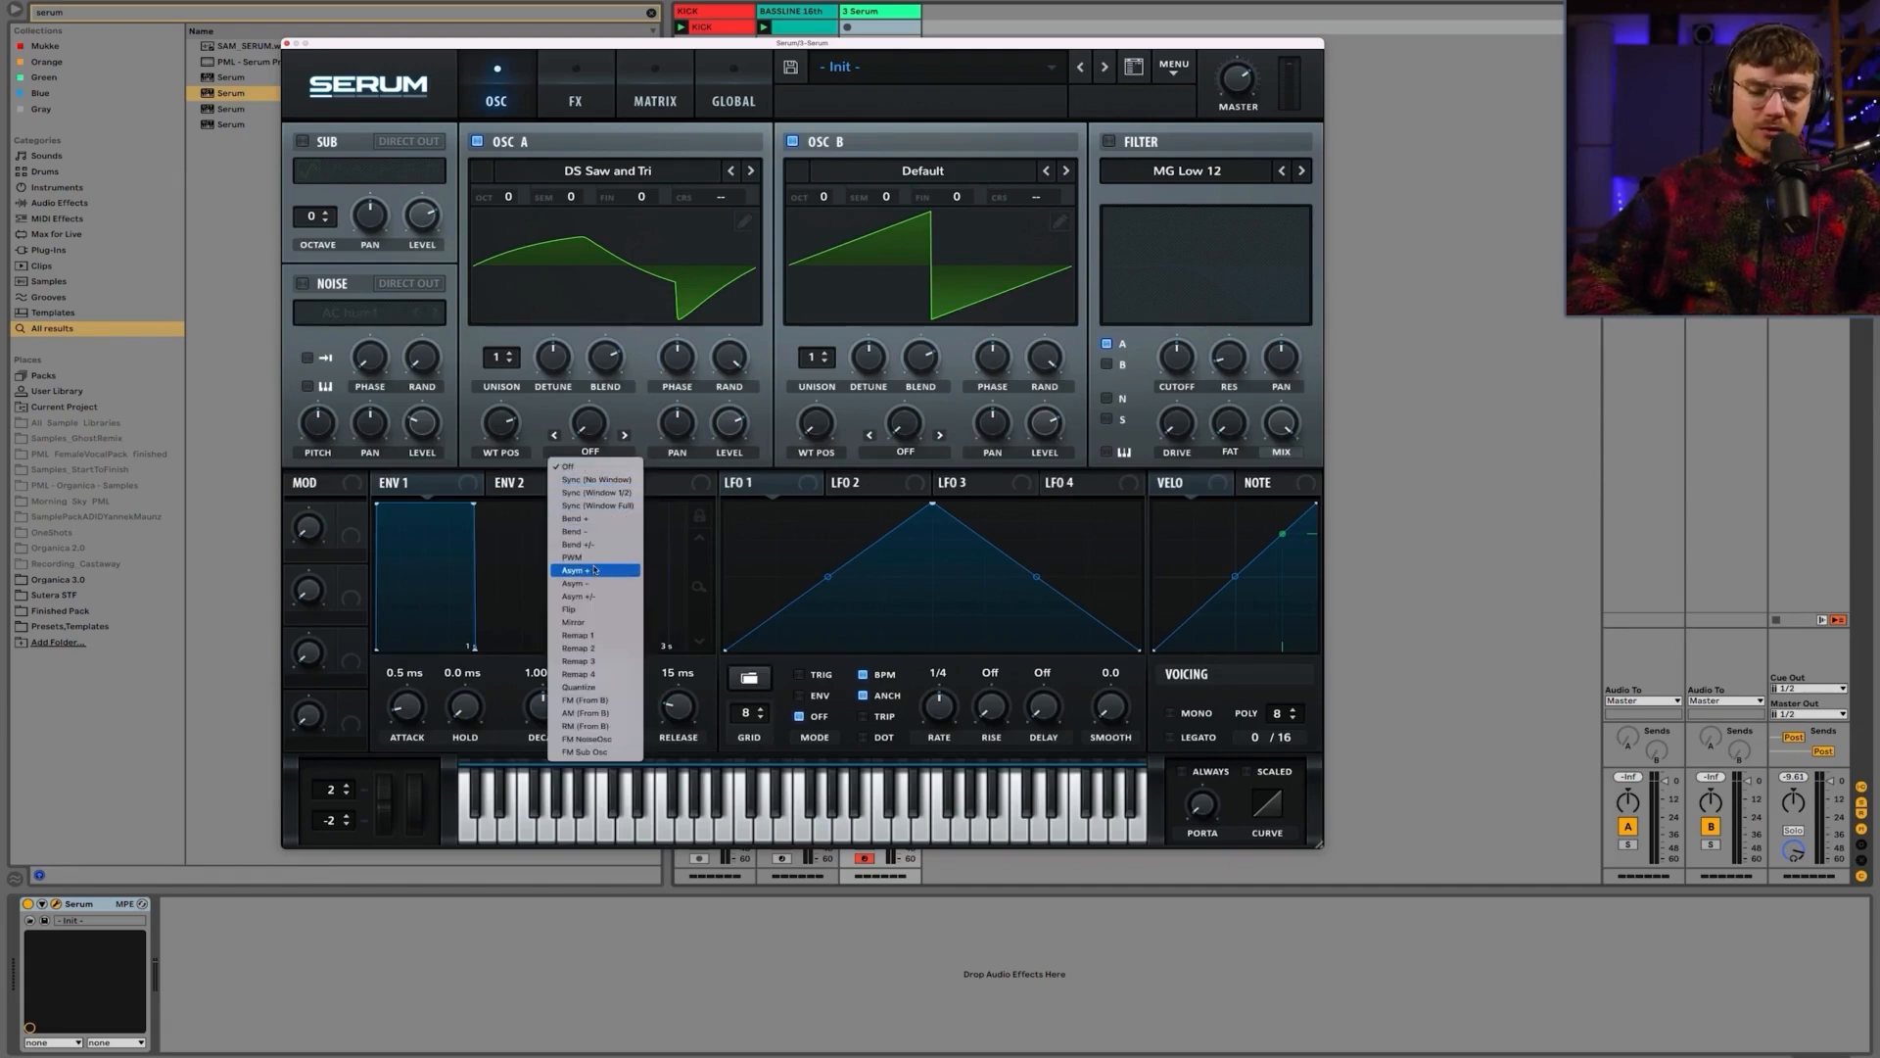
pyautogui.click(601, 701)
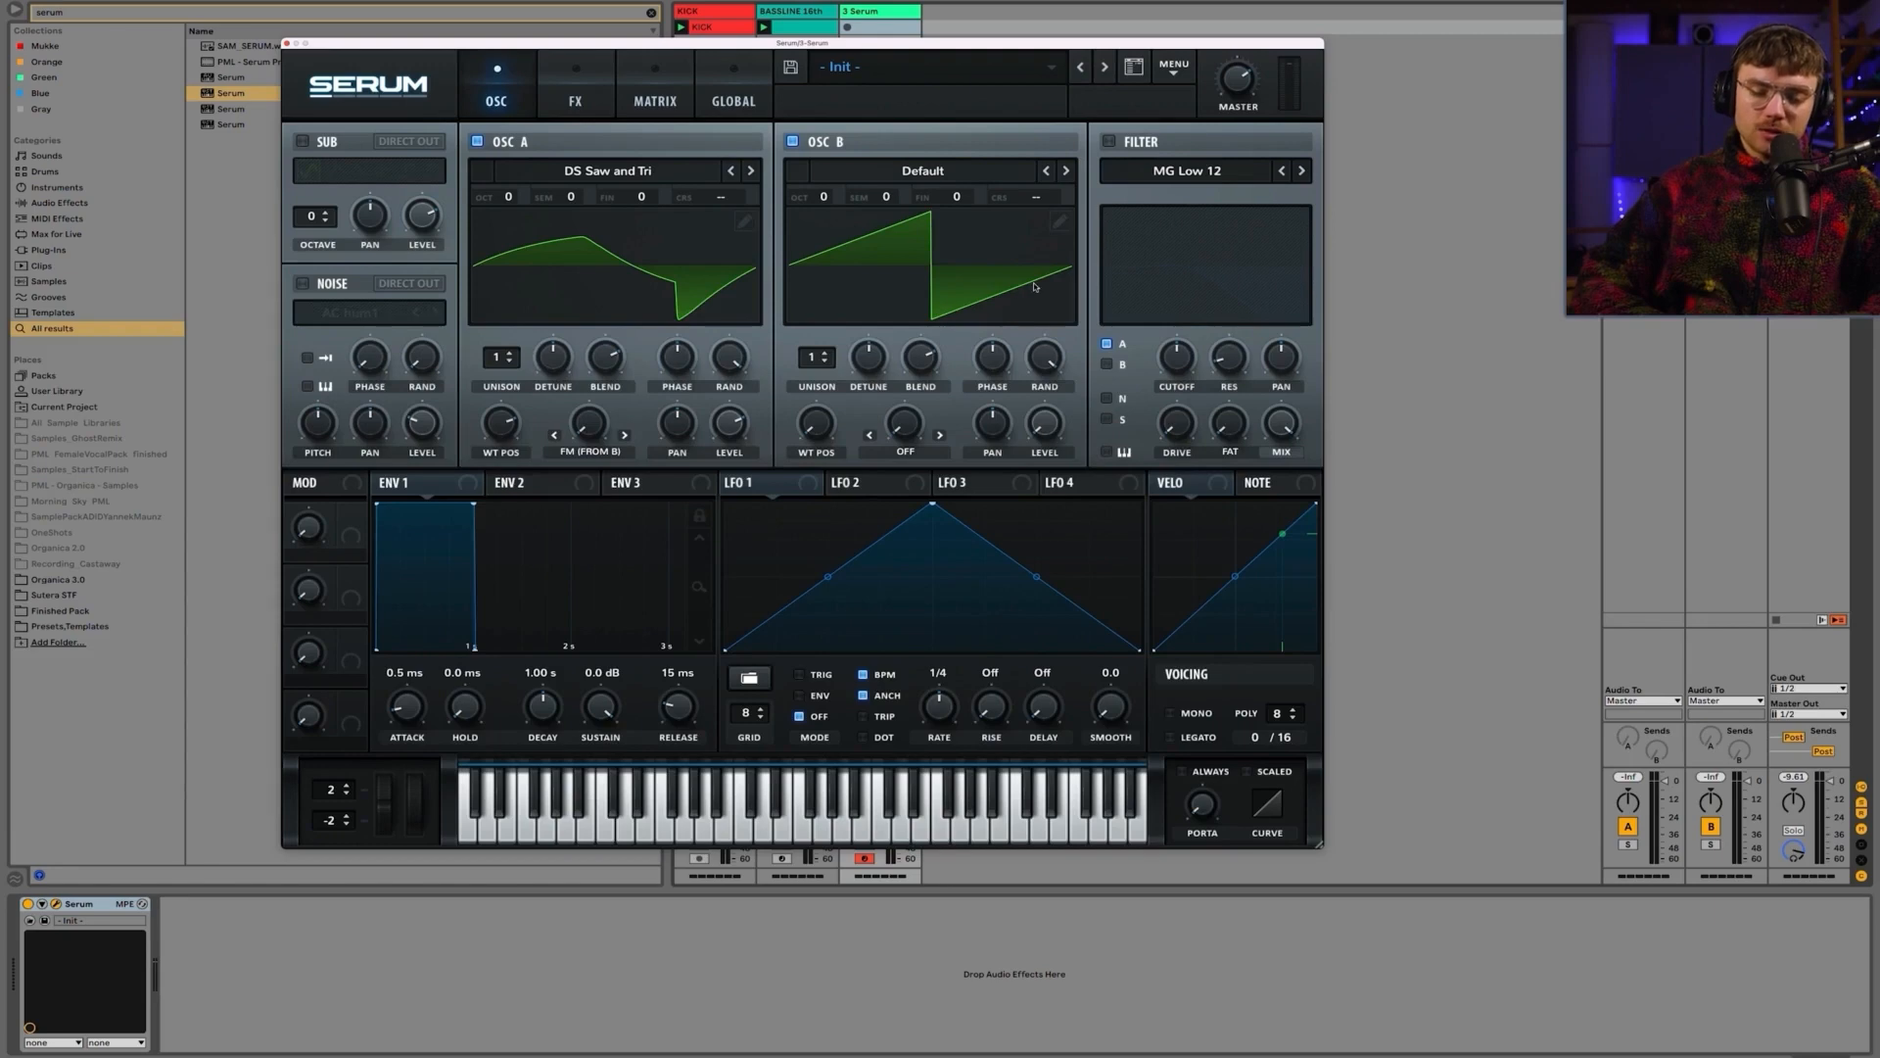
# Step: Load the analog wavetable MB Triangle (Metal) into Osc B, raise its wavetable position and switch off Osc A to audition it
pyautogui.click(881, 177)
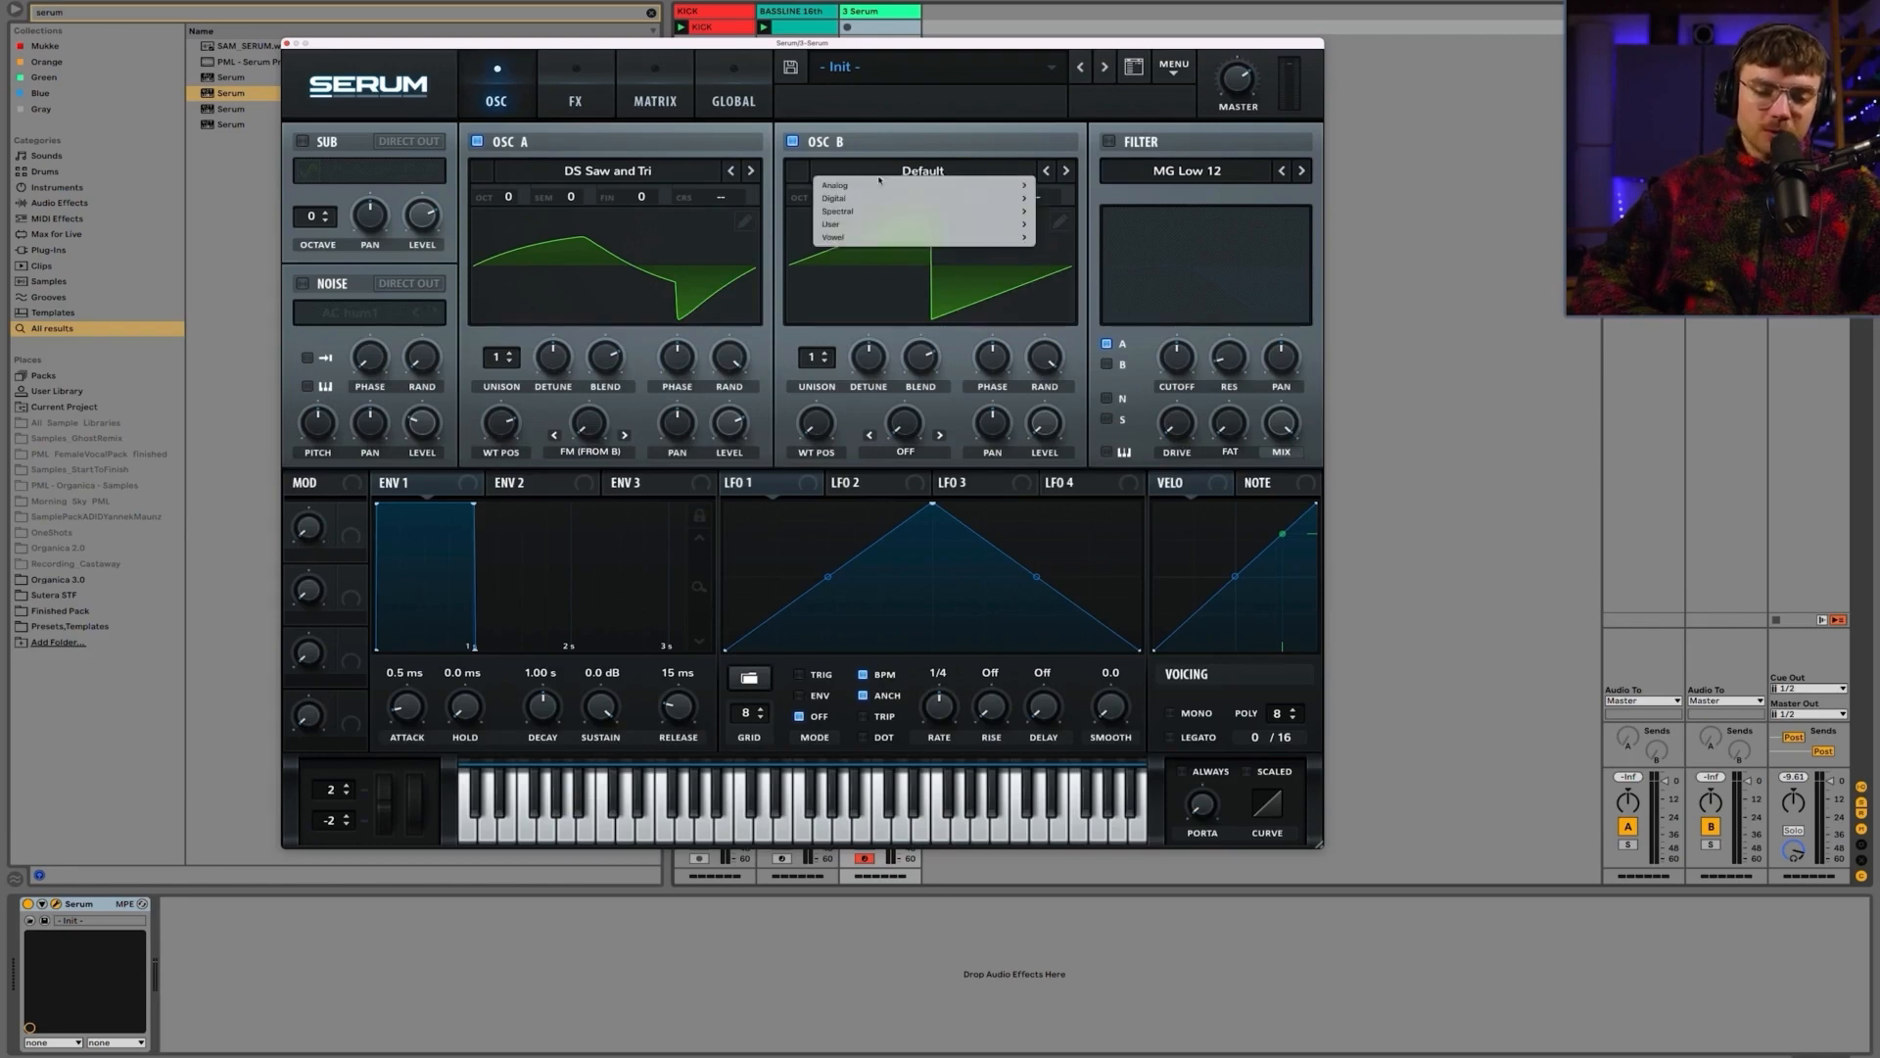
pyautogui.moveTo(875, 199)
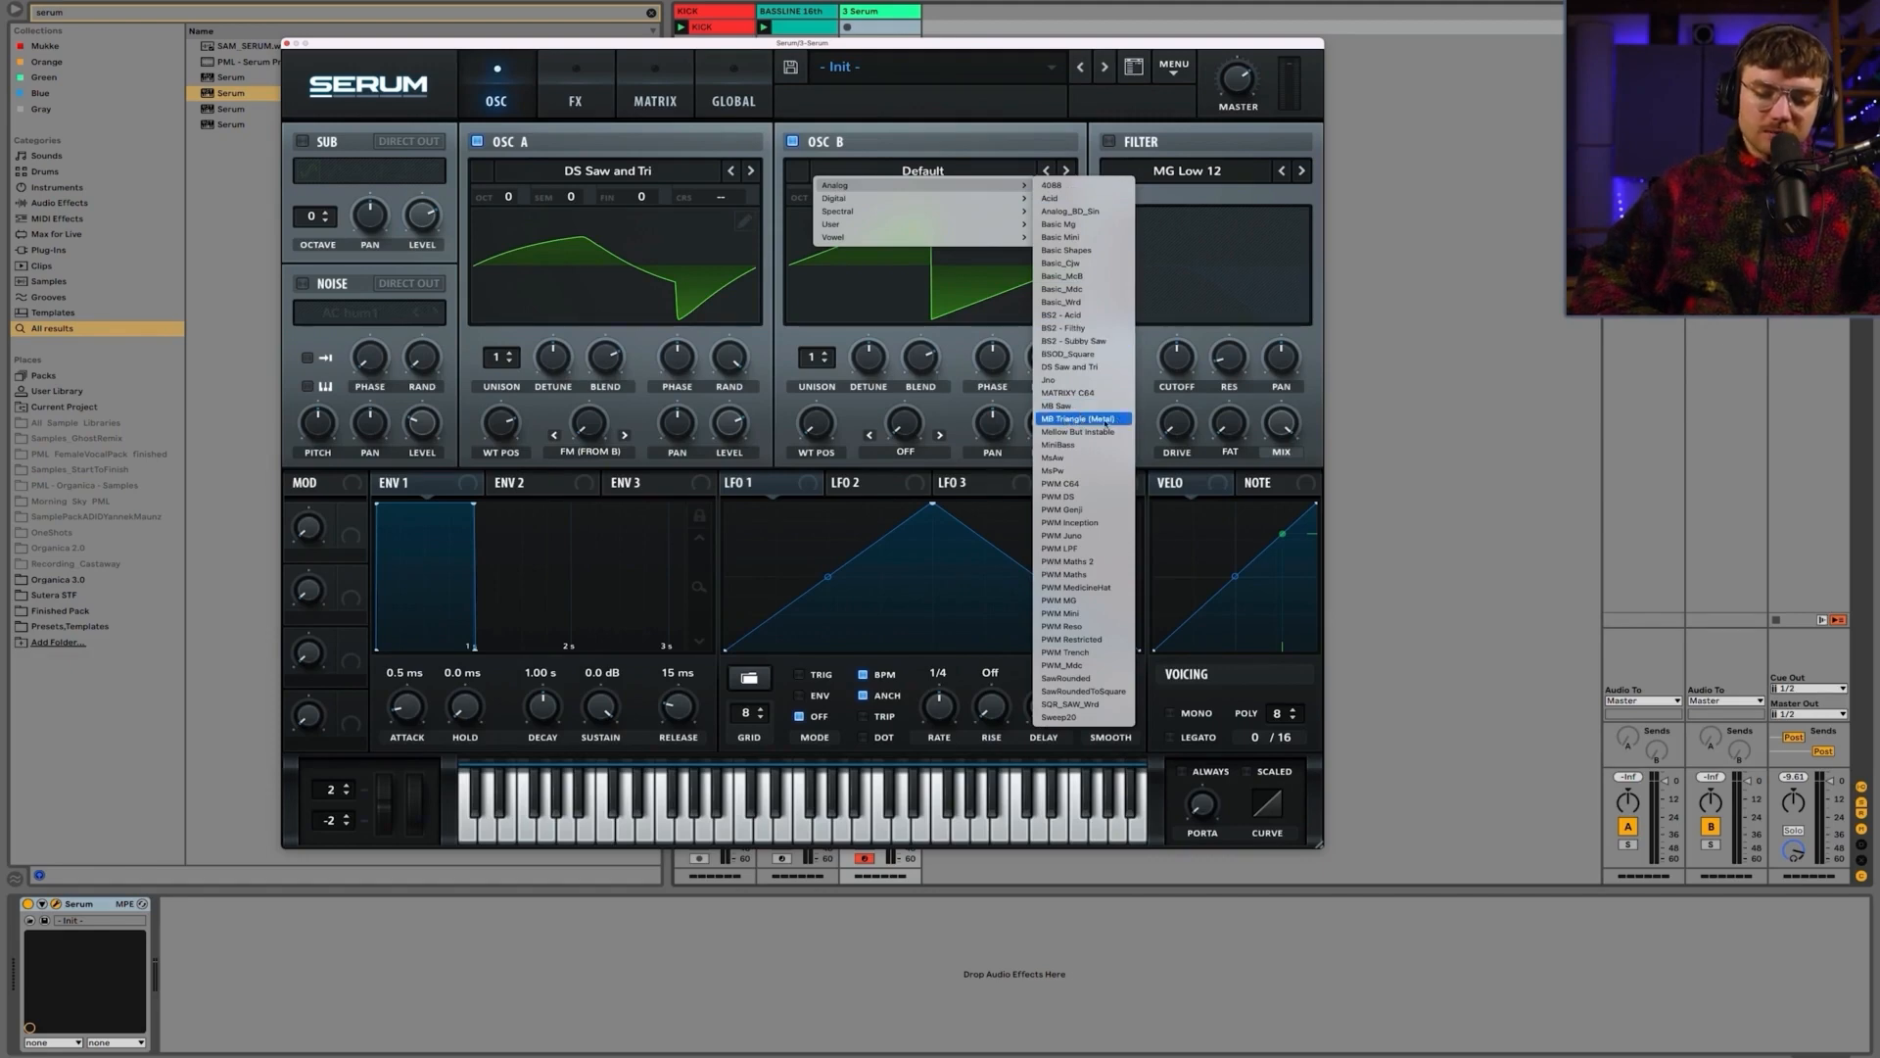
pyautogui.click(1105, 422)
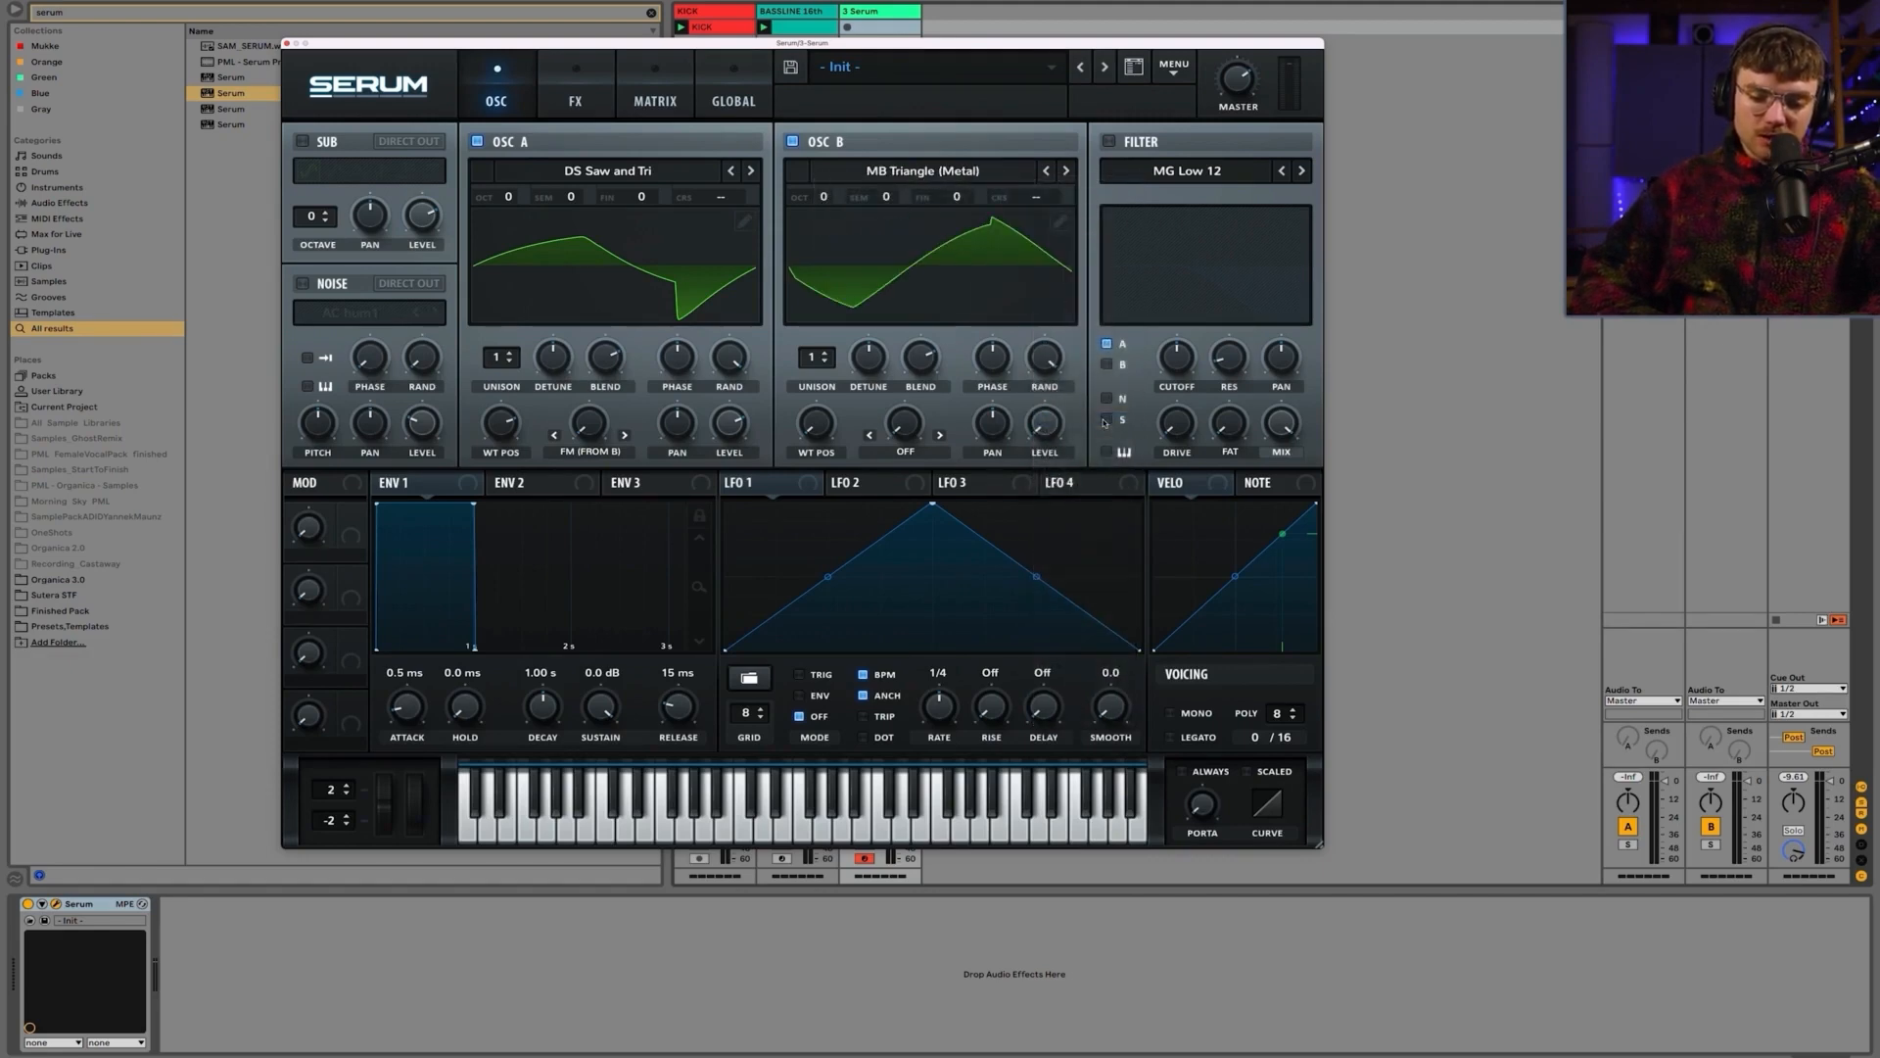
pyautogui.moveTo(816, 423); pyautogui.dragTo(822, 345)
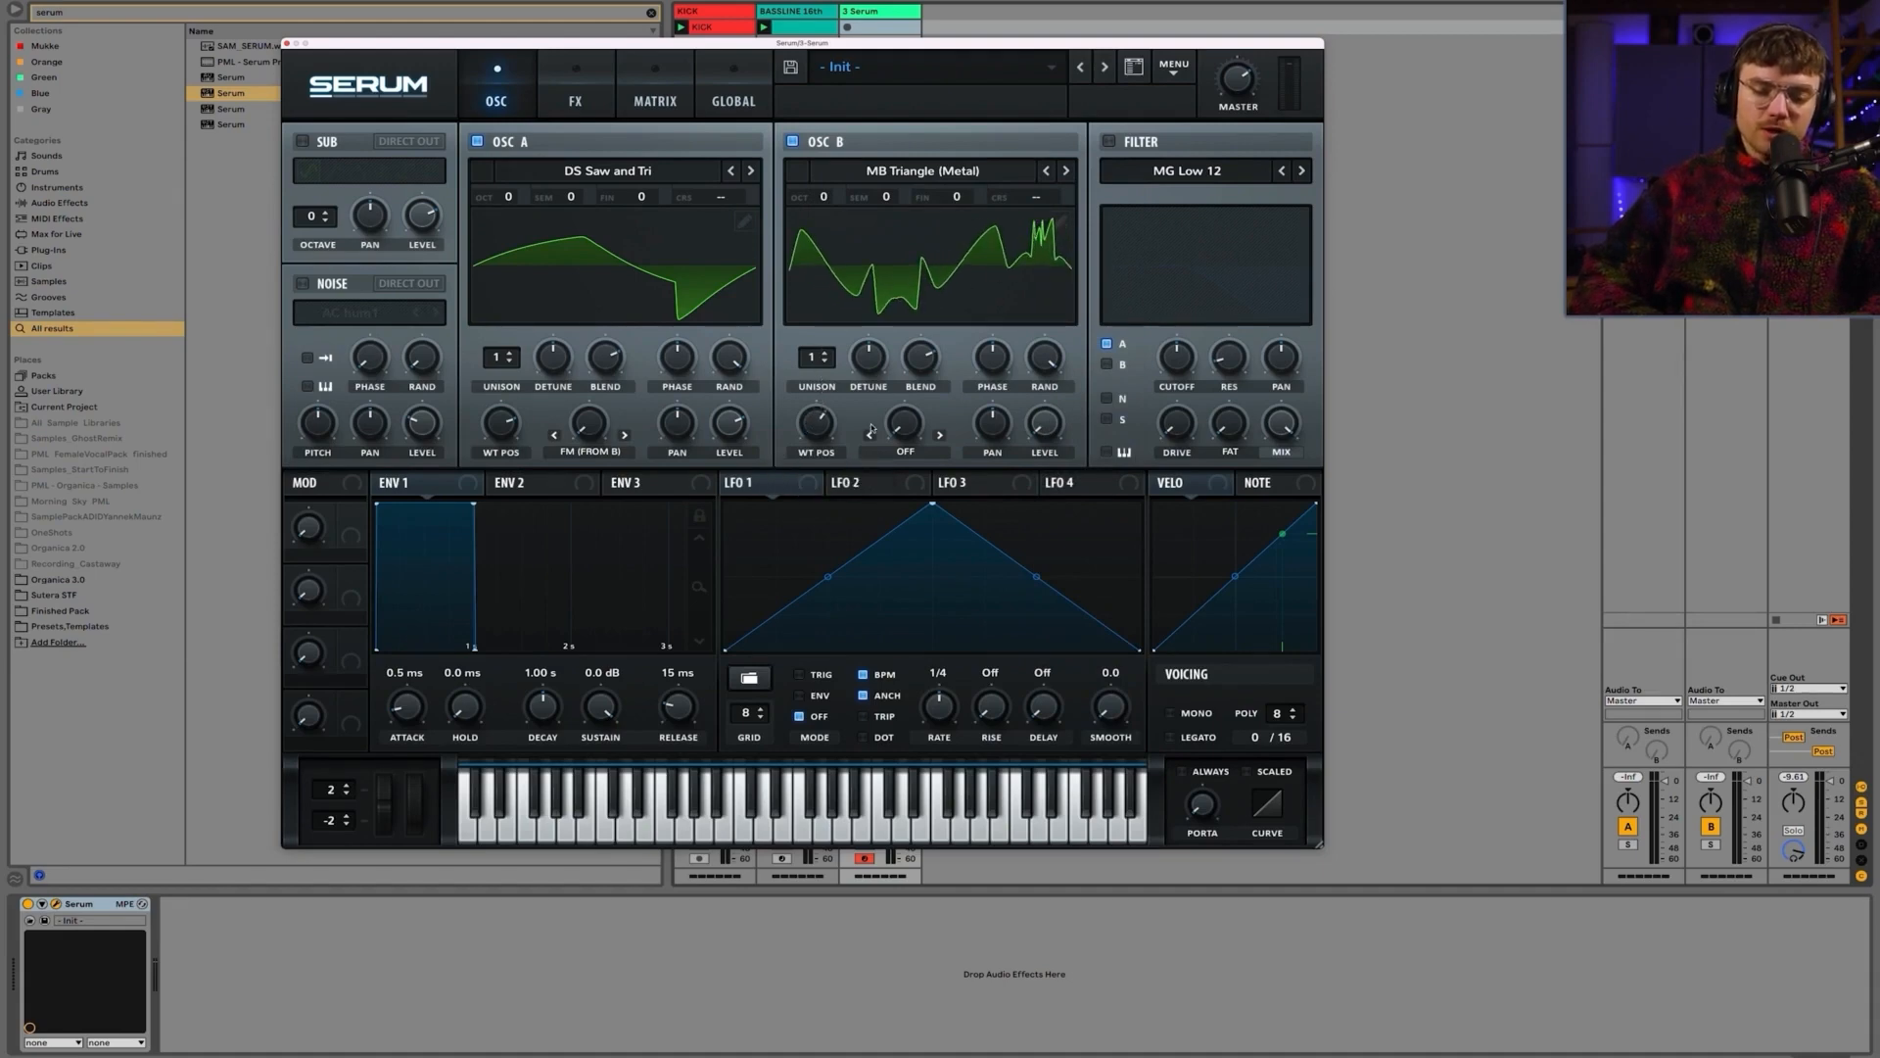
pyautogui.click(478, 142)
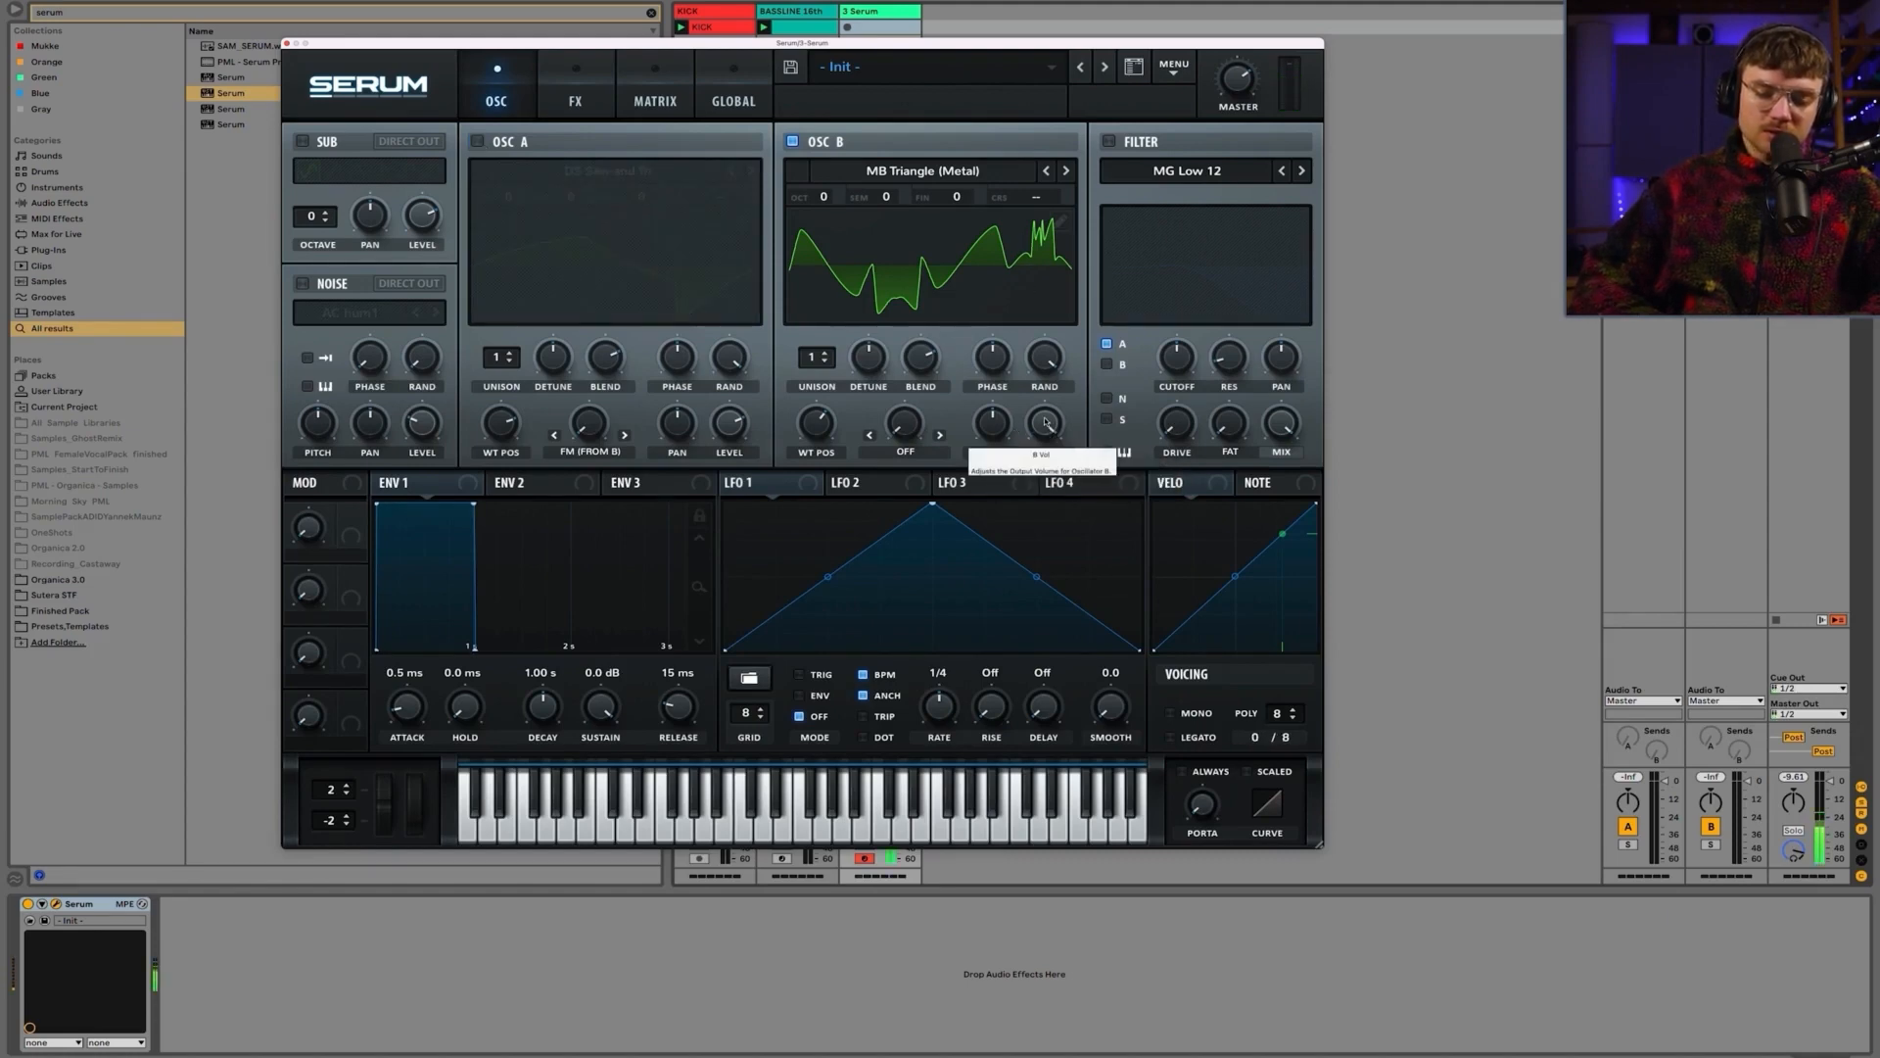
# Step: Switch Osc A back on and raise its FM (From B) warp amount to about 47%
pyautogui.click(478, 142)
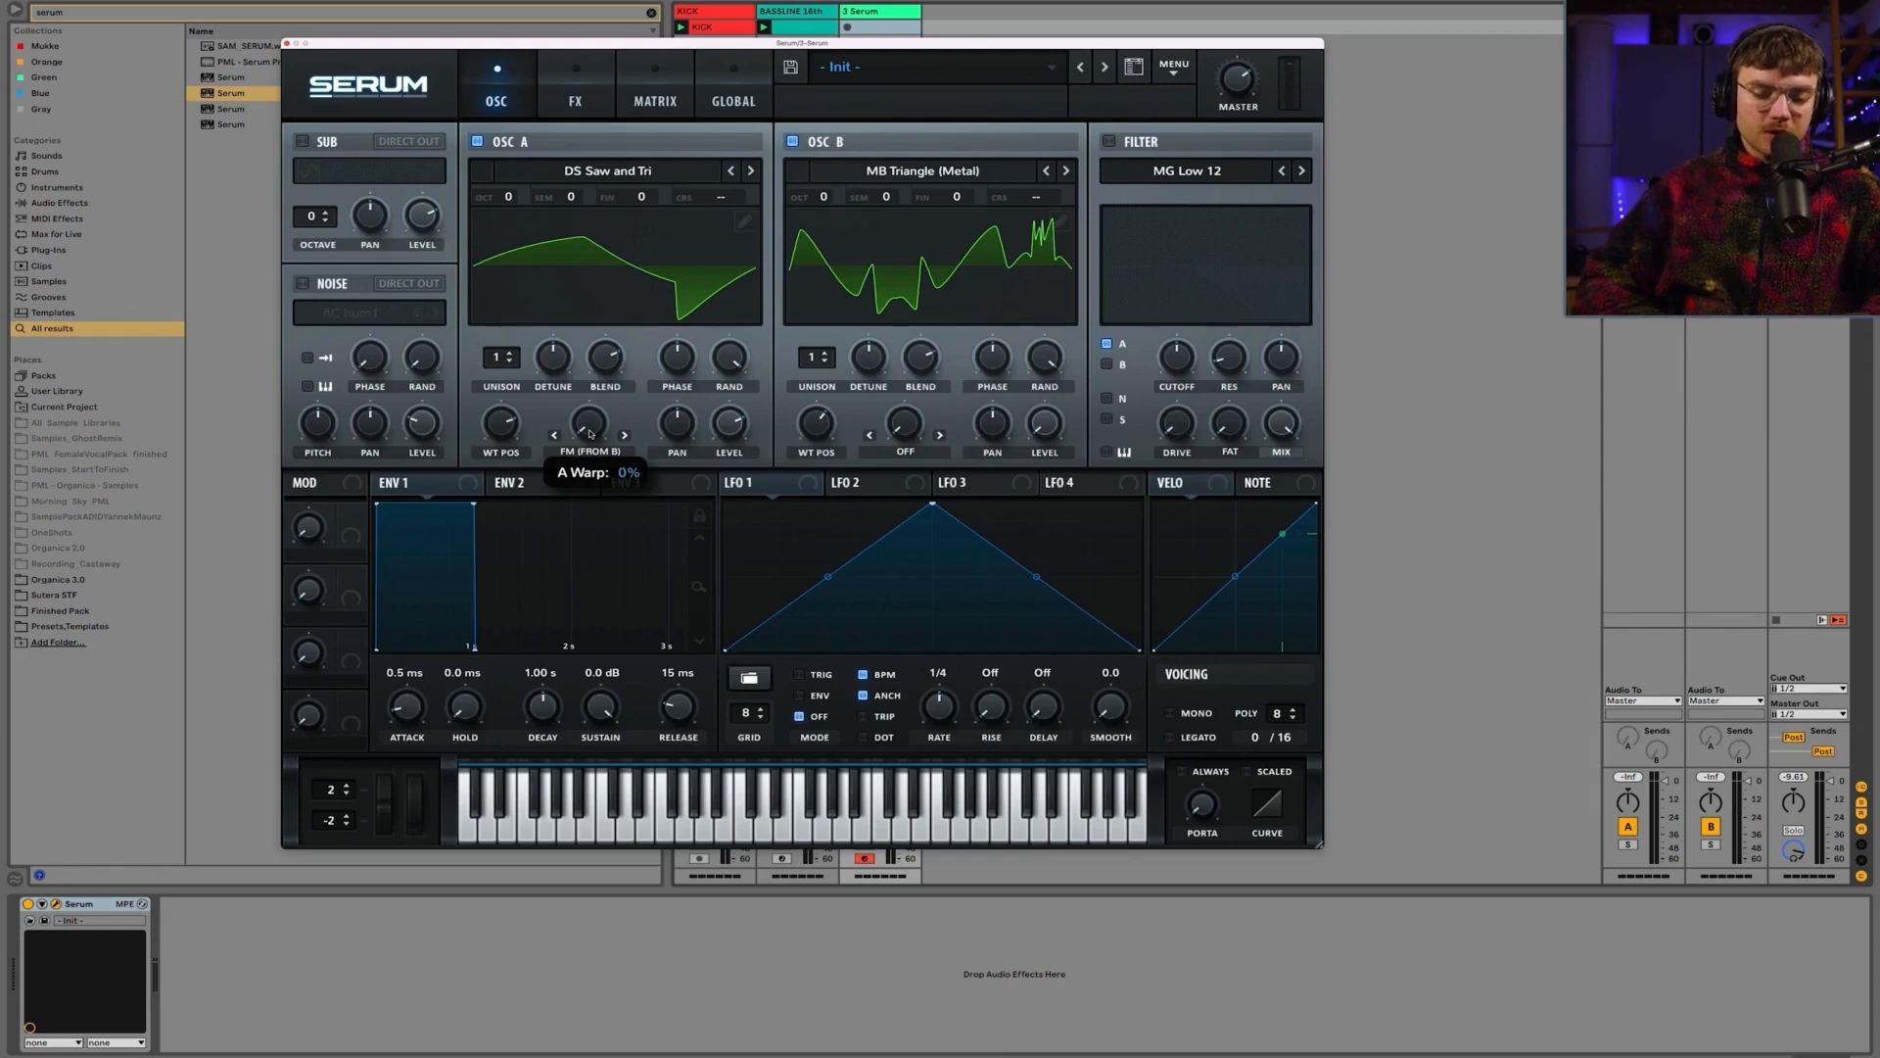
pyautogui.moveTo(602, 431); pyautogui.dragTo(599, 373)
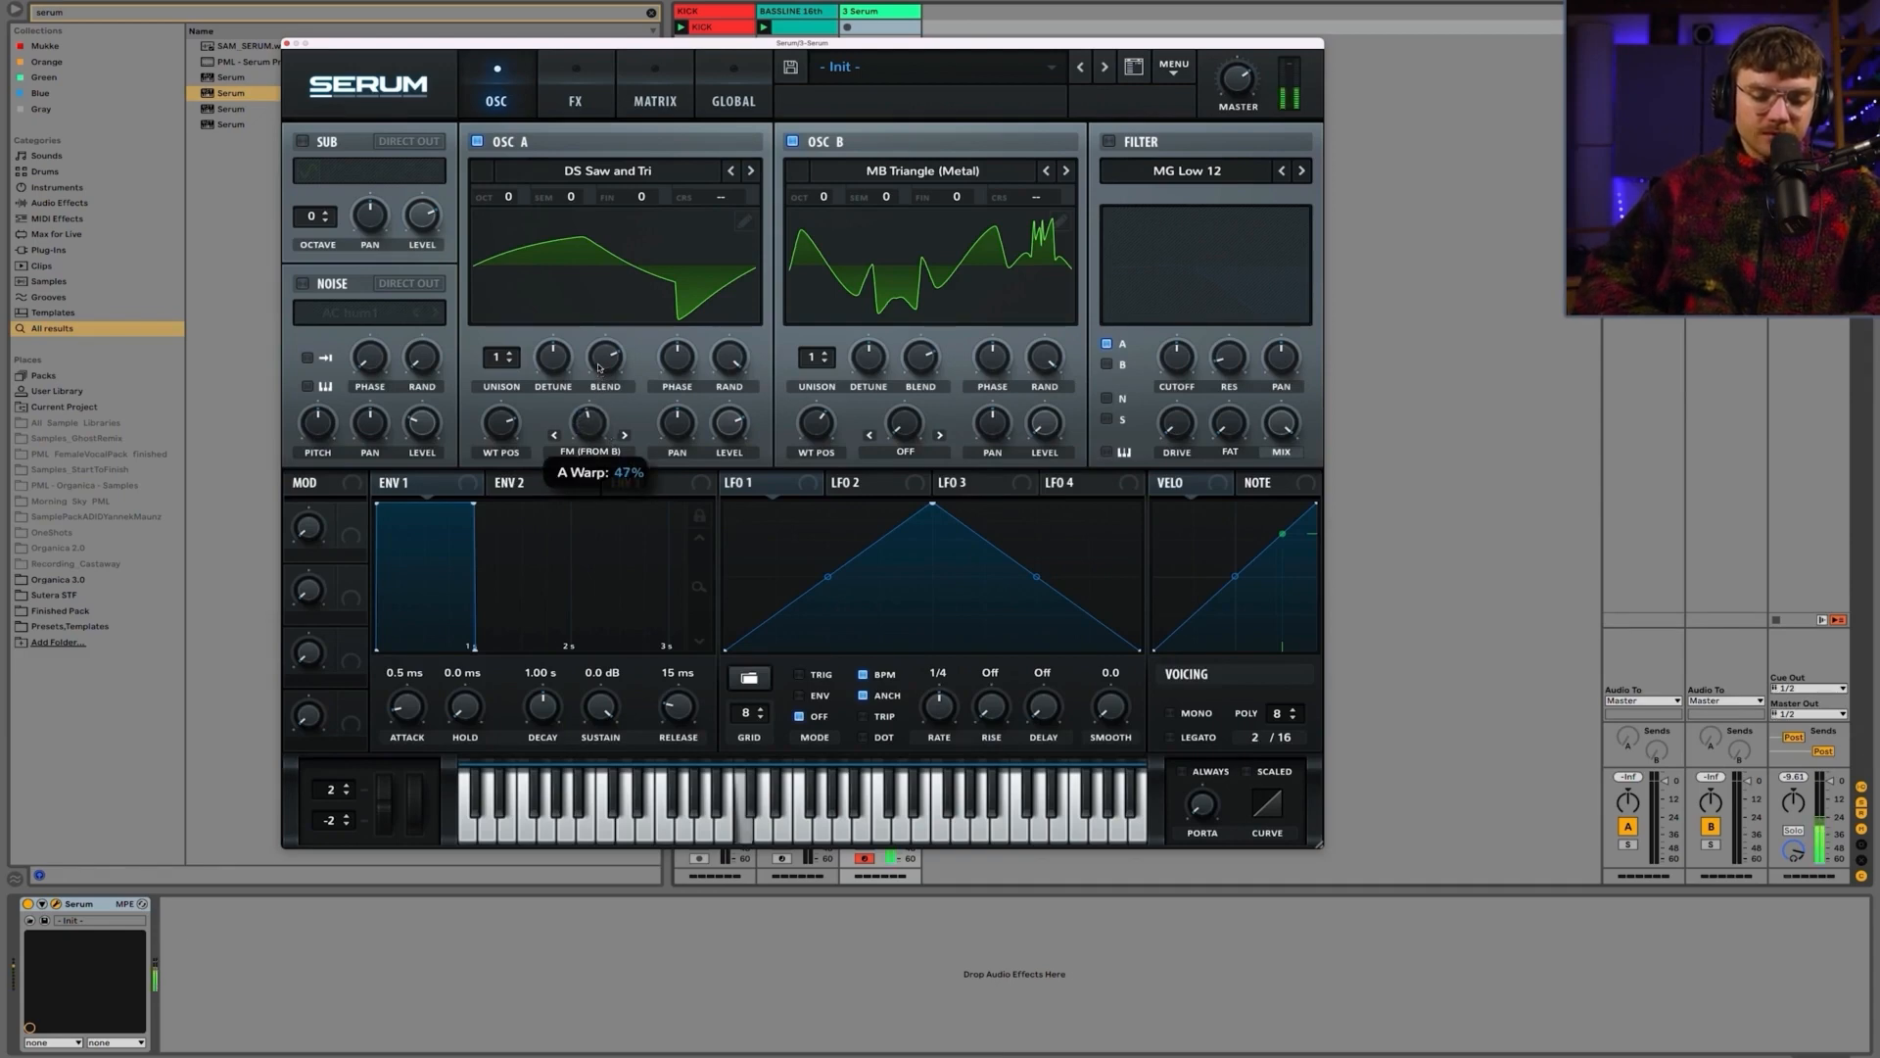
pyautogui.moveTo(600, 361)
pyautogui.mouseDown()
pyautogui.moveTo(604, 324)
pyautogui.moveTo(606, 366)
pyautogui.mouseUp()
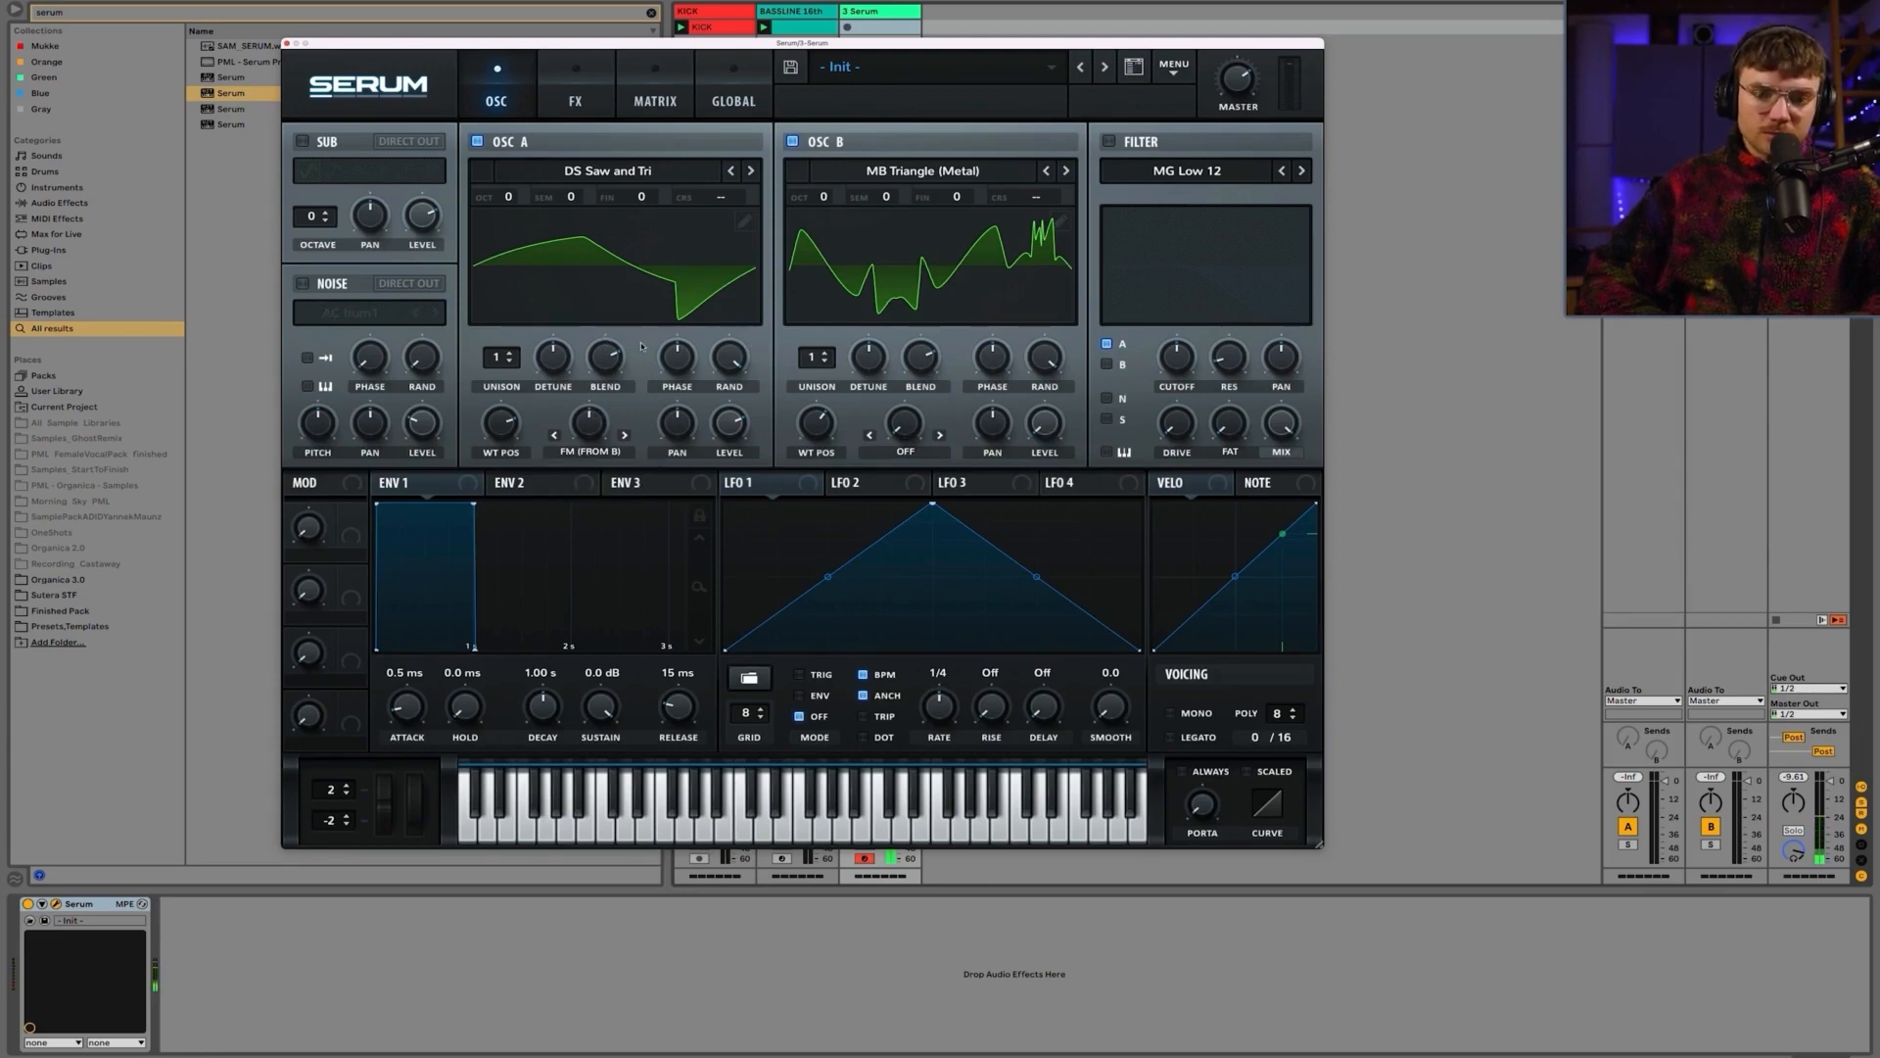
# Step: Add an Arpeggiator ahead of Serum on the 3 Serum track and adjust its rate
pyautogui.moveTo(749, 43); pyautogui.dragTo(802, 67)
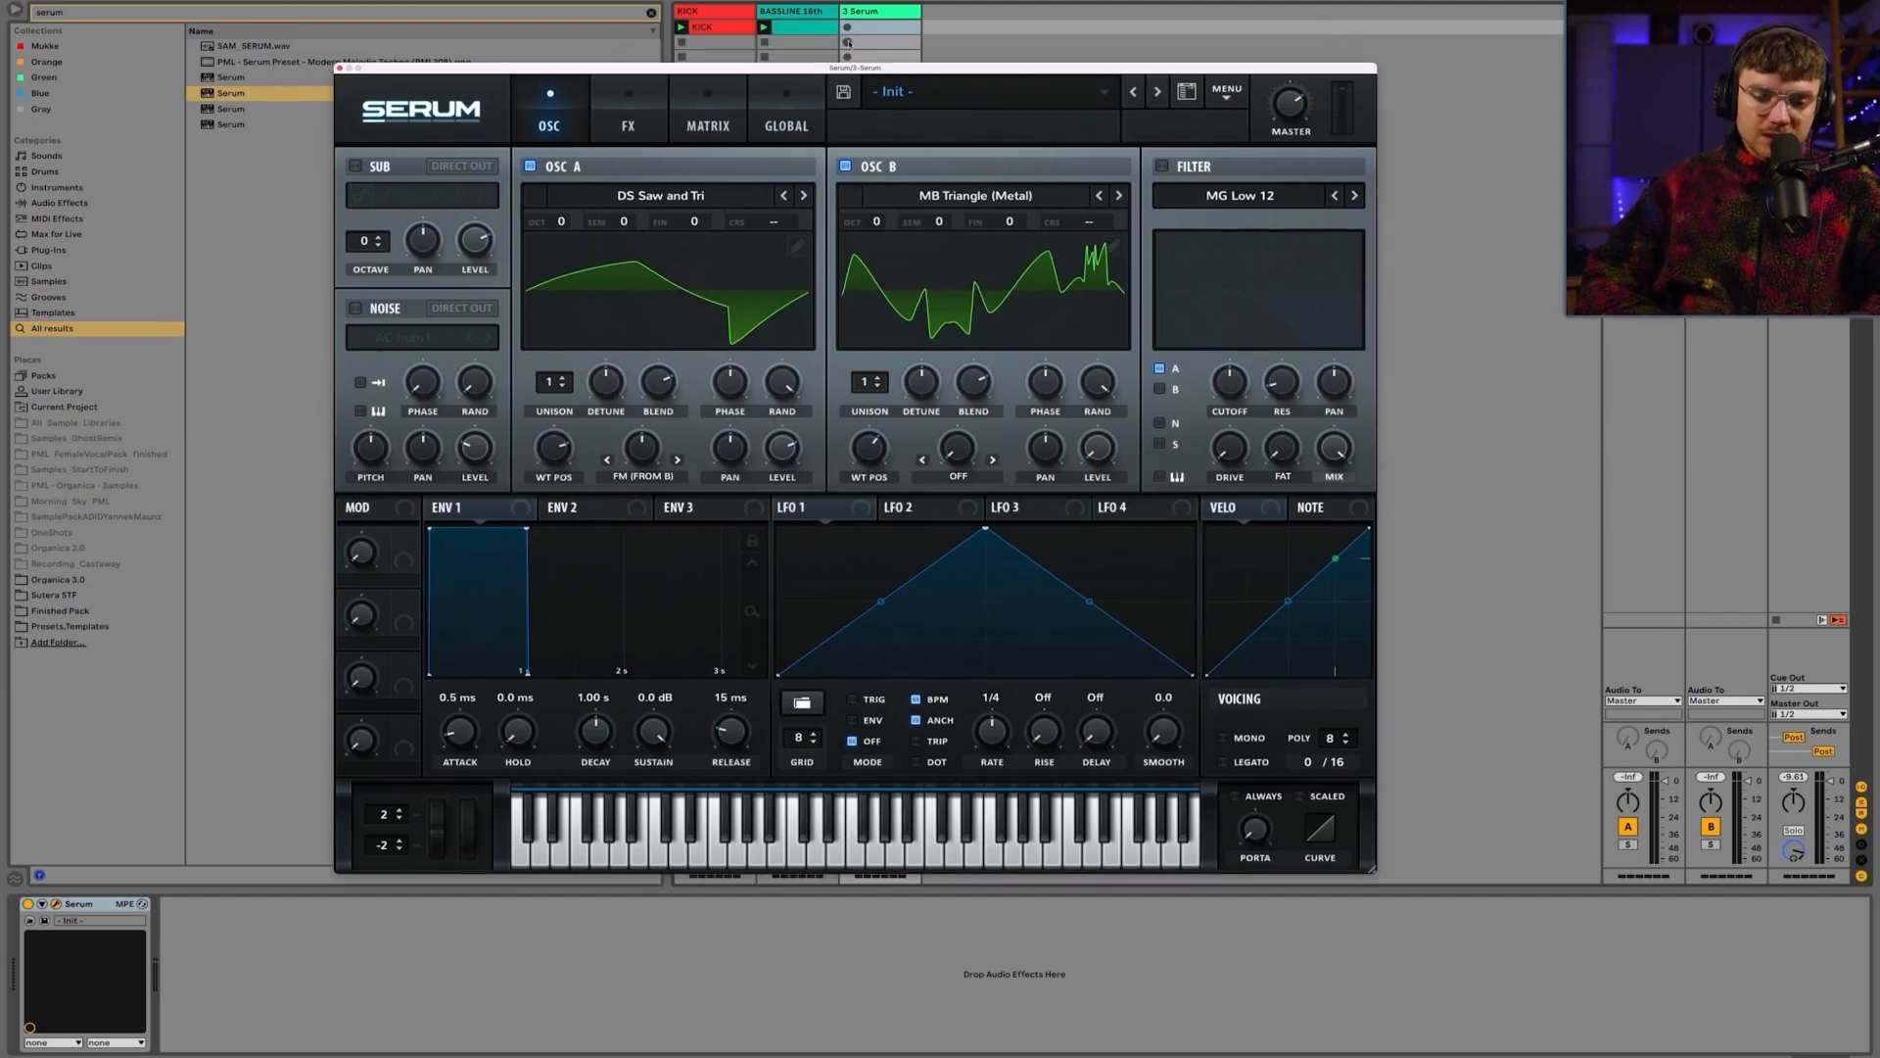
pyautogui.click(877, 16)
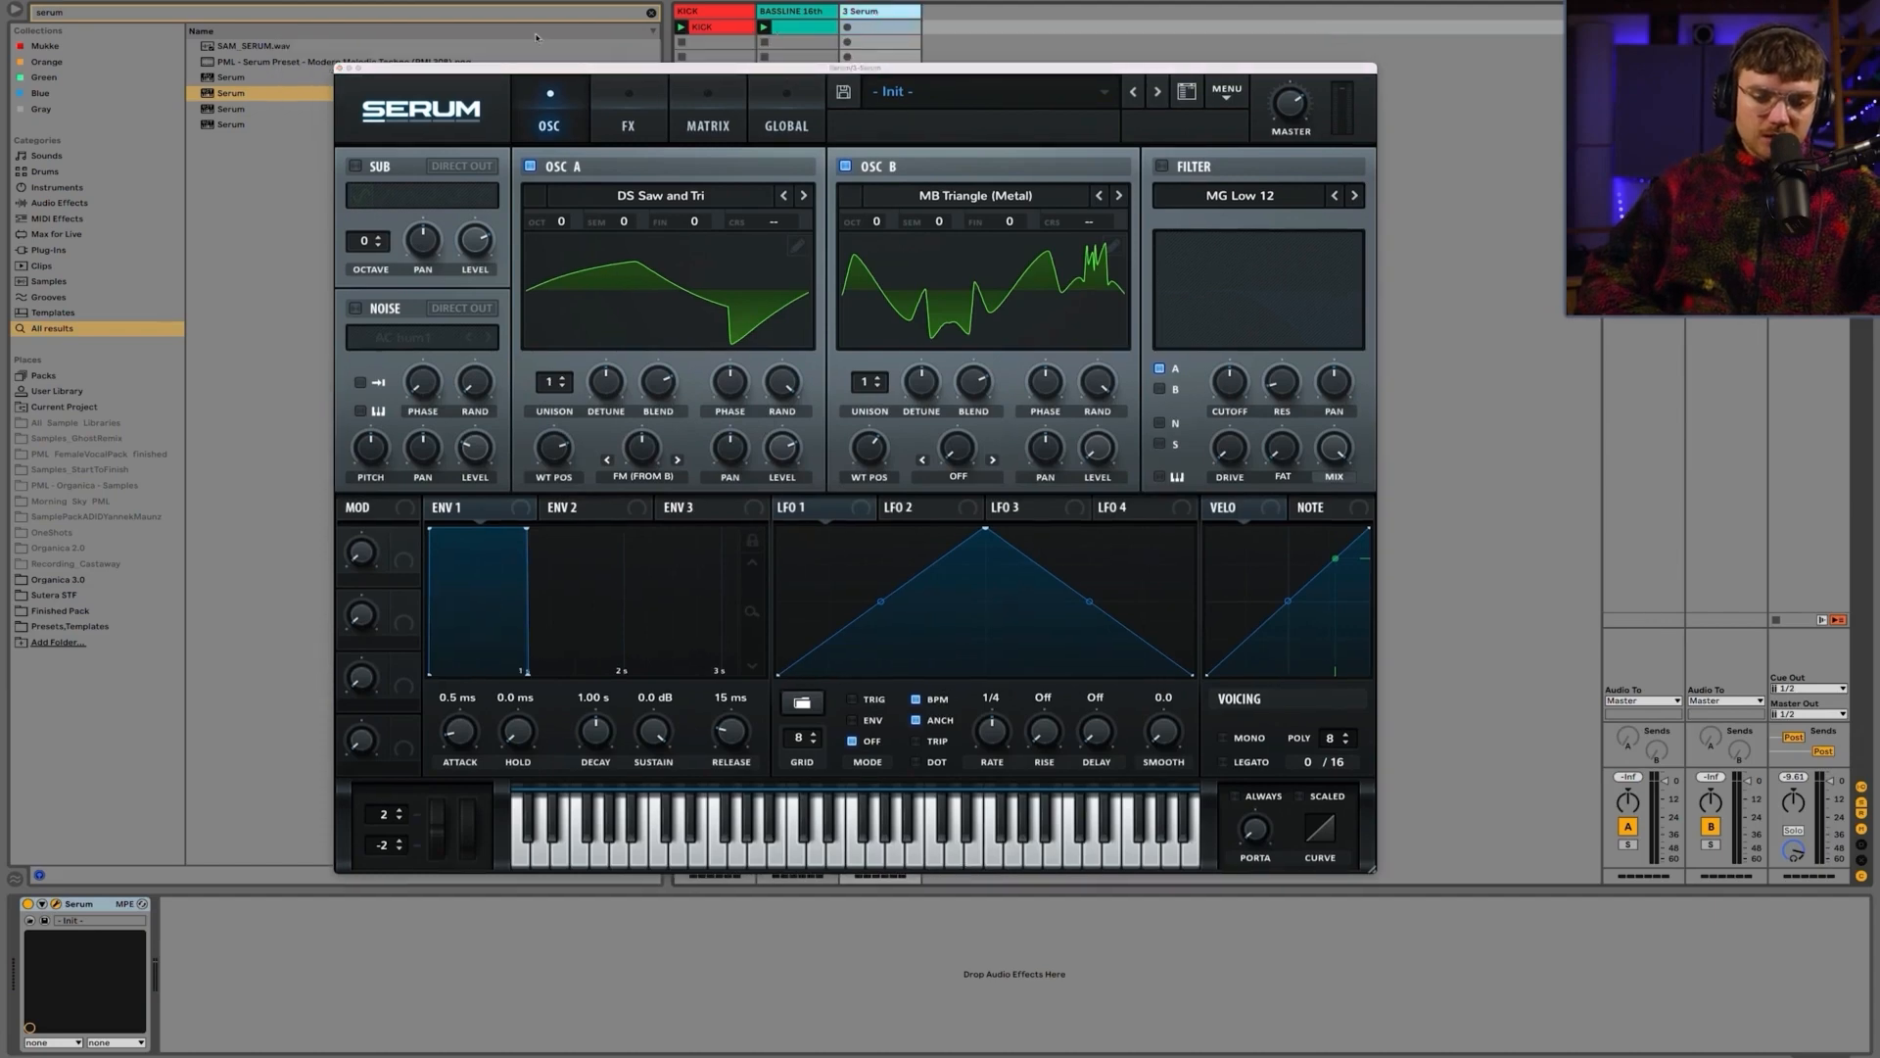
pyautogui.click(222, 19)
pyautogui.write('arp')
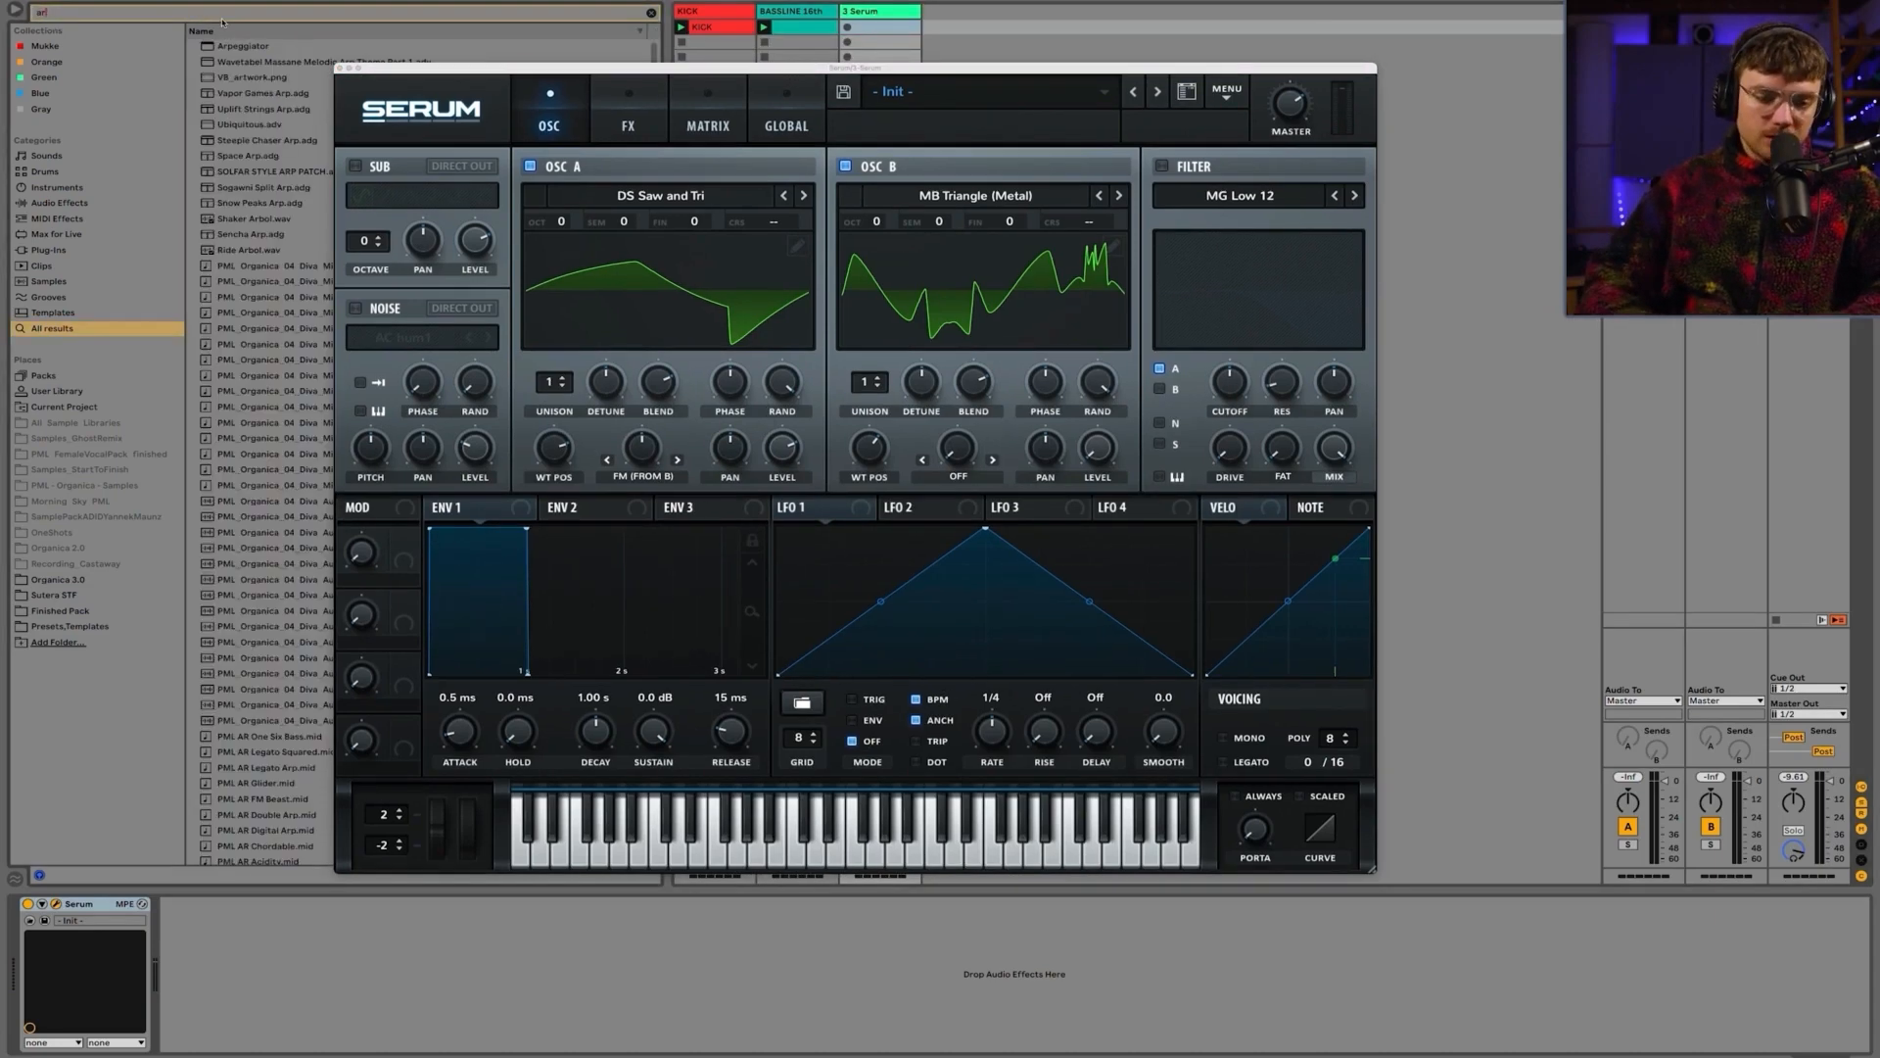
pyautogui.doubleClick(201, 46)
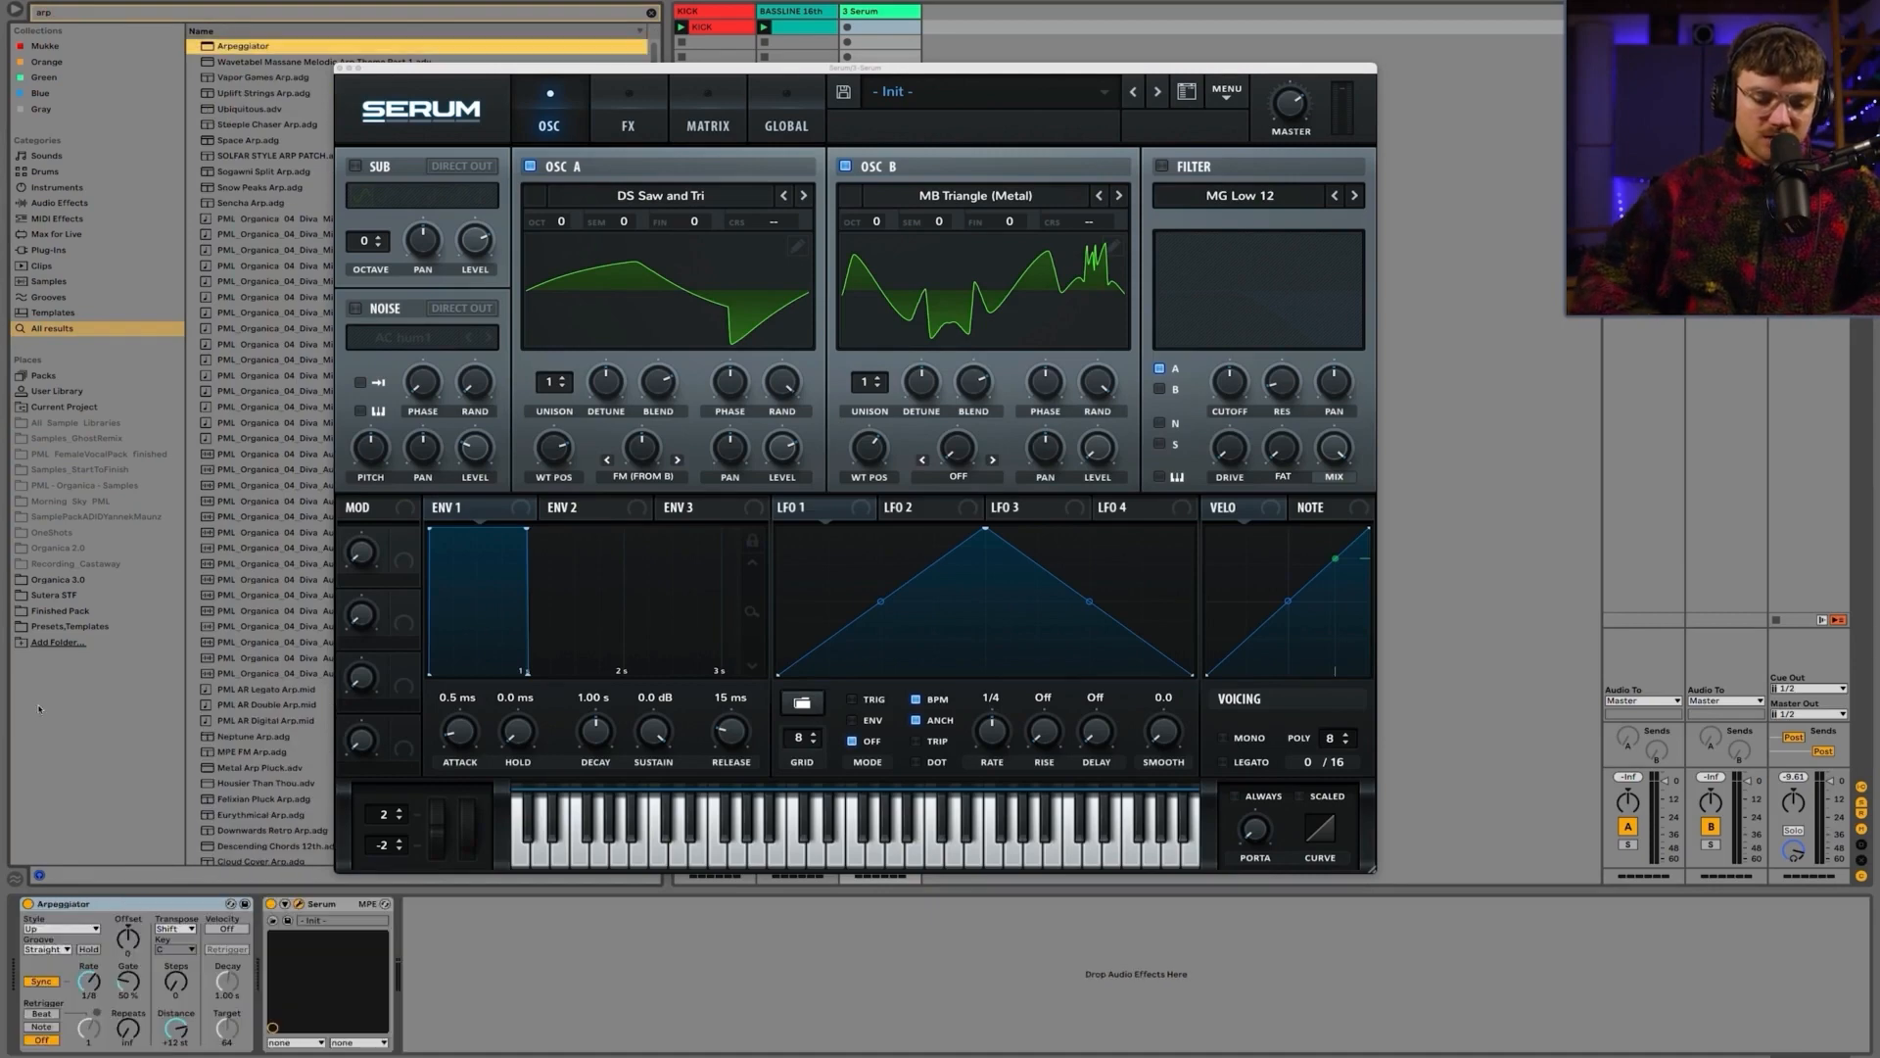
pyautogui.moveTo(95, 985); pyautogui.dragTo(96, 999)
pyautogui.click(94, 905)
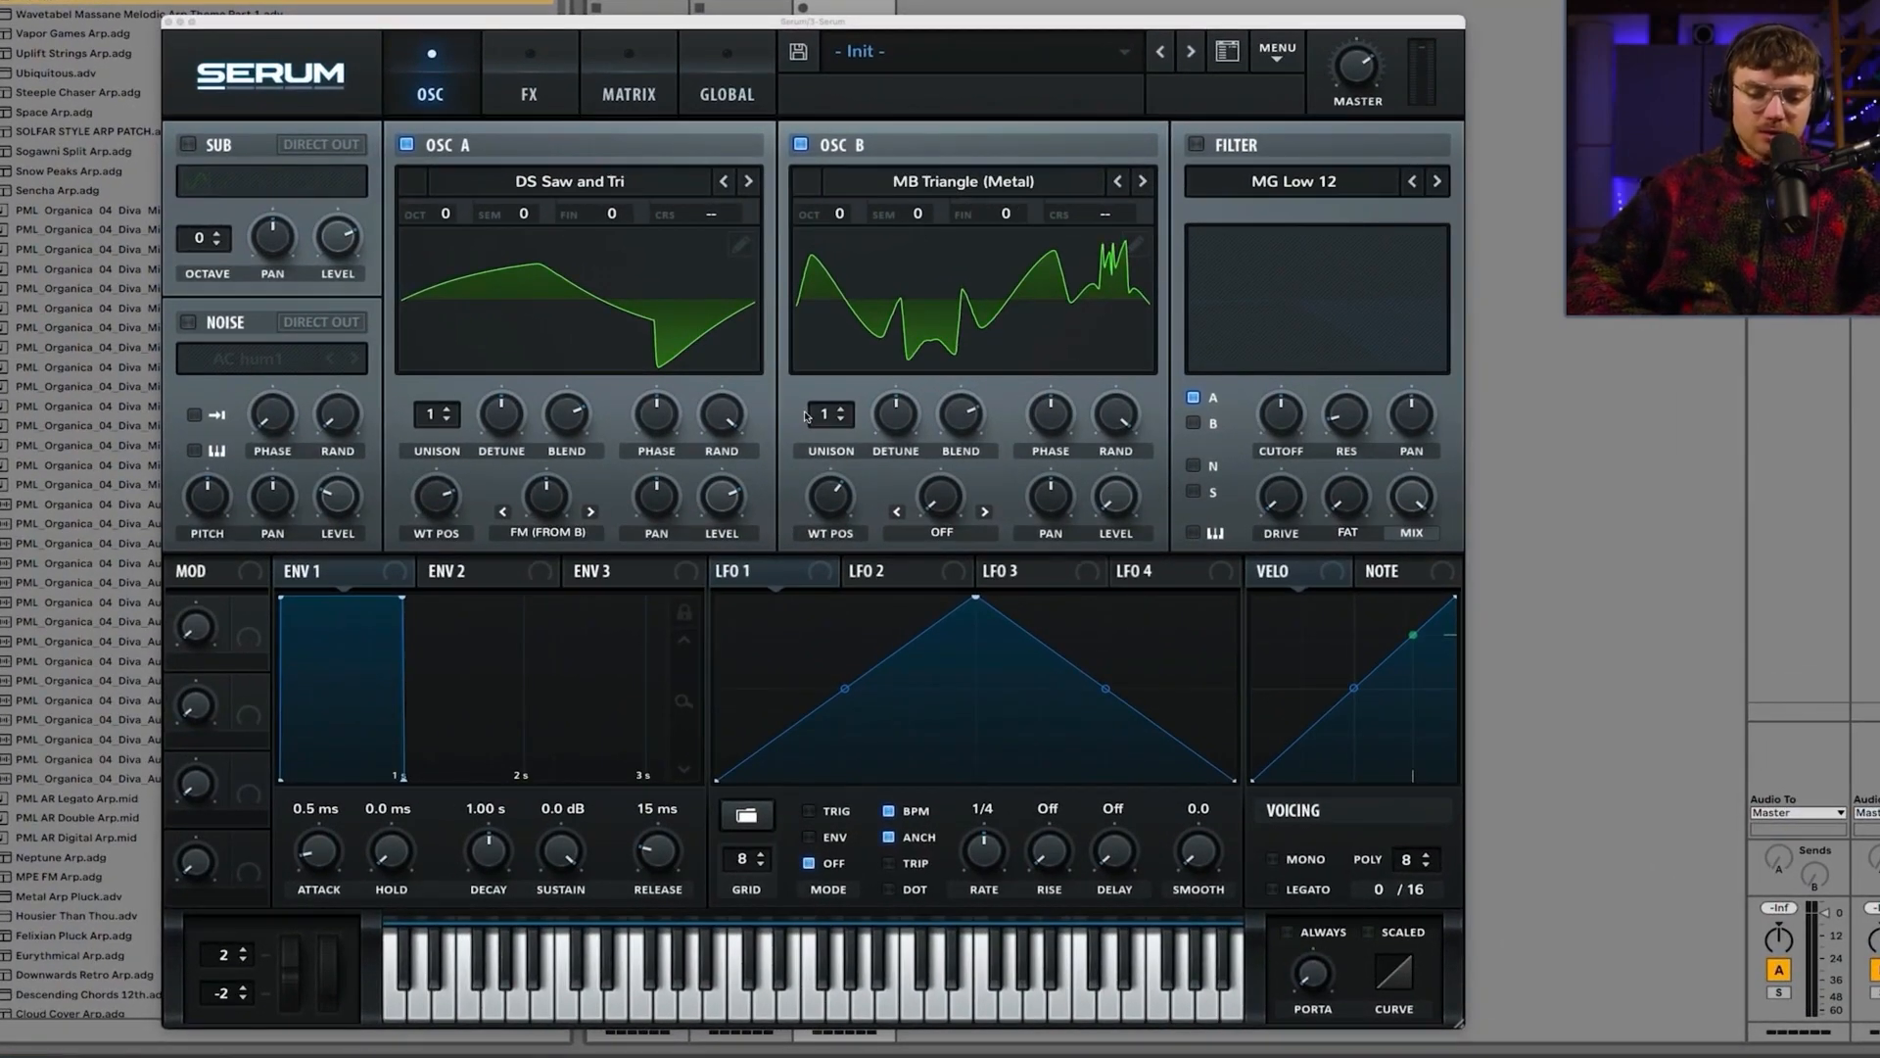
# Step: Set Osc A's octave to -2, lowering its wavetable position and raising Osc B's wavetable position
pyautogui.click(801, 145)
pyautogui.click(802, 146)
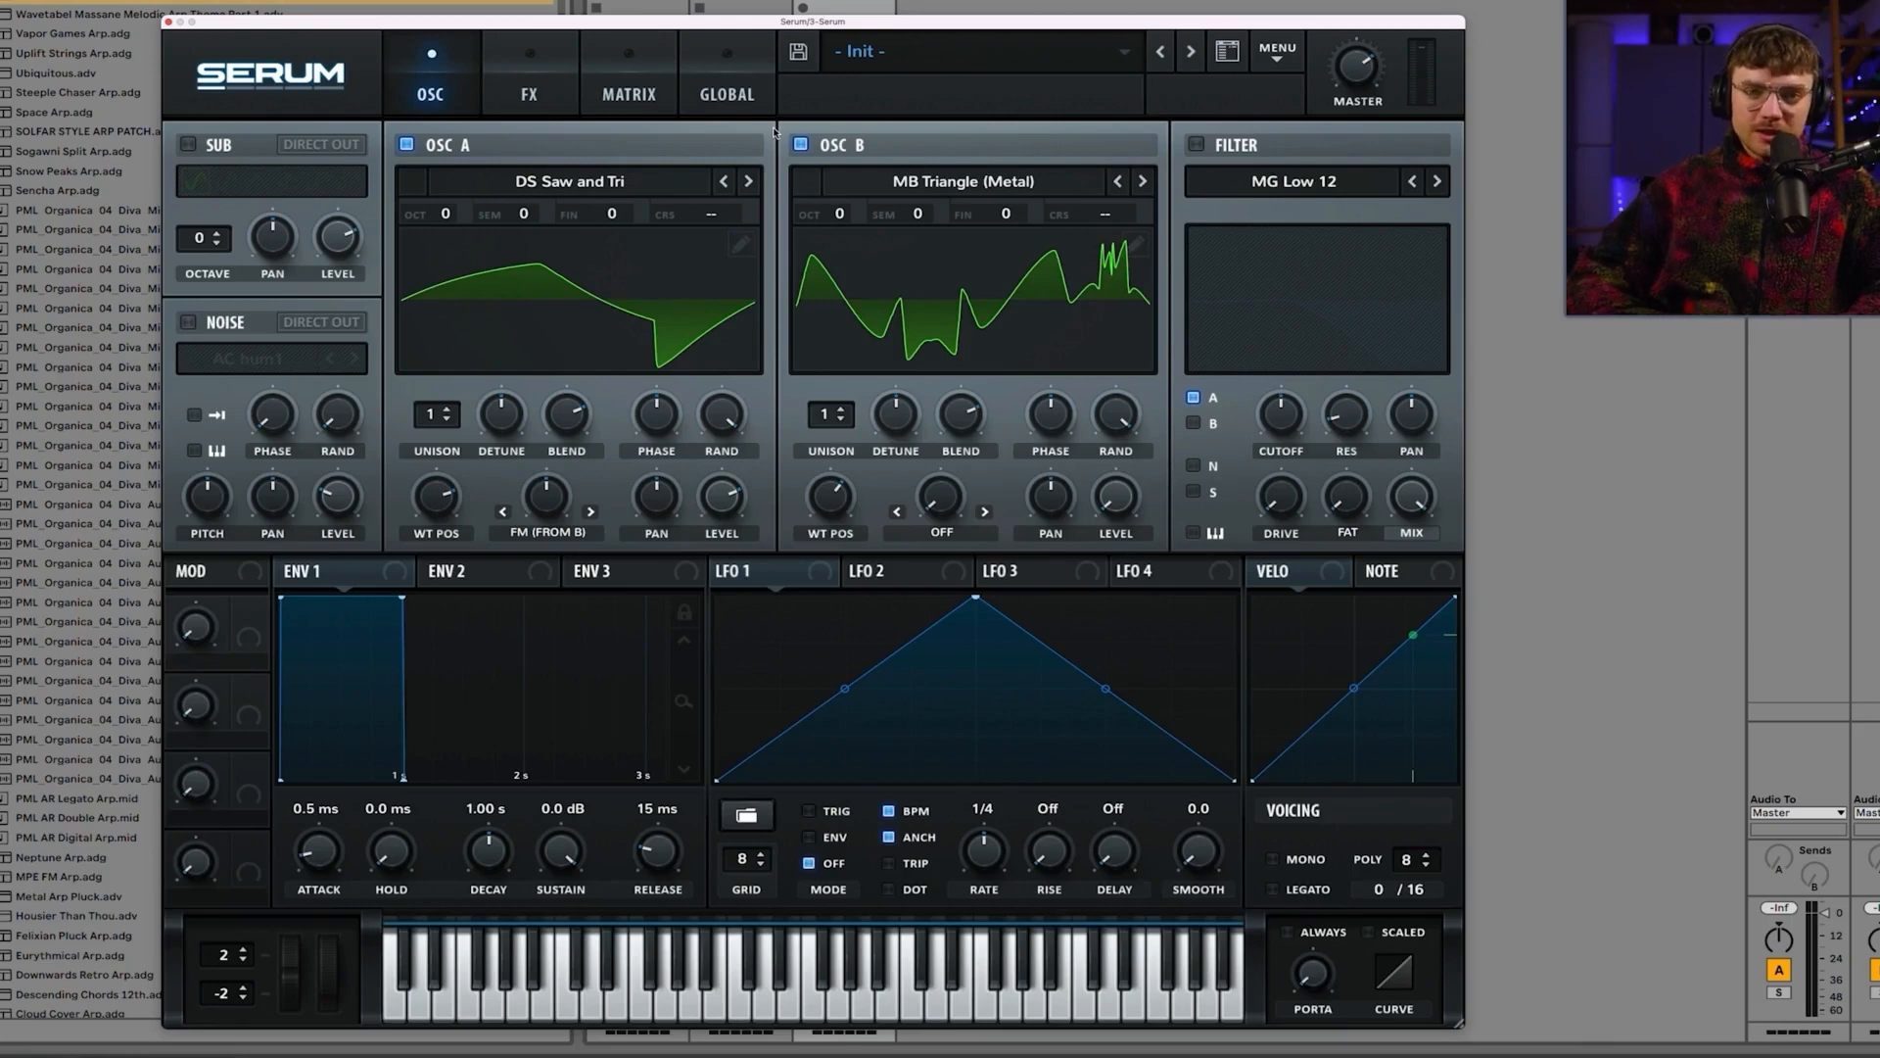
pyautogui.moveTo(446, 216)
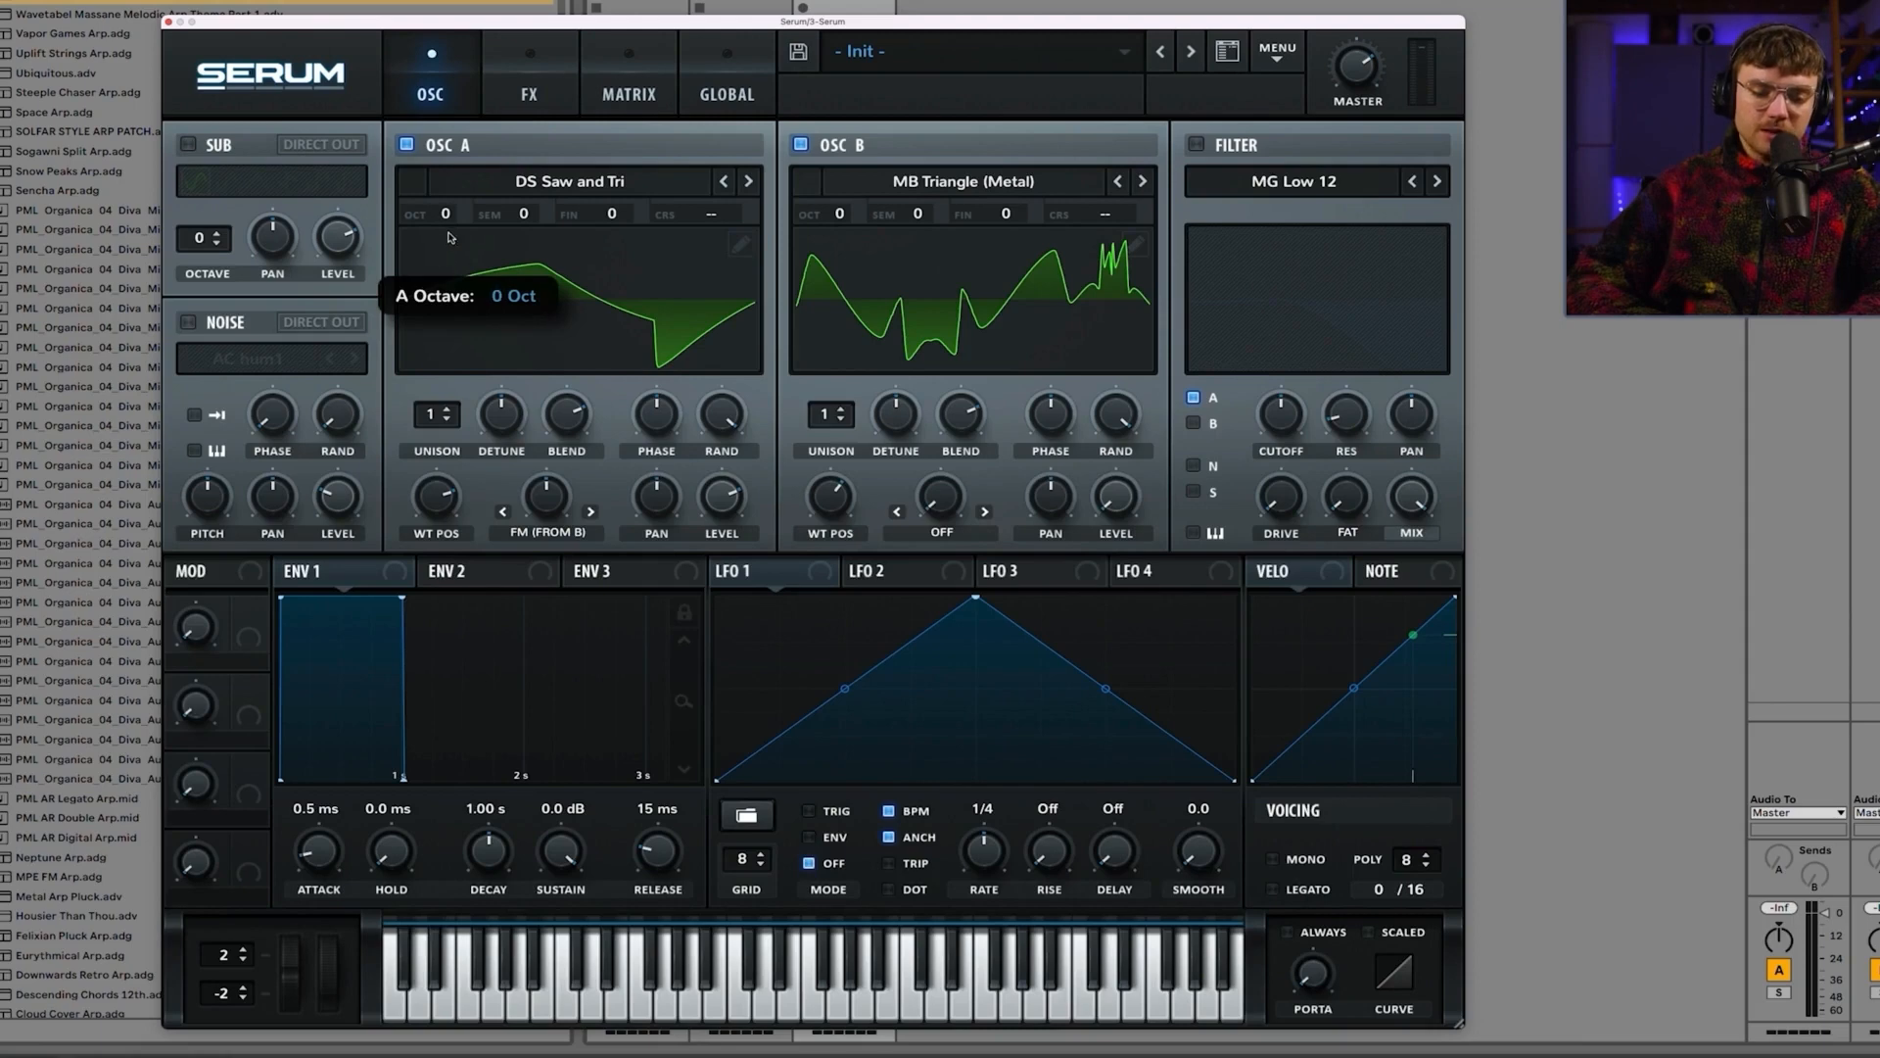
pyautogui.moveTo(449, 223); pyautogui.dragTo(443, 287)
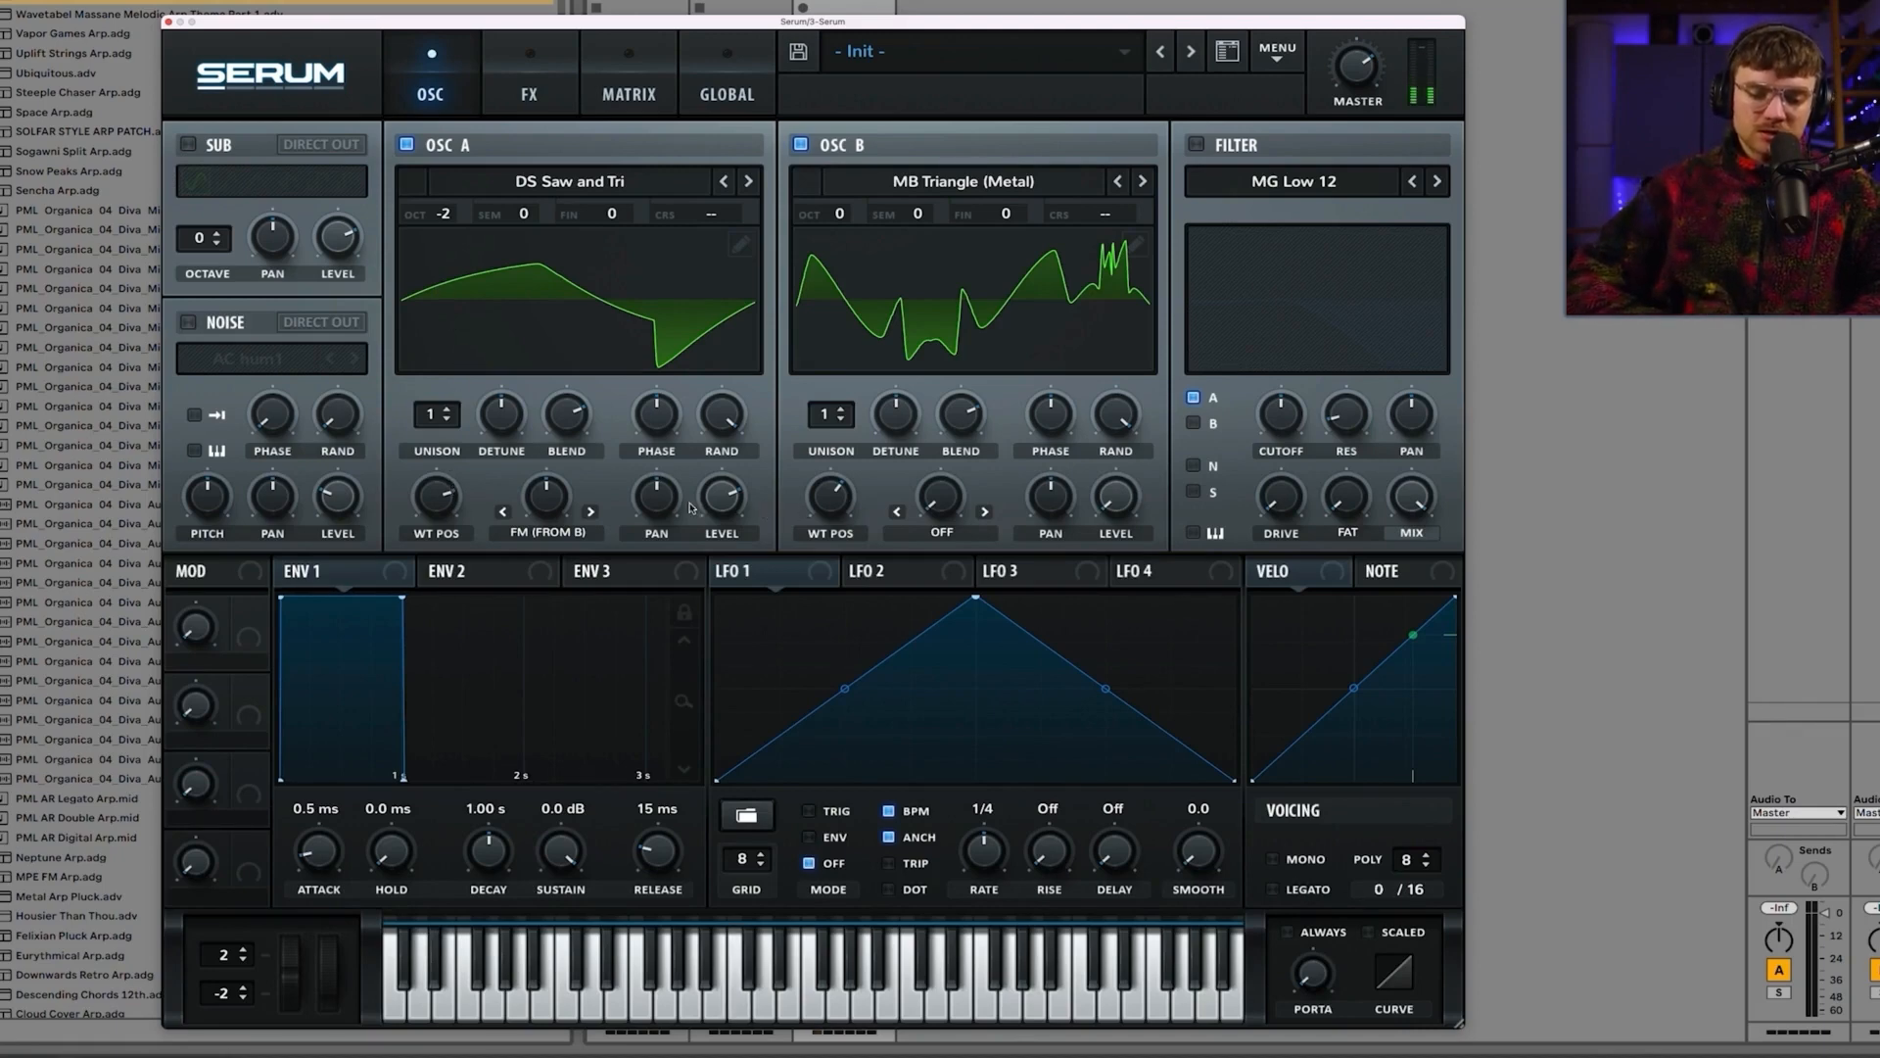
pyautogui.moveTo(429, 505); pyautogui.dragTo(414, 585)
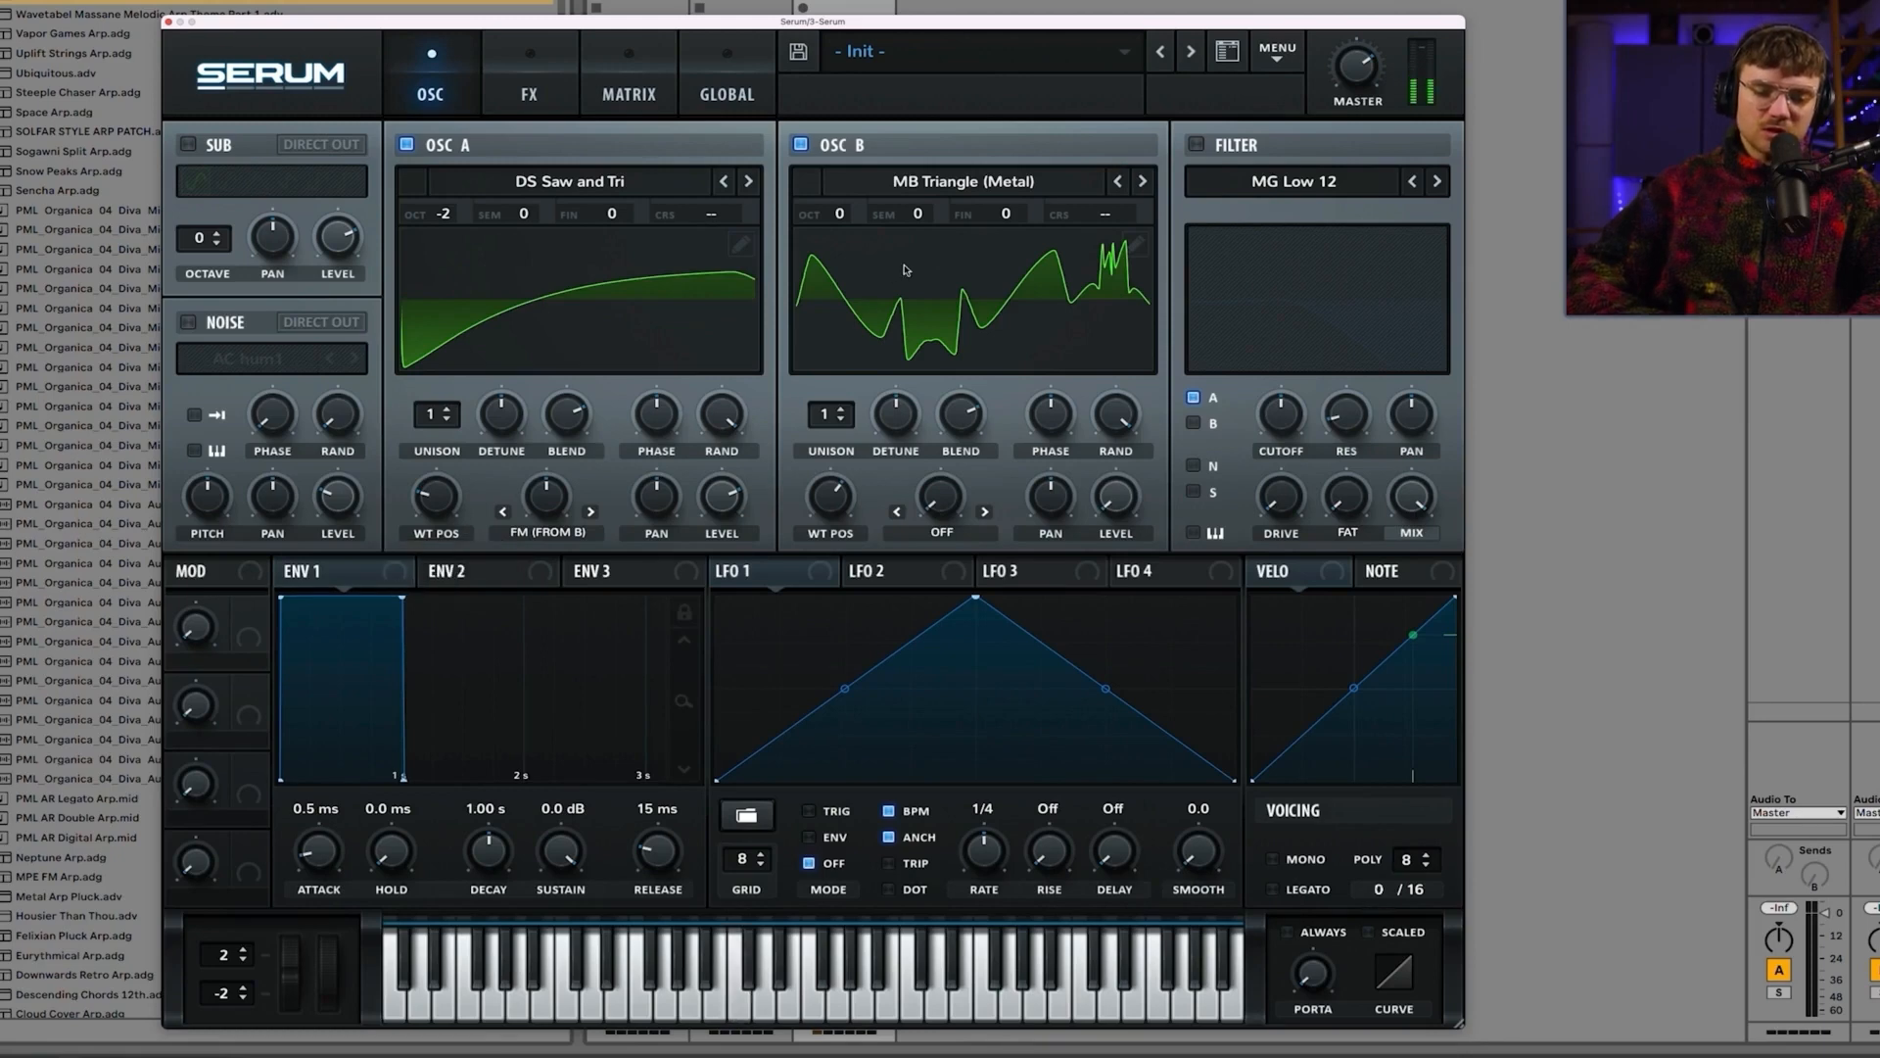
pyautogui.moveTo(839, 489)
pyautogui.mouseDown()
pyautogui.moveTo(835, 507)
pyautogui.moveTo(836, 474)
pyautogui.mouseUp()
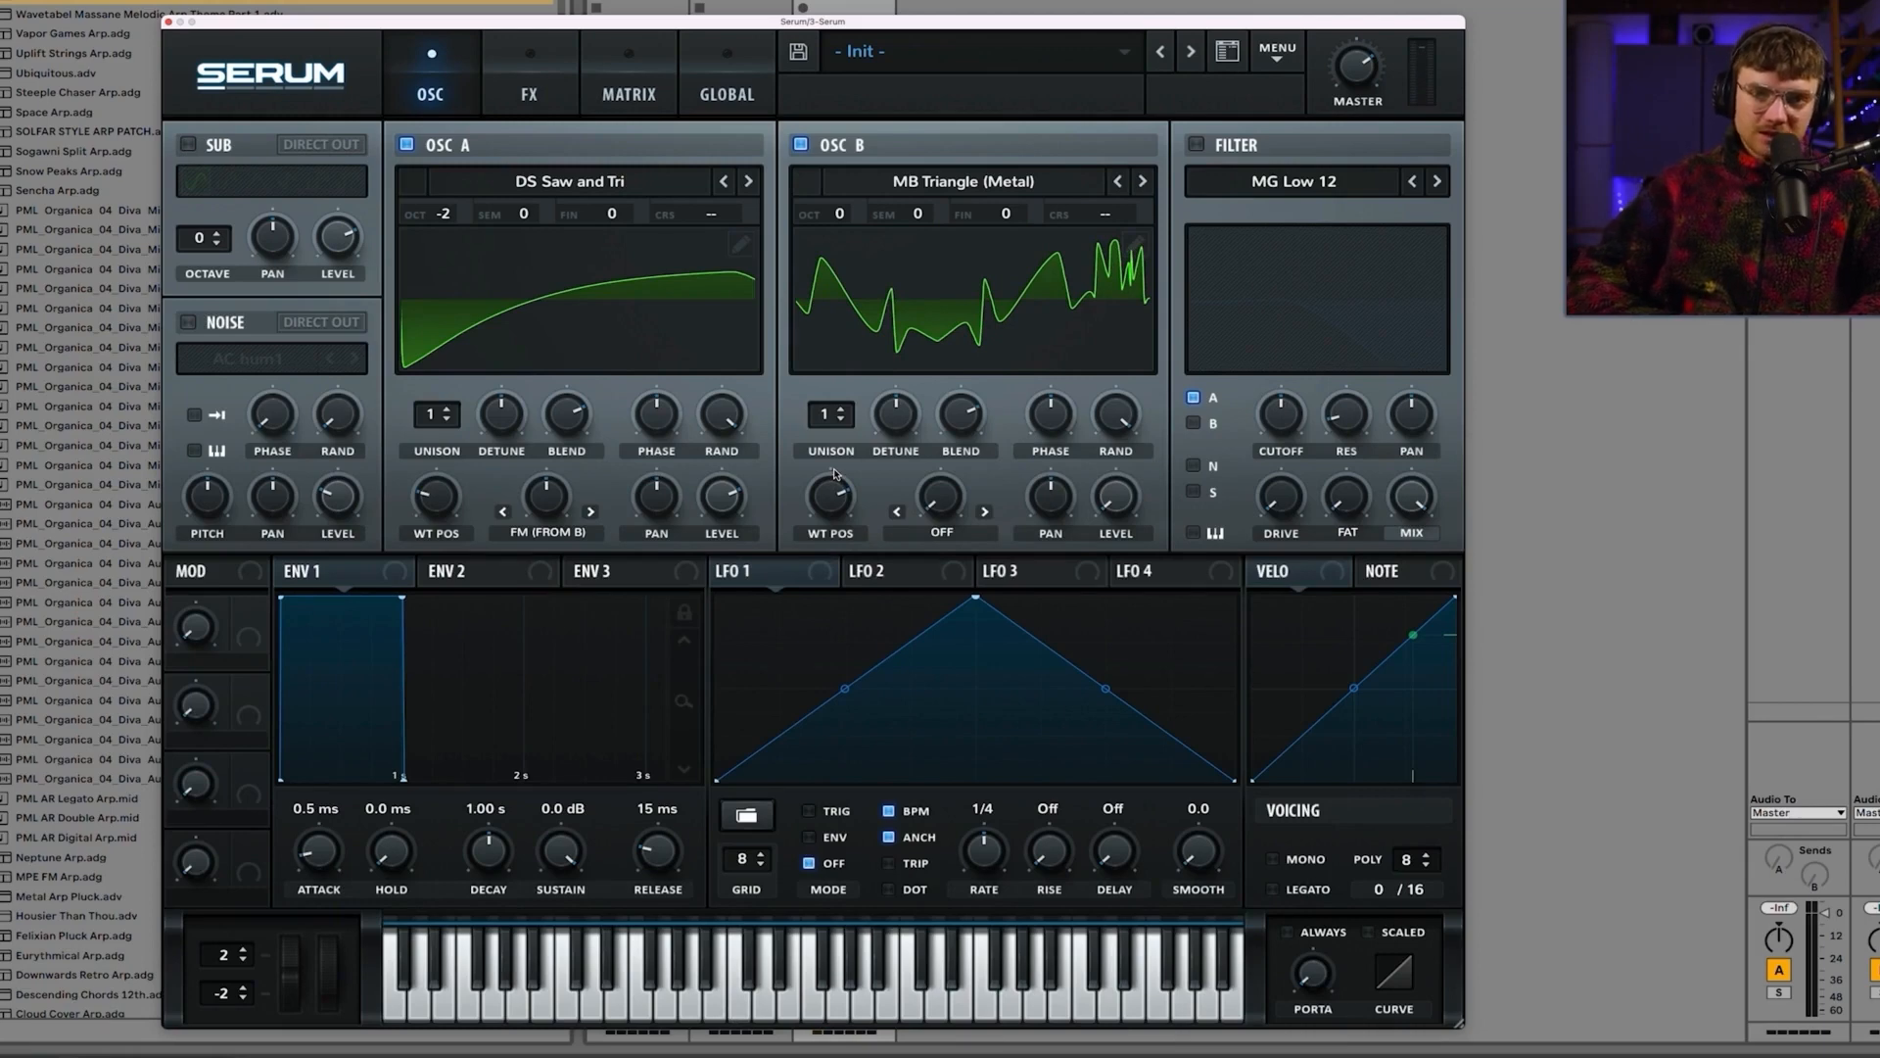
# Step: Enable the filter with the MG Low 24 type and assign Env 2 to its cutoff
pyautogui.click(1196, 144)
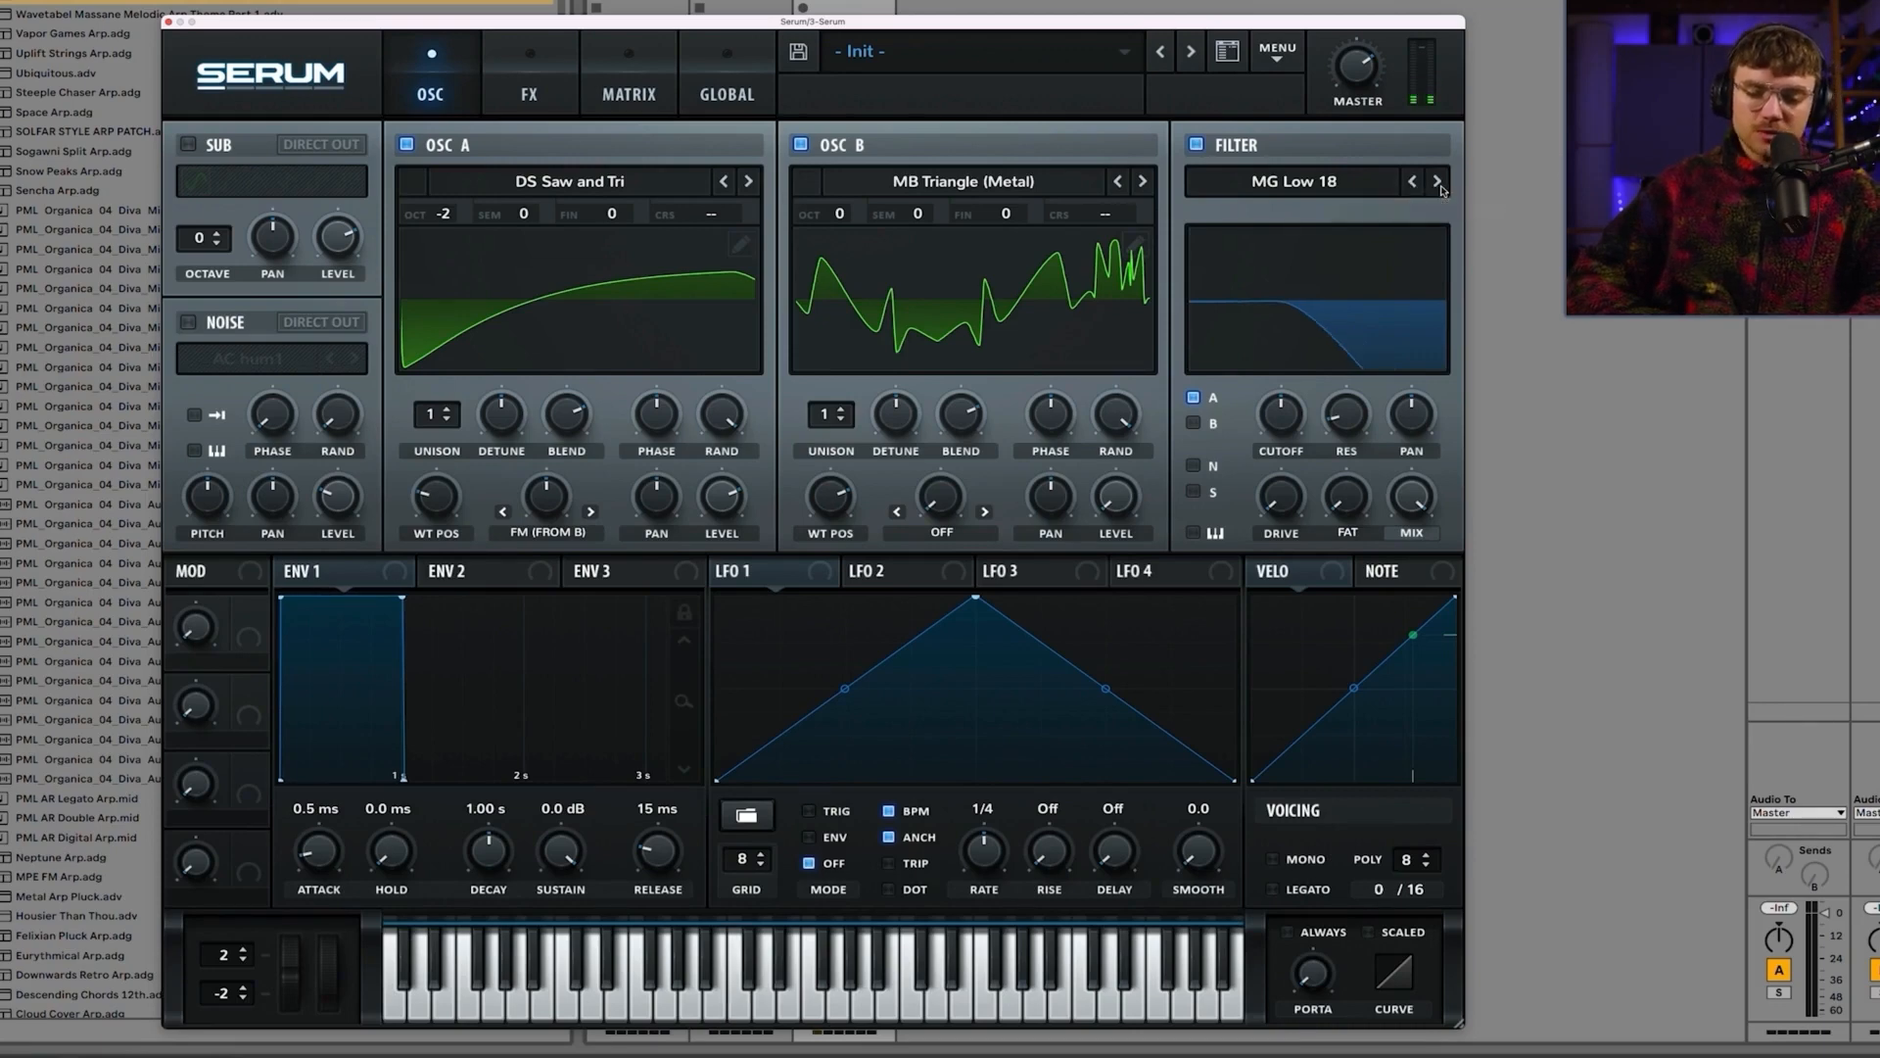
pyautogui.click(1439, 185)
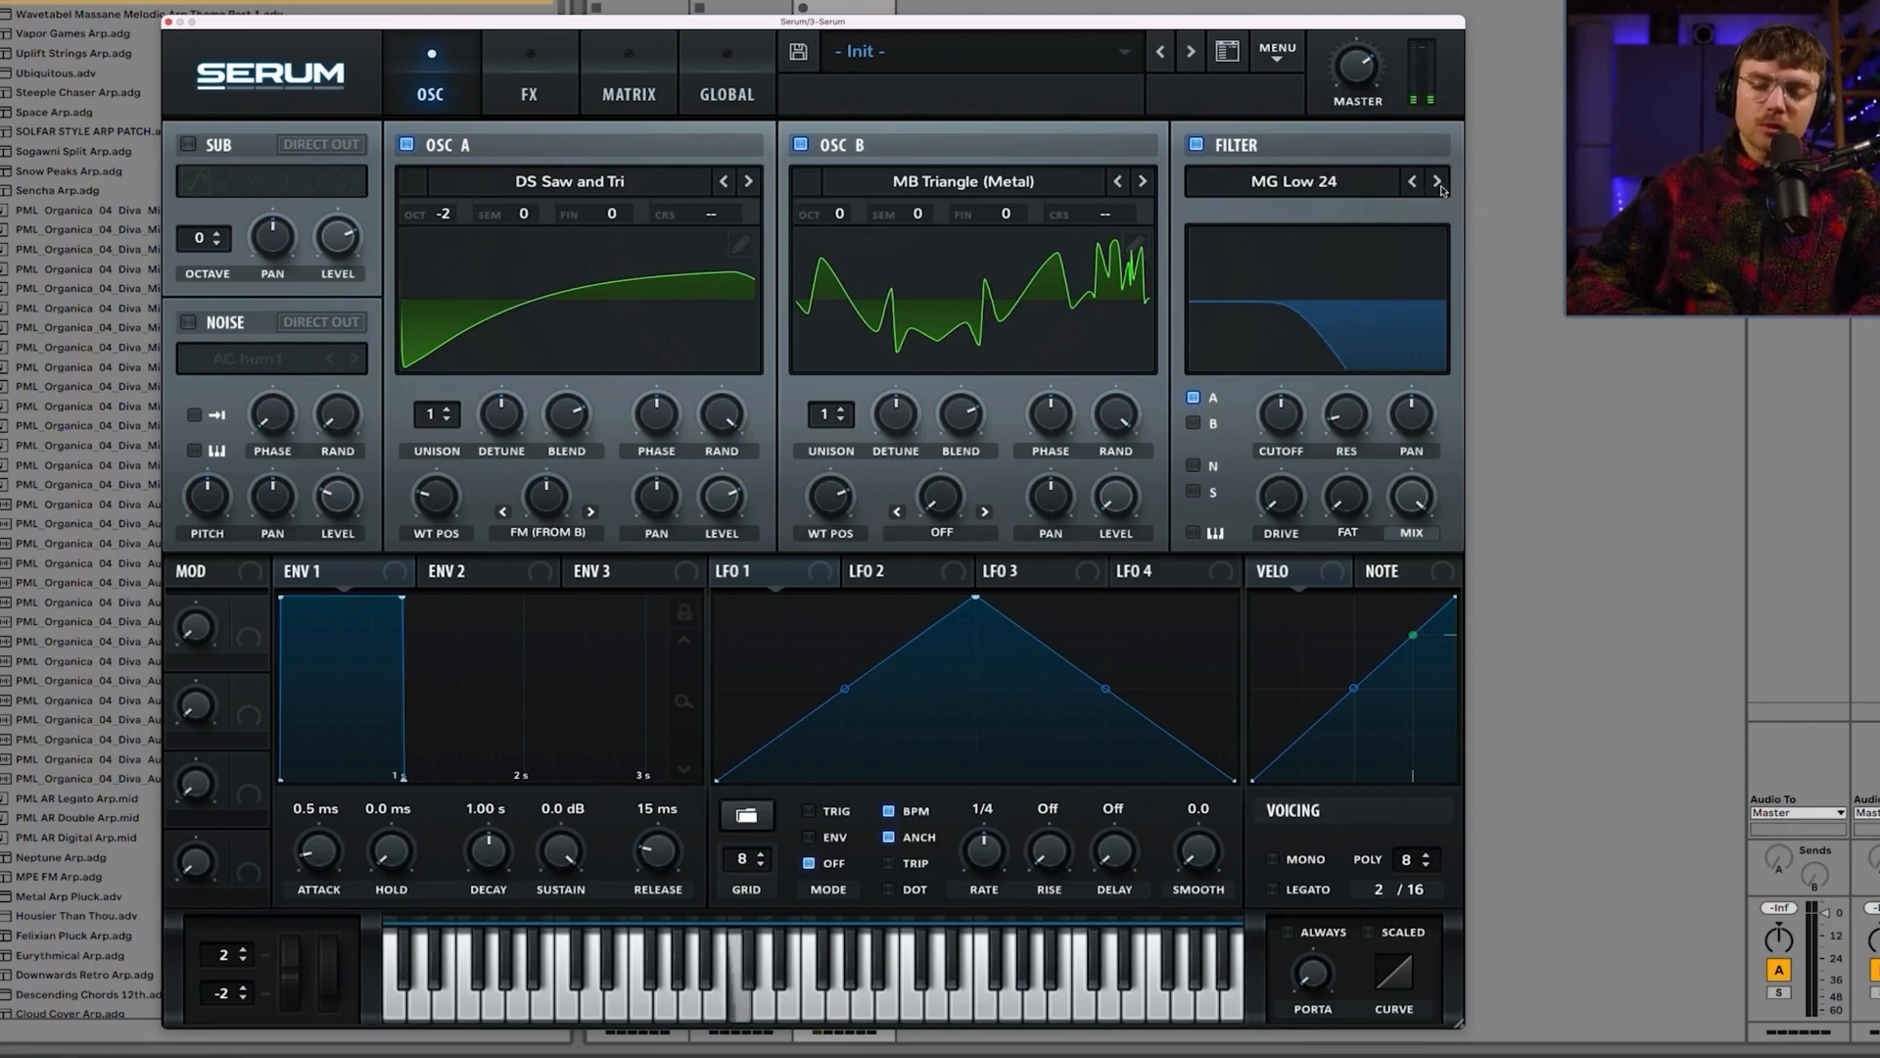
pyautogui.click(449, 578)
pyautogui.moveTo(433, 570); pyautogui.dragTo(1283, 423)
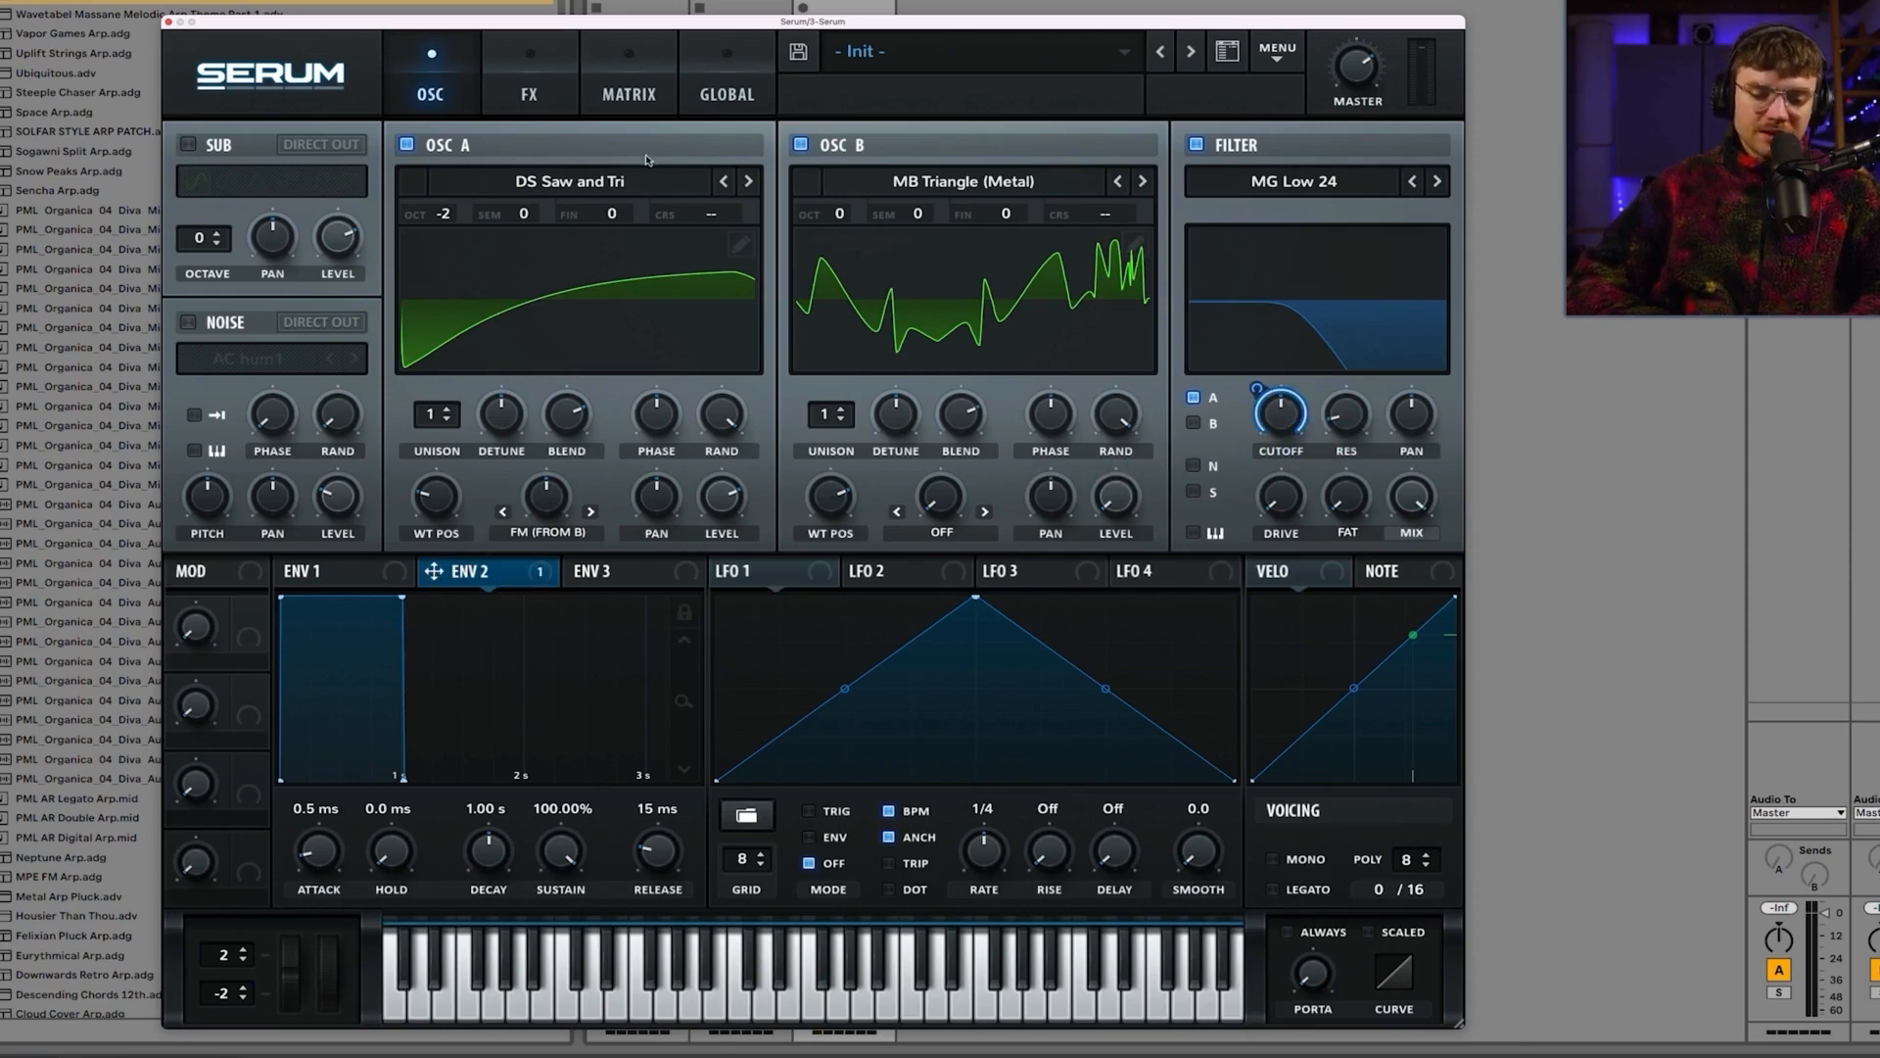
# Step: Make the Env 2 to filter cutoff modulation unipolar in the modulation matrix and return to the oscillator view
pyautogui.click(632, 113)
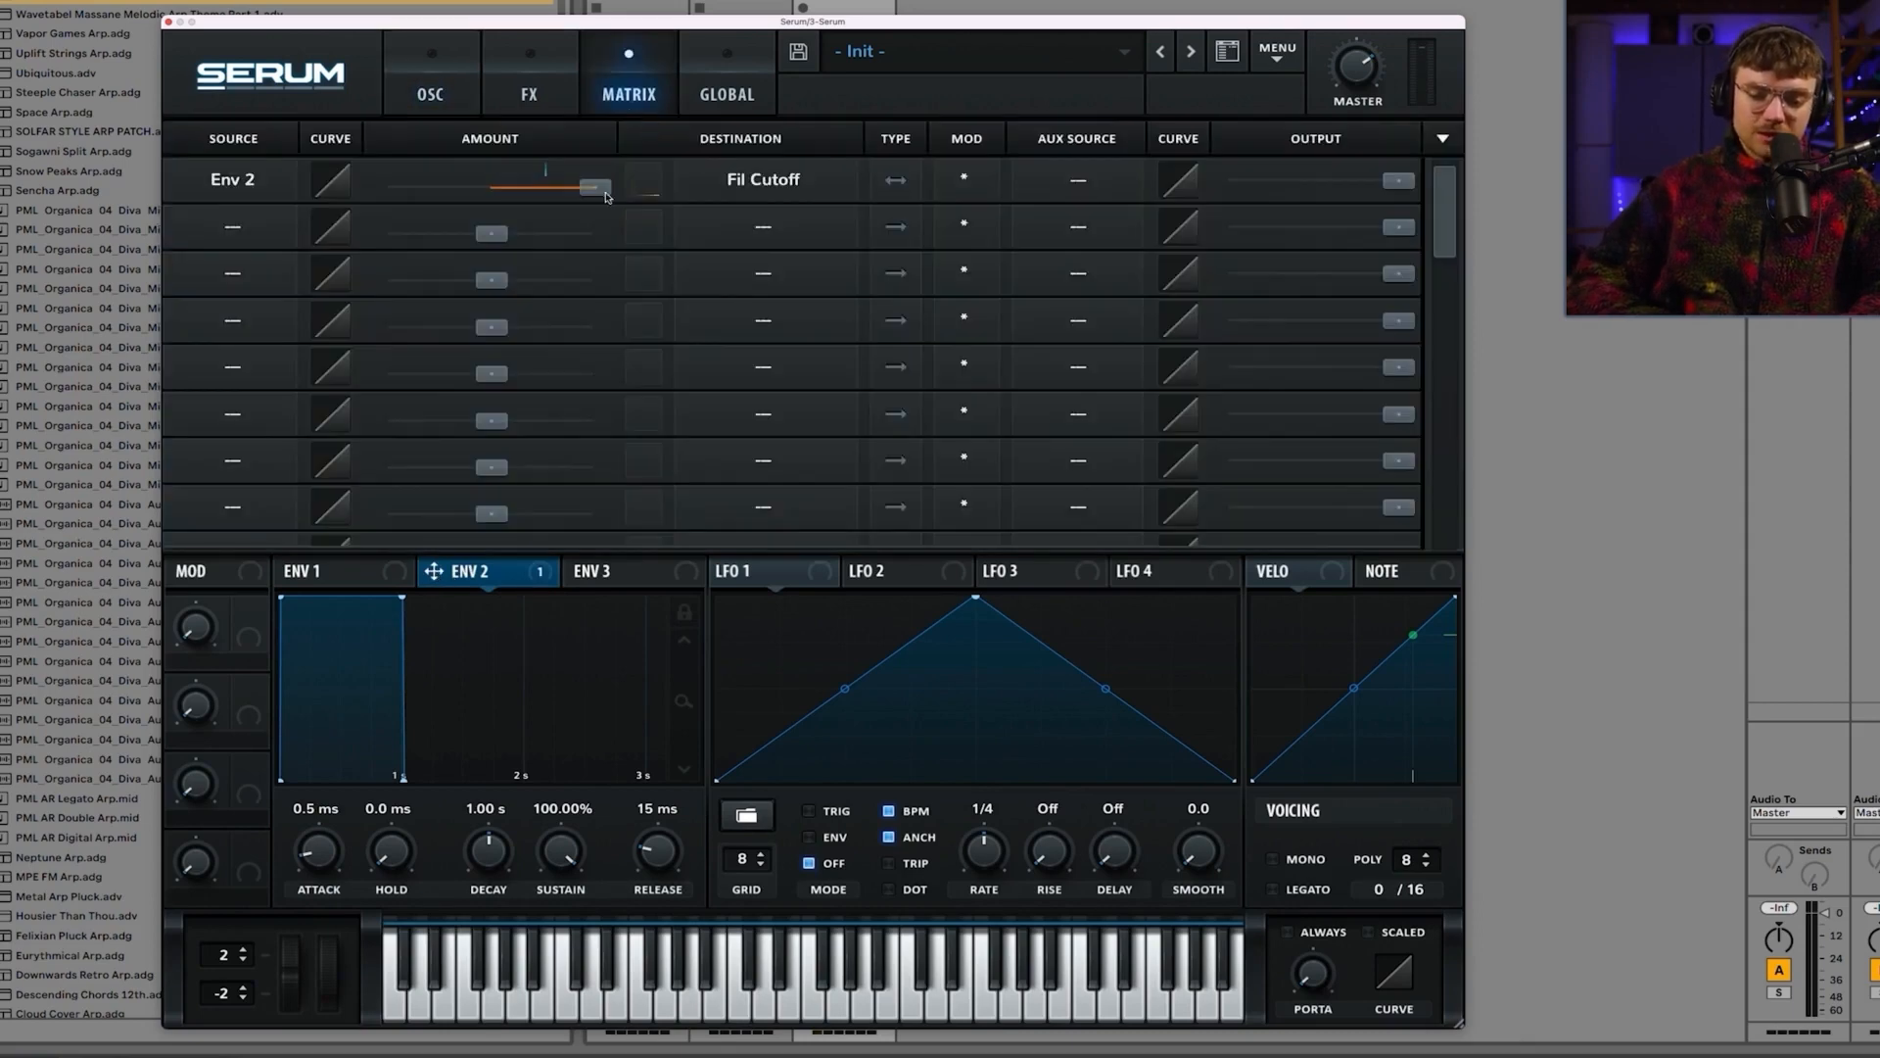
pyautogui.click(895, 187)
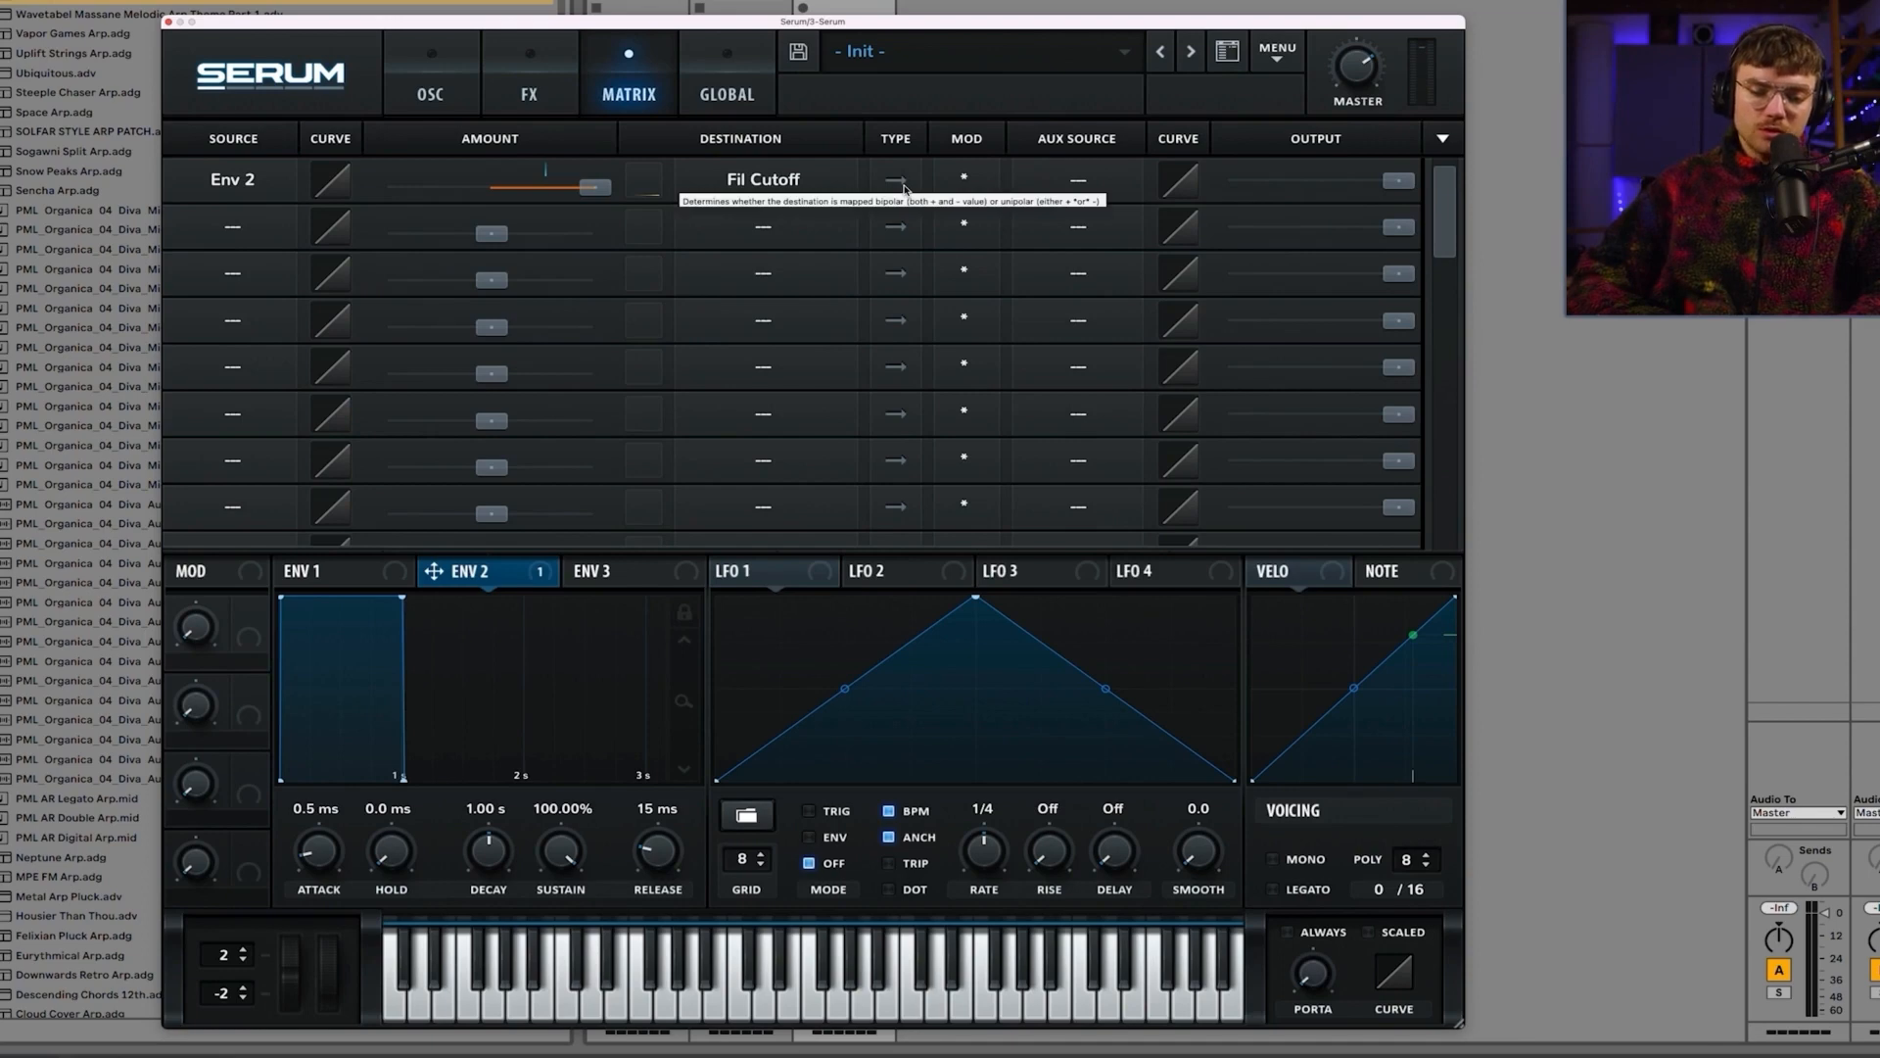
pyautogui.click(460, 98)
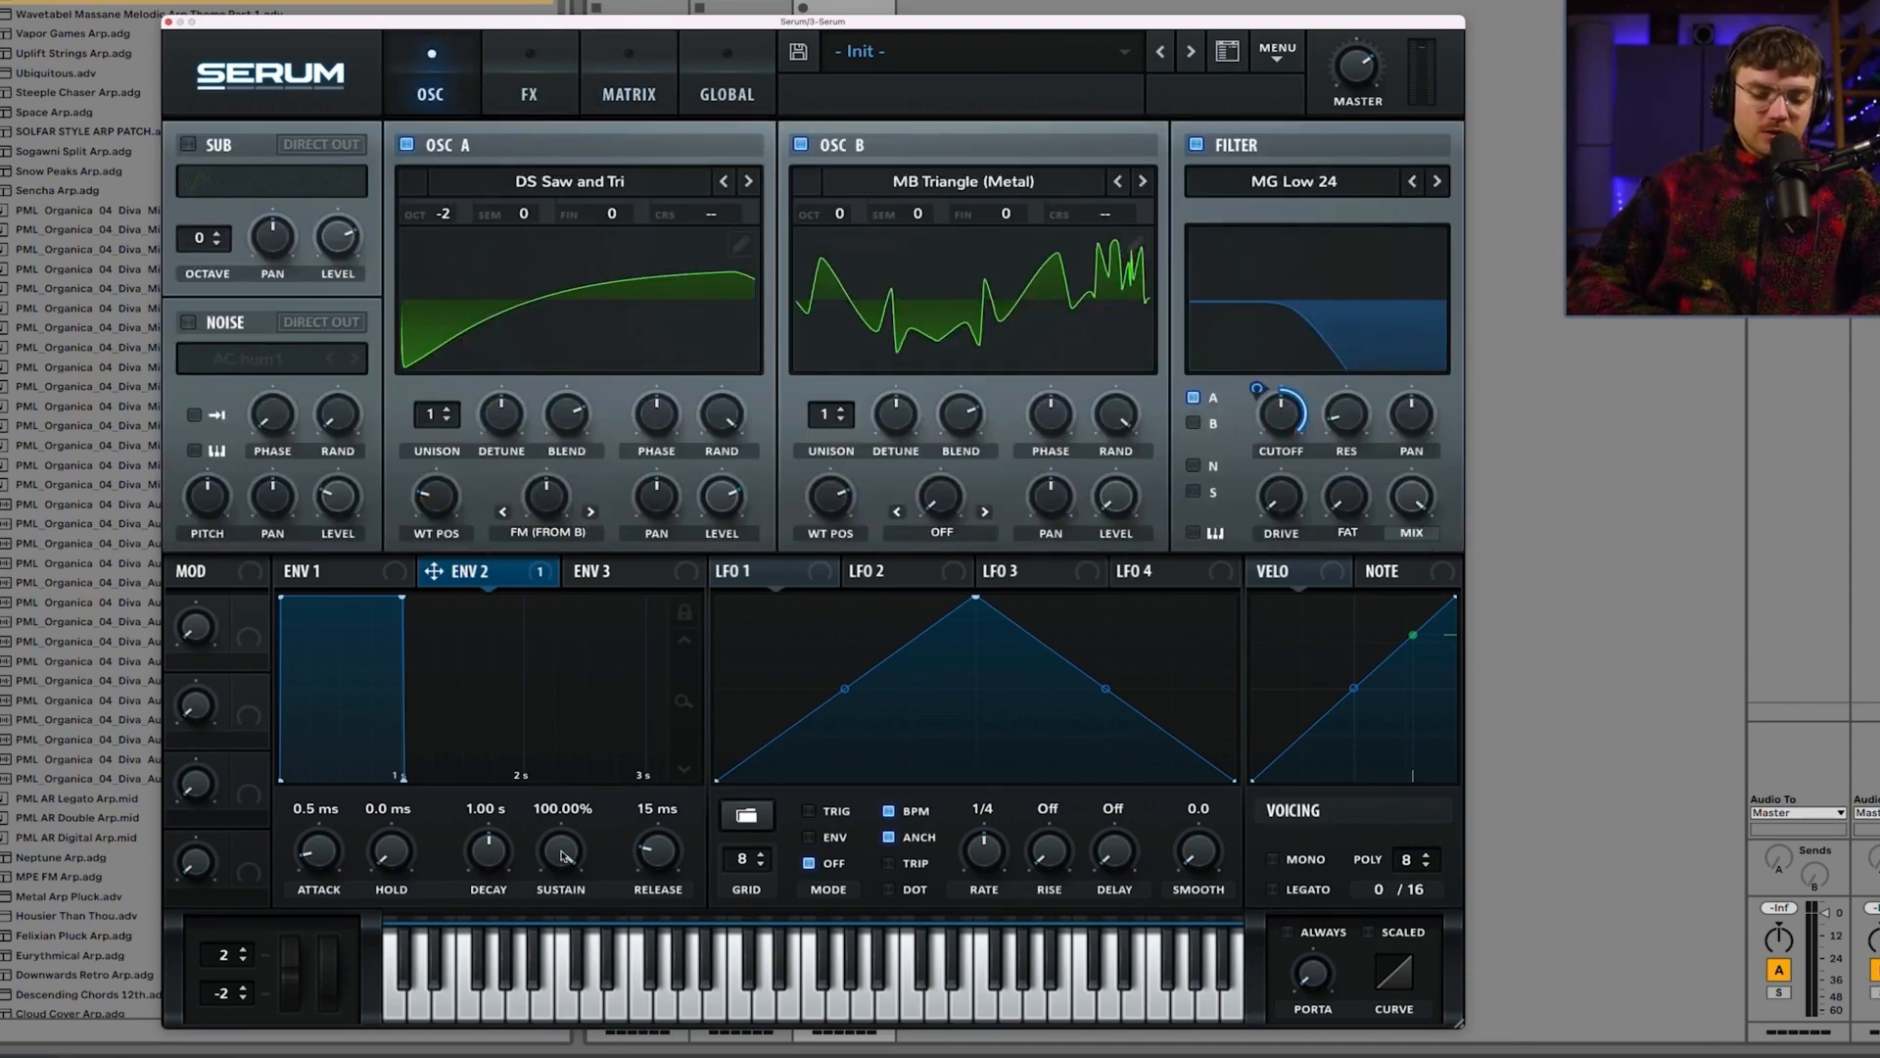
# Step: Shape Env 2 with 3.01% sustain, 292 ms decay and 156 ms release, and lower the filter cutoff
pyautogui.moveTo(562, 855); pyautogui.dragTo(578, 977)
pyautogui.moveTo(580, 848); pyautogui.dragTo(580, 907)
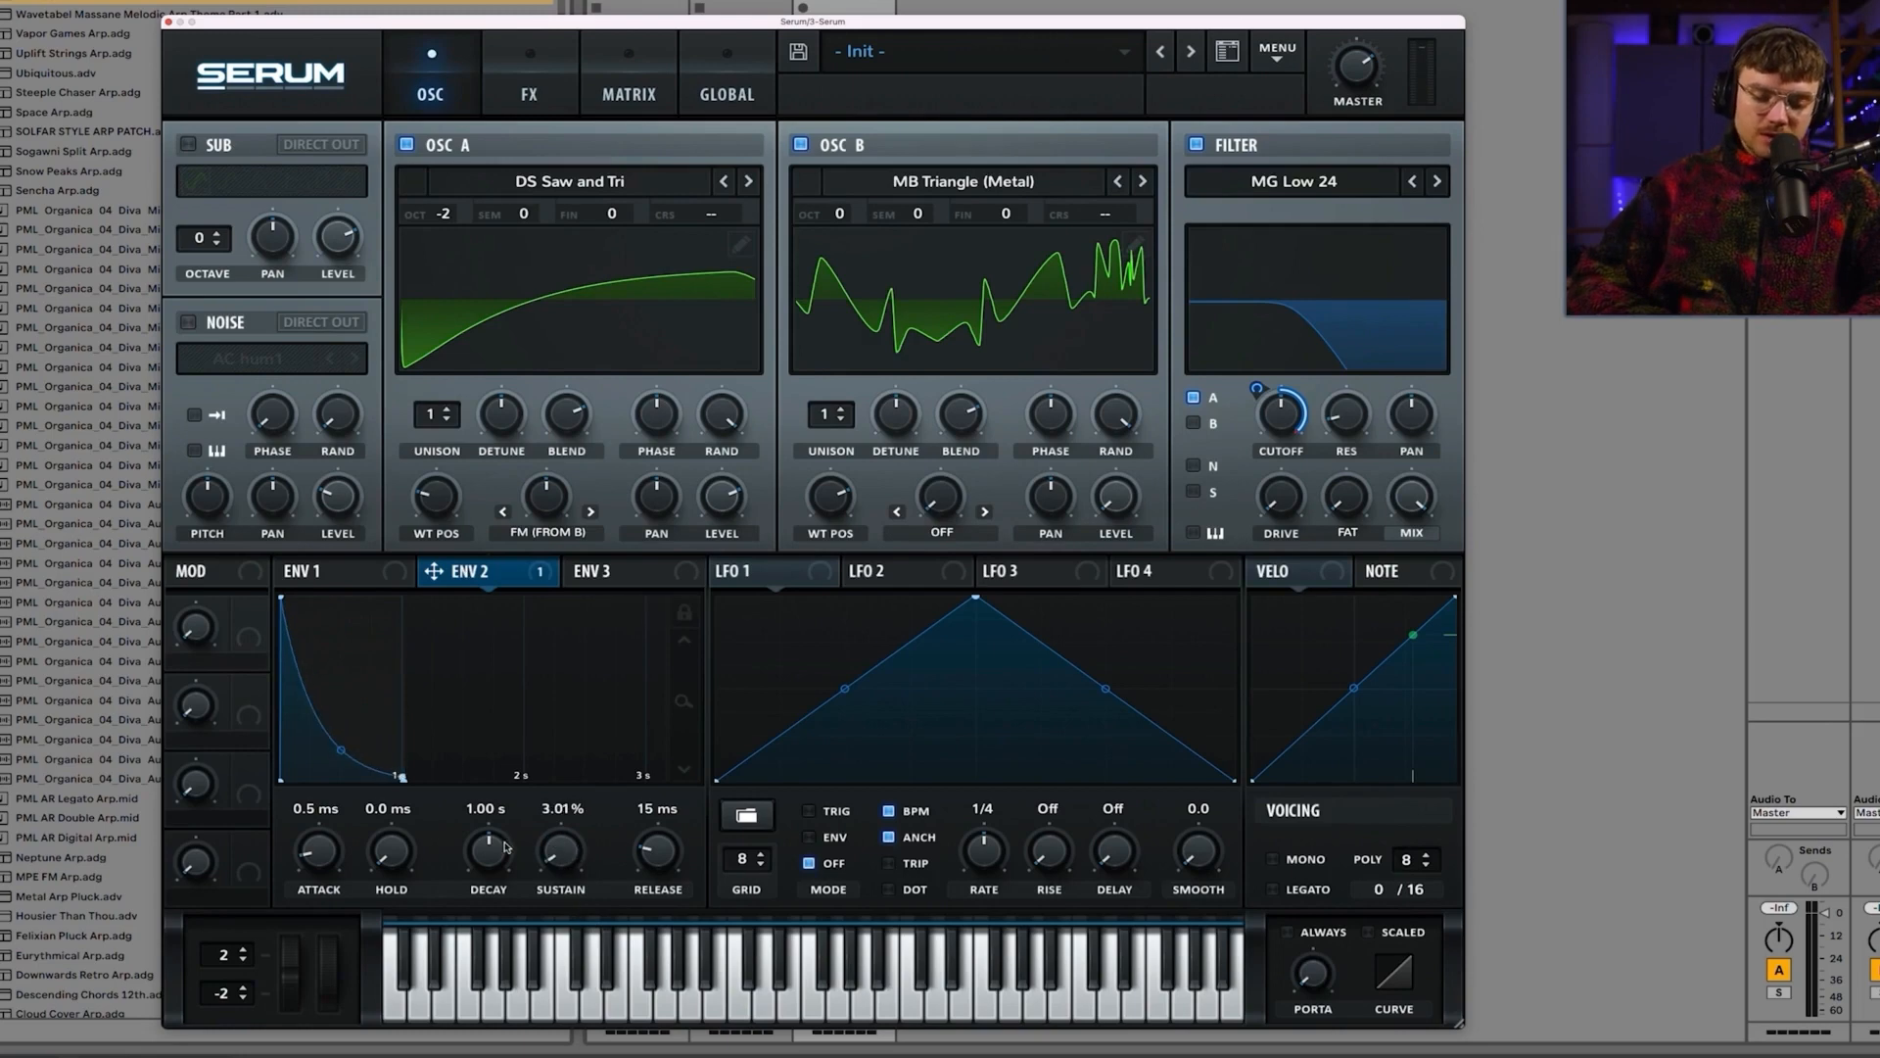
pyautogui.moveTo(506, 848); pyautogui.dragTo(506, 853)
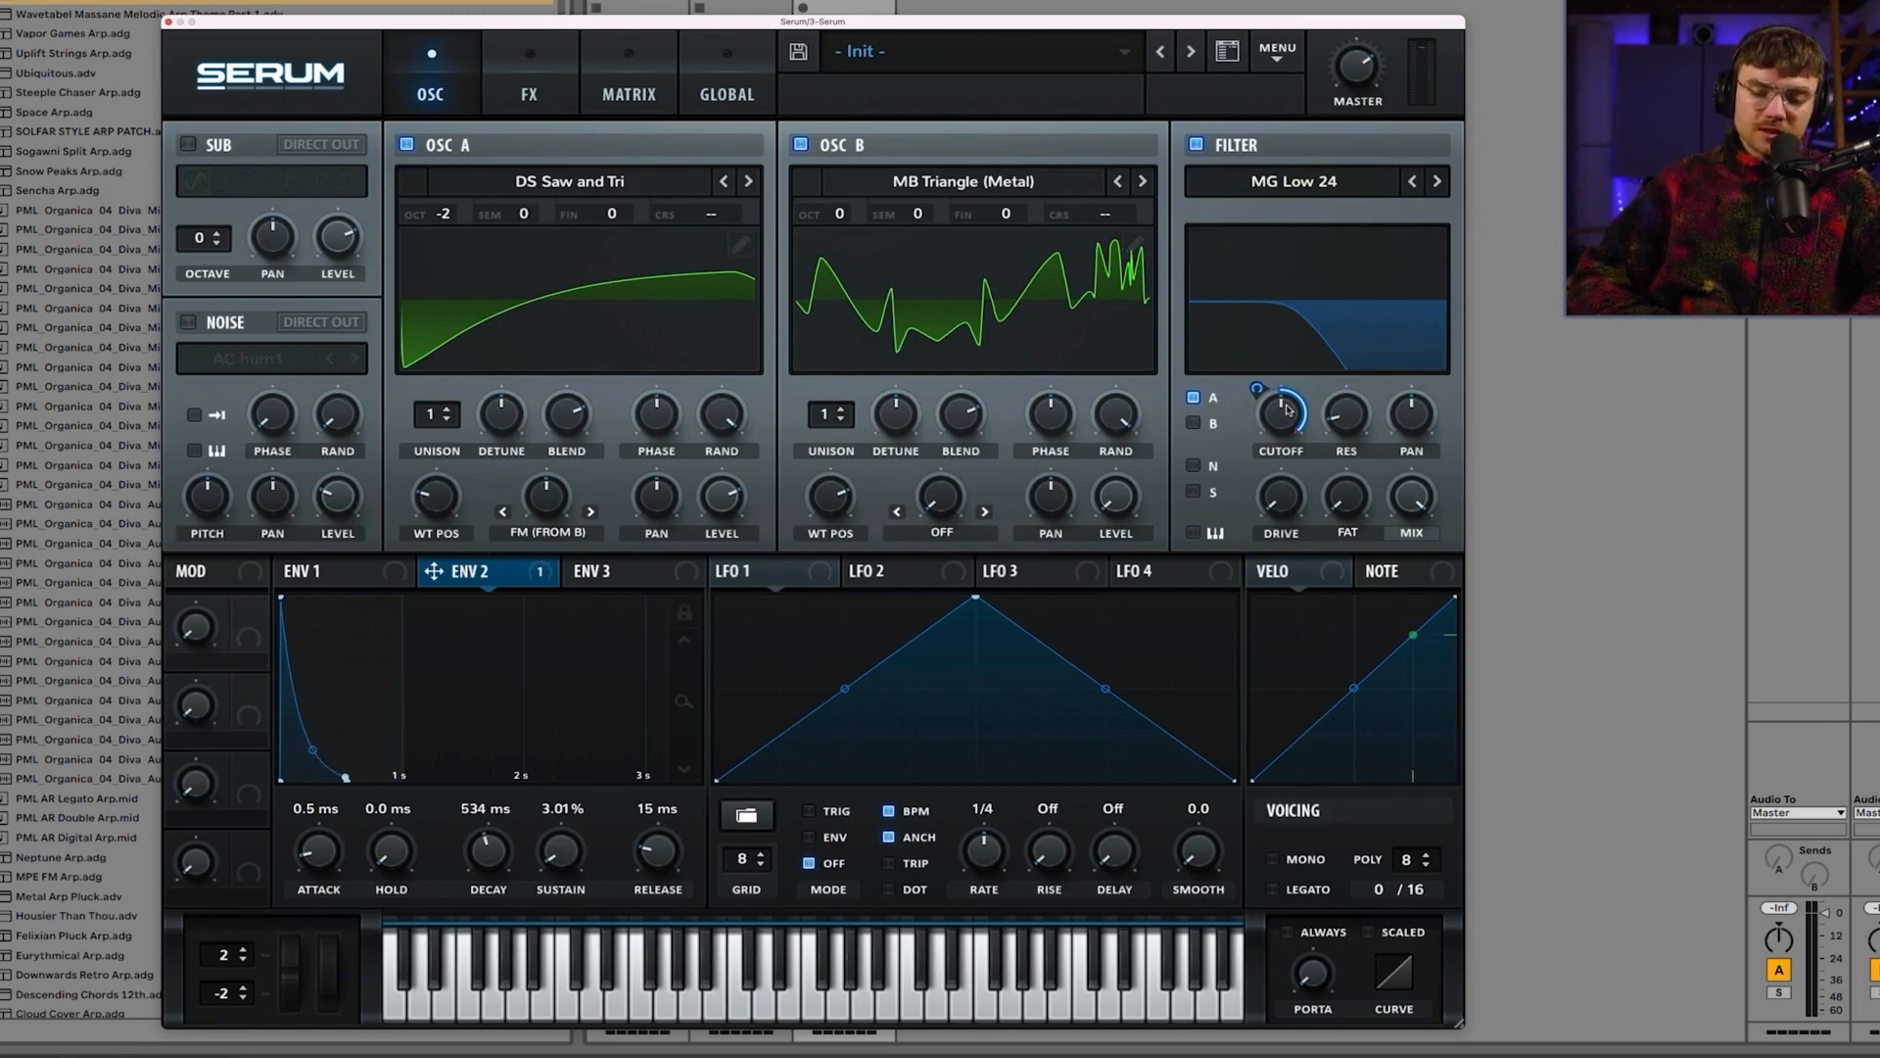
pyautogui.moveTo(1287, 409)
pyautogui.mouseDown()
pyautogui.moveTo(1285, 436)
pyautogui.moveTo(1263, 417)
pyautogui.moveTo(1264, 438)
pyautogui.moveTo(1280, 441)
pyautogui.moveTo(1258, 400)
pyautogui.moveTo(1290, 396)
pyautogui.mouseUp()
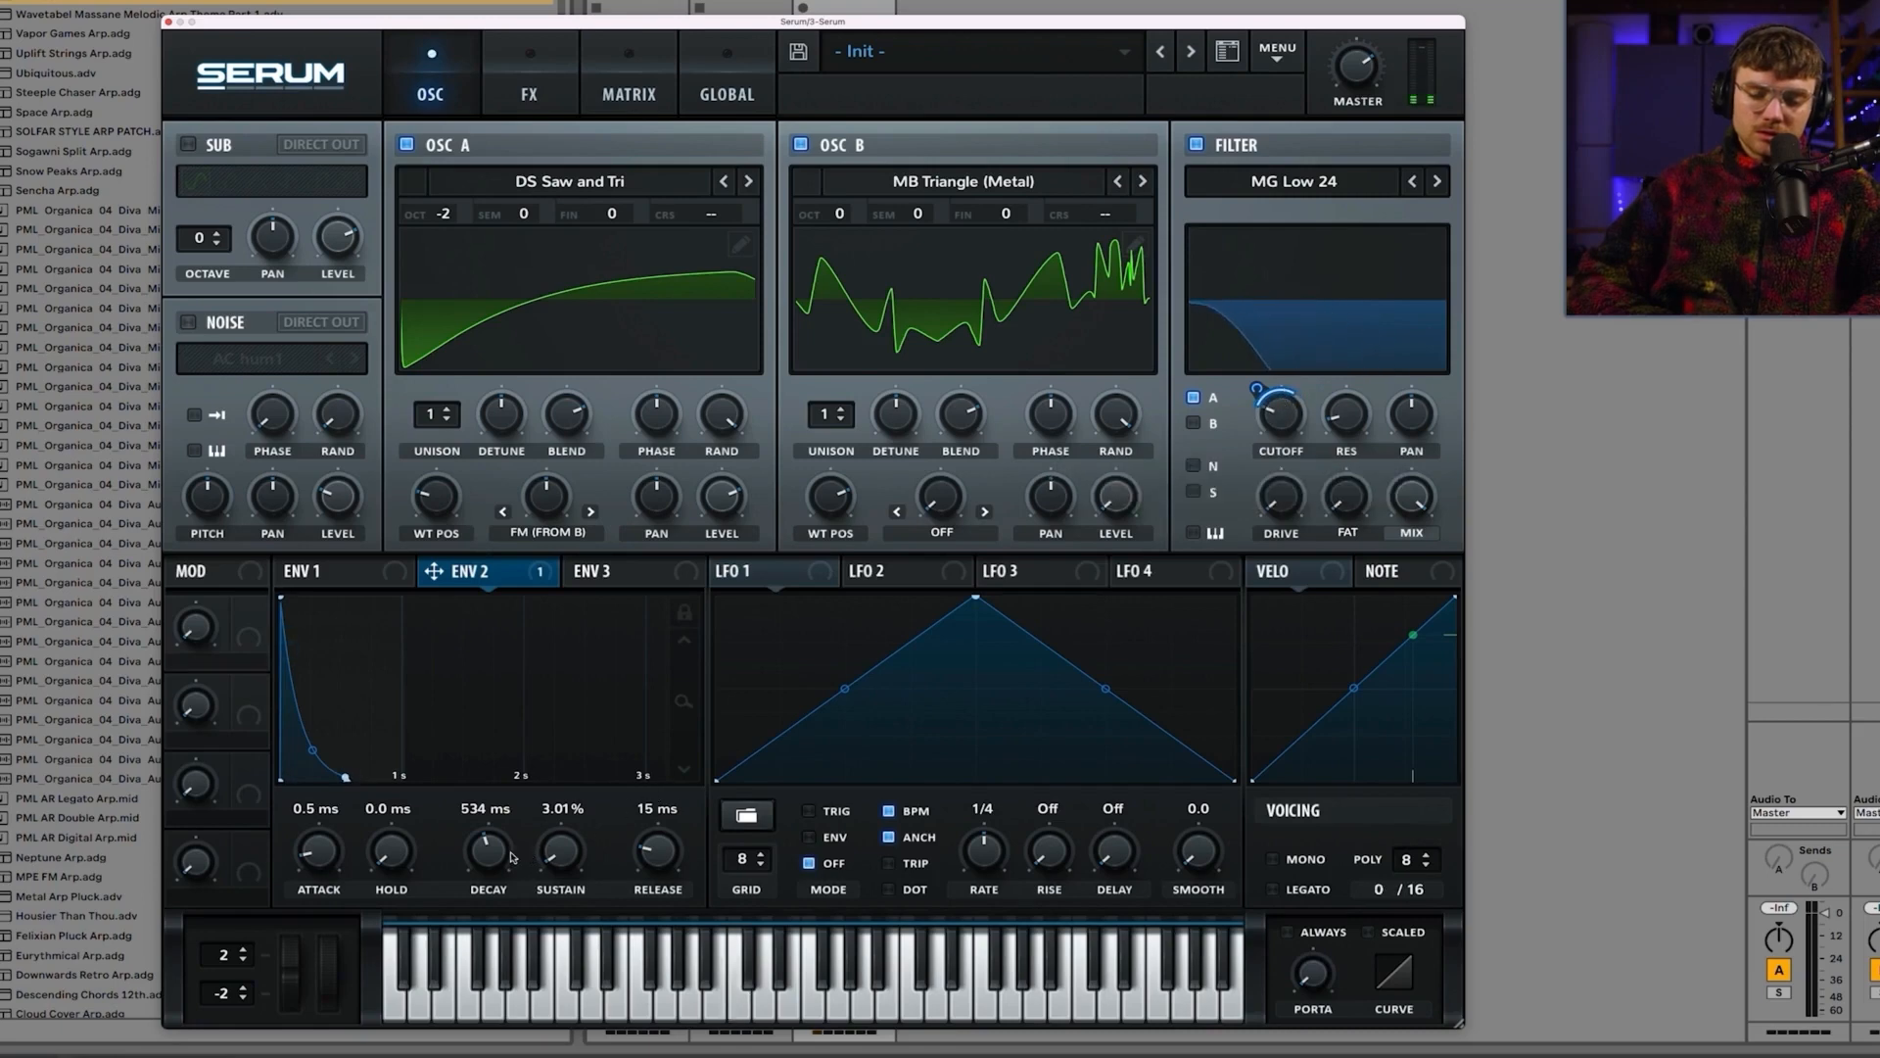
pyautogui.moveTo(511, 857); pyautogui.dragTo(655, 837)
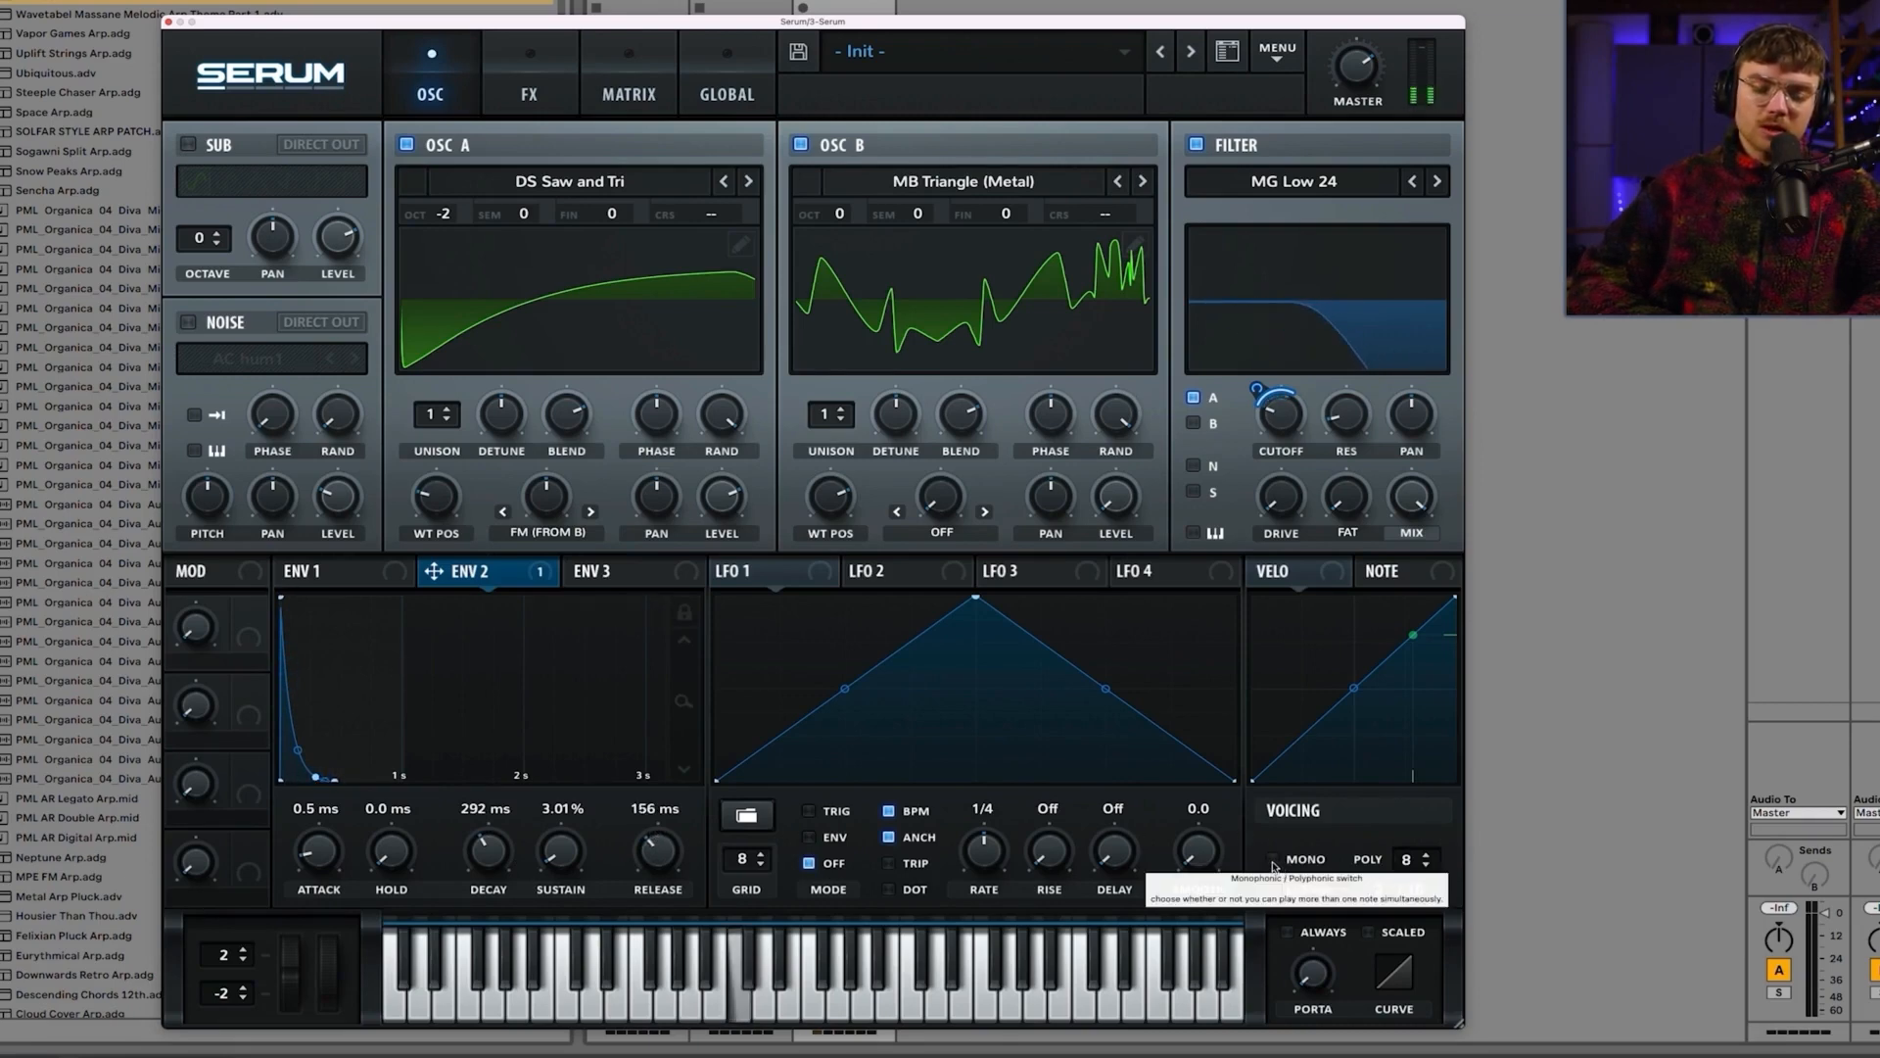
# Step: Switch the voicing to mono and fine-tune the filter cutoff
pyautogui.click(1272, 862)
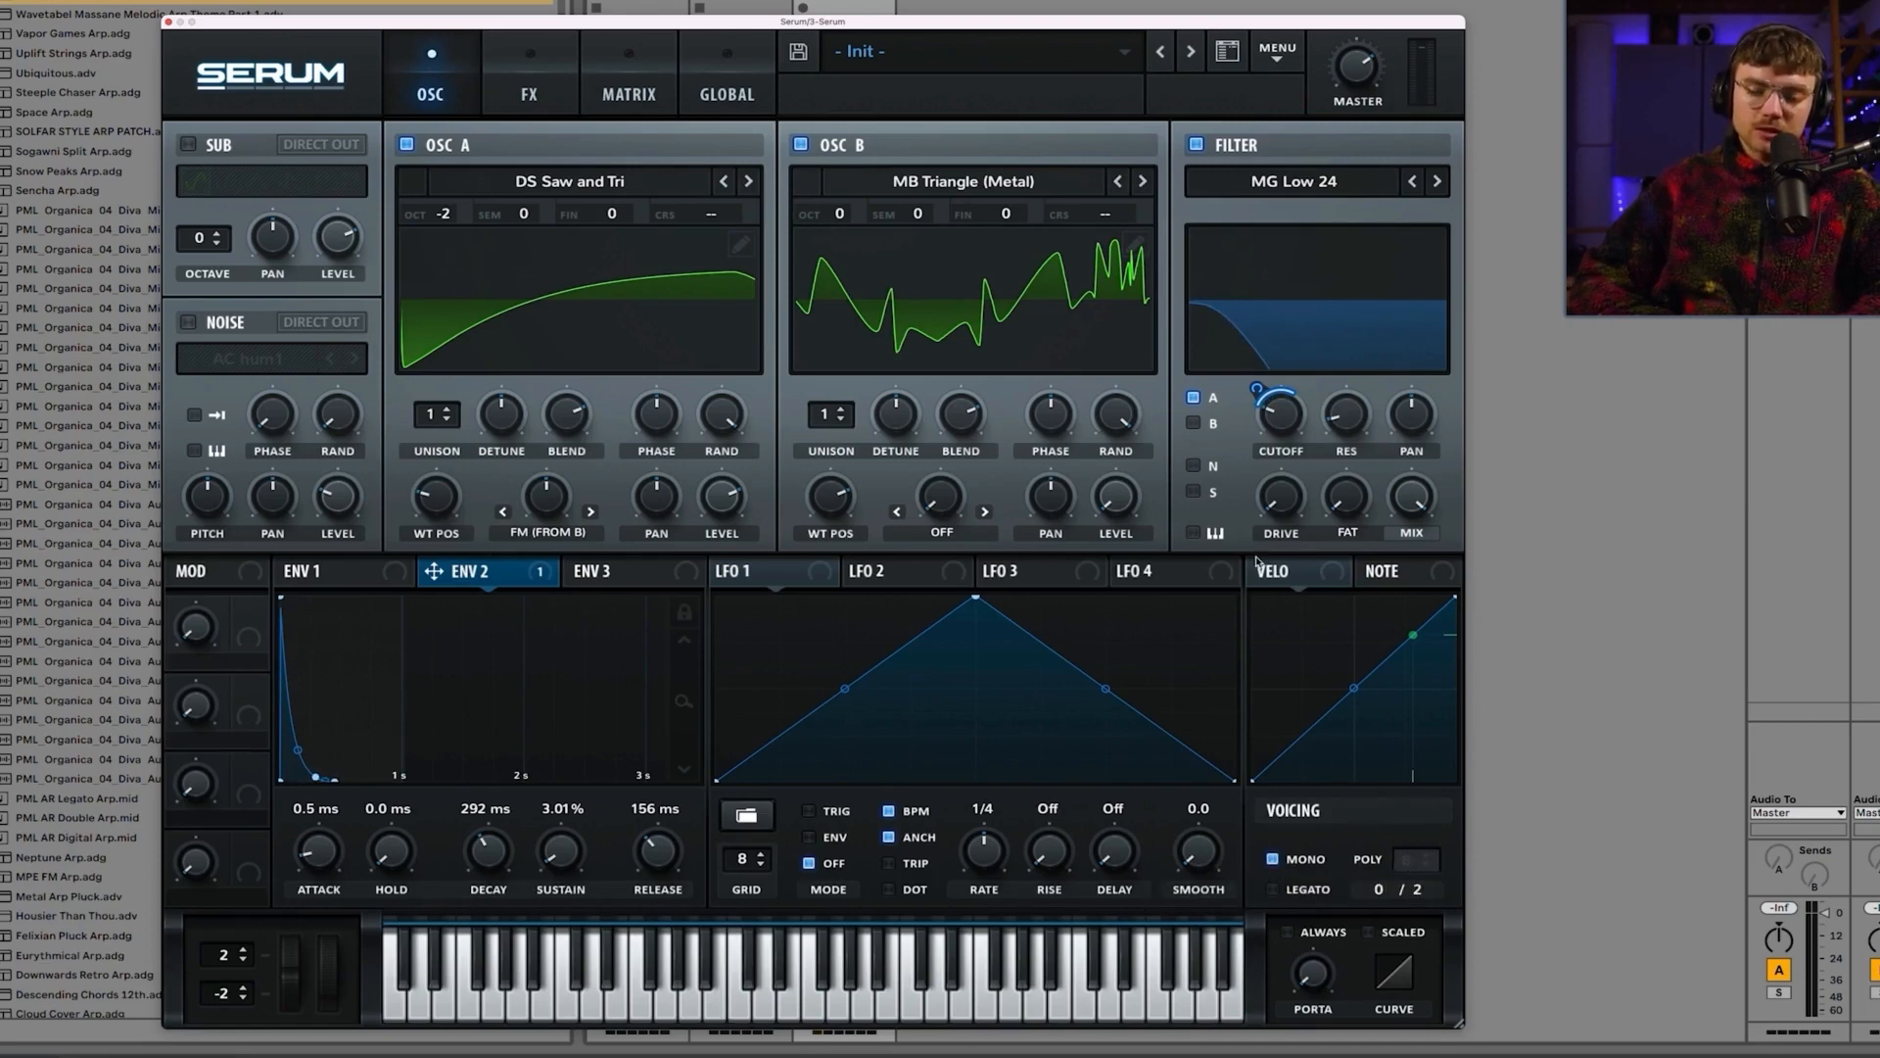
pyautogui.moveTo(1258, 395)
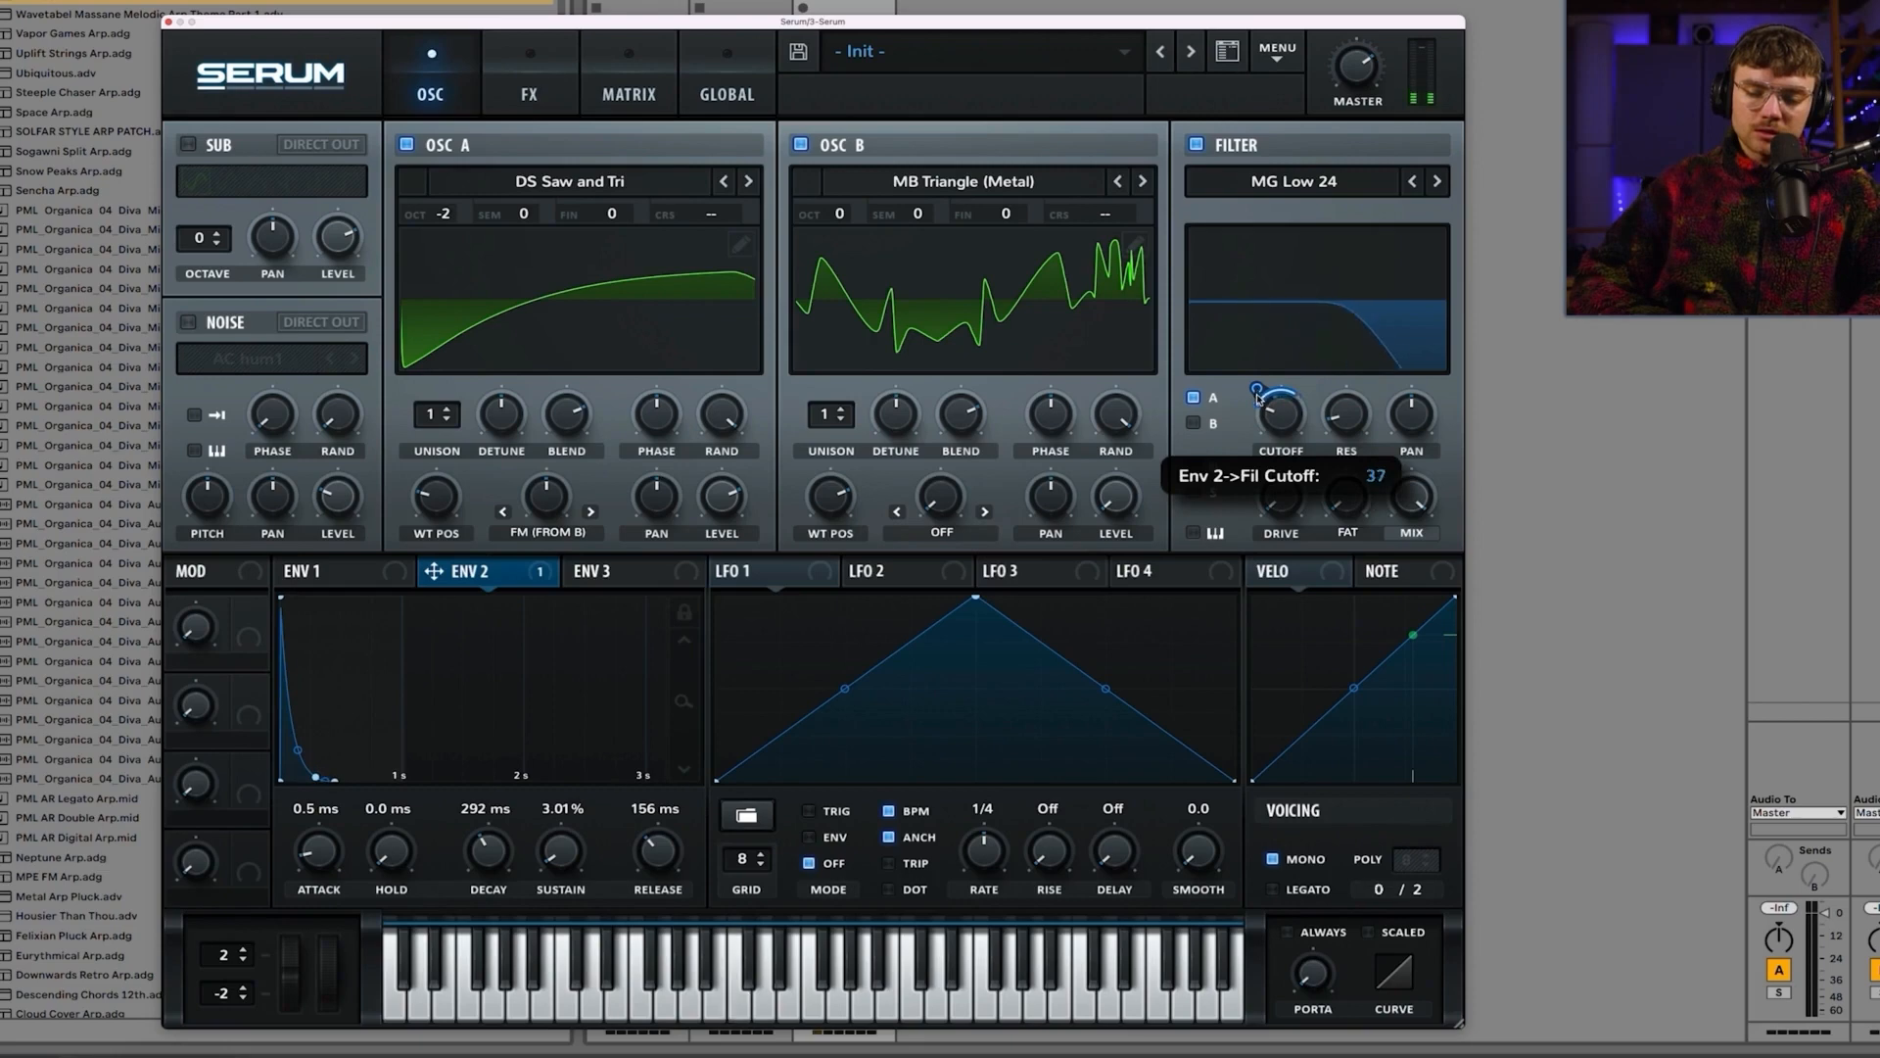
pyautogui.moveTo(1281, 415)
pyautogui.mouseDown()
pyautogui.moveTo(1282, 359)
pyautogui.moveTo(1270, 419)
pyautogui.mouseUp()
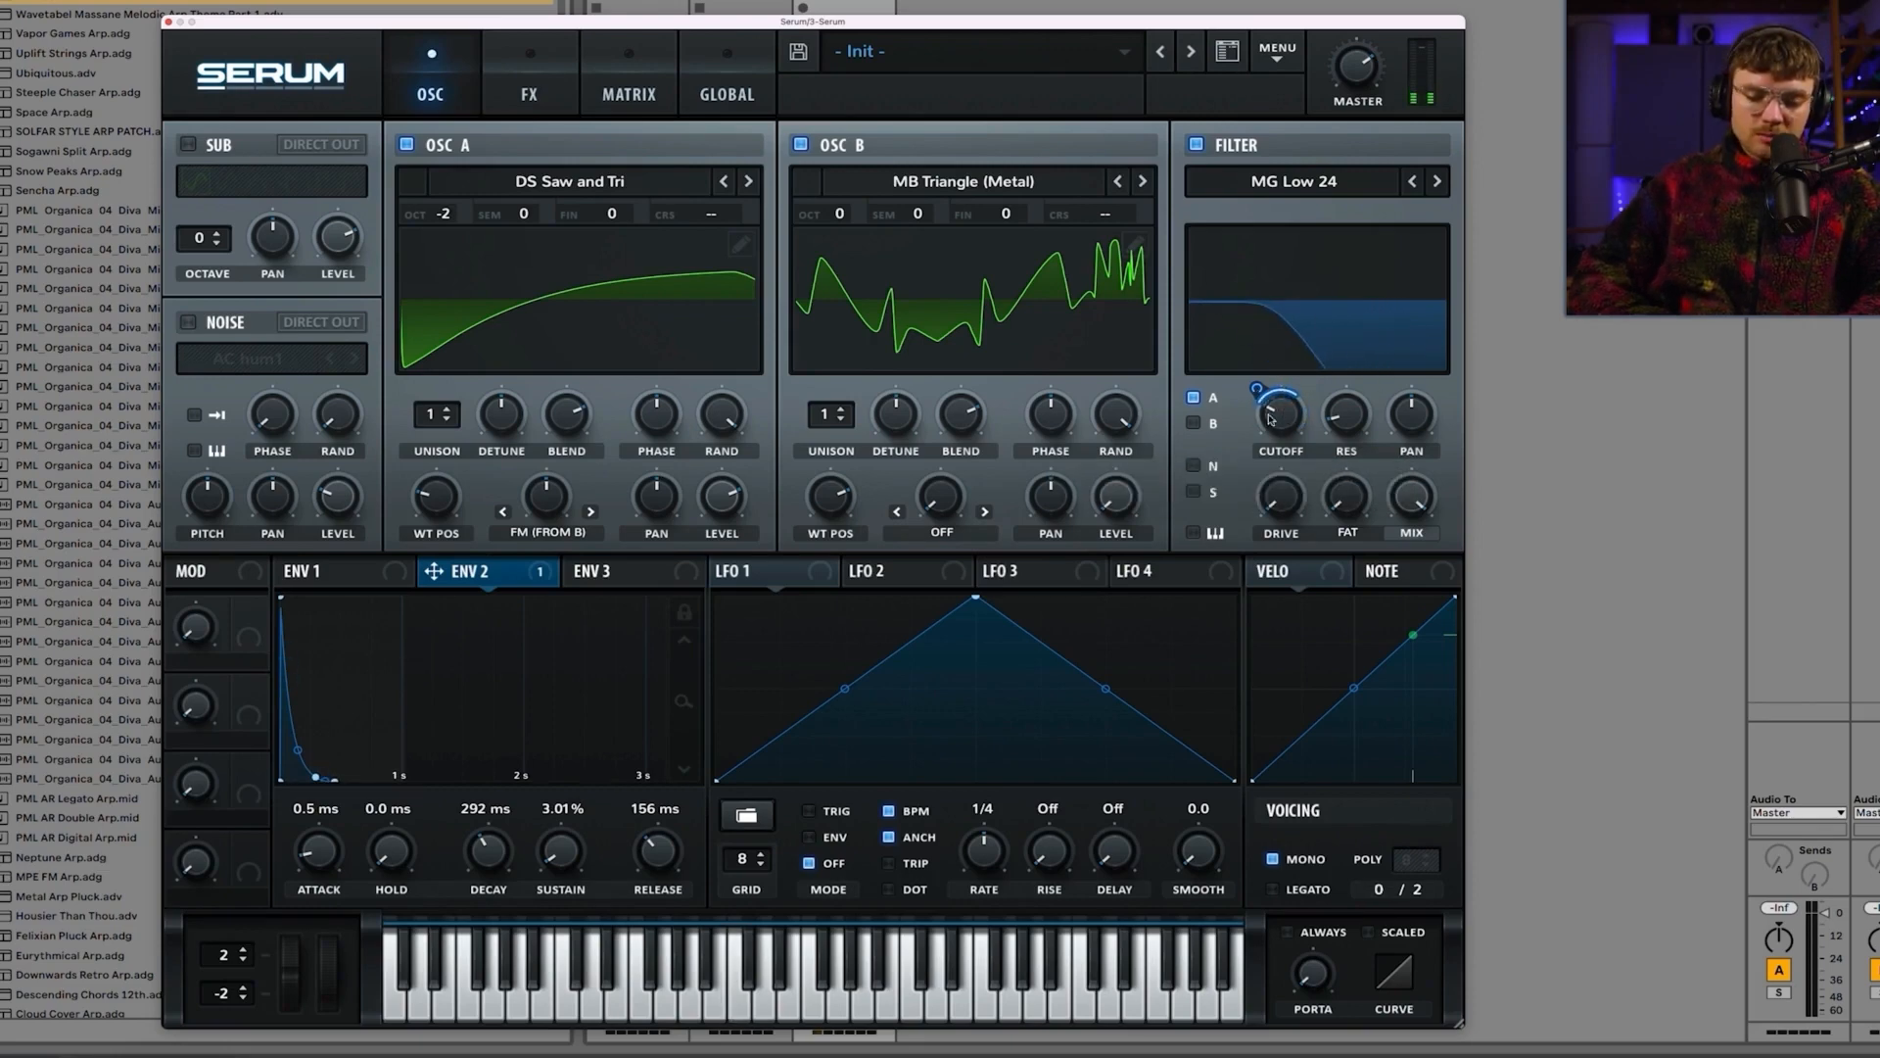
# Step: Set Env 1's release to 829 ms and thicken the filter with a raised Fat amount and about 21% Drive
pyautogui.click(323, 571)
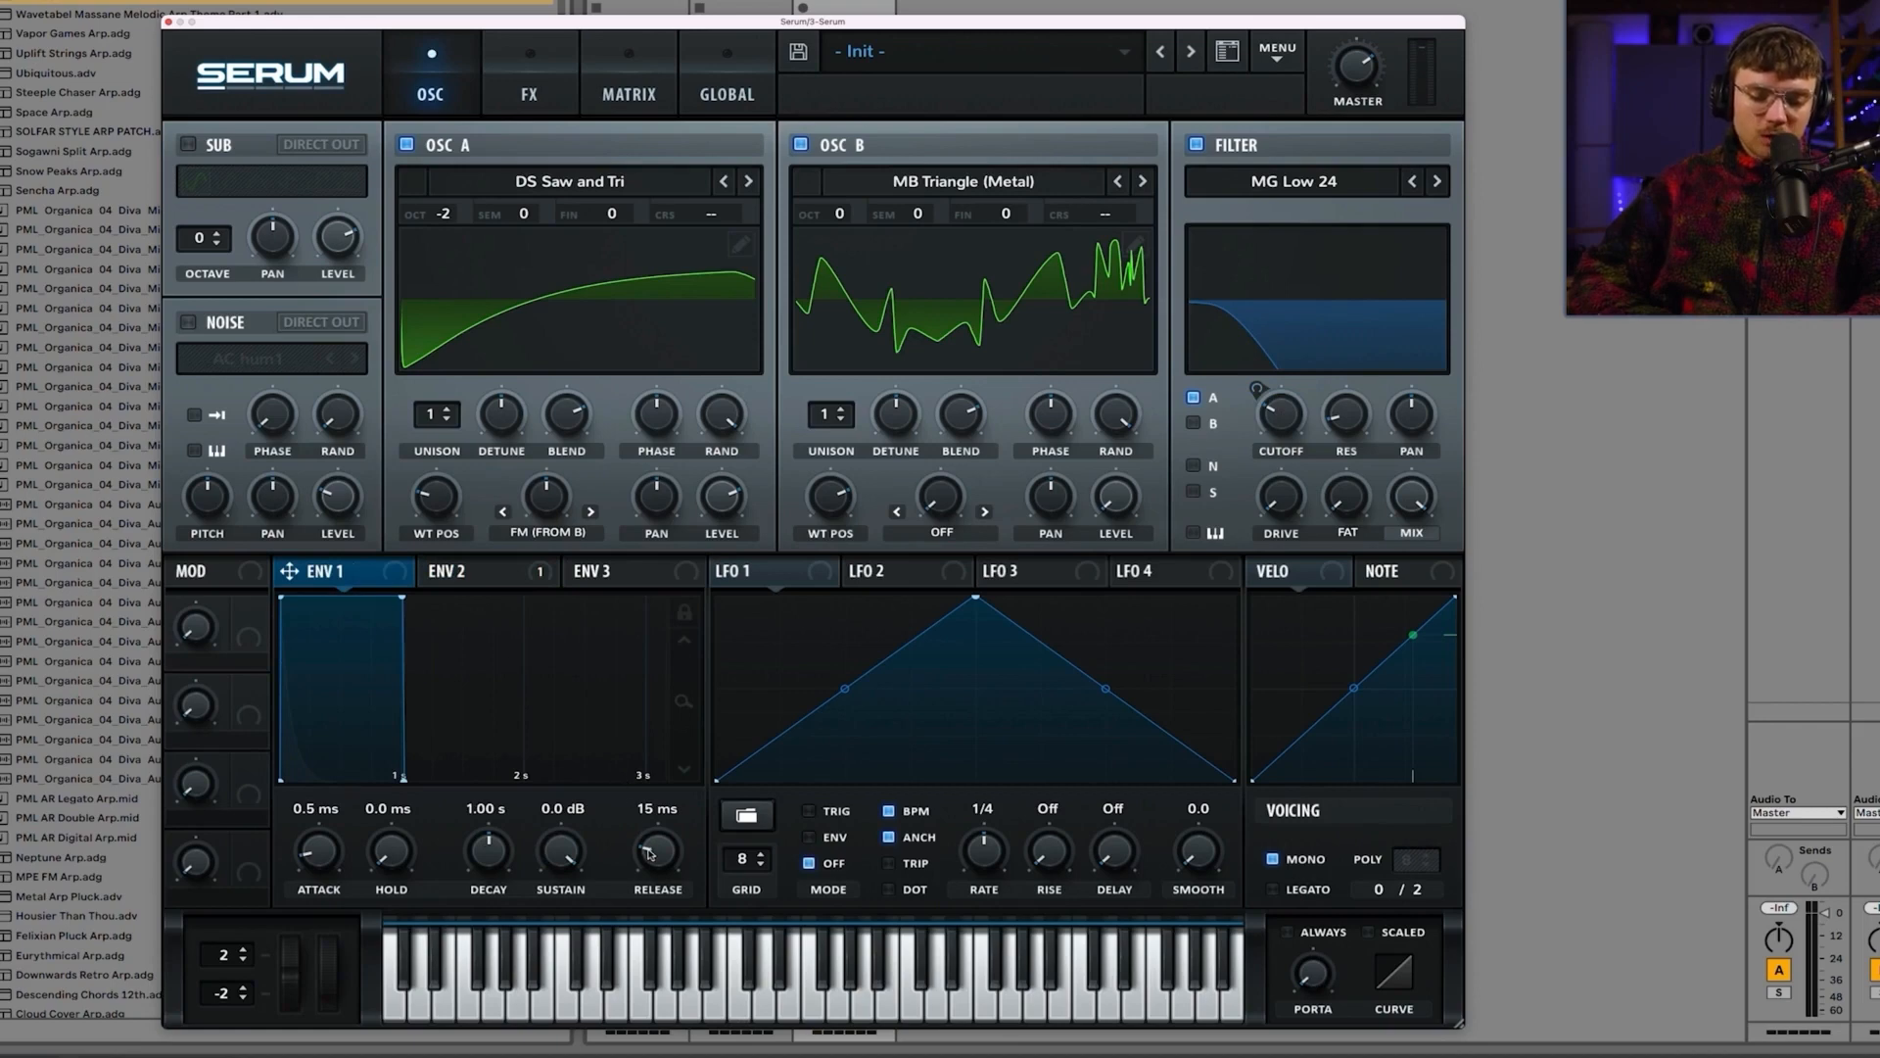
pyautogui.moveTo(664, 865); pyautogui.dragTo(665, 814)
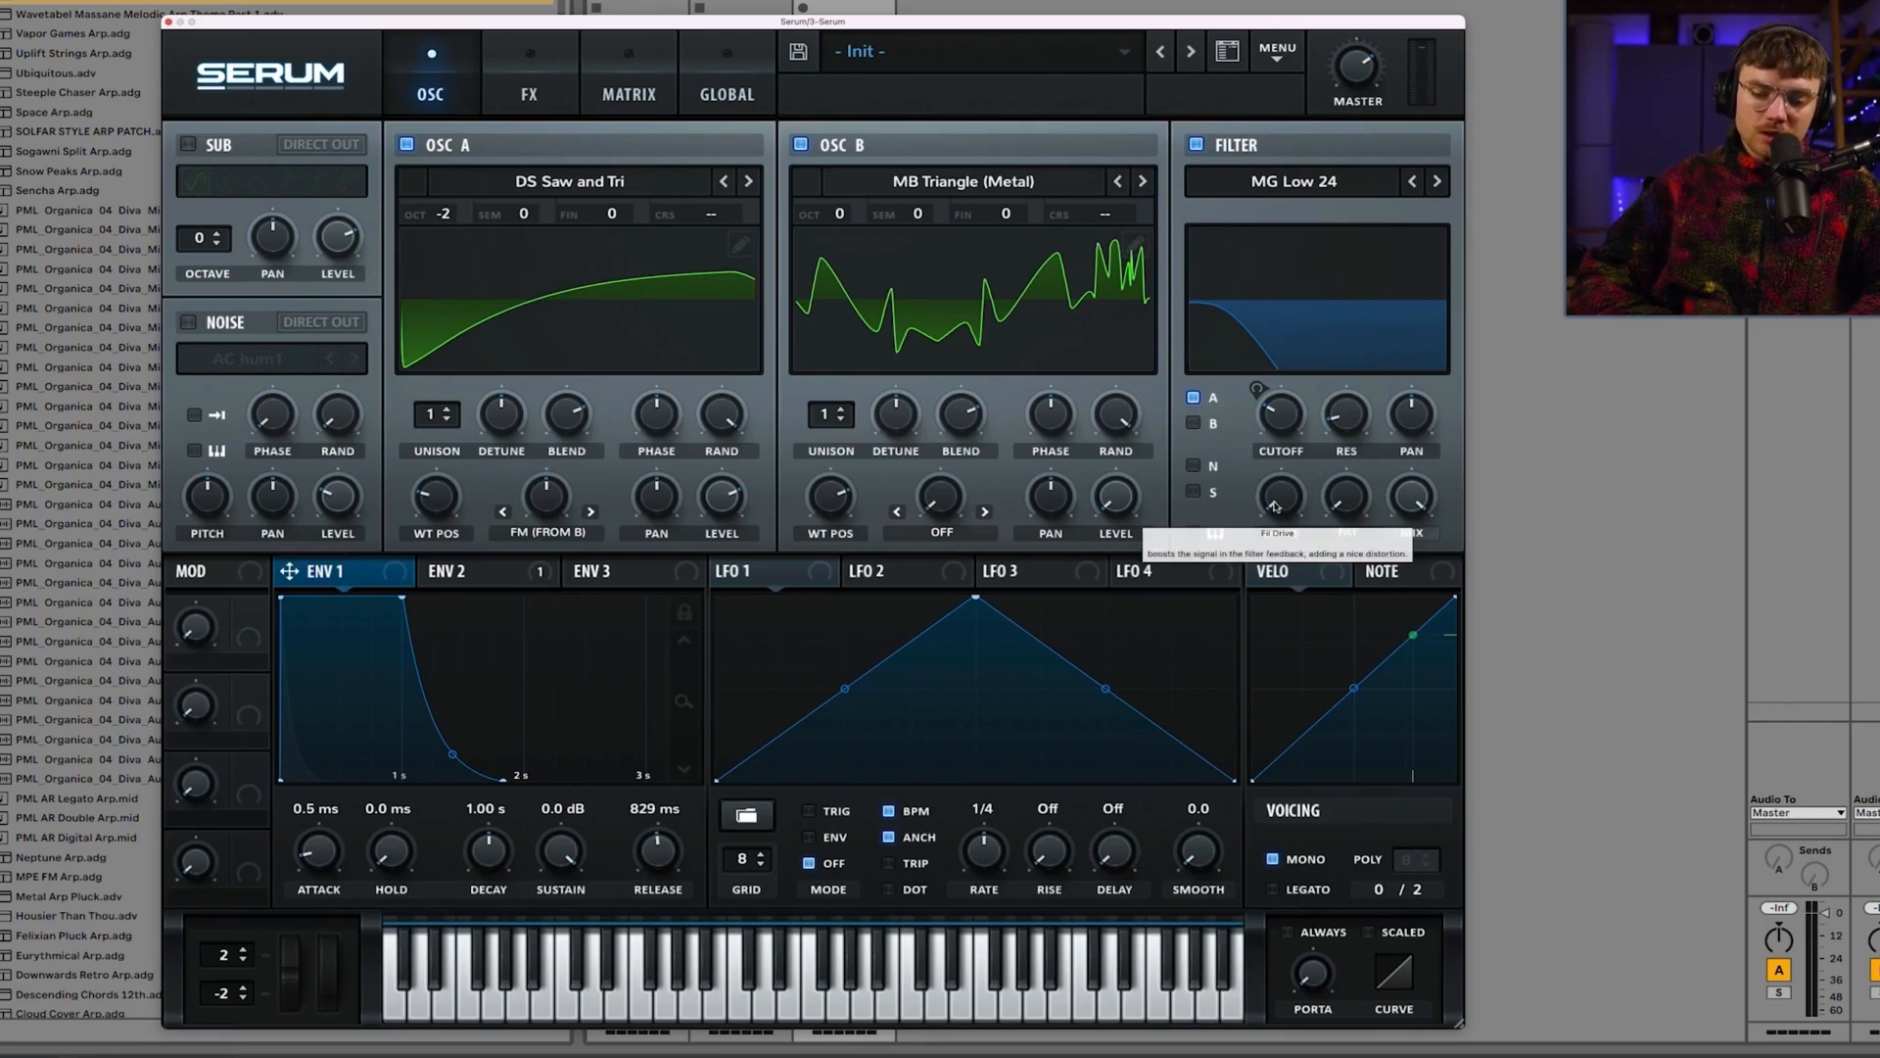
pyautogui.moveTo(1348, 497); pyautogui.dragTo(1344, 373)
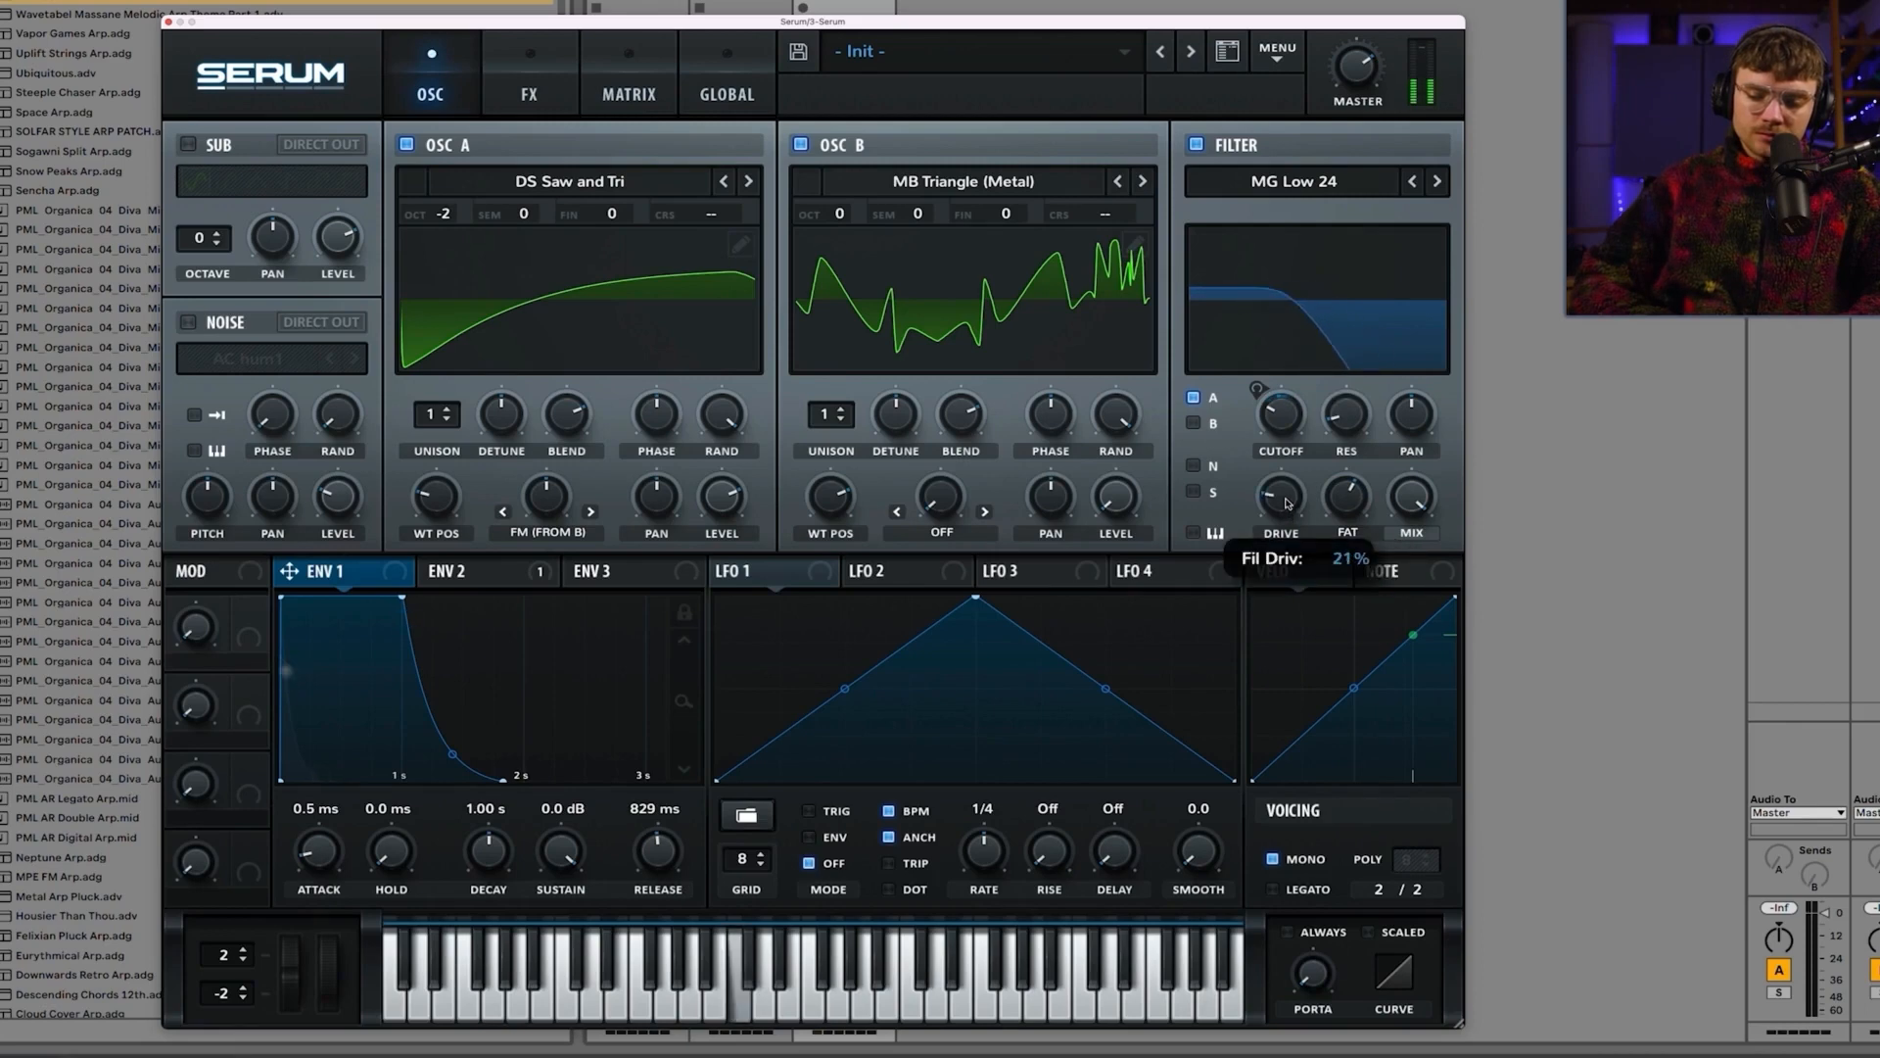
pyautogui.moveTo(1279, 428)
pyautogui.mouseDown()
pyautogui.moveTo(1273, 396)
pyautogui.moveTo(1273, 421)
pyautogui.mouseUp()
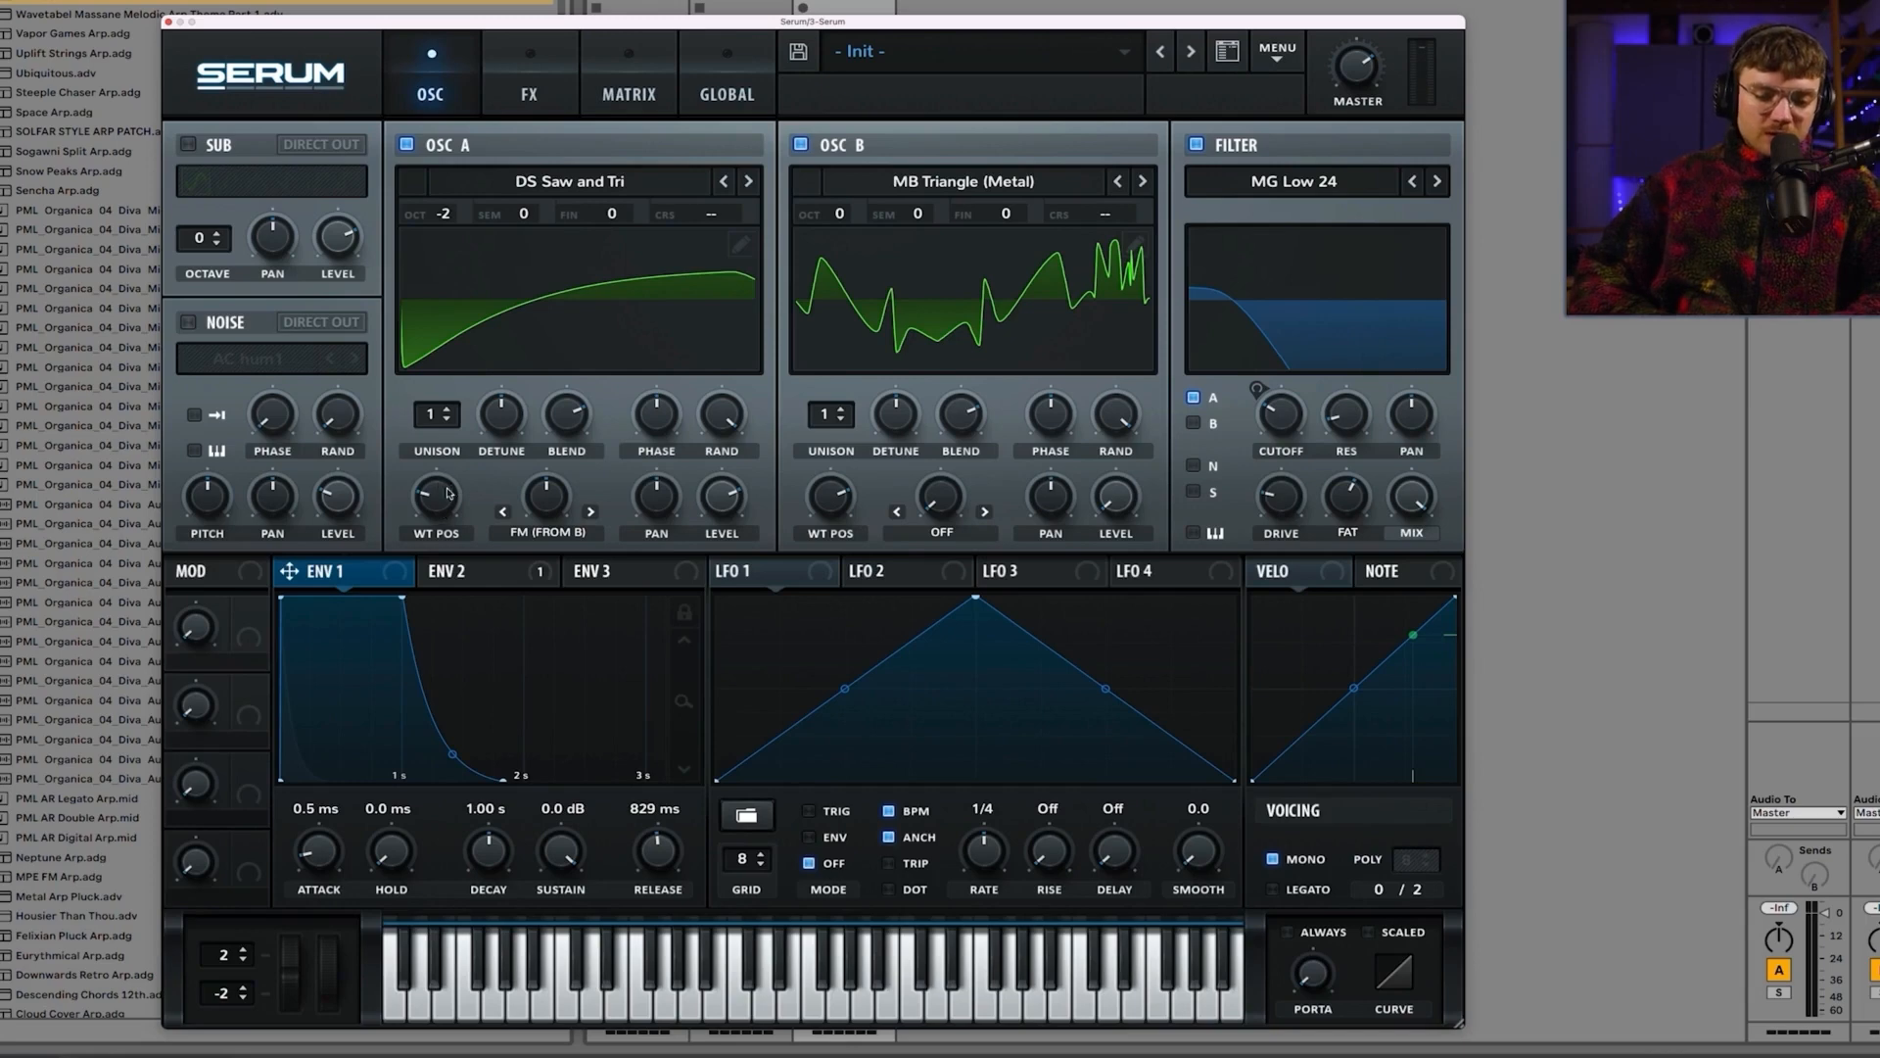
# Step: Step Osc A's wavetable through Jno to MATRIXY C64 while readjusting the filter cutoff
pyautogui.click(573, 186)
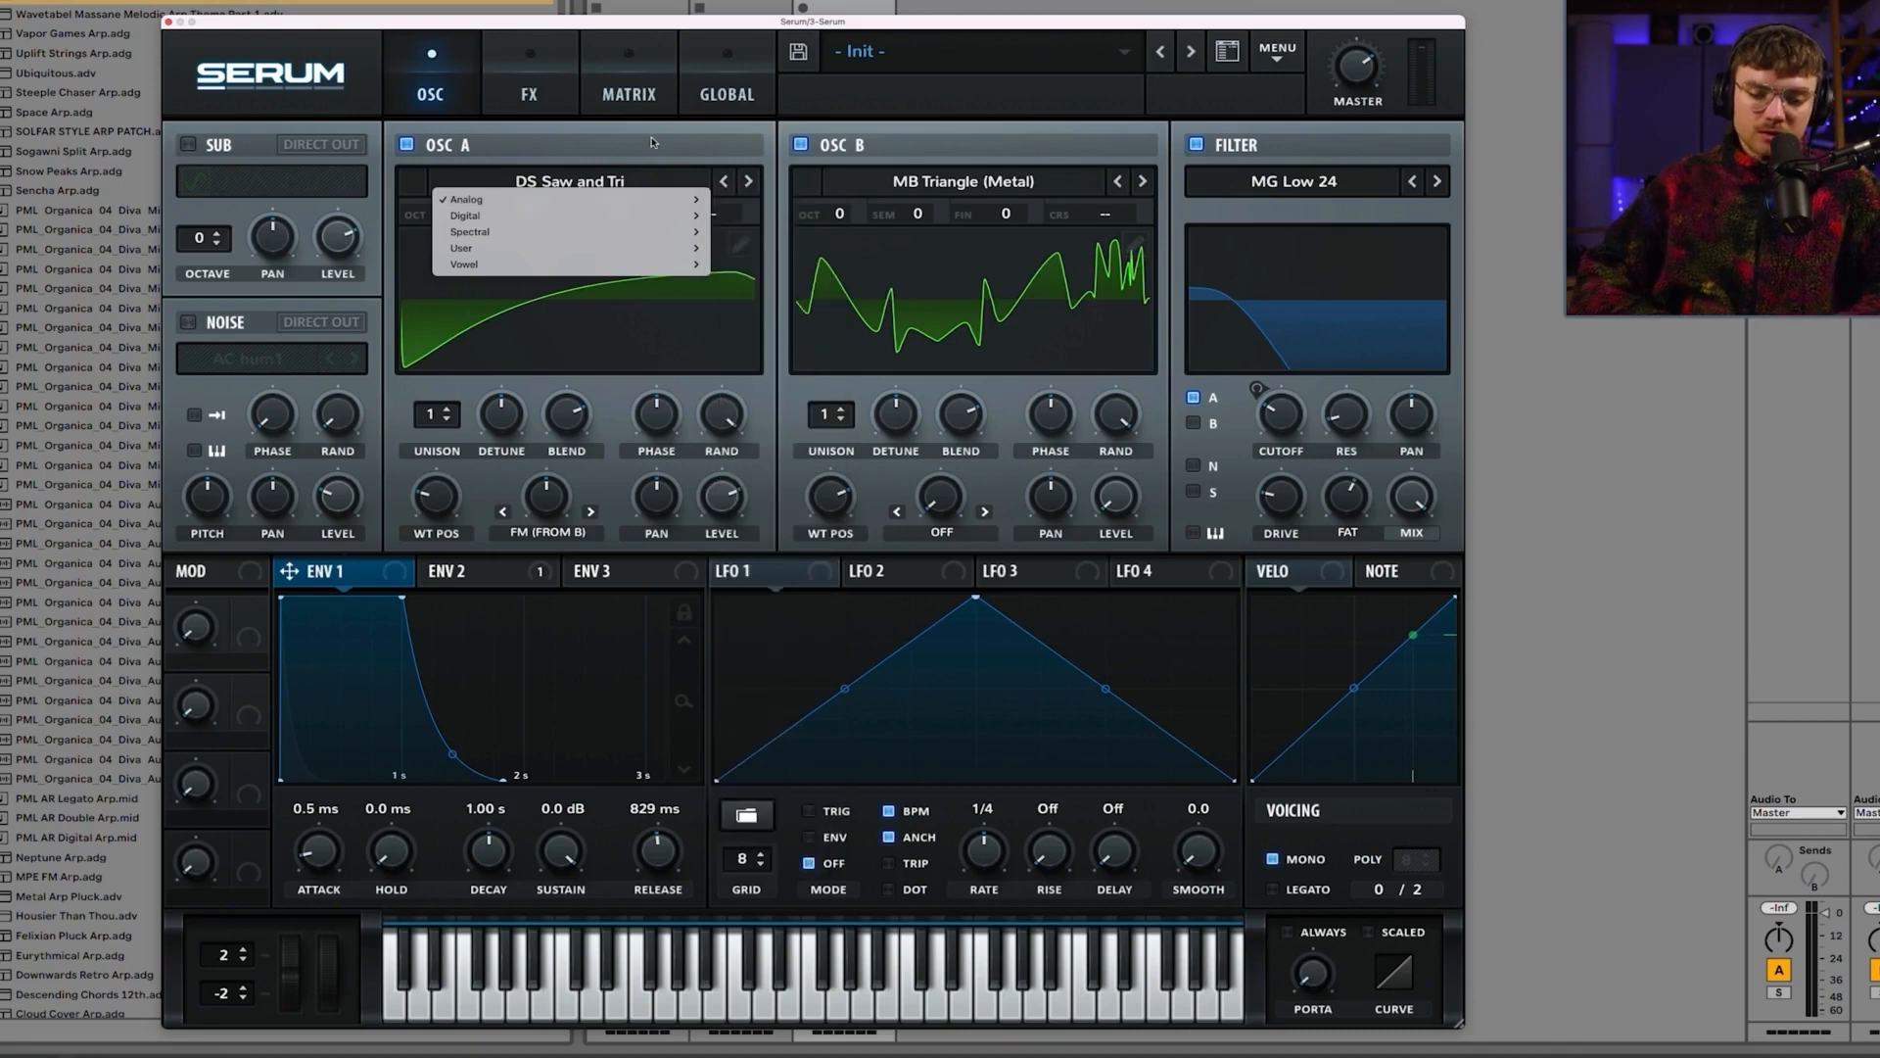
pyautogui.click(791, 204)
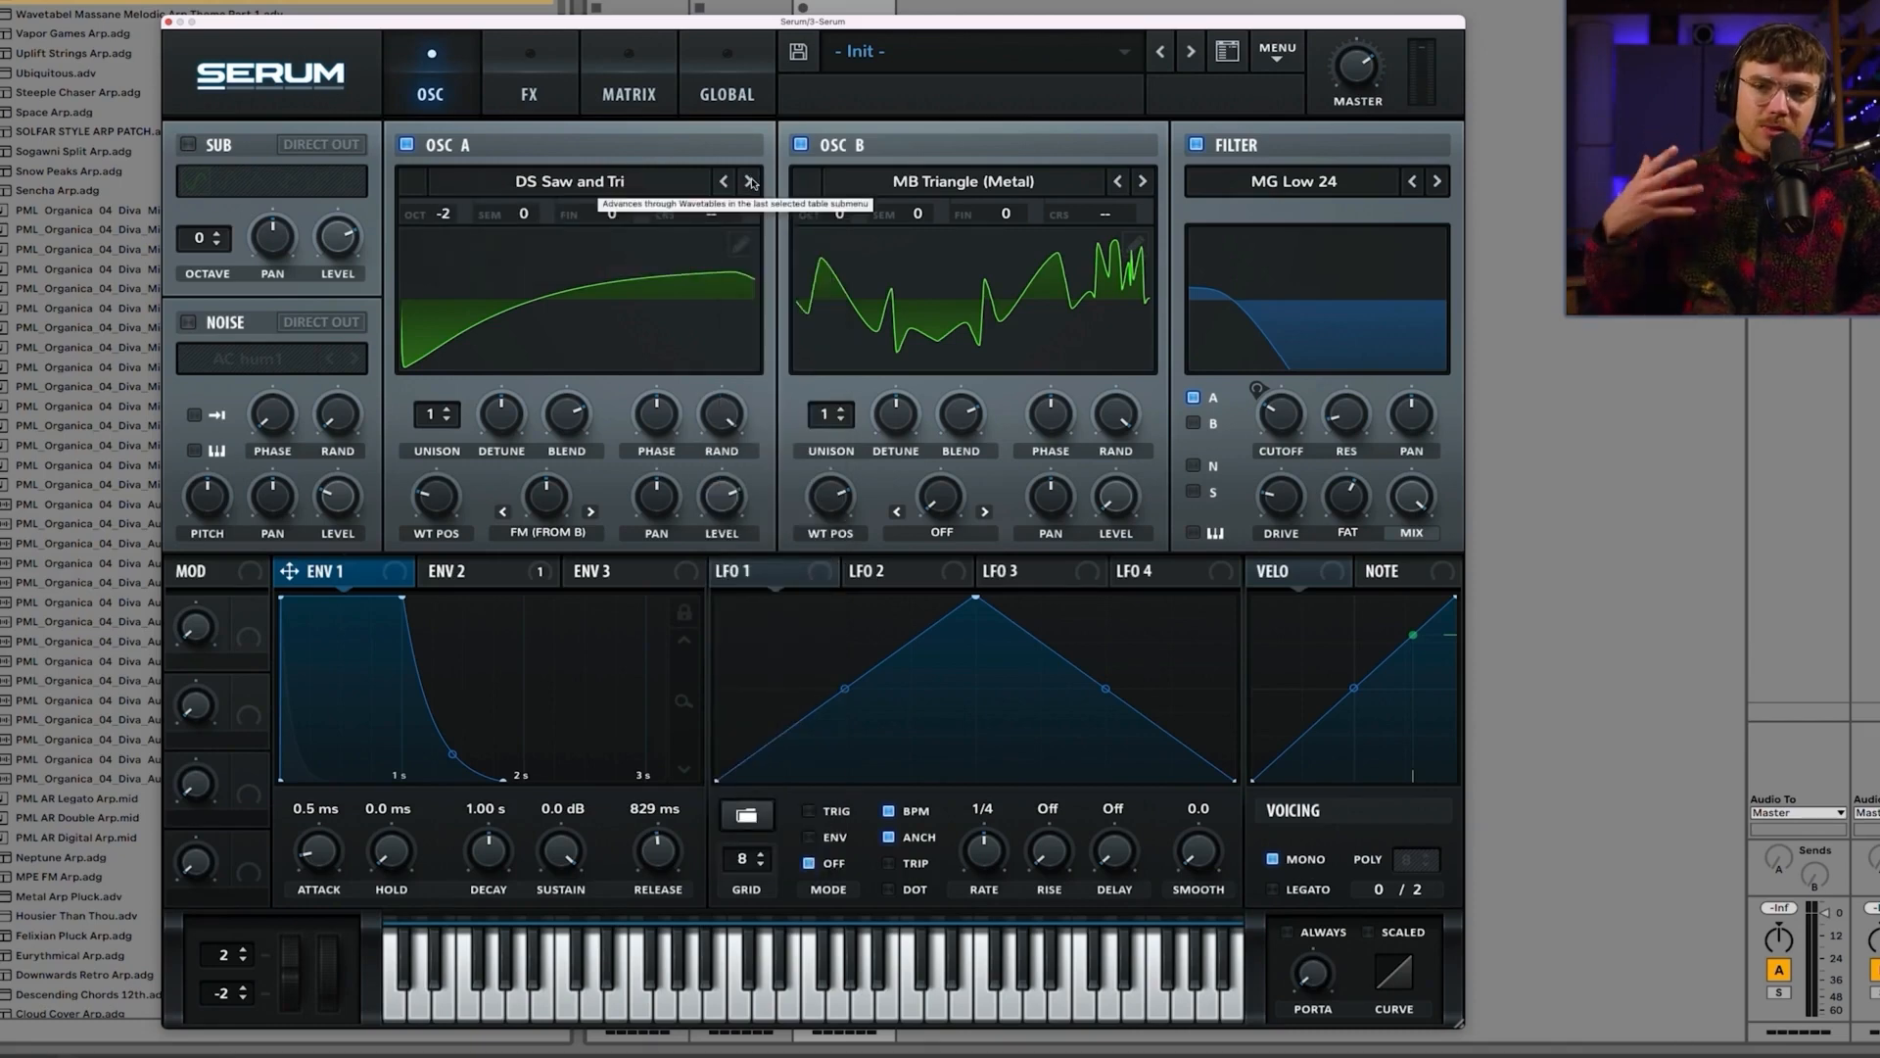
pyautogui.click(750, 182)
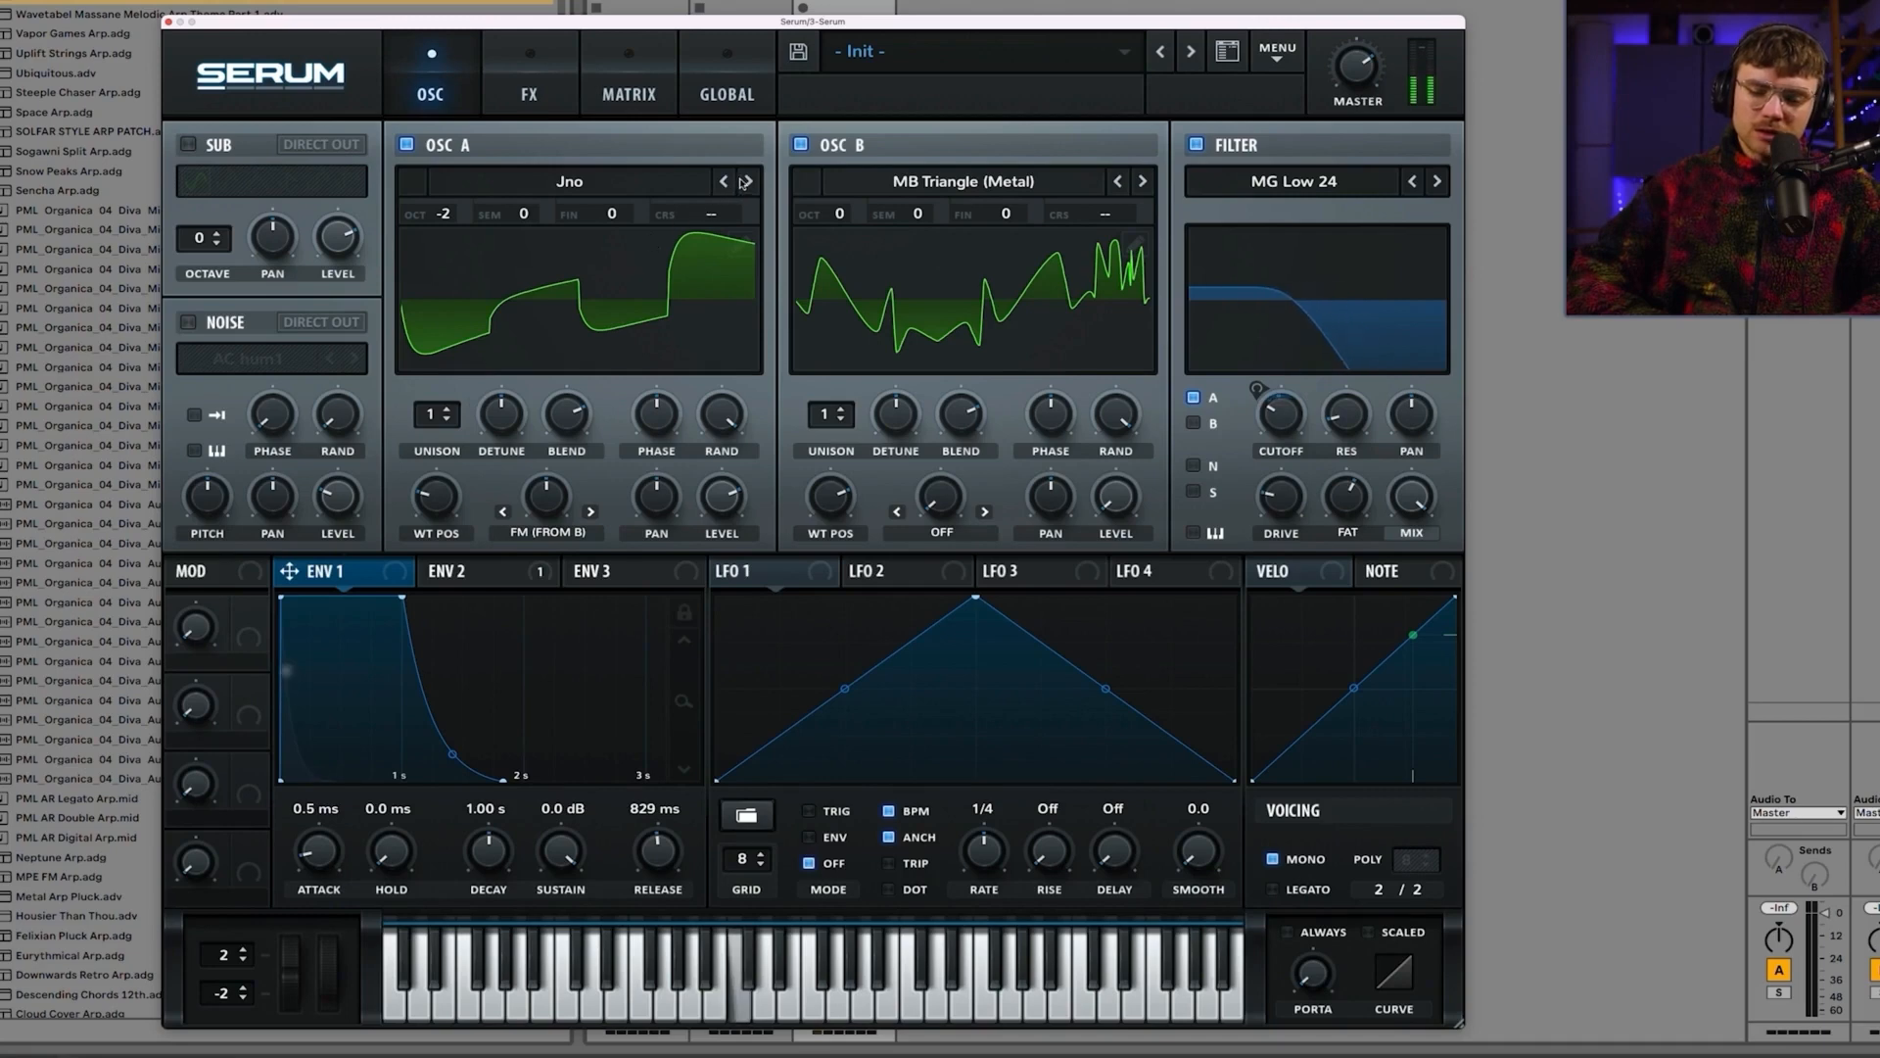
pyautogui.moveTo(1279, 413)
pyautogui.mouseDown()
pyautogui.moveTo(1264, 359)
pyautogui.moveTo(1269, 401)
pyautogui.mouseUp()
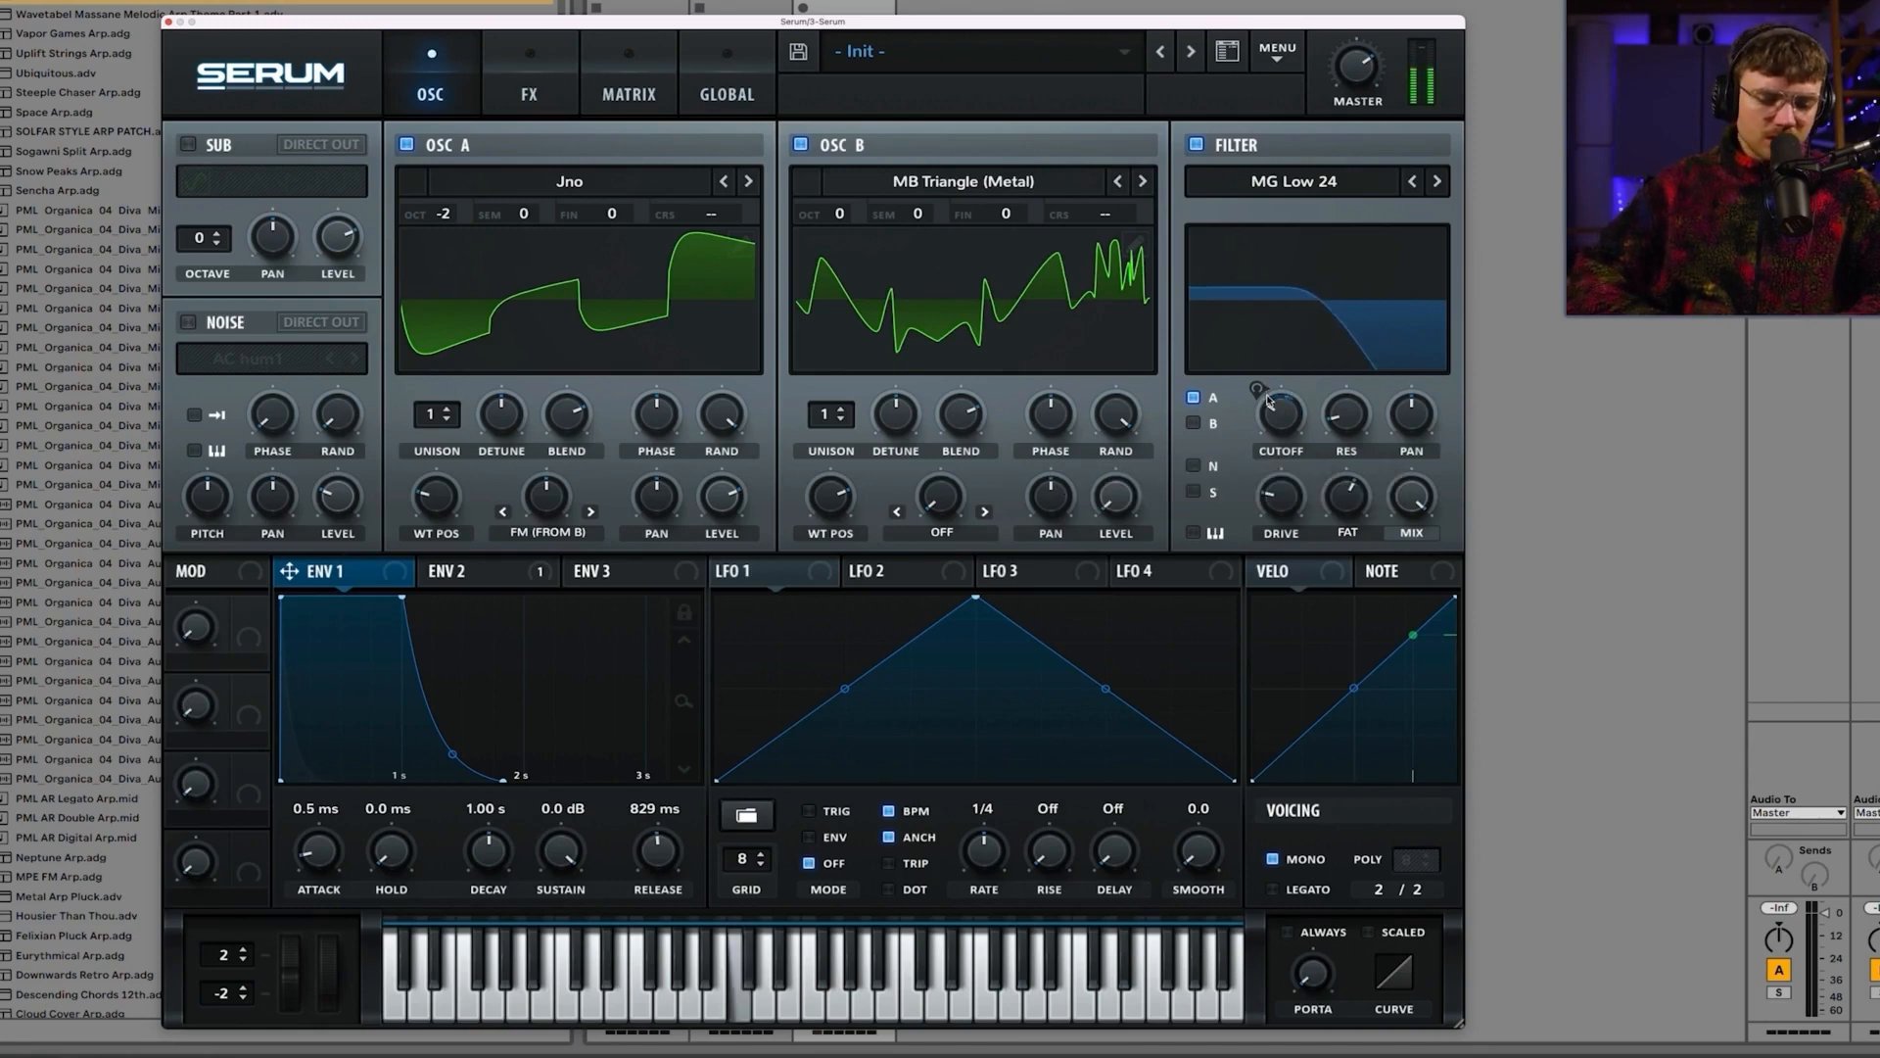
pyautogui.click(747, 183)
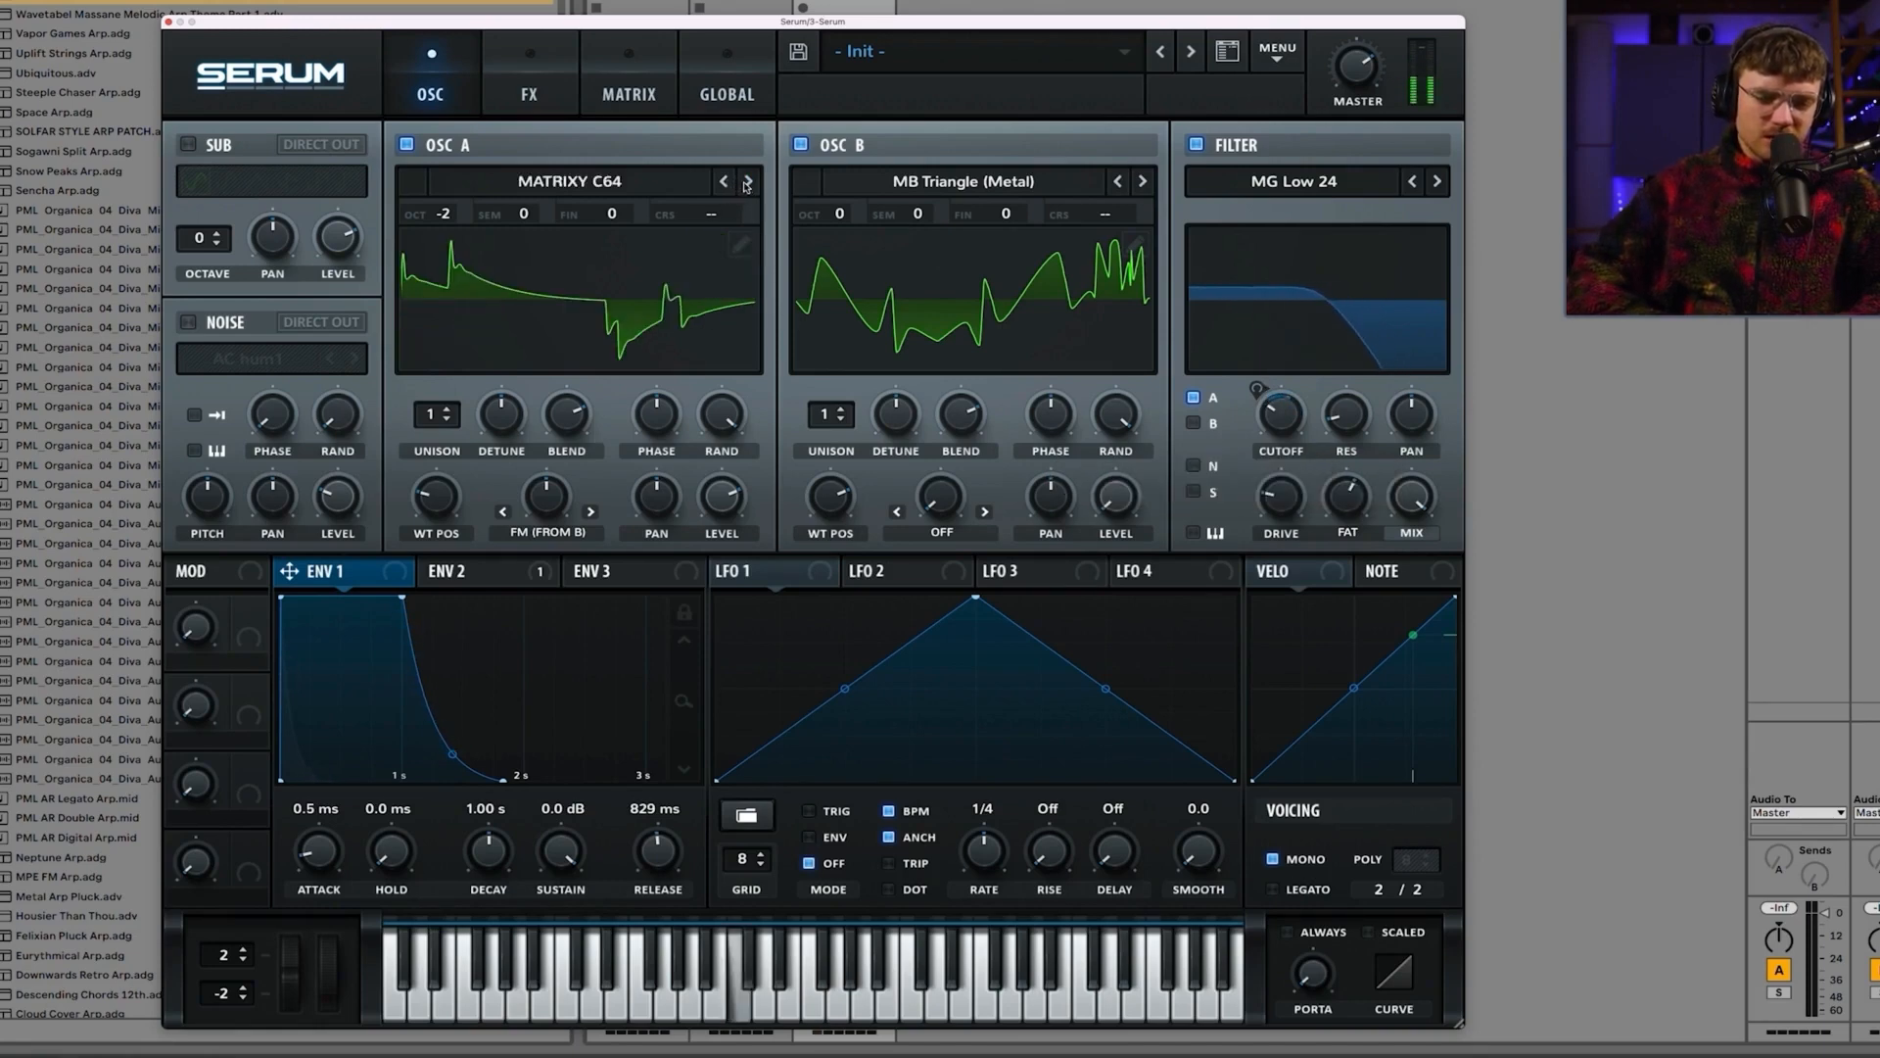
# Step: Step Osc A's wavetable through MB Saw and MB Triangle (Metal) to Mellow But Instable, and set Env 1's release to 396 ms
pyautogui.click(747, 183)
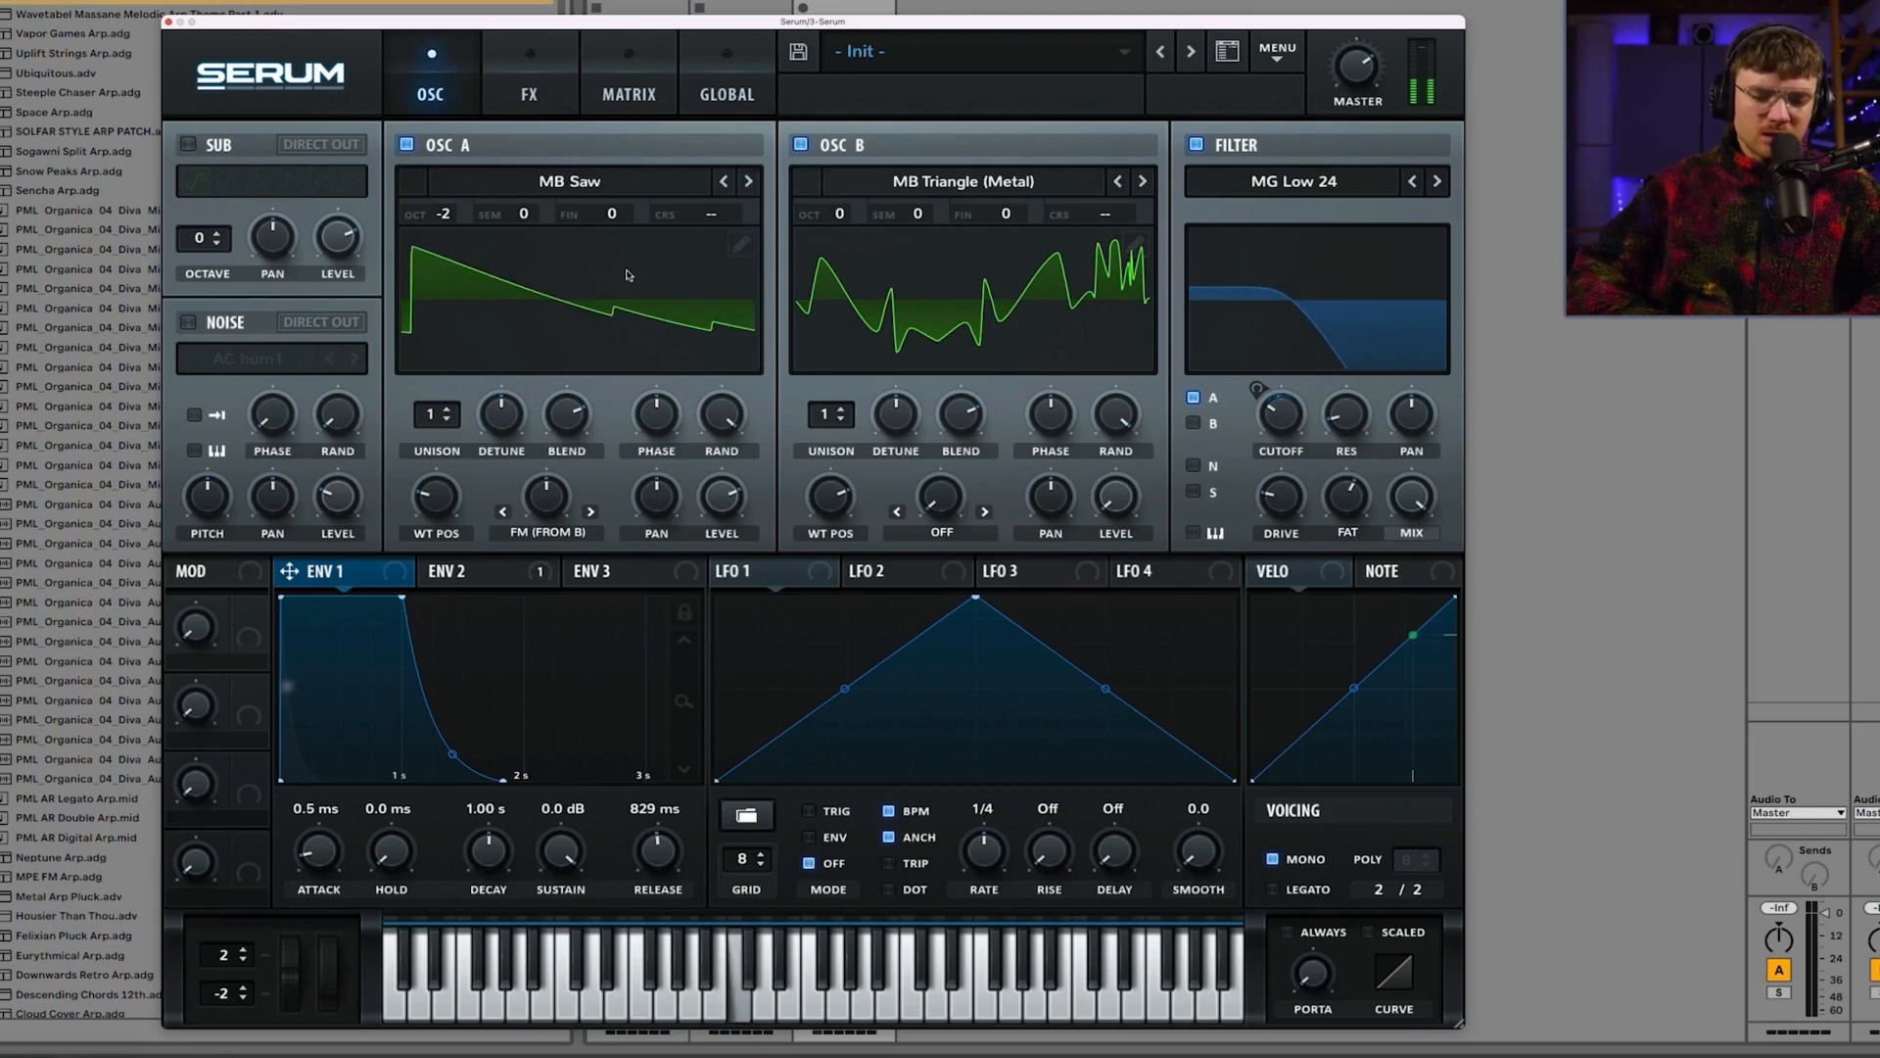
pyautogui.click(747, 183)
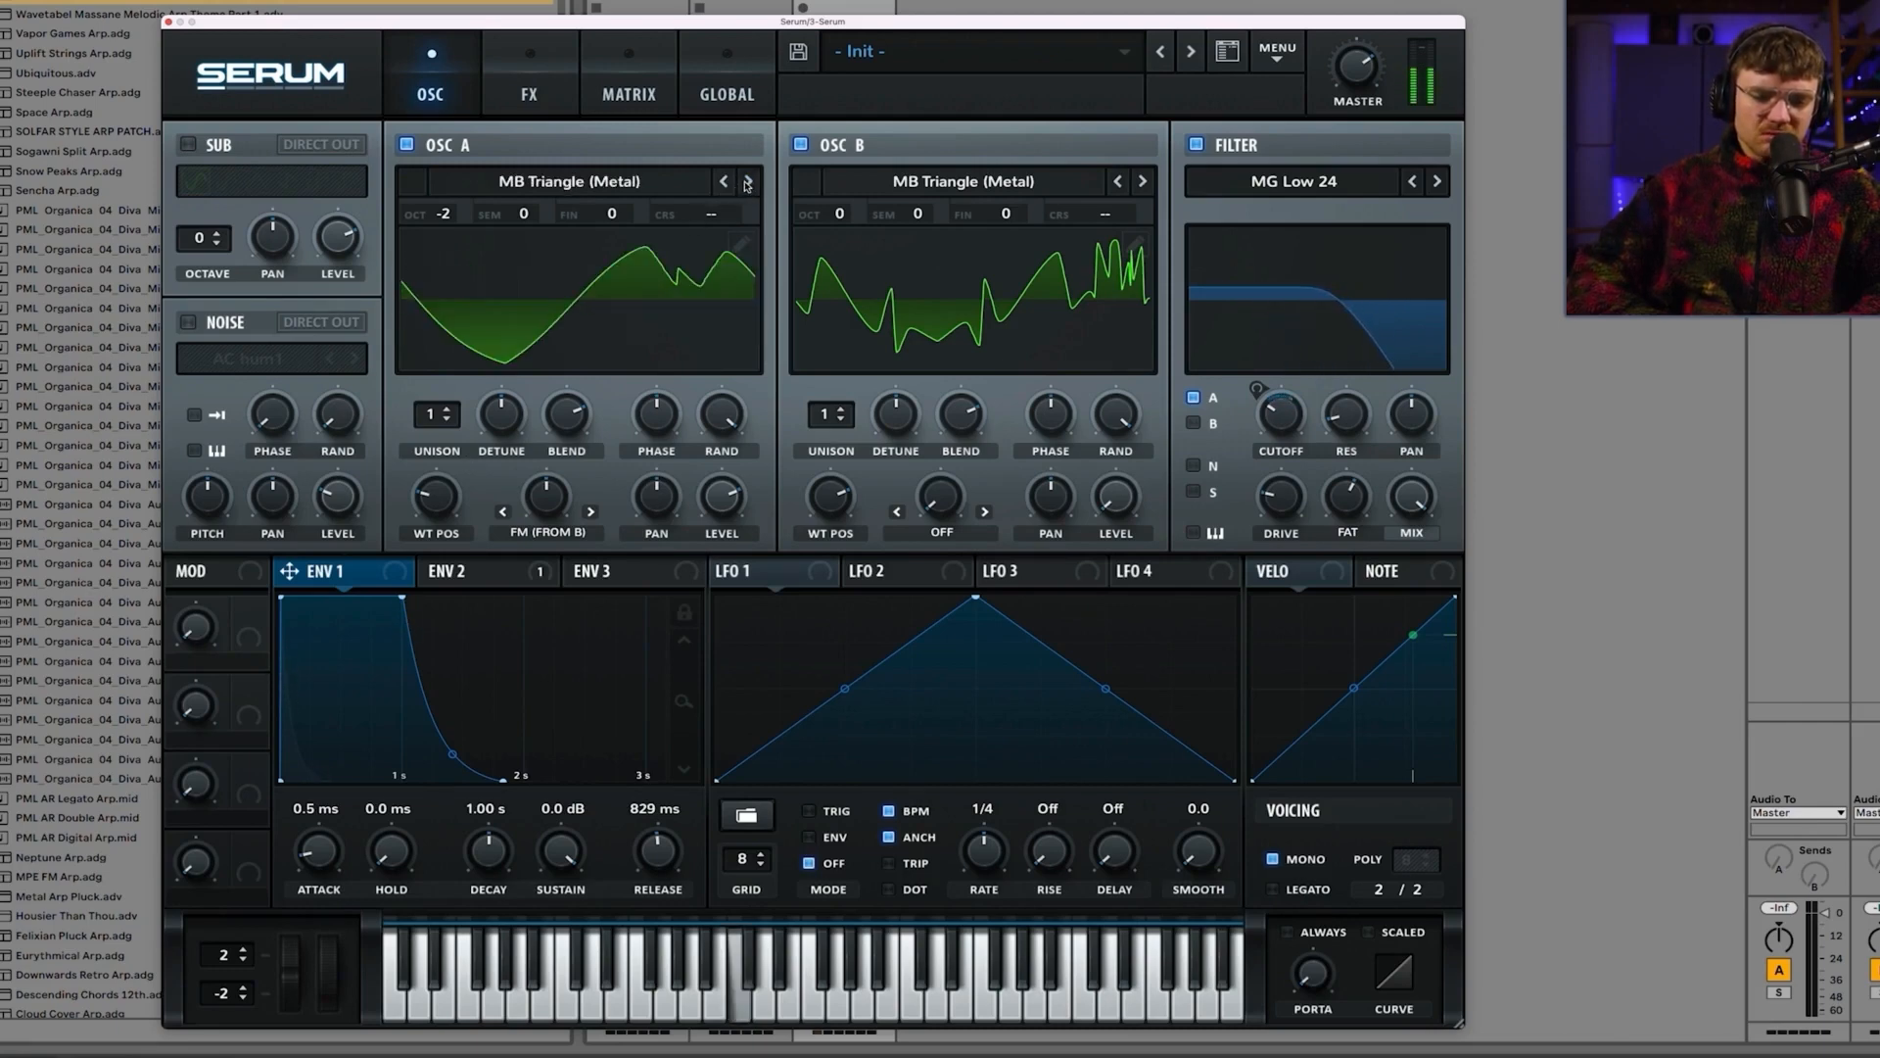
pyautogui.click(748, 184)
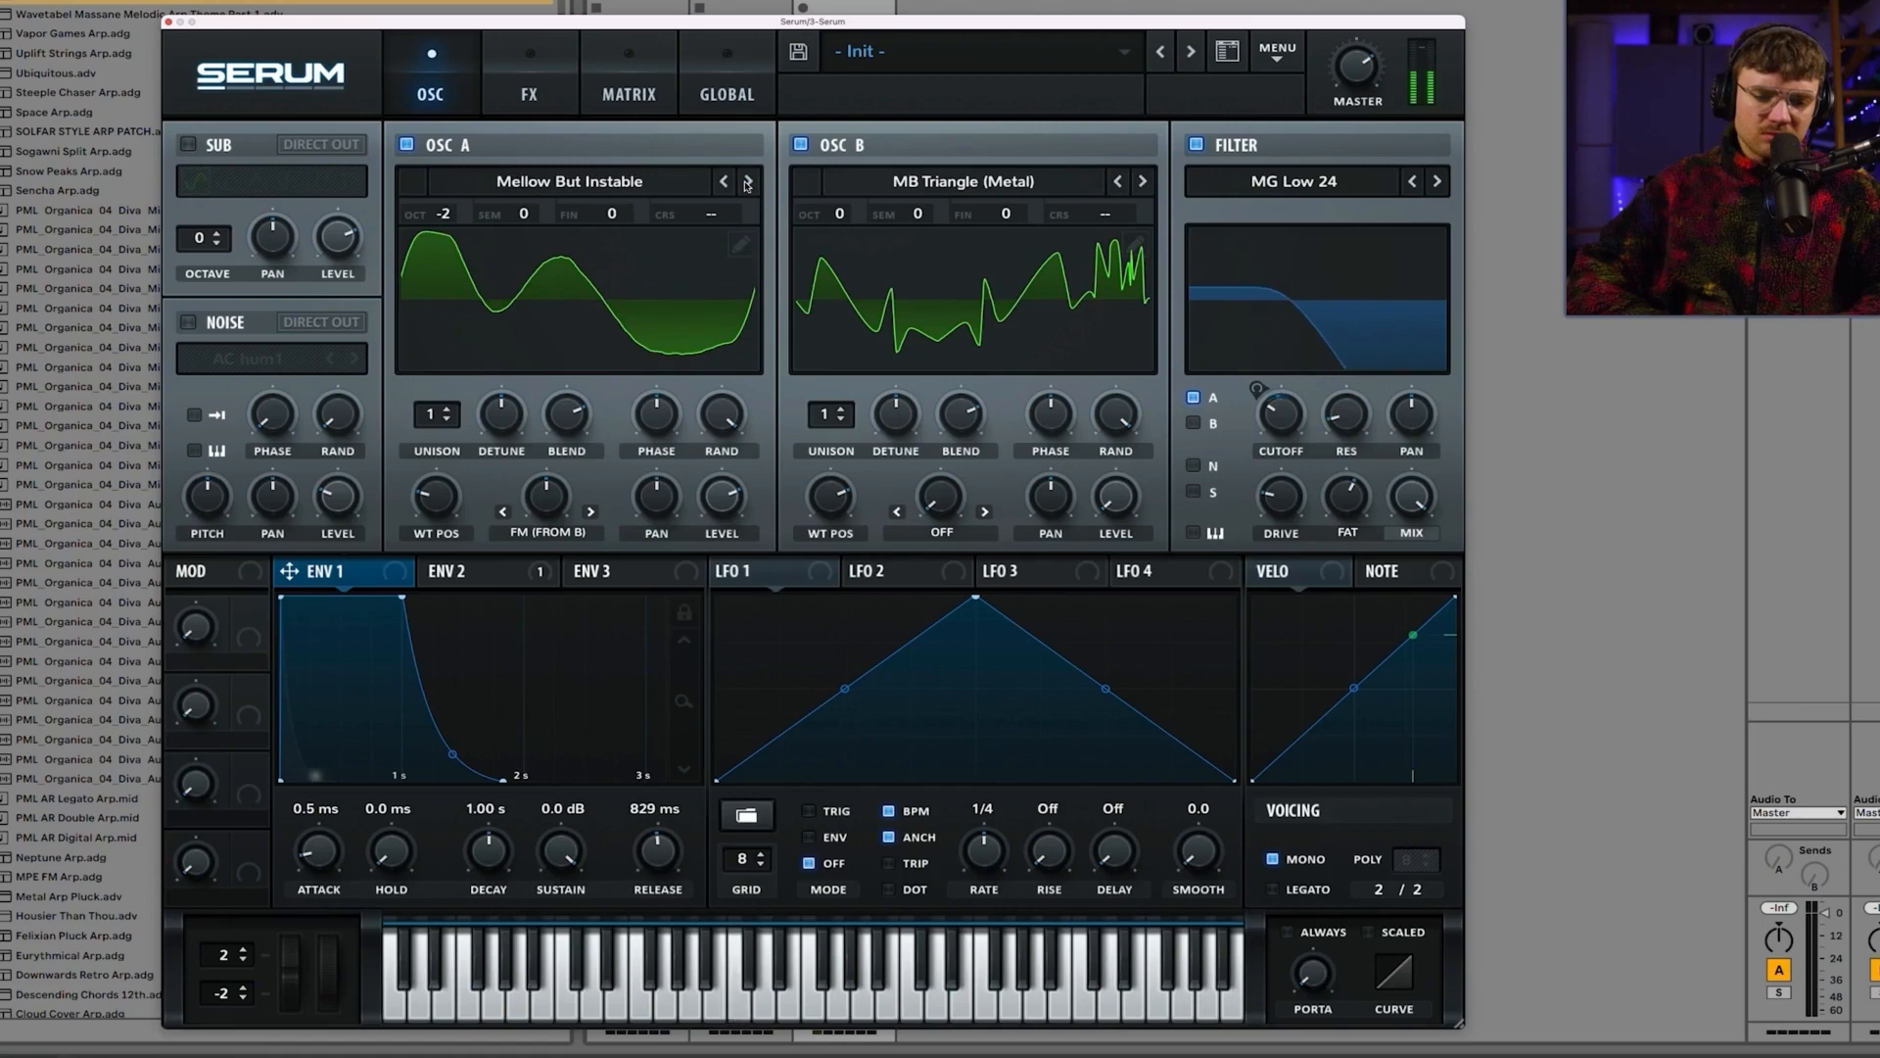
pyautogui.moveTo(1295, 401); pyautogui.dragTo(1260, 390)
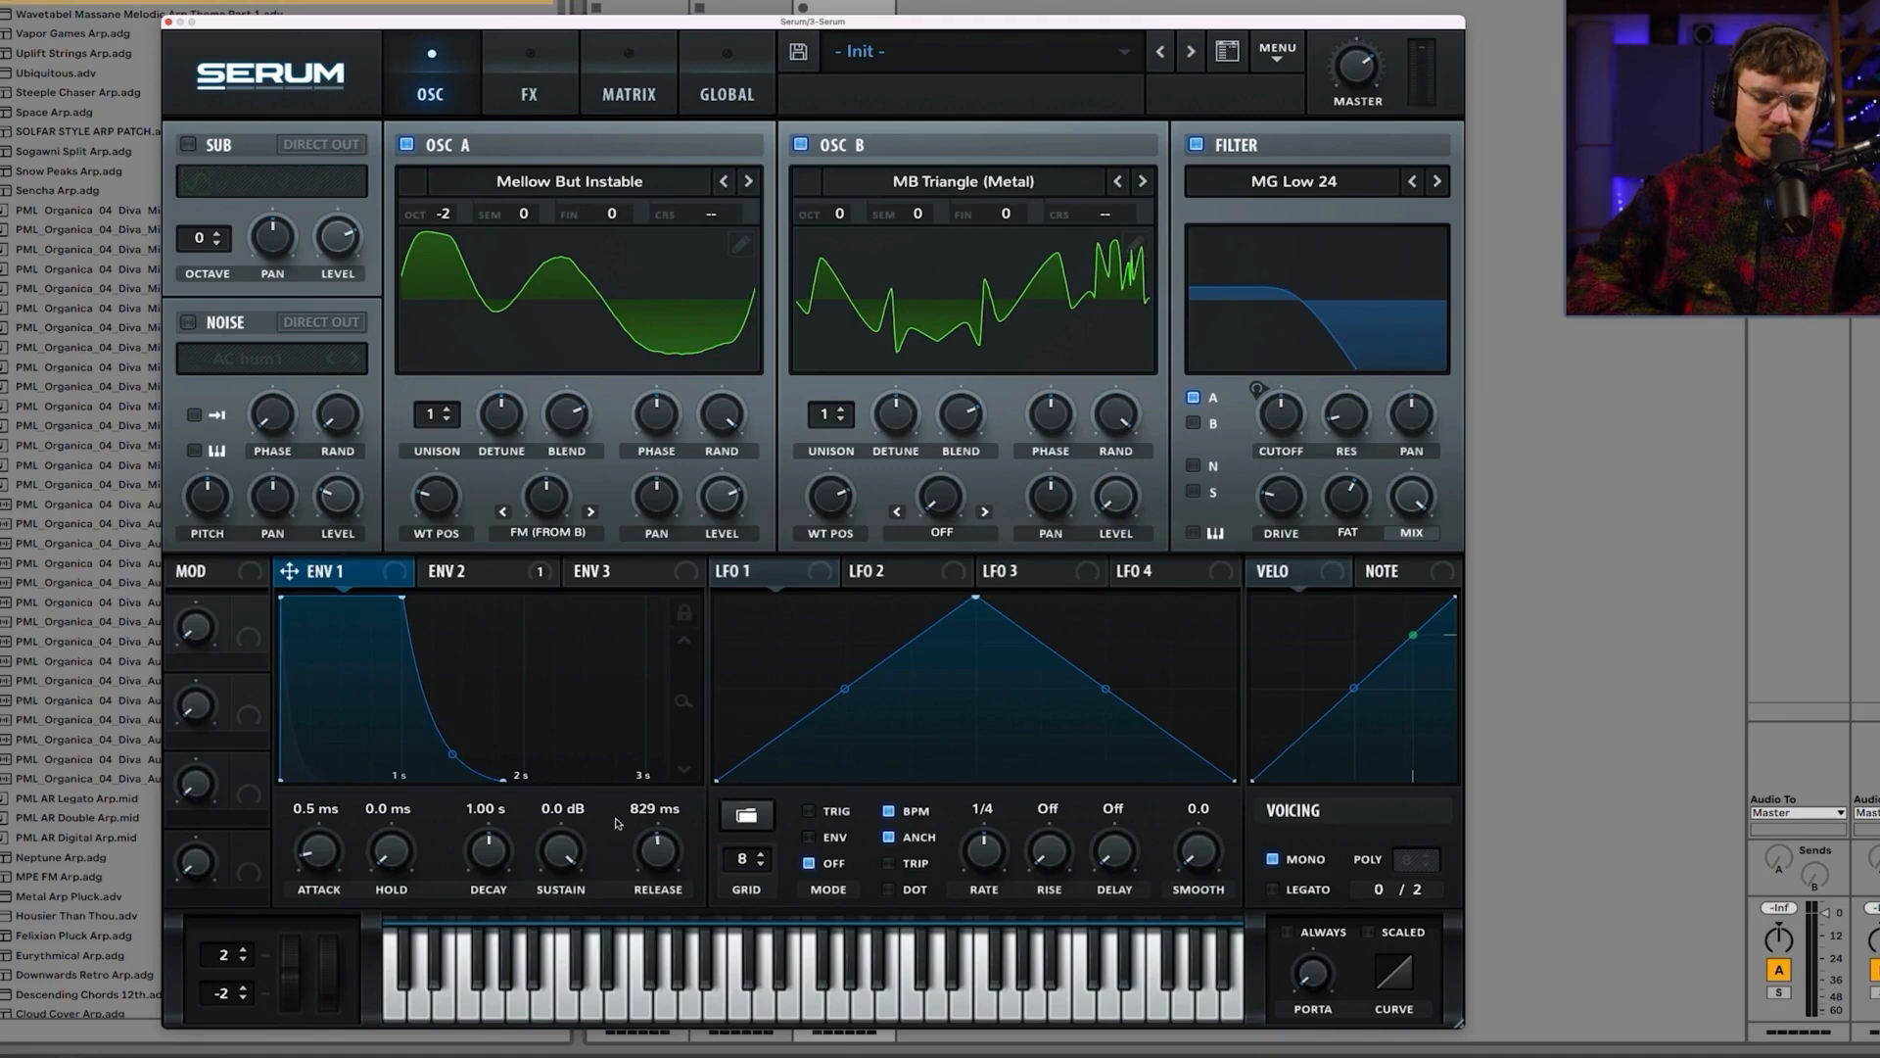
pyautogui.moveTo(647, 857); pyautogui.dragTo(647, 867)
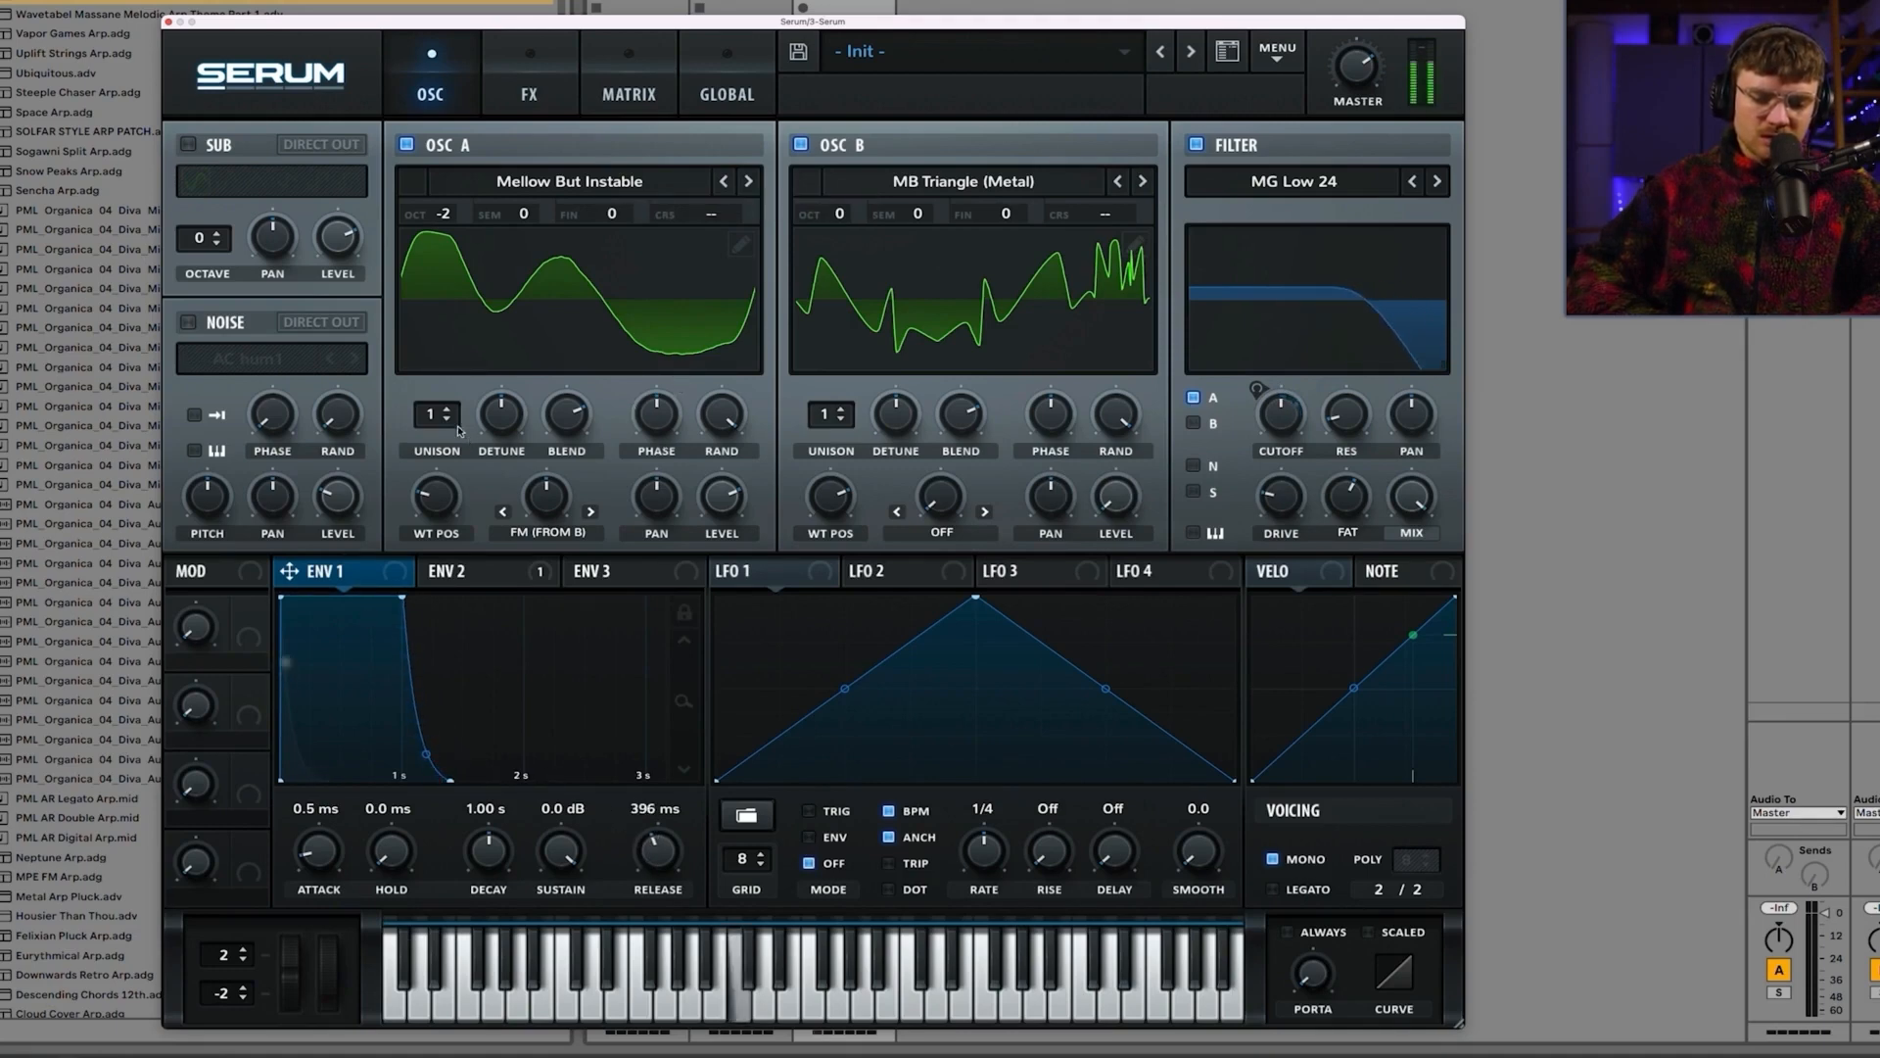
# Step: Try Osc A with five and three unison voices at reduced detune, and return it to one voice
pyautogui.moveTo(432, 415); pyautogui.dragTo(428, 336)
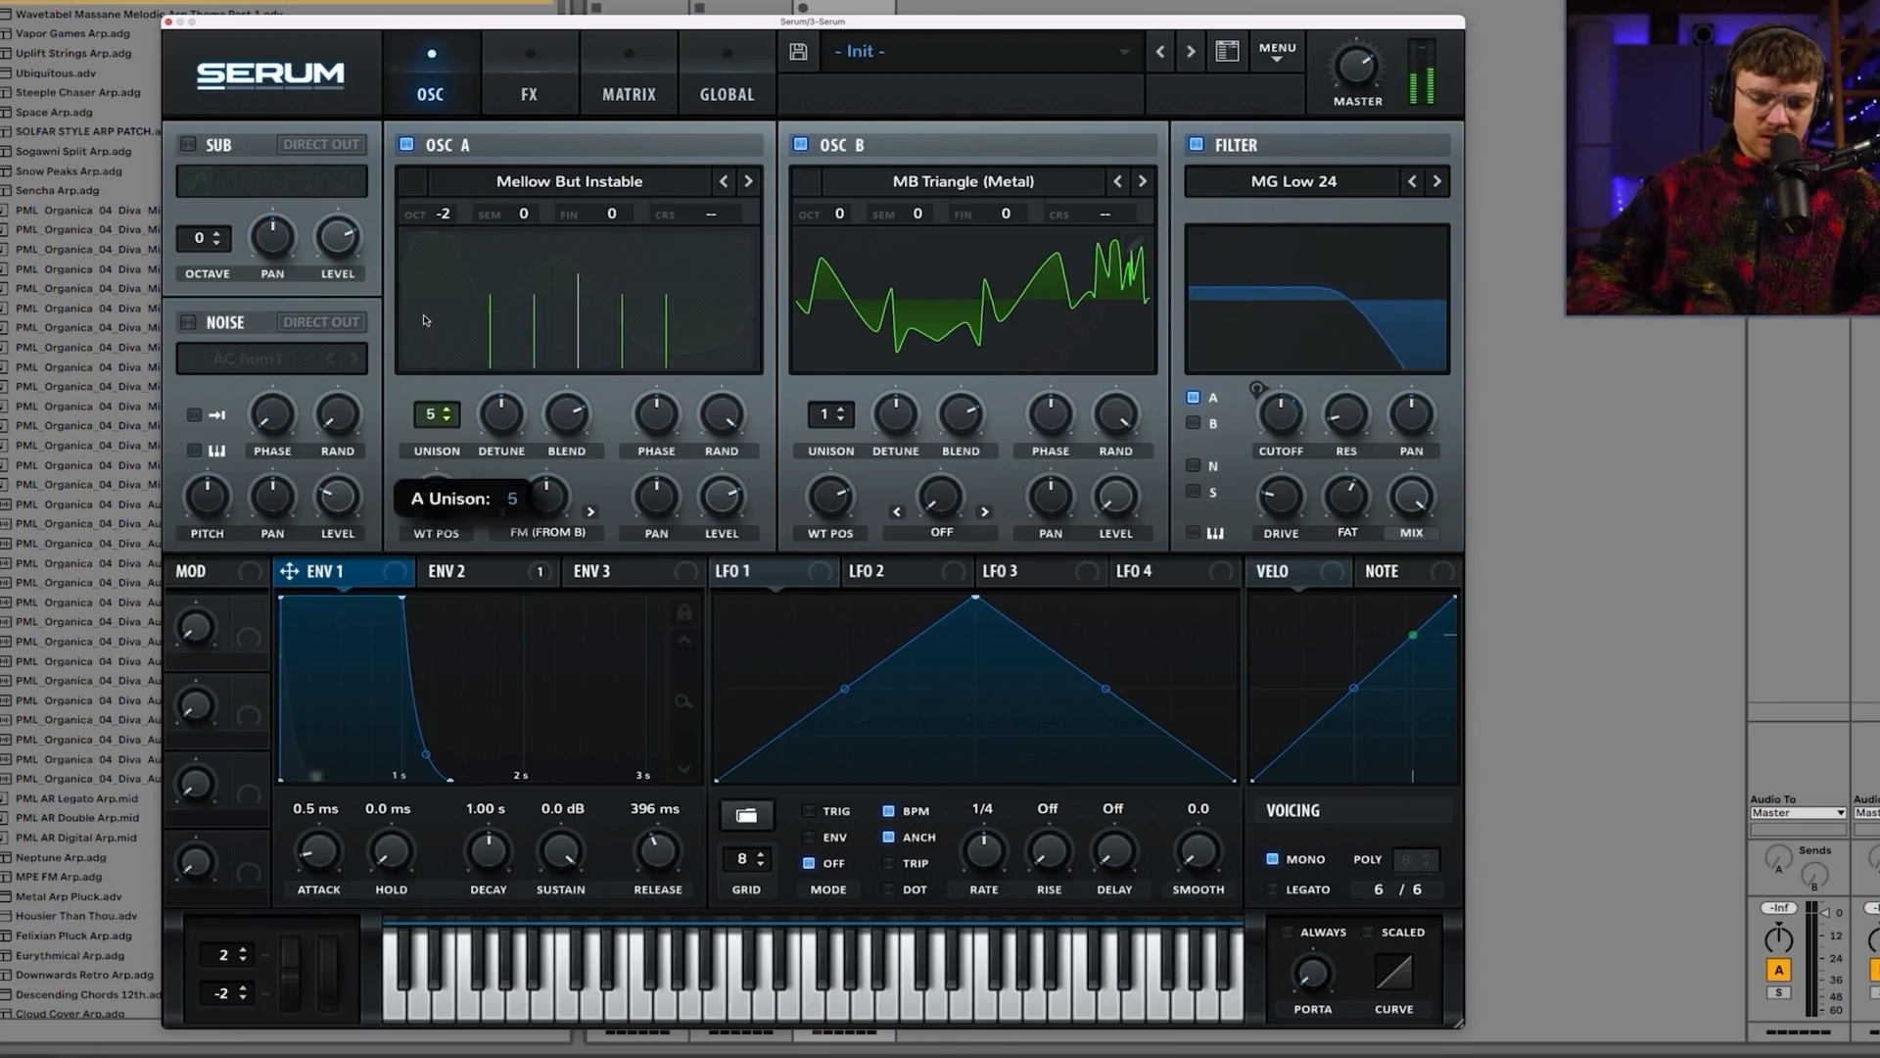
pyautogui.moveTo(501, 415); pyautogui.dragTo(503, 470)
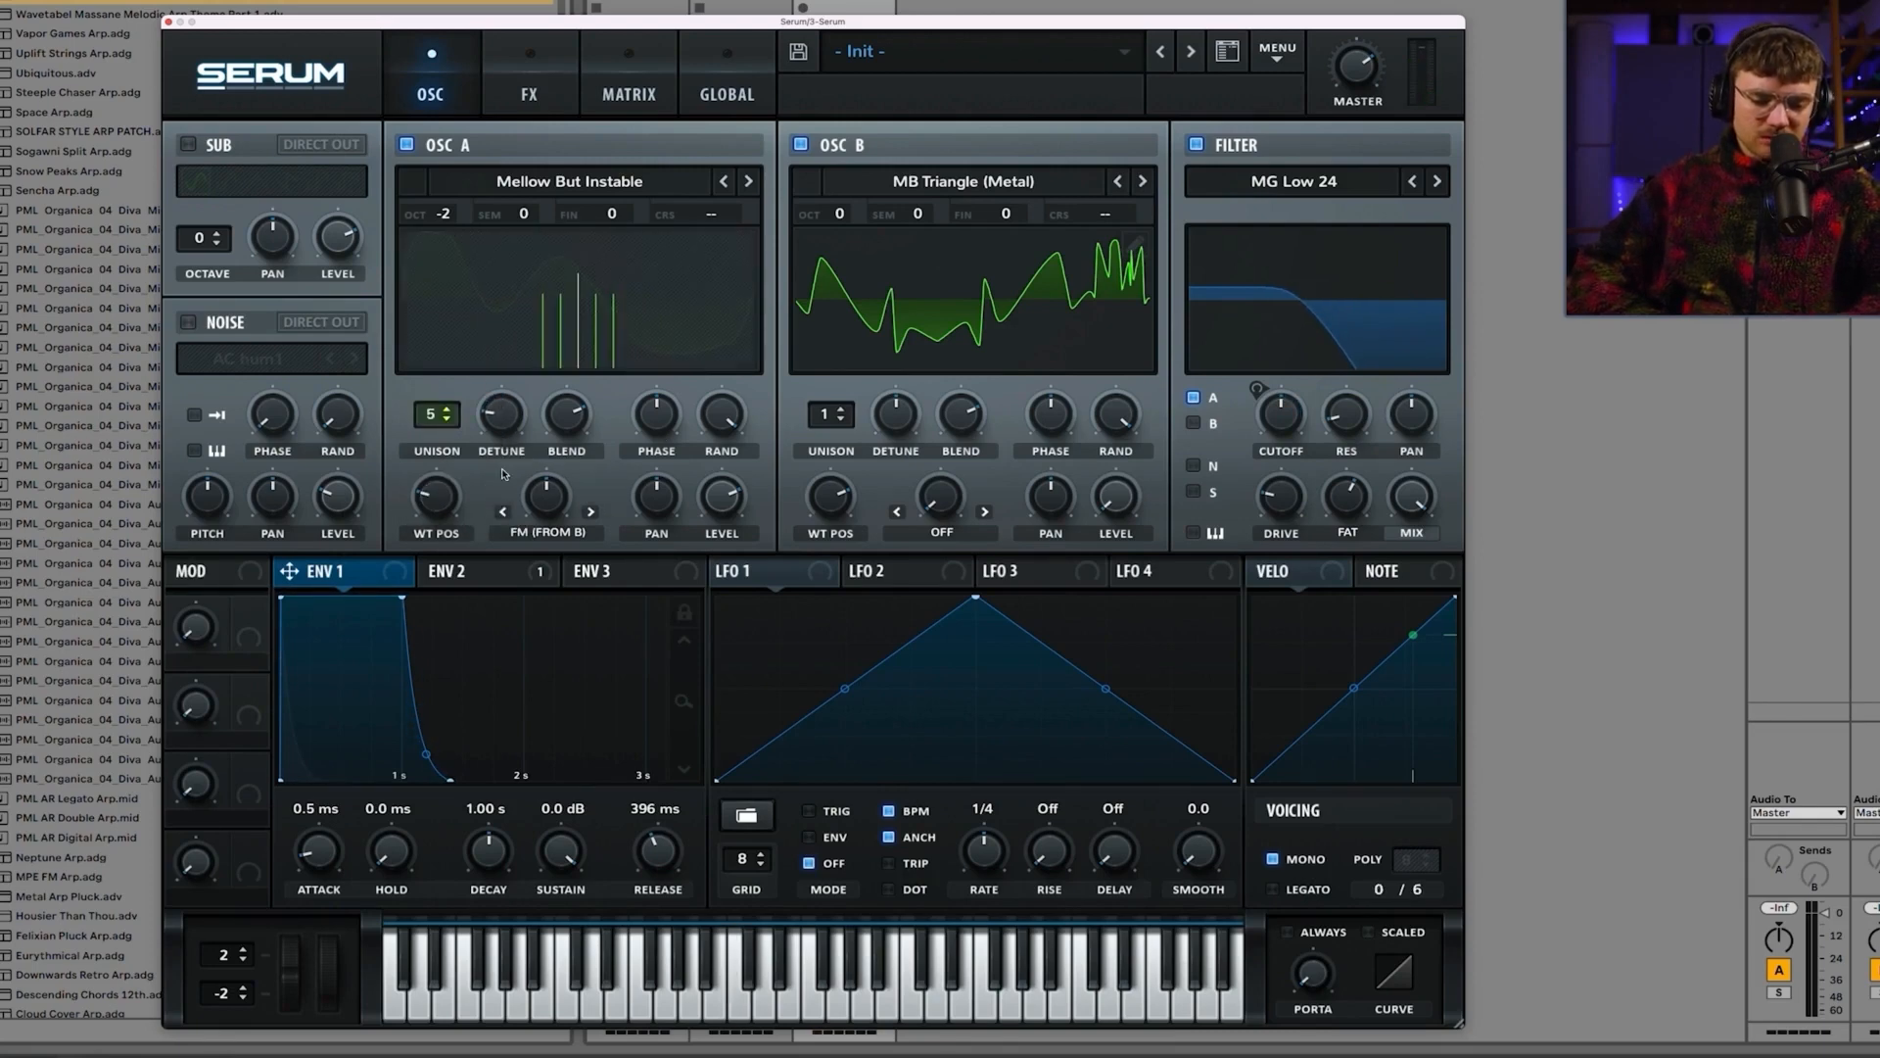
pyautogui.moveTo(435, 412); pyautogui.dragTo(447, 471)
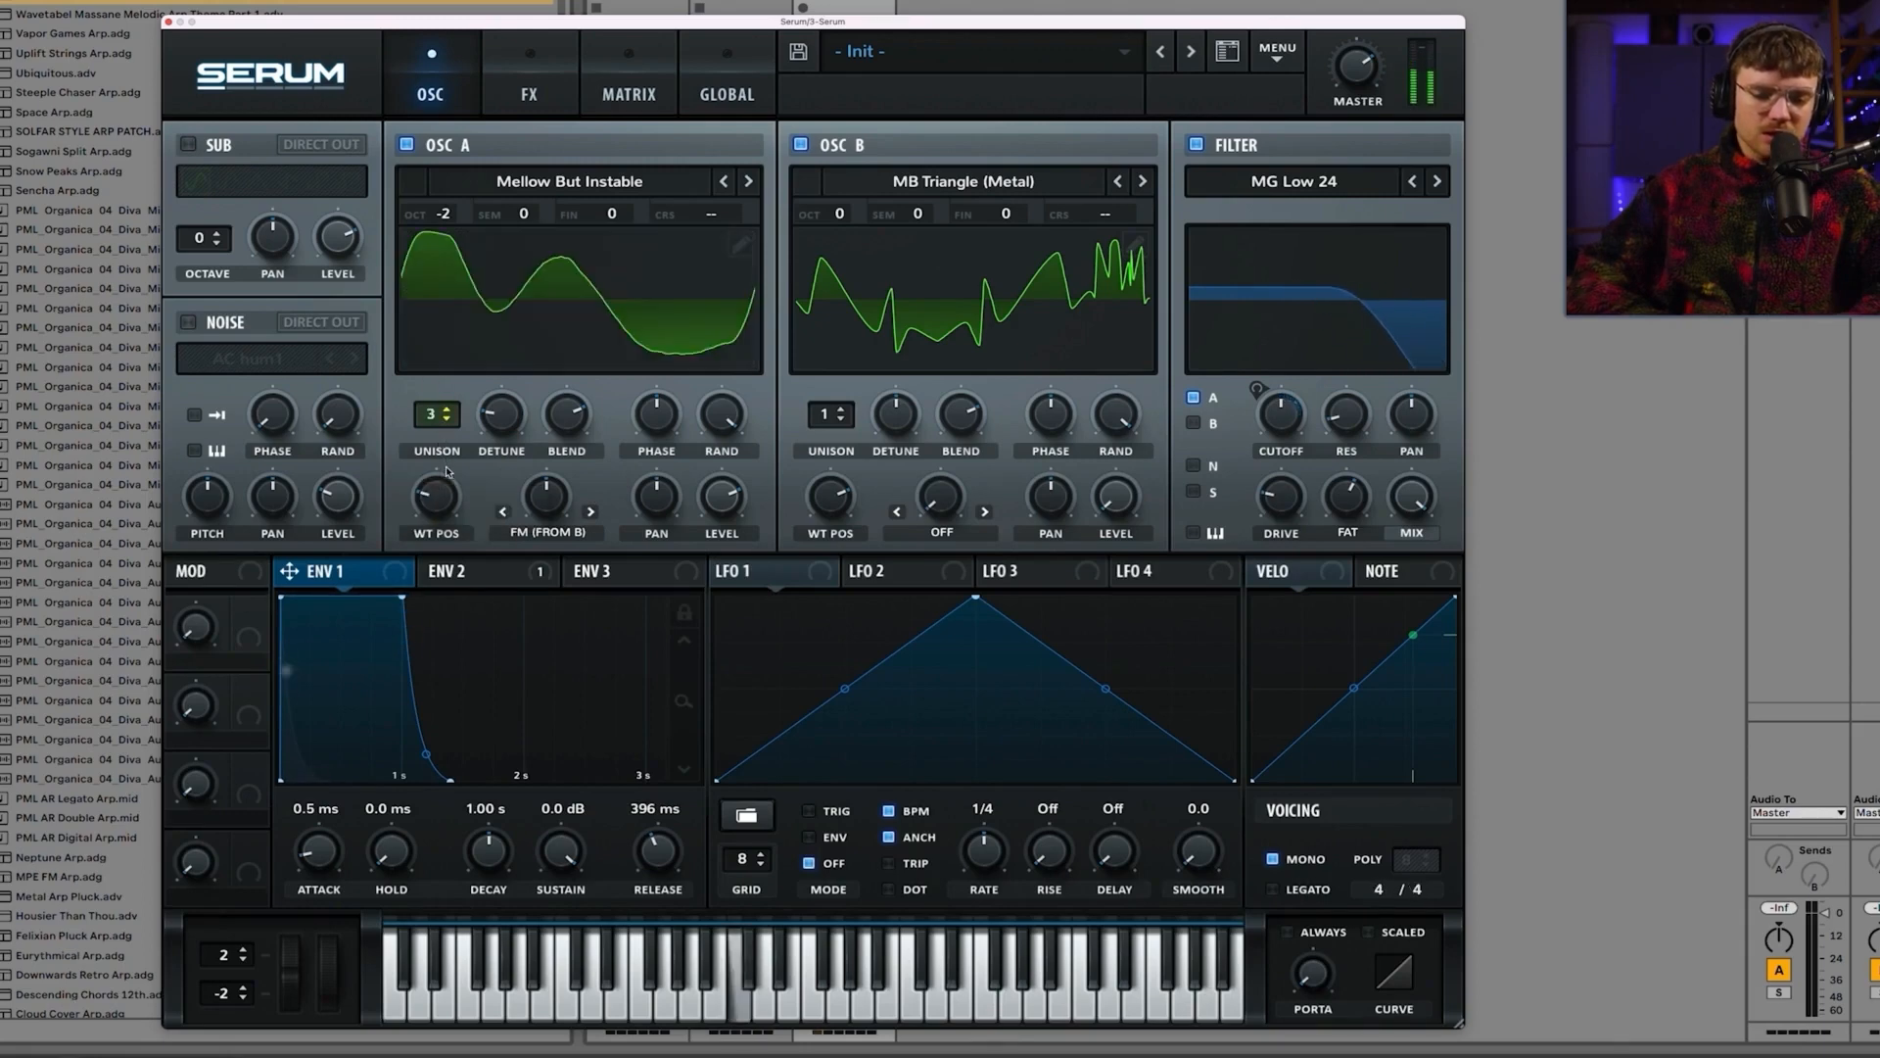
pyautogui.moveTo(500, 413); pyautogui.dragTo(437, 551)
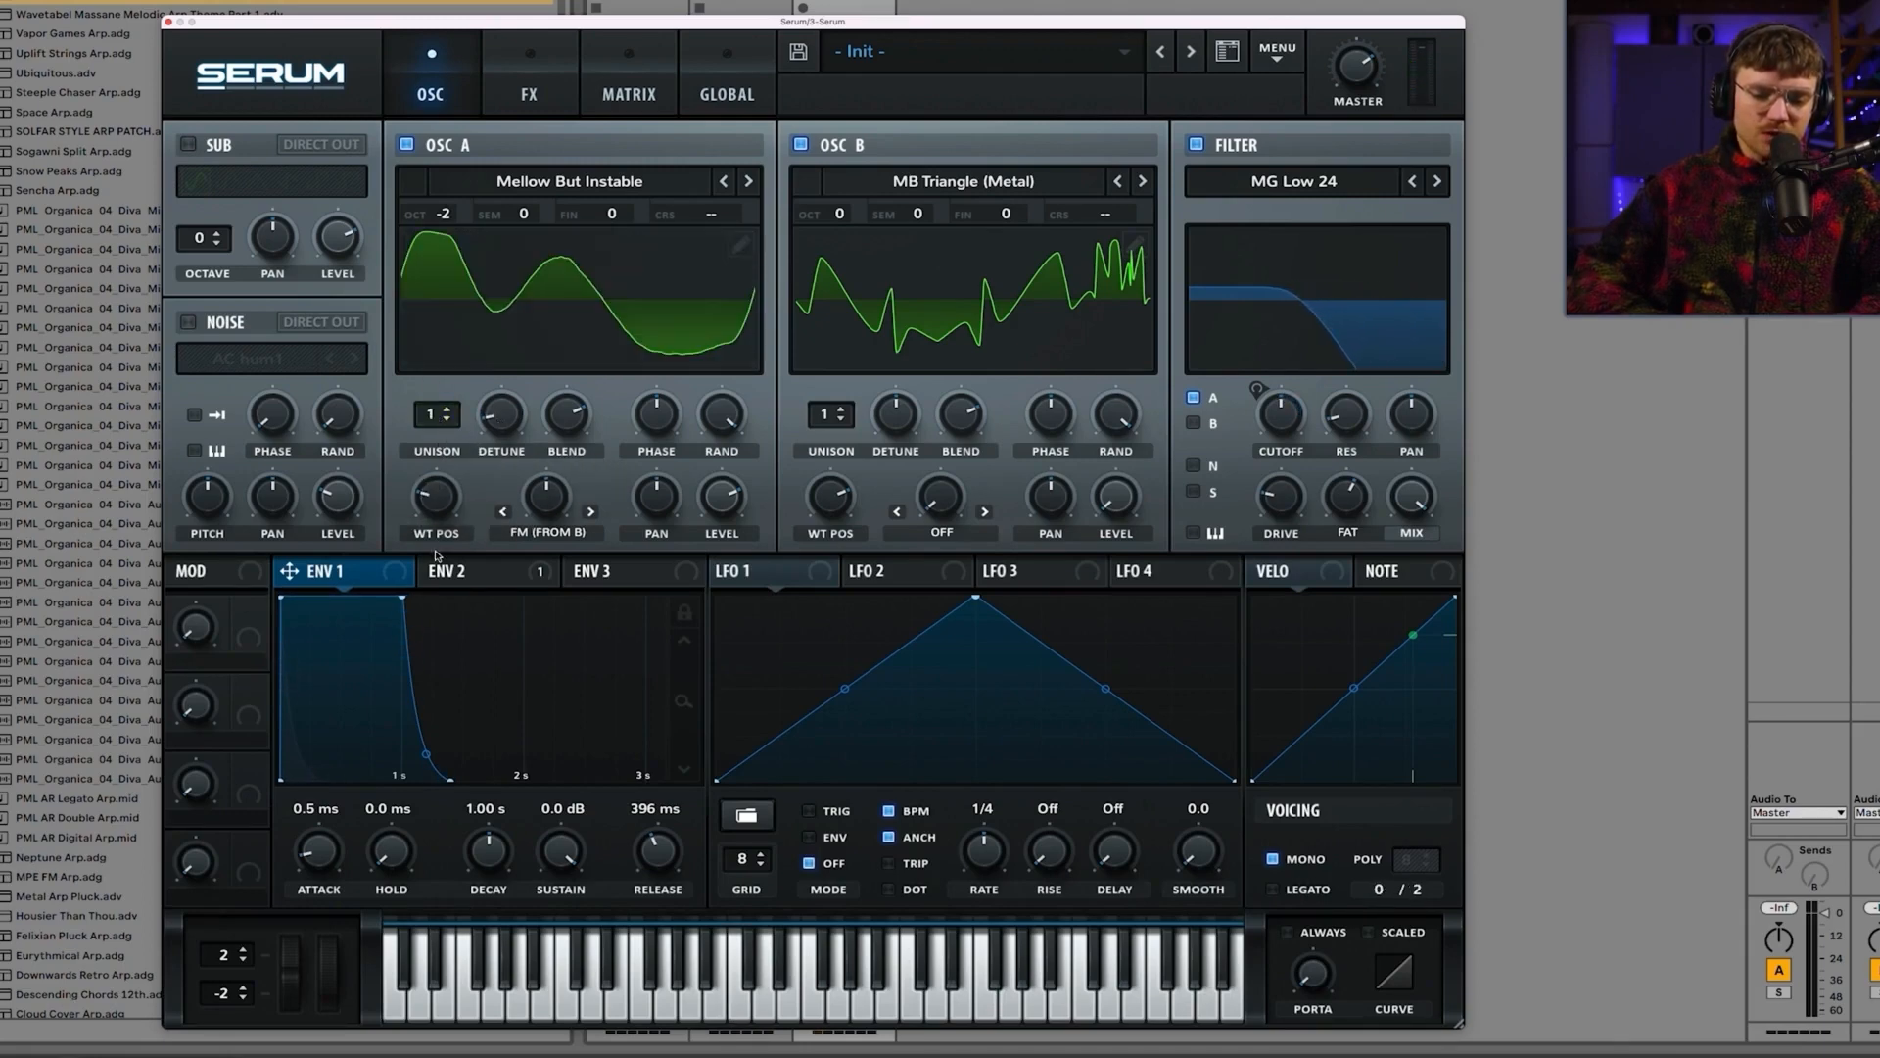
# Step: Step Osc A's wavetable through MiniBass, MsPw and PWM C64 to PWM DS
pyautogui.click(750, 182)
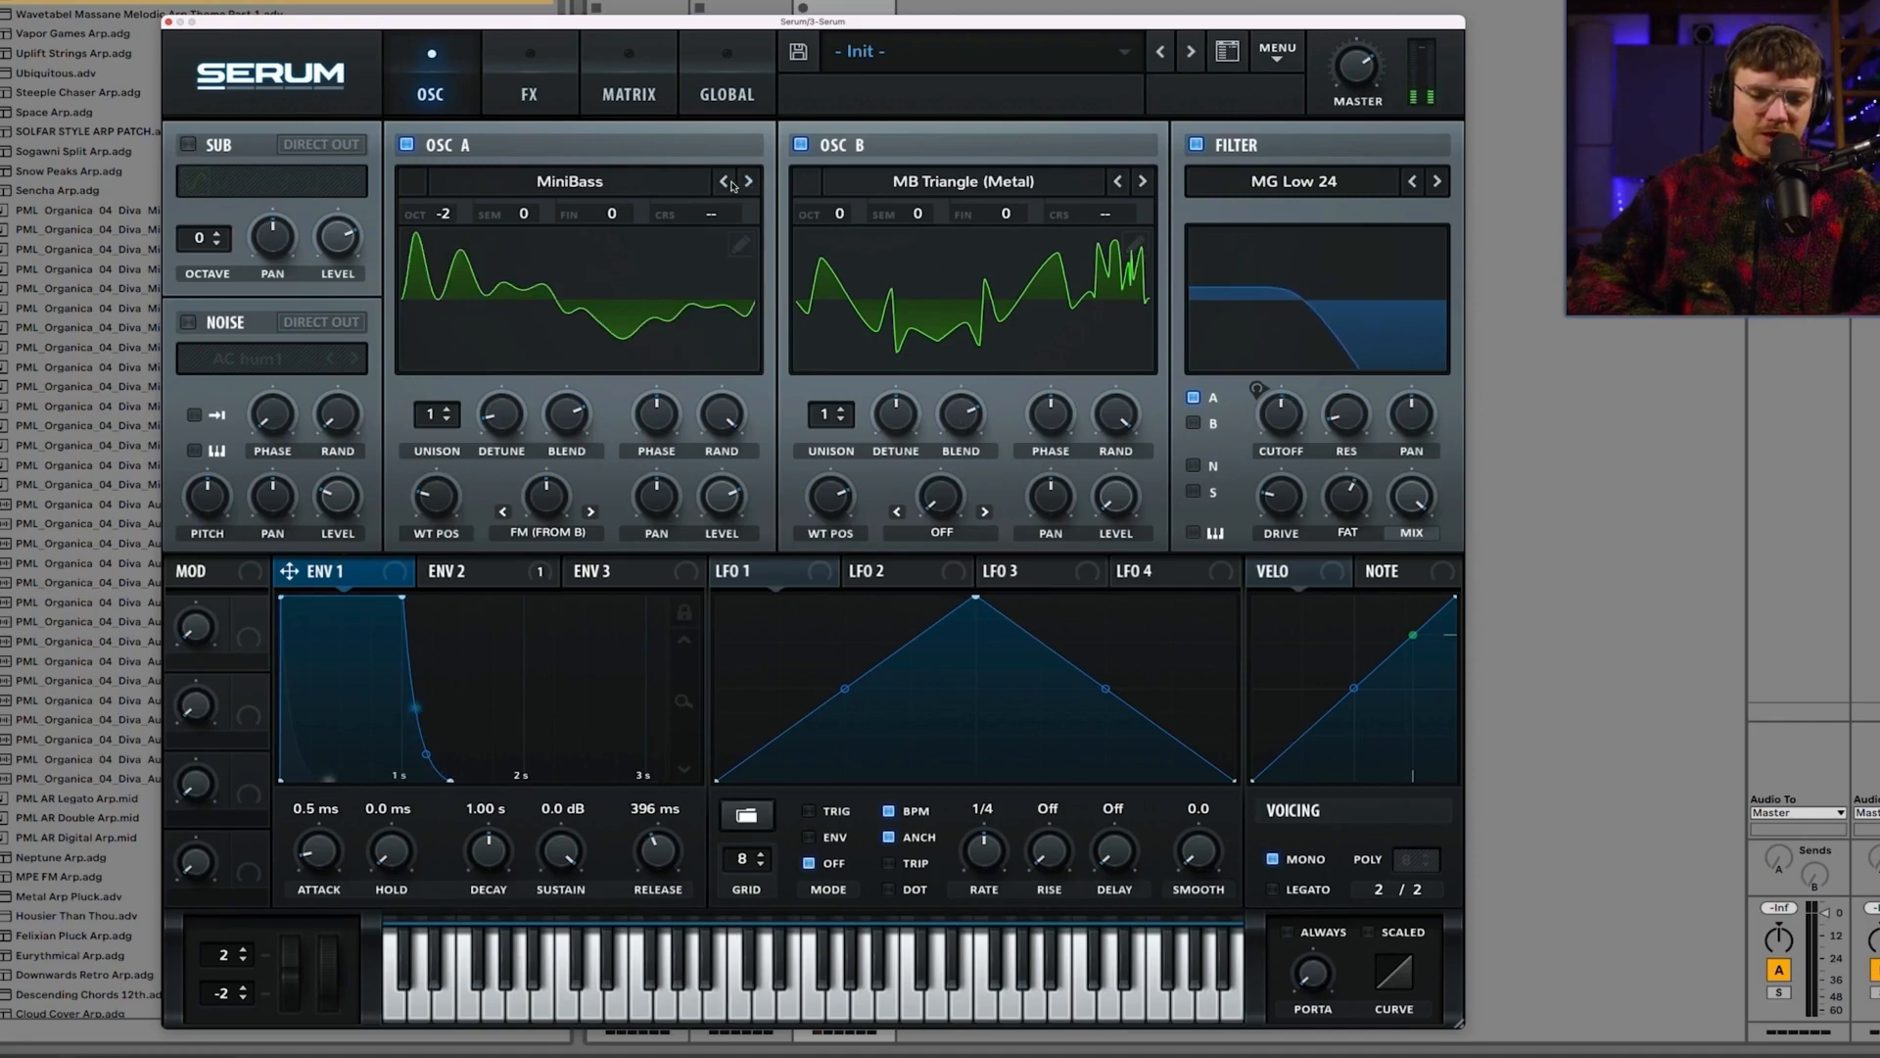
pyautogui.click(750, 182)
pyautogui.click(750, 182)
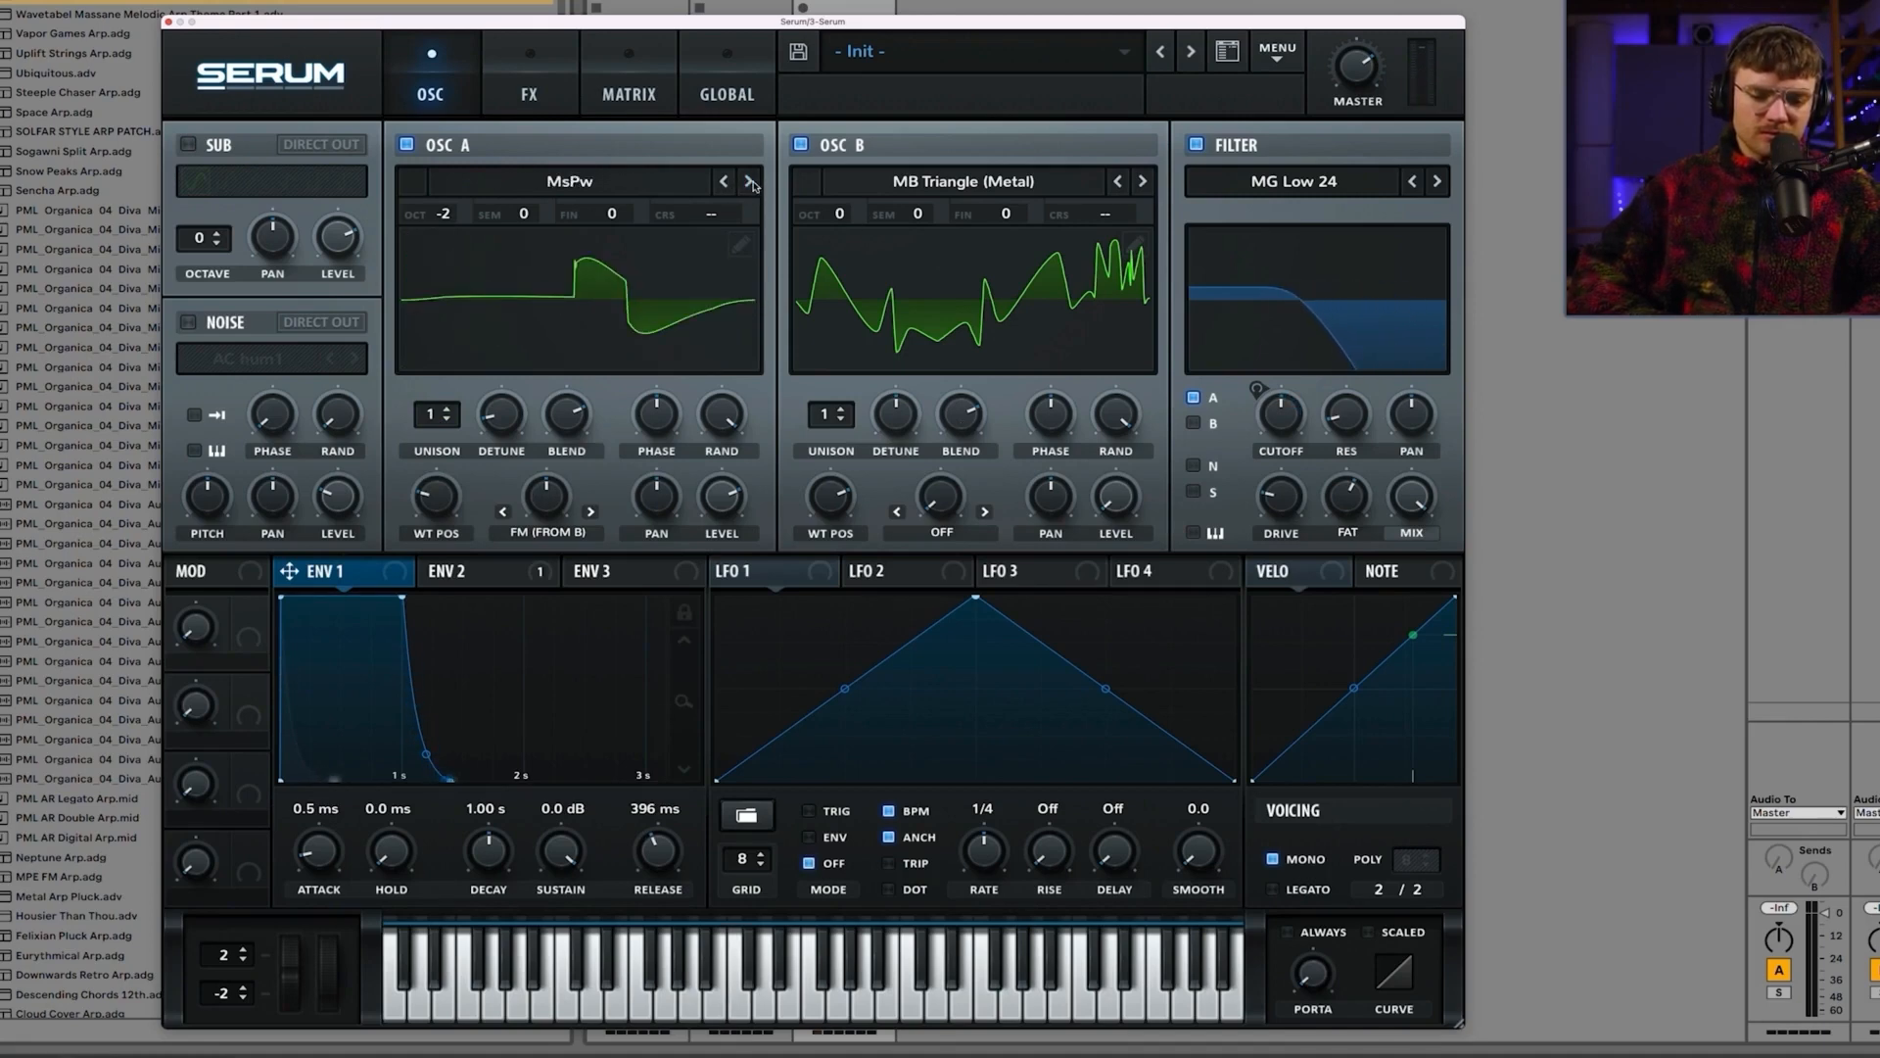
pyautogui.click(750, 182)
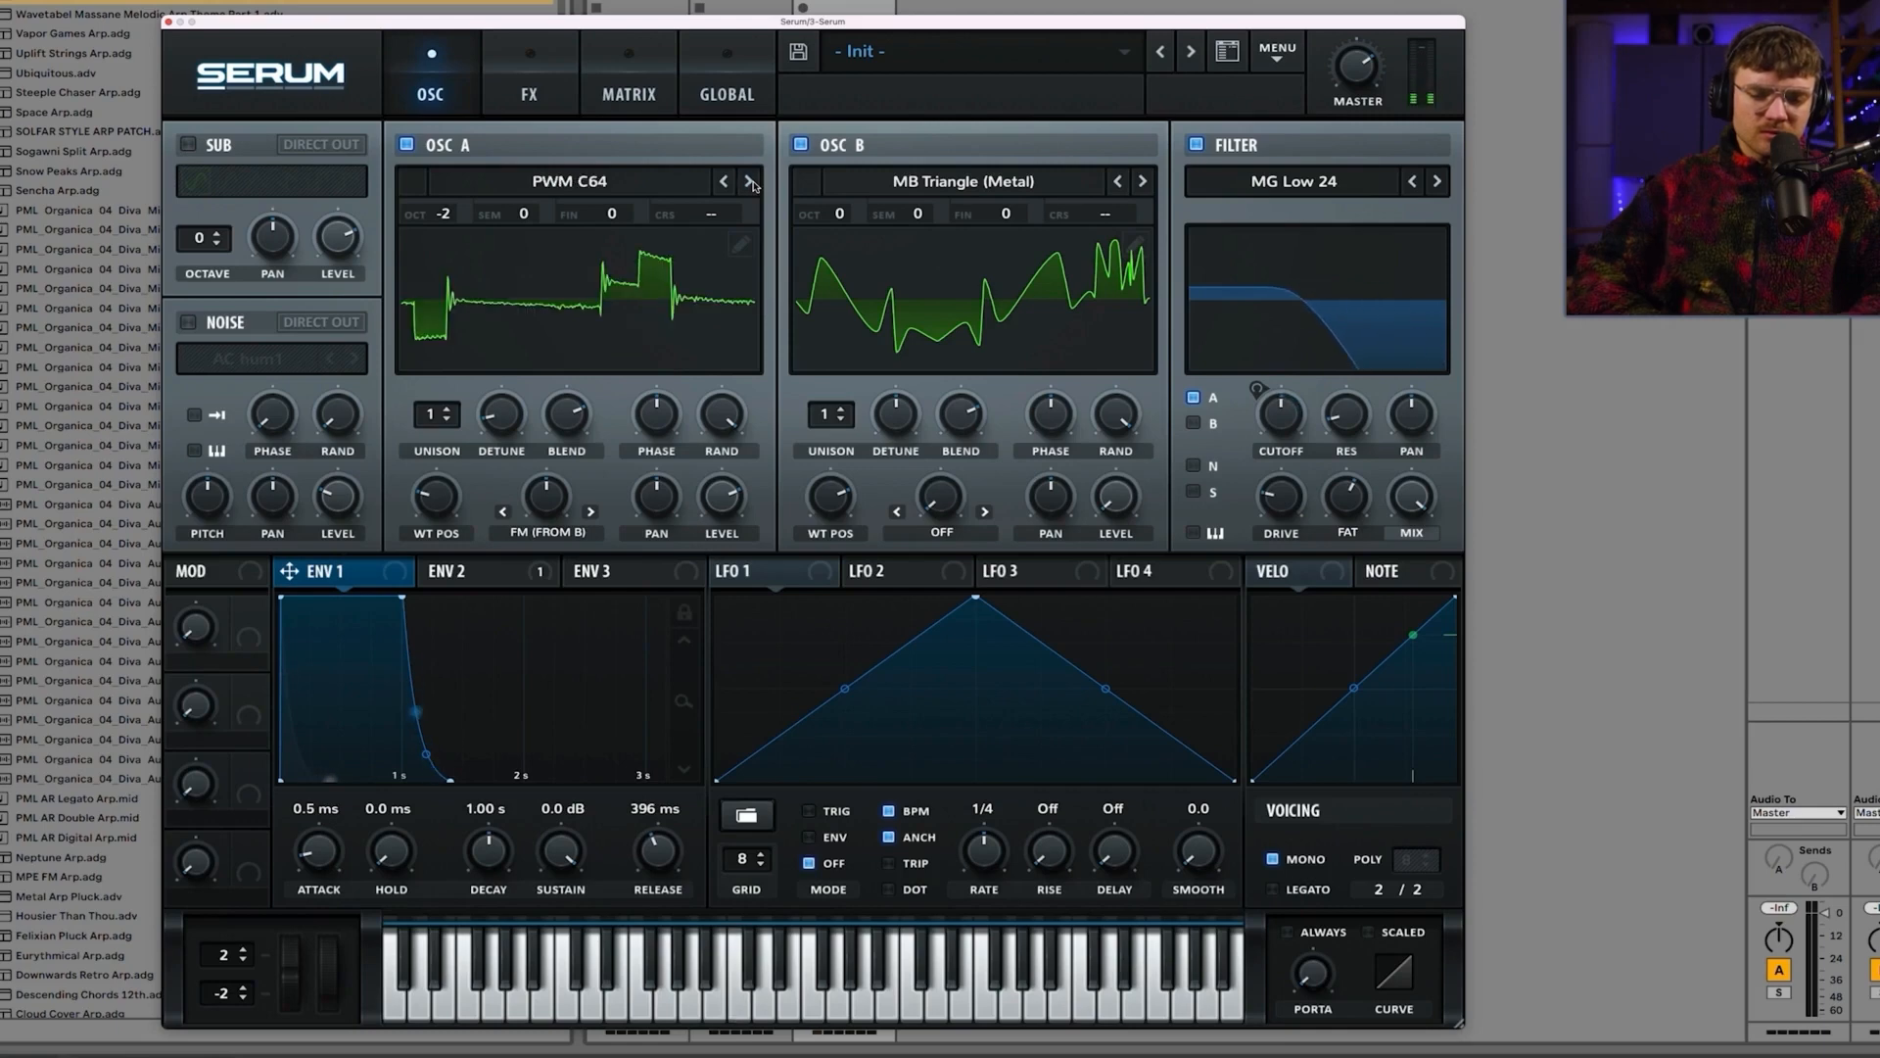
pyautogui.click(750, 182)
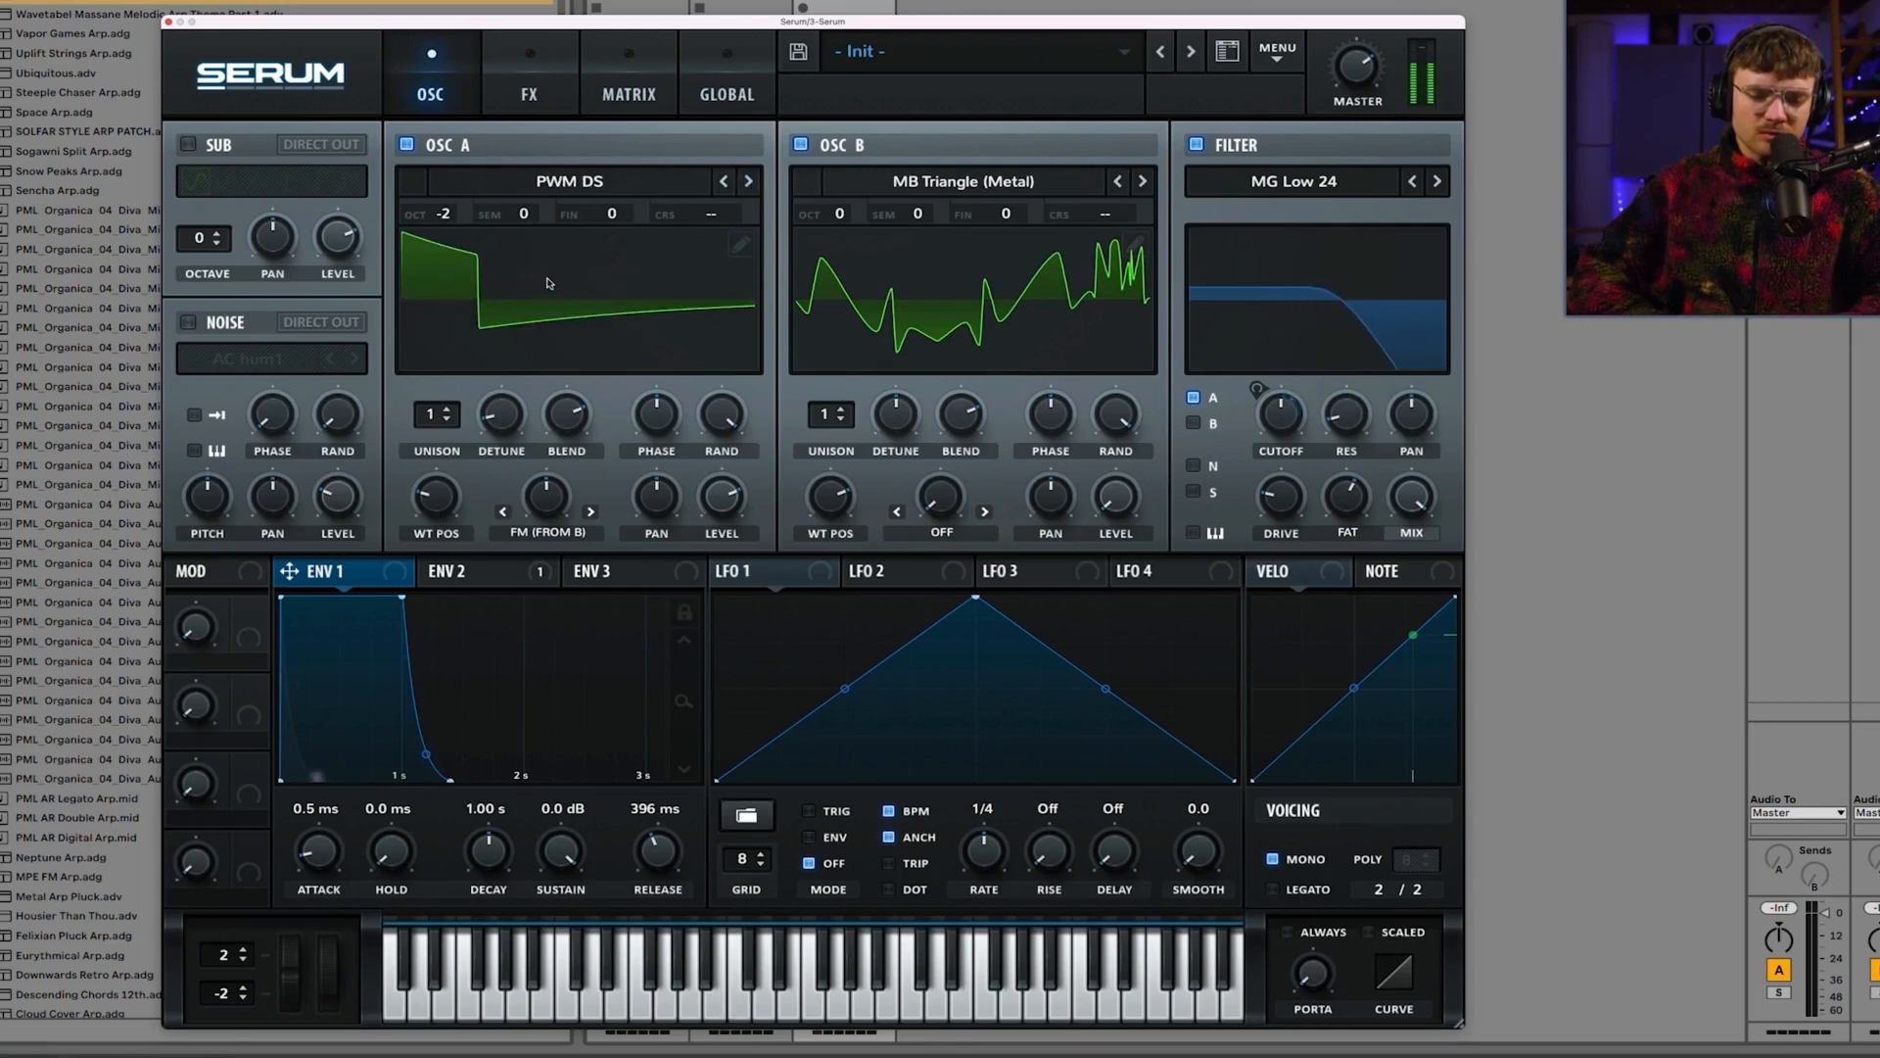
pyautogui.moveTo(1280, 428)
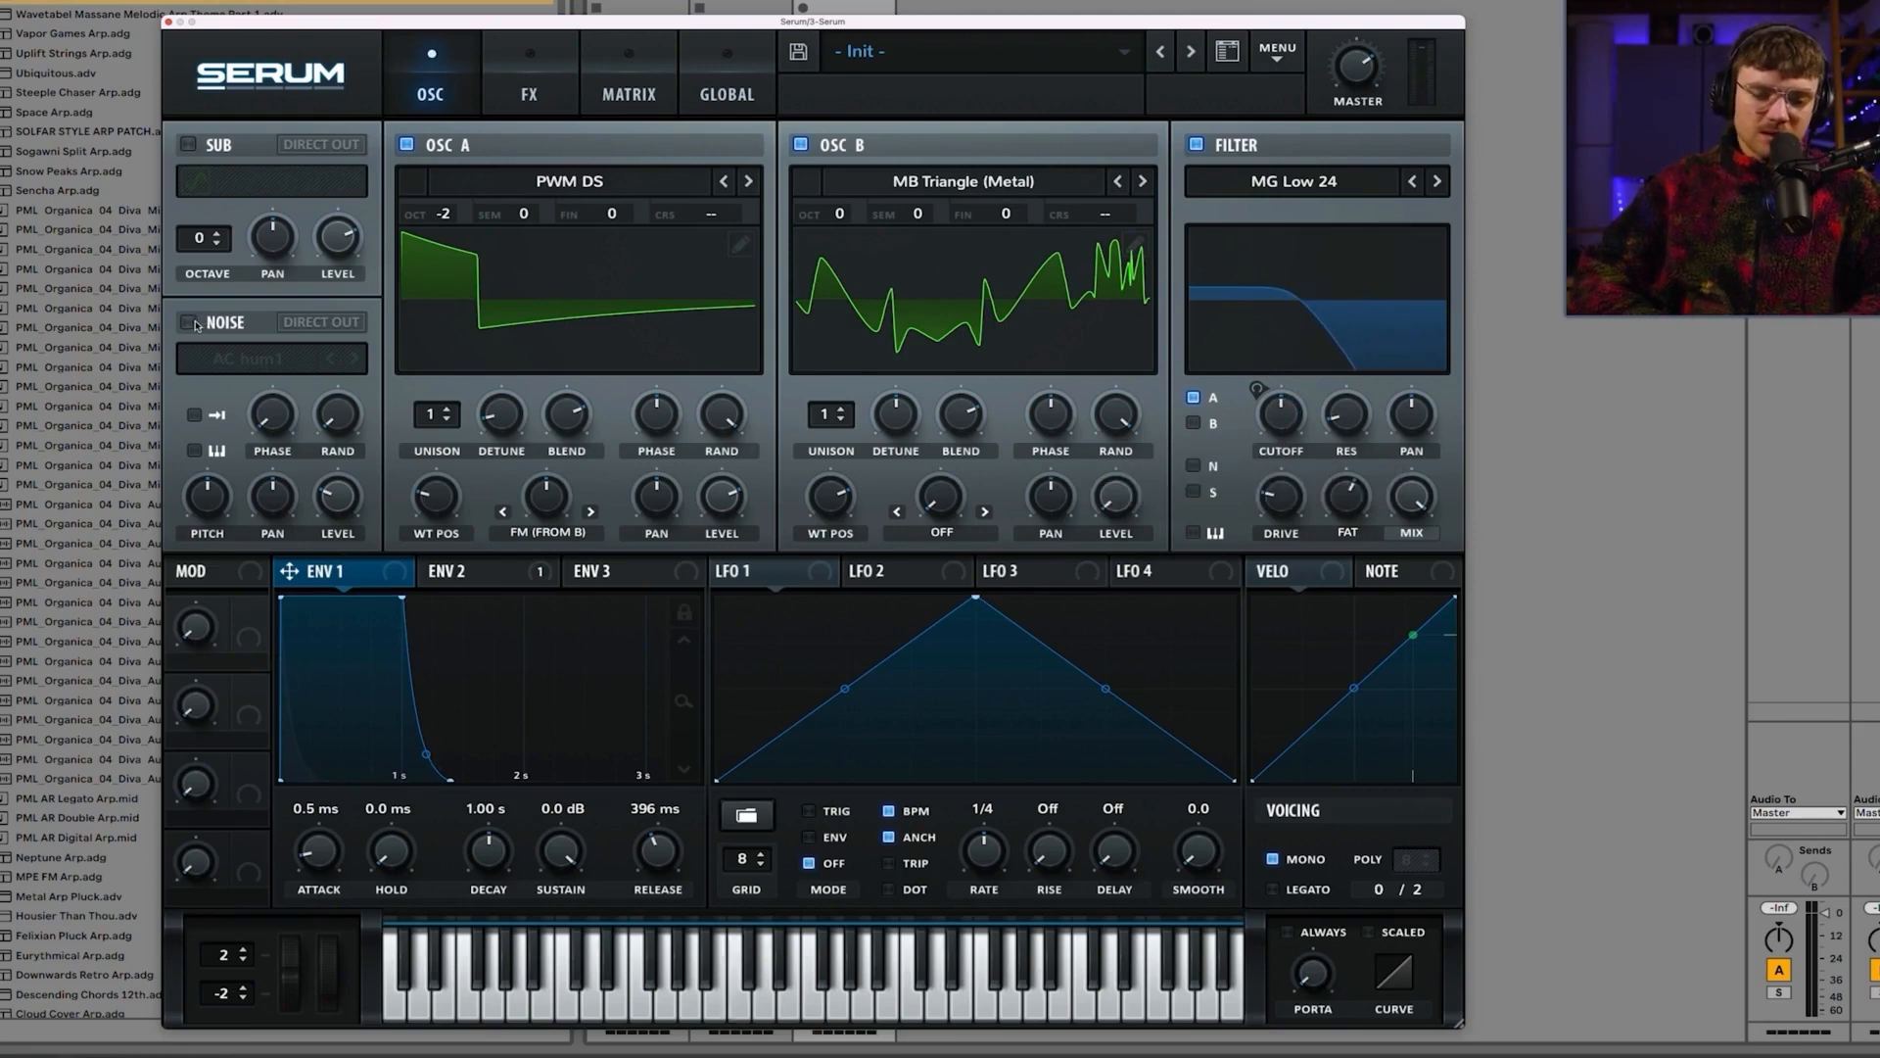
# Step: Enable the noise oscillator and assign Env 2 to its level
pyautogui.click(188, 323)
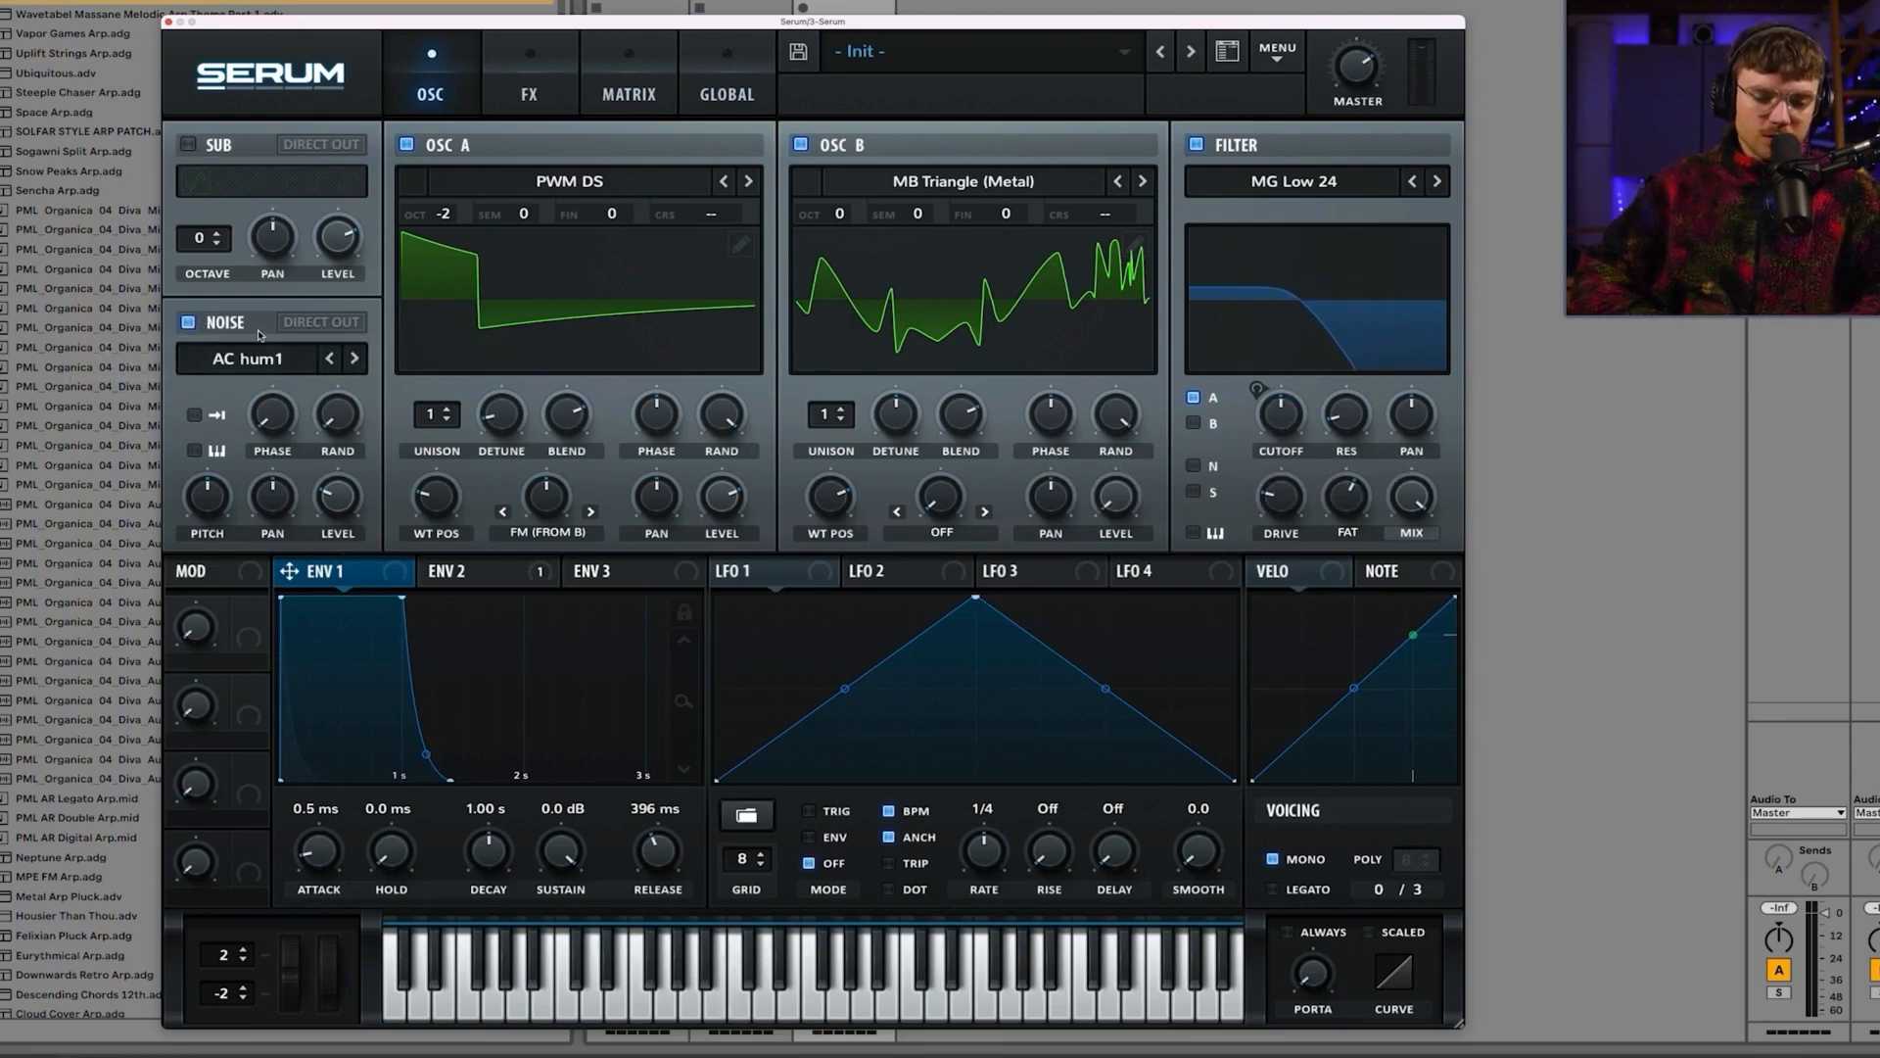
pyautogui.click(450, 572)
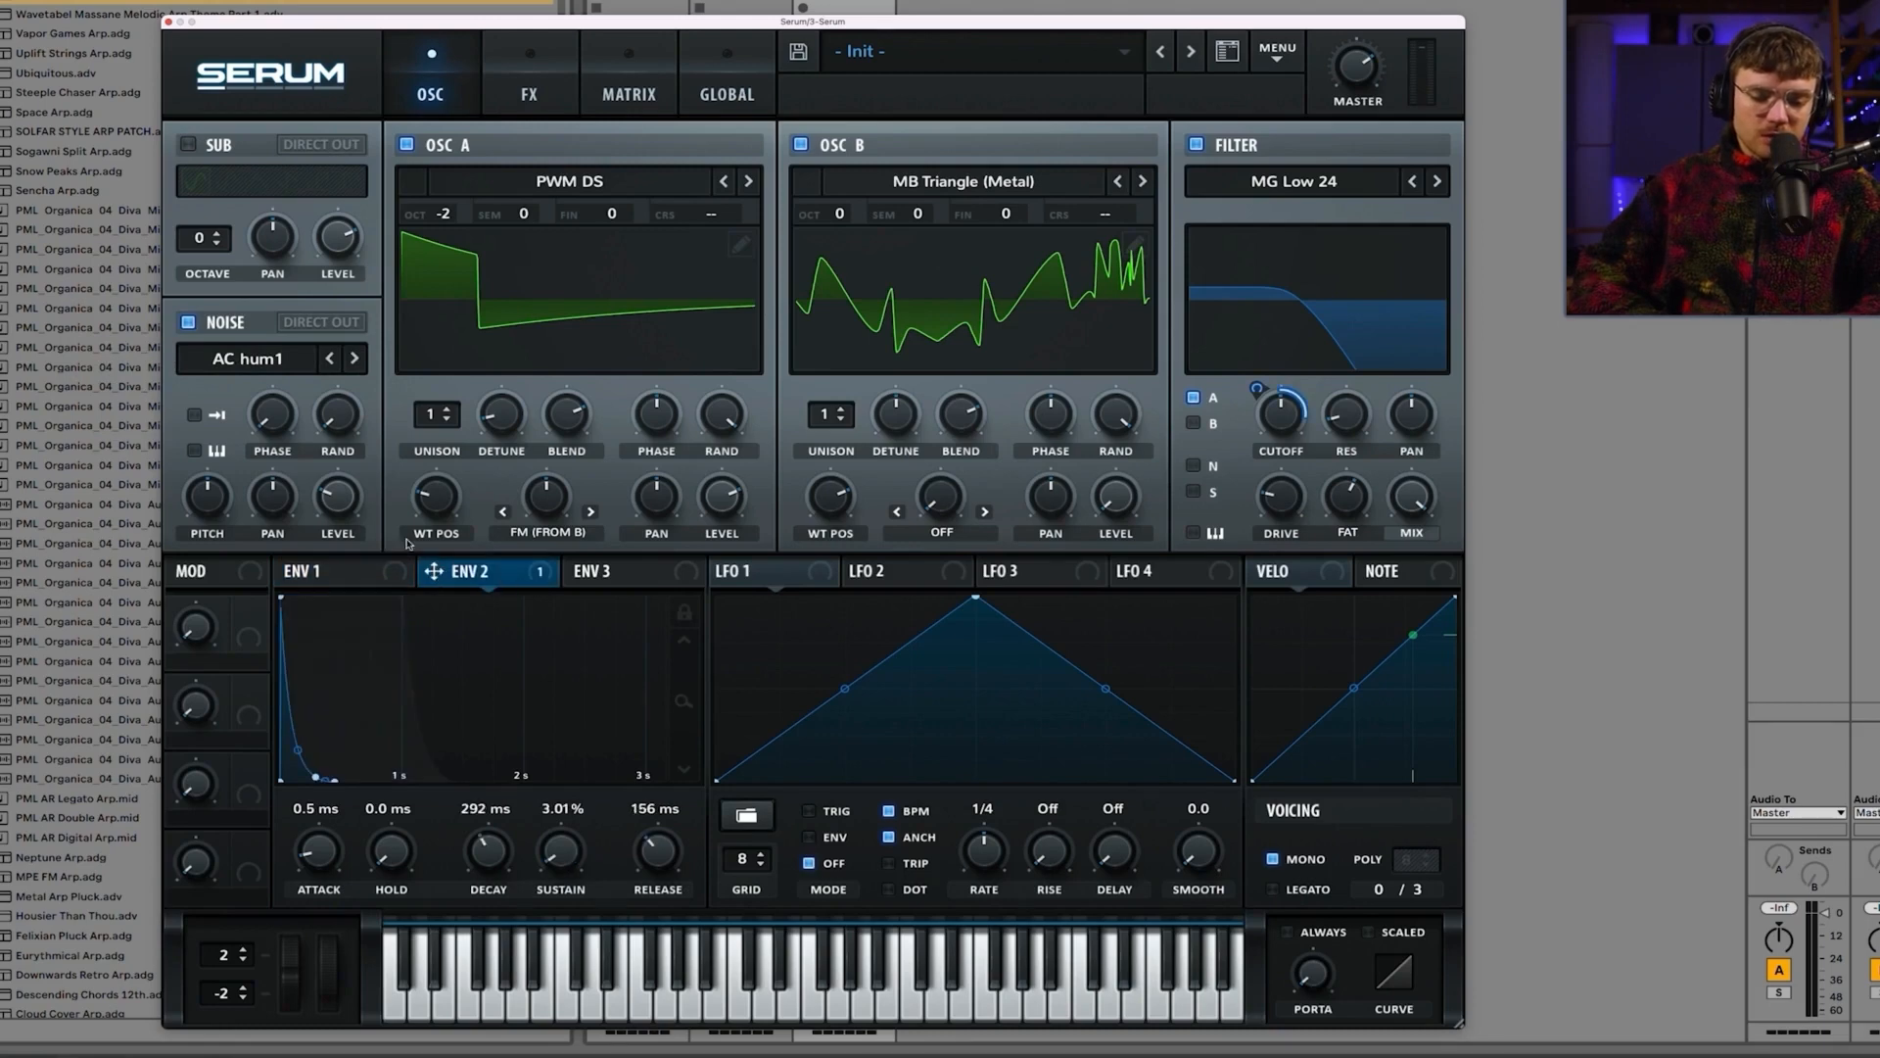
pyautogui.moveTo(434, 571); pyautogui.dragTo(339, 519)
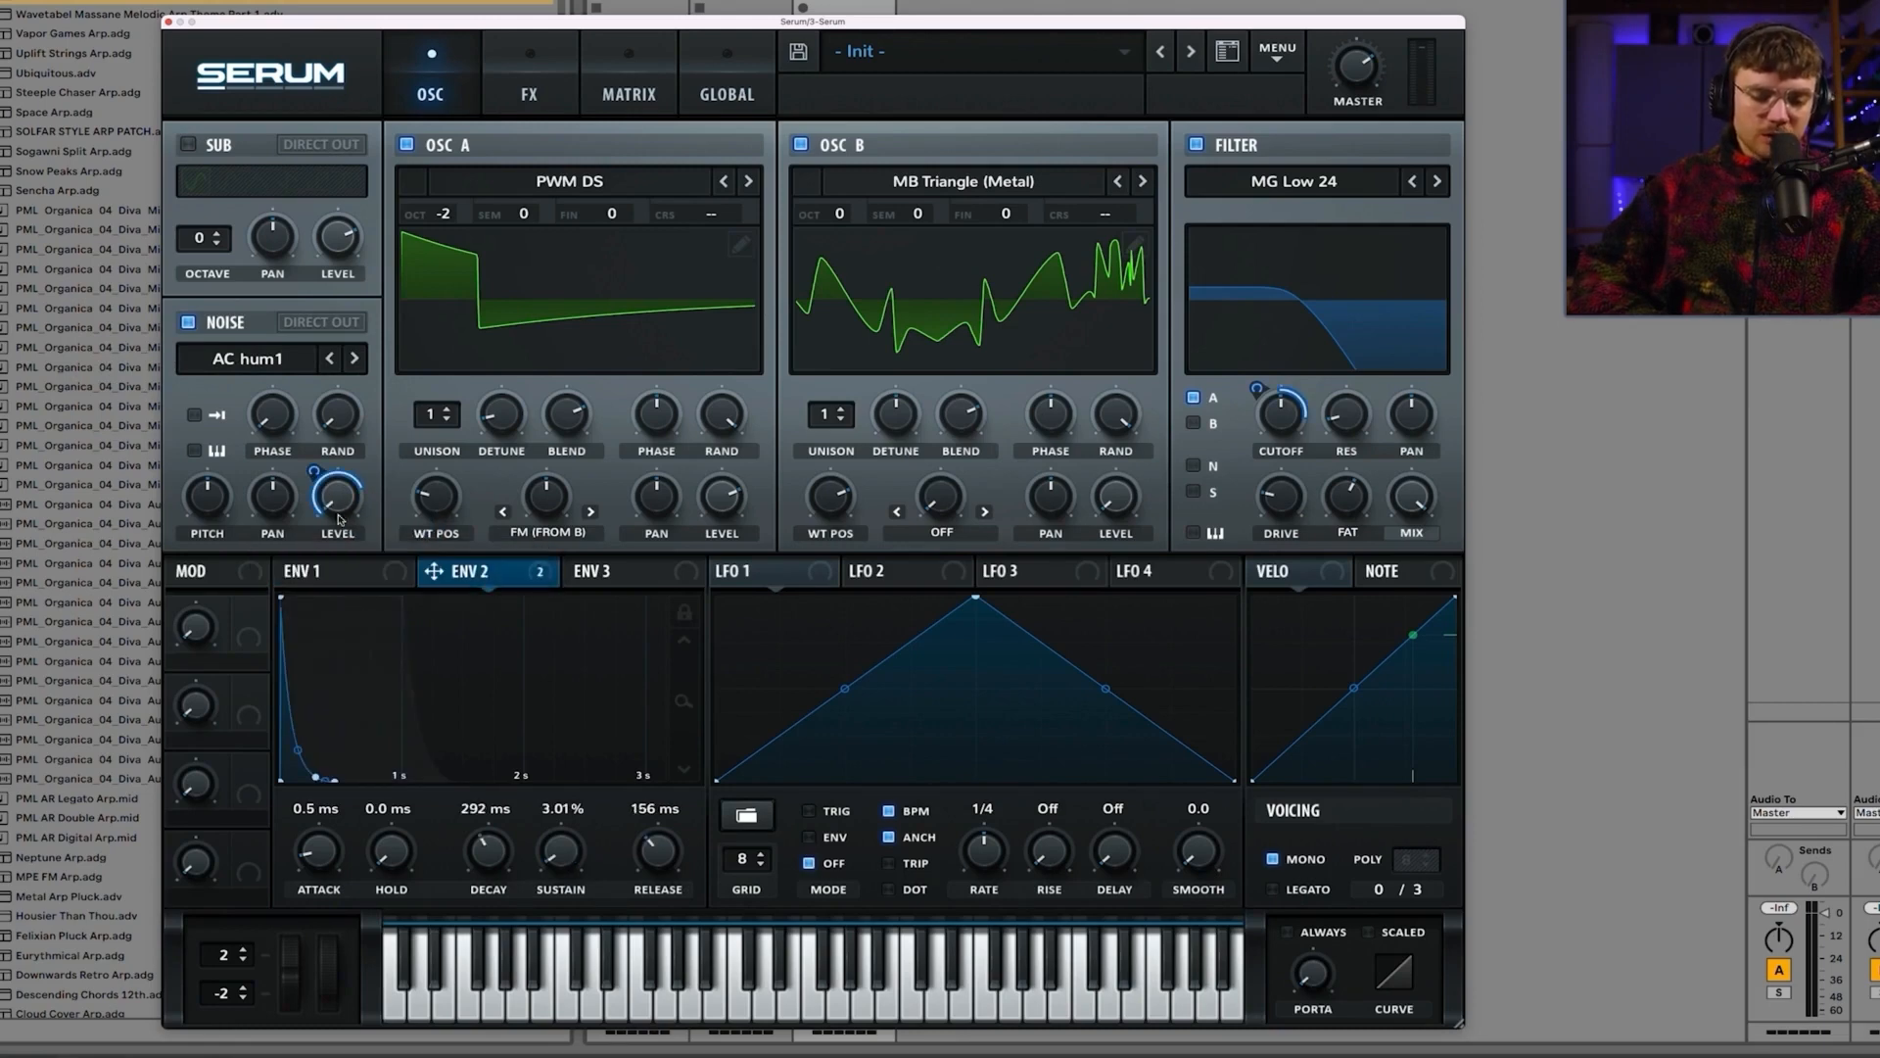
# Step: Load the Analog BrightWhite noise routed through the filter, and adjust Env 2's modulation depth on the noise level
pyautogui.click(277, 360)
pyautogui.moveTo(273, 379)
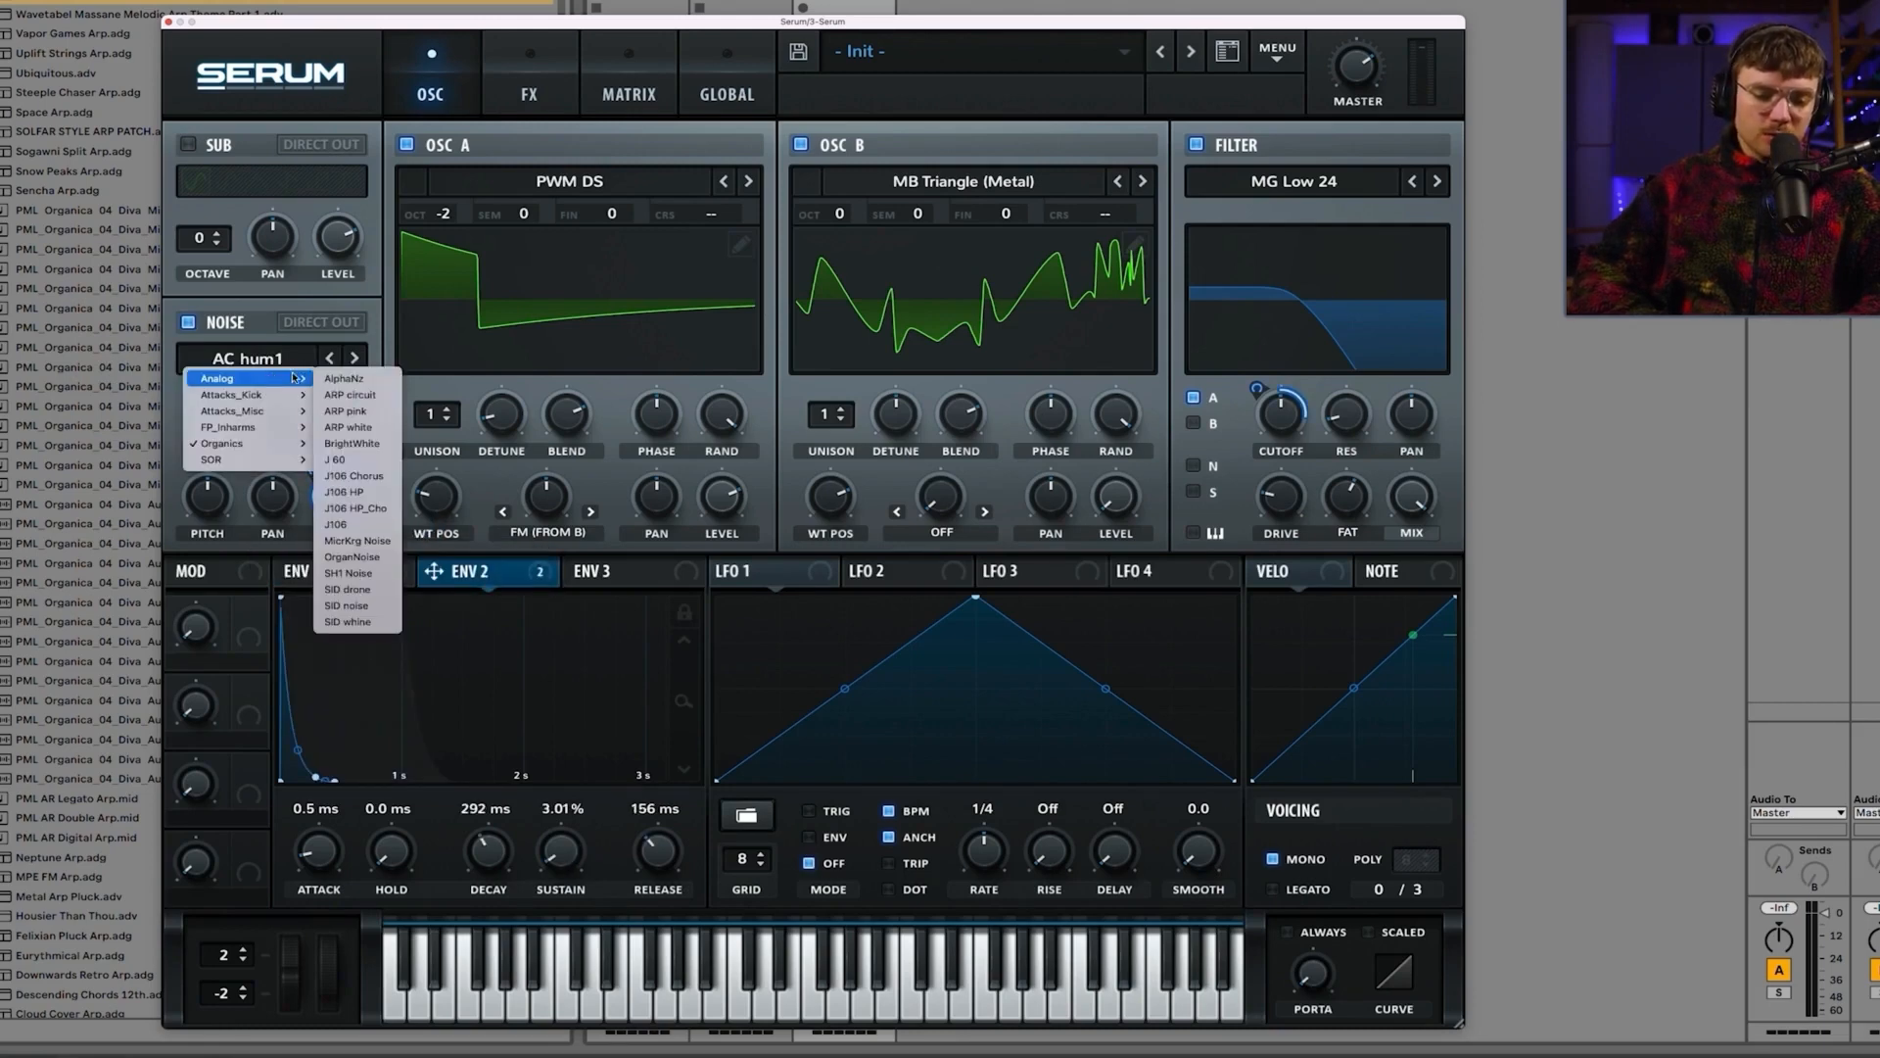
pyautogui.click(374, 444)
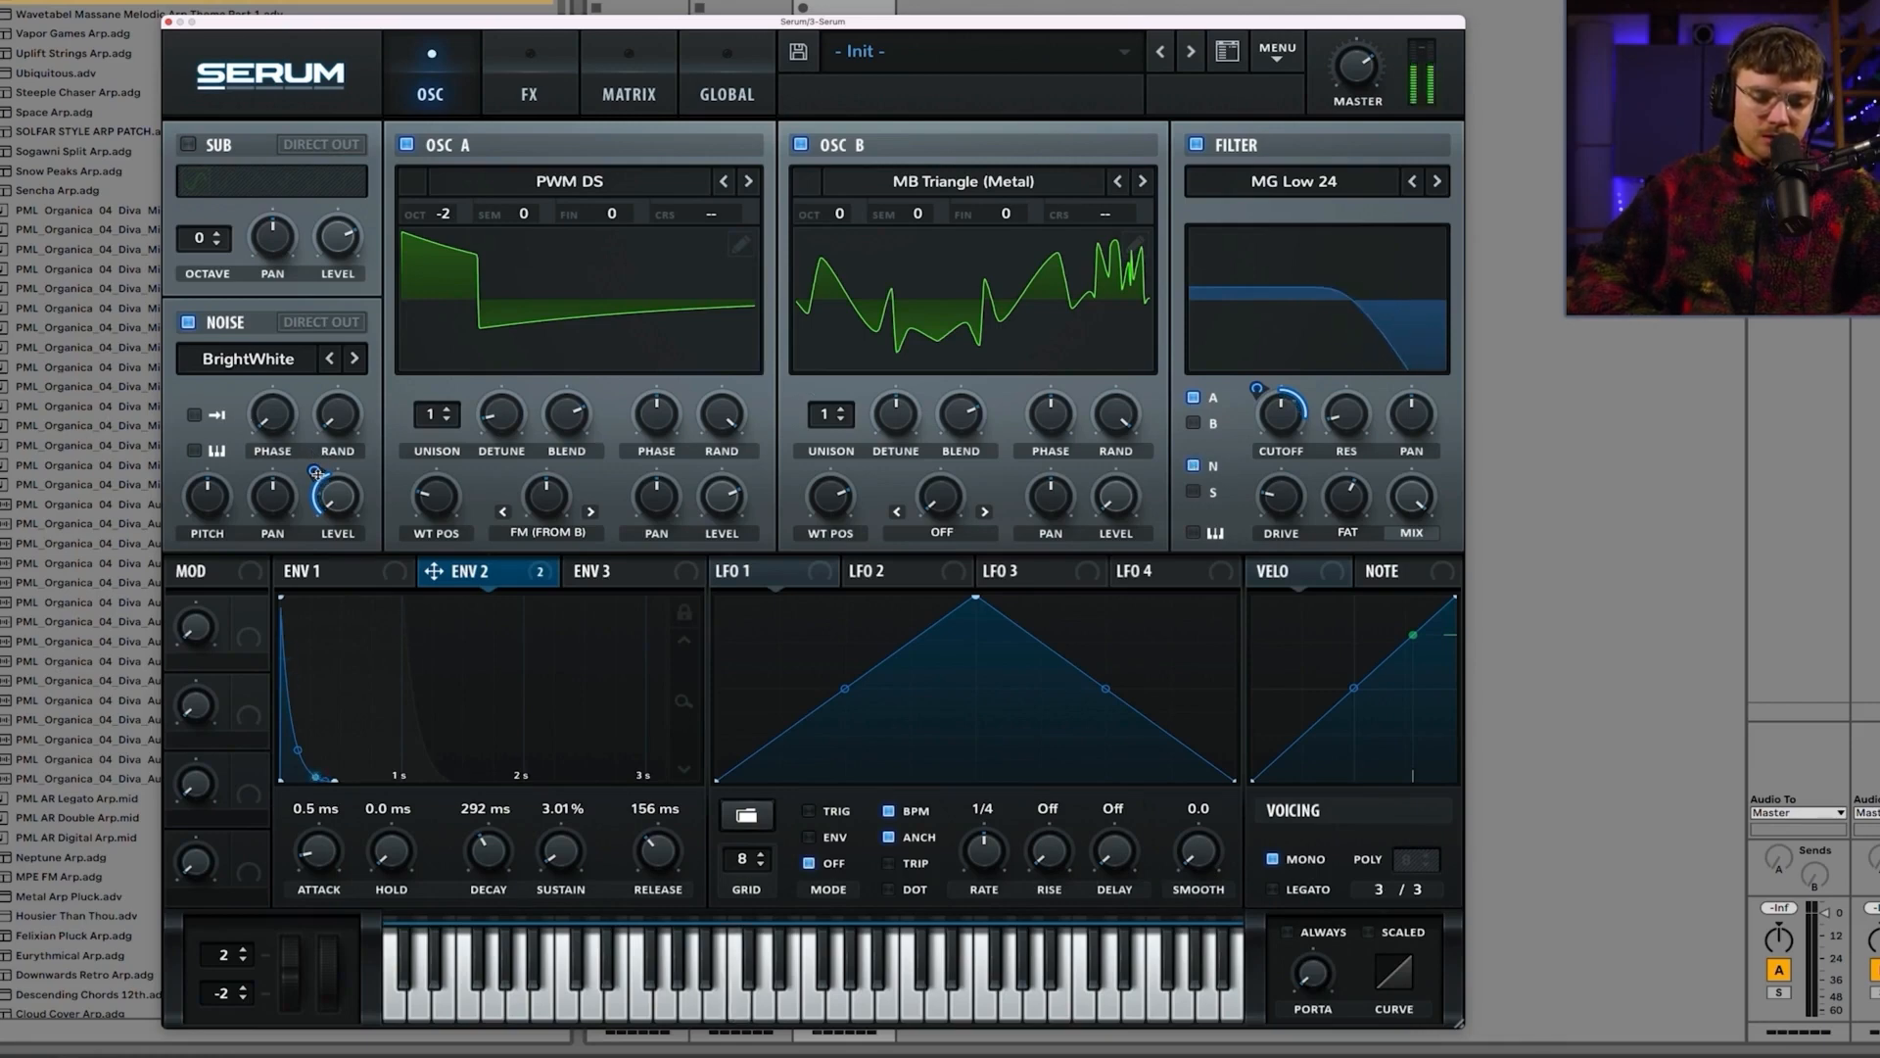
pyautogui.moveTo(315, 471); pyautogui.dragTo(318, 452)
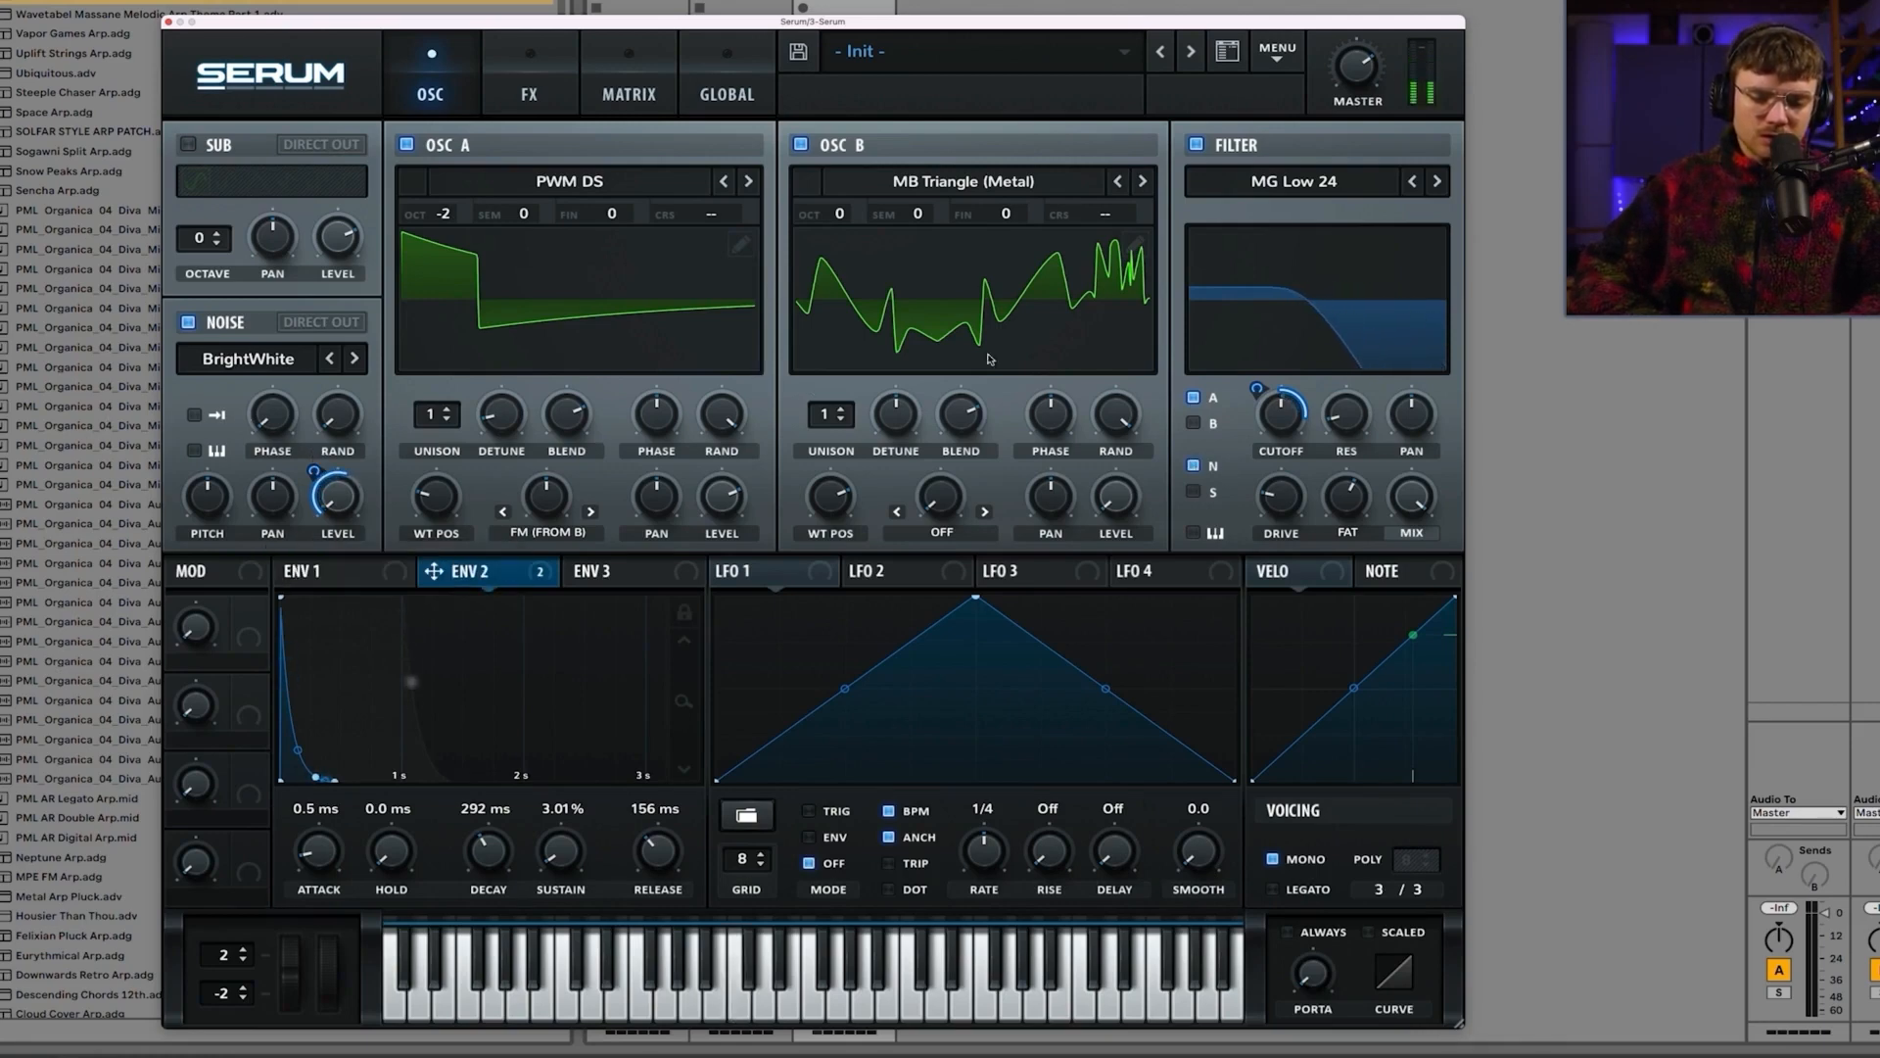
# Step: Sweep the filter cutoff down and back up to audition the noise layer, and increase Env 2's depth on the noise level
pyautogui.moveTo(1295, 429); pyautogui.dragTo(1293, 384)
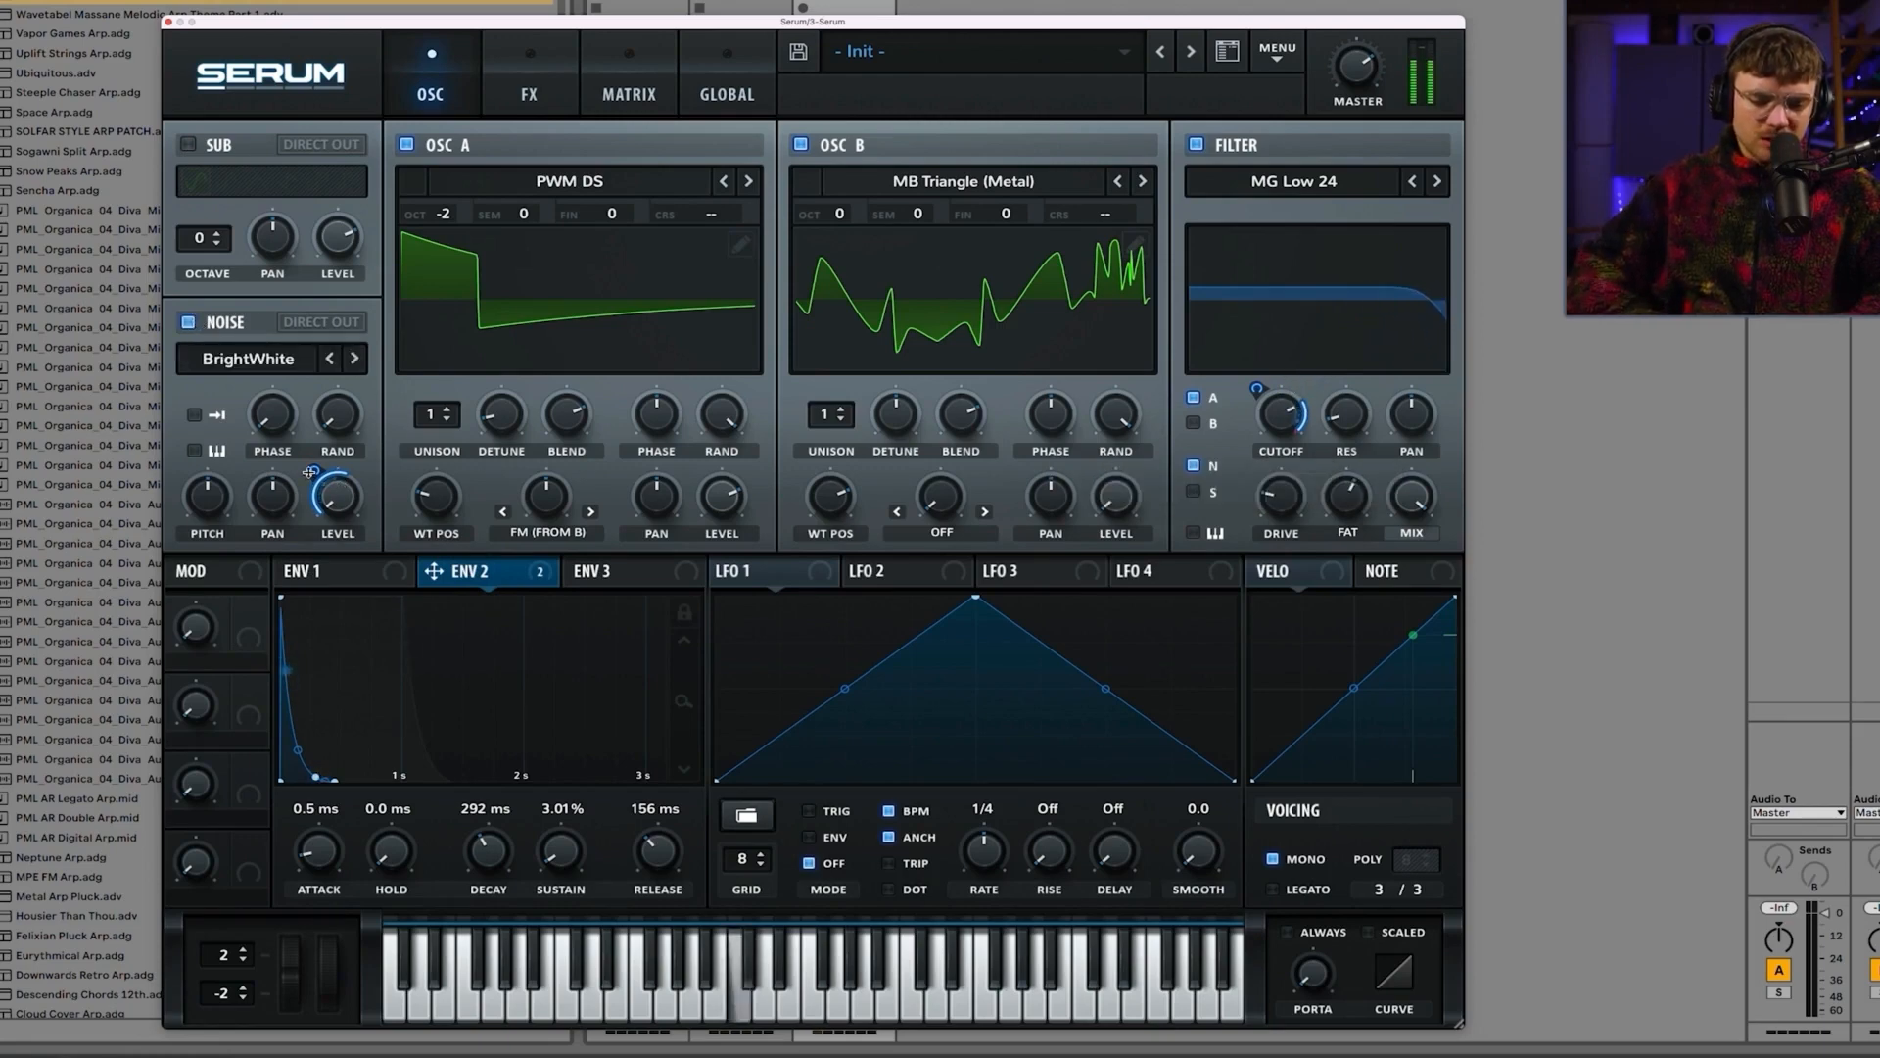
pyautogui.moveTo(314, 474)
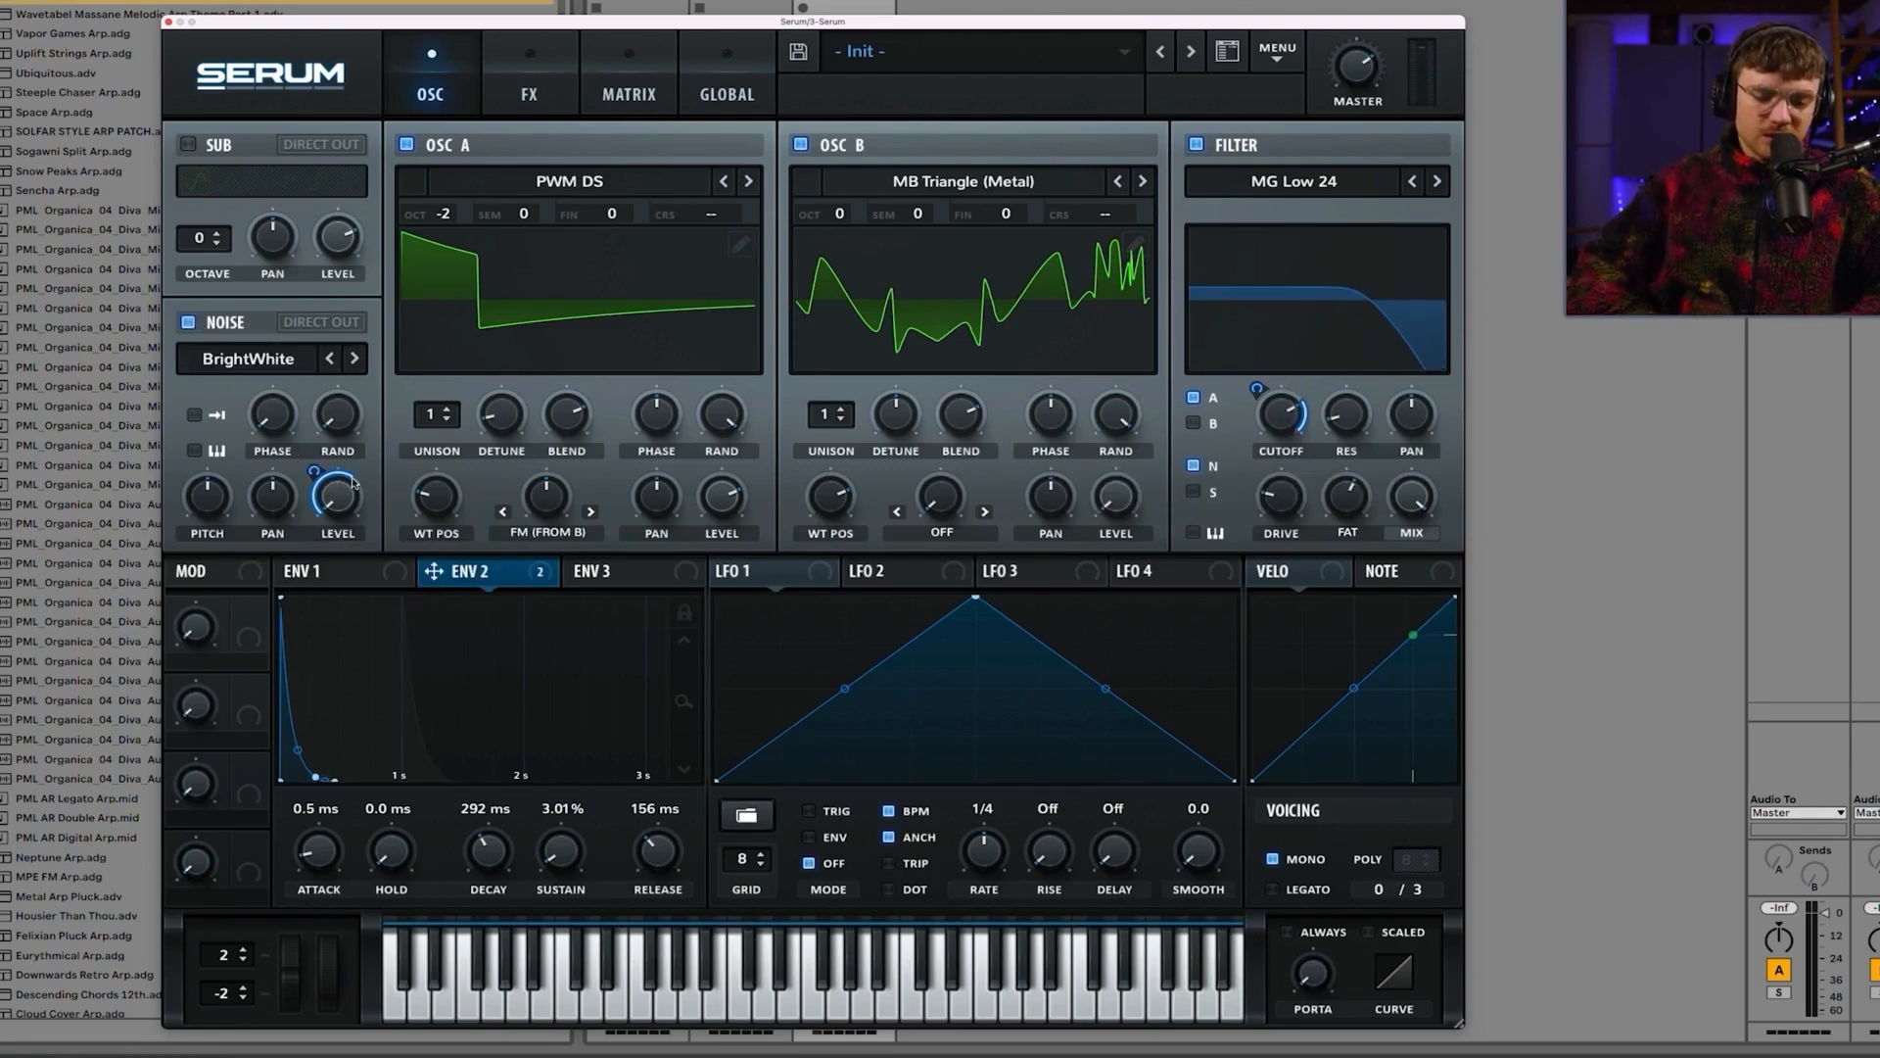
pyautogui.moveTo(1276, 443)
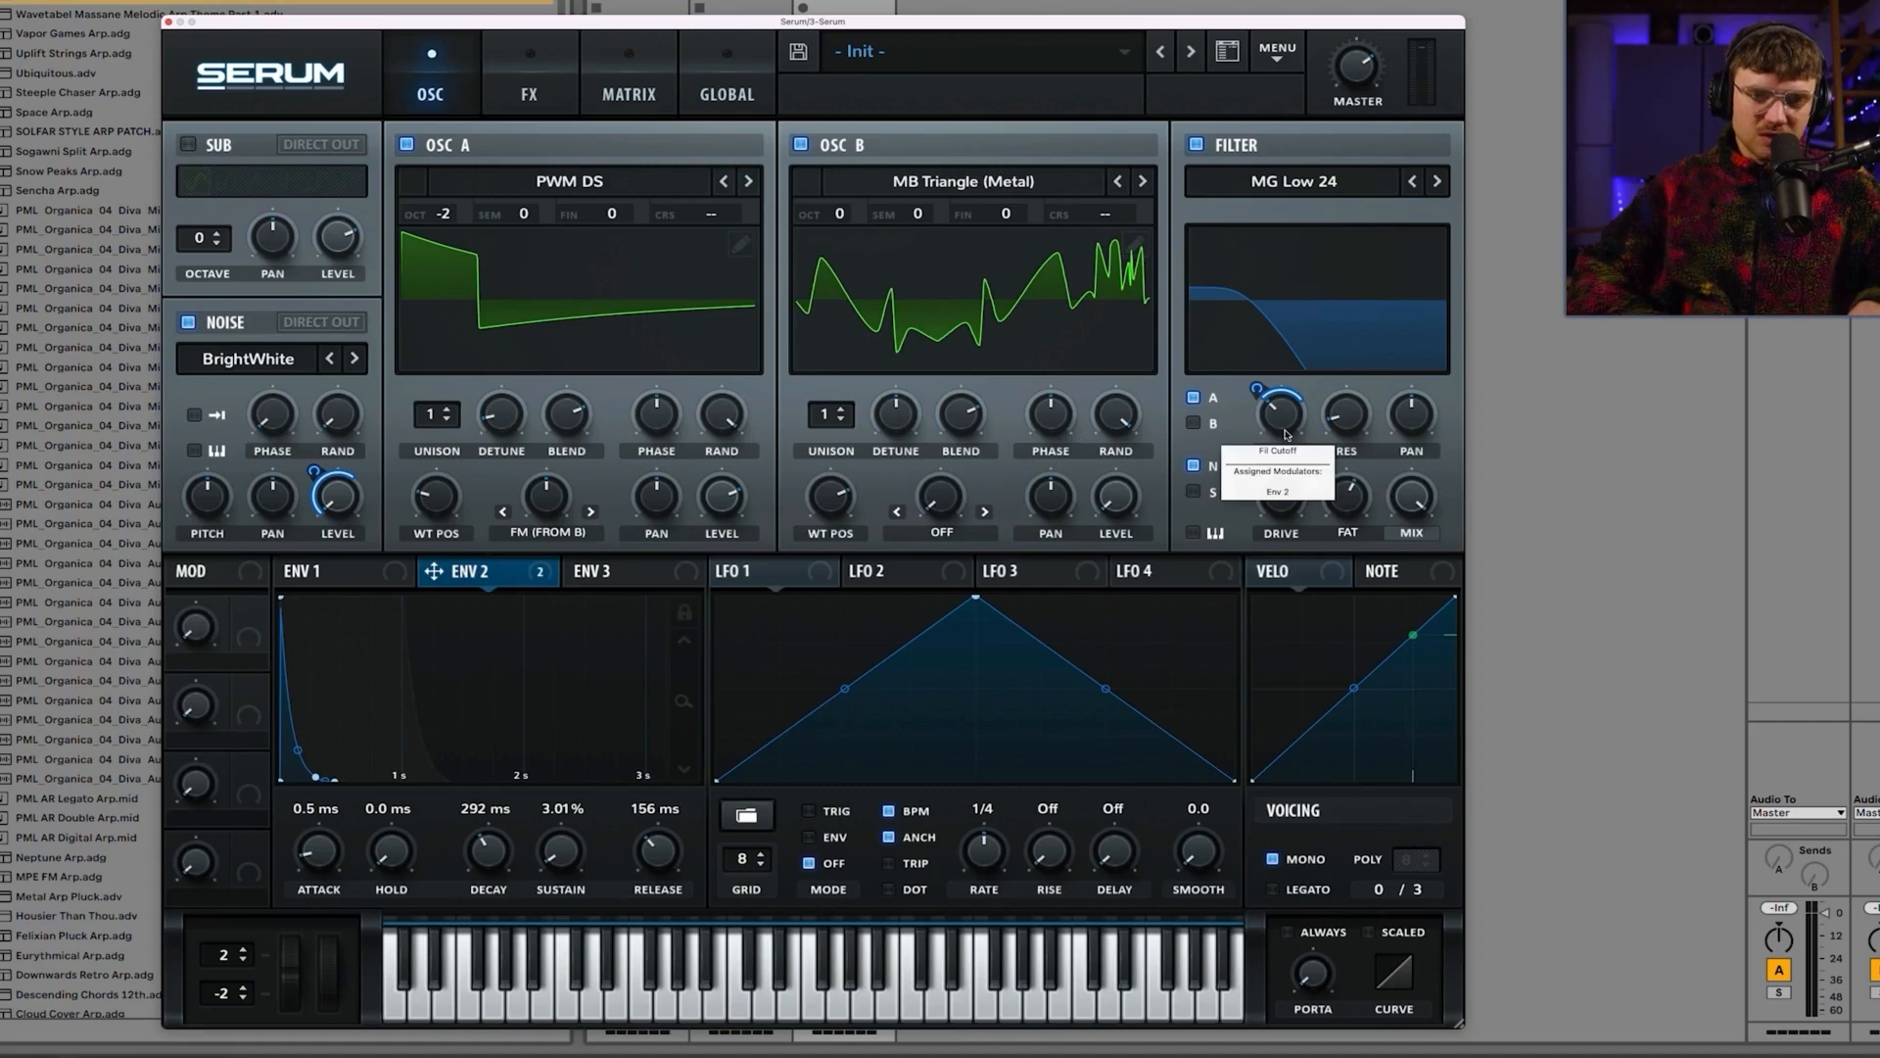
pyautogui.moveTo(1287, 433); pyautogui.dragTo(1287, 437)
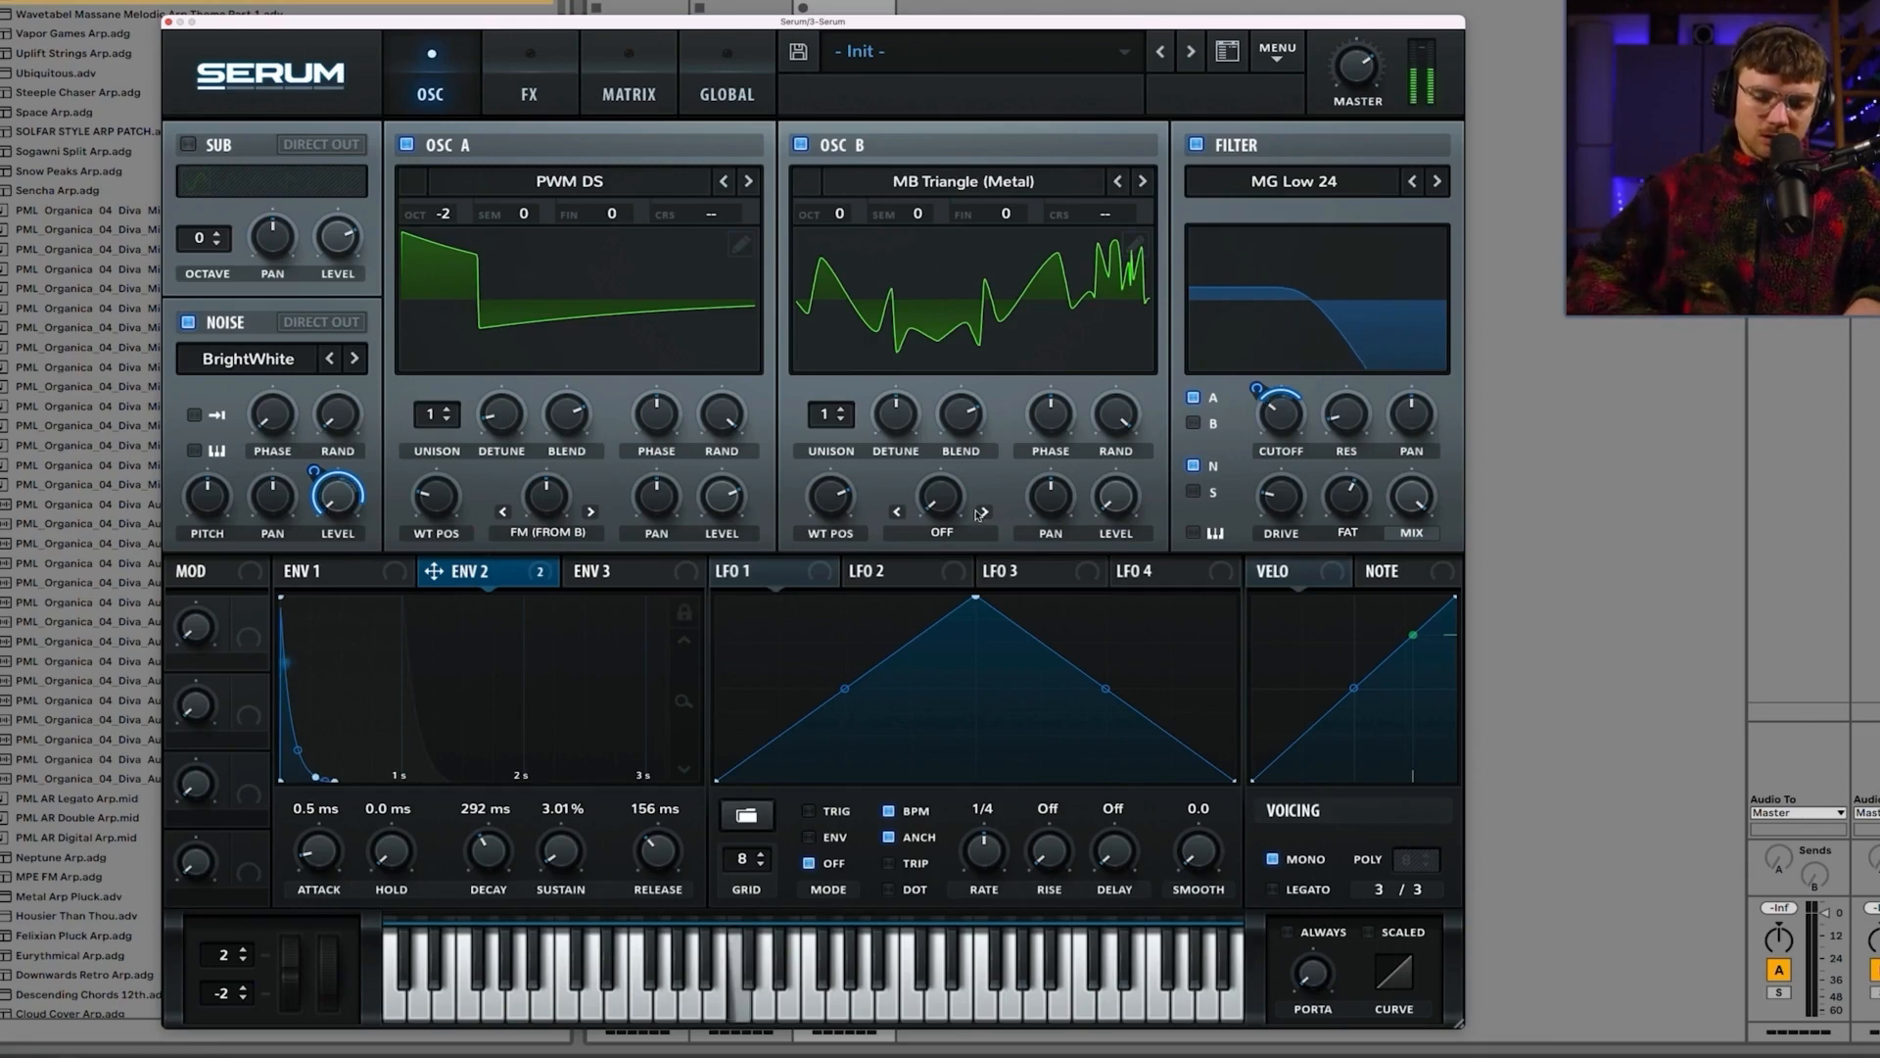
pyautogui.moveTo(1284, 424); pyautogui.dragTo(1283, 316)
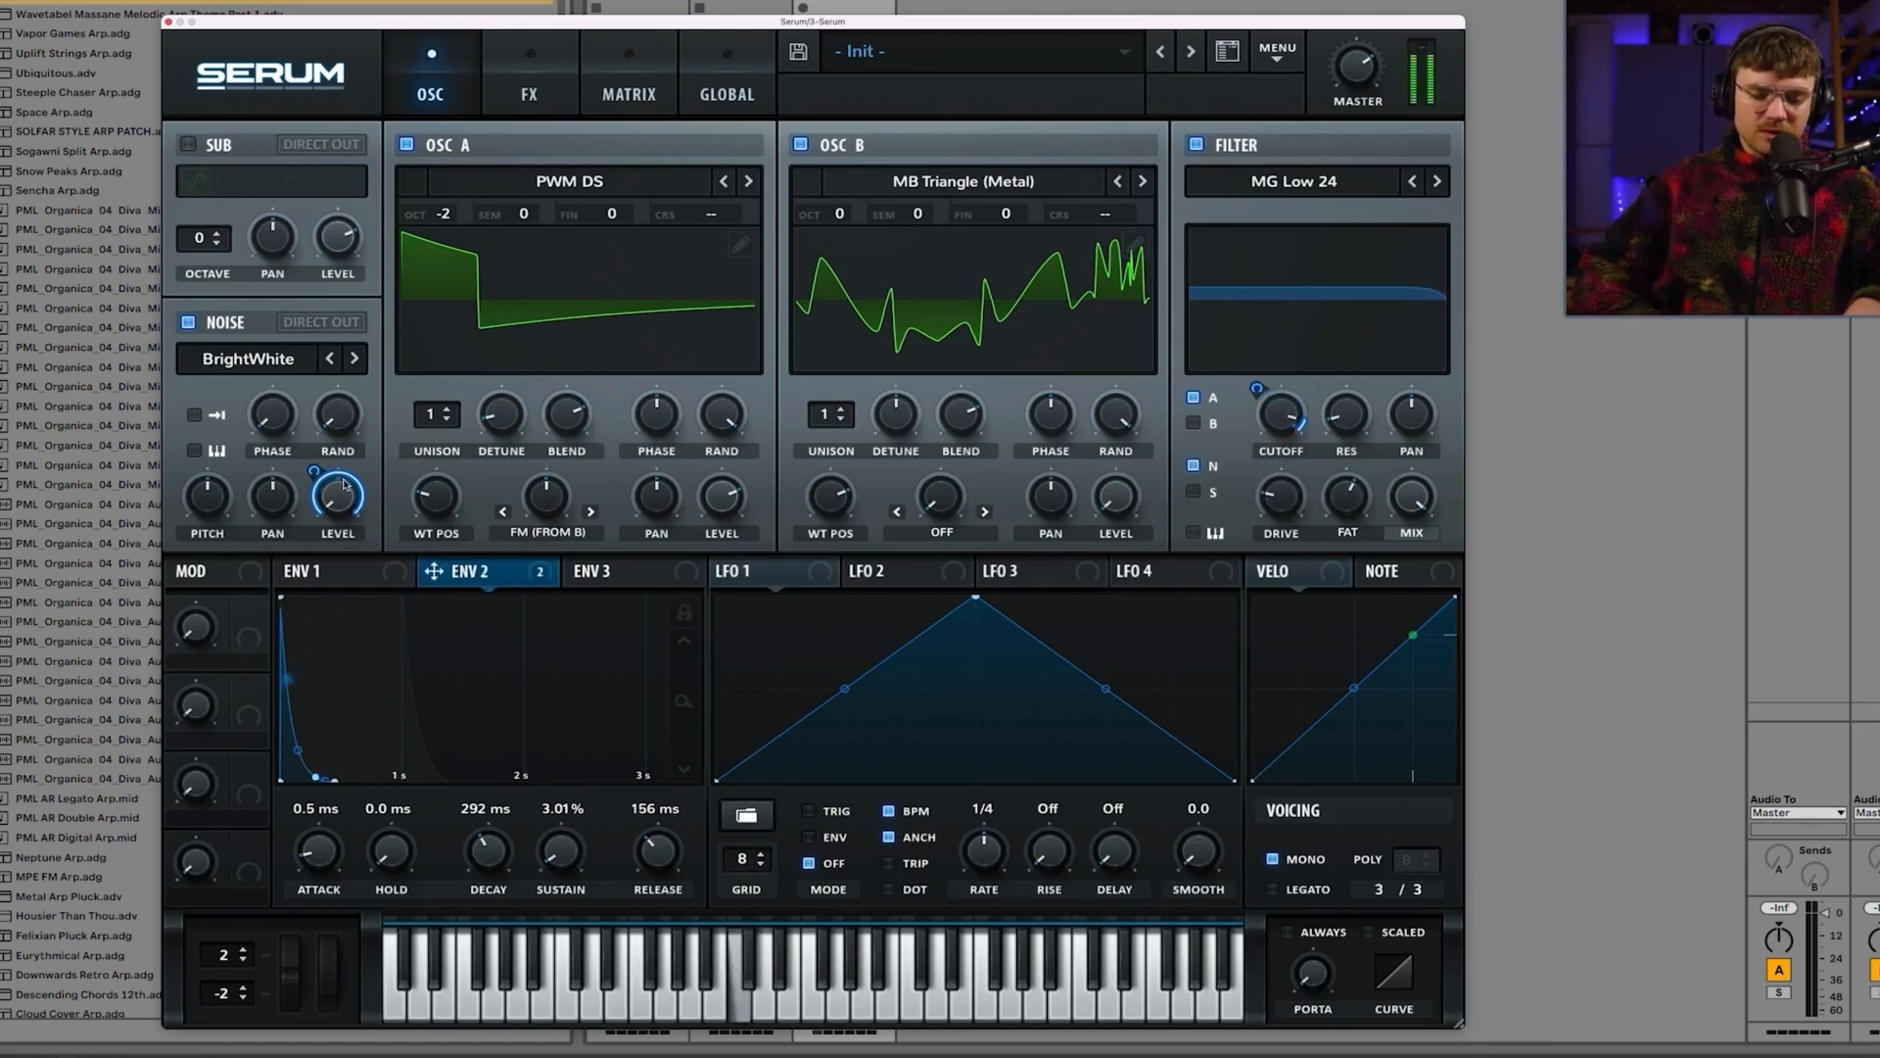
# Step: Rebalance Env 2's depth on the noise level with the base noise level at 0%, and lower the filter cutoff
pyautogui.moveTo(344, 492); pyautogui.dragTo(344, 427)
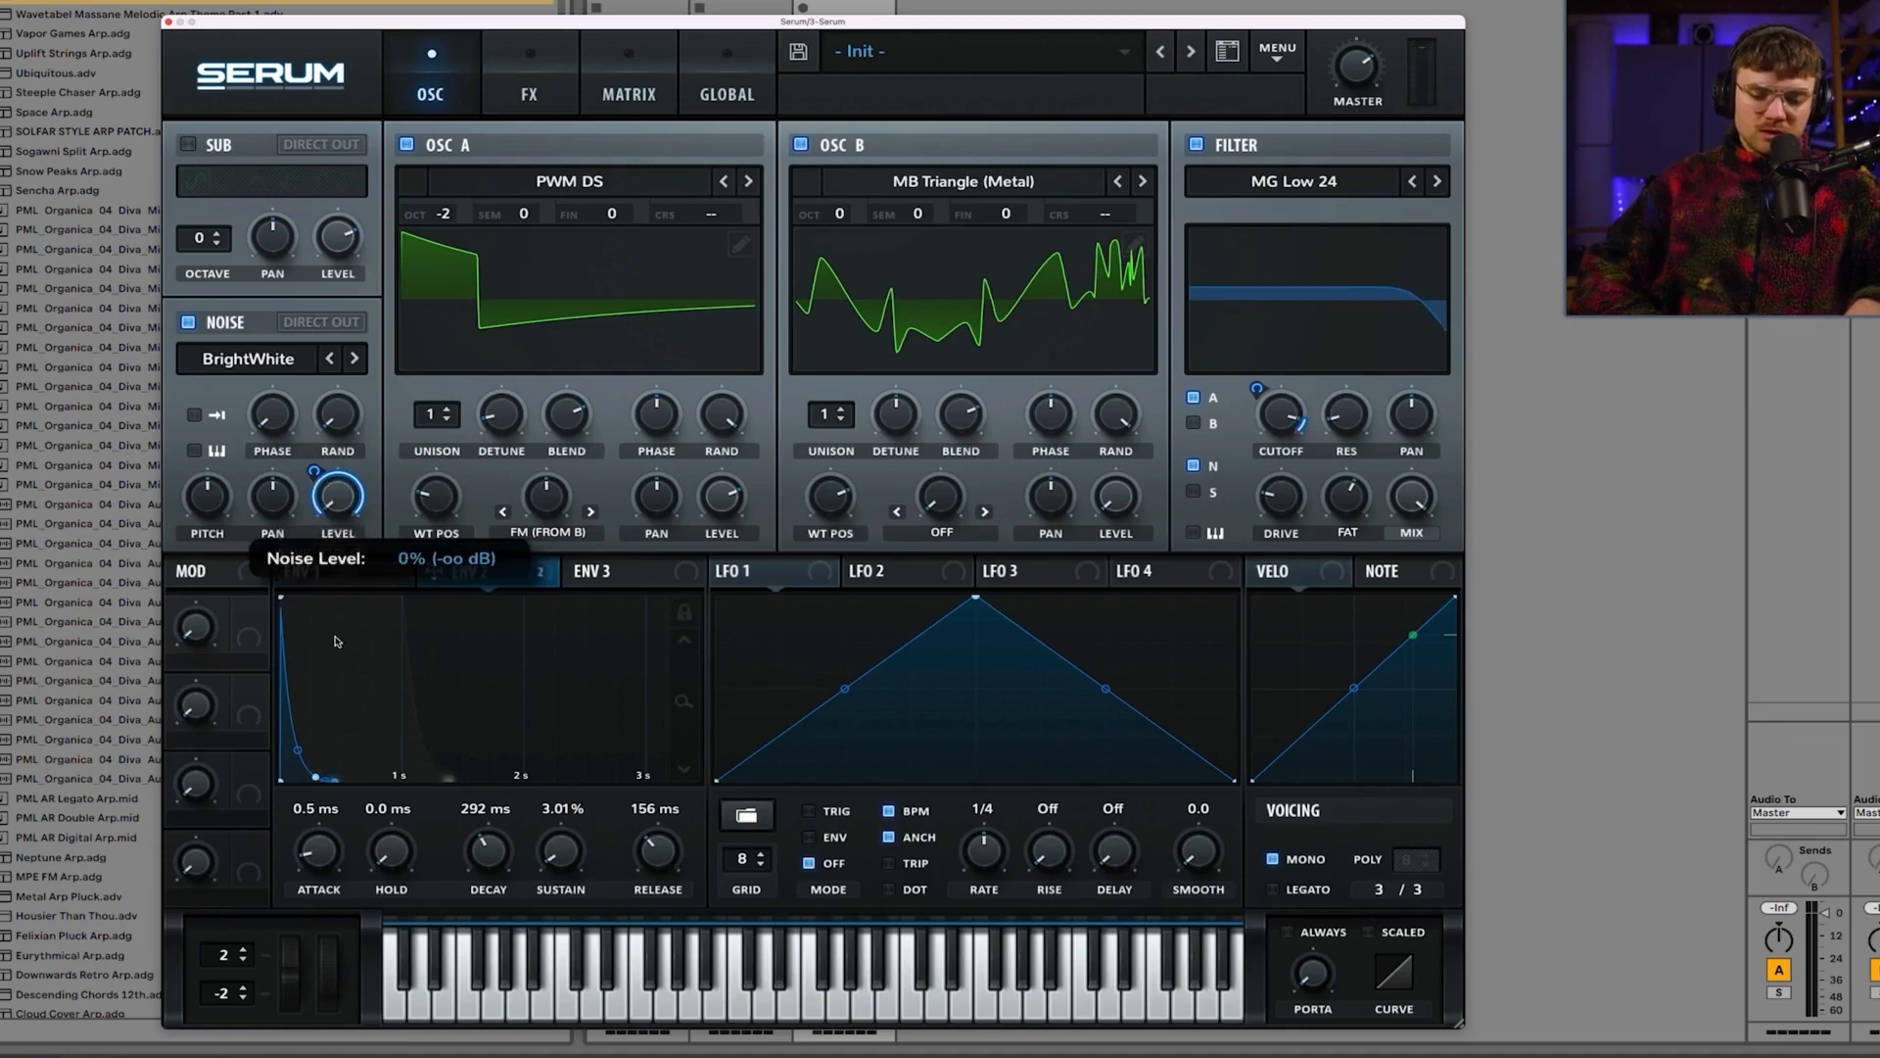
pyautogui.moveTo(312, 497); pyautogui.dragTo(313, 507)
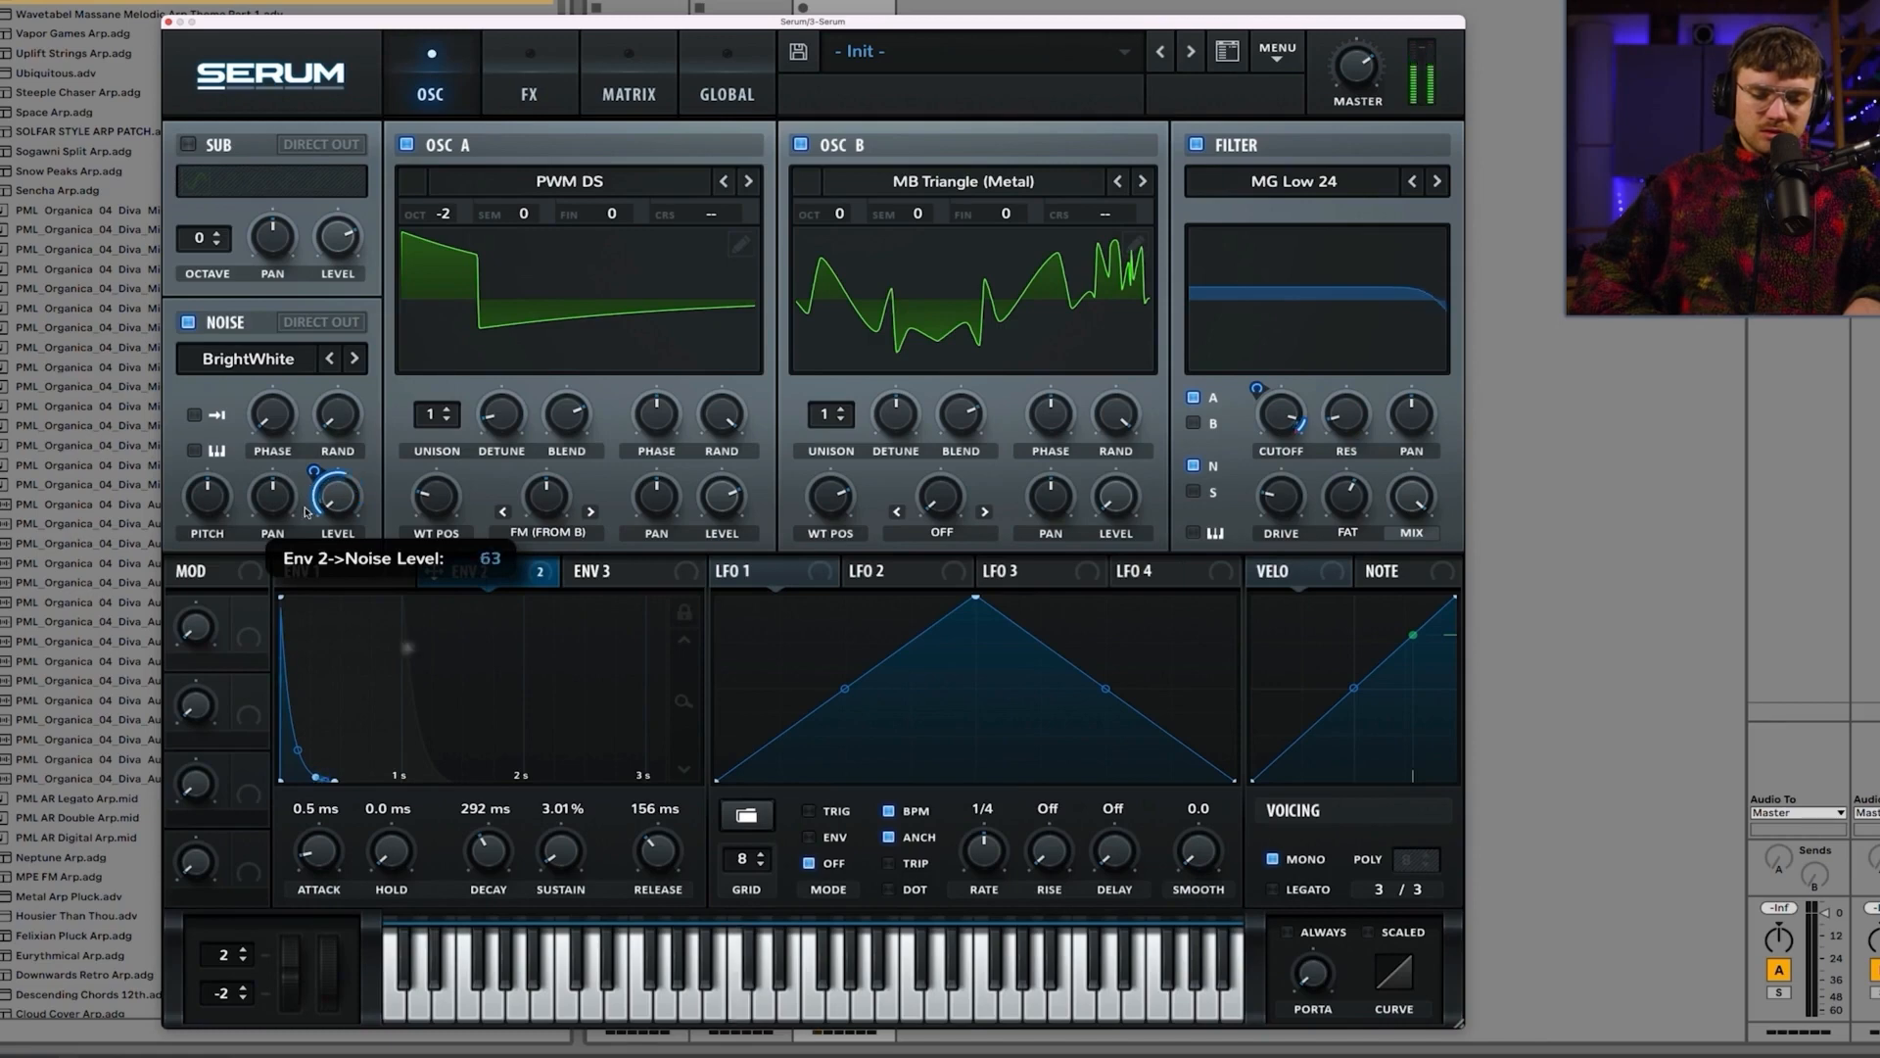
pyautogui.moveTo(306, 510); pyautogui.dragTo(305, 485)
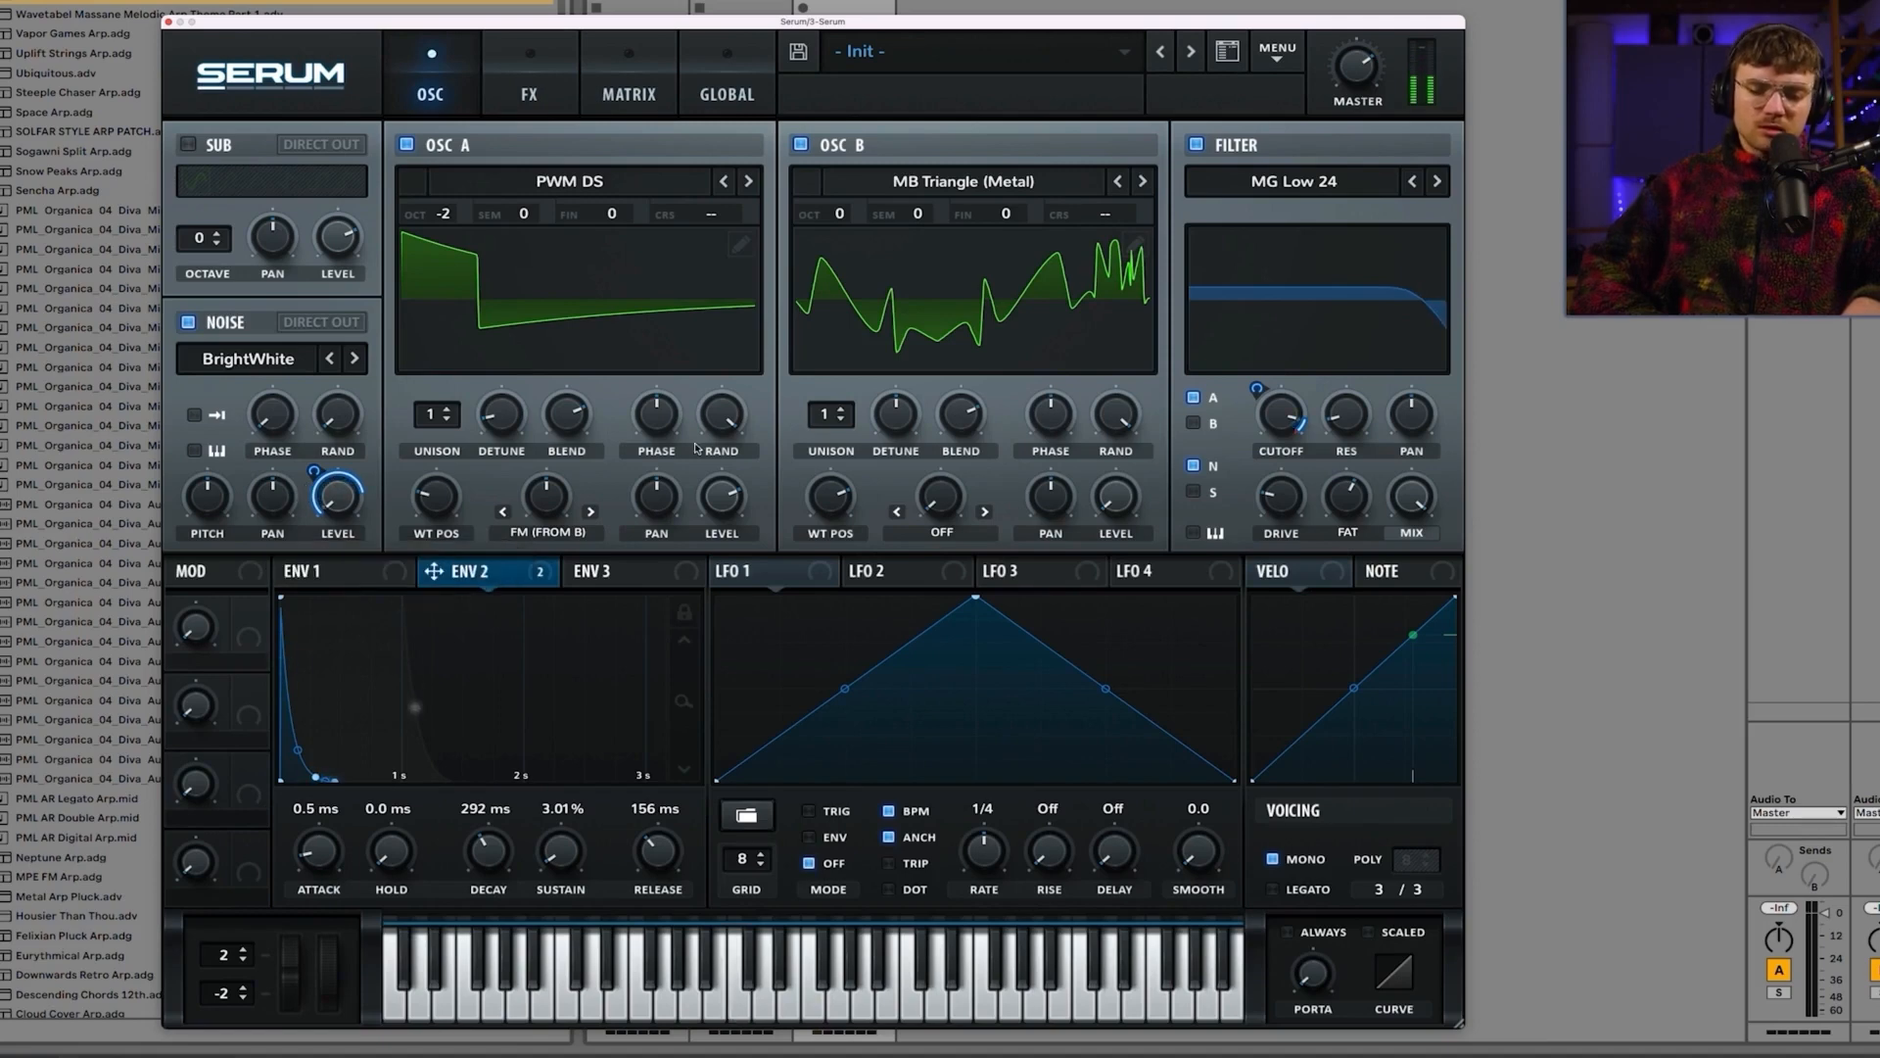
pyautogui.moveTo(1286, 413); pyautogui.dragTo(1348, 407)
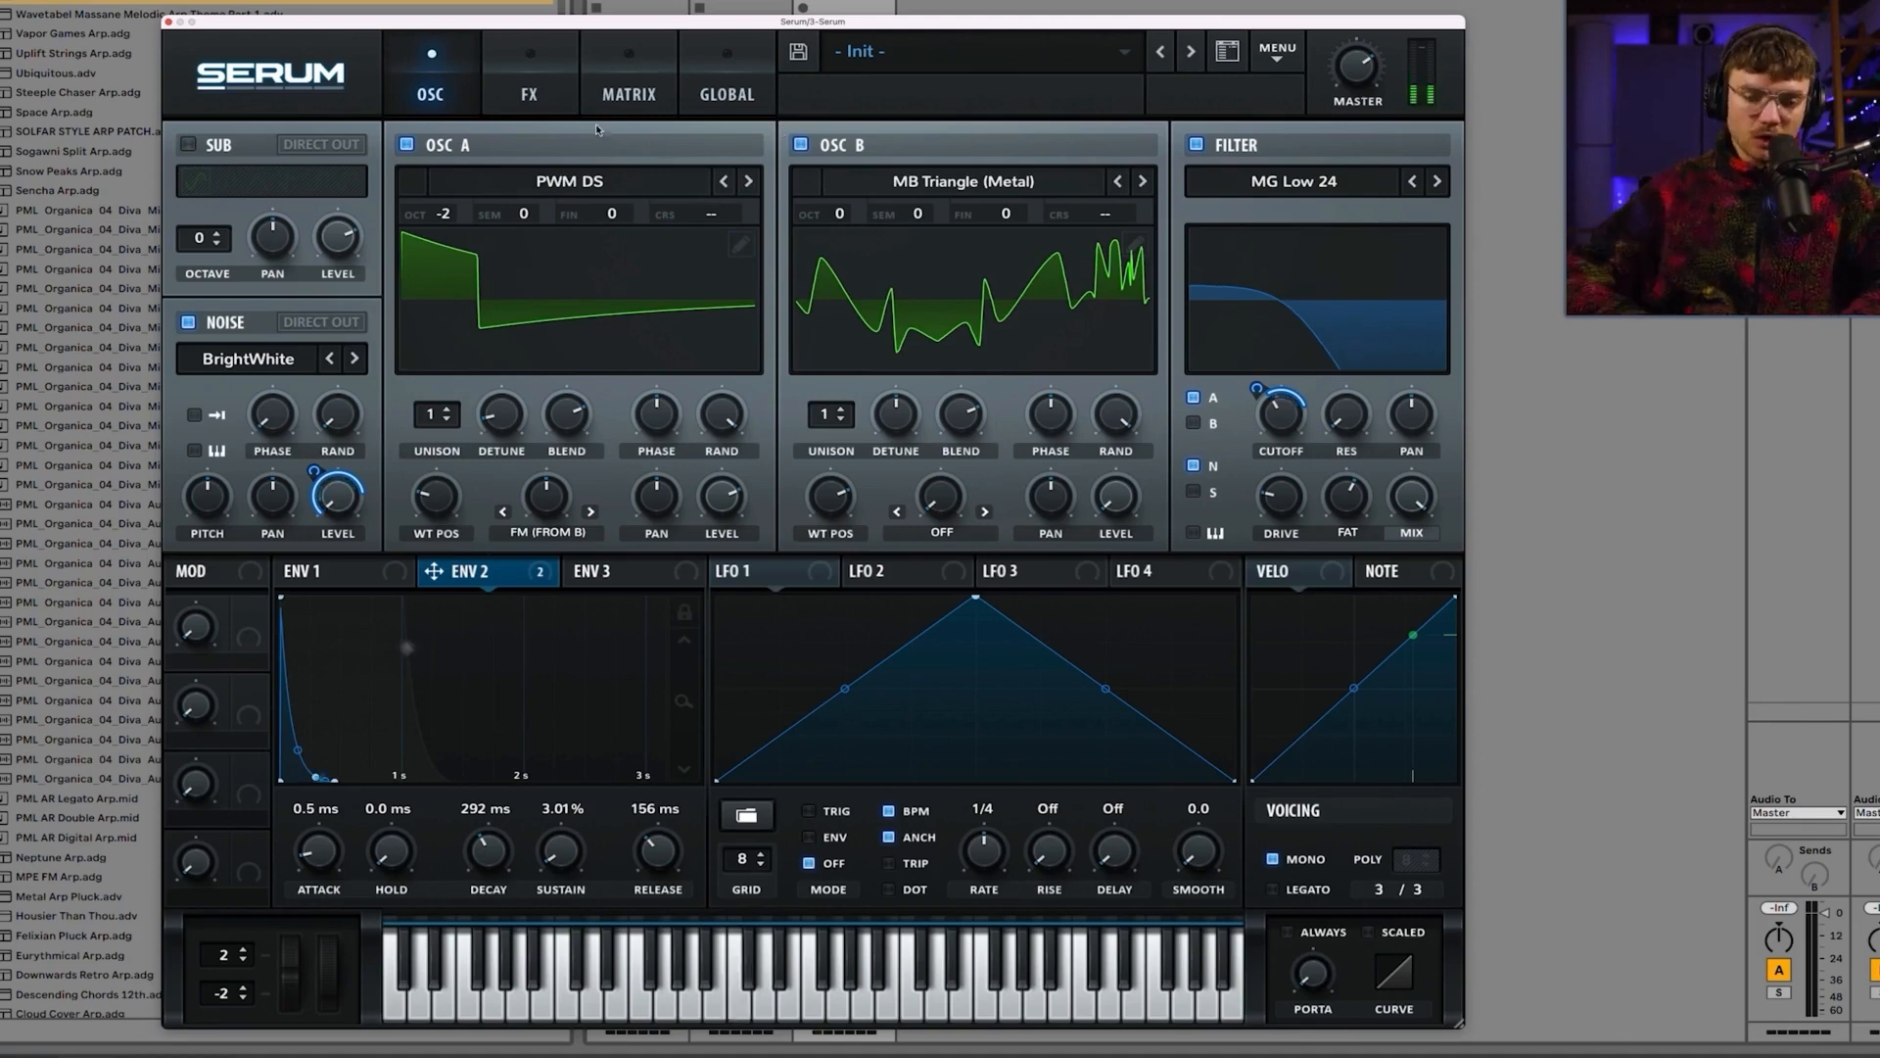
# Step: Enable the sub oscillator at octave -1 and control its level with Env 3, set to 0% sustain
pyautogui.click(188, 144)
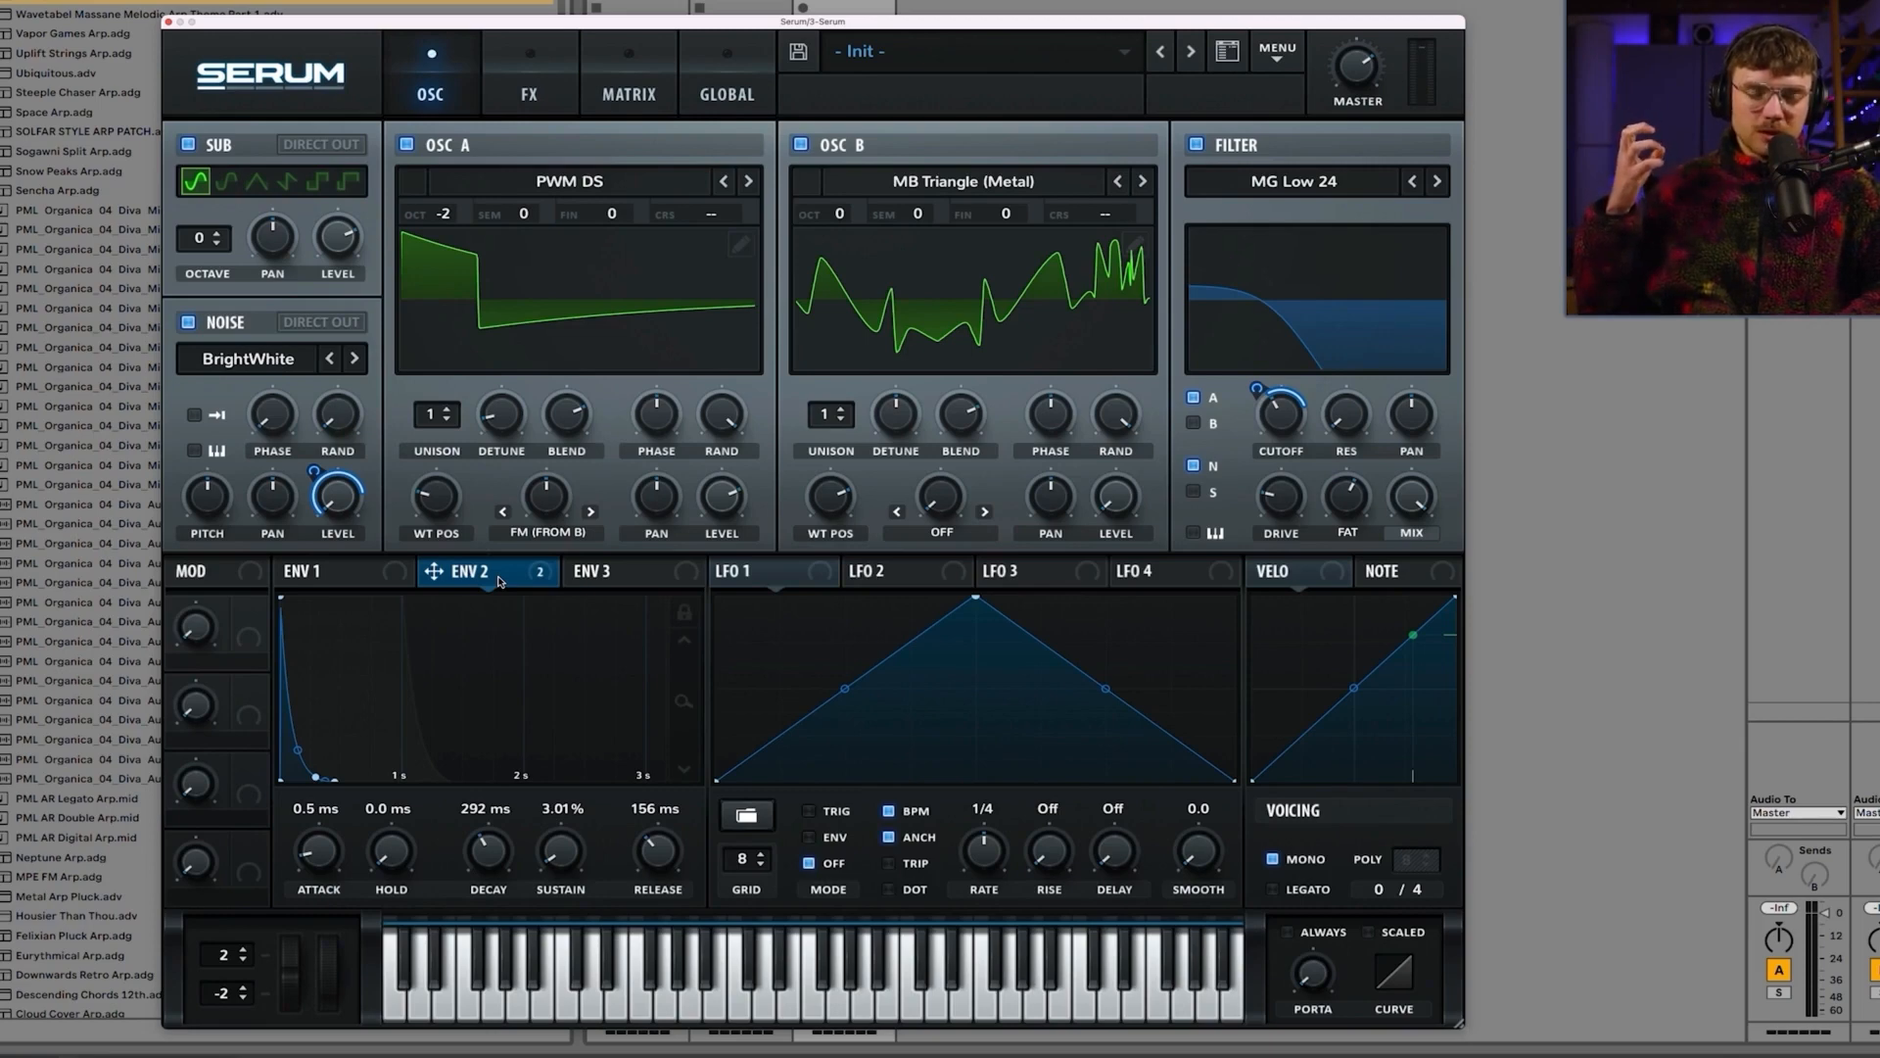
pyautogui.moveTo(197, 237); pyautogui.dragTo(198, 243)
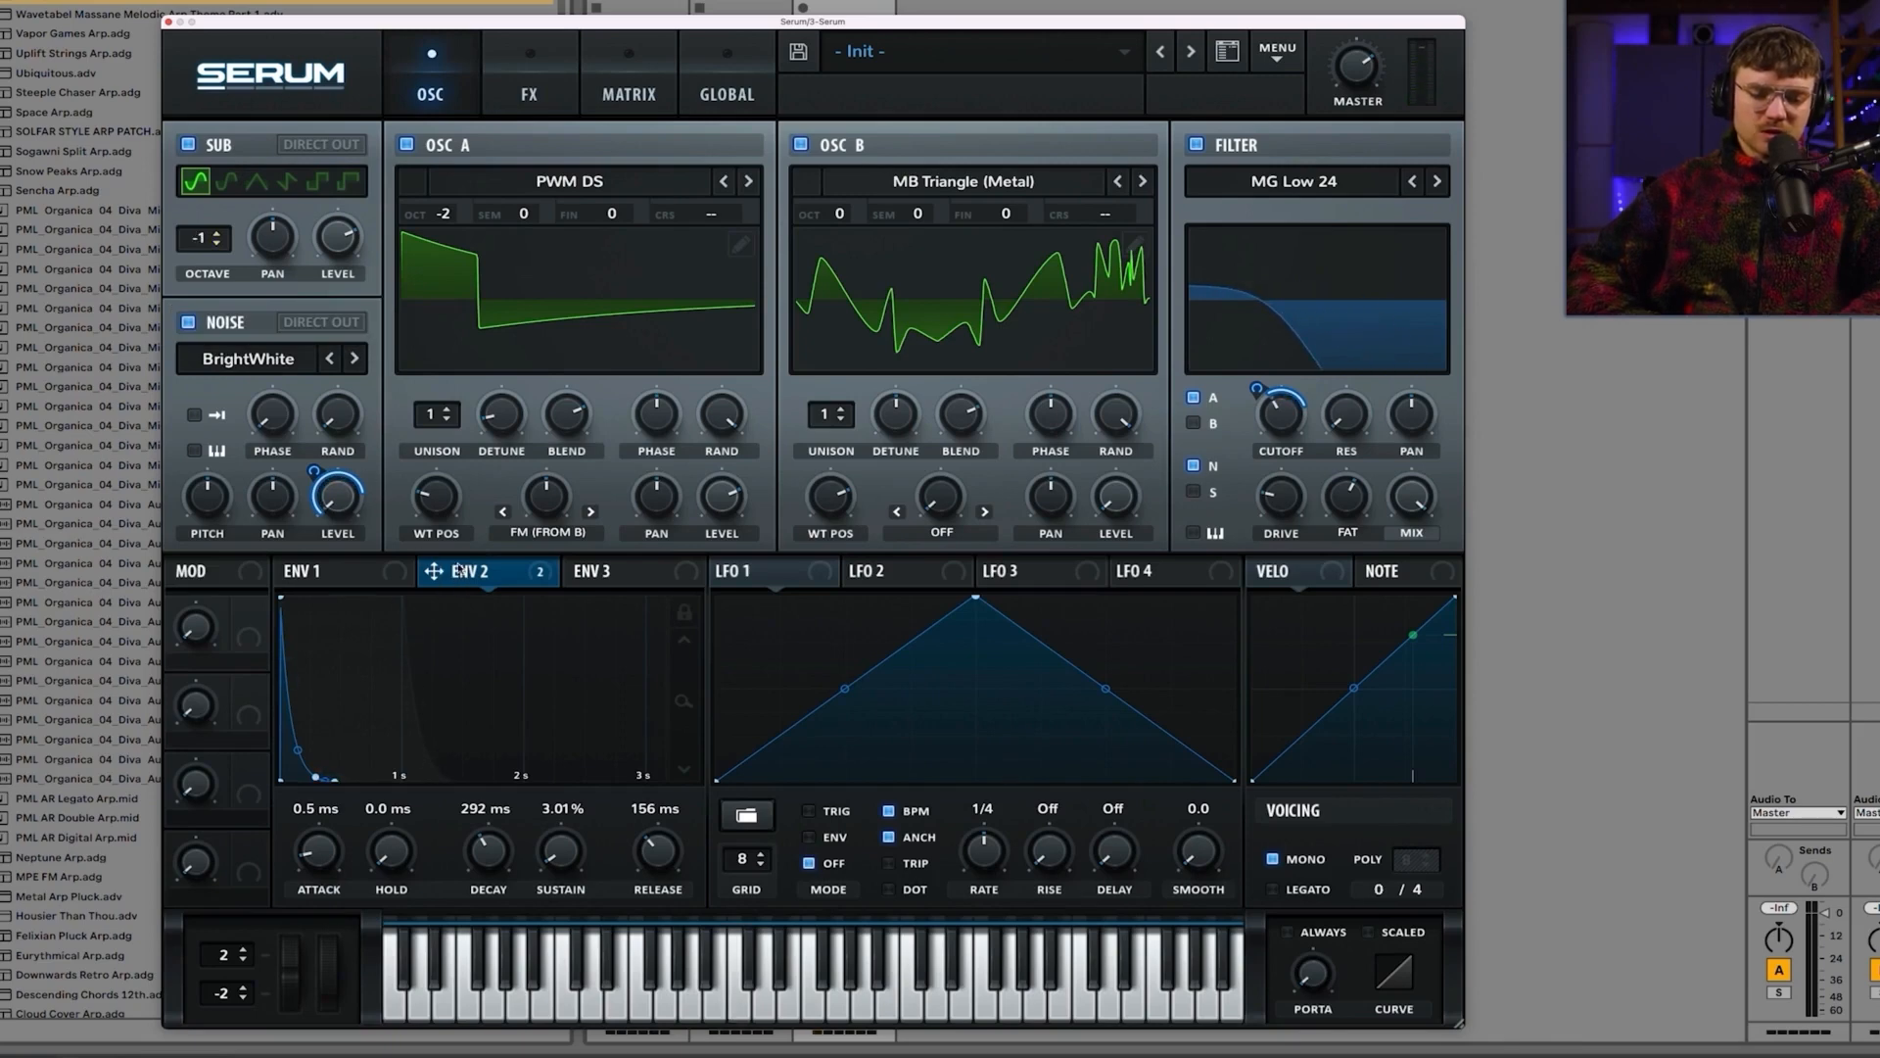
pyautogui.click(582, 571)
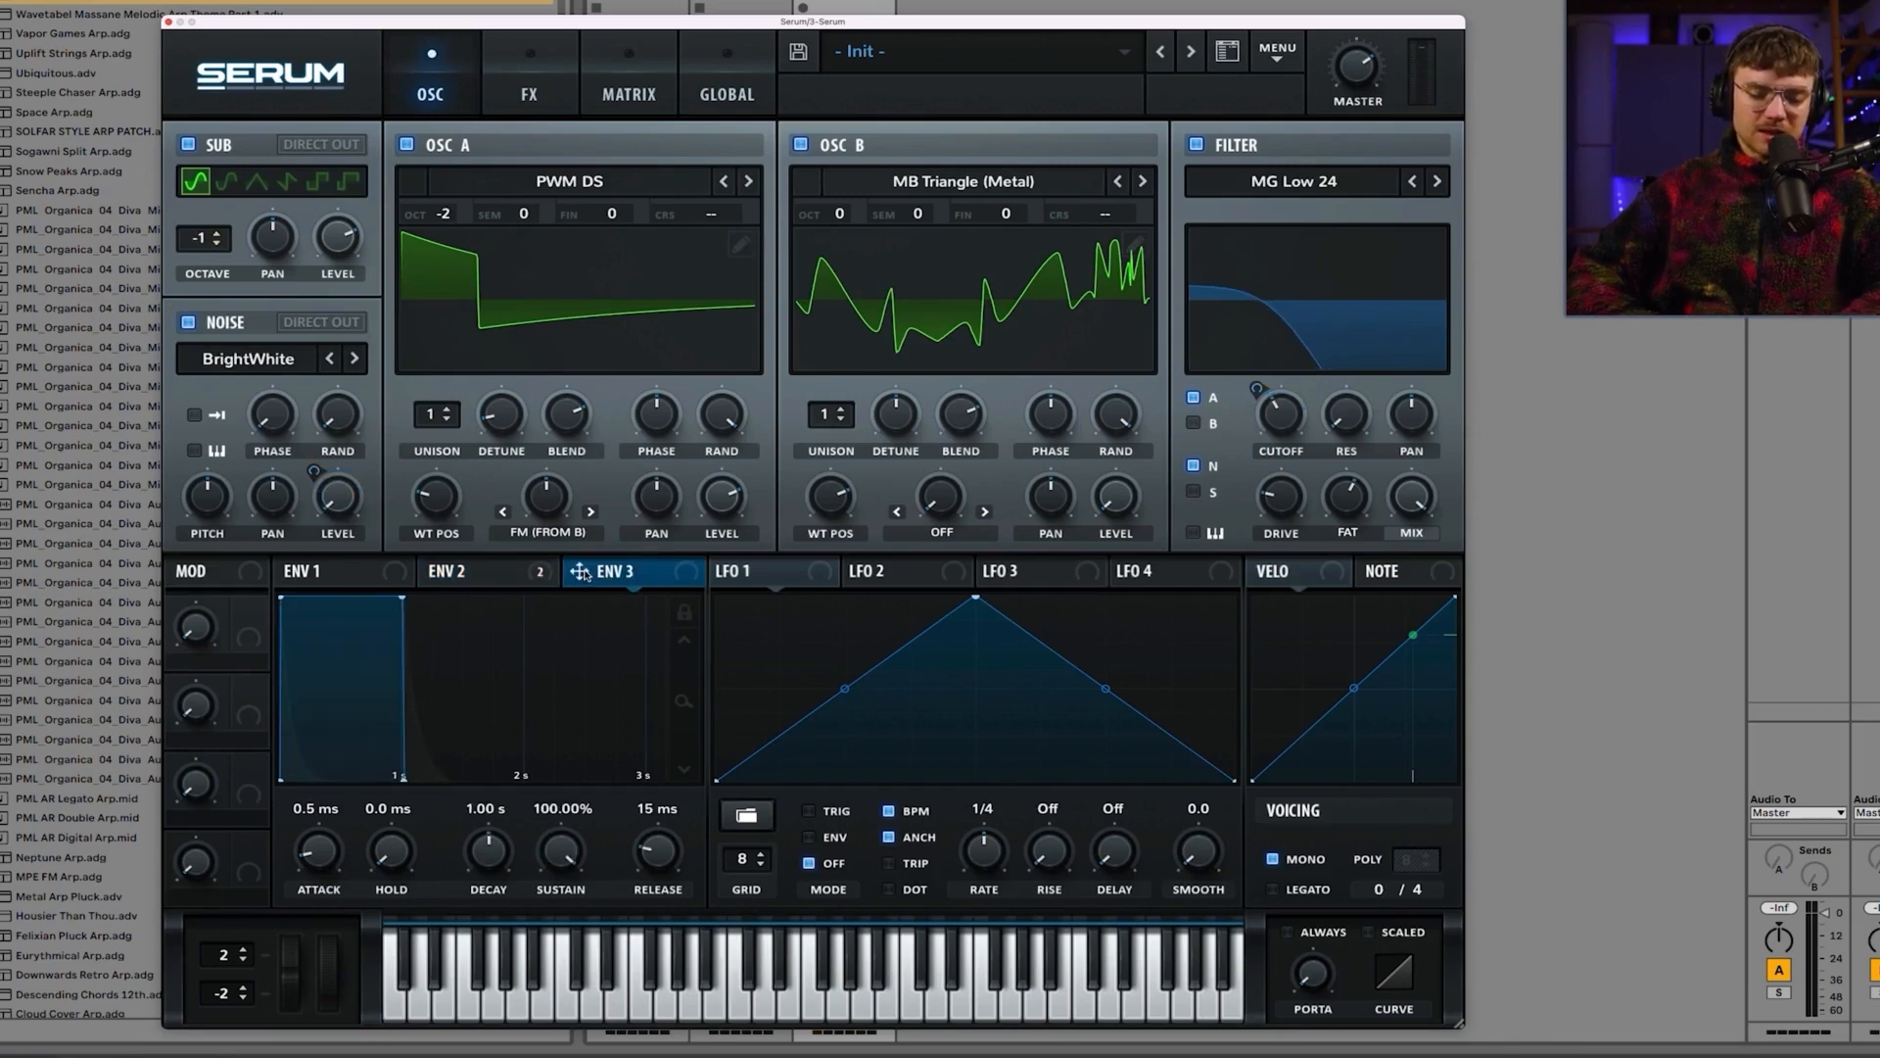
pyautogui.moveTo(581, 571); pyautogui.dragTo(317, 174)
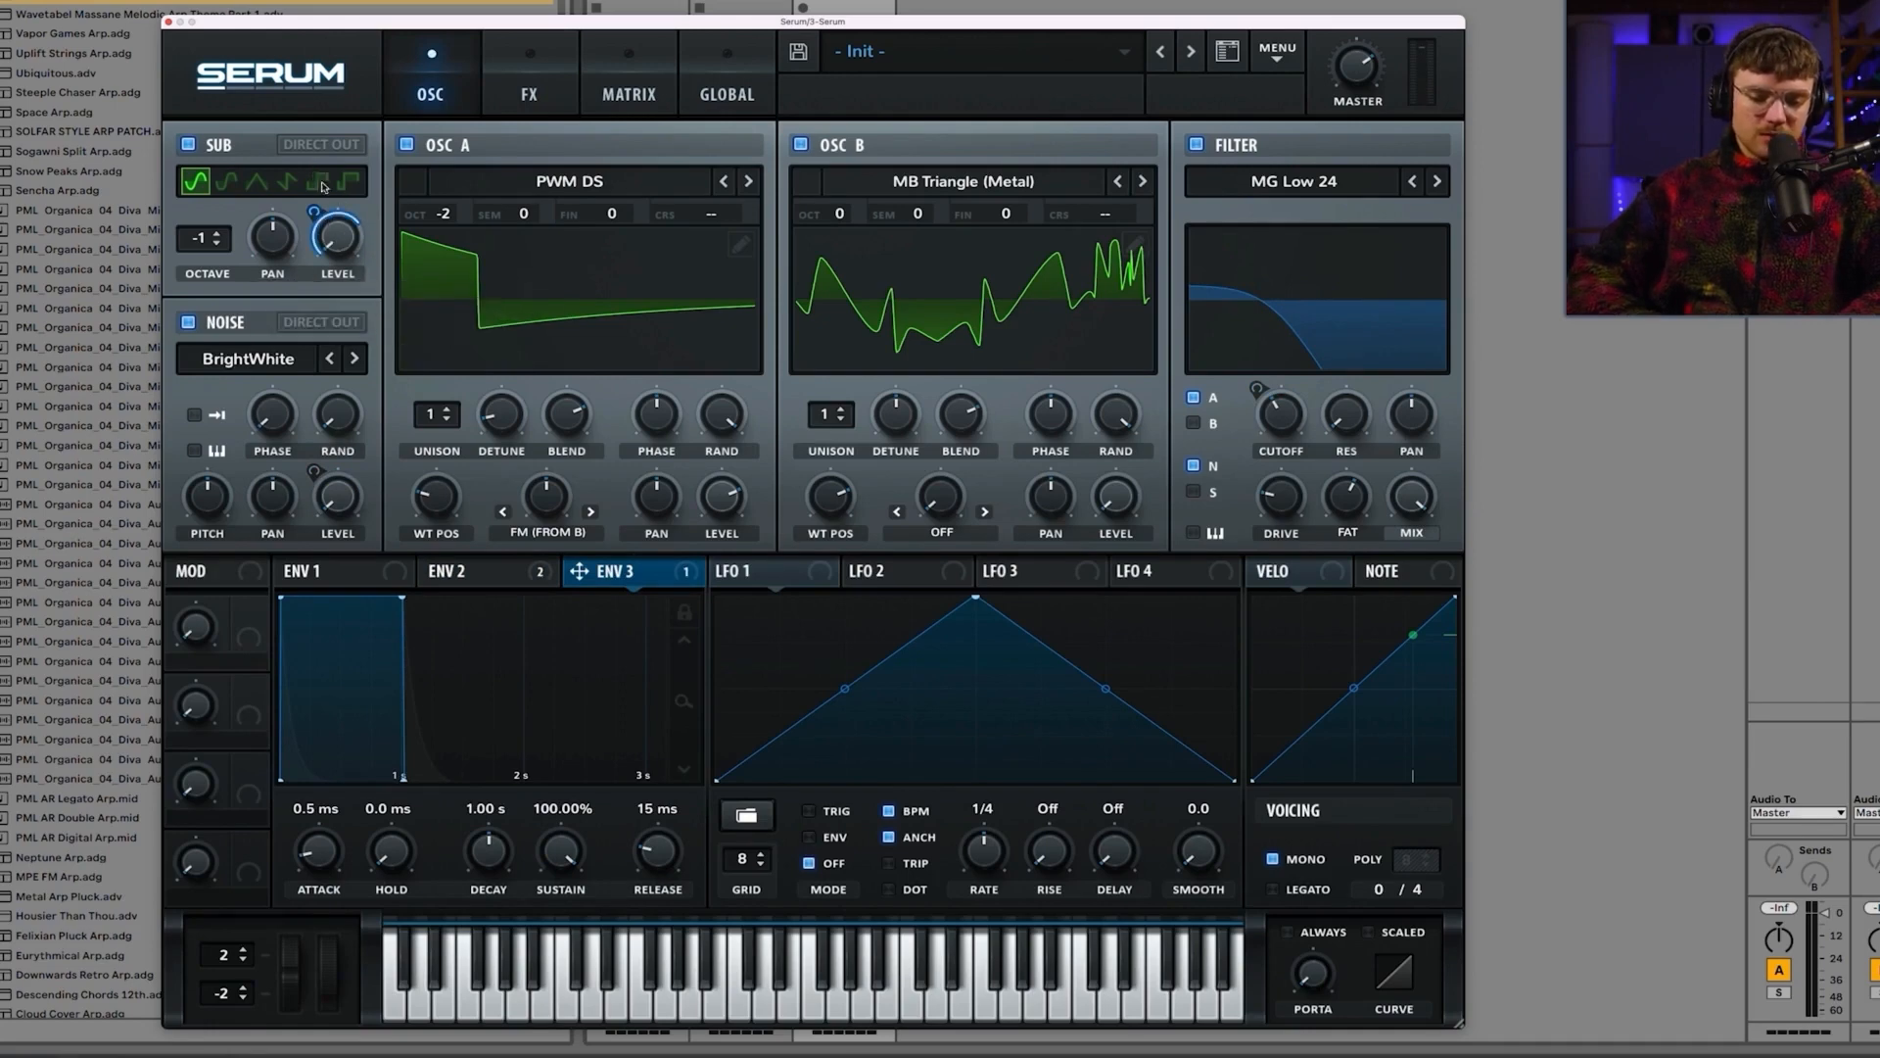
pyautogui.moveTo(560, 852); pyautogui.dragTo(570, 1055)
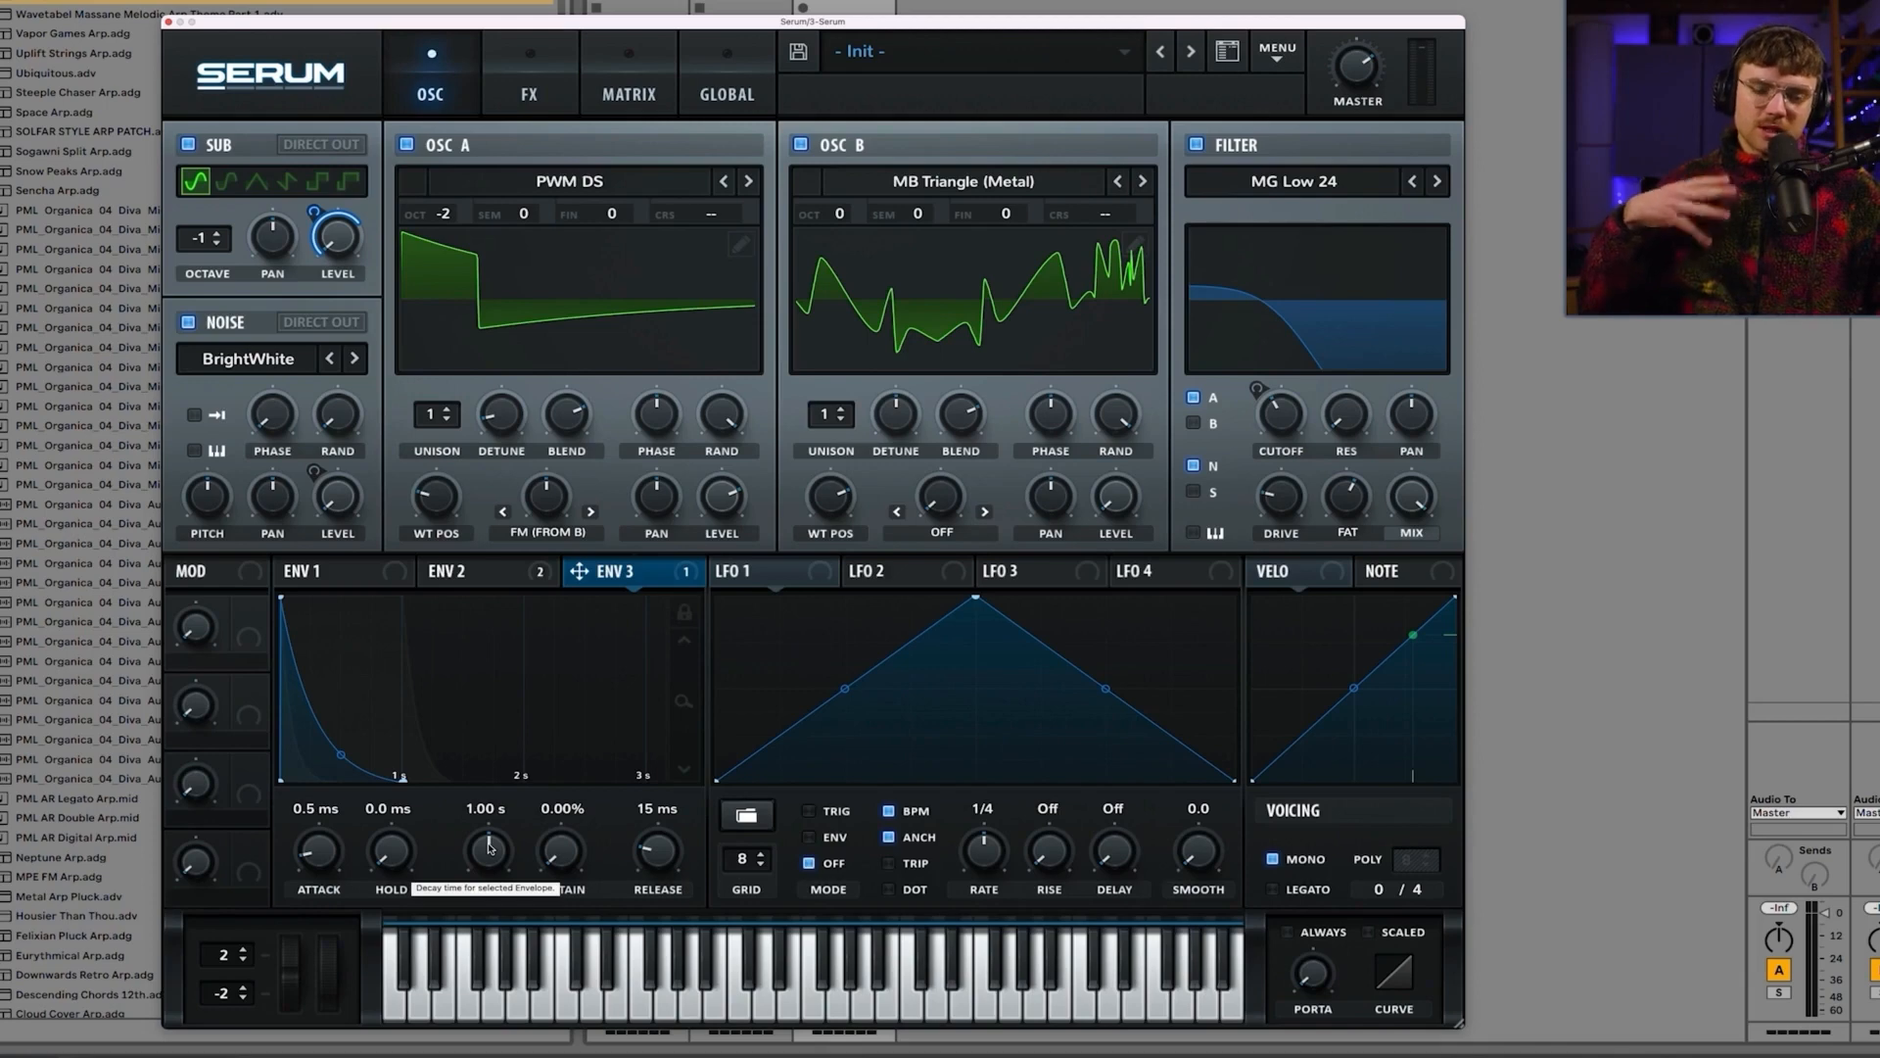
pyautogui.click(494, 572)
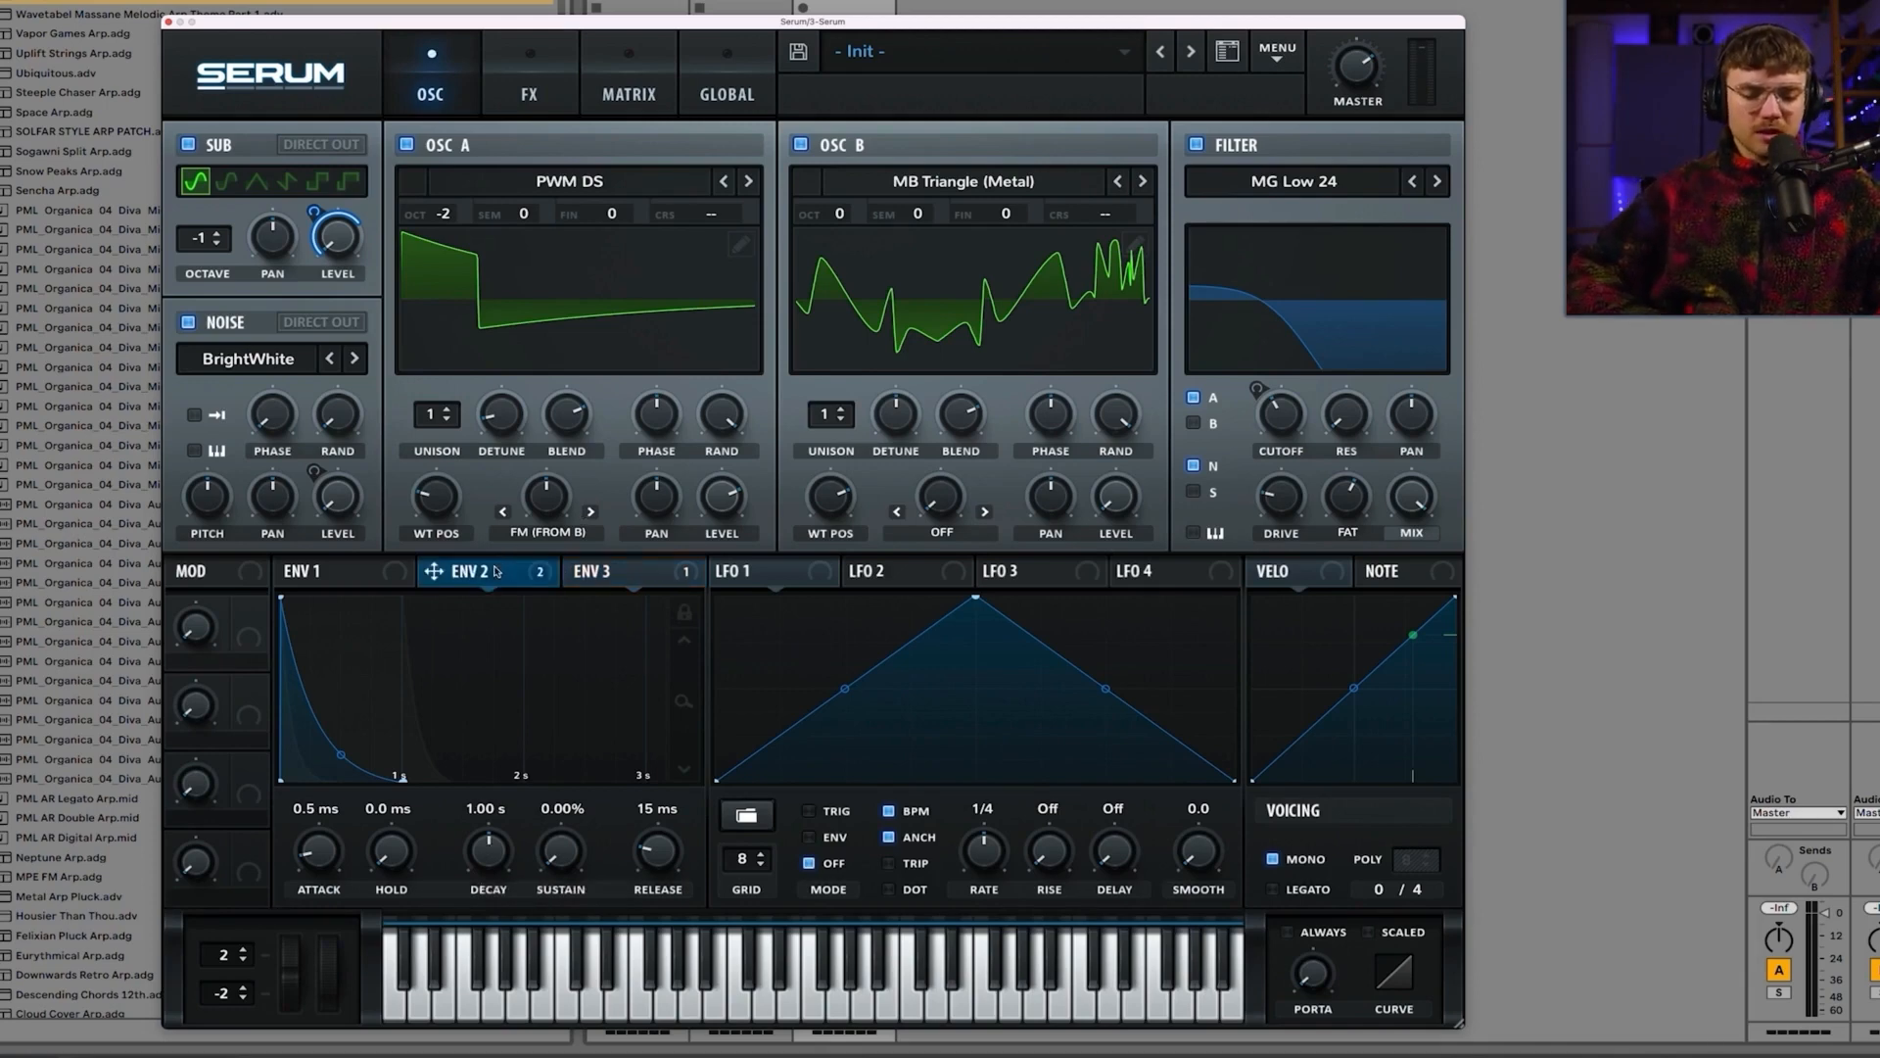
# Step: Set Env 3's release to 340 ms and lower the sub oscillator to octave -2, comparing the sound with the sub bypassed
pyautogui.click(623, 573)
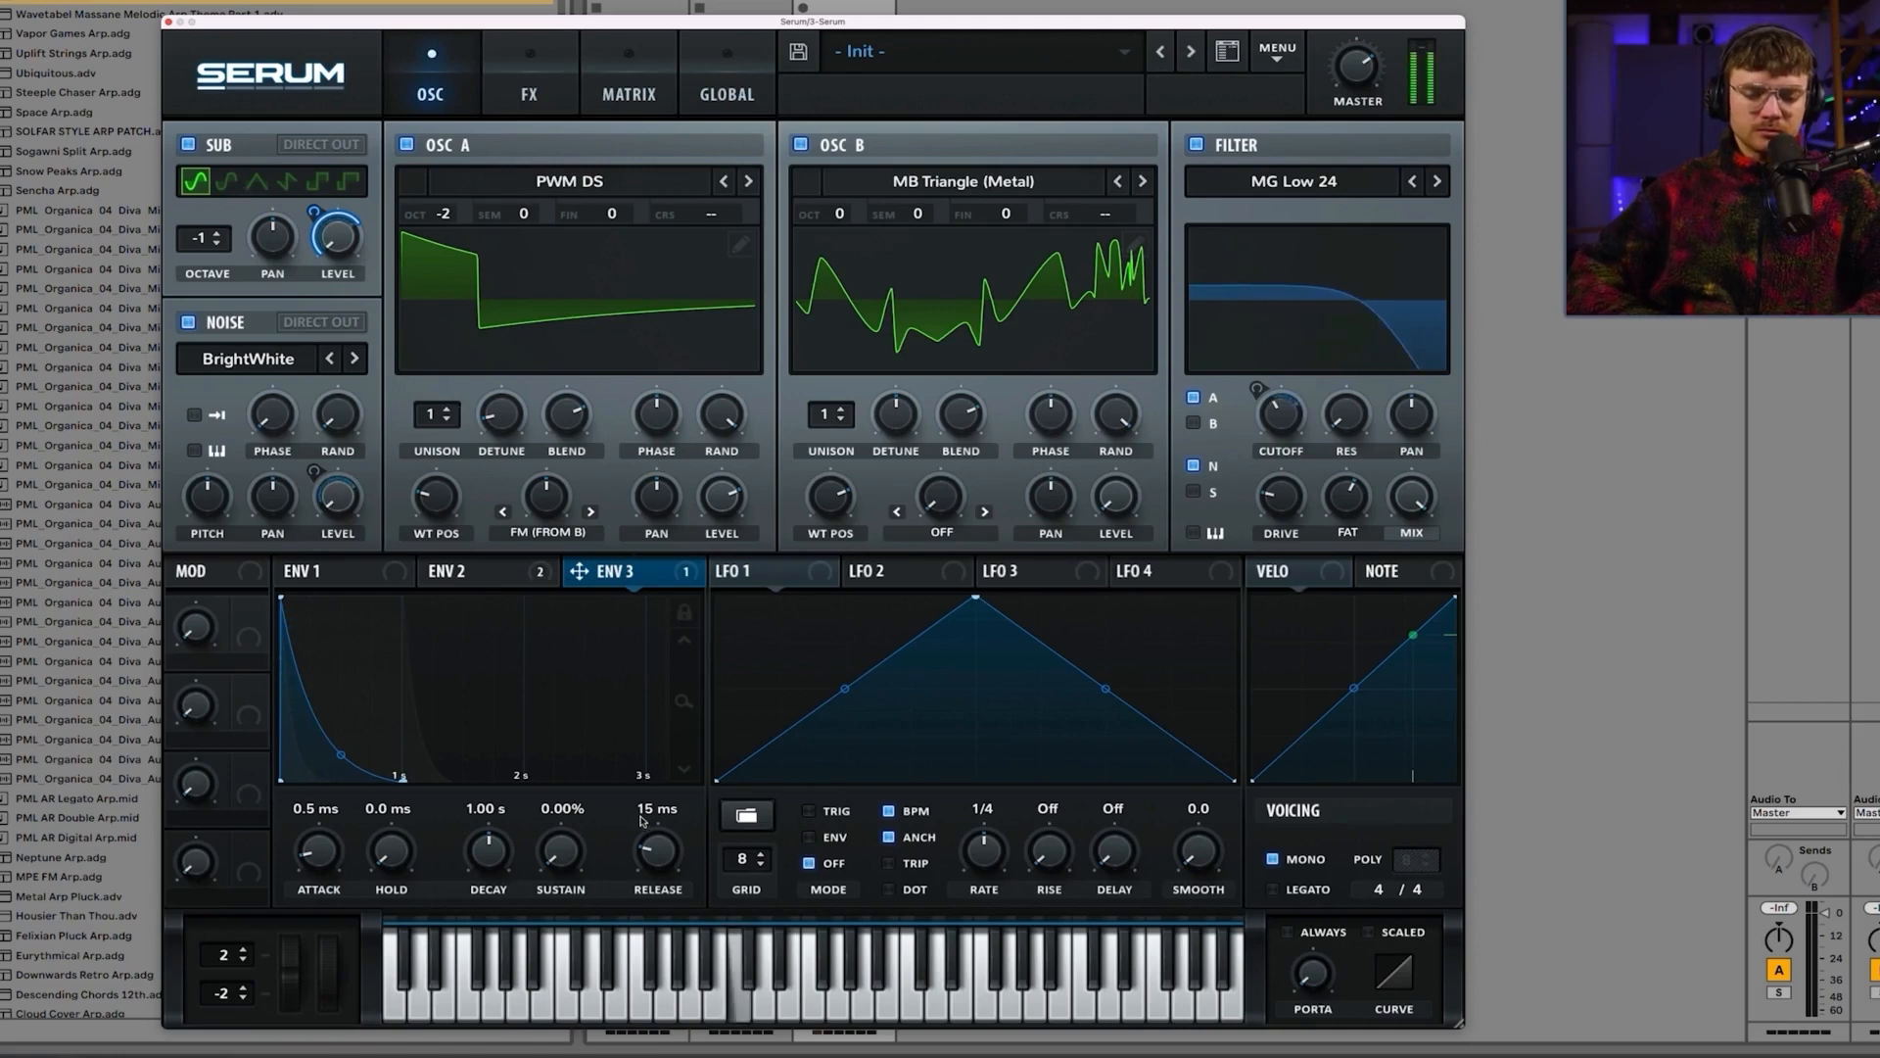
pyautogui.moveTo(657, 851); pyautogui.dragTo(657, 814)
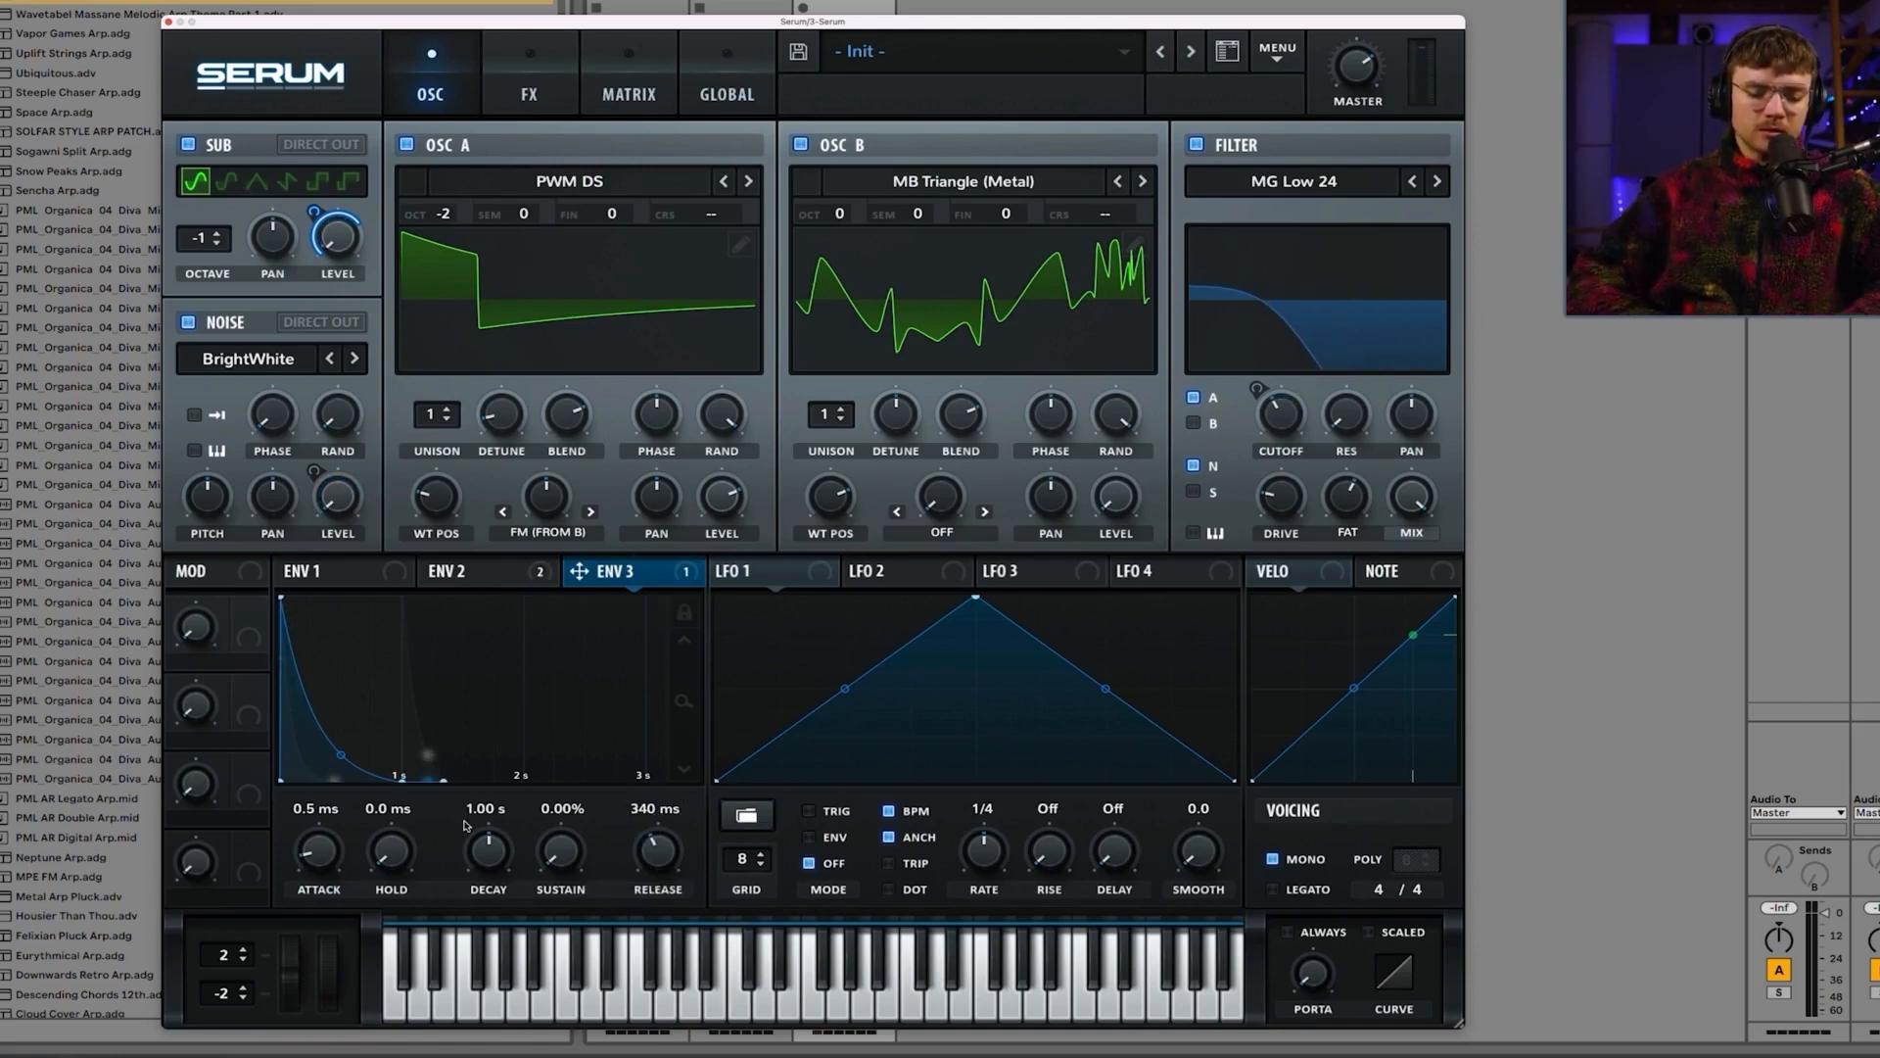
pyautogui.click(189, 146)
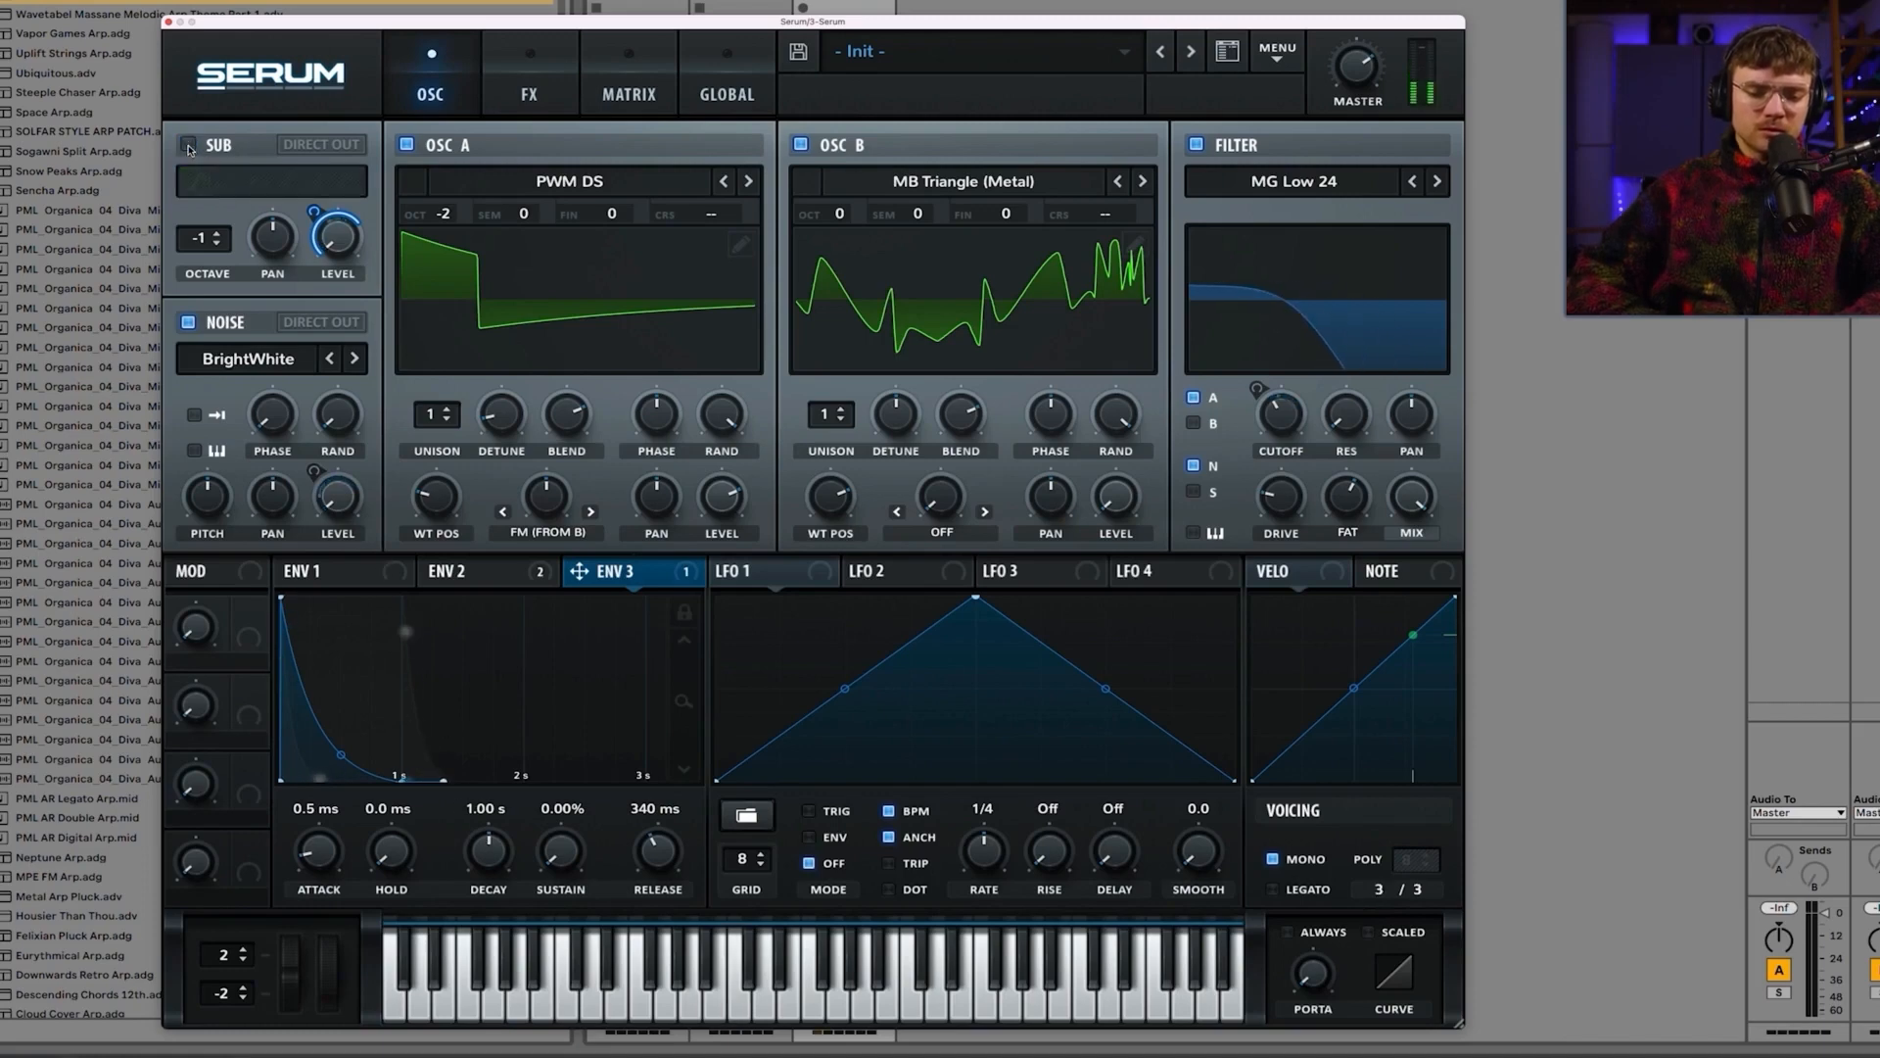
pyautogui.click(189, 146)
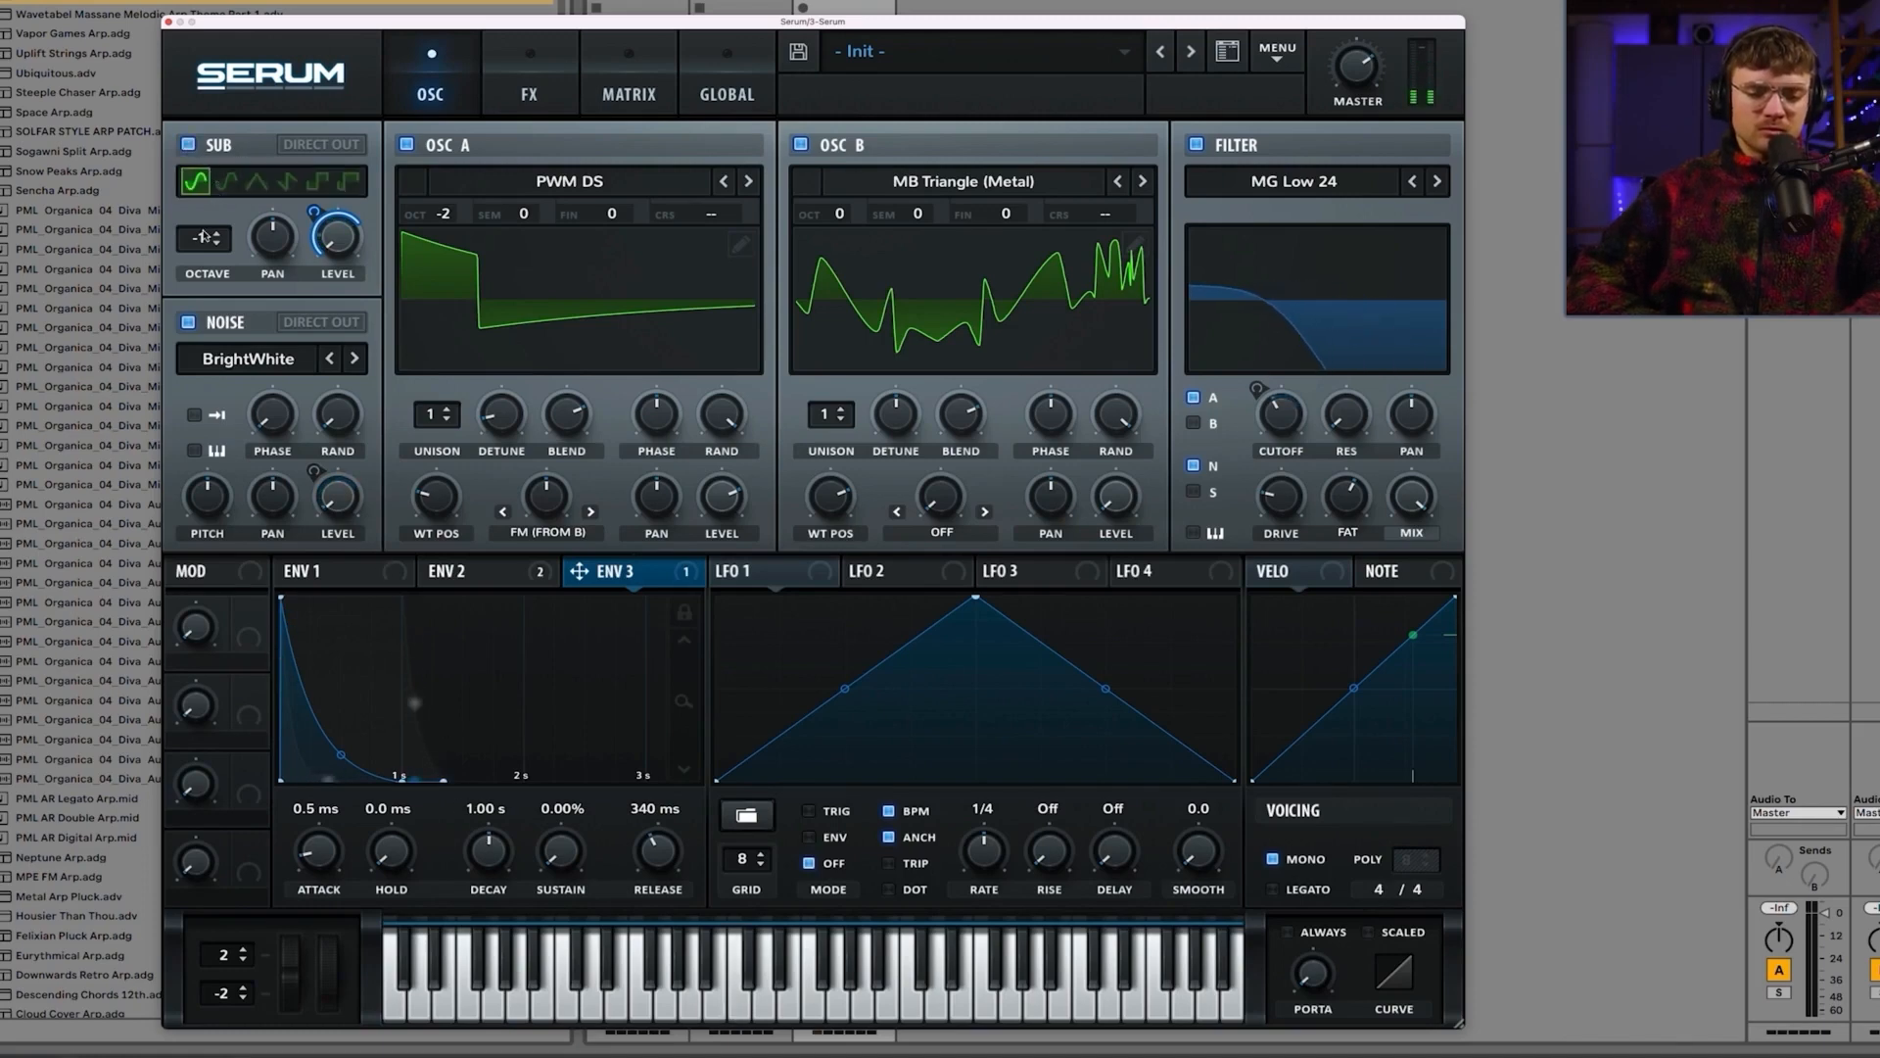
pyautogui.moveTo(200, 238); pyautogui.dragTo(199, 250)
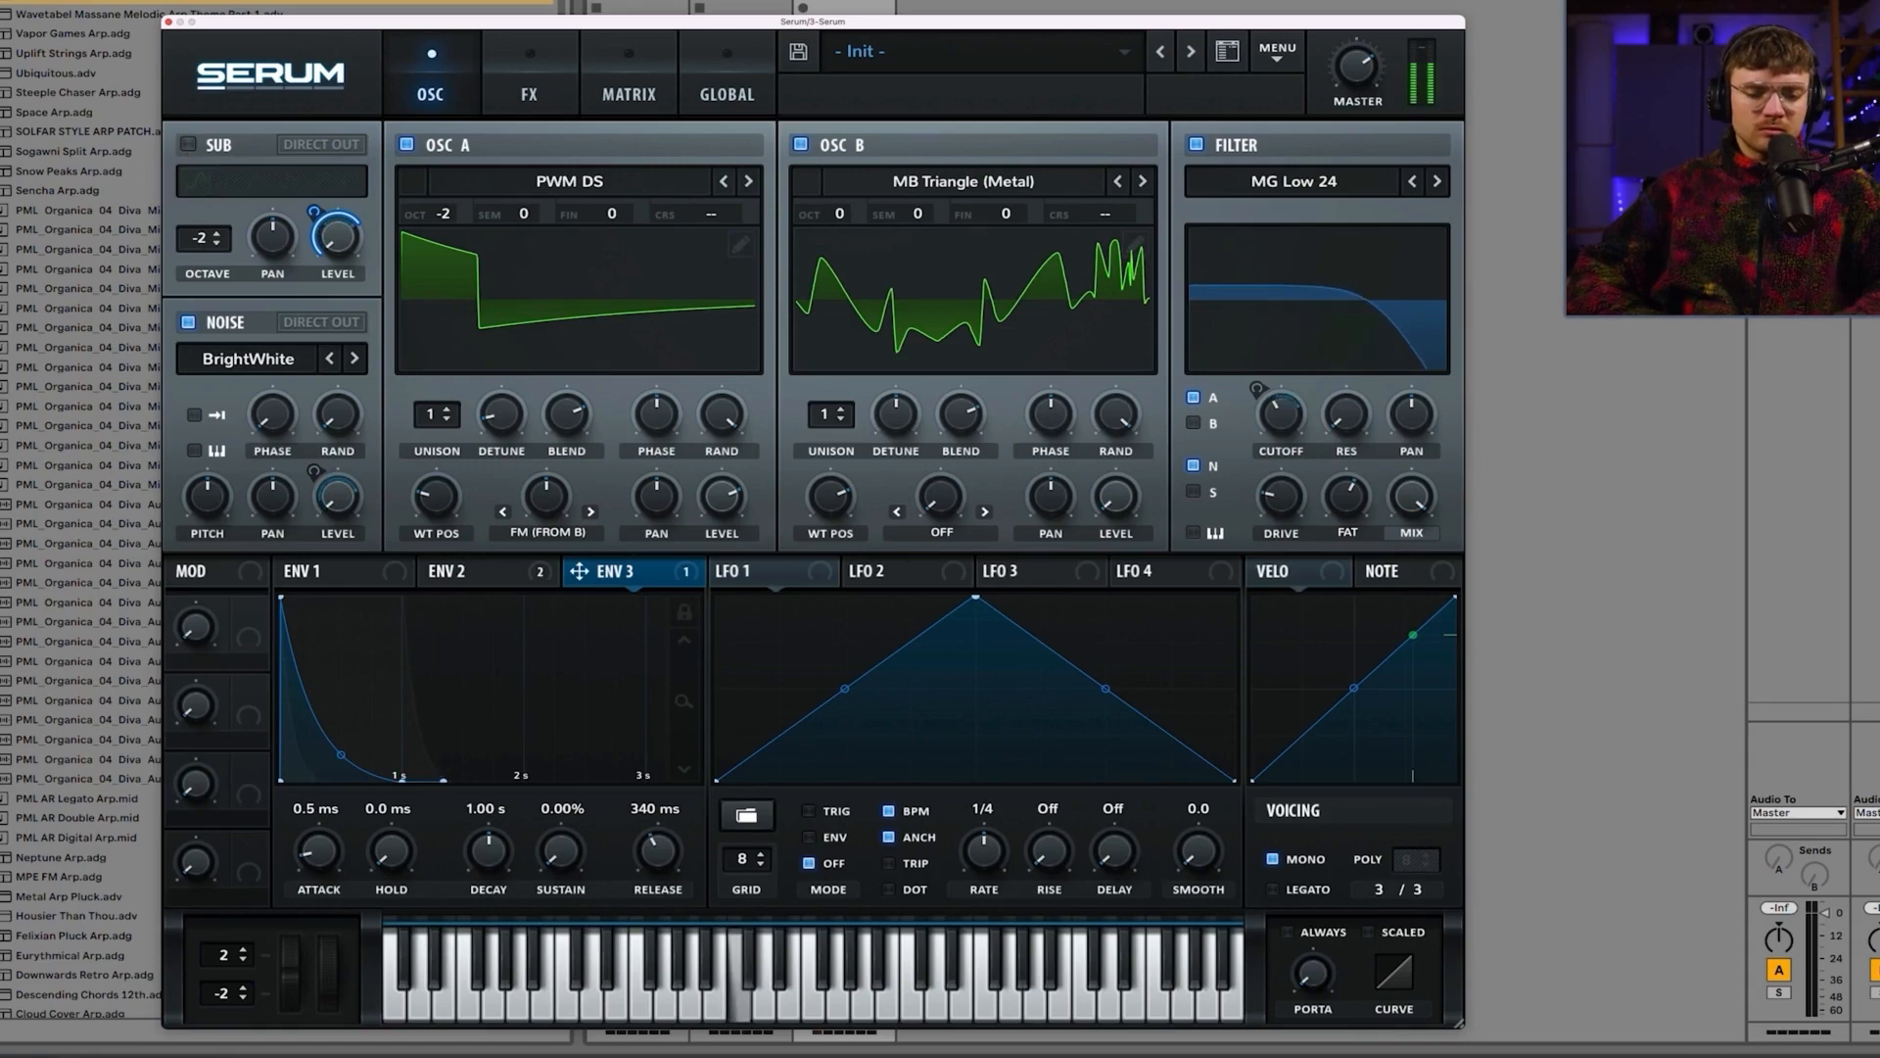
# Step: Switch the sub oscillator to a square wave and route it through the filter, comparing the sound with the sub off and on
pyautogui.click(318, 182)
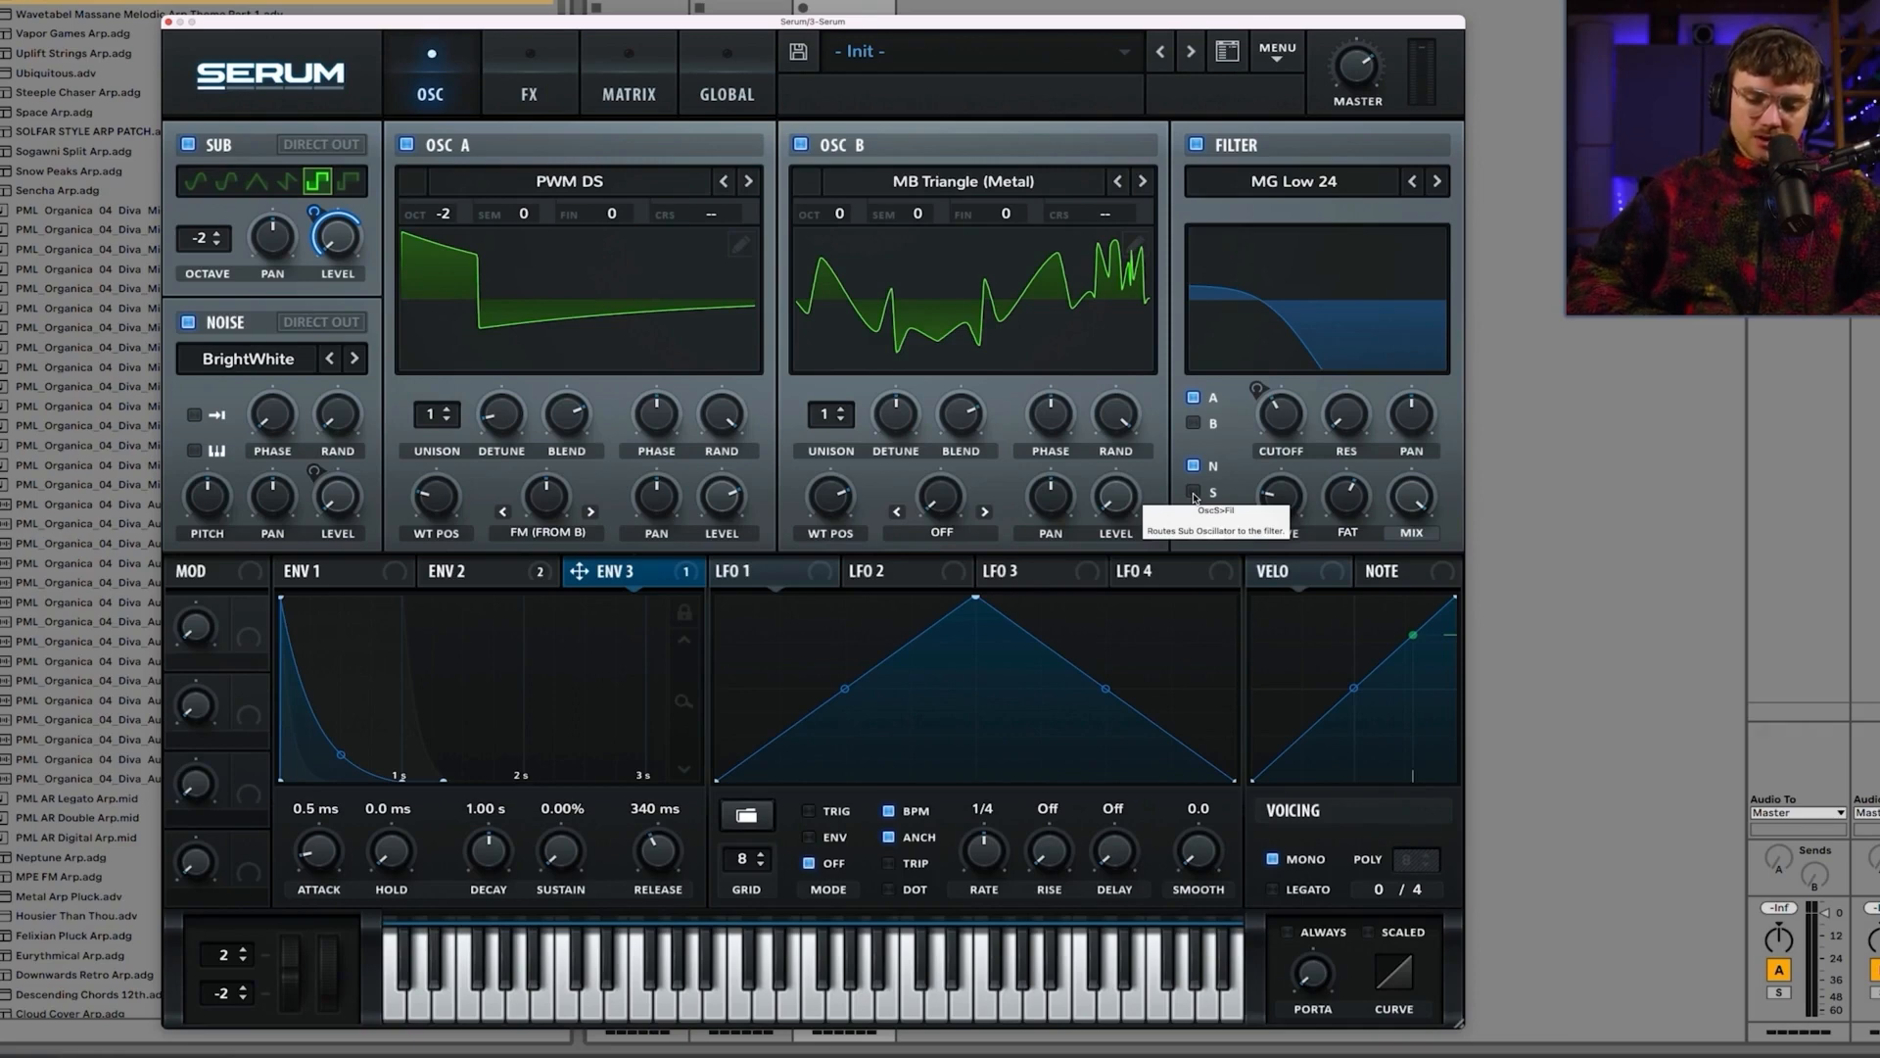
pyautogui.click(1193, 492)
pyautogui.click(189, 146)
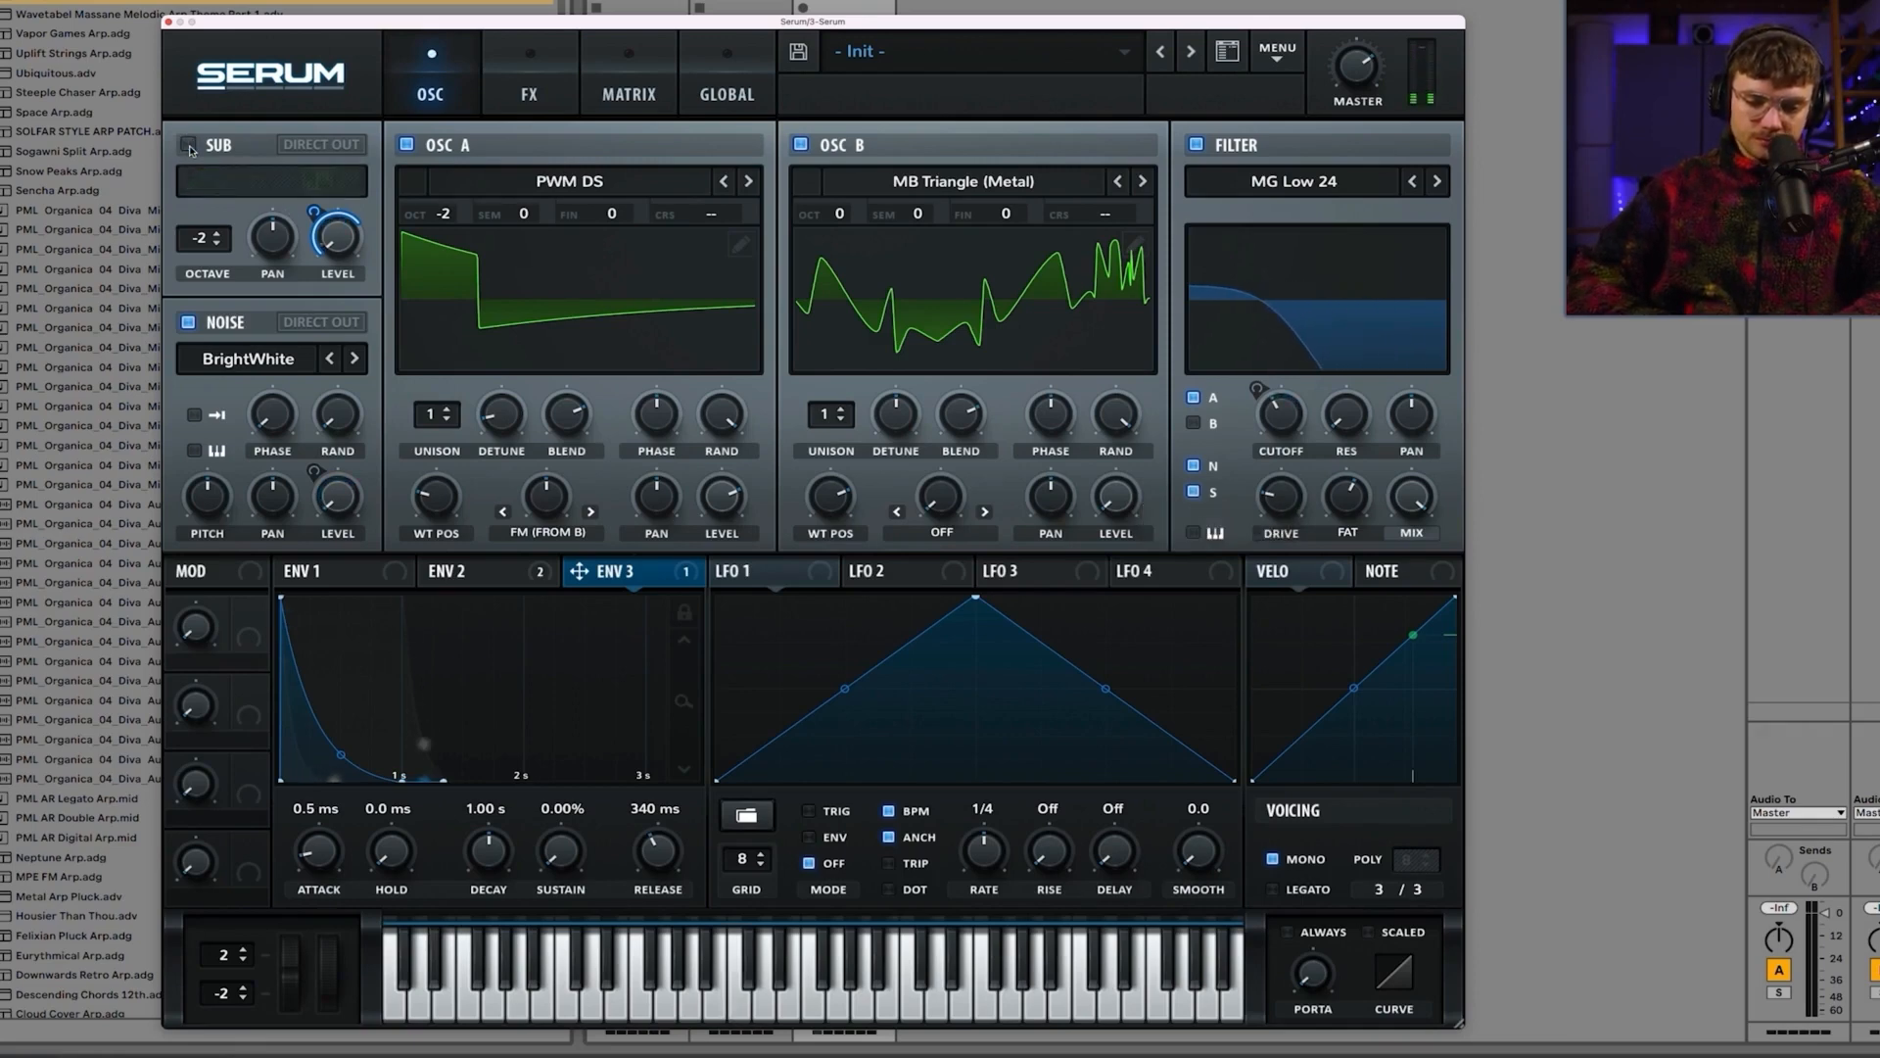
pyautogui.click(189, 145)
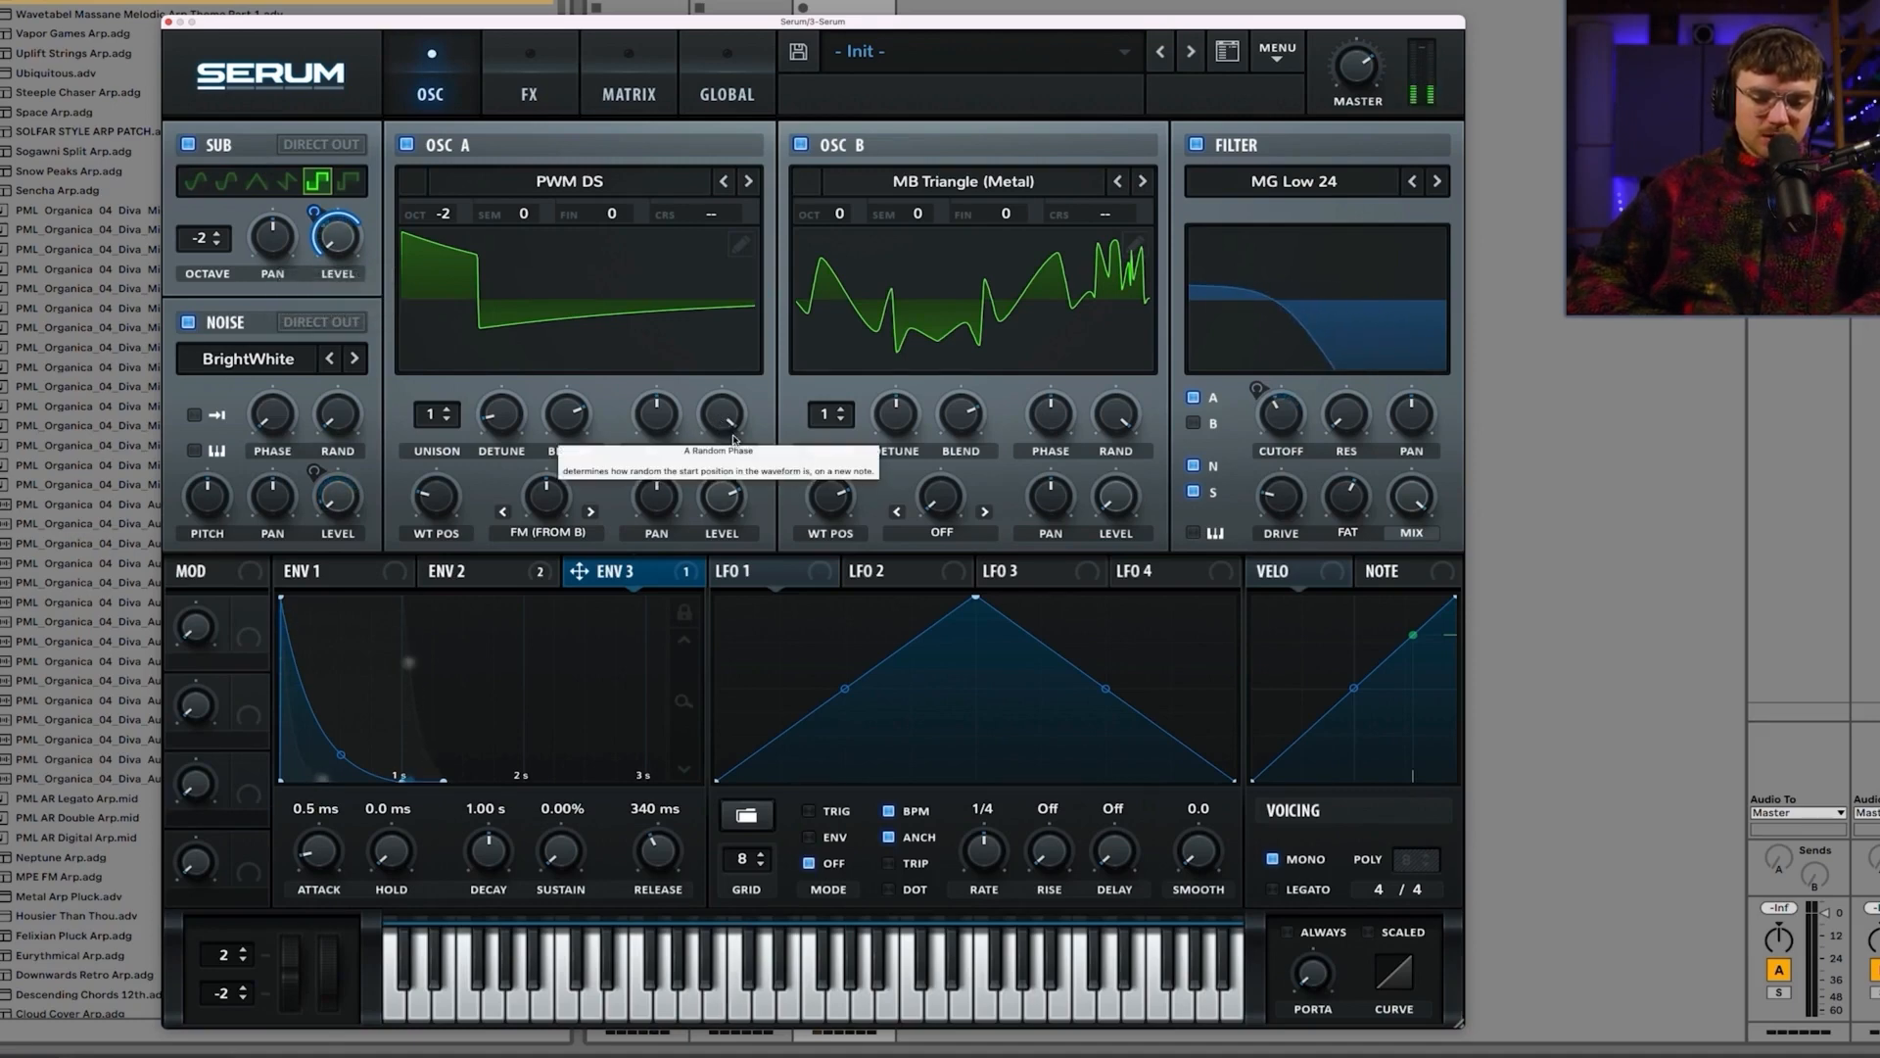
# Step: Remove the random start phase from oscillators A and B, and shift each oscillator's initial phase
pyautogui.click(735, 440)
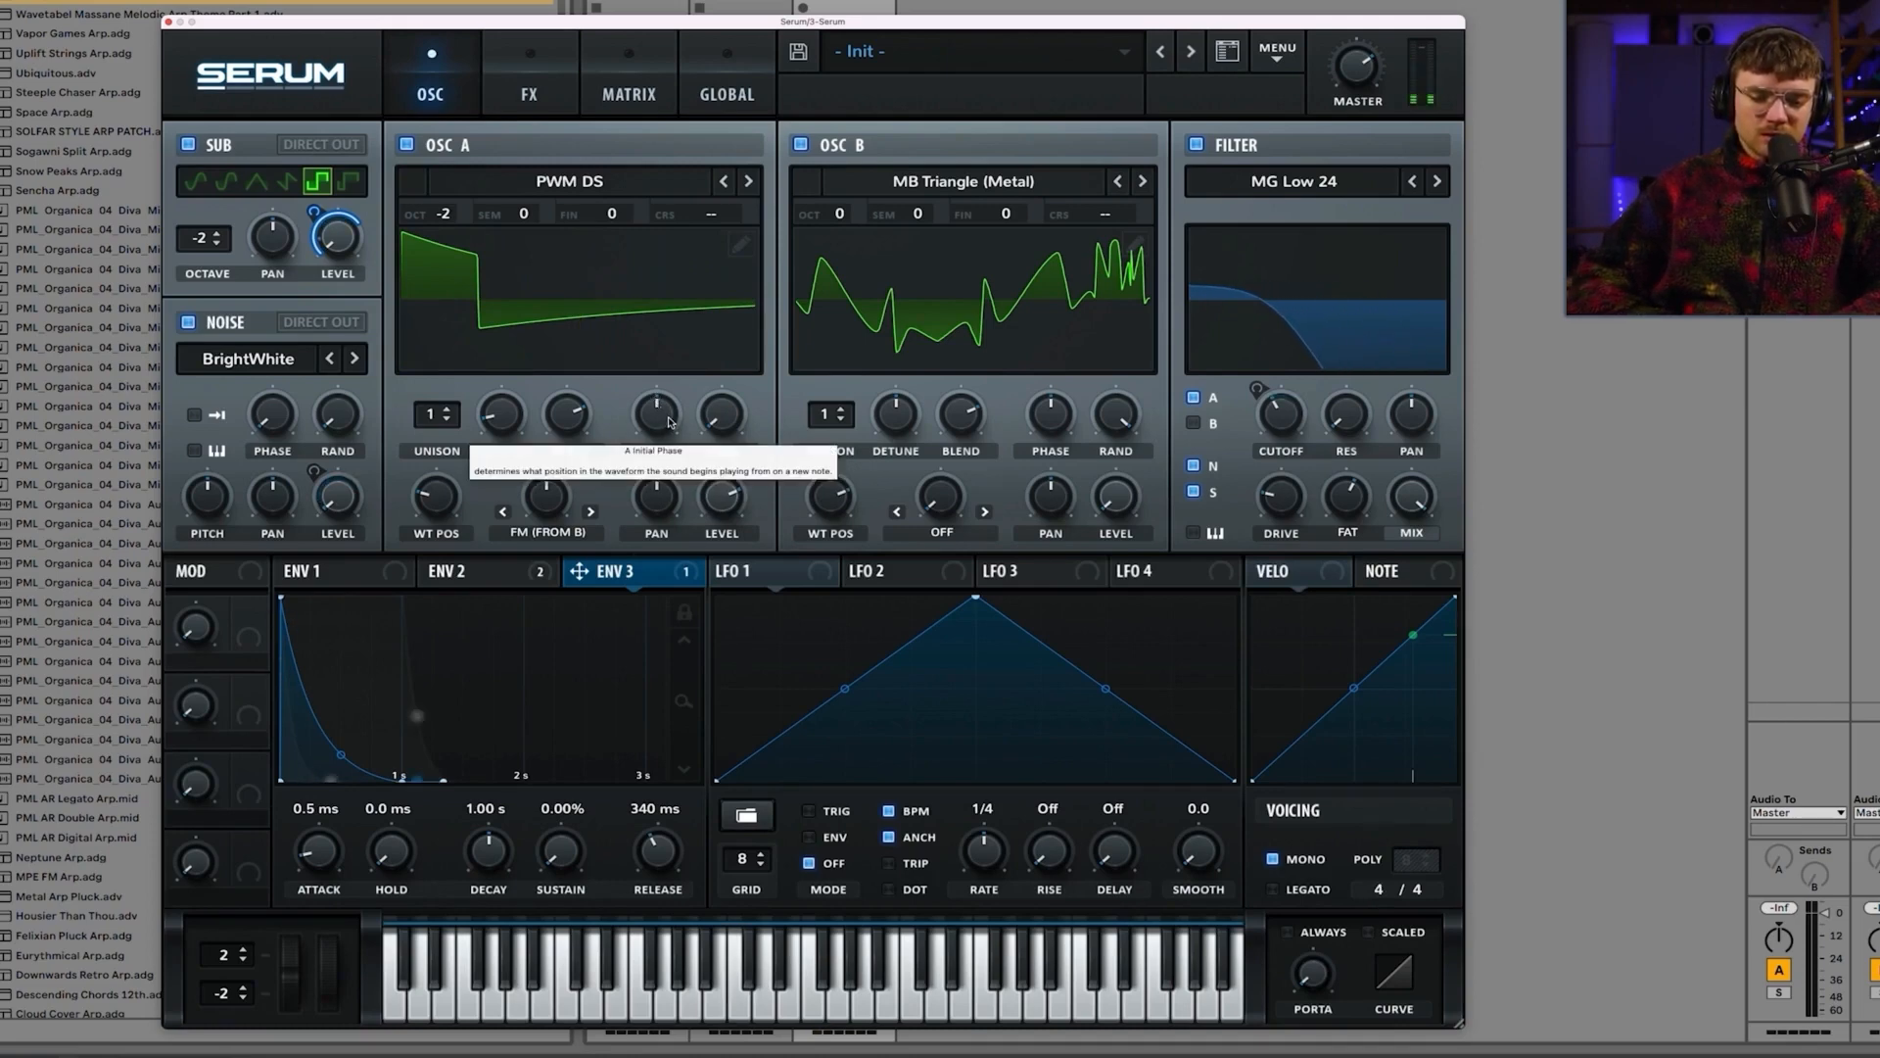
pyautogui.moveTo(669, 421); pyautogui.dragTo(646, 376)
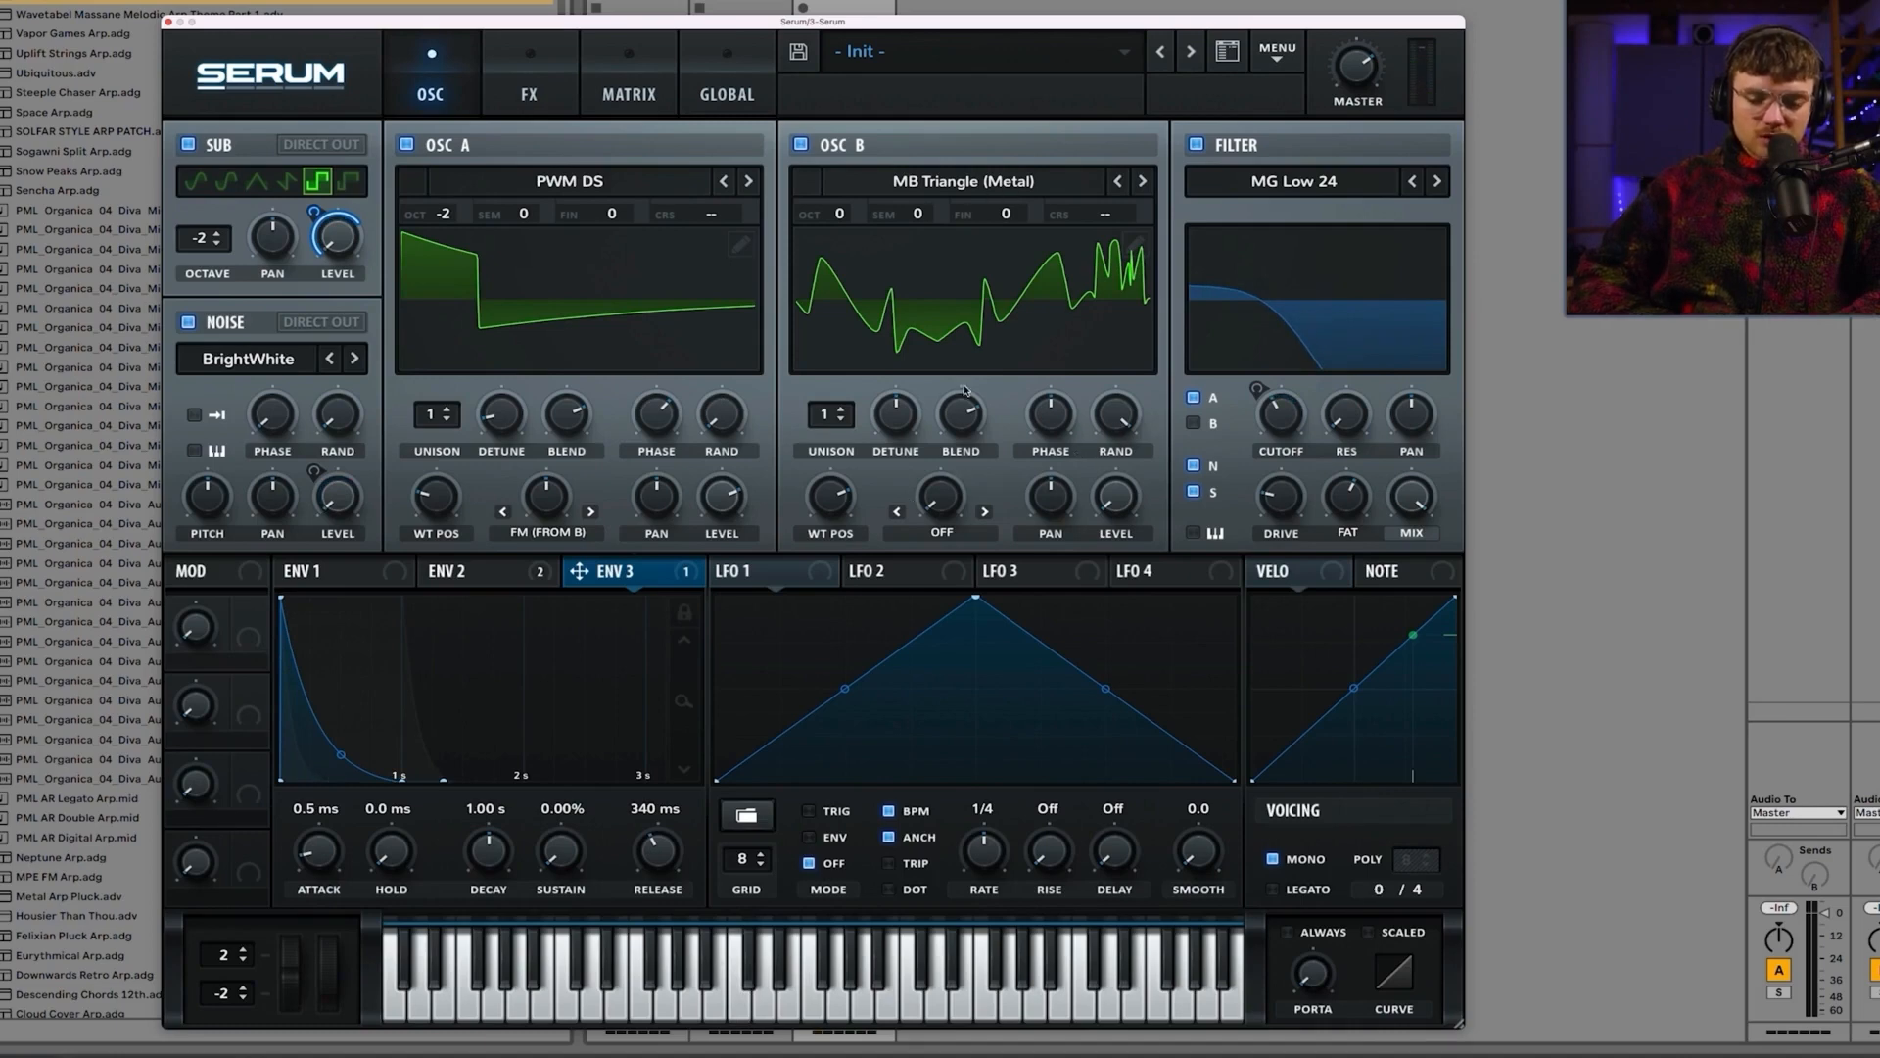
pyautogui.moveTo(1119, 428); pyautogui.dragTo(1119, 491)
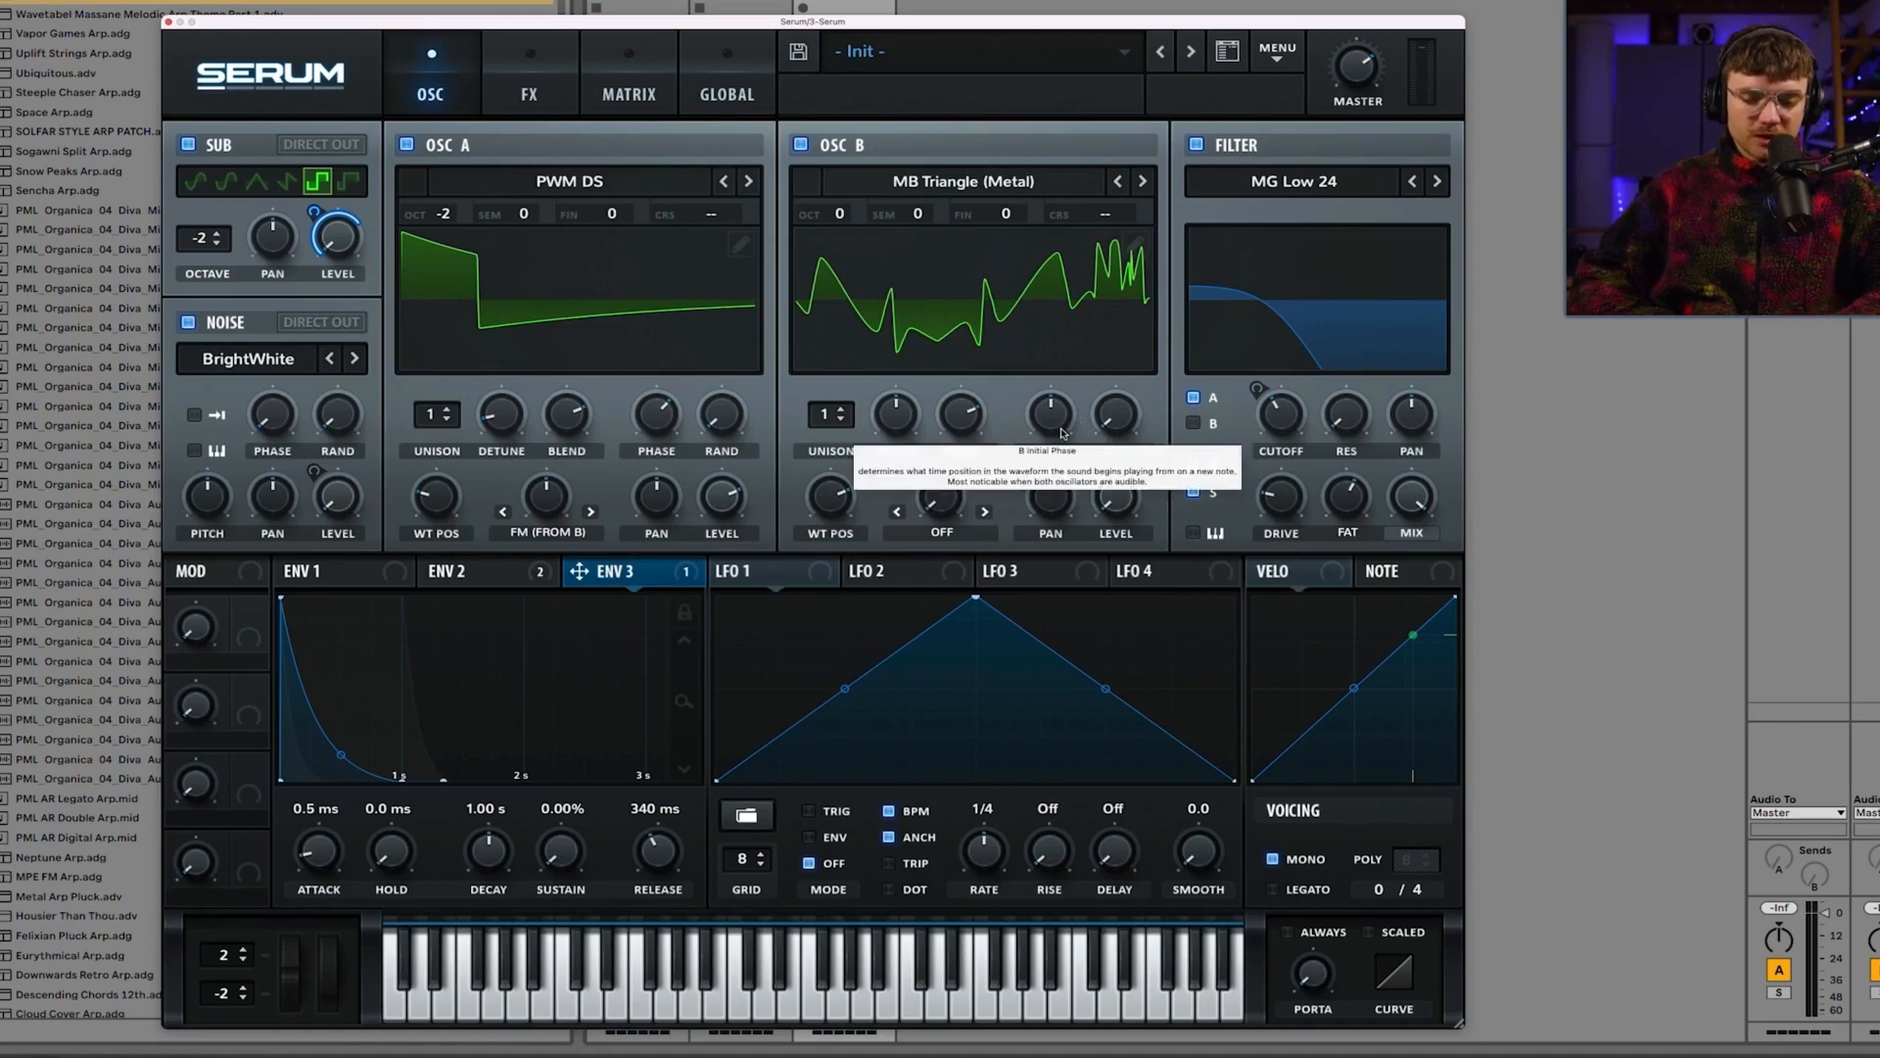
pyautogui.moveTo(1063, 432)
pyautogui.mouseDown()
pyautogui.moveTo(1062, 470)
pyautogui.moveTo(1051, 350)
pyautogui.mouseUp()
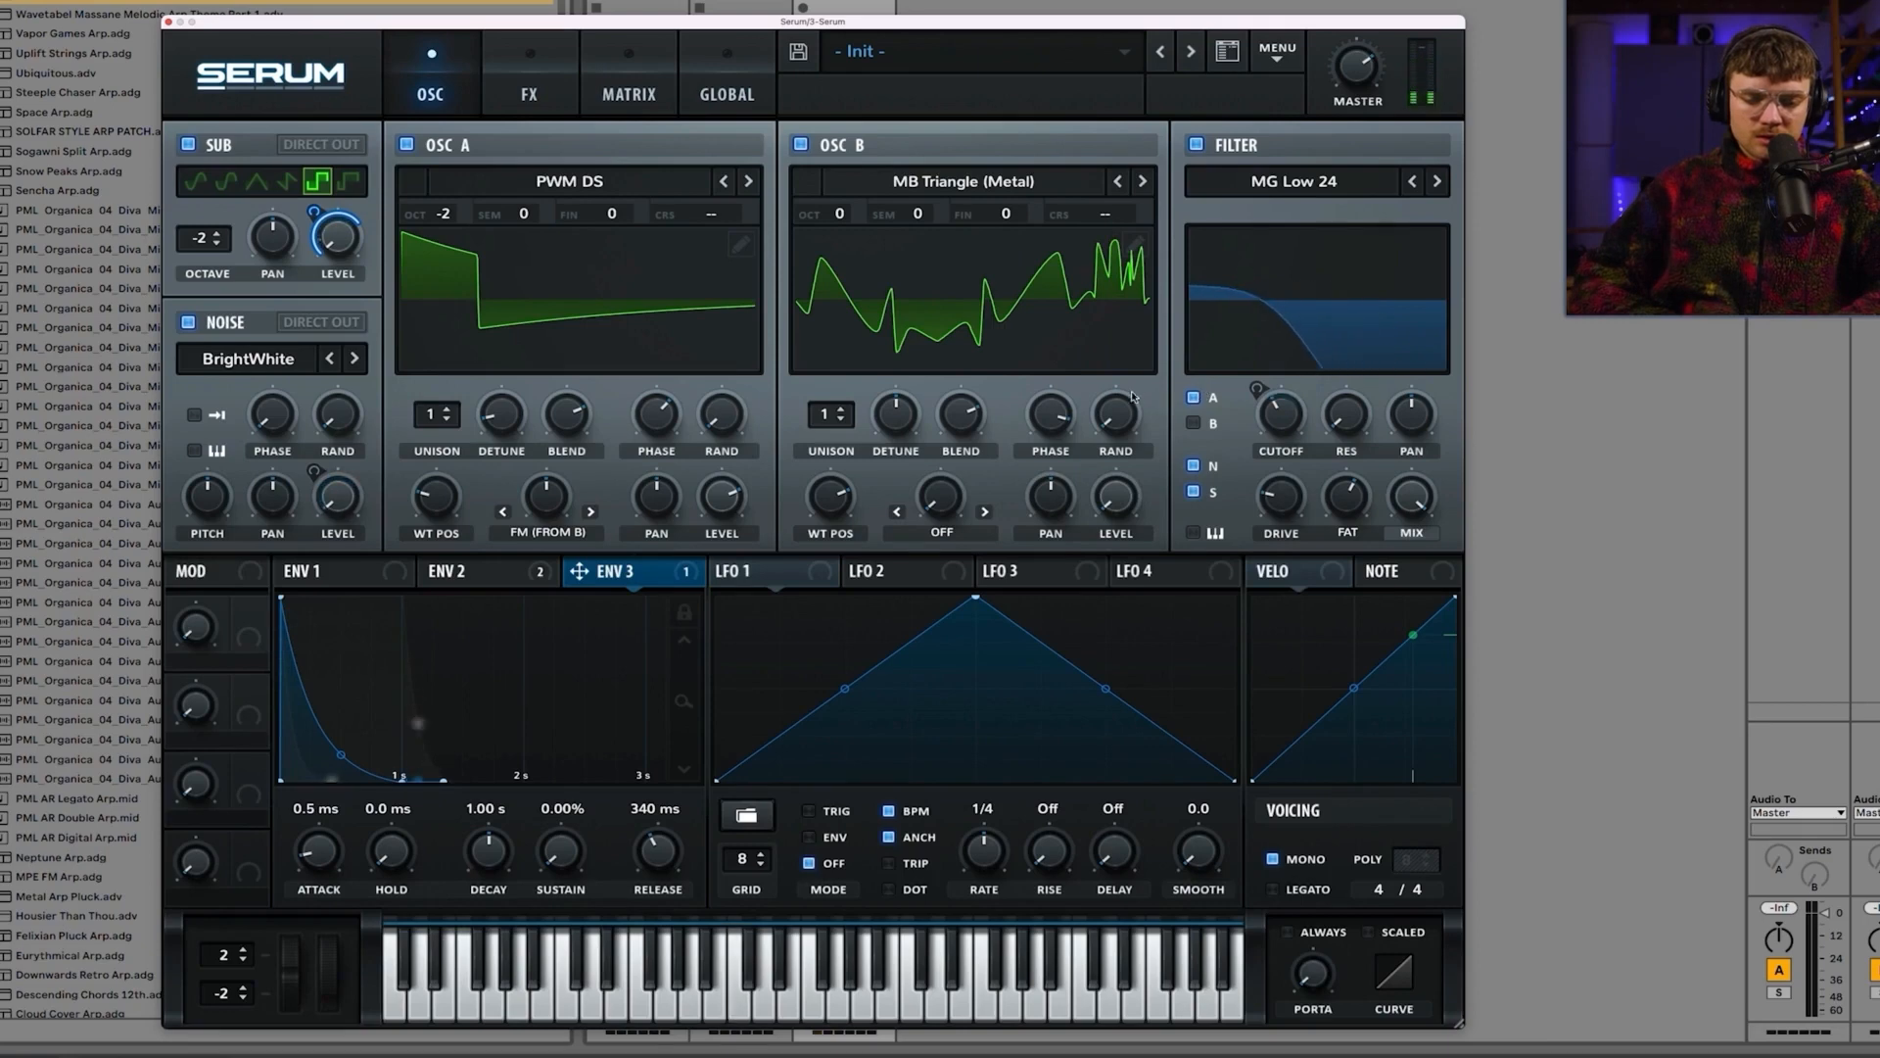
# Step: Raise the filter cutoff and fine-tune oscillator B's initial phase
pyautogui.moveTo(1272, 410)
pyautogui.moveTo(1272, 409); pyautogui.dragTo(1265, 383)
pyautogui.moveTo(1063, 457)
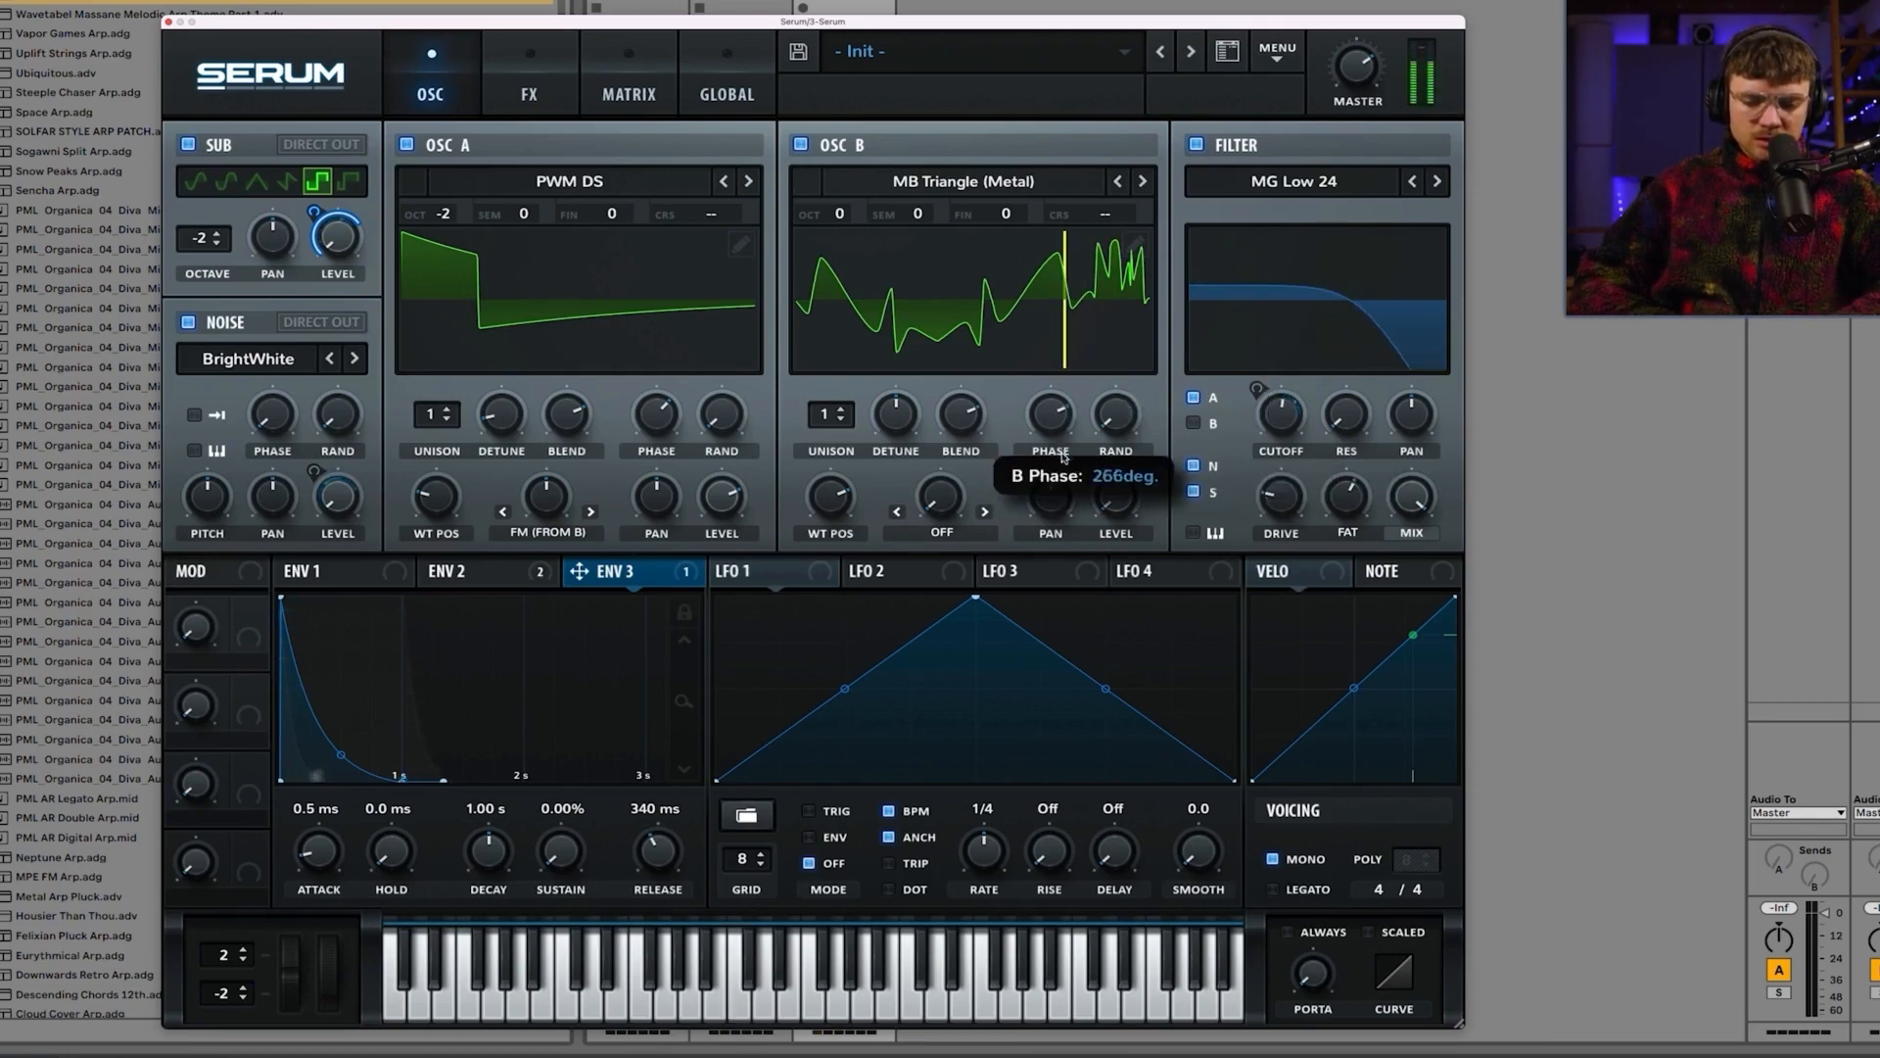
pyautogui.moveTo(1063, 475); pyautogui.dragTo(1060, 490)
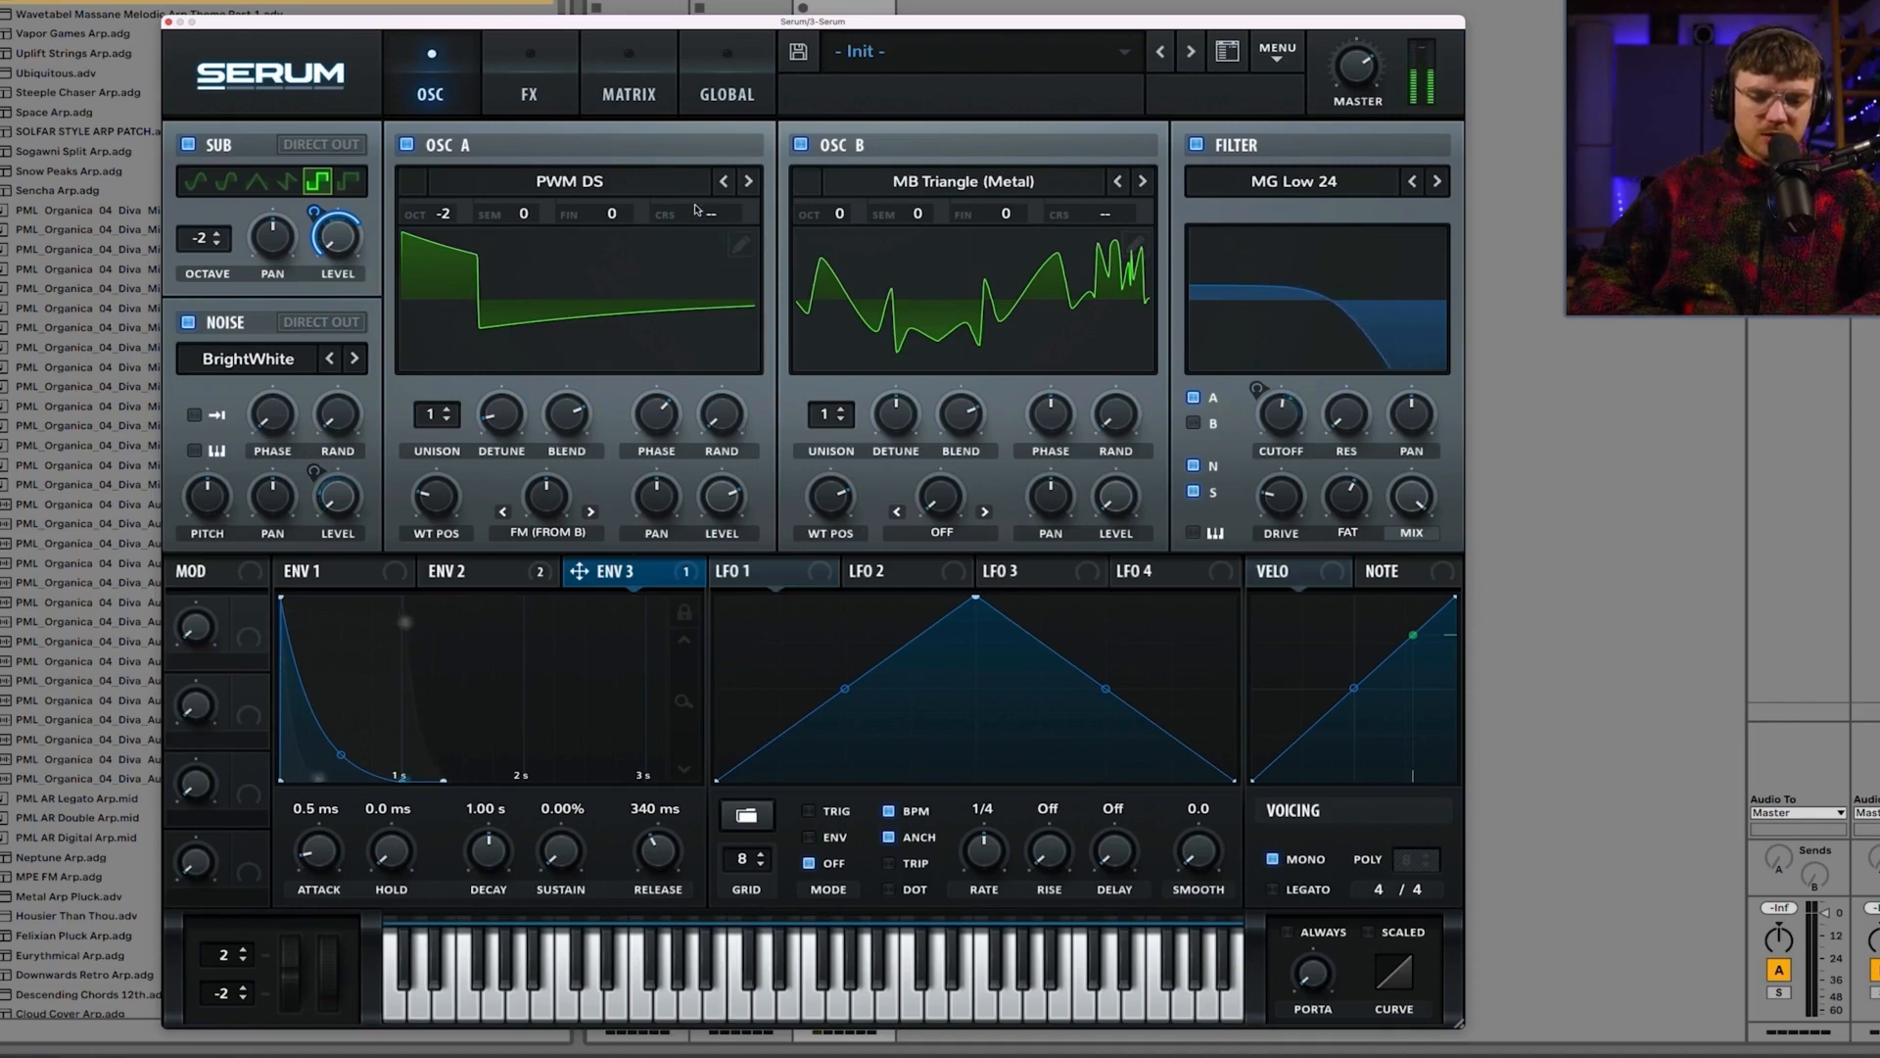
# Step: Lower the filter cutoff and readjust Env 2's modulation depth on it
pyautogui.click(323, 572)
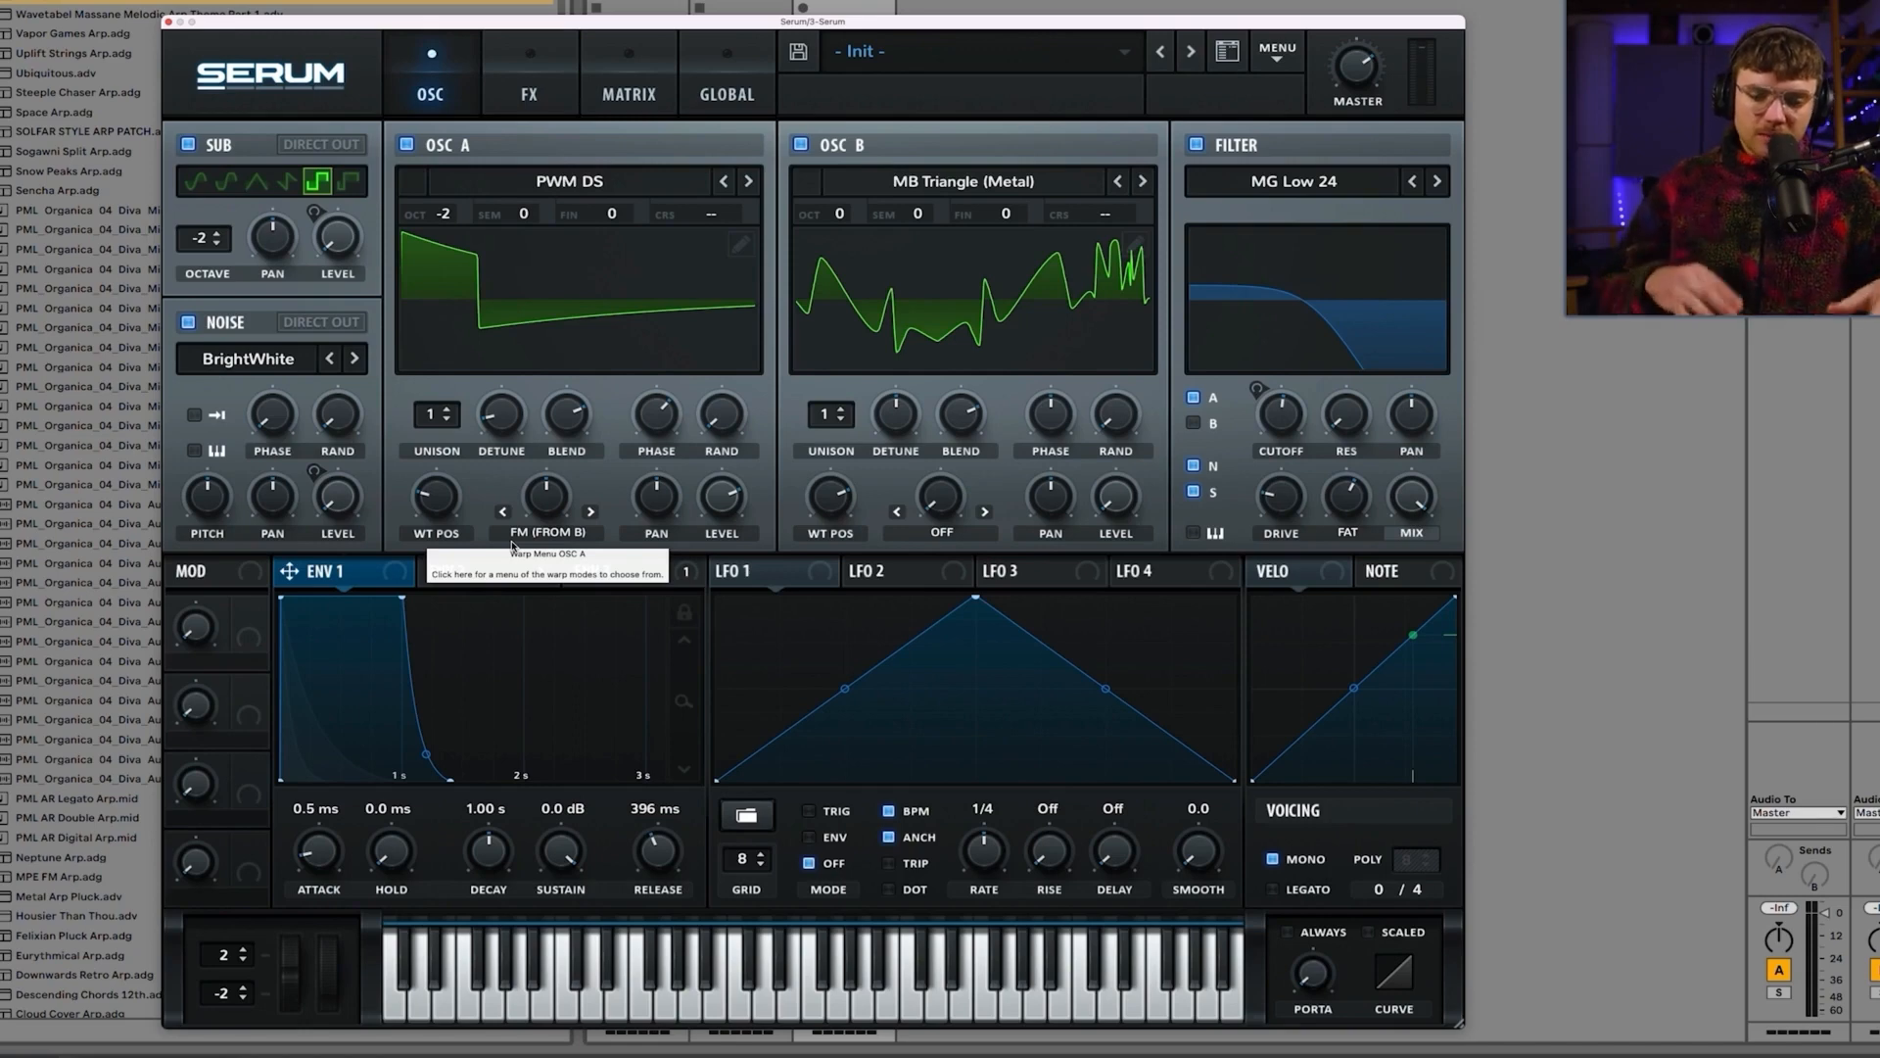
pyautogui.click(530, 95)
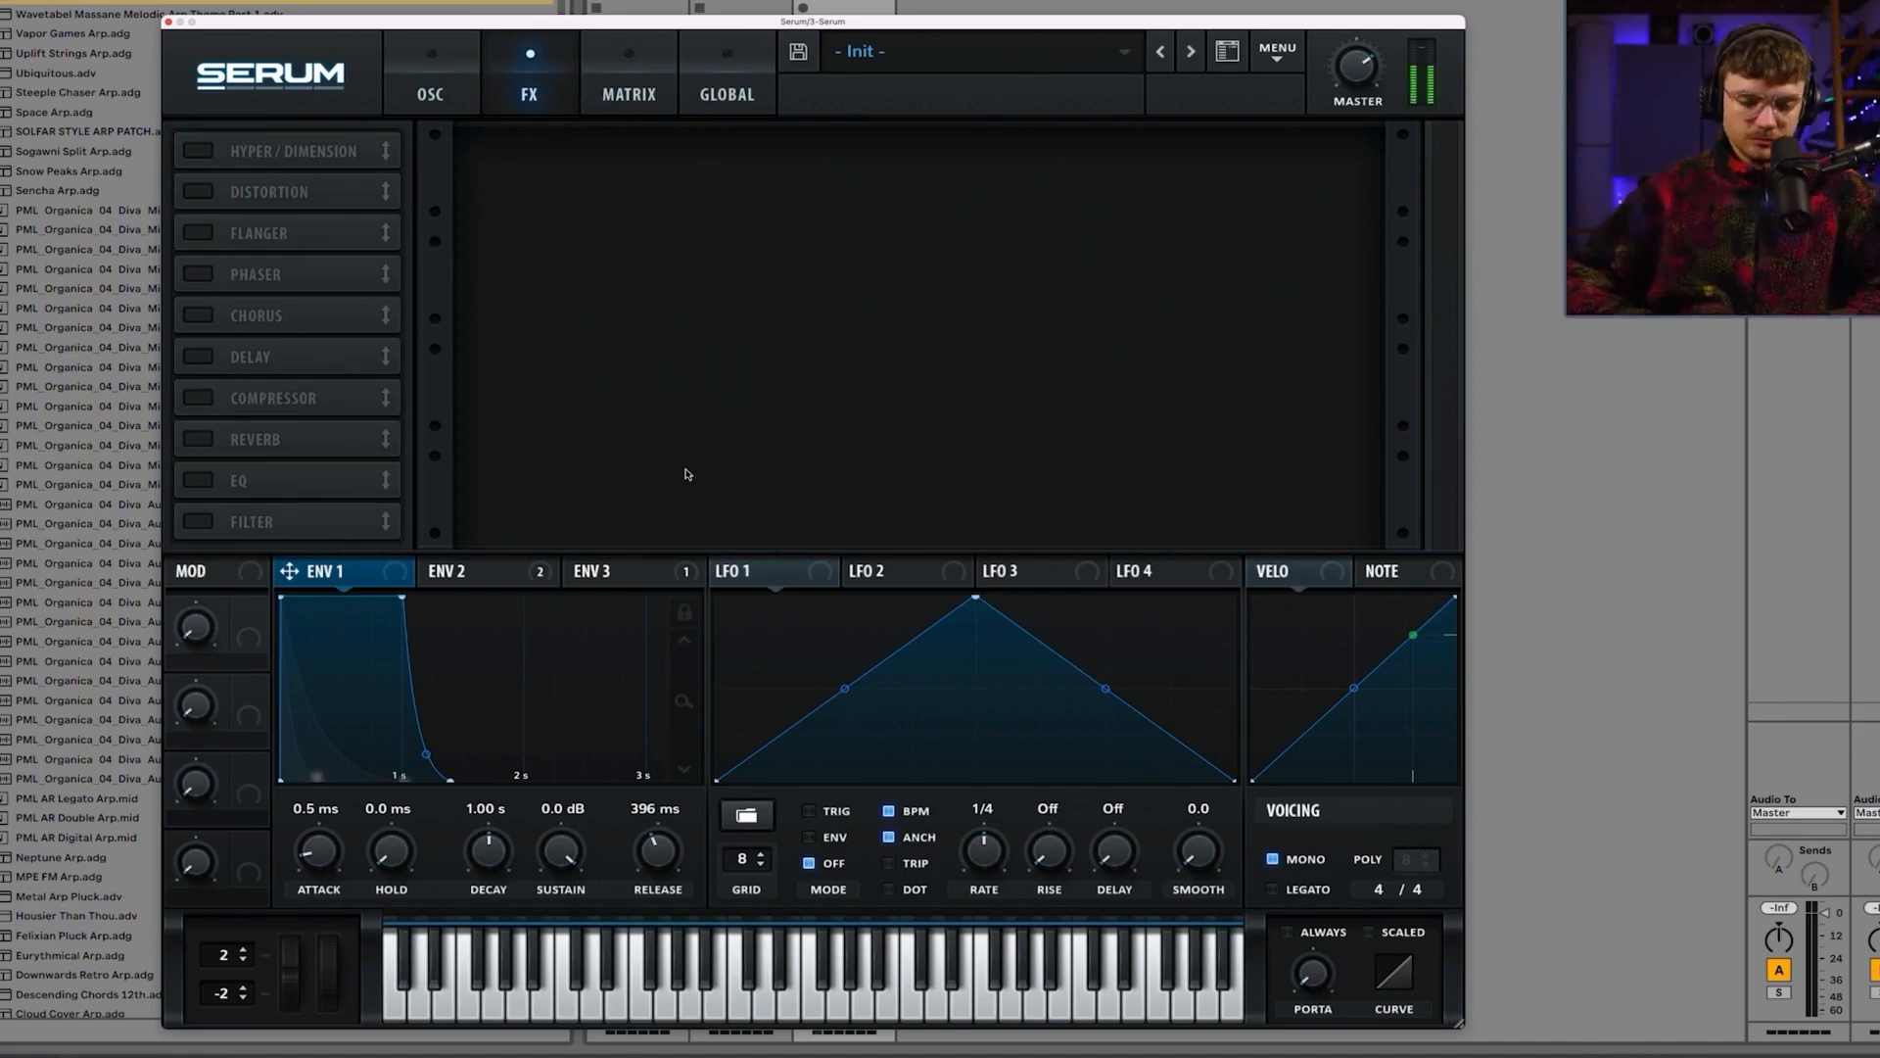
pyautogui.click(449, 100)
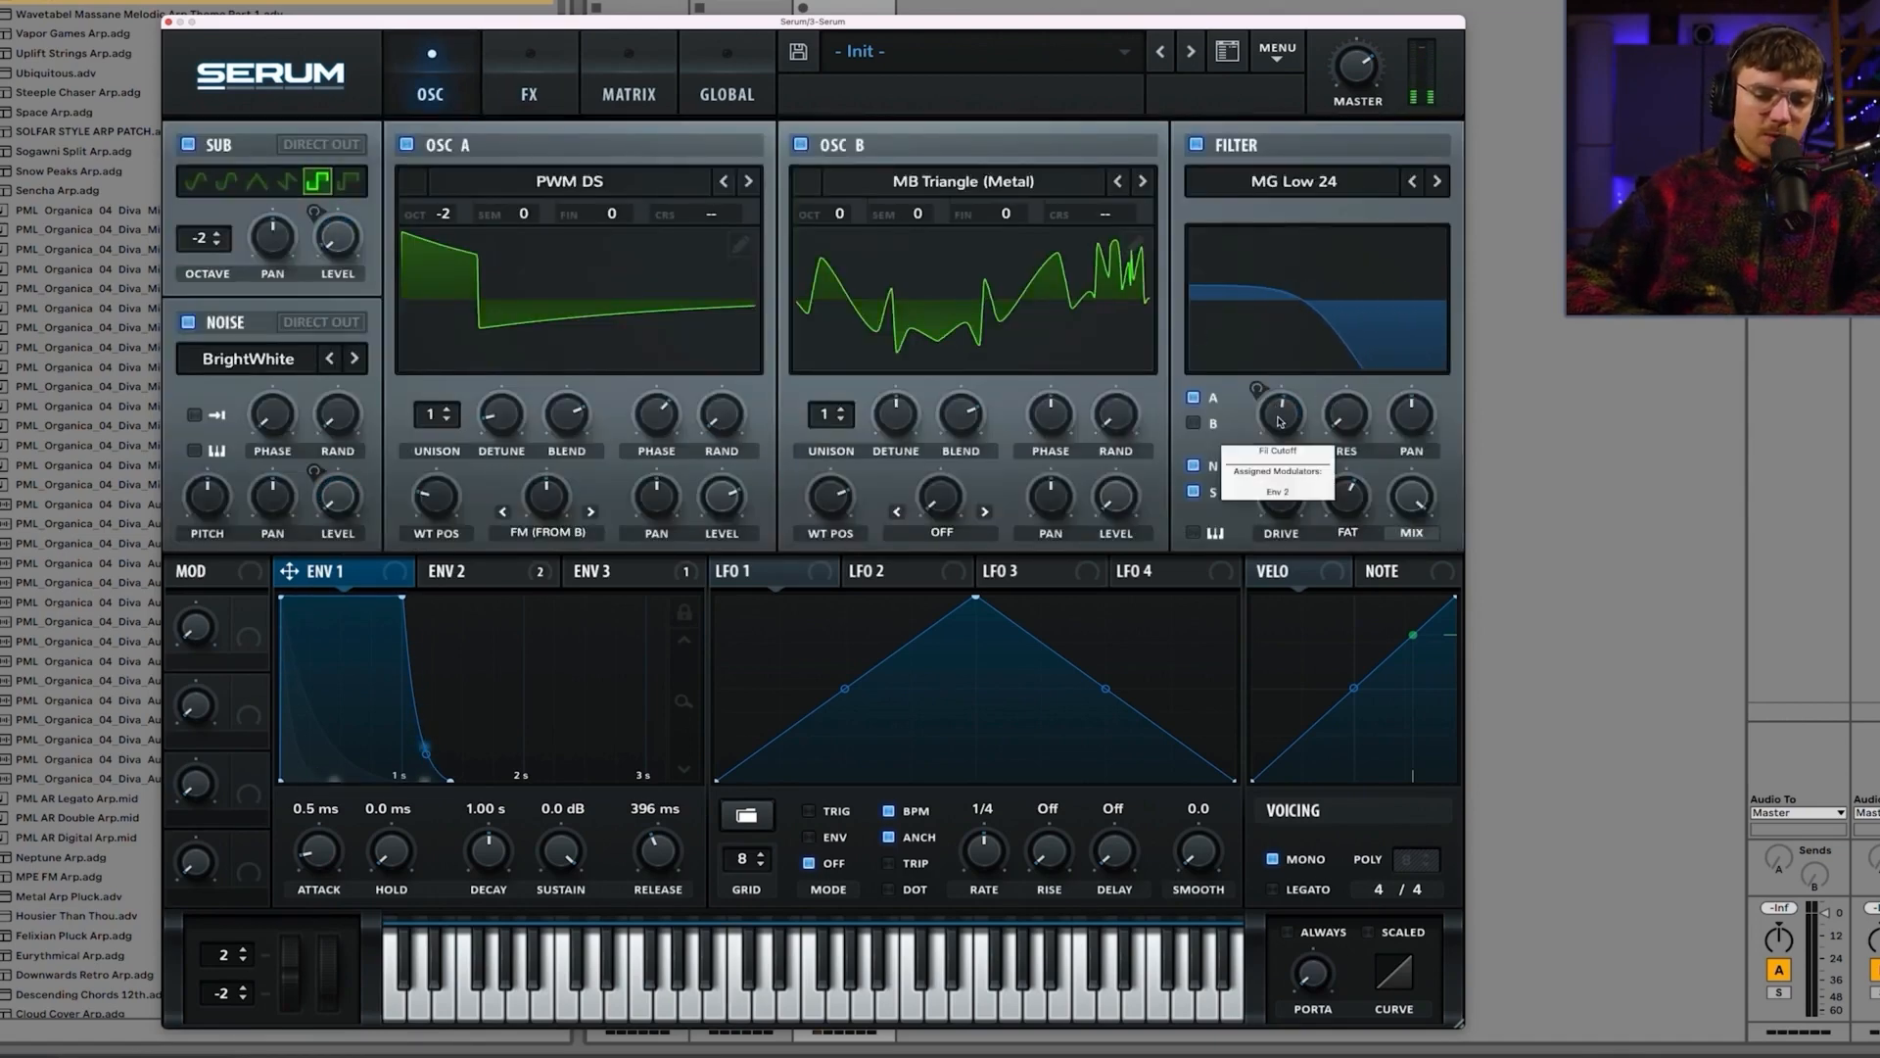
pyautogui.moveTo(1284, 420); pyautogui.dragTo(1284, 439)
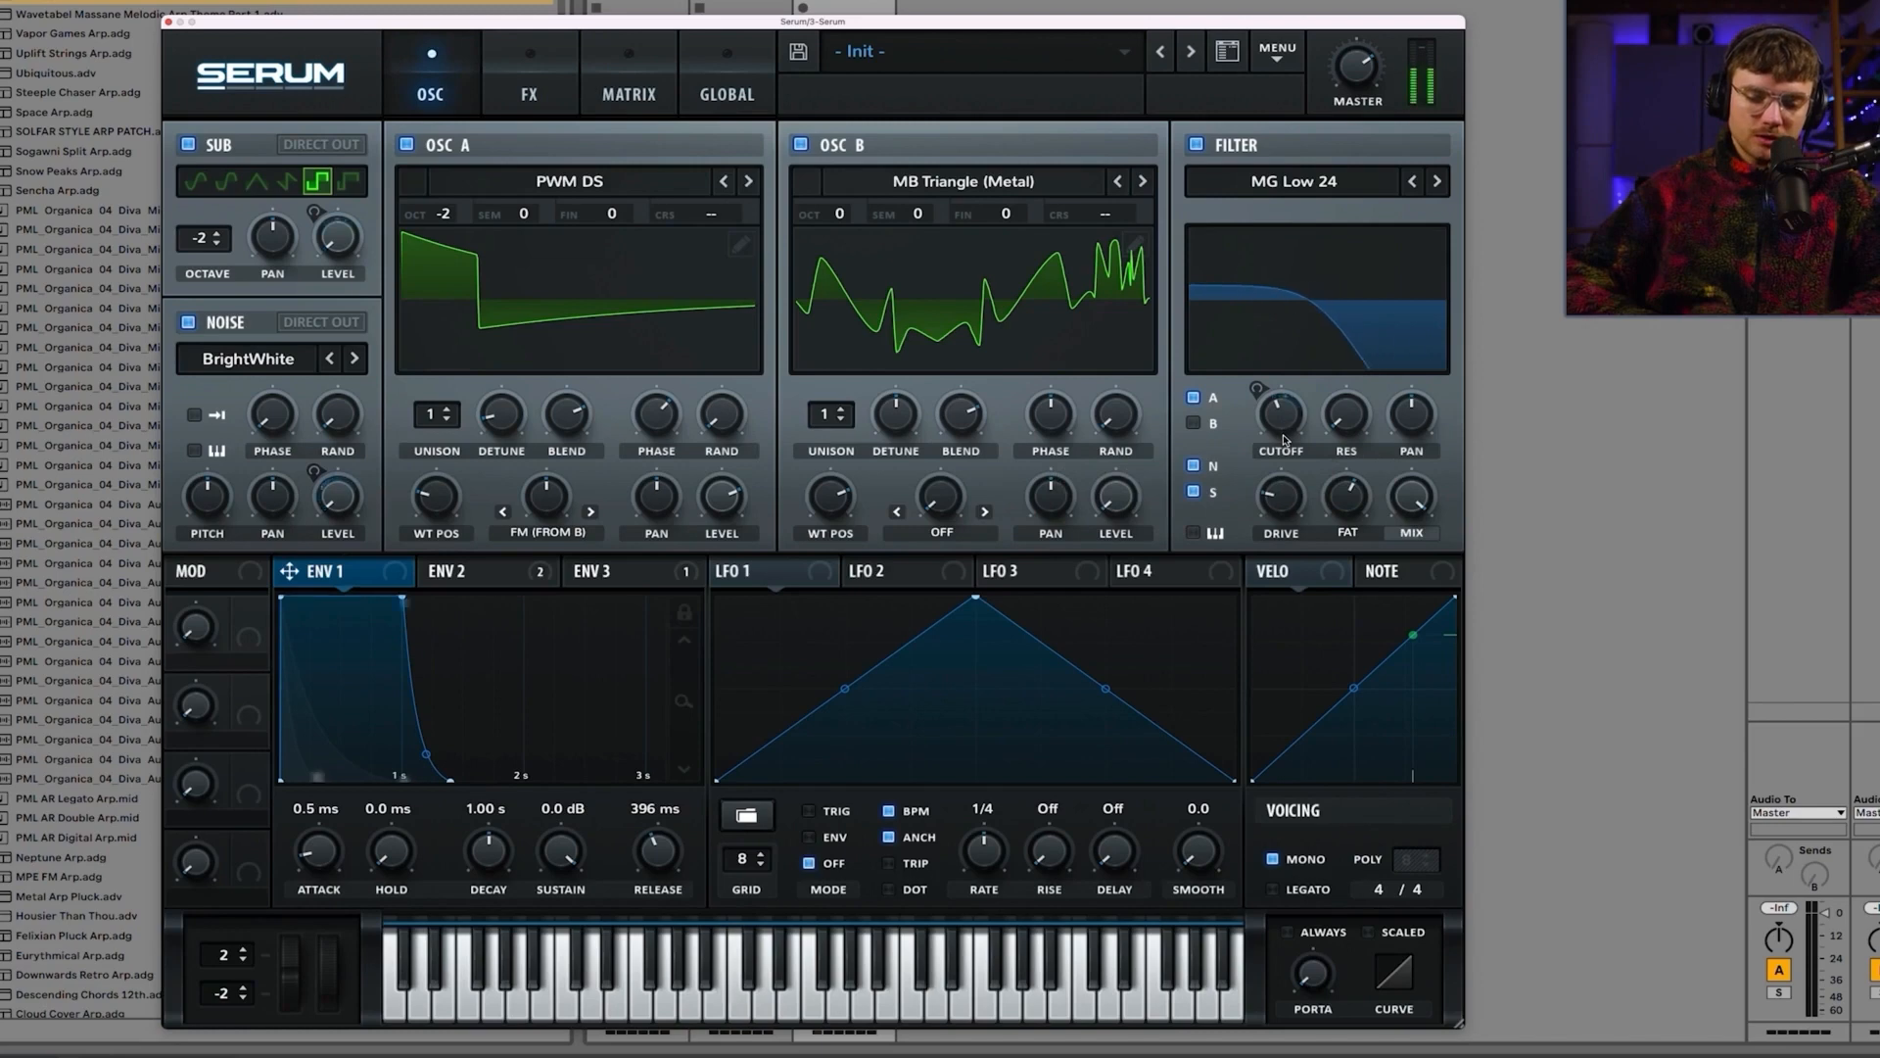
pyautogui.click(446, 571)
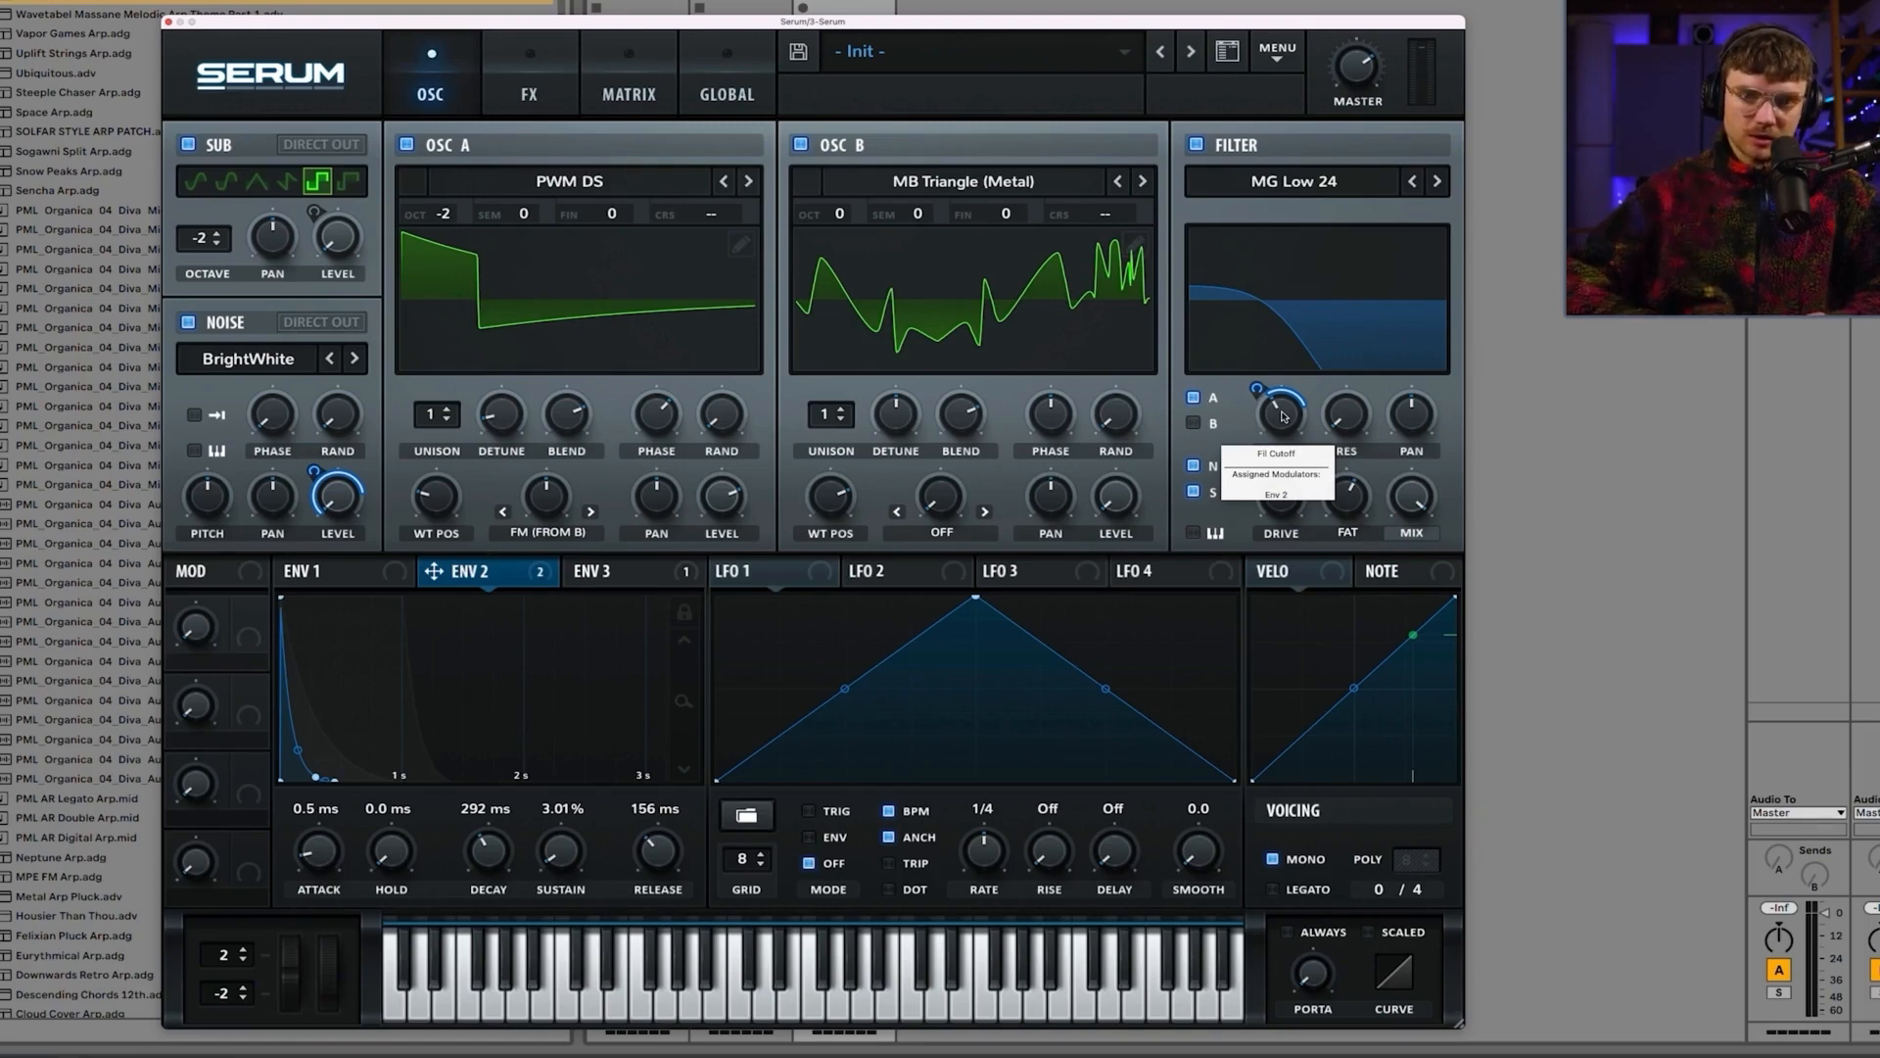
pyautogui.moveTo(1282, 416); pyautogui.dragTo(1256, 383)
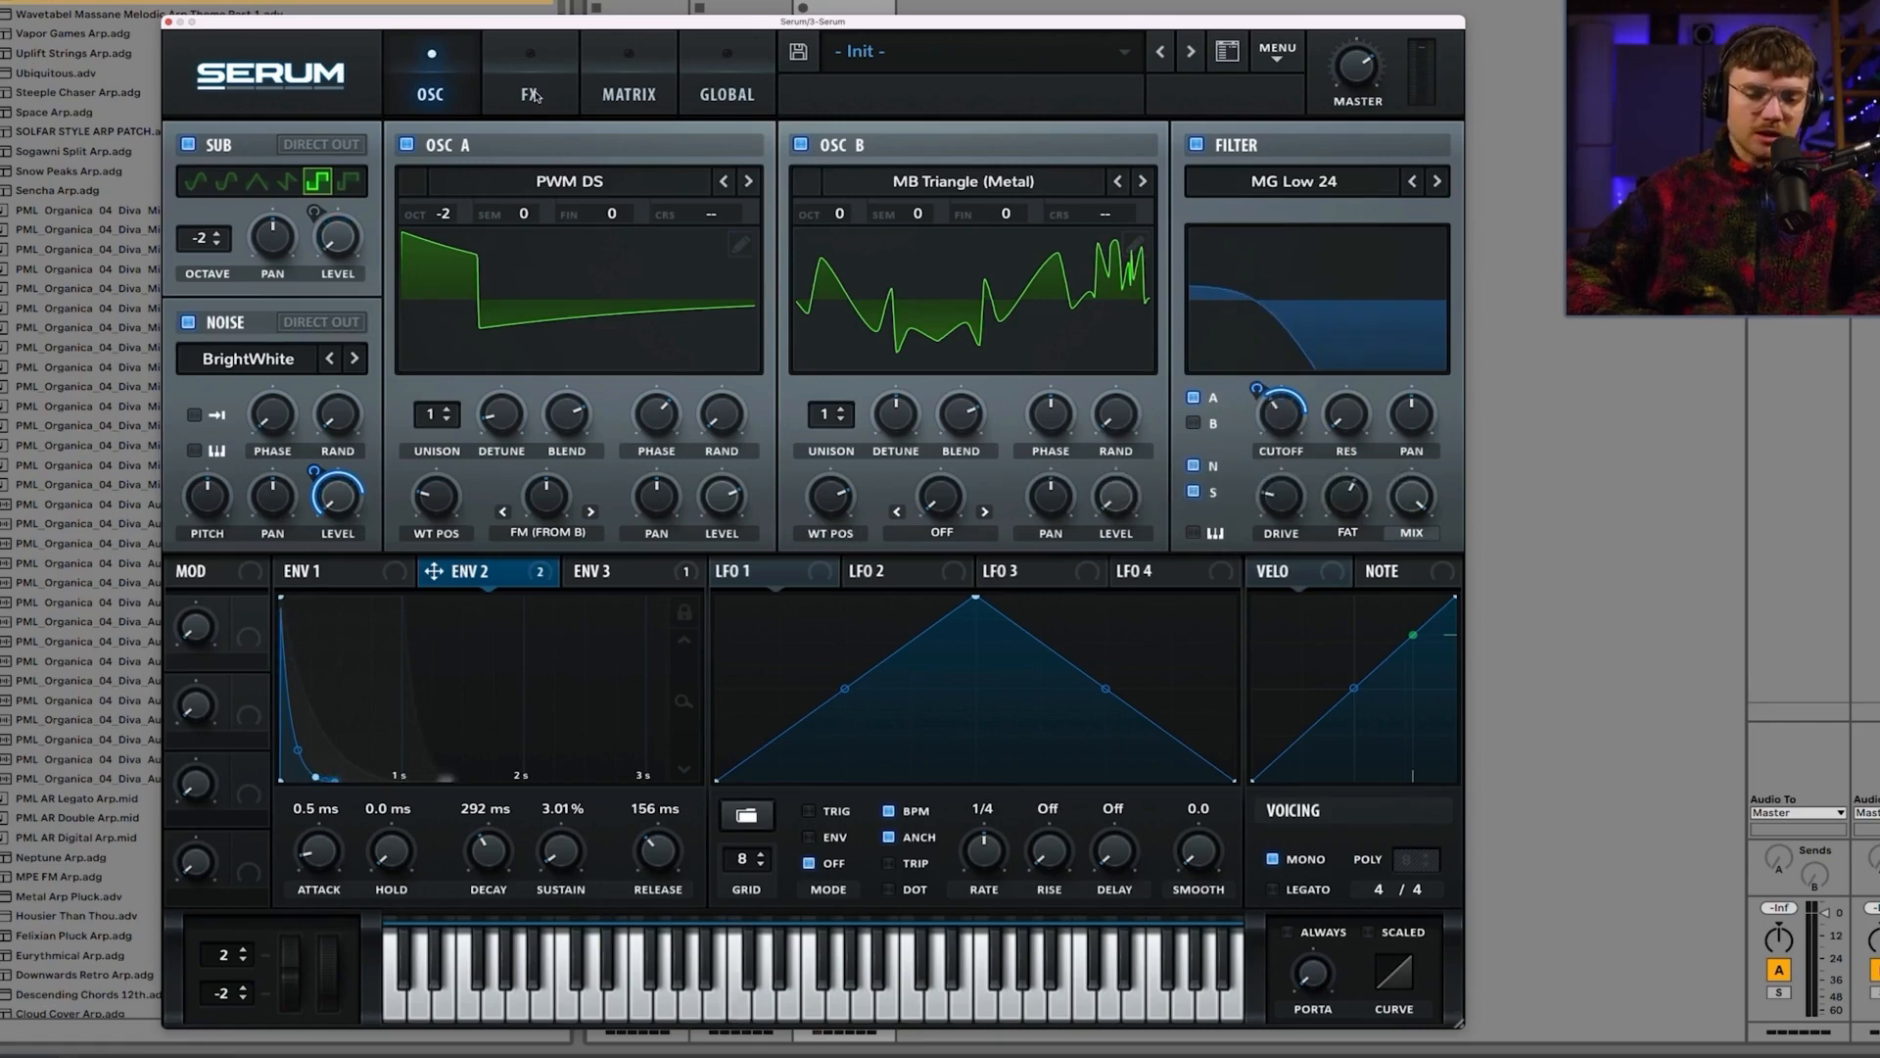
# Step: Enable the delay effect with times of 1/16 on the left channel and 1/32 on the right
pyautogui.click(533, 94)
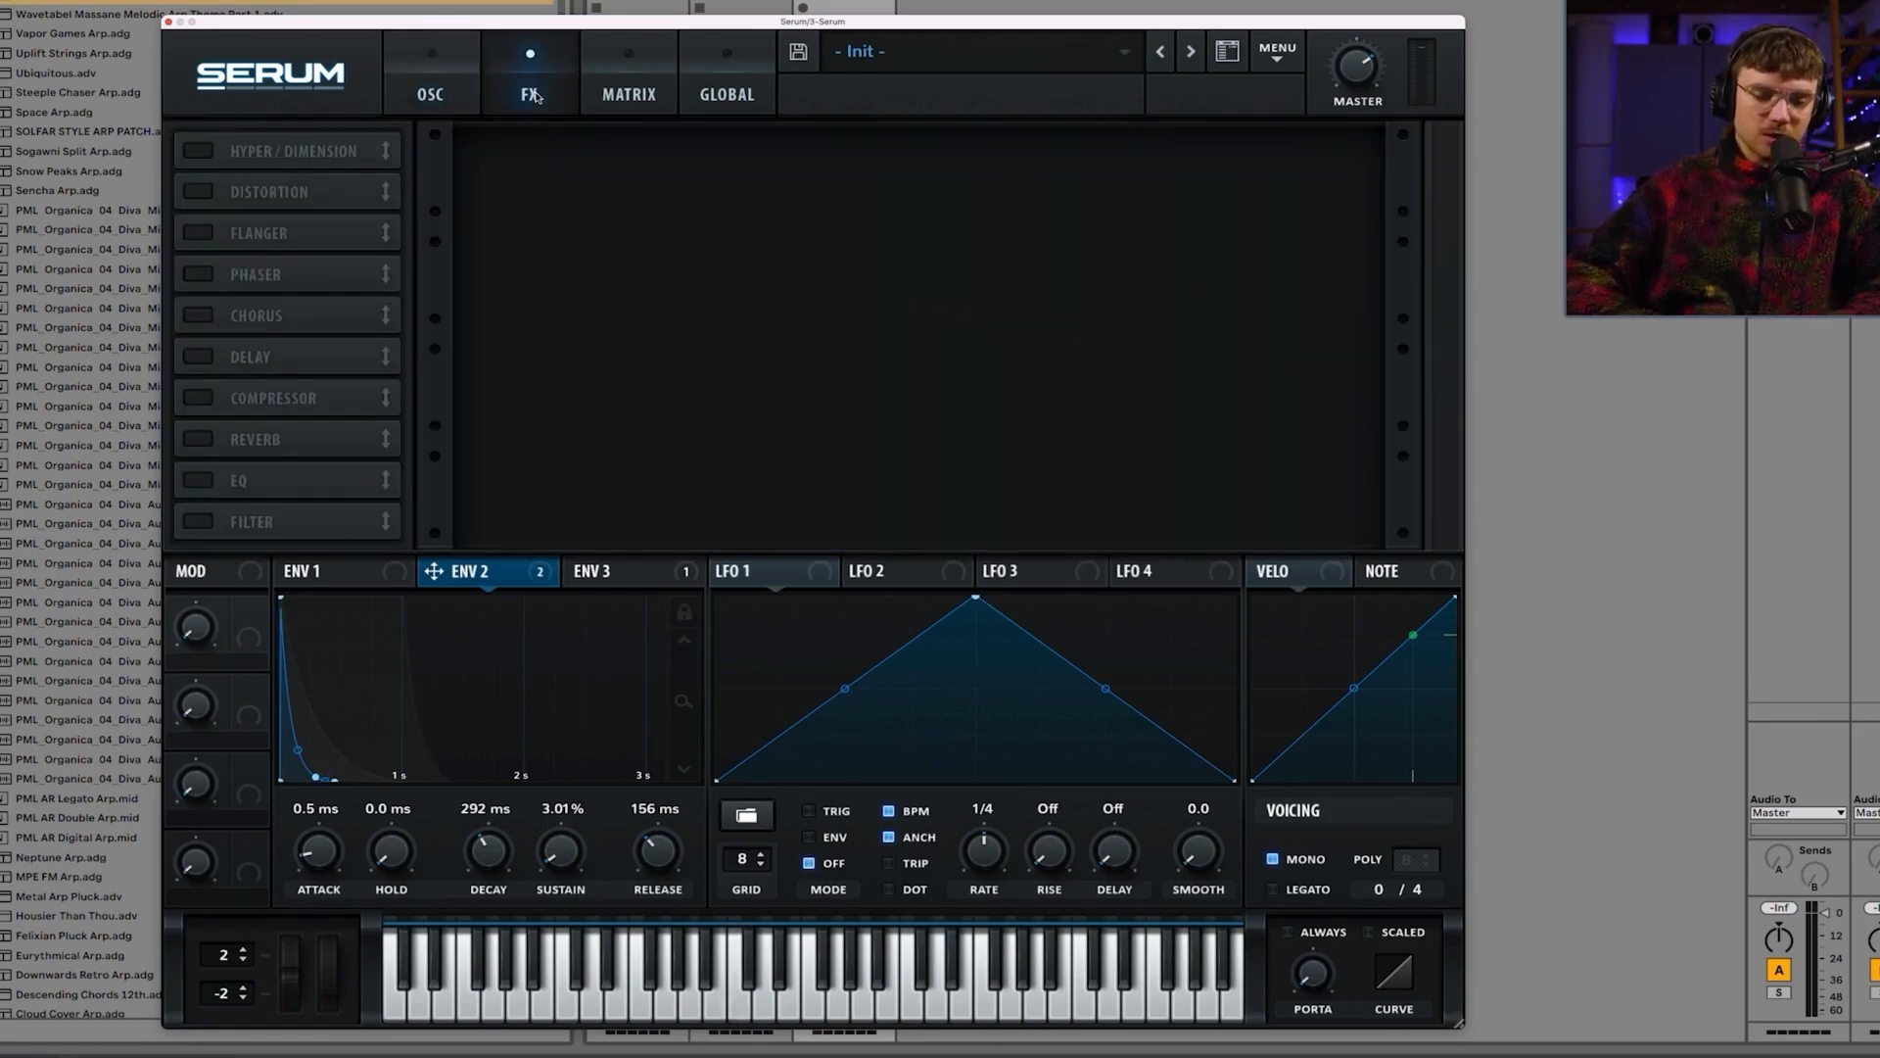
pyautogui.click(199, 356)
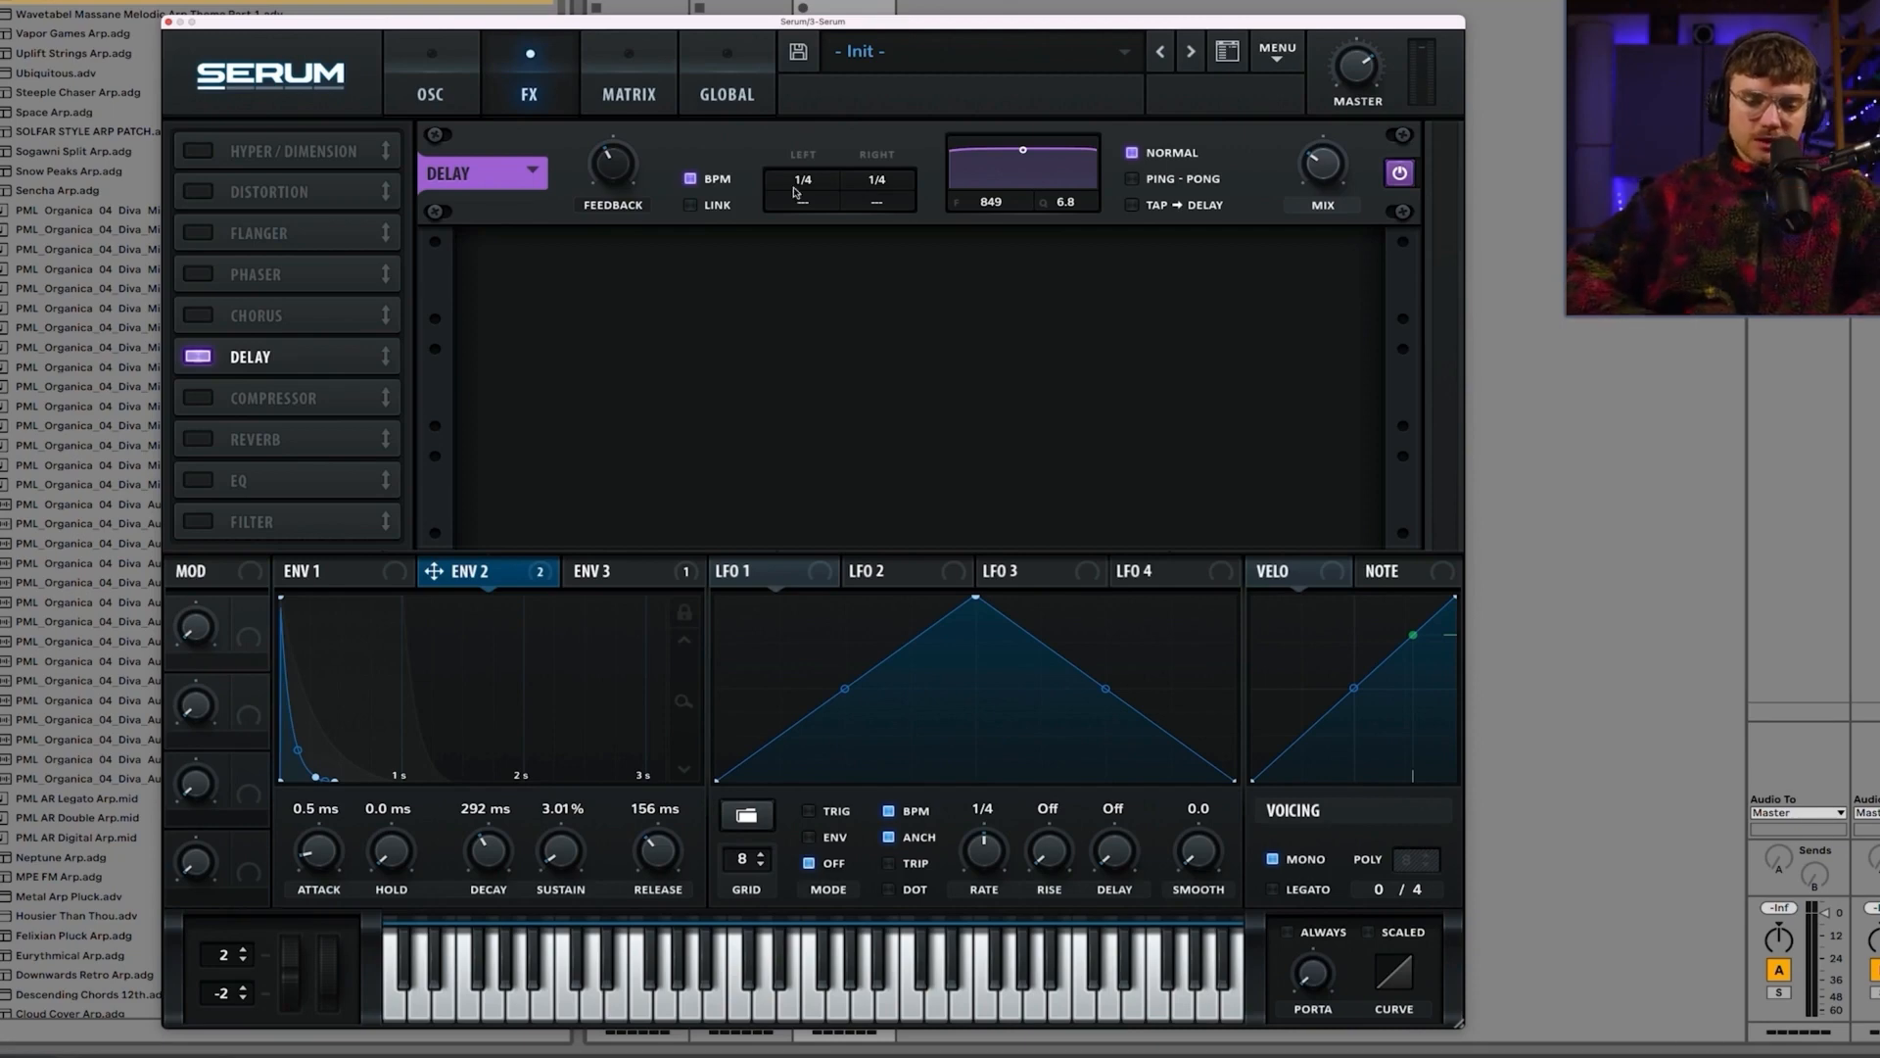
pyautogui.moveTo(795, 191); pyautogui.dragTo(803, 240)
pyautogui.moveTo(879, 182); pyautogui.dragTo(885, 287)
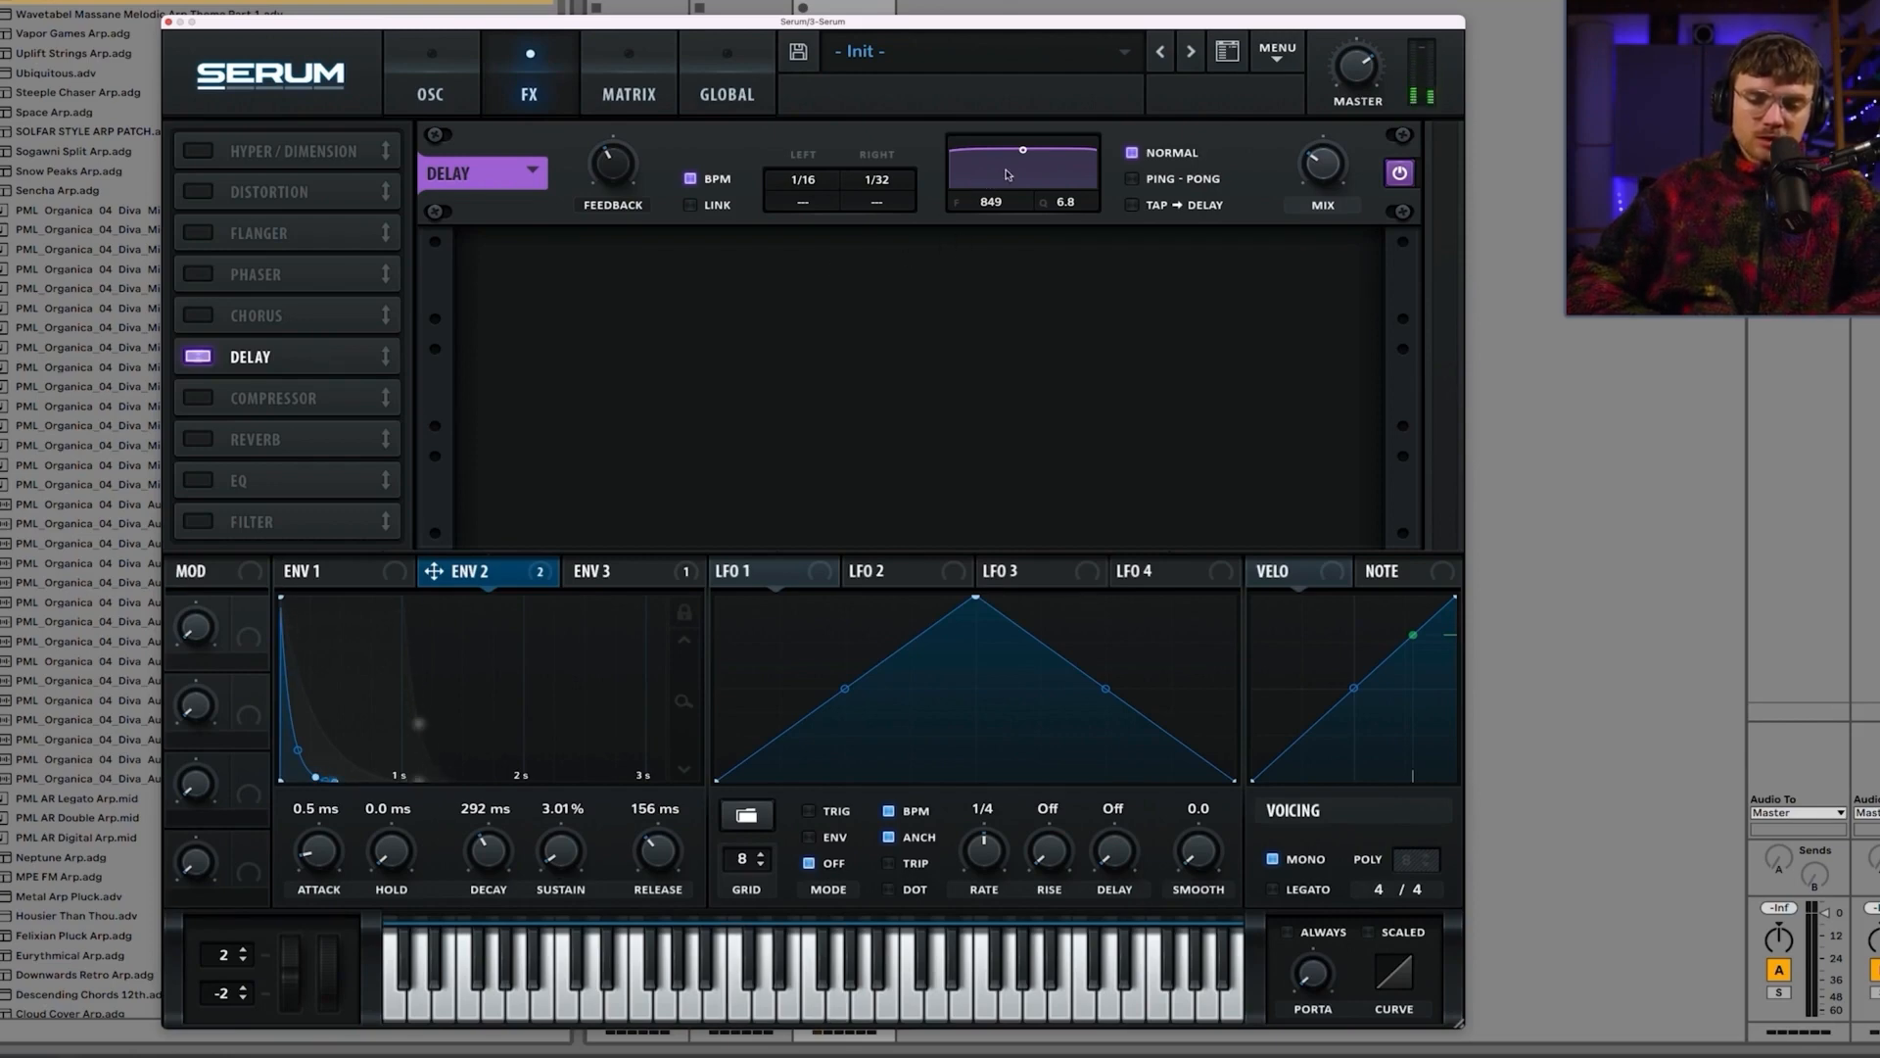
# Step: Narrow the delay's band-pass filter to a frequency of 883 and a Q of 0.8
pyautogui.click(1023, 167)
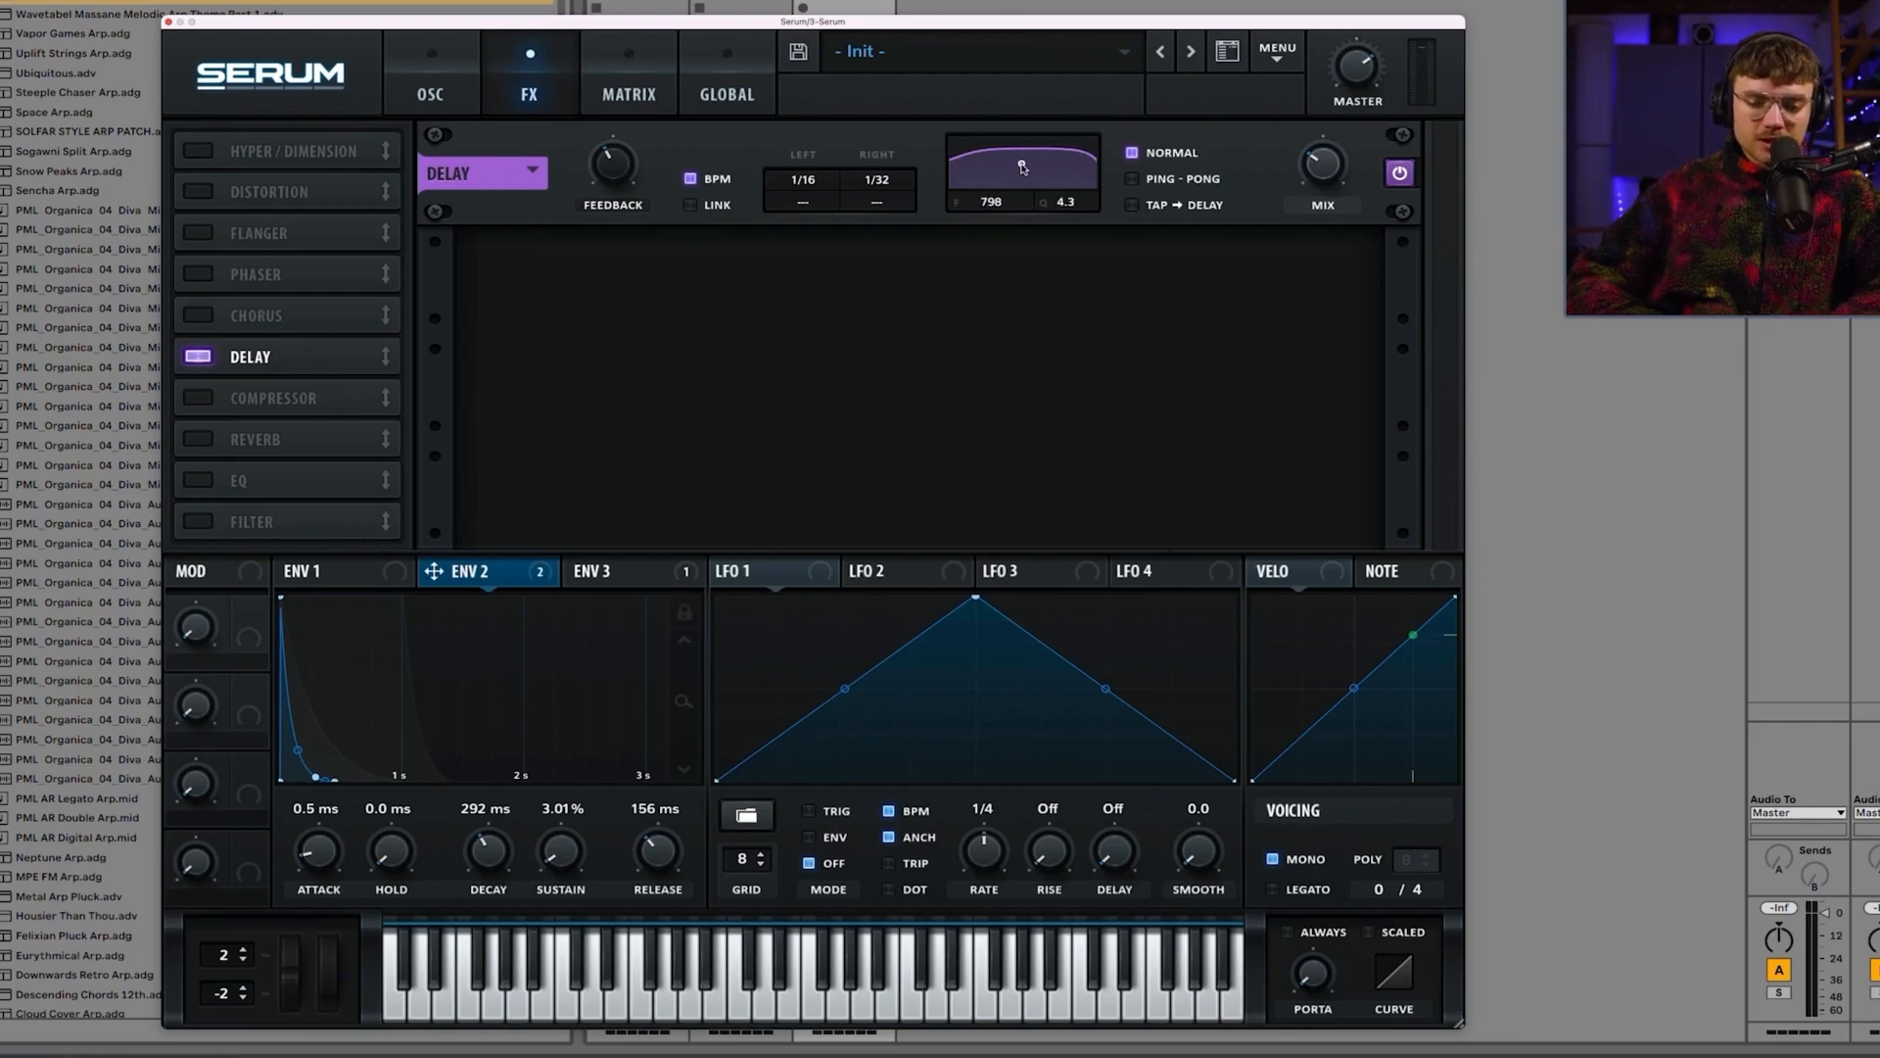
pyautogui.moveTo(1024, 168); pyautogui.dragTo(1034, 179)
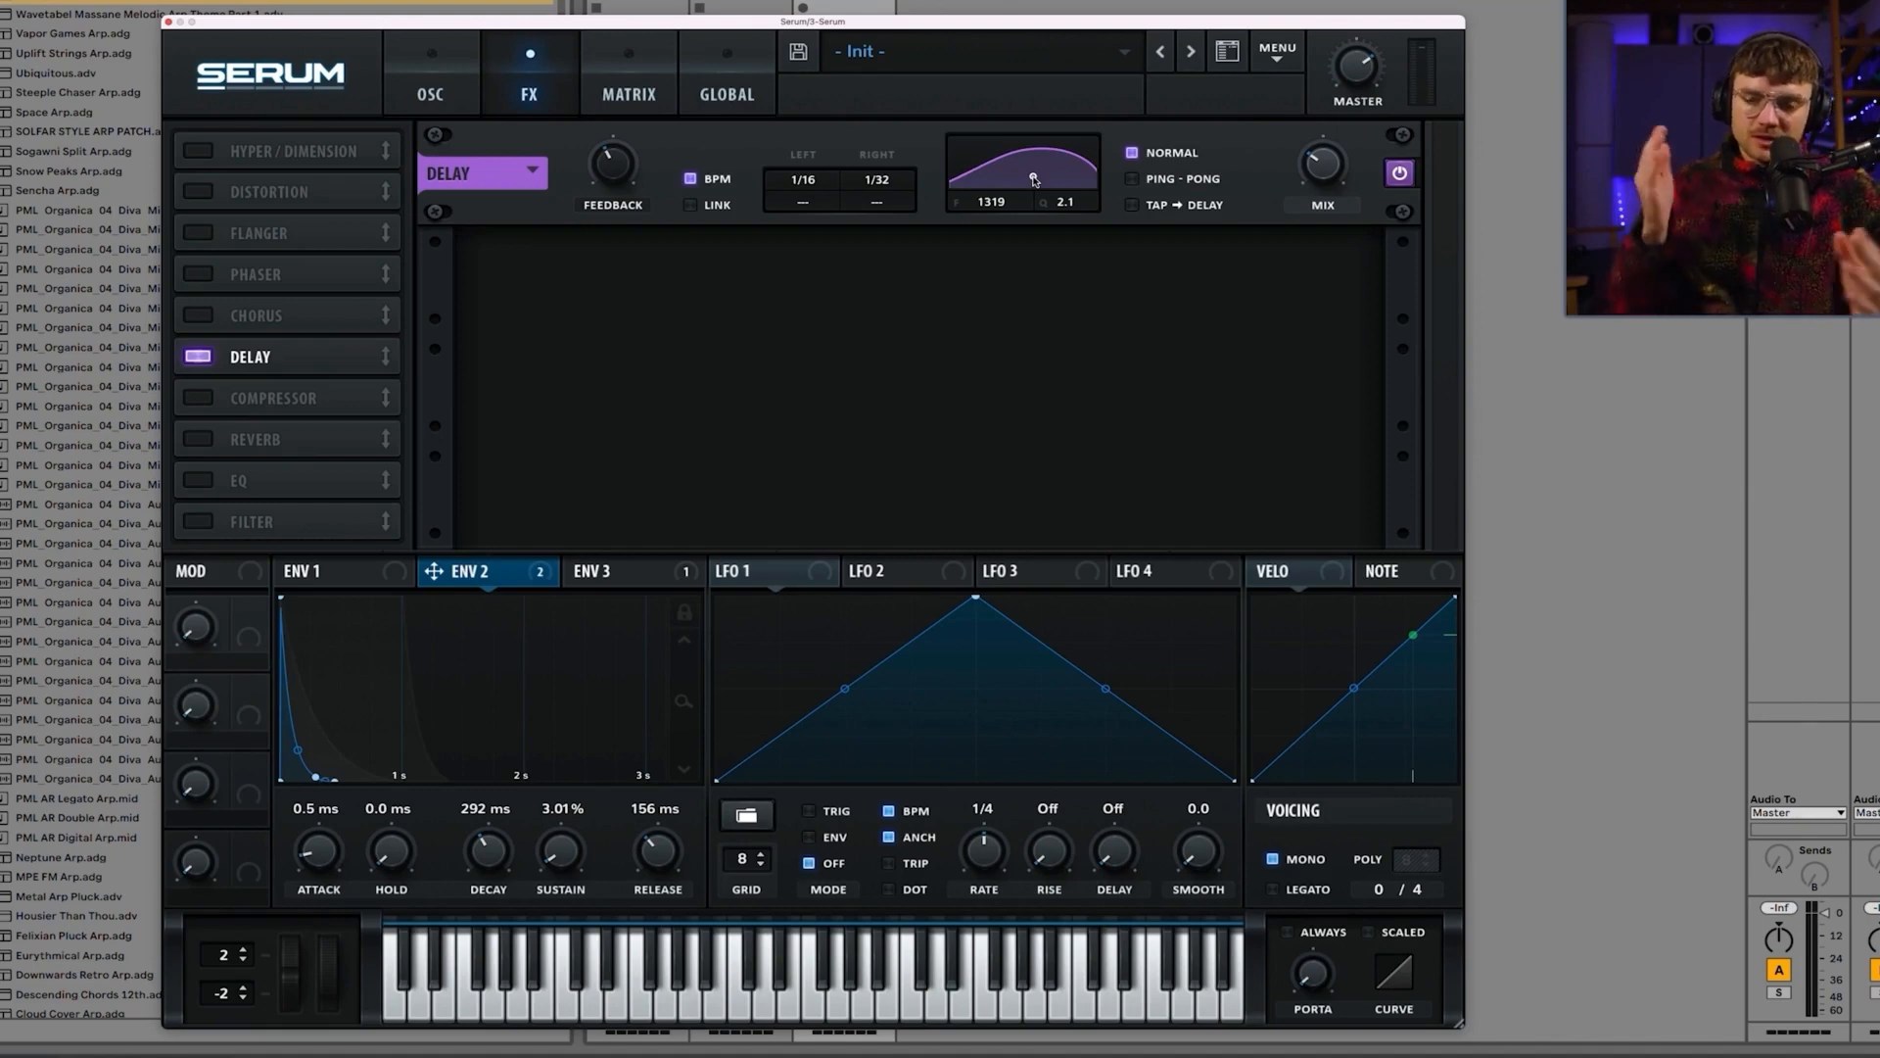
pyautogui.moveTo(1034, 180); pyautogui.dragTo(1025, 193)
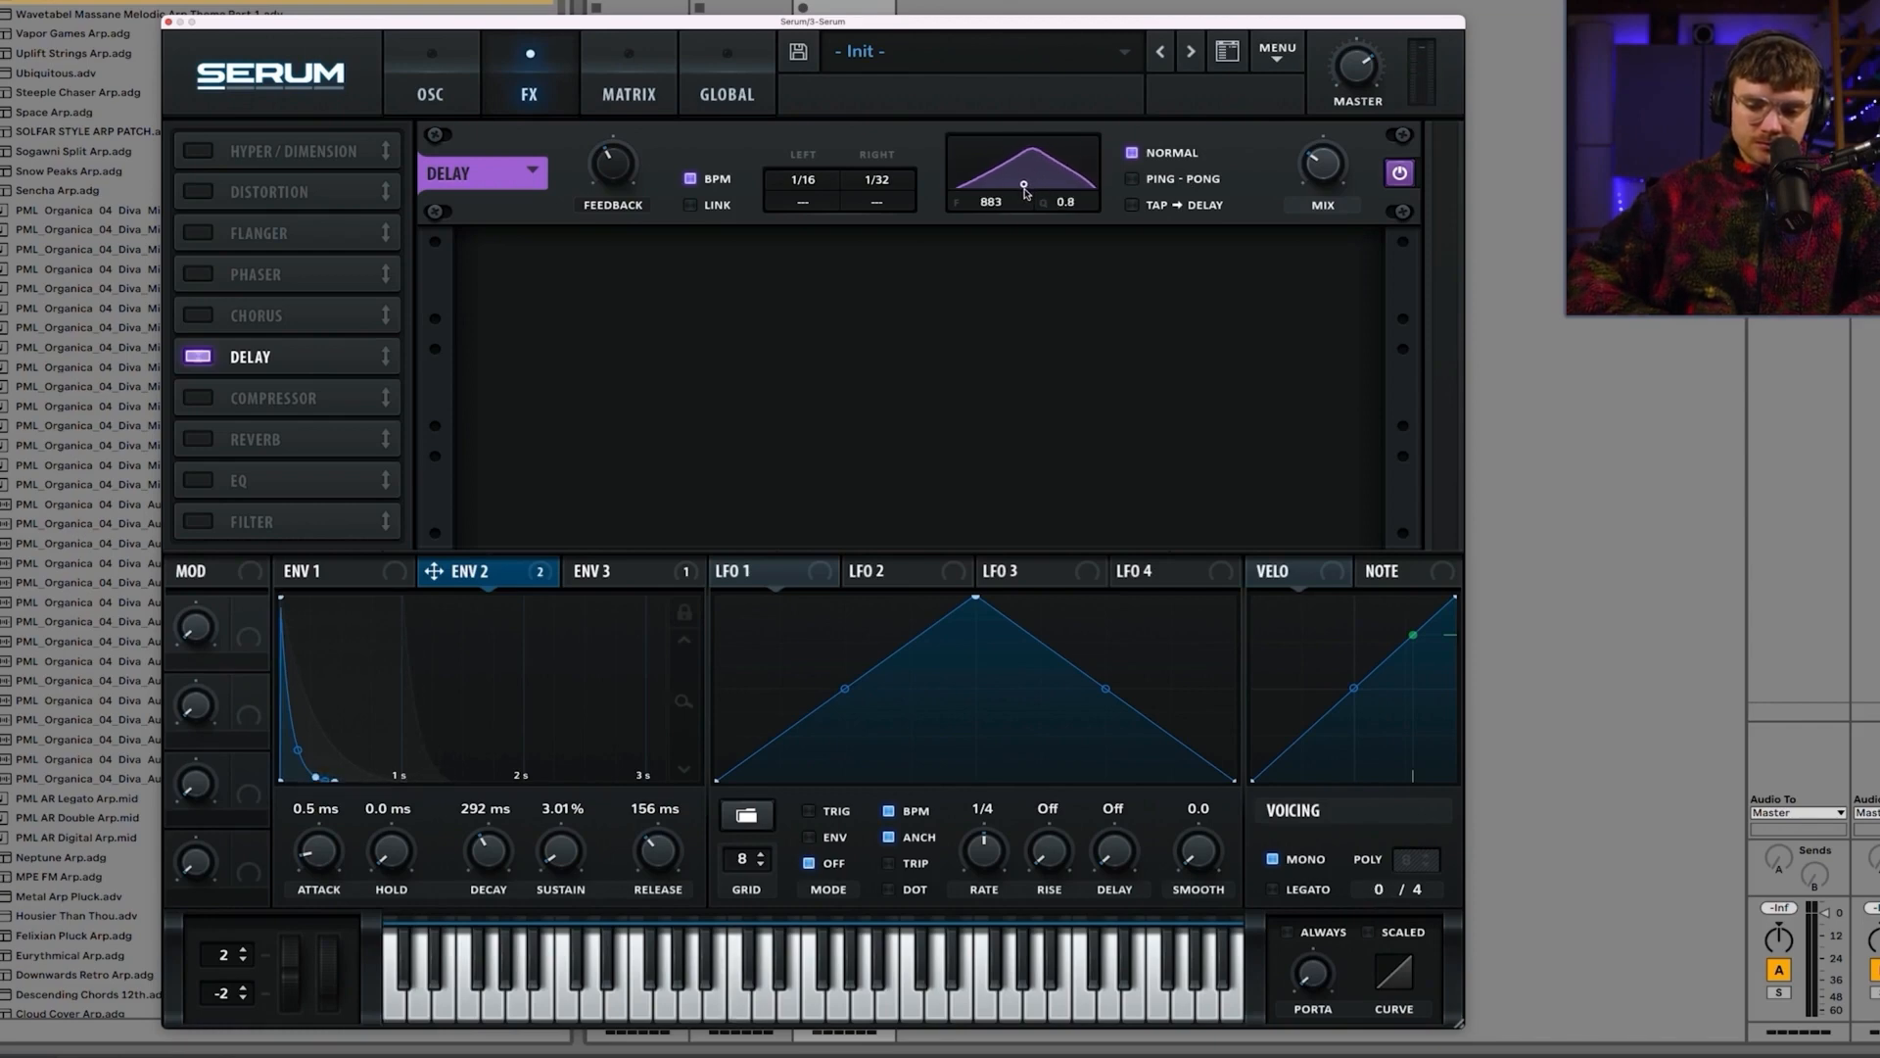
# Step: Audition the delay feedback at up to 87%, settling it at a lower amount
pyautogui.moveTo(617, 190); pyautogui.dragTo(621, 183)
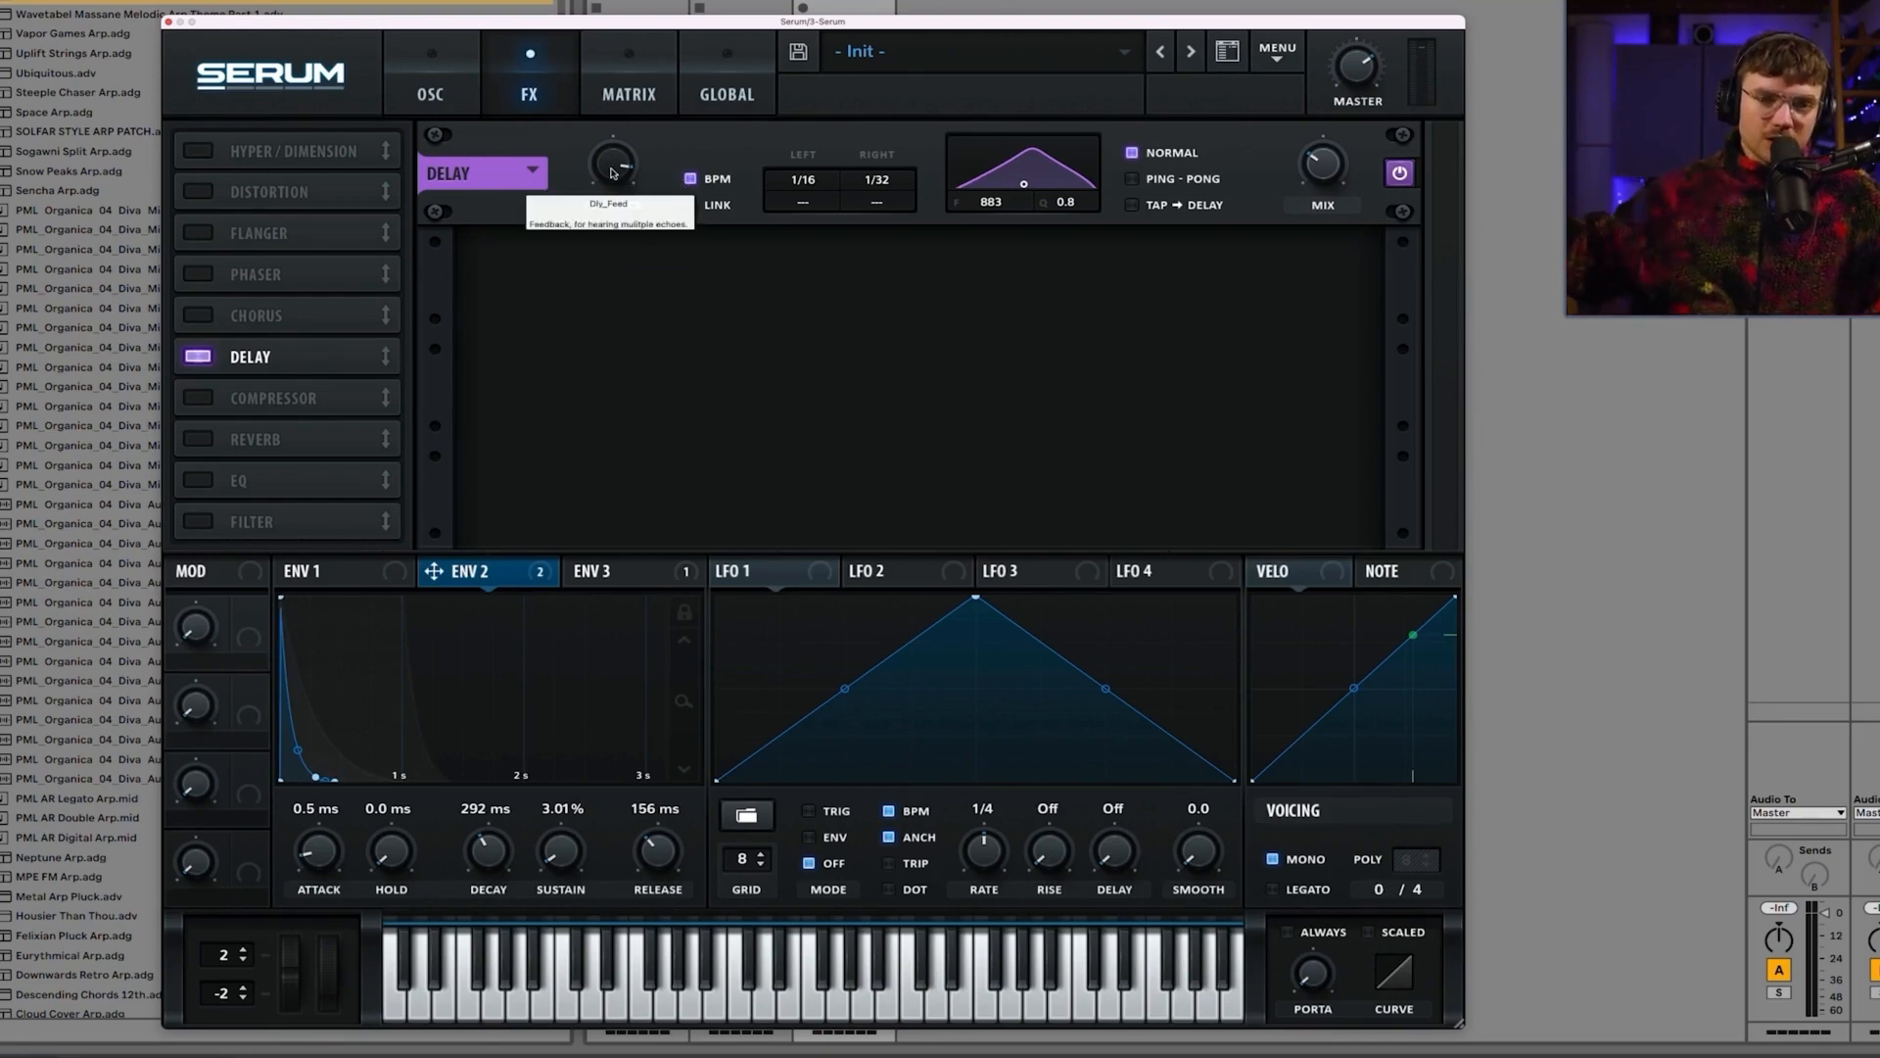
pyautogui.moveTo(1326, 174)
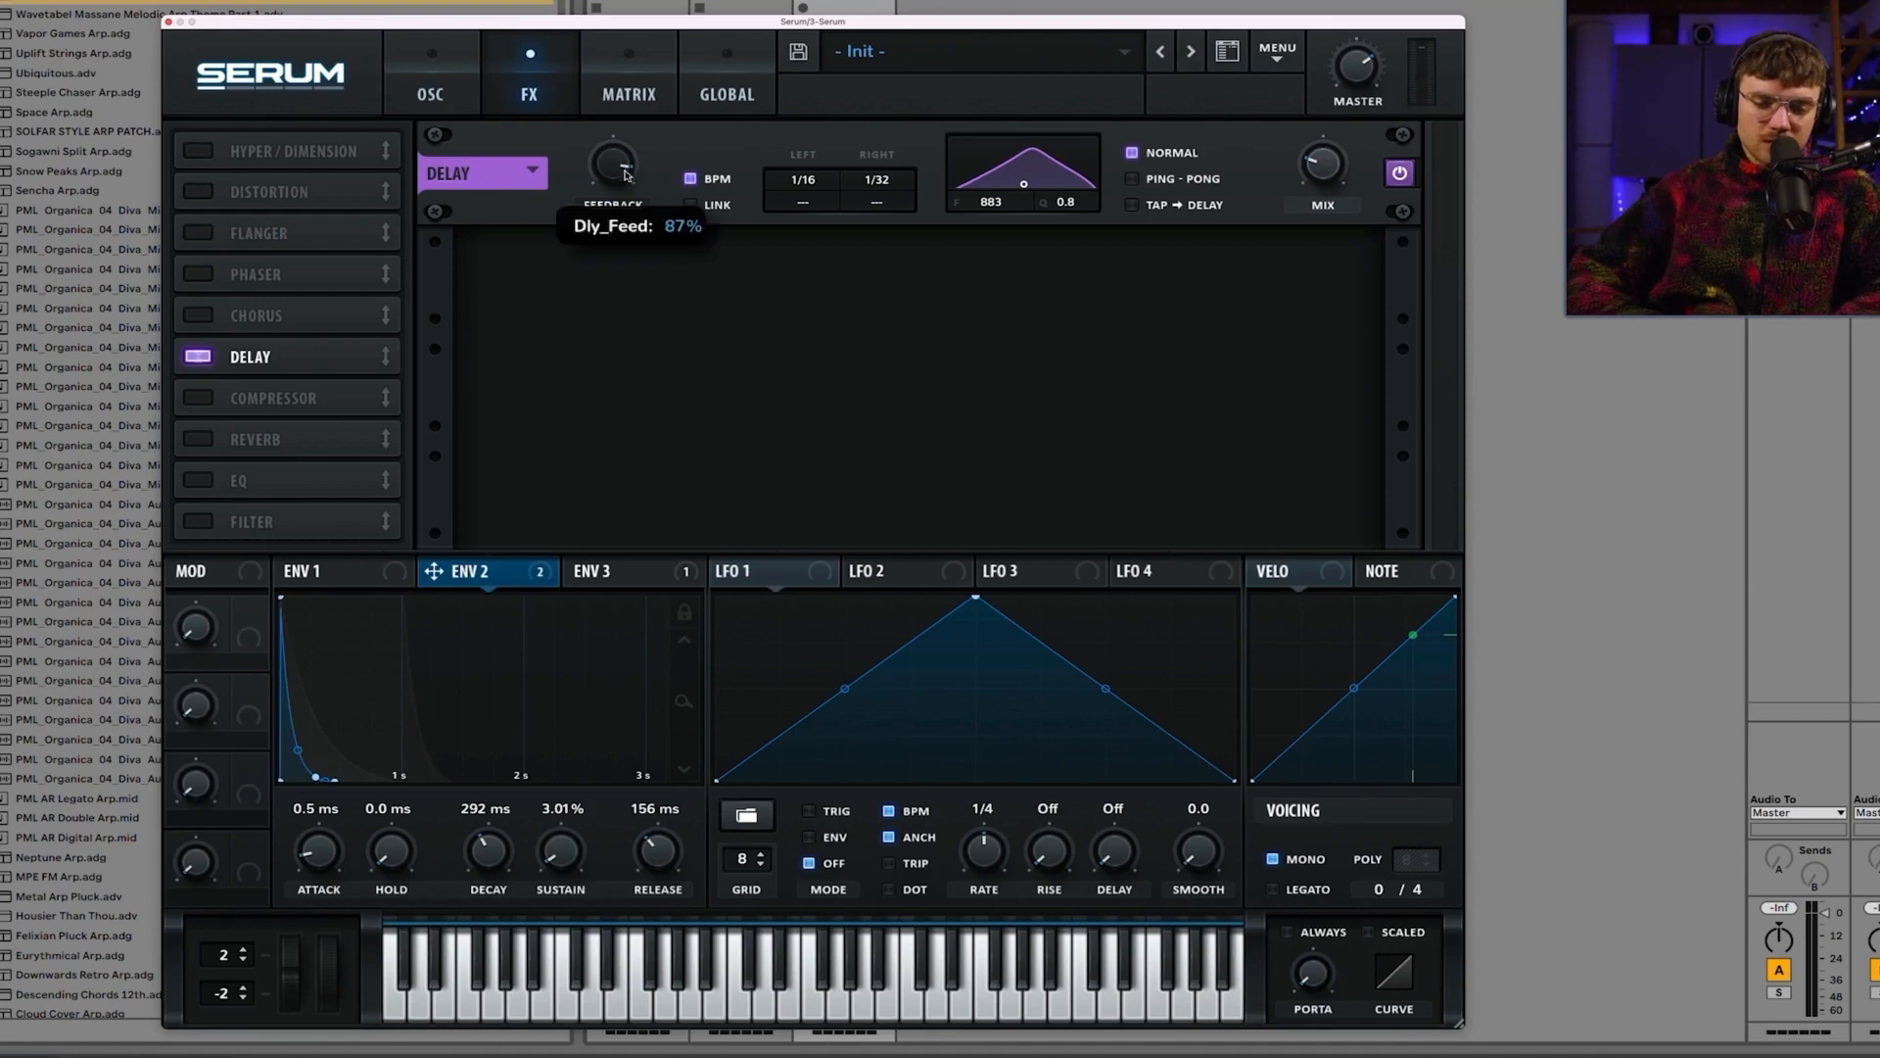
pyautogui.moveTo(624, 173); pyautogui.dragTo(609, 223)
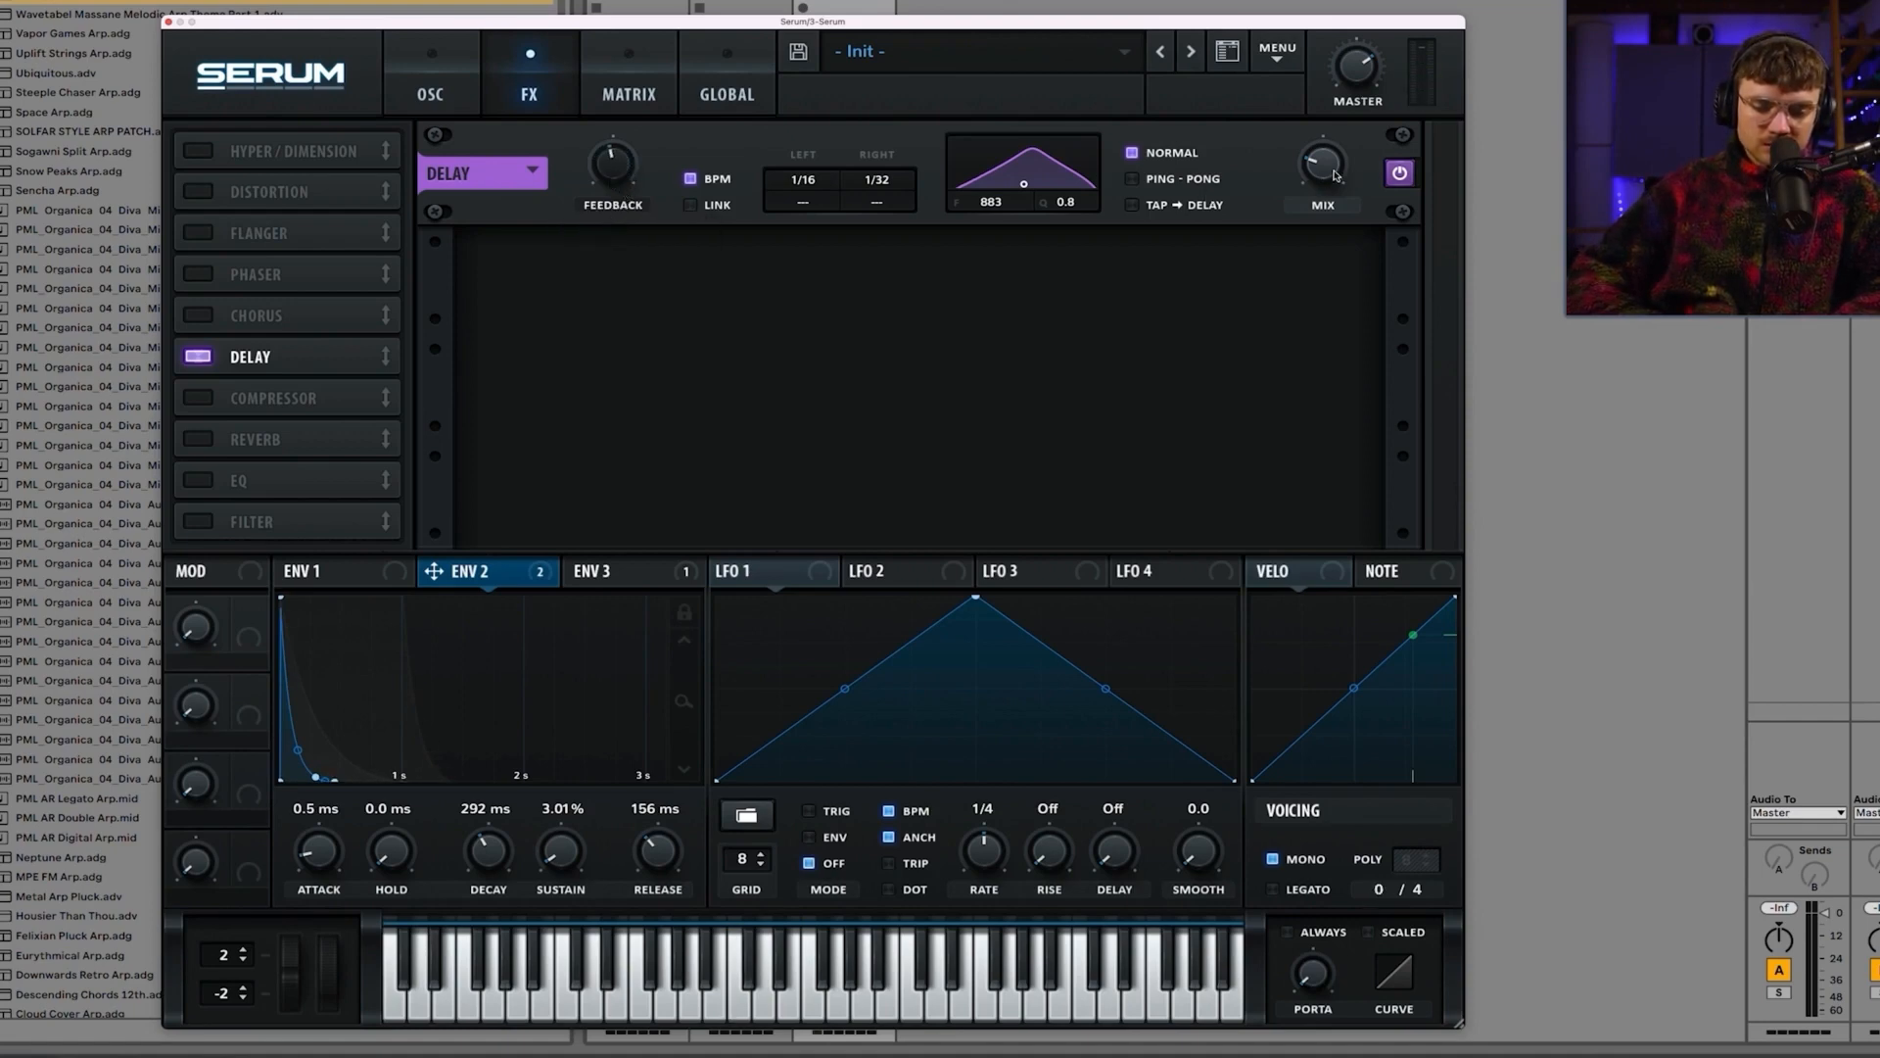
# Step: Trim the delay mix against the bypassed sound, and offset the delay times to 0.982 left and 1.021 right
pyautogui.moveTo(1335, 176)
pyautogui.mouseDown()
pyautogui.moveTo(1333, 196)
pyautogui.moveTo(1319, 165)
pyautogui.mouseUp()
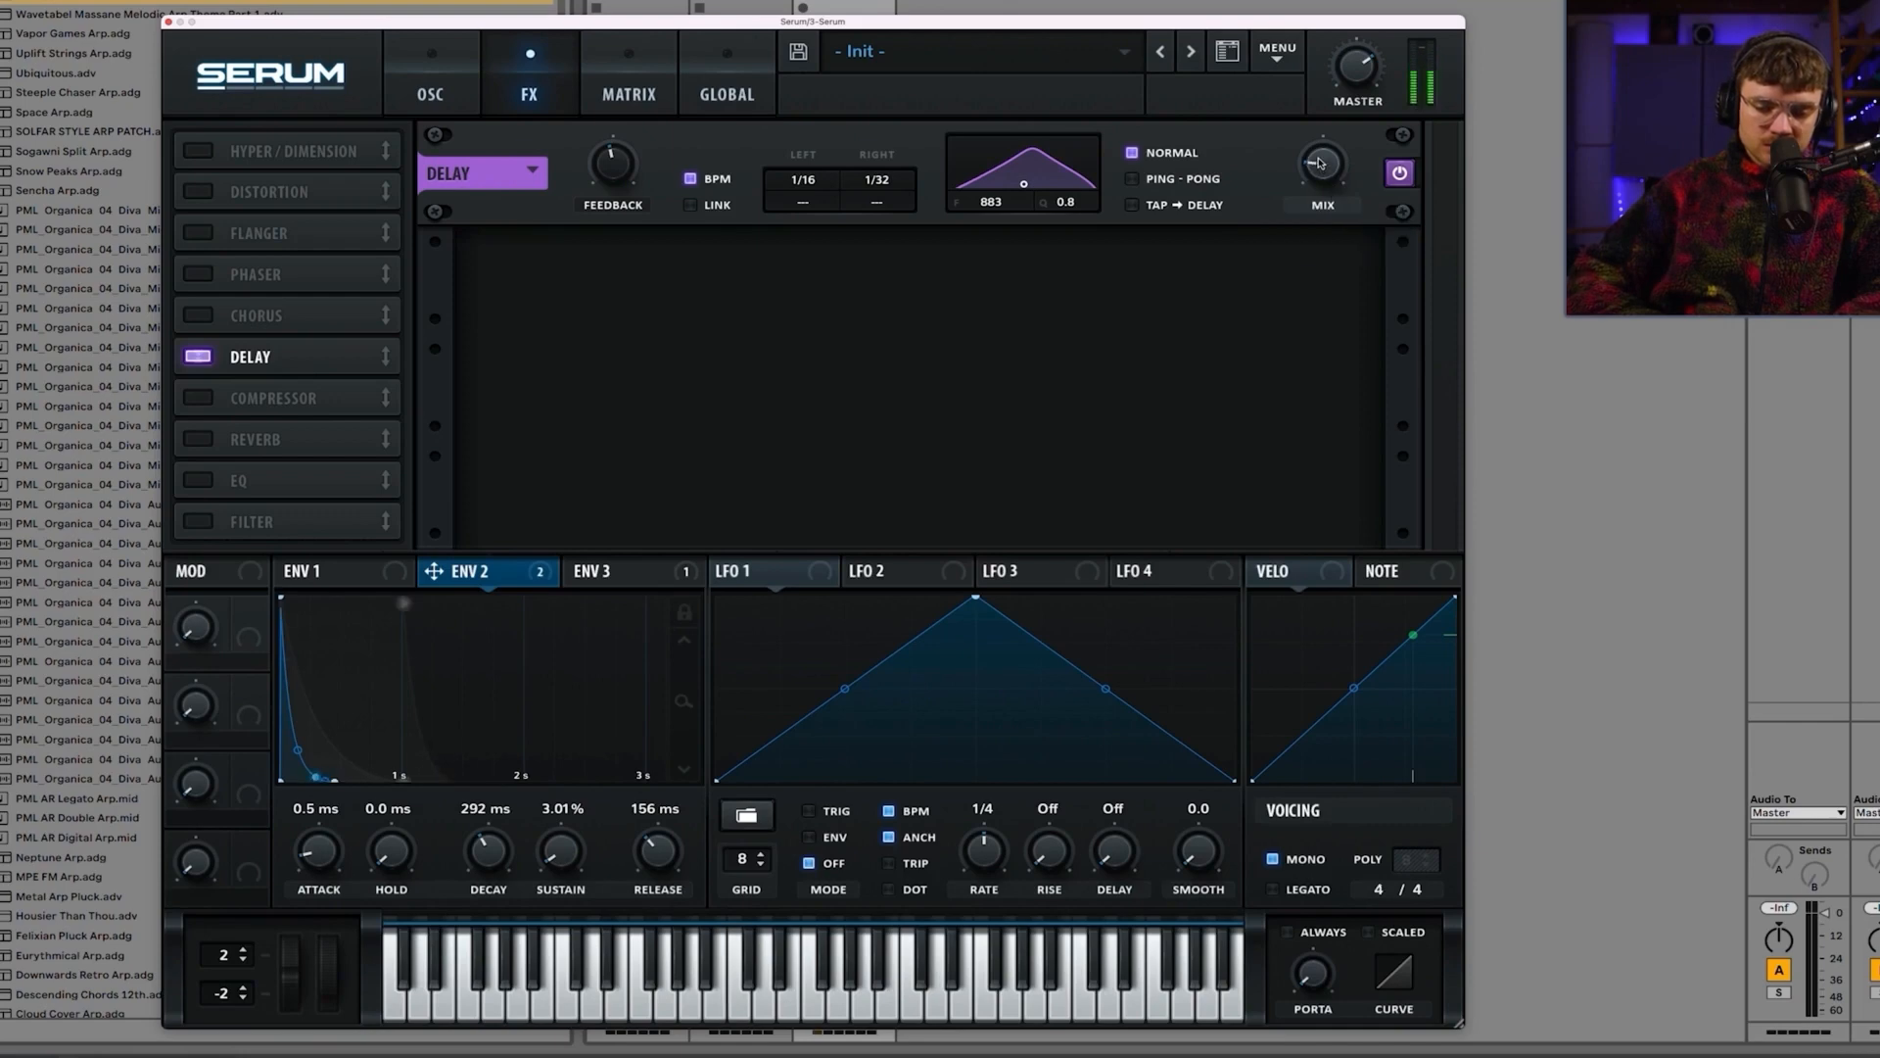
pyautogui.click(1400, 174)
pyautogui.click(1400, 173)
pyautogui.moveTo(1317, 164); pyautogui.dragTo(1312, 160)
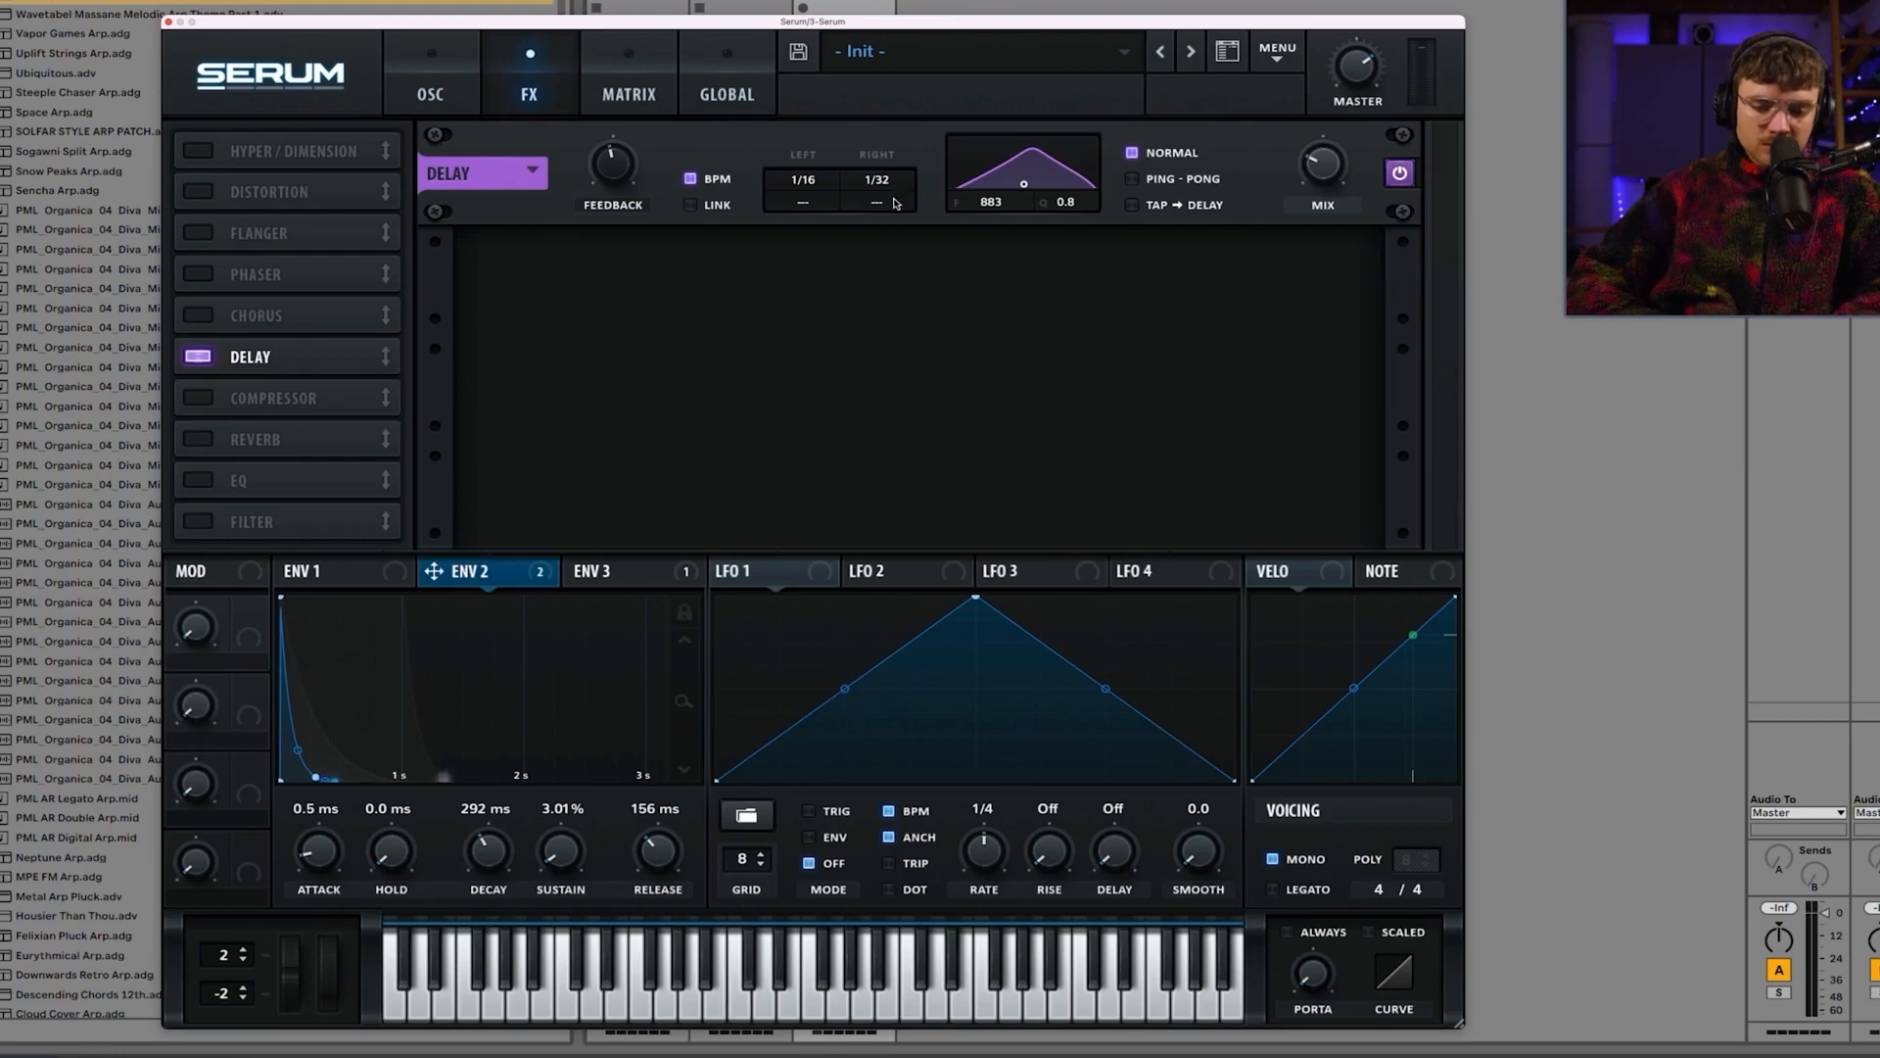
pyautogui.moveTo(892, 206)
pyautogui.moveTo(892, 206); pyautogui.dragTo(801, 211)
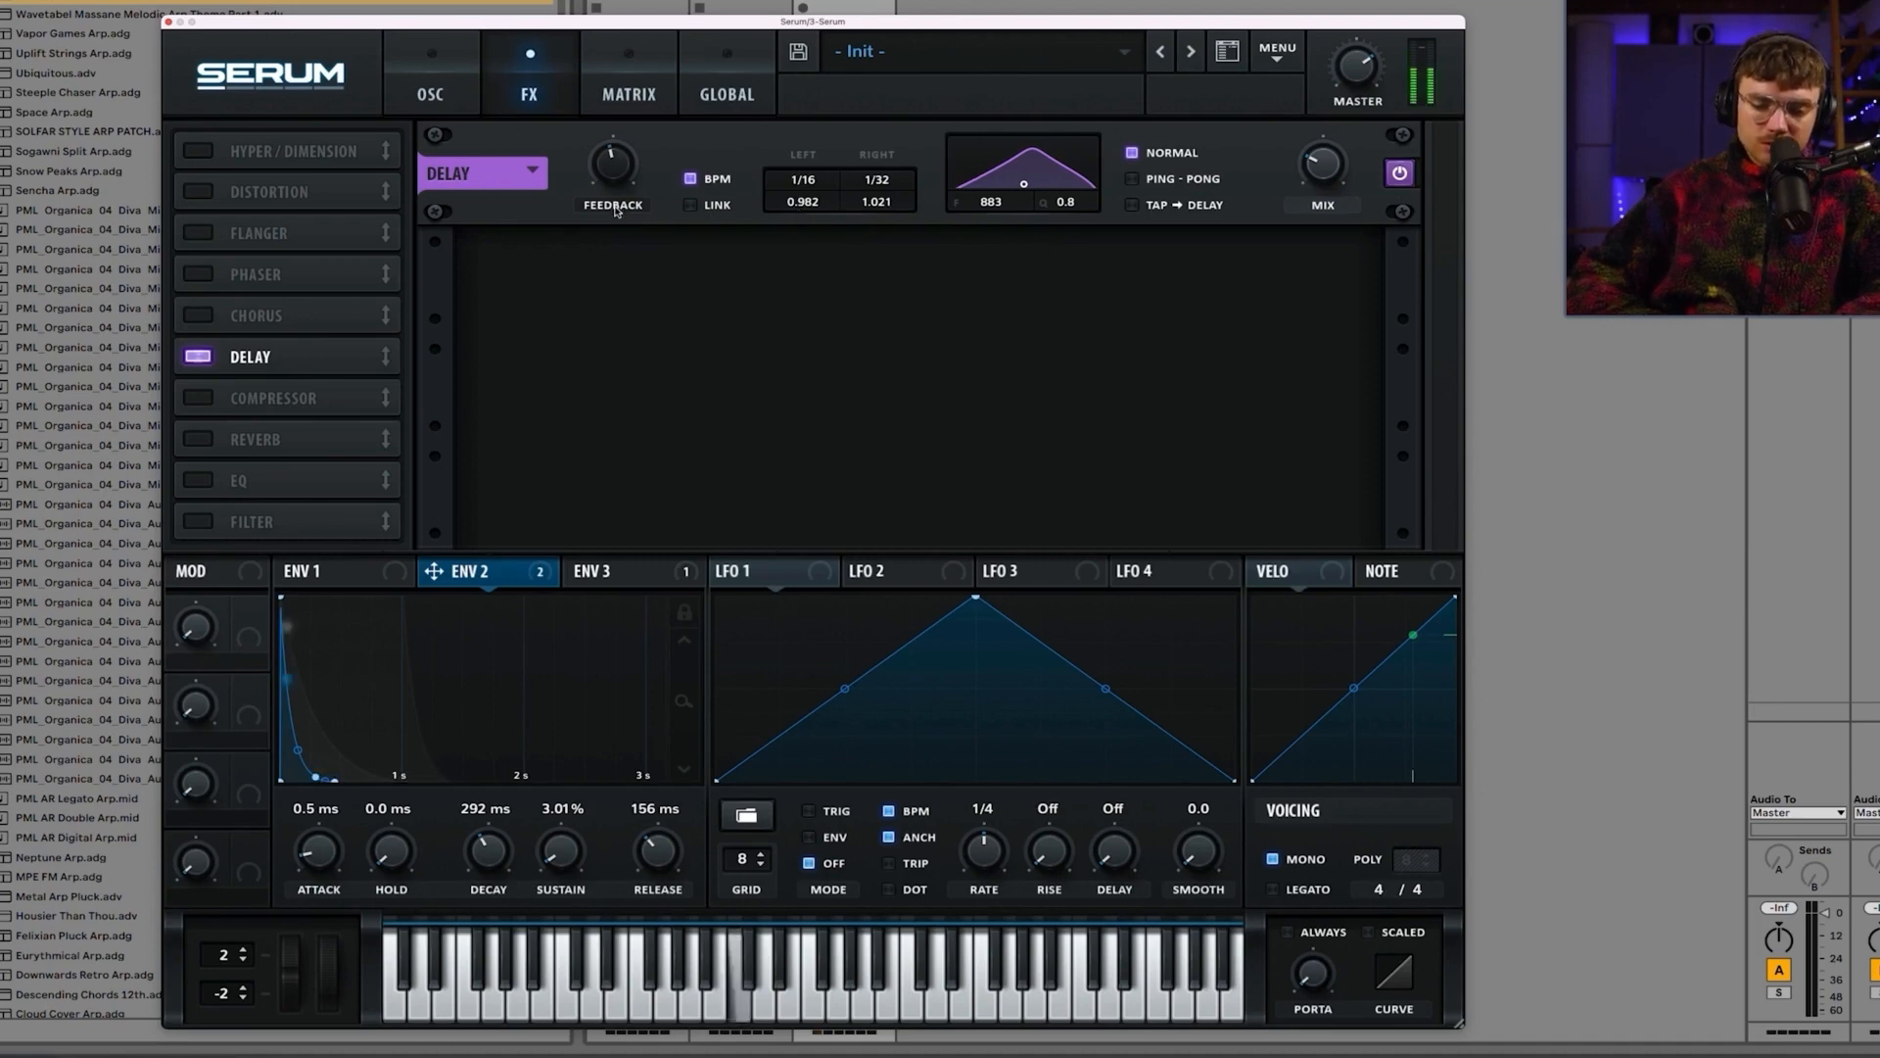
# Step: Enable the reverb in Plate mode and increase its width and mix
pyautogui.click(199, 438)
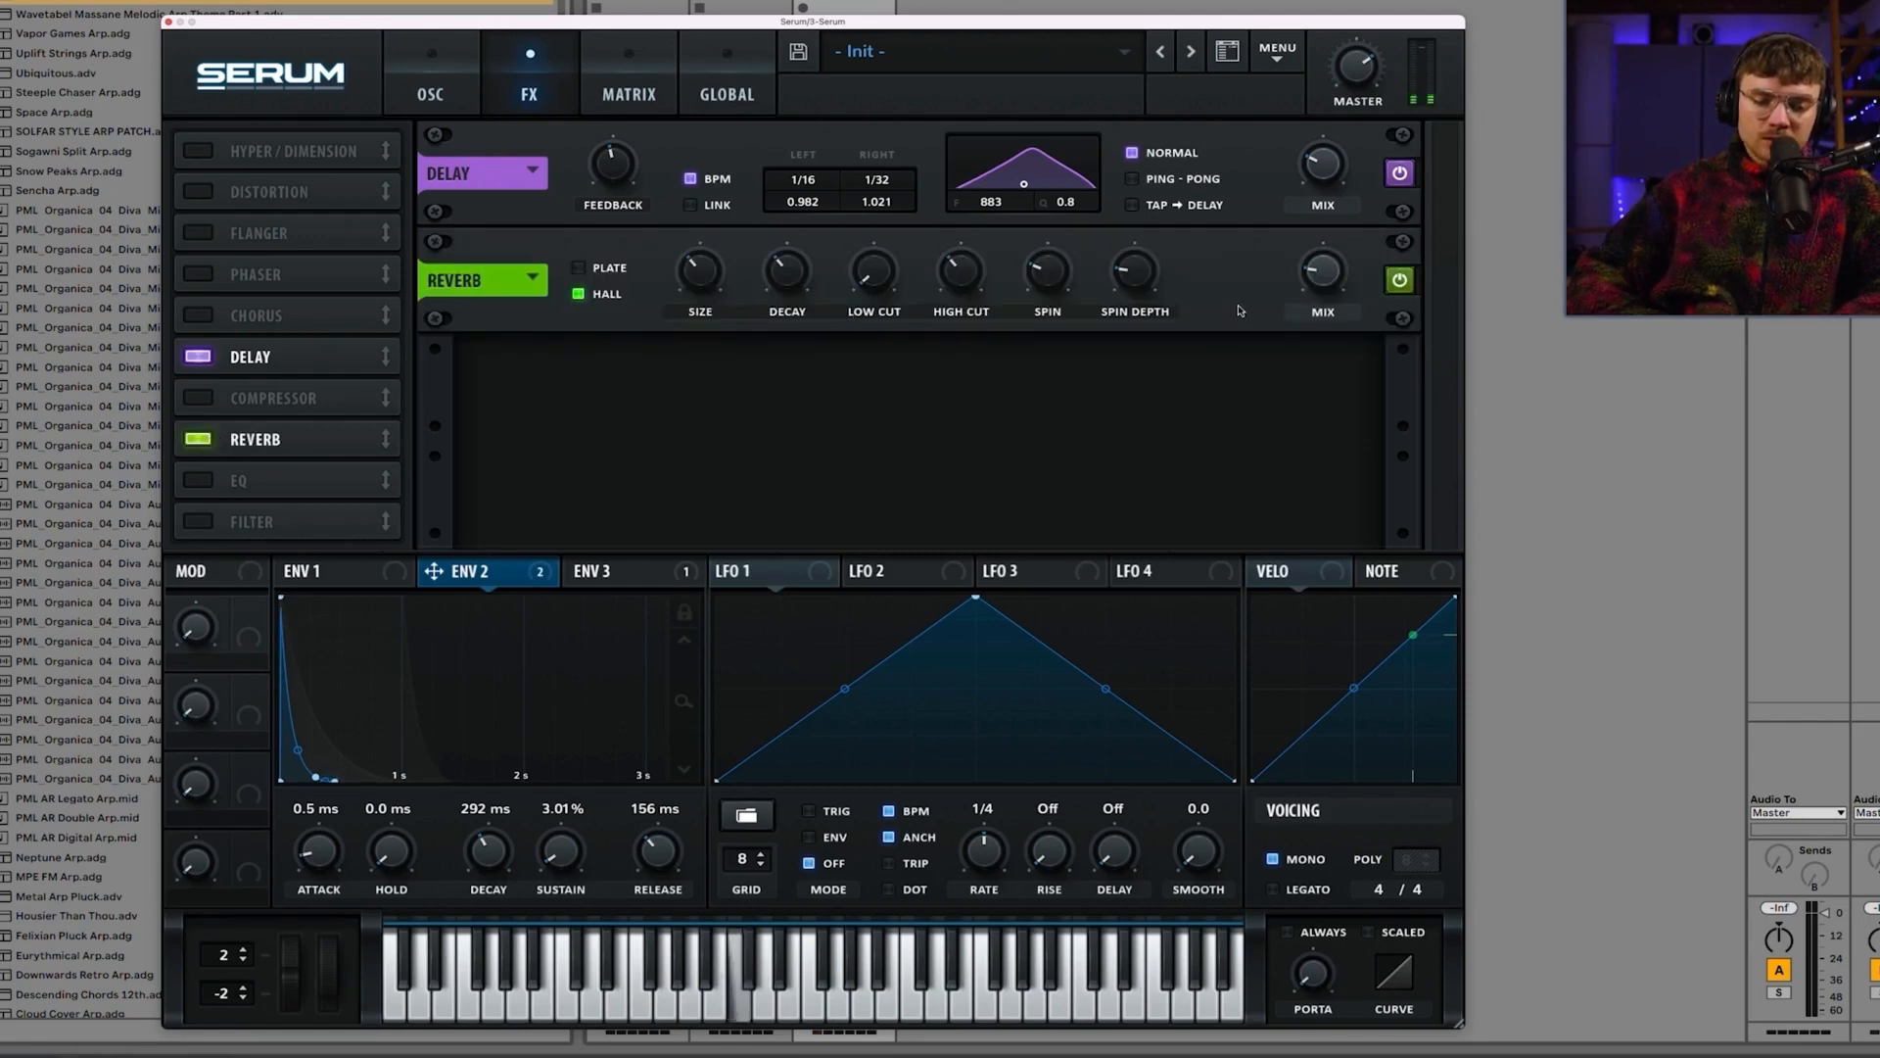
pyautogui.click(579, 269)
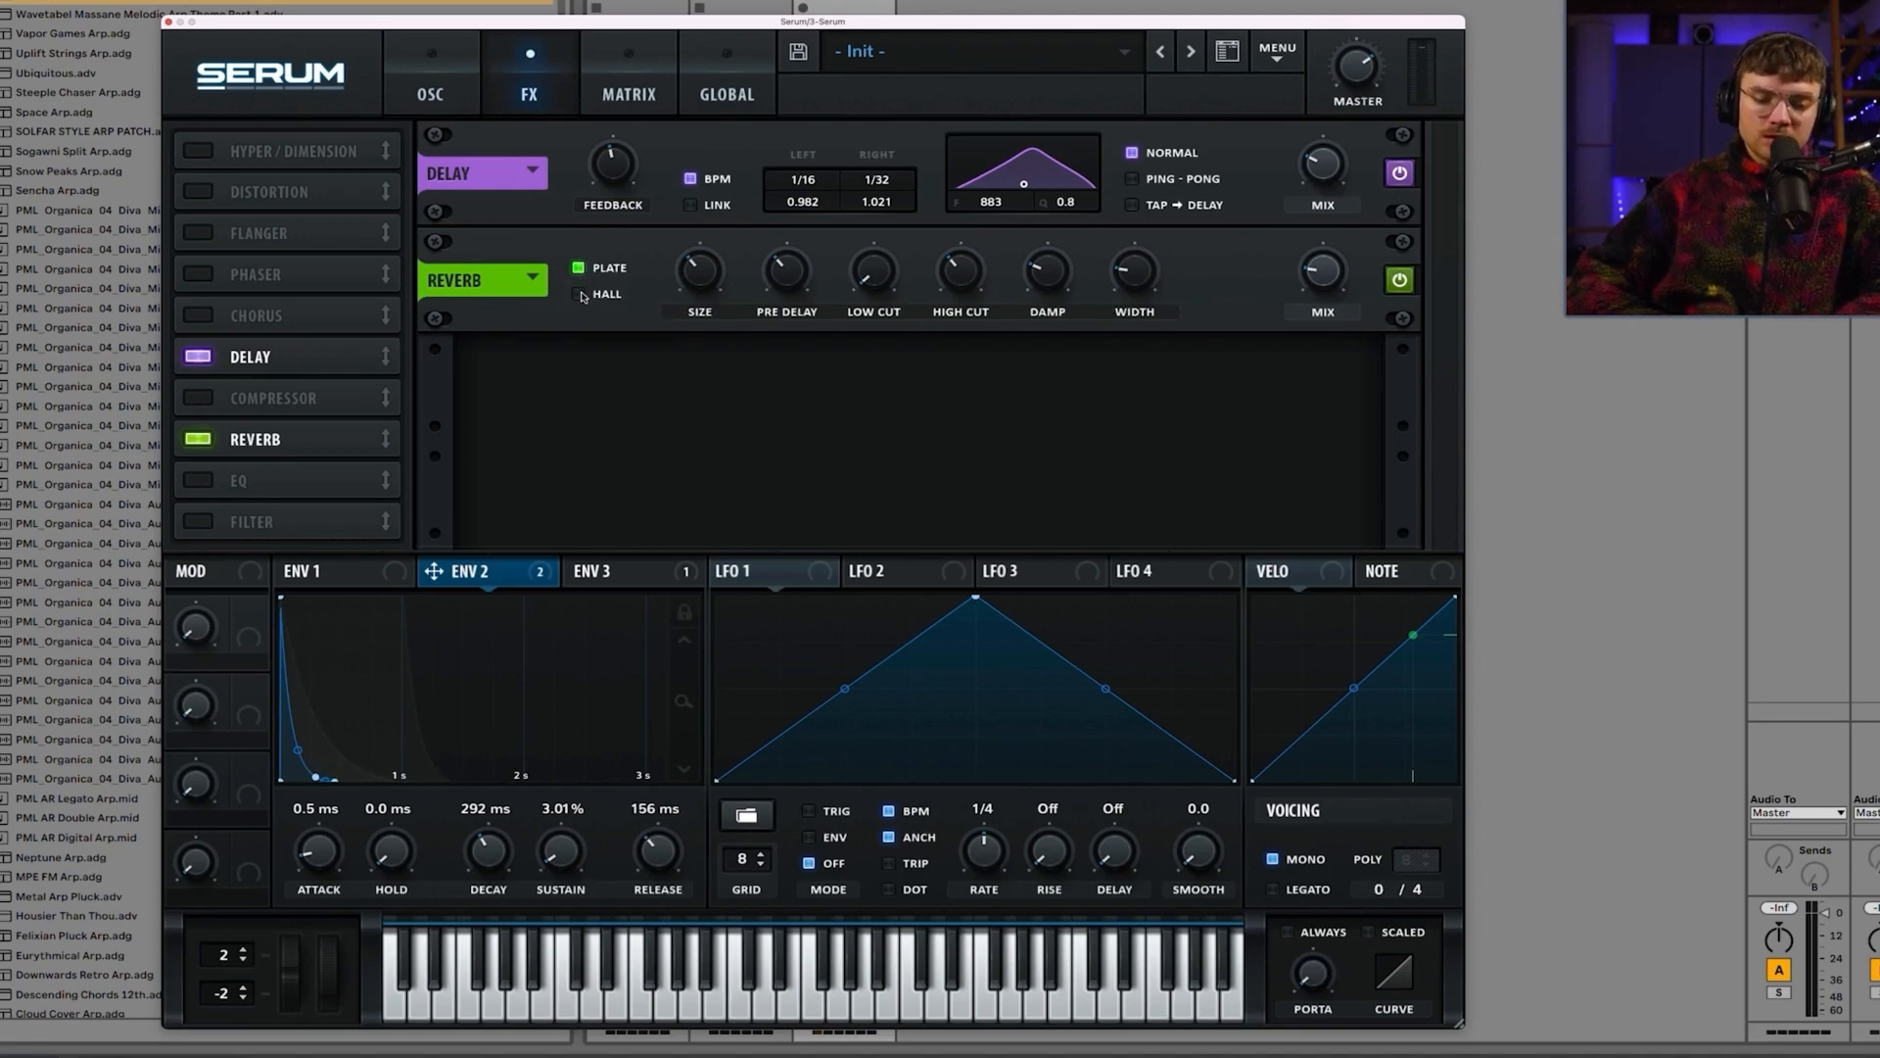
pyautogui.moveTo(1139, 274)
pyautogui.mouseDown()
pyautogui.moveTo(1134, 175)
pyautogui.moveTo(1150, 242)
pyautogui.mouseUp()
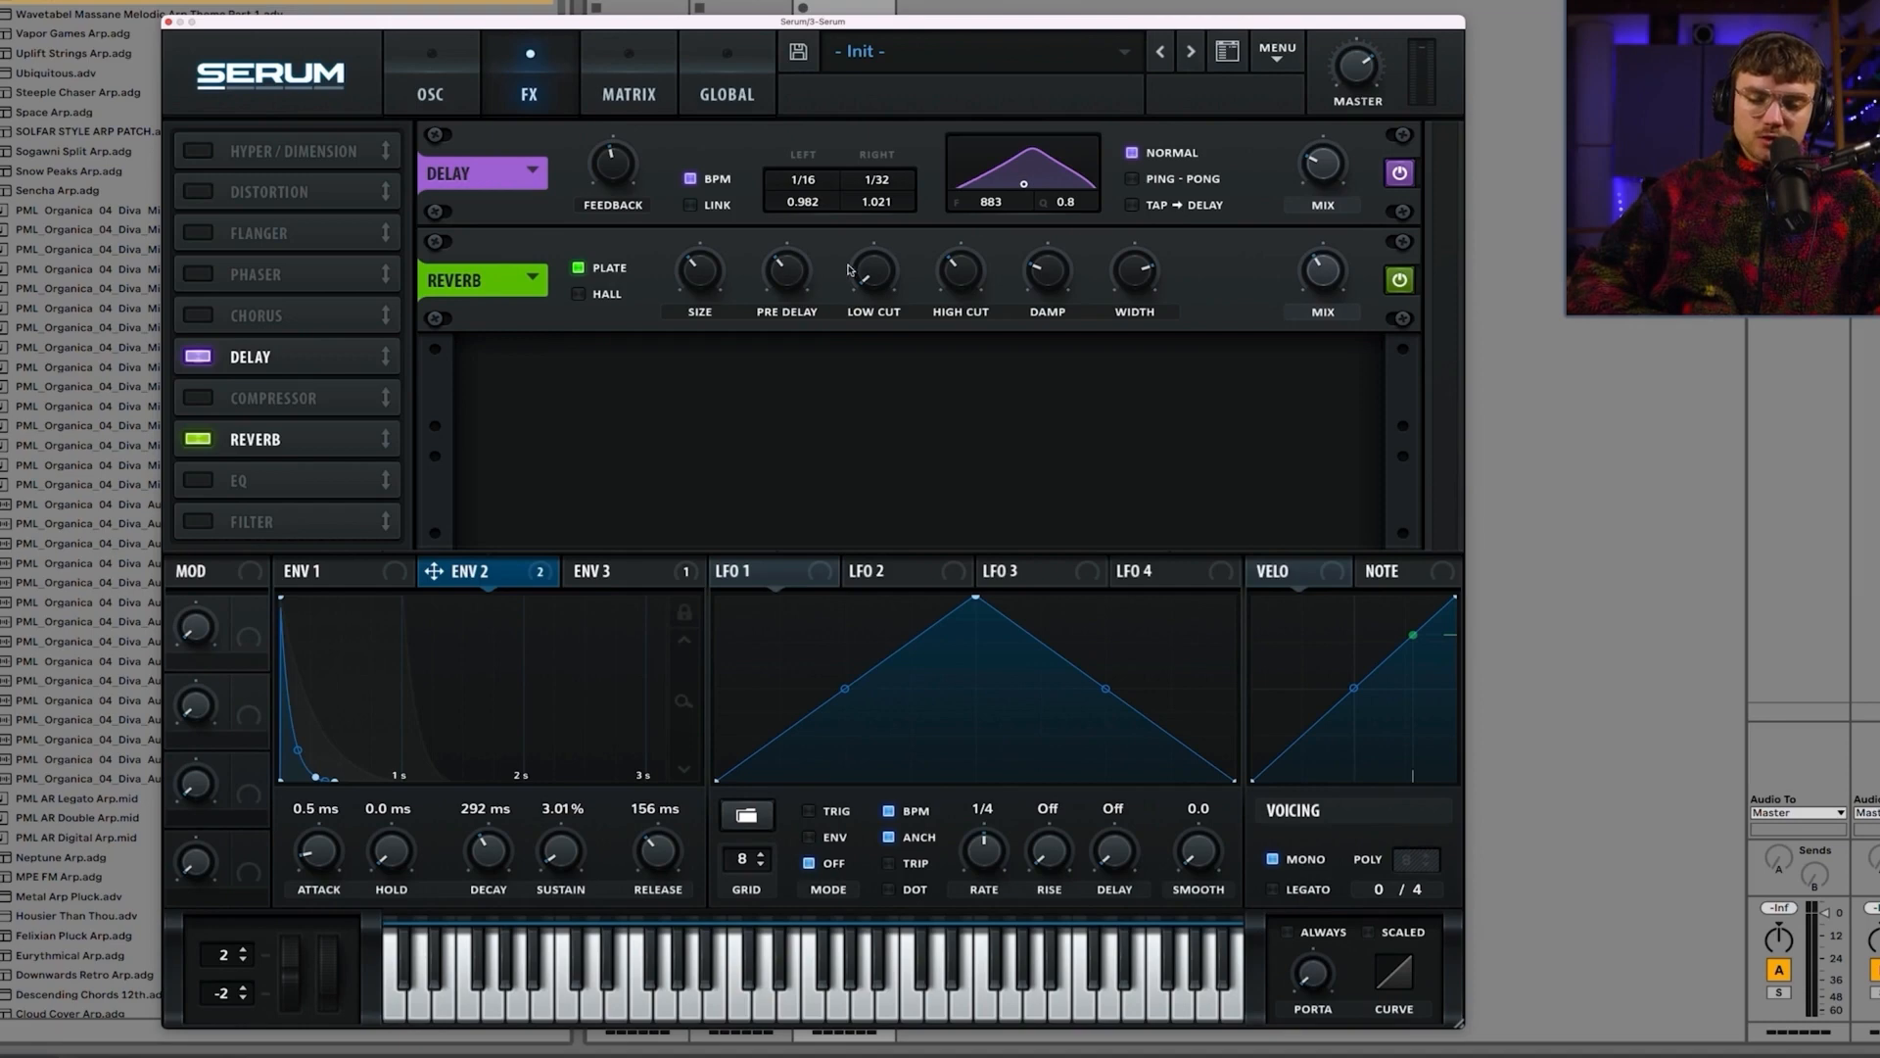
# Step: Shape the plate reverb with a smaller size, a higher low cut, high cut around 58% and mix around 14%
pyautogui.moveTo(700, 270)
pyautogui.mouseDown()
pyautogui.moveTo(700, 294)
pyautogui.moveTo(699, 256)
pyautogui.mouseUp()
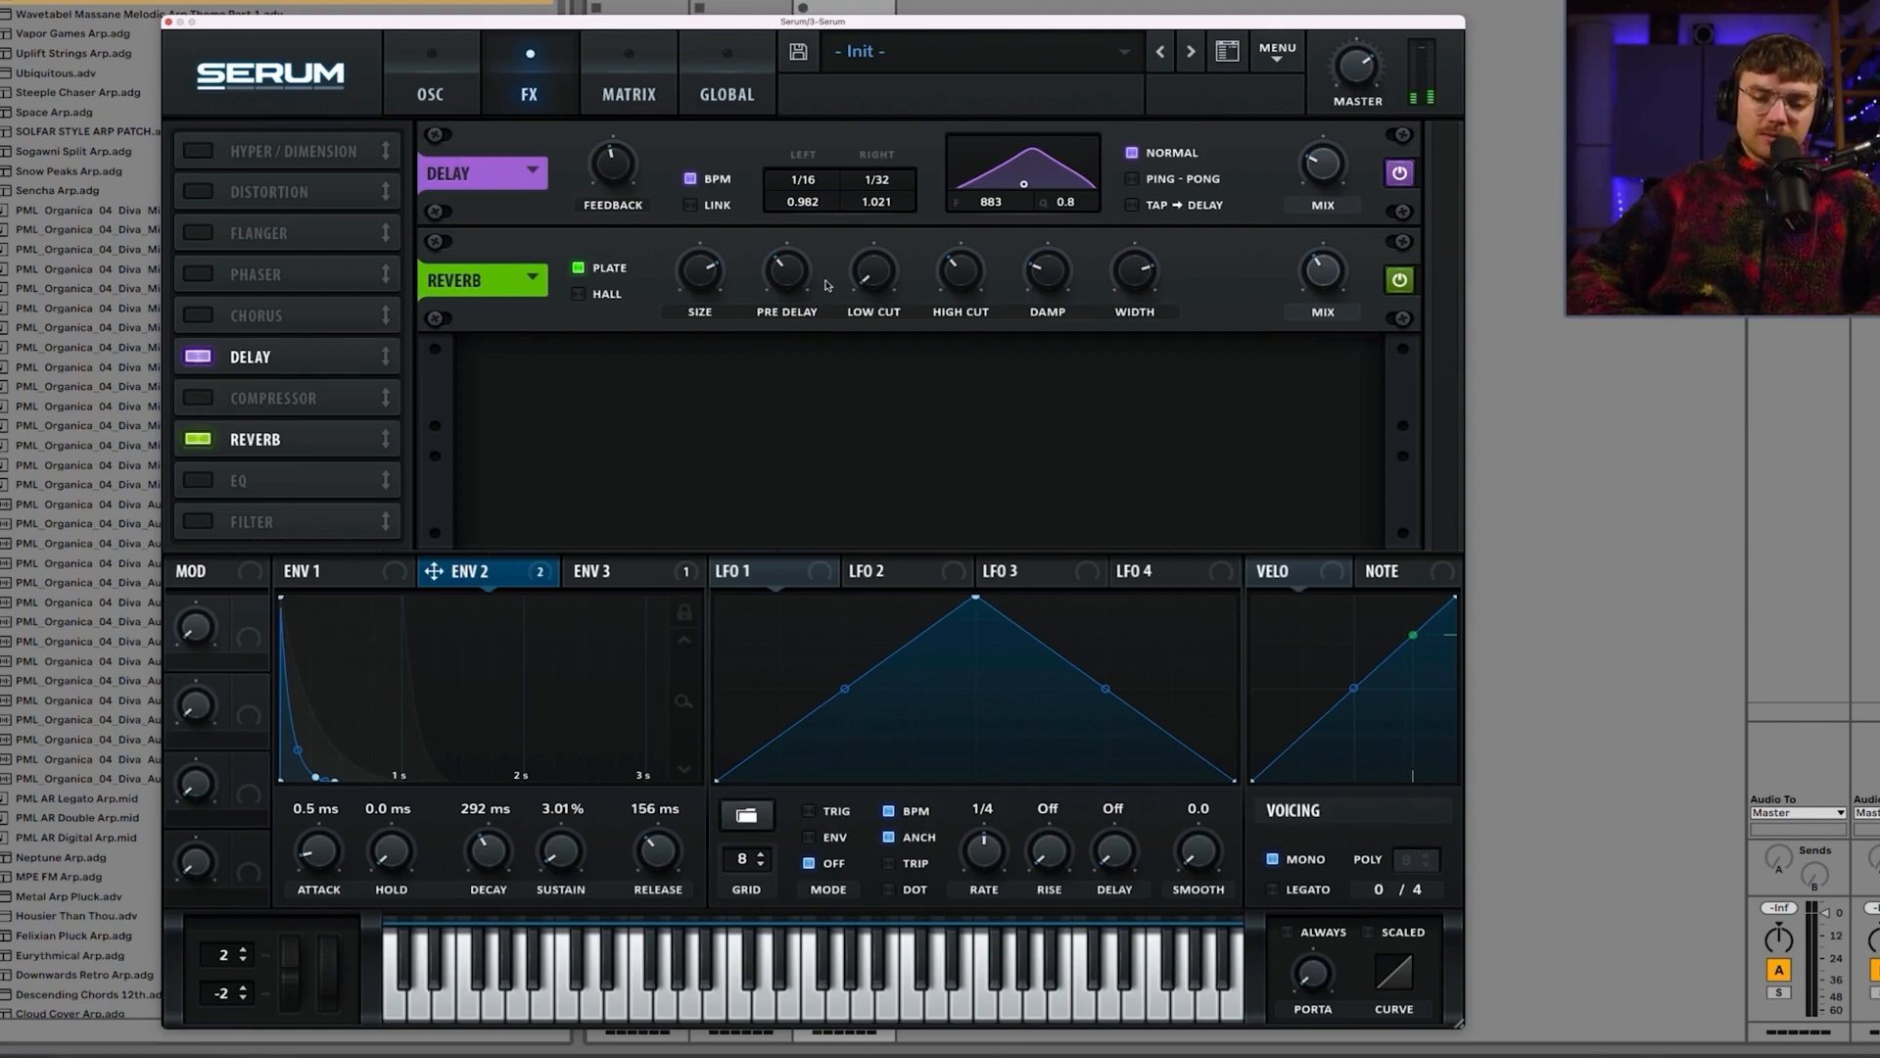
pyautogui.moveTo(887, 273)
pyautogui.mouseDown()
pyautogui.moveTo(888, 229)
pyautogui.moveTo(880, 298)
pyautogui.mouseUp()
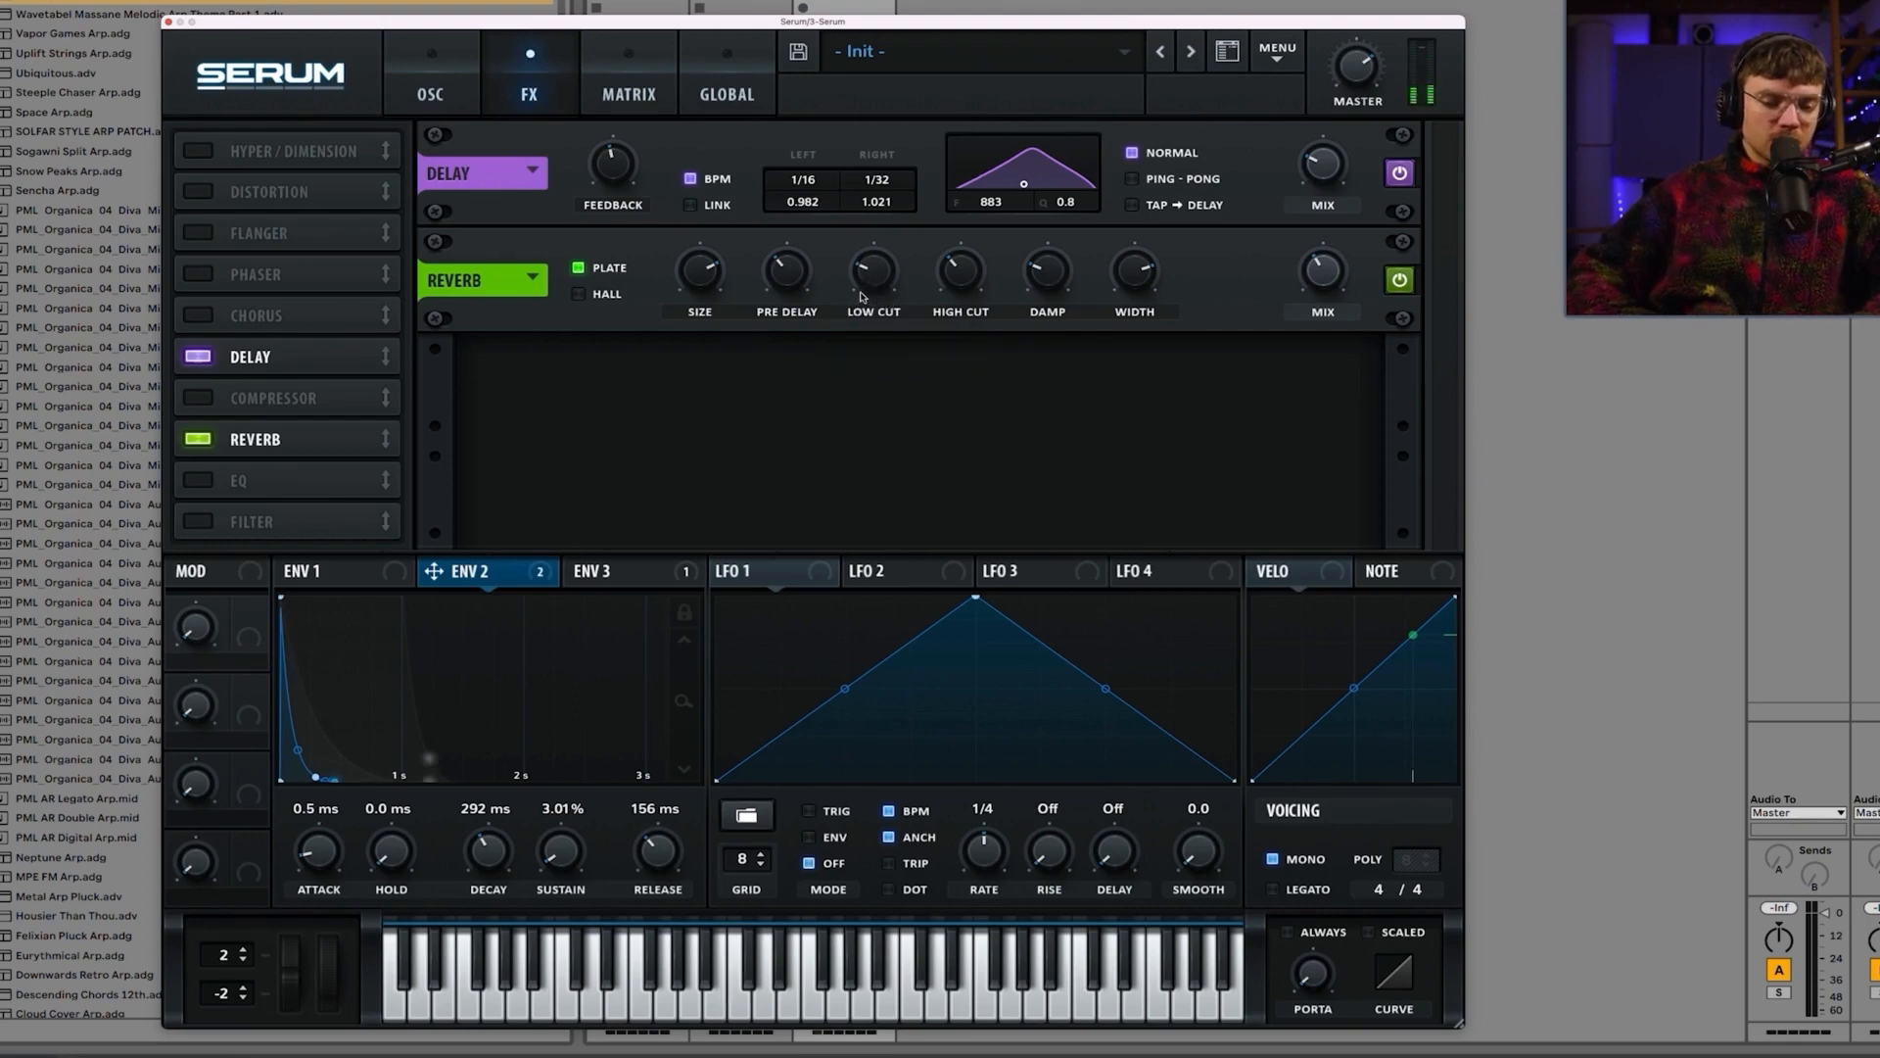
pyautogui.moveTo(700, 272); pyautogui.dragTo(686, 368)
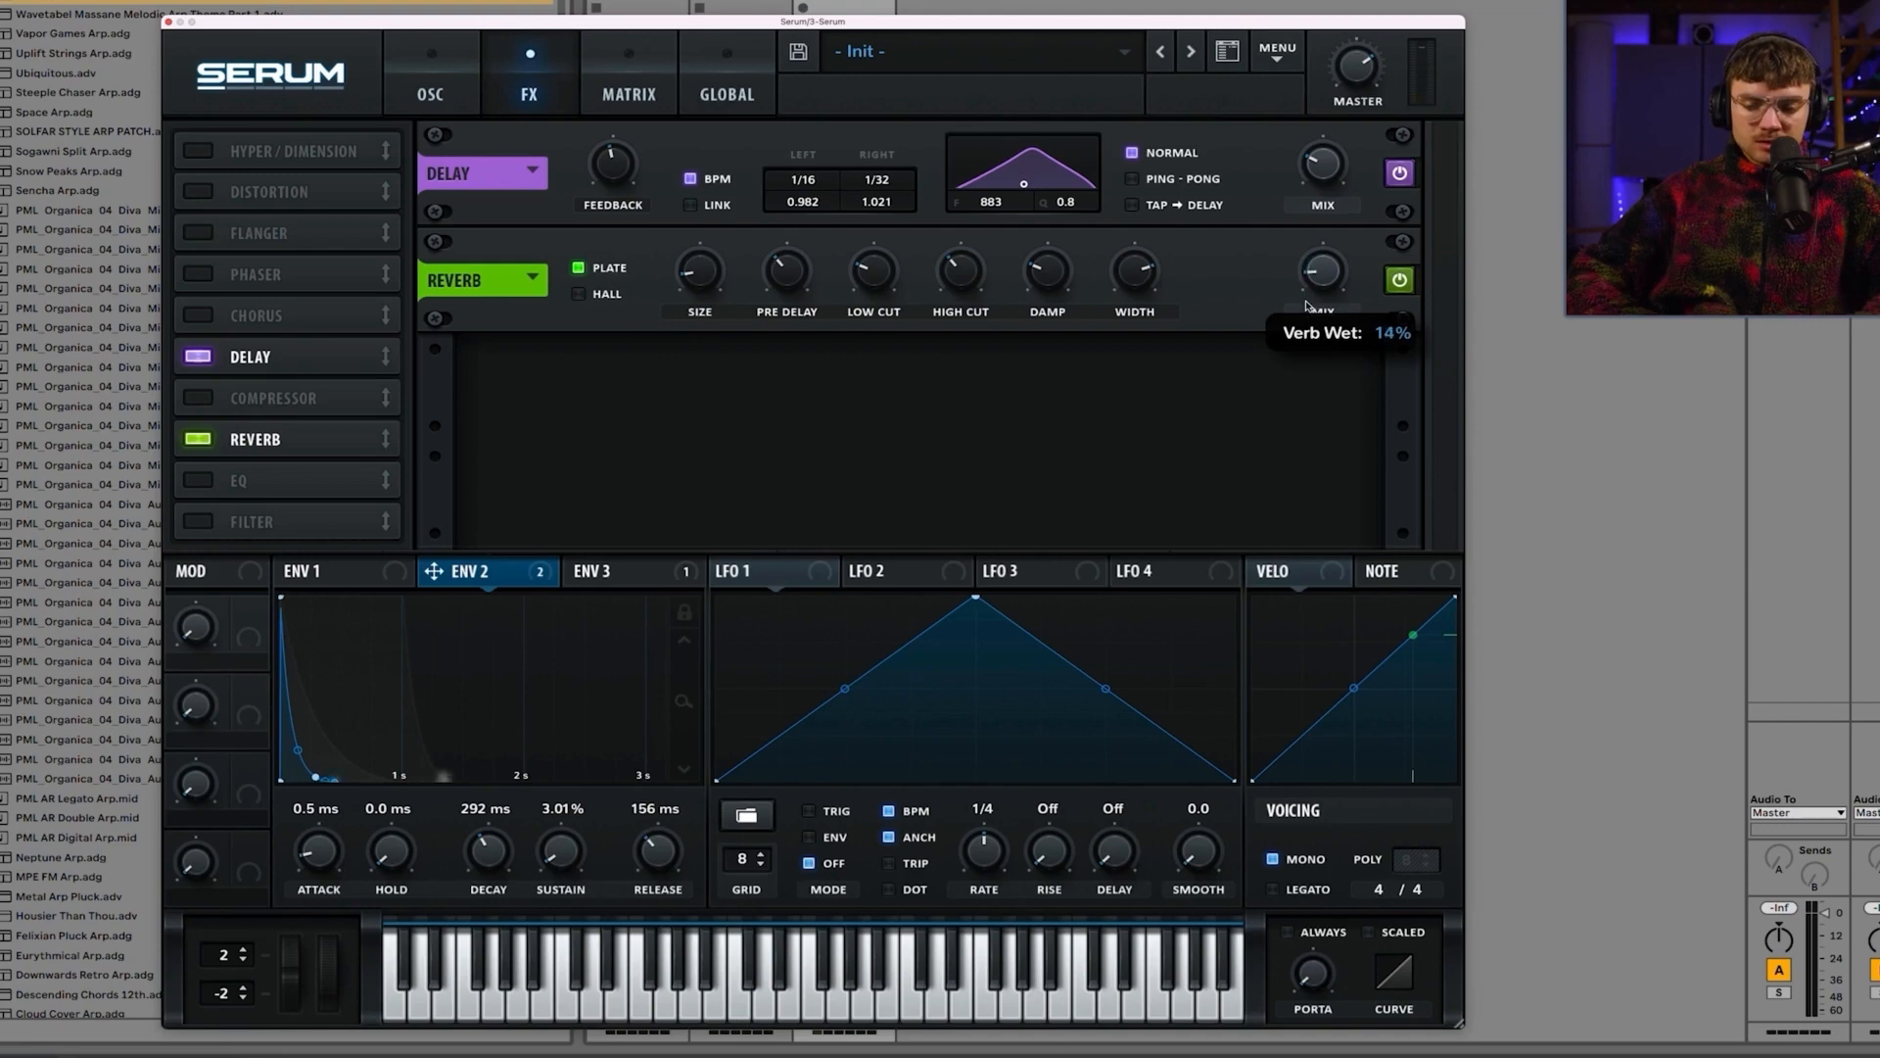
pyautogui.moveTo(1331, 281); pyautogui.dragTo(1330, 278)
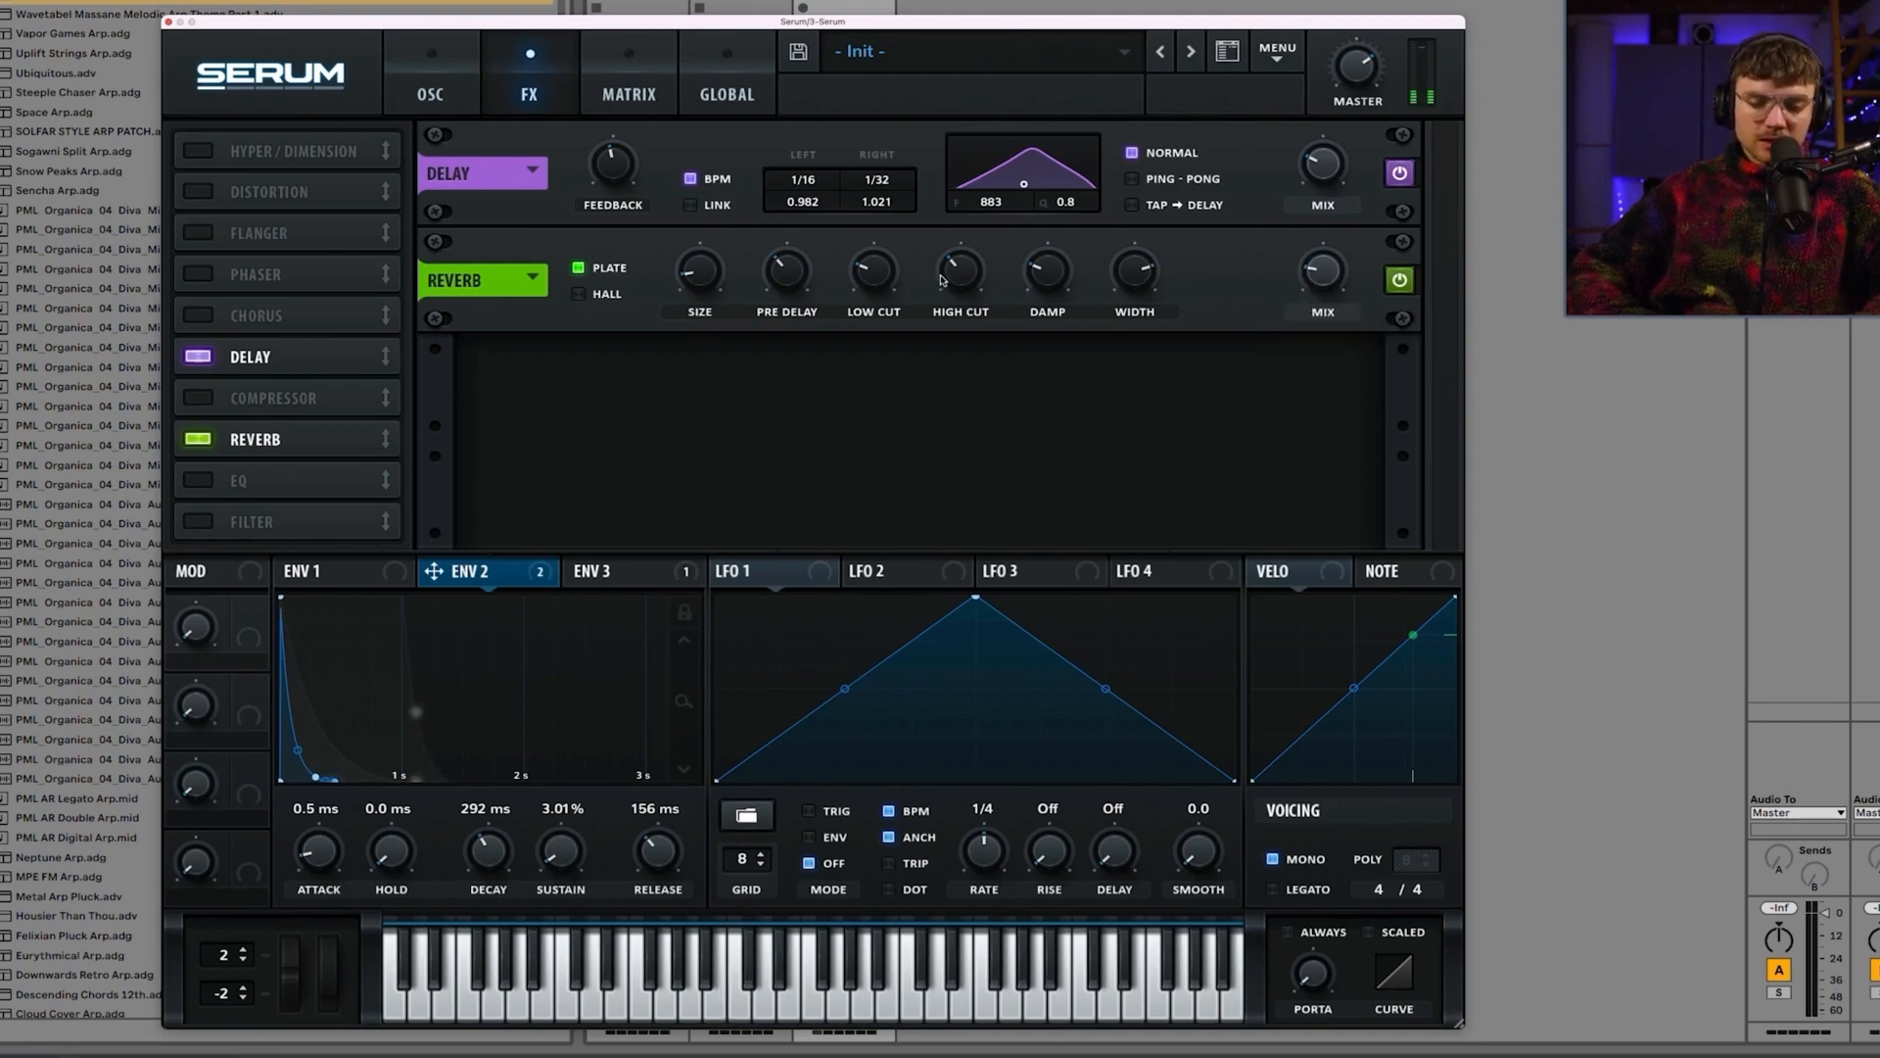
pyautogui.moveTo(950, 281); pyautogui.dragTo(946, 251)
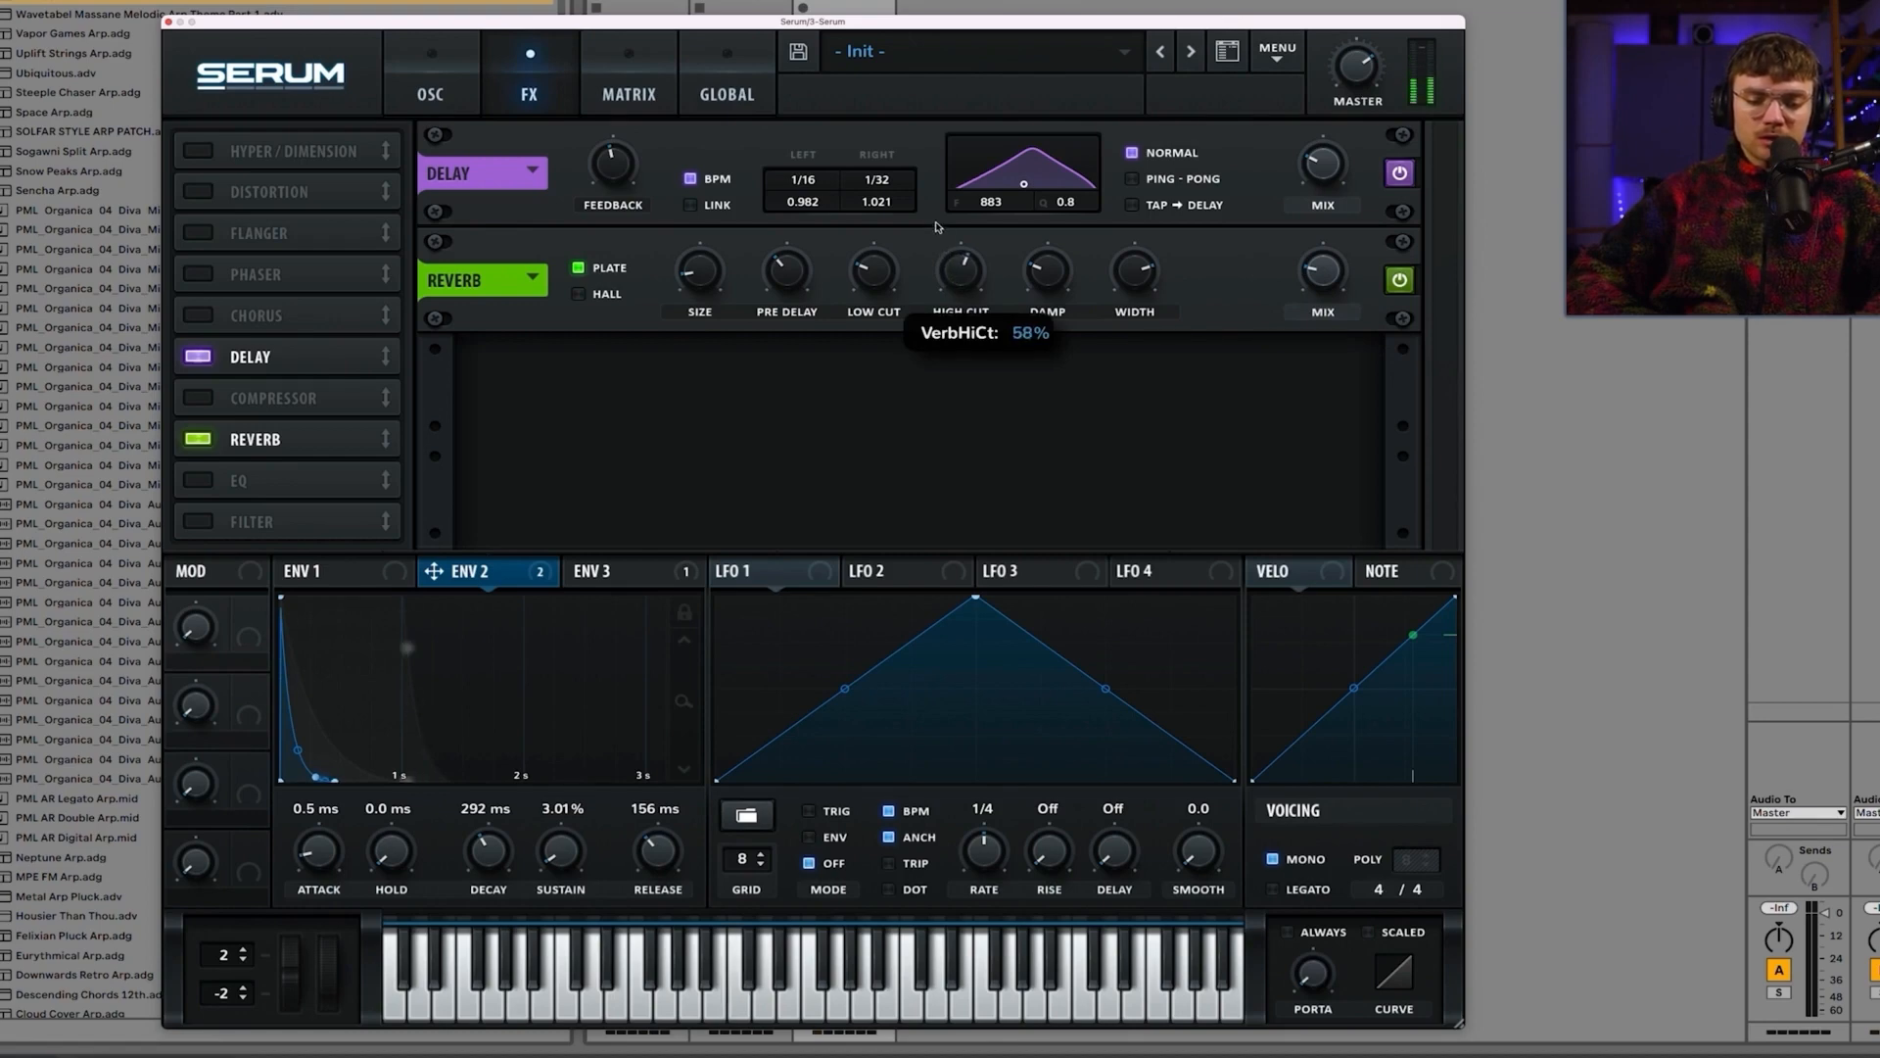
pyautogui.moveTo(1316, 285); pyautogui.dragTo(1315, 281)
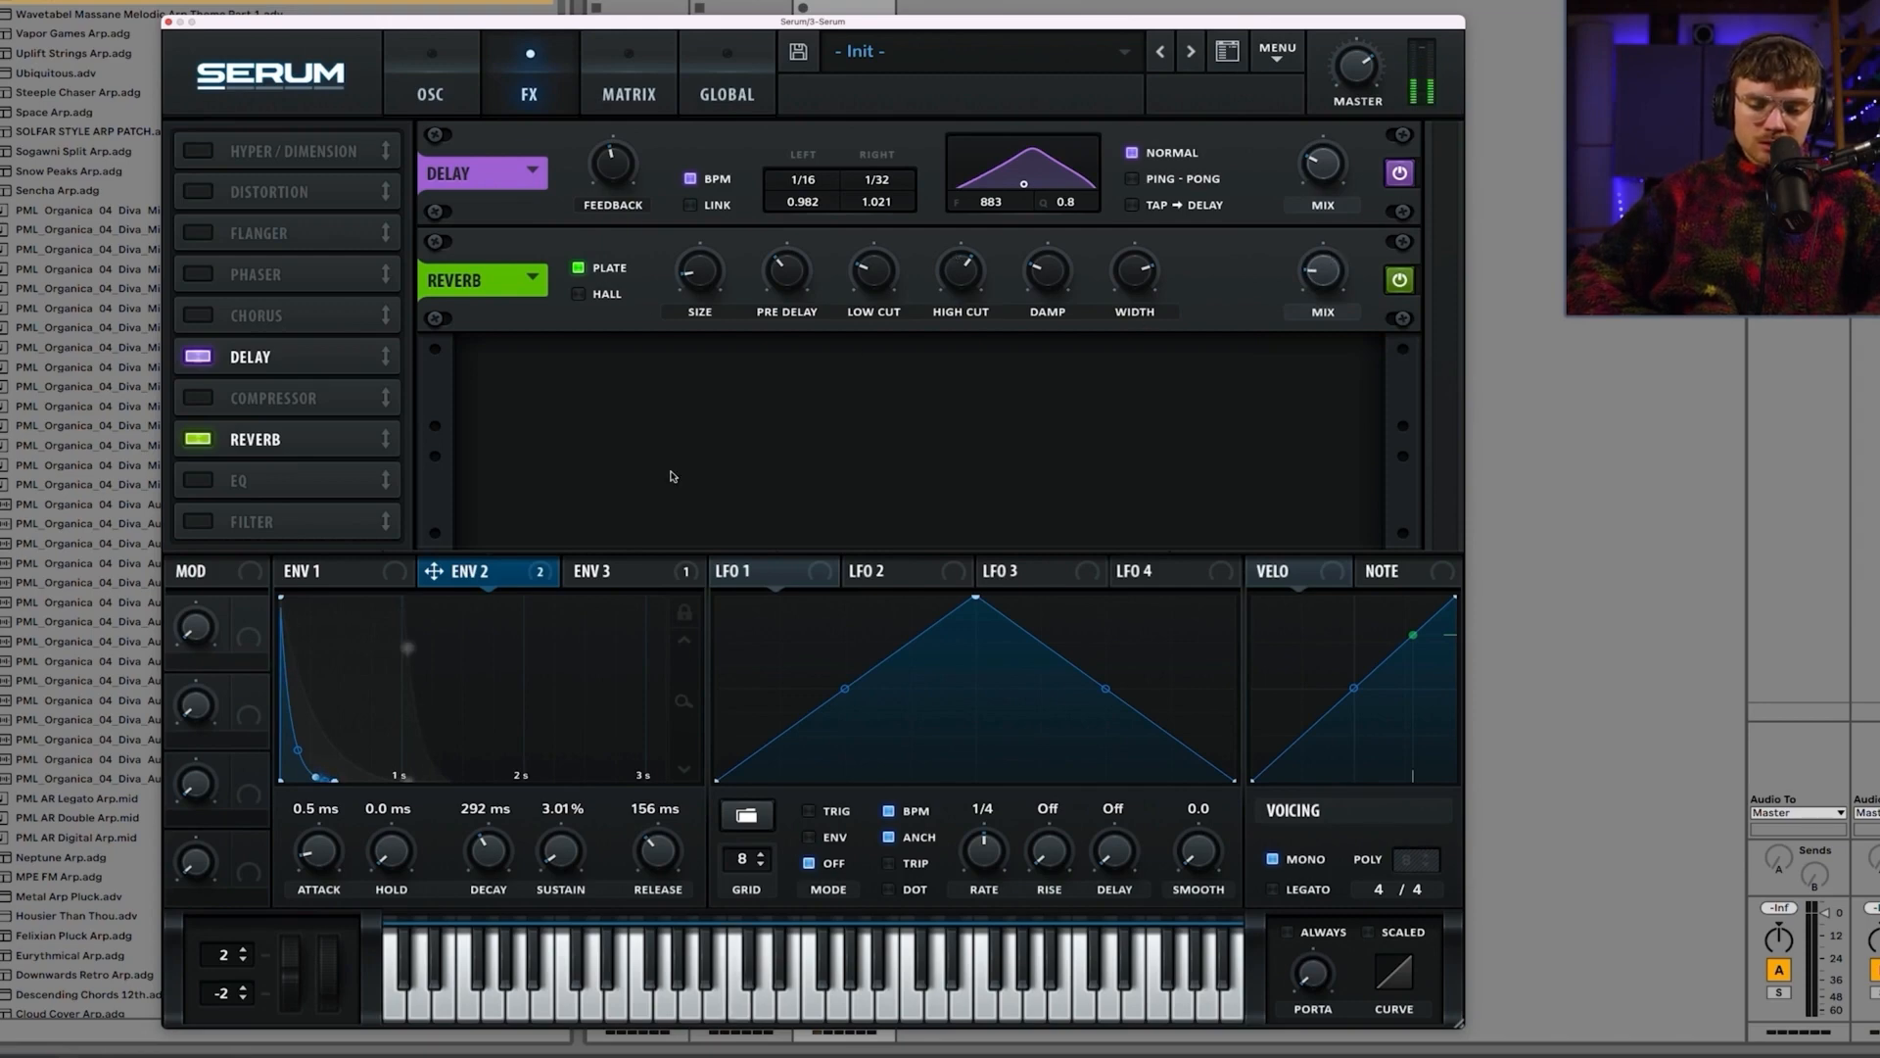
# Step: Audition small changes to the filter's cutoff while the arpeggio plays
pyautogui.click(431, 88)
pyautogui.moveTo(1281, 416)
pyautogui.mouseDown()
pyautogui.moveTo(1276, 374)
pyautogui.moveTo(1273, 407)
pyautogui.mouseUp()
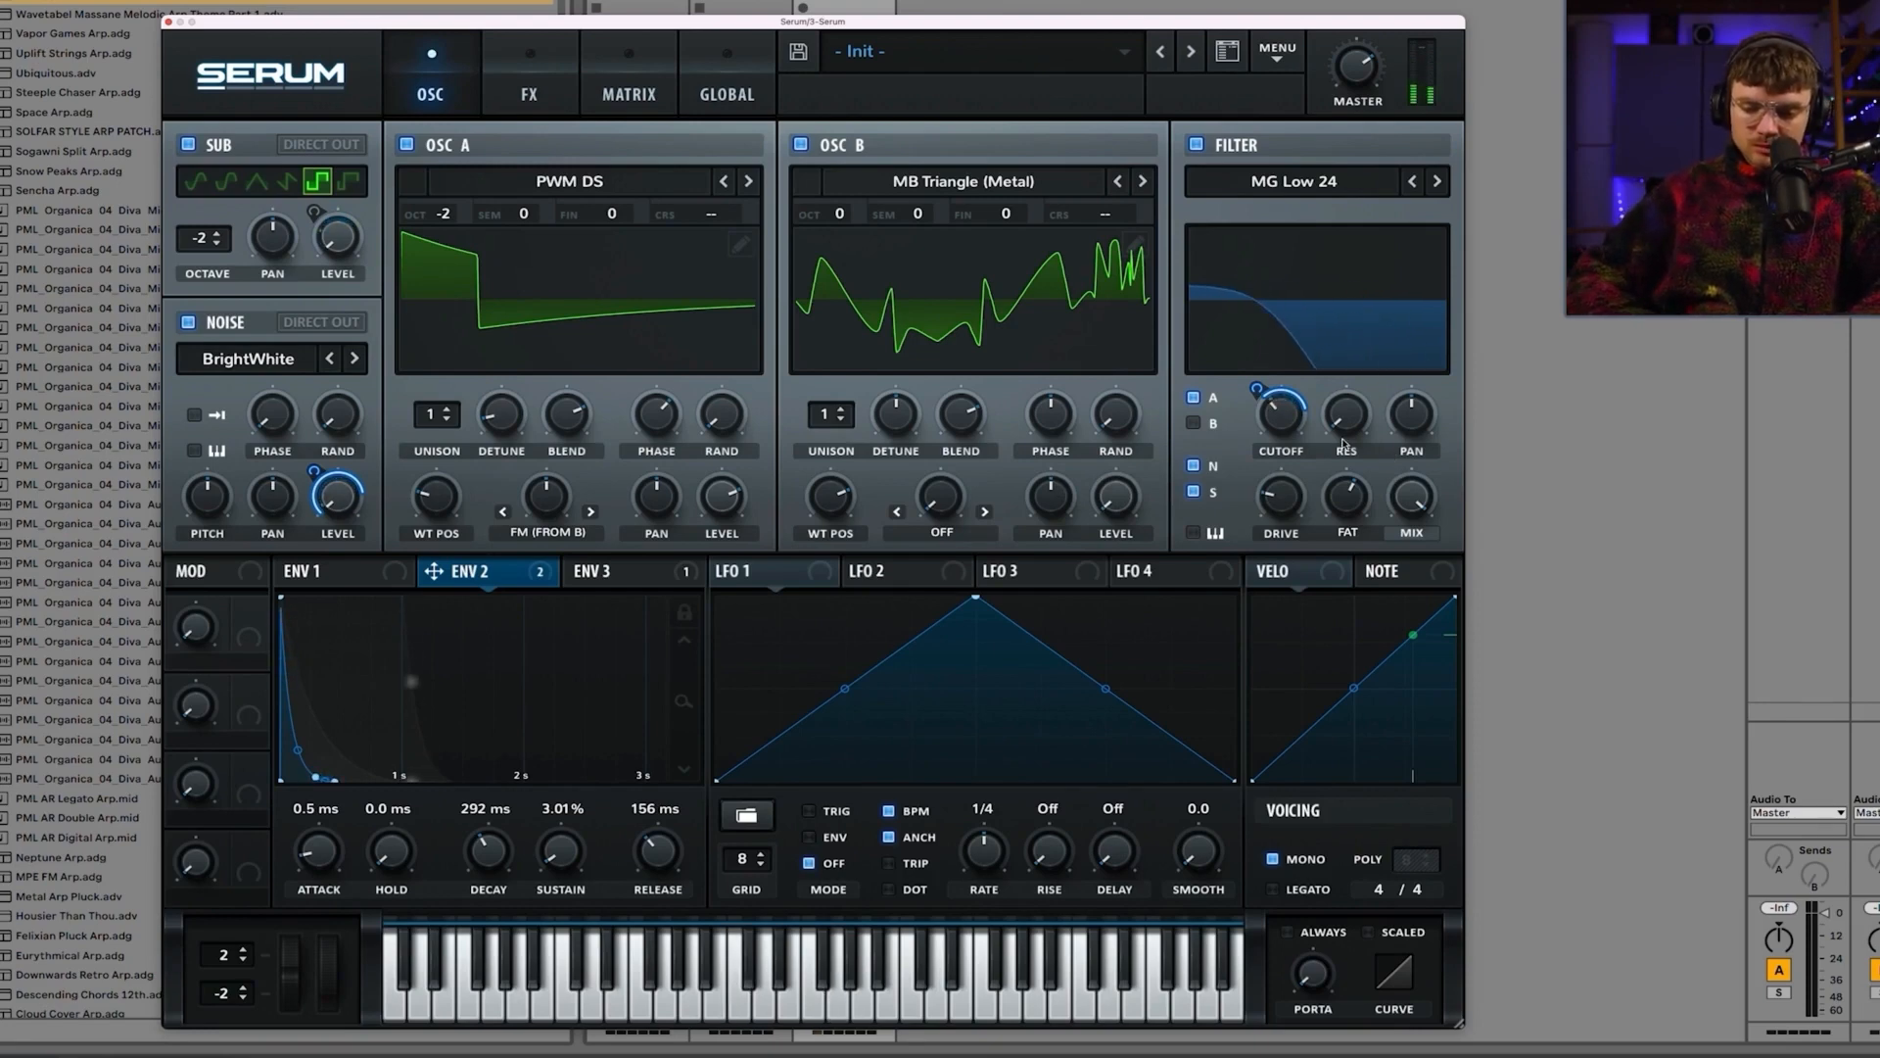
pyautogui.moveTo(1293, 423); pyautogui.dragTo(1281, 417)
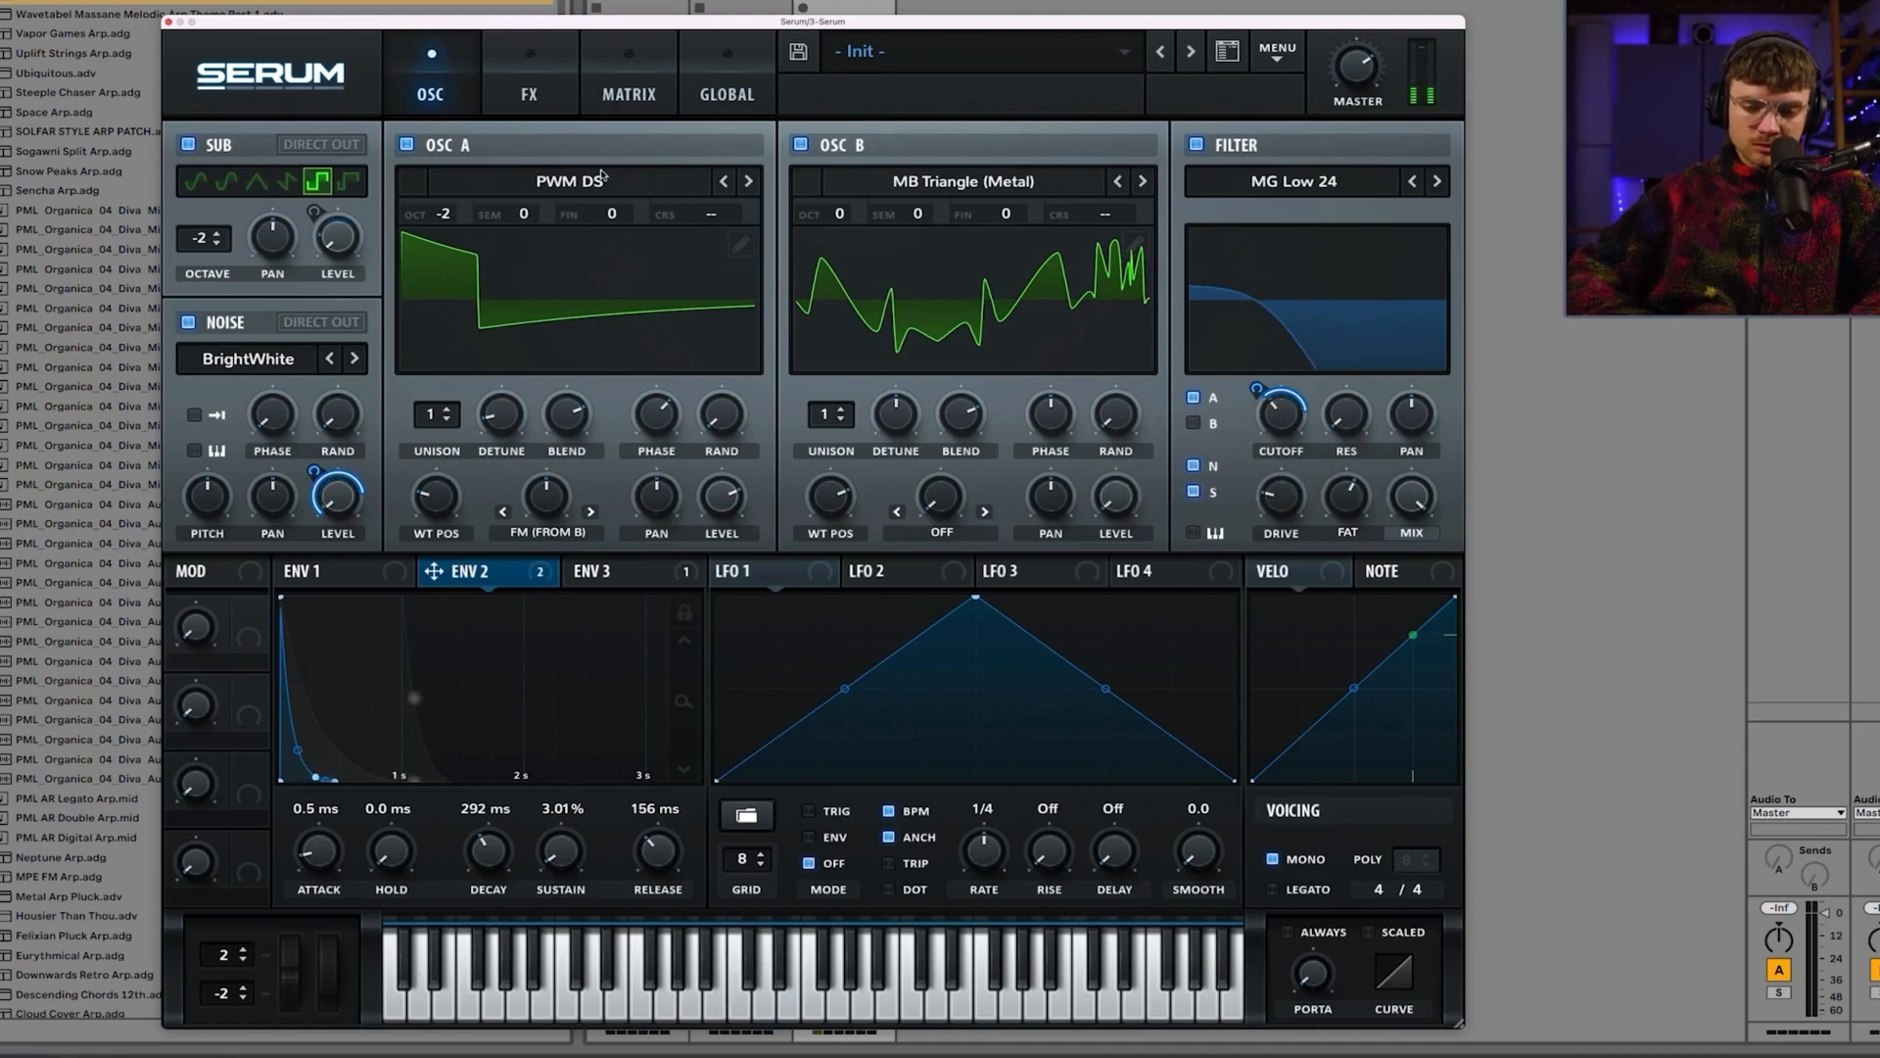
# Step: Enable the Tube distortion, increase its drive and set its output level to about -1.5 dB
pyautogui.click(530, 95)
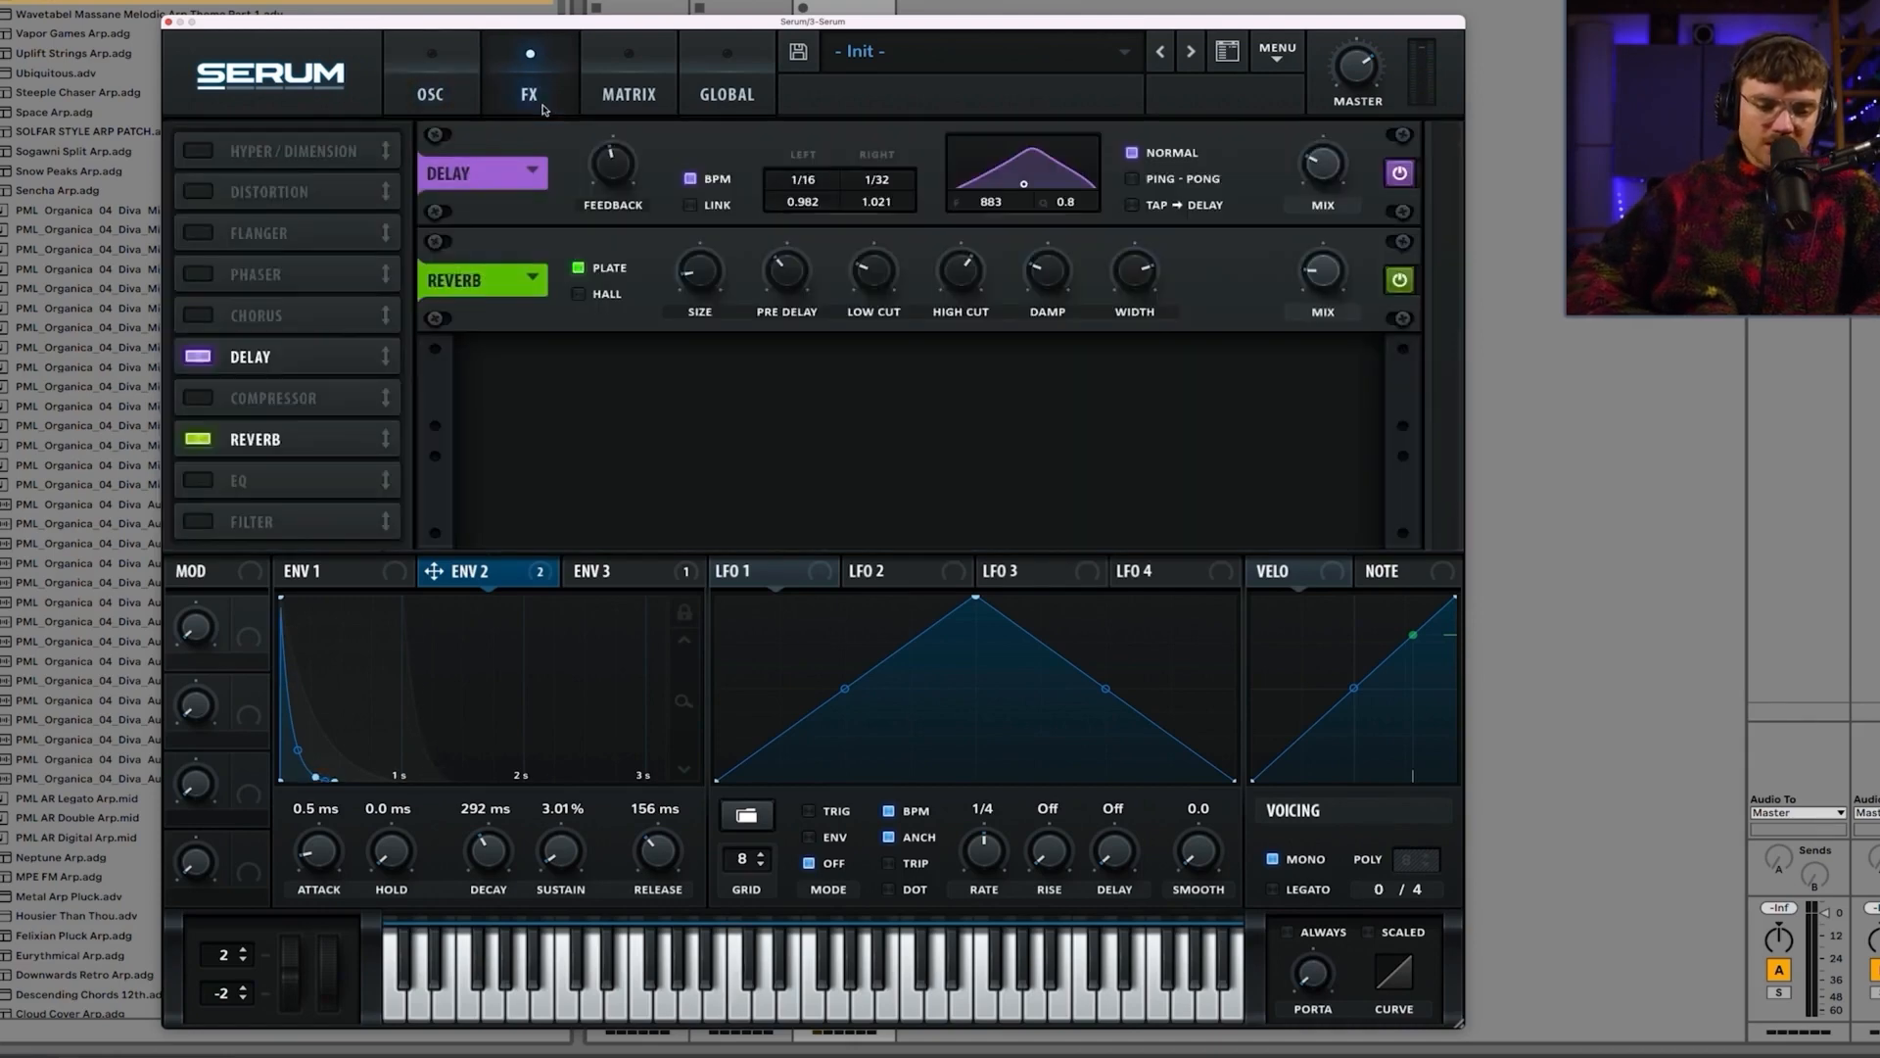
pyautogui.click(197, 192)
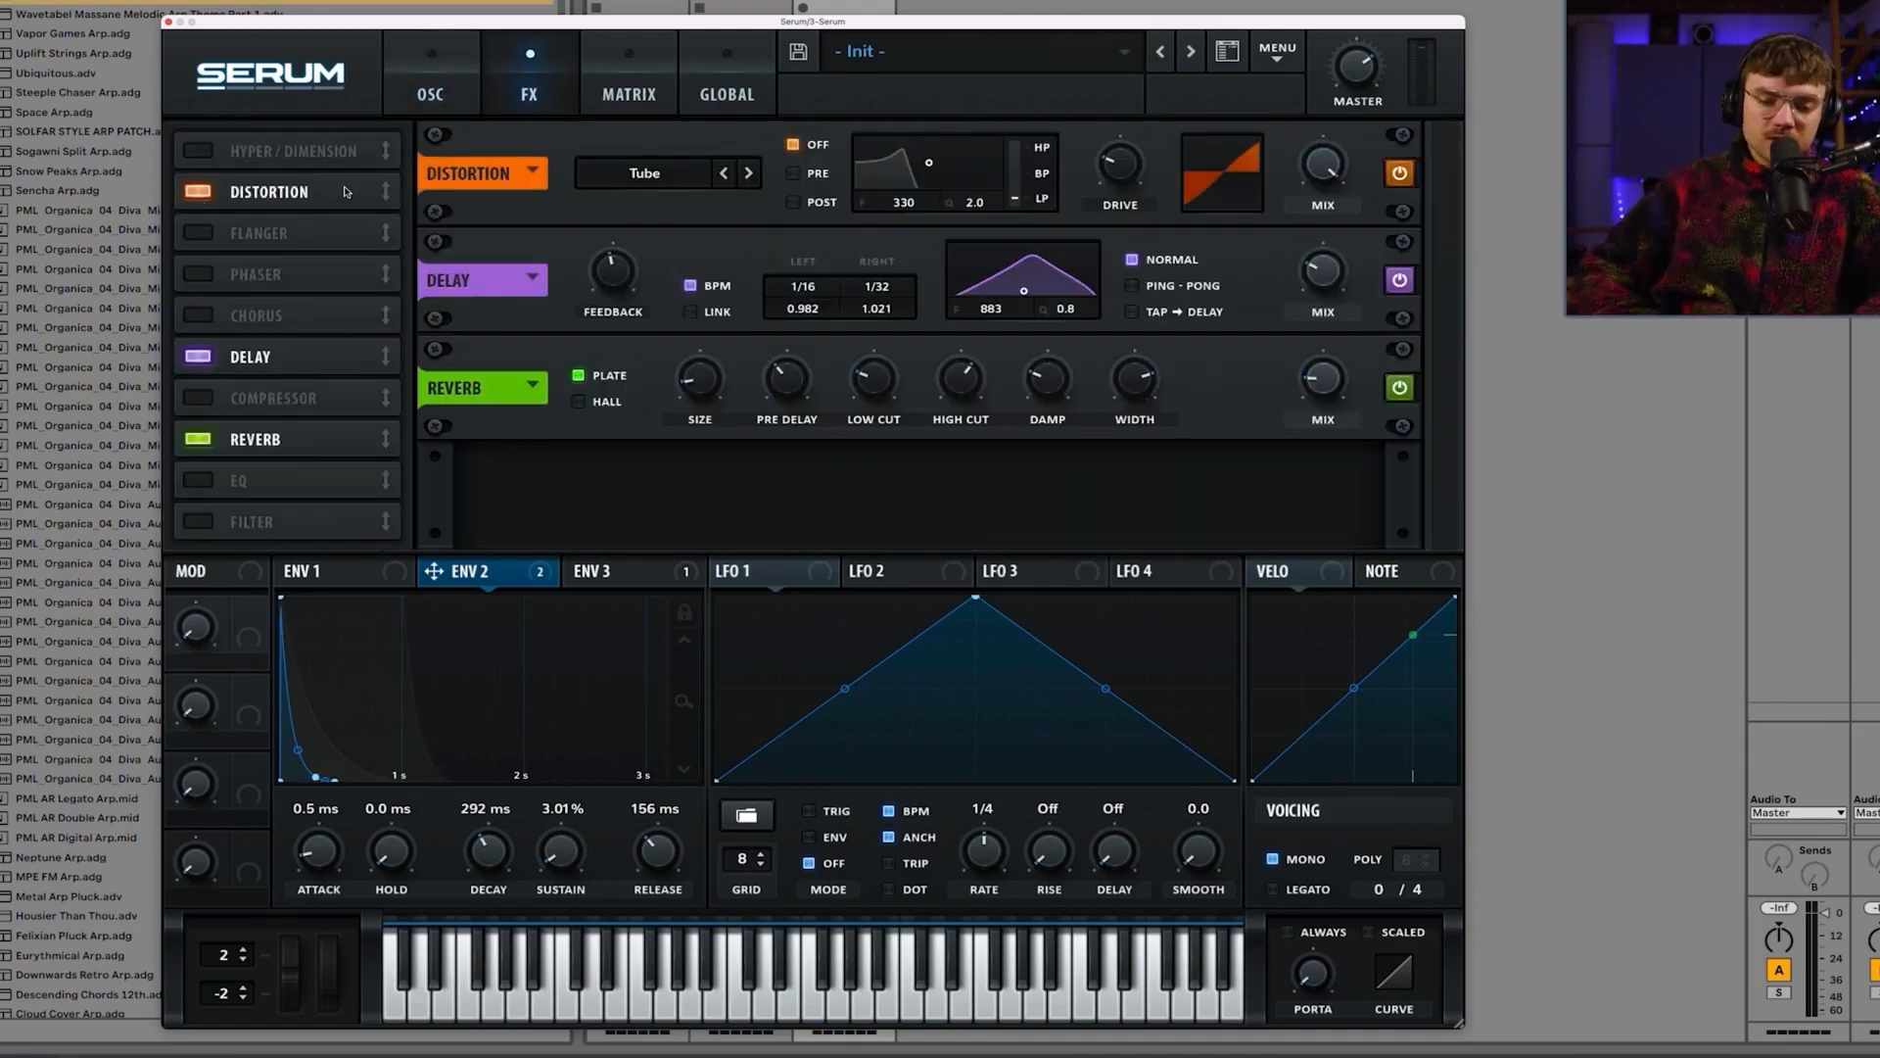
pyautogui.click(1328, 211)
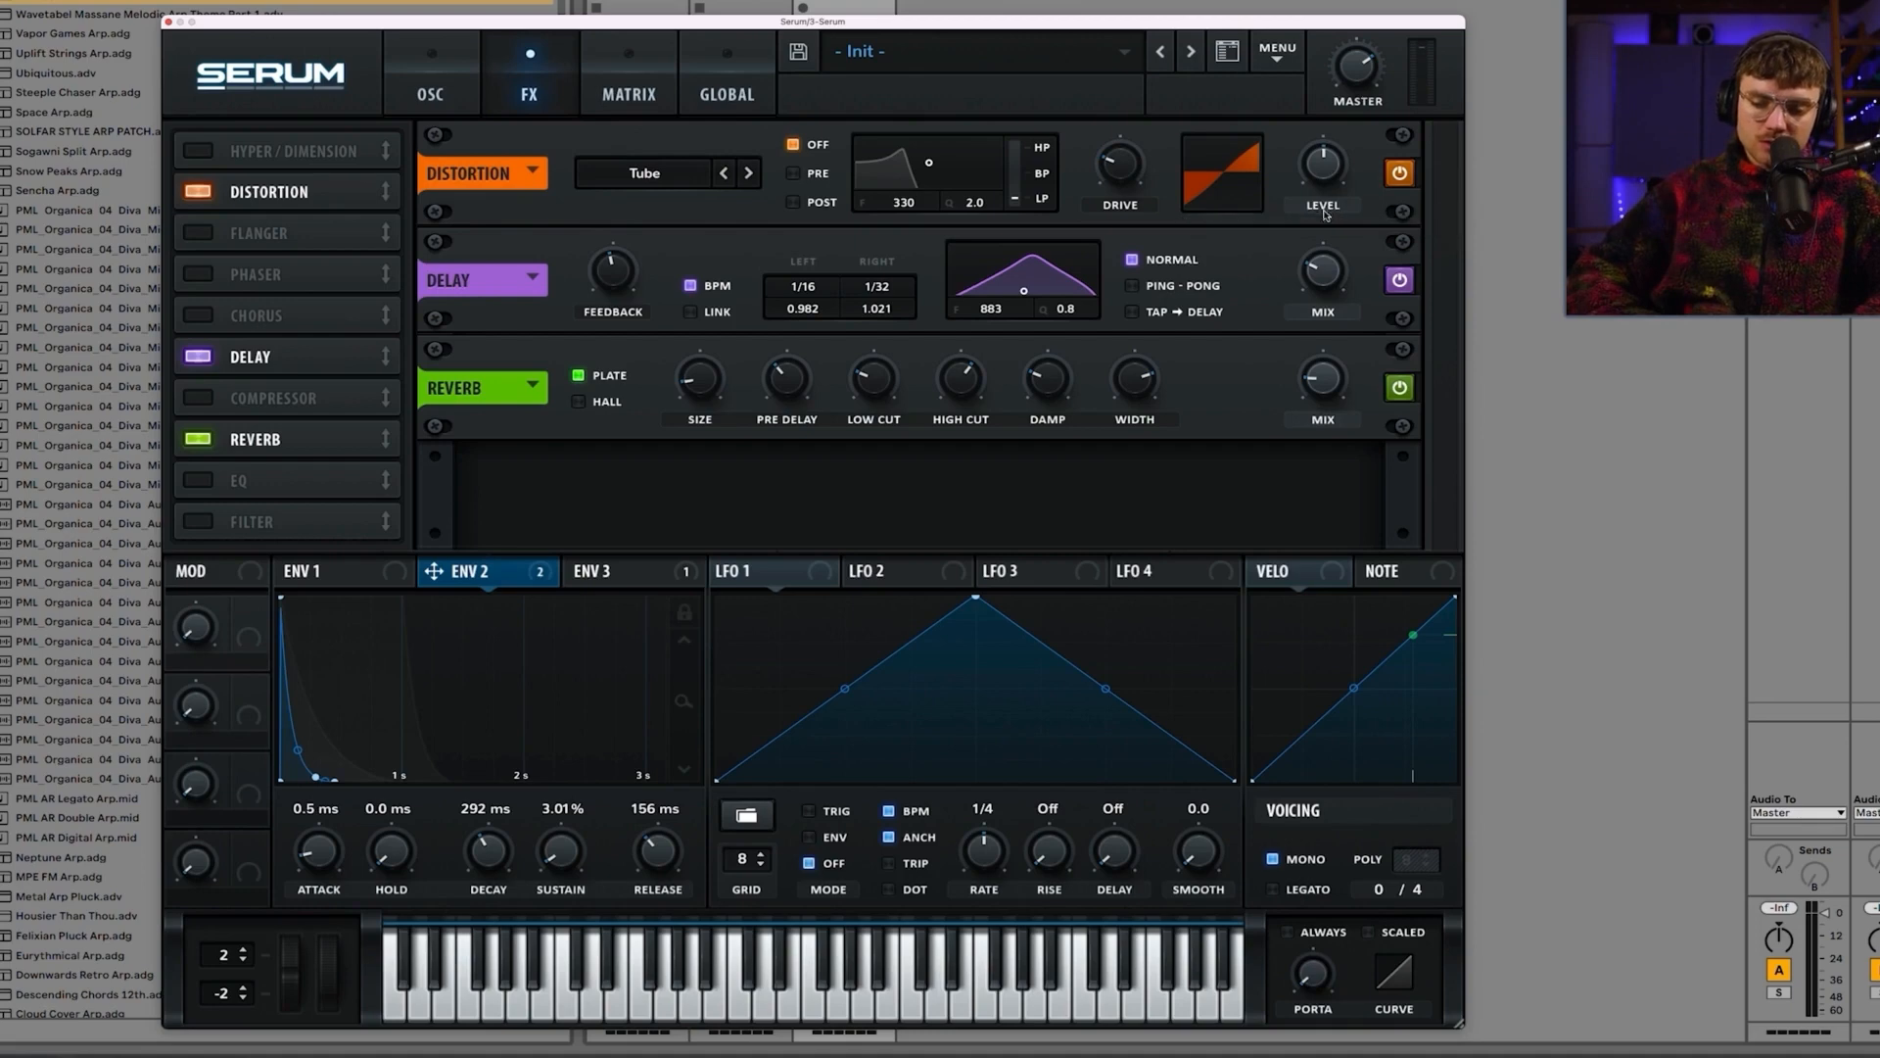
pyautogui.moveTo(1117, 164)
pyautogui.moveTo(1117, 116); pyautogui.dragTo(1122, 112)
pyautogui.moveTo(1337, 189)
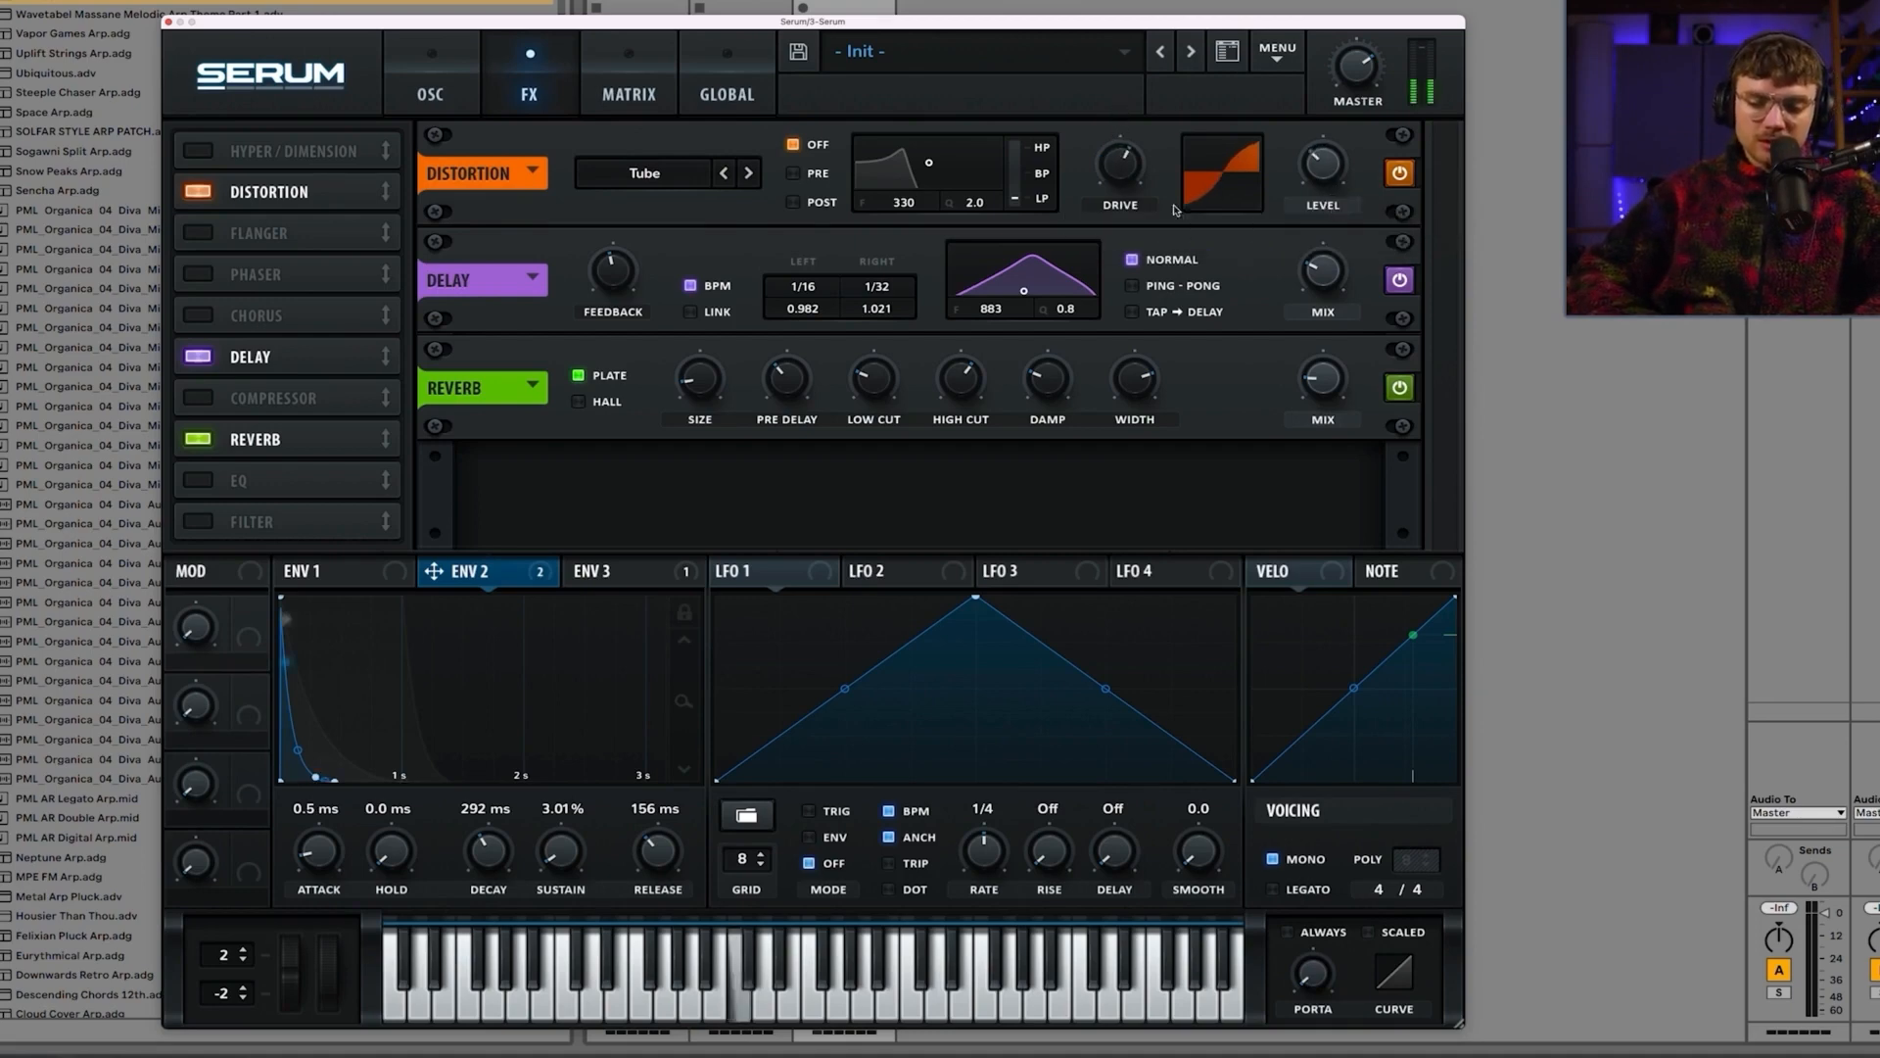
pyautogui.moveTo(1303, 166); pyautogui.dragTo(1301, 155)
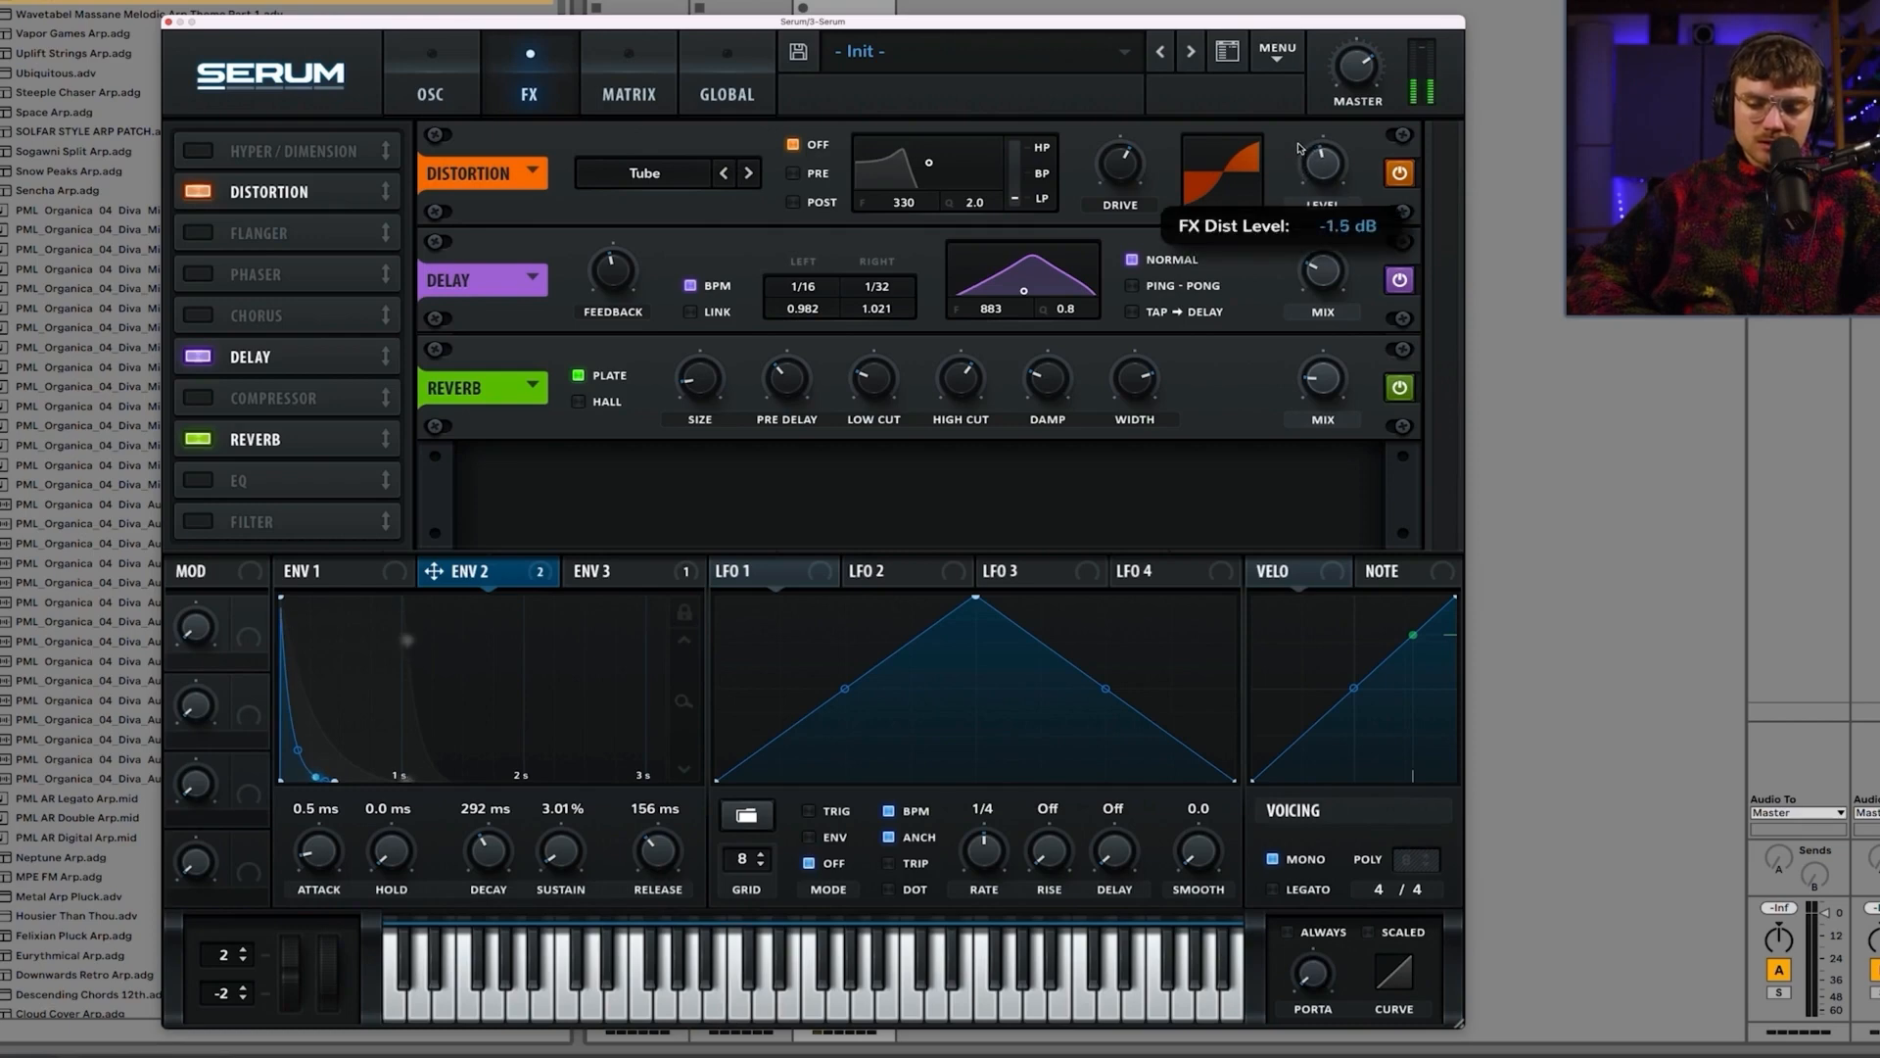
# Step: Switch the distortion to Diode 1 with reduced drive, auditioning Diode 2 for comparison
pyautogui.click(682, 181)
pyautogui.click(664, 165)
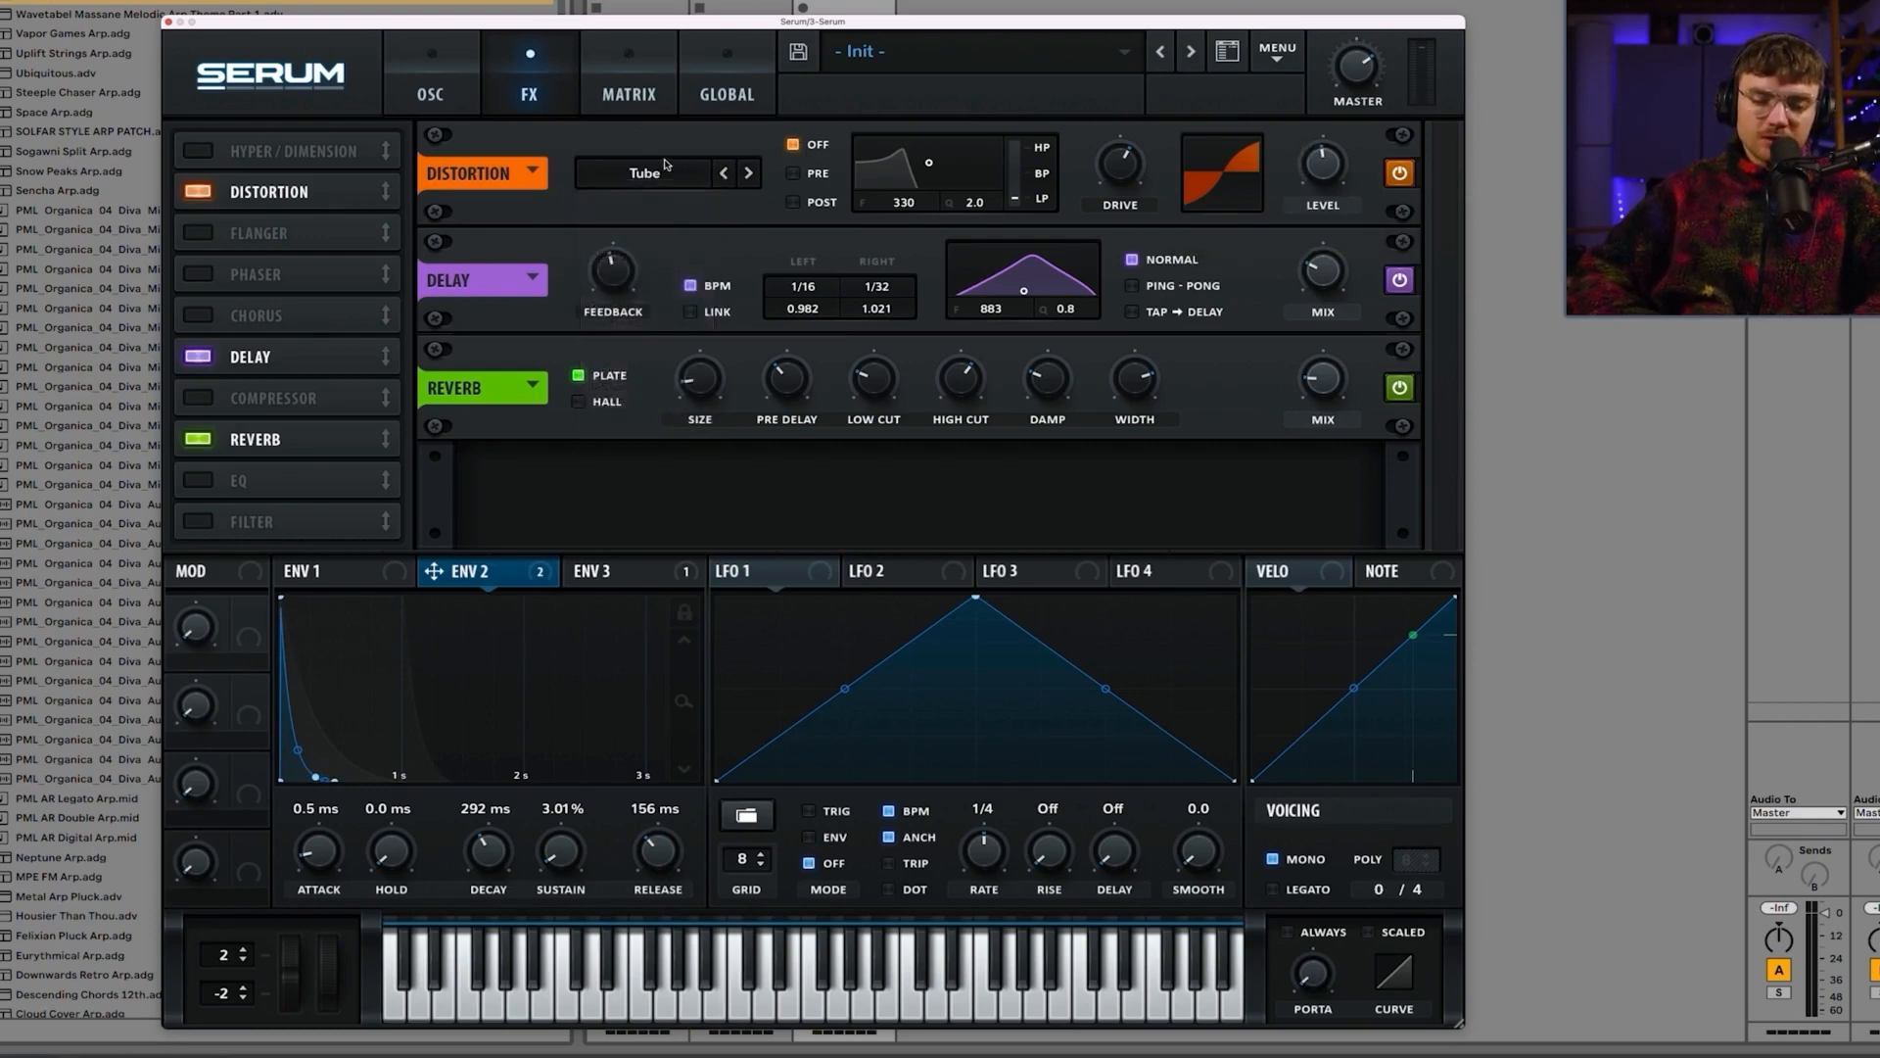
pyautogui.click(665, 169)
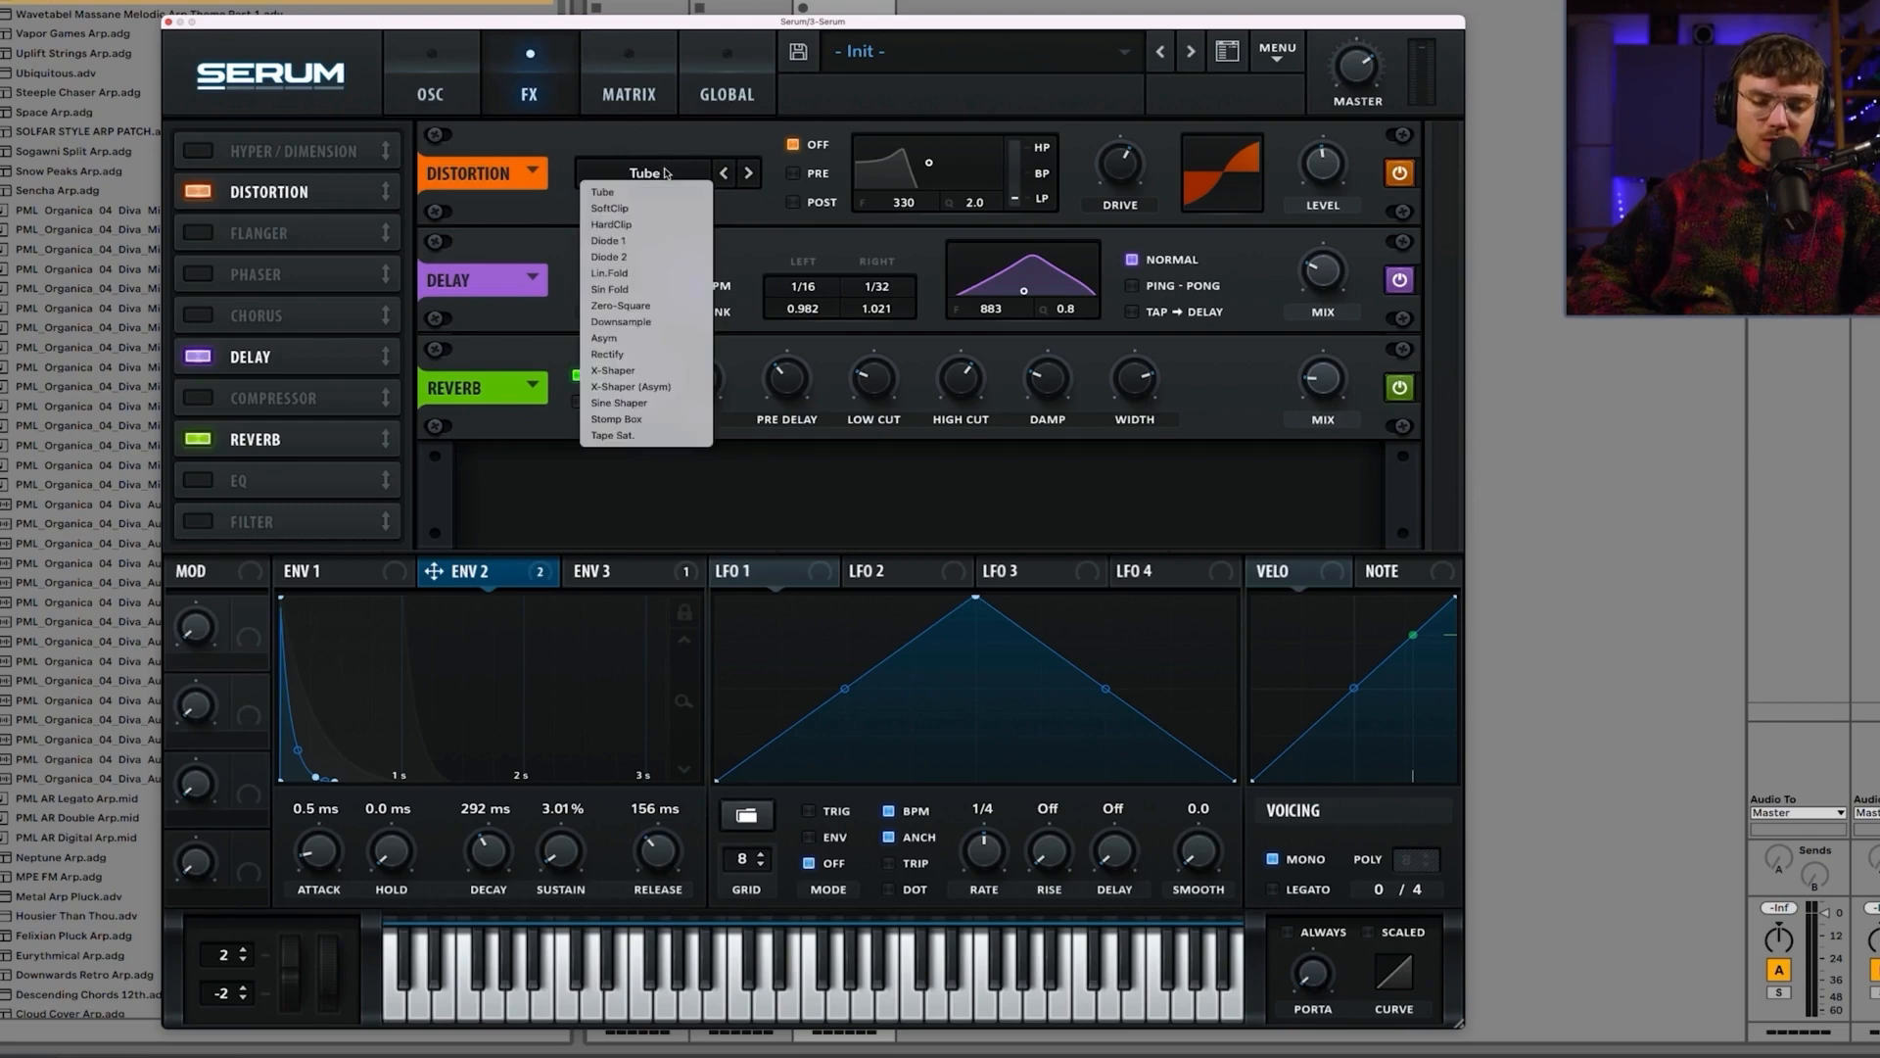
pyautogui.click(637, 242)
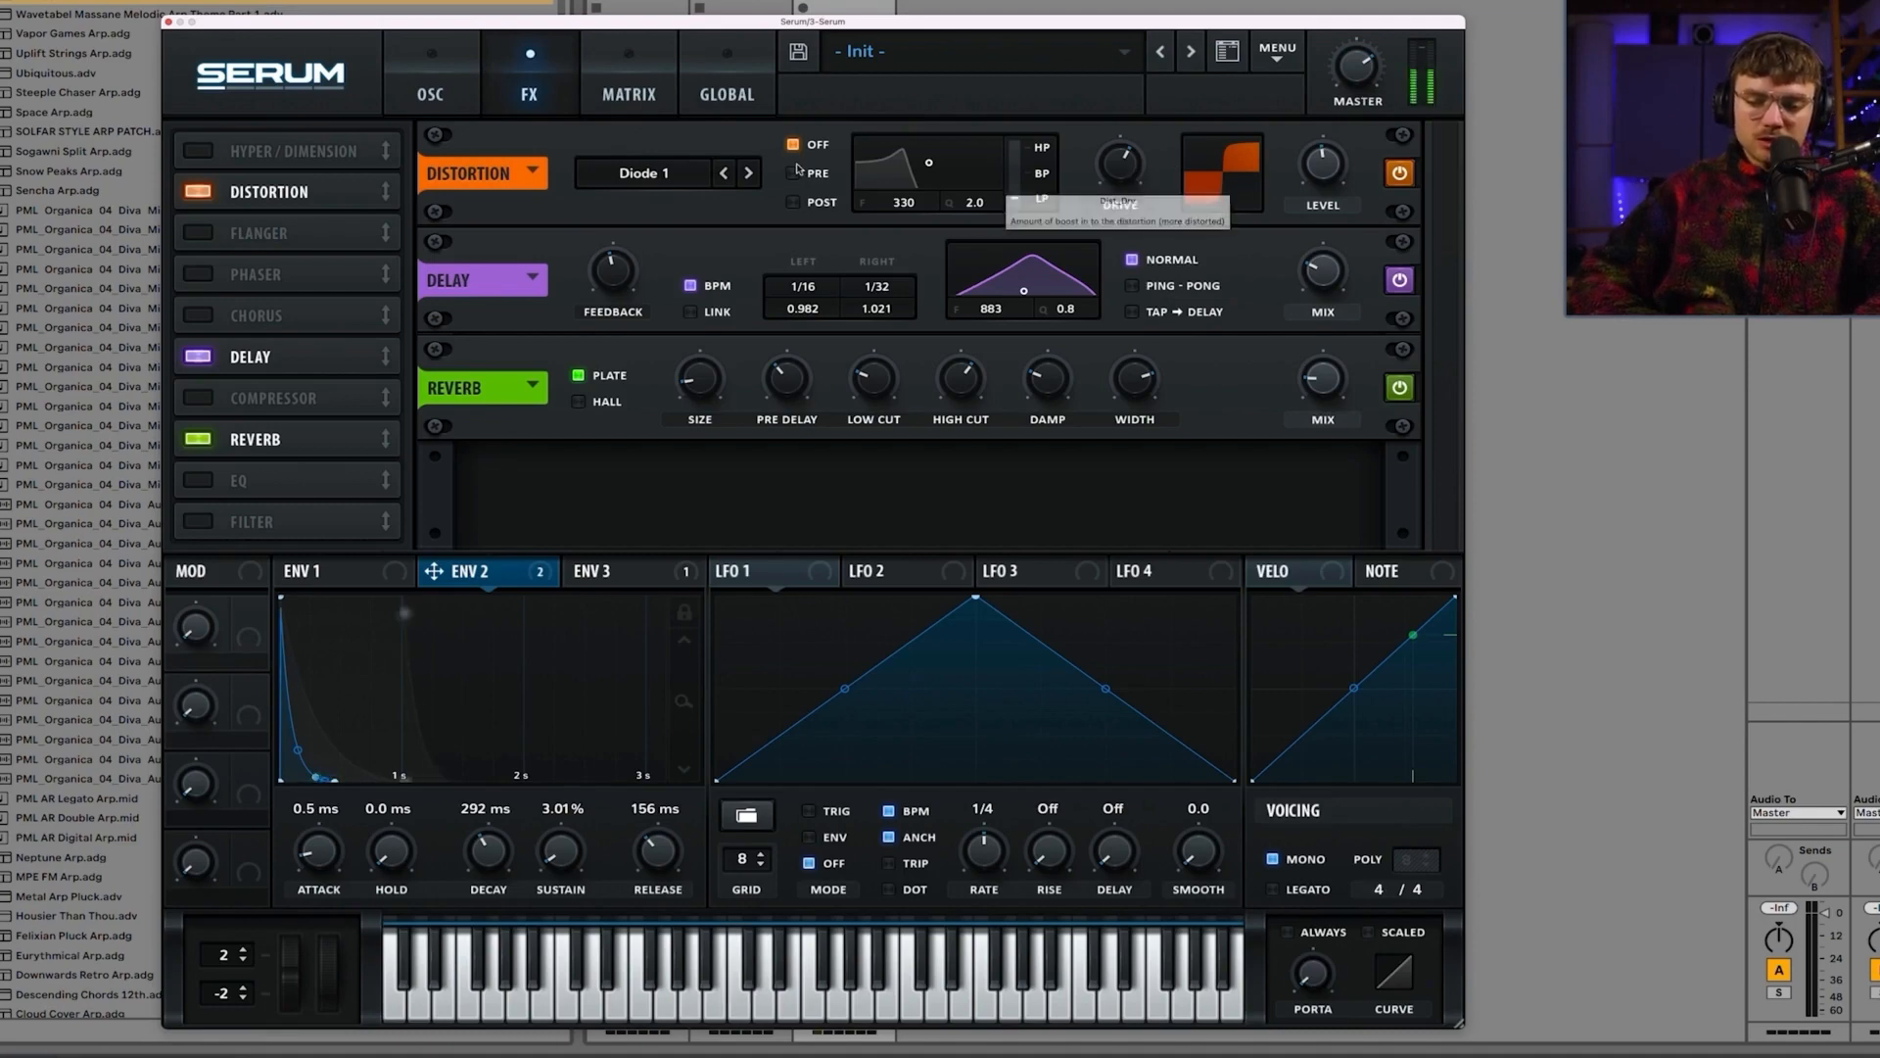
pyautogui.moveTo(1124, 178)
pyautogui.mouseDown()
pyautogui.moveTo(1103, 250)
pyautogui.moveTo(1108, 202)
pyautogui.mouseUp()
pyautogui.click(748, 174)
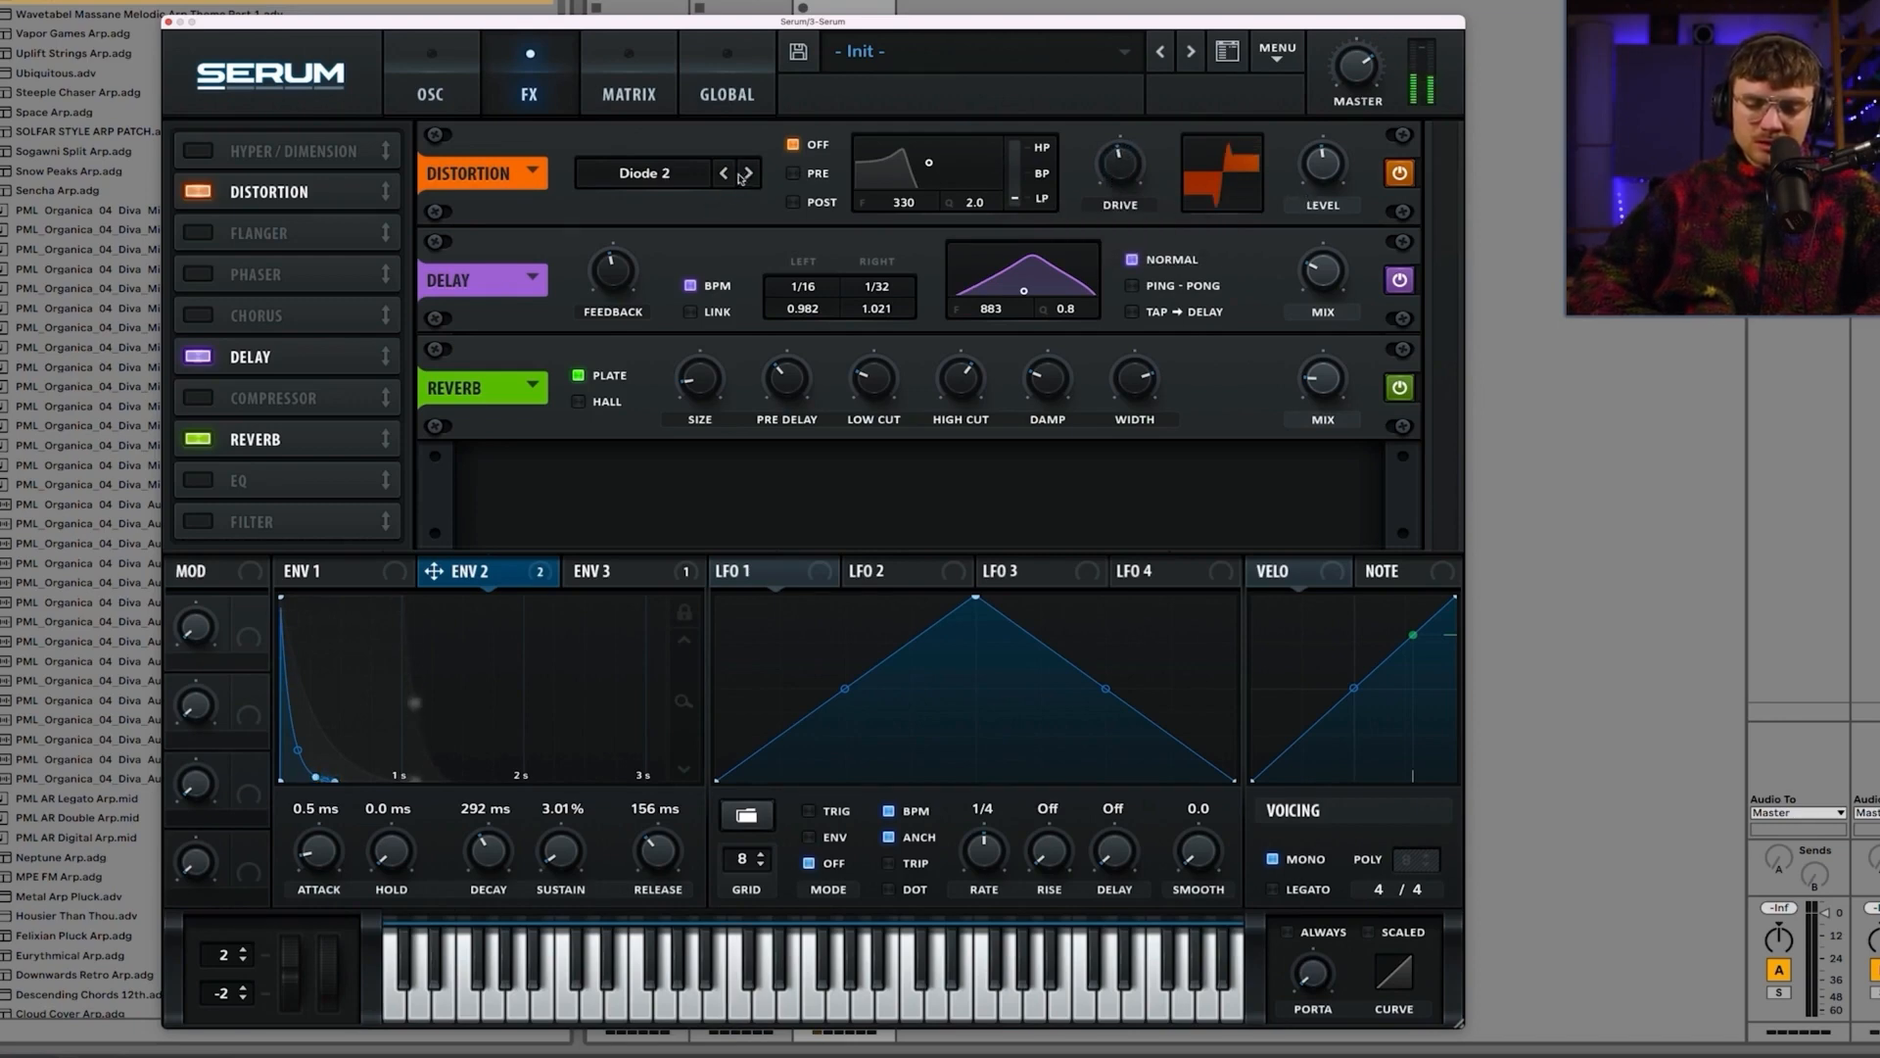
pyautogui.click(724, 174)
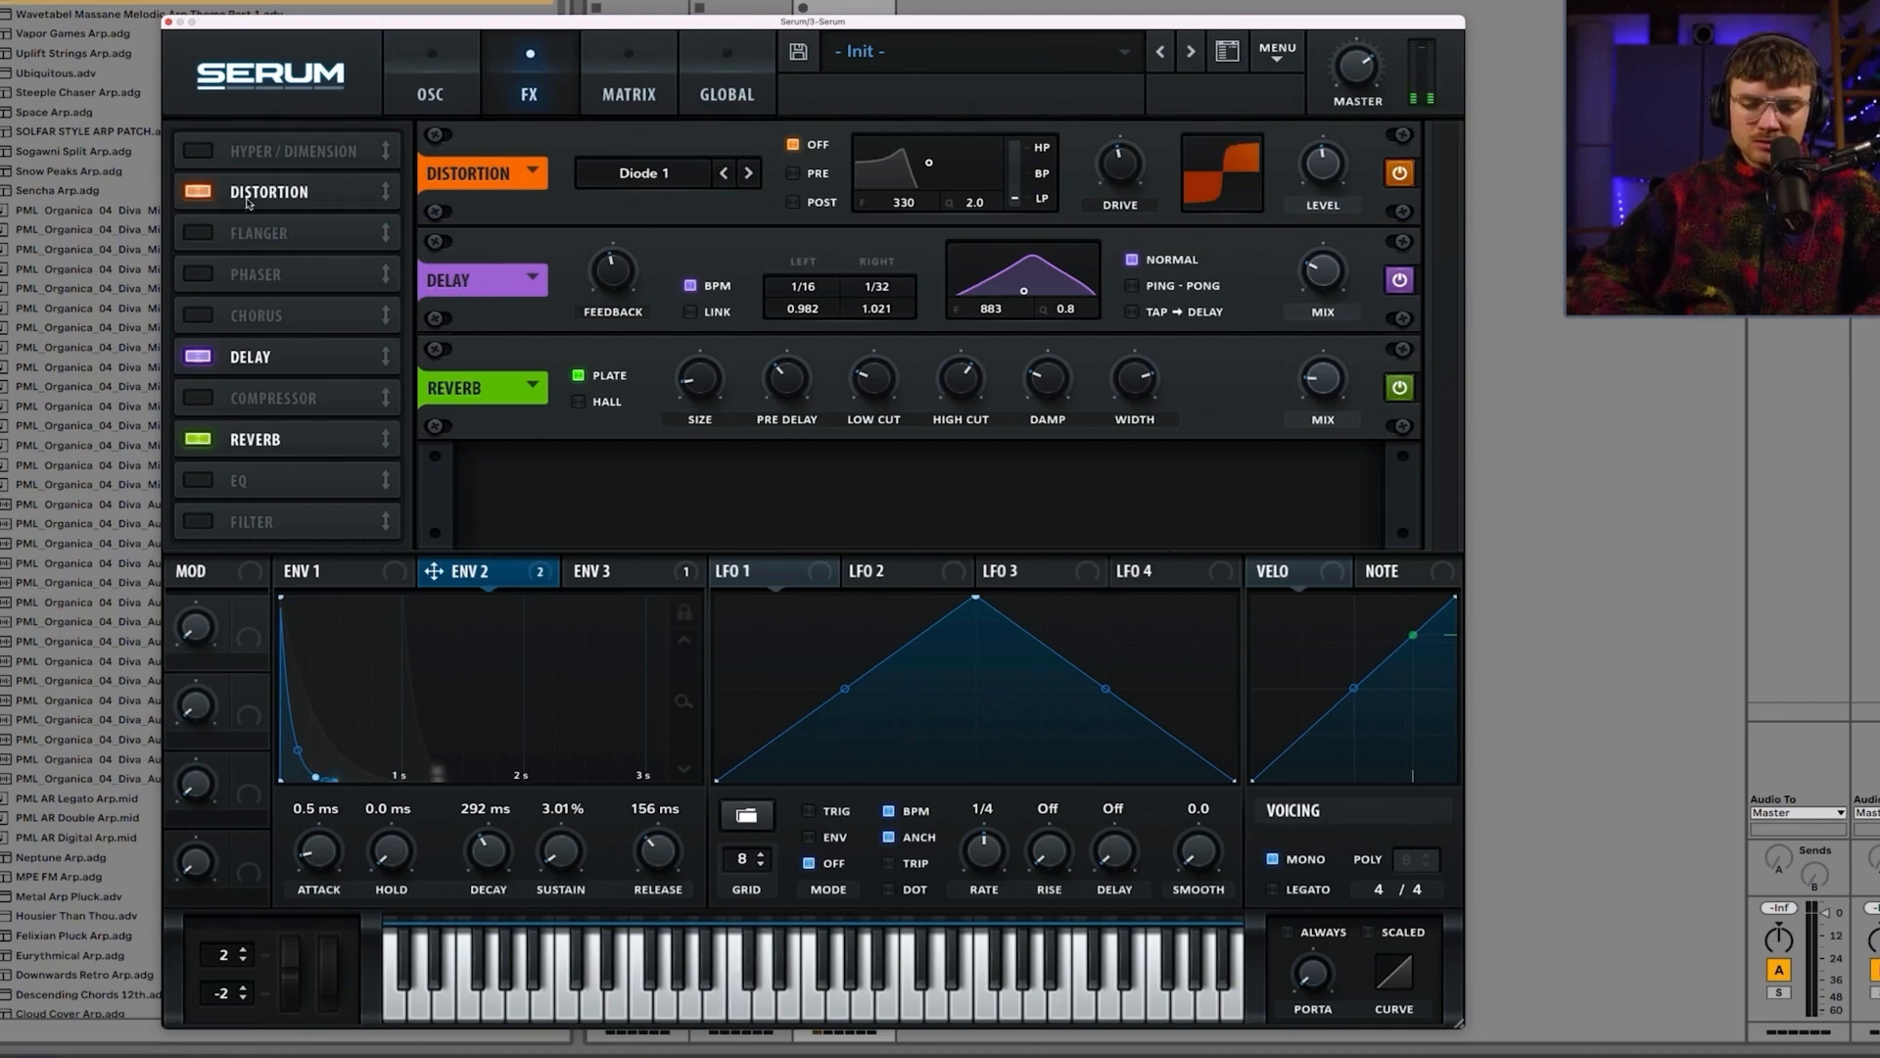
# Step: Lower the distortion's wet/dry mix, comparing the sound with the distortion bypassed
pyautogui.click(200, 192)
pyautogui.click(199, 193)
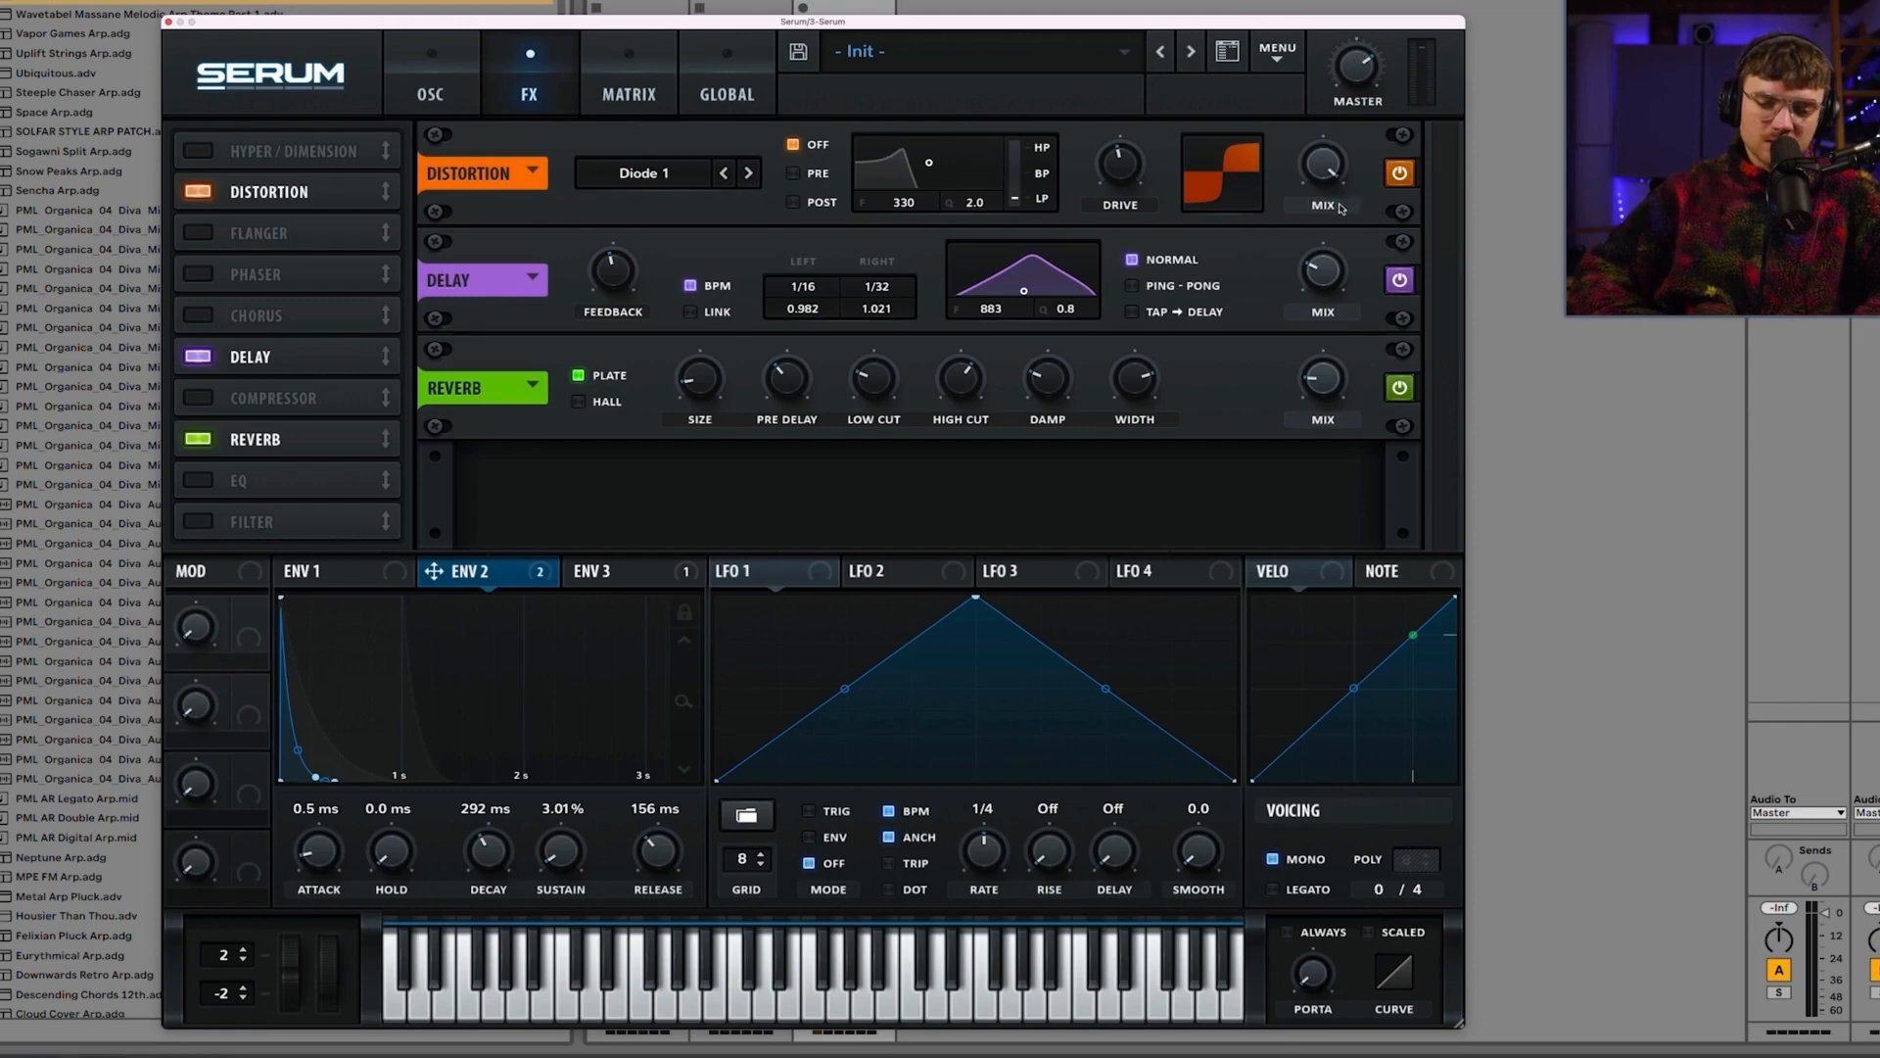
pyautogui.moveTo(1340, 208); pyautogui.dragTo(1390, 217)
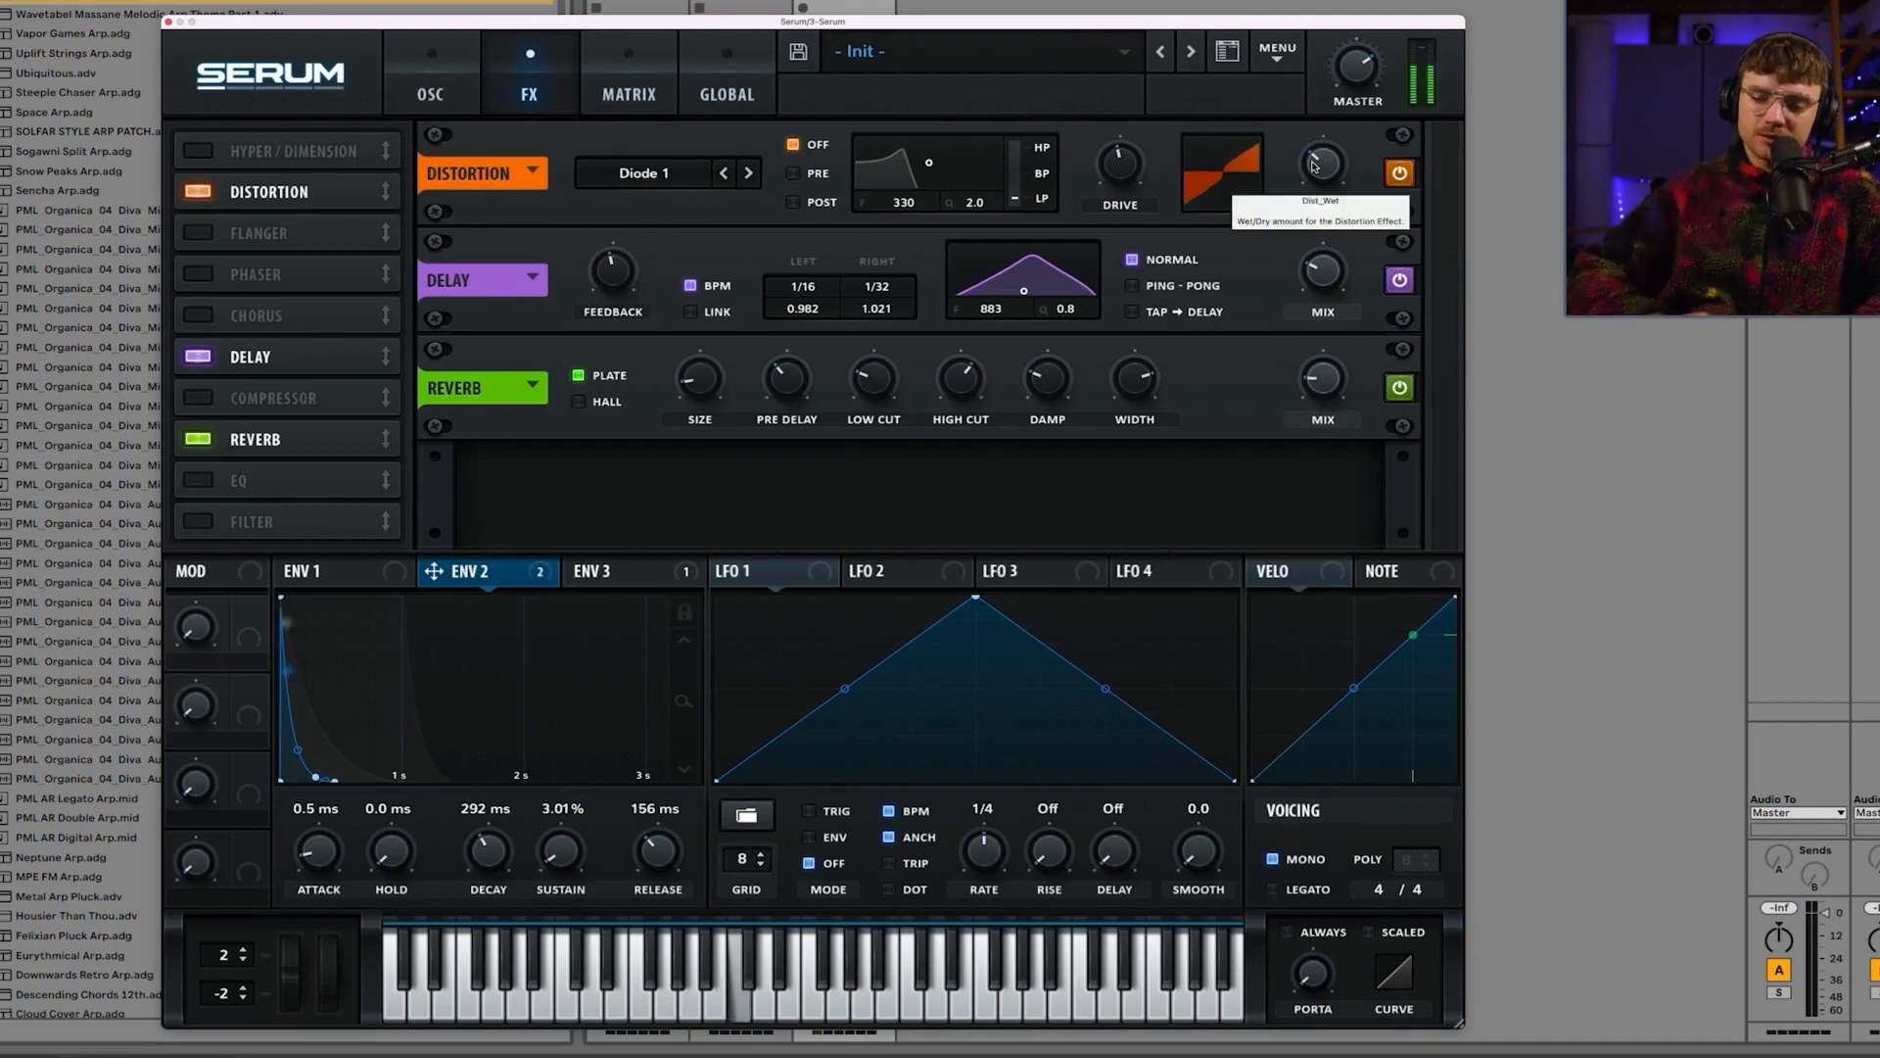
pyautogui.click(1400, 174)
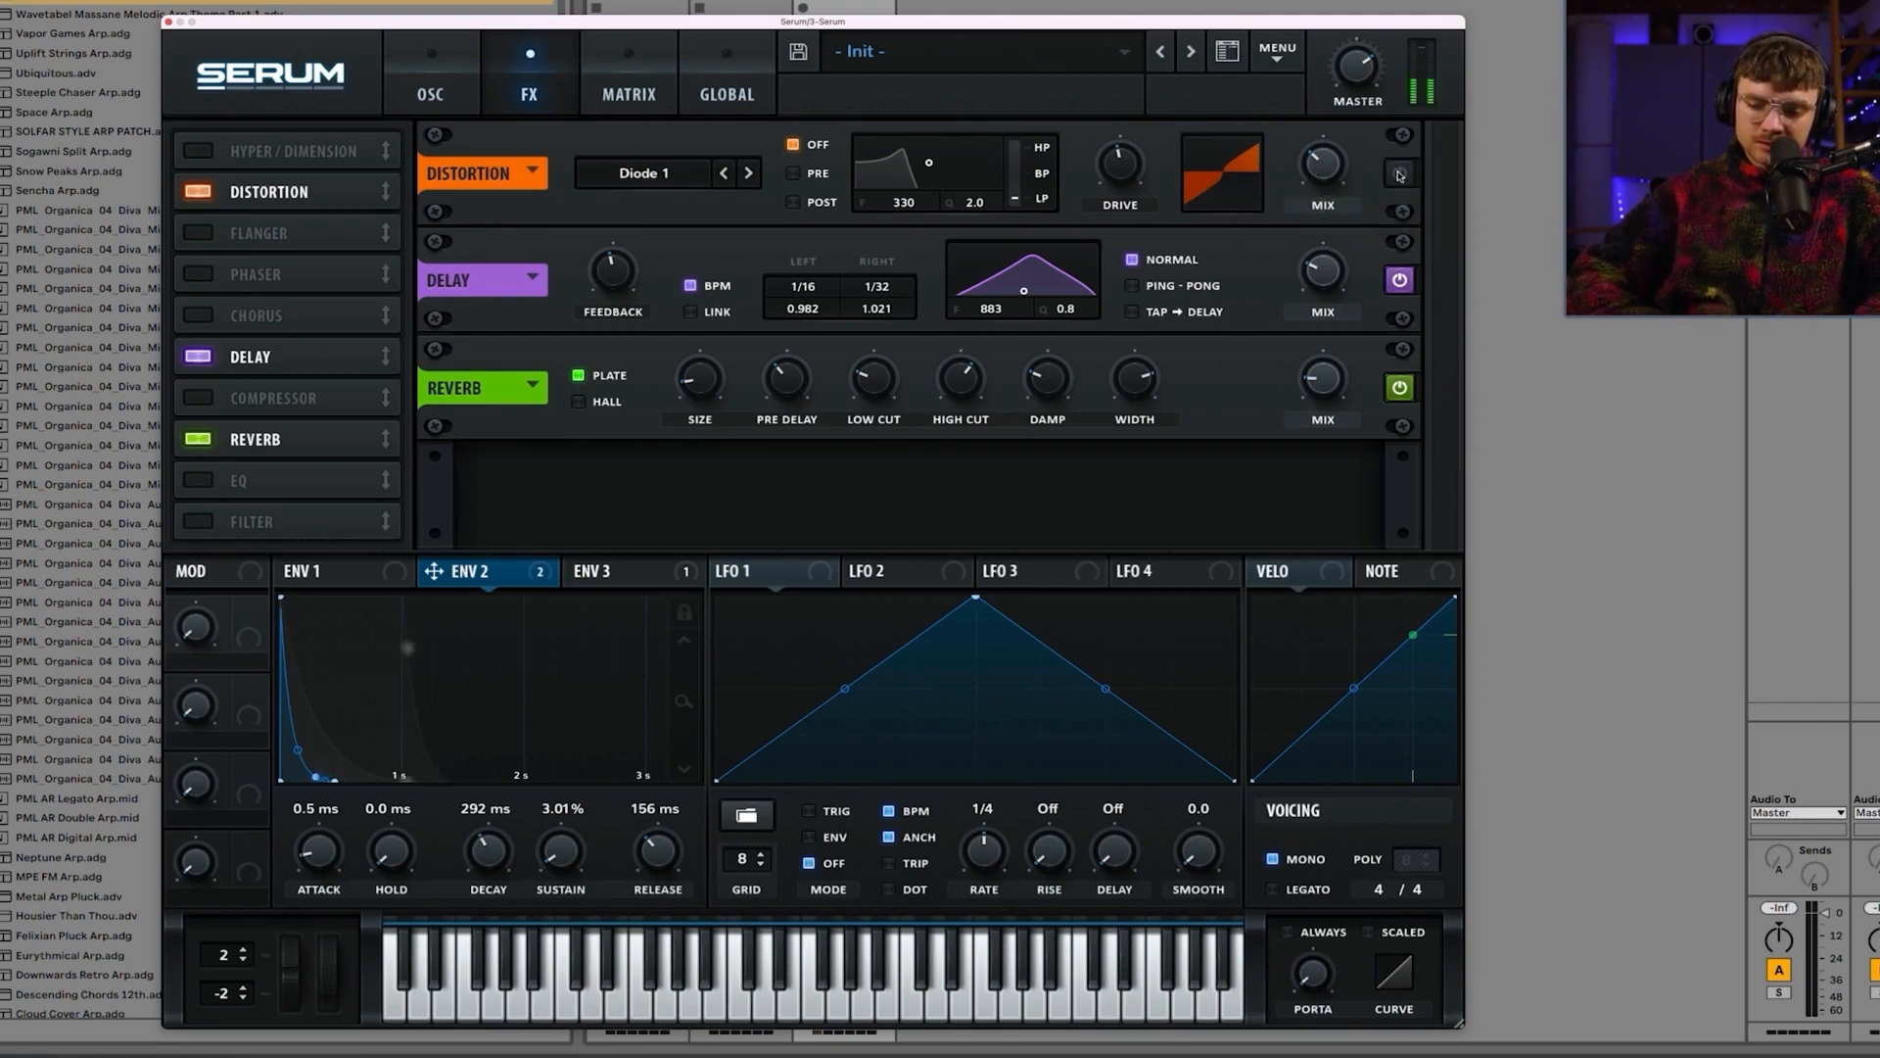
pyautogui.click(1400, 174)
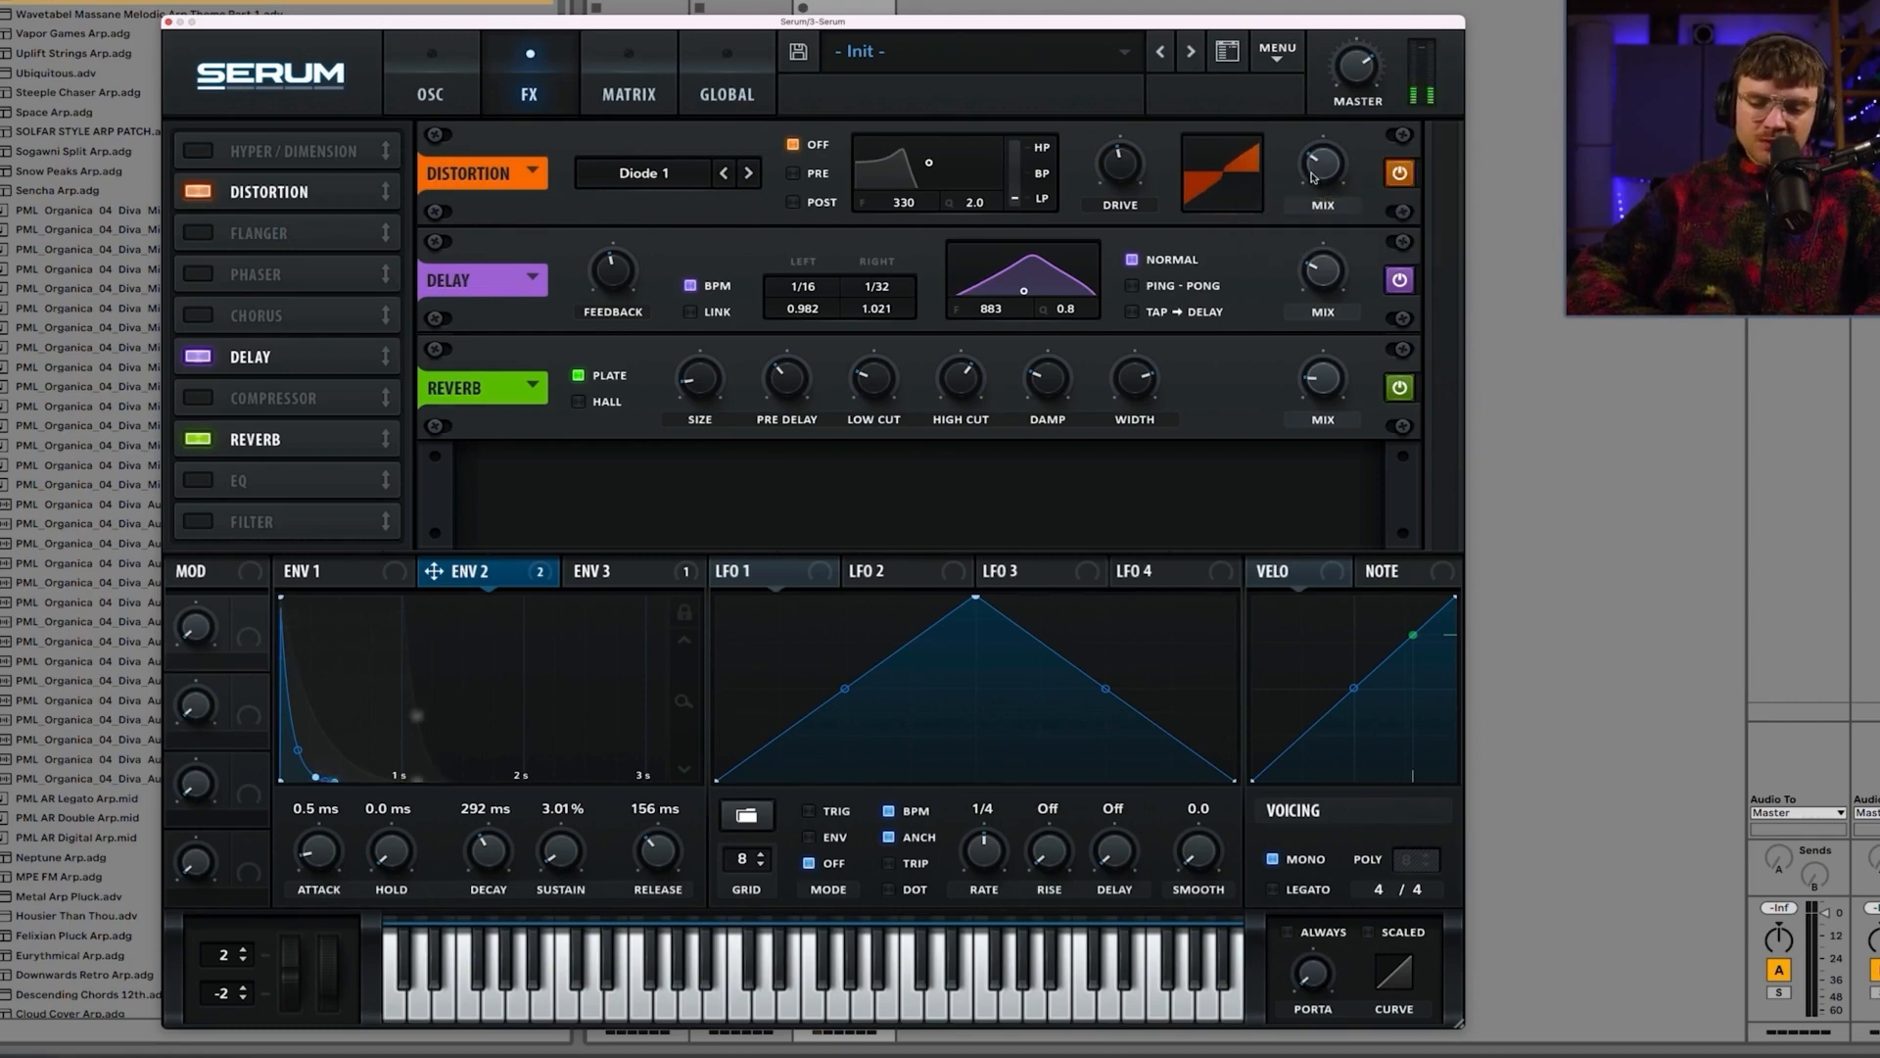
# Step: Modulate the distortion mix with Env 3 at an amount of 33 and compare against bypass
pyautogui.click(596, 567)
pyautogui.moveTo(580, 575); pyautogui.dragTo(1305, 176)
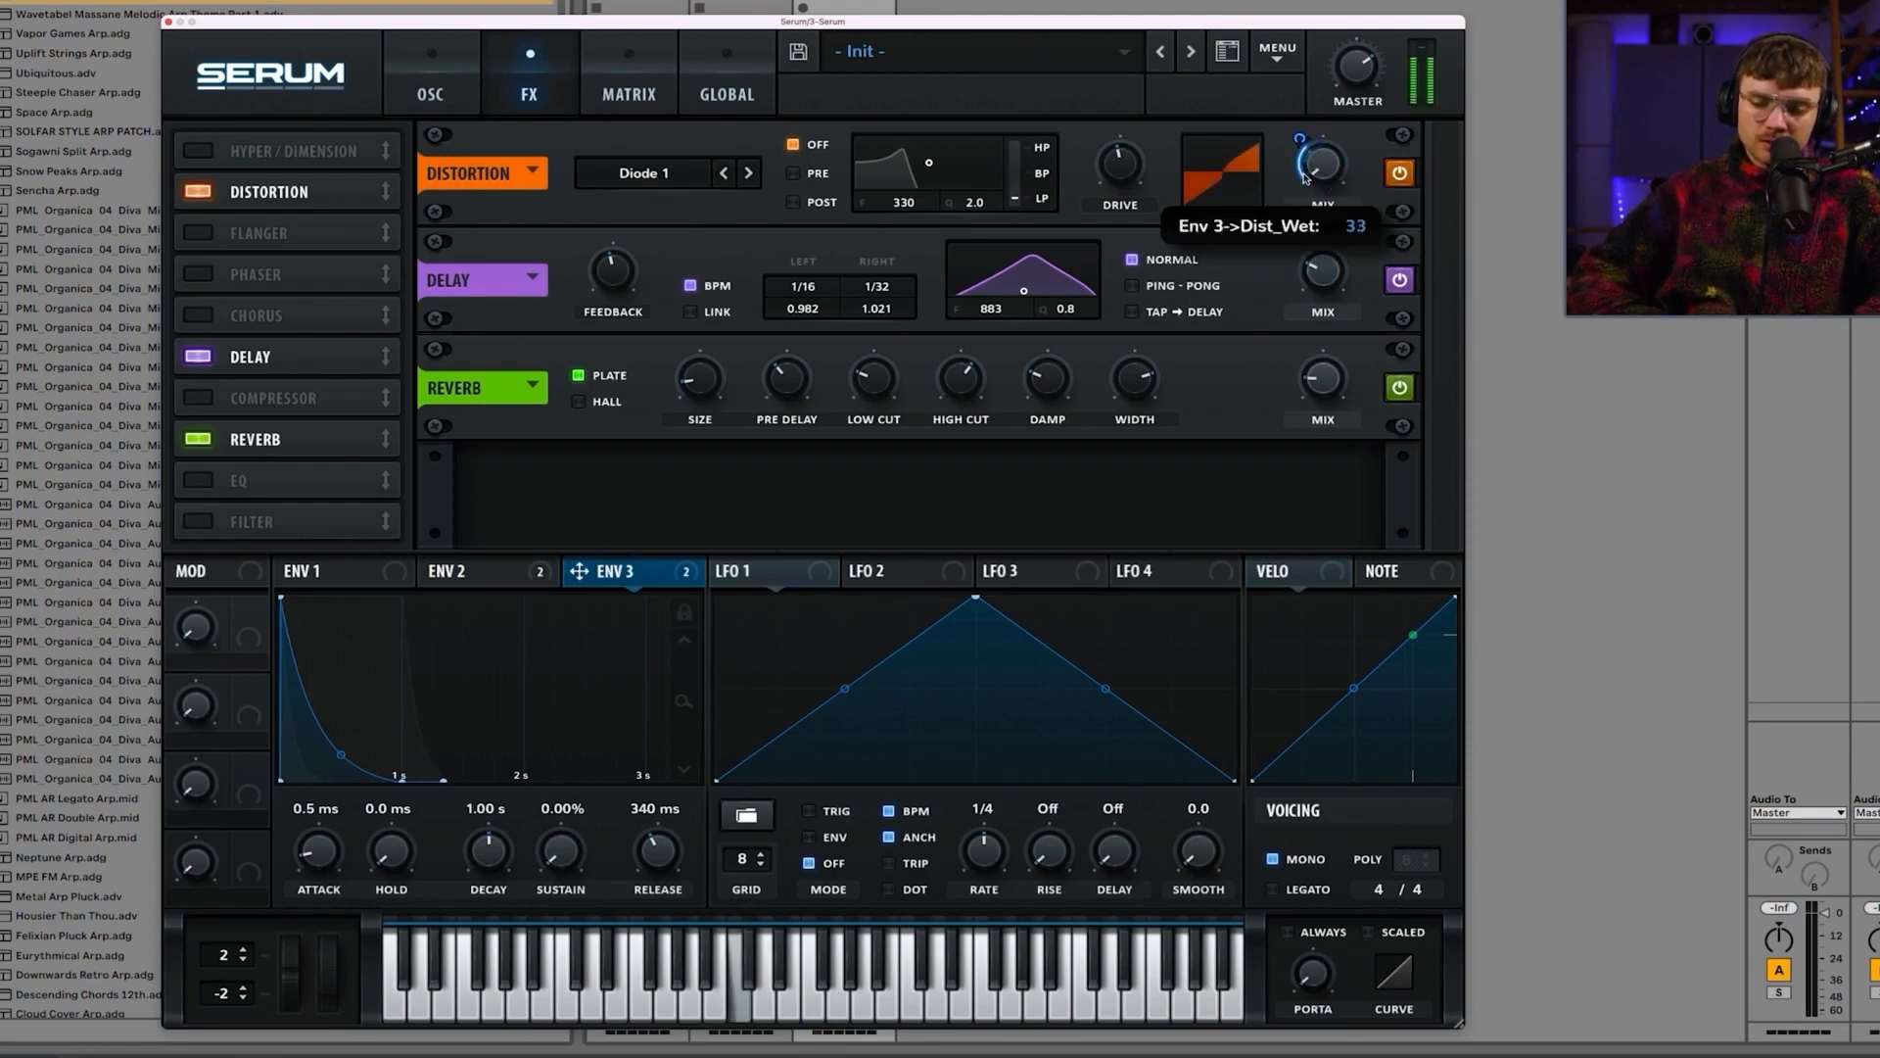
pyautogui.click(1400, 173)
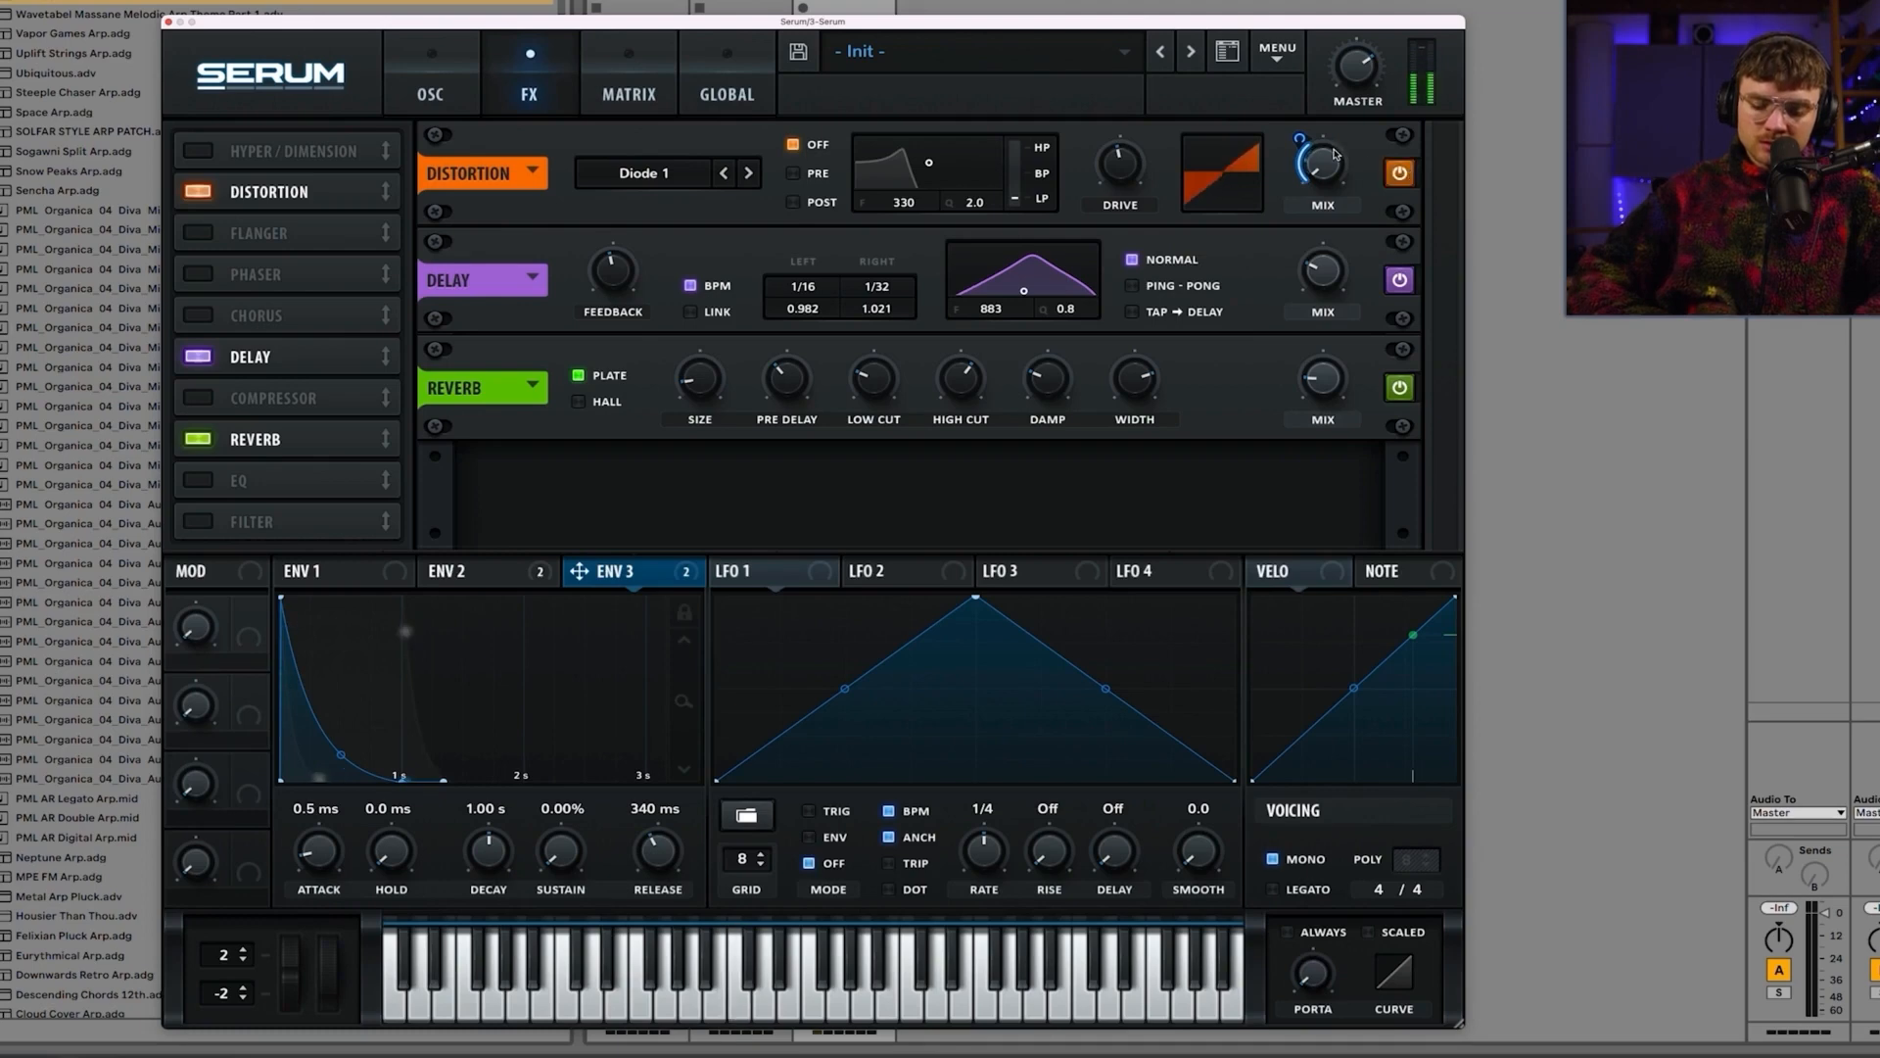
# Step: Open the filter cutoff to judge the distortion, and raise Env 3's modulation of the distortion mix to 43
pyautogui.click(459, 105)
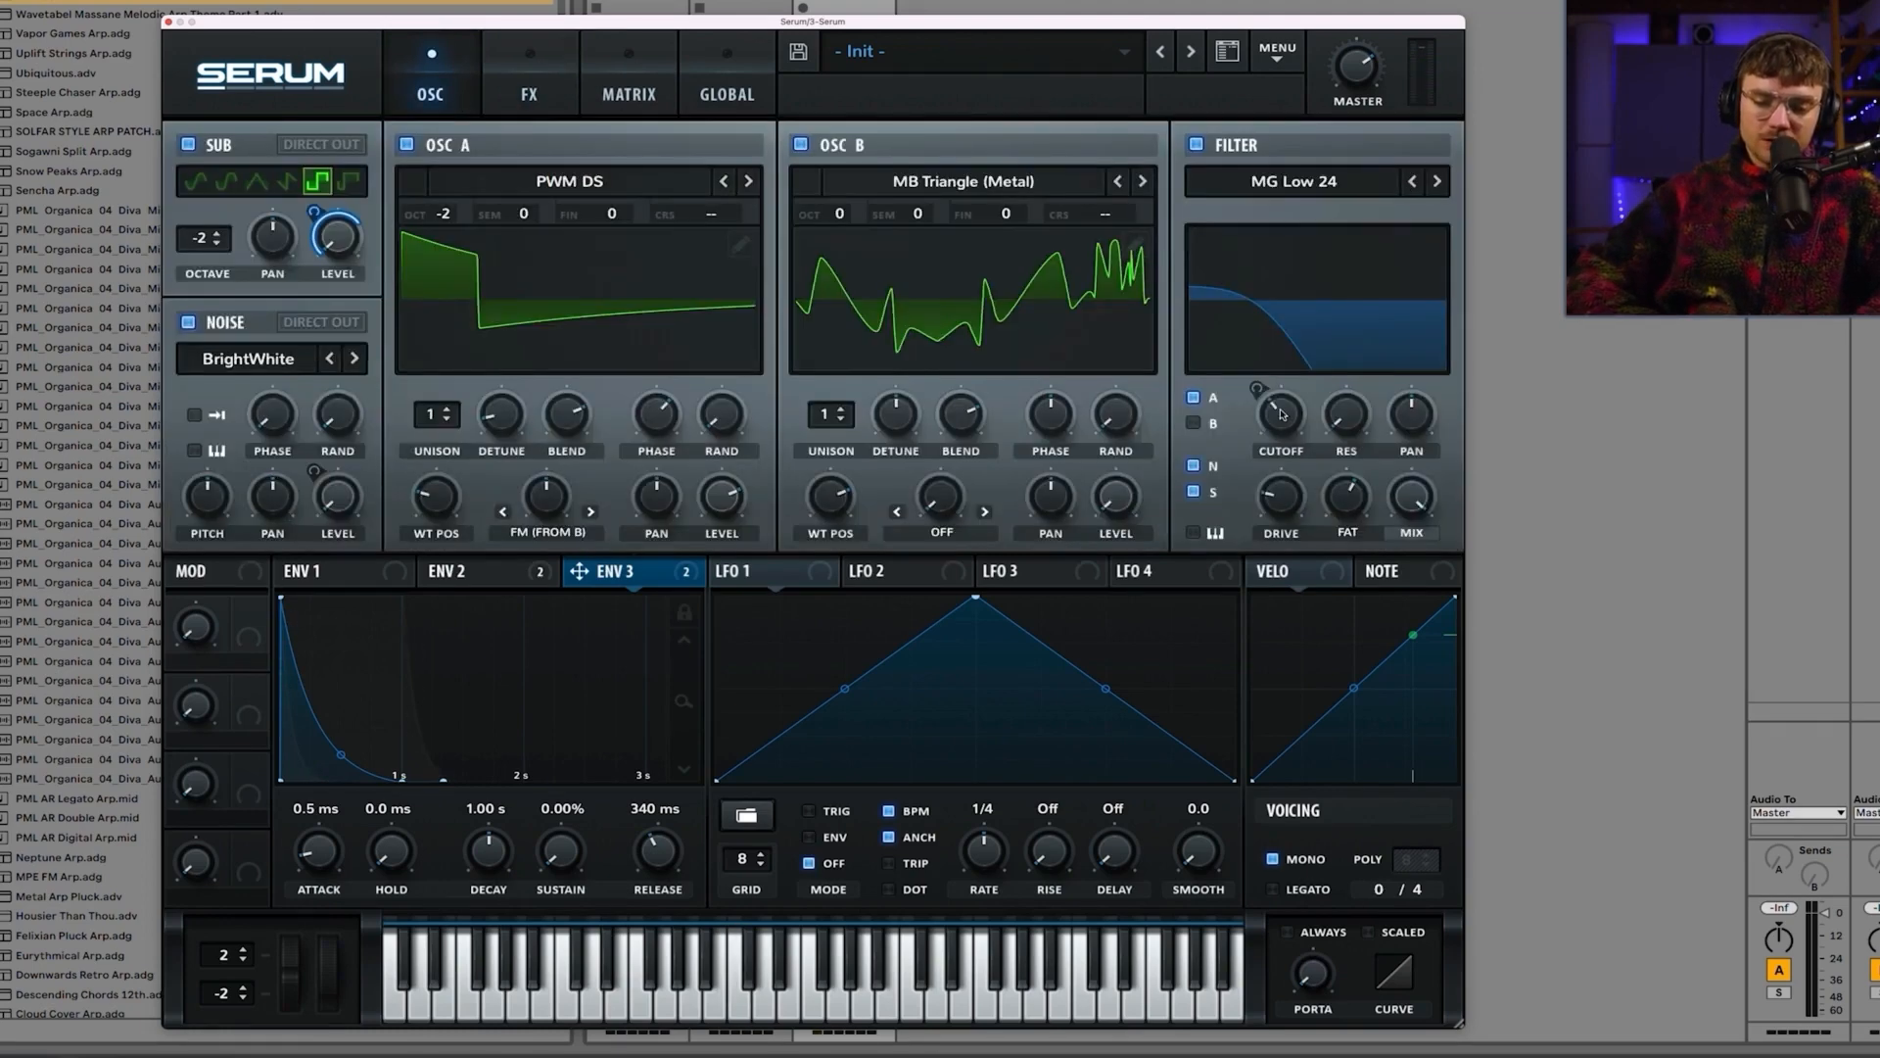
pyautogui.moveTo(1282, 414); pyautogui.dragTo(1282, 328)
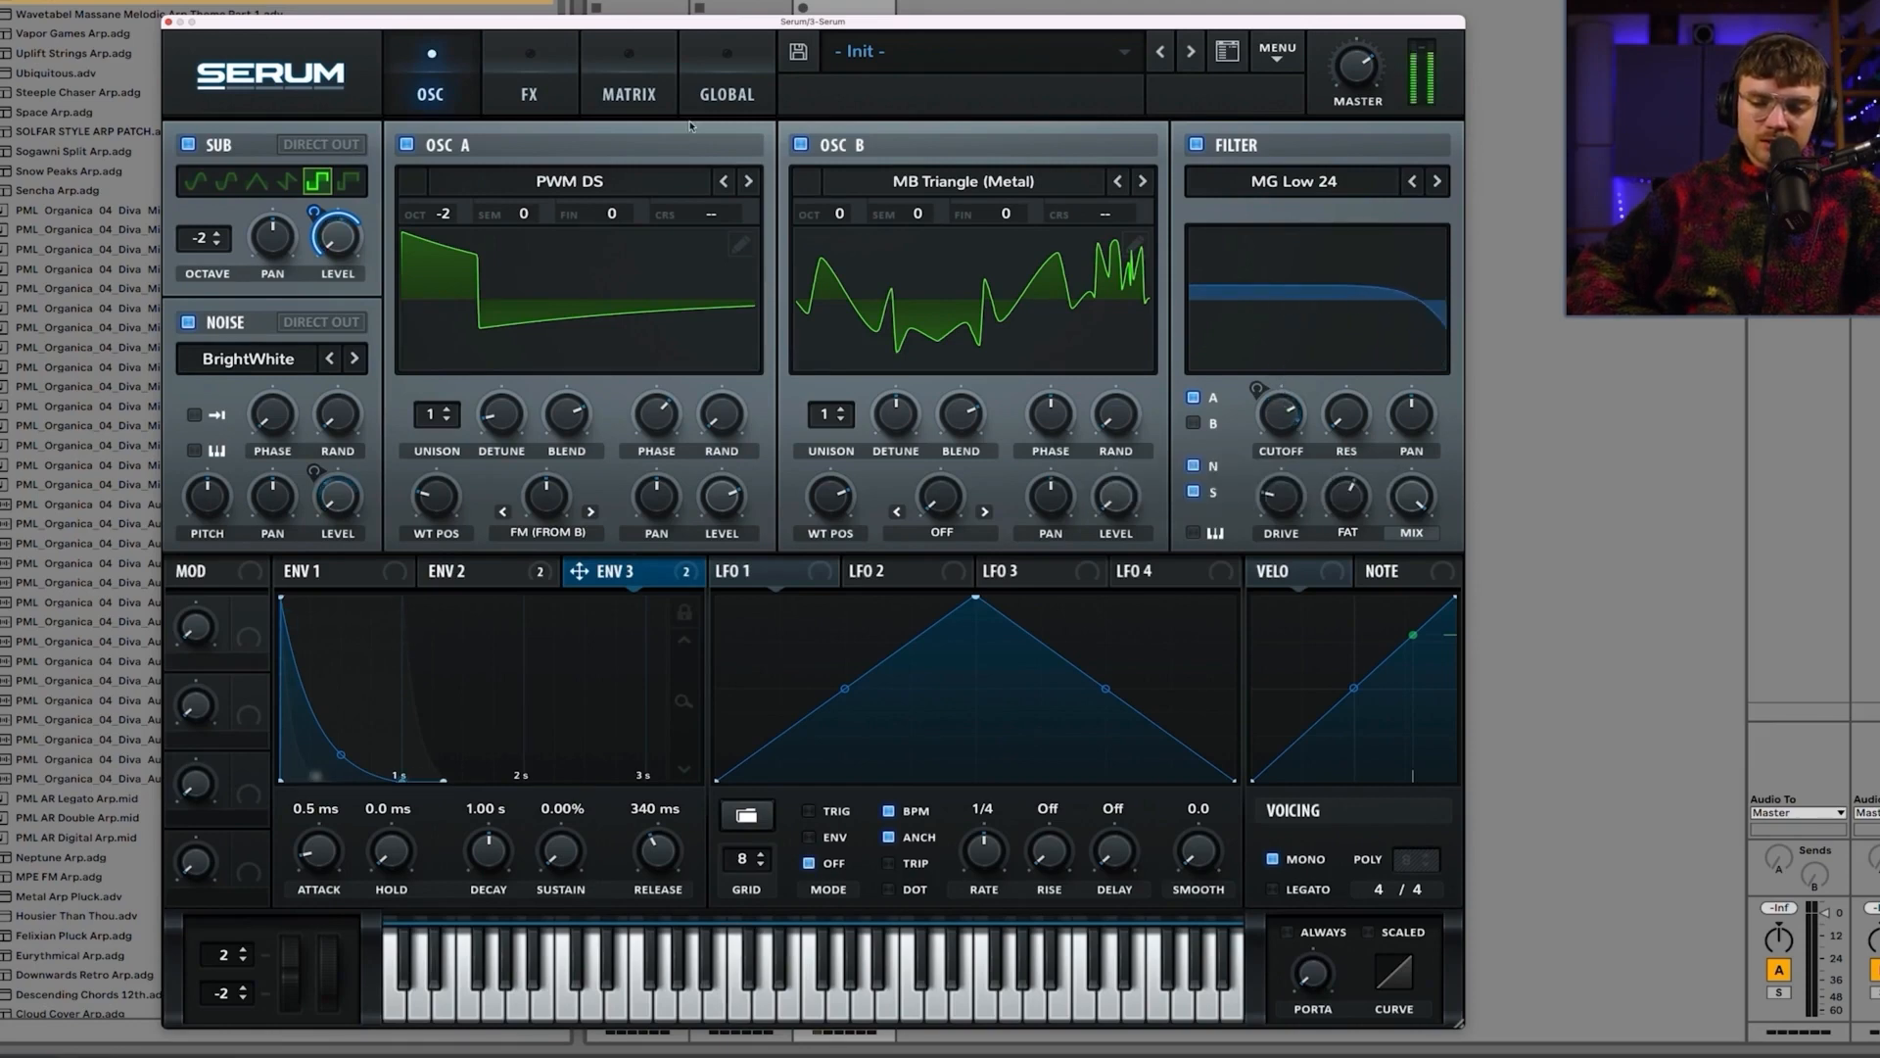
pyautogui.click(529, 94)
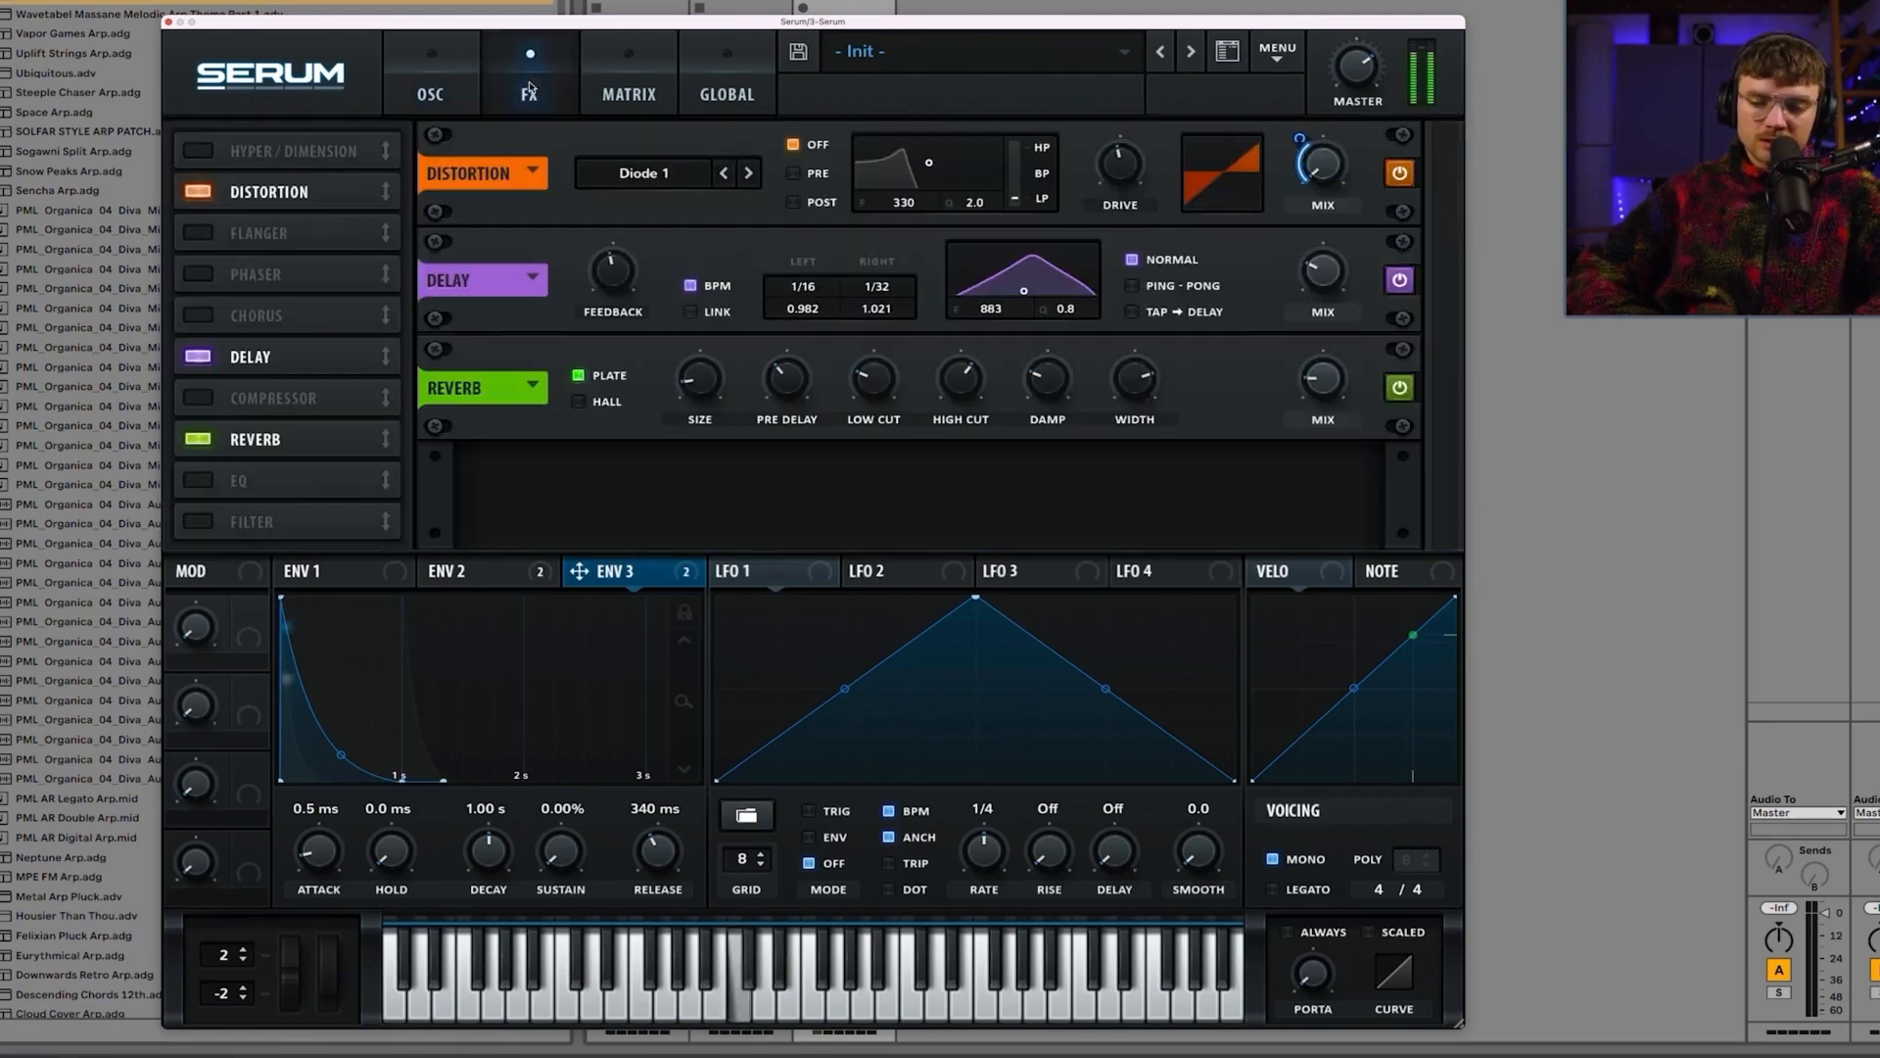
pyautogui.click(1399, 173)
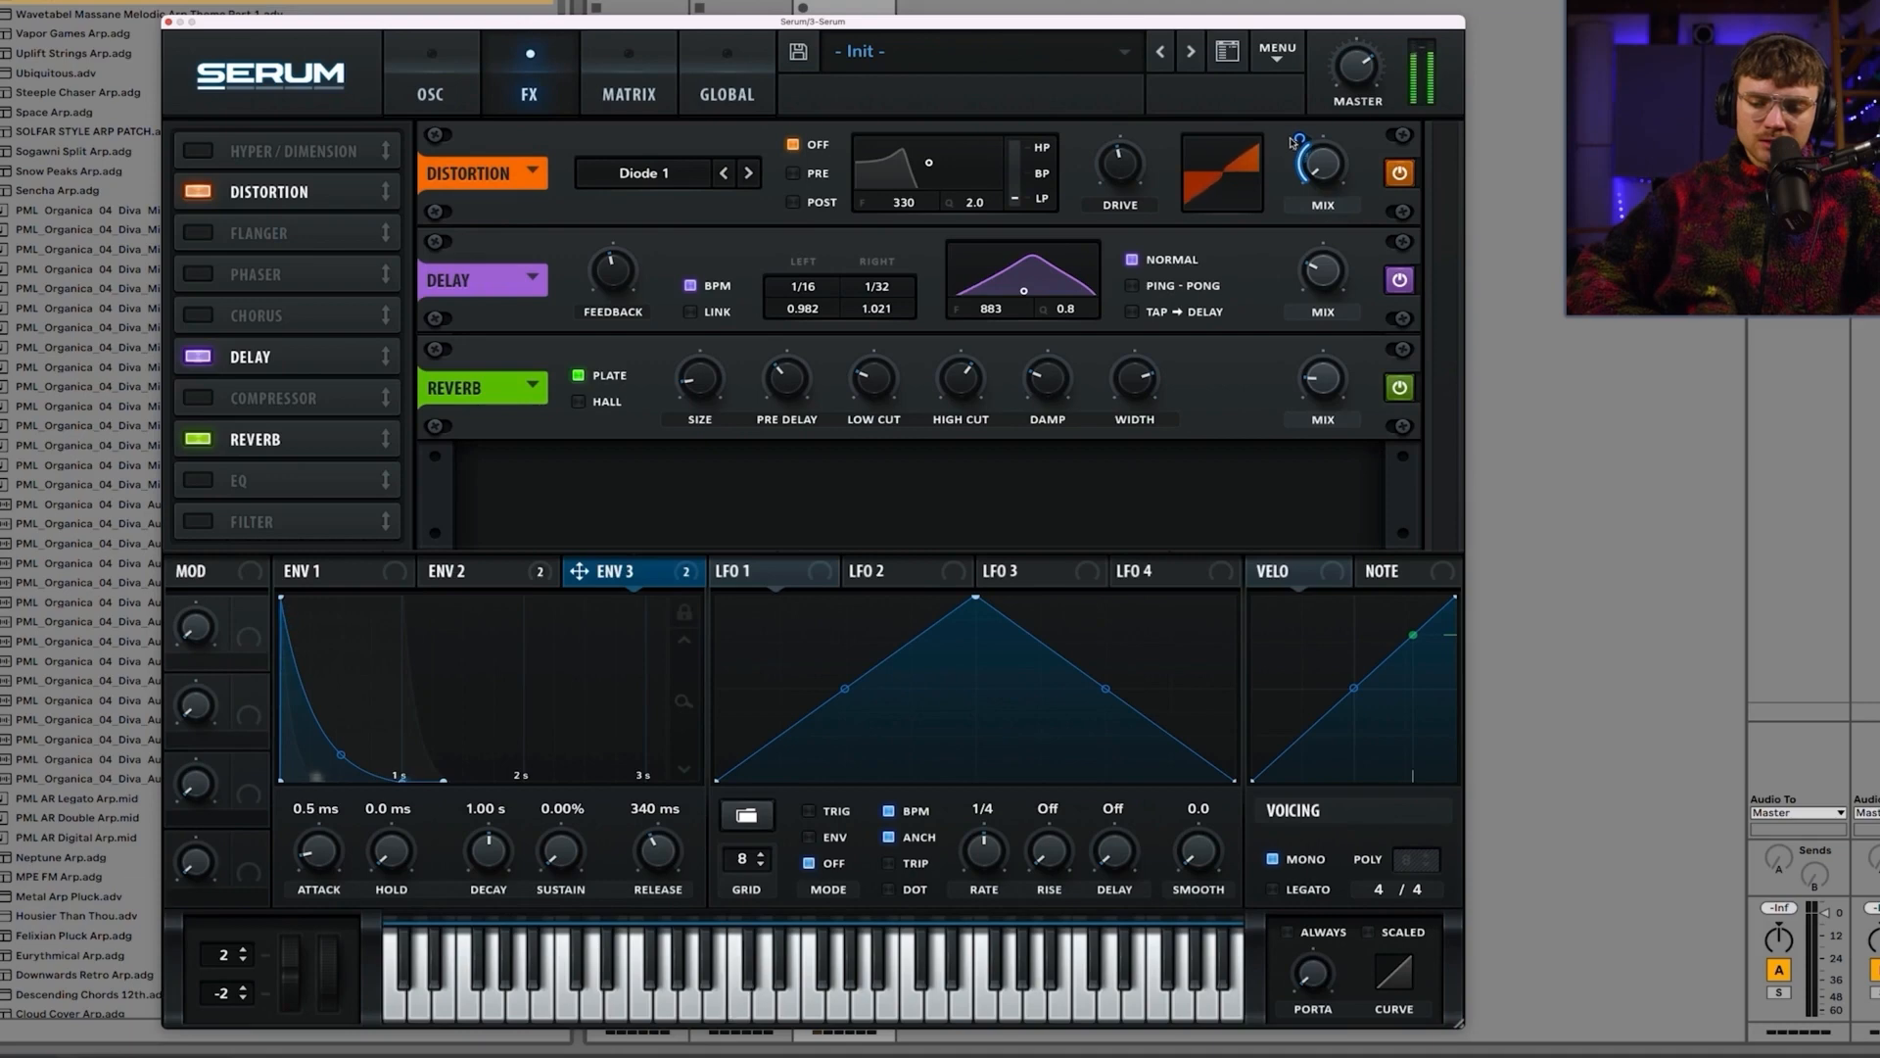
pyautogui.moveTo(1298, 129)
pyautogui.moveTo(1289, 96)
pyautogui.mouseDown()
pyautogui.moveTo(1288, 79)
pyautogui.moveTo(1293, 131)
pyautogui.mouseUp()
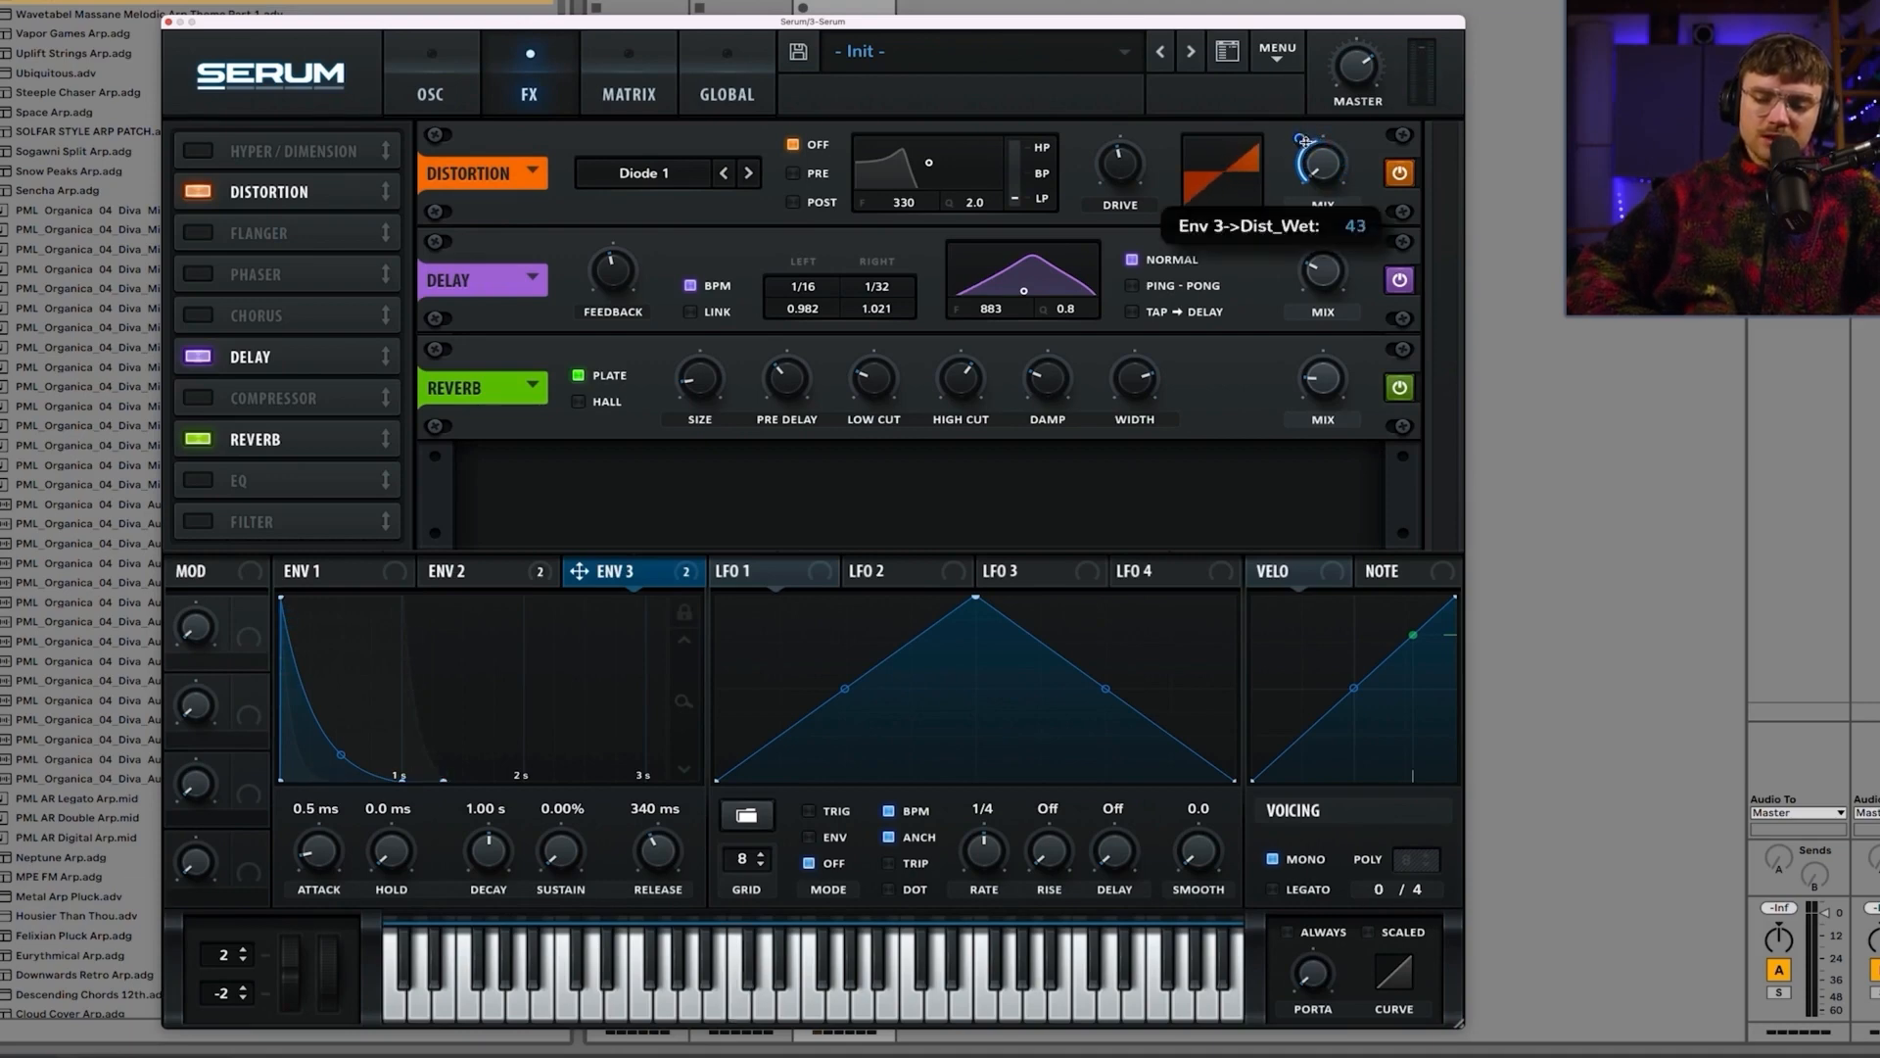
# Step: Bring the filter cutoff back down, settling at about 92 Hz
pyautogui.click(460, 79)
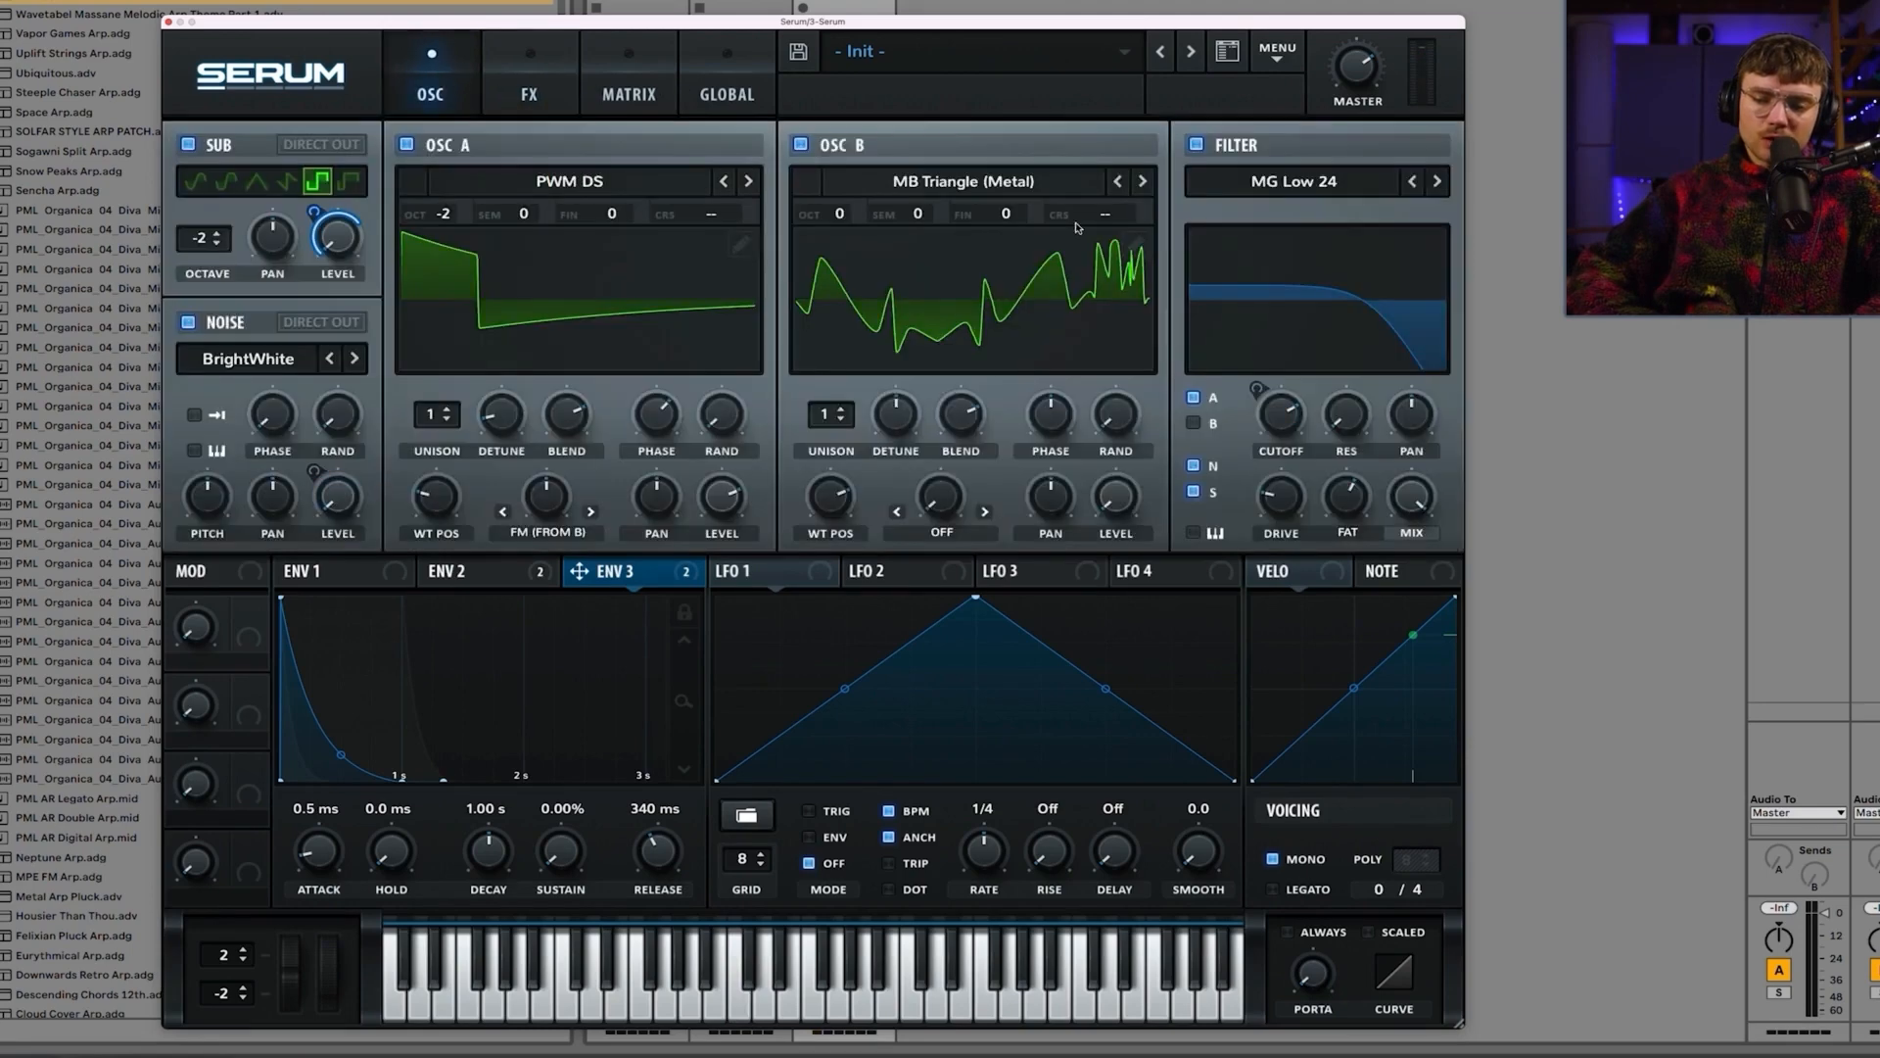
pyautogui.moveTo(1291, 423)
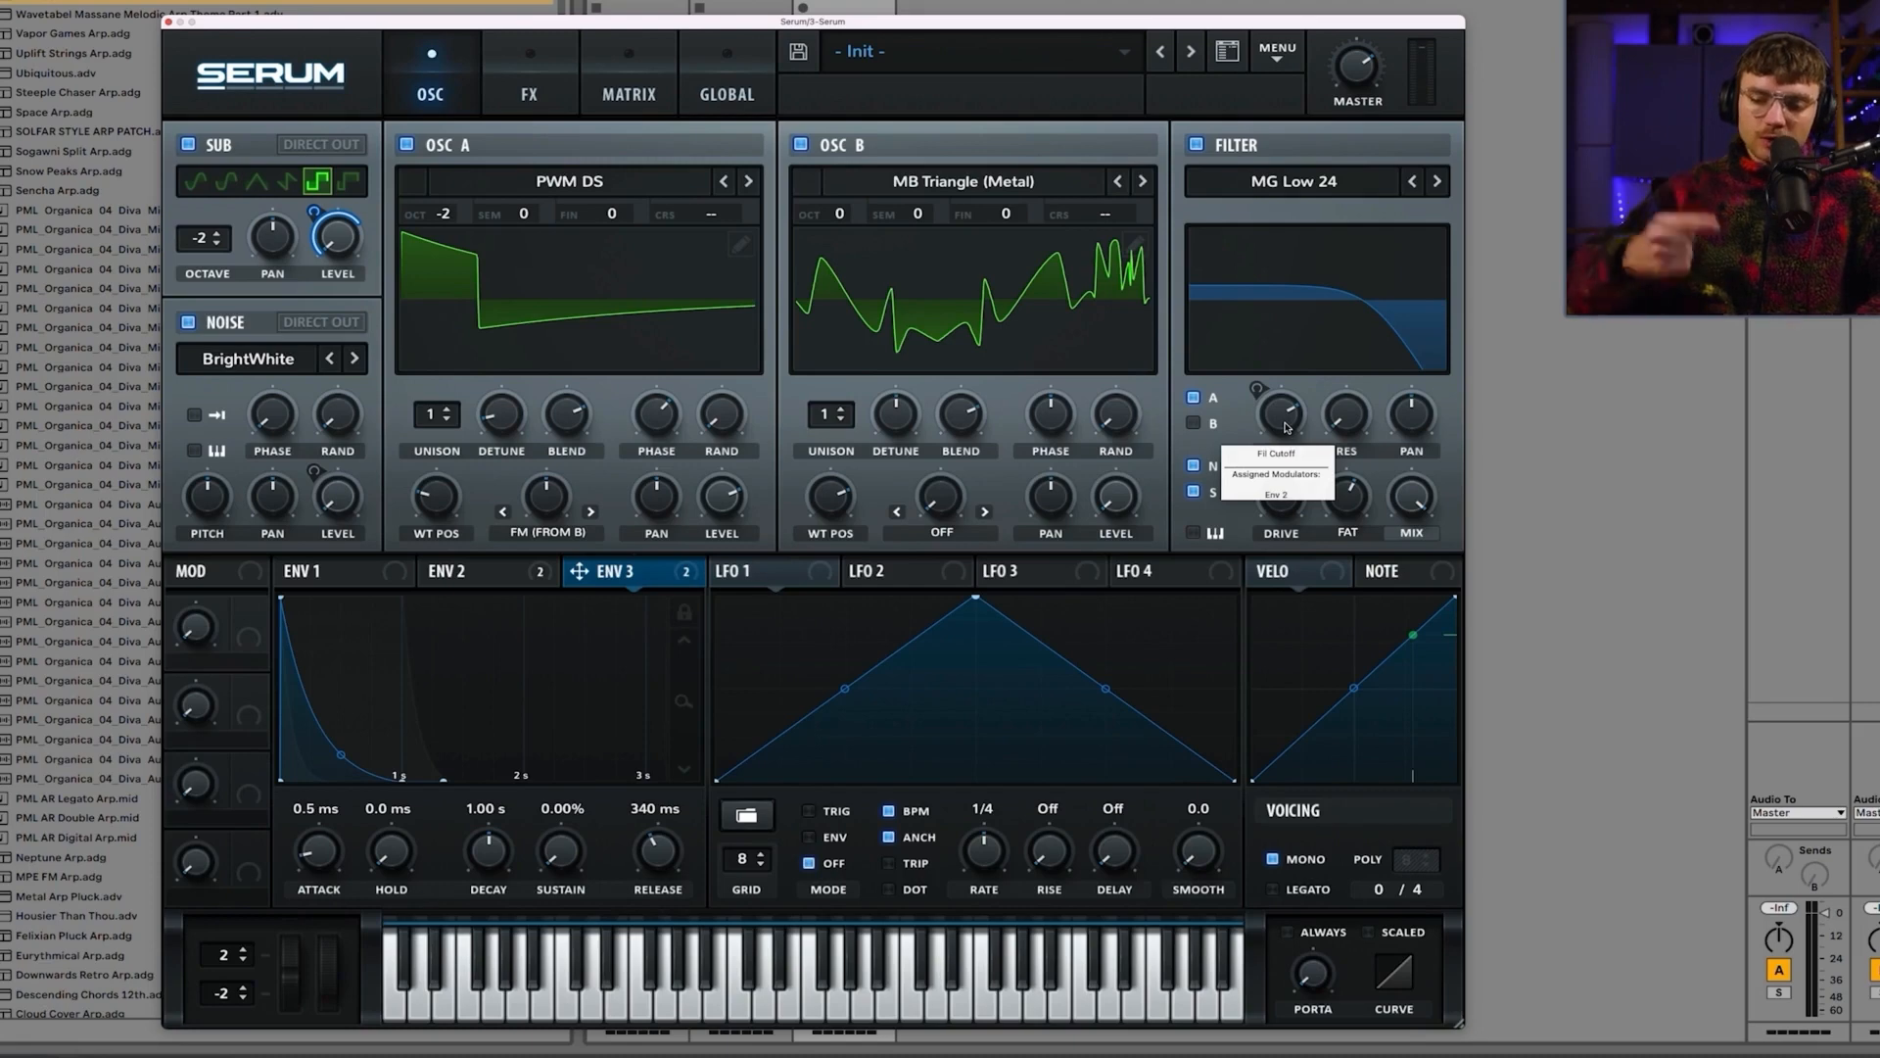
pyautogui.moveTo(1287, 427); pyautogui.dragTo(1291, 497)
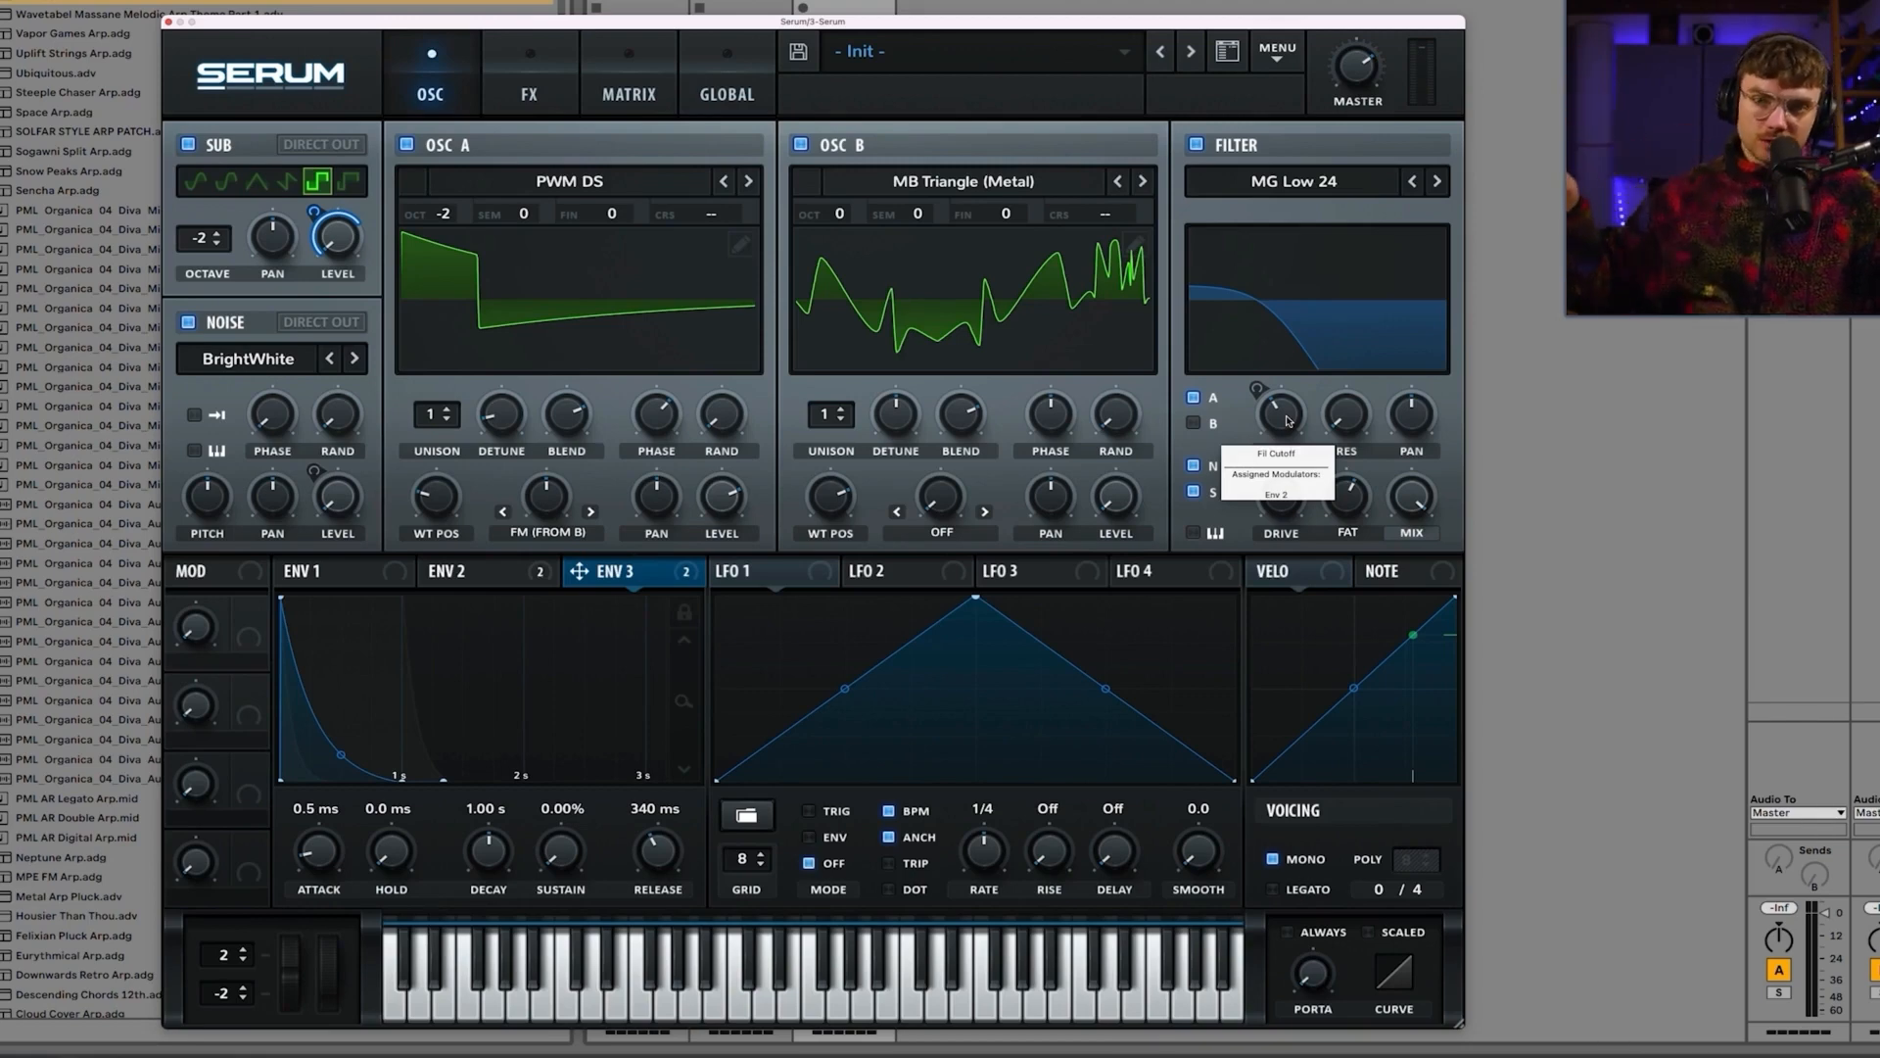
pyautogui.moveTo(1288, 421); pyautogui.dragTo(1296, 445)
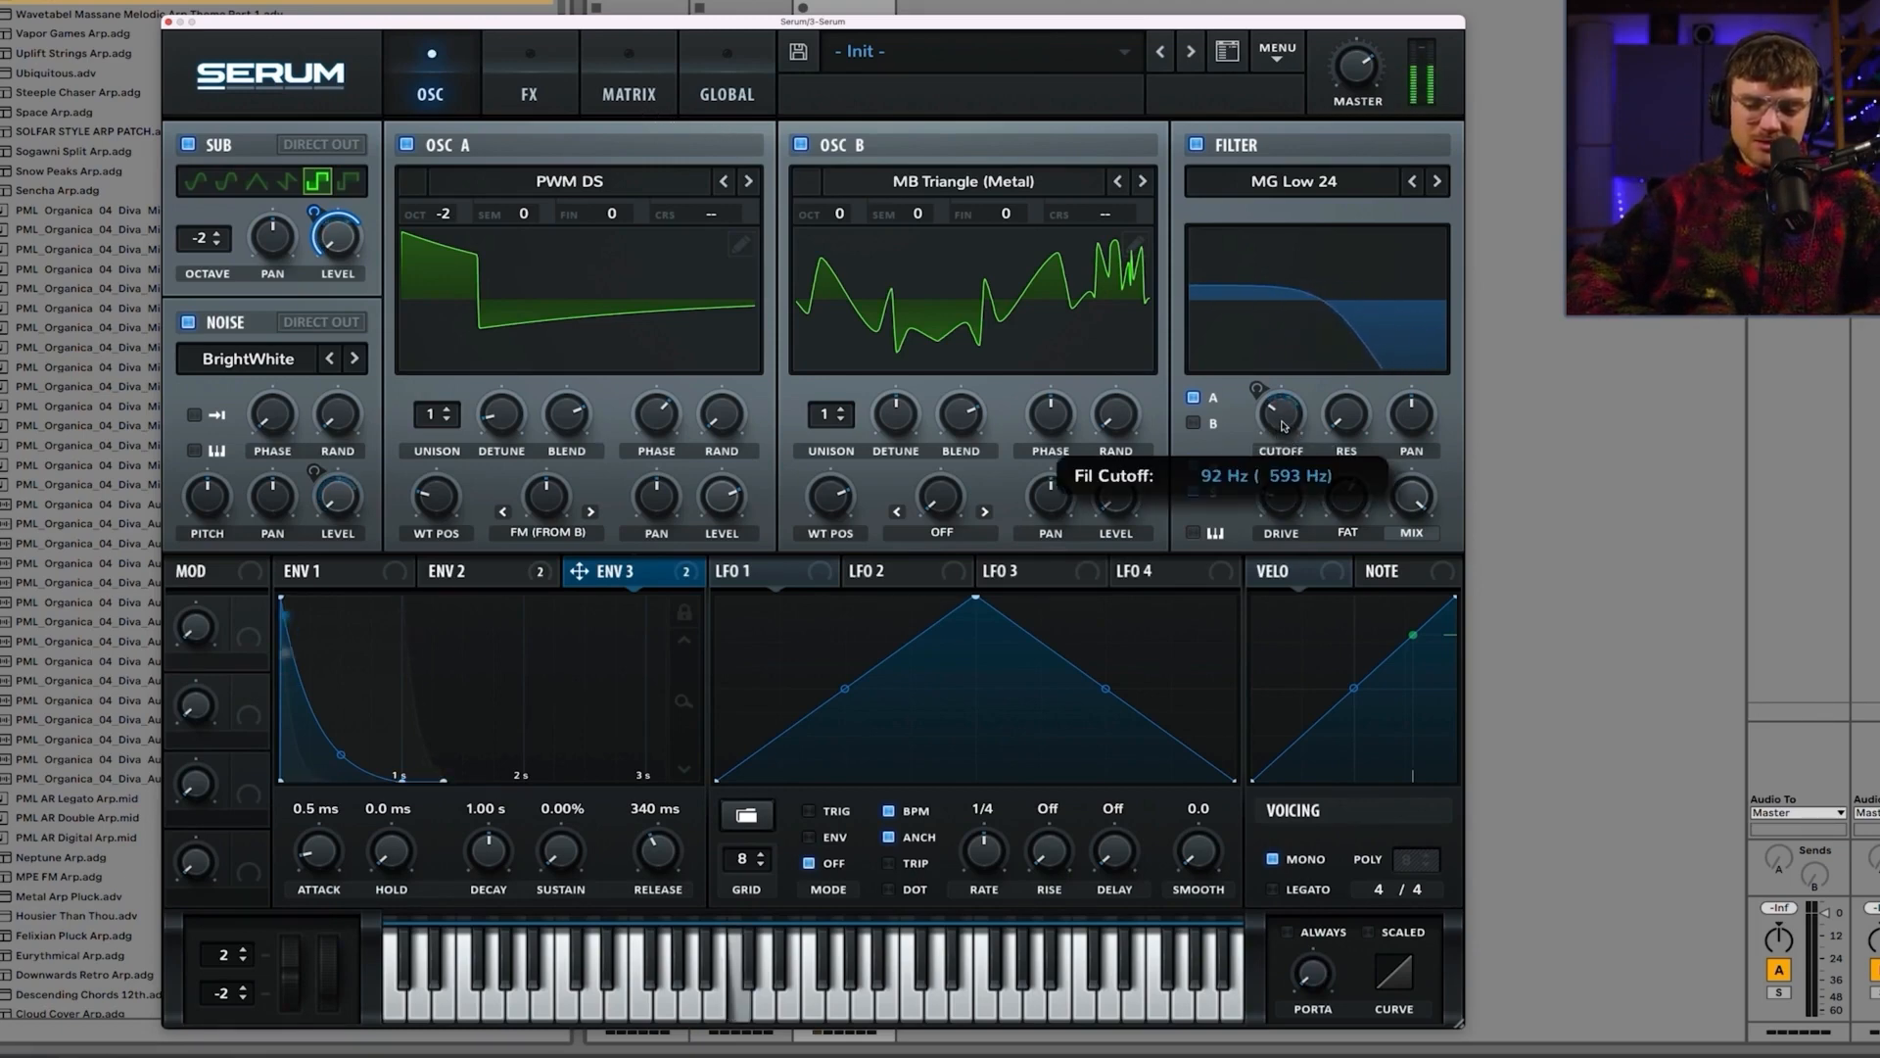
# Step: Adjust Env 3's modulation of the distortion mix, trying an amount of 24, and compare against the bypassed distortion
pyautogui.click(647, 103)
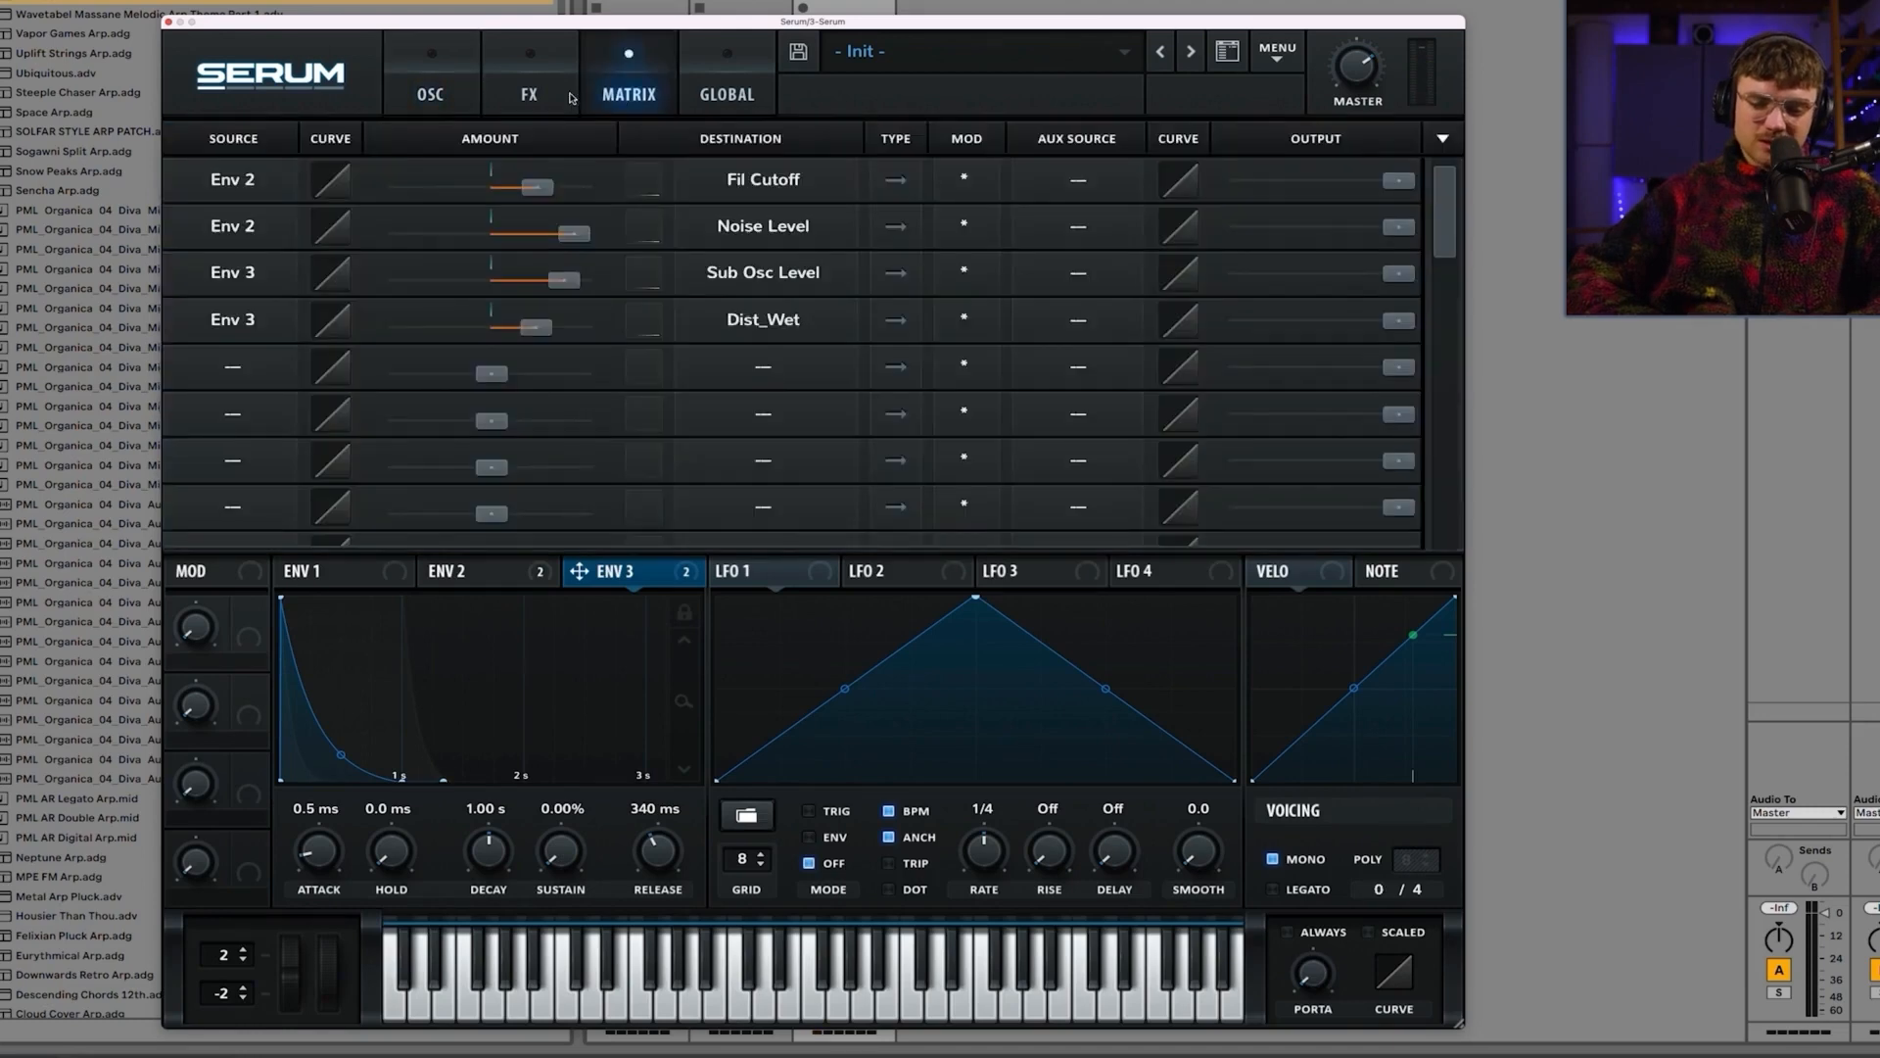
pyautogui.click(528, 94)
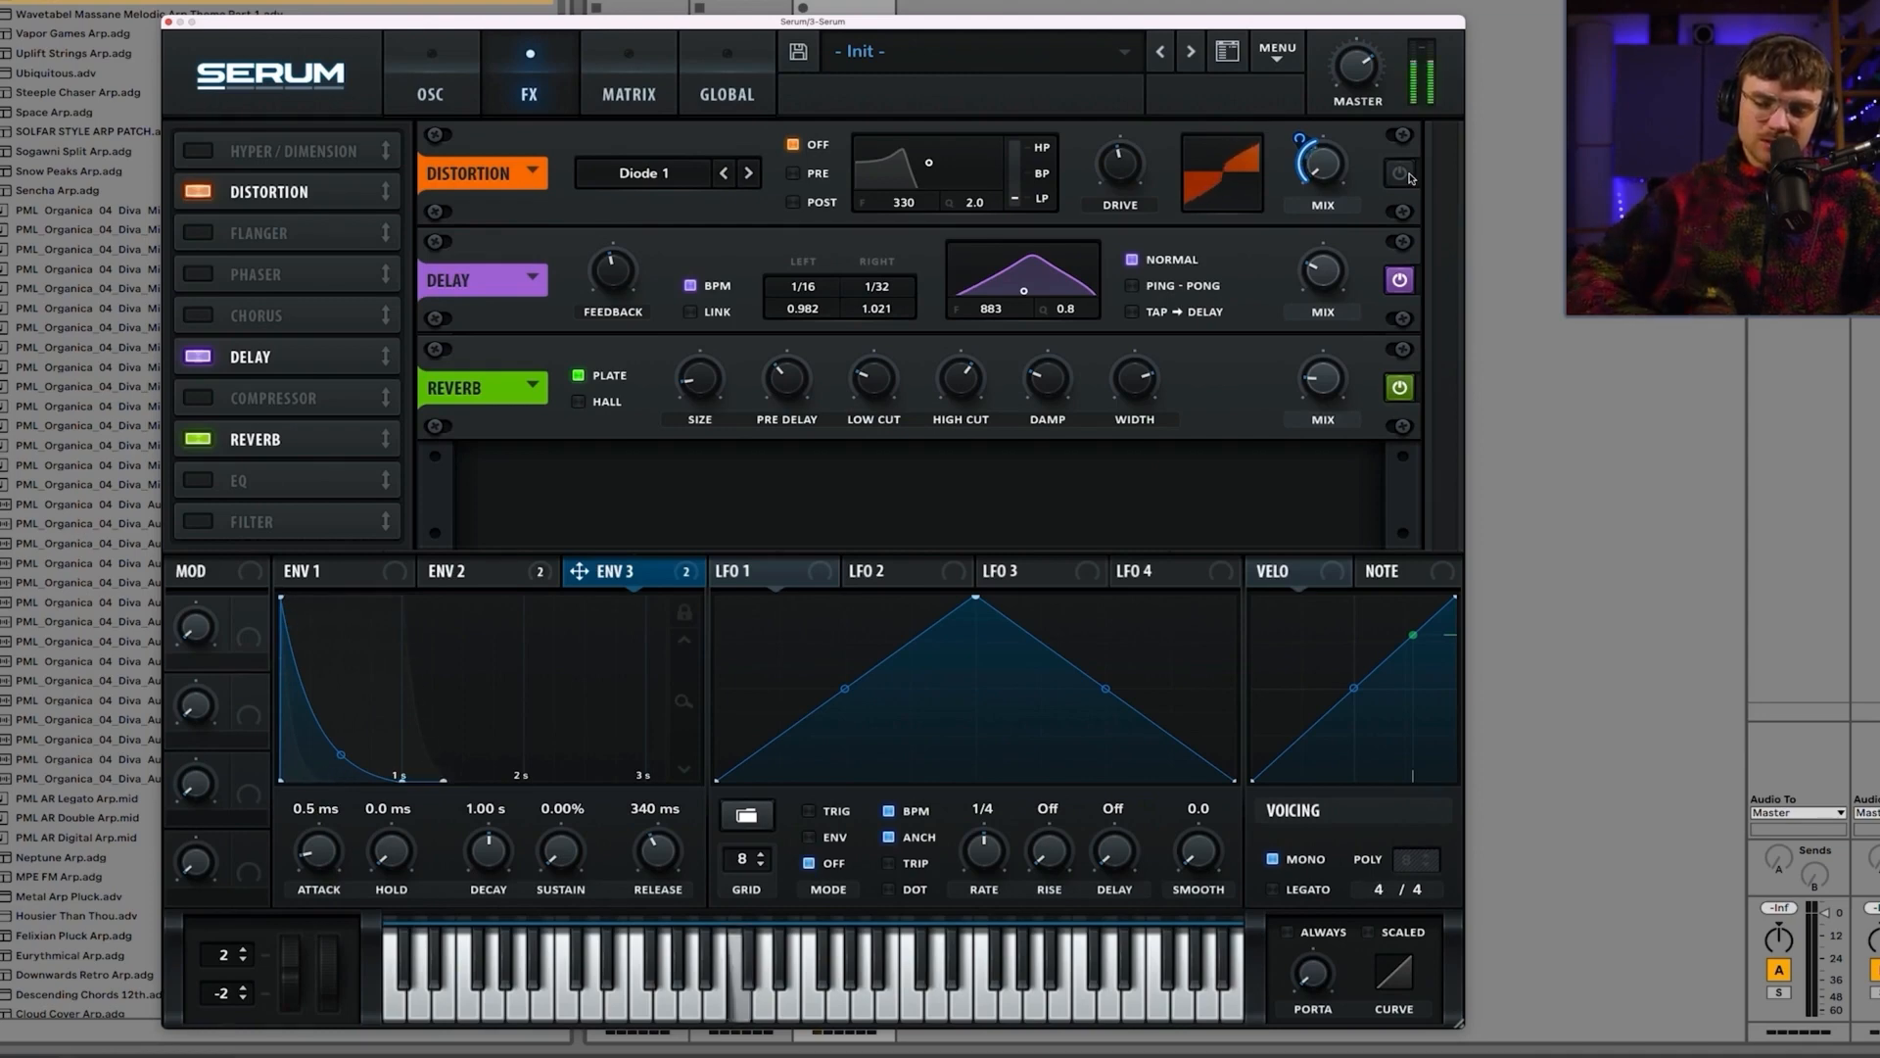
pyautogui.click(1399, 175)
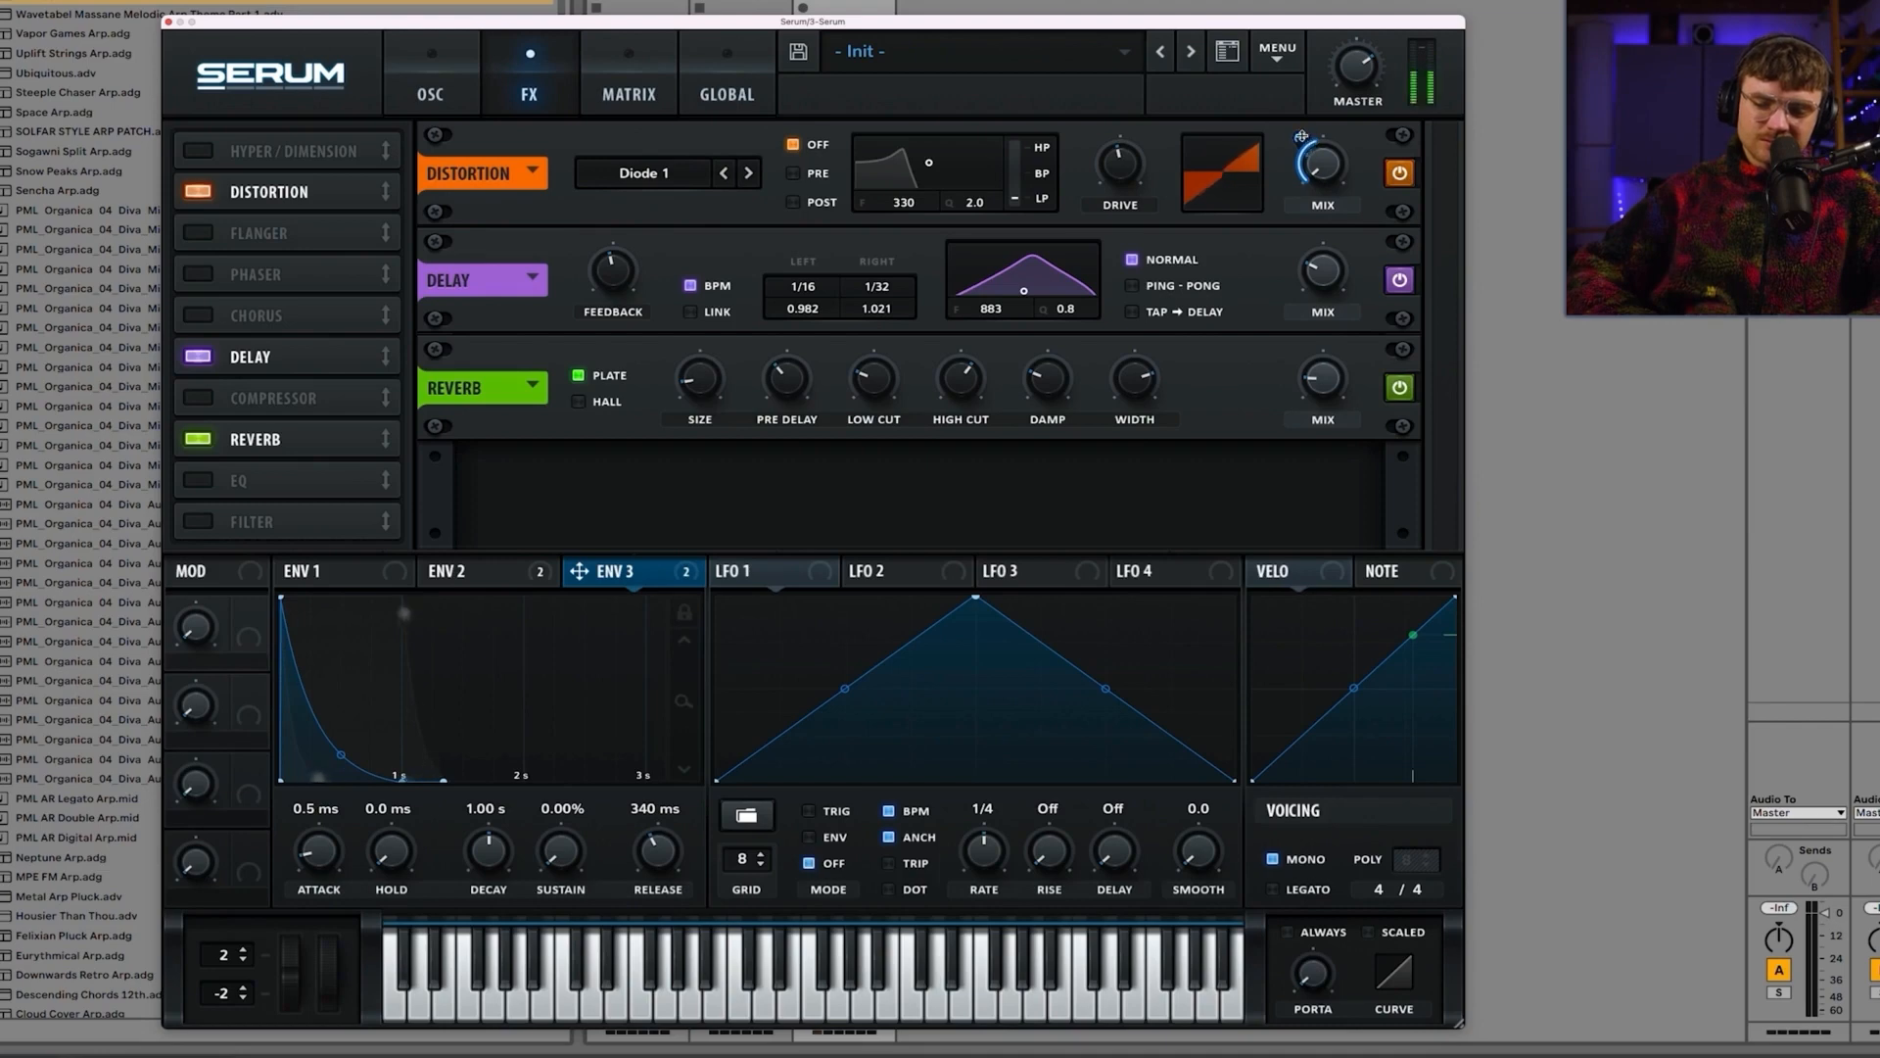
pyautogui.moveTo(1301, 136); pyautogui.dragTo(1302, 145)
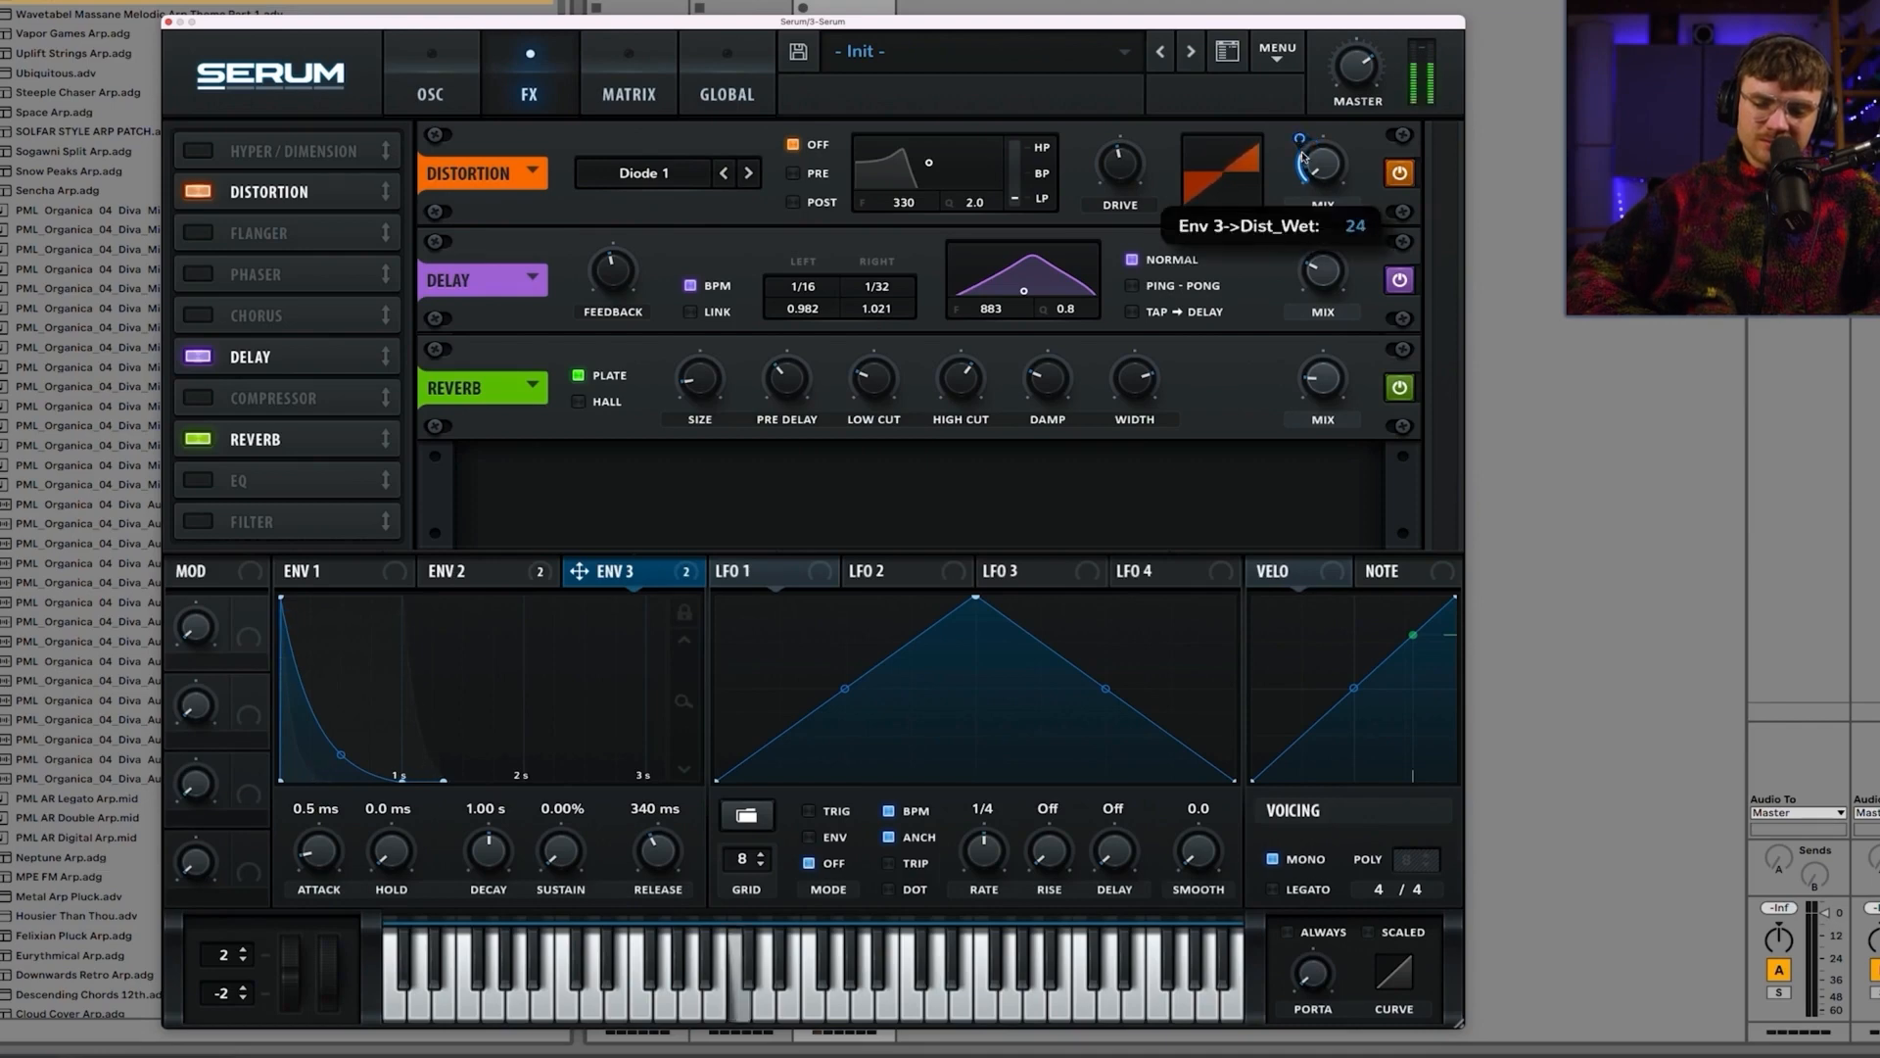
pyautogui.click(1399, 175)
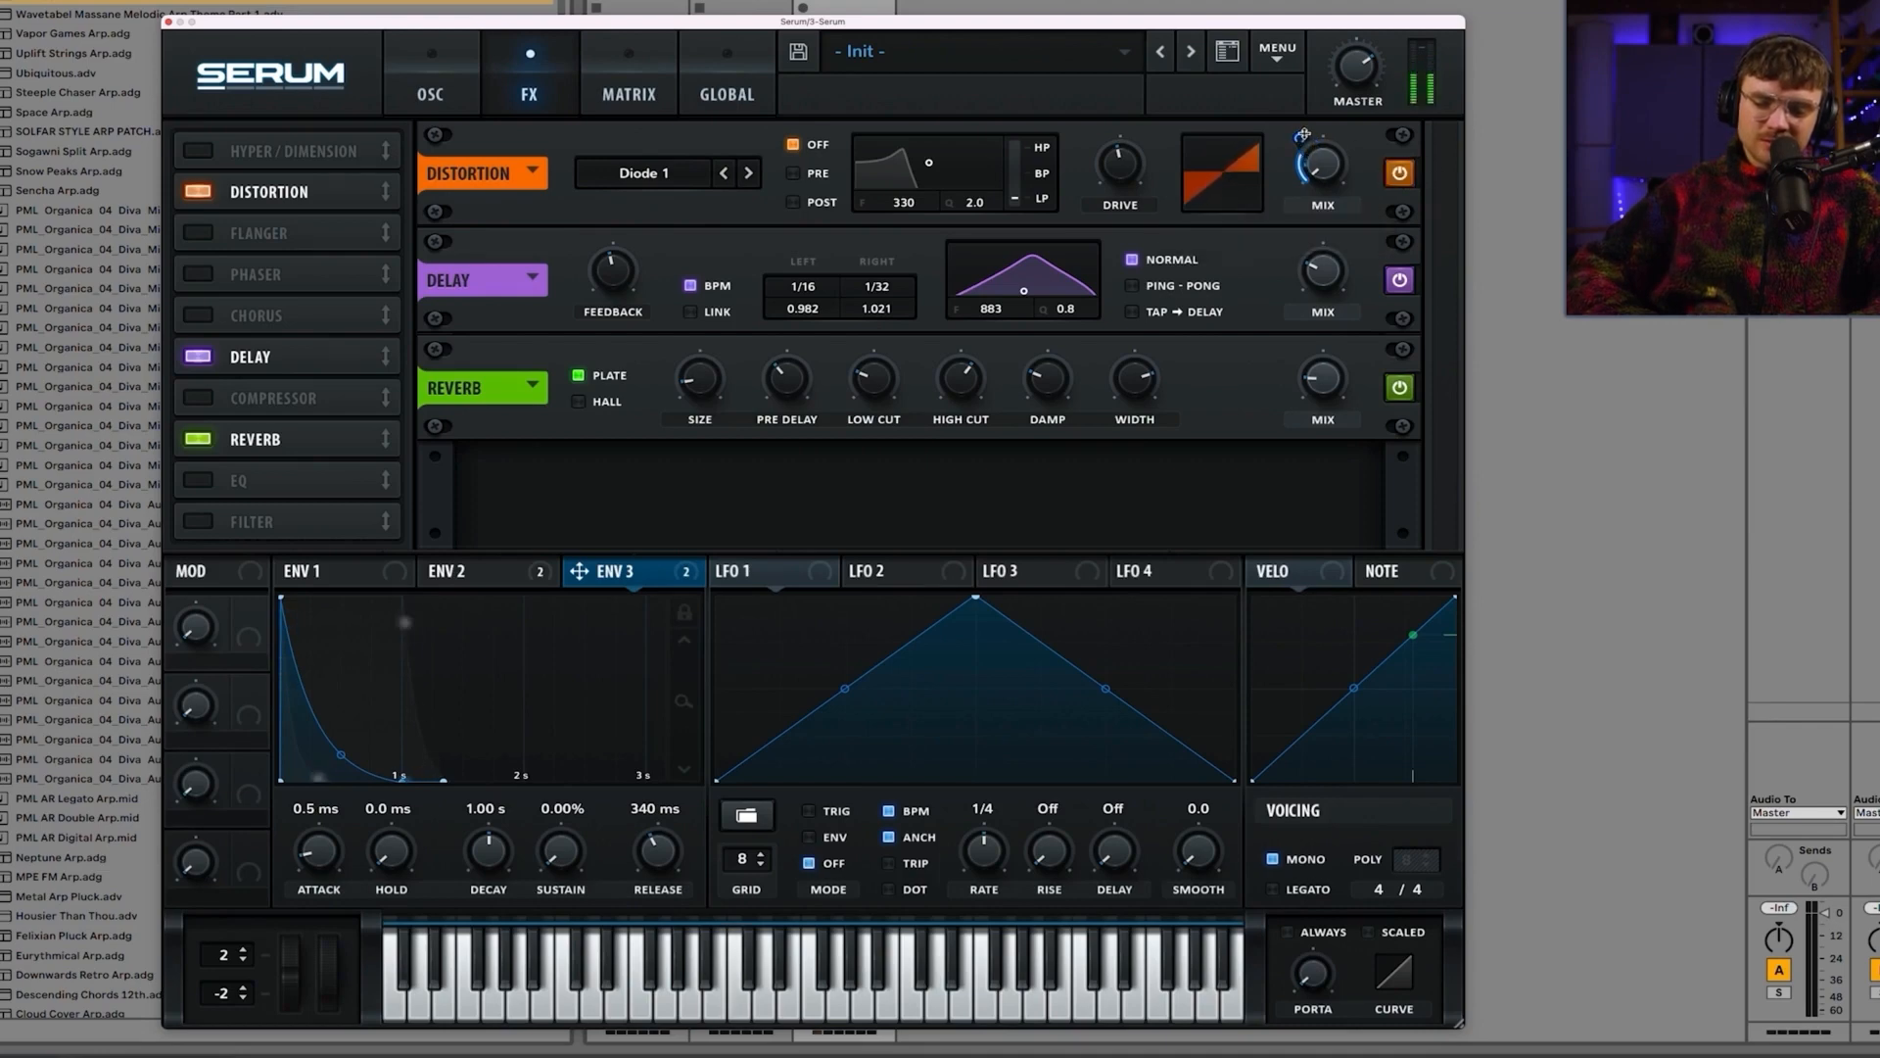
# Step: Audition the distortion types, including Zero-Square, Sine Shaper and SoftClip, and settle on Diode 2
pyautogui.click(753, 174)
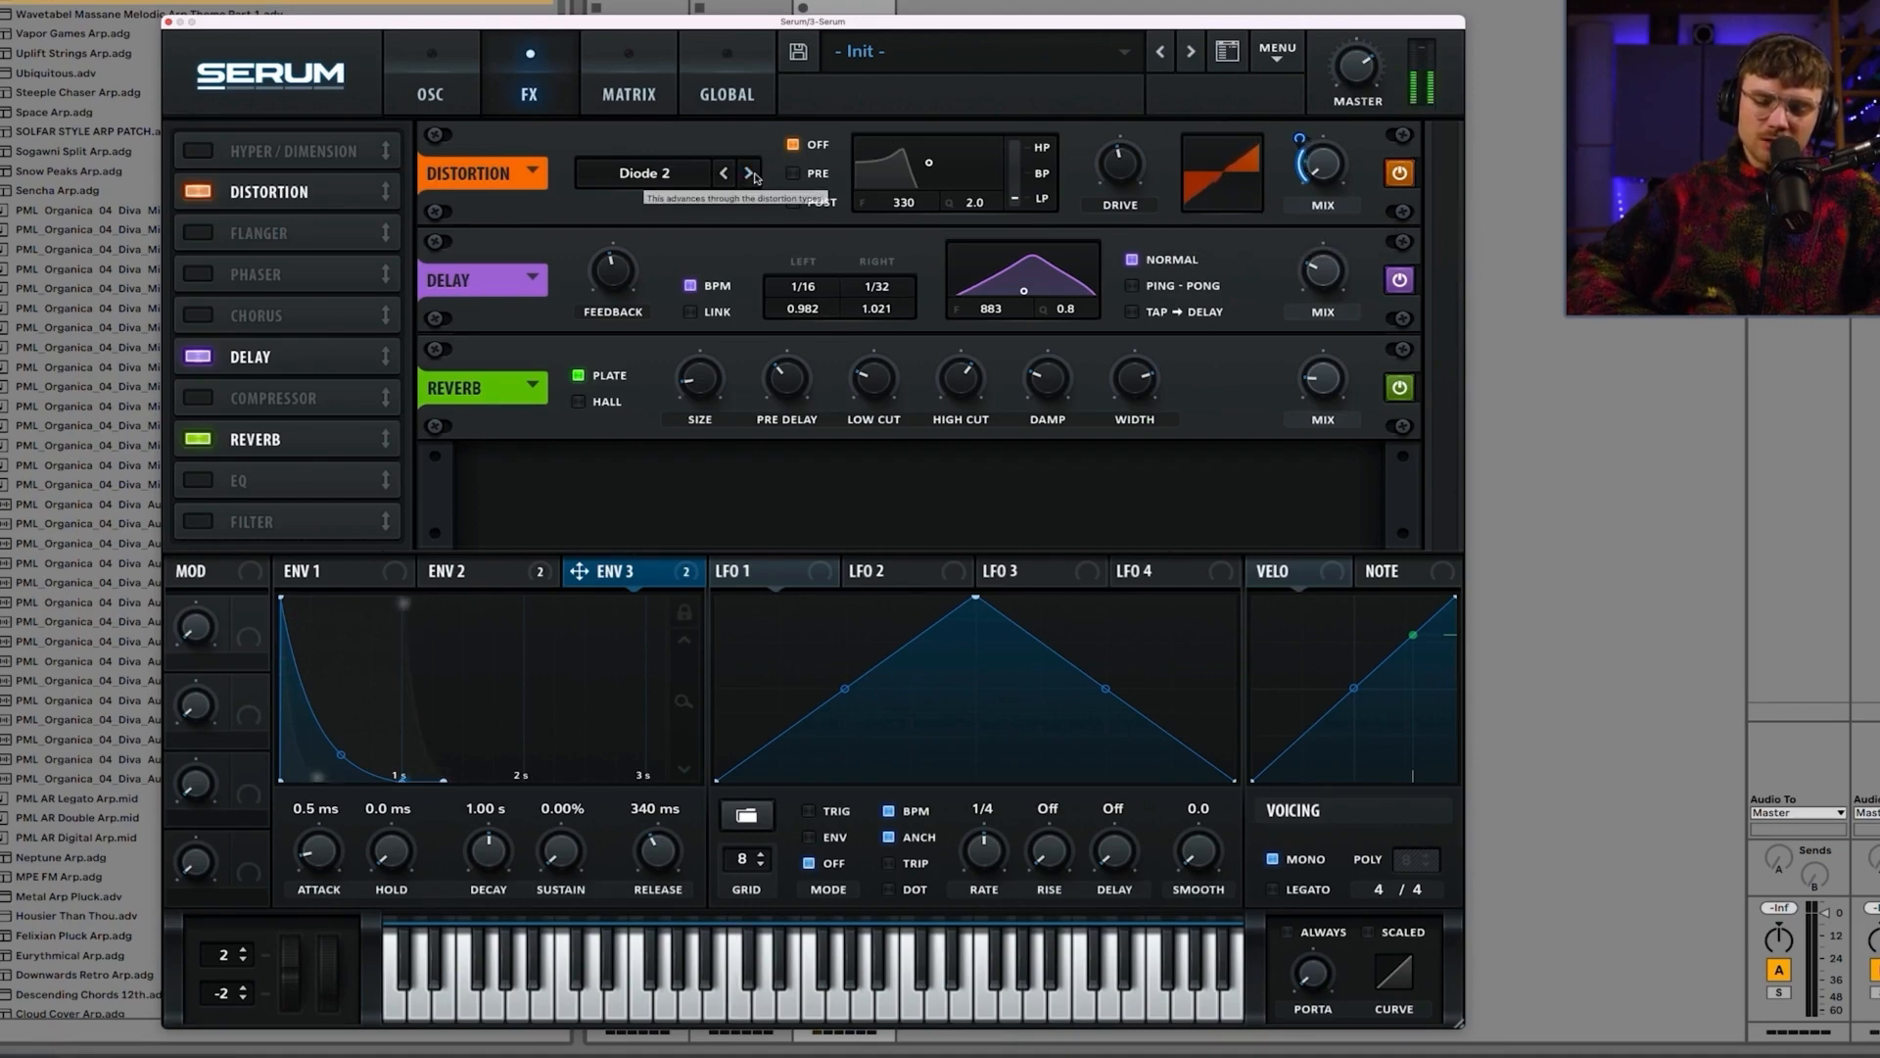
pyautogui.click(751, 174)
pyautogui.click(751, 174)
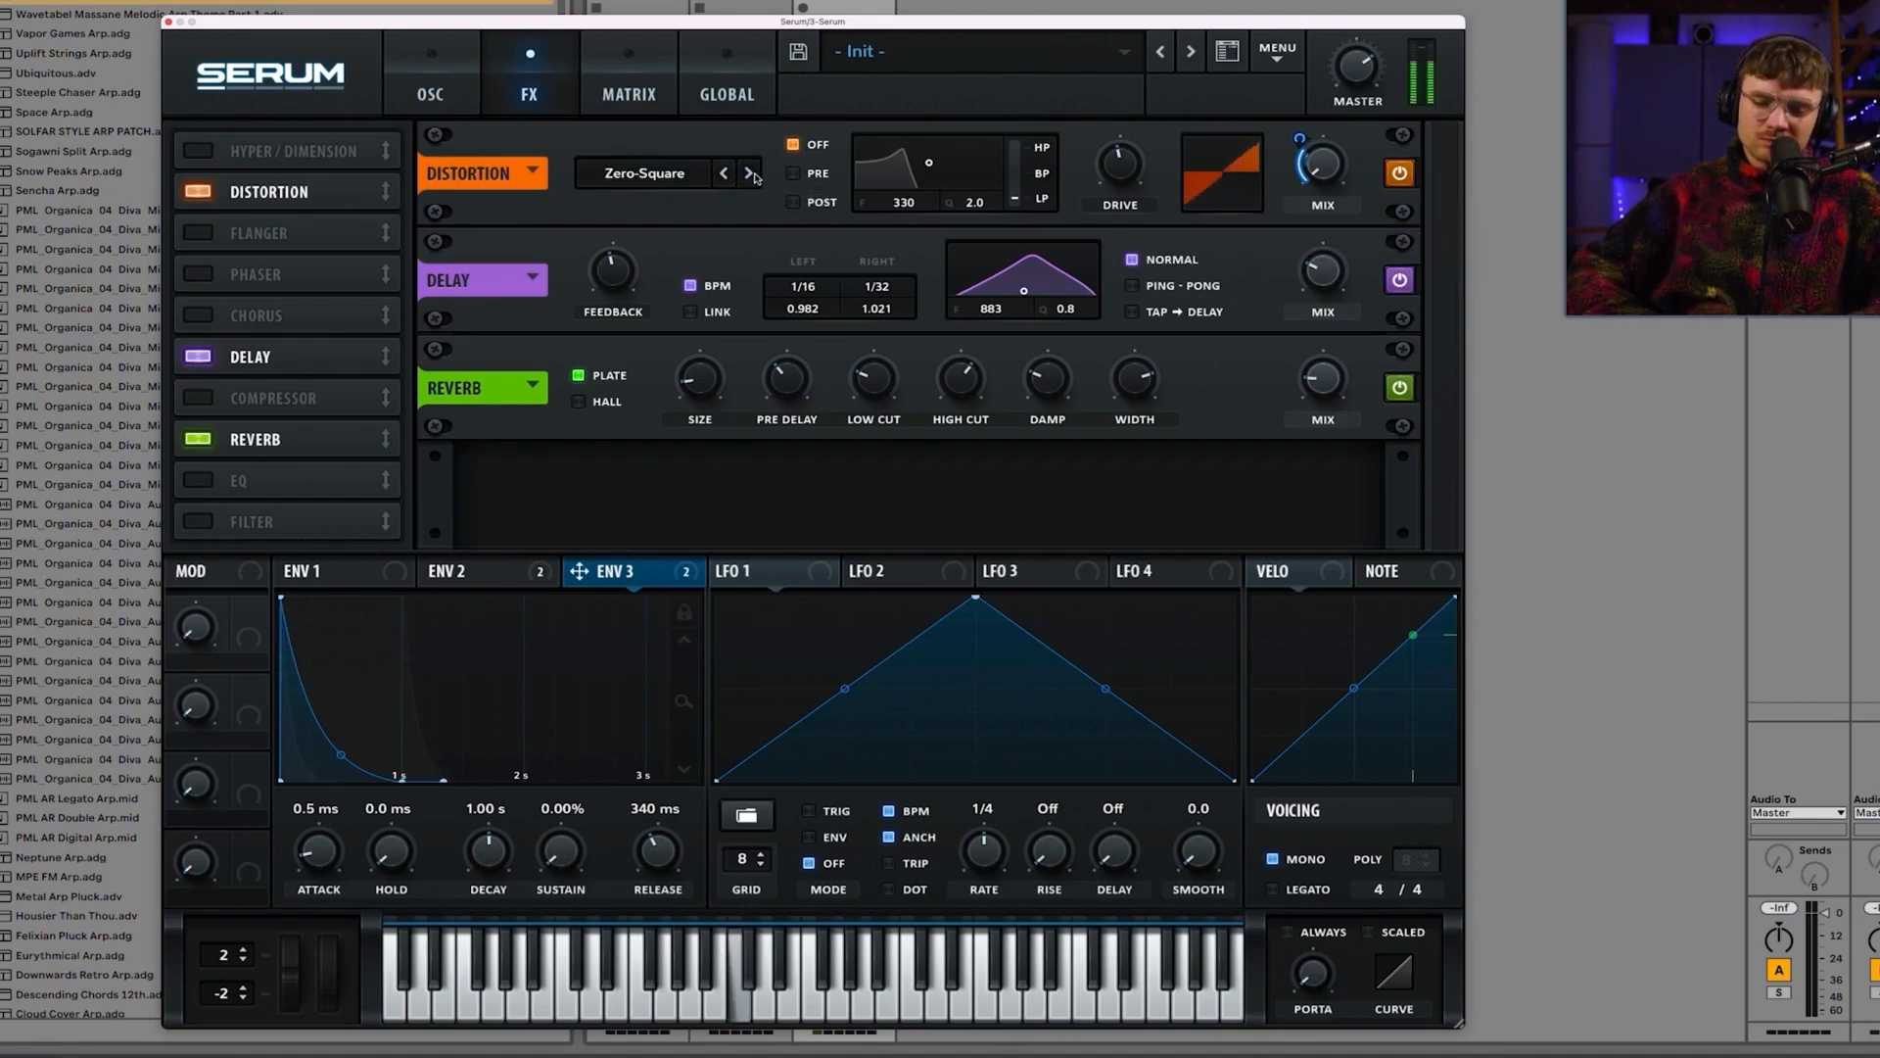
pyautogui.click(751, 175)
pyautogui.click(751, 174)
pyautogui.click(751, 174)
pyautogui.click(751, 174)
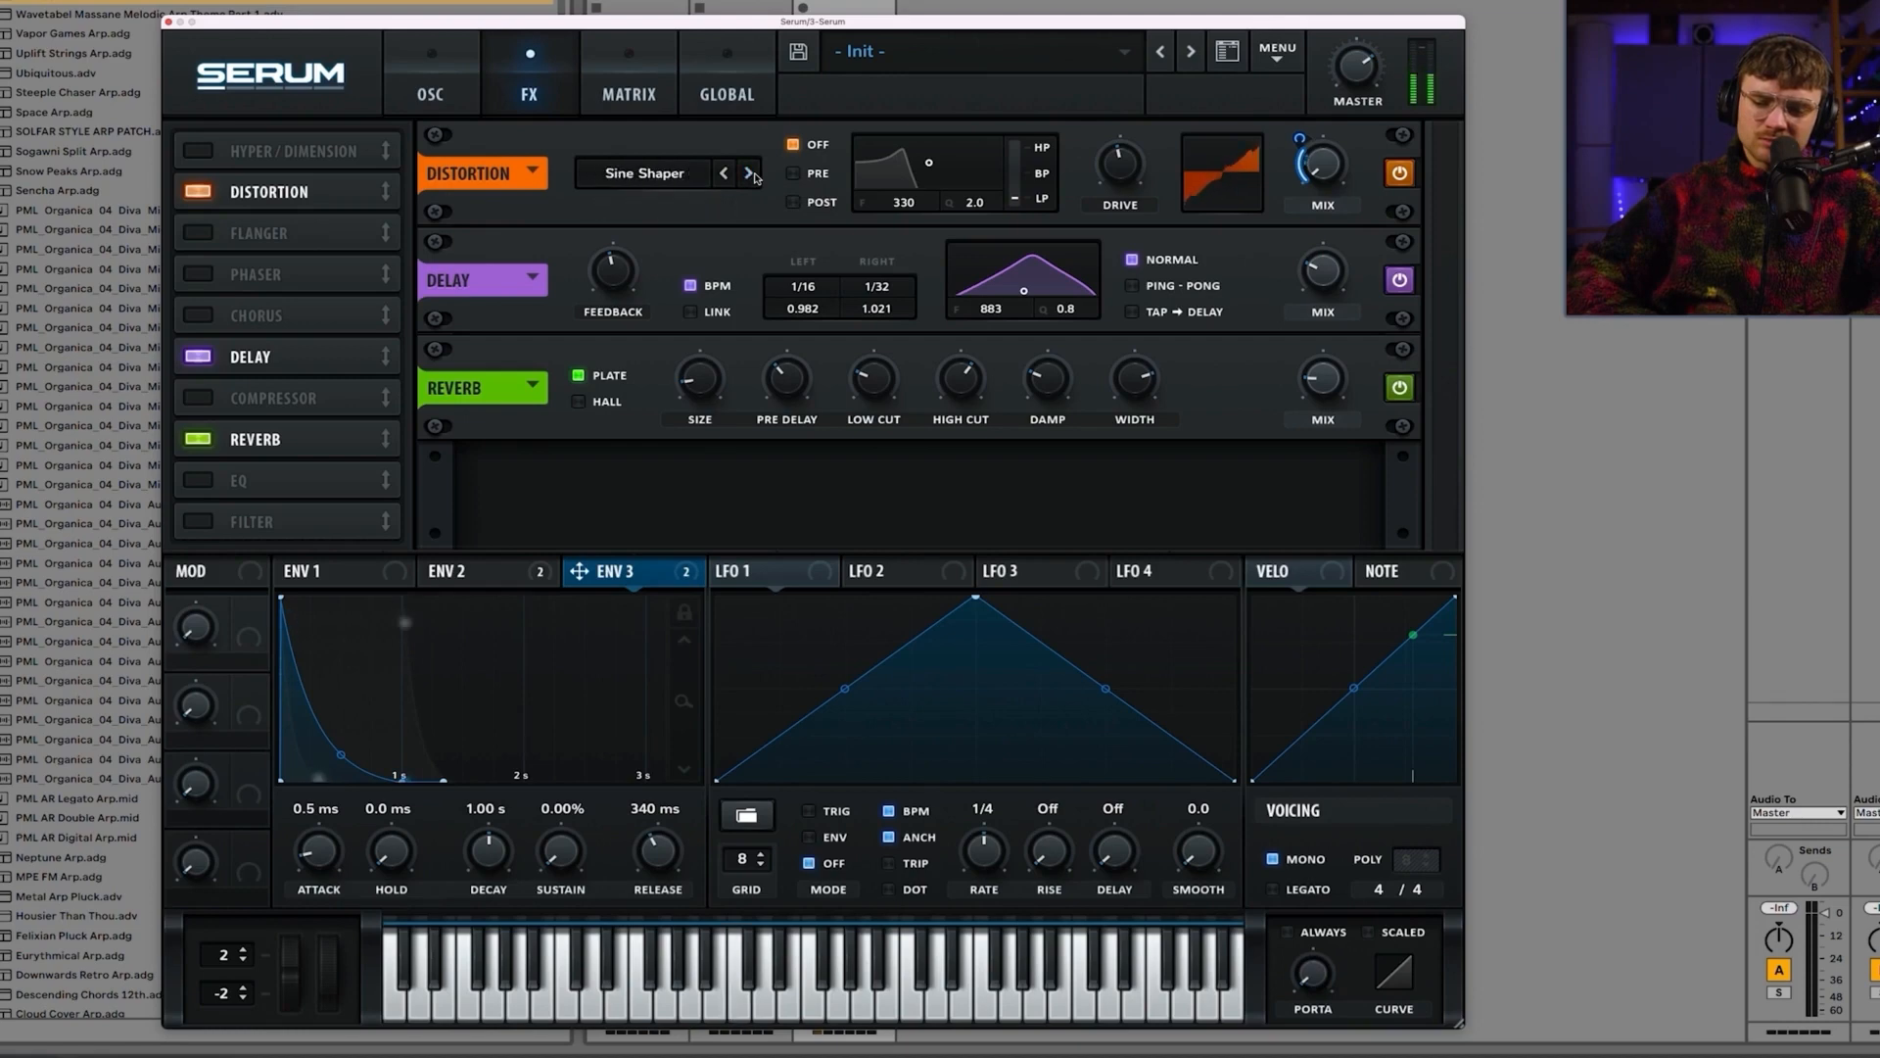
pyautogui.click(751, 175)
pyautogui.click(751, 175)
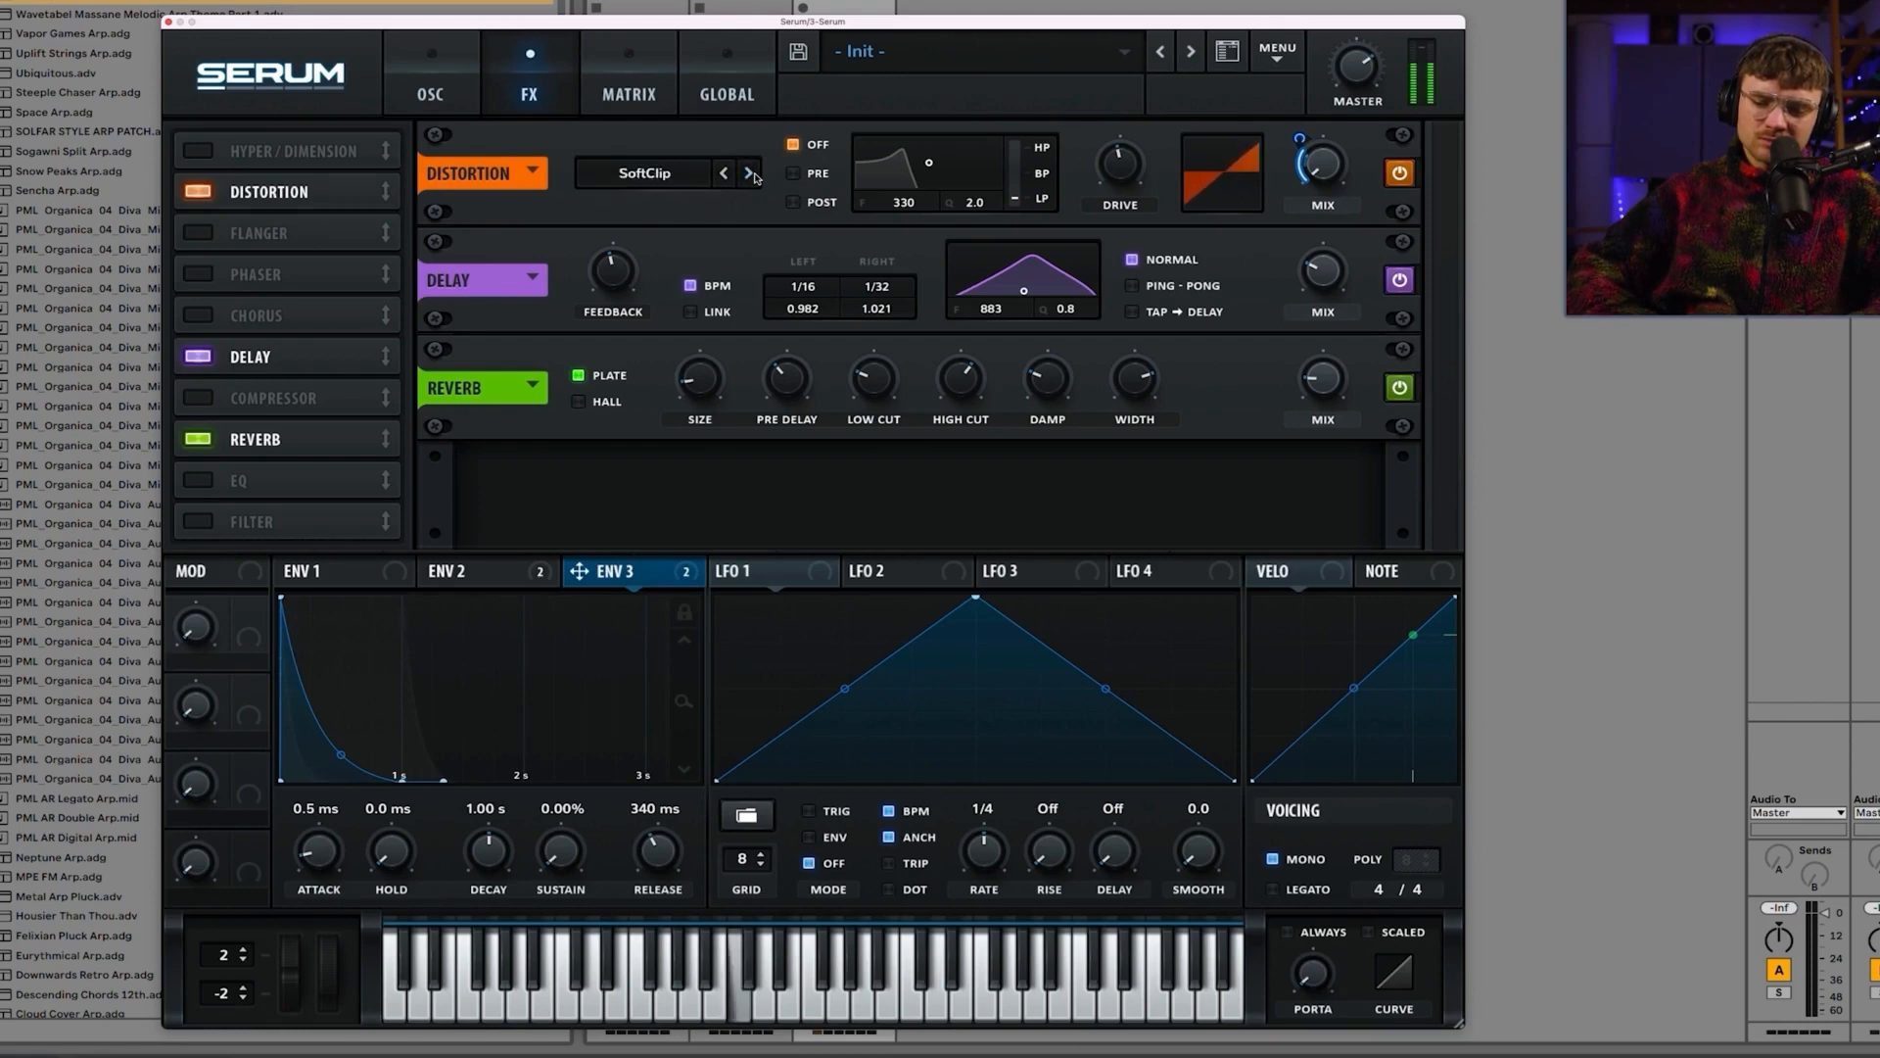
pyautogui.click(750, 174)
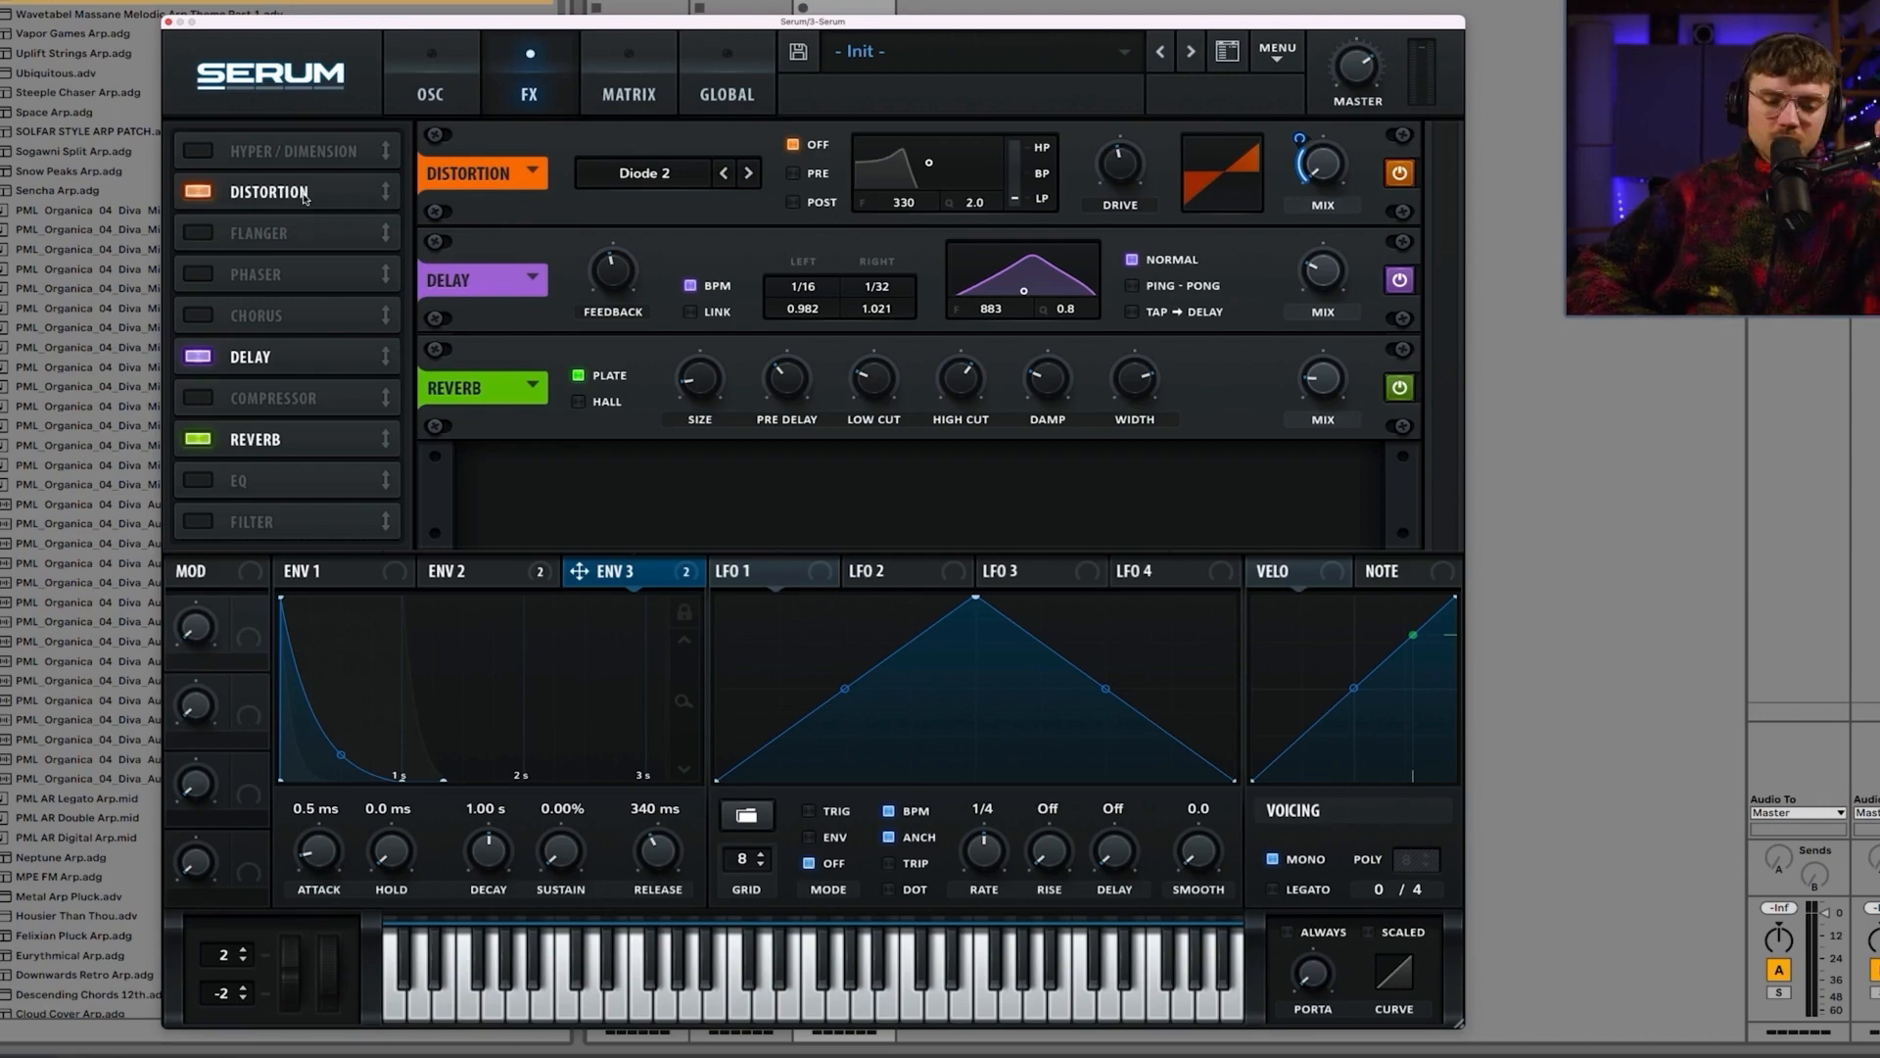
# Step: Move the distortion after the reverb in the effects order and adjust its drive, trying 60% and comparing against bypass
pyautogui.moveTo(305, 200); pyautogui.dragTo(306, 458)
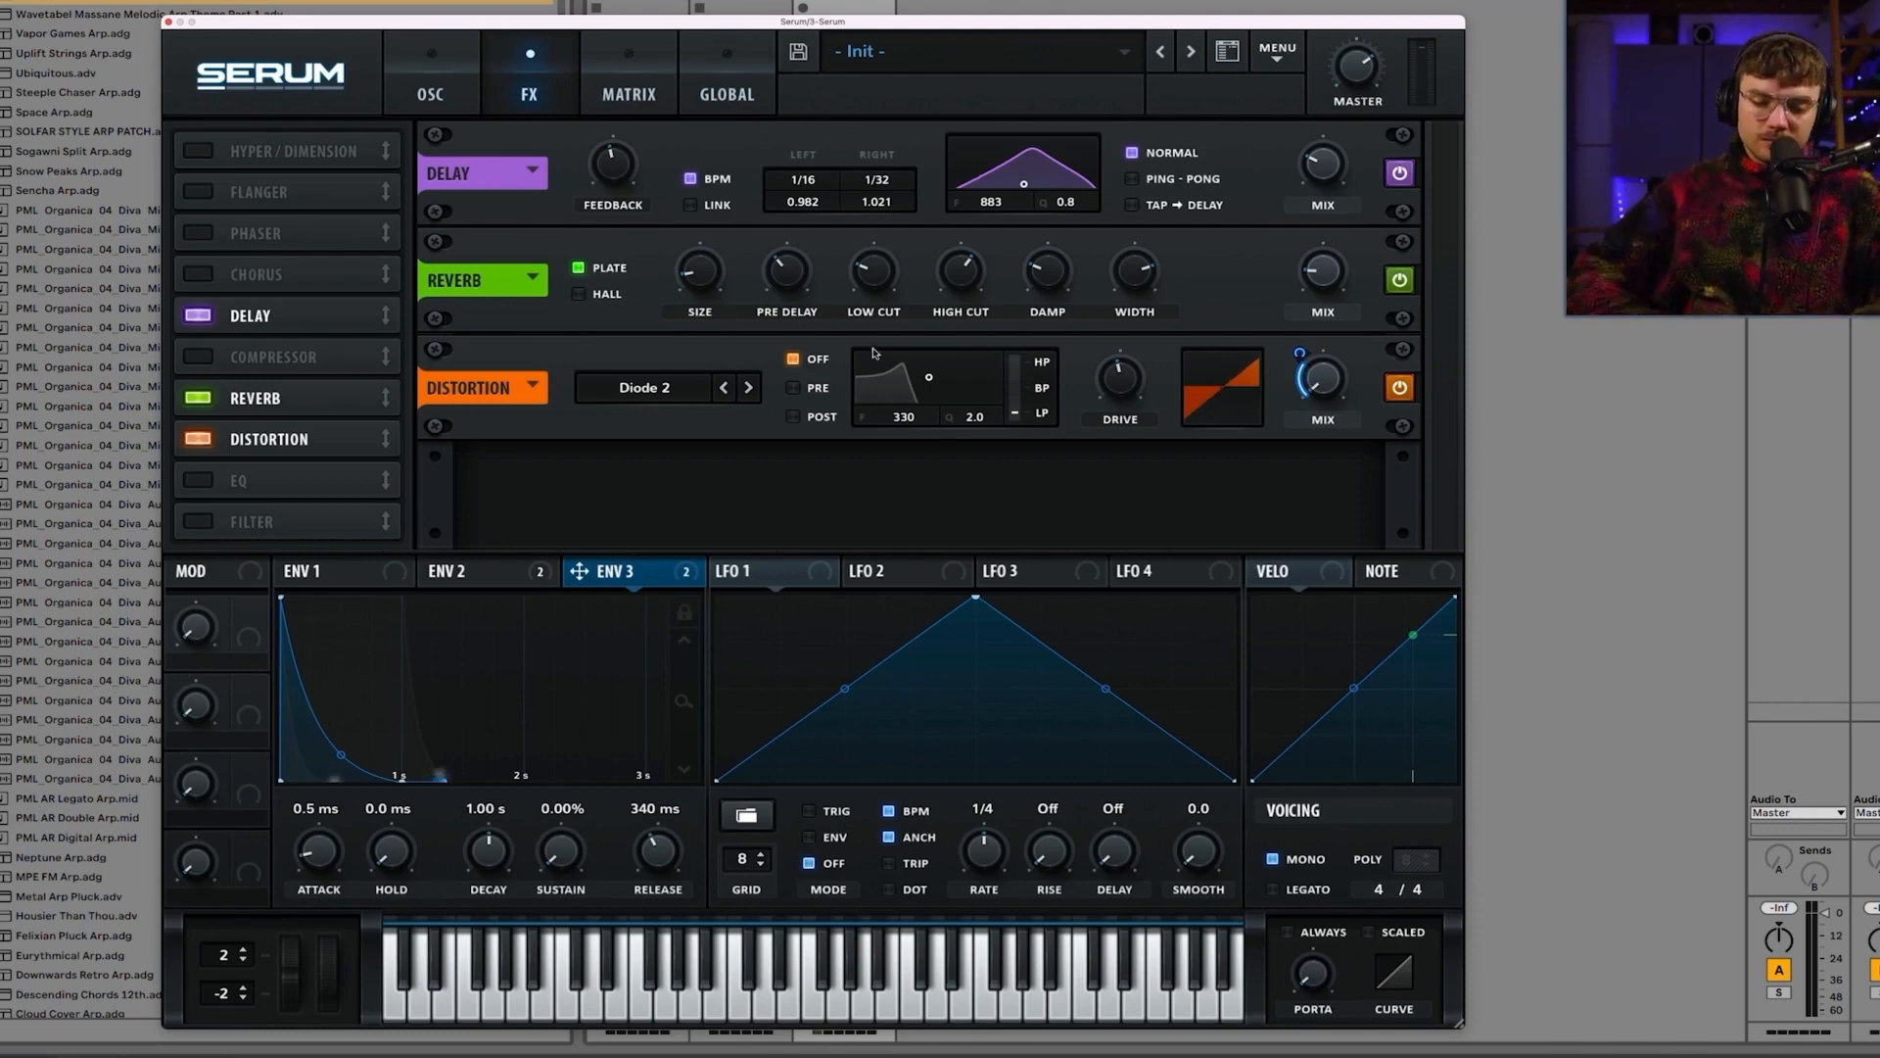
pyautogui.moveTo(212, 437); pyautogui.dragTo(291, 455)
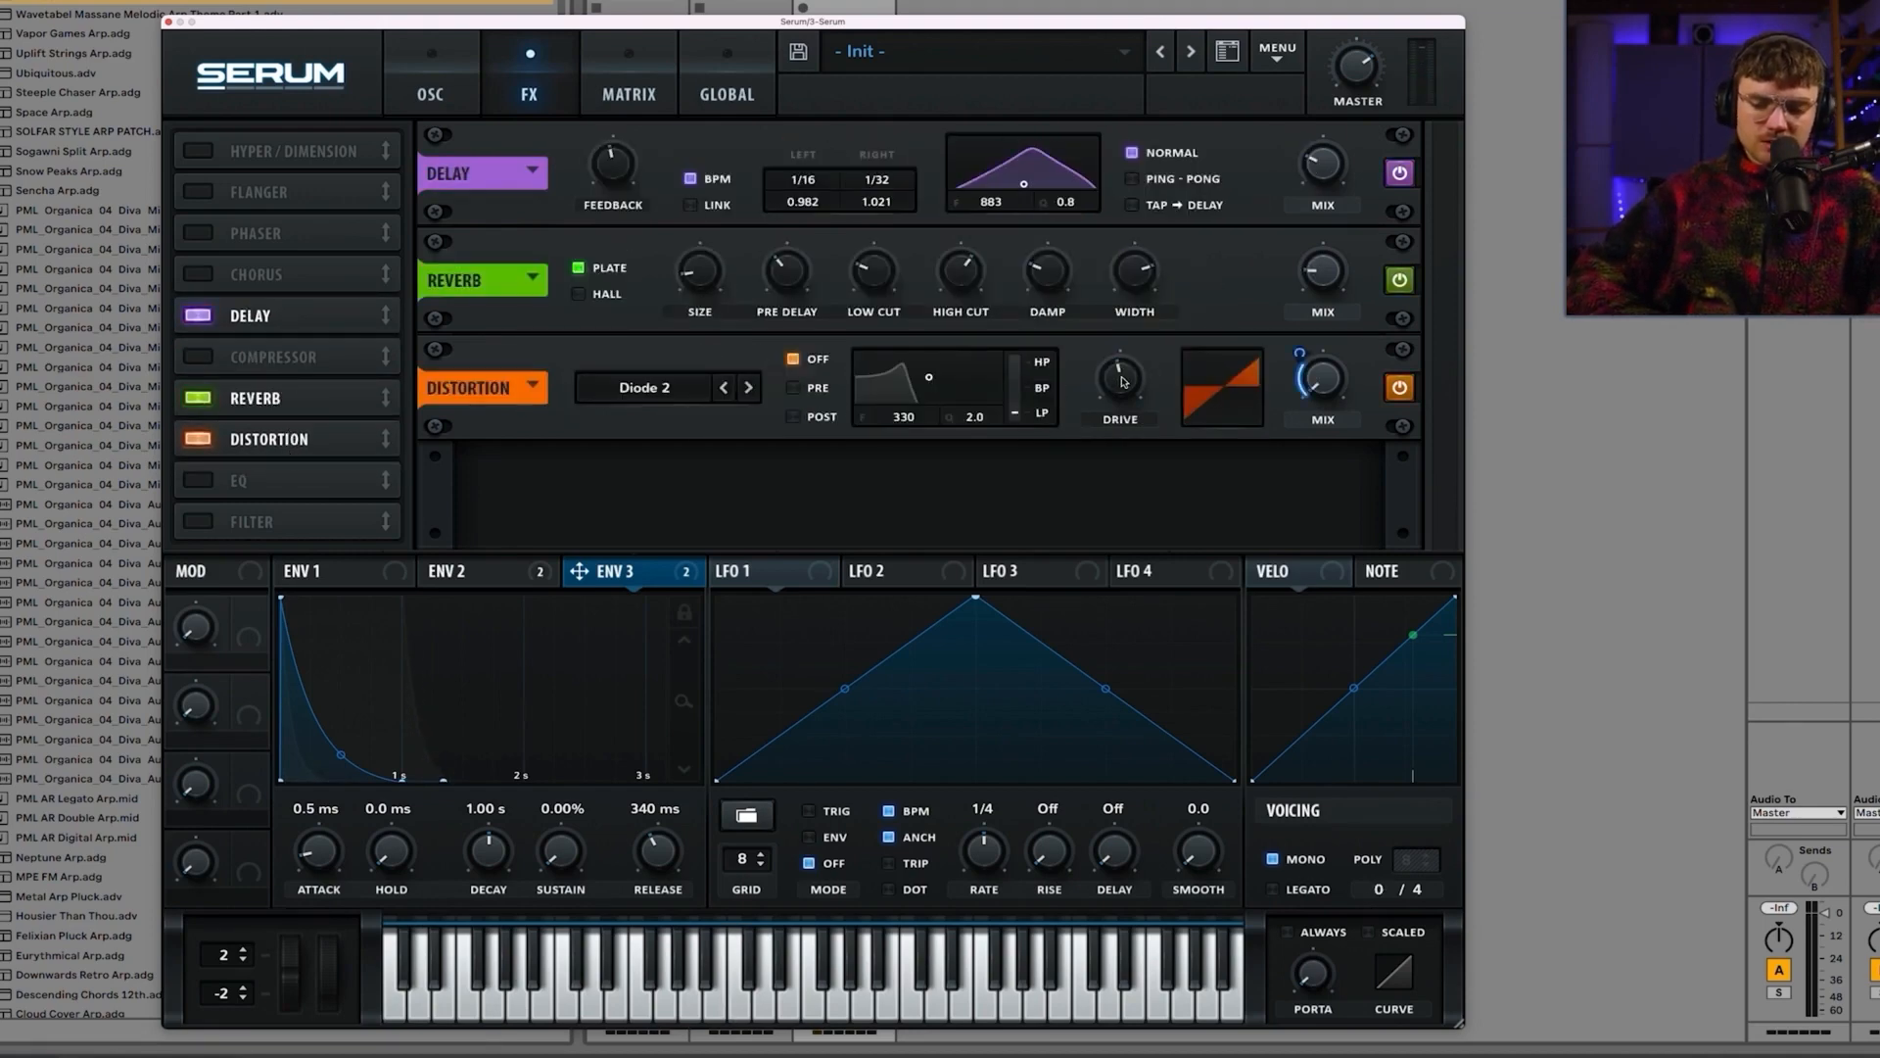
pyautogui.moveTo(1125, 384); pyautogui.dragTo(1127, 362)
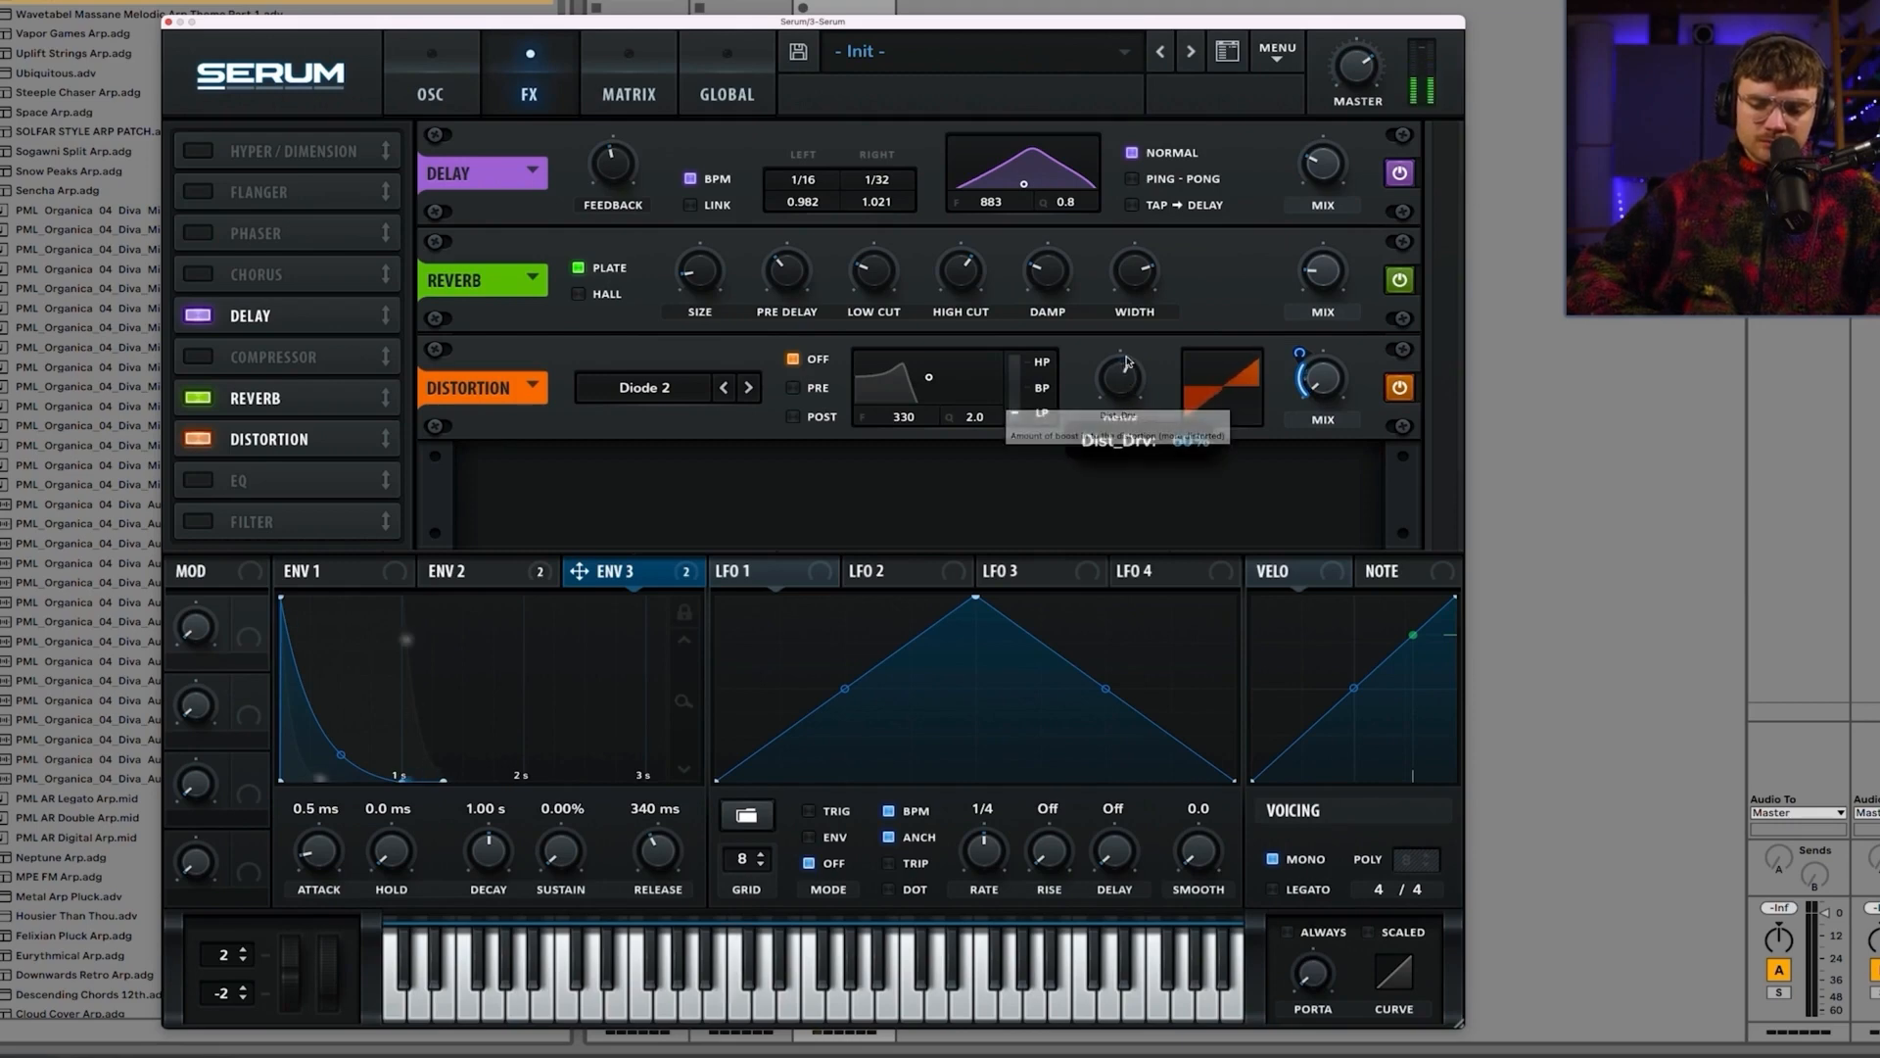
pyautogui.click(199, 439)
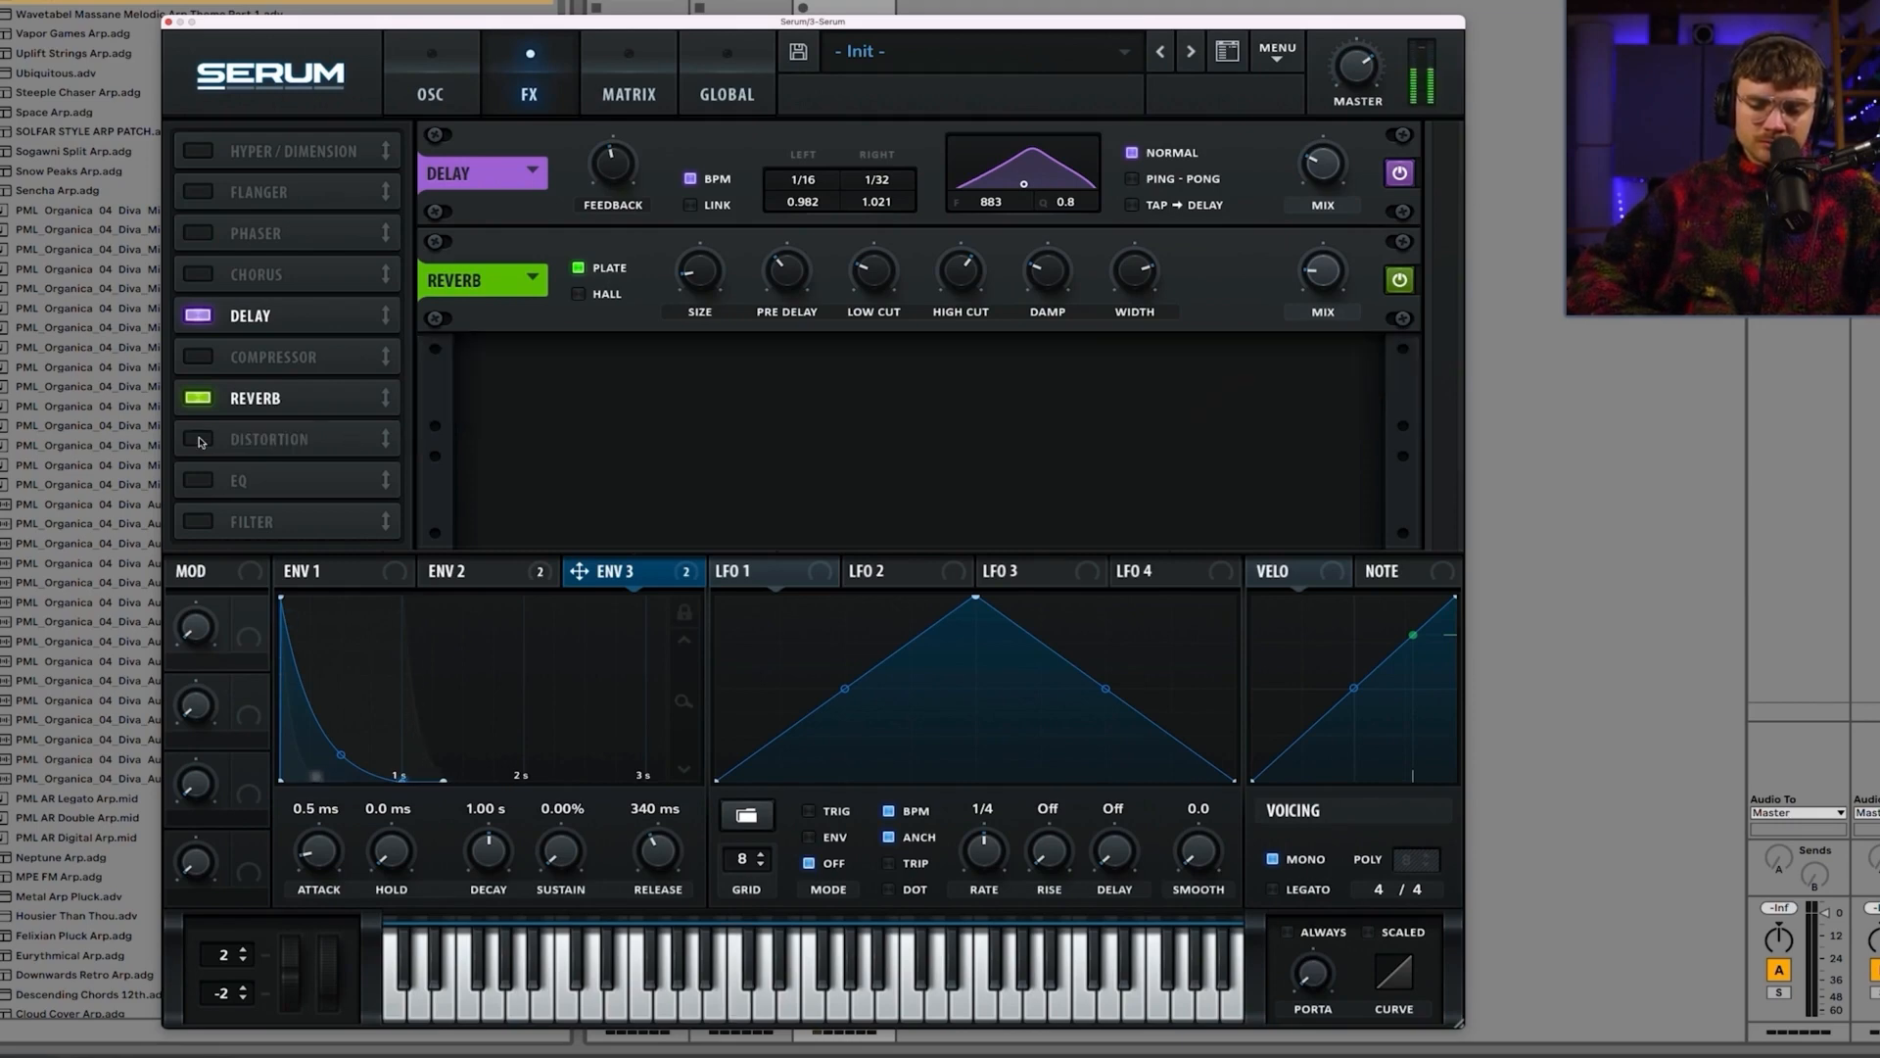
pyautogui.click(199, 439)
pyautogui.moveTo(1120, 387); pyautogui.dragTo(1121, 429)
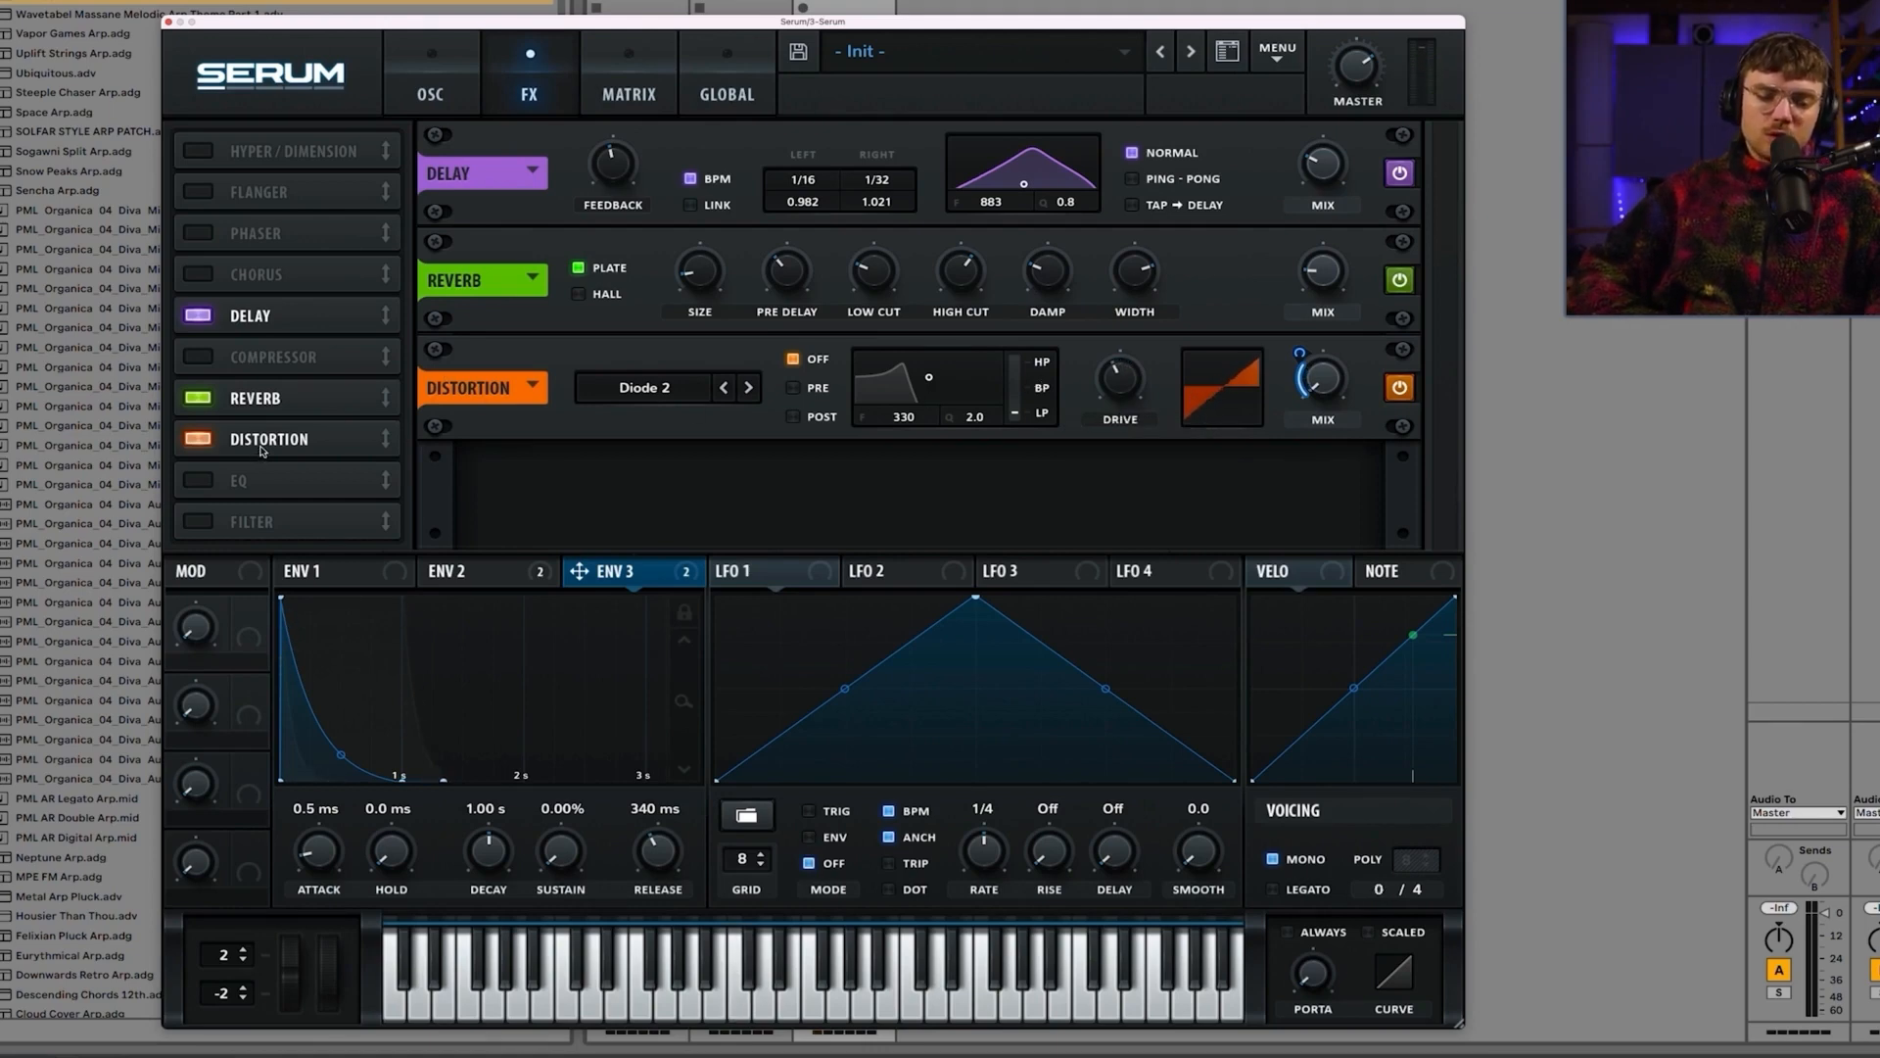
# Step: Enable the EQ and sweep its high-band gain through strong boost and cut, settling on a slight high boost
pyautogui.click(212, 484)
pyautogui.moveTo(1230, 482); pyautogui.dragTo(1226, 452)
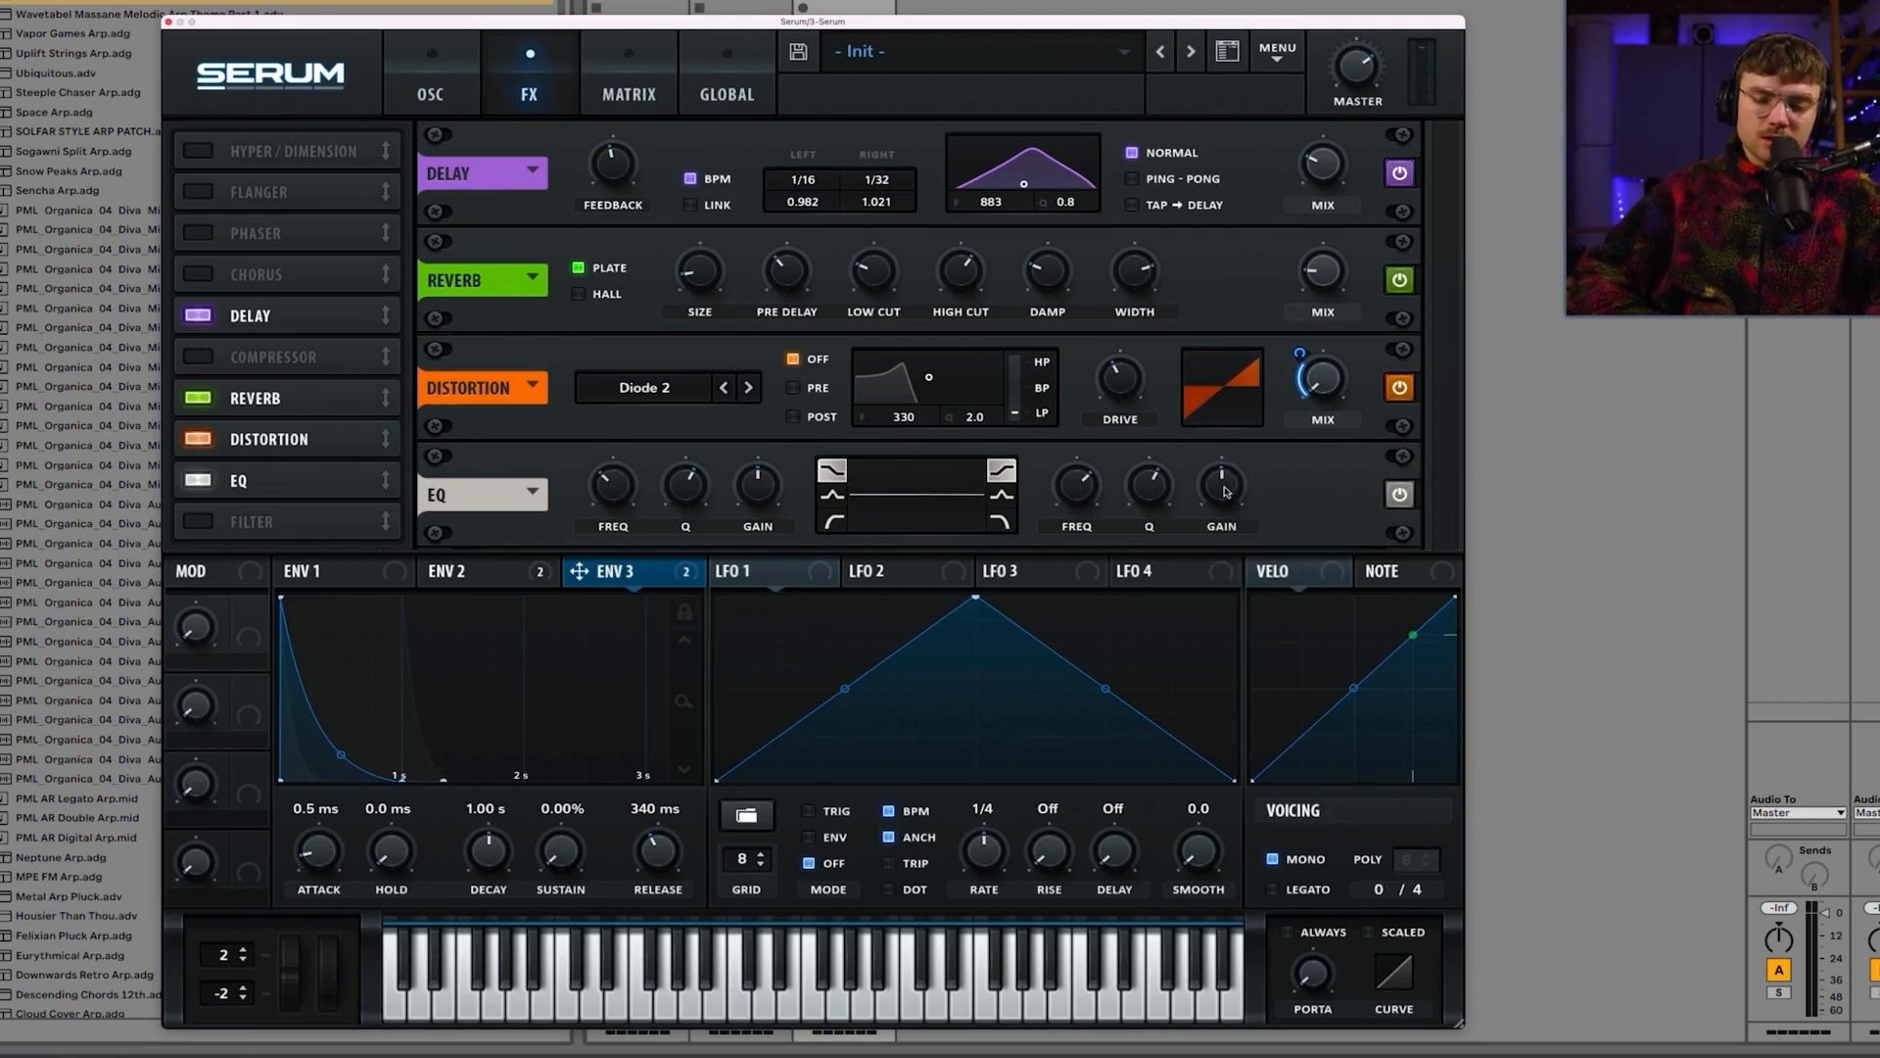
pyautogui.moveTo(1227, 491); pyautogui.dragTo(1208, 395)
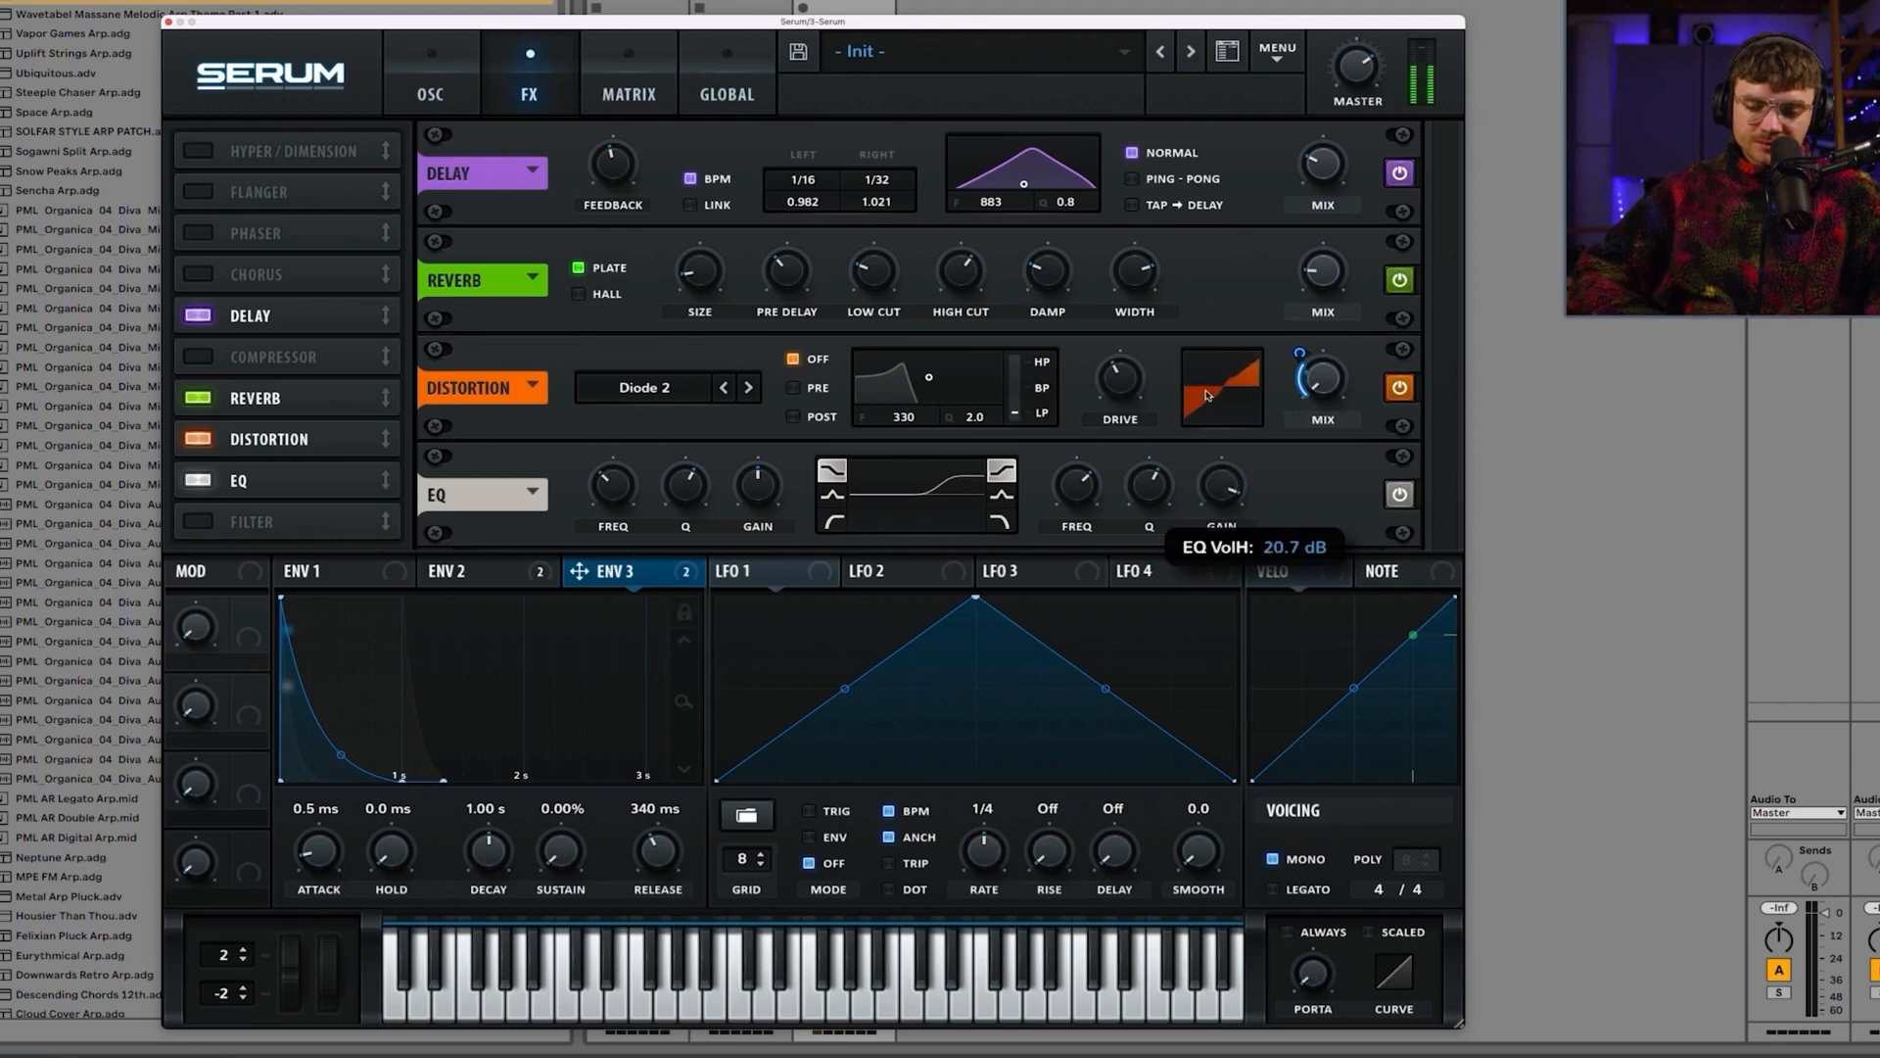
pyautogui.moveTo(1223, 488); pyautogui.dragTo(1233, 532)
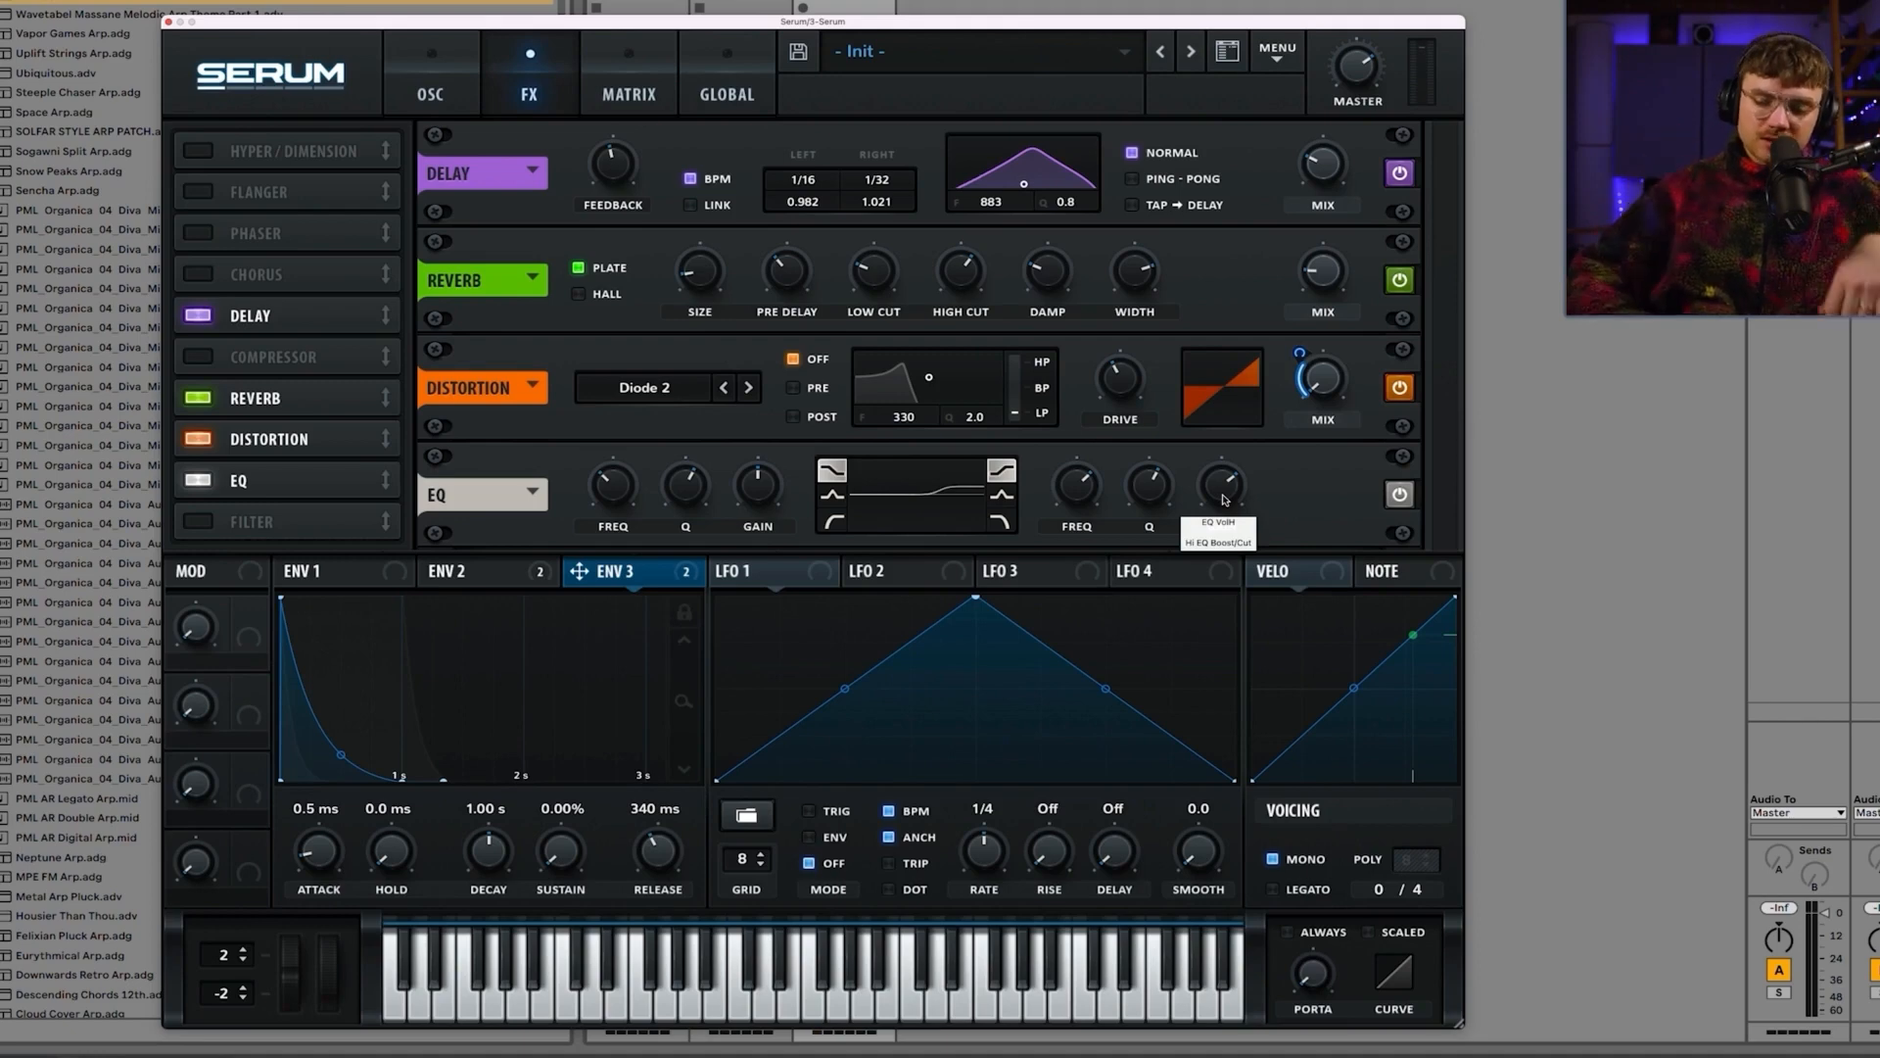
pyautogui.moveTo(1223, 500); pyautogui.dragTo(1244, 585)
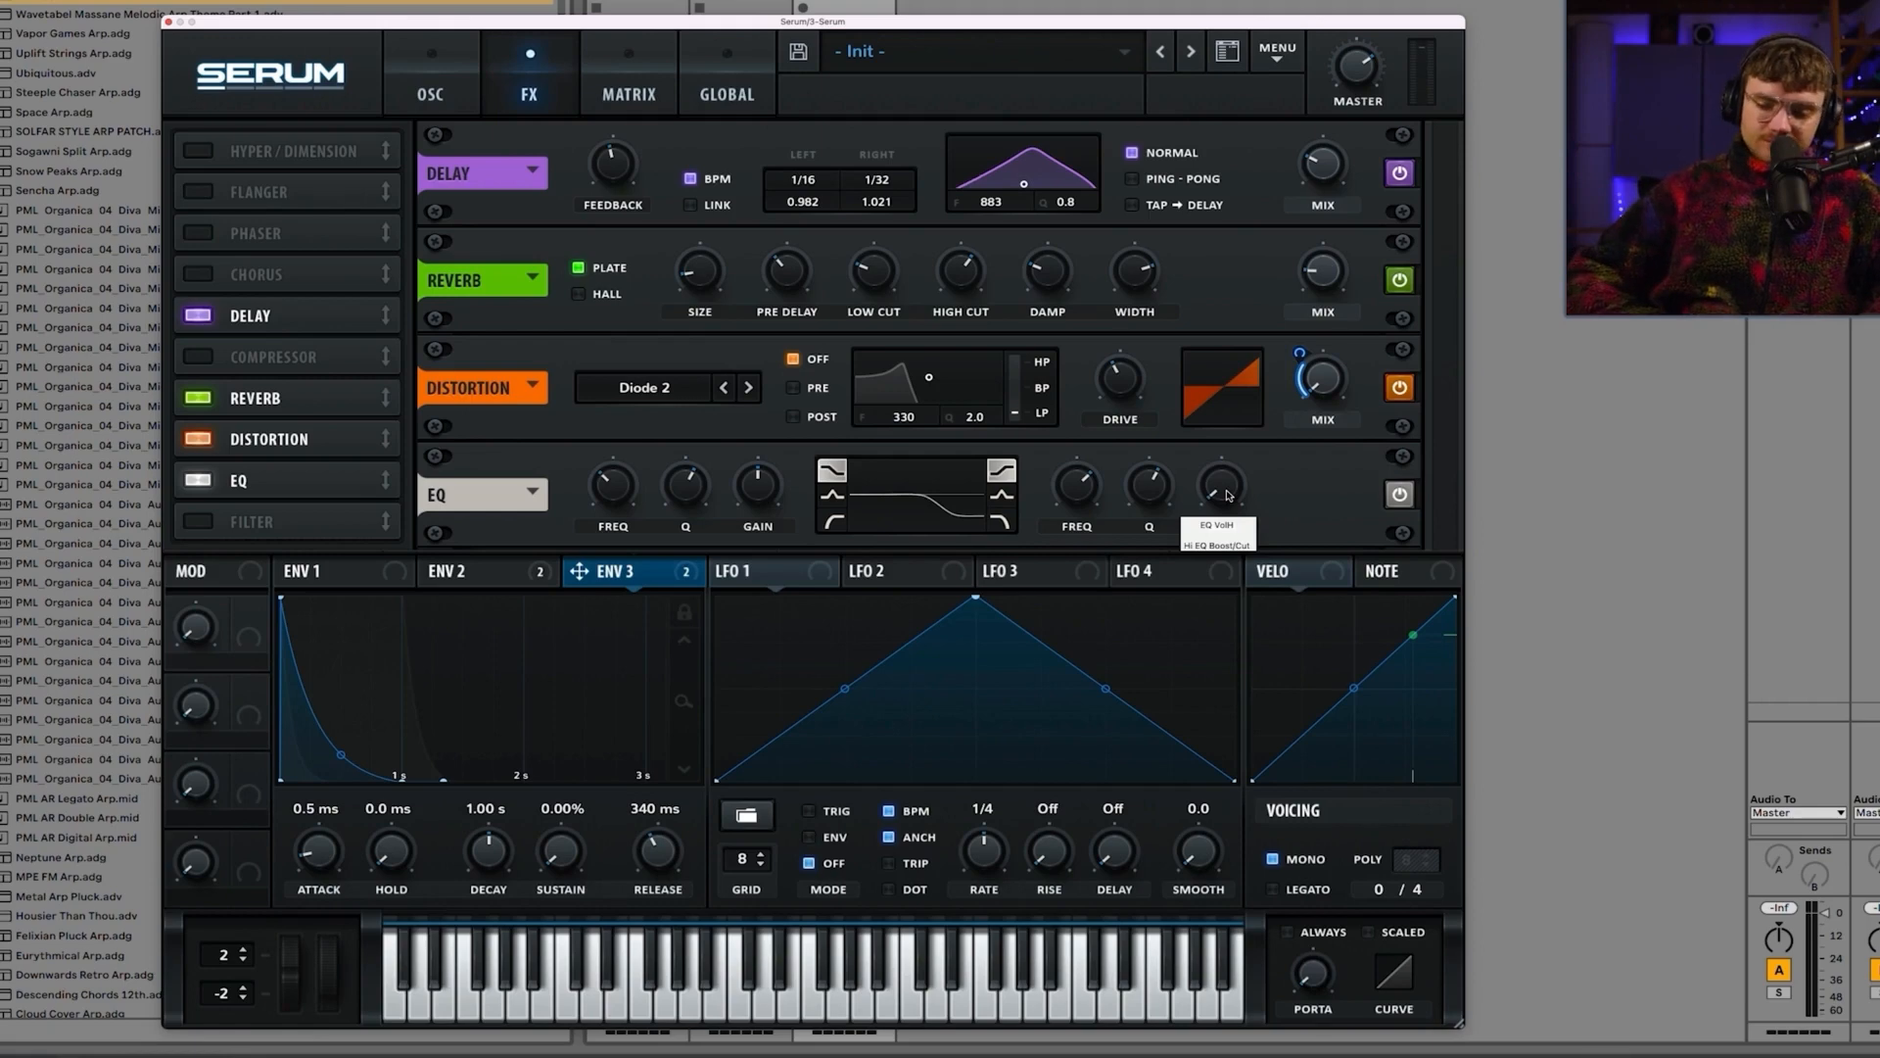
pyautogui.moveTo(1228, 496); pyautogui.dragTo(1228, 370)
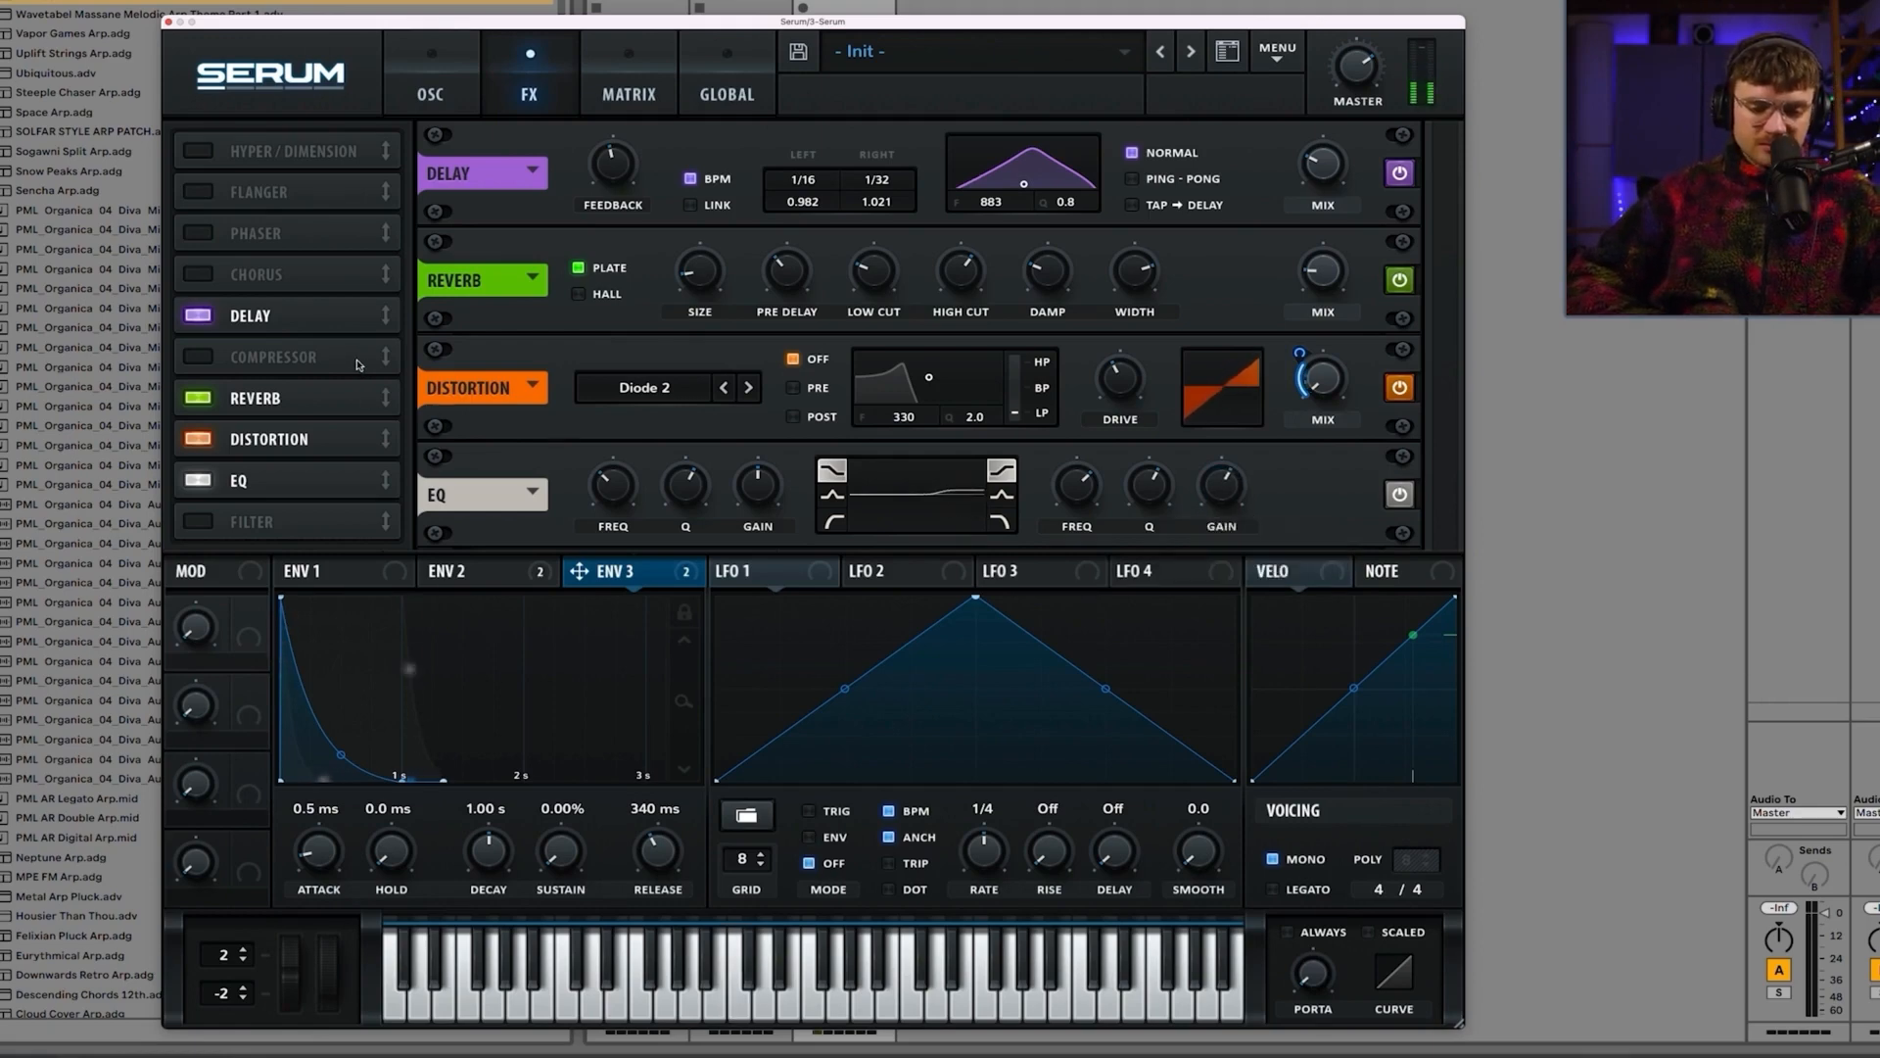
# Step: Place the compressor before the delay, enable it, and adjust its threshold and raise its gain
pyautogui.moveTo(321, 360); pyautogui.dragTo(315, 309)
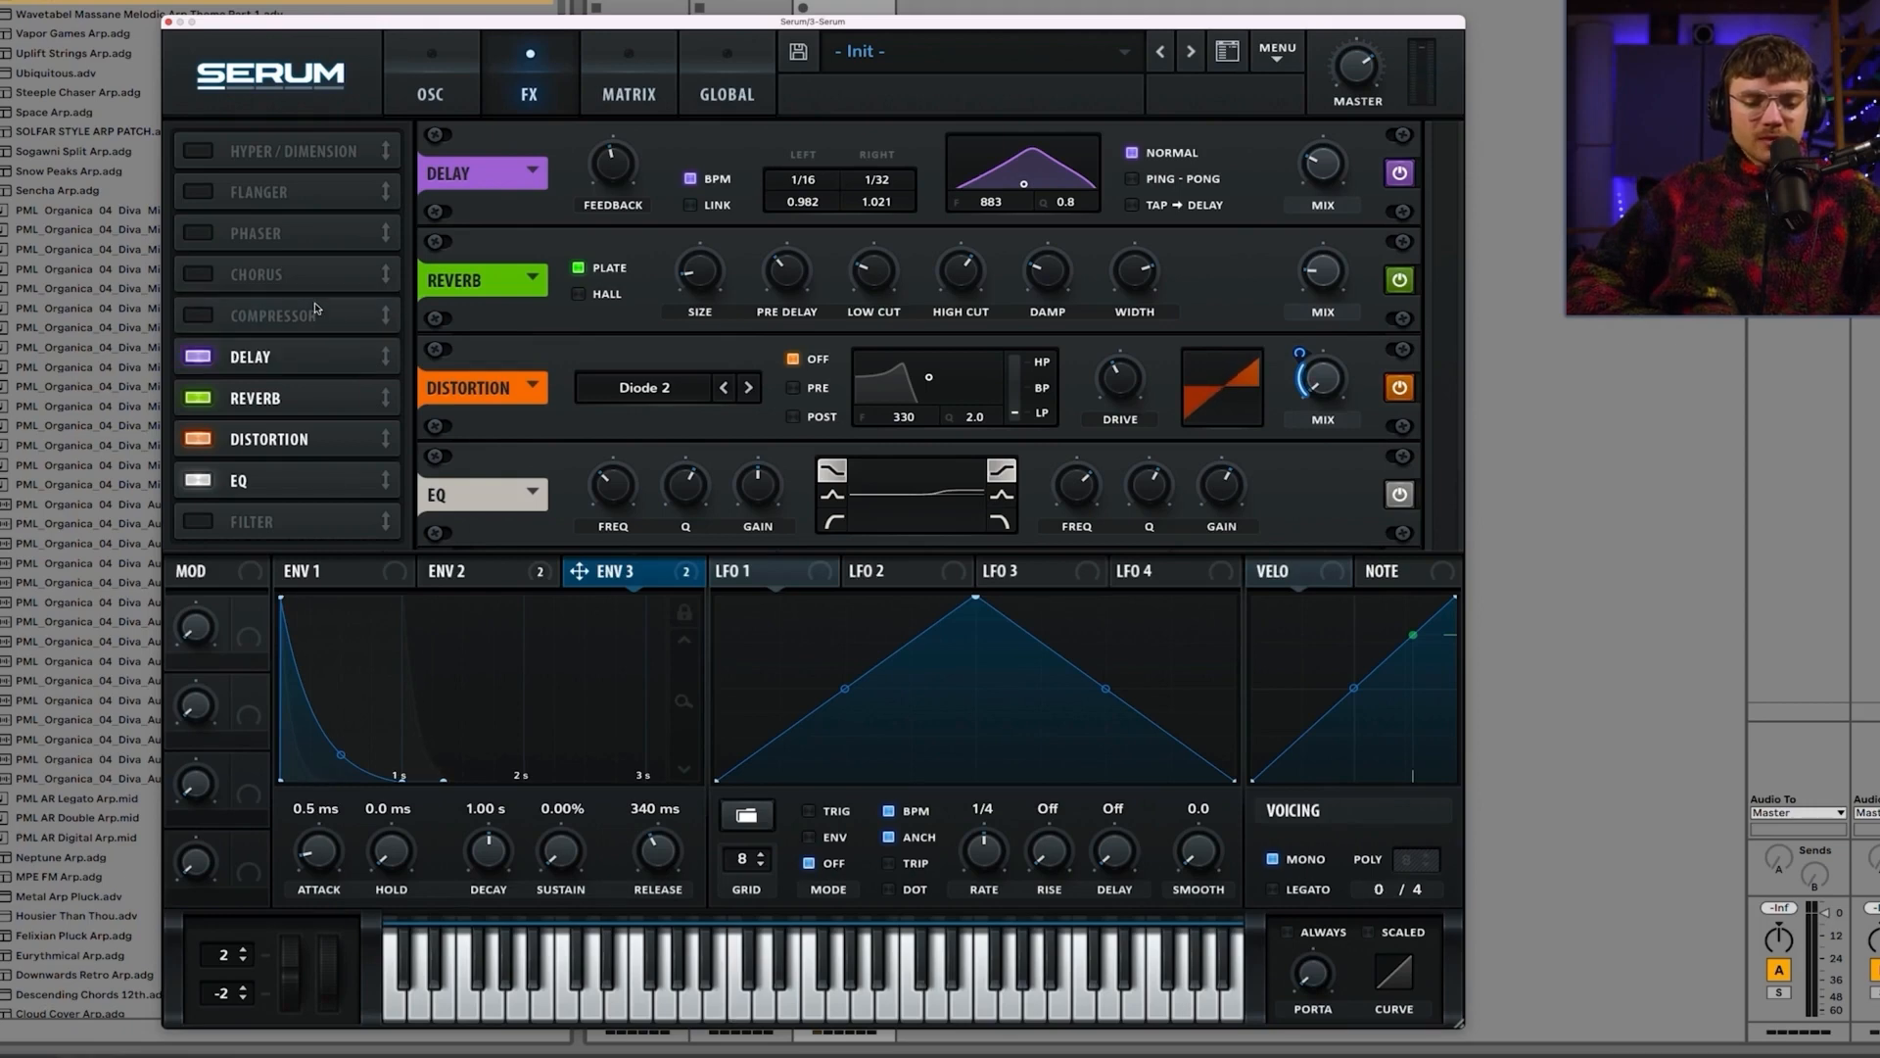
pyautogui.click(204, 319)
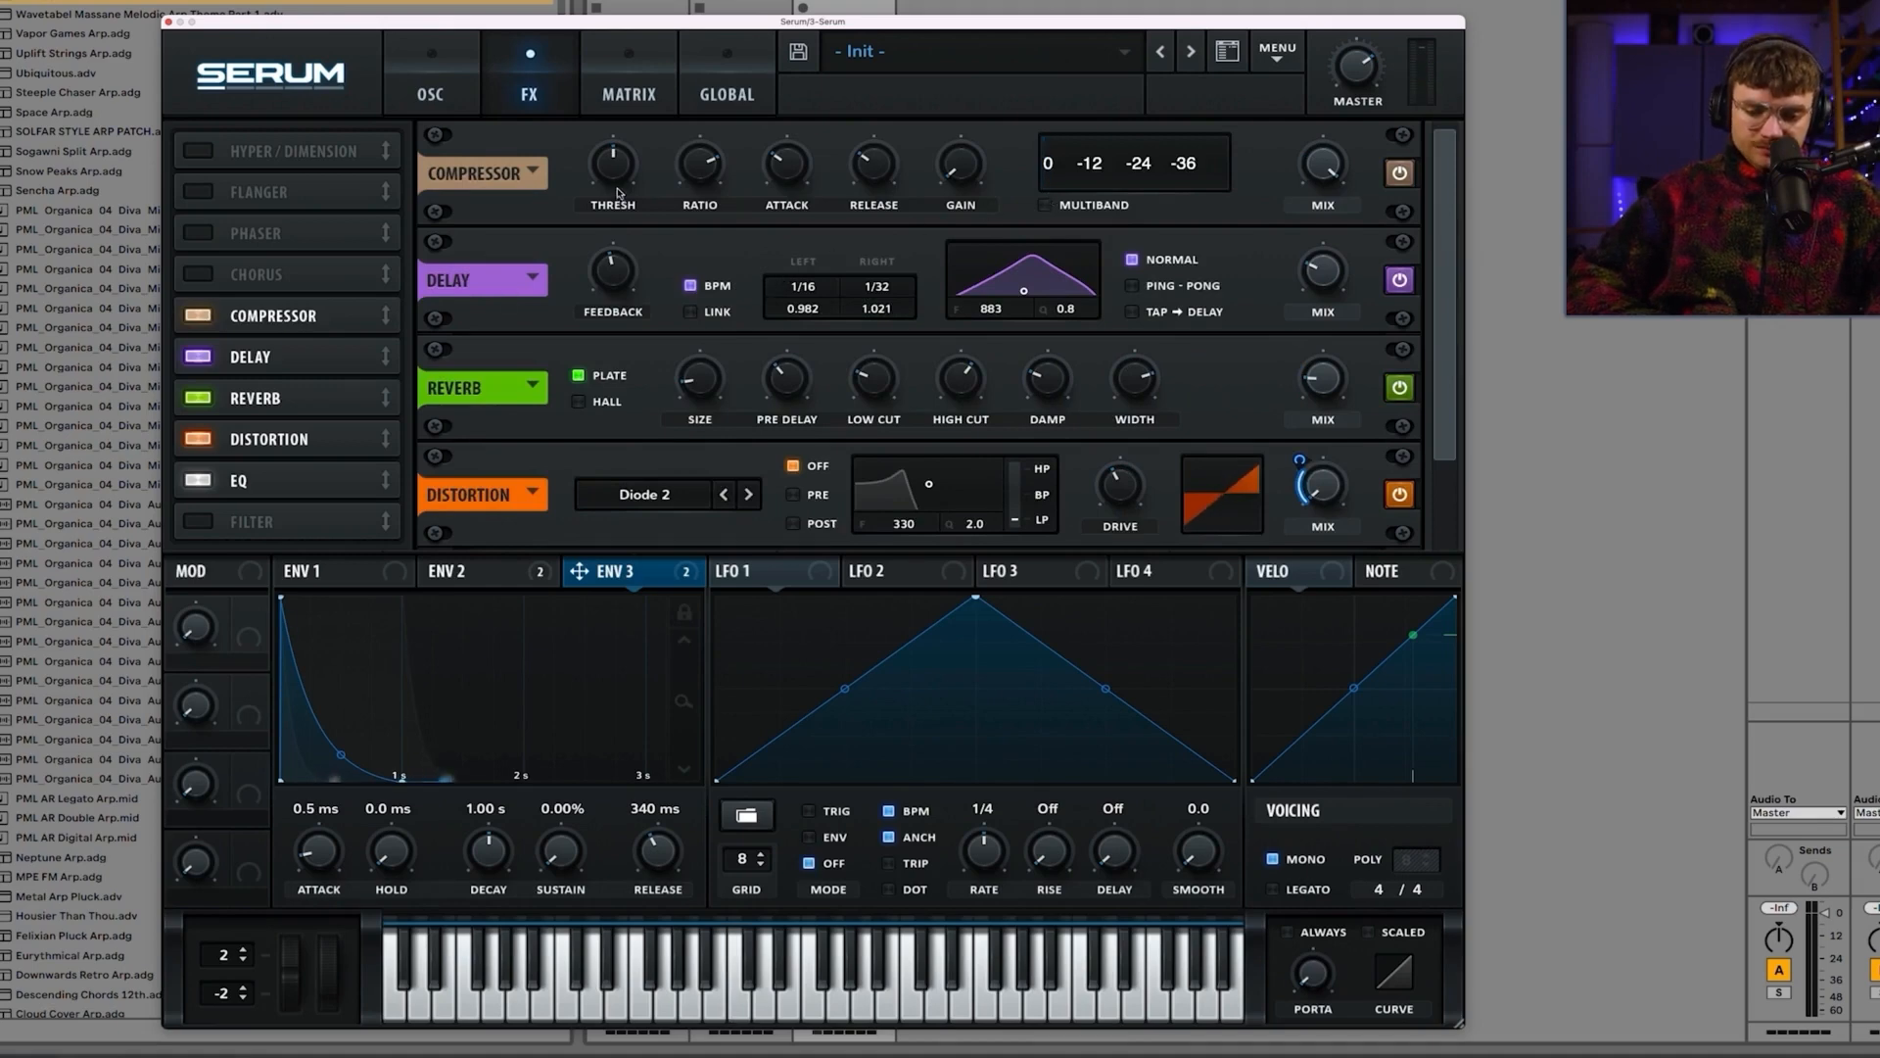
pyautogui.moveTo(616, 193); pyautogui.dragTo(615, 189)
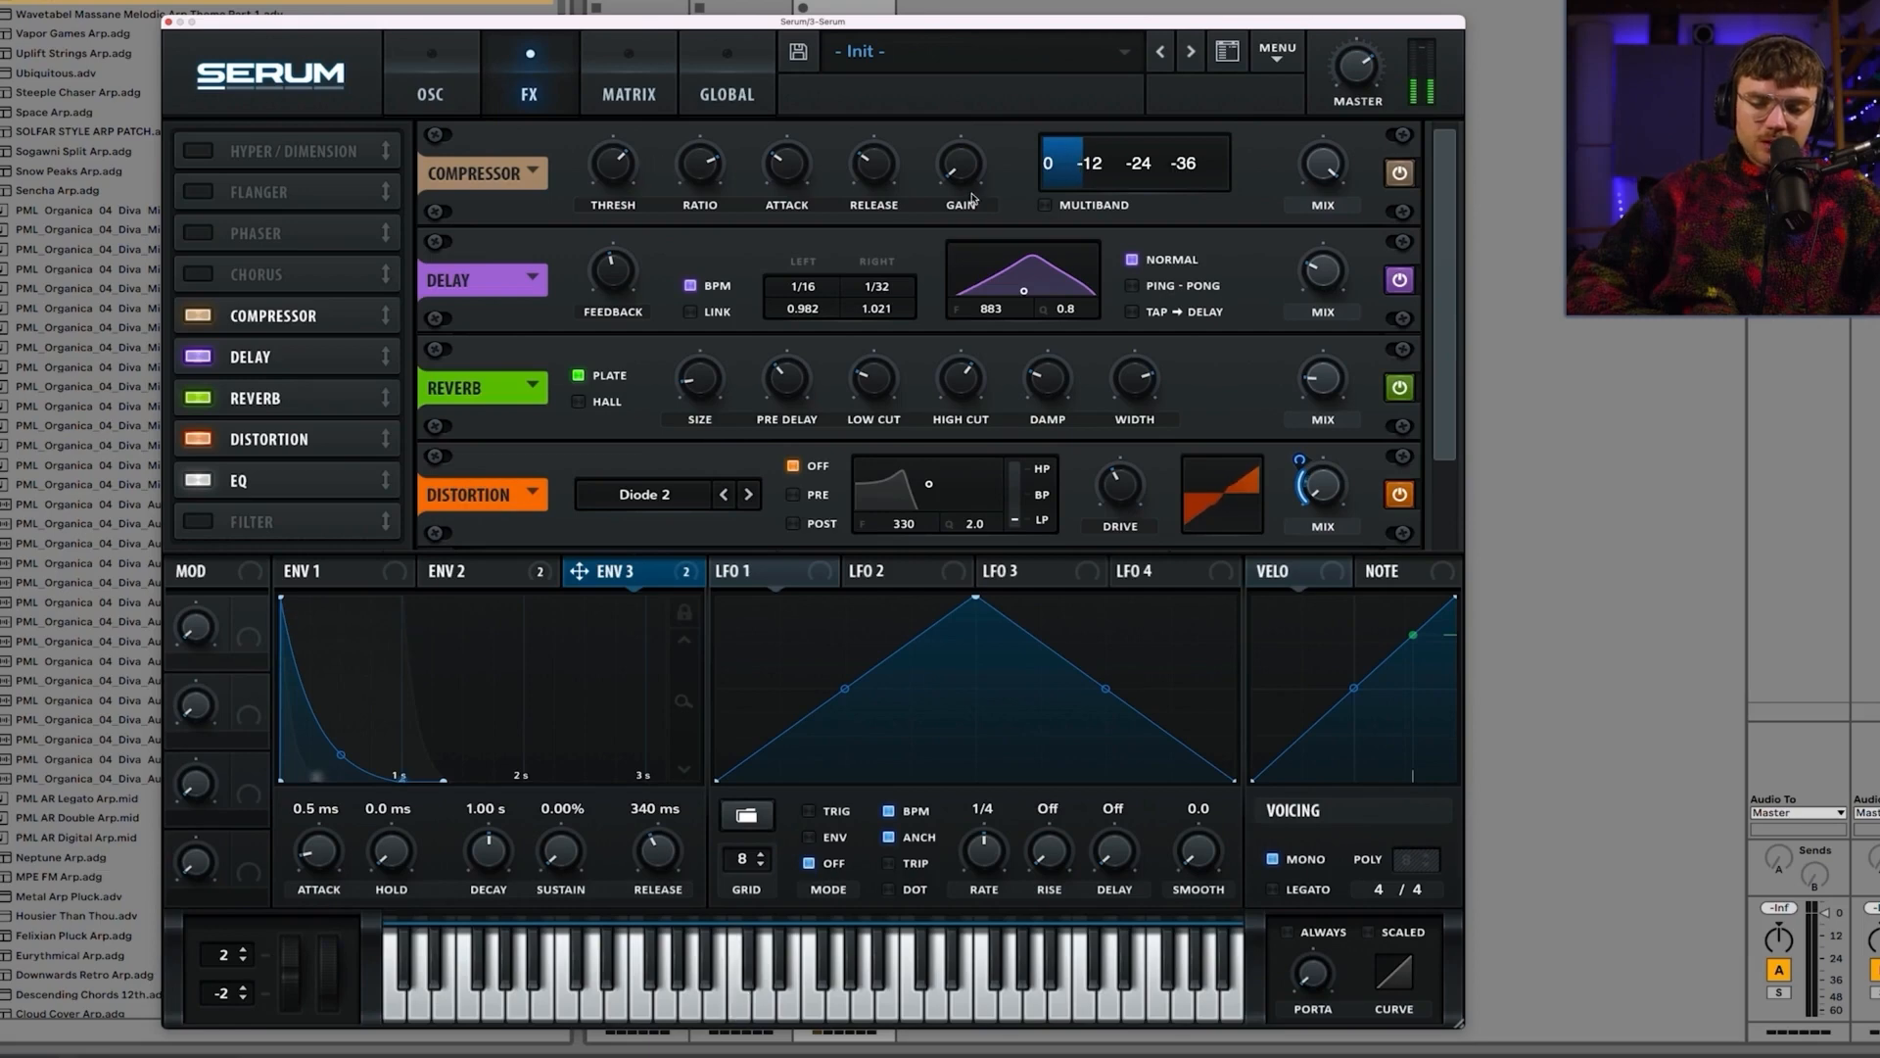
pyautogui.moveTo(963, 170); pyautogui.dragTo(966, 137)
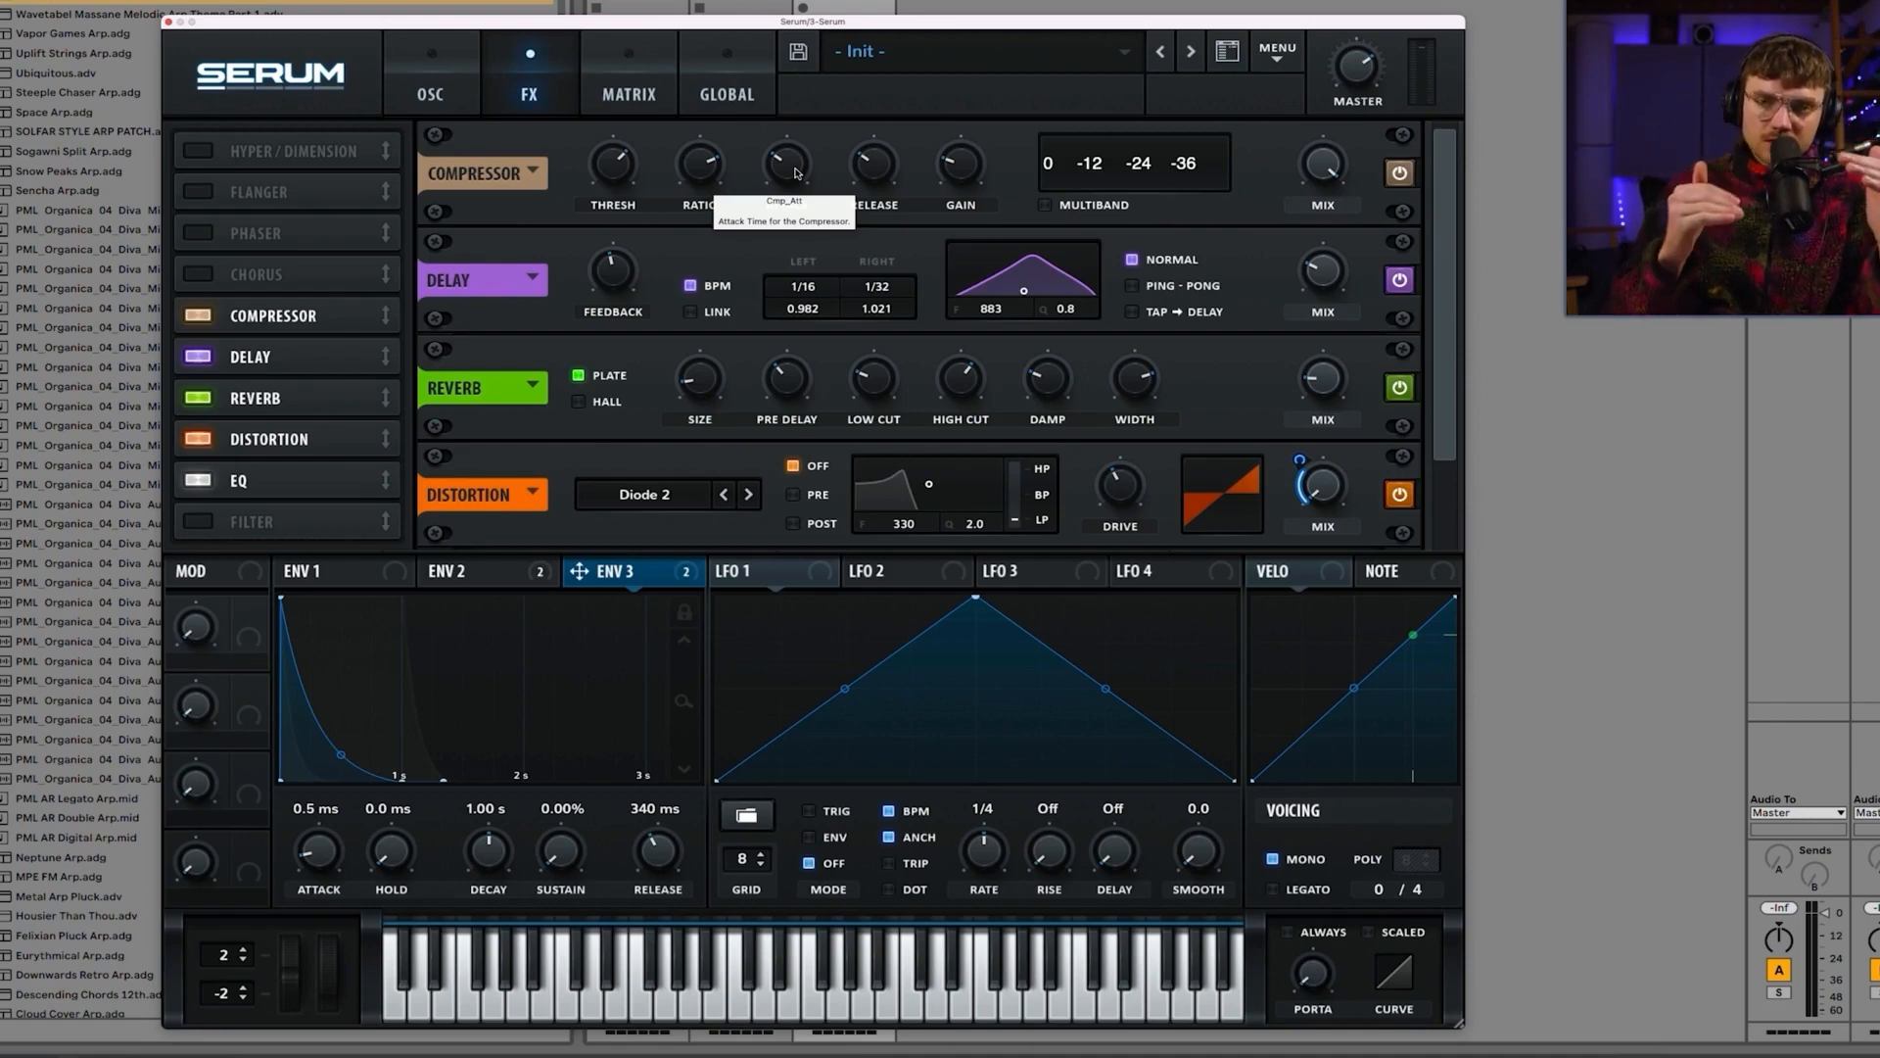
# Step: Lengthen the compressor's release and sweep its attack between long and minimum times before settling on a moderate attack
pyautogui.click(878, 179)
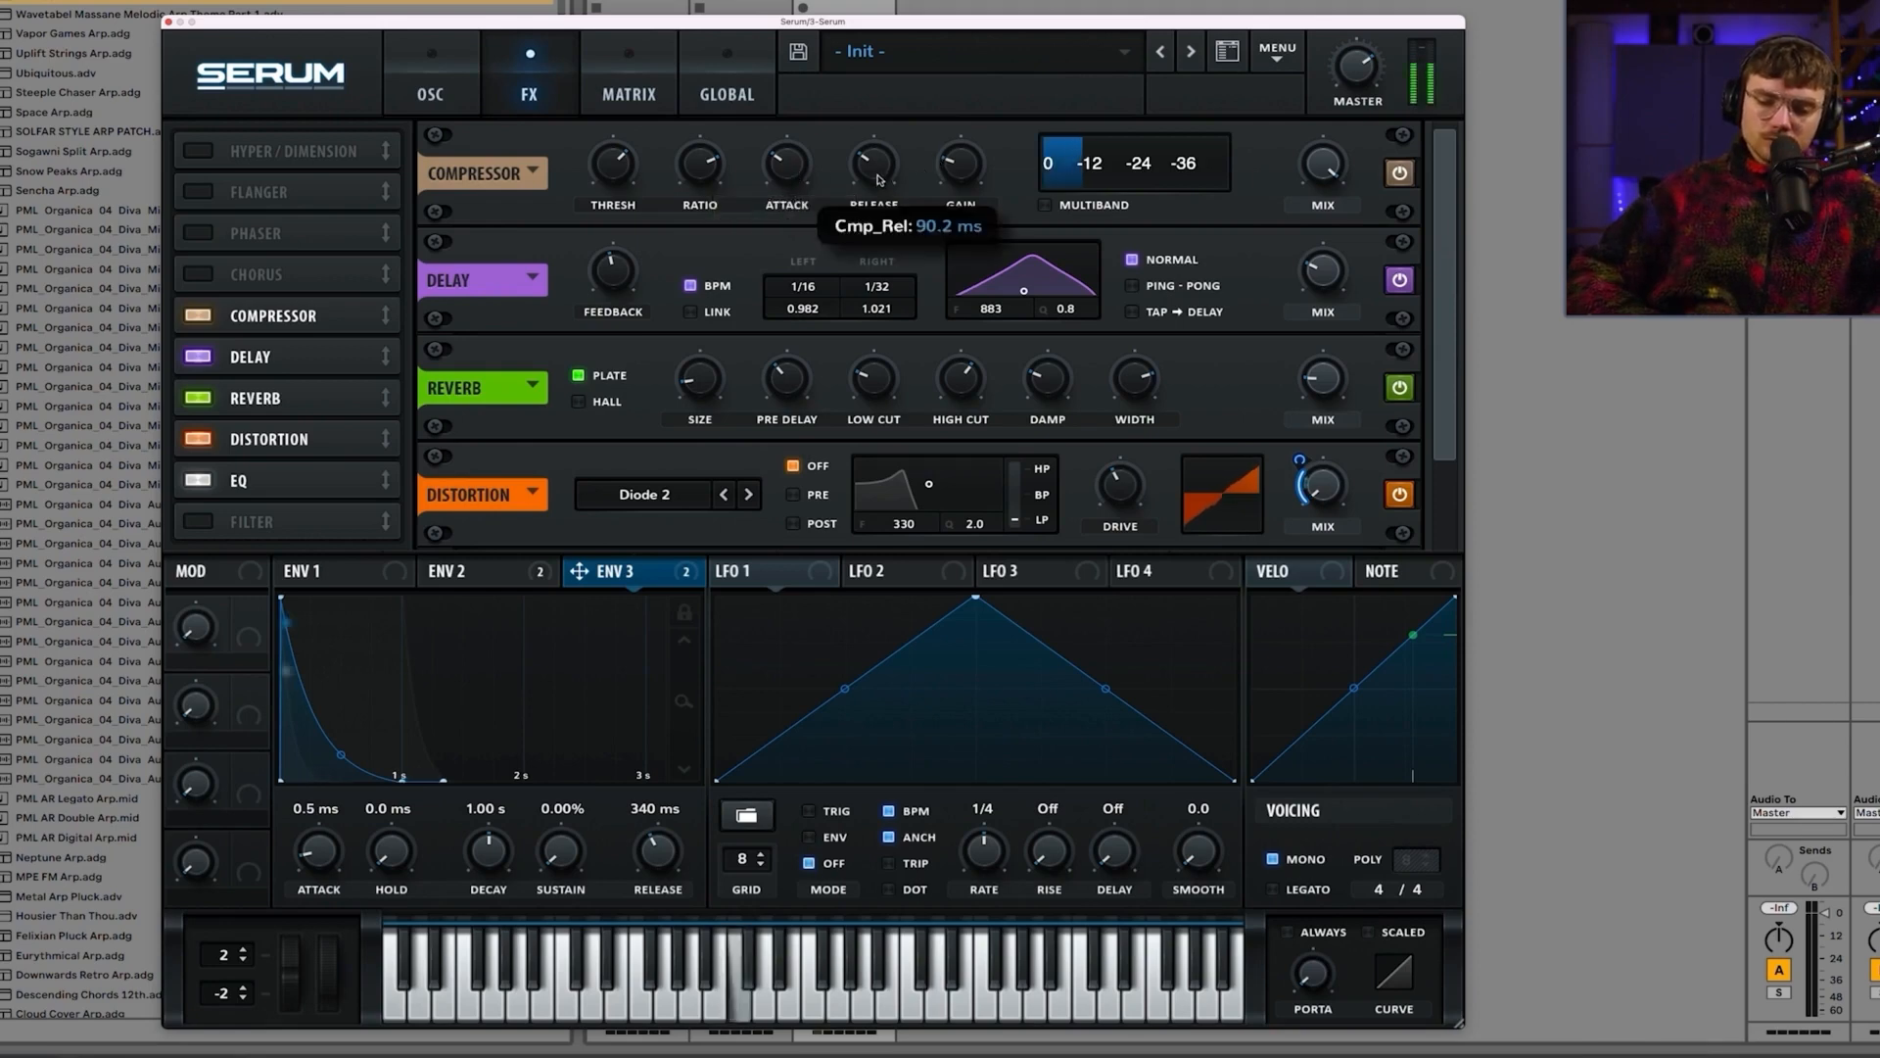
pyautogui.moveTo(779, 162)
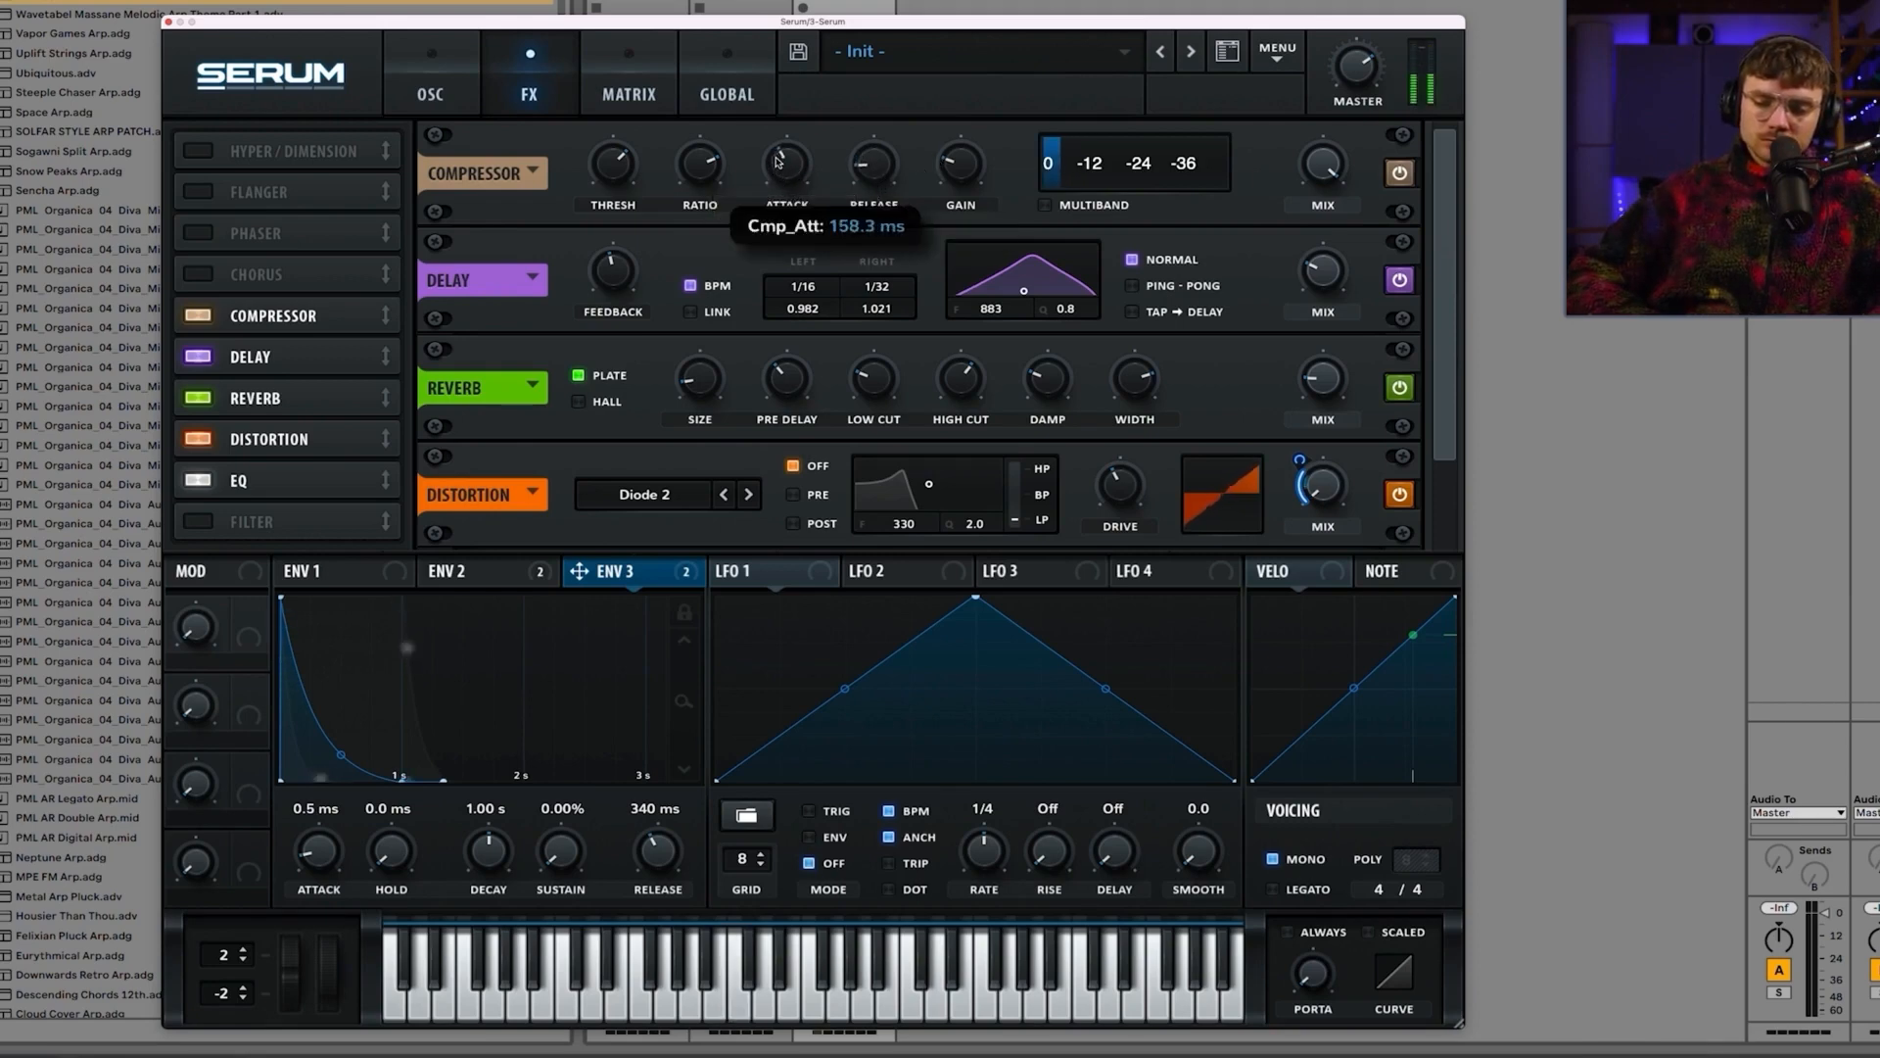
pyautogui.moveTo(779, 161); pyautogui.dragTo(781, 245)
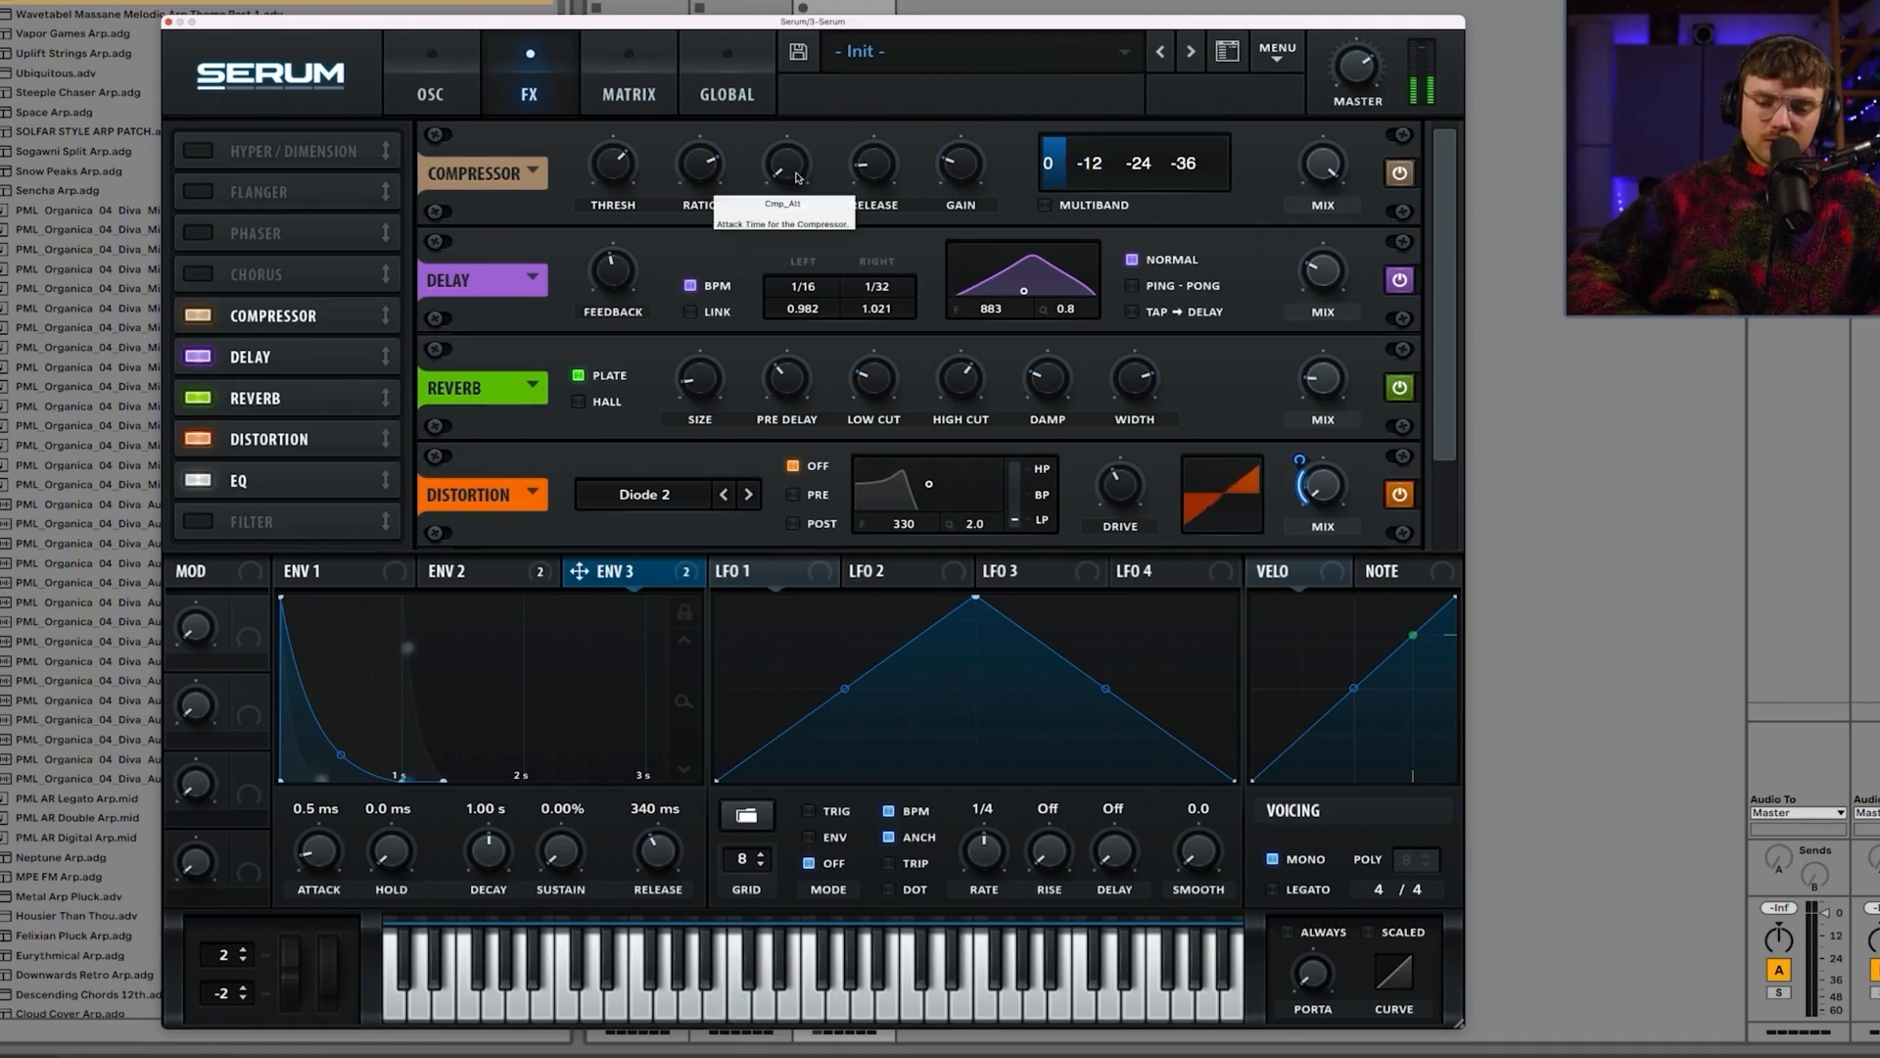
pyautogui.moveTo(799, 177); pyautogui.dragTo(798, 131)
pyautogui.moveTo(633, 165); pyautogui.dragTo(632, 166)
# Step: Compare the sound with the compressor switched off and on, leaving it enabled
pyautogui.click(207, 314)
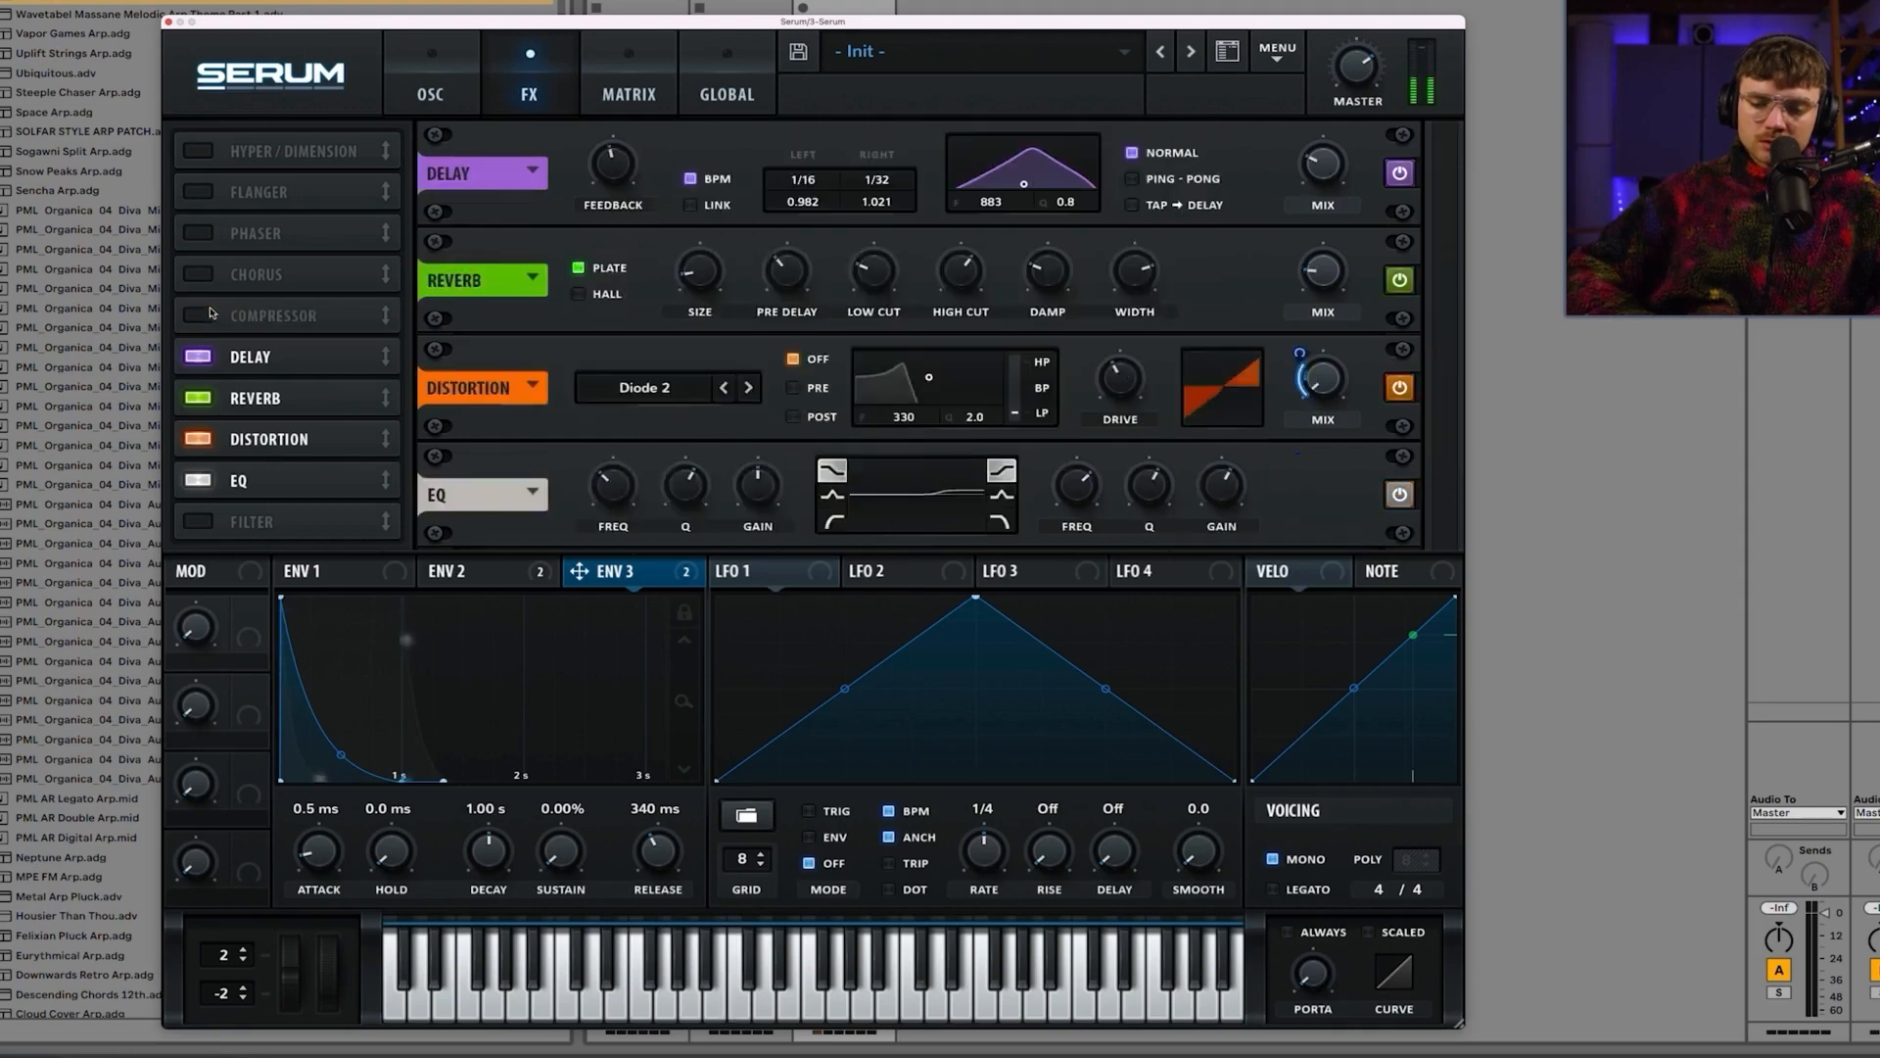
pyautogui.click(209, 314)
pyautogui.click(209, 314)
pyautogui.click(210, 313)
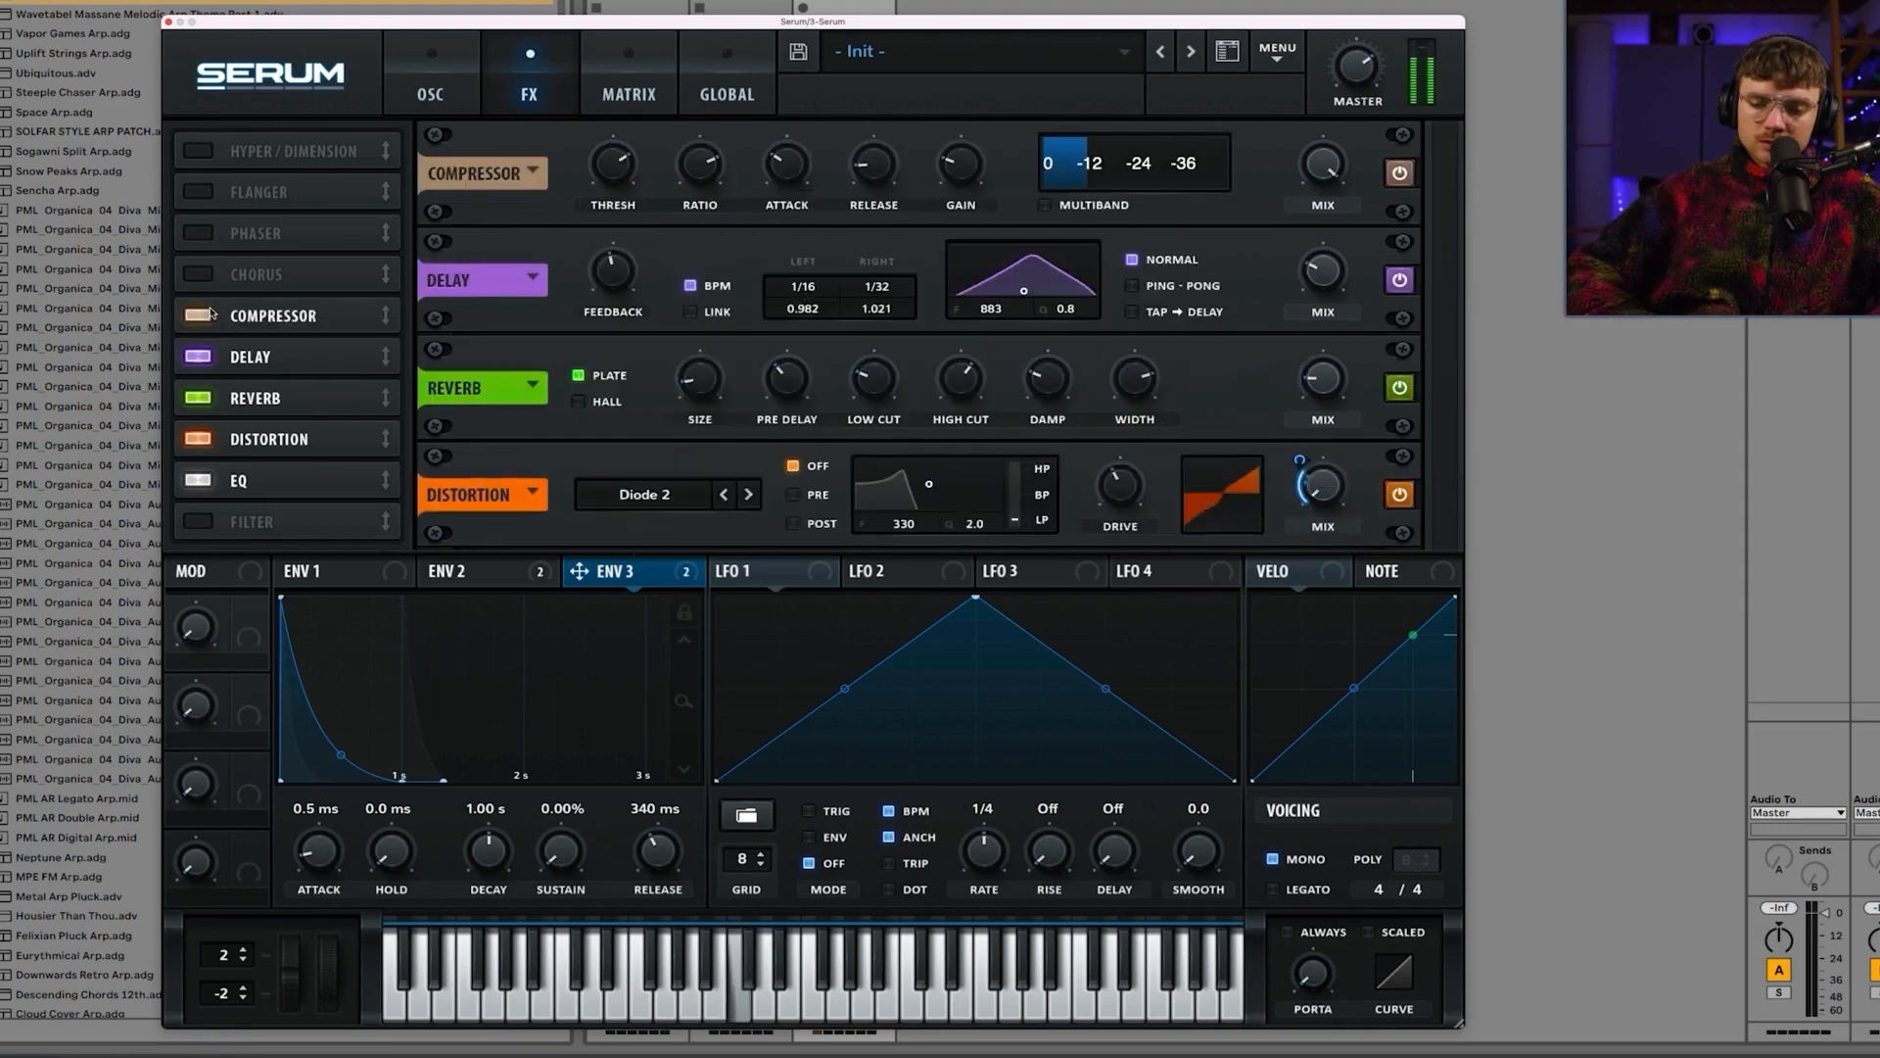
# Step: Try the compressor after the EQ, compare it against bypass, and return it to before the delay
pyautogui.moveTo(255, 311); pyautogui.dragTo(250, 485)
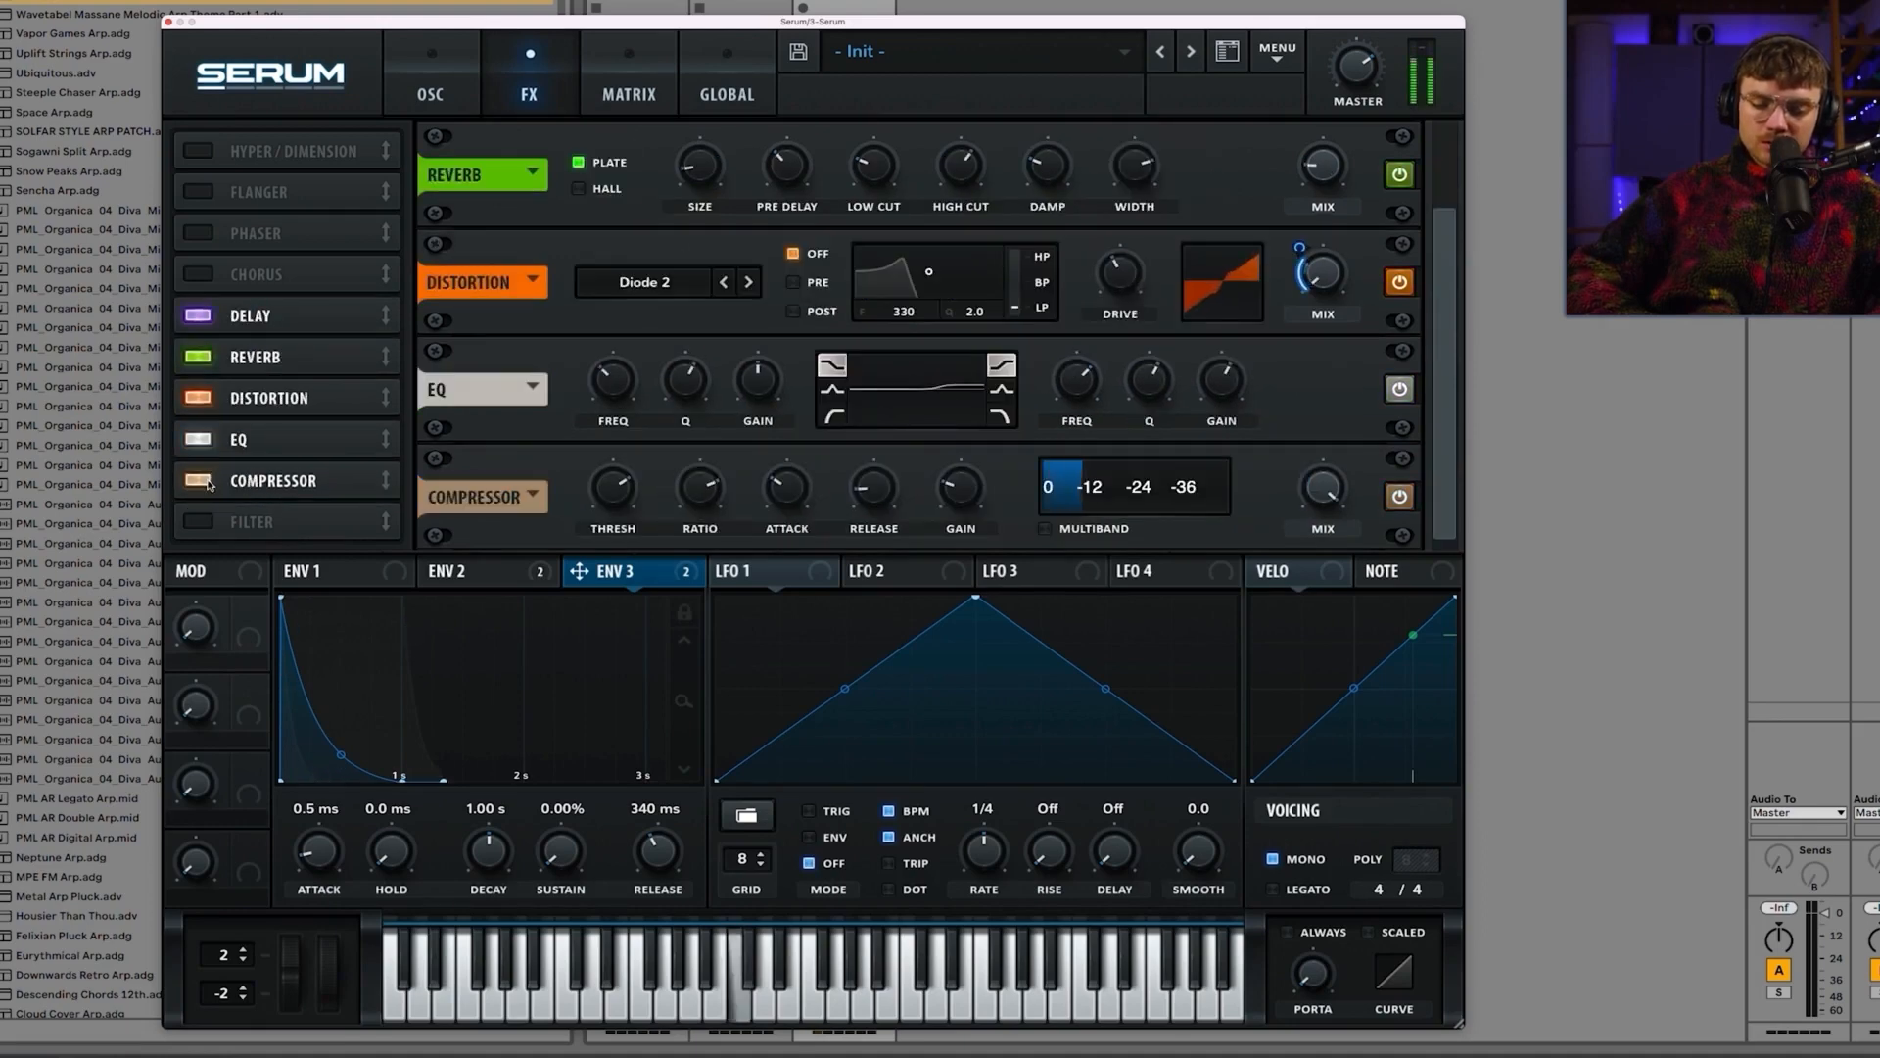
pyautogui.click(209, 480)
pyautogui.click(209, 480)
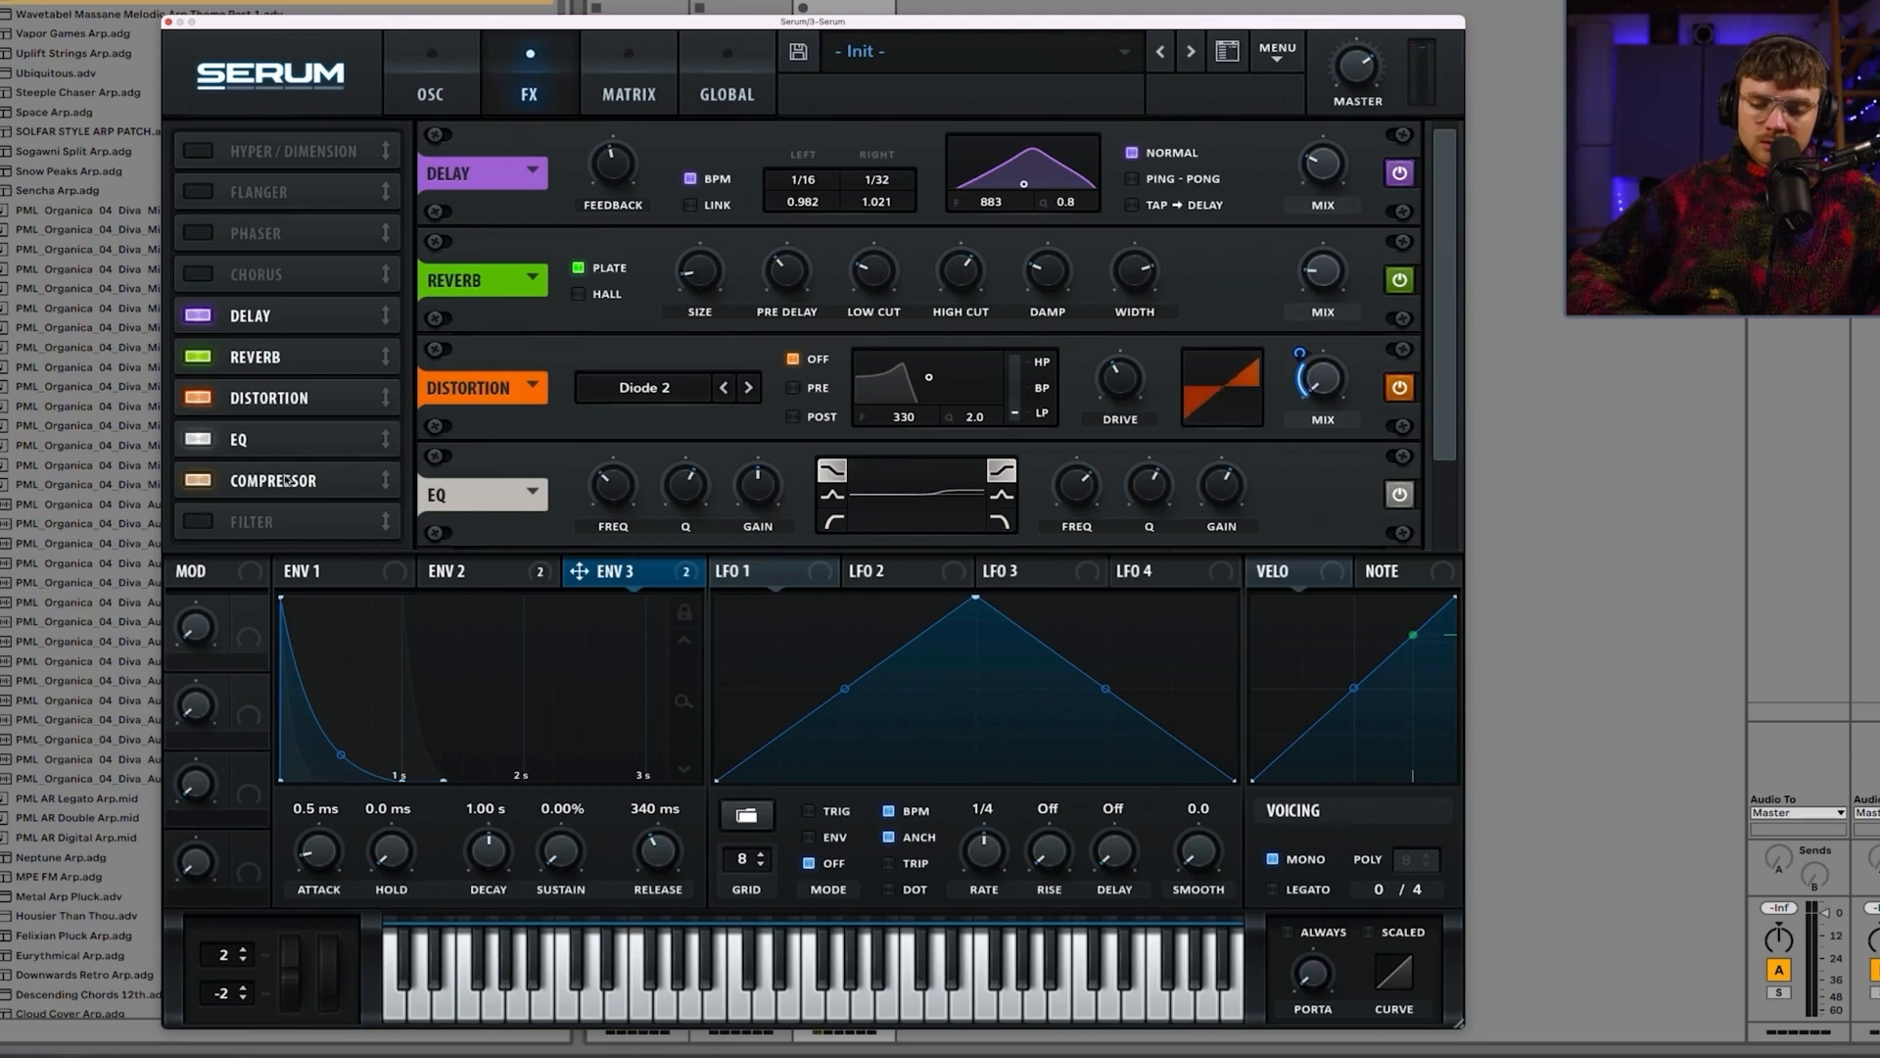
pyautogui.moveTo(285, 480); pyautogui.dragTo(280, 313)
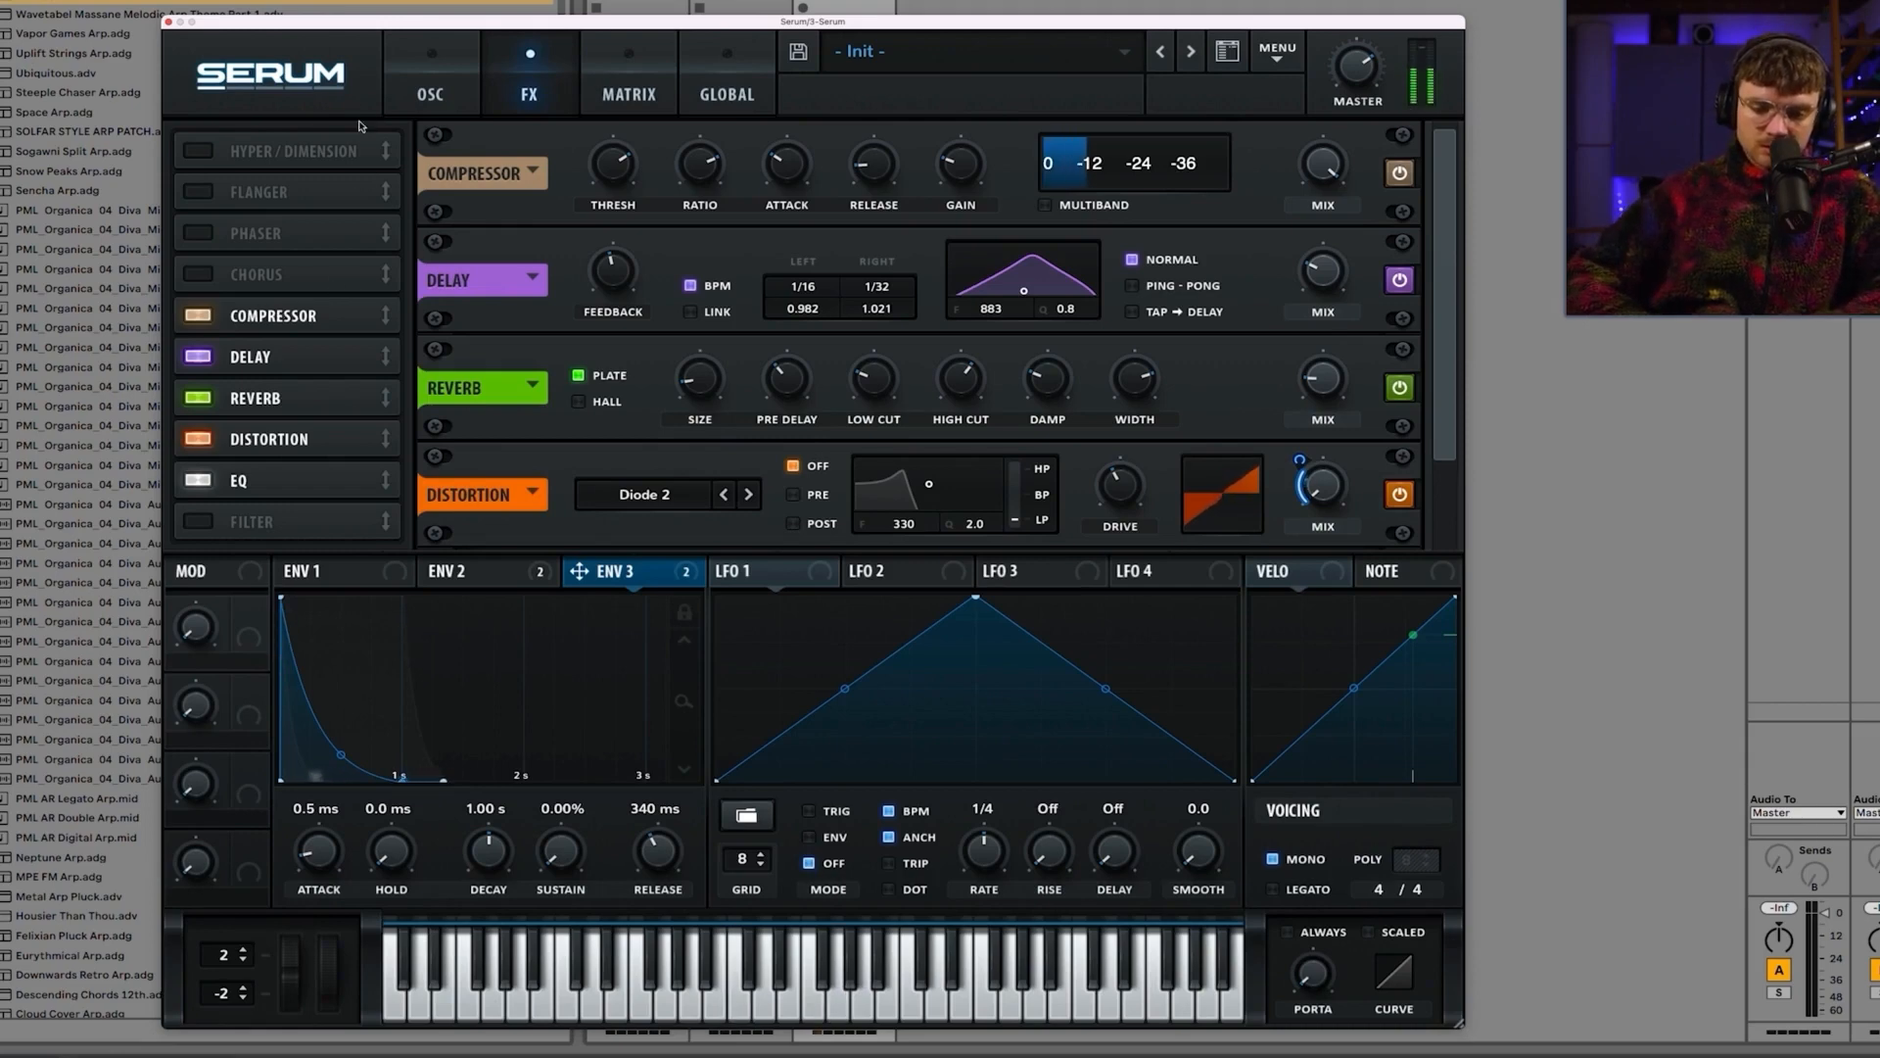
# Step: Enable the Hyper/Dimension effect, lower the Hyper mix and raise the Dimension mix slightly
pyautogui.click(201, 152)
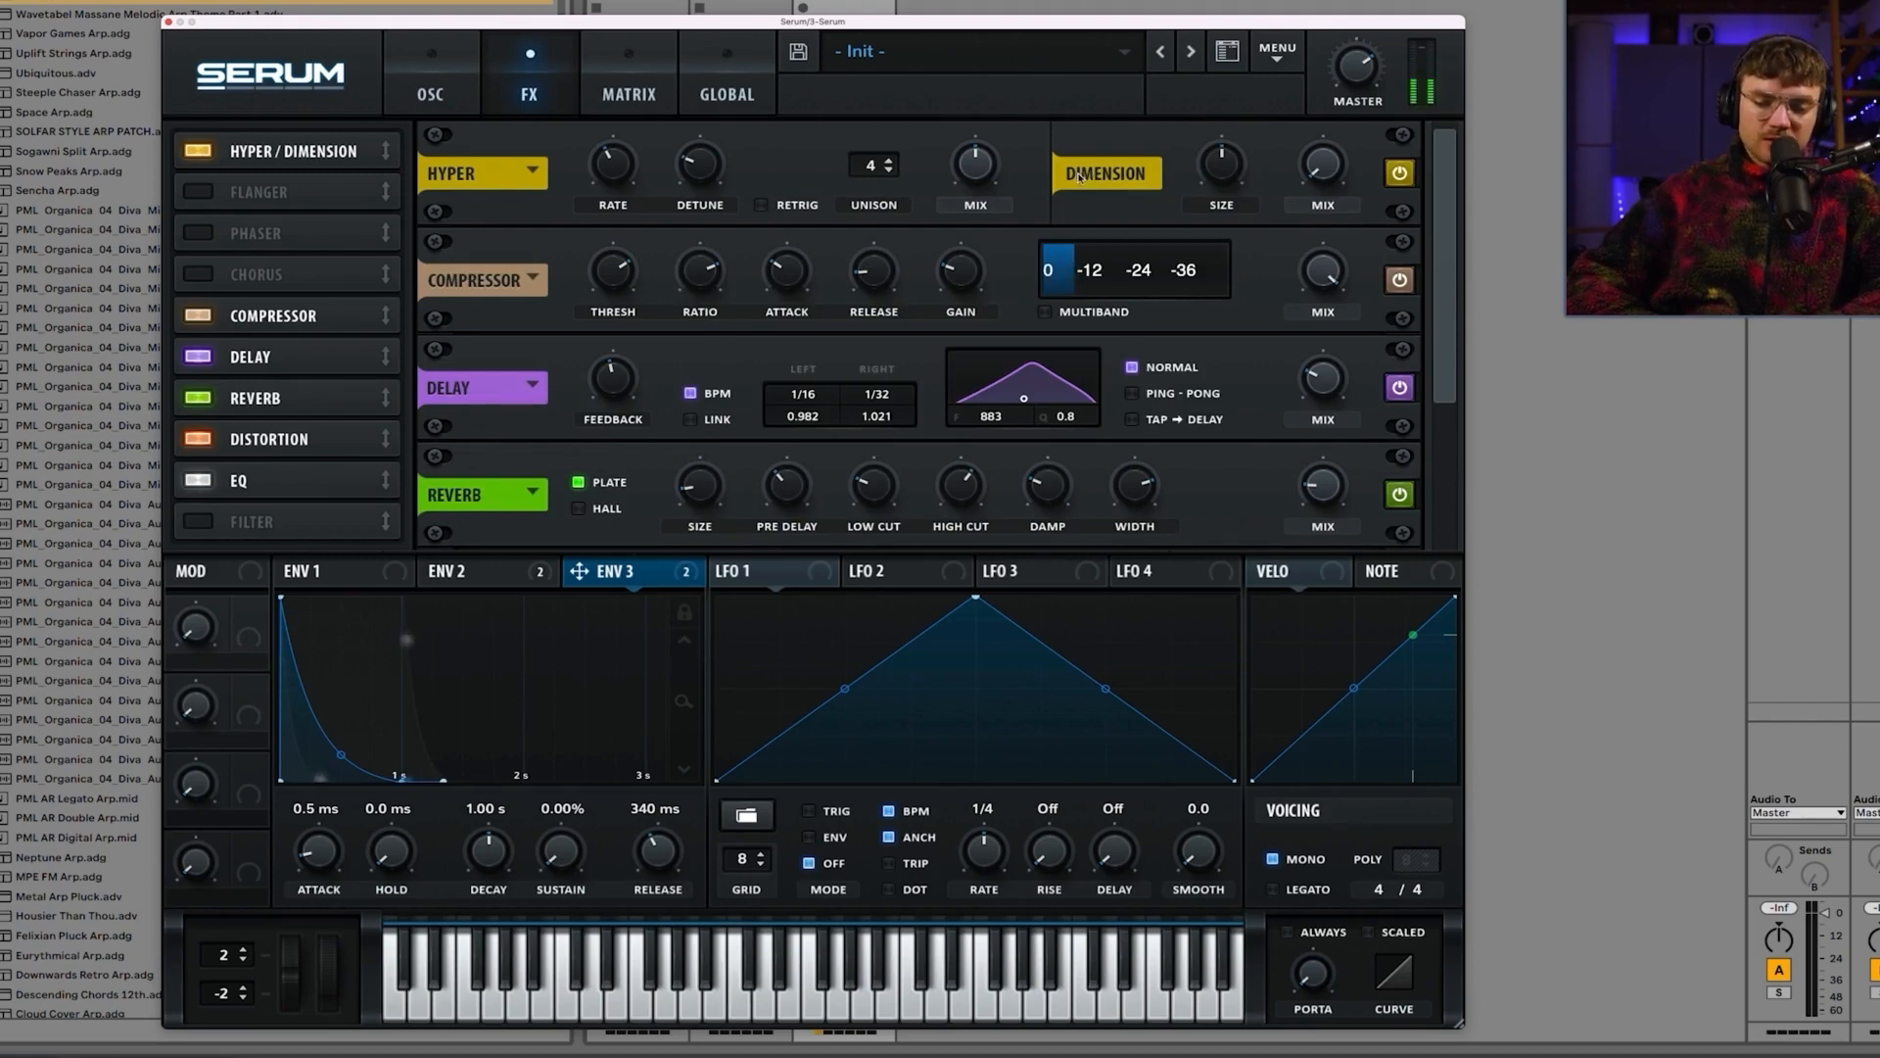
pyautogui.moveTo(985, 176)
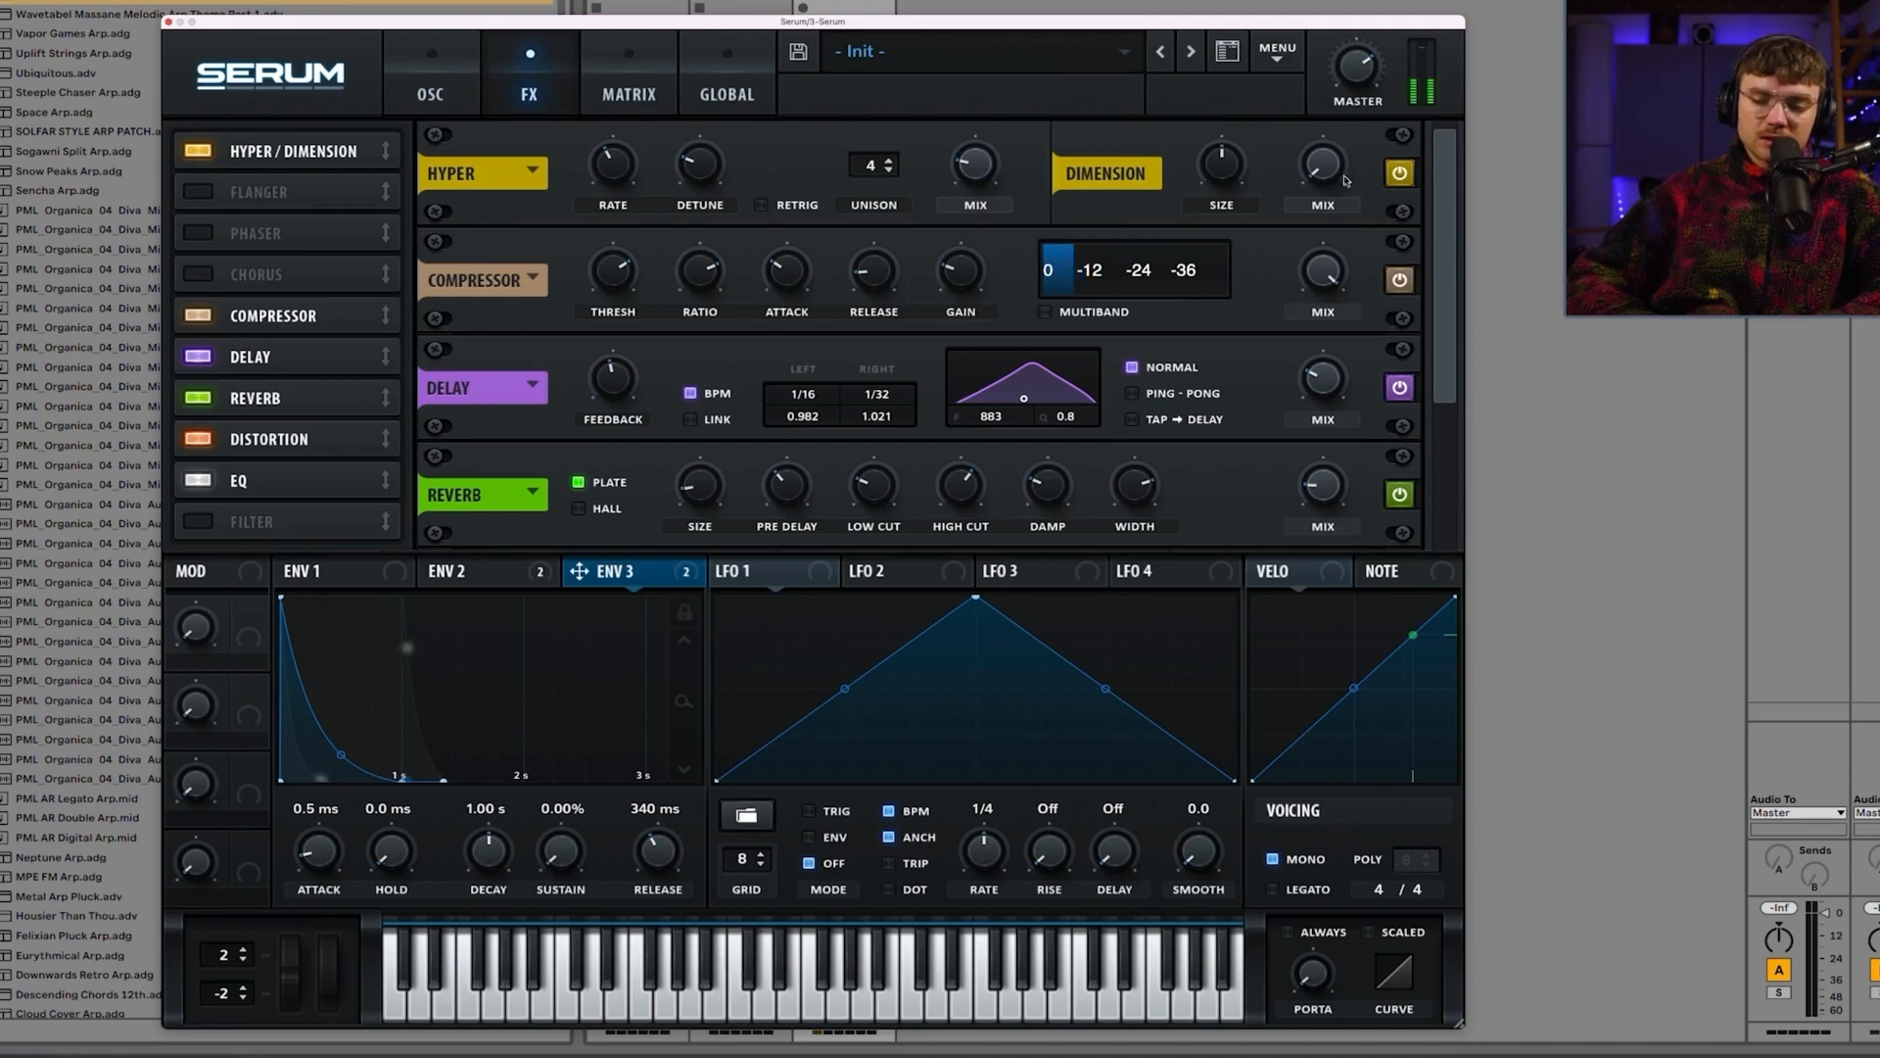
pyautogui.moveTo(1346, 180); pyautogui.dragTo(1346, 171)
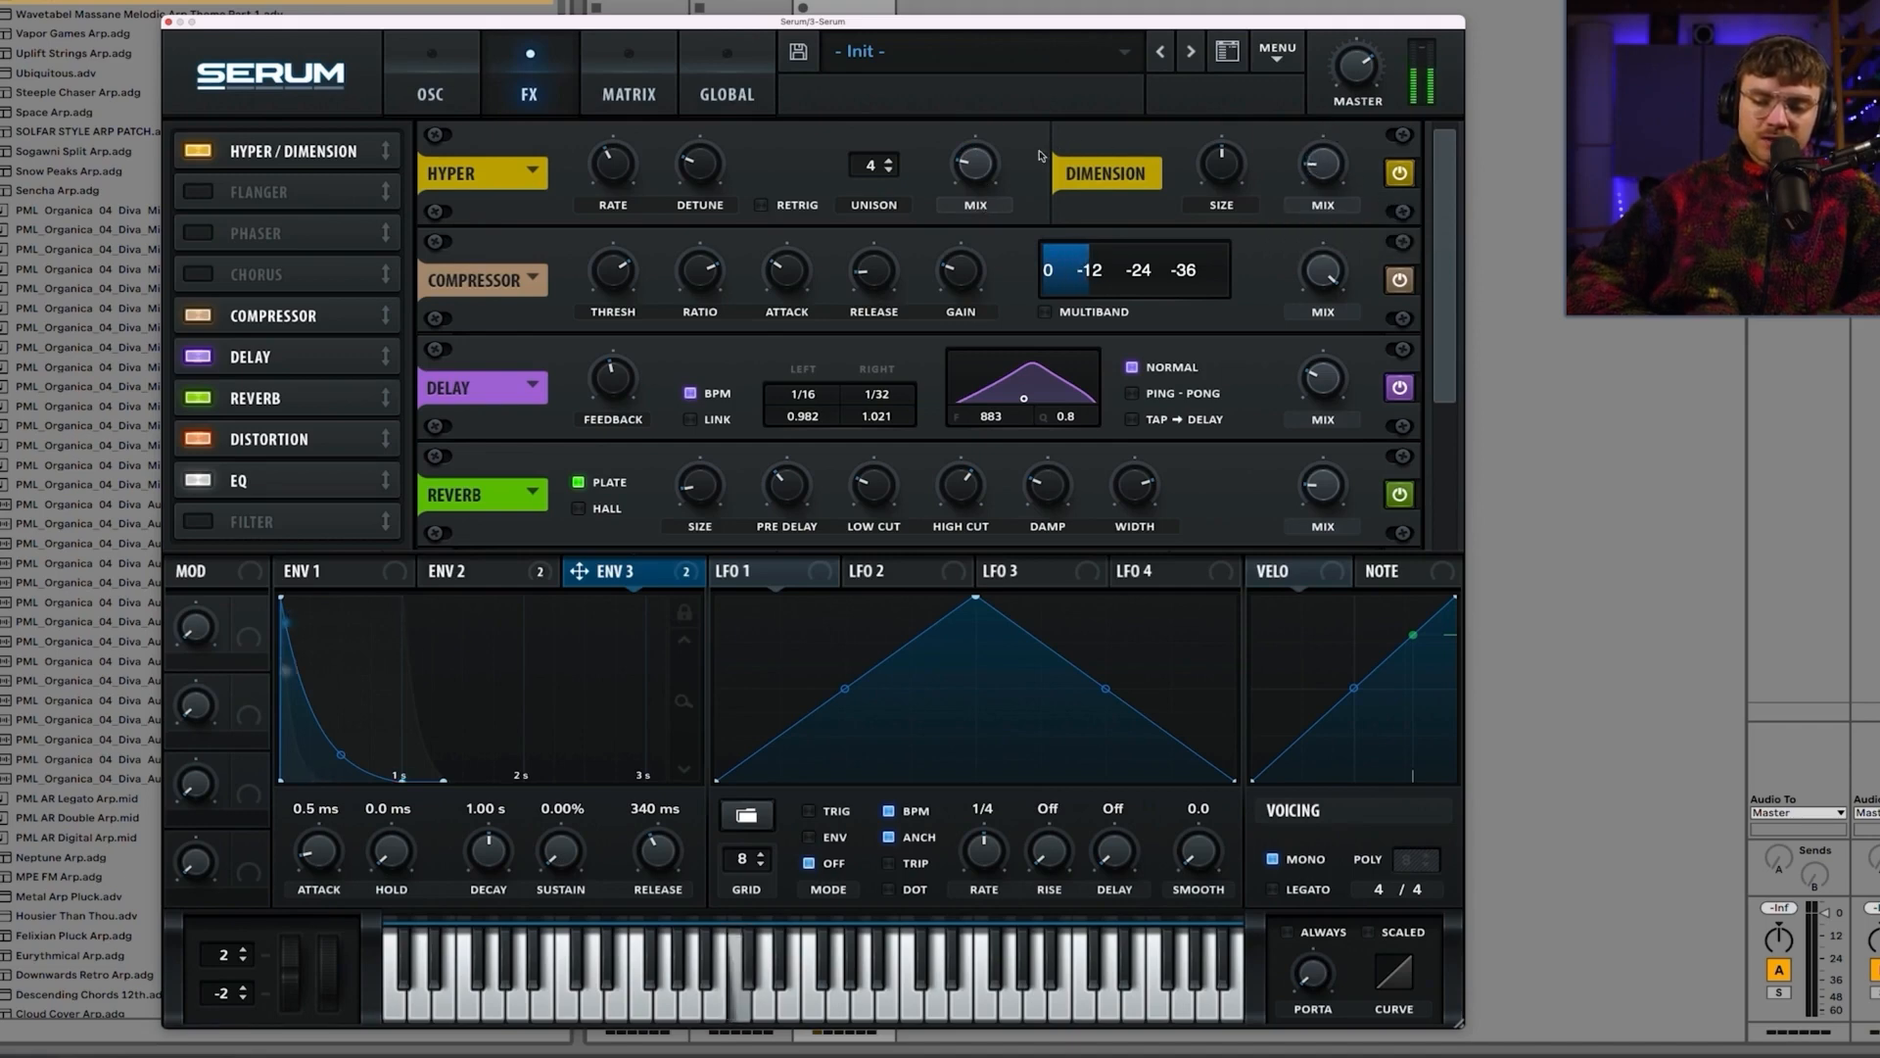
# Step: Lower the Hyper mix to zero and raise the Dimension mix slightly, checking the effect against bypass
pyautogui.moveTo(975, 164); pyautogui.dragTo(976, 196)
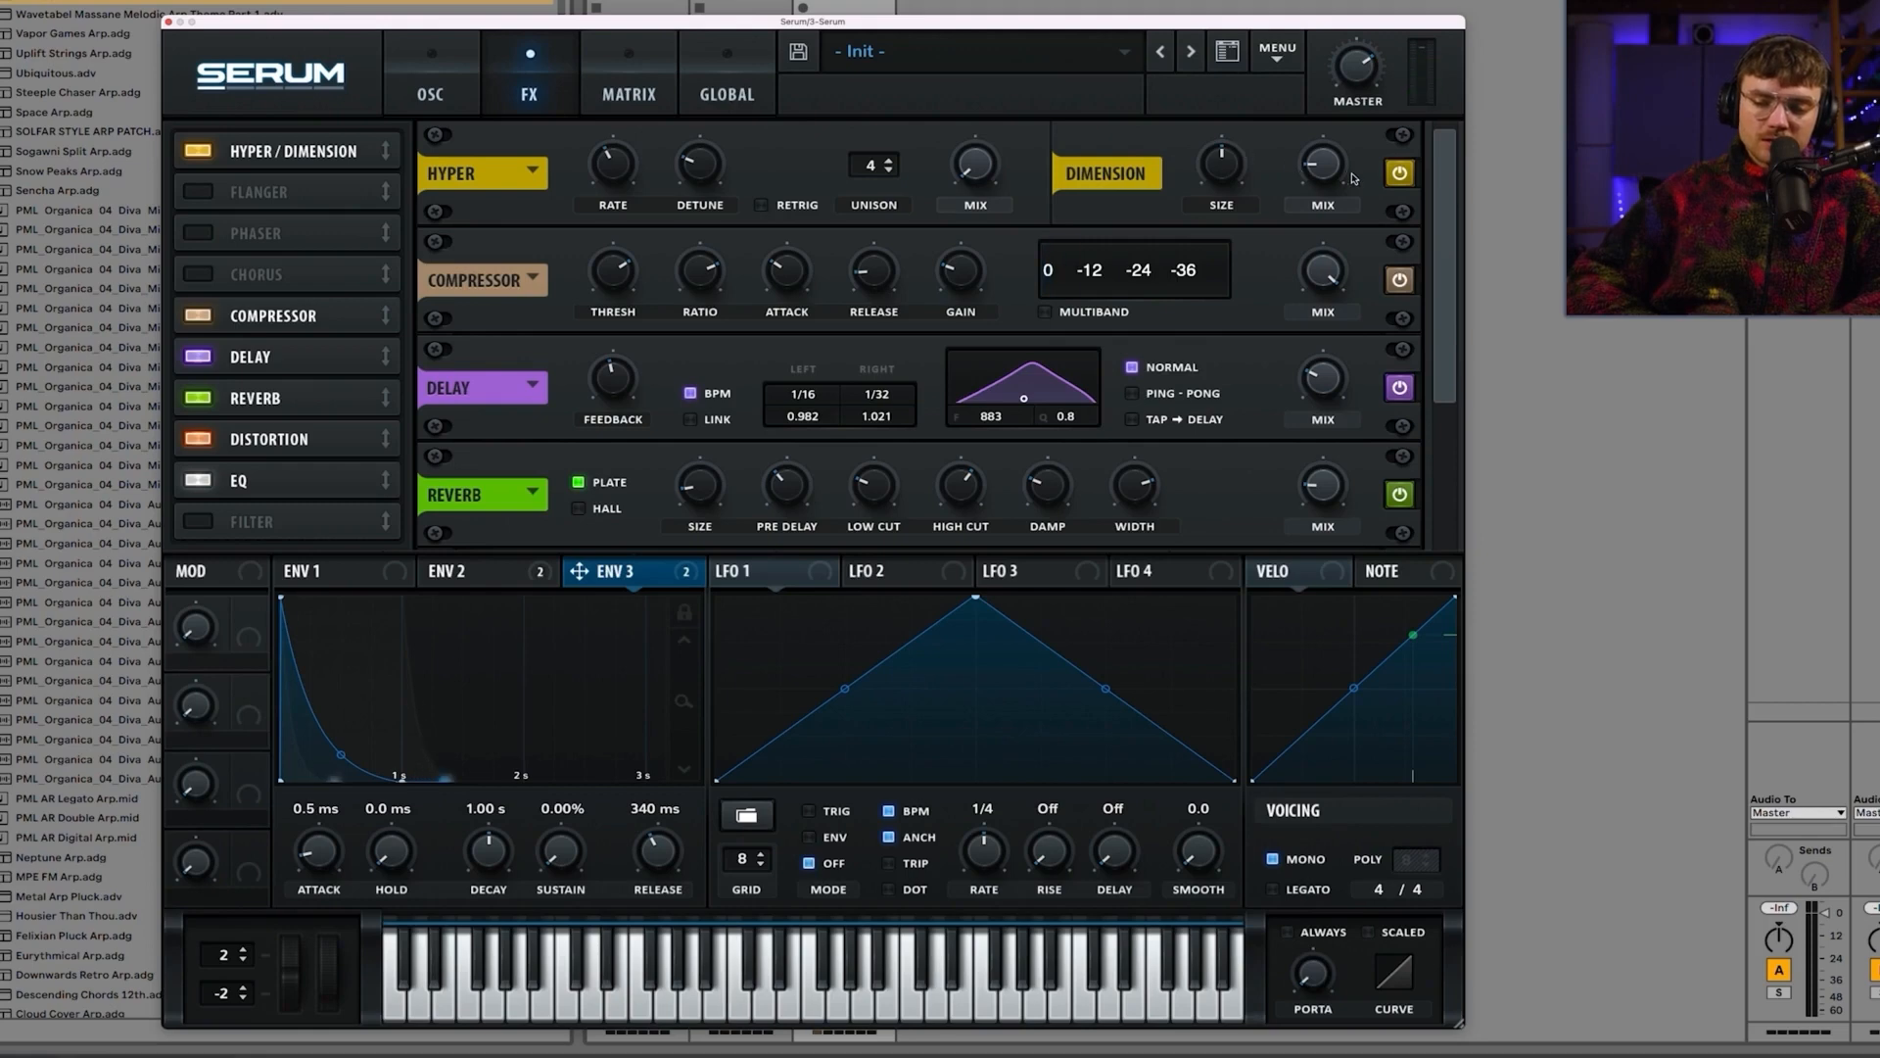
pyautogui.click(1400, 174)
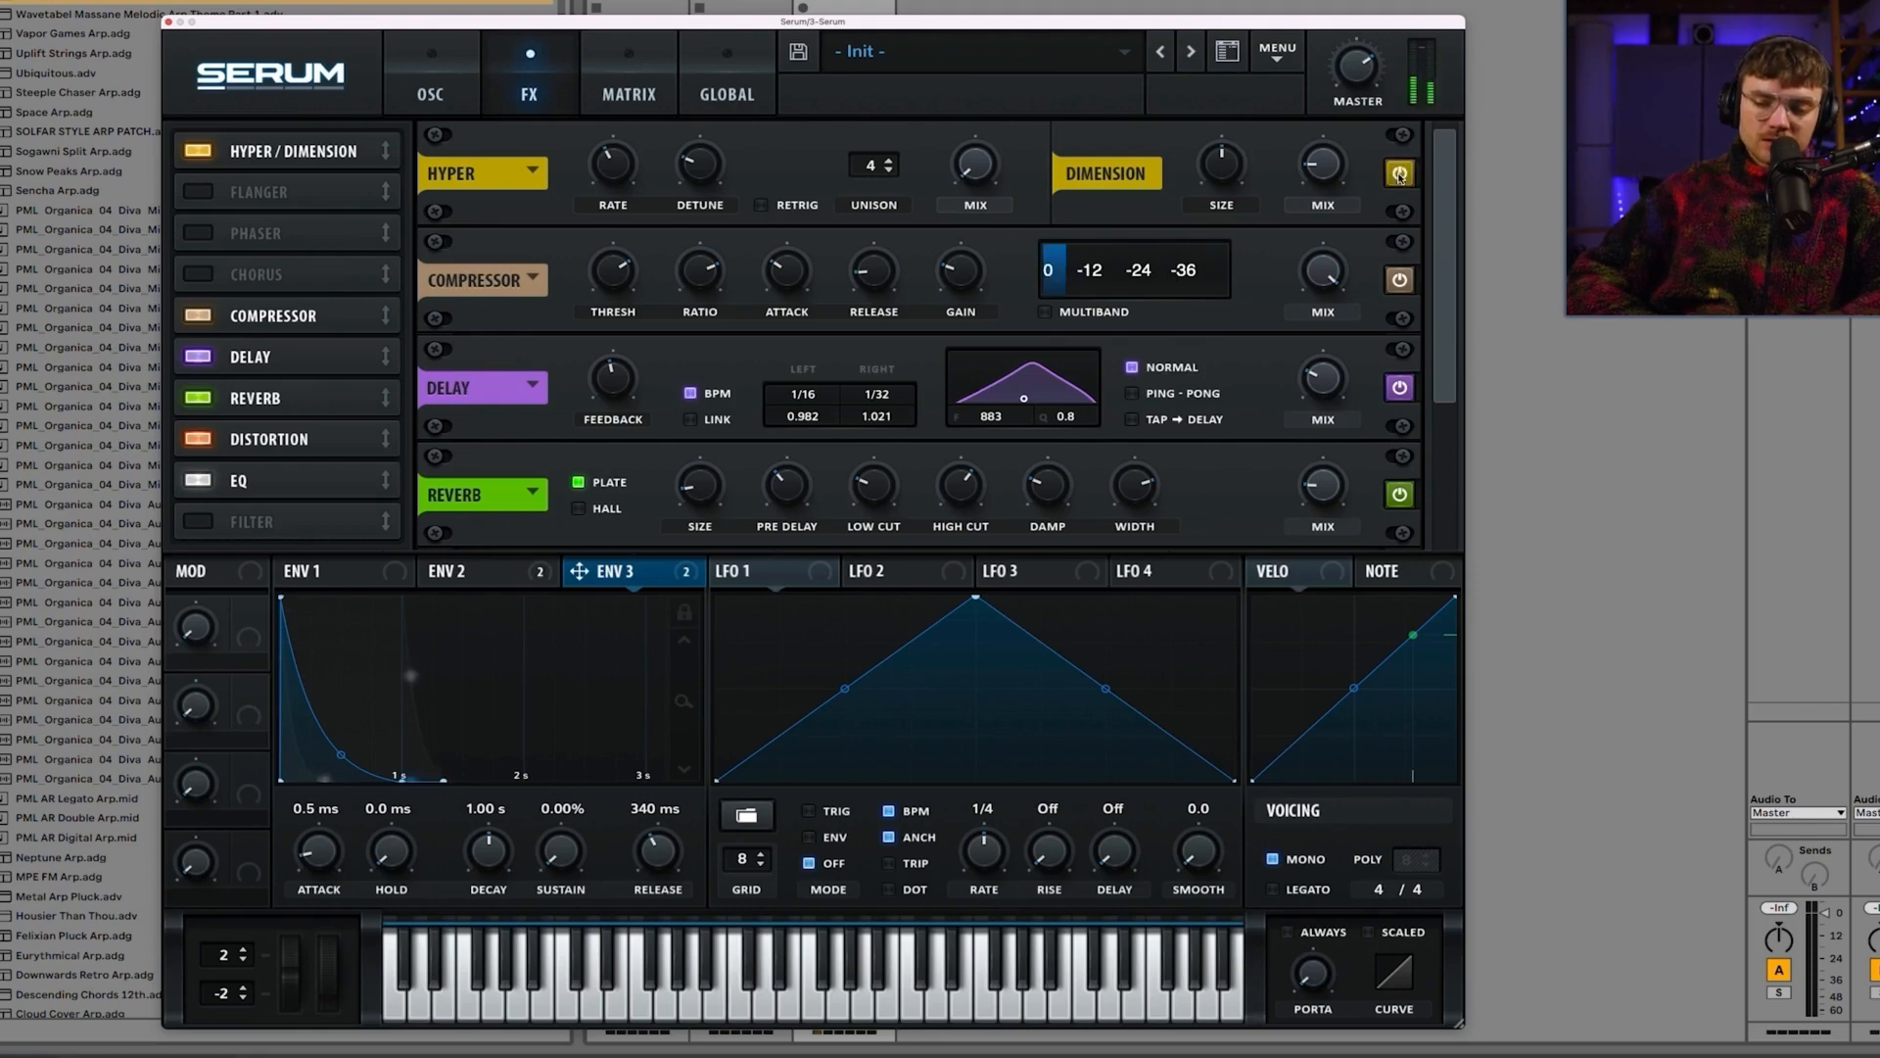
pyautogui.moveTo(1316, 162); pyautogui.dragTo(1315, 150)
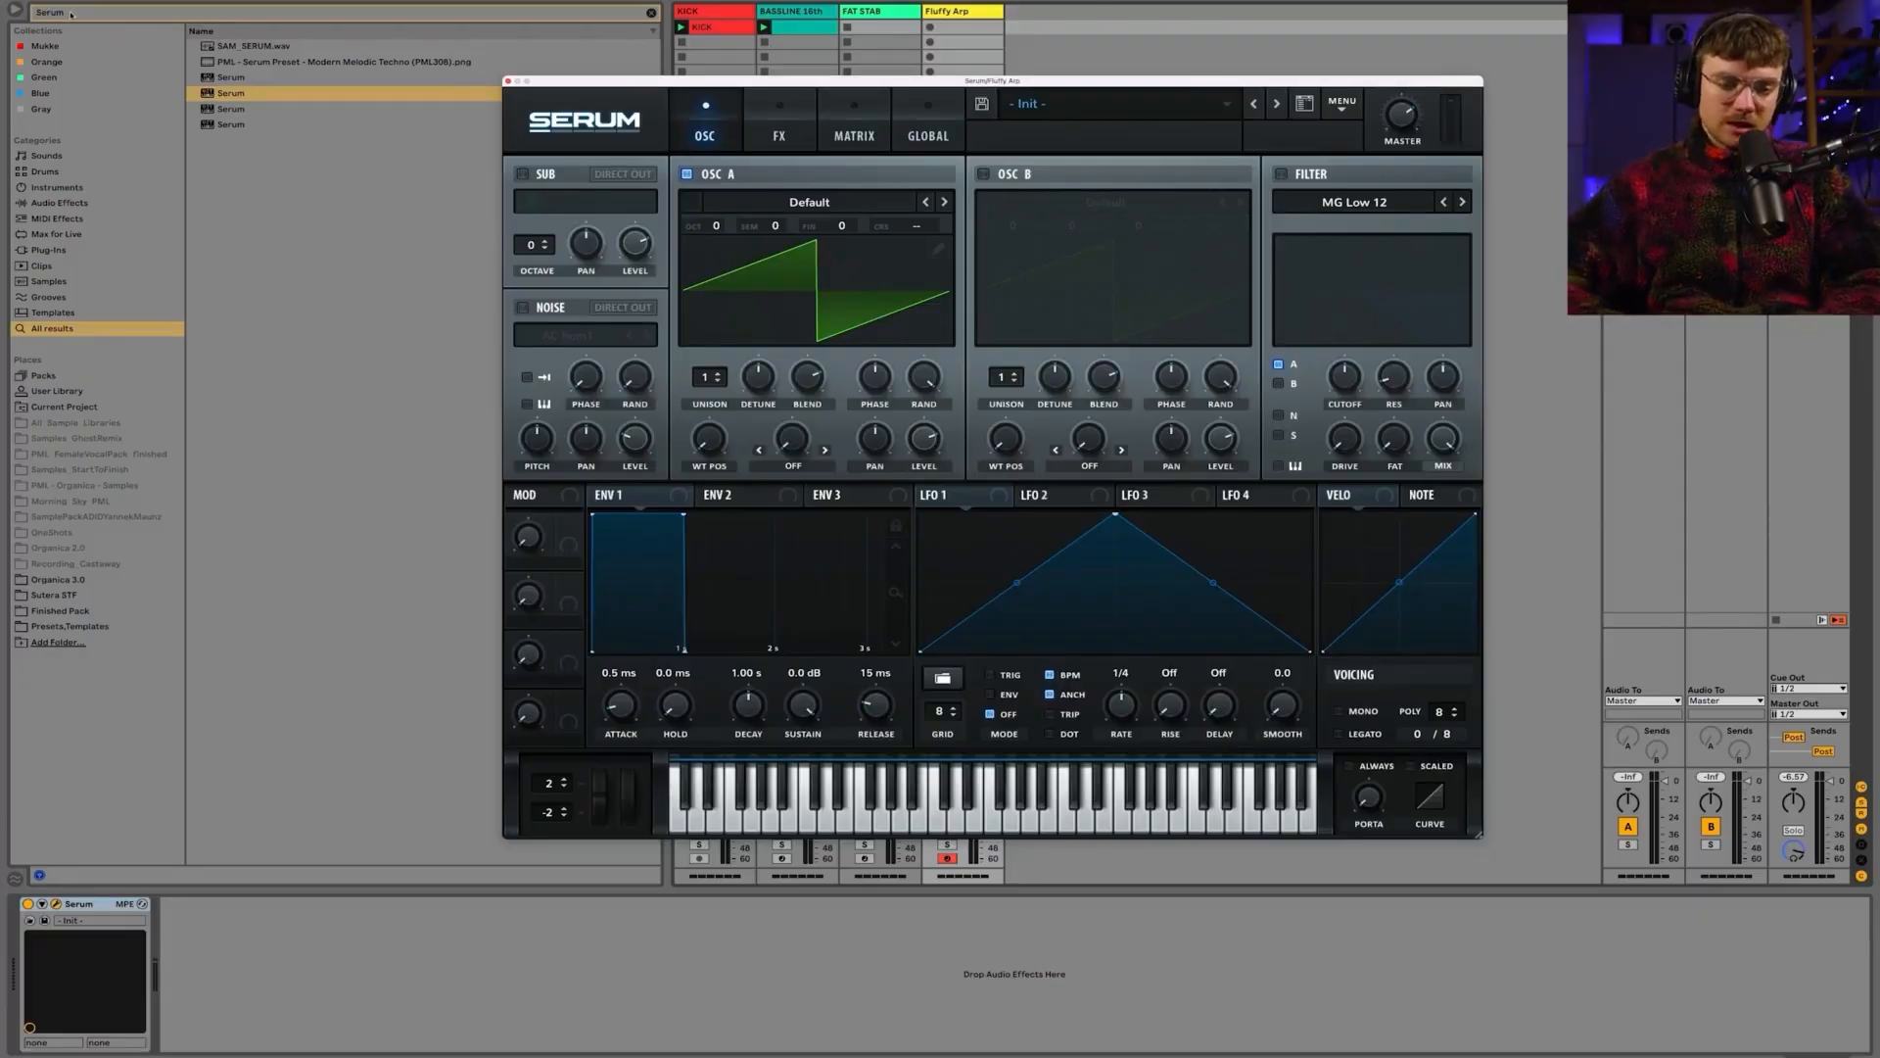
# Step: Find the Arpeggiator with an "arp" search, add it before Serum on the Fluffy Arp track and set its rate to 1/16
pyautogui.click(15, 14)
pyautogui.write('arp')
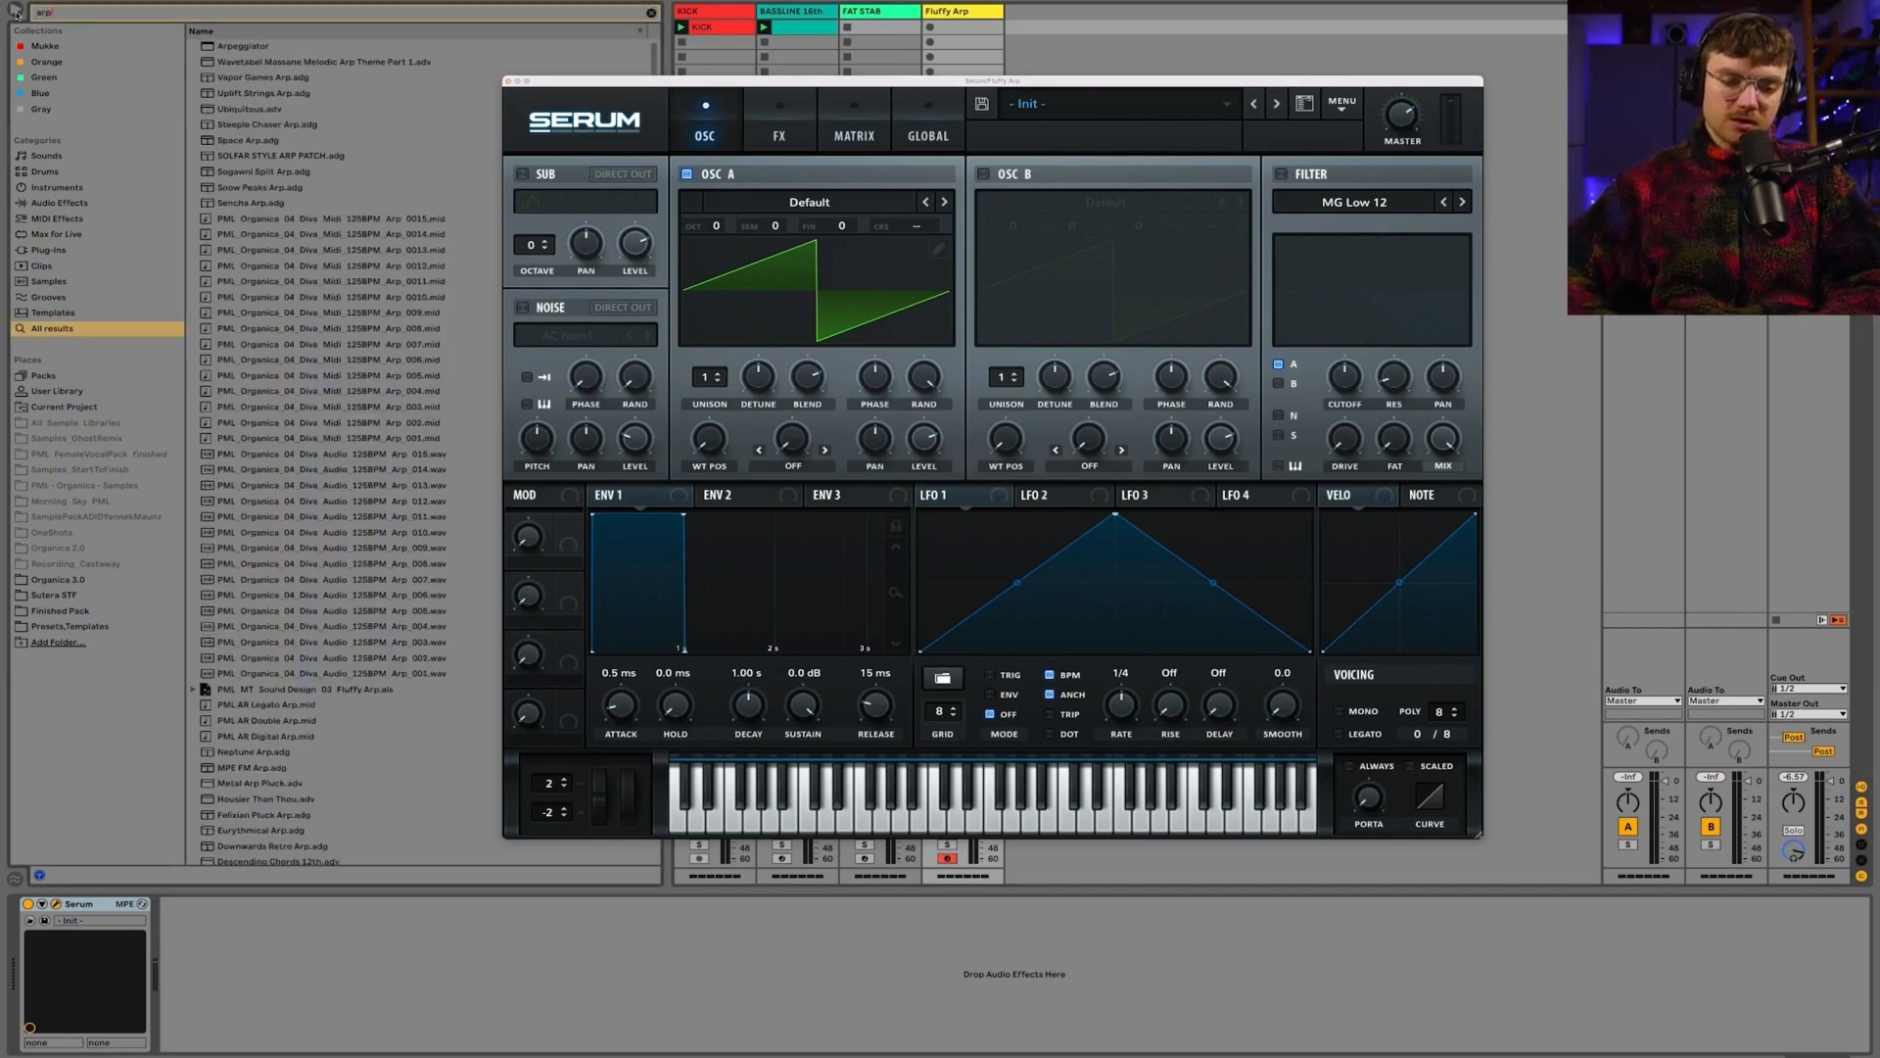
pyautogui.doubleClick(227, 47)
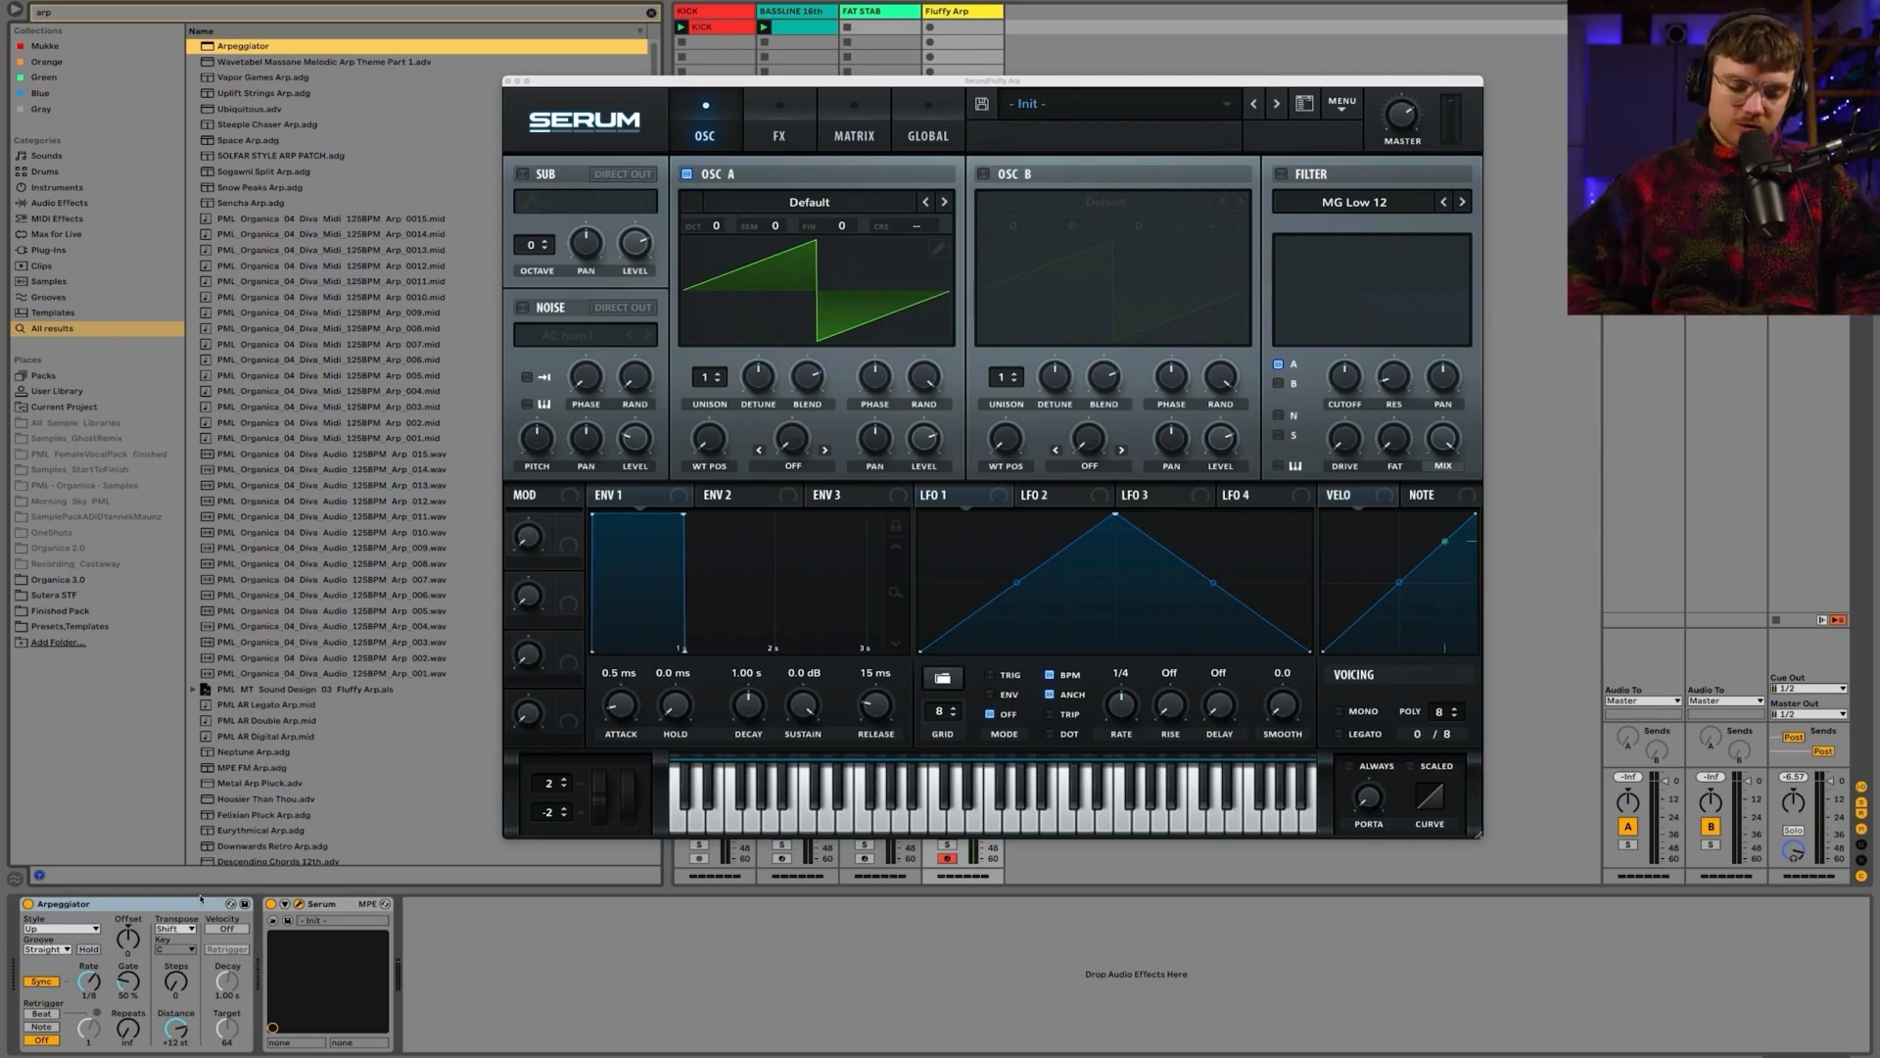
pyautogui.click(90, 984)
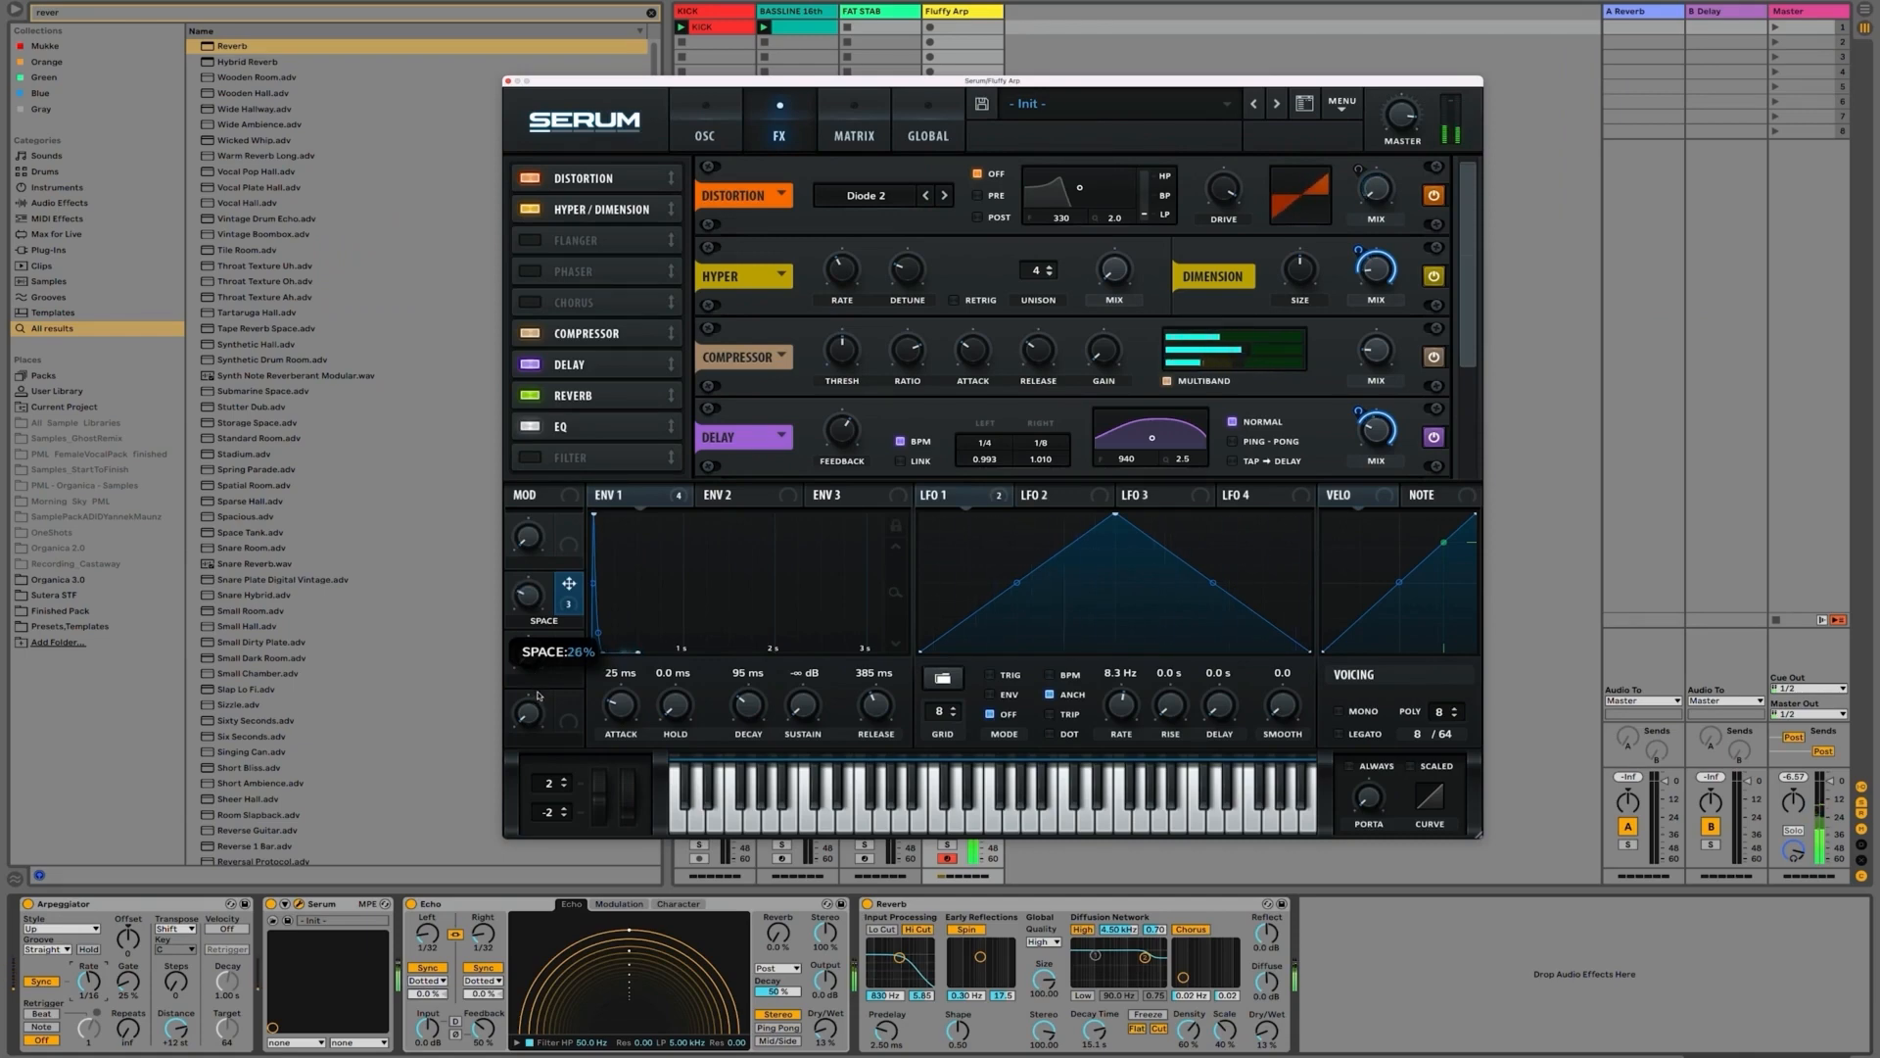
# Step: Audition the finished arp patch while sweeping its macro controls, including SPACE
pyautogui.moveTo(537, 697); pyautogui.dragTo(537, 707)
pyautogui.moveTo(537, 707); pyautogui.dragTo(539, 696)
pyautogui.moveTo(528, 569); pyautogui.dragTo(528, 569)
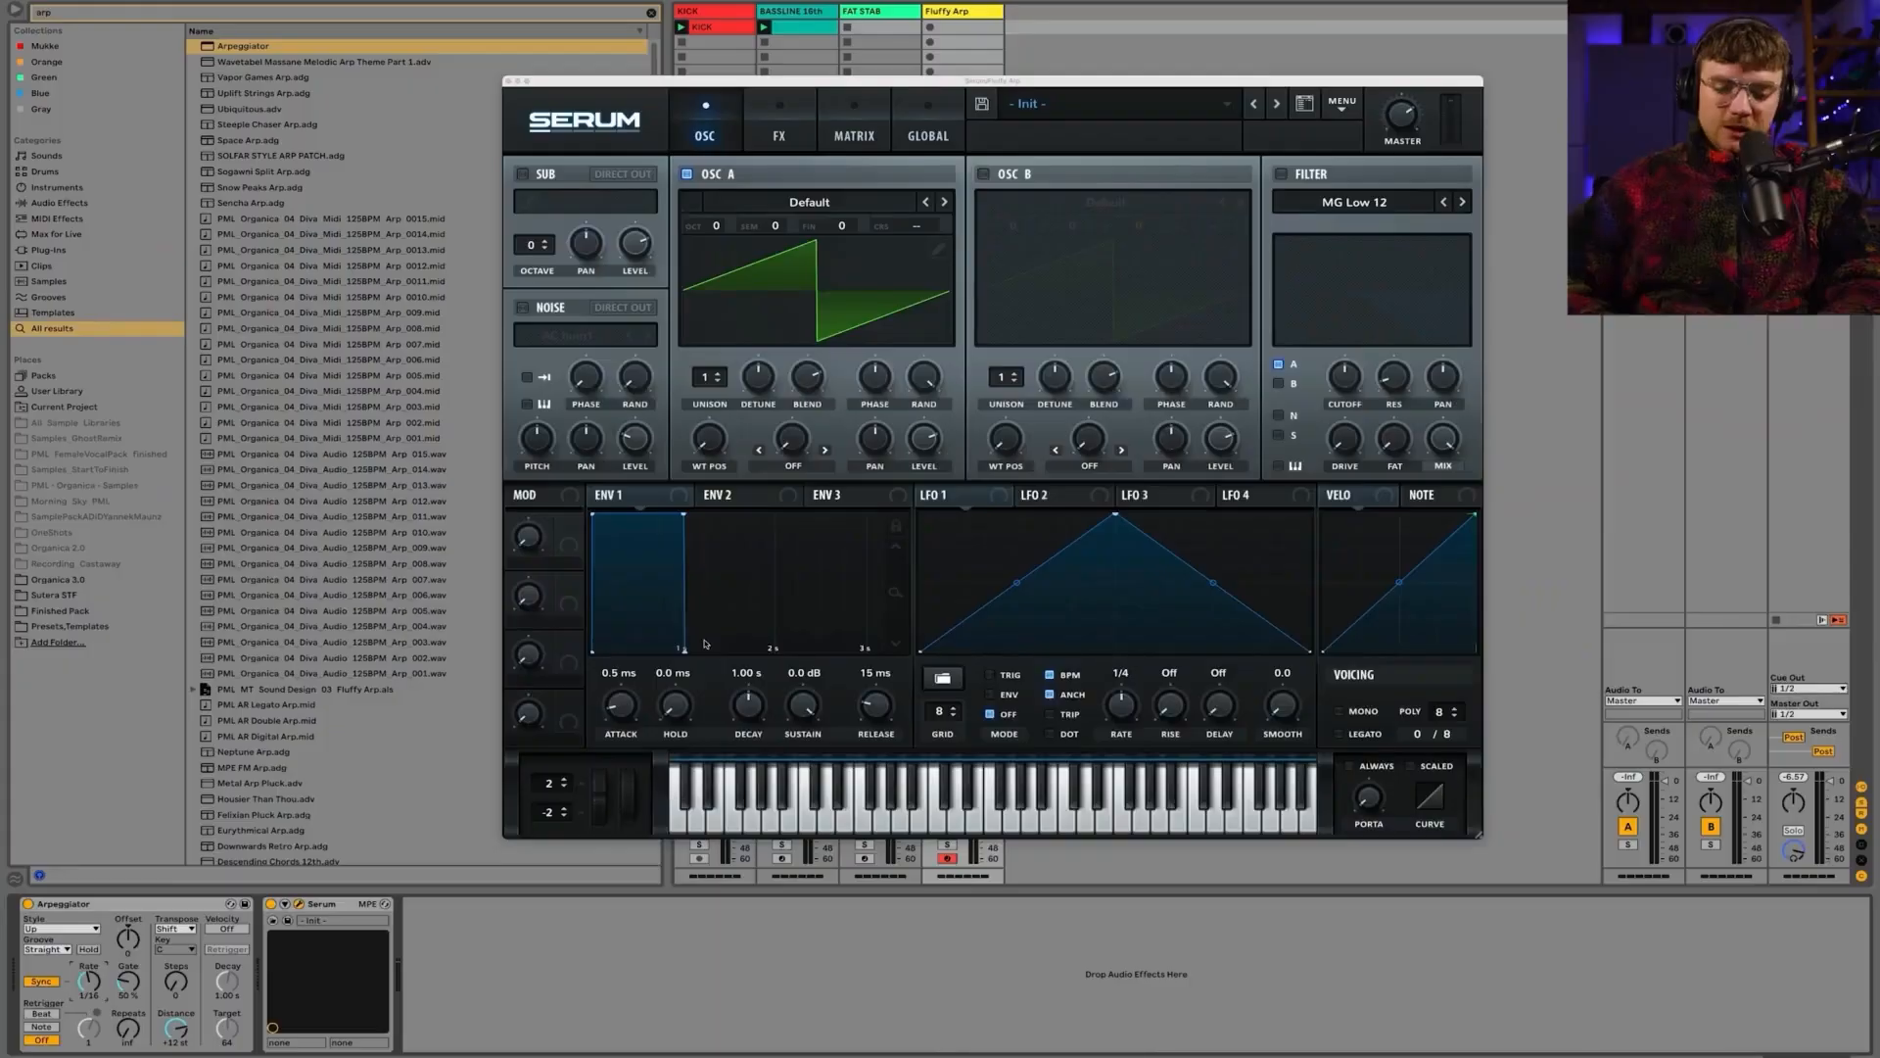
# Step: Shape Env 1 as a pluck with sustain at minimum, decay at 373 ms and release at 66 ms
pyautogui.click(1035, 89)
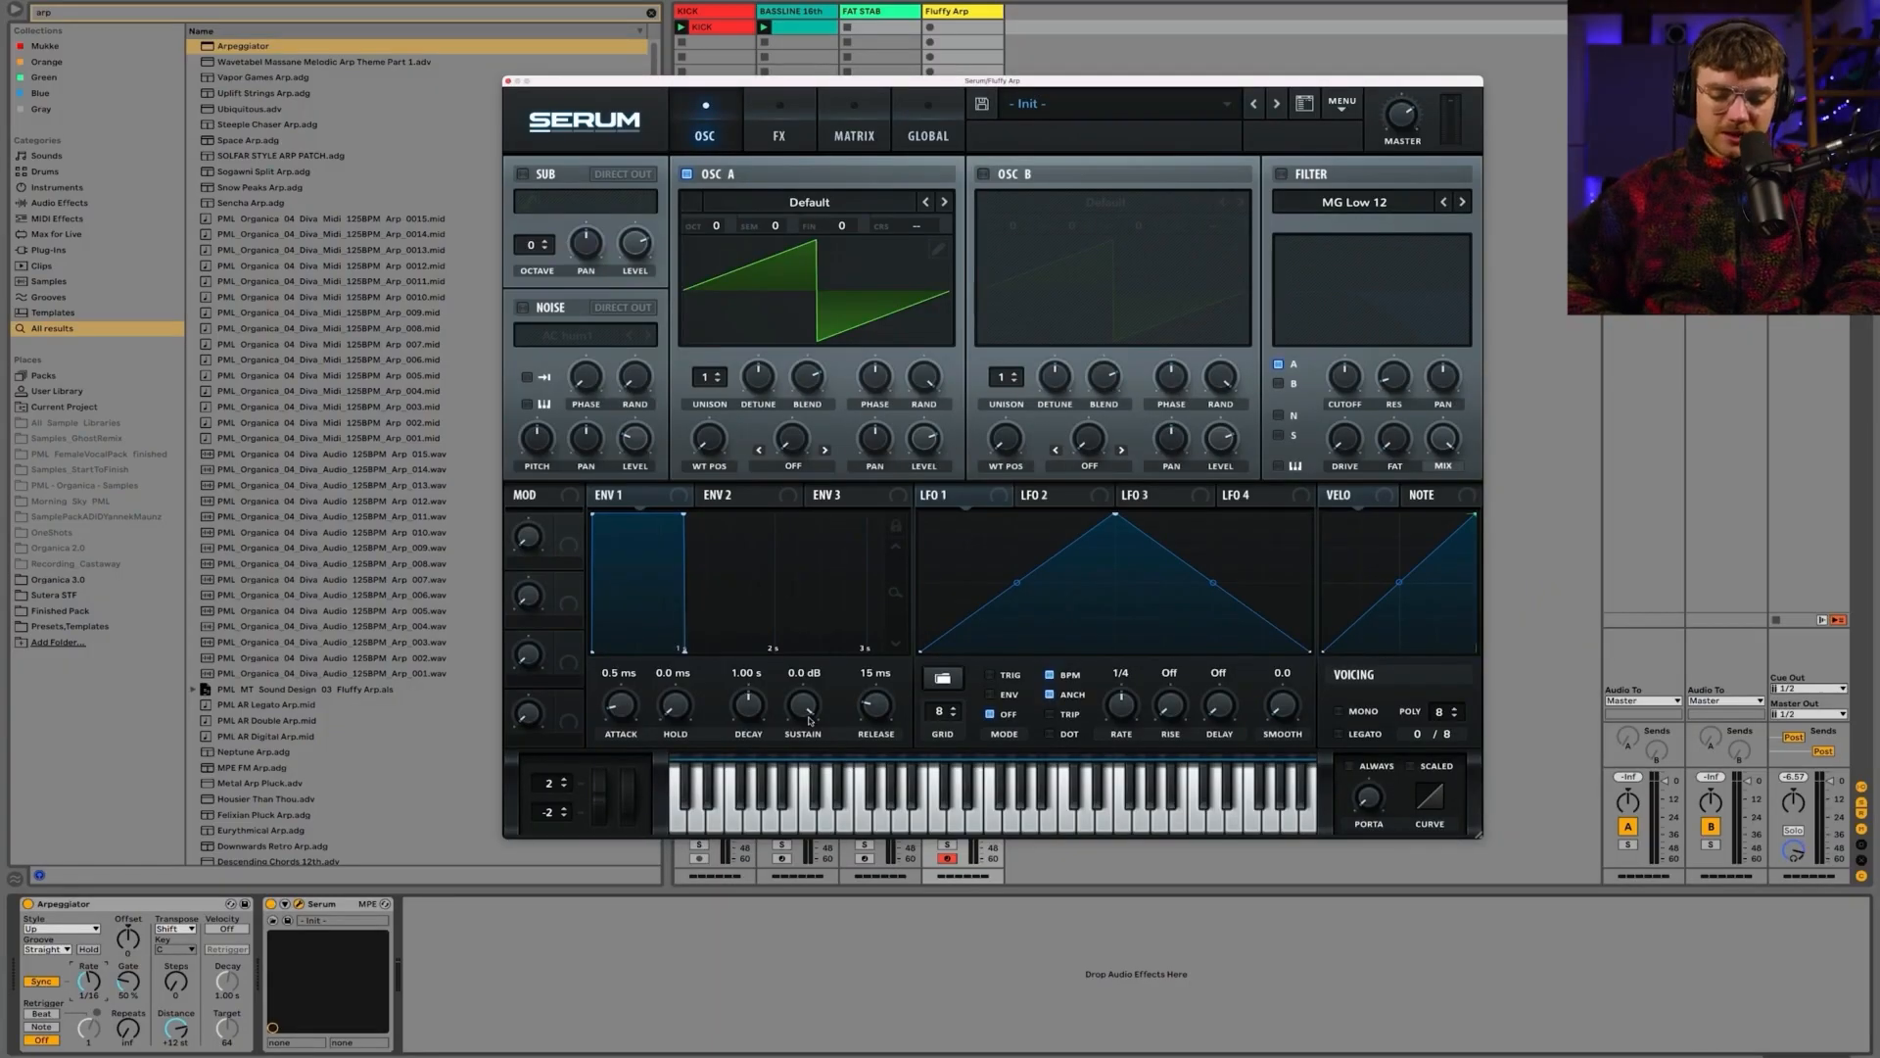
pyautogui.moveTo(803, 705); pyautogui.dragTo(831, 887)
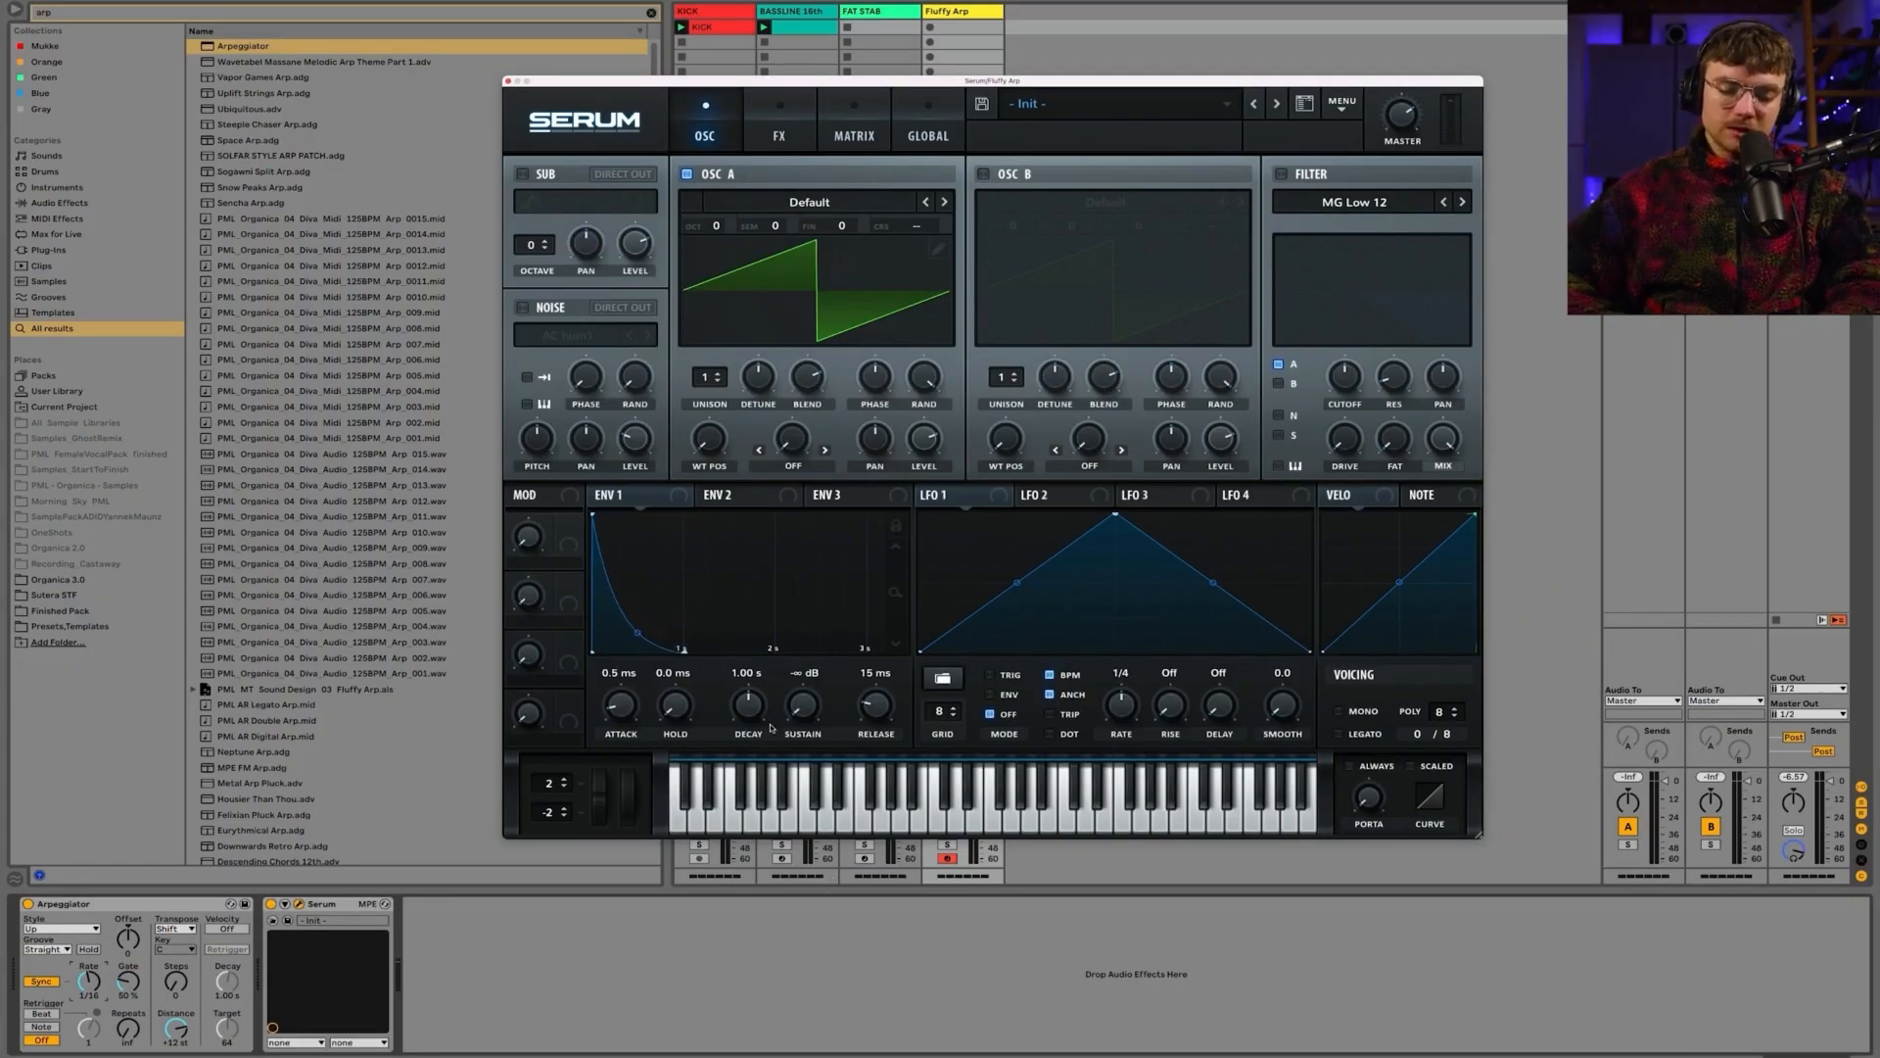
pyautogui.moveTo(750, 707); pyautogui.dragTo(754, 736)
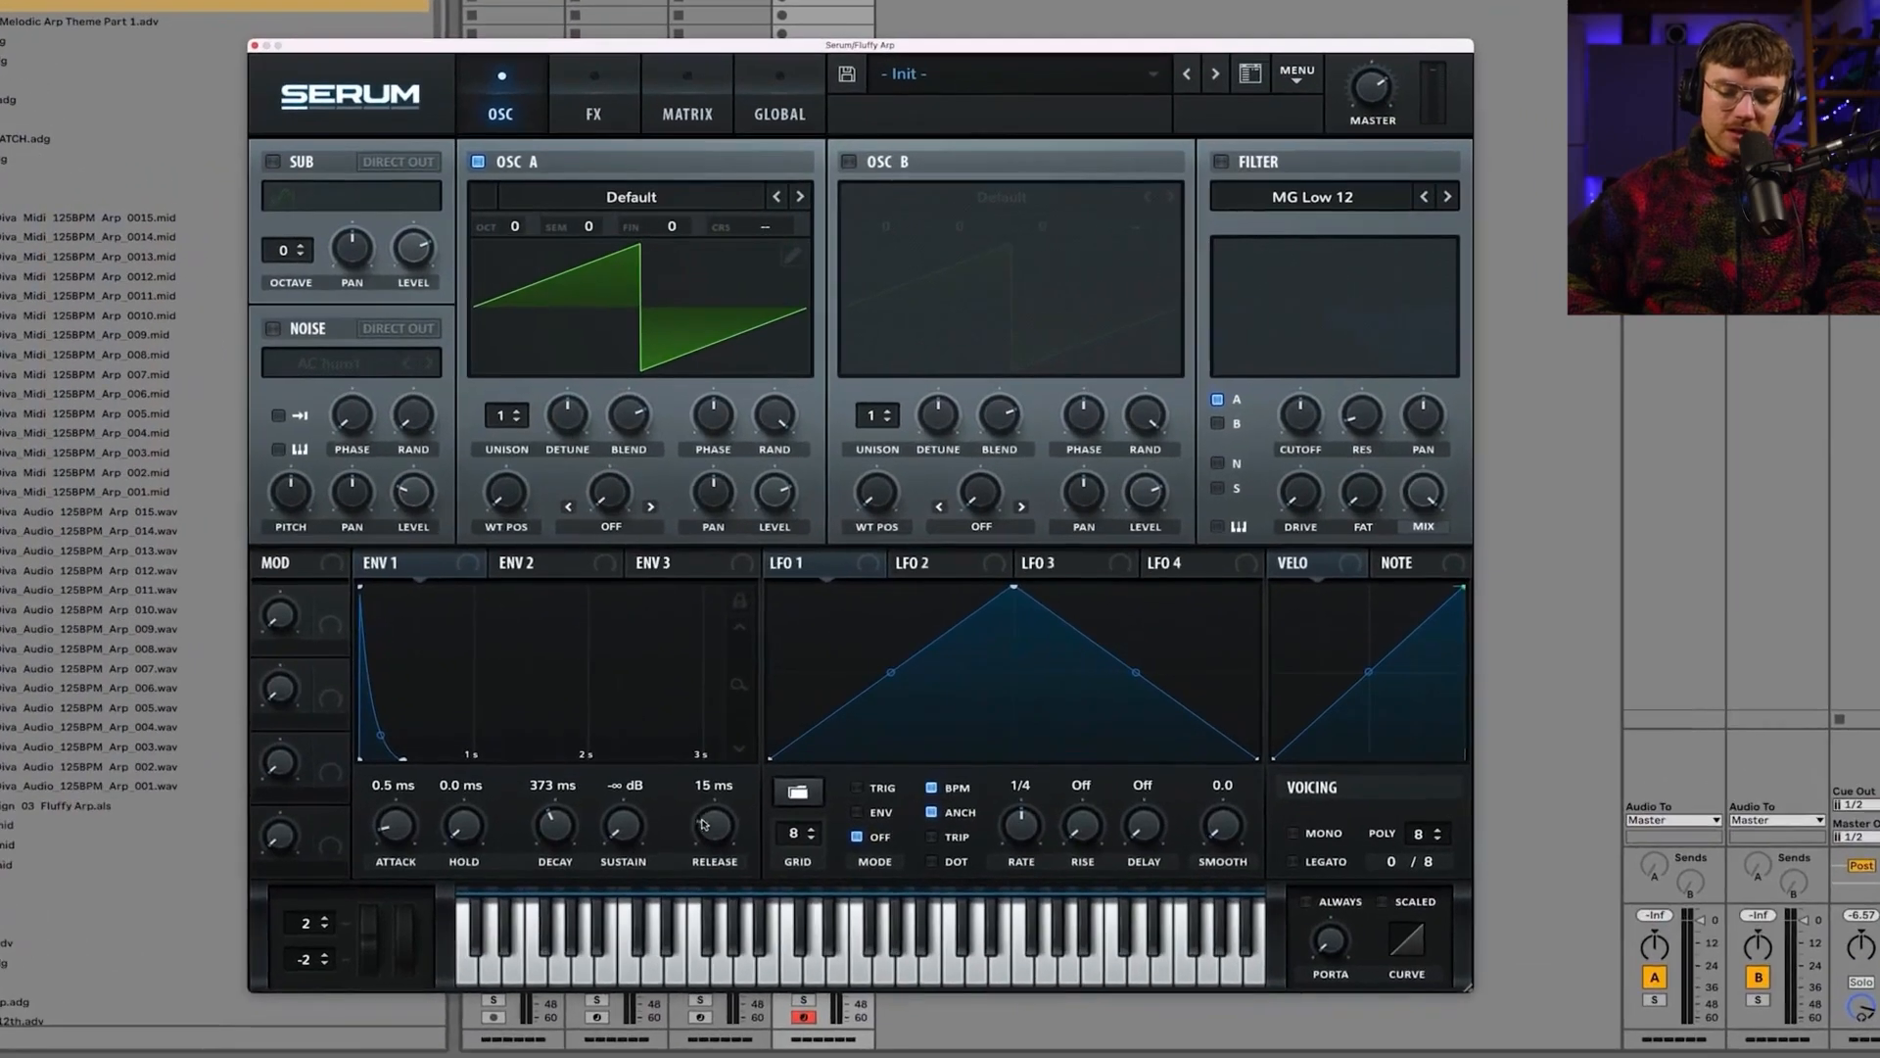
pyautogui.moveTo(867, 704); pyautogui.dragTo(866, 700)
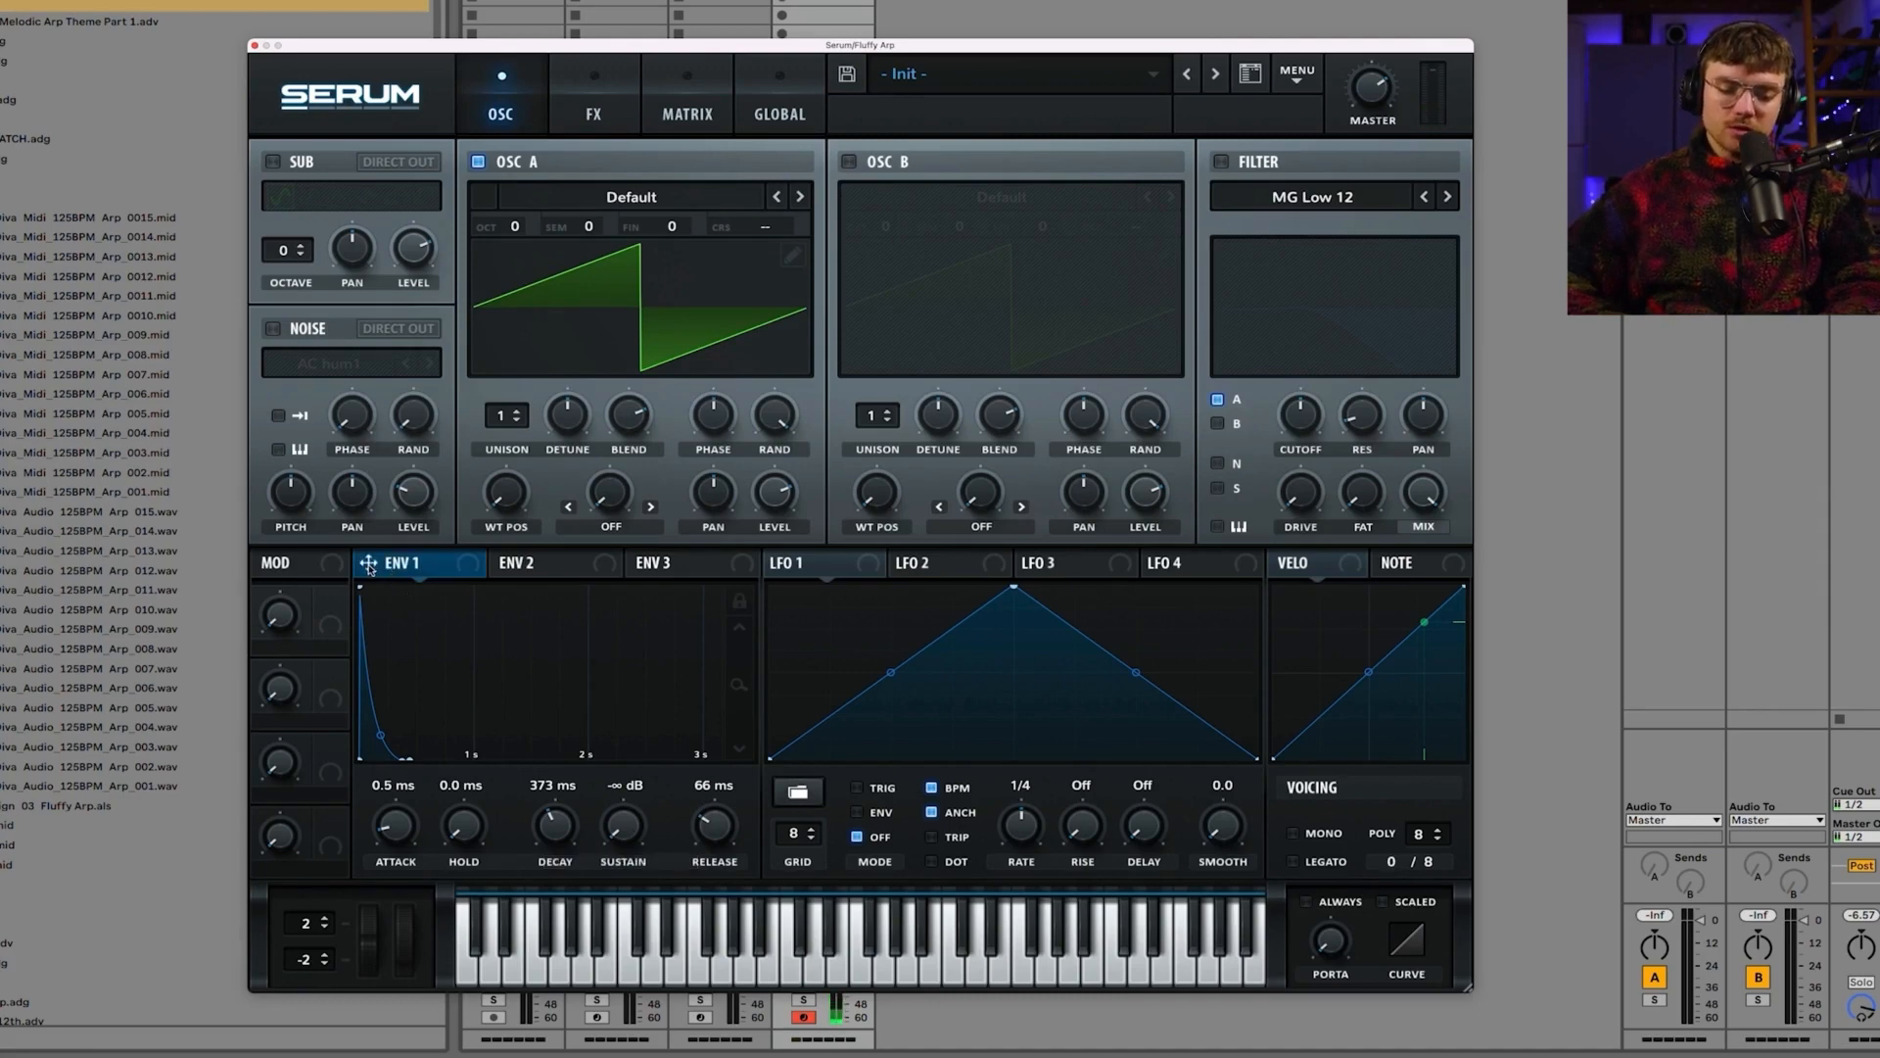
# Step: Assign Env 1 to the Osc A level and set its attack to 25 ms, decay to 95 ms and release to 580 ms
pyautogui.moveTo(368, 565); pyautogui.dragTo(736, 418)
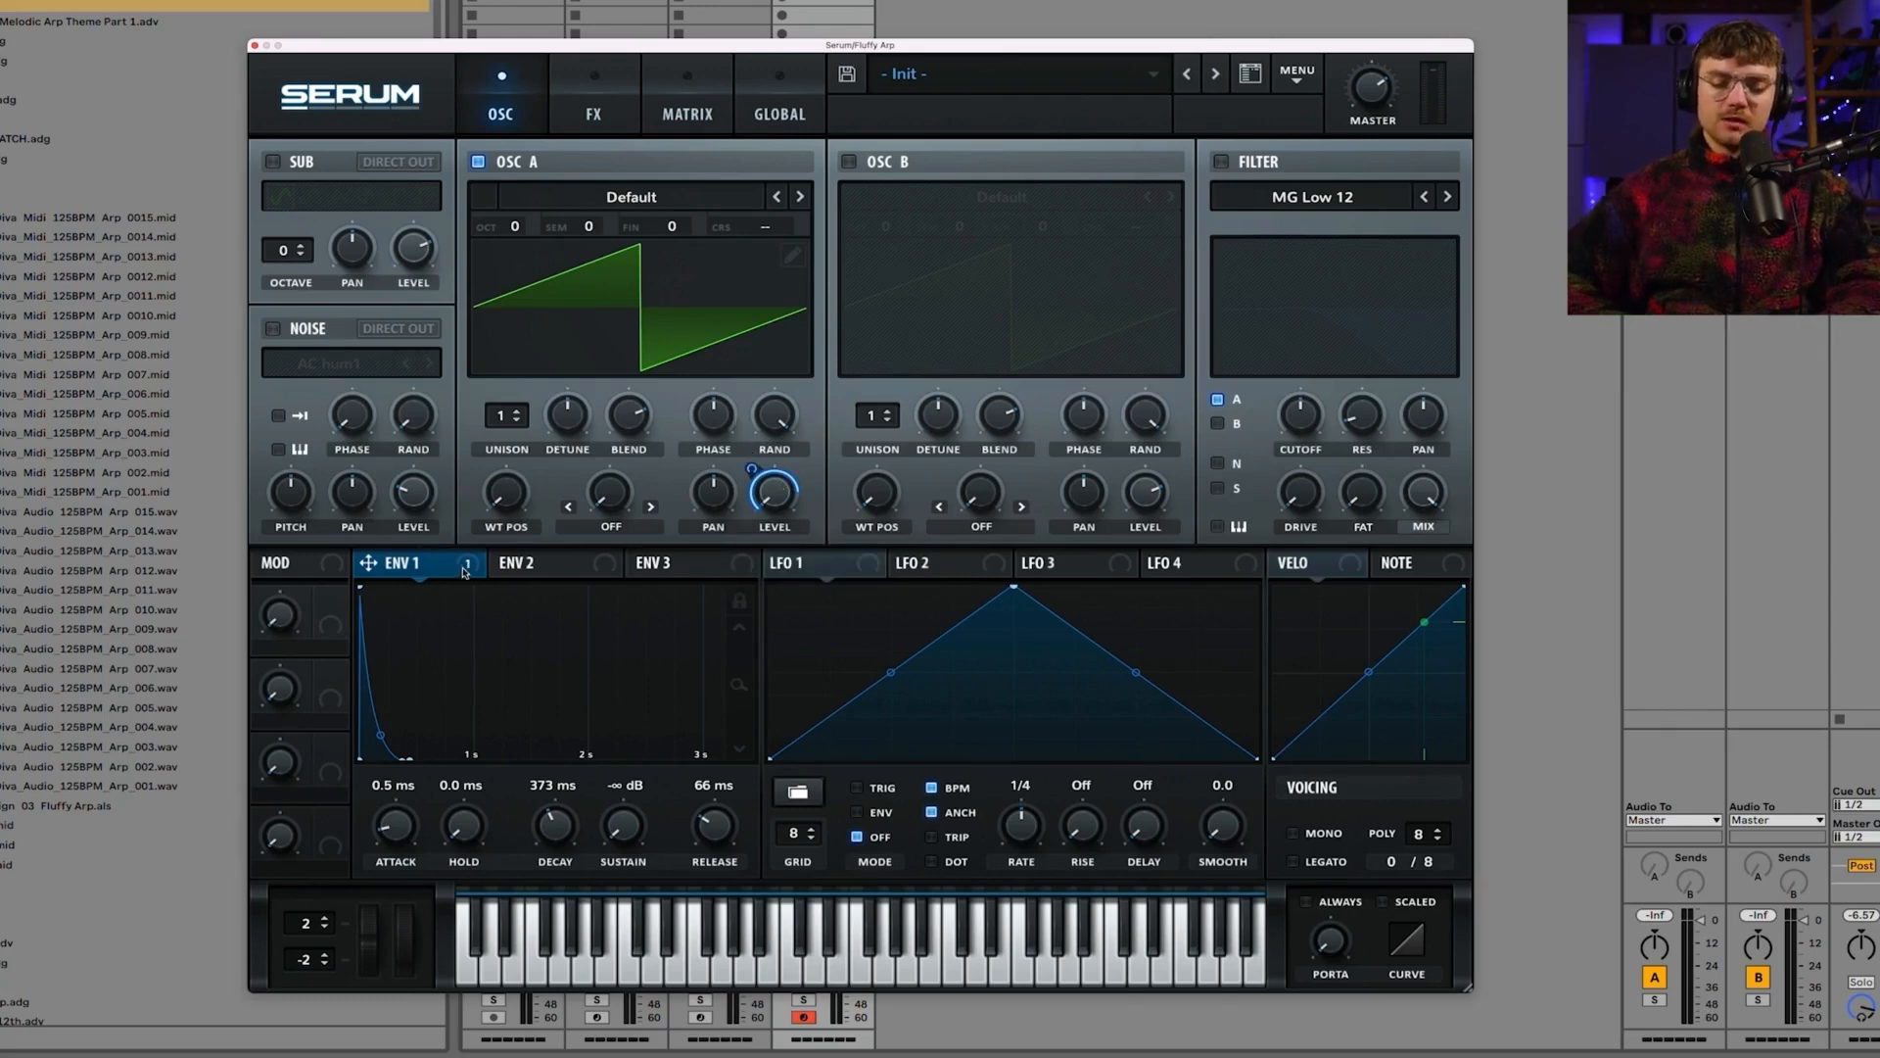
pyautogui.moveTo(453, 571)
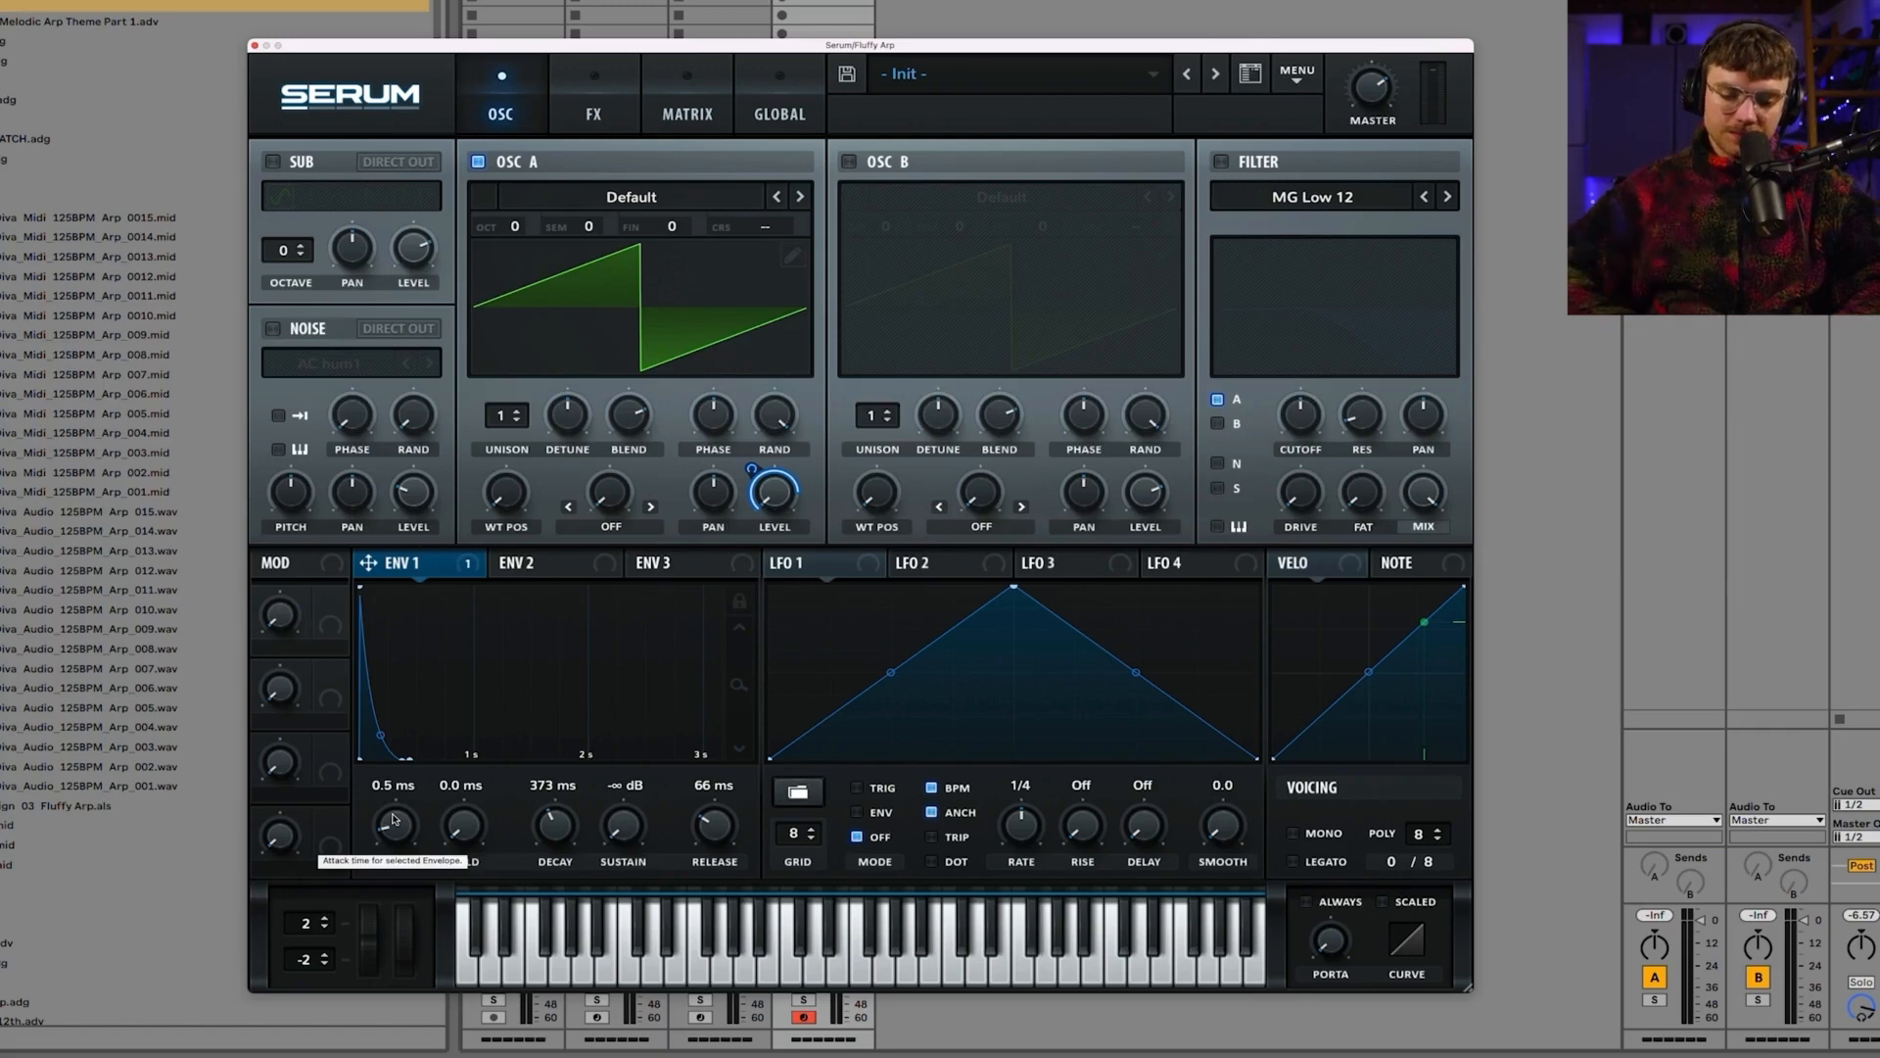
pyautogui.moveTo(393, 819)
pyautogui.mouseDown()
pyautogui.moveTo(388, 793)
pyautogui.moveTo(398, 836)
pyautogui.mouseUp()
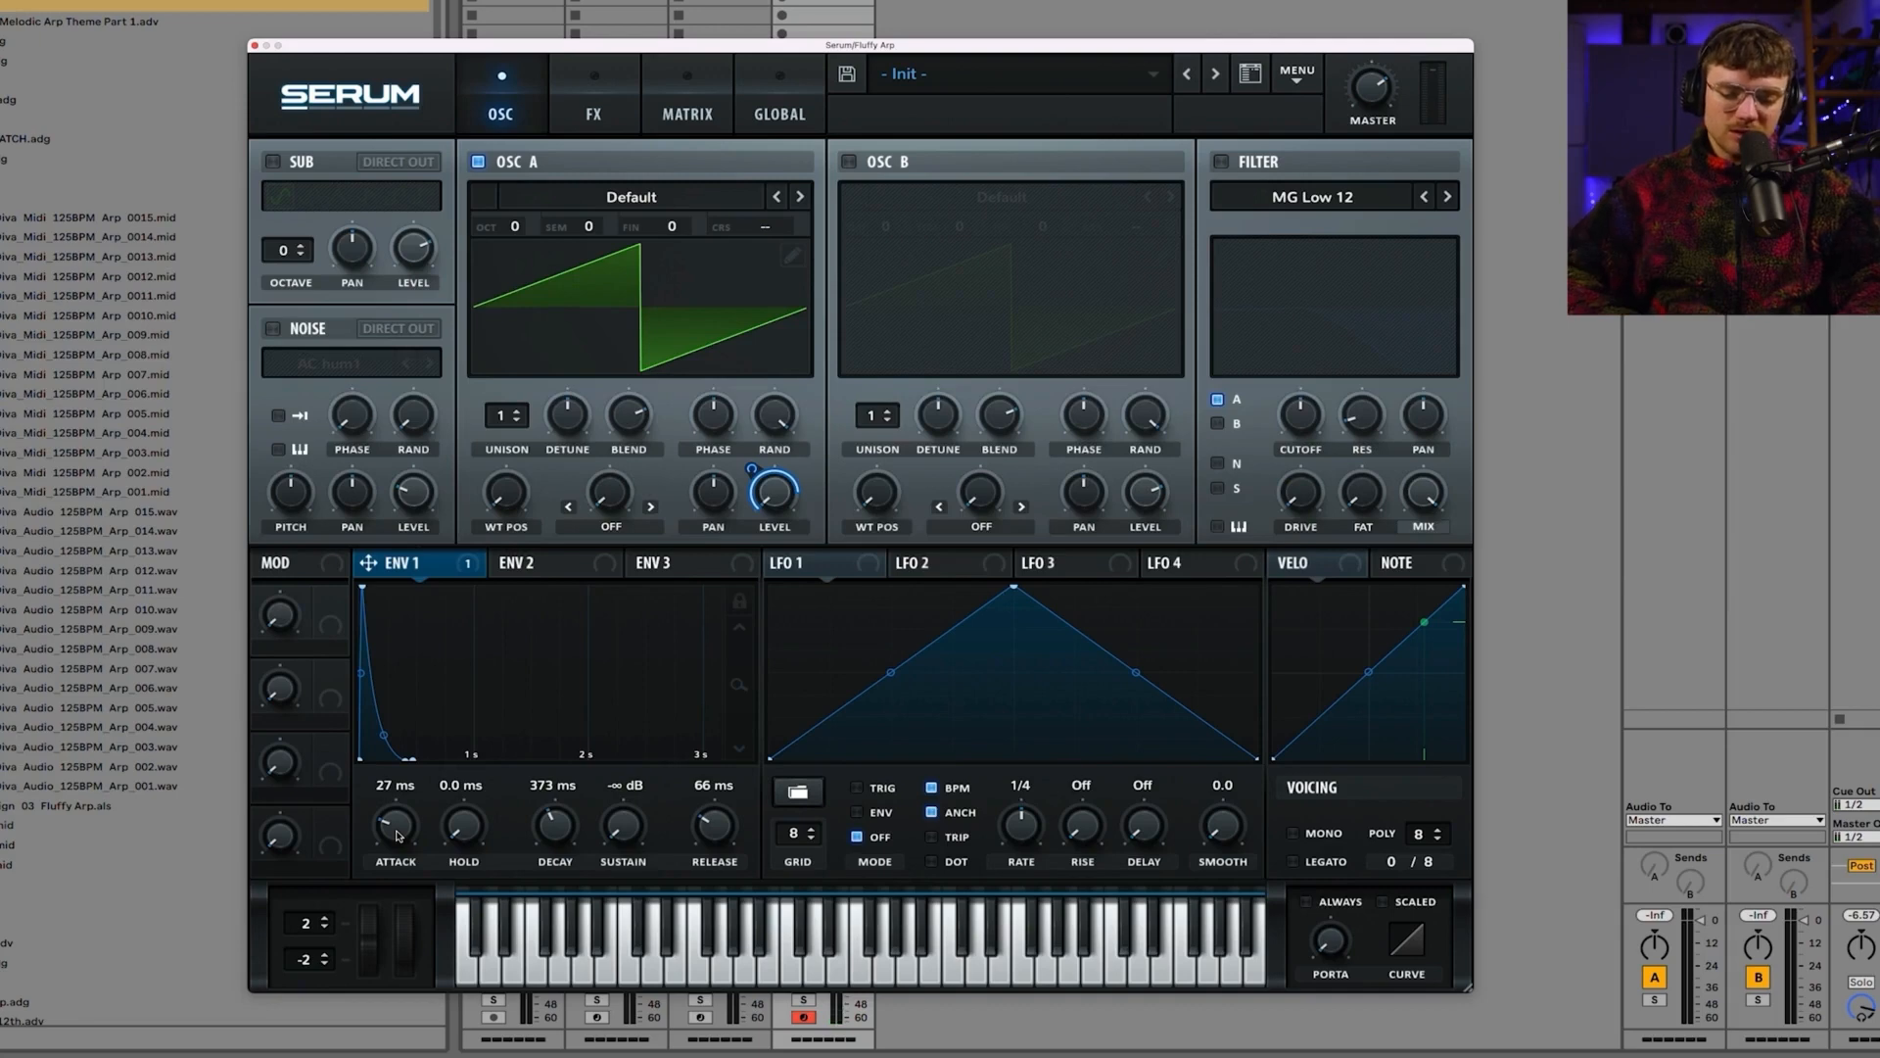
pyautogui.moveTo(396, 834); pyautogui.dragTo(396, 830)
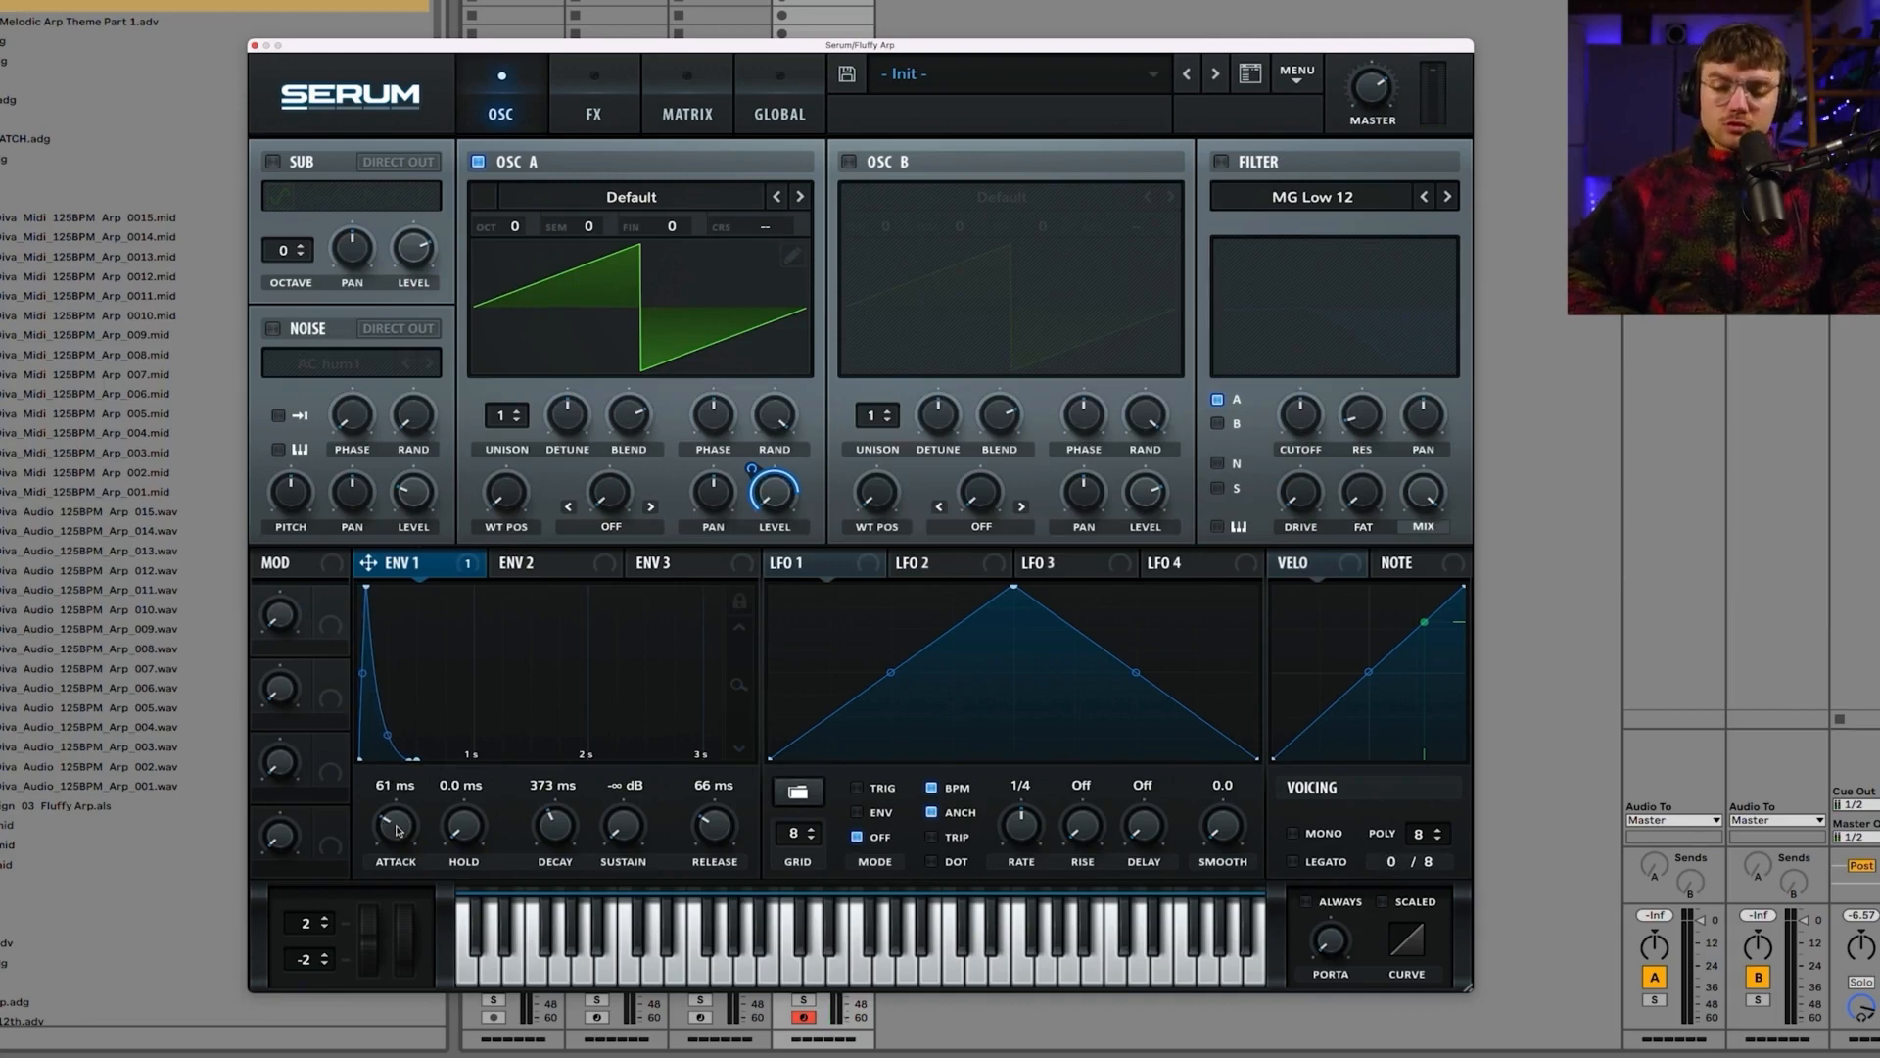
pyautogui.moveTo(397, 830); pyautogui.dragTo(396, 835)
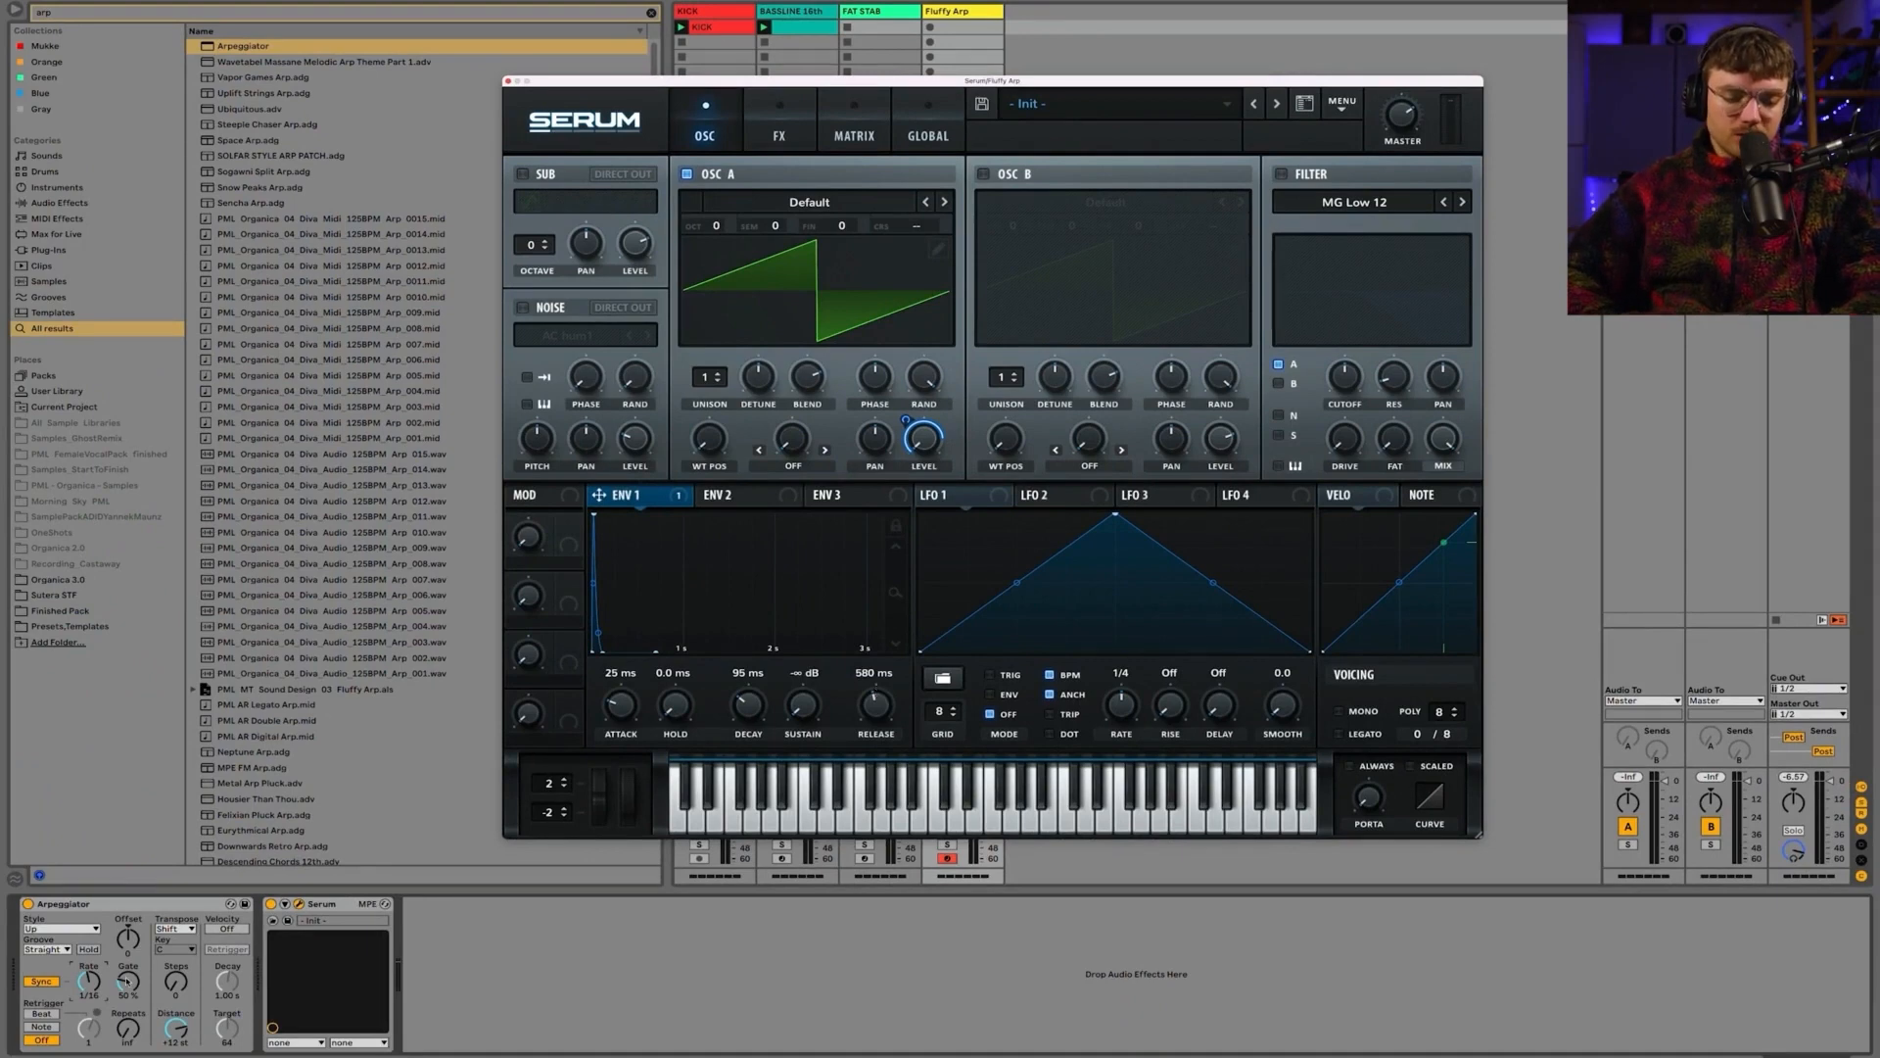
# Step: Try arpeggiator gate lengths such as 17% and 37%, and shorten Env 1's release to 385 ms
pyautogui.click(128, 982)
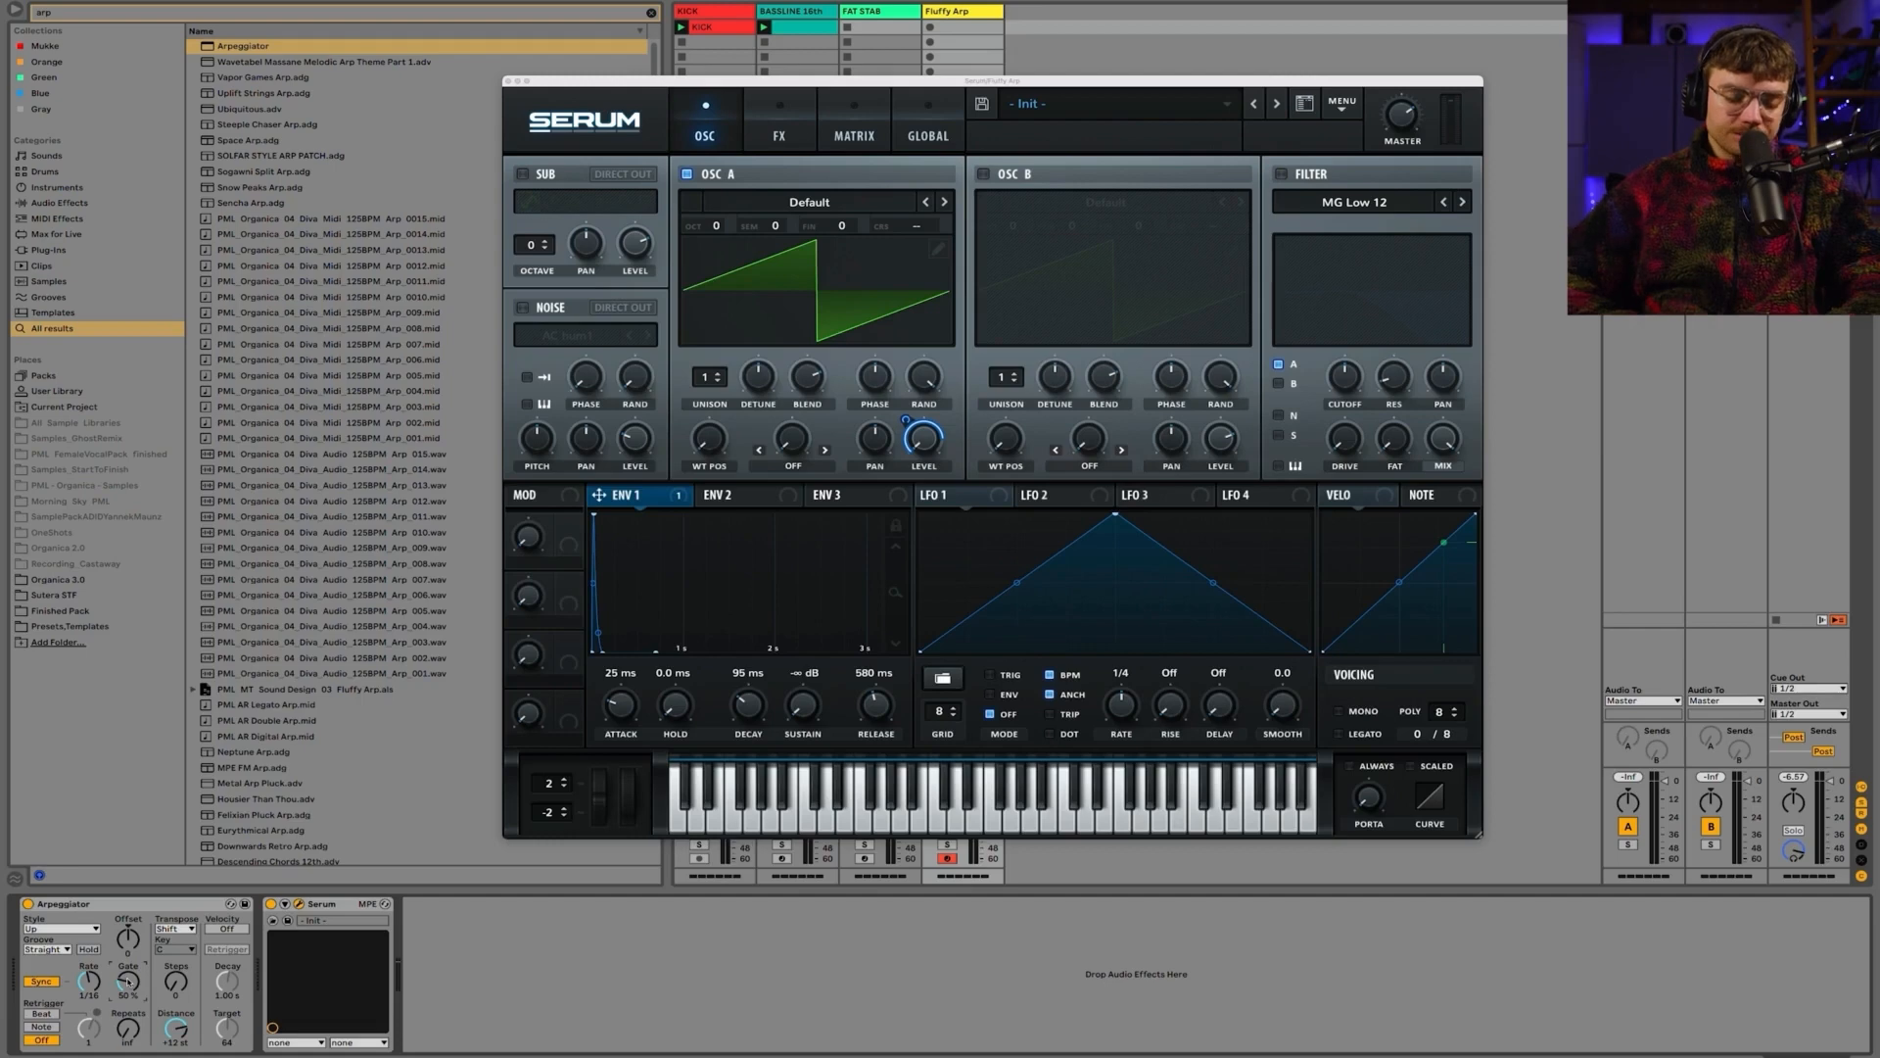
pyautogui.moveTo(128, 982)
pyautogui.mouseDown()
pyautogui.moveTo(128, 945)
pyautogui.moveTo(128, 1019)
pyautogui.moveTo(128, 978)
pyautogui.mouseUp()
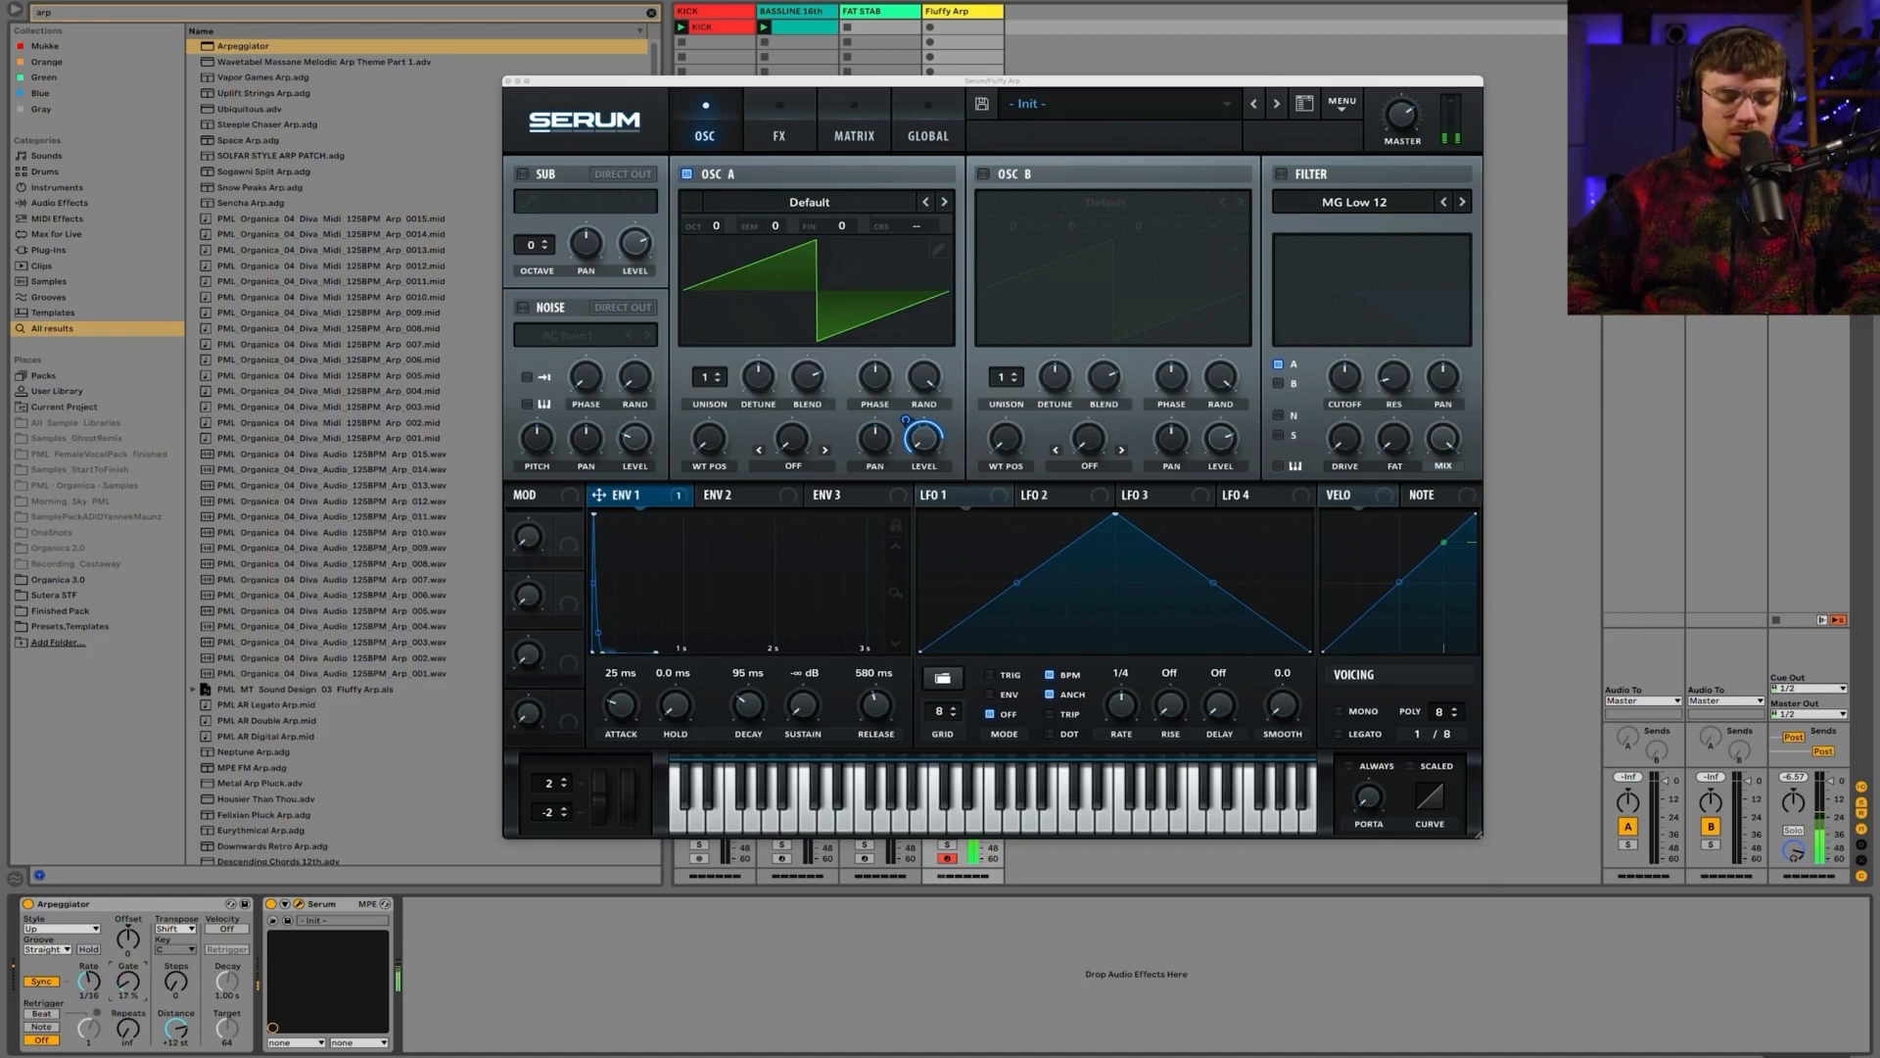
pyautogui.moveTo(128, 982); pyautogui.dragTo(126, 979)
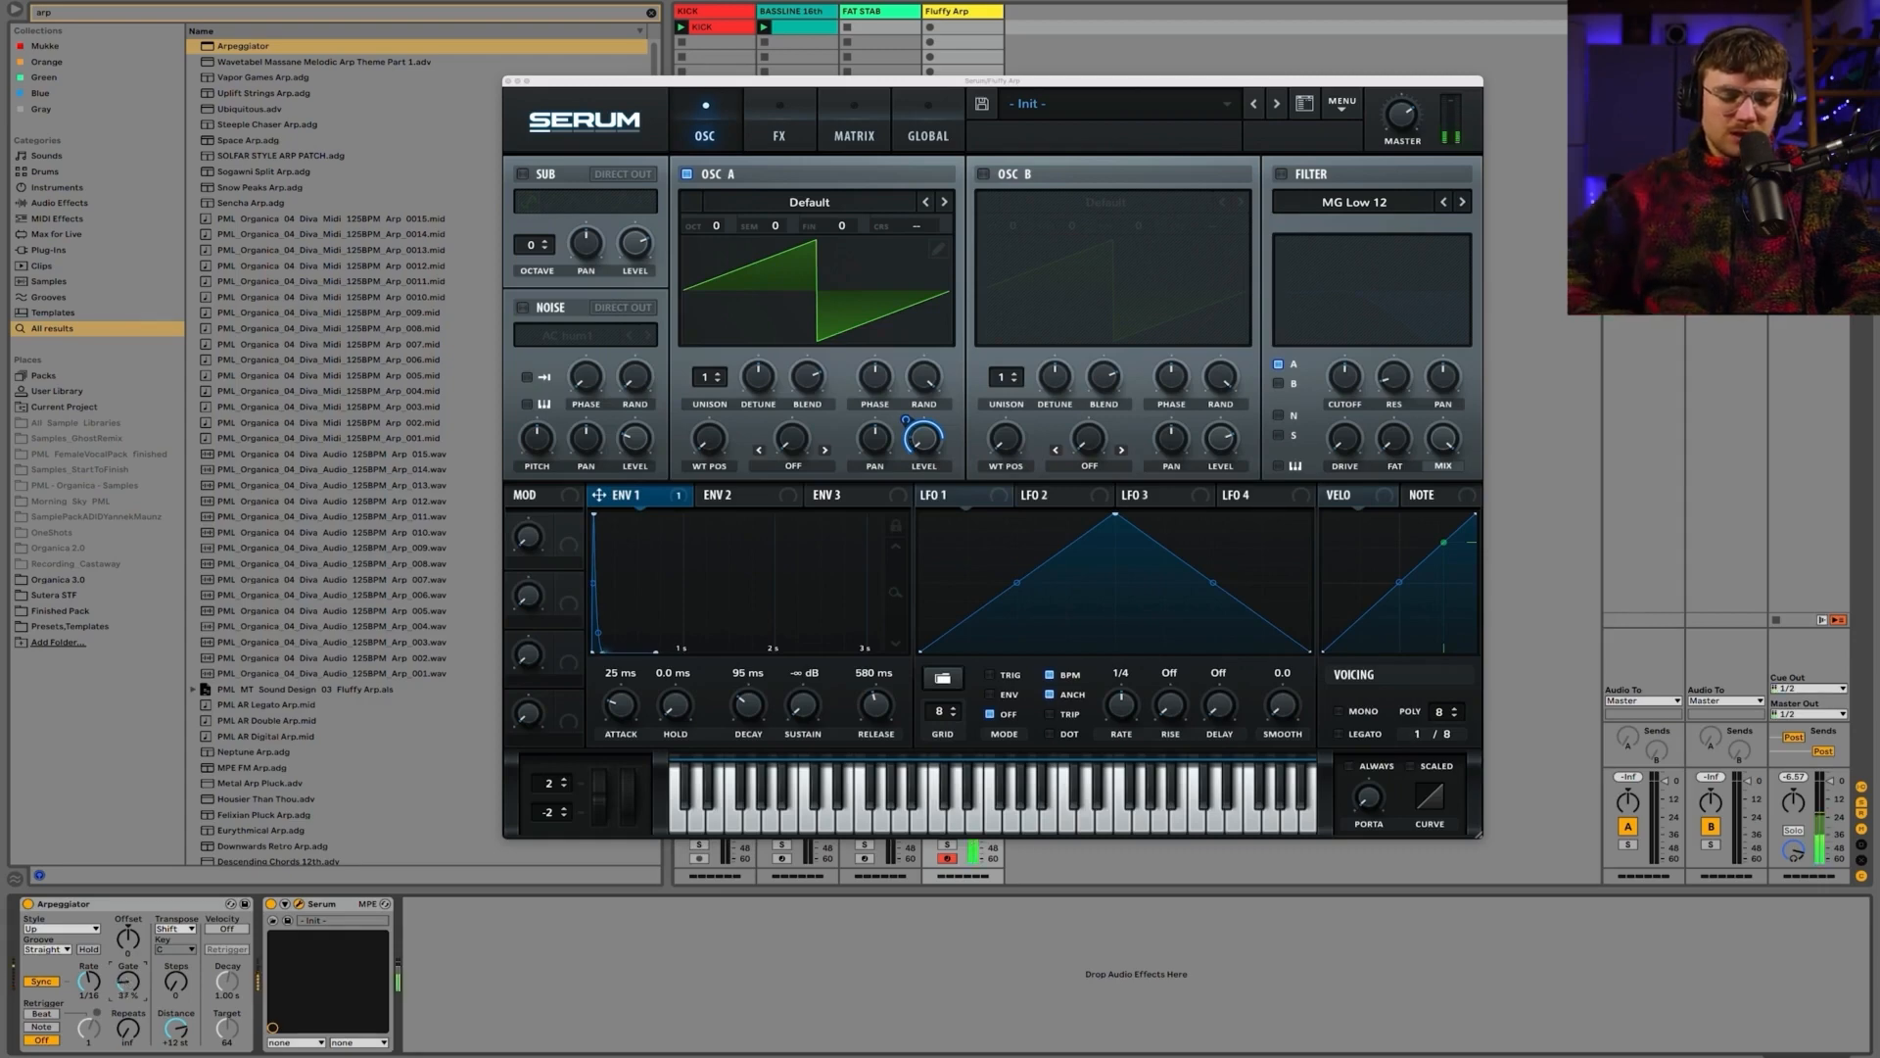
pyautogui.moveTo(128, 980); pyautogui.dragTo(129, 970)
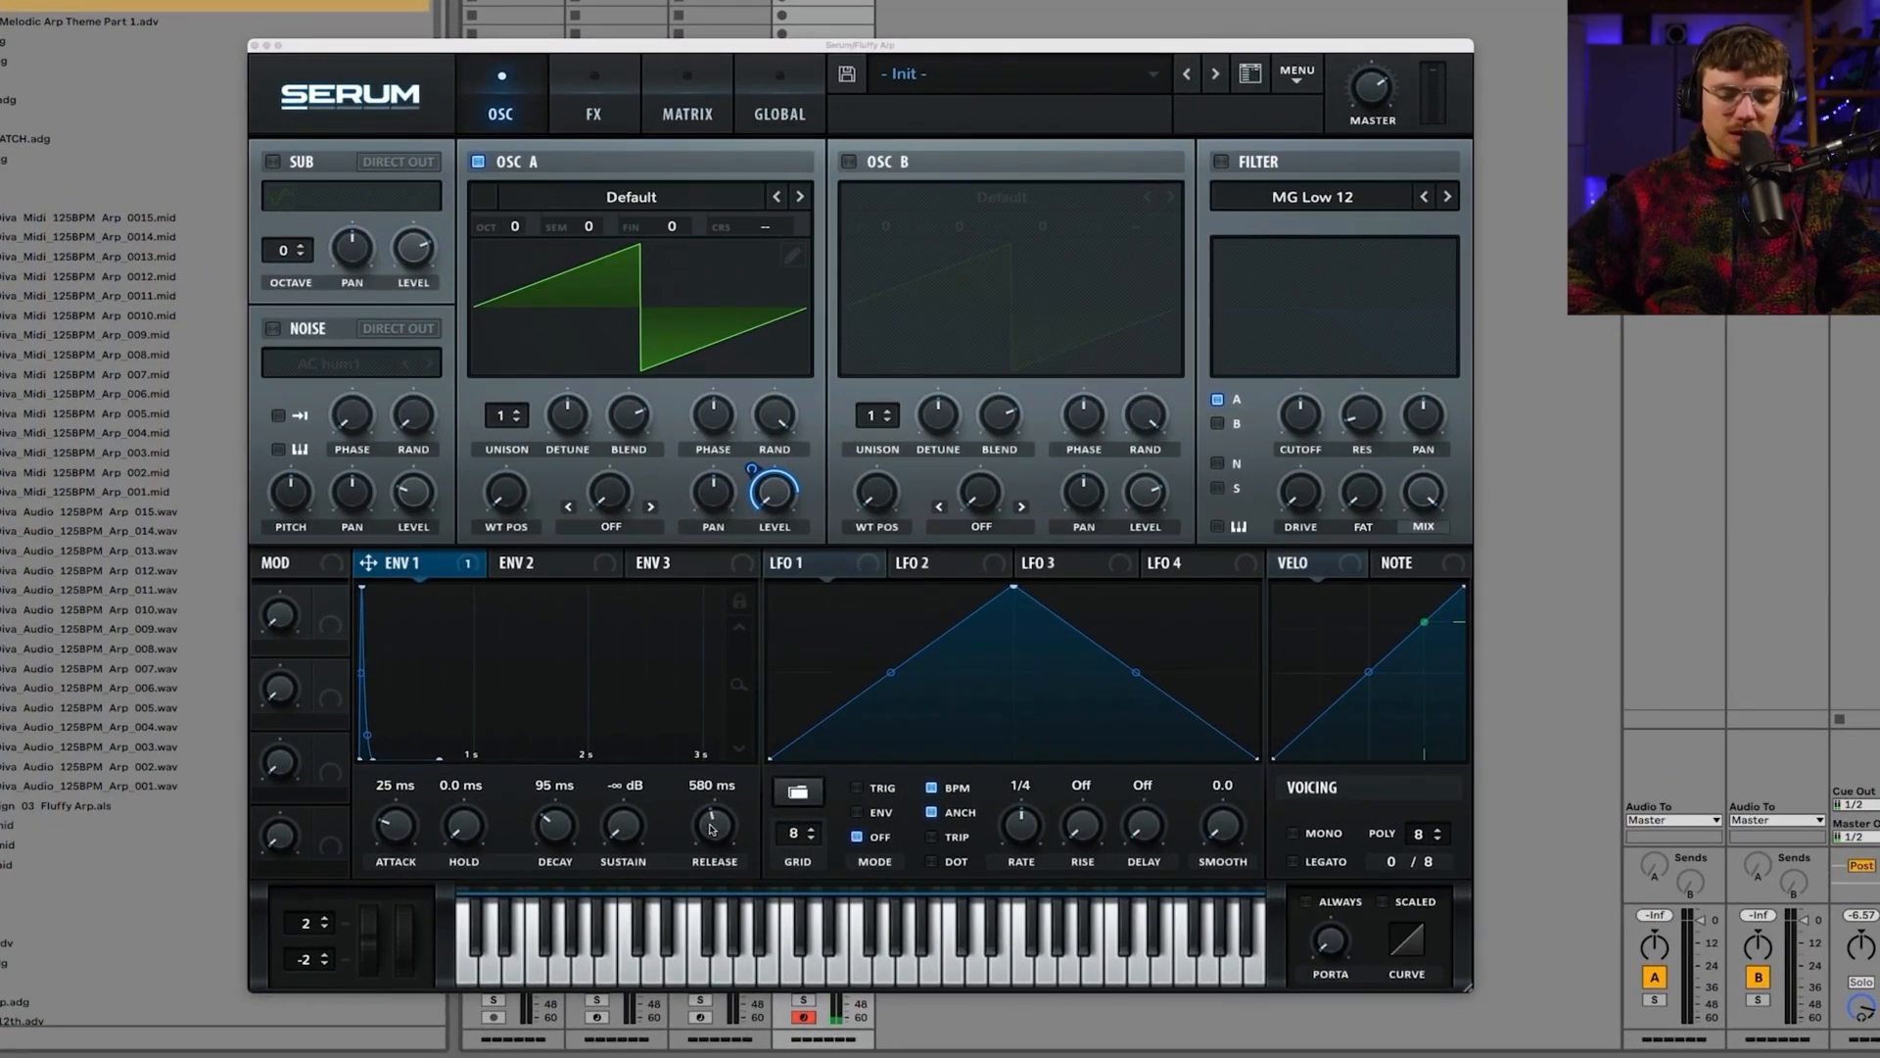
pyautogui.moveTo(727, 834); pyautogui.dragTo(722, 838)
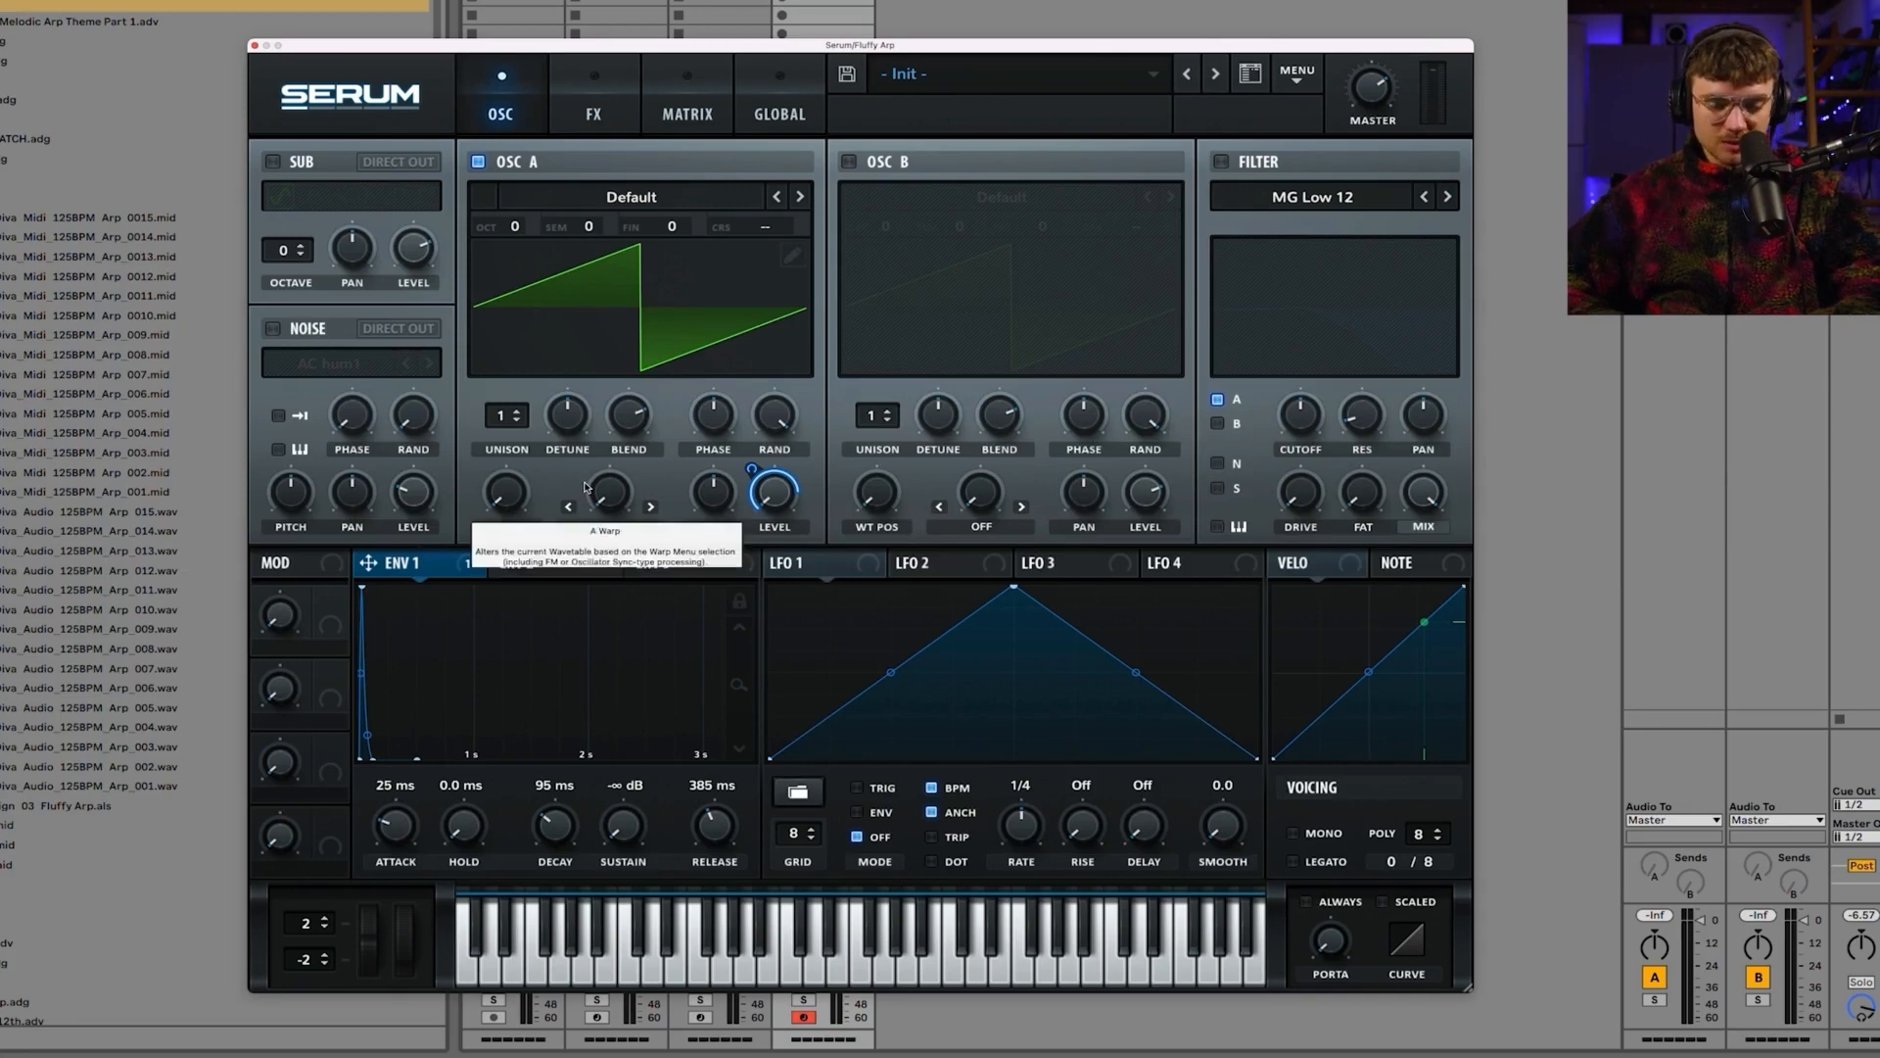
# Step: Enable the noise oscillator with the BrightWhite sample and modulate its level with Env 1
pyautogui.click(274, 329)
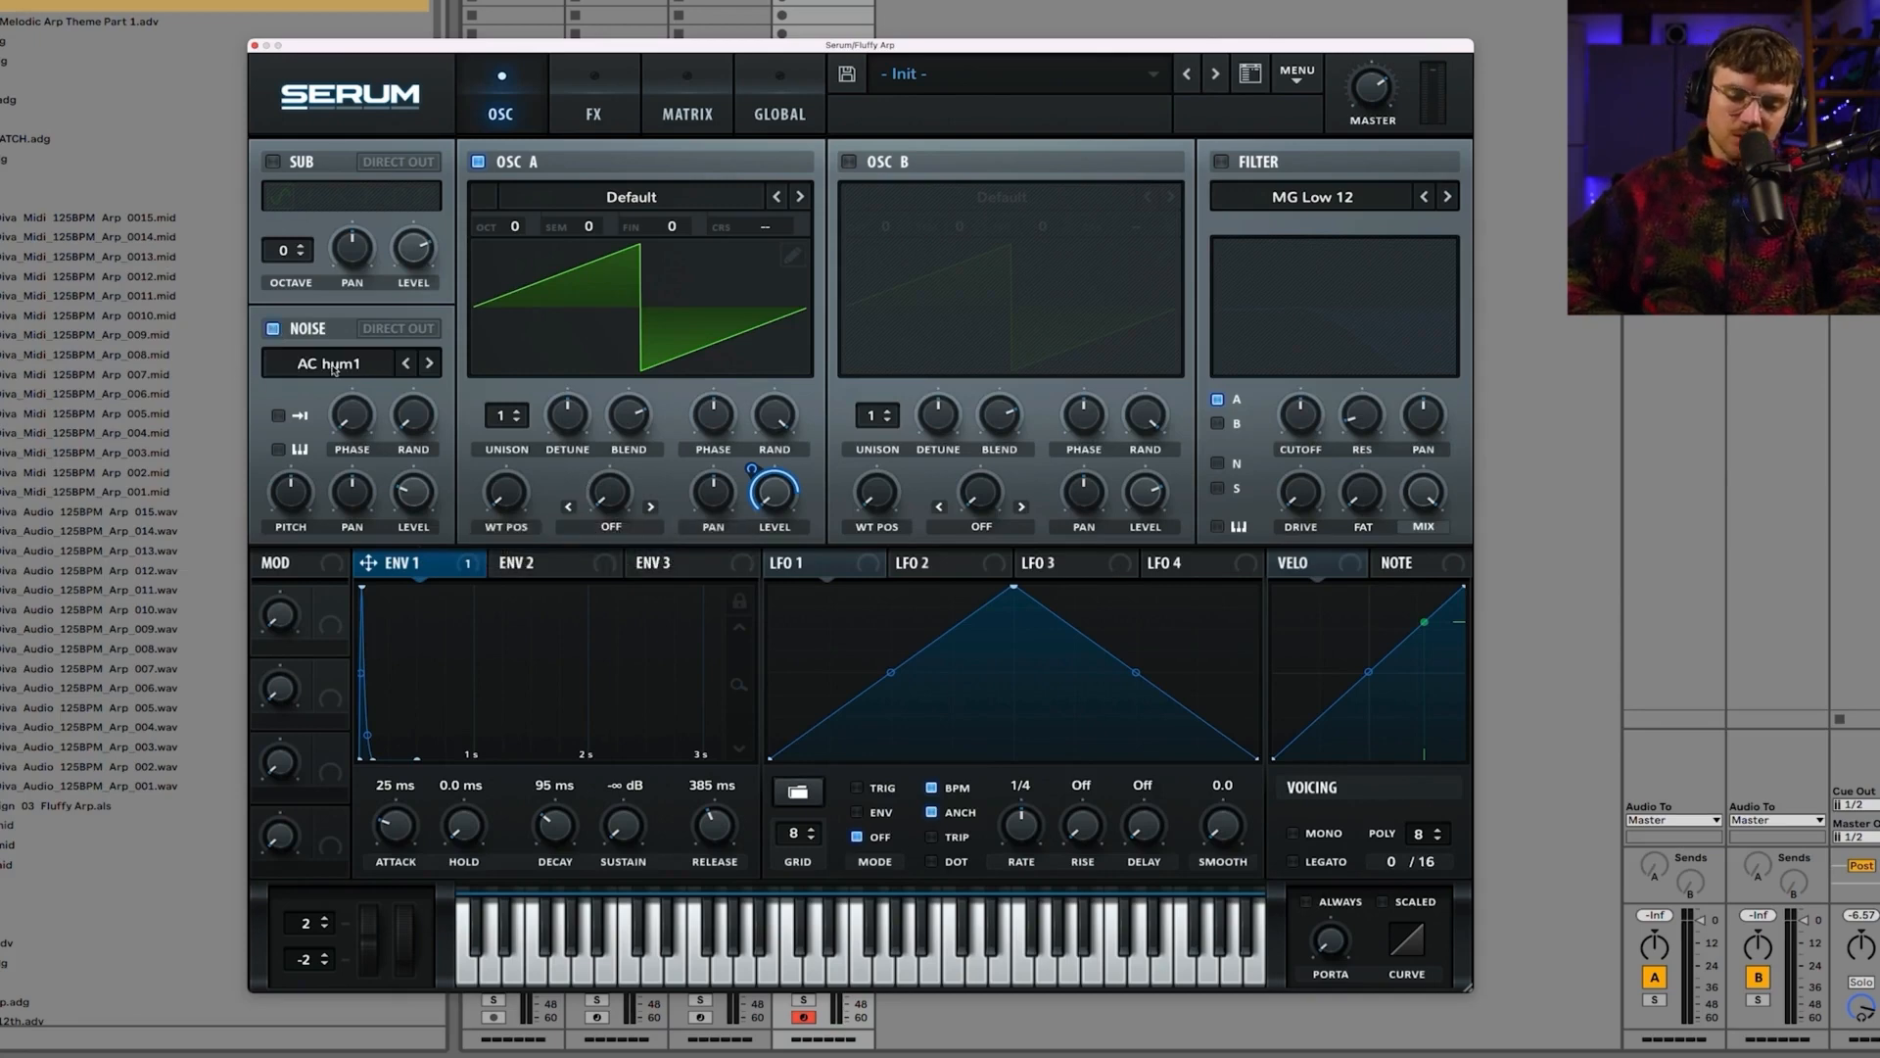
pyautogui.click(333, 370)
pyautogui.moveTo(333, 384)
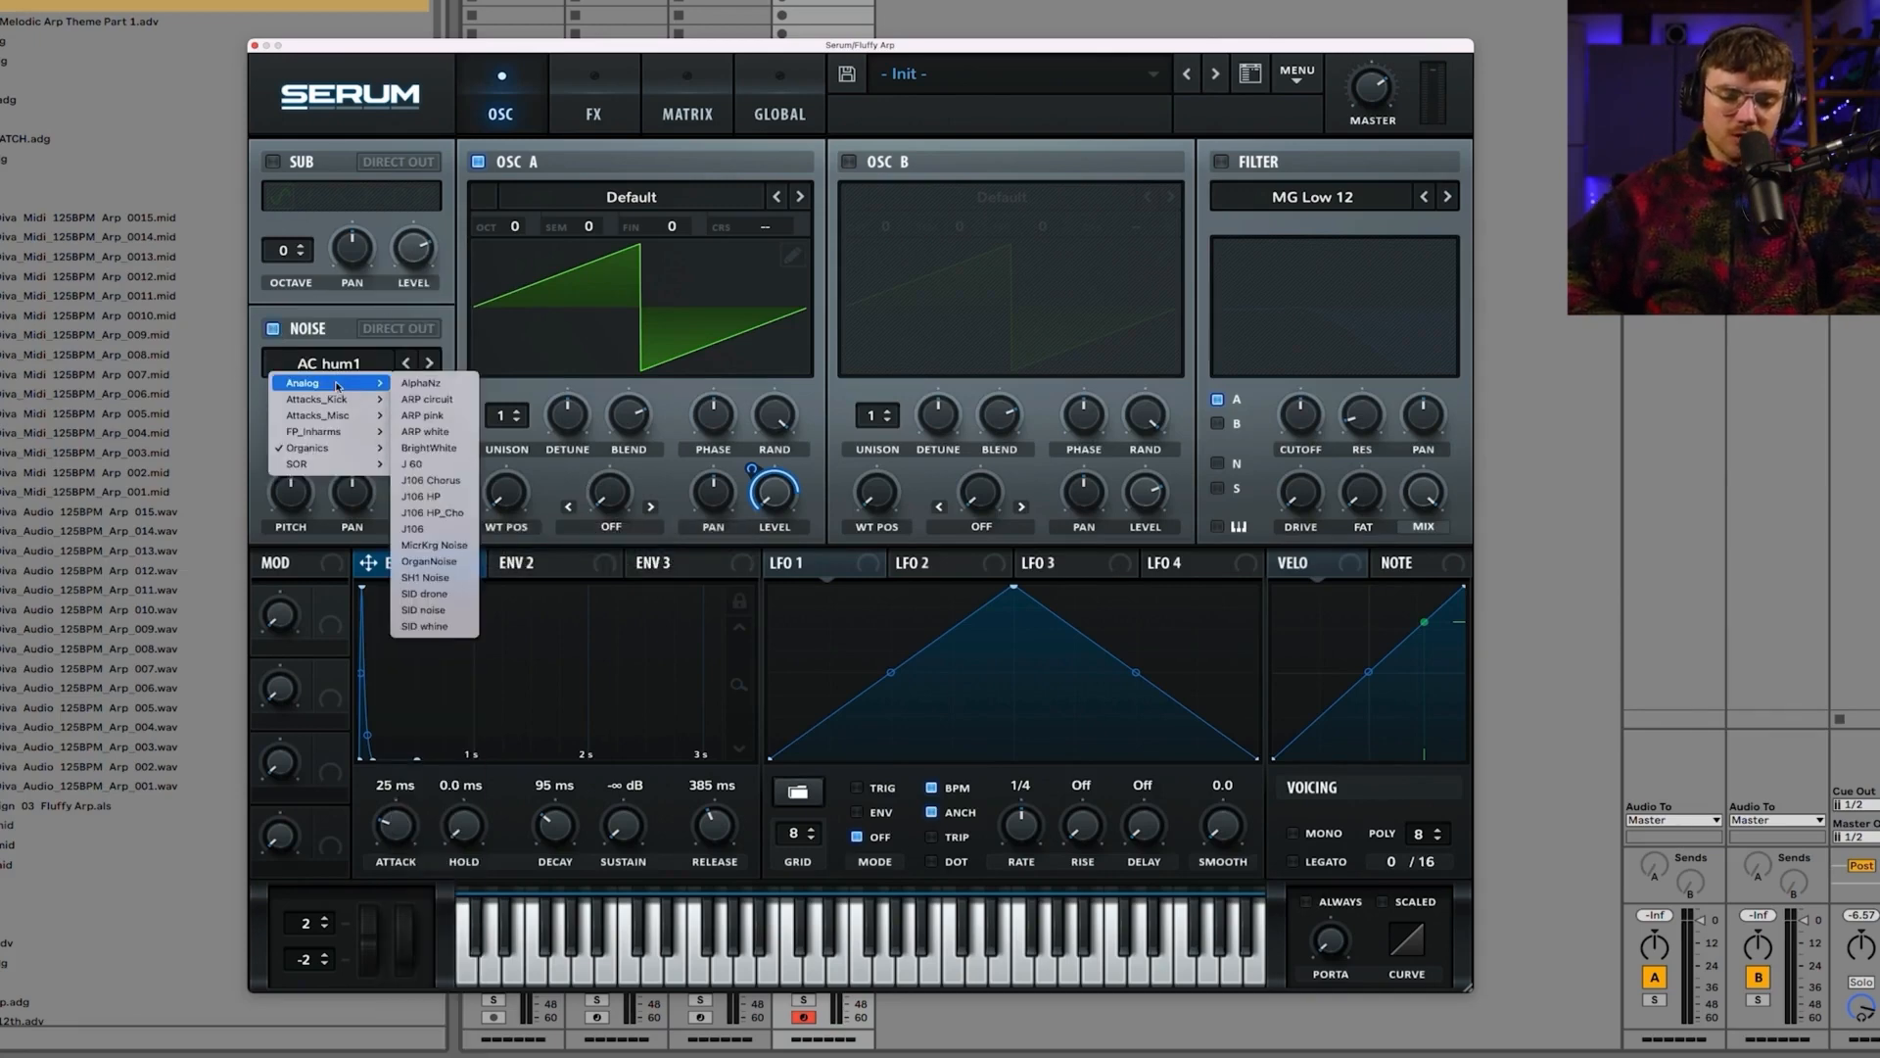
pyautogui.click(429, 447)
pyautogui.moveTo(370, 571); pyautogui.dragTo(392, 485)
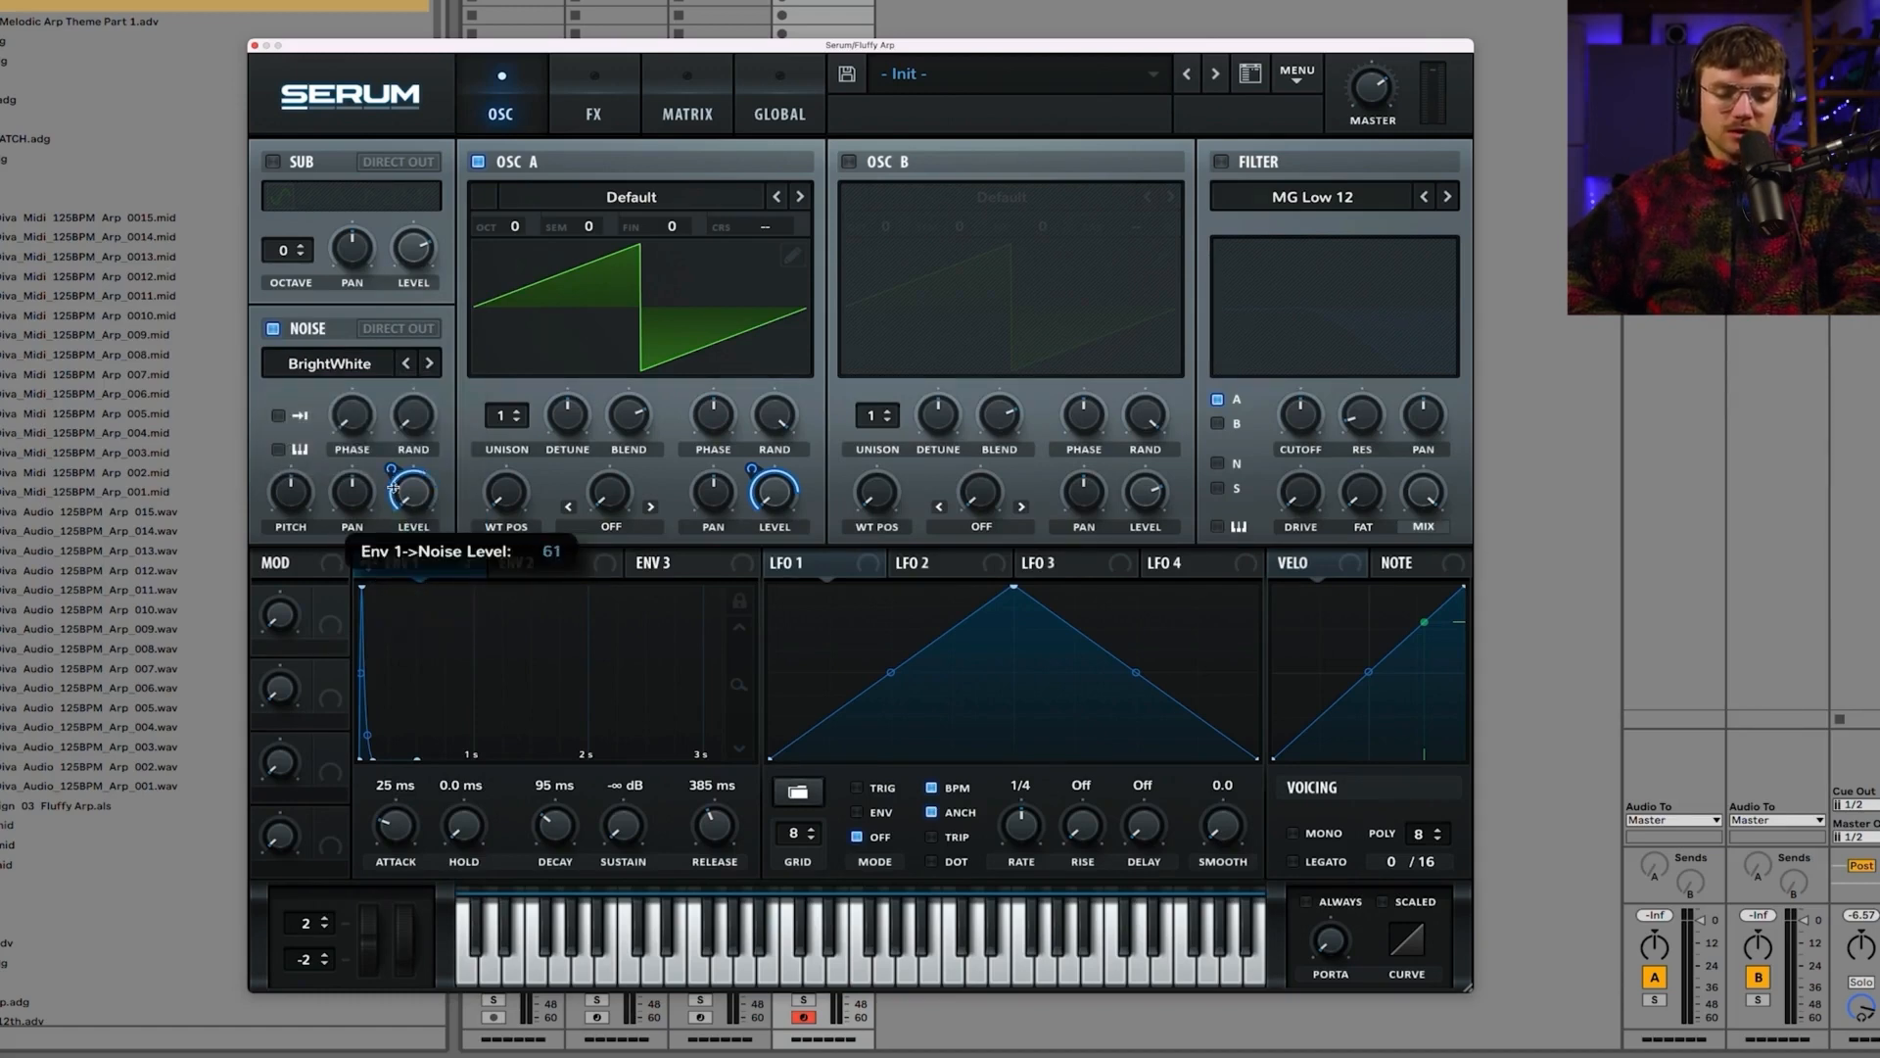
pyautogui.moveTo(392, 551); pyautogui.dragTo(392, 496)
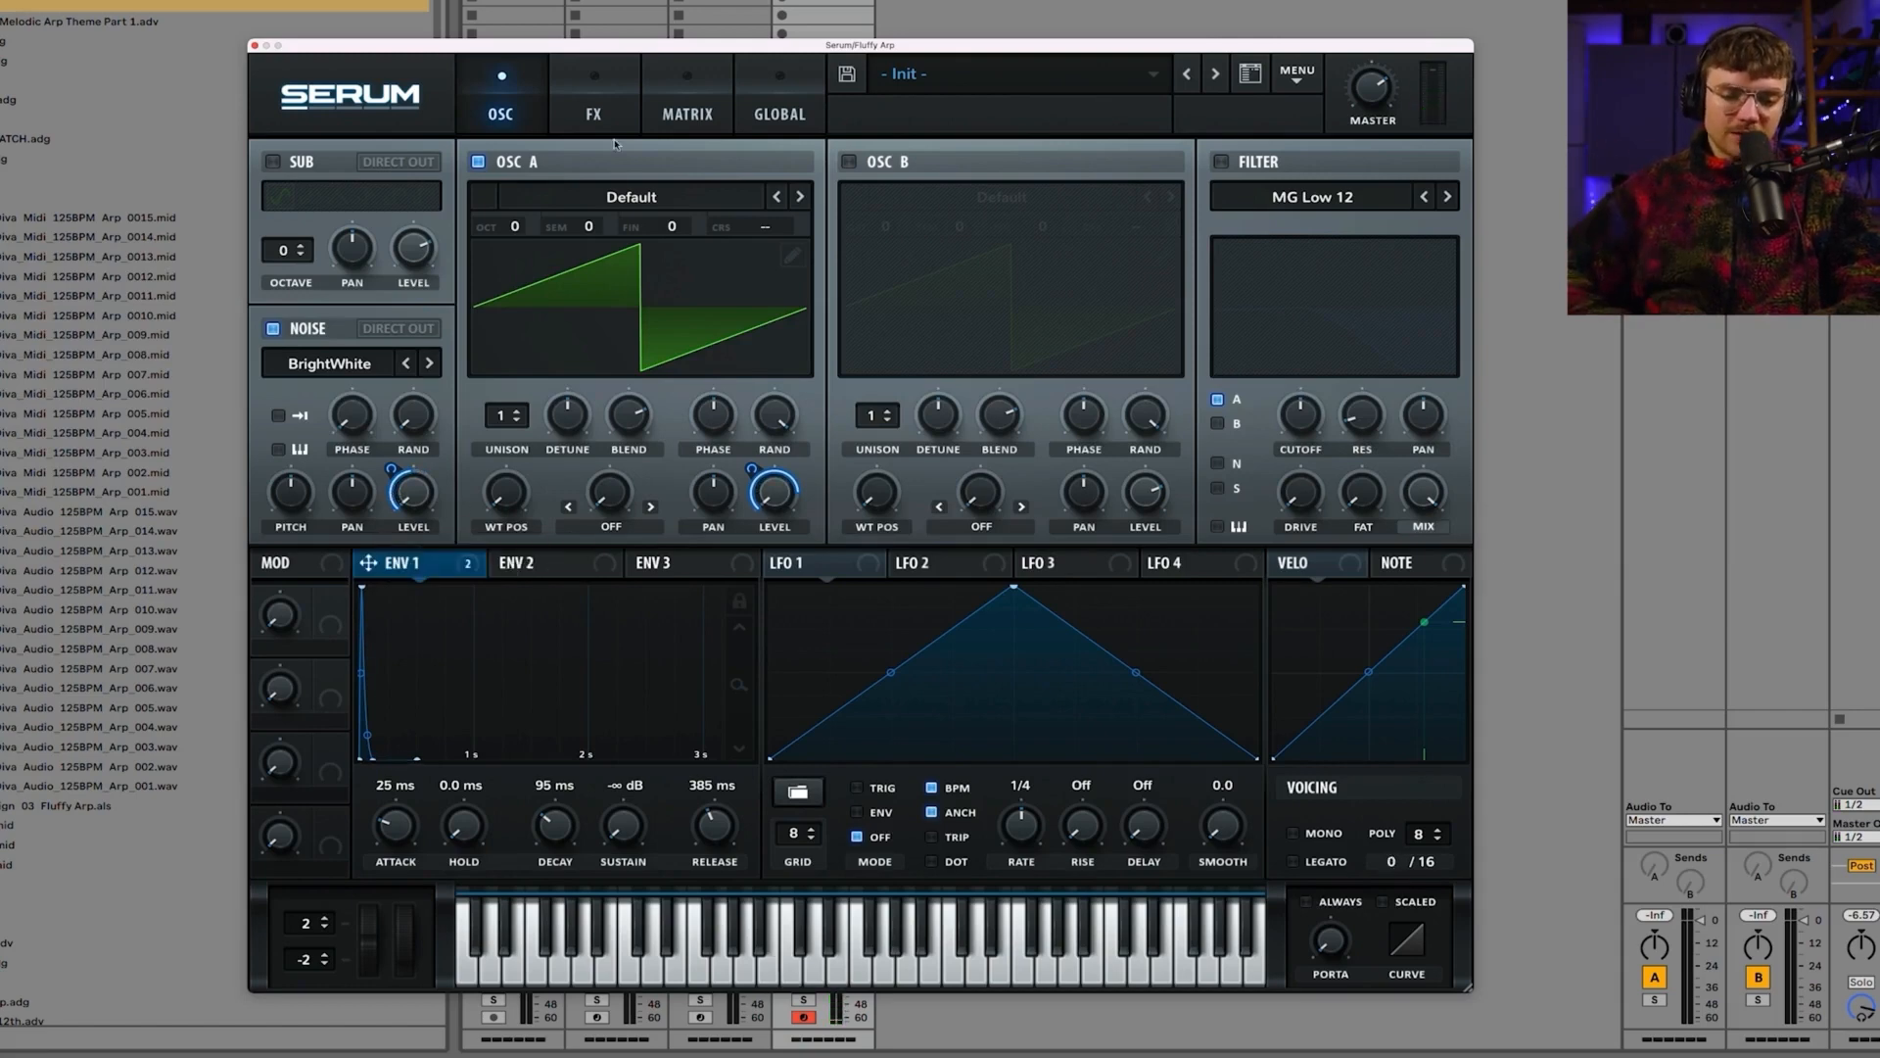
# Step: Enable the delay effect, offset its left time to 0.993 and right time to 1.010, and raise the feedback
pyautogui.click(594, 114)
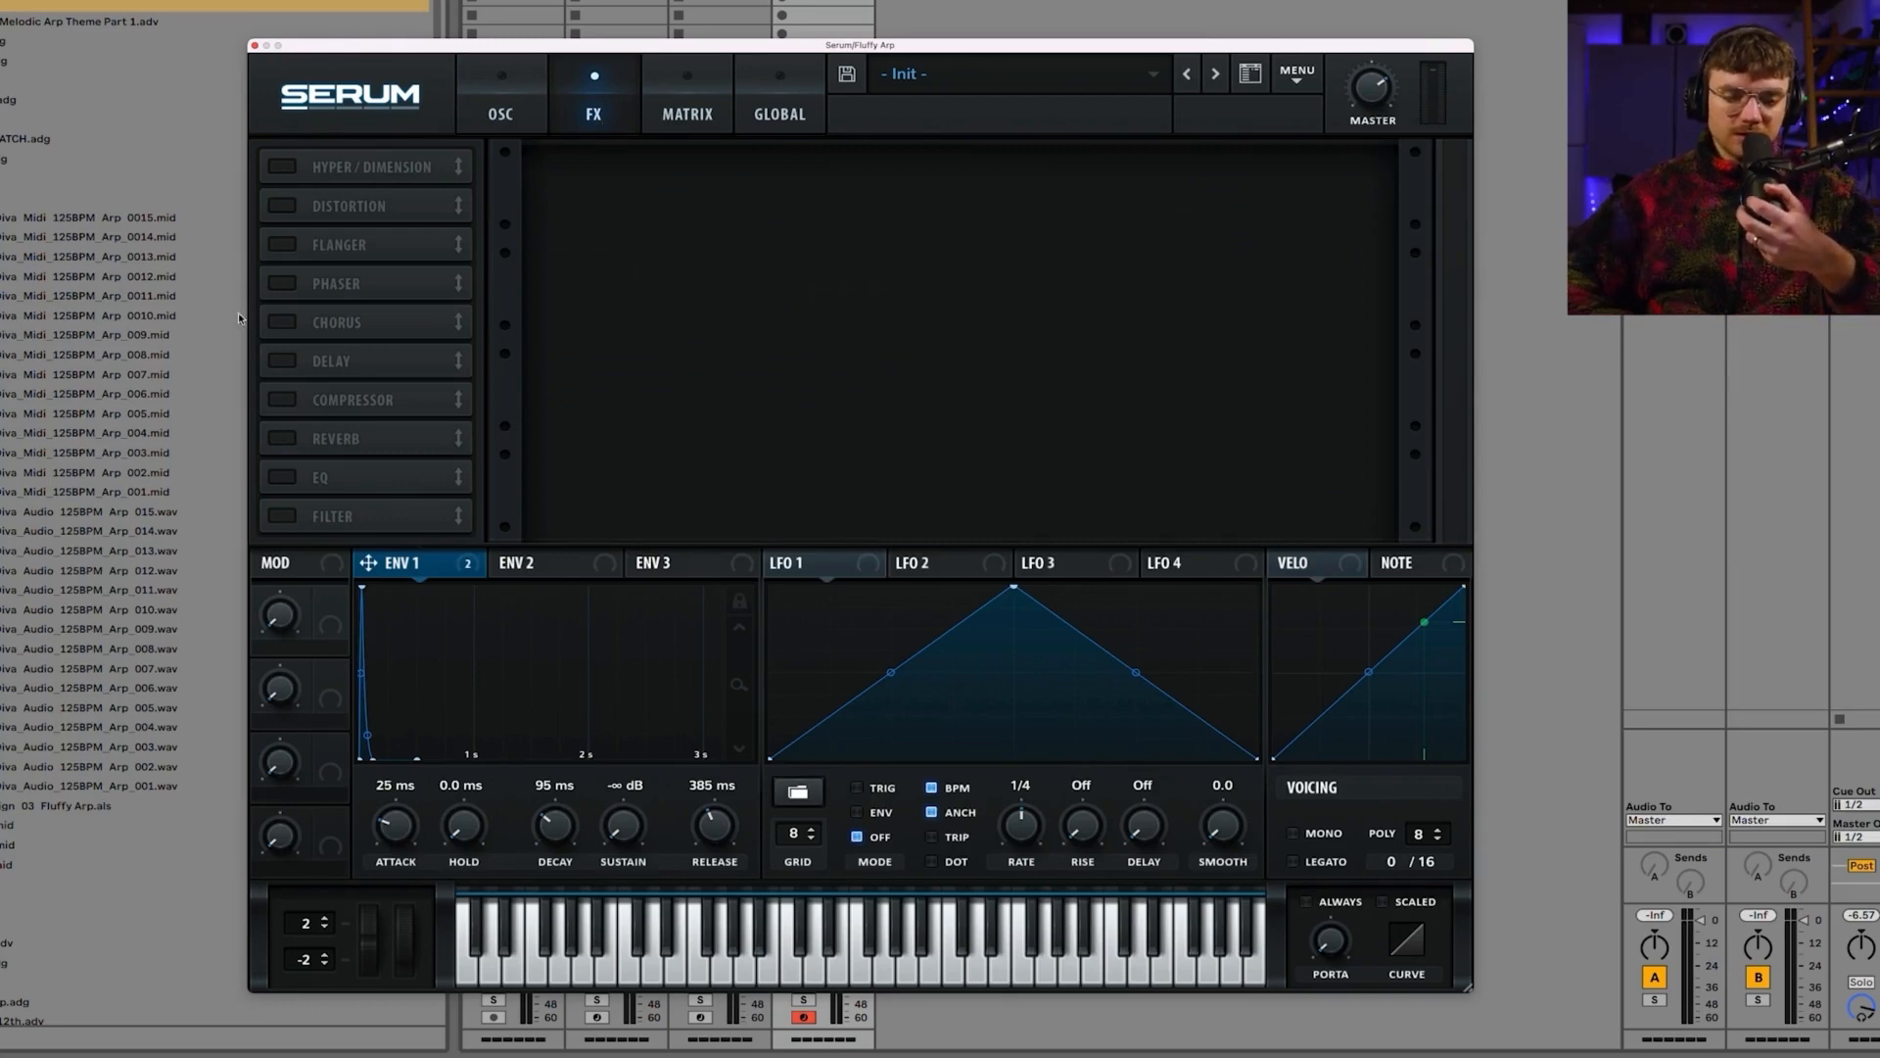
pyautogui.click(286, 360)
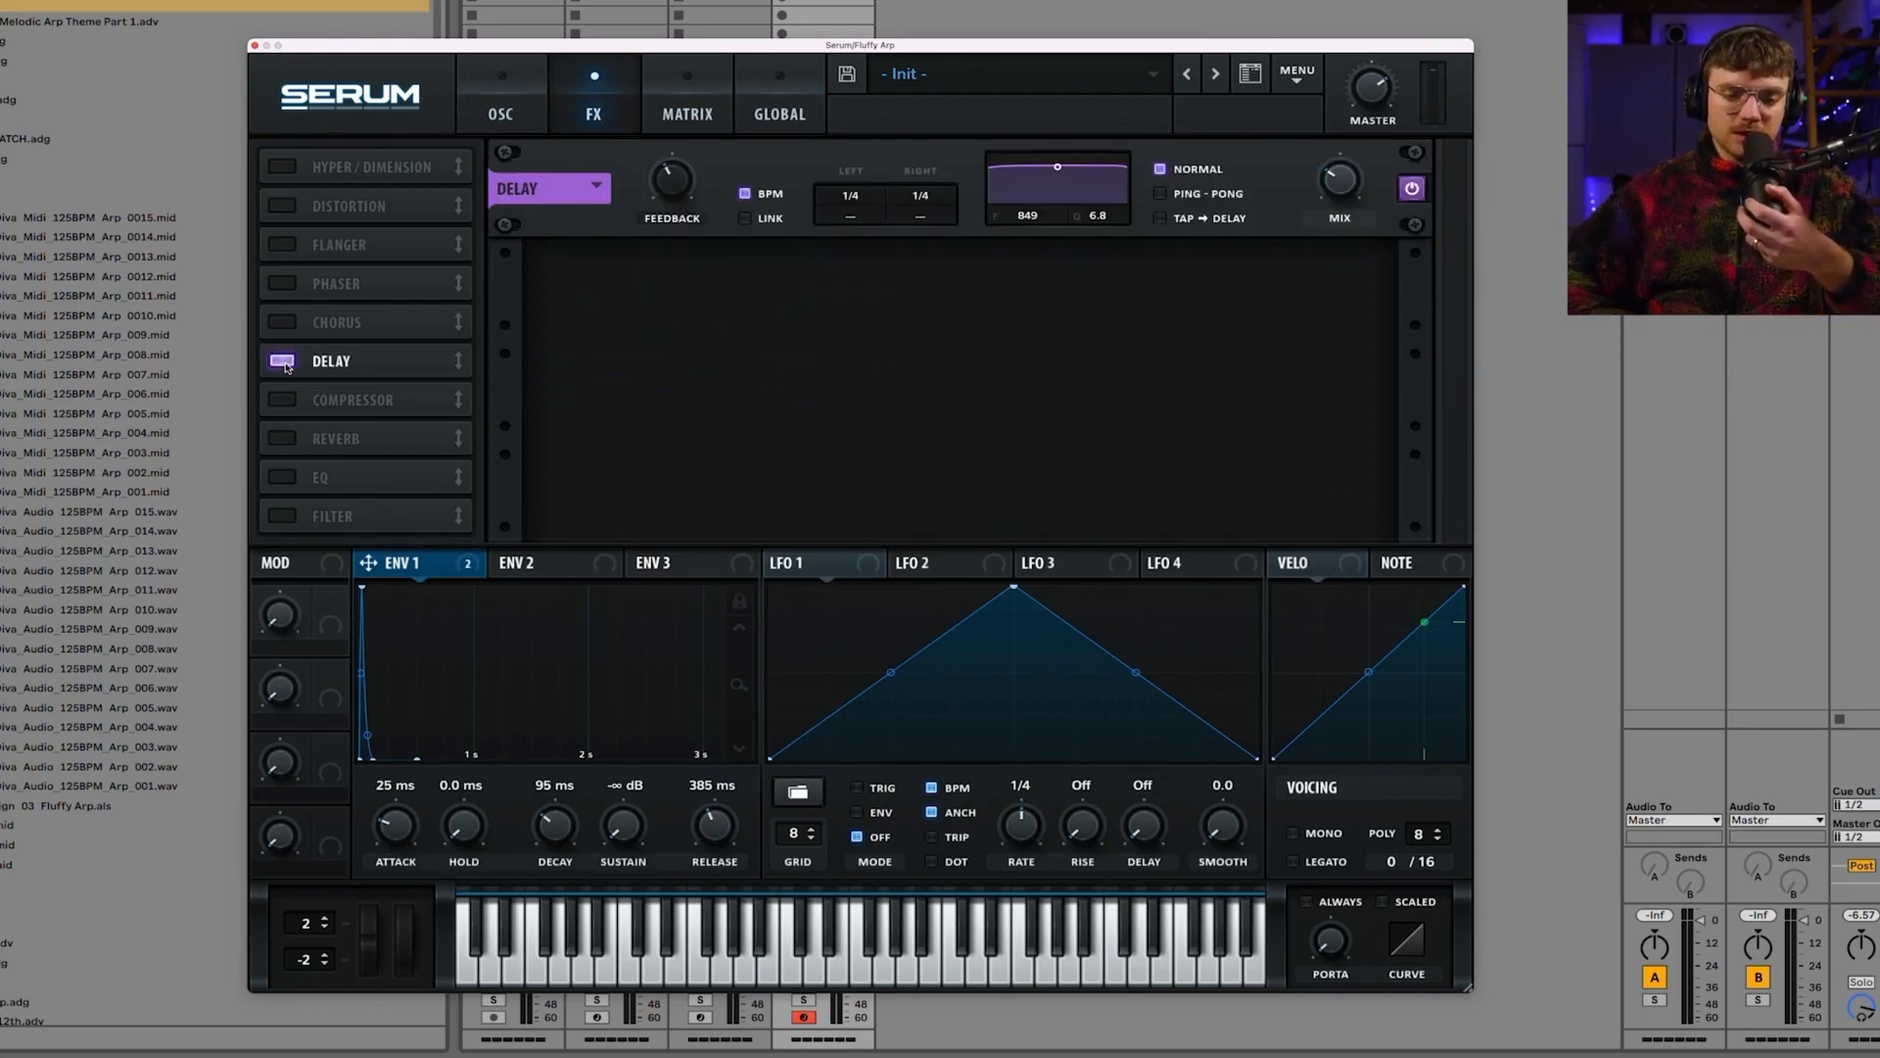
pyautogui.click(293, 440)
pyautogui.click(286, 439)
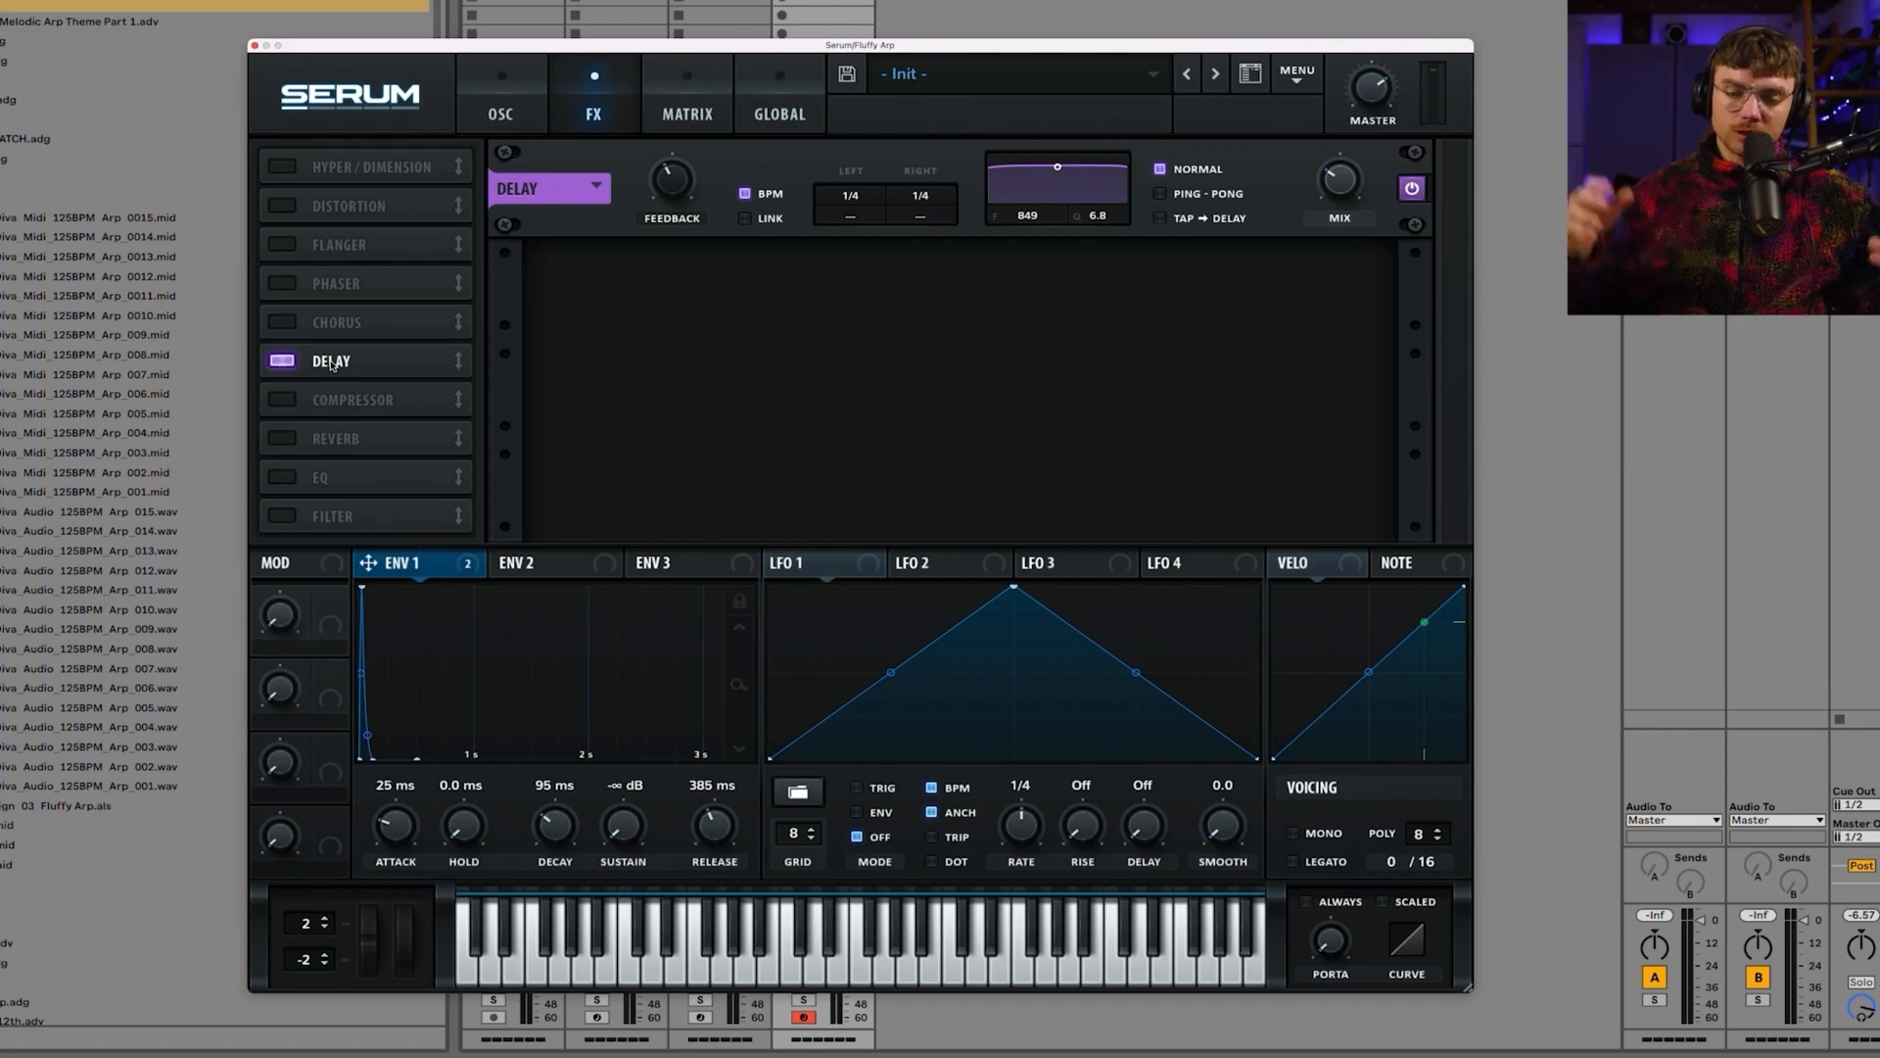
pyautogui.moveTo(865, 211); pyautogui.dragTo(943, 222)
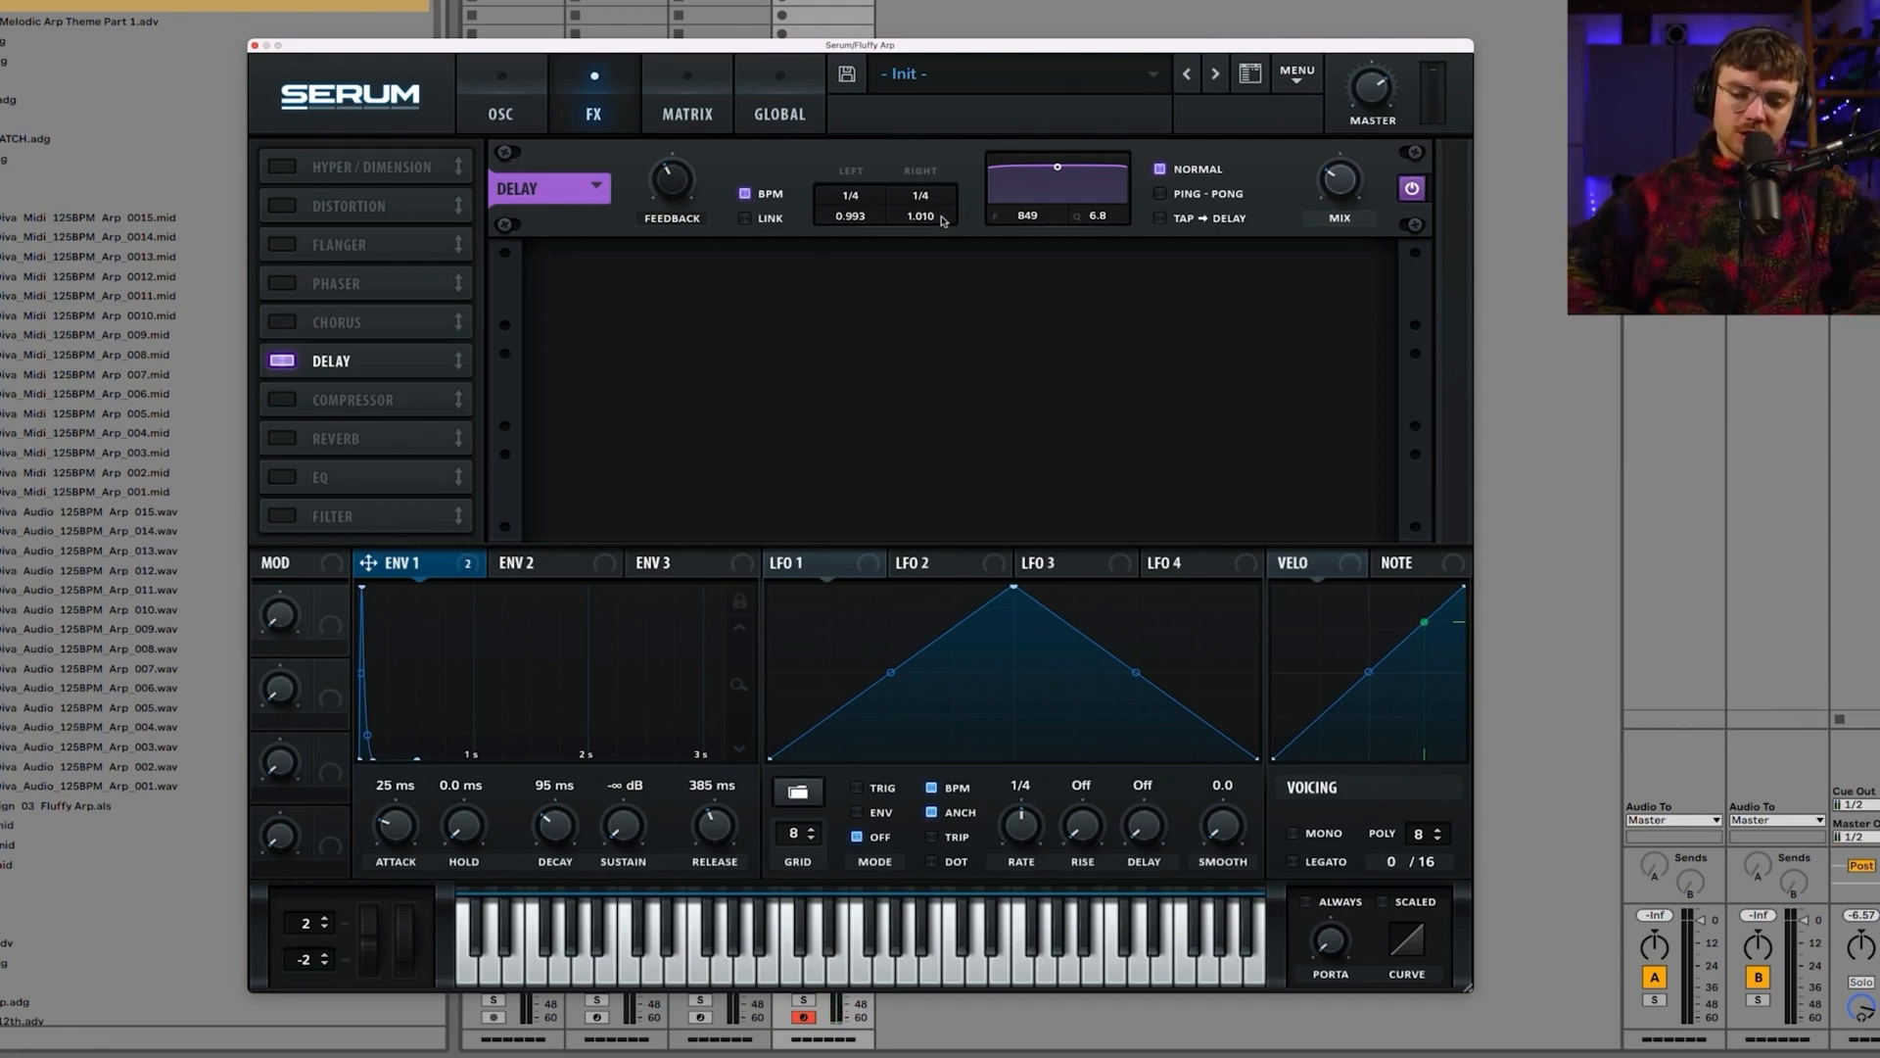
pyautogui.moveTo(688, 204); pyautogui.dragTo(681, 174)
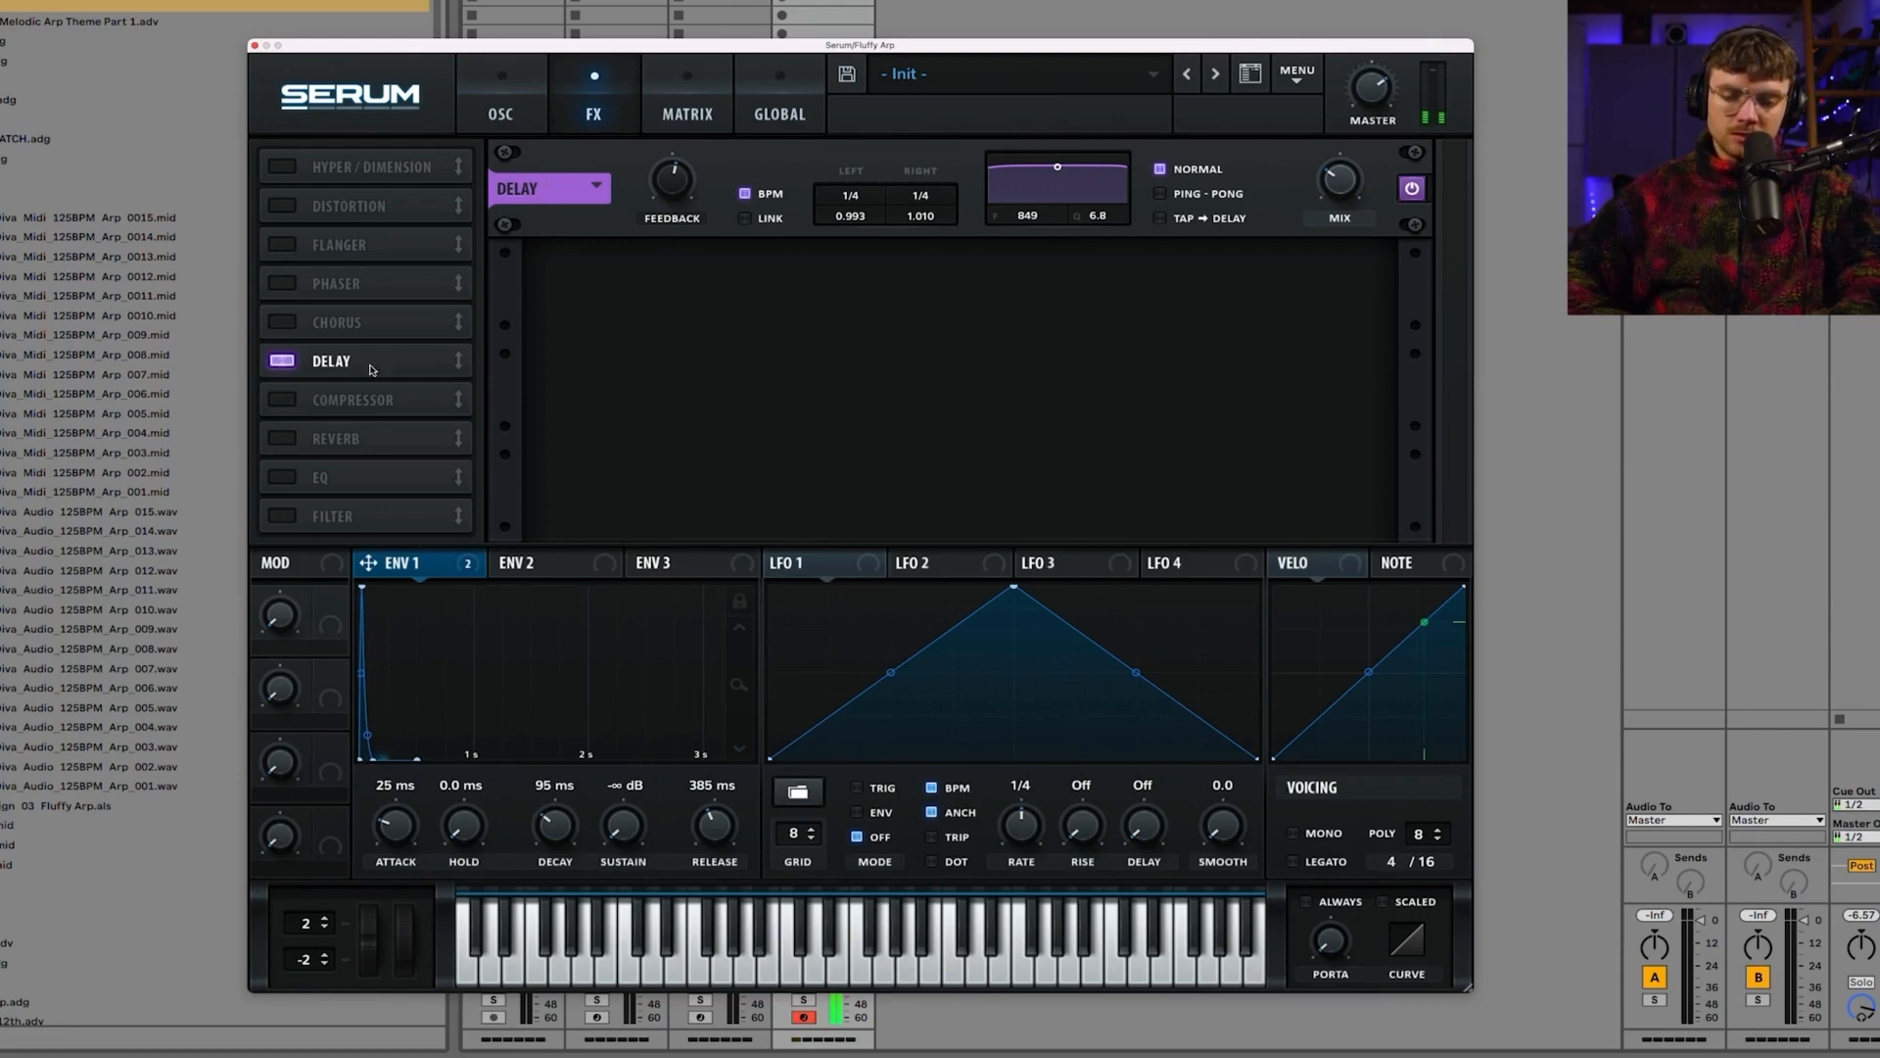
# Step: Enable the reverb in Plate mode and increase its width and size
pyautogui.click(283, 438)
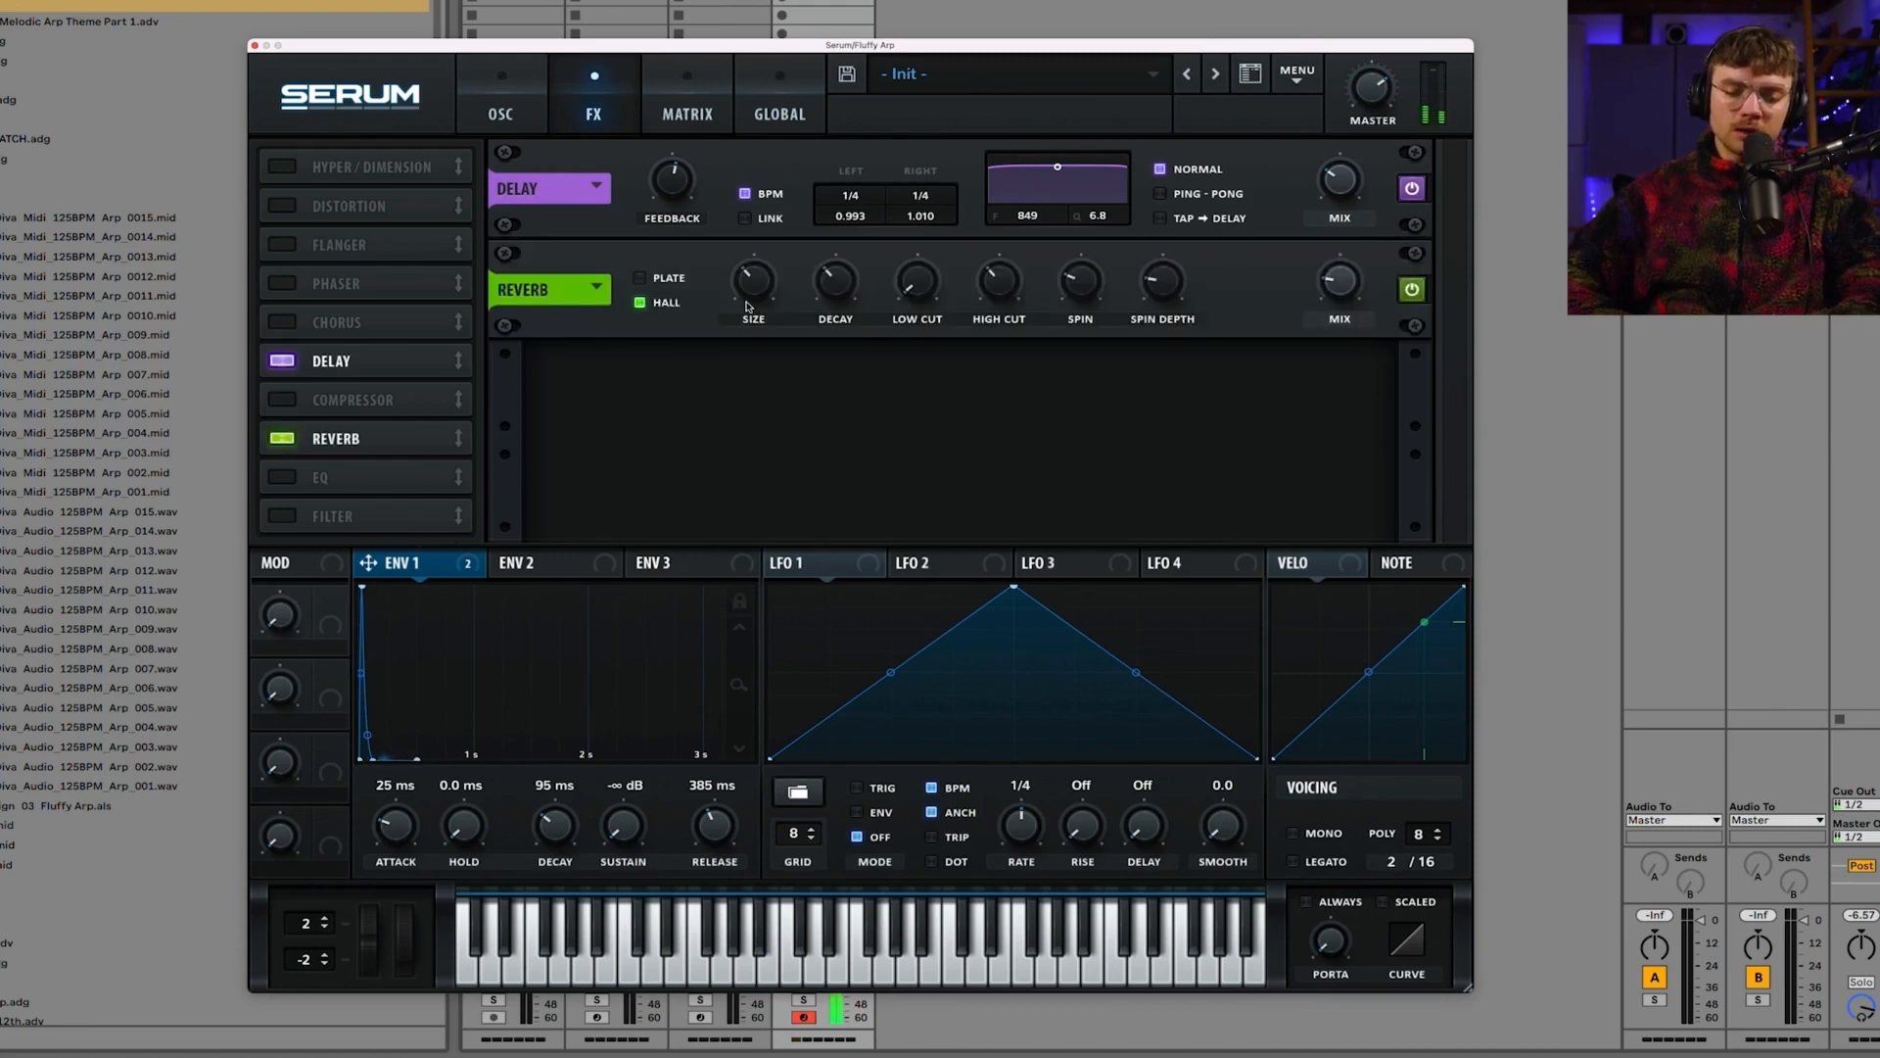
pyautogui.click(641, 279)
pyautogui.moveTo(1180, 279); pyautogui.dragTo(1175, 232)
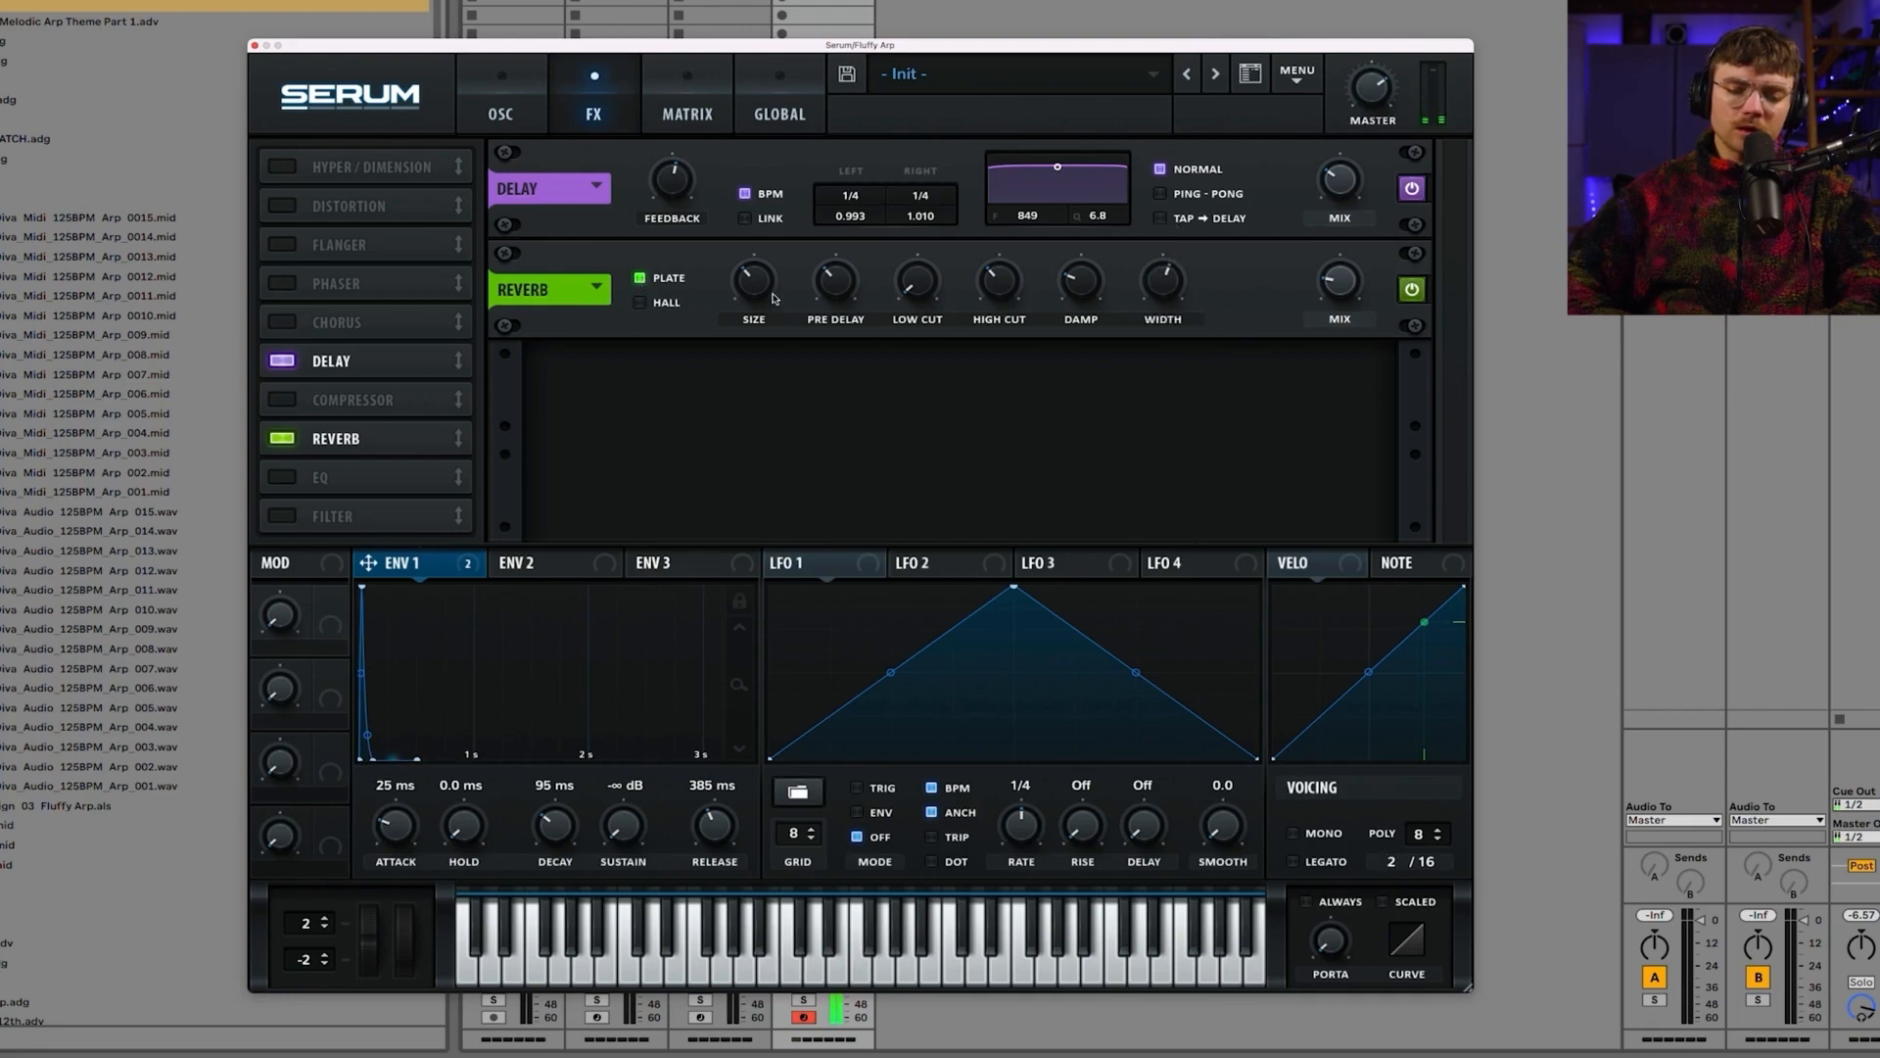
pyautogui.moveTo(754, 282); pyautogui.dragTo(754, 244)
# Step: Narrow the delay filter to frequency 955 with Q 2.5, and raise the reverb's low cut and high cut
pyautogui.moveTo(1060, 179); pyautogui.dragTo(1061, 193)
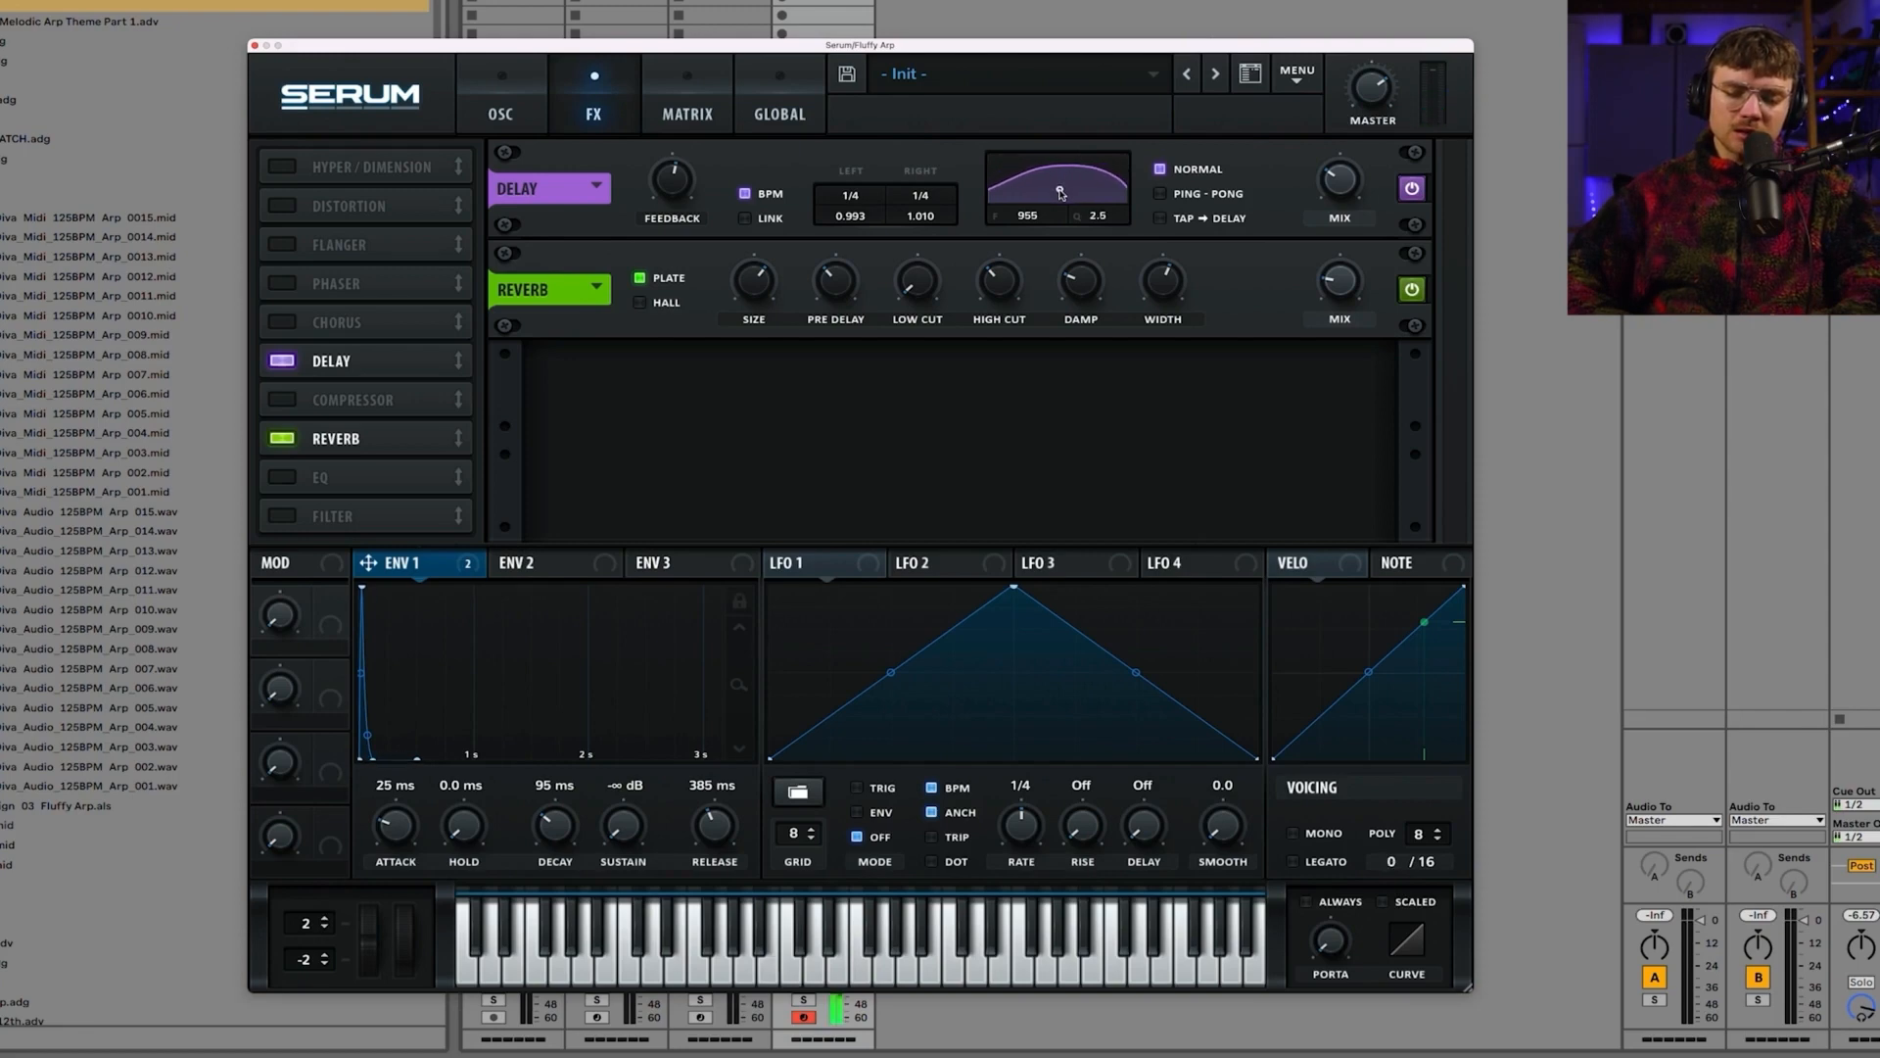
pyautogui.moveTo(912, 296); pyautogui.dragTo(906, 248)
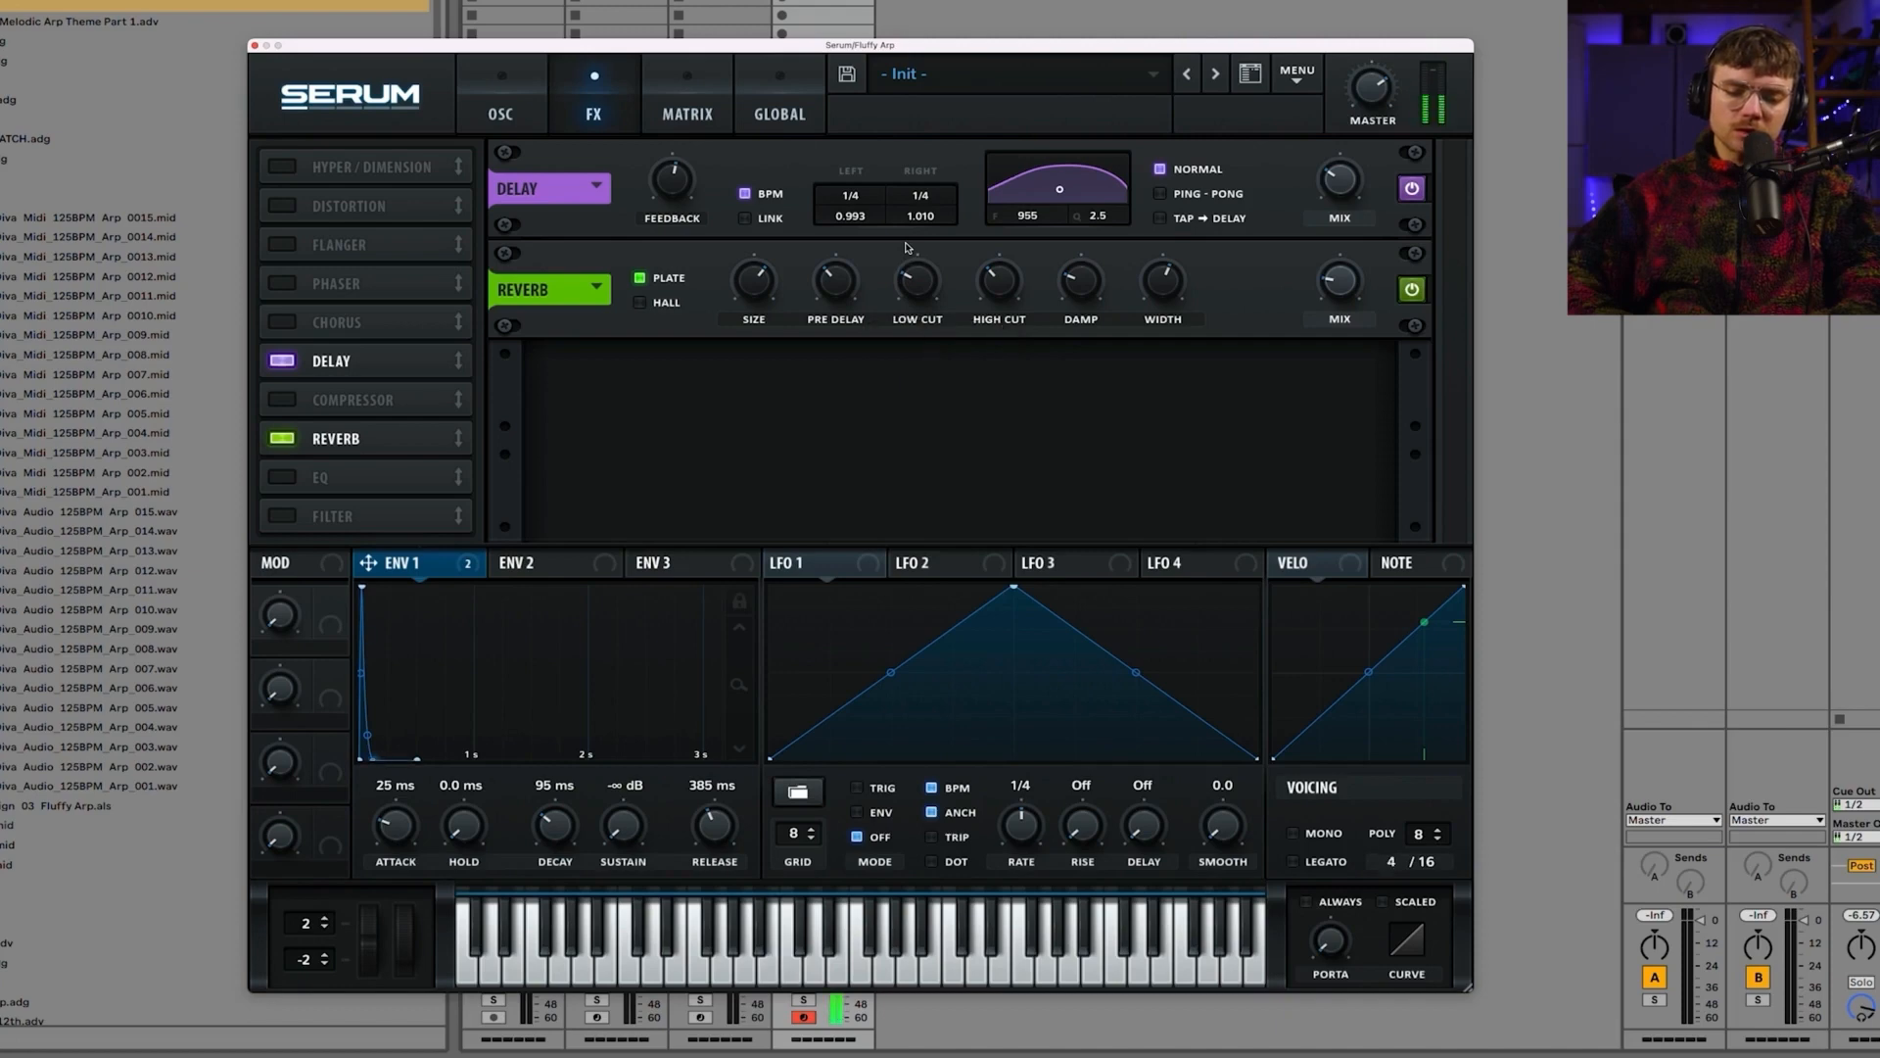
pyautogui.moveTo(982, 286); pyautogui.dragTo(988, 245)
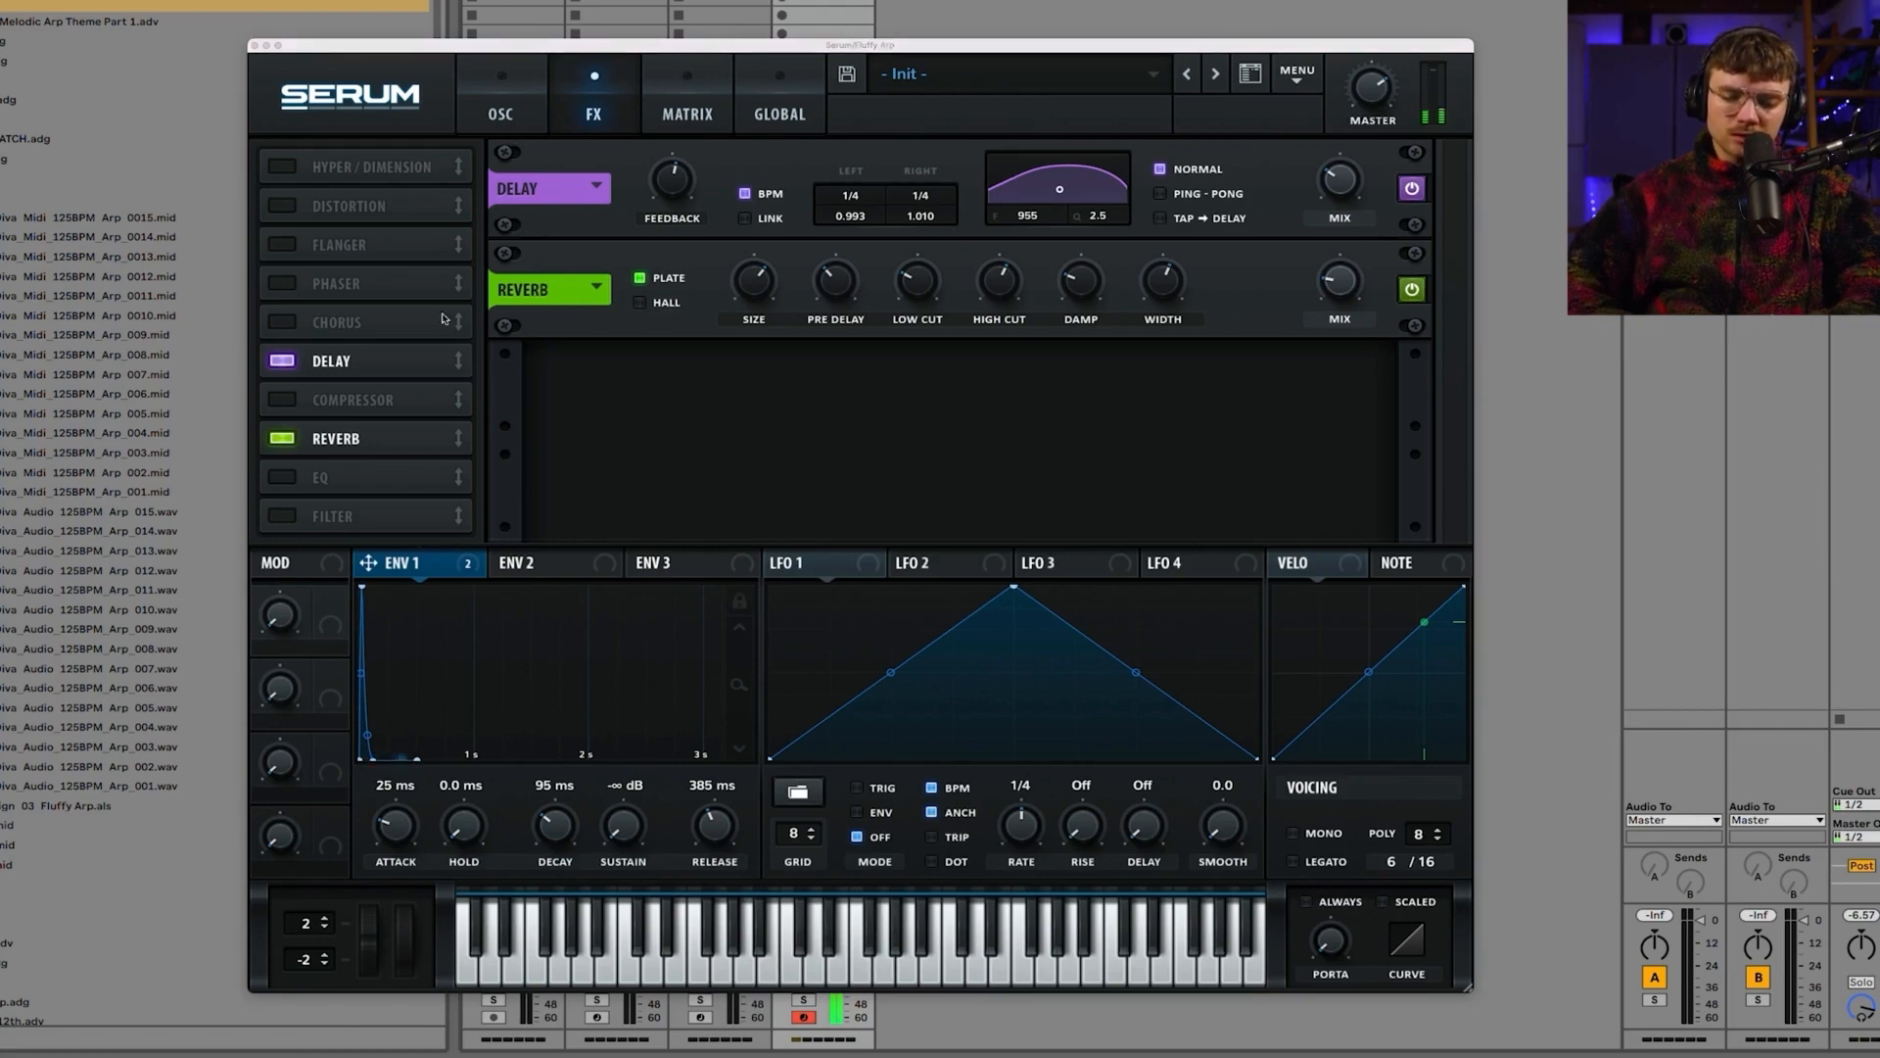
# Step: Enable the Hyper/Dimension effect, remove the Hyper mix, raise the Dimension mix, and adjust the Arpeggiator rate
pyautogui.click(392, 170)
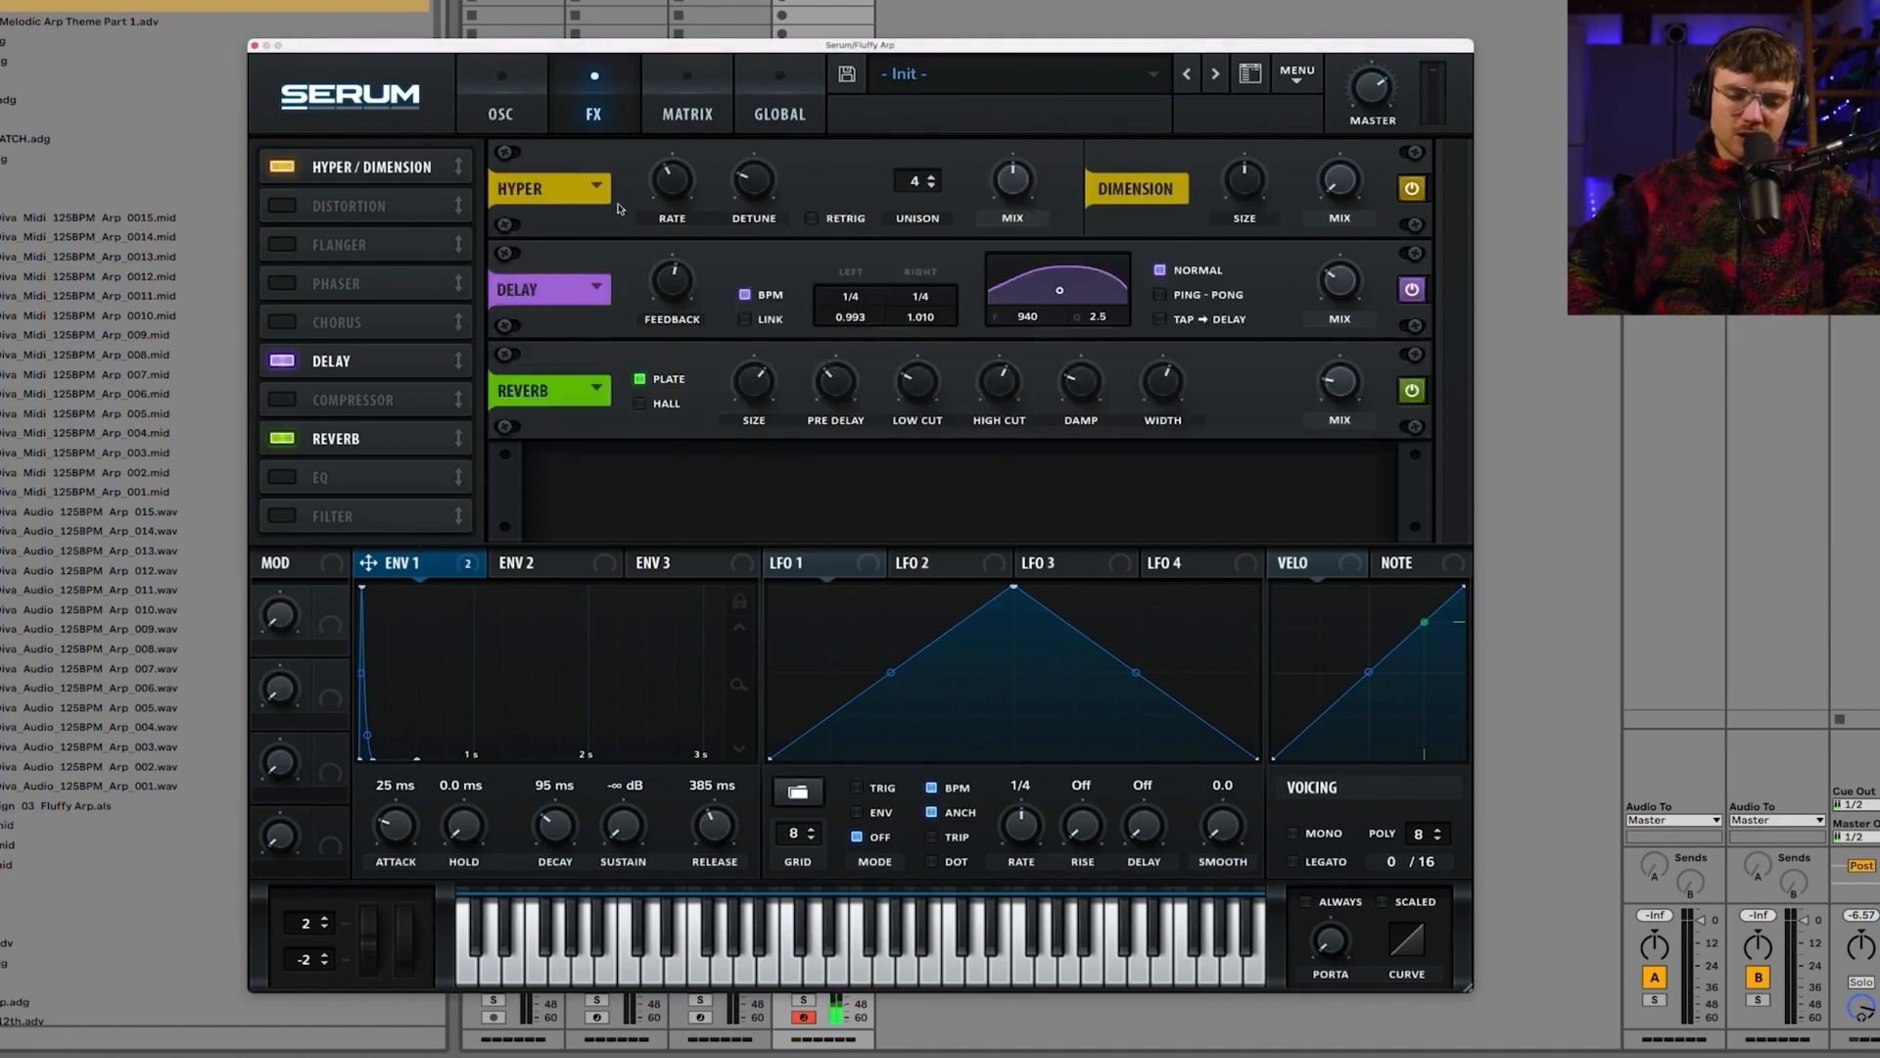
pyautogui.moveTo(1012, 179); pyautogui.dragTo(1133, 266)
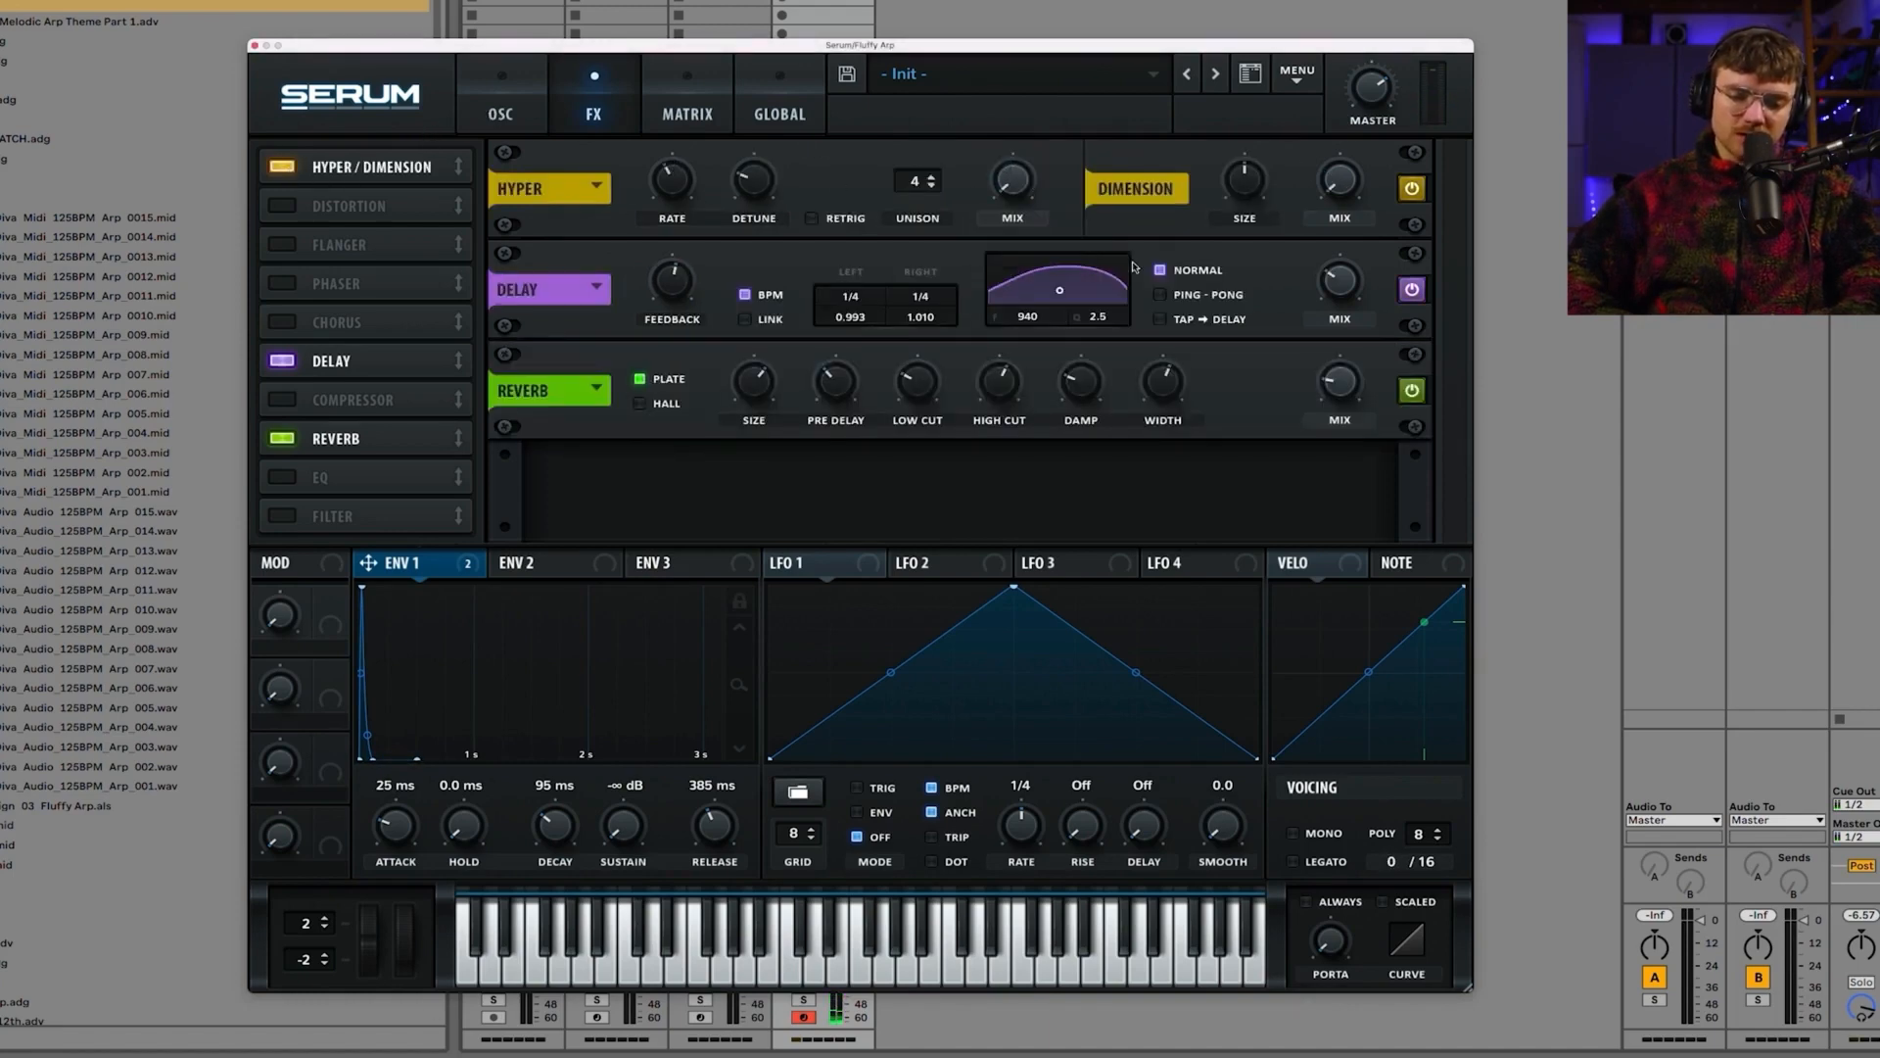
pyautogui.moveTo(1339, 181); pyautogui.dragTo(1338, 137)
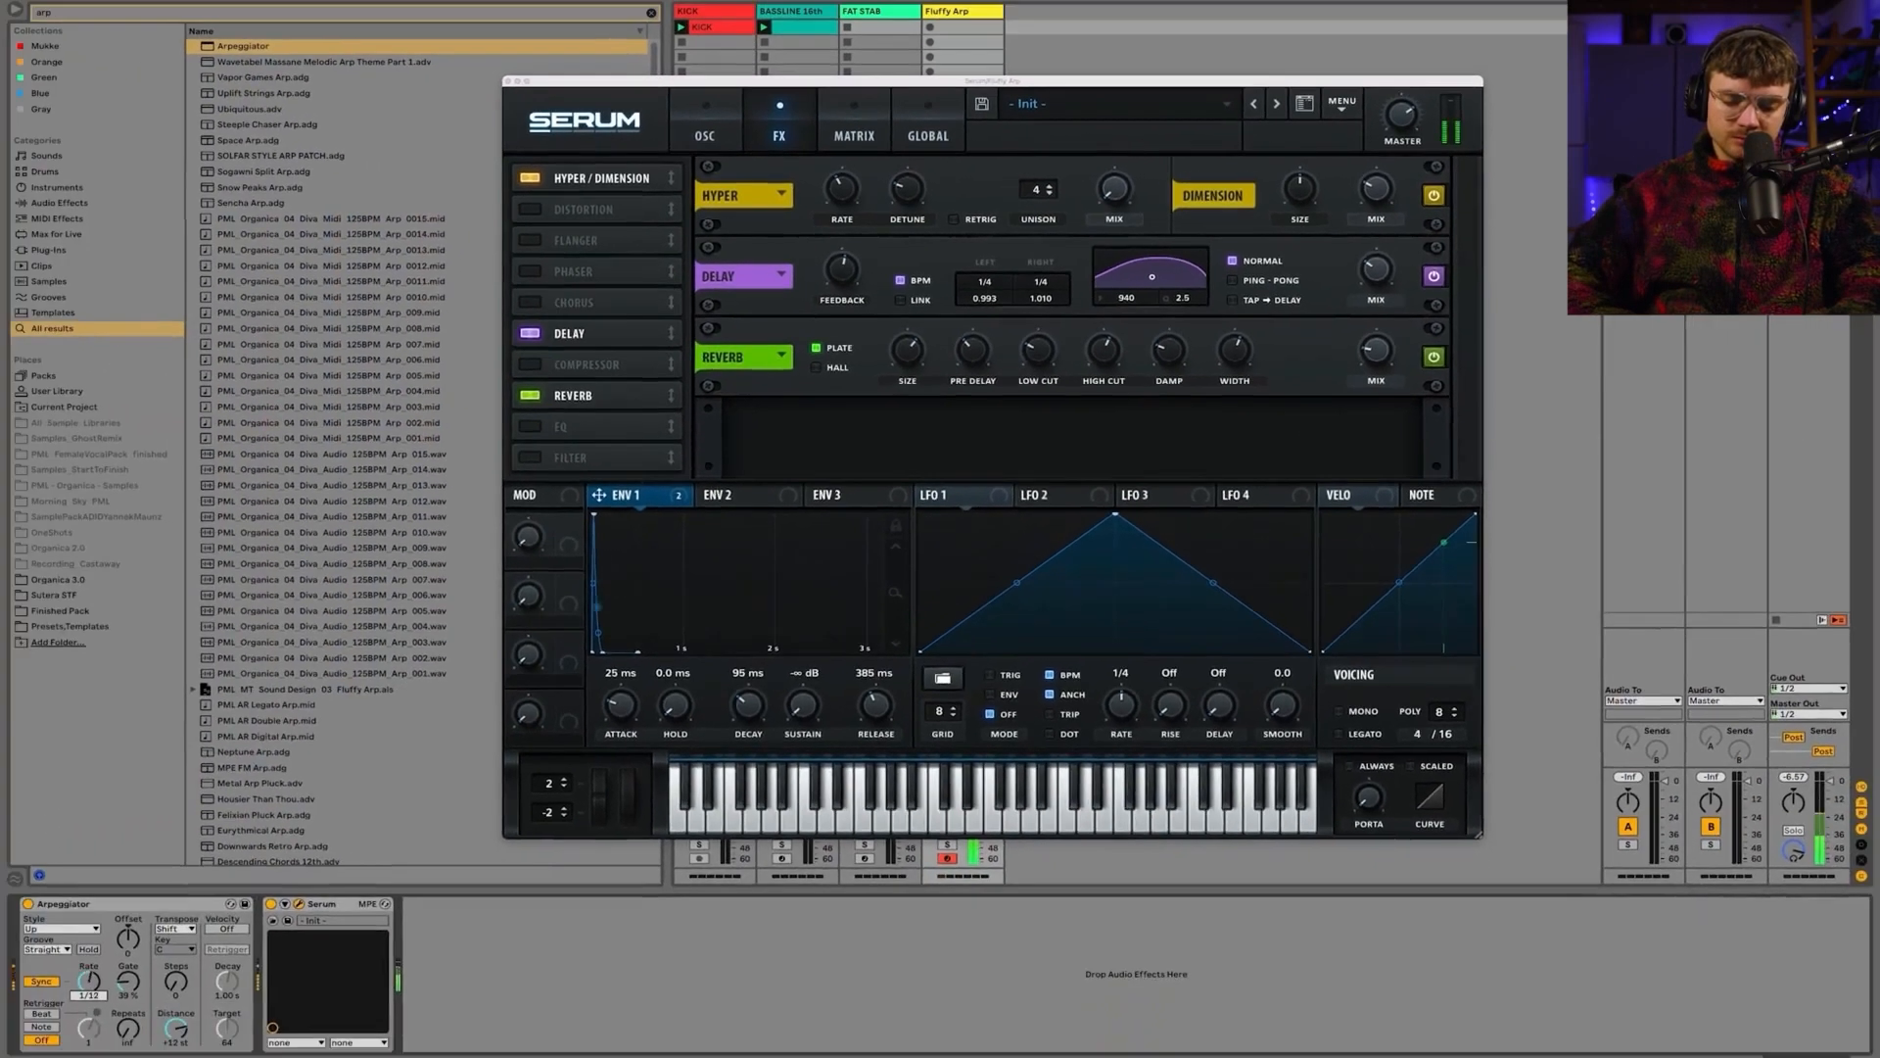
pyautogui.moveTo(89, 981); pyautogui.dragTo(89, 990)
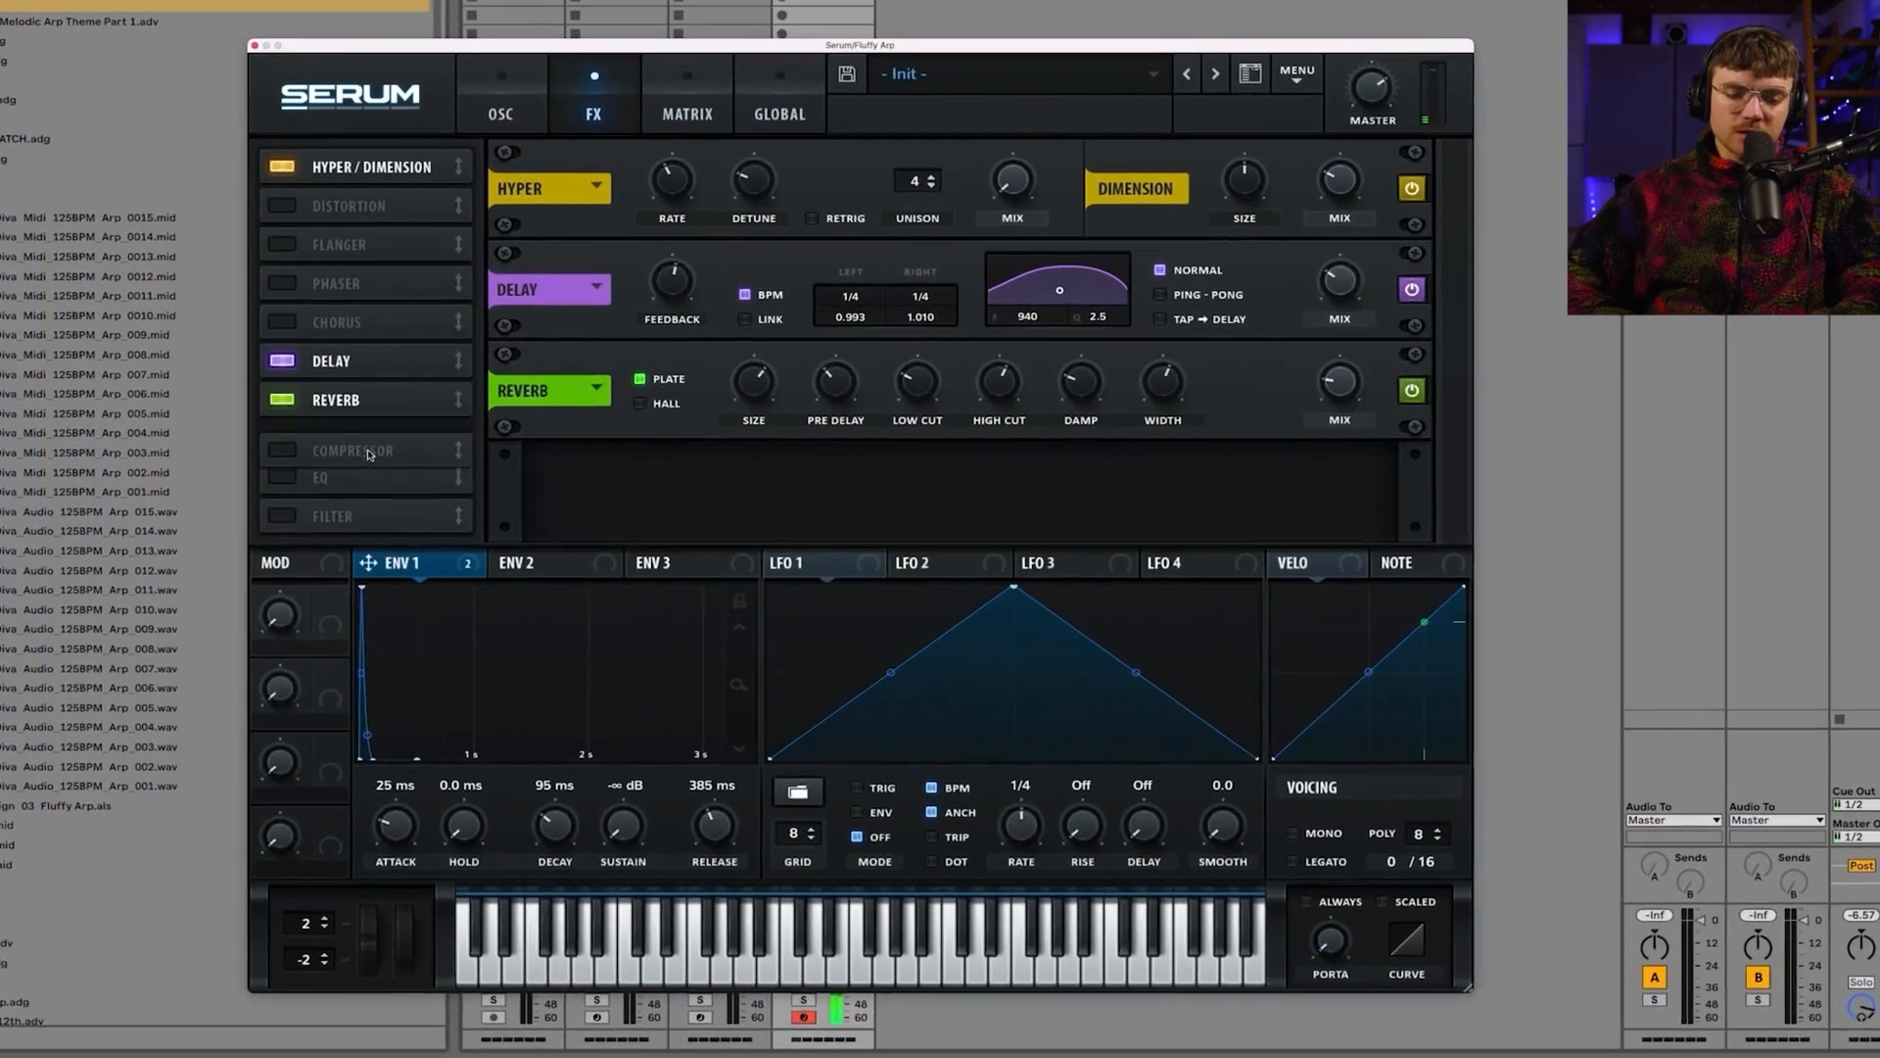
# Step: Enable the compressor, place it after the reverb in the effects chain, and turn on its Multiband mode
pyautogui.moveTo(498, 380); pyautogui.dragTo(488, 332)
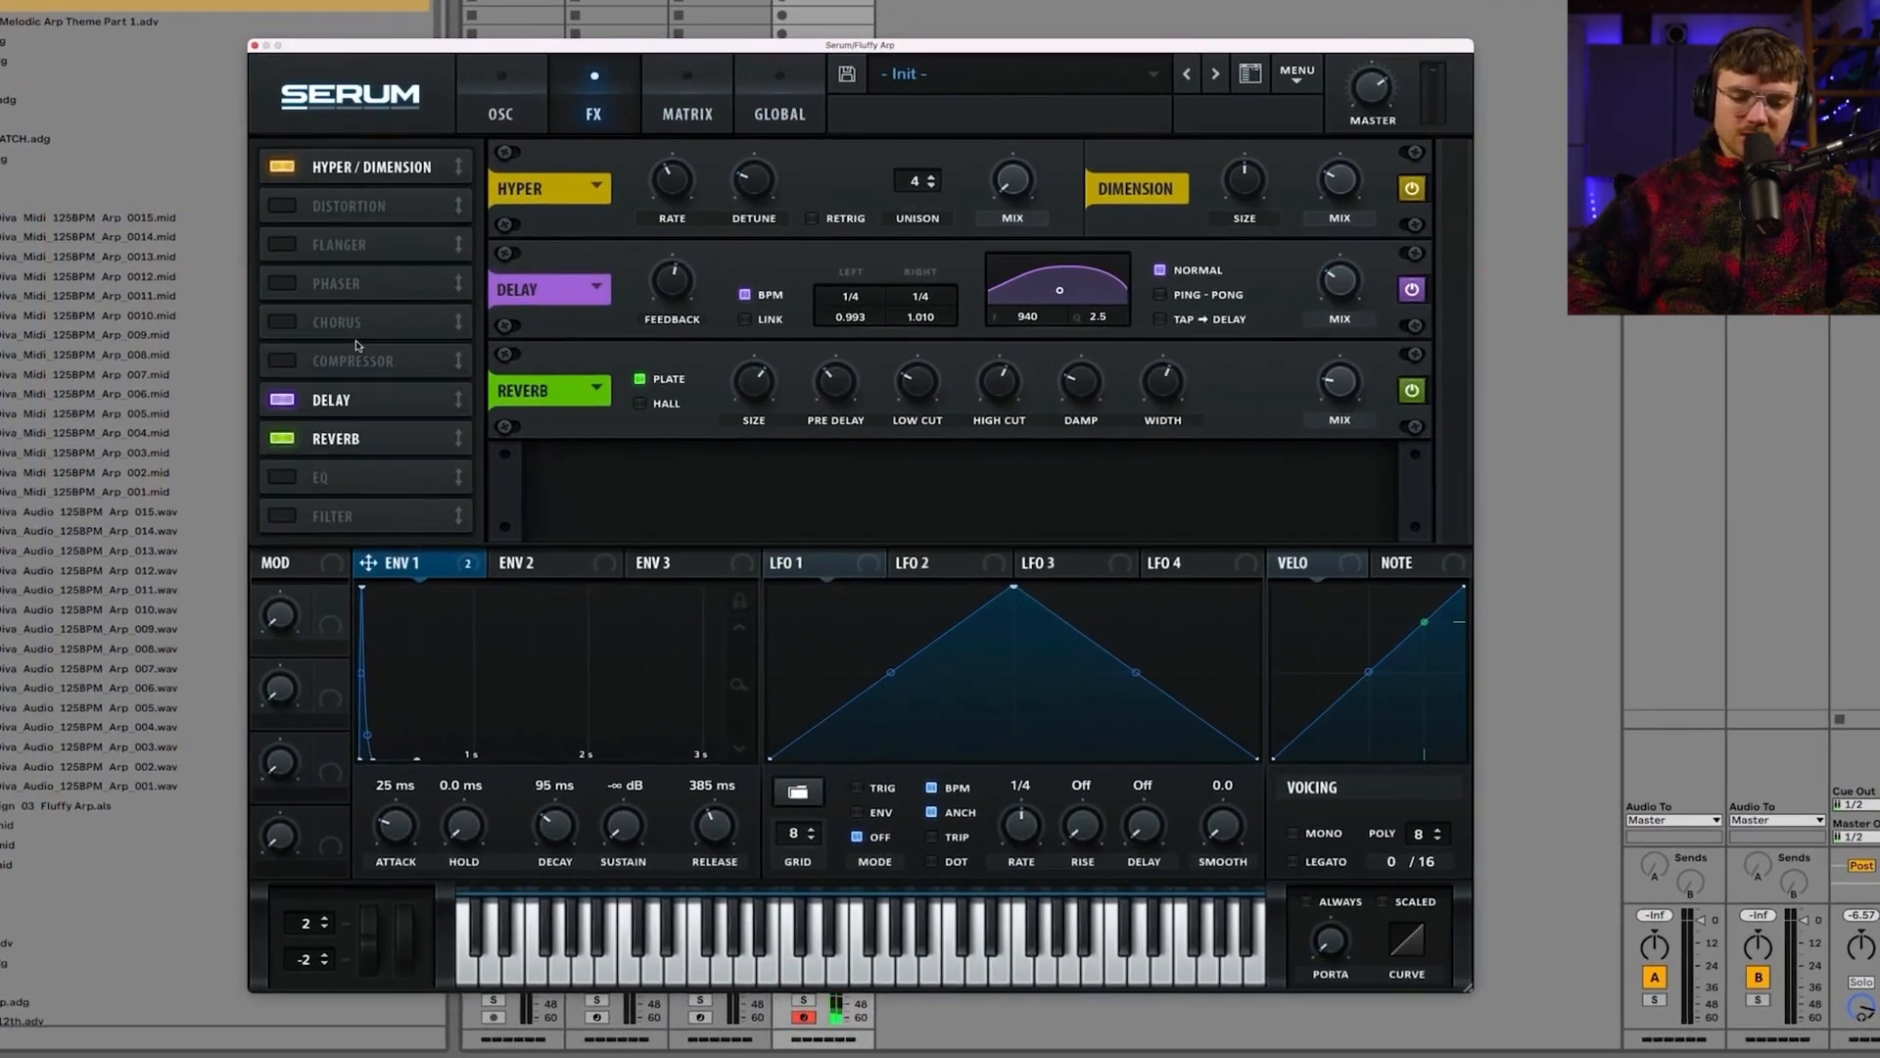
pyautogui.click(283, 361)
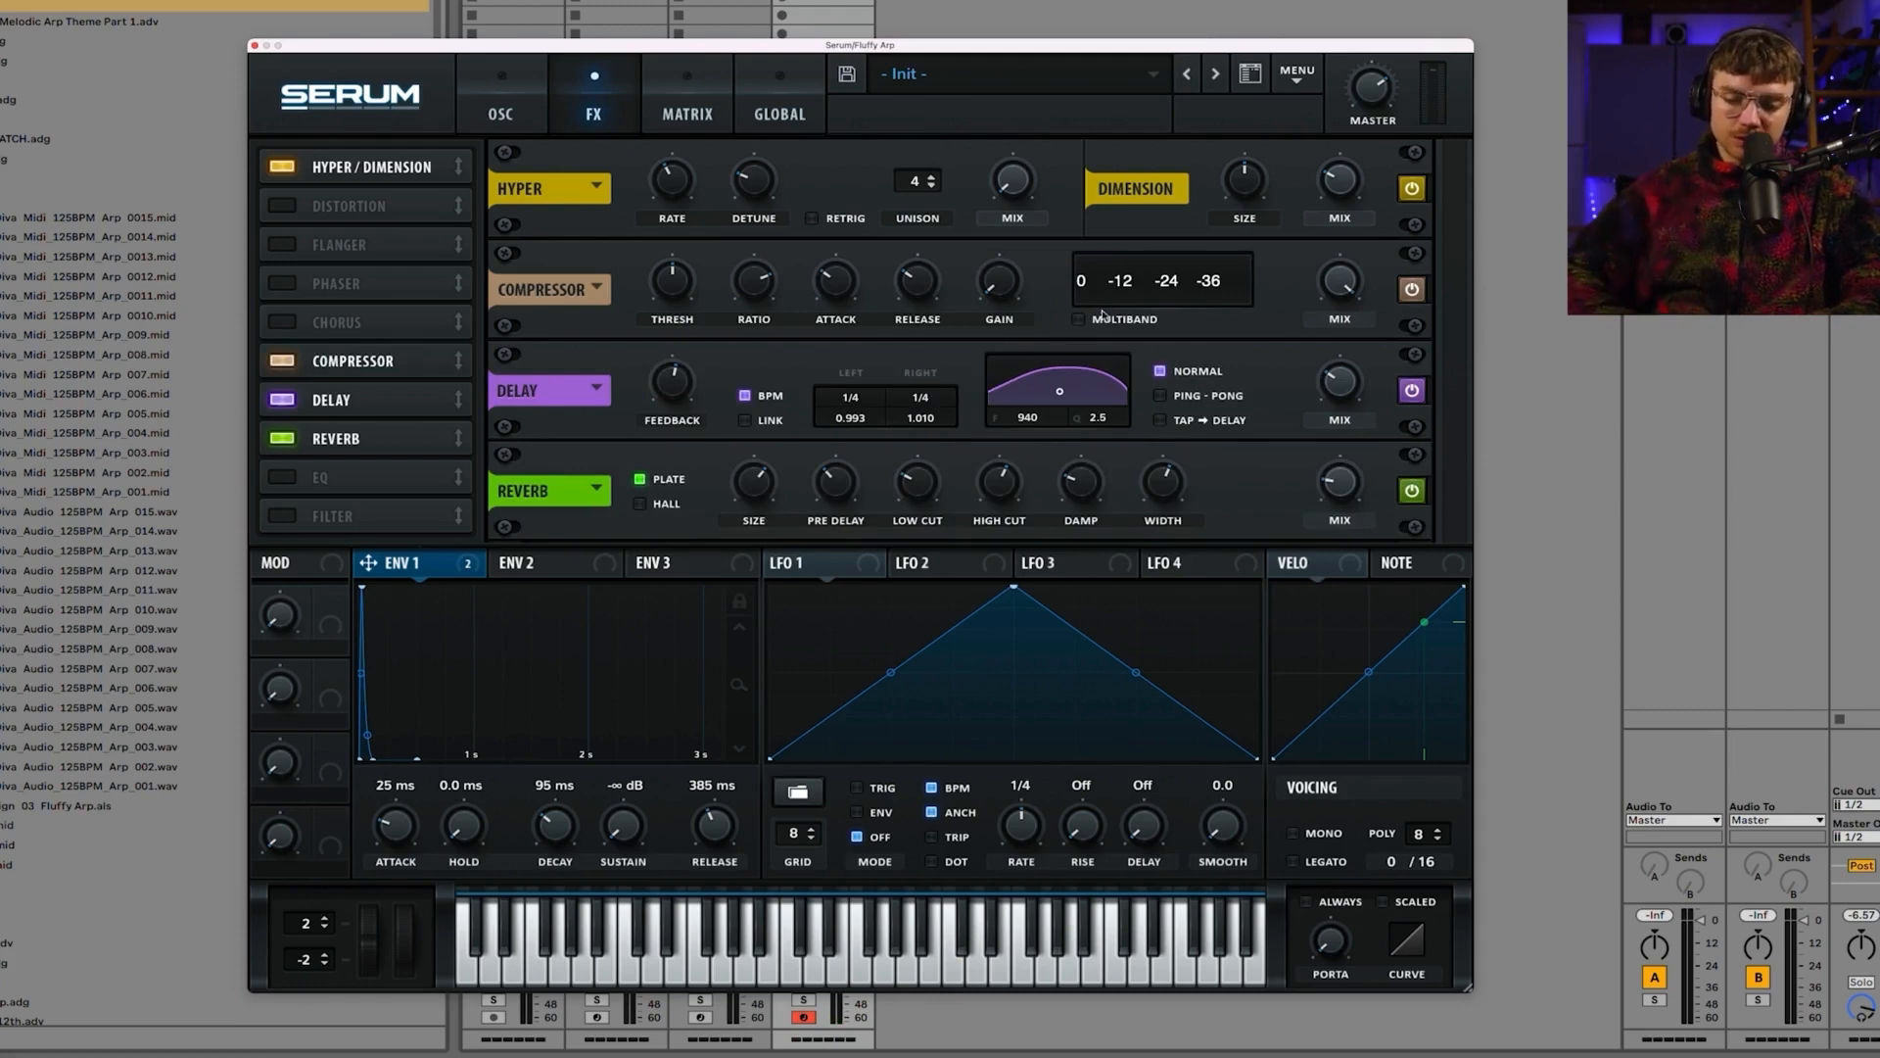
pyautogui.moveTo(352, 362); pyautogui.dragTo(405, 441)
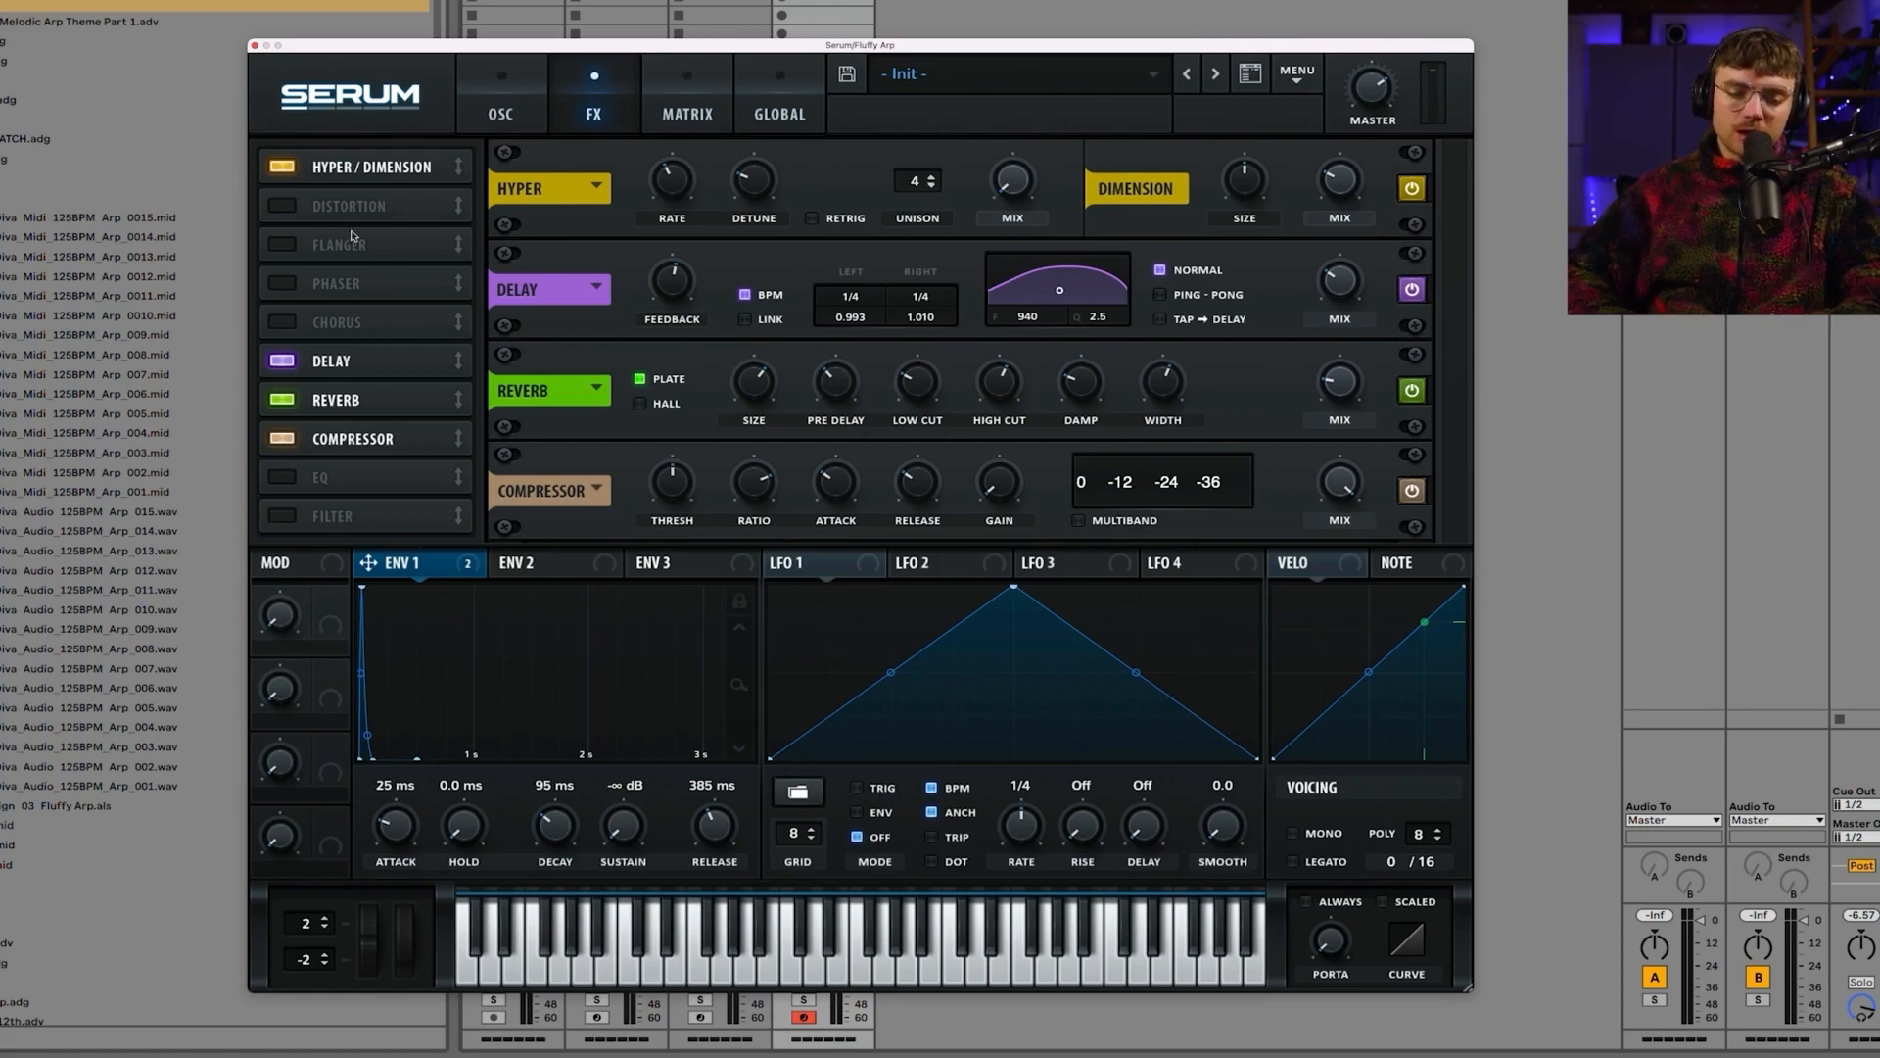
pyautogui.click(1081, 522)
pyautogui.click(1081, 522)
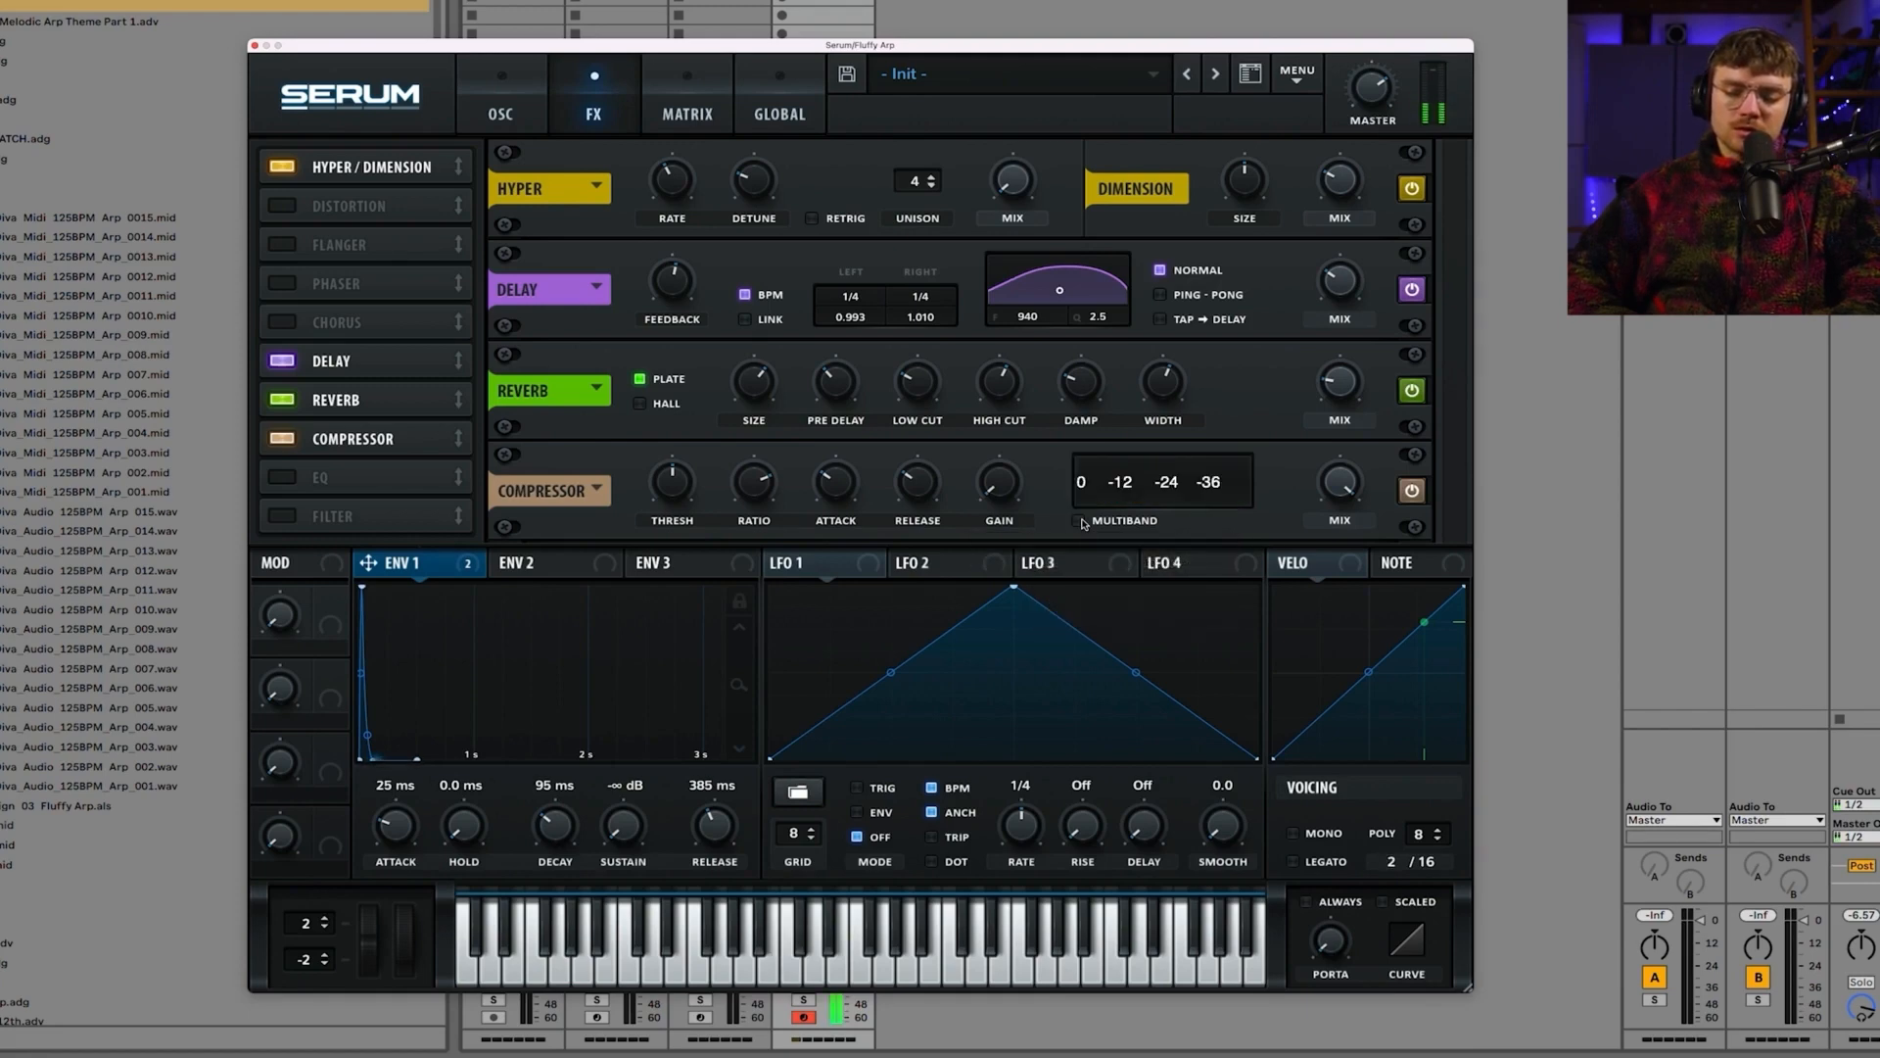
pyautogui.click(1081, 522)
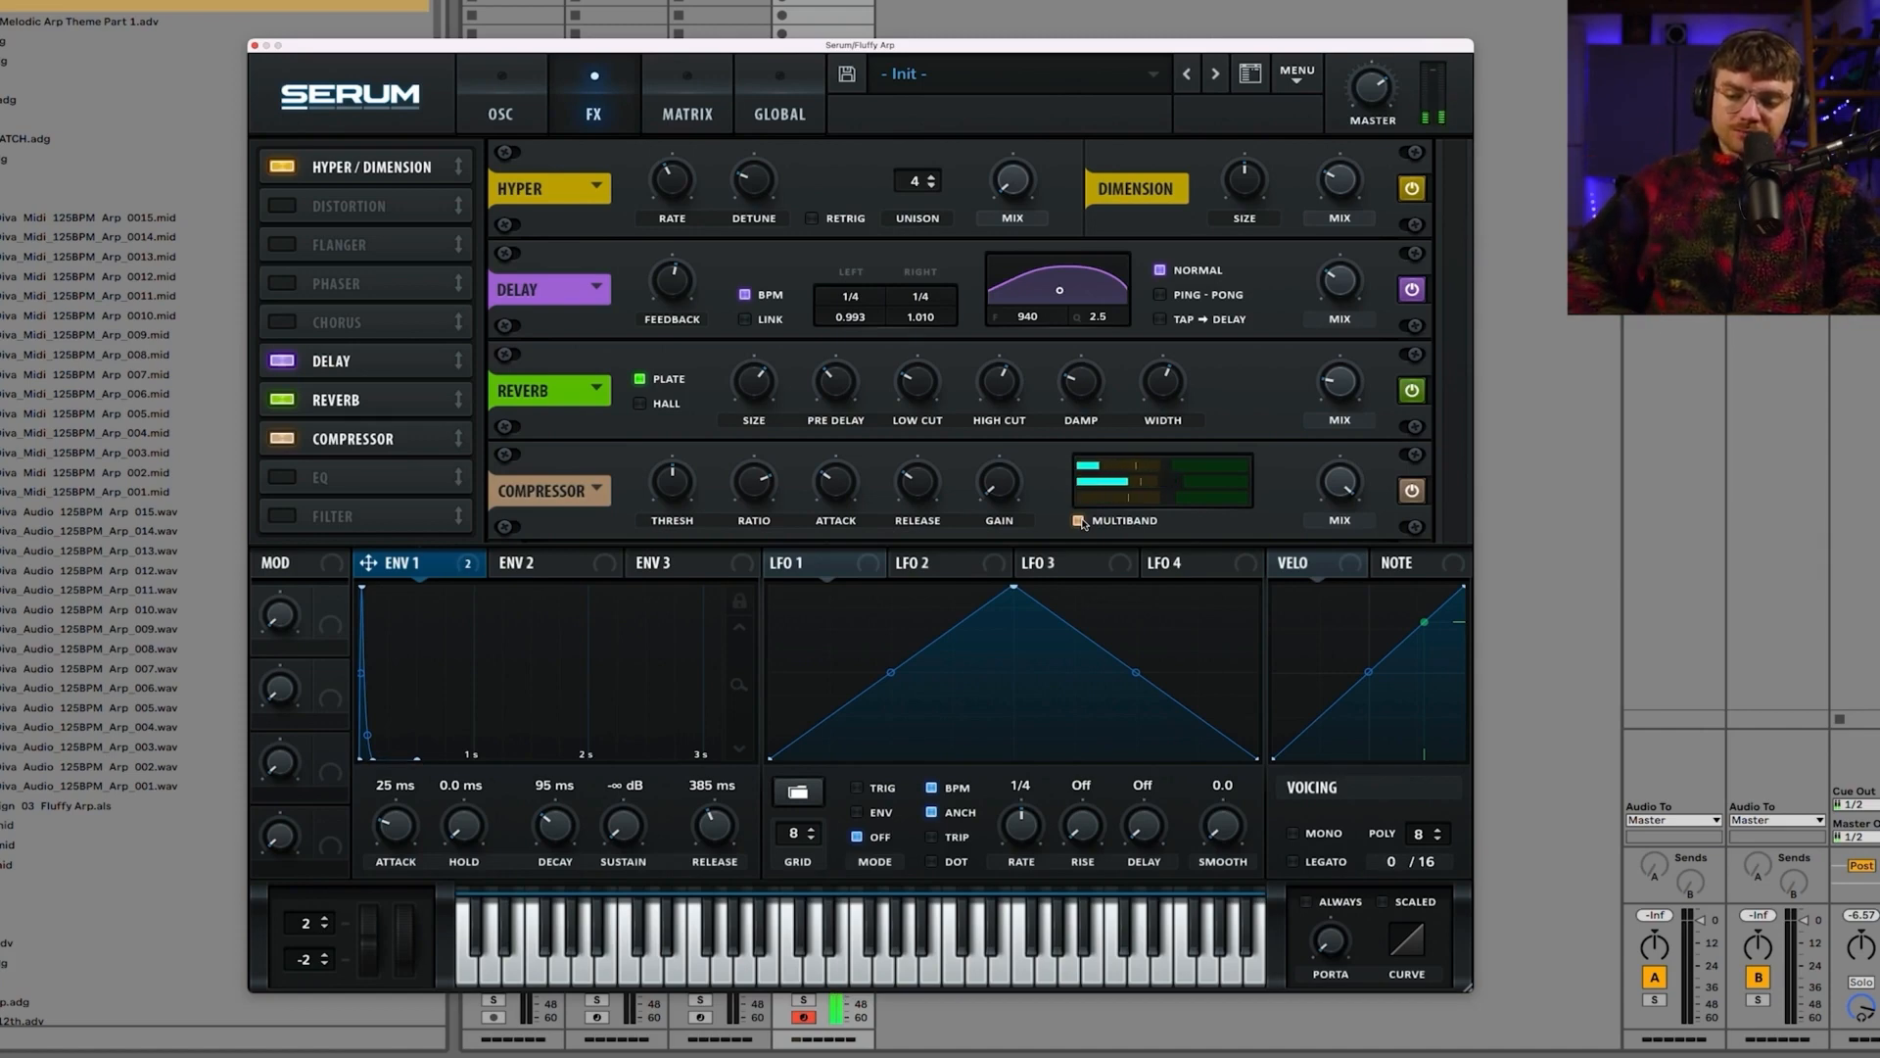
# Step: Lower the compressor's mix and reduce its high band level, comparing the sound with the compressor bypassed
pyautogui.click(1411, 491)
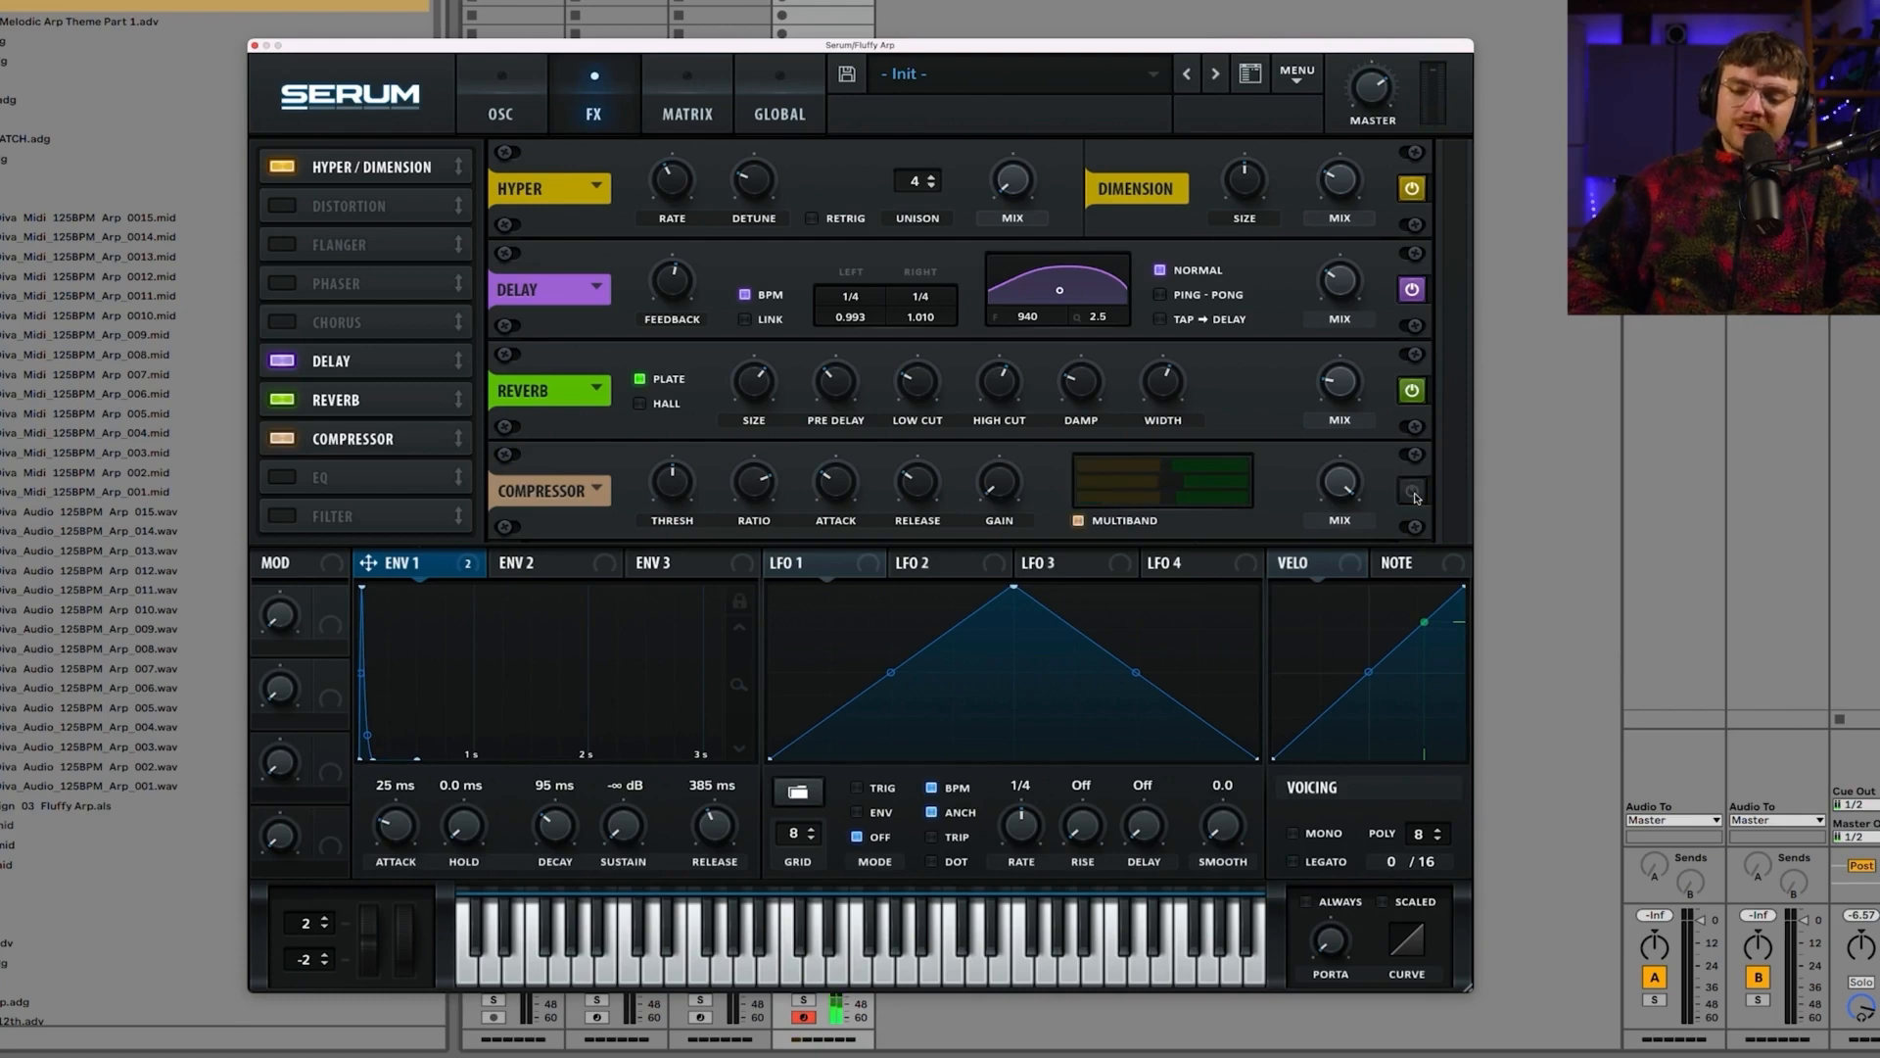
pyautogui.click(1411, 490)
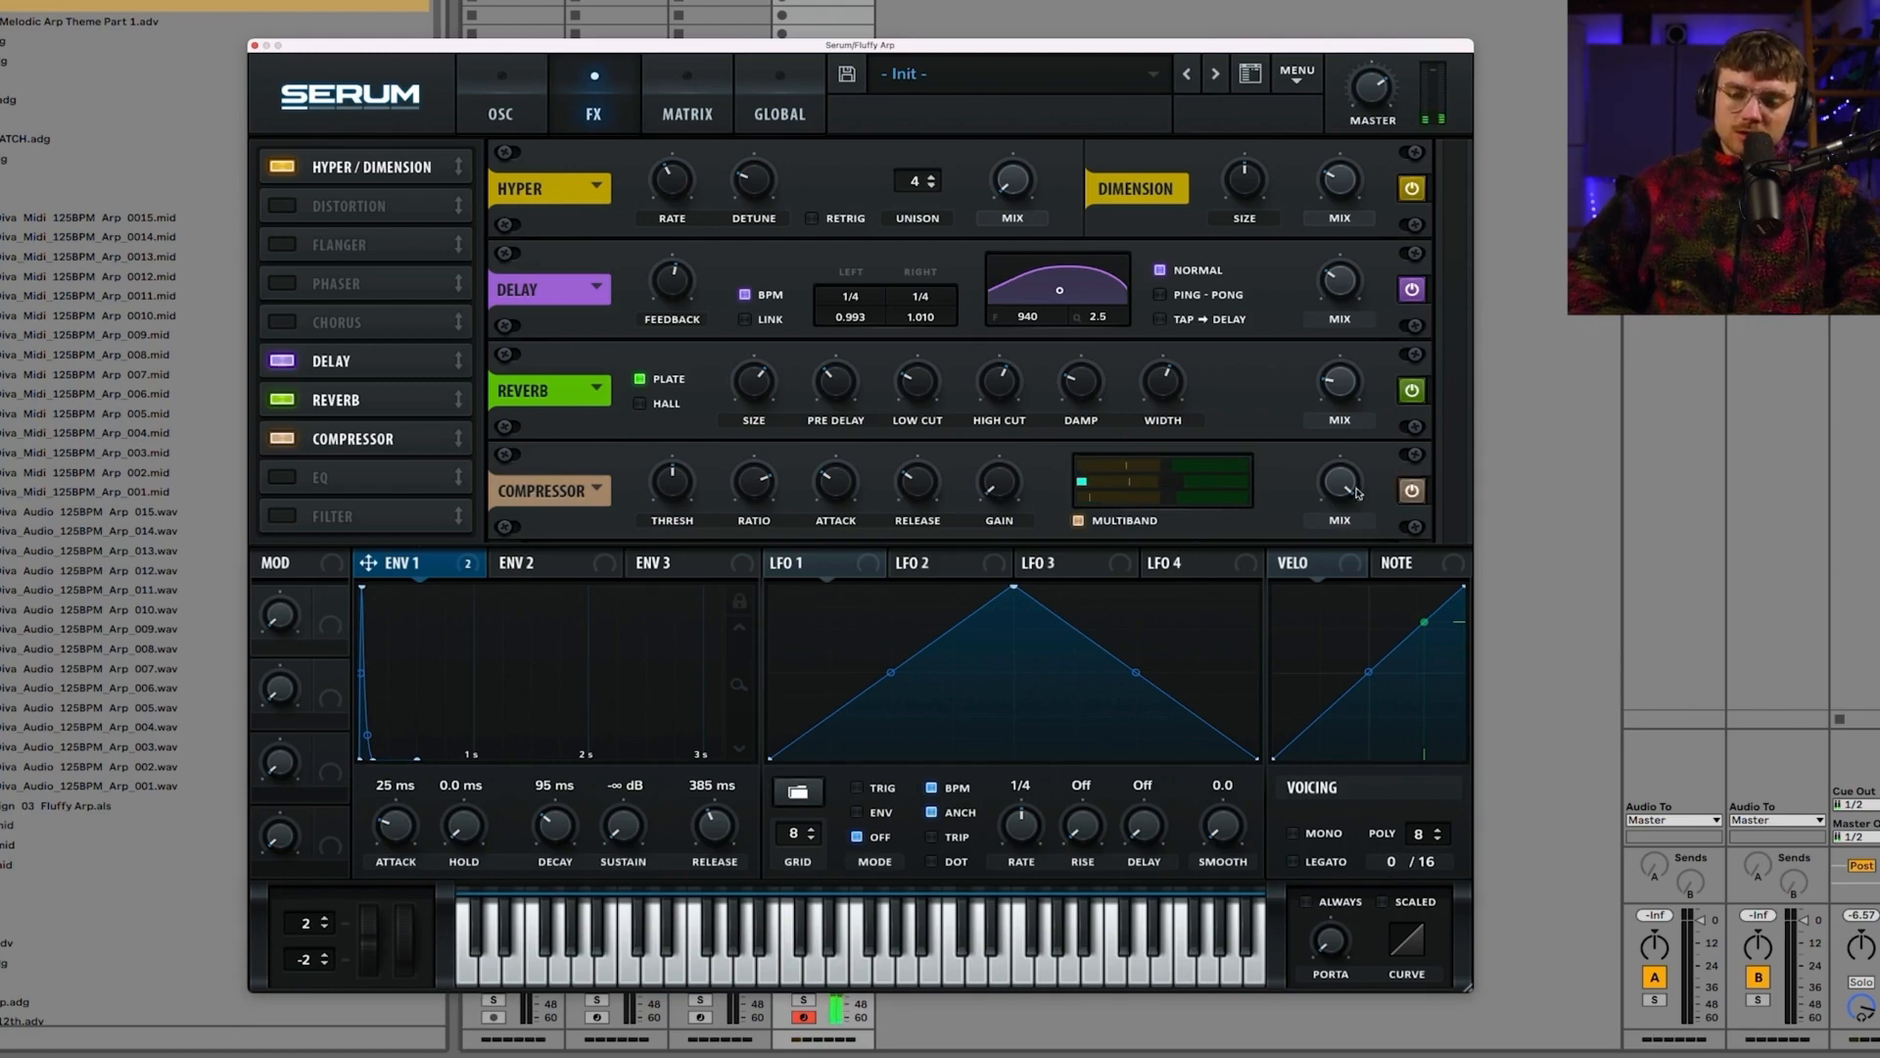
pyautogui.moveTo(1341, 482); pyautogui.dragTo(1334, 578)
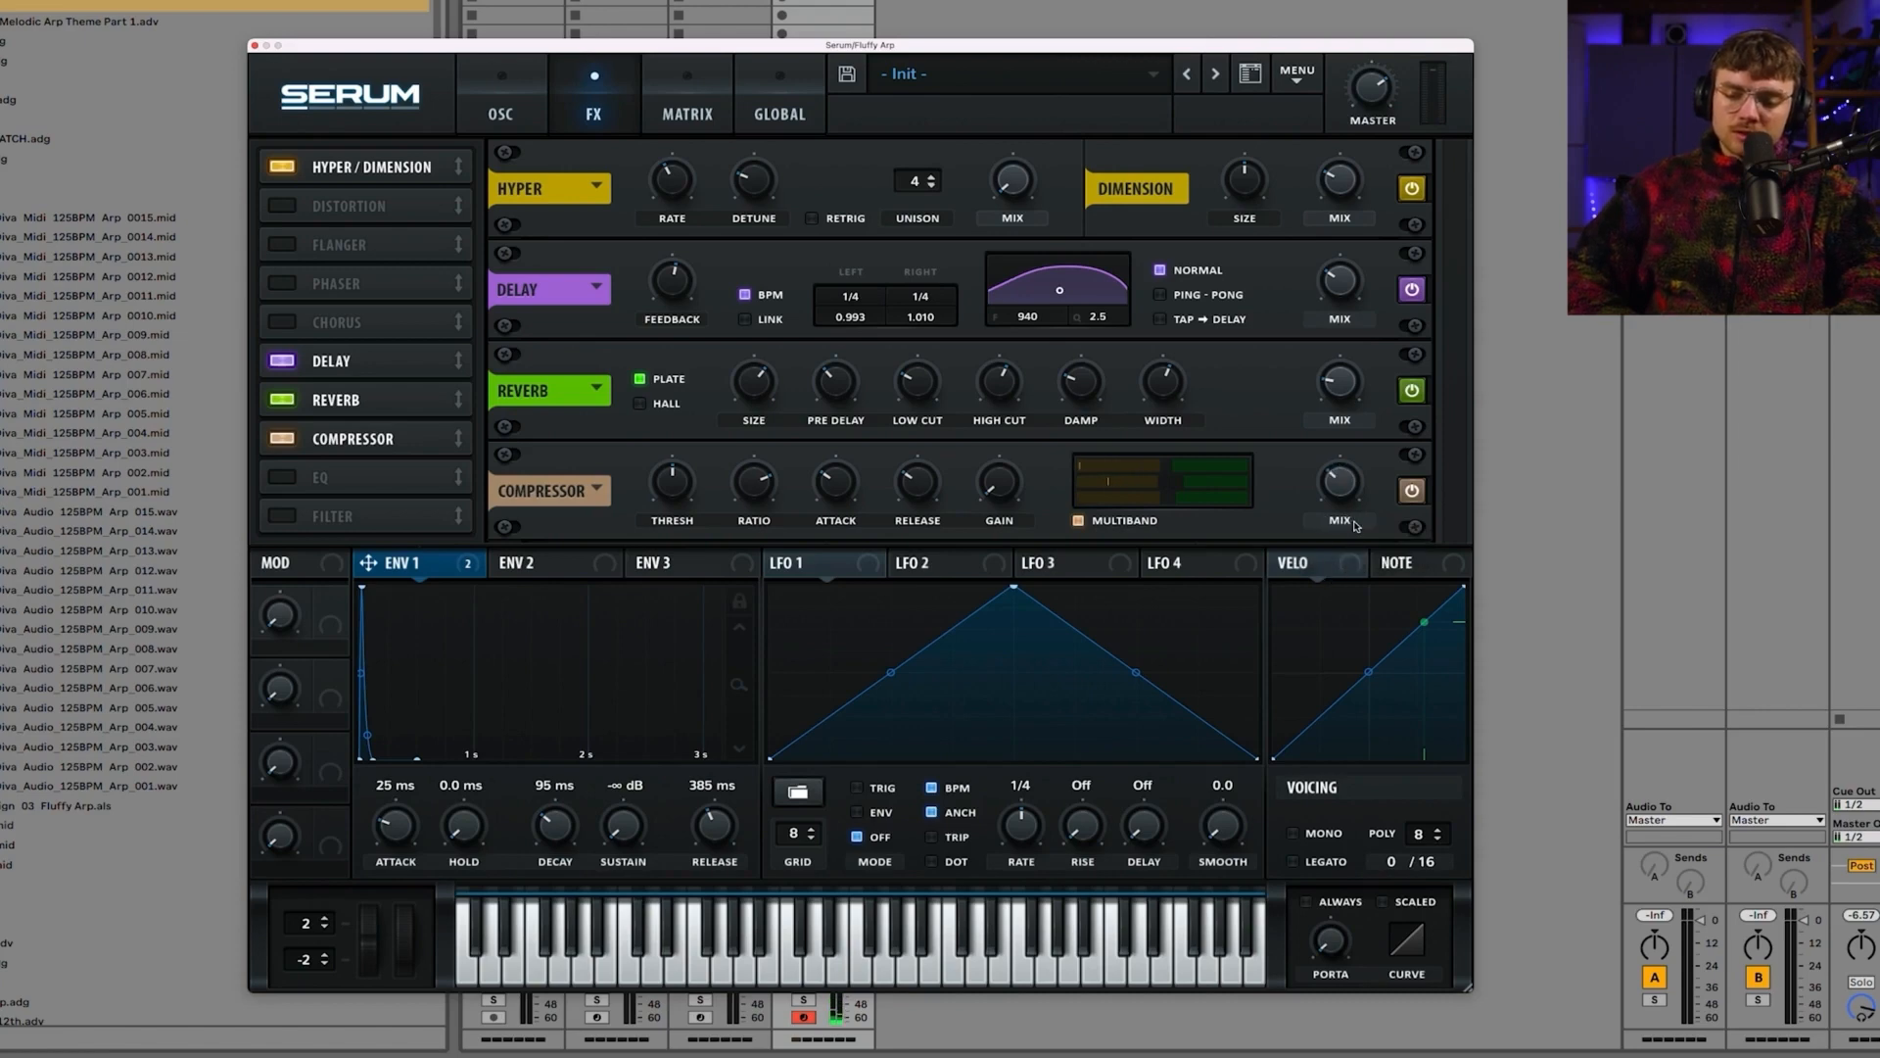
pyautogui.moveTo(1348, 497); pyautogui.dragTo(1361, 528)
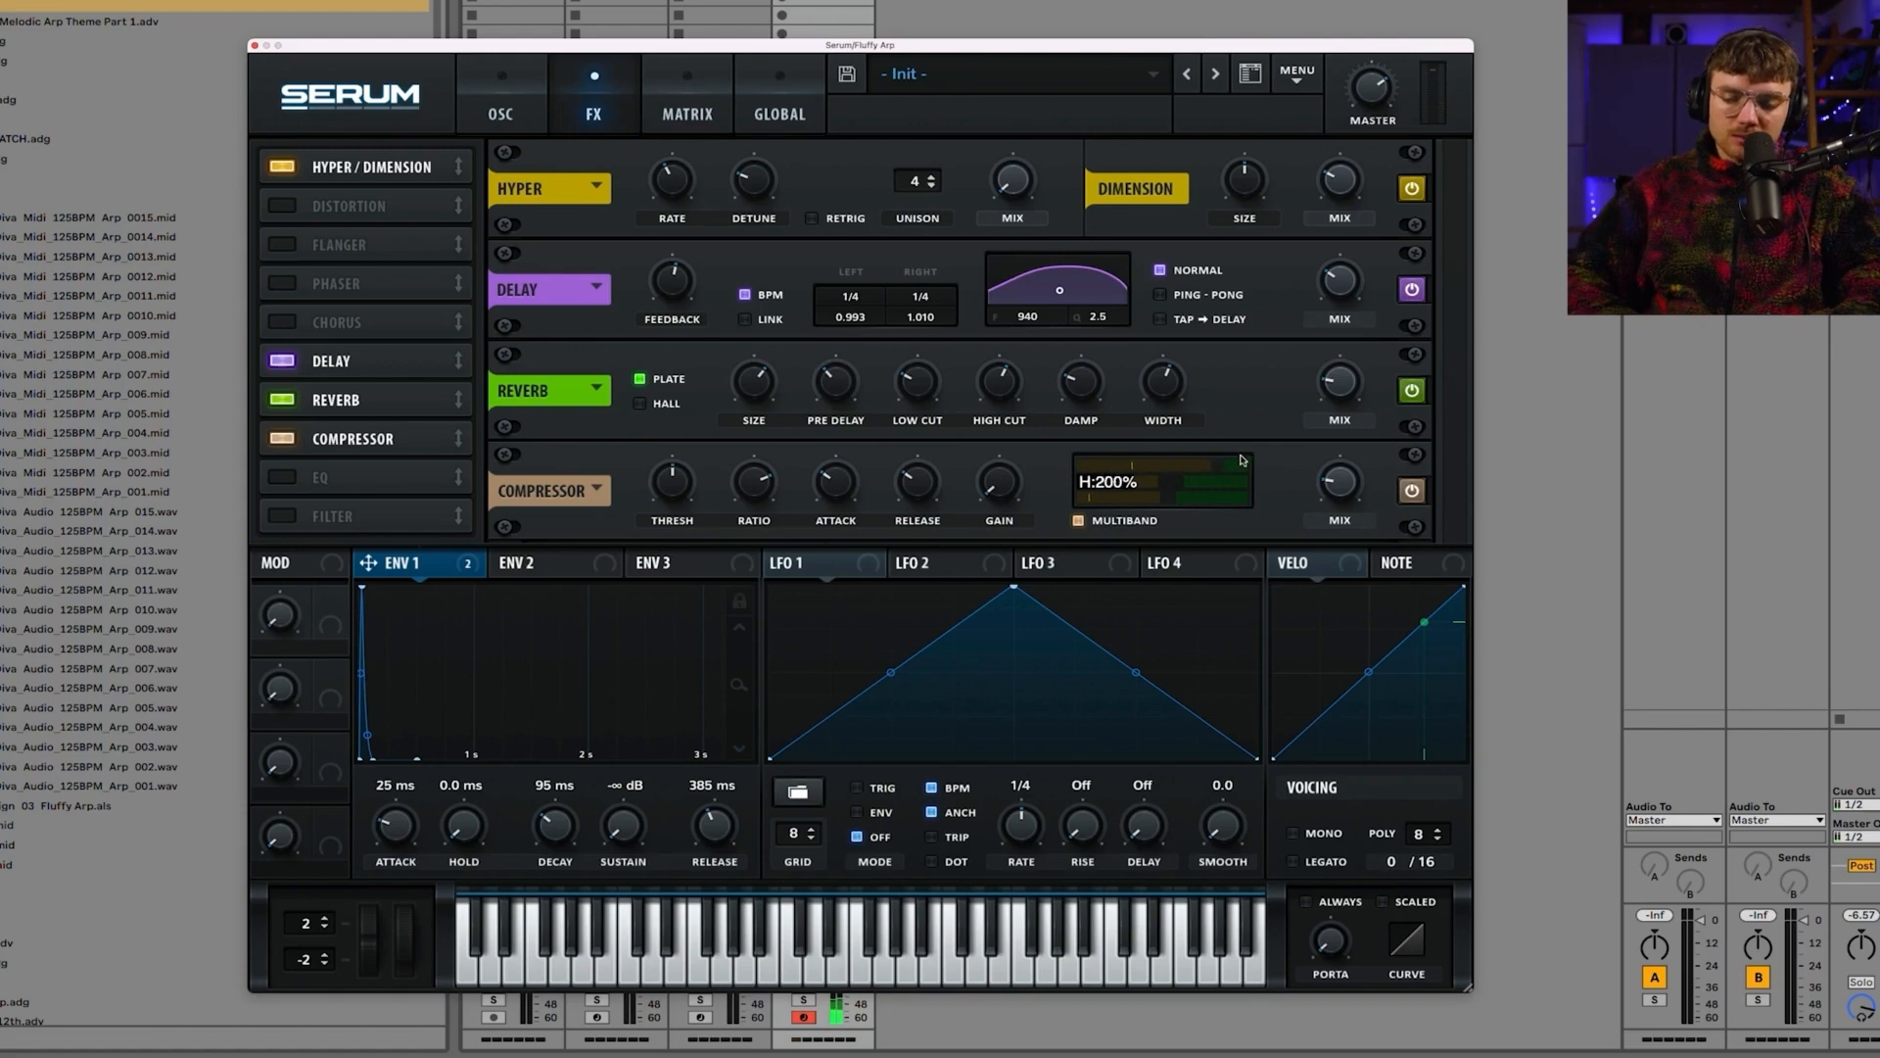
pyautogui.moveTo(1240, 460); pyautogui.dragTo(1202, 468)
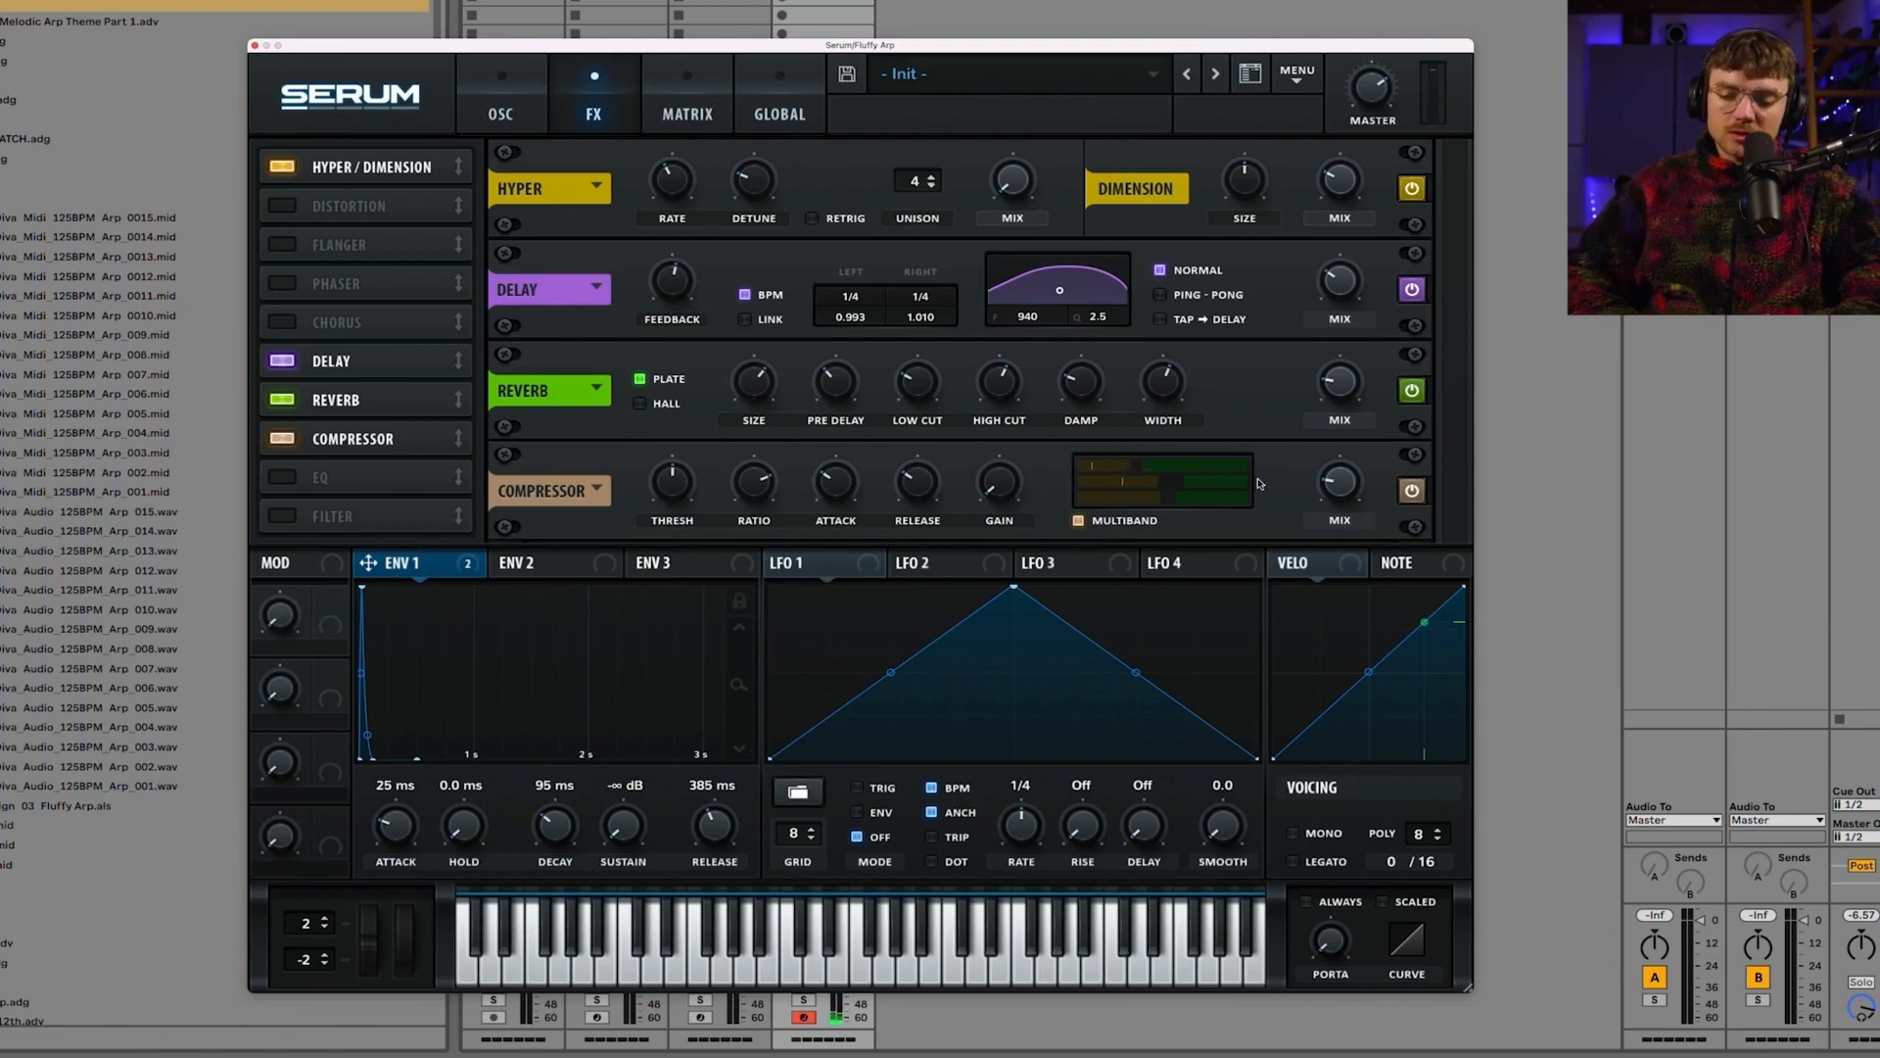
pyautogui.moveTo(1351, 492); pyautogui.dragTo(1354, 463)
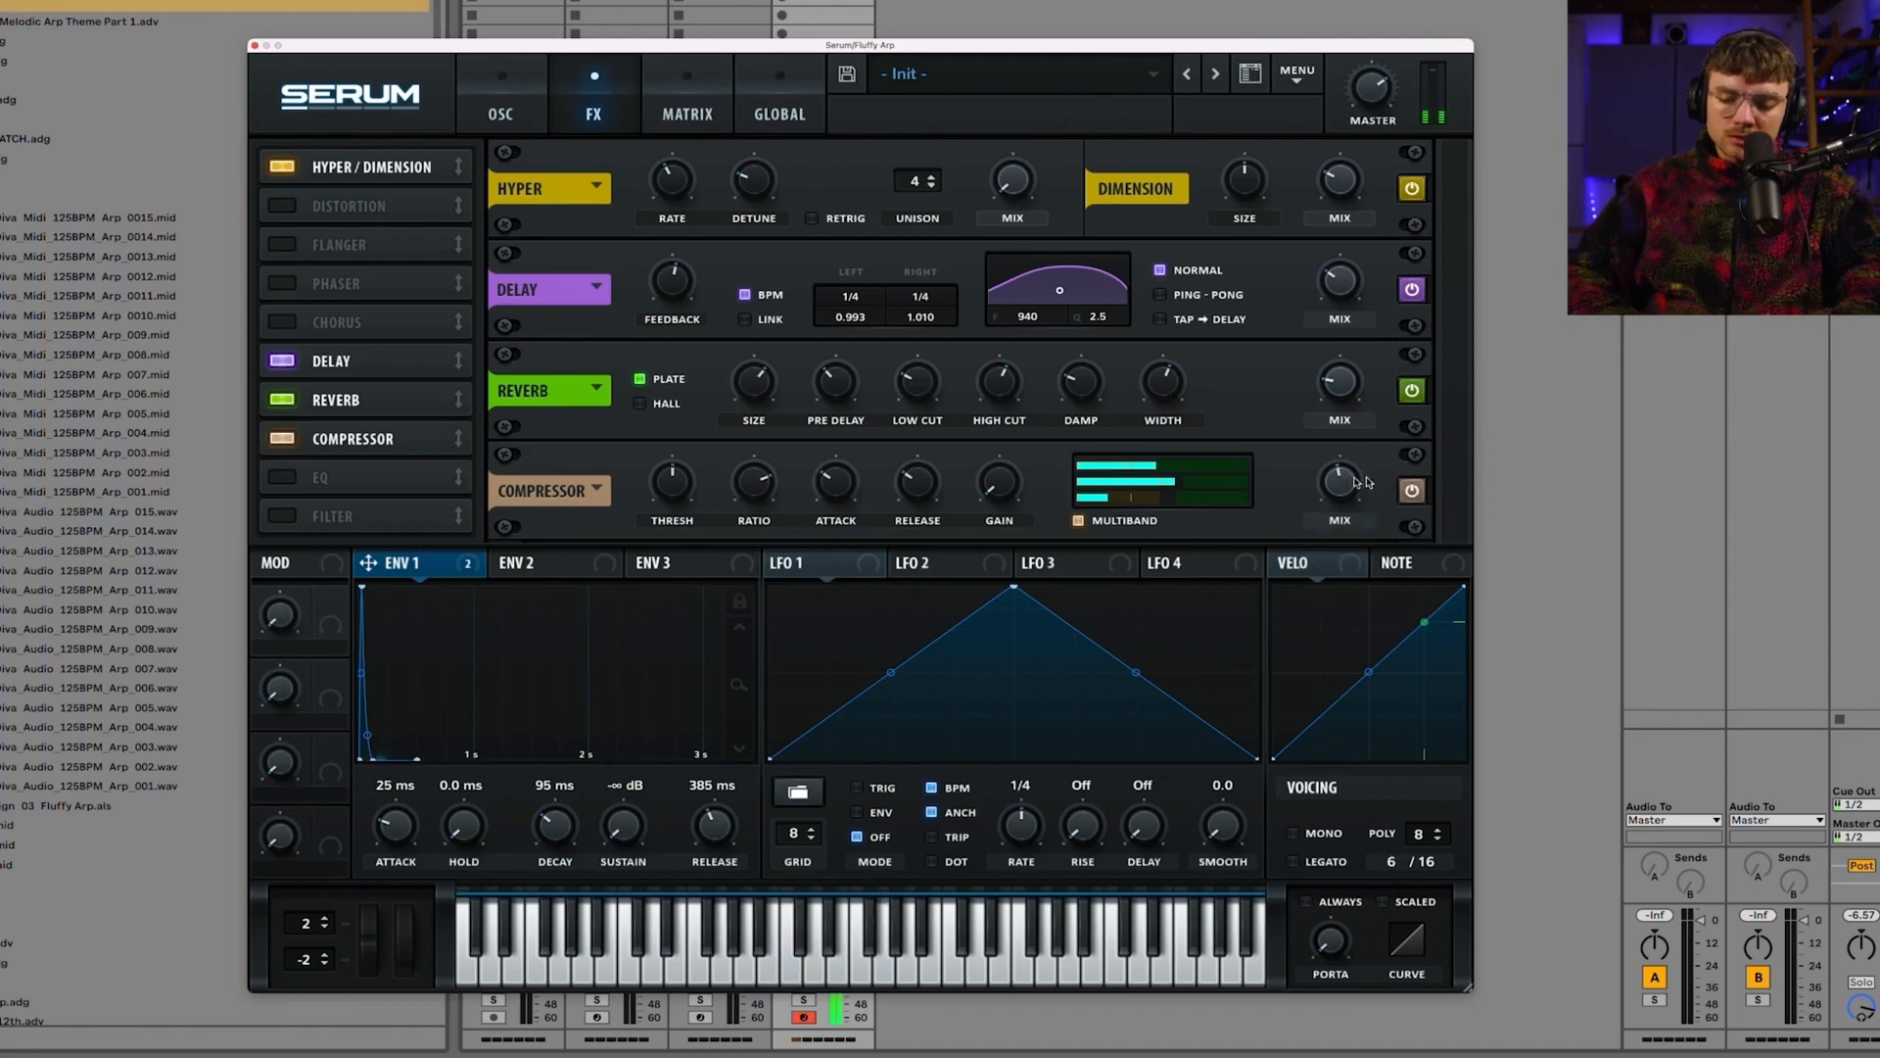
pyautogui.moveTo(1366, 479); pyautogui.dragTo(1358, 545)
pyautogui.click(1413, 490)
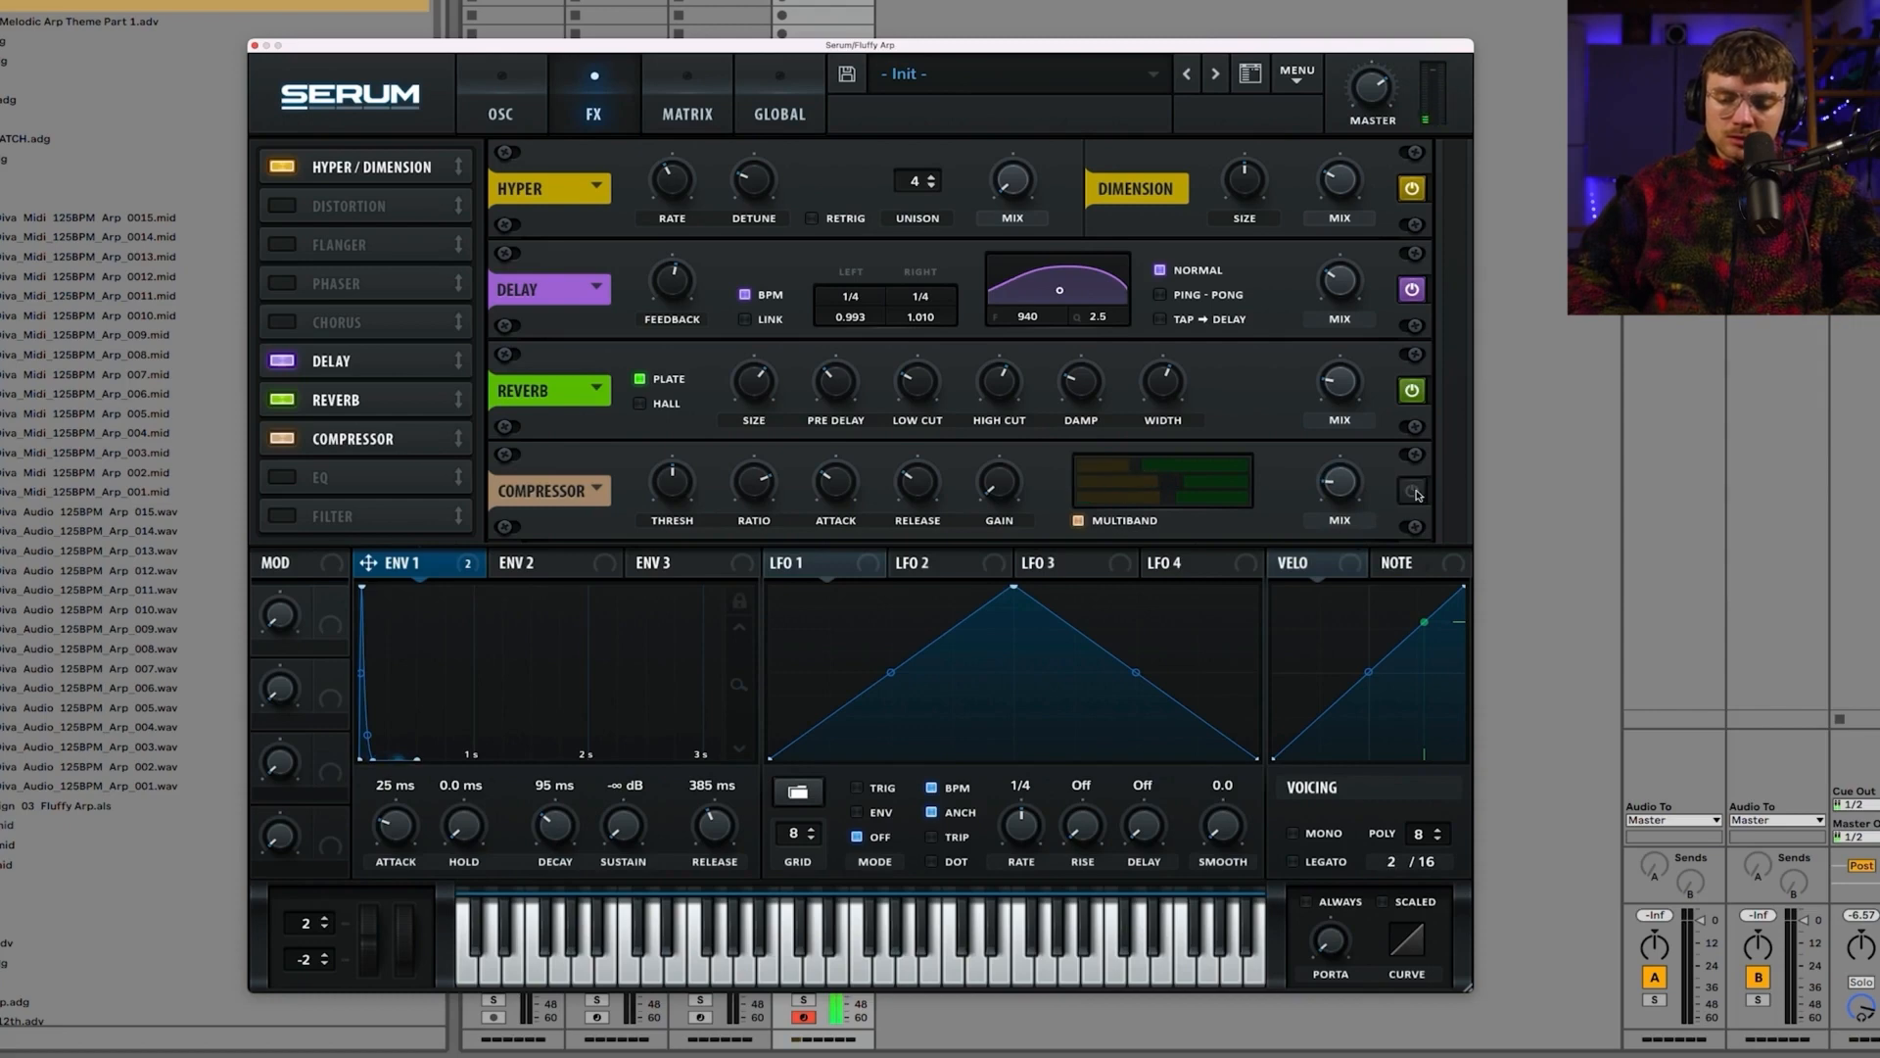
pyautogui.click(1413, 490)
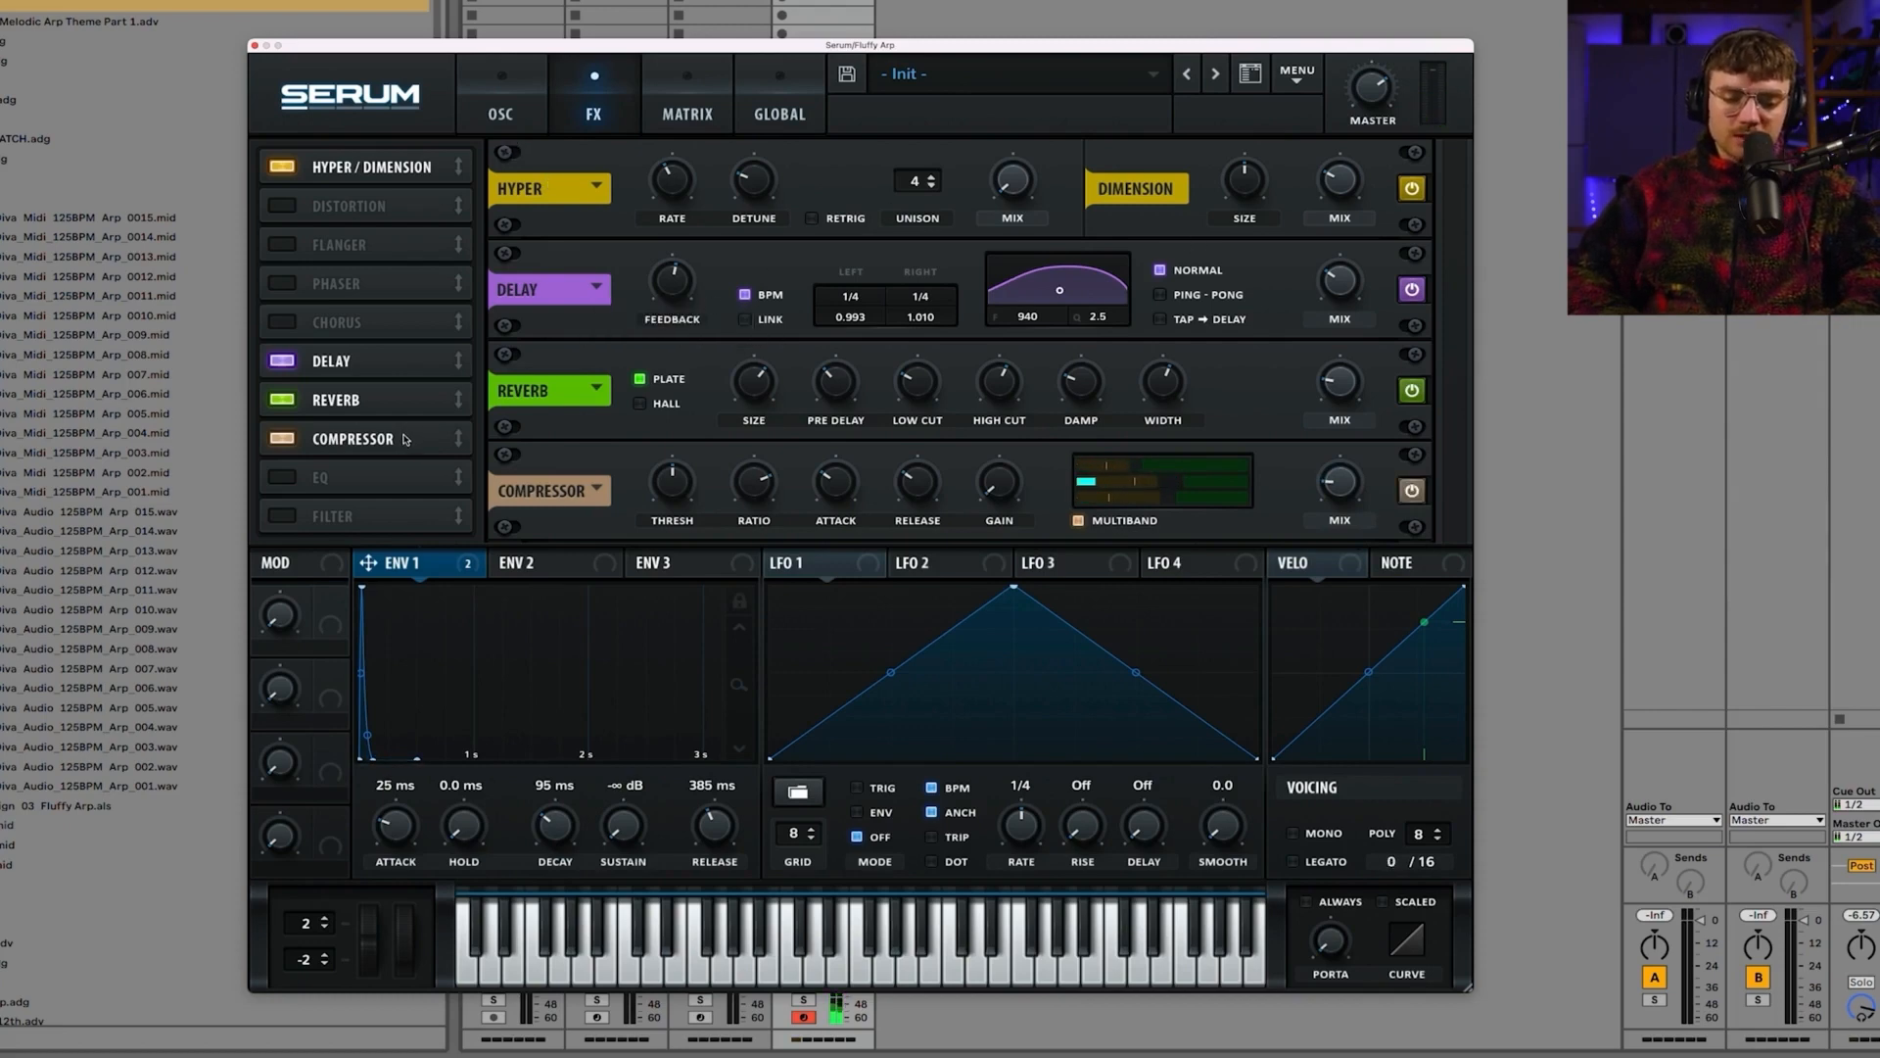
# Step: Move the compressor ahead of the delay and set the delay's right time to 1/8
pyautogui.moveTo(405, 440); pyautogui.dragTo(372, 359)
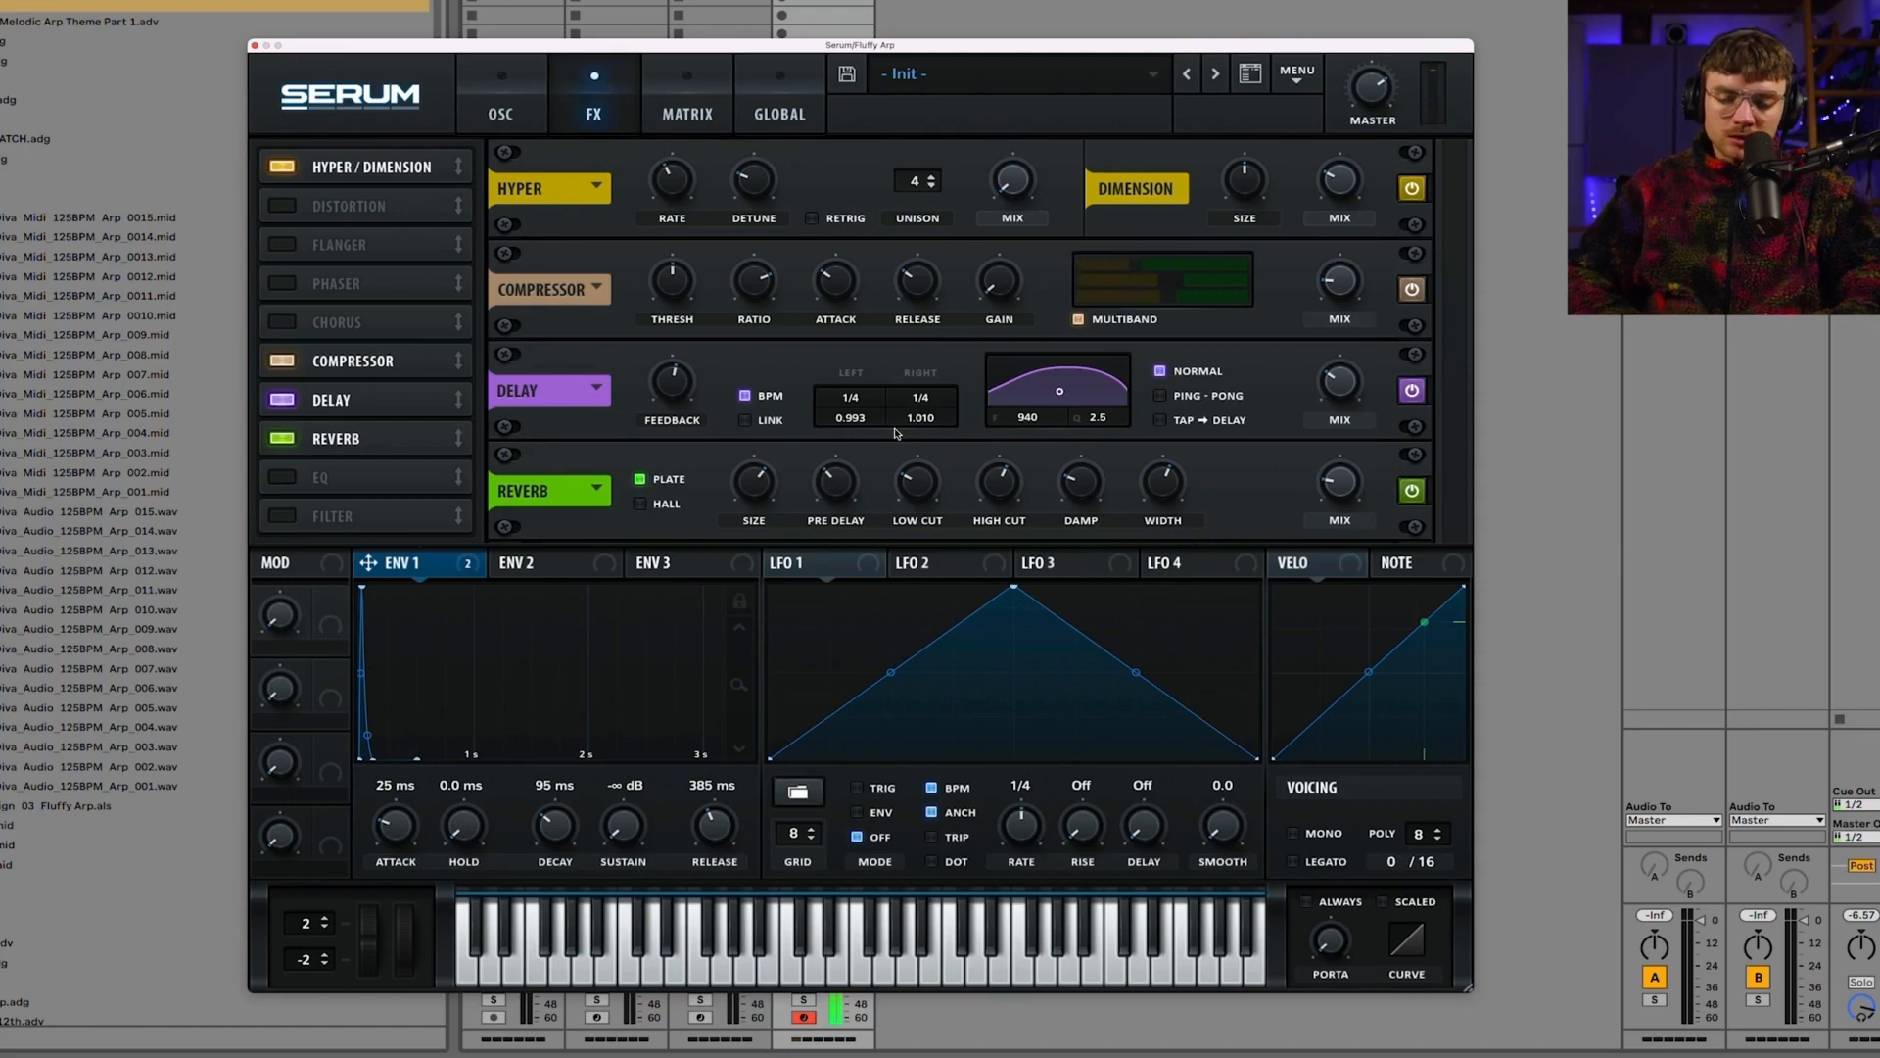
pyautogui.moveTo(921, 397); pyautogui.dragTo(922, 417)
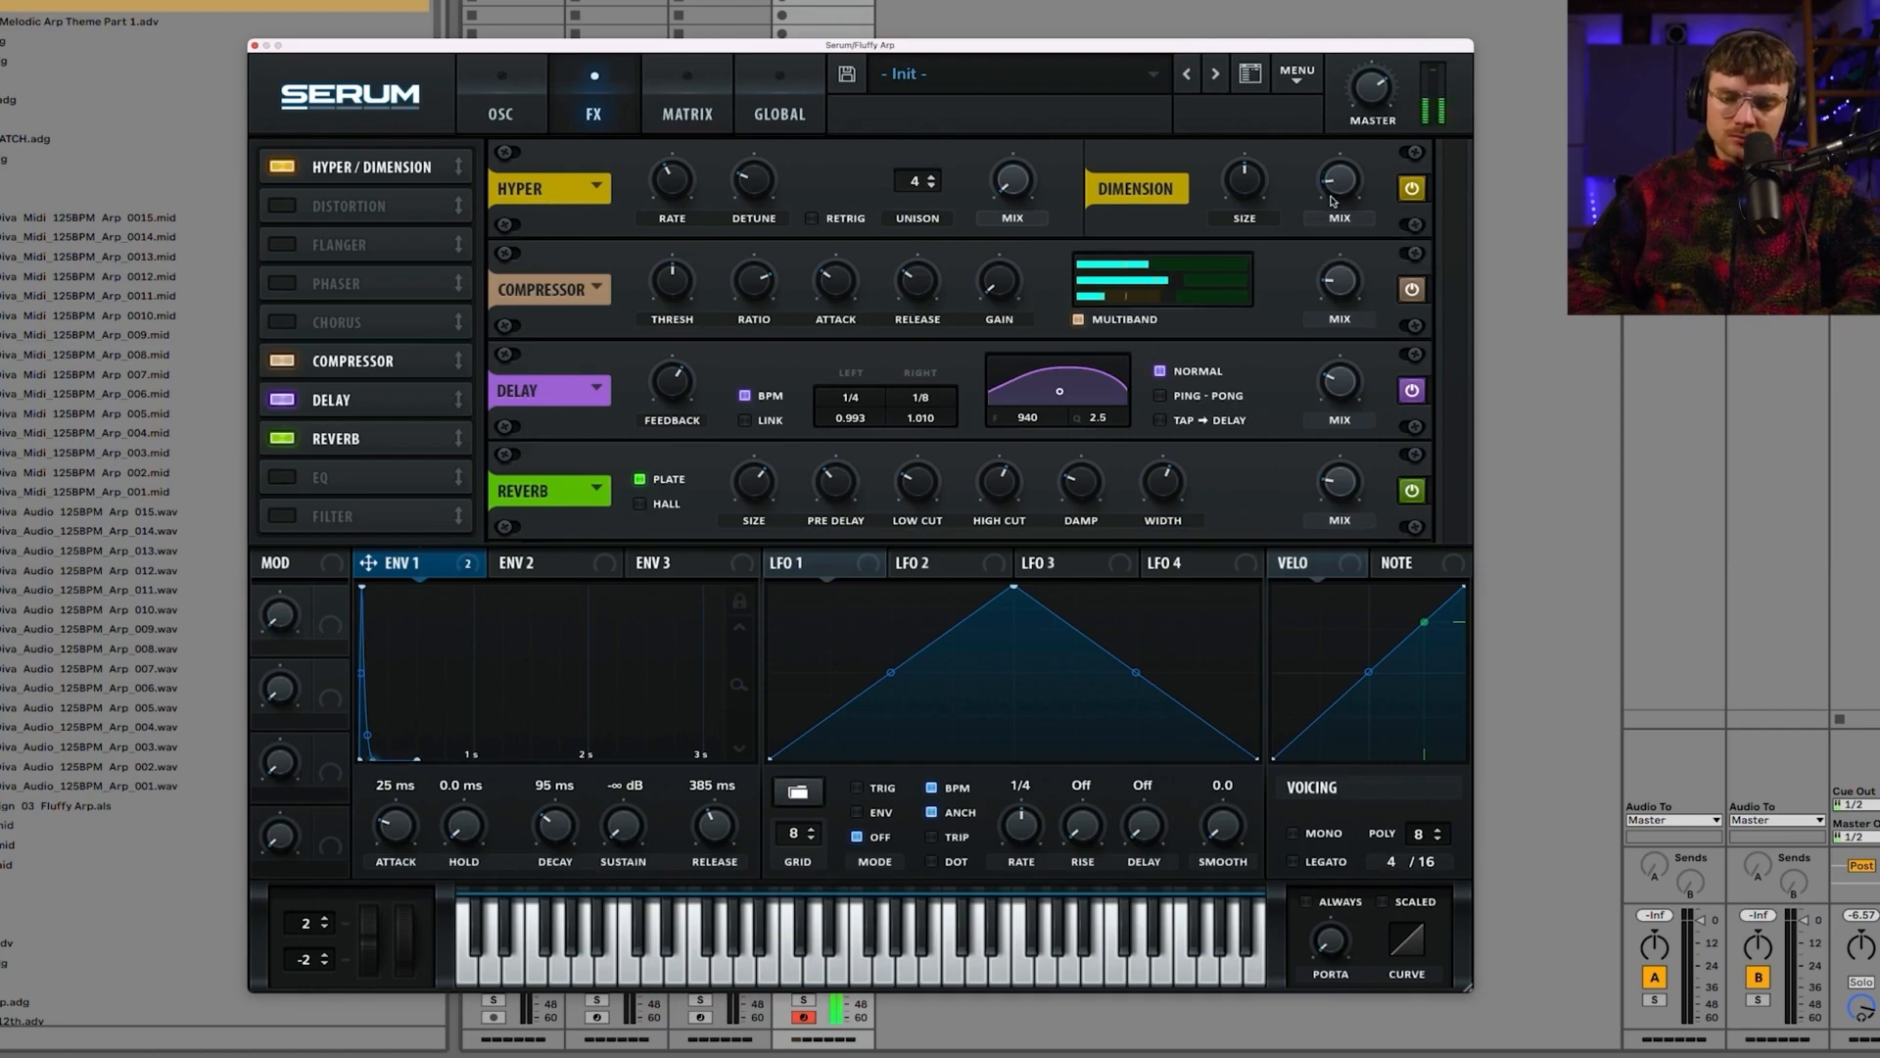
# Step: Assign LFO 1 to the fine tuning of oscillator A and reduce the modulation to a small amount
pyautogui.click(541, 116)
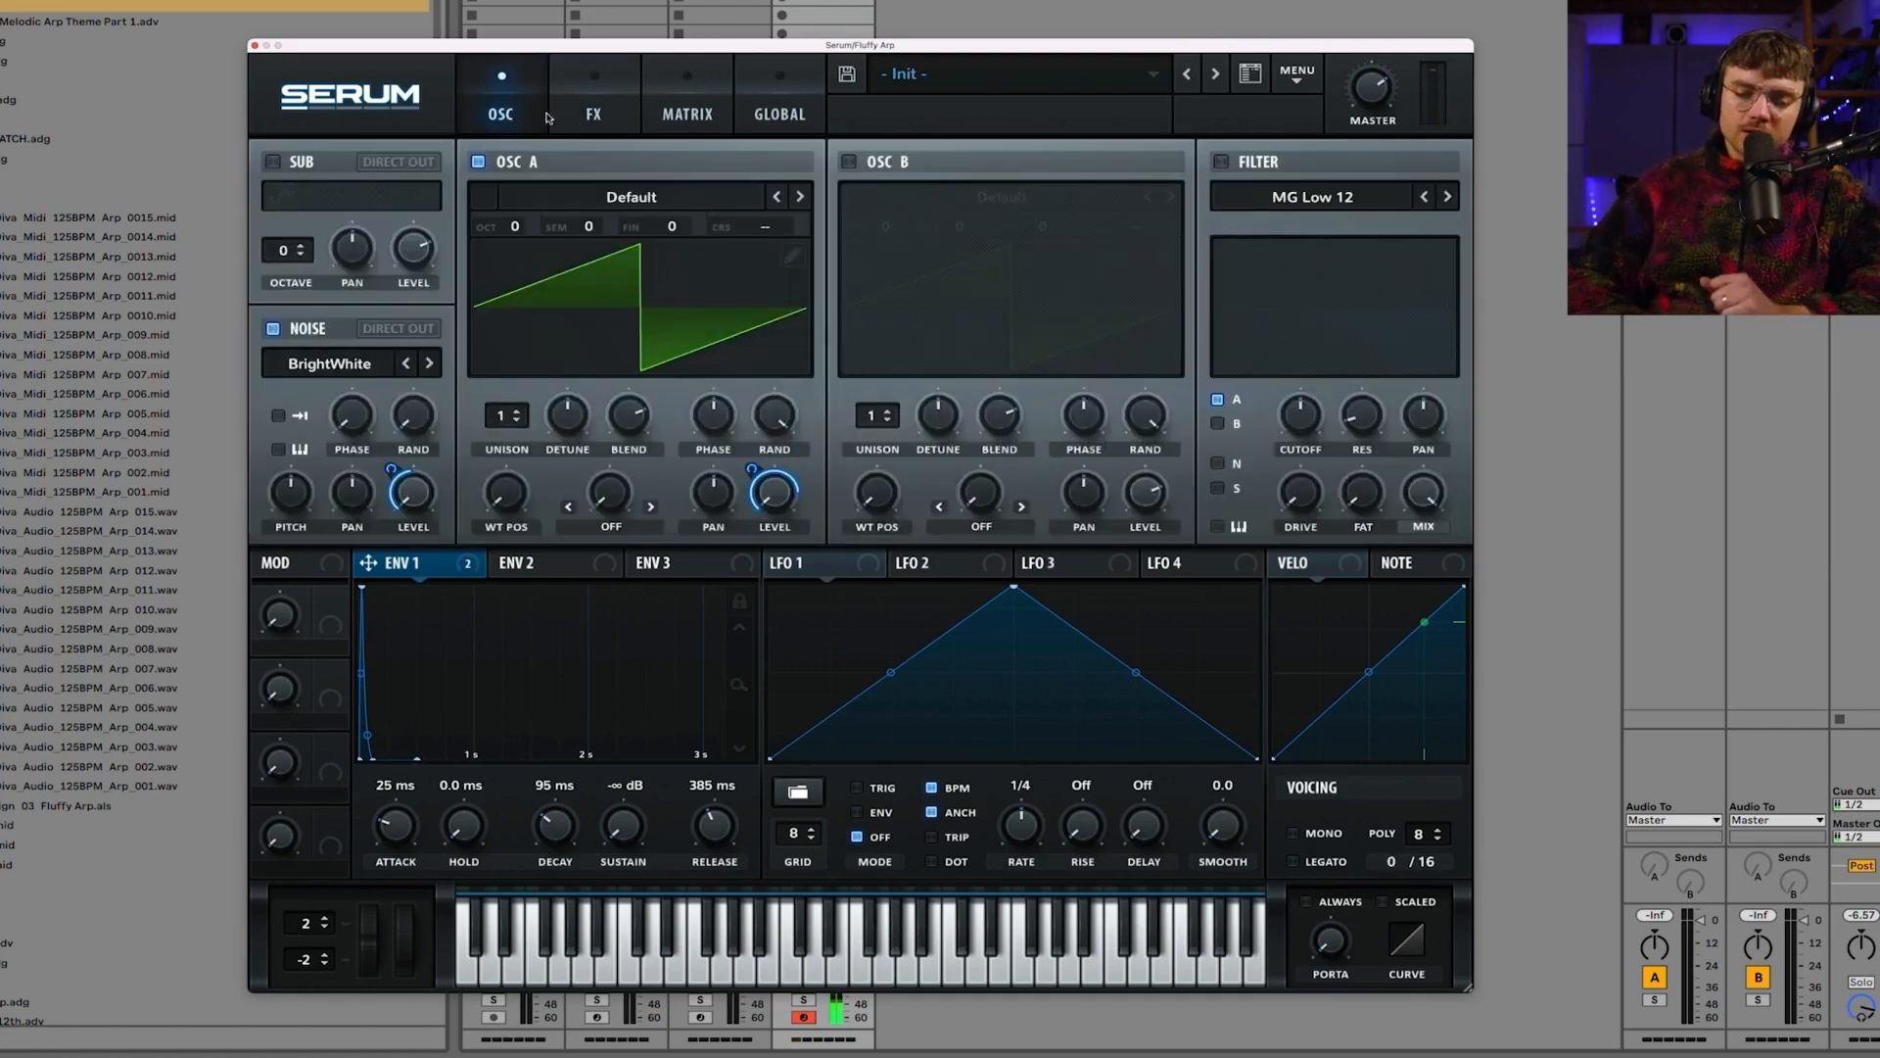
pyautogui.click(803, 565)
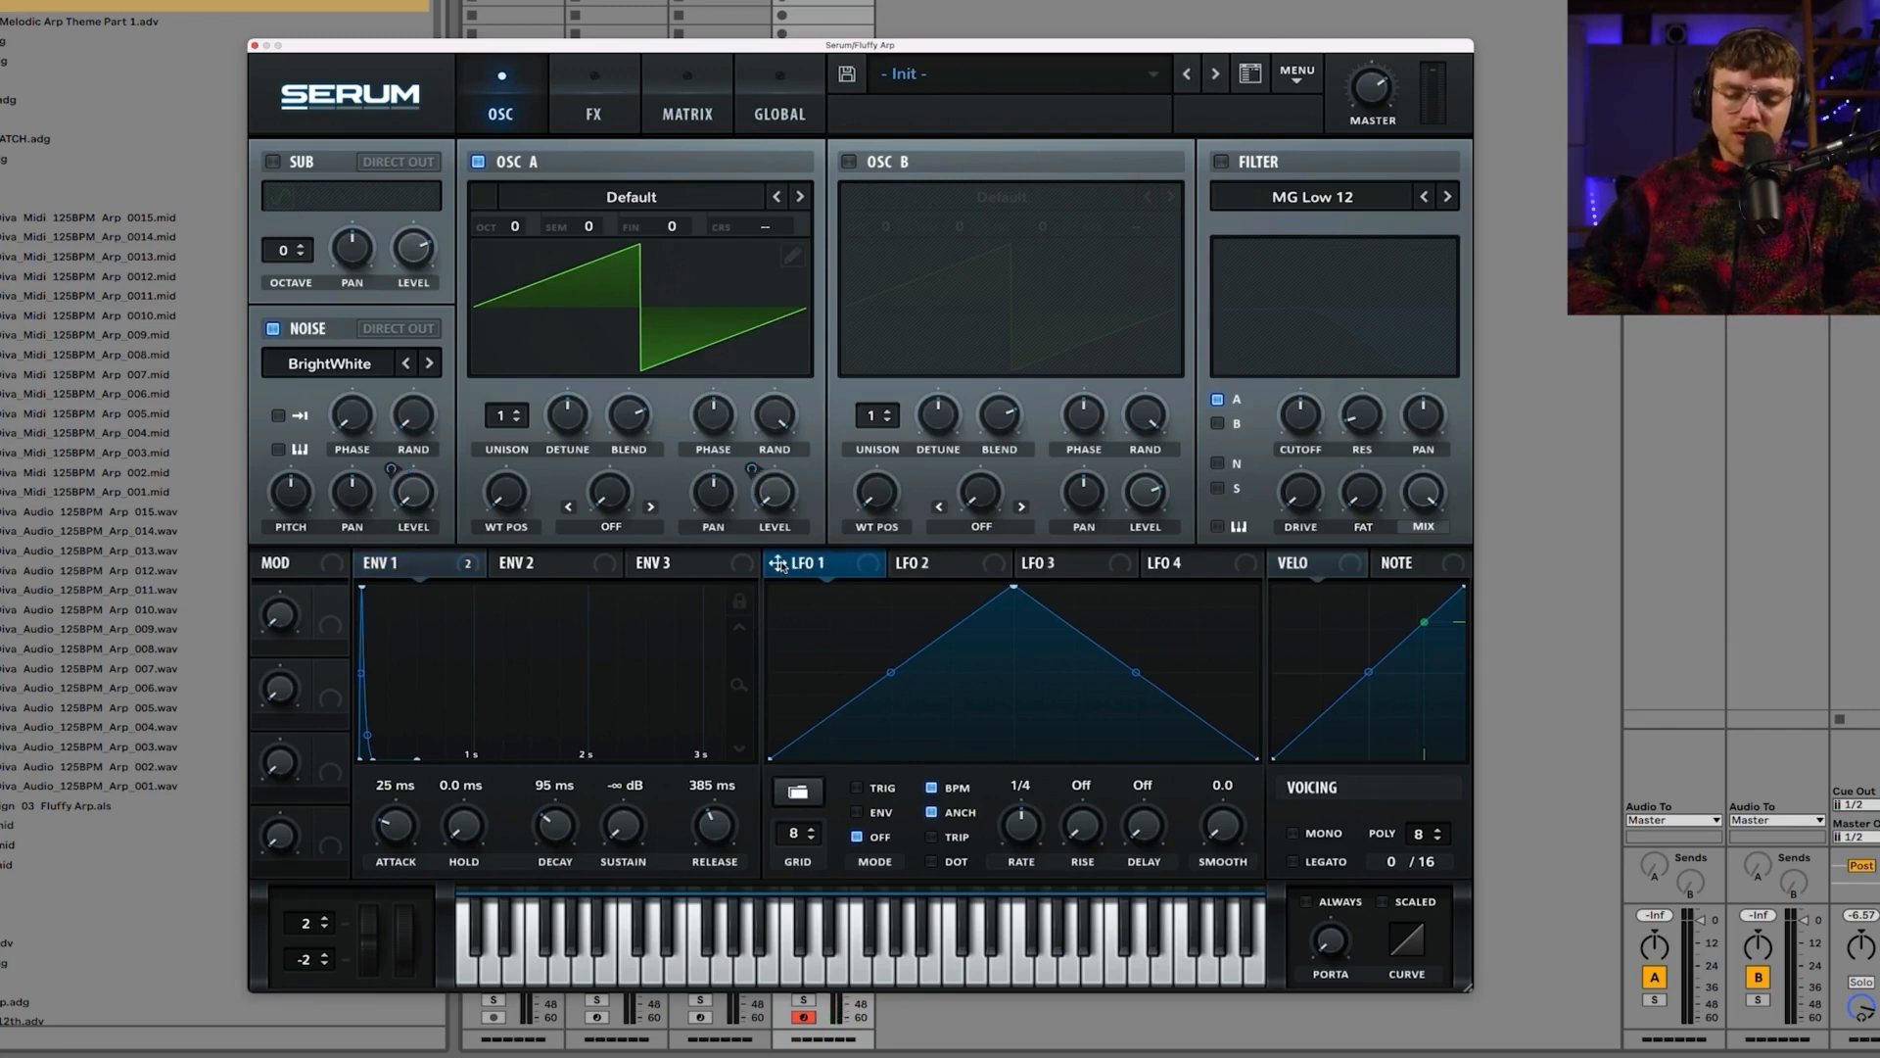
pyautogui.moveTo(780, 565); pyautogui.dragTo(672, 228)
pyautogui.click(479, 124)
pyautogui.moveTo(710, 246); pyautogui.dragTo(703, 267)
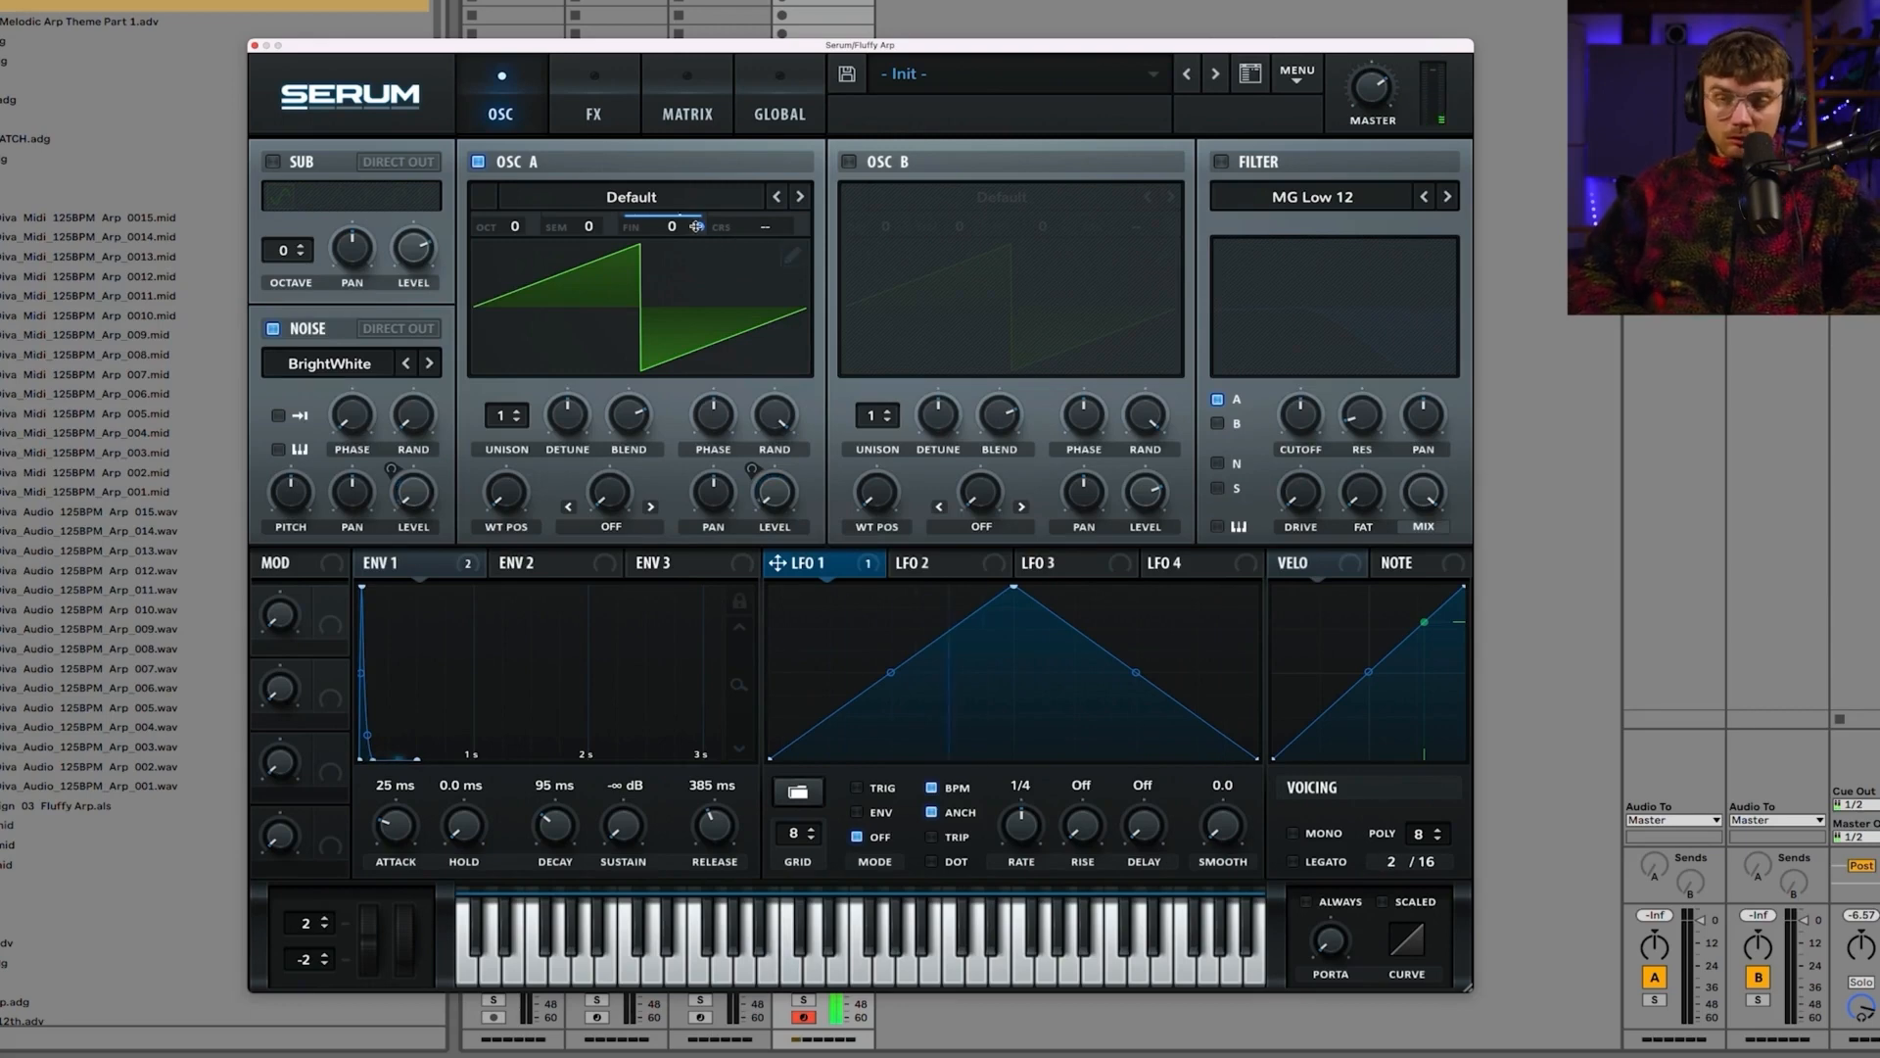
pyautogui.moveTo(699, 228); pyautogui.dragTo(701, 319)
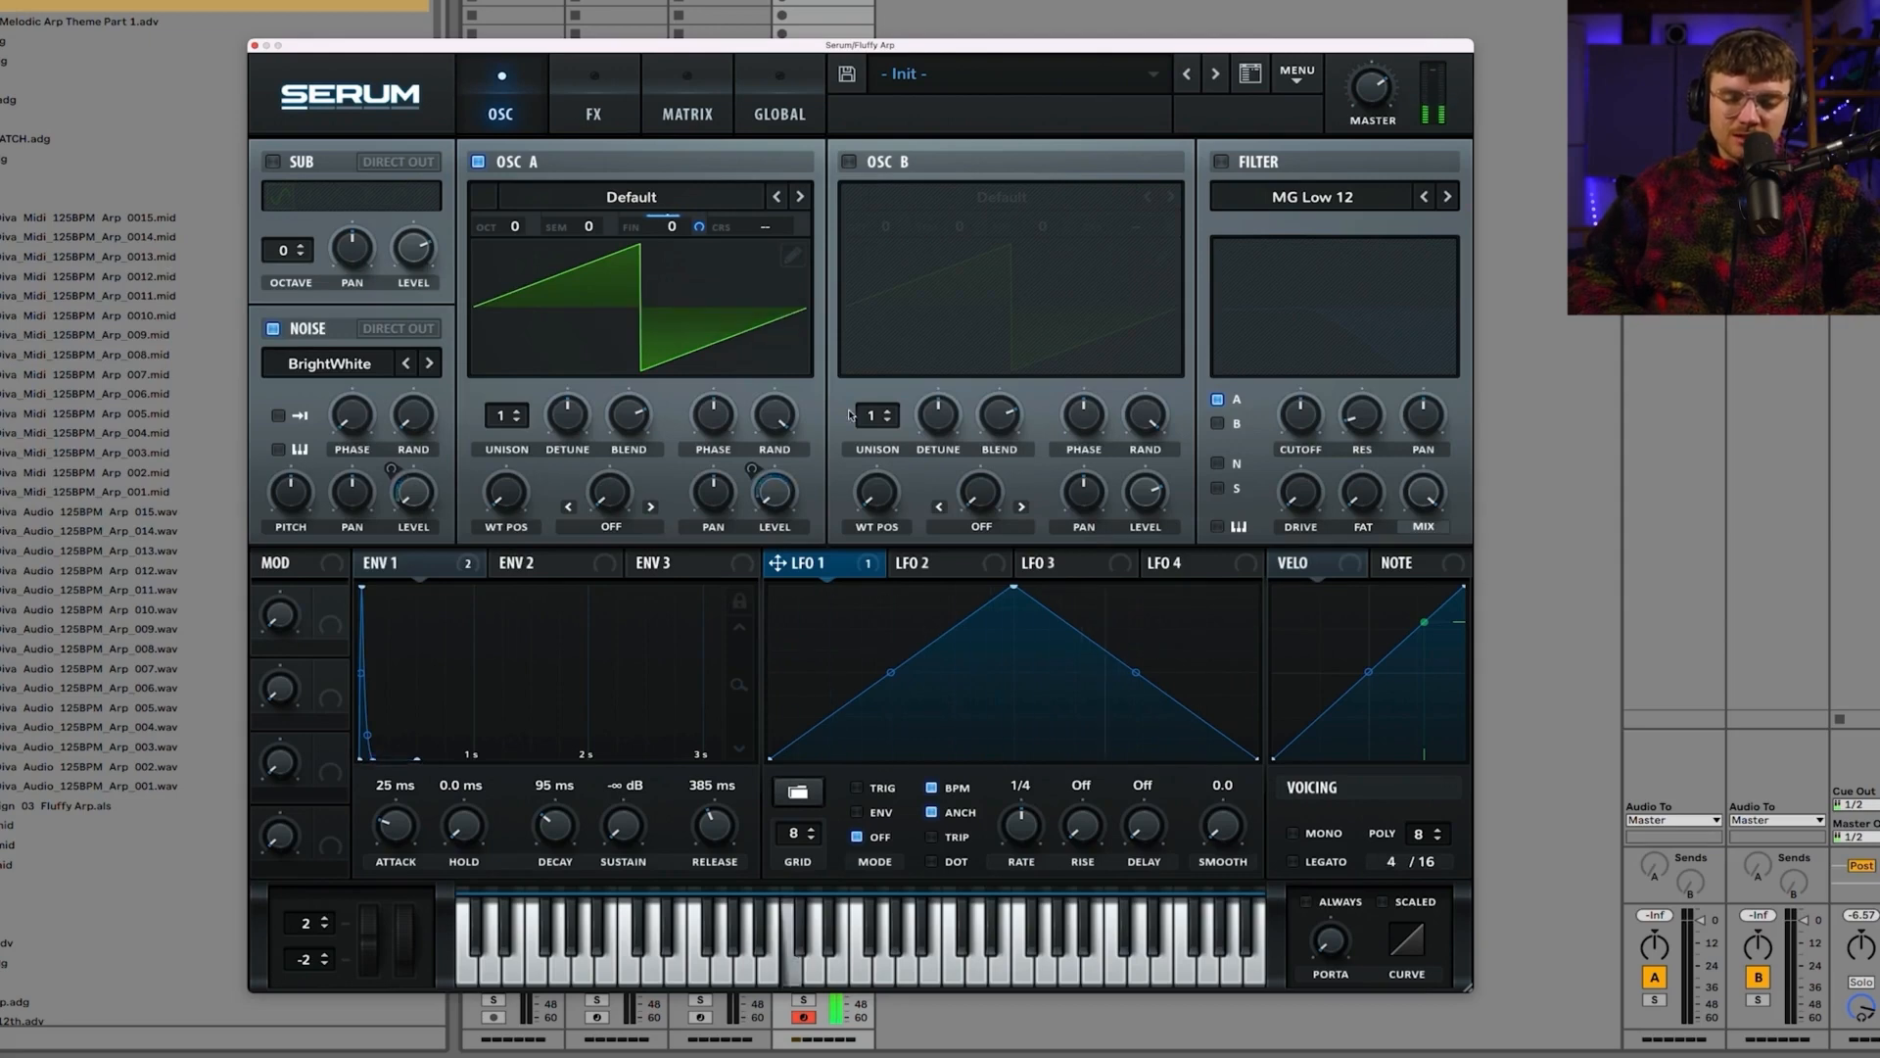
# Step: Turn off BPM sync for LFO 1 and set its rate to 8.3 Hz
pyautogui.click(933, 788)
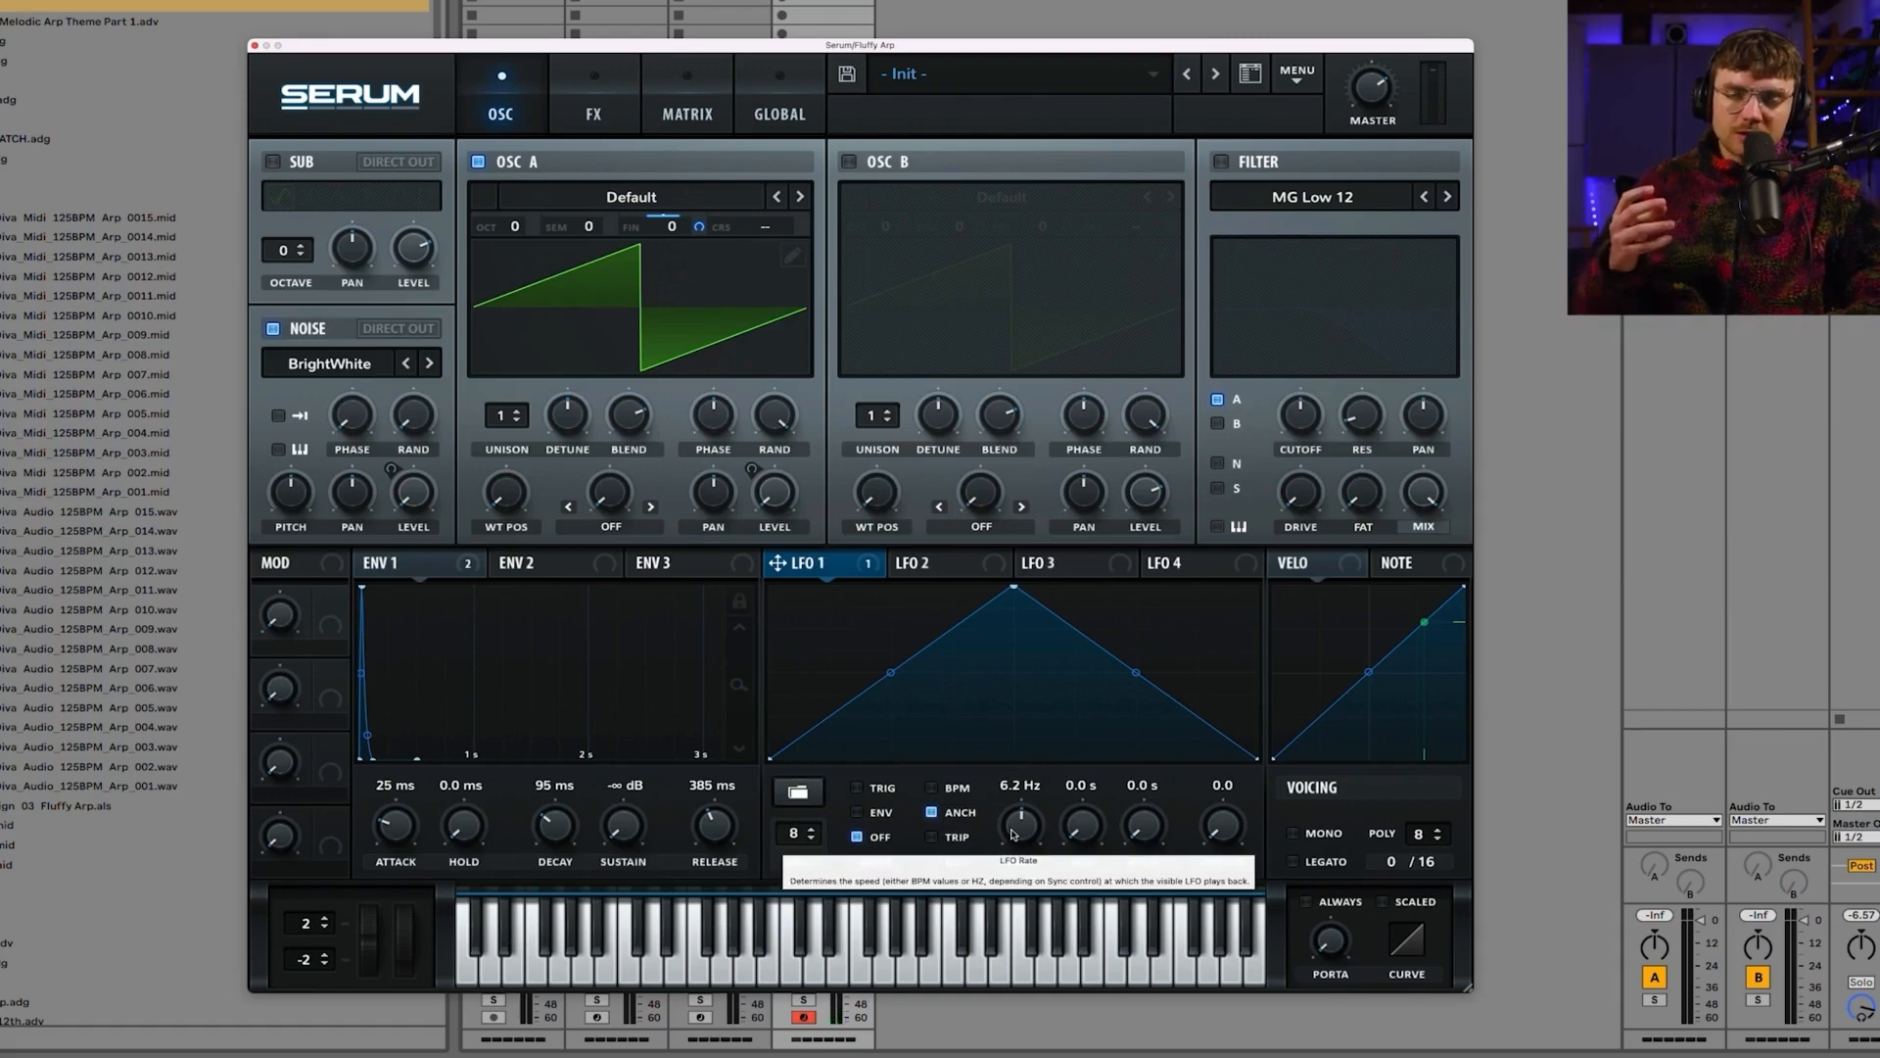
pyautogui.moveTo(1013, 835); pyautogui.dragTo(1015, 913)
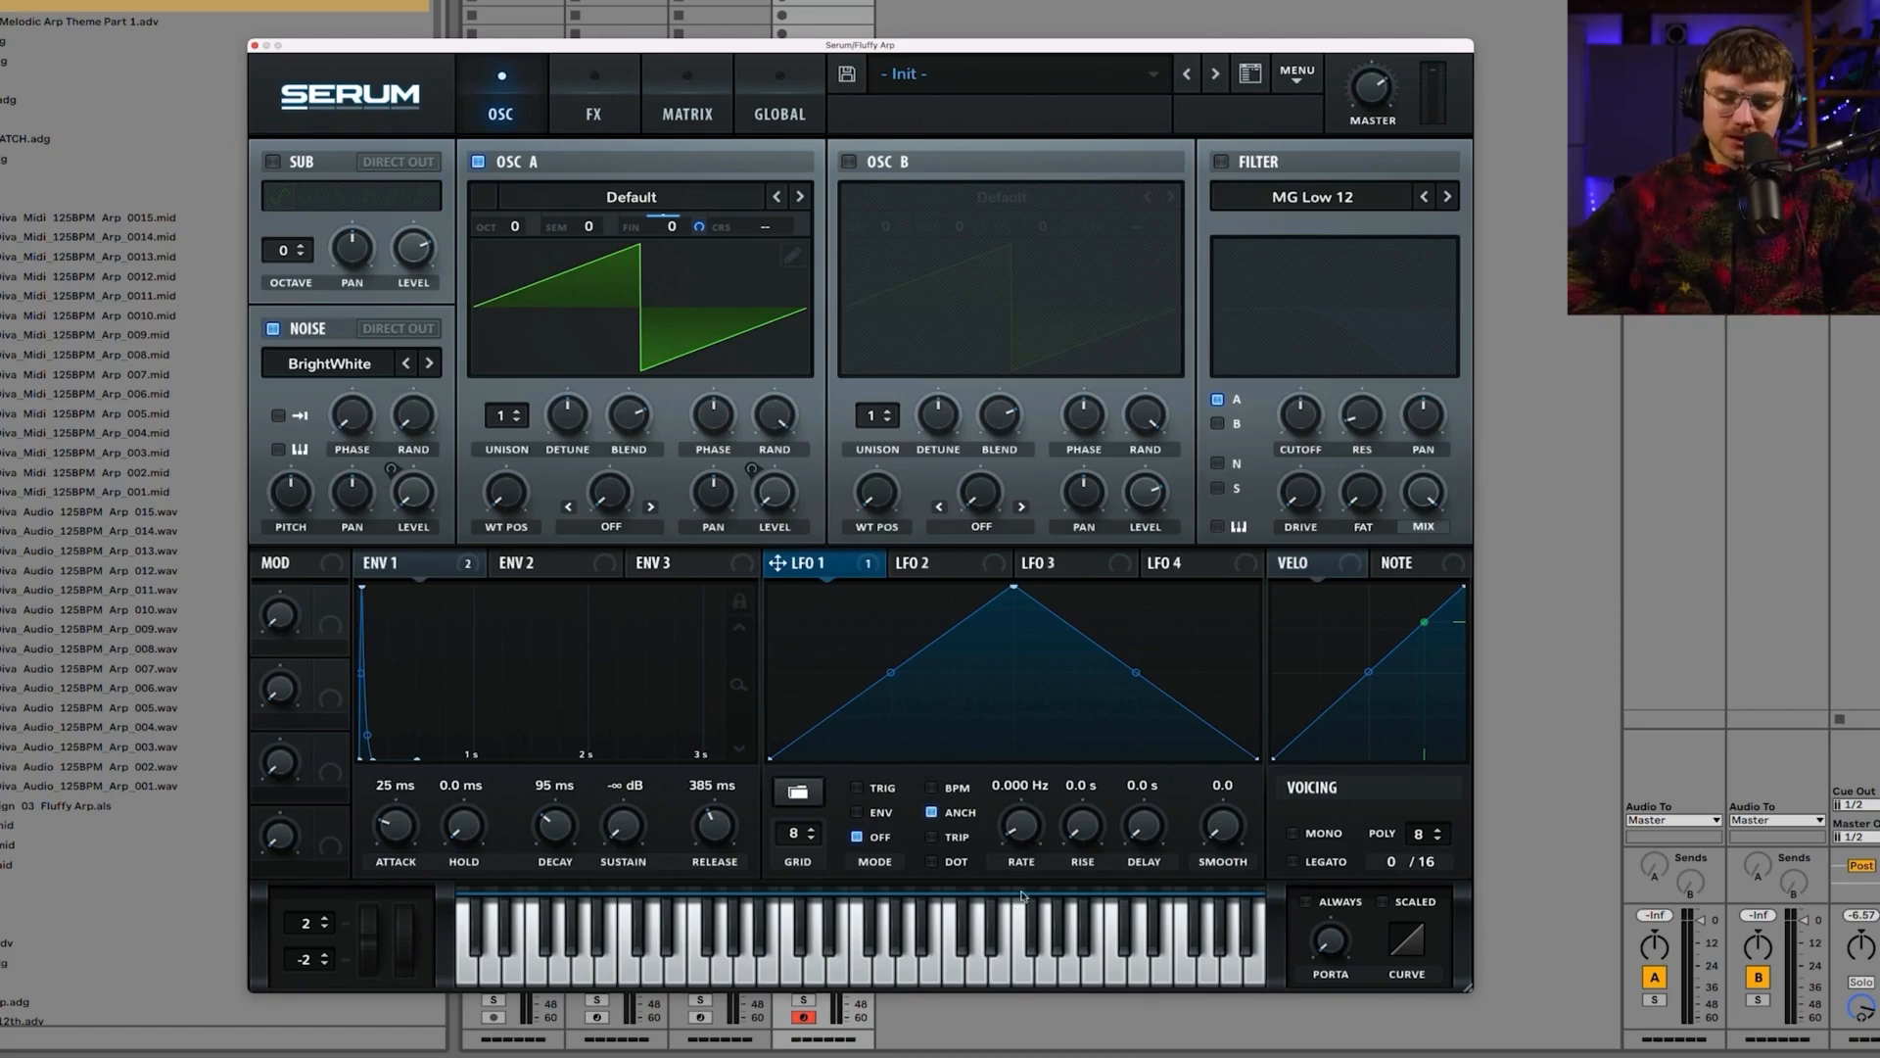
pyautogui.moveTo(1006, 790); pyautogui.dragTo(1013, 720)
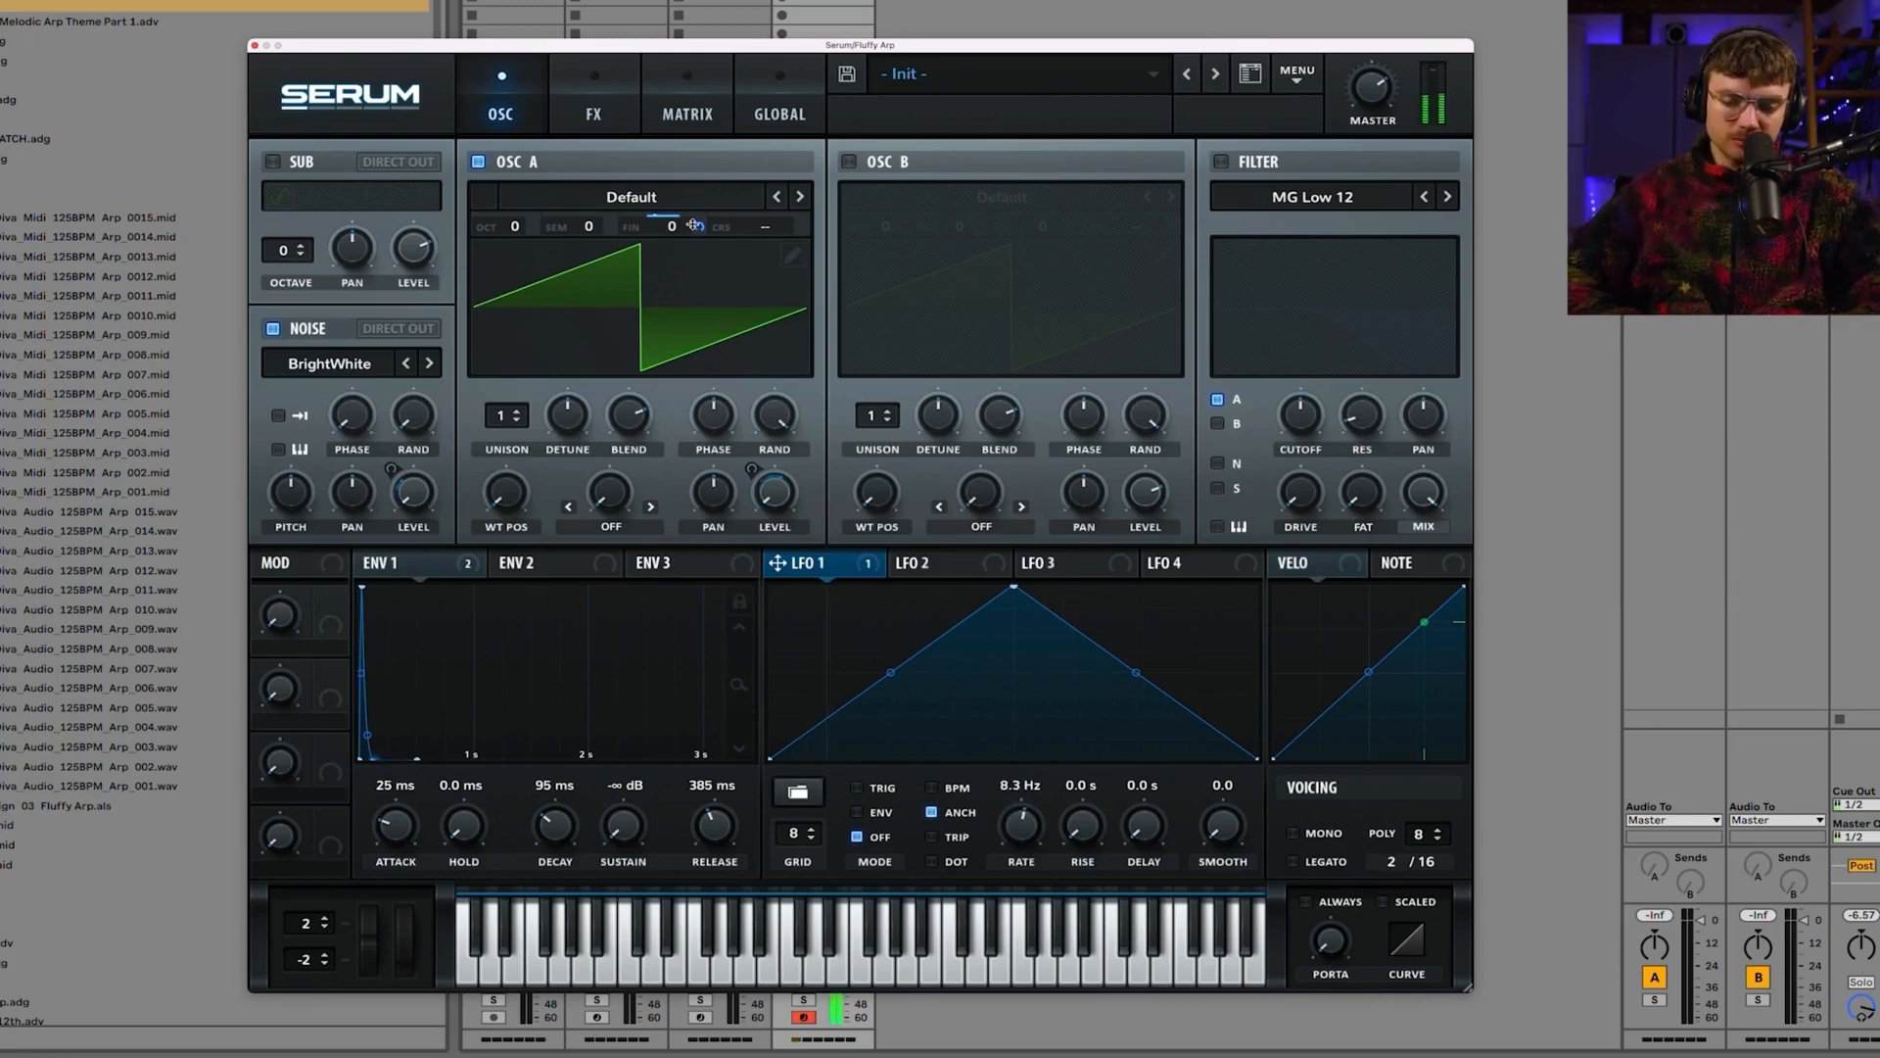
# Step: Set oscillator A to 6 unison voices and reduce the detune
pyautogui.moveTo(696, 235)
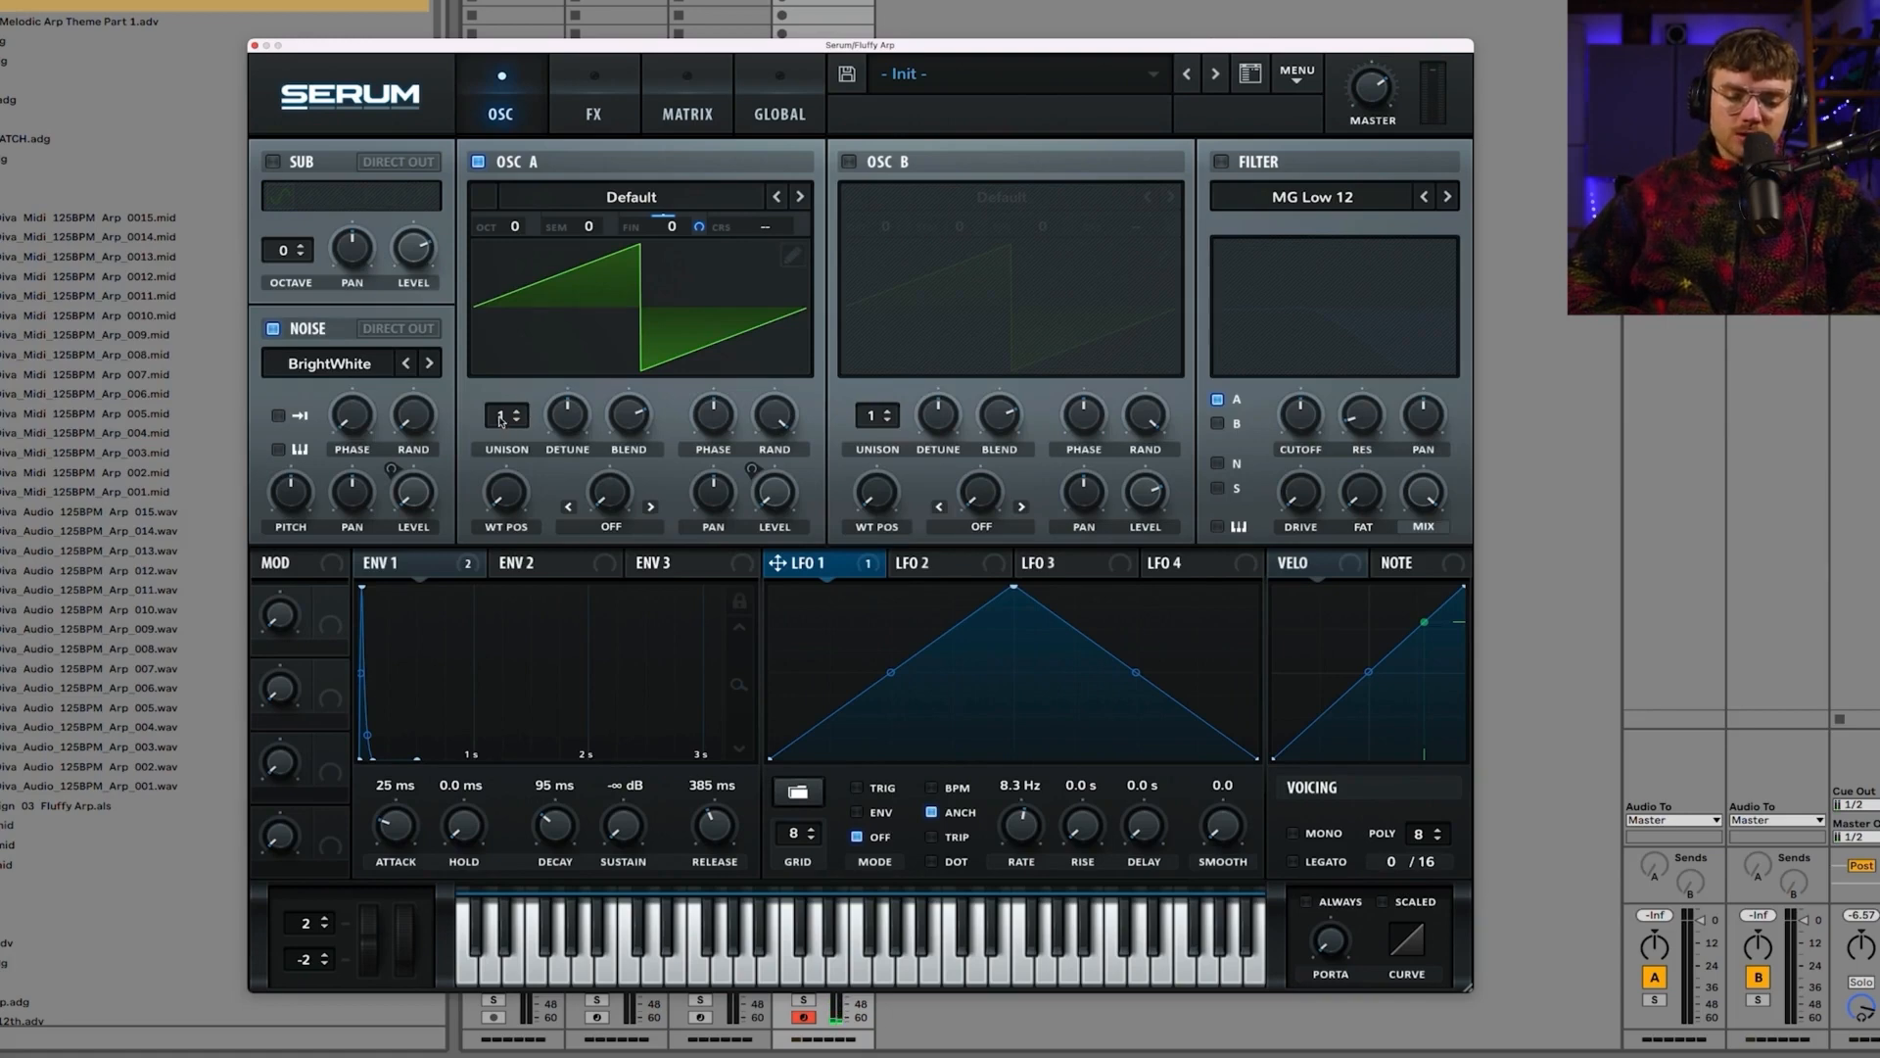
pyautogui.moveTo(501, 419); pyautogui.dragTo(494, 313)
pyautogui.moveTo(588, 415); pyautogui.dragTo(584, 469)
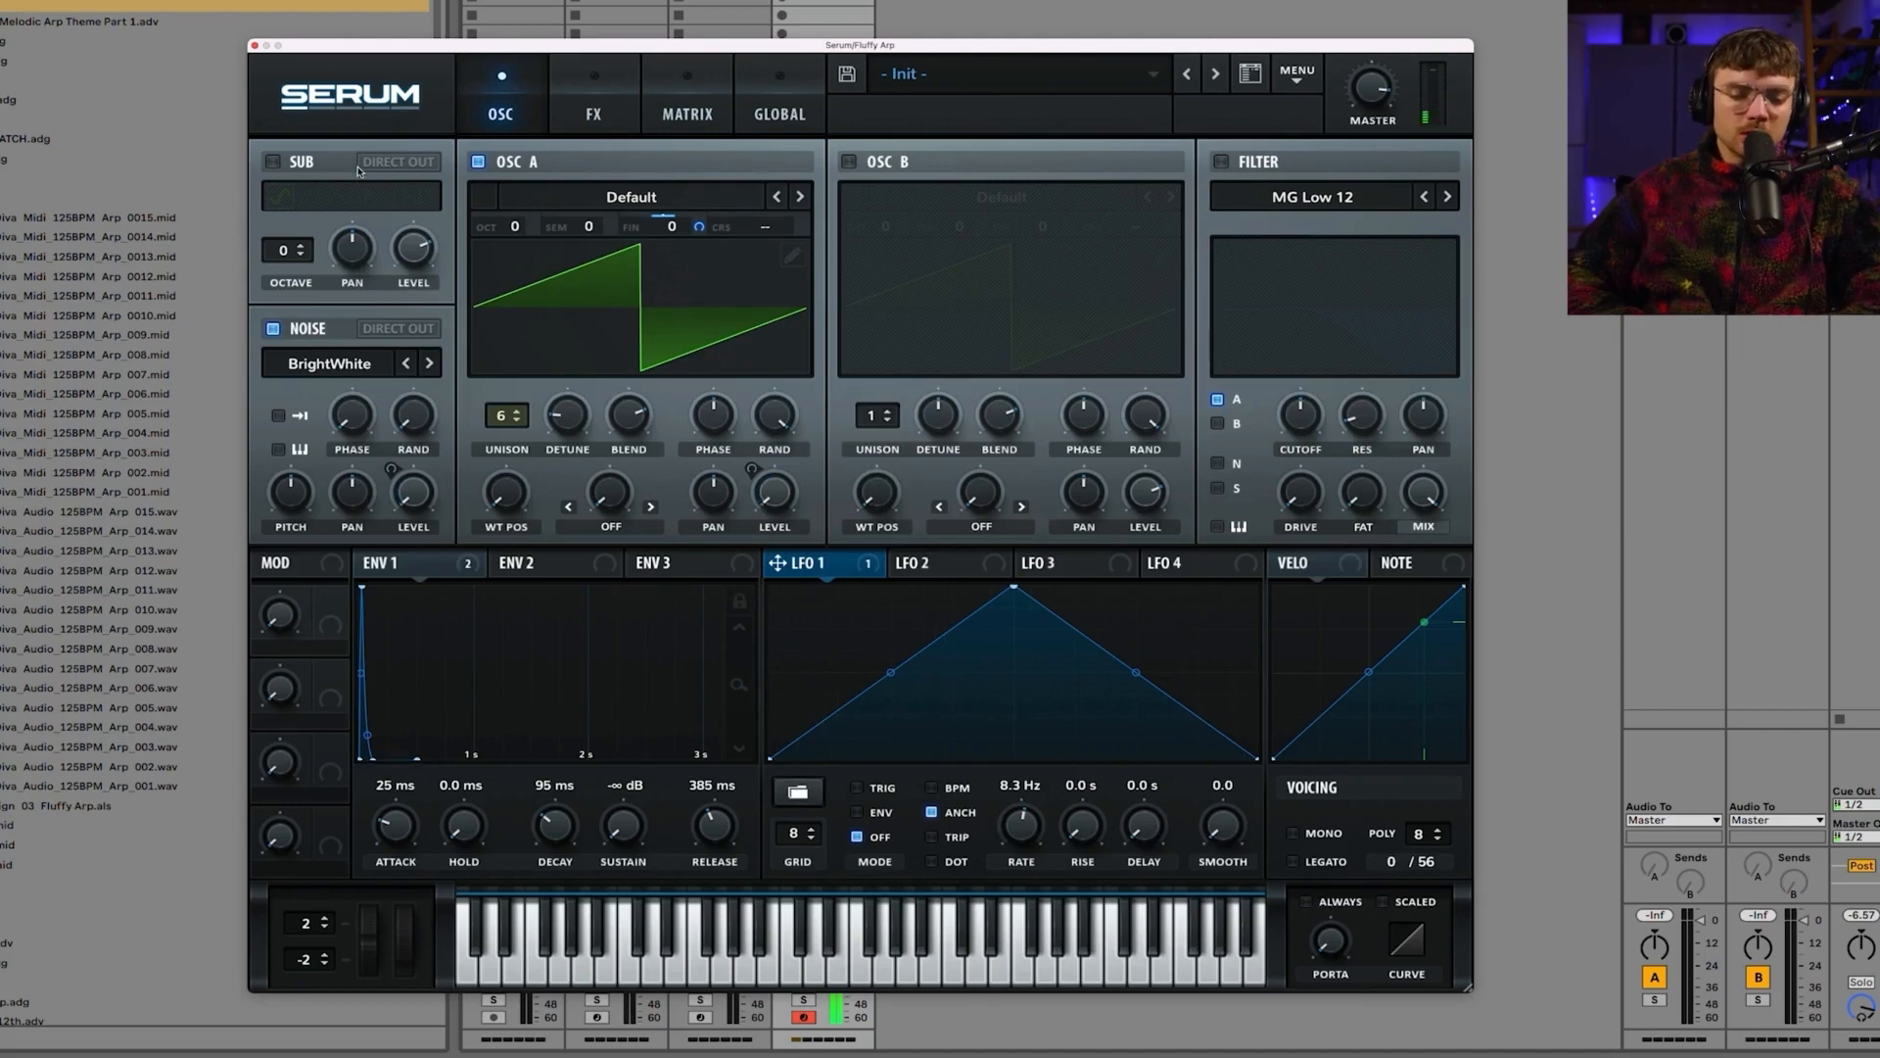
# Step: Enable oscillator B, modulate its level with Env 1, and load the Analog wavetable Basic Shapes
pyautogui.click(849, 164)
pyautogui.click(420, 556)
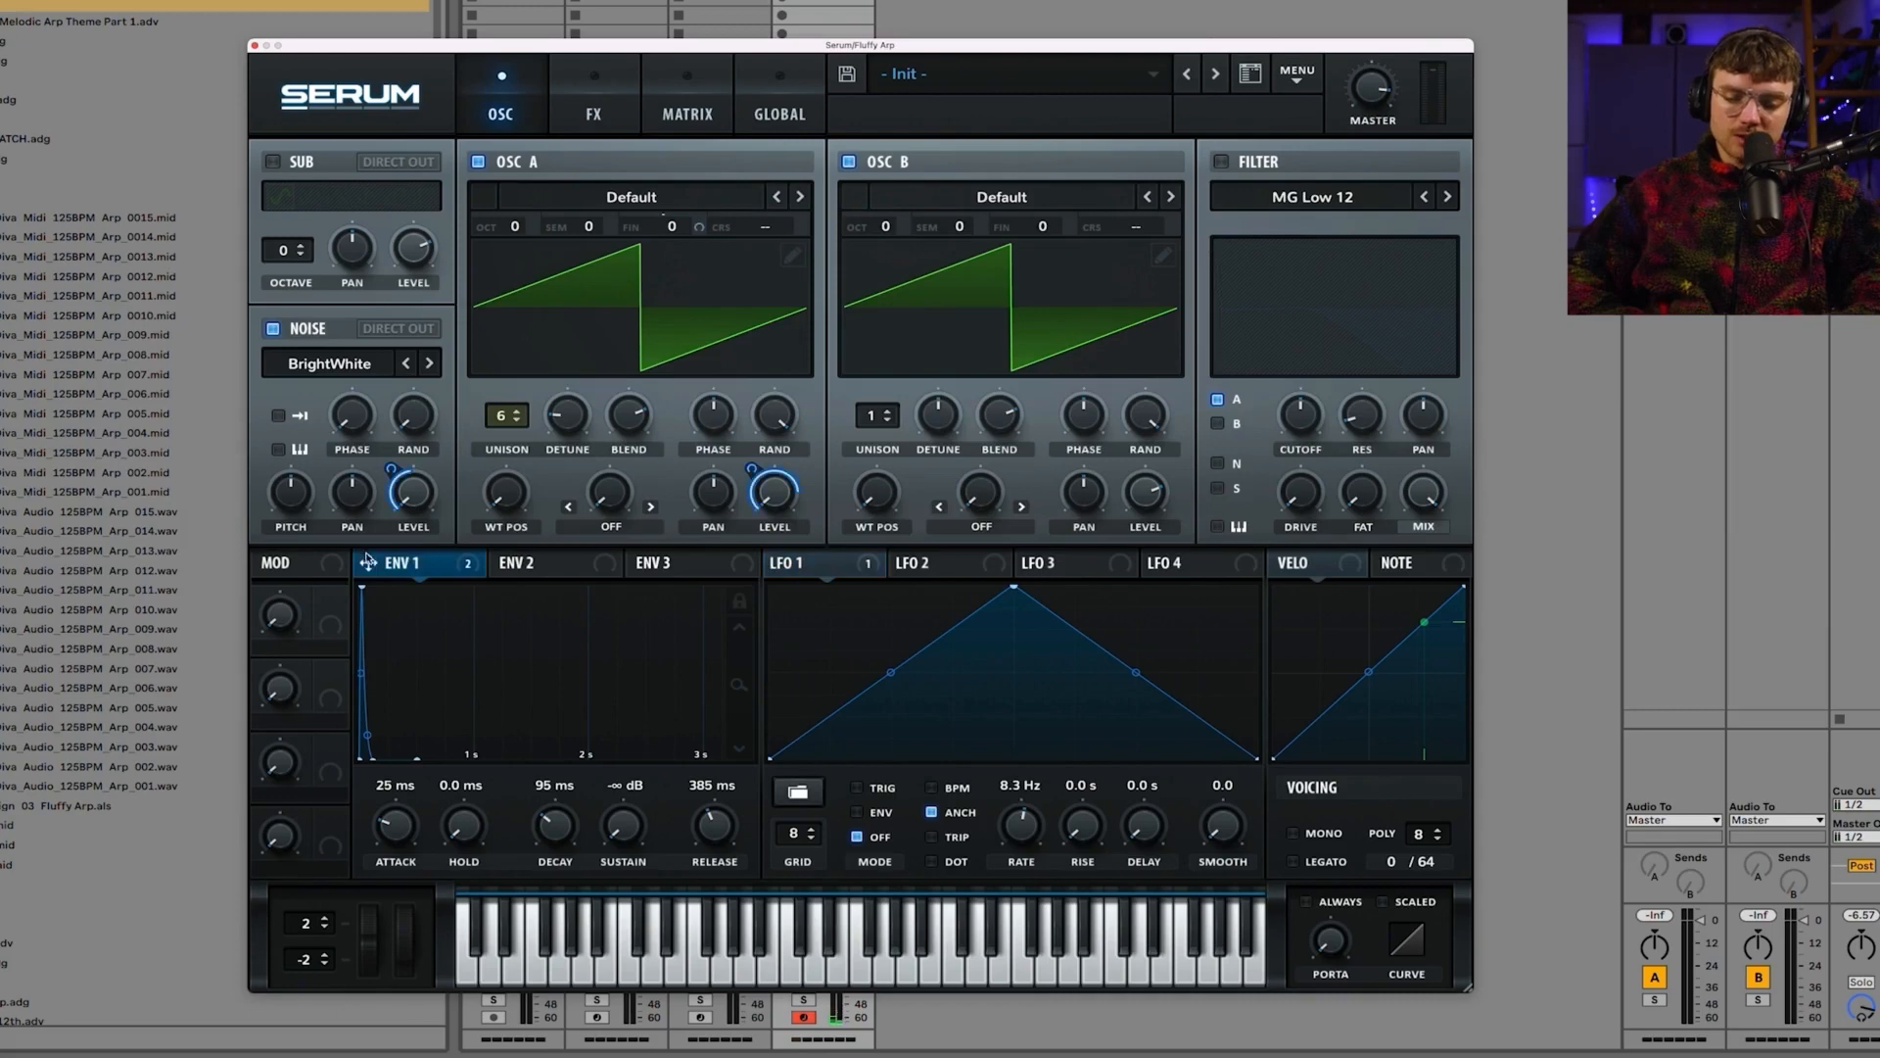
pyautogui.moveTo(367, 562); pyautogui.dragTo(1121, 423)
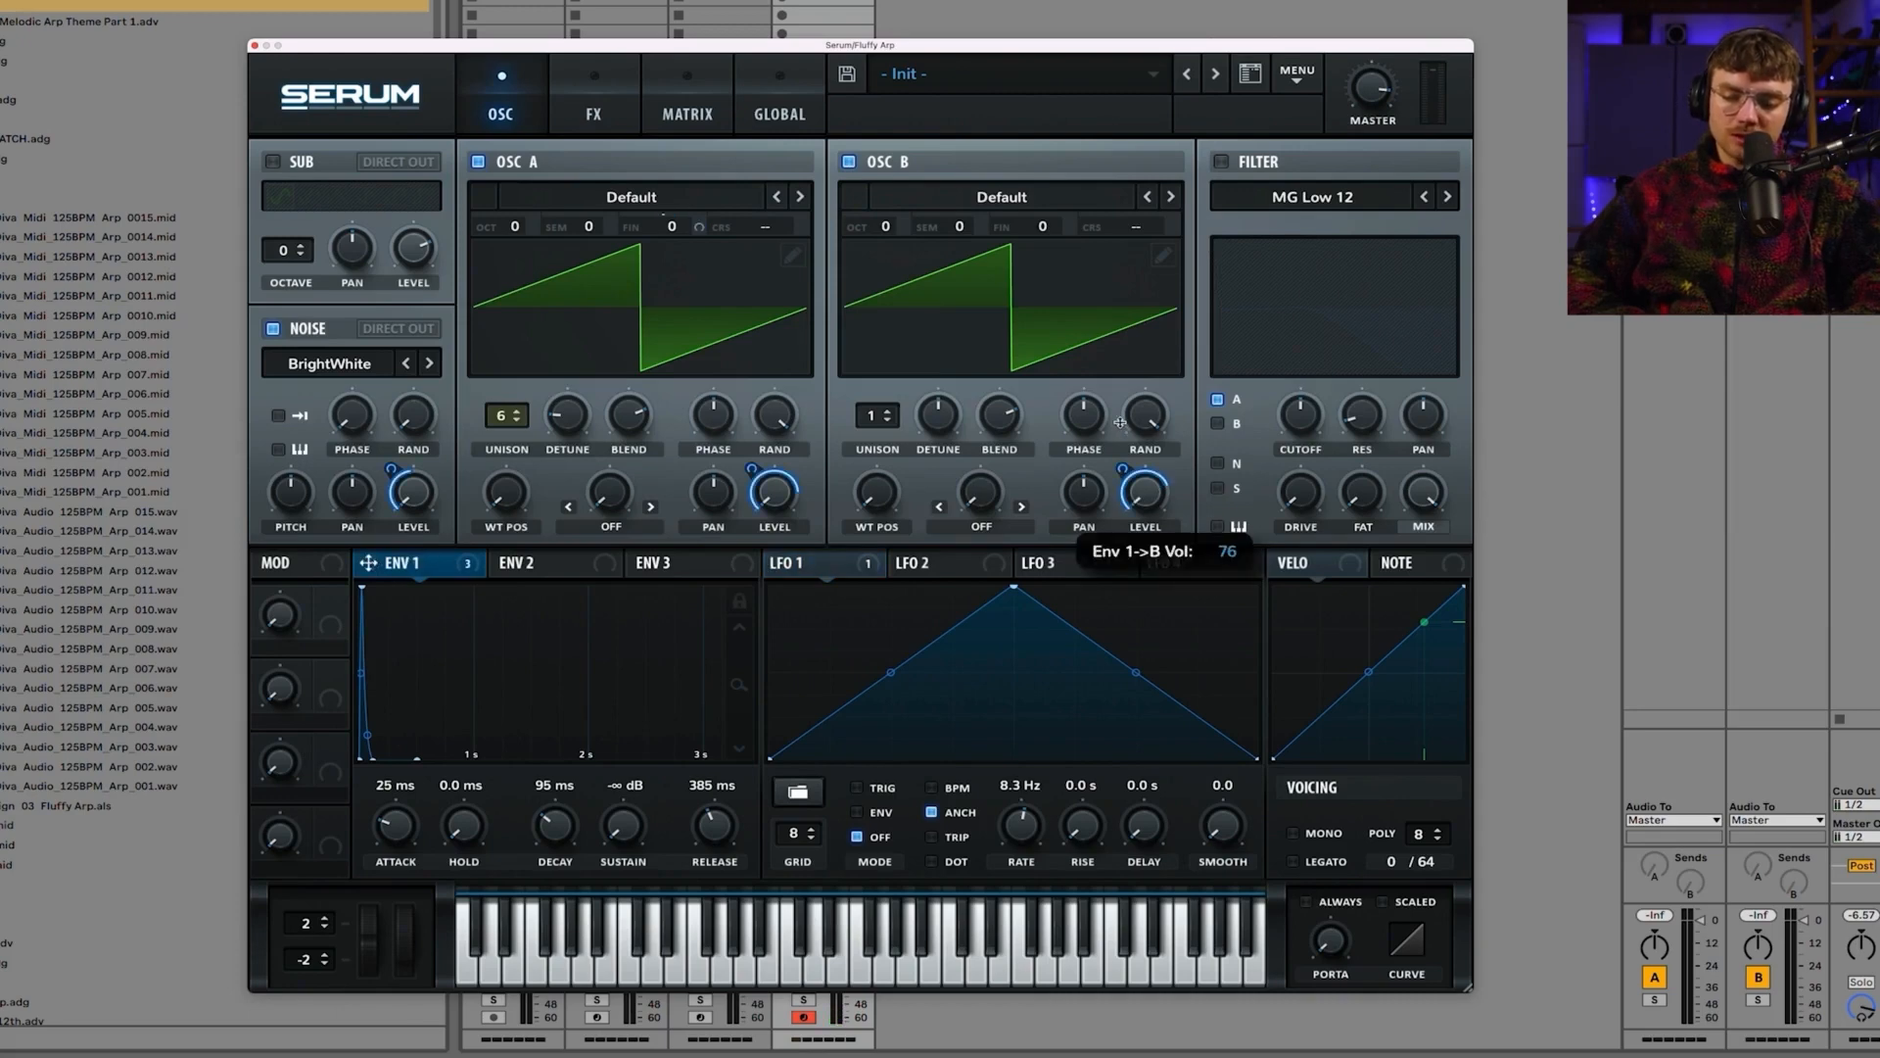
pyautogui.click(957, 200)
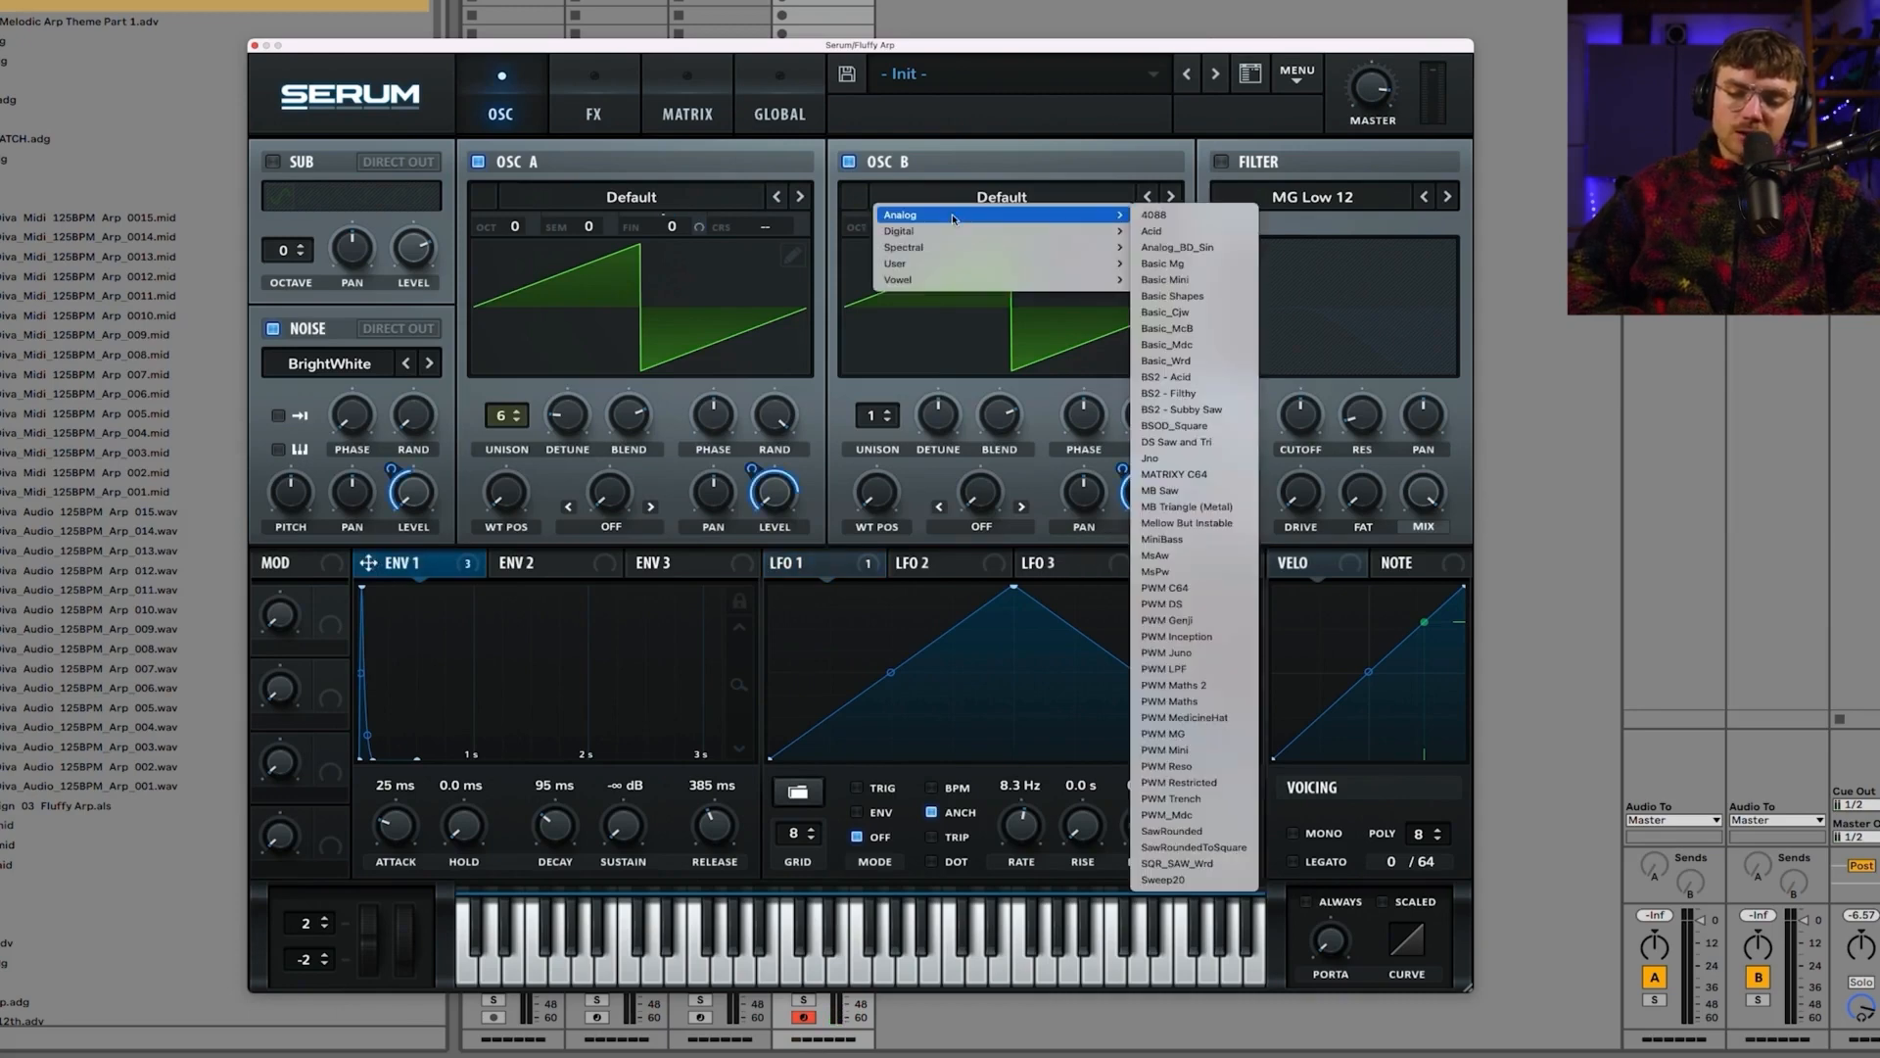
pyautogui.click(1172, 296)
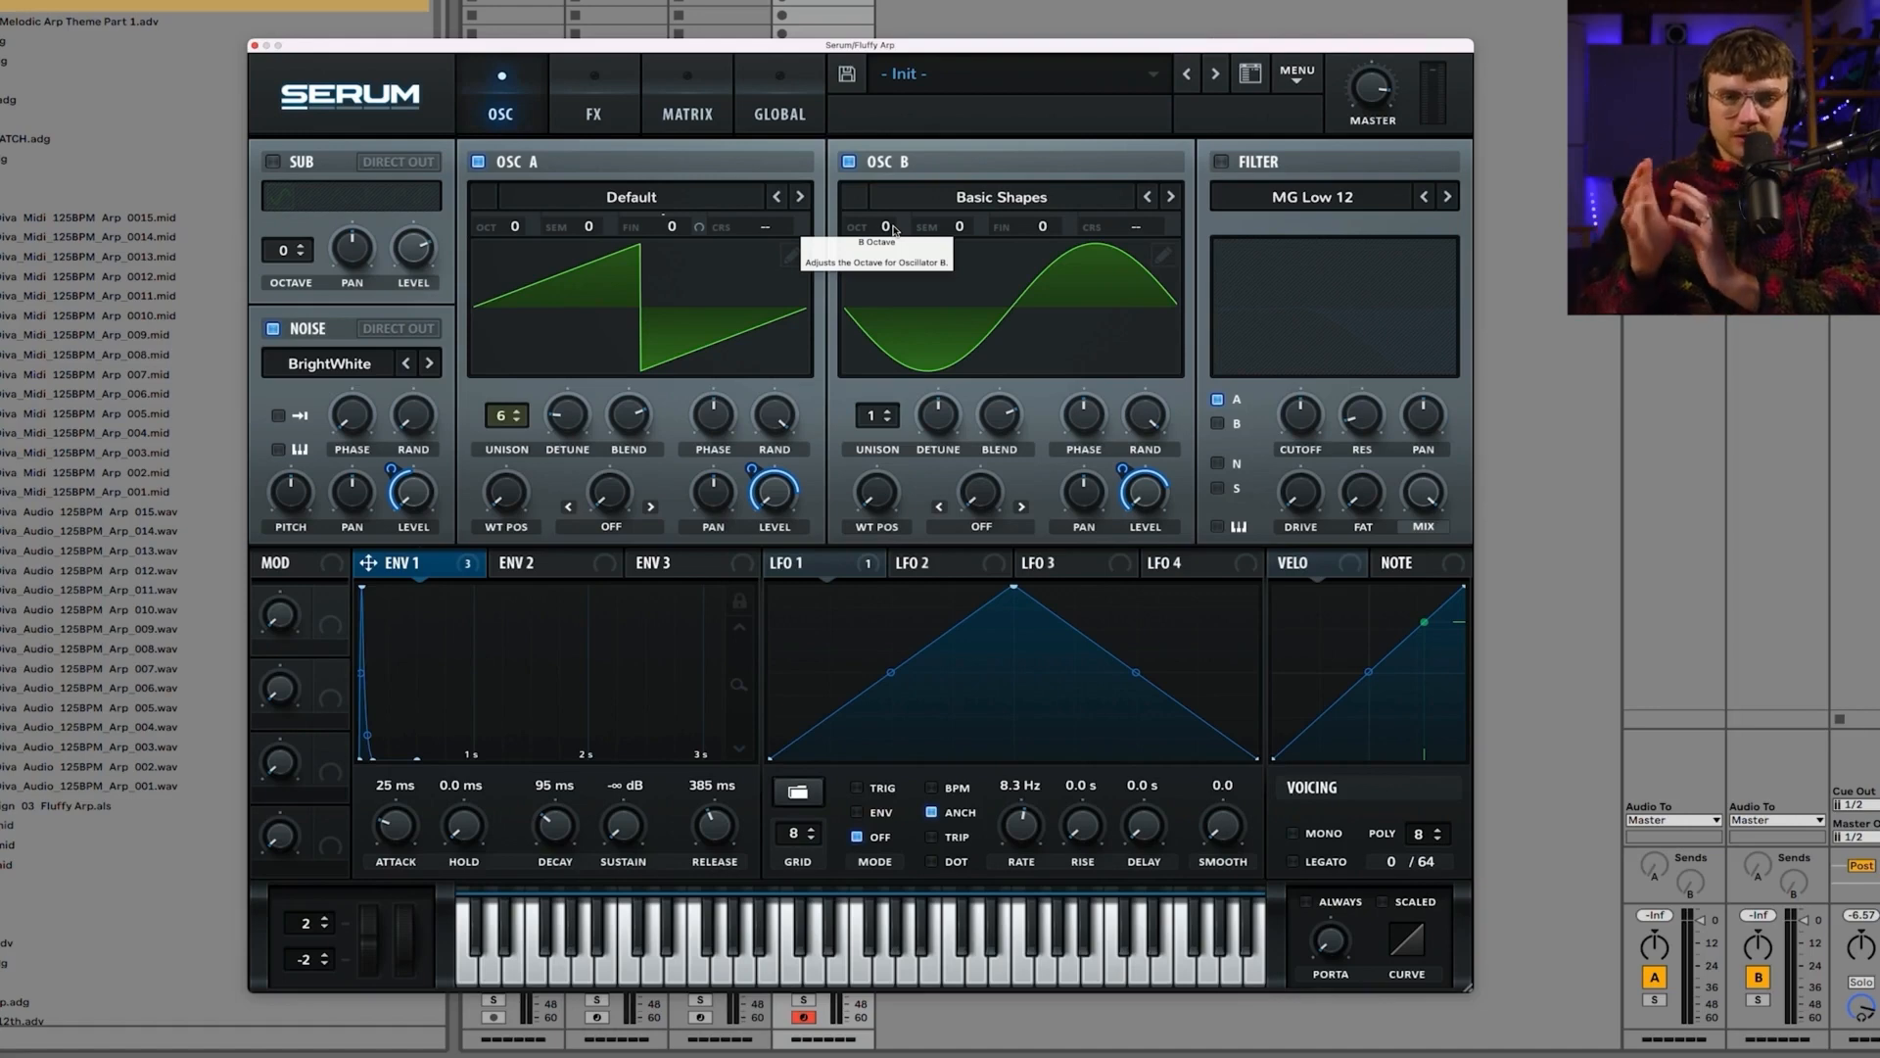
# Step: Set oscillator B's octave to +1 and modulate its fine tuning with LFO 1
pyautogui.press('space')
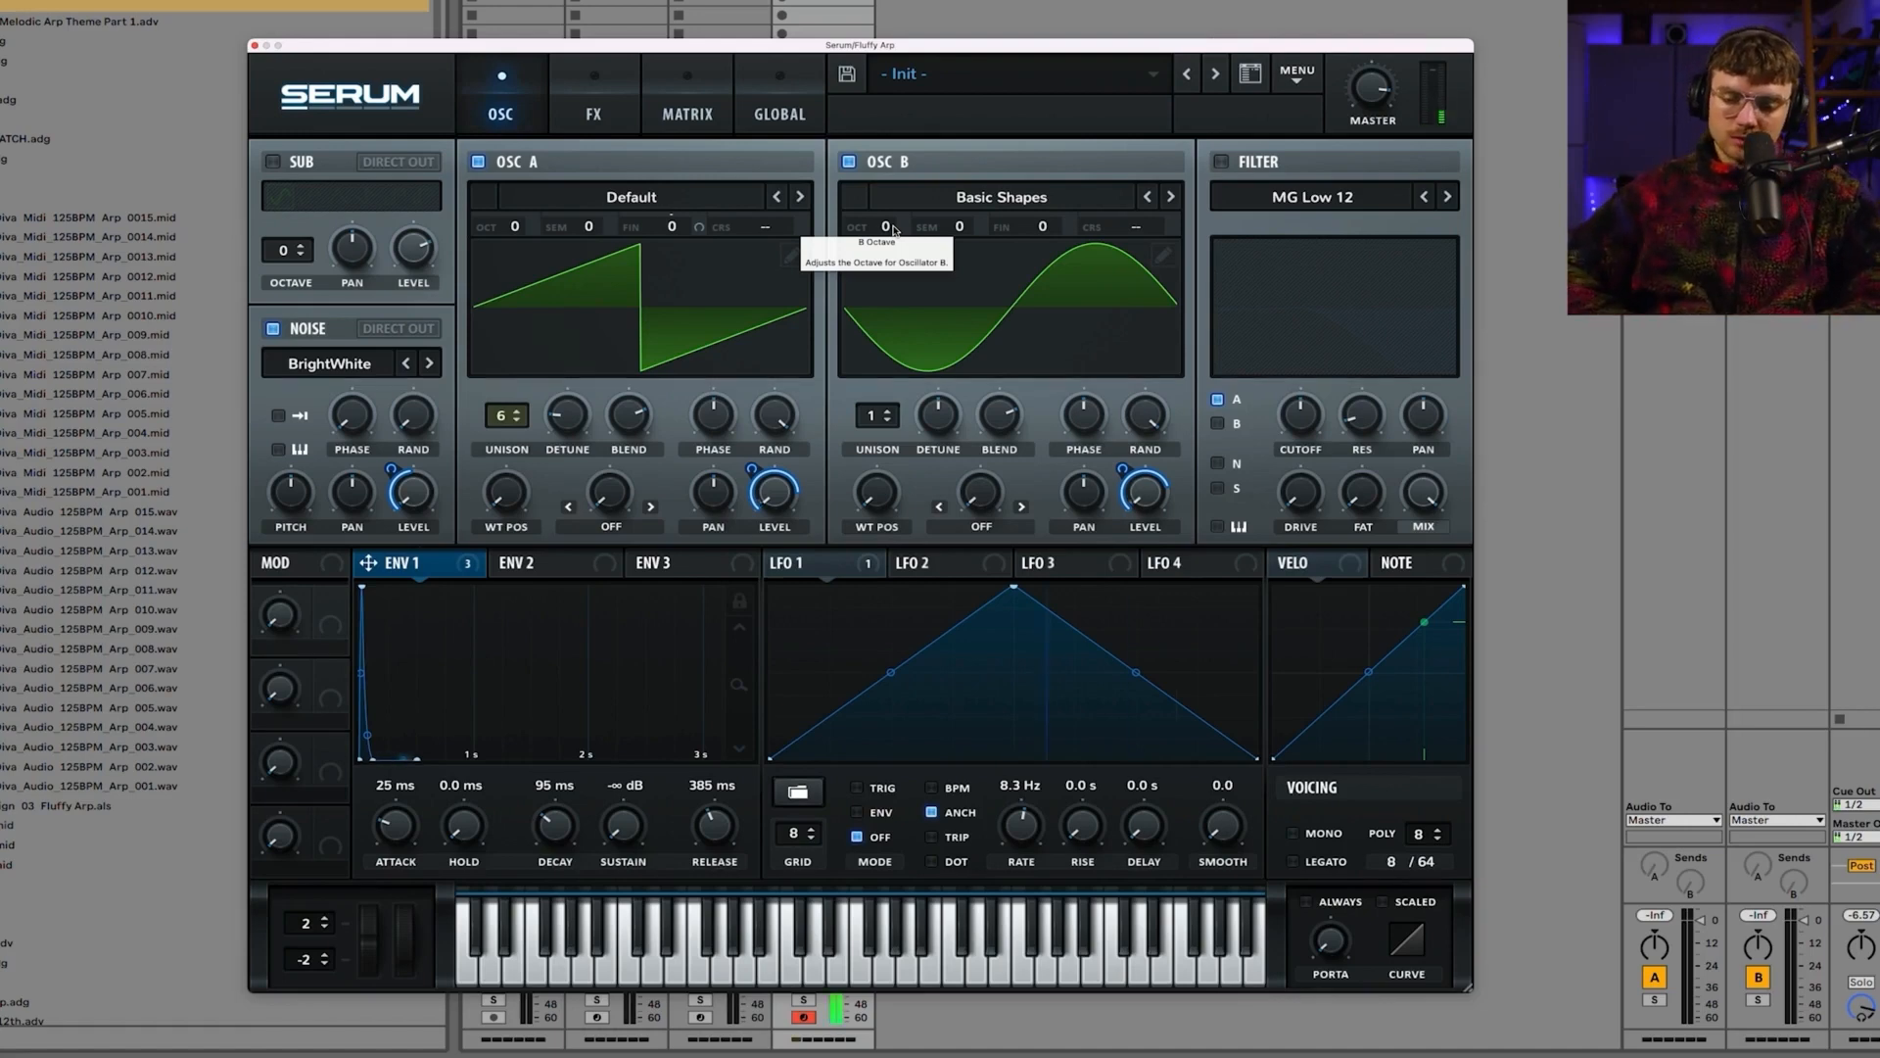
pyautogui.moveTo(893, 232)
pyautogui.mouseDown()
pyautogui.moveTo(891, 269)
pyautogui.moveTo(884, 215)
pyautogui.mouseUp()
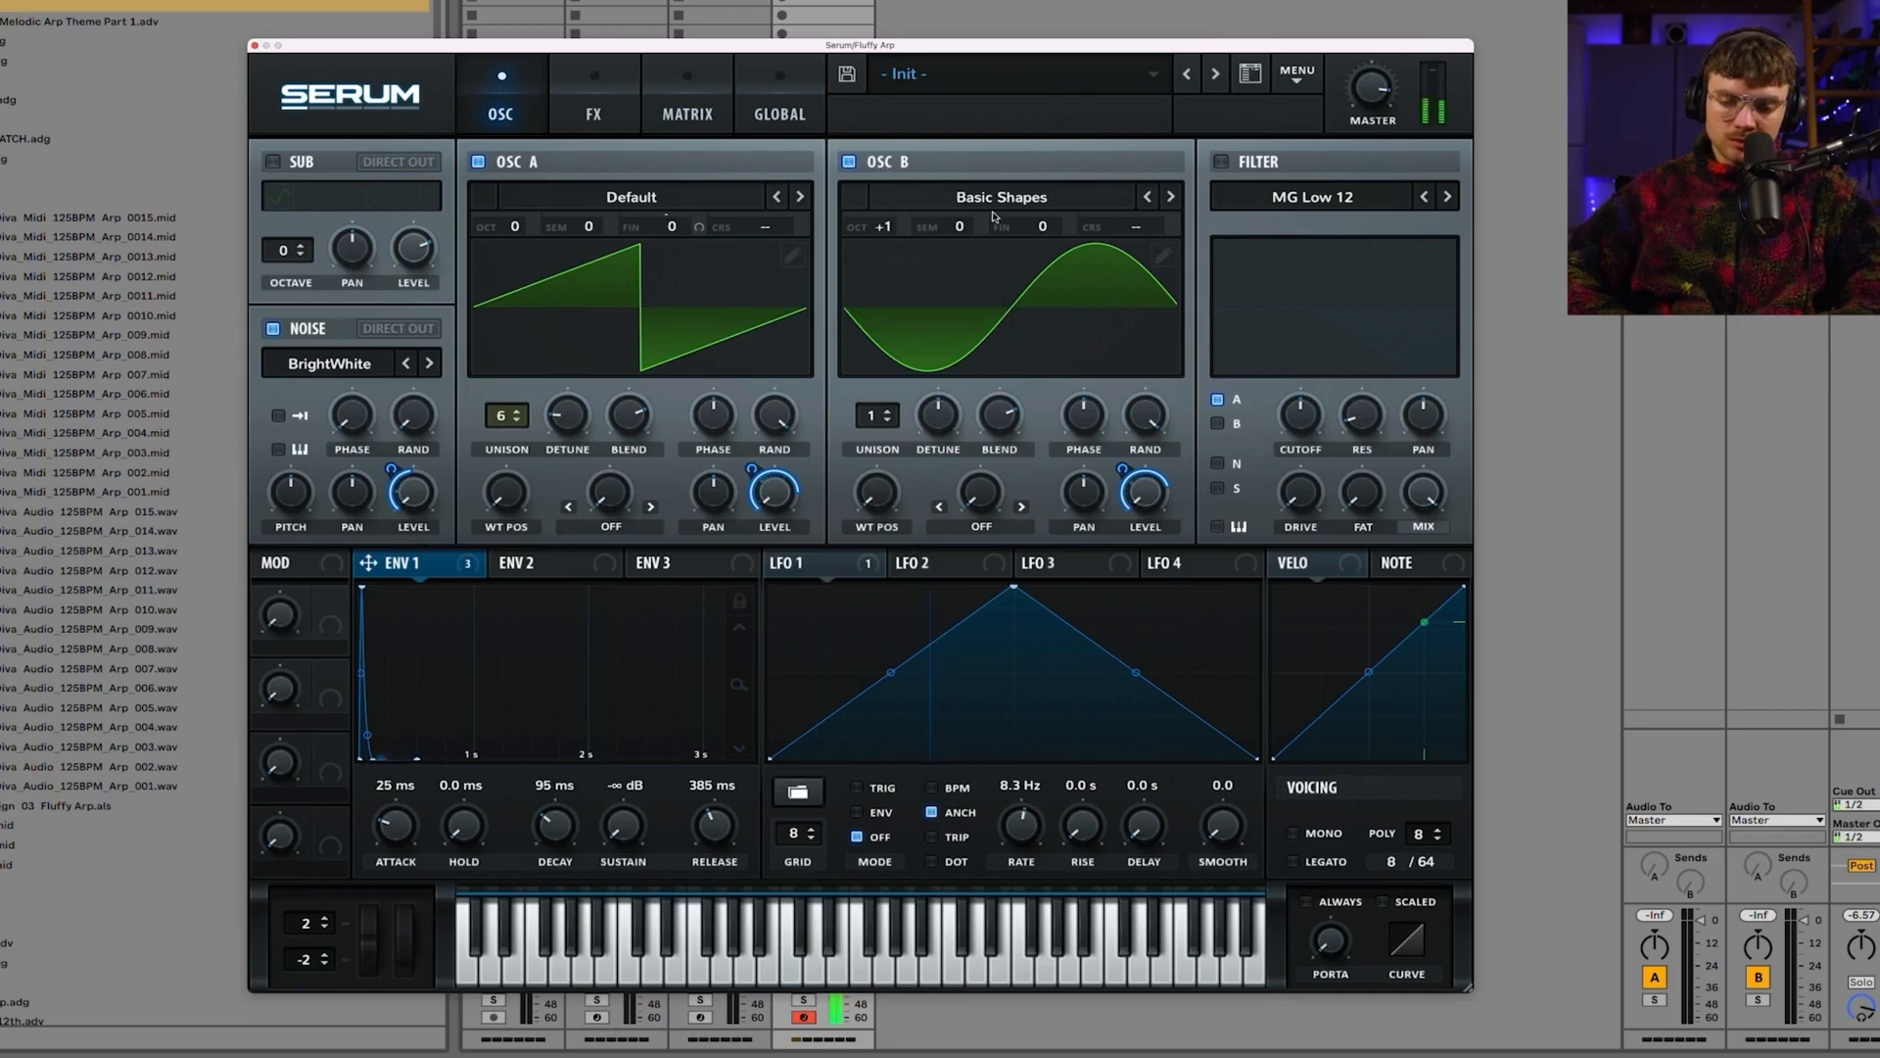
pyautogui.click(818, 568)
pyautogui.moveTo(777, 563); pyautogui.dragTo(1062, 289)
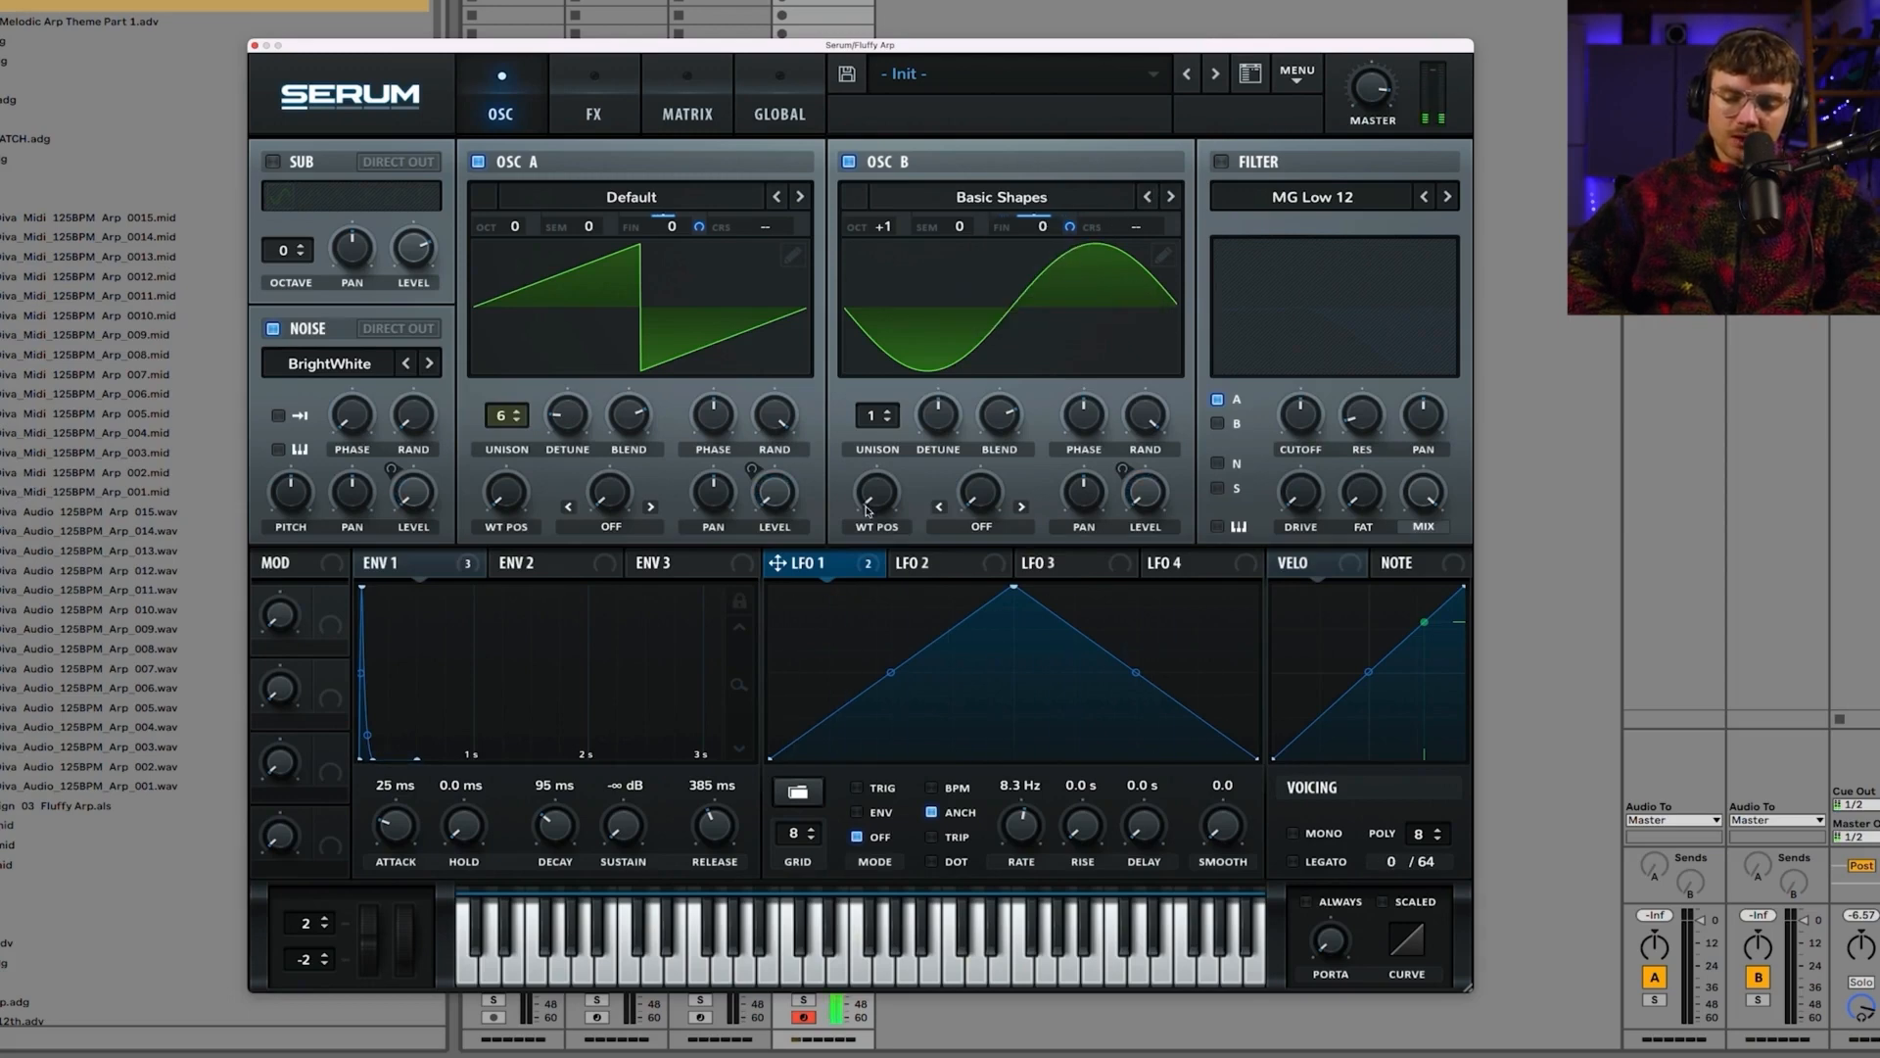
# Step: Switch oscillator B's wavetable to Basic_McB, compare the sound with oscillator B bypassed, and show Env 1's level modulations
pyautogui.click(1171, 198)
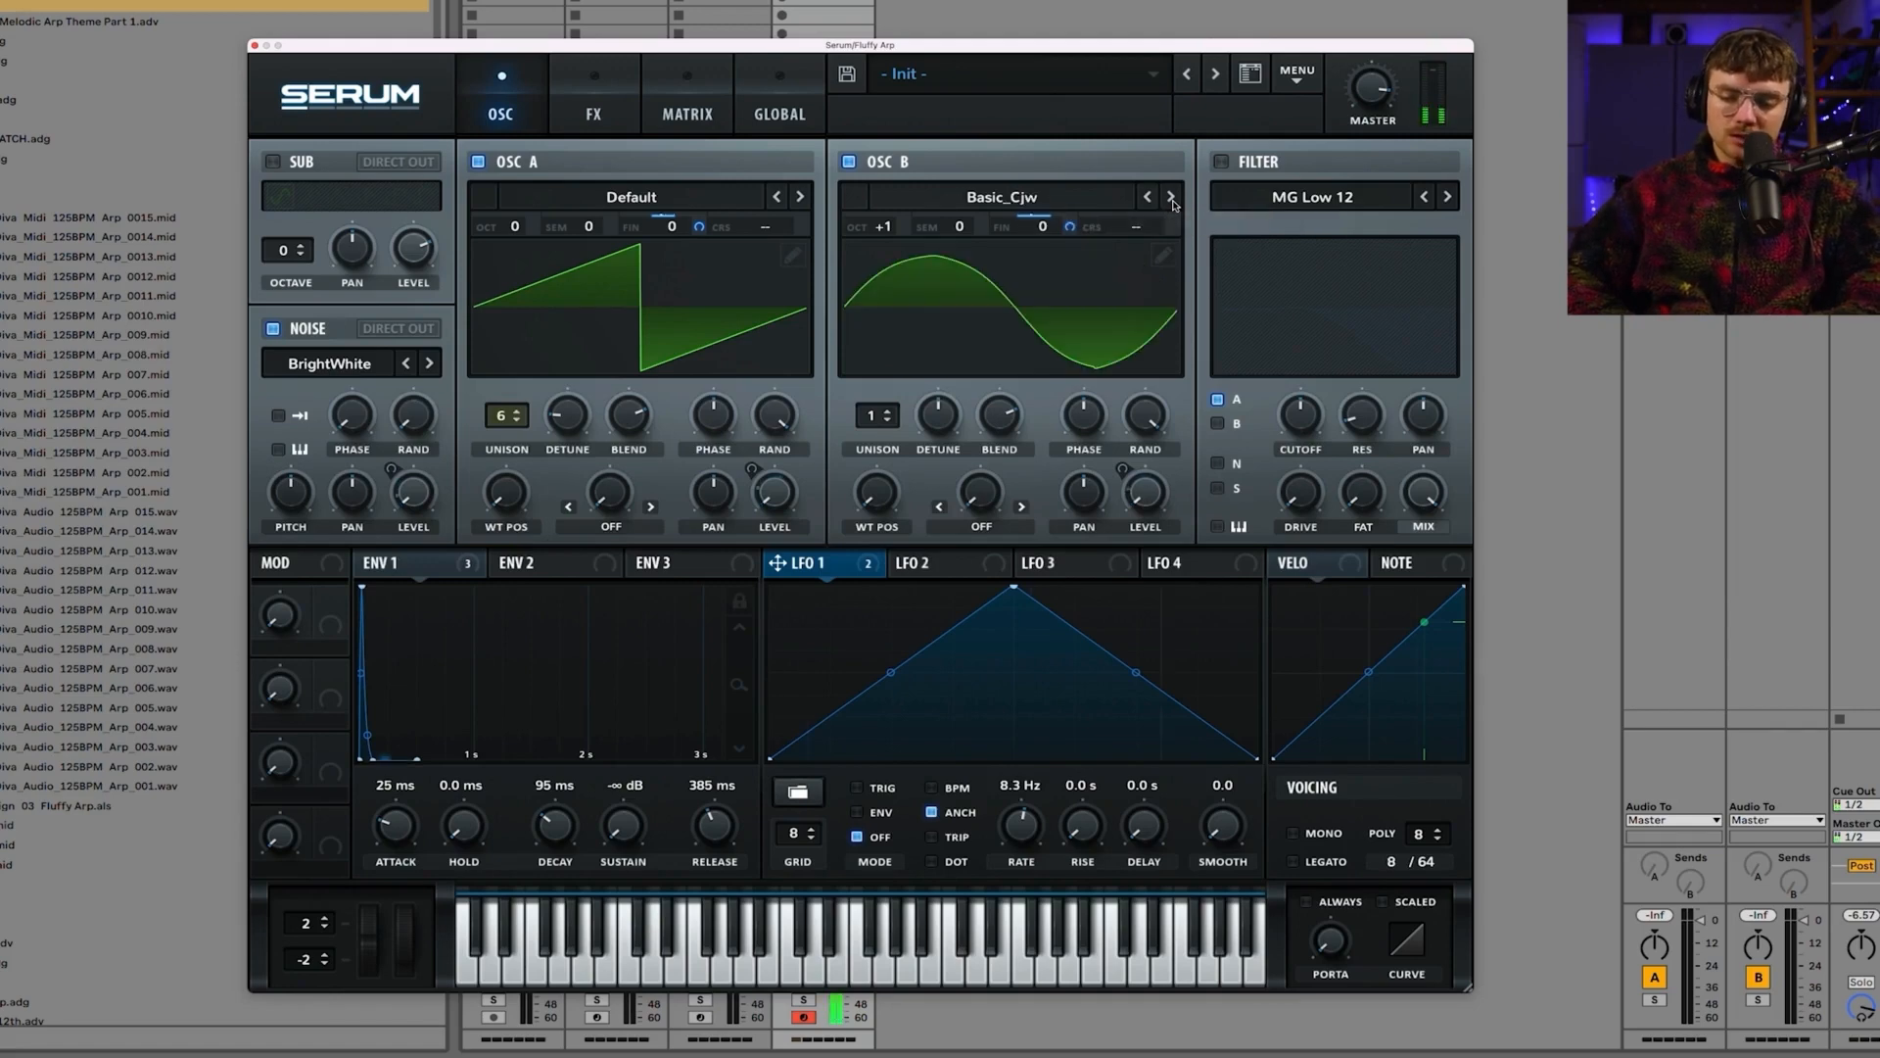
pyautogui.click(1172, 197)
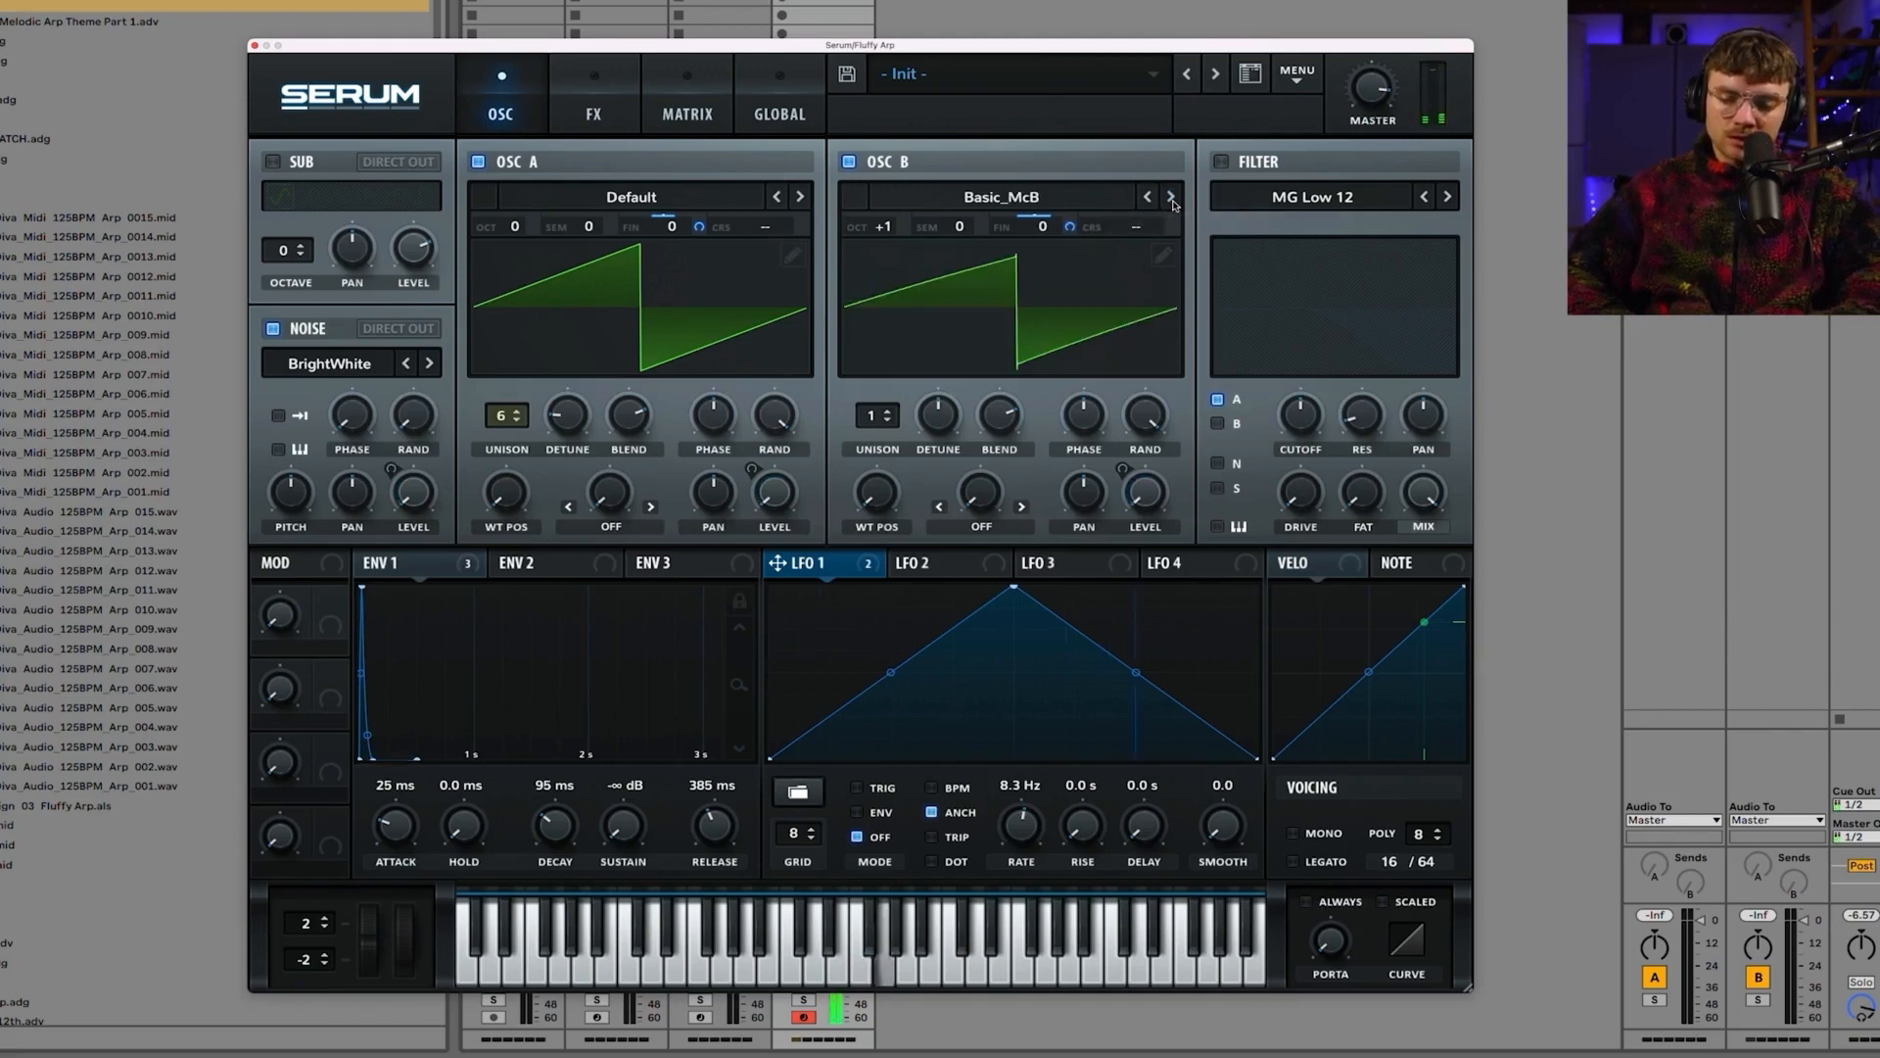
pyautogui.click(849, 162)
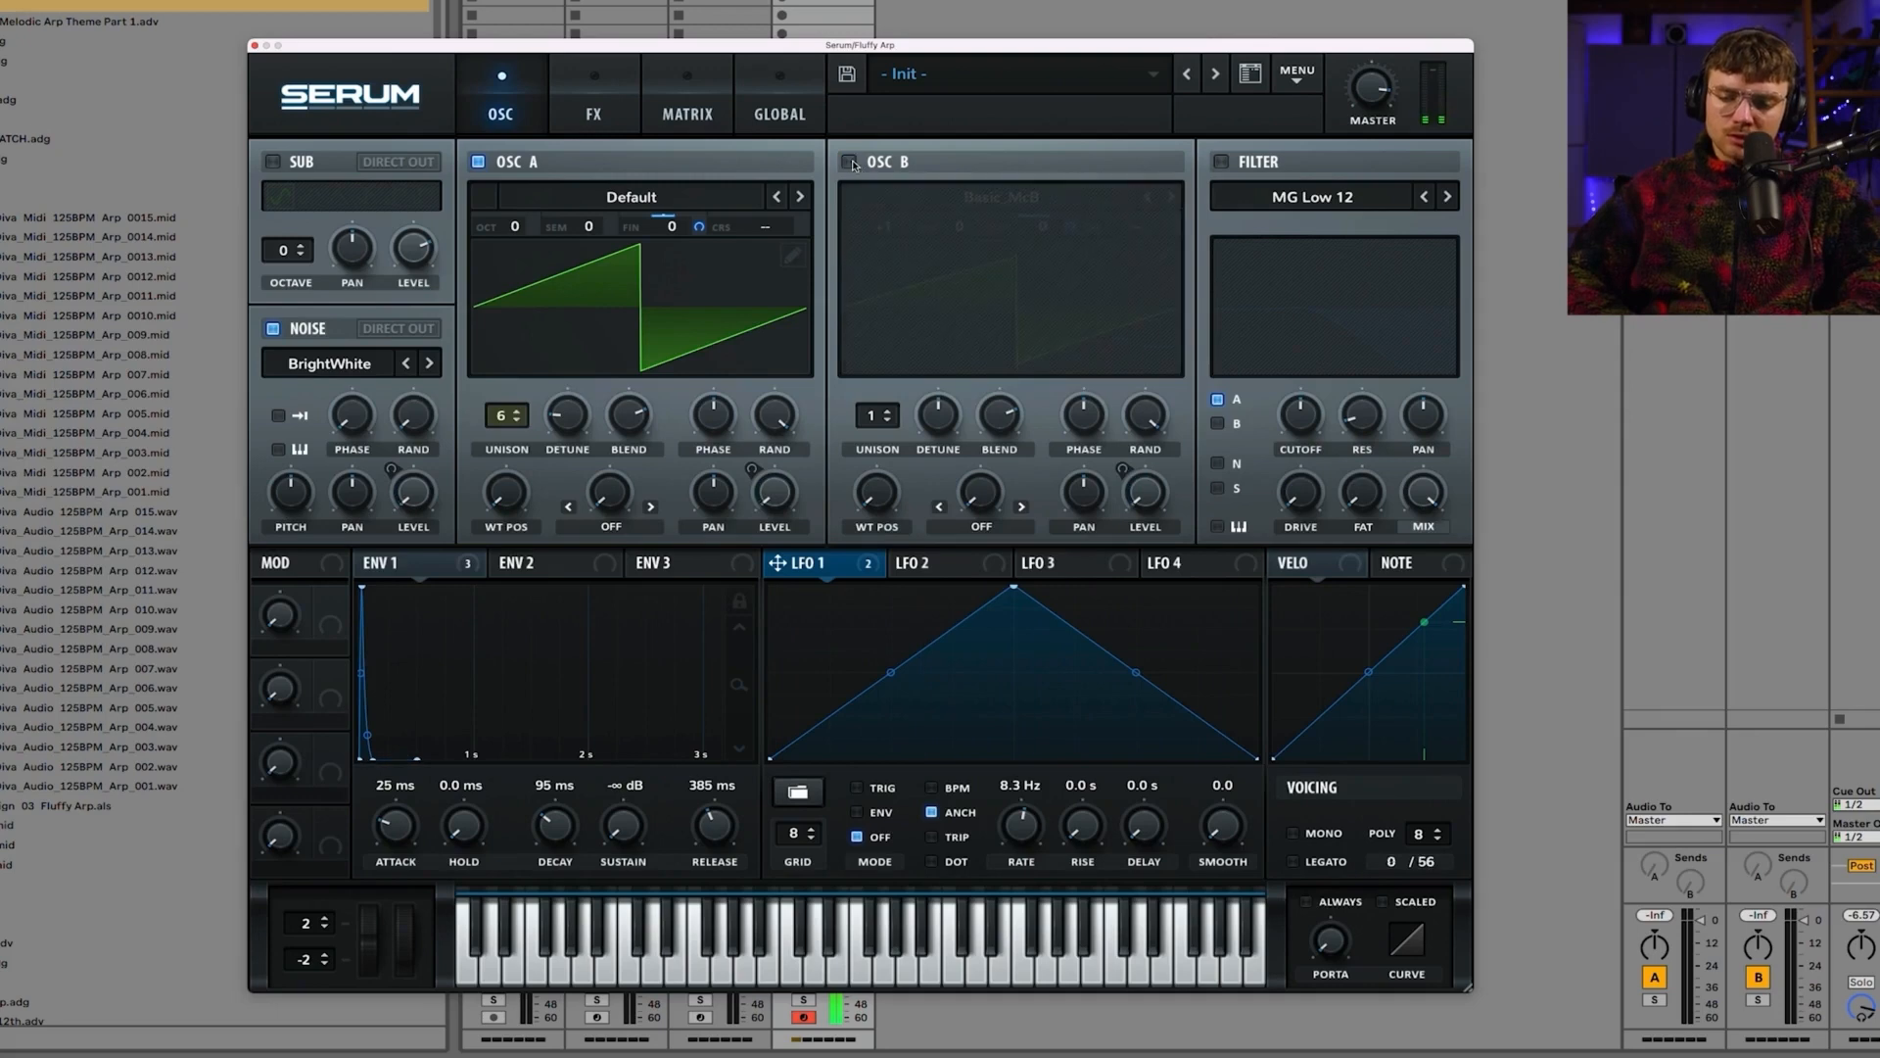
pyautogui.click(850, 163)
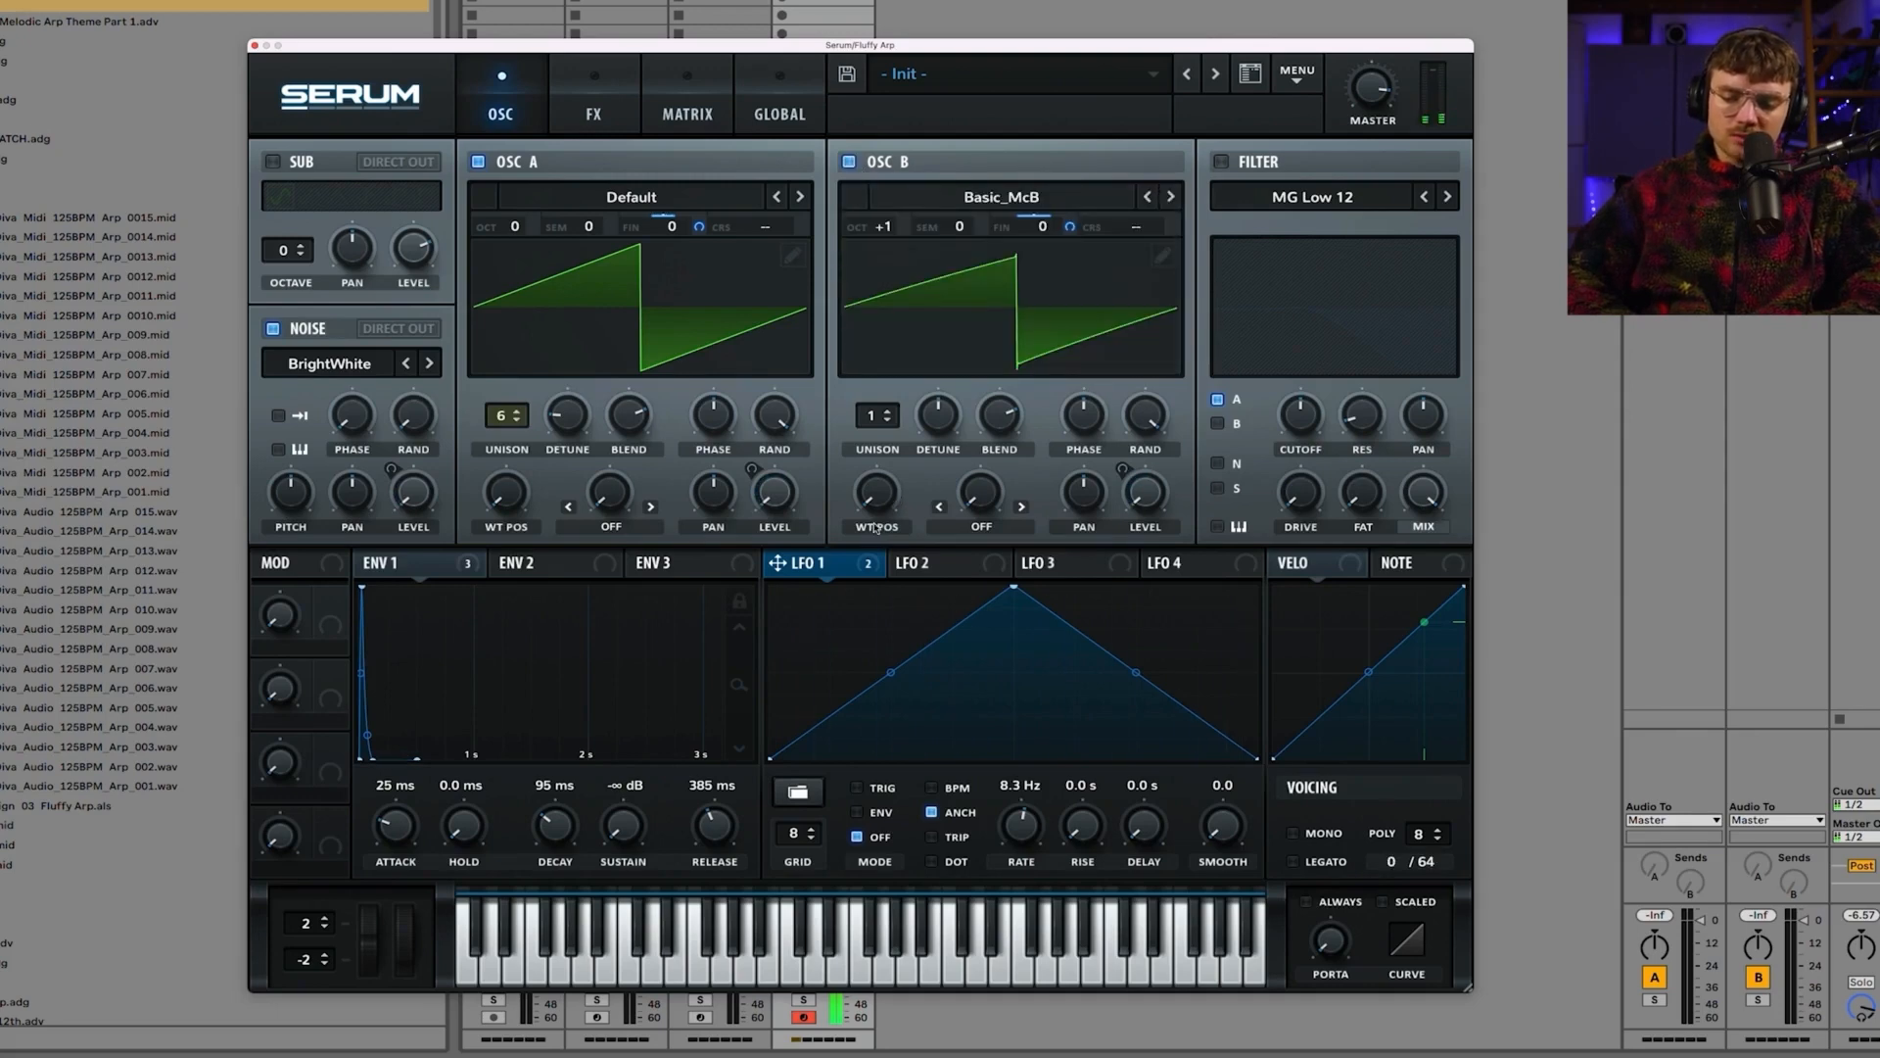
pyautogui.click(440, 568)
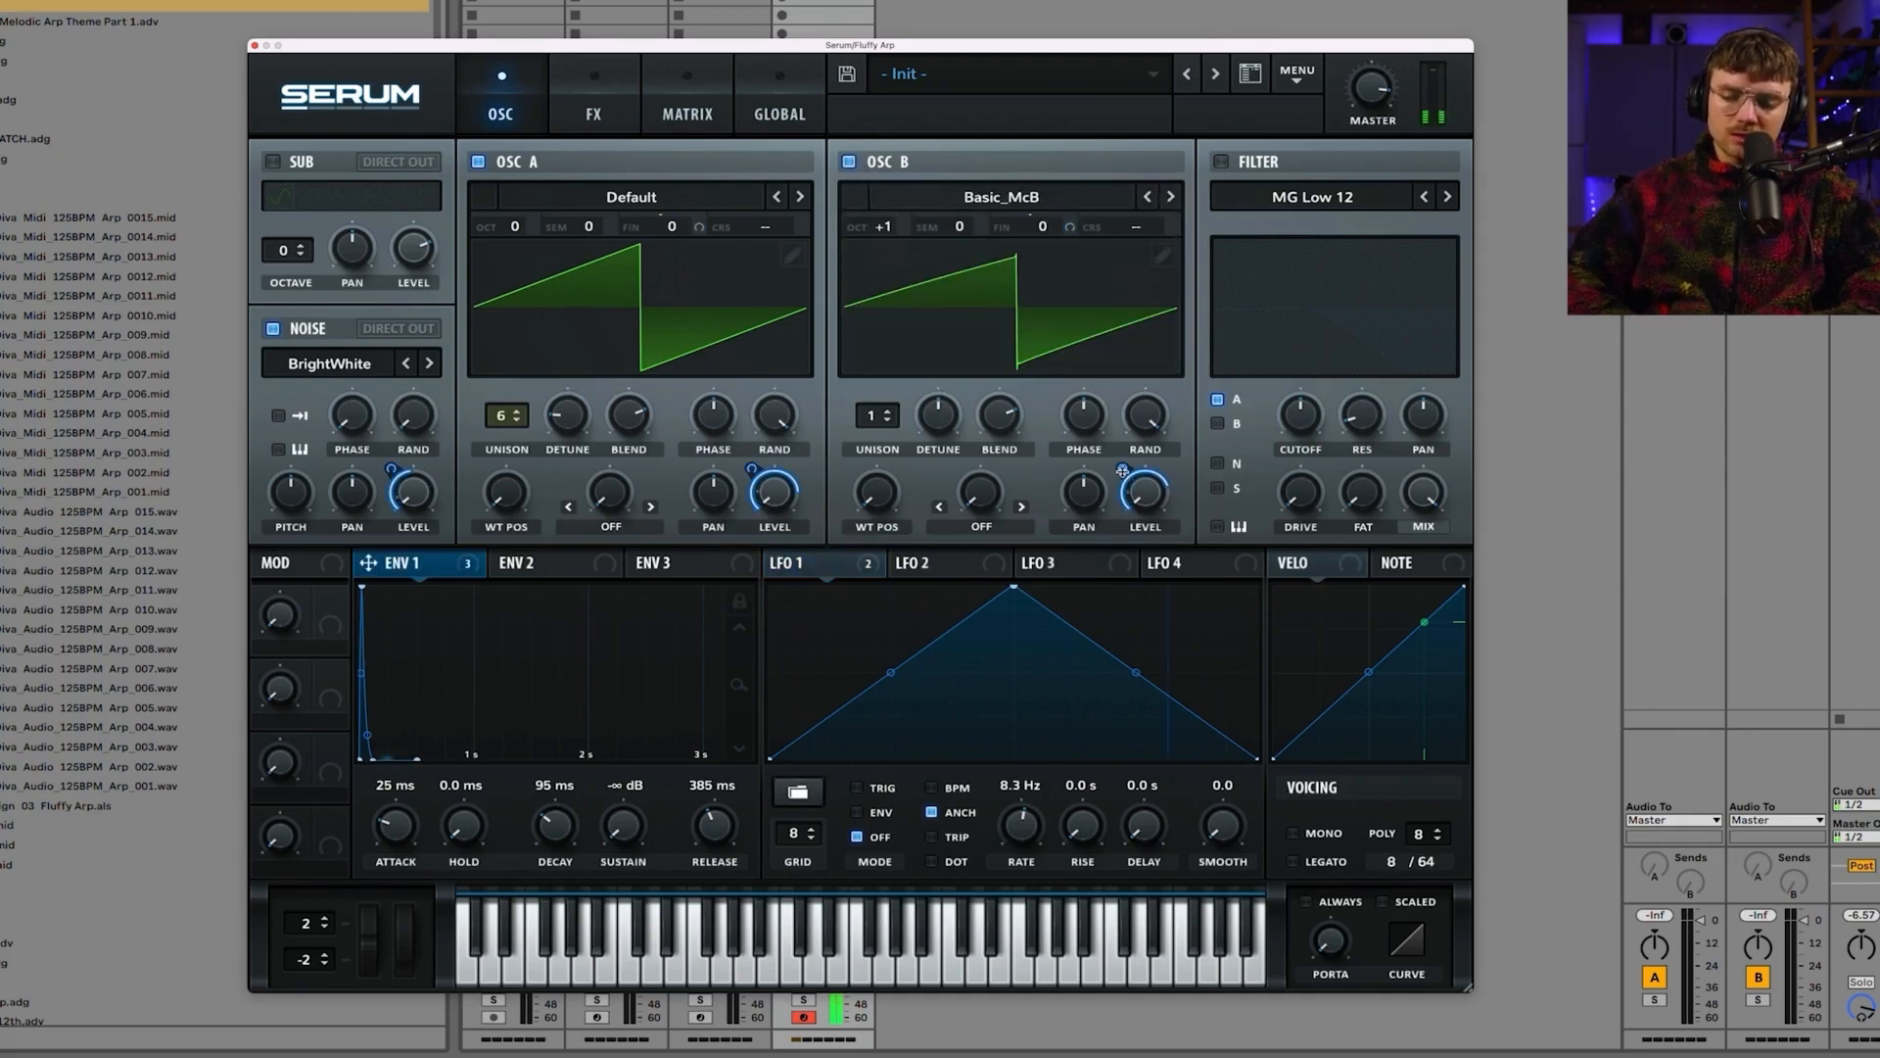
pyautogui.moveTo(1122, 467)
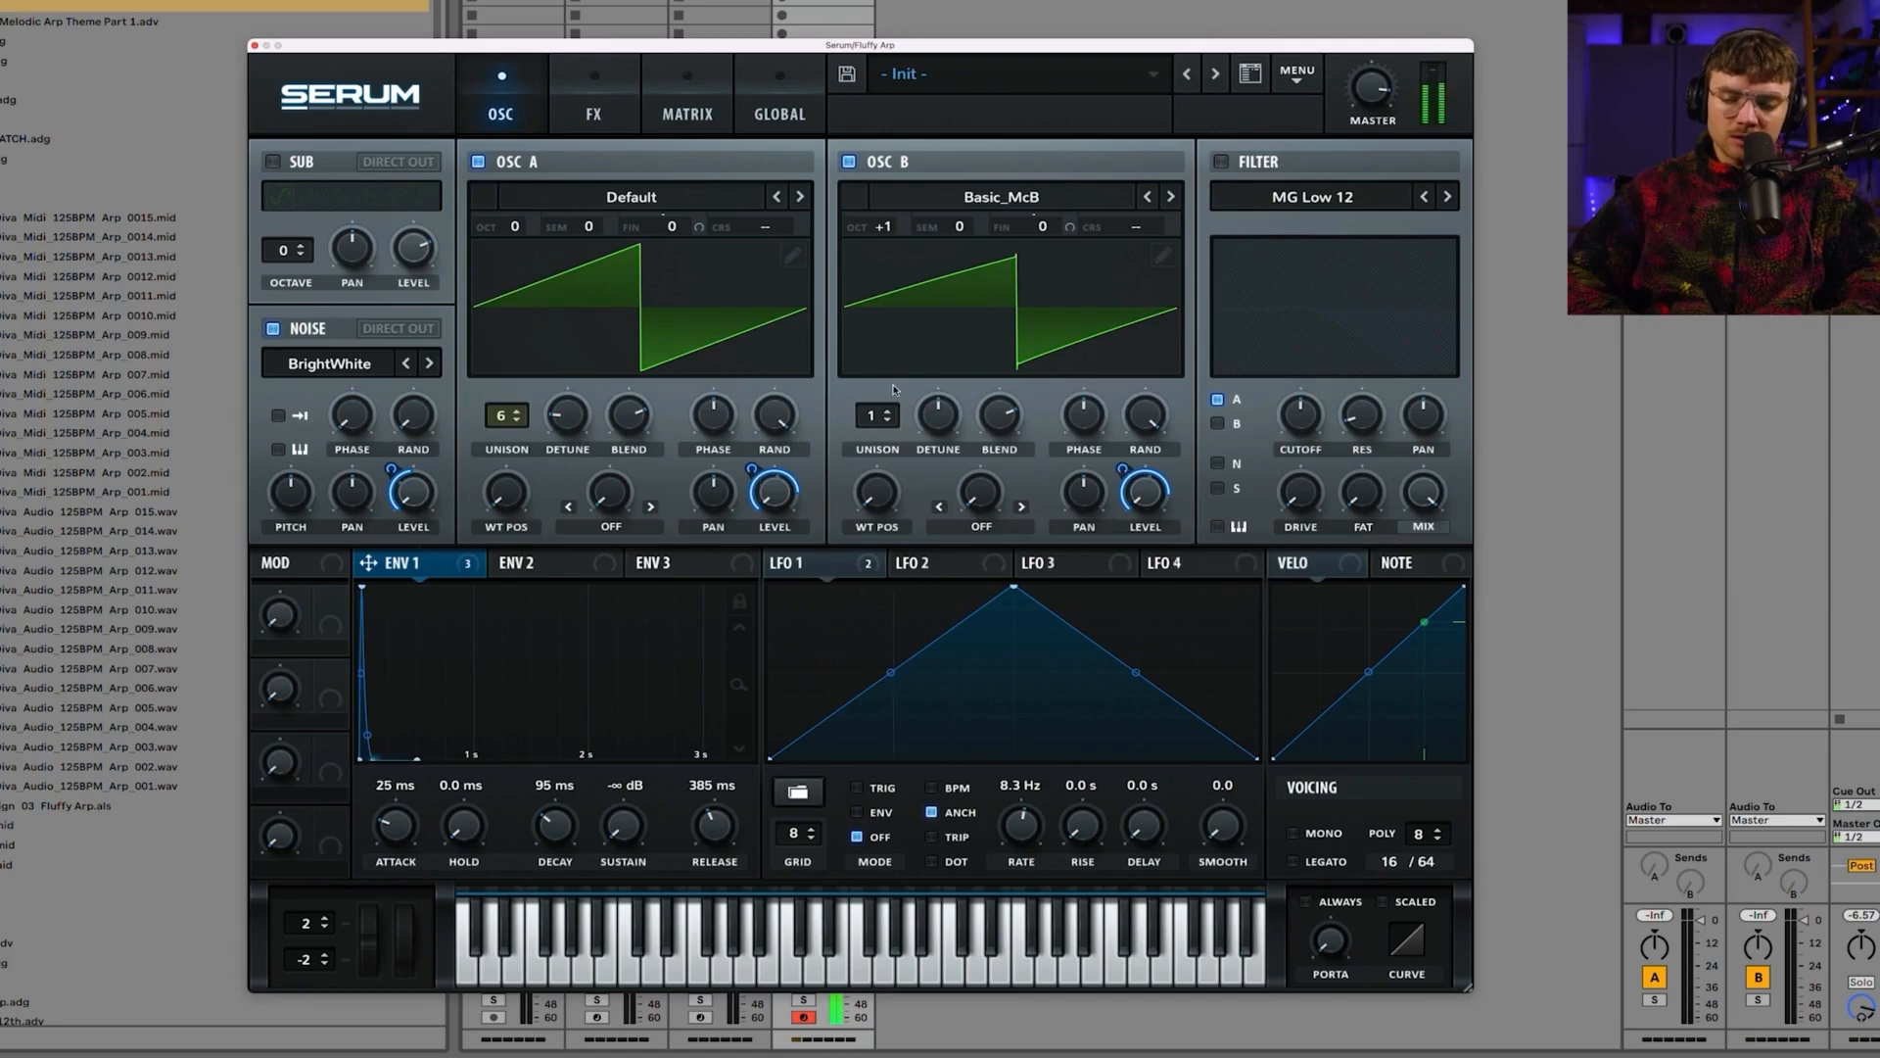
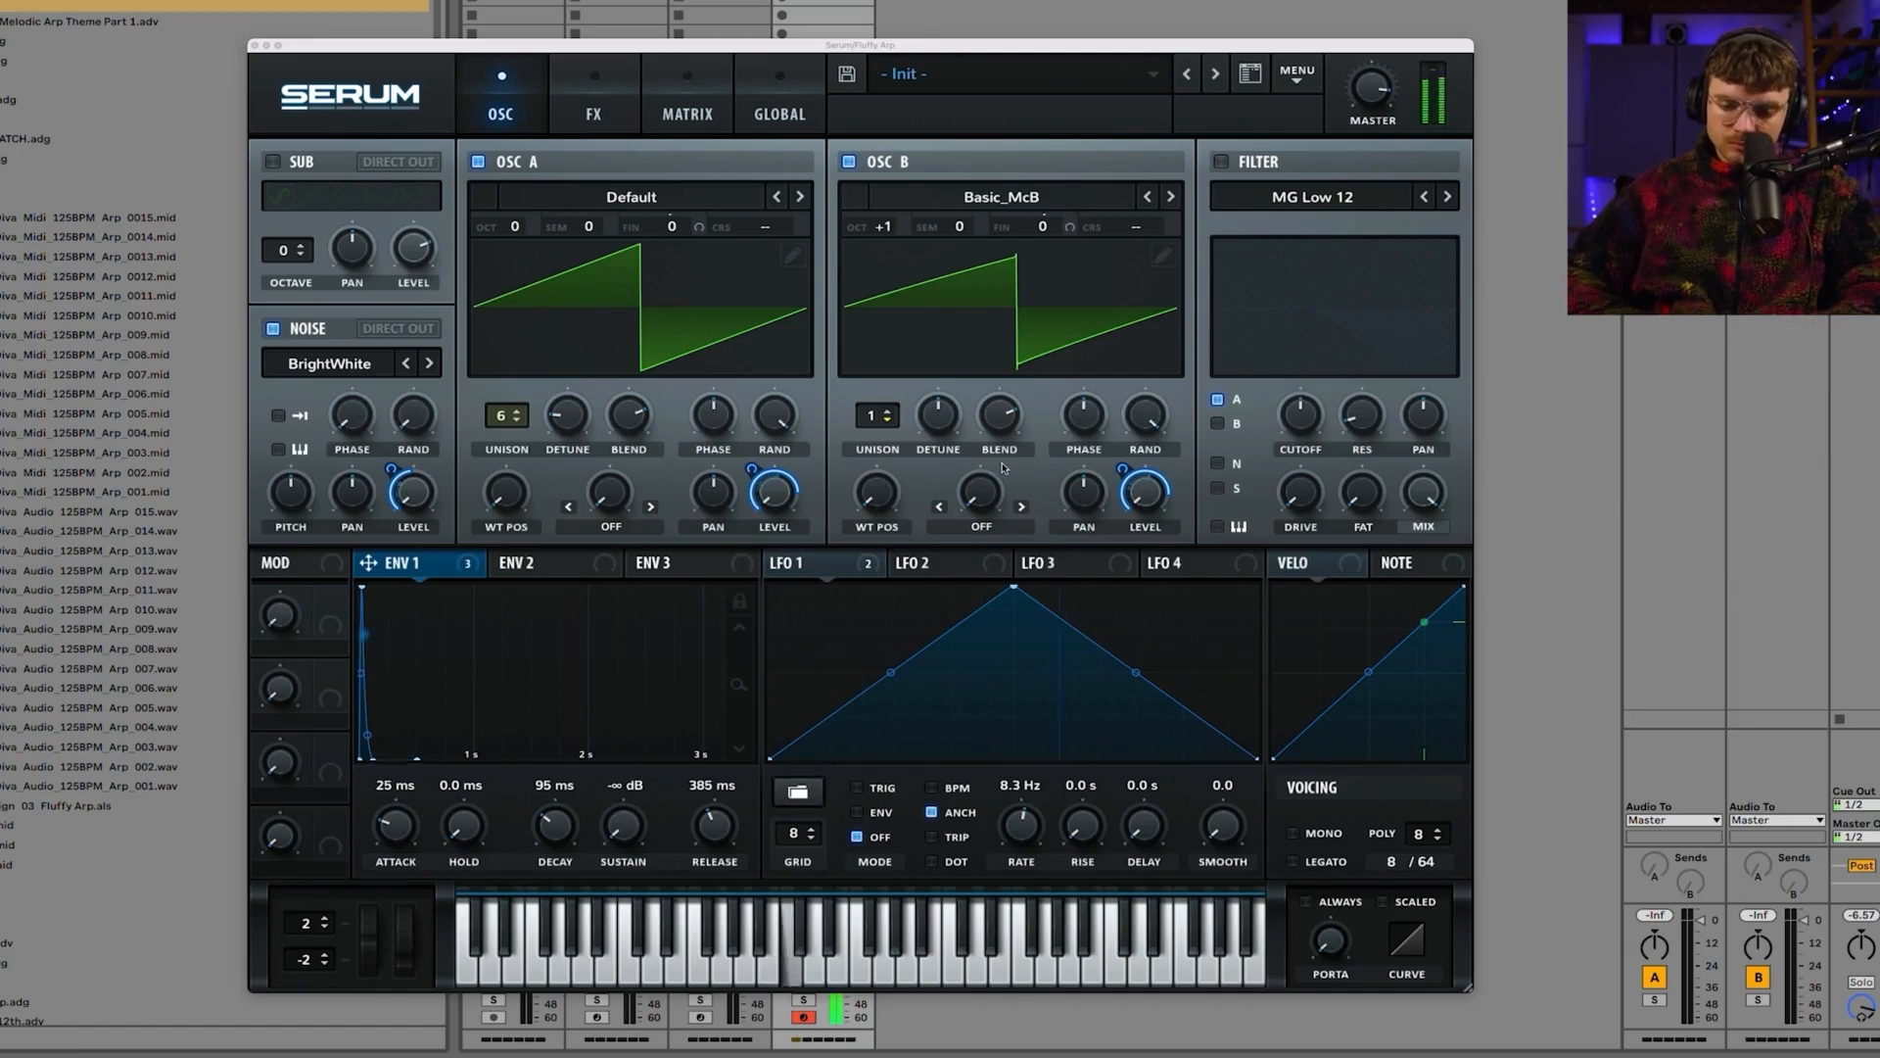
# Step: Try oscillator B's octave at -1 and return it to +1
pyautogui.moveTo(887, 232); pyautogui.dragTo(888, 299)
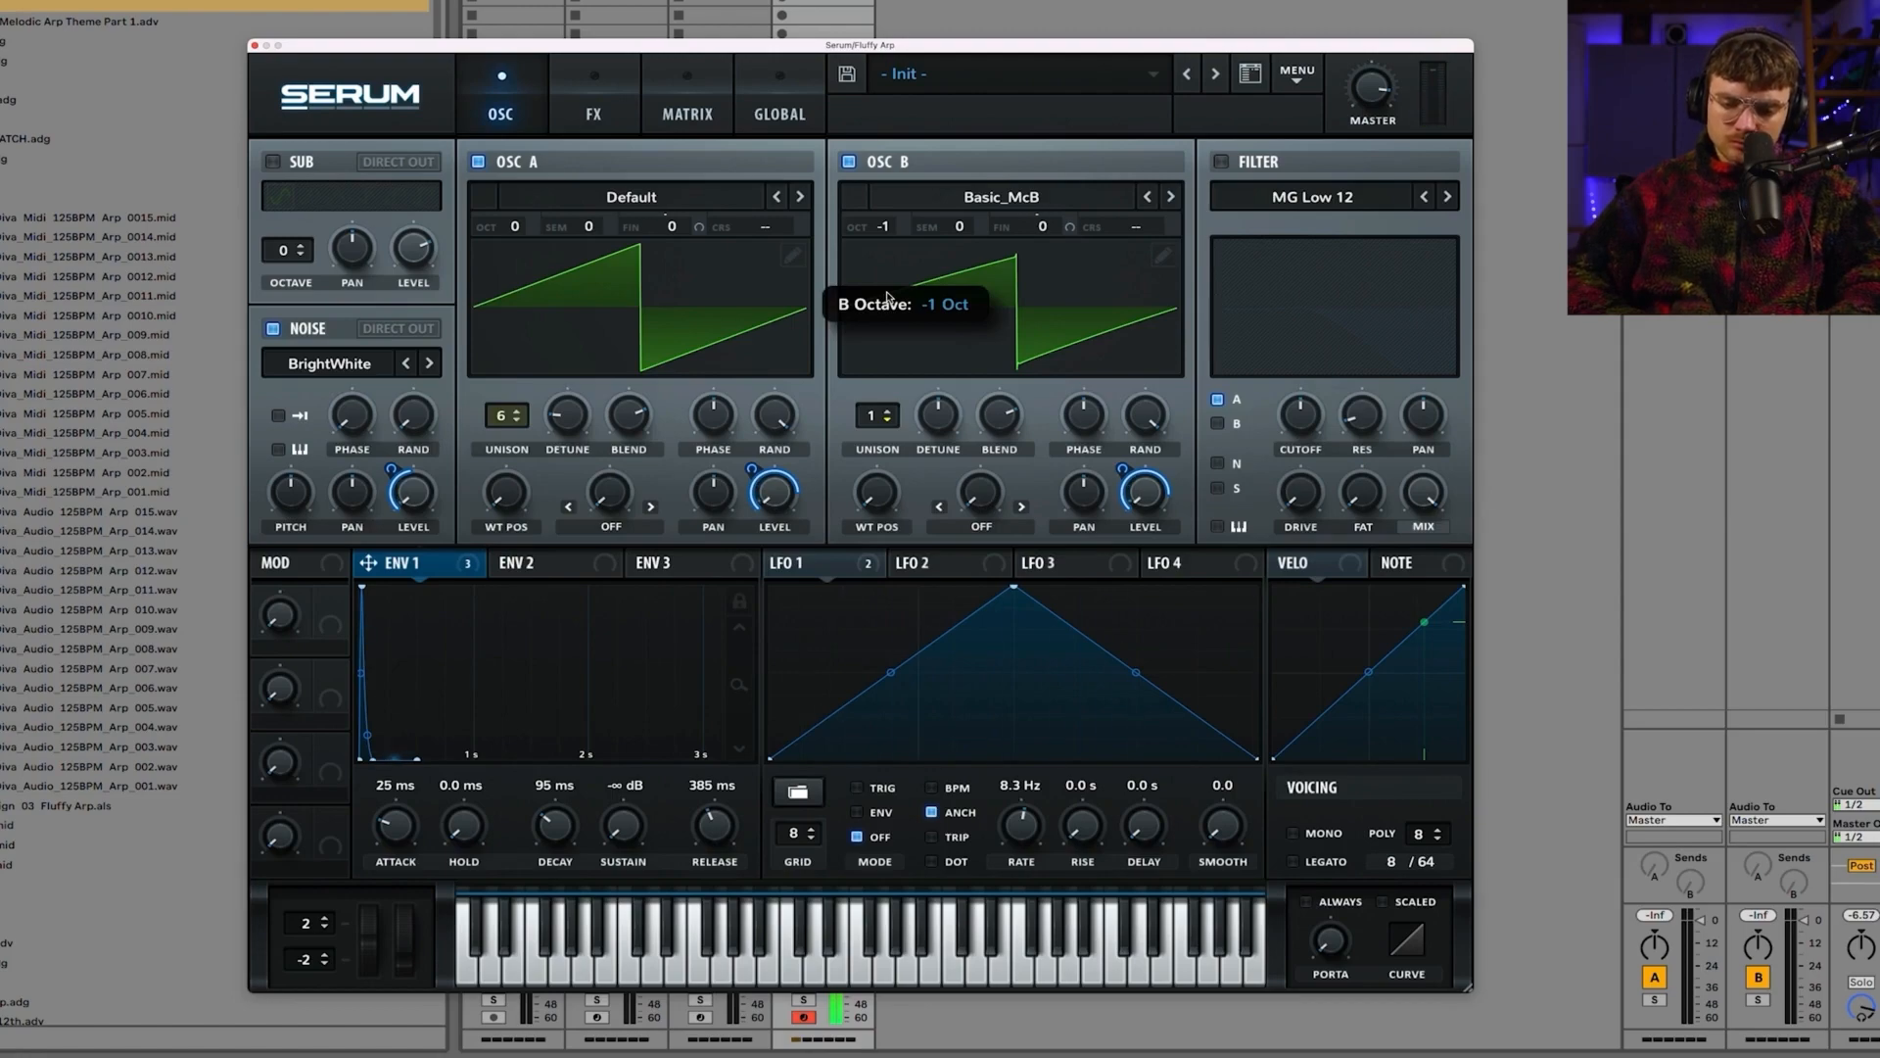
pyautogui.moveTo(888, 297); pyautogui.dragTo(891, 204)
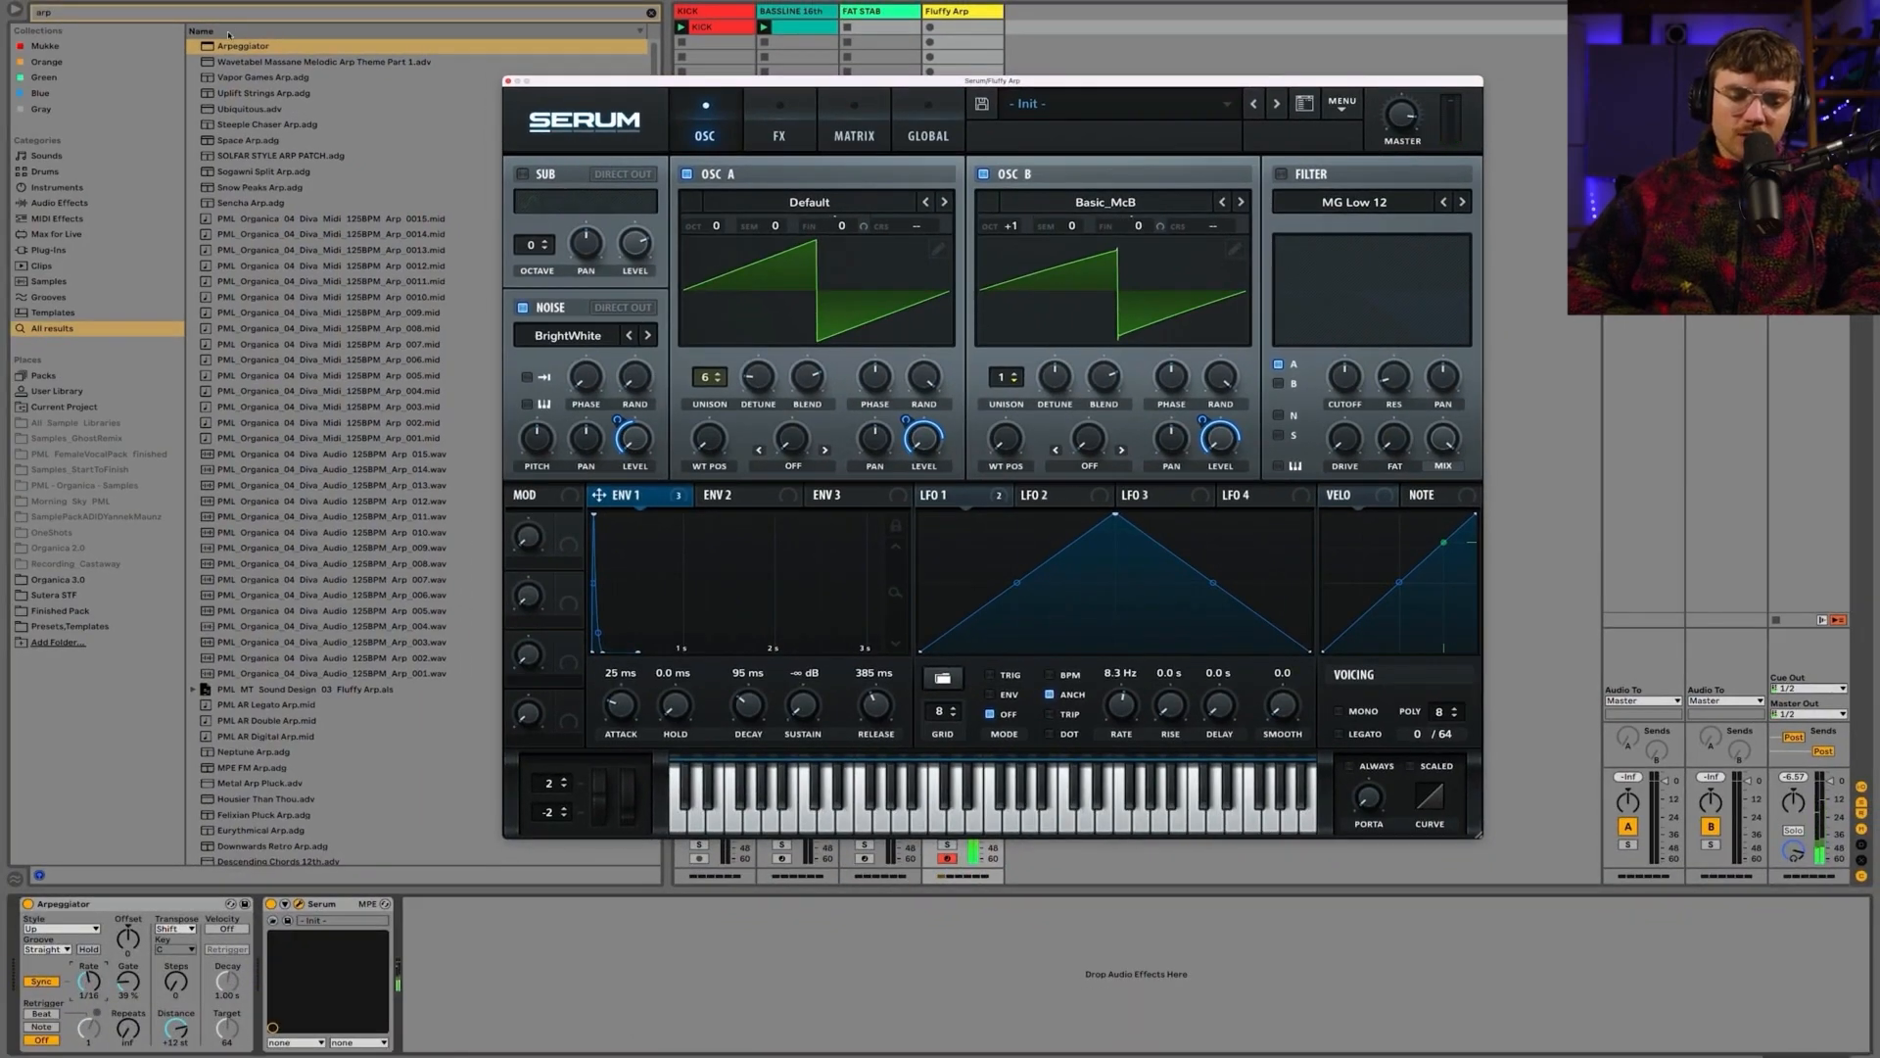
# Step: Find Echo and Reverb in the browser and add them after Serum on the Fluffy Arp track
pyautogui.click(138, 14)
pyautogui.write('echo')
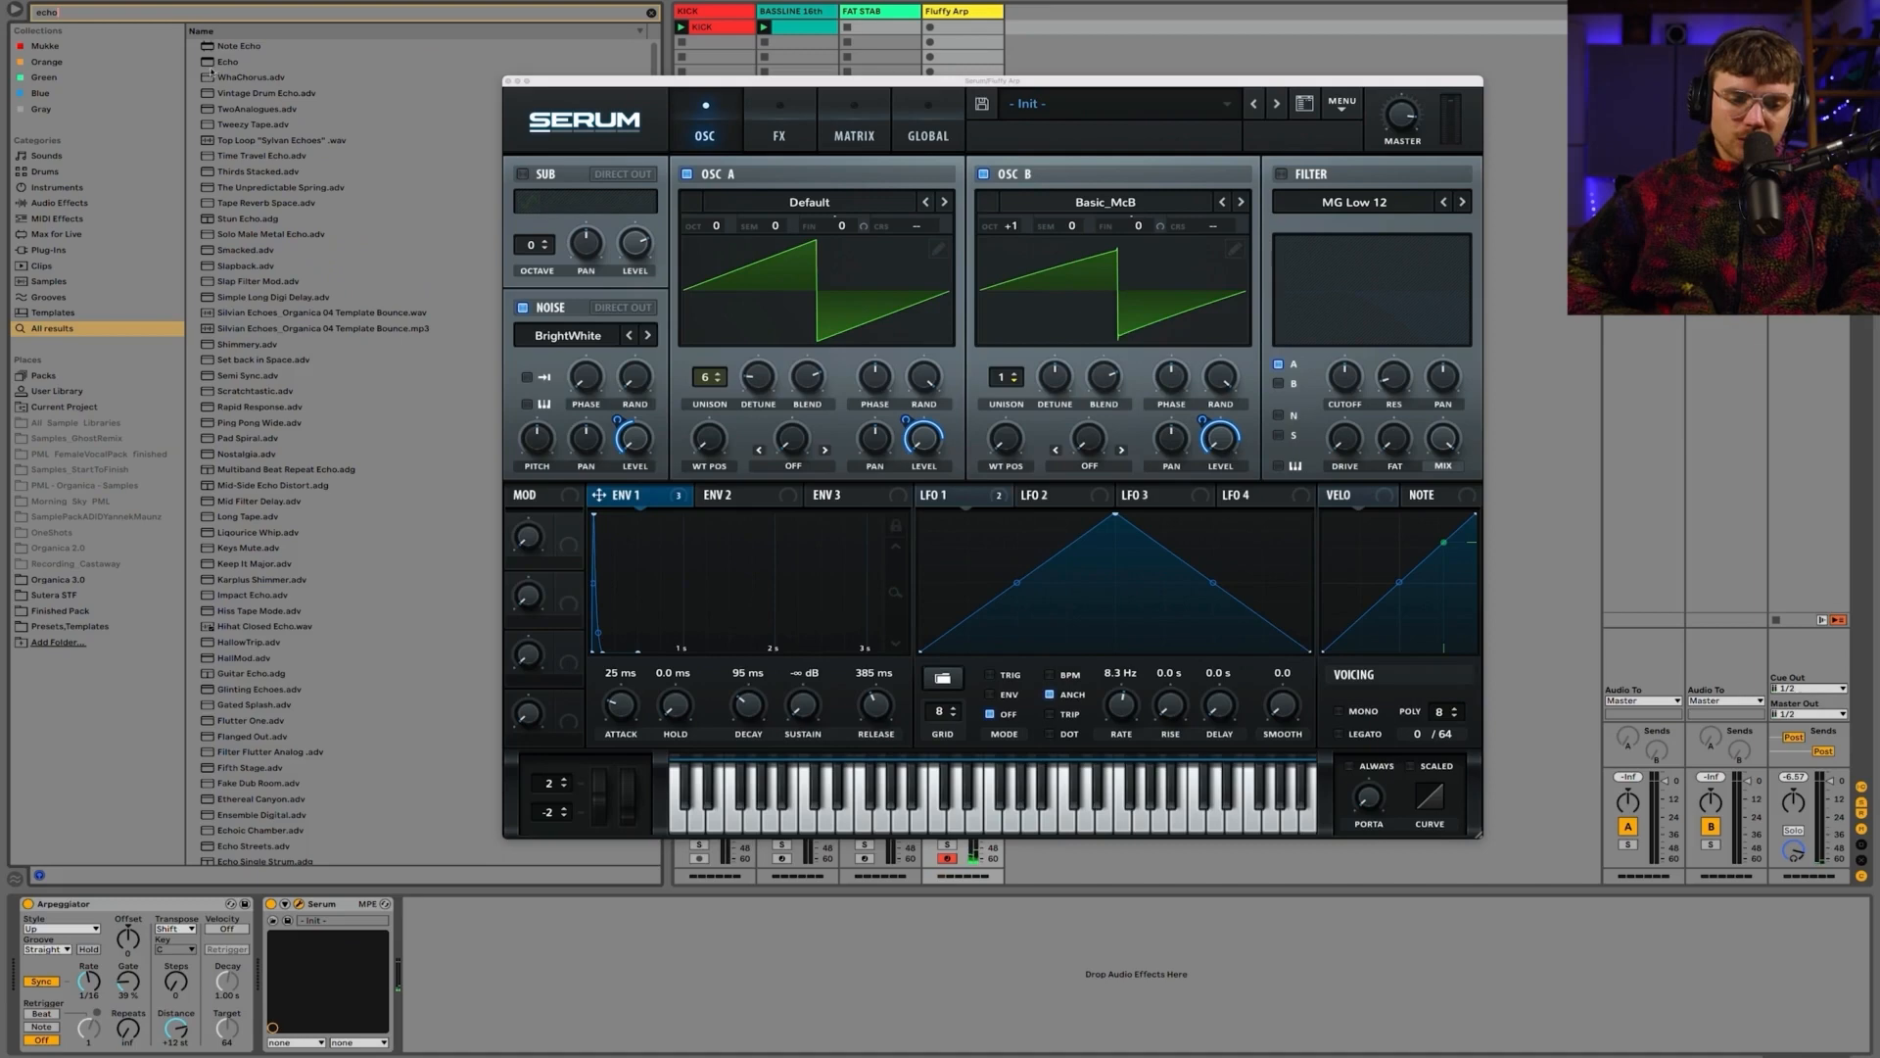
pyautogui.moveTo(211, 62); pyautogui.dragTo(501, 908)
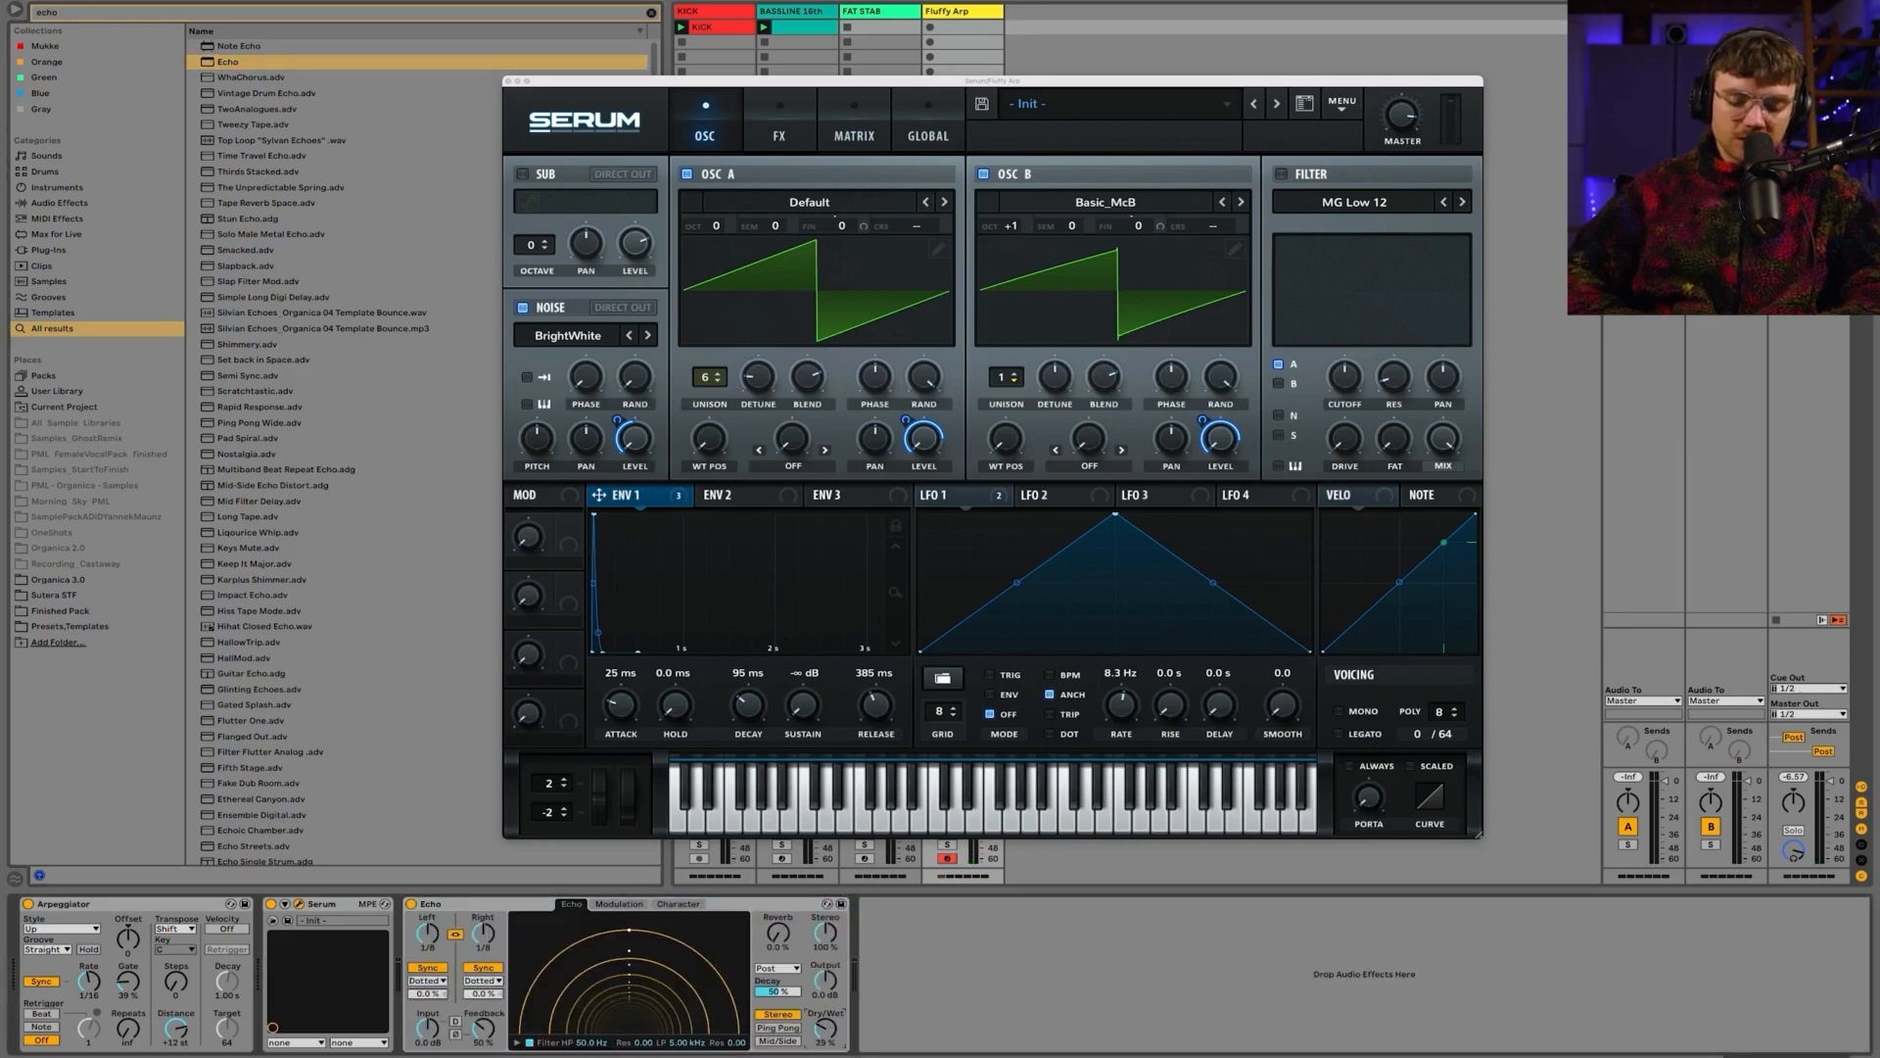
pyautogui.press('super+f')
pyautogui.write('reverb')
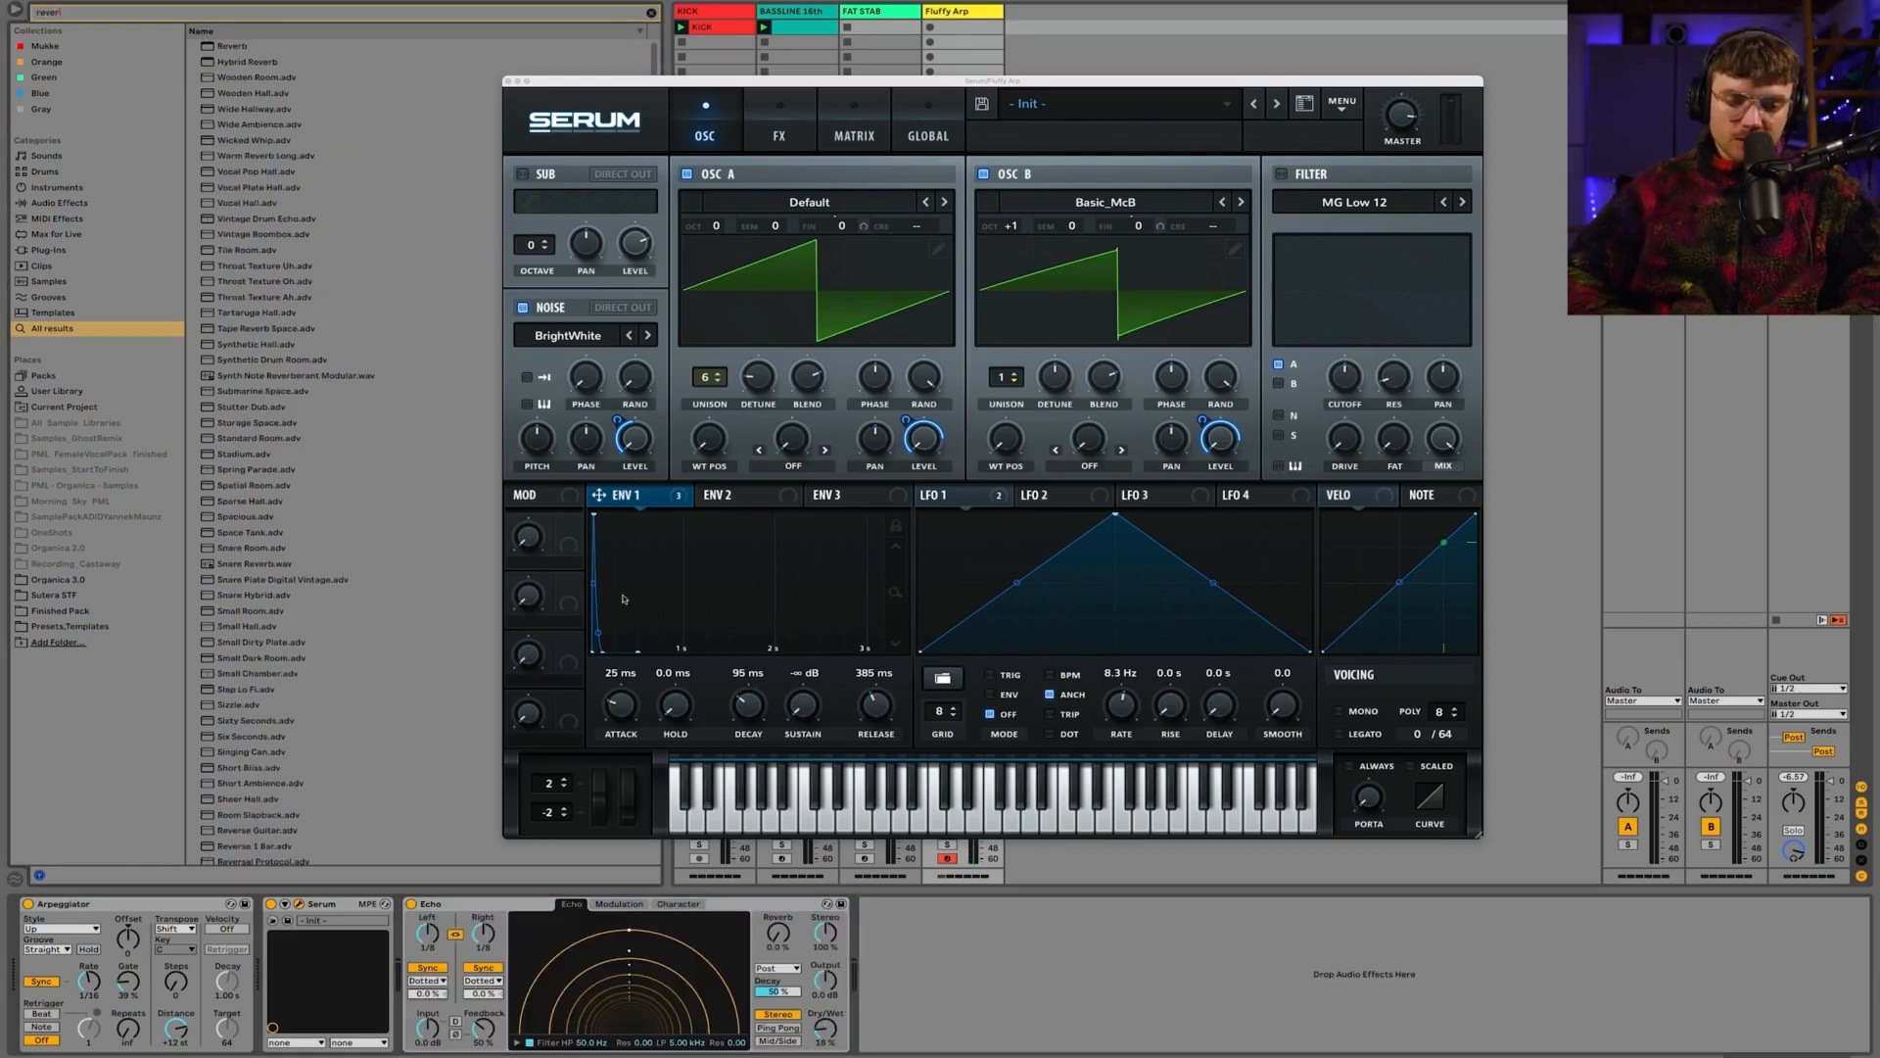
pyautogui.doubleClick(231, 48)
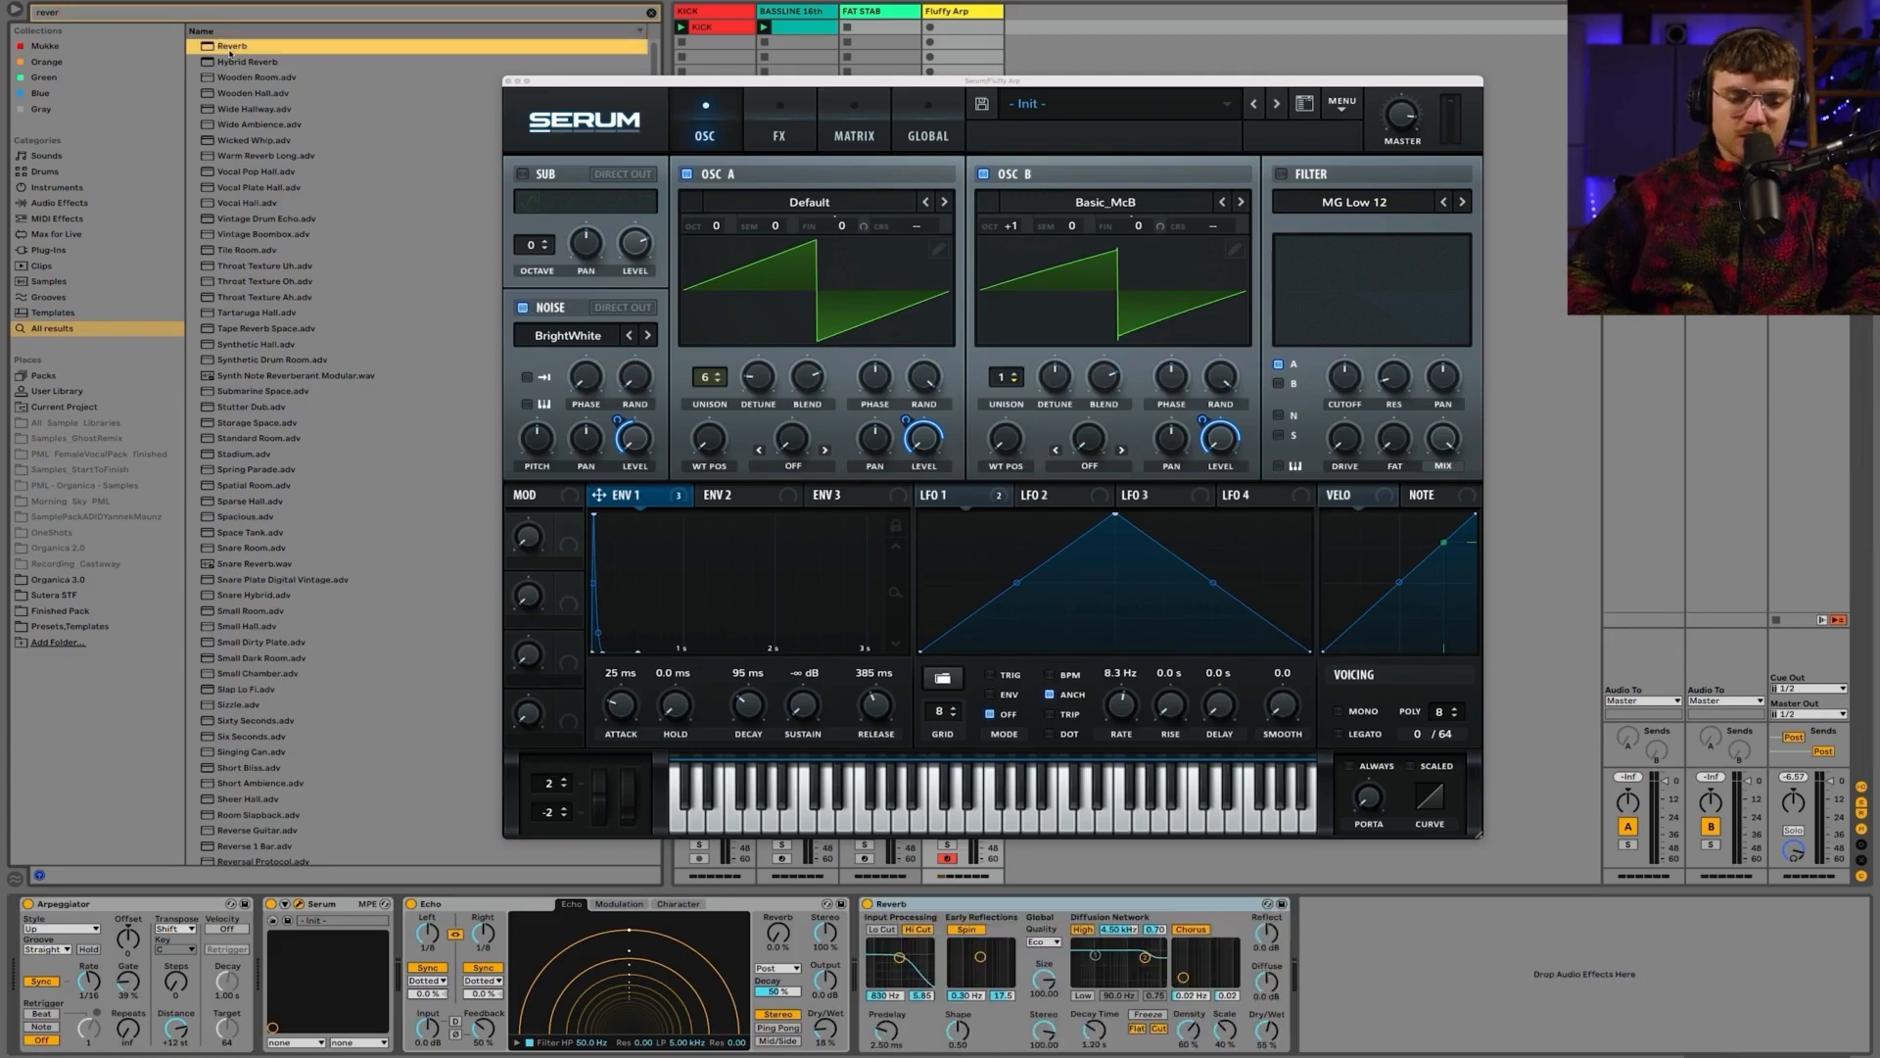
# Step: Lower the Reverb's dry/wet mix and set its quality to High
pyautogui.moveTo(1267, 1030); pyautogui.dragTo(1267, 1050)
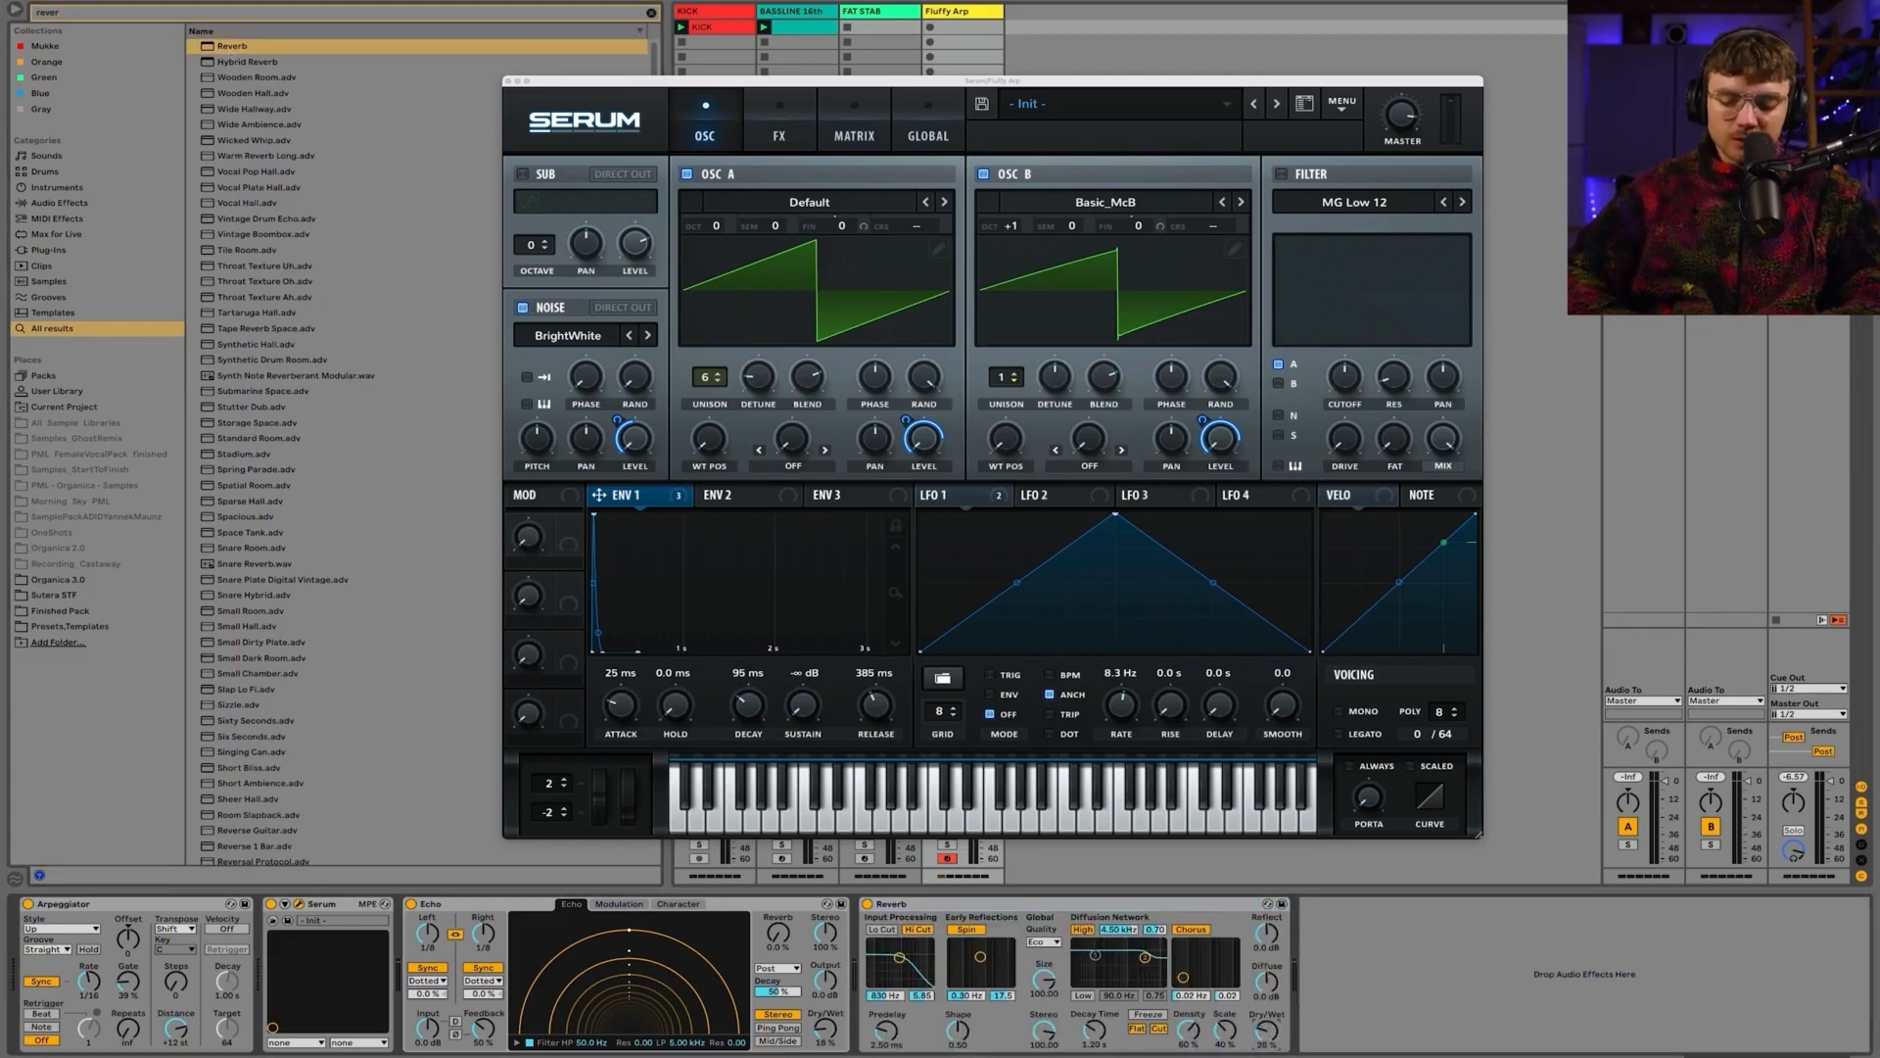
pyautogui.click(1042, 941)
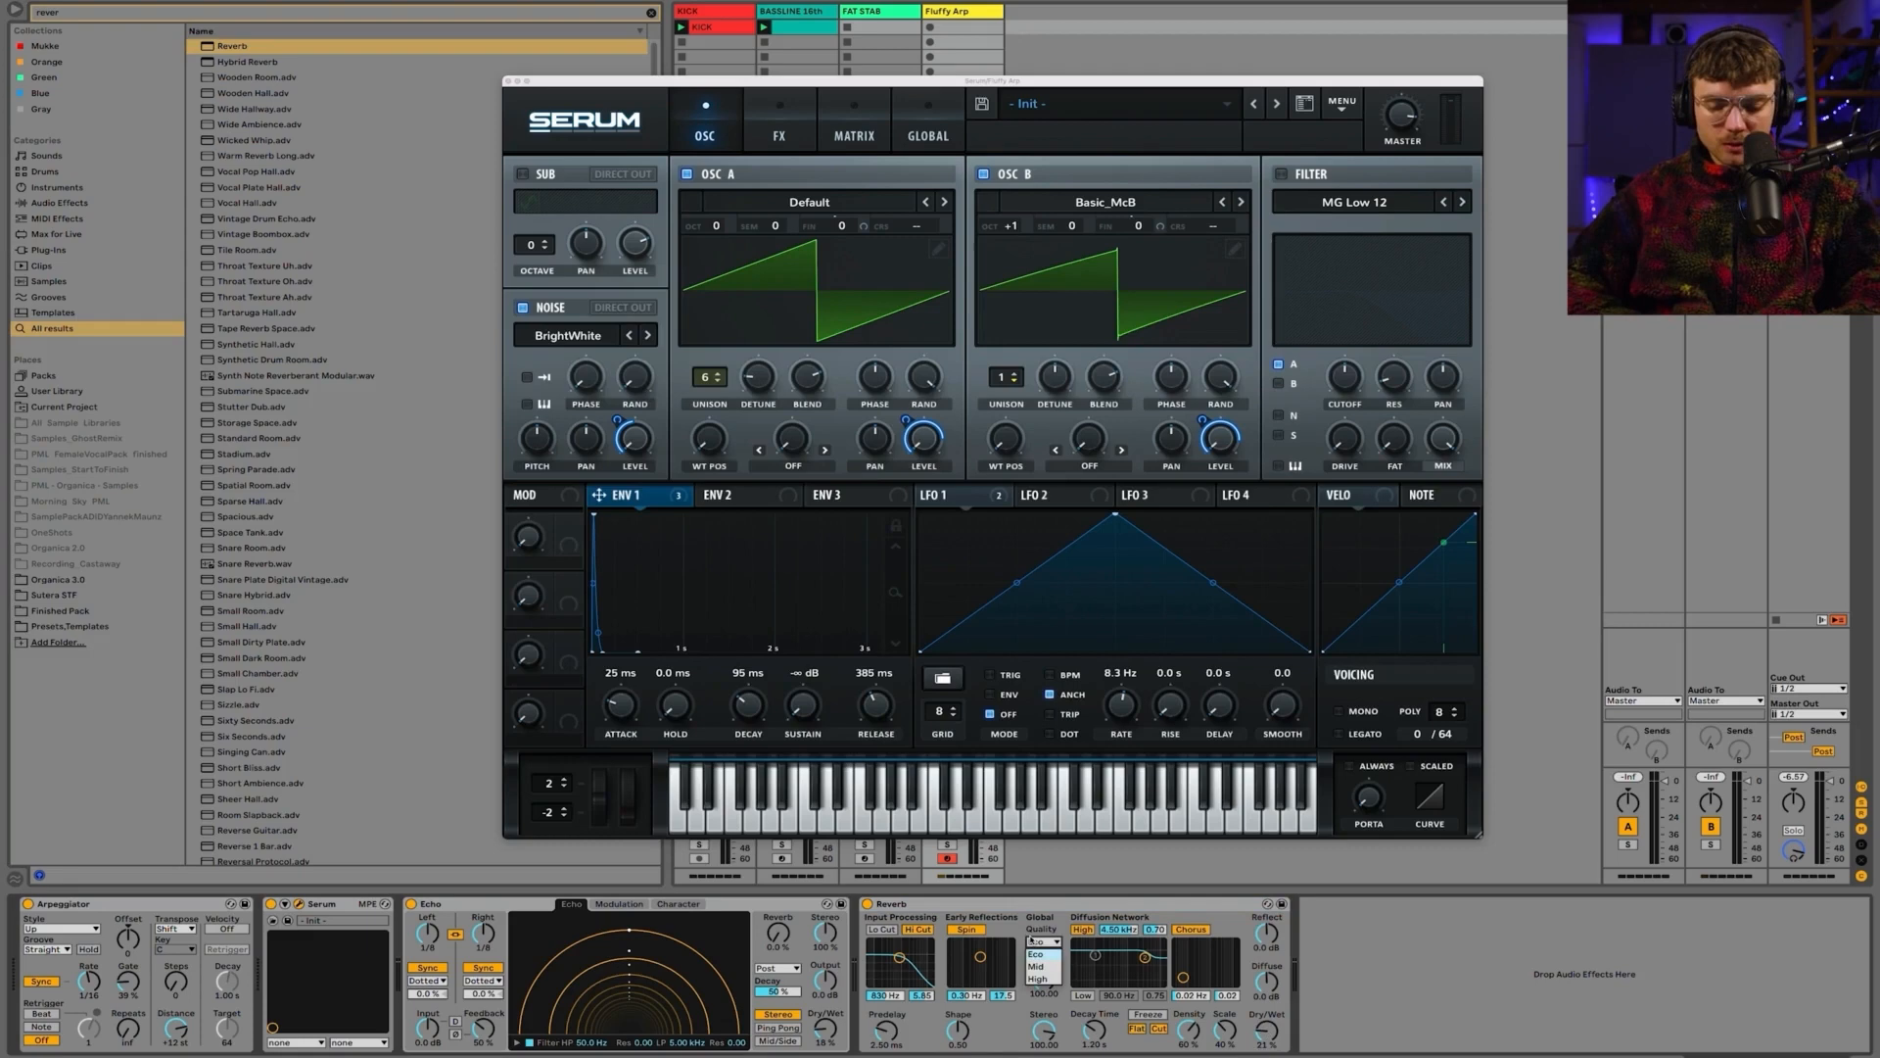
pyautogui.click(1038, 978)
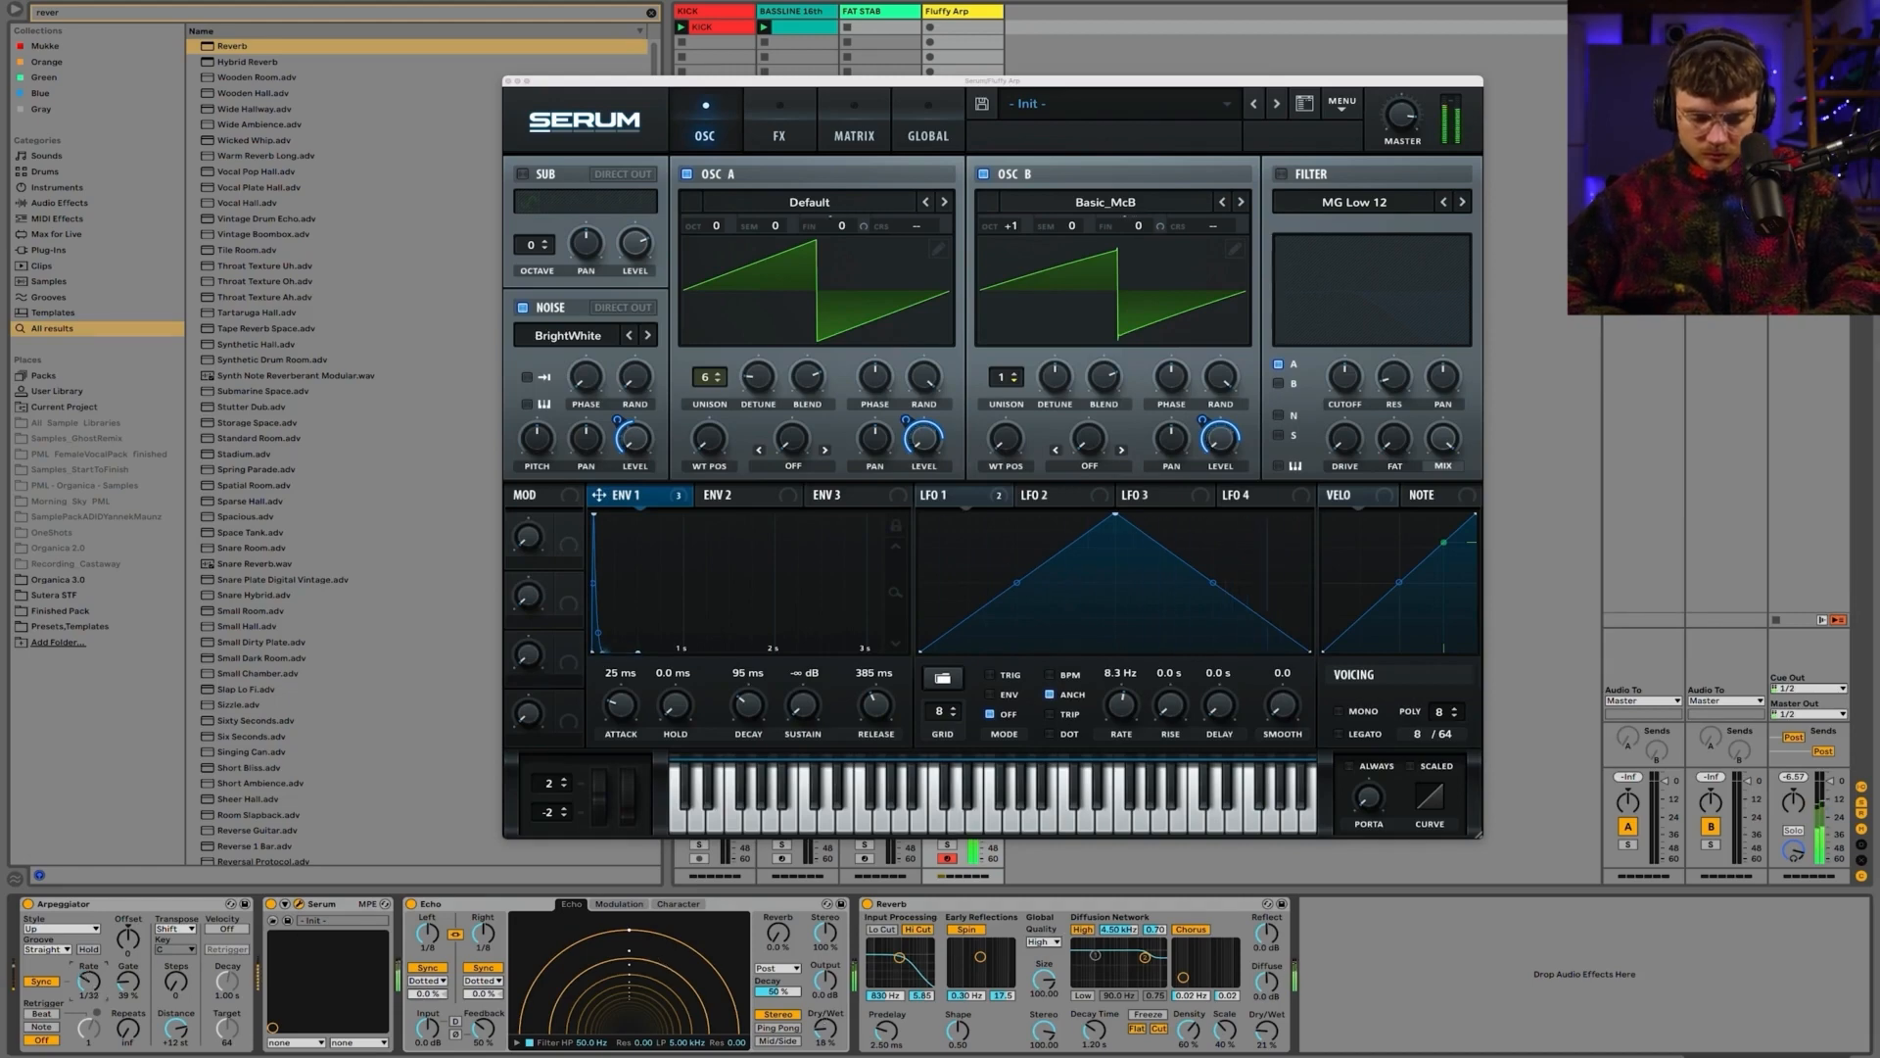
# Step: Compare the pluck with Echo bypassed, set both Echo delay times to 1/32, and disable Reverb
pyautogui.click(431, 918)
pyautogui.press('0')
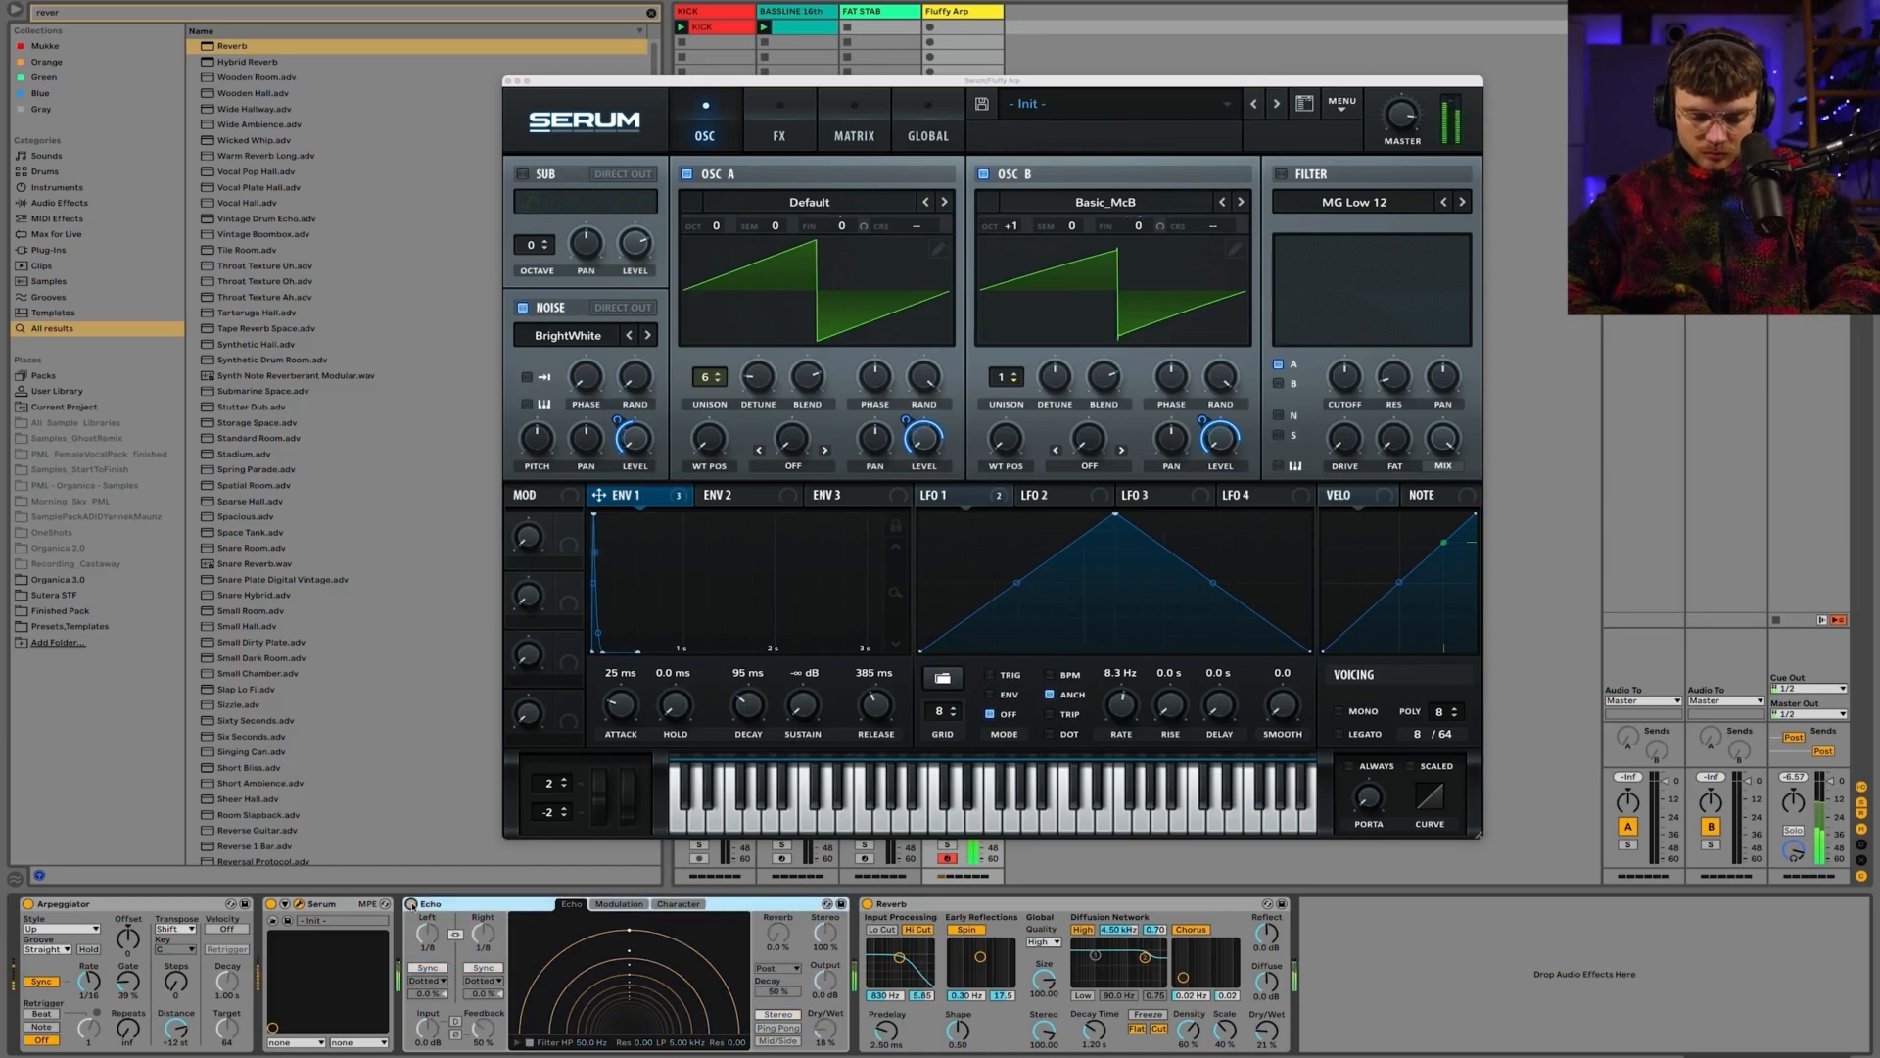
pyautogui.press('0')
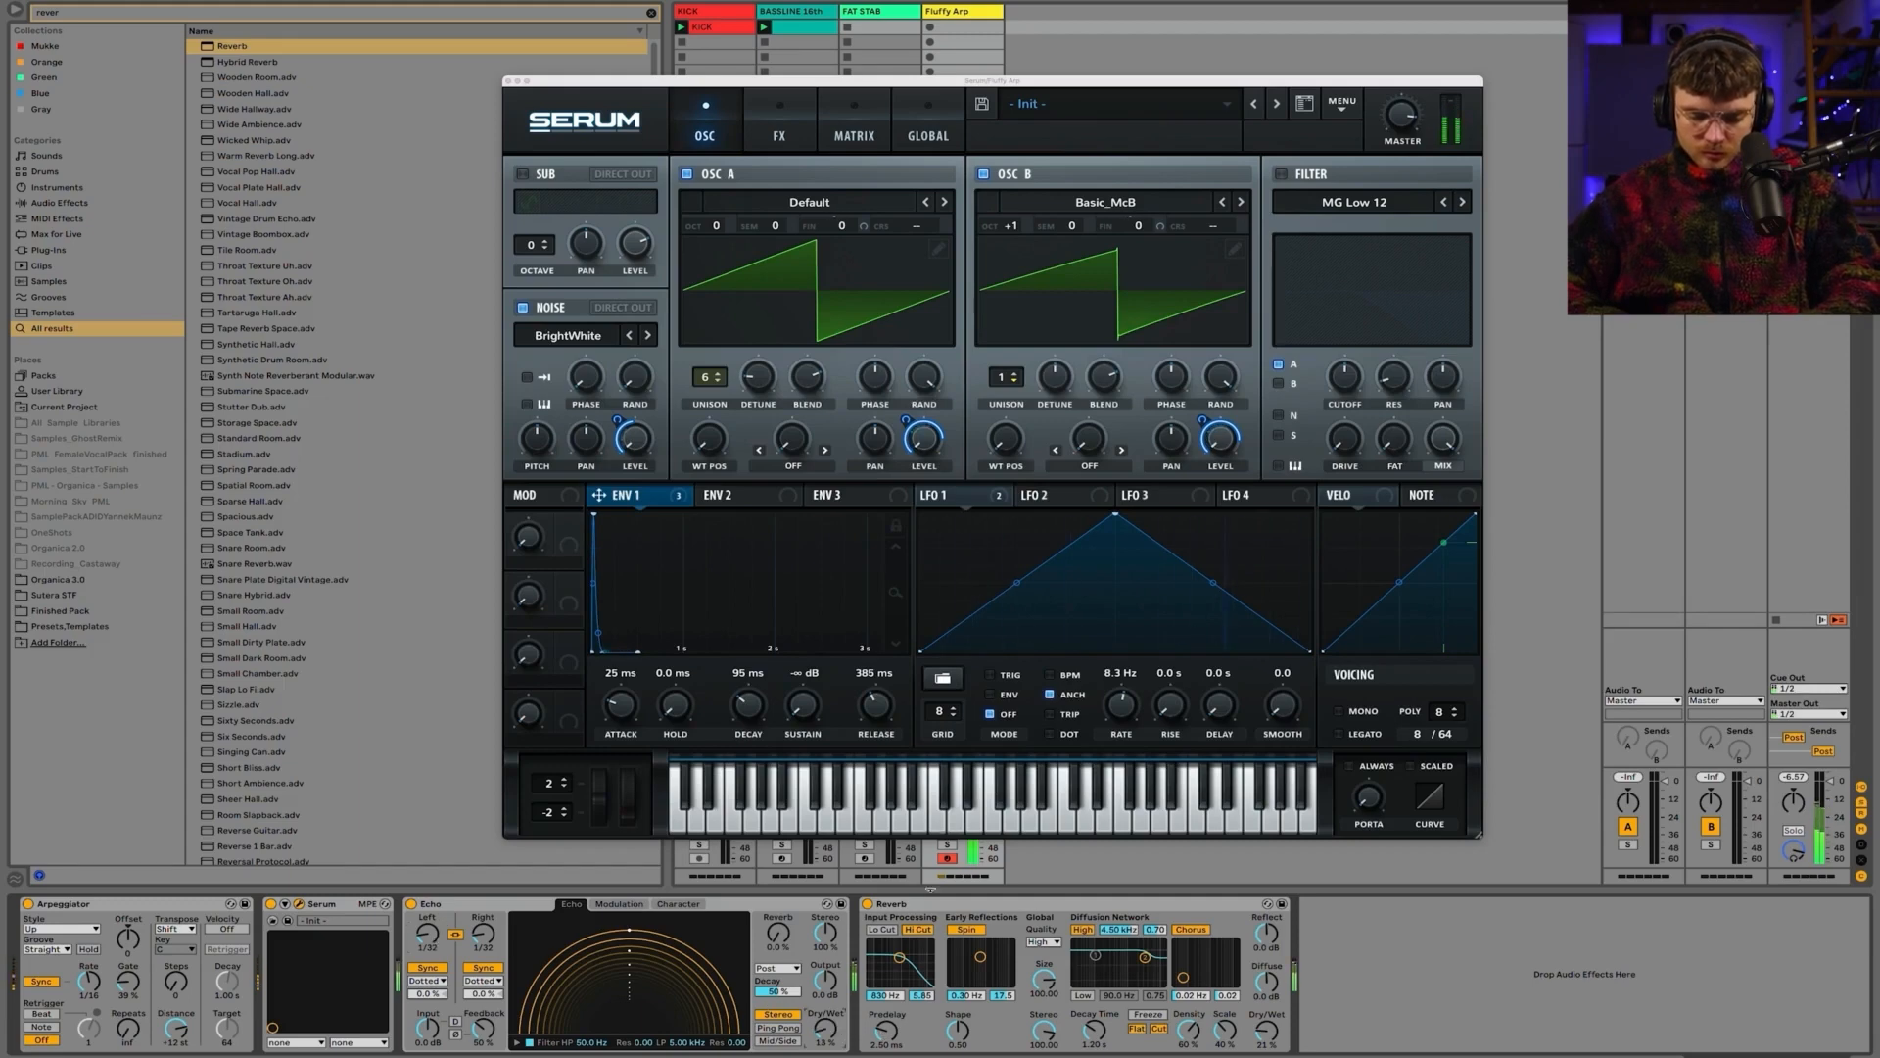
pyautogui.click(866, 903)
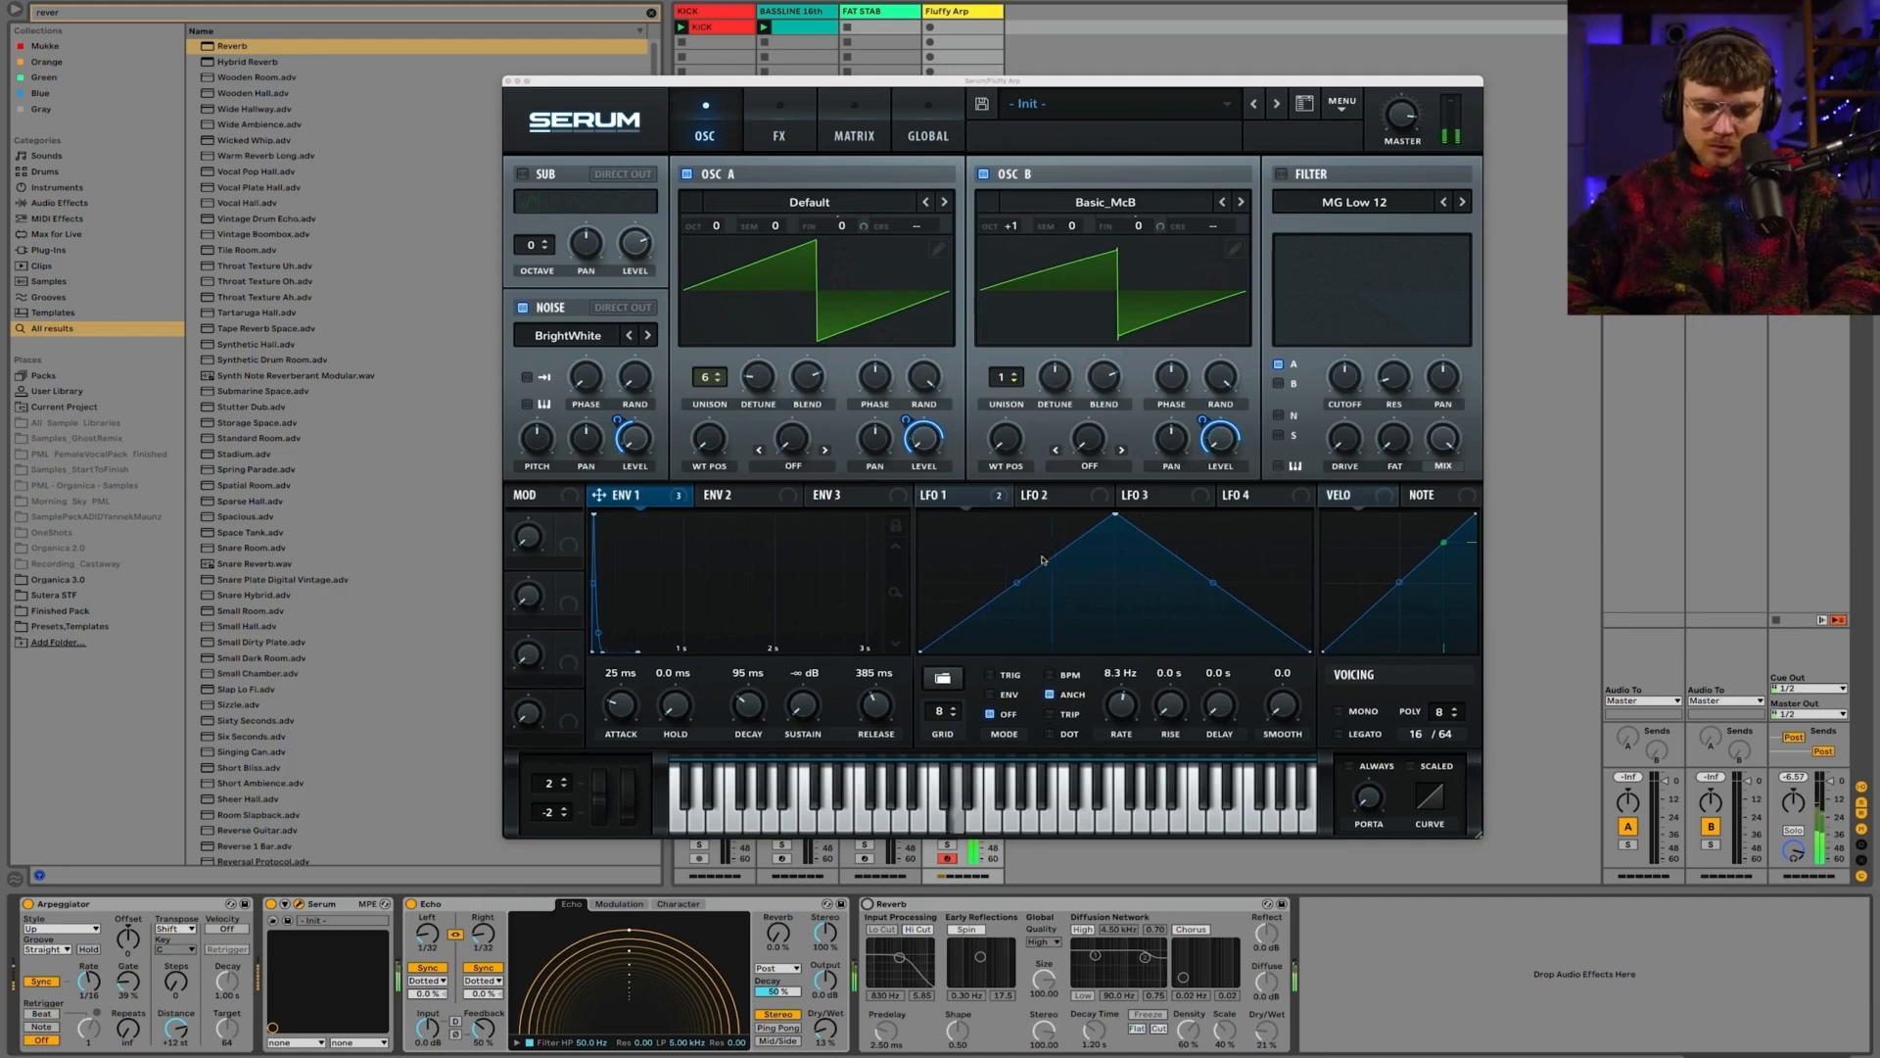
# Step: Enable Serum's filter with the MG Low 24 type and route the noise and sub oscillators through it
pyautogui.click(1162, 84)
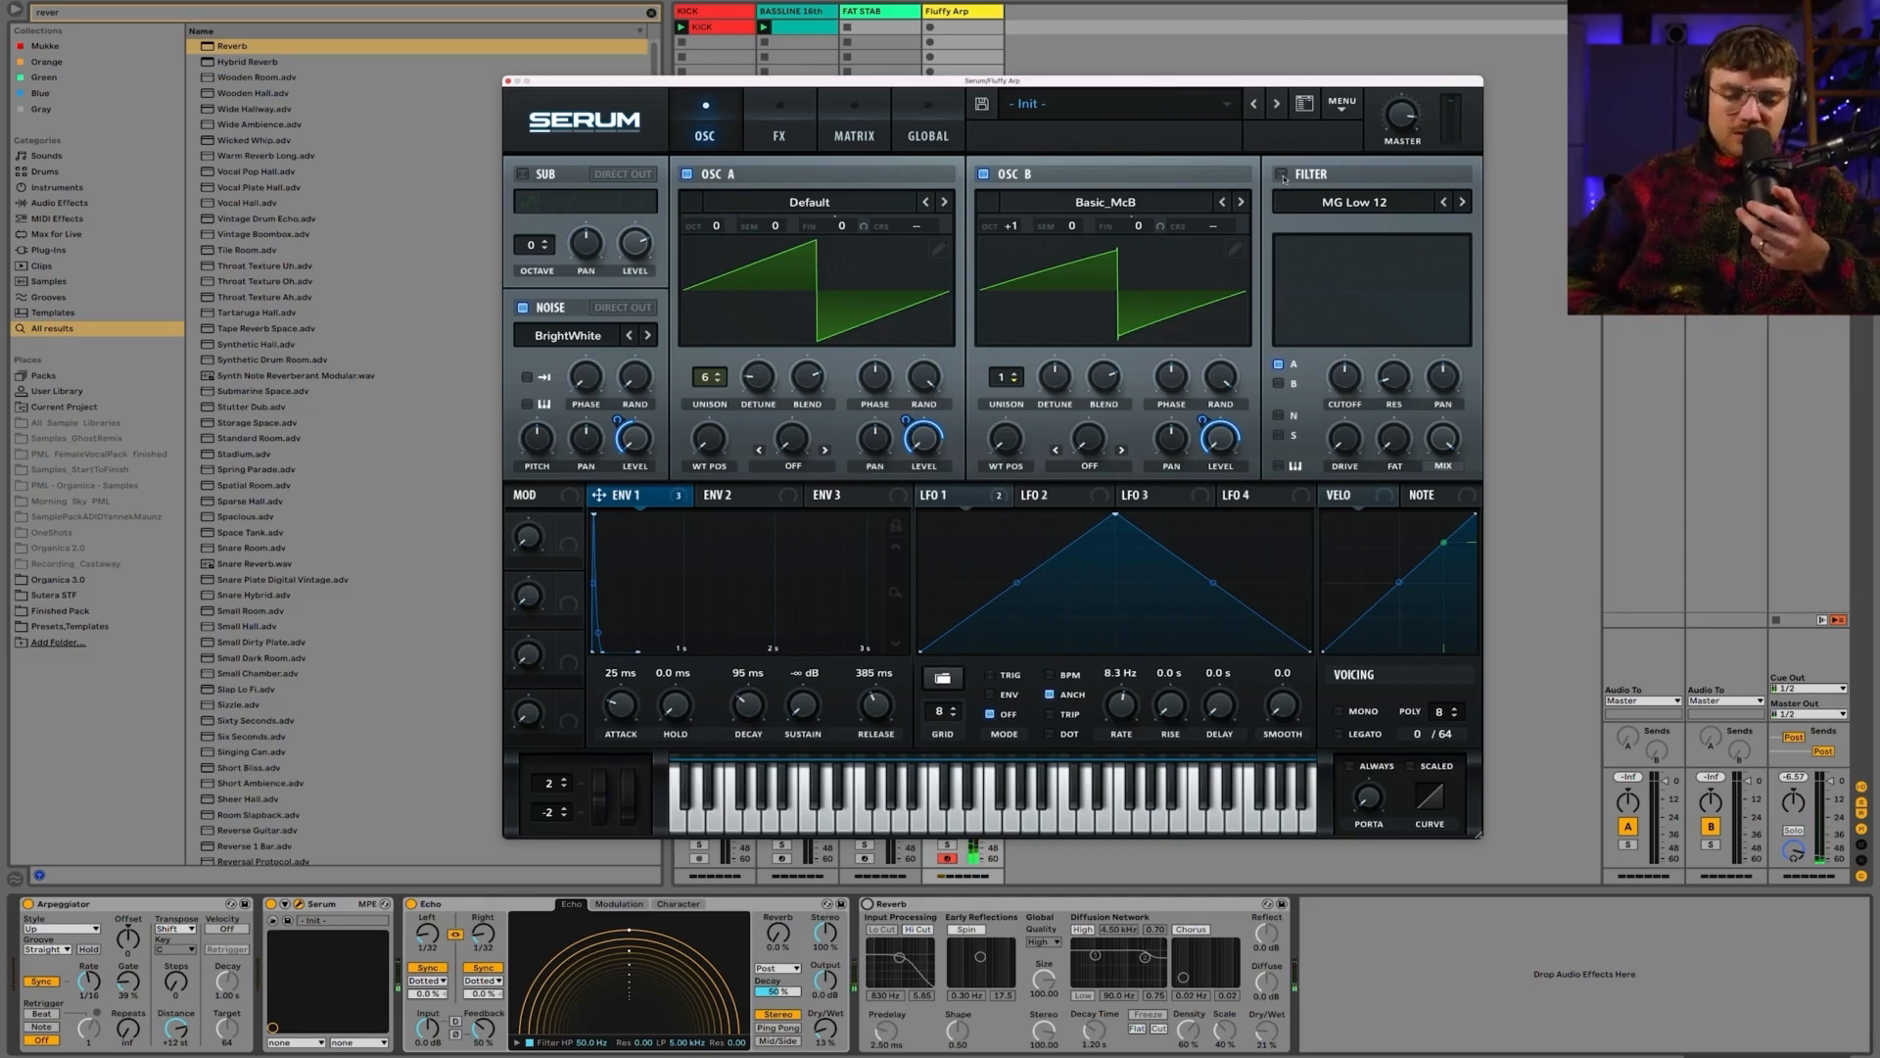
pyautogui.click(1280, 174)
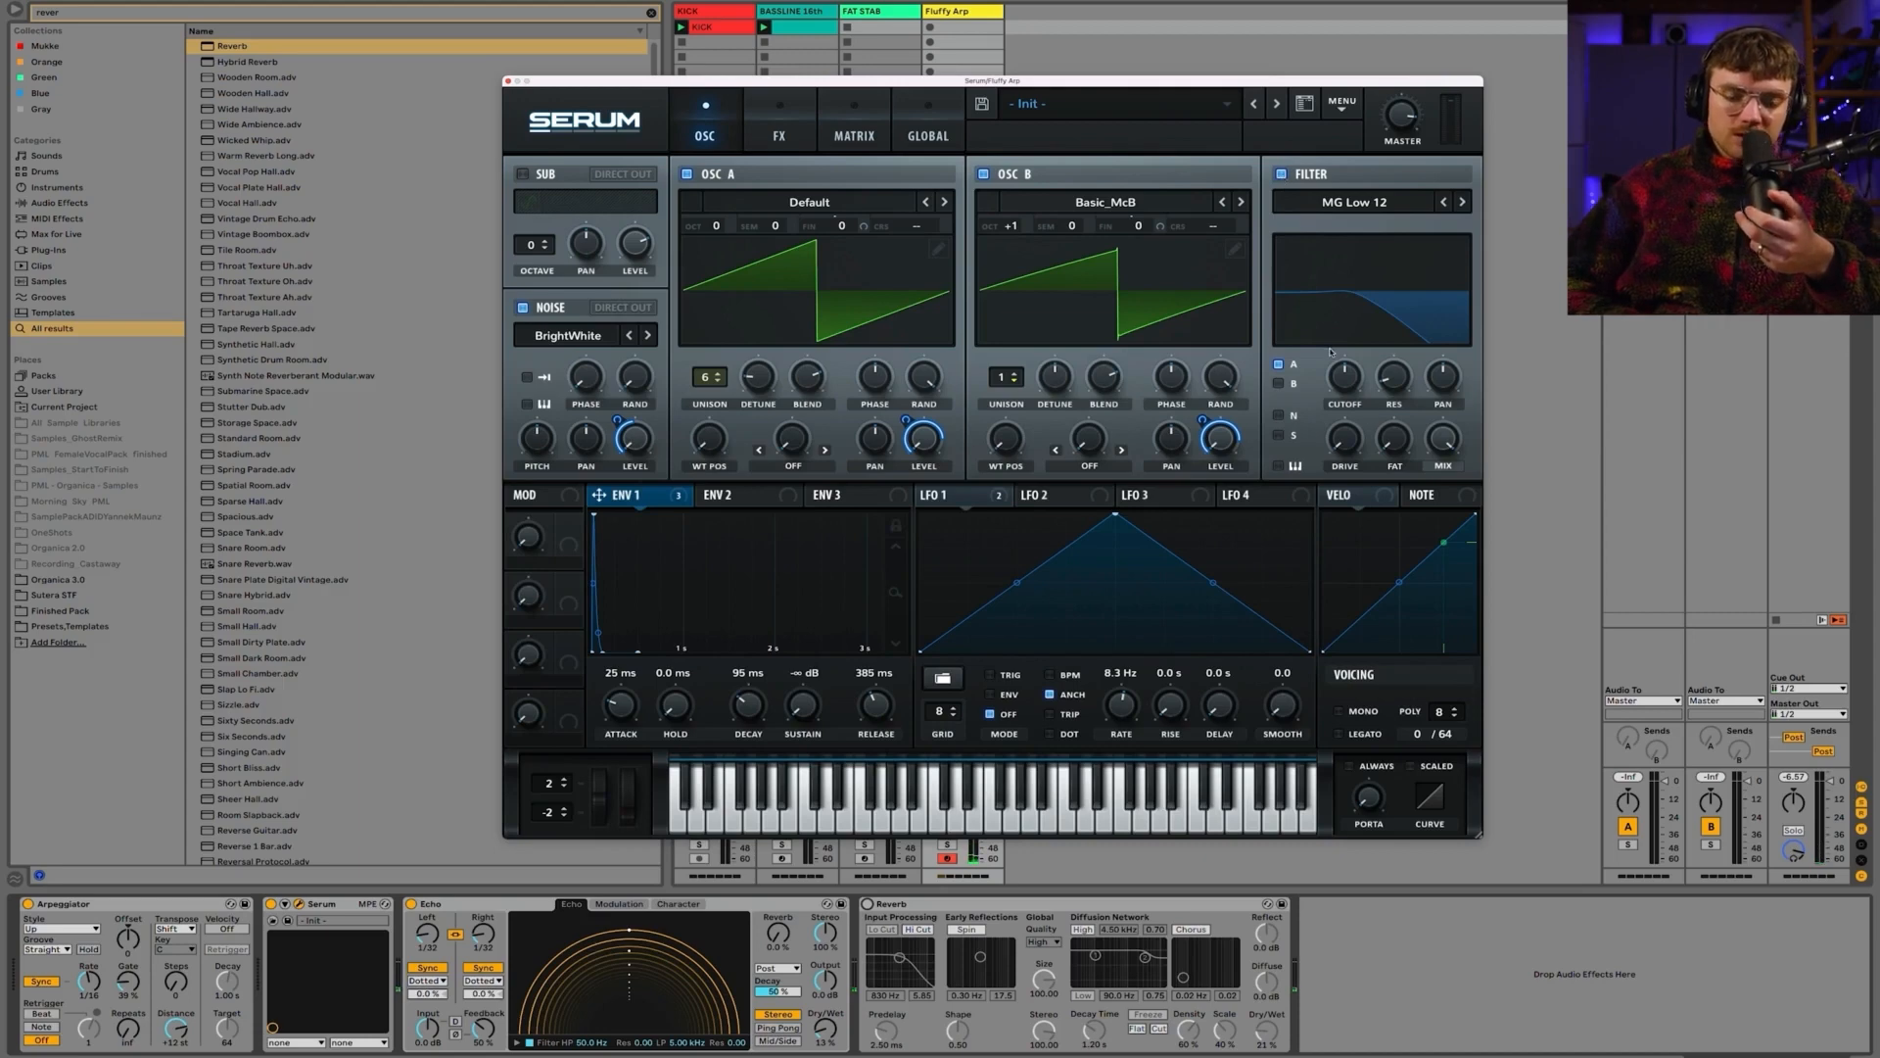
pyautogui.click(1463, 203)
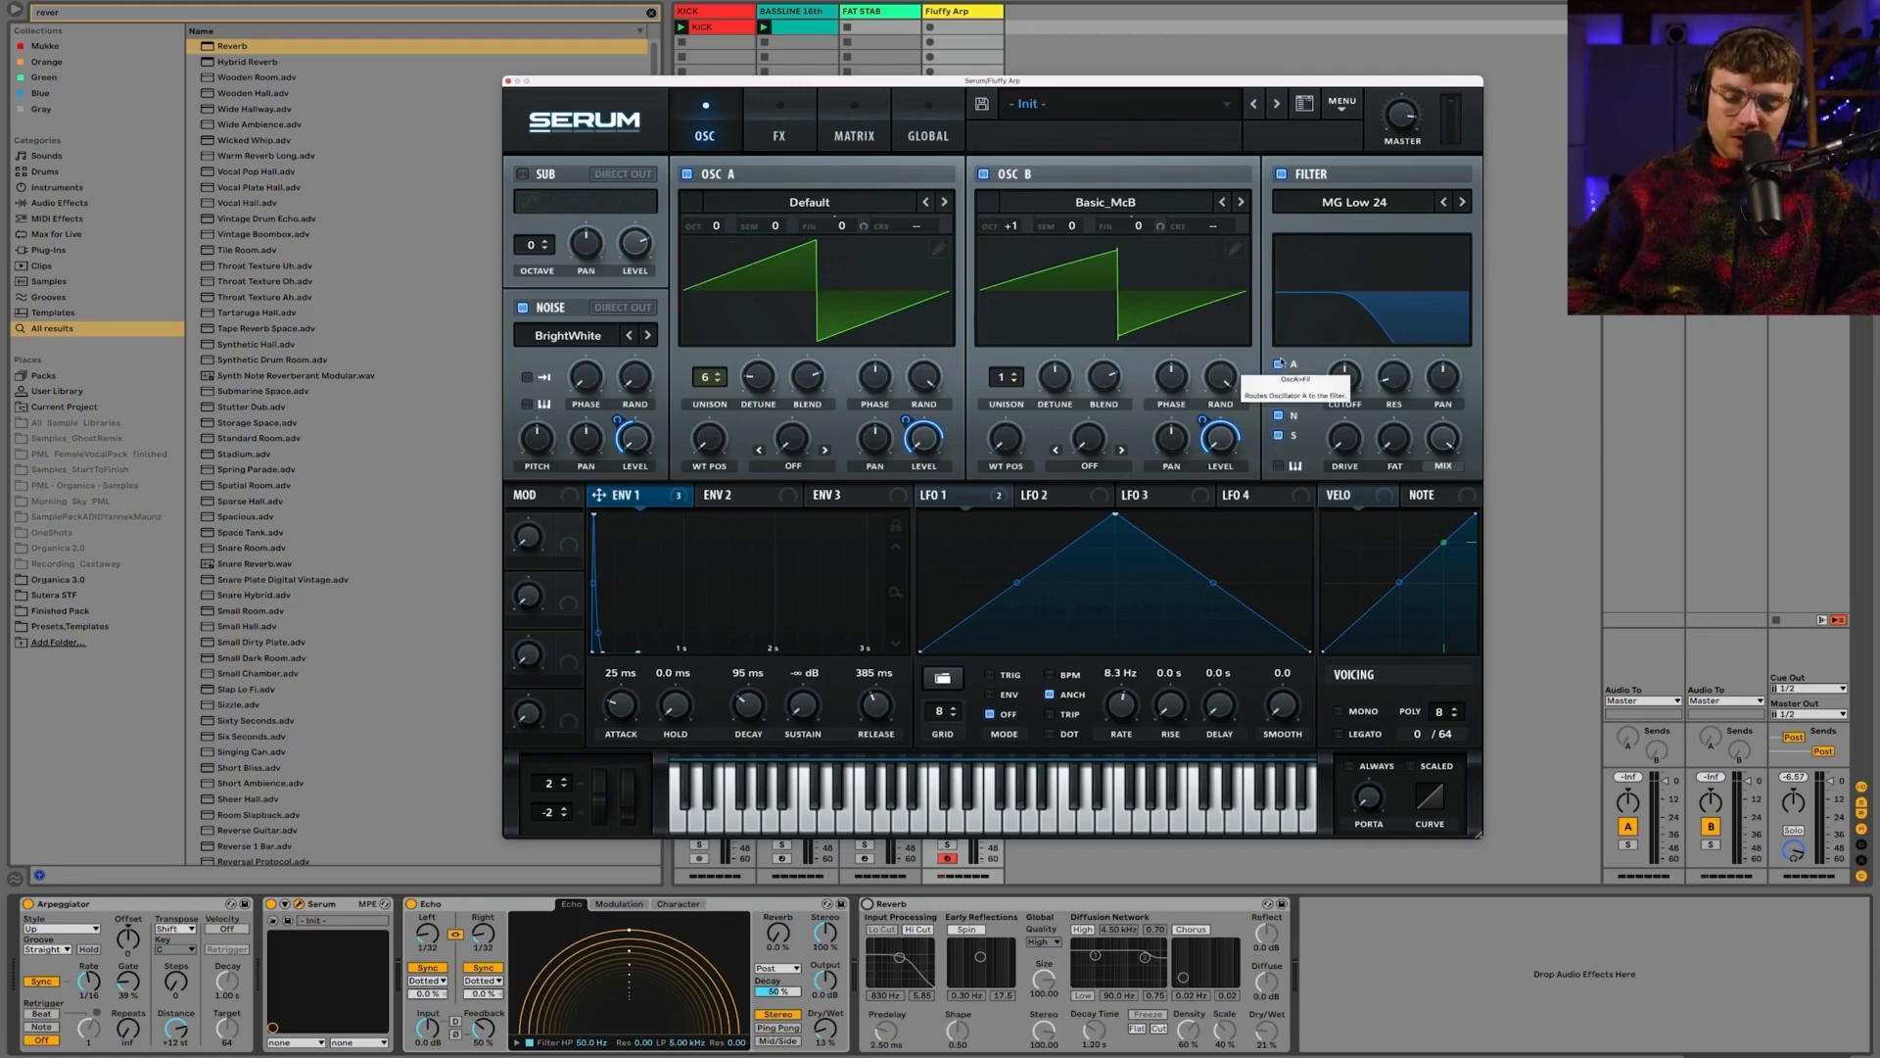
# Step: Sweep Serum's filter cutoff while enabling the Reverb device with a 15.1 s decay time and adjusting its dry/wet mix
pyautogui.moveTo(1344, 378); pyautogui.dragTo(1347, 408)
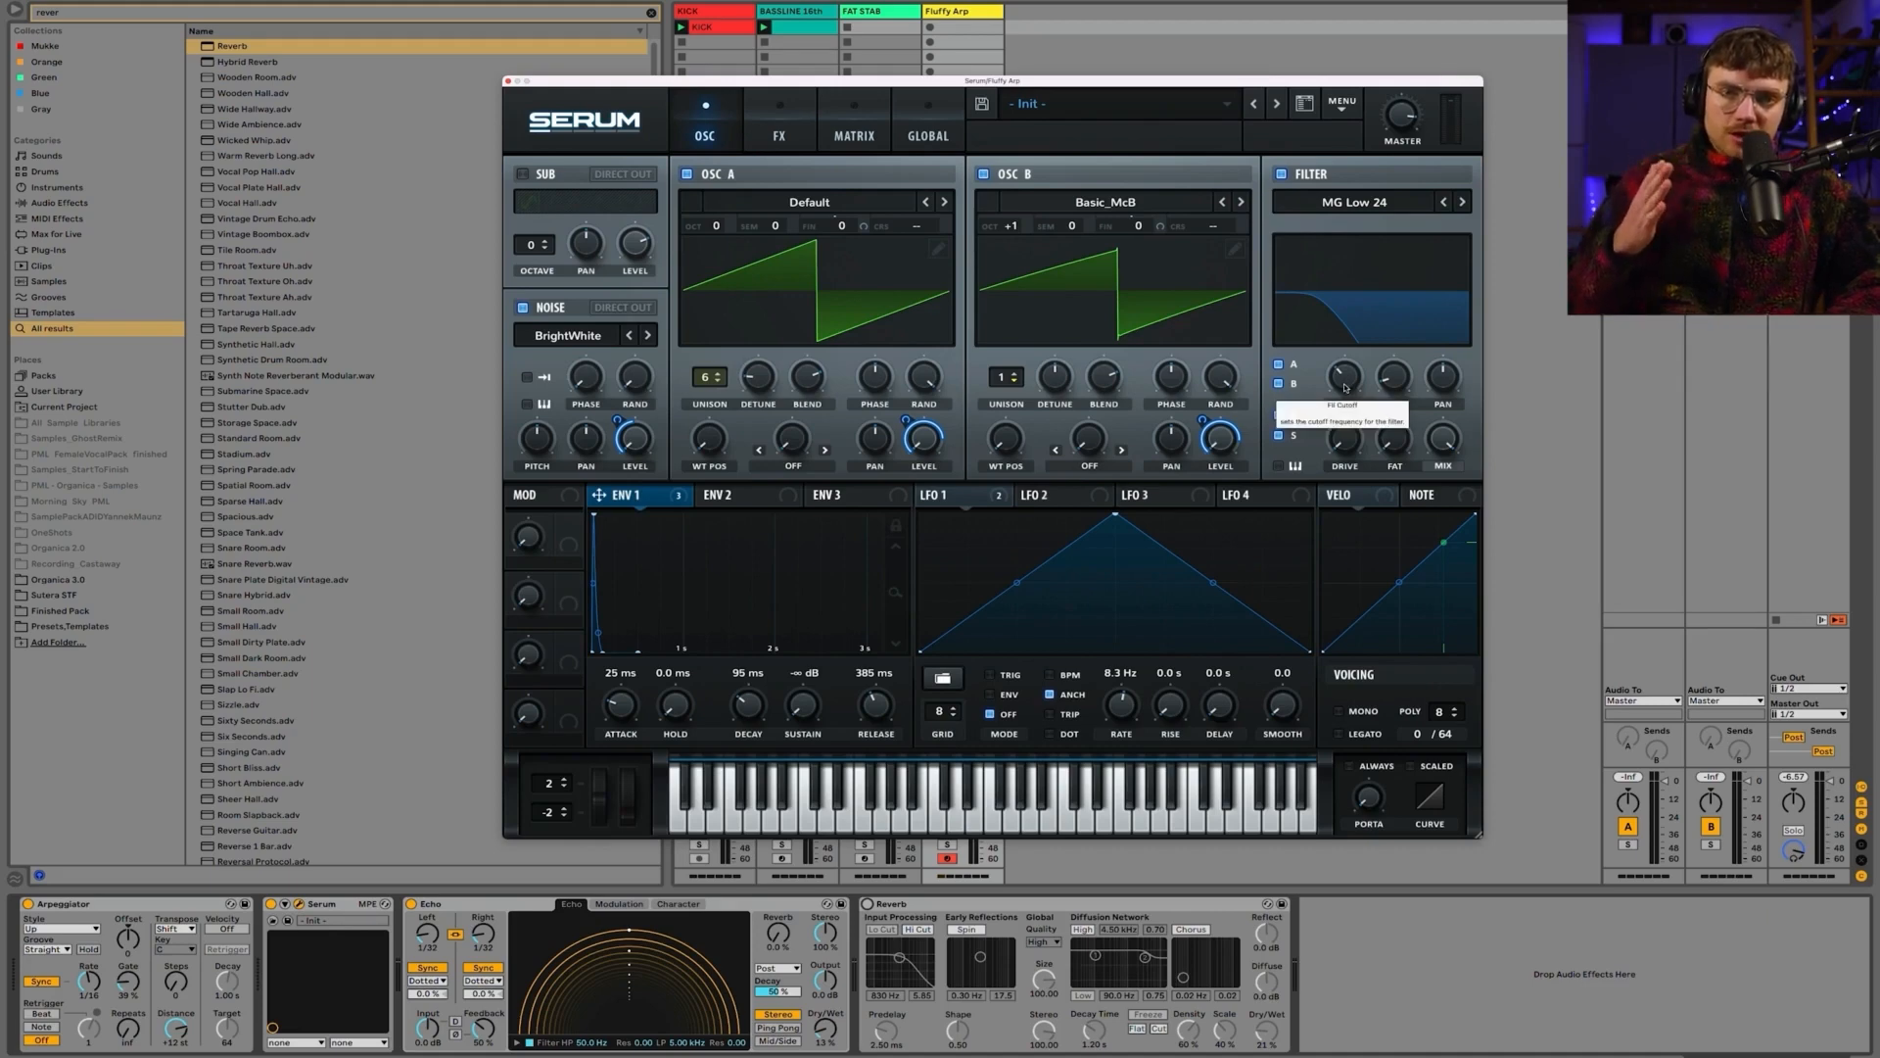
pyautogui.moveTo(1345, 386); pyautogui.dragTo(1336, 333)
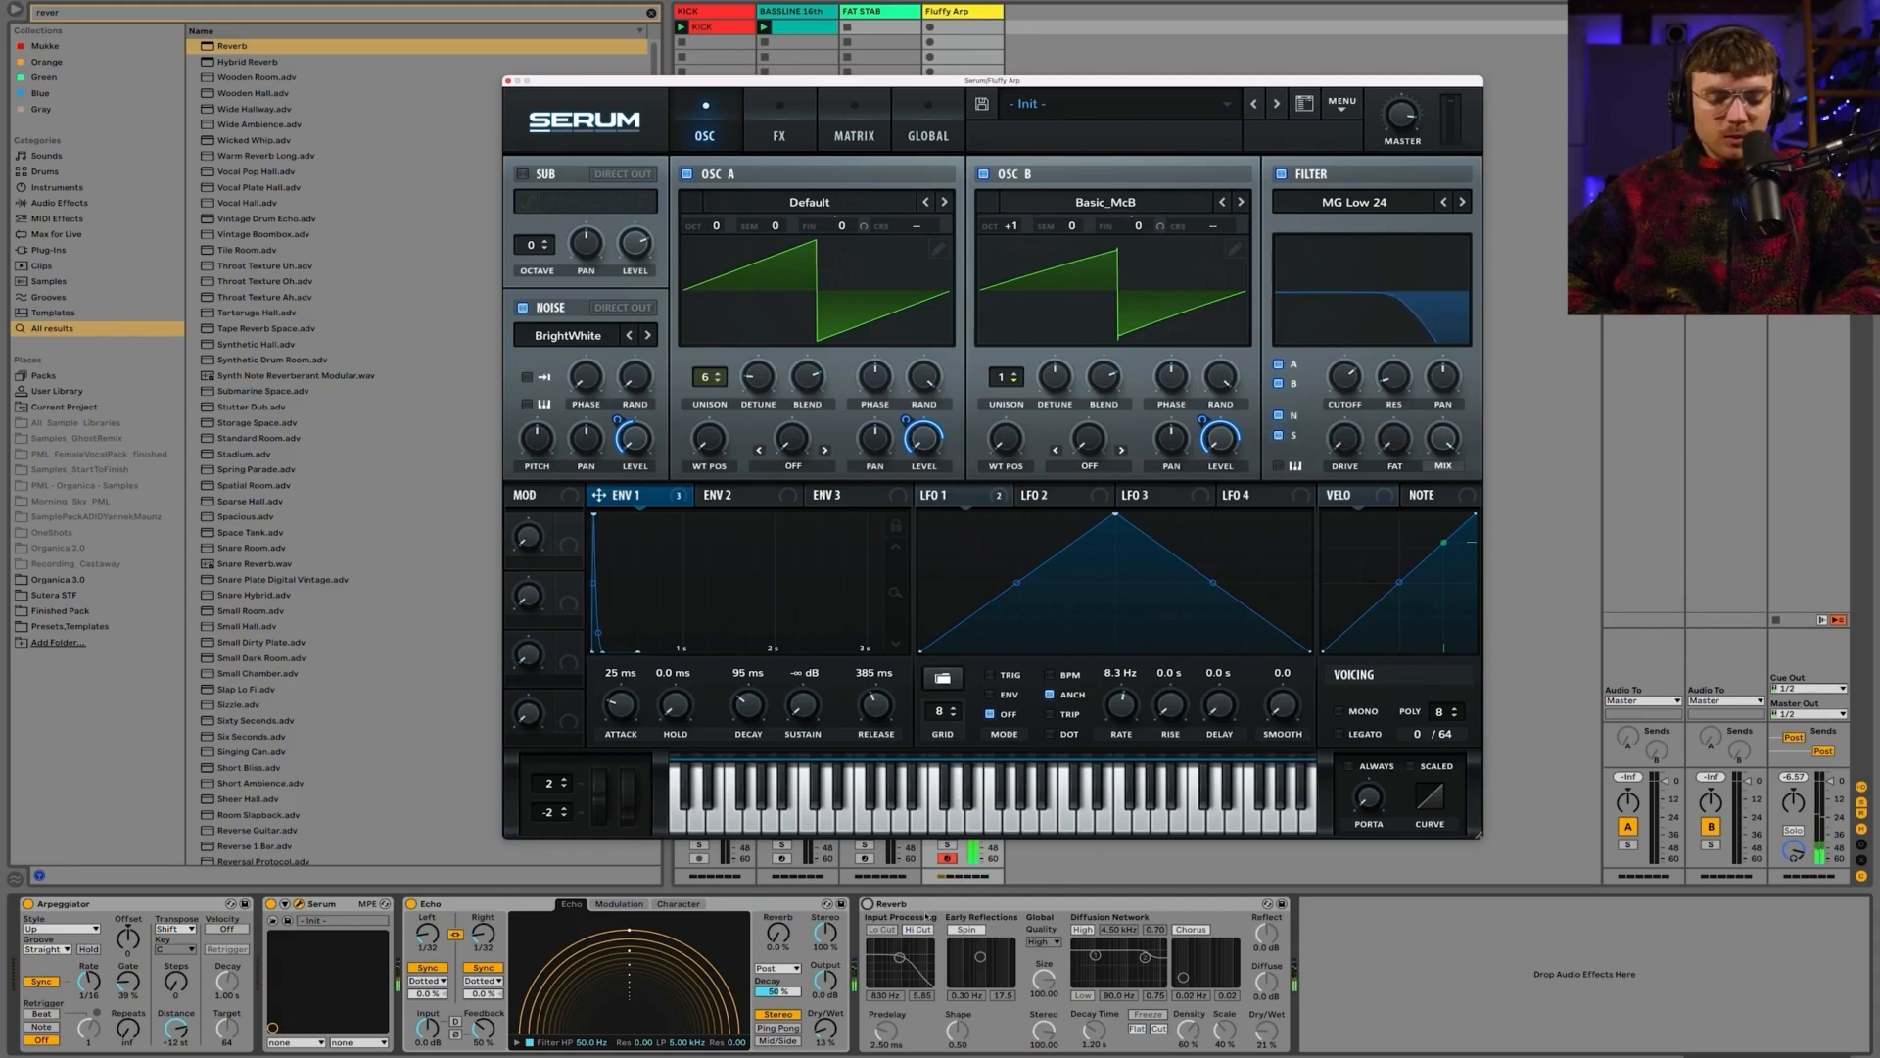
pyautogui.click(867, 904)
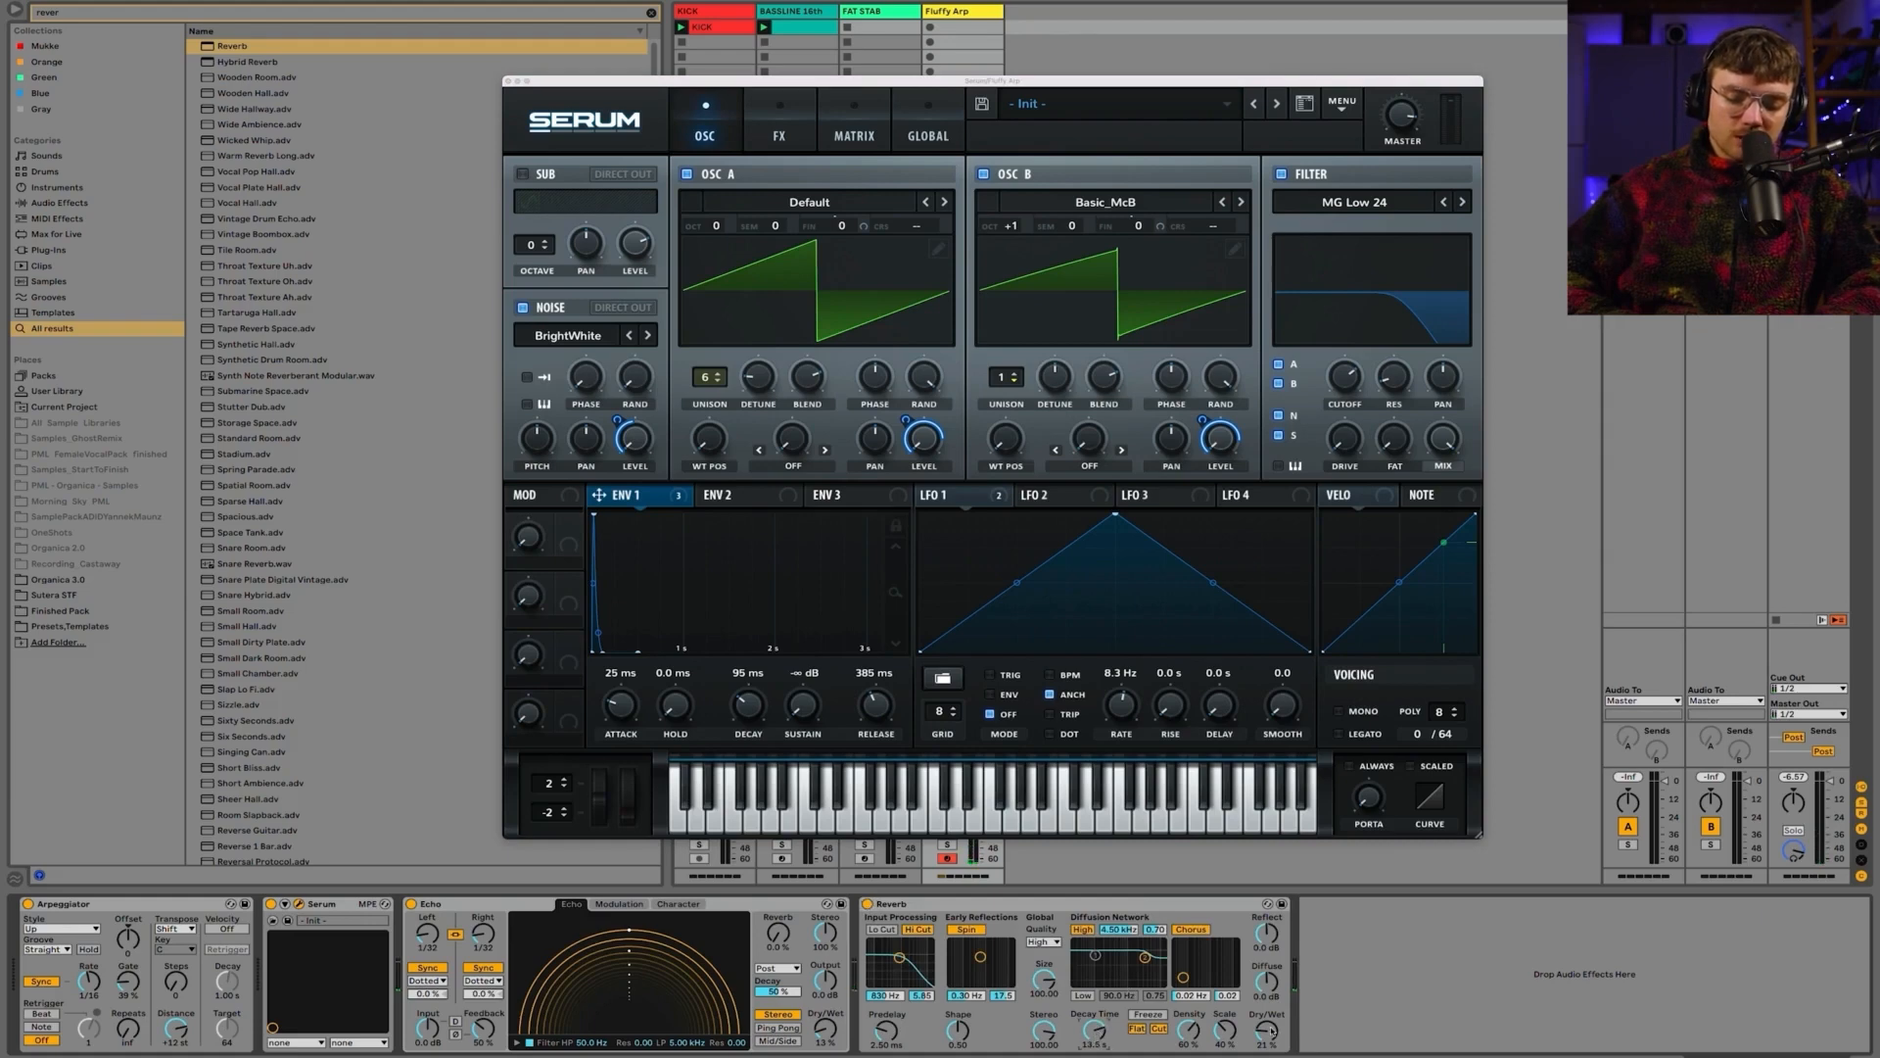
pyautogui.moveTo(1346, 380); pyautogui.dragTo(1337, 392)
pyautogui.click(1093, 1018)
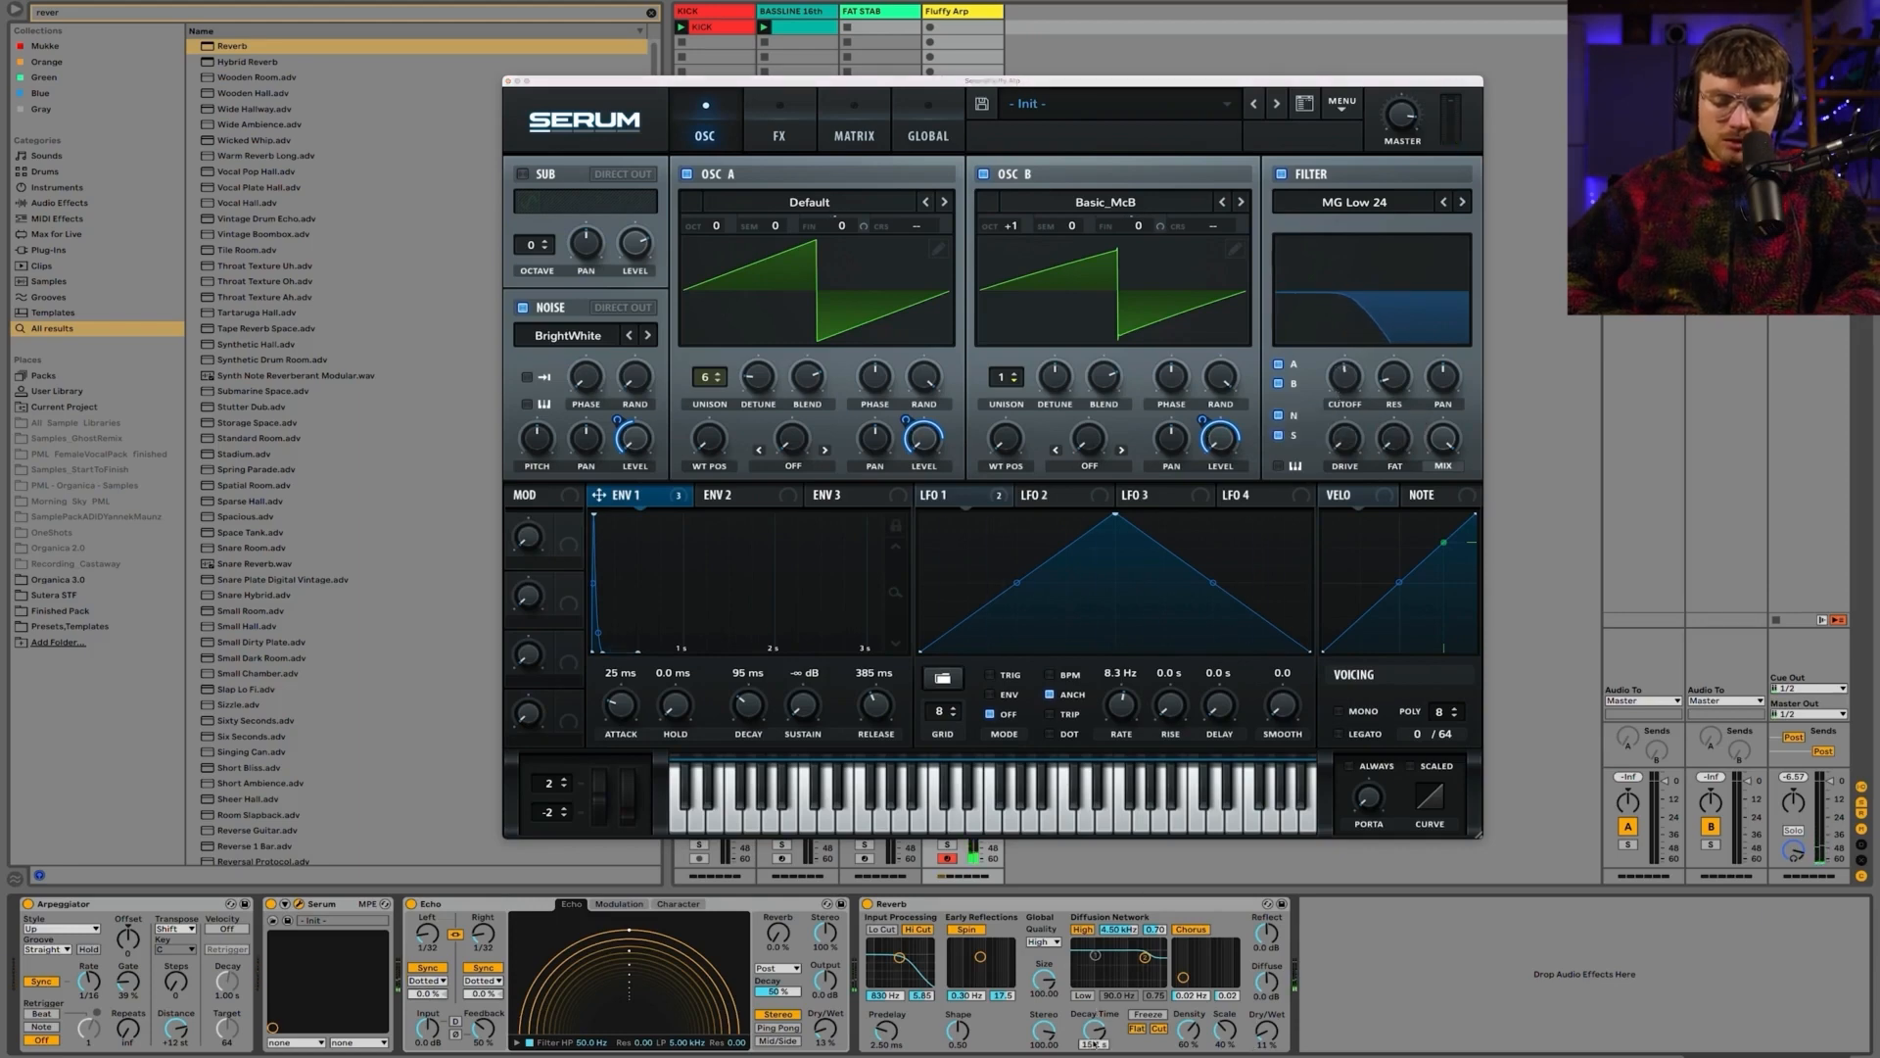
pyautogui.moveTo(1273, 1023); pyautogui.dragTo(1273, 1020)
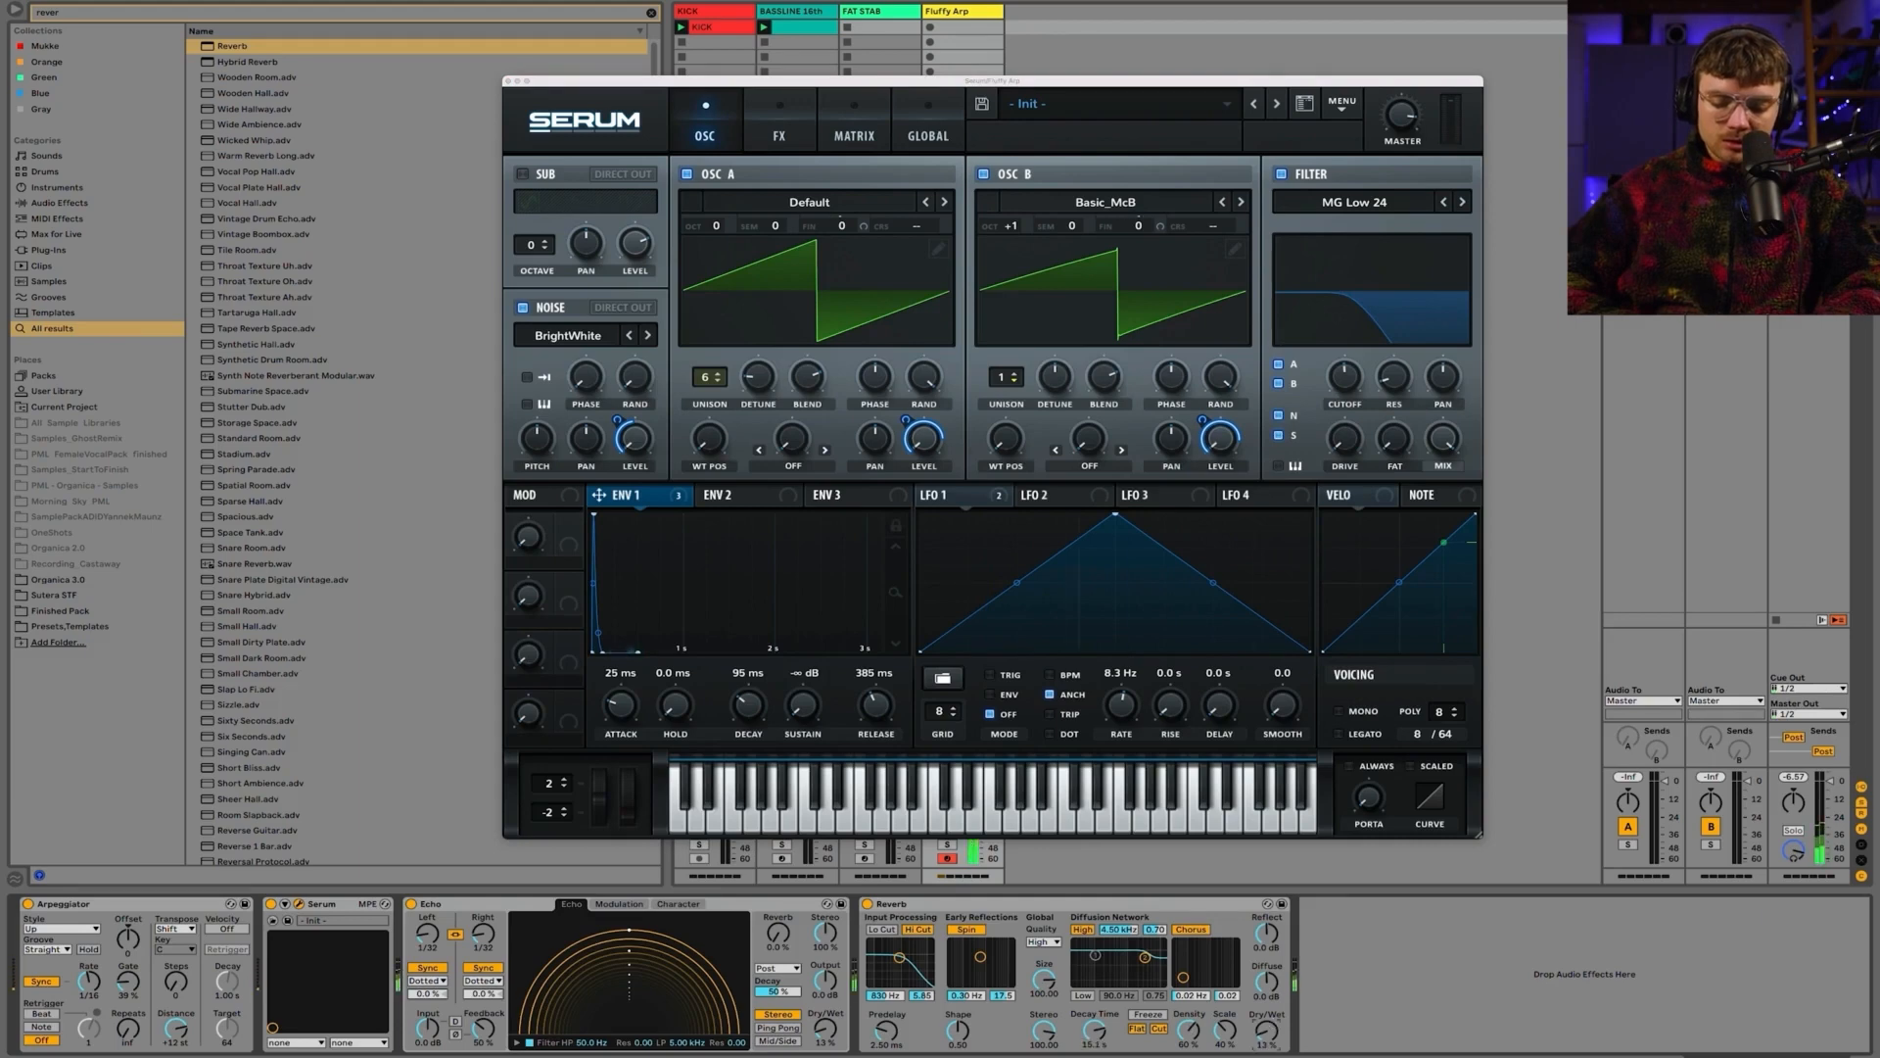
# Step: Open Serum's MG Low 24 filter cutoff almost fully and adjust its resonance
pyautogui.click(1338, 380)
pyautogui.moveTo(1337, 375); pyautogui.dragTo(1338, 372)
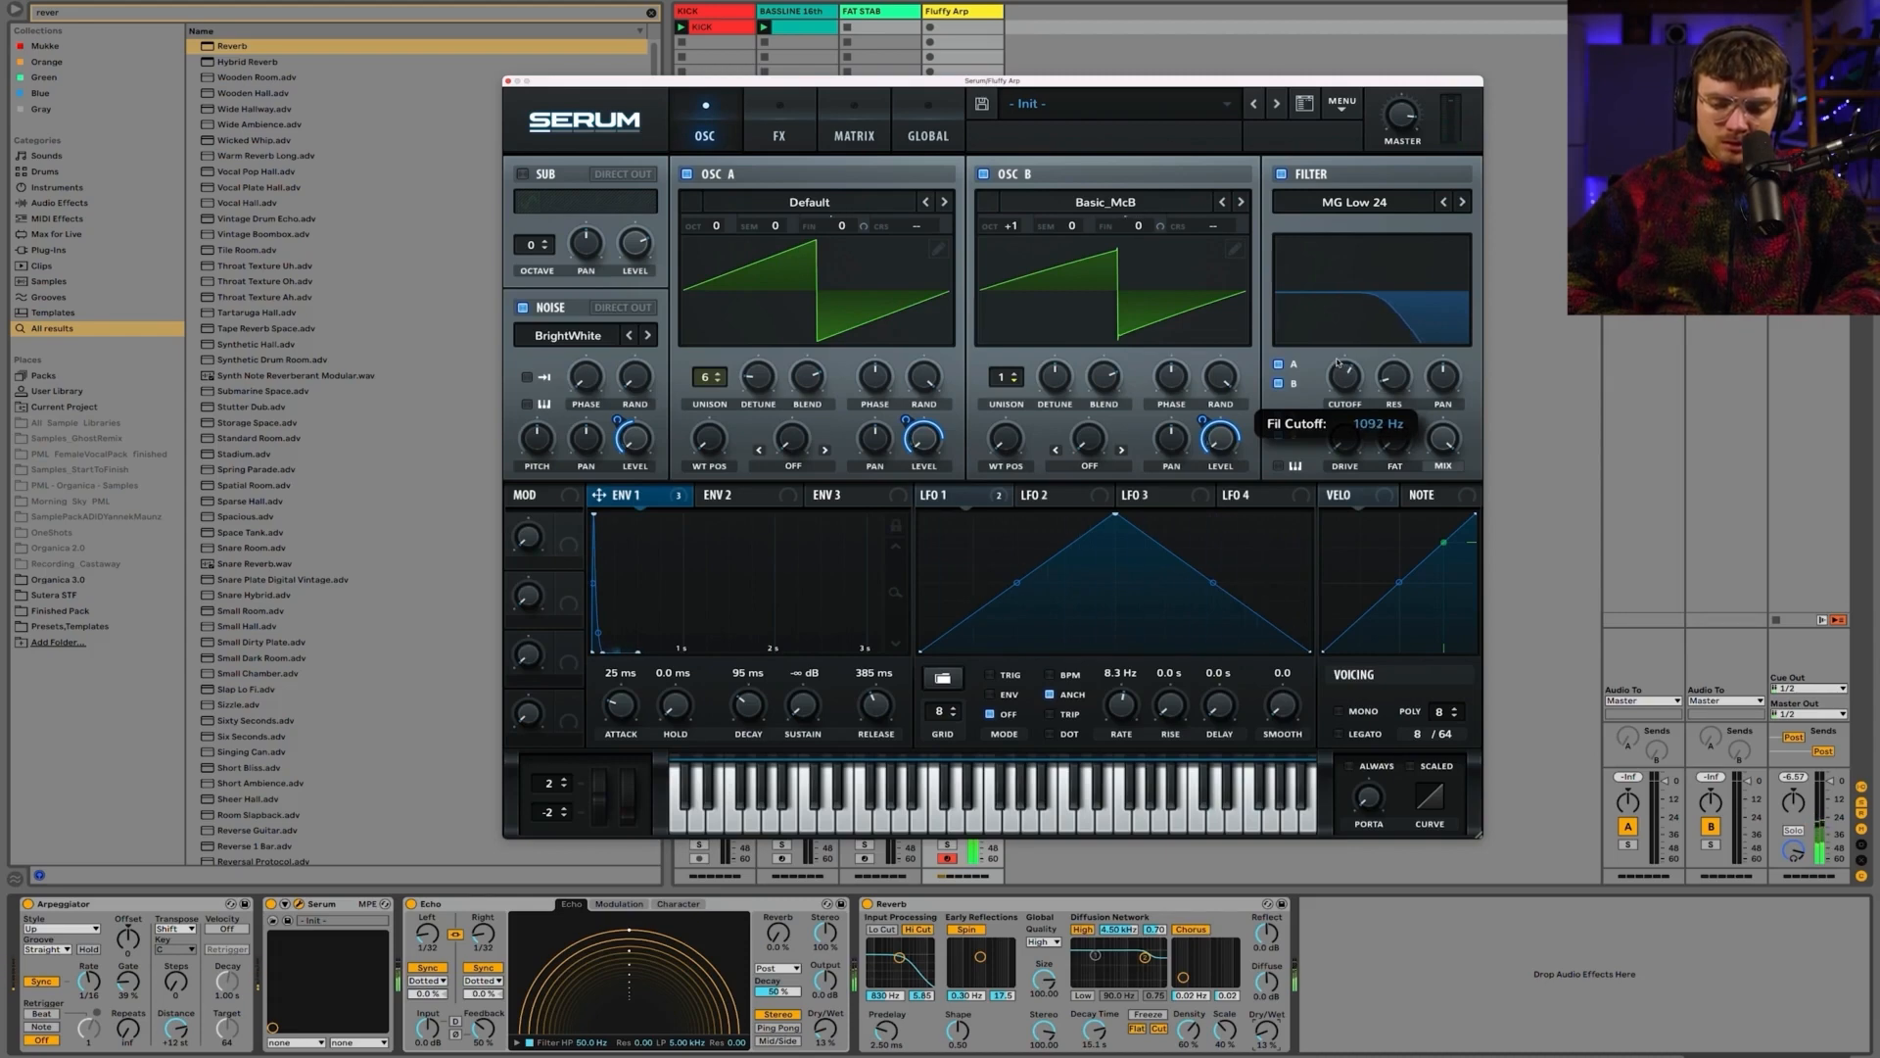
pyautogui.moveTo(1338, 362); pyautogui.dragTo(1396, 320)
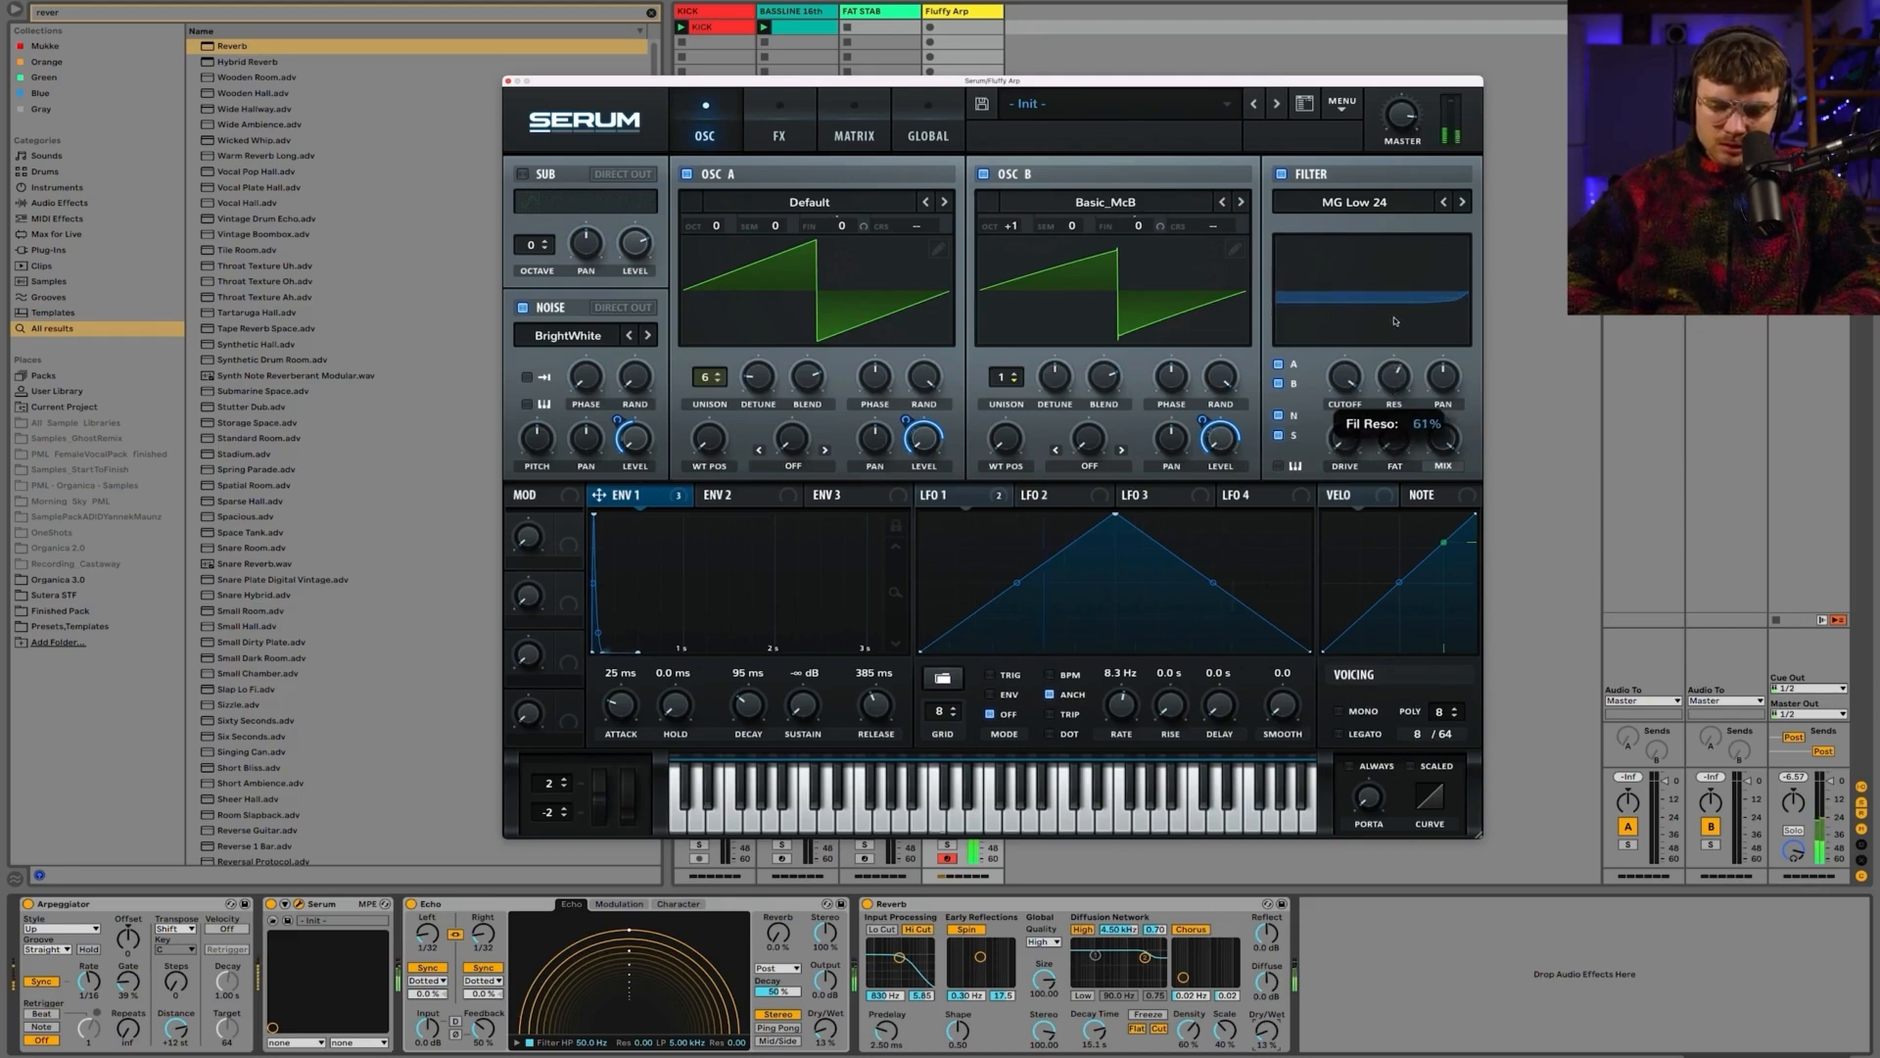
pyautogui.moveTo(1353, 419)
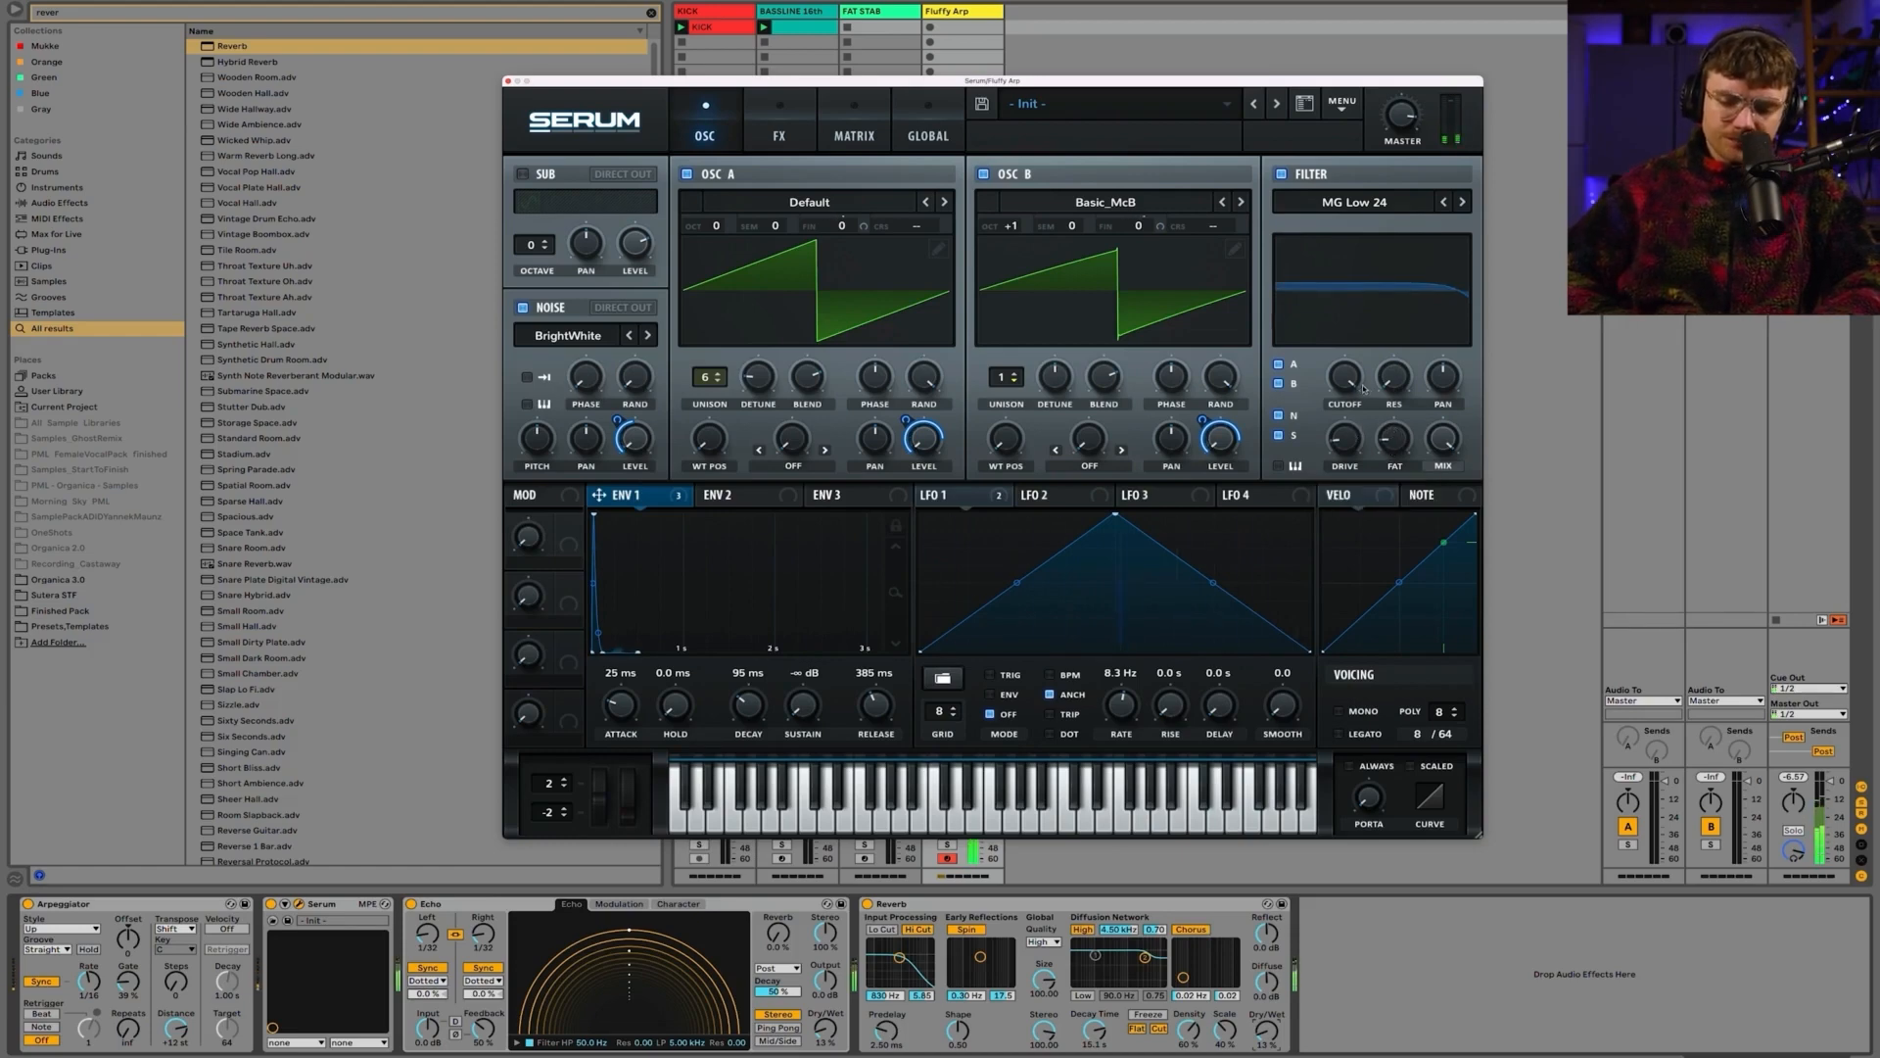
pyautogui.moveTo(1364, 389); pyautogui.dragTo(1355, 384)
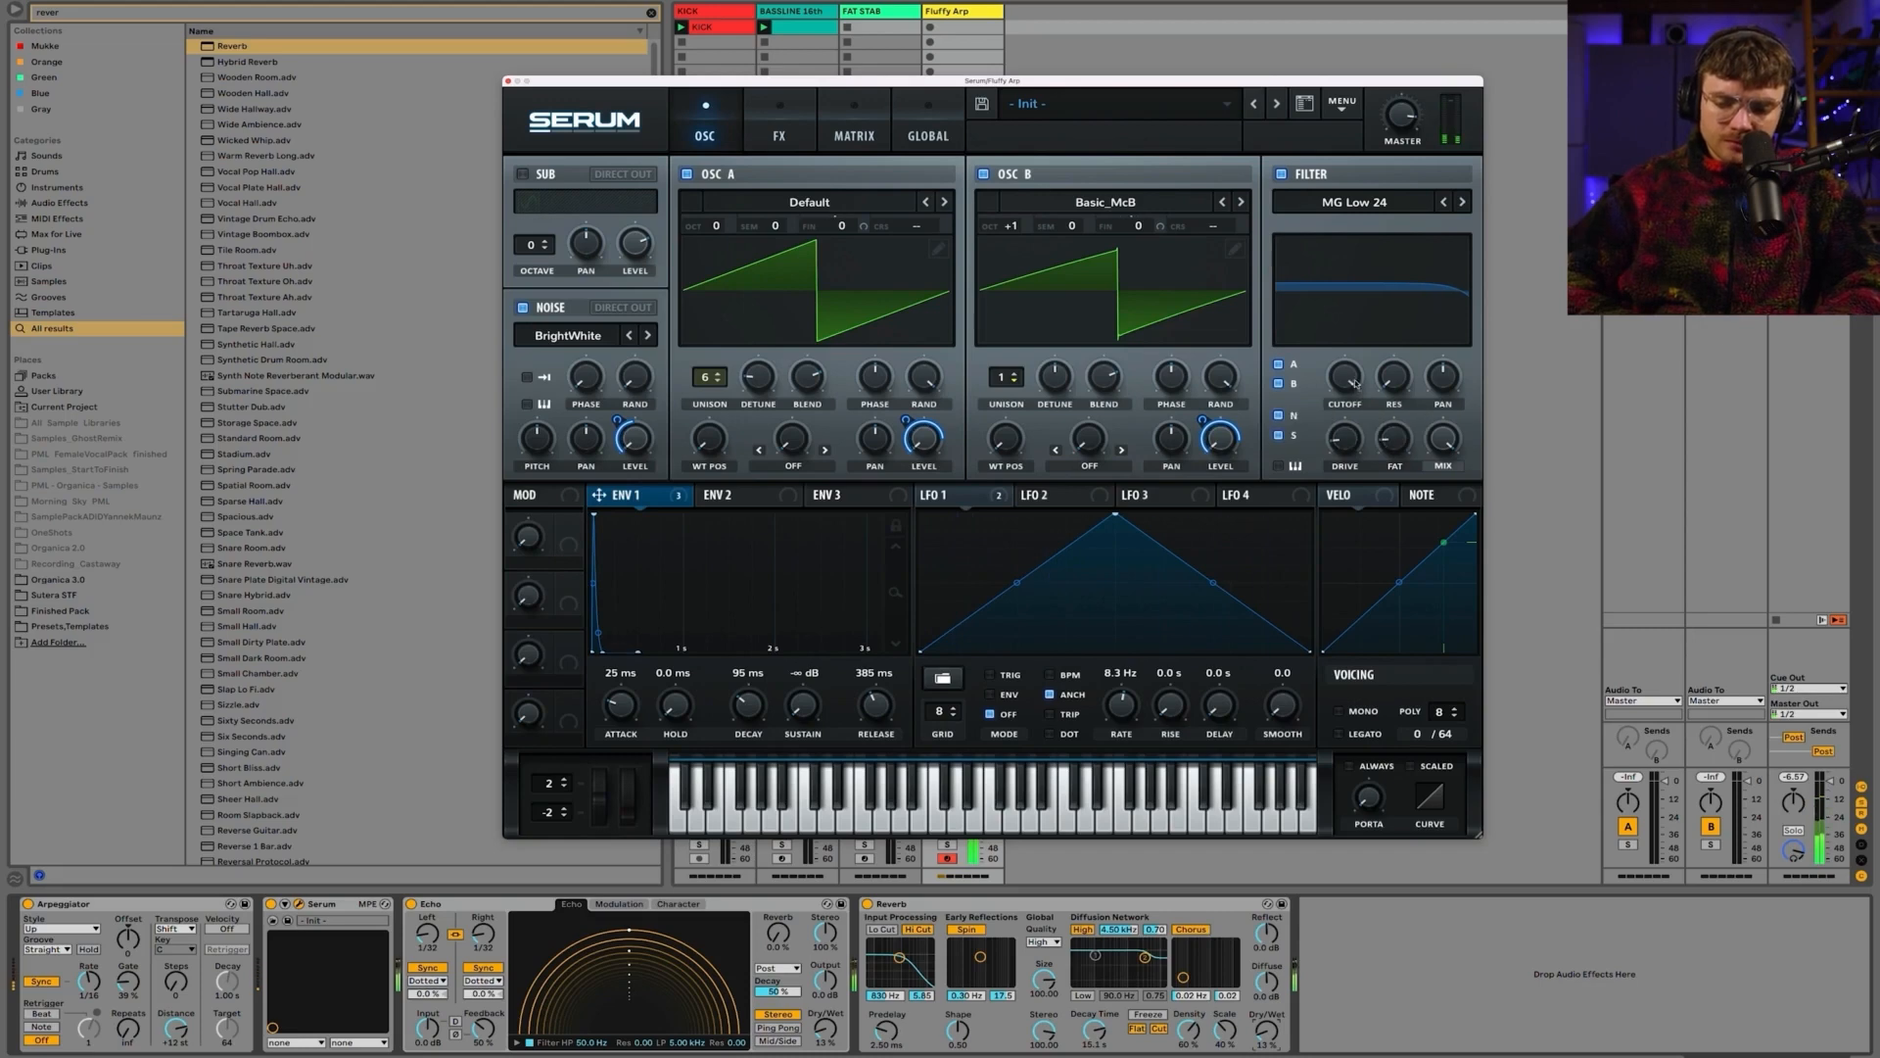
# Step: Enable Serum's EQ effect and lower its low-band gain, rechecking the main filter's cutoff
pyautogui.click(789, 140)
pyautogui.click(531, 427)
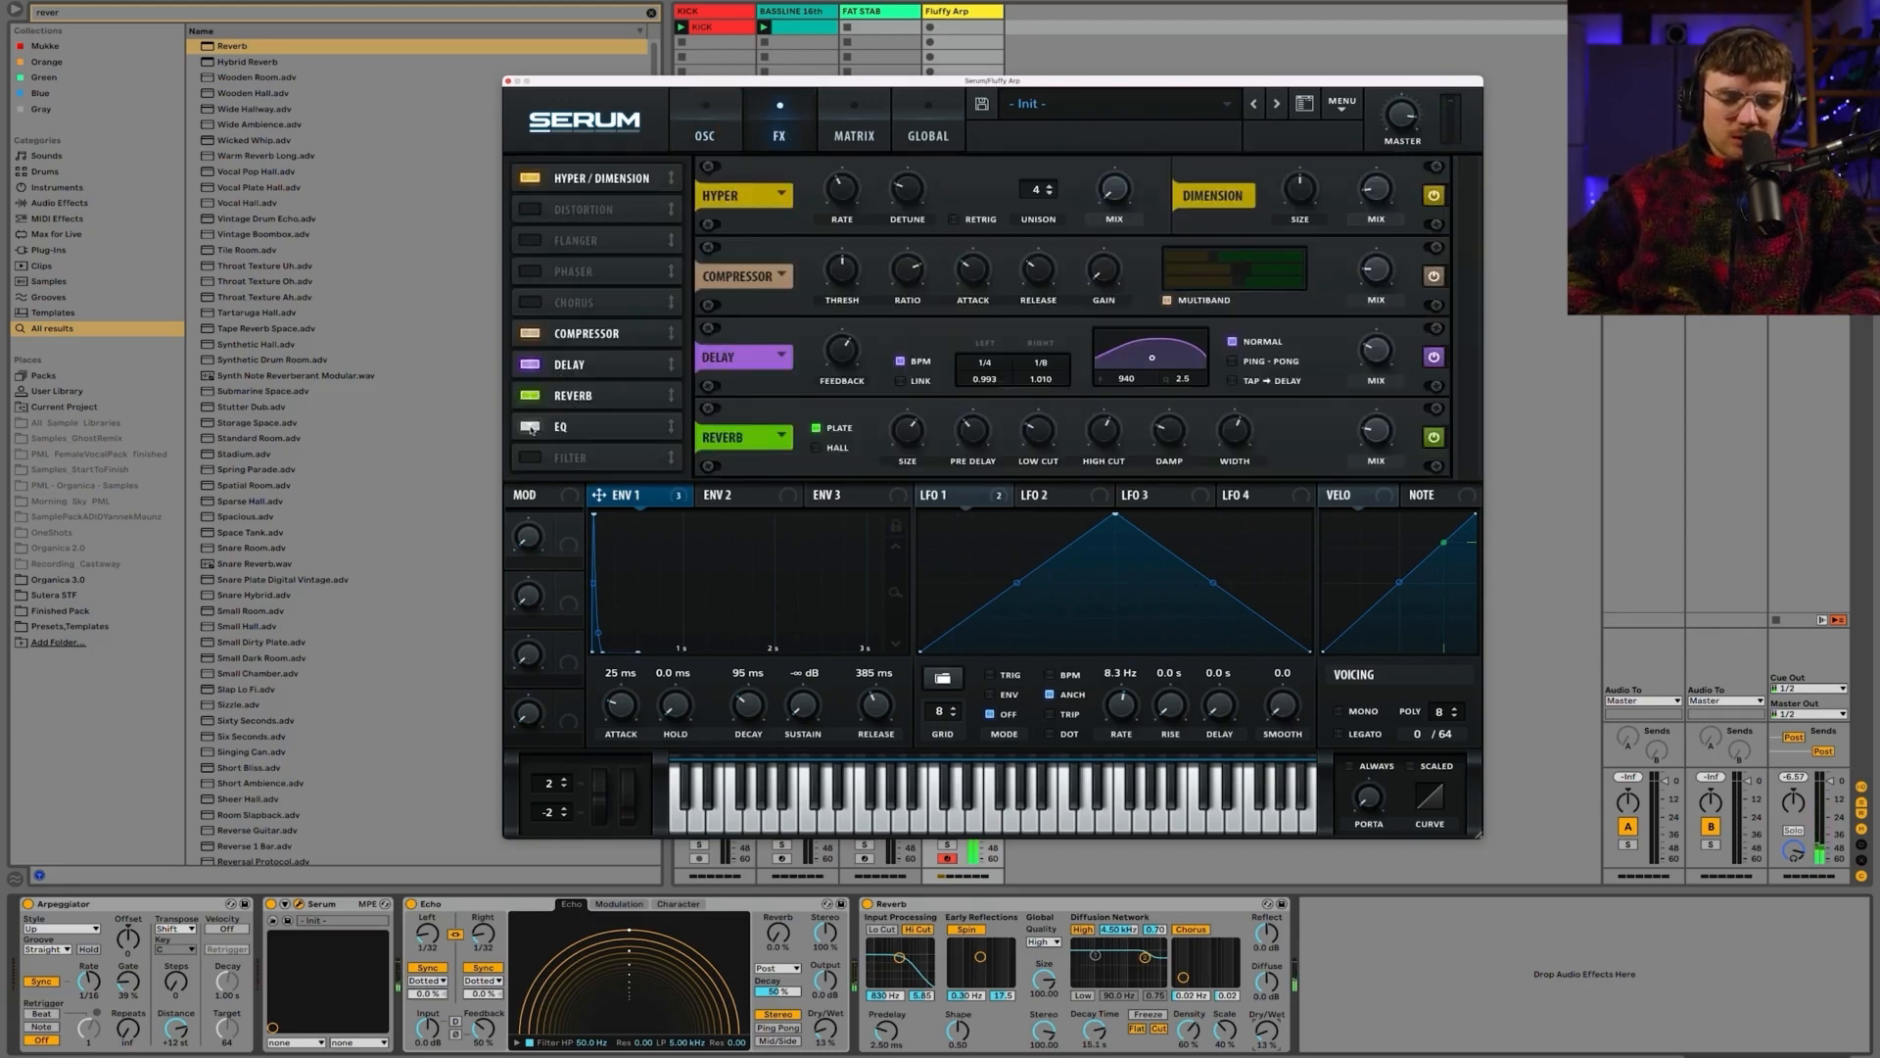
pyautogui.scroll(-3, 1464, 259)
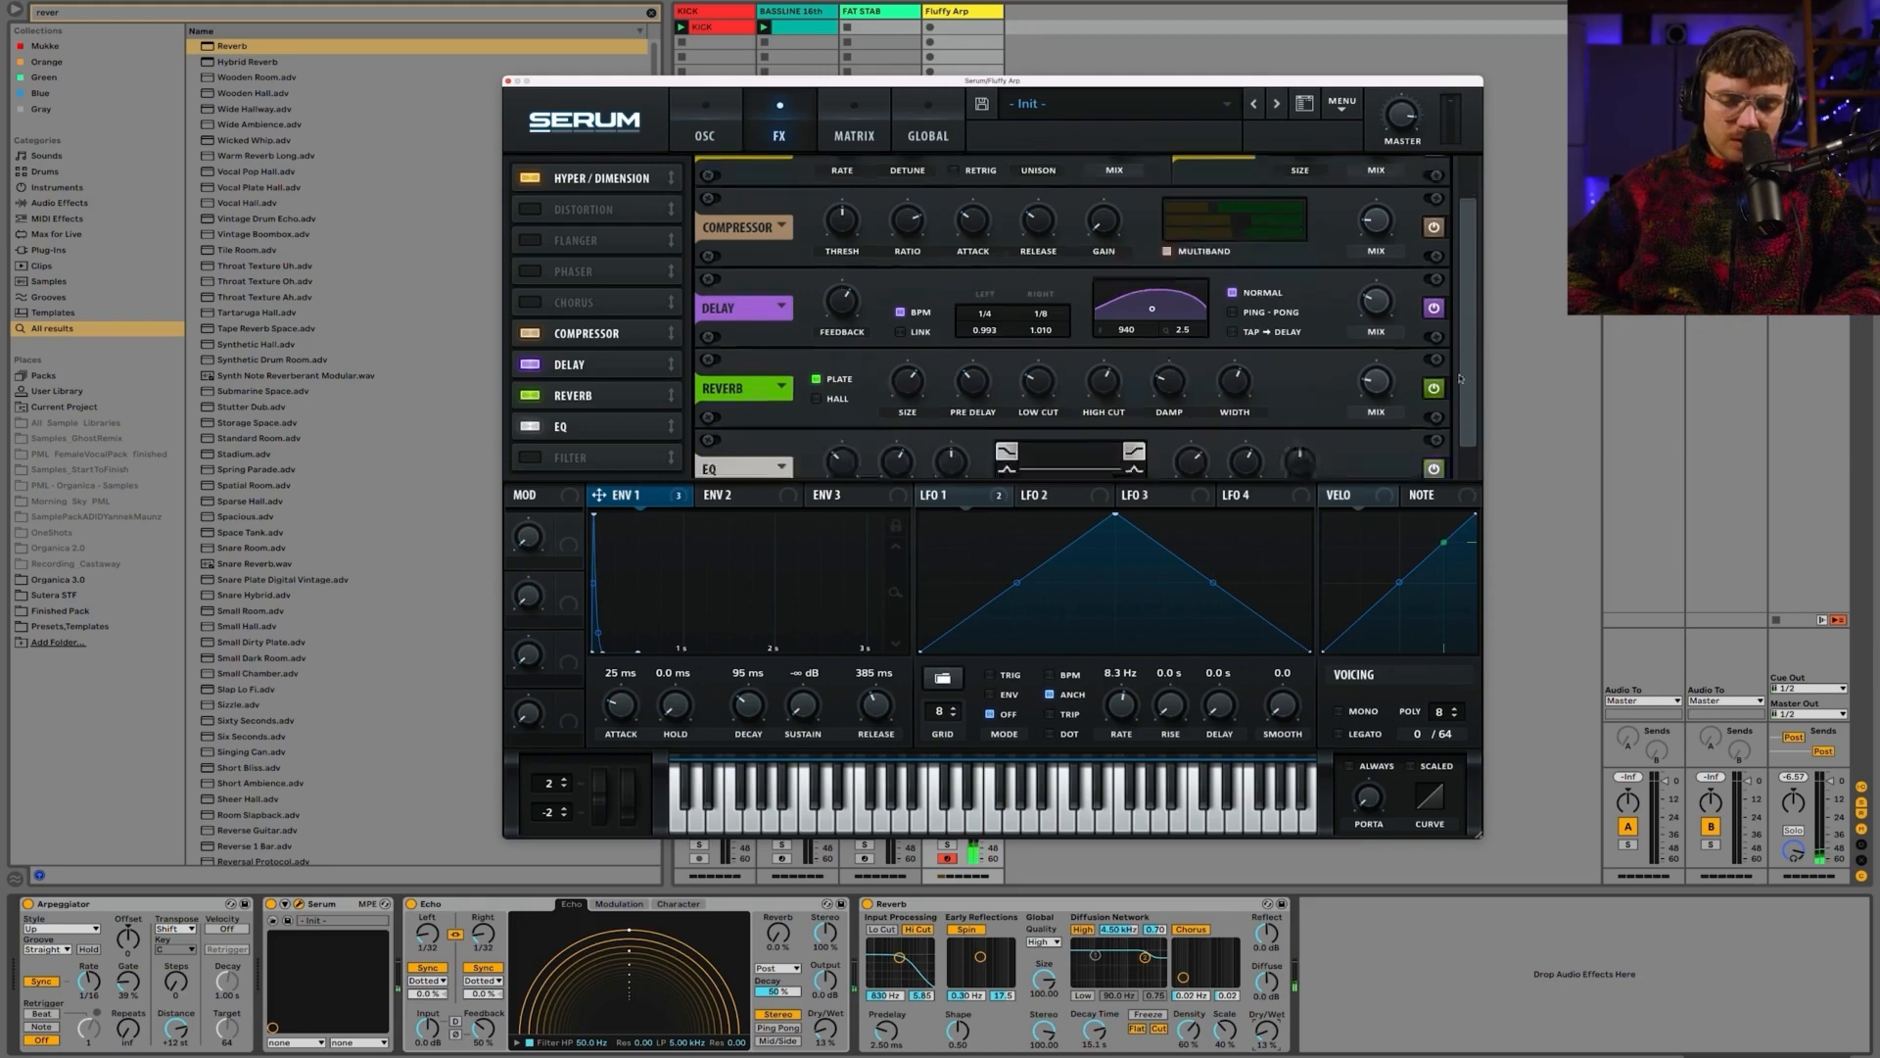
pyautogui.moveTo(1008, 439); pyautogui.dragTo(949, 448)
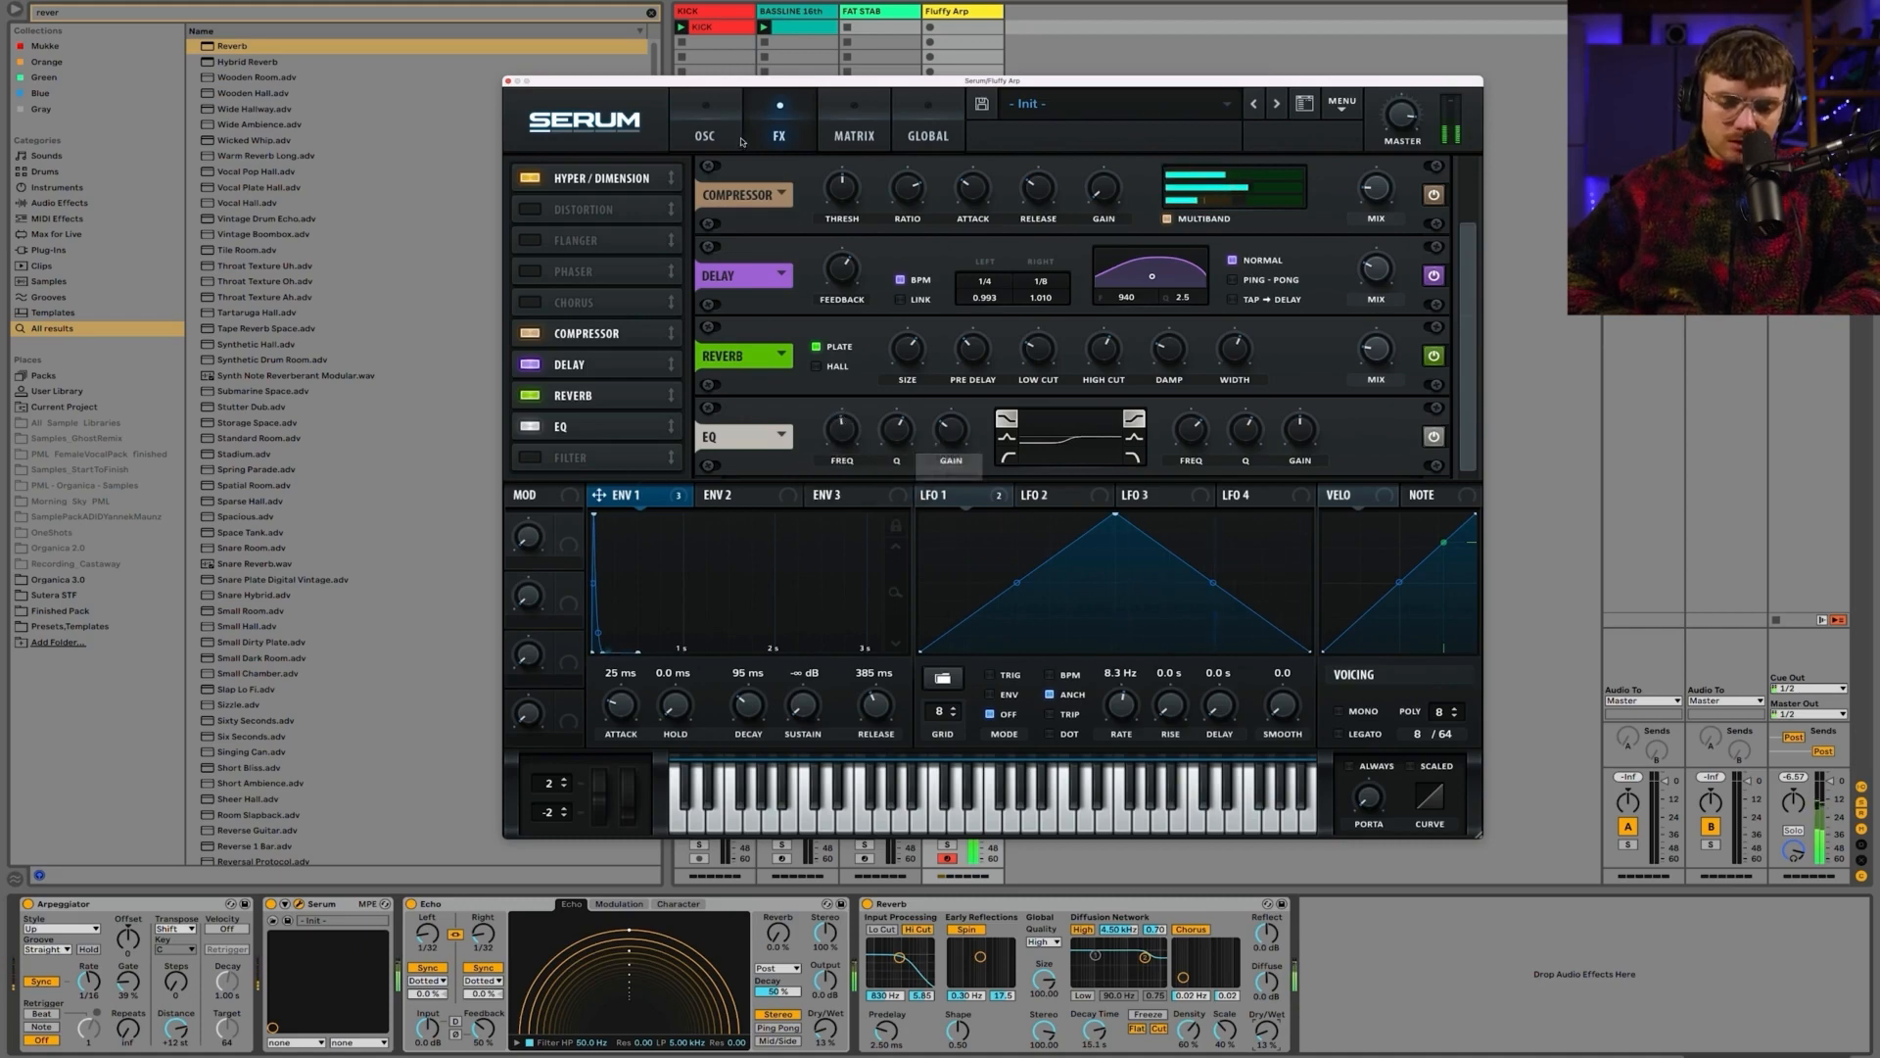
pyautogui.click(705, 128)
pyautogui.moveTo(1345, 377)
pyautogui.mouseDown()
pyautogui.moveTo(1337, 455)
pyautogui.moveTo(1324, 370)
pyautogui.mouseUp()
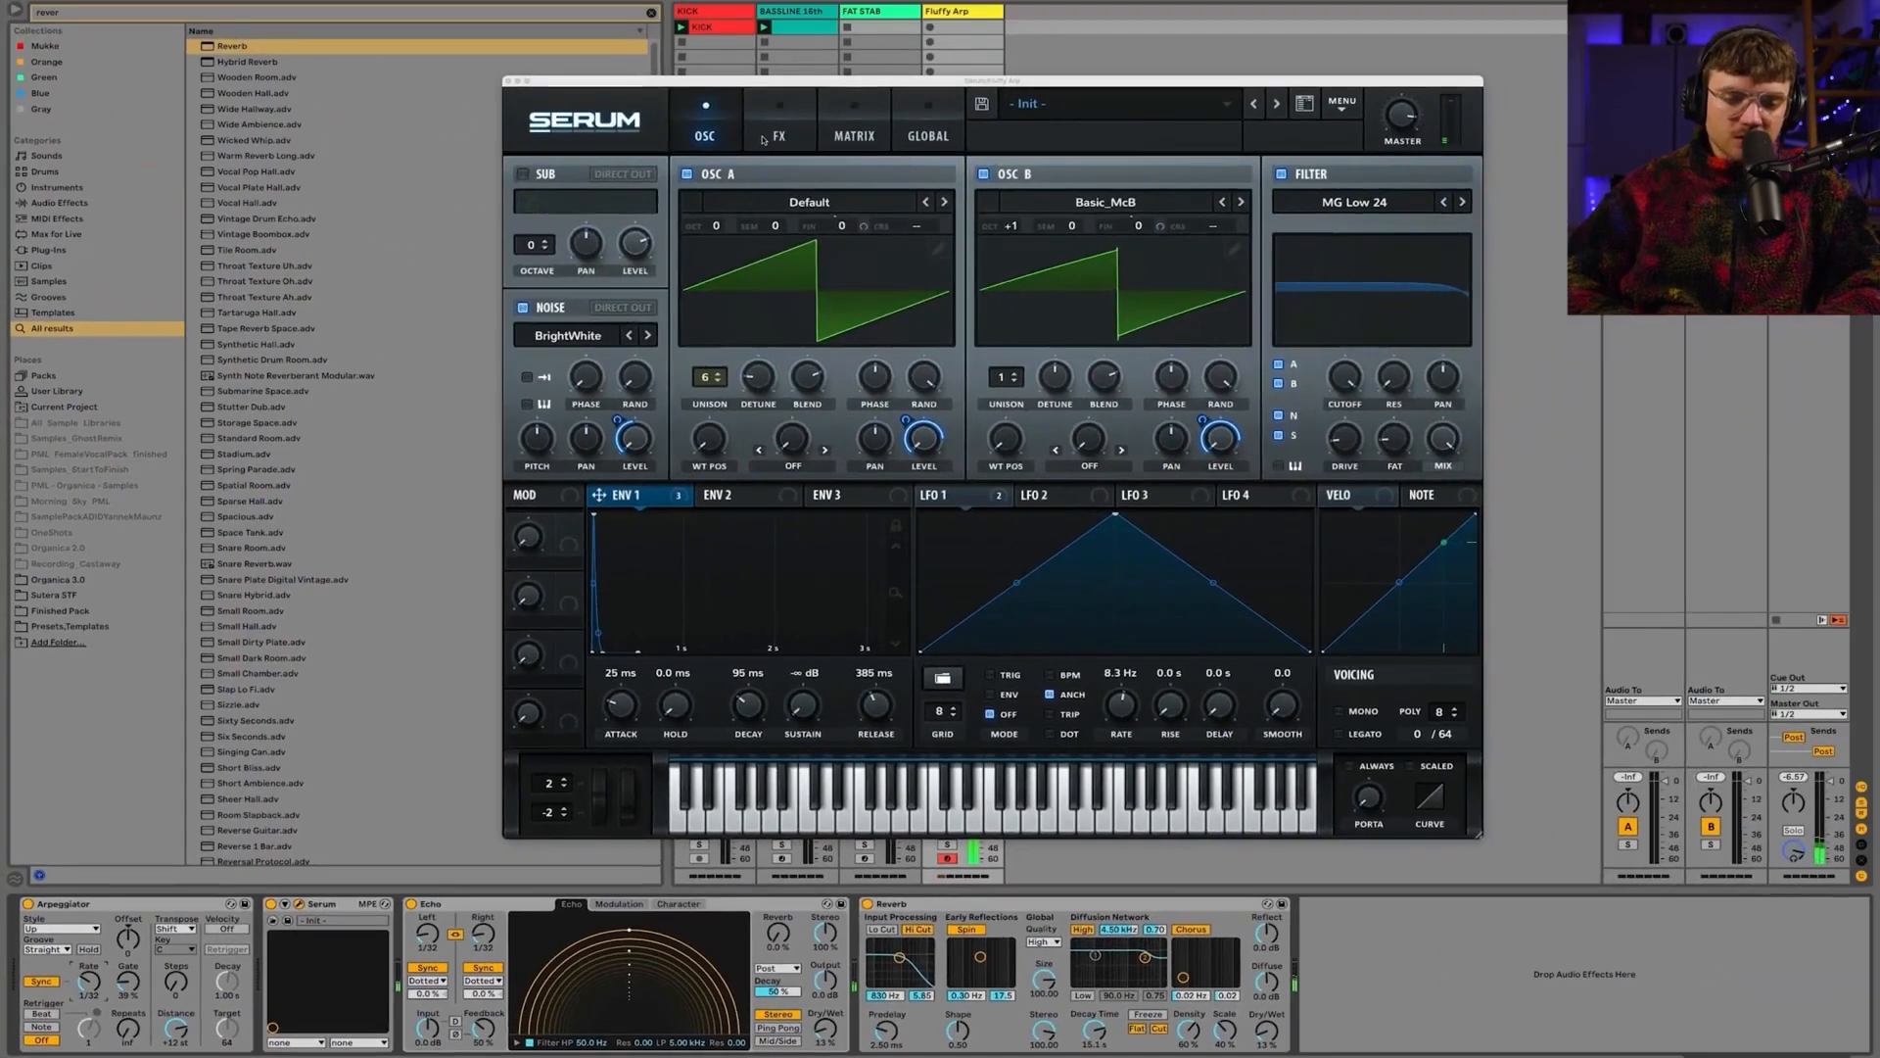
# Step: Enable Serum's Distortion effect and move it to the start of the effects chain, ahead of Hyper/Dimension
pyautogui.click(774, 136)
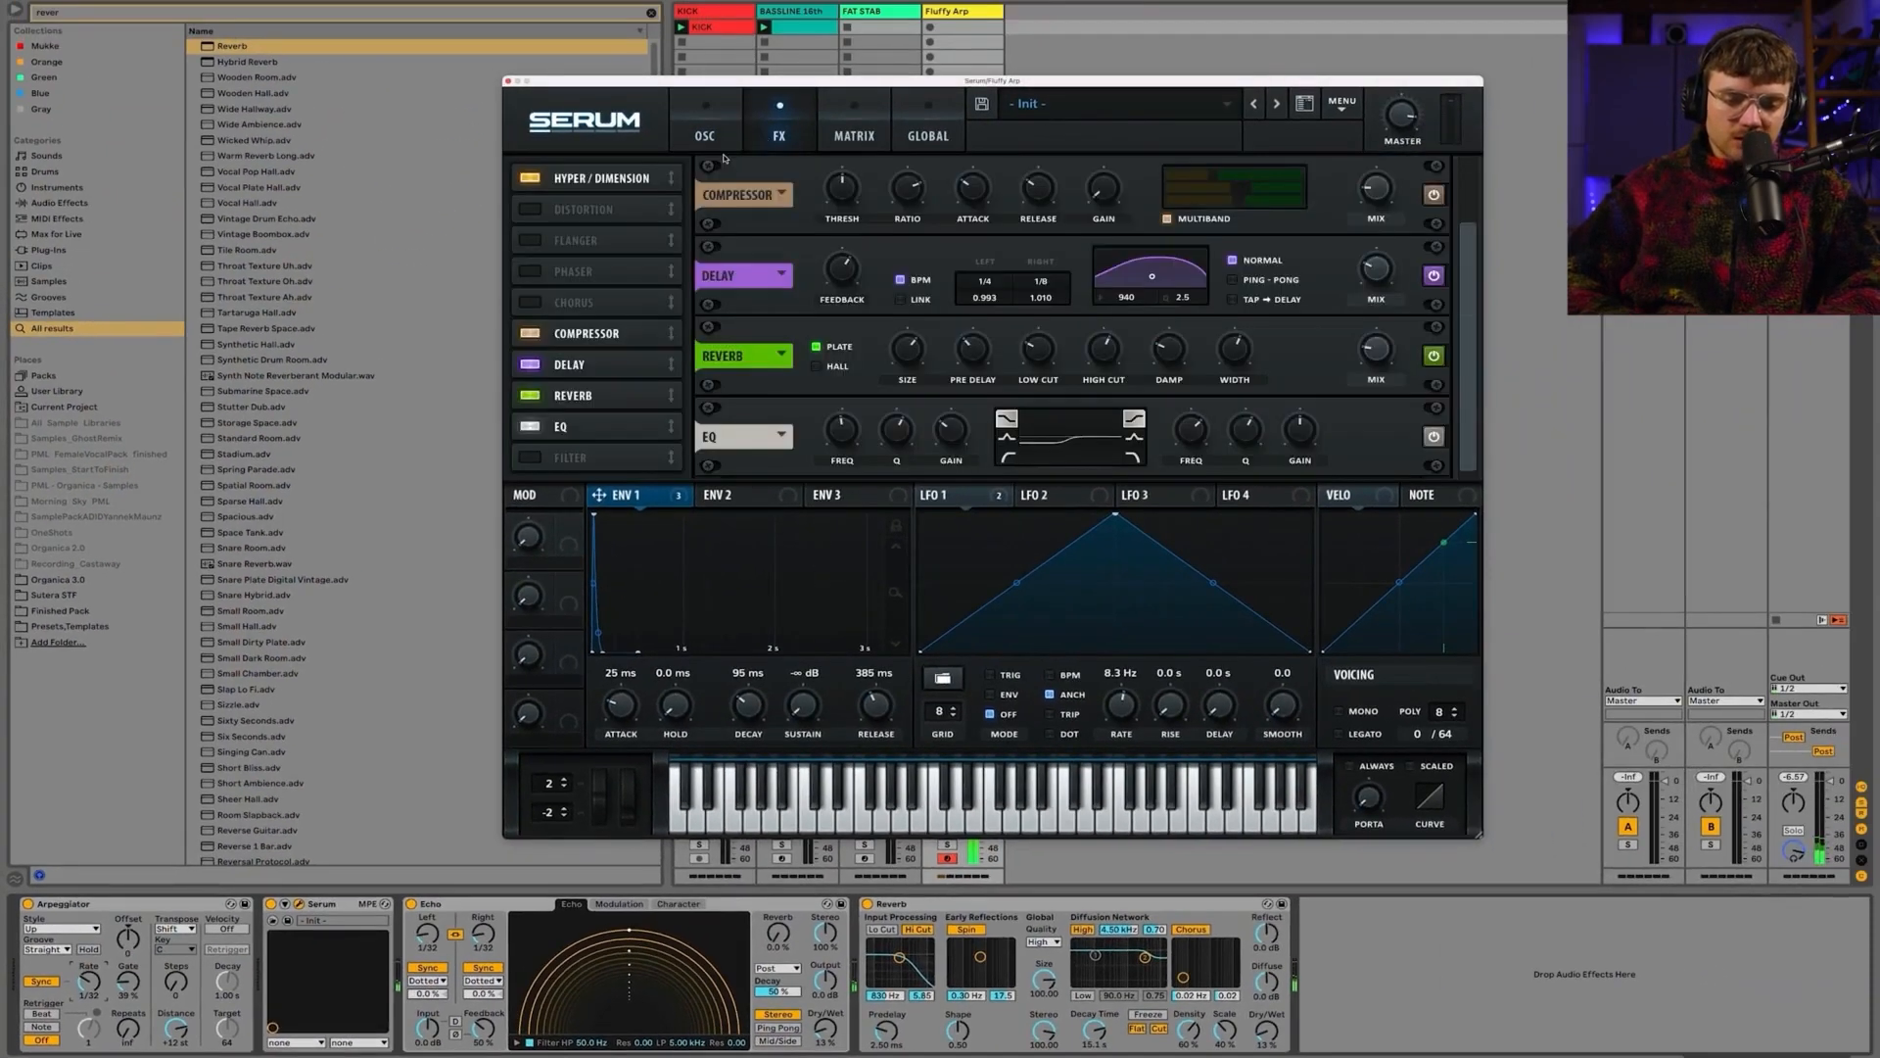
pyautogui.click(568, 207)
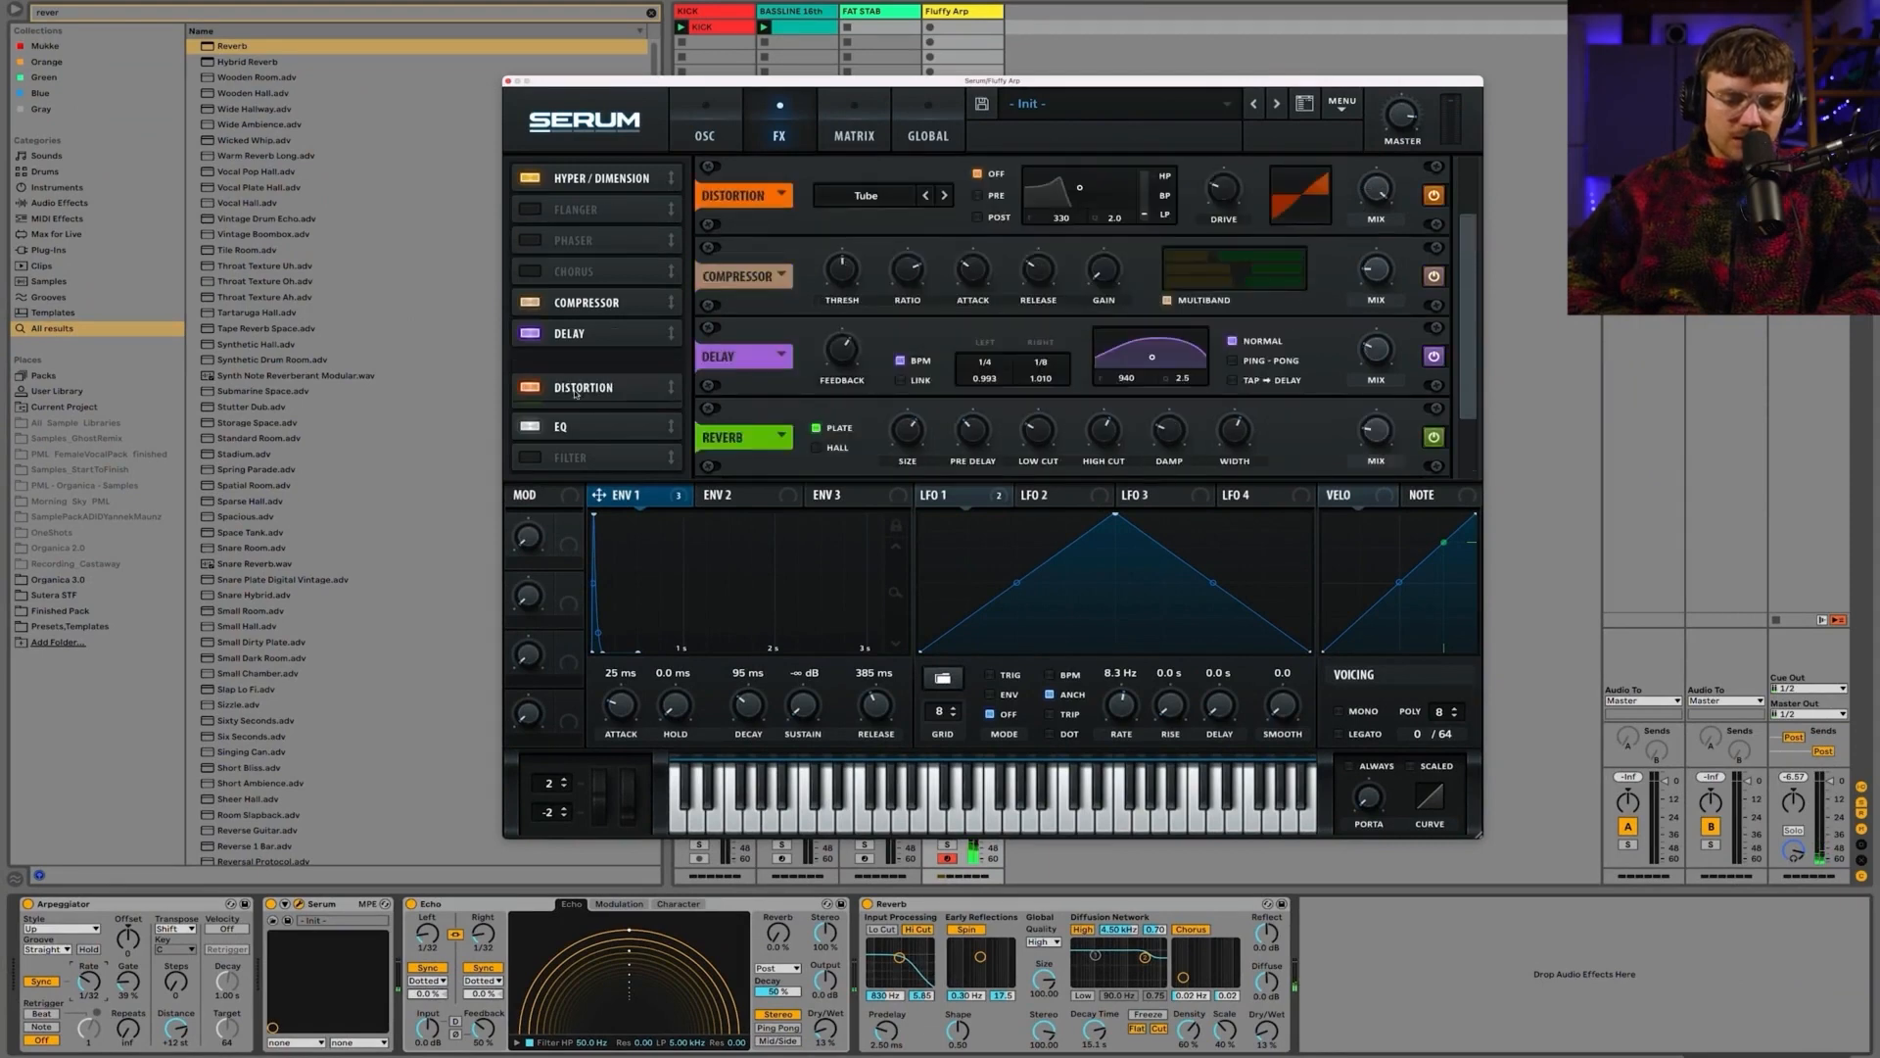
pyautogui.moveTo(594, 204); pyautogui.dragTo(594, 173)
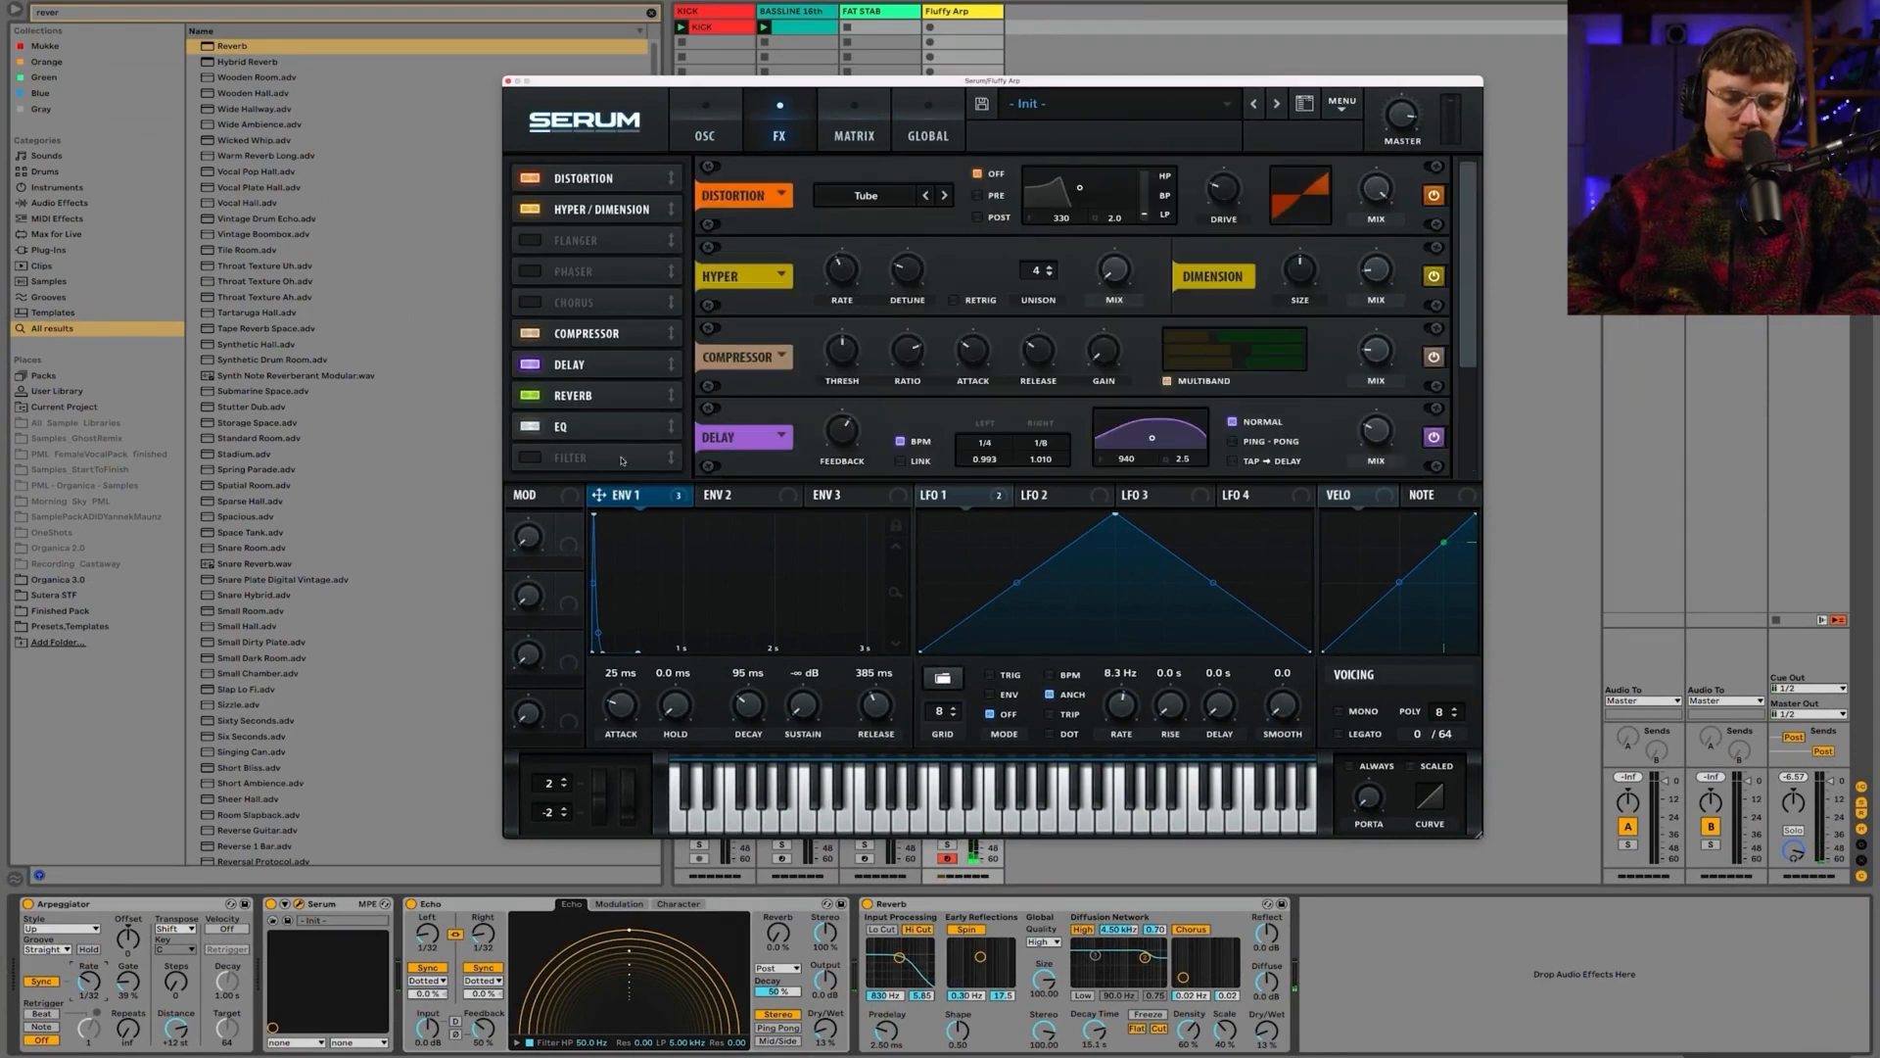
# Step: Set the Distortion to Diode 2 with more drive, and modulate its mix amount with Env 1
pyautogui.moveTo(1167, 271); pyautogui.dragTo(1356, 133)
pyautogui.moveTo(1239, 189); pyautogui.dragTo(1239, 151)
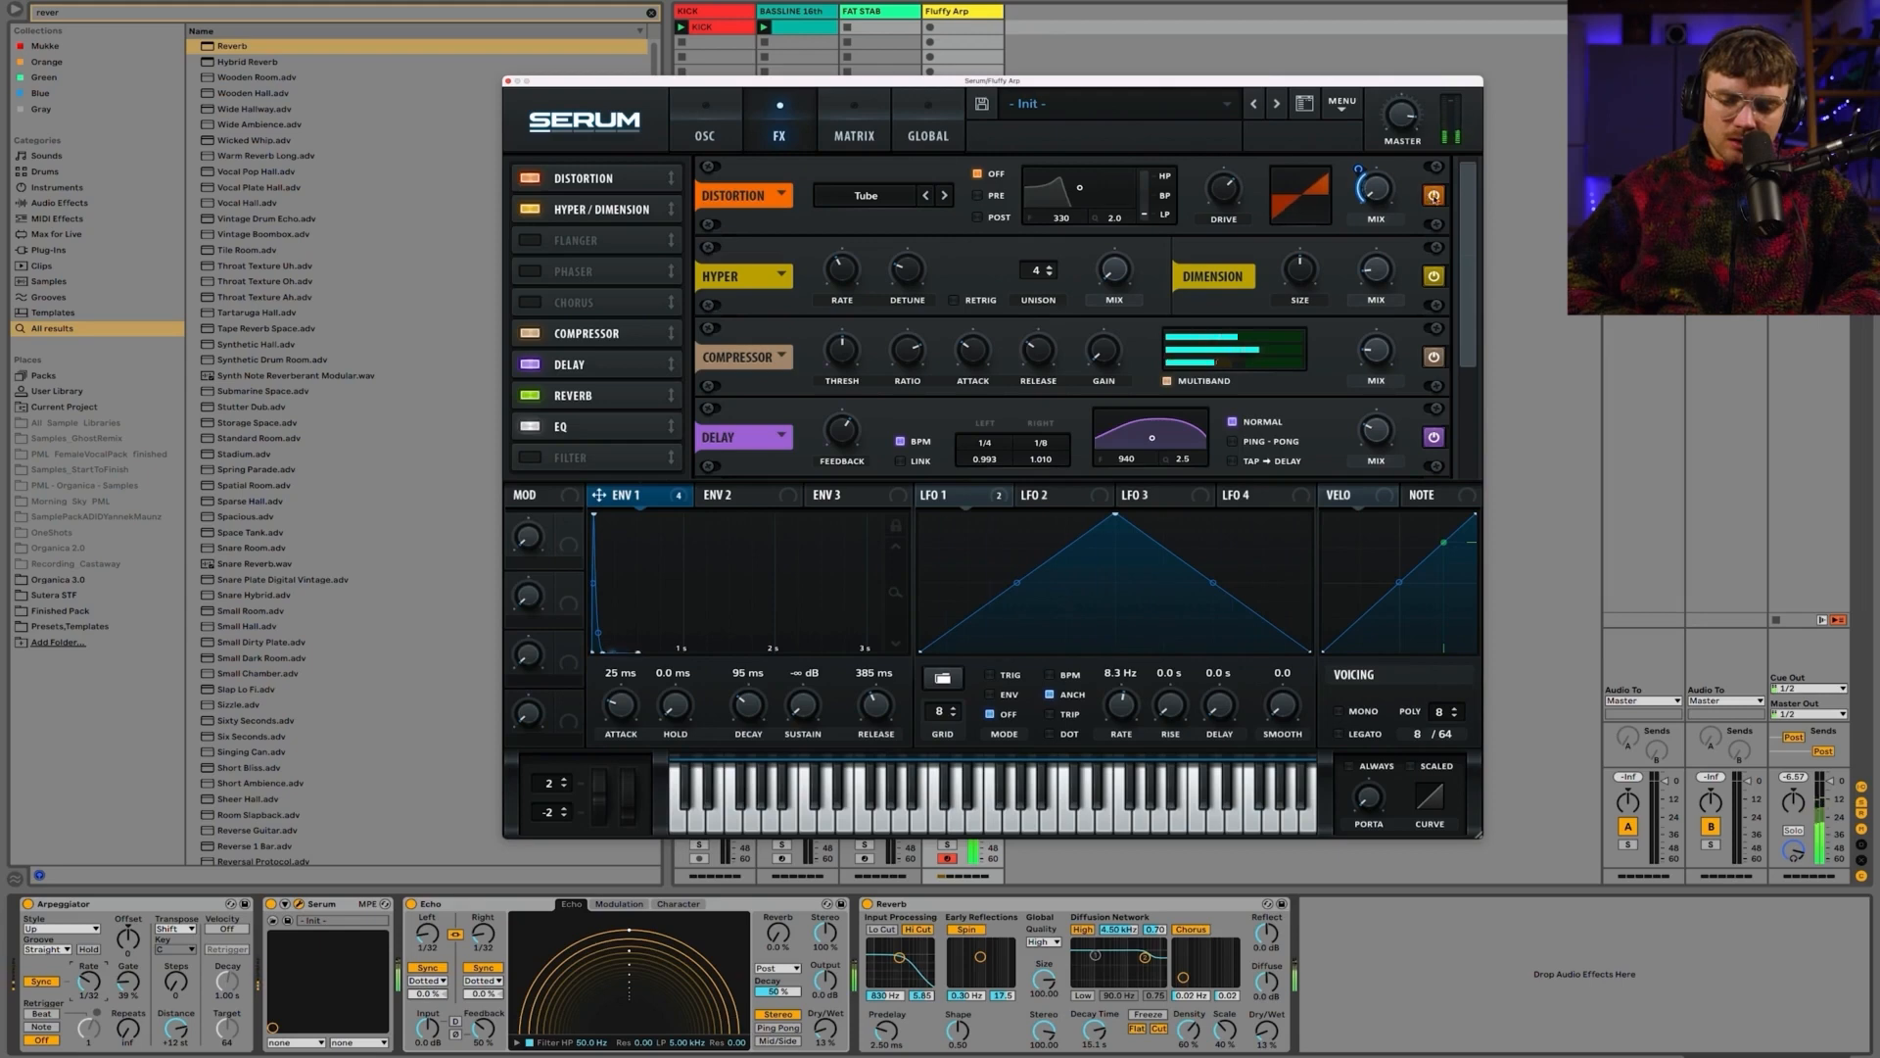
pyautogui.click(945, 197)
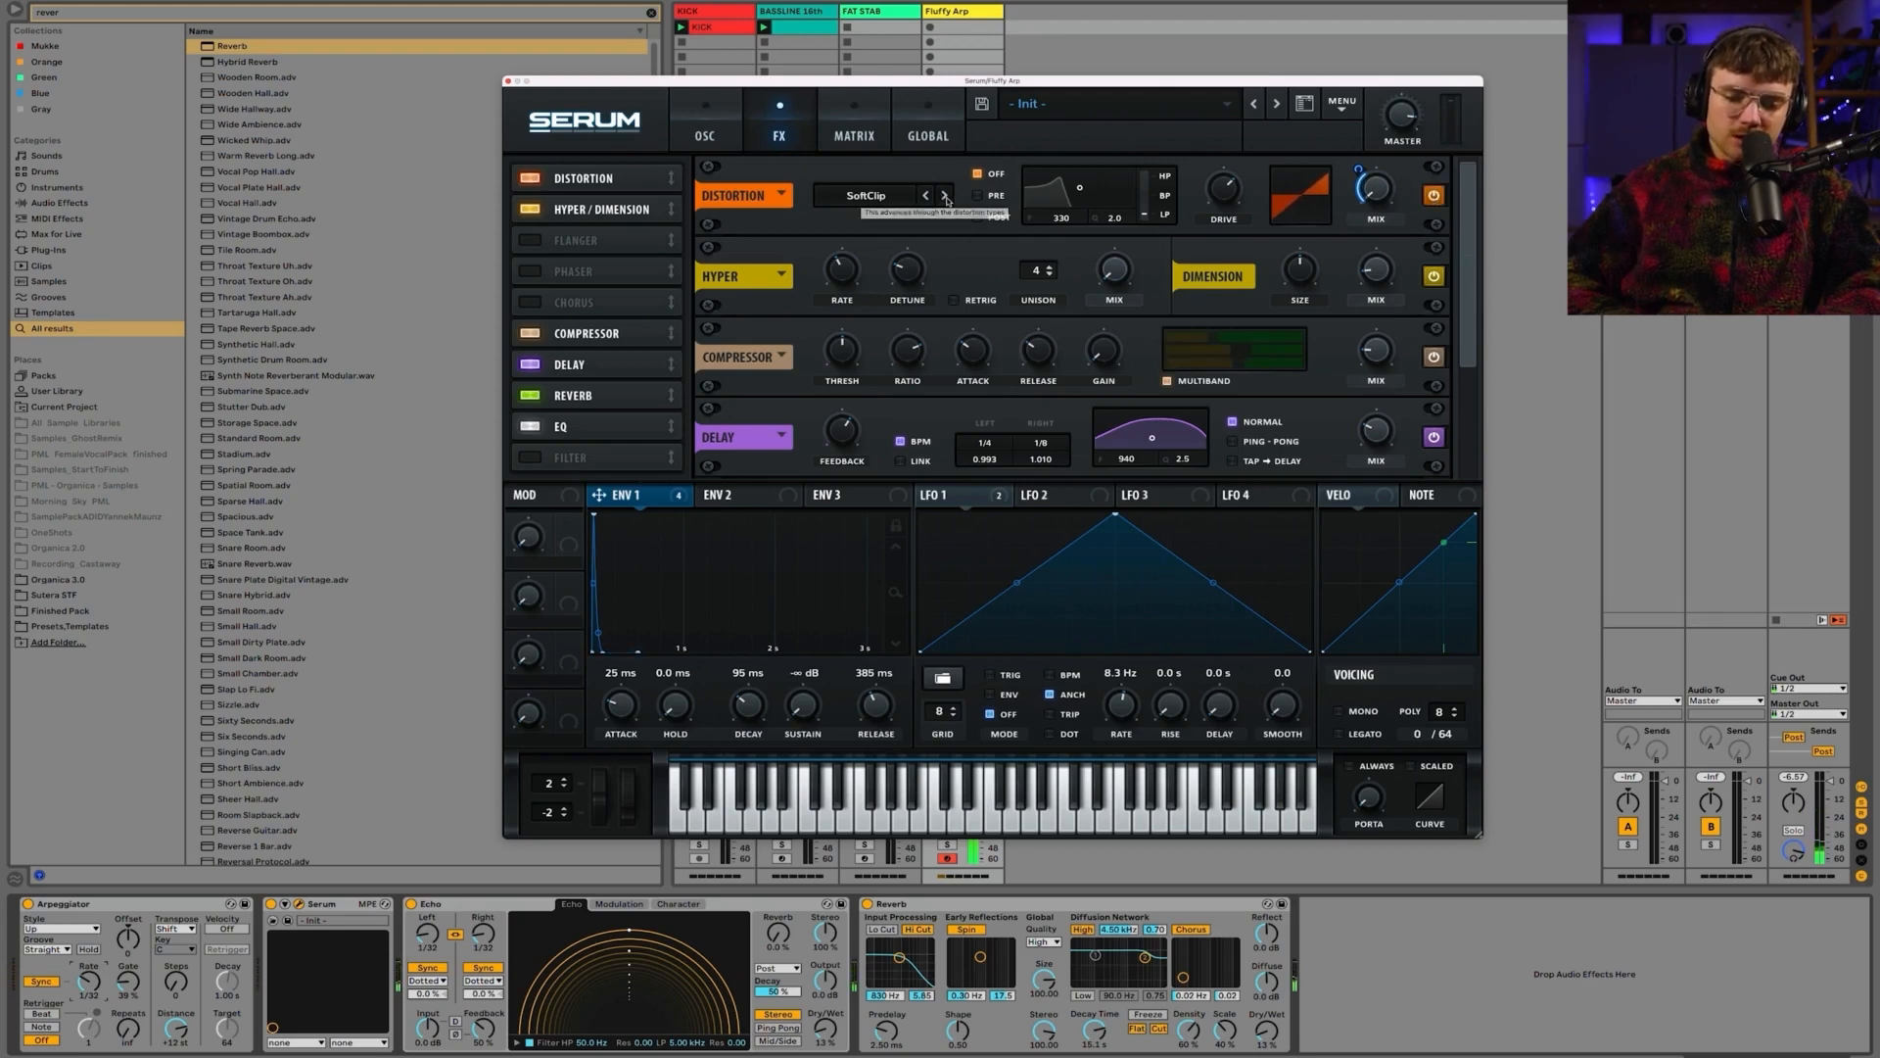
pyautogui.click(945, 197)
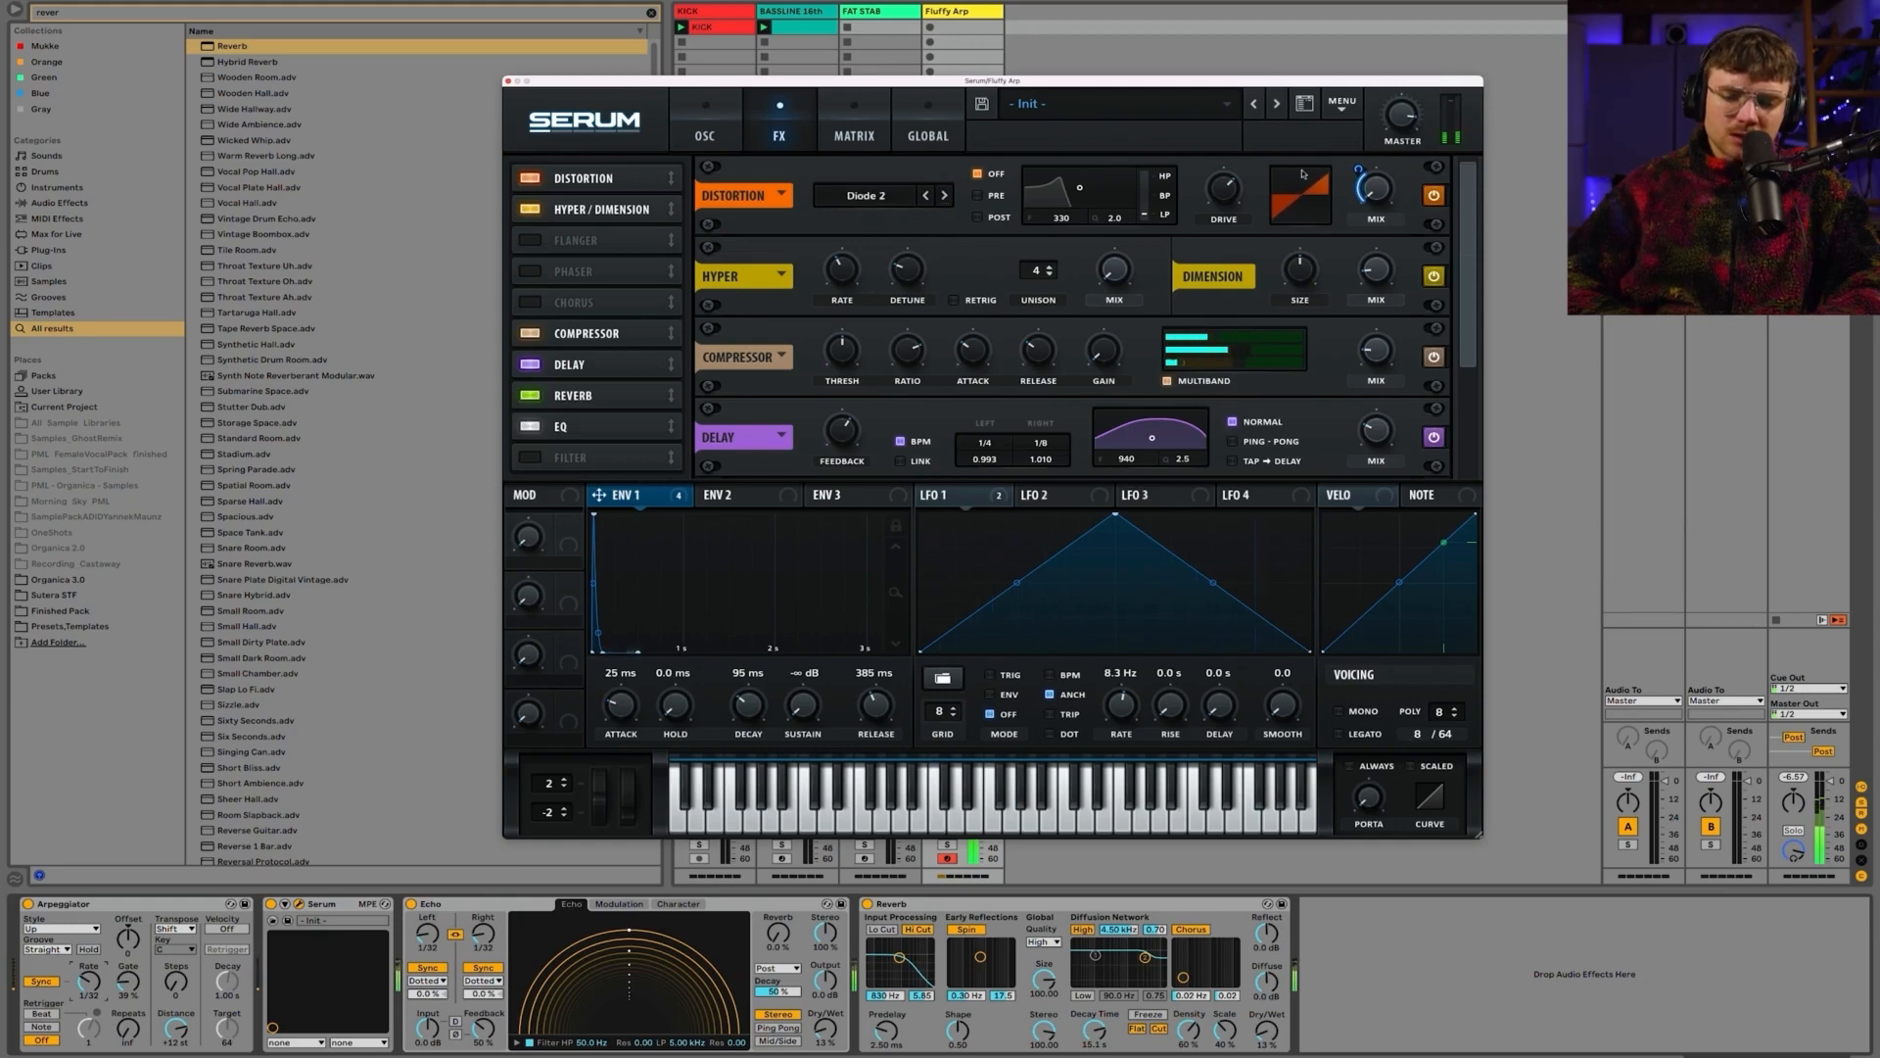
pyautogui.moveTo(1367, 189); pyautogui.dragTo(1352, 141)
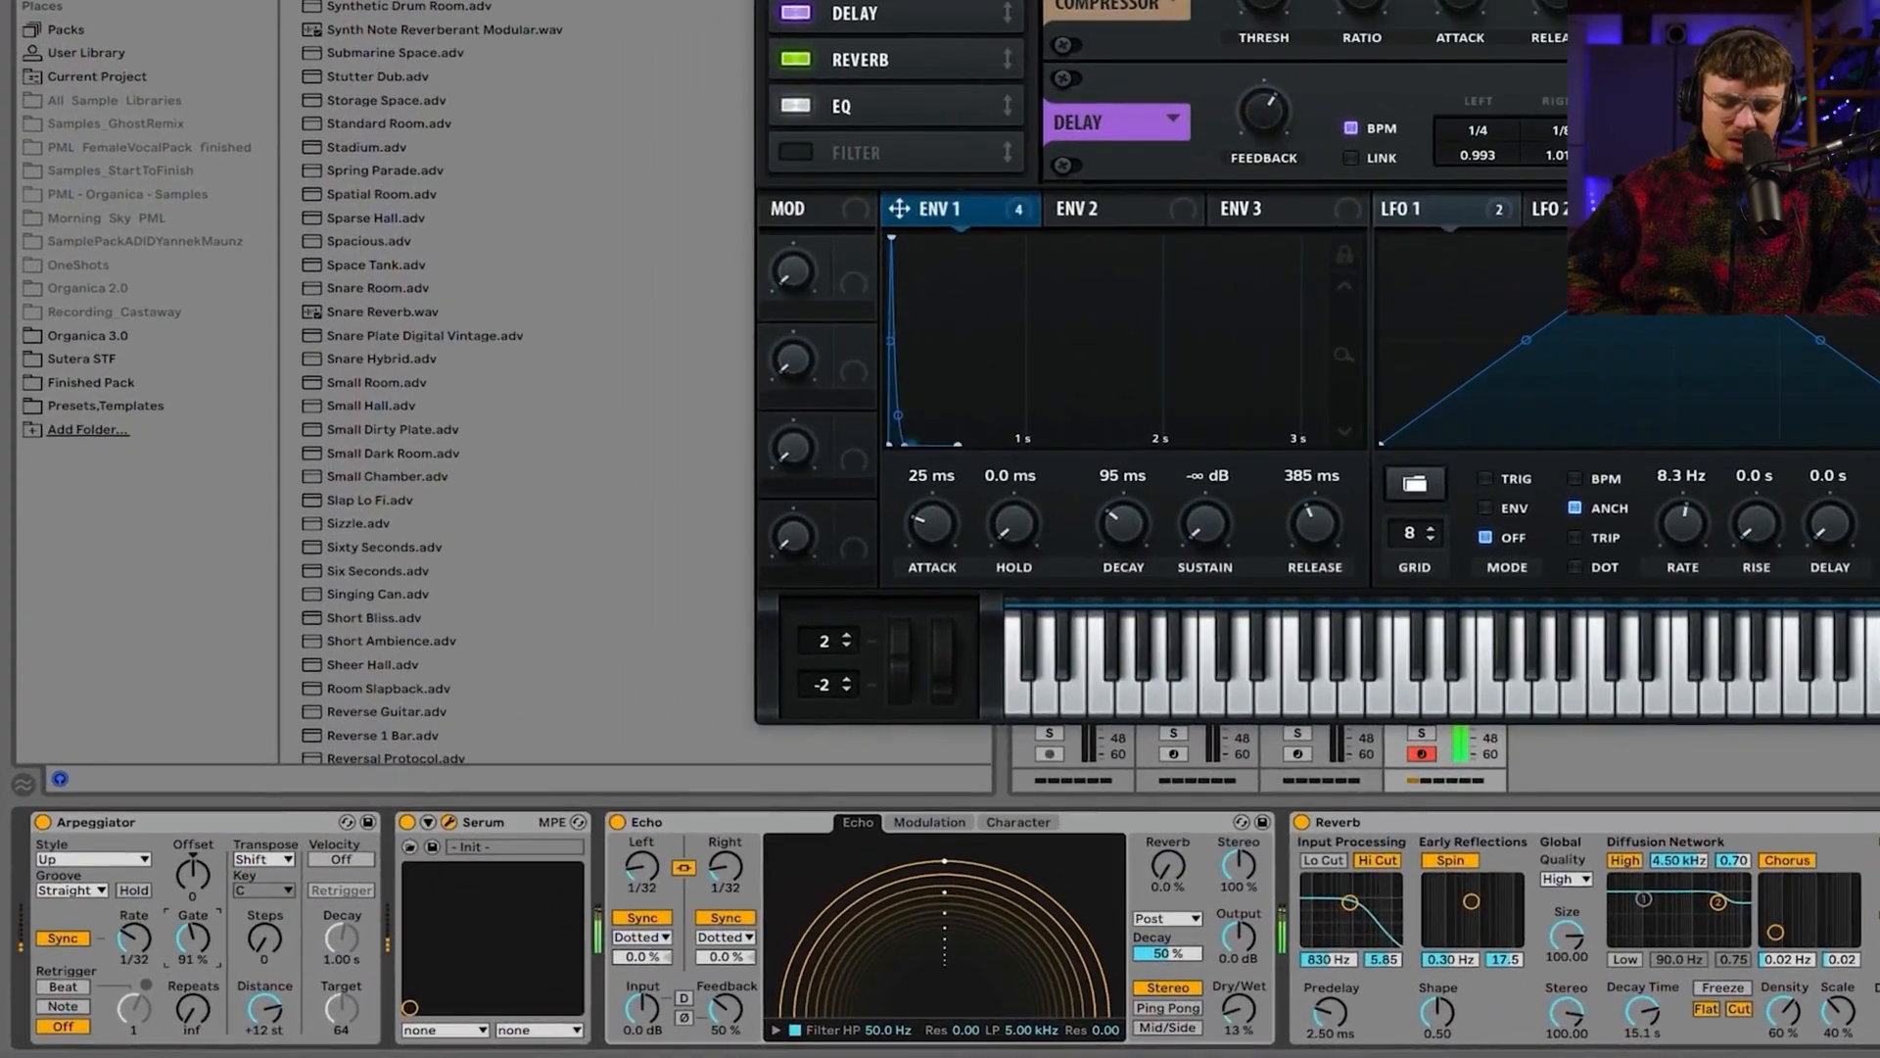
# Step: Set the Arpeggiator's gate to 25 % and its rate to 1/16
pyautogui.moveTo(205, 940); pyautogui.dragTo(206, 935)
pyautogui.moveTo(206, 940); pyautogui.dragTo(205, 964)
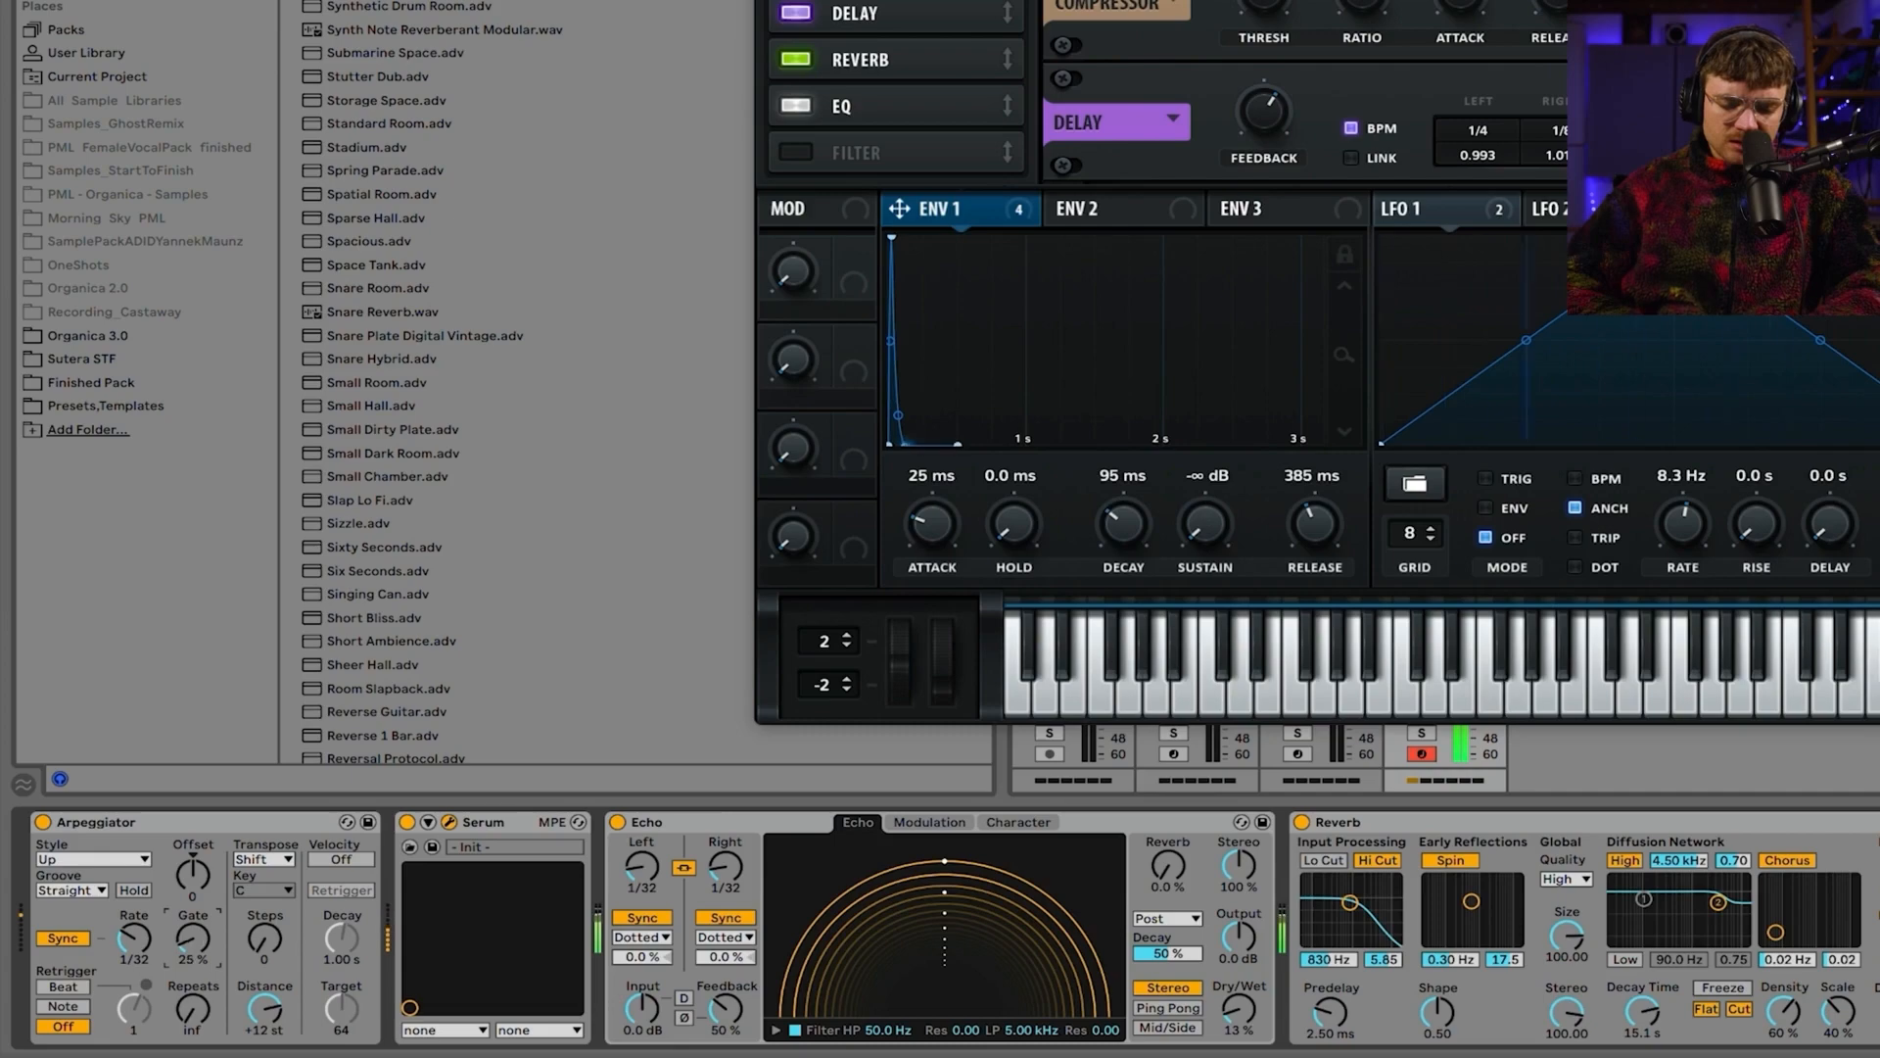
pyautogui.moveTo(134, 941); pyautogui.dragTo(134, 937)
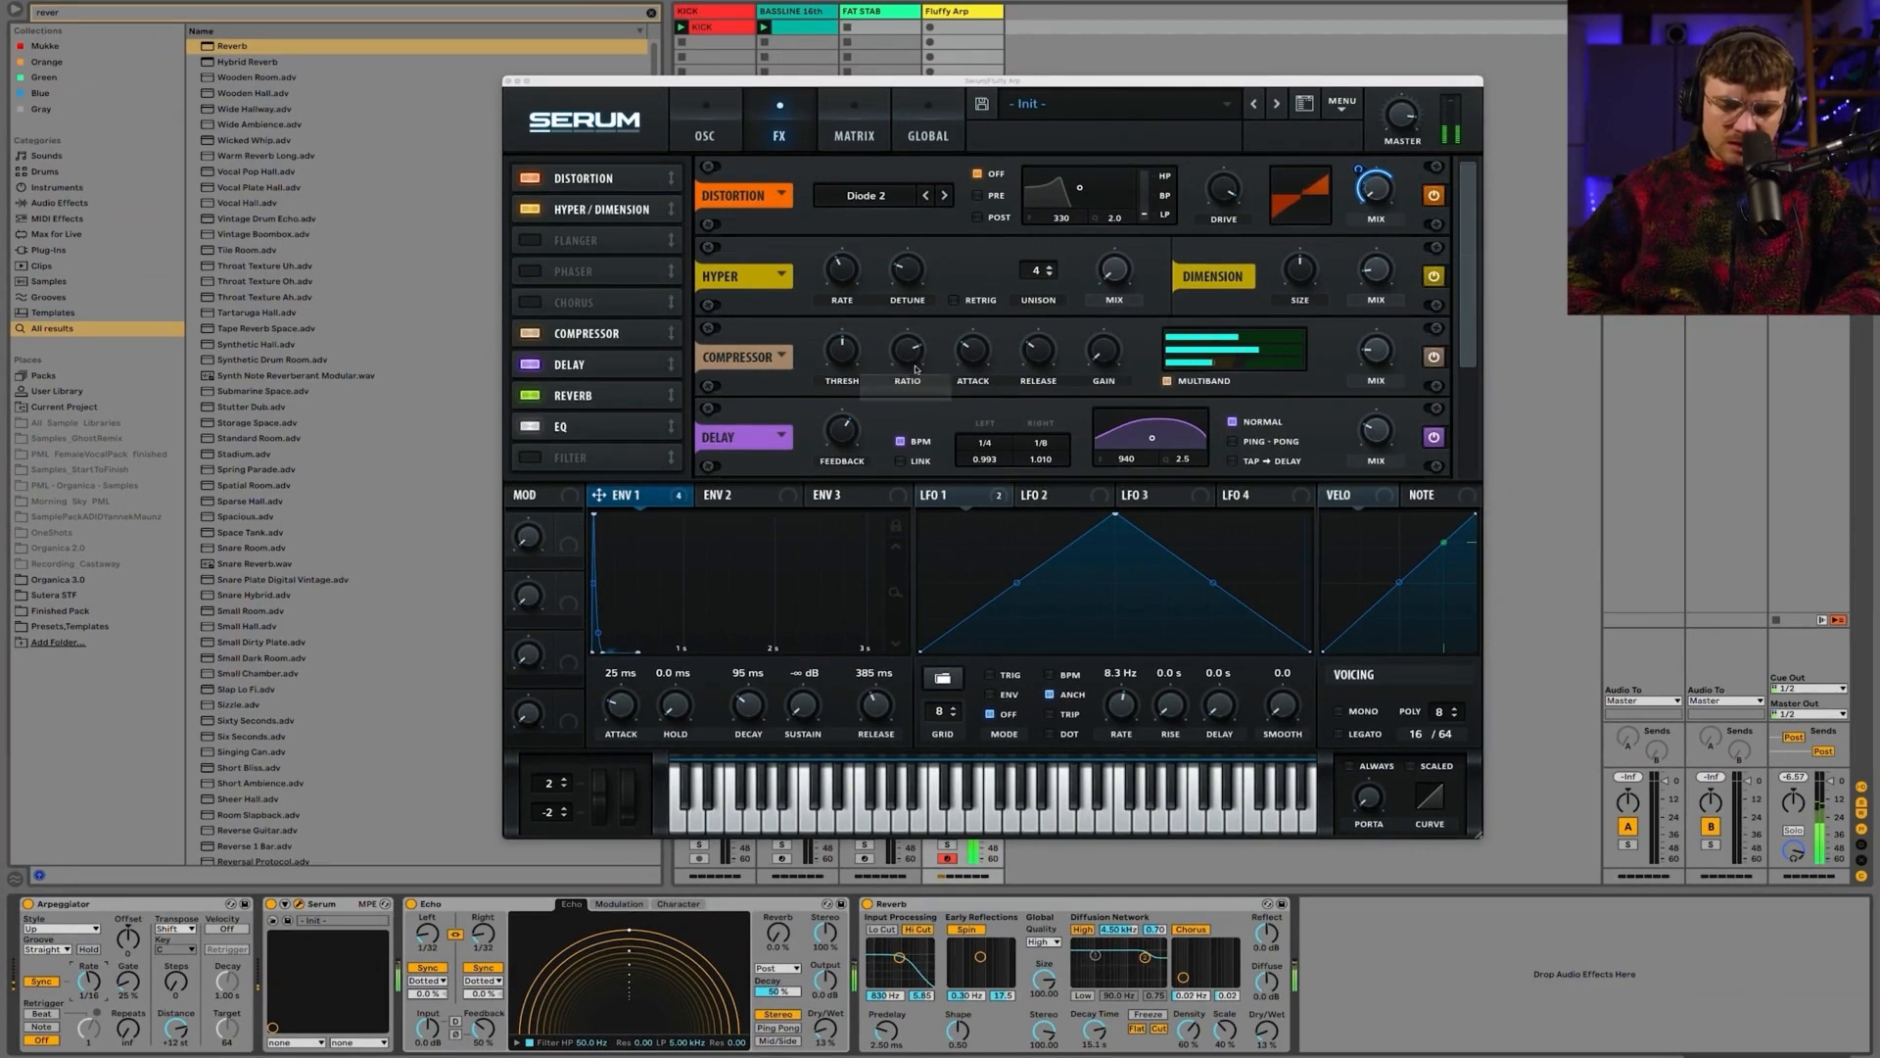
# Step: Assign Macro 2 to the mix amounts of Serum's Delay and Reverb effects
pyautogui.click(705, 134)
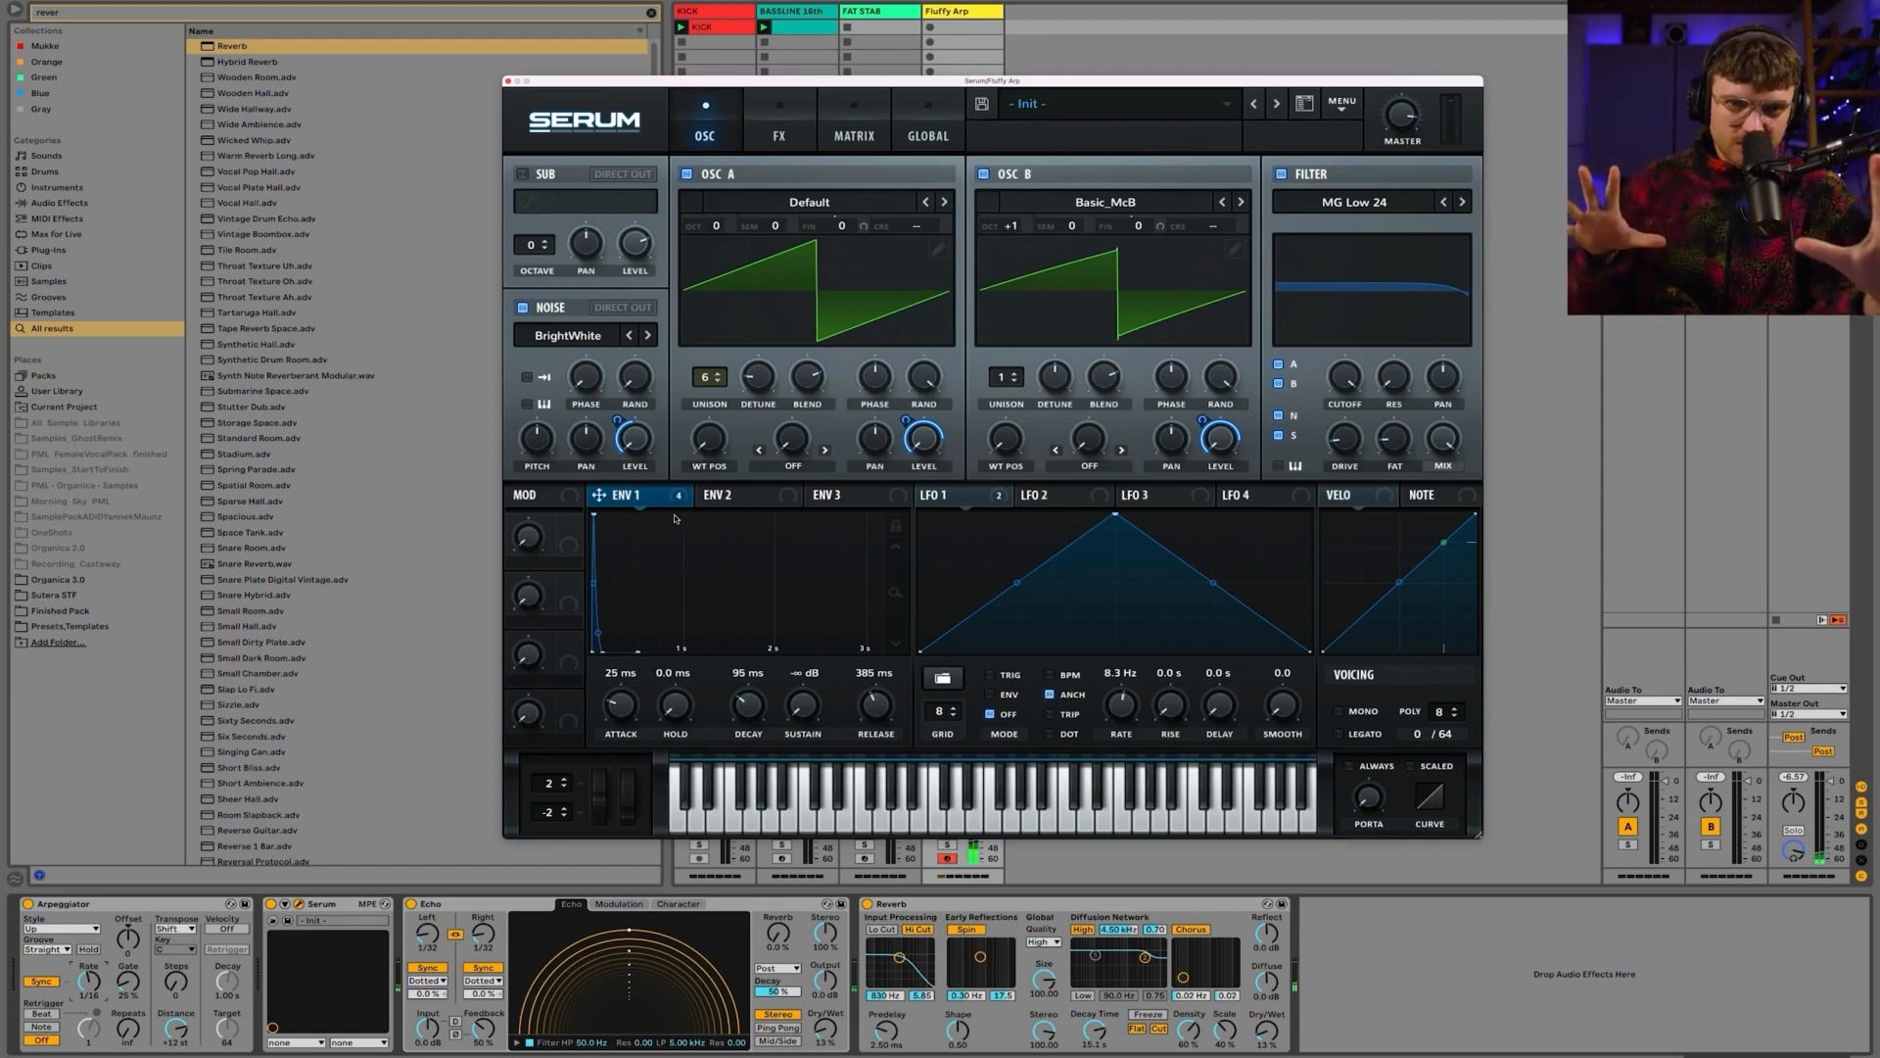
pyautogui.moveTo(534, 593); pyautogui.dragTo(568, 582)
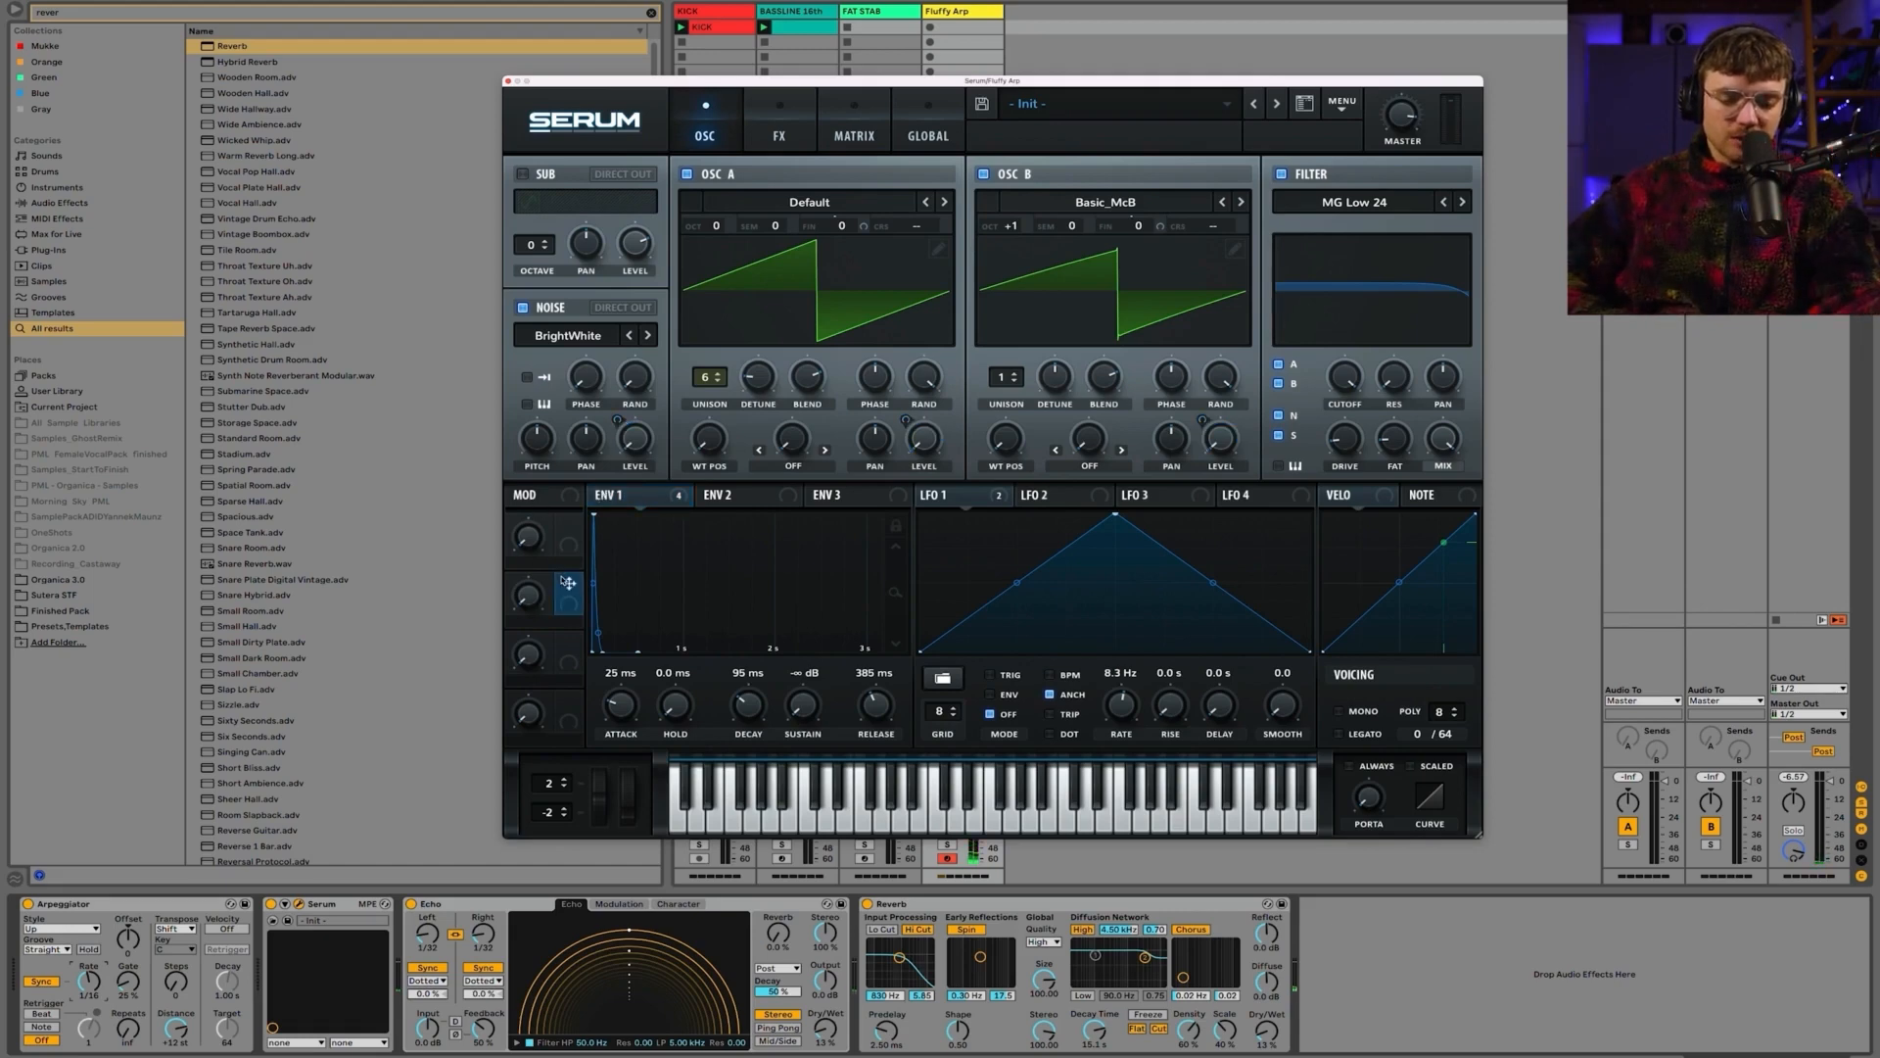
pyautogui.click(772, 136)
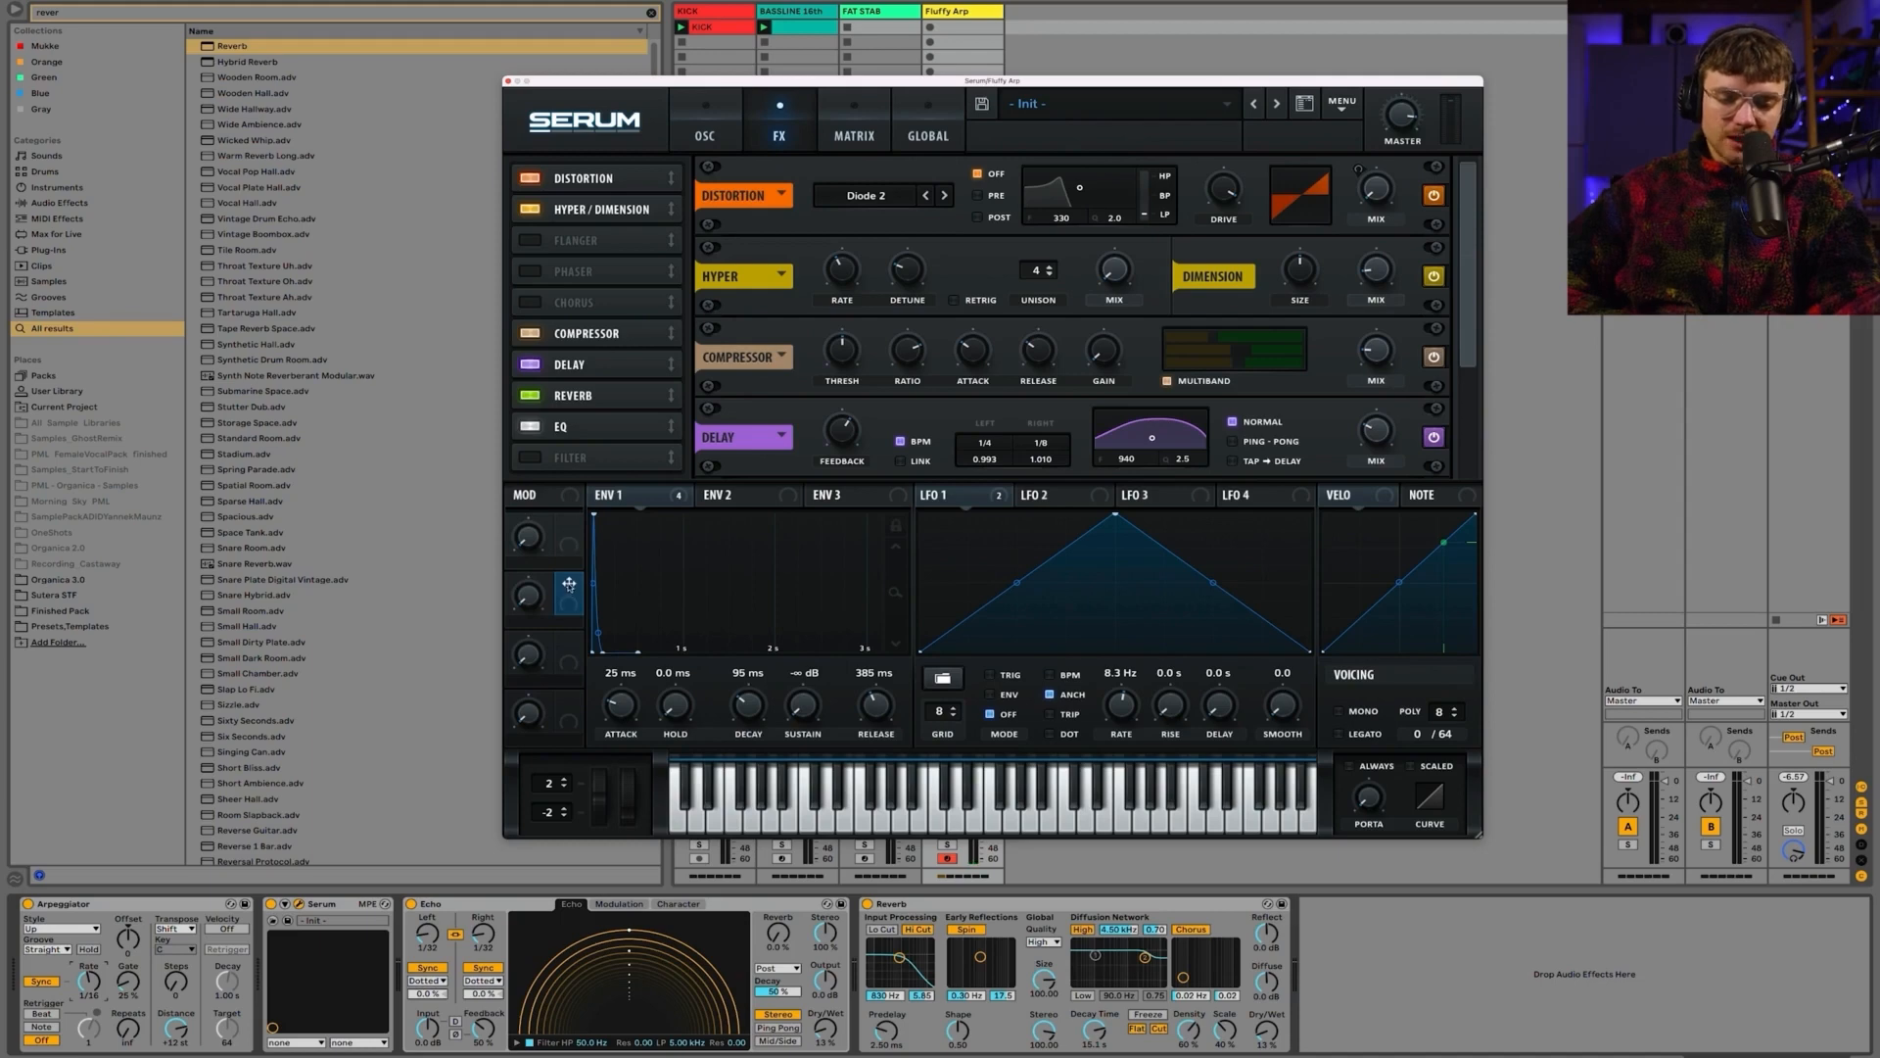
pyautogui.moveTo(569, 584); pyautogui.dragTo(1376, 431)
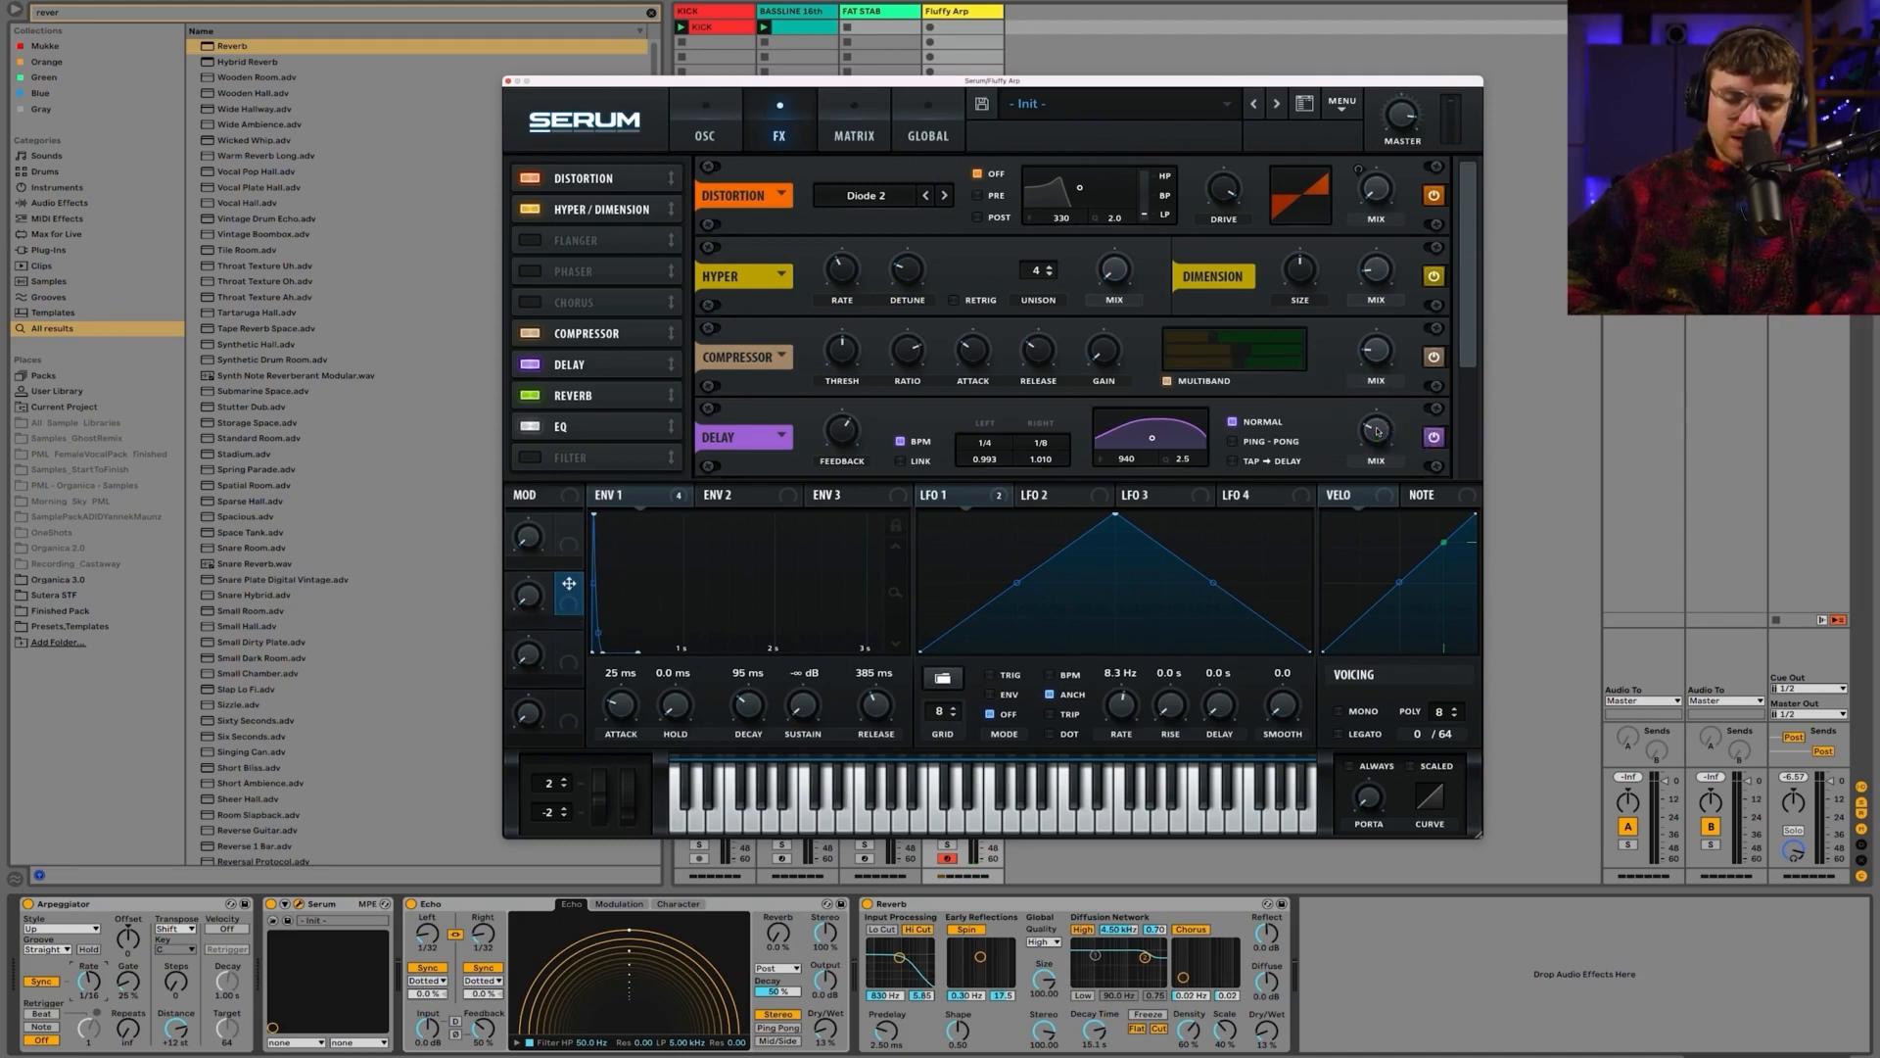
pyautogui.moveTo(1477, 256); pyautogui.dragTo(1471, 348)
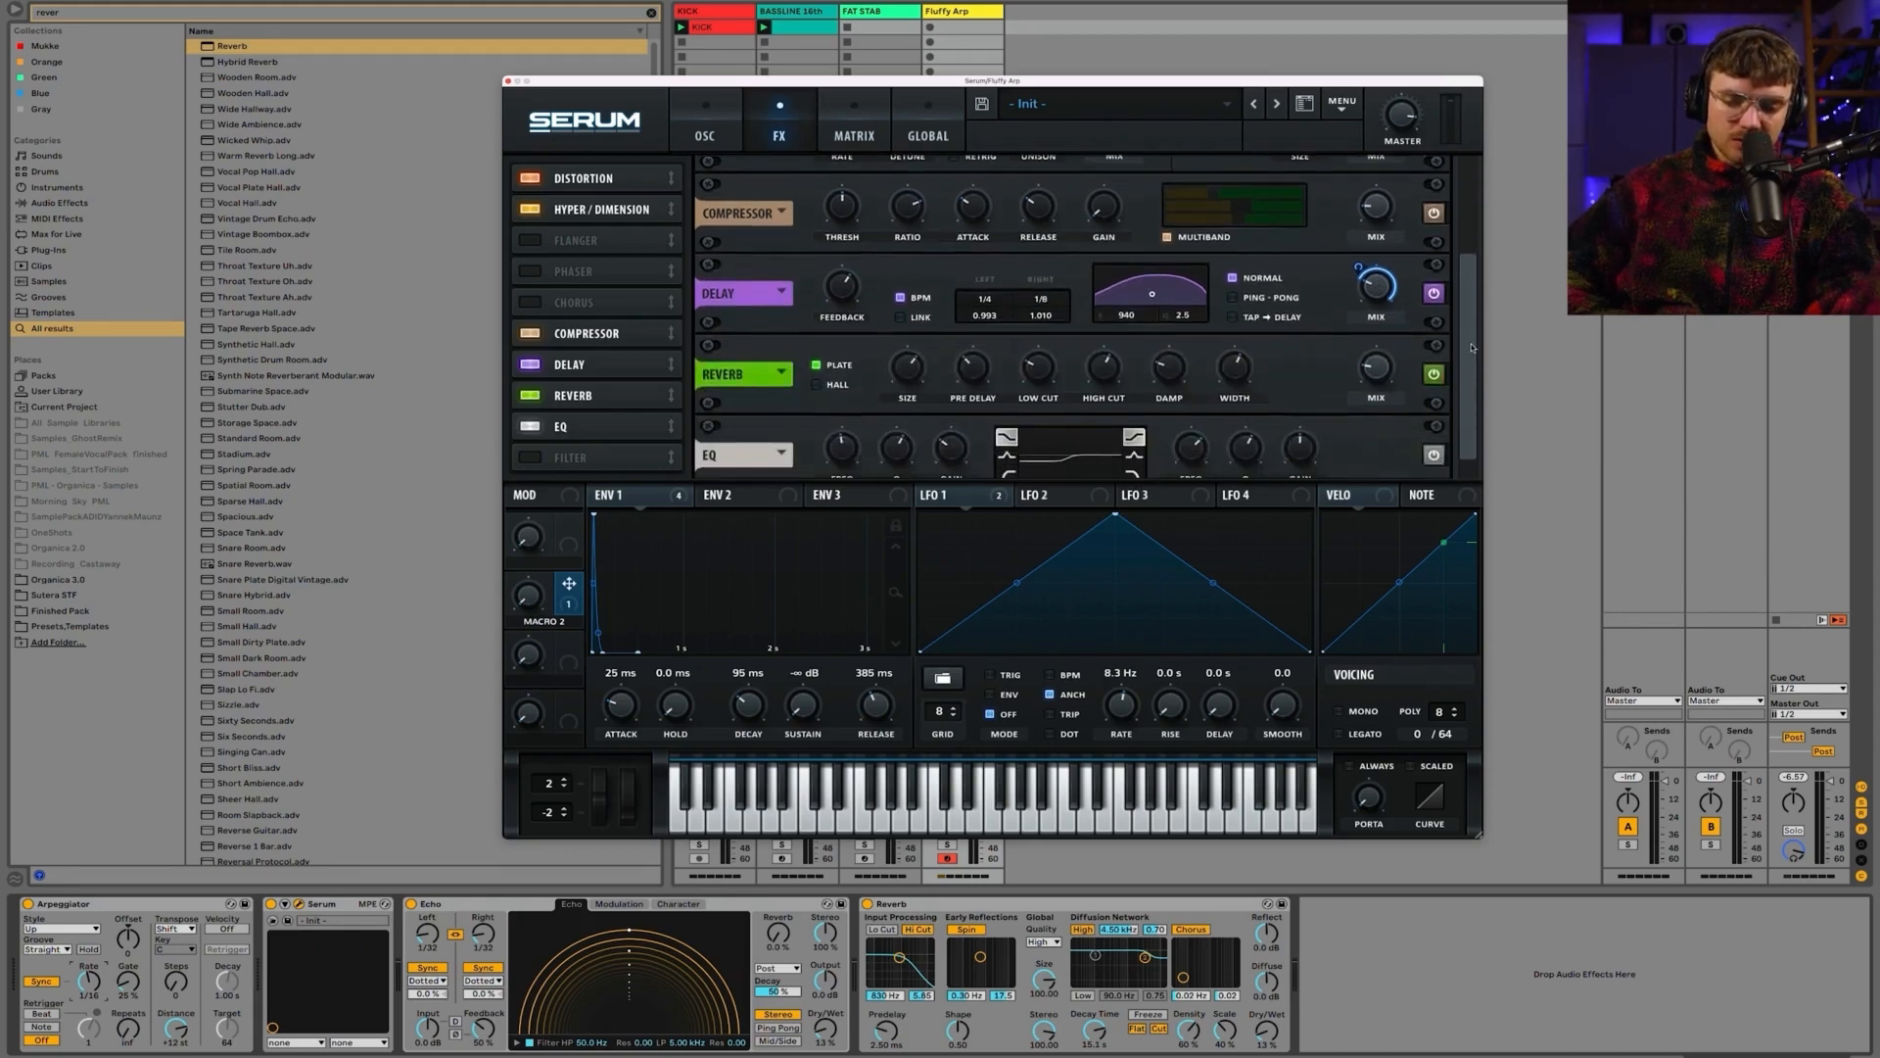
pyautogui.moveTo(580, 578); pyautogui.dragTo(1376, 367)
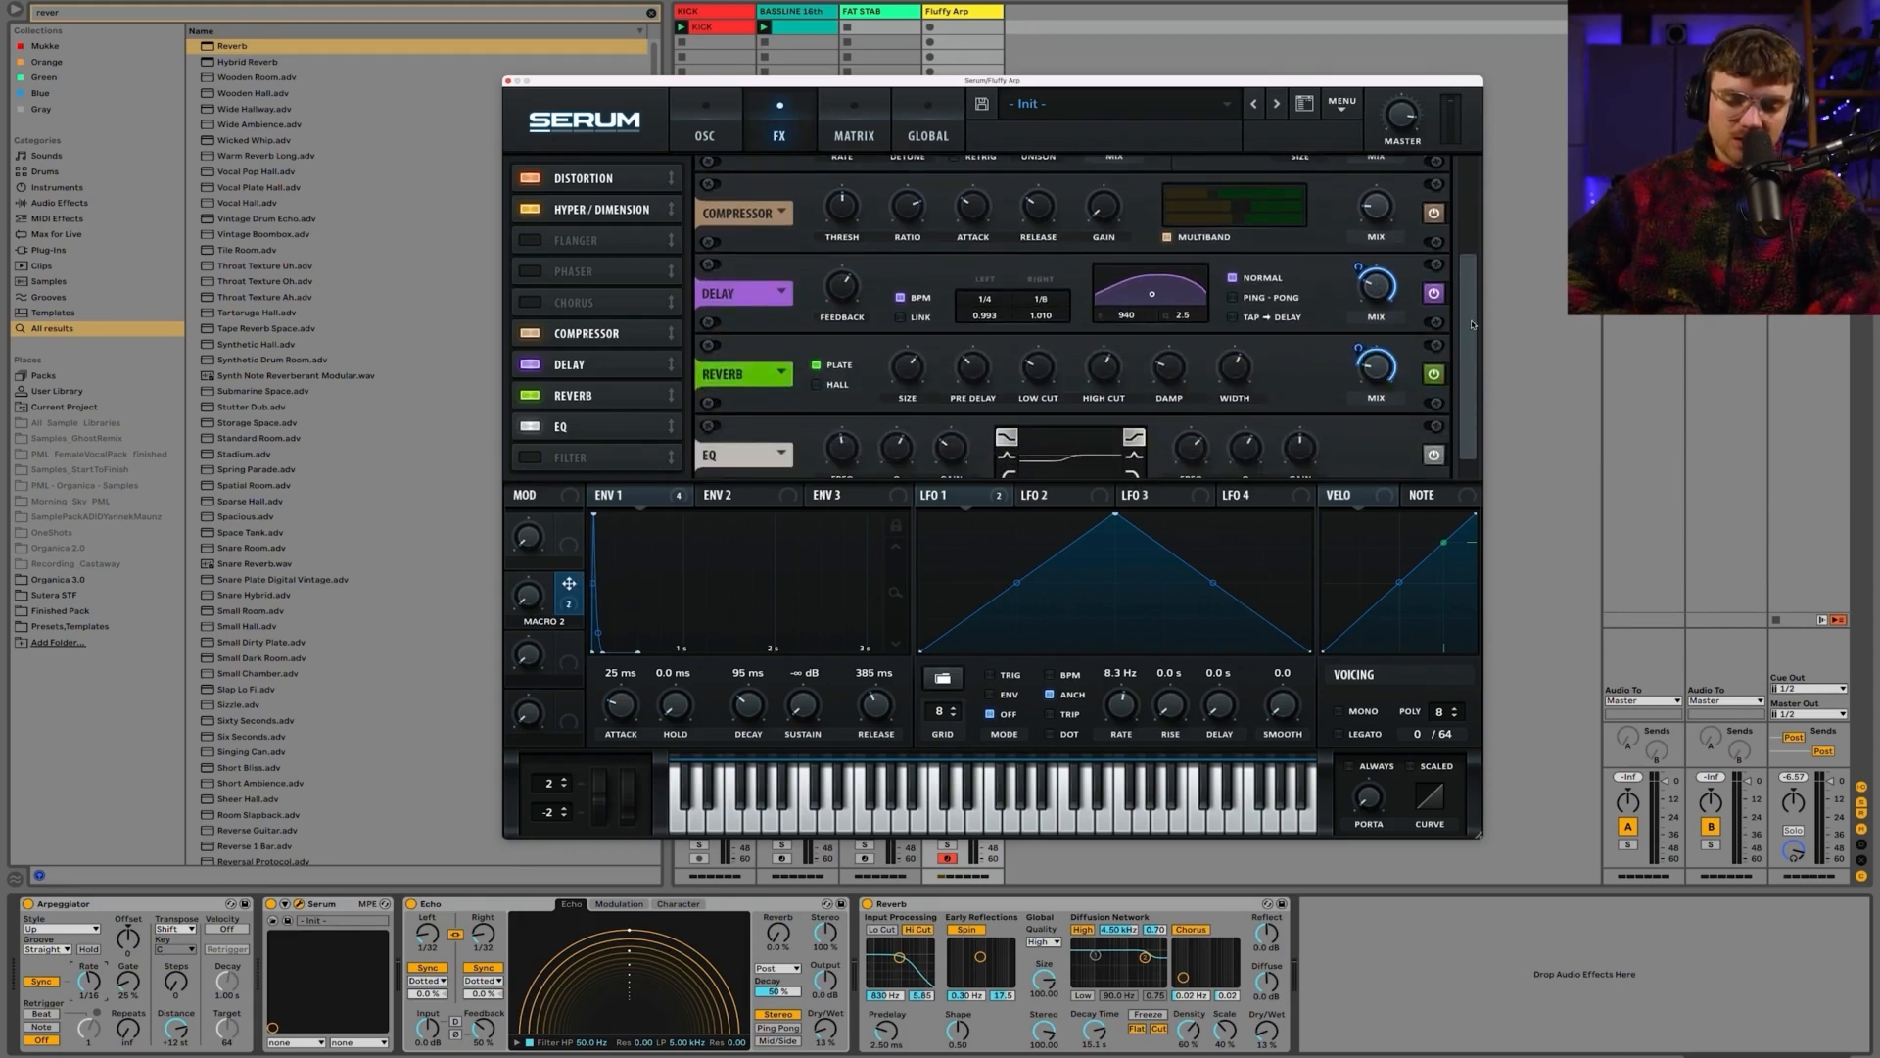
# Step: Sweep Macro 2 up and down to audition how it controls the delay and reverb mix
pyautogui.scroll(-1, 1077, 411)
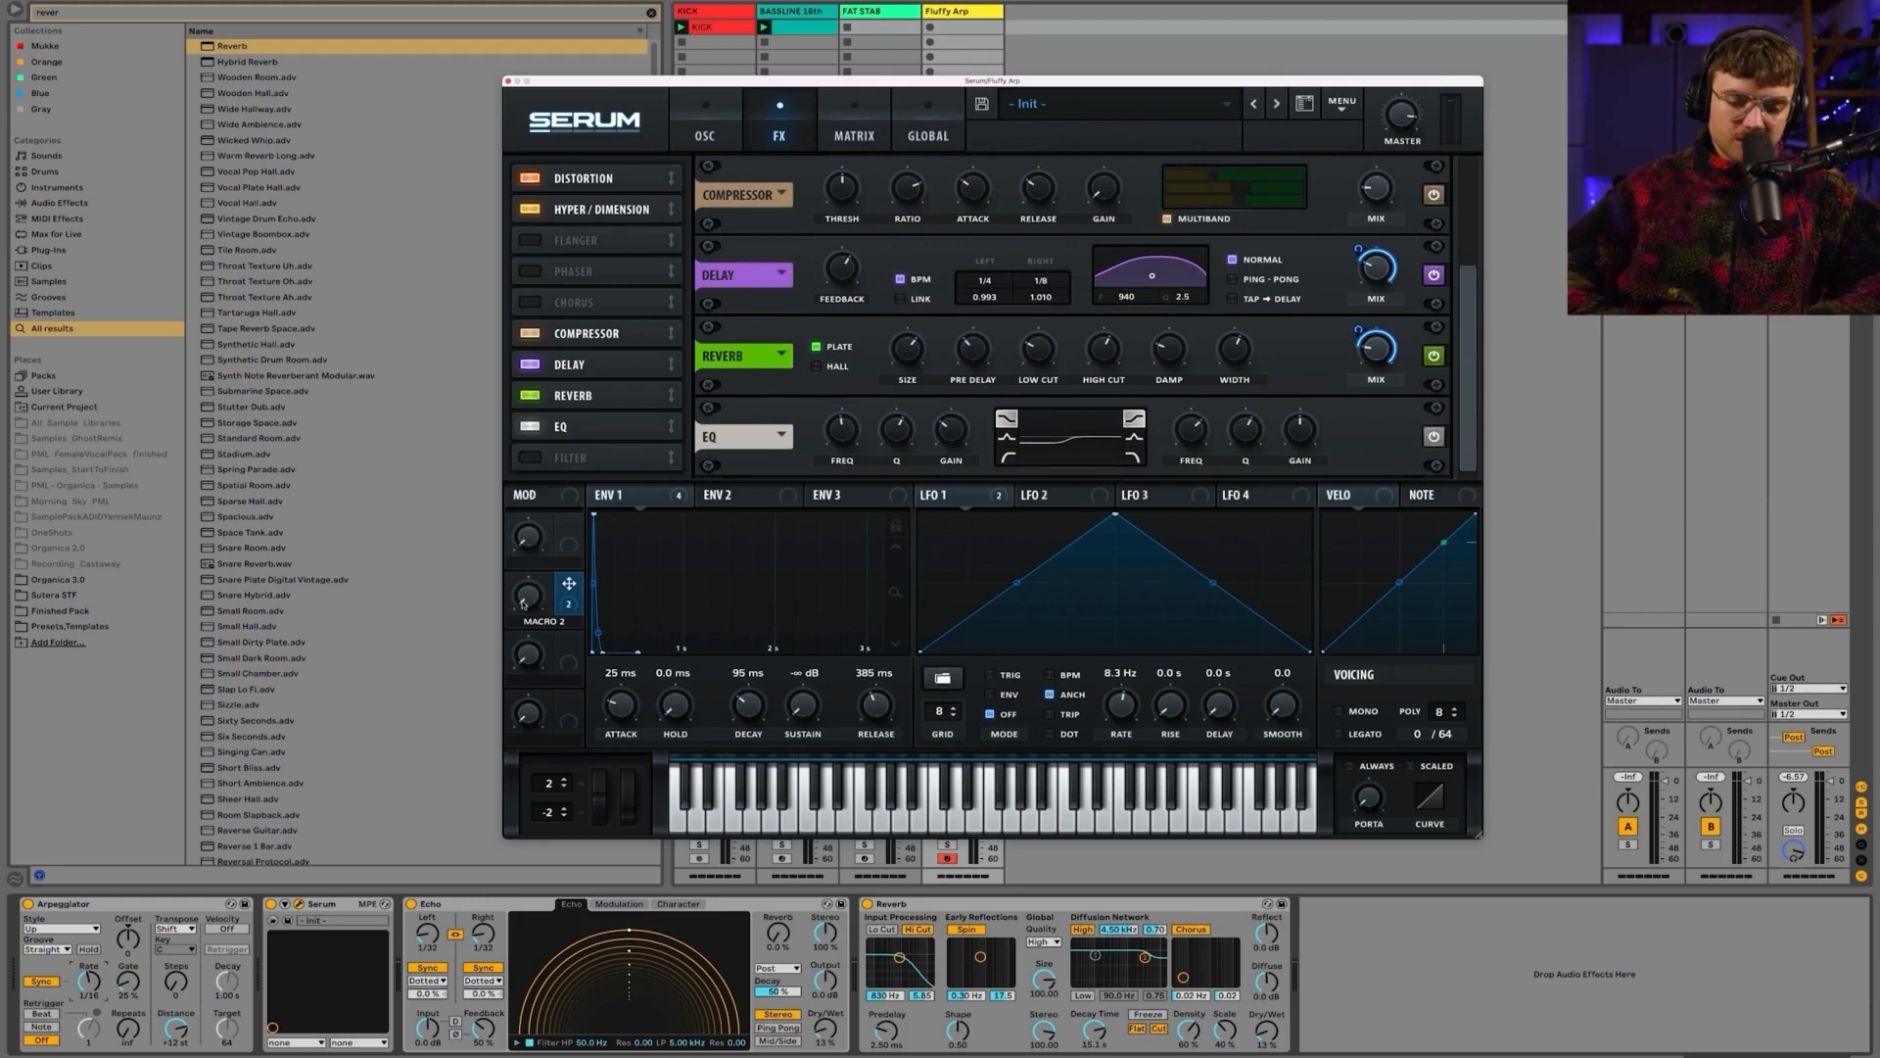
pyautogui.moveTo(526, 597); pyautogui.dragTo(522, 538)
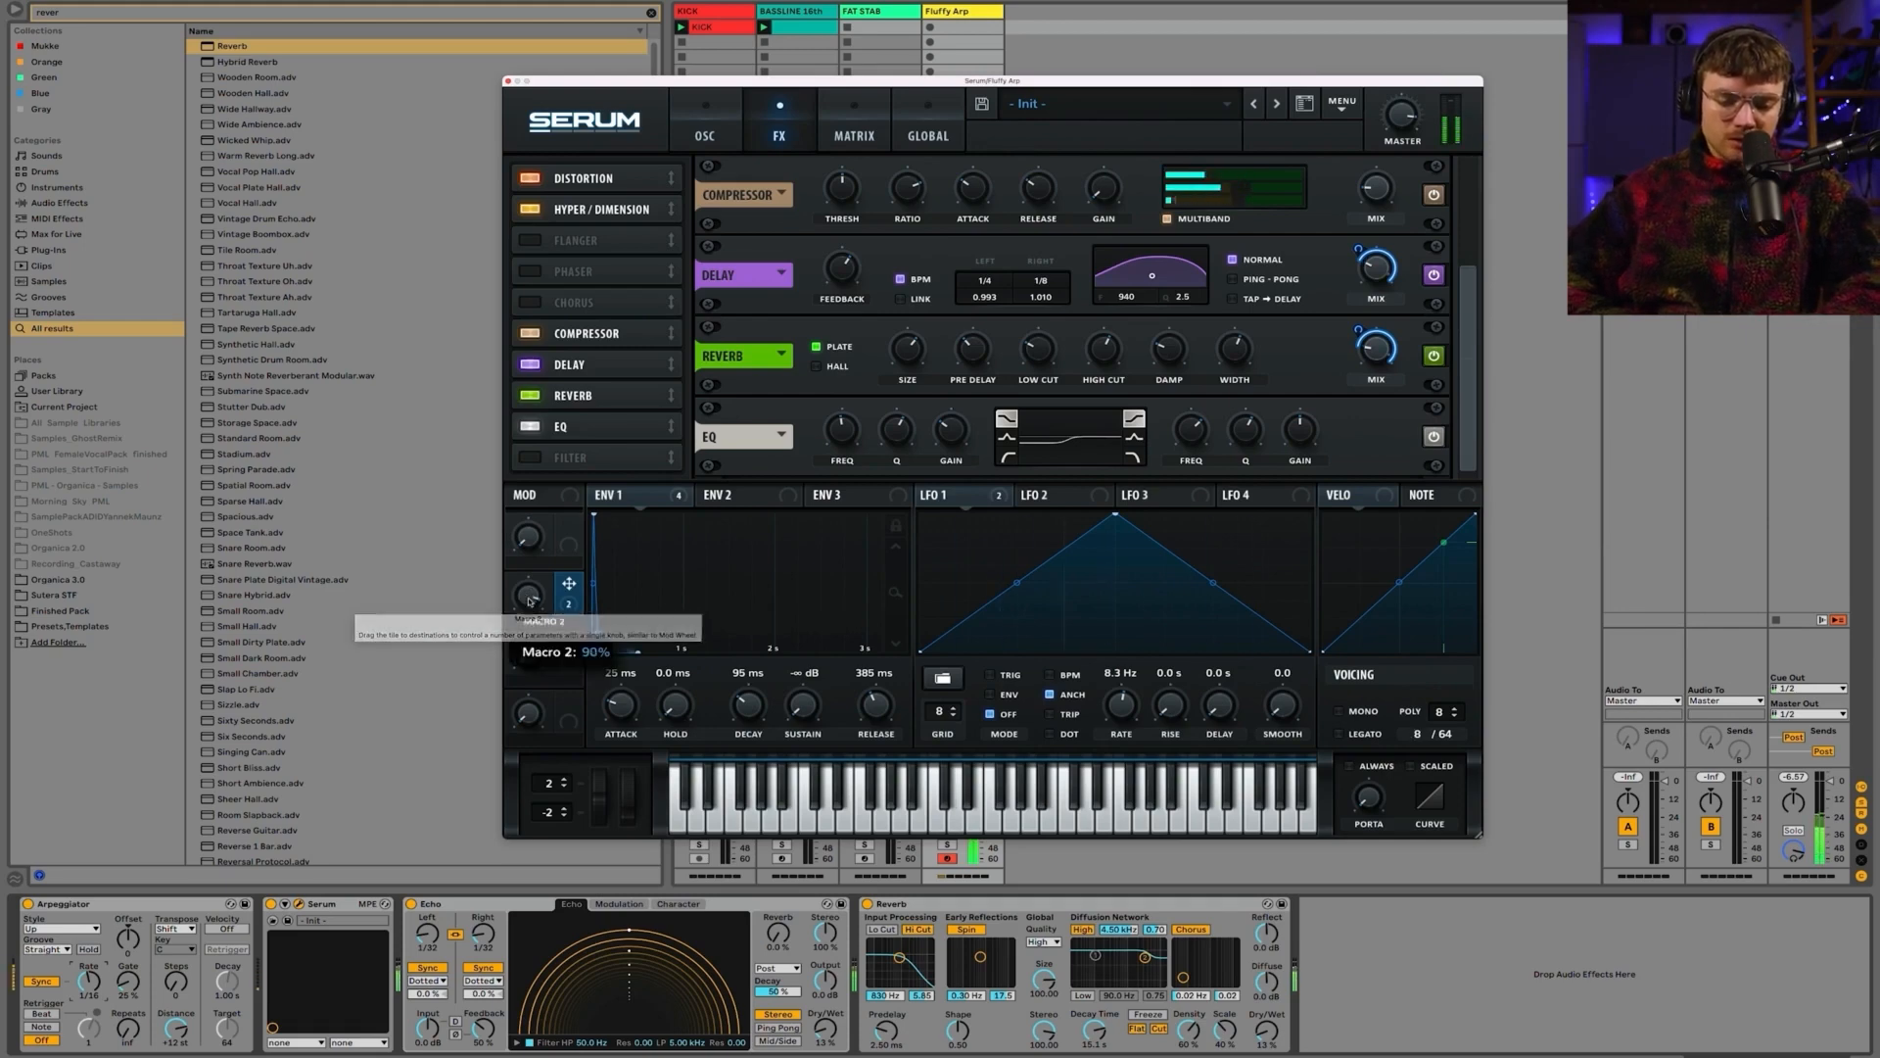
pyautogui.moveTo(529, 597); pyautogui.dragTo(551, 718)
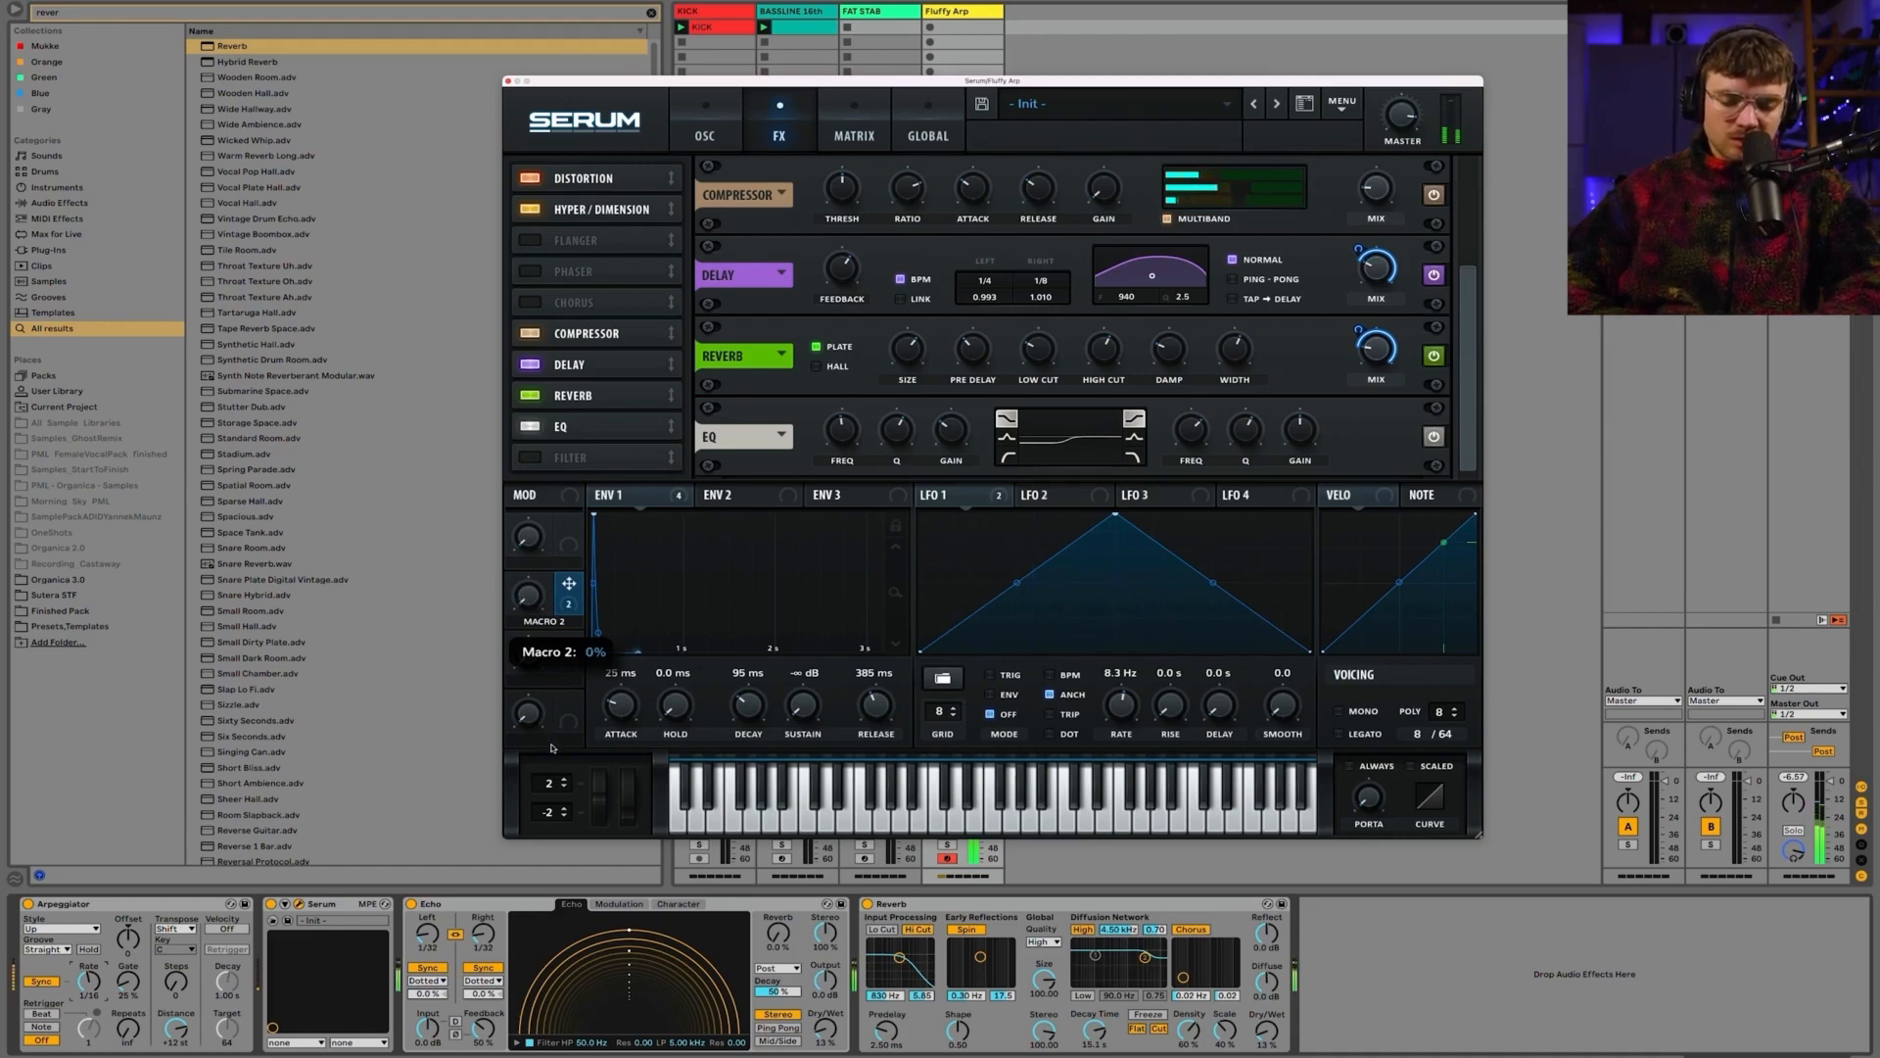
pyautogui.moveTo(552, 679); pyautogui.dragTo(544, 638)
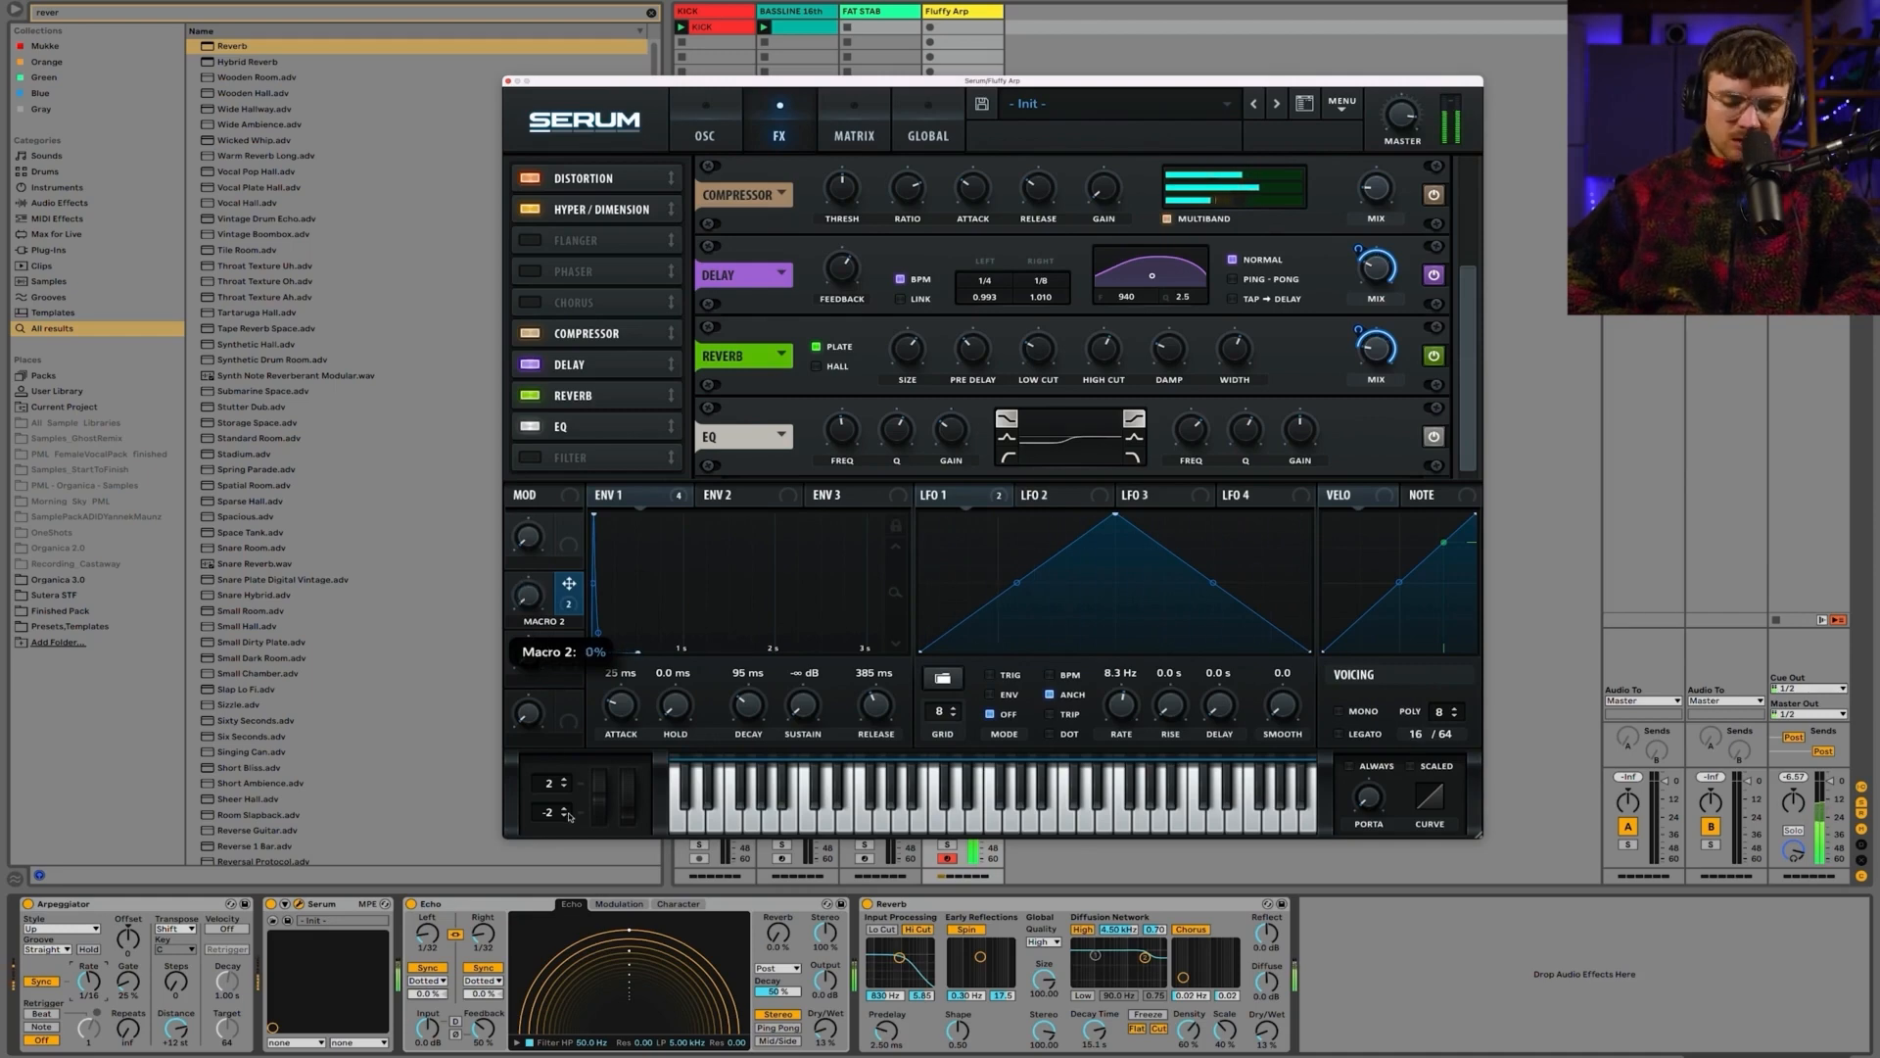
pyautogui.moveTo(566, 790); pyautogui.dragTo(552, 691)
# Step: Rename Macro 2 as SPACE
pyautogui.doubleClick(544, 622)
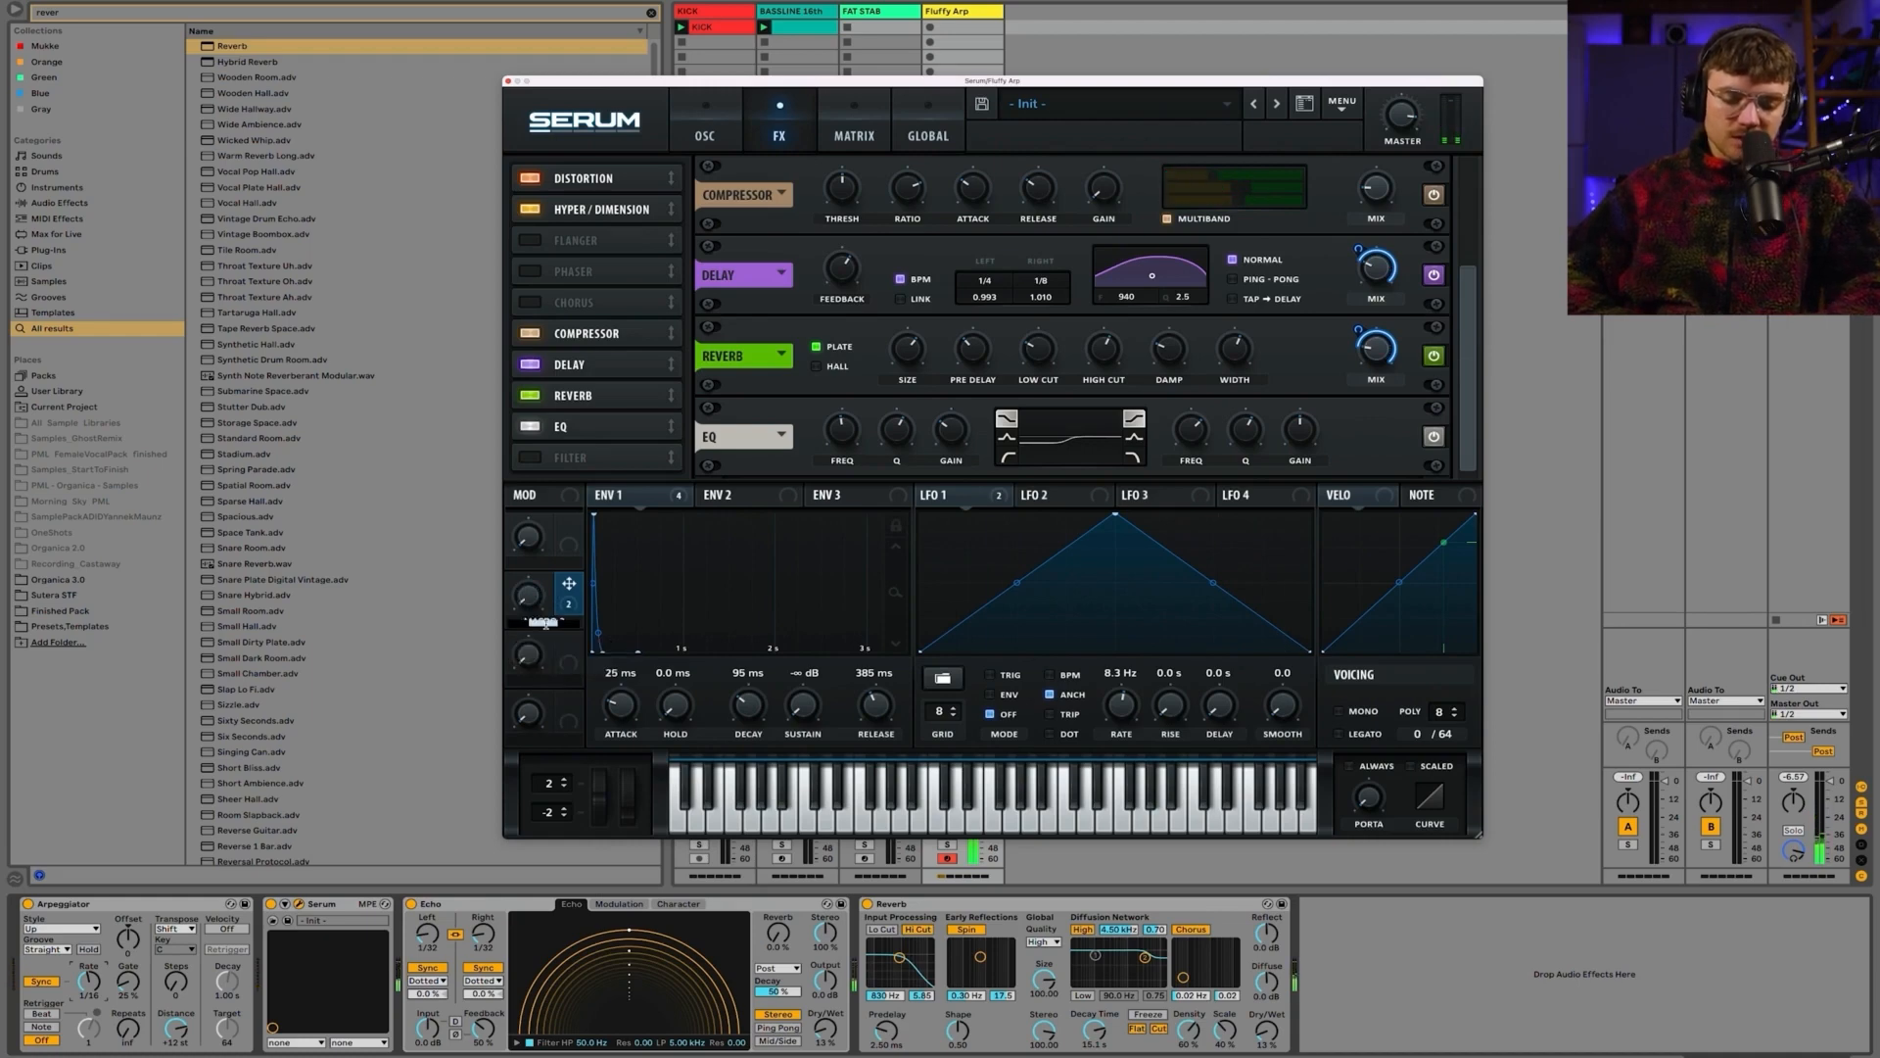
pyautogui.write('SPACE')
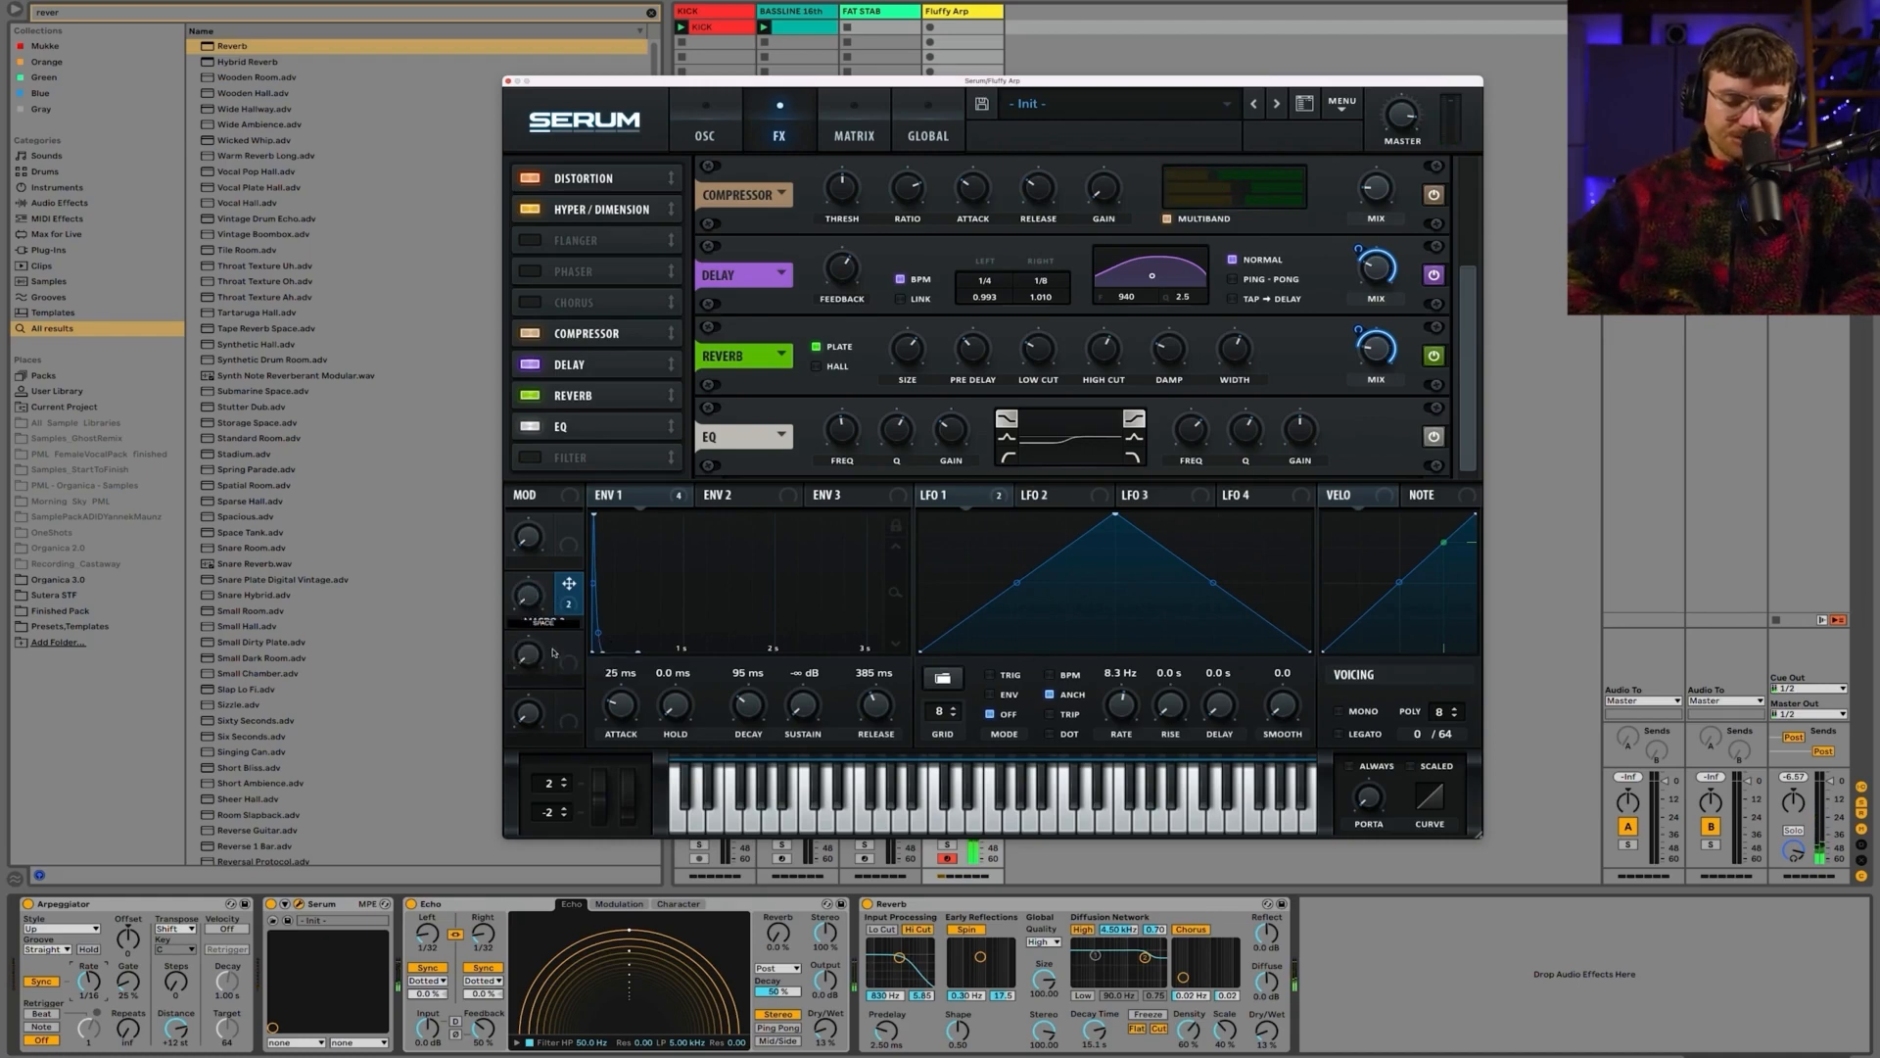
pyautogui.press('Return')
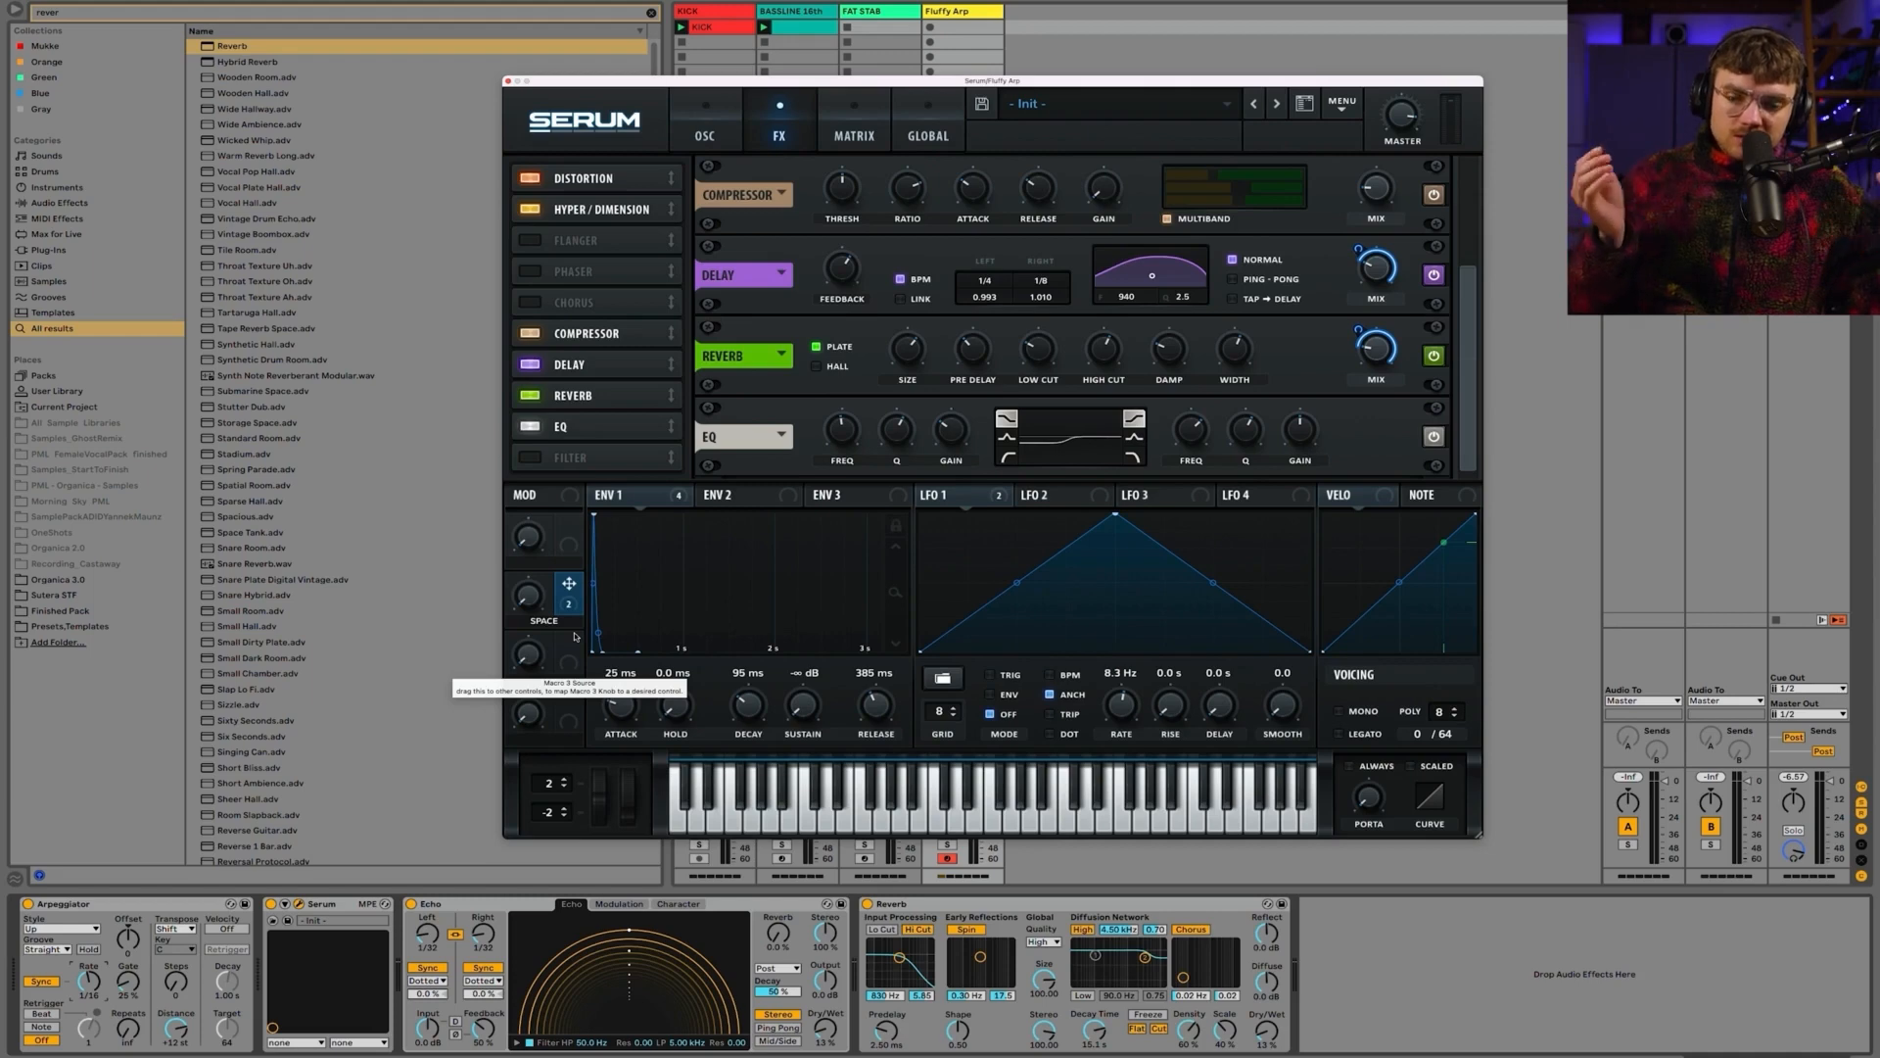
# Step: Assign the SPACE macro to the Dimension effect's mix, and sweep the macro to audition its effect on the sound
pyautogui.scroll(3, 1456, 208)
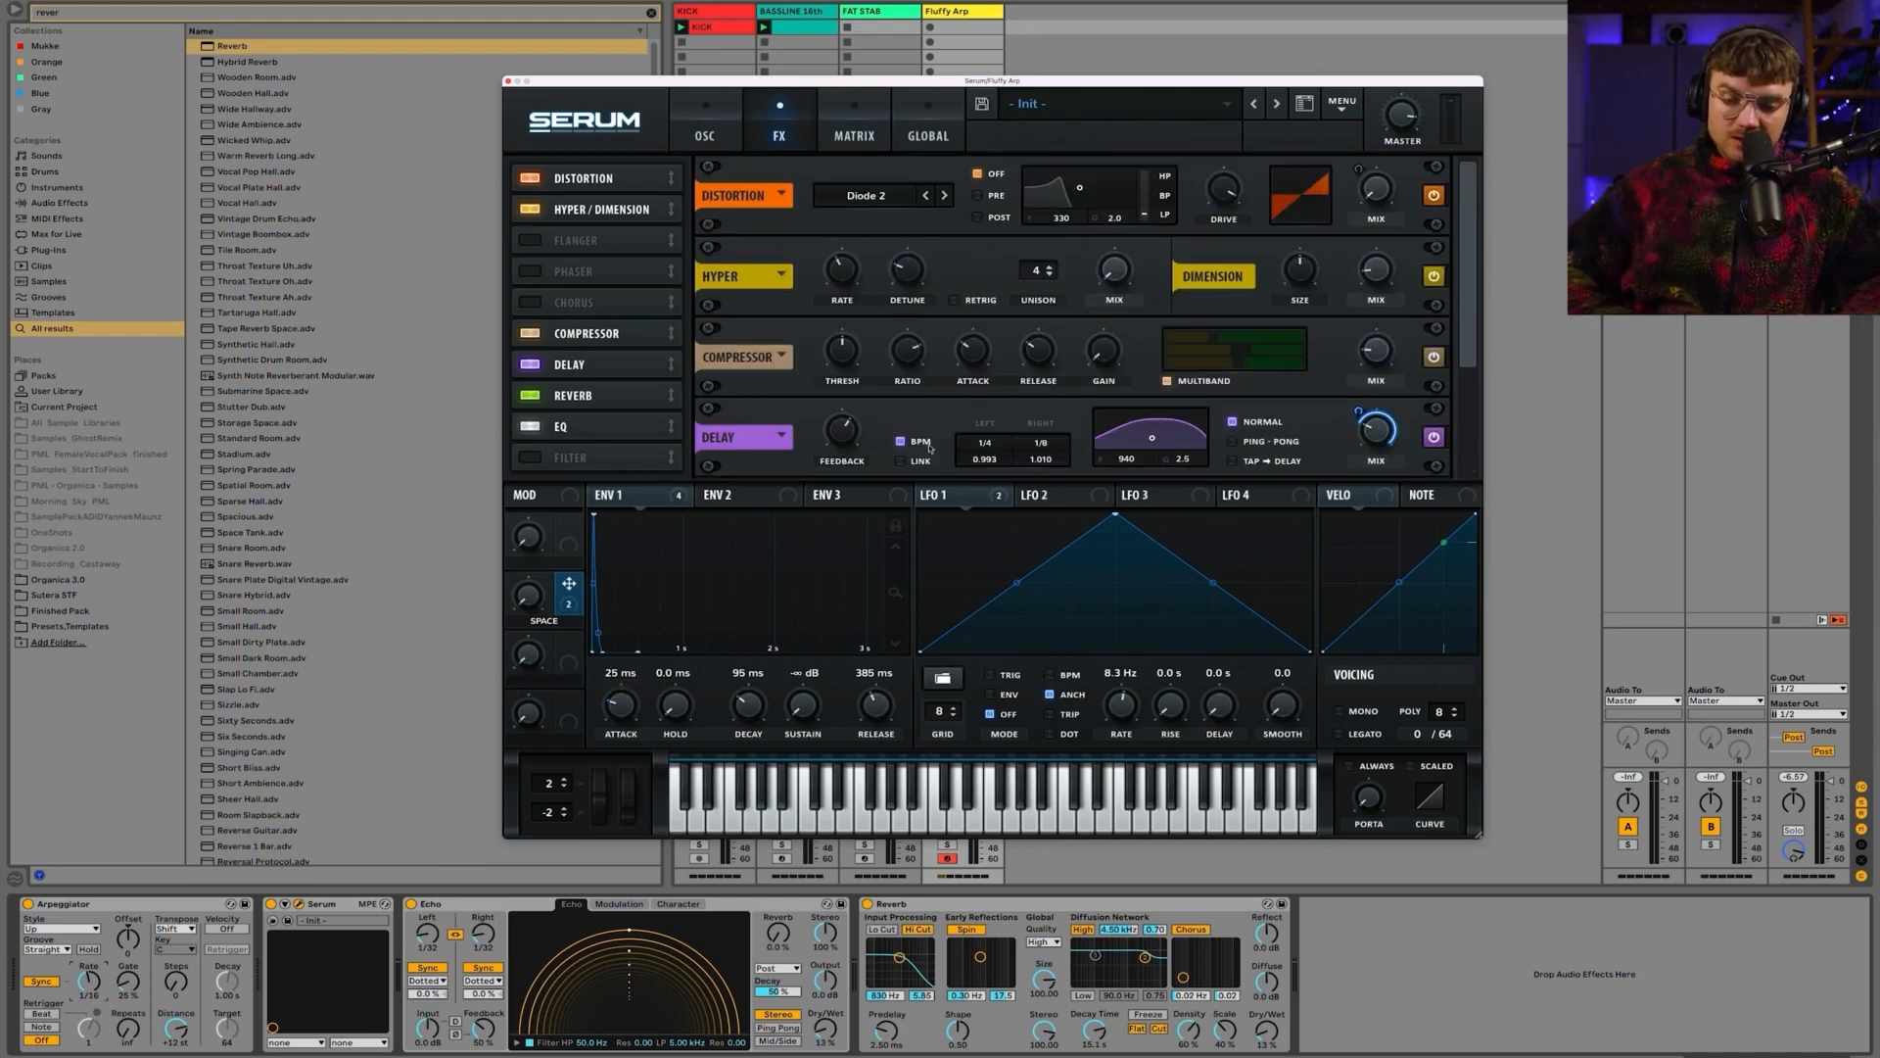
pyautogui.moveTo(569, 584); pyautogui.dragTo(1380, 271)
pyautogui.moveTo(528, 592); pyautogui.dragTo(530, 470)
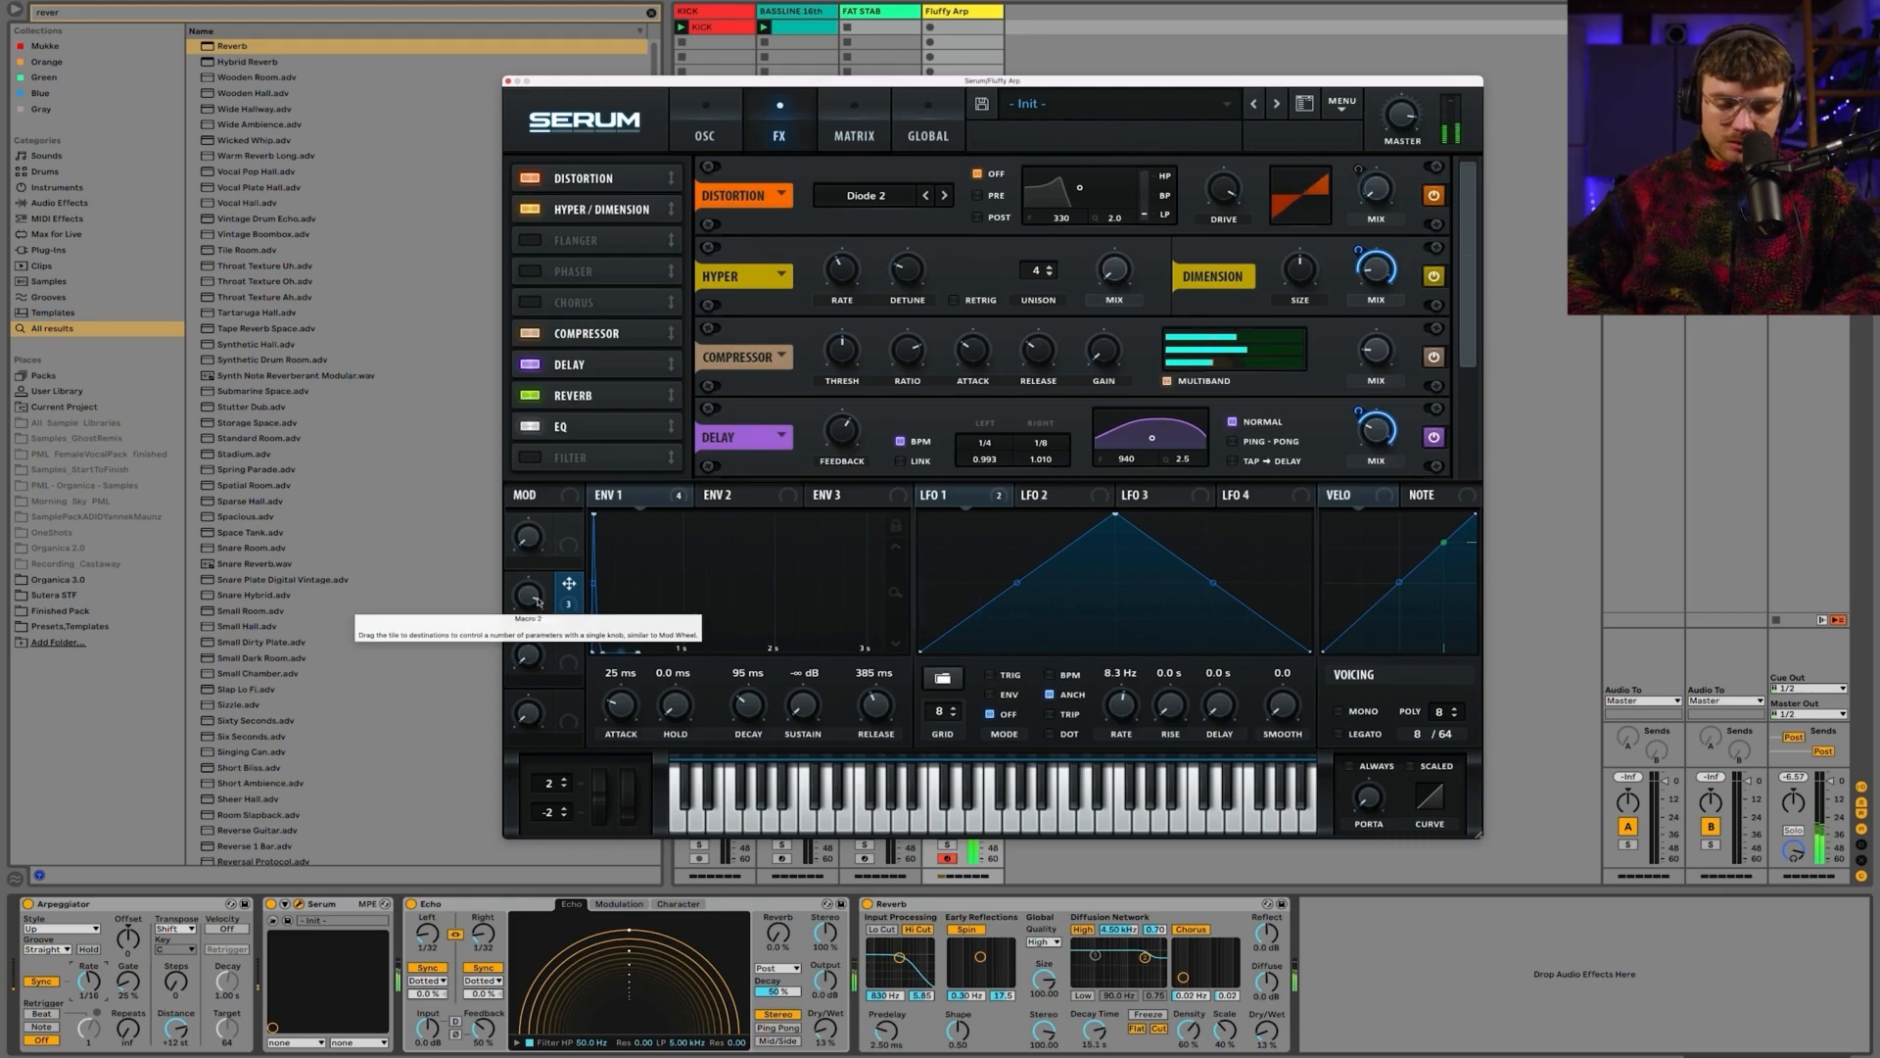
pyautogui.moveTo(537, 601); pyautogui.dragTo(538, 643)
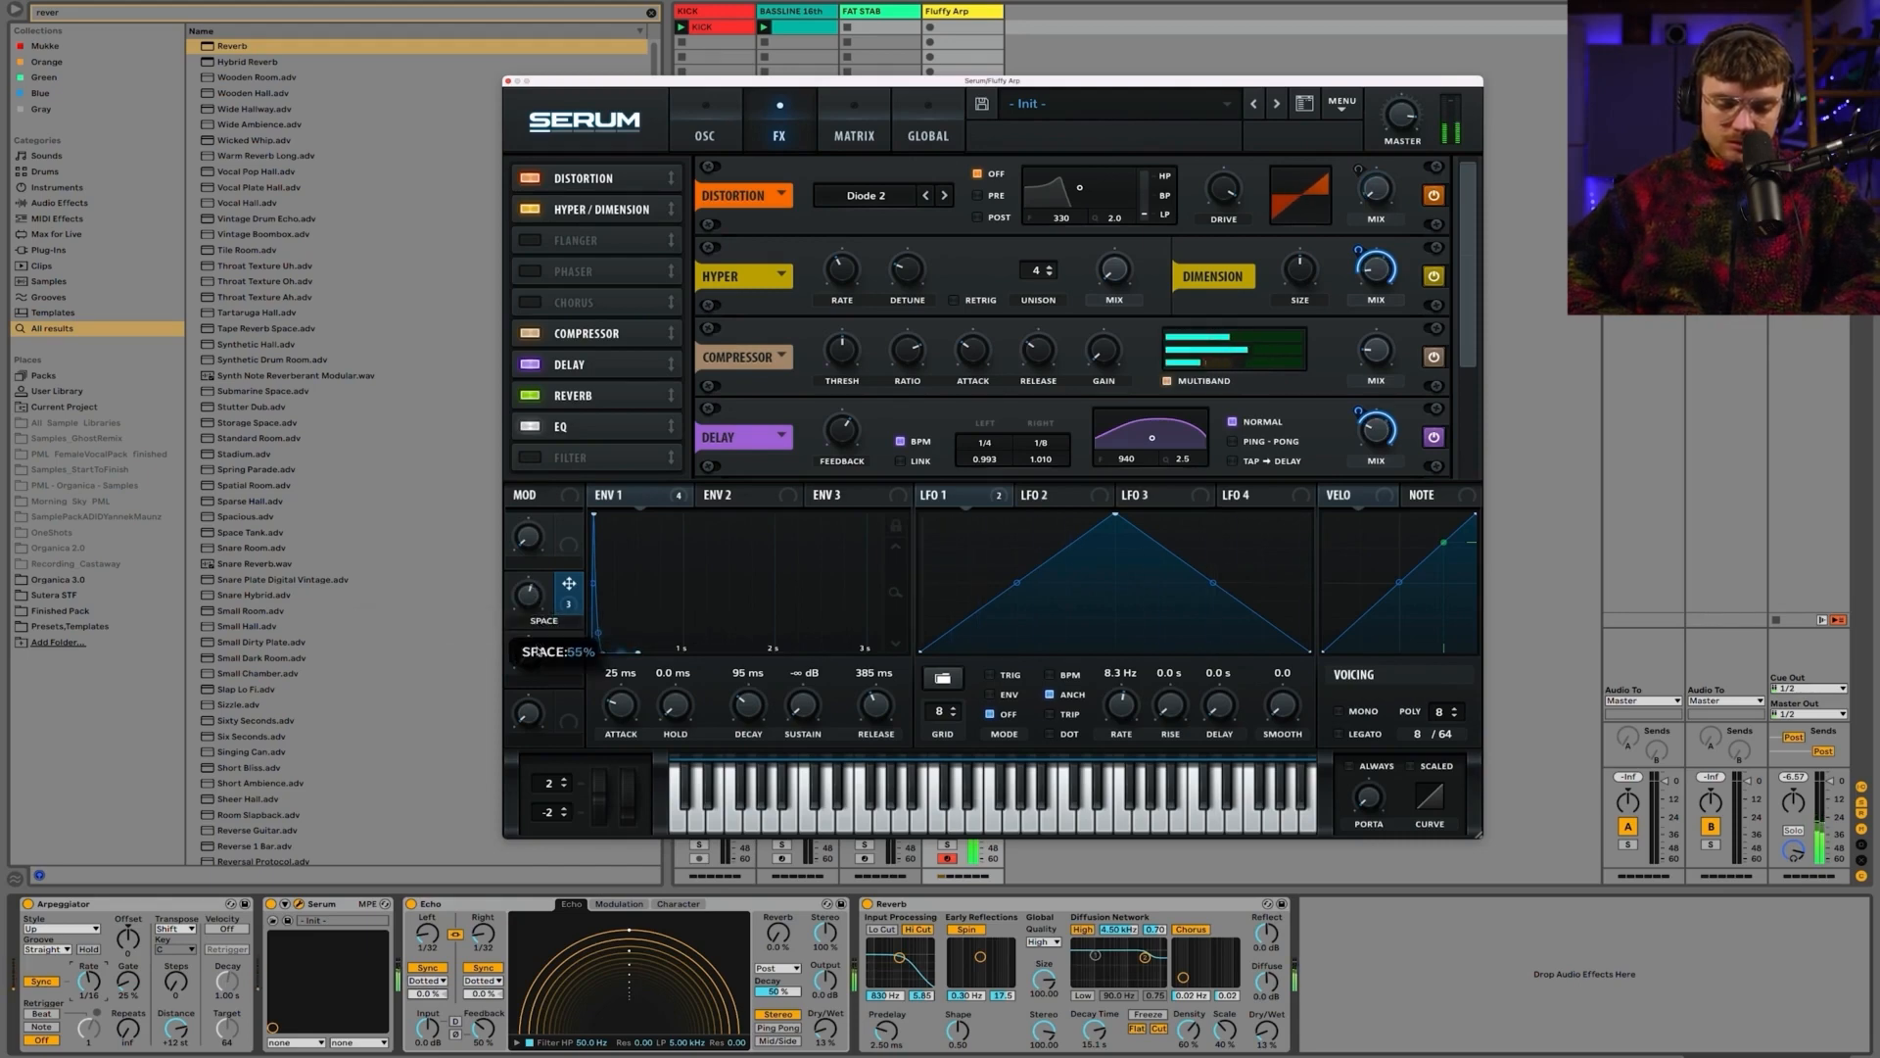
pyautogui.moveTo(537, 667)
pyautogui.mouseDown()
pyautogui.moveTo(538, 697)
pyautogui.moveTo(529, 642)
pyautogui.mouseUp()
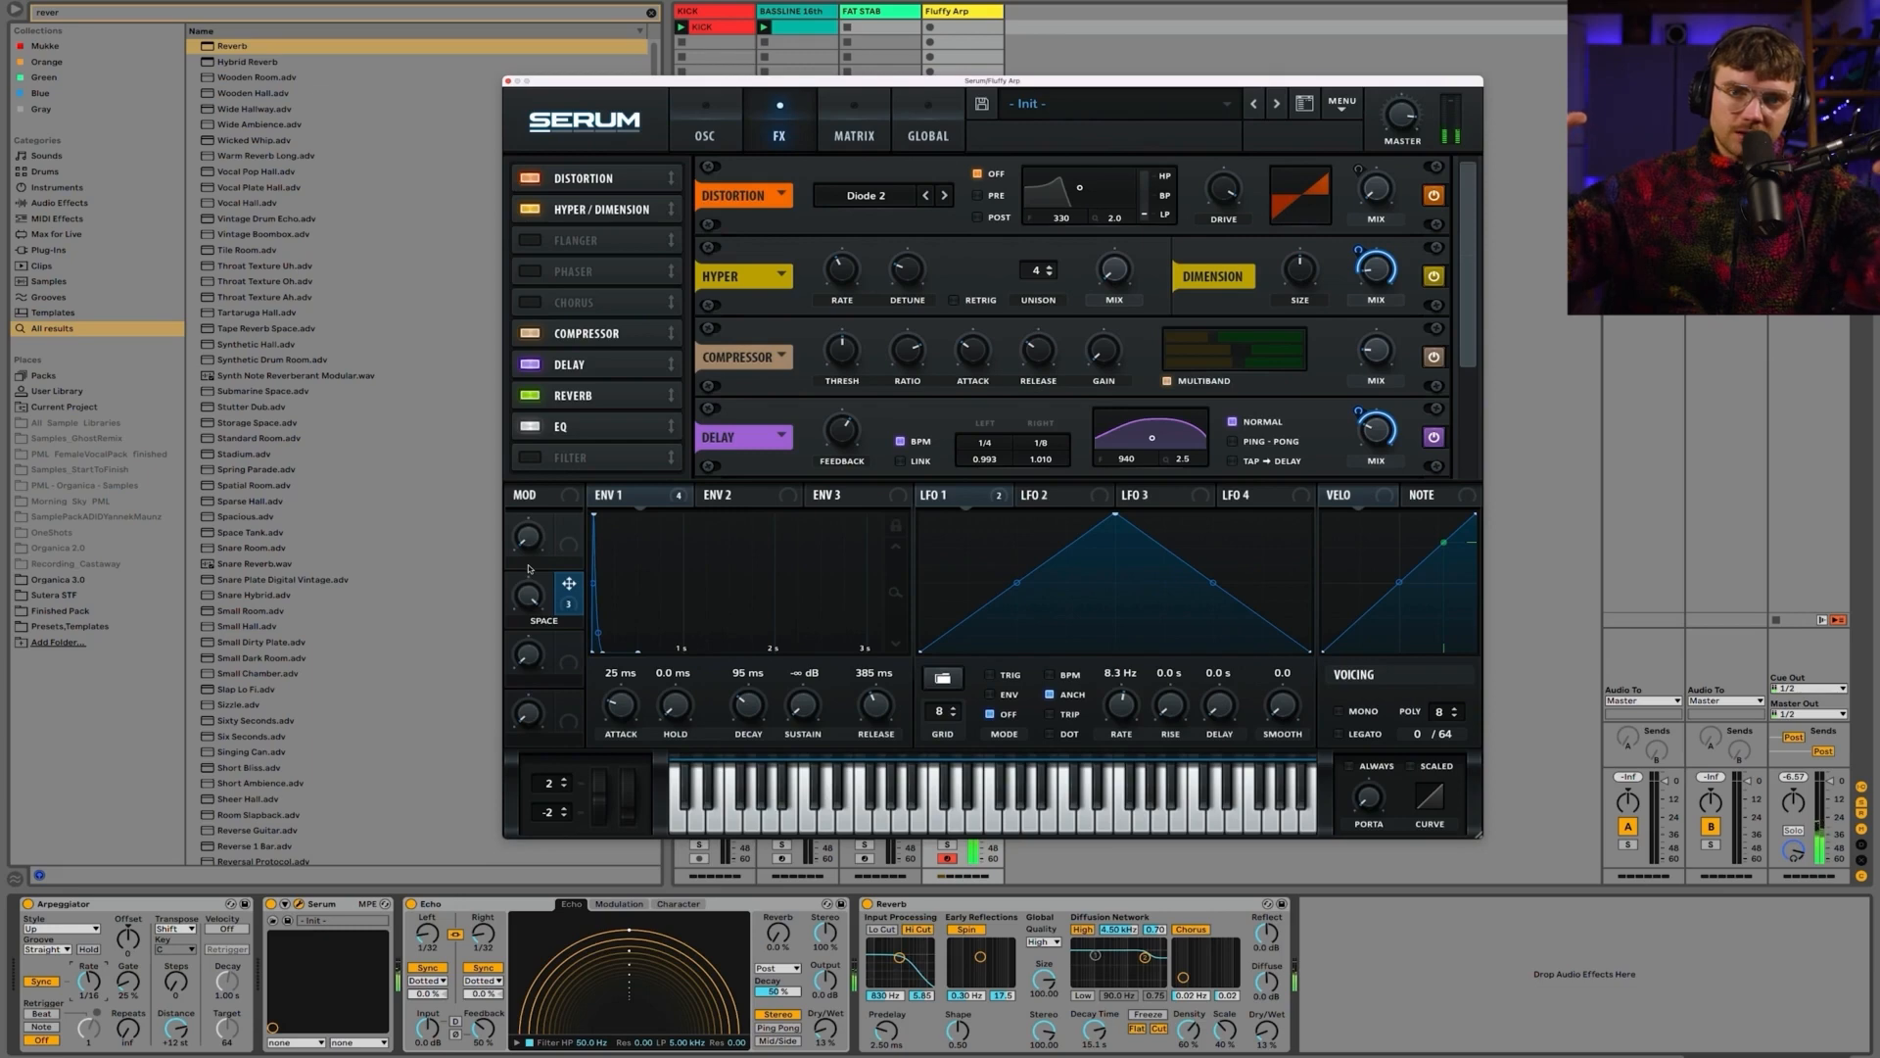
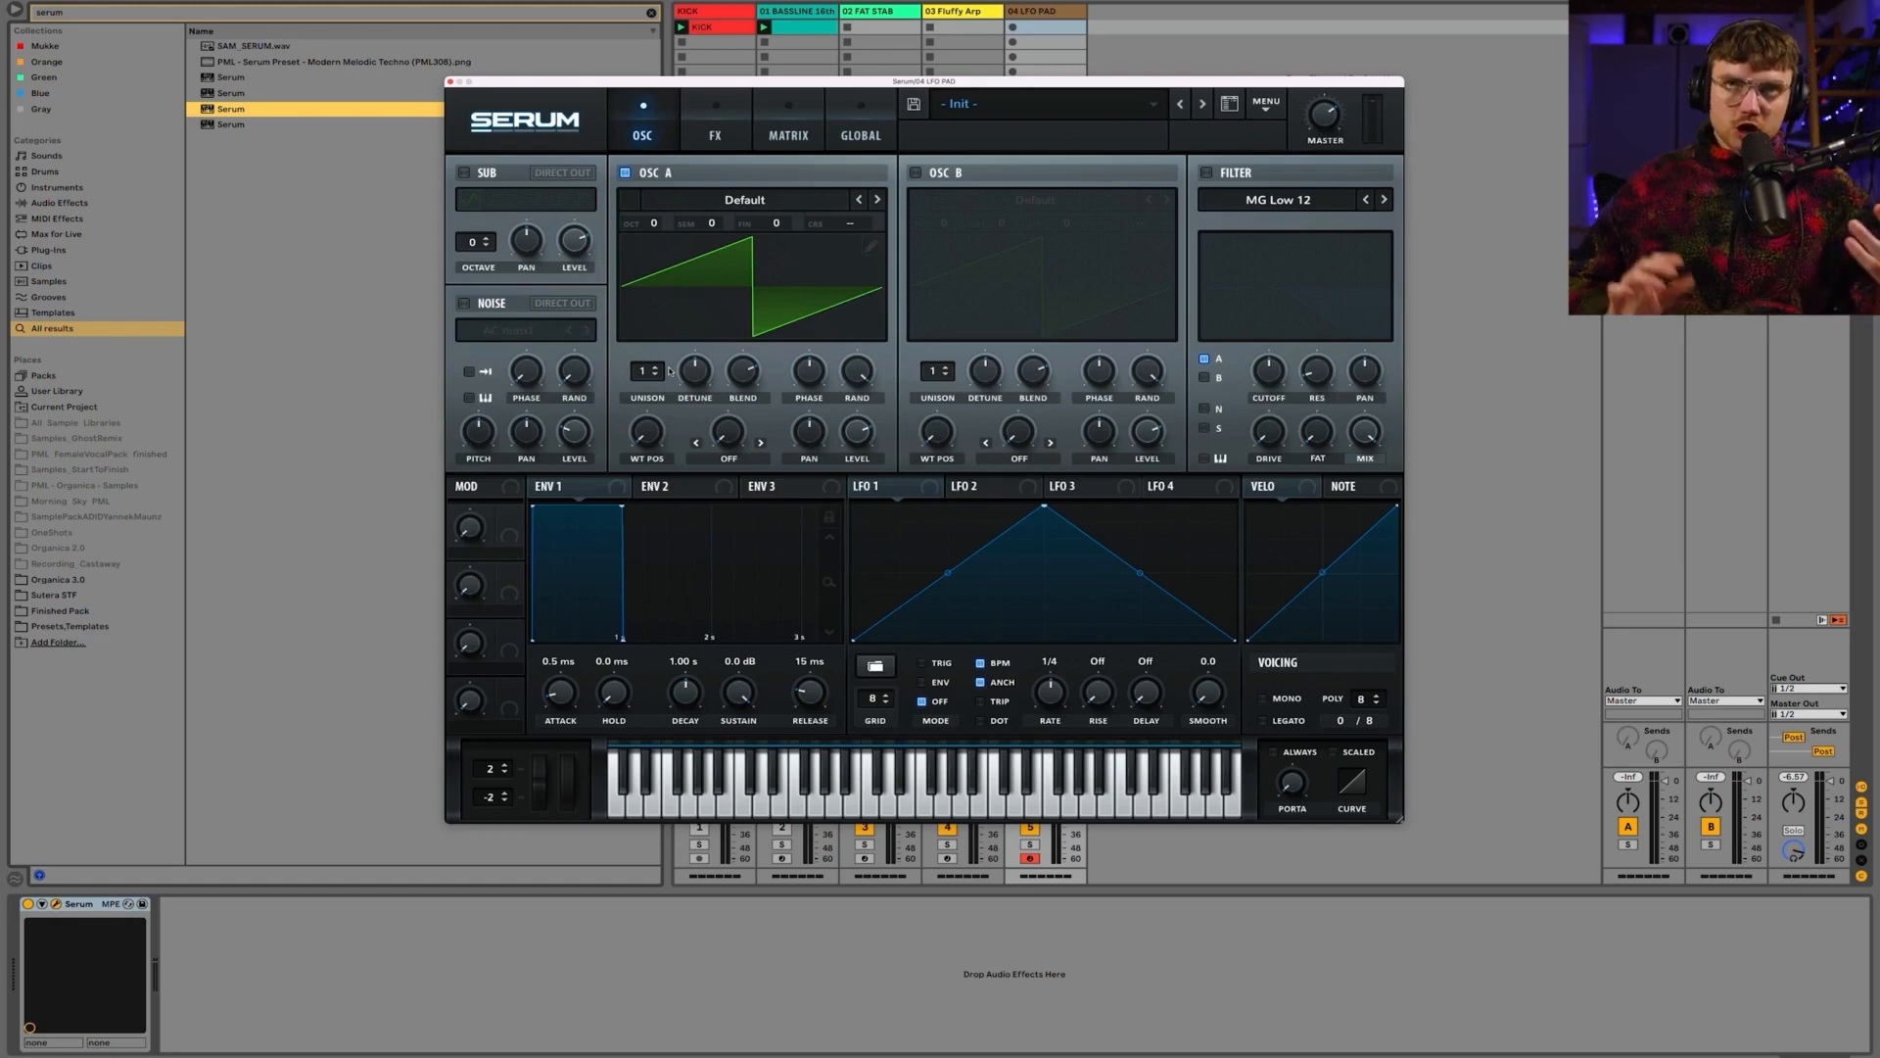
# Step: Set Oscillator A's unison to 7 voices and adjust its detune to a lower amount while auditioning the spread
pyautogui.click(655, 368)
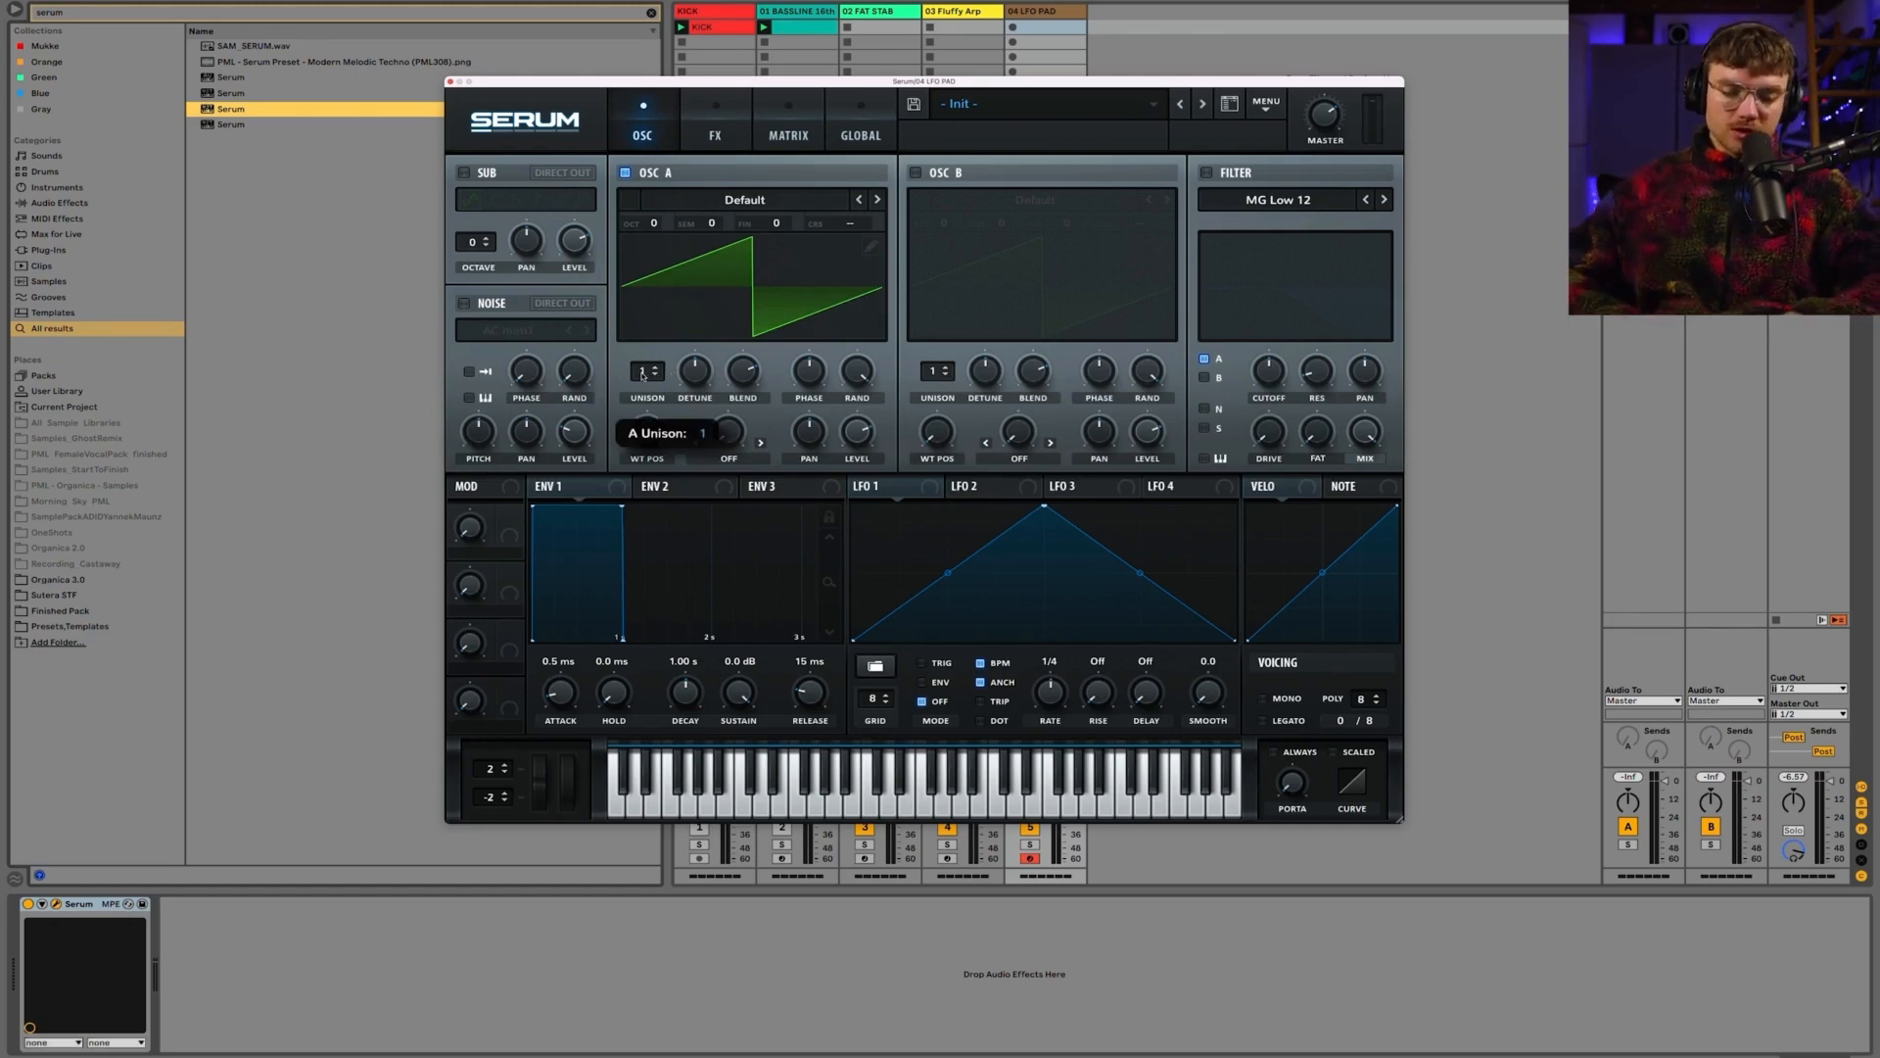
pyautogui.moveTo(642, 350); pyautogui.dragTo(640, 267)
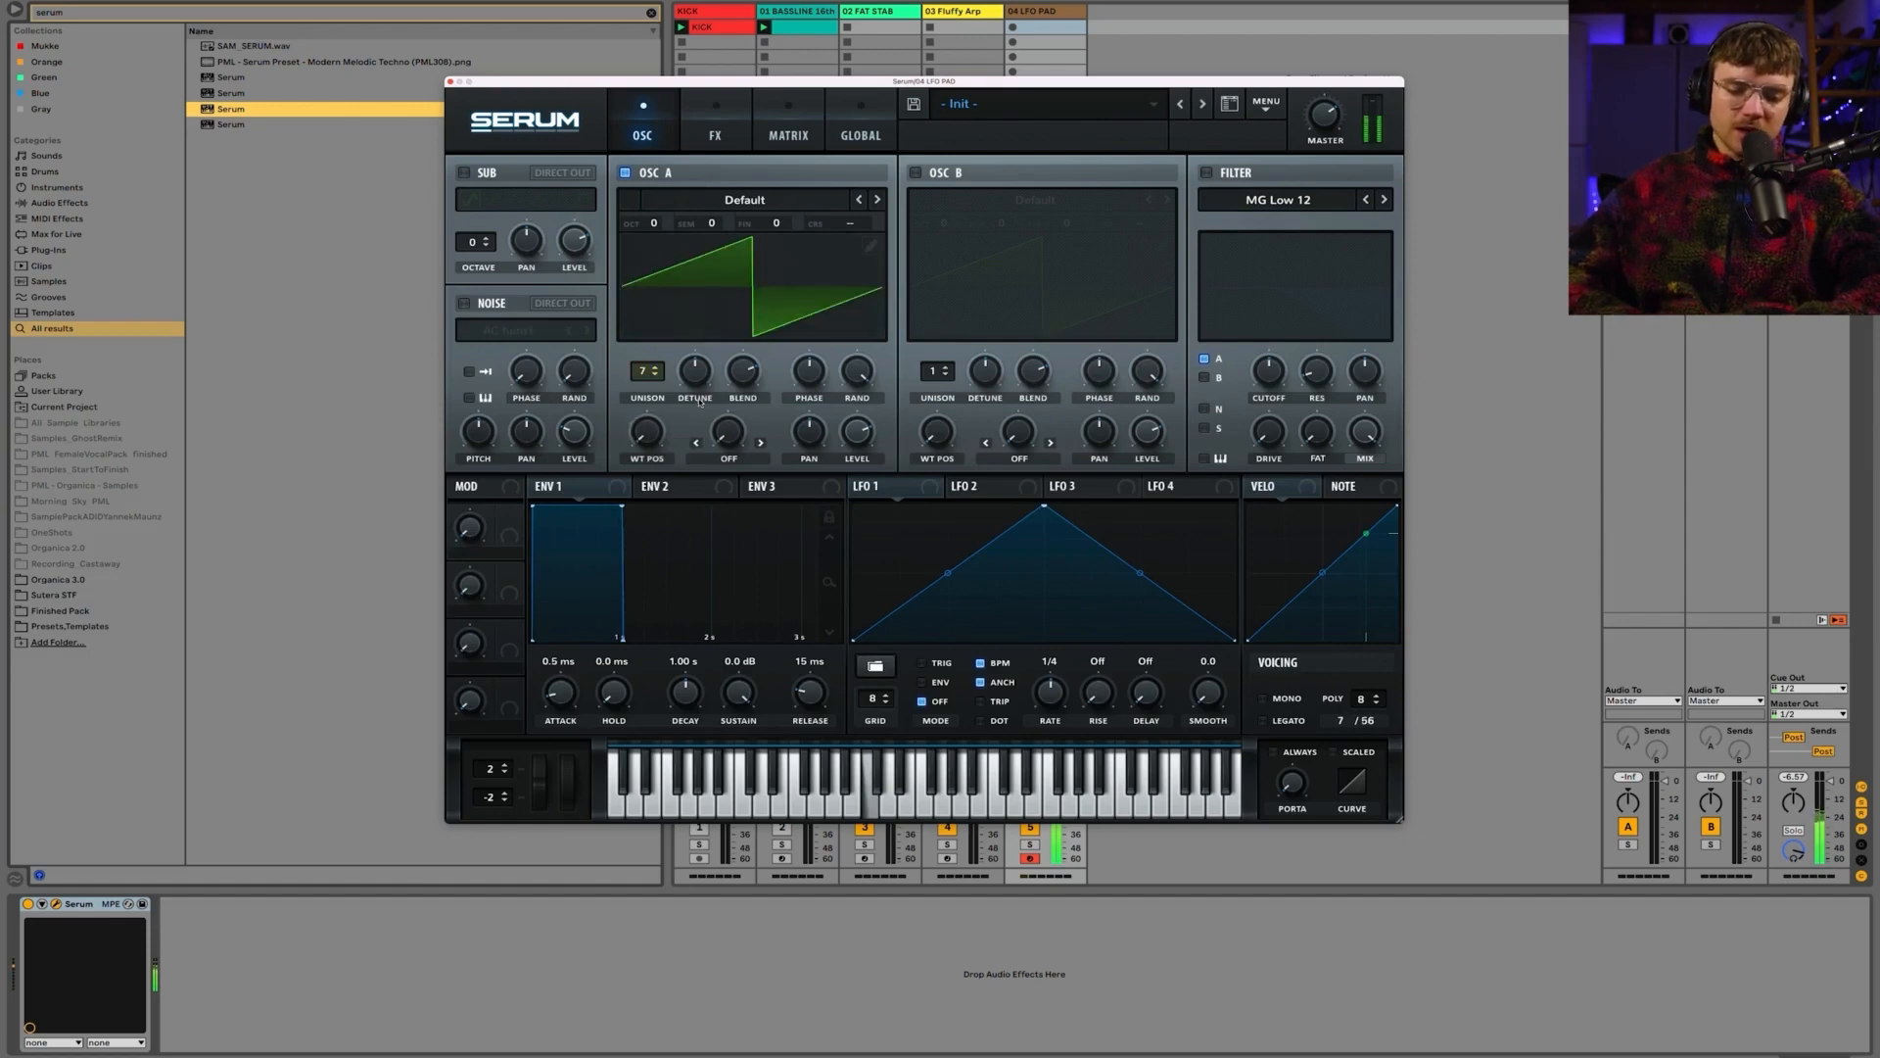
pyautogui.moveTo(698, 377); pyautogui.dragTo(691, 361)
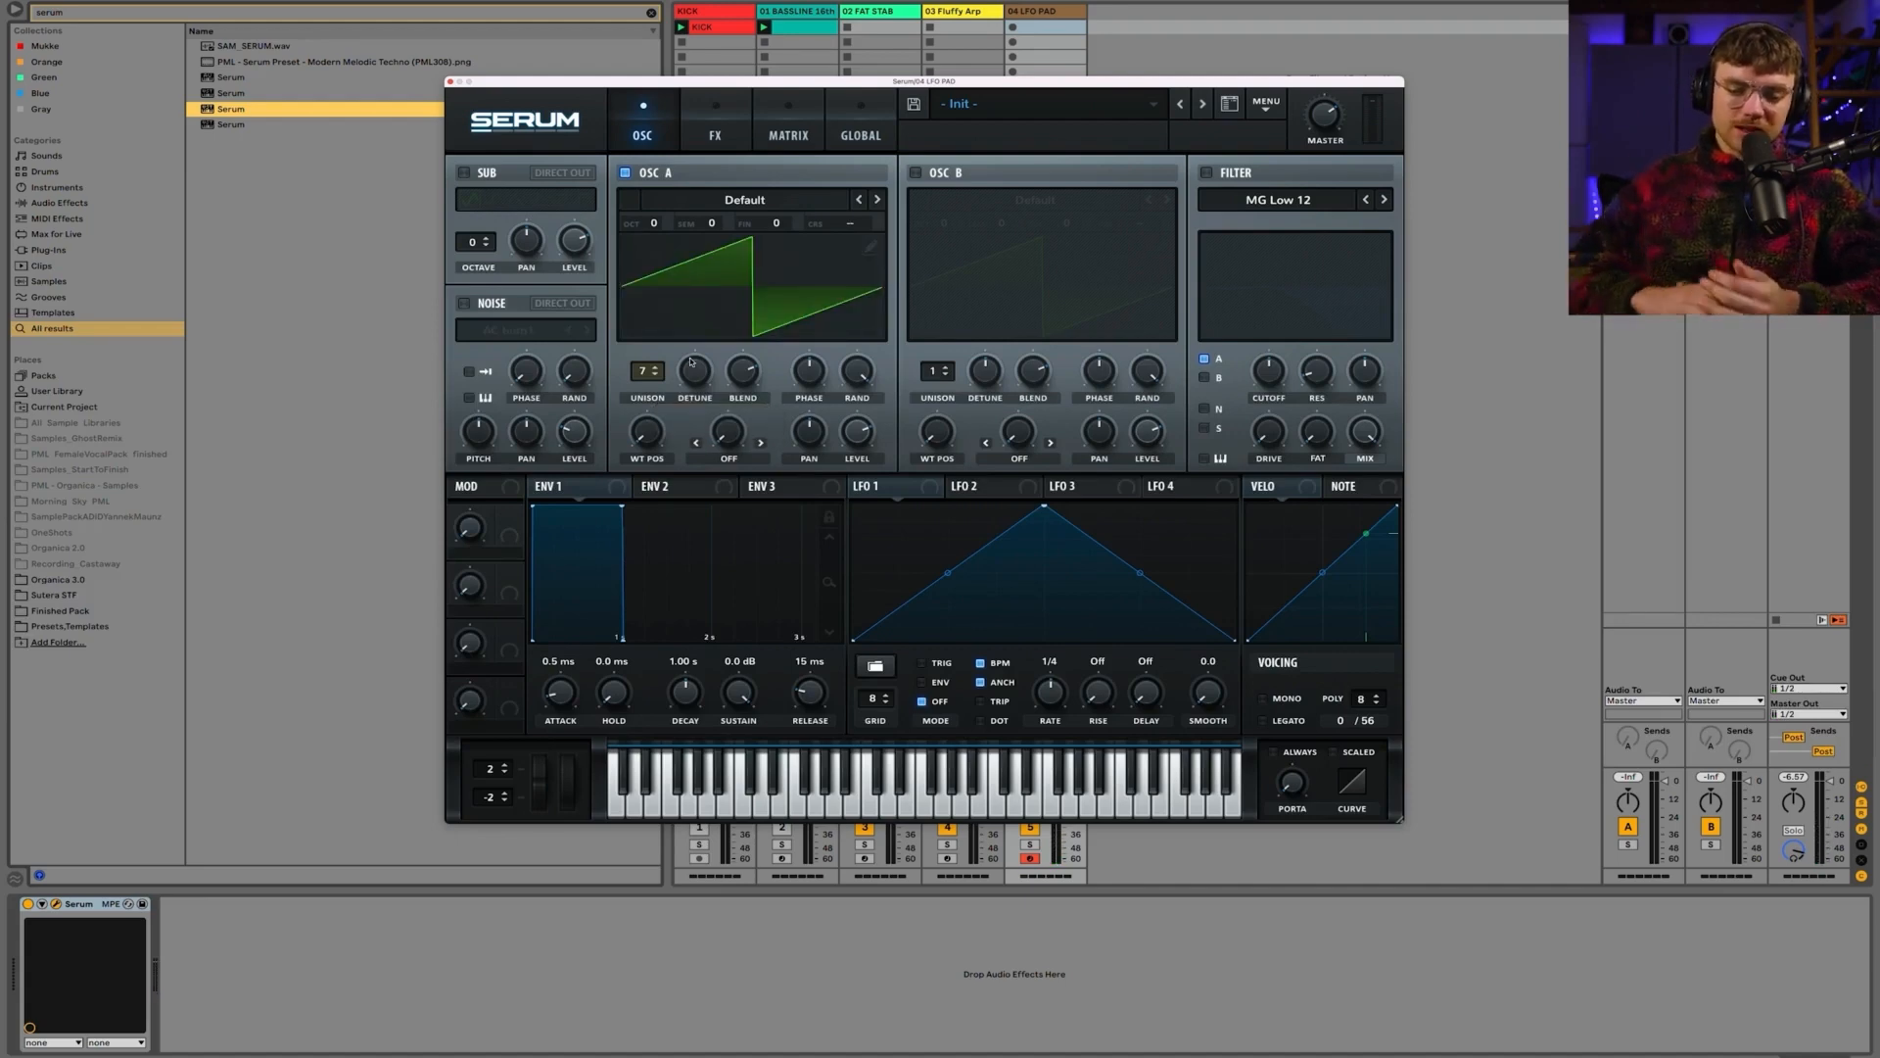
pyautogui.moveTo(693, 375); pyautogui.dragTo(694, 387)
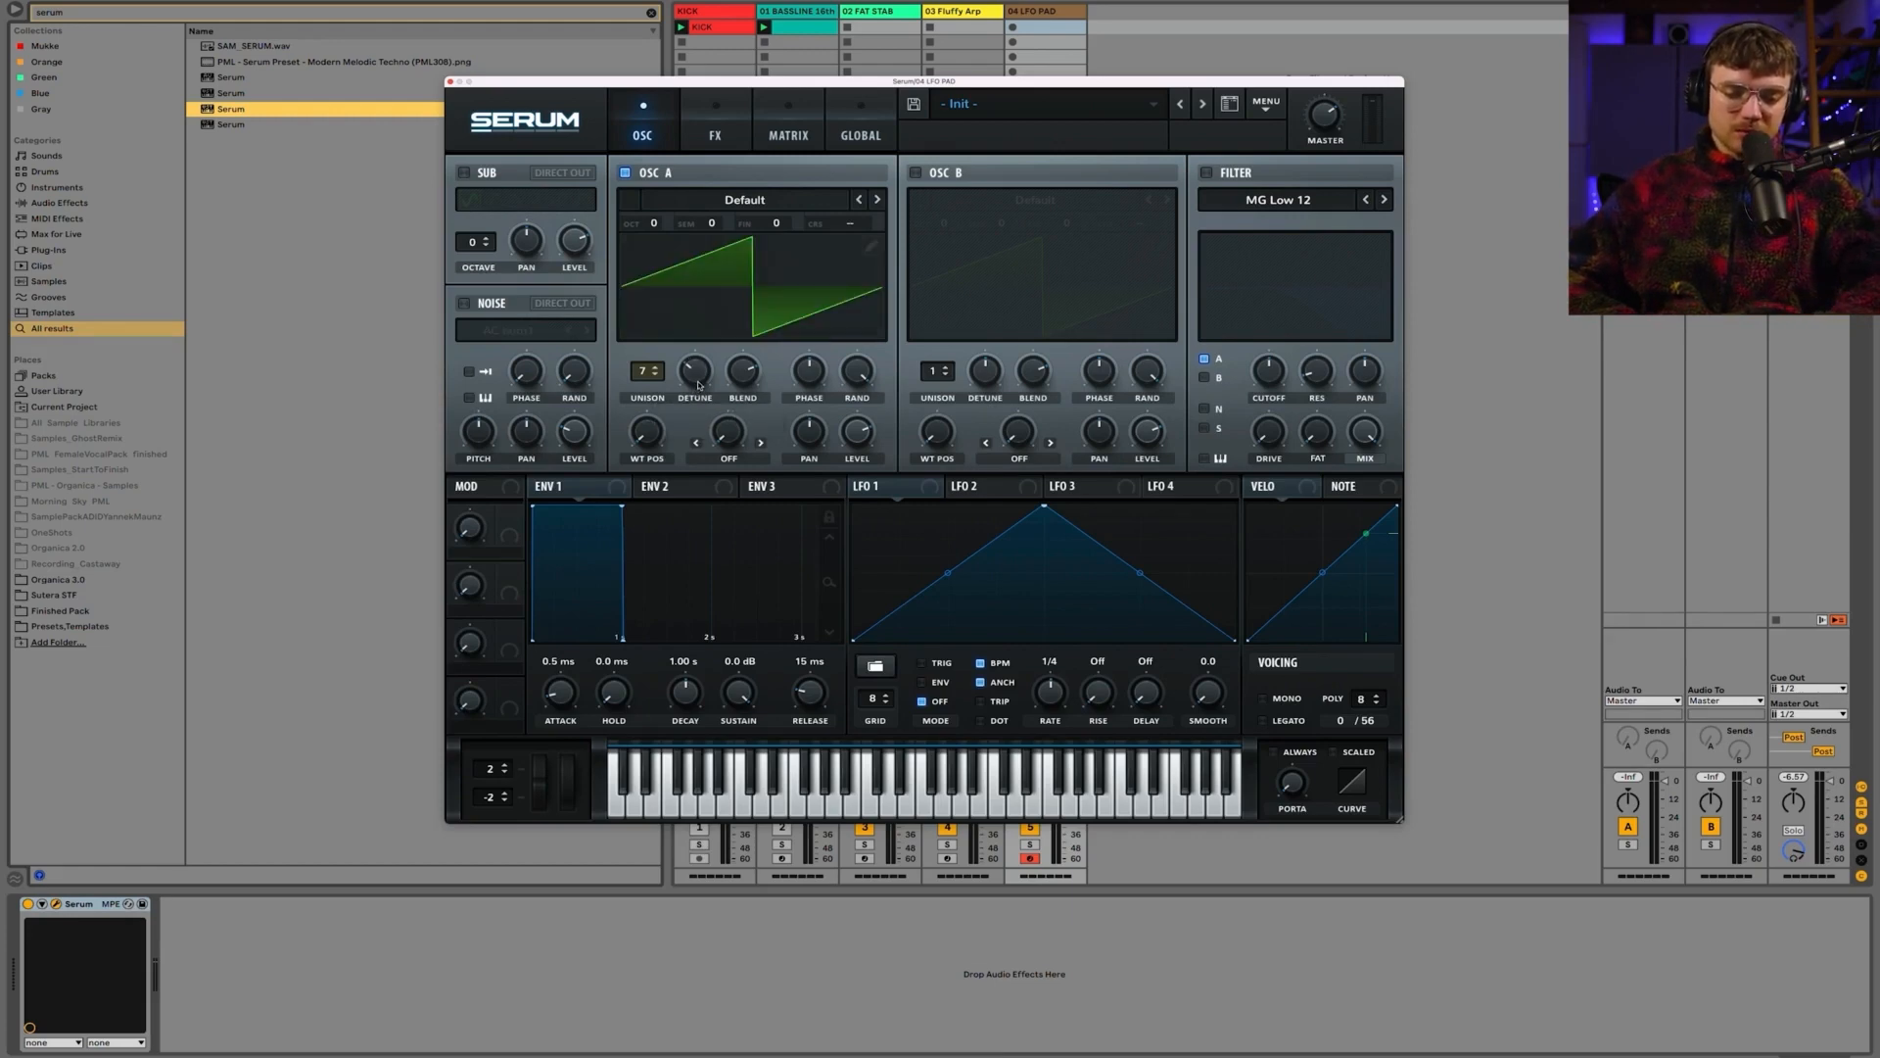
pyautogui.moveTo(701, 382); pyautogui.dragTo(694, 317)
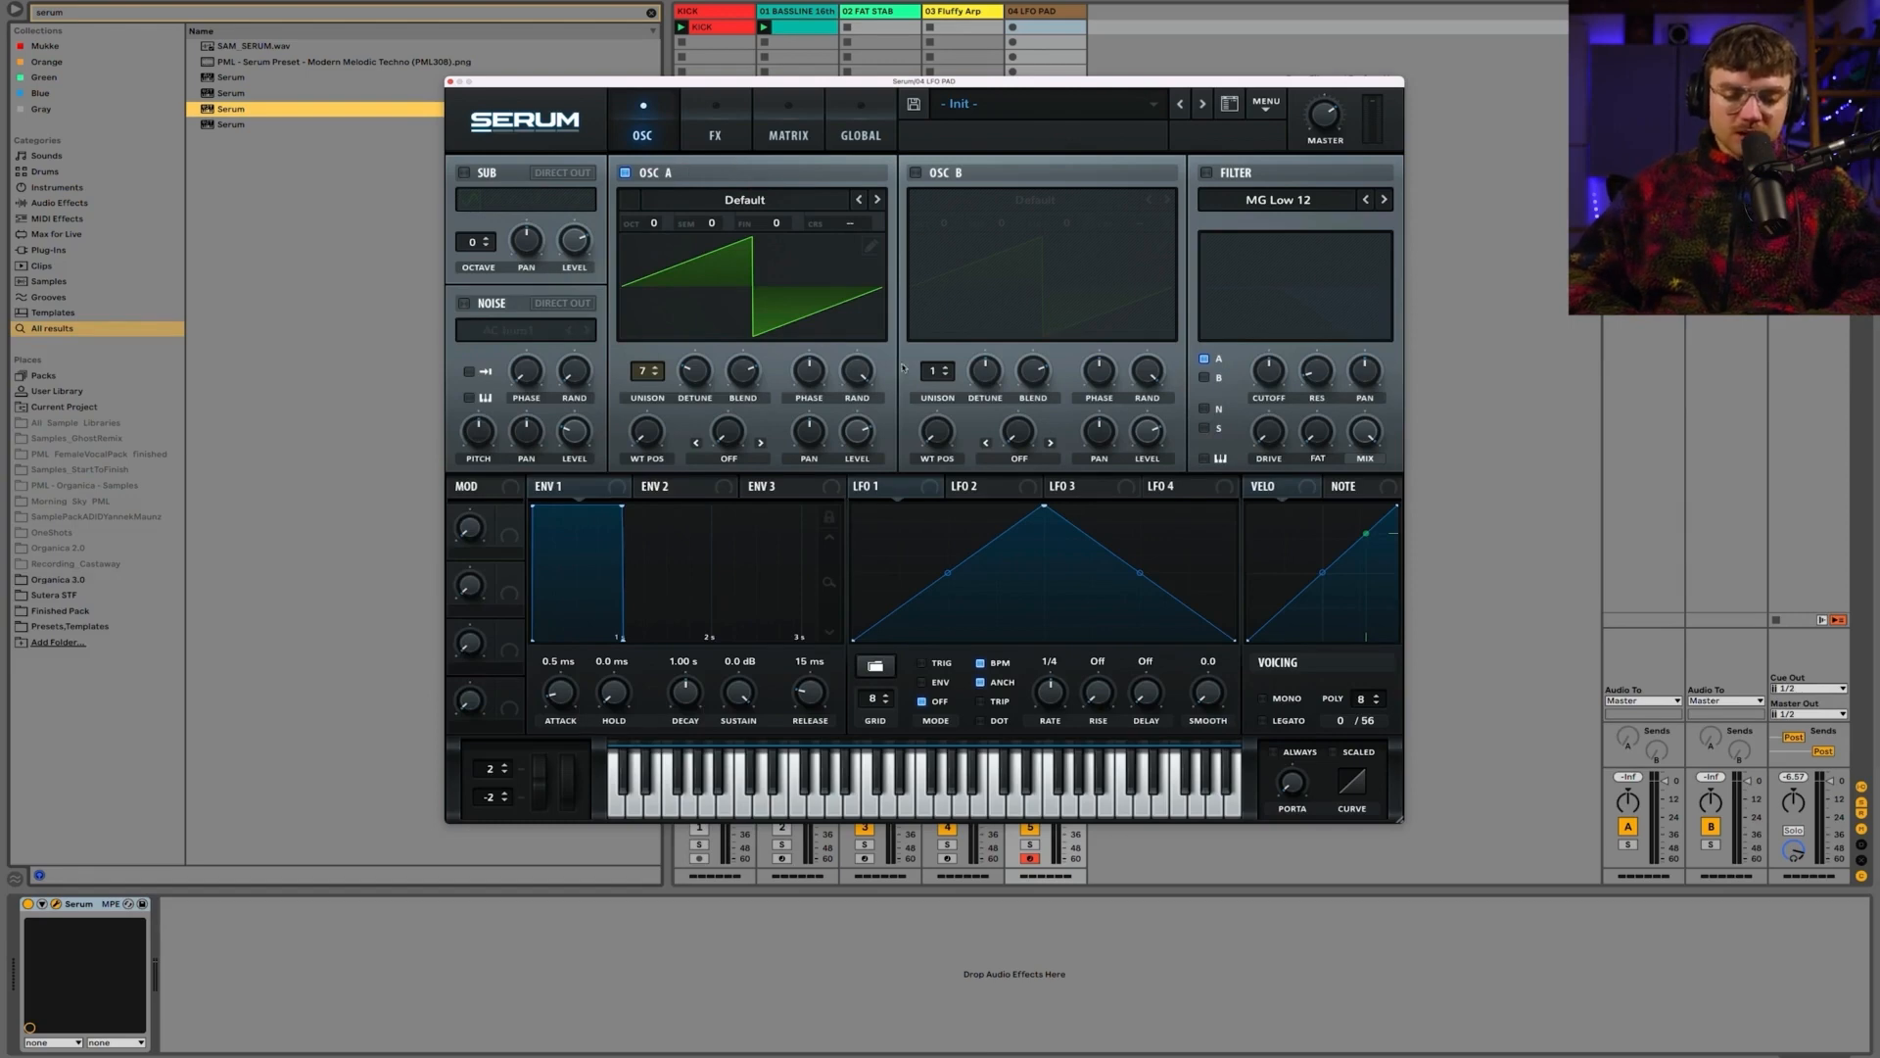
# Step: Modulate Oscillator A's level with LFO 1, running the LFO free of BPM sync at a rate of 1.0 Hz
pyautogui.moveTo(860, 487); pyautogui.dragTo(838, 363)
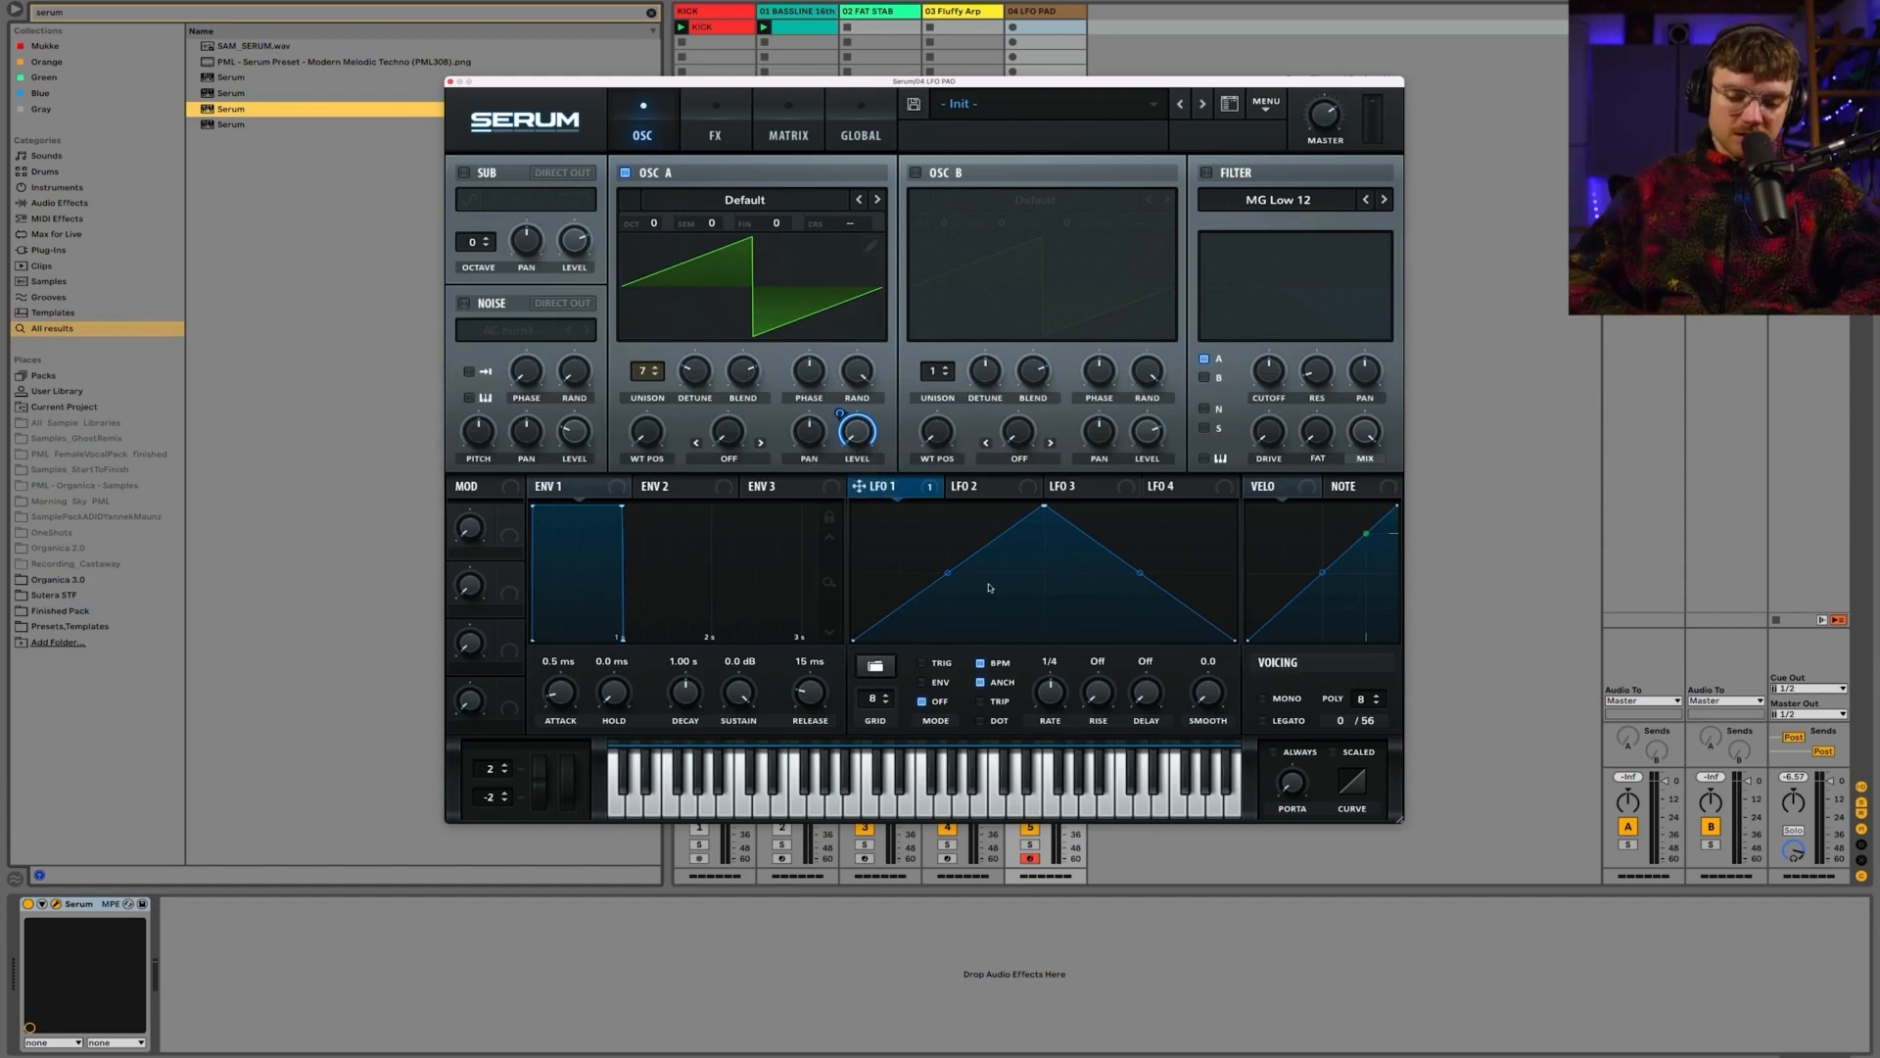
pyautogui.press('a')
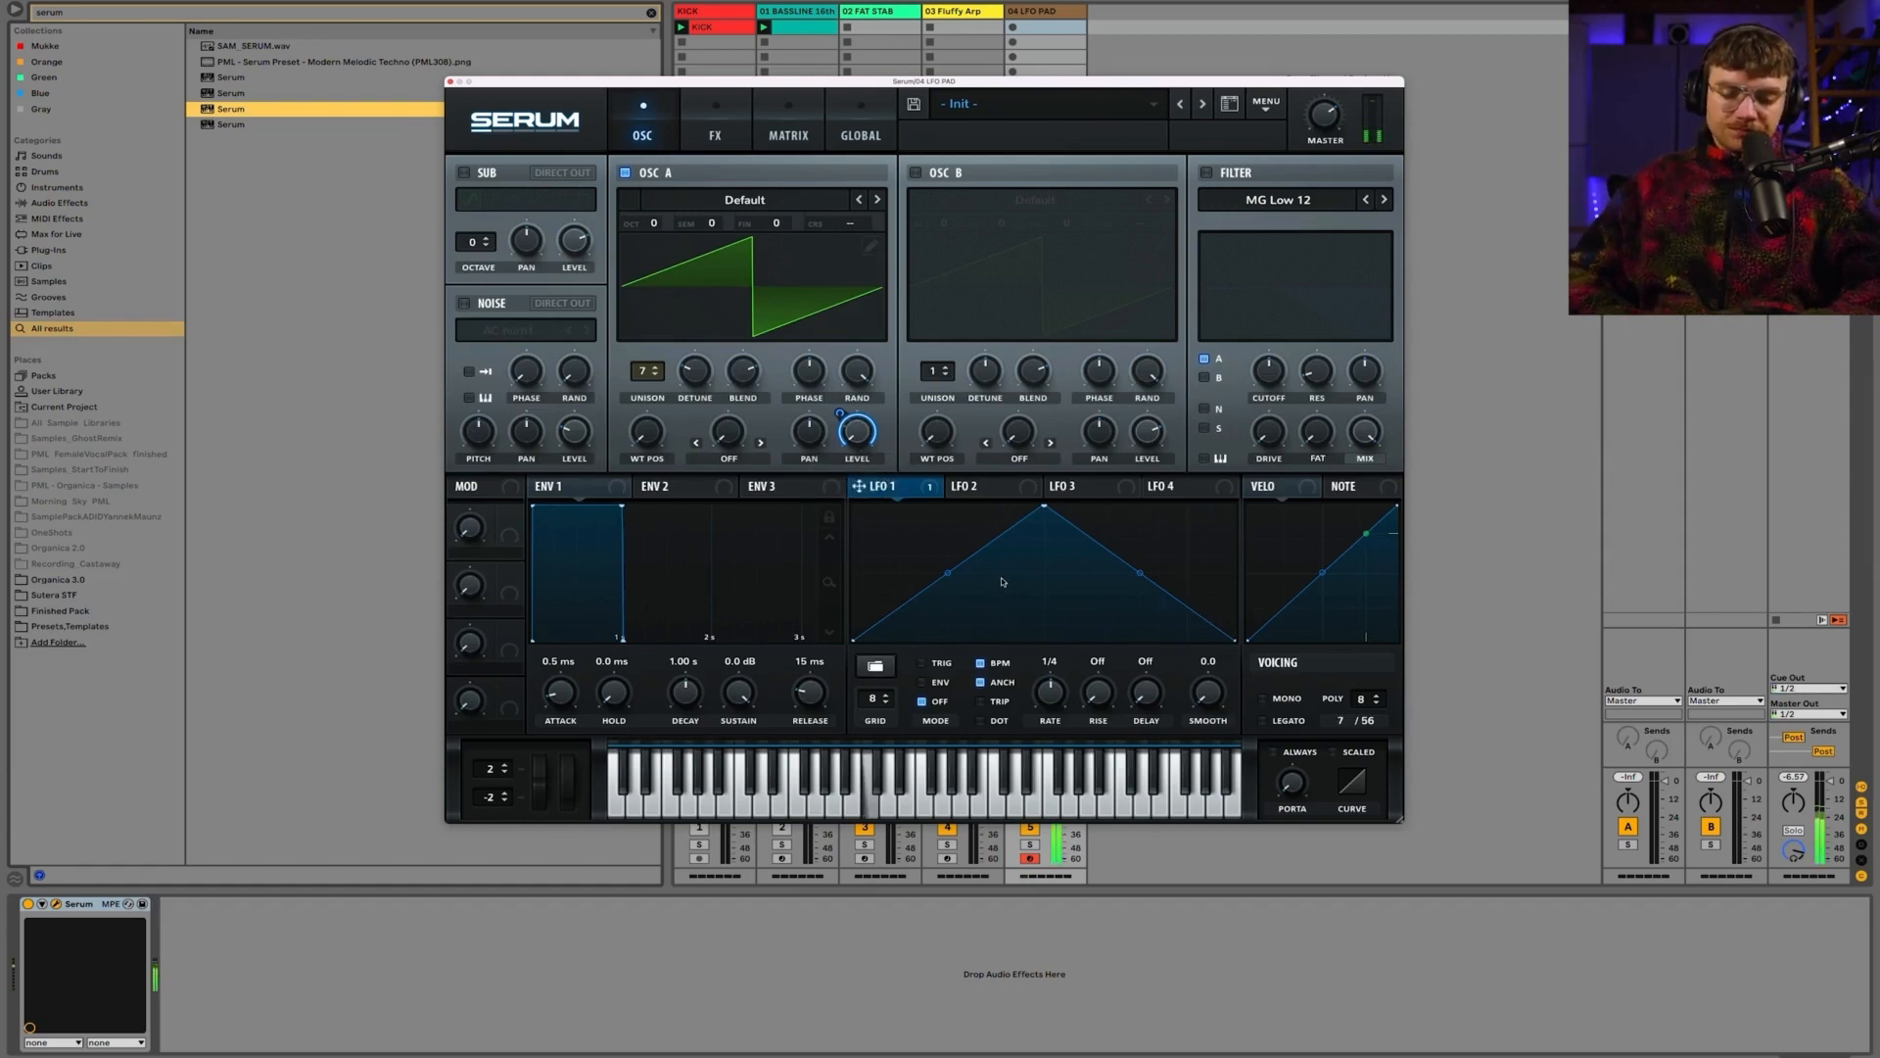
pyautogui.click(982, 664)
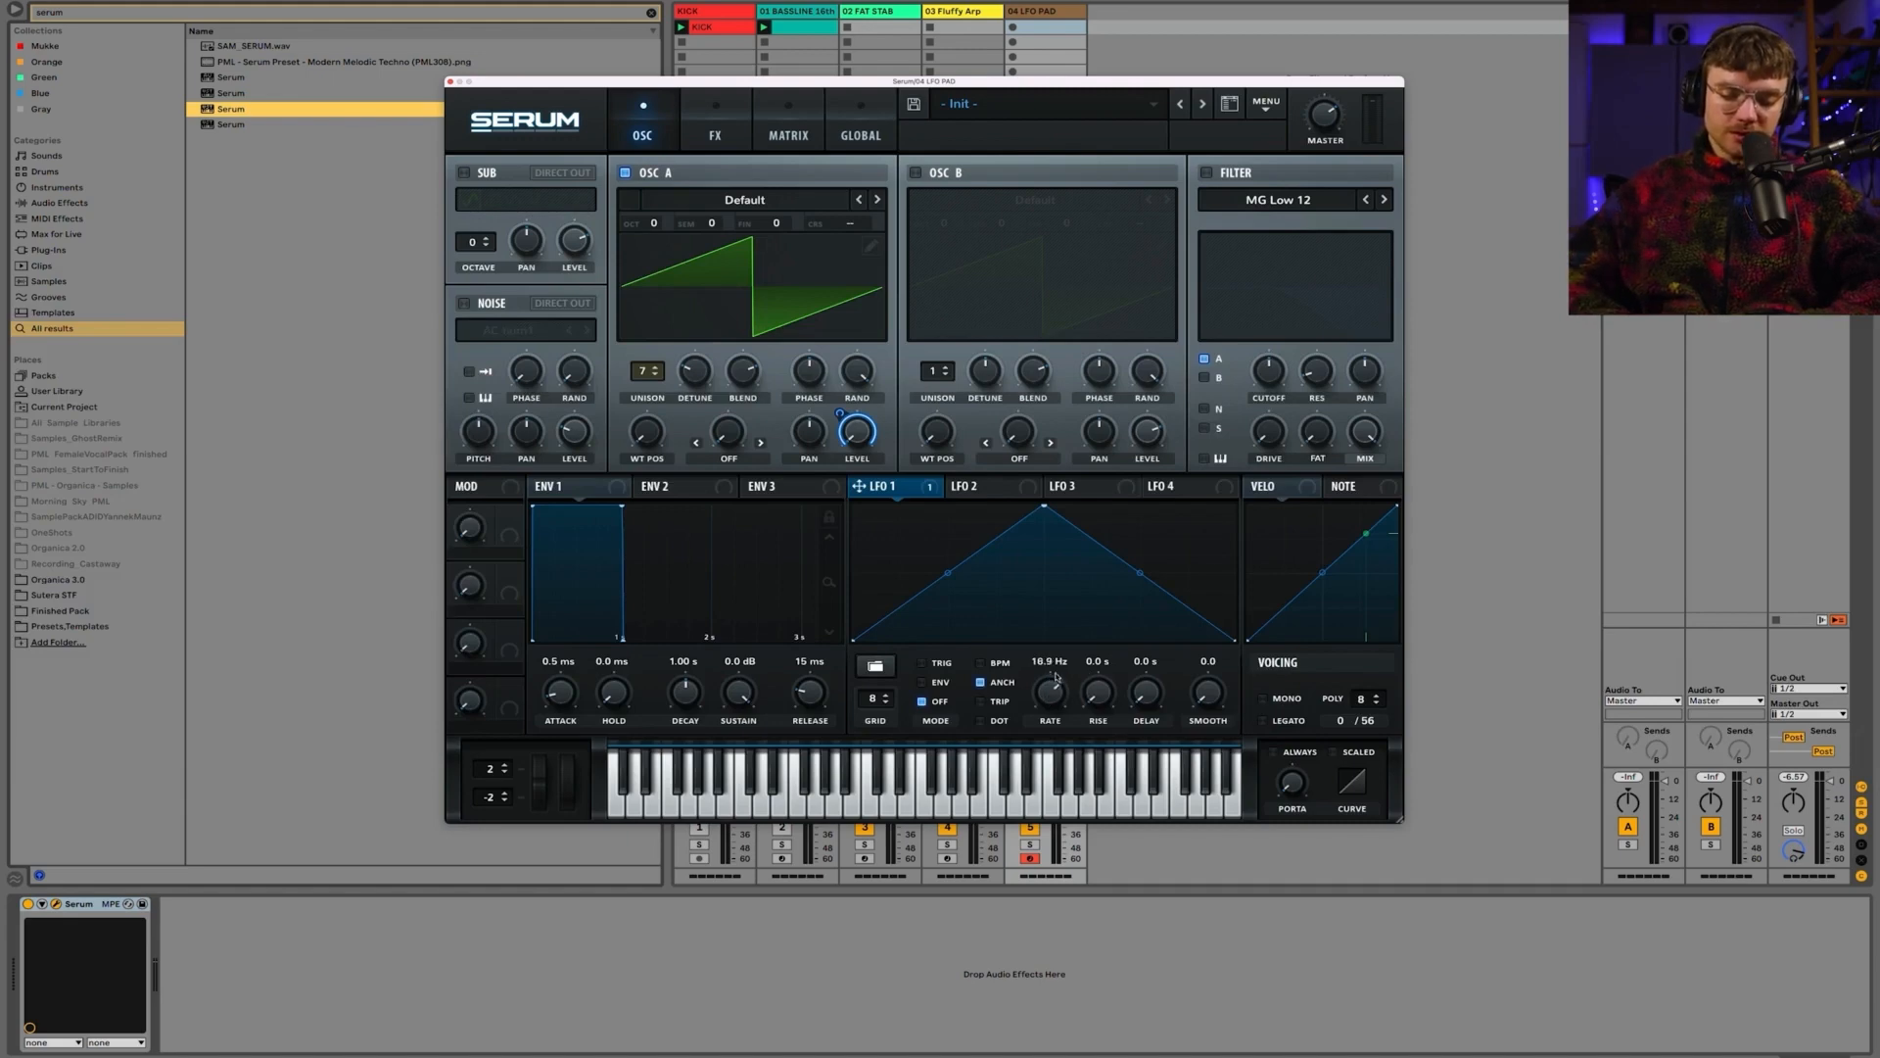
pyautogui.moveTo(1046, 646); pyautogui.dragTo(1037, 704)
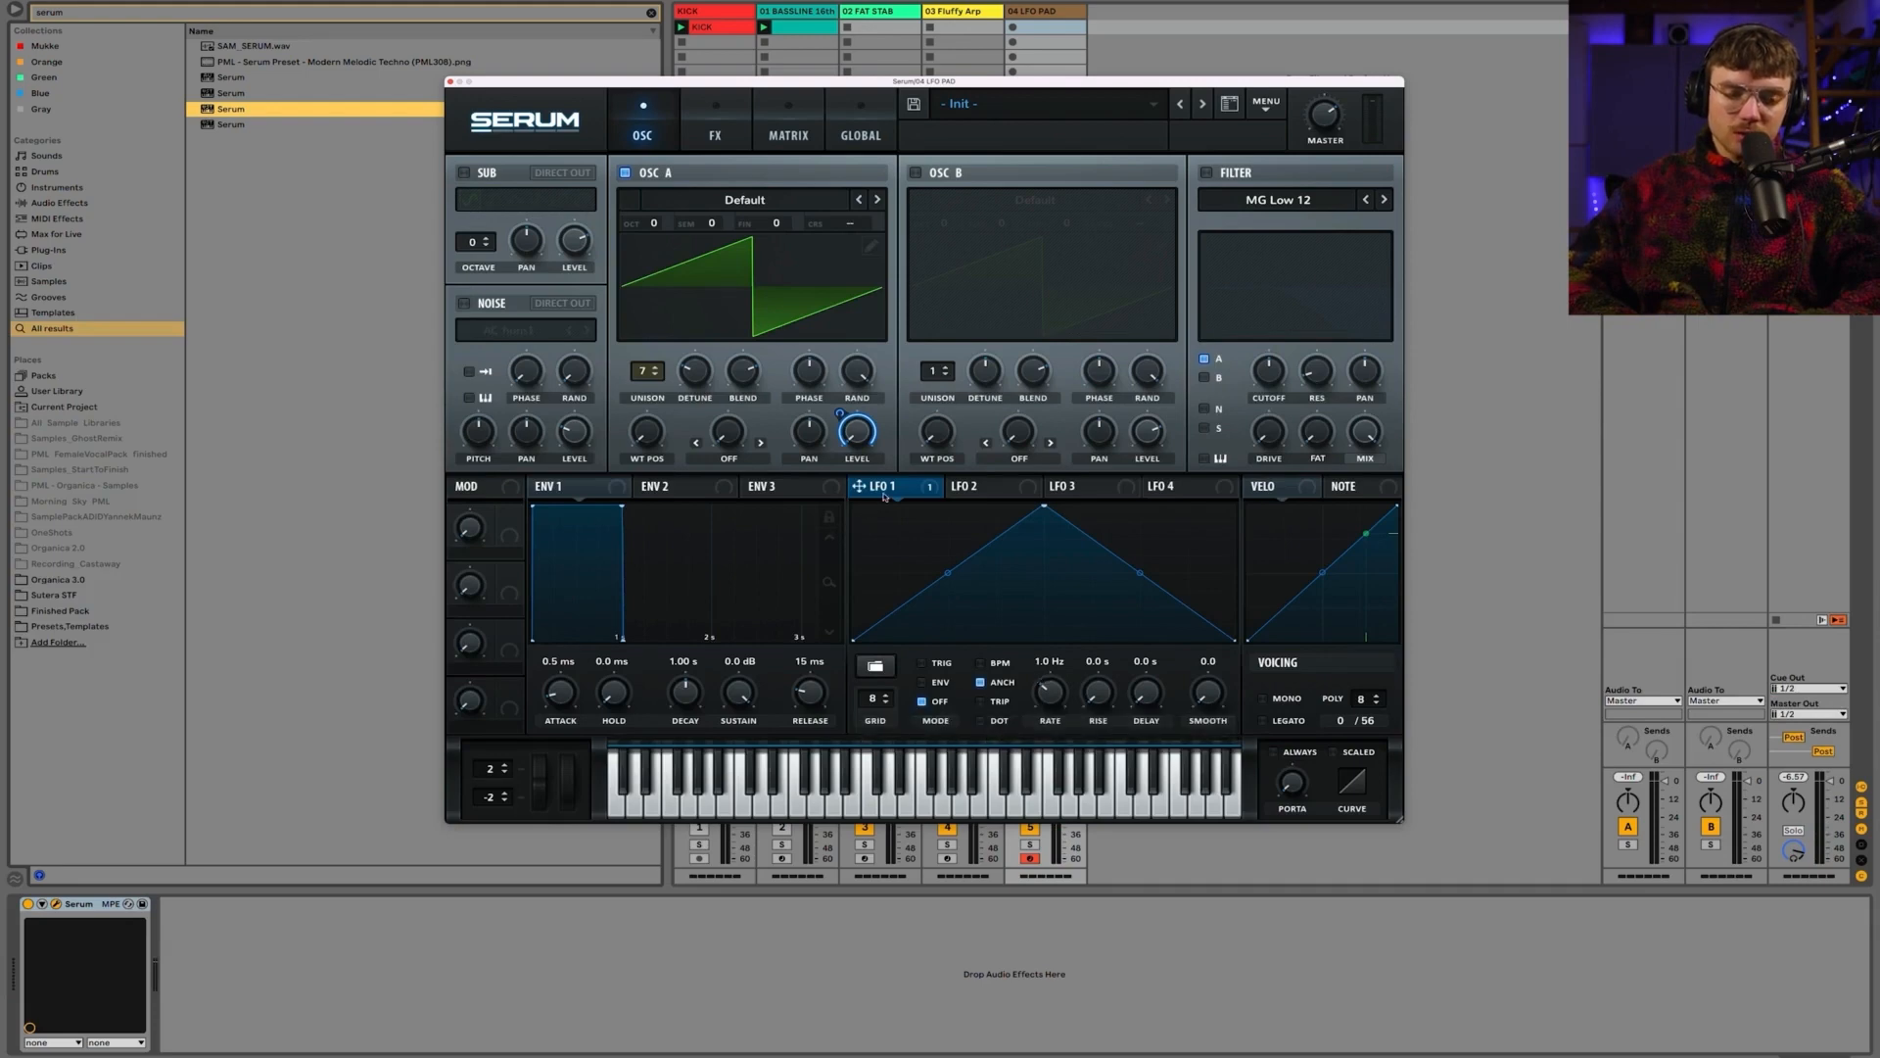
# Step: Enable the noise oscillator with the BrightWhite sample and modulate its level with LFO 1
pyautogui.click(464, 304)
pyautogui.click(488, 330)
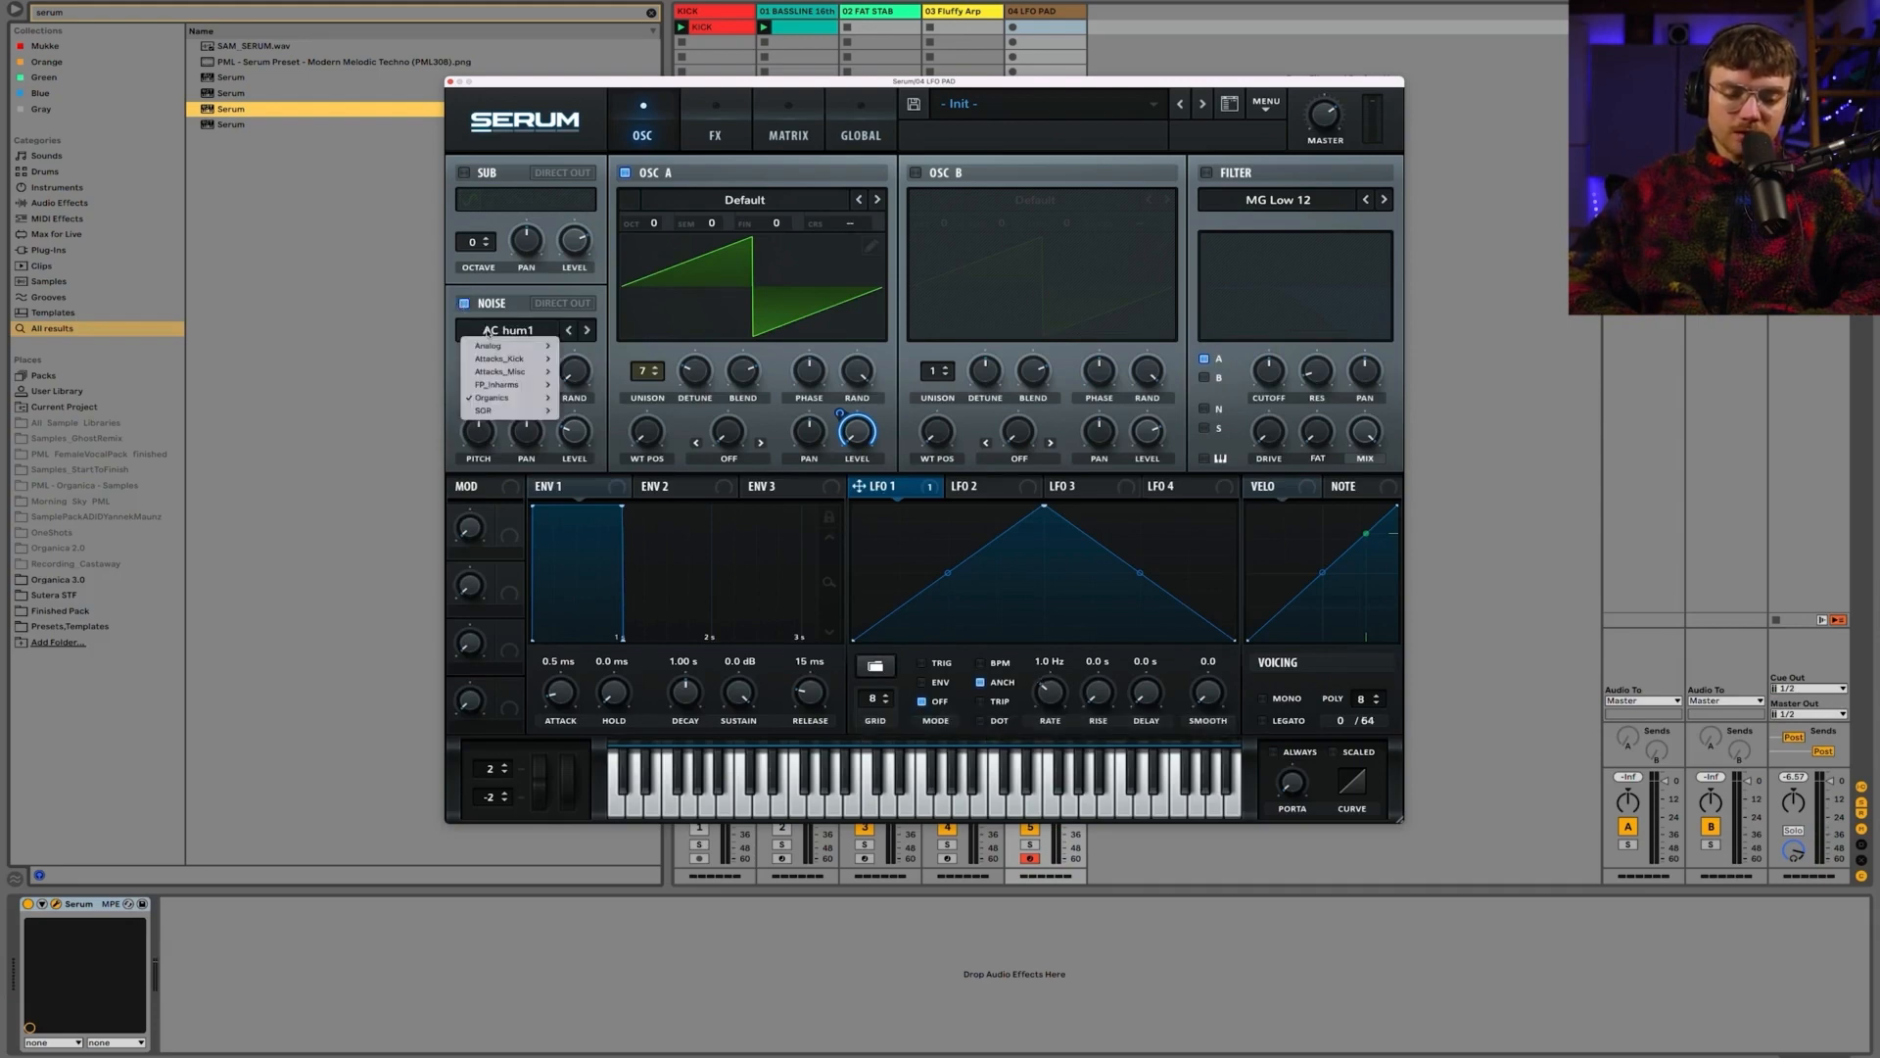
pyautogui.moveTo(509, 346)
pyautogui.click(587, 397)
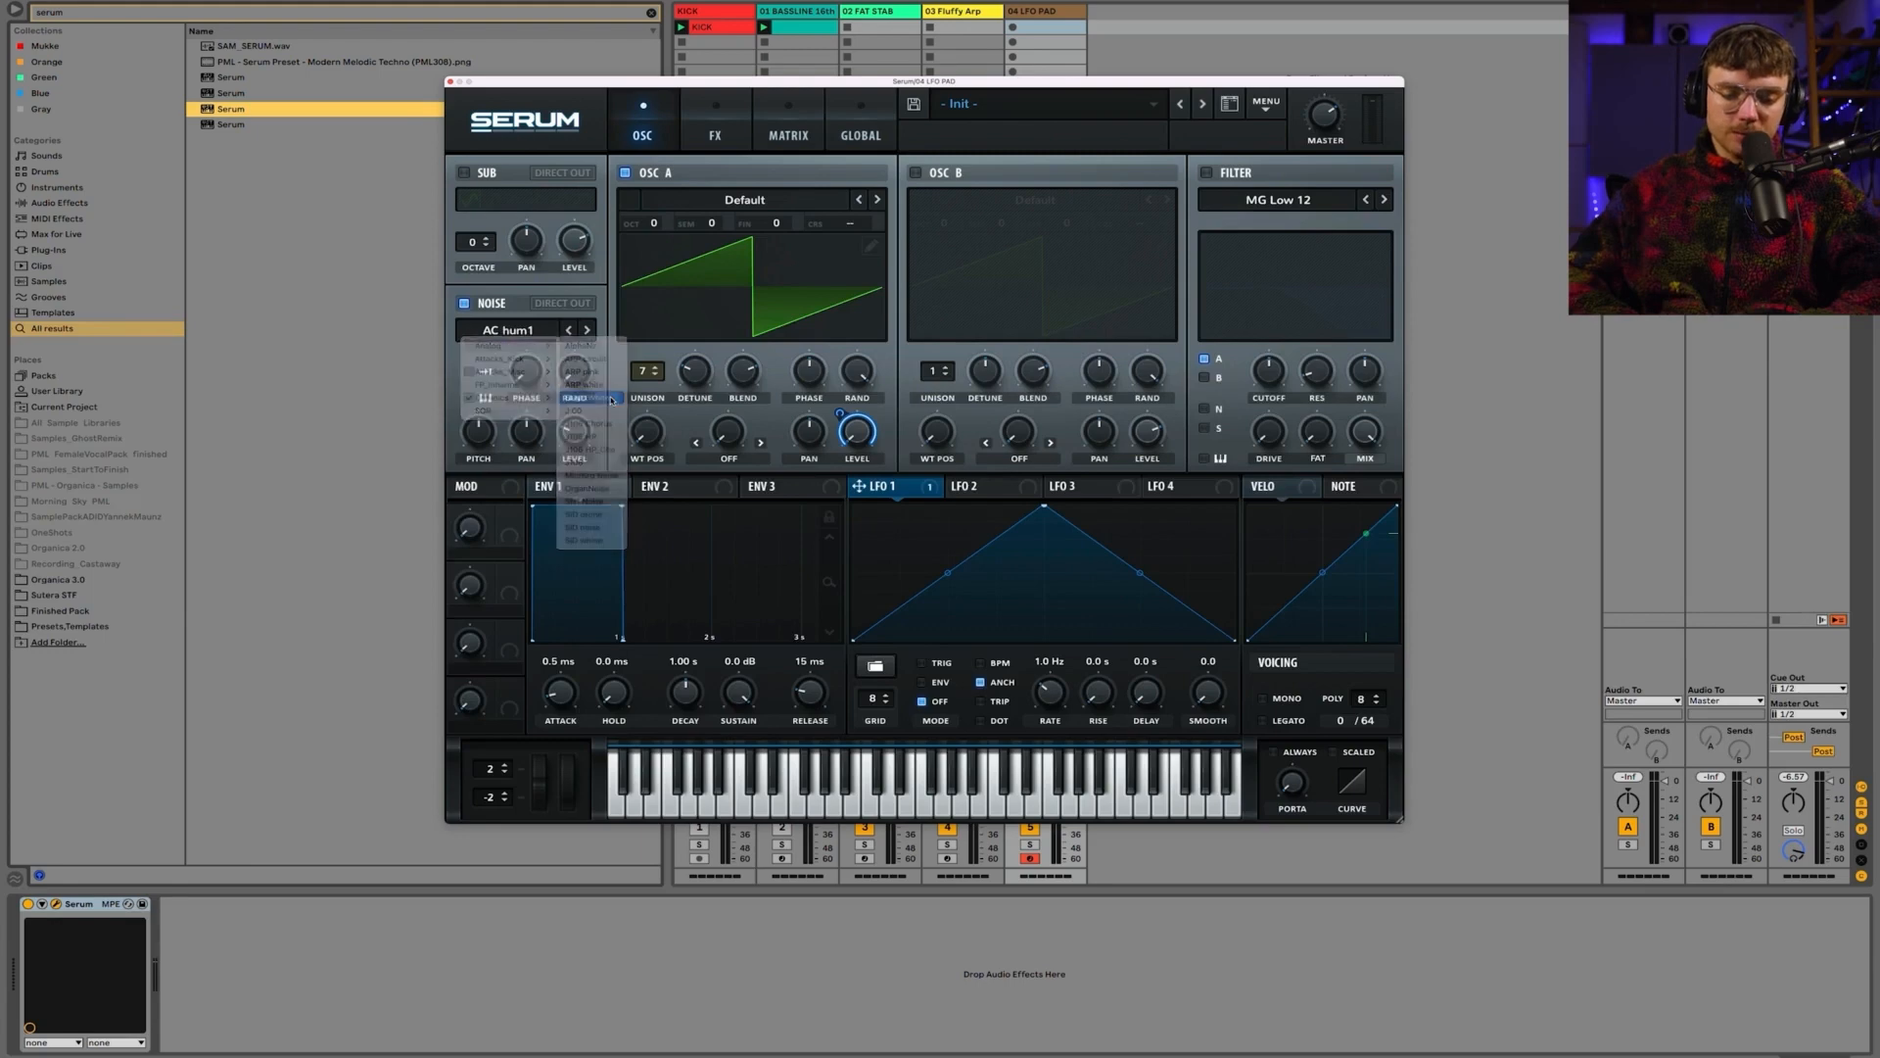
pyautogui.moveTo(865, 490); pyautogui.dragTo(565, 432)
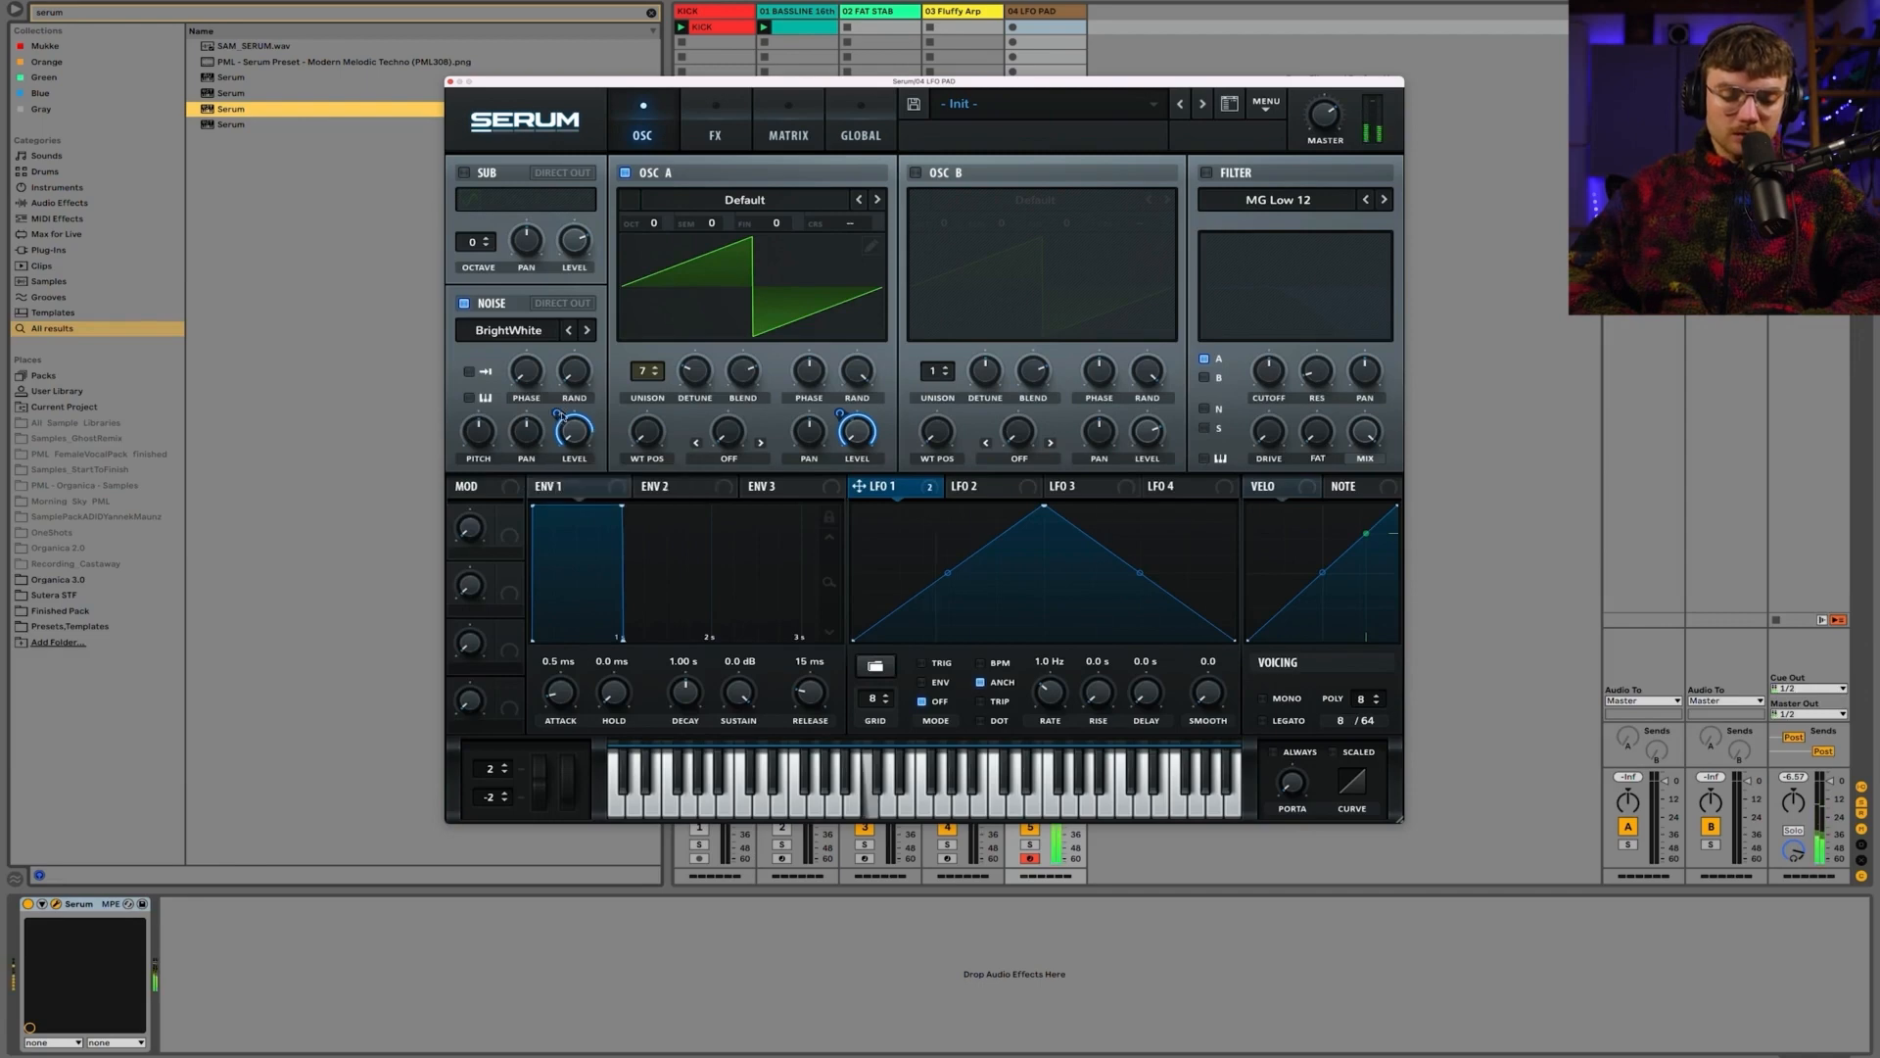
pyautogui.moveTo(561, 431)
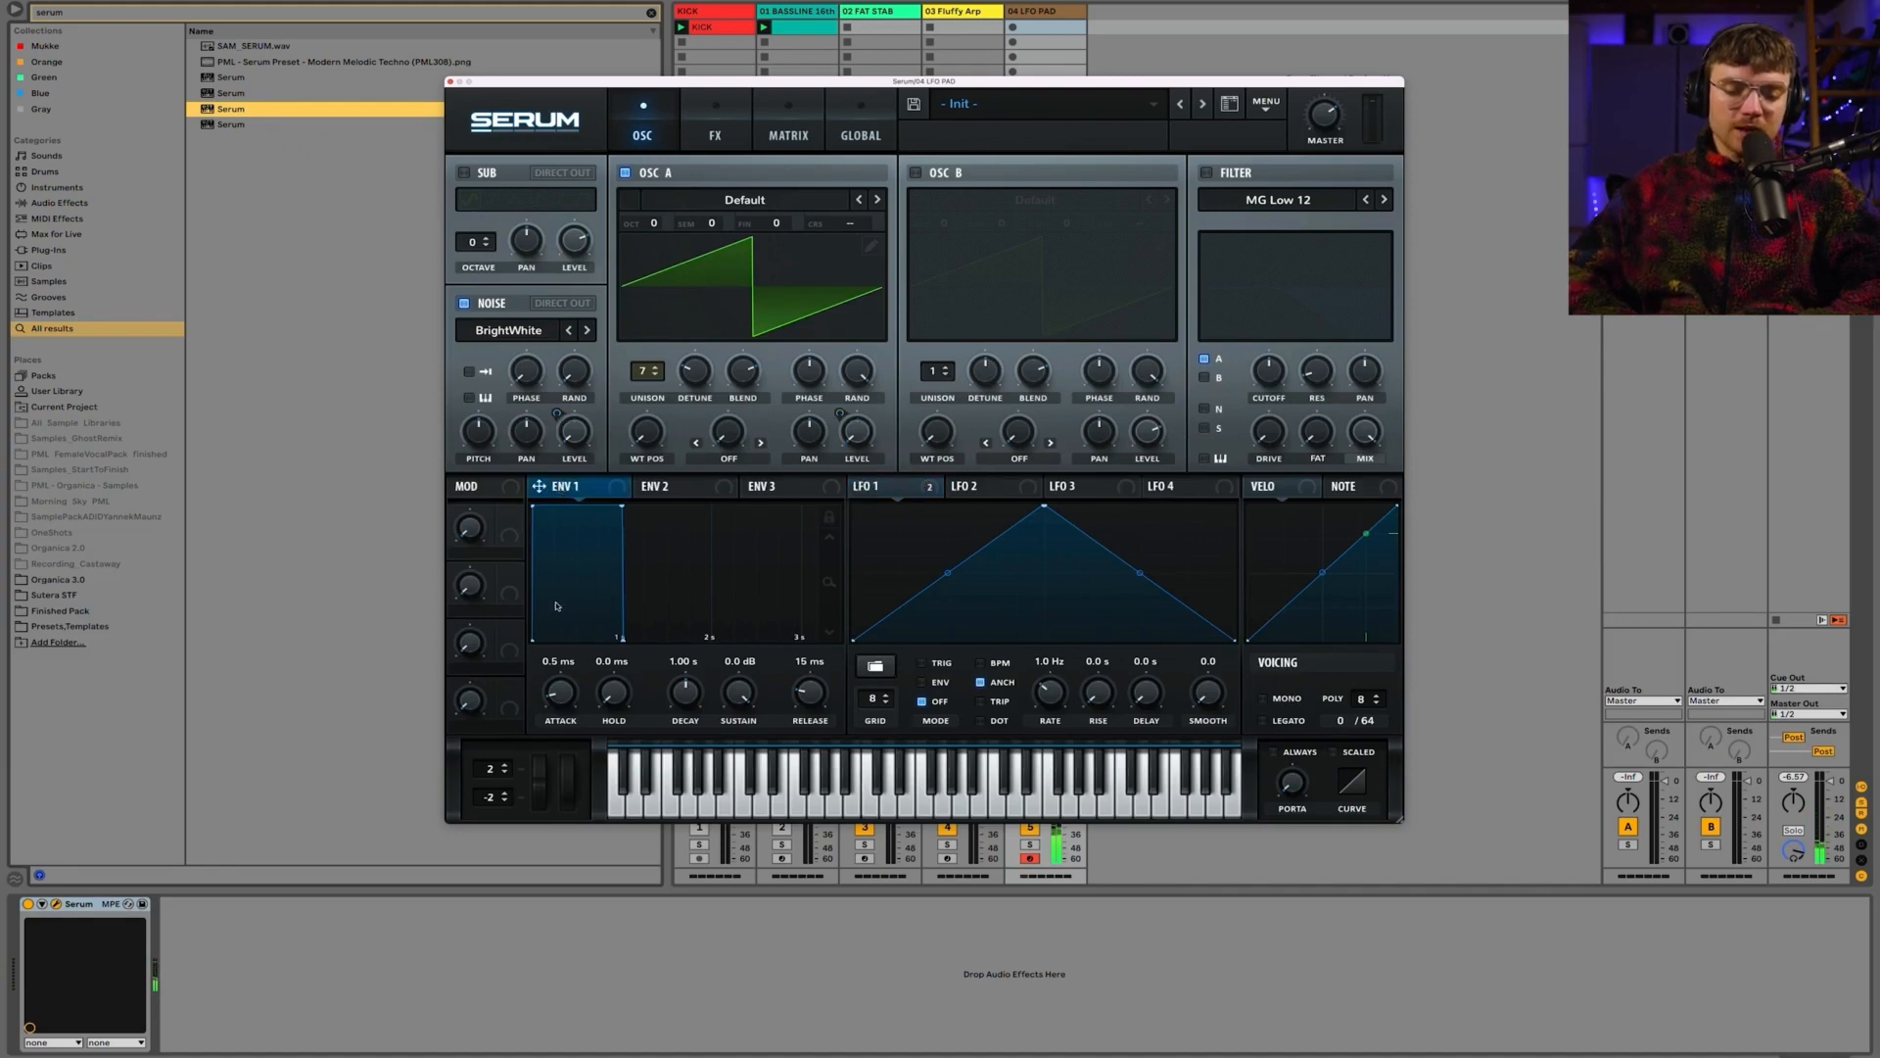
# Step: Set Envelope 1's attack to 232 ms and release to 121 ms, and LFO 1's rate to 1.5 Hz
pyautogui.moveTo(811, 707); pyautogui.dragTo(805, 668)
pyautogui.moveTo(559, 697)
pyautogui.mouseDown()
pyautogui.moveTo(557, 667)
pyautogui.moveTo(563, 705)
pyautogui.mouseUp()
pyautogui.moveTo(1041, 699); pyautogui.dragTo(1025, 631)
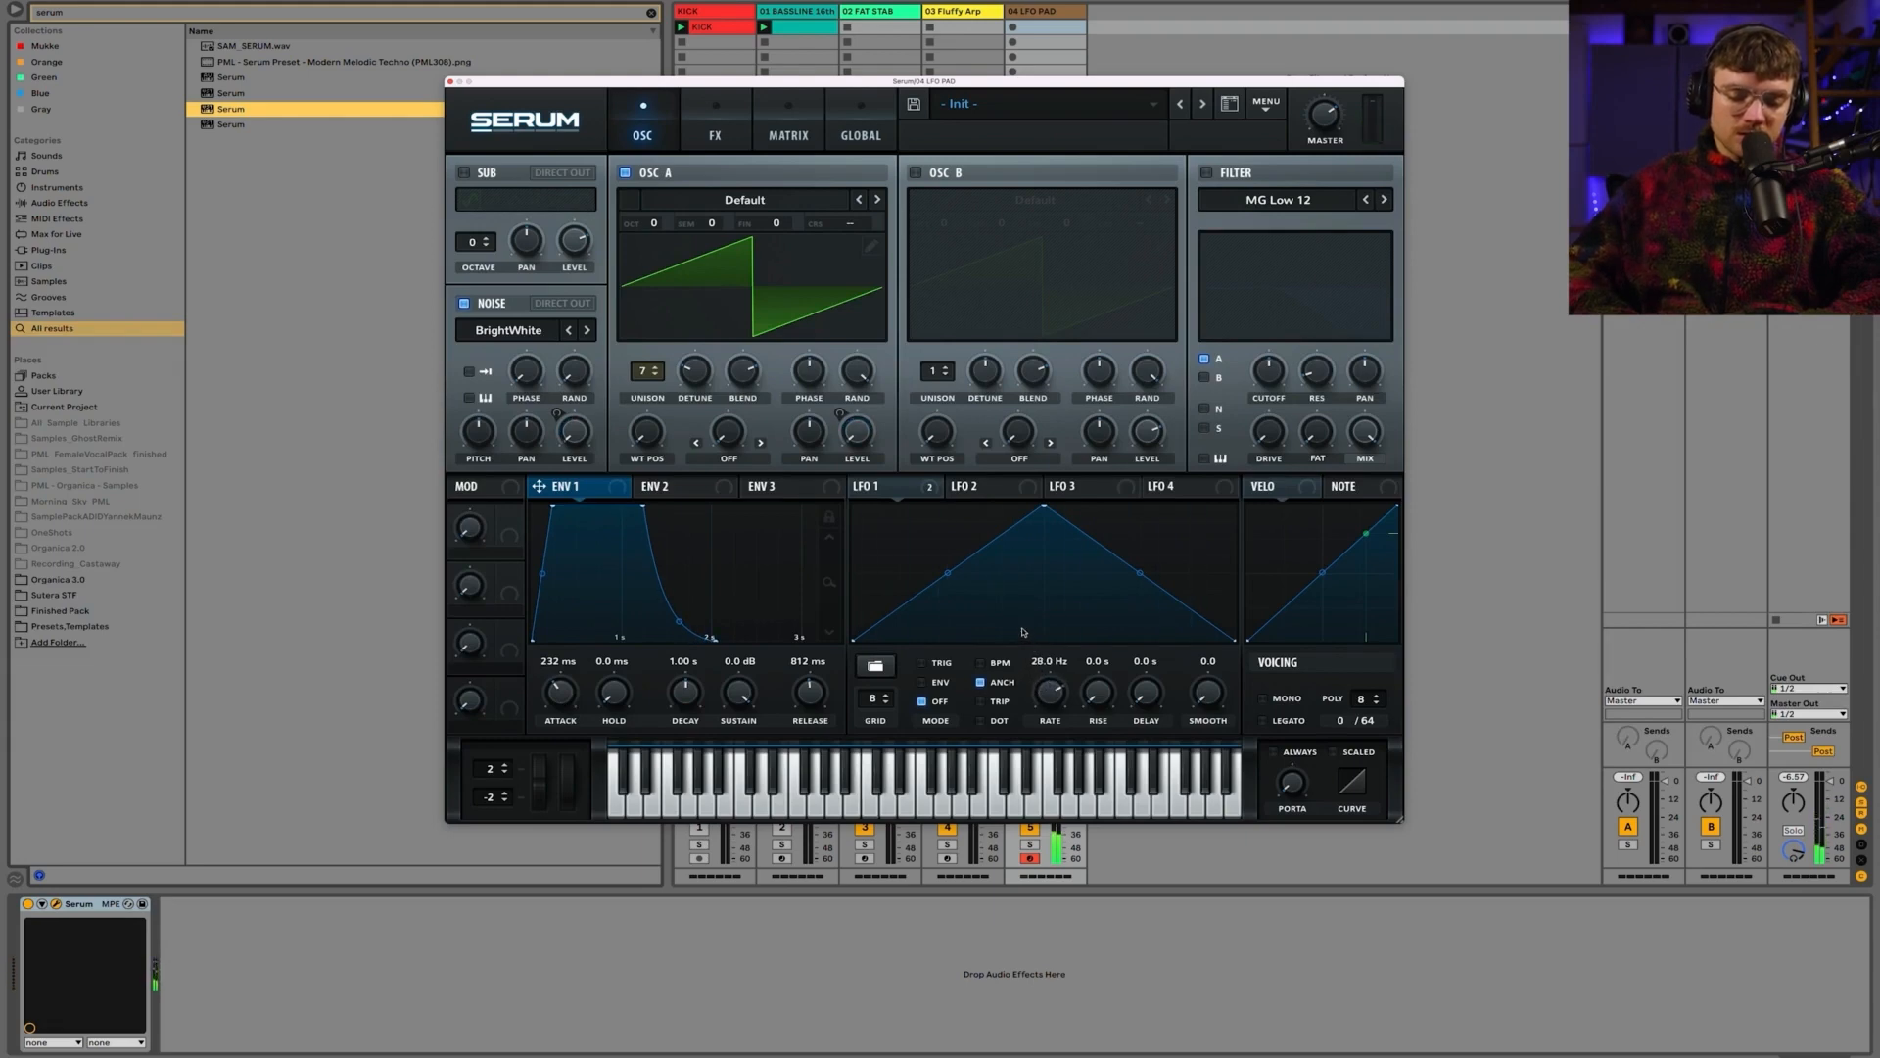
pyautogui.moveTo(809, 691); pyautogui.dragTo(811, 722)
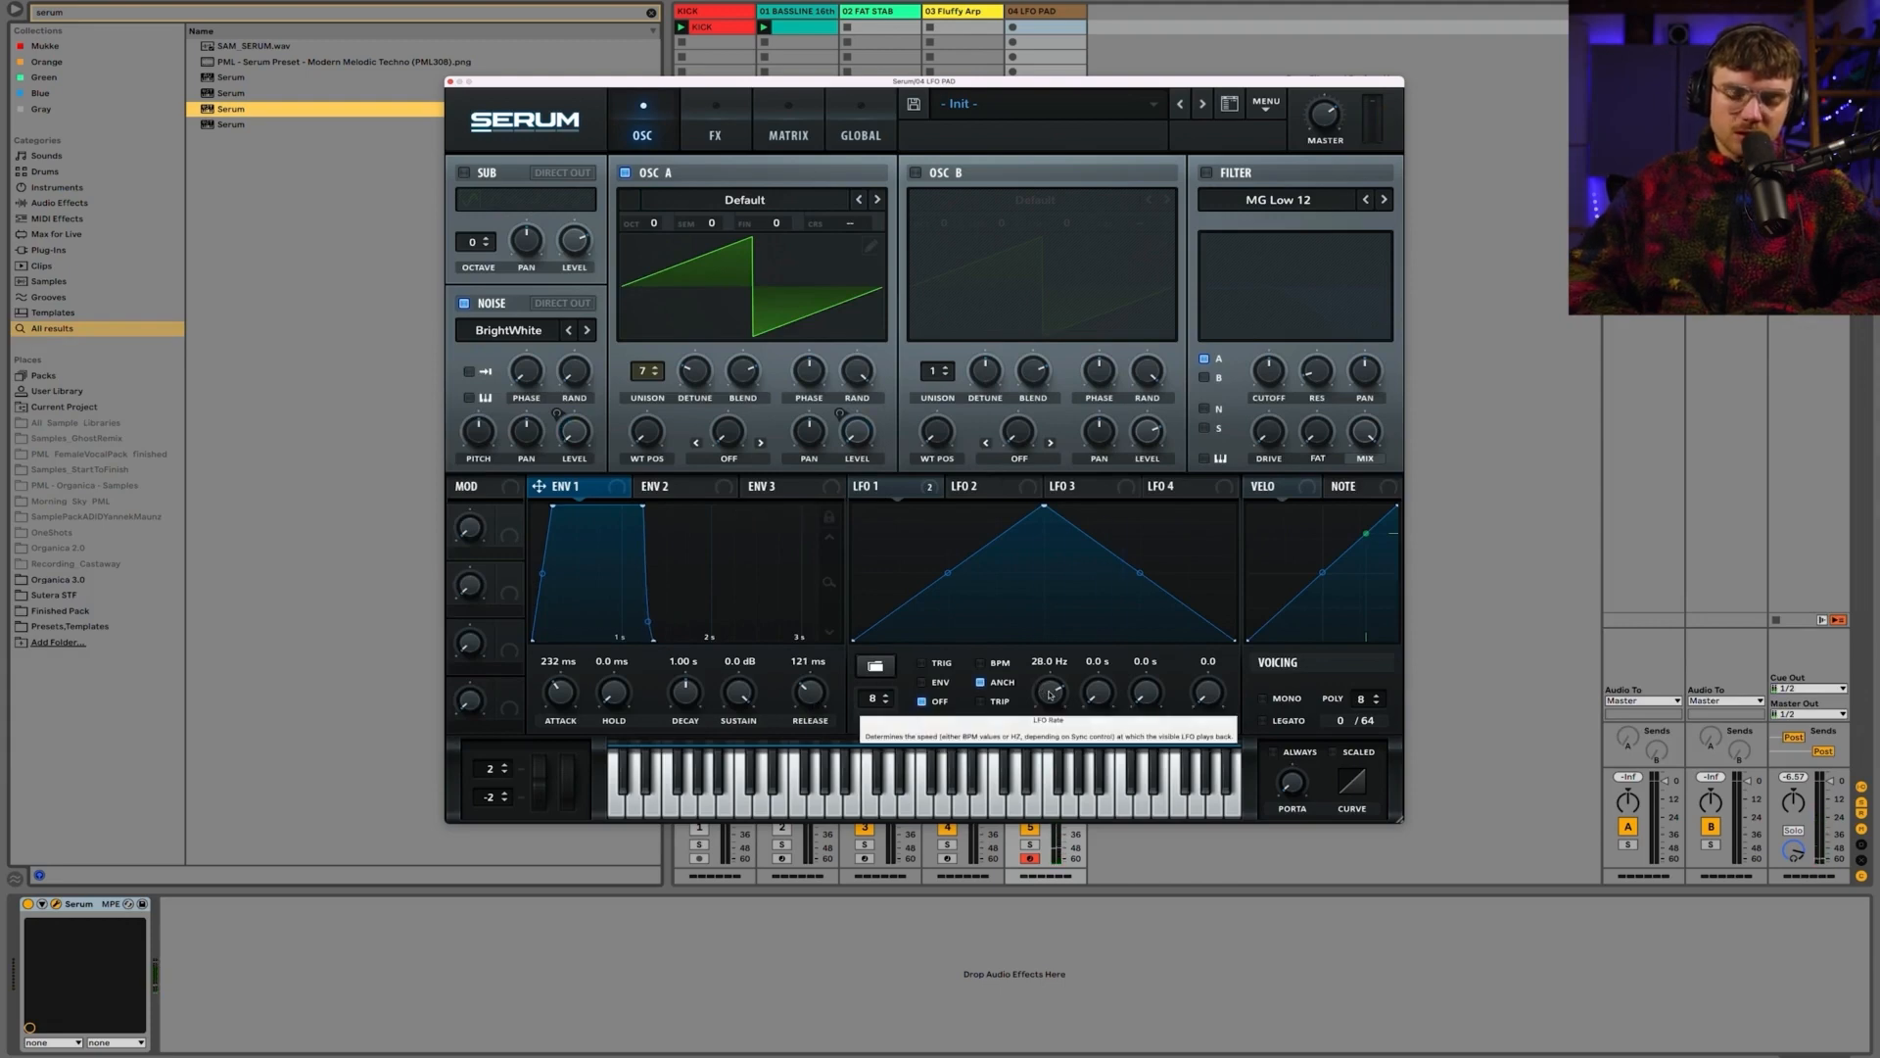
pyautogui.moveTo(1049, 693)
pyautogui.mouseDown()
pyautogui.moveTo(1035, 682)
pyautogui.moveTo(1037, 705)
pyautogui.mouseUp()
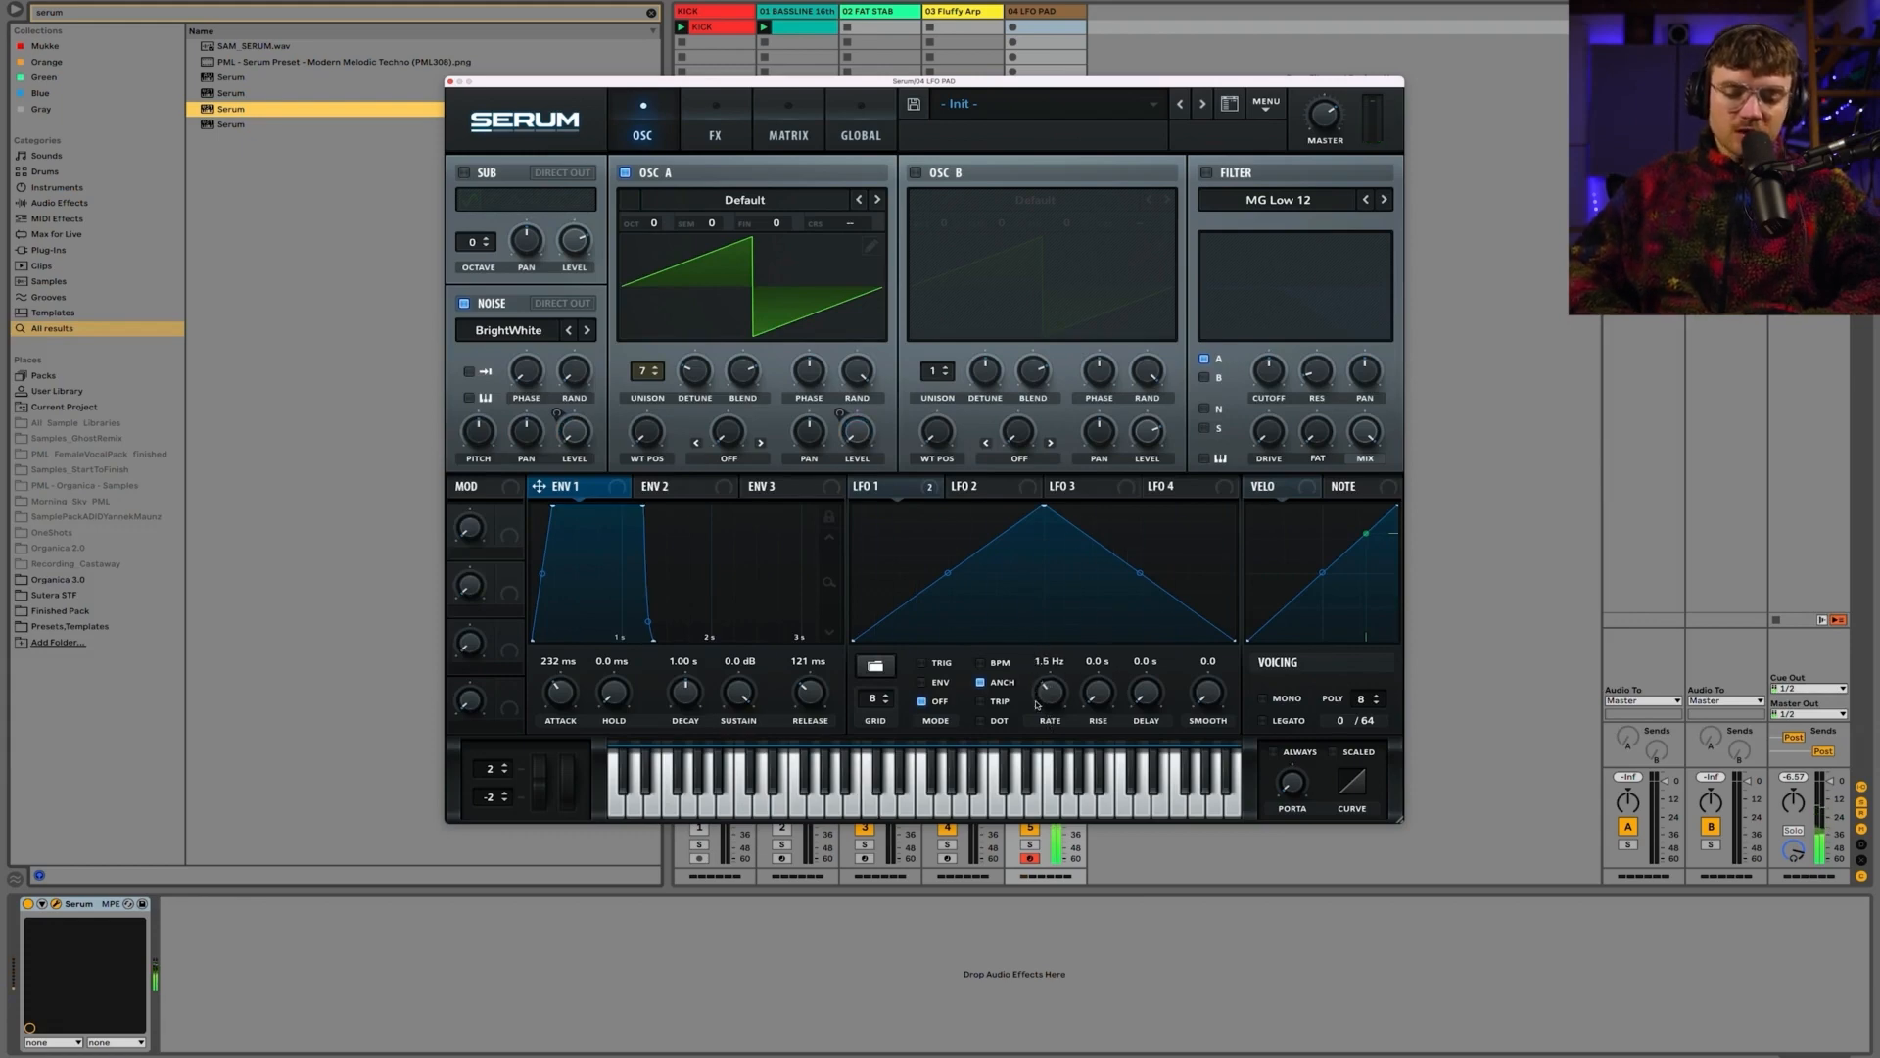
# Step: Assign LFO 2 to Oscillator A's fine tuning with a small modulation amount
pyautogui.click(959, 488)
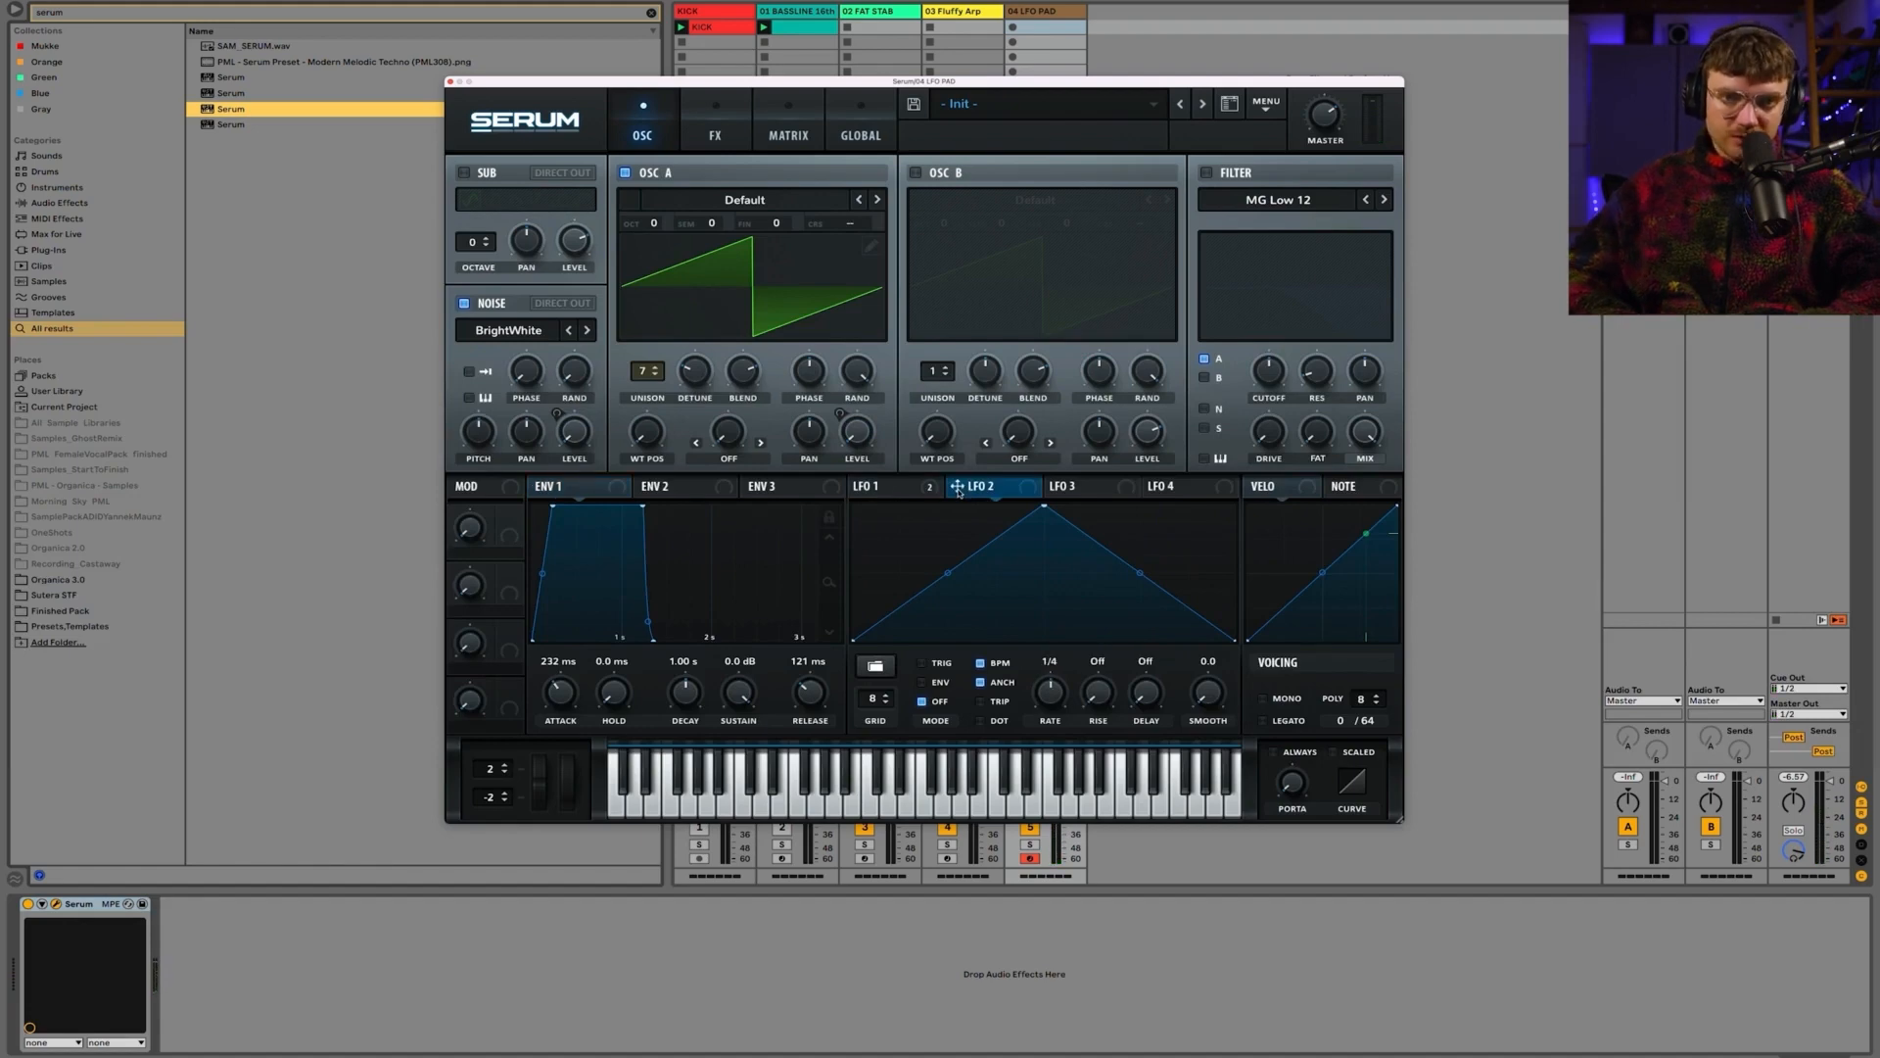
pyautogui.moveTo(959, 490); pyautogui.dragTo(801, 297)
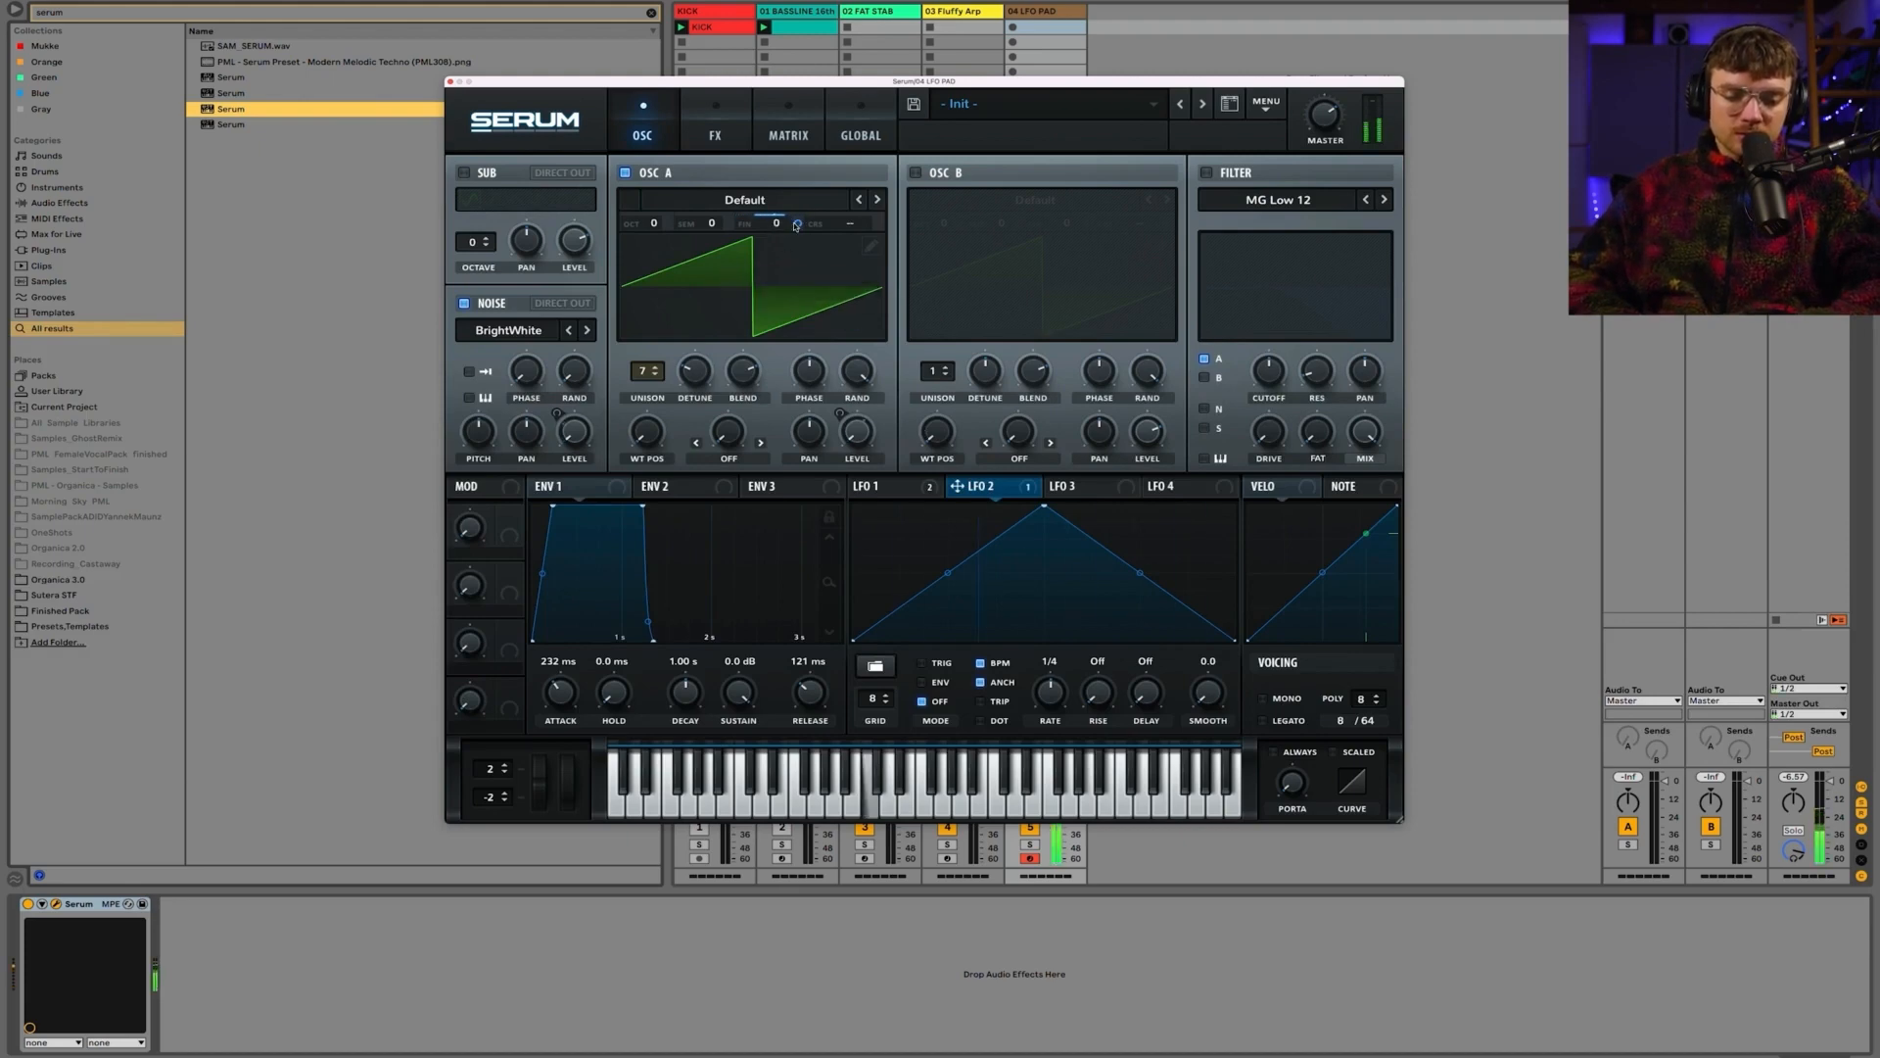
pyautogui.moveTo(795, 223)
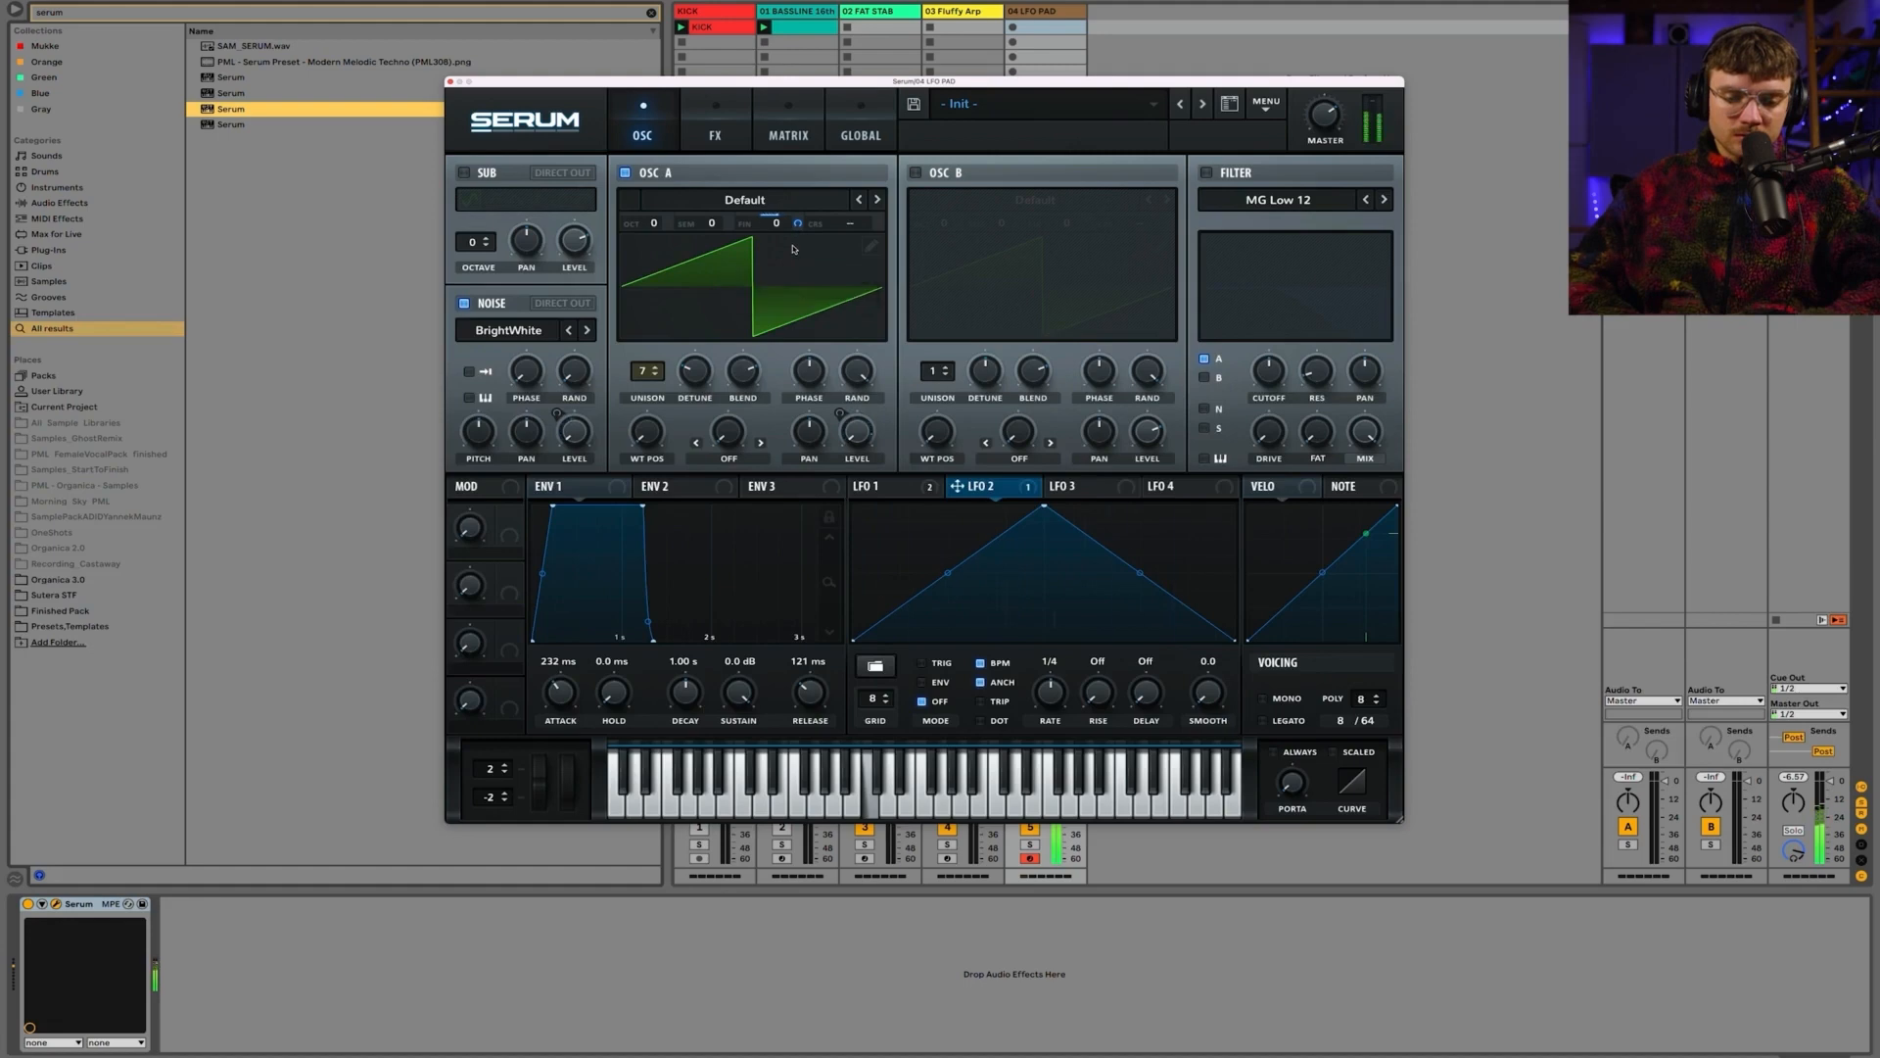
# Step: Search the browser for "chord" and add the Chord MIDI effect in front of Serum
pyautogui.press('super+f')
pyautogui.write('chord')
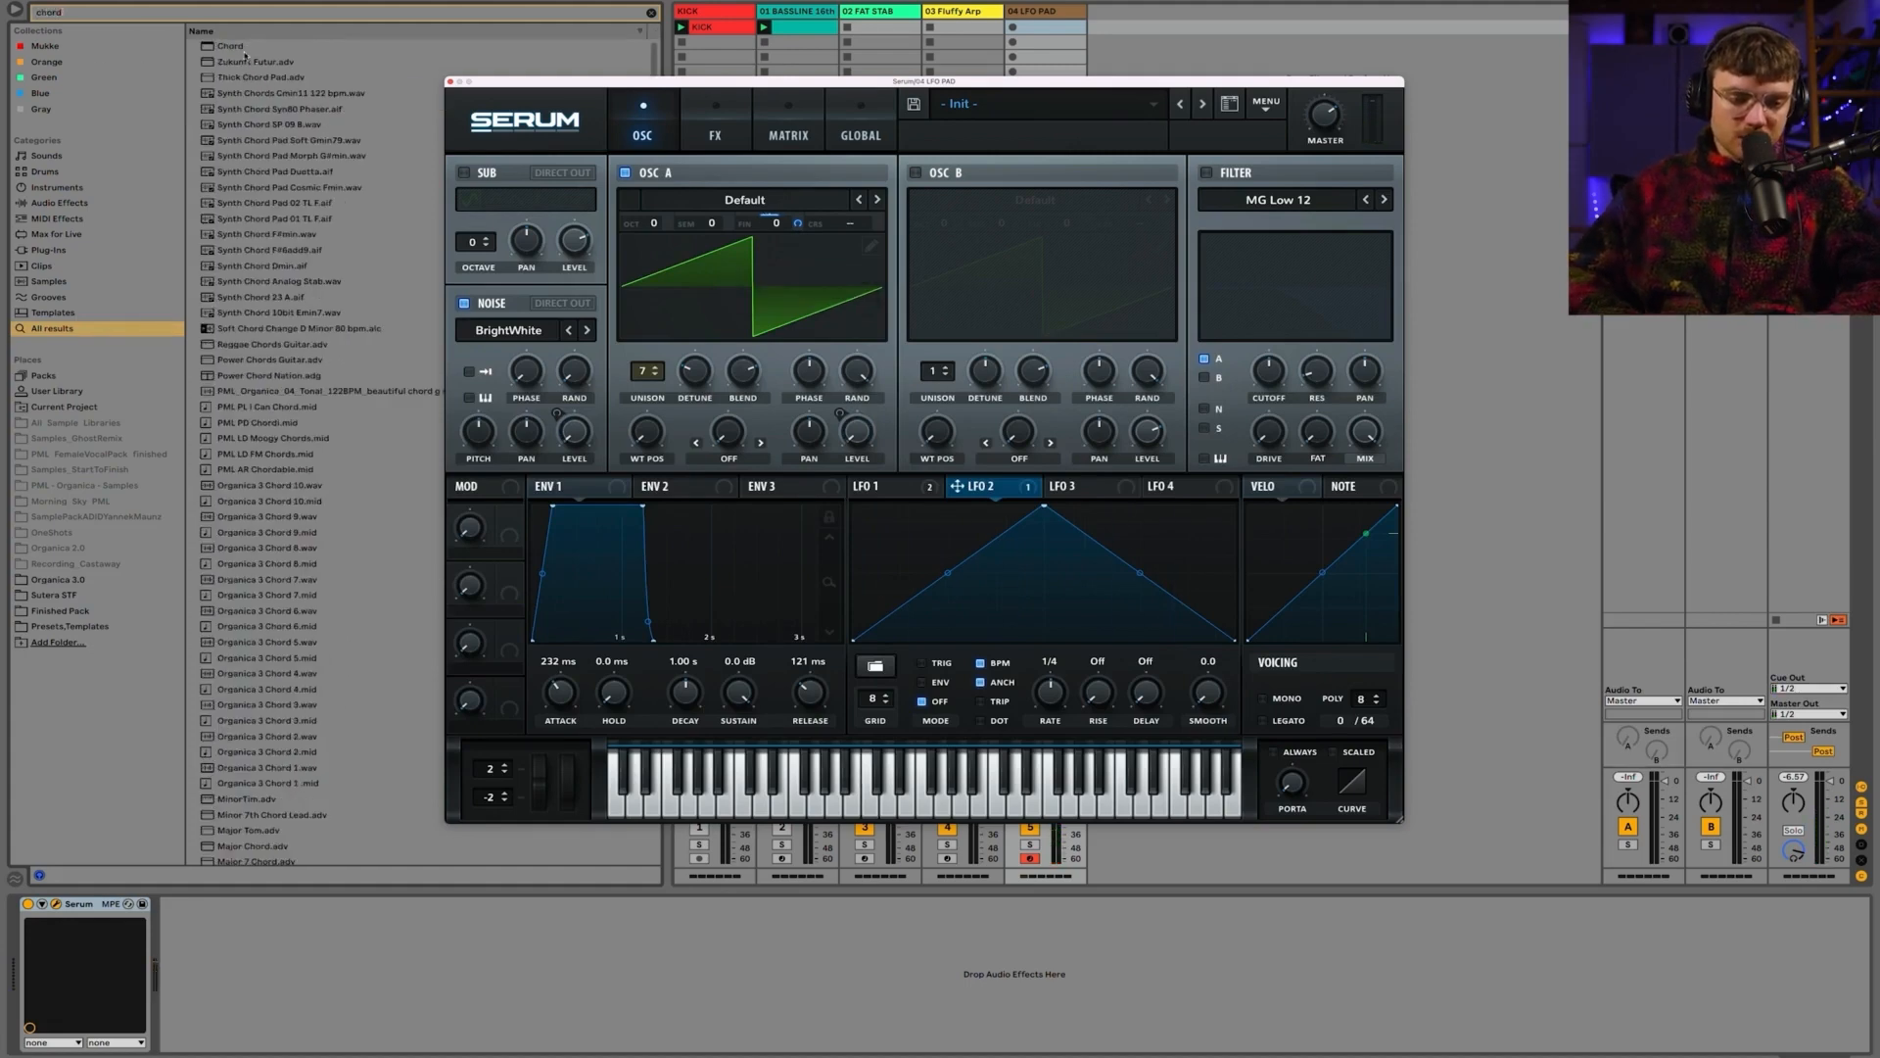
pyautogui.doubleClick(245, 47)
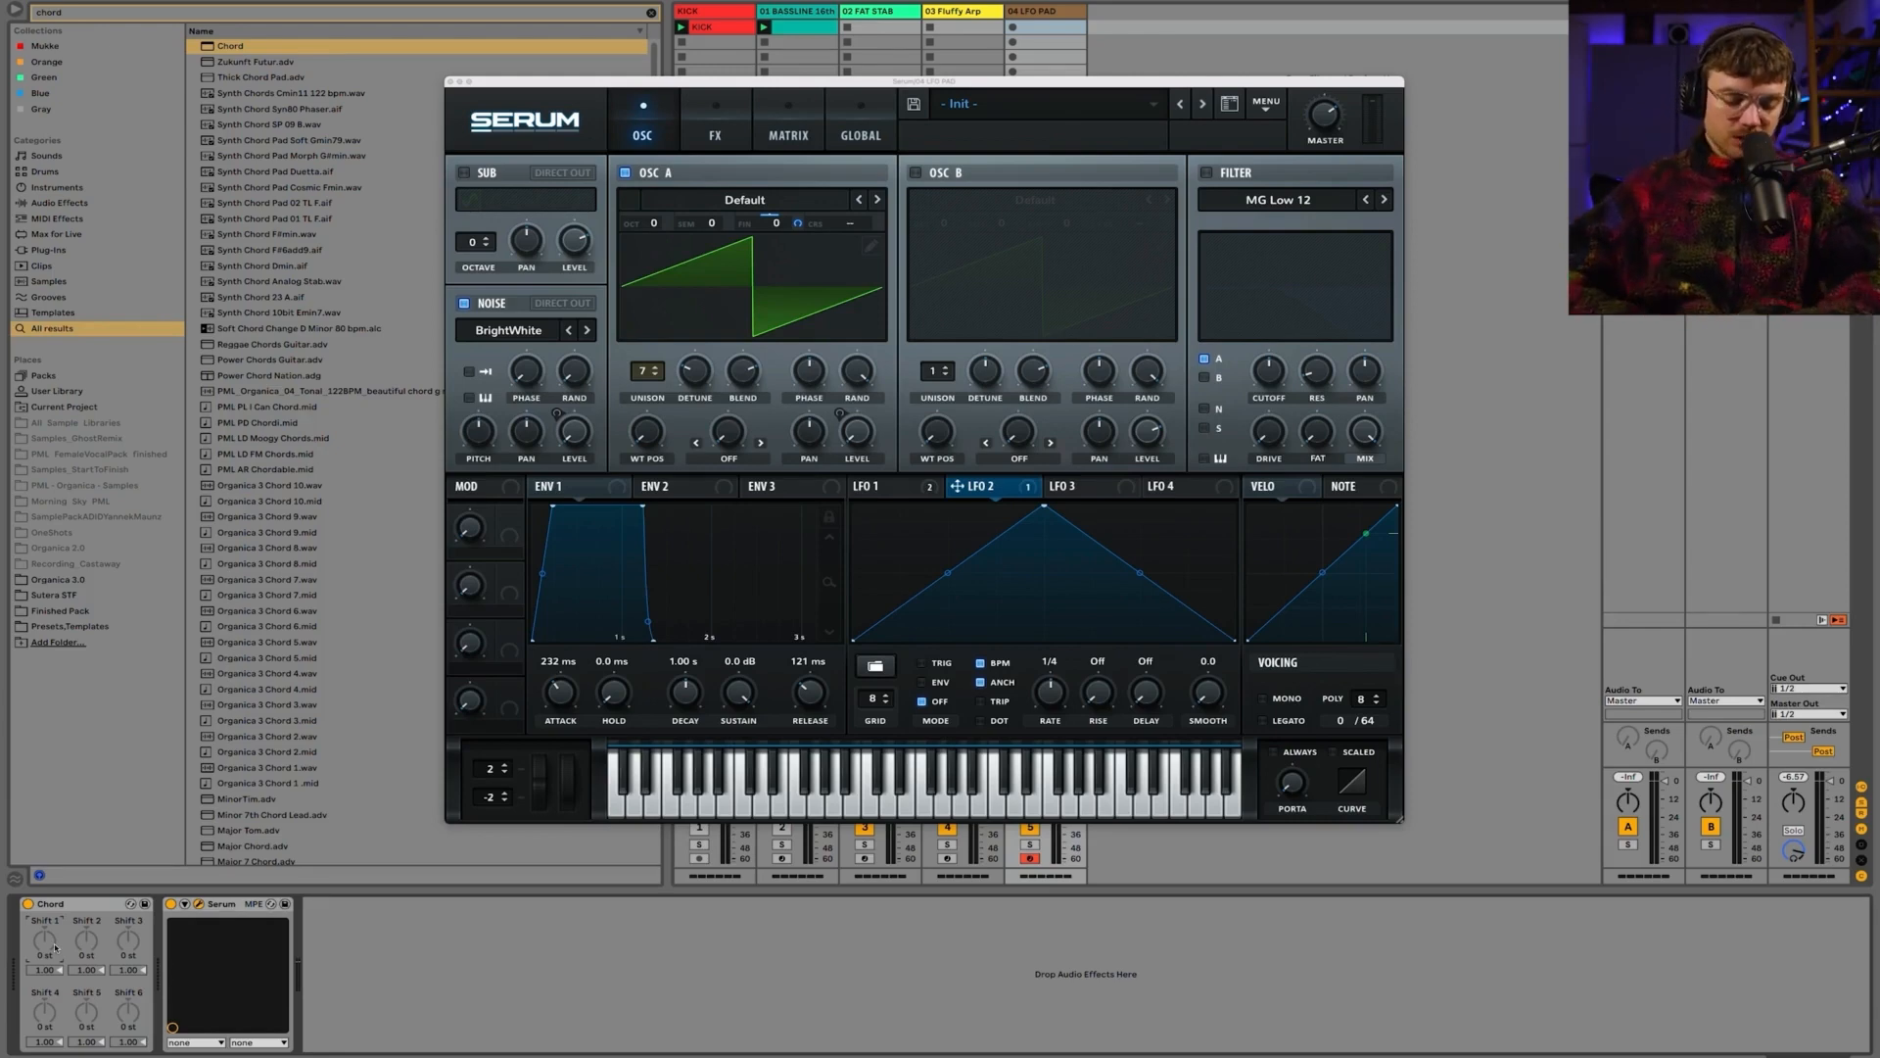
# Step: Set the Chord effect's Shift 1 to +12 st, Shift 2 to +3 st and Shift 3 to +7 st
pyautogui.hotkey('shift', 'Up')
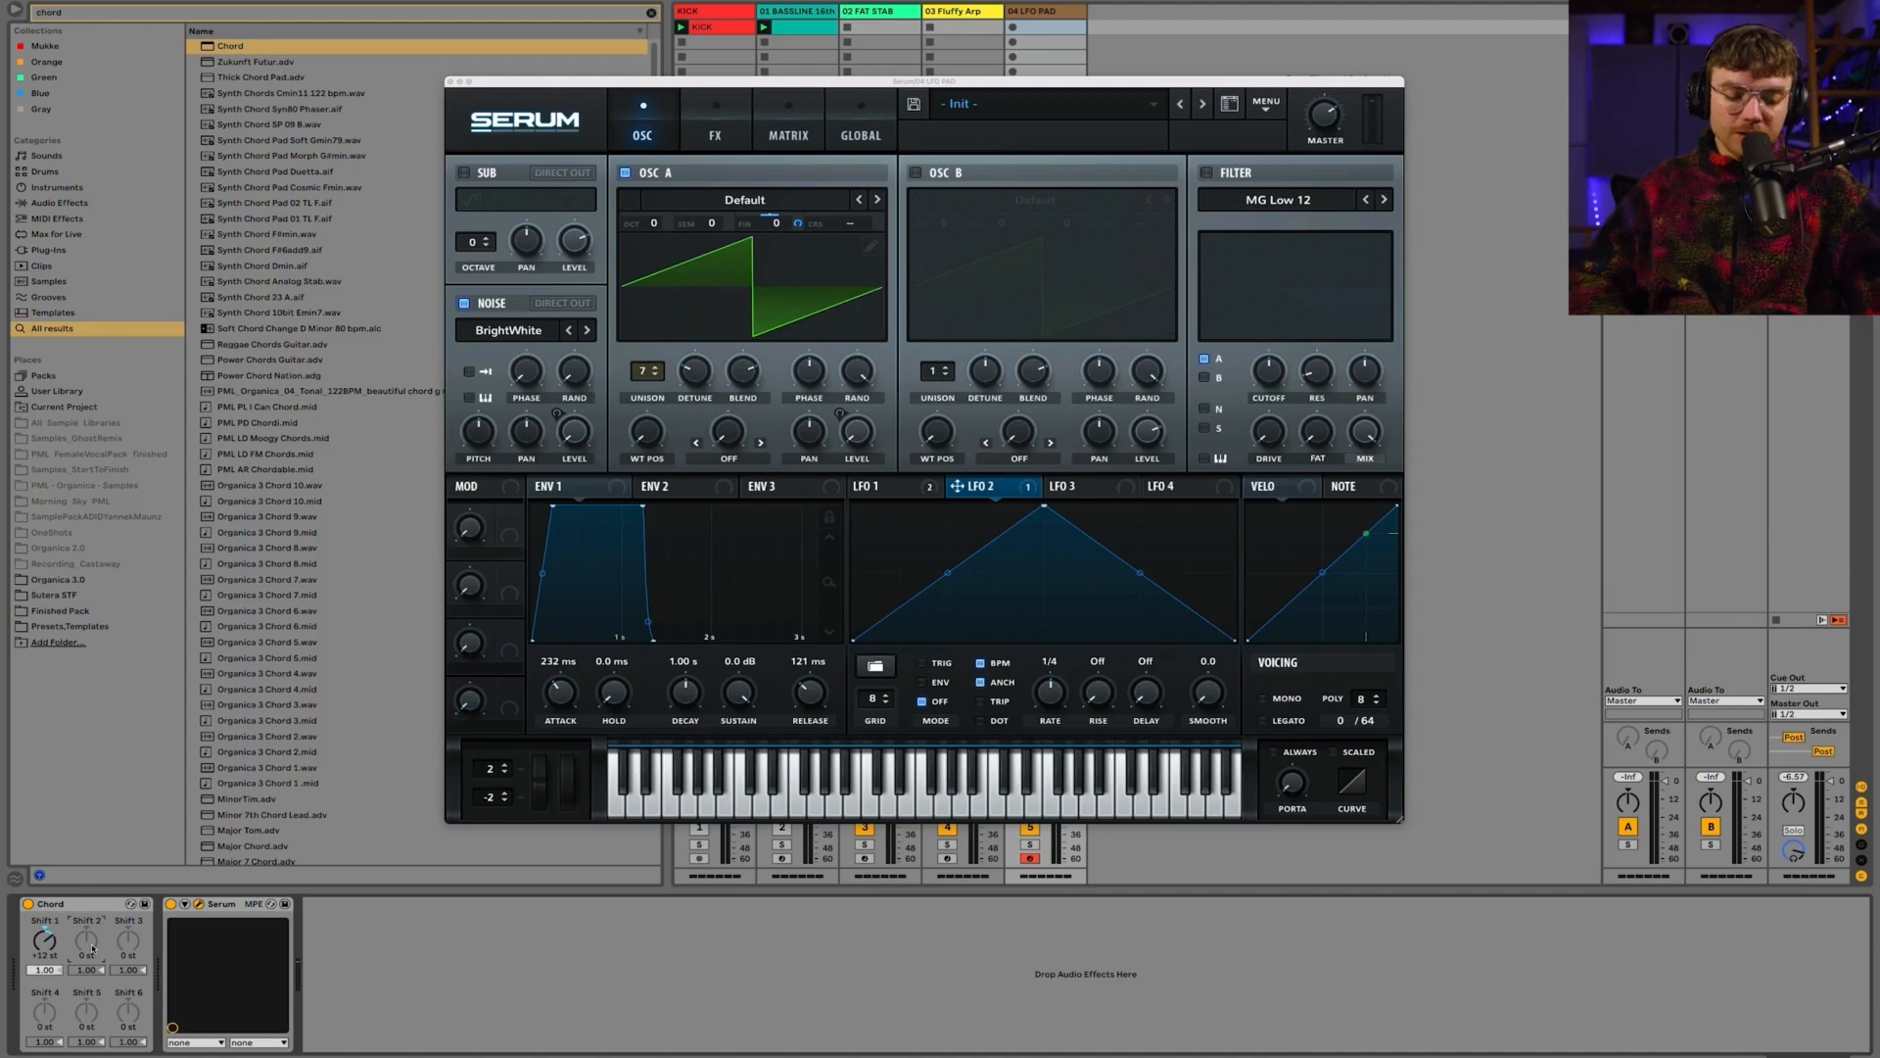
pyautogui.moveTo(92, 948); pyautogui.dragTo(92, 944)
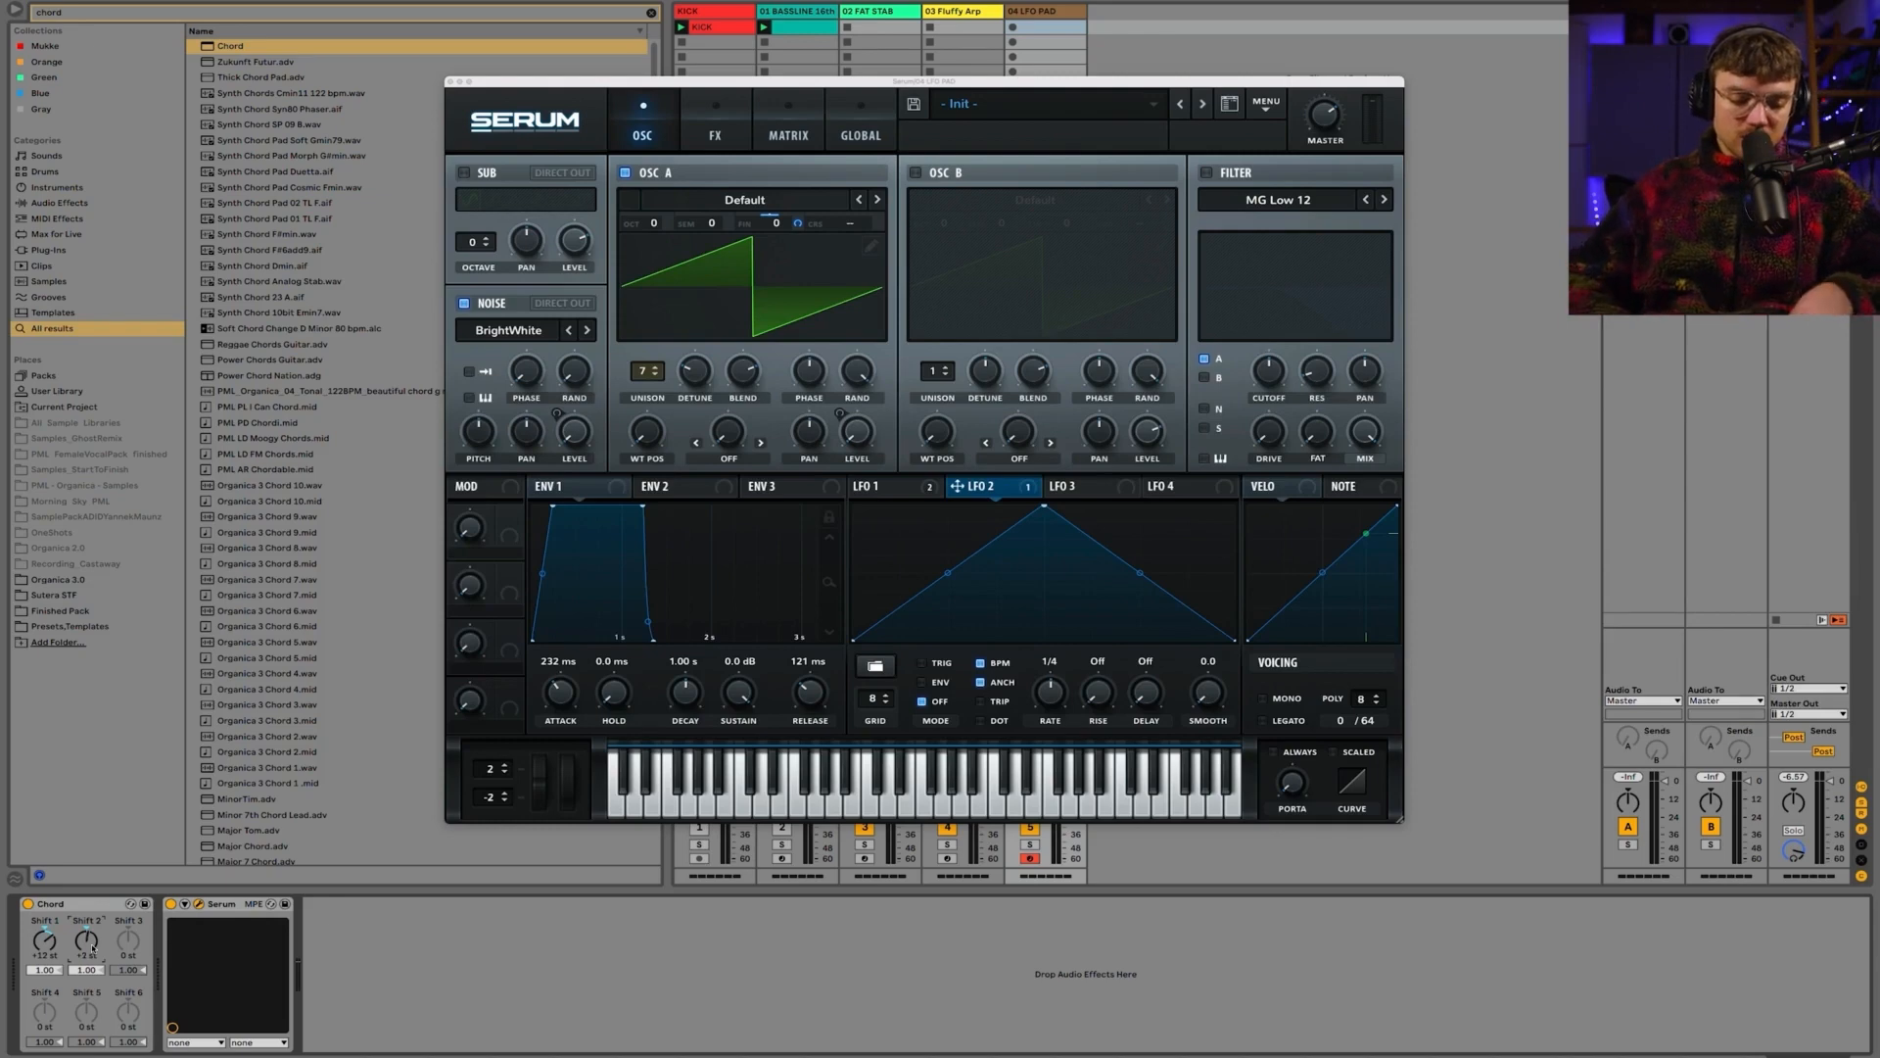
pyautogui.moveTo(92, 948); pyautogui.dragTo(92, 943)
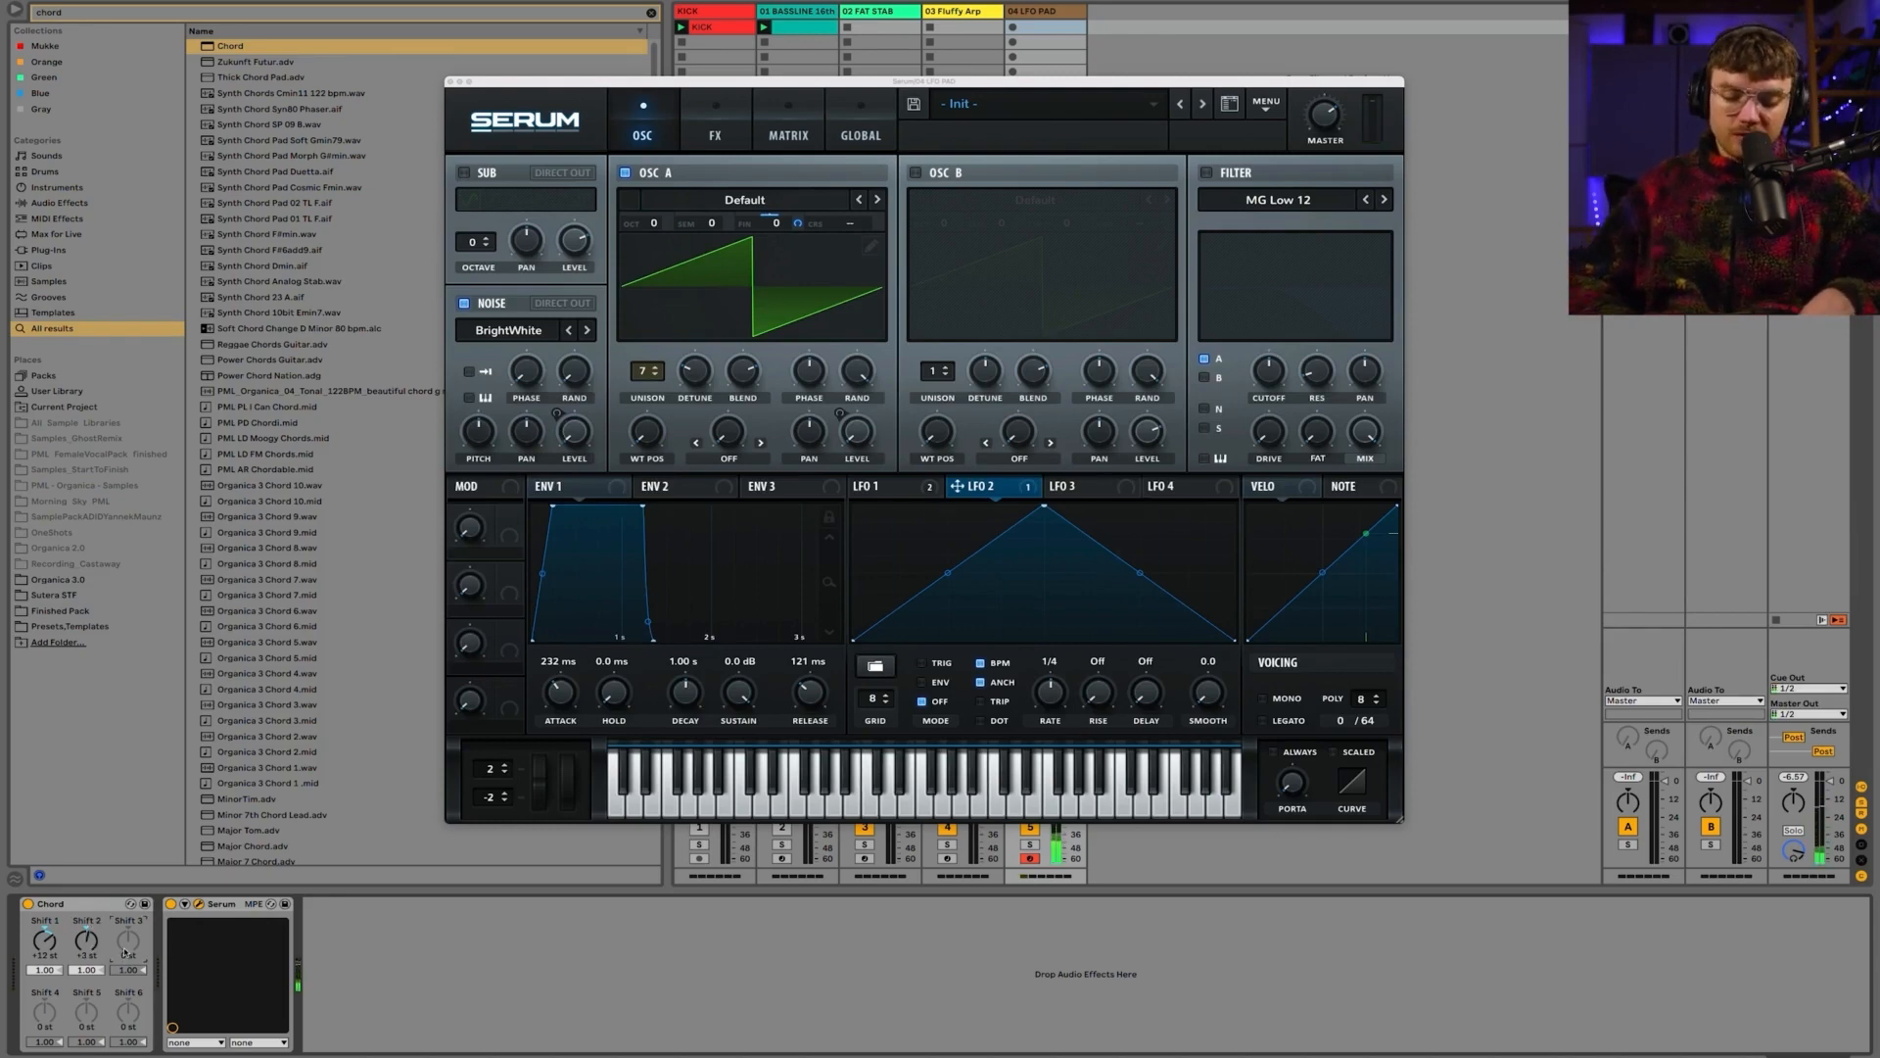
pyautogui.moveTo(125, 952); pyautogui.dragTo(125, 950)
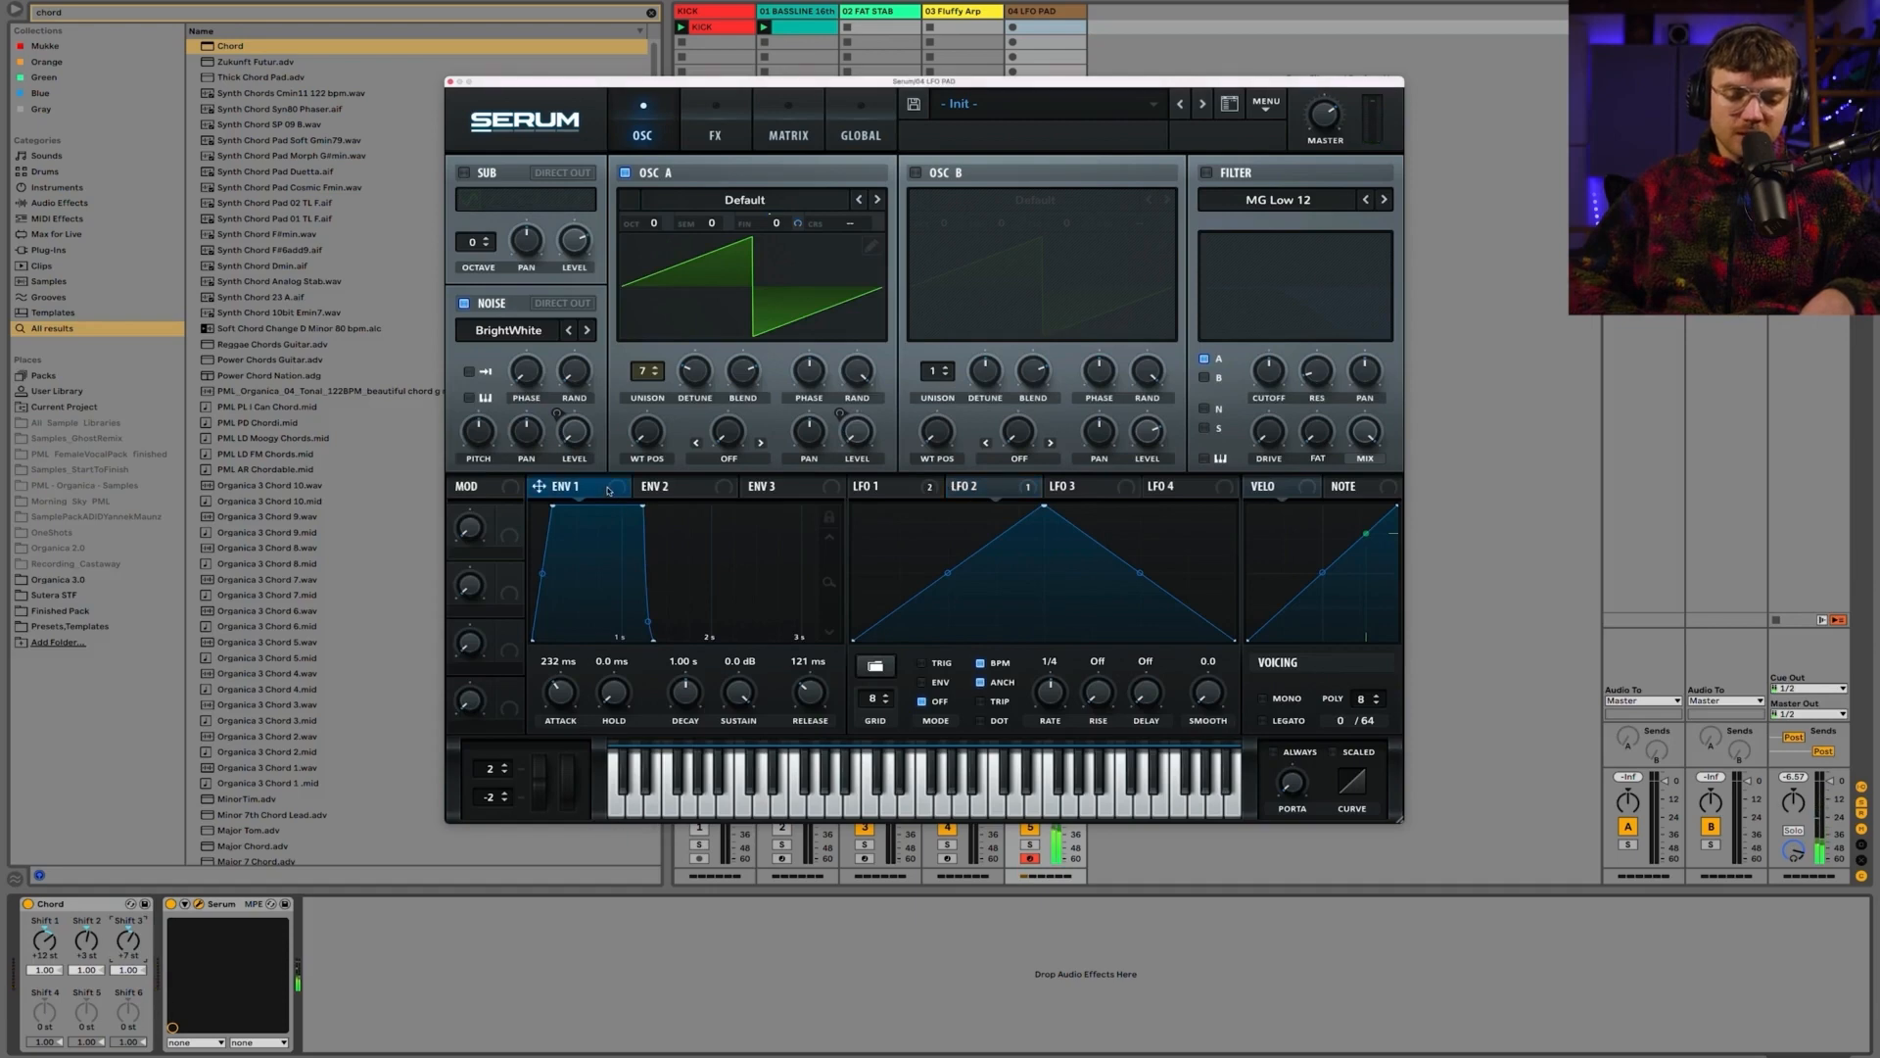
# Step: Lengthen Envelope 1's release to 632 ms and set LFO 1's rate to 1.1 Hz
pyautogui.moveTo(805, 684); pyautogui.dragTo(808, 674)
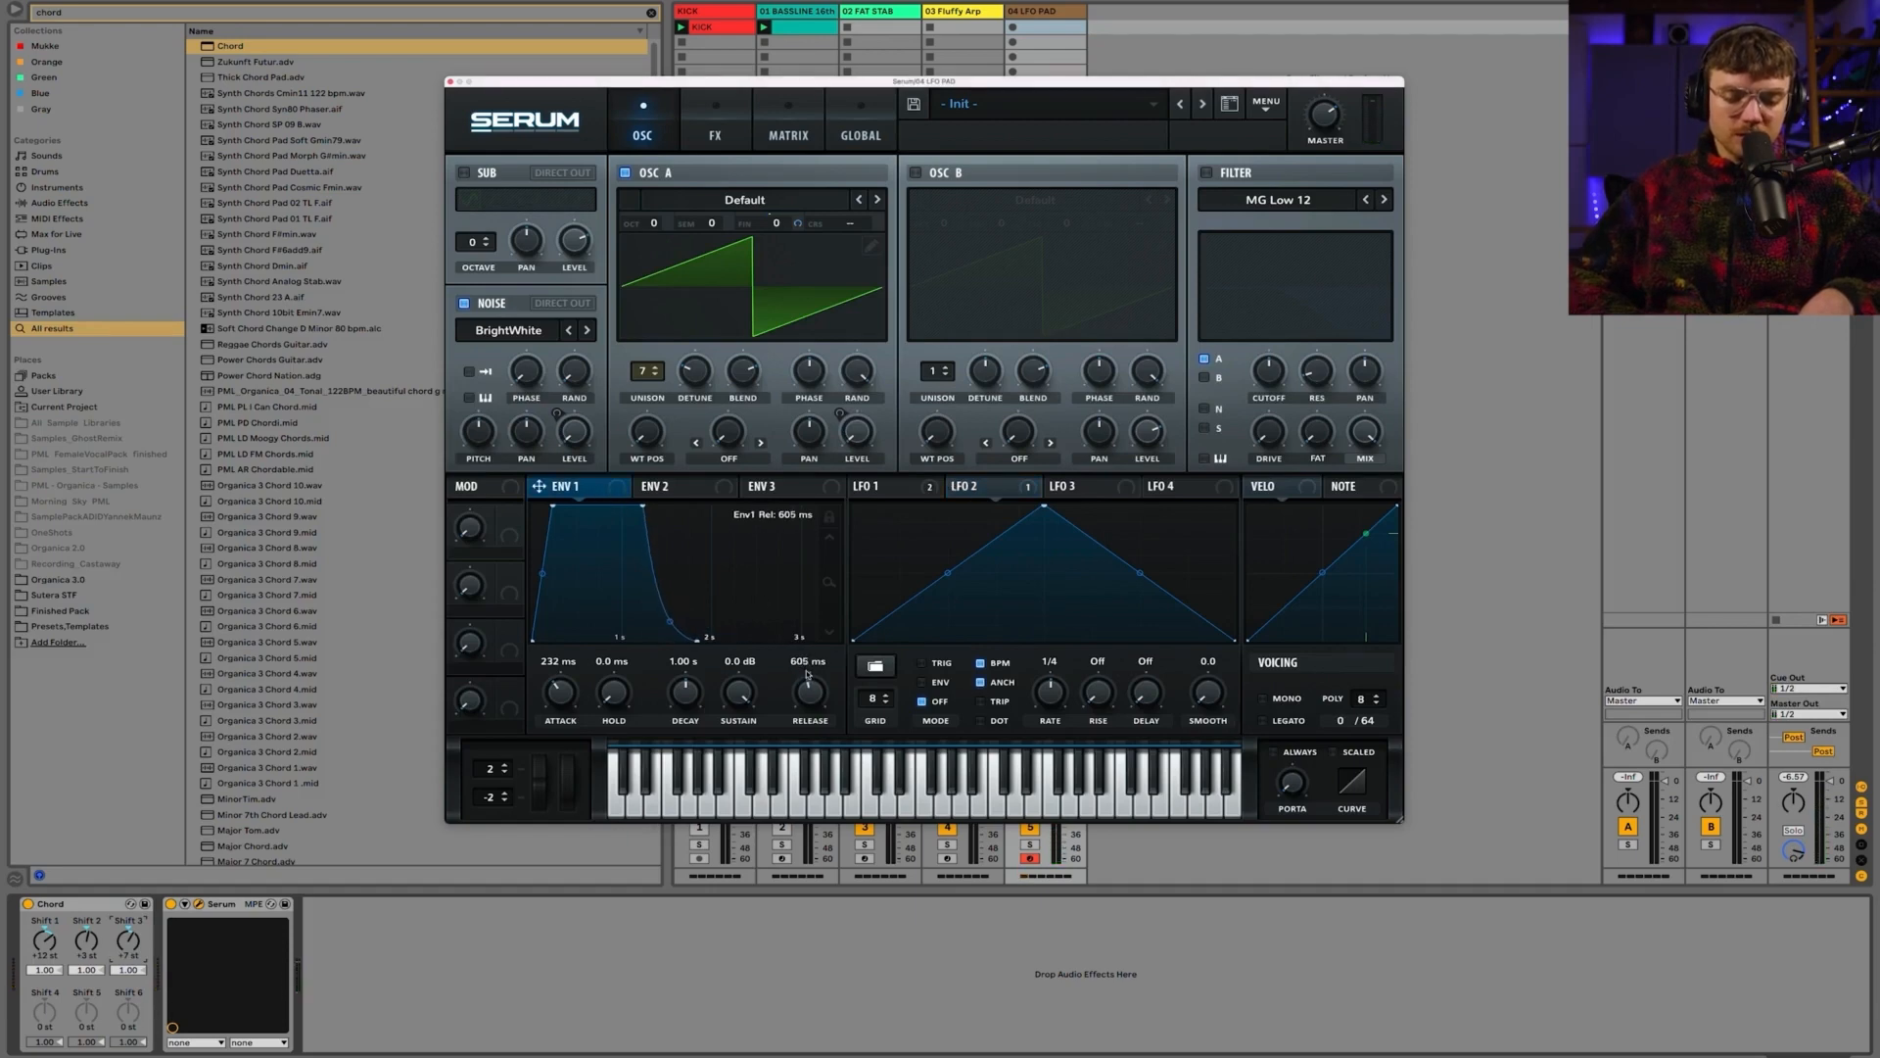
pyautogui.click(874, 485)
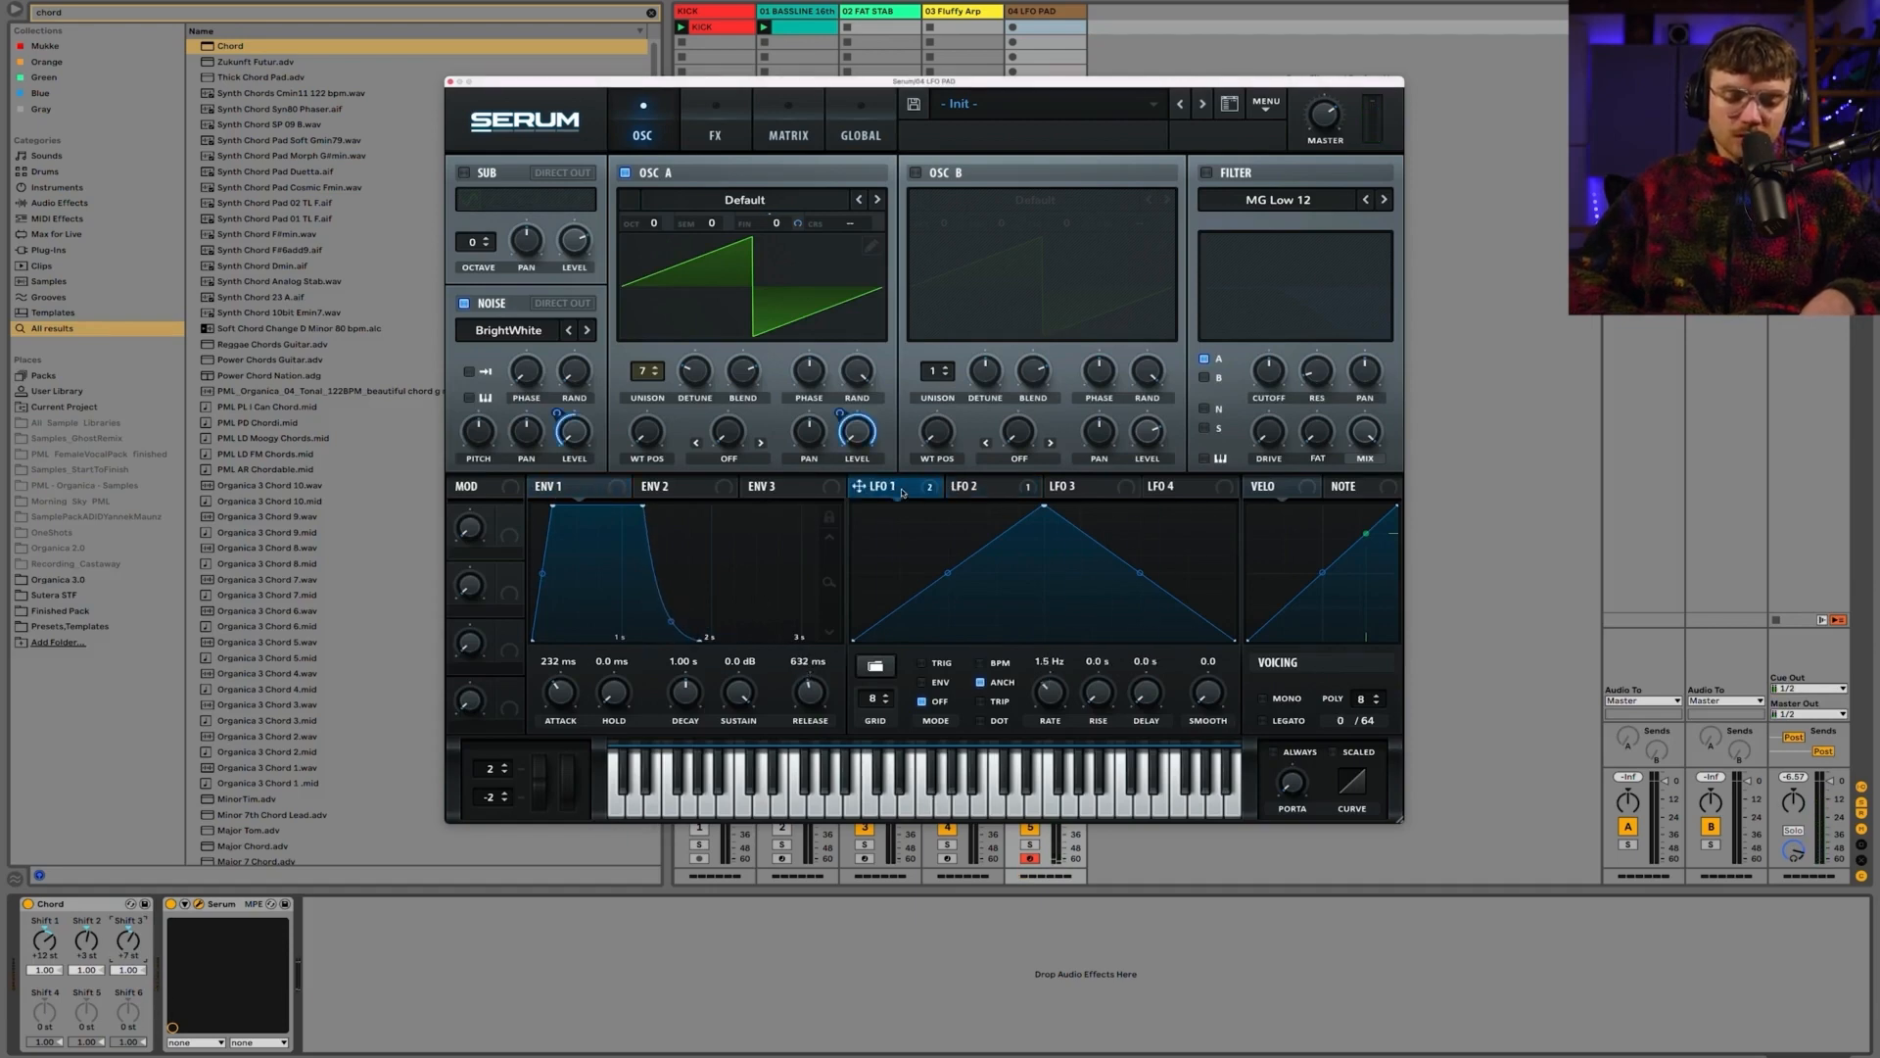
pyautogui.moveTo(1042, 691); pyautogui.dragTo(1034, 697)
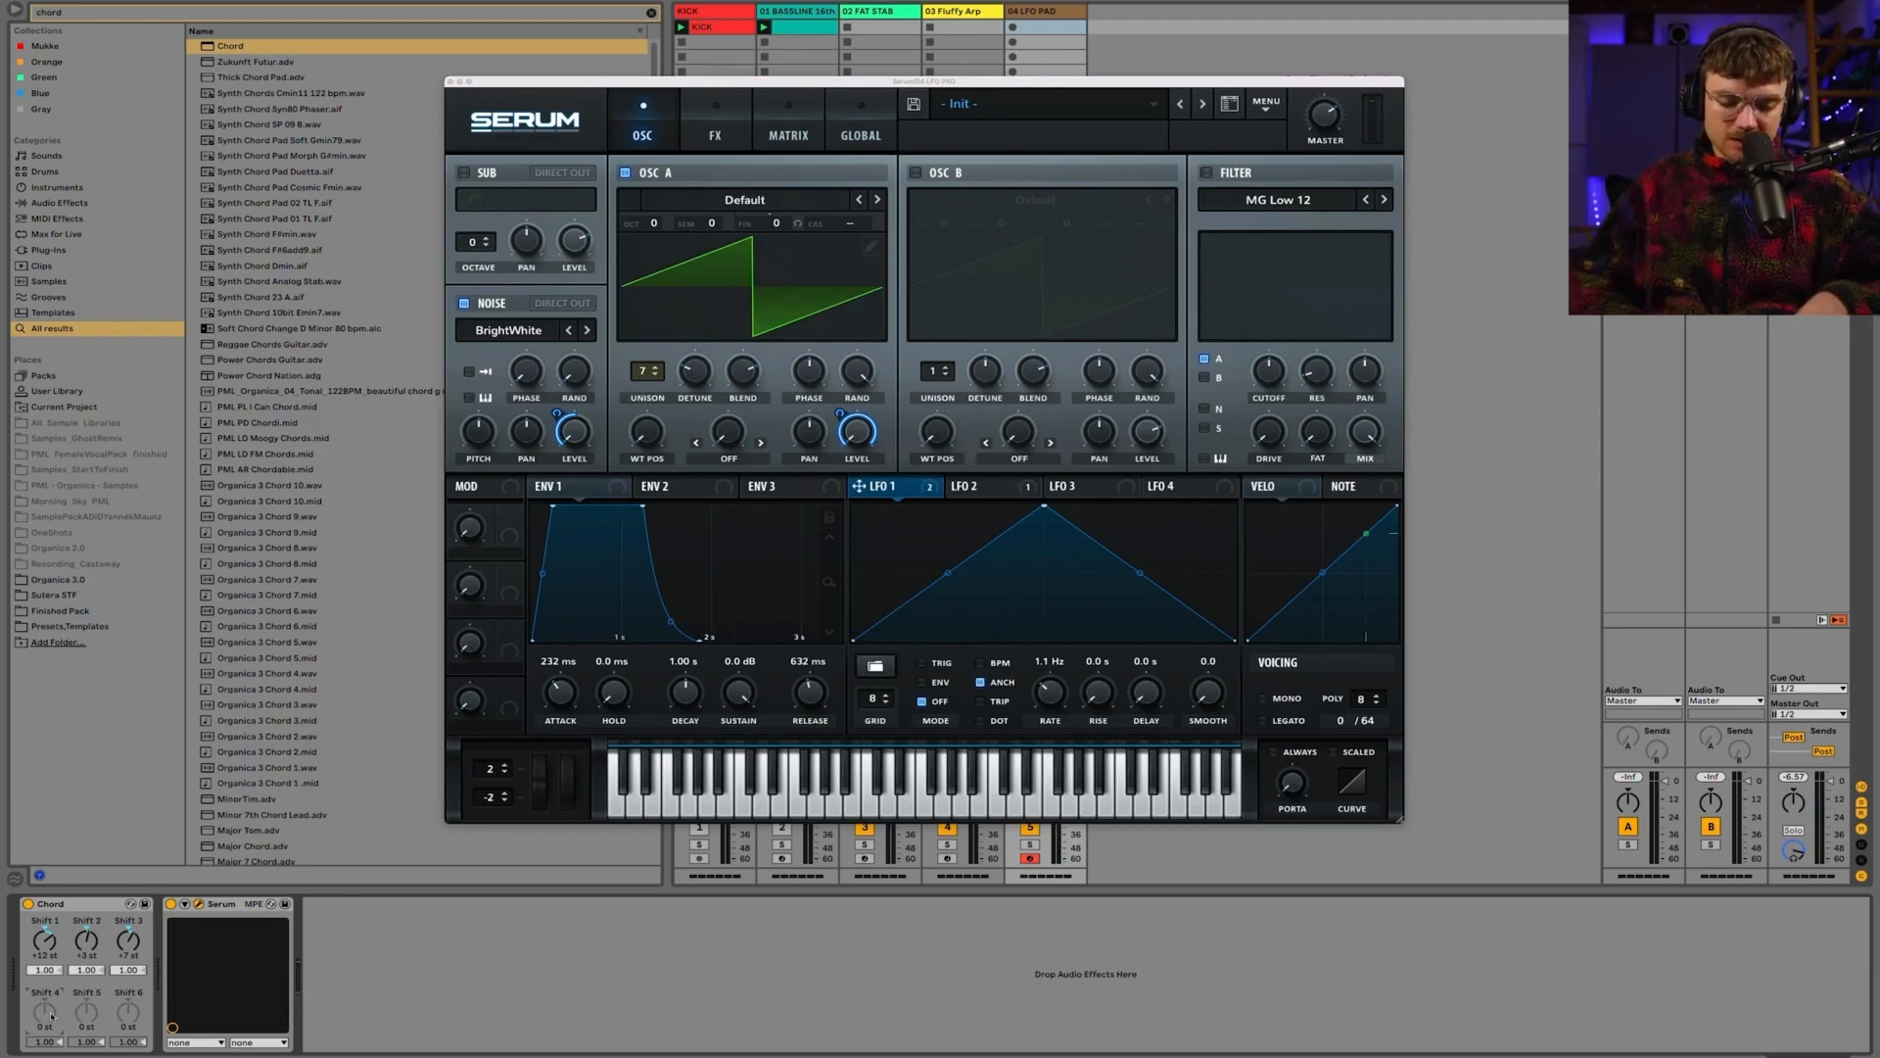
# Step: Set the Chord effect's Shift 4 to +15 st, and open Serum's effects rack
pyautogui.write('15')
pyautogui.press('Return')
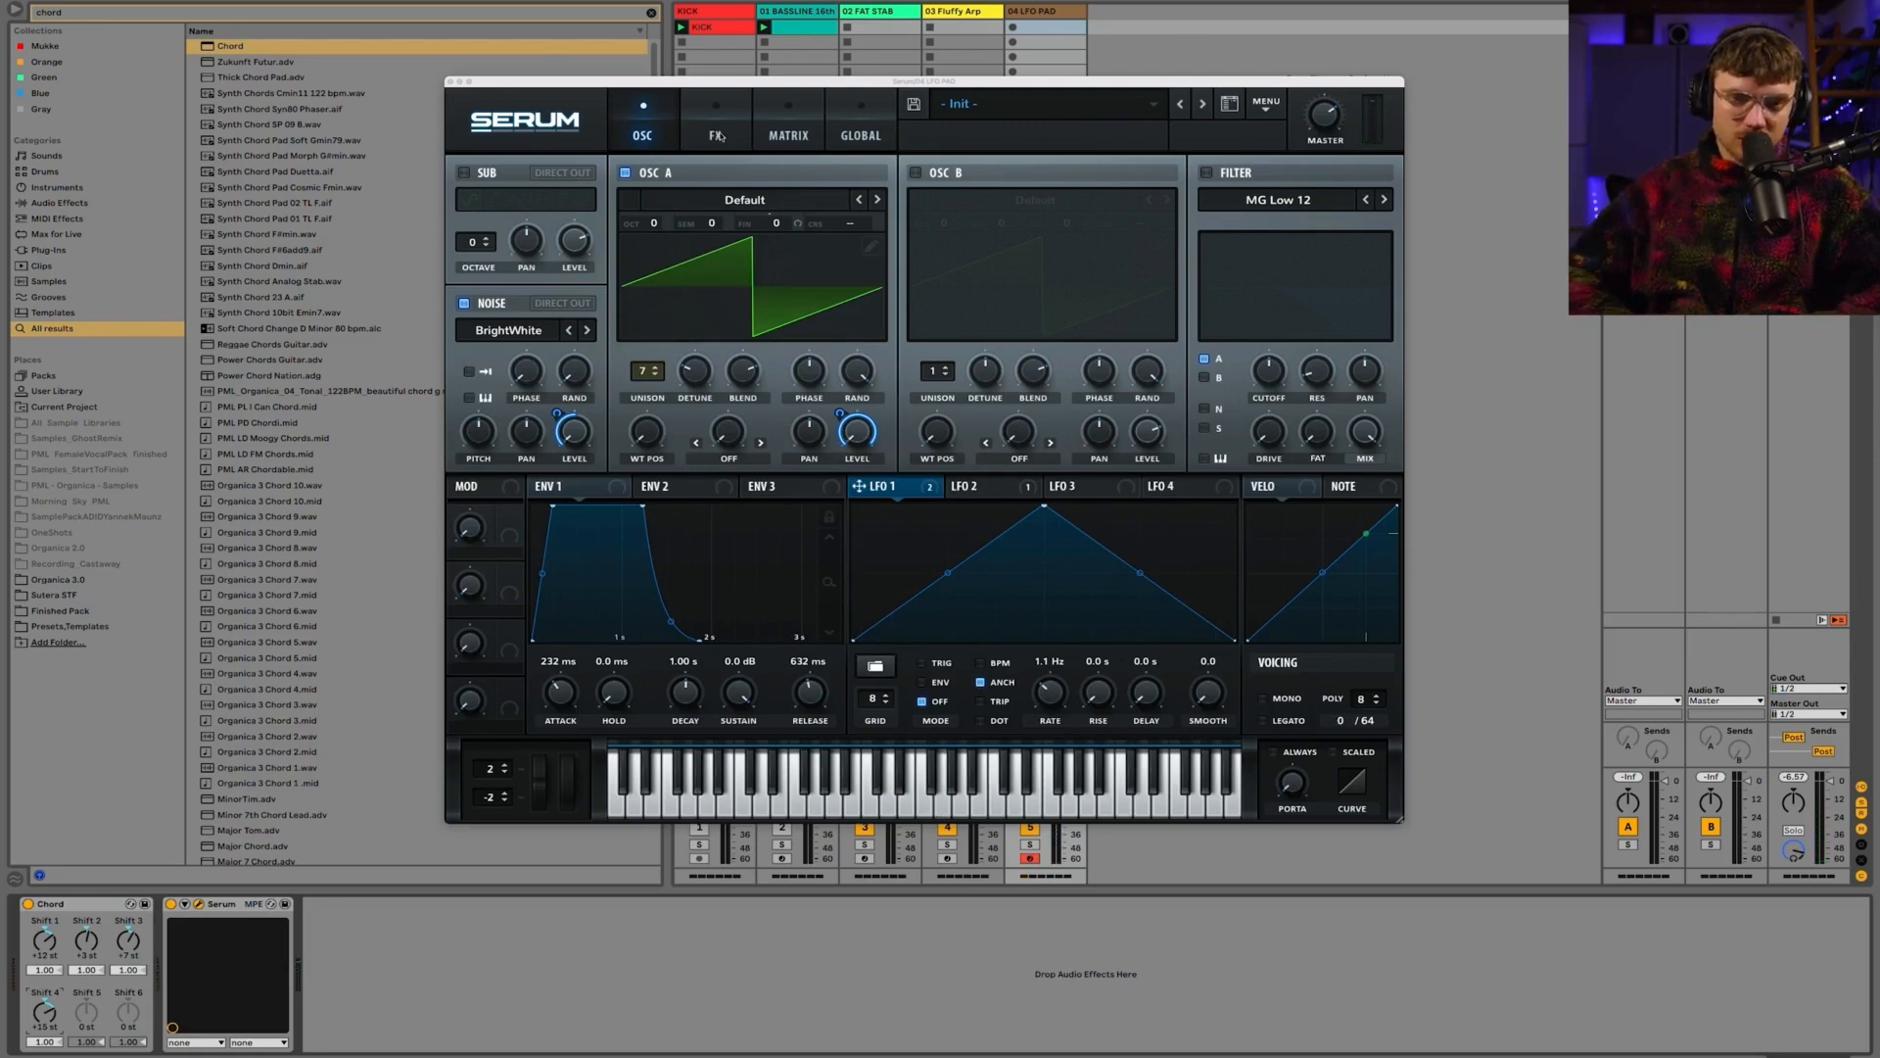
pyautogui.click(718, 137)
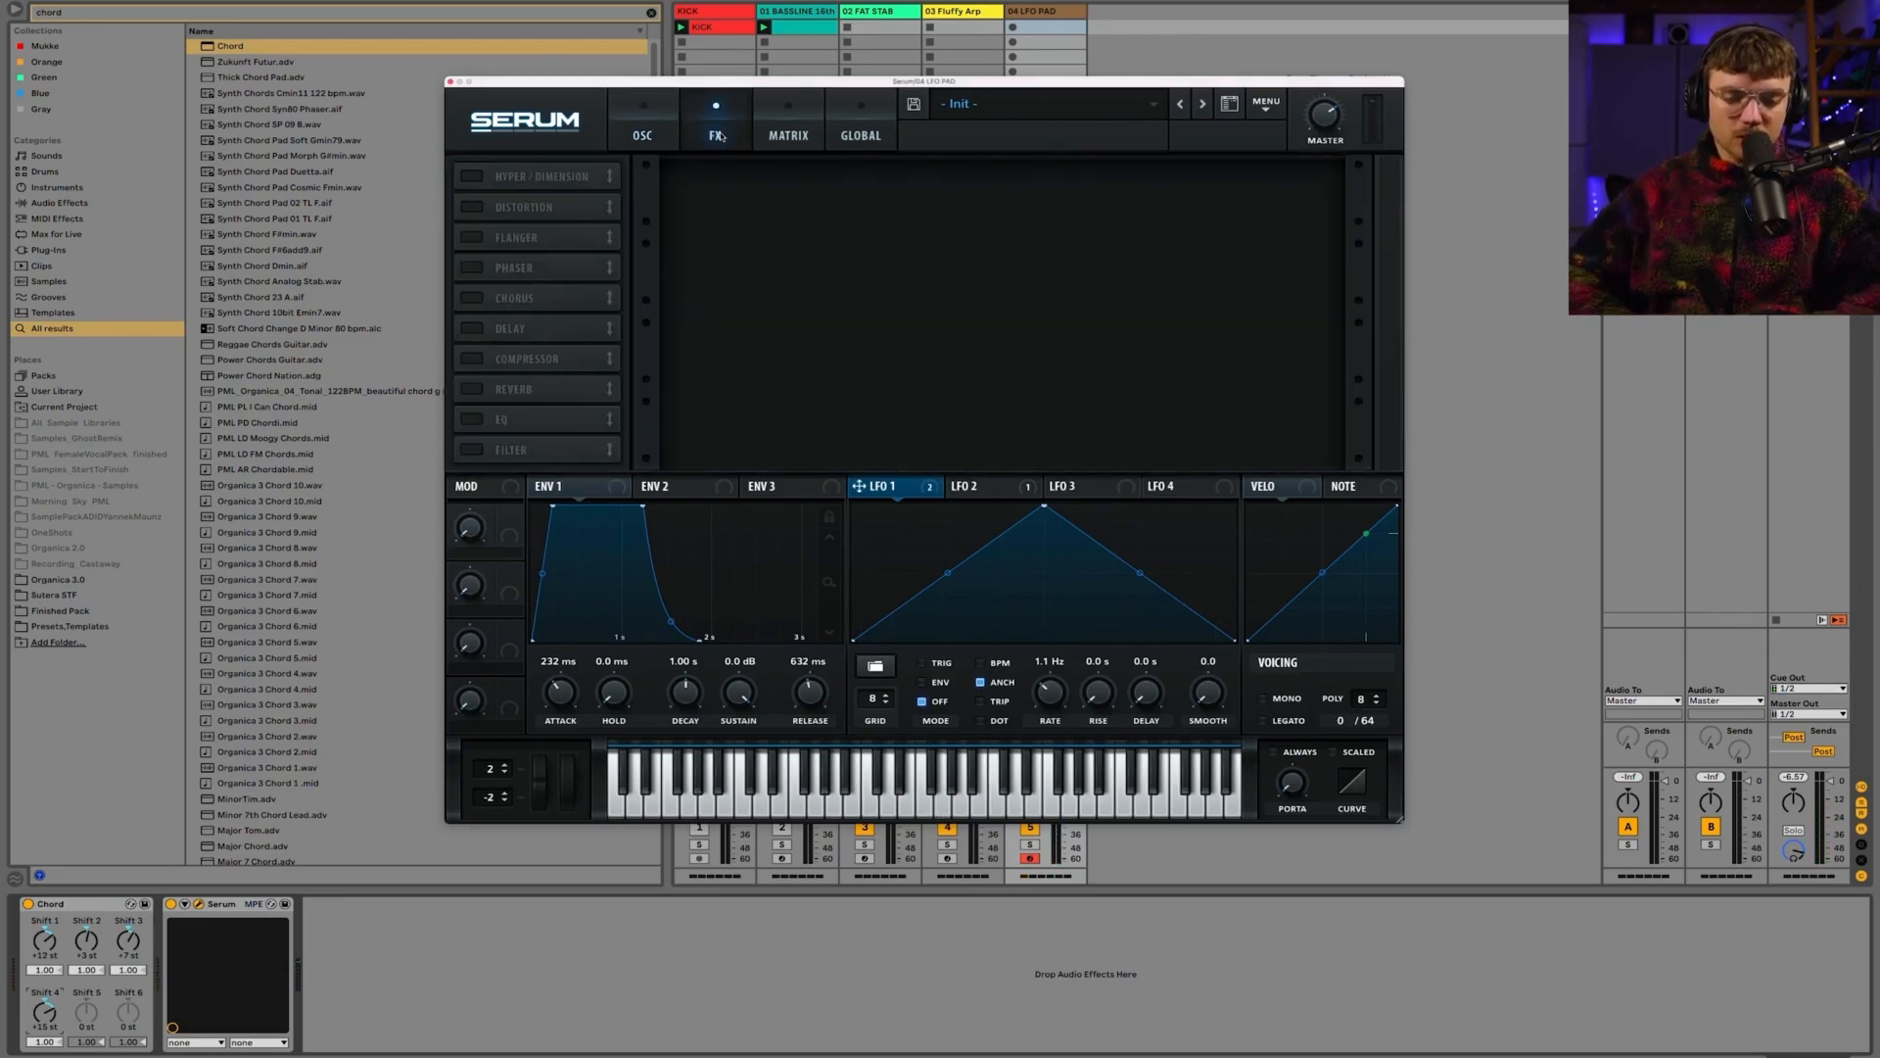
# Step: Enable the EQ and Hyper/Dimension effects, turn Hyper's mix down, and raise Dimension's mix and size
pyautogui.click(471, 419)
pyautogui.moveTo(896, 193); pyautogui.dragTo(893, 225)
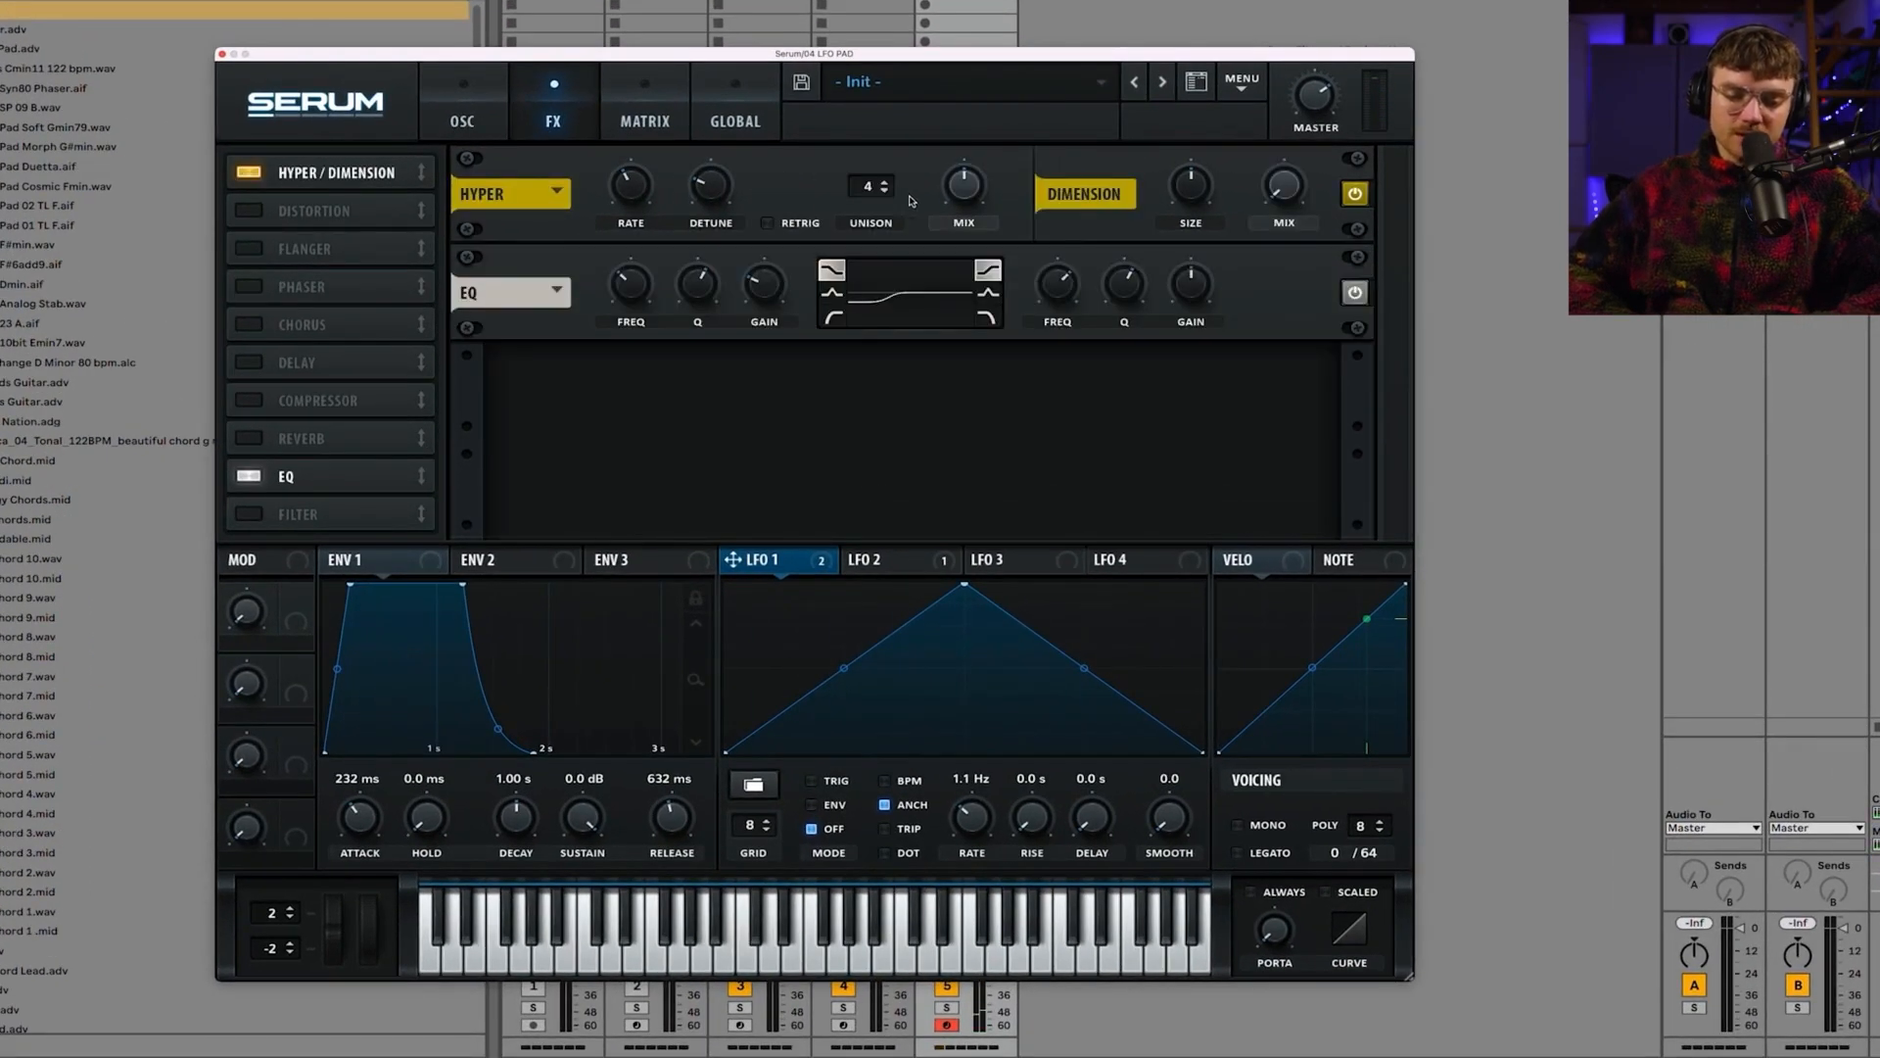
pyautogui.moveTo(1283, 184); pyautogui.dragTo(1276, 141)
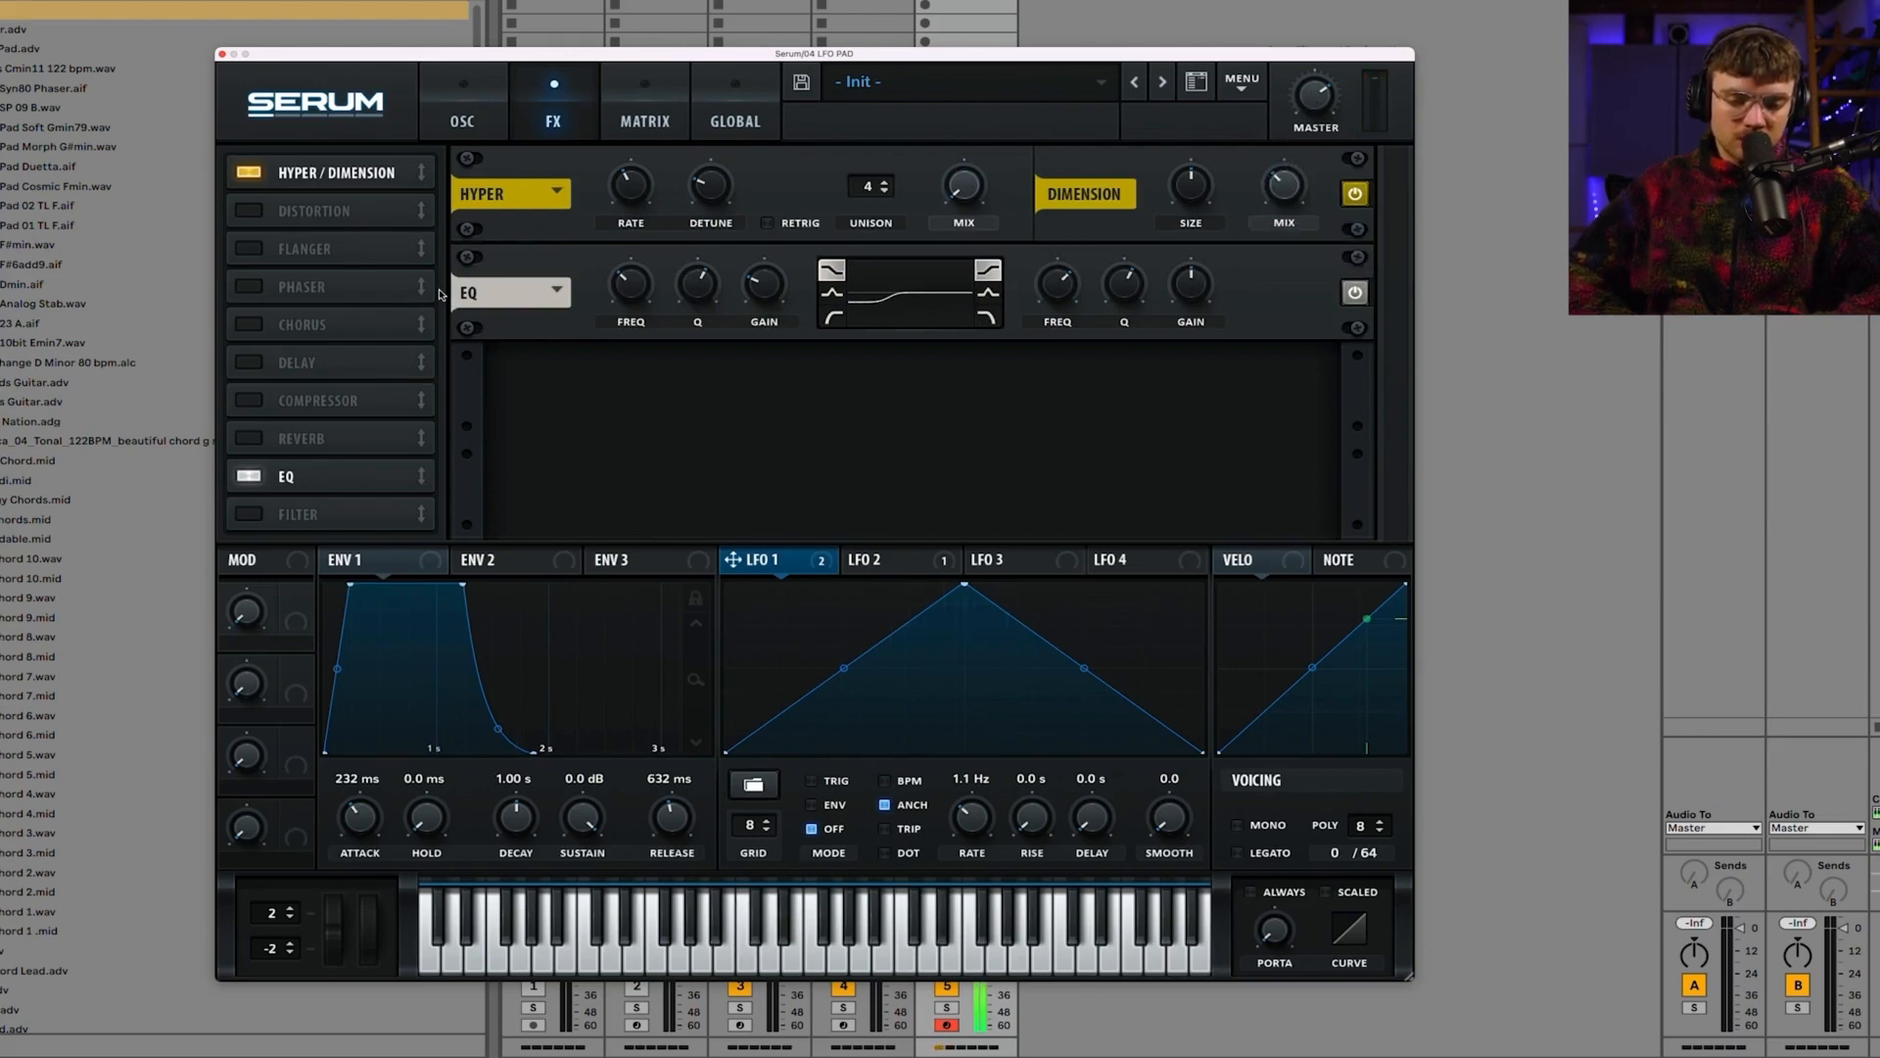
pyautogui.moveTo(1189, 191); pyautogui.dragTo(1167, 132)
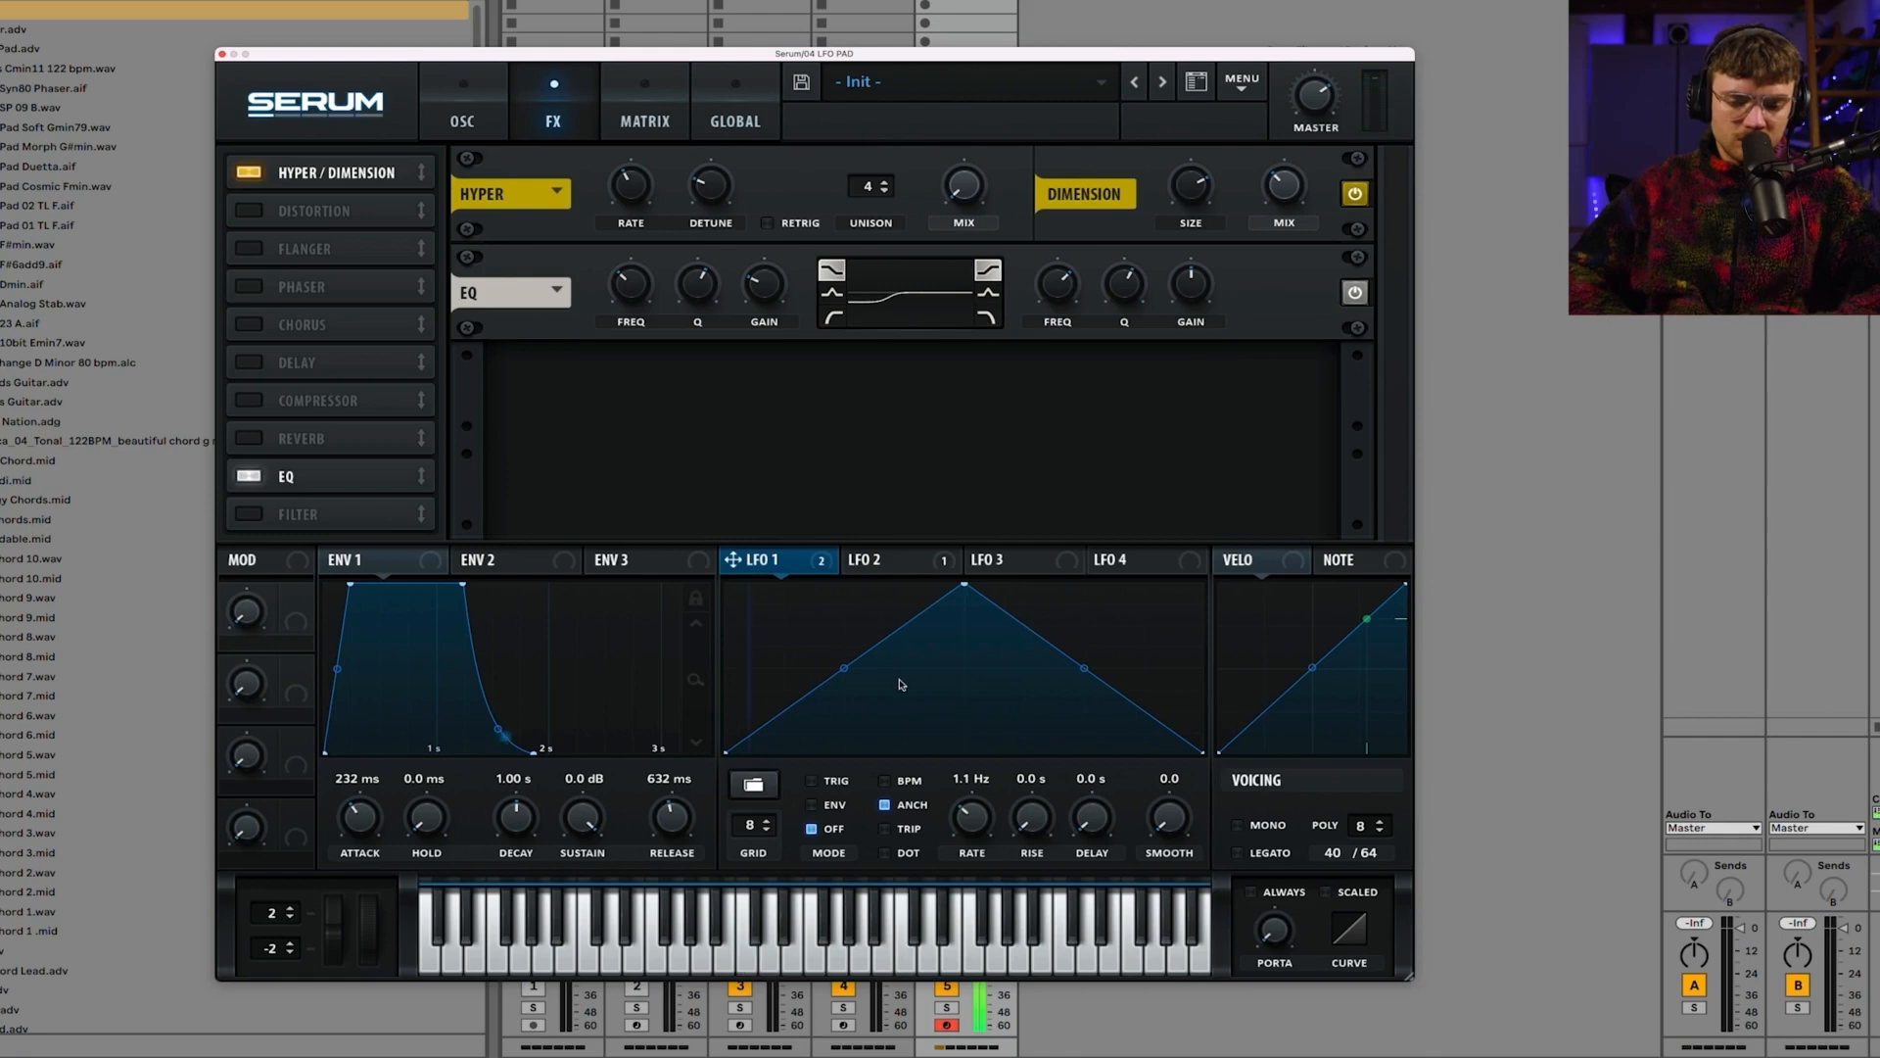
# Step: Try LFO 1 with both slopes bulged outward at faster rates of 12.4 Hz and 7.9 Hz
pyautogui.moveTo(974, 823)
pyautogui.mouseDown()
pyautogui.moveTo(975, 767)
pyautogui.moveTo(972, 826)
pyautogui.moveTo(966, 789)
pyautogui.mouseUp()
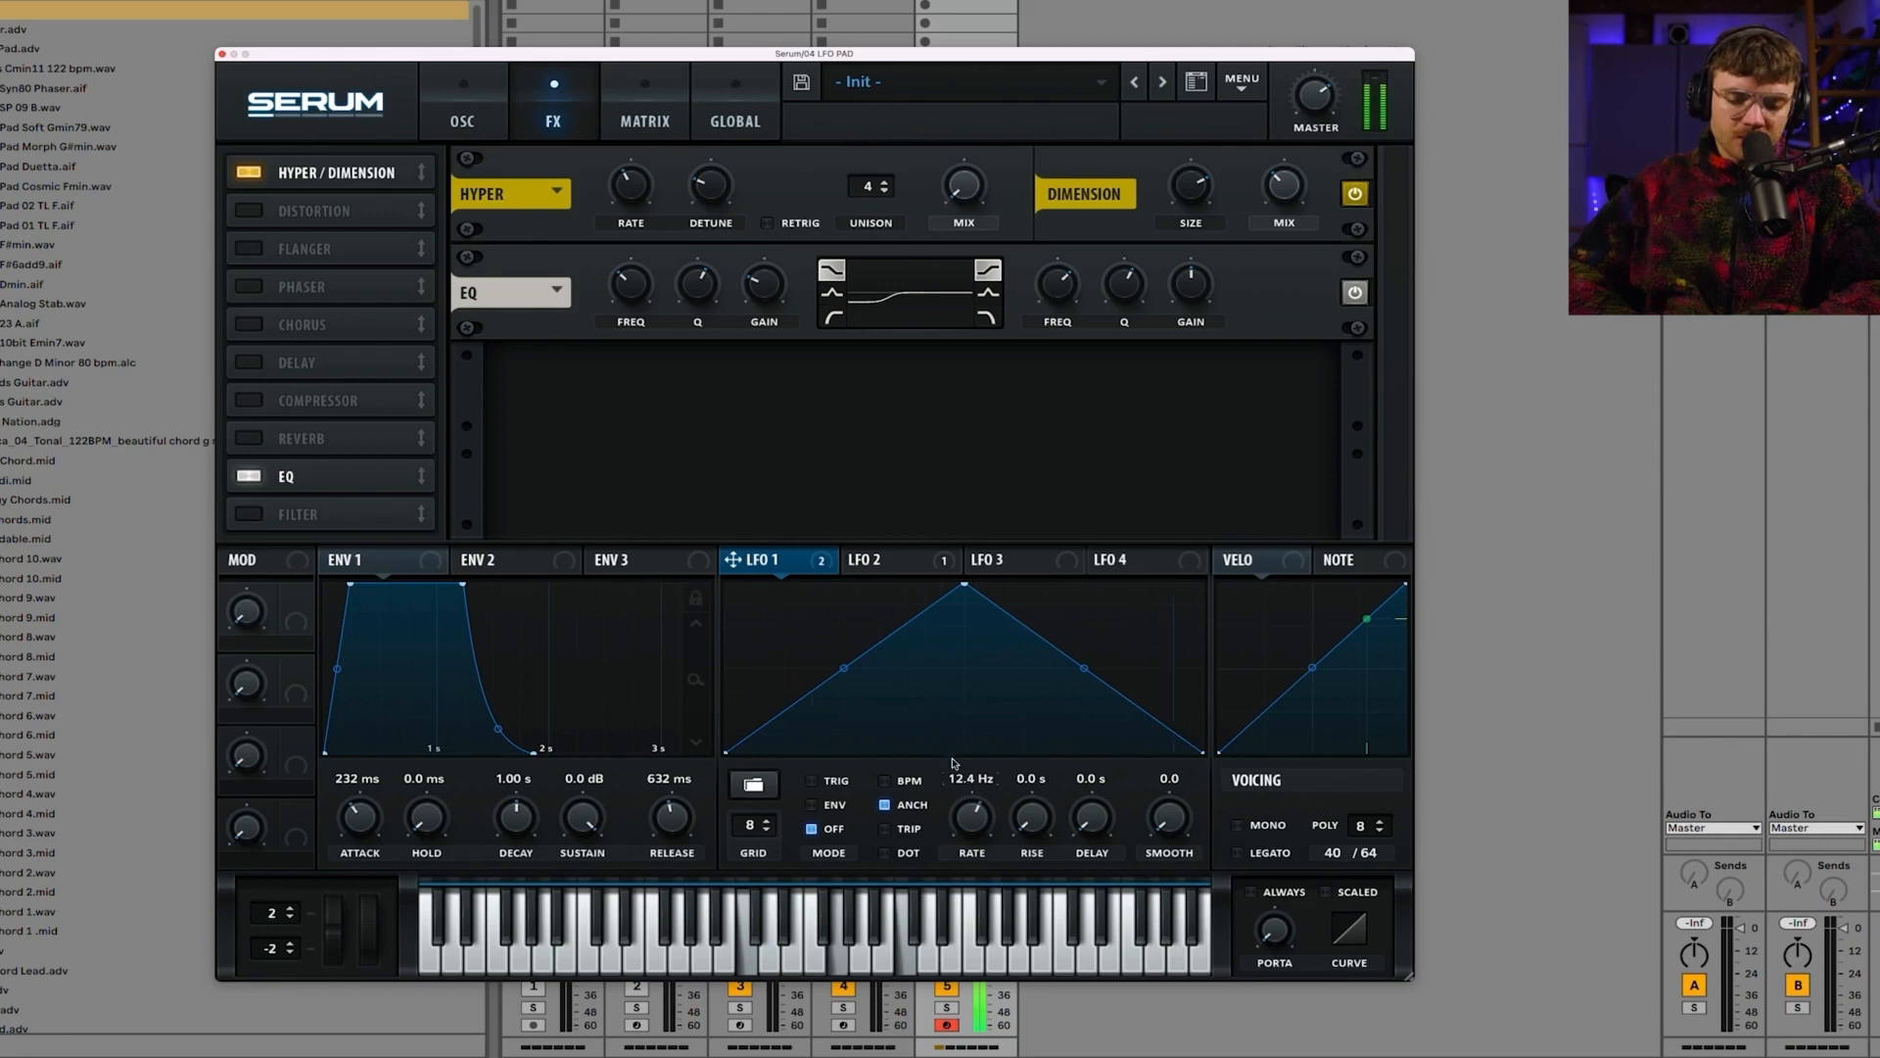
pyautogui.moveTo(845, 669)
pyautogui.mouseDown()
pyautogui.moveTo(847, 697)
pyautogui.moveTo(841, 617)
pyautogui.moveTo(842, 669)
pyautogui.moveTo(848, 635)
pyautogui.mouseUp()
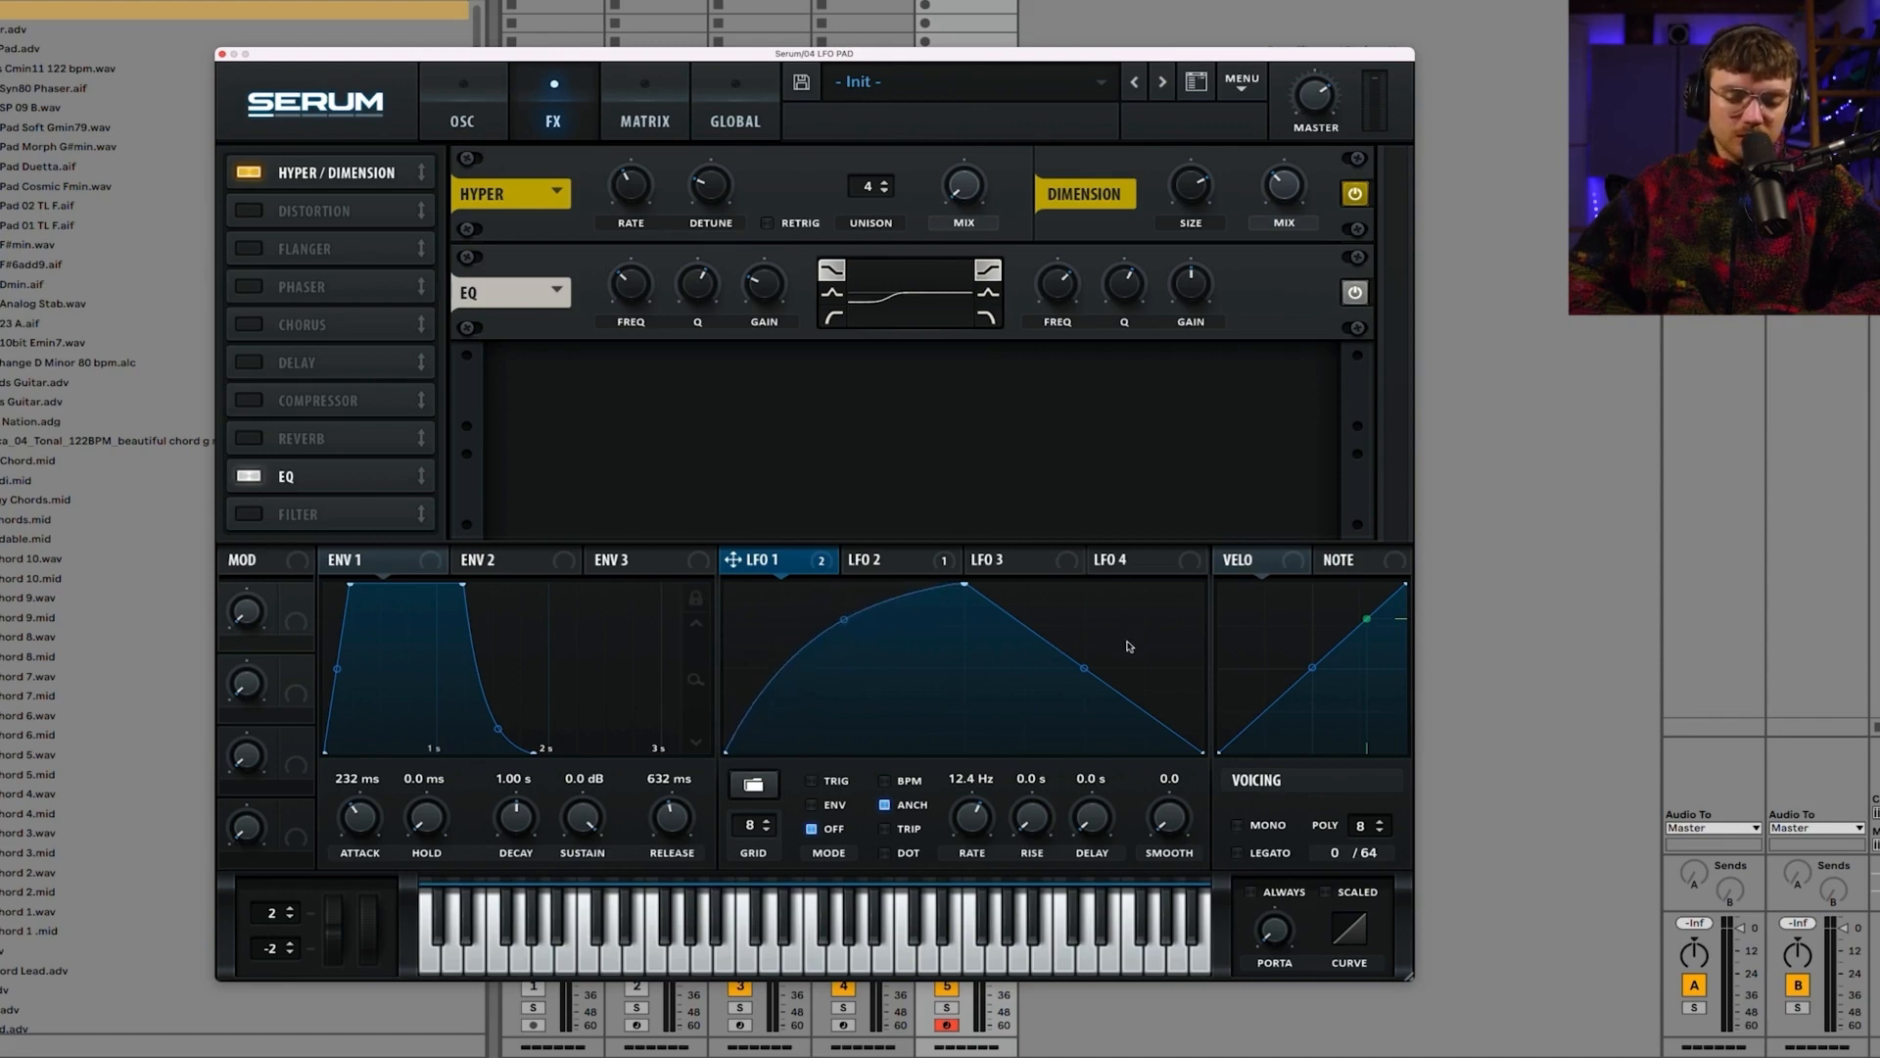
pyautogui.moveTo(1084, 668); pyautogui.dragTo(1093, 647)
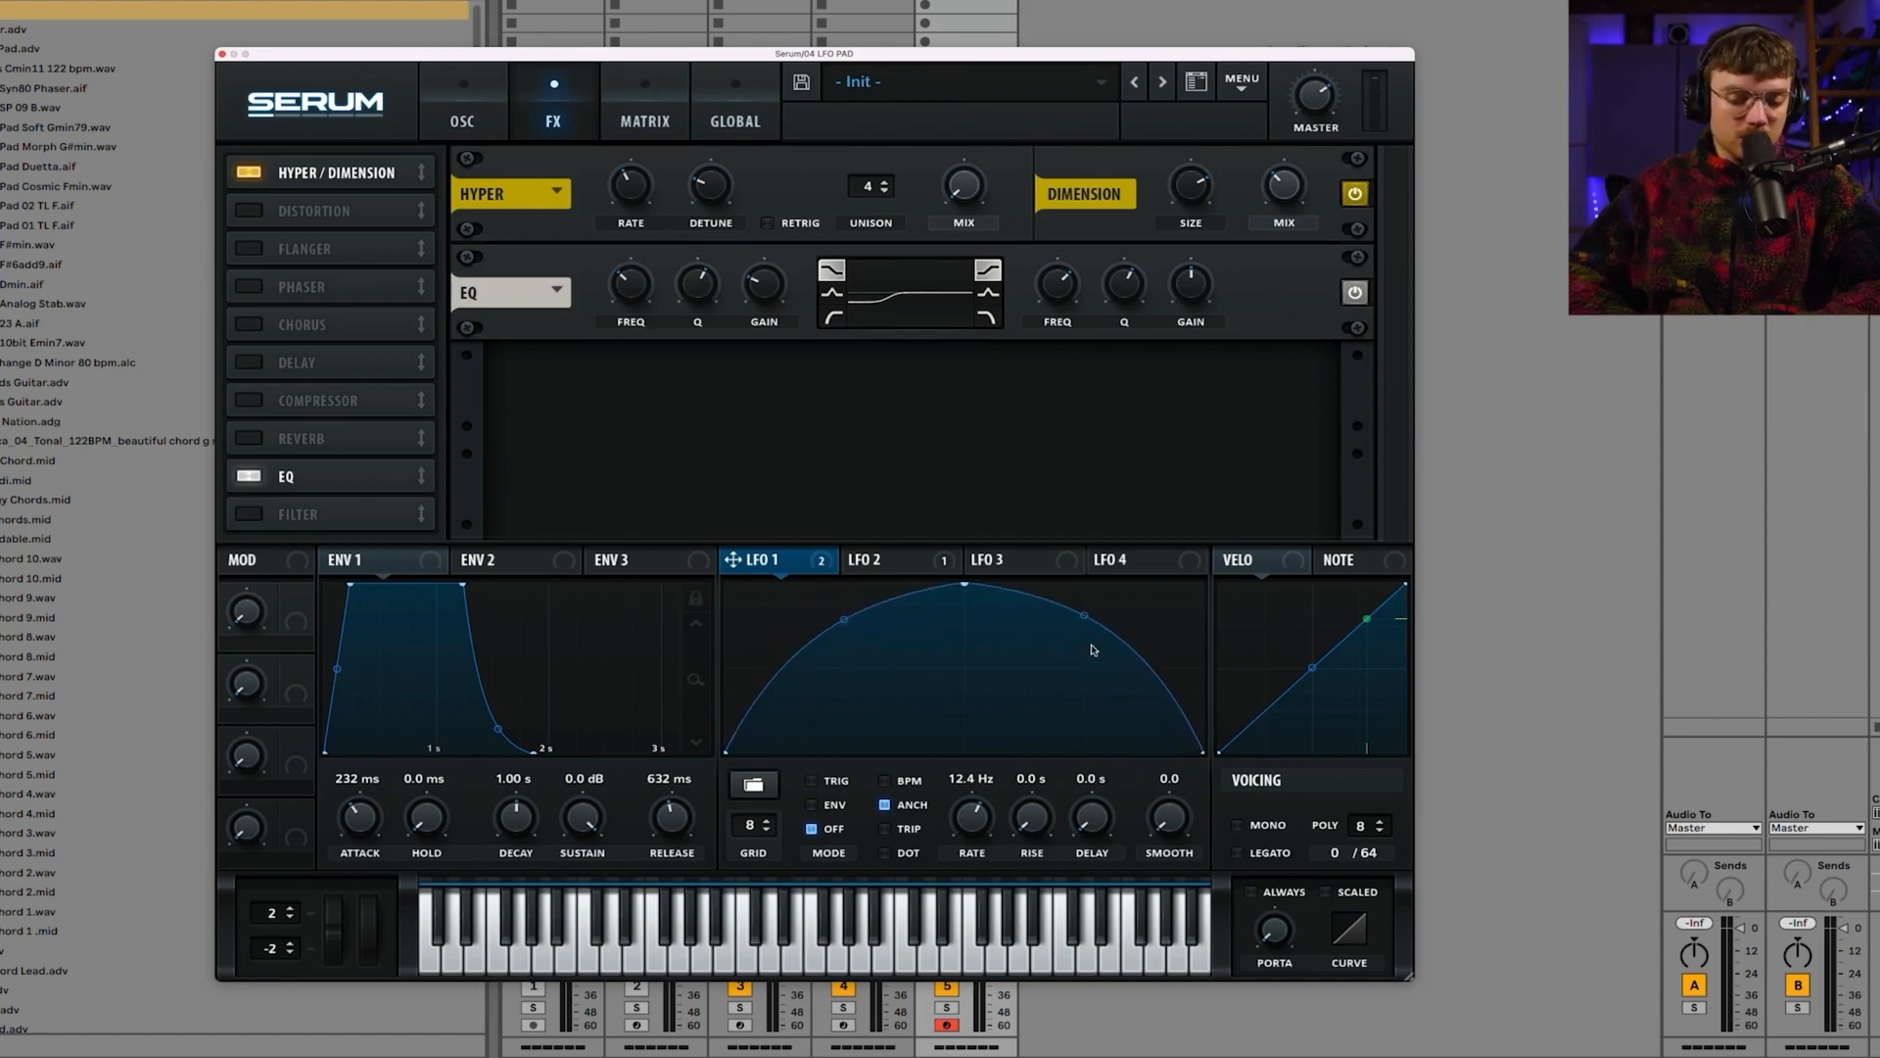
pyautogui.moveTo(977, 823); pyautogui.dragTo(978, 833)
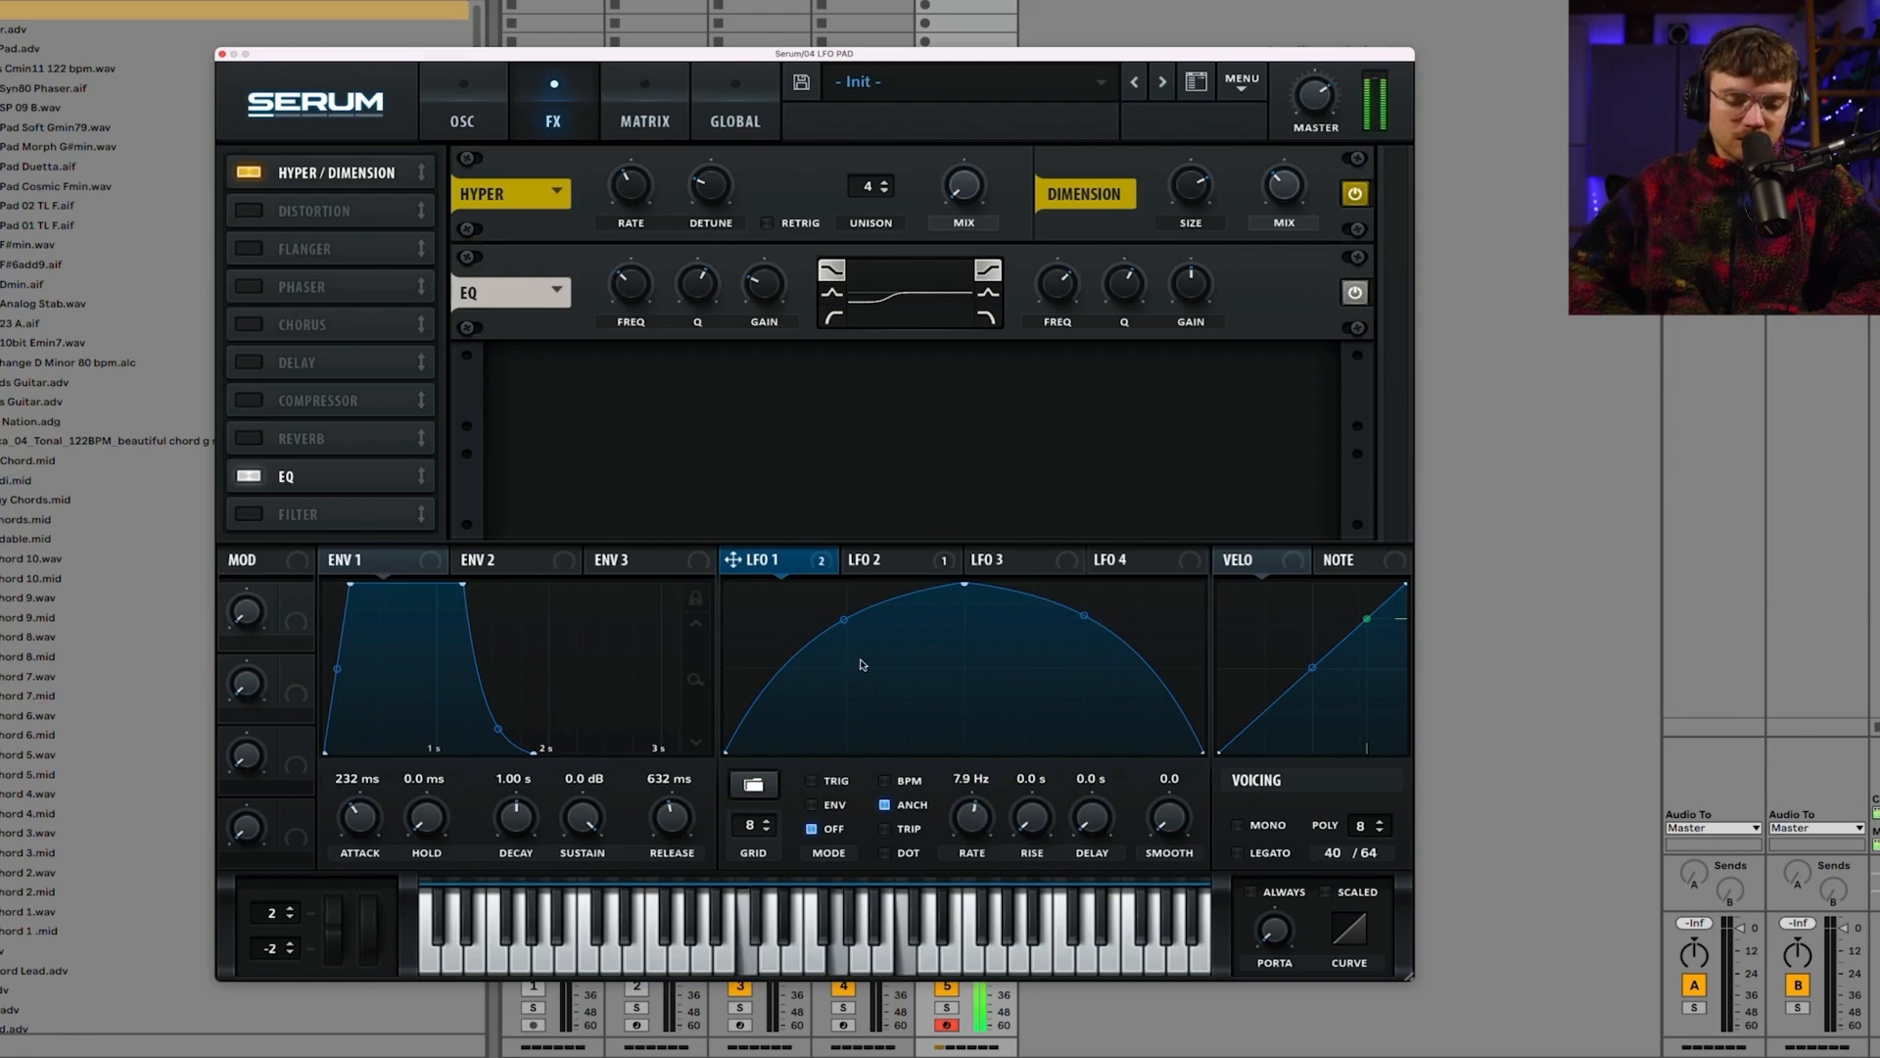
# Step: Bend both slopes of LFO 1's triangle slightly inward and set its rate to 4.1 Hz
pyautogui.moveTo(842, 619); pyautogui.dragTo(847, 651)
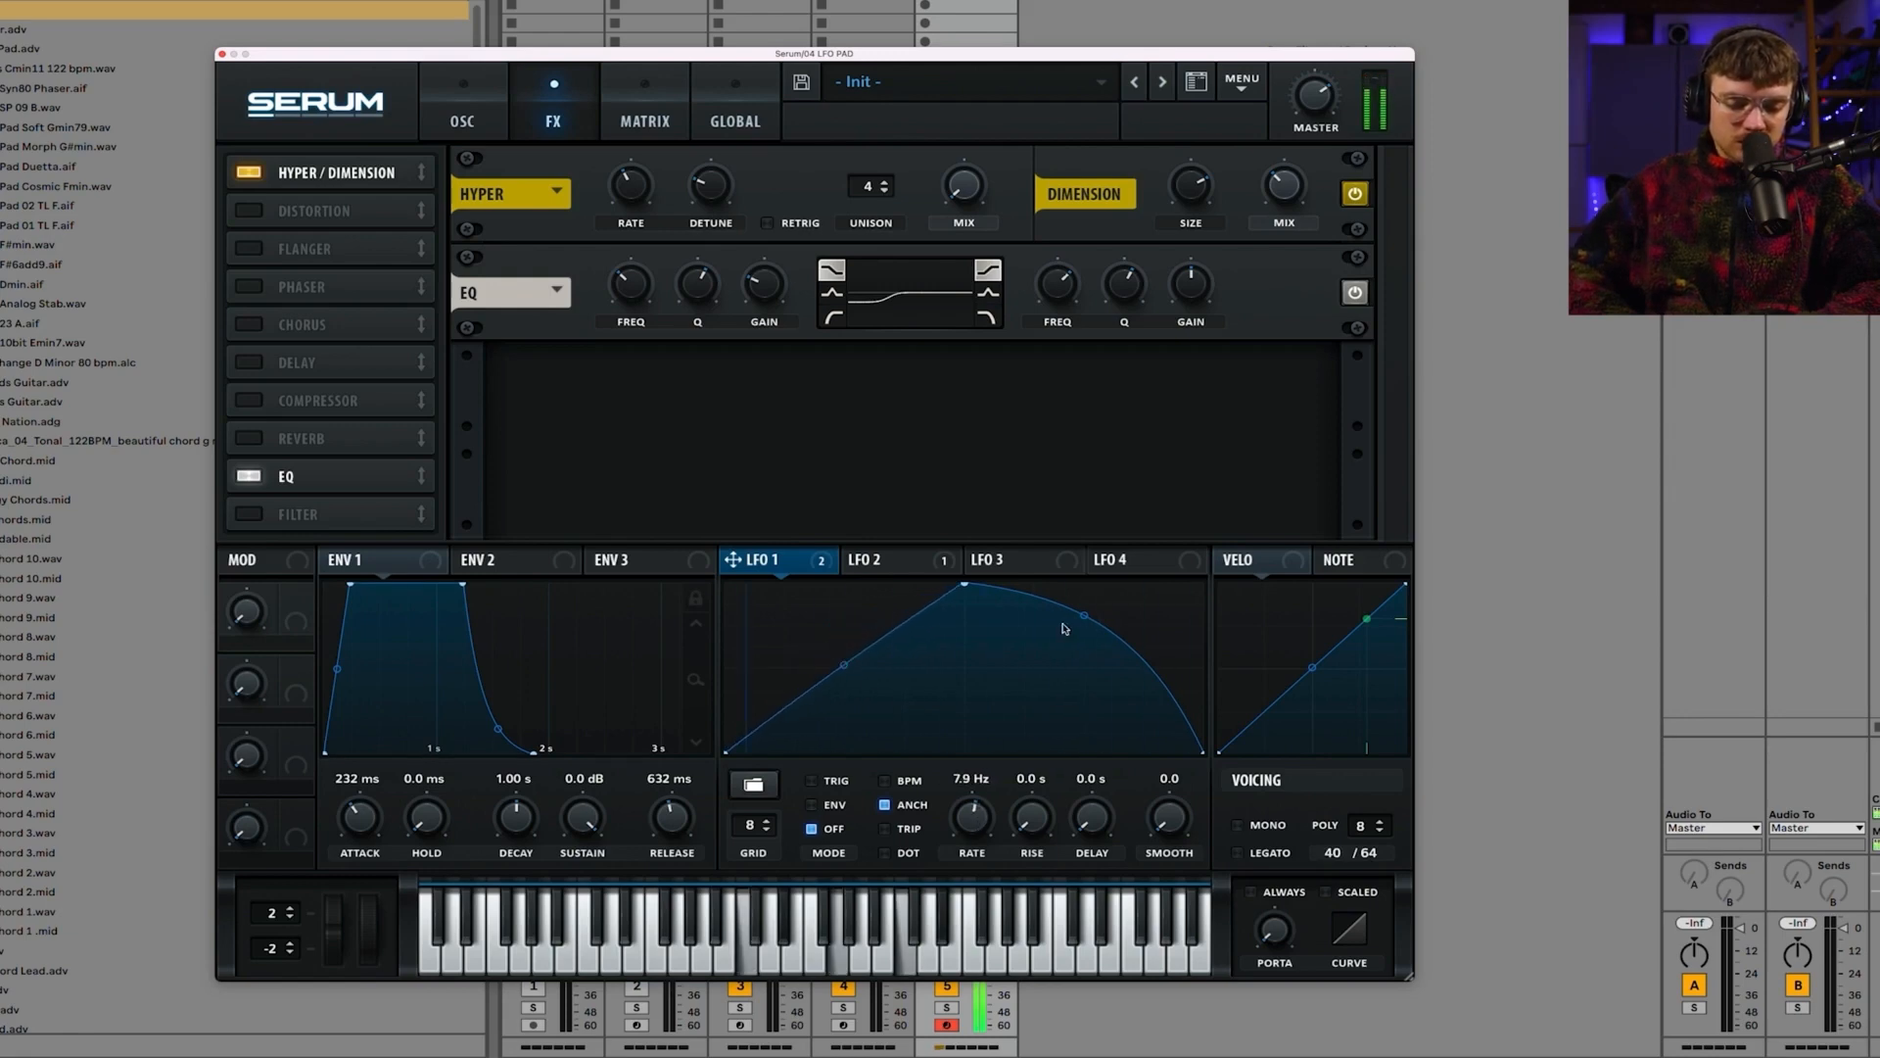
pyautogui.moveTo(1083, 617); pyautogui.dragTo(1070, 655)
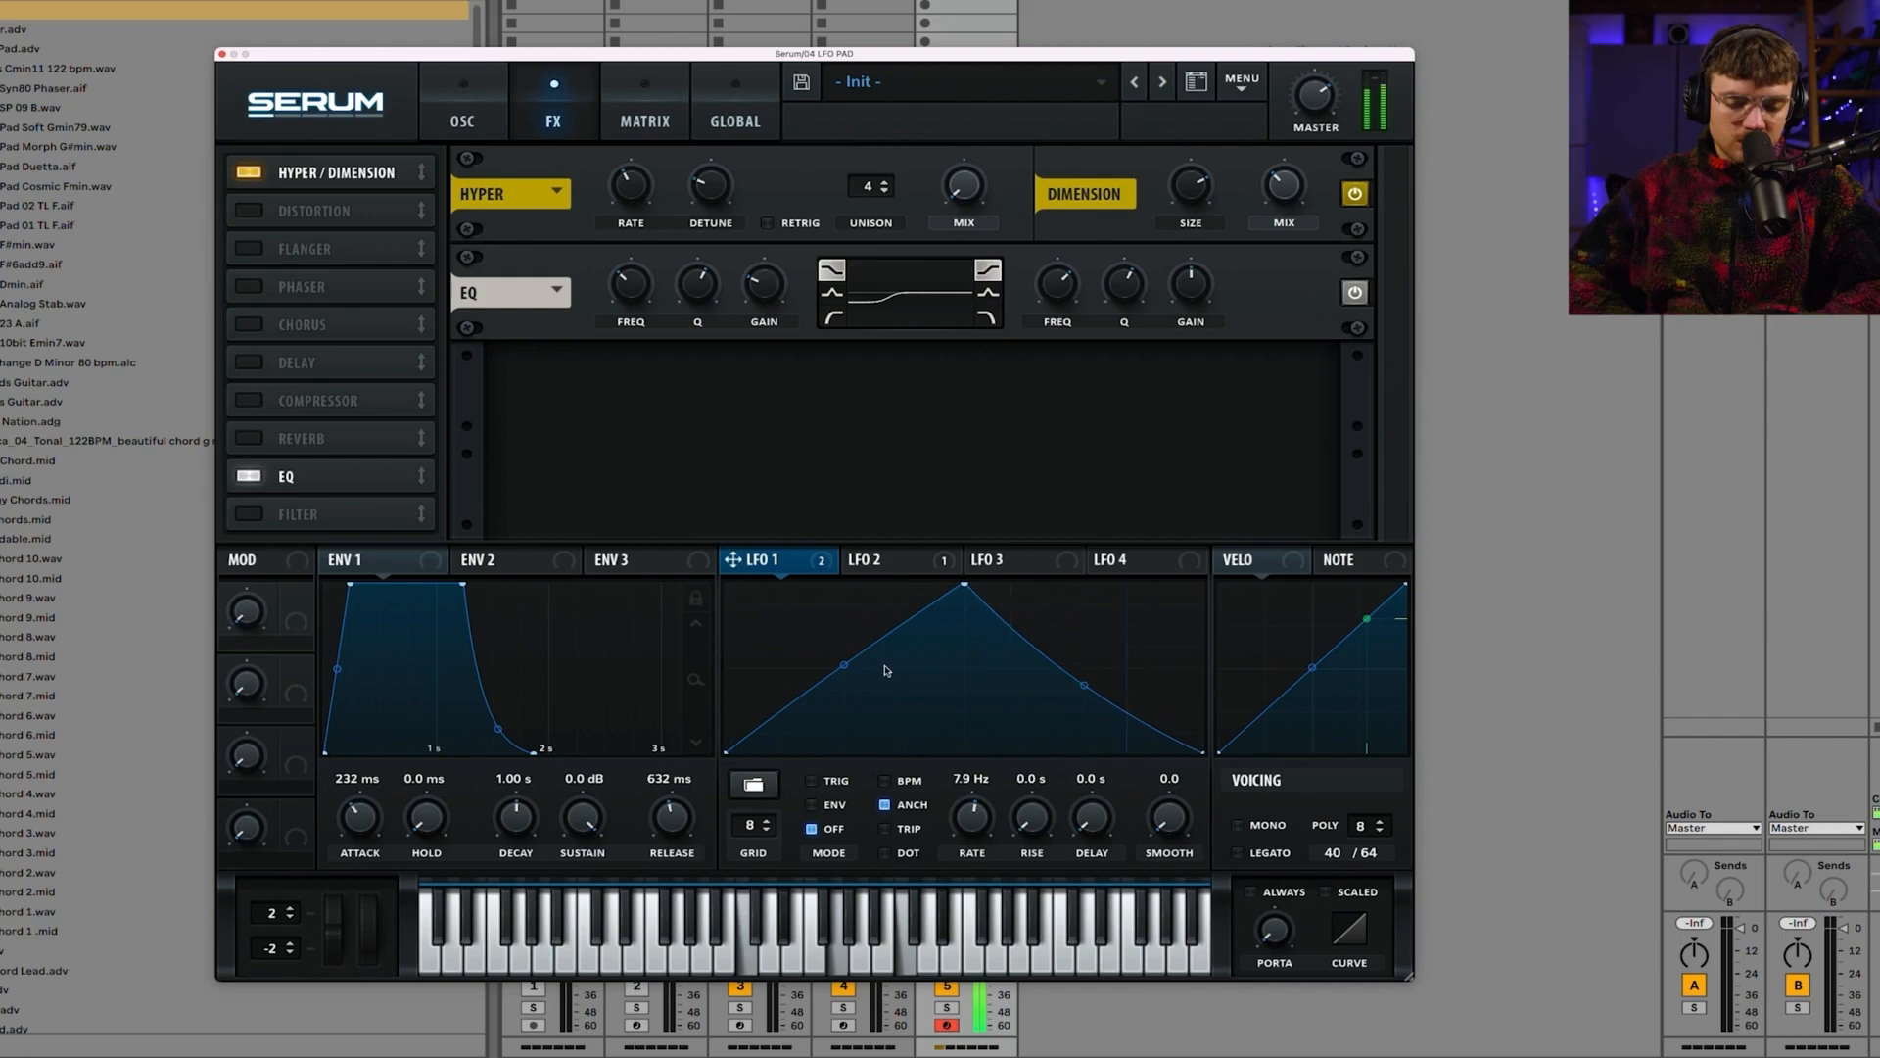
pyautogui.moveTo(844, 666); pyautogui.dragTo(844, 680)
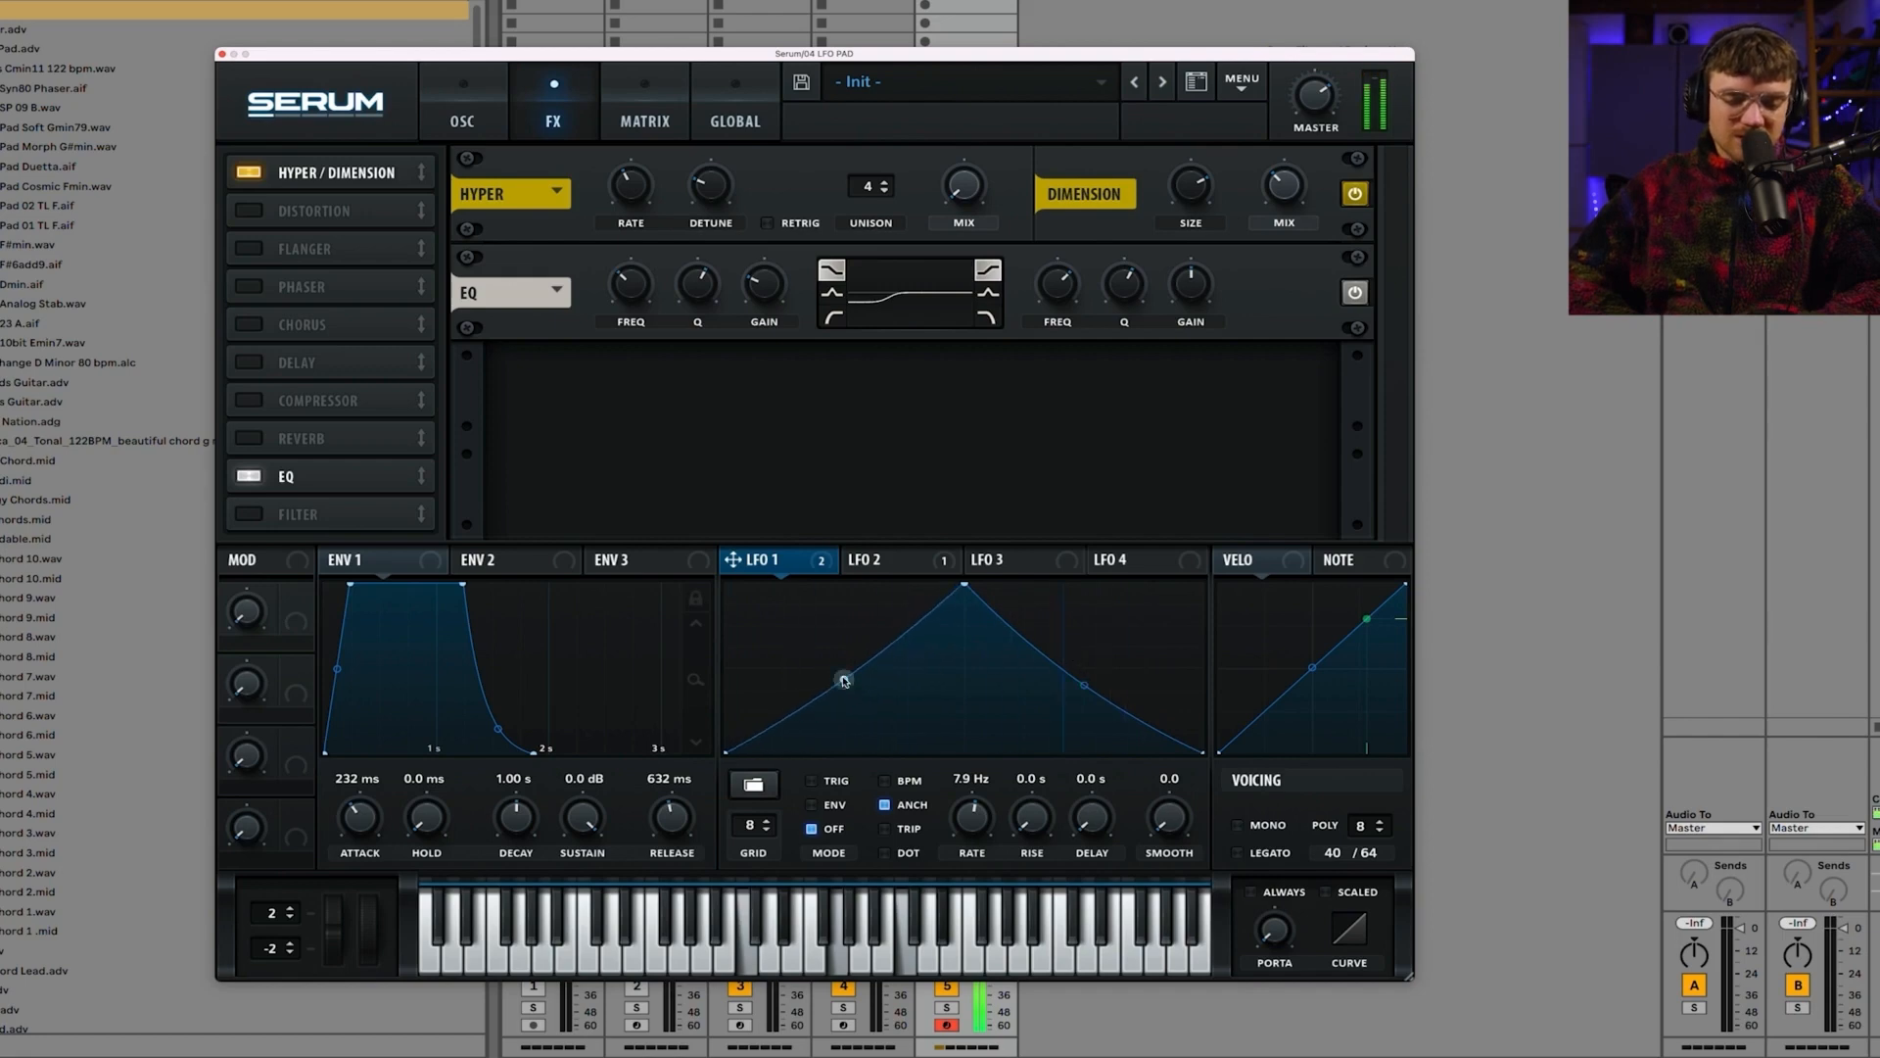
pyautogui.moveTo(973, 809)
pyautogui.mouseDown()
pyautogui.moveTo(972, 775)
pyautogui.moveTo(970, 817)
pyautogui.mouseUp()
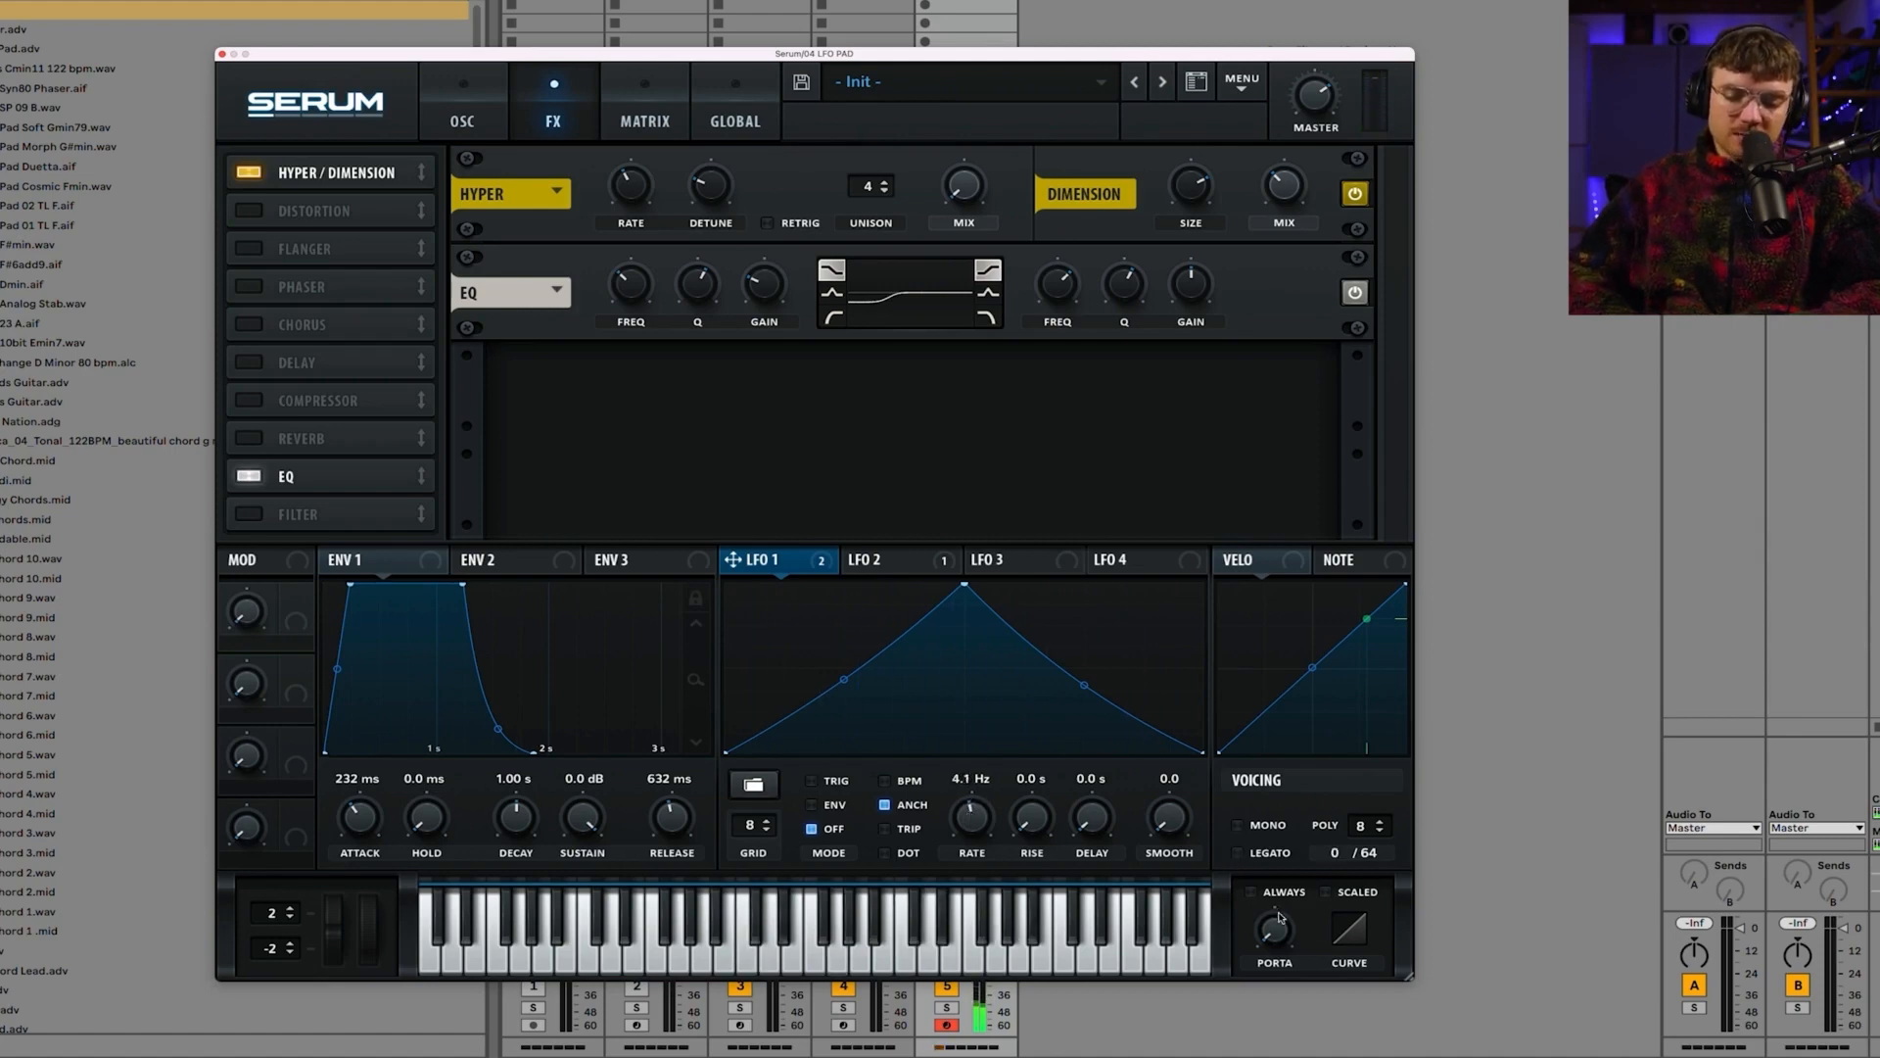
# Step: Adjust the portamento time and set portamento to Always
pyautogui.moveTo(1282, 939); pyautogui.dragTo(1275, 862)
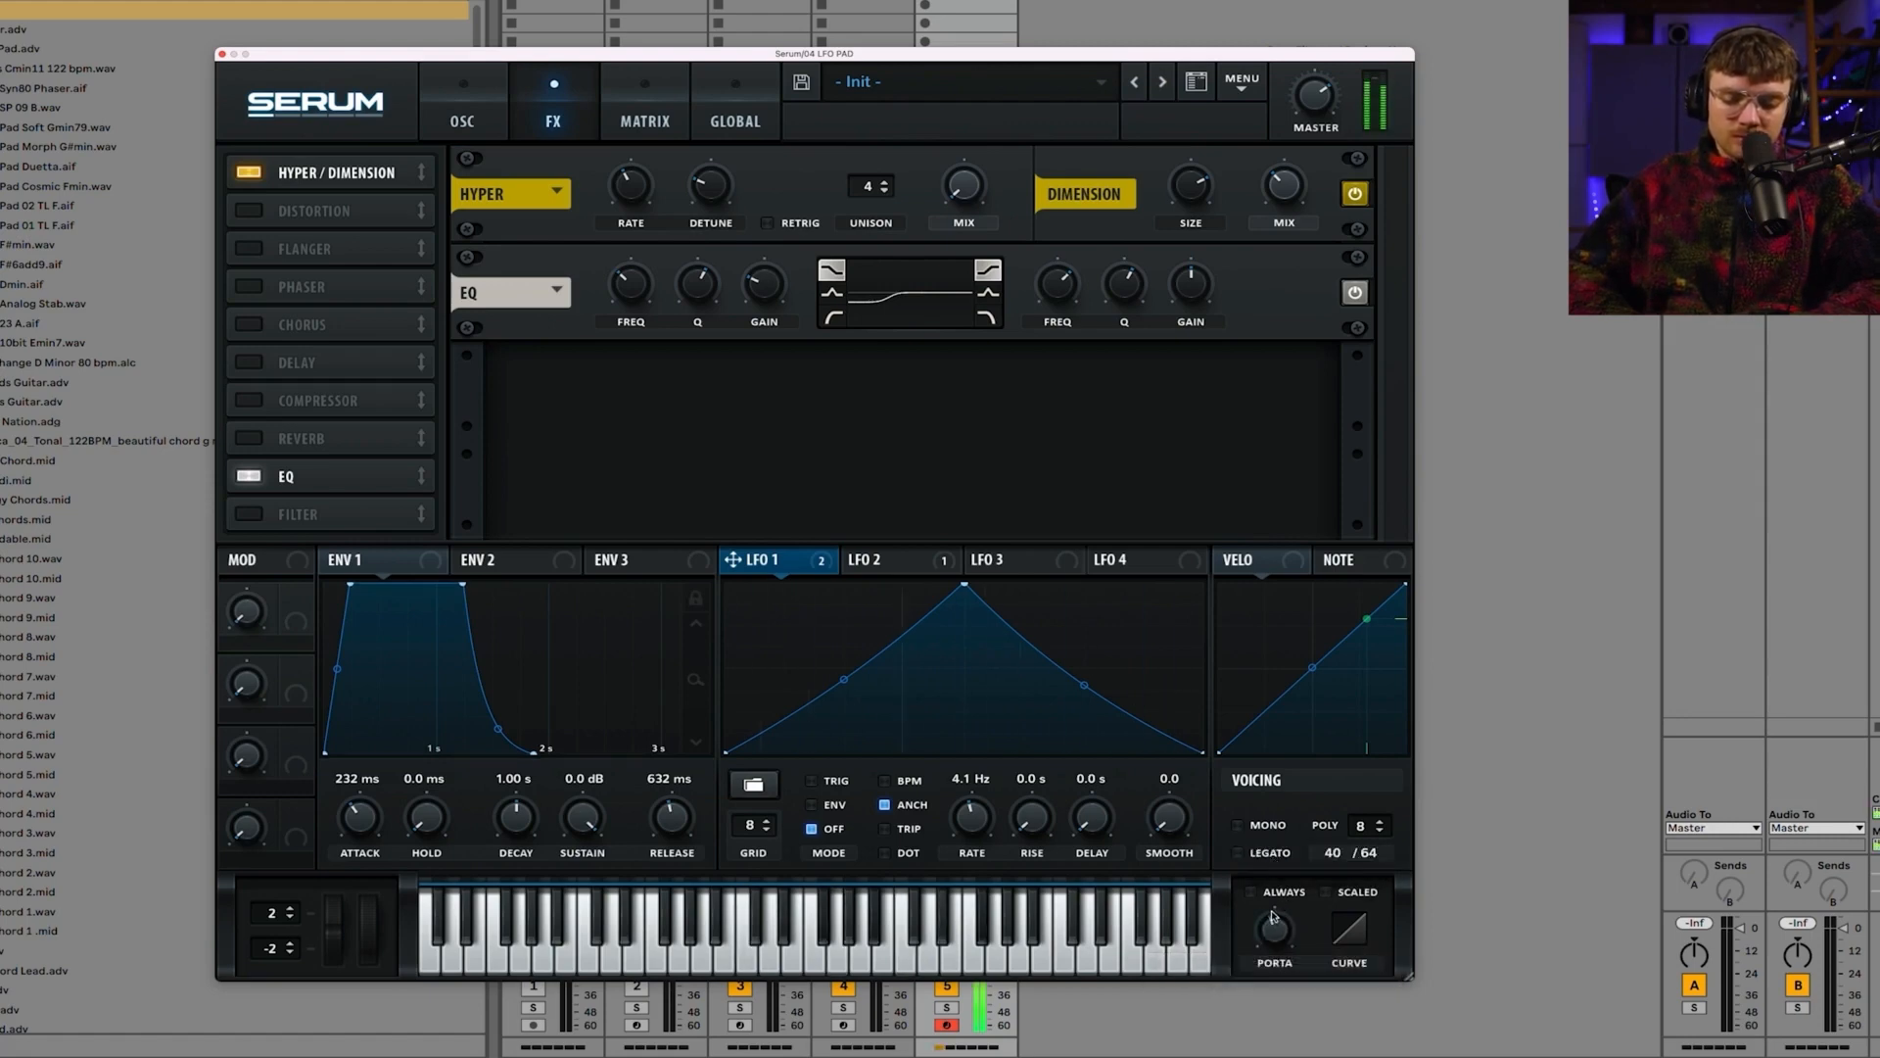
pyautogui.click(1252, 894)
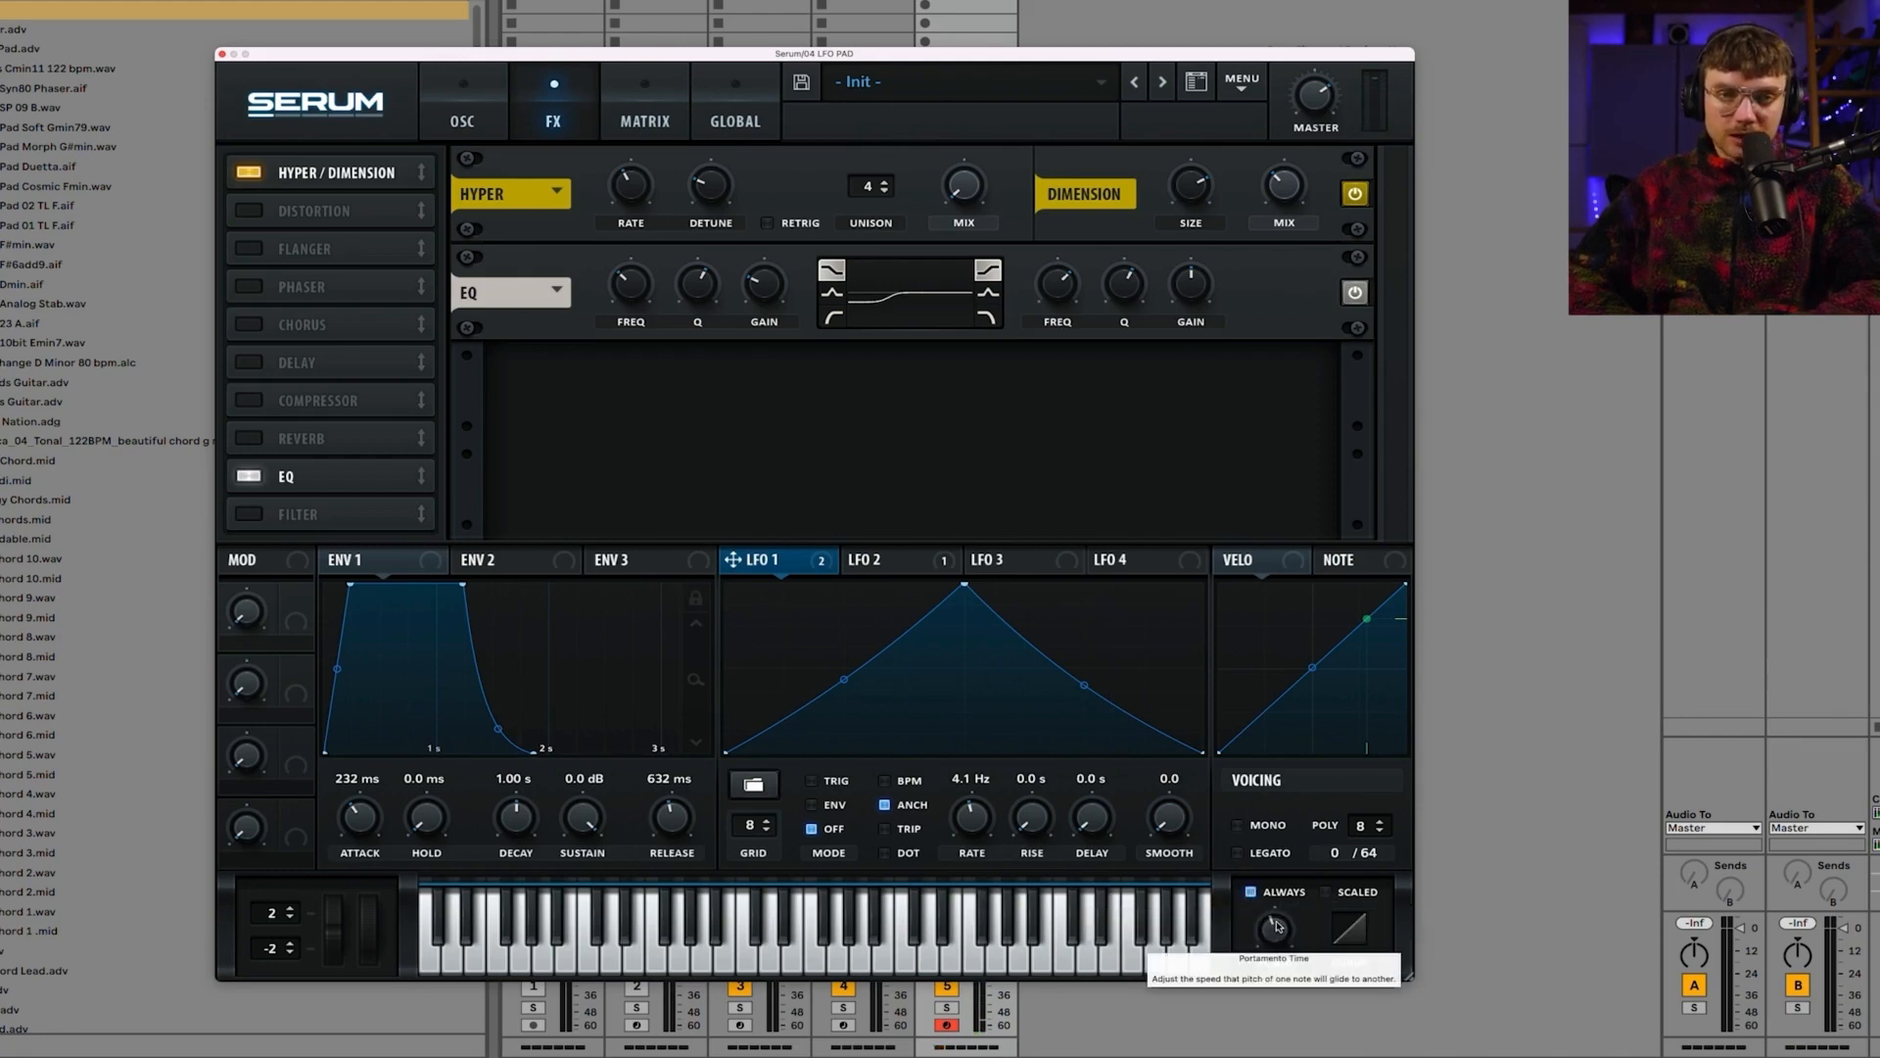
pyautogui.moveTo(1276, 925); pyautogui.dragTo(1276, 926)
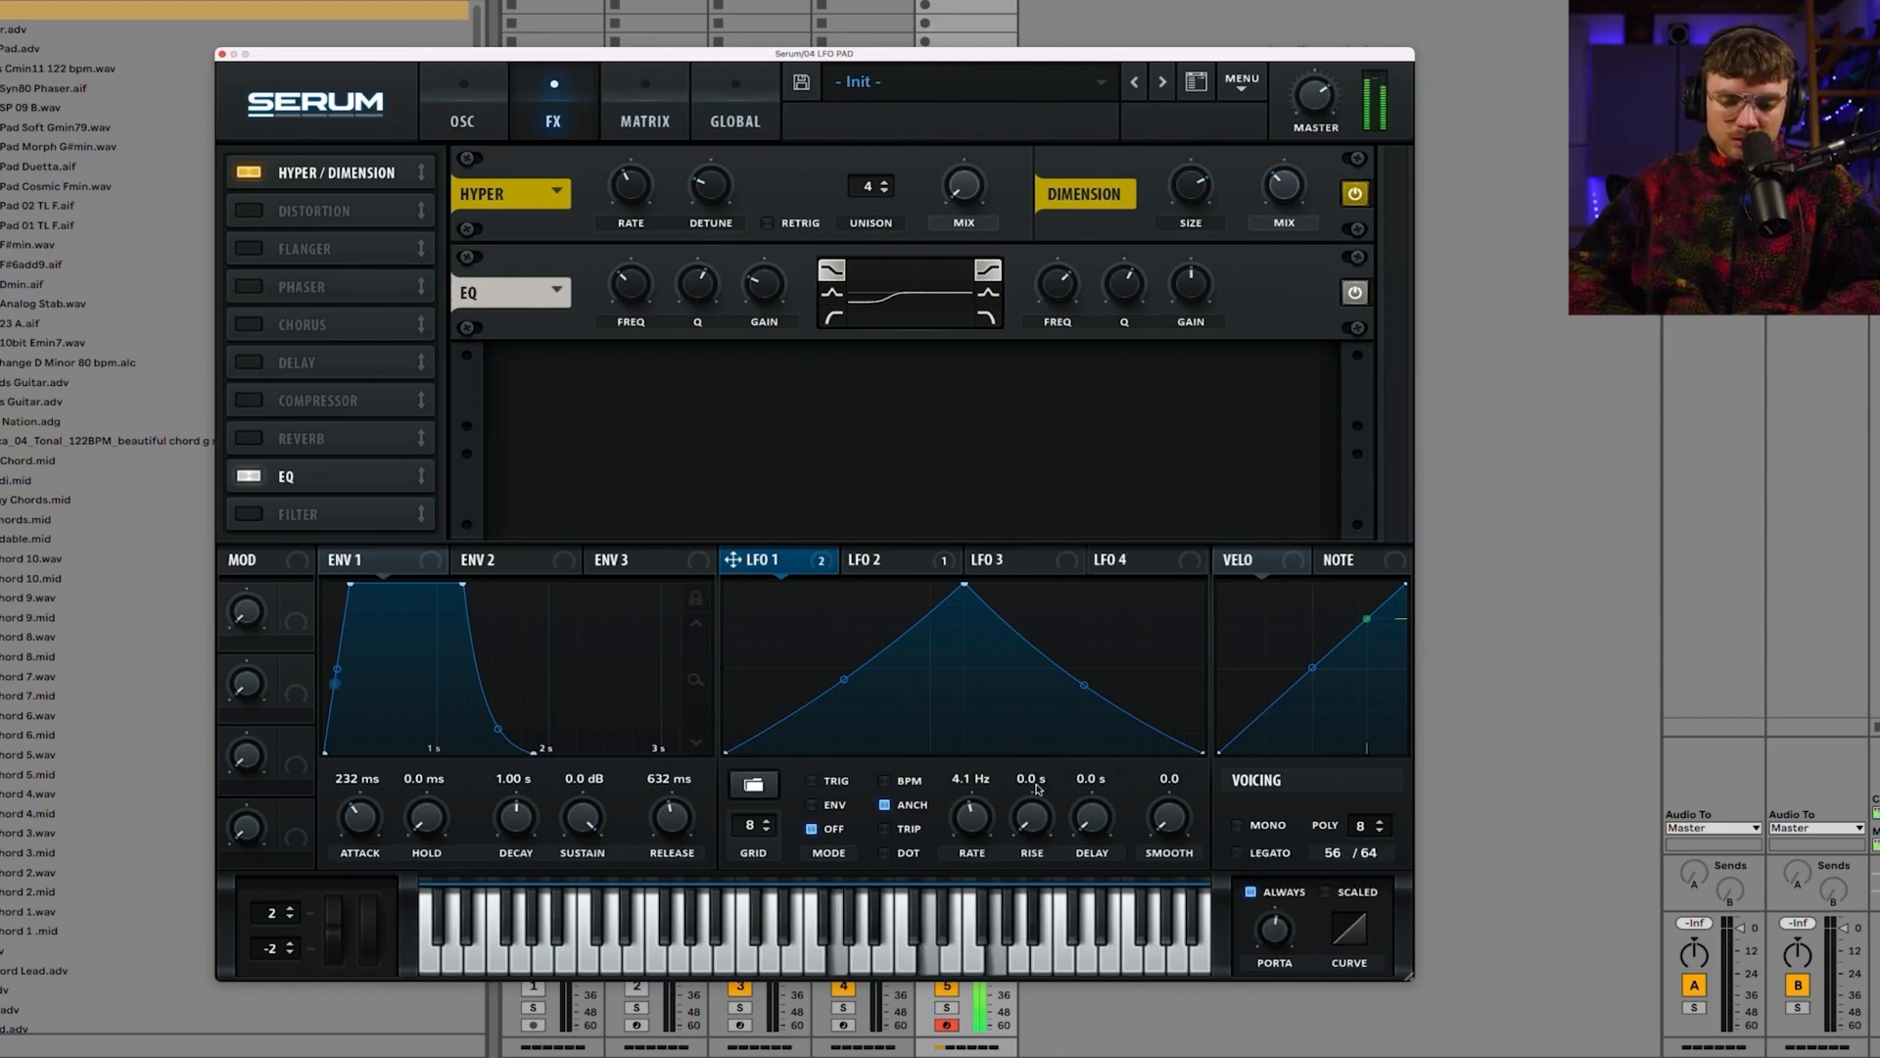
# Step: Adjust the modulation amount on the noise level, and set LFO 1's smooth to 74.6 and its rate to 1.5 Hz
pyautogui.click(476, 123)
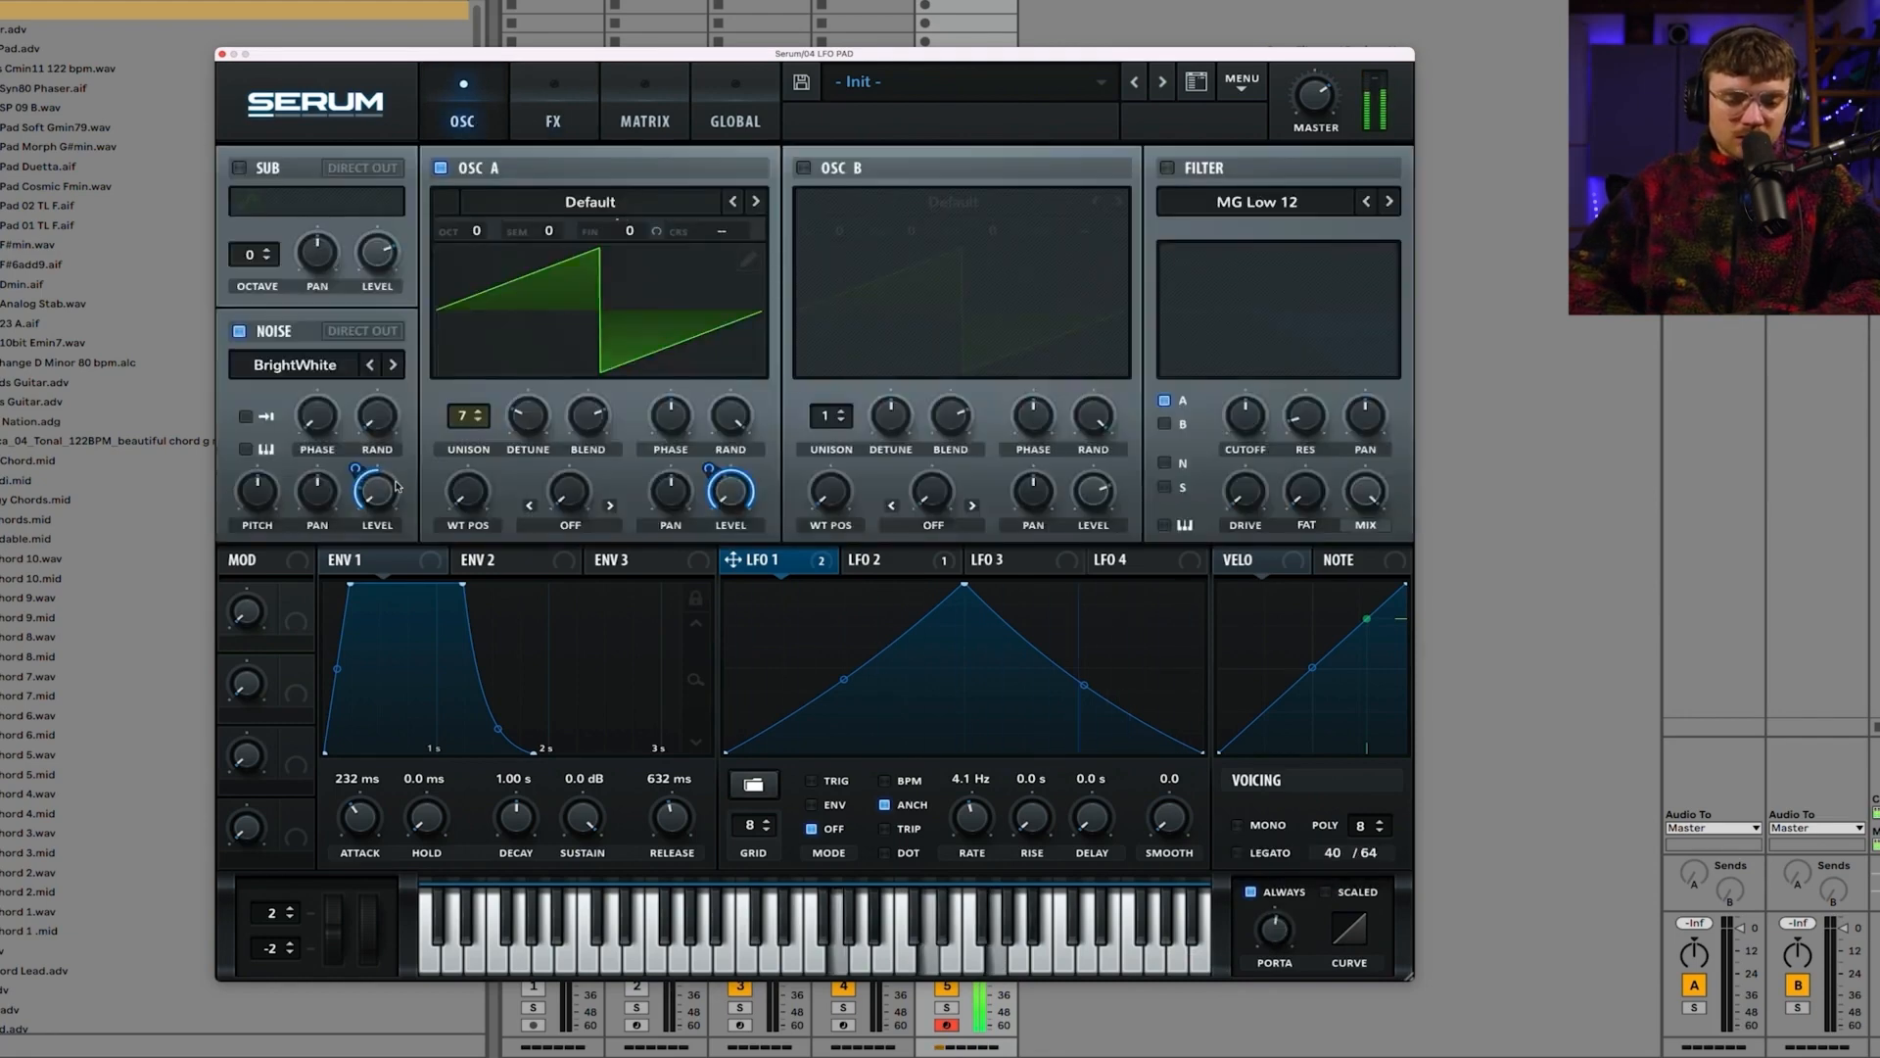
pyautogui.moveTo(354, 471); pyautogui.dragTo(357, 491)
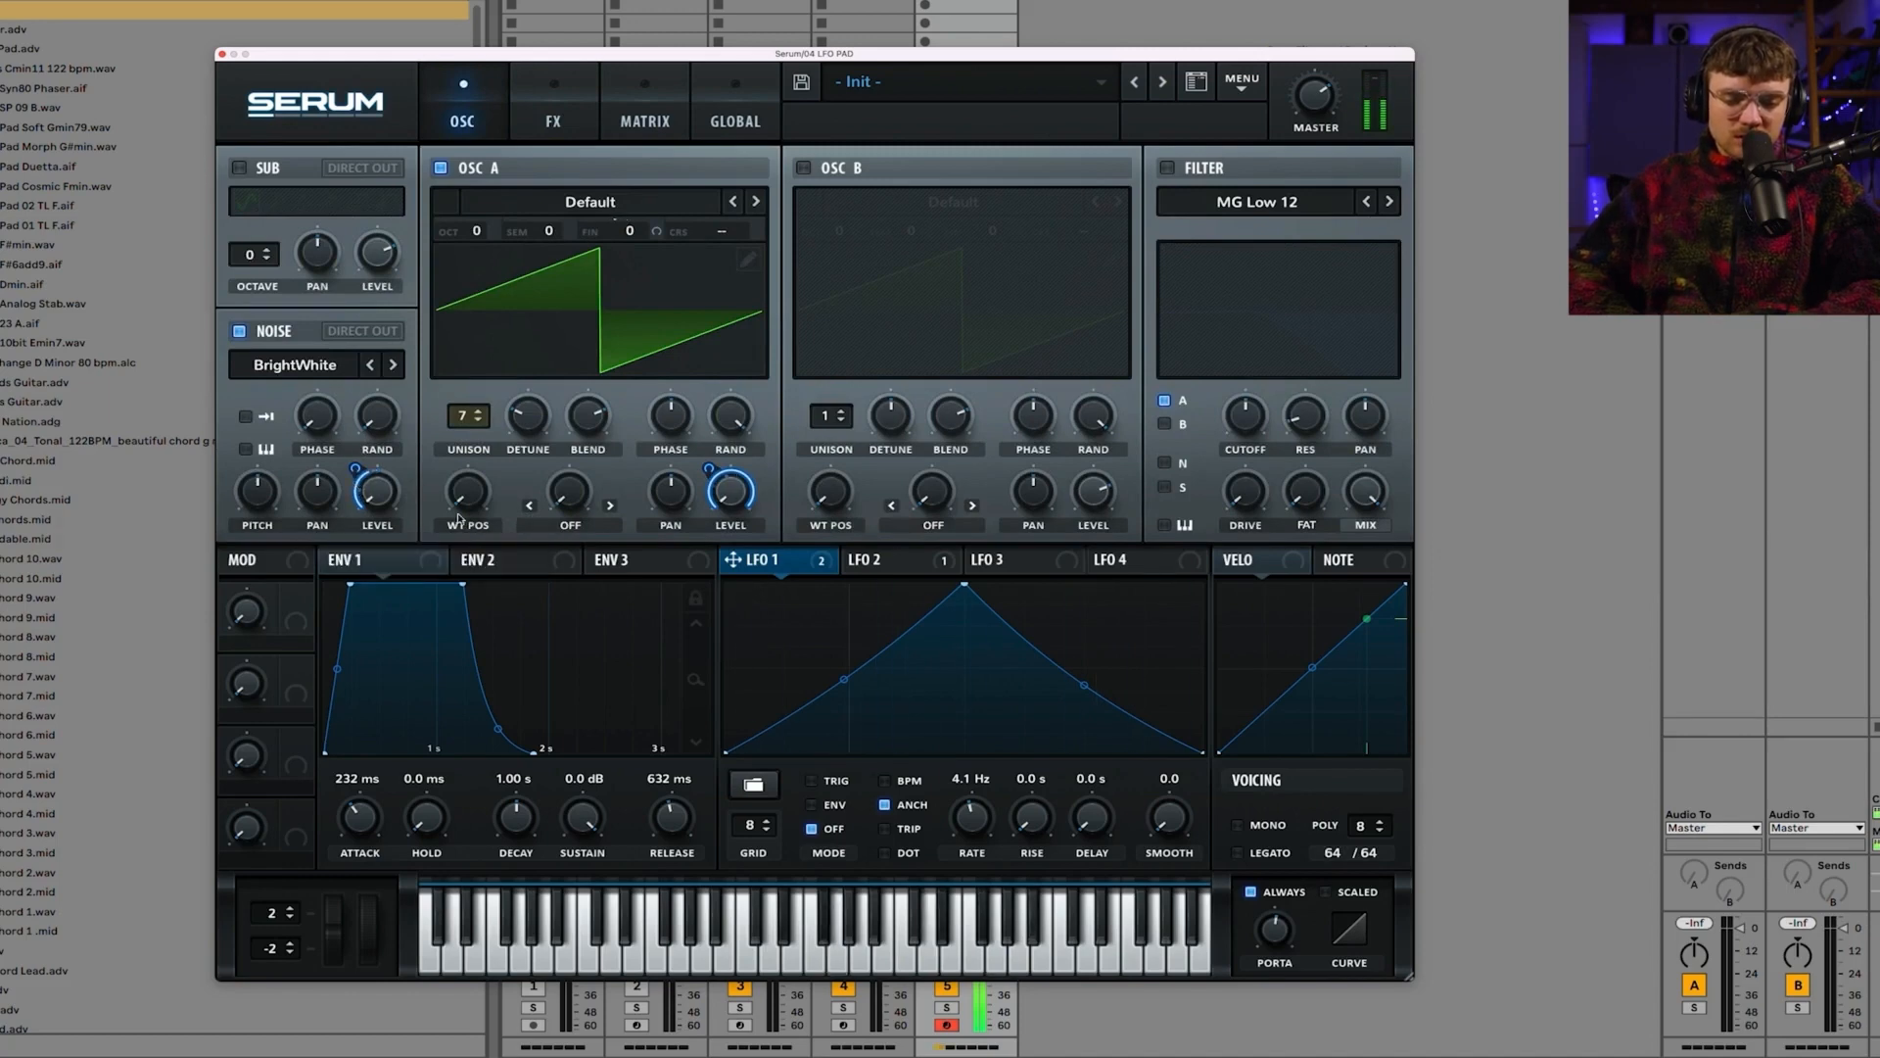
pyautogui.moveTo(982, 813); pyautogui.dragTo(949, 767)
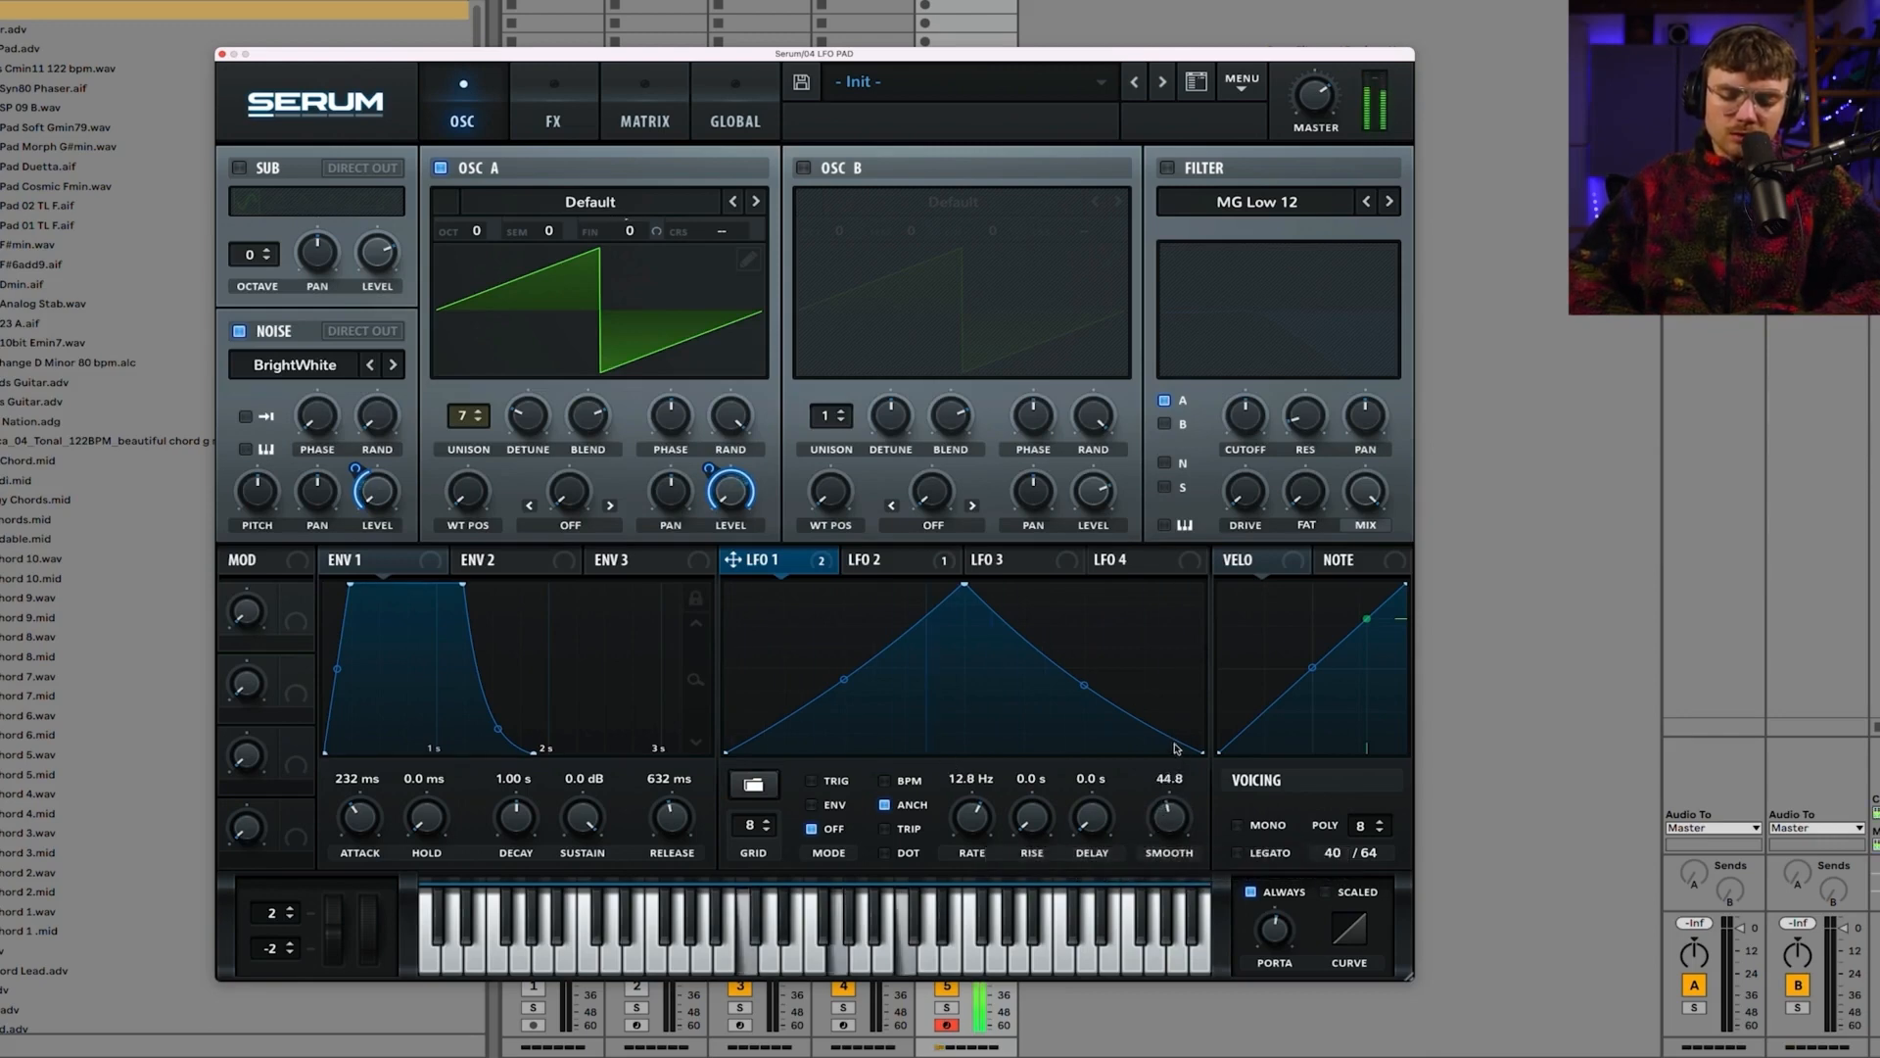
pyautogui.moveTo(1168, 831); pyautogui.dragTo(1155, 679)
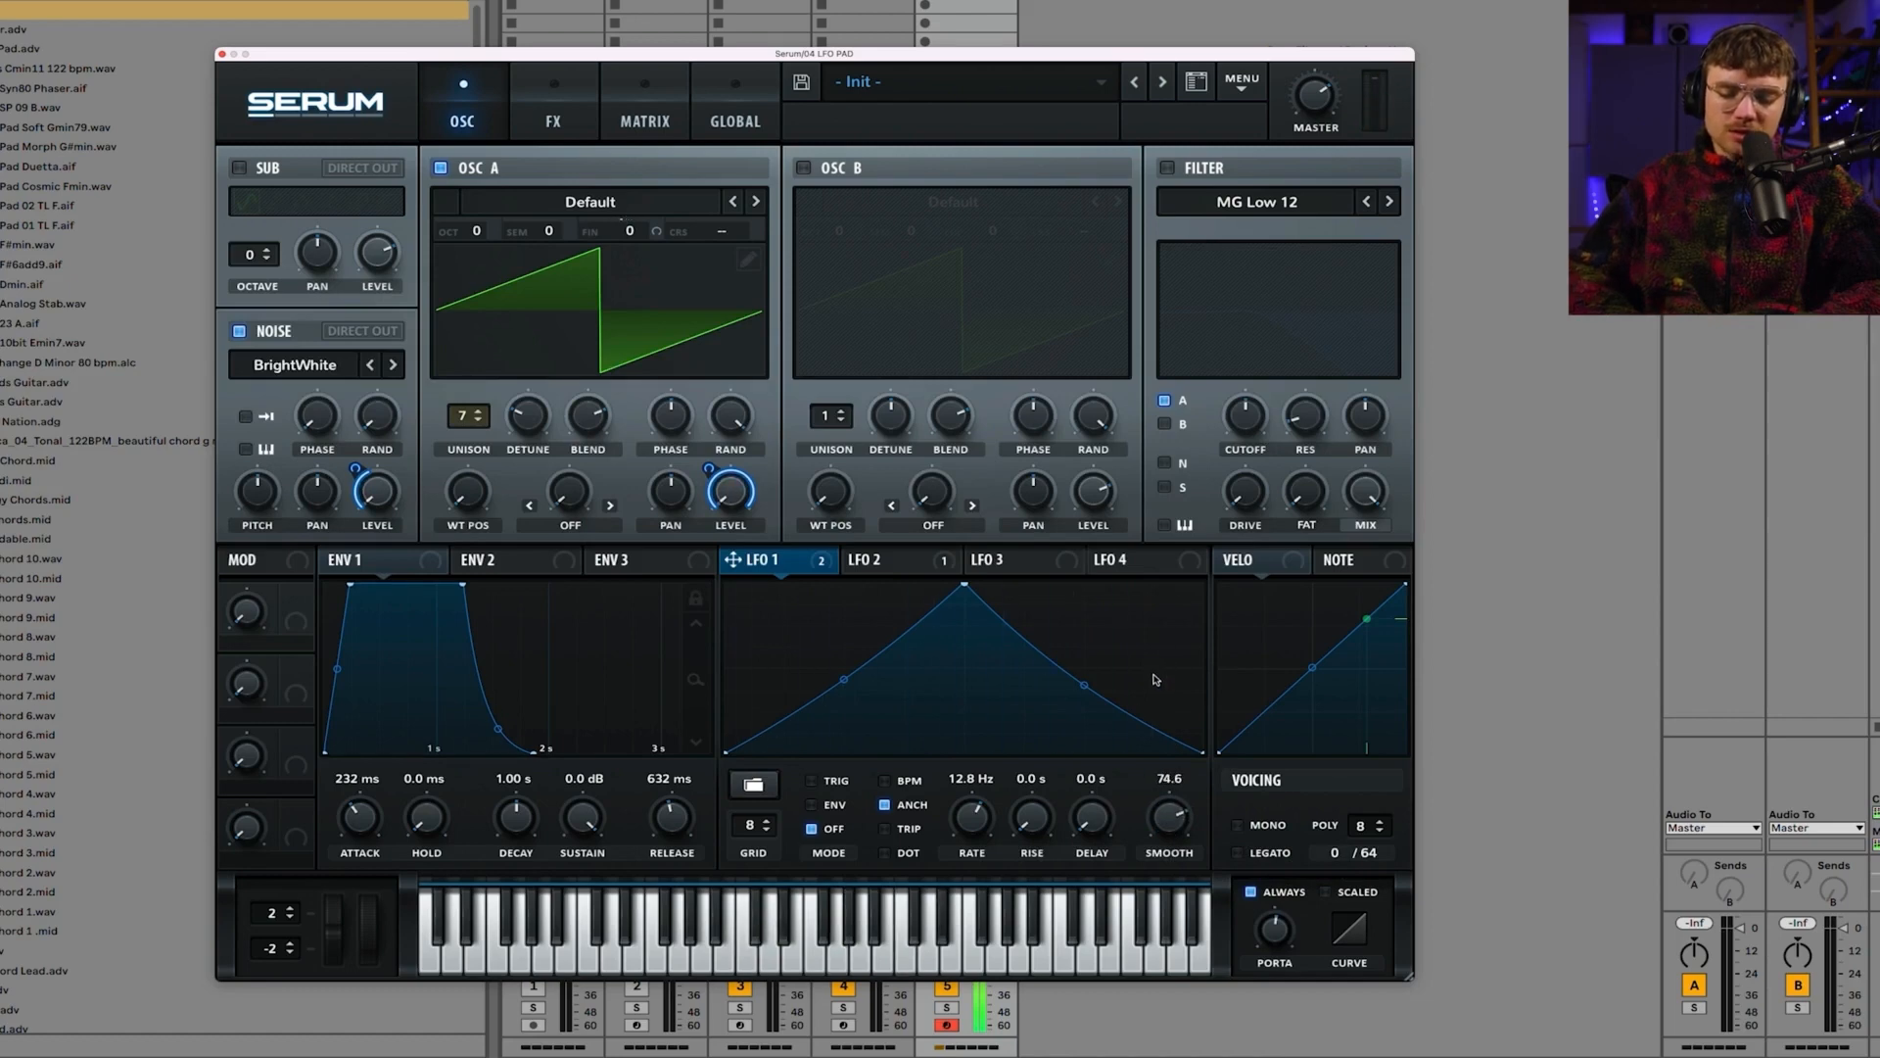
pyautogui.moveTo(974, 813)
pyautogui.mouseDown()
pyautogui.moveTo(987, 837)
pyautogui.moveTo(973, 792)
pyautogui.moveTo(967, 833)
pyautogui.mouseUp()
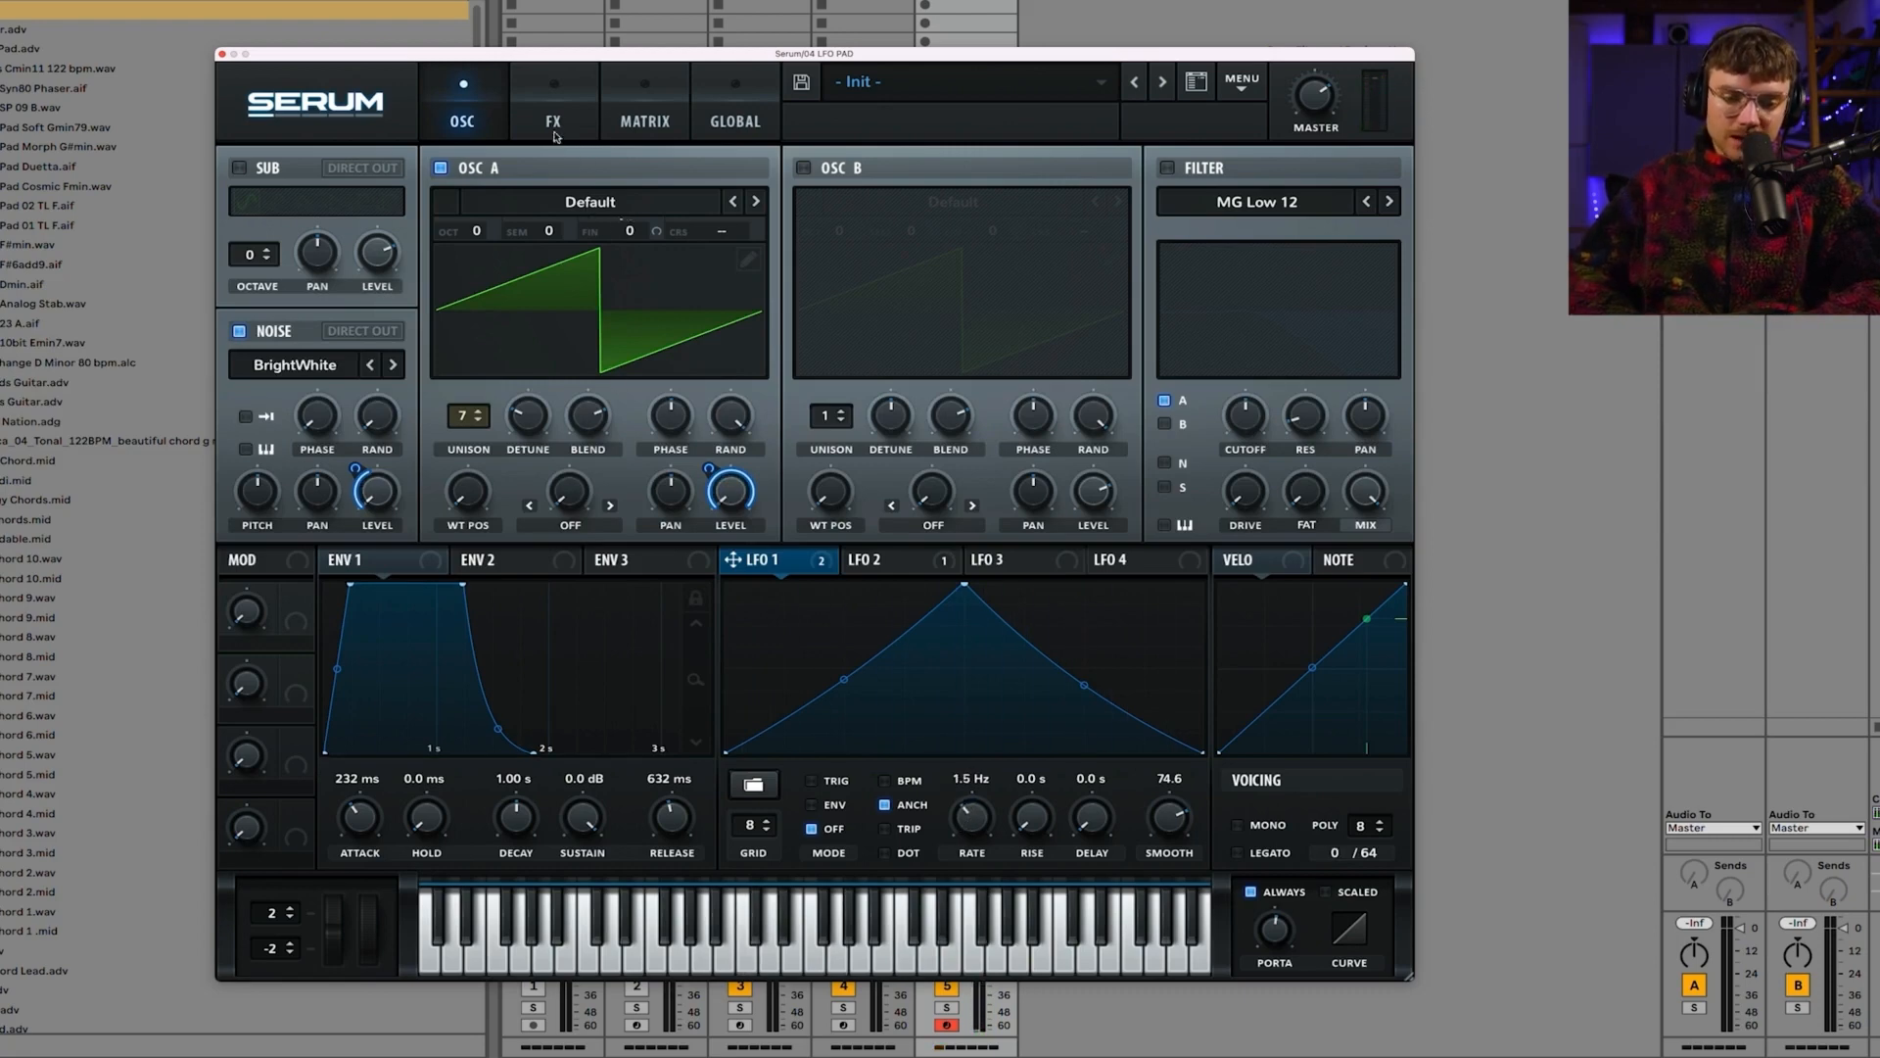
# Step: Place an enabled Delay directly after Hyper/Dimension in the effects chain and load its DubDelay preset
pyautogui.click(553, 122)
pyautogui.moveTo(281, 373); pyautogui.dragTo(301, 214)
pyautogui.click(300, 213)
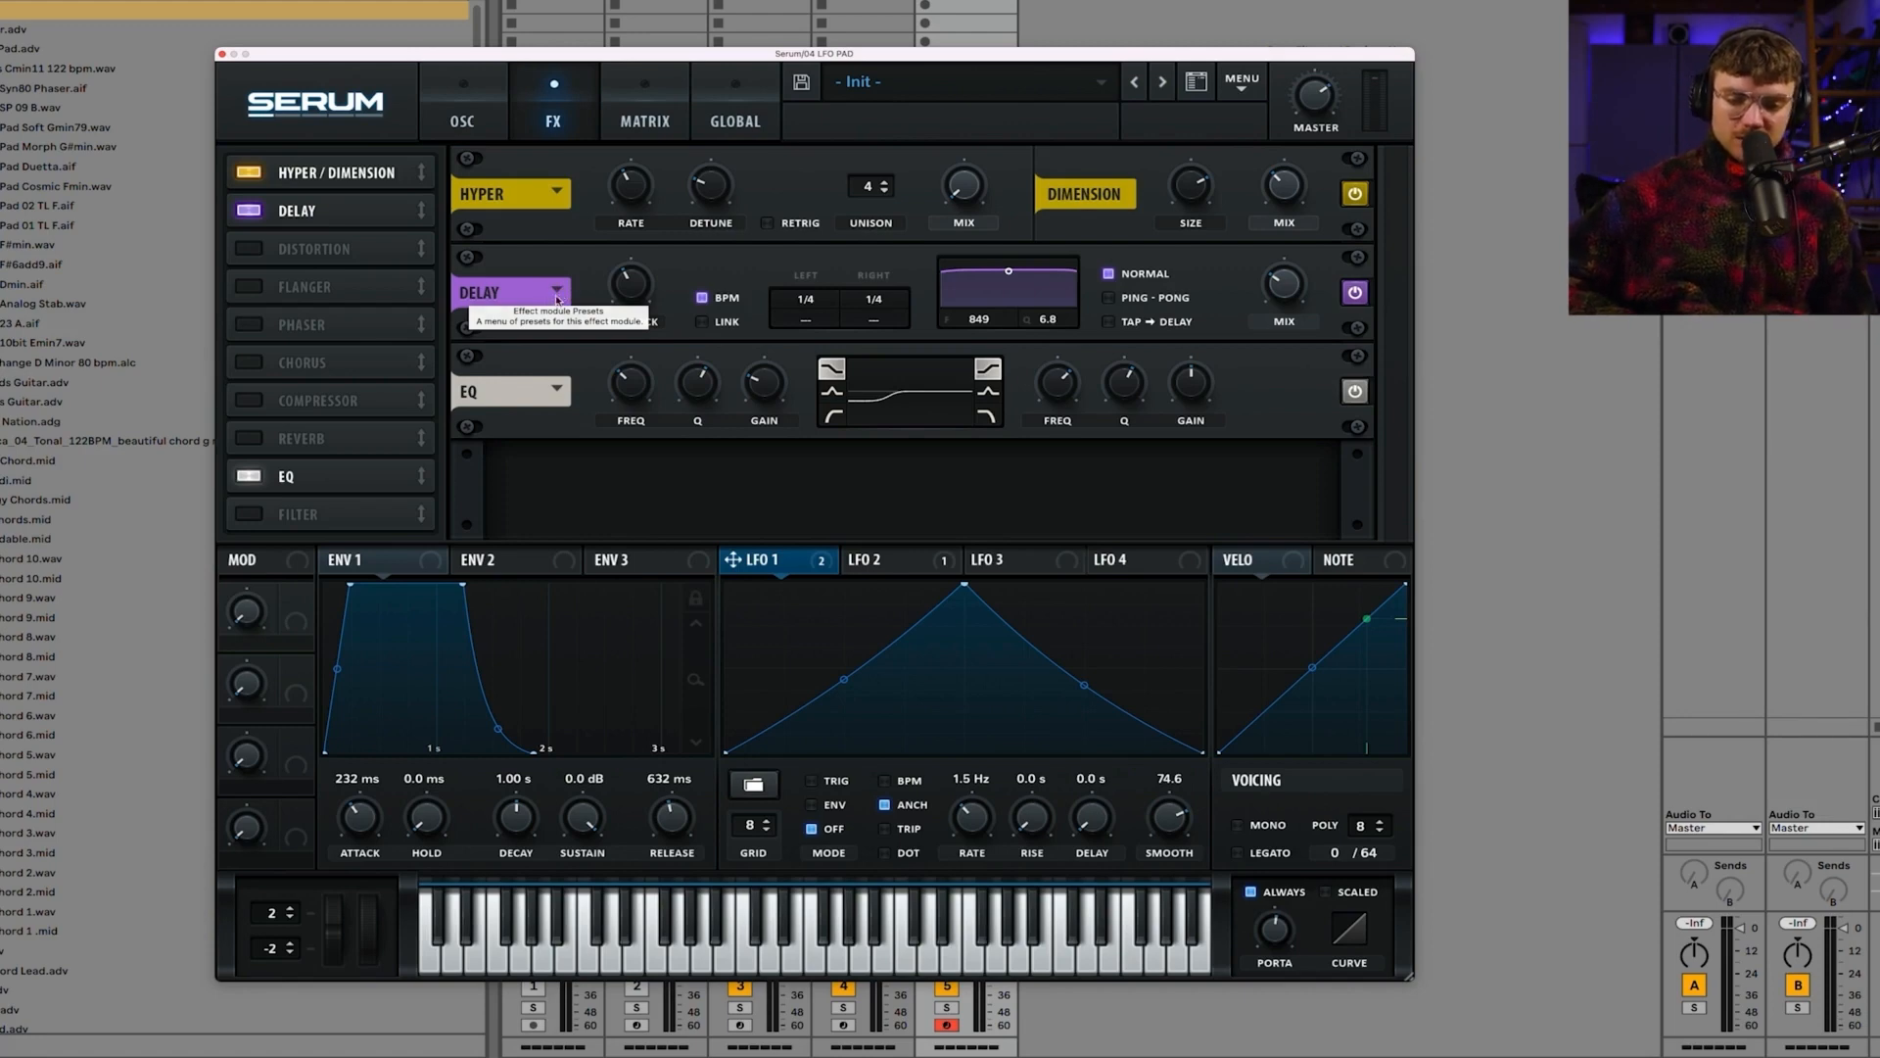
pyautogui.click(556, 291)
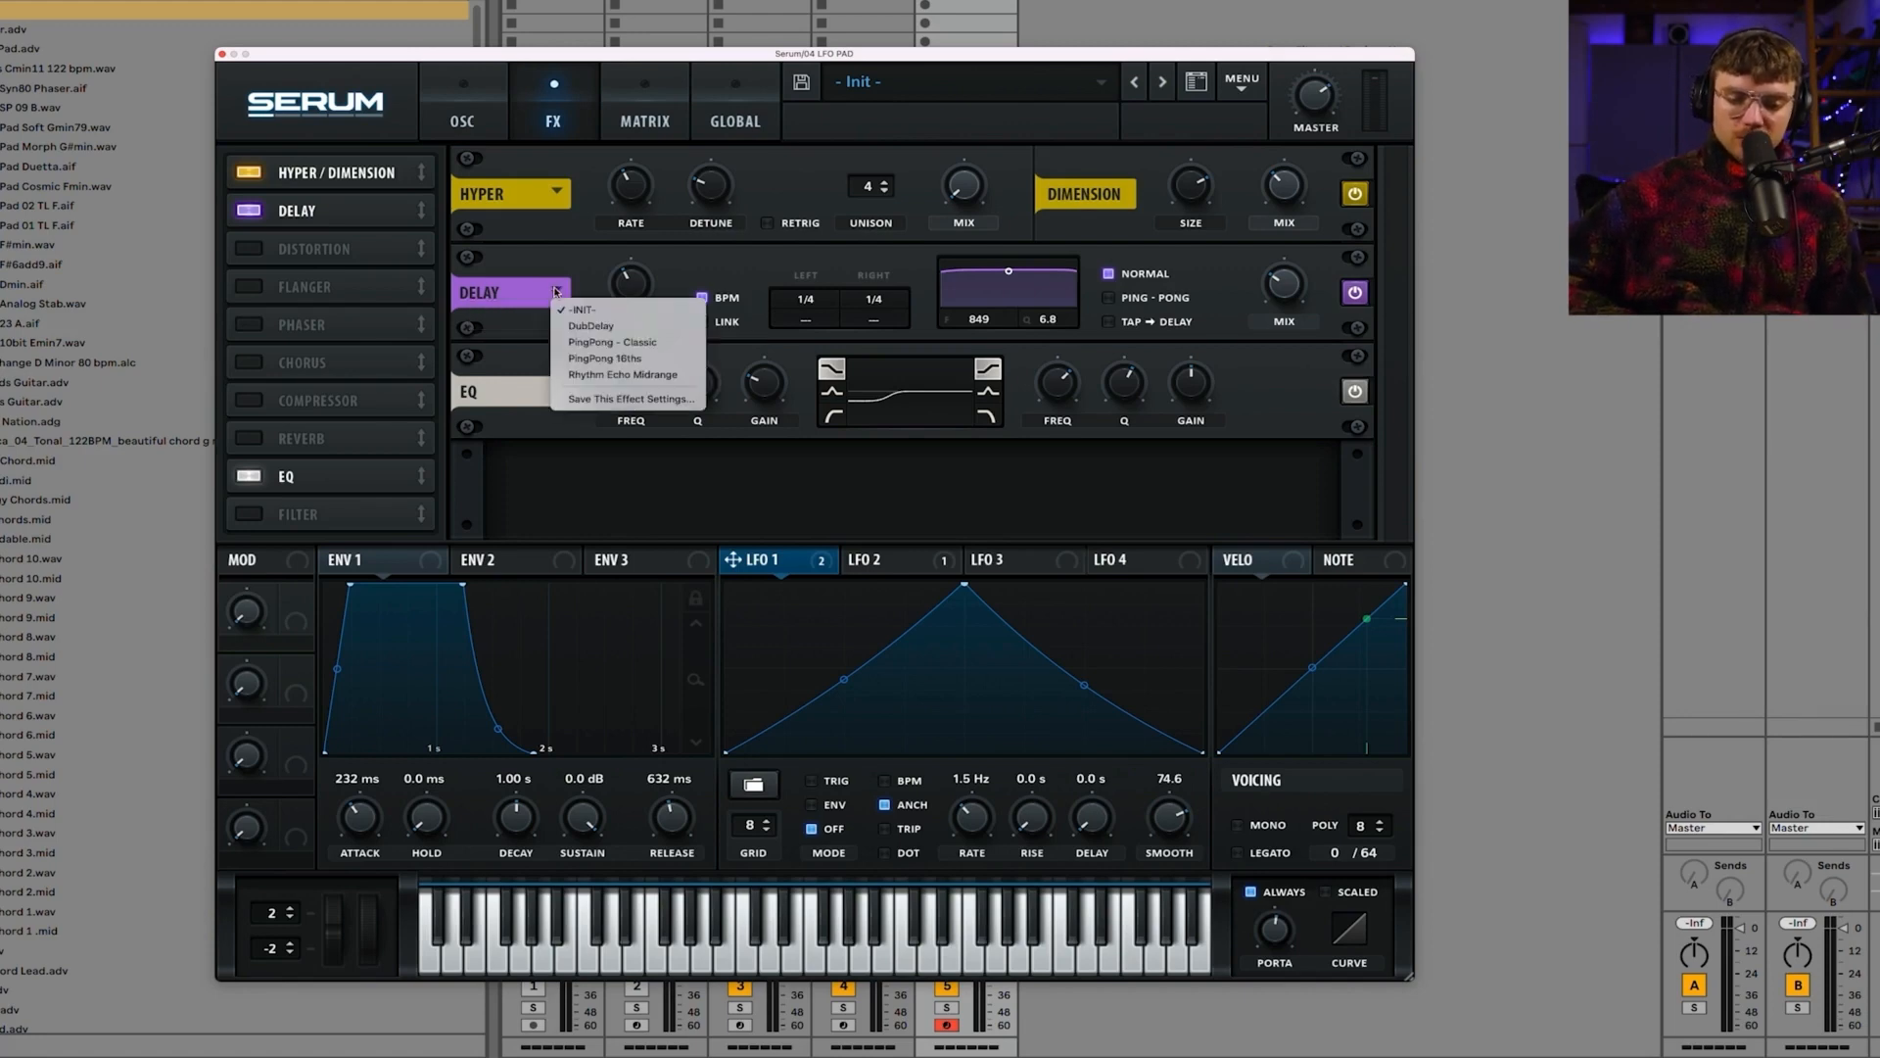
pyautogui.click(593, 328)
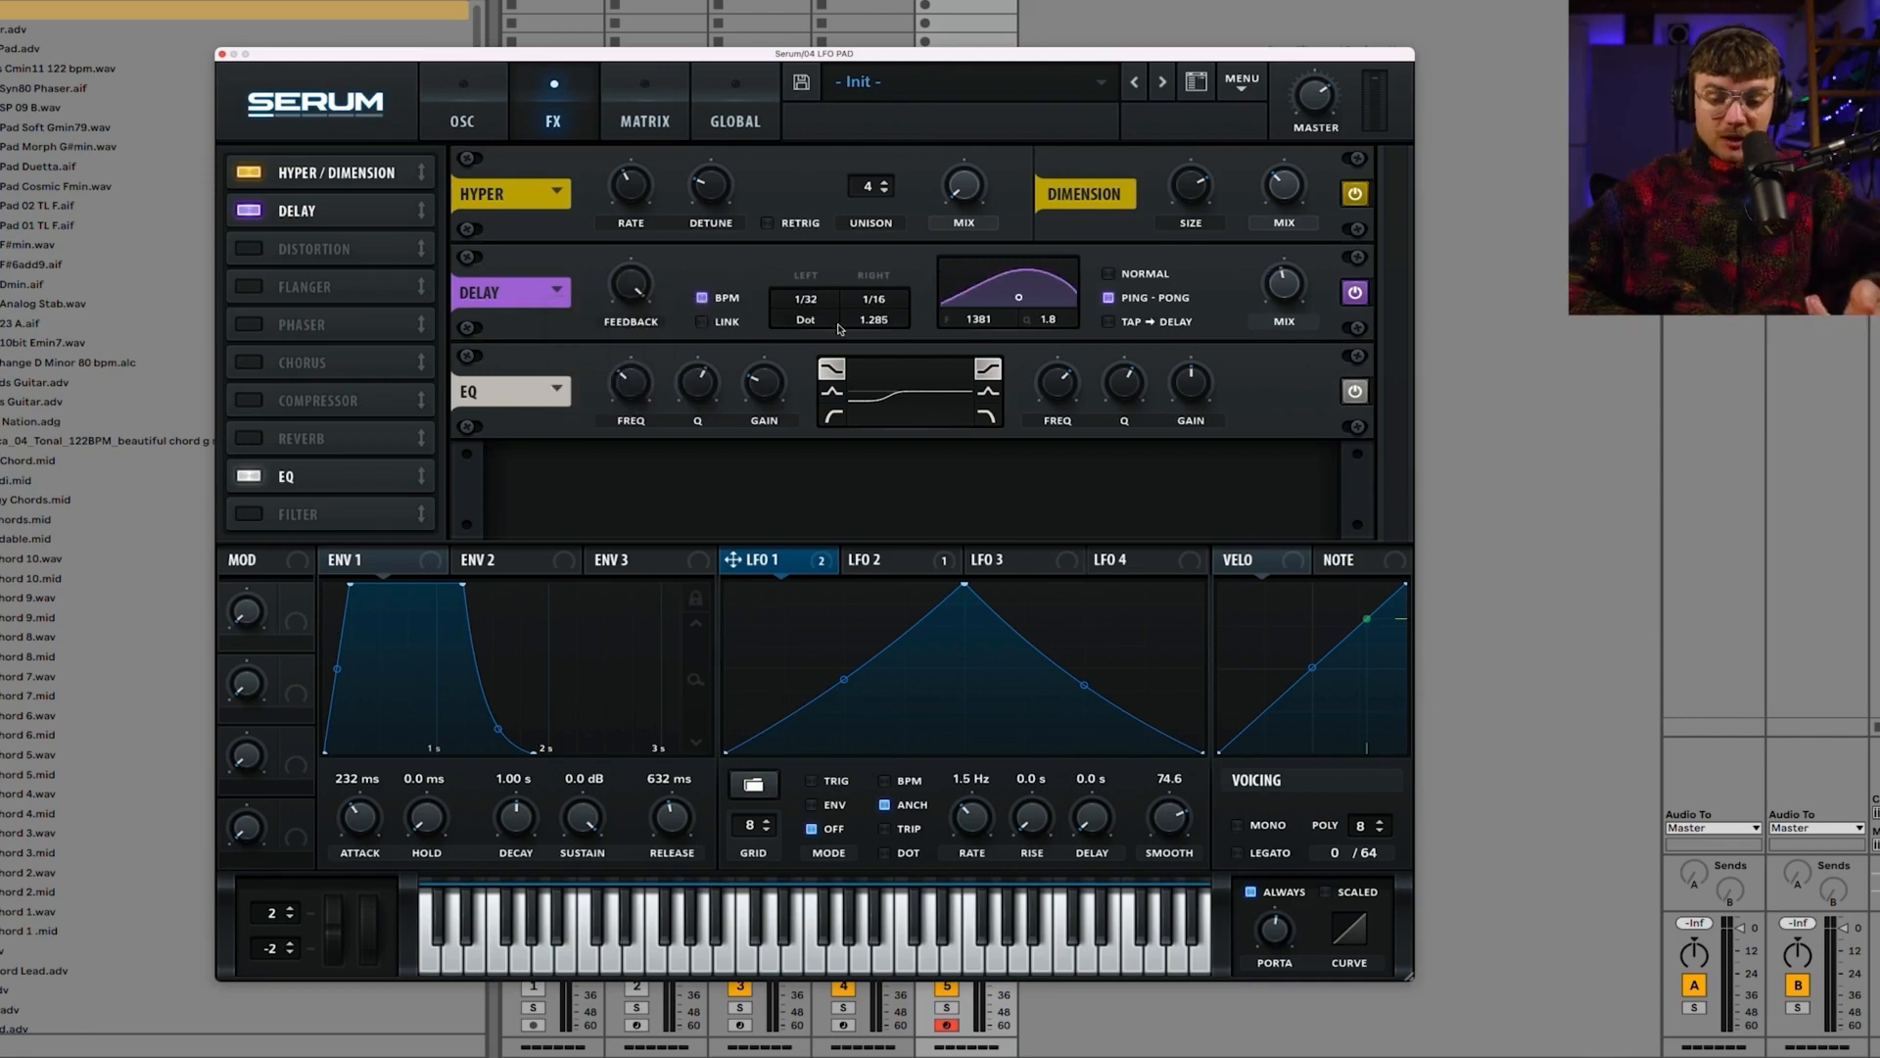
# Step: Lower the delay's mix and set LFO 1's rate to 4.7 Hz
pyautogui.moveTo(1298, 296); pyautogui.dragTo(1300, 322)
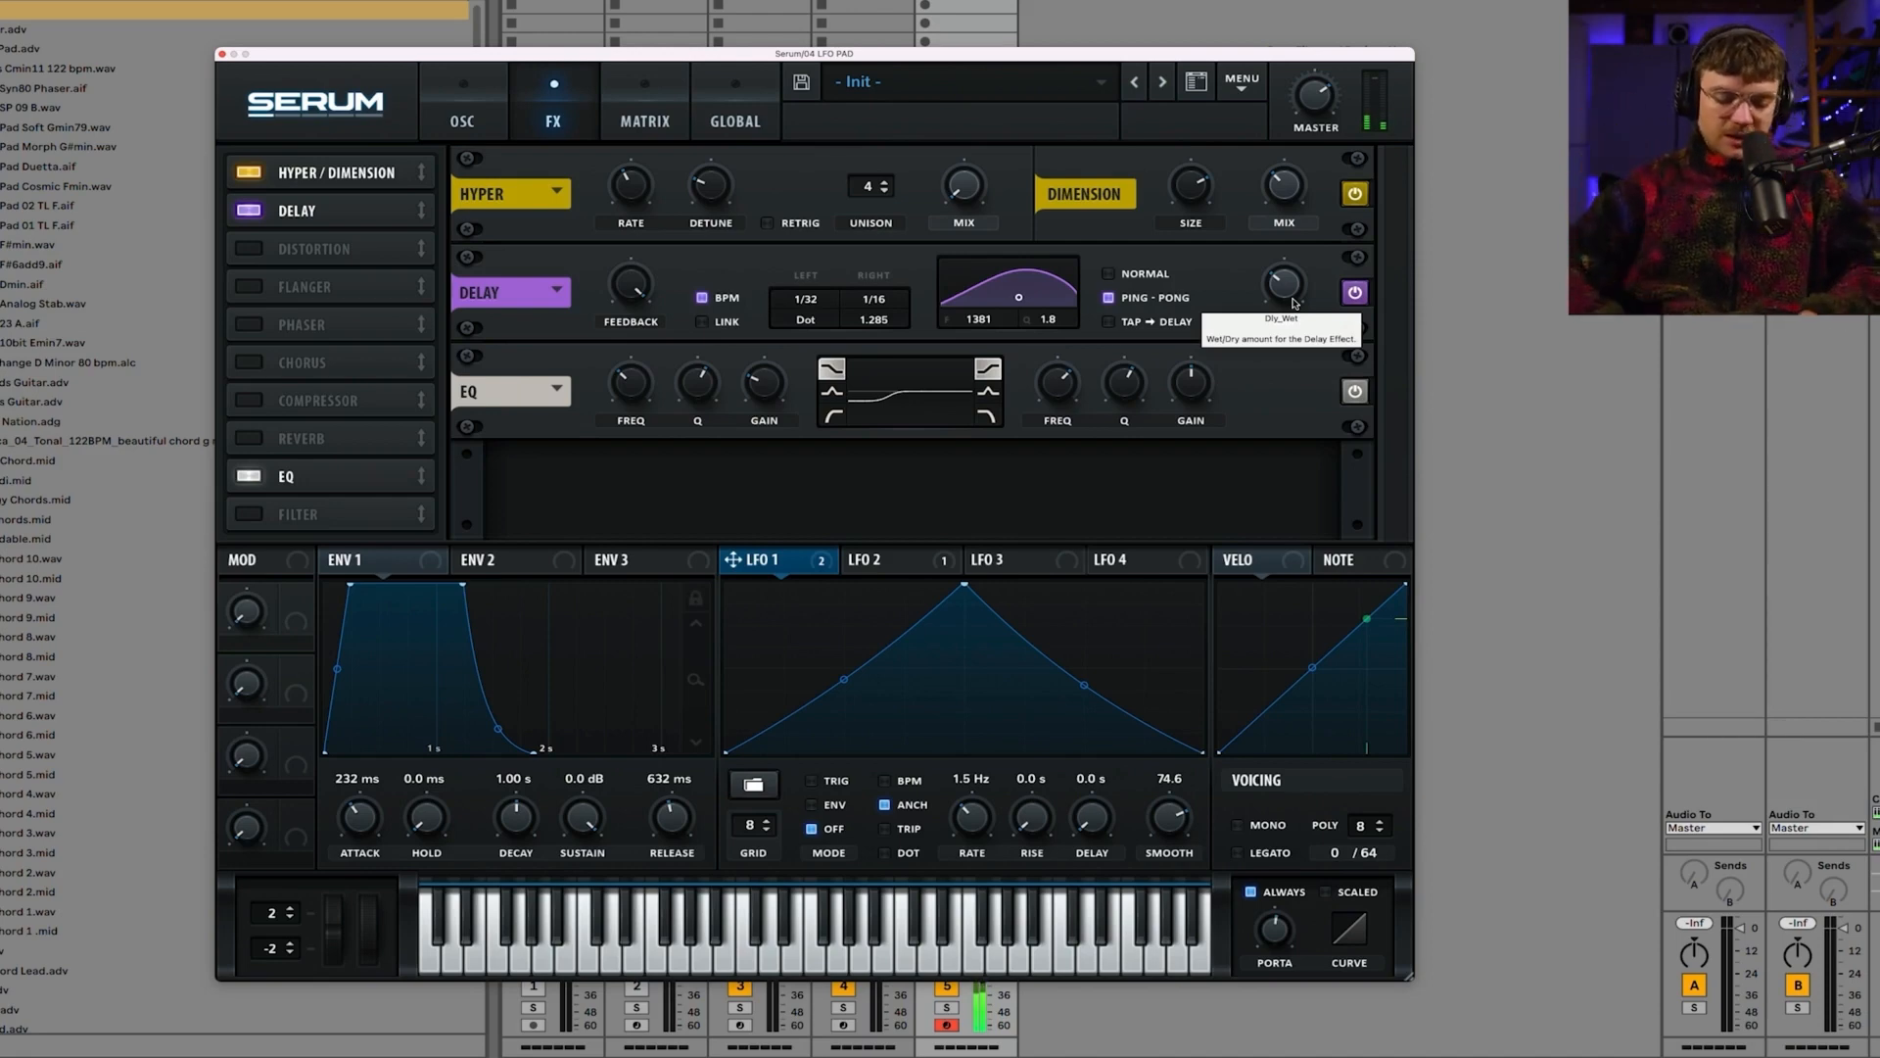
pyautogui.moveTo(970, 828)
pyautogui.mouseDown()
pyautogui.moveTo(970, 786)
pyautogui.moveTo(975, 821)
pyautogui.mouseUp()
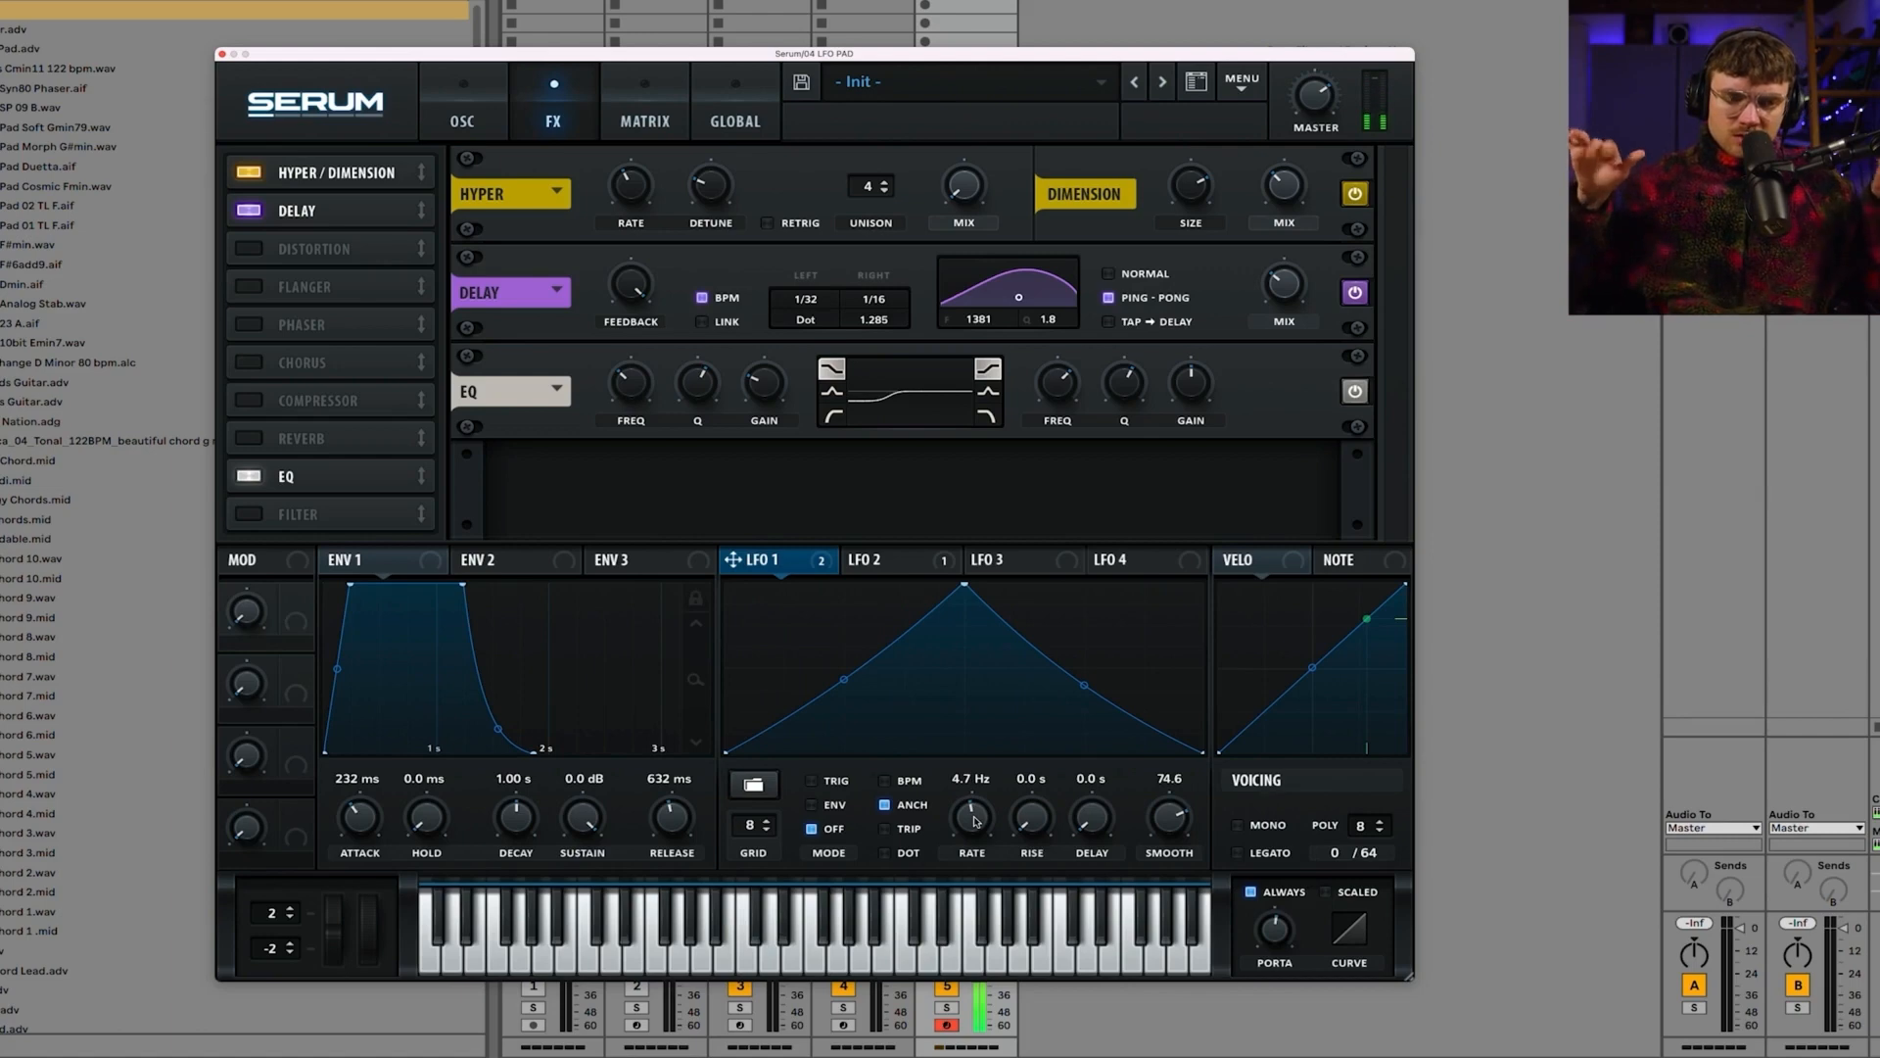
pyautogui.moveTo(1293, 286); pyautogui.dragTo(1295, 300)
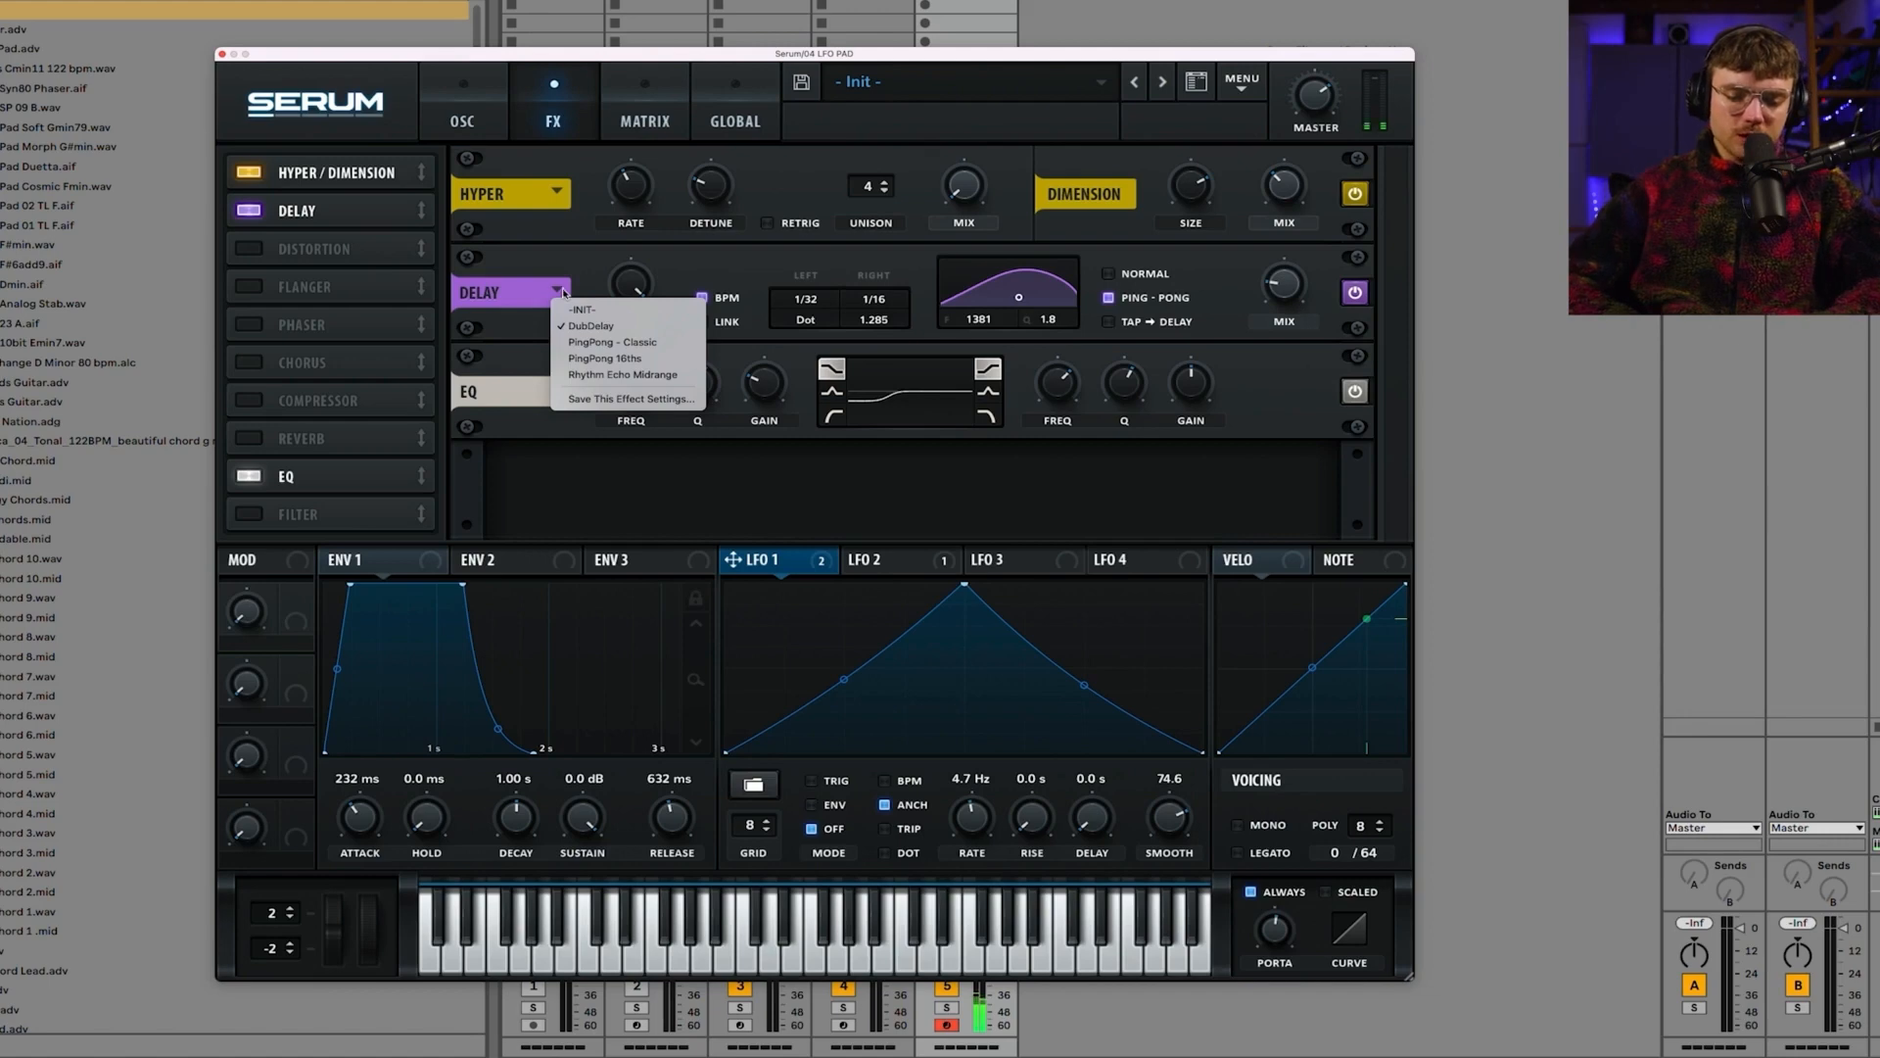
# Step: Audition the delay presets PingPong - Classic and Rhythm Echo Midrange, and settle on PingPong 16ths
pyautogui.click(570, 345)
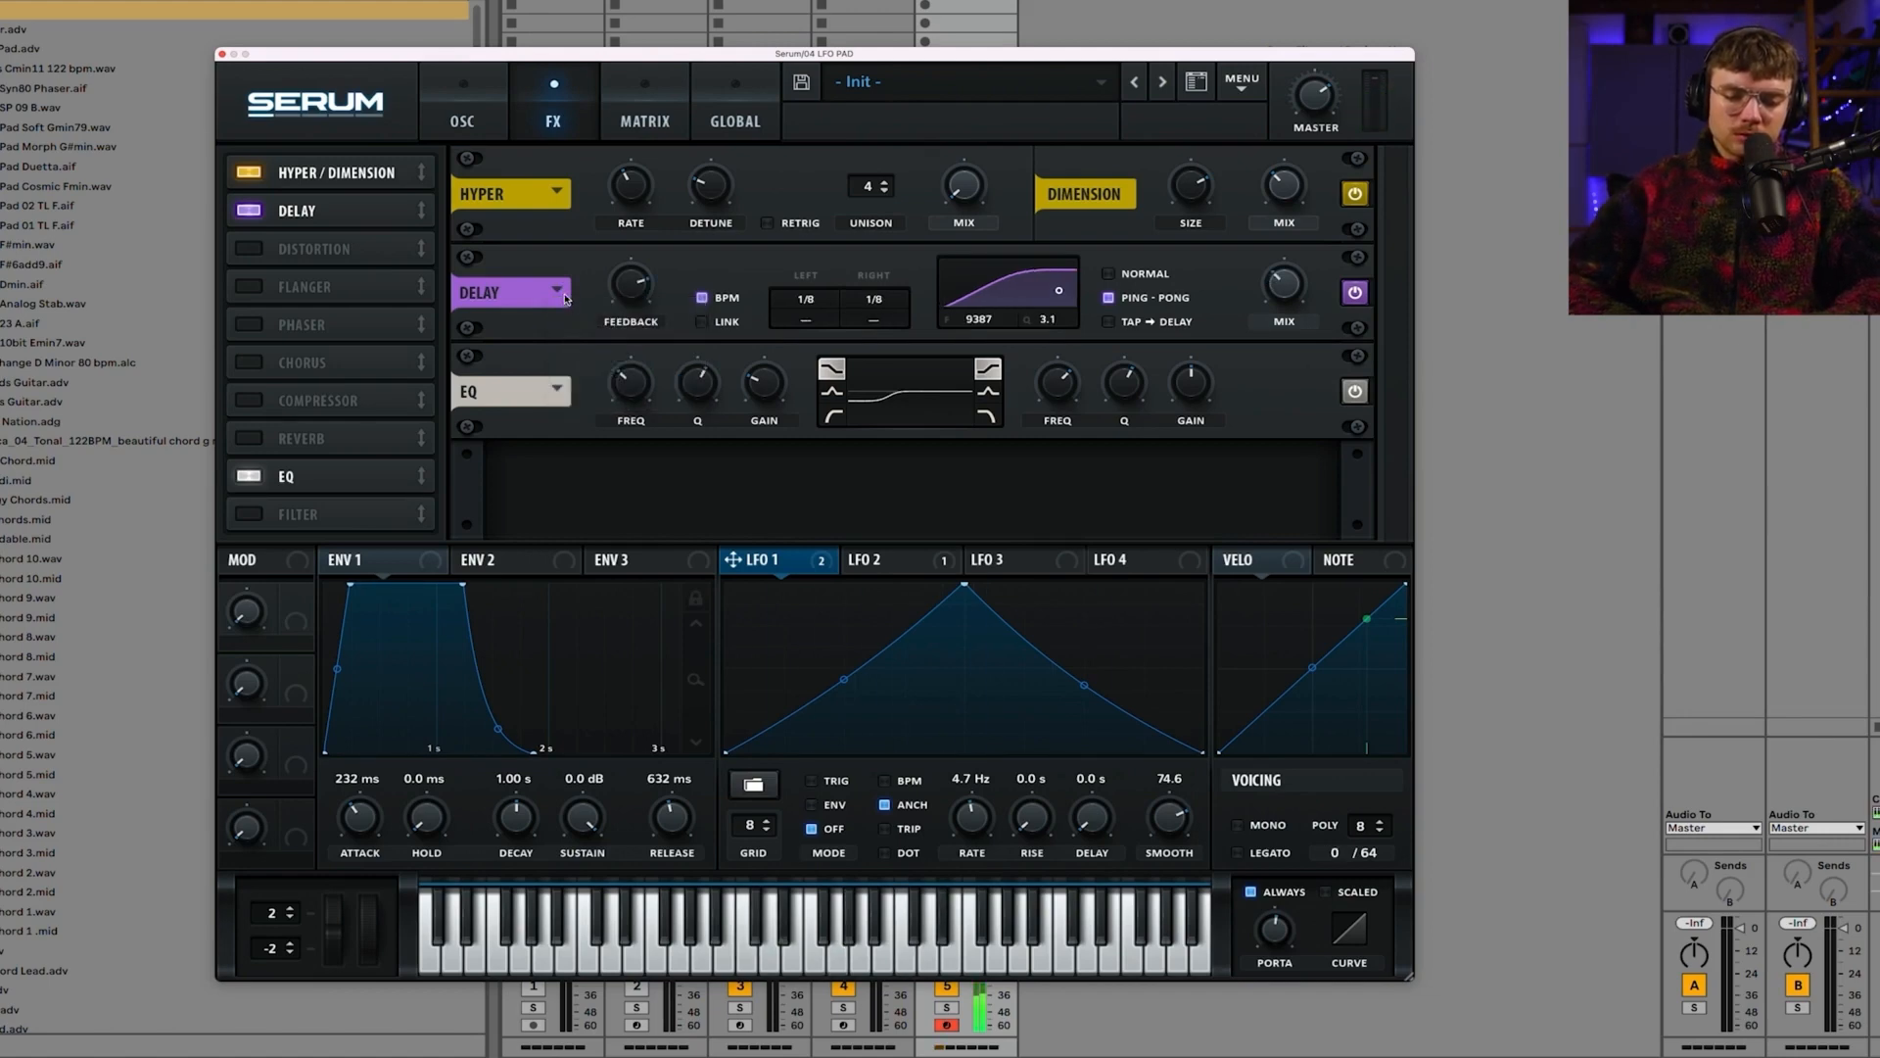
pyautogui.click(565, 299)
pyautogui.click(580, 360)
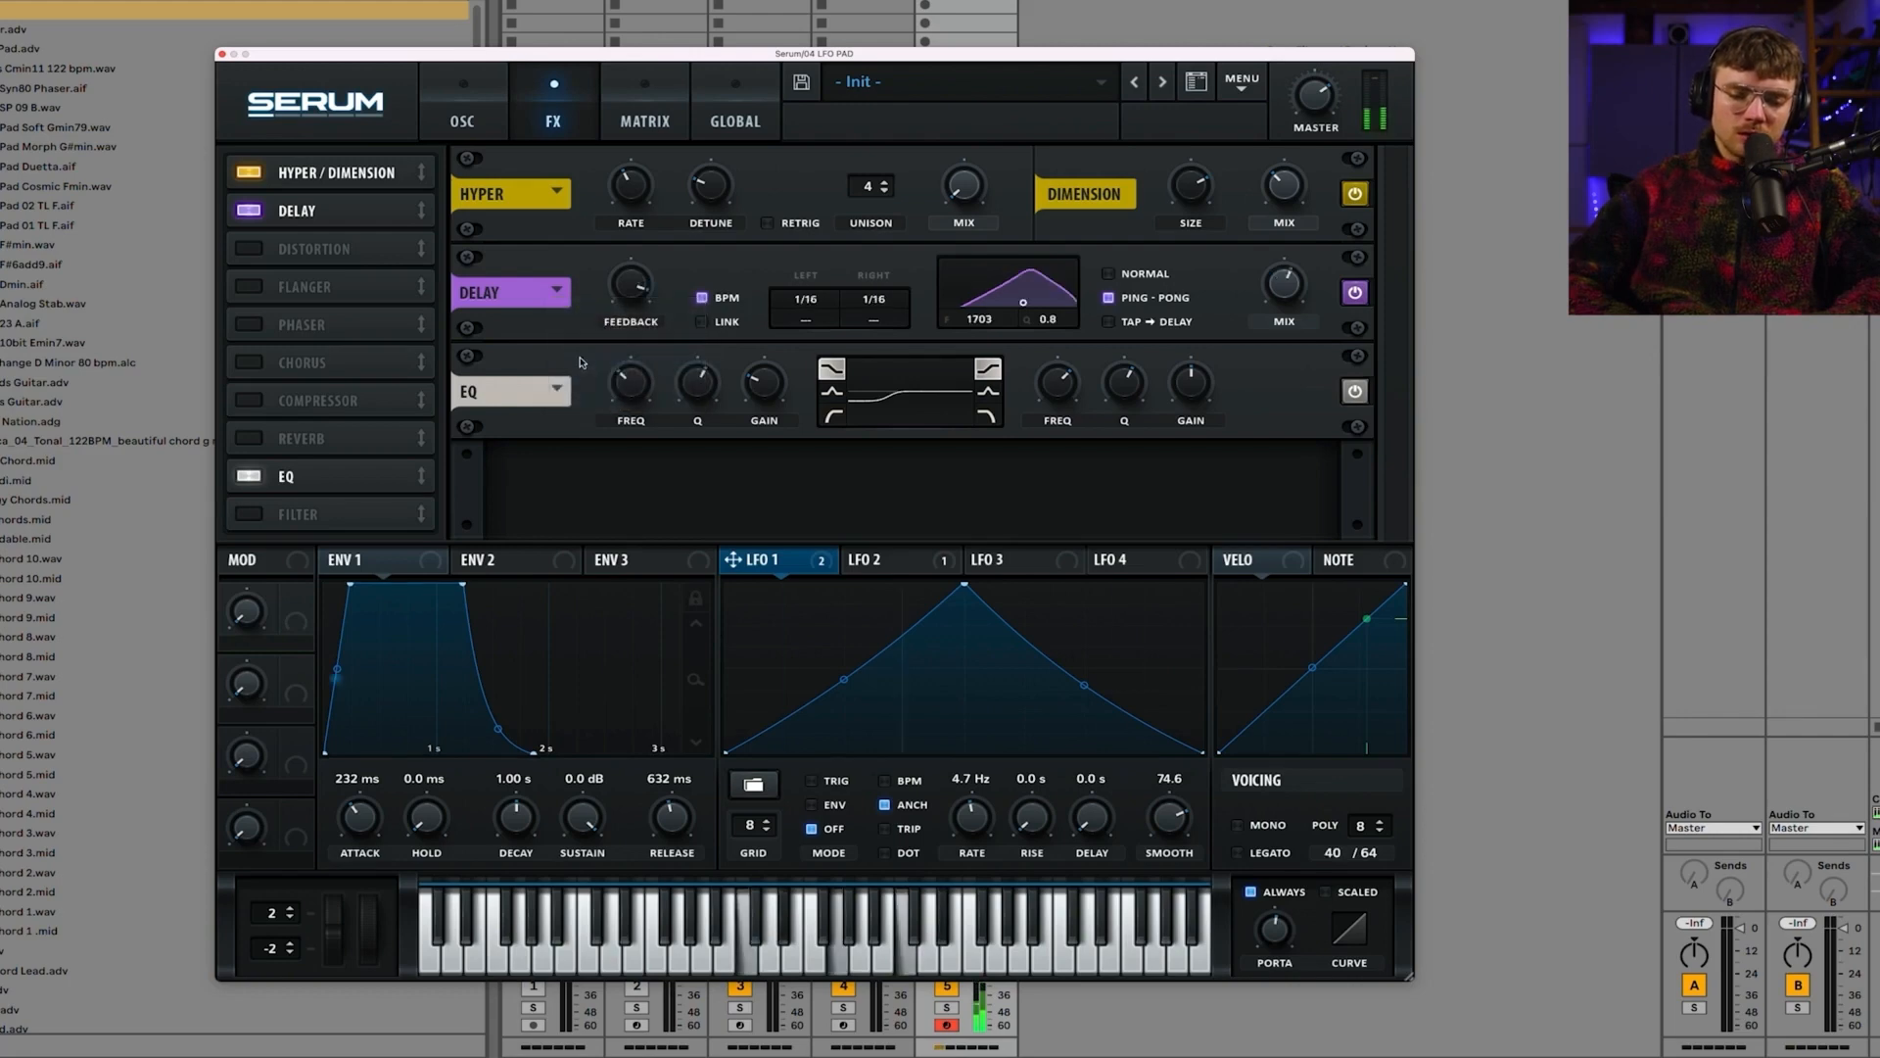
pyautogui.click(558, 298)
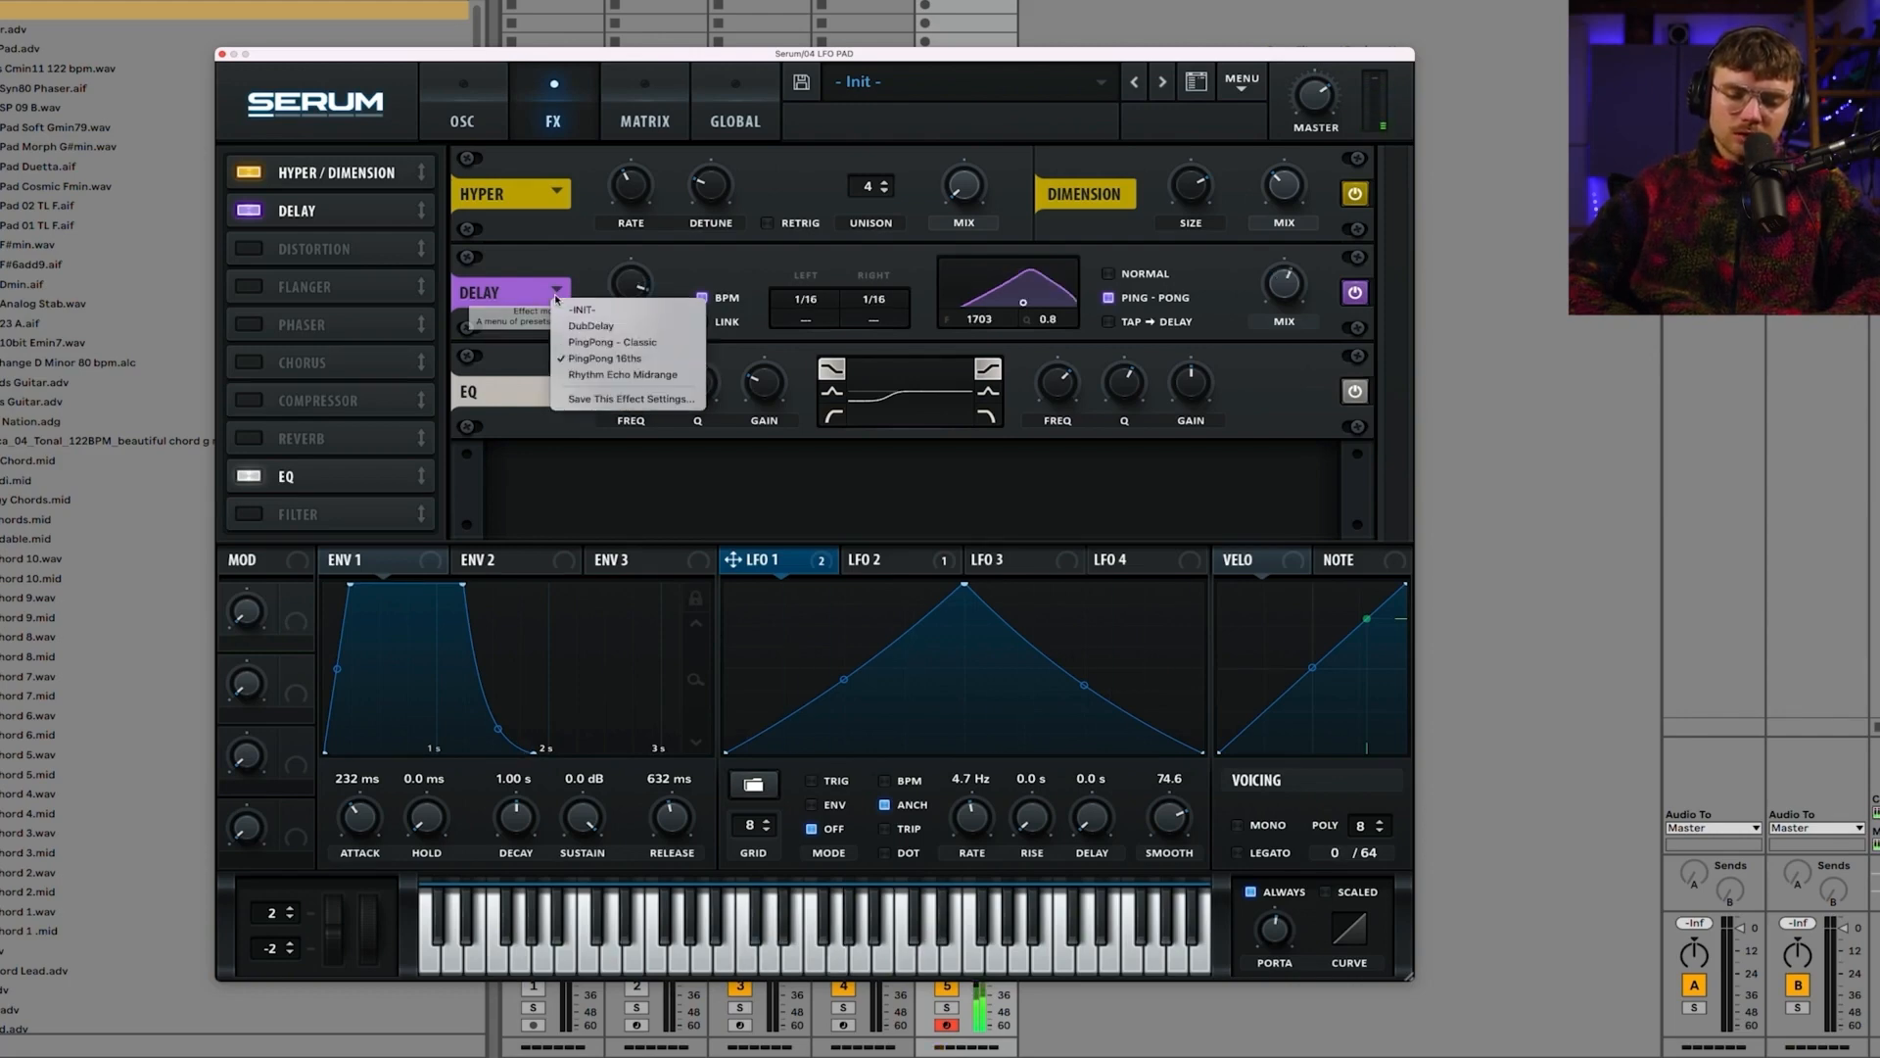
pyautogui.click(577, 361)
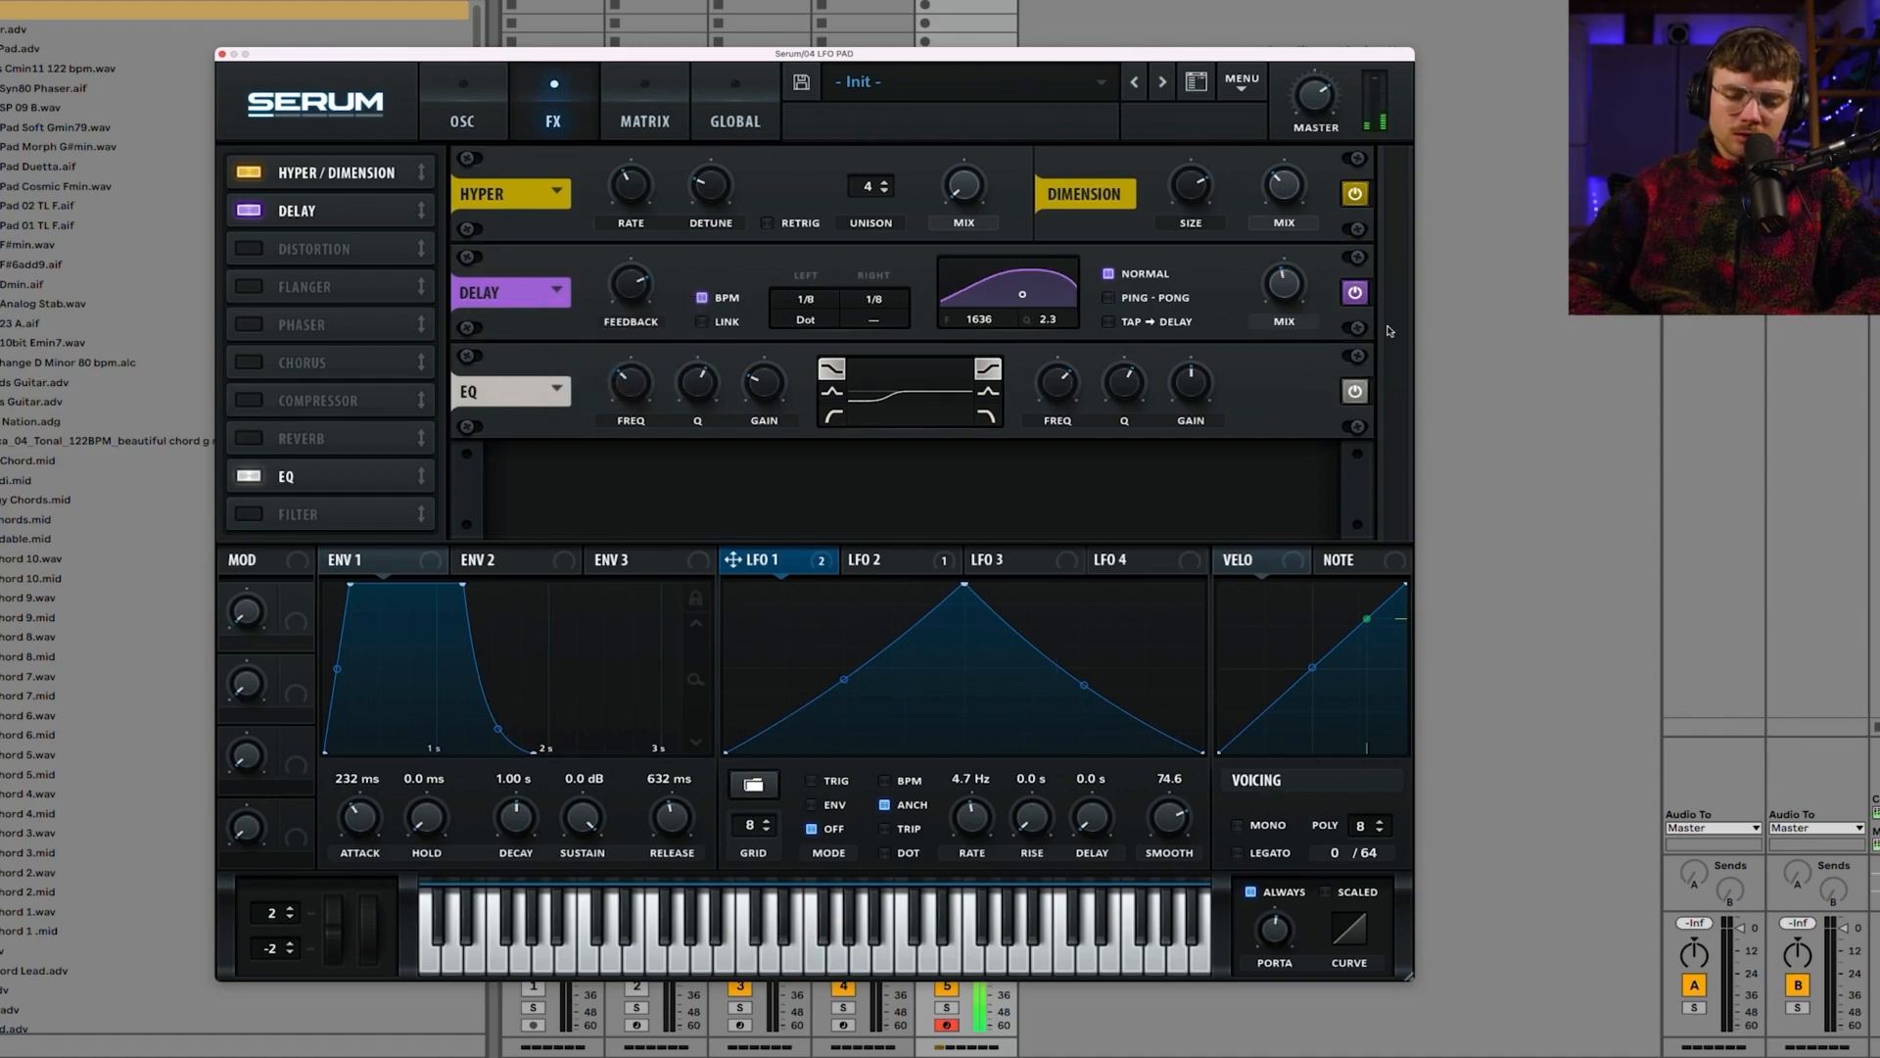
pyautogui.click(563, 292)
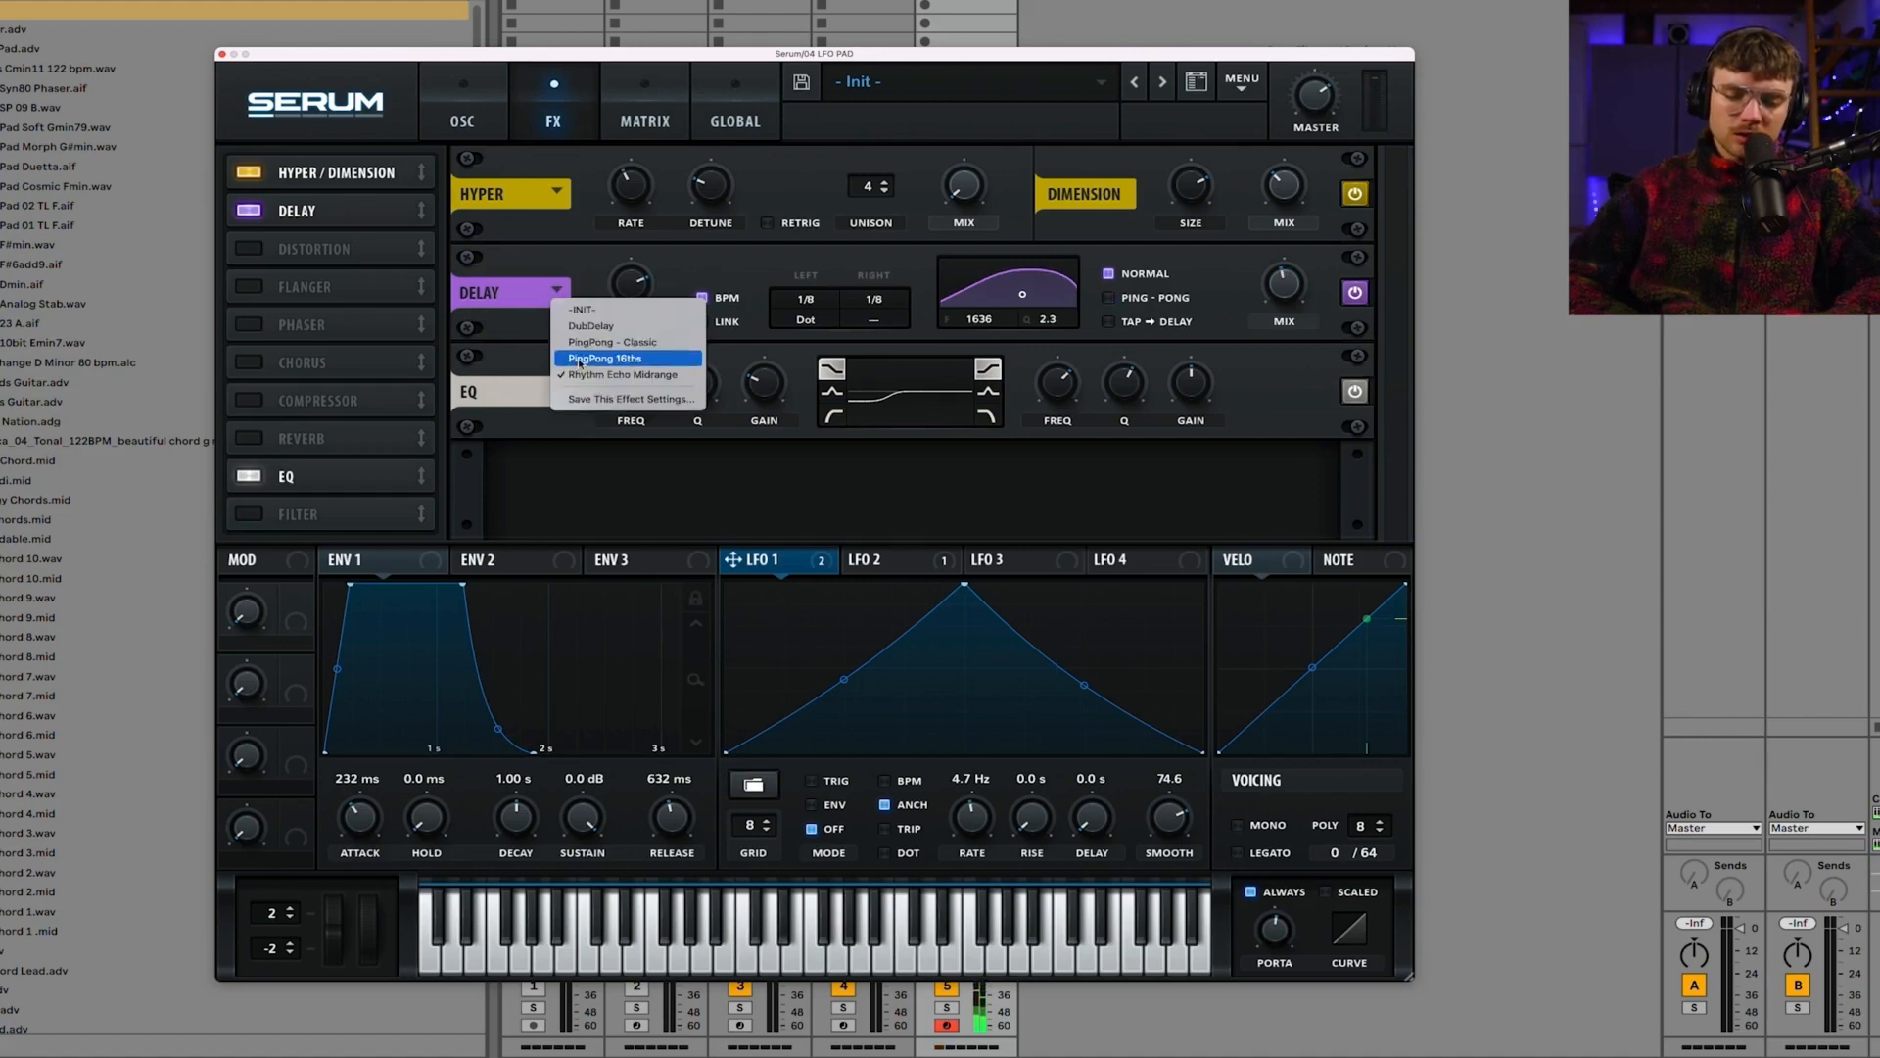
pyautogui.click(627, 357)
# Step: Reduce the delay's mix to about 18% and lower its filter frequency to 907
pyautogui.moveTo(1303, 283)
pyautogui.moveTo(1302, 284); pyautogui.dragTo(1302, 328)
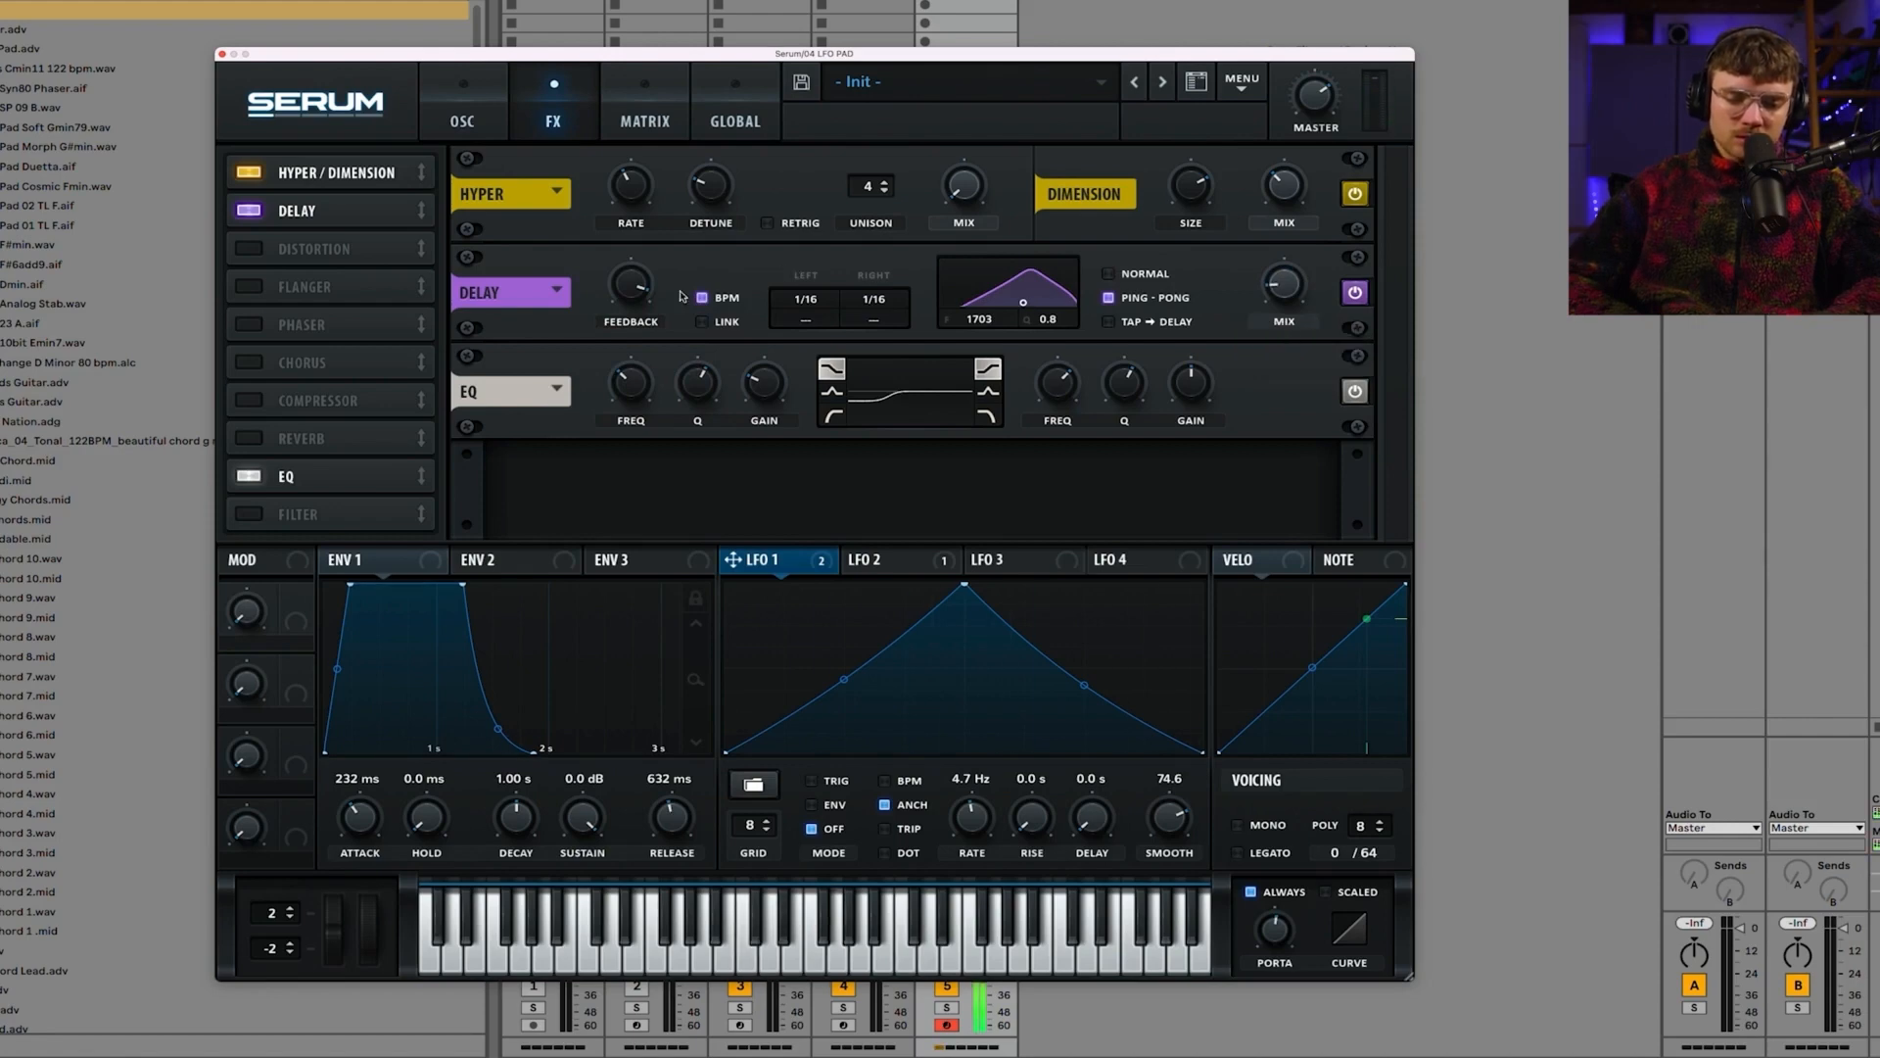
pyautogui.moveTo(1023, 303); pyautogui.dragTo(1011, 308)
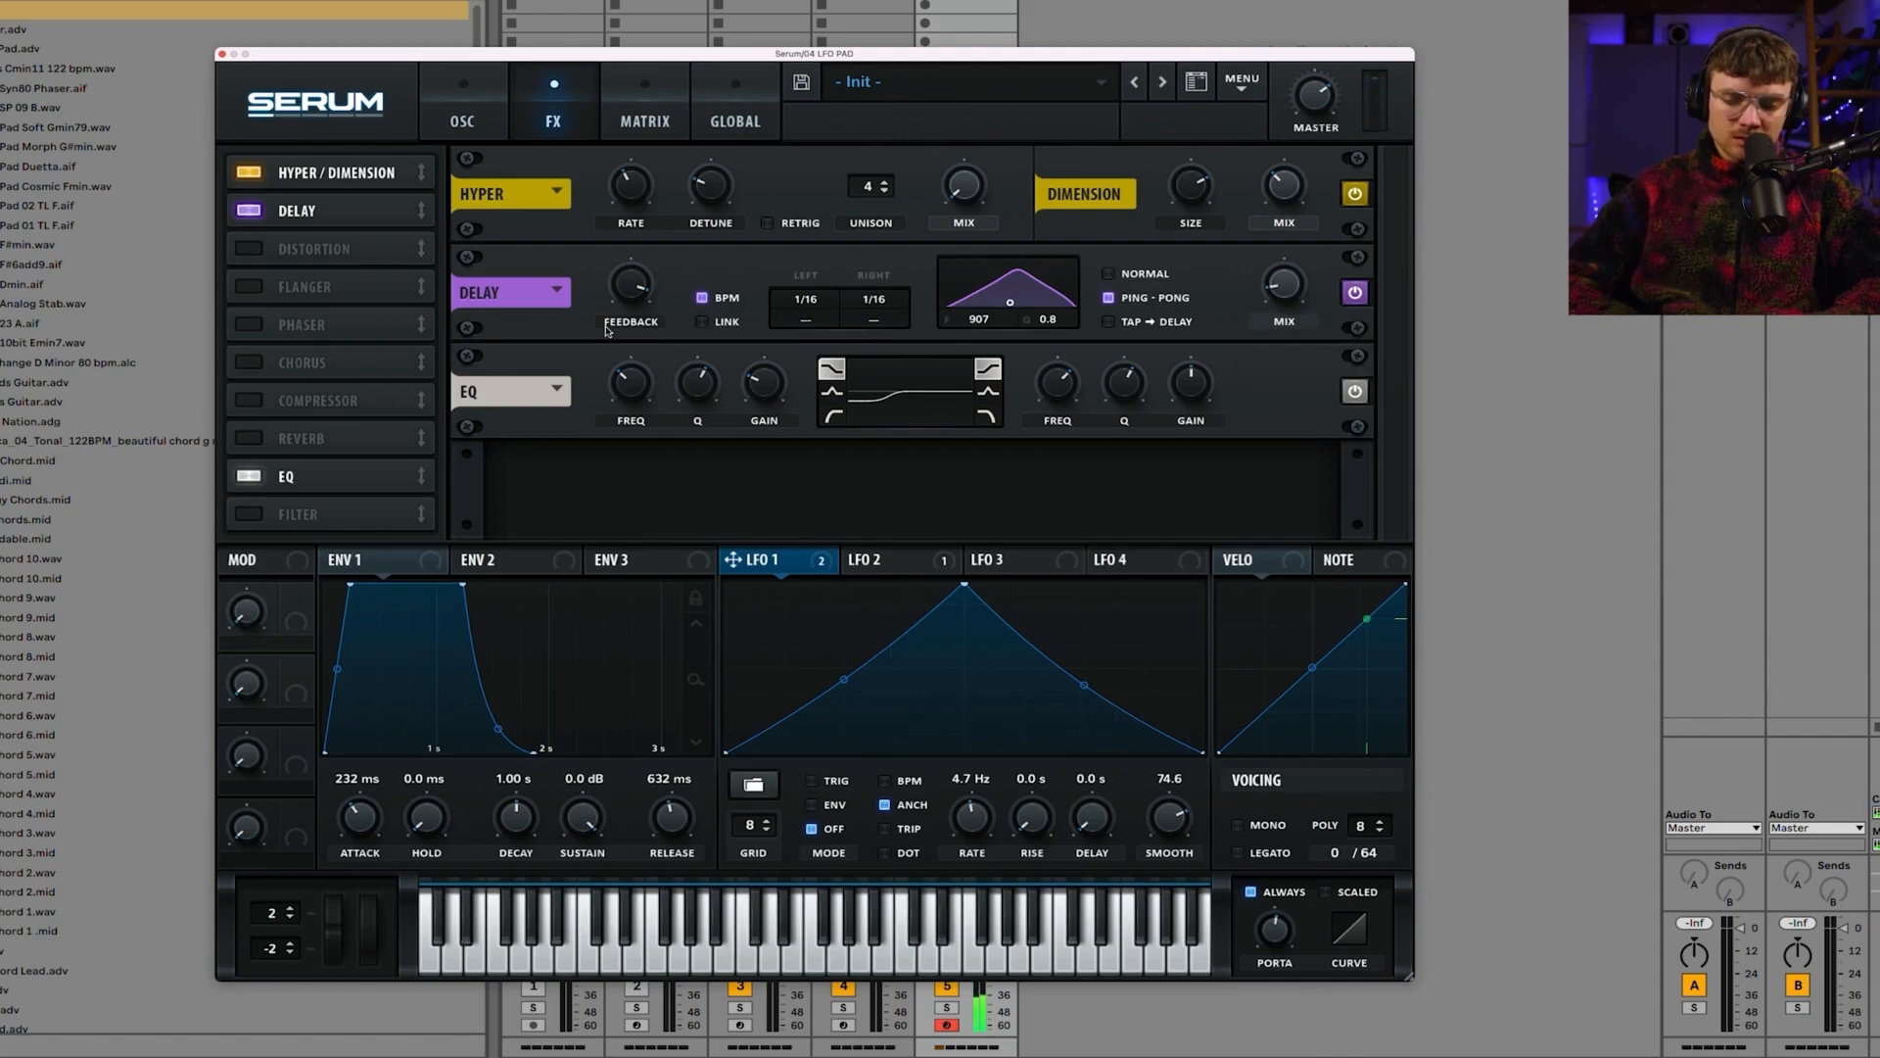
pyautogui.moveTo(1276, 281); pyautogui.dragTo(1276, 292)
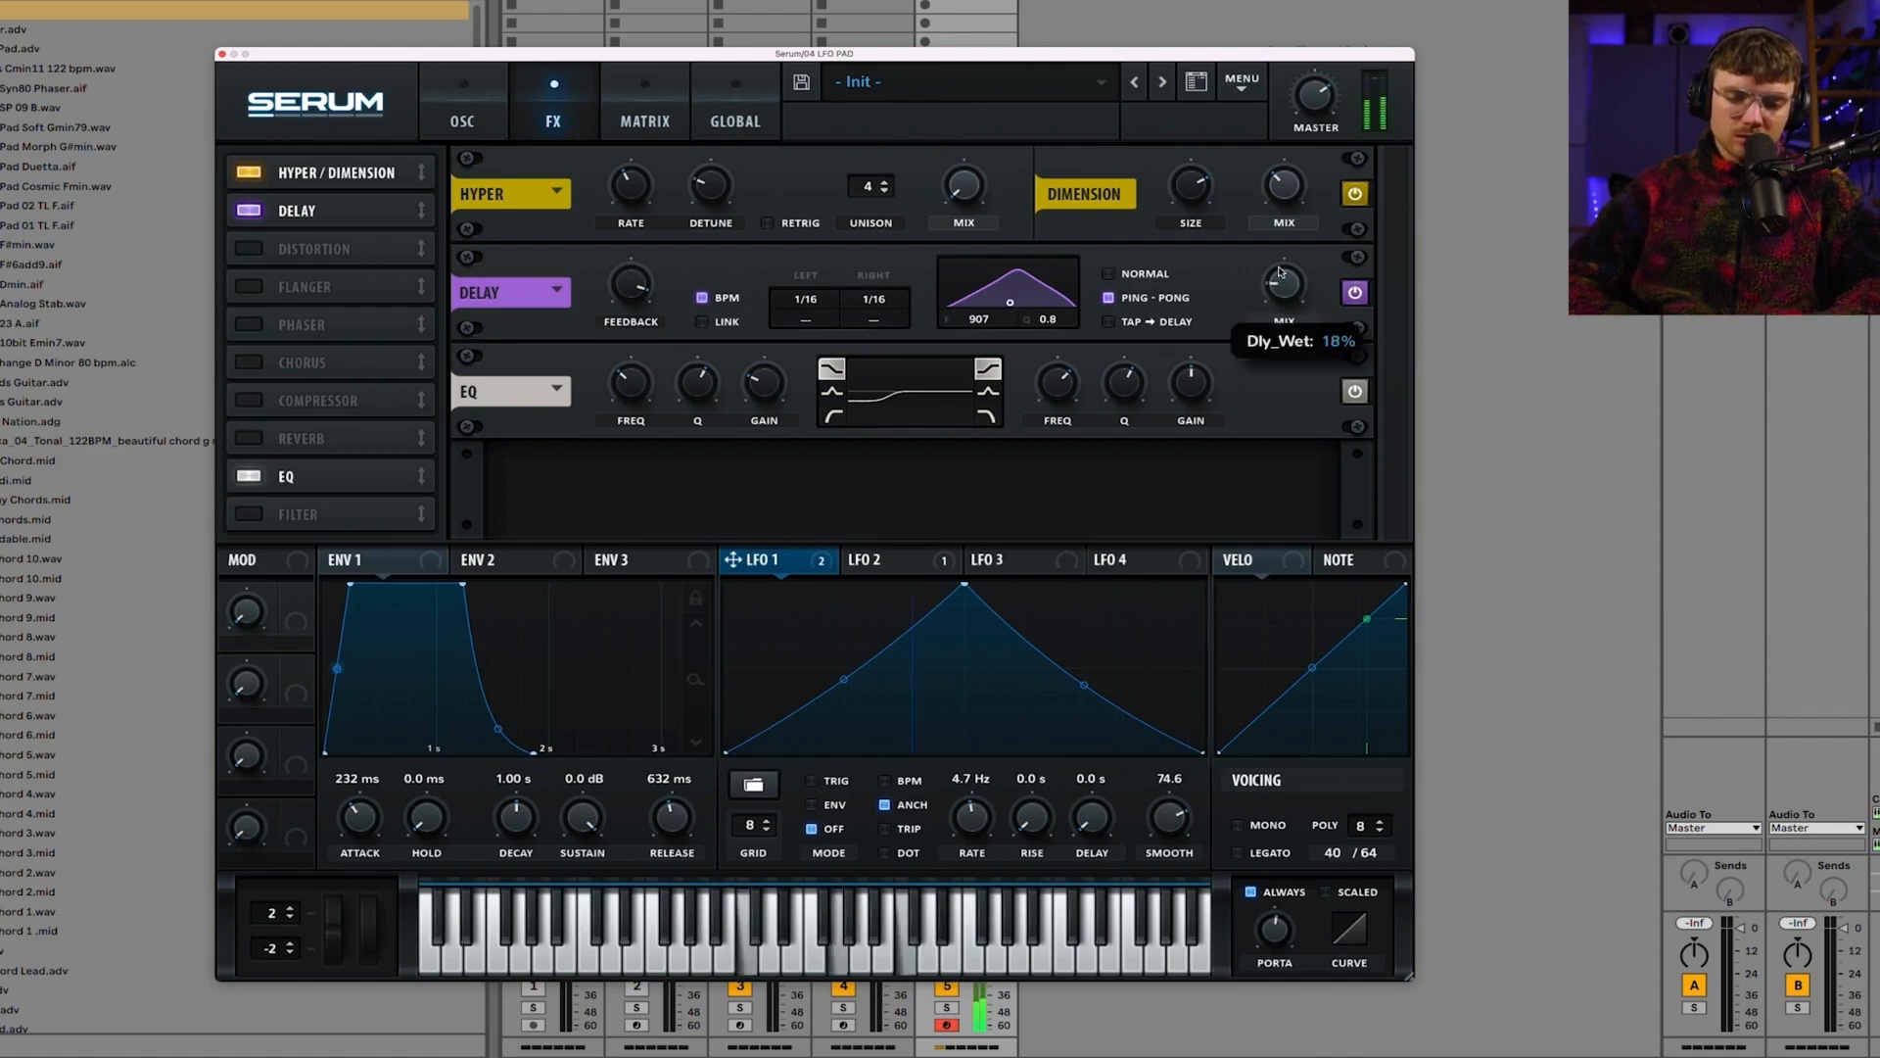
# Step: Enable the reverb, load its Bright Stadium hall preset, raise the low cut, and reduce the mix to about 16%
pyautogui.click(252, 441)
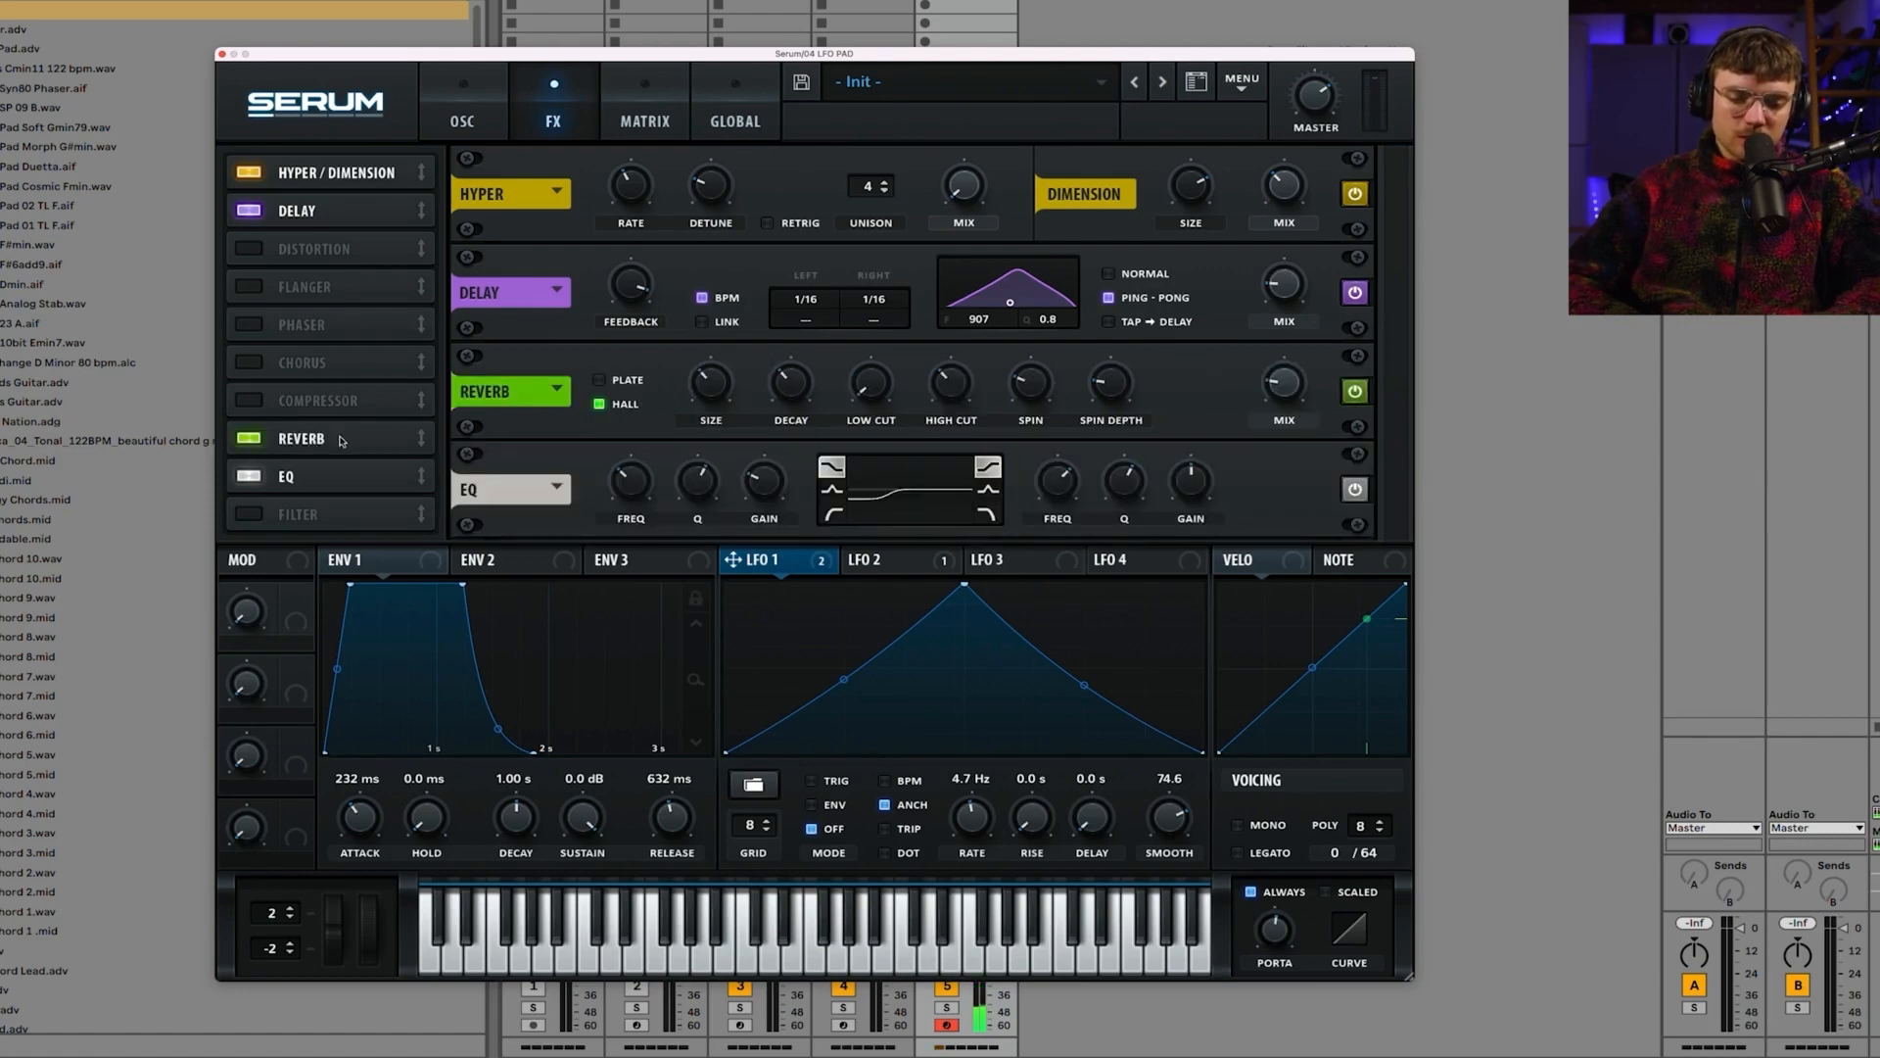
pyautogui.click(562, 399)
pyautogui.moveTo(590, 413)
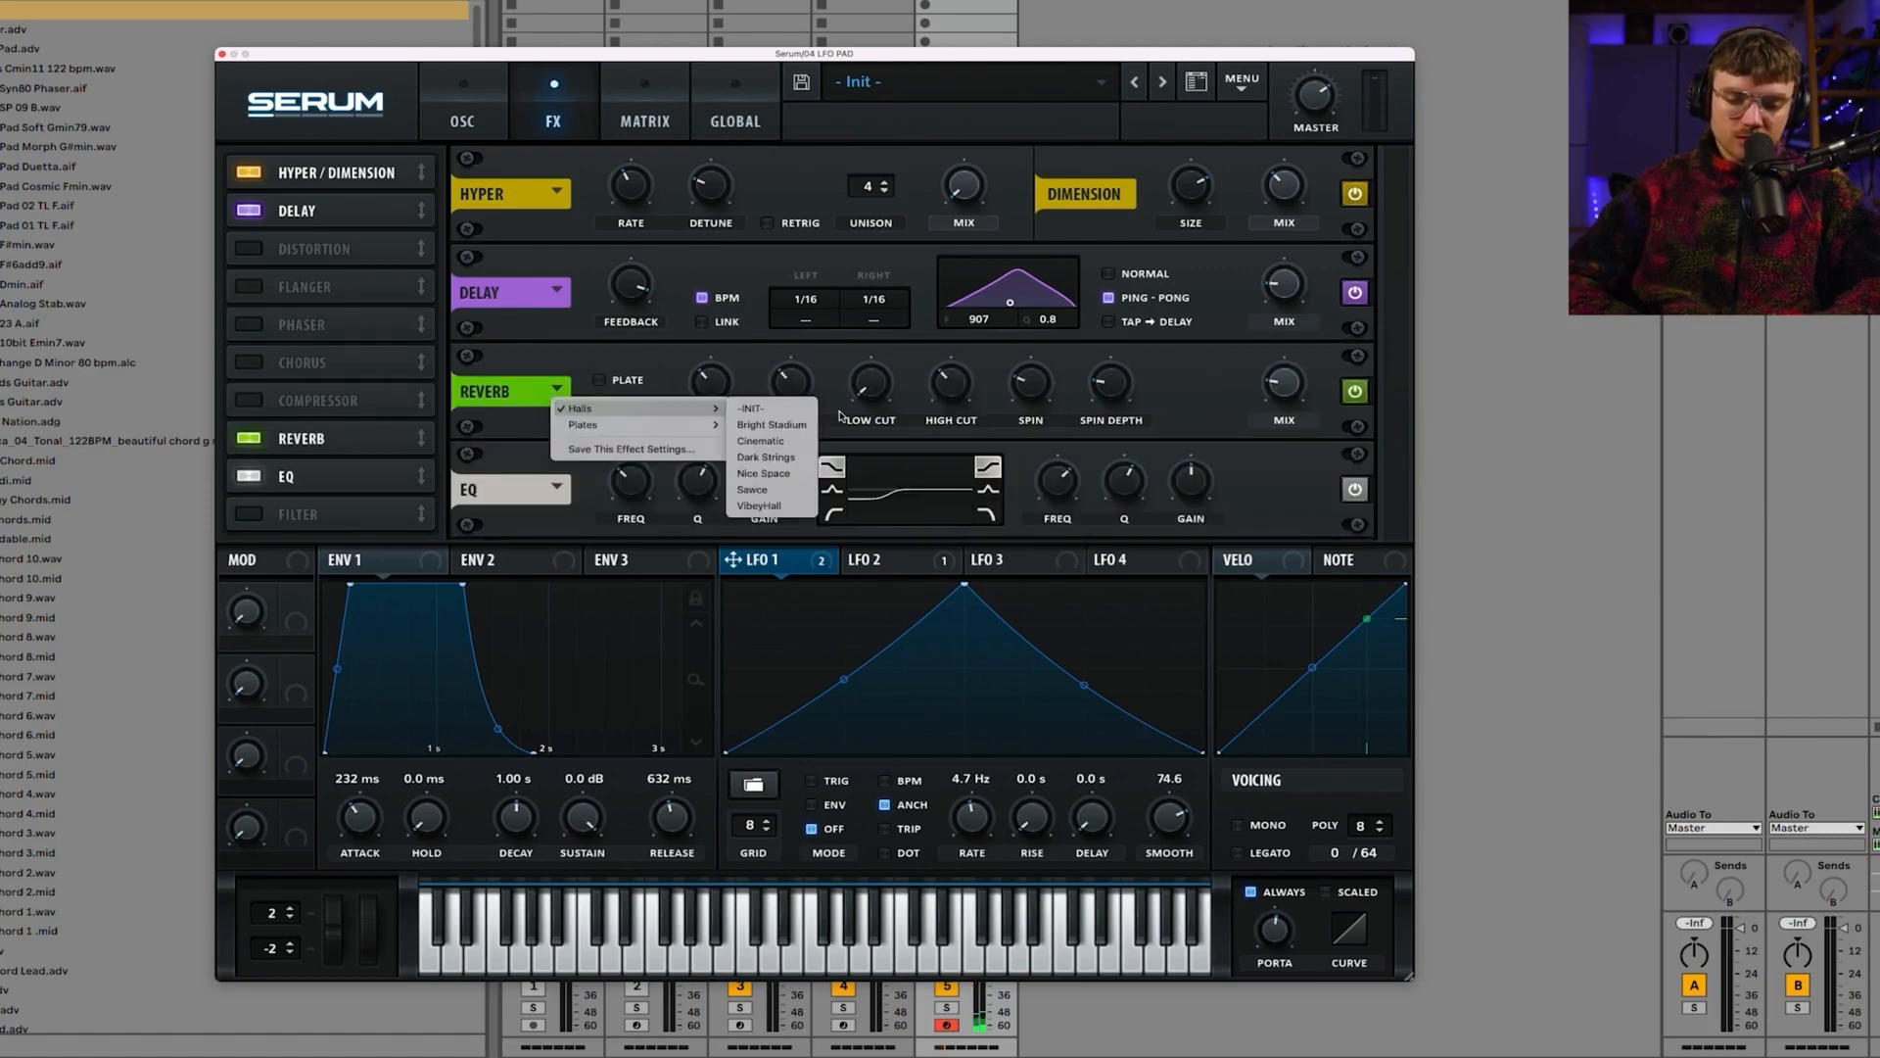
pyautogui.click(801, 428)
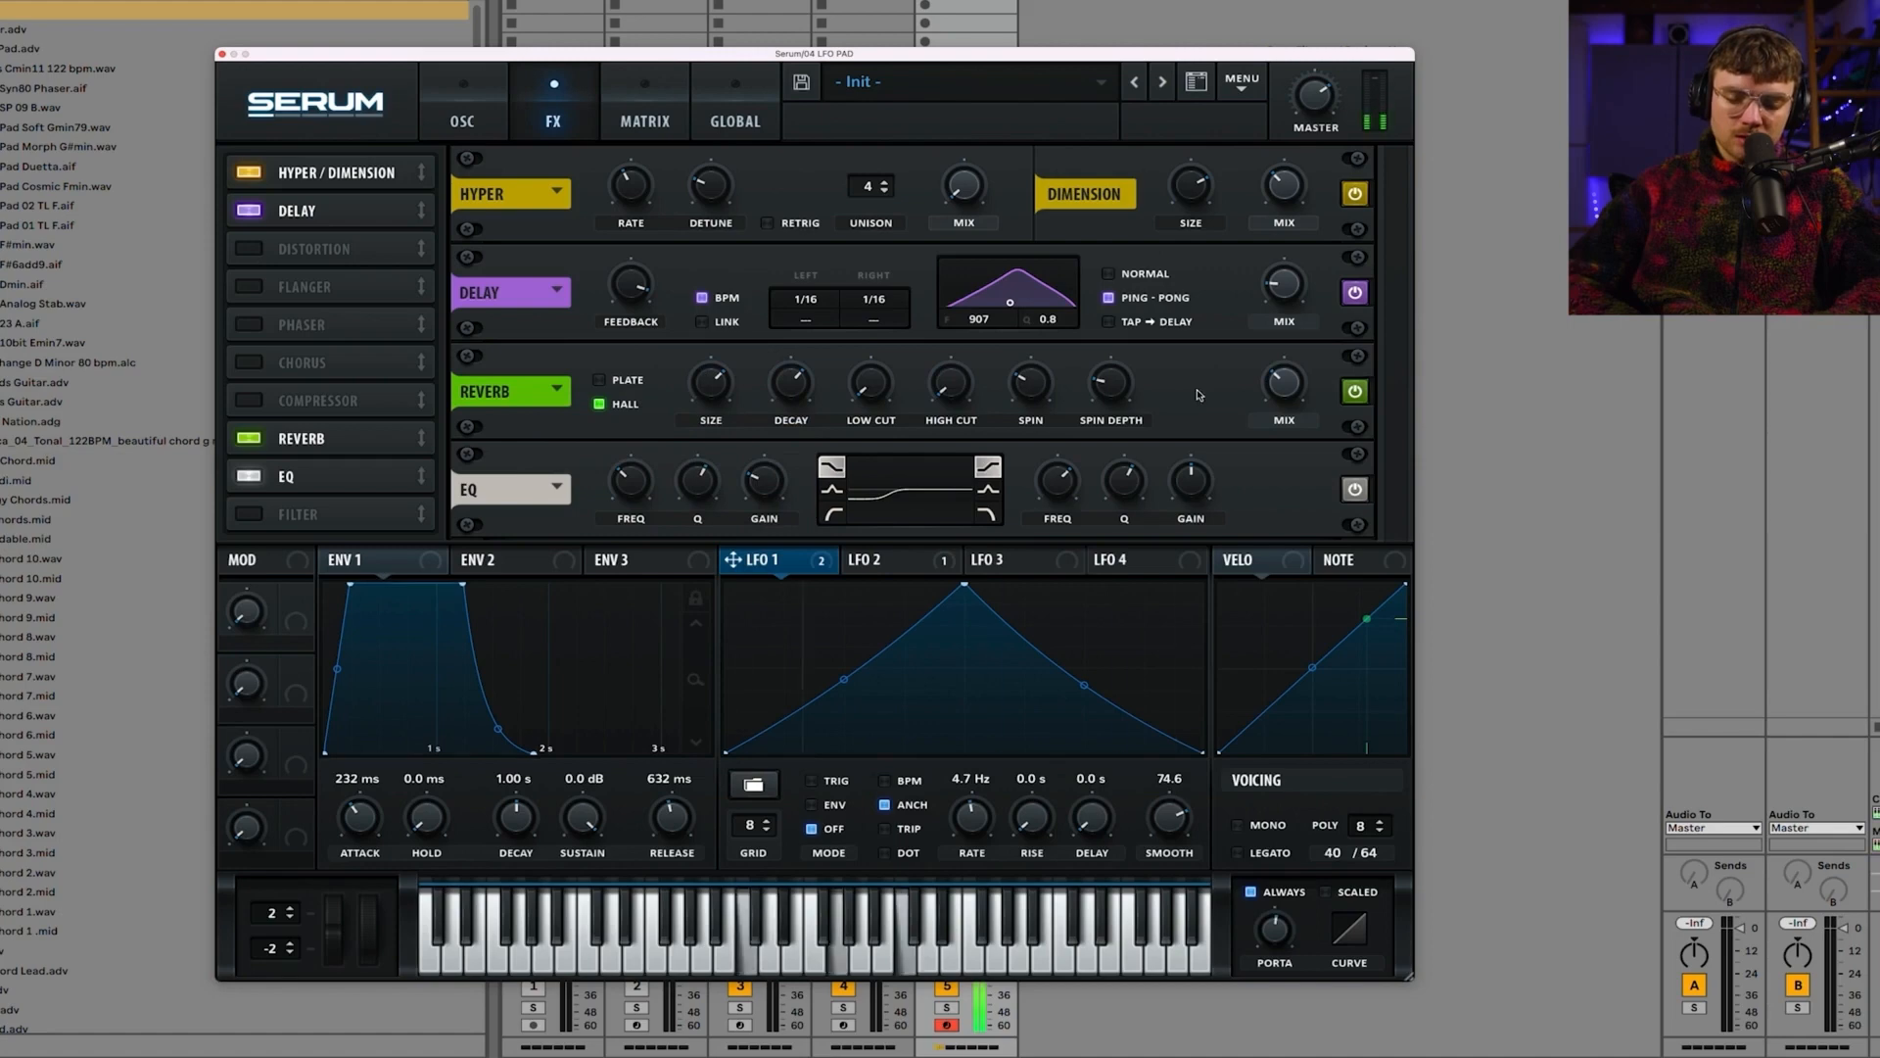
pyautogui.moveTo(868, 387); pyautogui.dragTo(867, 301)
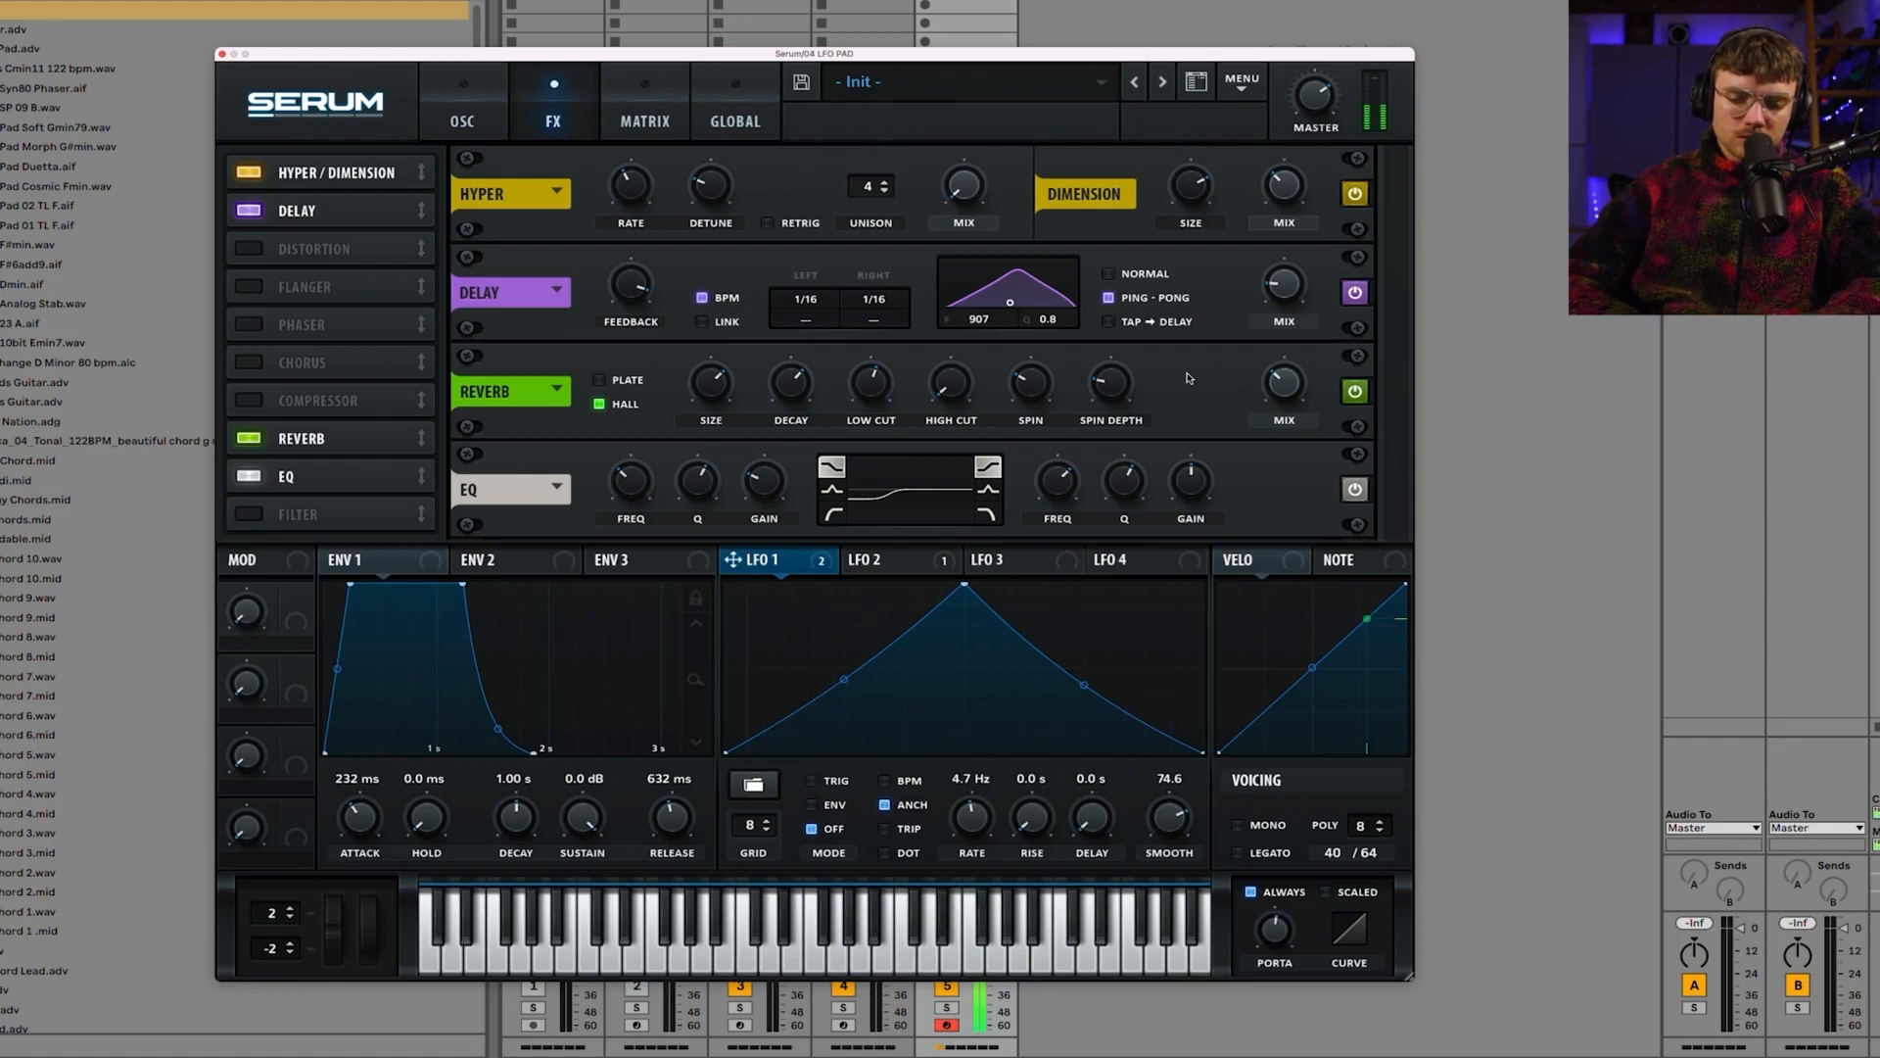
pyautogui.moveTo(1284, 384); pyautogui.dragTo(1284, 418)
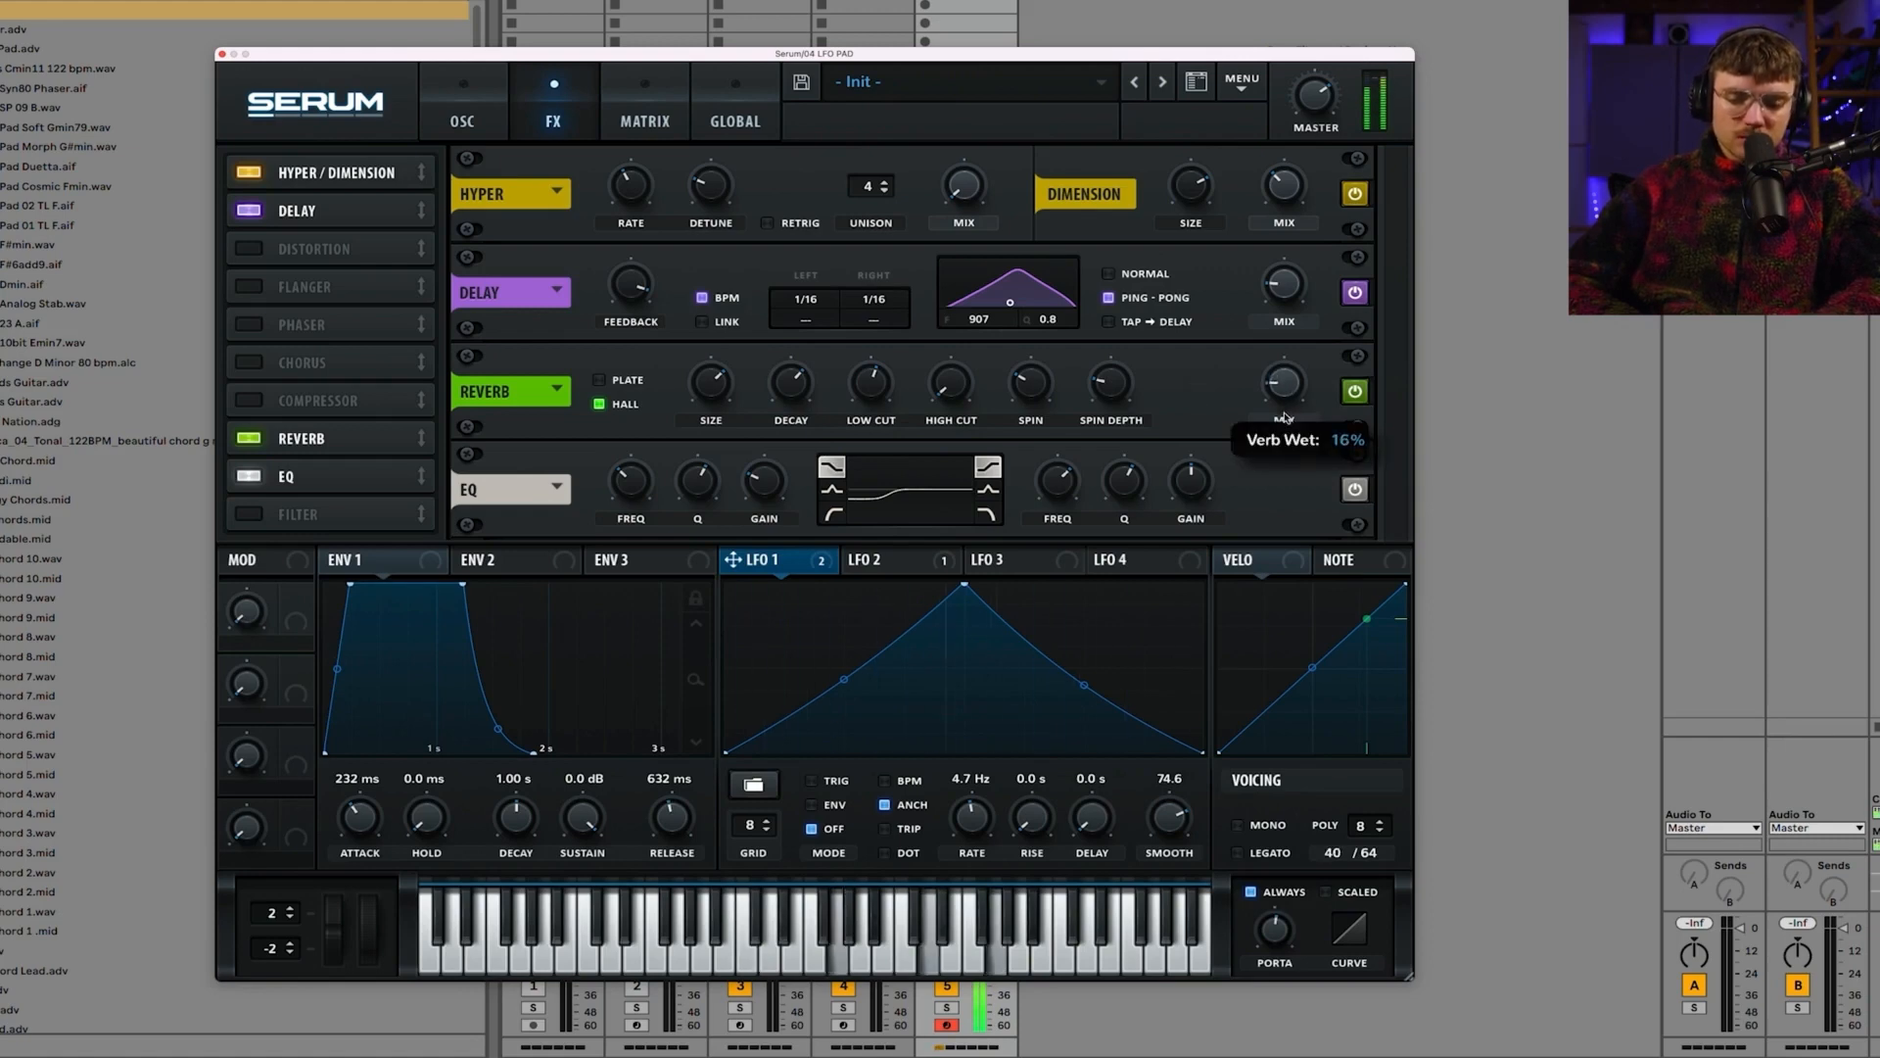
# Step: Try LFO 1 rates of 2.1 Hz and 11.5 Hz, then set the rate to 6.8 Hz
pyautogui.moveTo(972, 817)
pyautogui.mouseDown()
pyautogui.moveTo(972, 781)
pyautogui.moveTo(965, 807)
pyautogui.mouseUp()
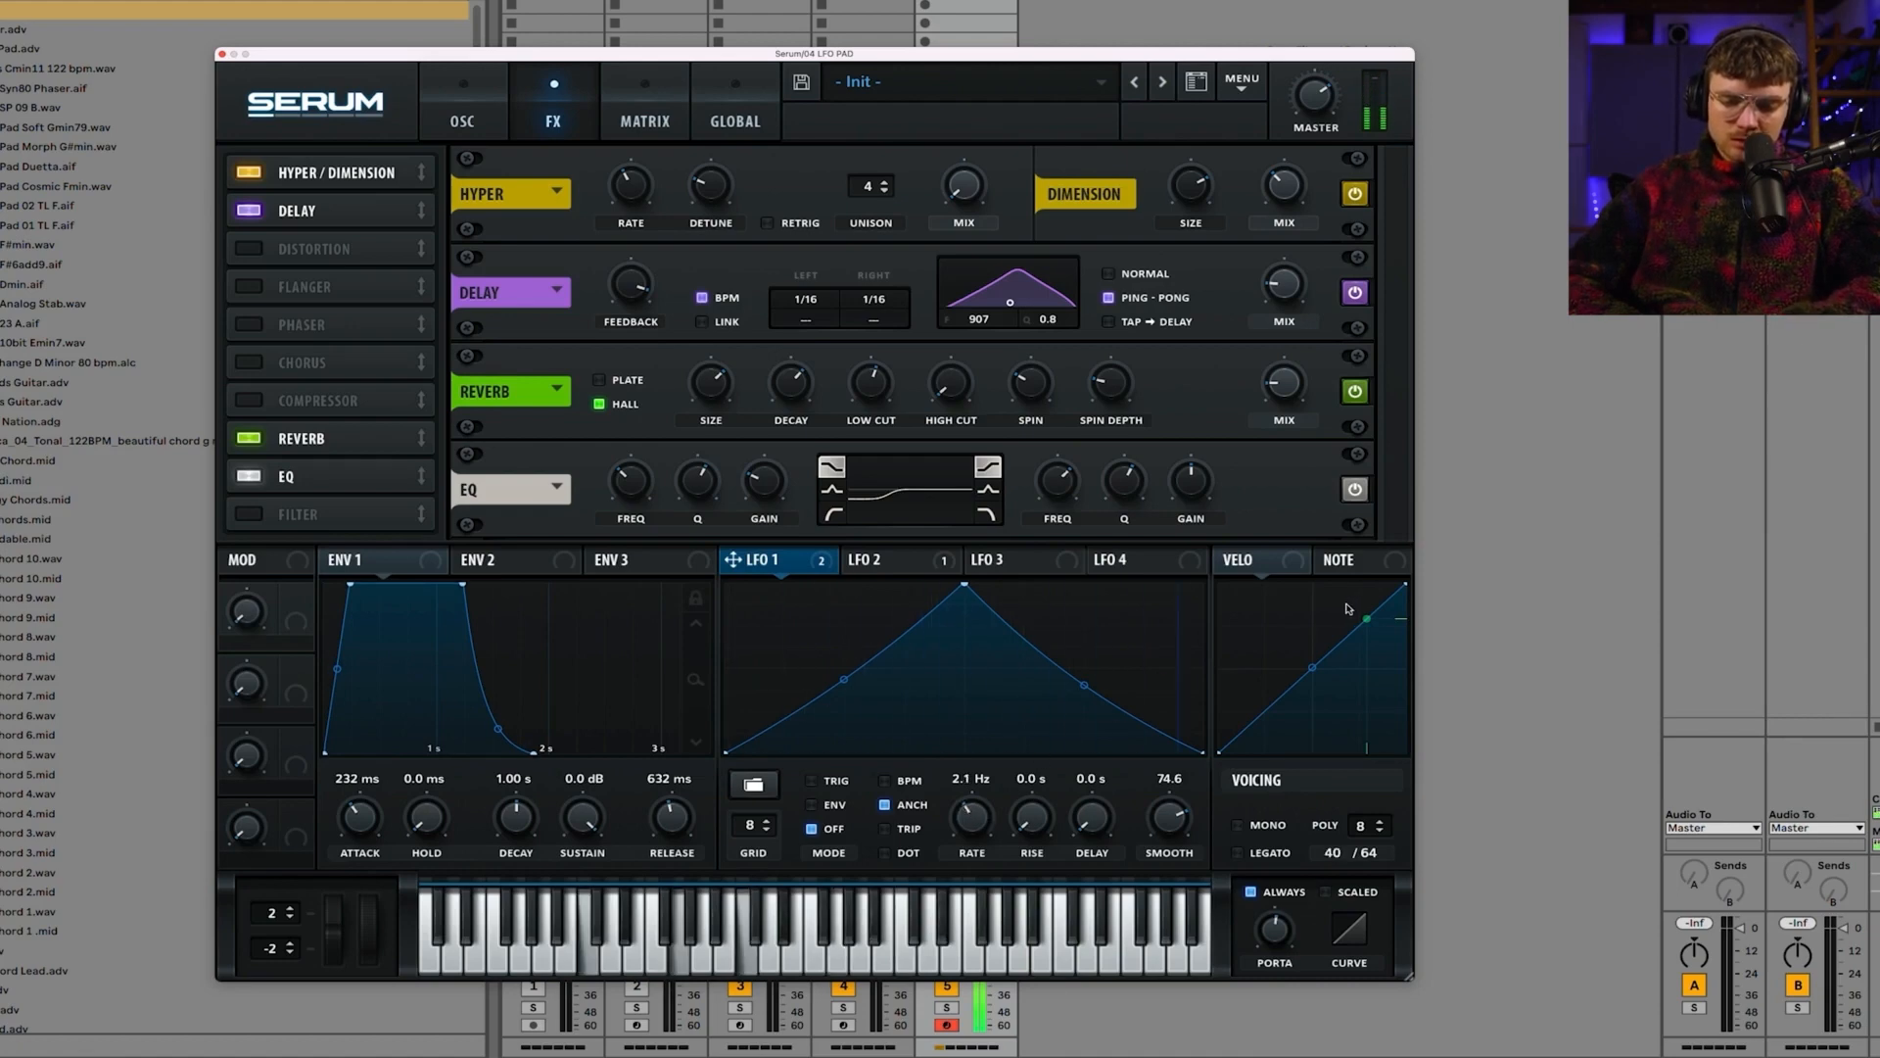
pyautogui.moveTo(964, 827); pyautogui.dragTo(960, 820)
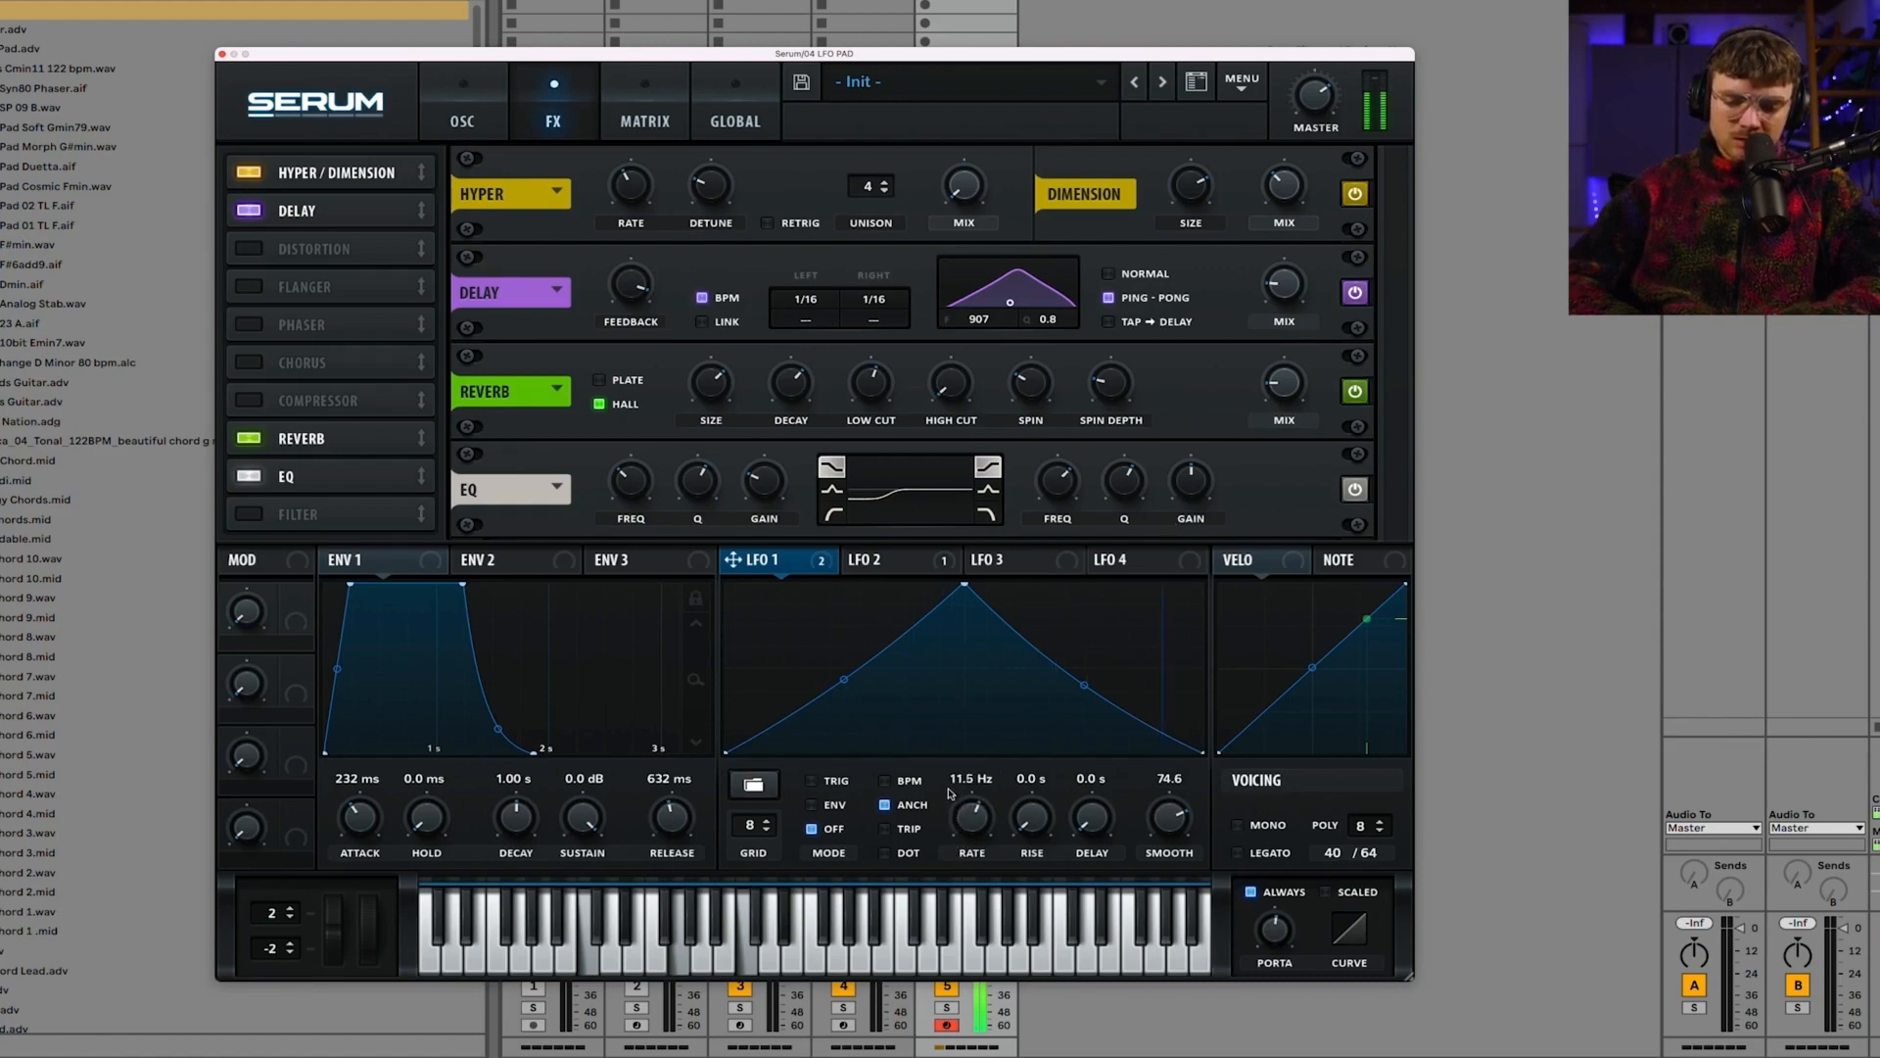
pyautogui.moveTo(948, 786)
pyautogui.mouseDown()
pyautogui.moveTo(943, 724)
pyautogui.moveTo(942, 798)
pyautogui.mouseUp()
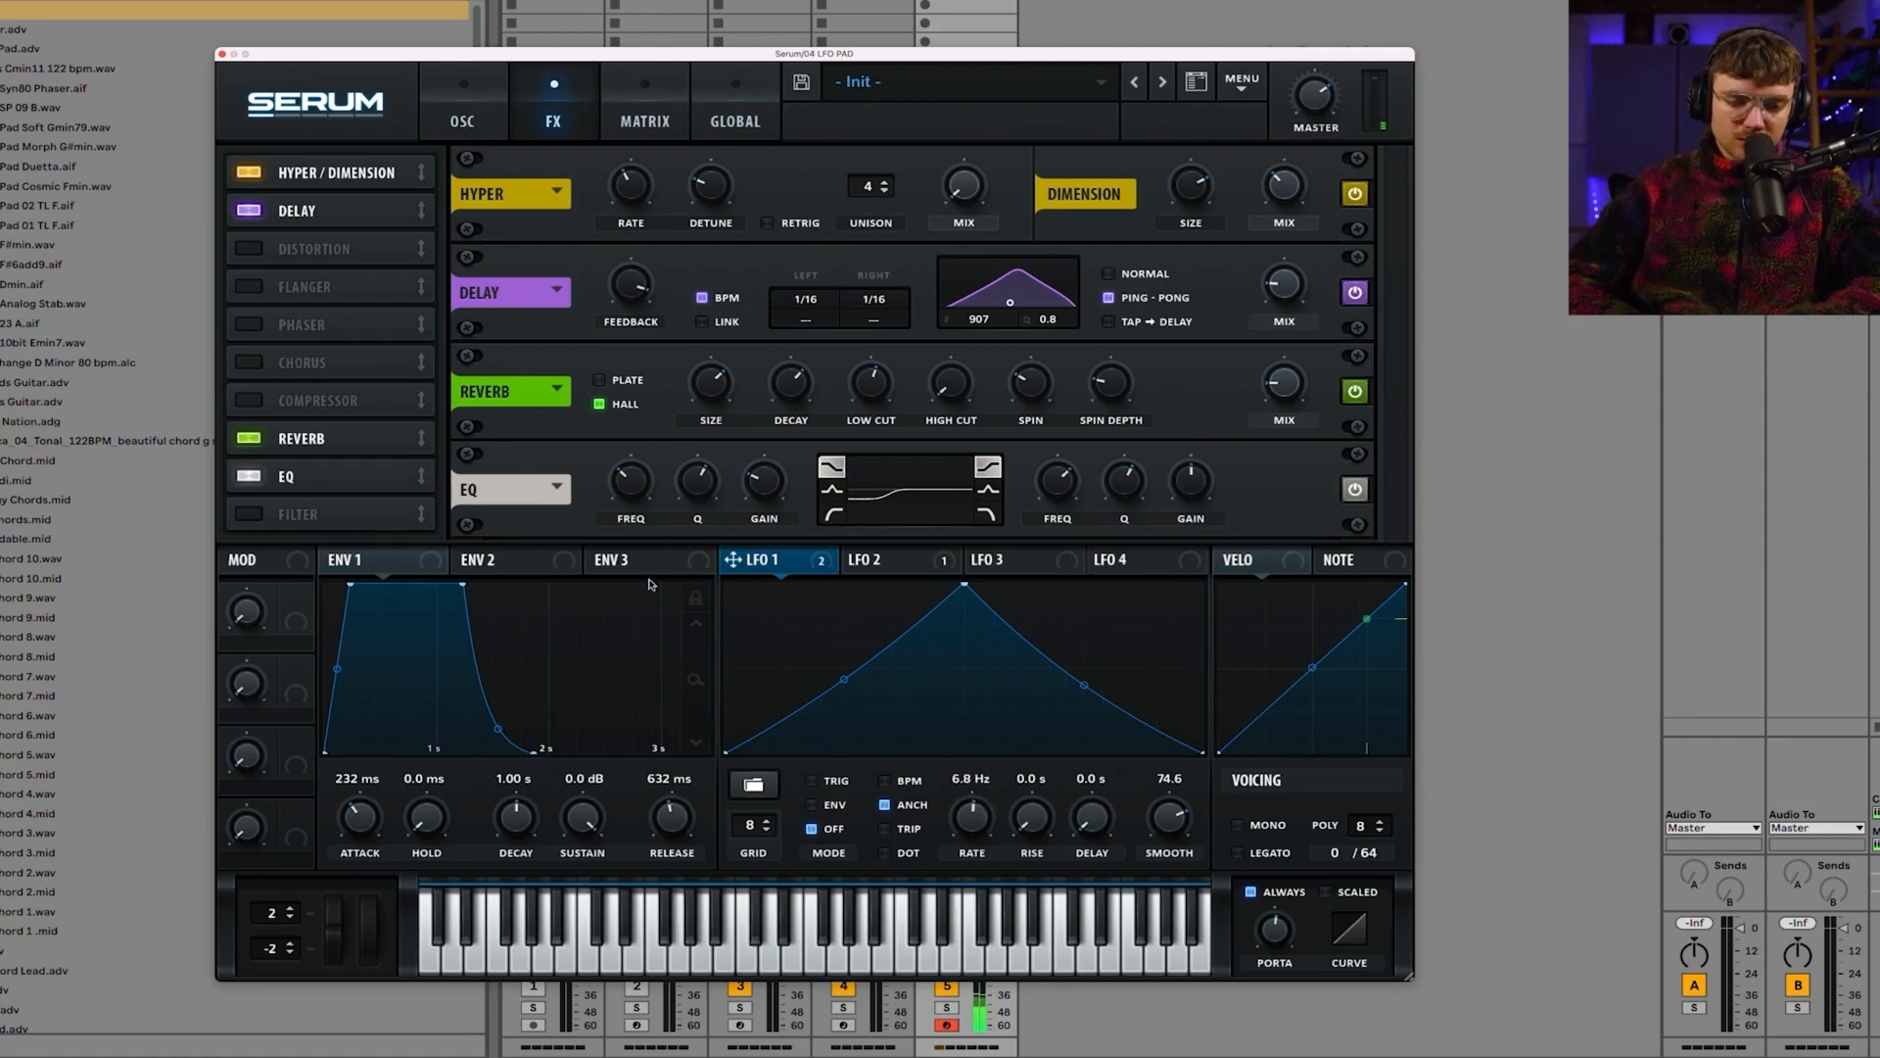
# Step: Add a chorus to the effects chain with a lowered mix and set LFO 1's rate to 7.0 Hz
pyautogui.click(249, 367)
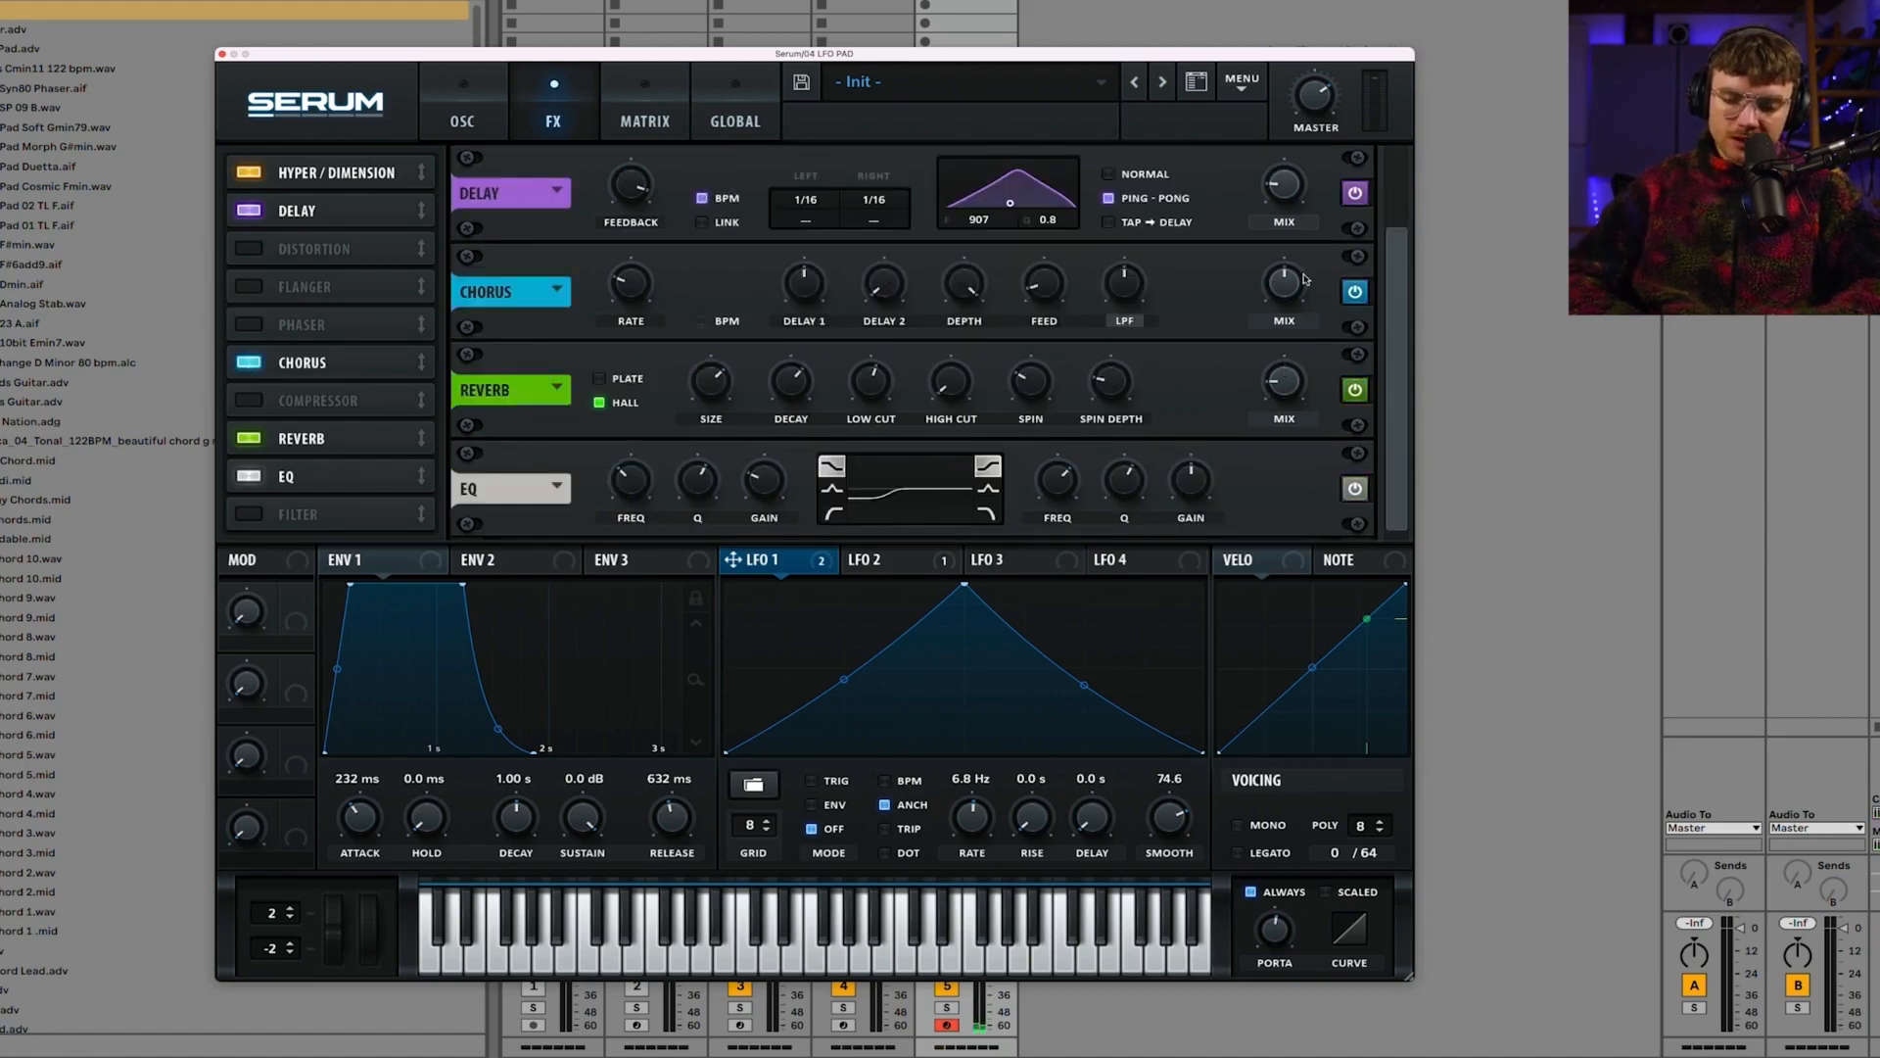
pyautogui.moveTo(1295, 292); pyautogui.dragTo(1285, 326)
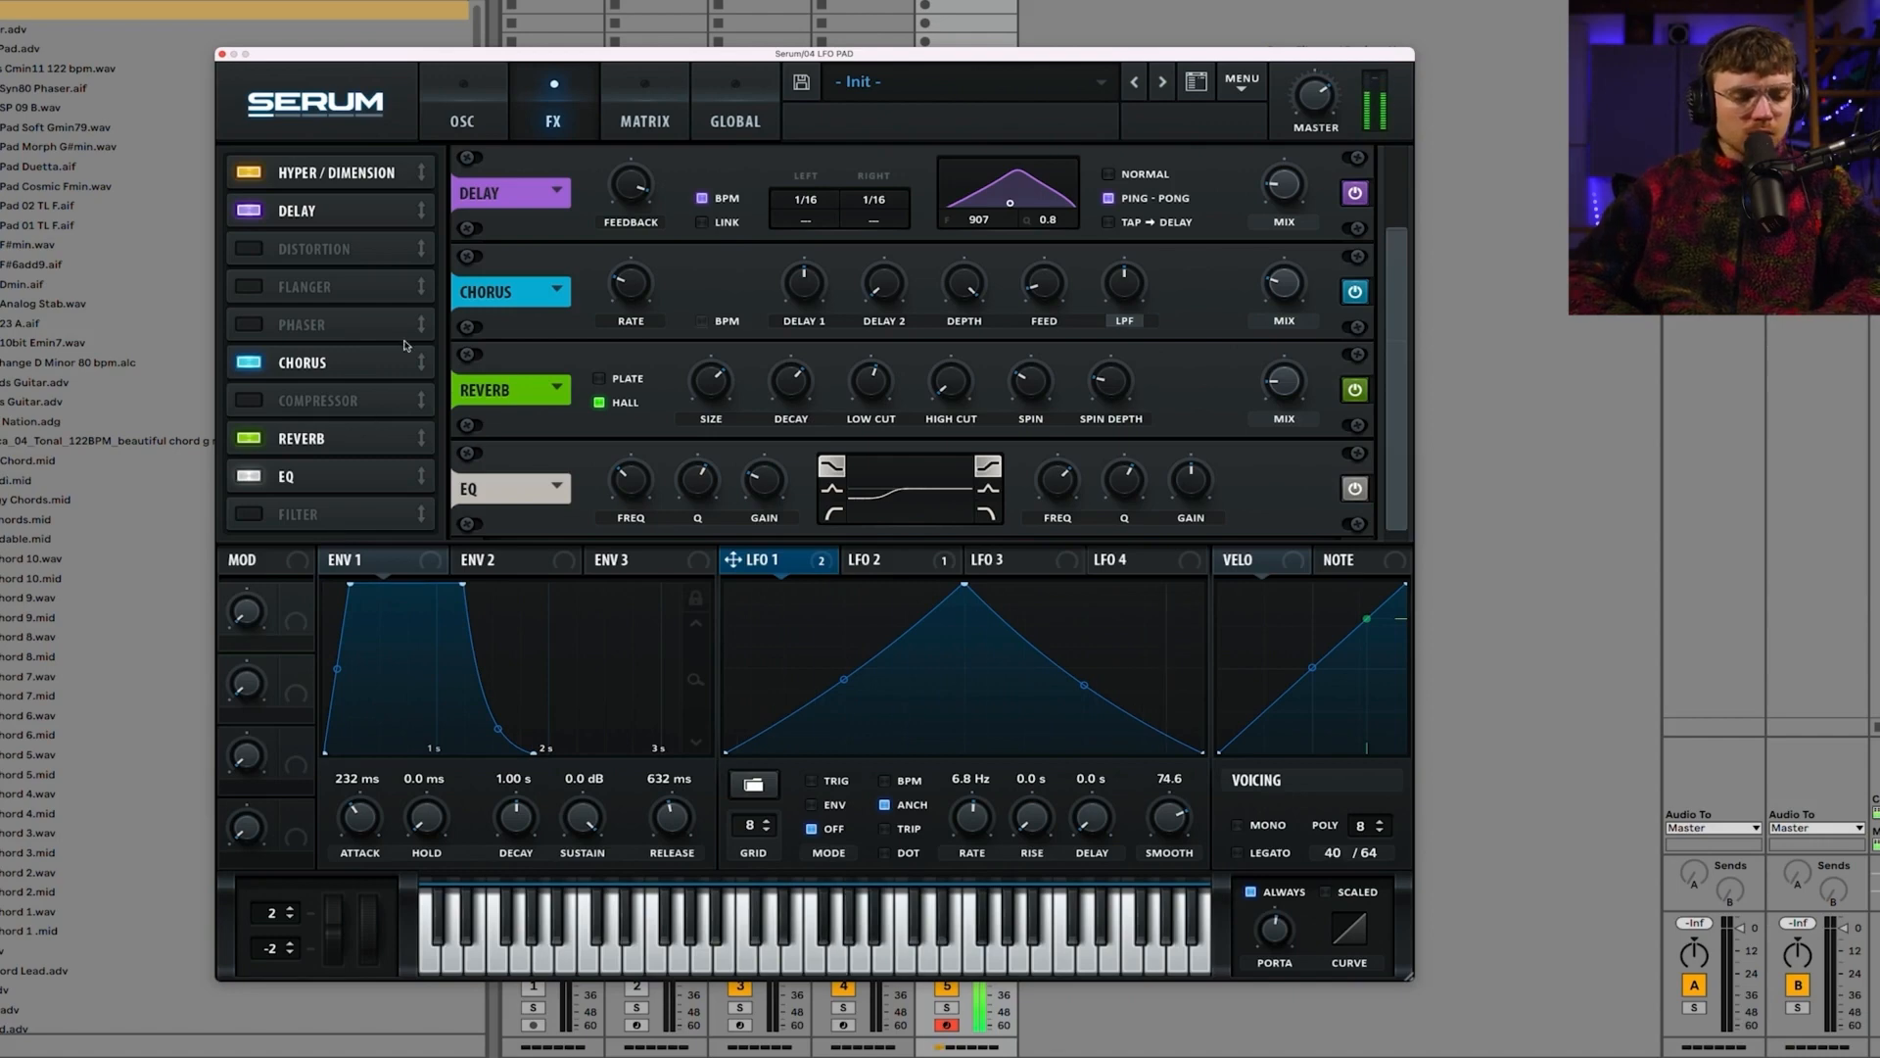
pyautogui.moveTo(992, 798)
pyautogui.mouseDown()
pyautogui.moveTo(977, 736)
pyautogui.moveTo(970, 784)
pyautogui.mouseUp()
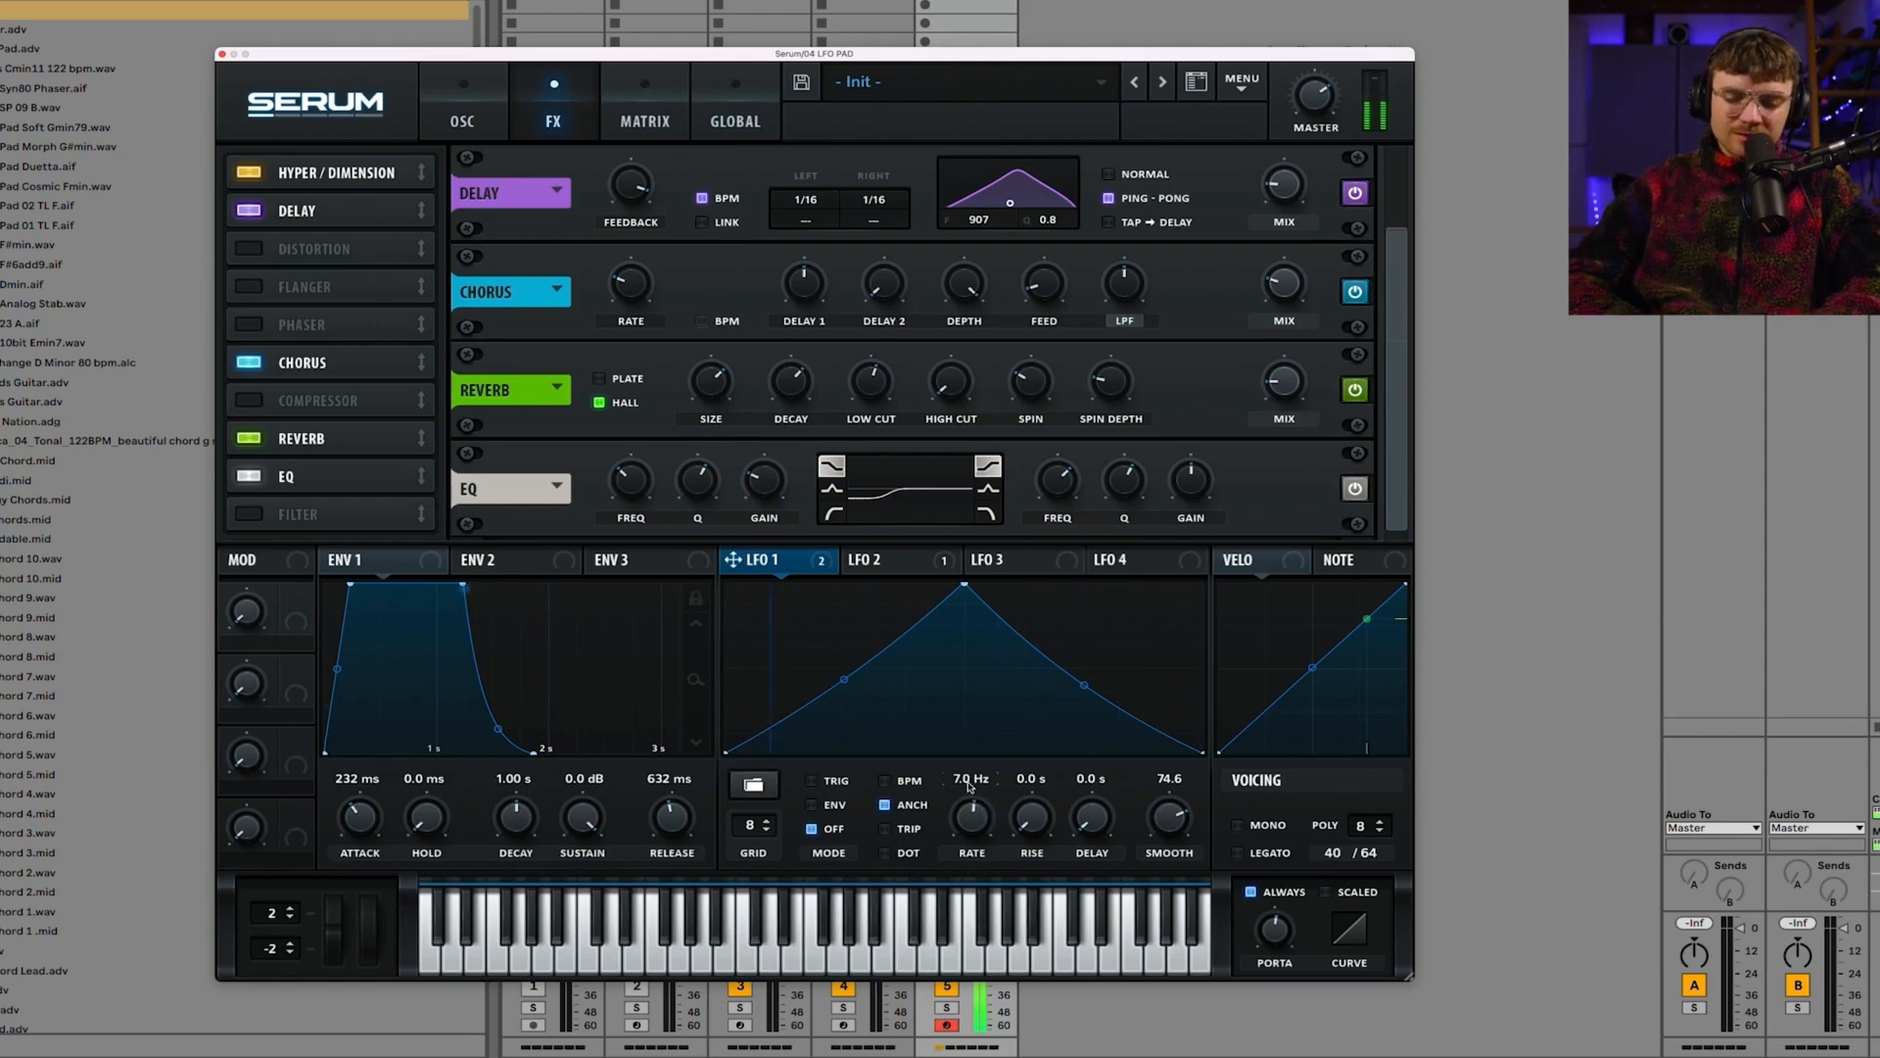
# Step: Enable oscillator B and assign LFO 1 to modulate its level
pyautogui.click(466, 119)
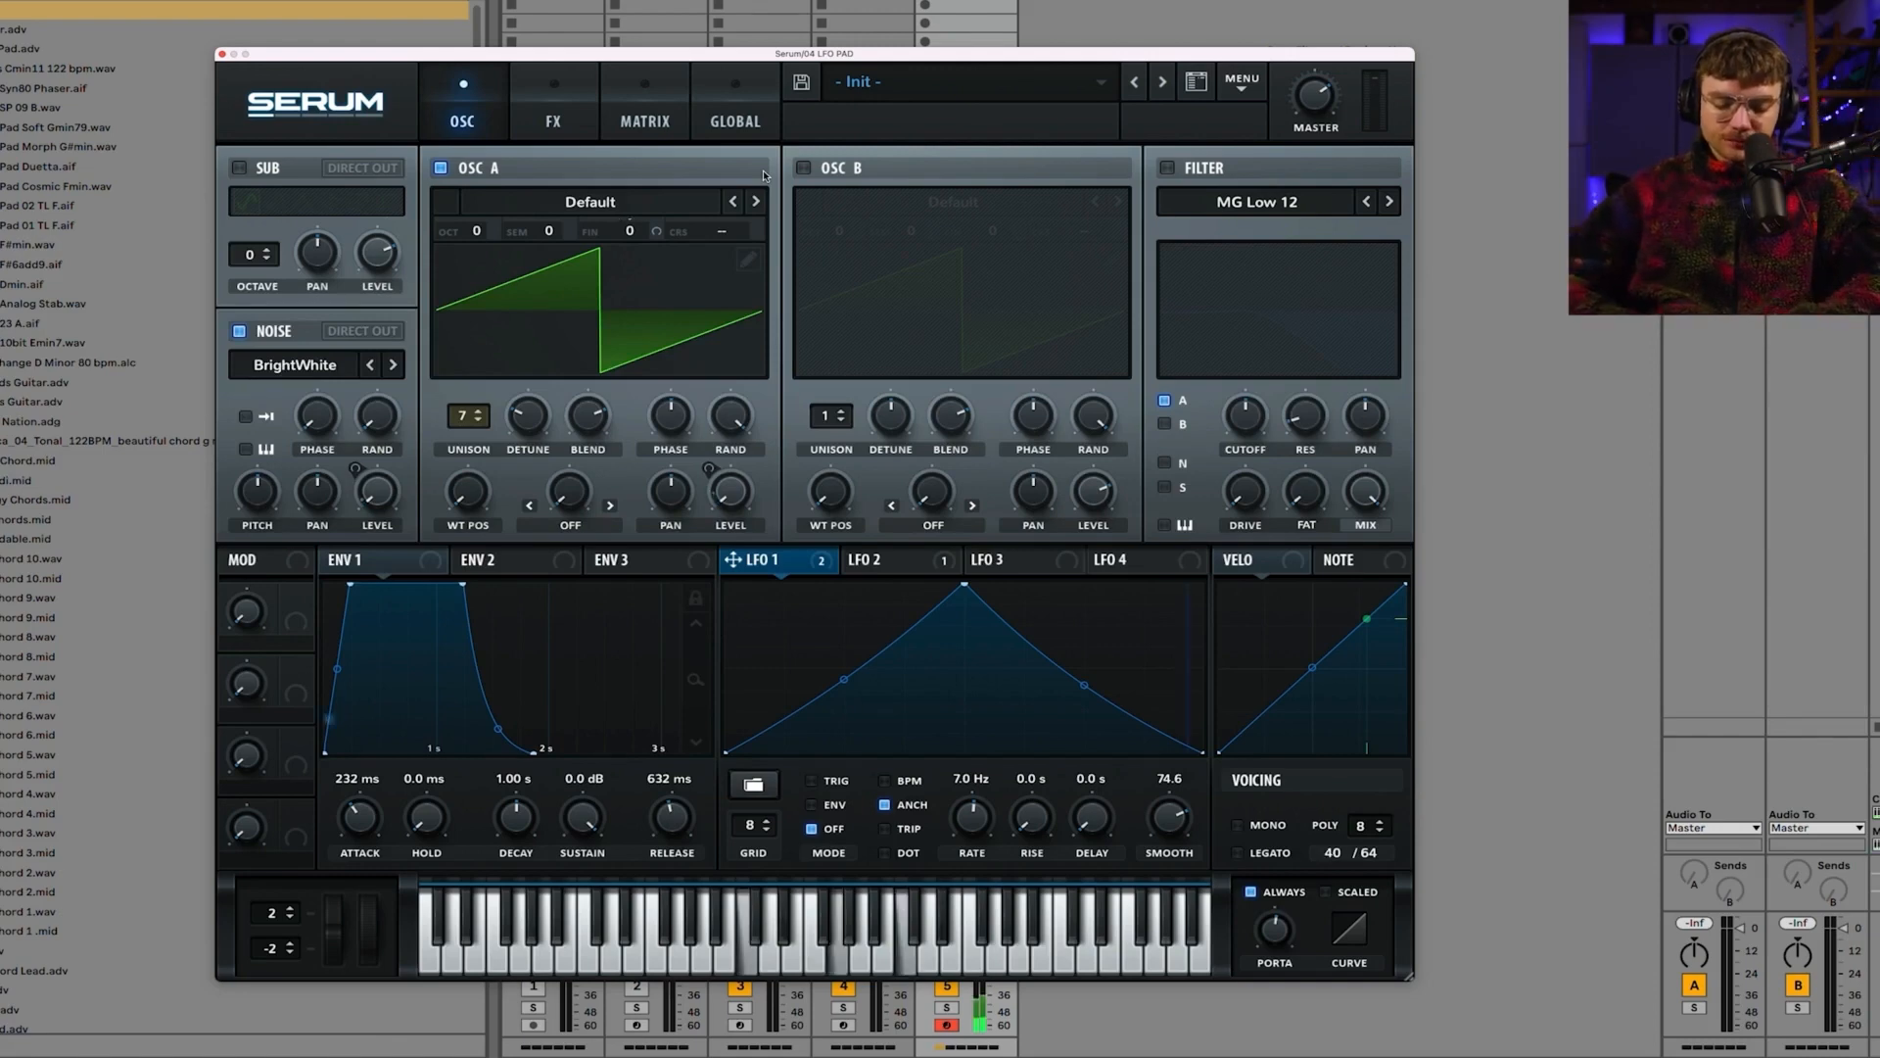
pyautogui.click(804, 169)
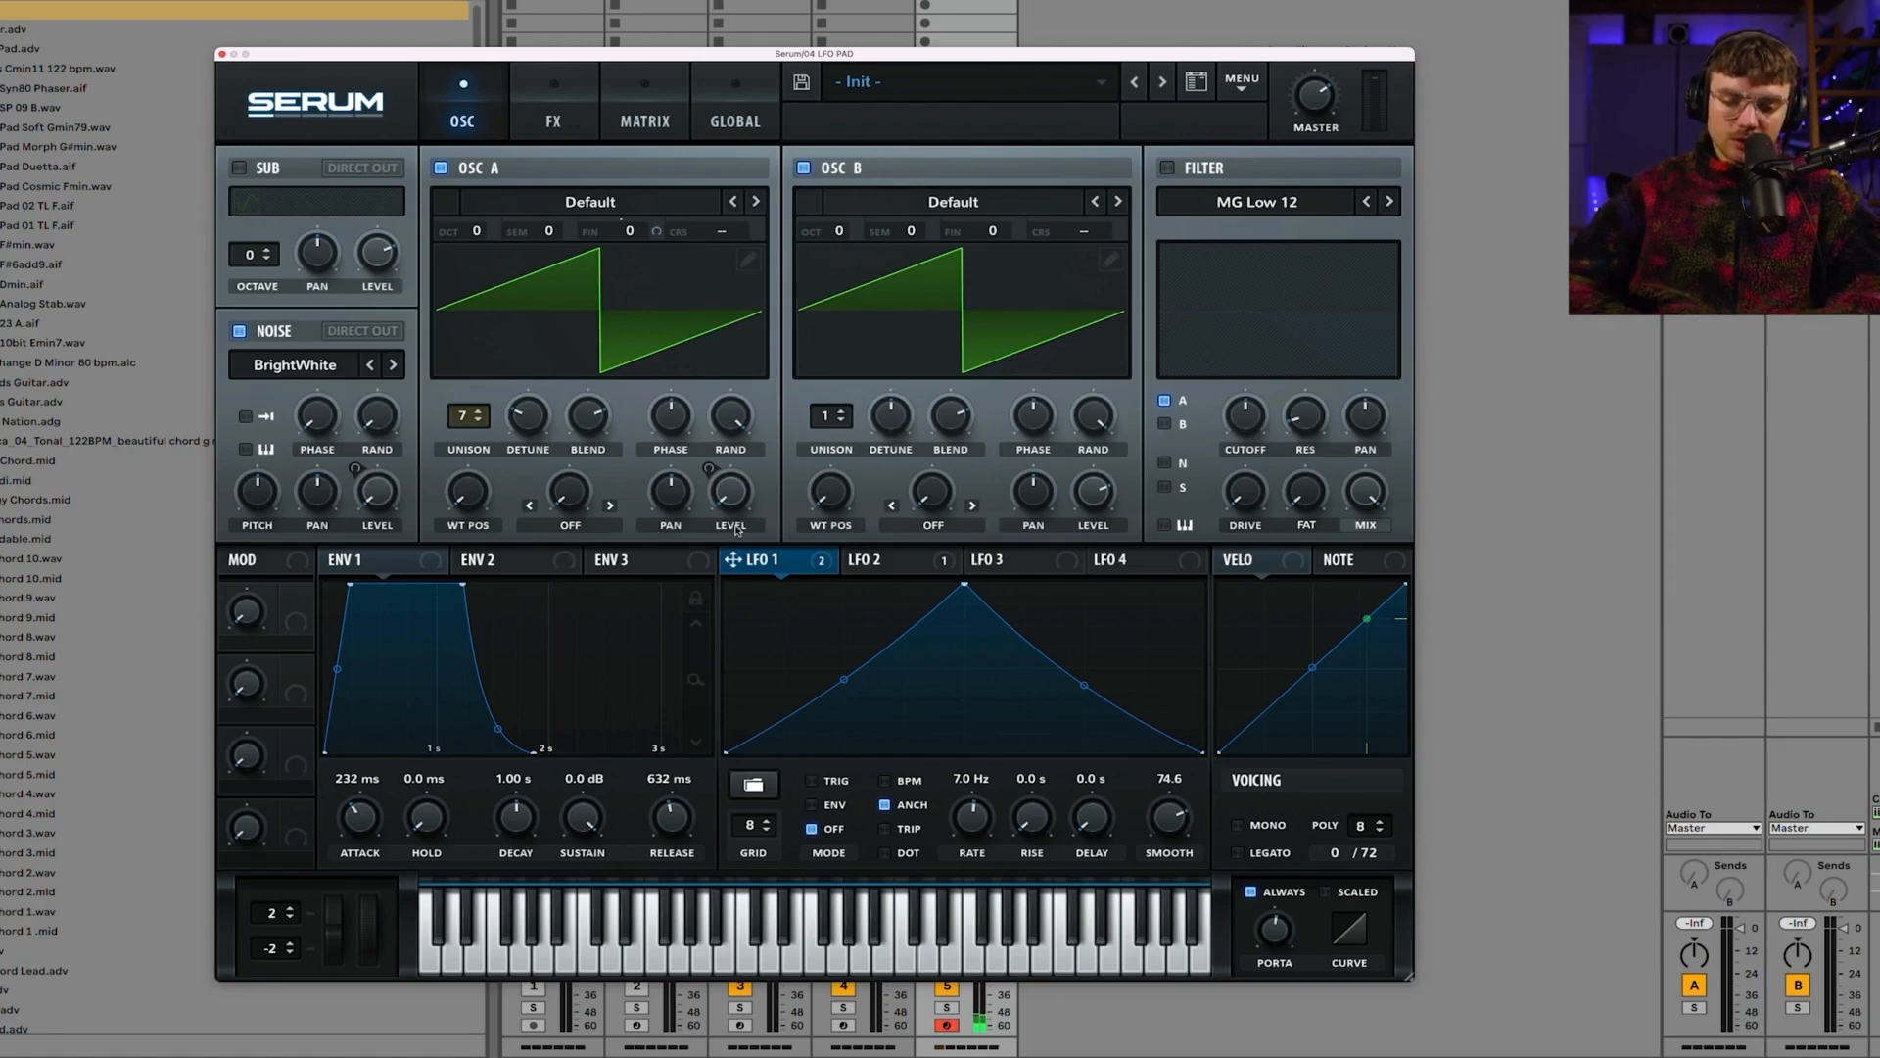
pyautogui.moveTo(752, 563); pyautogui.dragTo(1097, 722)
pyautogui.moveTo(1071, 470); pyautogui.dragTo(1074, 435)
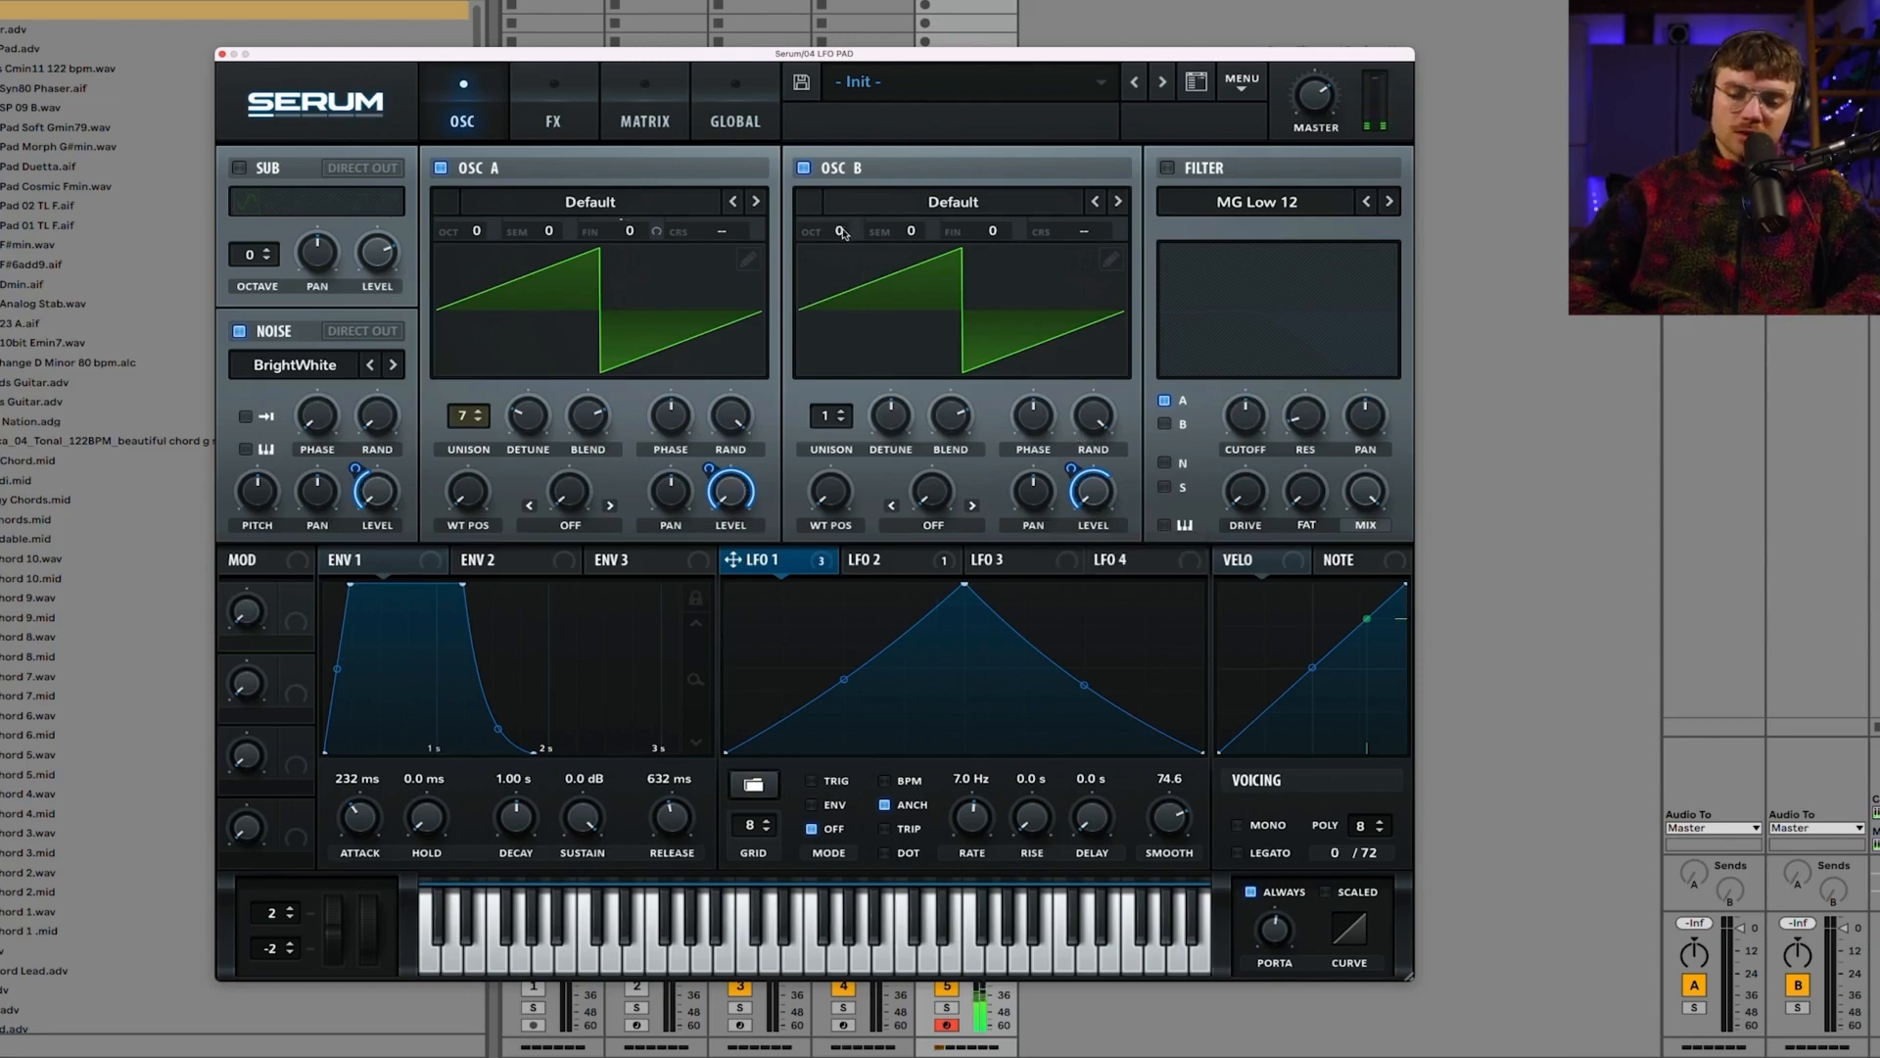
# Step: Try oscillator B's octave at -1, then set it to +1 with LFO 1's level modulation at 81
pyautogui.moveTo(847, 232); pyautogui.dragTo(844, 292)
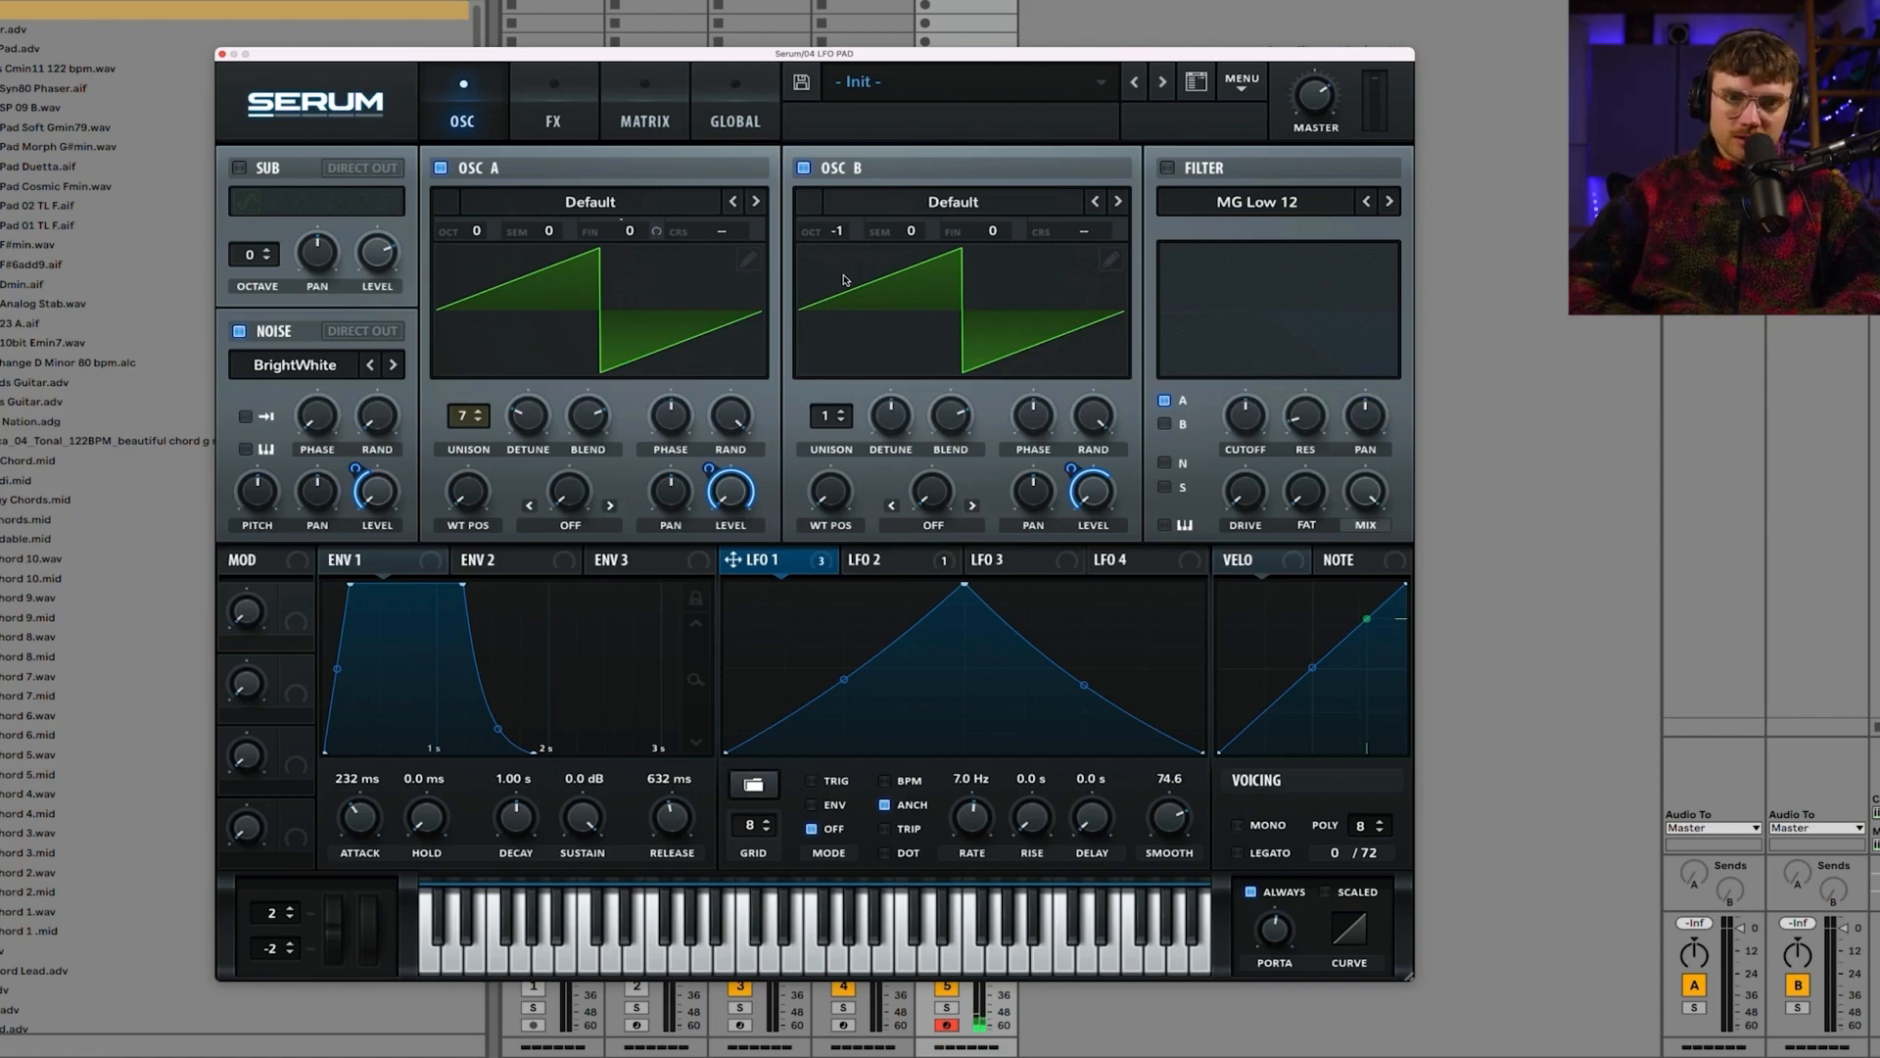
pyautogui.moveTo(845, 235); pyautogui.dragTo(839, 160)
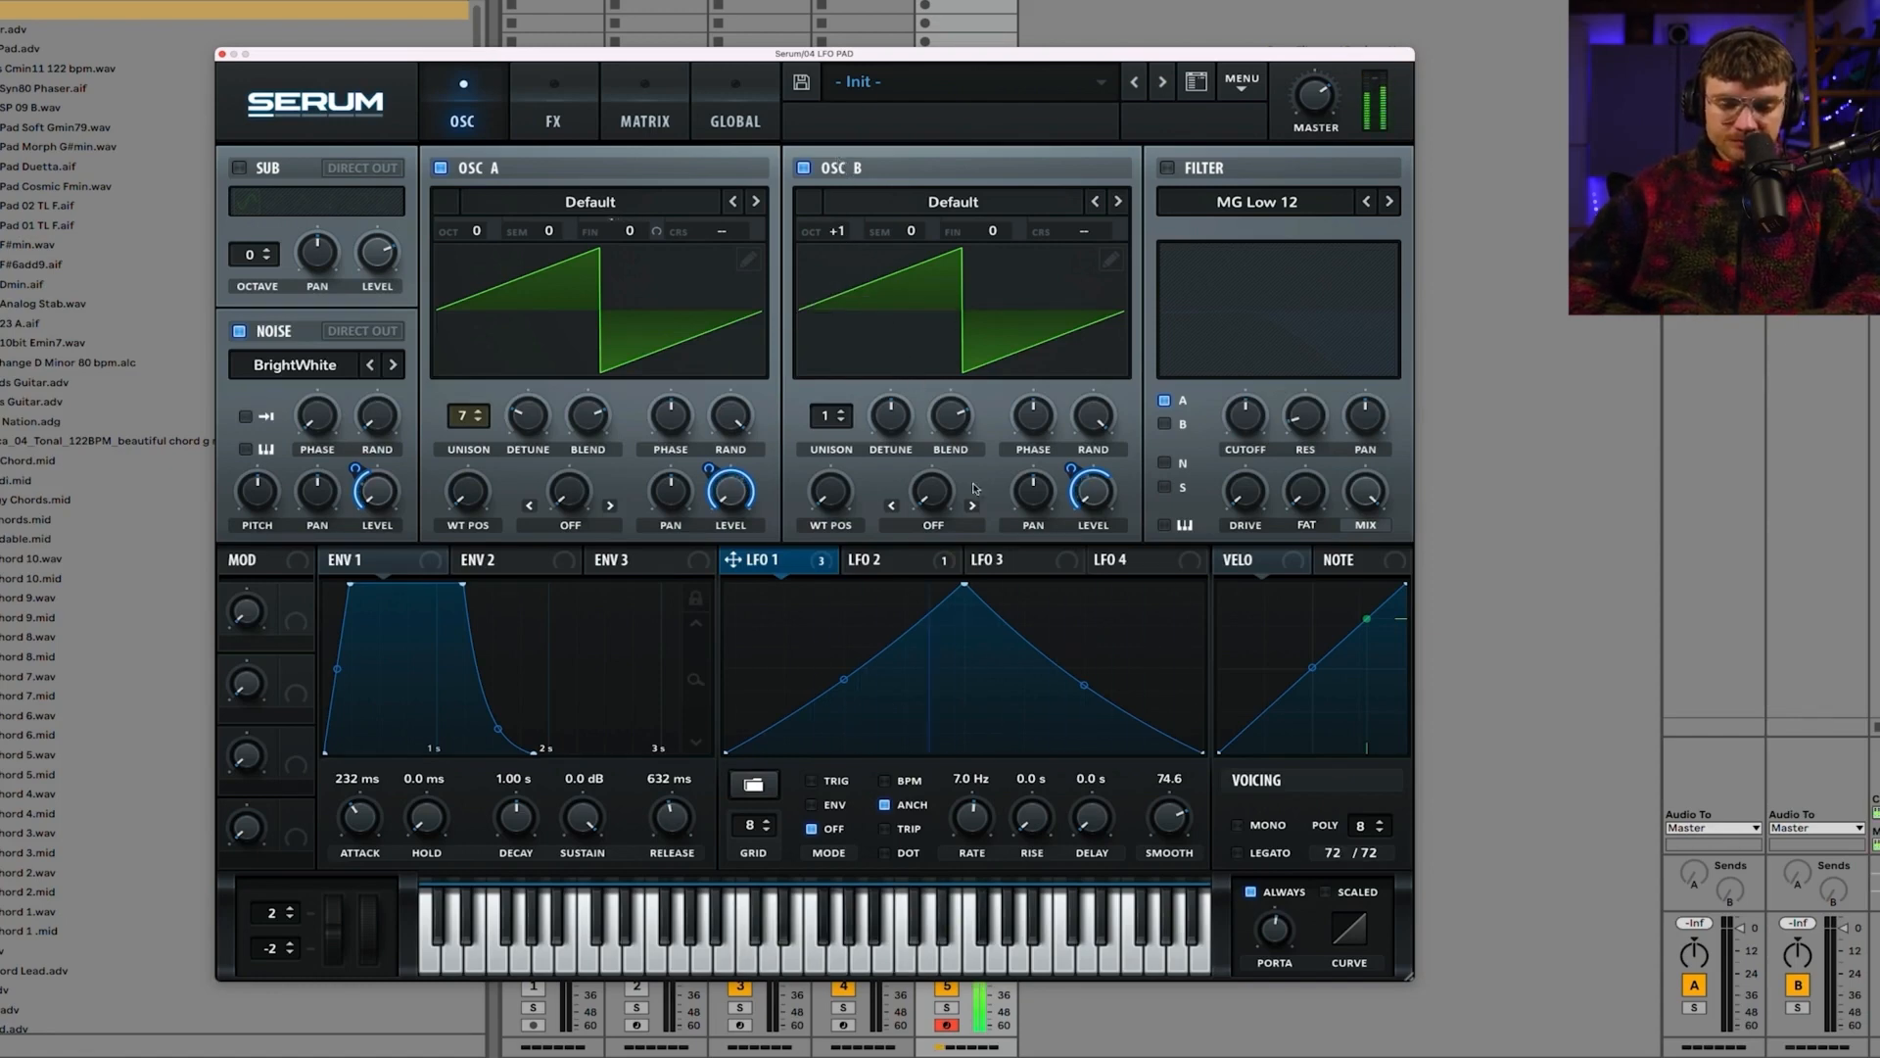
pyautogui.moveTo(1073, 474)
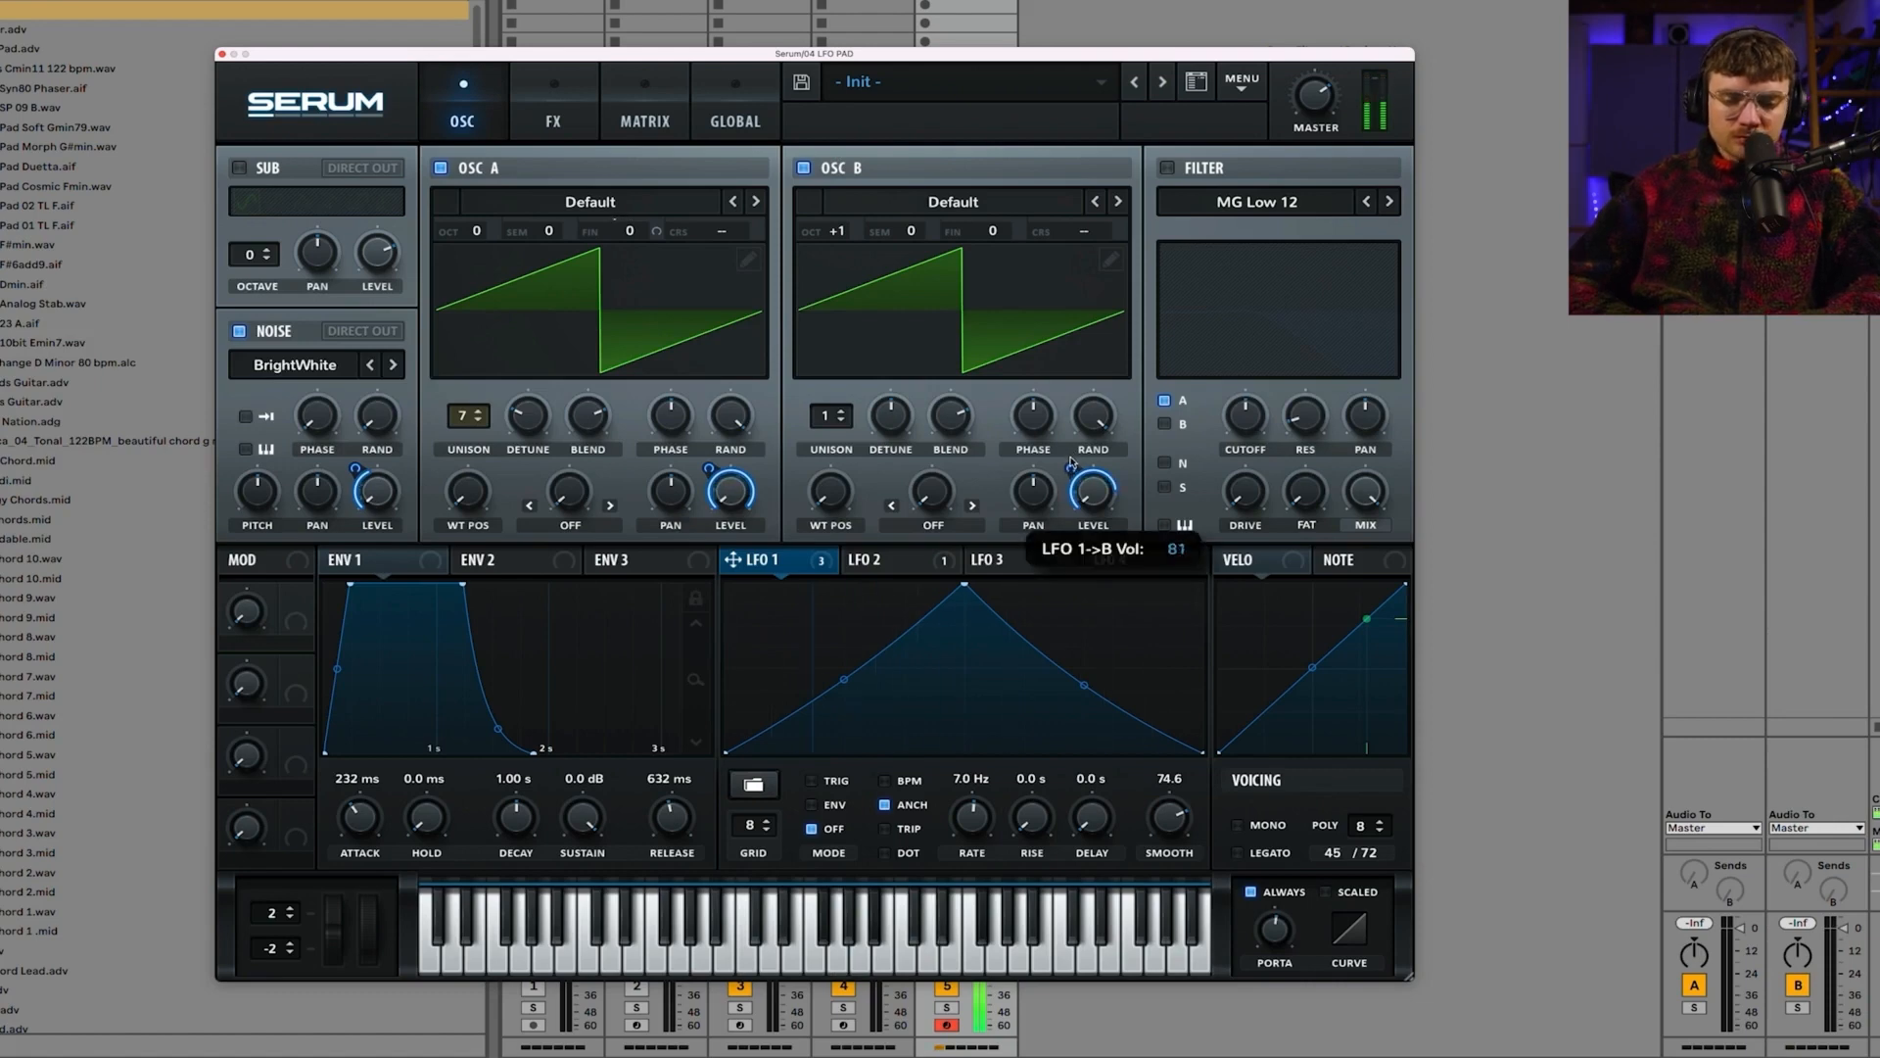
# Step: Audition oscillator B wavetables including 4088, Acid, Basic Mg and Basic Shapes, stopping at Basic_Mdc
pyautogui.click(1118, 202)
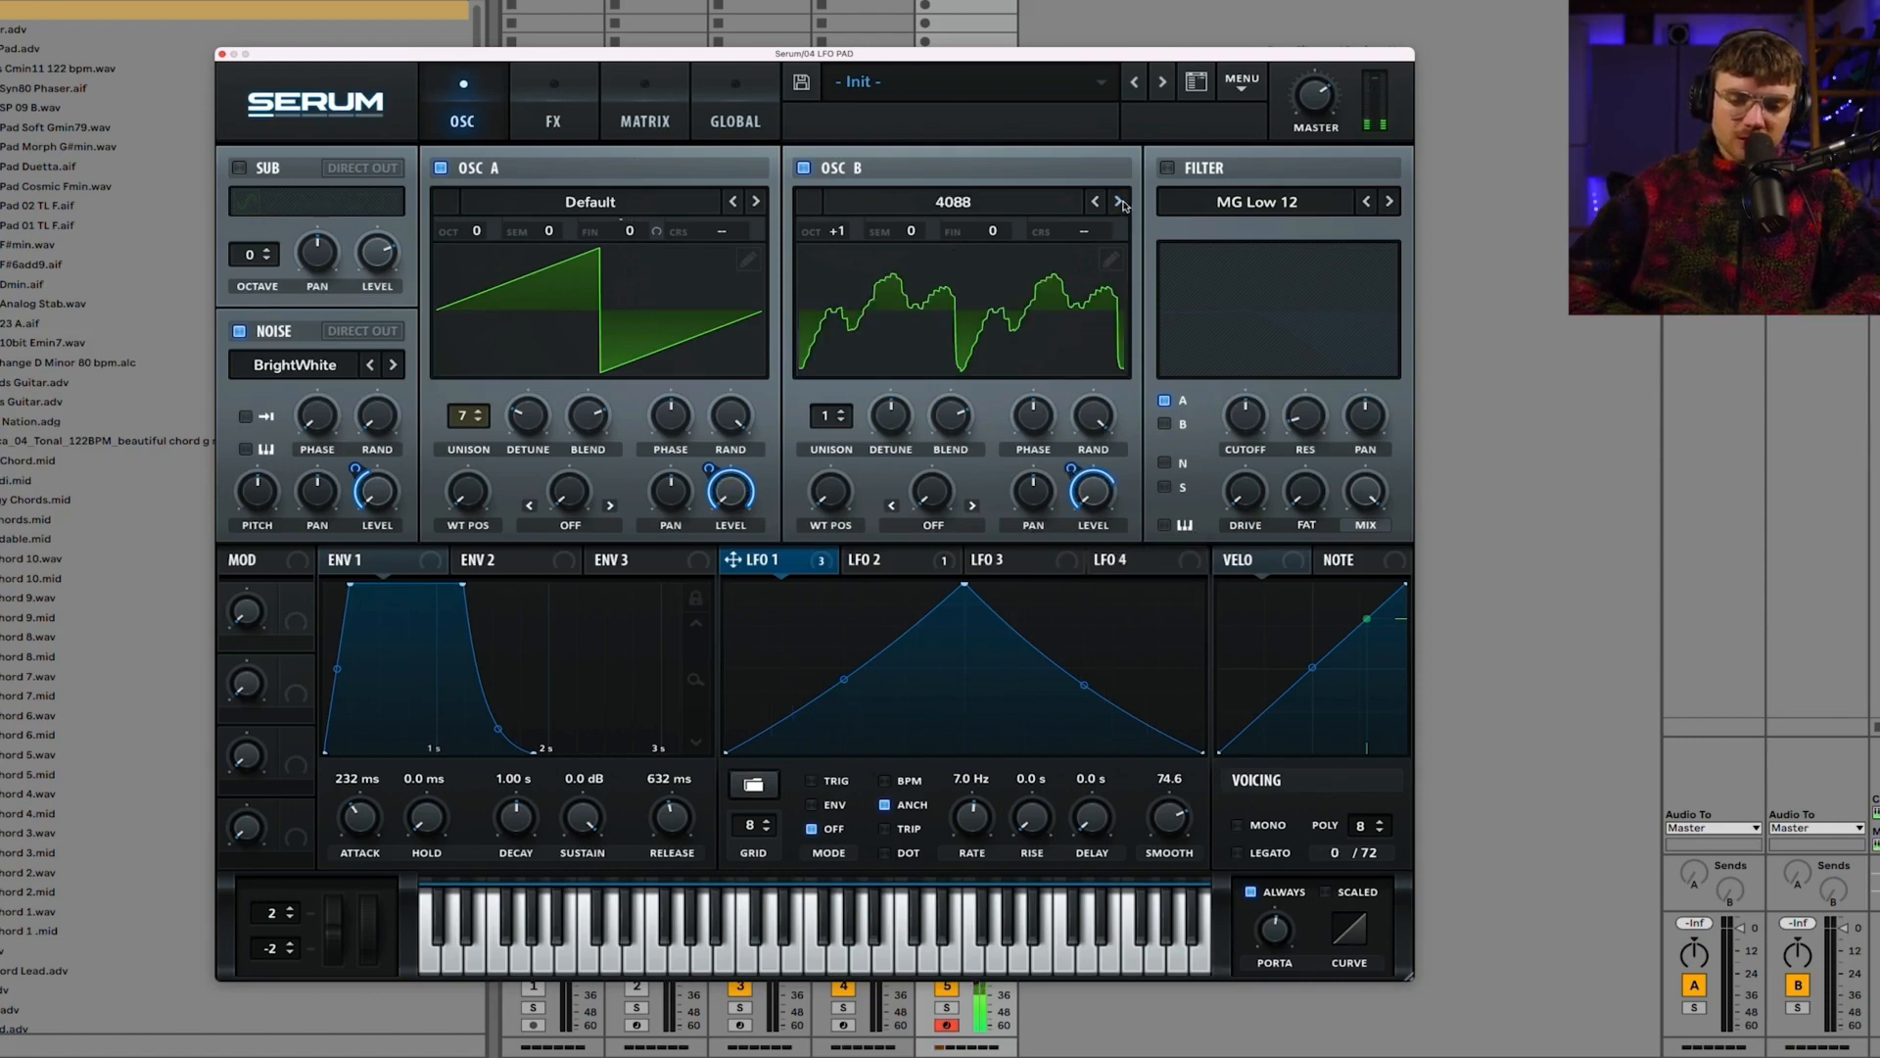
pyautogui.click(1119, 202)
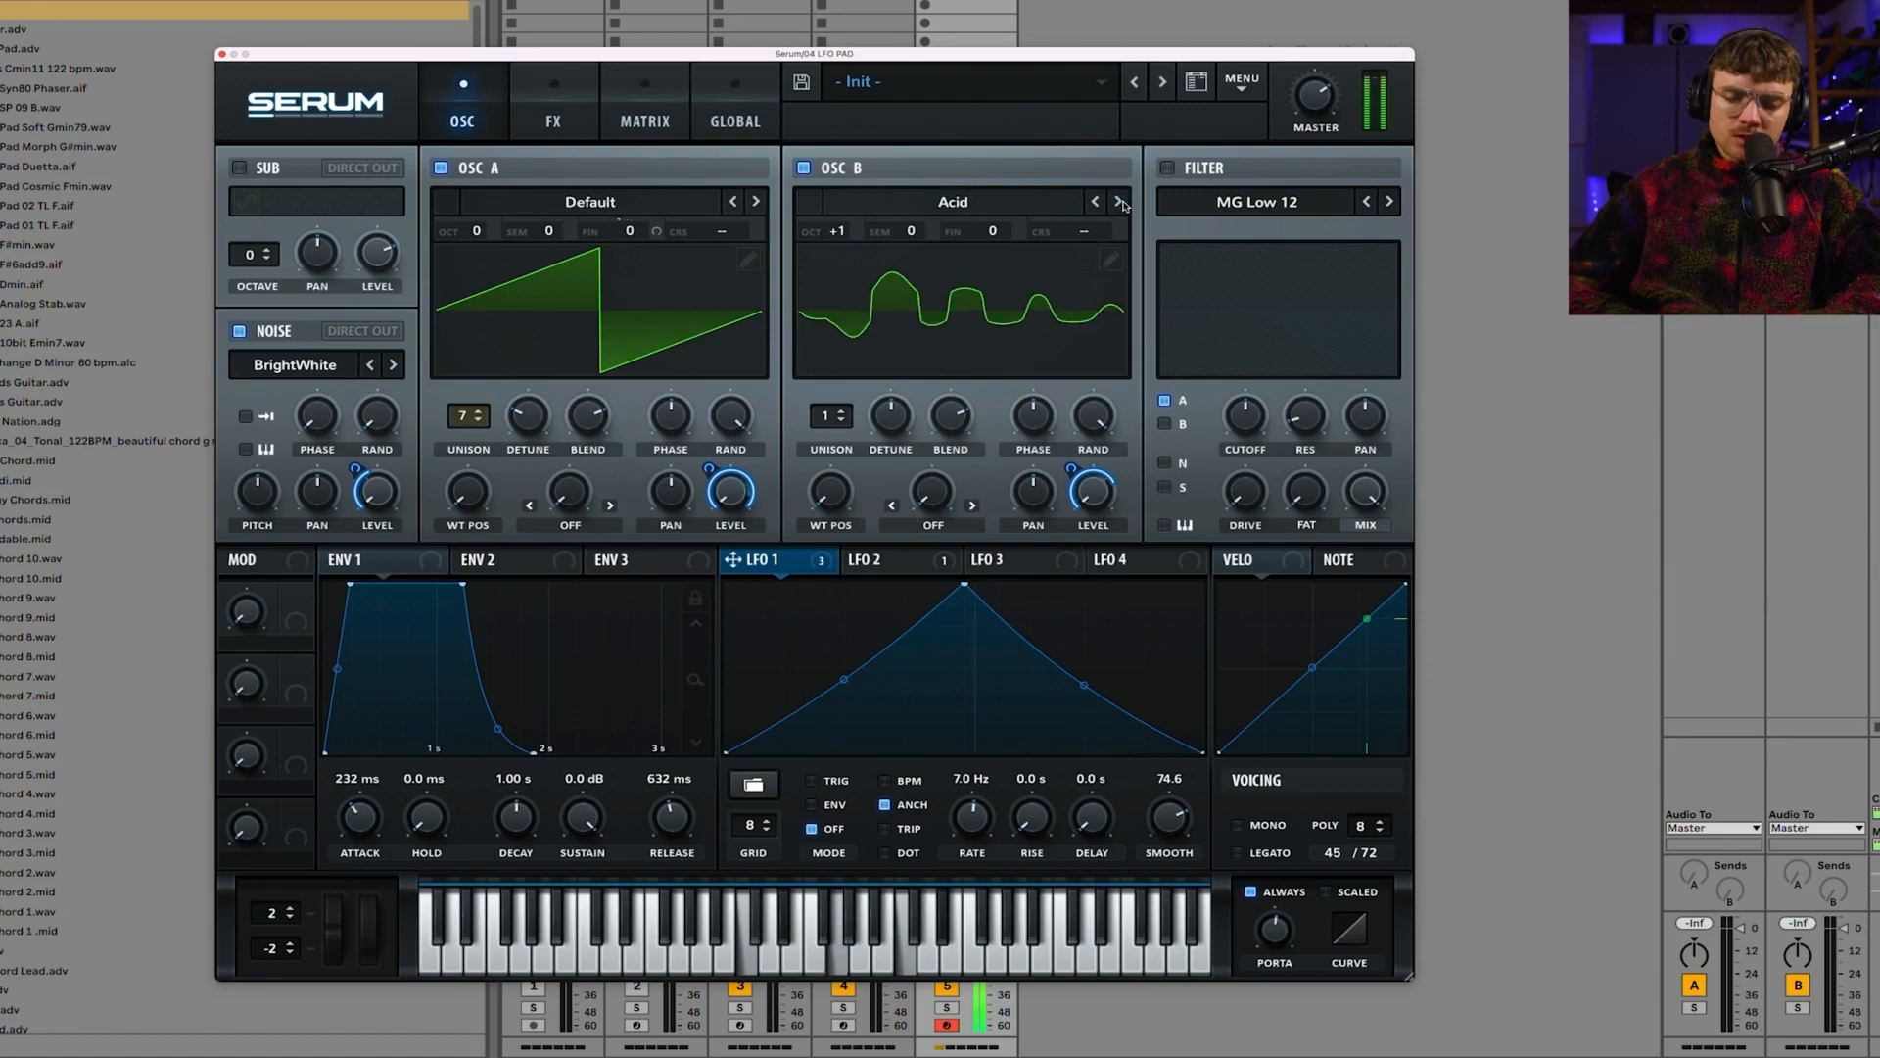
pyautogui.click(1118, 202)
pyautogui.click(1118, 201)
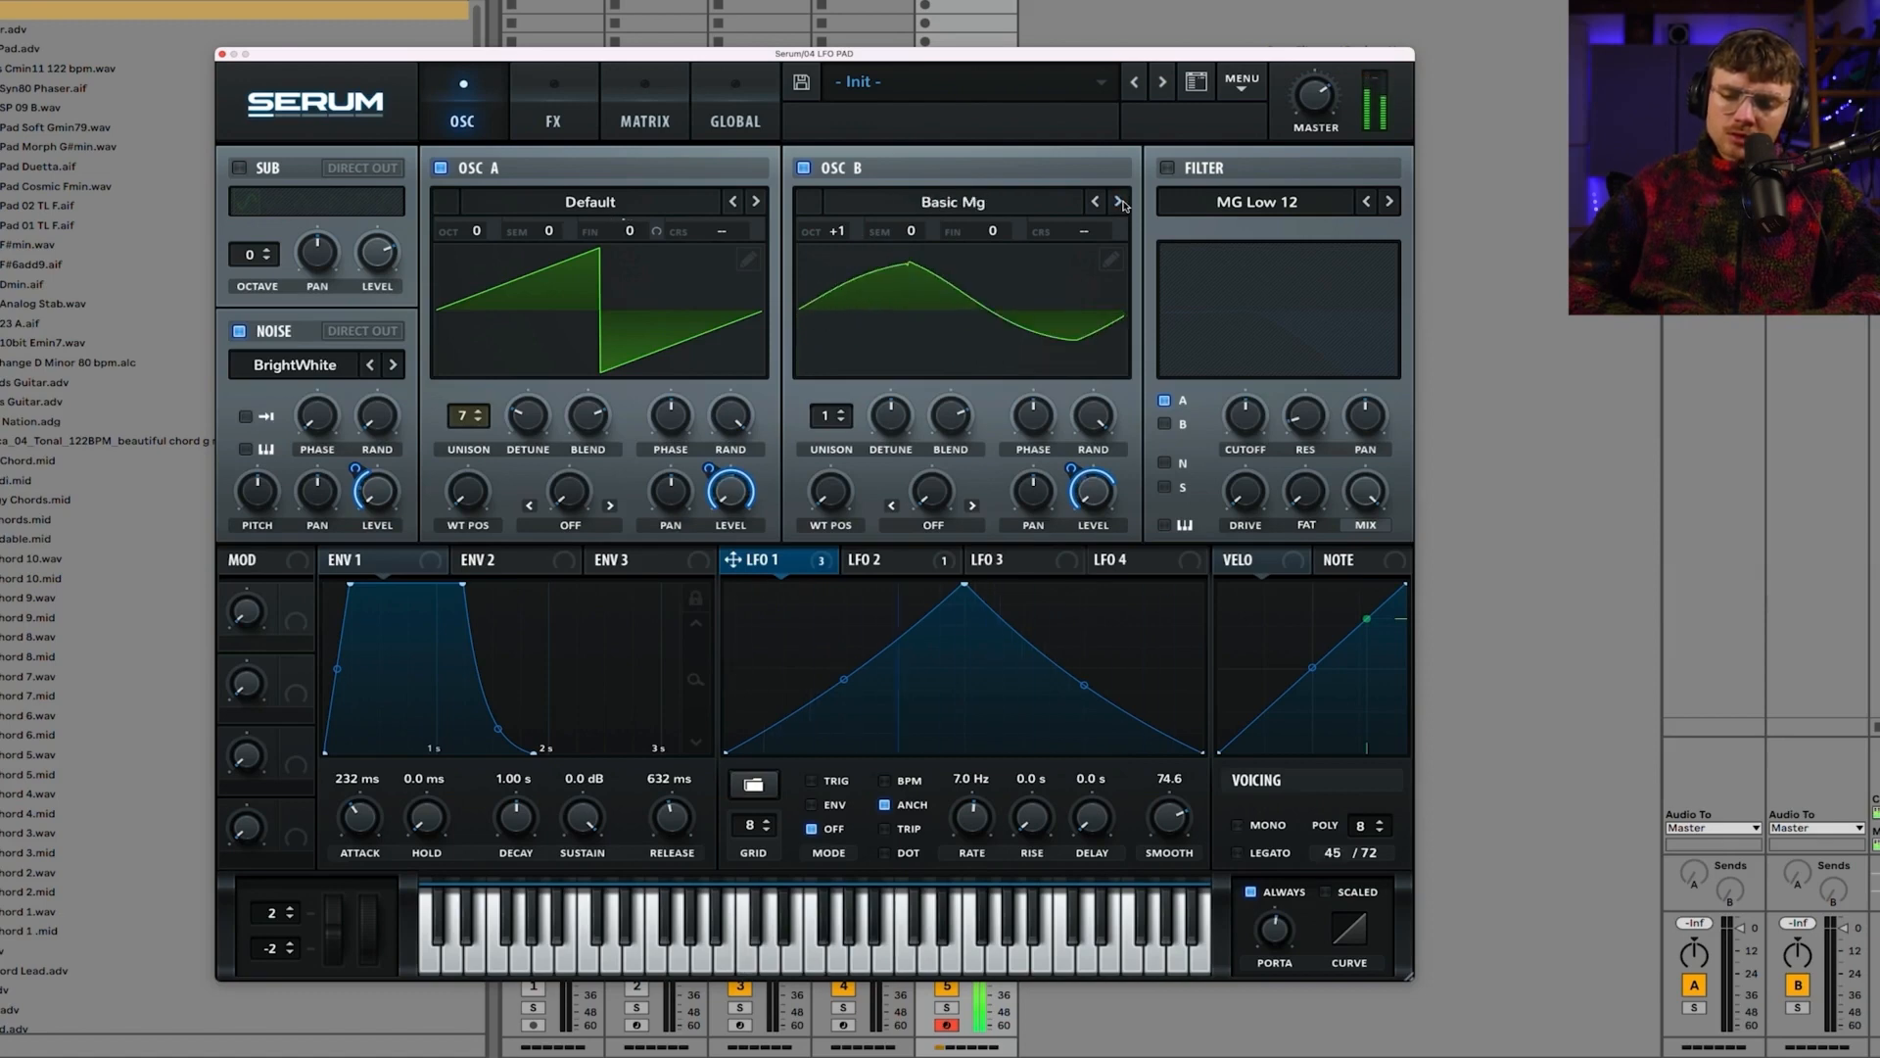
pyautogui.click(1119, 202)
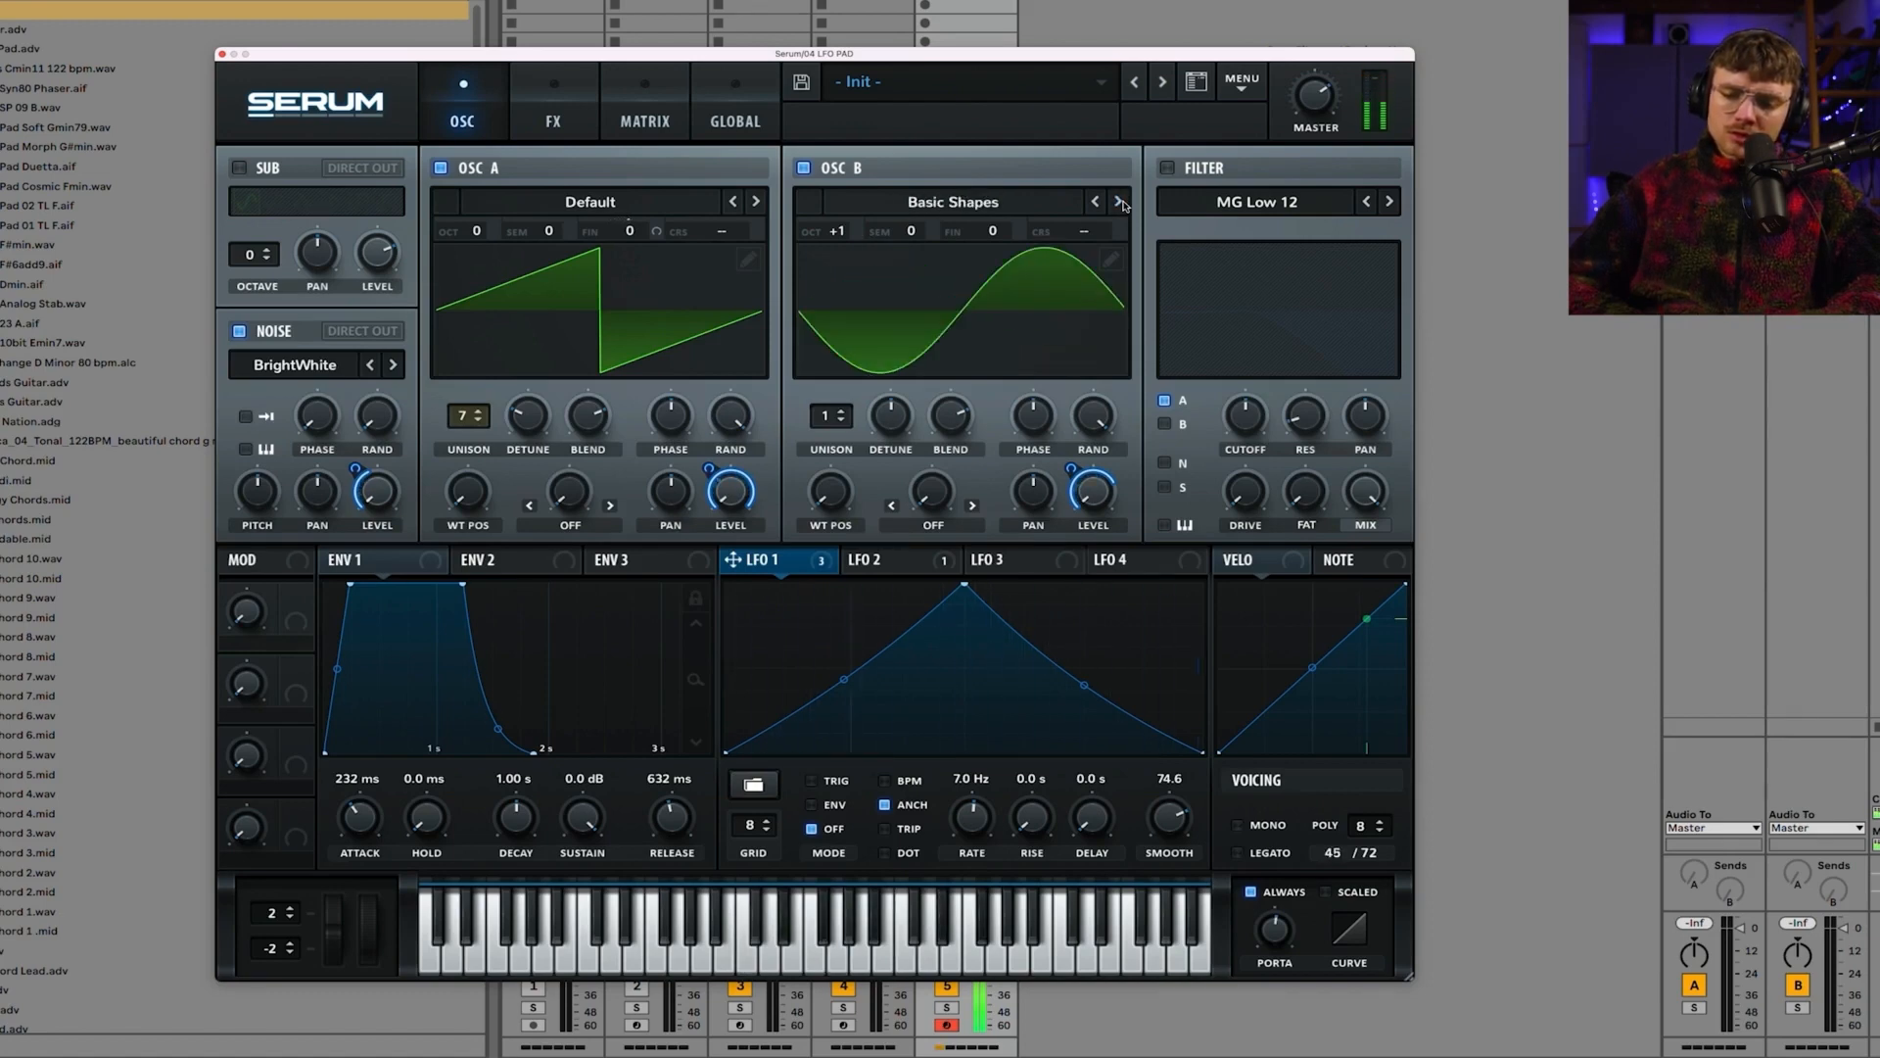
pyautogui.click(1119, 202)
pyautogui.click(1118, 202)
pyautogui.click(1118, 202)
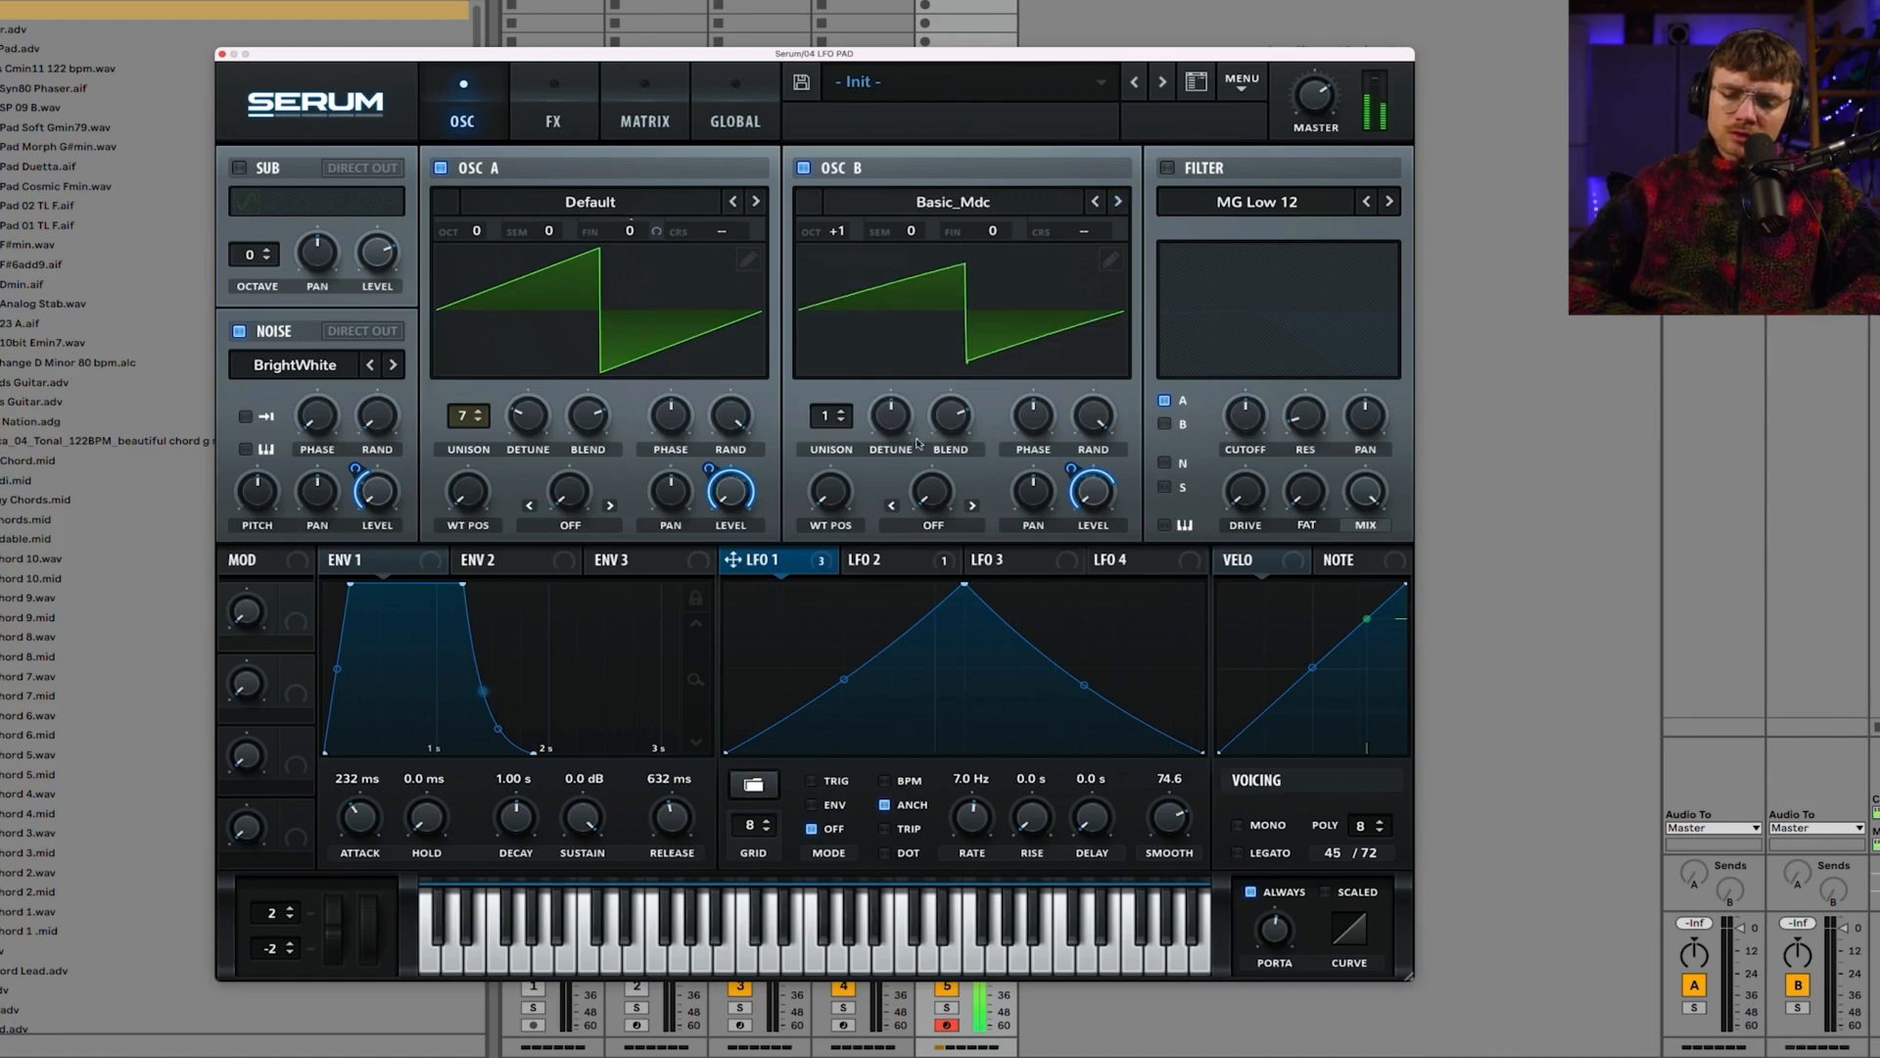
# Step: Assign LFO 2 to modulate oscillator B's fine tuning
pyautogui.click(1004, 559)
pyautogui.click(866, 560)
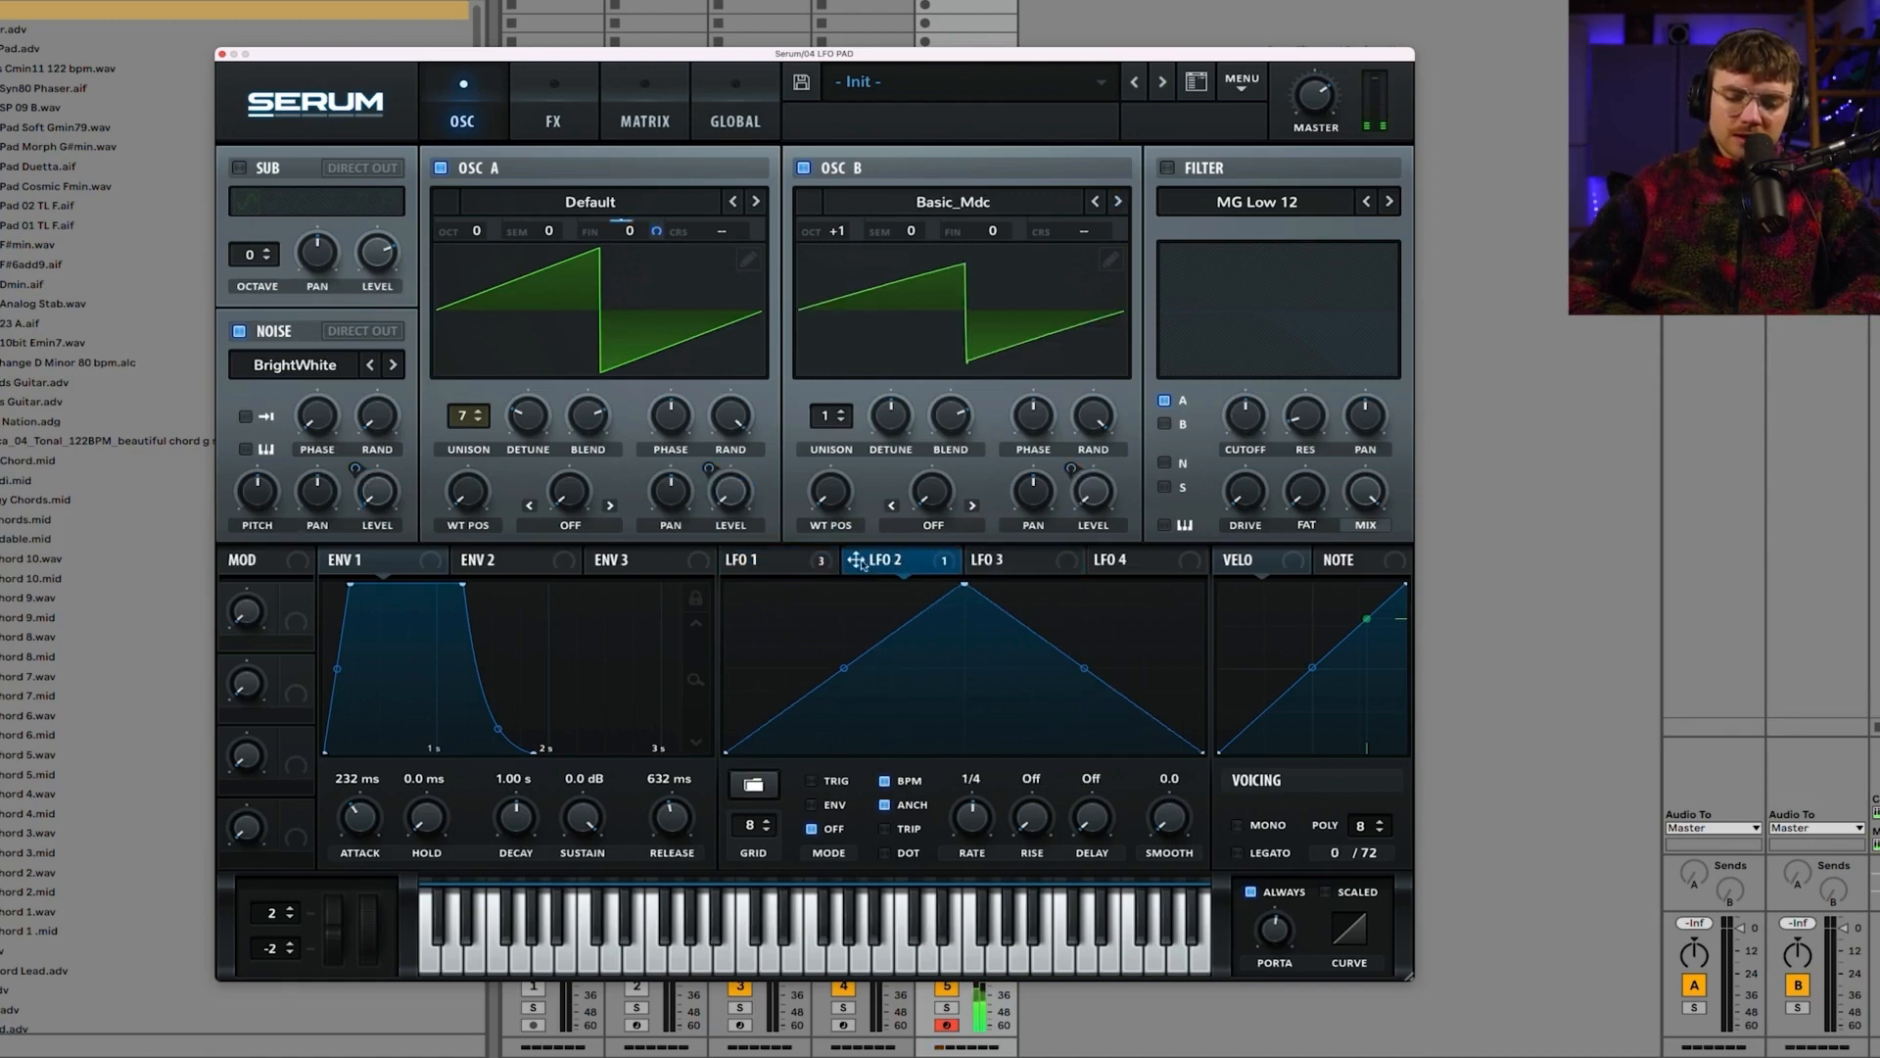
pyautogui.moveTo(859, 542); pyautogui.dragTo(1022, 245)
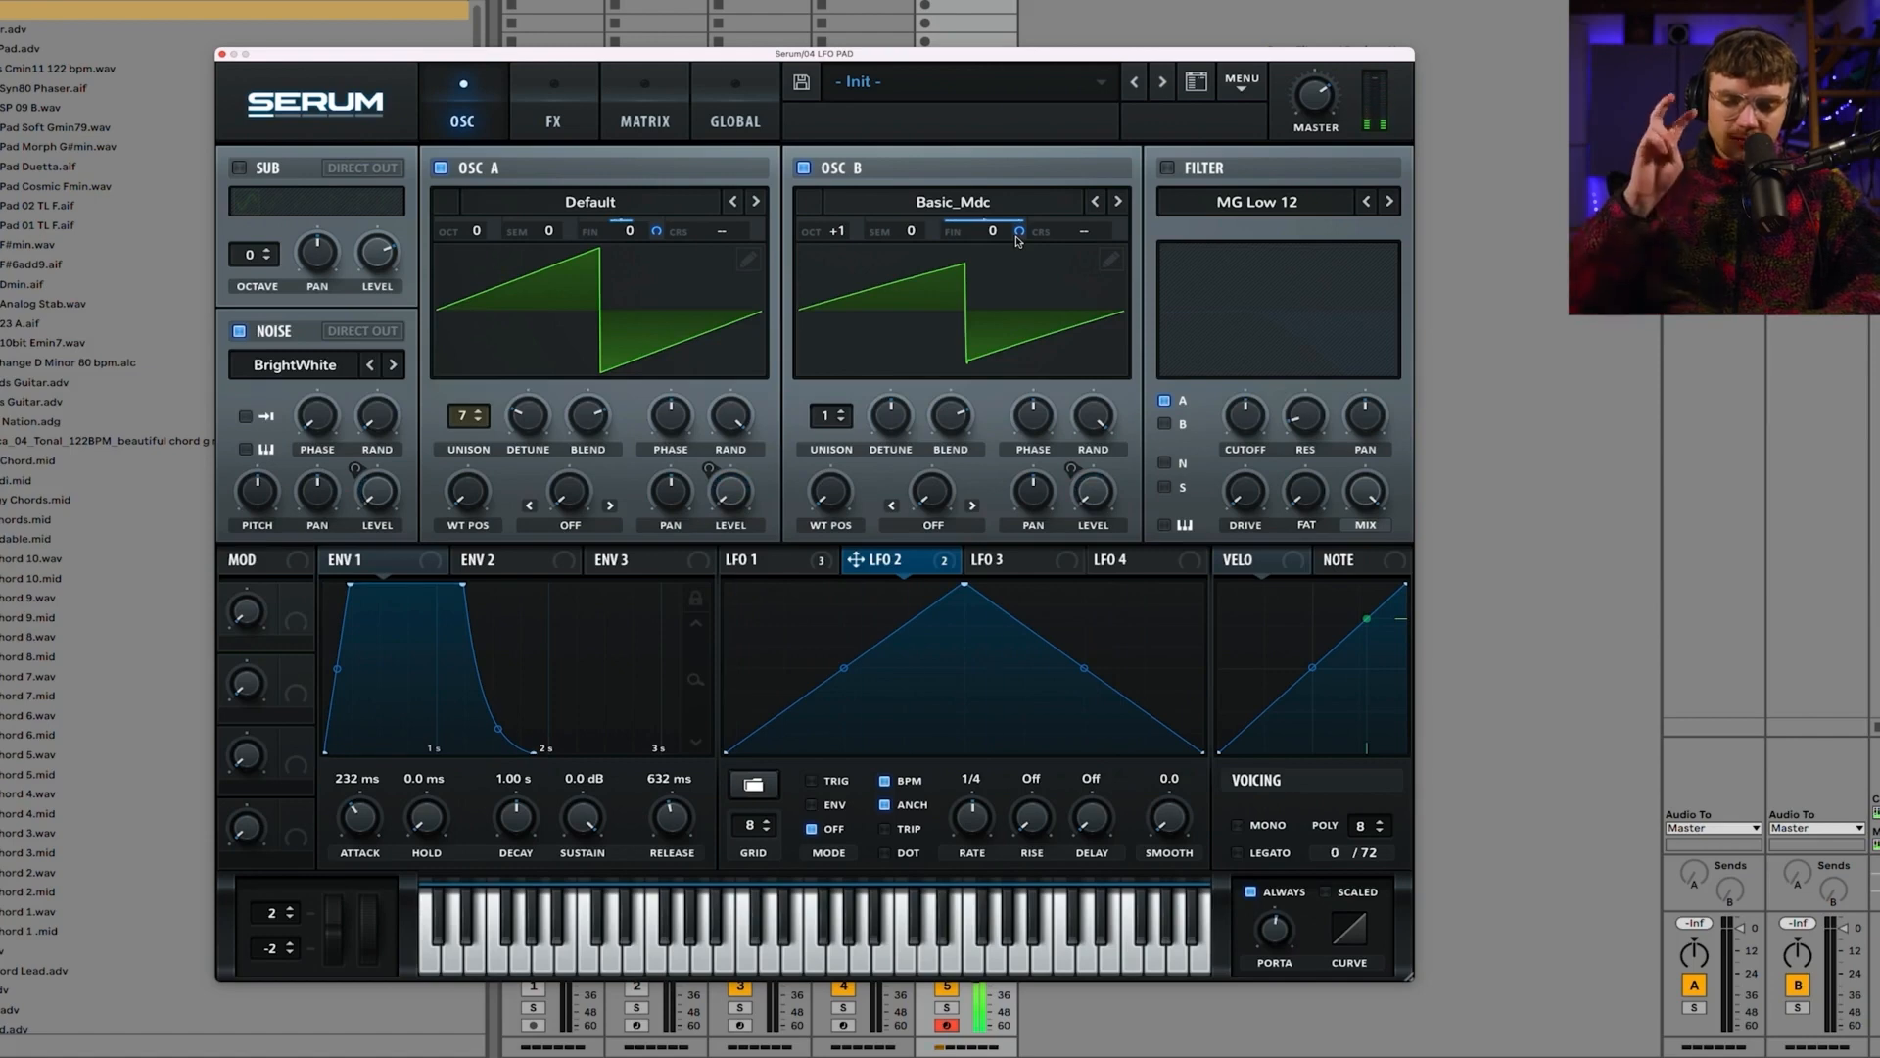
# Step: Audition Basic_Wrd and BS2 - Acid up to BS2 - Filthy on oscillator B, raising its wavetable position and setting its octave to +2
pyautogui.click(1118, 202)
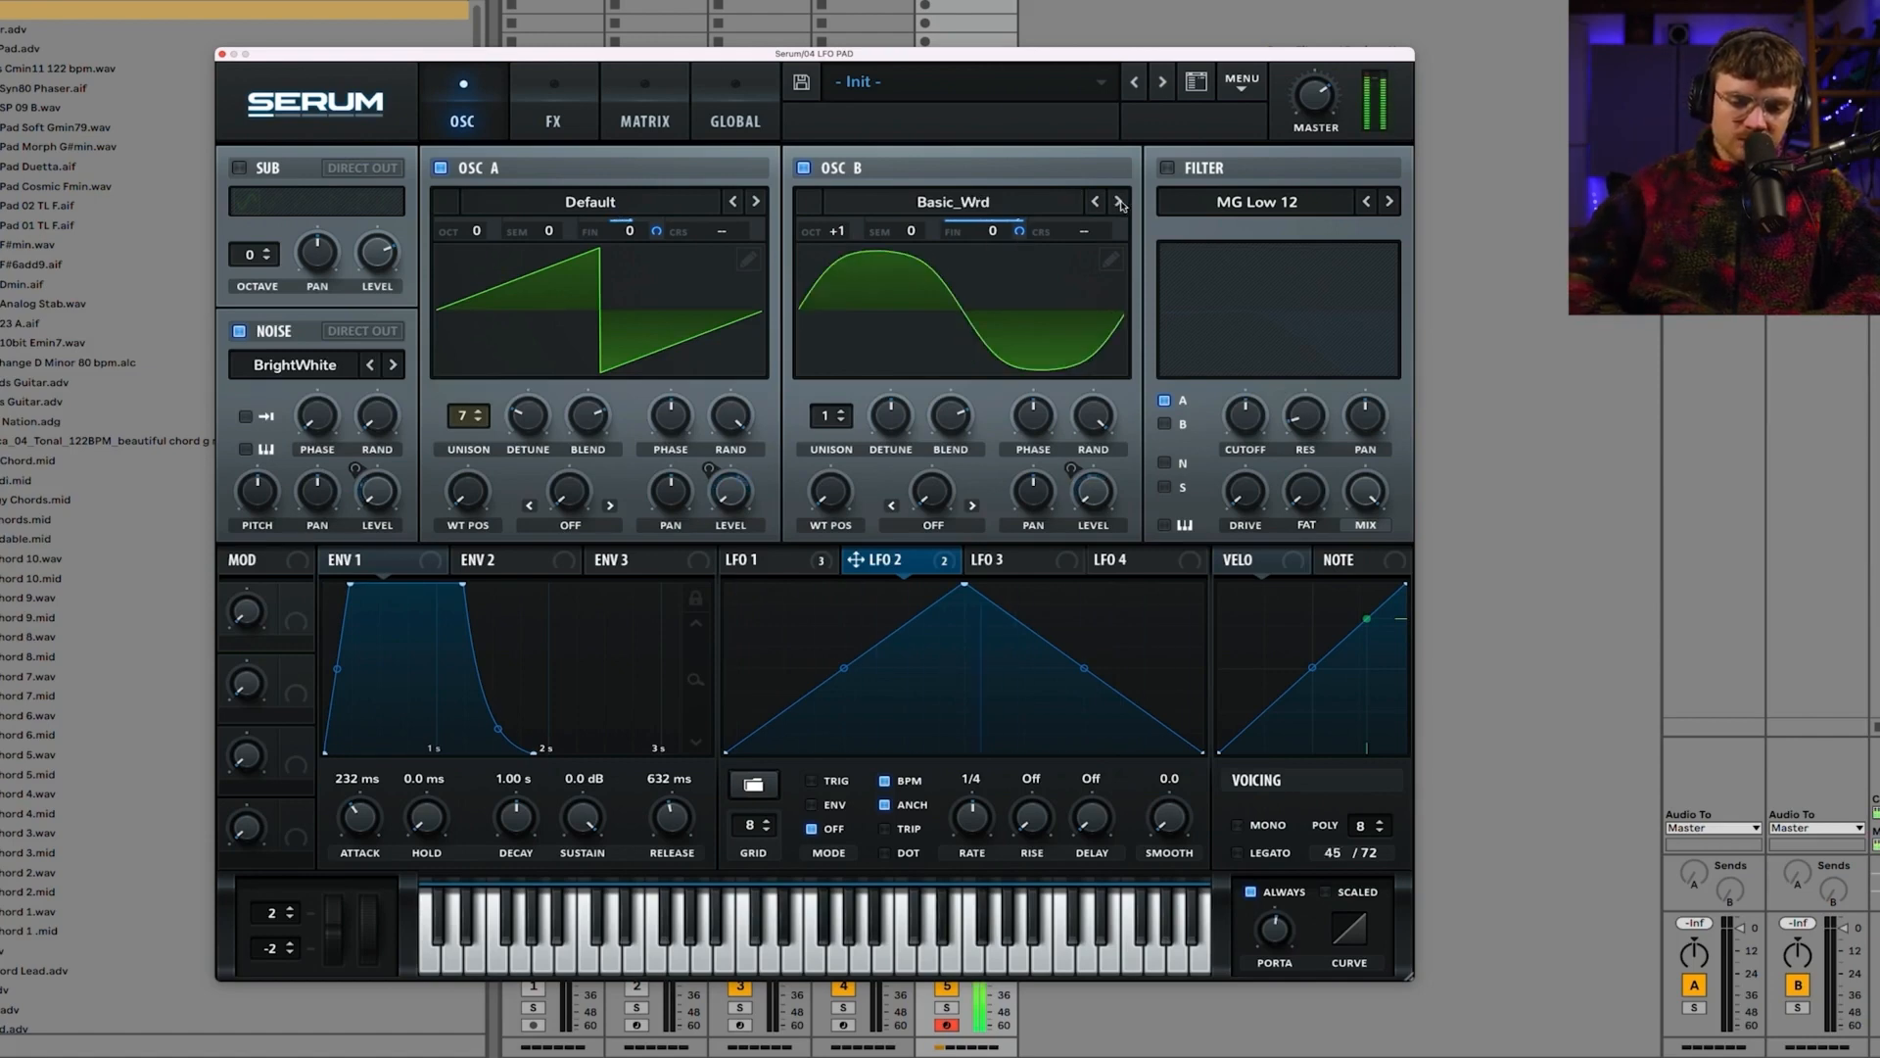
pyautogui.click(1118, 202)
pyautogui.moveTo(834, 485); pyautogui.dragTo(834, 356)
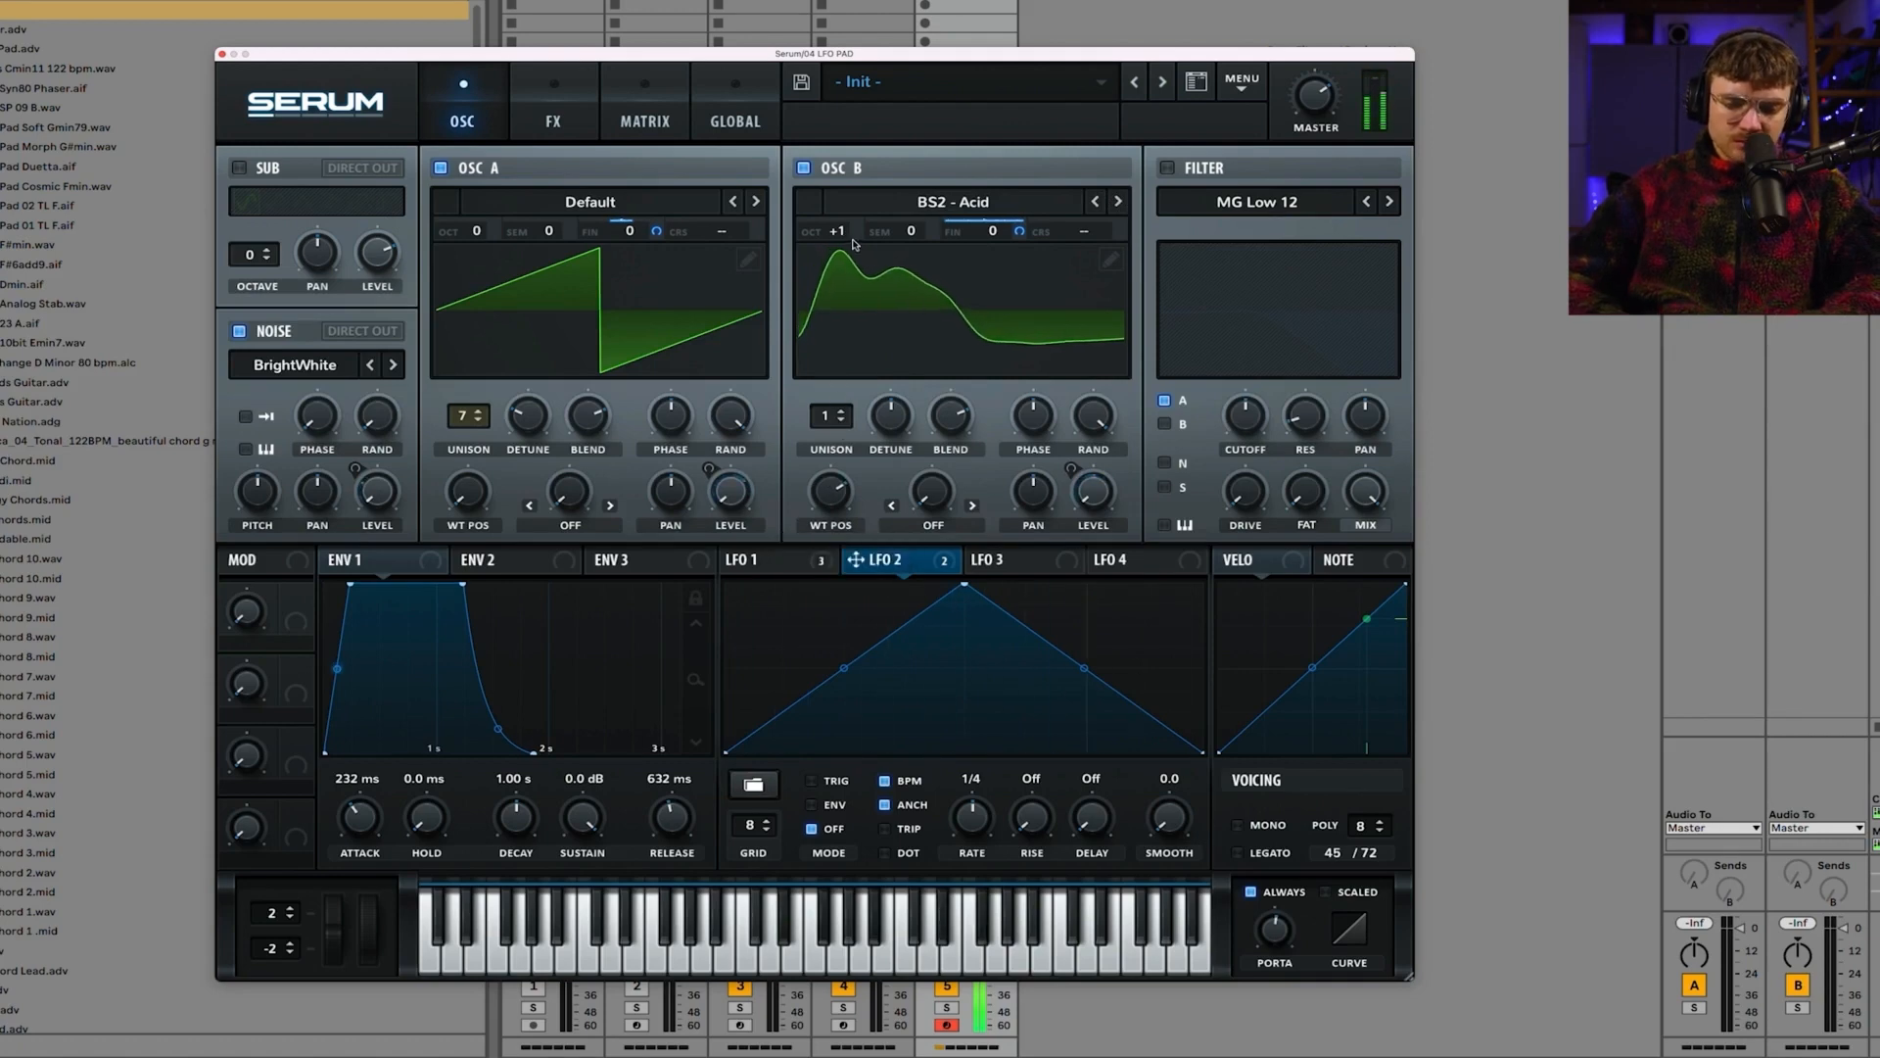
pyautogui.moveTo(842, 225)
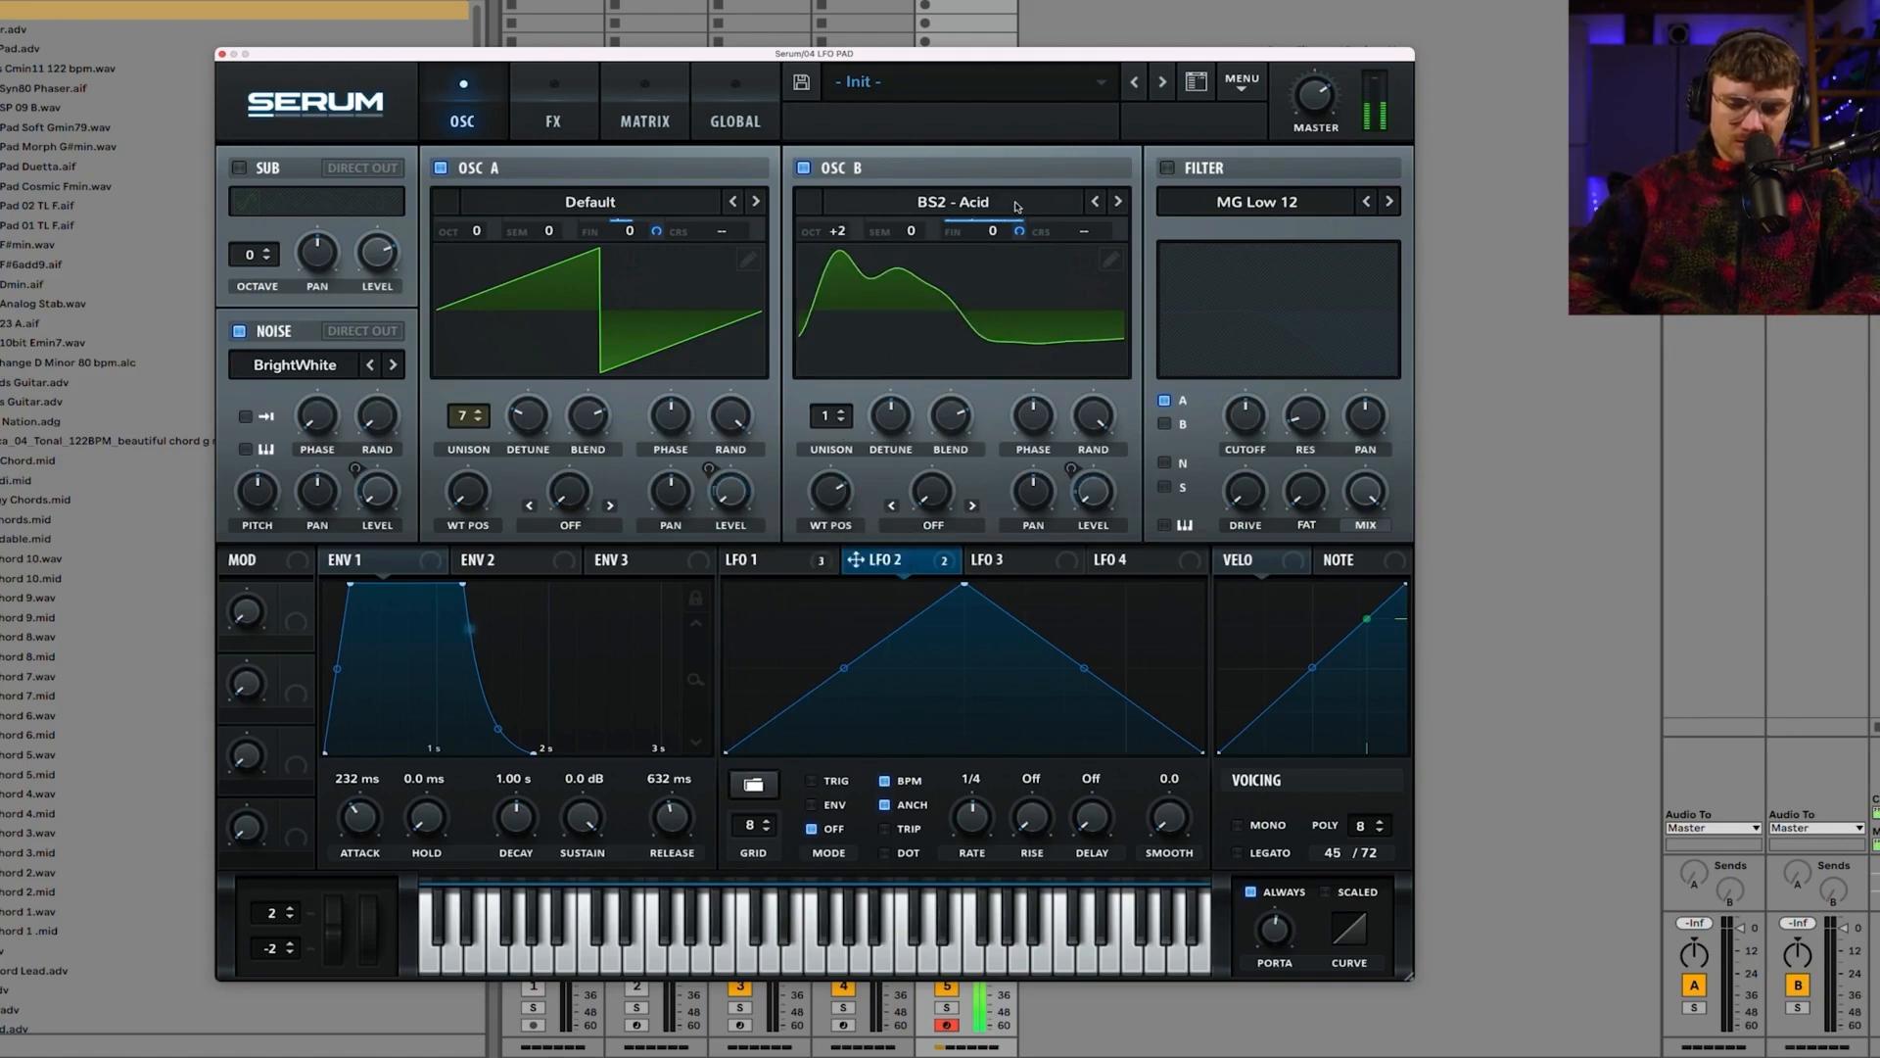
pyautogui.click(1119, 201)
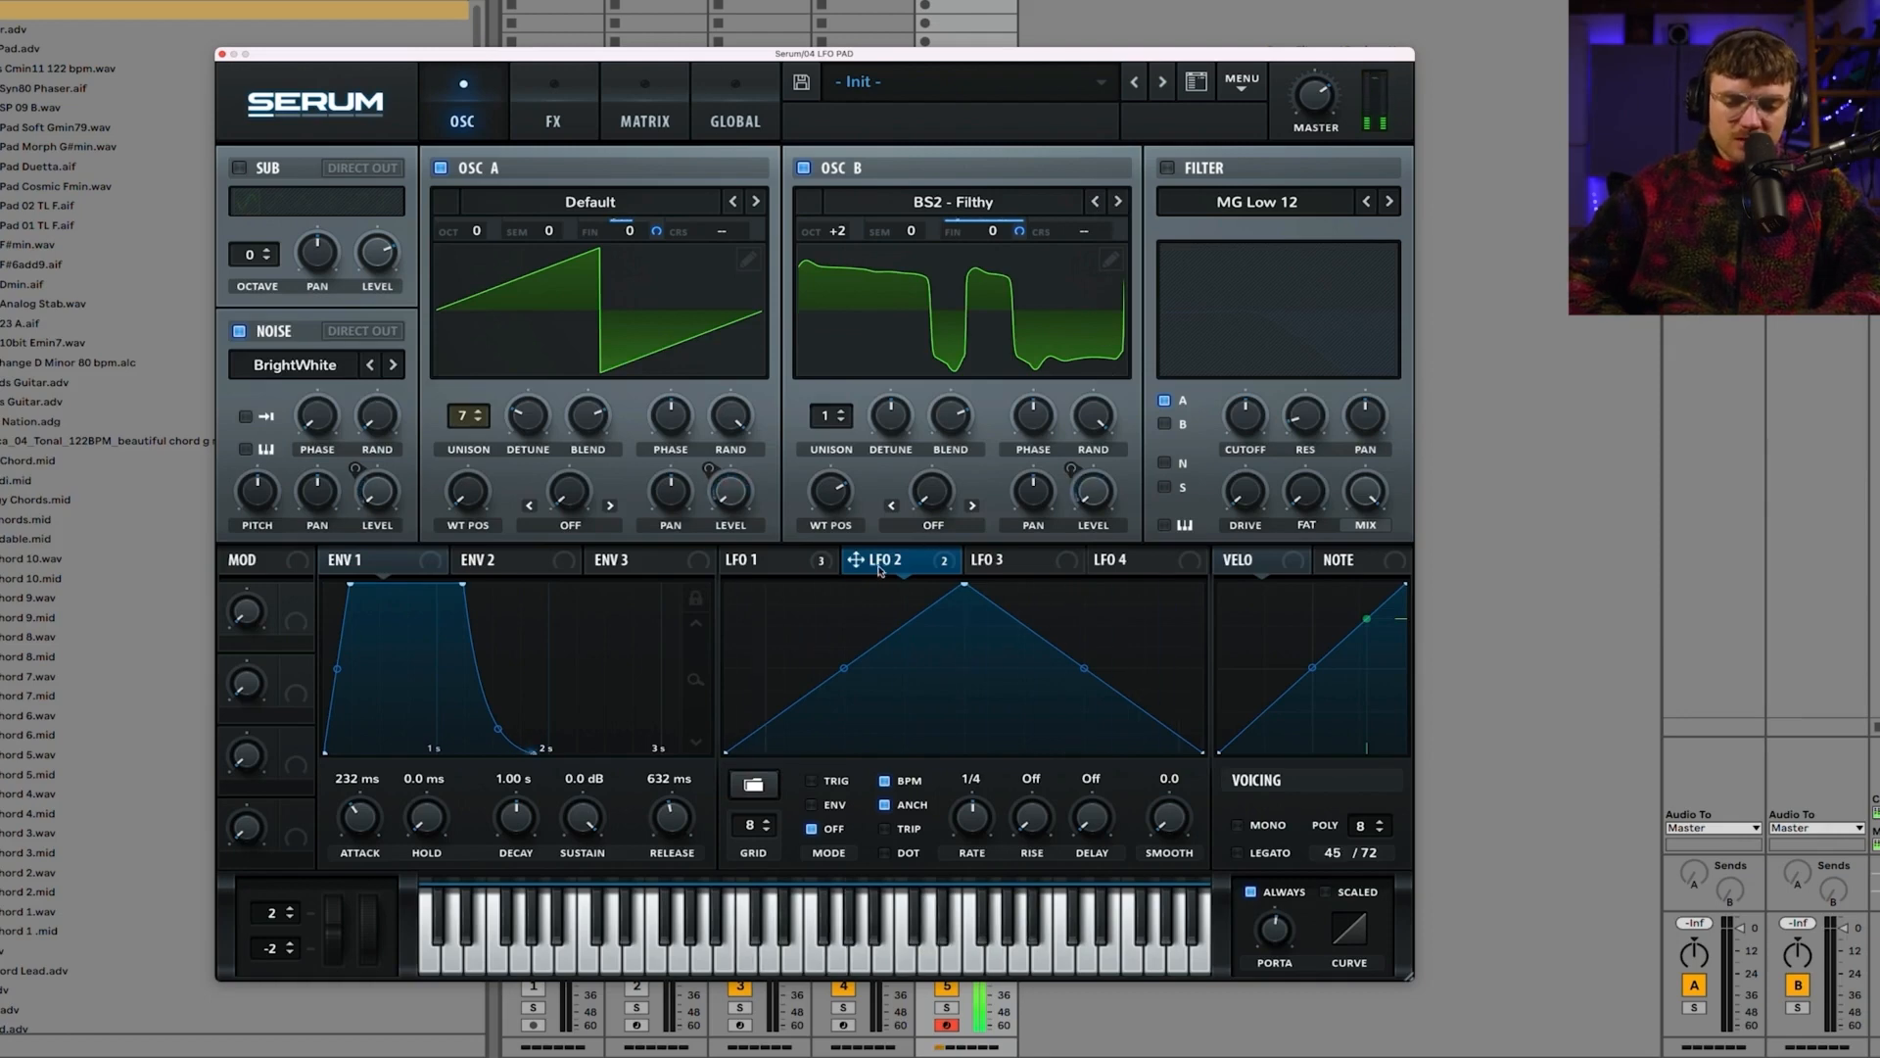
# Step: Set LFO 1's rate to 18.1 Hz and compare the sound with oscillator B off and on
pyautogui.click(767, 561)
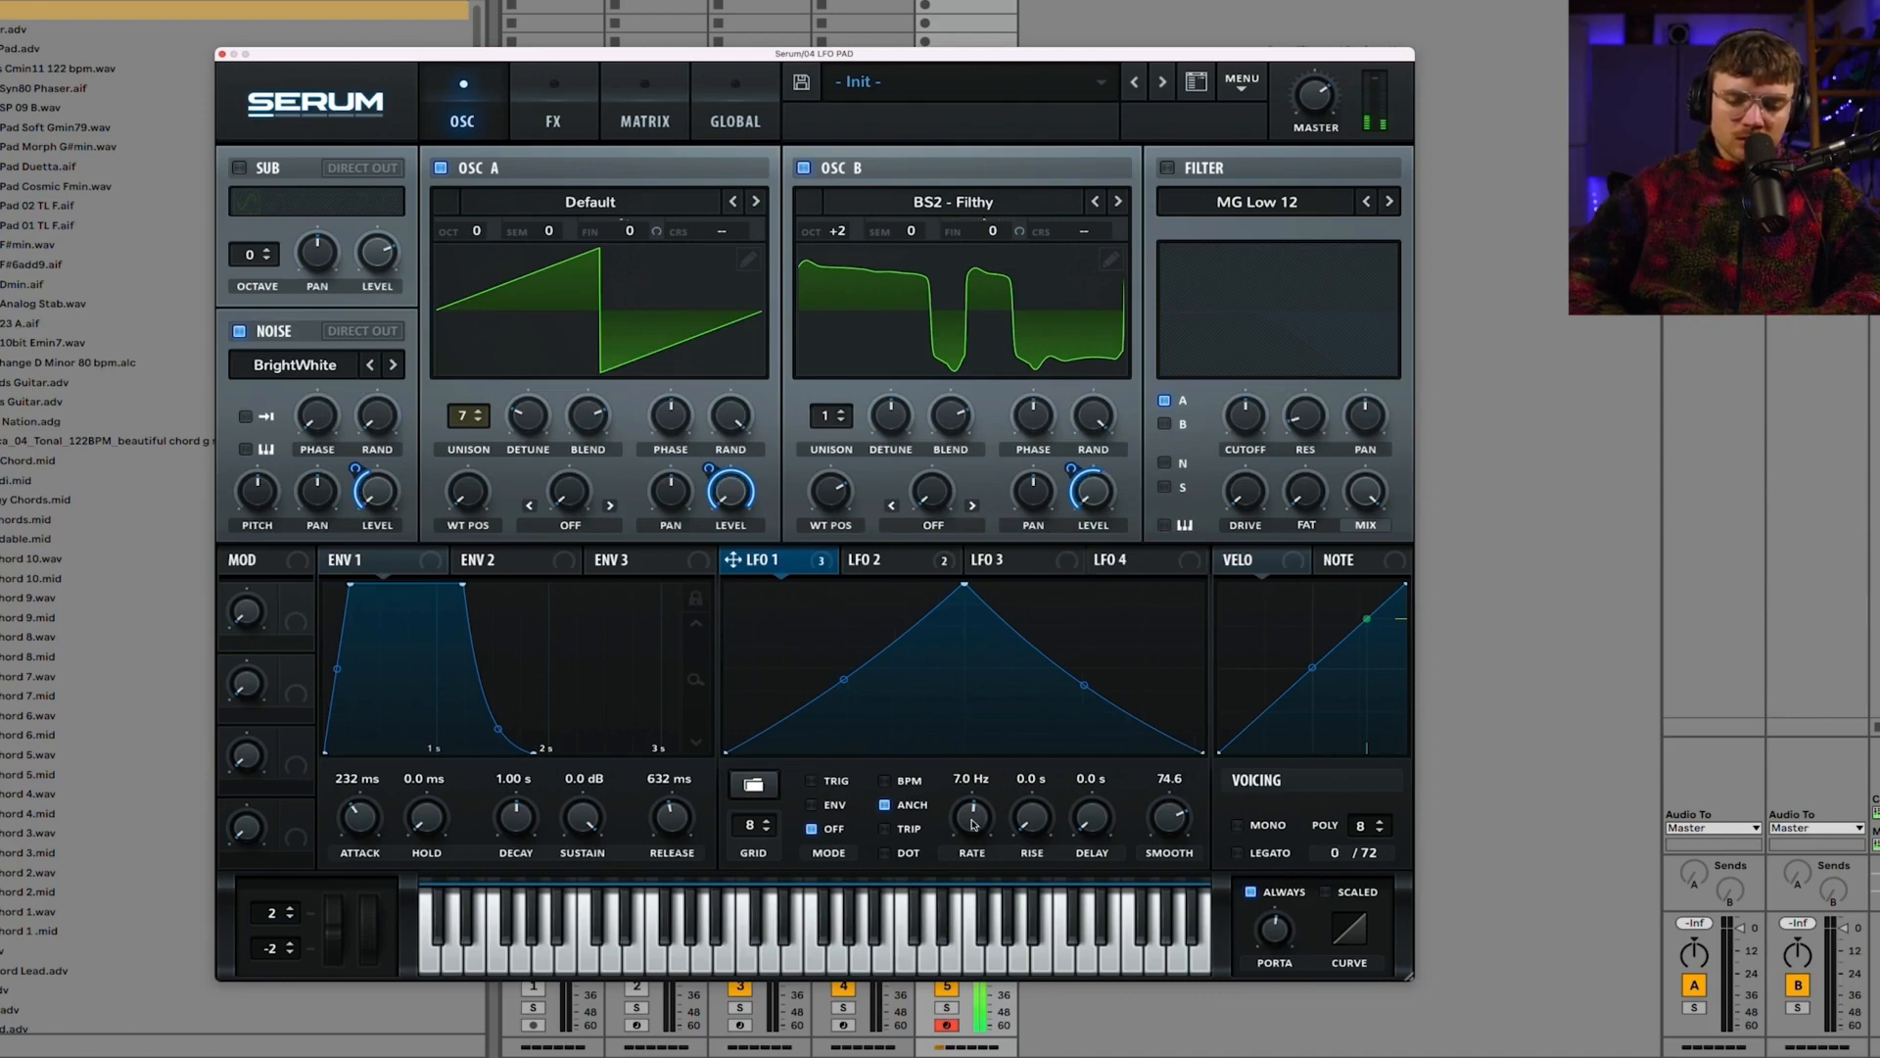
pyautogui.moveTo(971, 815); pyautogui.dragTo(969, 796)
pyautogui.click(804, 170)
pyautogui.click(804, 170)
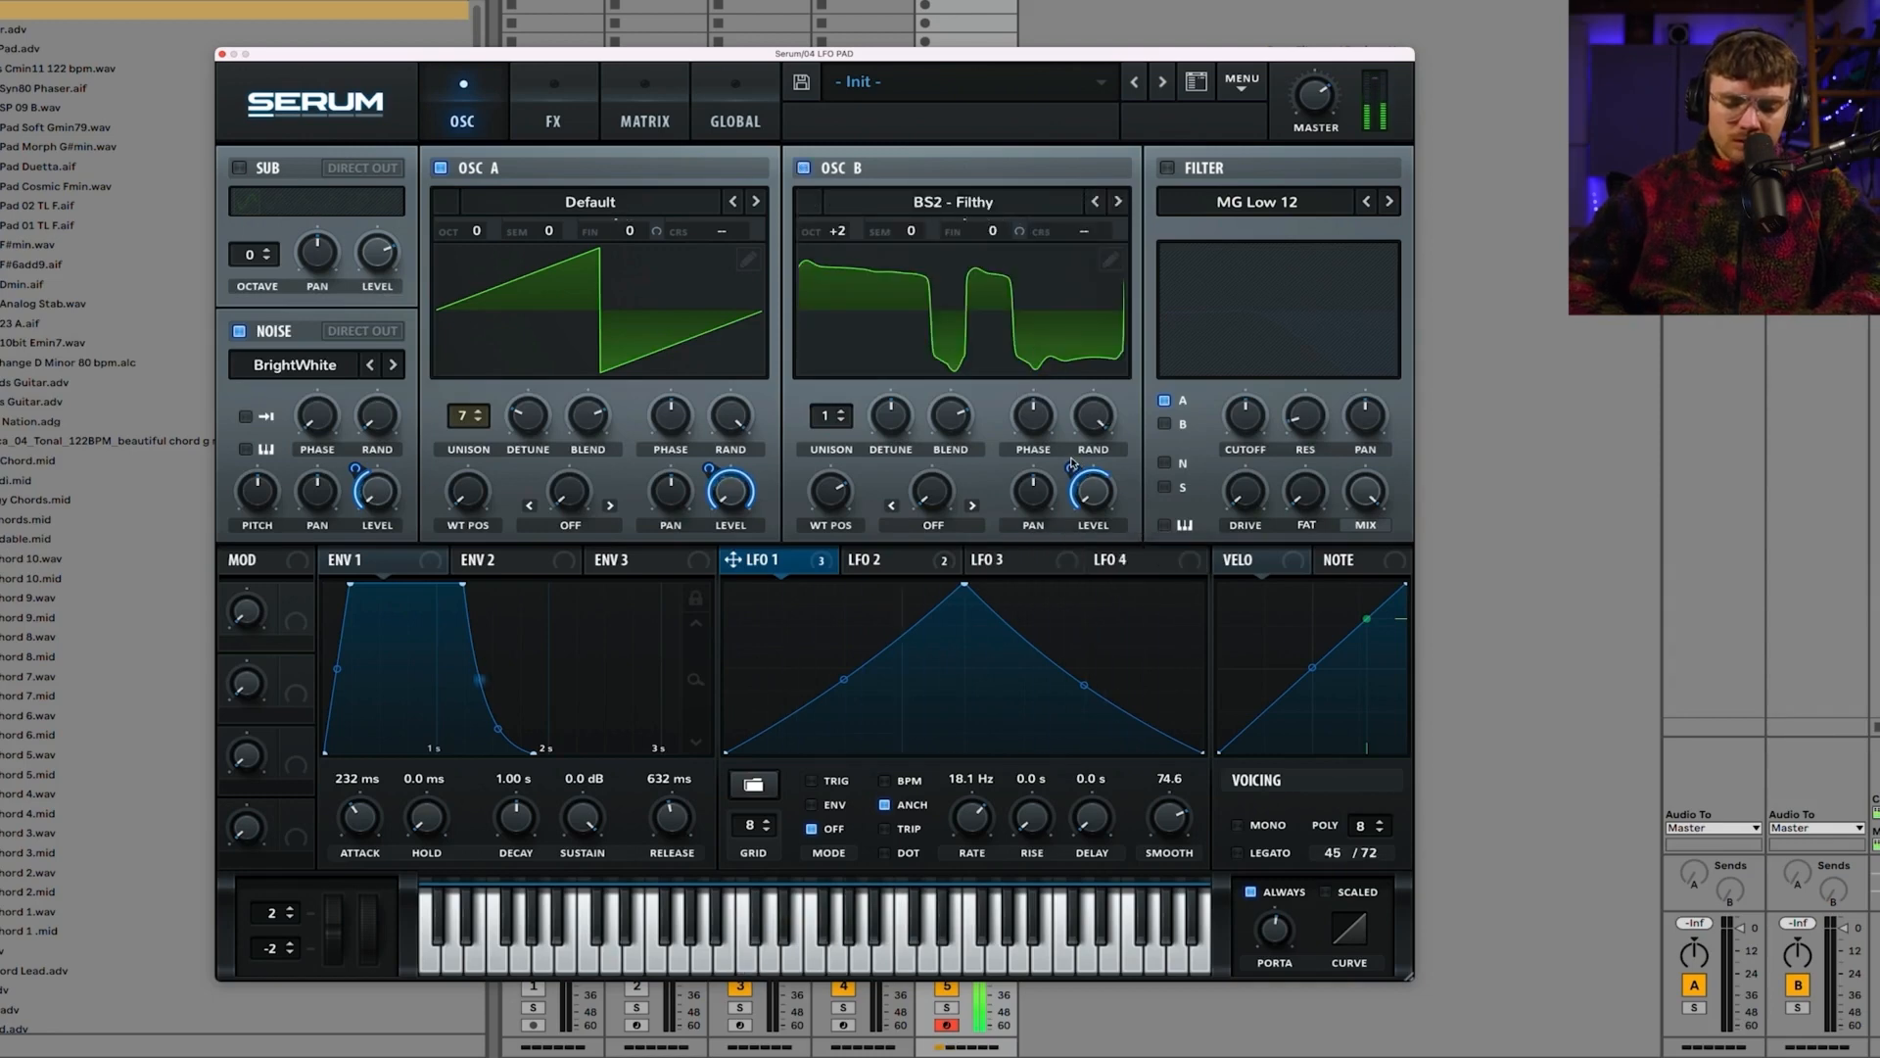
# Step: Audition BS2 - Subby Saw and BSOD_Square on oscillator B, comparing it off and on and adjusting its LFO 1 level modulation
pyautogui.click(1118, 202)
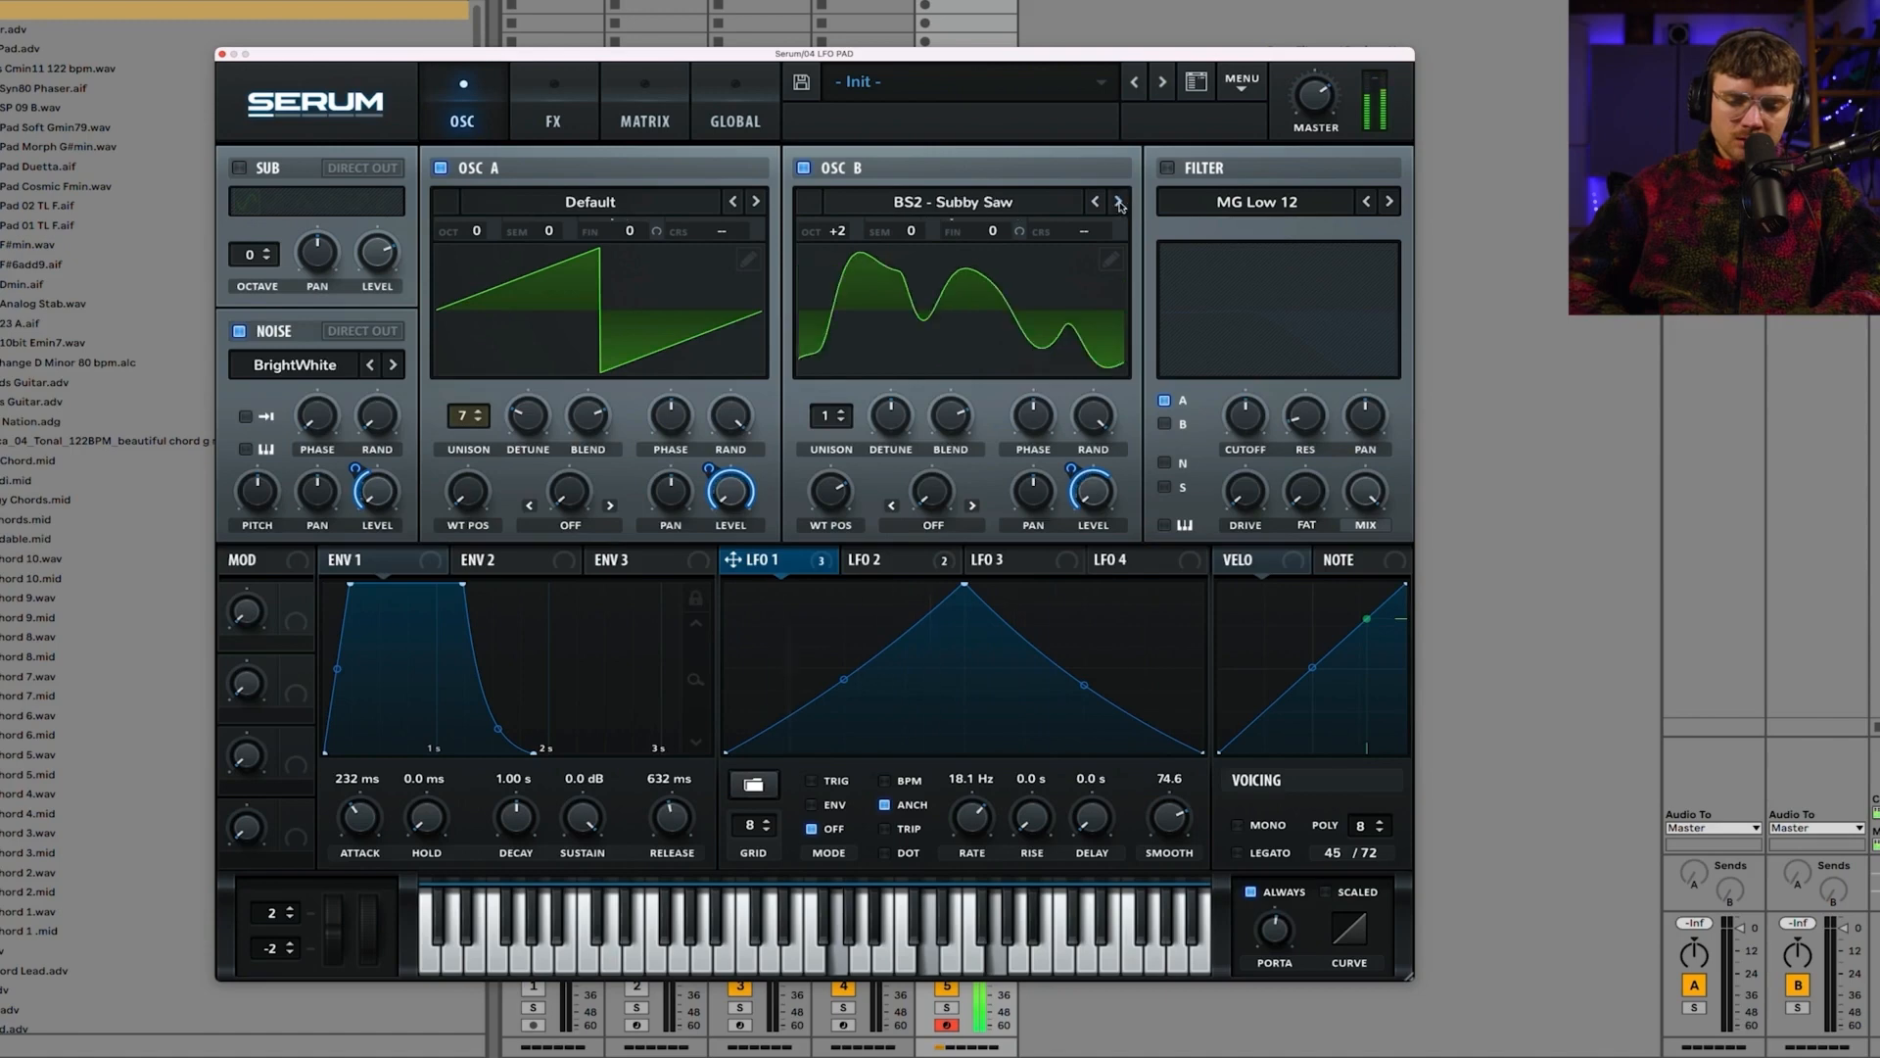
pyautogui.click(1118, 201)
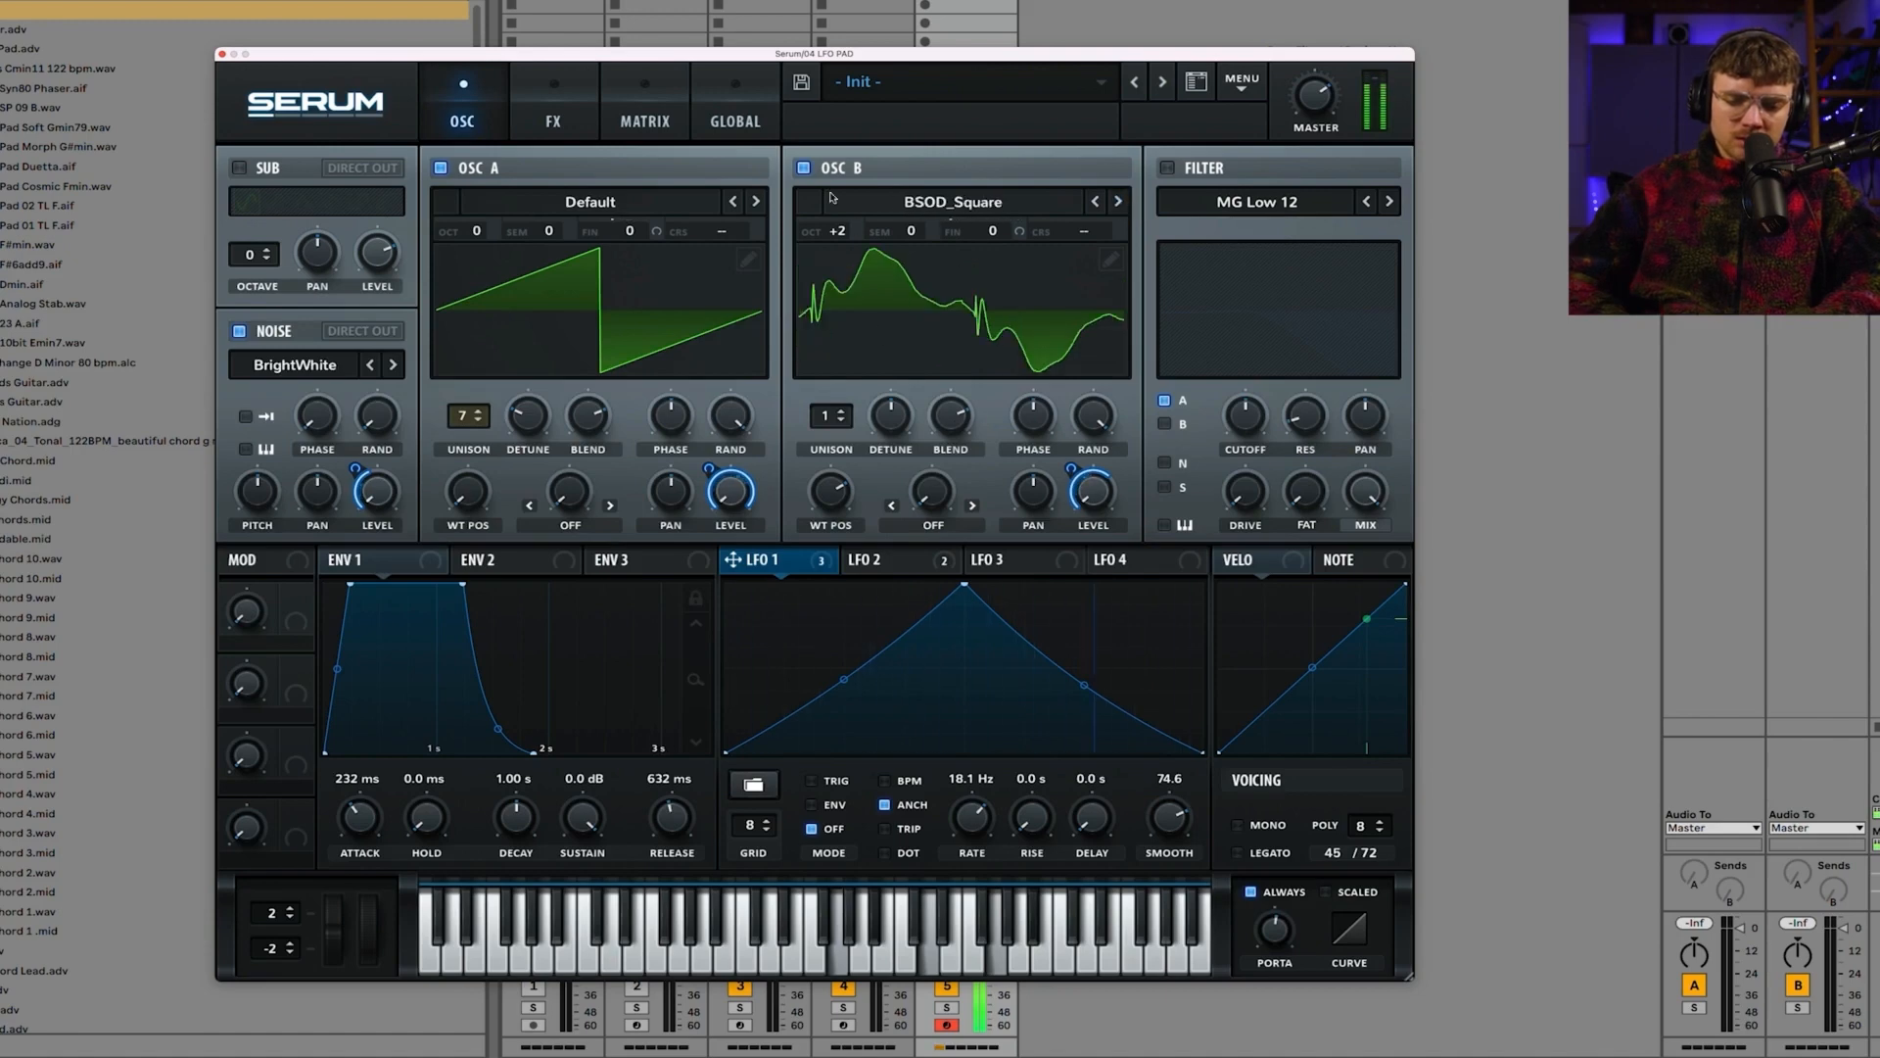
pyautogui.click(804, 169)
pyautogui.click(804, 168)
pyautogui.moveTo(1093, 495); pyautogui.dragTo(1075, 468)
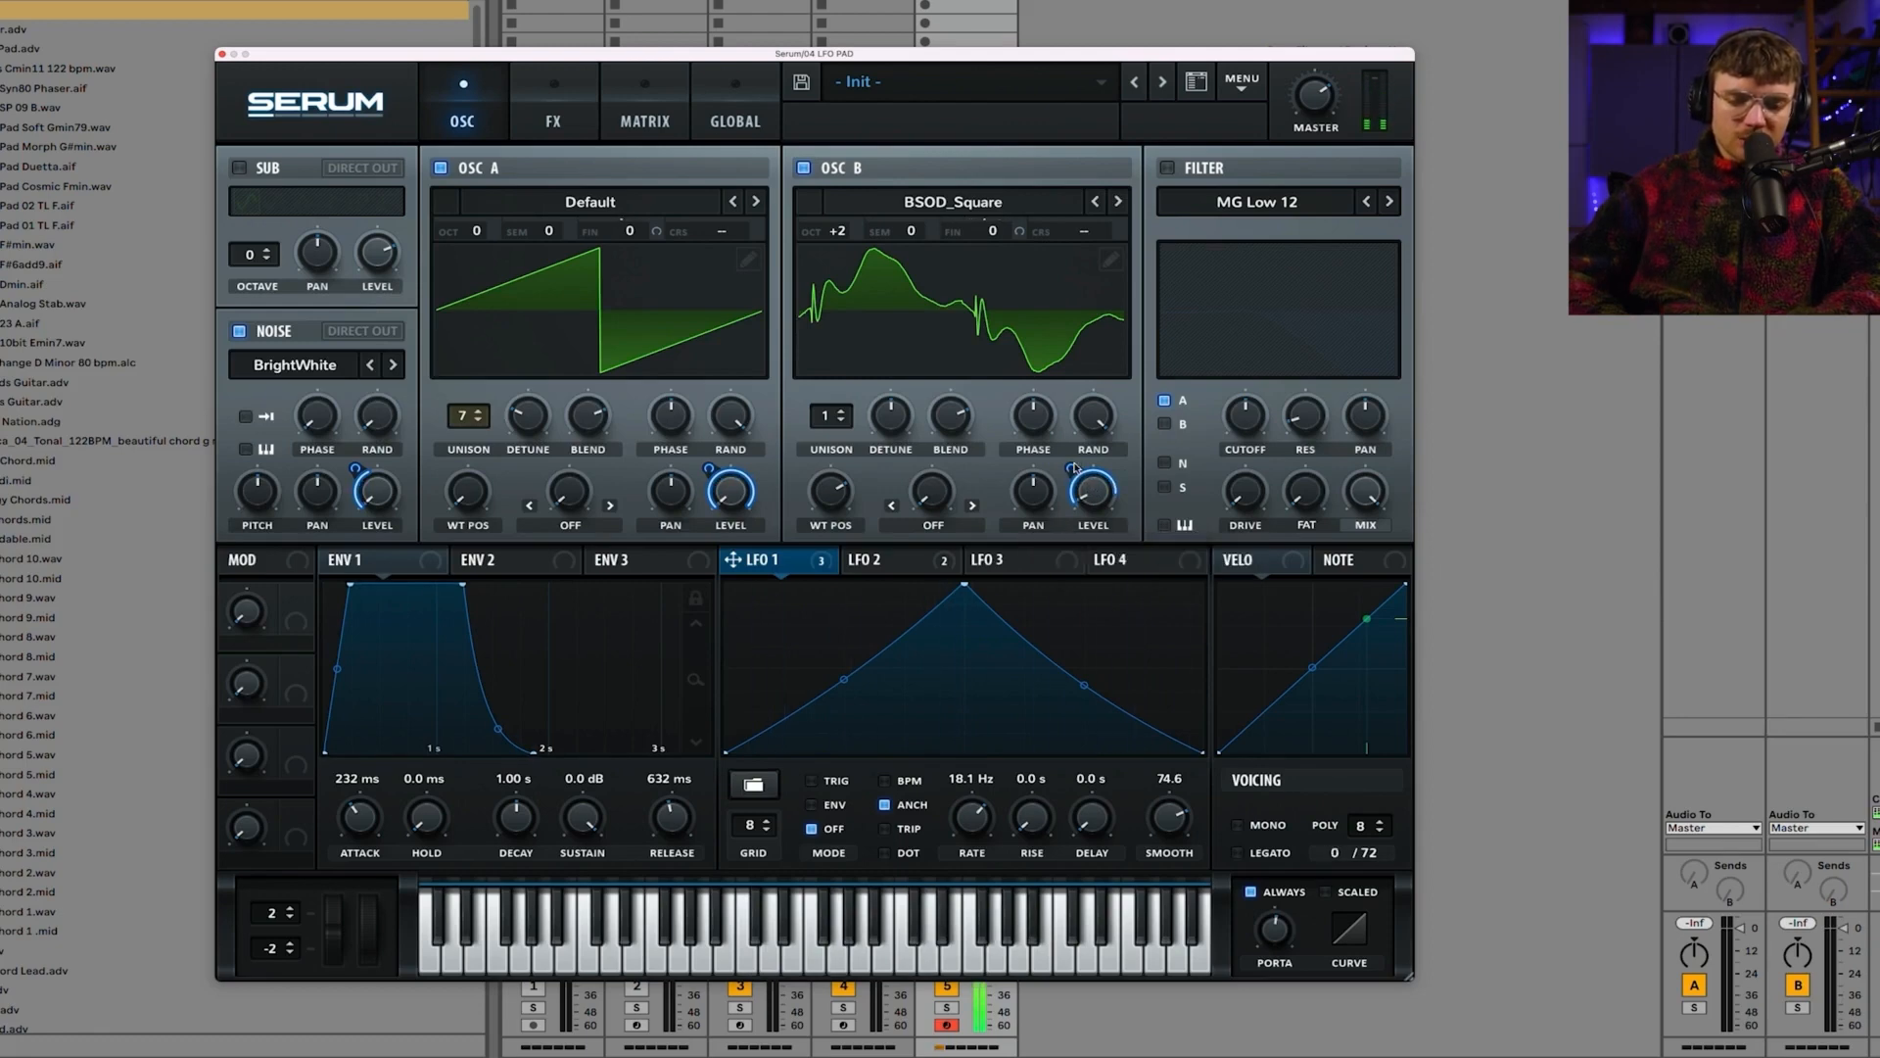
# Step: Load the Jno wavetable into oscillator B with LFO 1's modulation of its level at 79
pyautogui.click(1119, 201)
pyautogui.click(1118, 202)
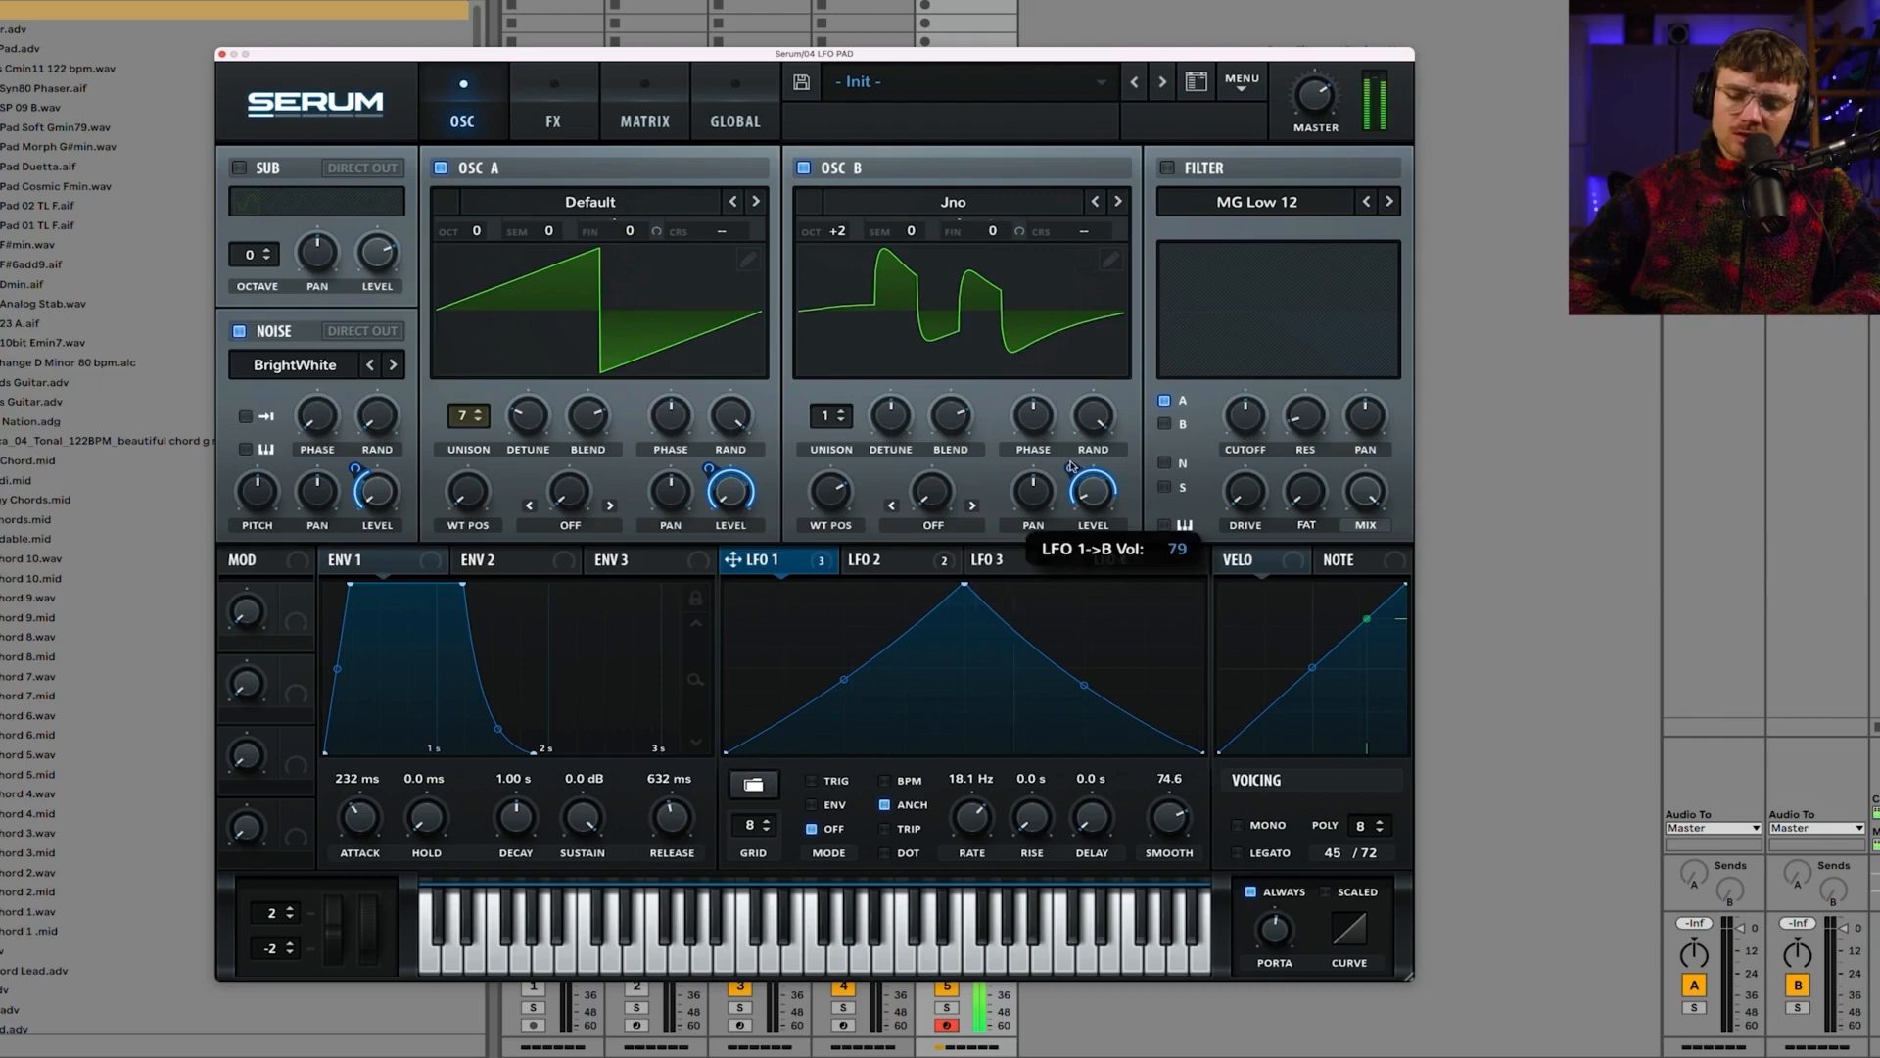
pyautogui.moveTo(831, 416)
pyautogui.mouseDown()
pyautogui.moveTo(823, 346)
pyautogui.moveTo(850, 437)
pyautogui.mouseUp()
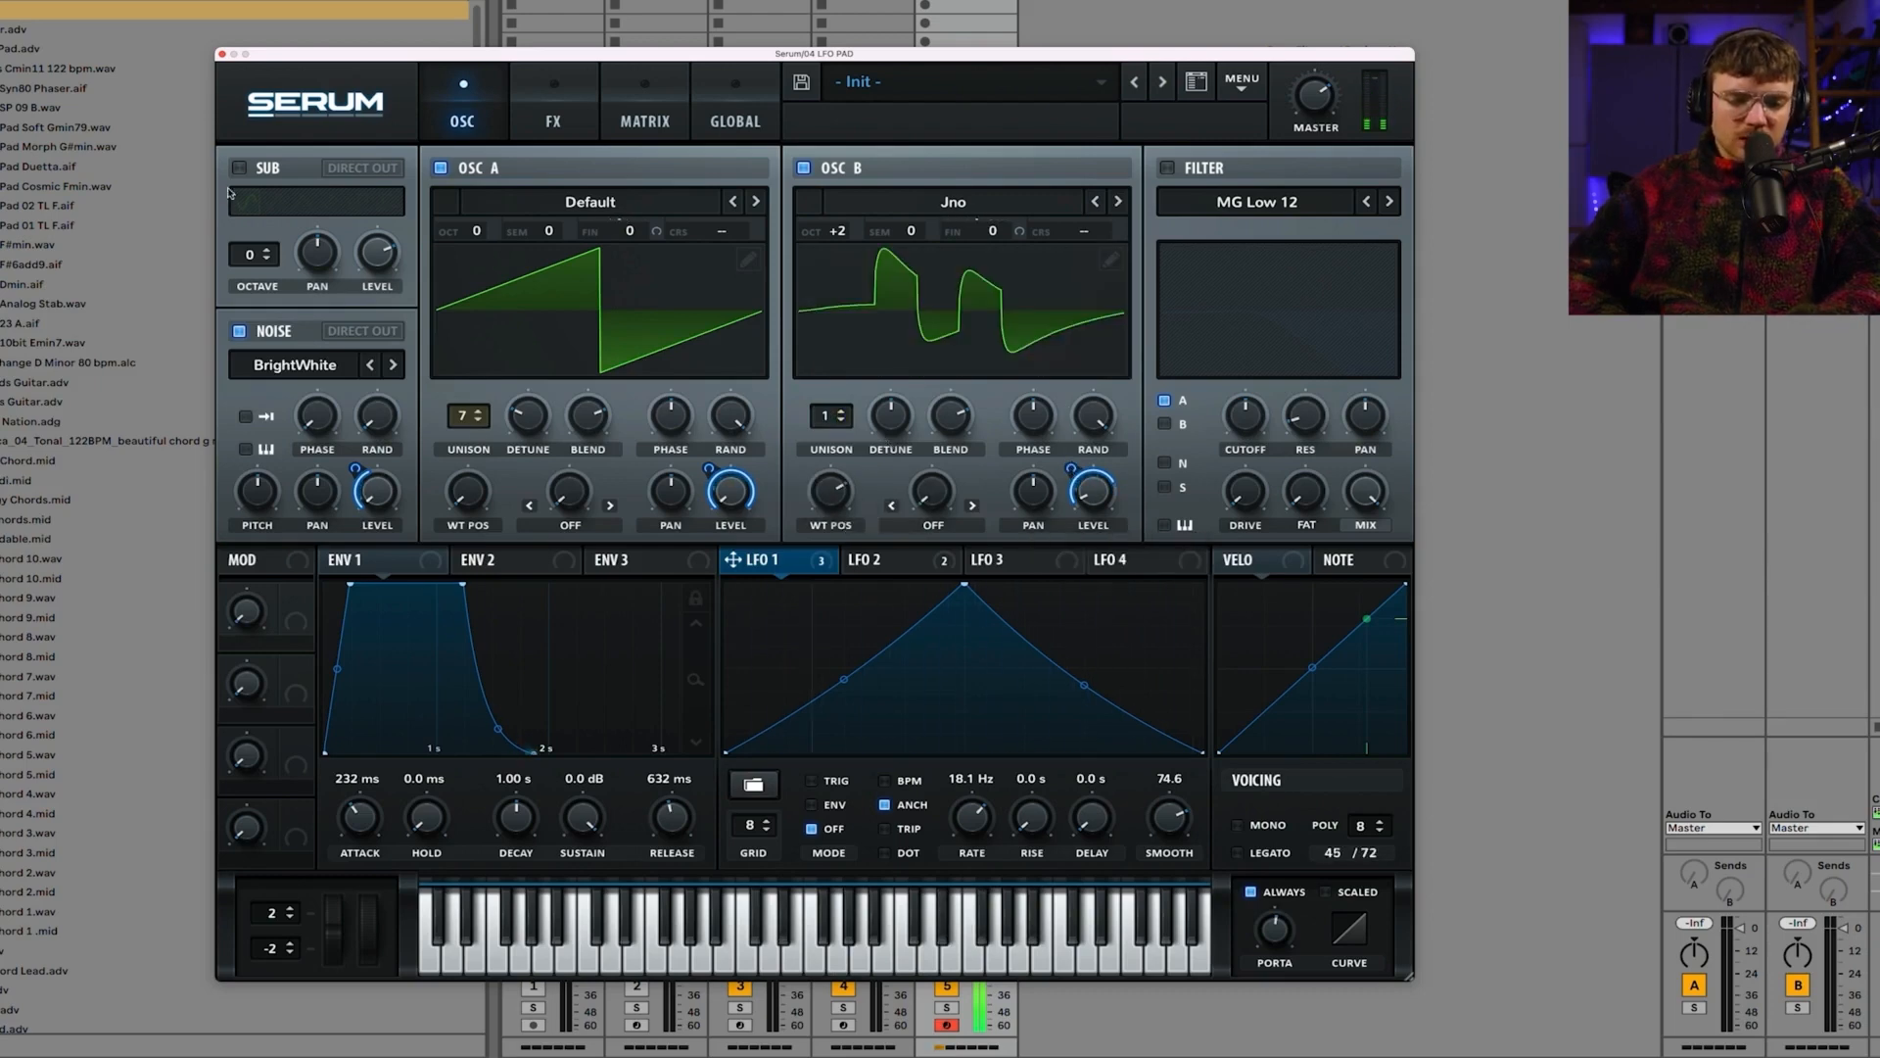
# Step: Enable the sub oscillator at octave -1 and modulate its level with LFO 1 and Macro 1
pyautogui.click(240, 169)
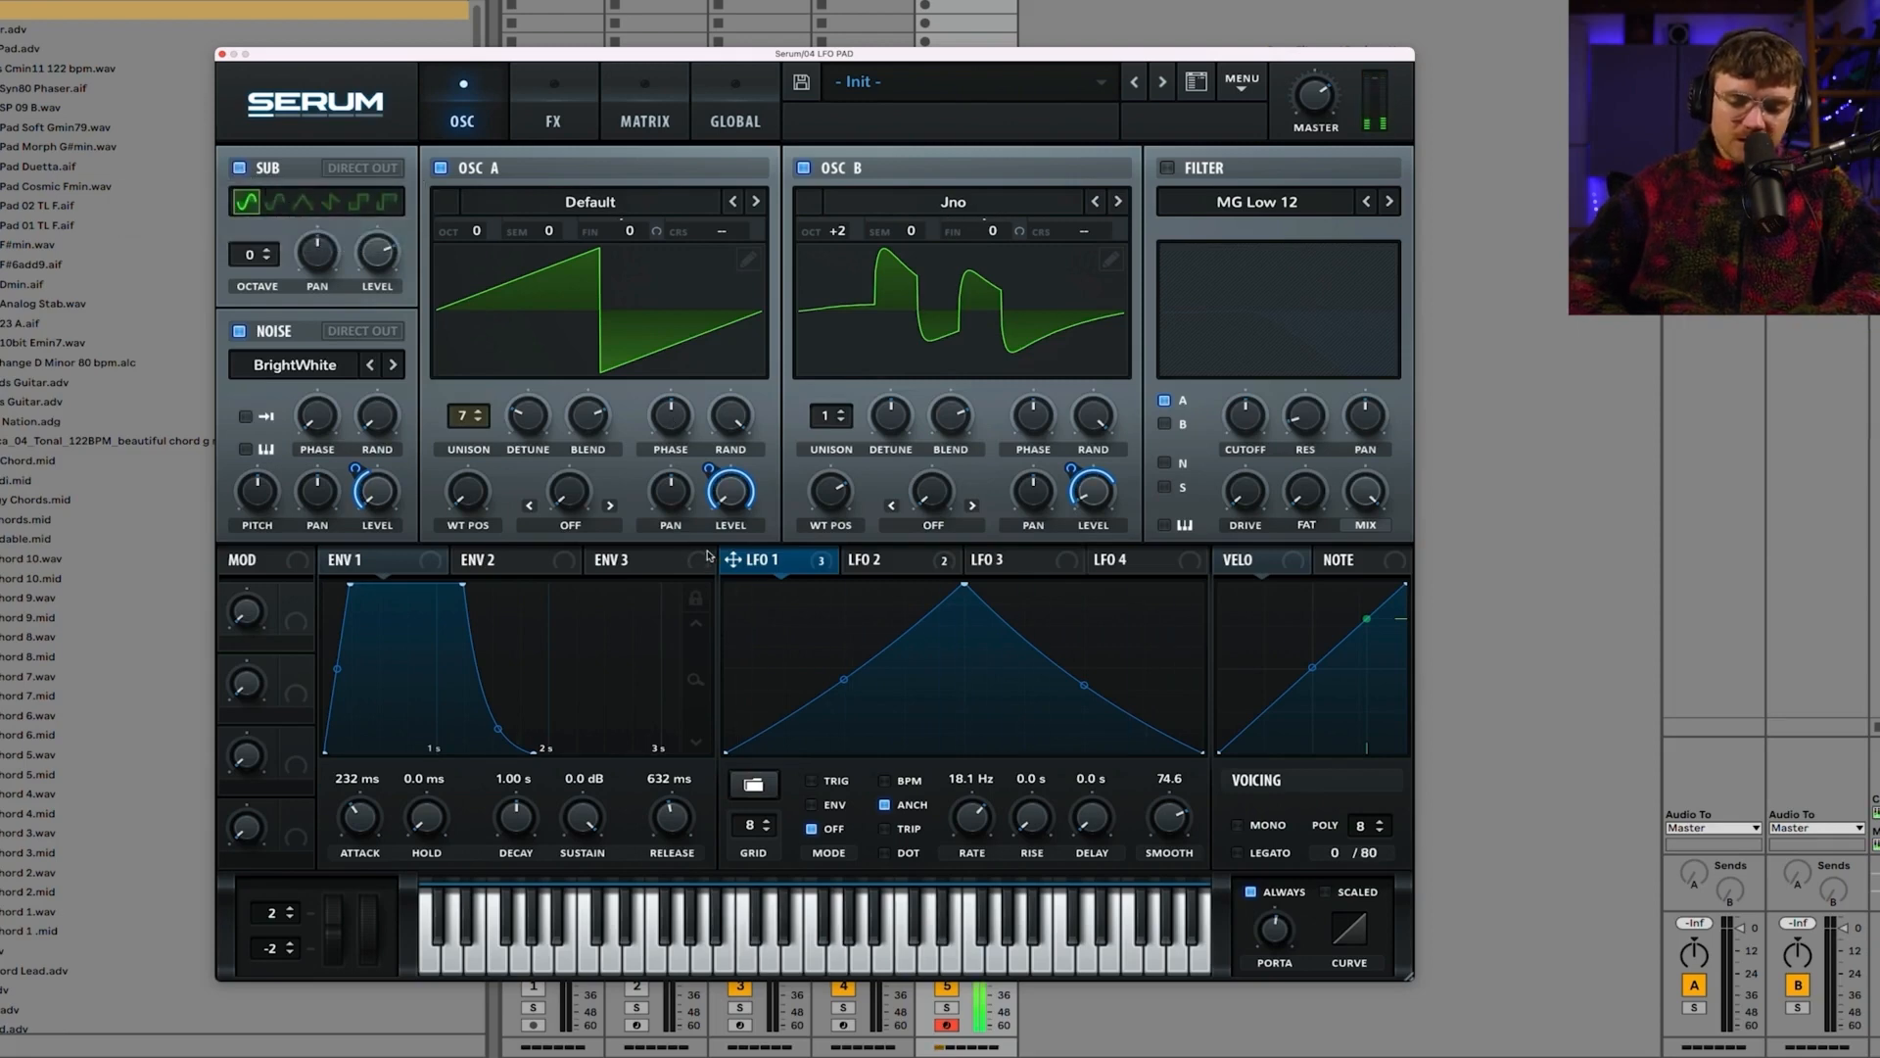
pyautogui.moveTo(733, 566); pyautogui.dragTo(361, 203)
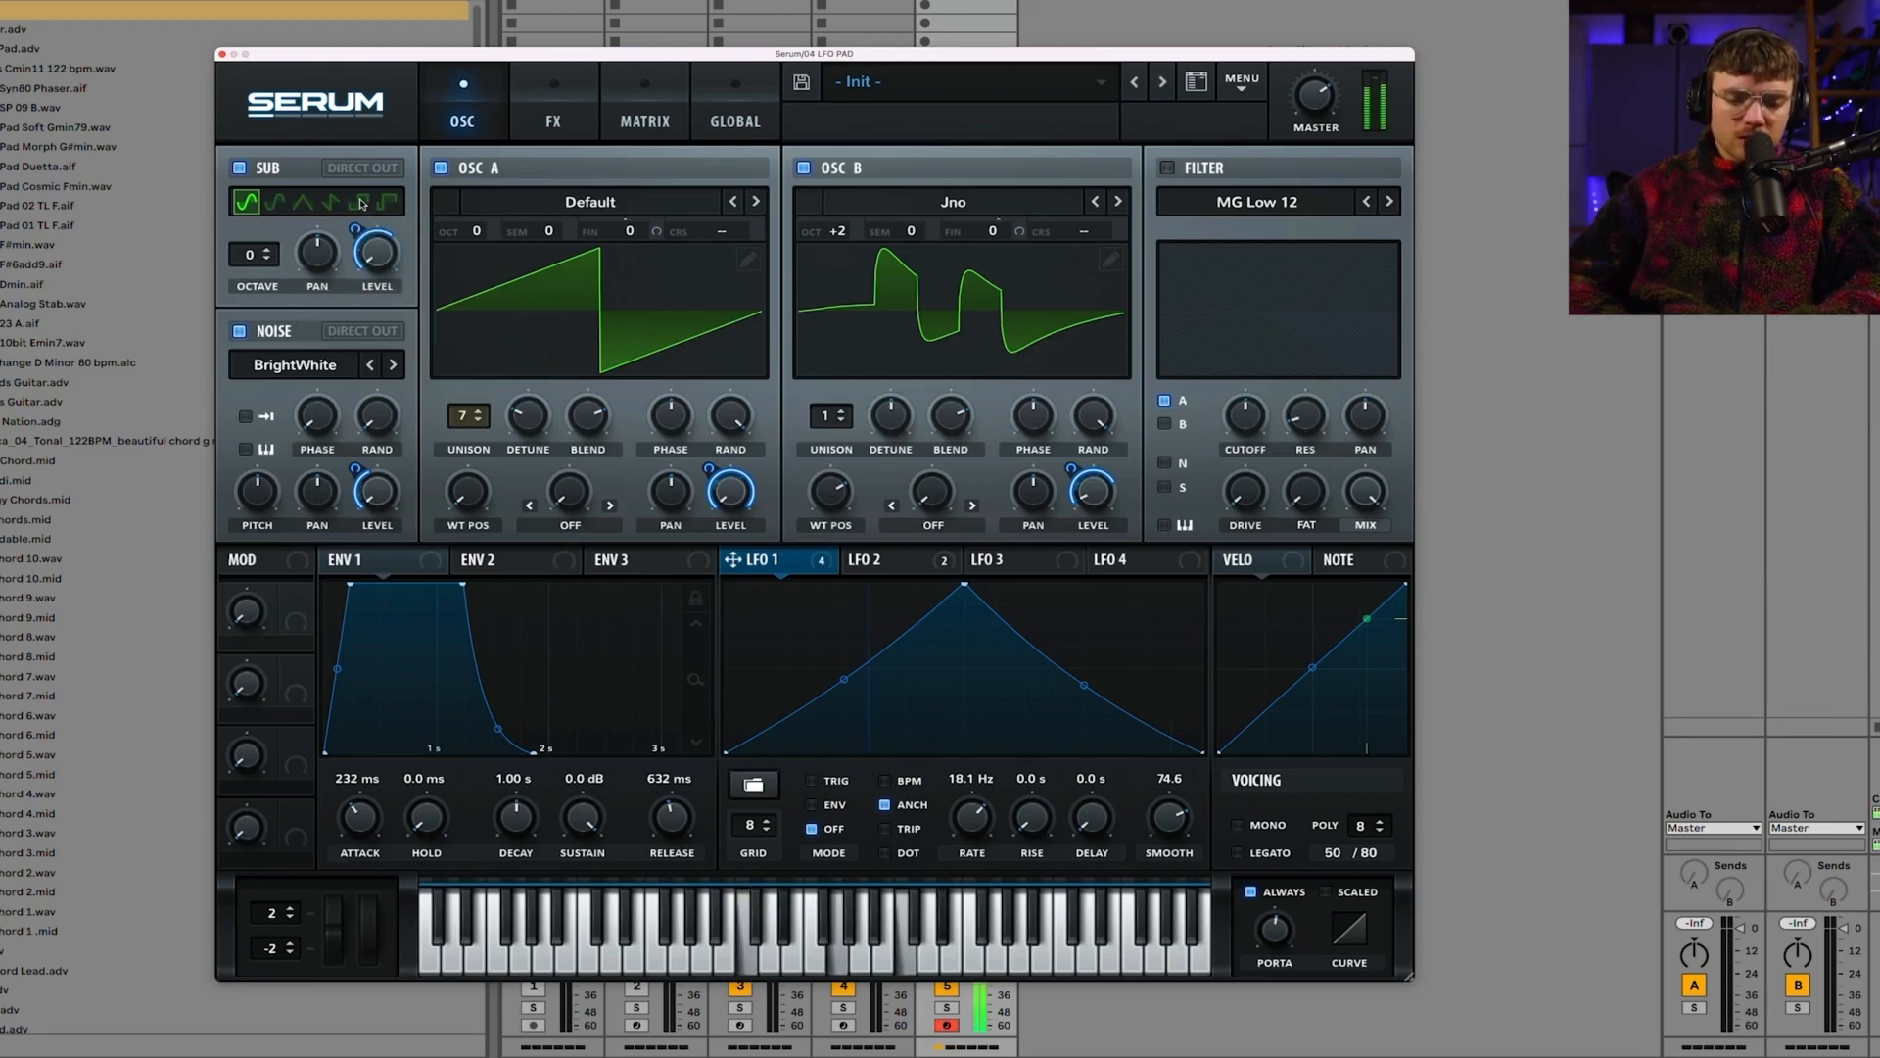
pyautogui.click(271, 257)
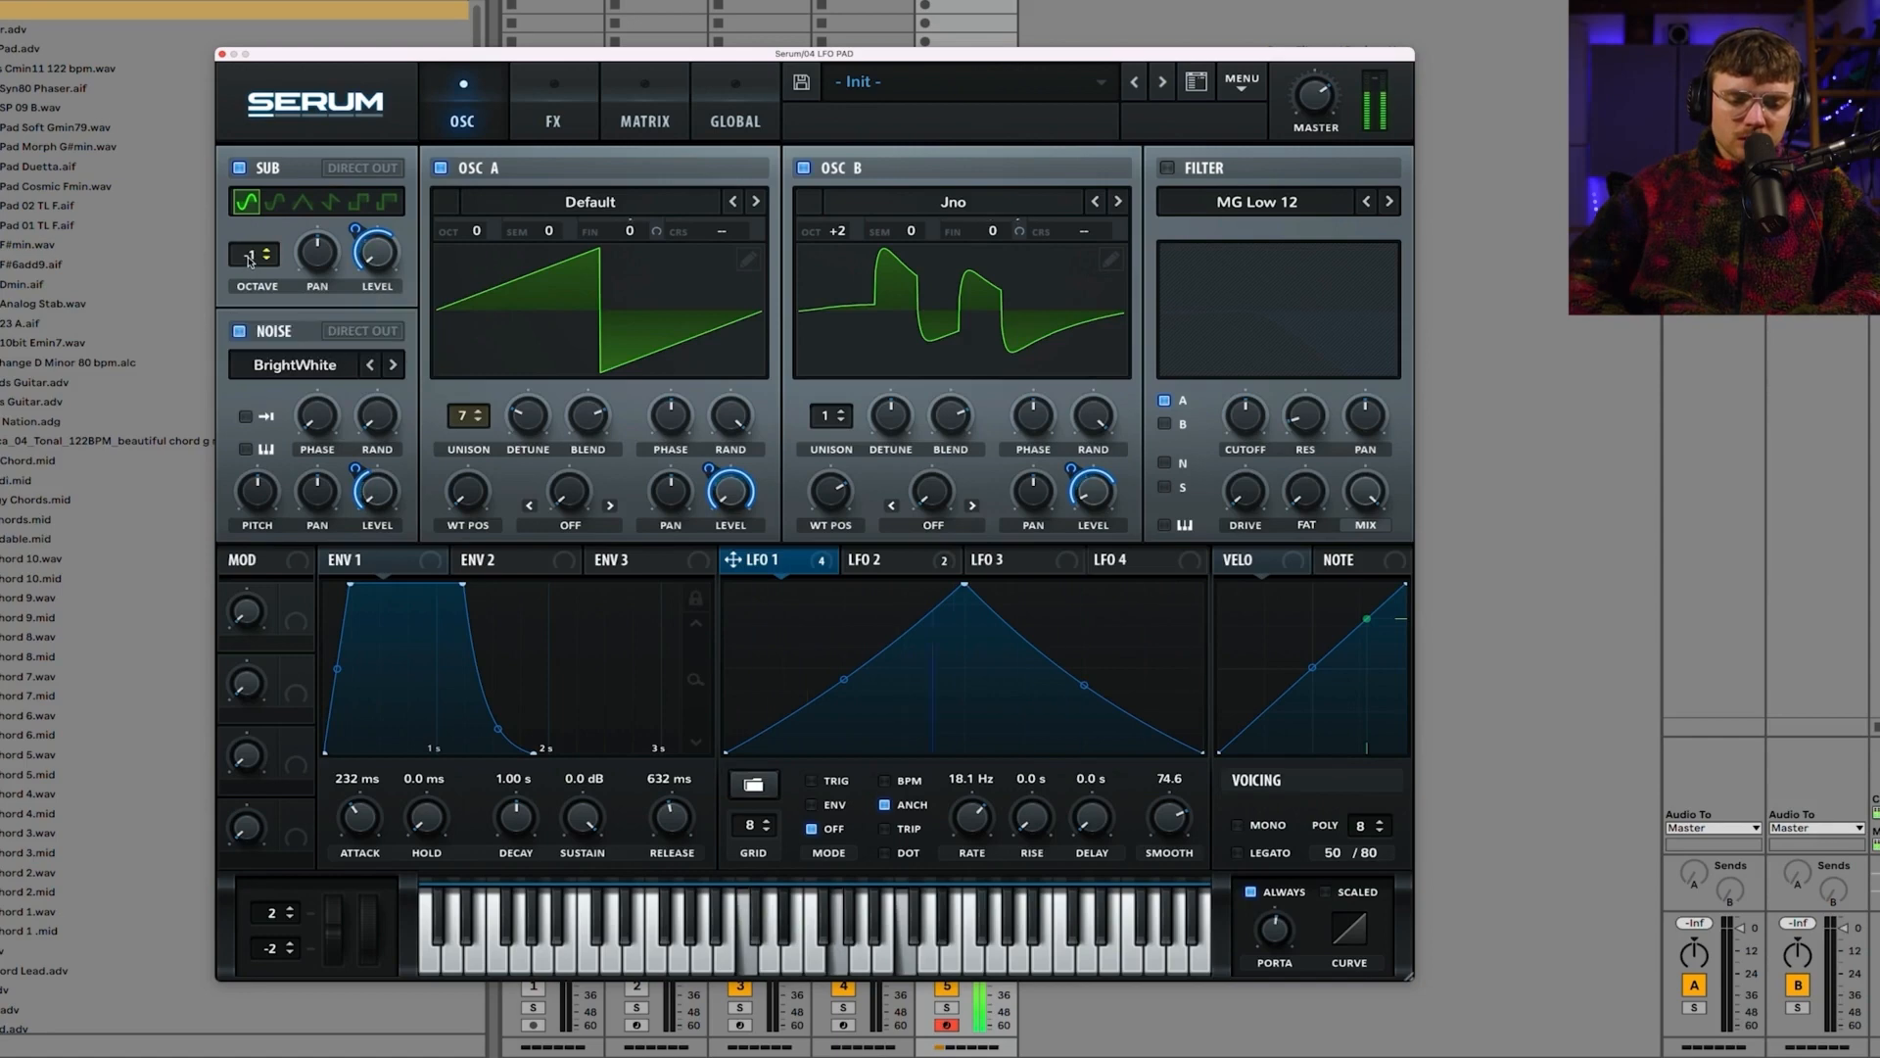
pyautogui.moveTo(360, 228); pyautogui.dragTo(359, 256)
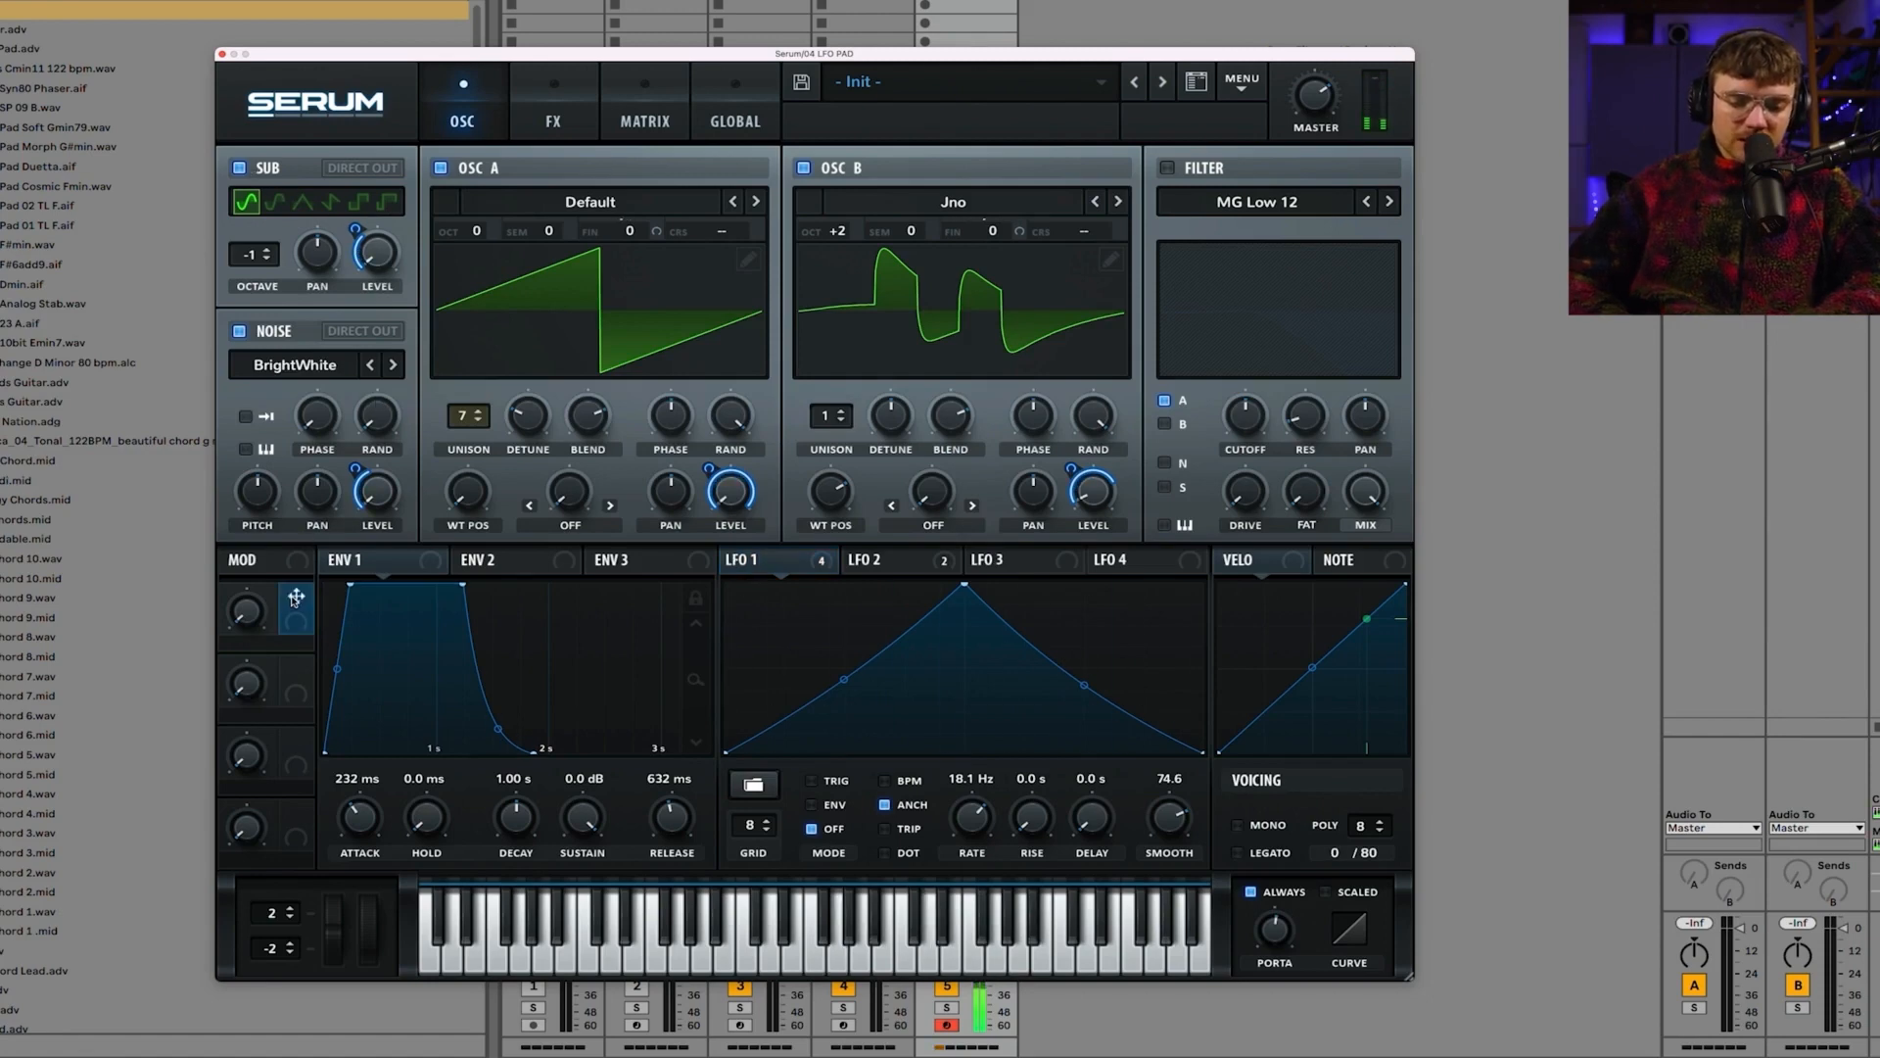
pyautogui.moveTo(296, 597); pyautogui.dragTo(377, 252)
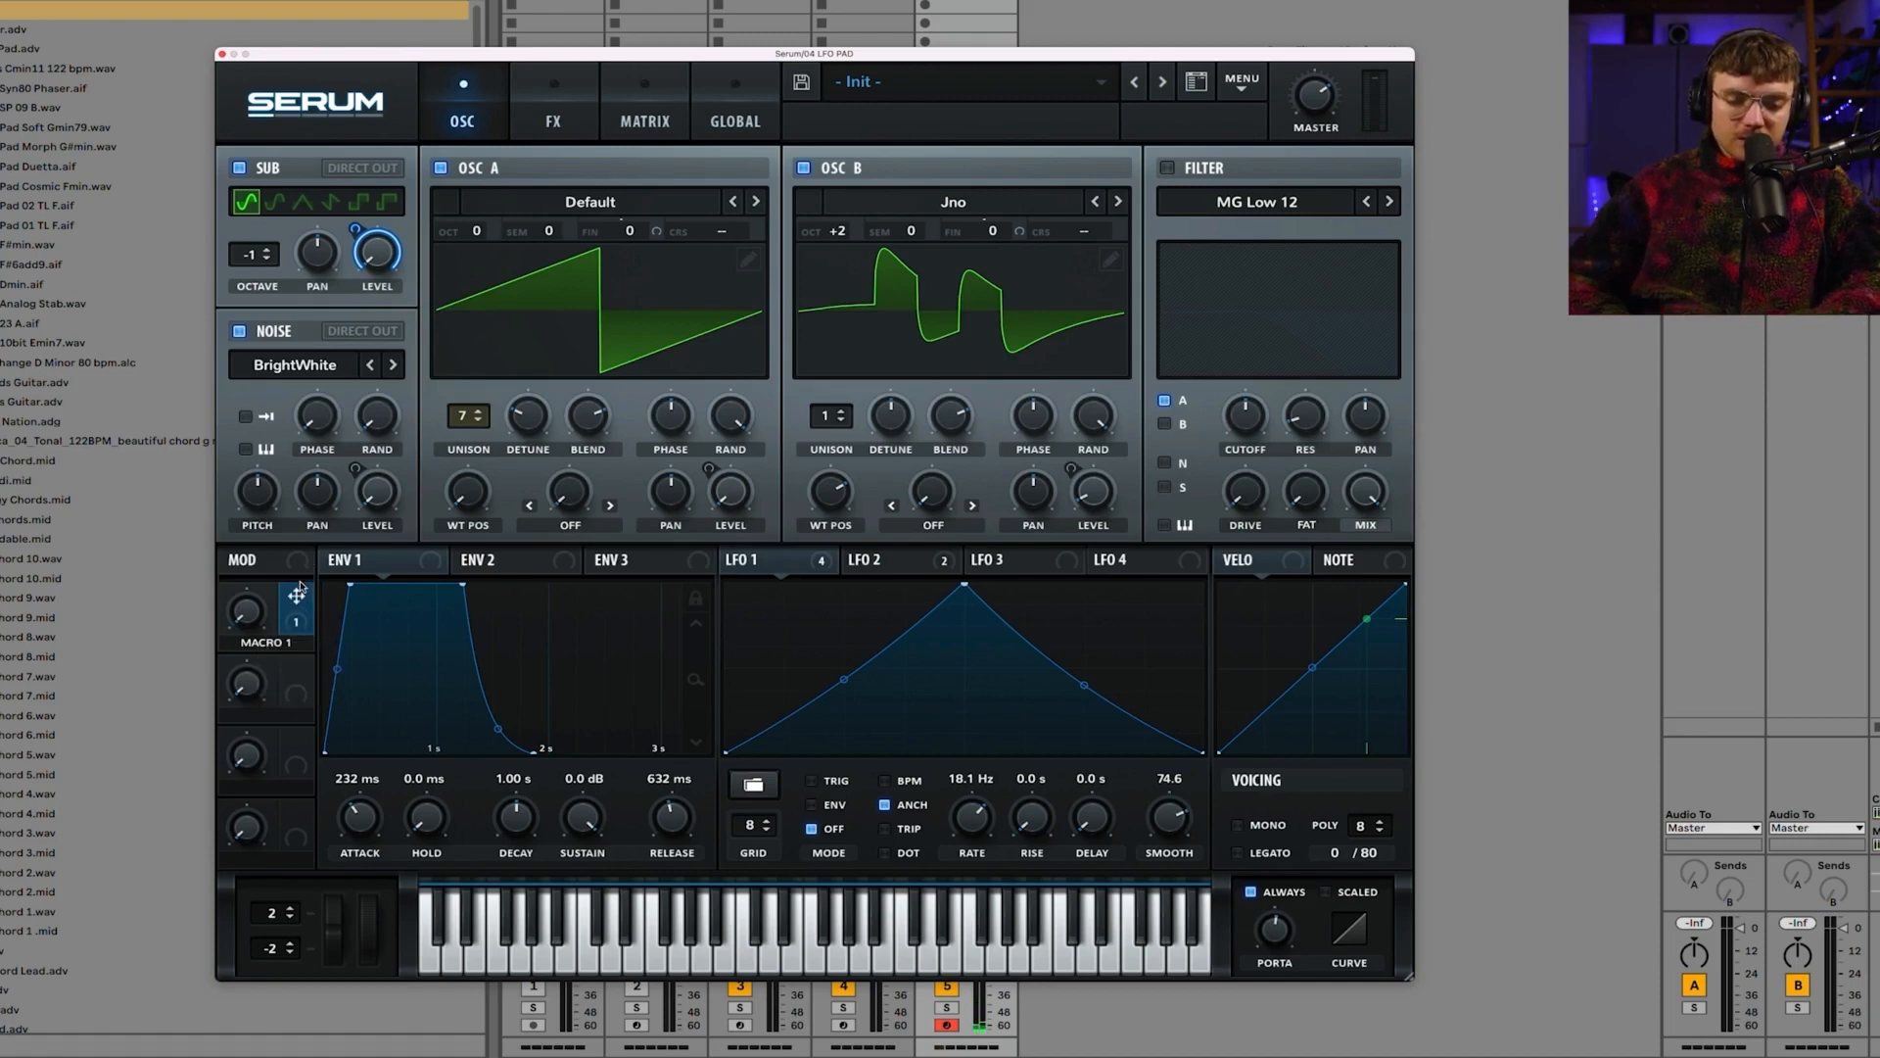
pyautogui.moveTo(254, 614); pyautogui.dragTo(250, 887)
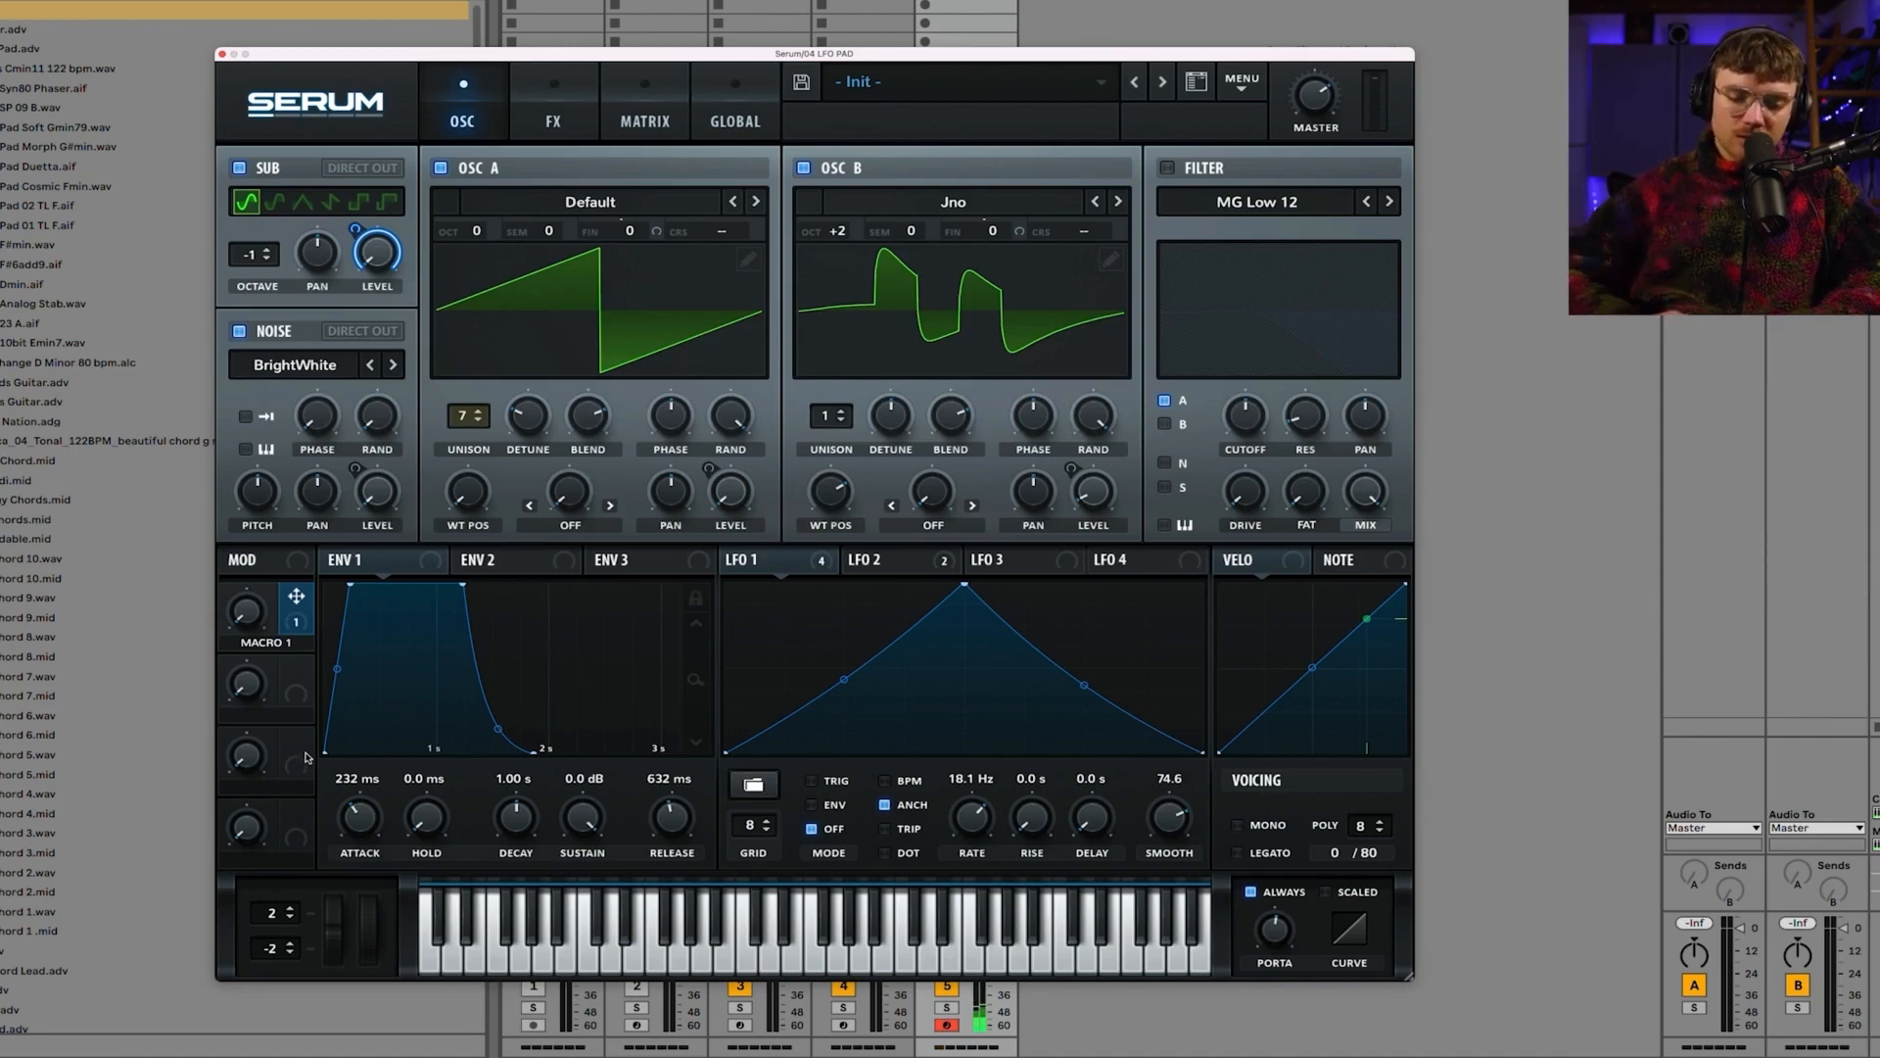
# Step: Reorder the effects chain so the chorus and reverb directly follow the delay
pyautogui.click(582, 116)
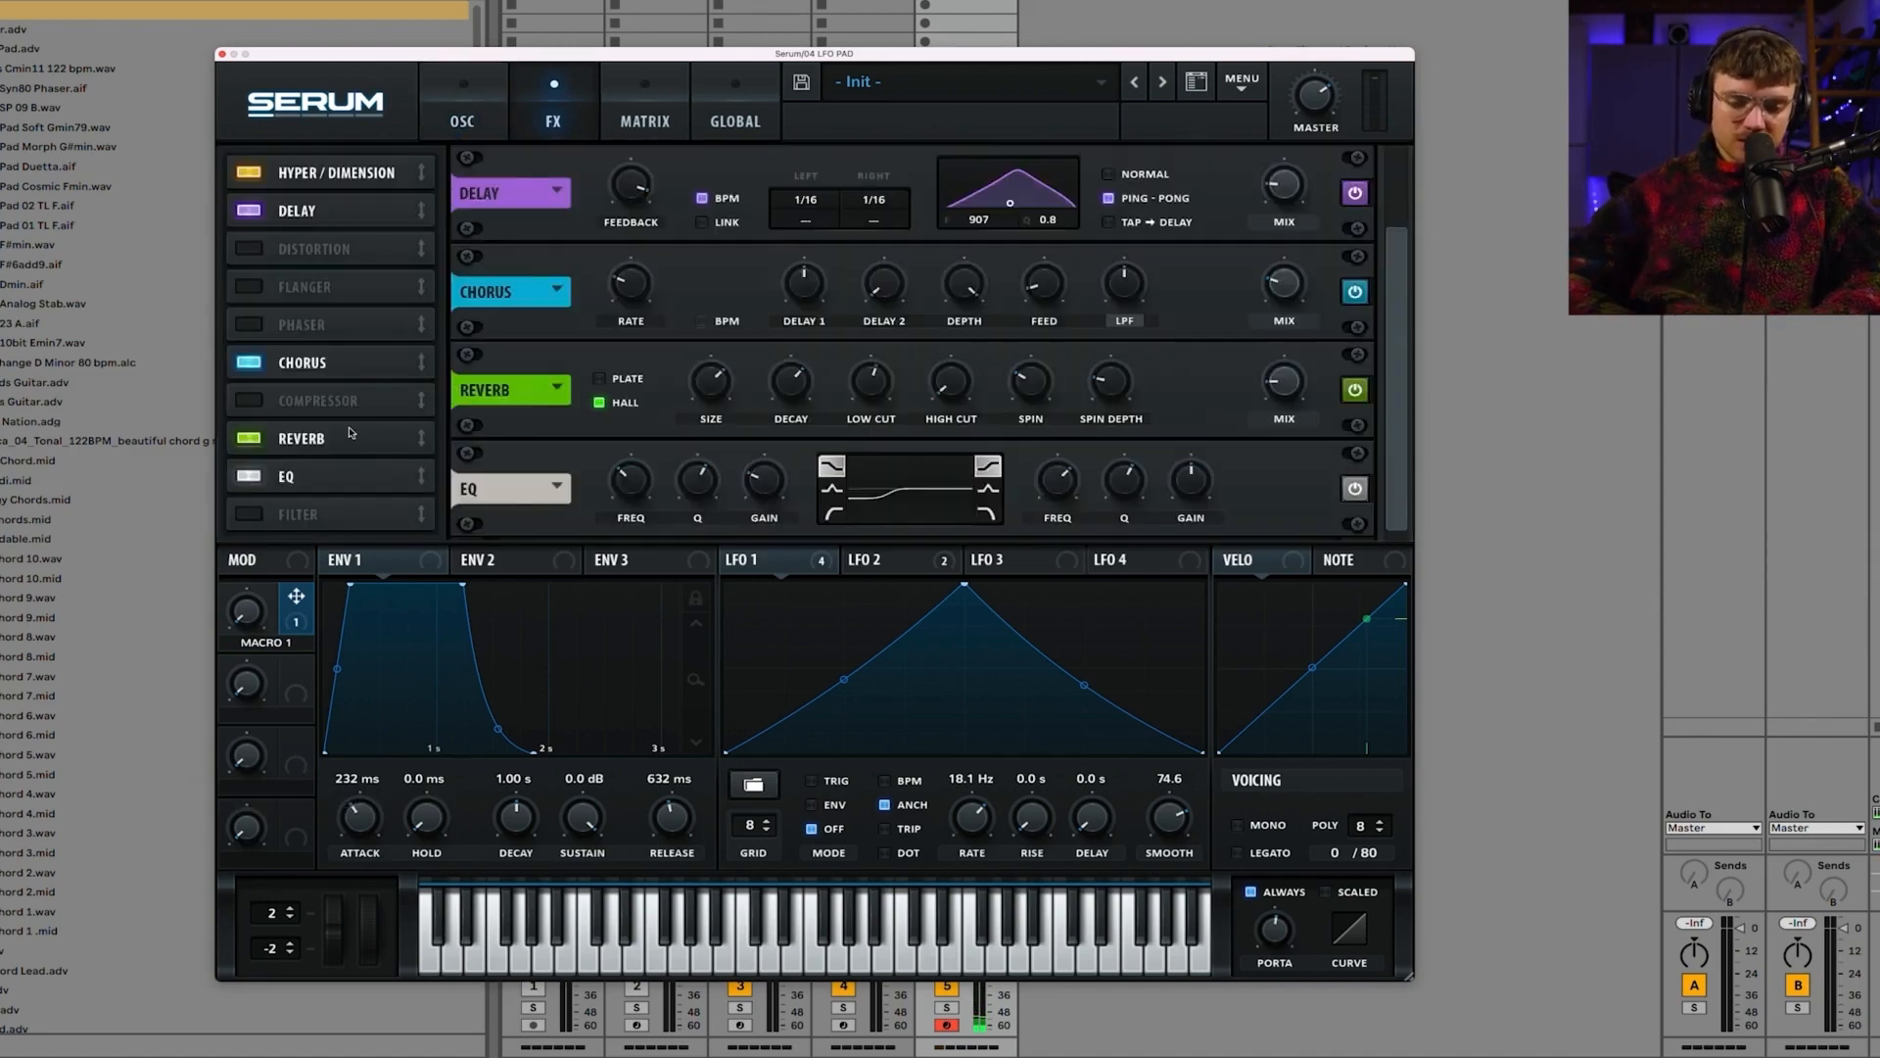
pyautogui.moveTo(334, 443); pyautogui.dragTo(326, 248)
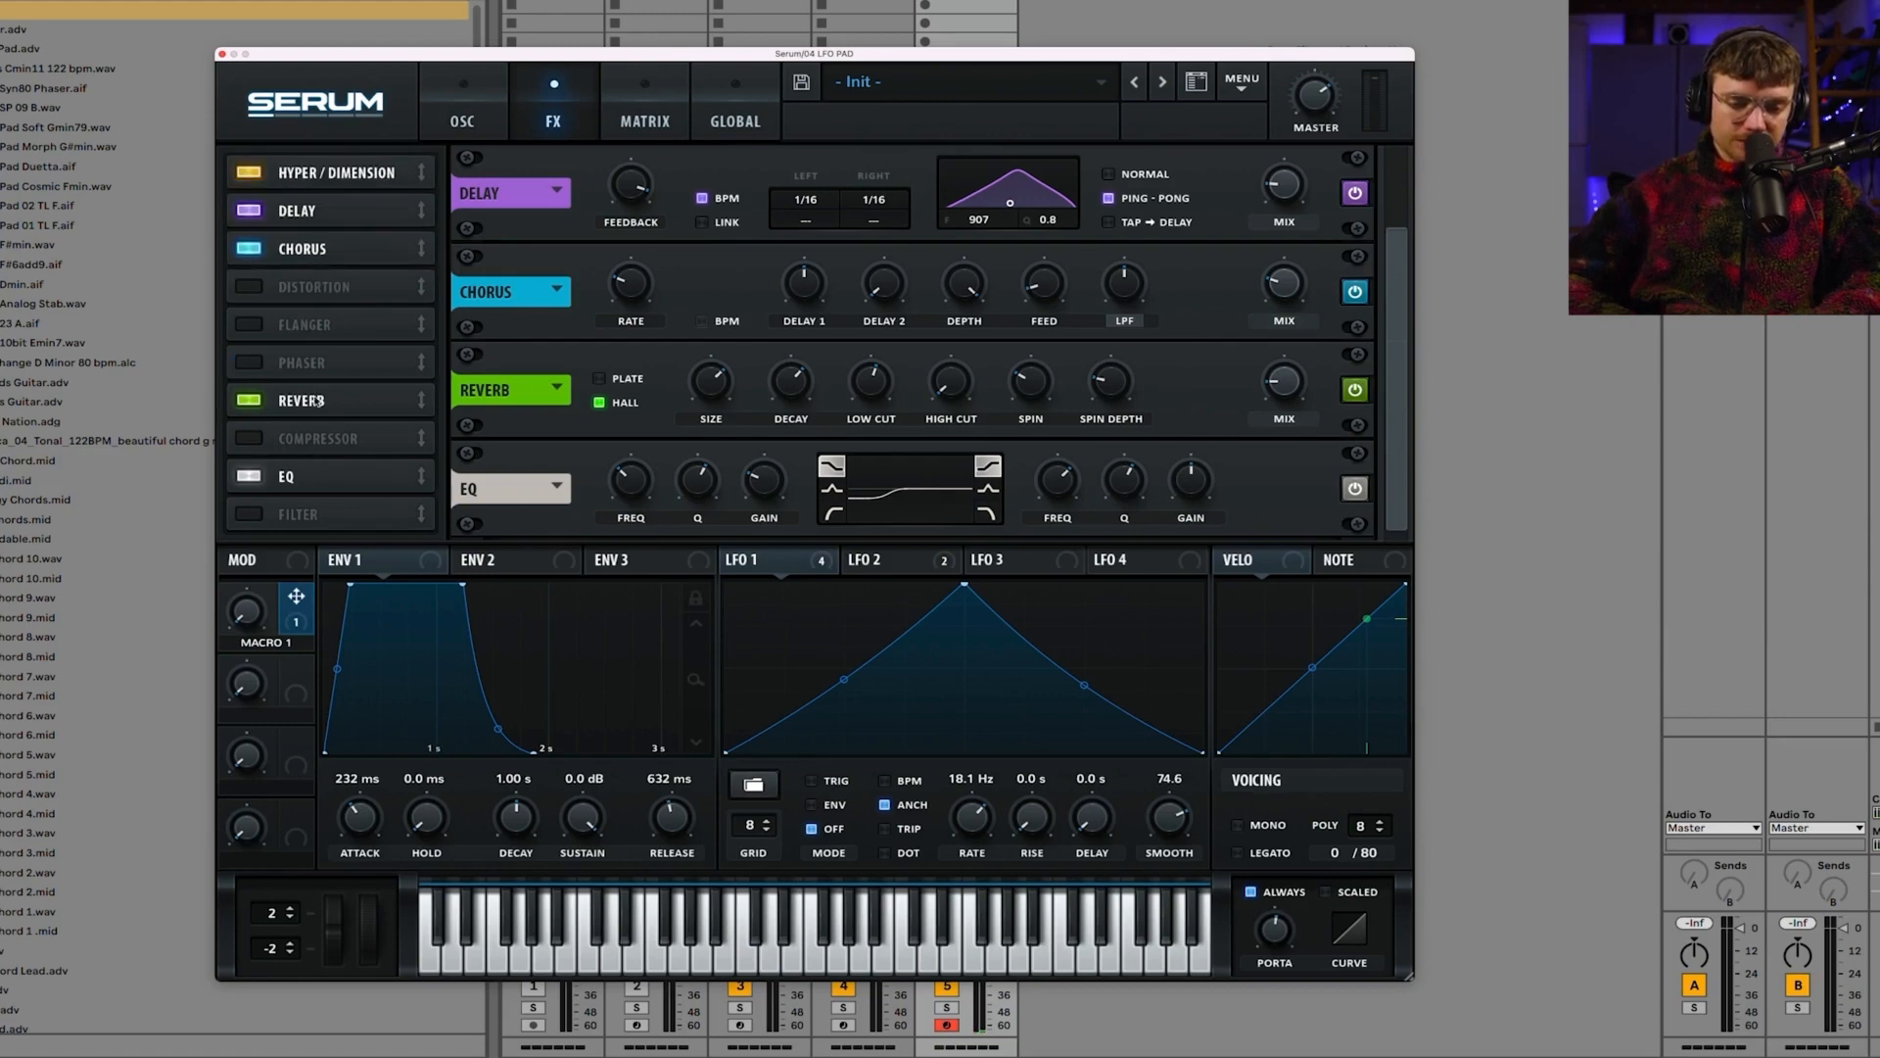
pyautogui.moveTo(316, 410); pyautogui.dragTo(316, 286)
# Step: Assign Macro 2 to the mix amounts of the chorus, reverb and delay, and try different macro amounts
pyautogui.moveTo(296, 671); pyautogui.dragTo(1286, 290)
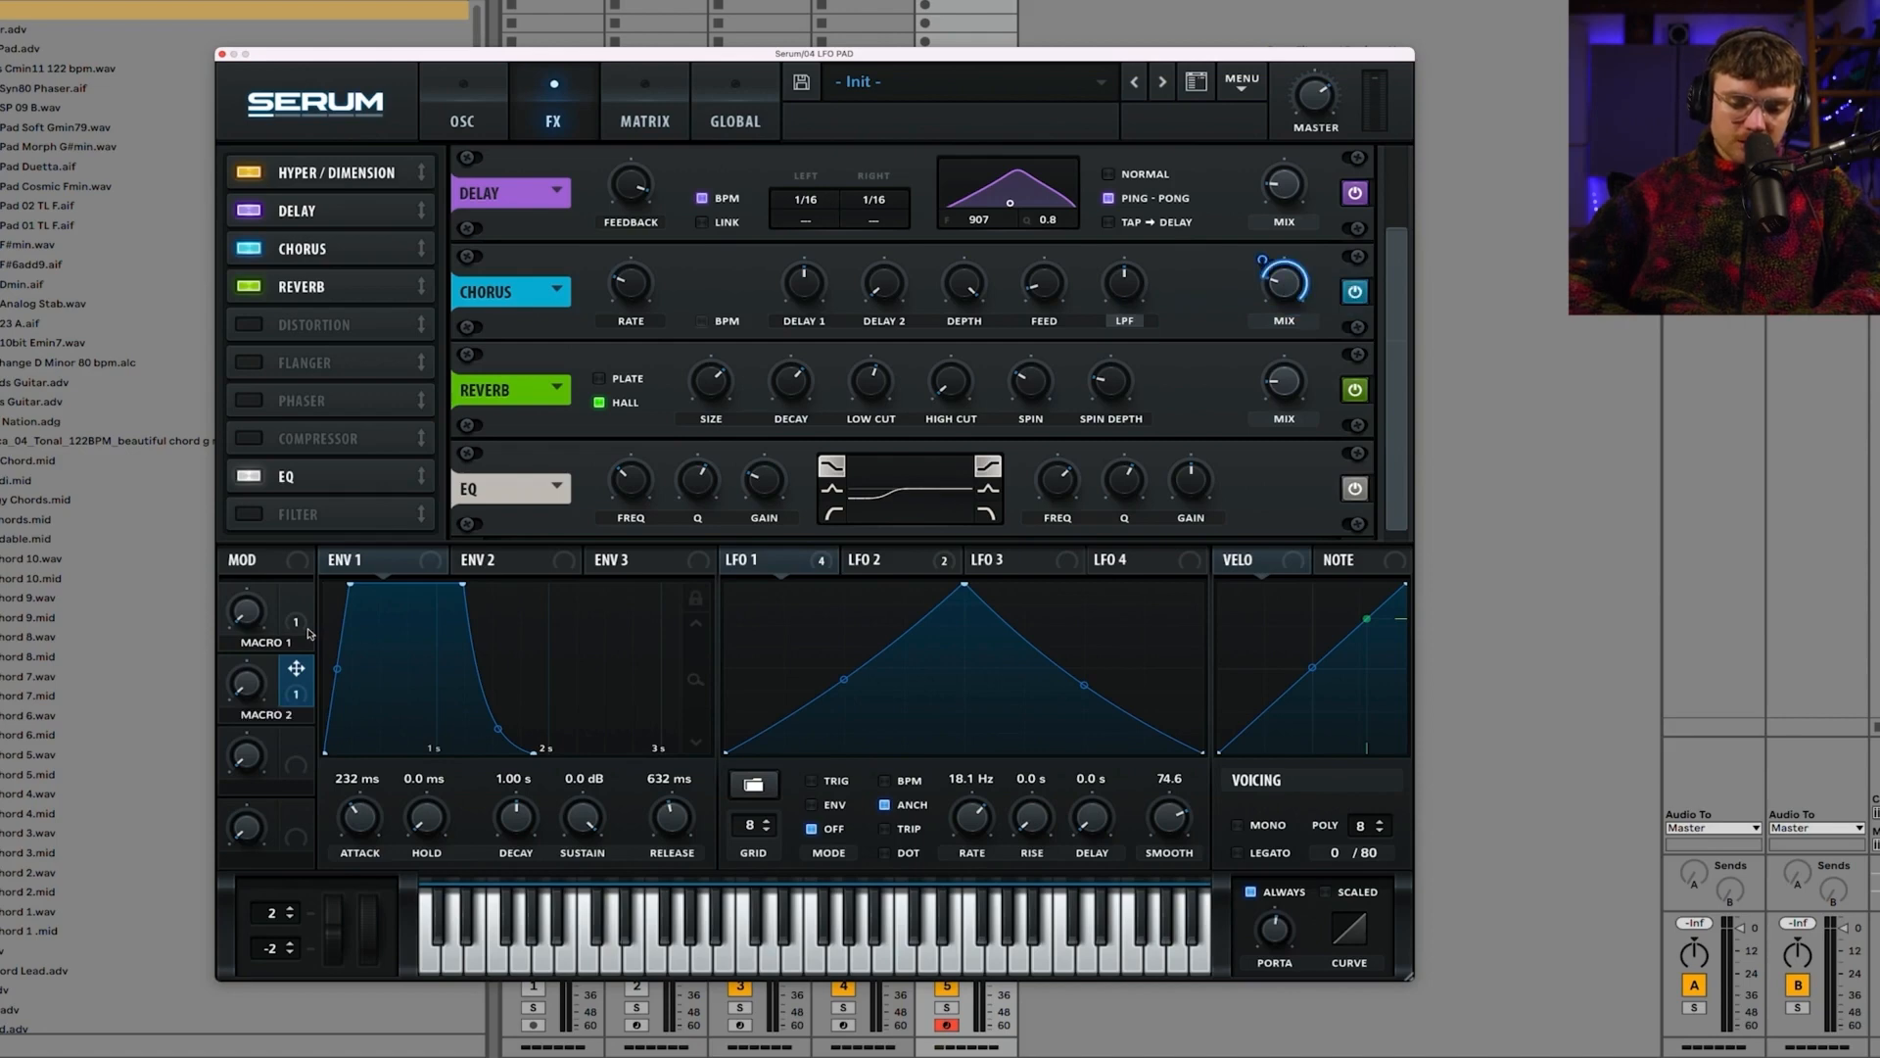
pyautogui.moveTo(303, 680); pyautogui.dragTo(1294, 393)
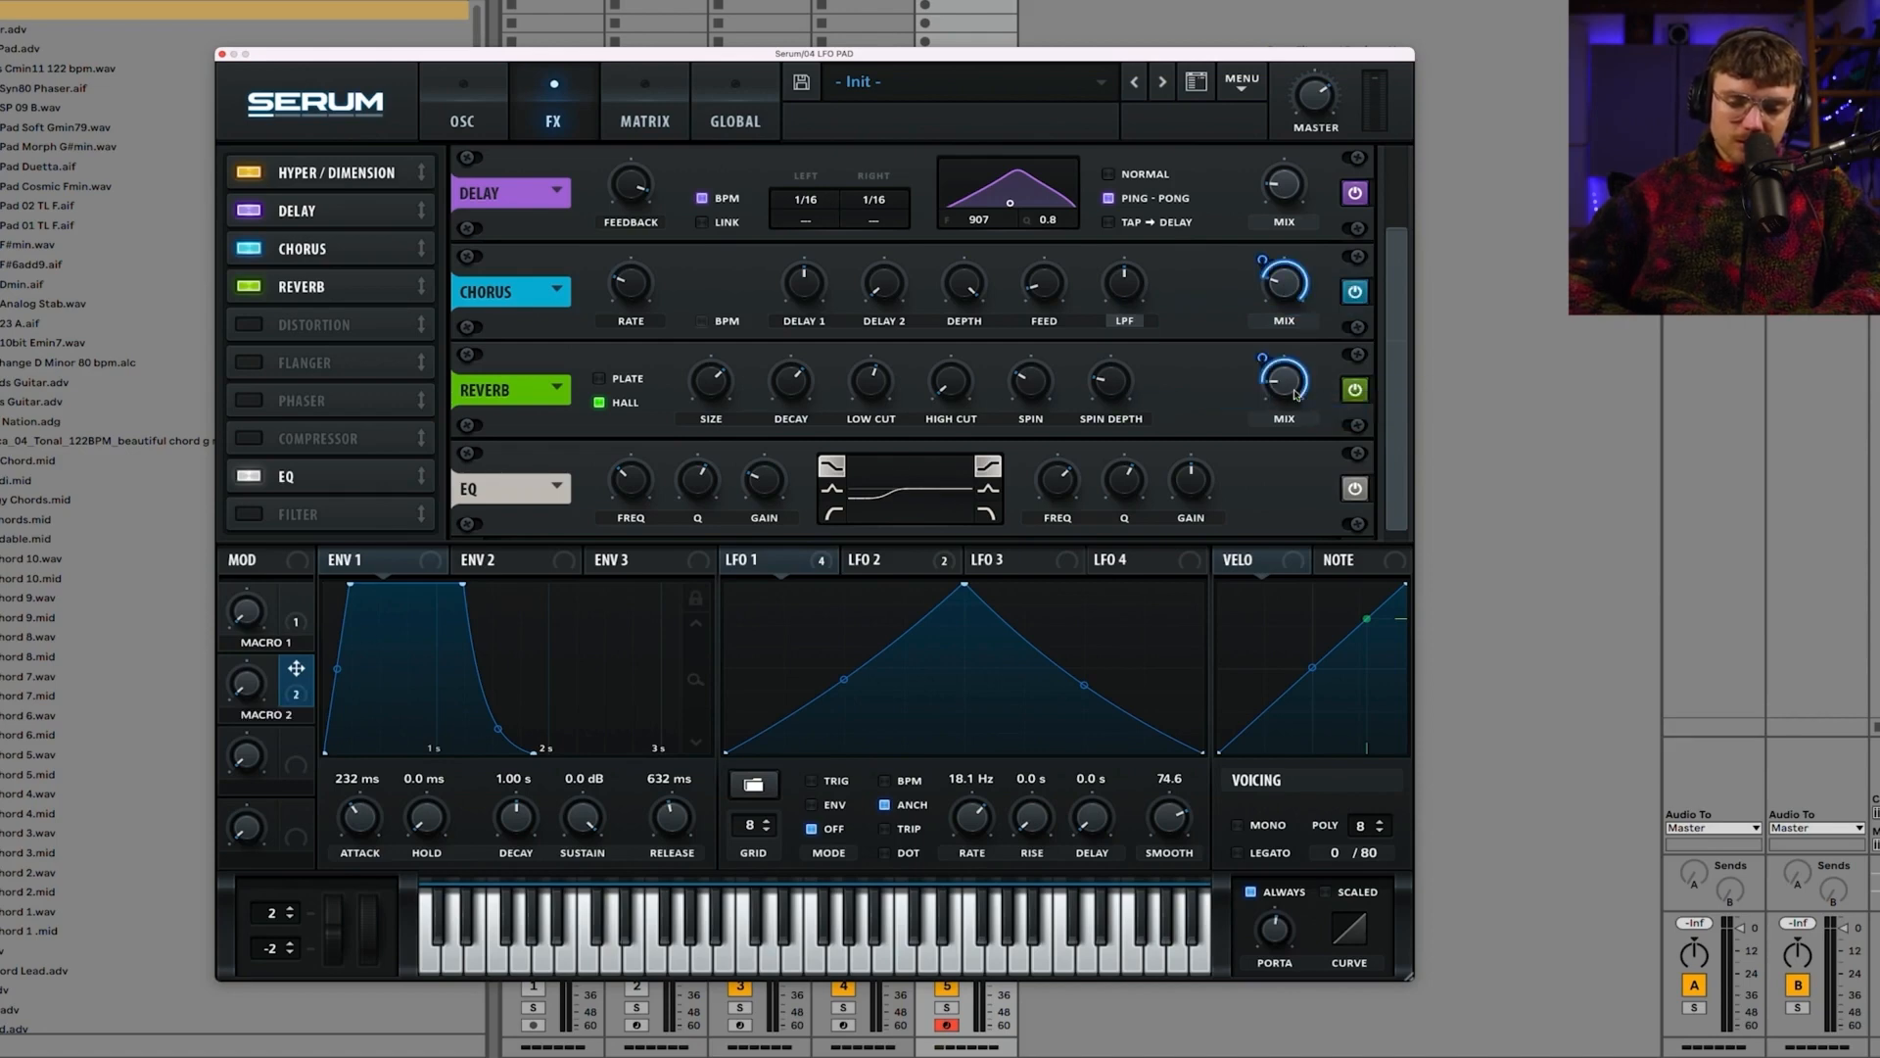
pyautogui.moveTo(298, 669); pyautogui.dragTo(1291, 191)
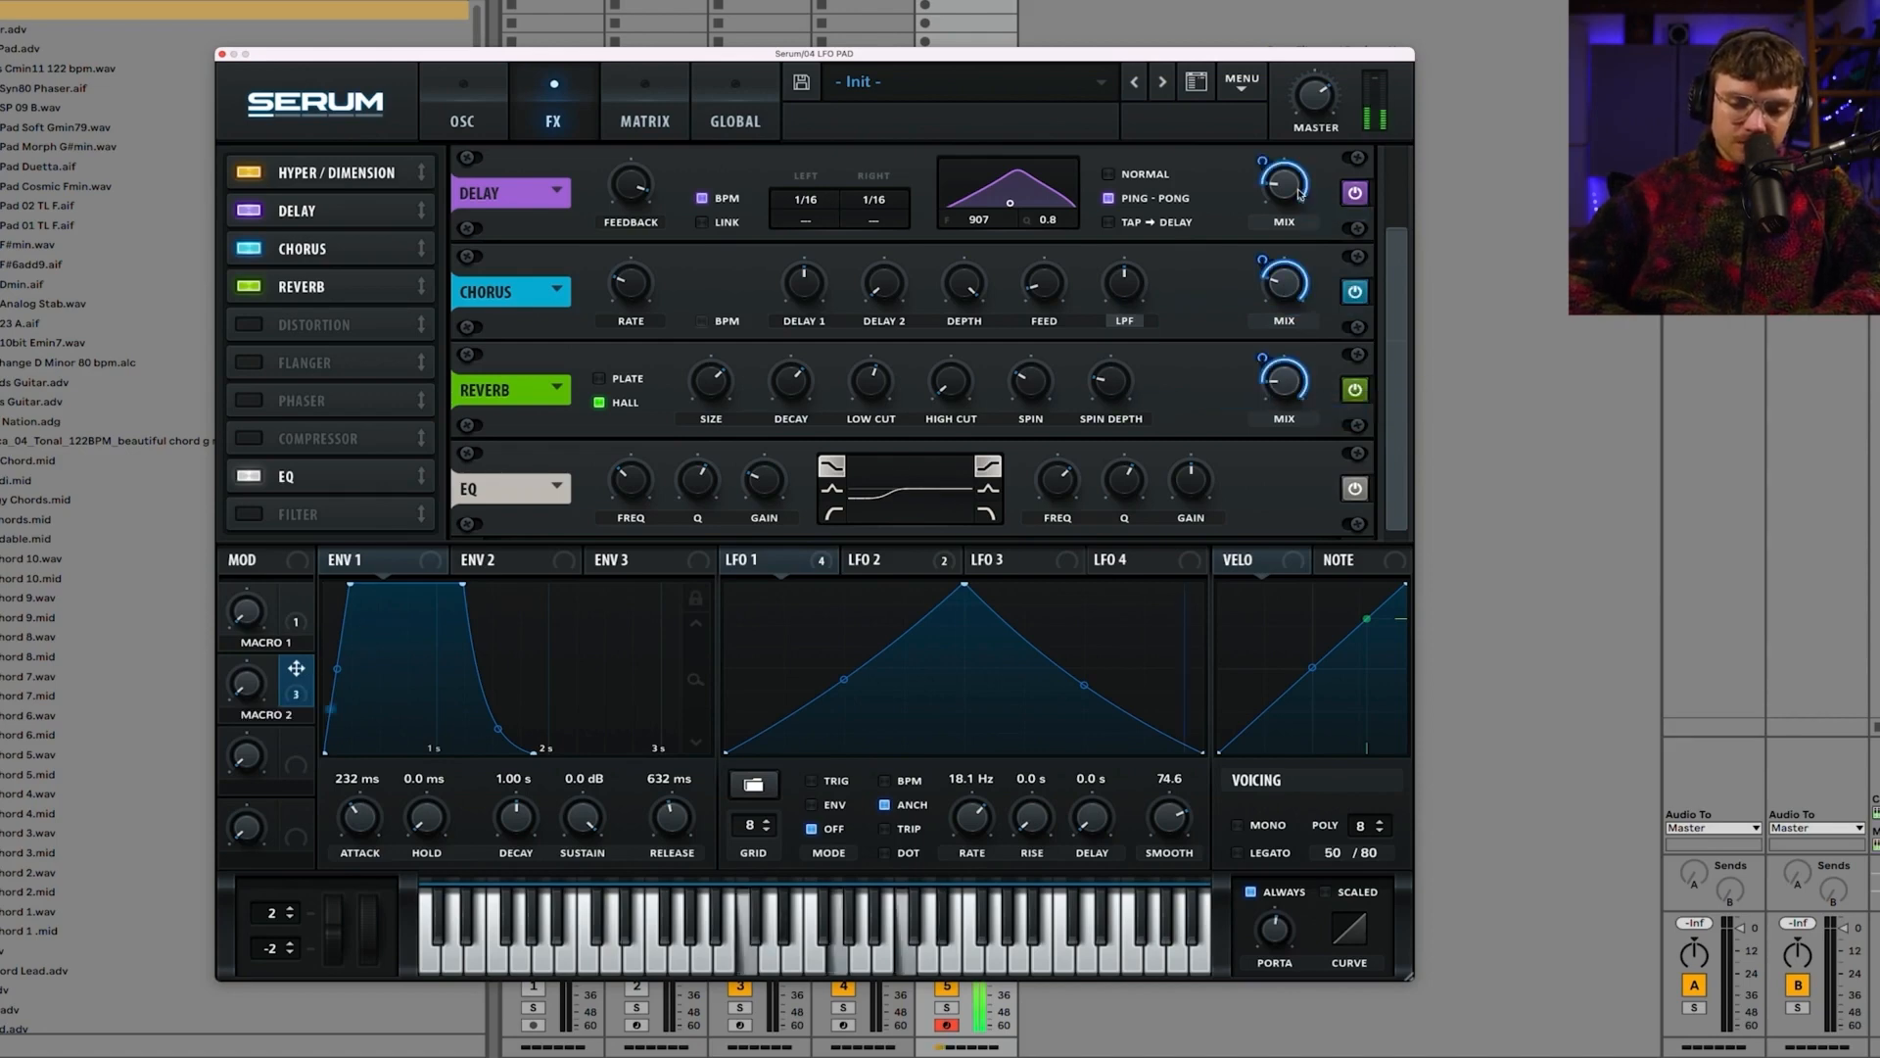
pyautogui.moveTo(251, 689); pyautogui.dragTo(253, 608)
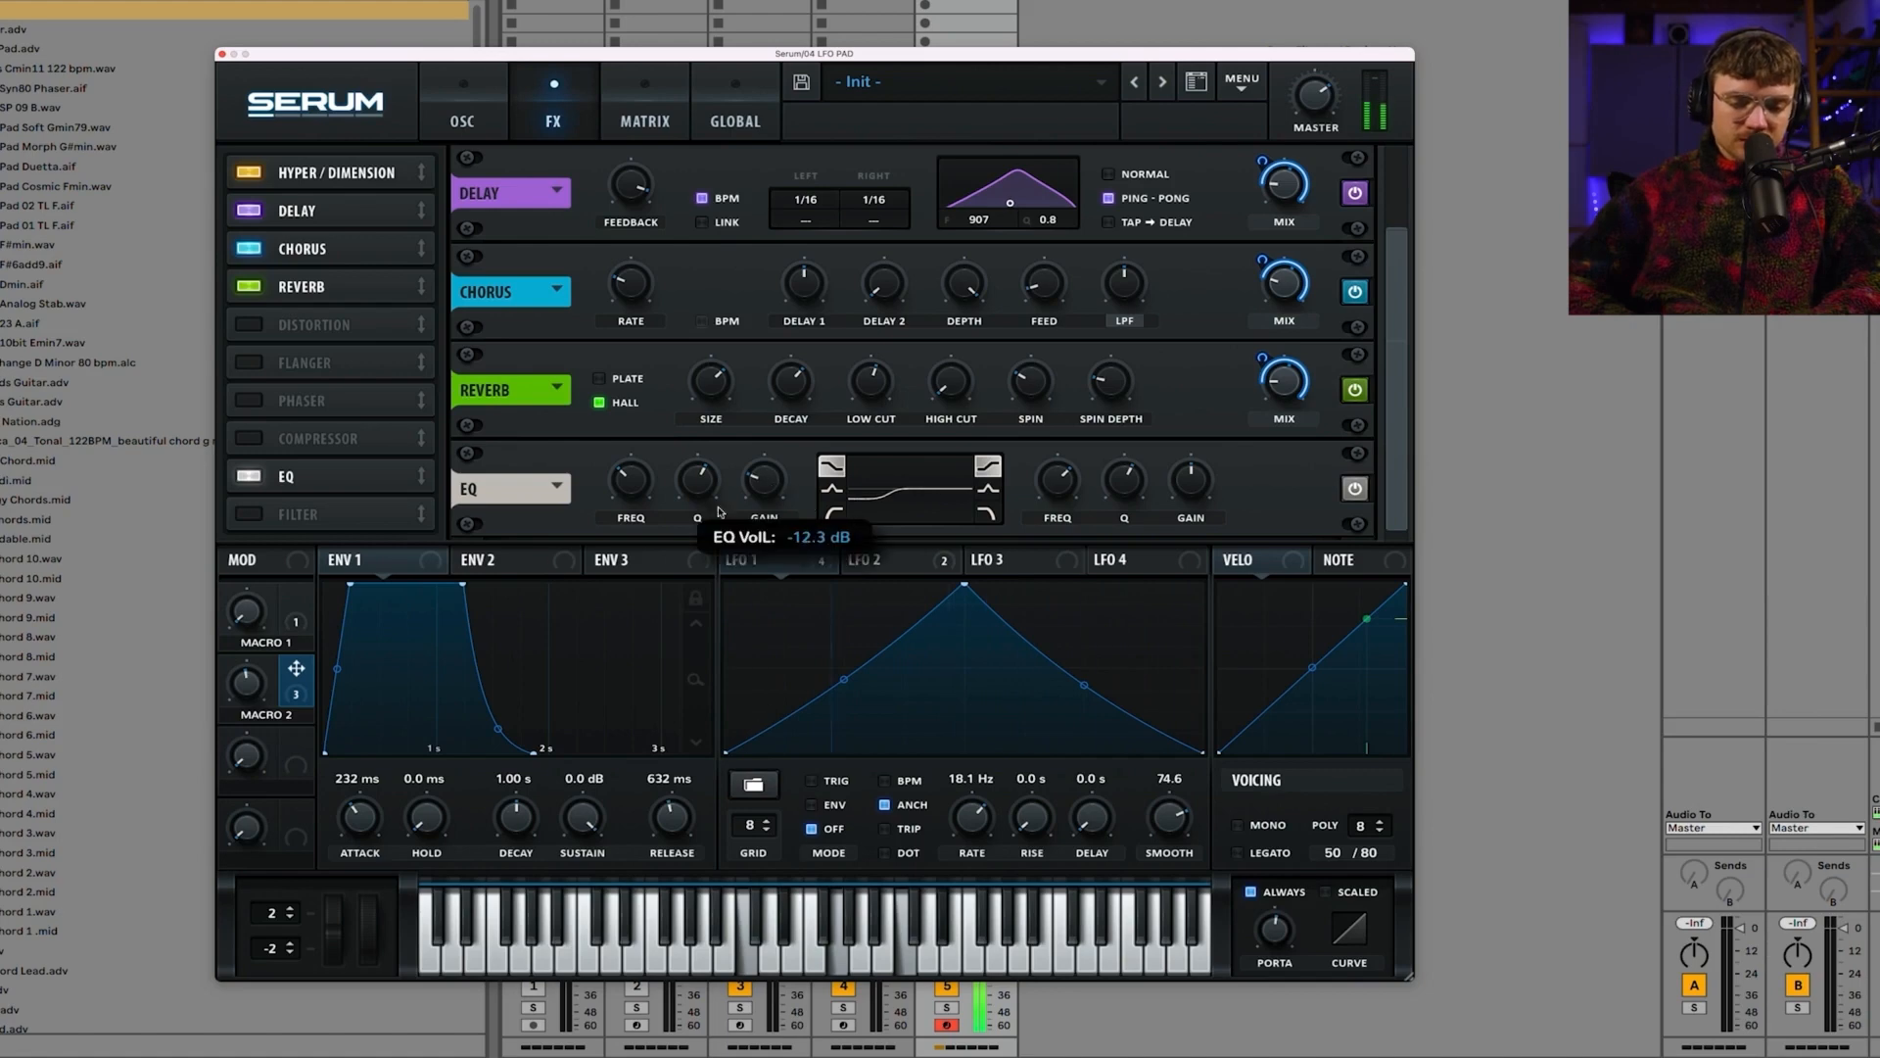
pyautogui.moveTo(248, 688)
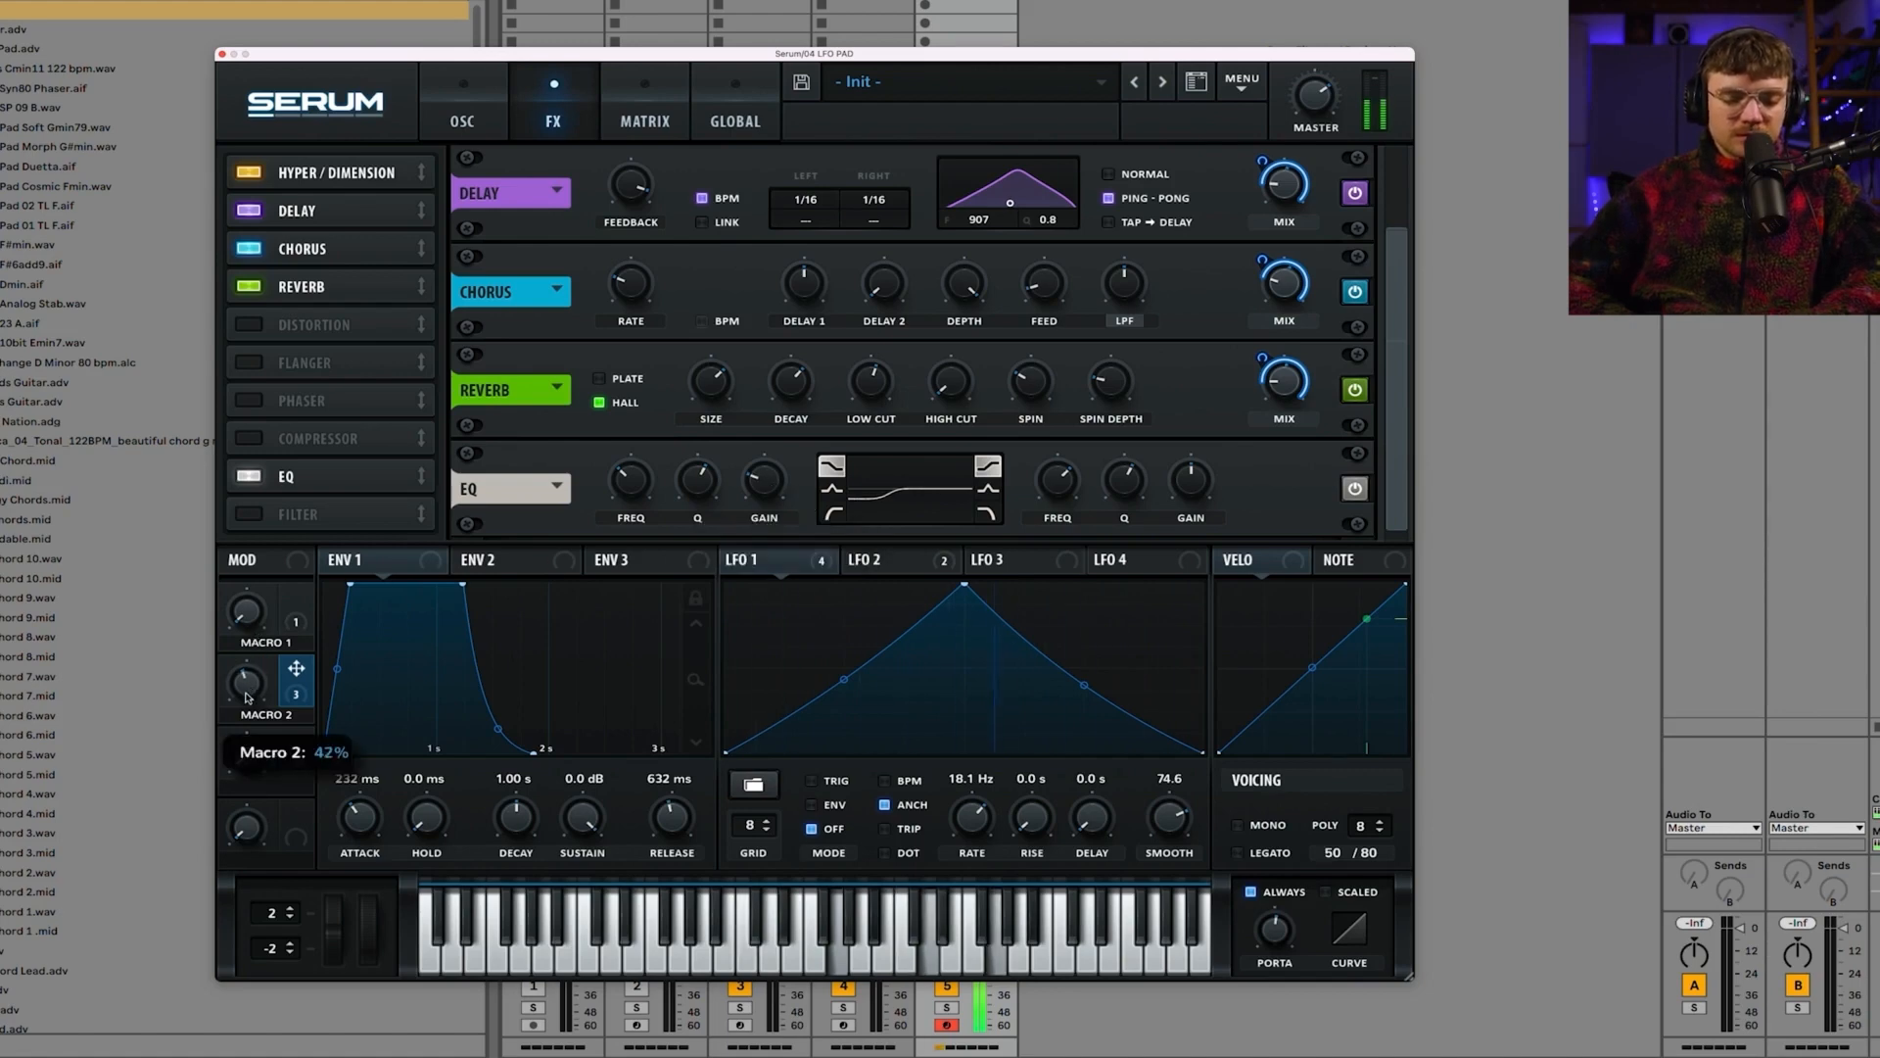
pyautogui.moveTo(248, 699); pyautogui.dragTo(247, 725)
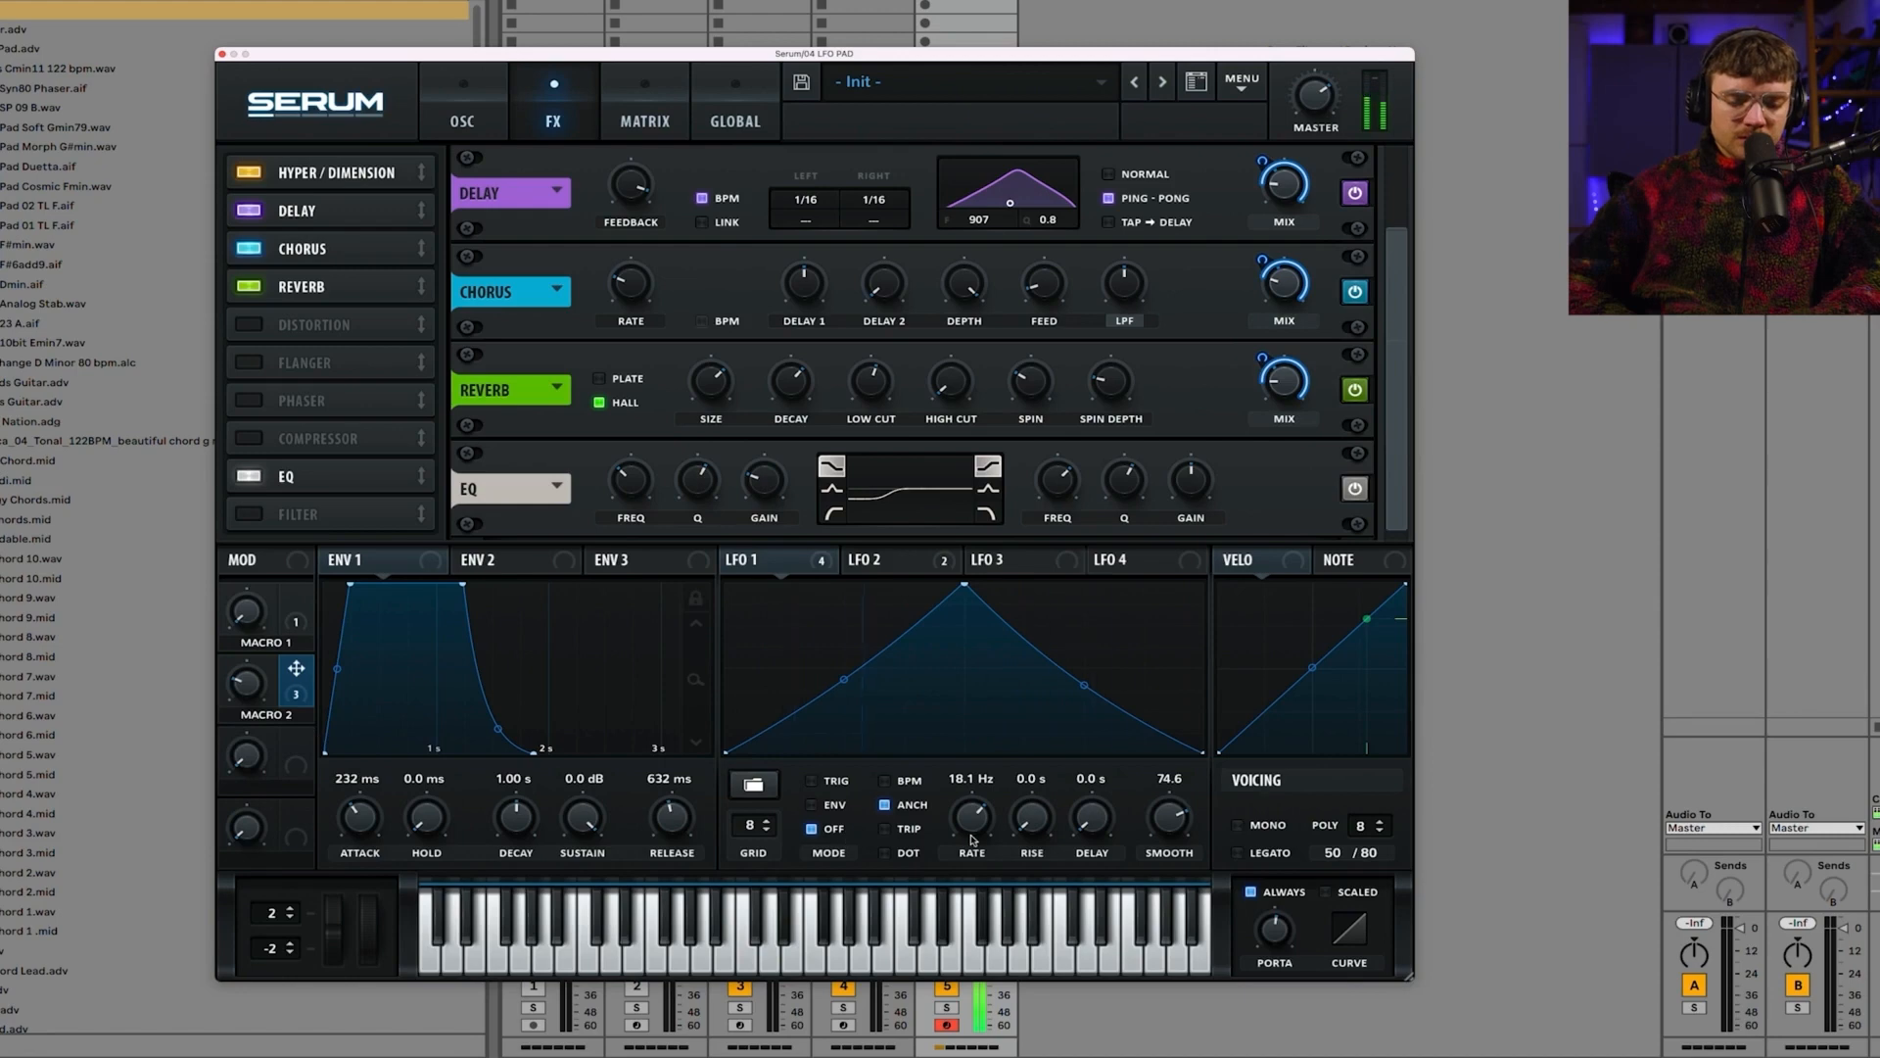
# Step: Audition LFO 1 slowed to 1.7 Hz with Macro 2 lowered to 16%, and raise the LFO rate again
pyautogui.moveTo(971, 849); pyautogui.dragTo(973, 859)
pyautogui.moveTo(969, 879); pyautogui.dragTo(968, 884)
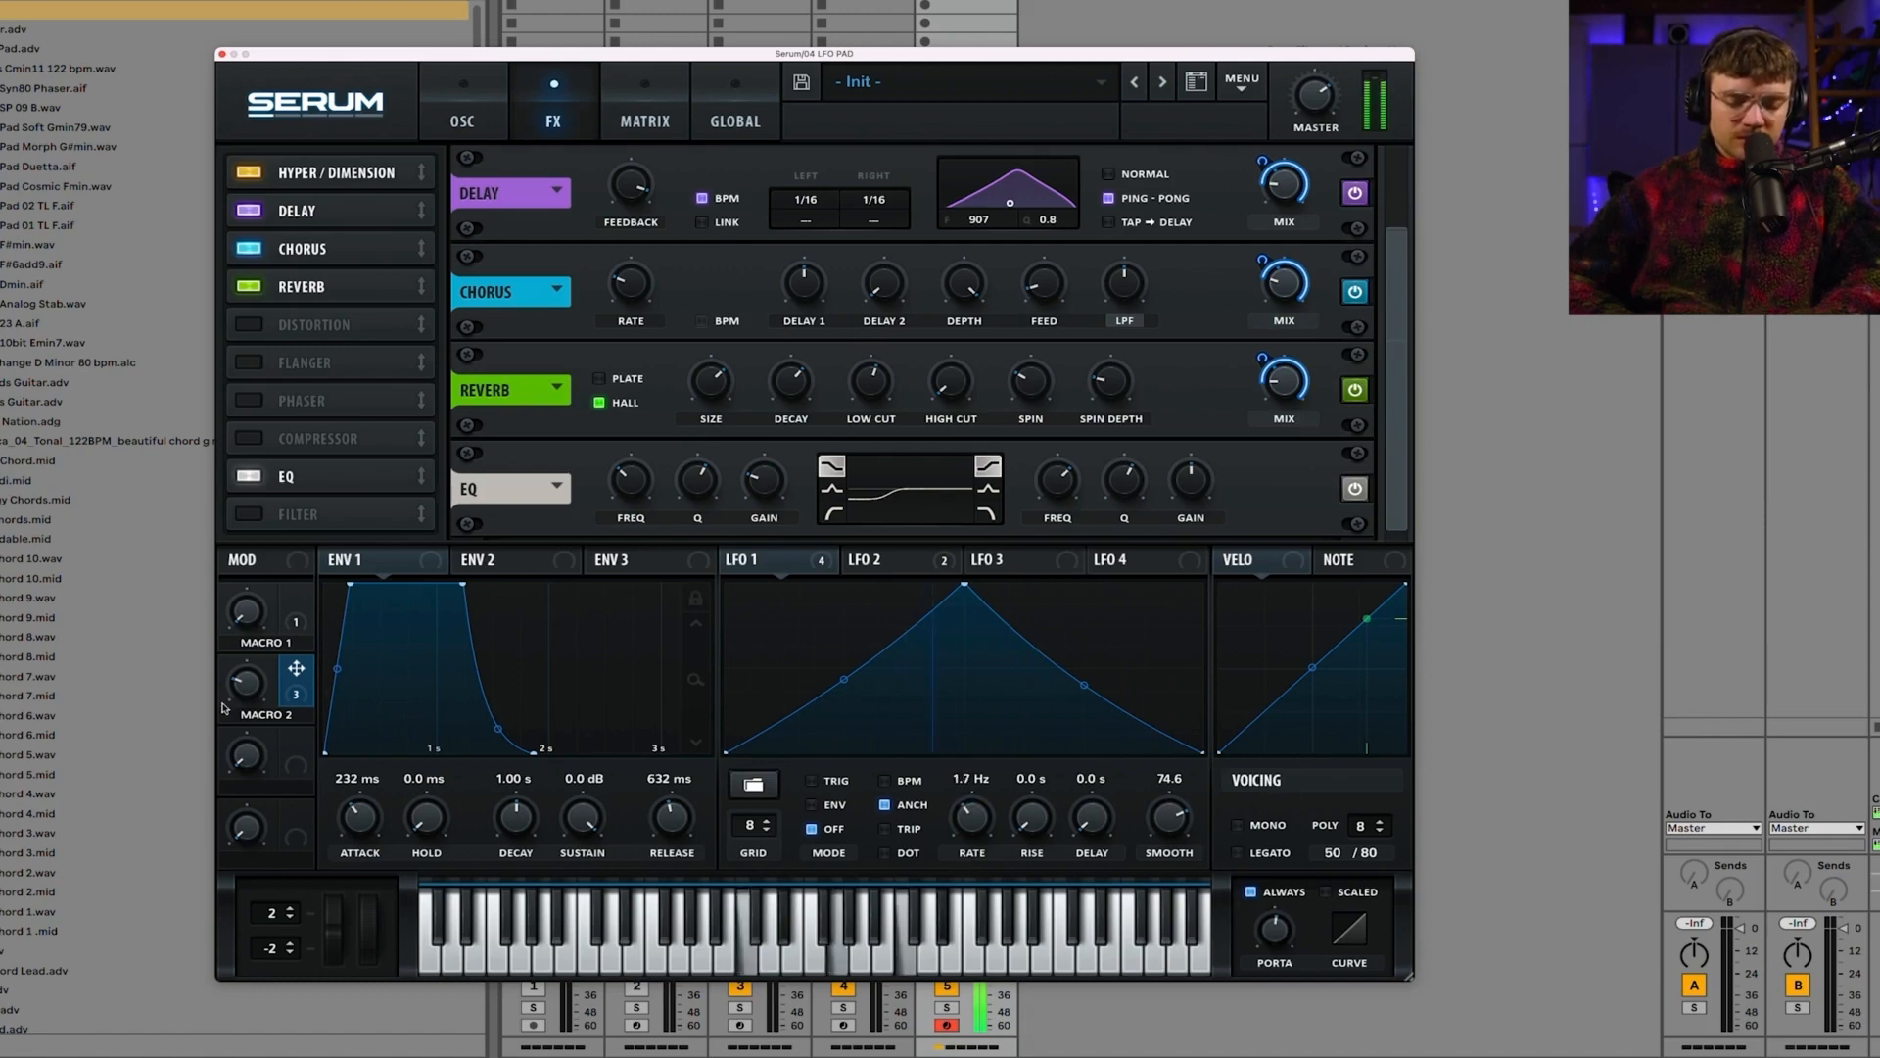
pyautogui.moveTo(252, 698)
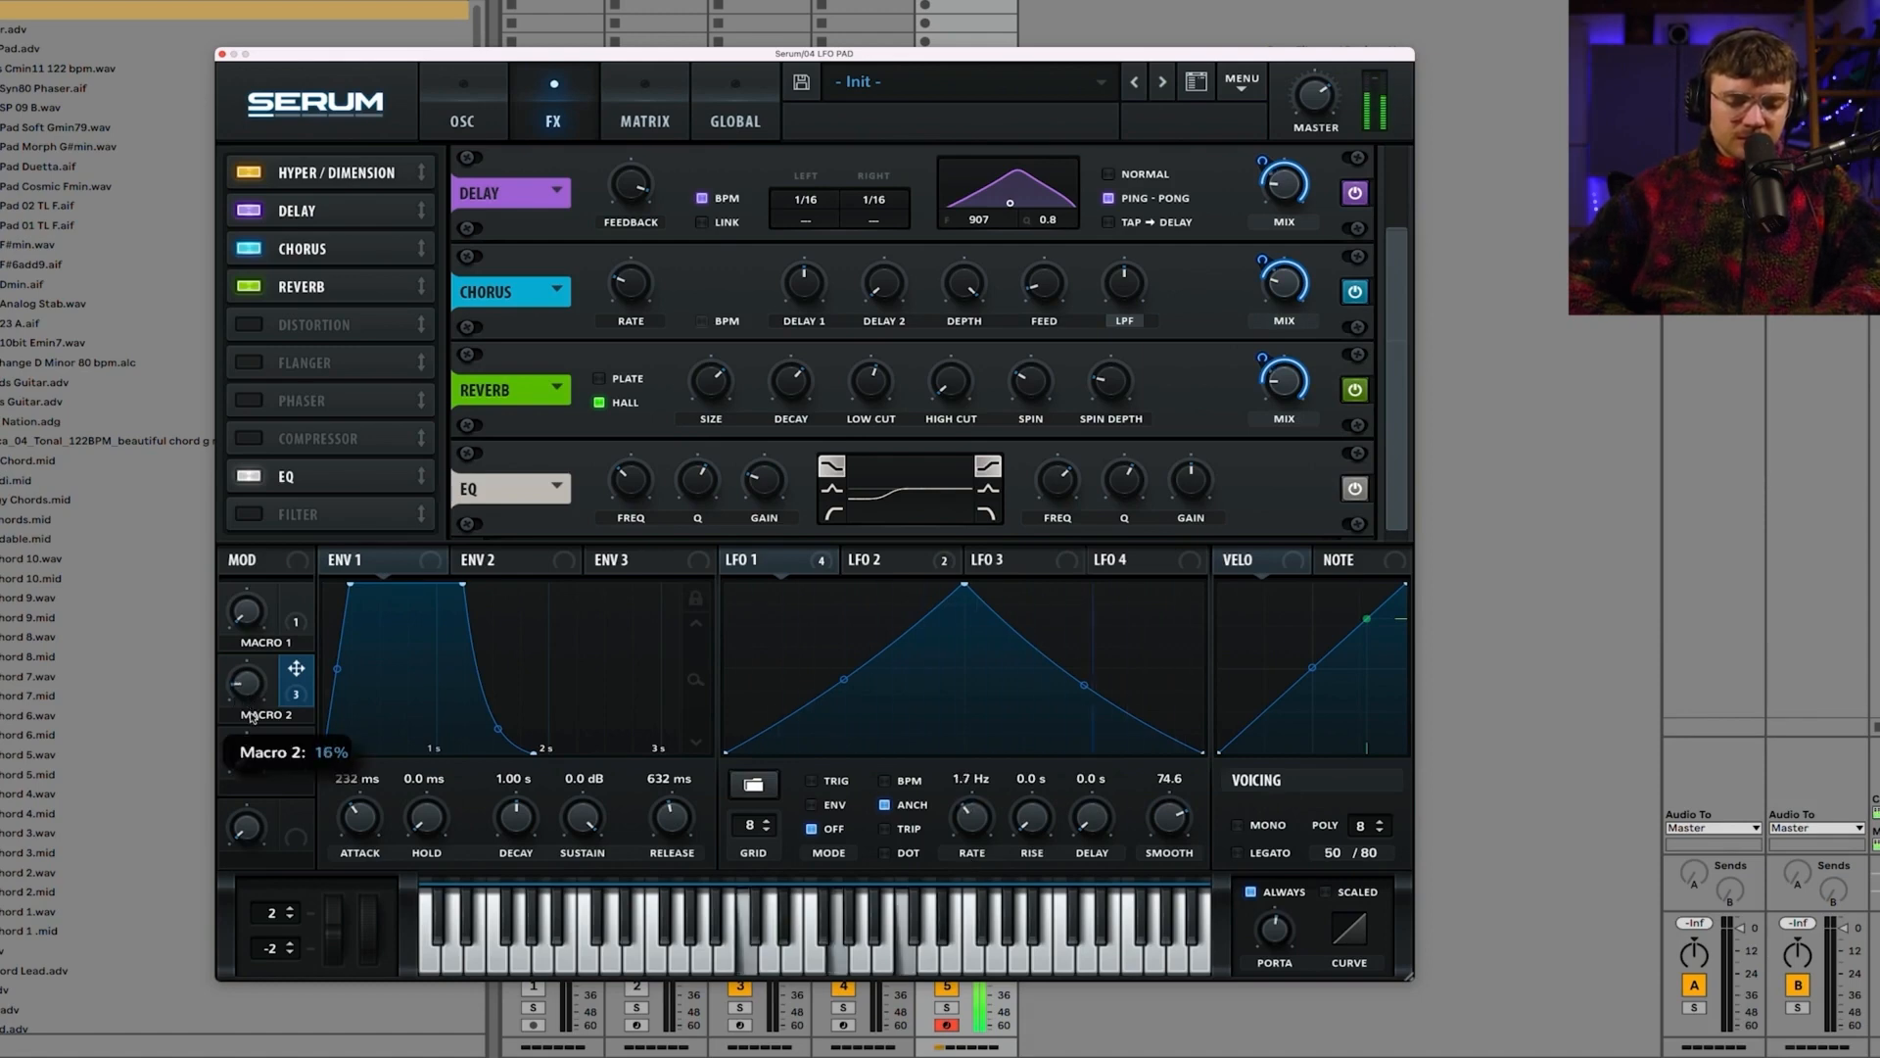
pyautogui.moveTo(984, 832)
pyautogui.mouseDown()
pyautogui.moveTo(960, 749)
pyautogui.moveTo(968, 806)
pyautogui.mouseUp()
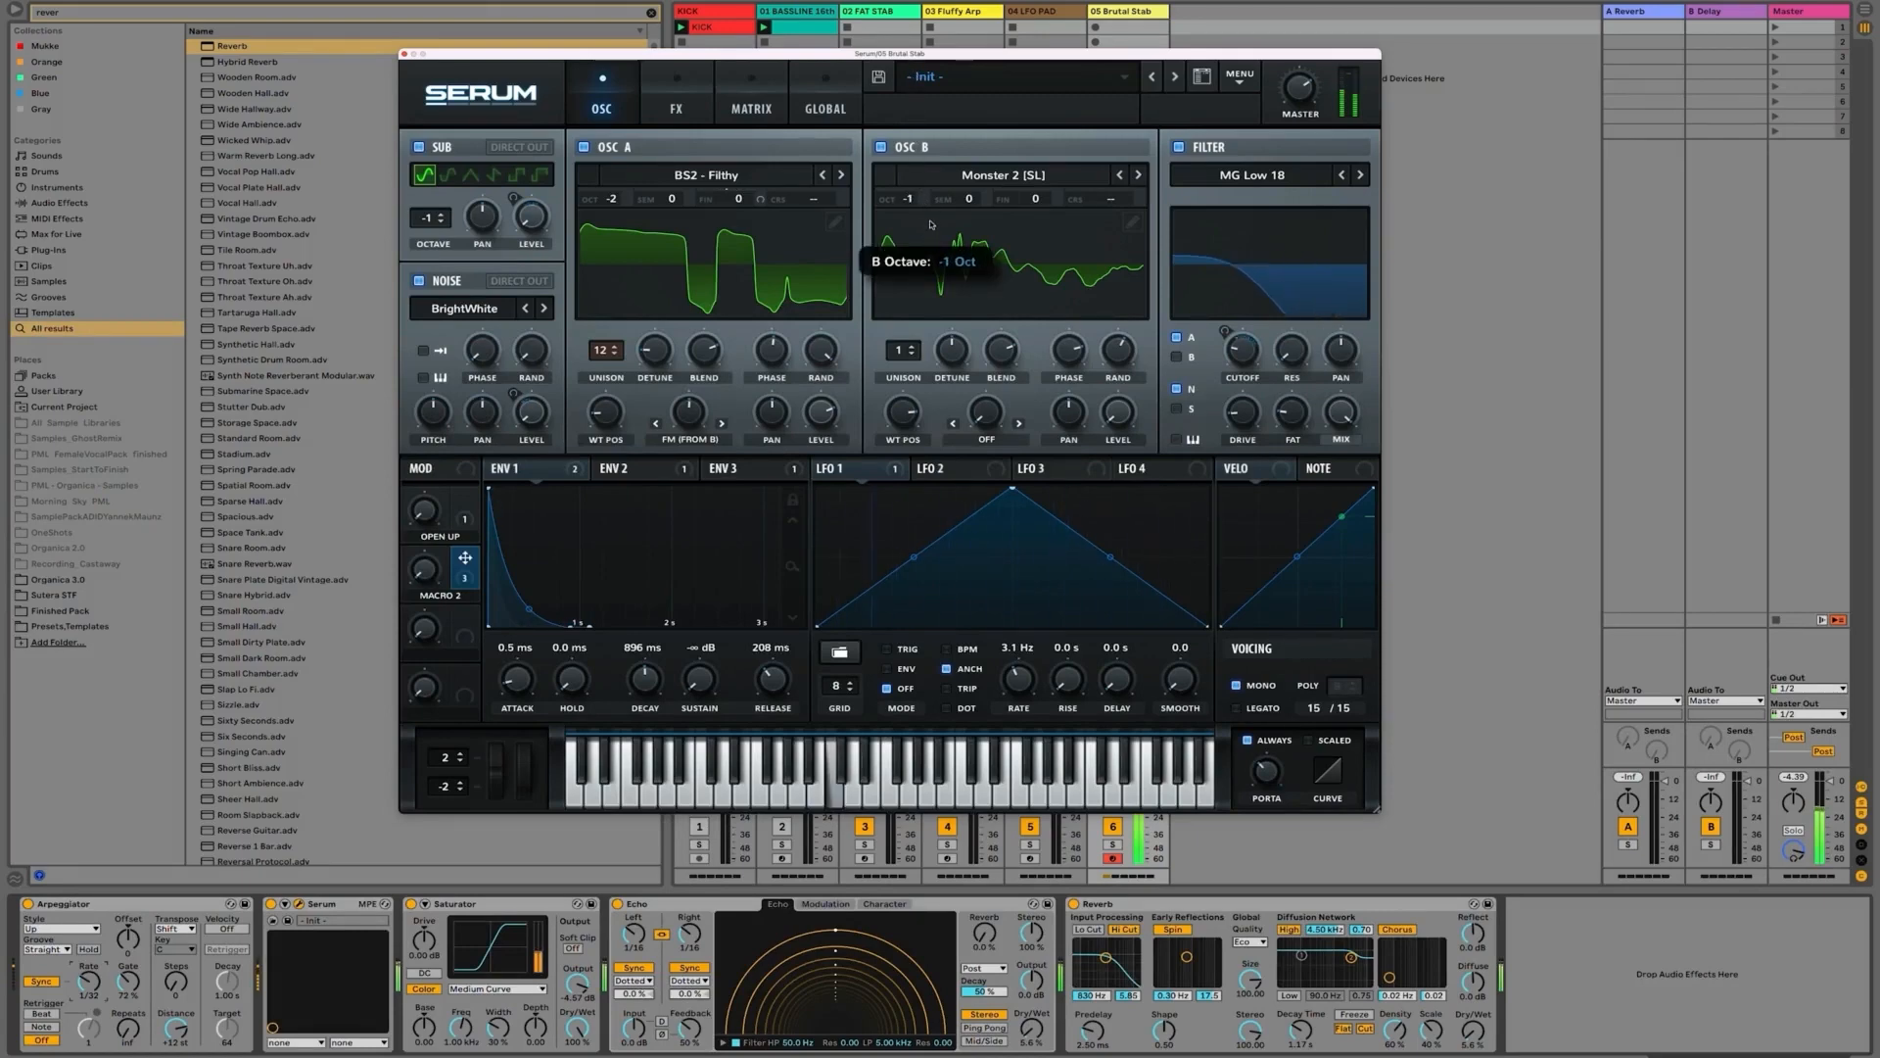
# Step: Audition a lower wavetable position on oscillator B of the finished Brutal Stab patch
pyautogui.moveTo(907, 419); pyautogui.dragTo(899, 462)
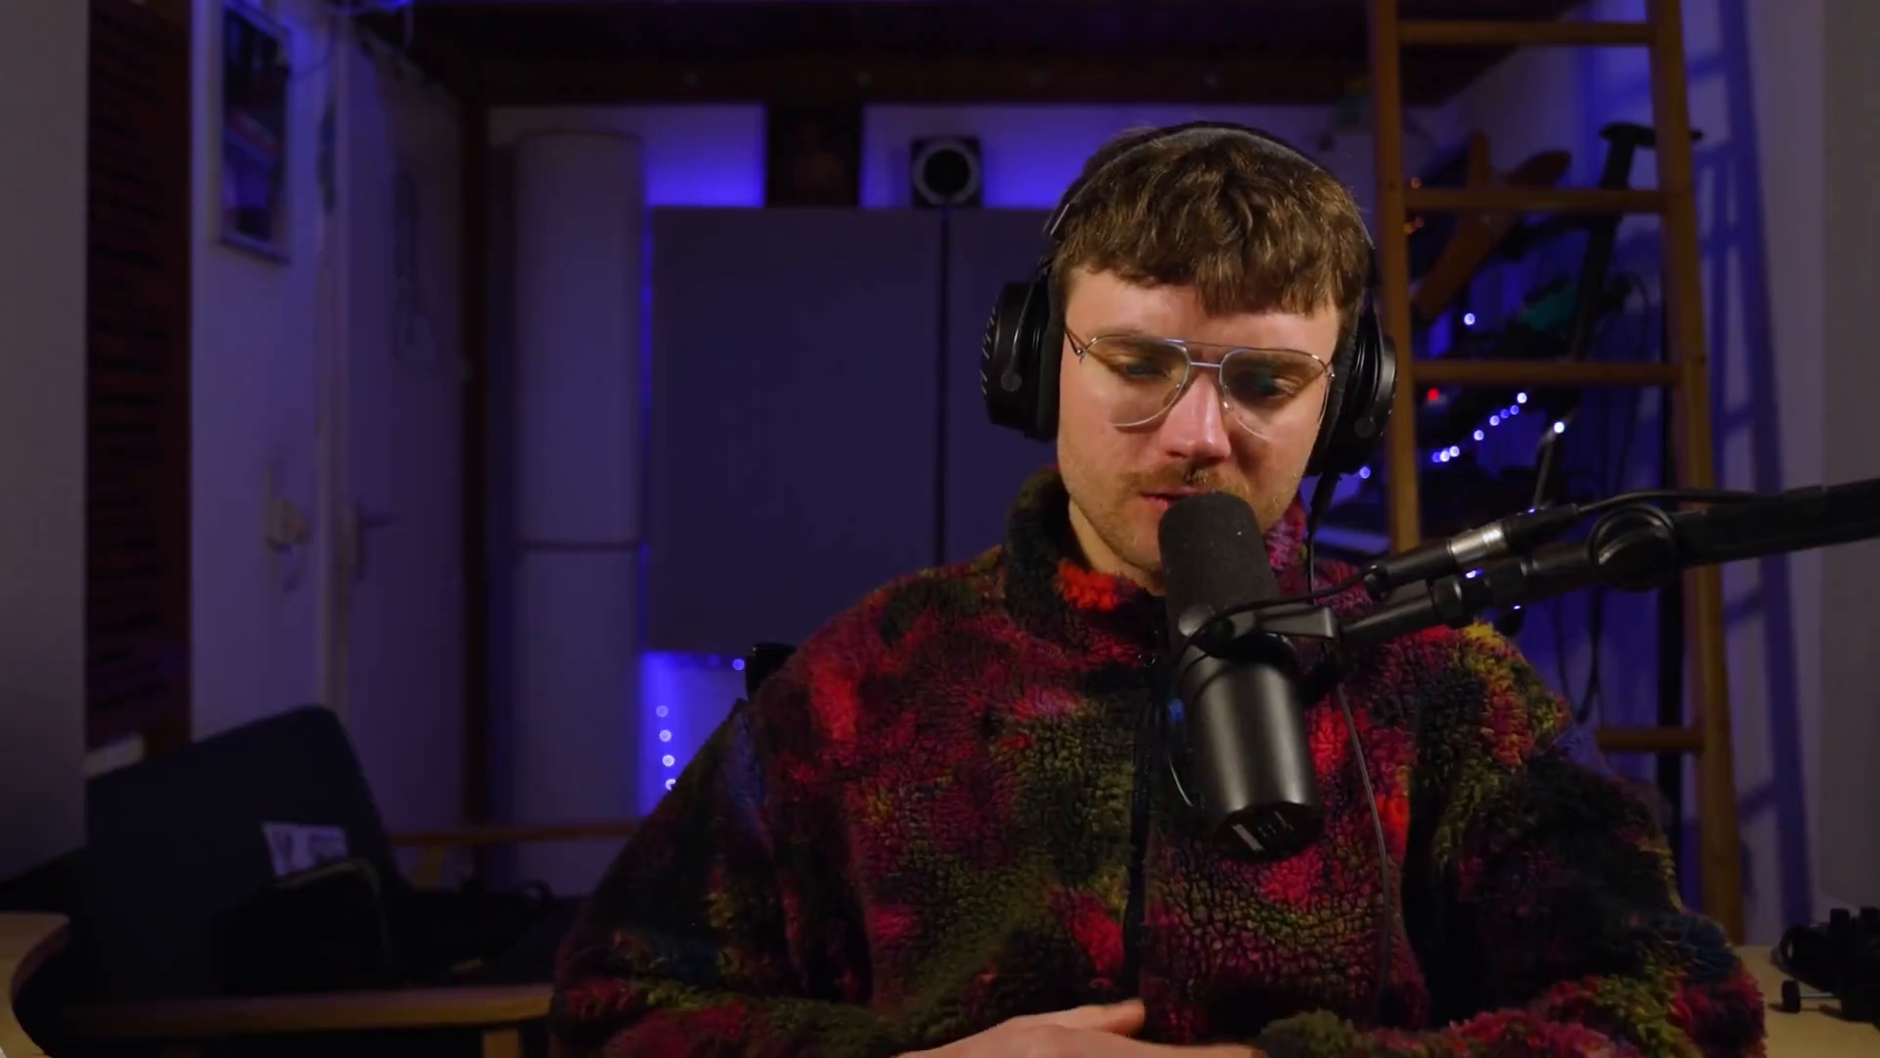
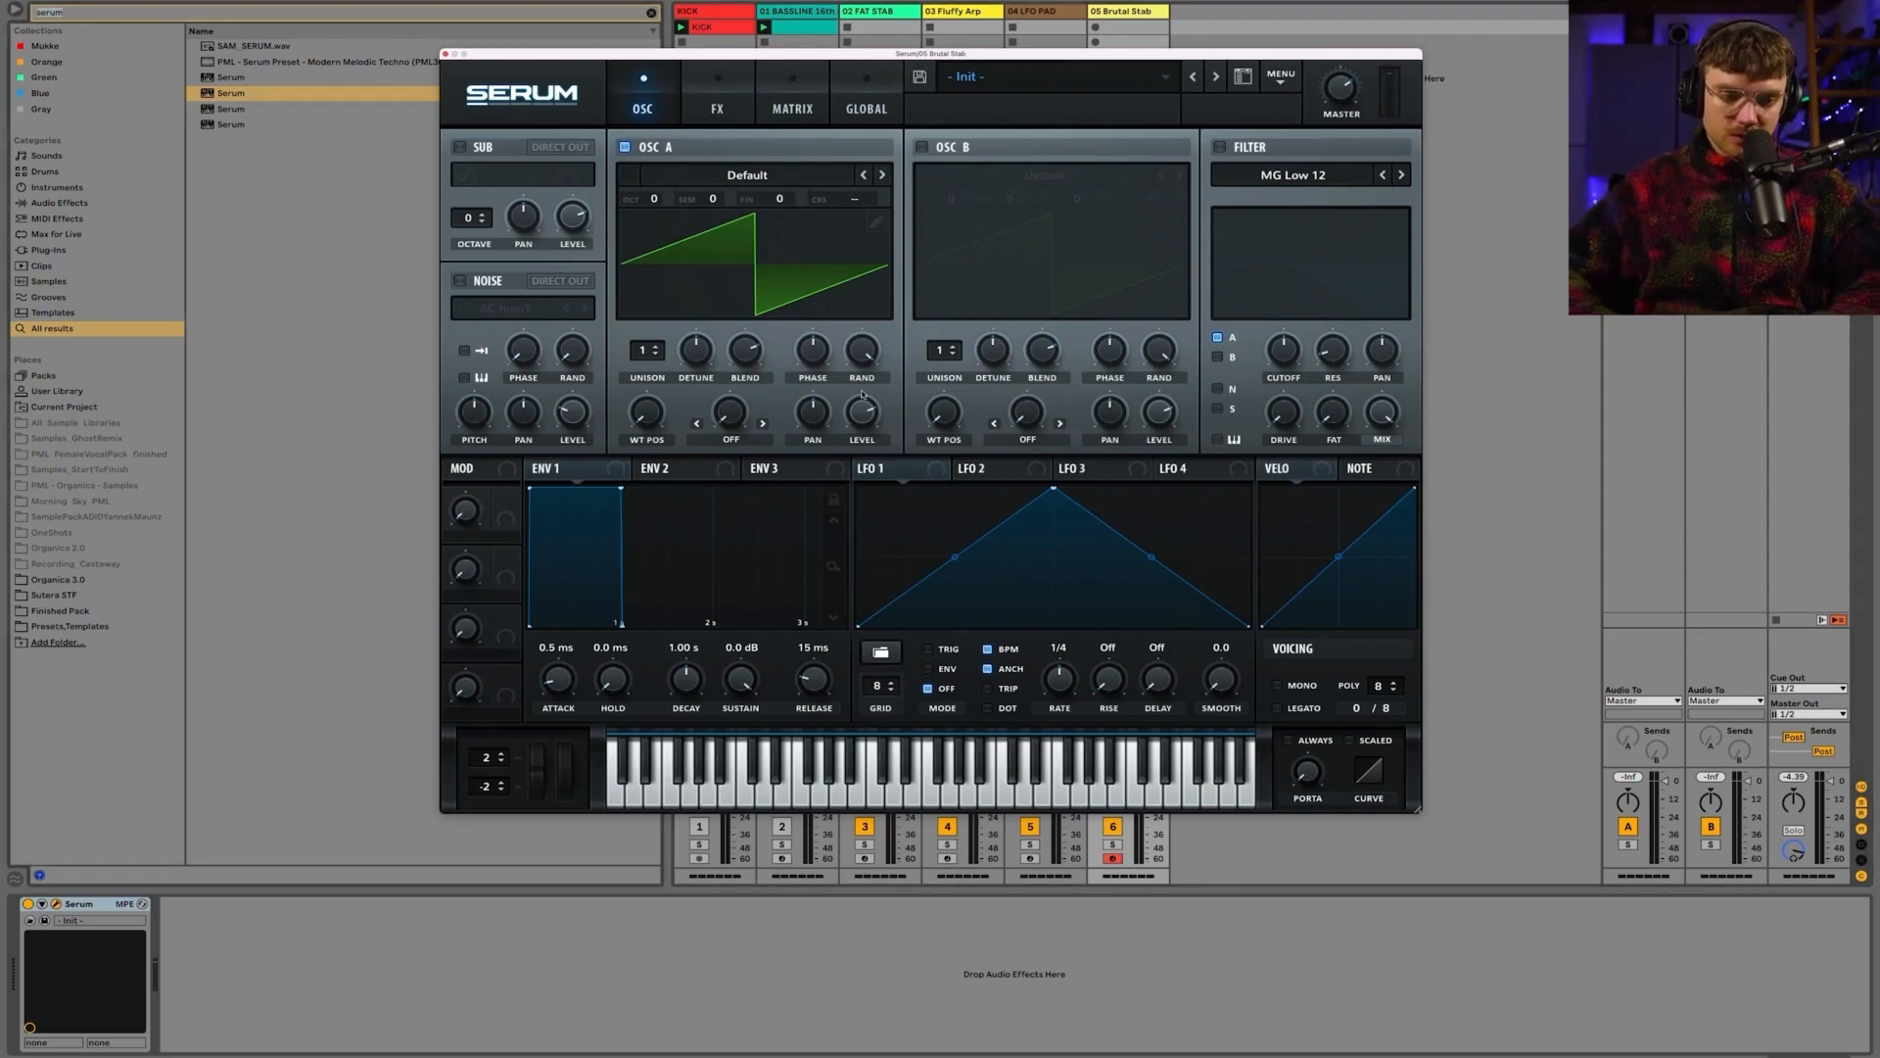
# Step: Add an Arpeggiator before Serum on the Brutal Stab track with its rate at 1/16, and reposition the Serum window
pyautogui.click(104, 10)
pyautogui.write('arp')
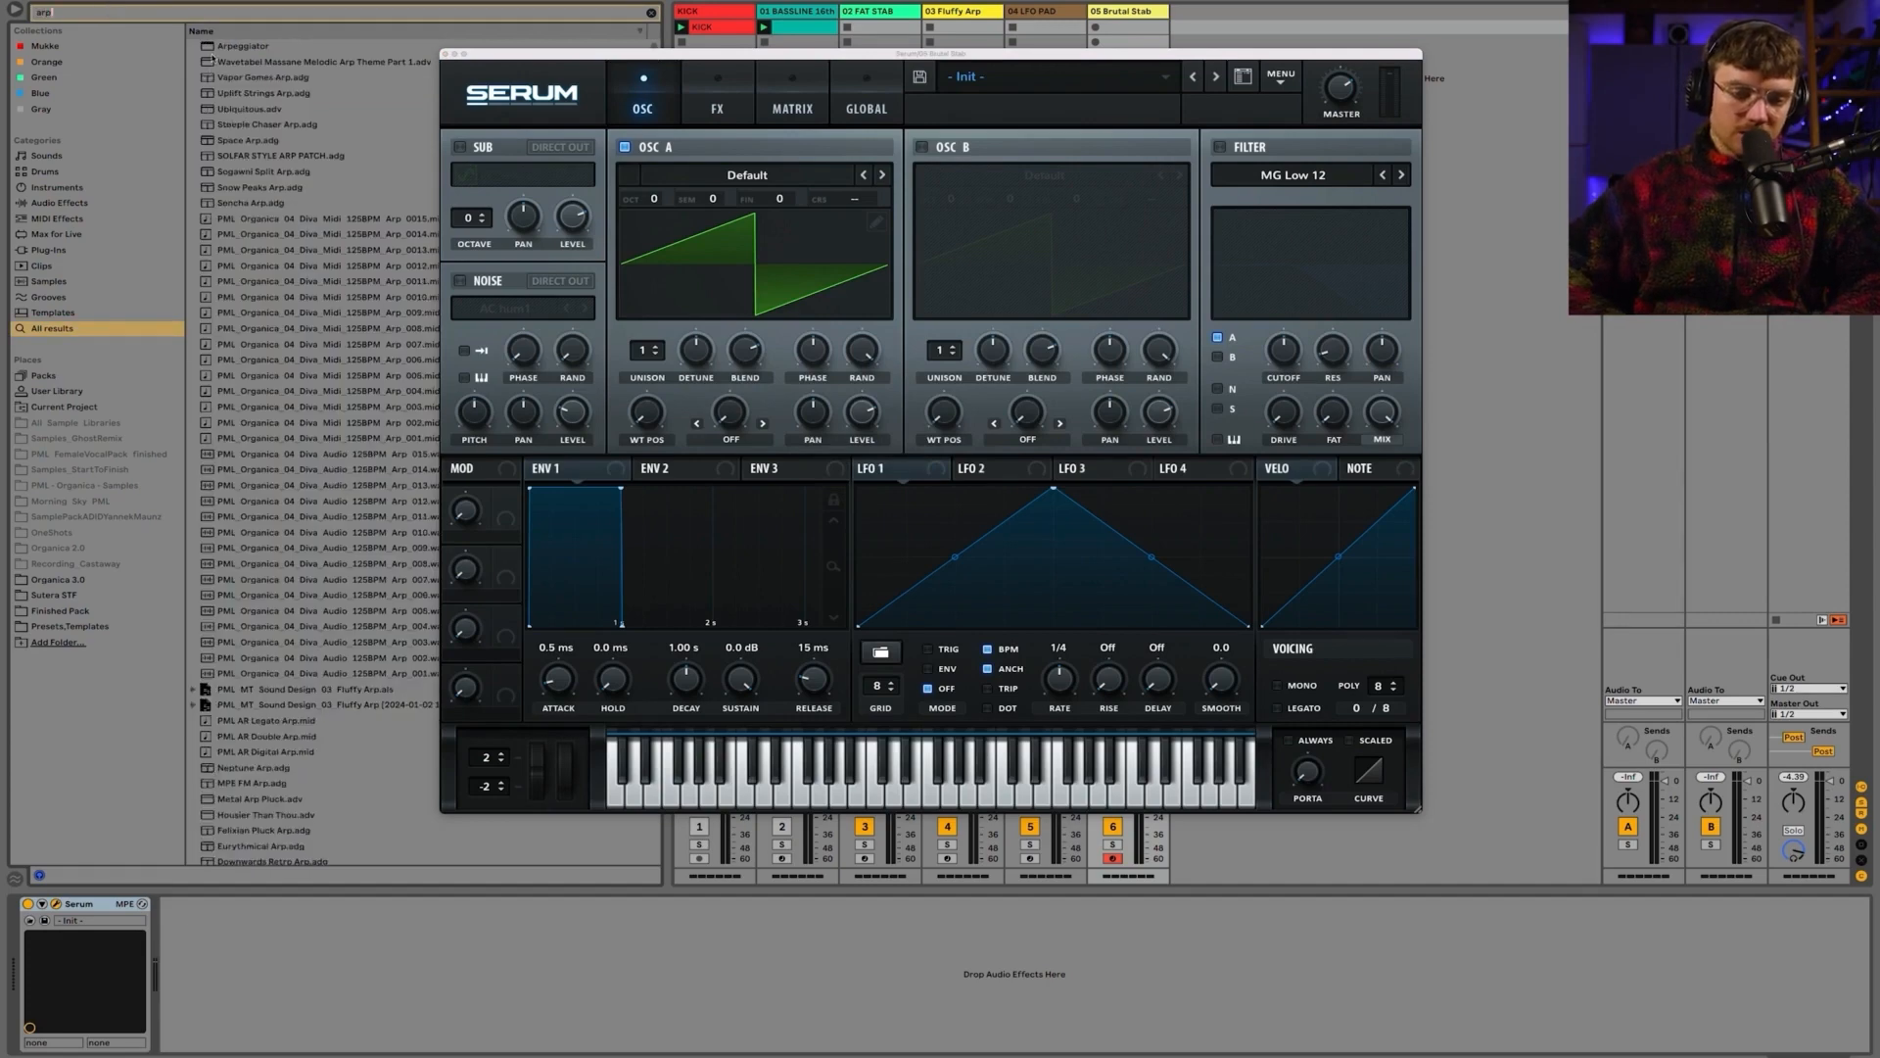
pyautogui.doubleClick(220, 47)
pyautogui.click(90, 981)
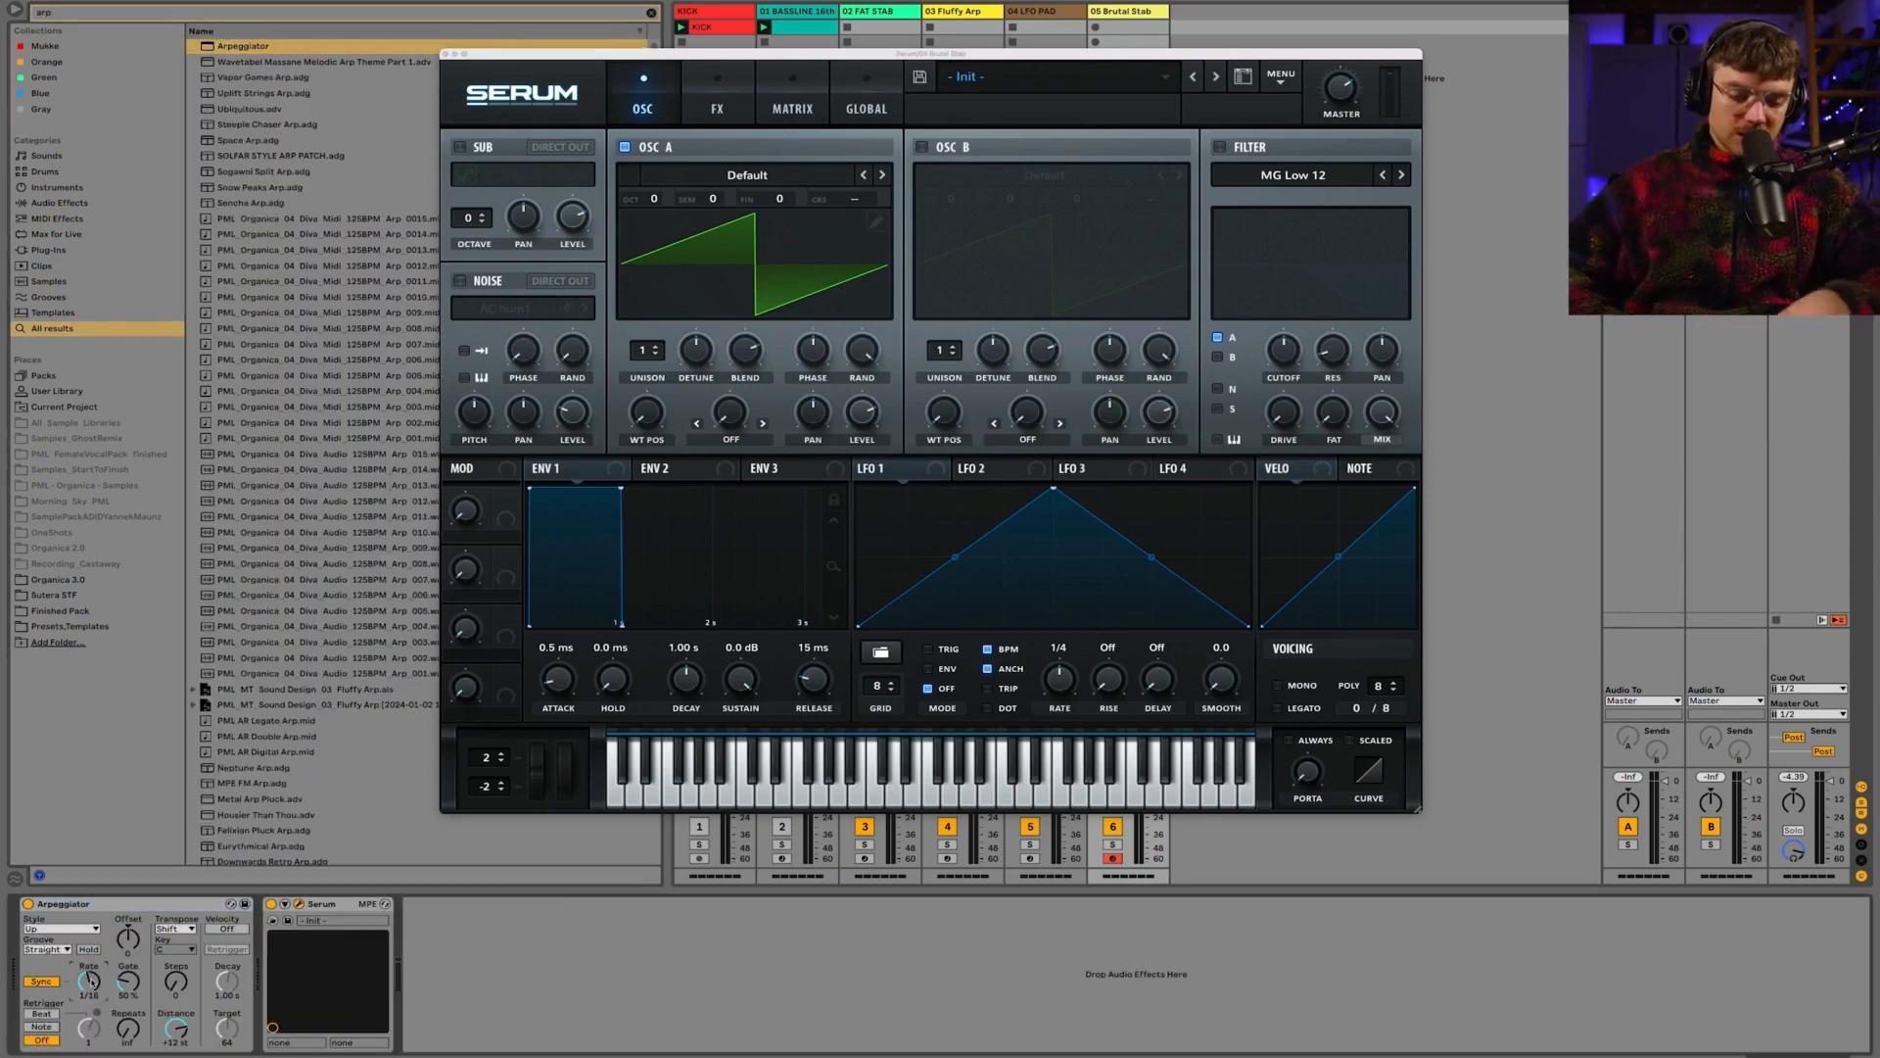
pyautogui.click(906, 63)
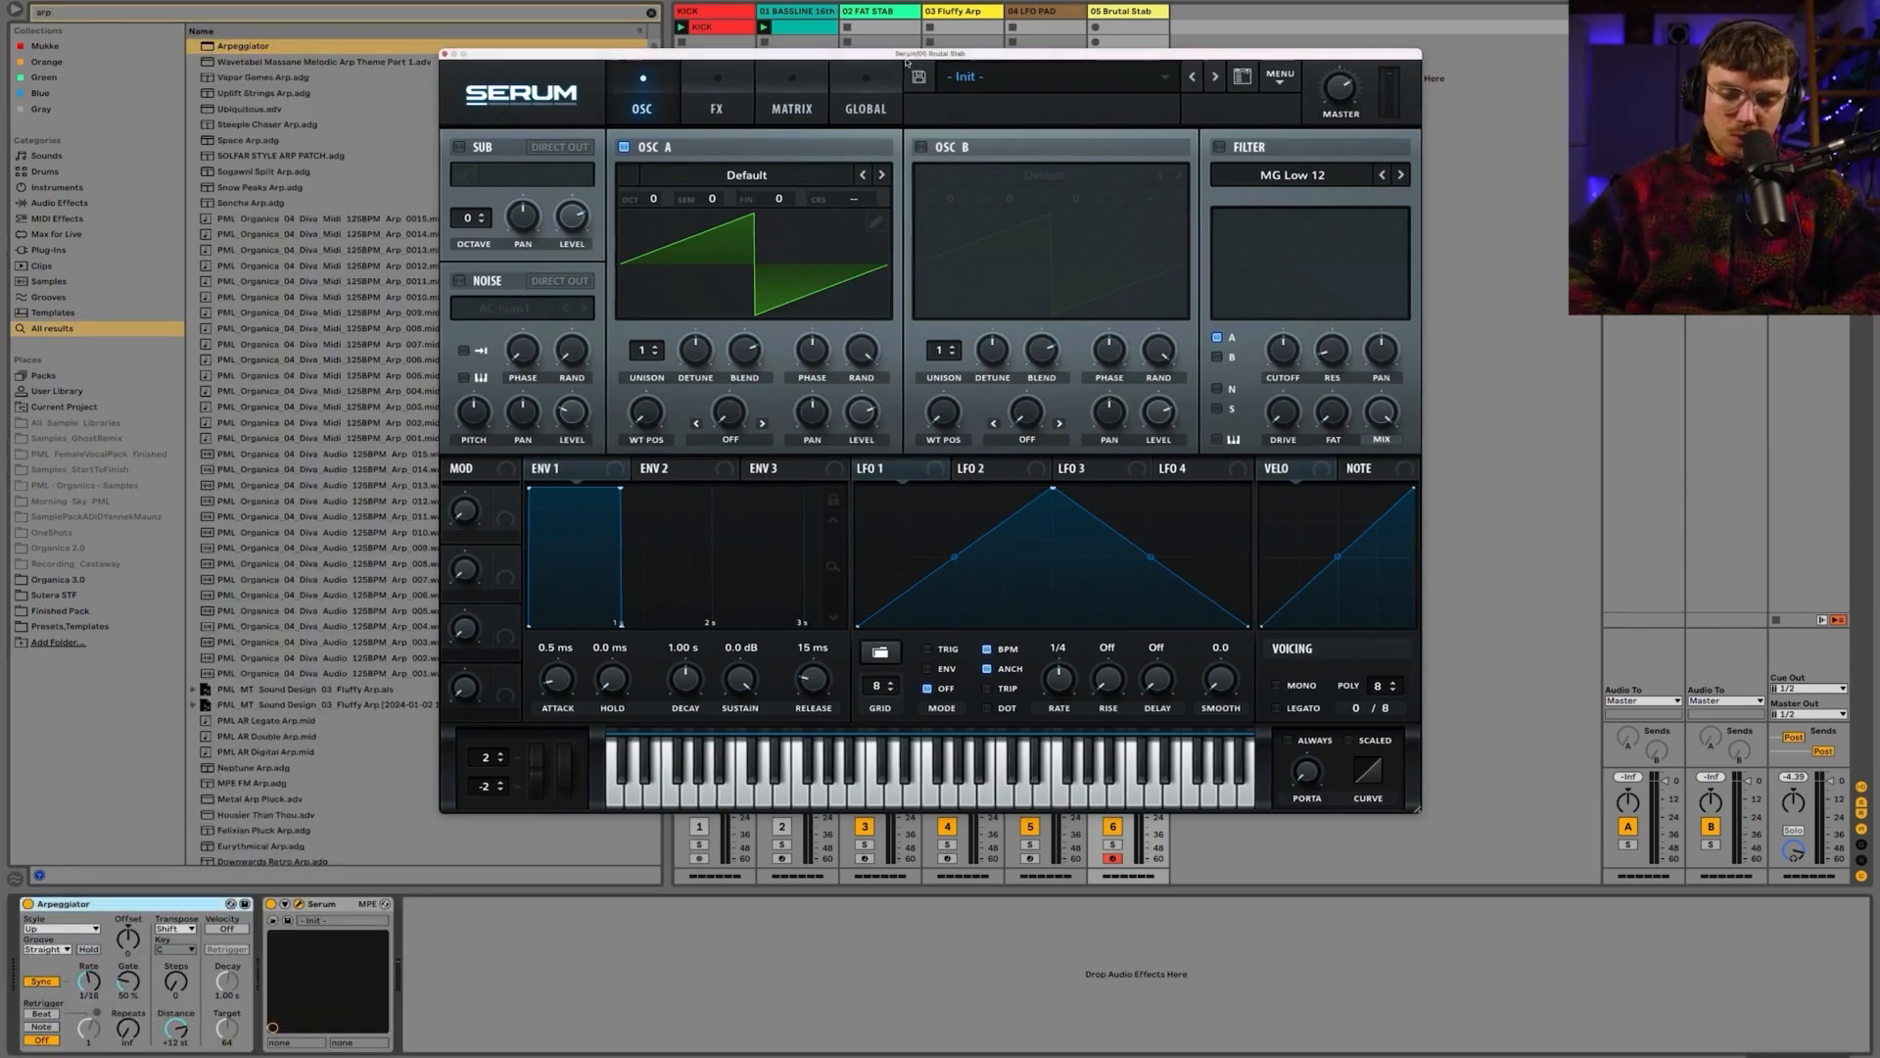
pyautogui.moveTo(907, 63); pyautogui.dragTo(867, 63)
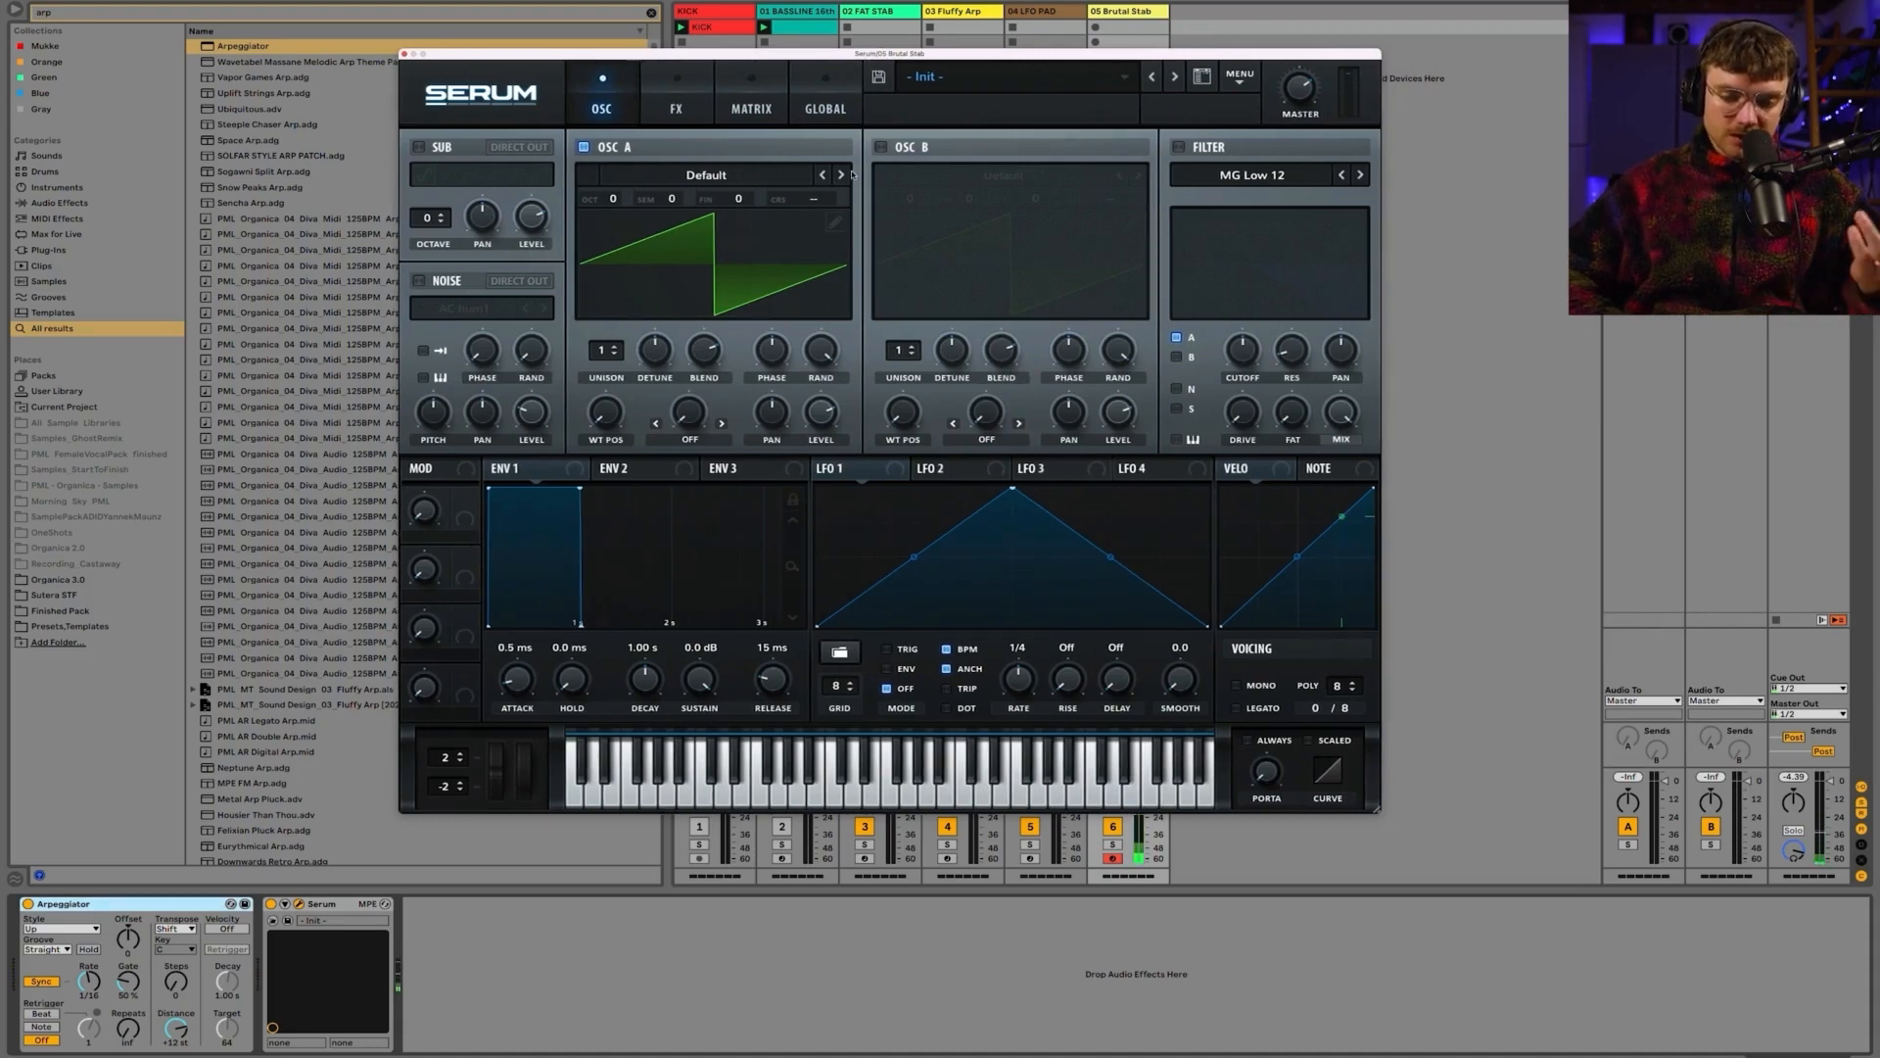
# Step: Load the Analog wavetable Basic Shapes into oscillator A and set its wavetable position to the saw shape
pyautogui.click(682, 176)
pyautogui.moveTo(683, 187)
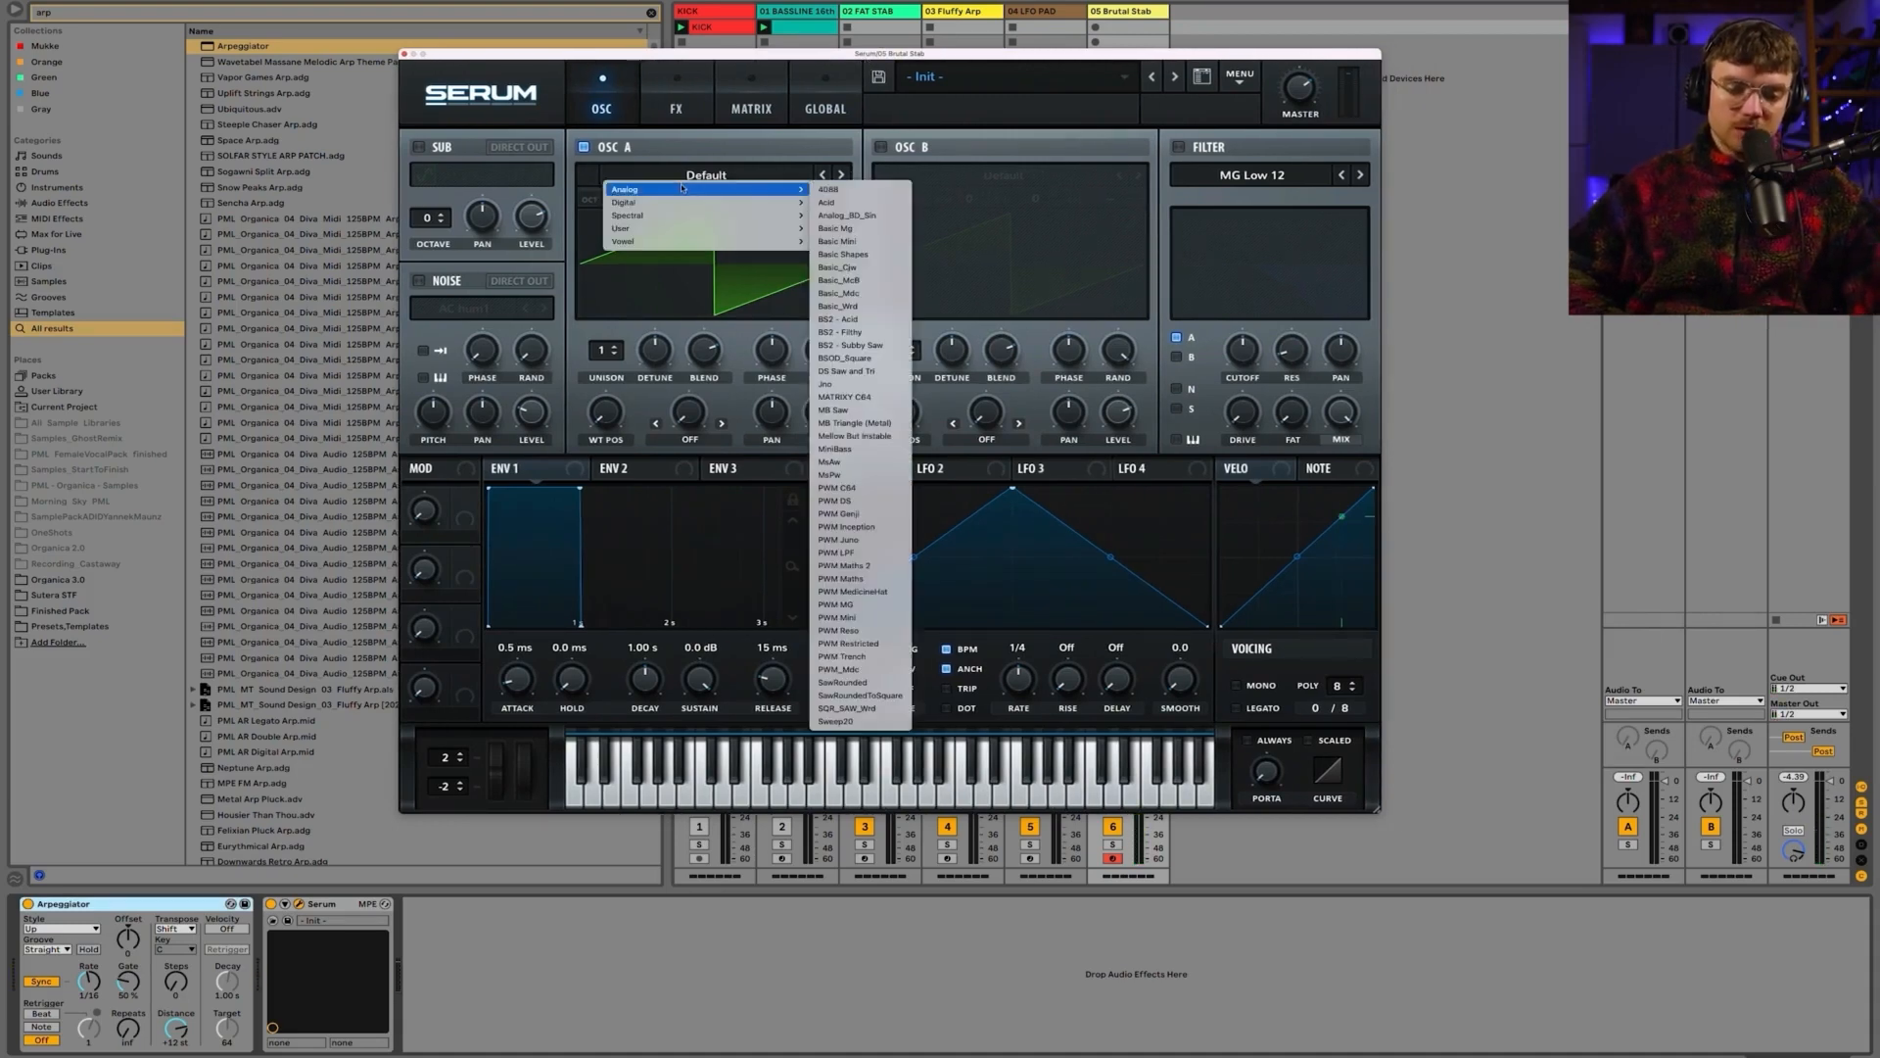
pyautogui.click(859, 254)
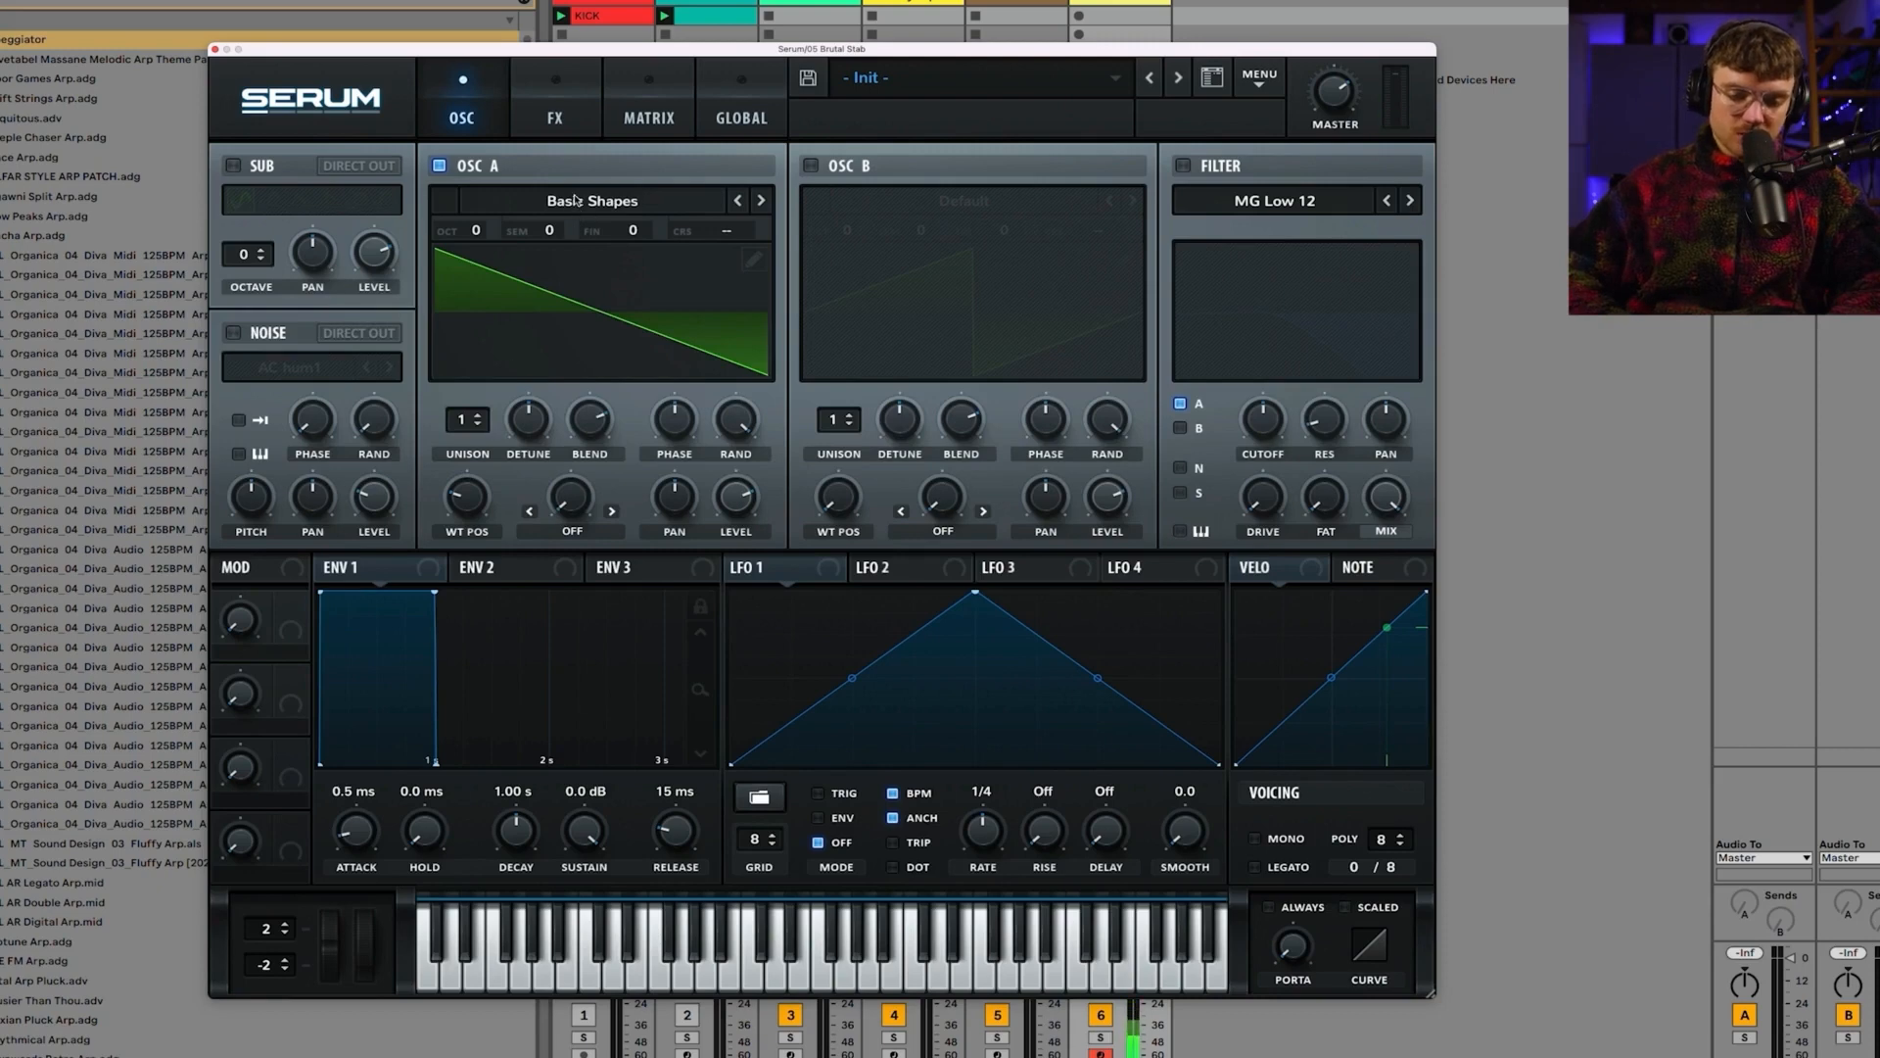
pyautogui.moveTo(464, 501)
pyautogui.mouseDown()
pyautogui.moveTo(464, 427)
pyautogui.moveTo(452, 484)
pyautogui.mouseUp()
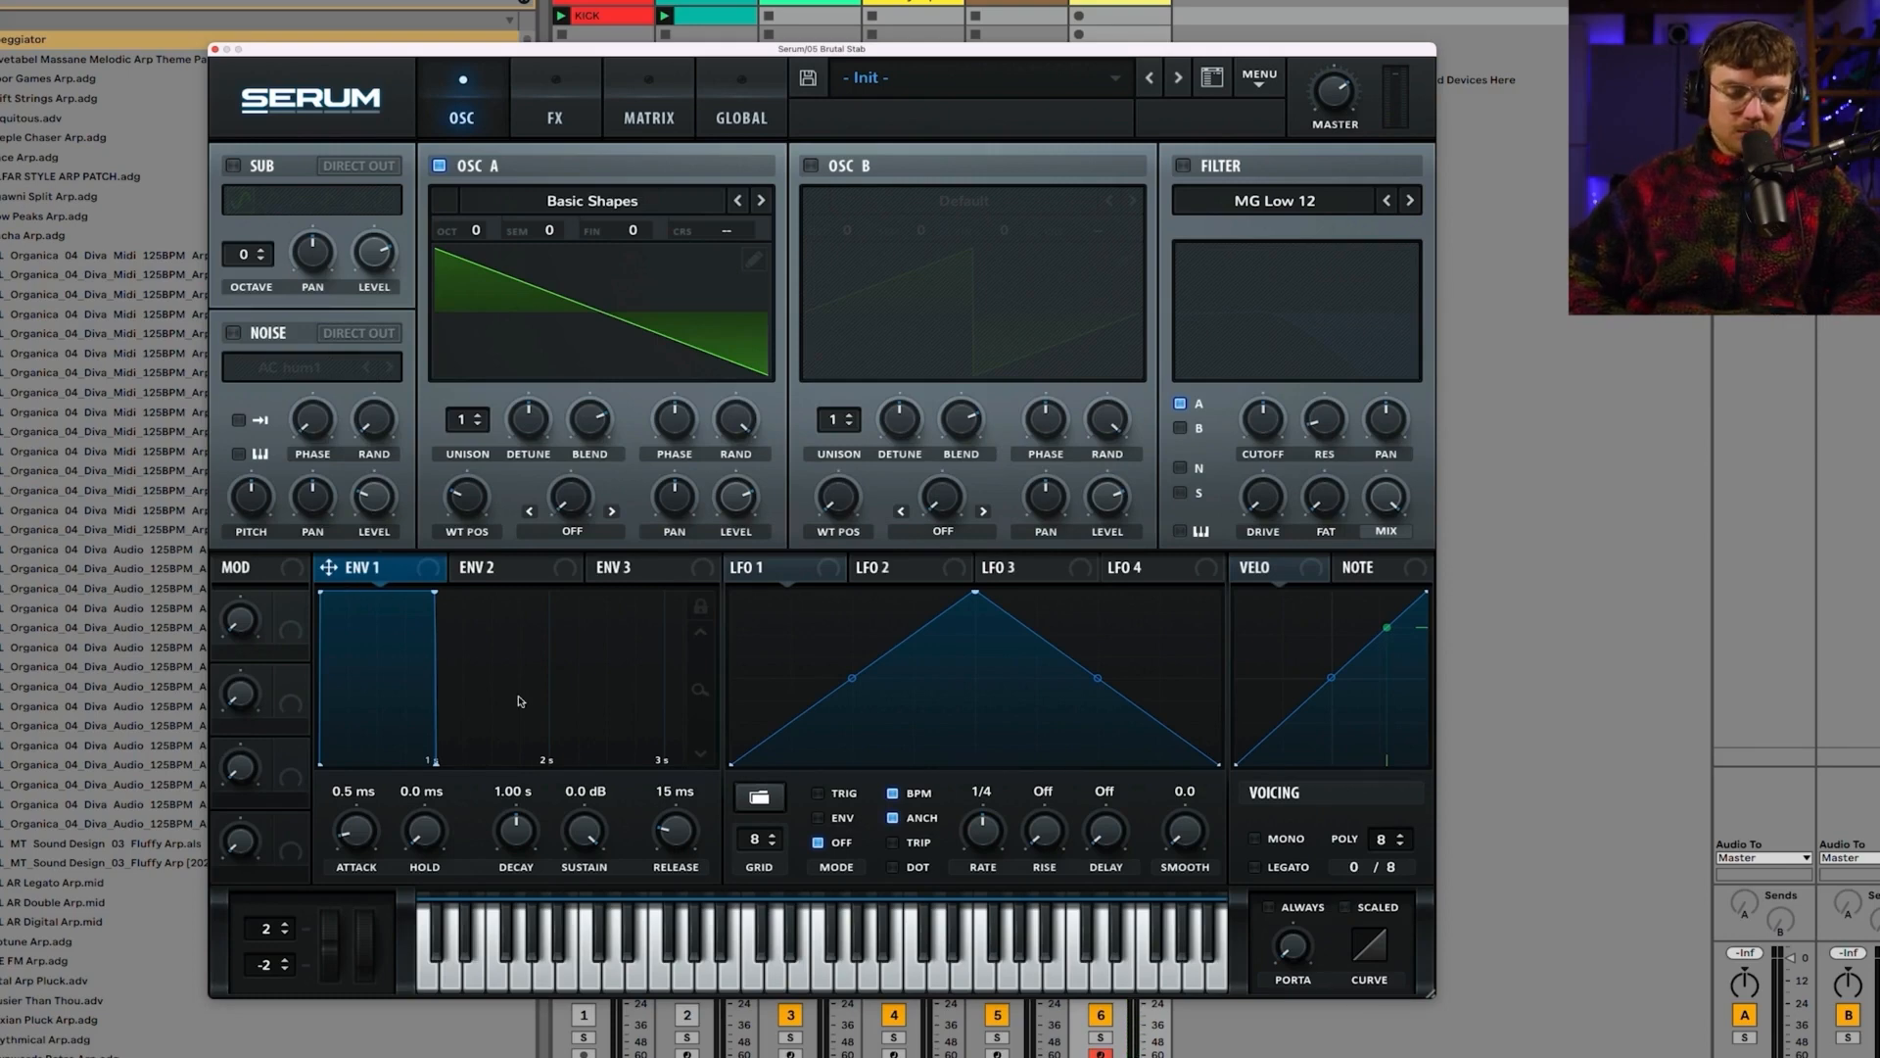
# Step: Shape envelope 1 with sustain at -∞ dB, release at 229 ms and decay at 551 ms
pyautogui.moveTo(692, 828); pyautogui.dragTo(599, 896)
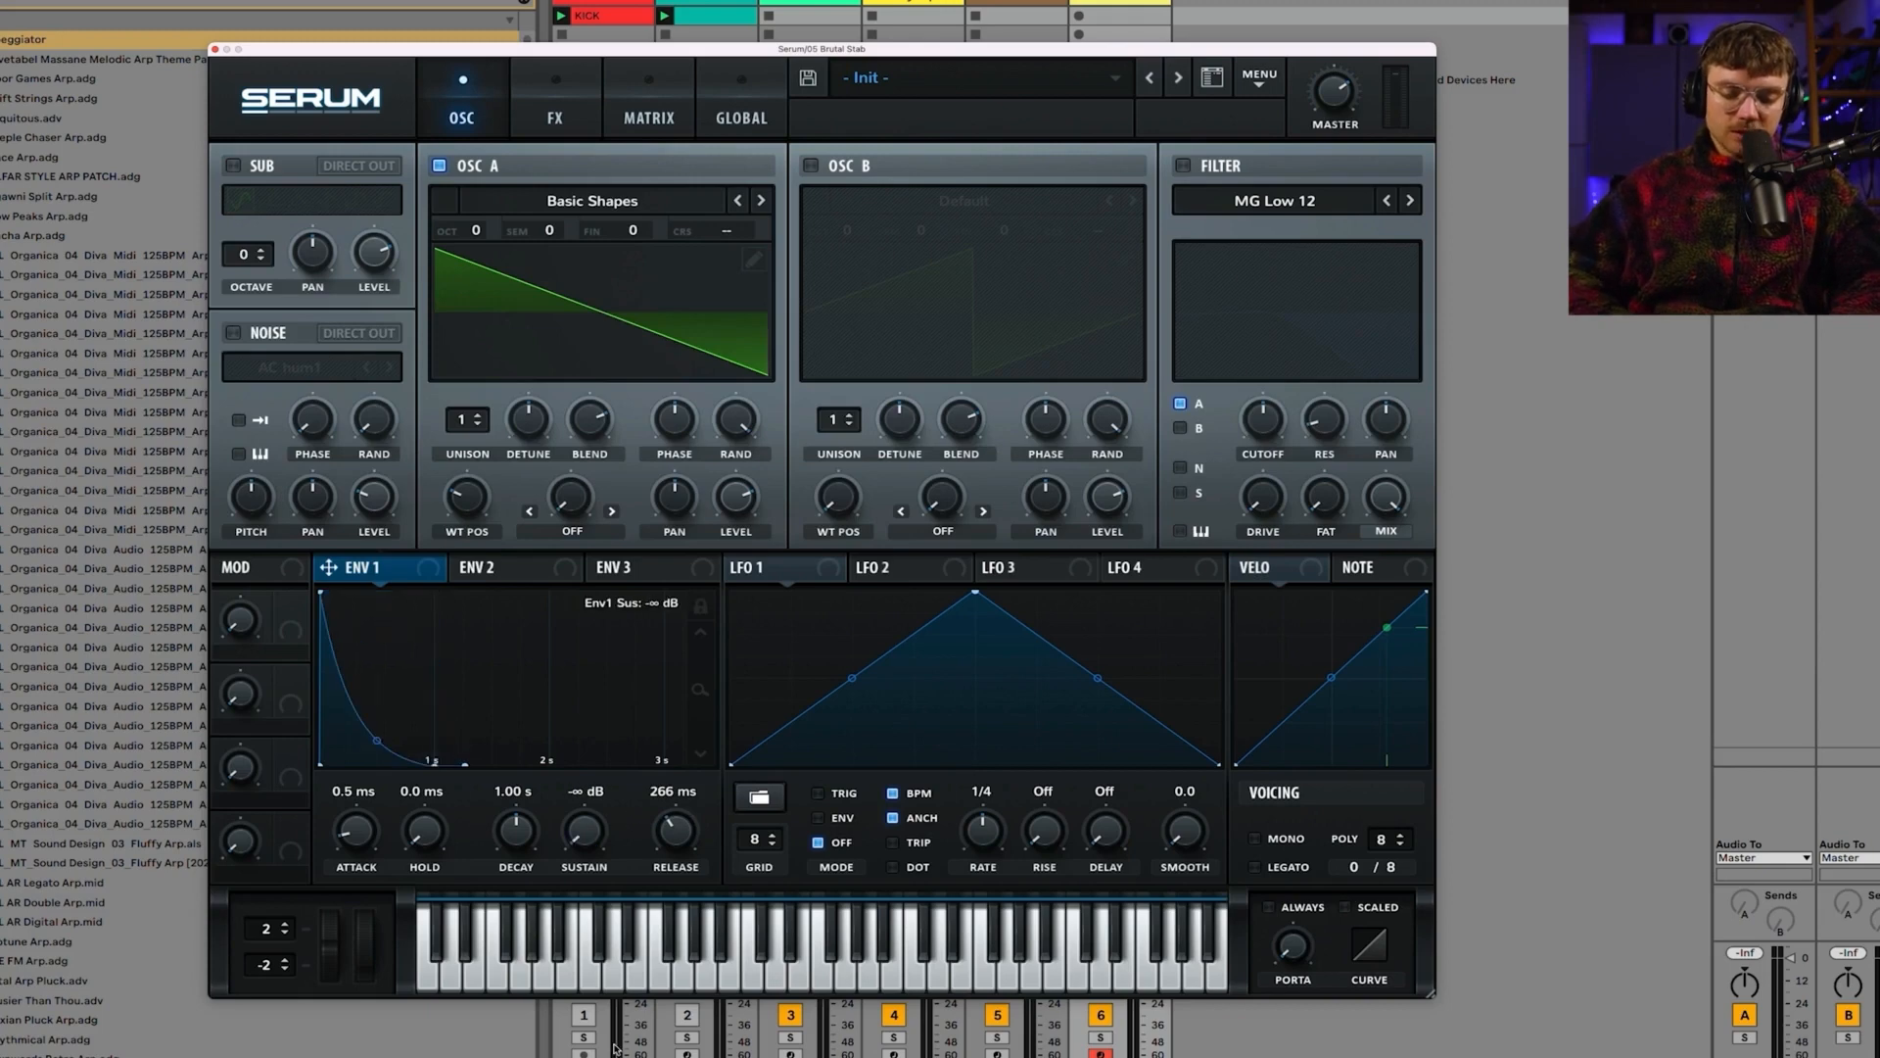
pyautogui.moveTo(677, 840); pyautogui.dragTo(679, 850)
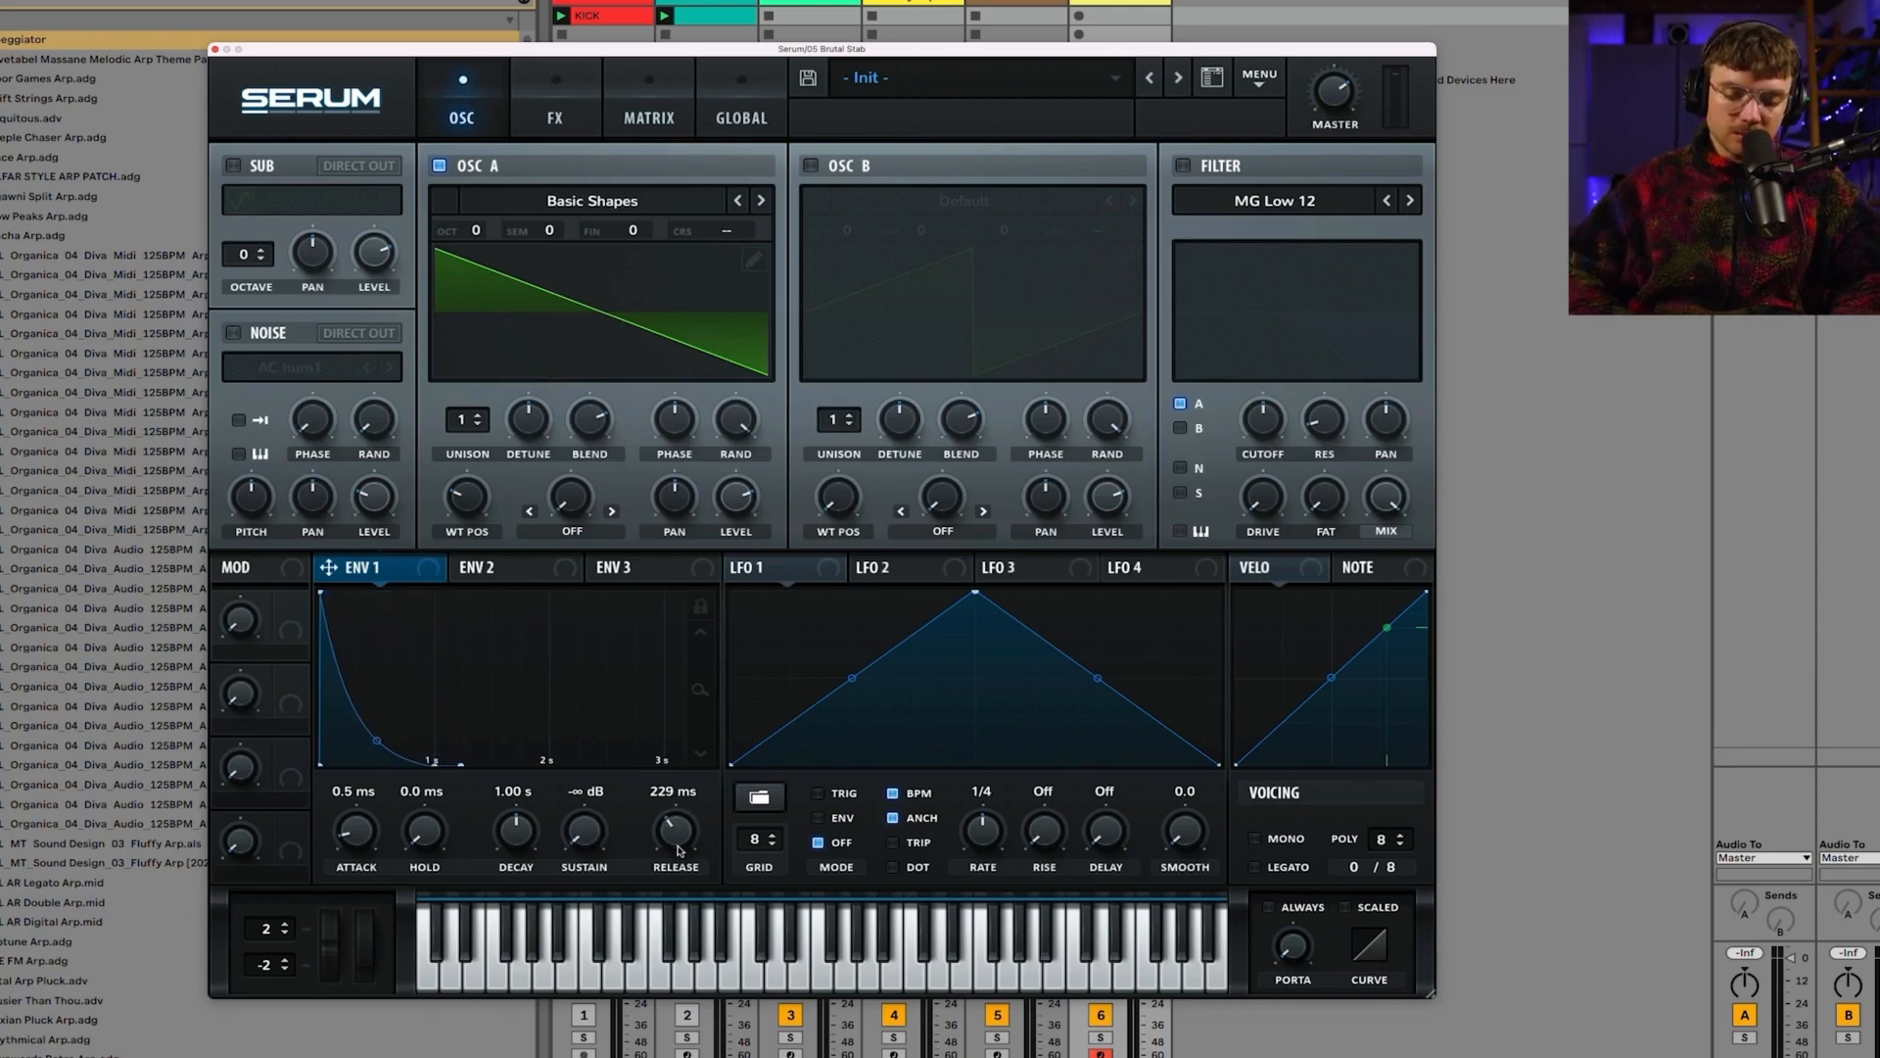
pyautogui.moveTo(515, 824); pyautogui.dragTo(513, 840)
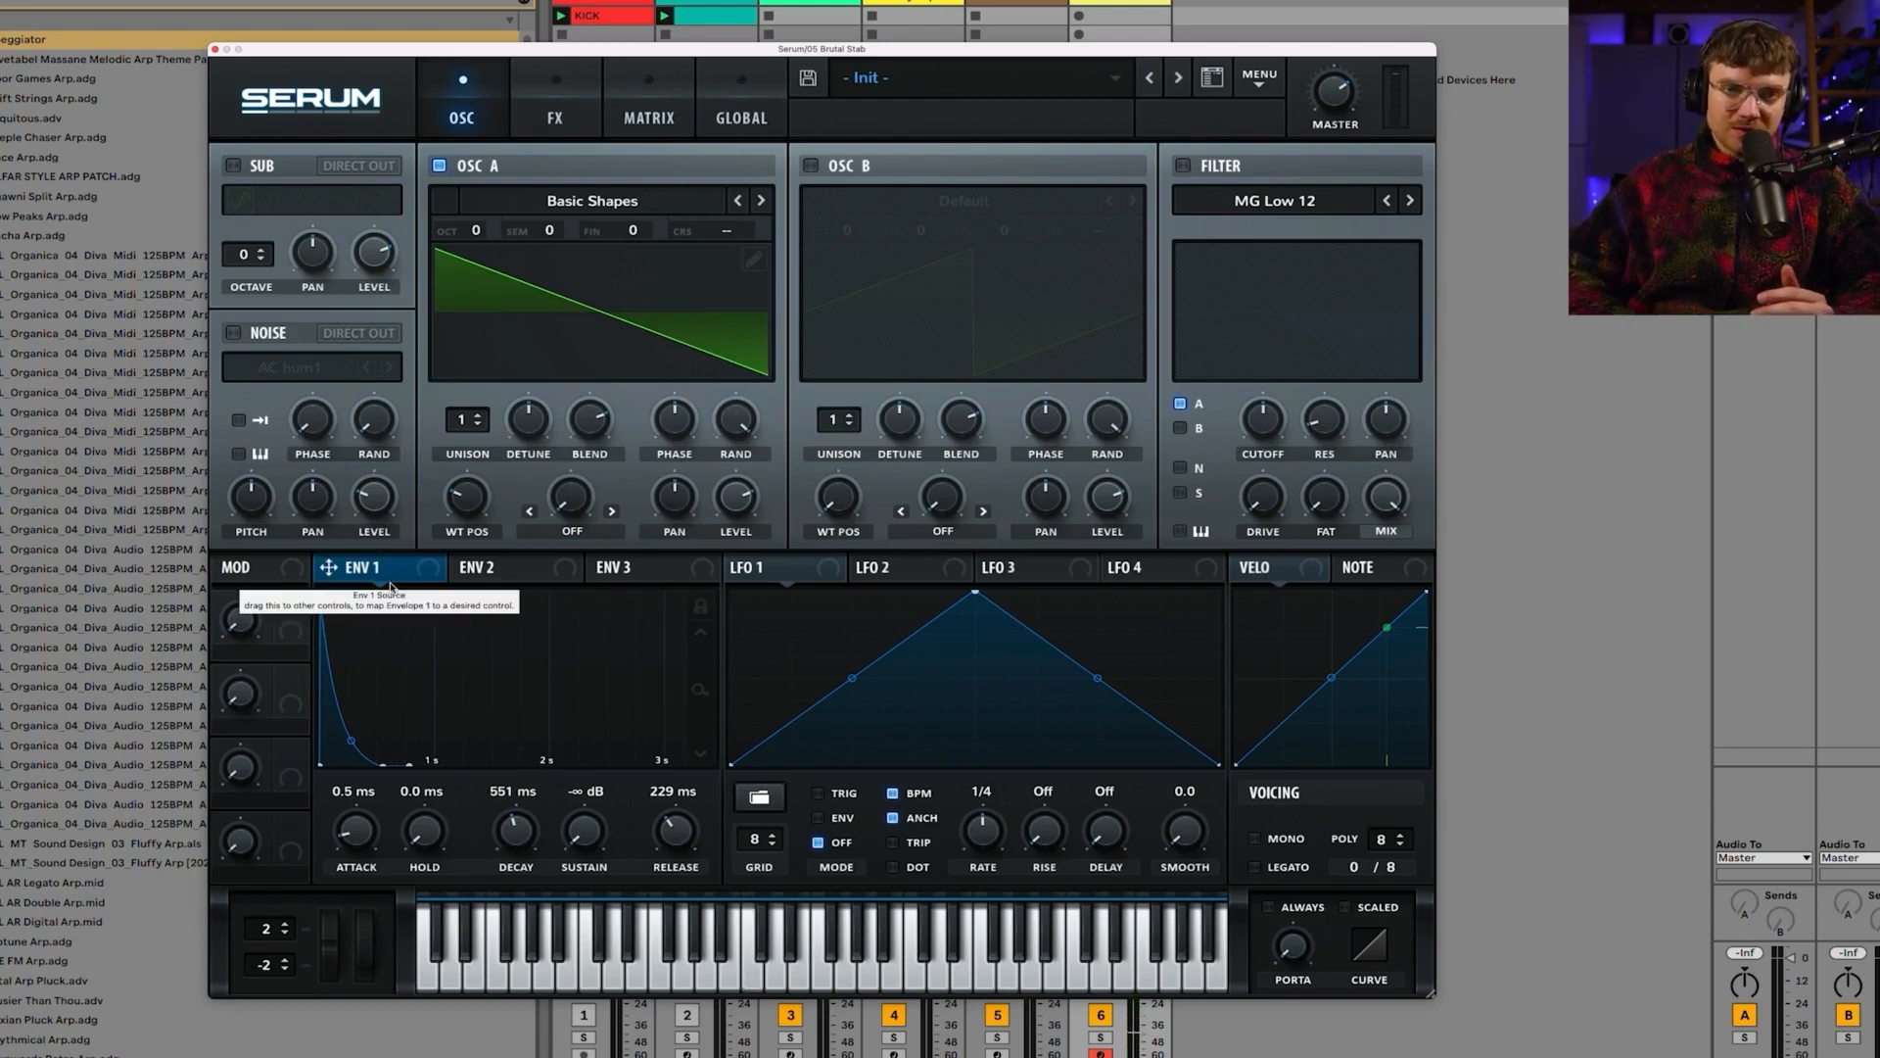
# Step: Set oscillator A's unison to 7 and its warp mode to FM (From B), with oscillator B enabled at 0% level
pyautogui.moveTo(480, 416); pyautogui.dragTo(466, 286)
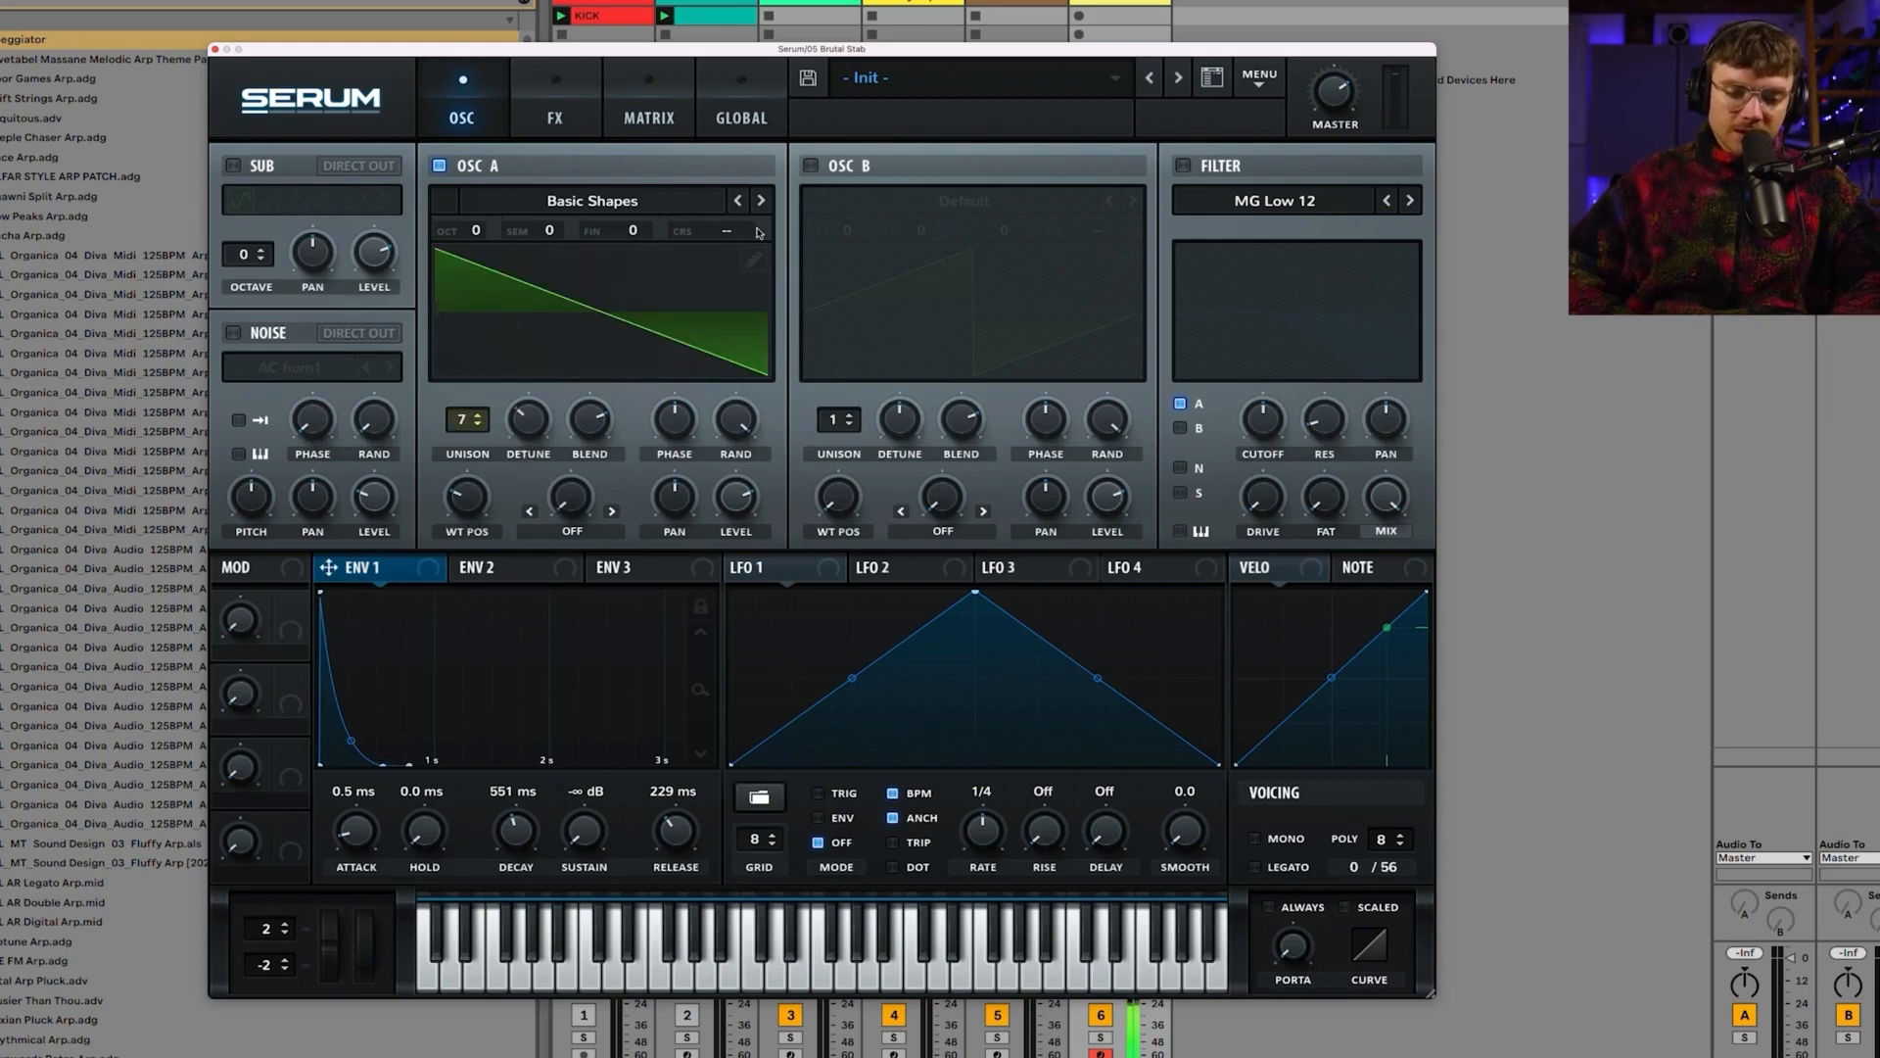
pyautogui.click(812, 166)
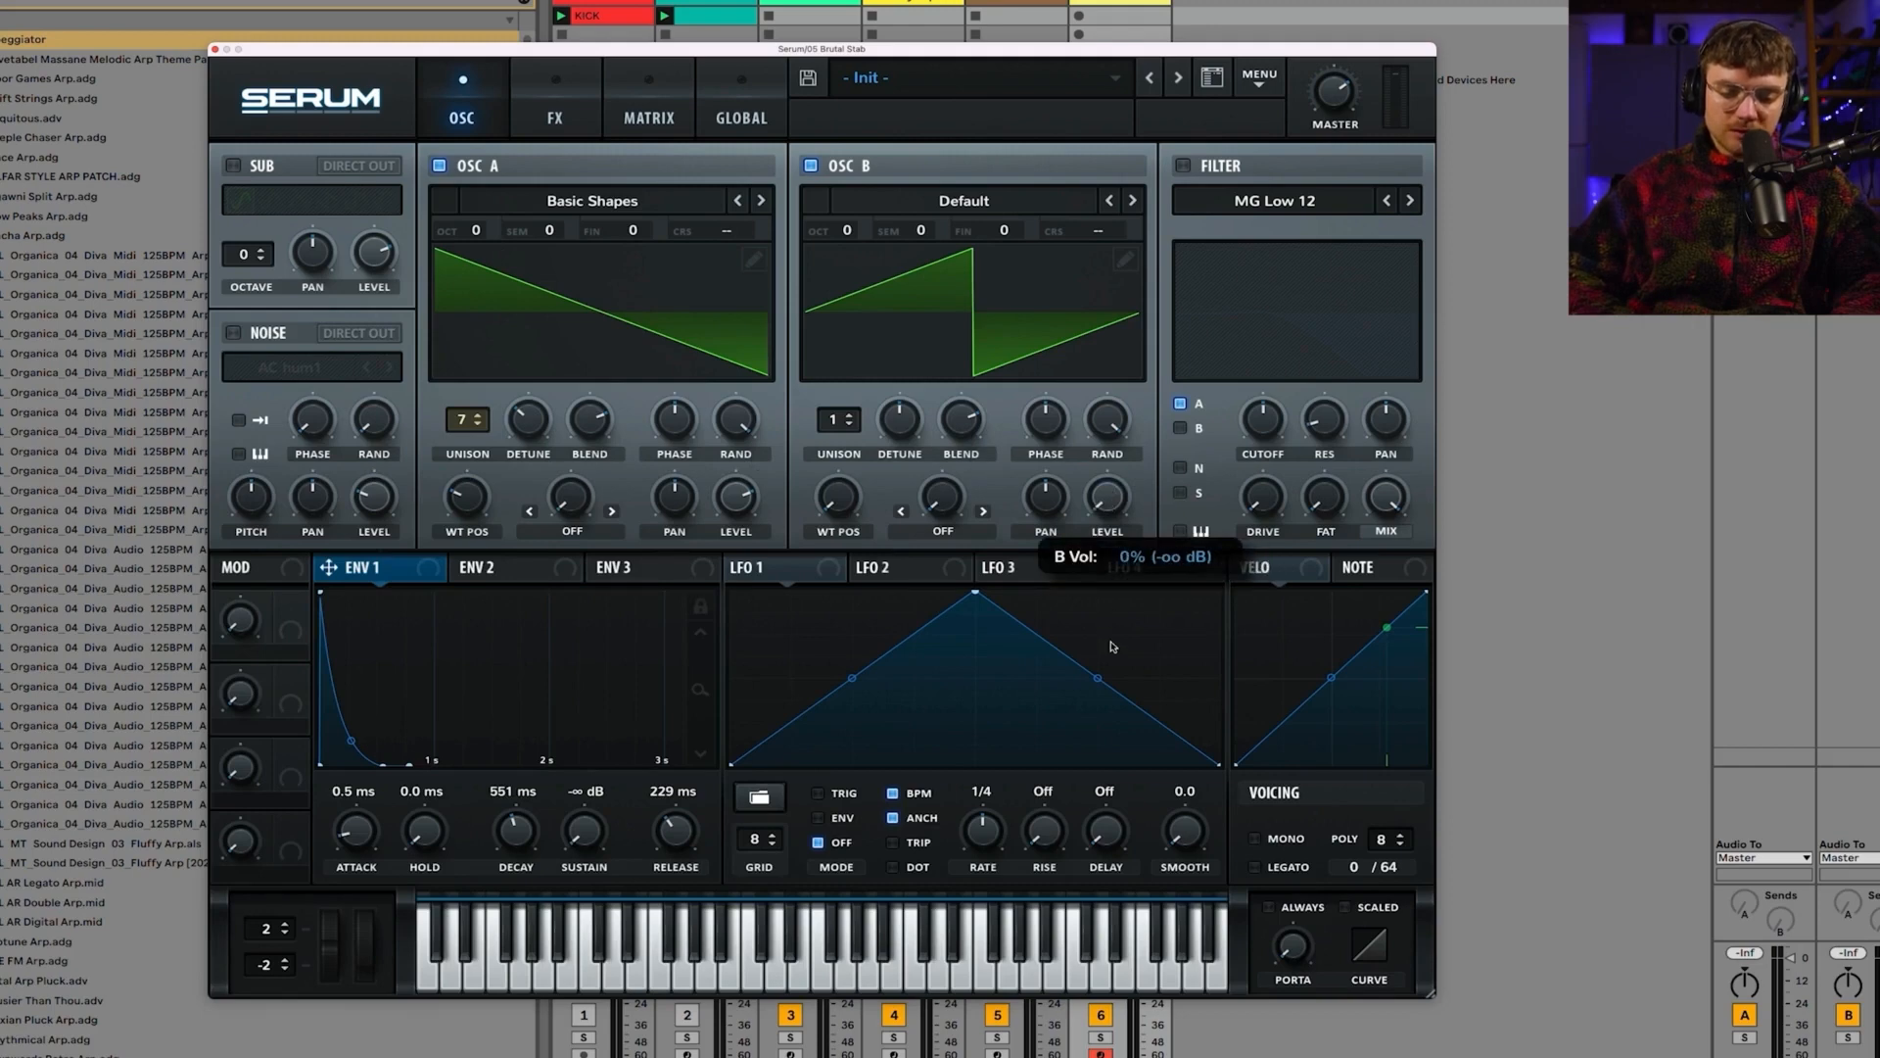
pyautogui.click(573, 530)
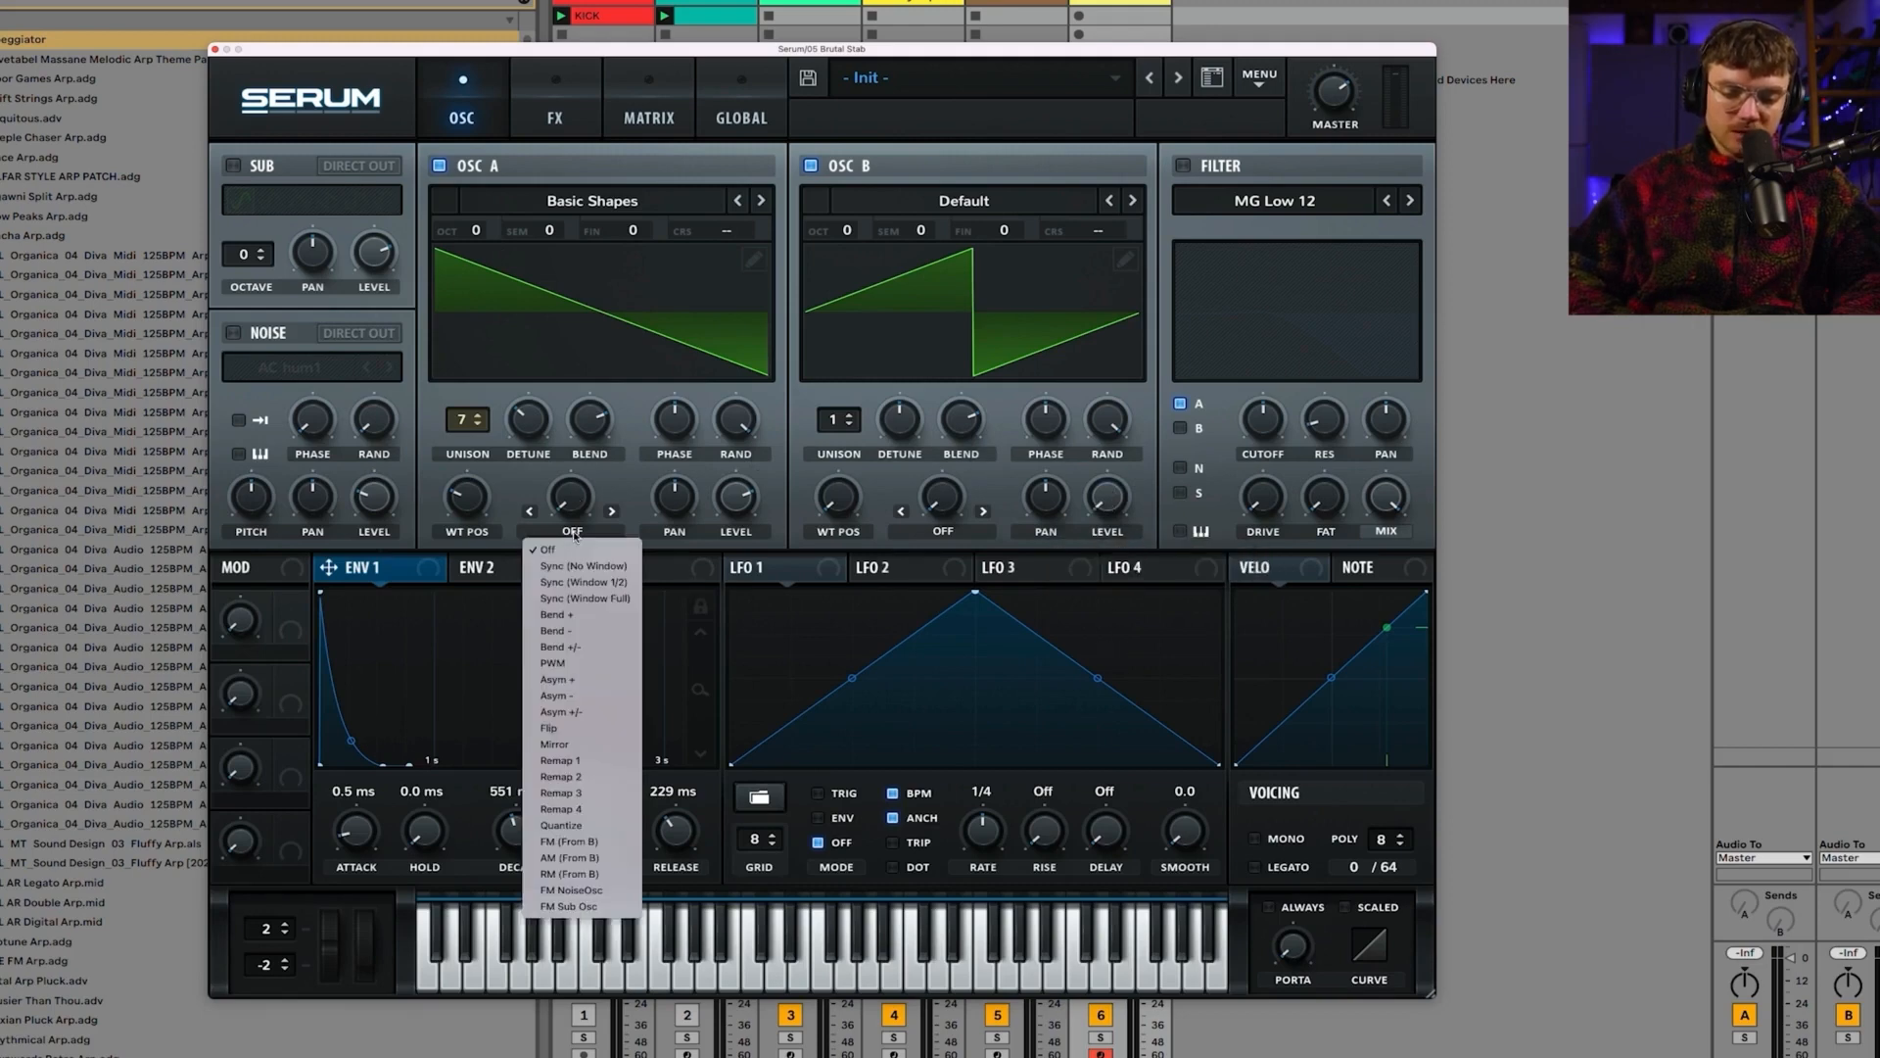
pyautogui.click(563, 841)
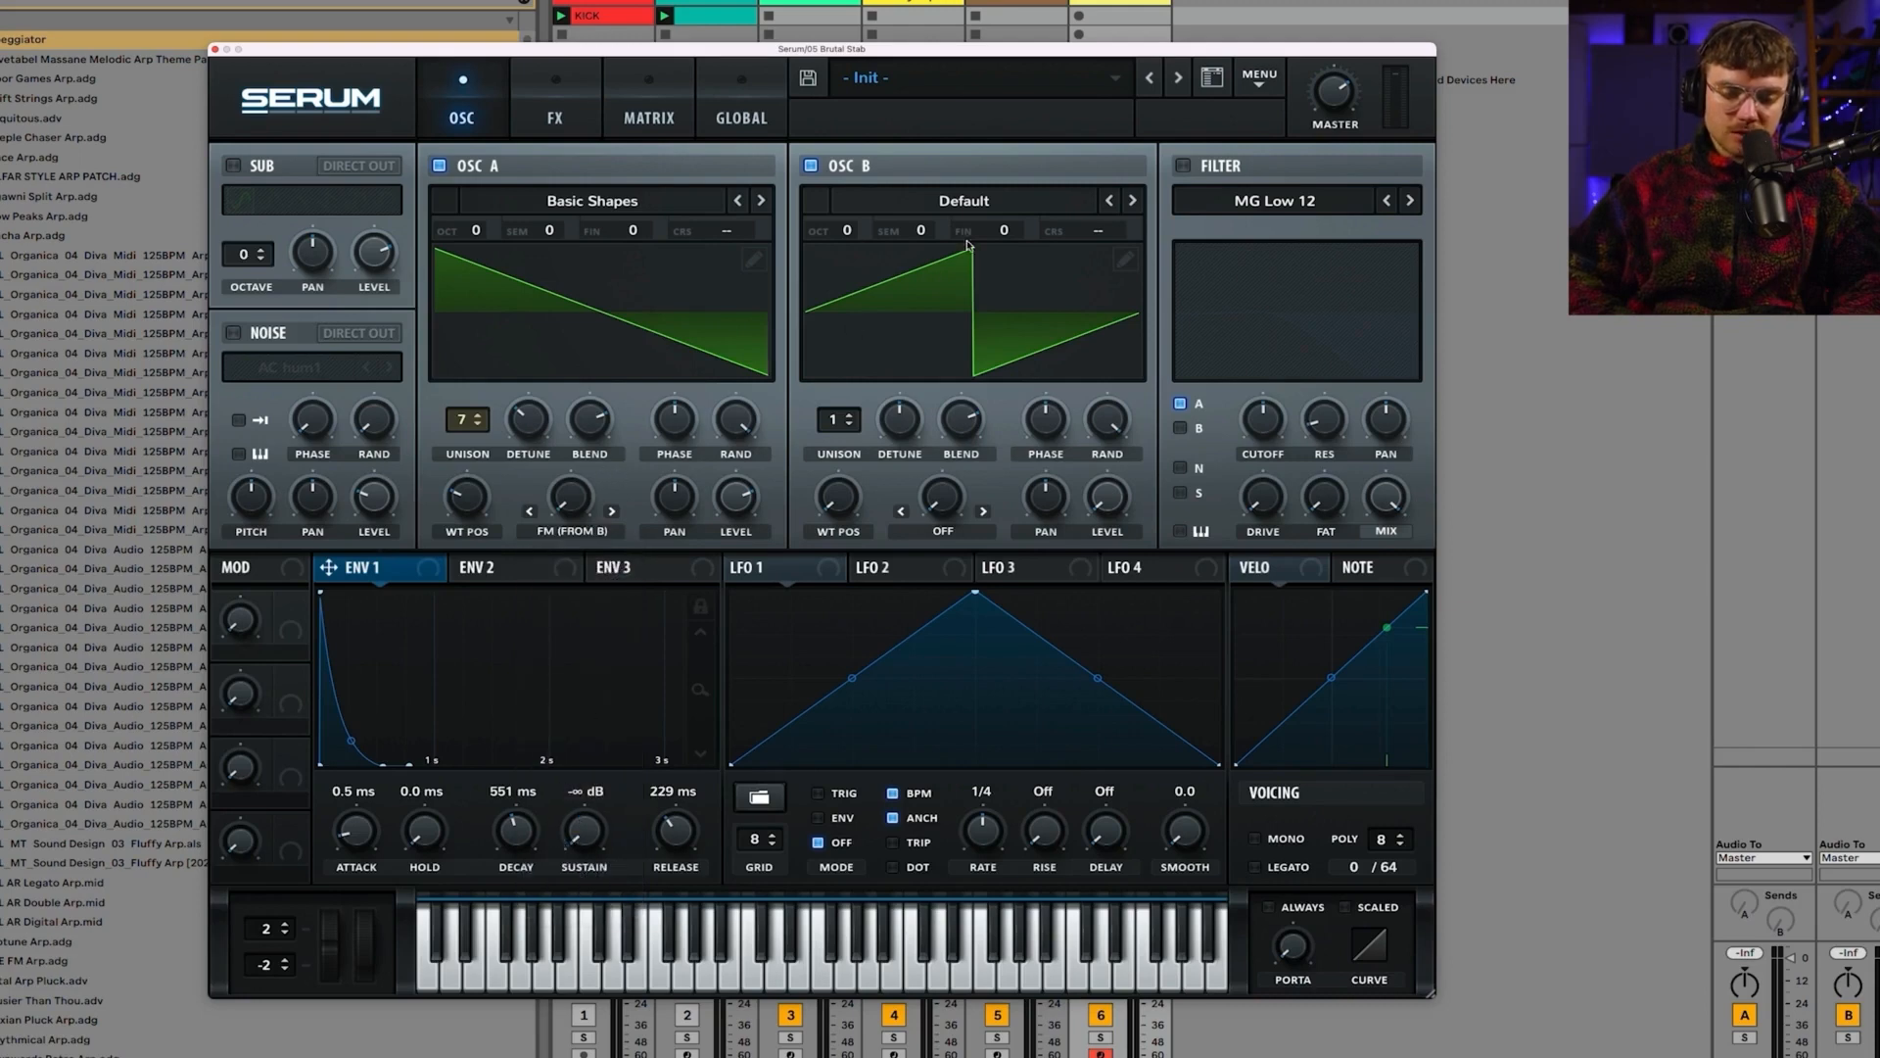
pyautogui.moveTo(587, 483); pyautogui.dragTo(579, 408)
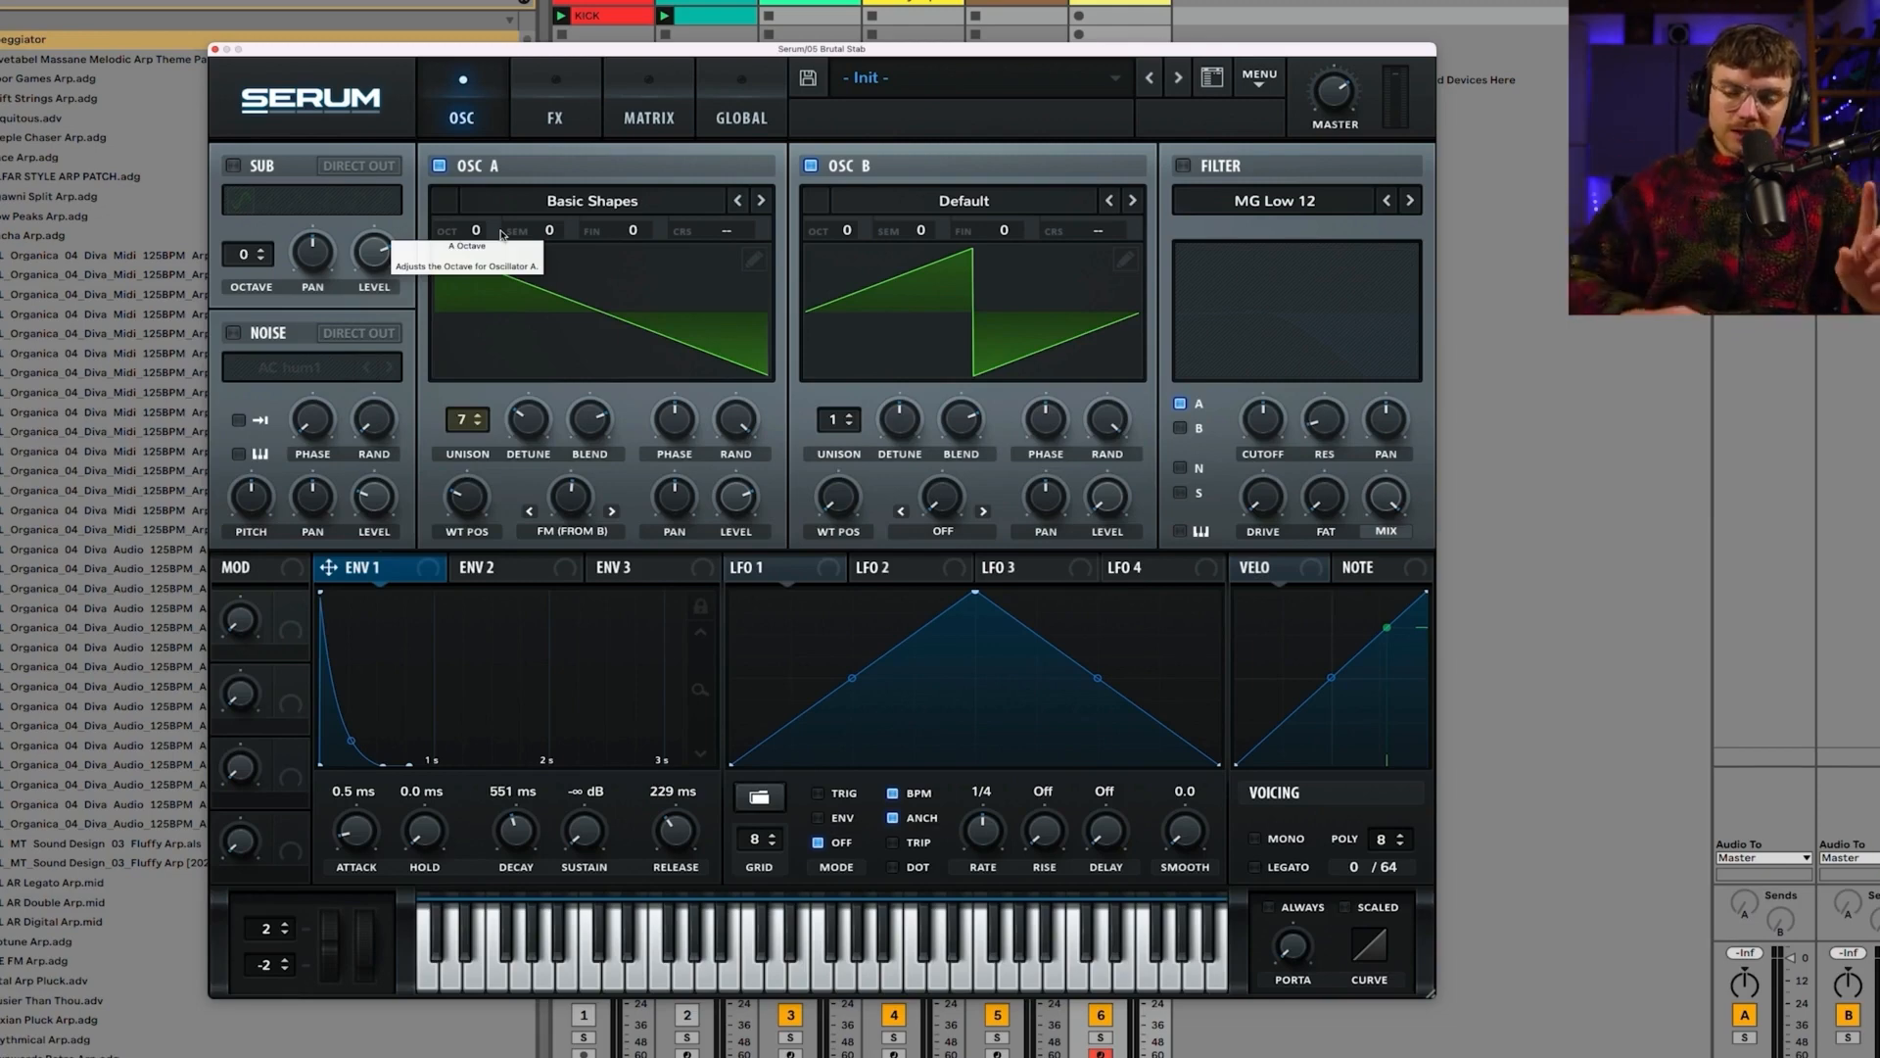
# Step: Load the Spectral wavetable Monster 2 [SL] into oscillator B
pyautogui.click(972, 202)
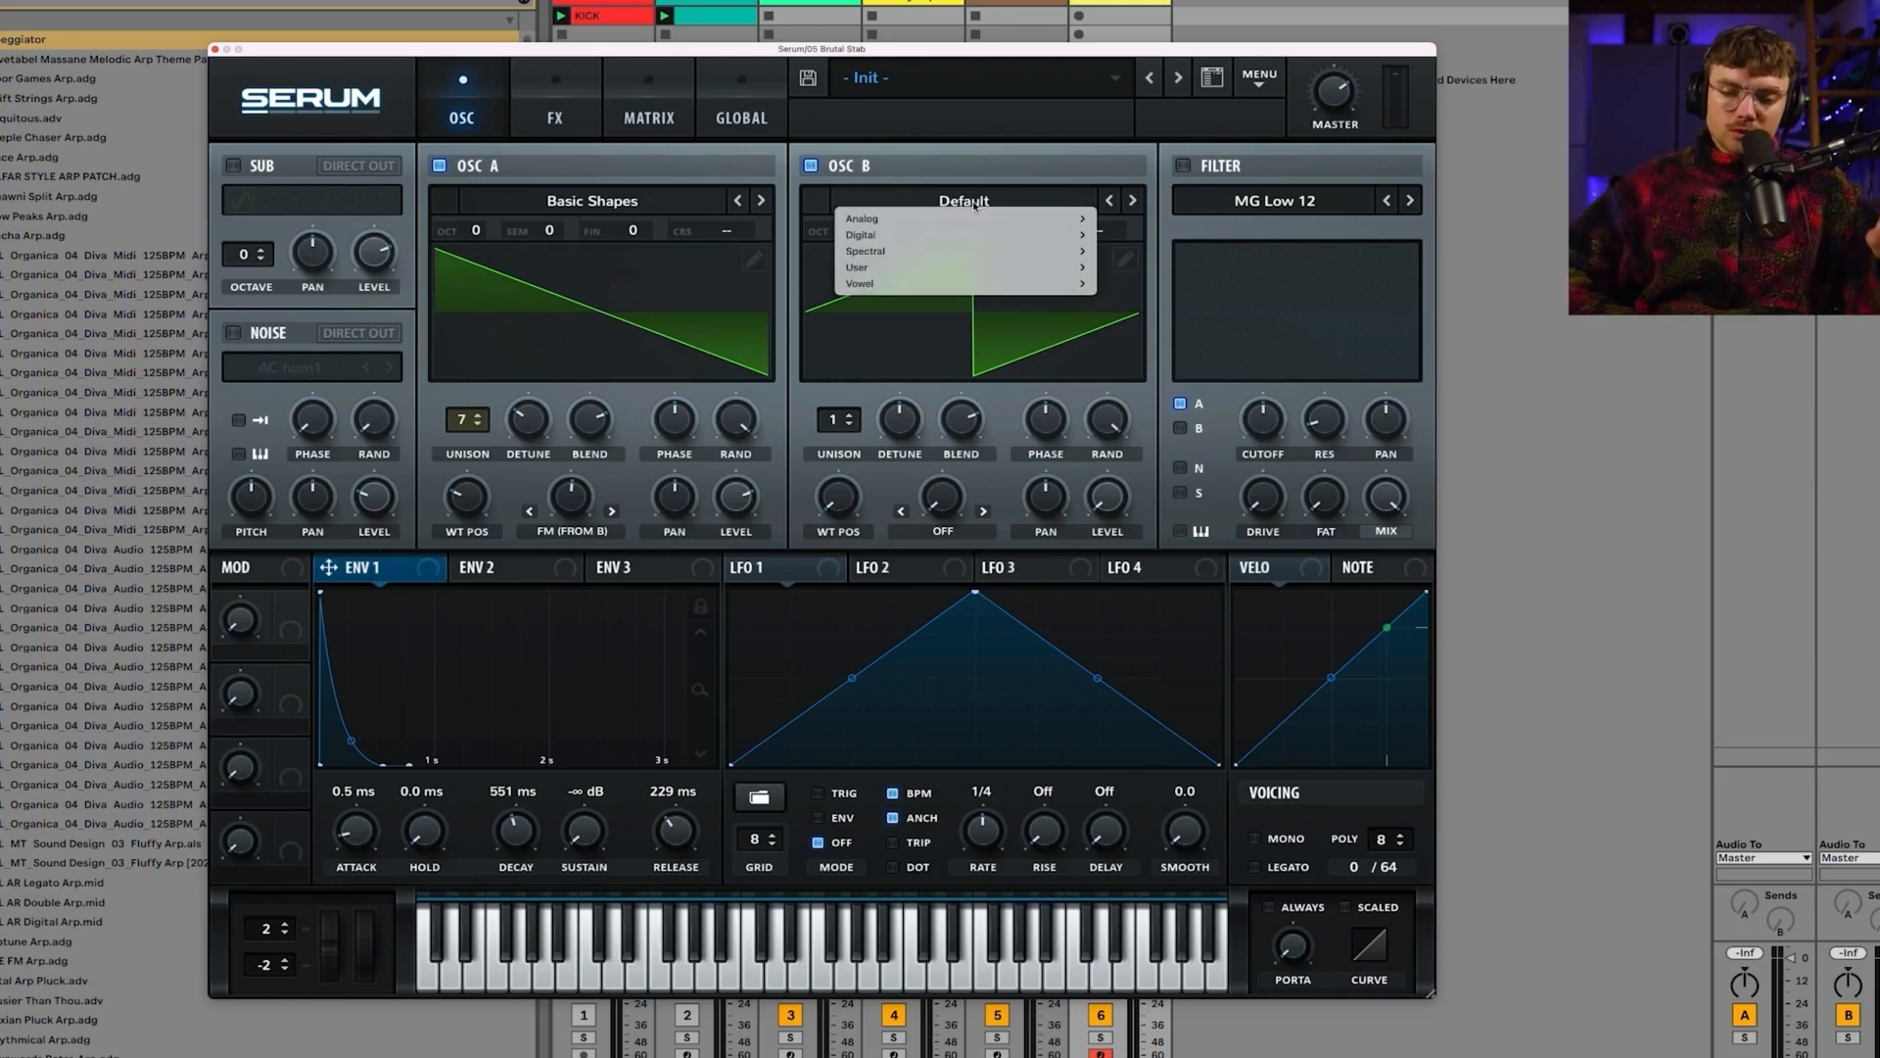
pyautogui.moveTo(913, 258)
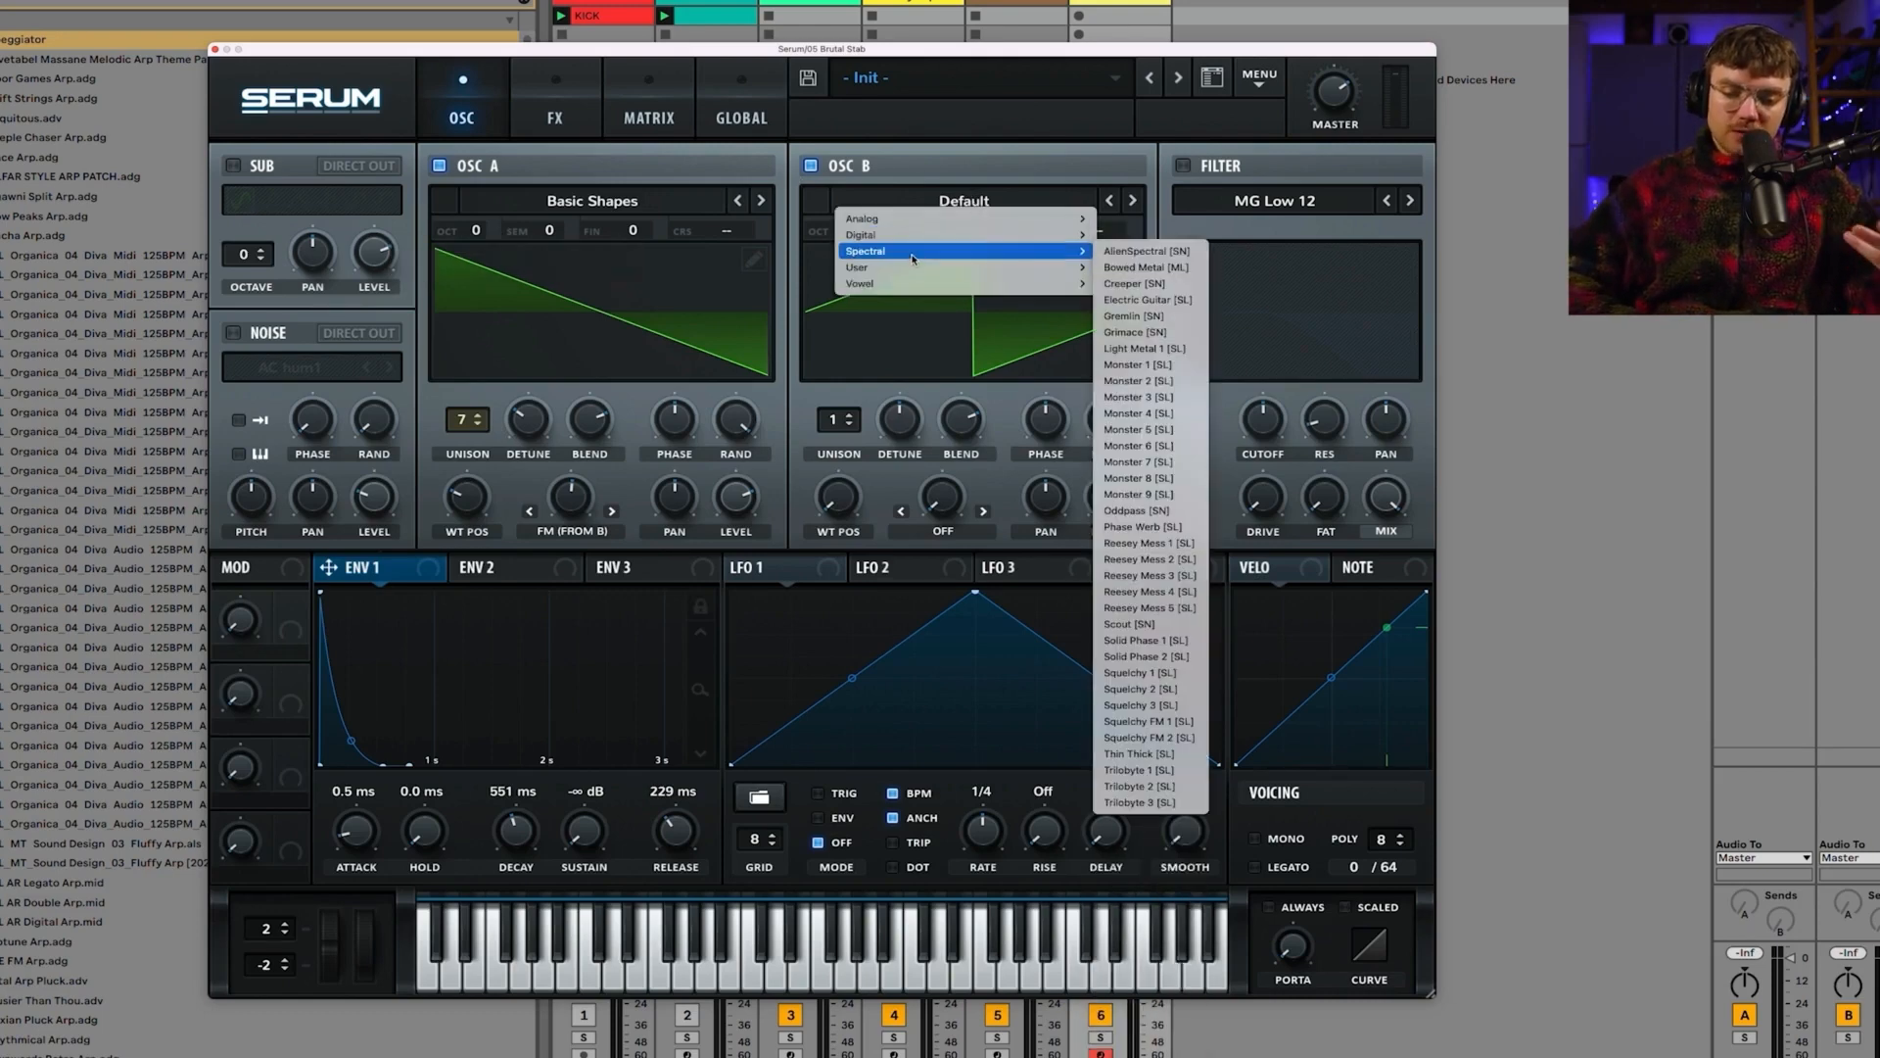
pyautogui.click(1174, 385)
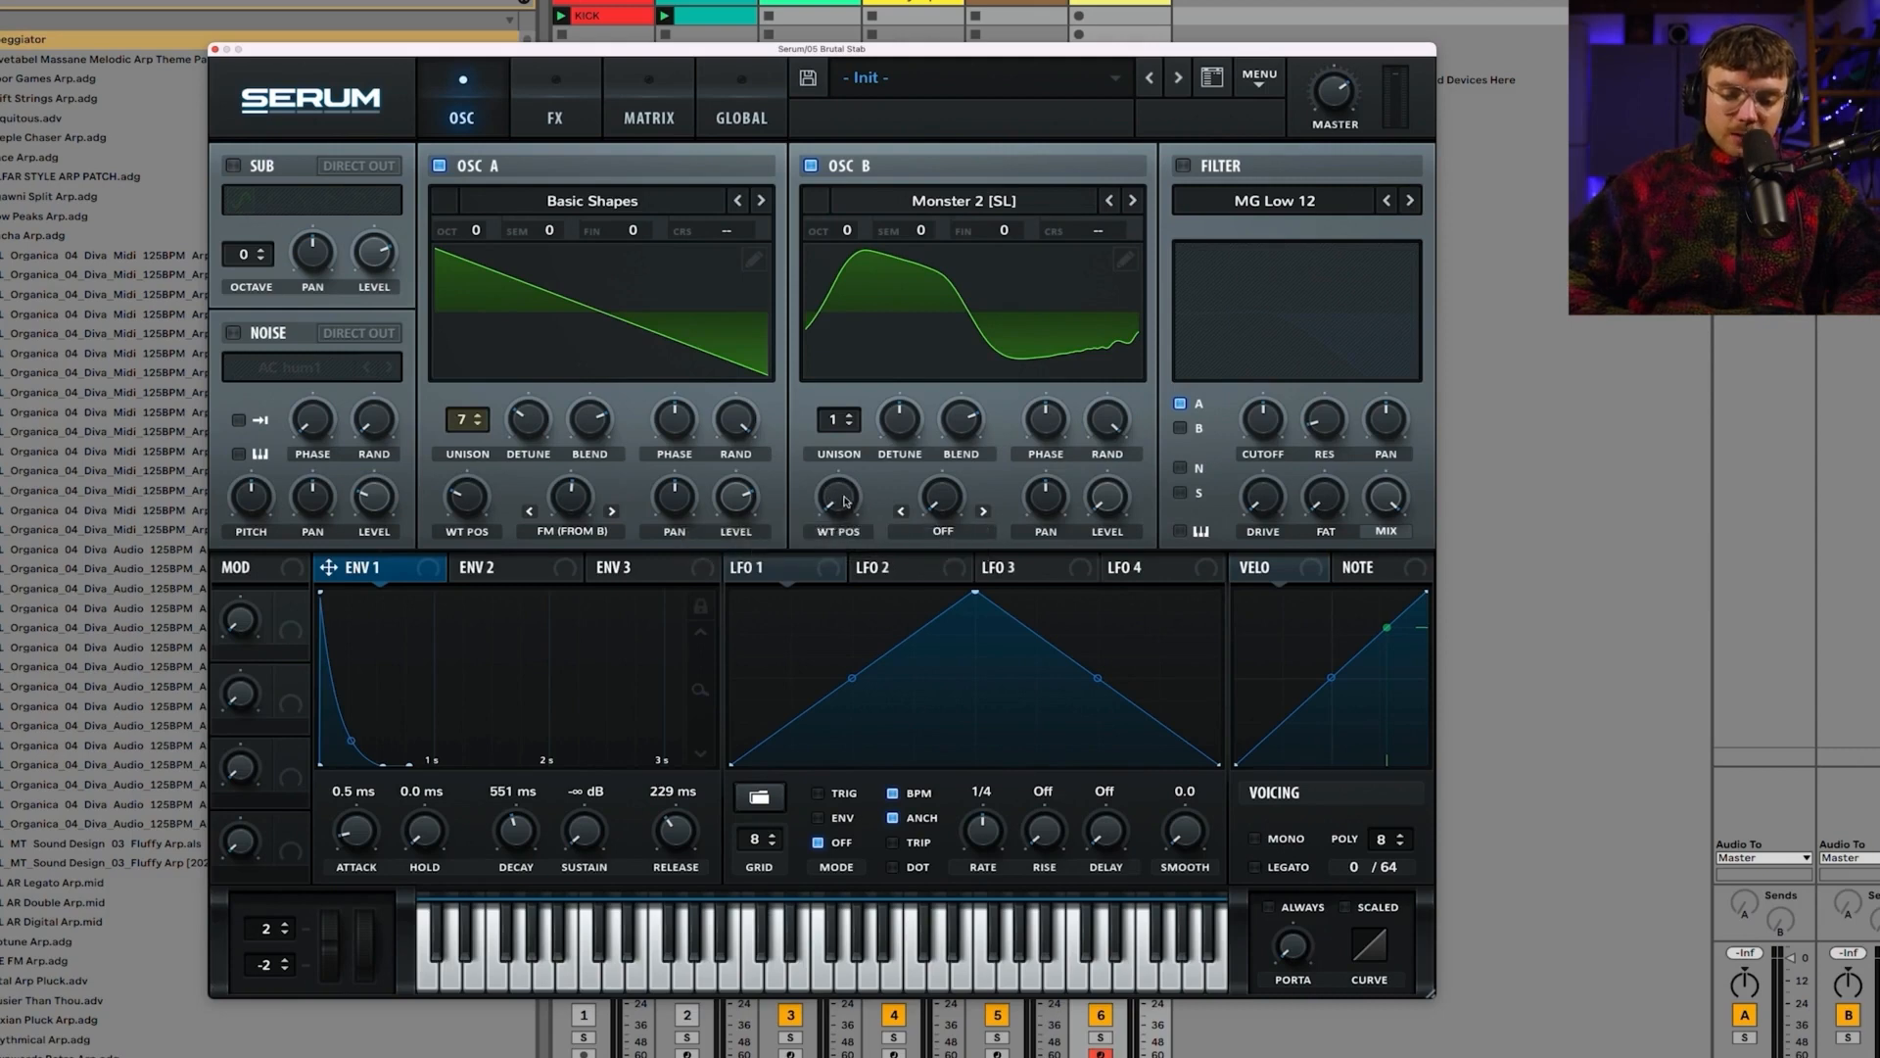
# Step: Check oscillator B's wavetable in the 3D display, raise its wavetable position, and return to the 2D waveform
pyautogui.click(949, 335)
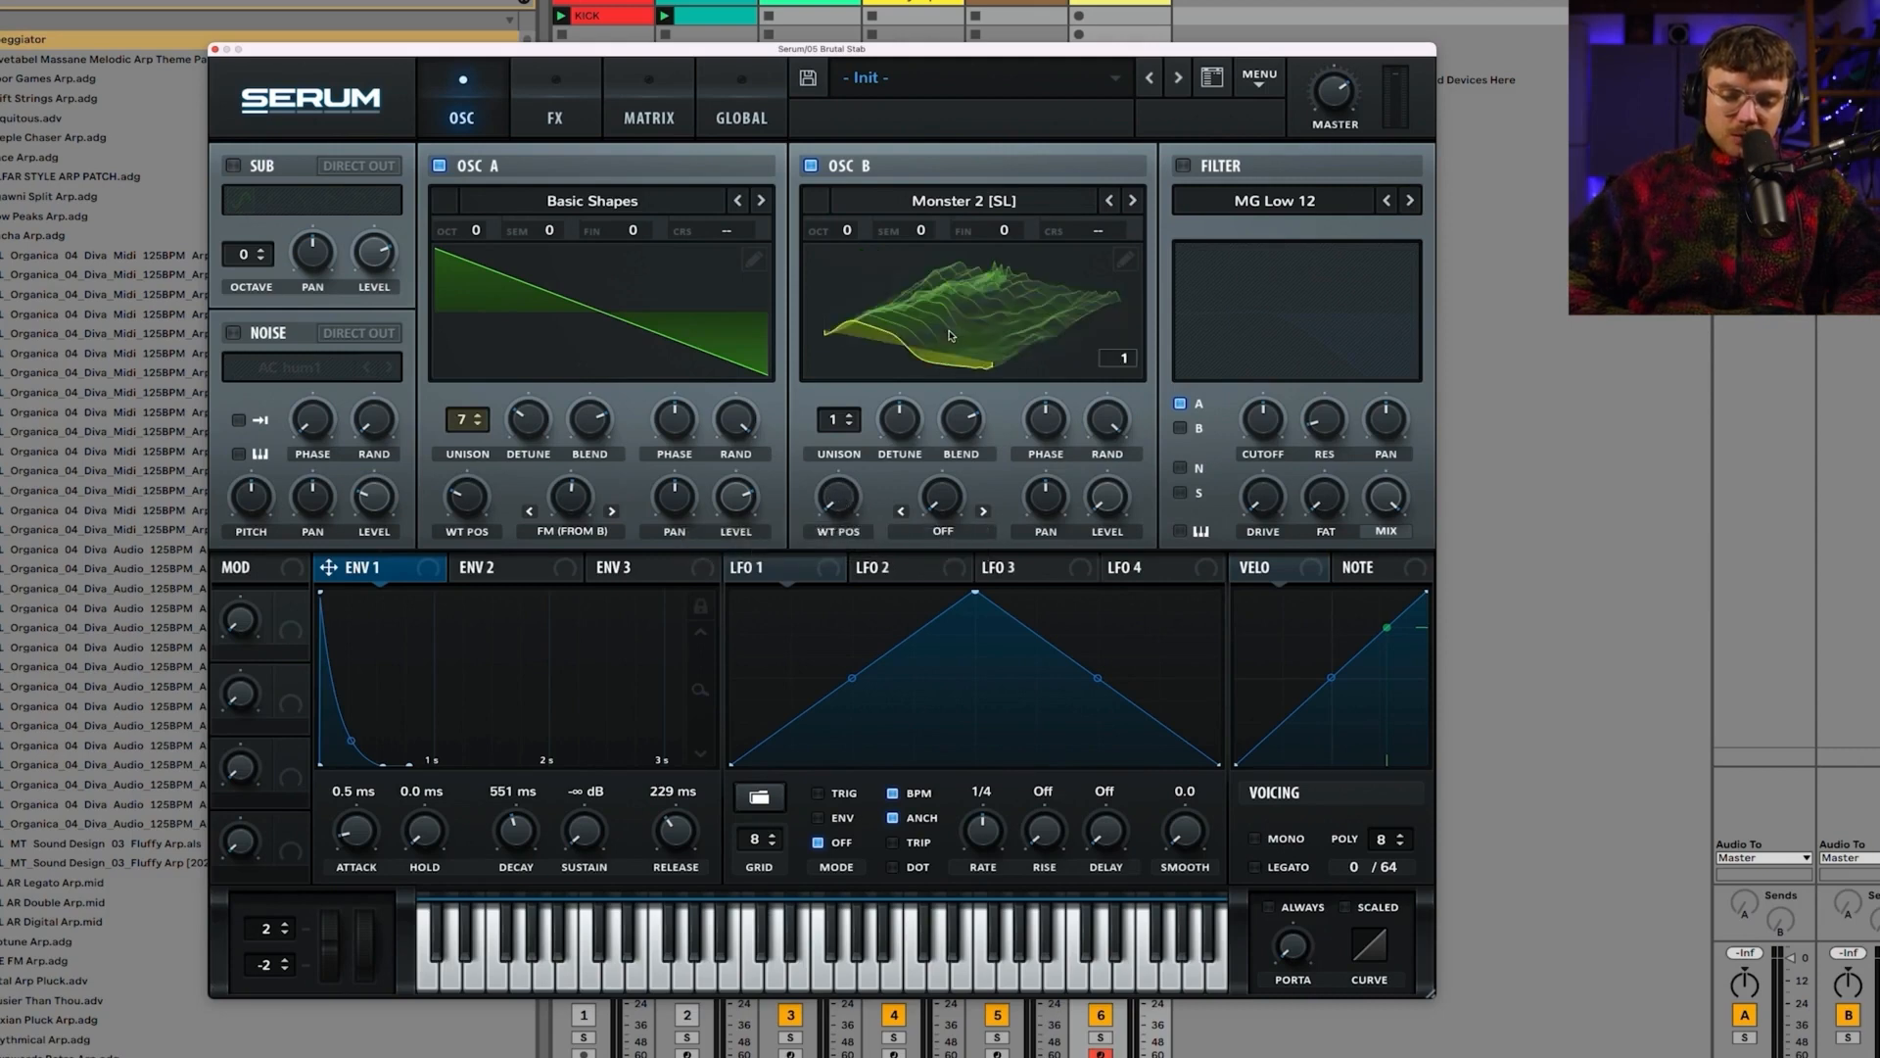
pyautogui.click(898, 329)
pyautogui.click(965, 332)
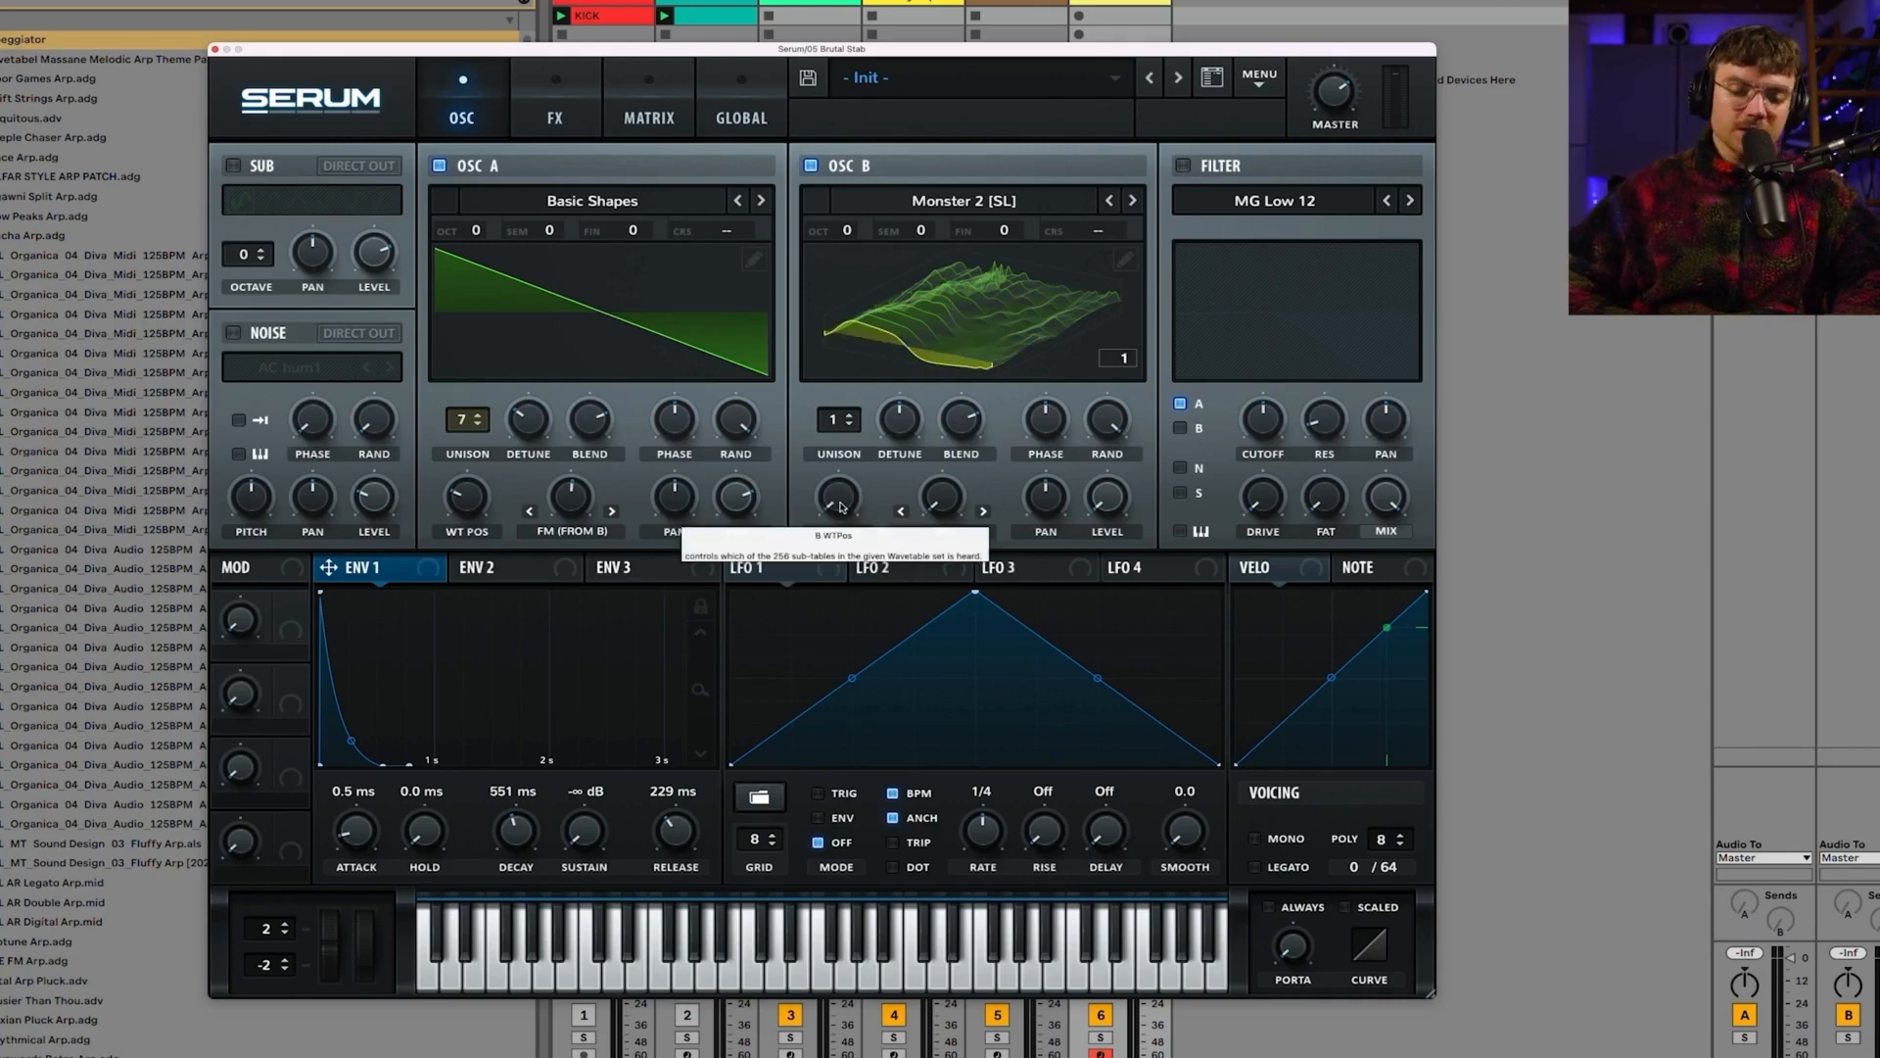
pyautogui.moveTo(842, 505); pyautogui.dragTo(907, 359)
pyautogui.click(908, 355)
pyautogui.moveTo(838, 509); pyautogui.dragTo(833, 444)
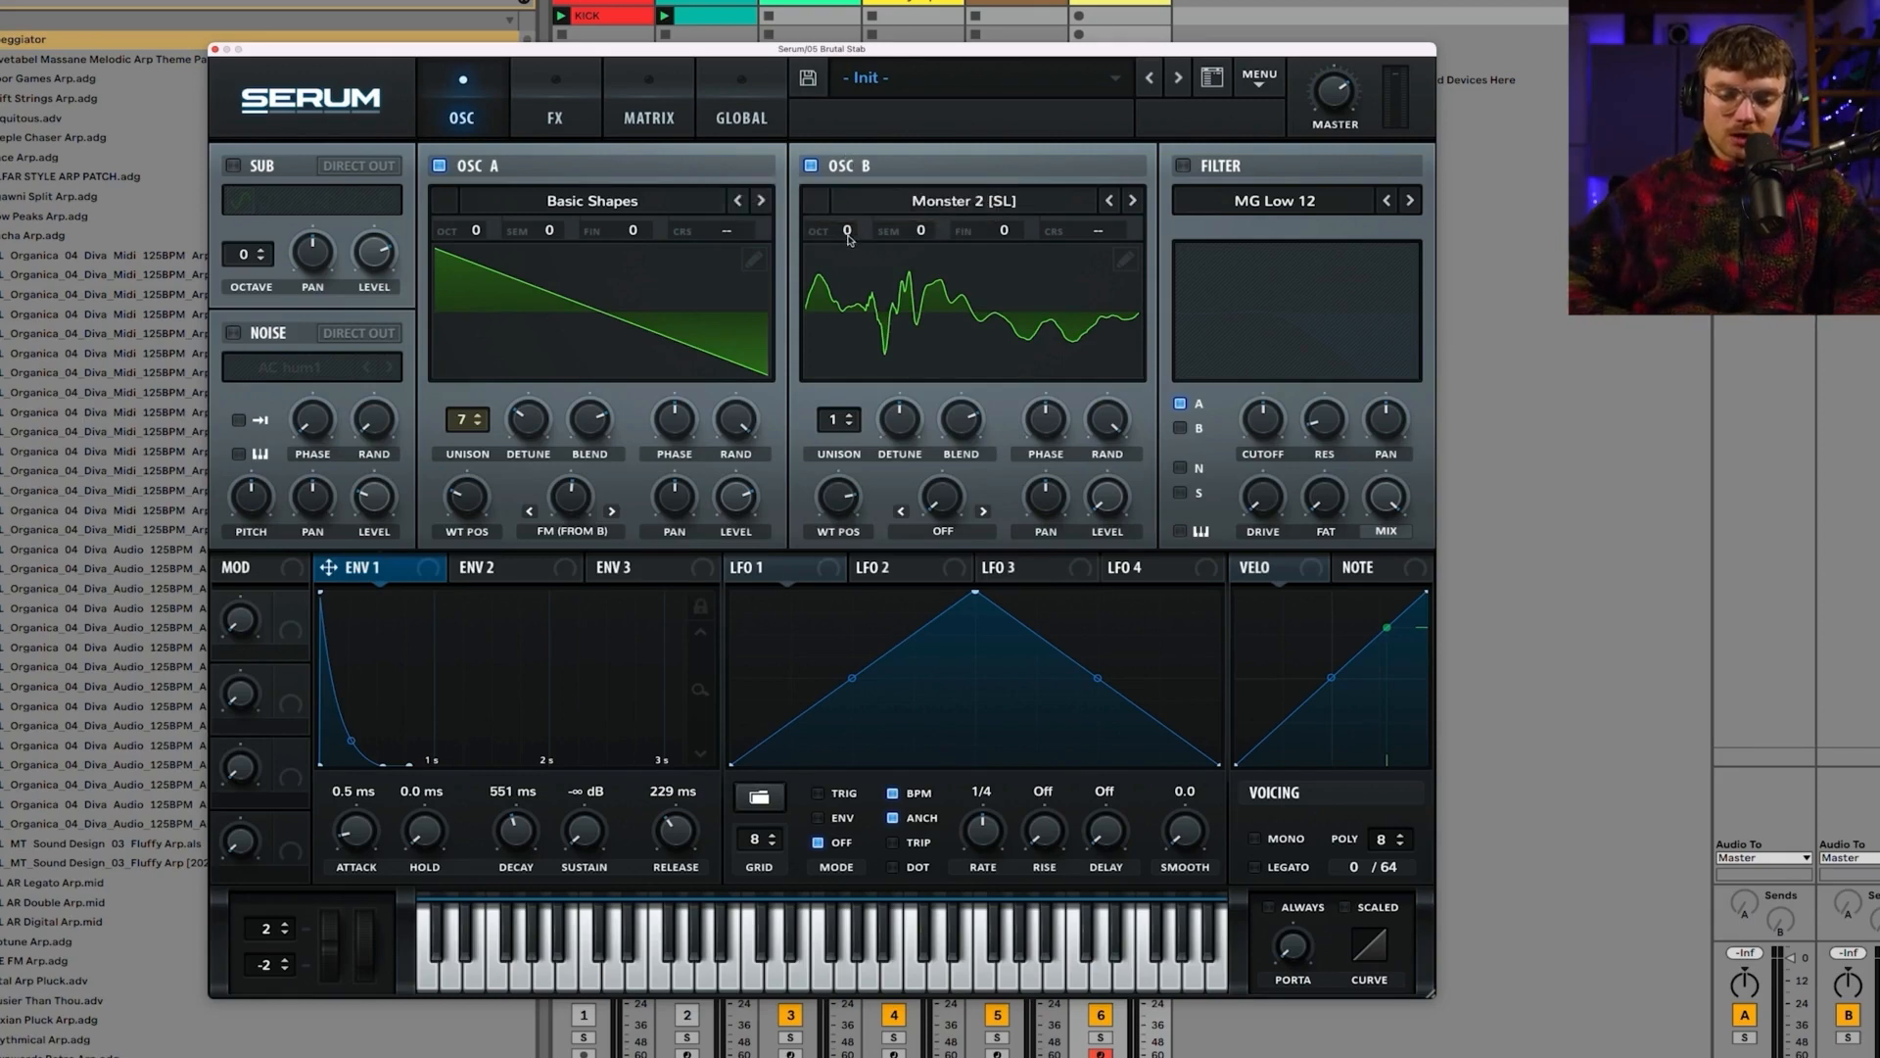
# Step: Compare a -2 octave shift on each oscillator, leaving oscillator A at -2 and oscillator B at 0
pyautogui.moveTo(861, 233); pyautogui.dragTo(862, 327)
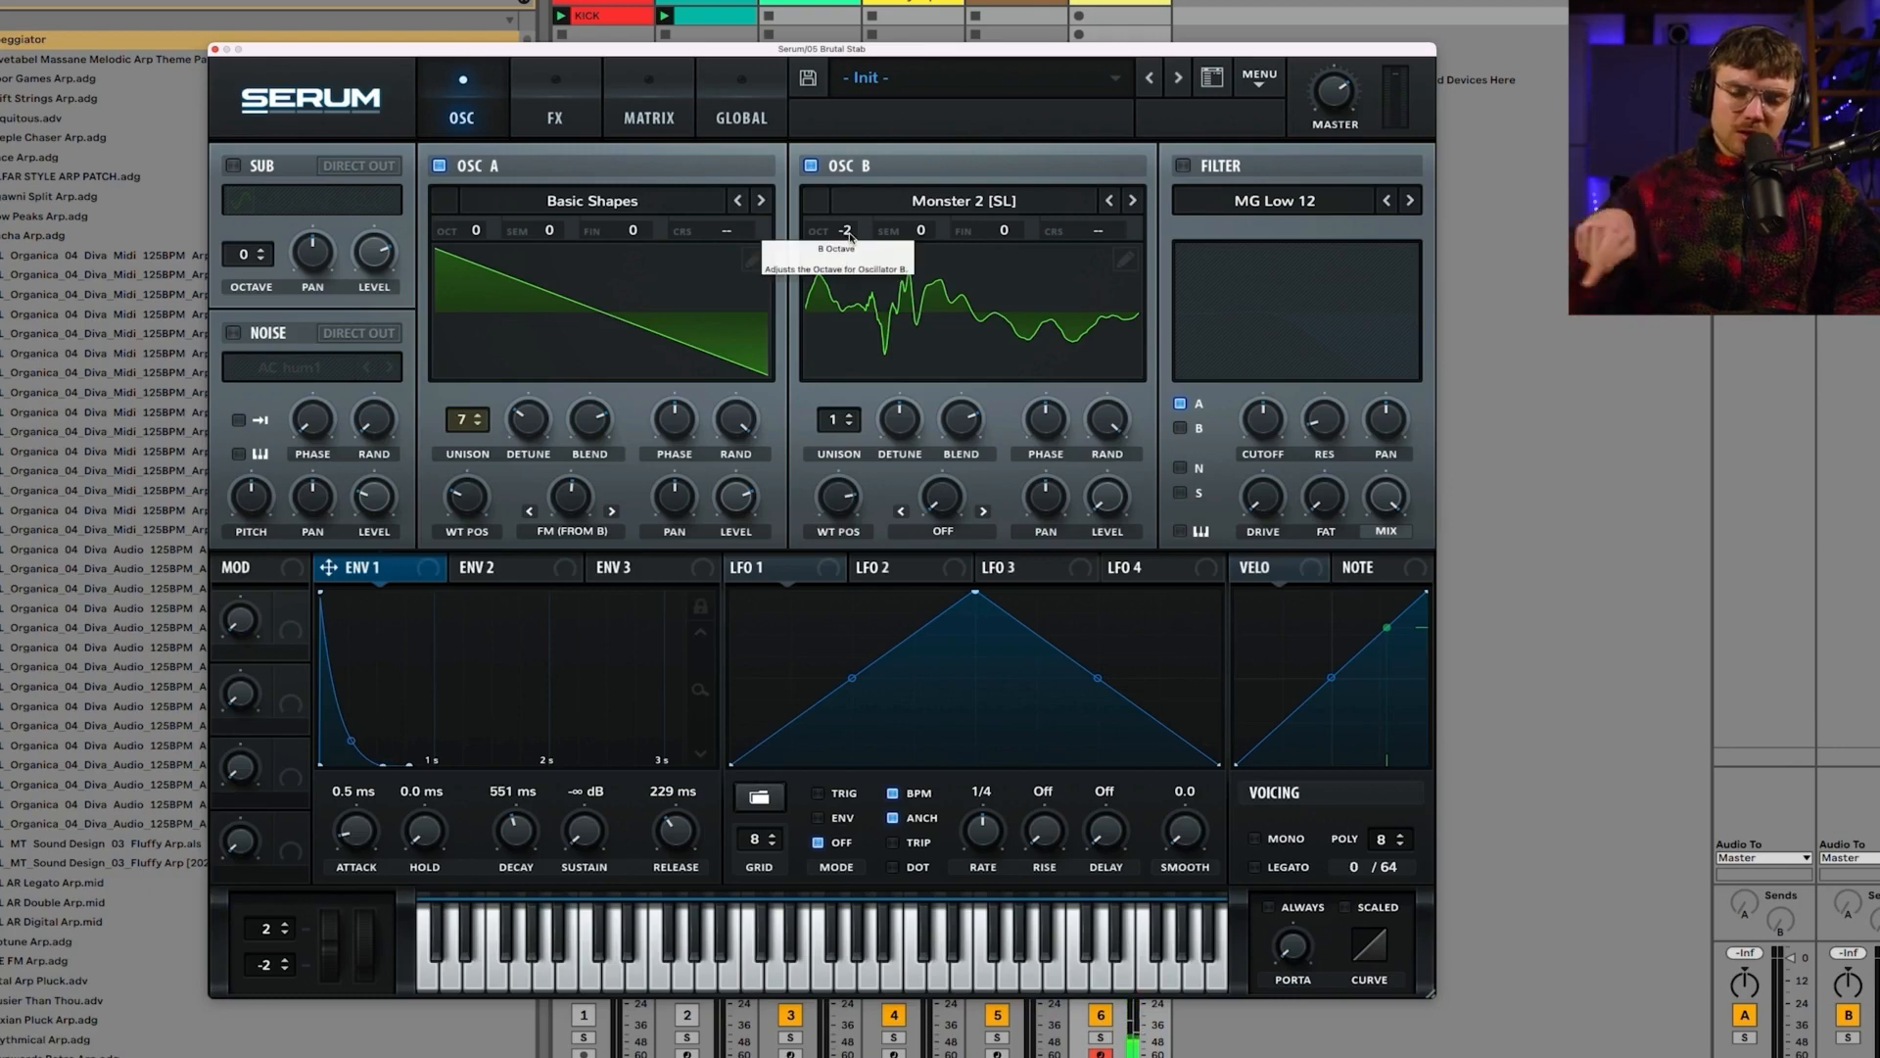
pyautogui.moveTo(850, 236)
pyautogui.mouseDown()
pyautogui.moveTo(852, 199)
pyautogui.moveTo(844, 215)
pyautogui.mouseUp()
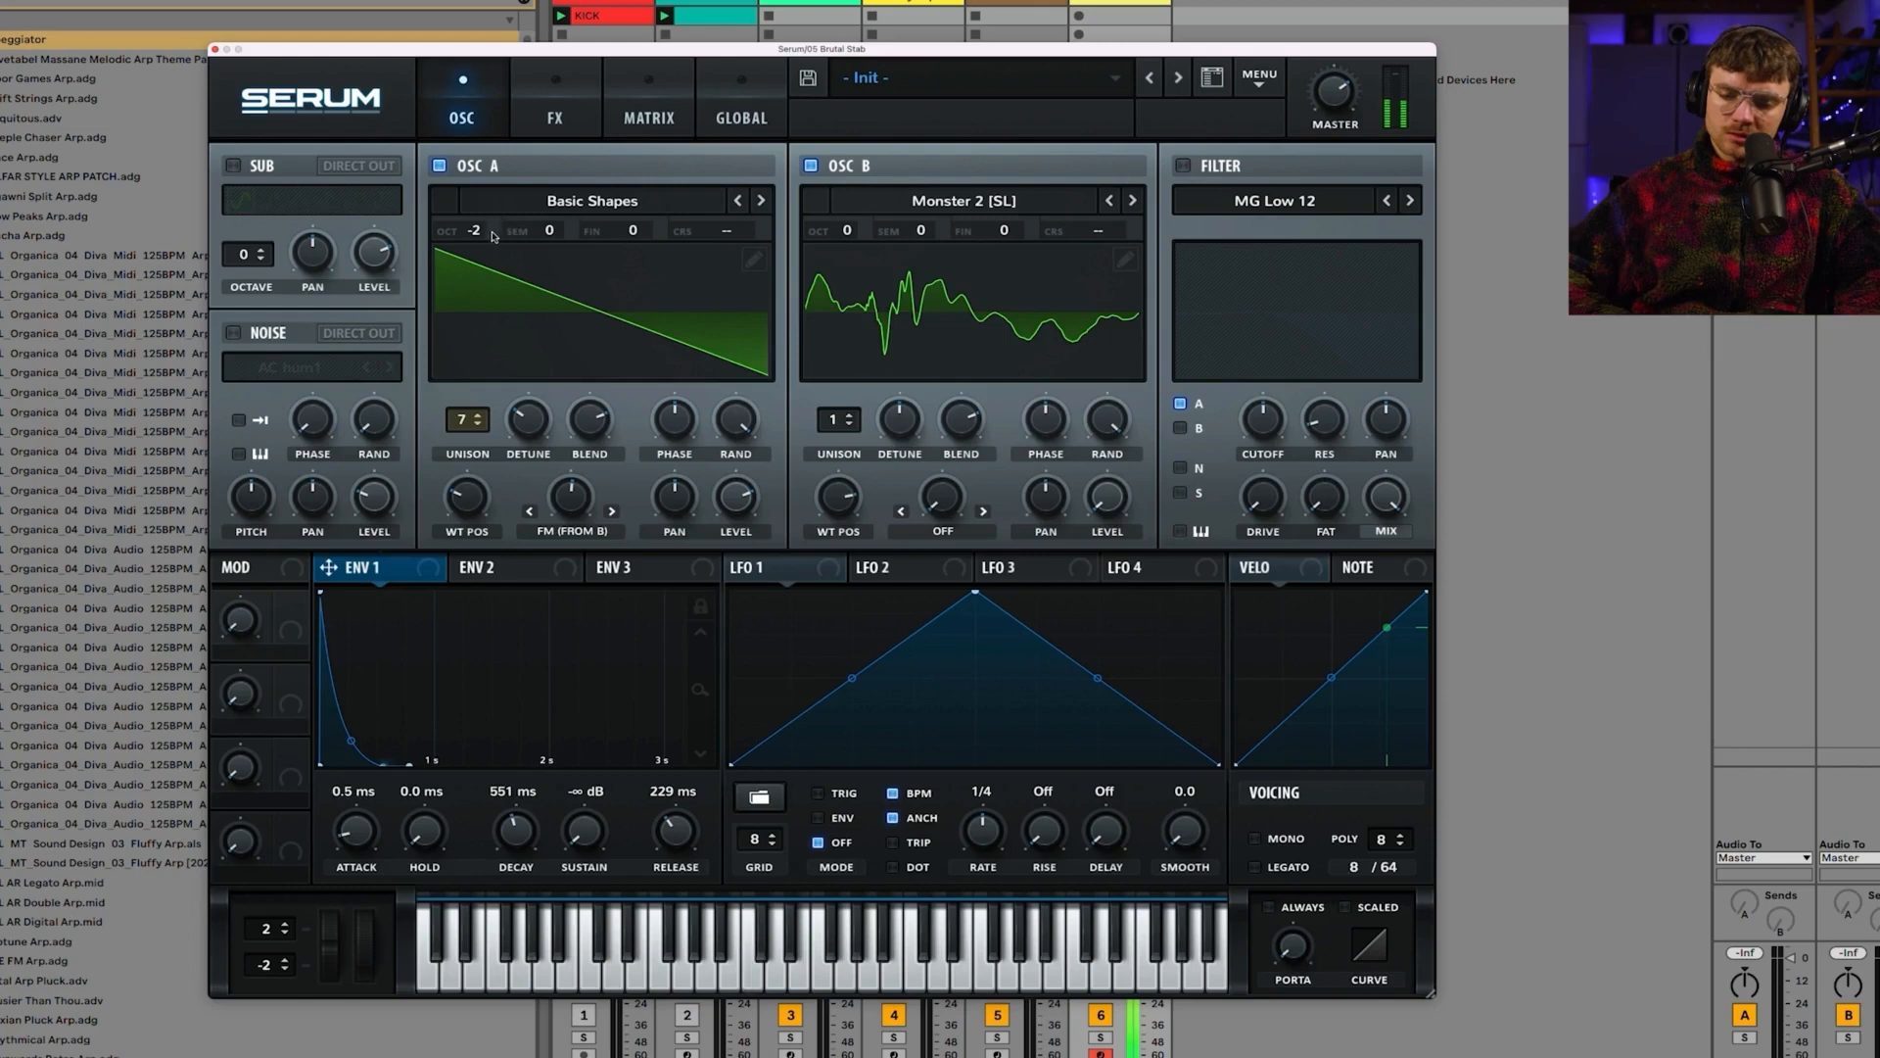
pyautogui.moveTo(482, 234); pyautogui.dragTo(483, 179)
pyautogui.moveTo(842, 235); pyautogui.dragTo(841, 294)
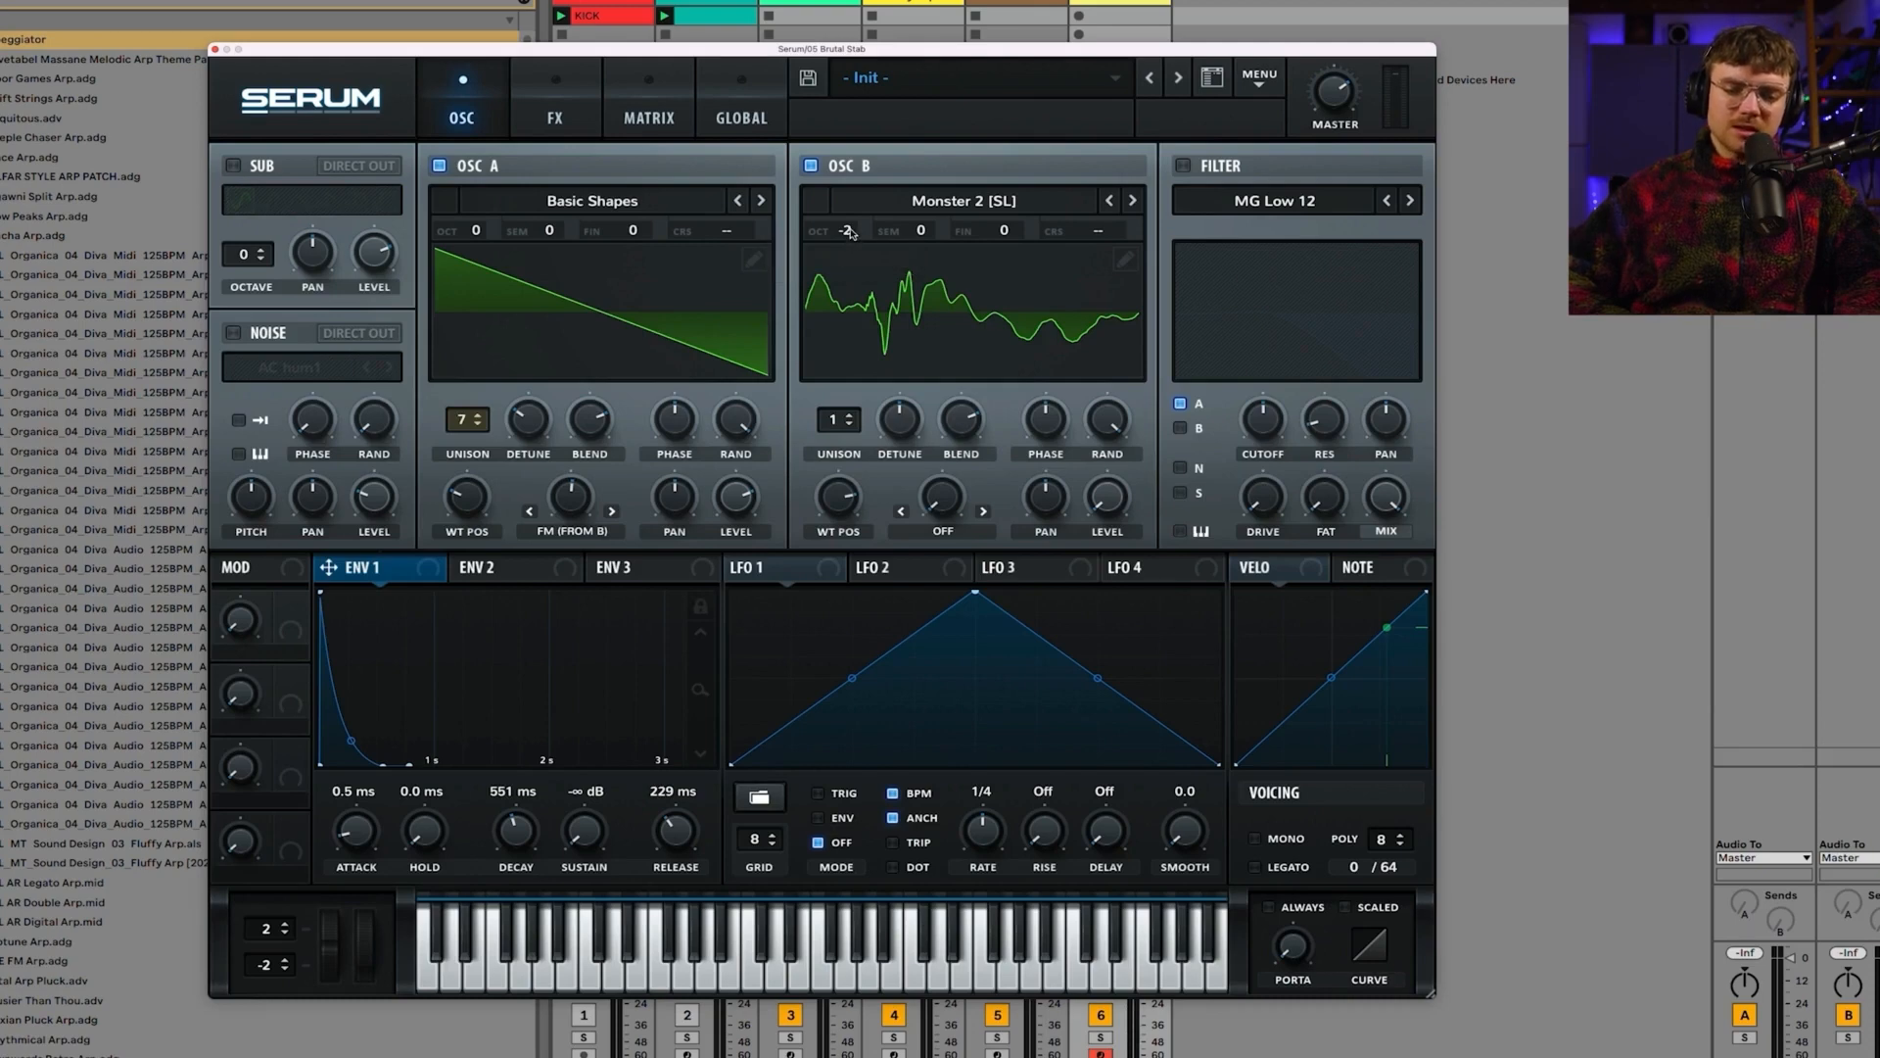
pyautogui.moveTo(850, 232); pyautogui.dragTo(850, 186)
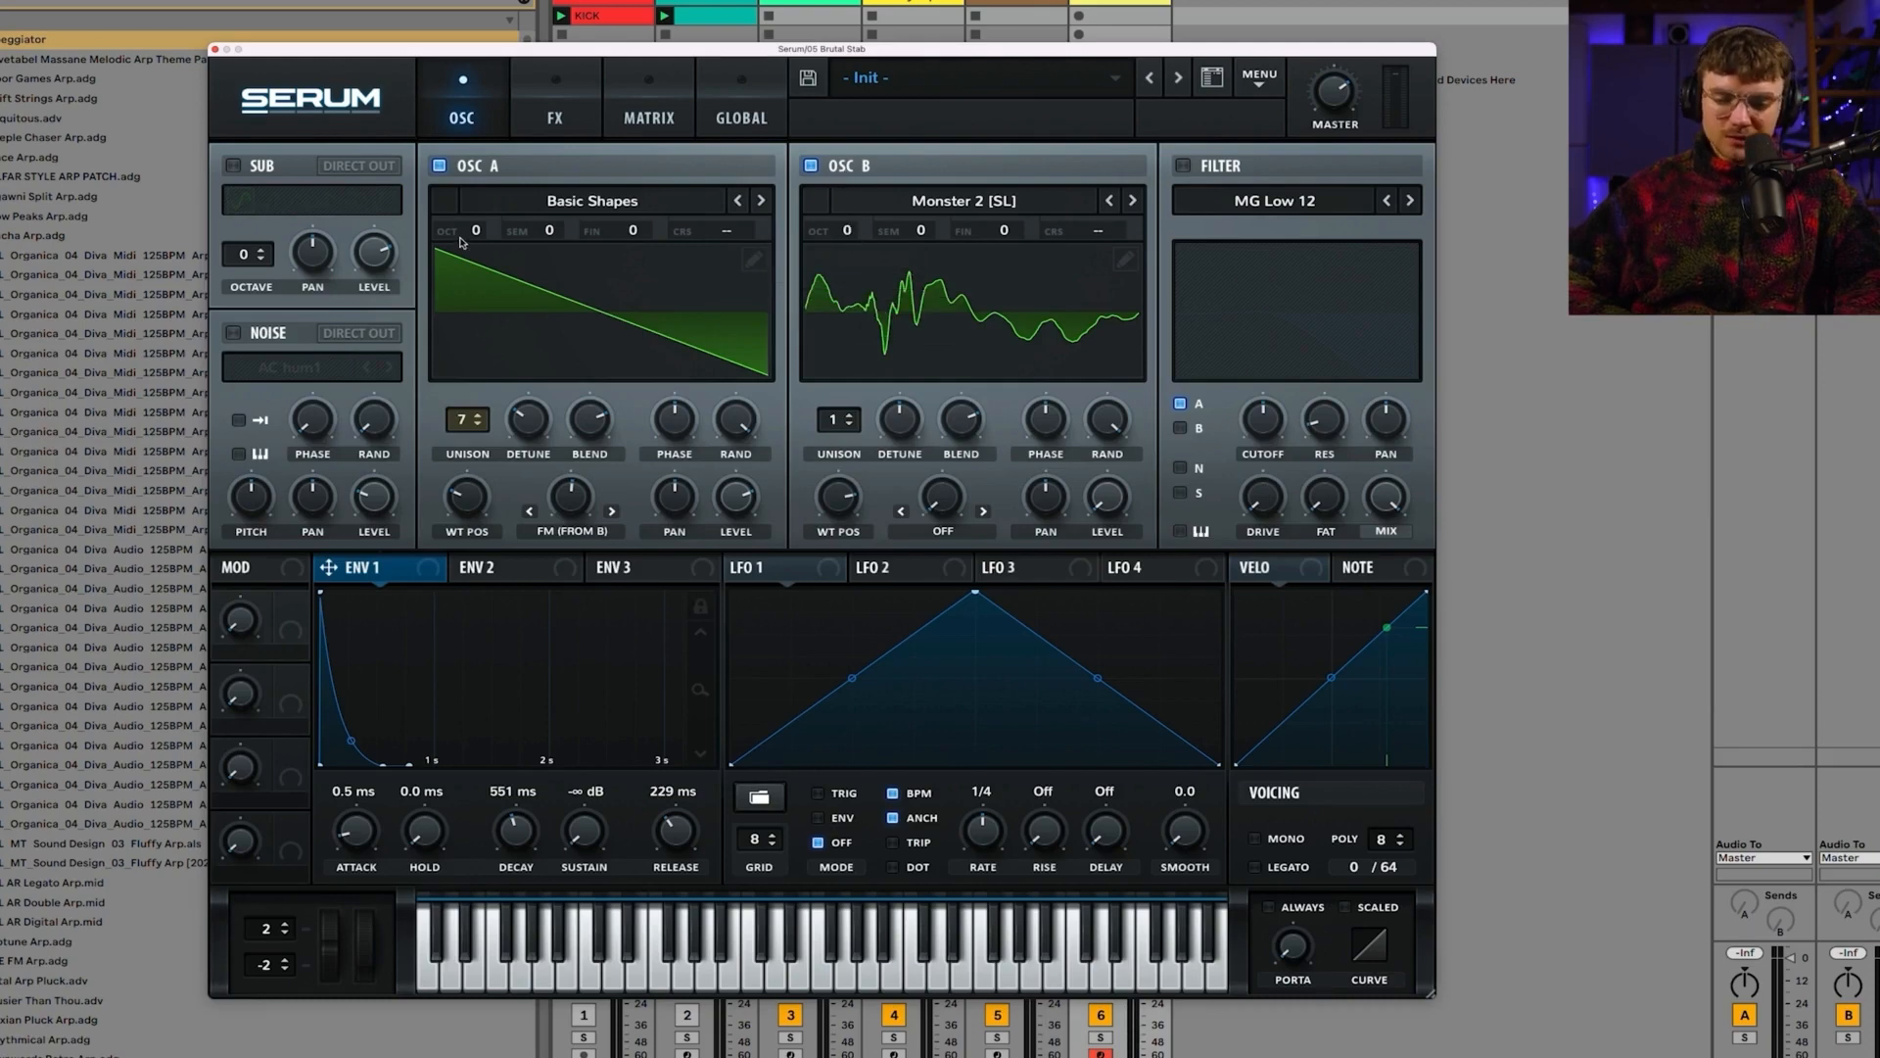
pyautogui.moveTo(472, 233); pyautogui.dragTo(474, 252)
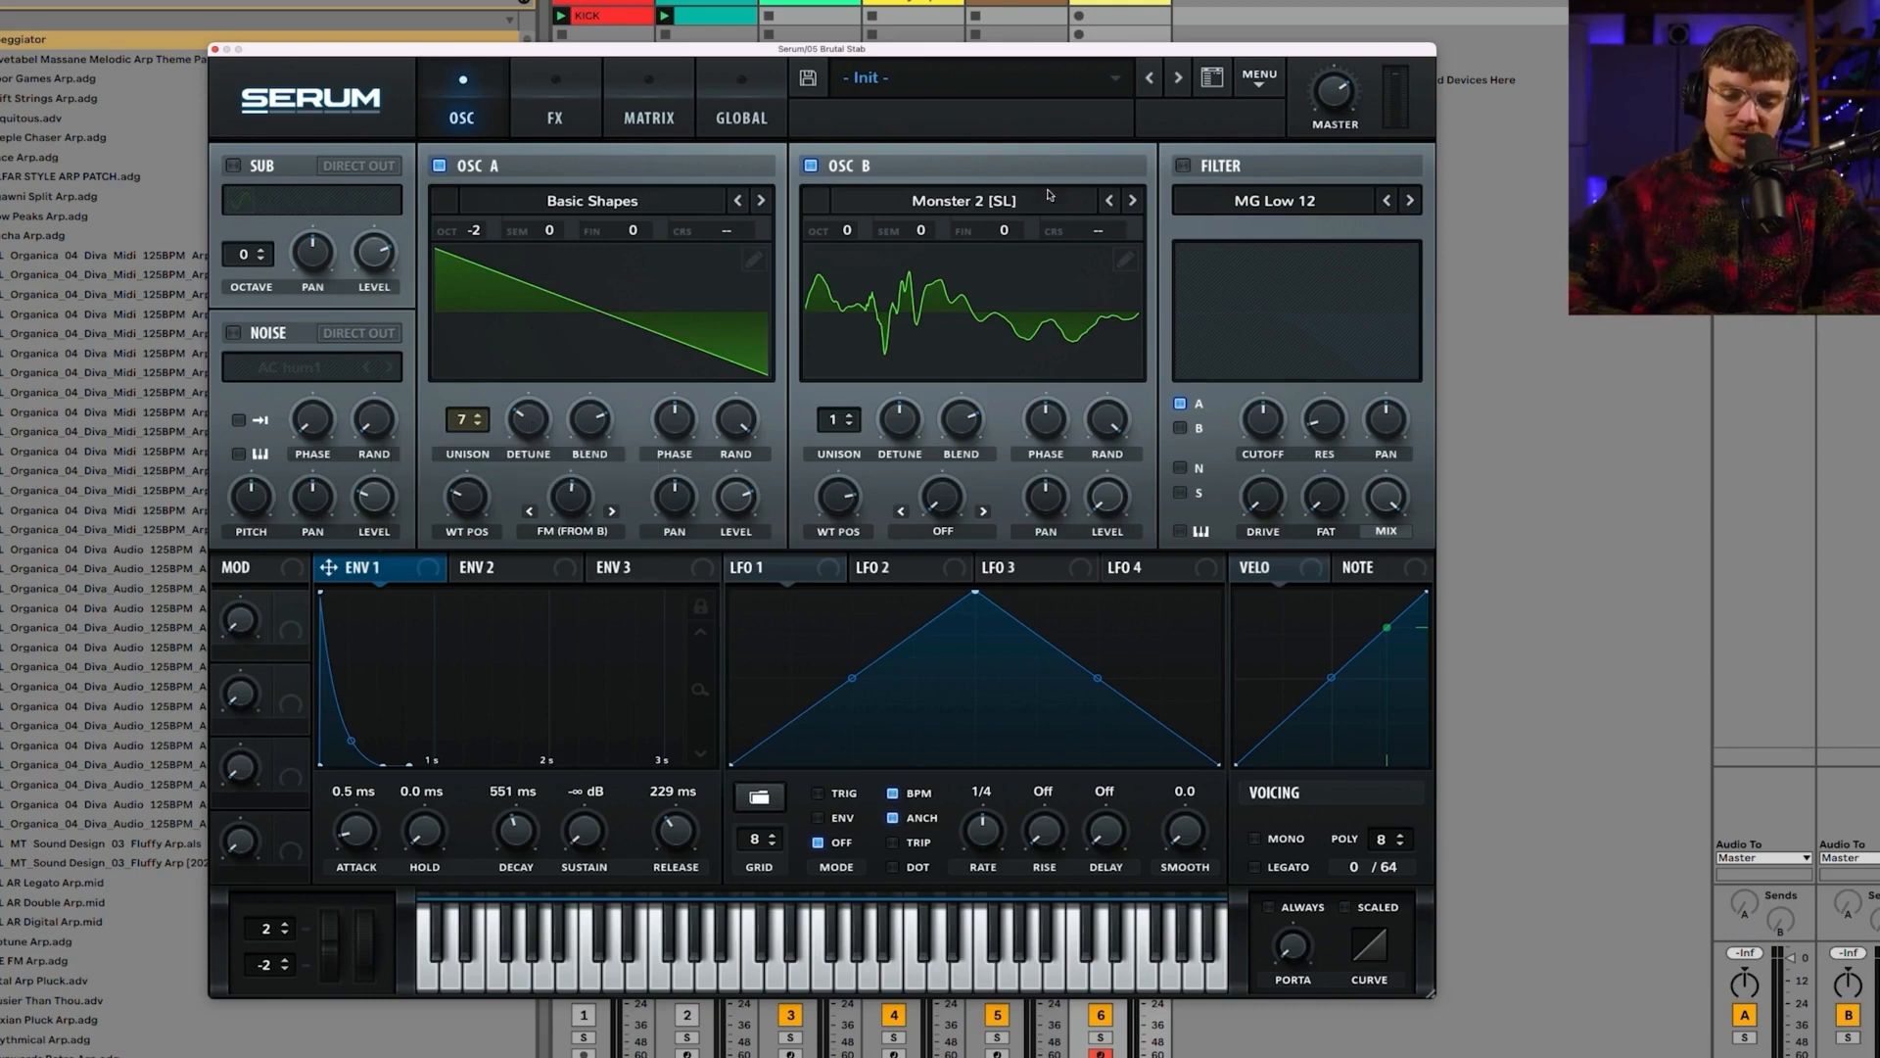
# Step: Audition the neighbouring Monster wavetables up to Monster 7 in oscillator B and return to Monster 2 [SL]
pyautogui.click(977, 203)
pyautogui.moveTo(994, 251)
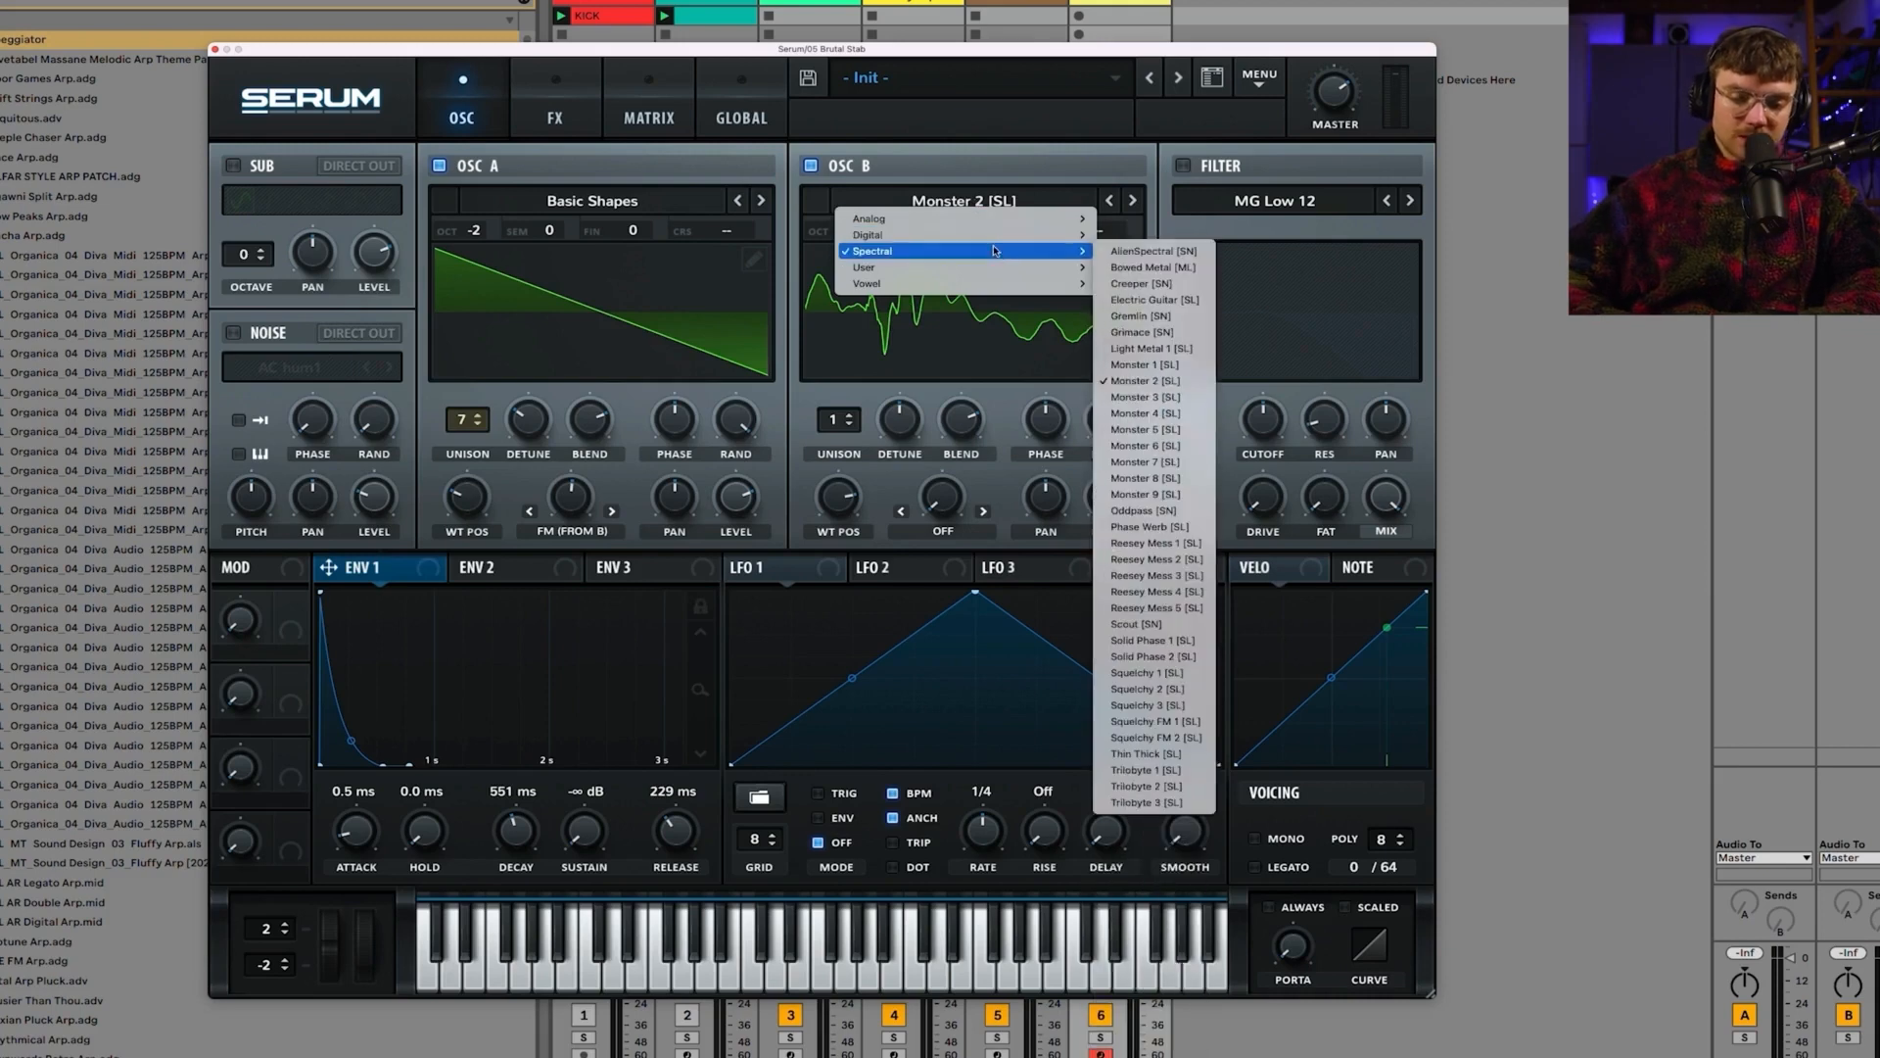
pyautogui.click(1006, 201)
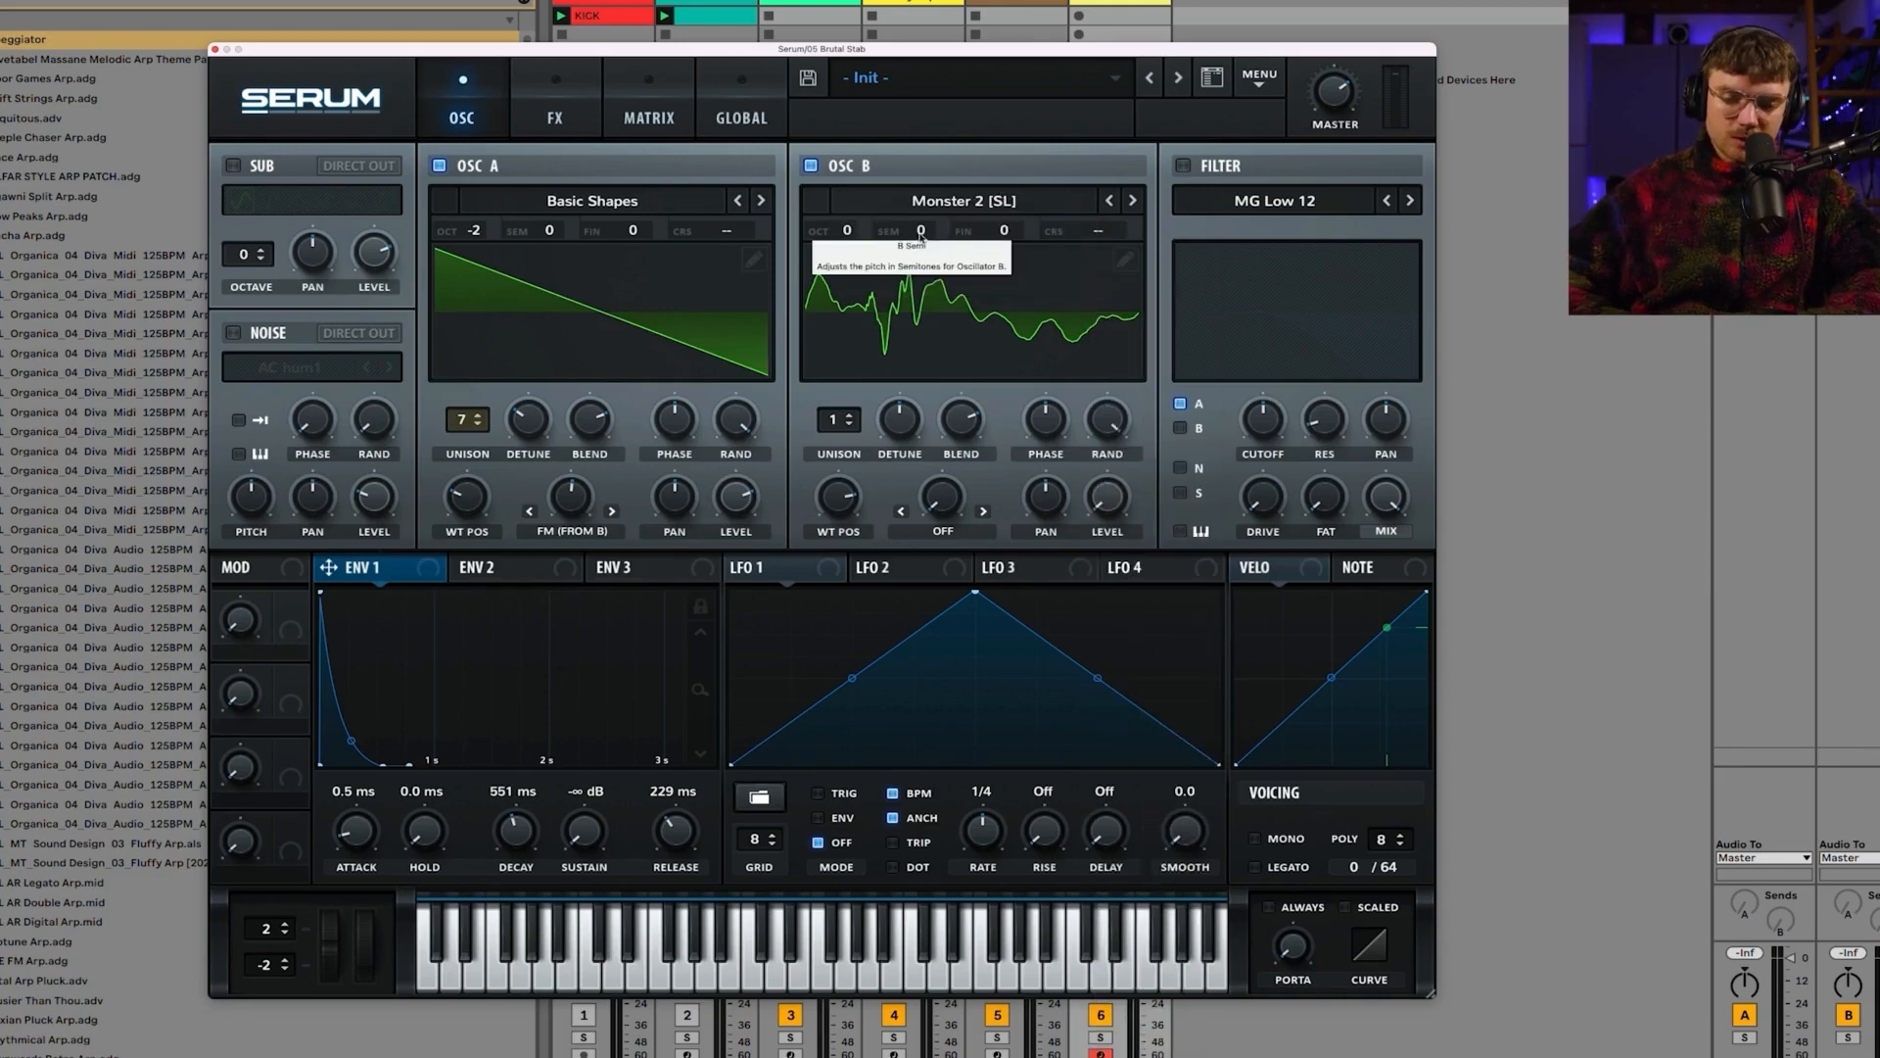
pyautogui.click(1133, 201)
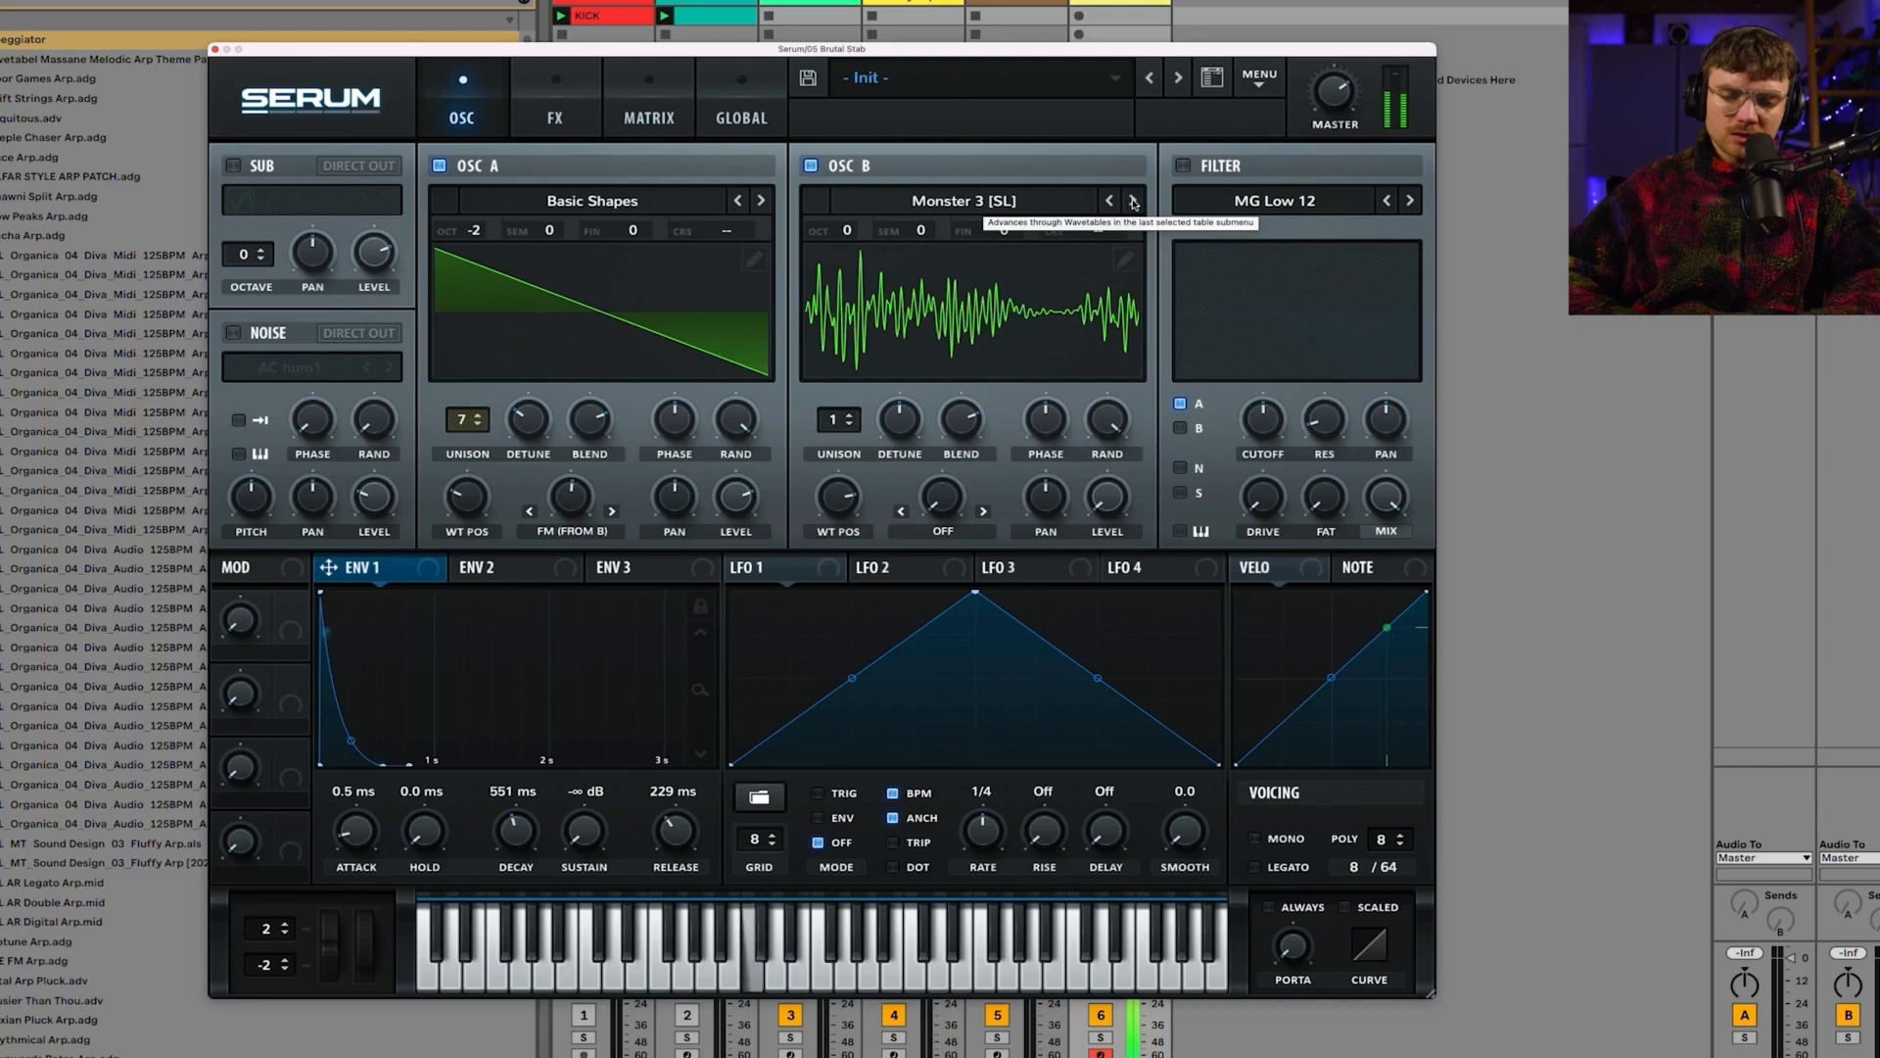
pyautogui.click(1133, 201)
pyautogui.click(1133, 201)
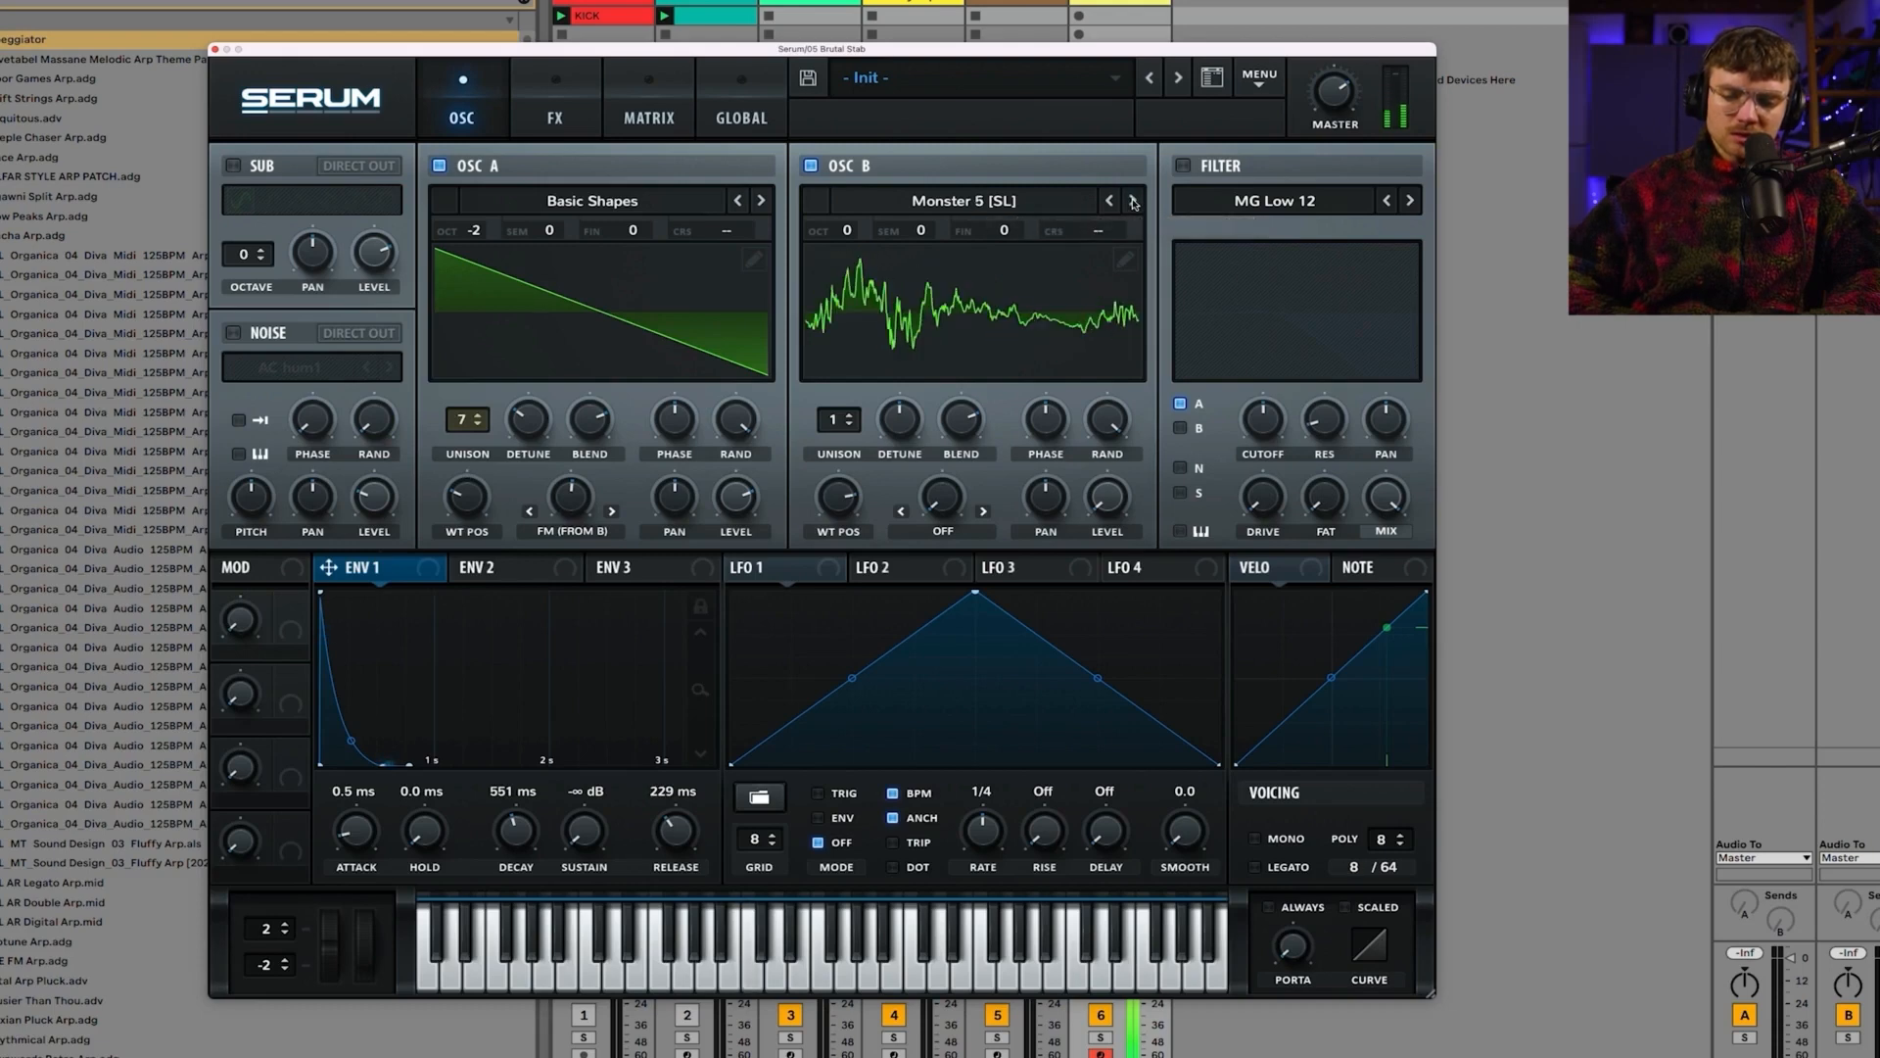
pyautogui.click(1133, 201)
pyautogui.click(1133, 201)
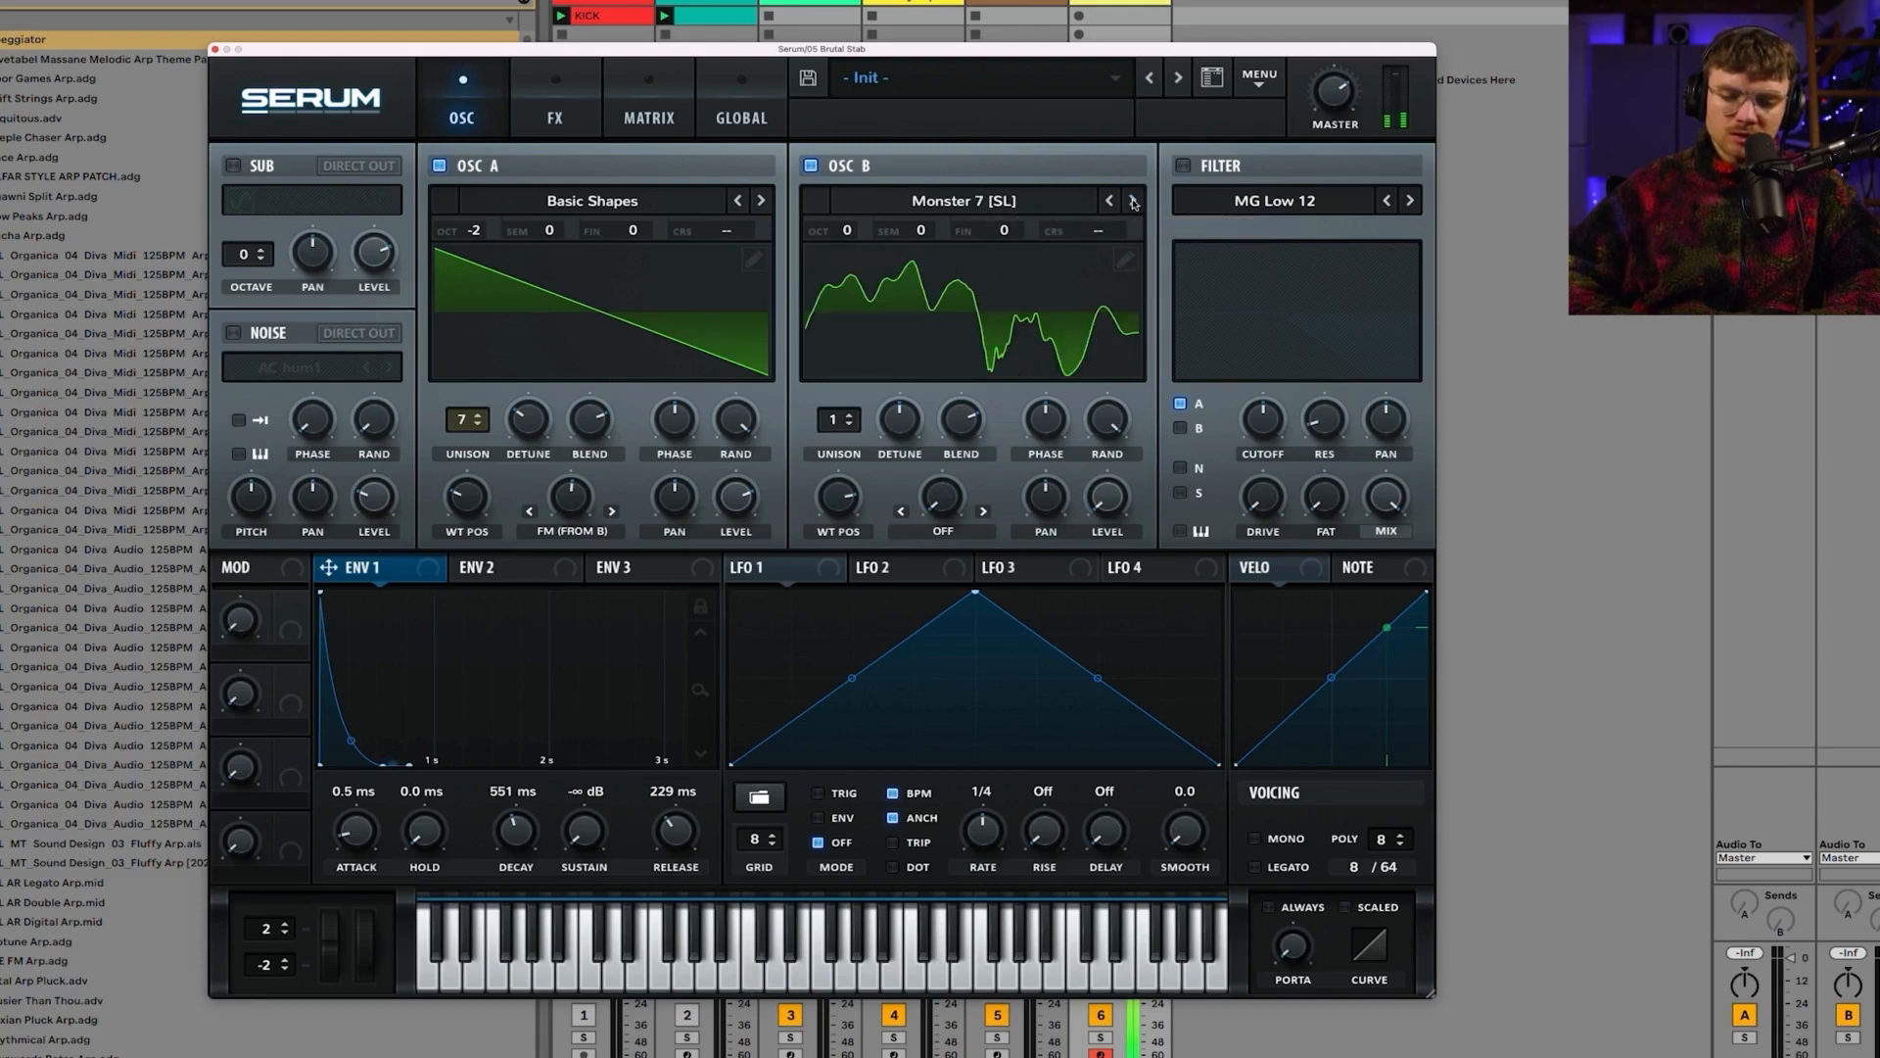
pyautogui.click(1112, 201)
pyautogui.click(1112, 201)
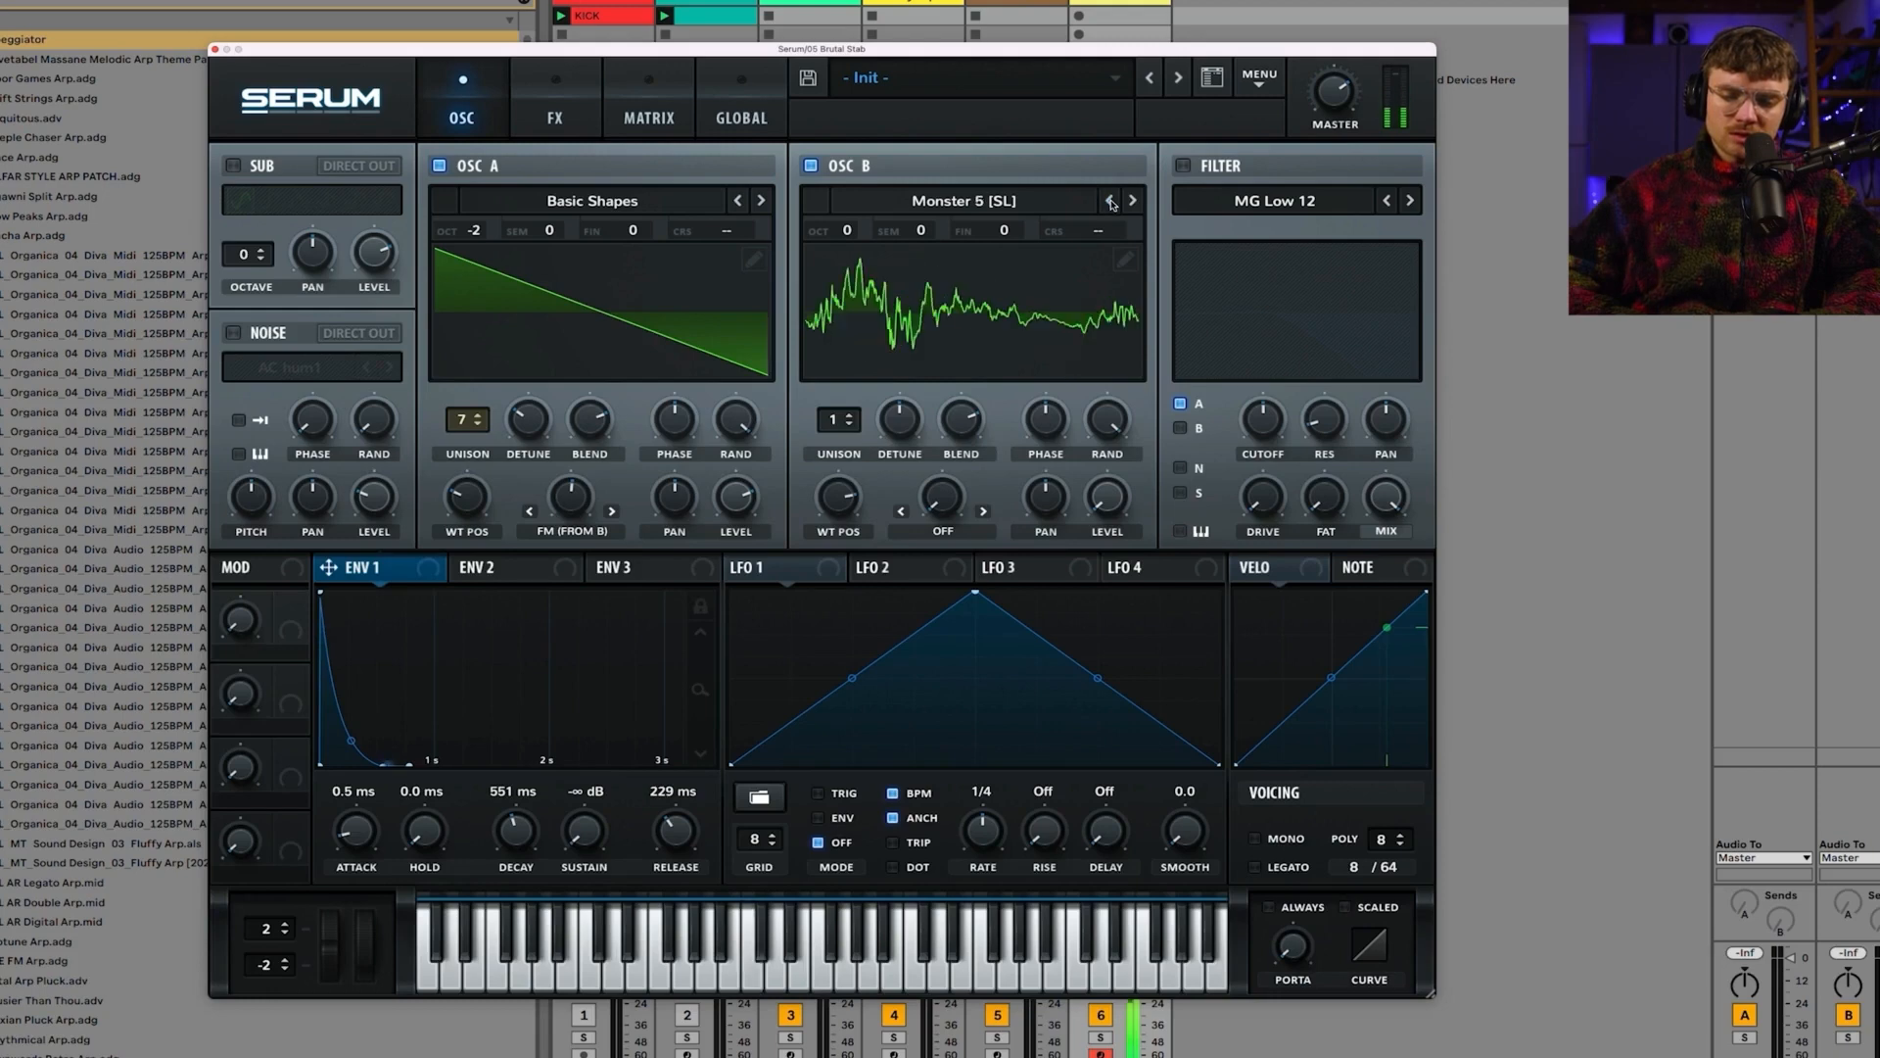
pyautogui.click(1111, 201)
pyautogui.click(1111, 200)
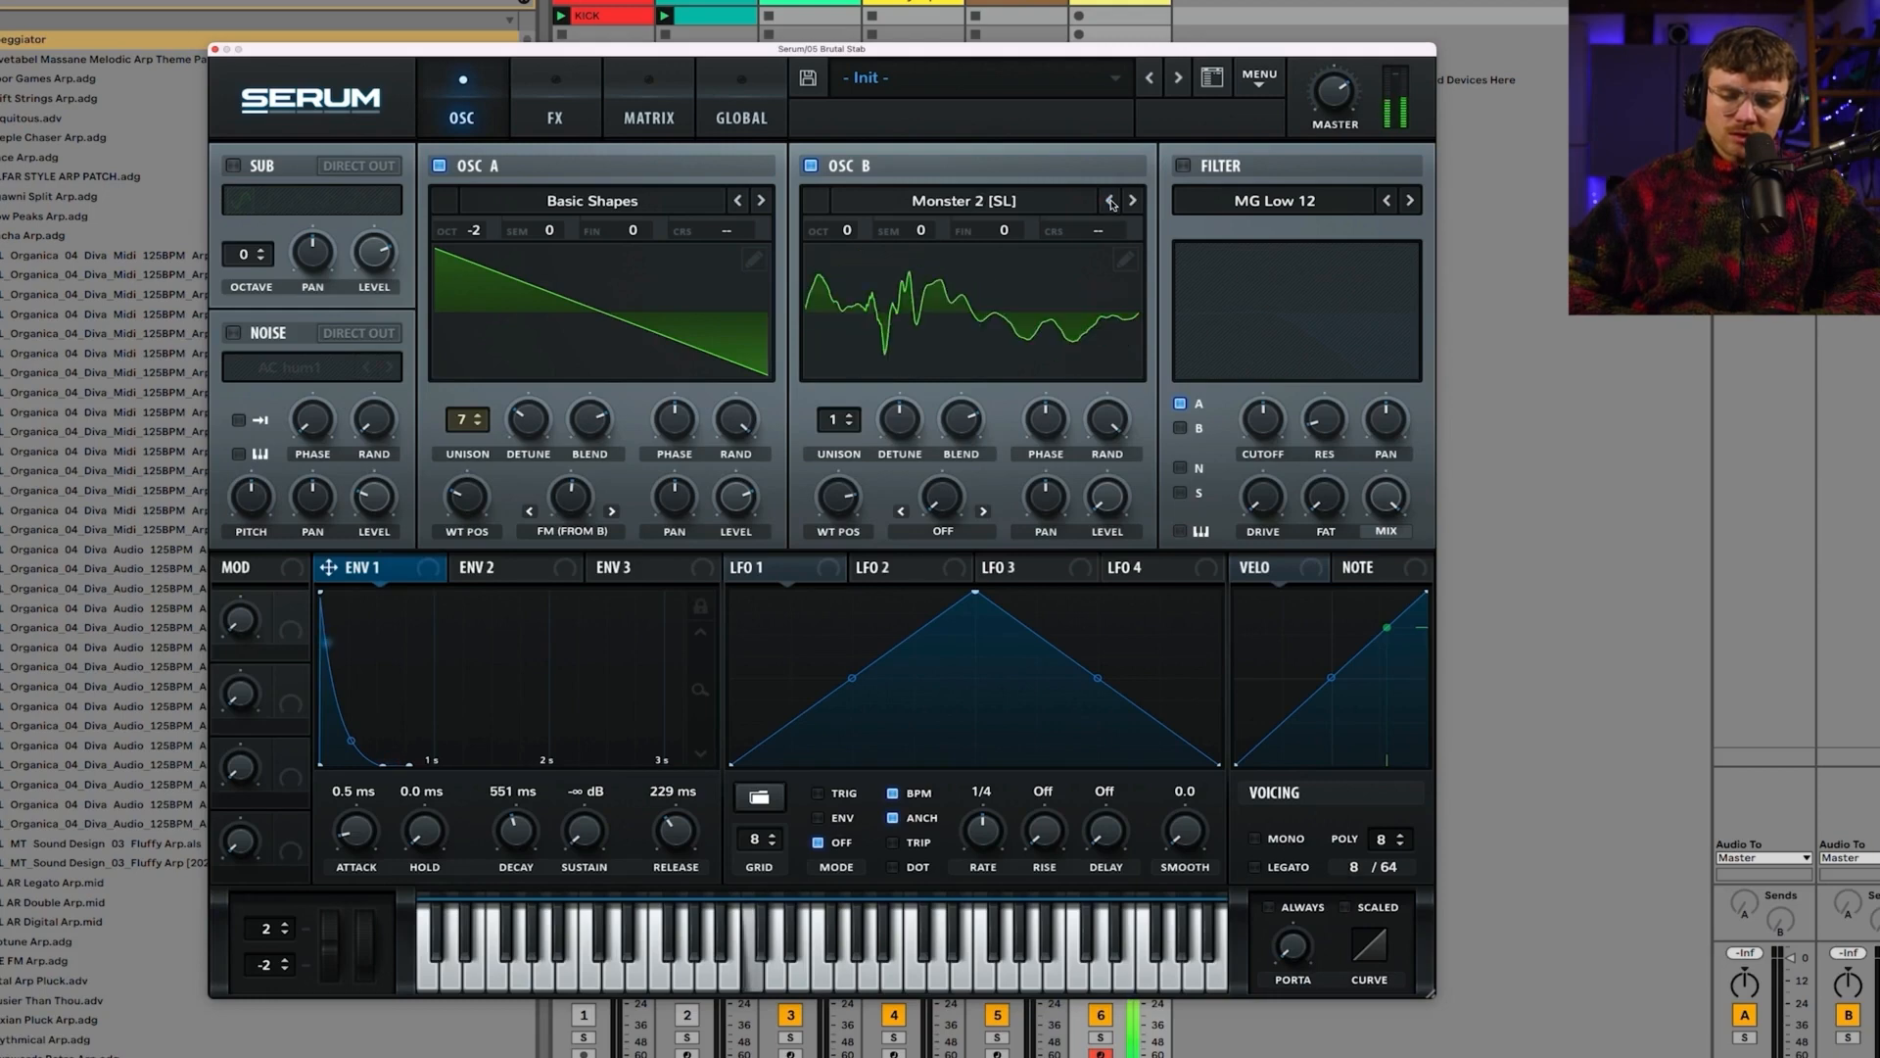
pyautogui.click(1110, 200)
pyautogui.click(1133, 202)
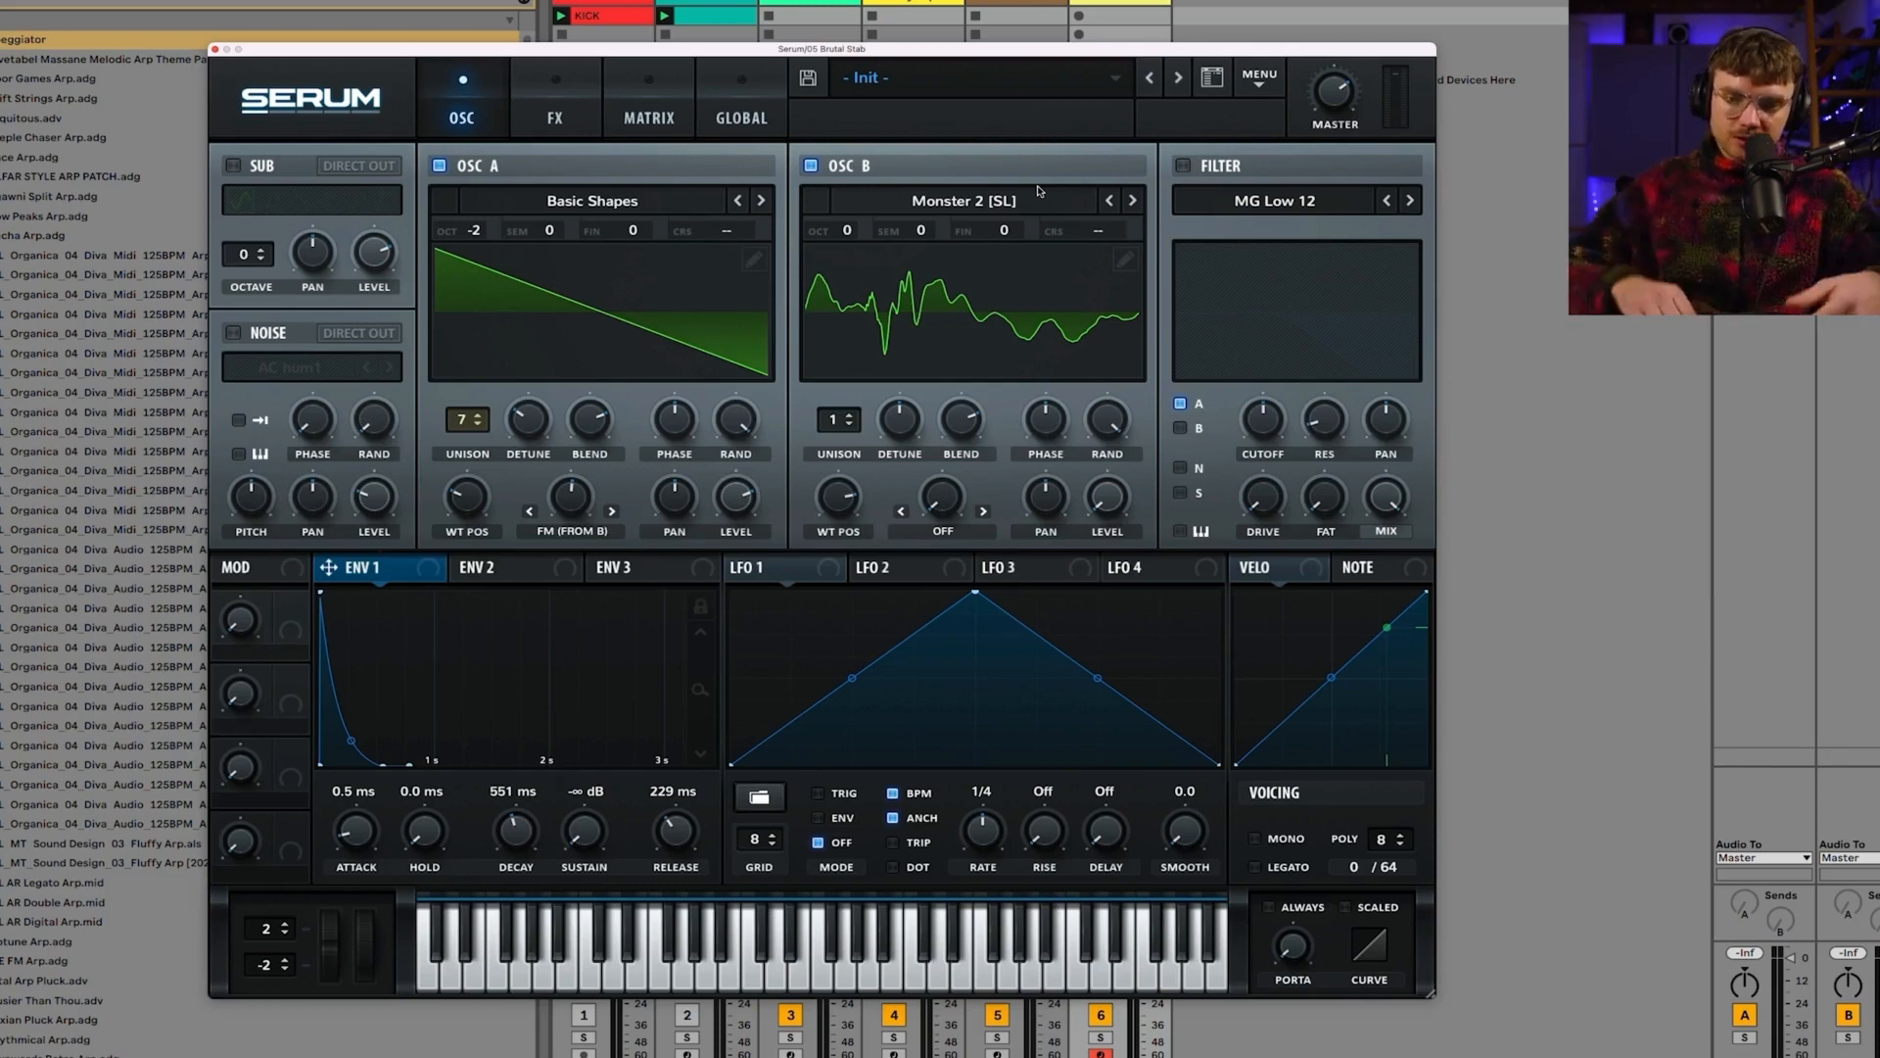
# Step: Try the Spectral wavetable Grimace [SN] in oscillator B with different wavetable positions
pyautogui.click(1003, 201)
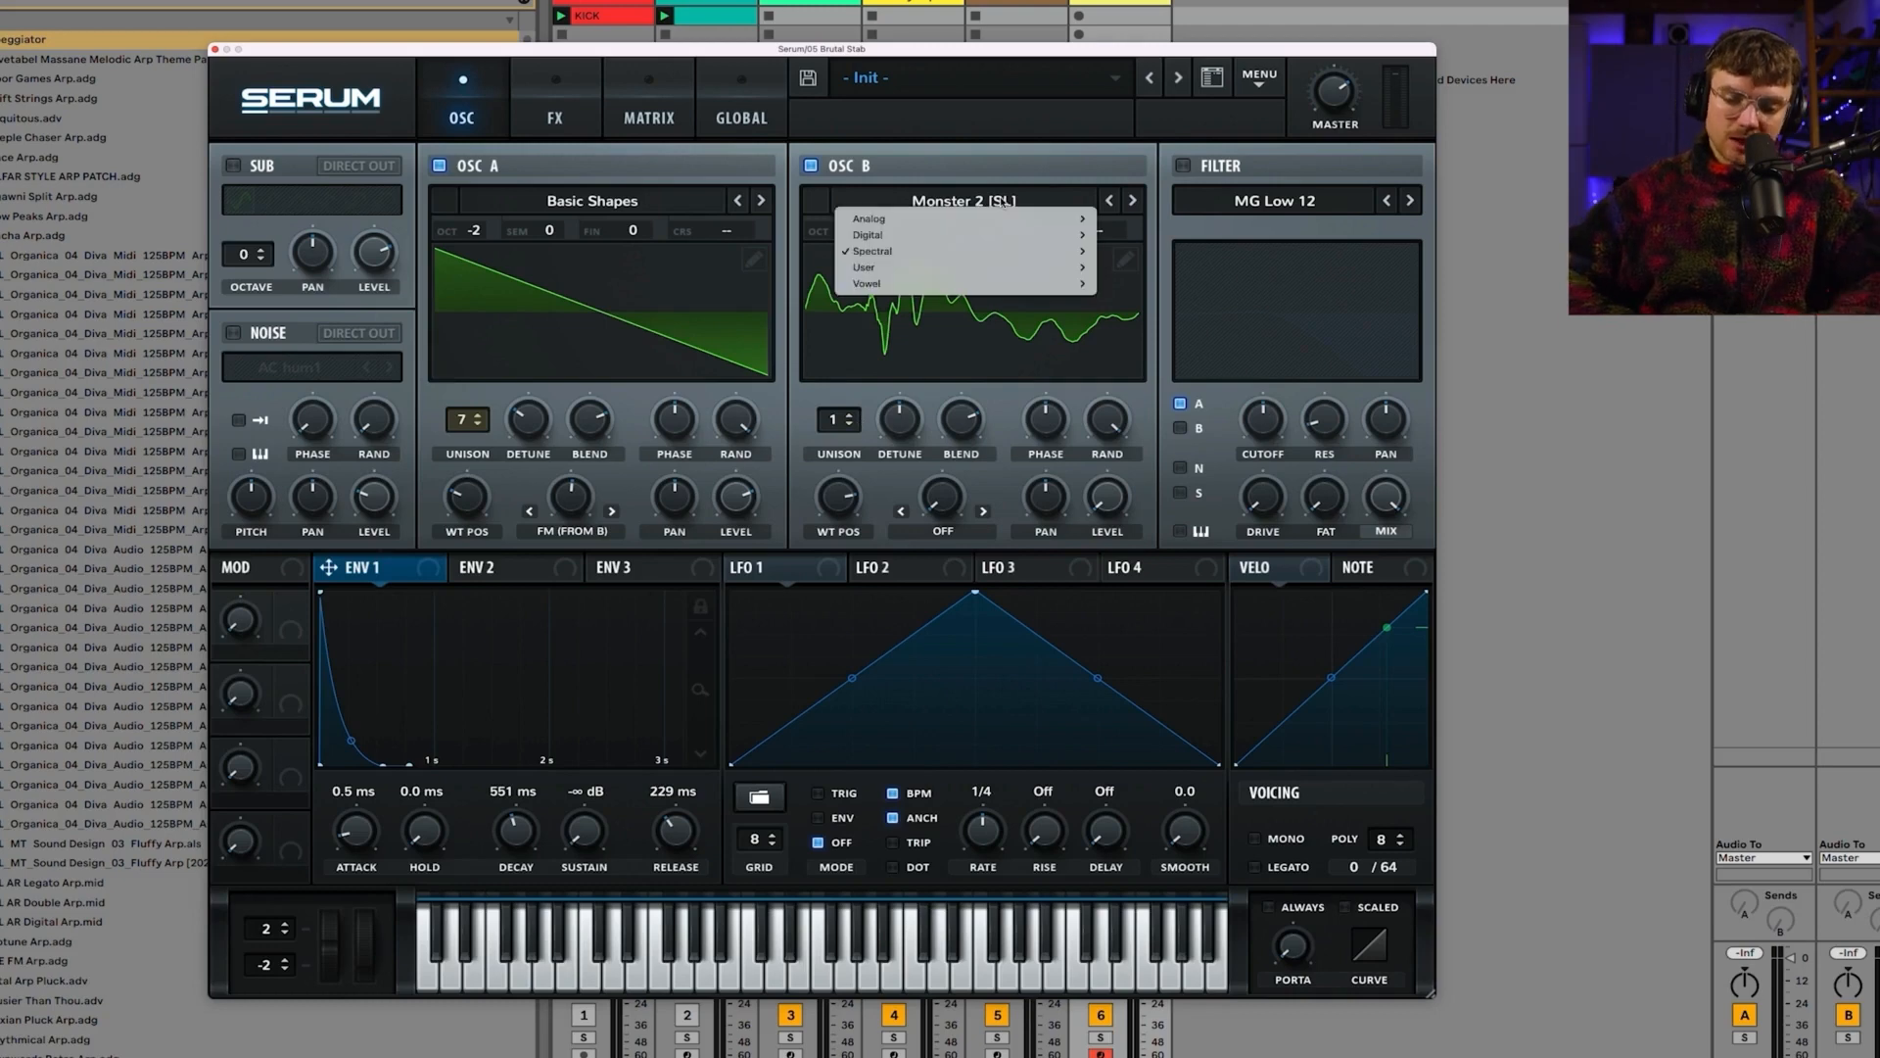
pyautogui.moveTo(948, 257)
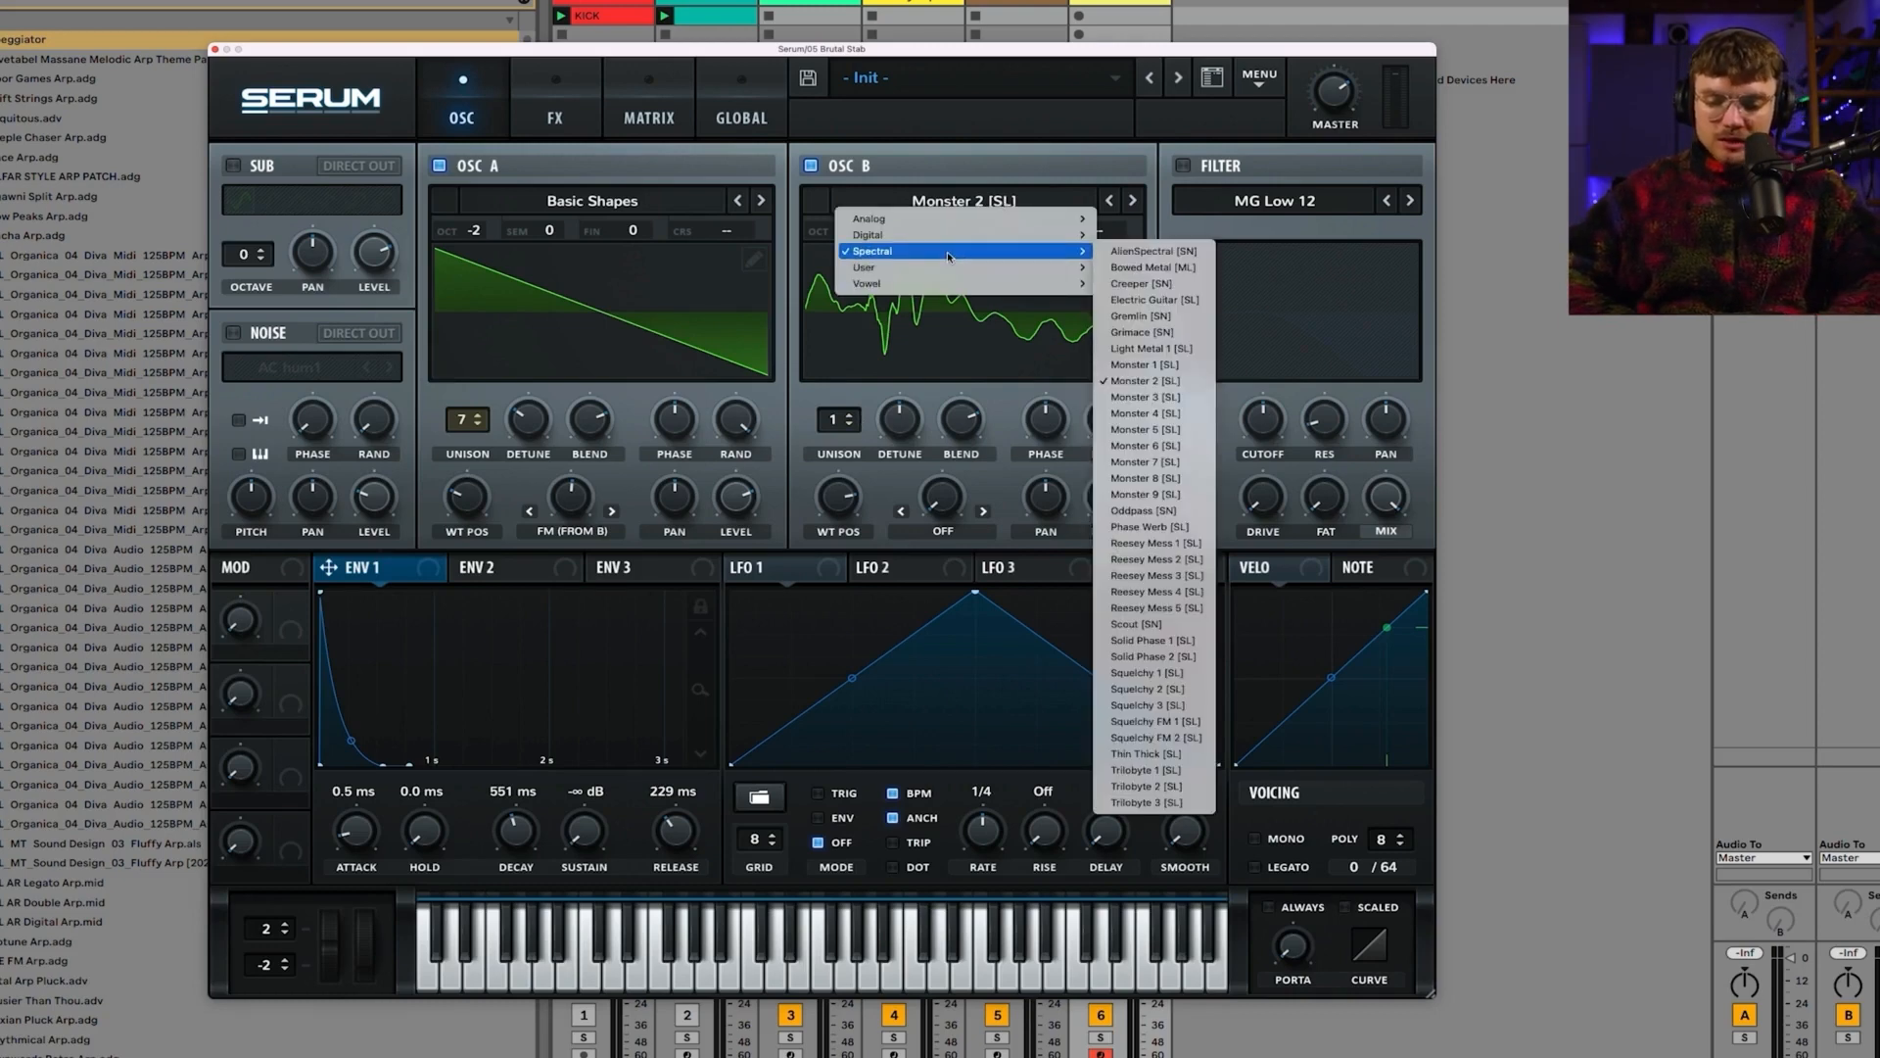
pyautogui.click(1180, 333)
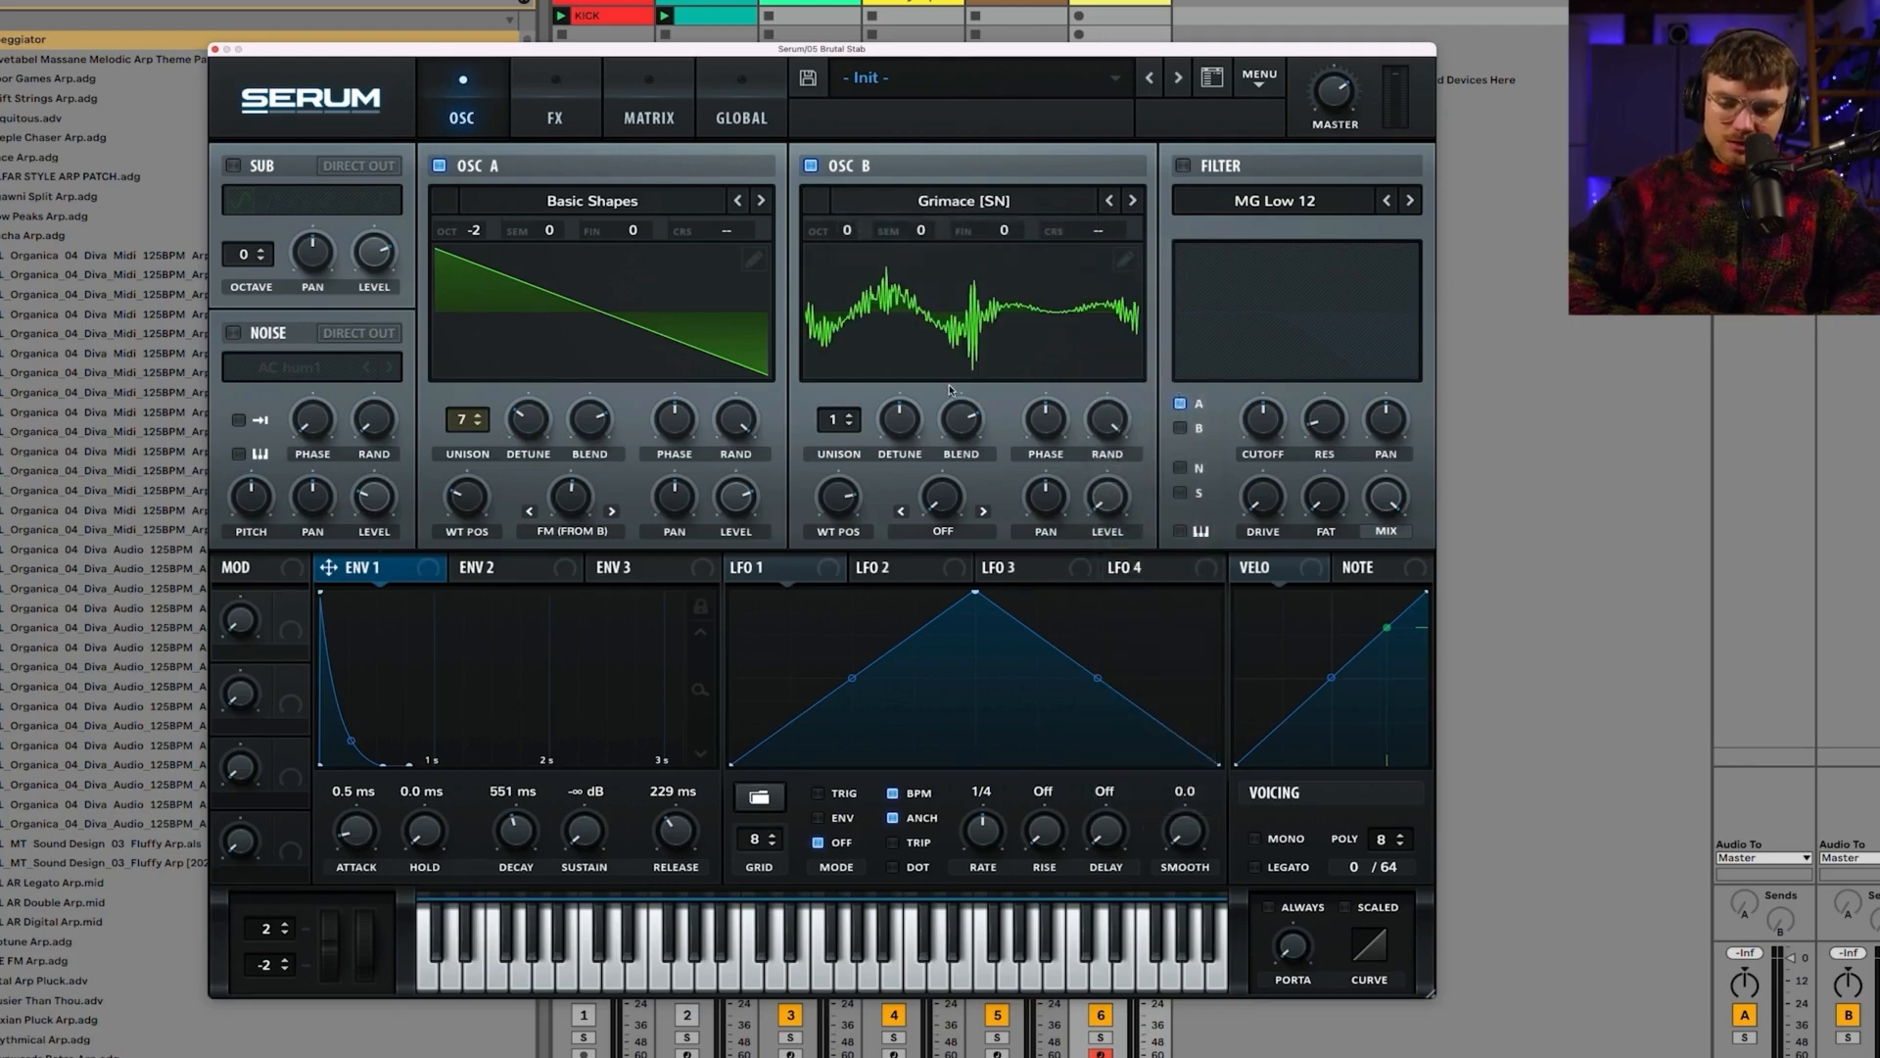
pyautogui.moveTo(839, 510)
pyautogui.moveTo(838, 510)
pyautogui.mouseDown()
pyautogui.moveTo(829, 570)
pyautogui.moveTo(825, 537)
pyautogui.mouseUp()
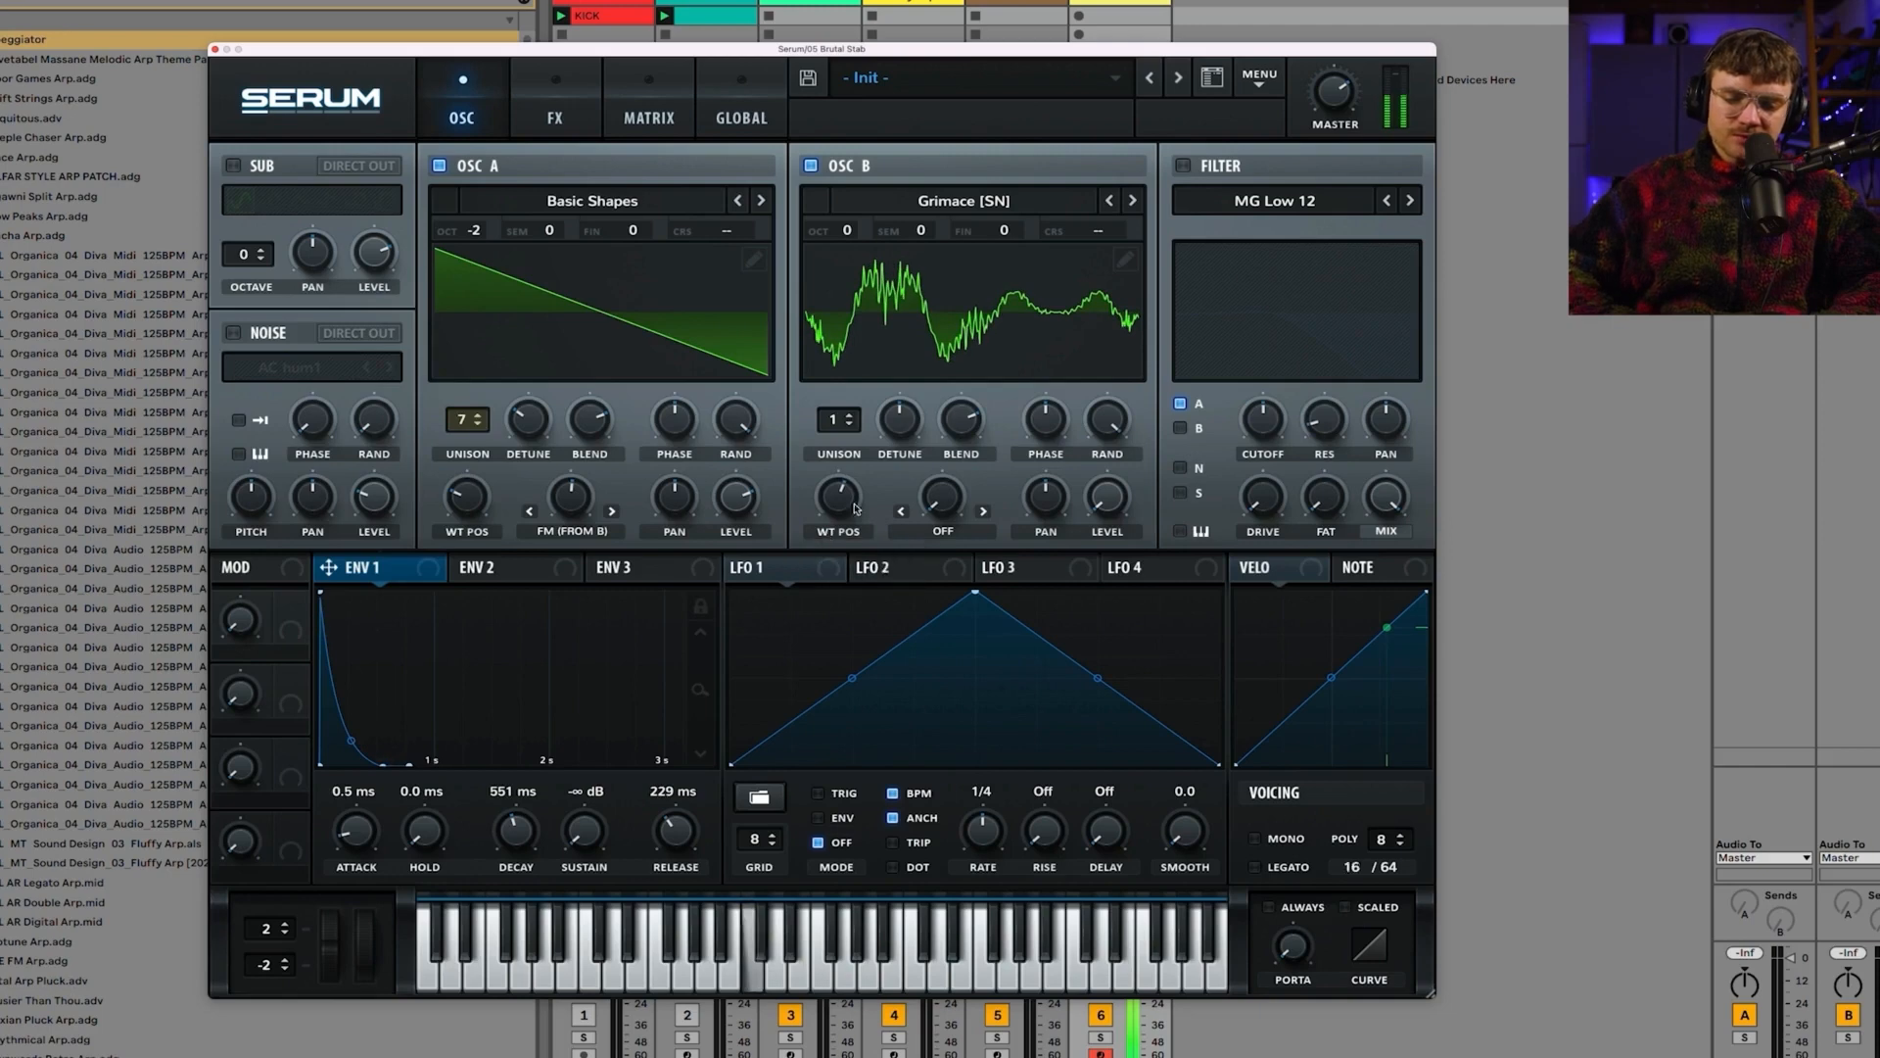
# Step: Load Monster 2 [SL] from the Spectral wavetables into oscillator B and raise its wavetable position slightly
pyautogui.click(964, 201)
pyautogui.moveTo(969, 251)
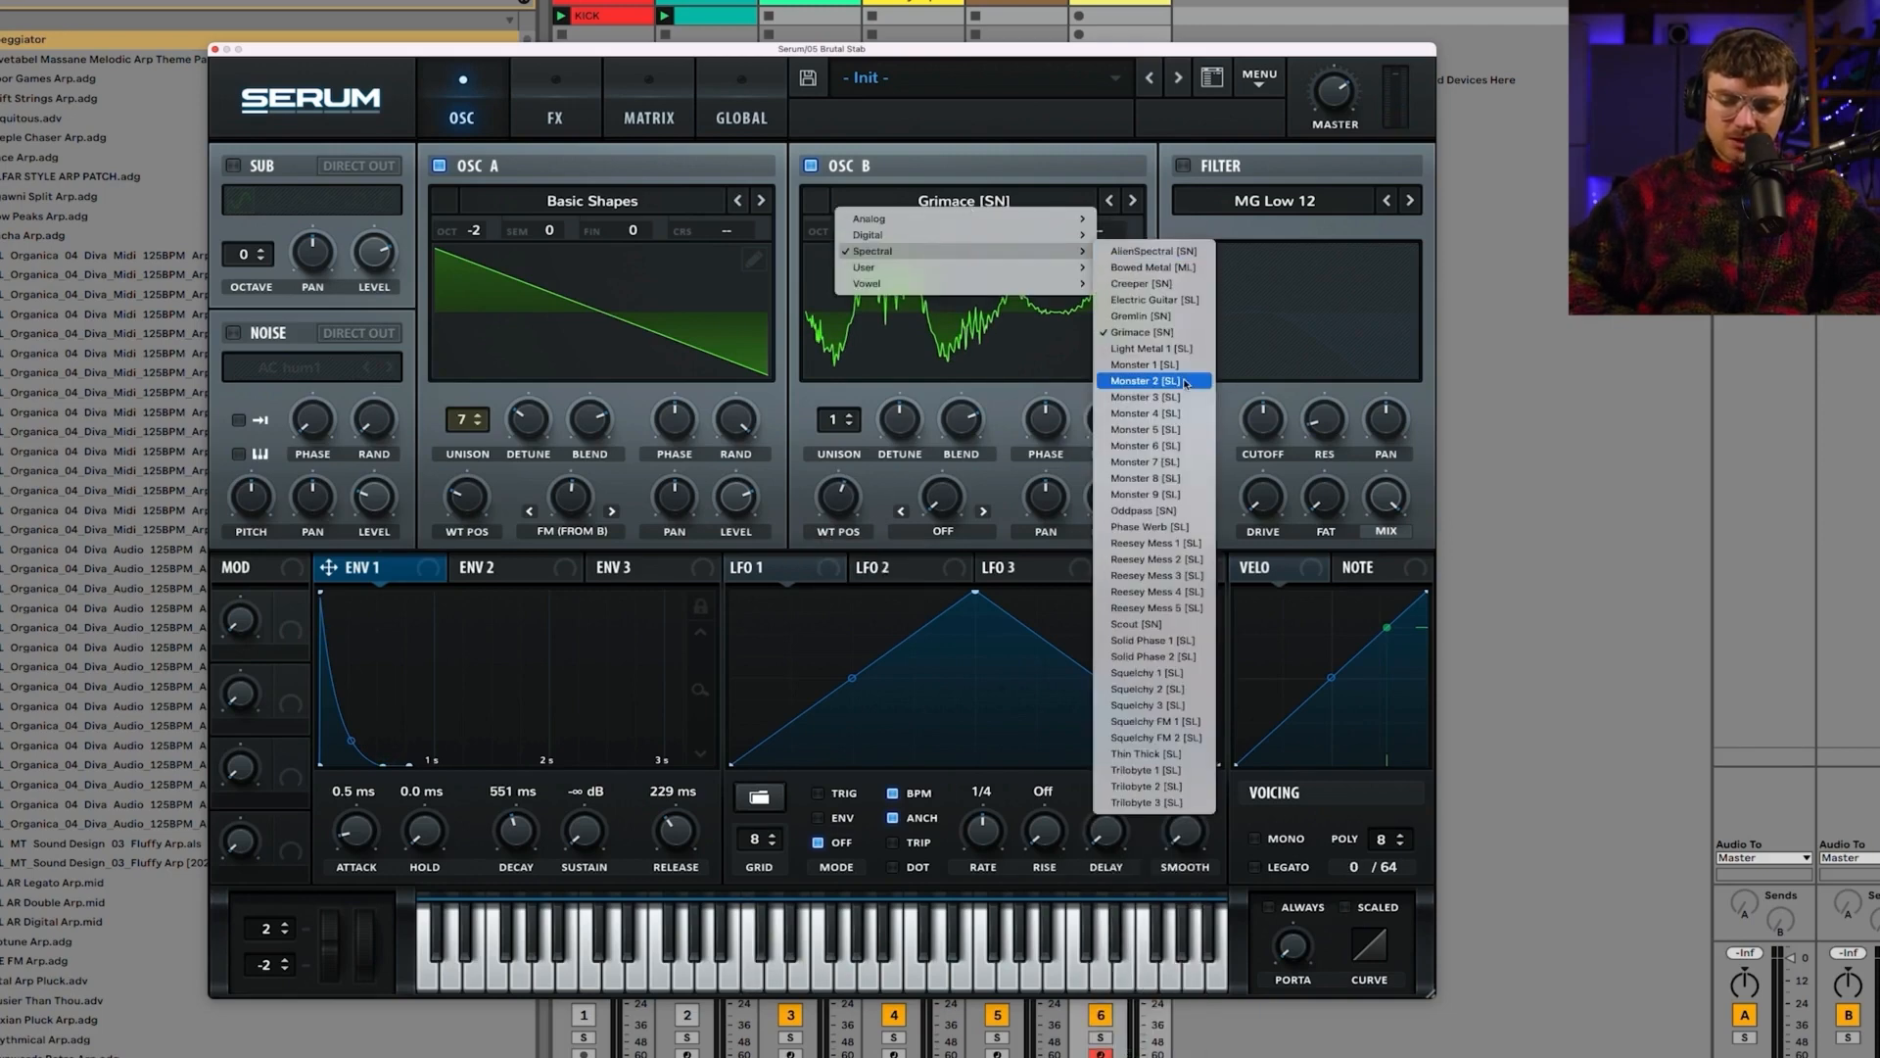
pyautogui.click(1145, 381)
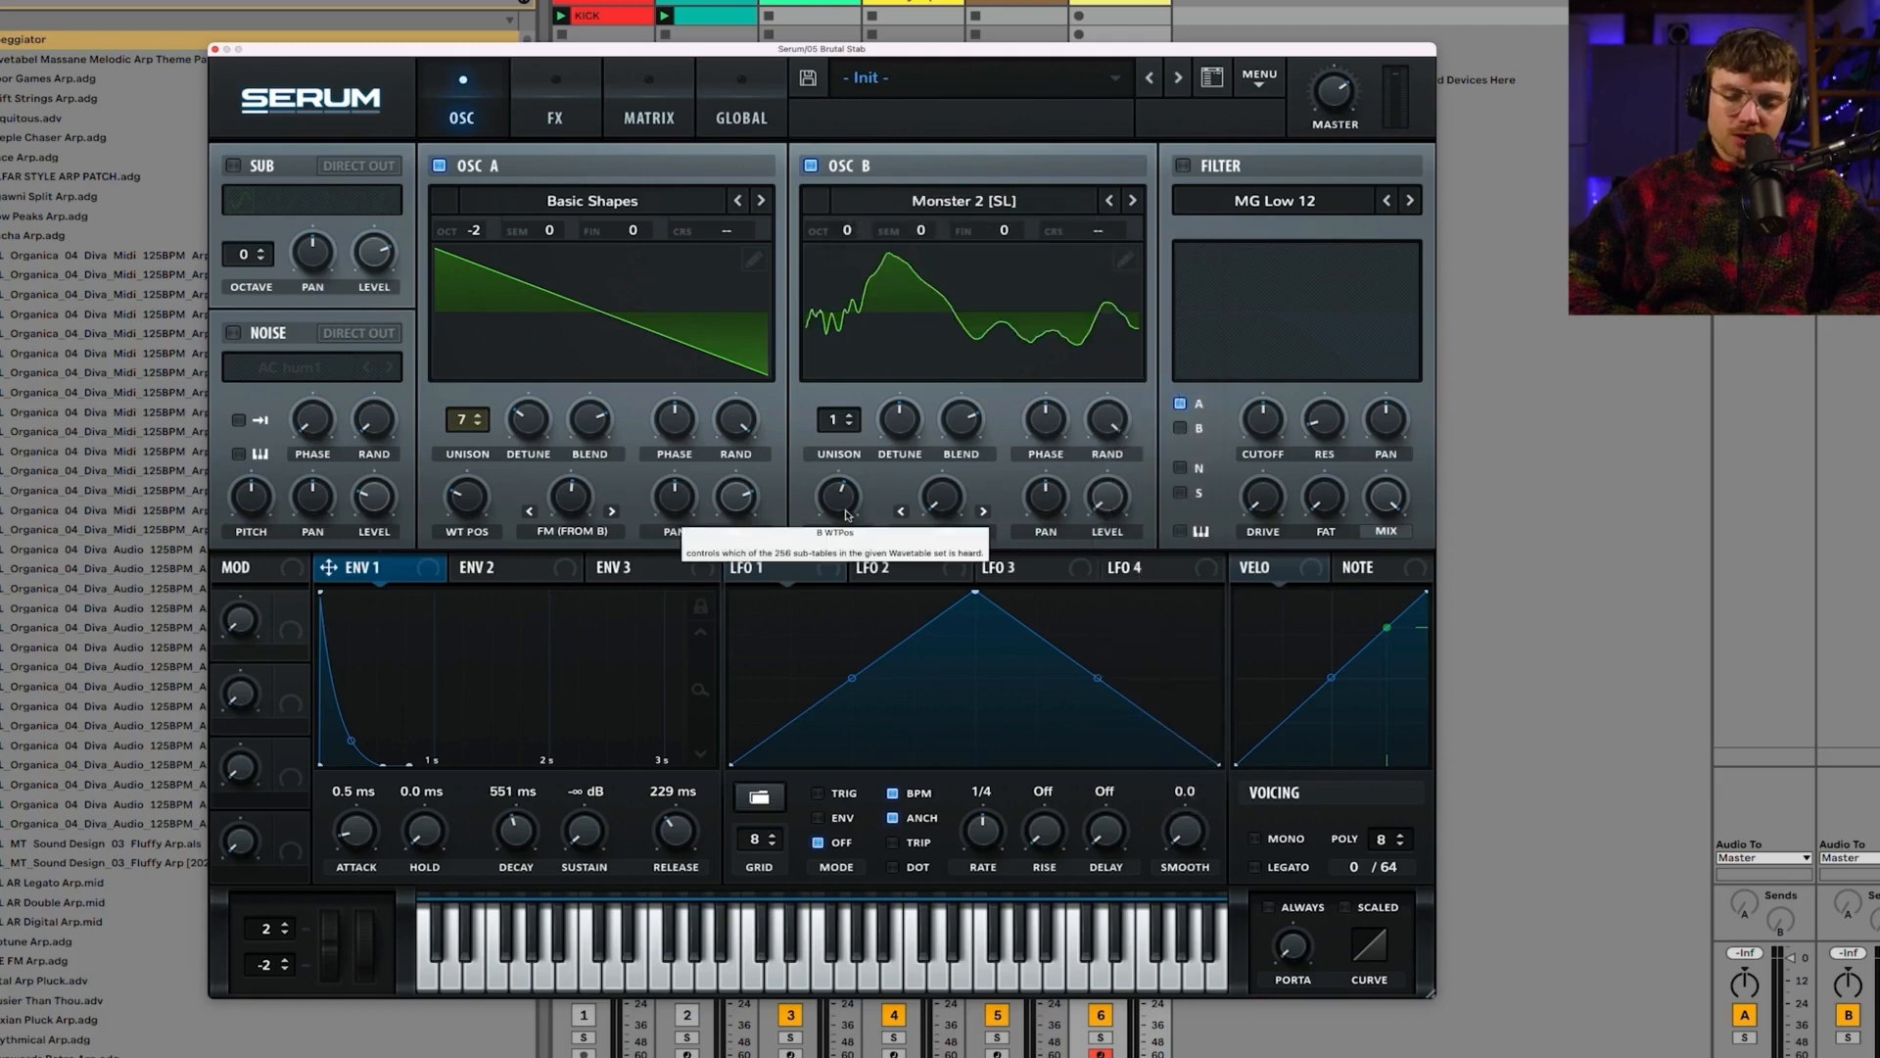
pyautogui.click(848, 515)
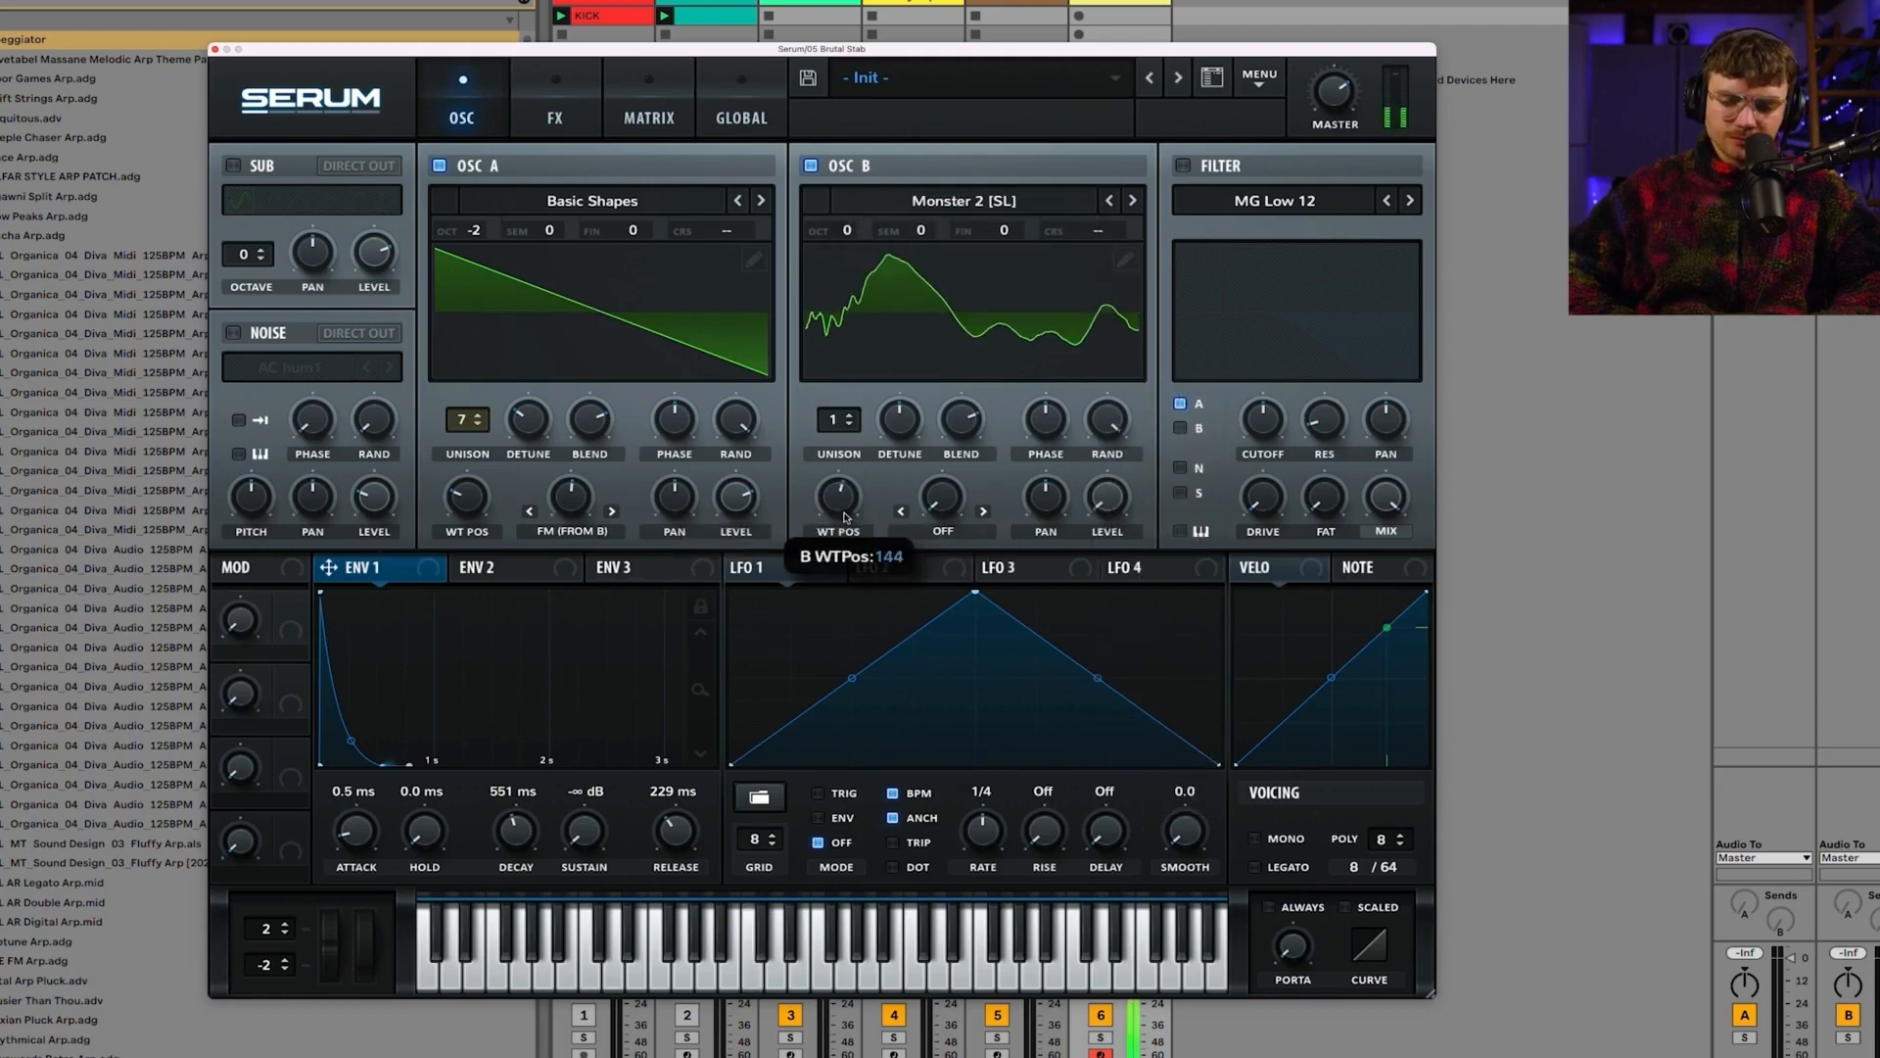
pyautogui.moveTo(846, 517); pyautogui.dragTo(848, 487)
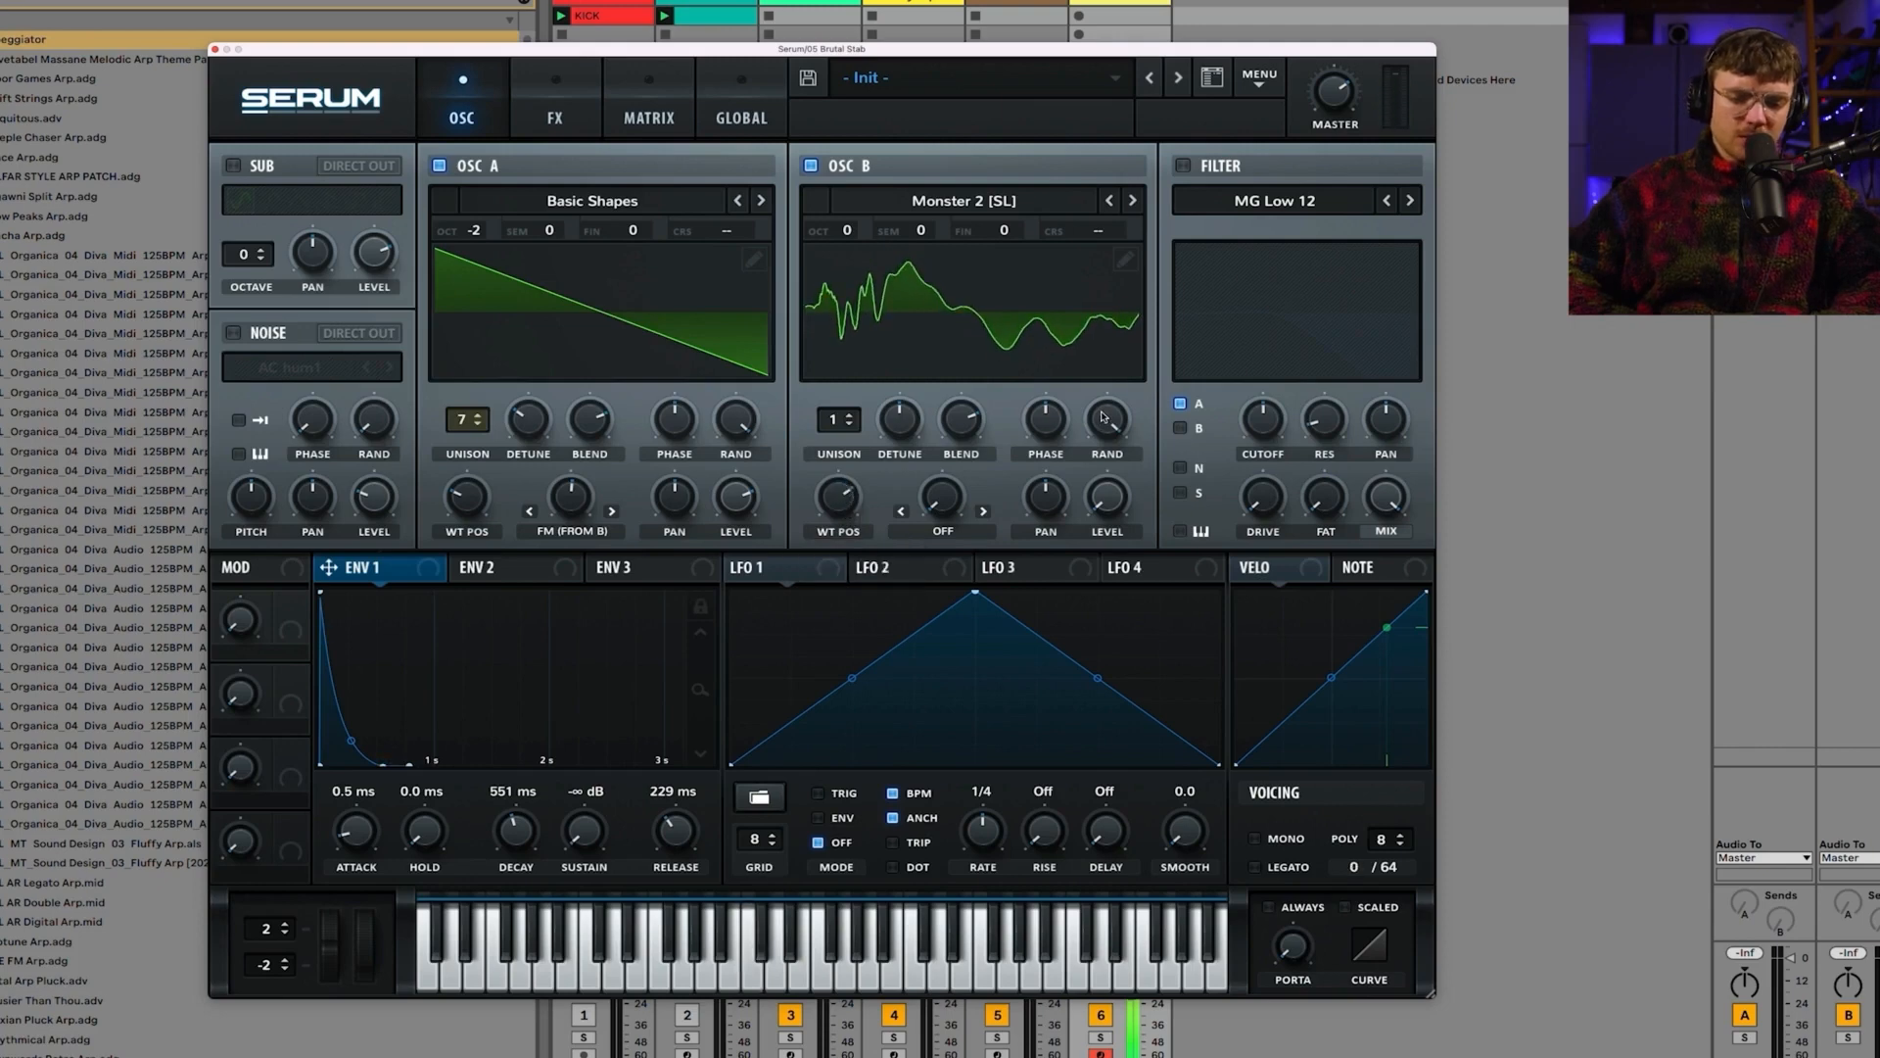
# Step: Adjust oscillator B's starting phase and increase its random phase amount
pyautogui.moveTo(1103, 417); pyautogui.dragTo(1104, 480)
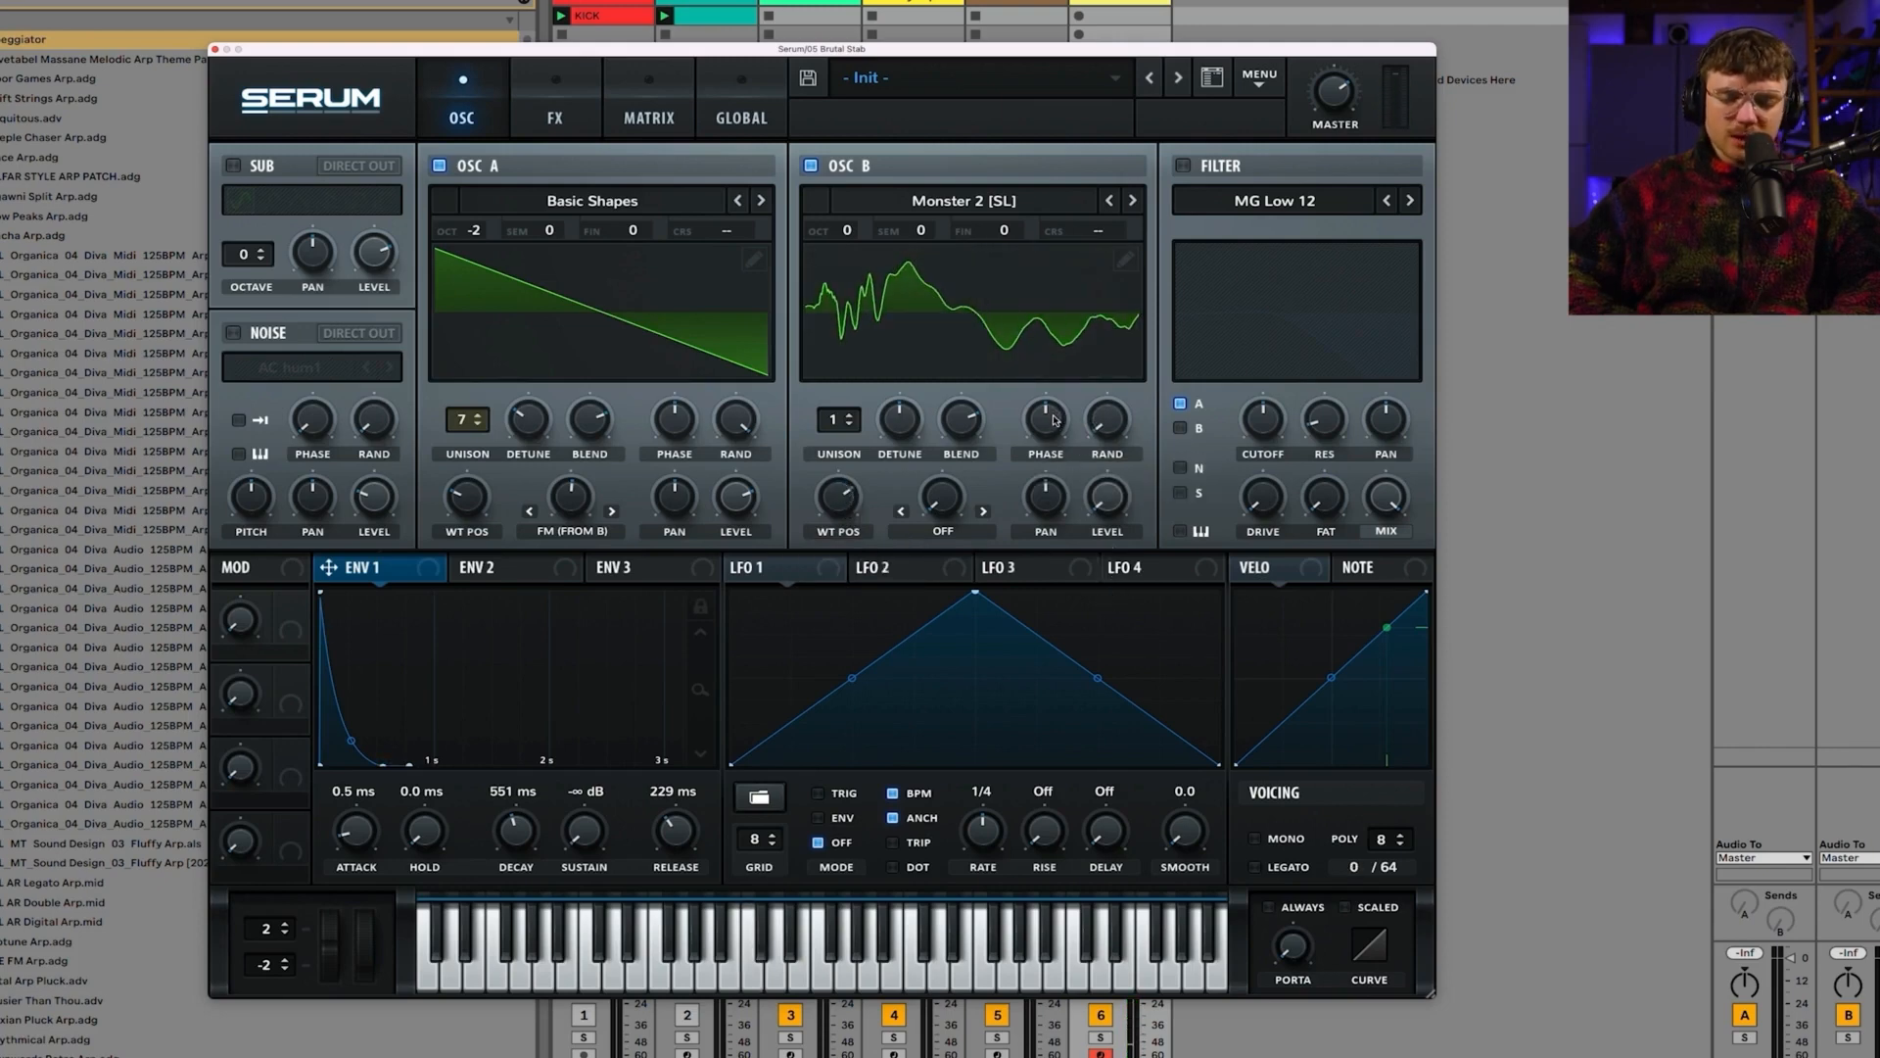
pyautogui.moveTo(1053, 421); pyautogui.dragTo(1048, 486)
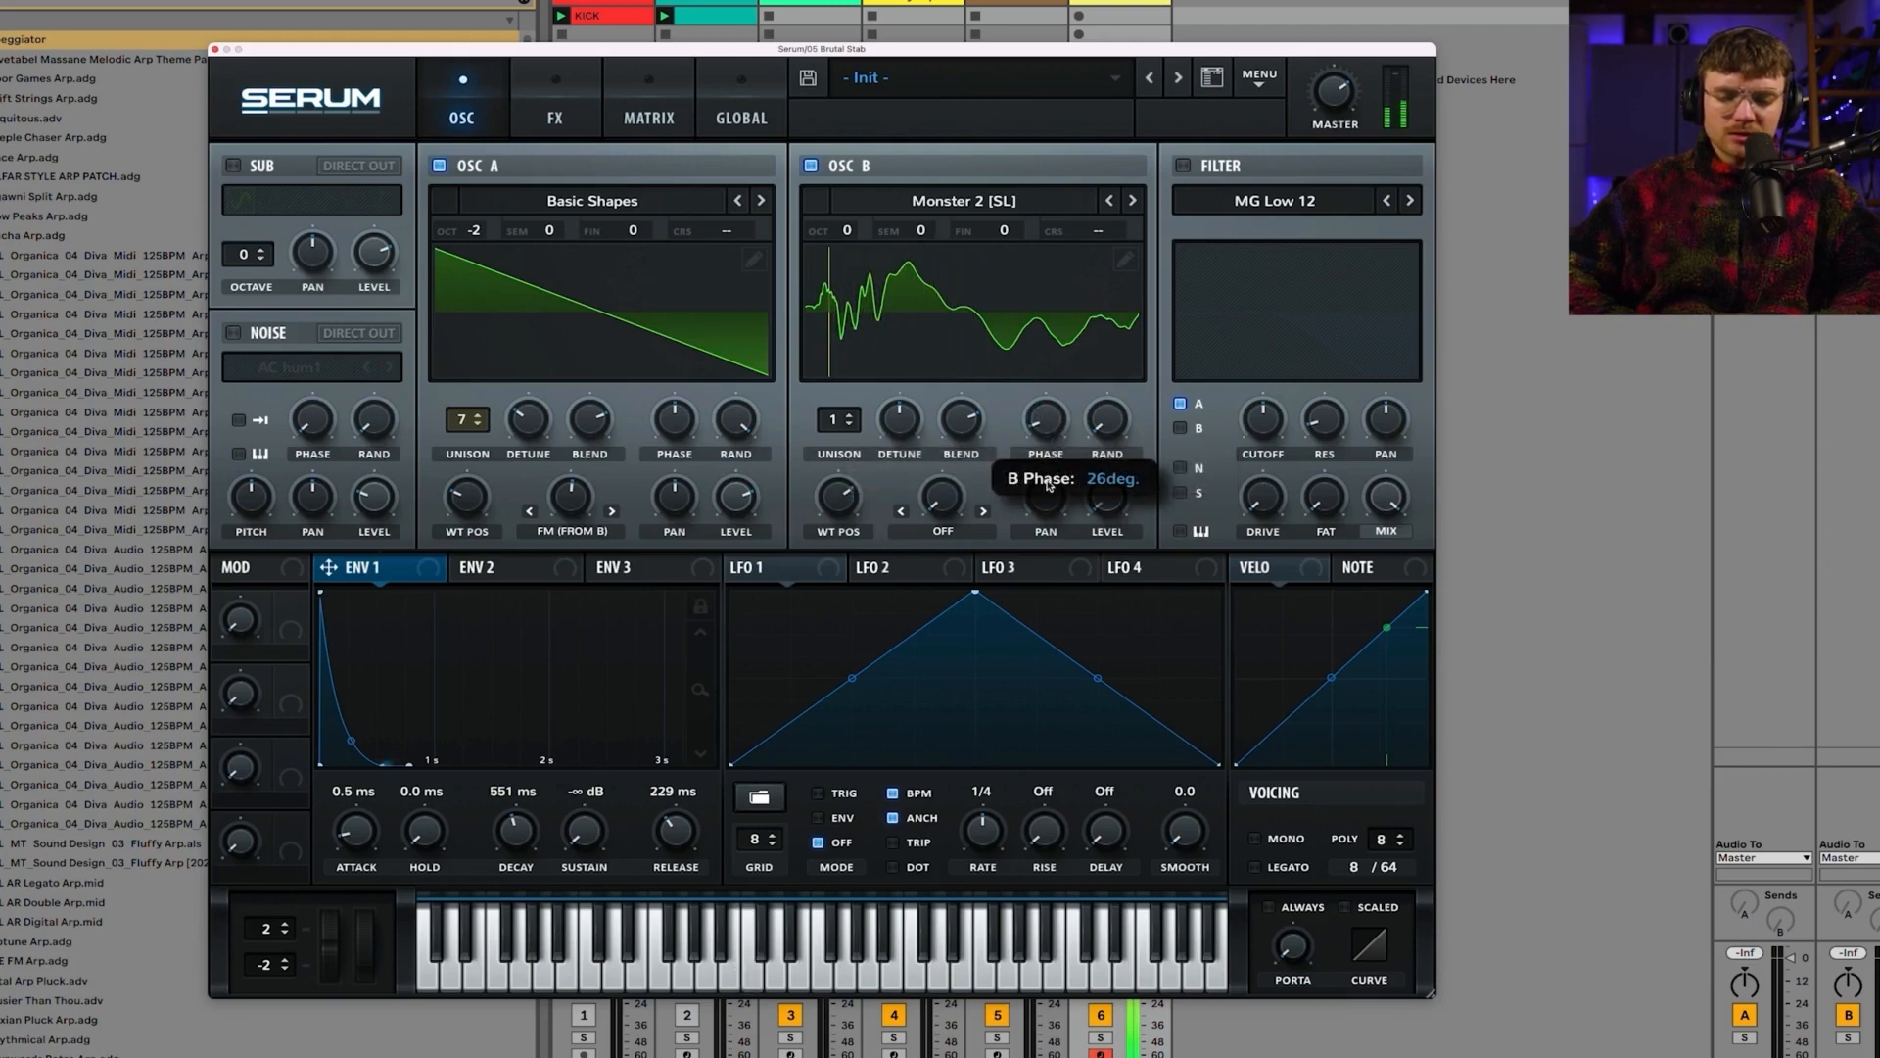
pyautogui.moveTo(1042, 371); pyautogui.dragTo(1042, 356)
pyautogui.moveTo(1103, 418); pyautogui.dragTo(1101, 292)
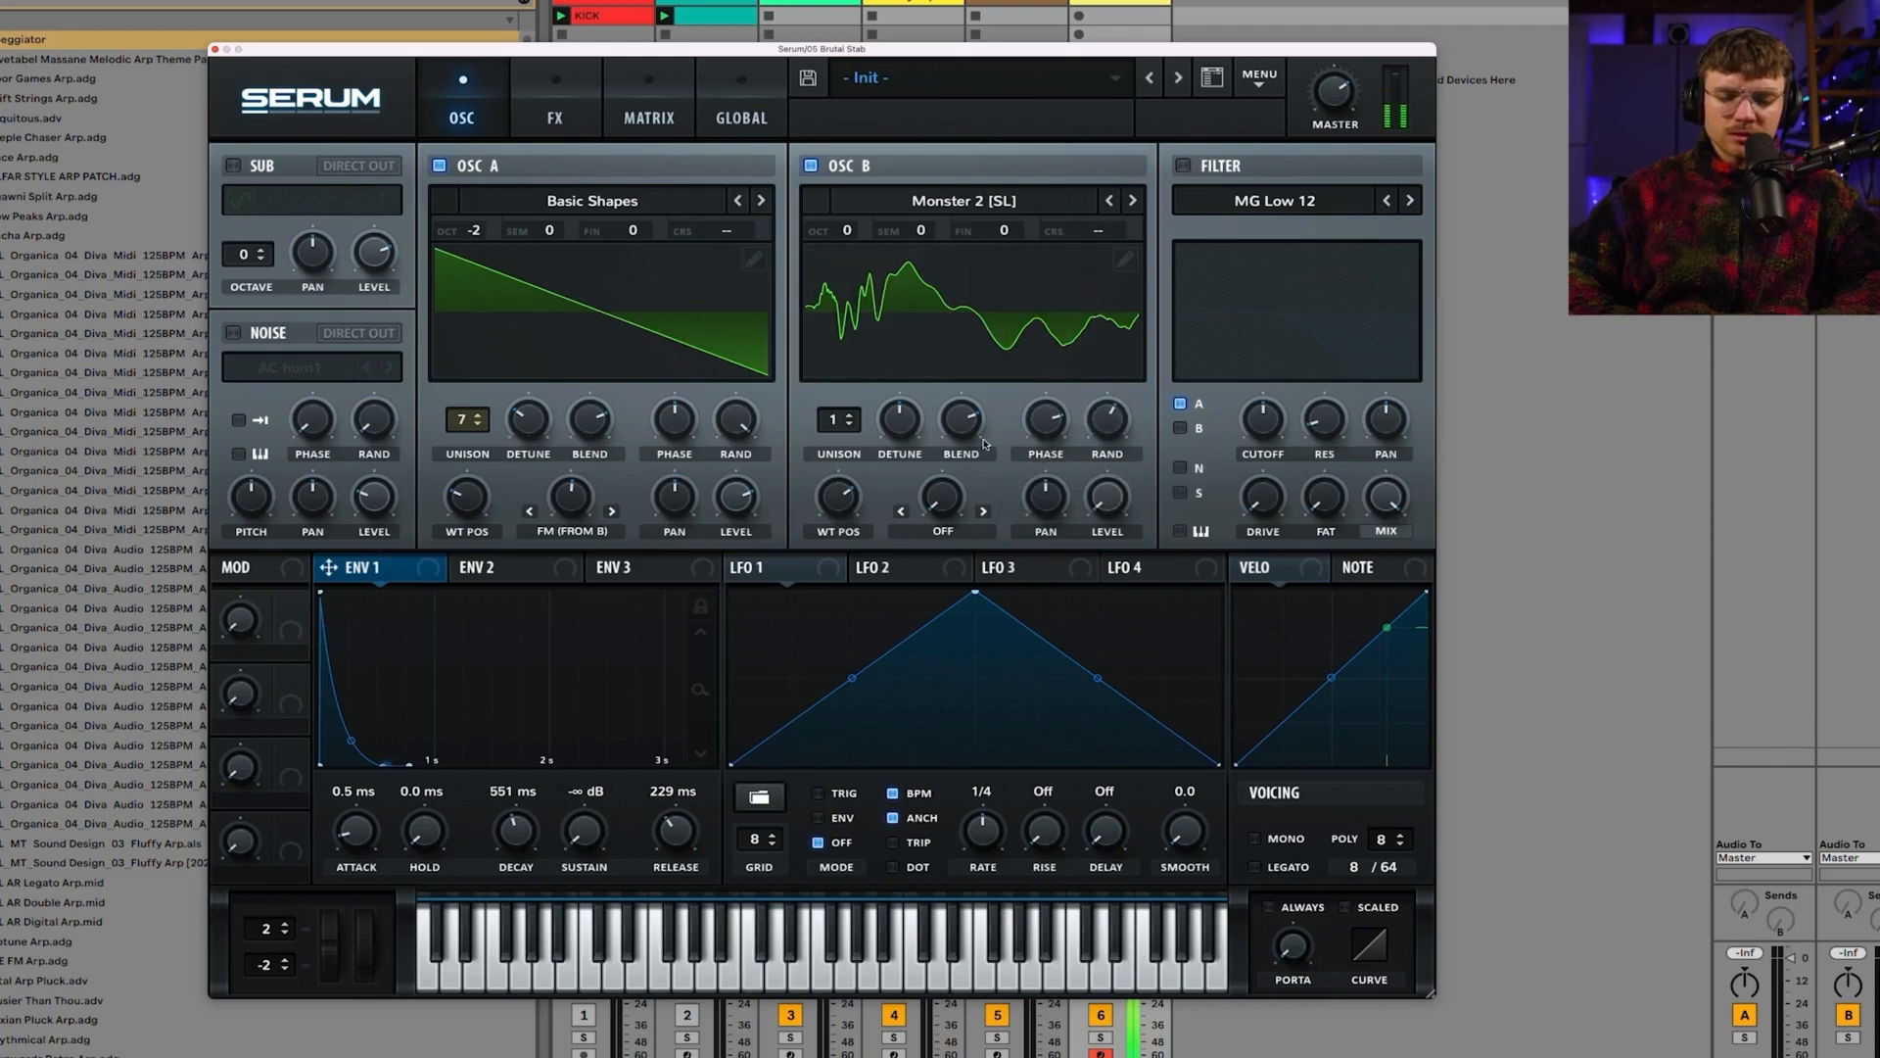
# Step: Try different random phase and starting phase amounts on oscillator A
pyautogui.moveTo(746, 423); pyautogui.dragTo(780, 600)
pyautogui.moveTo(740, 439); pyautogui.dragTo(729, 357)
pyautogui.moveTo(673, 428)
pyautogui.mouseDown()
pyautogui.moveTo(673, 509)
pyautogui.moveTo(674, 431)
pyautogui.moveTo(742, 427)
pyautogui.moveTo(737, 411)
pyautogui.mouseUp()
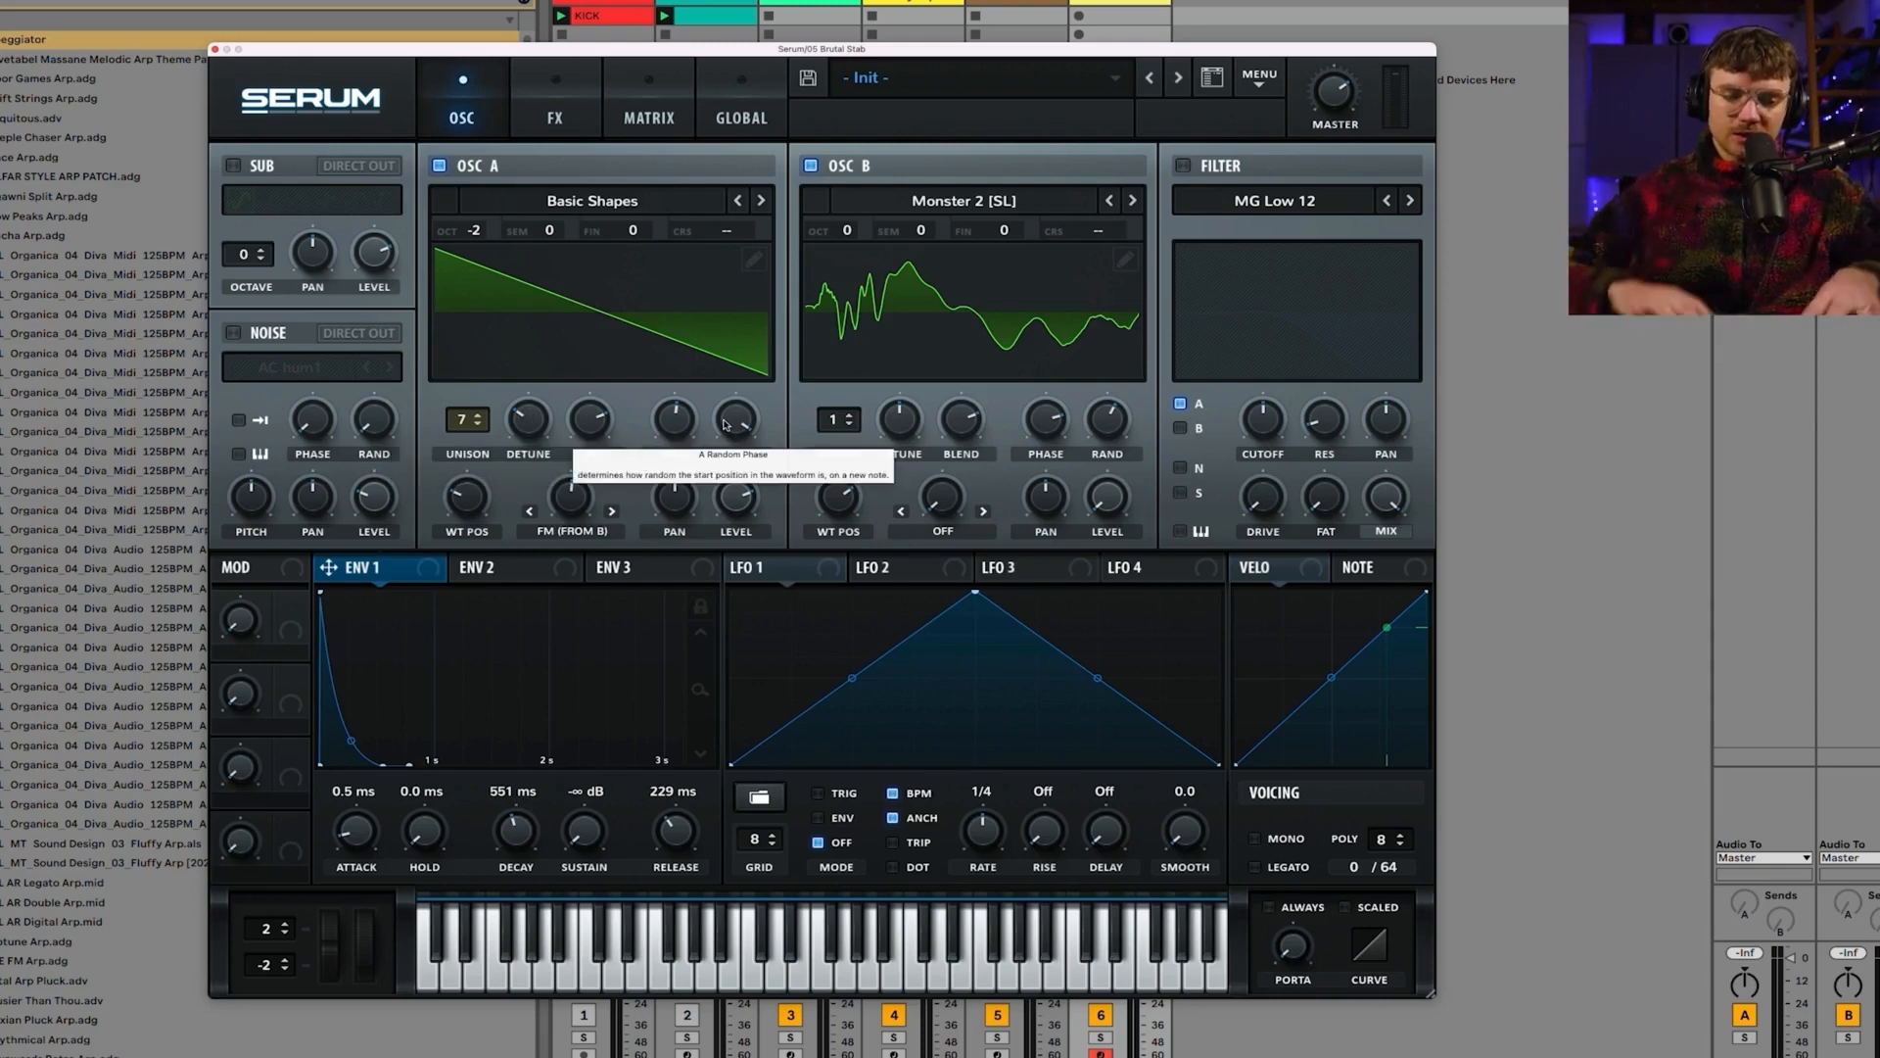
# Step: Set oscillator A's unison to 12 voices and fine-tune its random phase amount
pyautogui.moveTo(467, 420); pyautogui.dragTo(466, 321)
pyautogui.moveTo(542, 431)
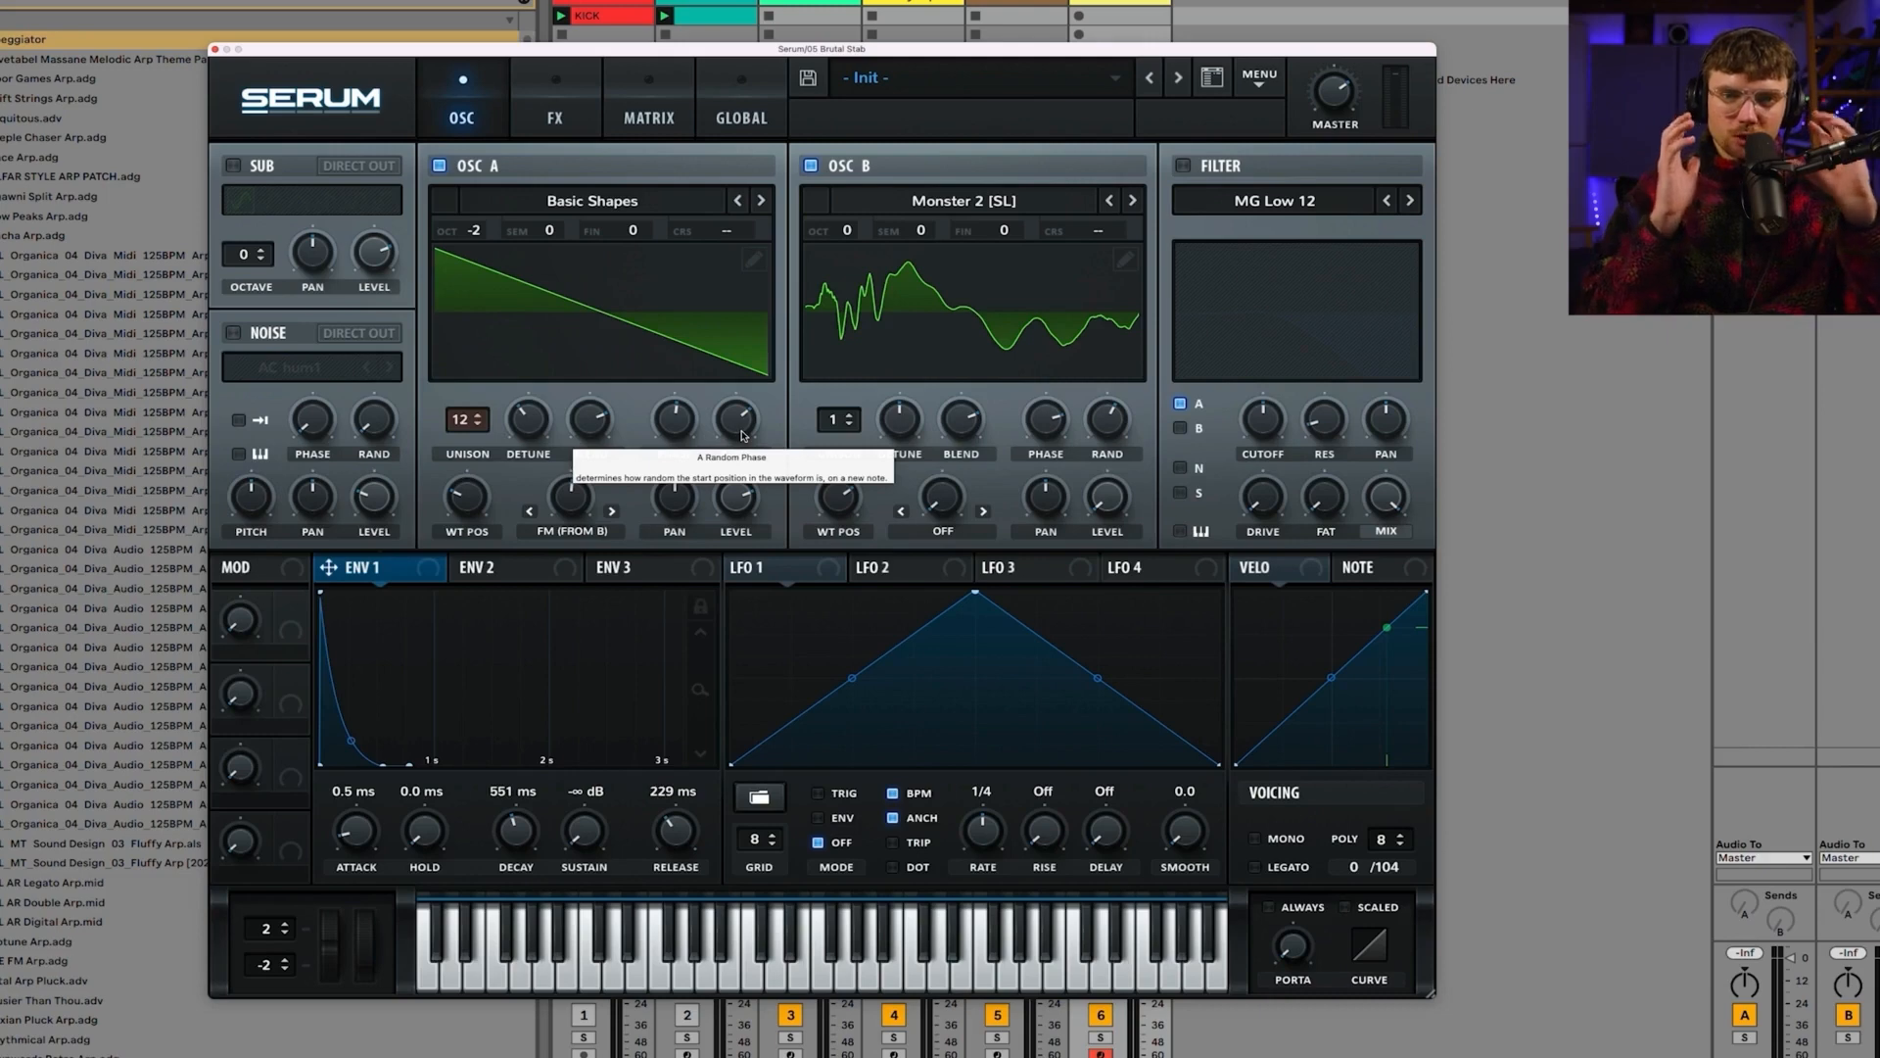
pyautogui.moveTo(739, 431)
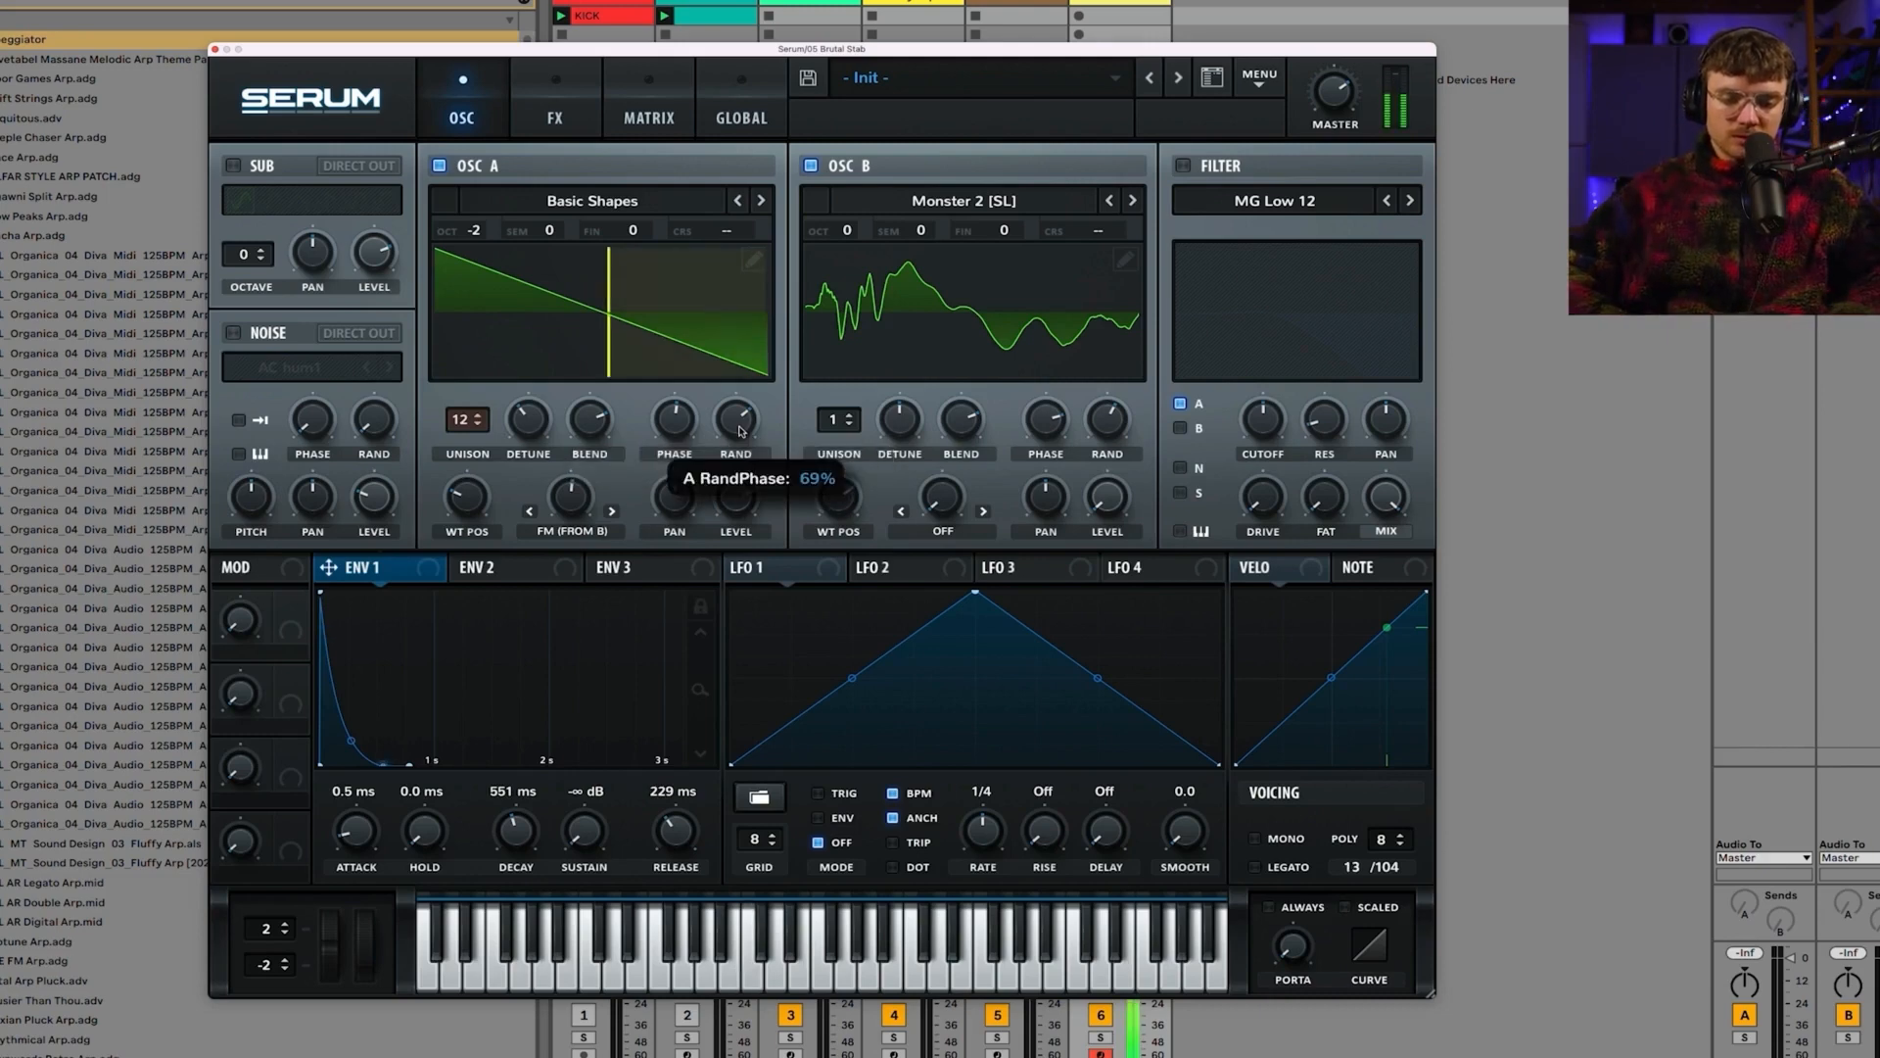
pyautogui.moveTo(740, 431); pyautogui.dragTo(732, 350)
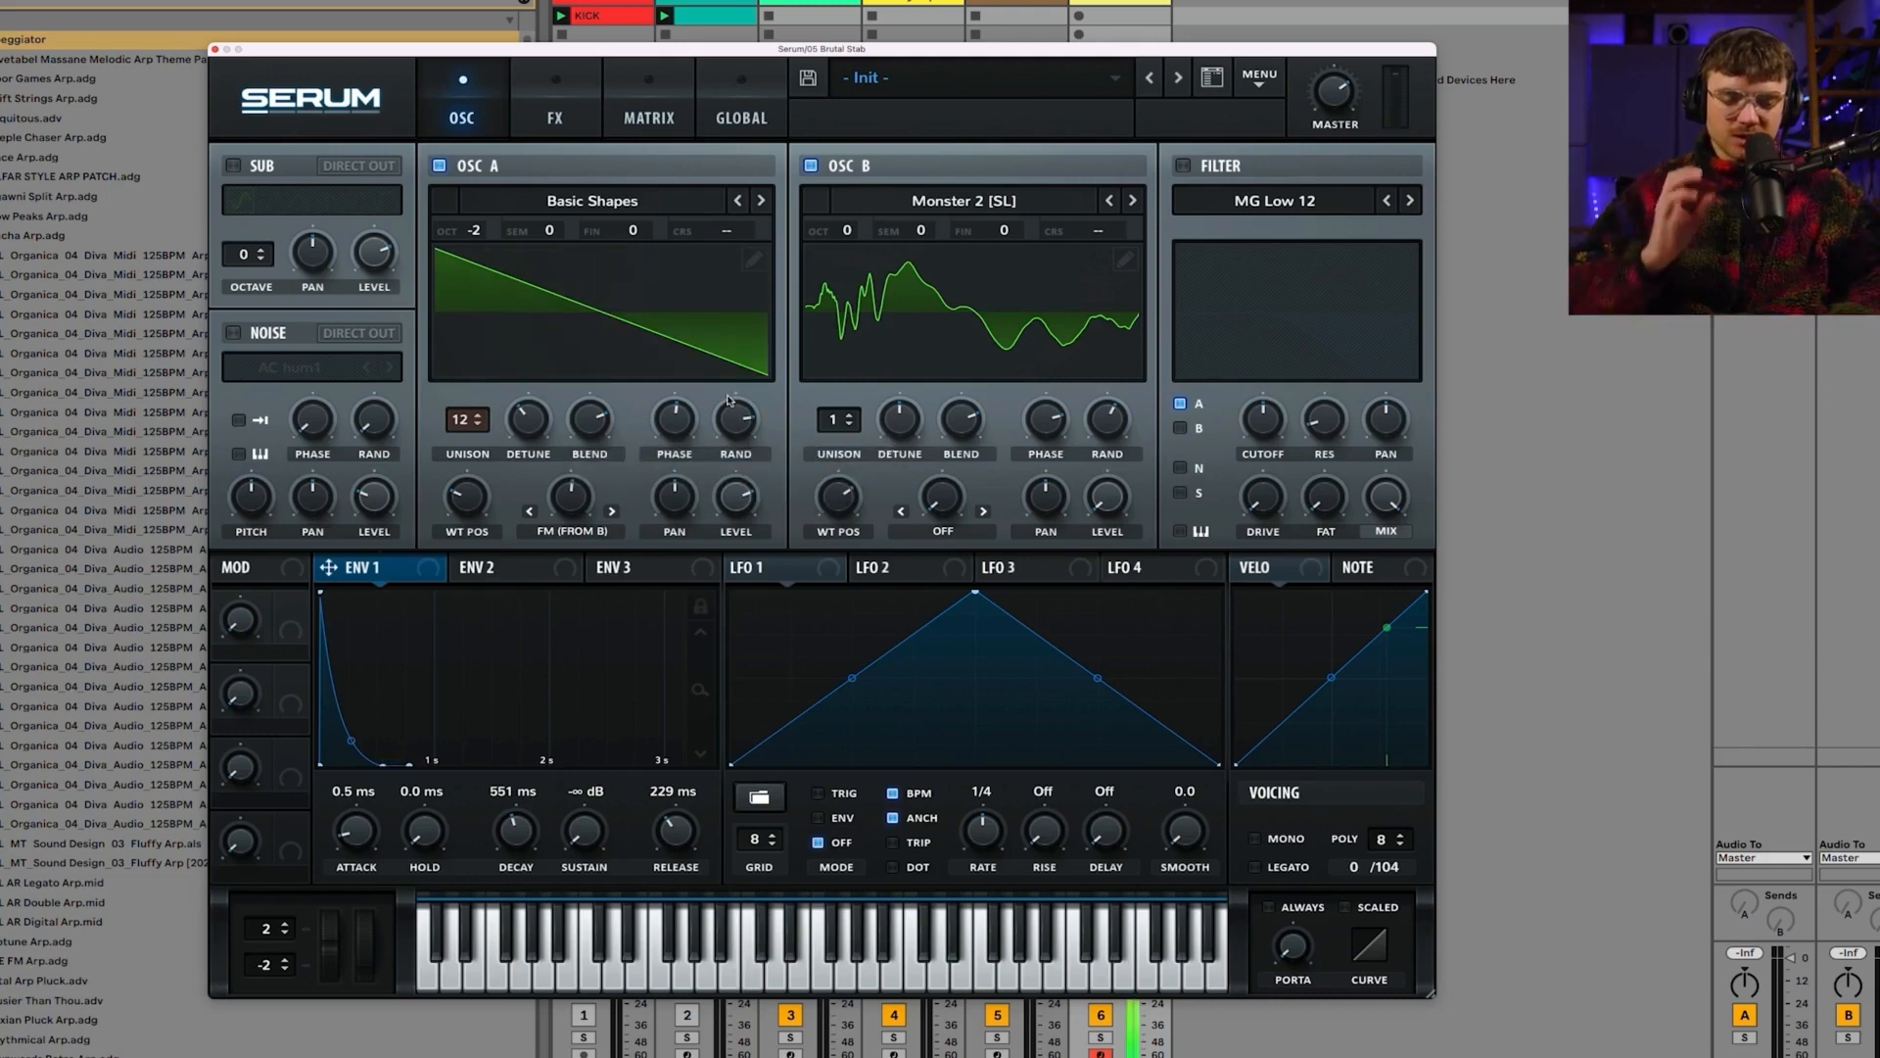
pyautogui.moveTo(736, 411)
pyautogui.mouseDown()
pyautogui.moveTo(738, 439)
pyautogui.moveTo(736, 394)
pyautogui.mouseUp()
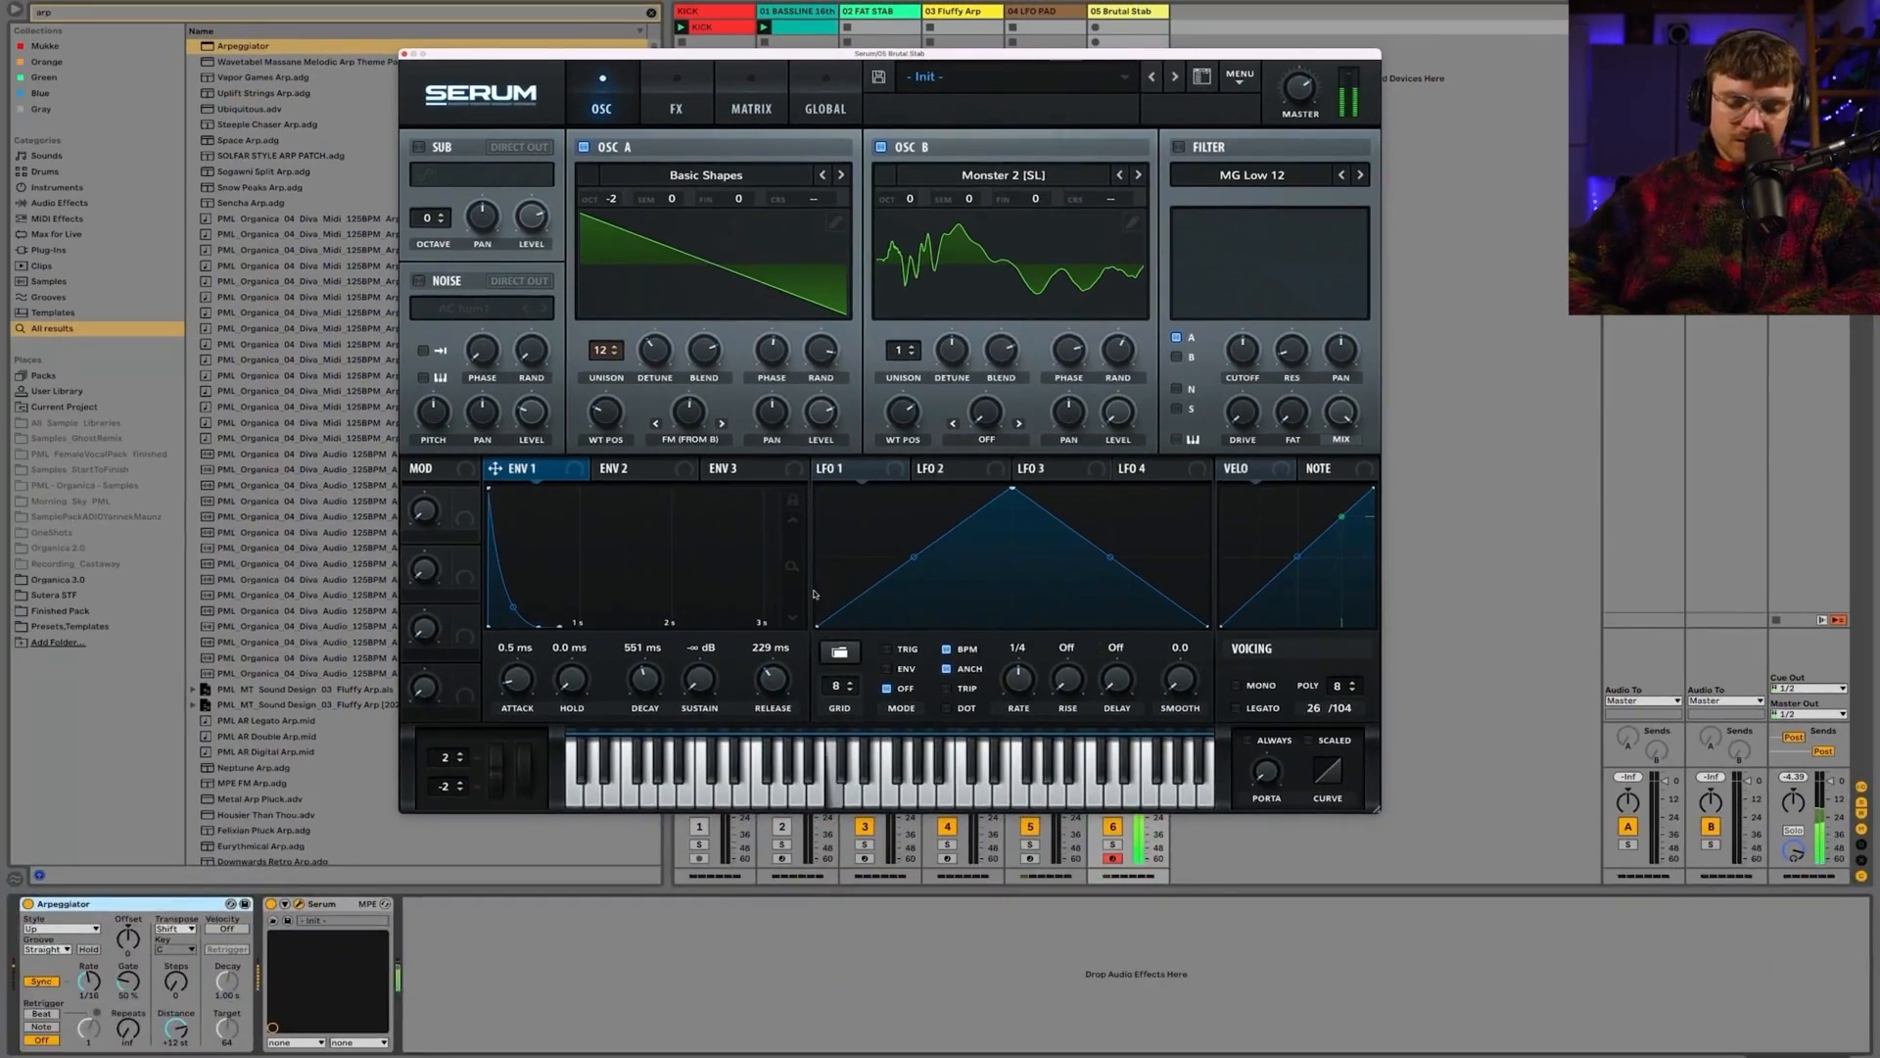
# Step: Set envelope 1's decay to 203 ms and release to 84 ms, and make the voicing mono with always-on portamento
pyautogui.moveTo(89, 980); pyautogui.dragTo(89, 1008)
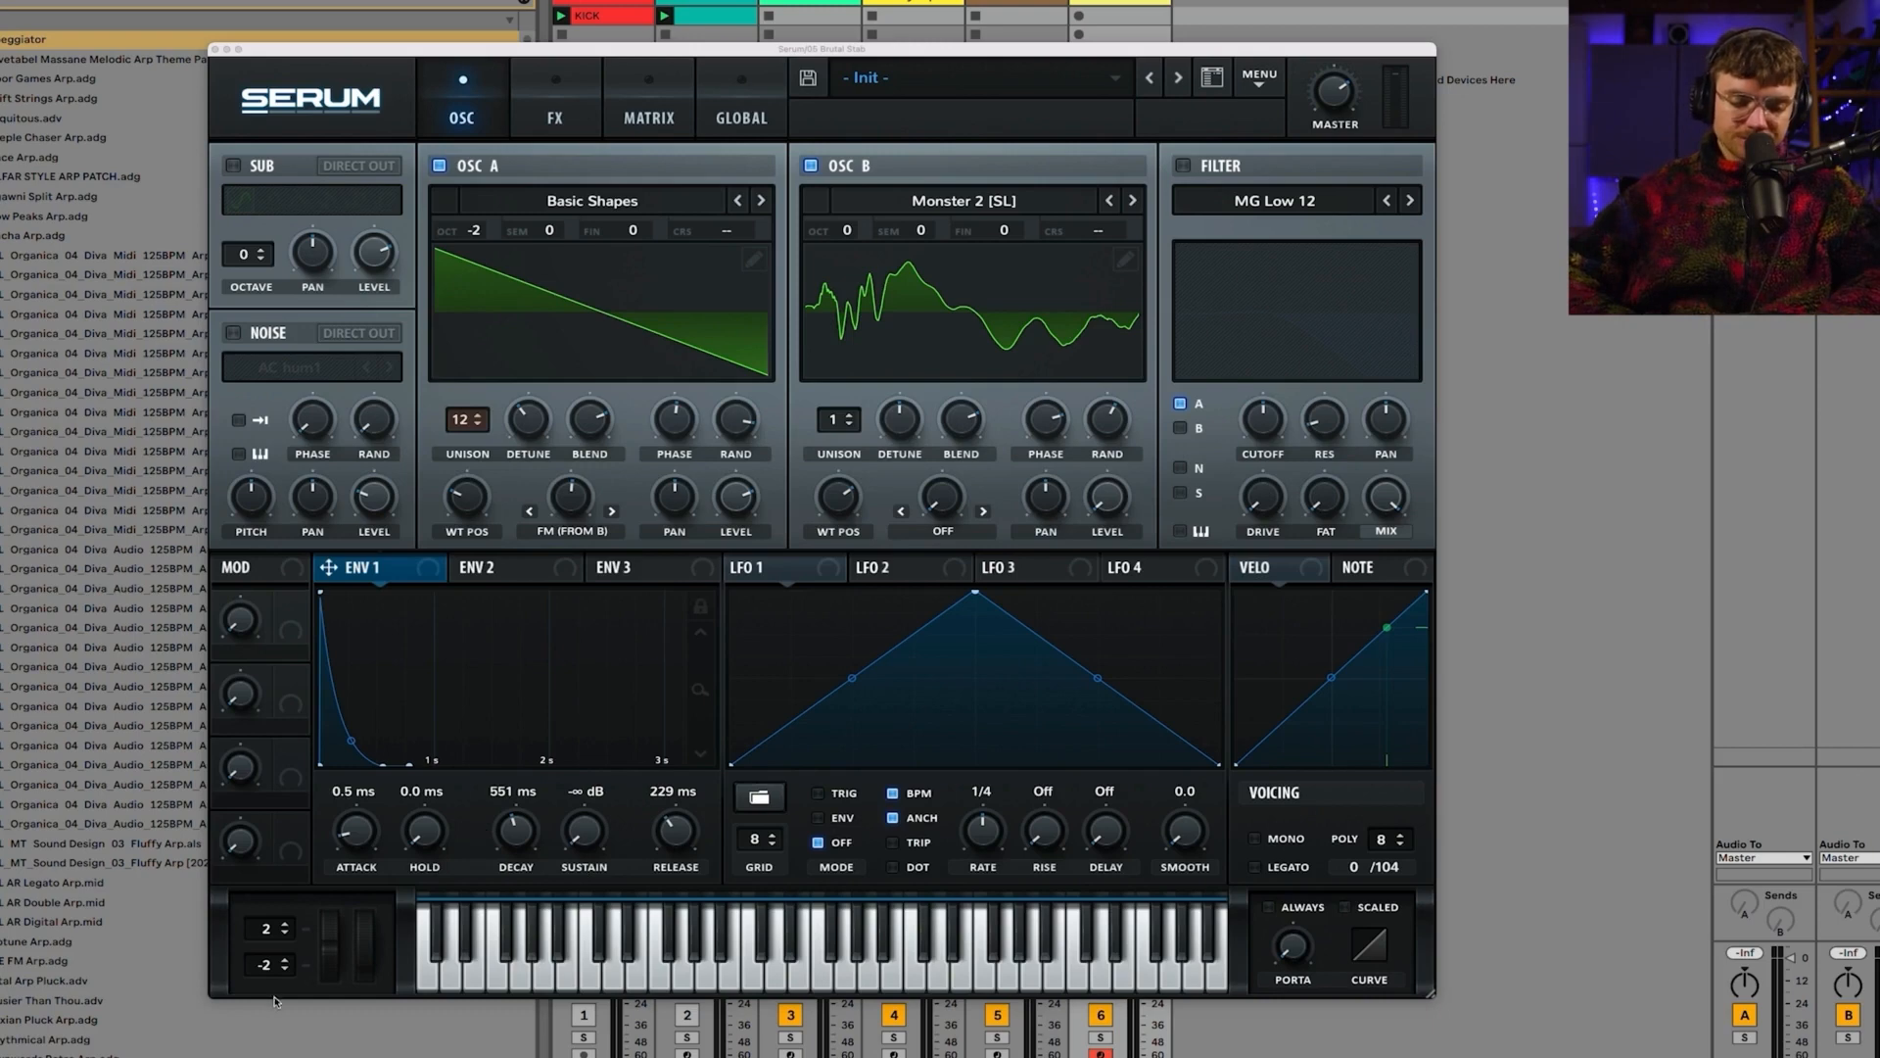
pyautogui.moveTo(520, 834)
pyautogui.mouseDown()
pyautogui.moveTo(514, 863)
pyautogui.moveTo(509, 847)
pyautogui.mouseUp()
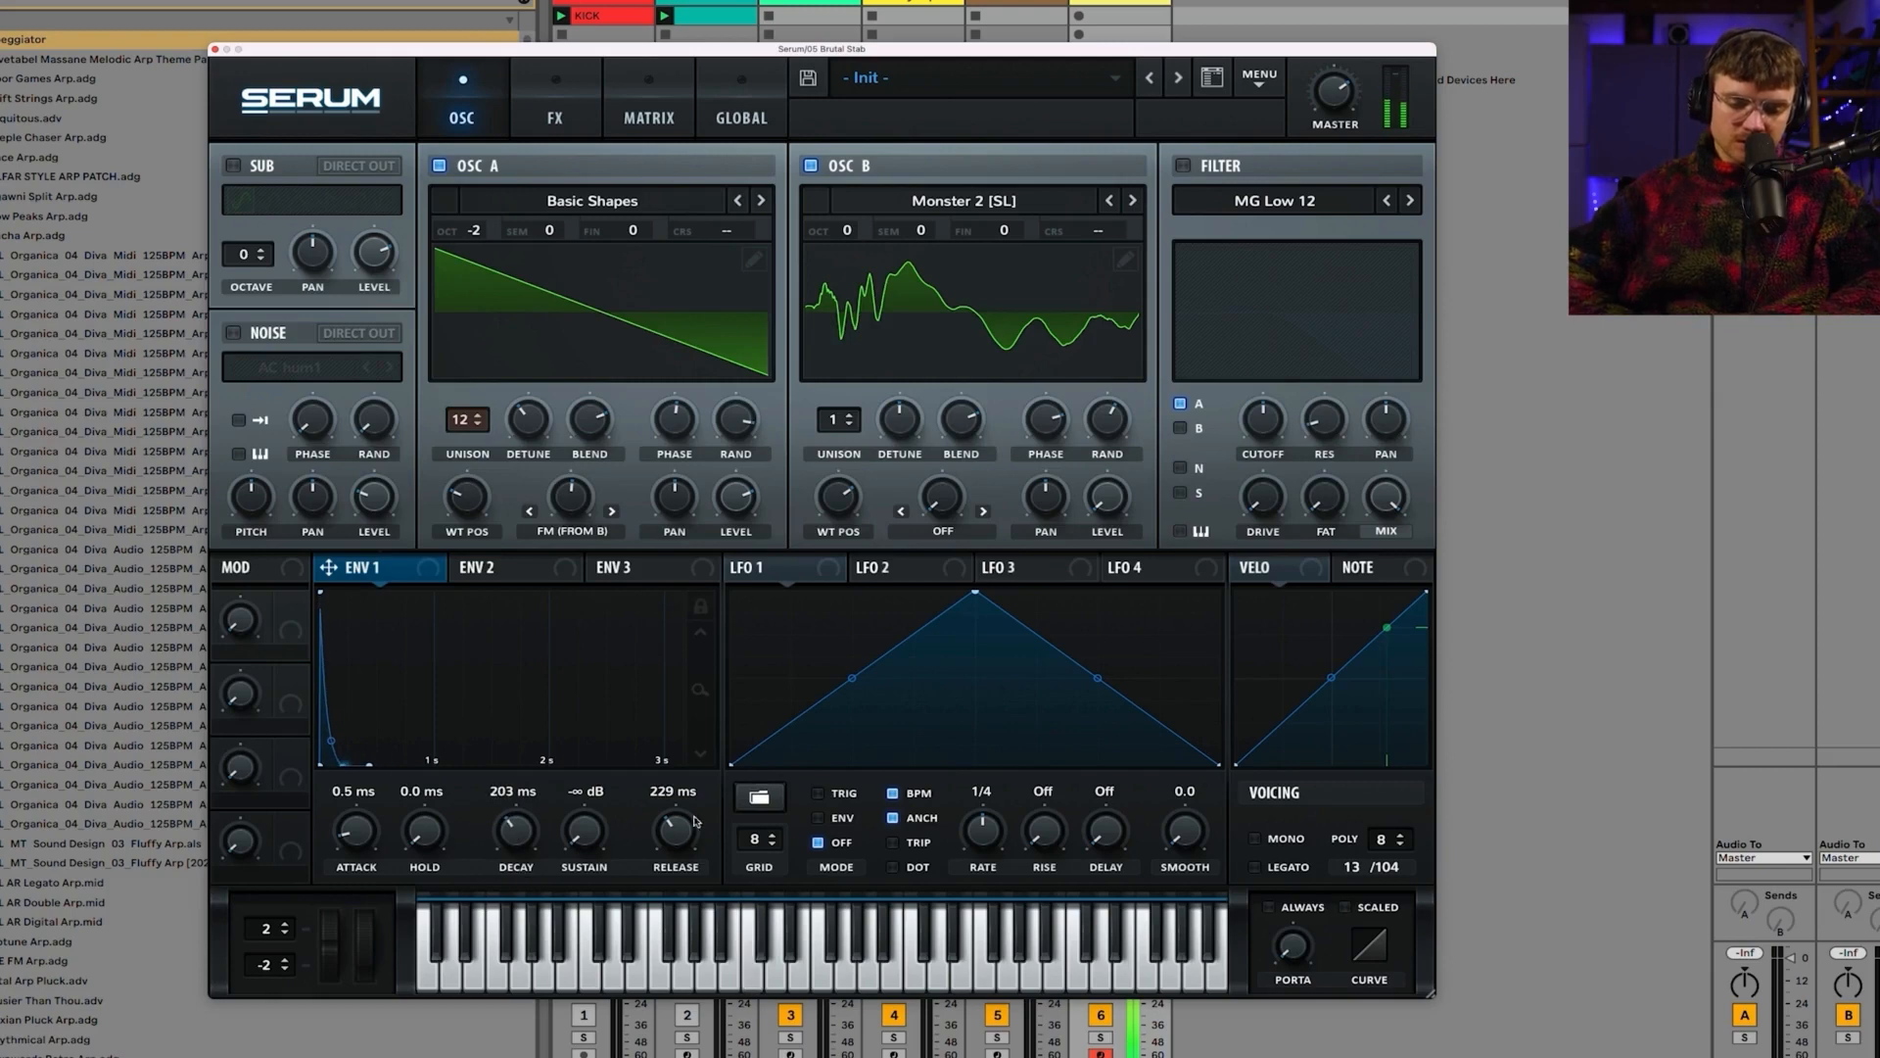
pyautogui.moveTo(680, 839); pyautogui.dragTo(681, 798)
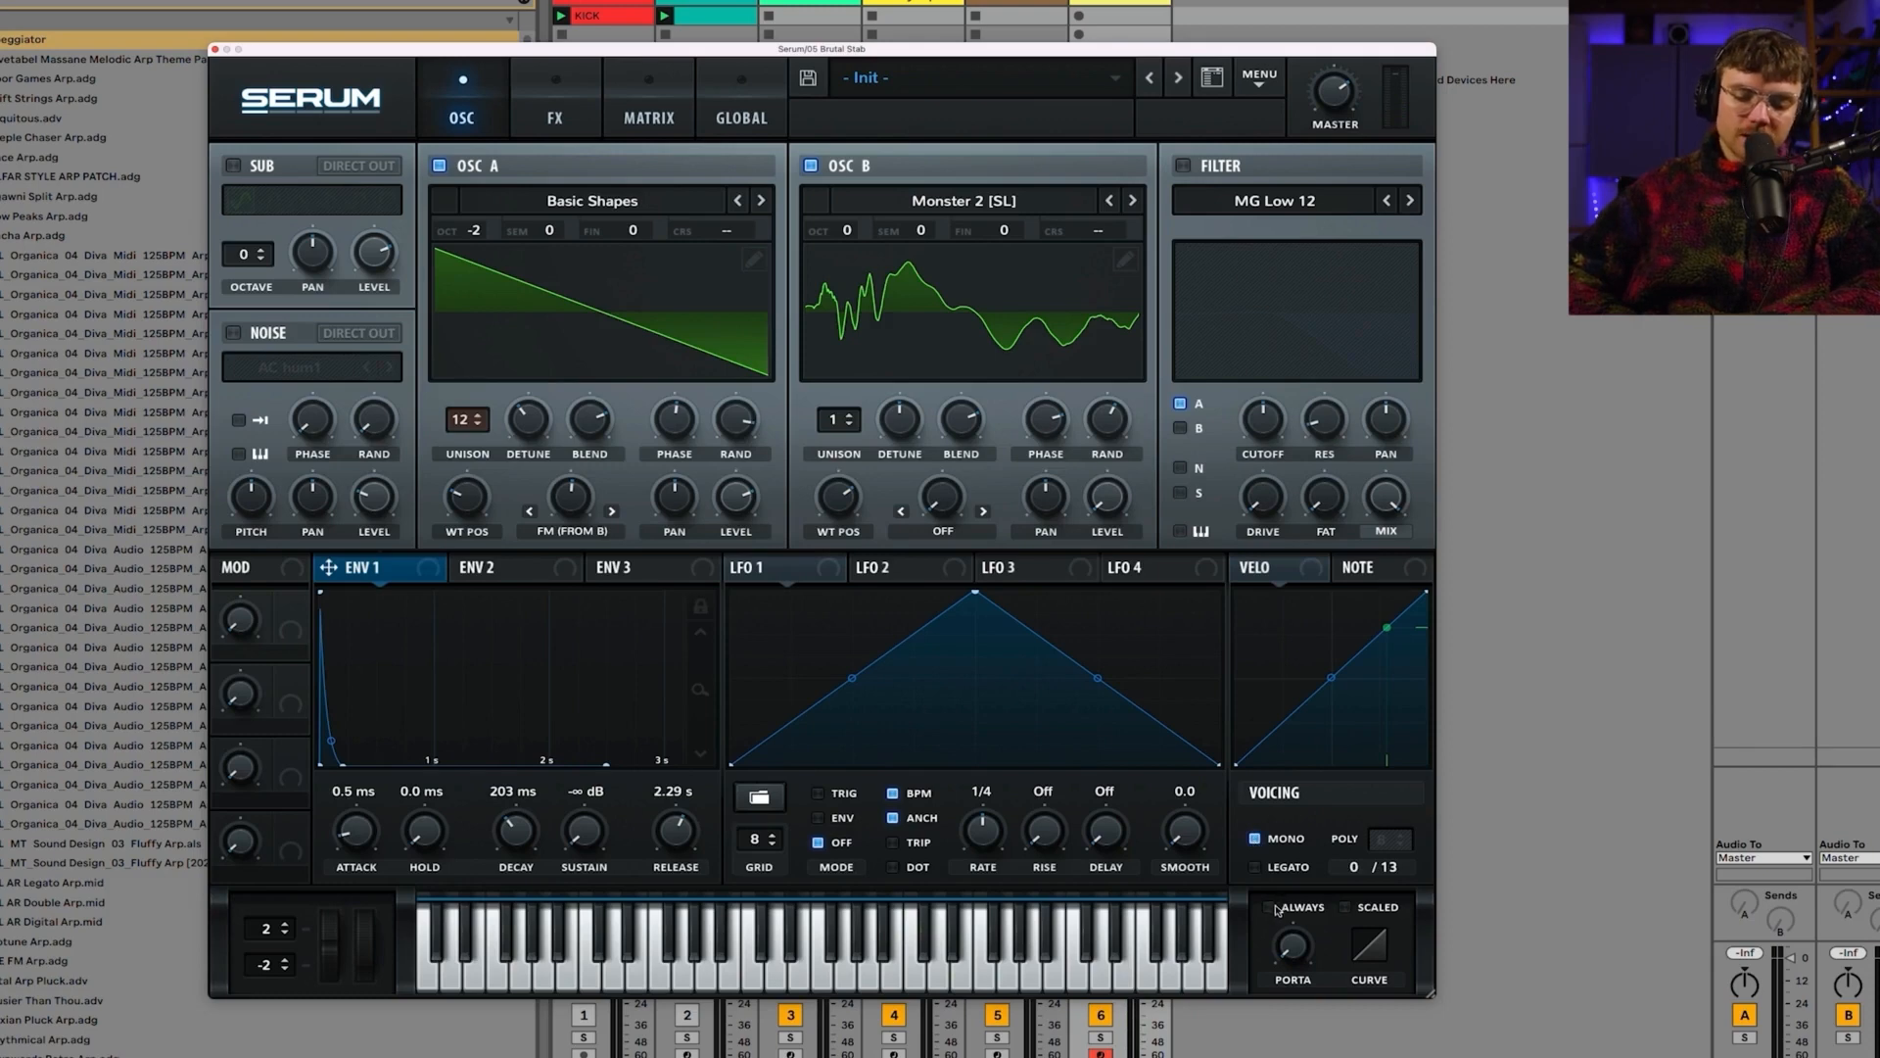
pyautogui.click(1272, 908)
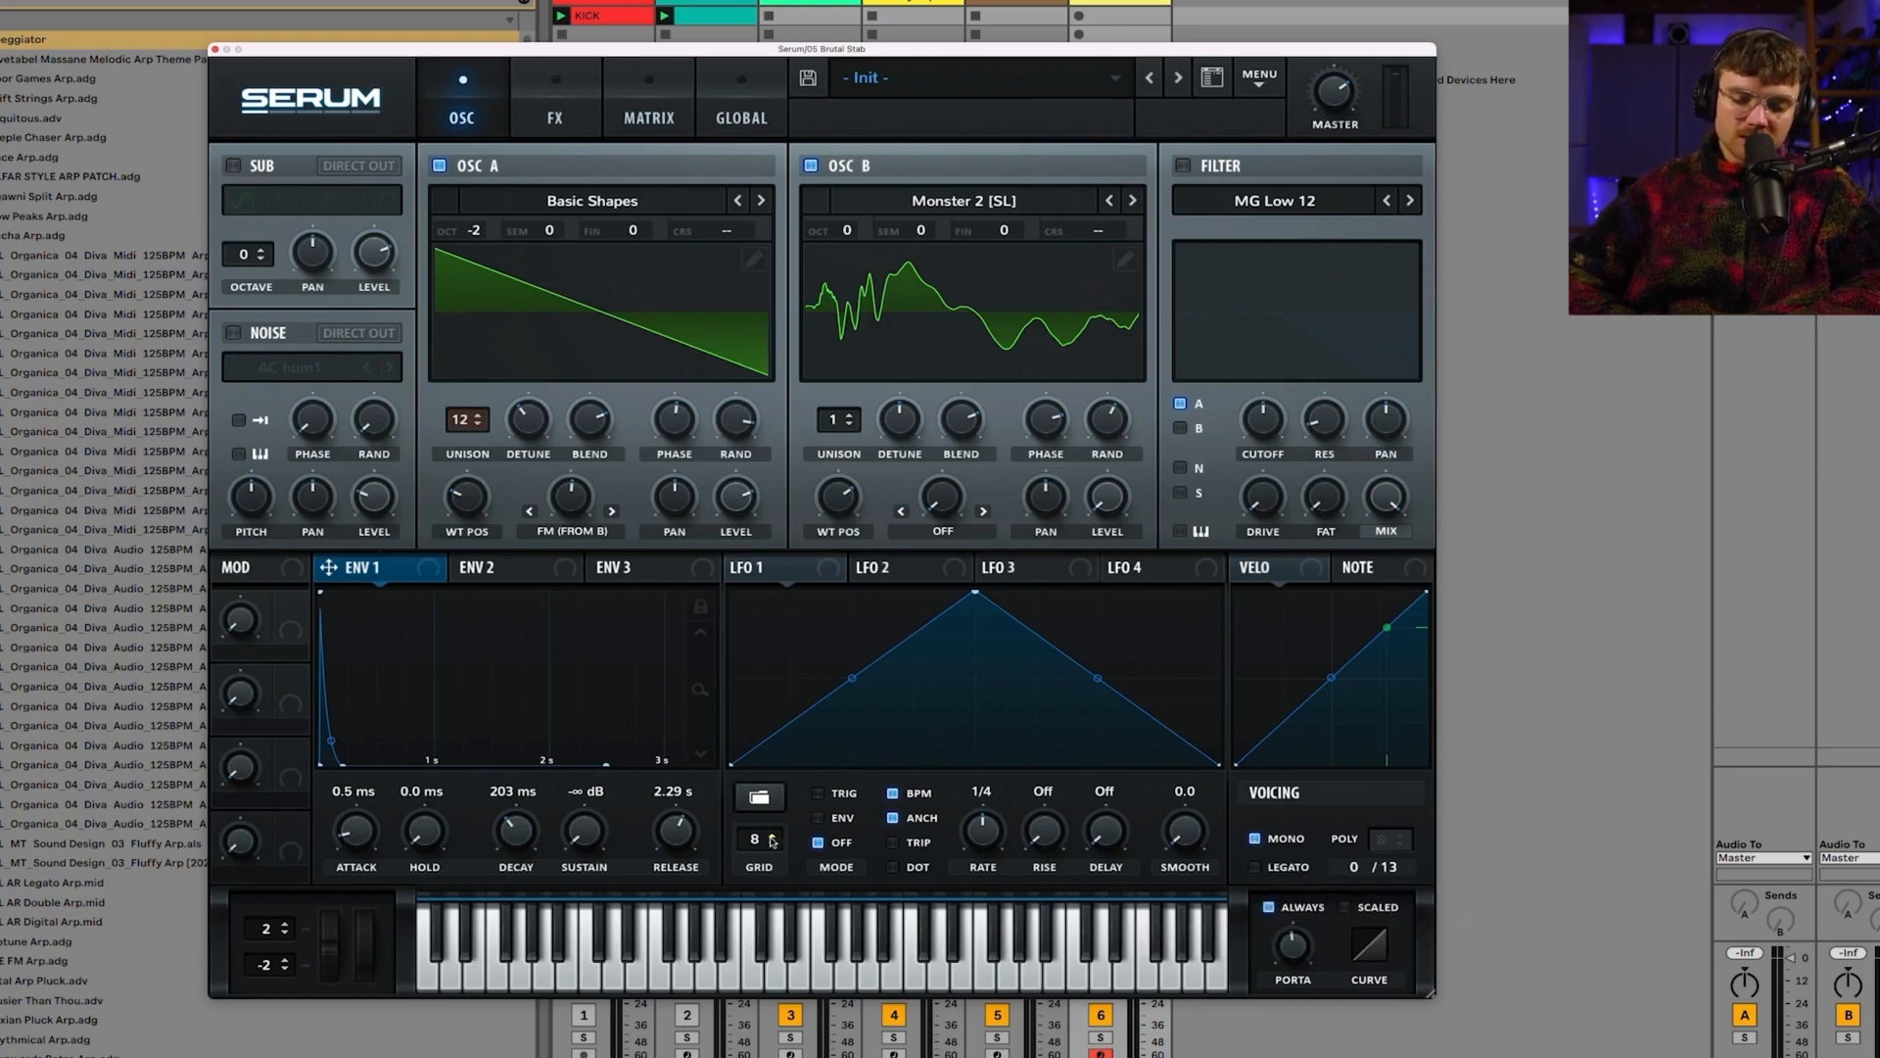
pyautogui.moveTo(666, 842); pyautogui.dragTo(667, 864)
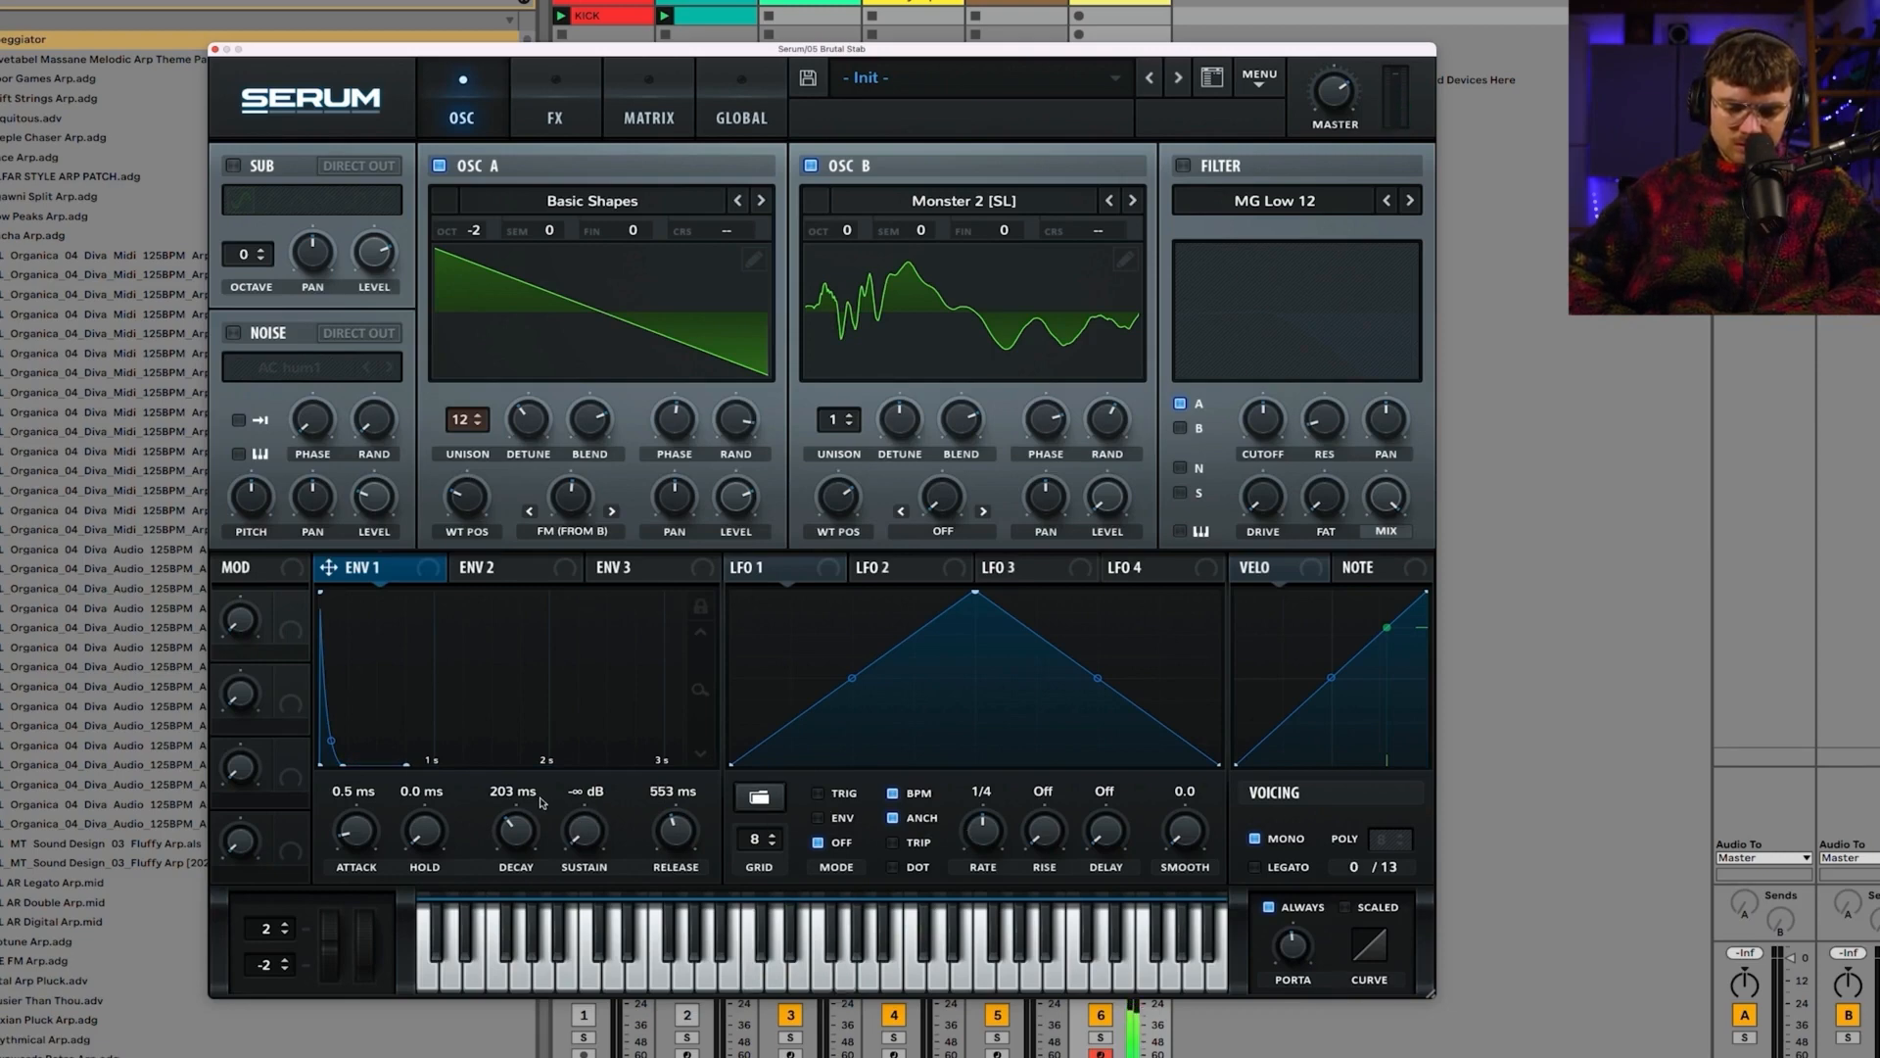
pyautogui.moveTo(674, 833); pyautogui.dragTo(678, 856)
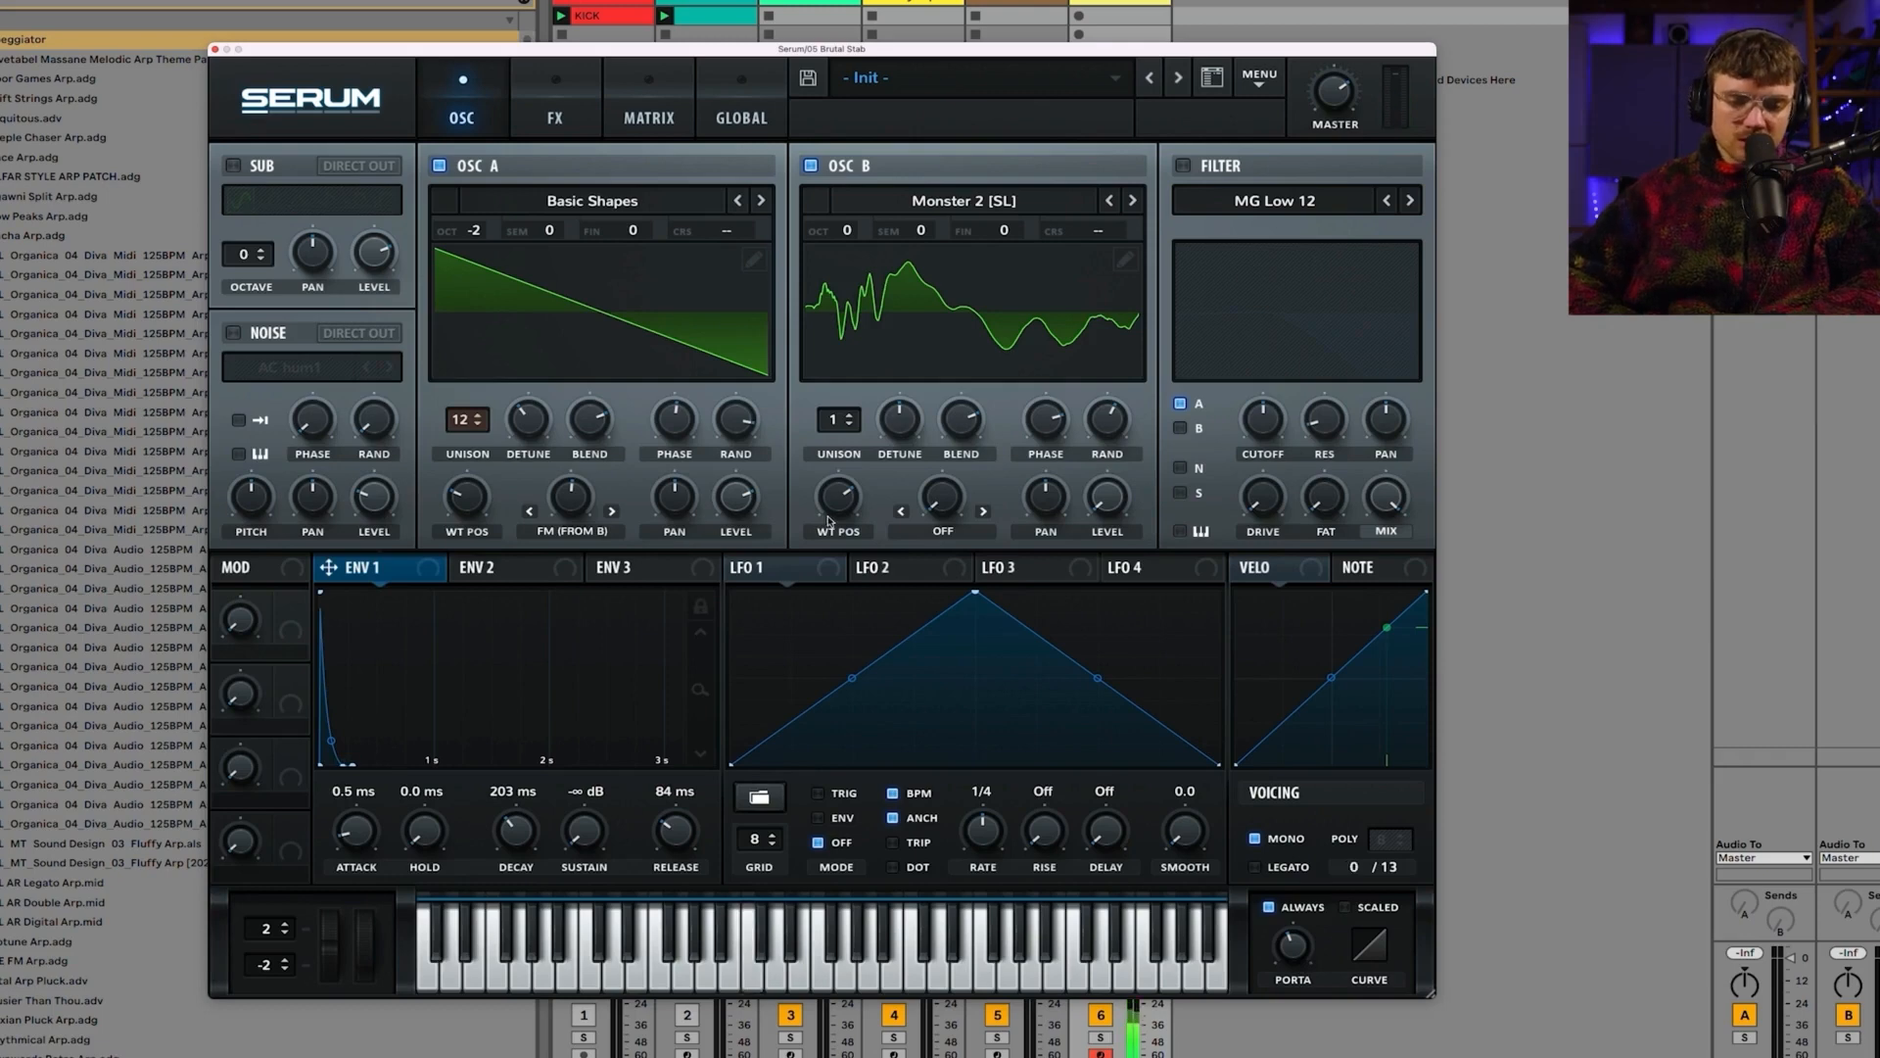
# Step: Enable the Analog BrightWhite noise with envelope 1 modulating its level, and set that envelope to 552 ms decay and 136 ms release
pyautogui.click(234, 334)
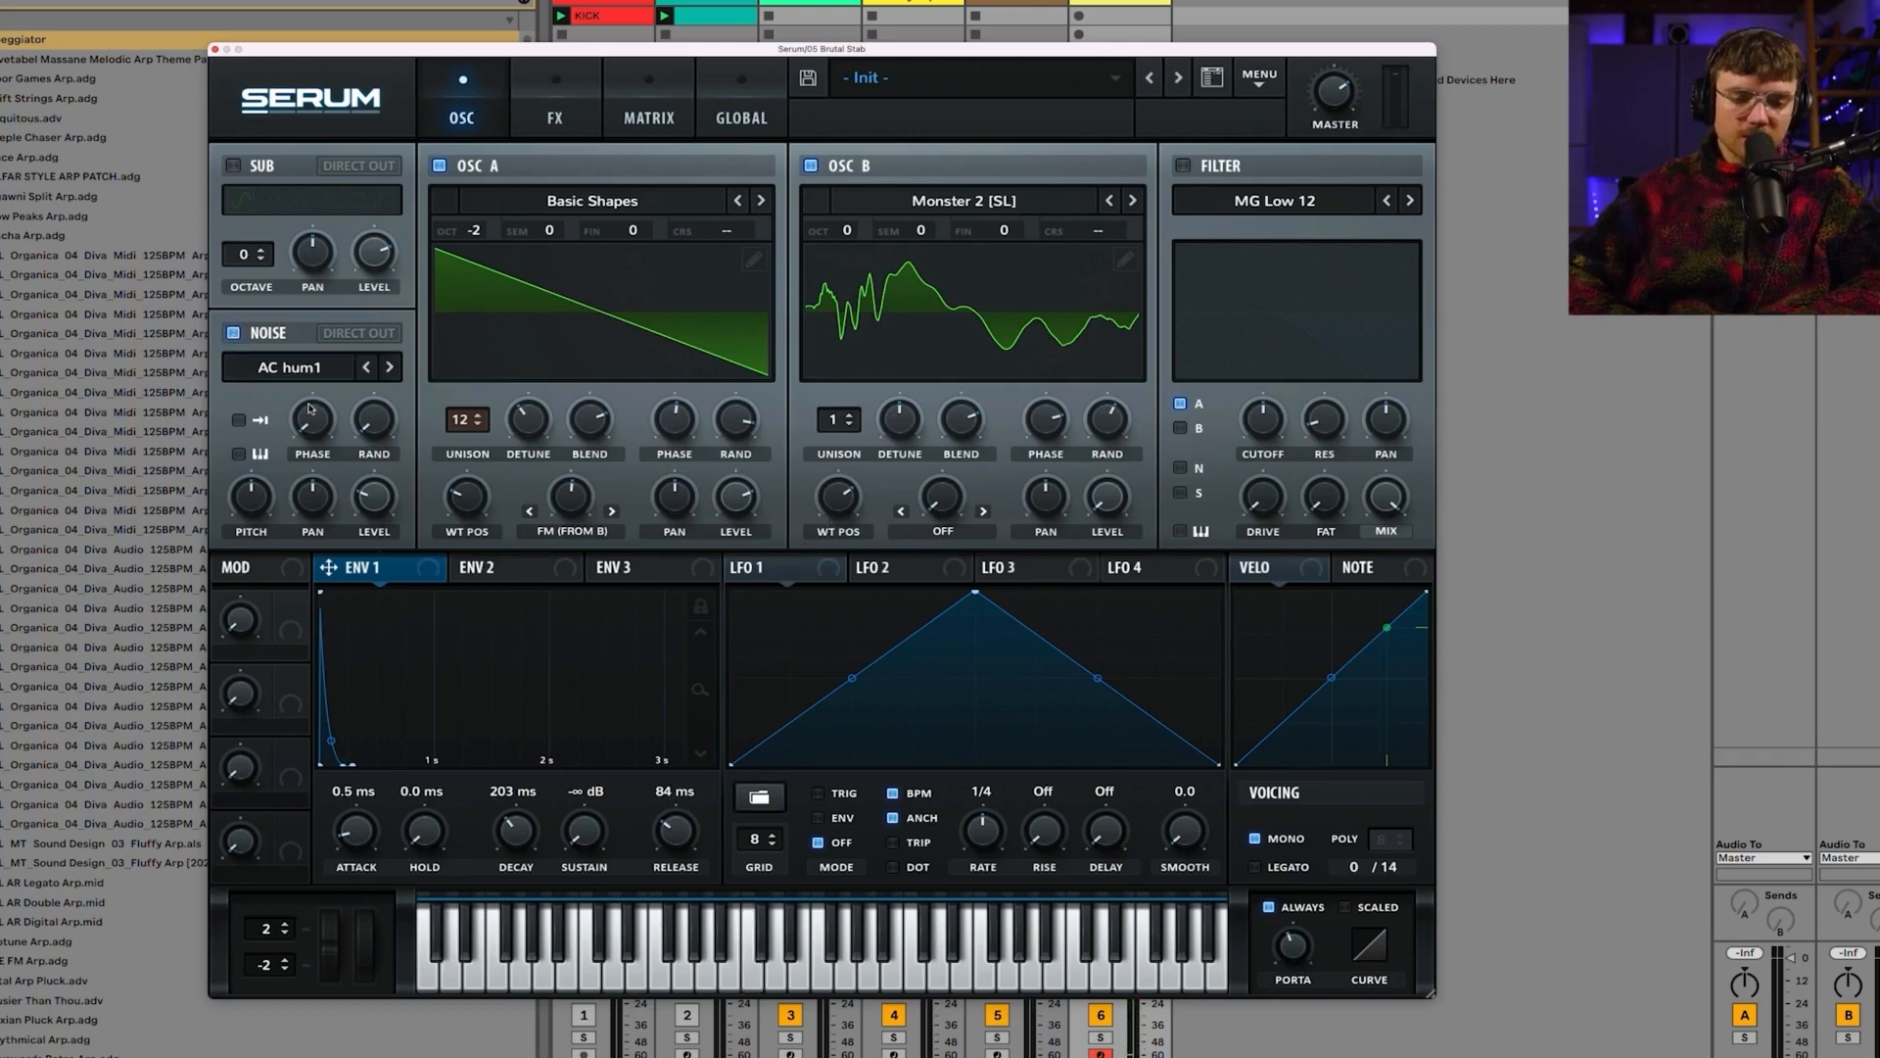
pyautogui.moveTo(328, 567); pyautogui.dragTo(373, 498)
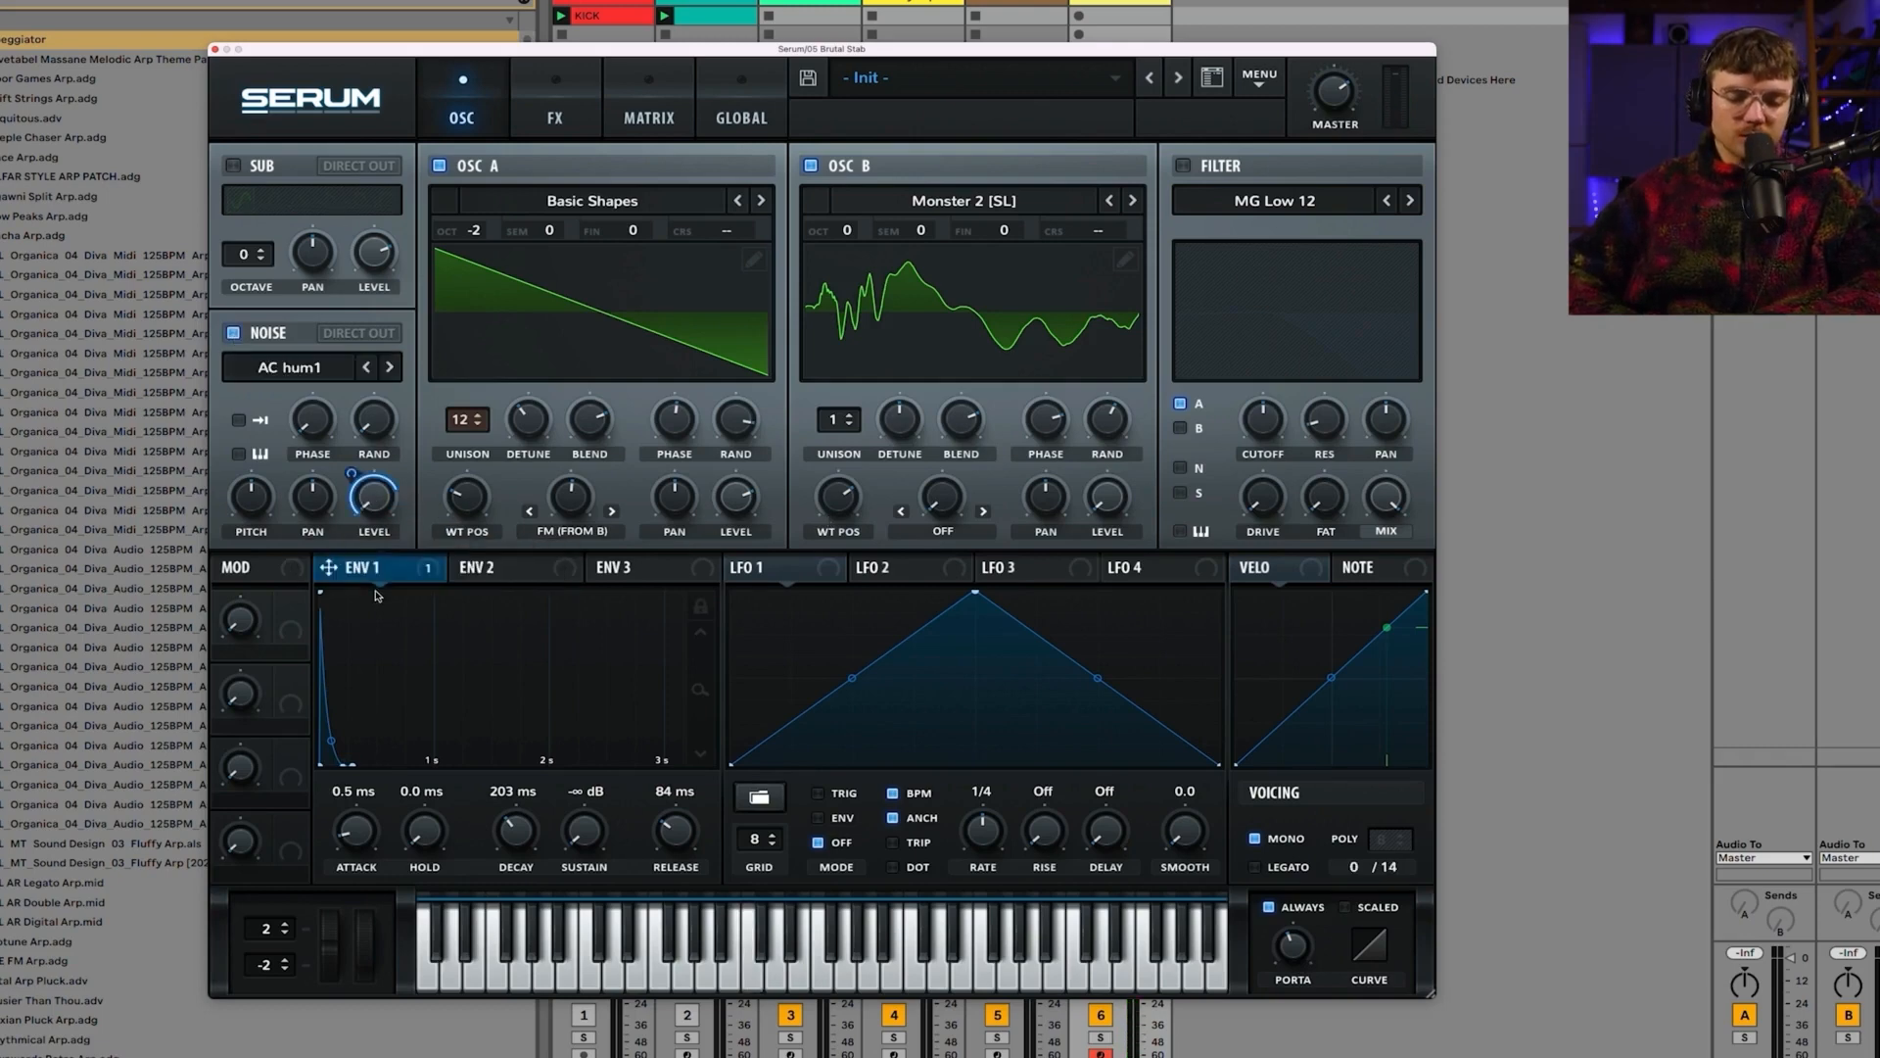
pyautogui.click(296, 380)
pyautogui.moveTo(294, 451)
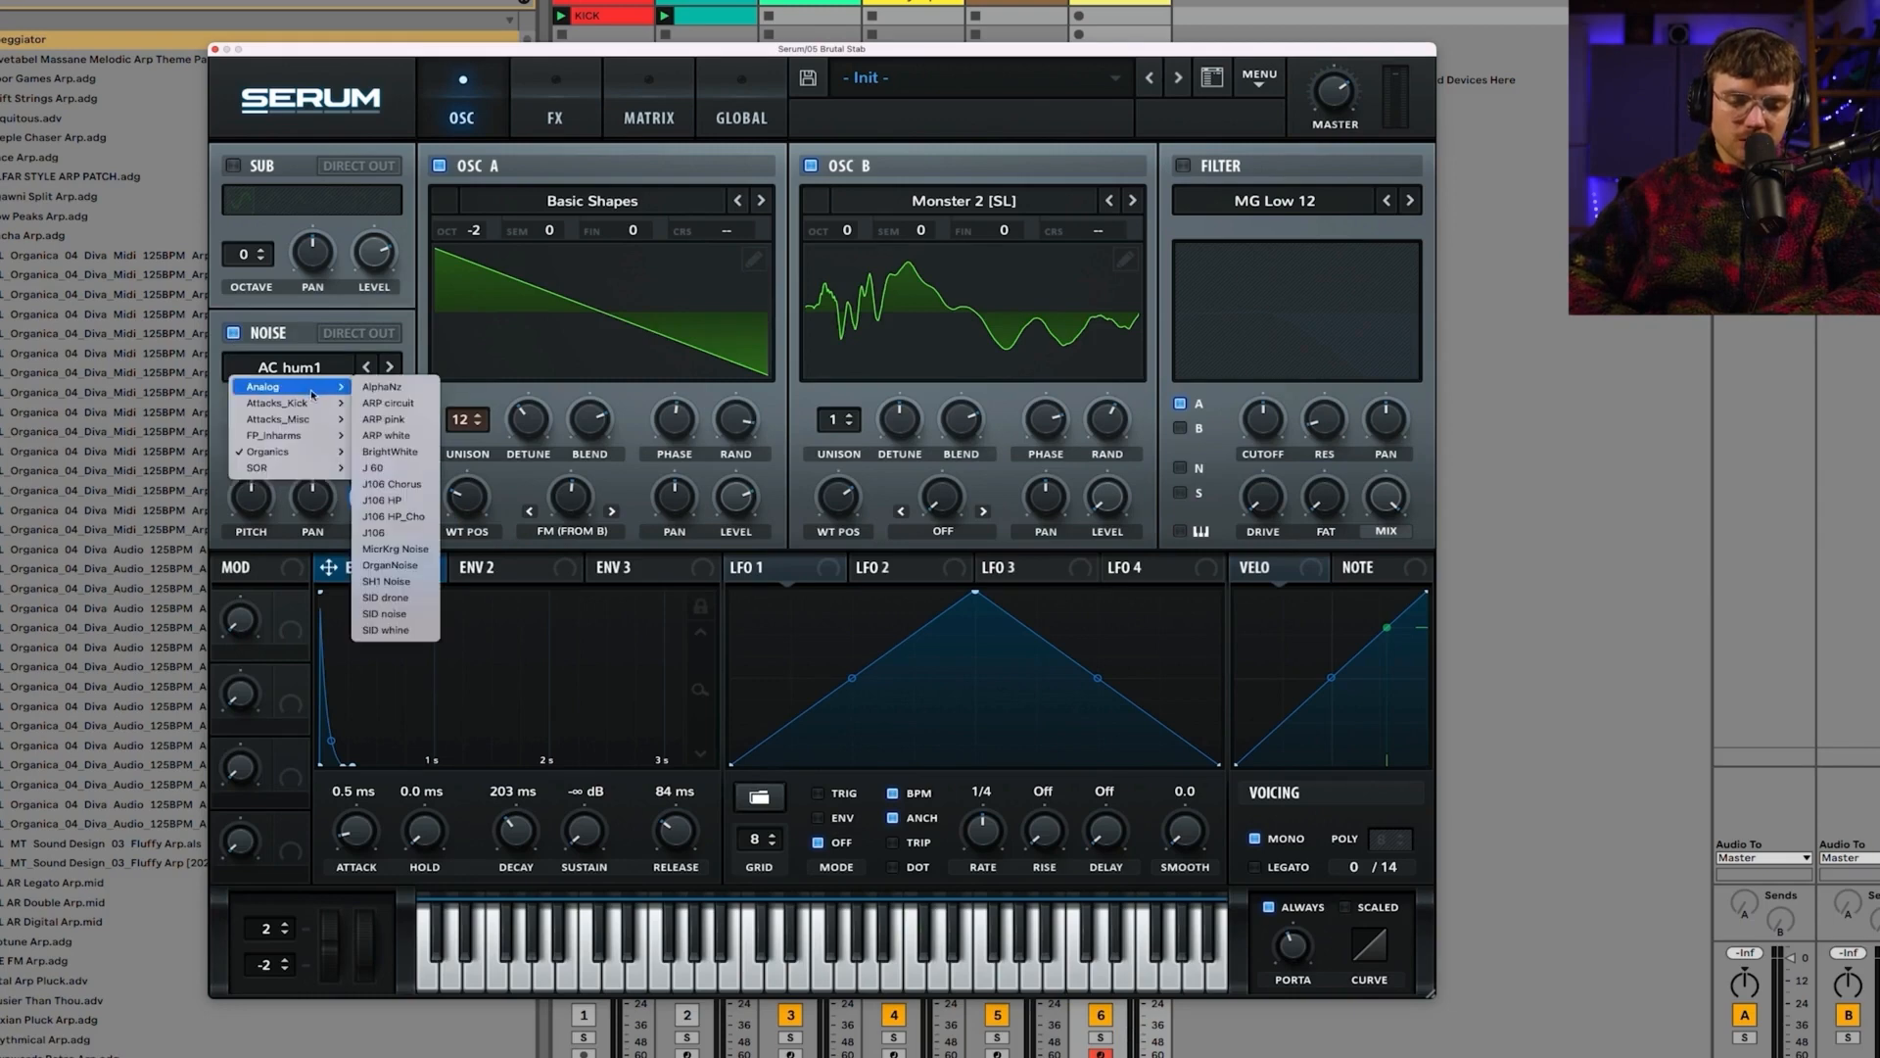
pyautogui.click(394, 453)
pyautogui.moveTo(353, 473)
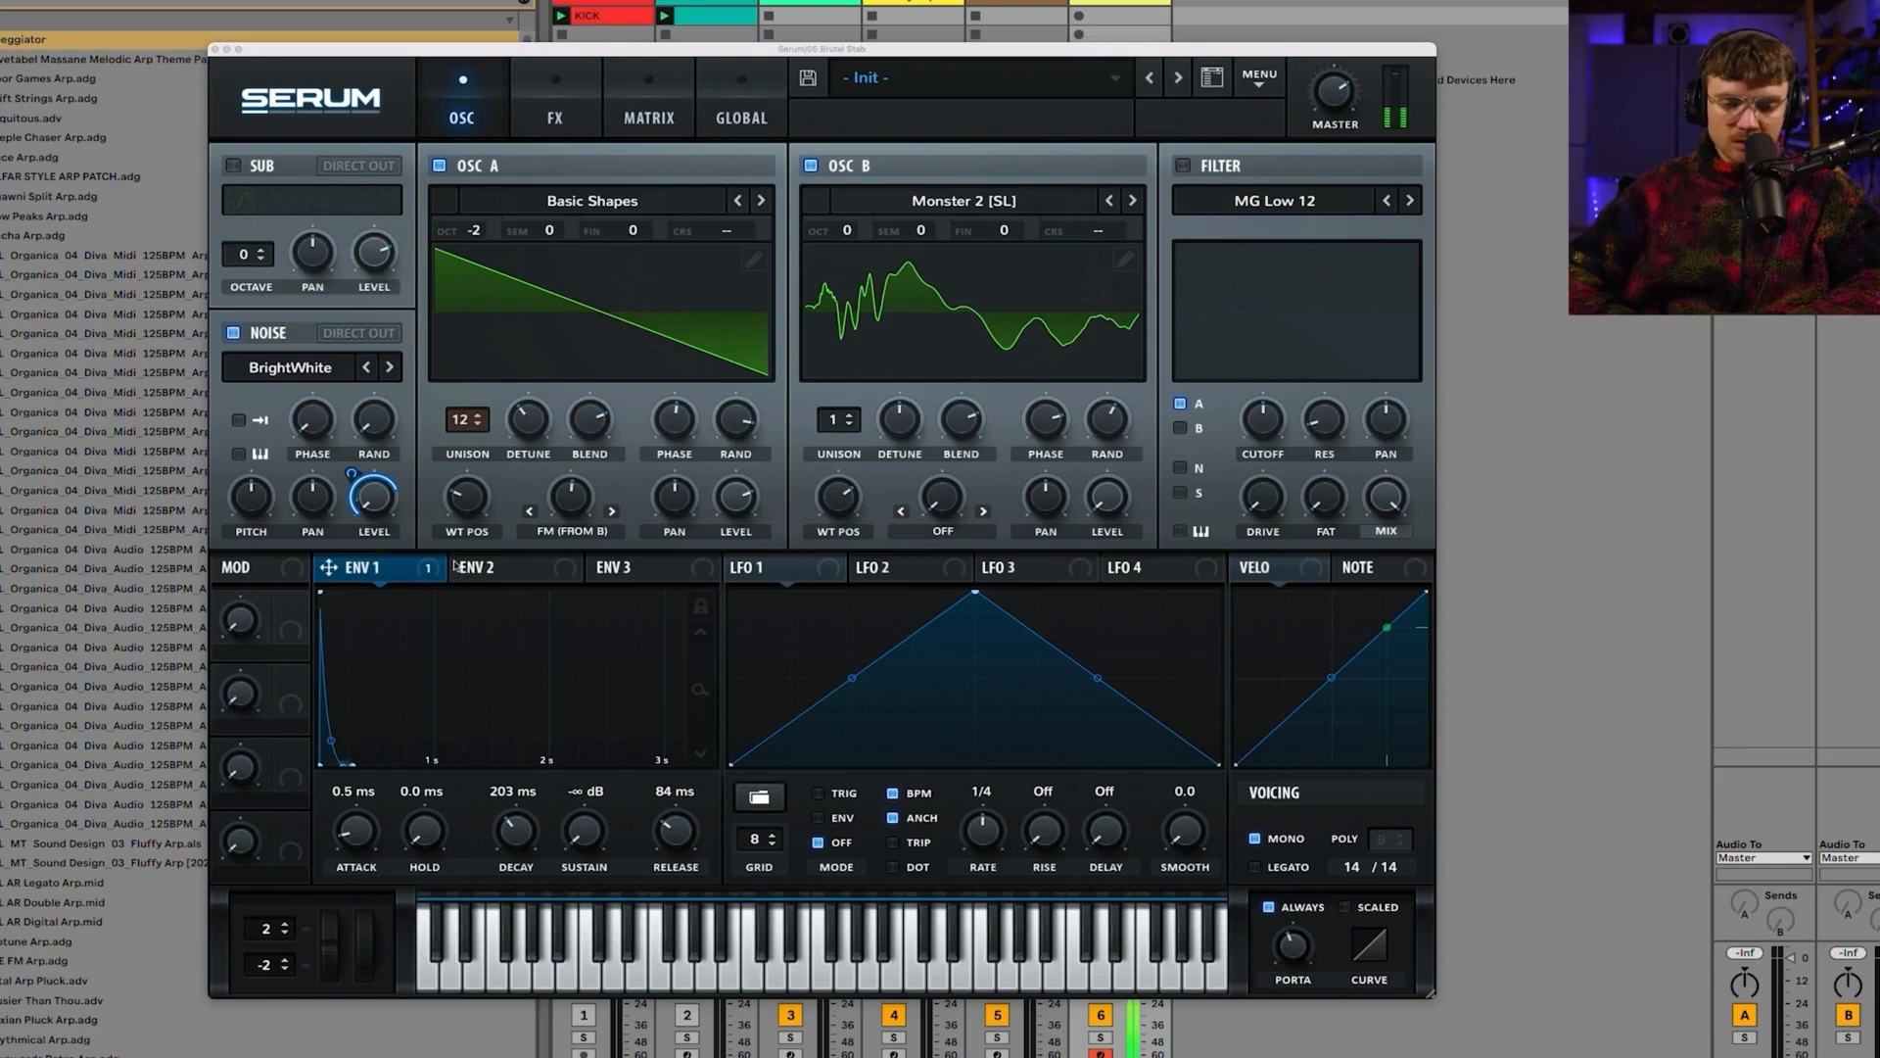
pyautogui.moveTo(498, 819); pyautogui.dragTo(507, 814)
pyautogui.scroll(3, 662, 824)
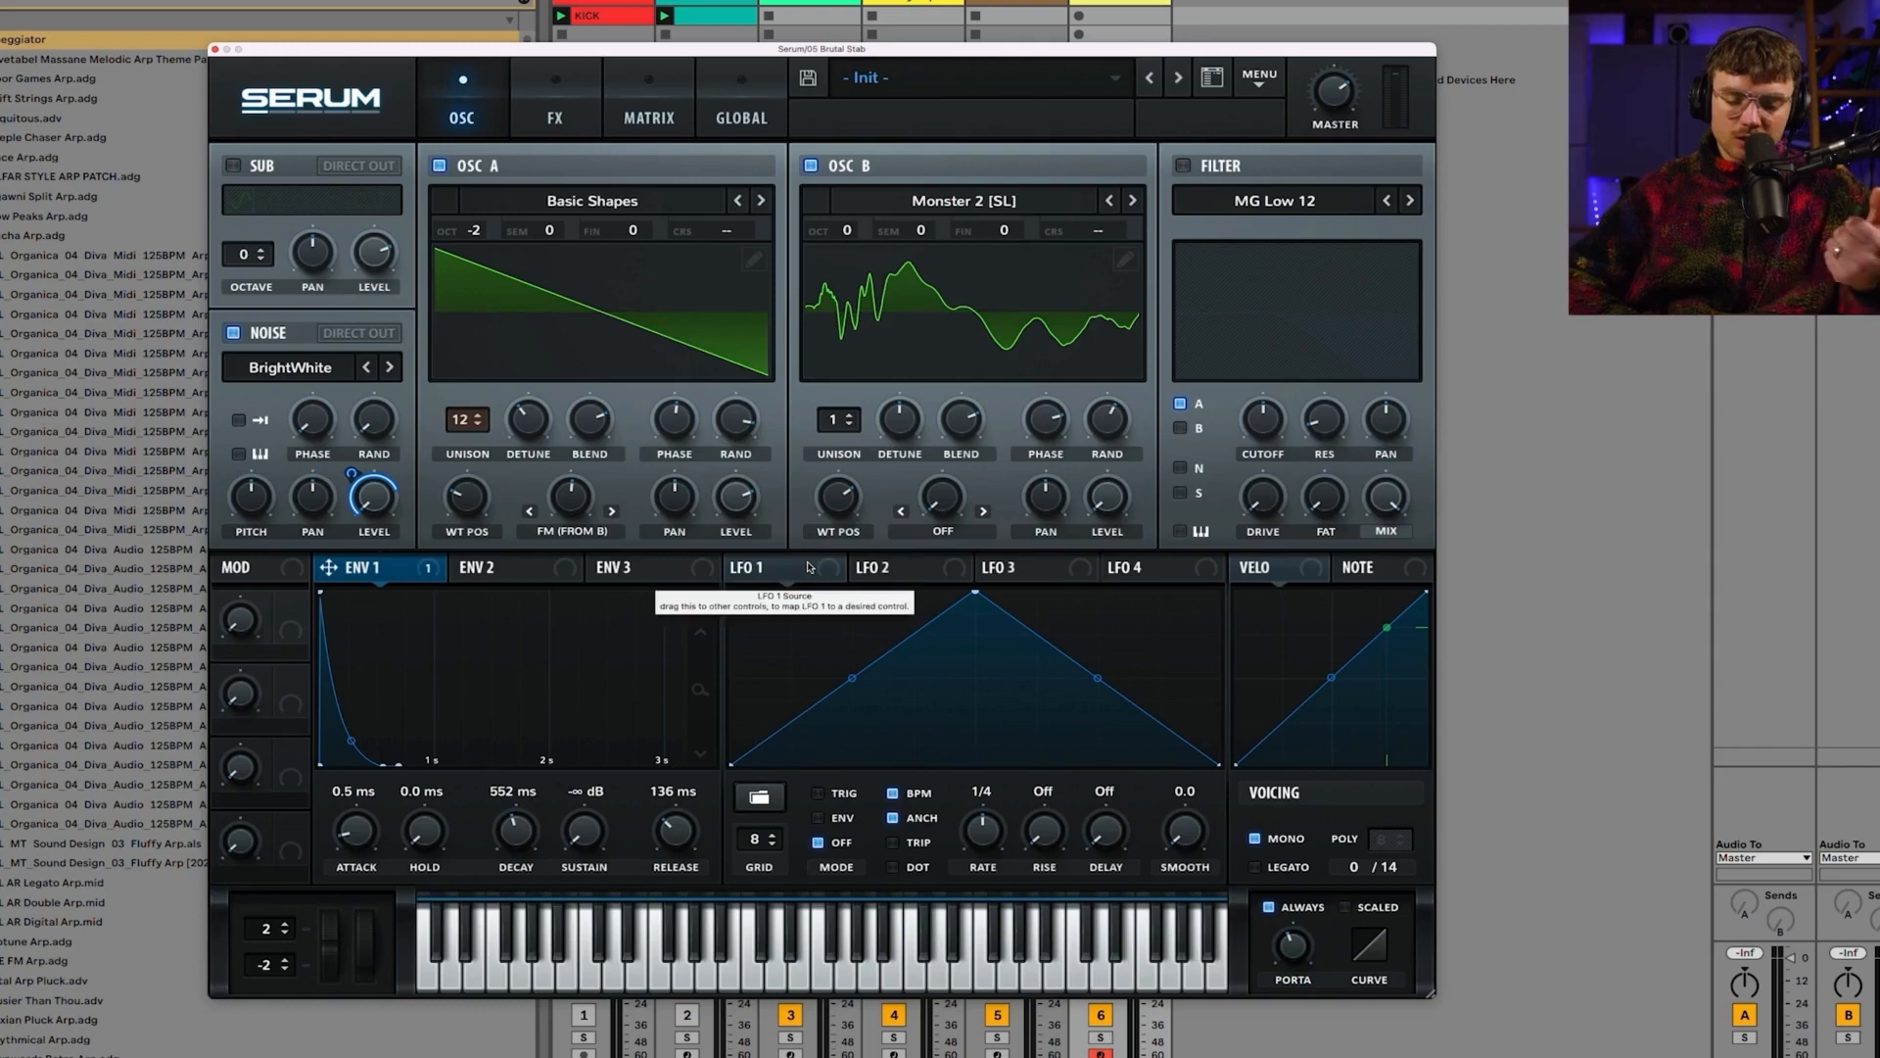
# Step: Enable the filter for oscillator A and noise, modulating its cutoff with envelope 2 at 539 ms decay, 0% sustain and 179 ms release
pyautogui.click(1184, 166)
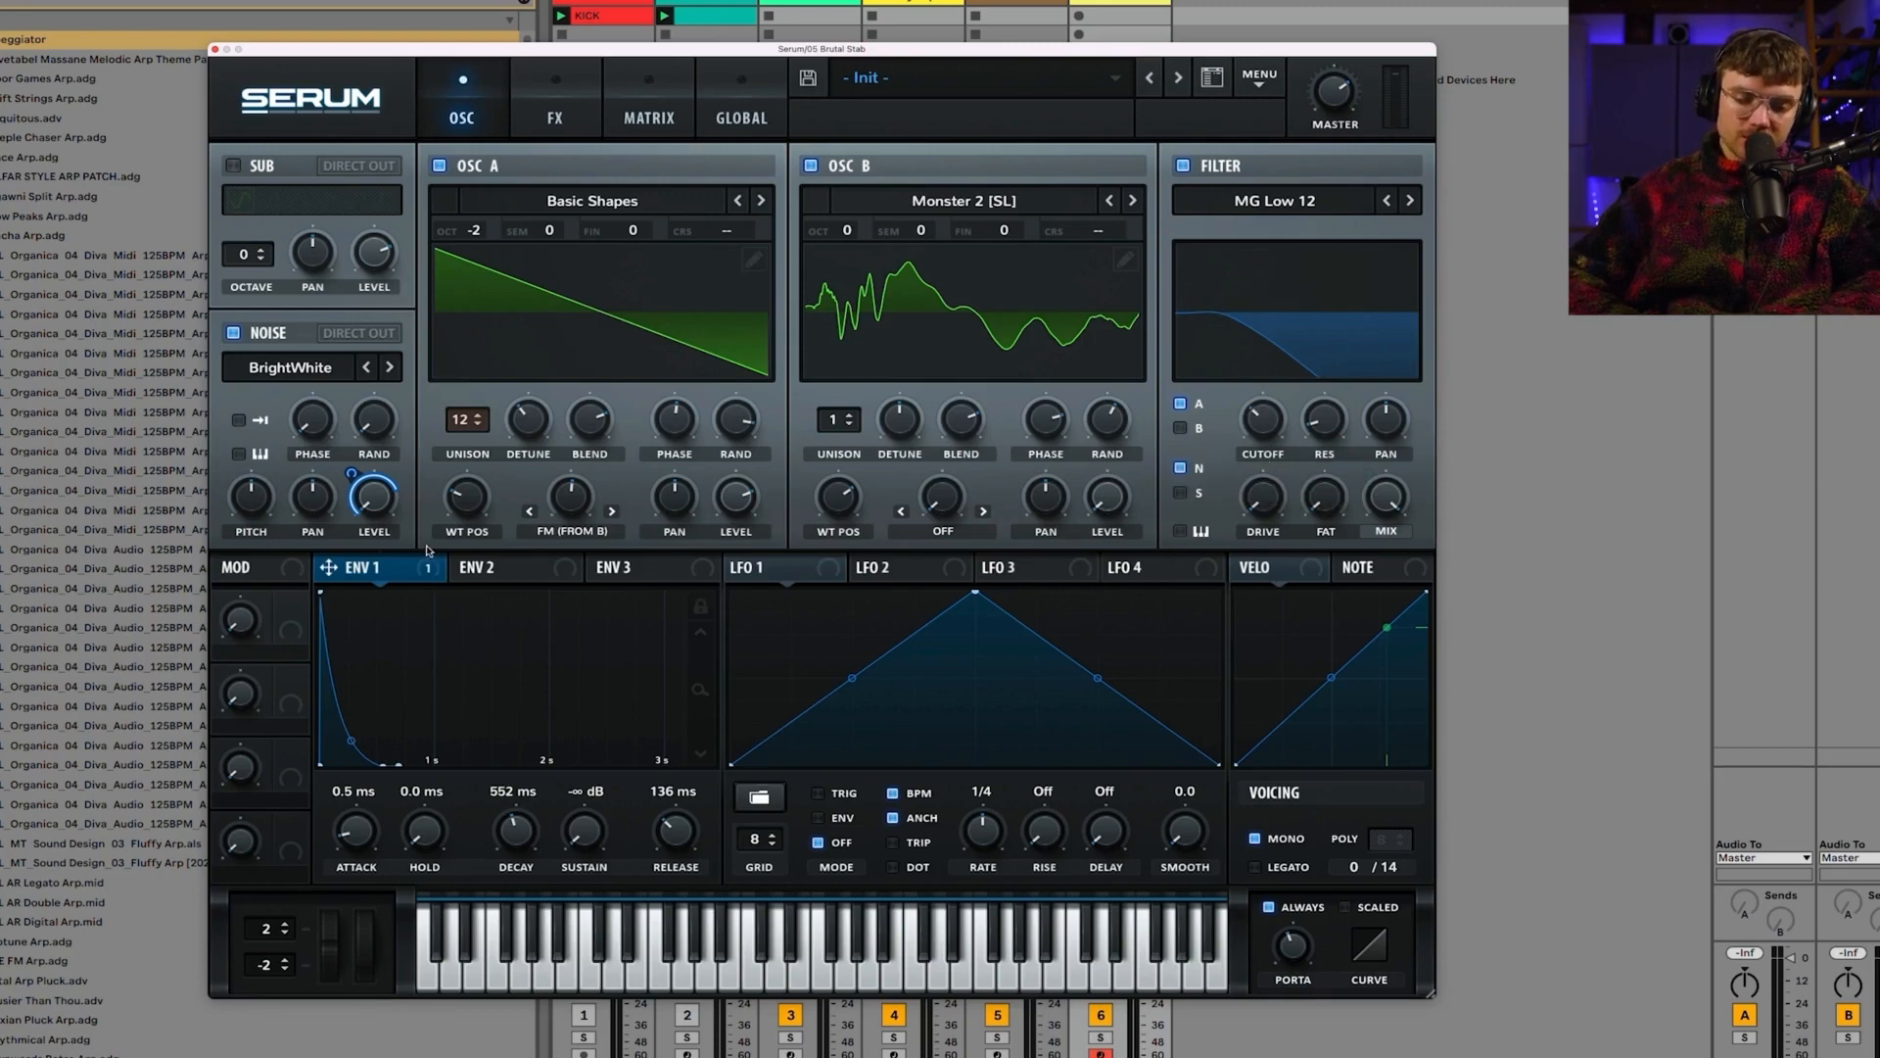
pyautogui.moveTo(462, 568); pyautogui.dragTo(1265, 419)
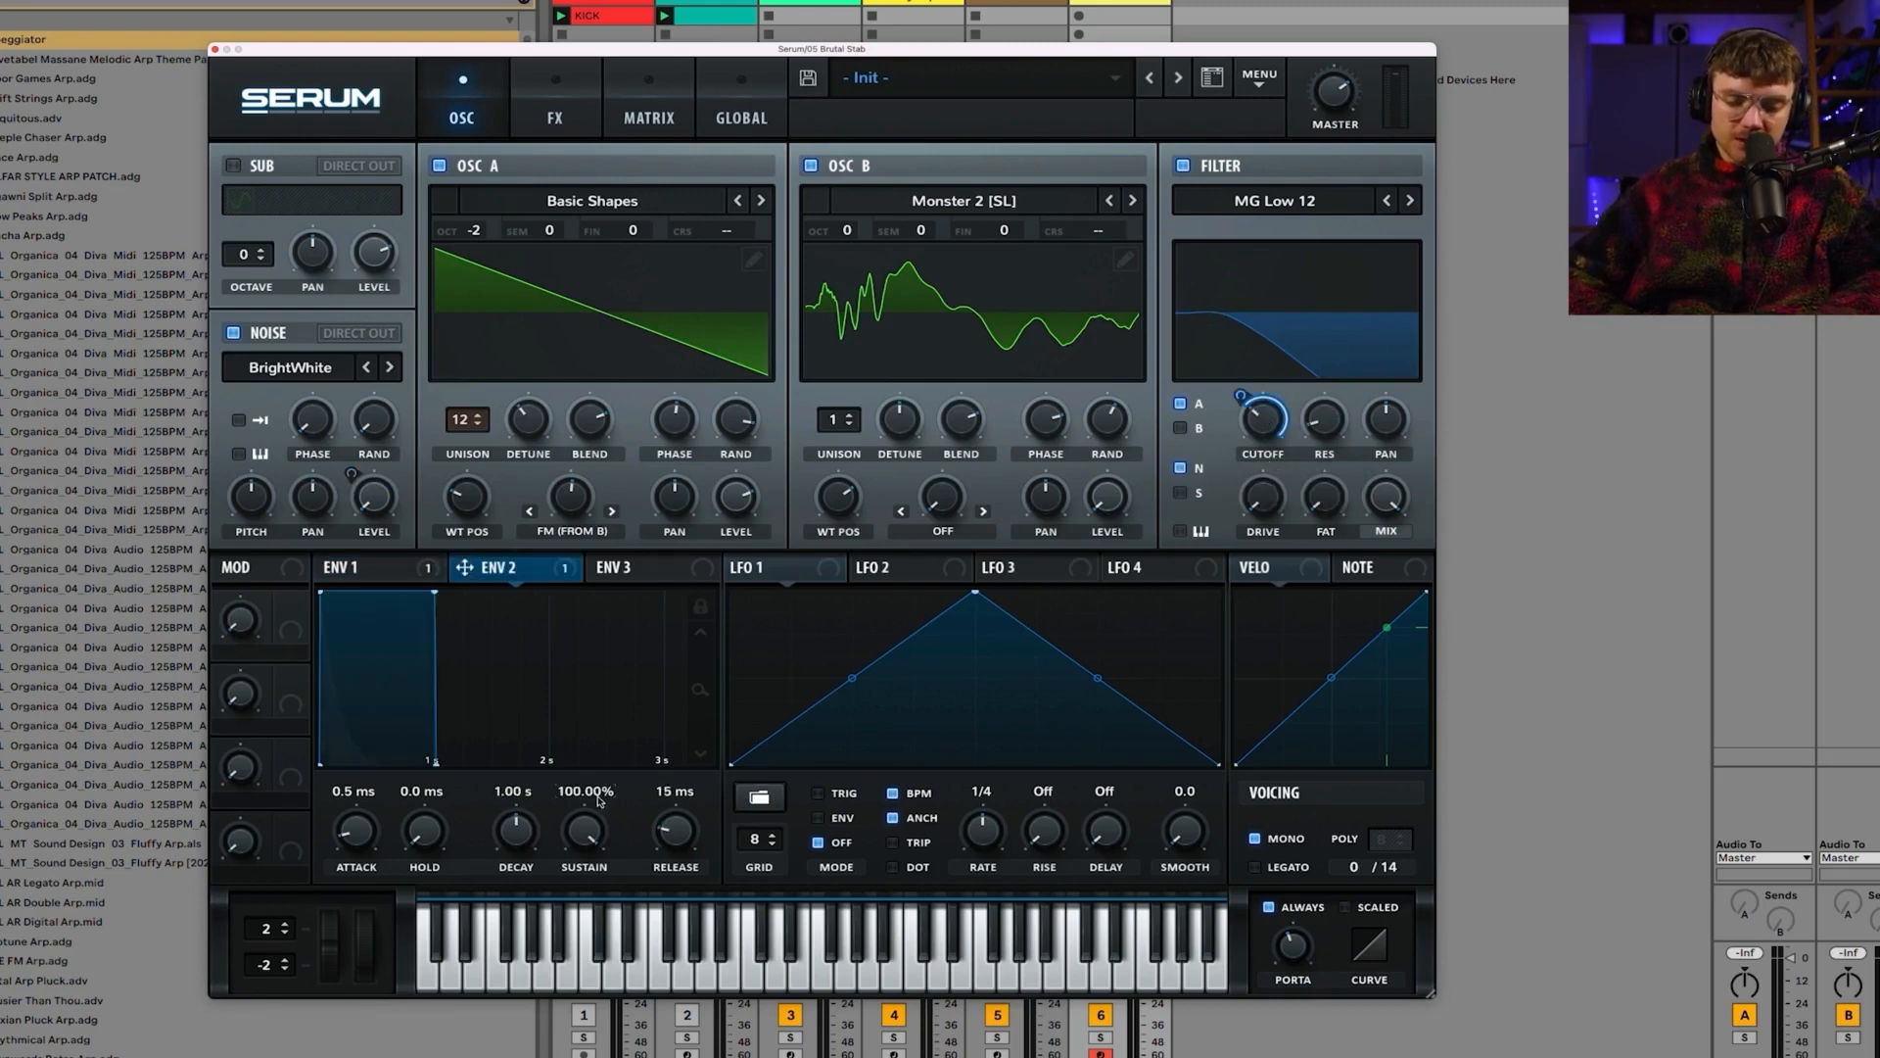
pyautogui.moveTo(600, 800); pyautogui.dragTo(600, 882)
pyautogui.moveTo(516, 827); pyautogui.dragTo(522, 839)
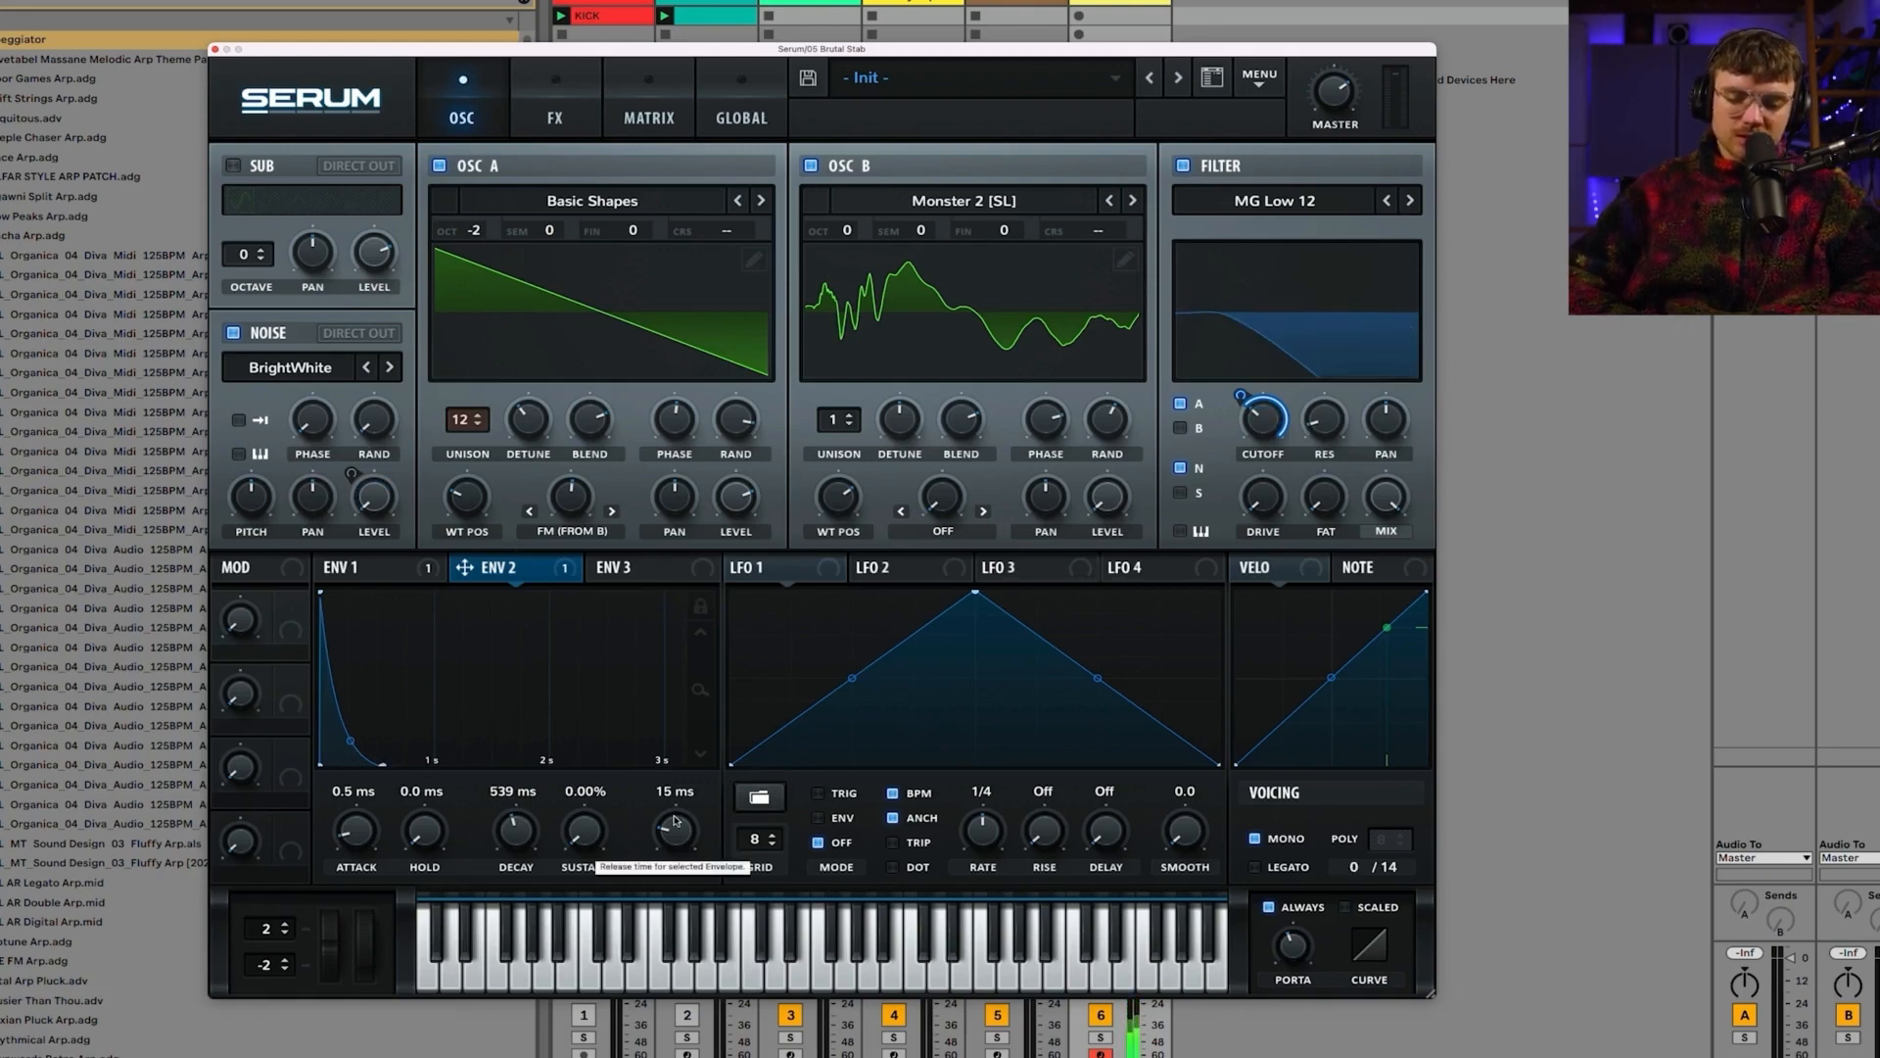
pyautogui.moveTo(675, 829); pyautogui.dragTo(678, 795)
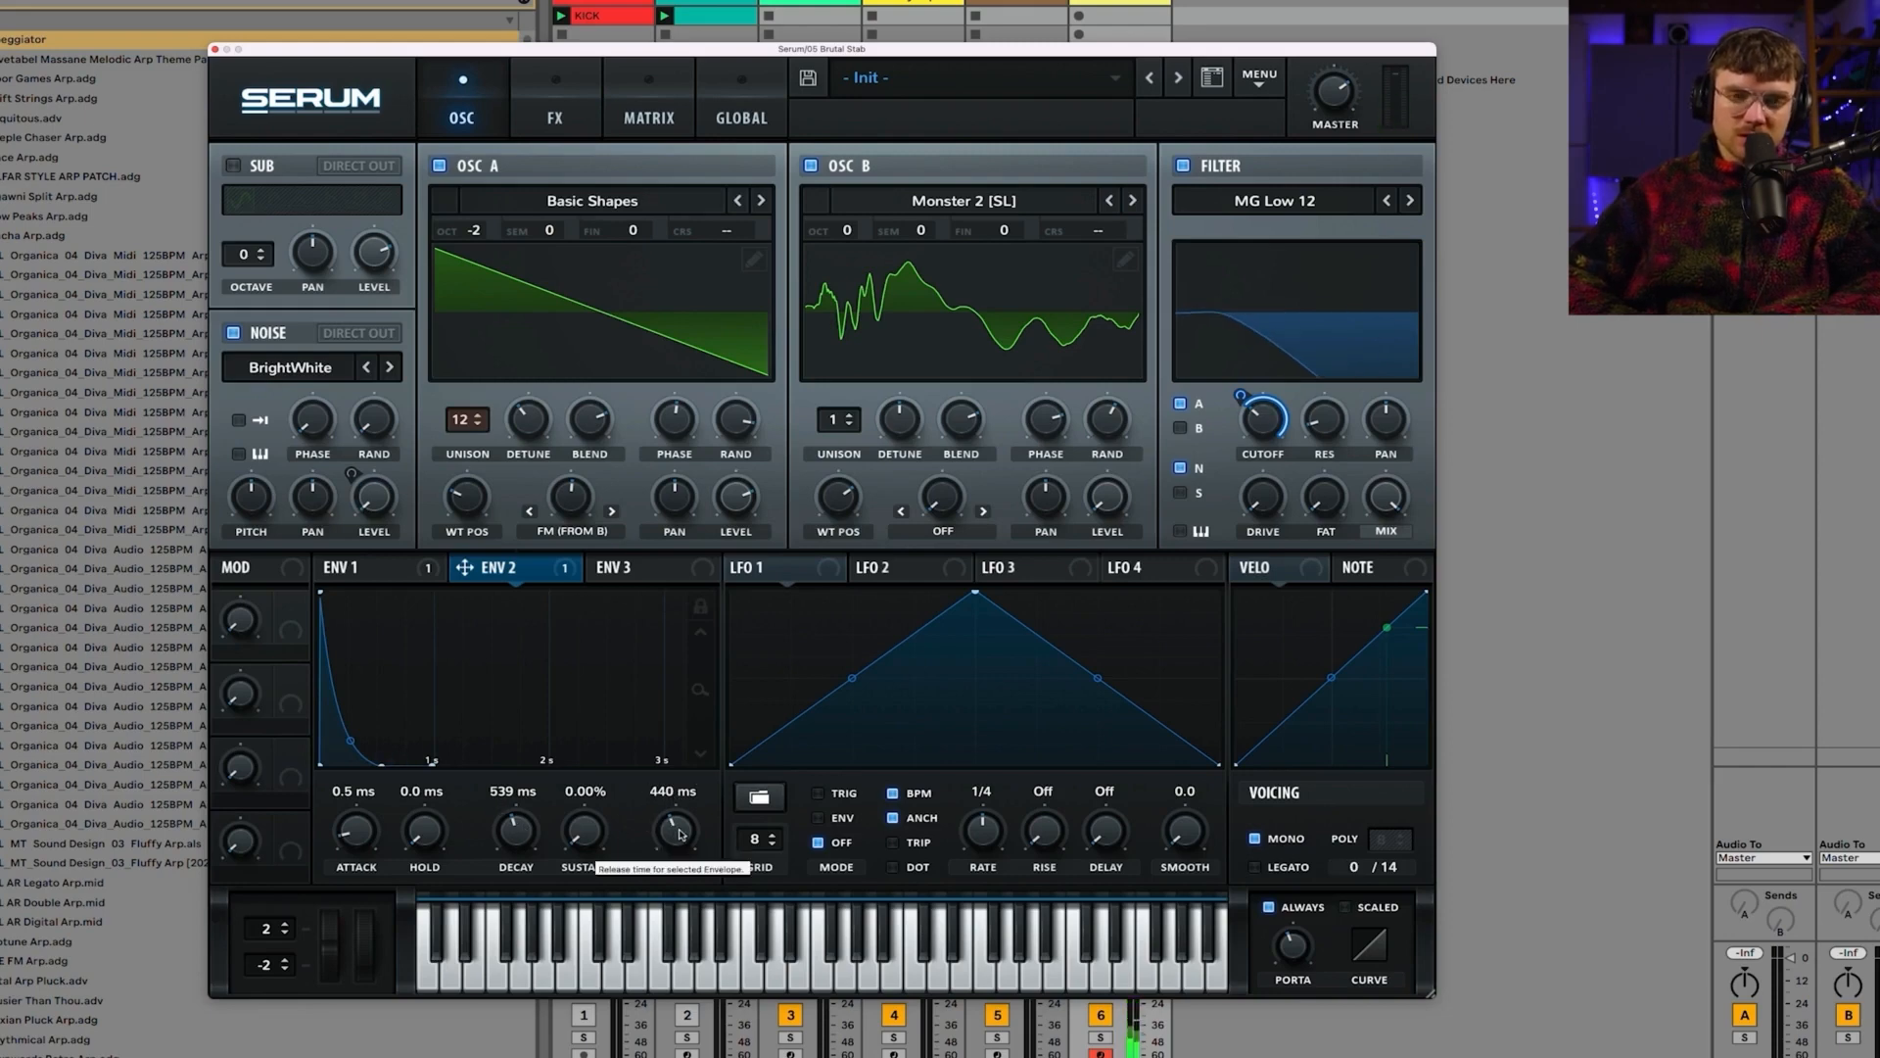
pyautogui.moveTo(676, 830); pyautogui.dragTo(691, 856)
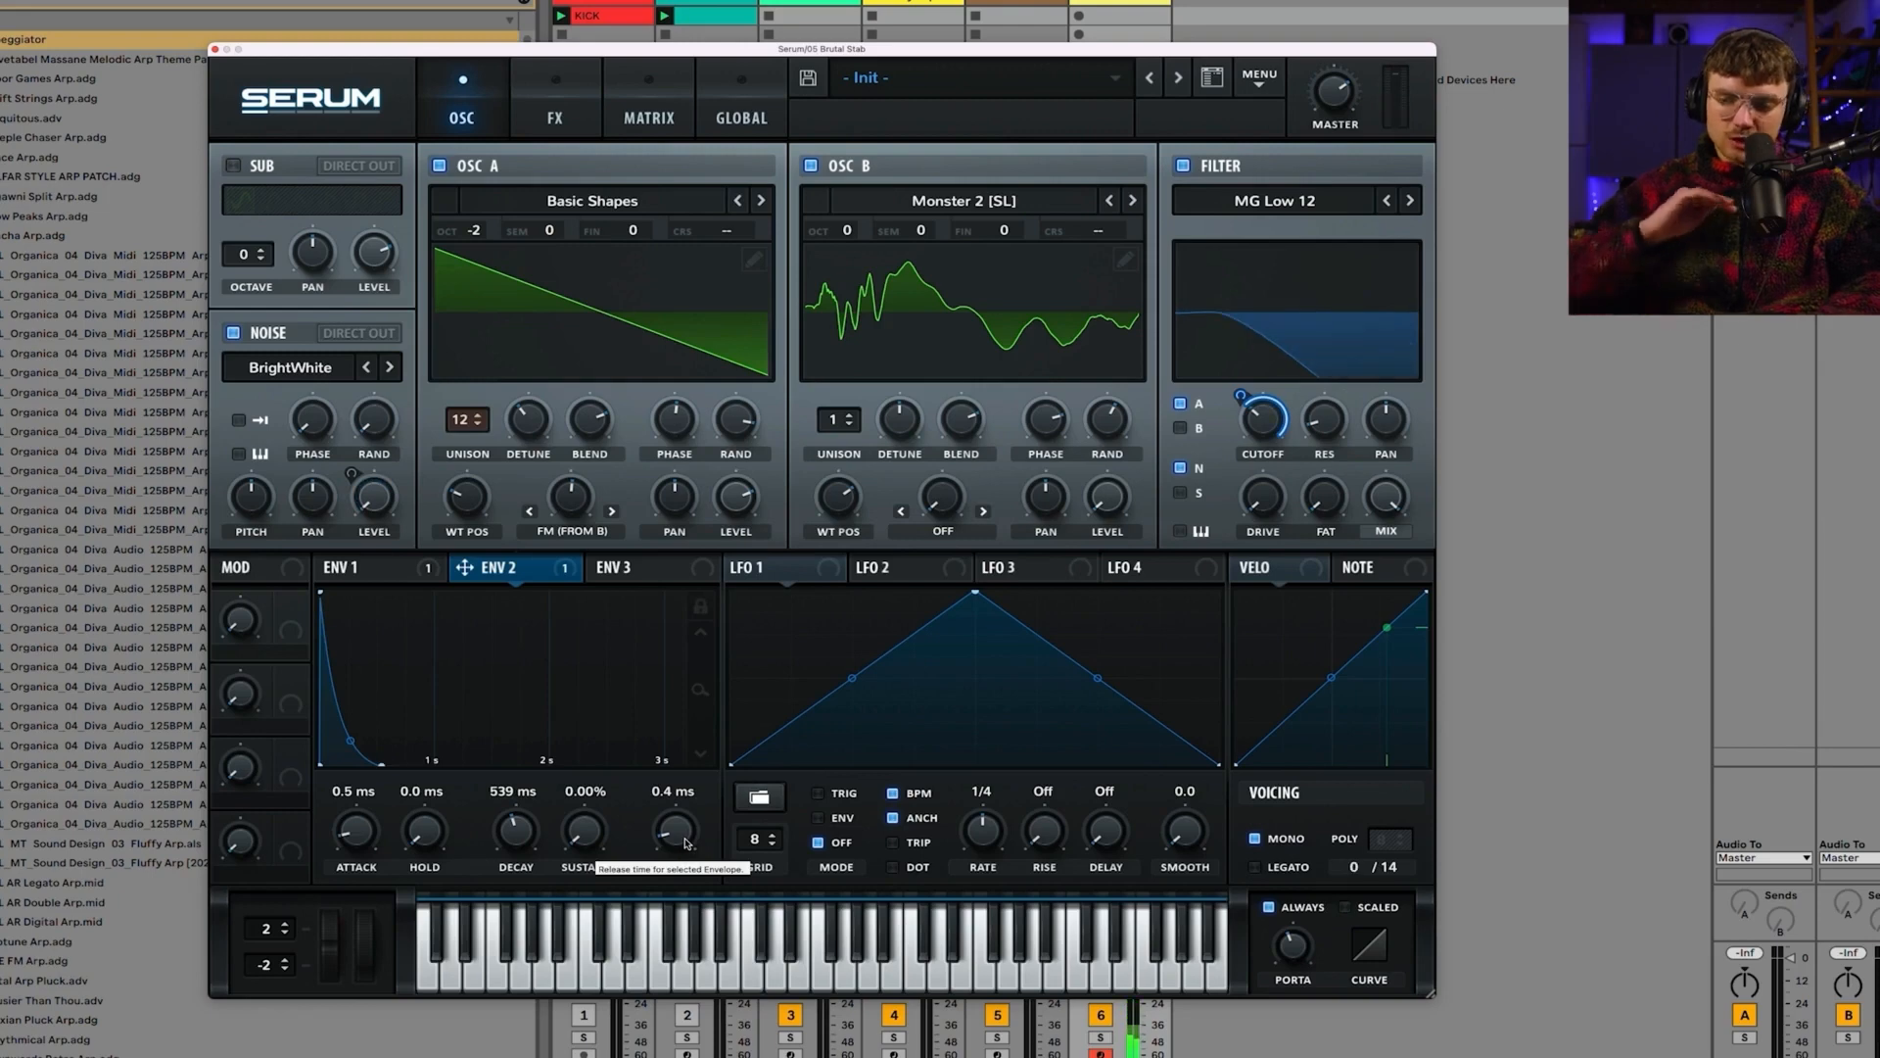
pyautogui.moveTo(686, 842)
pyautogui.mouseDown()
pyautogui.moveTo(686, 798)
pyautogui.moveTo(670, 839)
pyautogui.mouseUp()
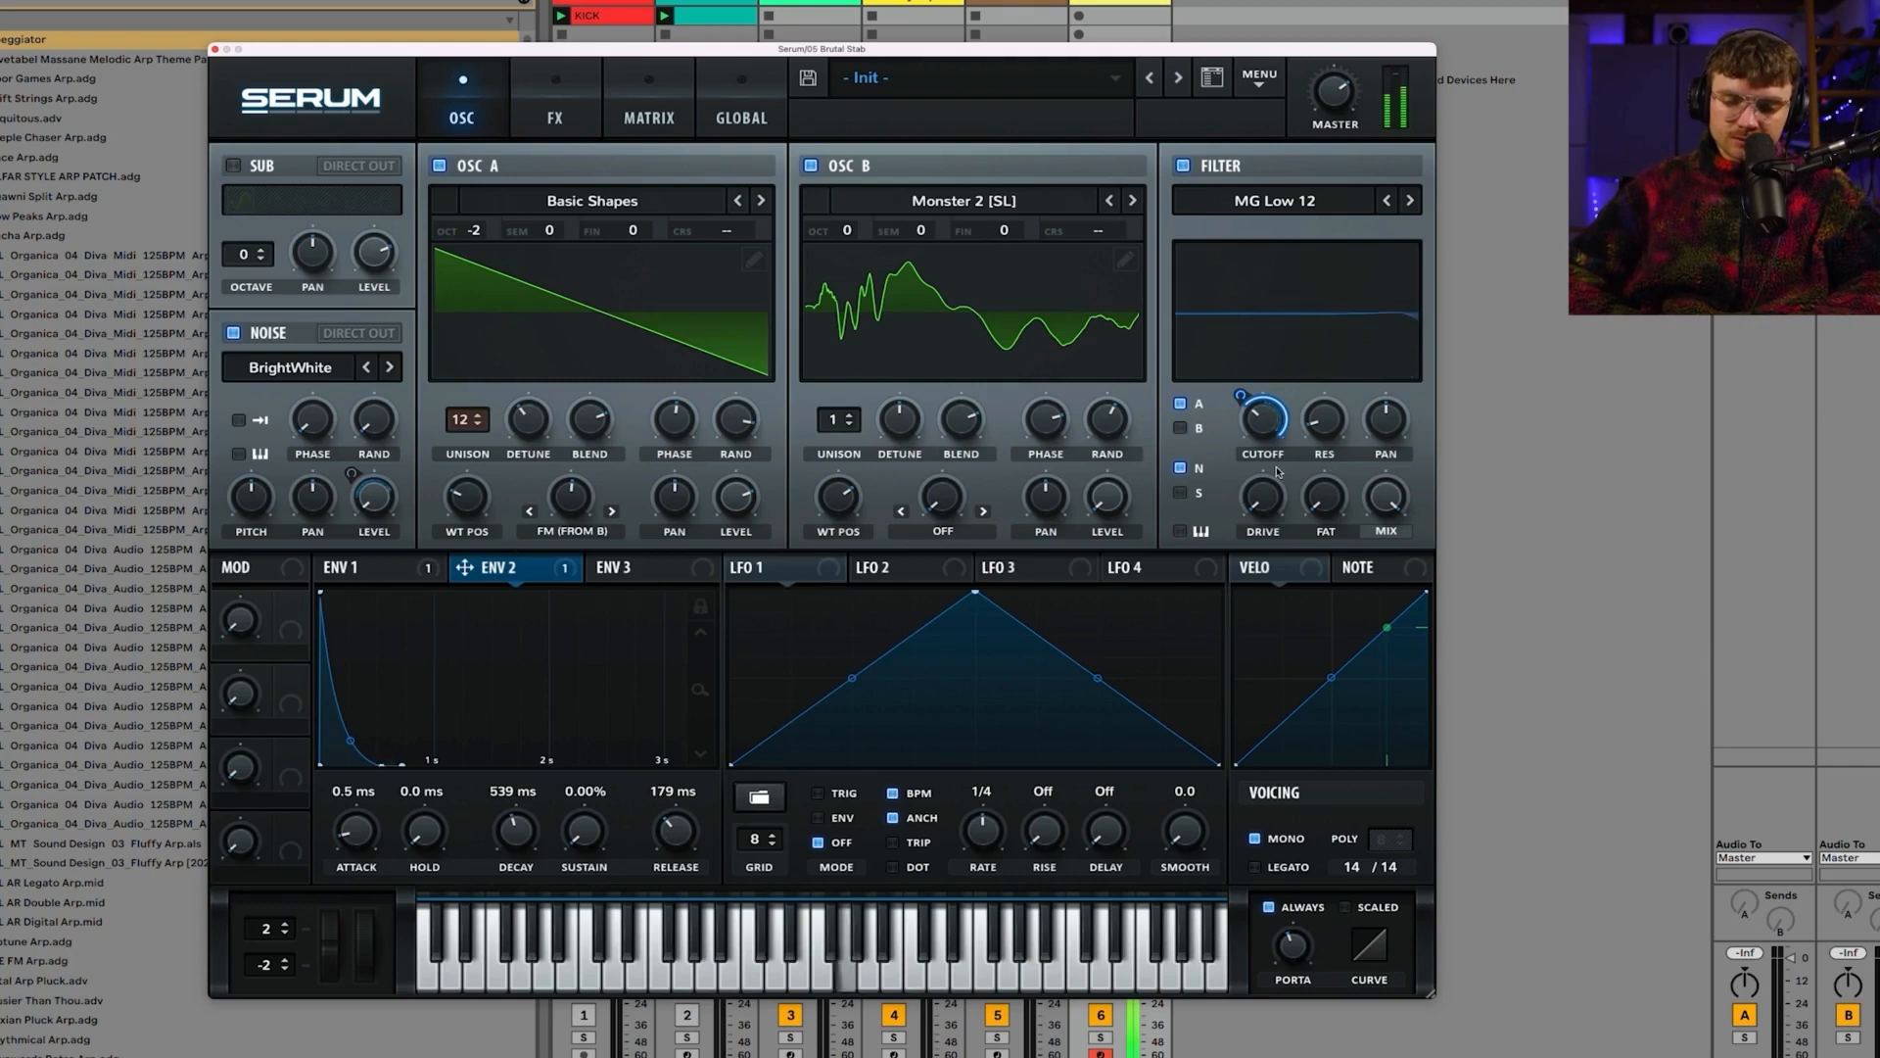
# Step: Switch the filter to MG Low 18 with slight drive and fat, and fine-tune envelope 2's modulation depth on the cutoff
pyautogui.click(1410, 202)
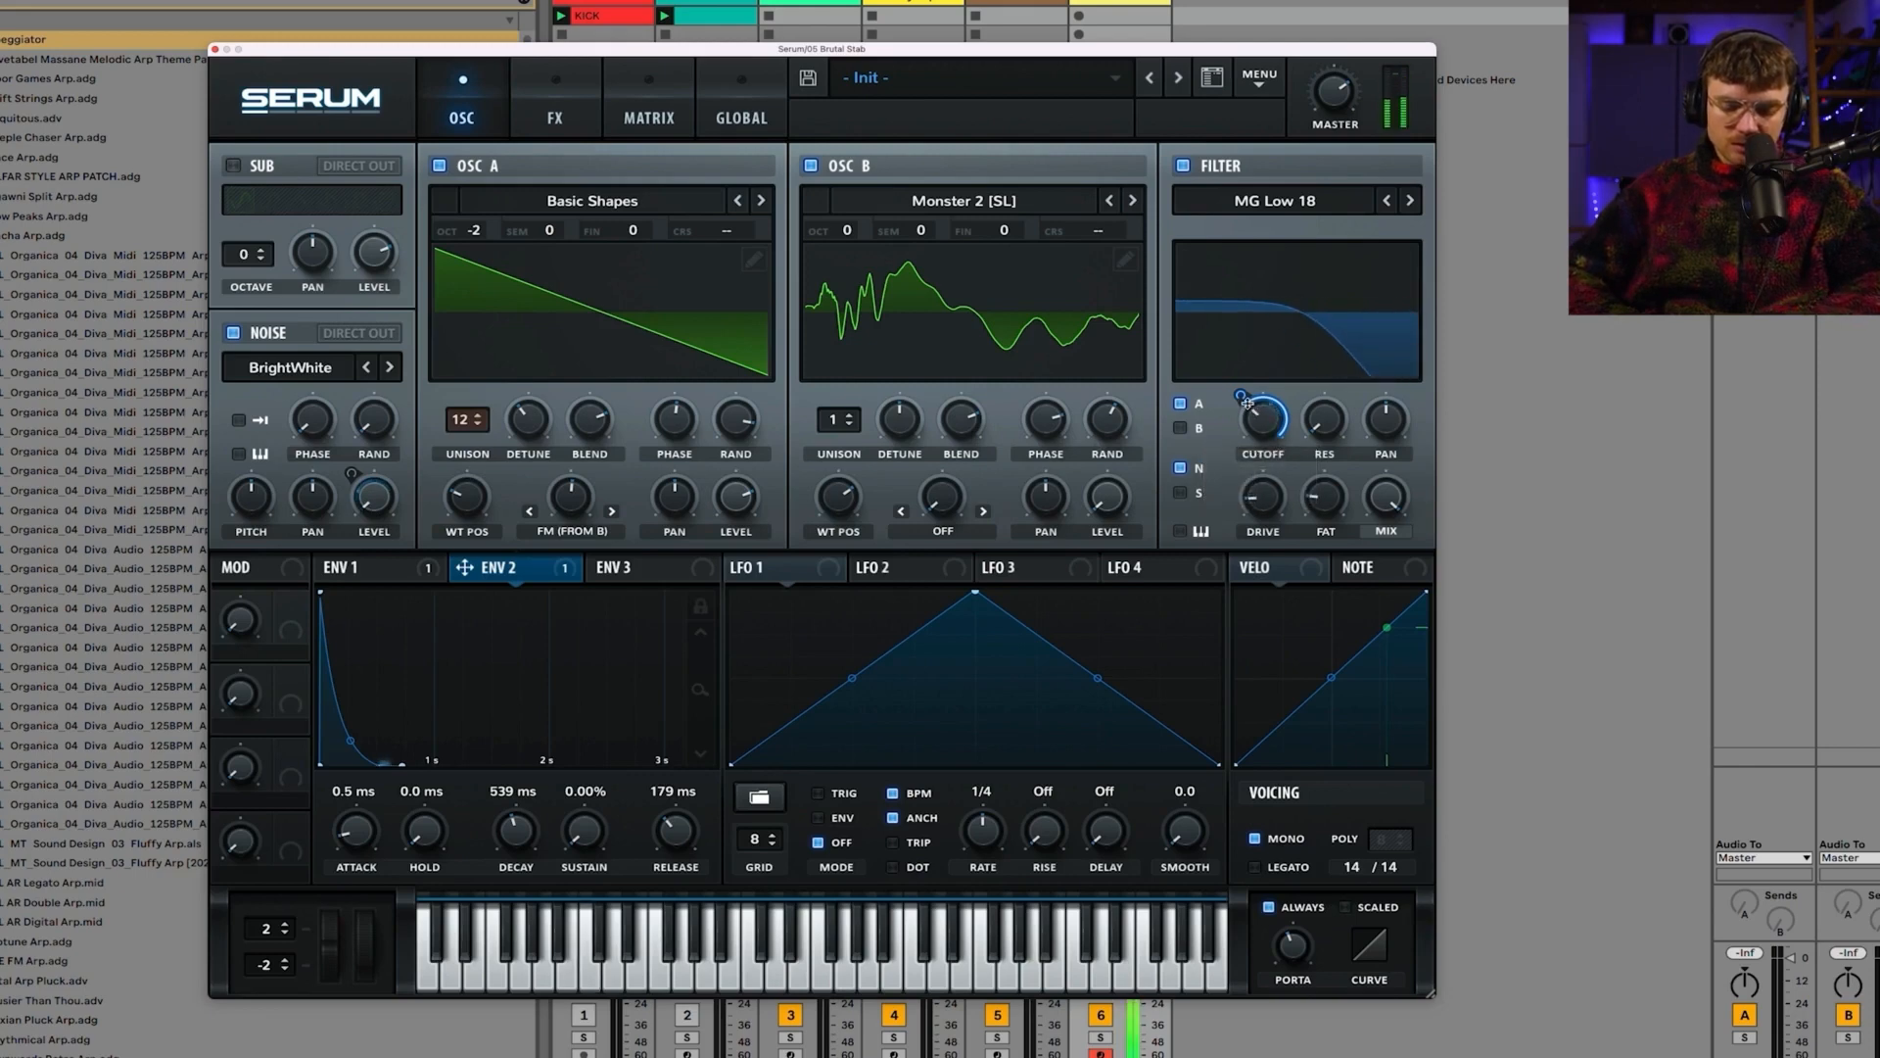
pyautogui.moveTo(1240, 397)
pyautogui.mouseDown()
pyautogui.moveTo(1259, 432)
pyautogui.moveTo(1242, 390)
pyautogui.mouseUp()
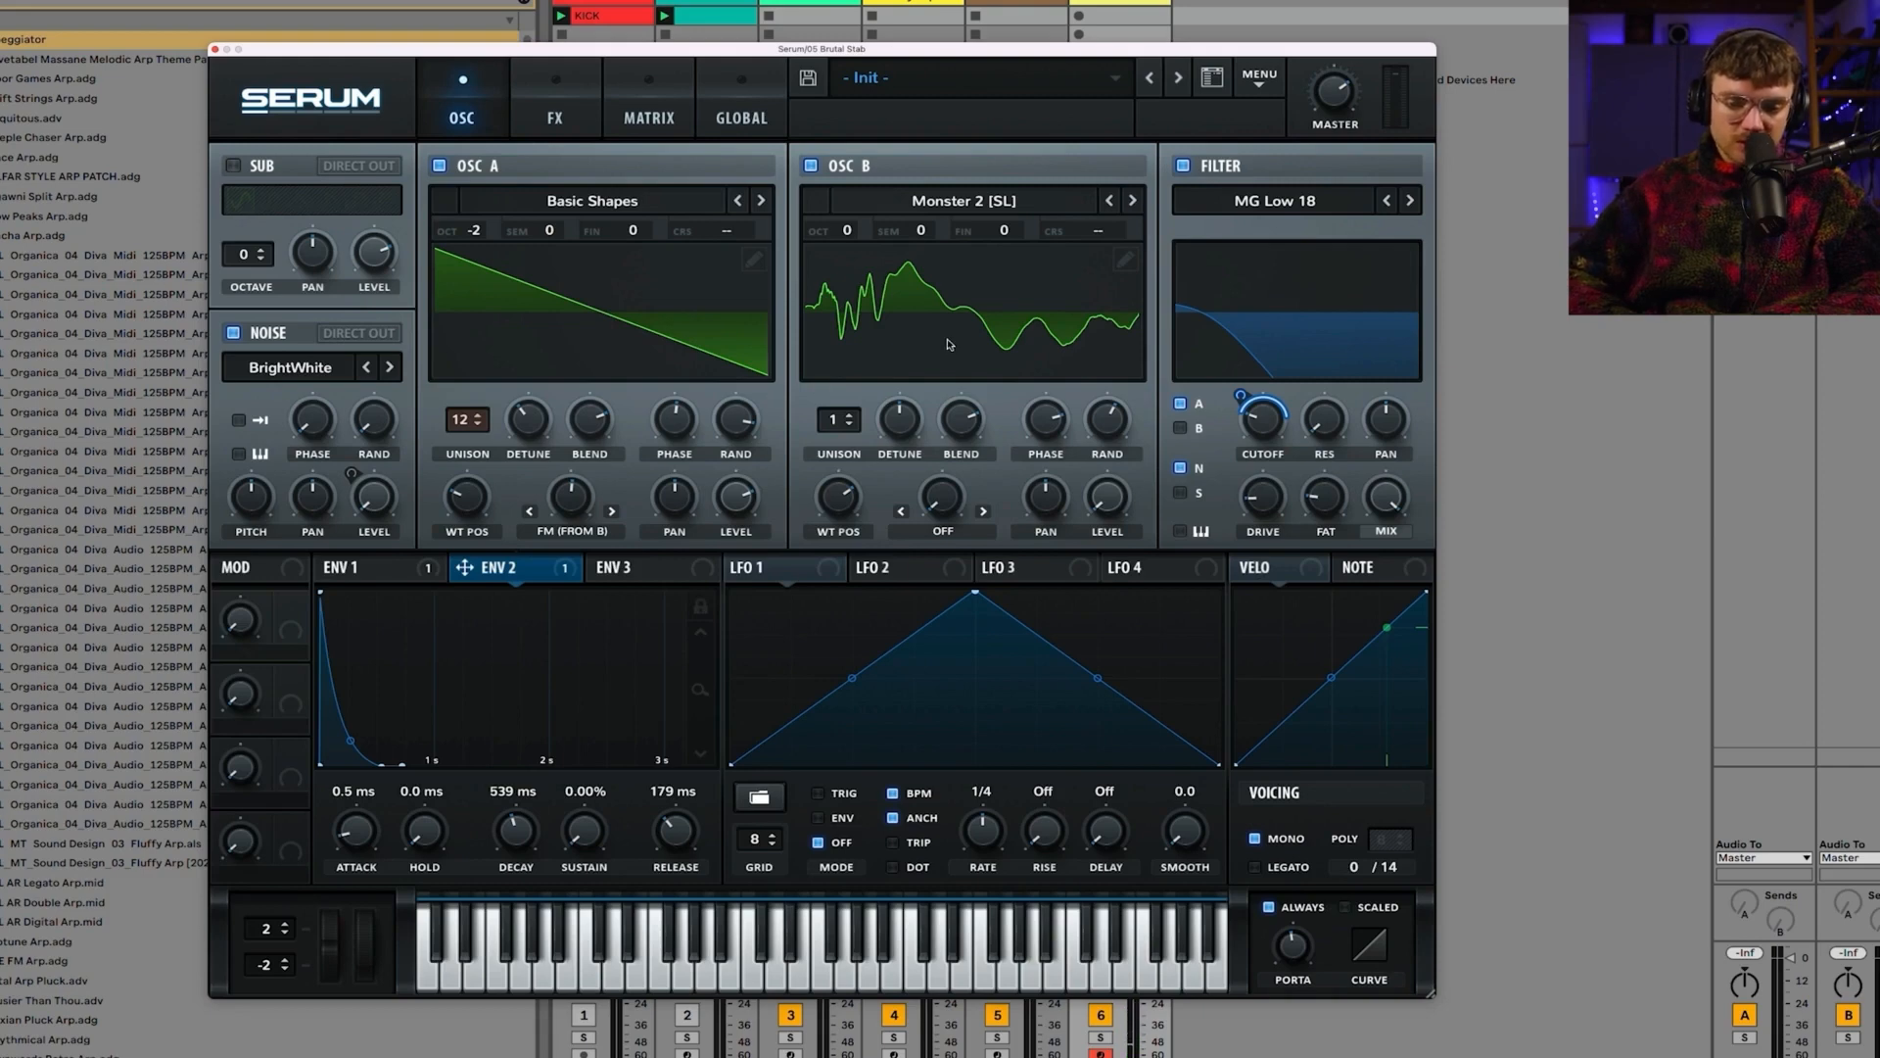
pyautogui.moveTo(1244, 392)
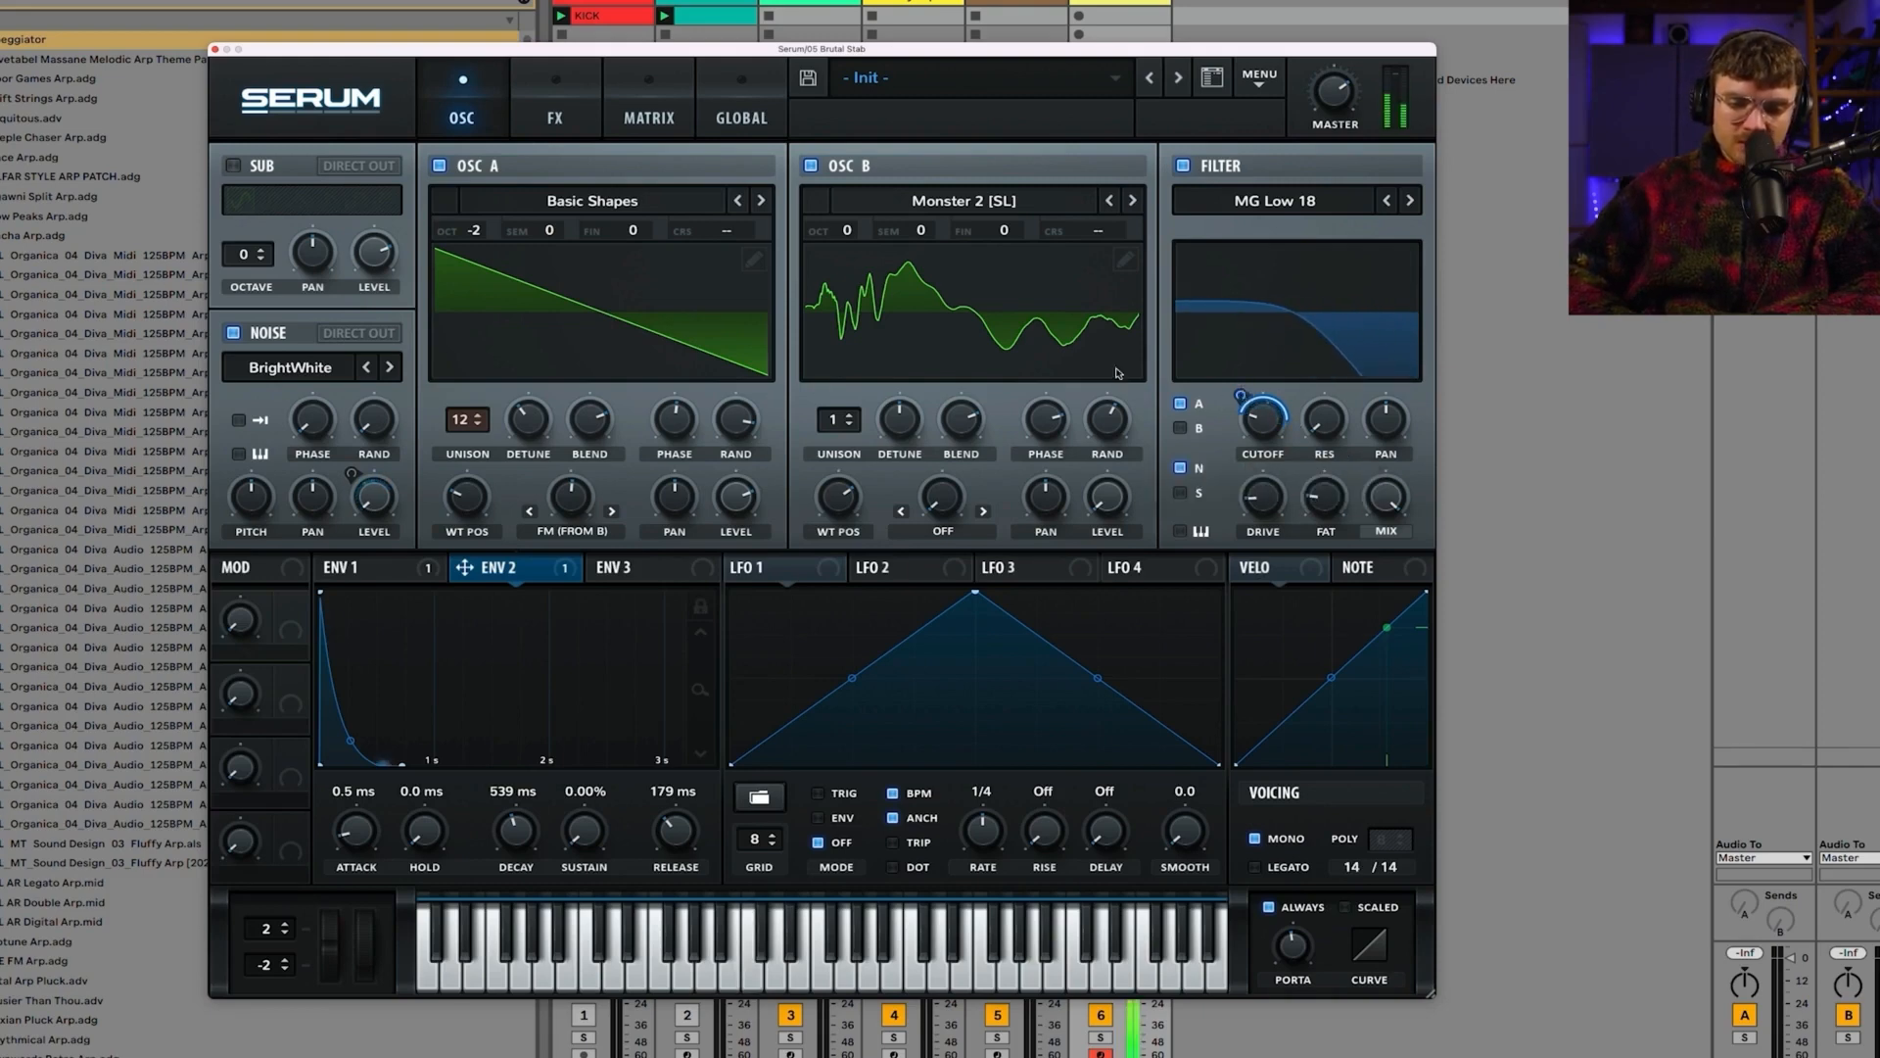
# Step: Add the Hyper/Dimension effect with the Hyper mix at zero, a slightly reduced Dimension size and a low Dimension mix
pyautogui.click(556, 116)
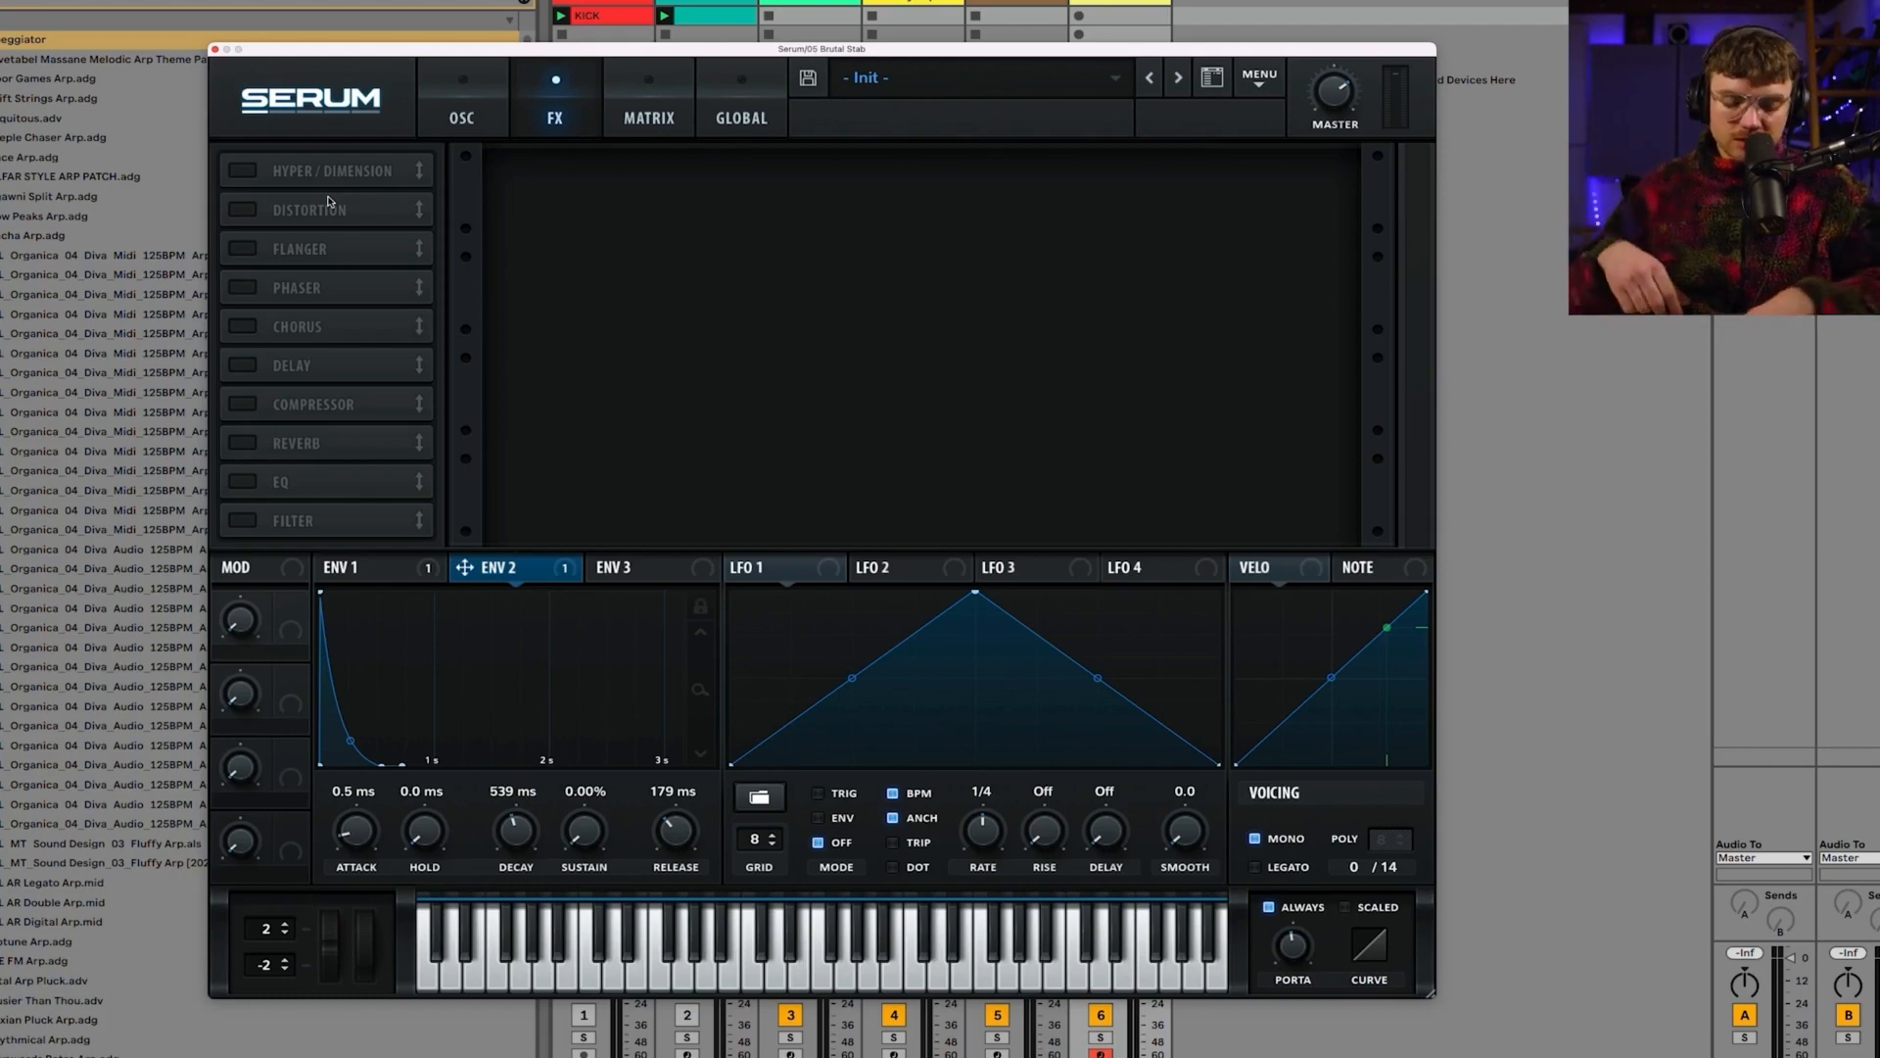
pyautogui.click(241, 170)
pyautogui.moveTo(987, 178); pyautogui.dragTo(1029, 467)
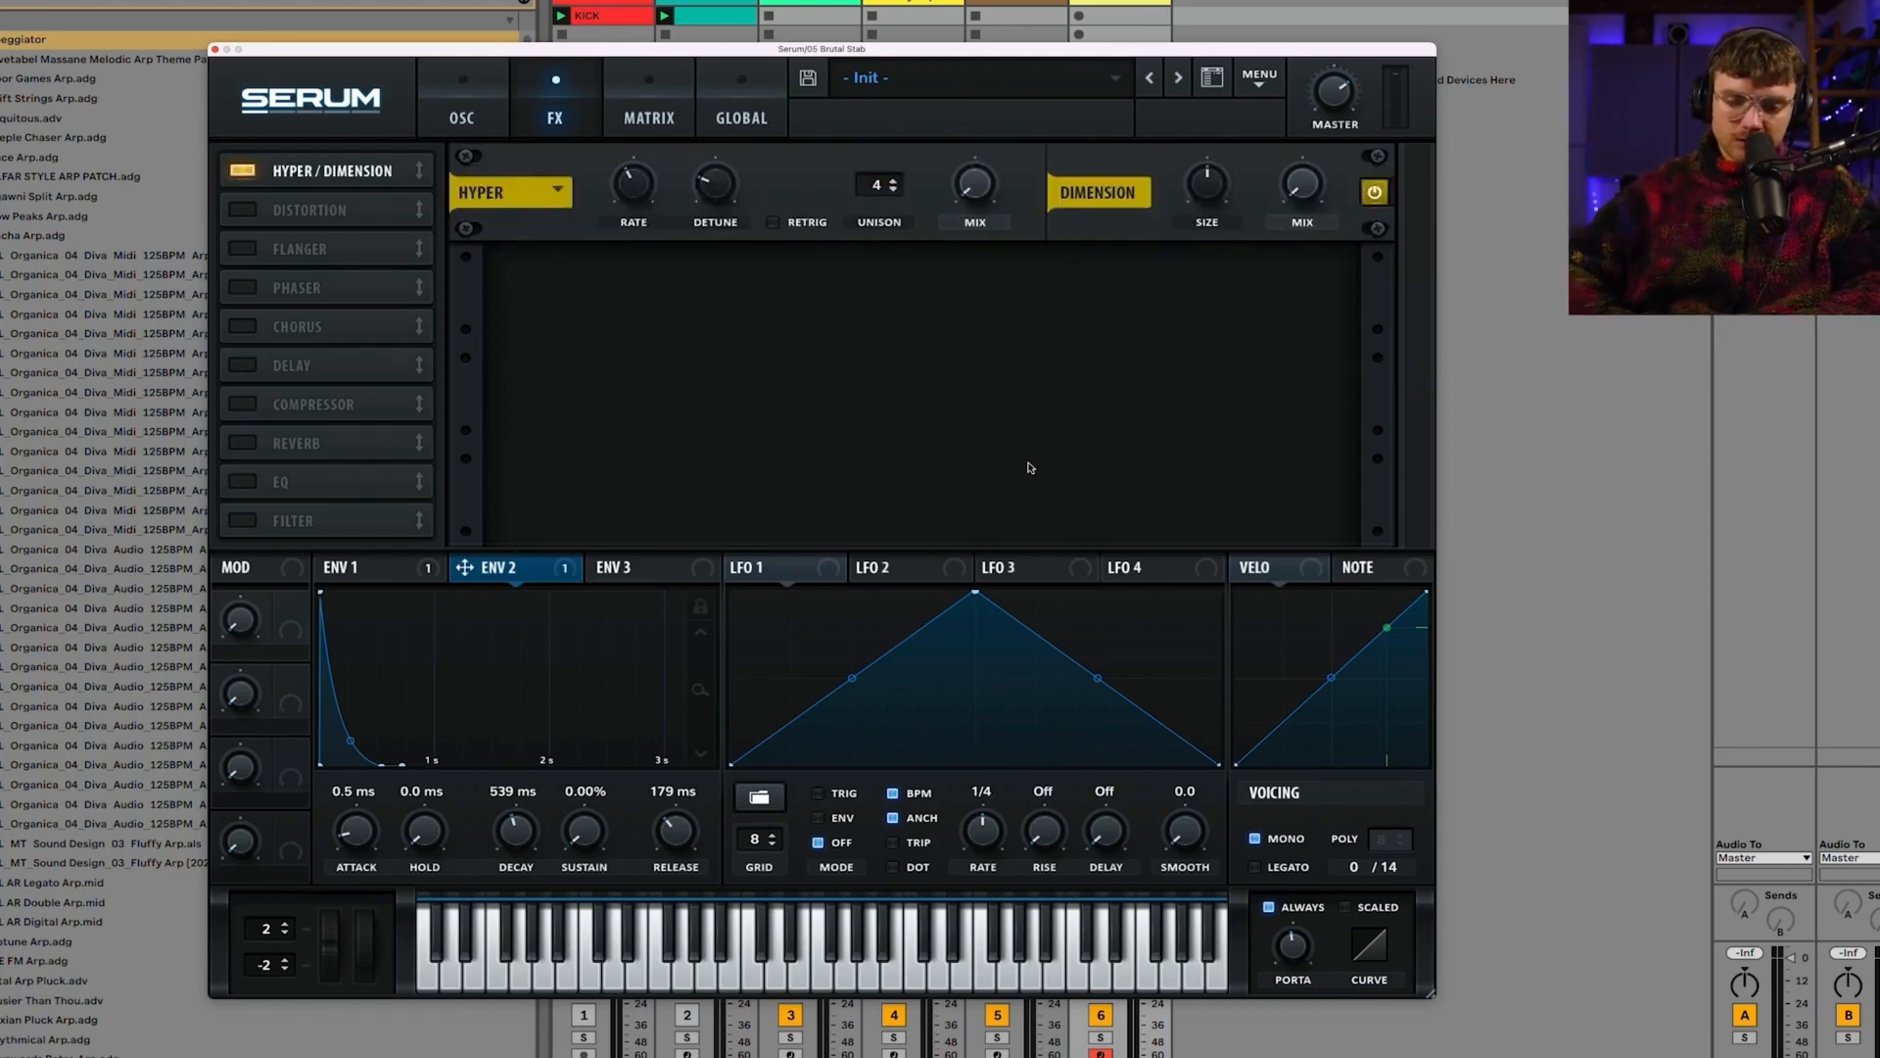
pyautogui.moveTo(1306, 175)
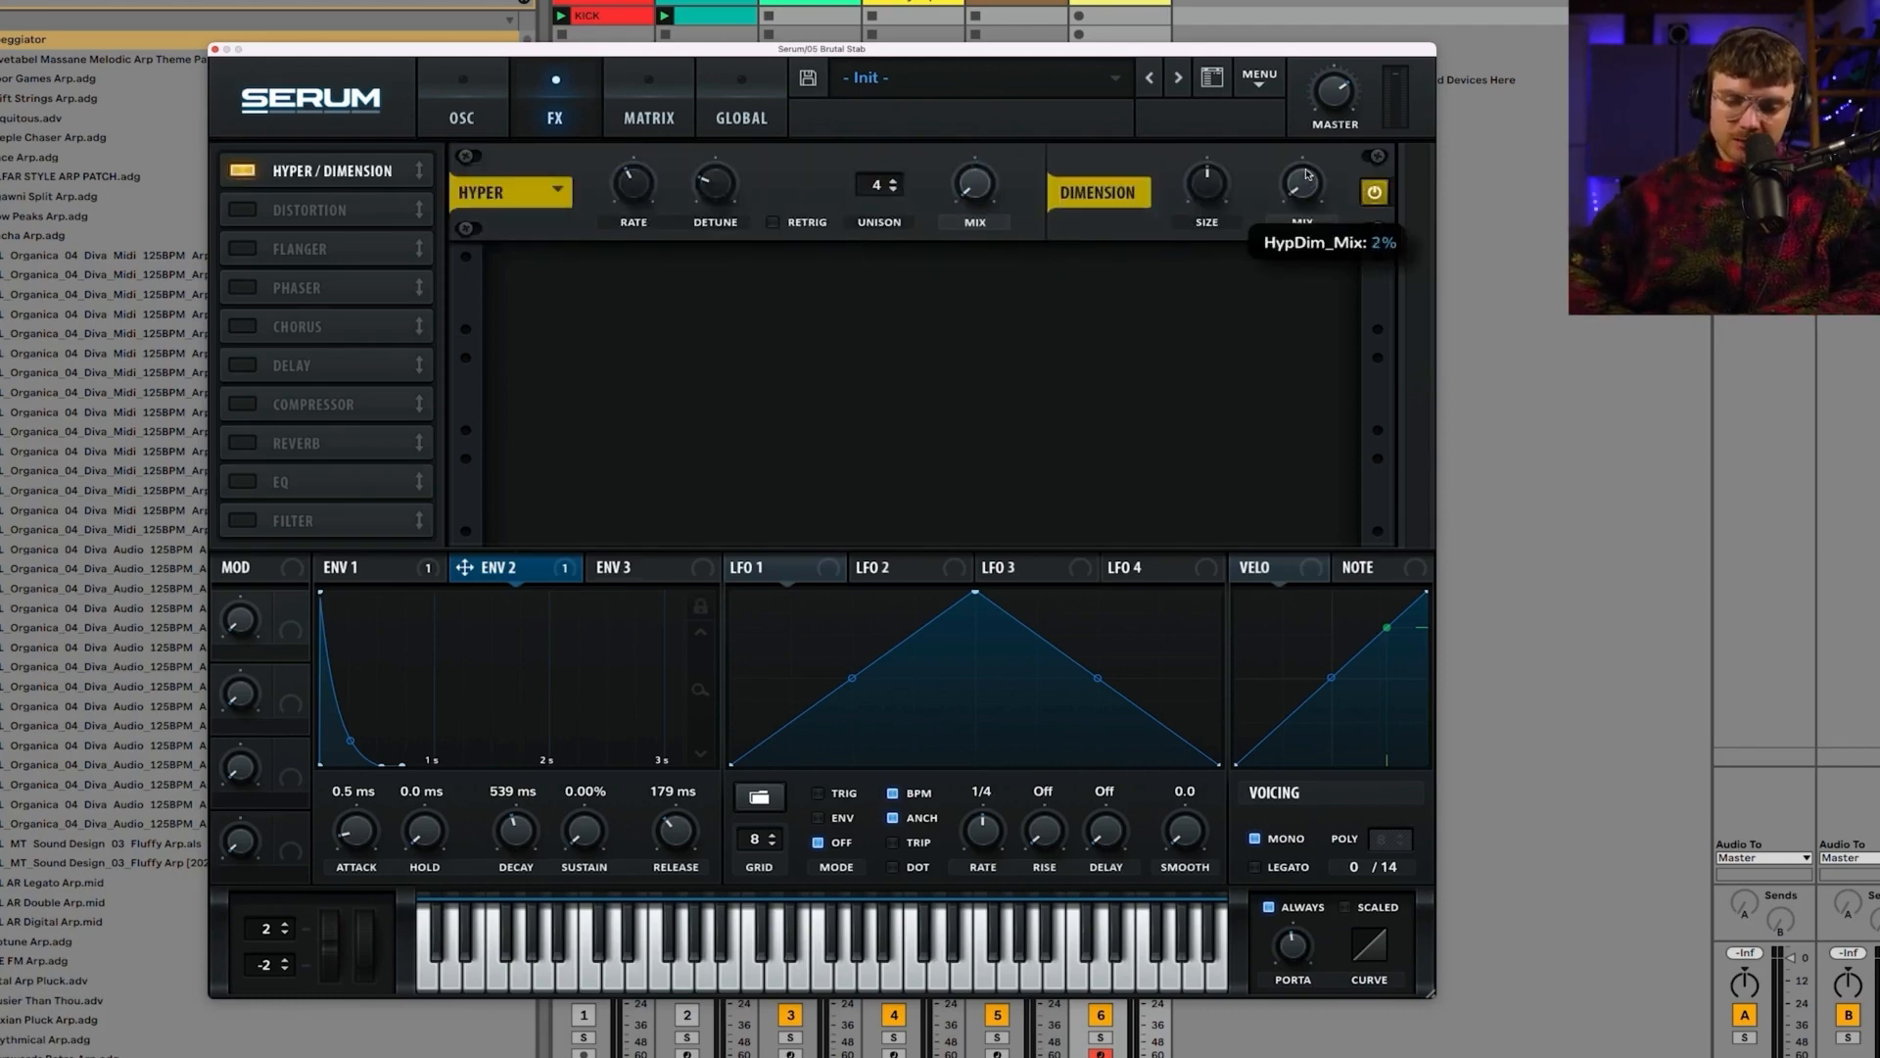
pyautogui.moveTo(1302, 162); pyautogui.dragTo(1215, 195)
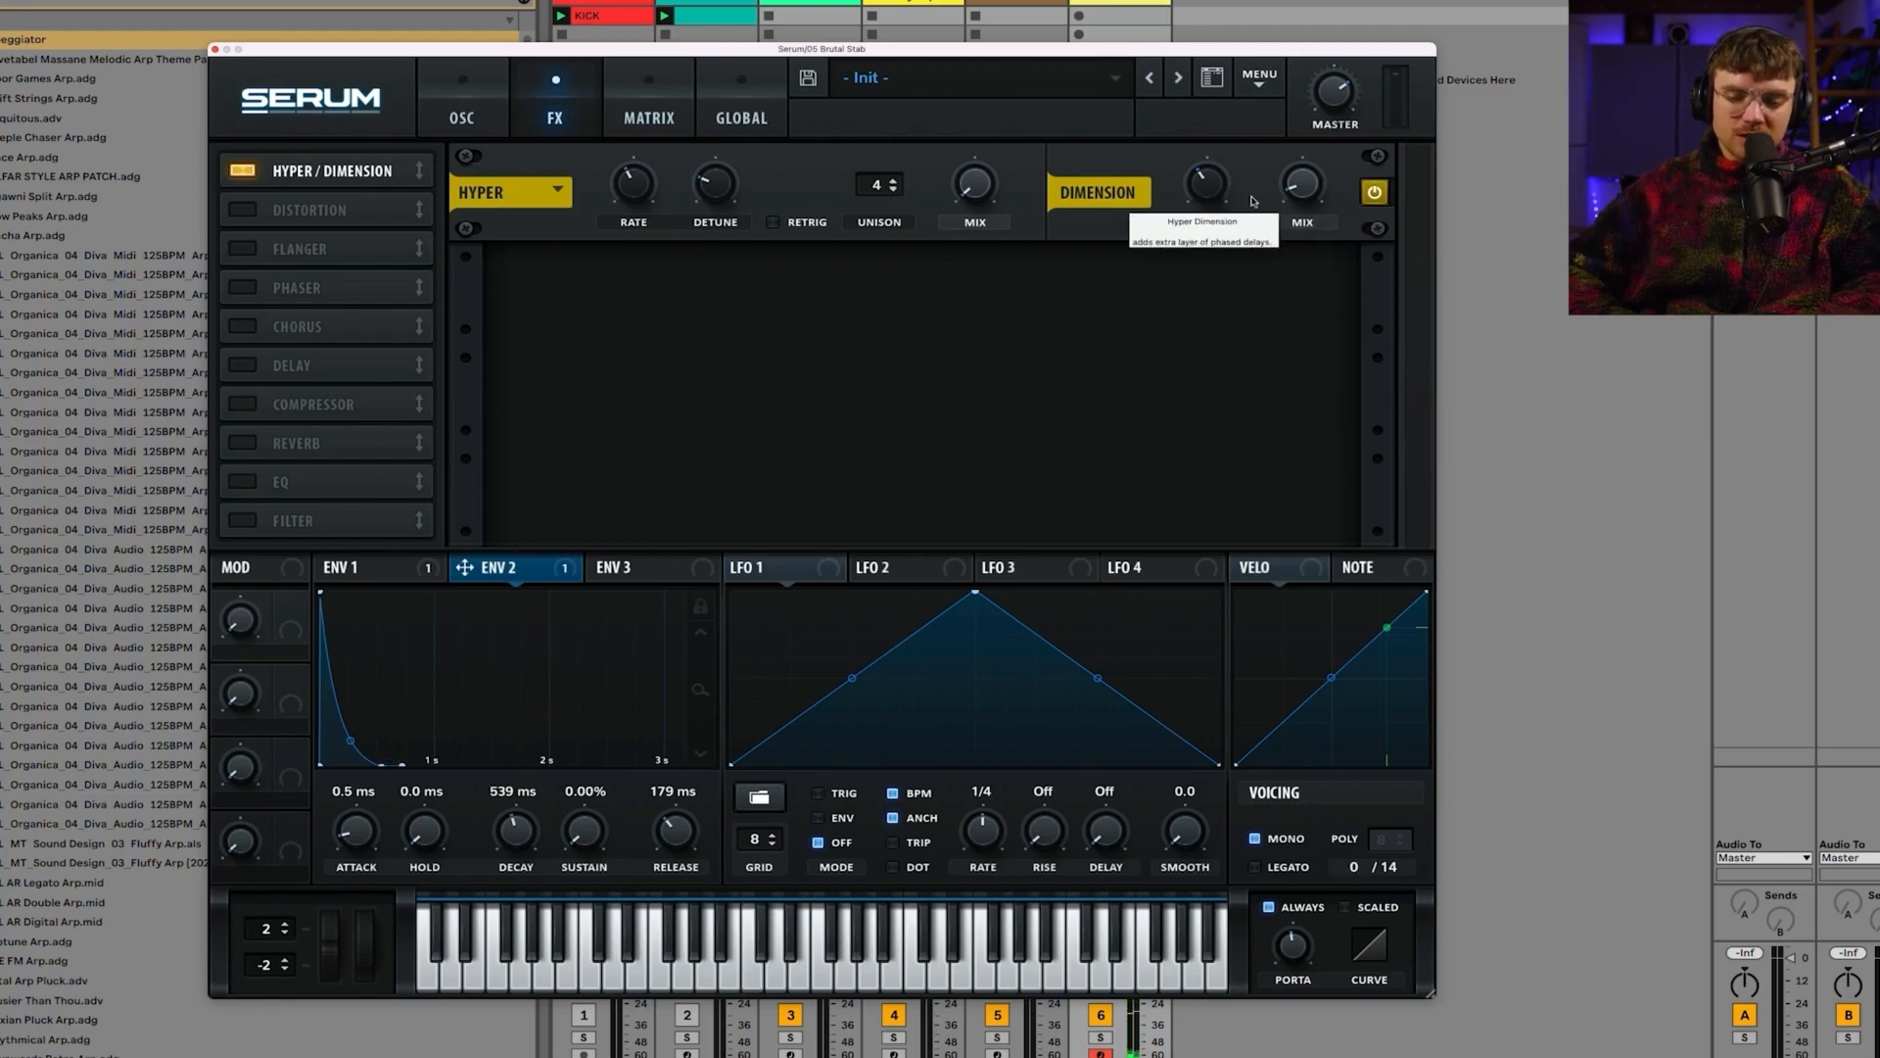
pyautogui.moveTo(1303, 174); pyautogui.dragTo(1303, 199)
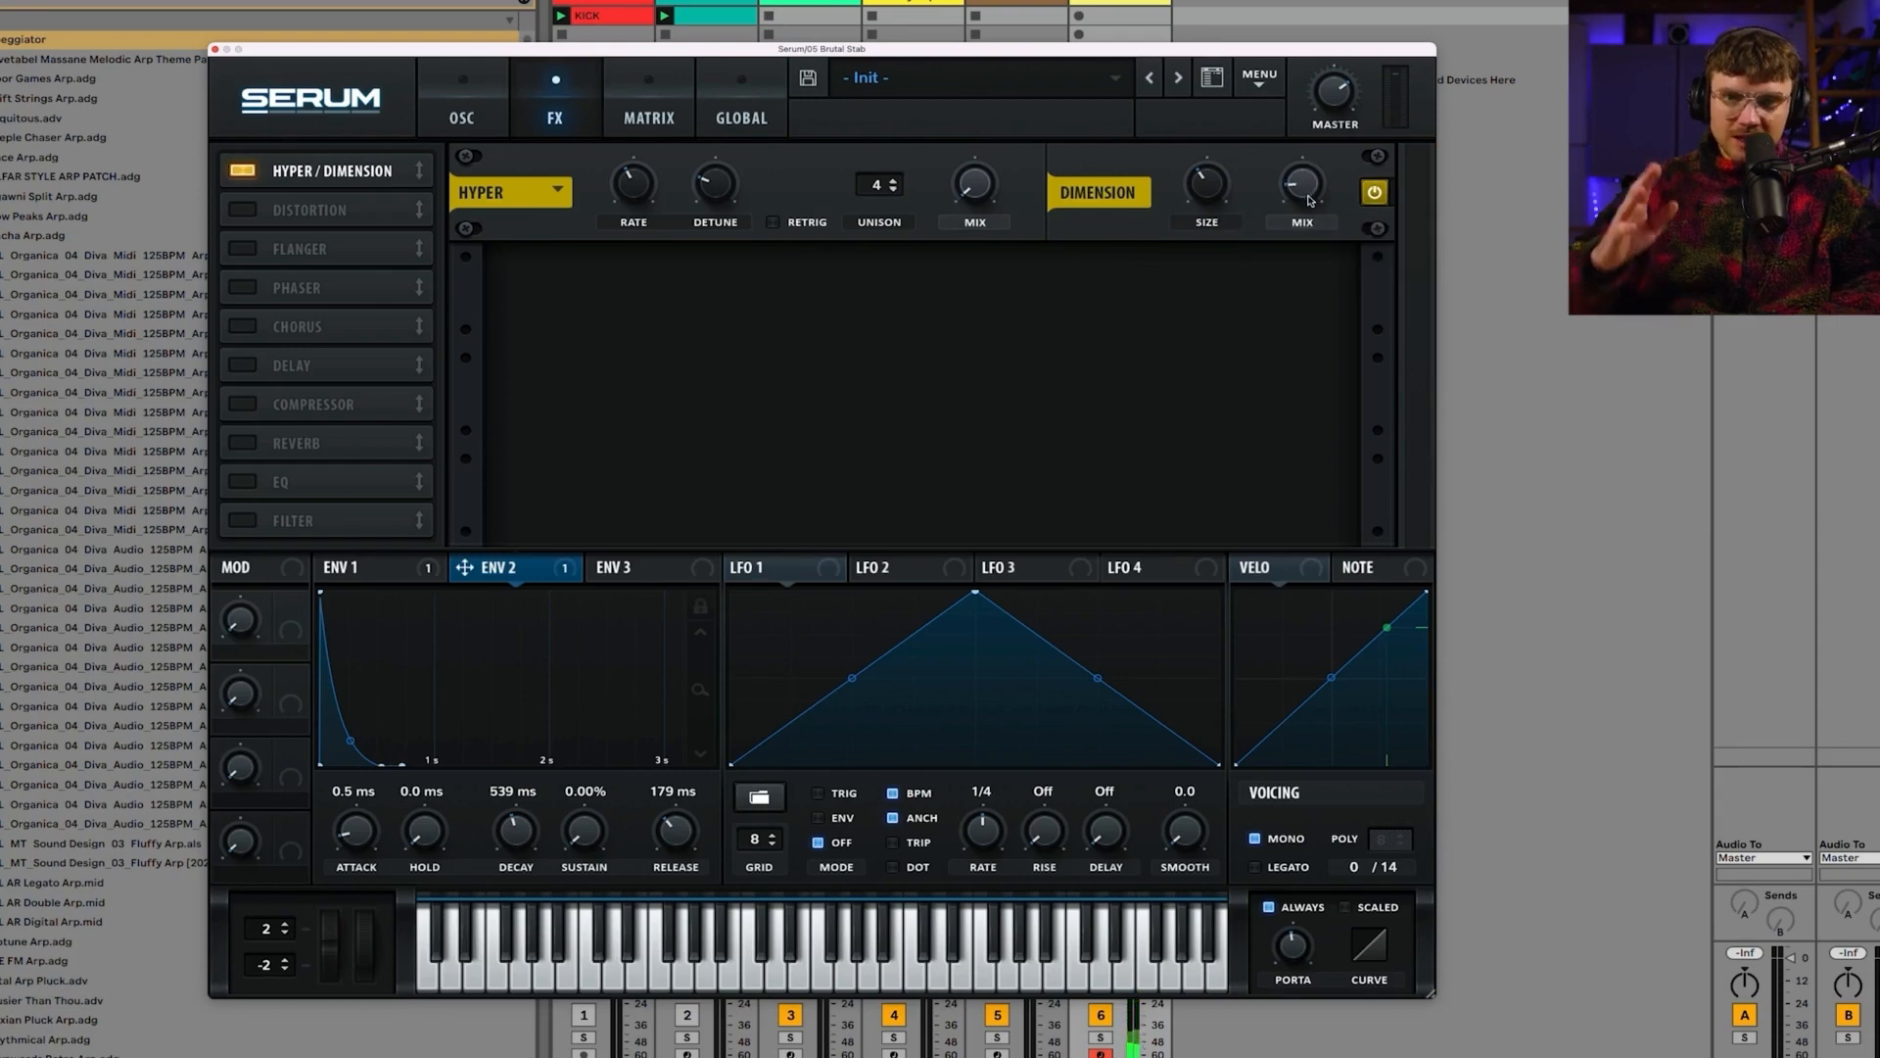
# Step: Add a delay after Hyper/Dimension with 1/32 left and 1/16 right times, its filter at 2197 and 1.7, and a lower mix
pyautogui.moveTo(313, 362); pyautogui.dragTo(285, 206)
pyautogui.click(242, 212)
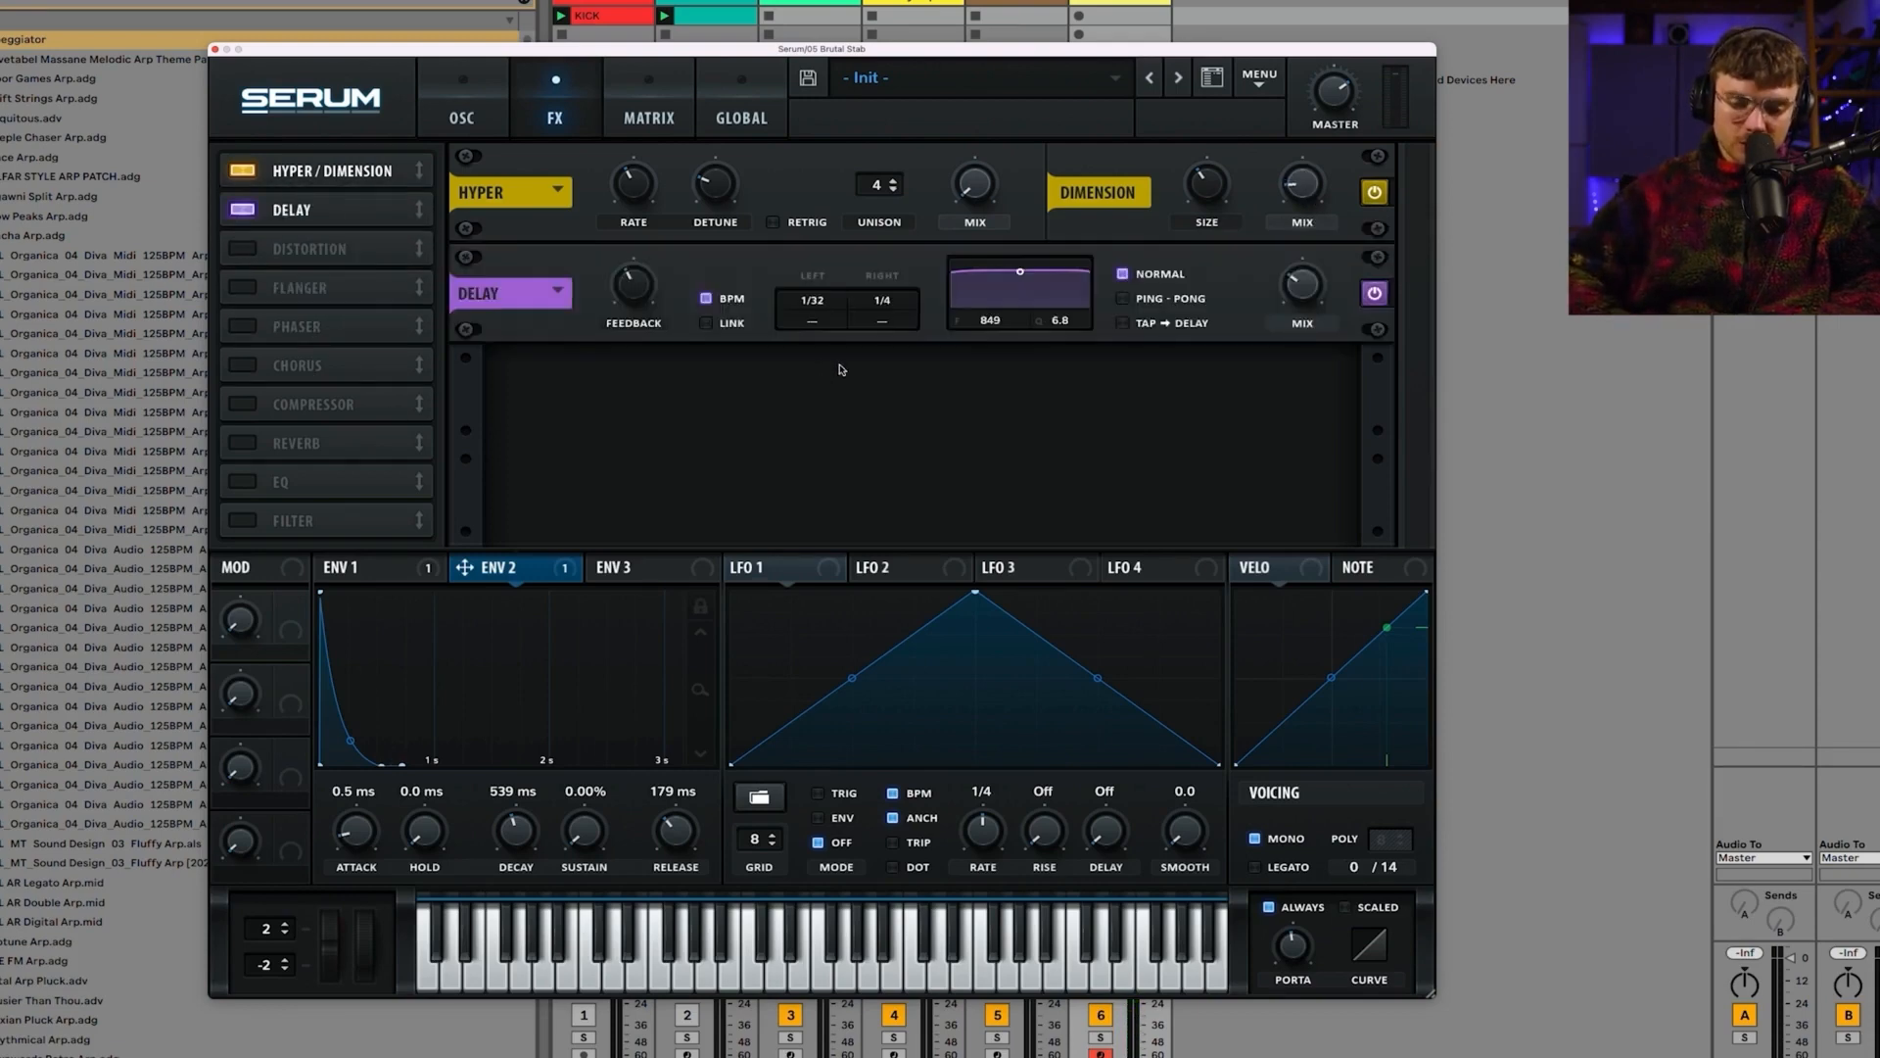
pyautogui.moveTo(902, 300); pyautogui.dragTo(905, 347)
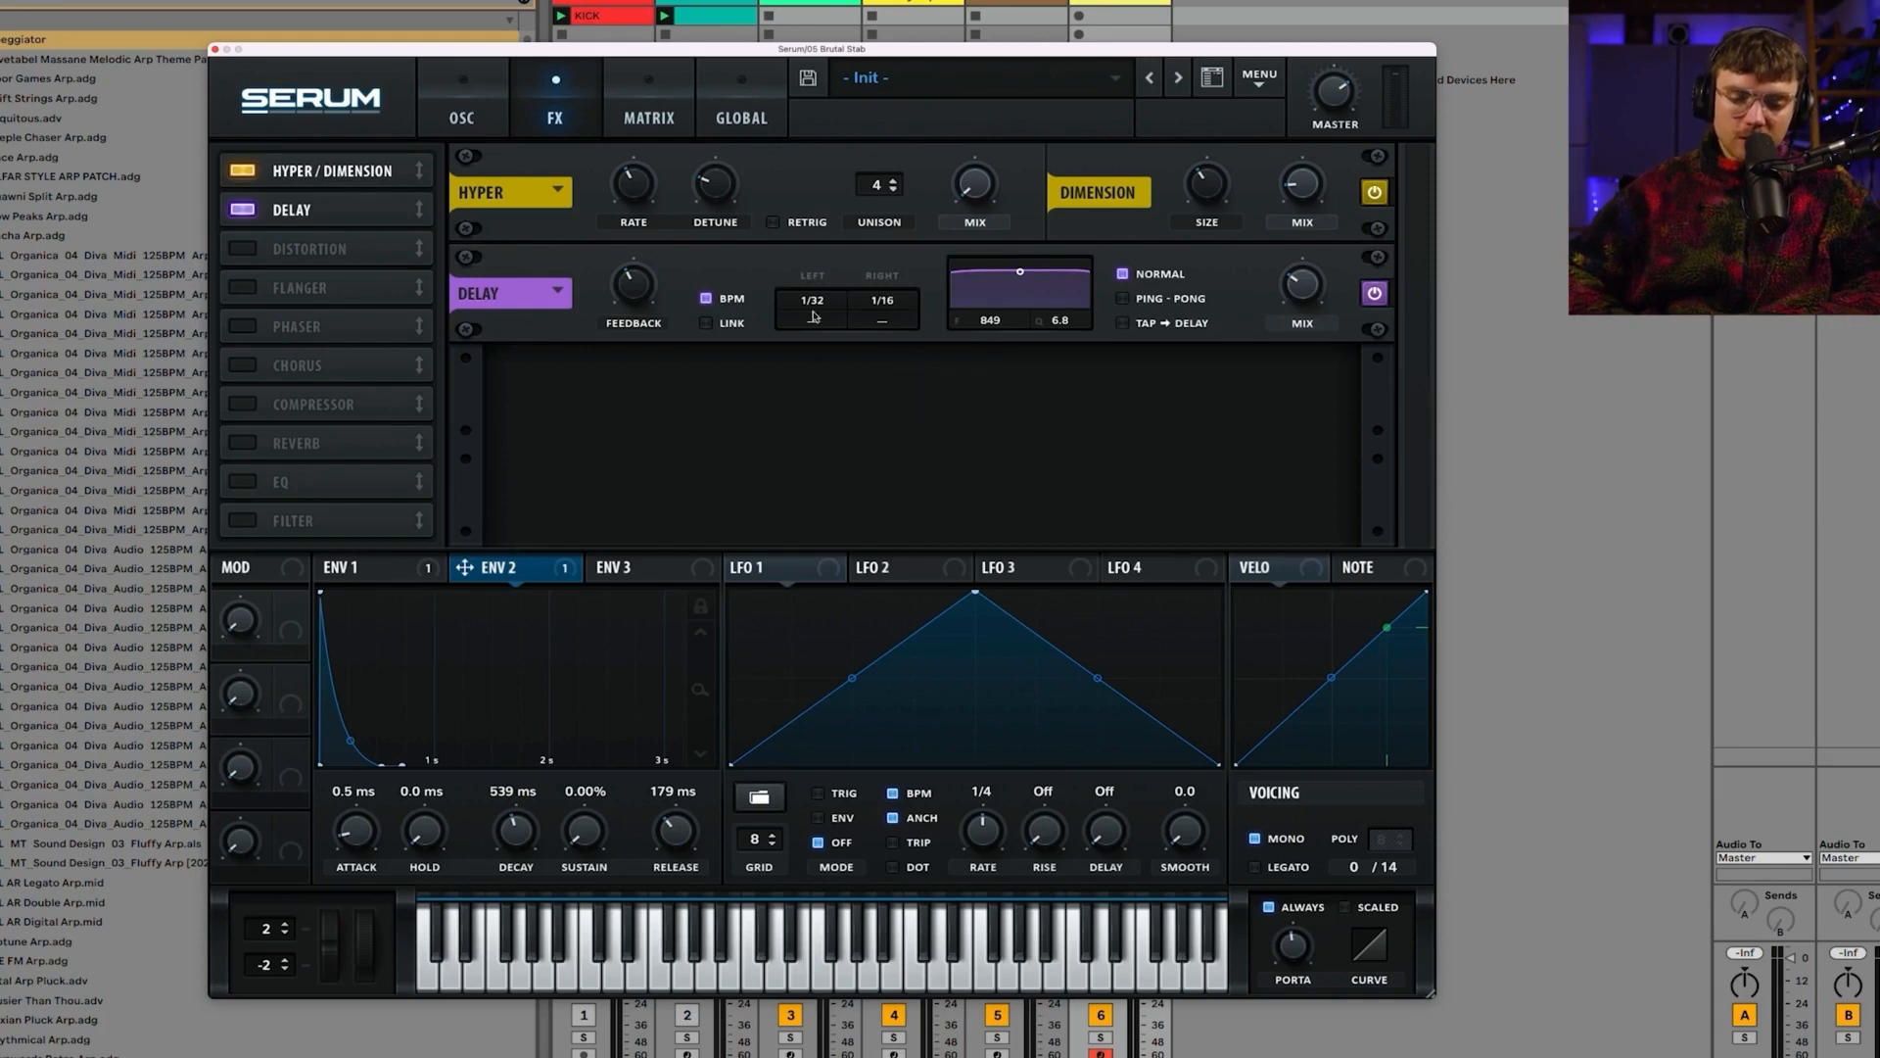
pyautogui.moveTo(1019, 271); pyautogui.dragTo(1041, 304)
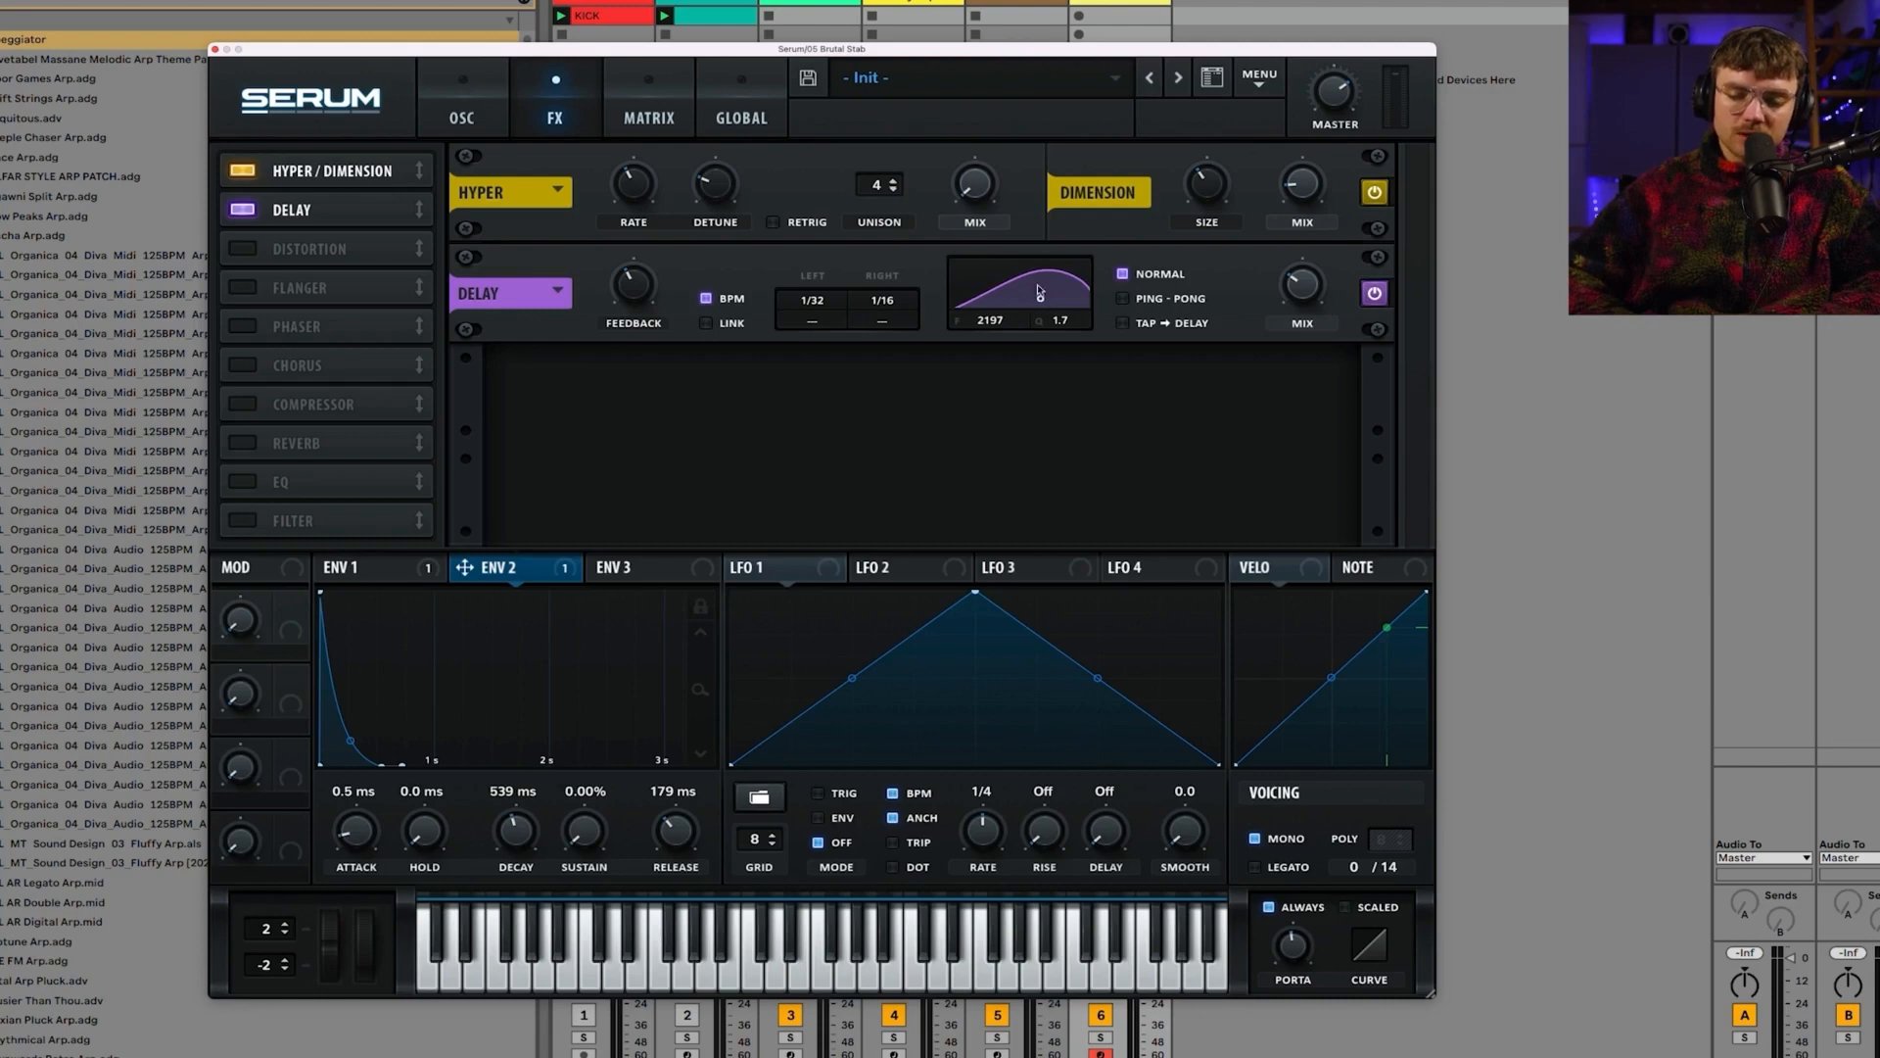
pyautogui.moveTo(1312, 281); pyautogui.dragTo(1313, 305)
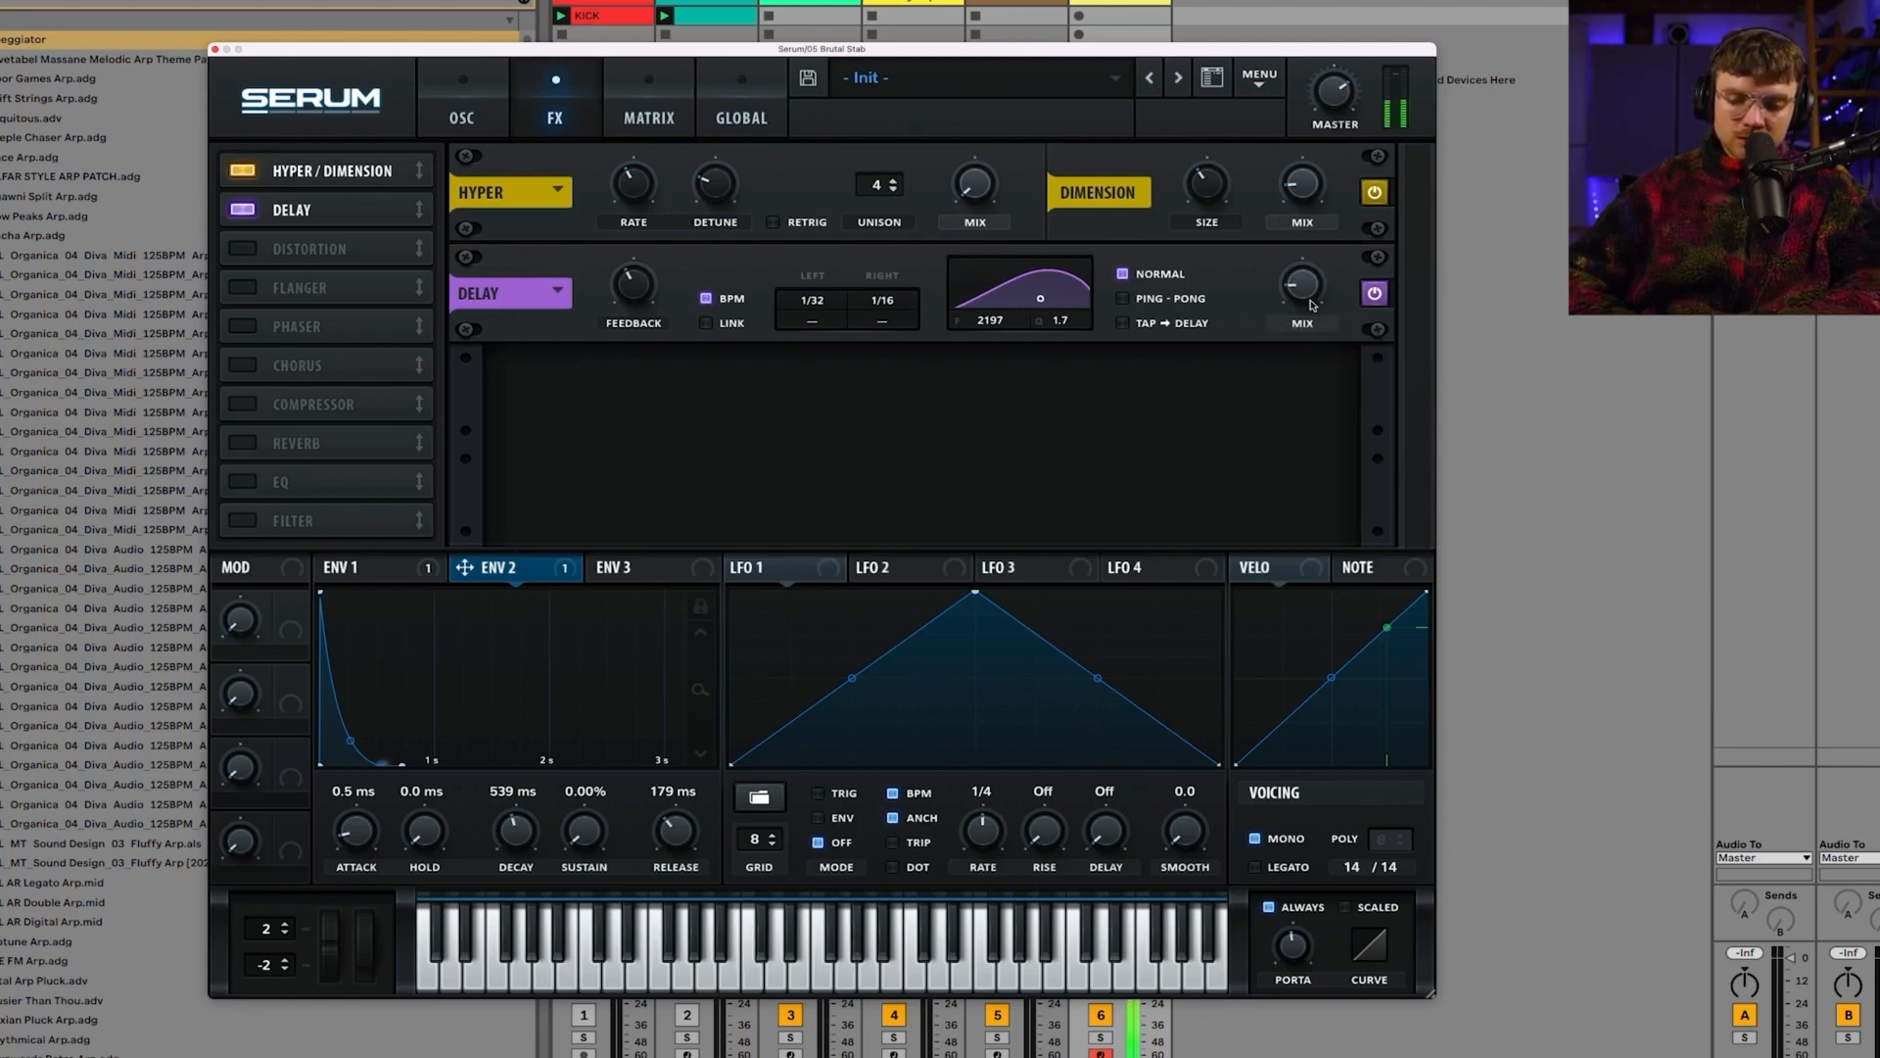
# Step: Add Tube distortion at the start of the effects chain and modulate its mix with envelope 3
pyautogui.click(308, 248)
pyautogui.moveTo(308, 248); pyautogui.dragTo(301, 161)
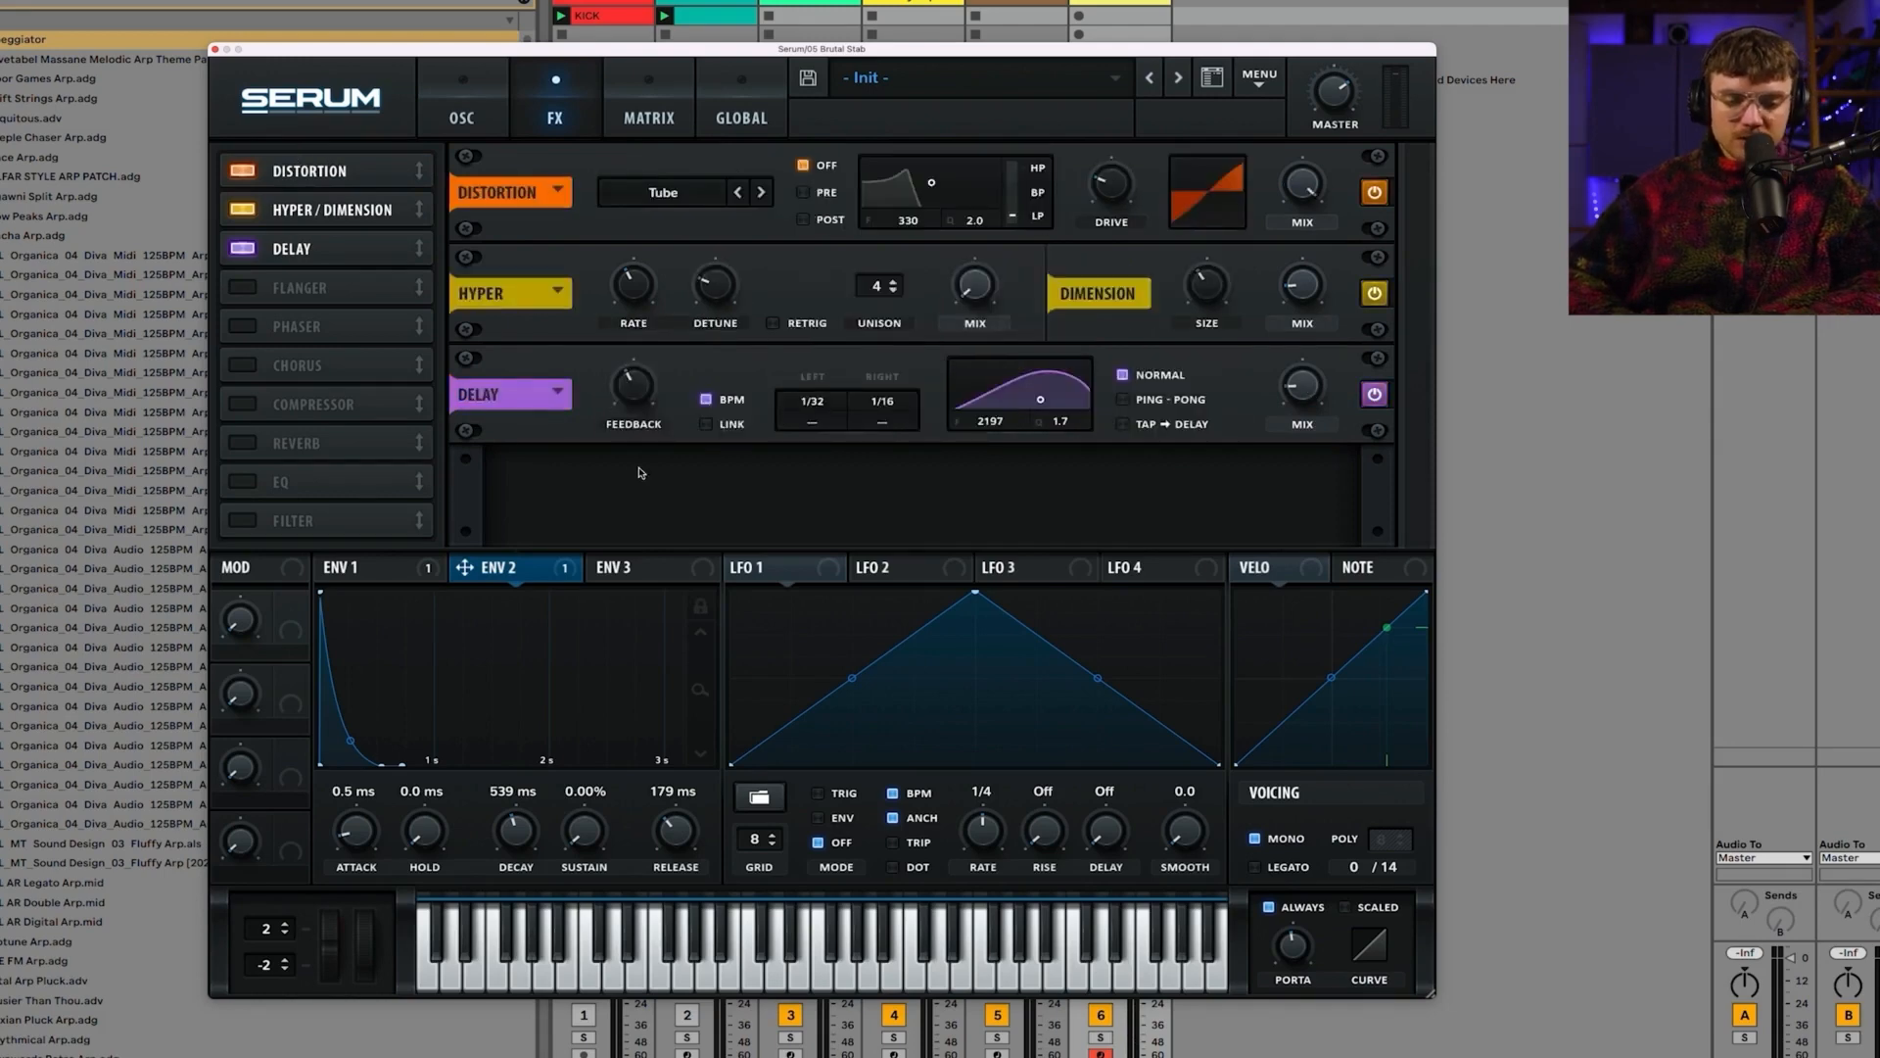
pyautogui.click(631, 567)
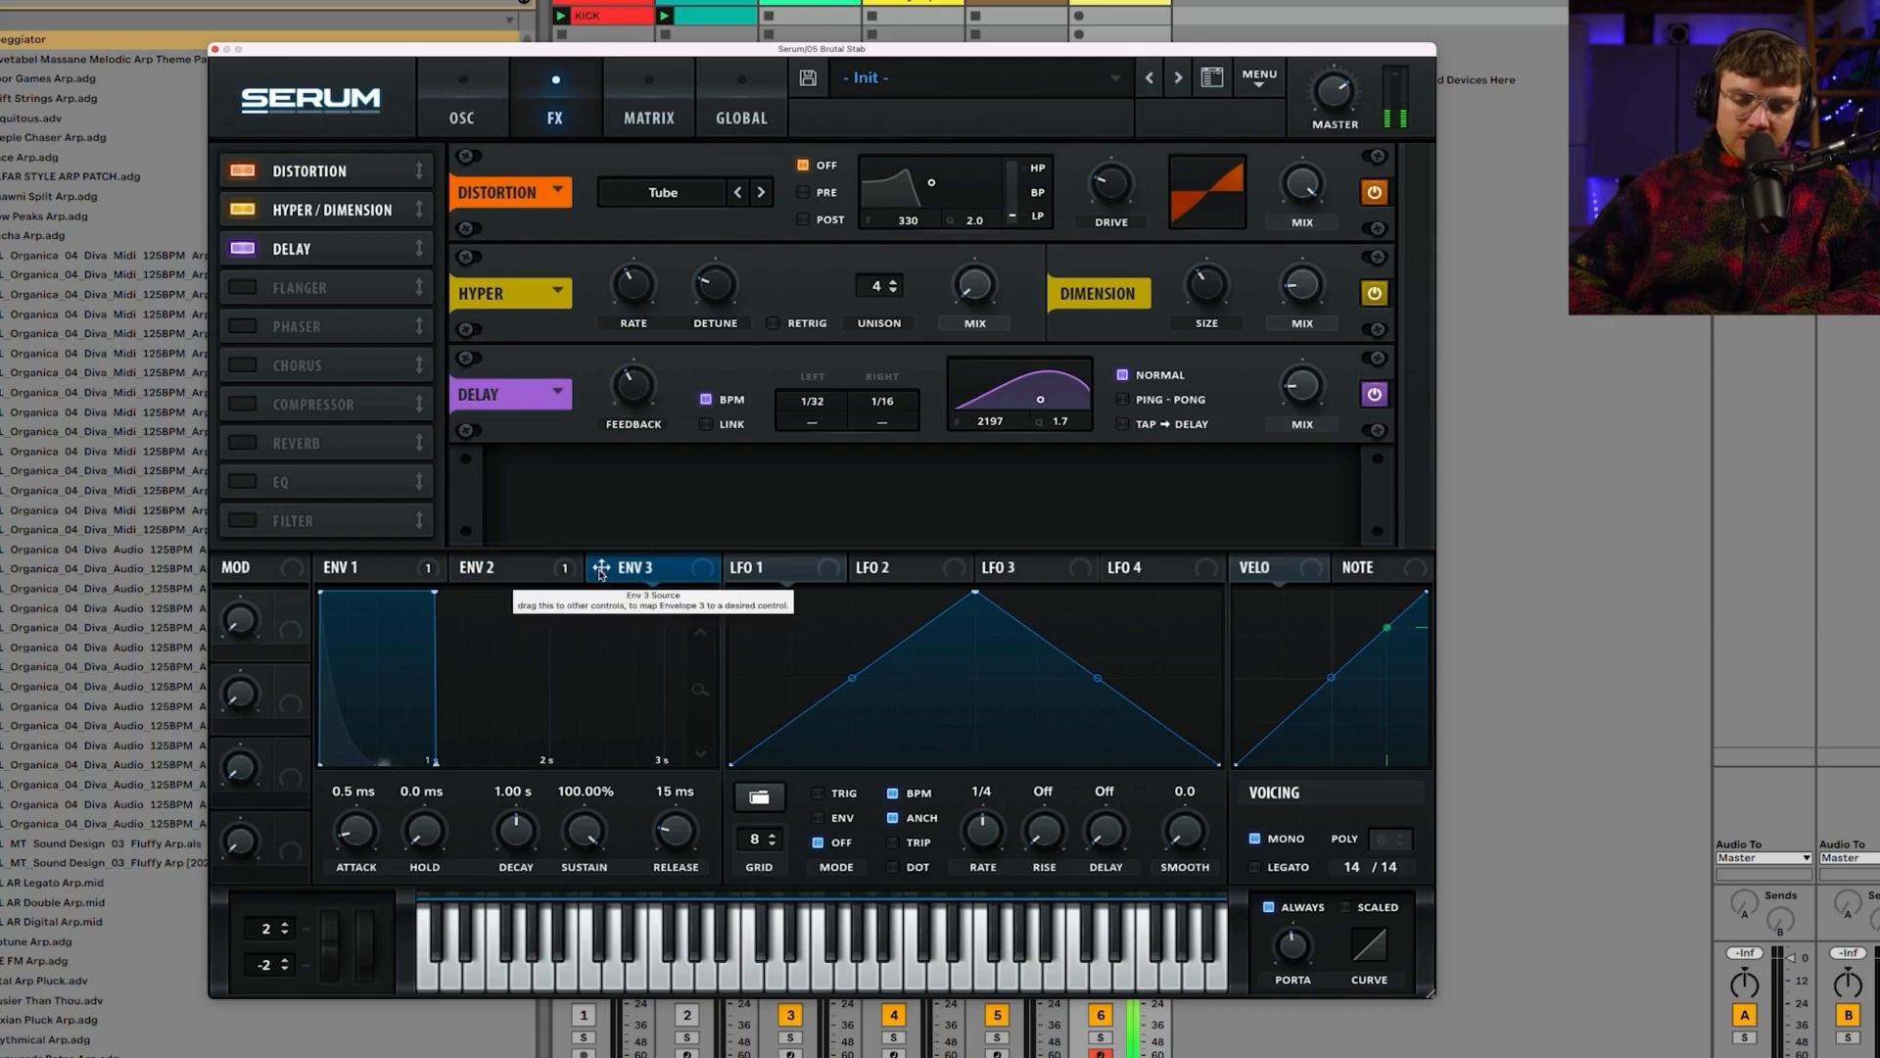
pyautogui.moveTo(602, 568); pyautogui.dragTo(1300, 284)
pyautogui.moveTo(1278, 163); pyautogui.dragTo(1279, 86)
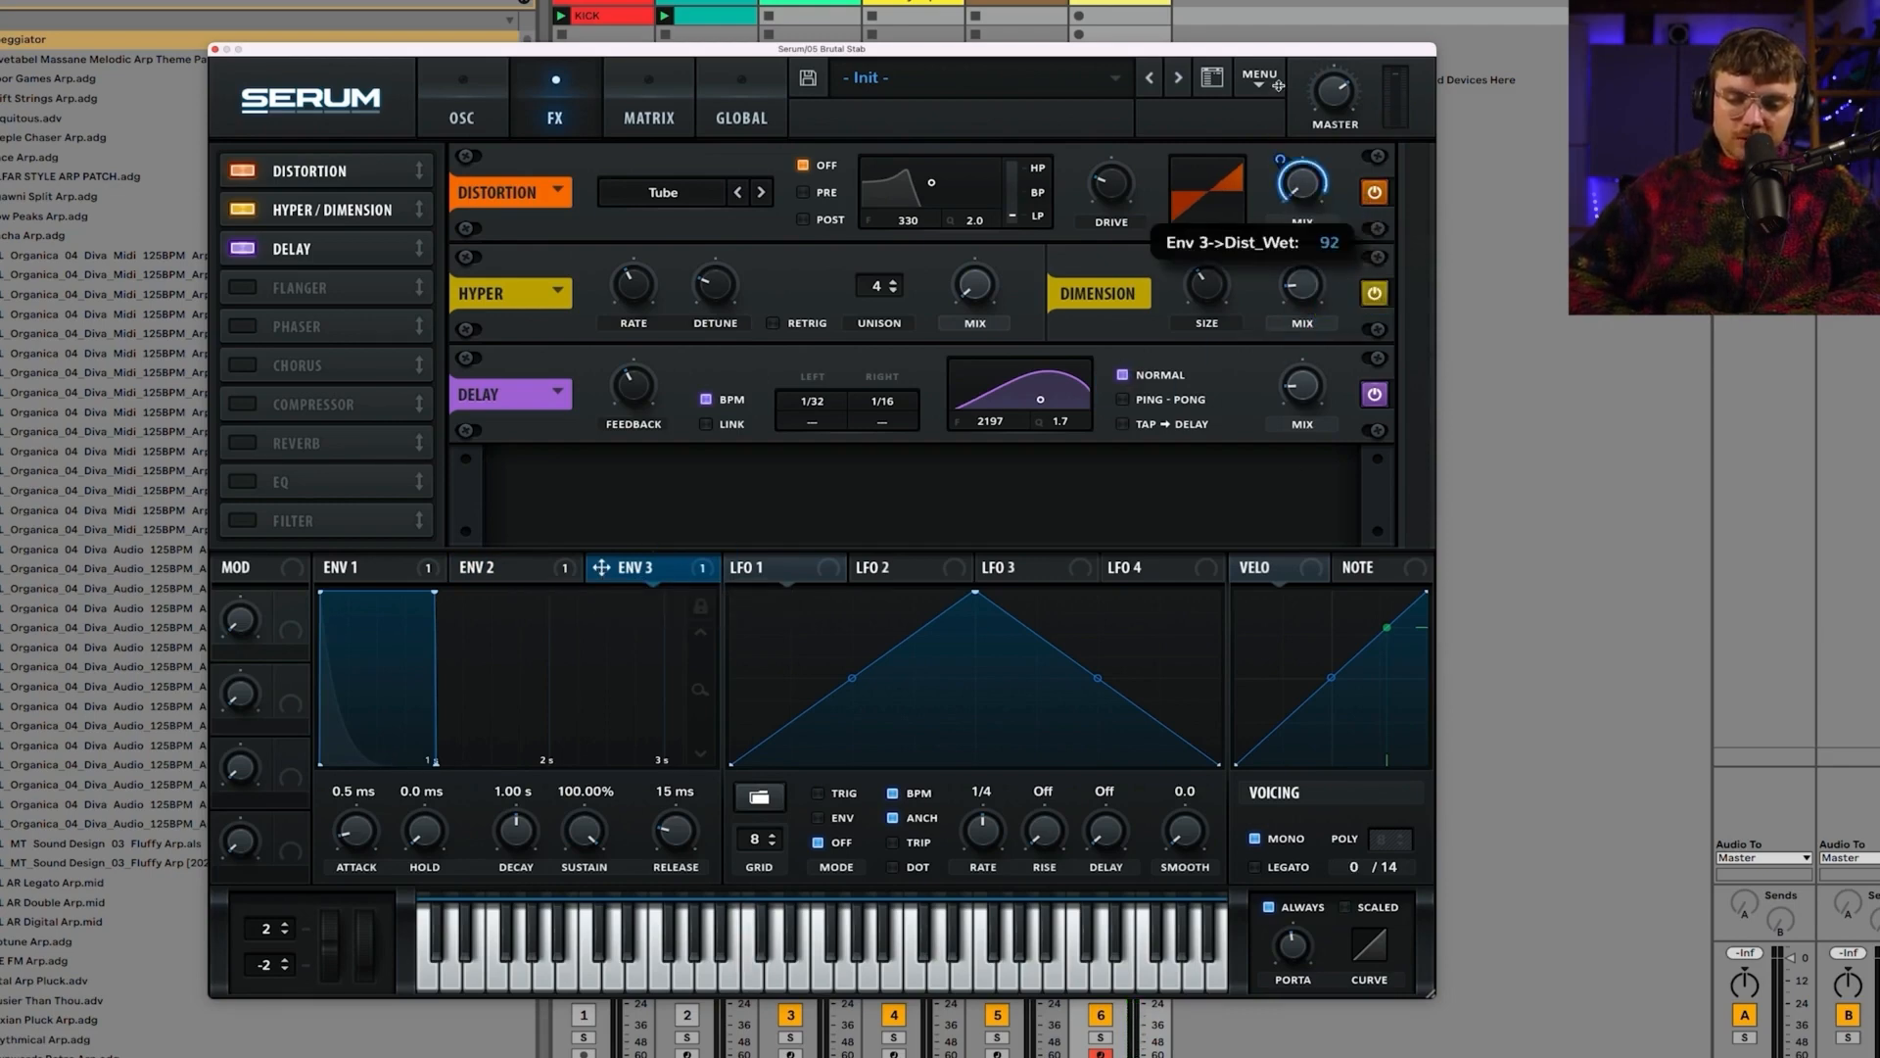
# Step: Set envelope 3's sustain to 0% and decay to 816 ms, and change the distortion type to HardClip
pyautogui.moveTo(585, 831); pyautogui.dragTo(597, 1008)
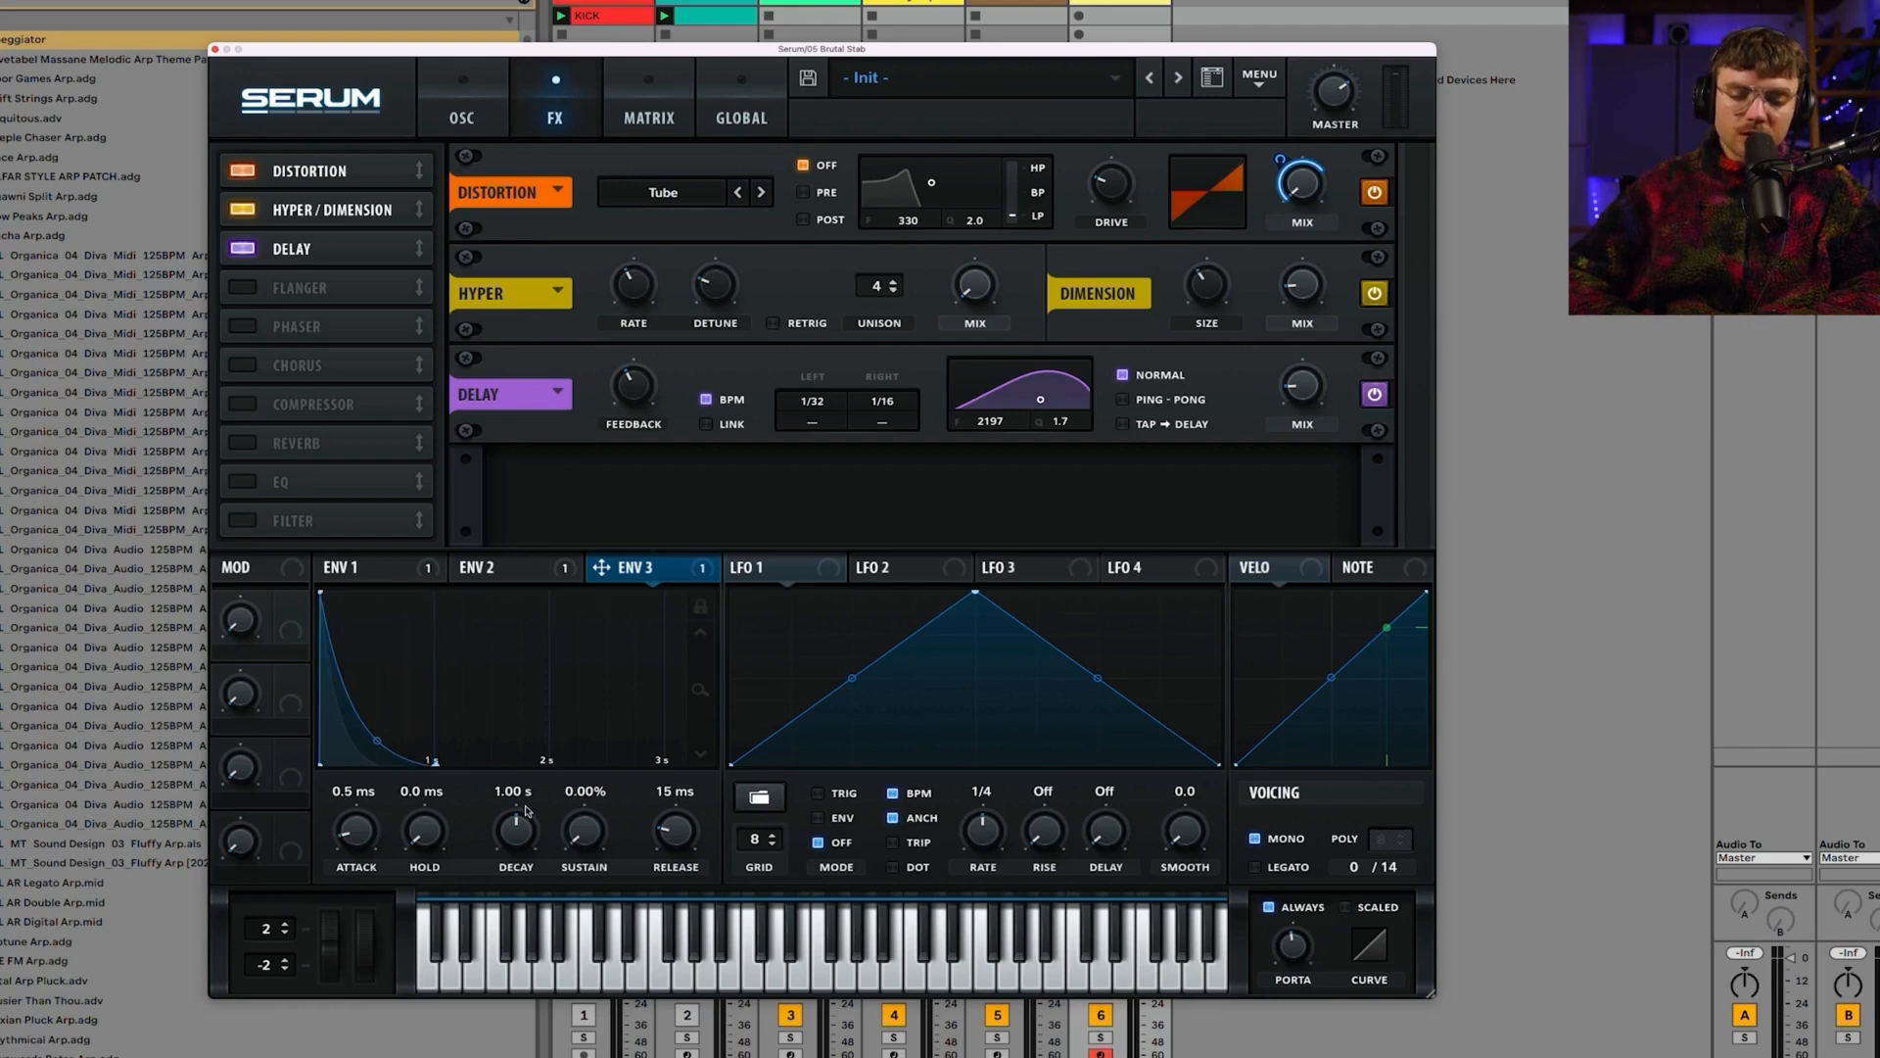
pyautogui.scroll(-5, 525, 813)
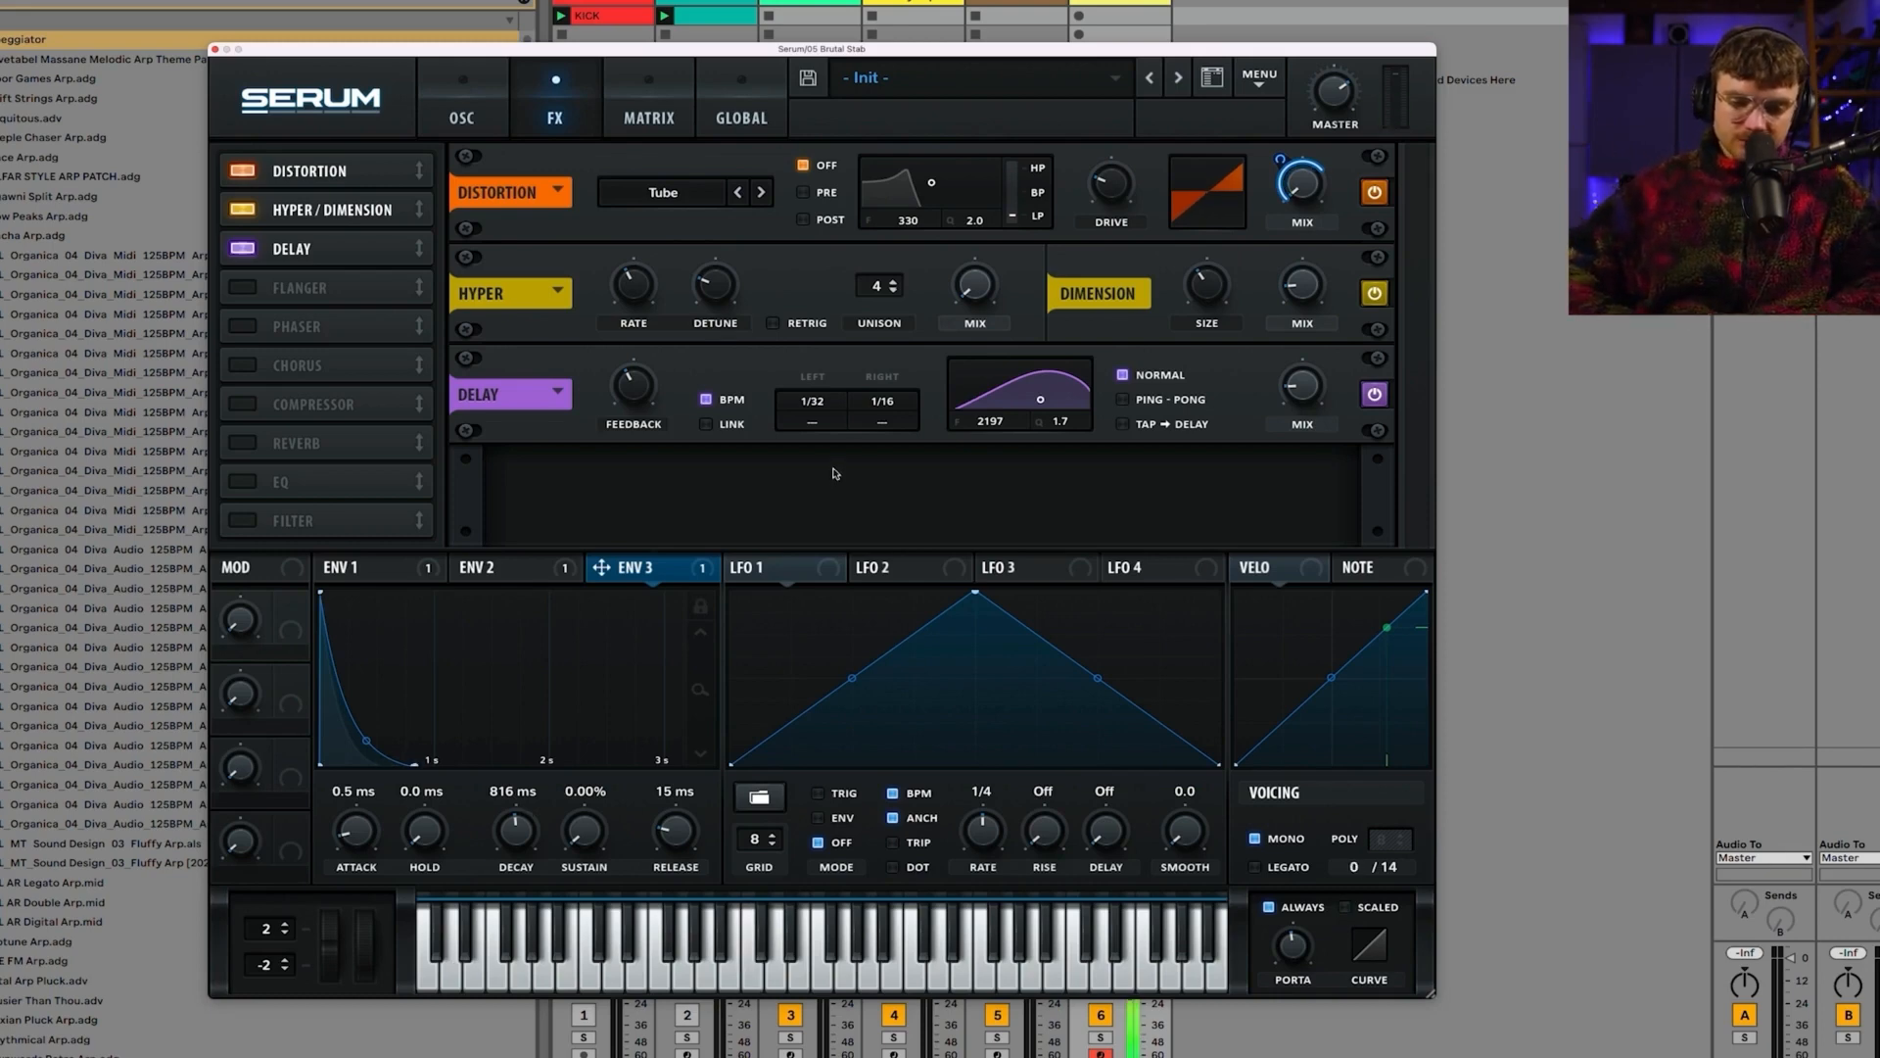
pyautogui.click(760, 195)
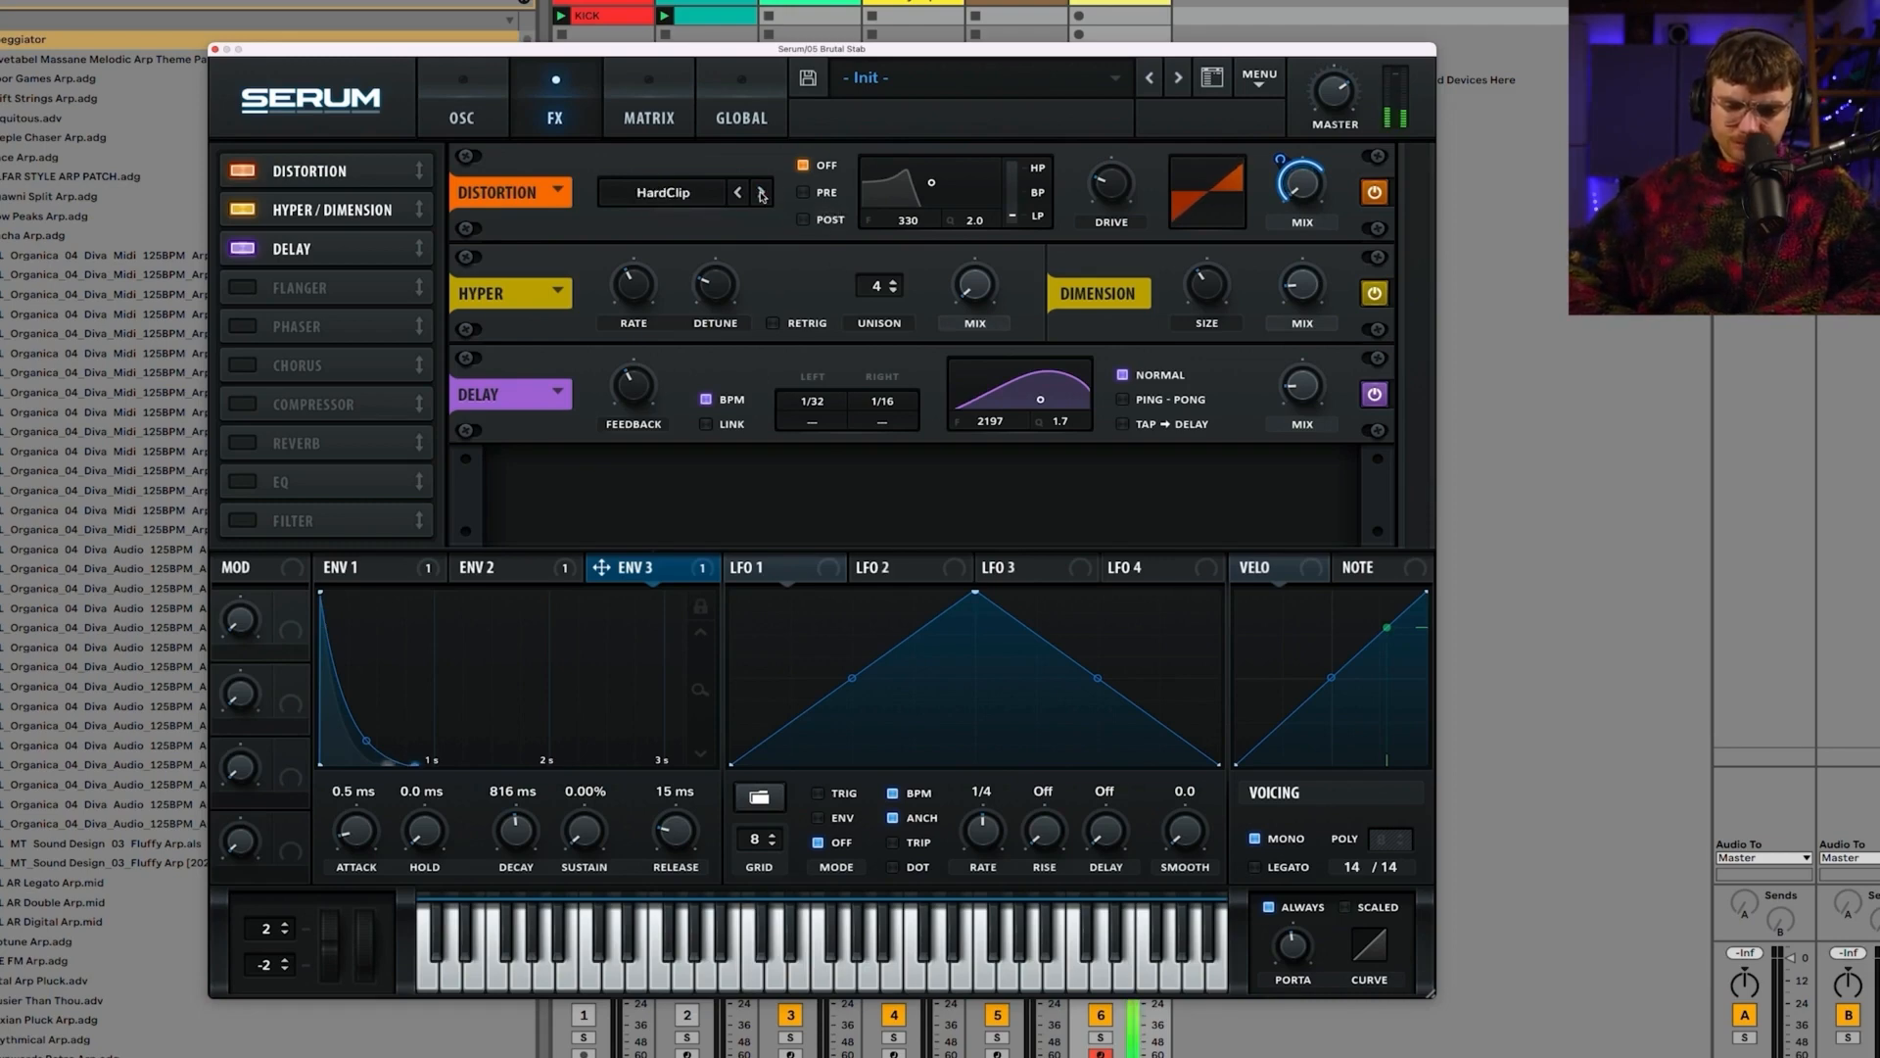
# Step: Change the distortion type to Diode 2 and adjust envelope 3's modulation depth on the distortion mix
pyautogui.click(761, 195)
pyautogui.click(761, 195)
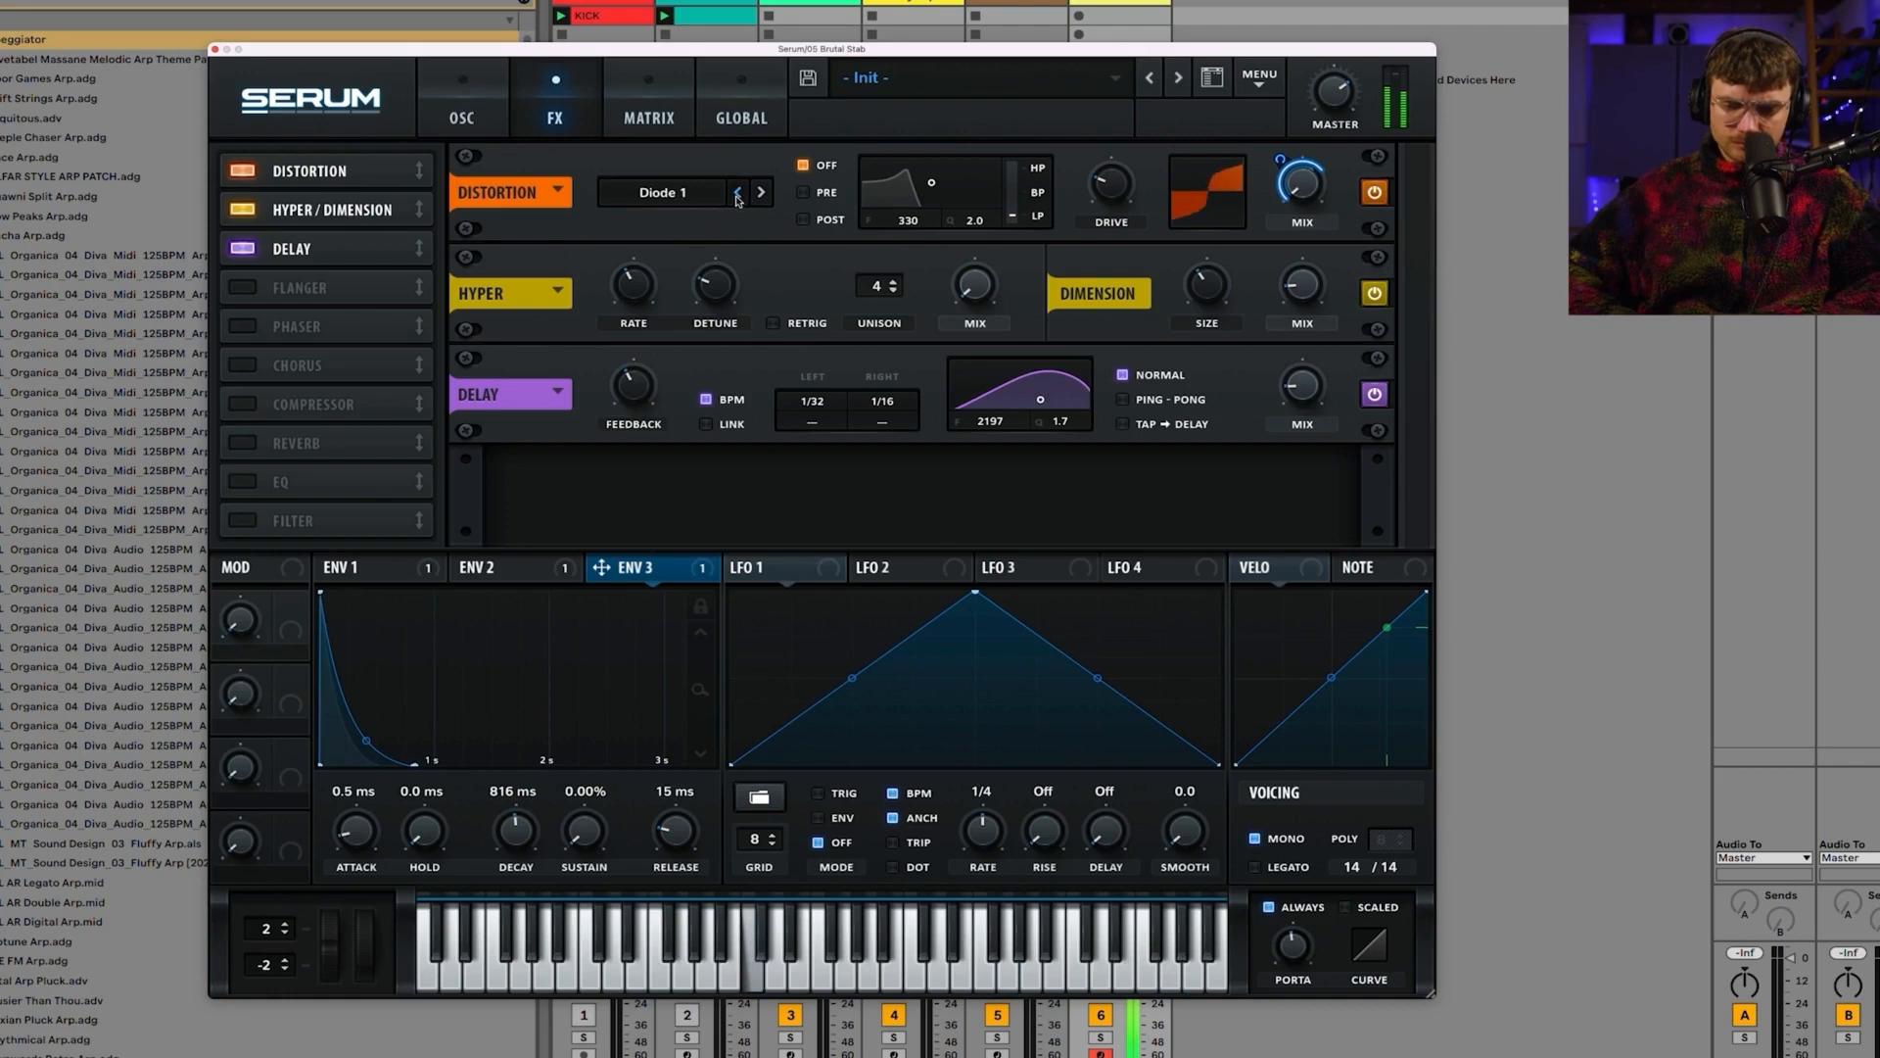
pyautogui.click(761, 195)
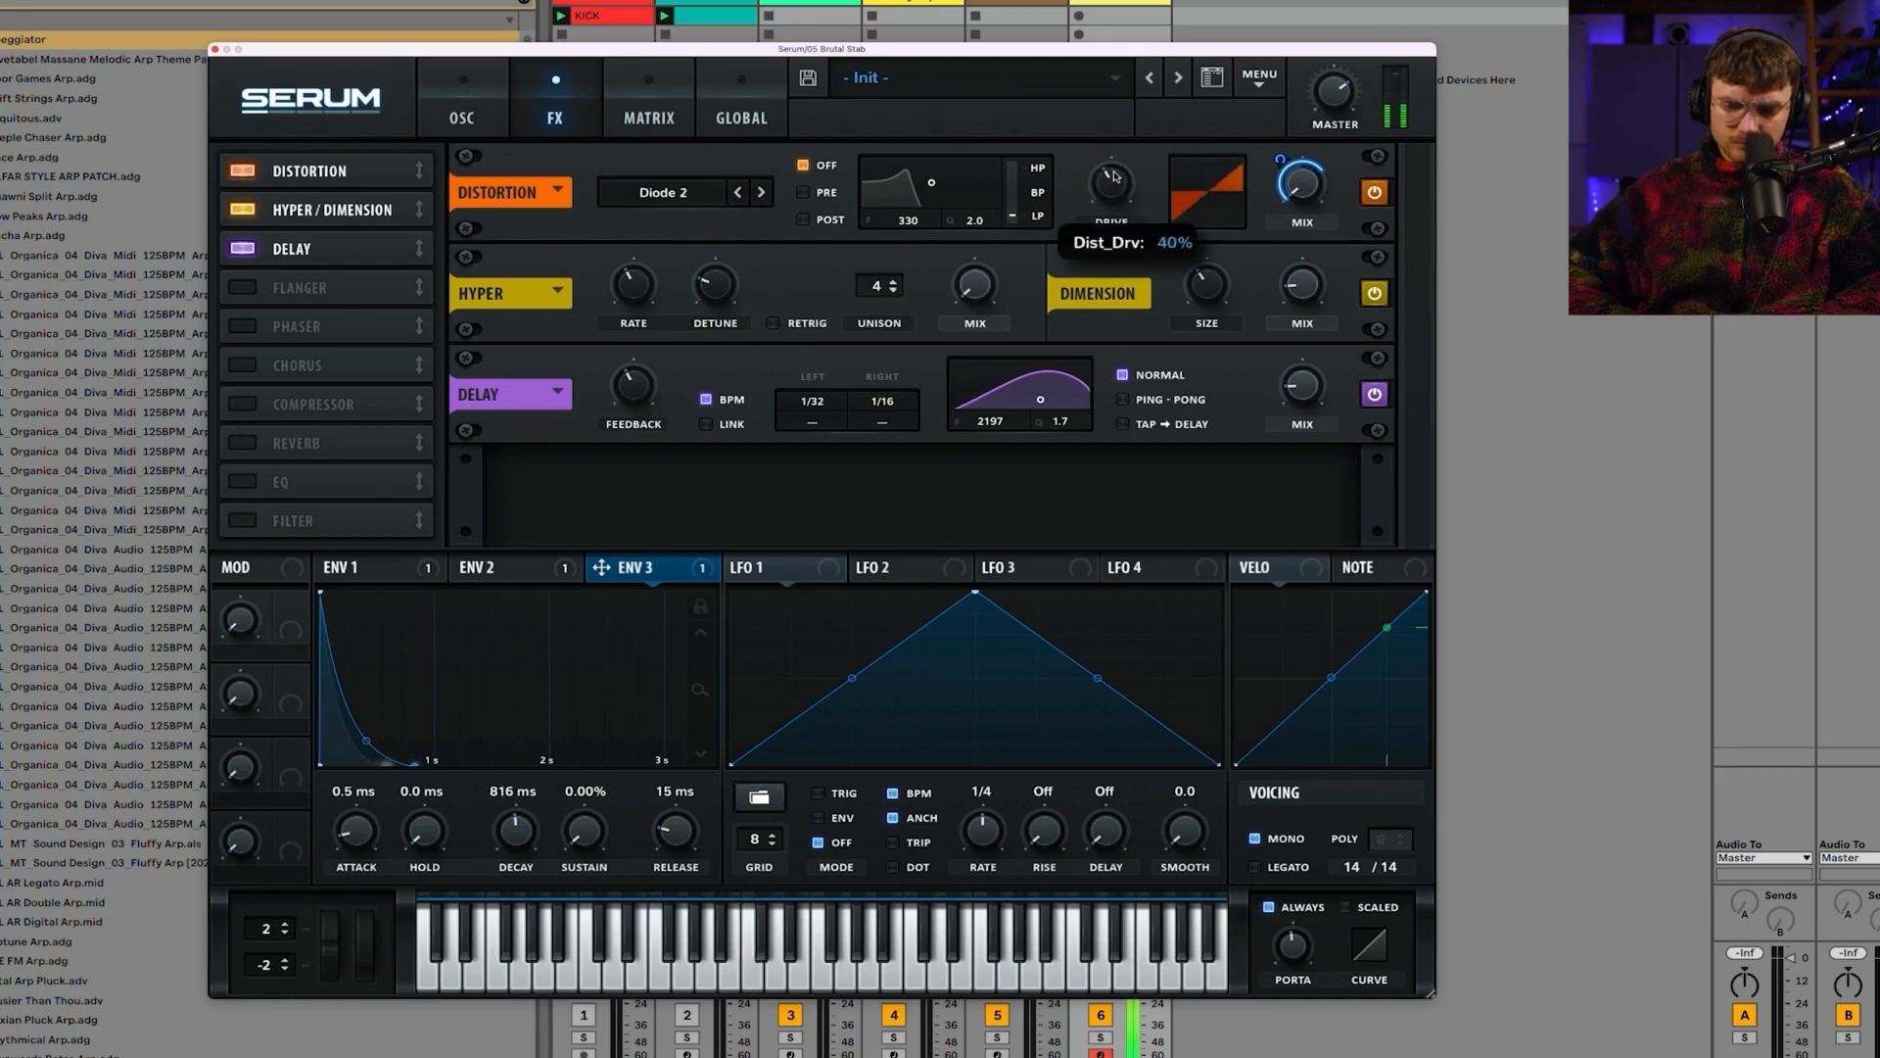
pyautogui.moveTo(1287, 162)
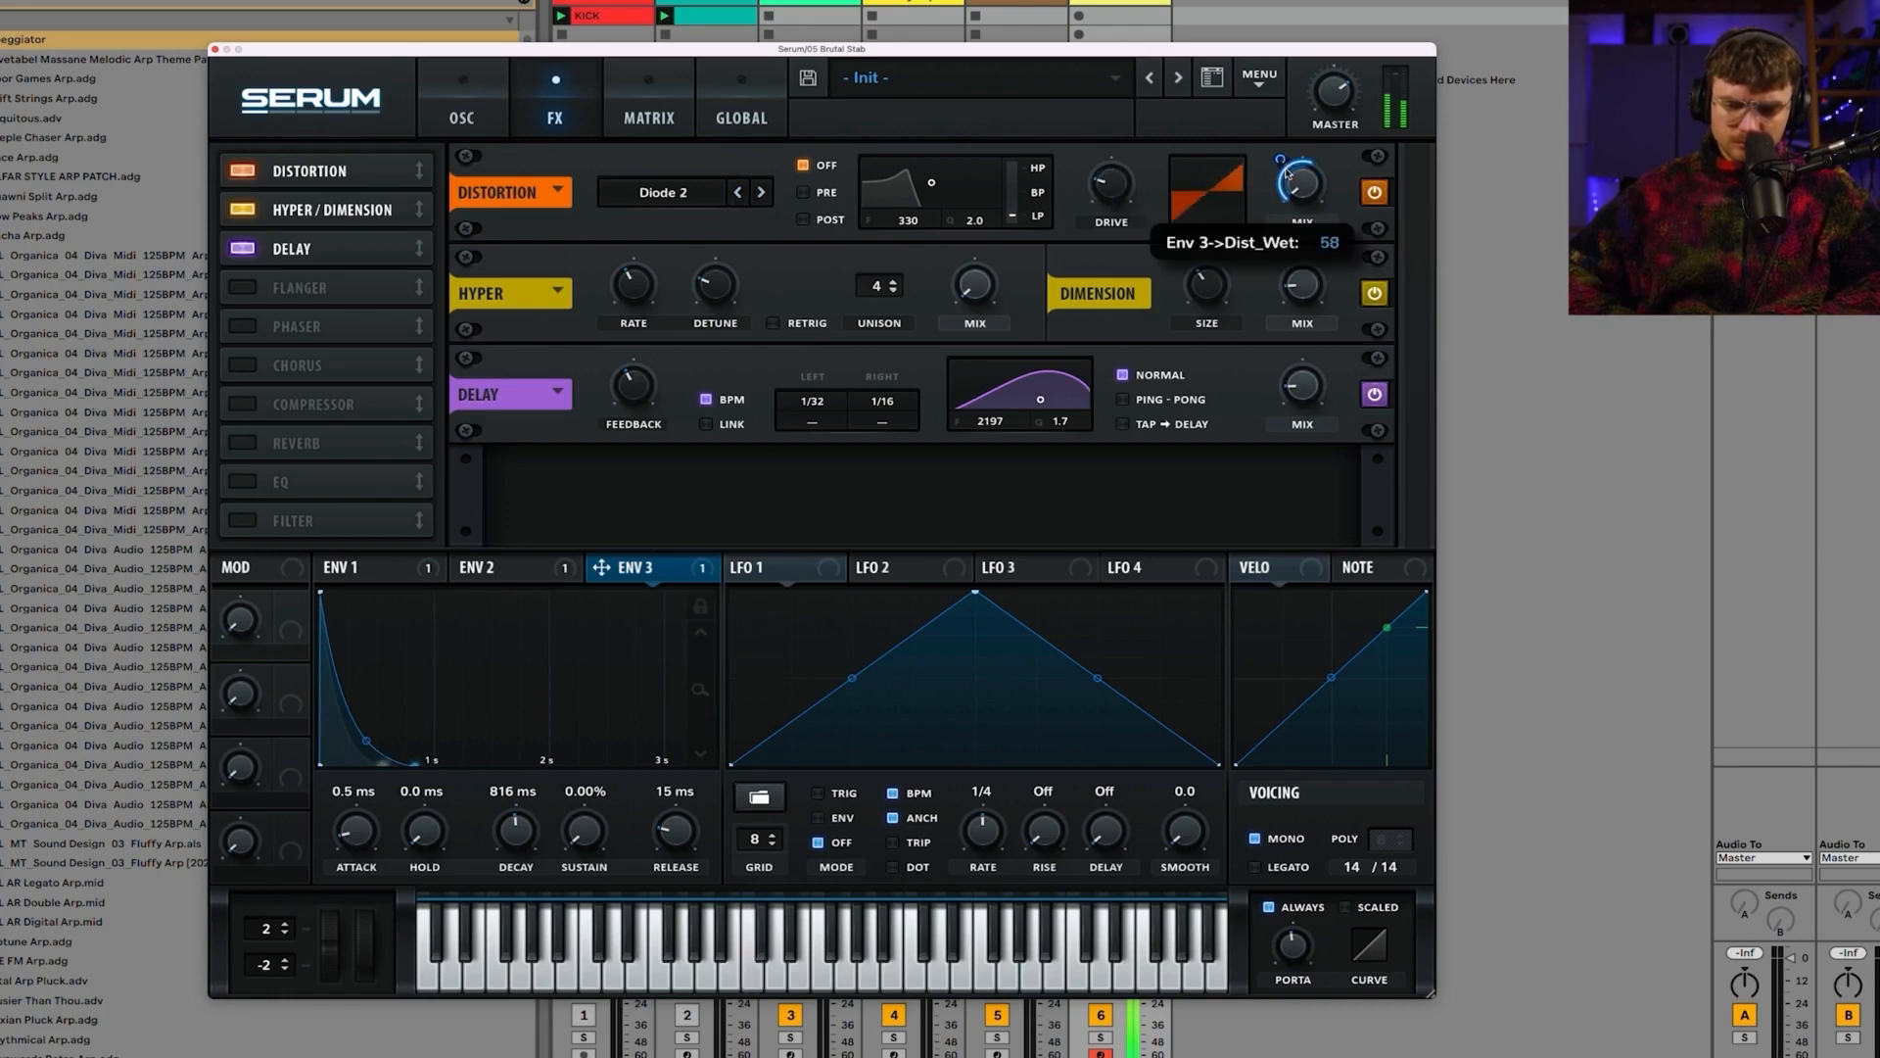
pyautogui.moveTo(1286, 296)
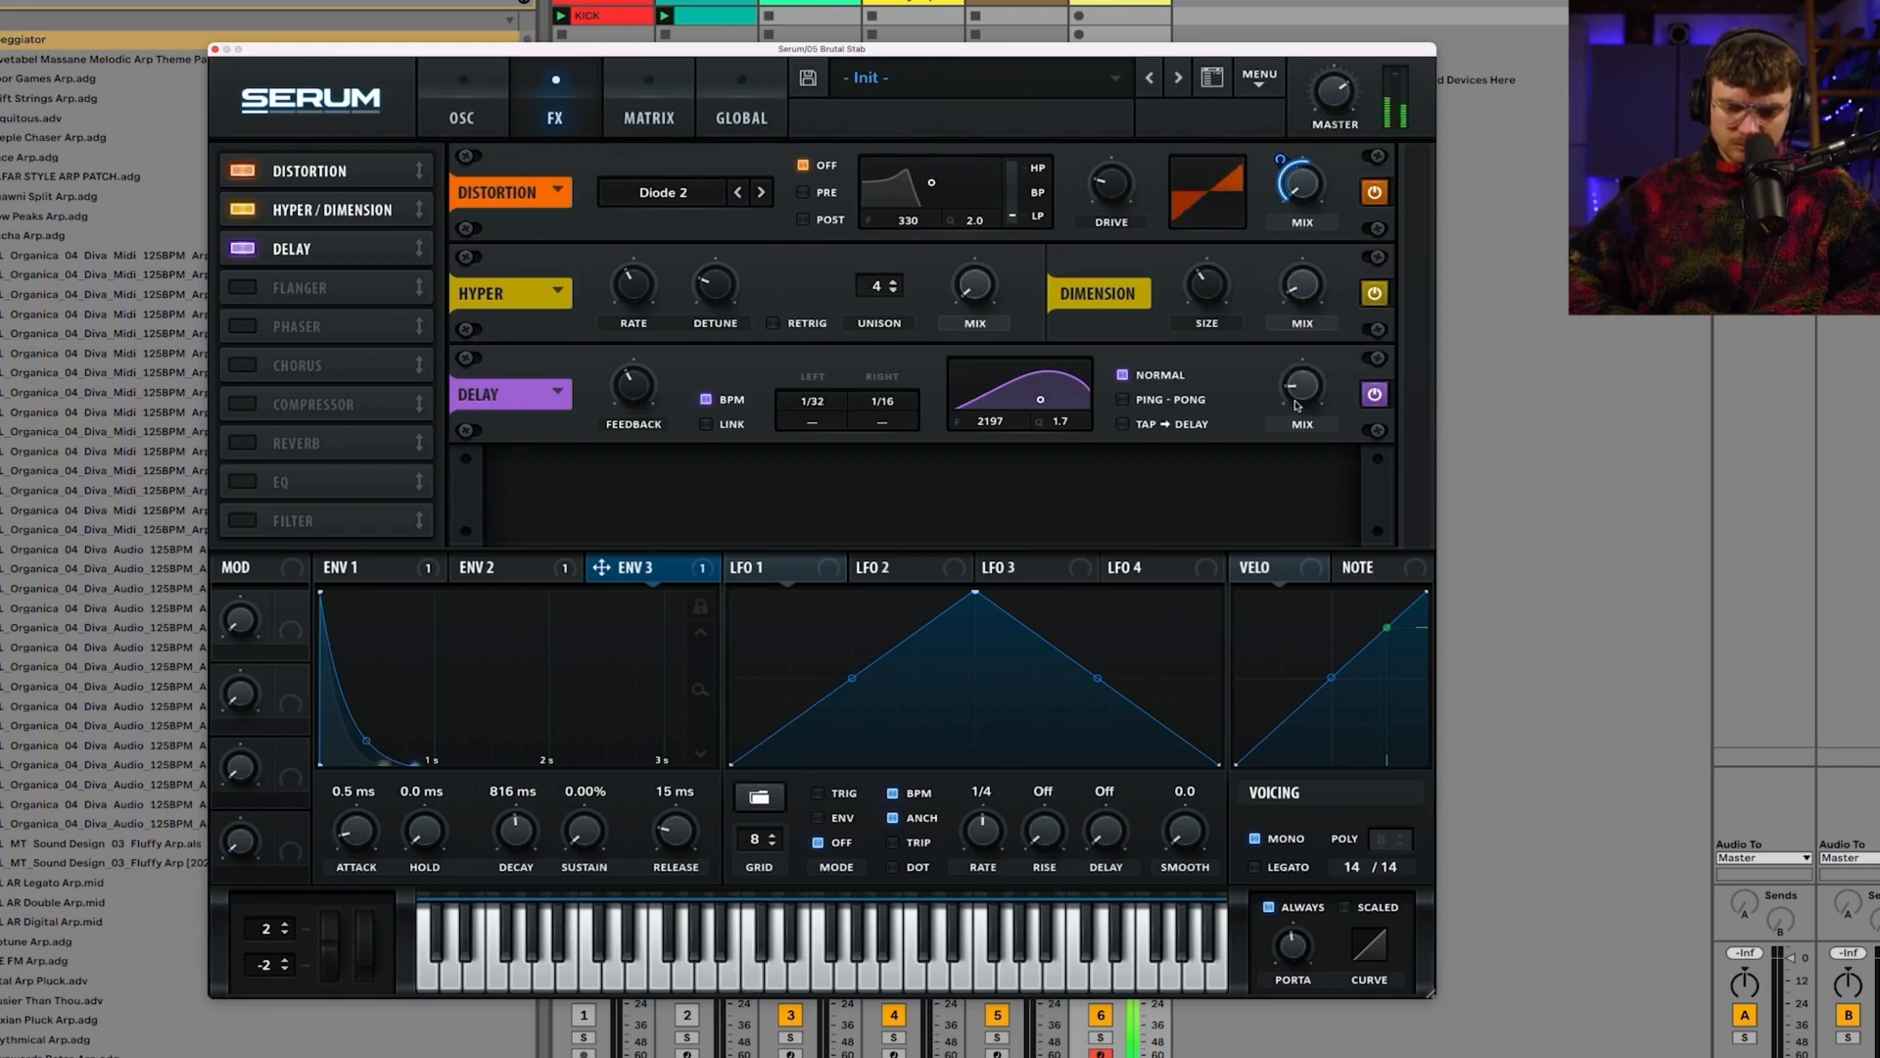
# Step: Raise the delay feedback and add a Hall reverb with raised low and high cuts and a low mix
pyautogui.scroll(3, 614, 373)
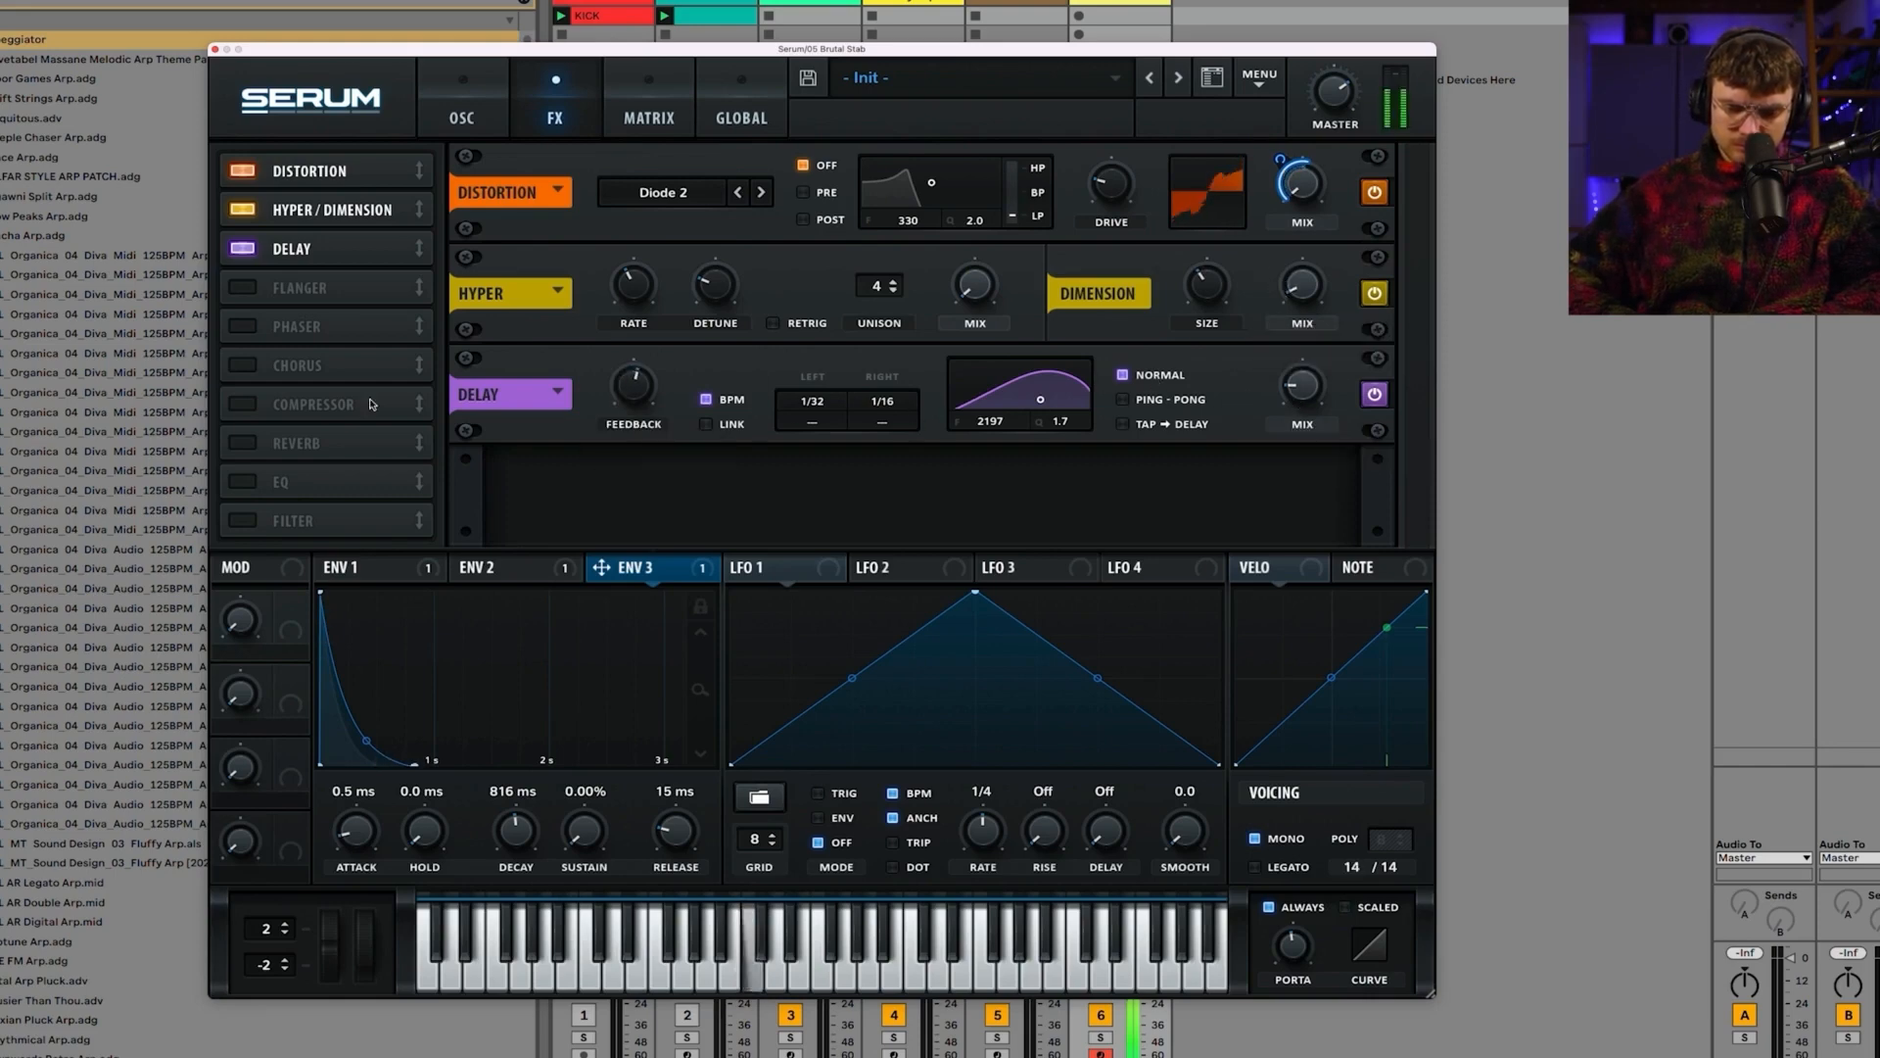
pyautogui.click(245, 442)
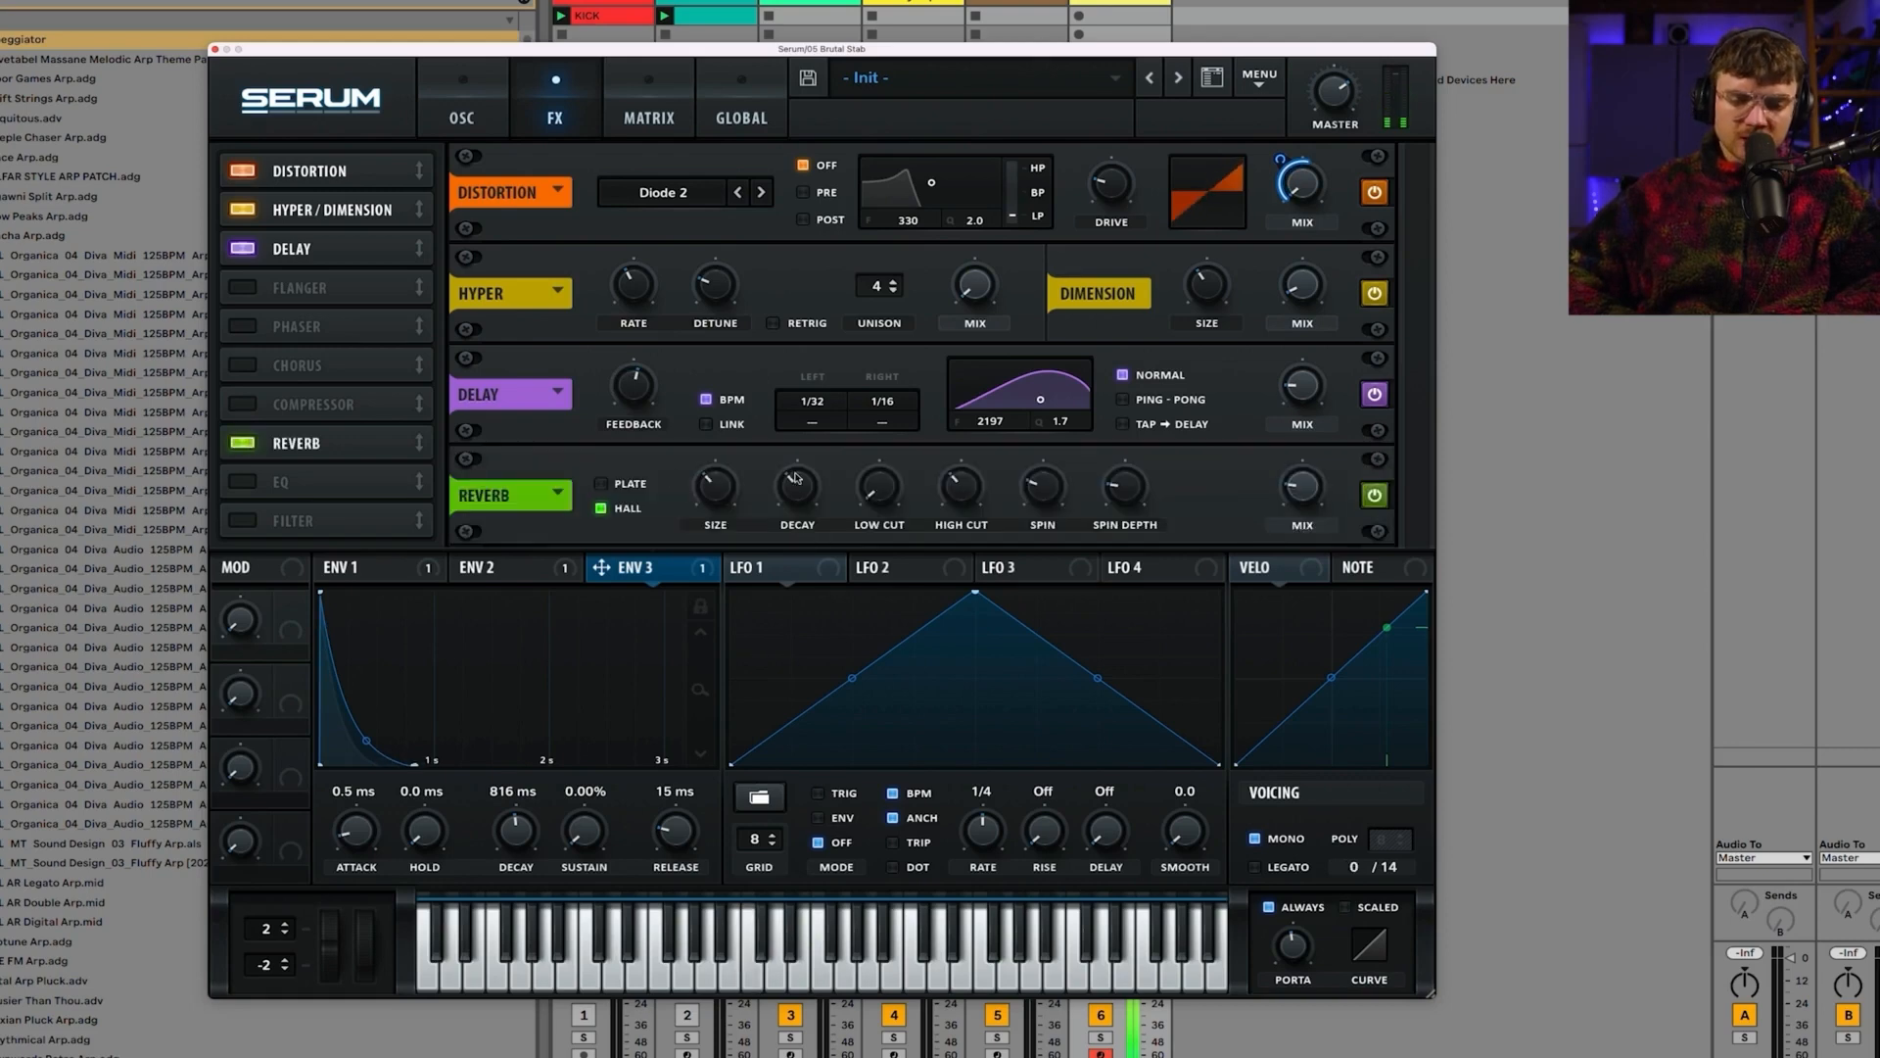
pyautogui.moveTo(878, 486); pyautogui.dragTo(978, 455)
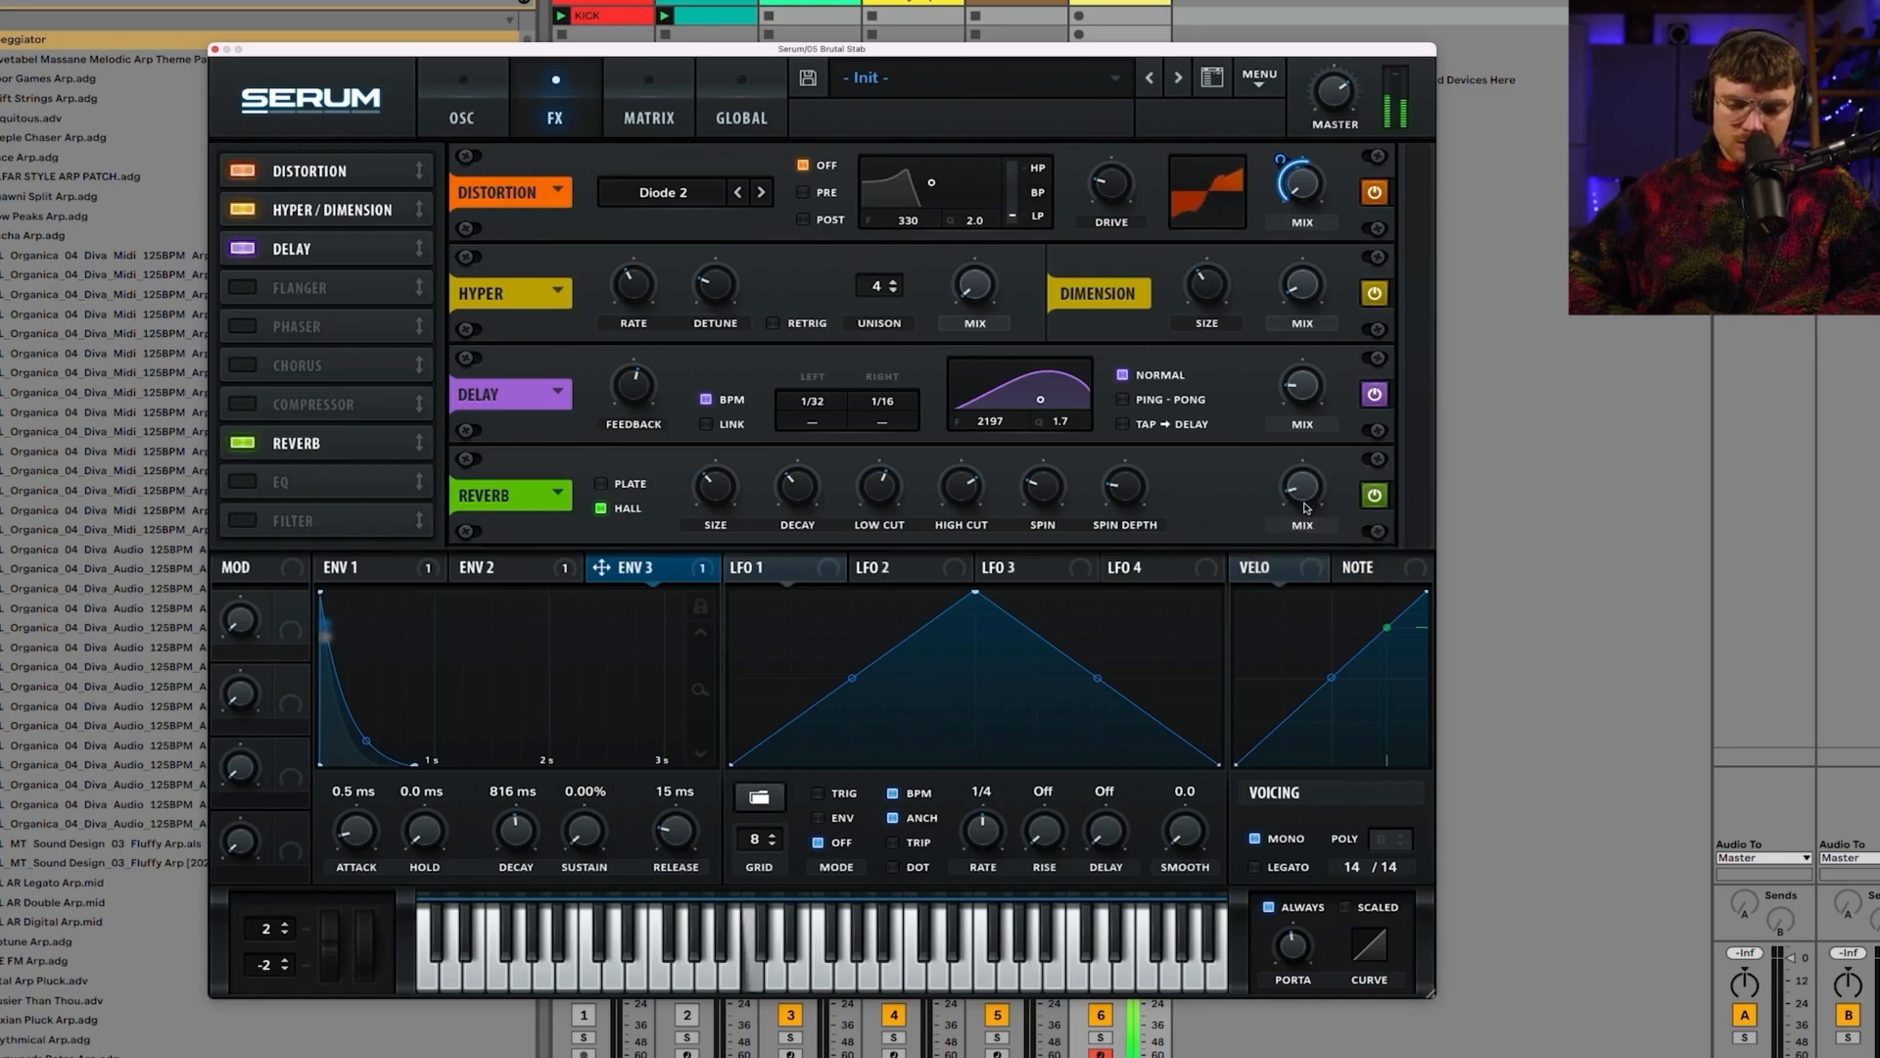
# Step: Assign the first macro to the filter cutoff, name it OPEN UP and try it at 60%
pyautogui.click(462, 118)
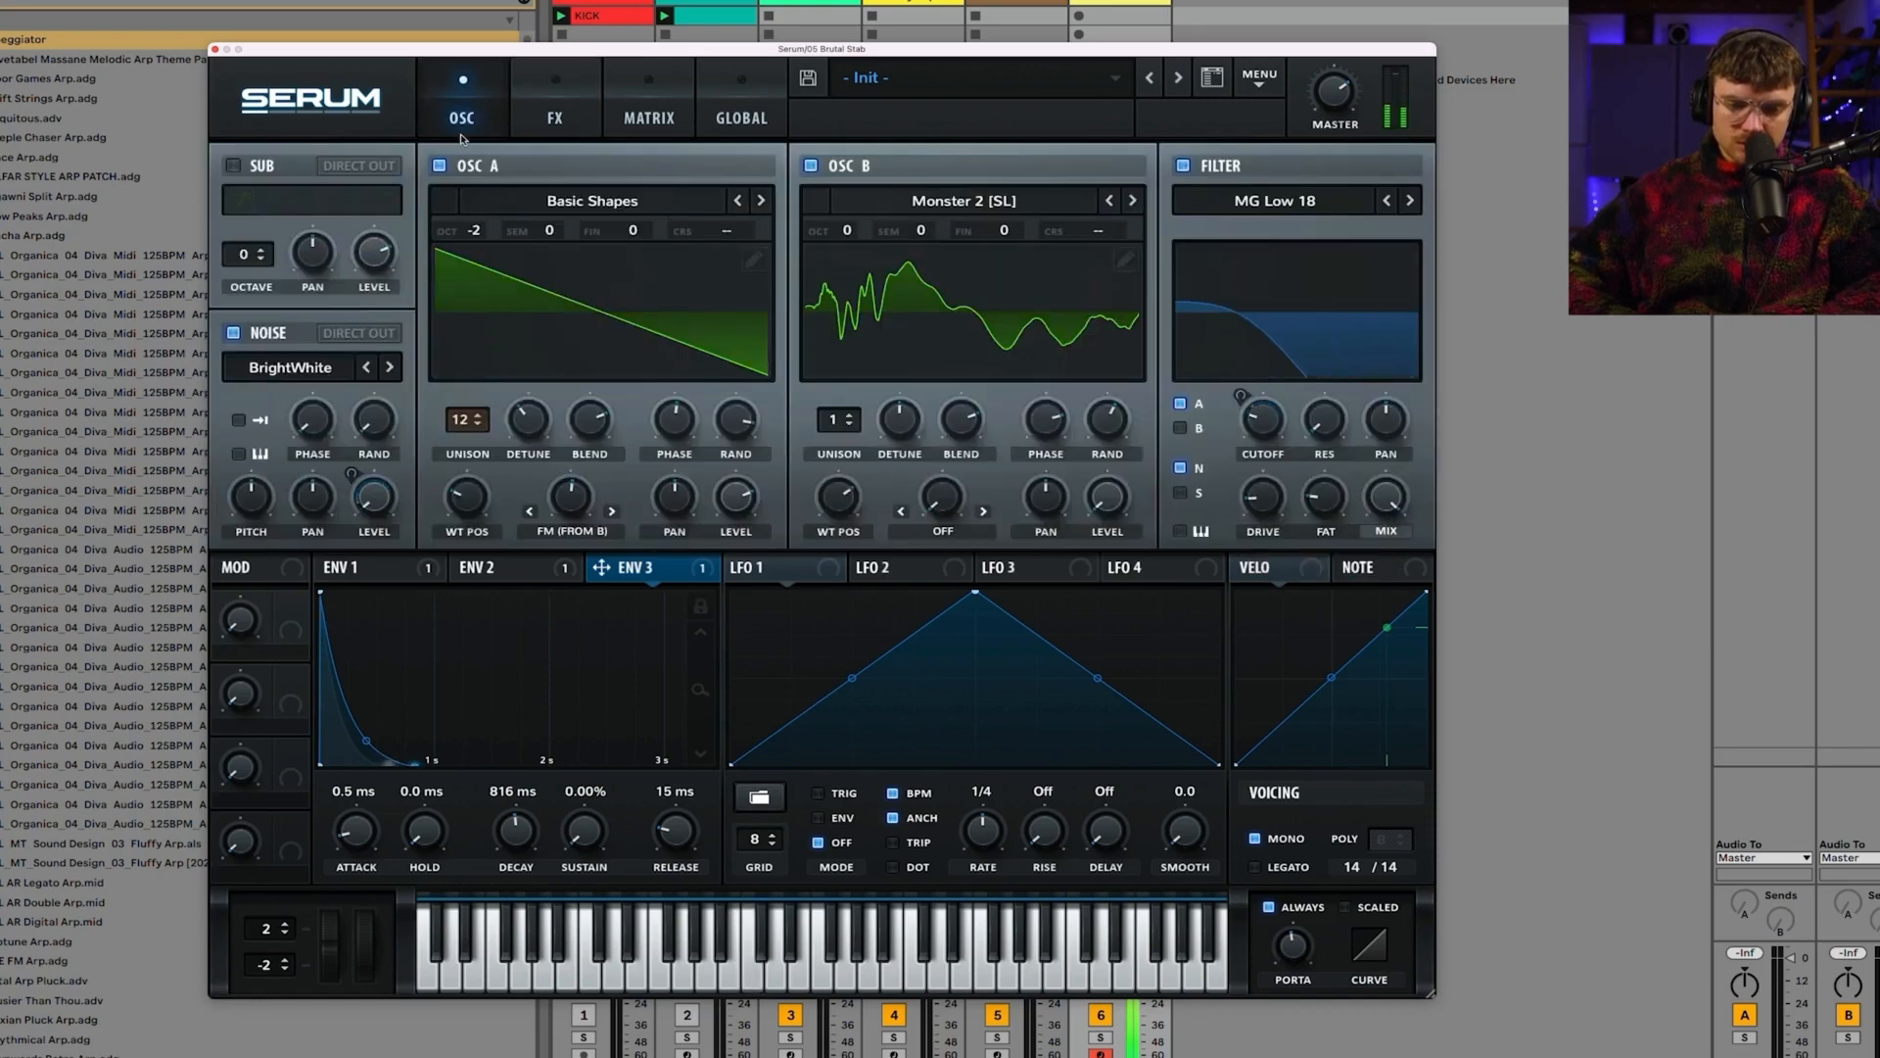
pyautogui.moveTo(527, 417)
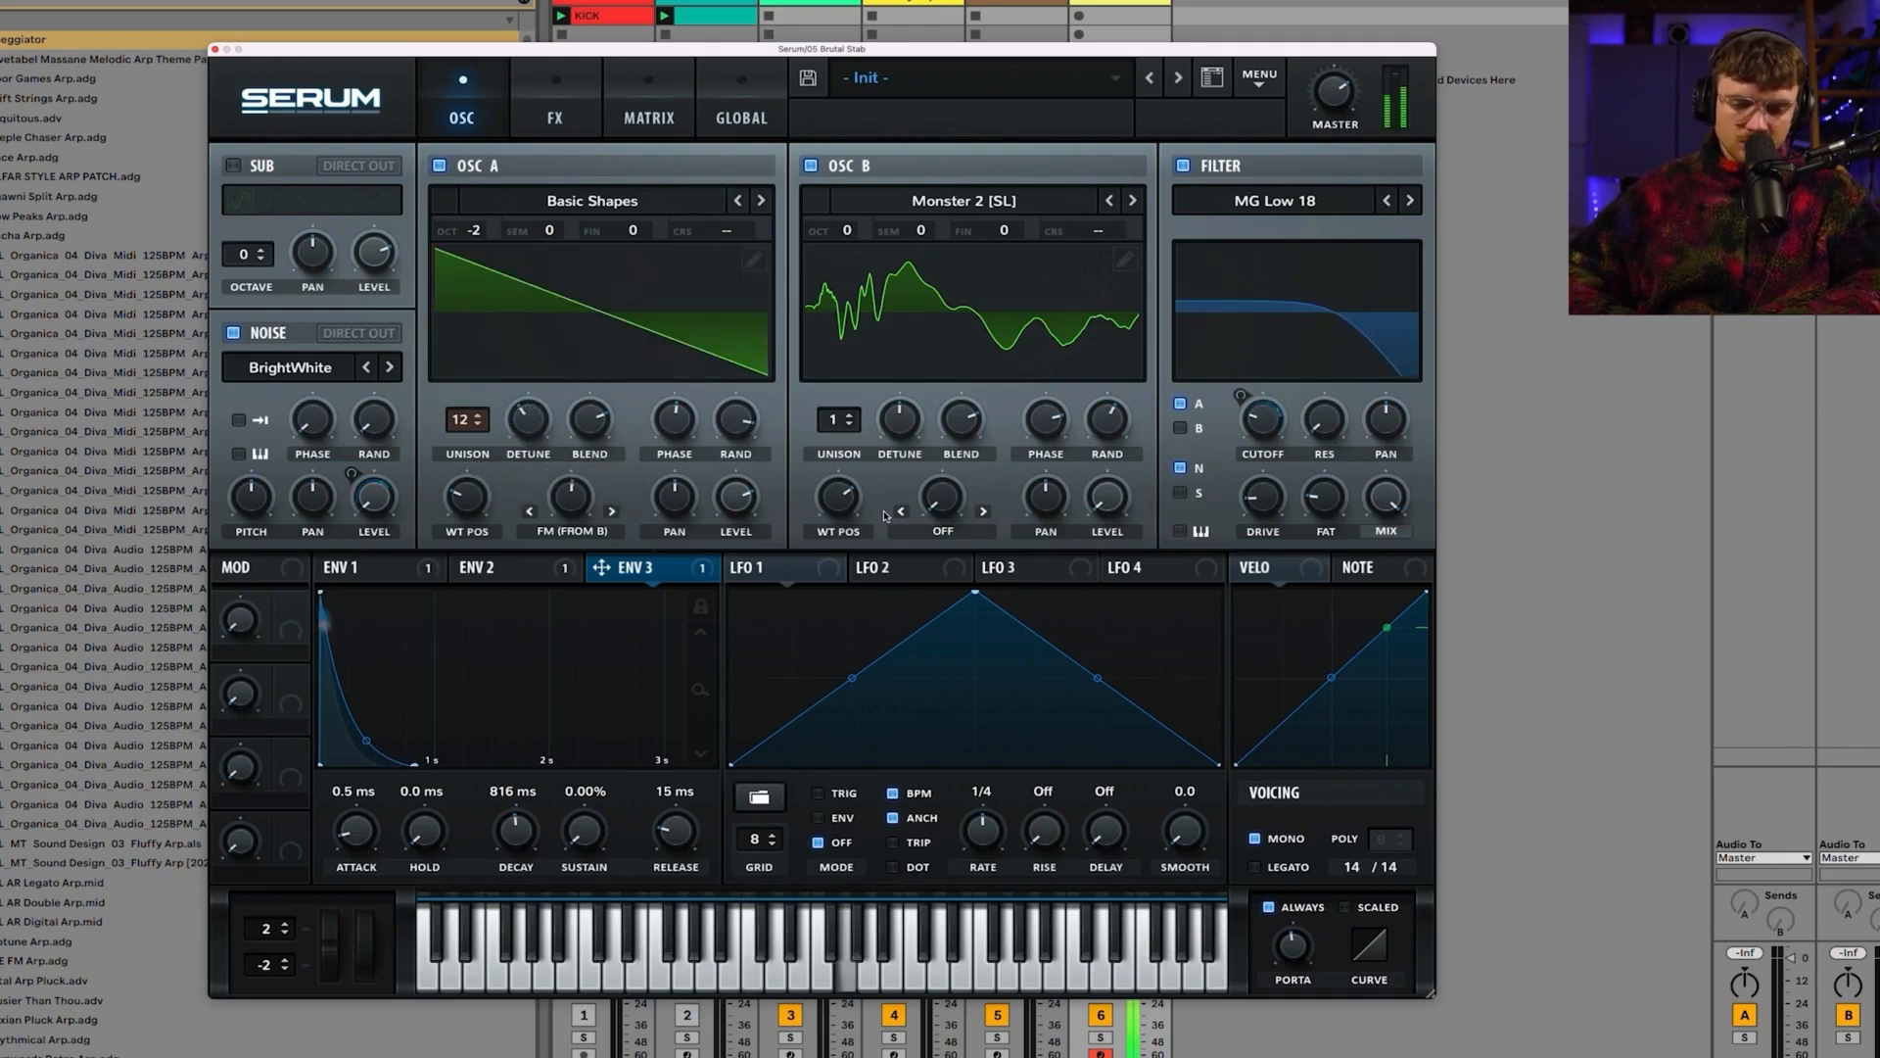
pyautogui.moveTo(1296, 943)
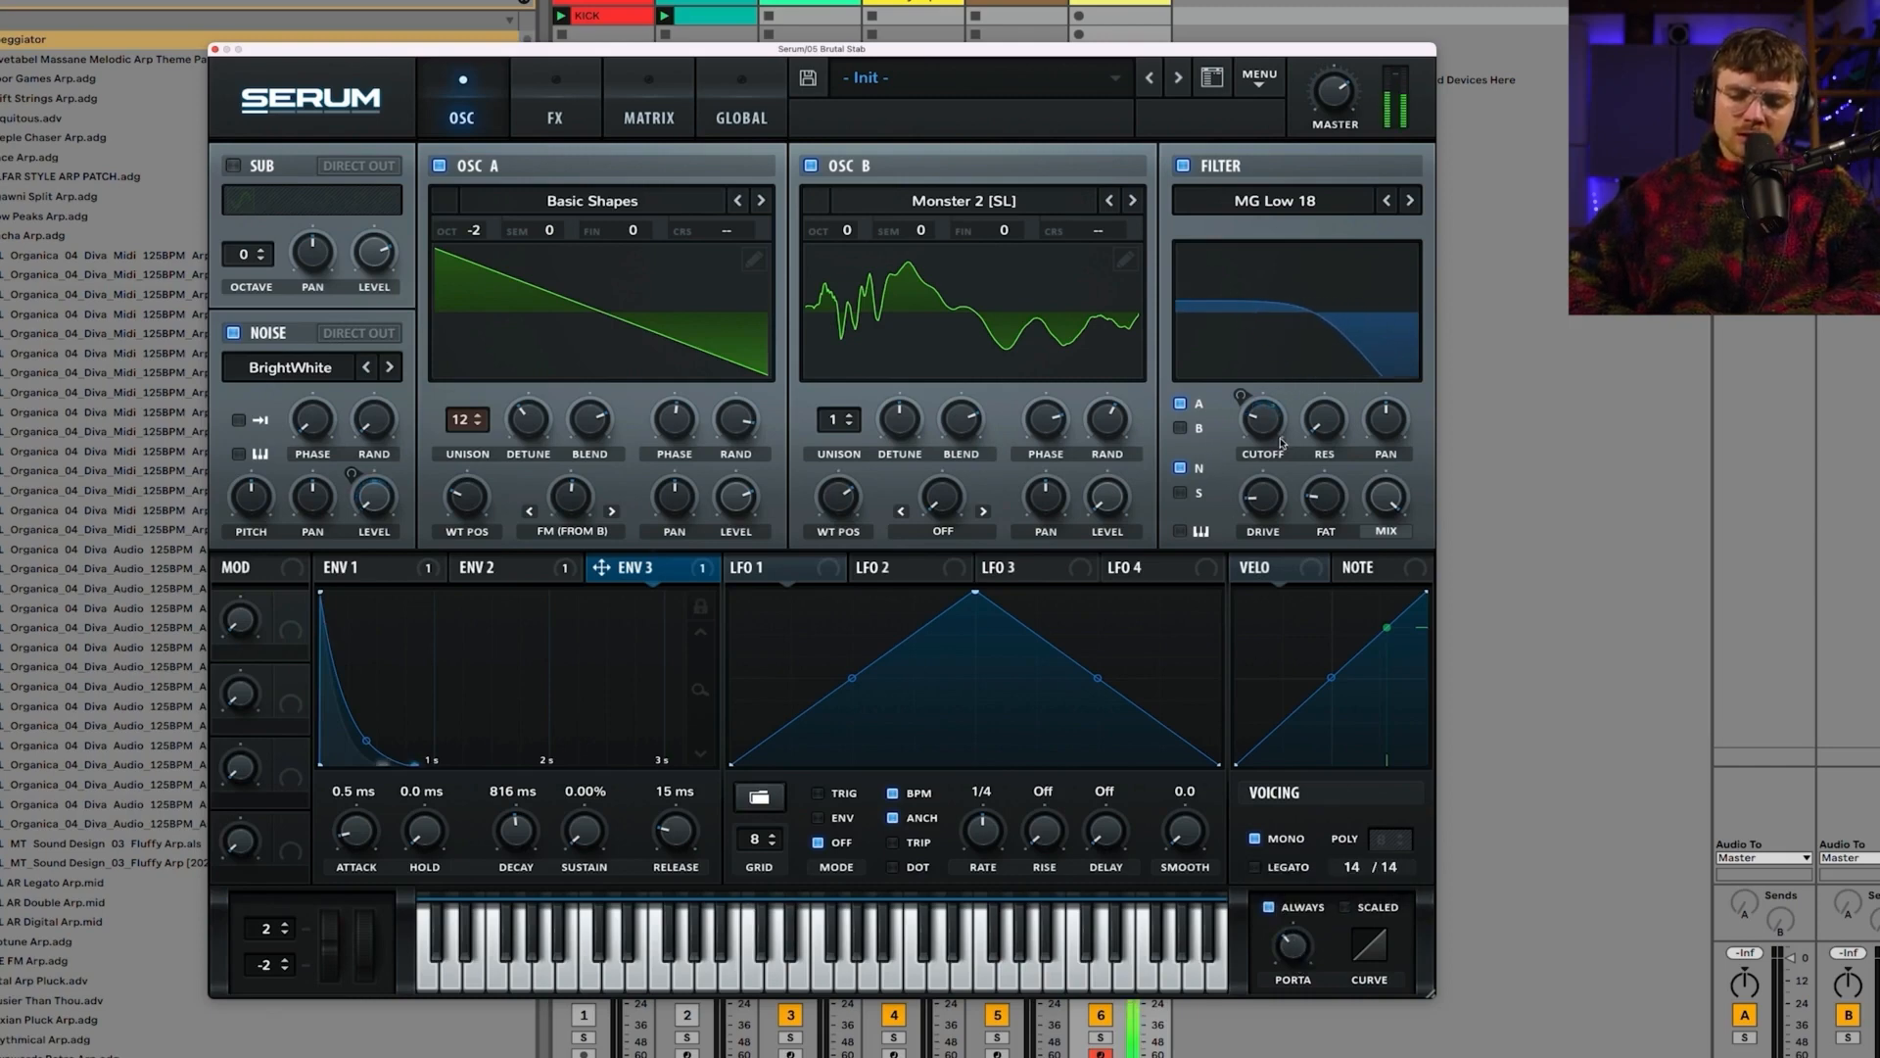
pyautogui.moveTo(291, 606); pyautogui.dragTo(1263, 421)
pyautogui.doubleClick(260, 651)
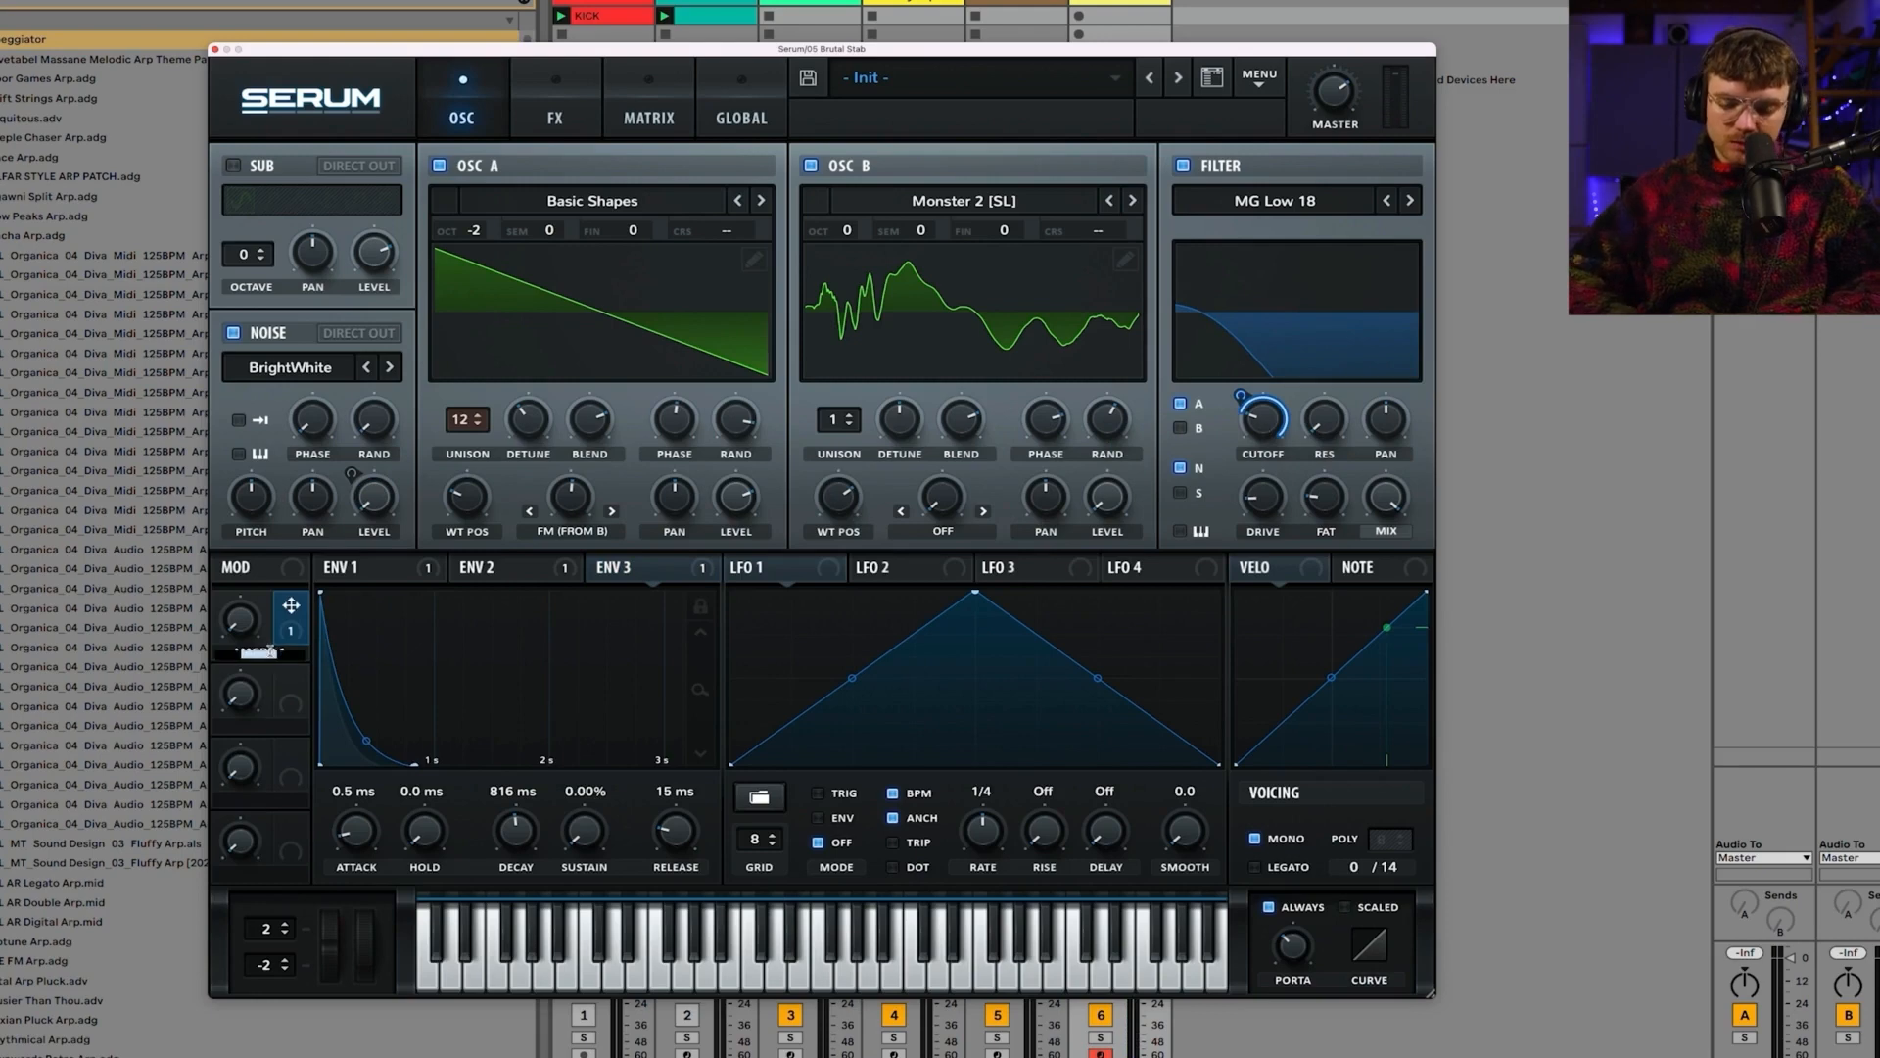
pyautogui.write('OPEN UPO')
pyautogui.press('Return')
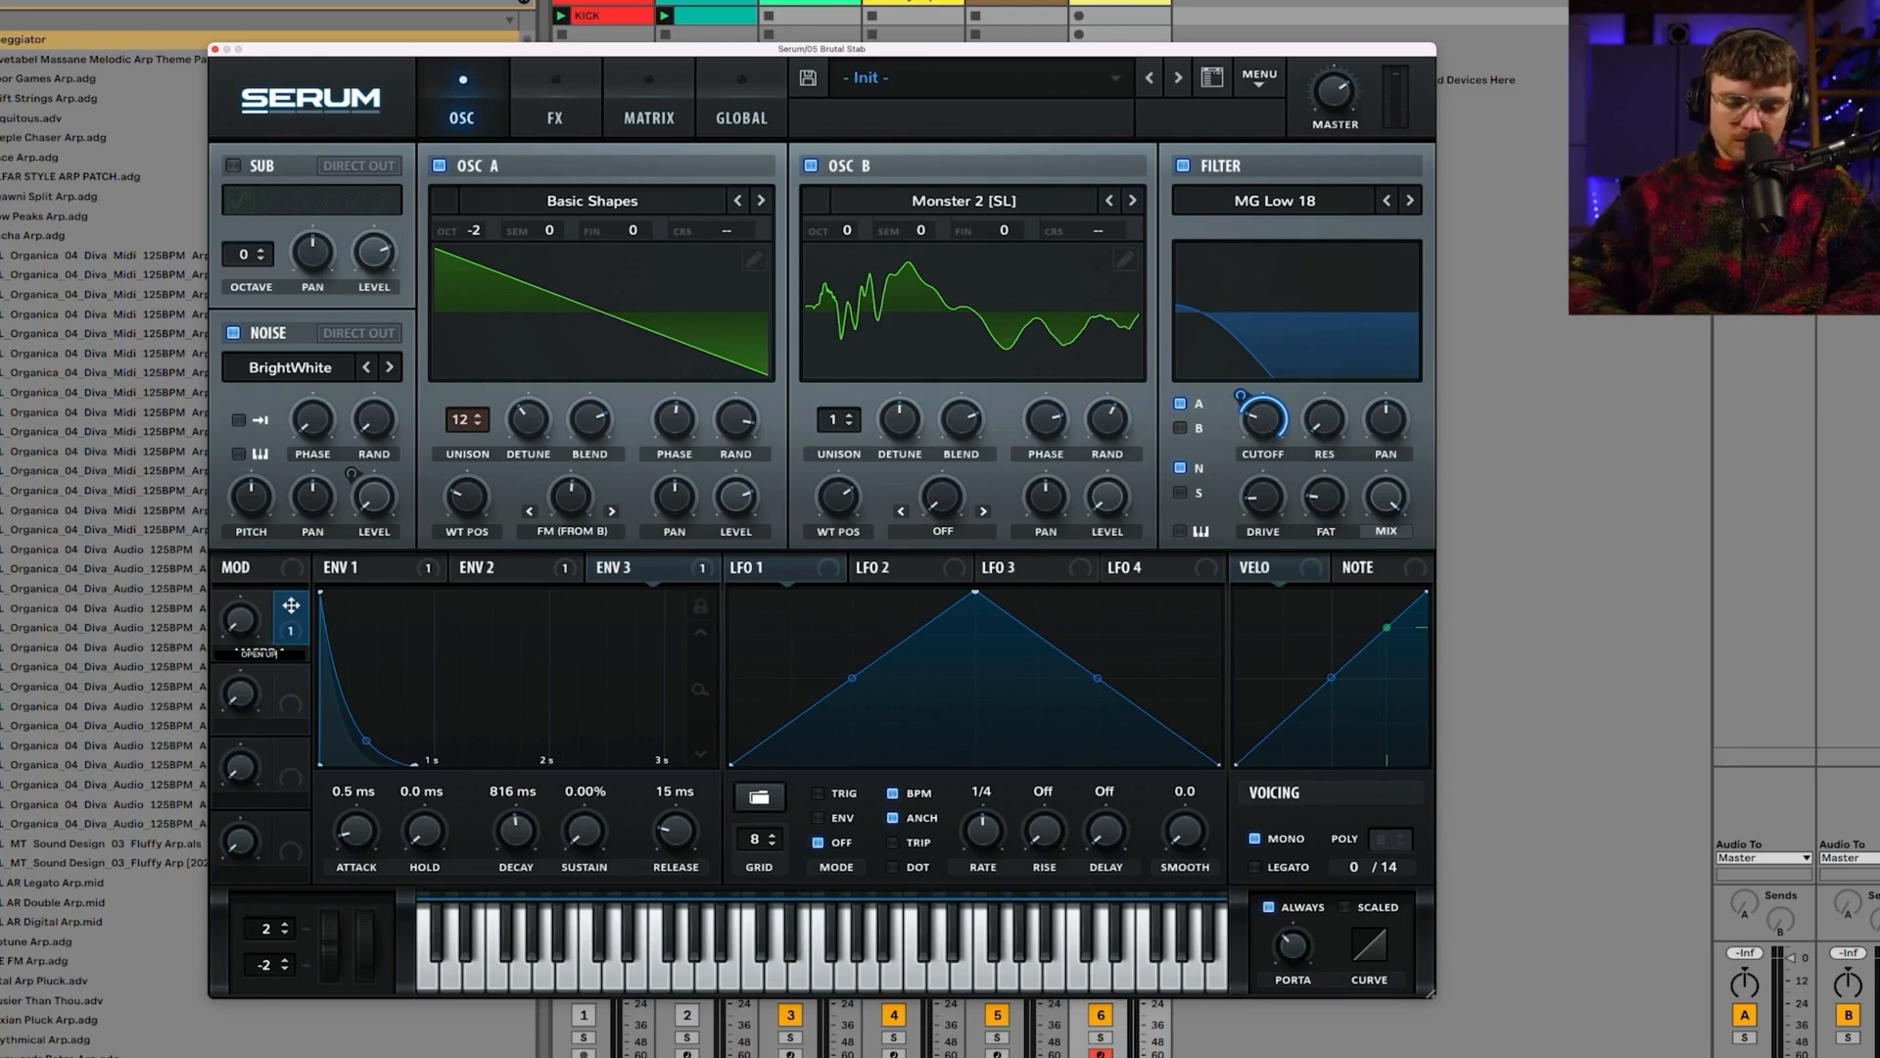
pyautogui.moveTo(228, 644); pyautogui.dragTo(245, 536)
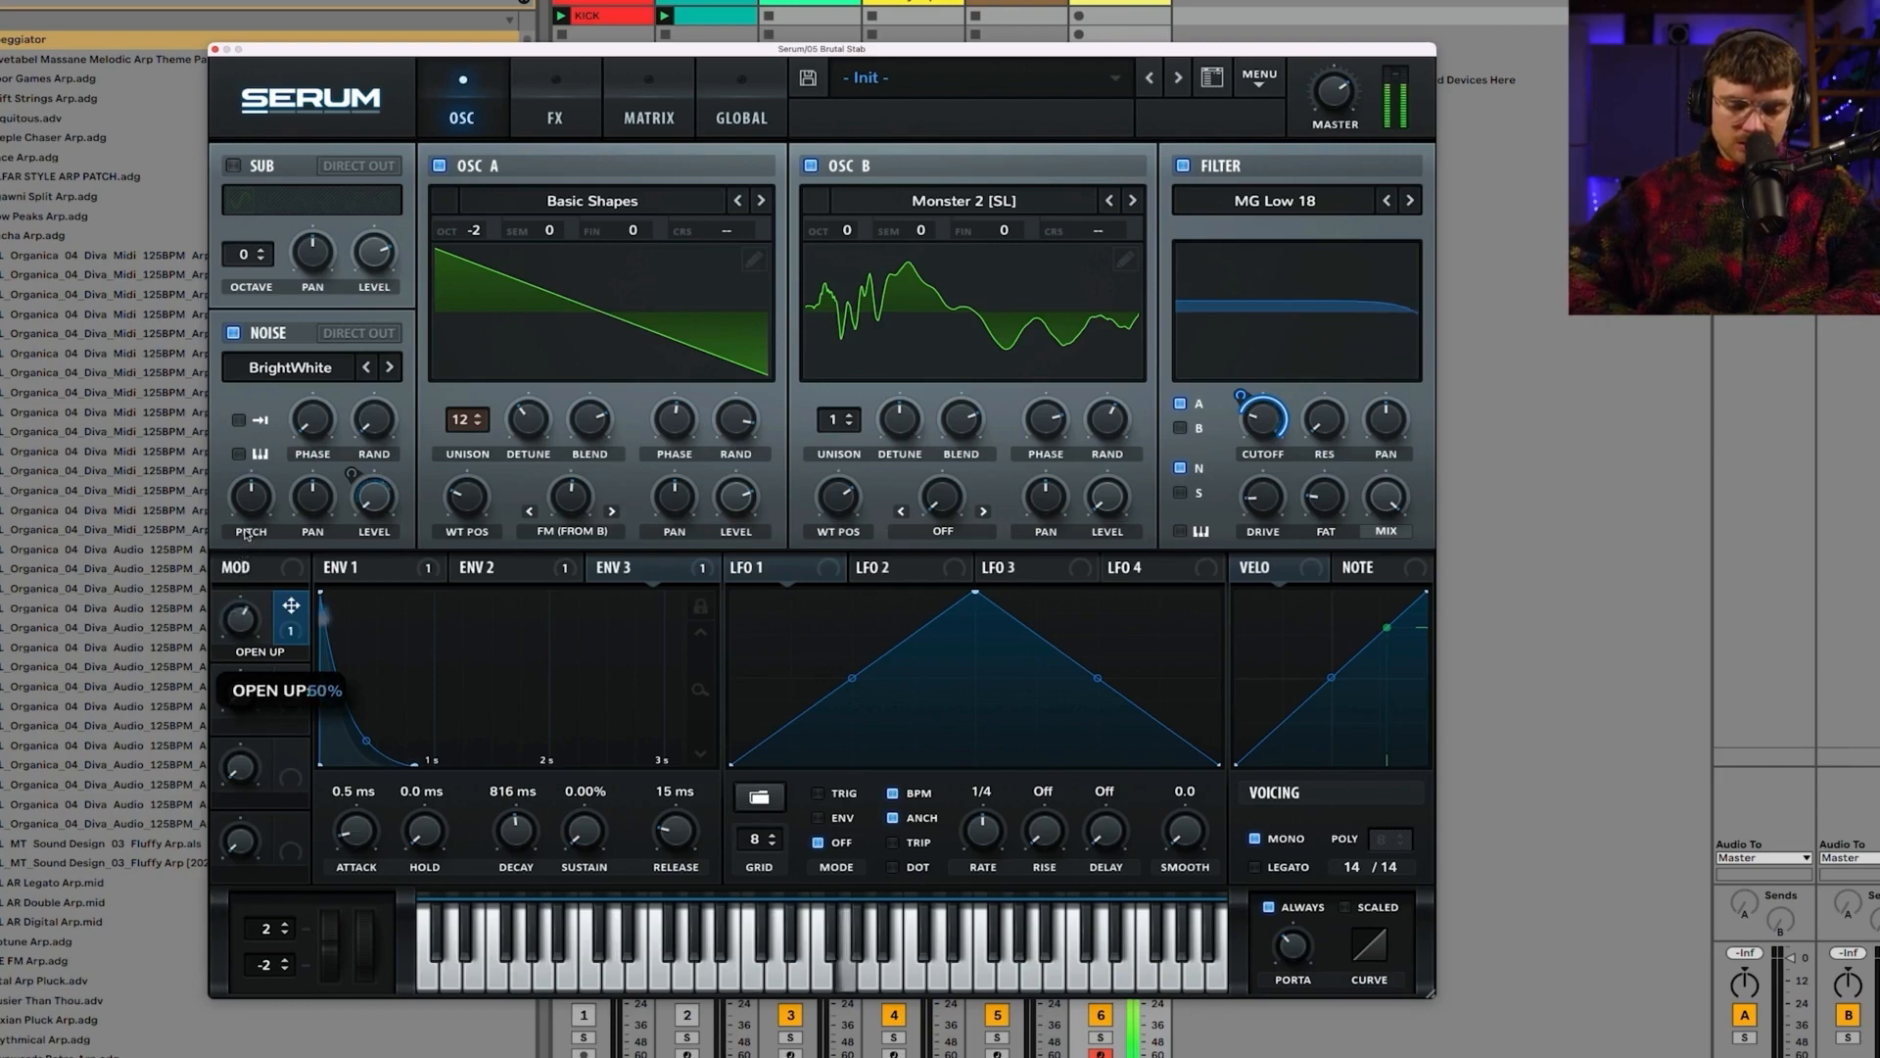
# Step: Return OPEN UP to zero, then set envelope 1's sustain to 0.0 dB with less modulation of the noise level
pyautogui.click(361, 572)
pyautogui.moveTo(250, 628)
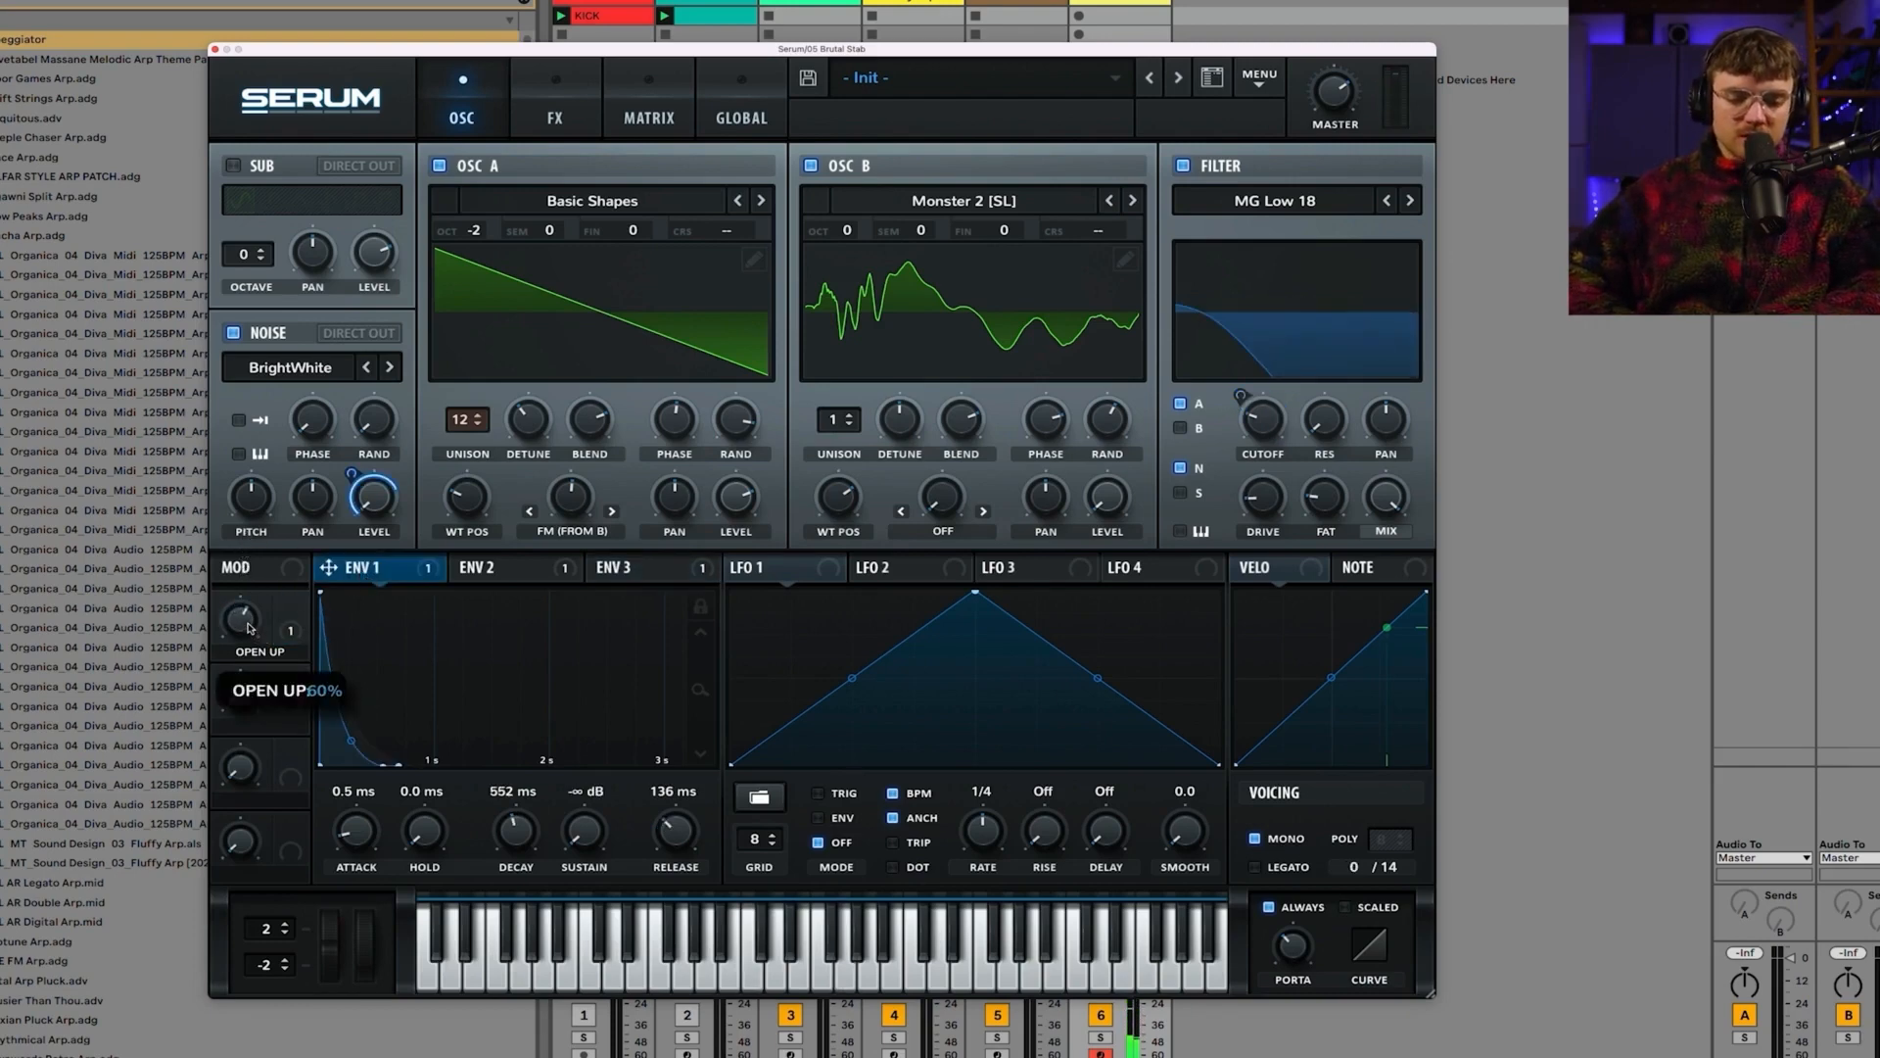
pyautogui.moveTo(577, 848); pyautogui.dragTo(559, 573)
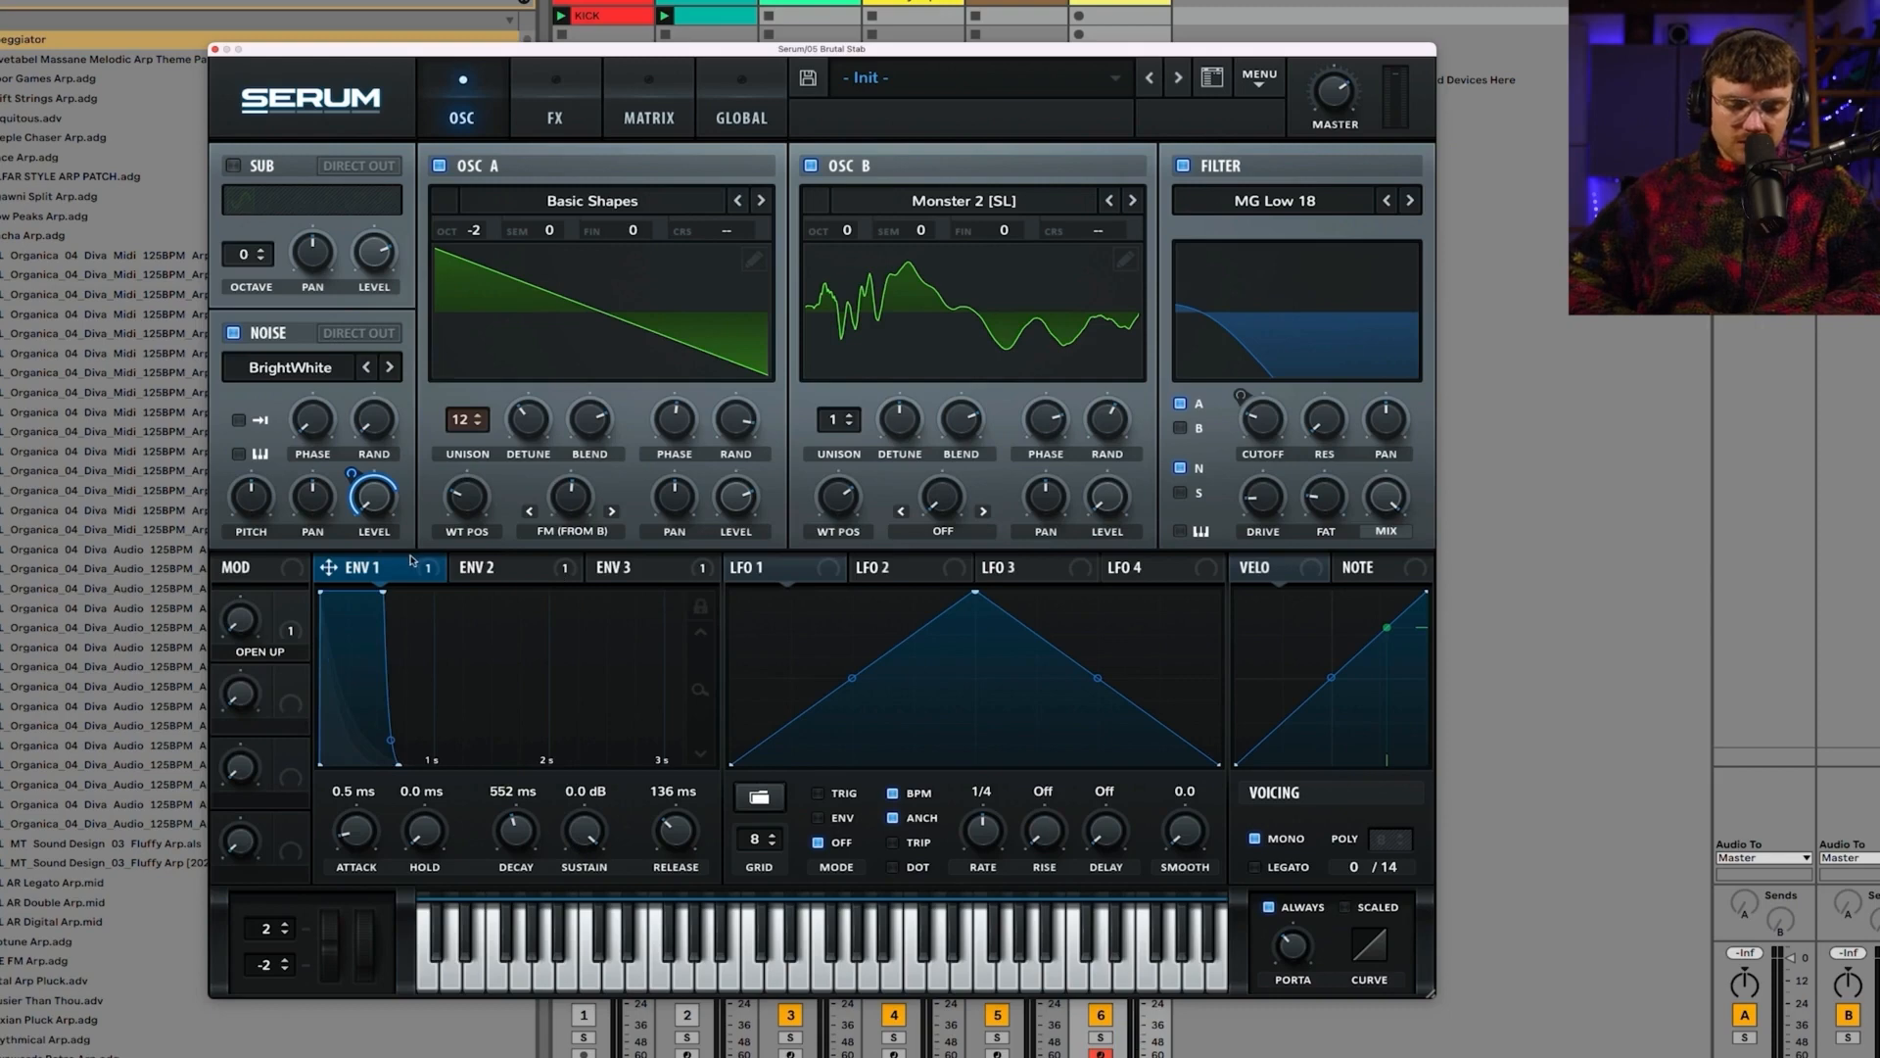
pyautogui.click(511, 568)
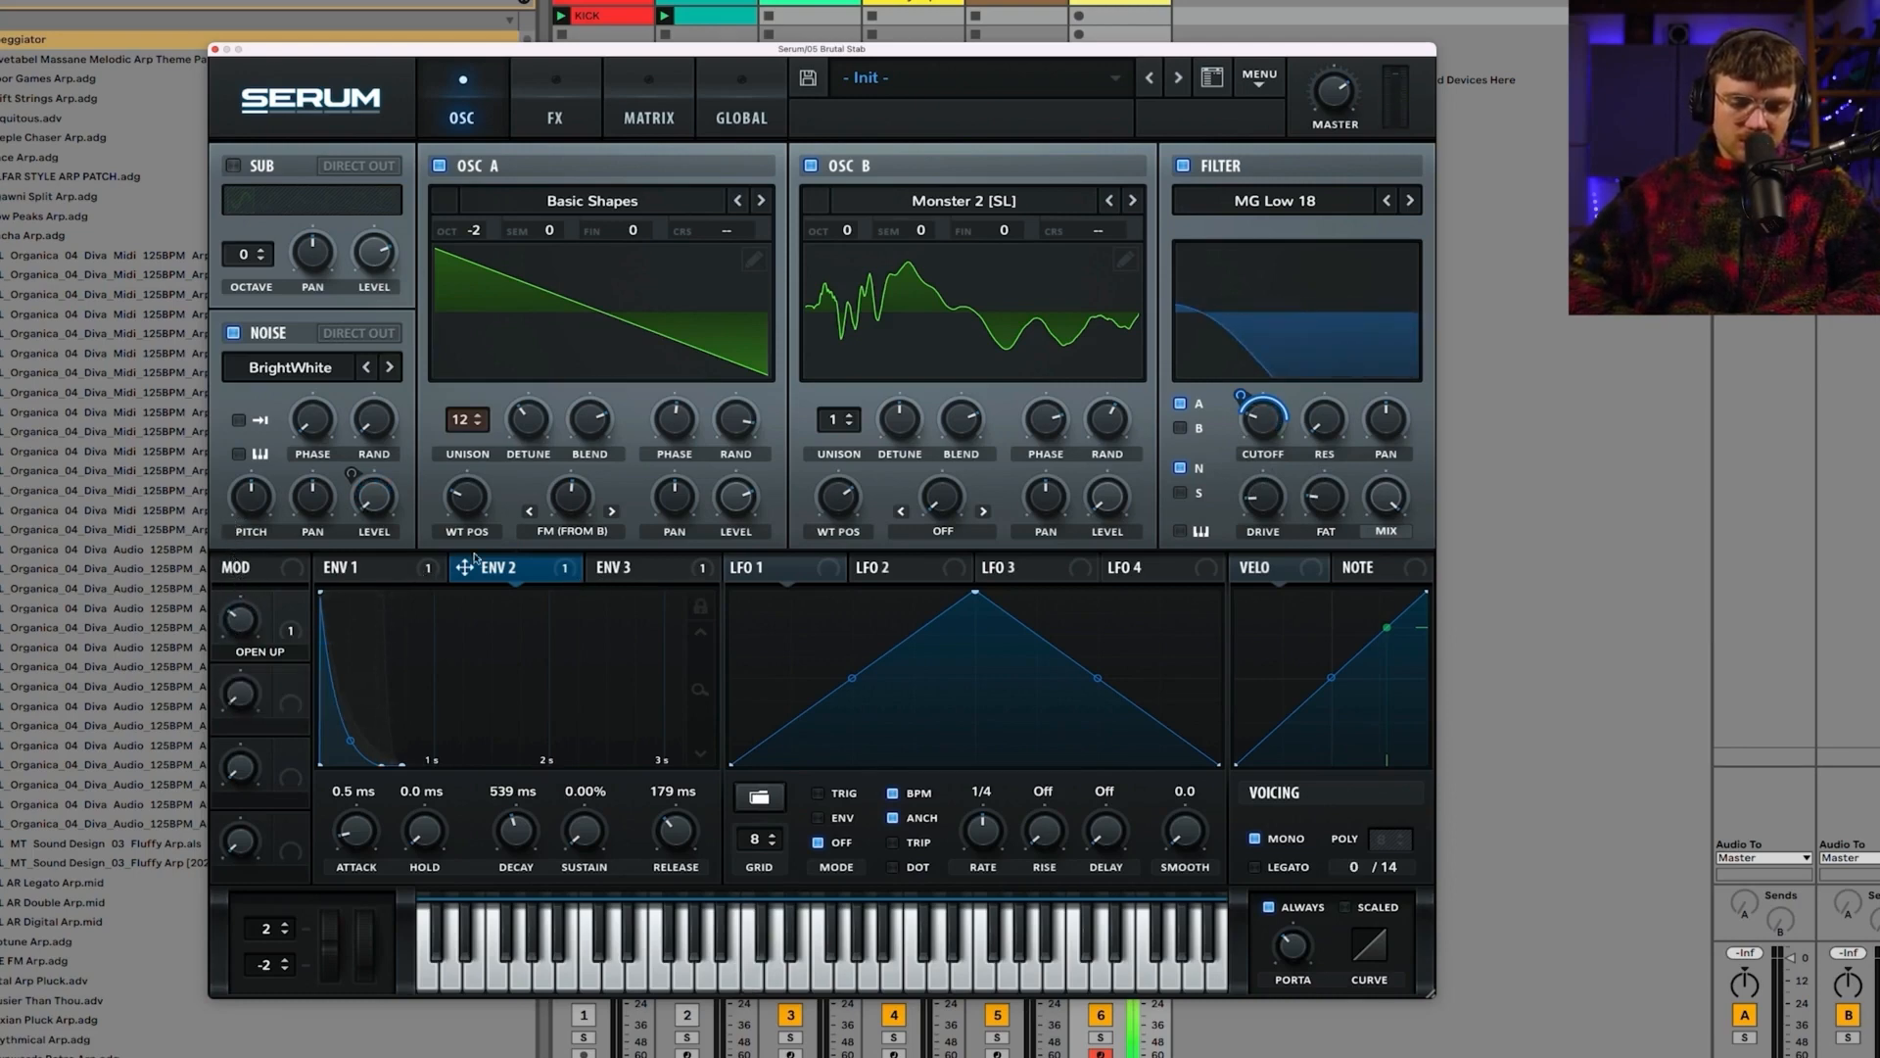
pyautogui.click(396, 573)
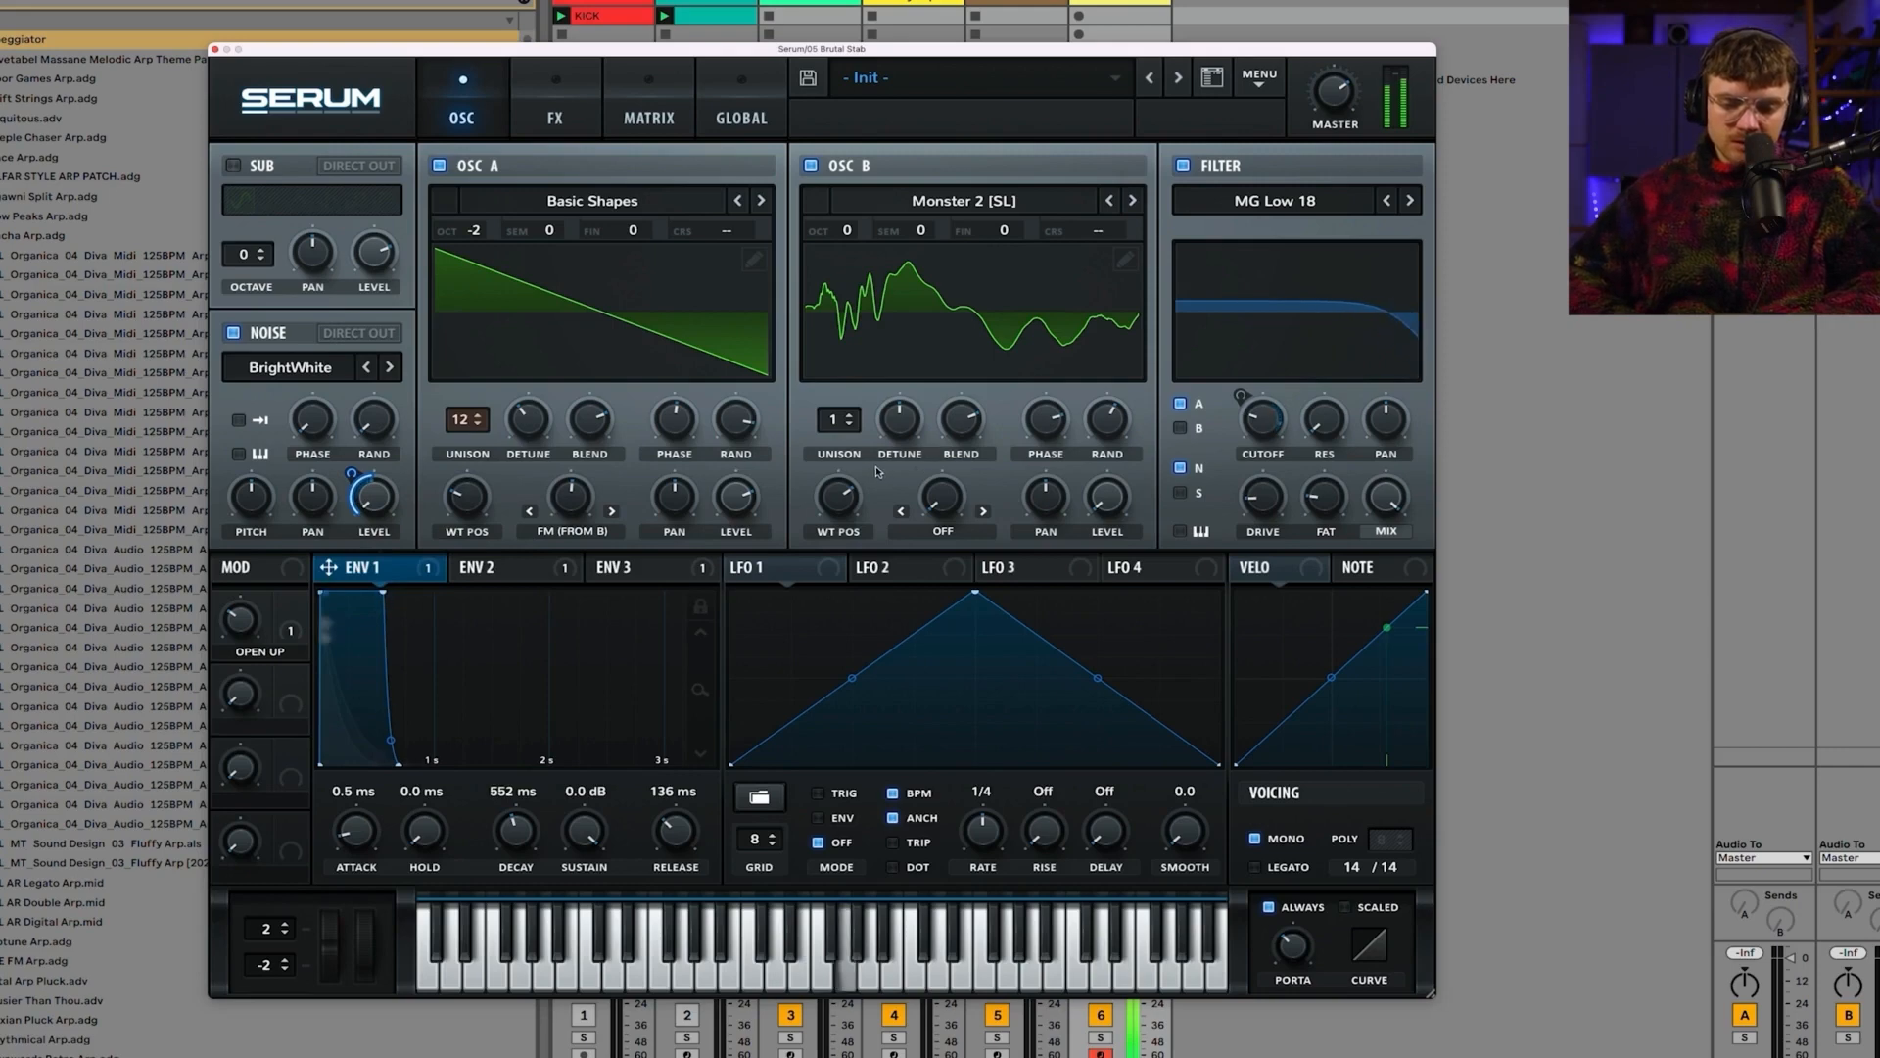
# Step: Audition oscillator B's wavetable position and different octaves, and set its octave to -1
pyautogui.moveTo(852, 498); pyautogui.dragTo(853, 493)
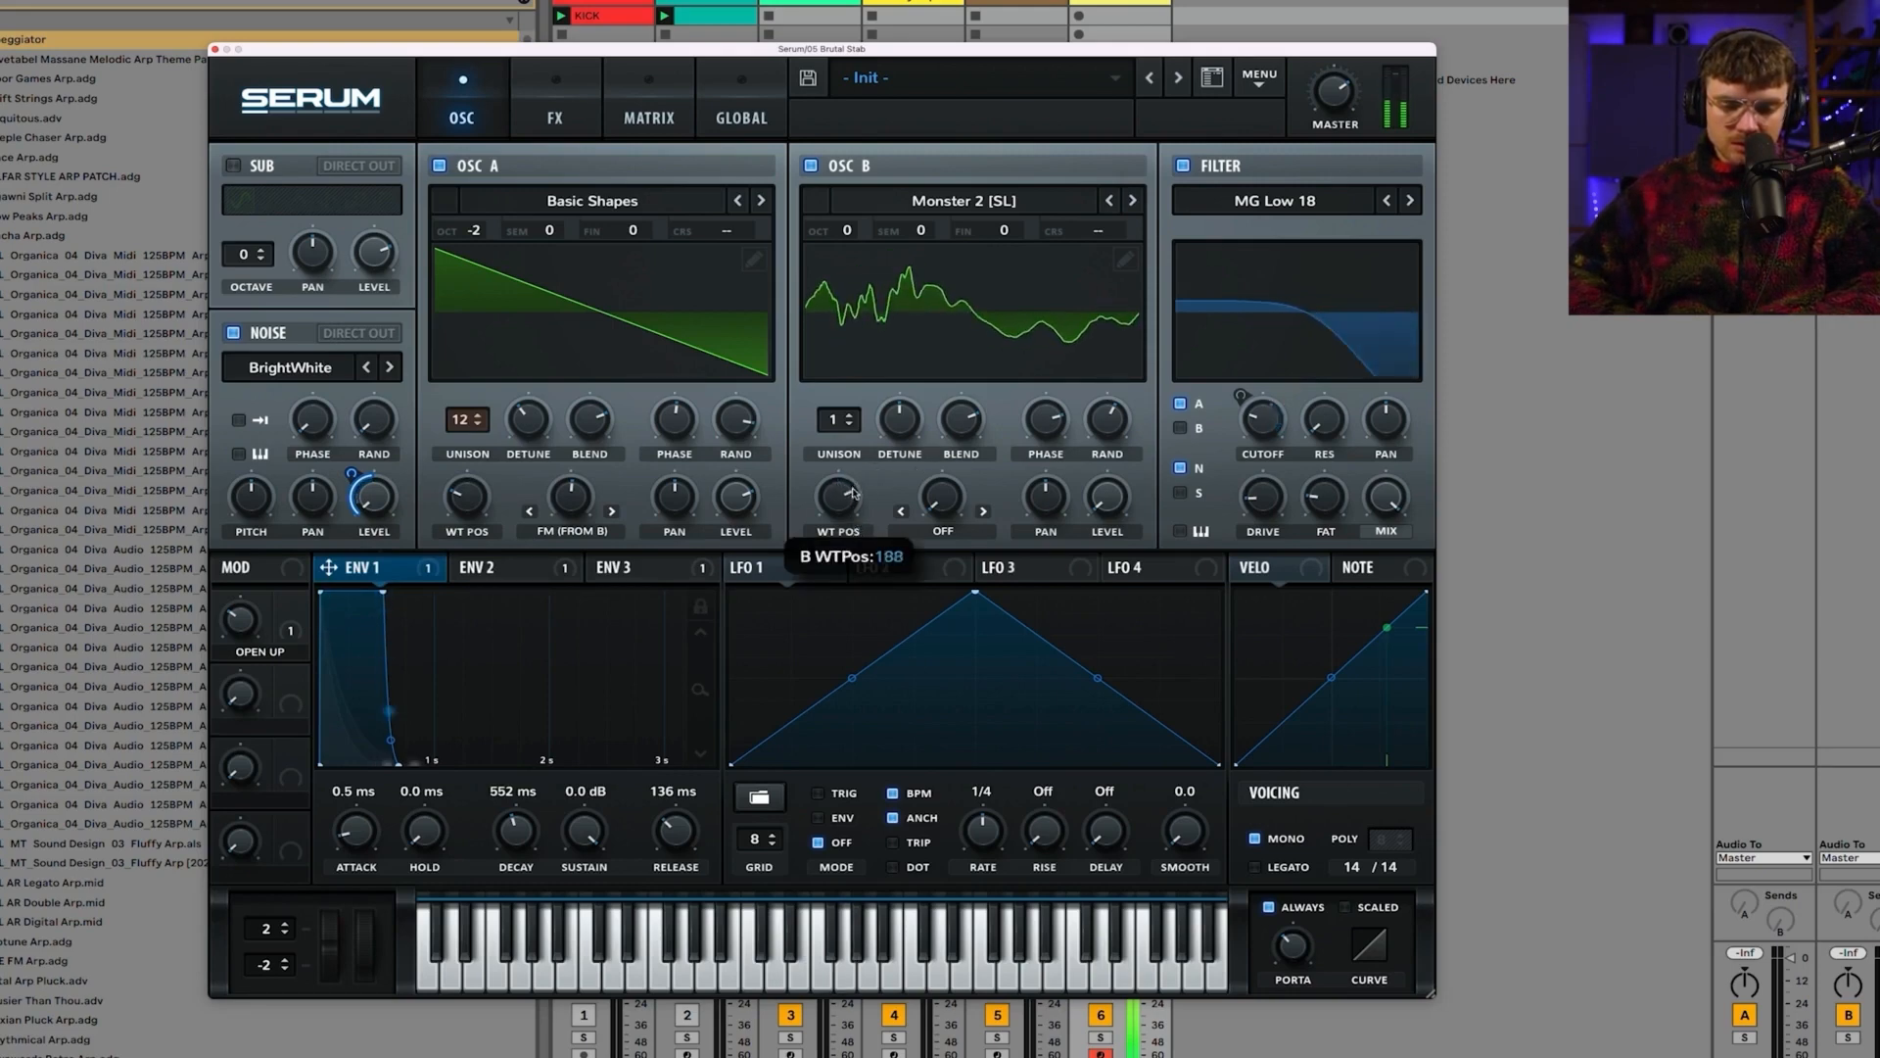
pyautogui.moveTo(846, 231); pyautogui.dragTo(850, 166)
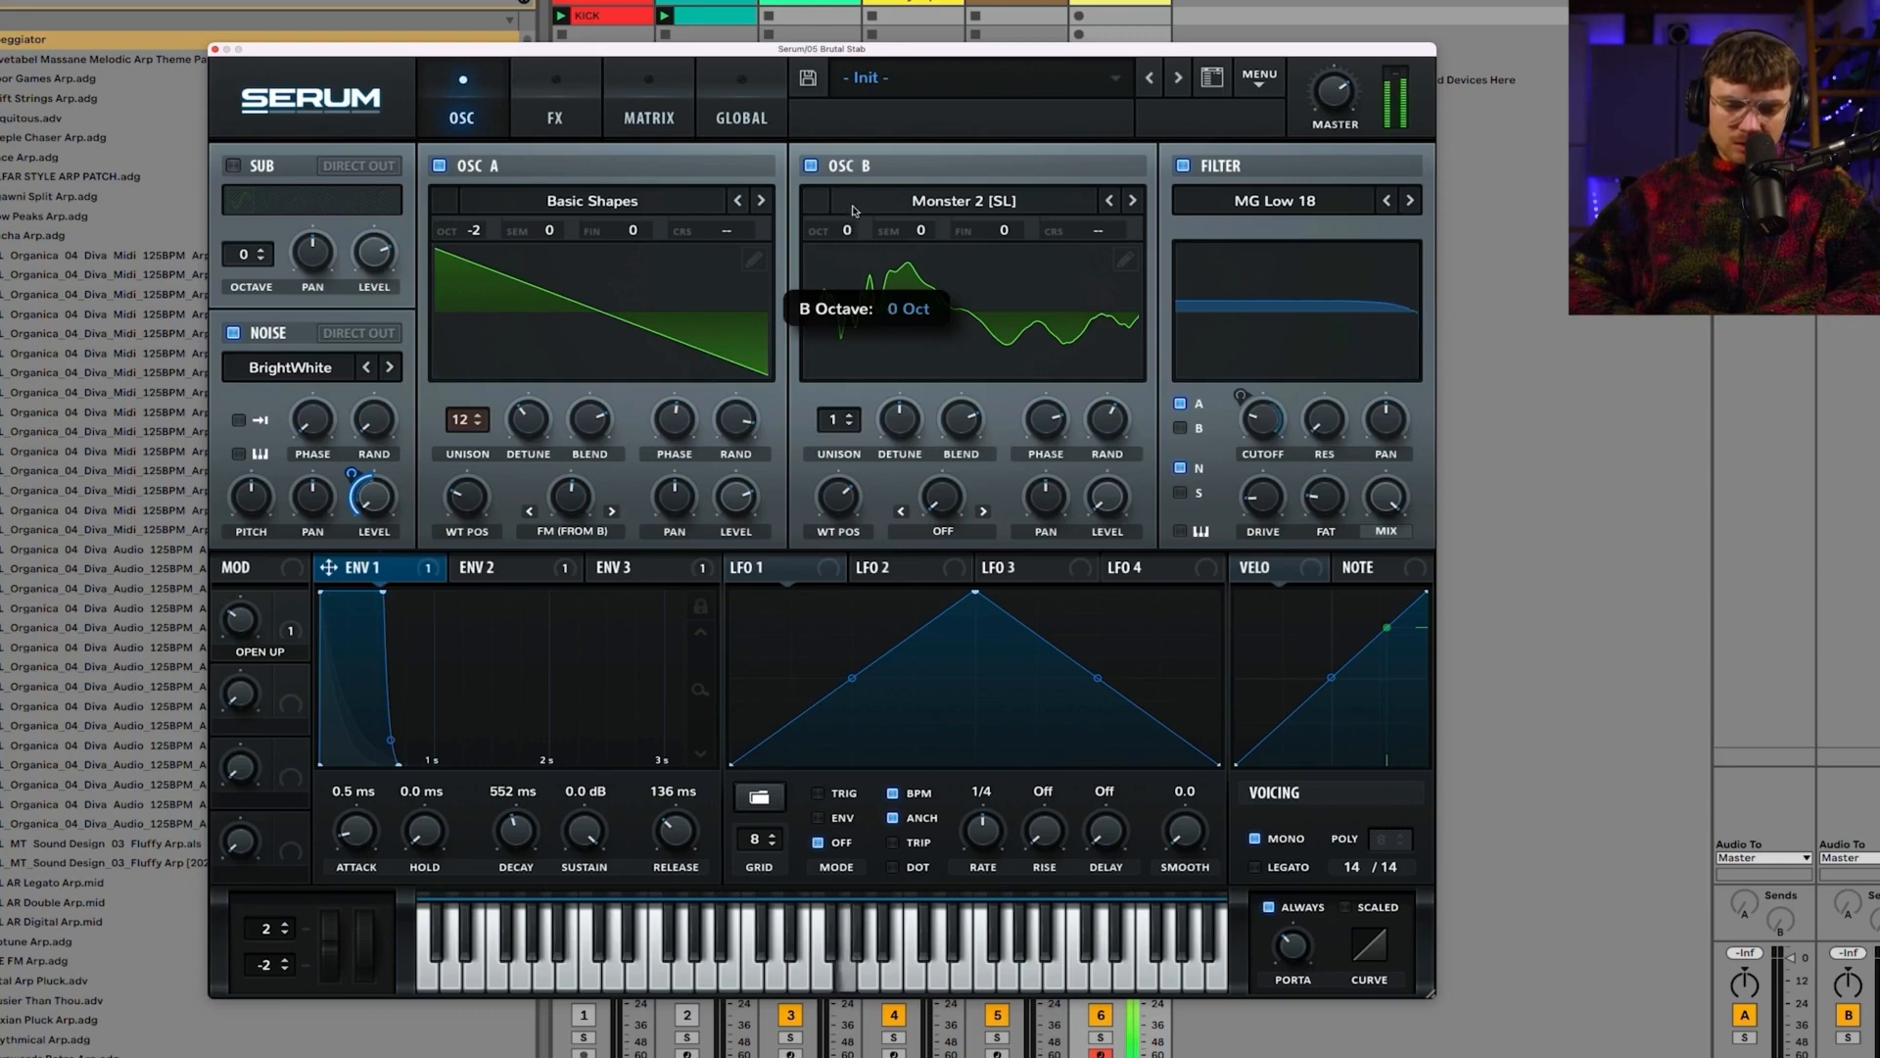
pyautogui.moveTo(852, 253); pyautogui.dragTo(857, 233)
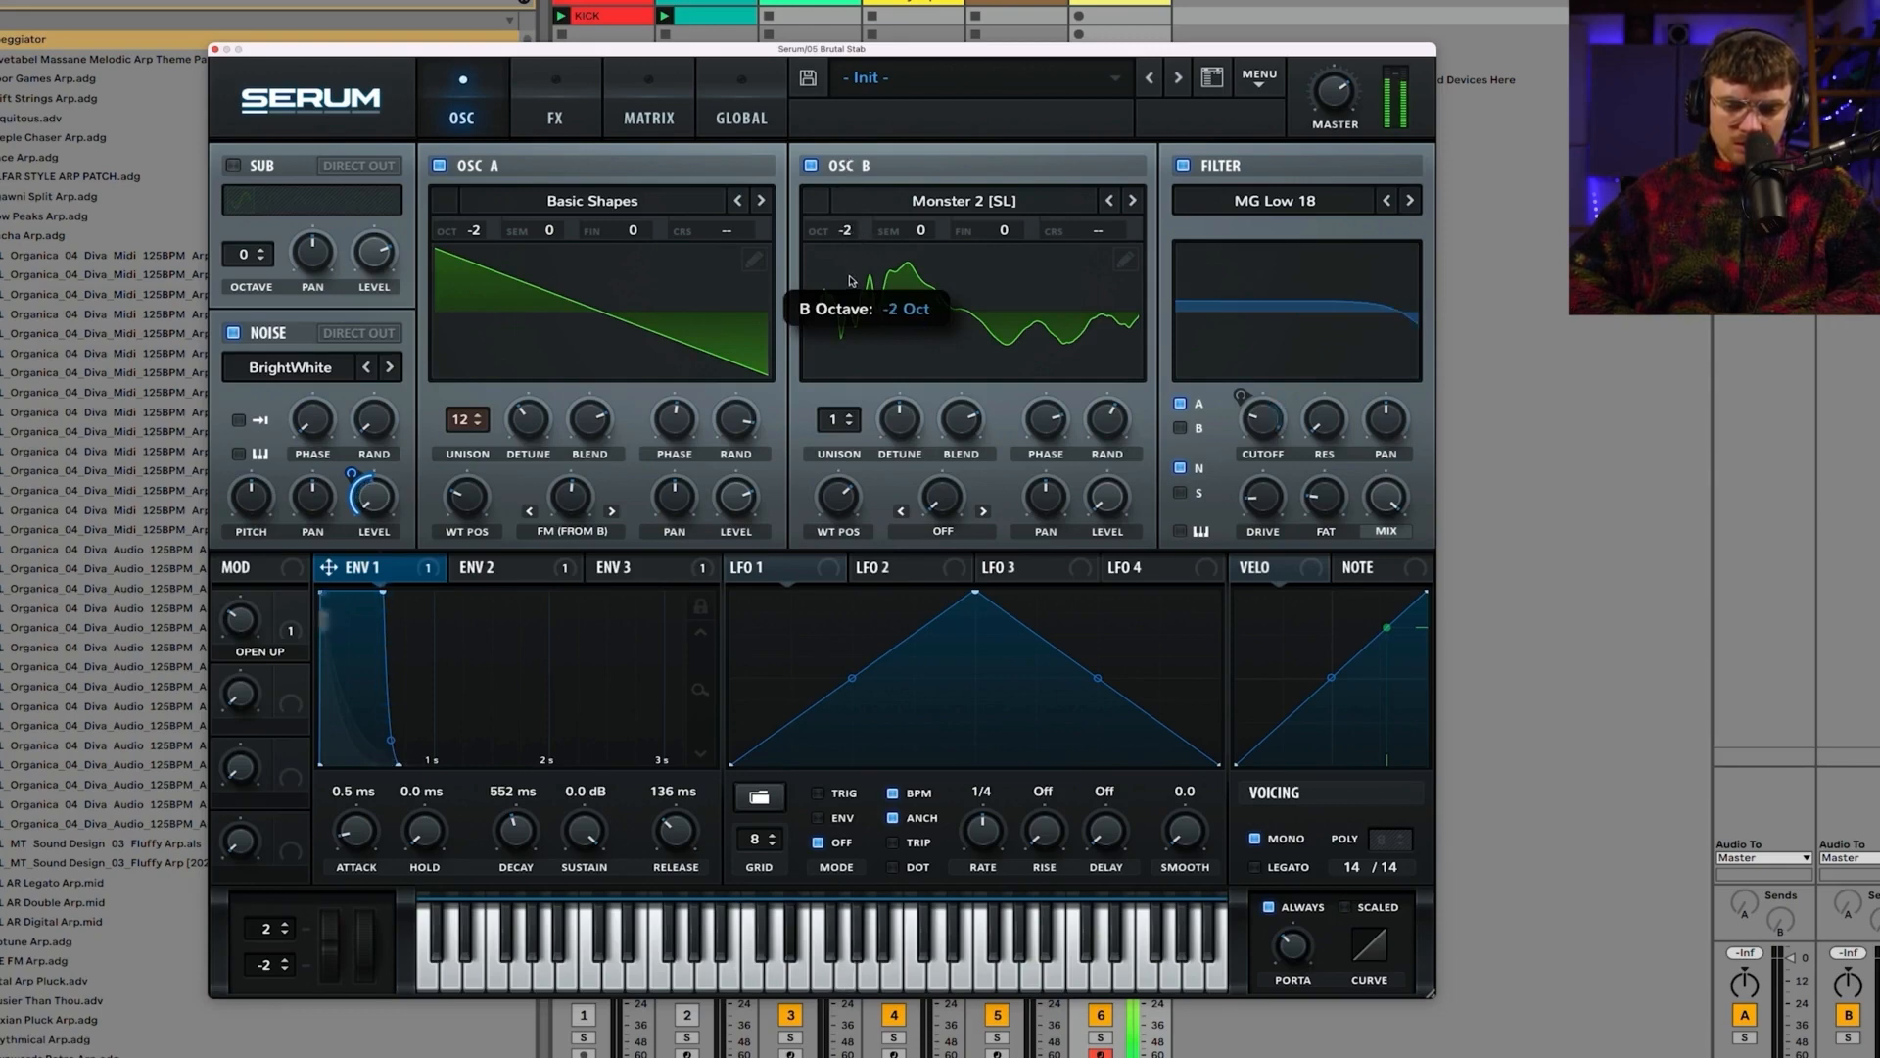
pyautogui.scroll(-1, 854, 241)
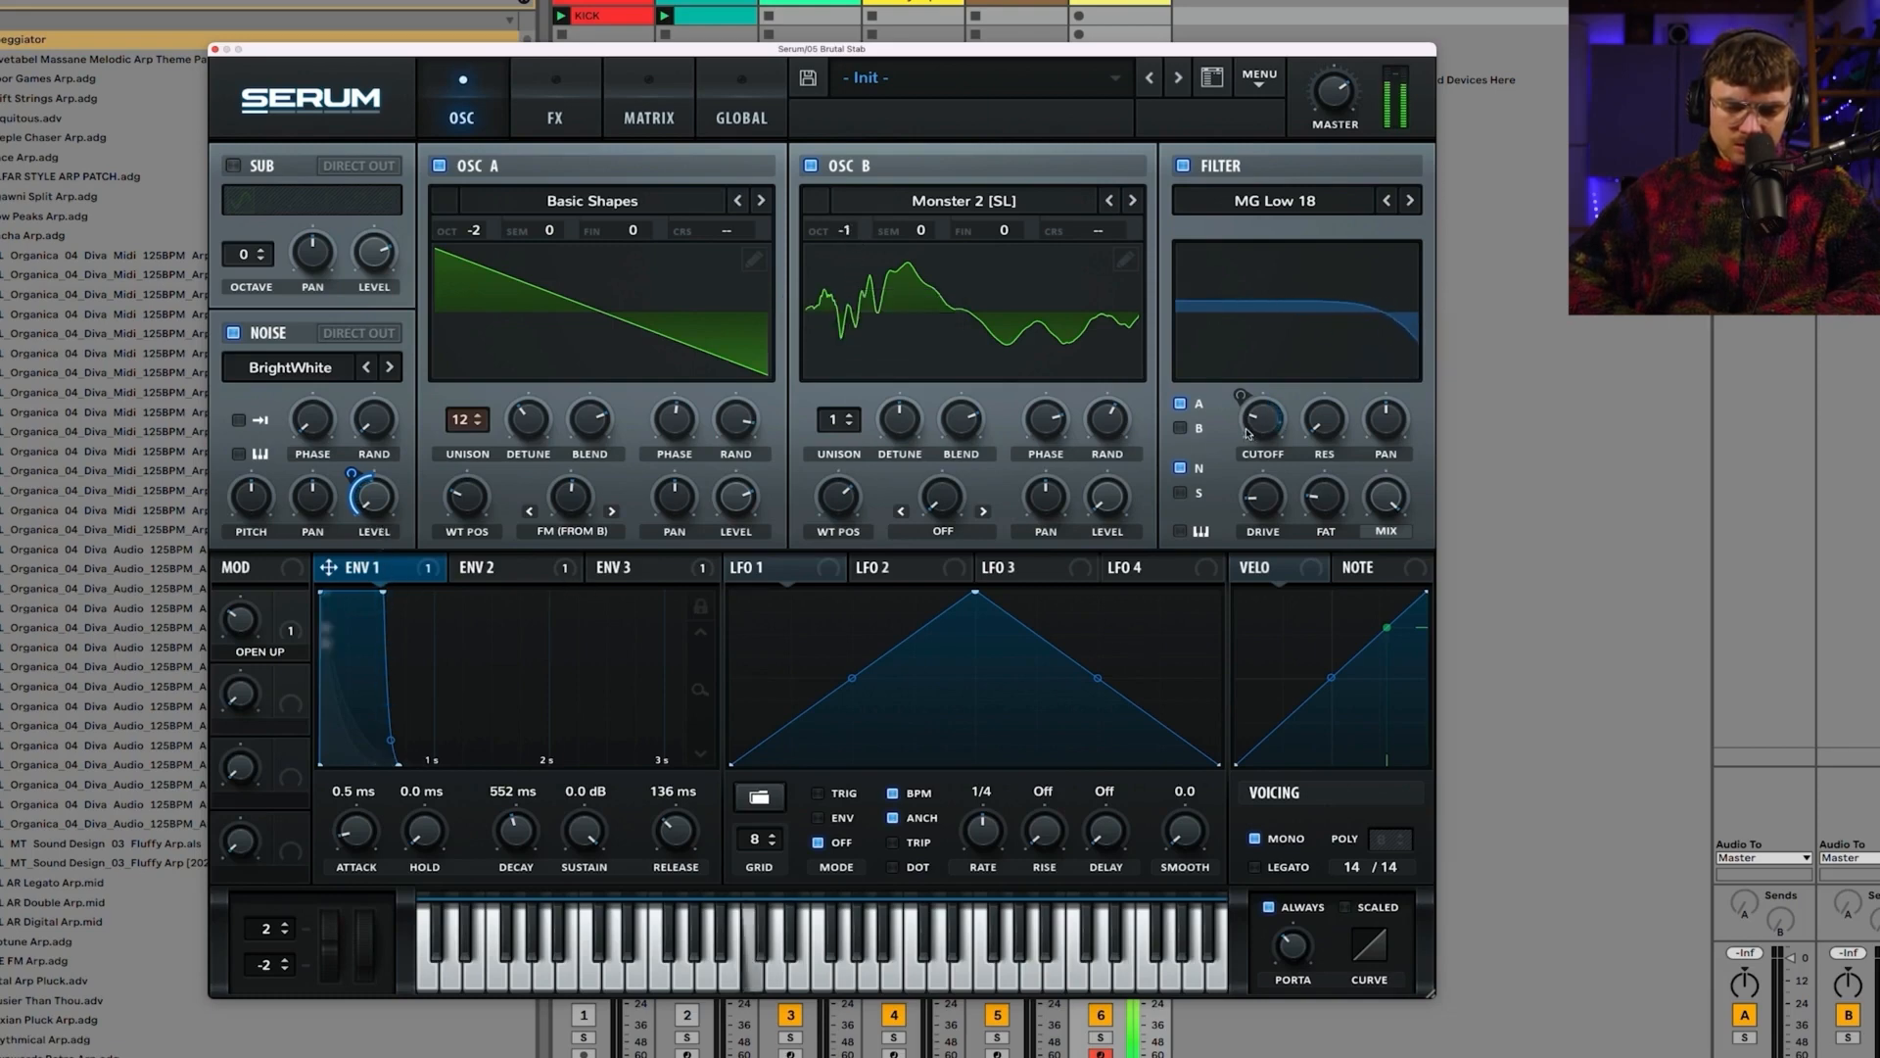
# Step: Lower the filter cutoff to about 19 Hz and adjust envelope 2's modulation depth on it
pyautogui.click(521, 564)
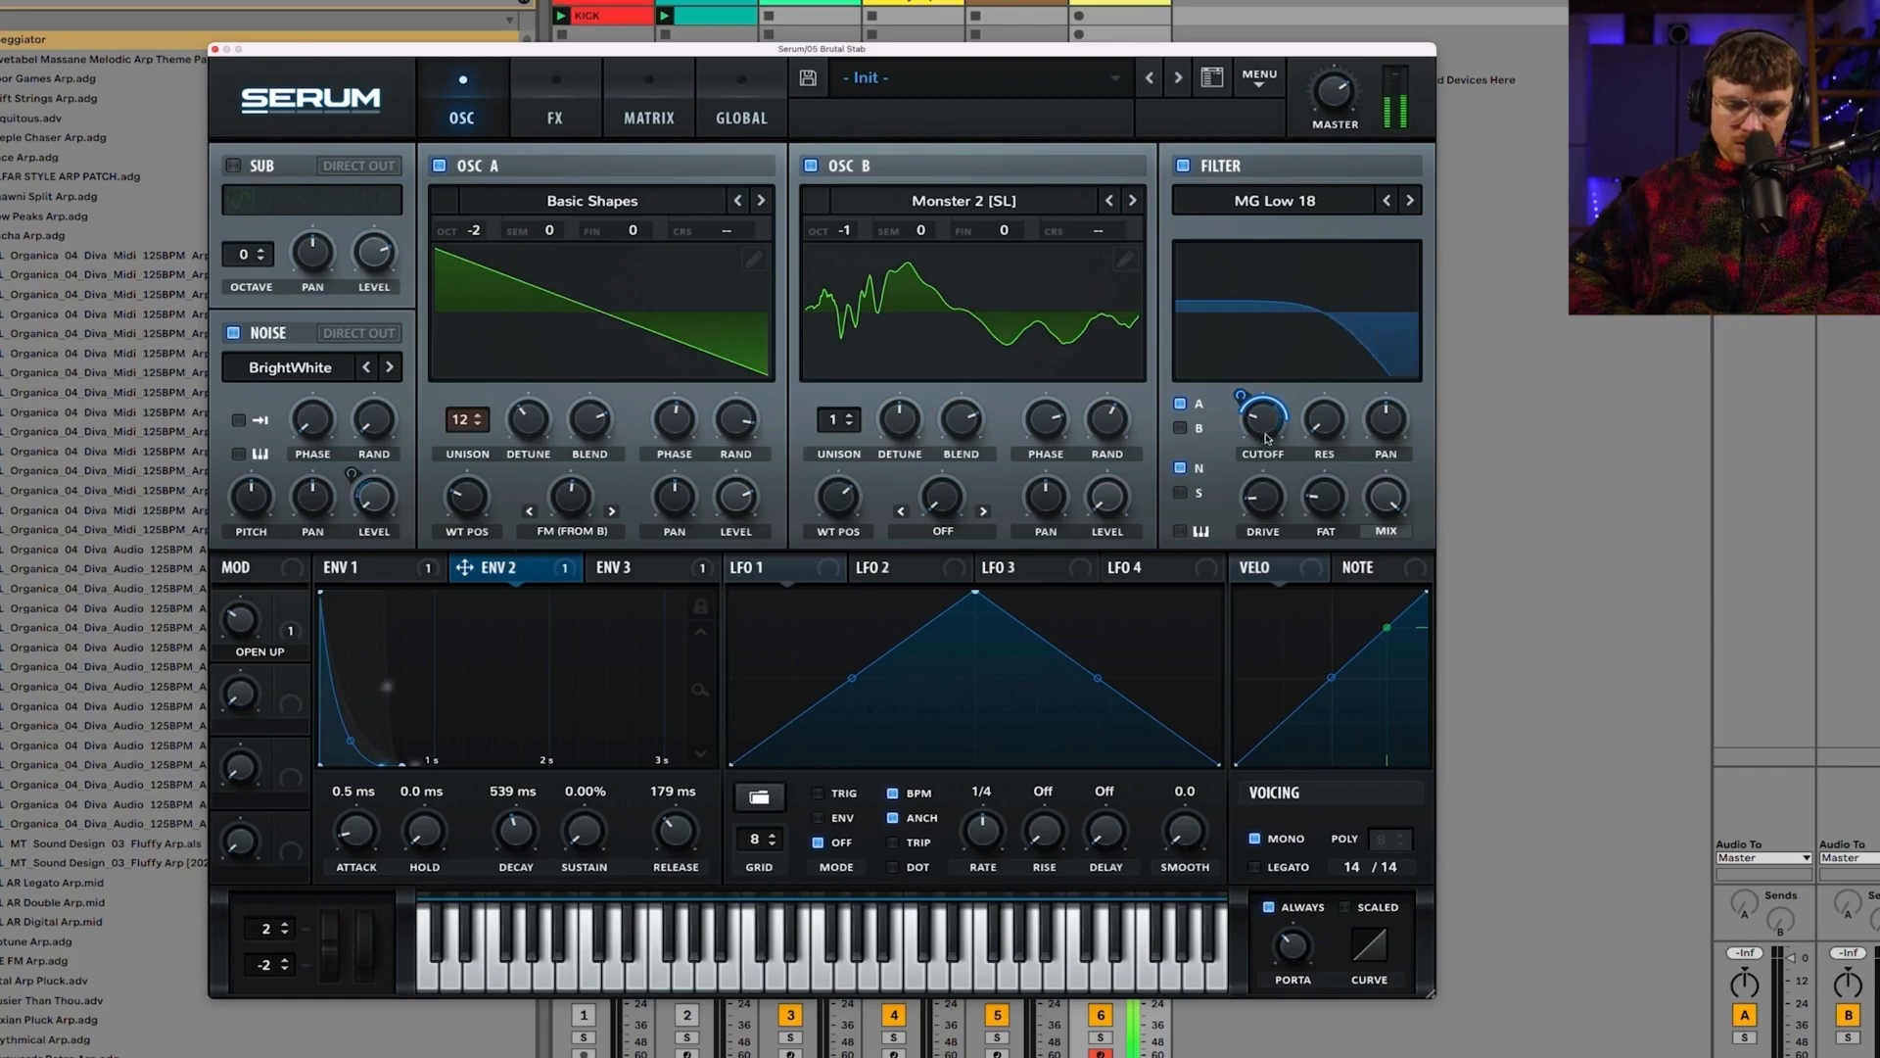
pyautogui.moveTo(1252, 415); pyautogui.dragTo(1241, 441)
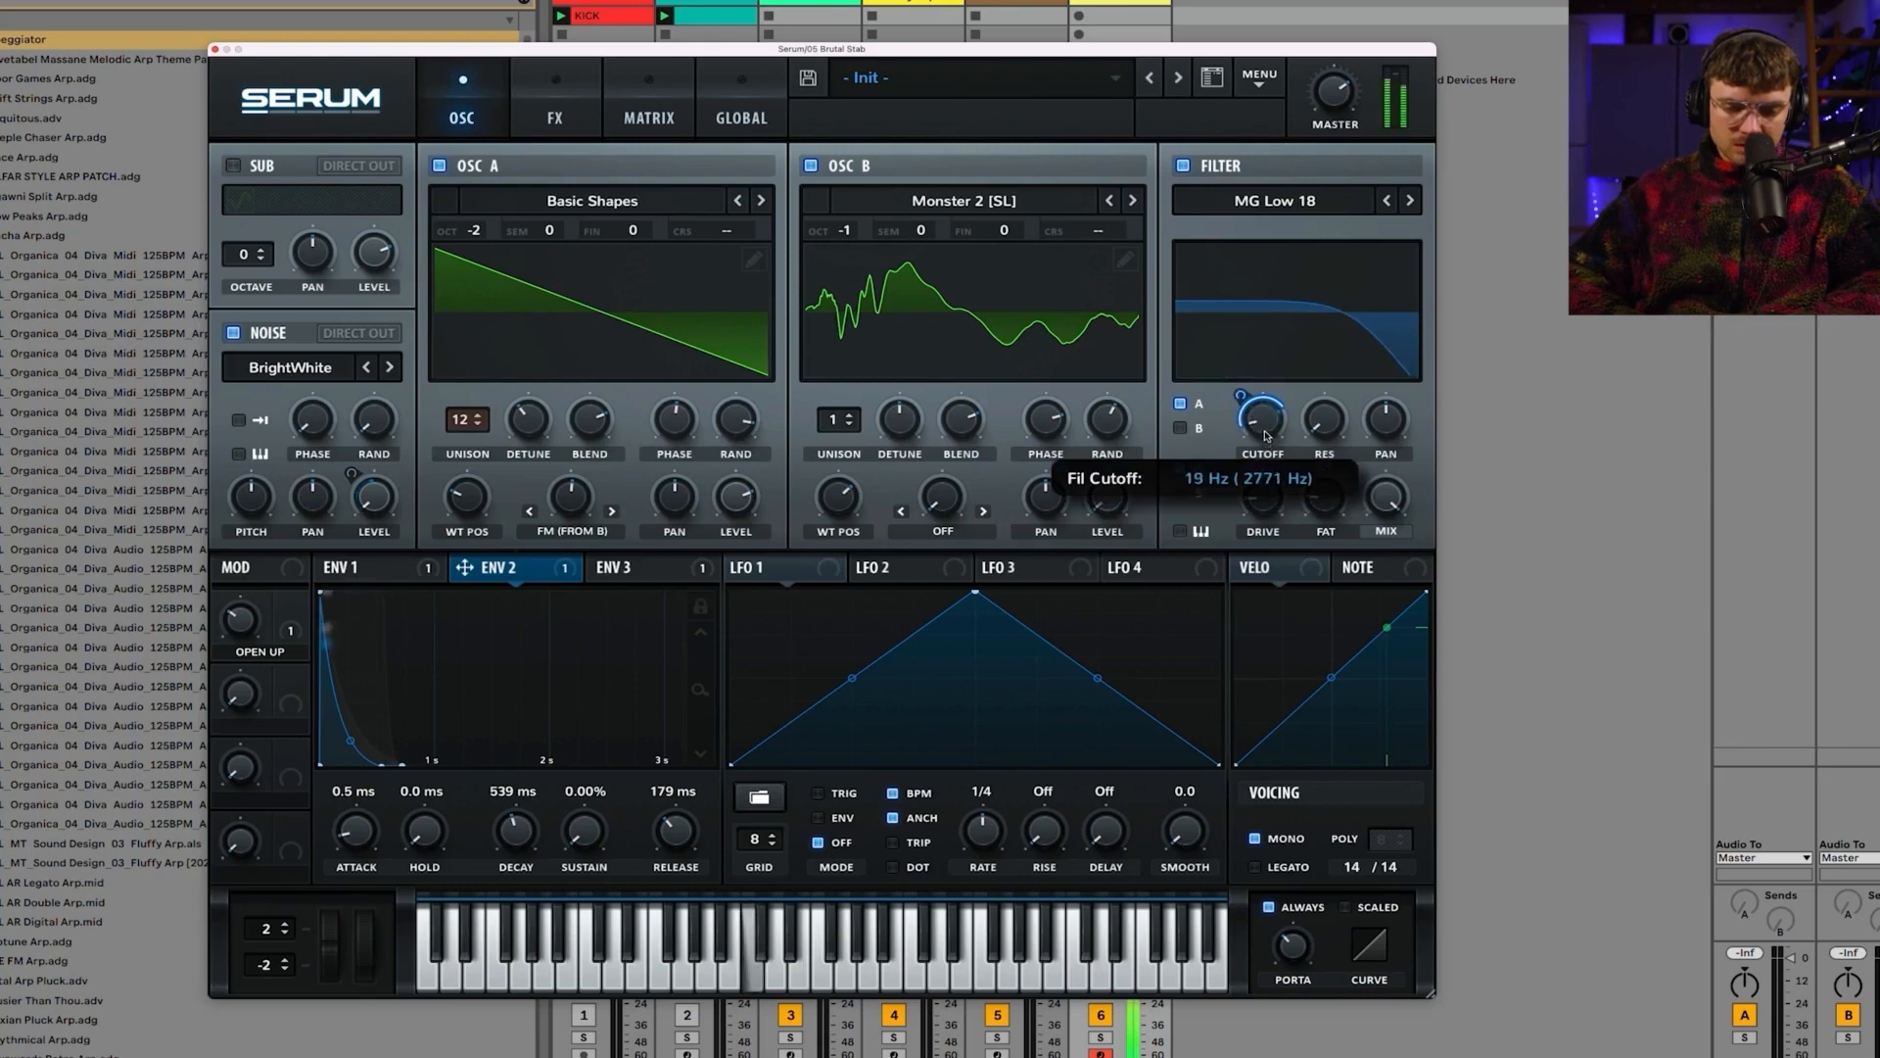
pyautogui.moveTo(1243, 401); pyautogui.dragTo(1241, 398)
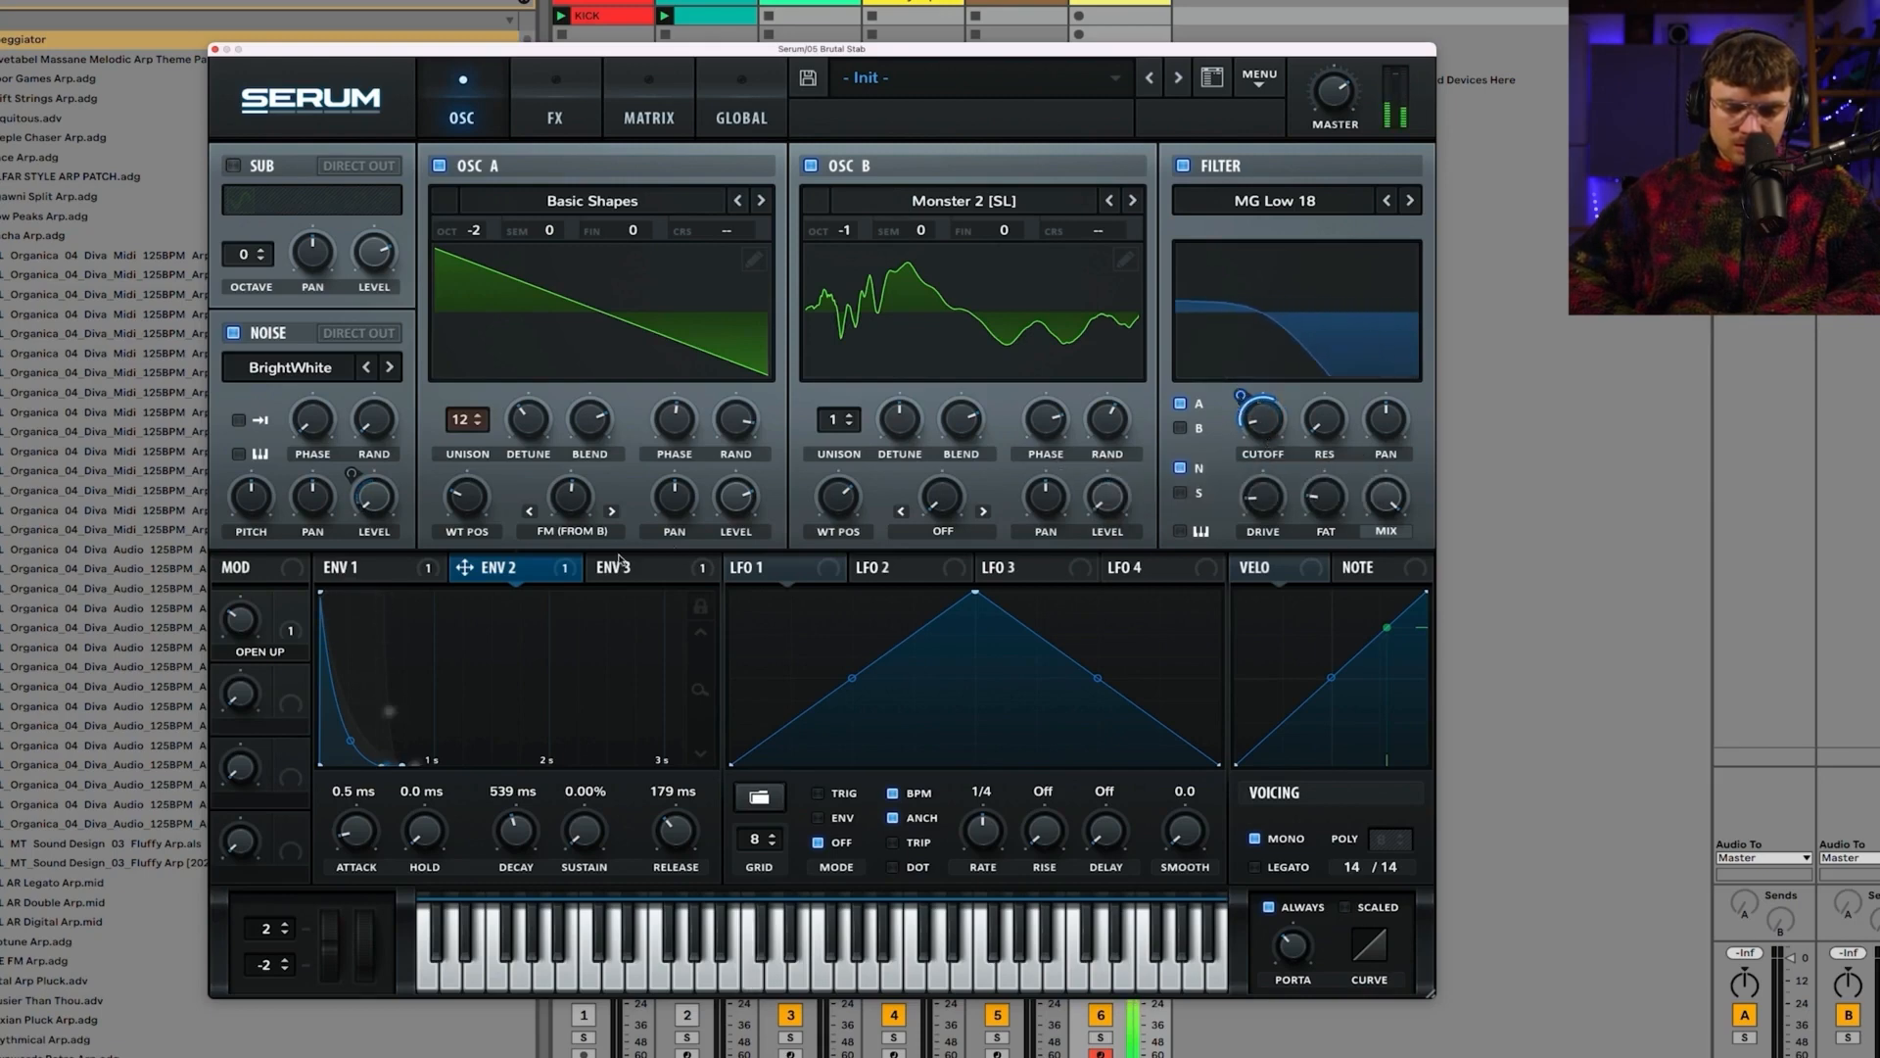
pyautogui.click(658, 569)
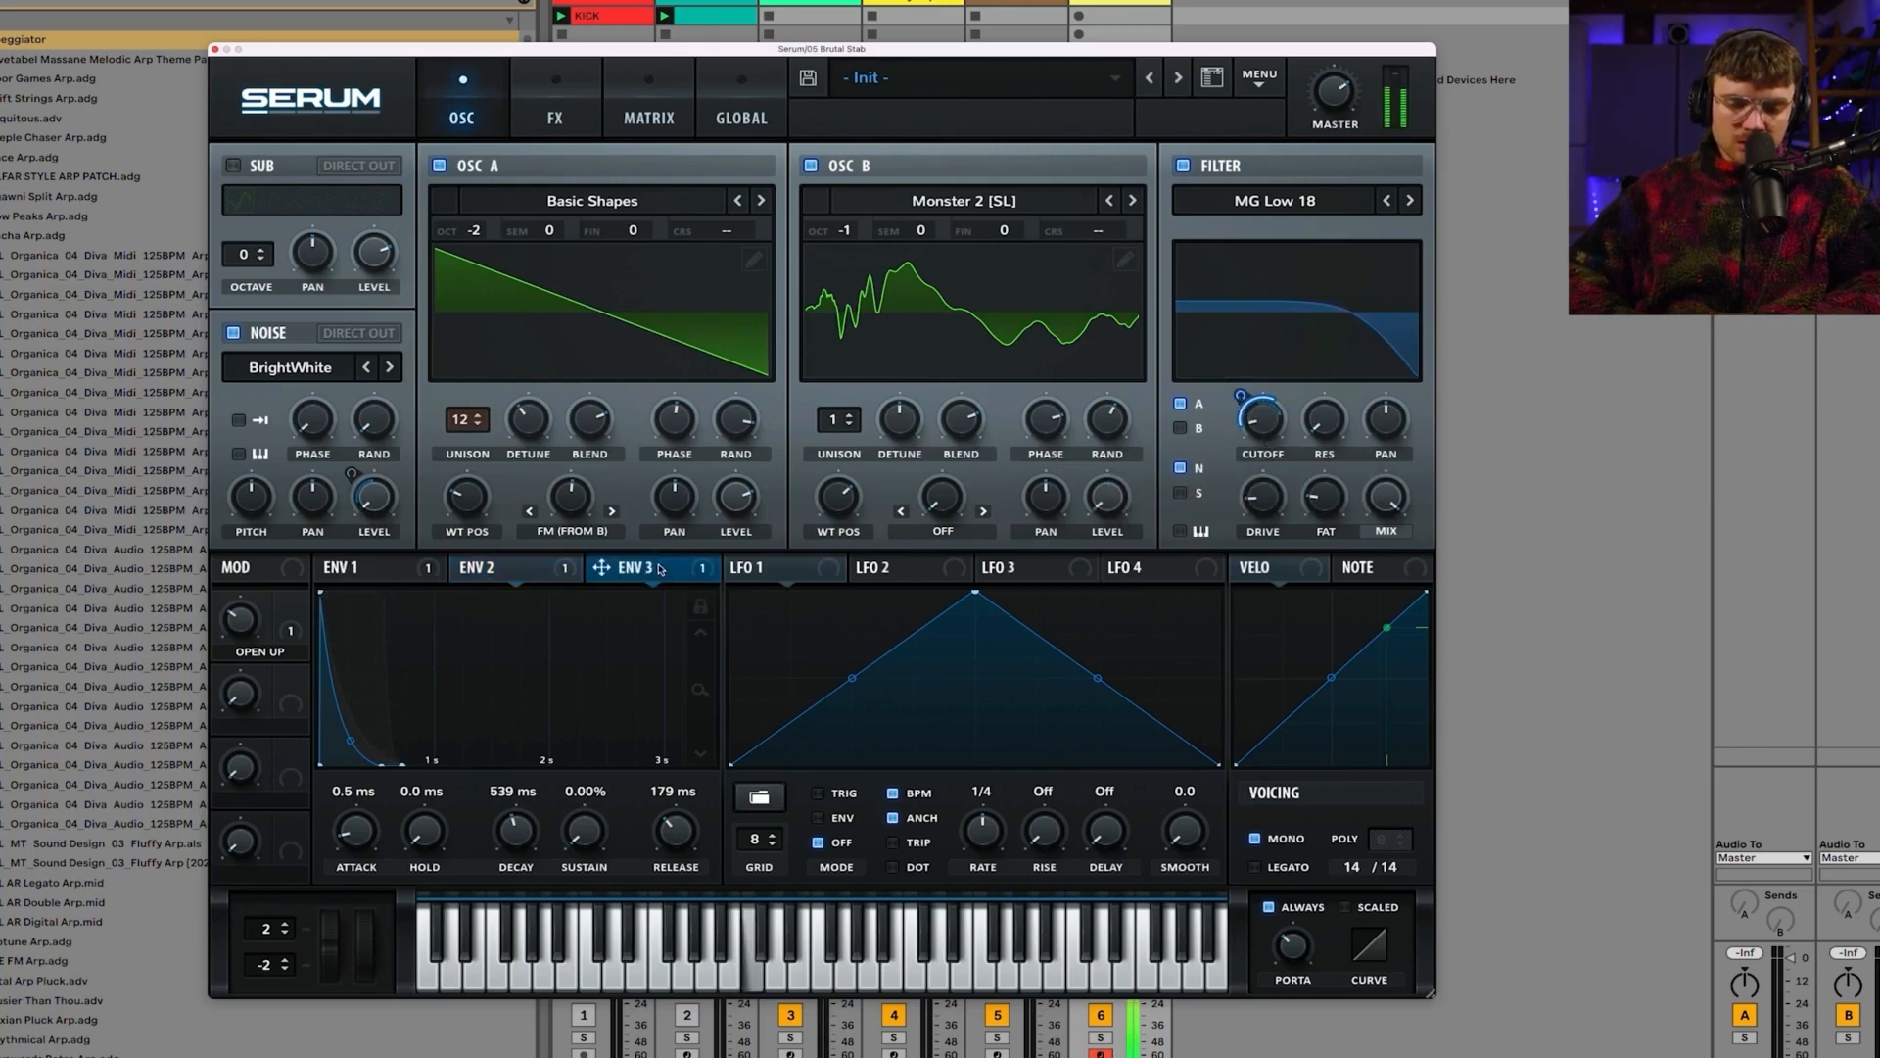
pyautogui.click(527, 571)
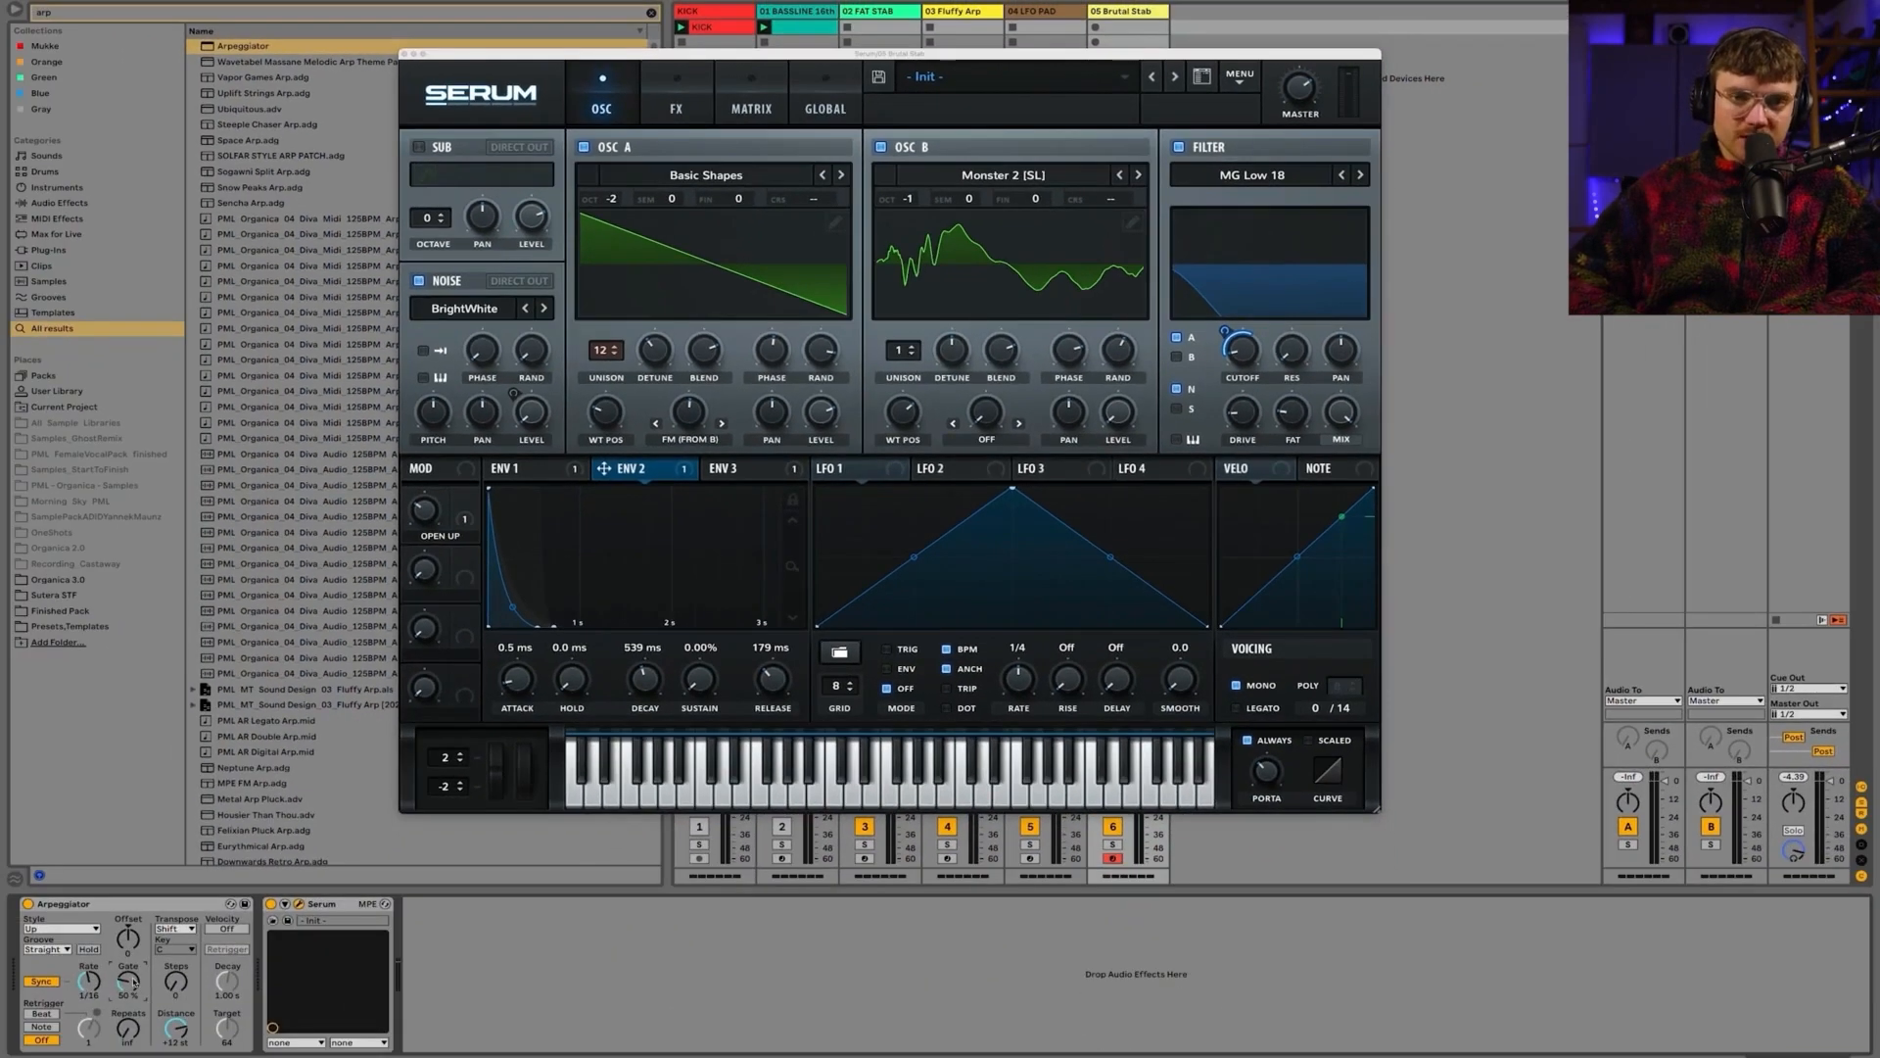
# Step: Set the Arpeggiator gate to 72% with a 1/16 rate, and raise the filter cutoff slightly
pyautogui.moveTo(133, 981)
pyautogui.mouseDown()
pyautogui.moveTo(133, 1008)
pyautogui.moveTo(128, 971)
pyautogui.mouseUp()
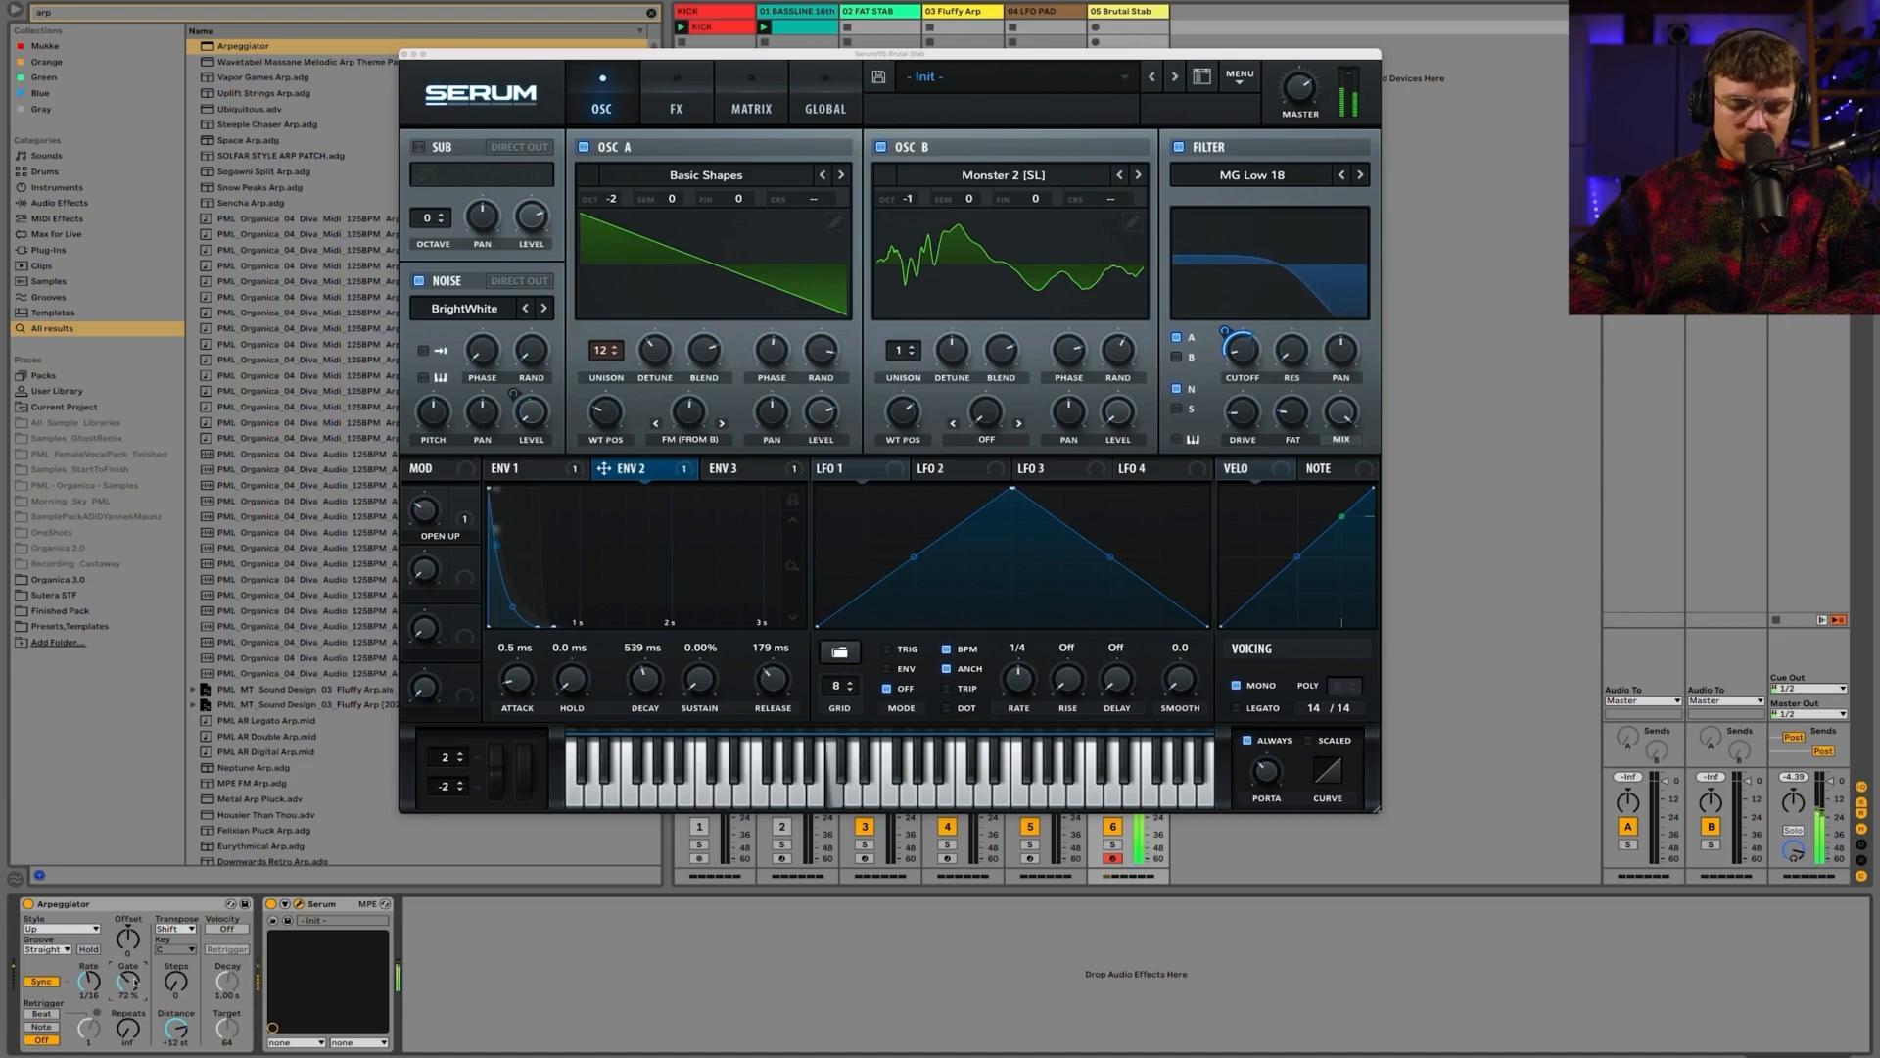
pyautogui.moveTo(88, 980)
pyautogui.mouseDown()
pyautogui.moveTo(88, 964)
pyautogui.moveTo(86, 985)
pyautogui.mouseUp()
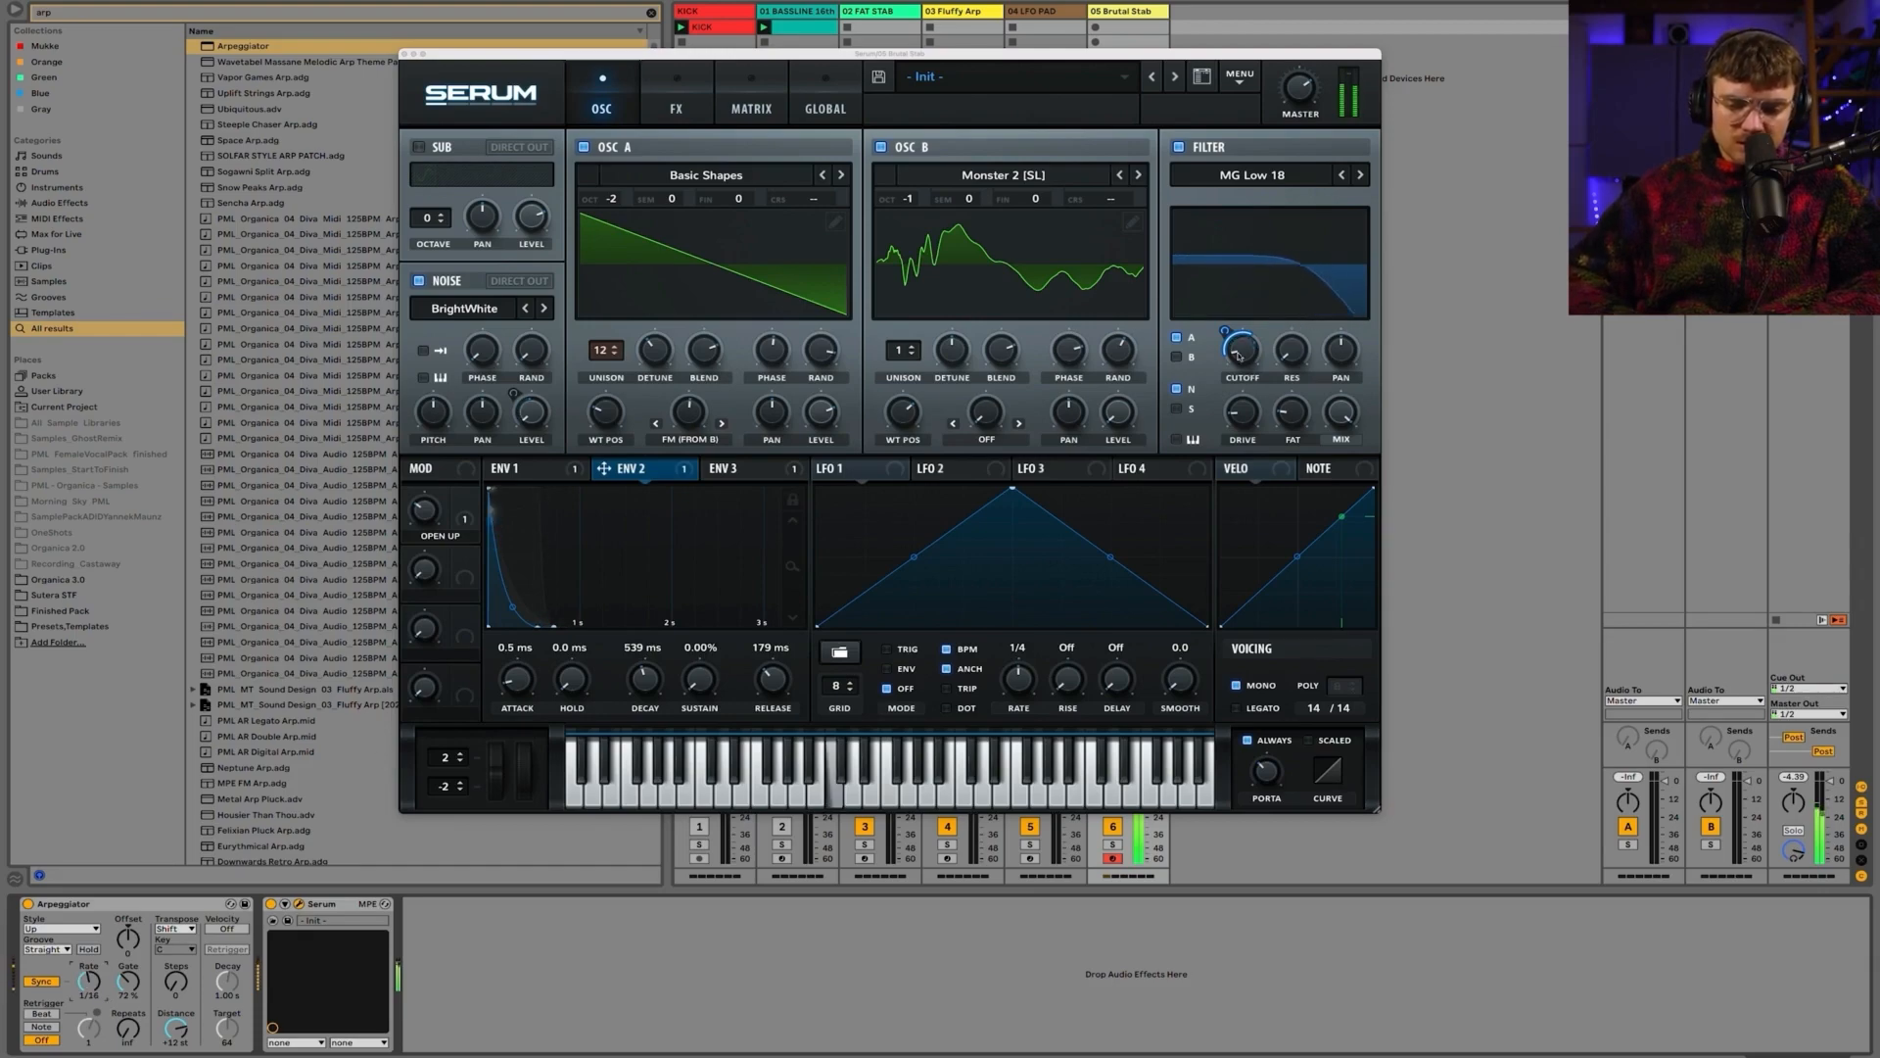
pyautogui.moveTo(1224, 331)
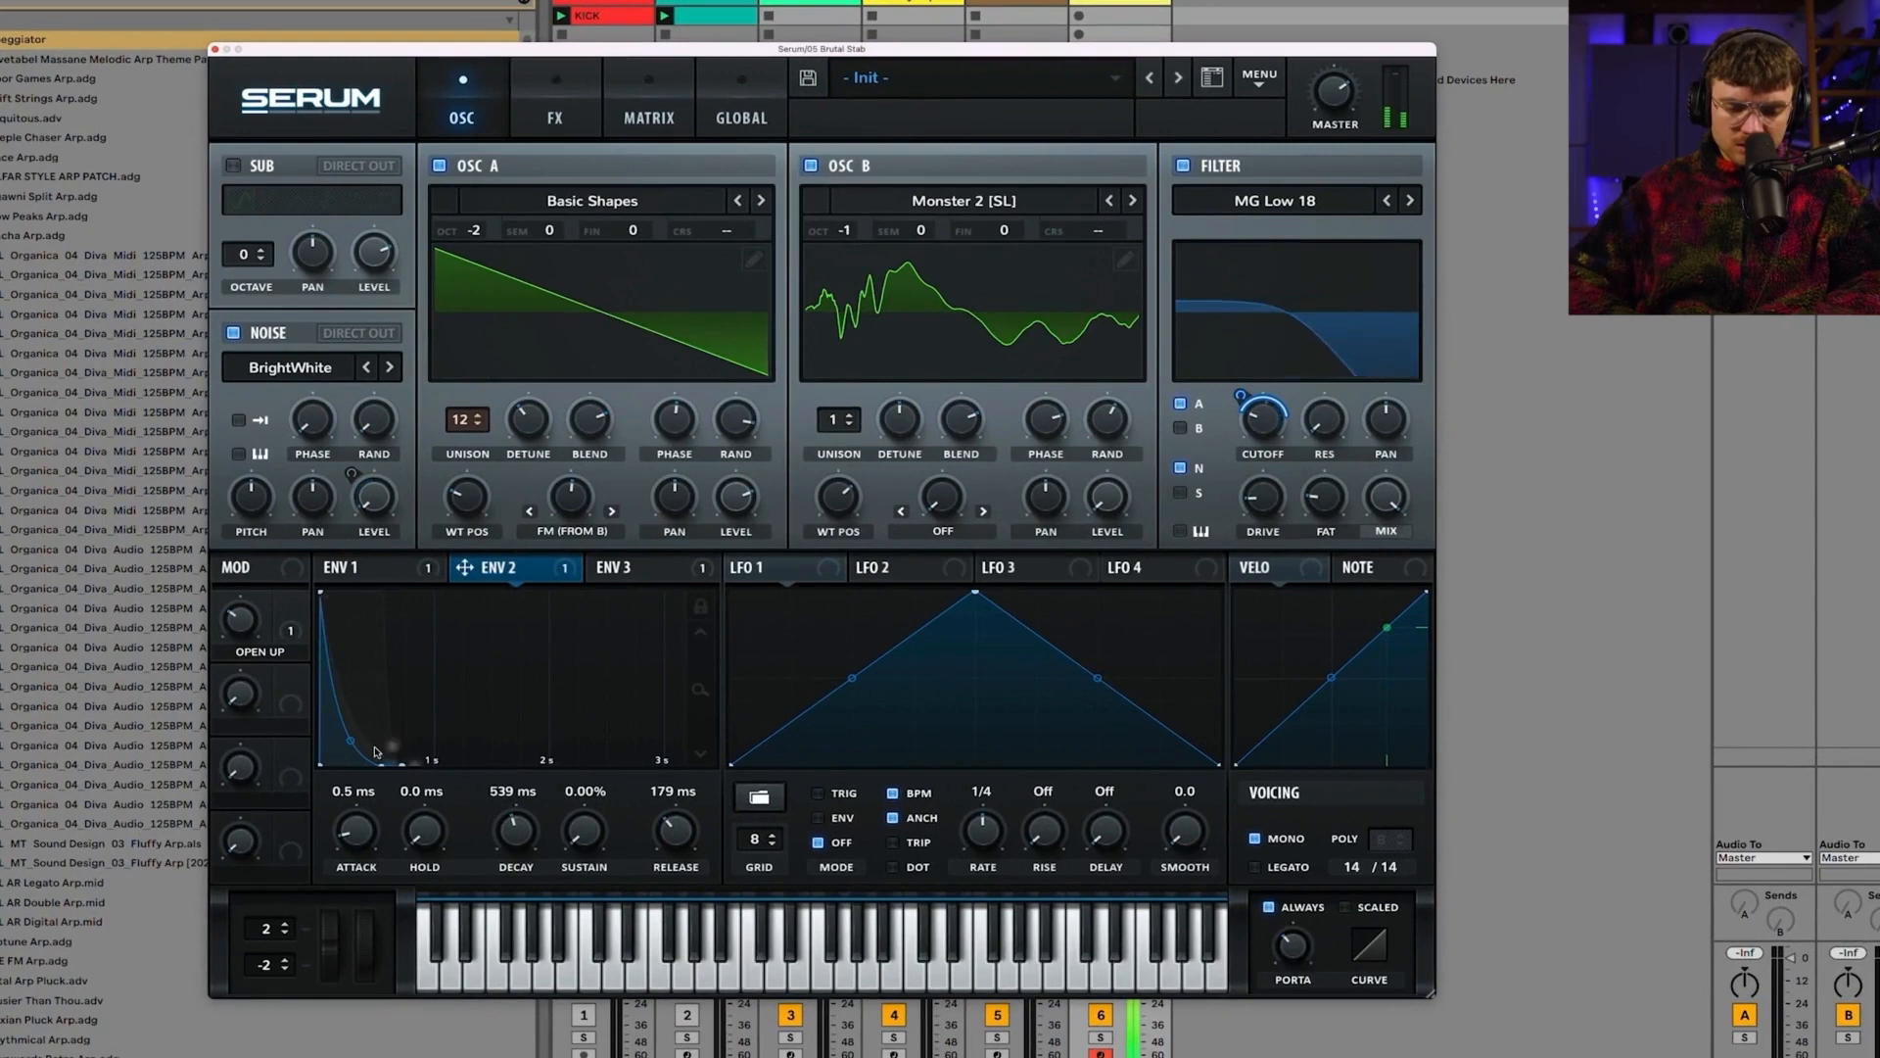
# Step: Set envelope 1's sustain to -∞ dB and its decay to 384 ms
pyautogui.click(360, 567)
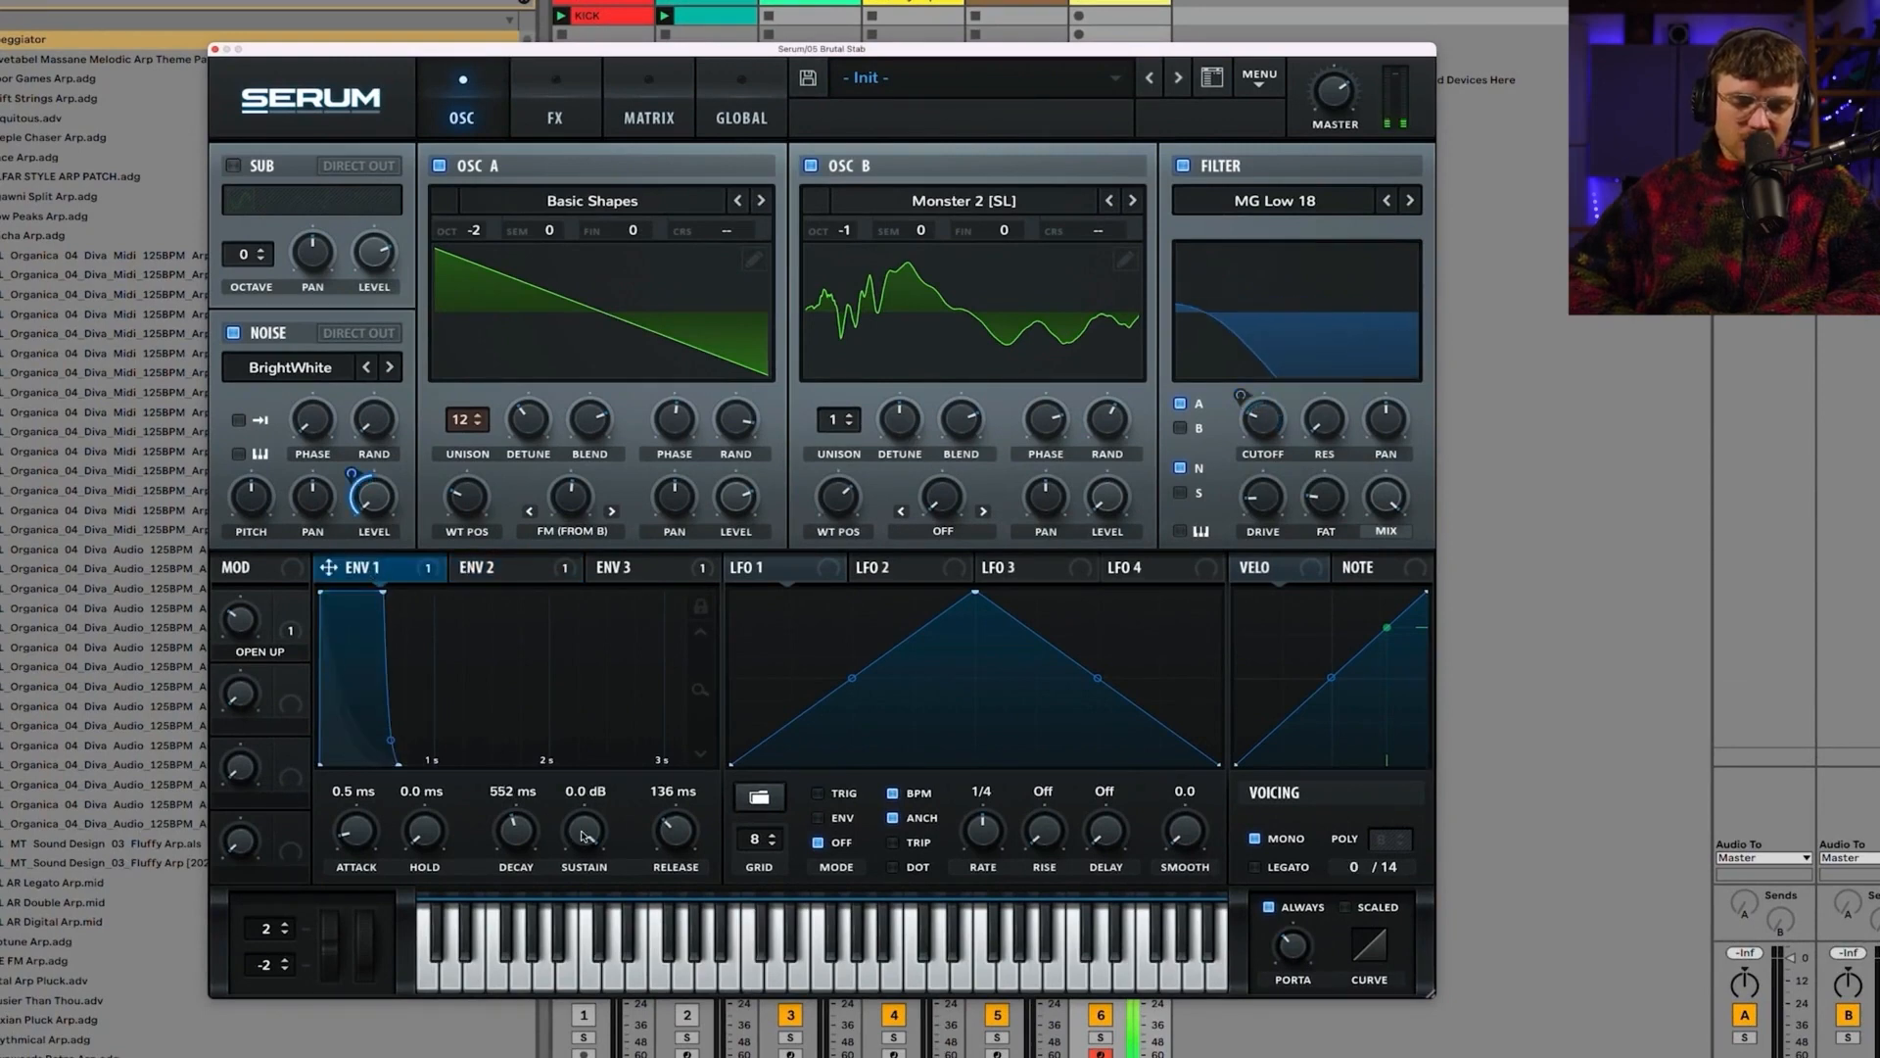
pyautogui.moveTo(601, 817); pyautogui.dragTo(601, 901)
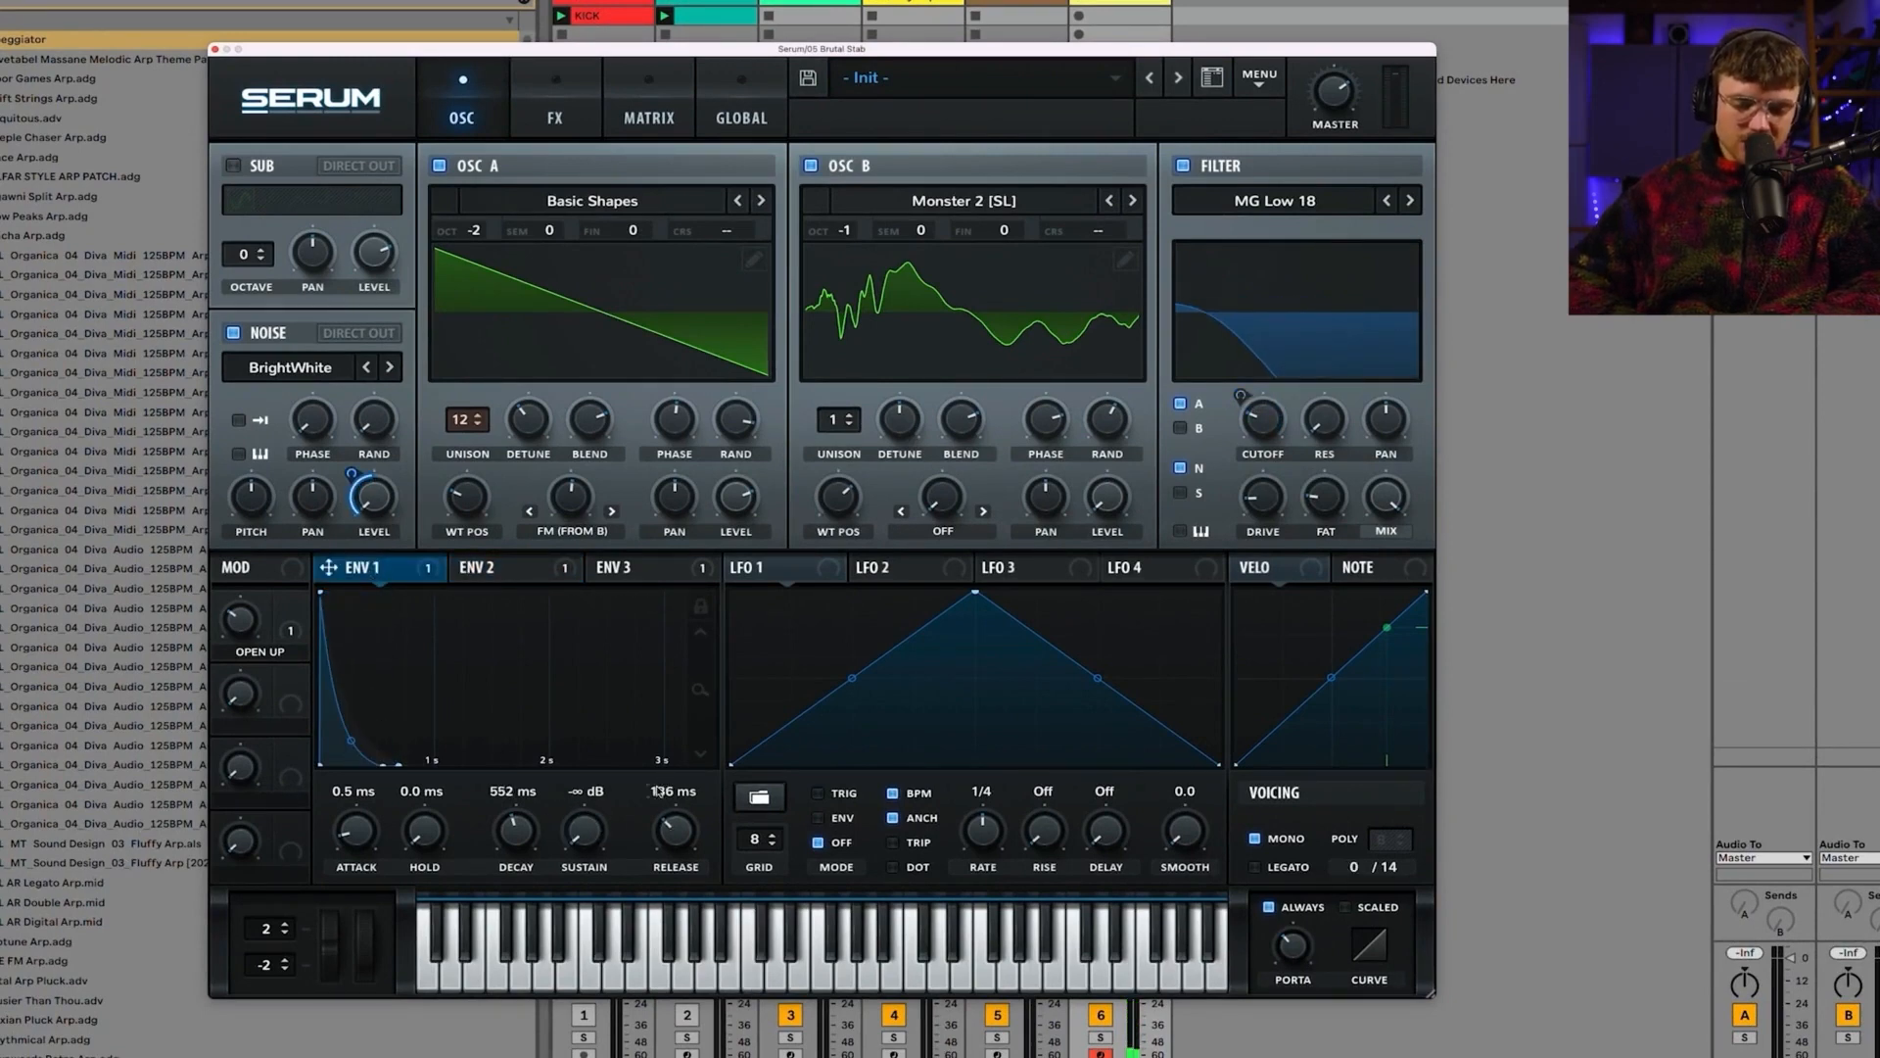
pyautogui.moveTo(515, 828); pyautogui.dragTo(535, 833)
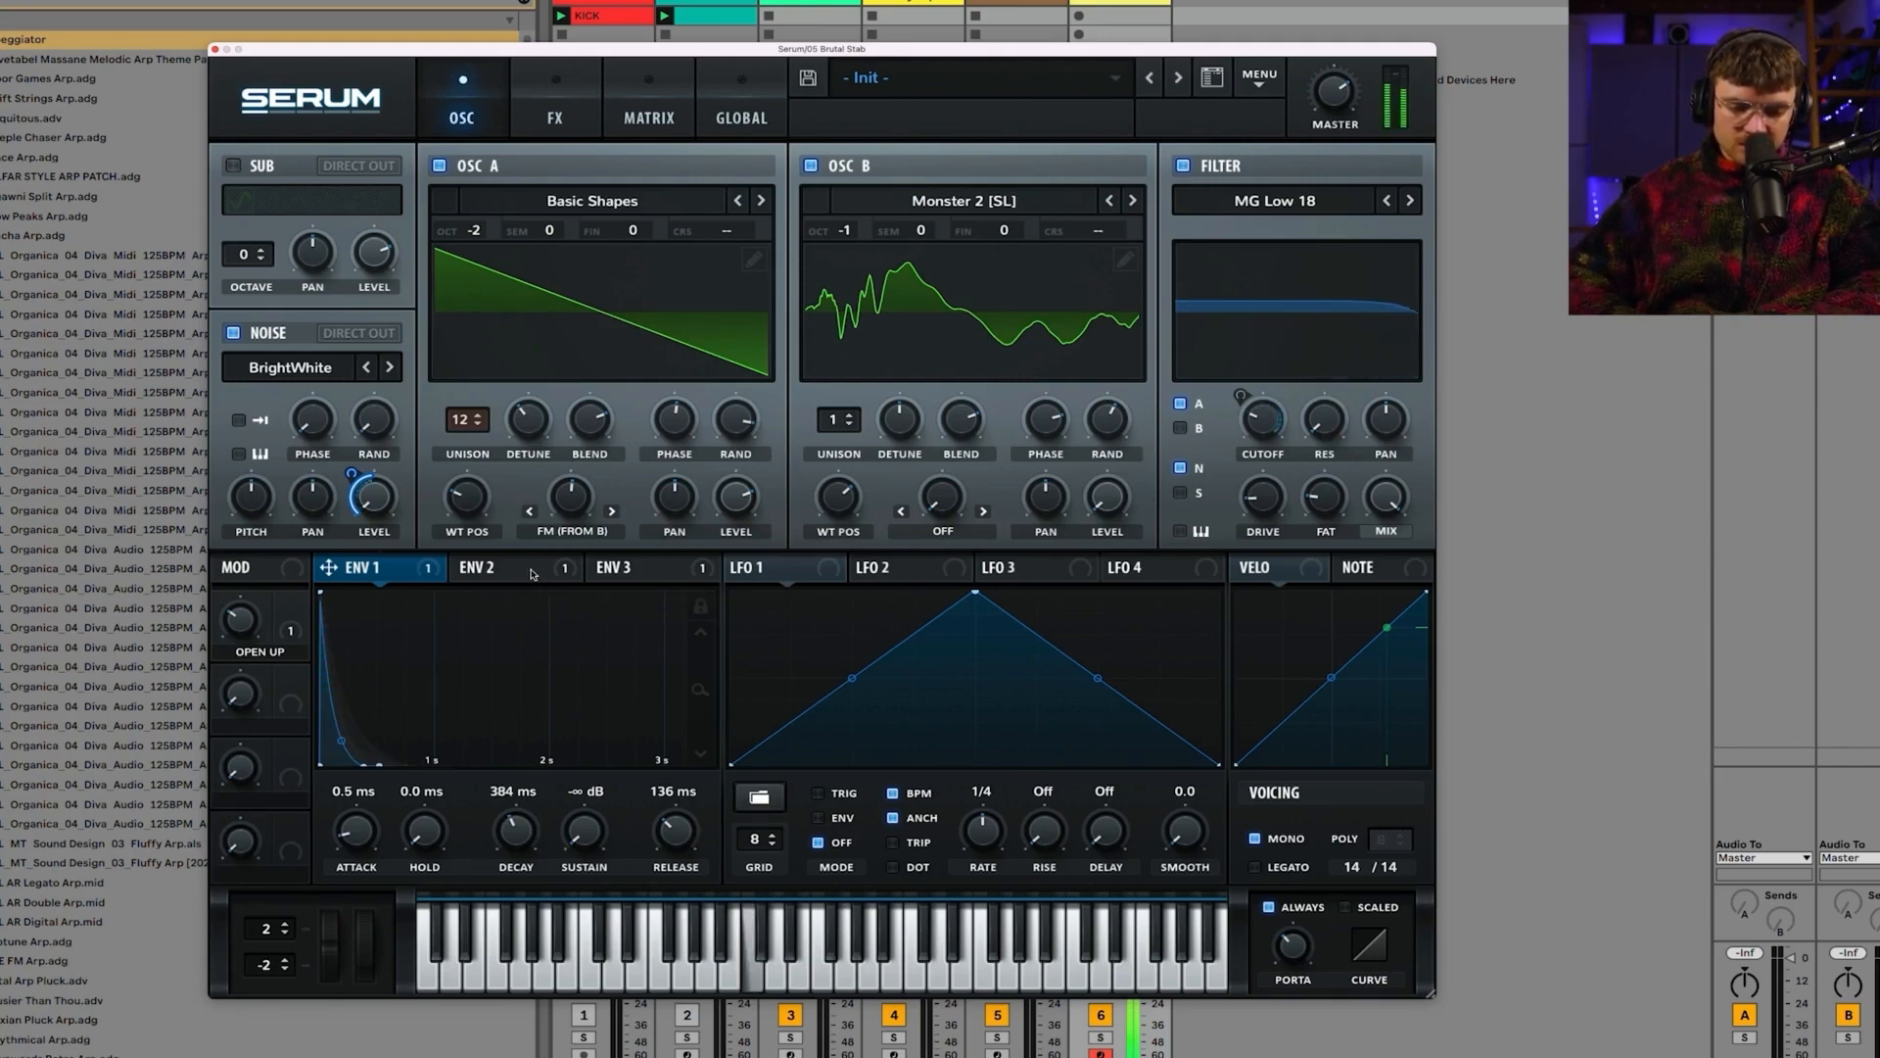
# Step: Enable the sine sub oscillator, try it at octave -2 and set its octave to -1
pyautogui.click(495, 567)
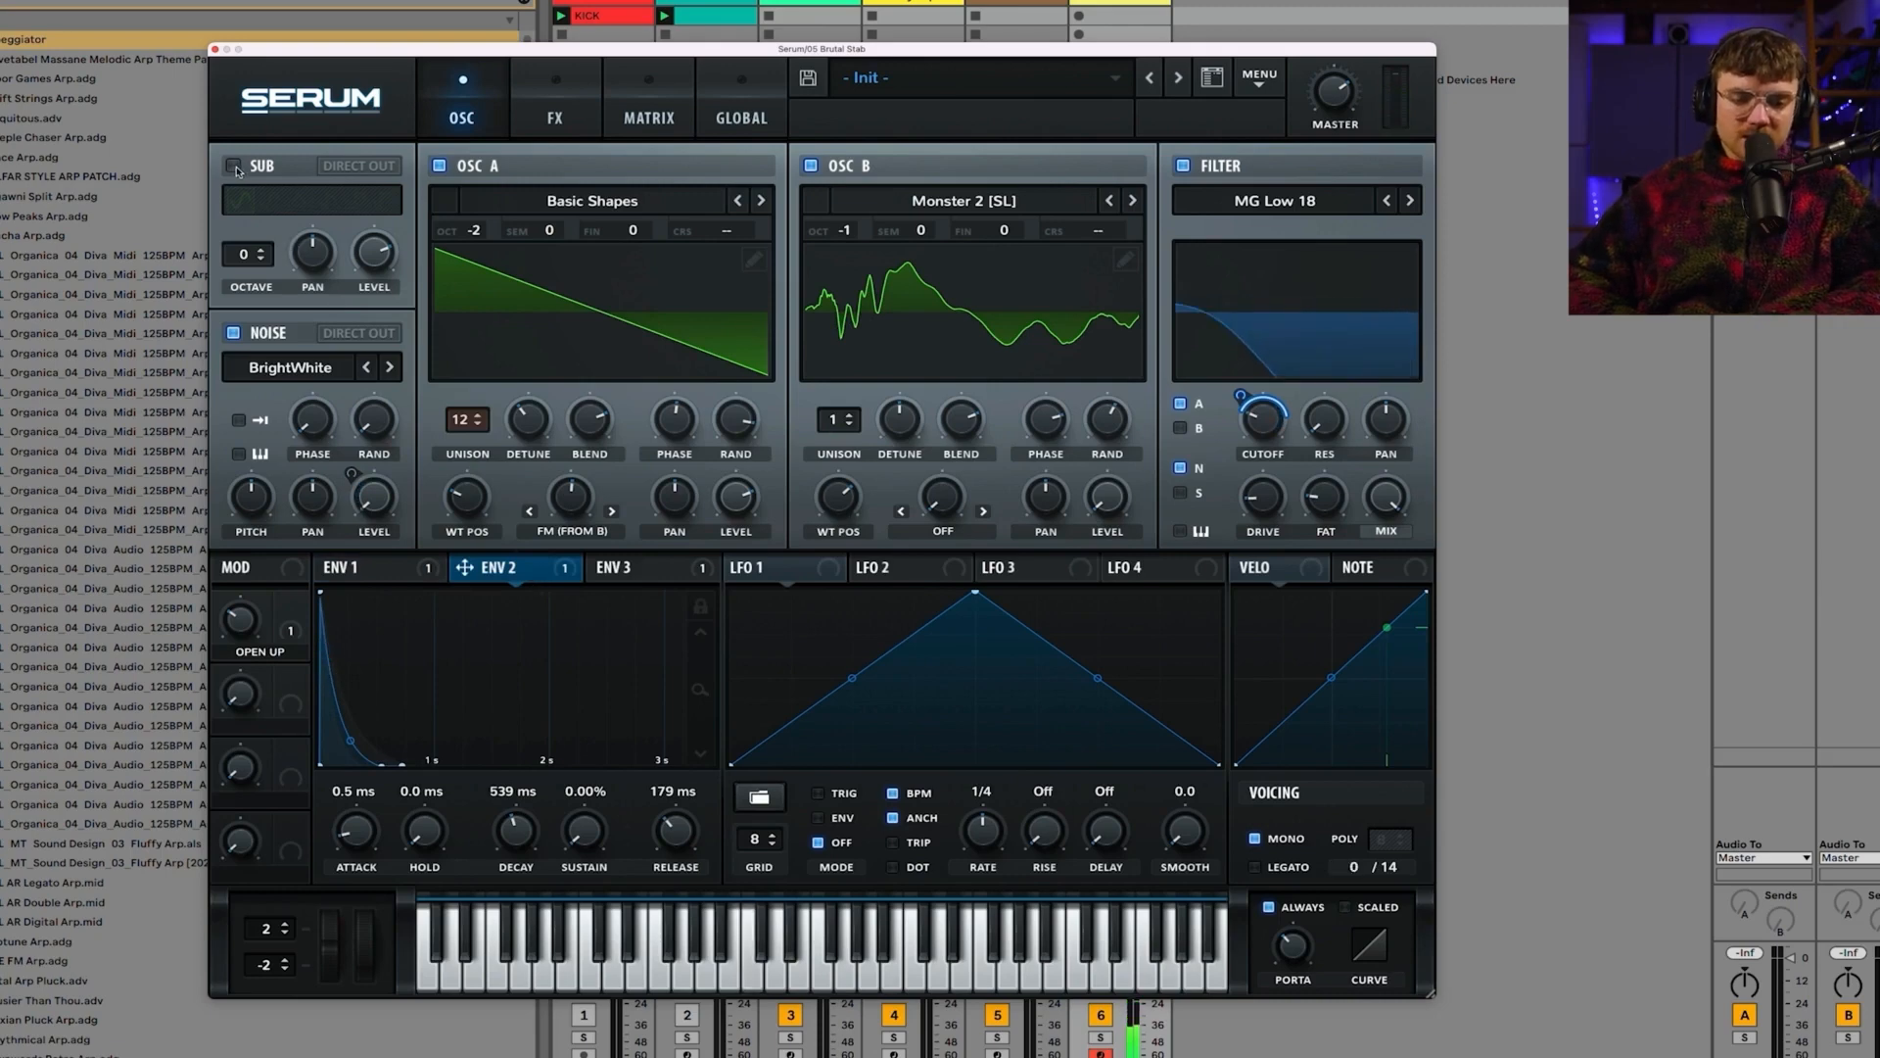
pyautogui.click(234, 167)
pyautogui.moveTo(233, 254); pyautogui.dragTo(237, 294)
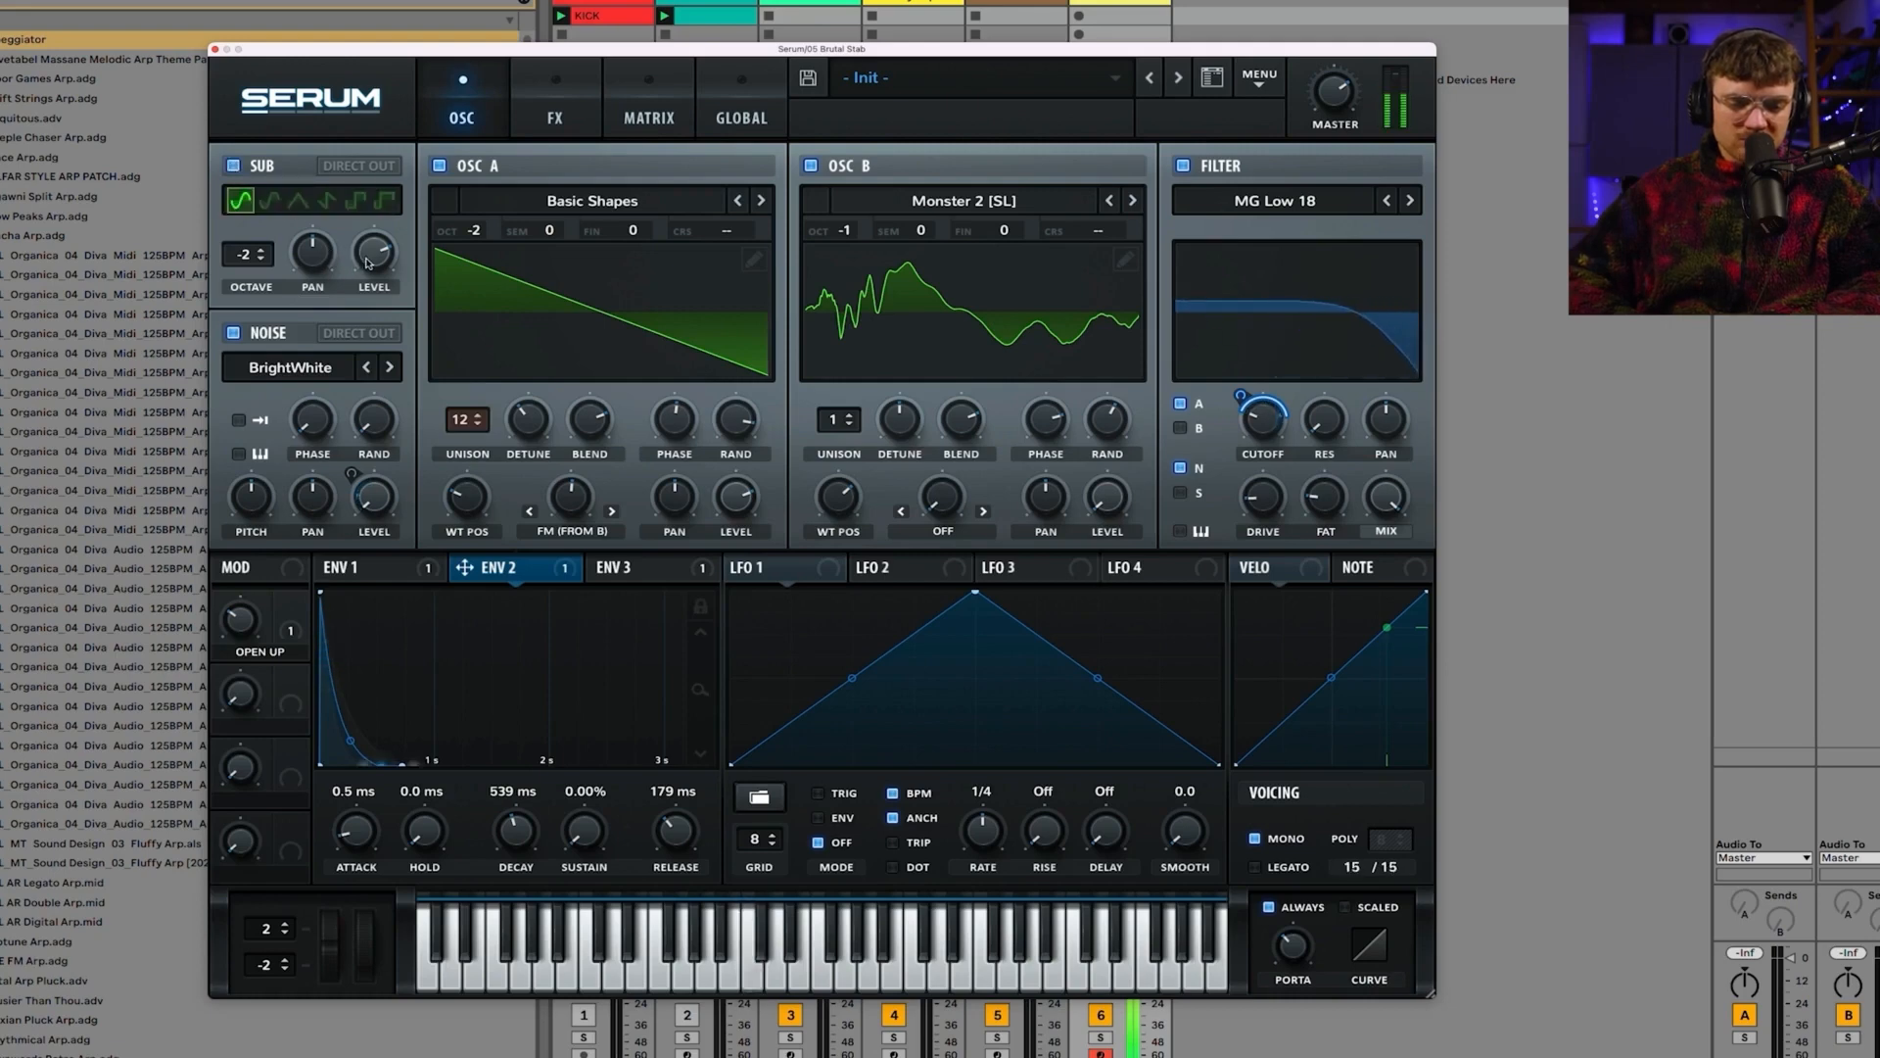
pyautogui.moveTo(244, 256); pyautogui.dragTo(243, 250)
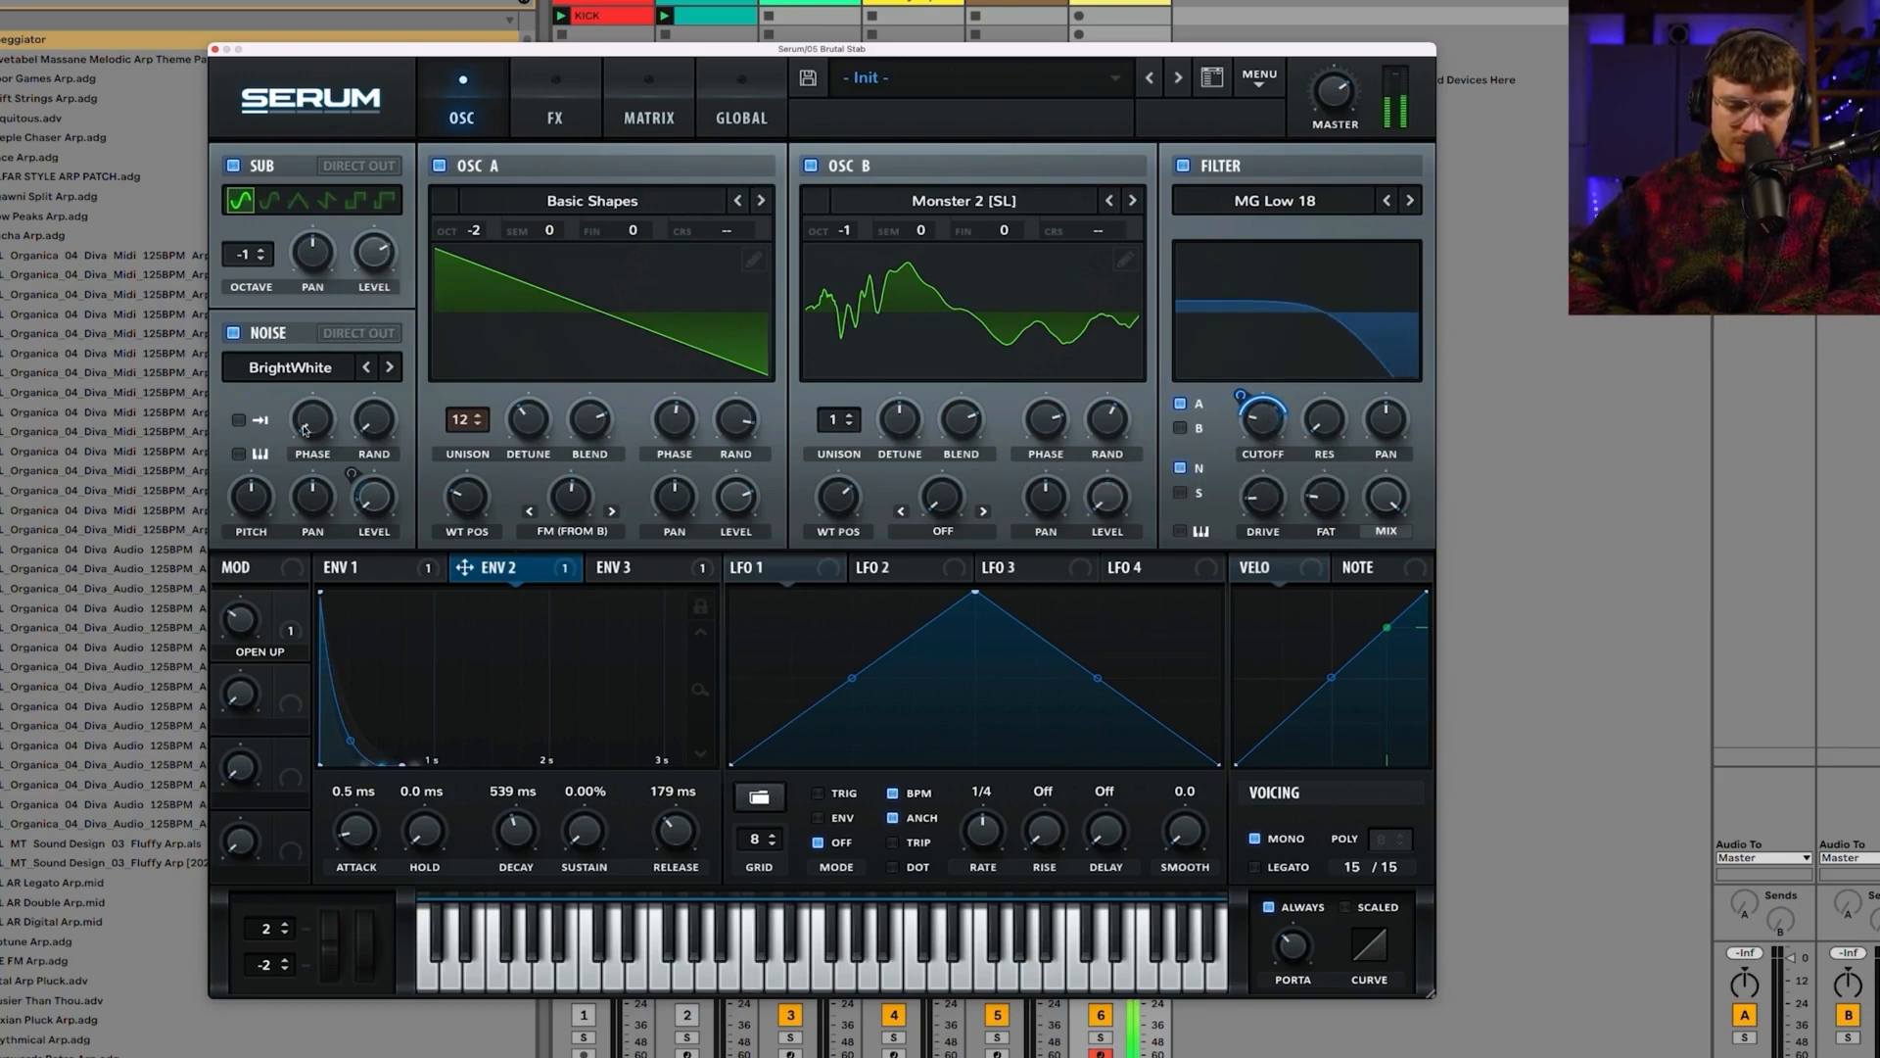
# Step: Enable the compressor directly after the distortion, adjust its threshold and gain, and audition the sound with the OPEN UP macro
pyautogui.click(573, 119)
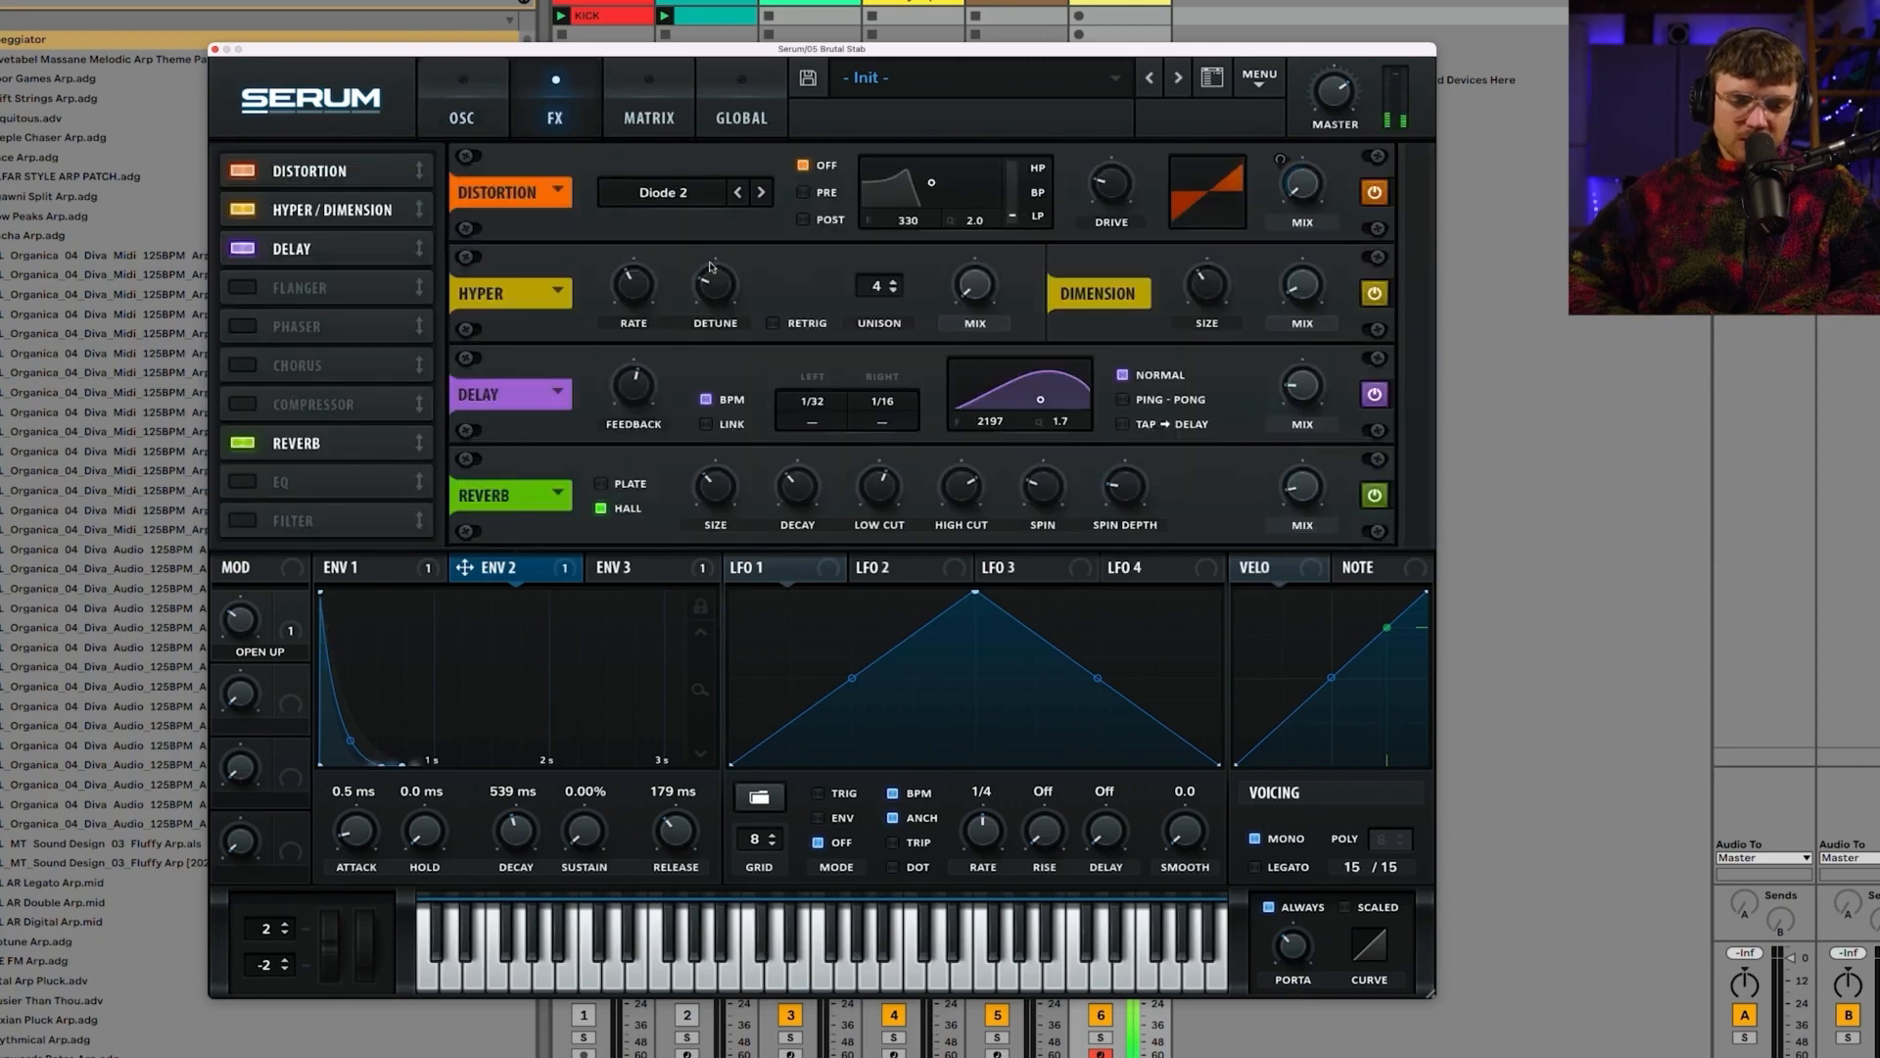
pyautogui.moveTo(1305, 395)
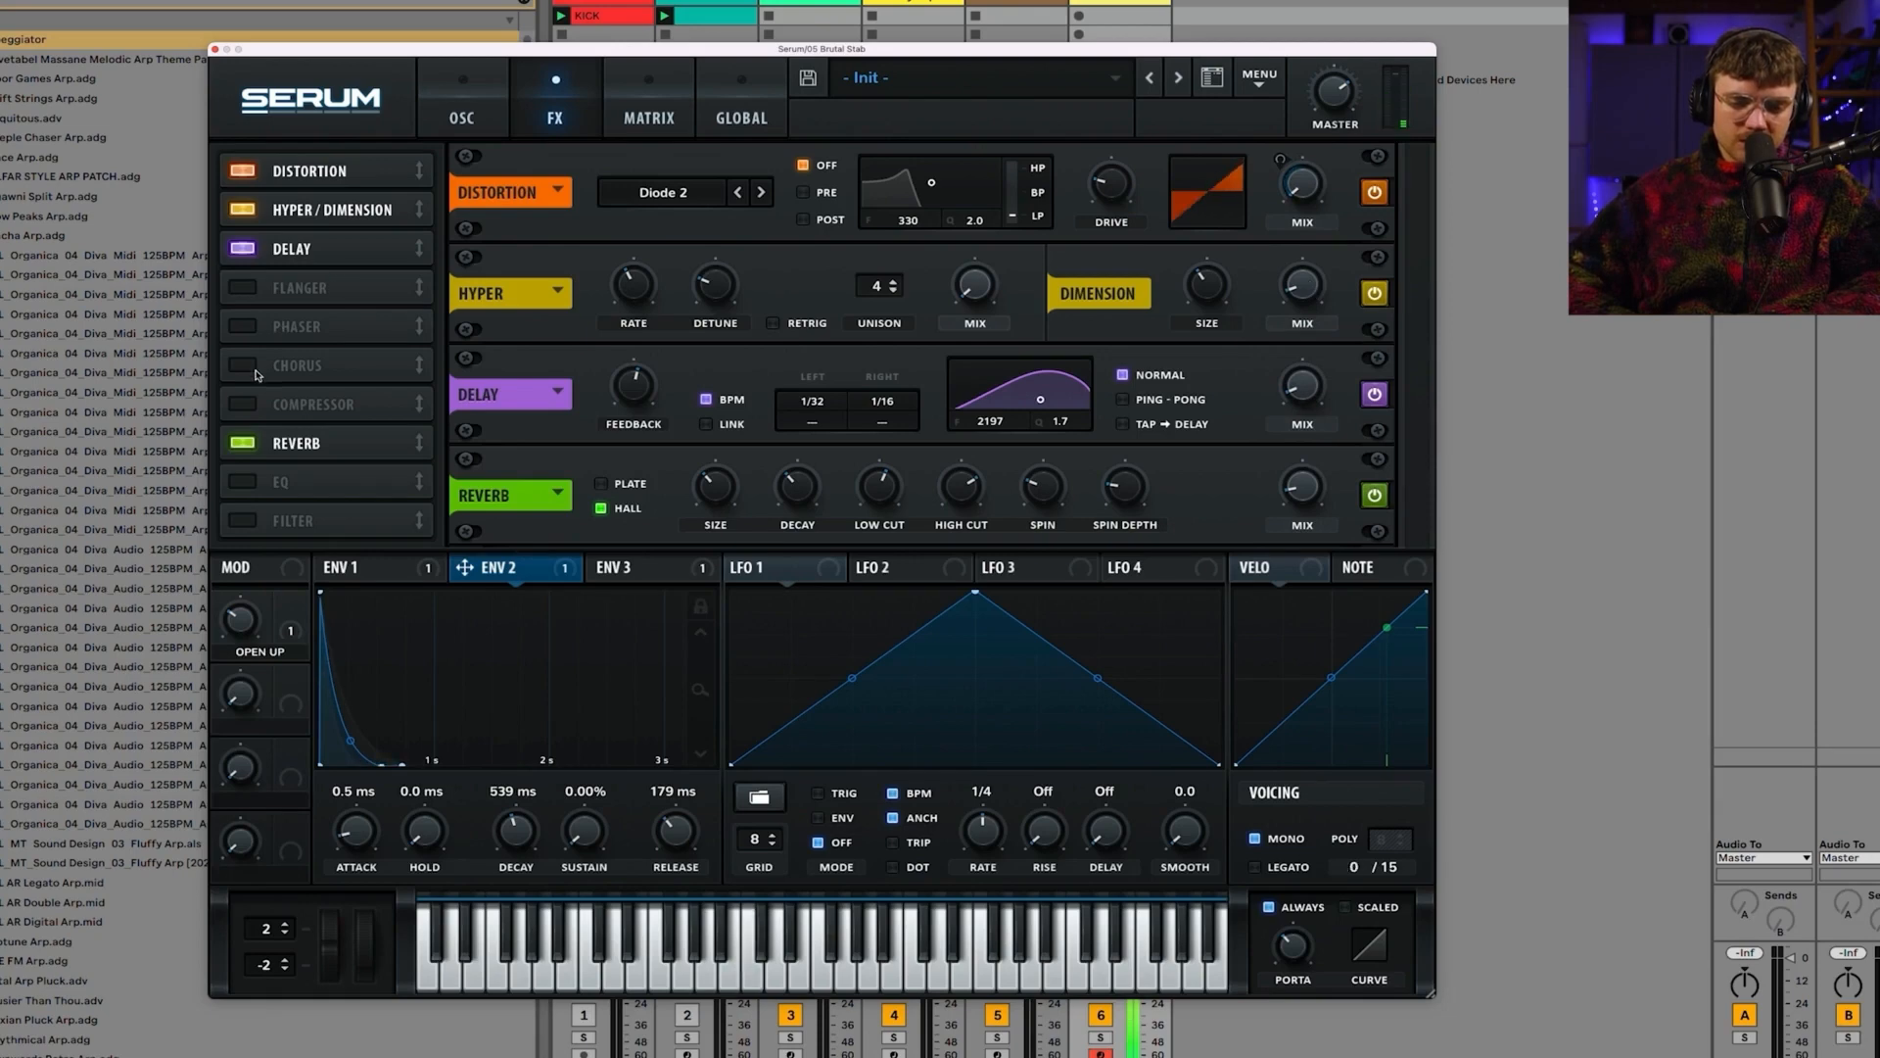
pyautogui.click(247, 406)
pyautogui.moveTo(306, 406); pyautogui.dragTo(300, 206)
pyautogui.moveTo(634, 184); pyautogui.dragTo(657, 165)
pyautogui.moveTo(775, 182); pyautogui.dragTo(947, 120)
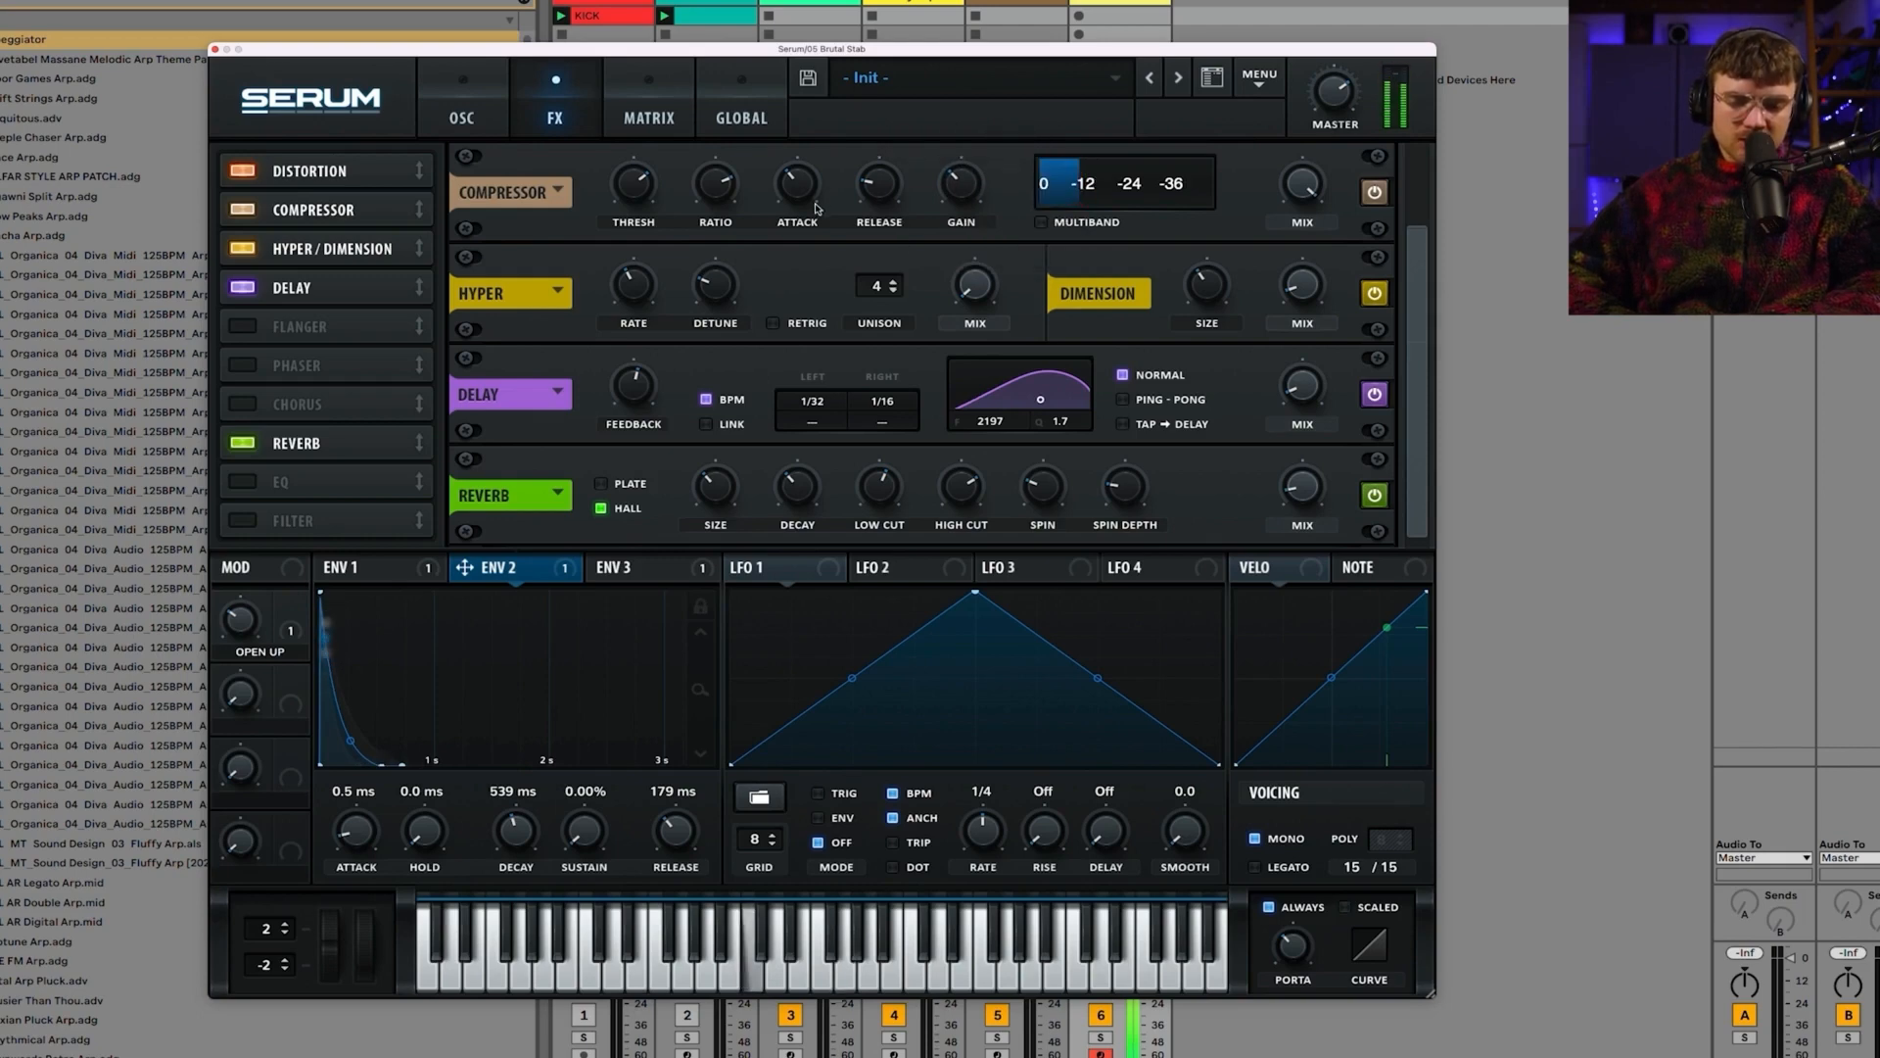
pyautogui.click(487, 125)
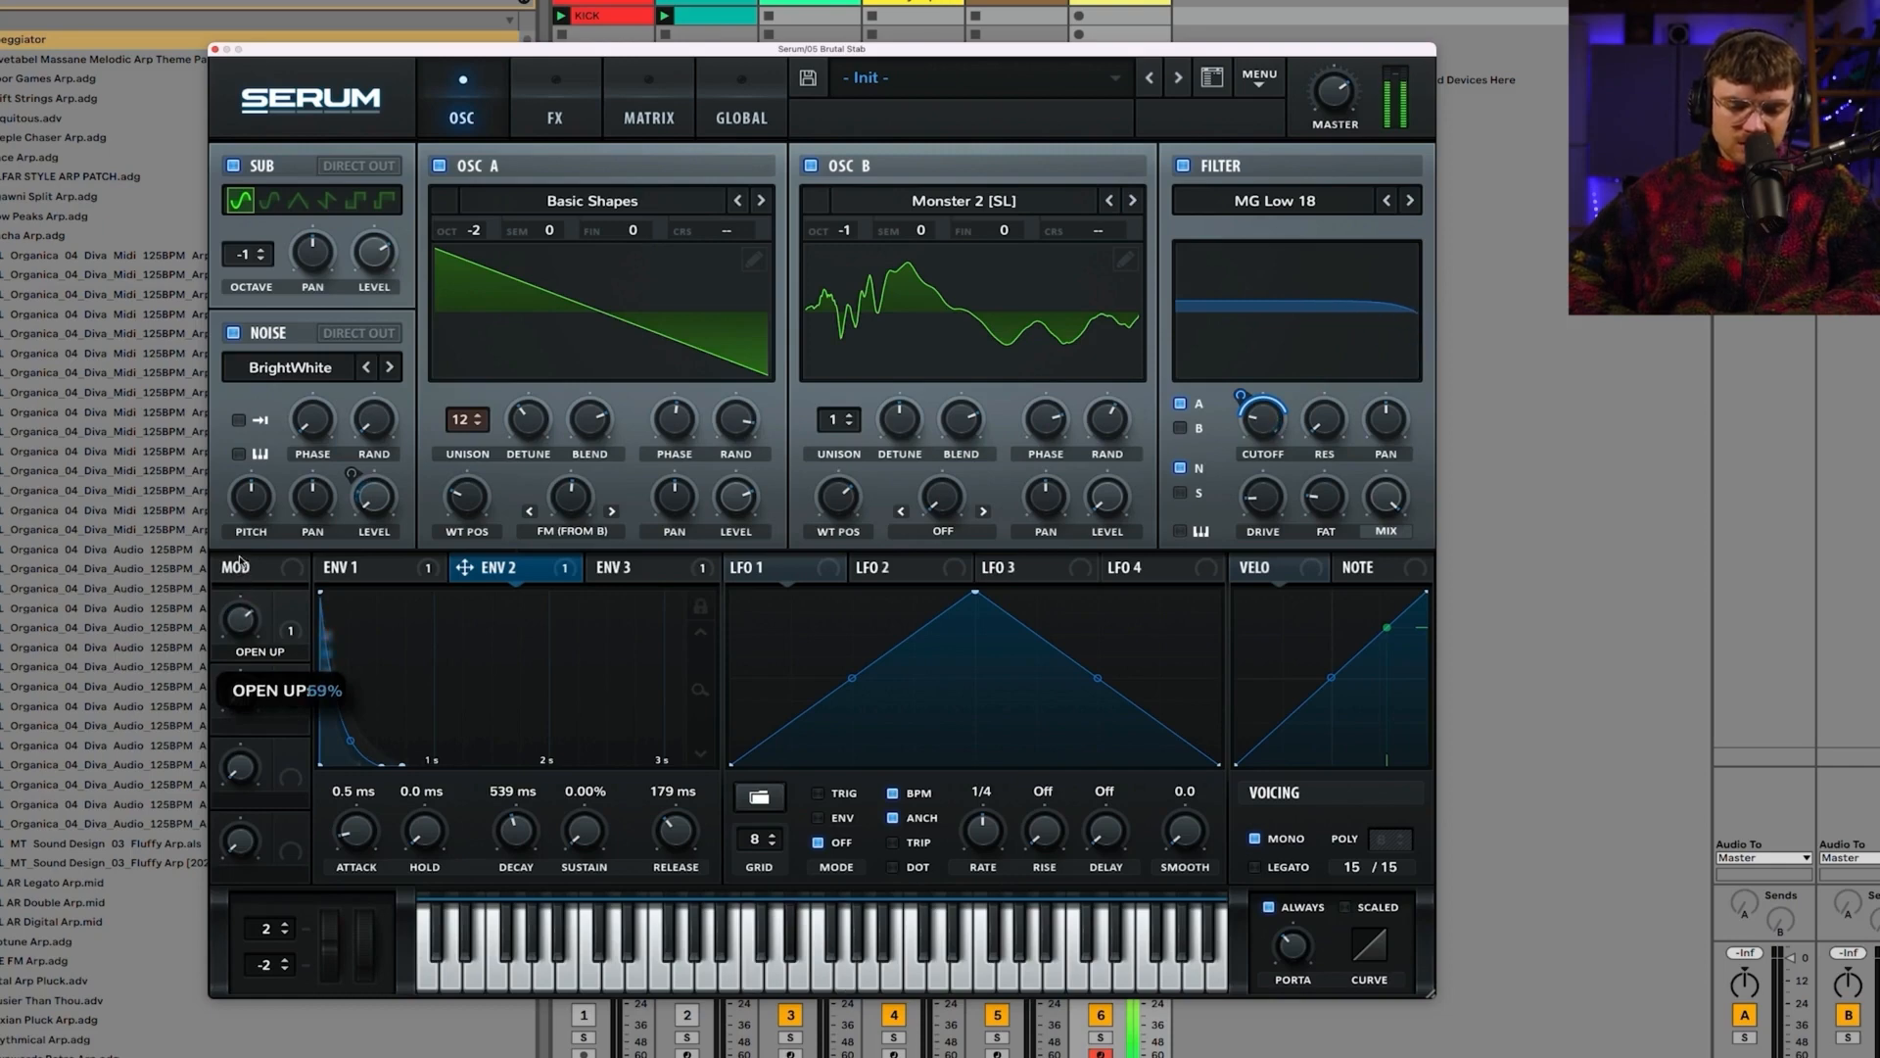
pyautogui.moveTo(236, 558); pyautogui.dragTo(244, 646)
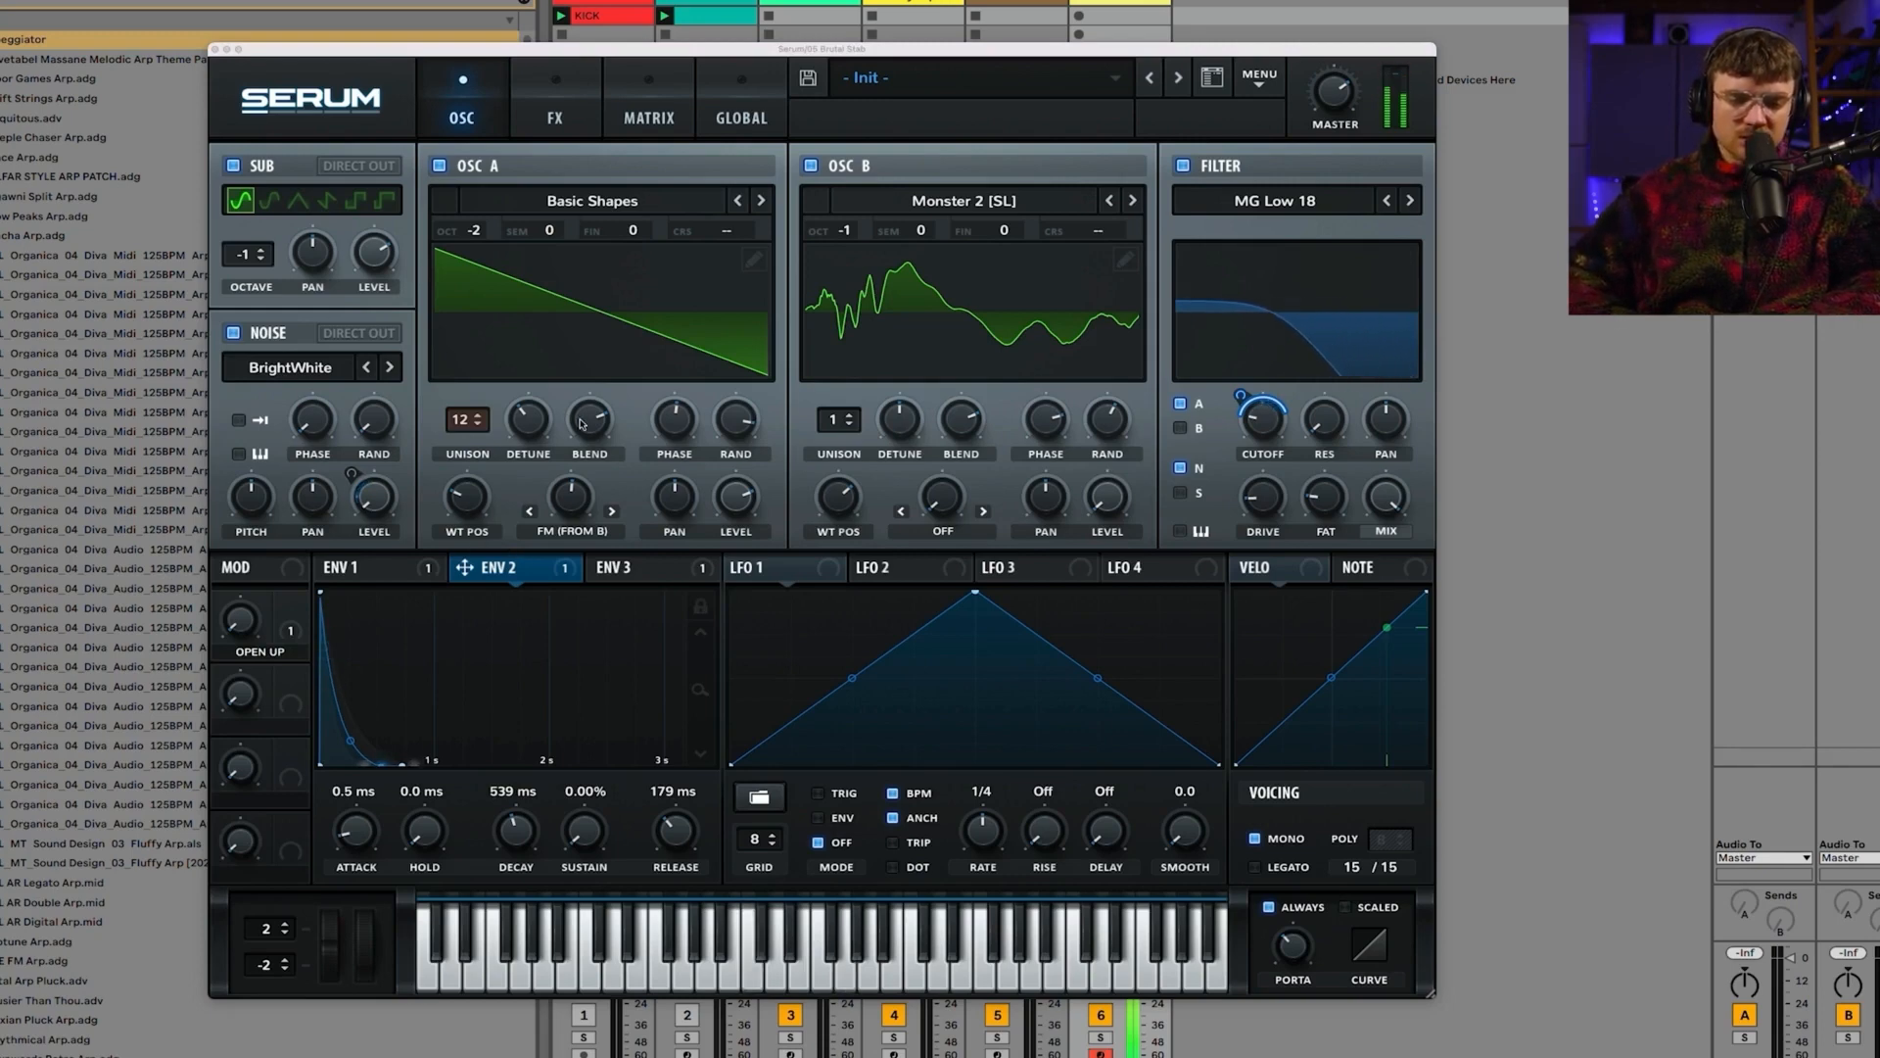
# Step: Assign LFO 1 to oscillator A's fine tuning with a depth of 33, and run it unsynced at 3.1 Hz
pyautogui.click(773, 568)
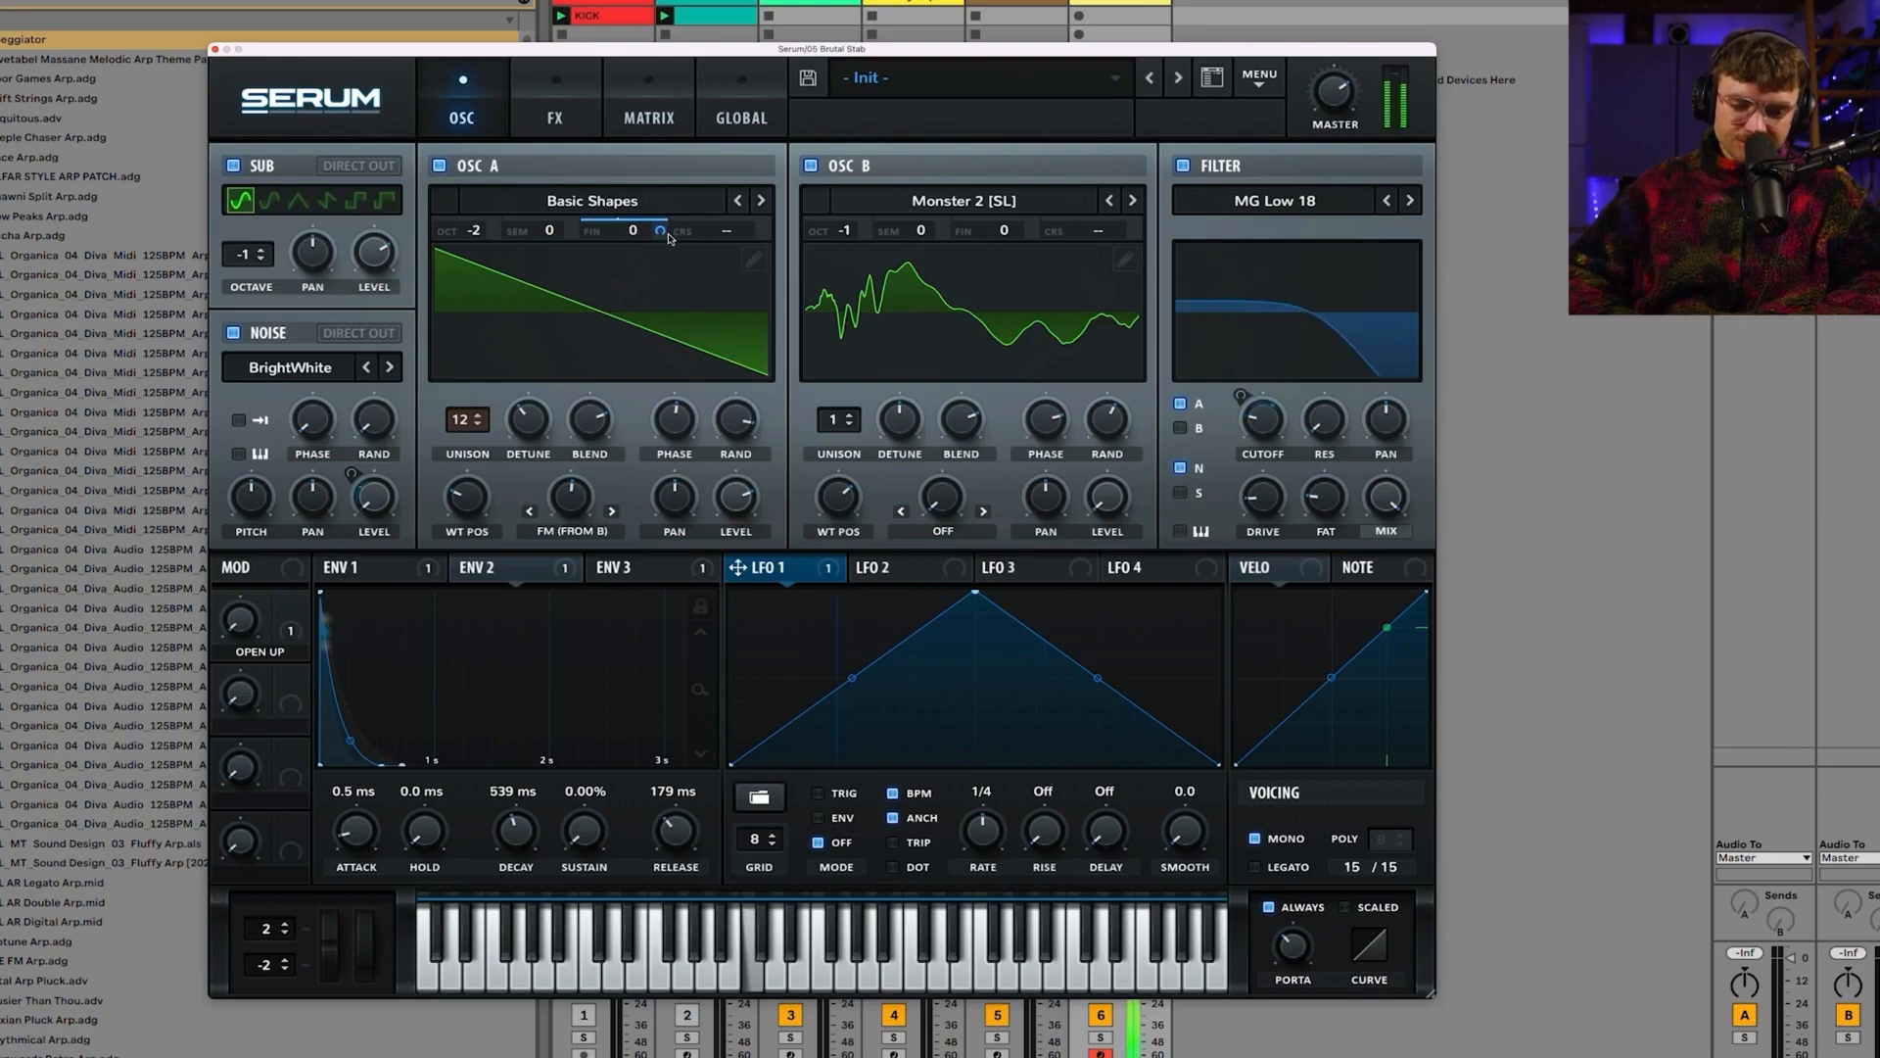
pyautogui.moveTo(661, 231); pyautogui.dragTo(660, 330)
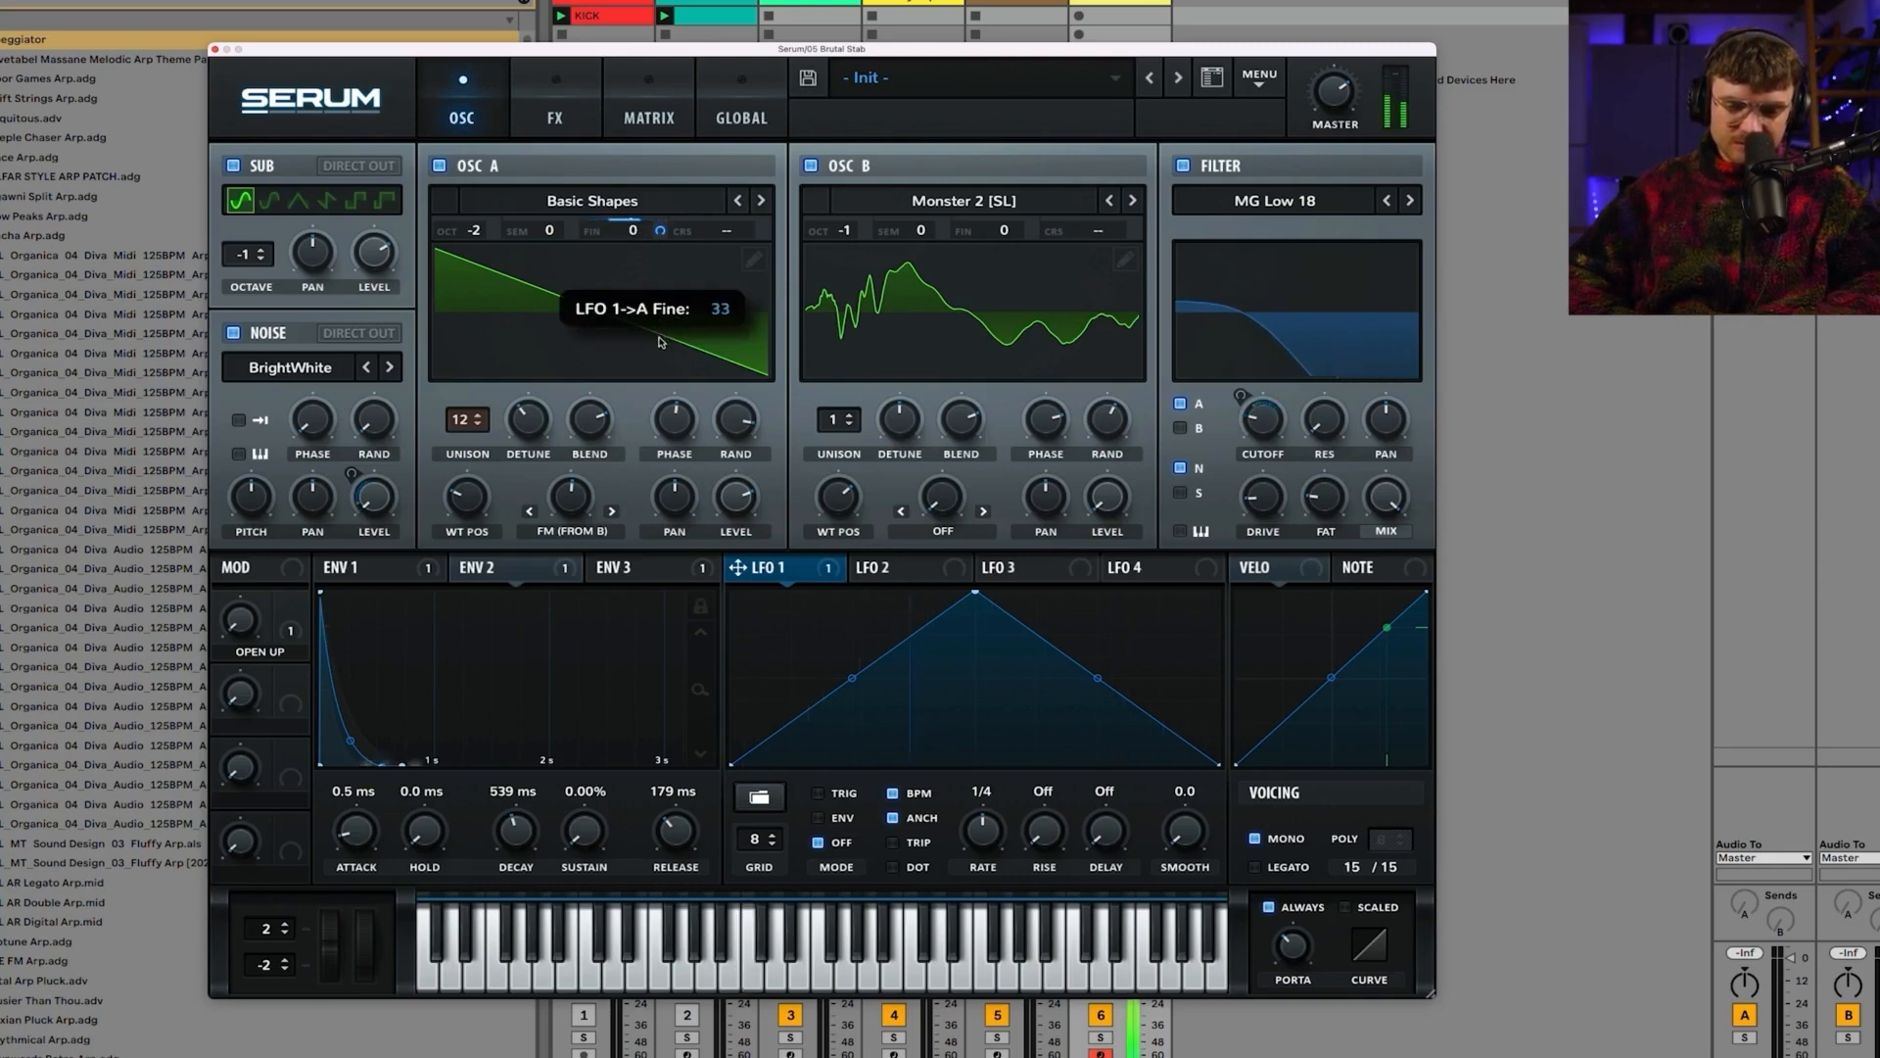
pyautogui.click(894, 794)
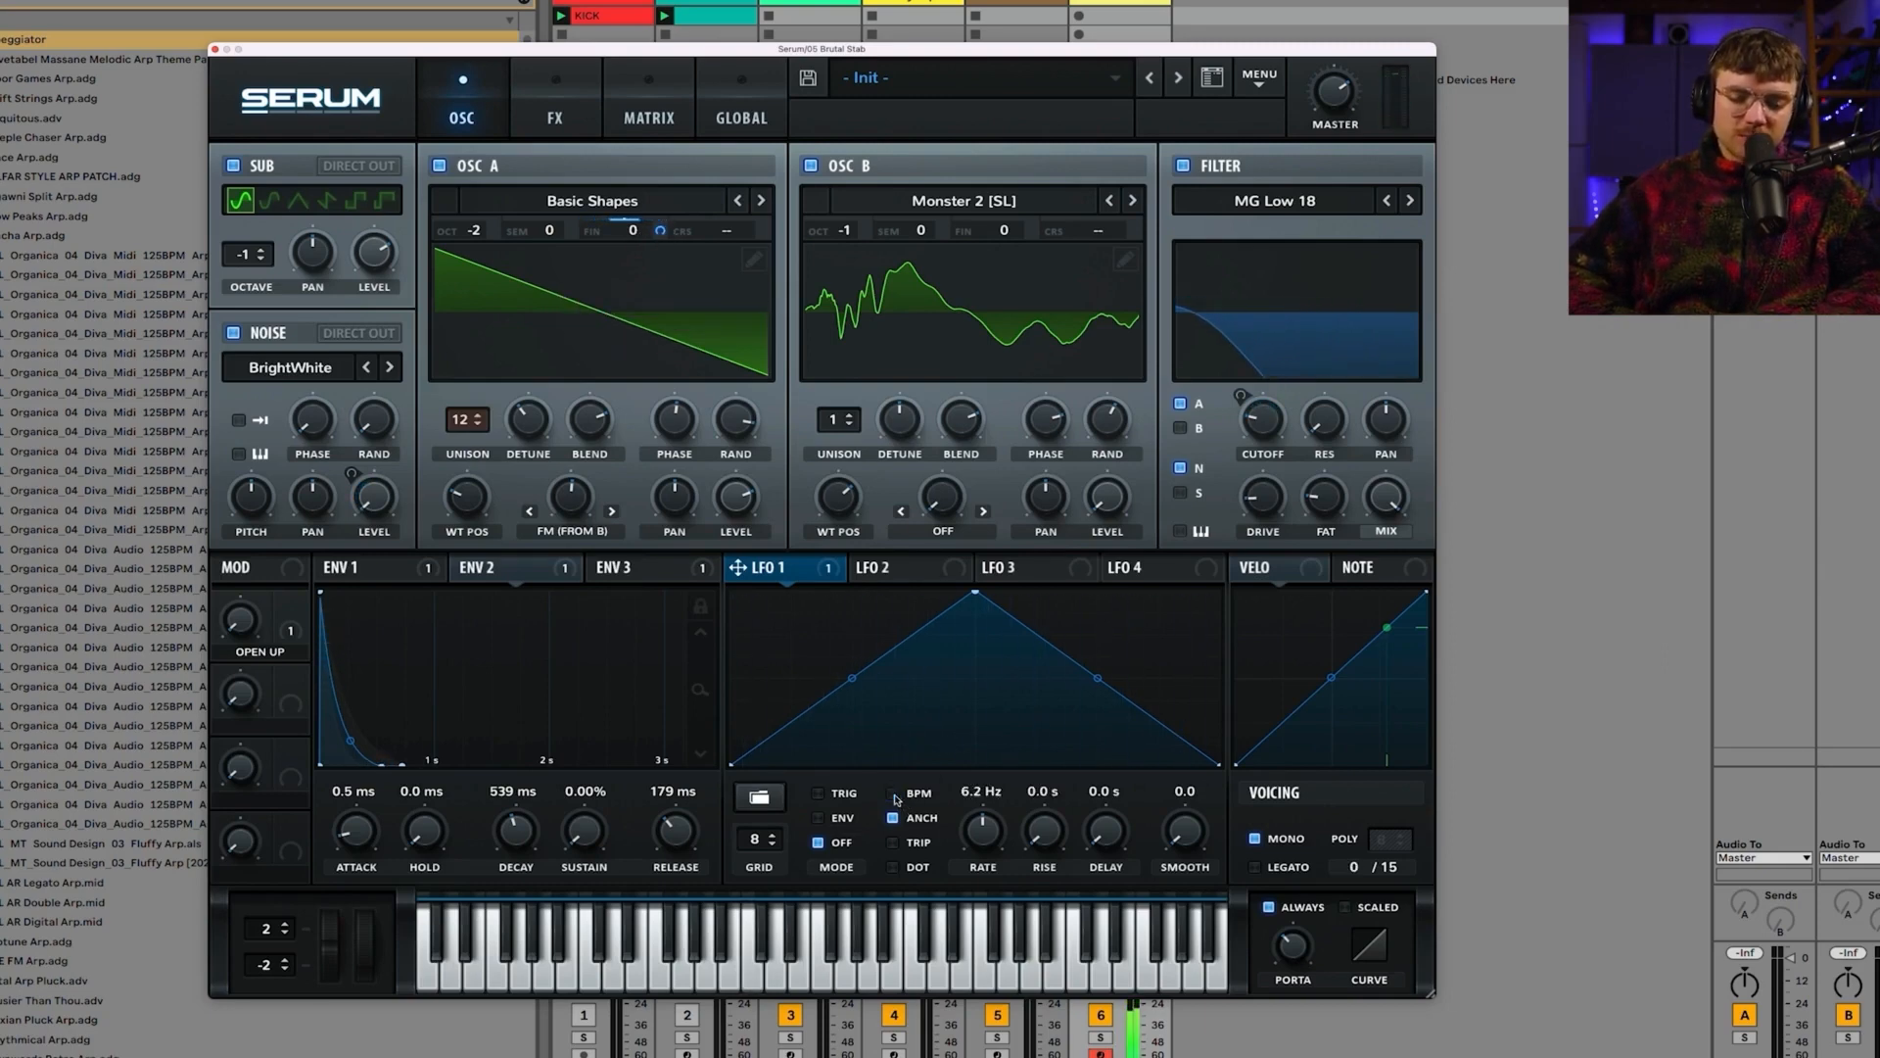
pyautogui.moveTo(985, 837); pyautogui.dragTo(986, 844)
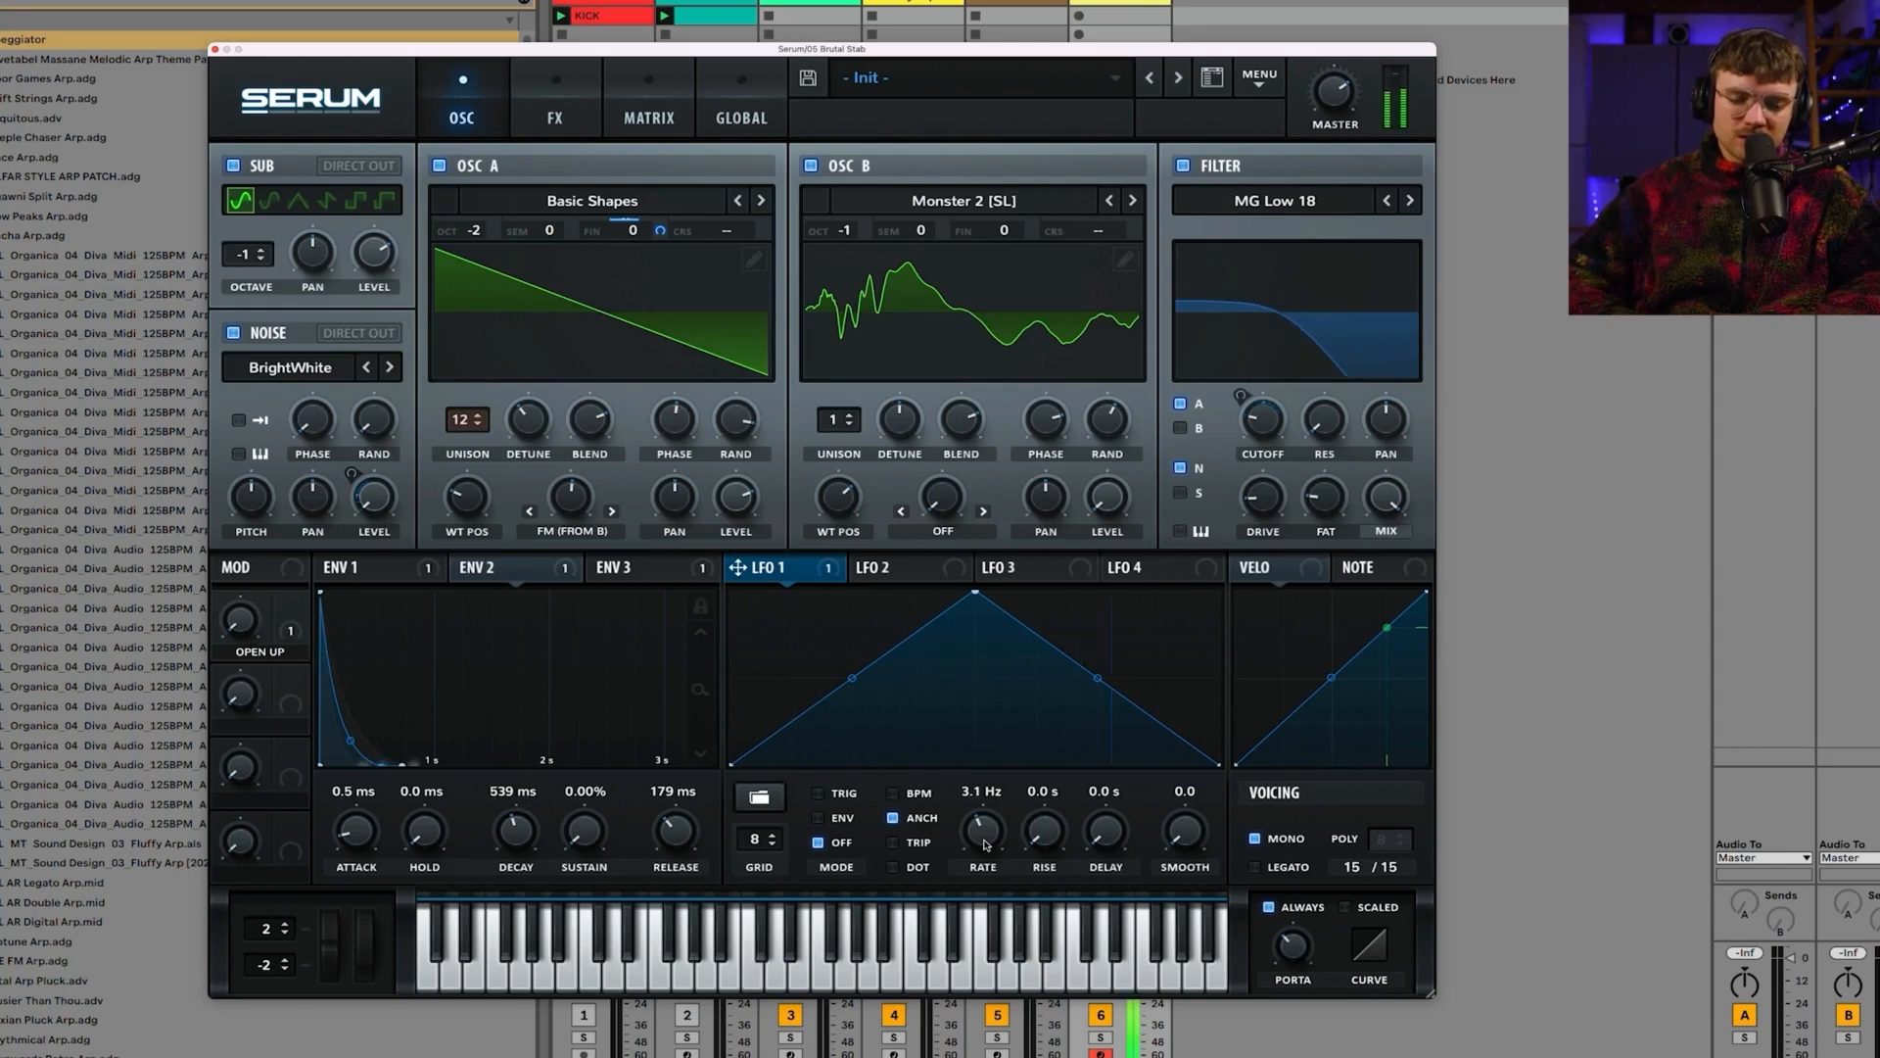
# Step: Raise the distortion drive to 68% and audition other types such as Lin.Fold, finishing on Diode 2
pyautogui.click(543, 123)
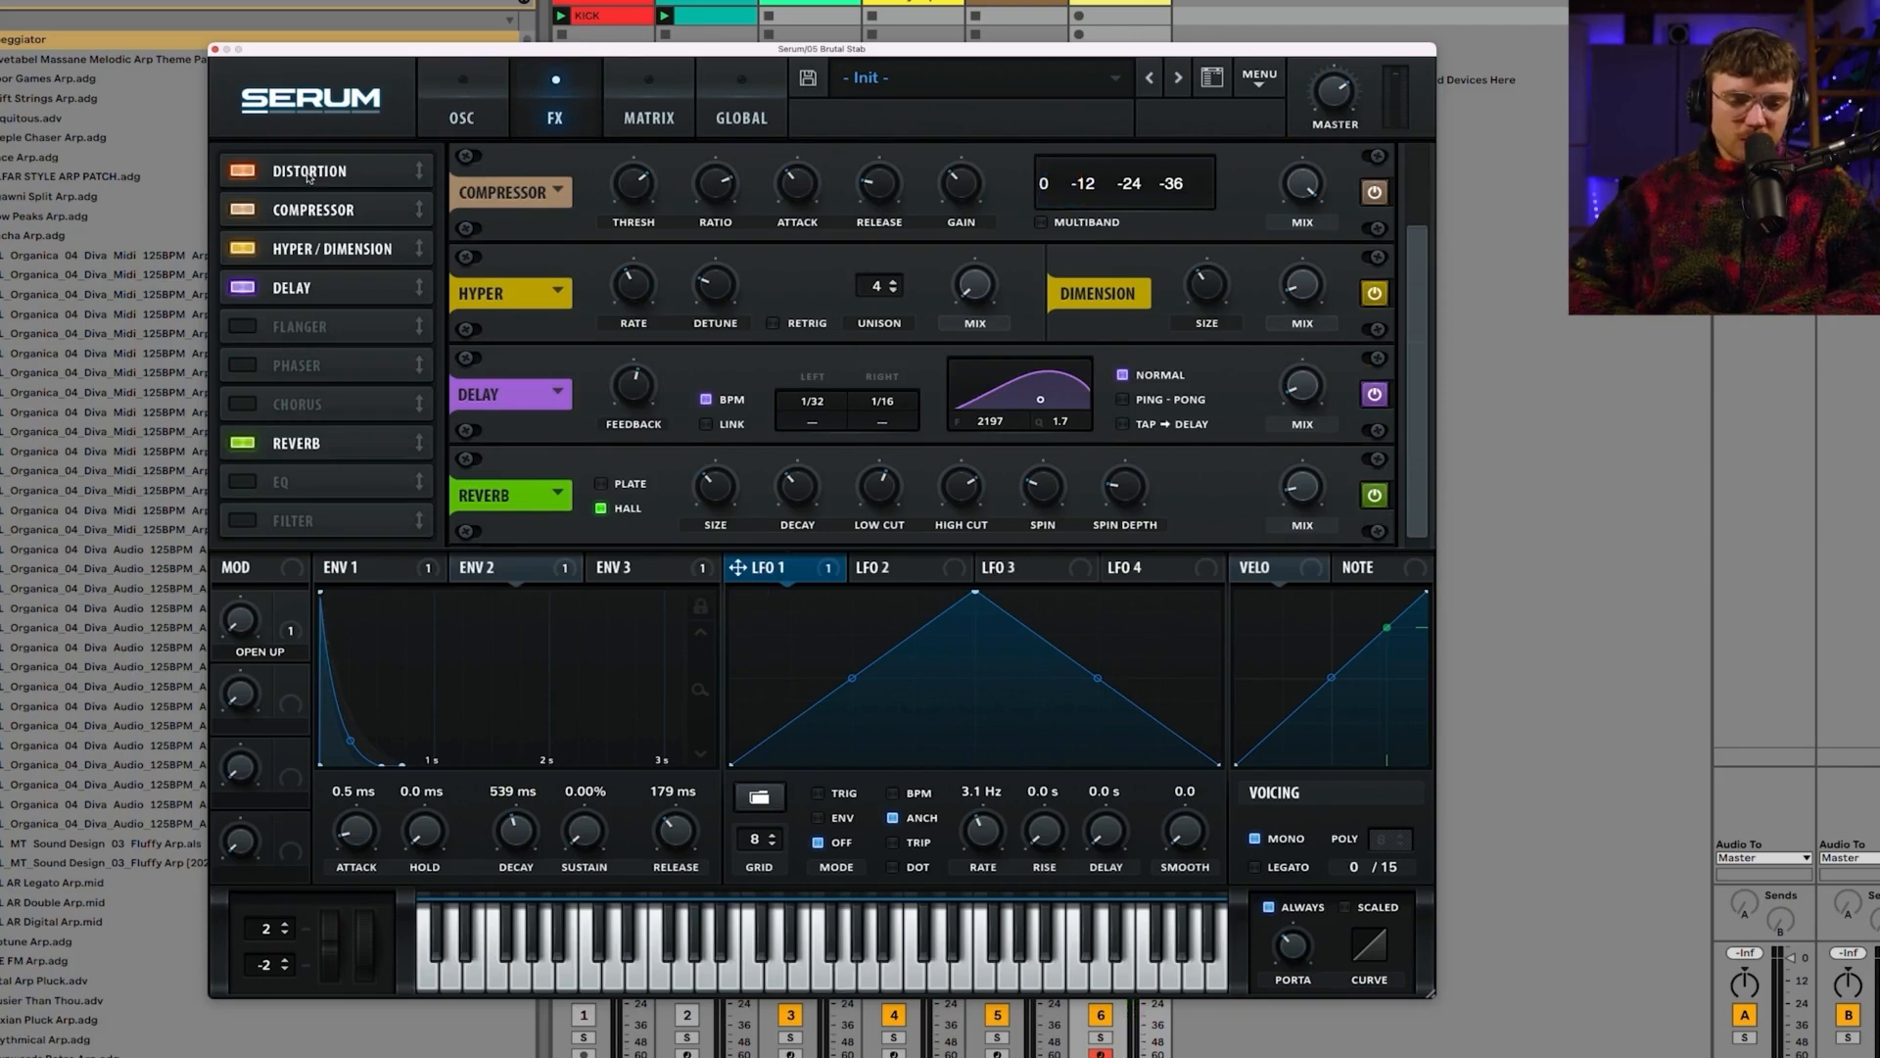
pyautogui.moveTo(307, 175)
pyautogui.mouseDown()
pyautogui.moveTo(308, 218)
pyautogui.moveTo(343, 194)
pyautogui.moveTo(334, 174)
pyautogui.mouseUp()
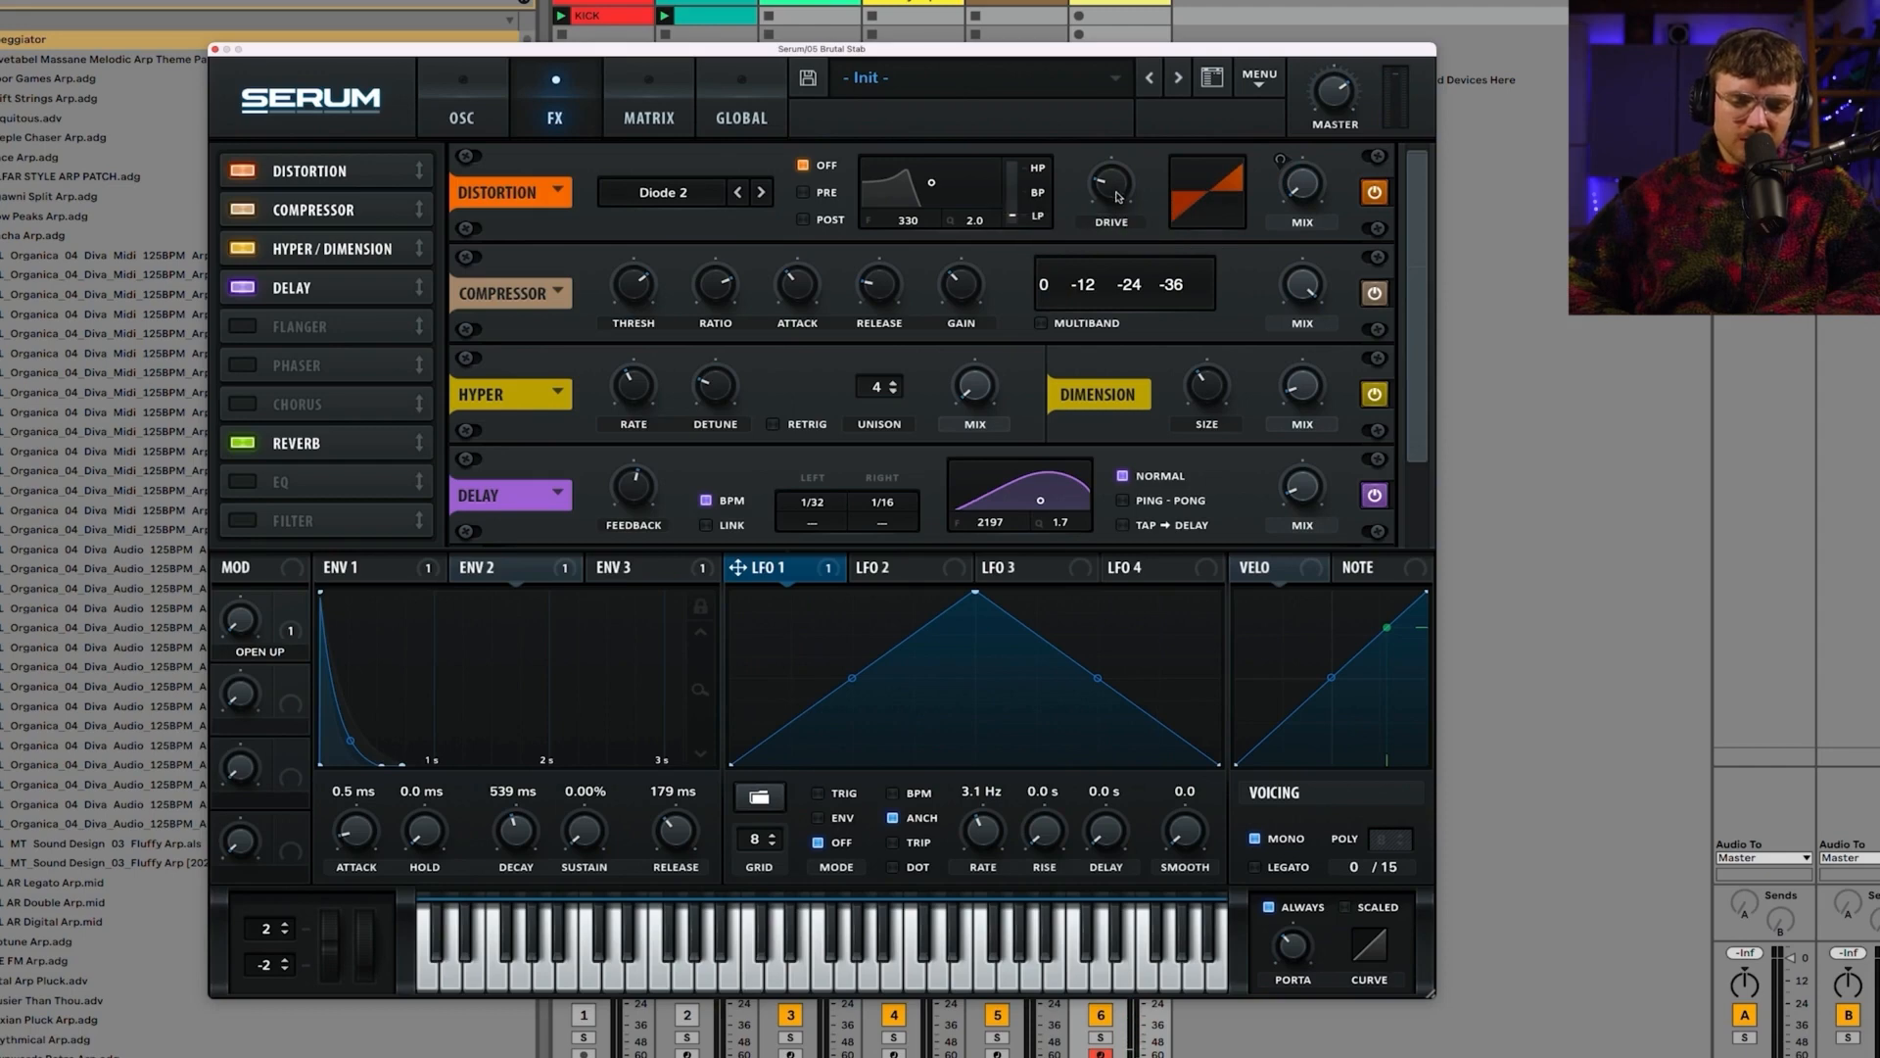
pyautogui.moveTo(1118, 196); pyautogui.dragTo(1114, 114)
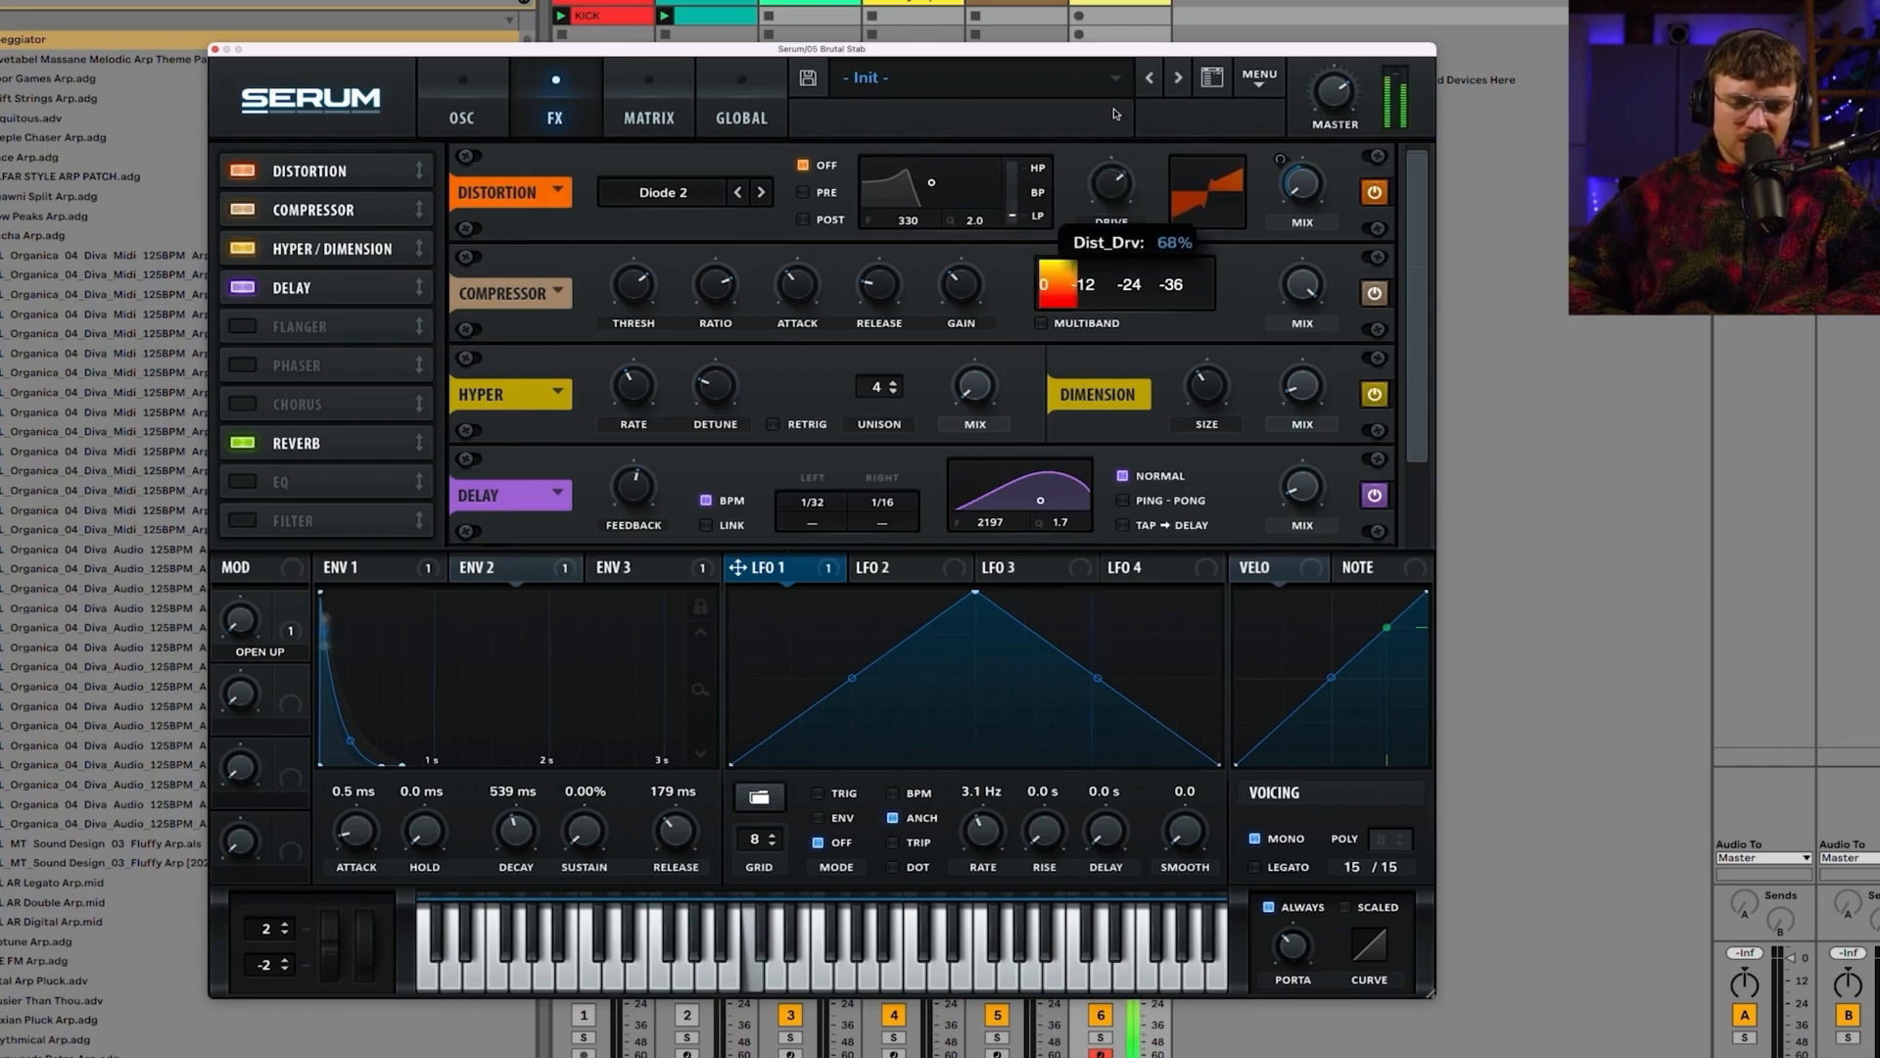
pyautogui.click(761, 193)
pyautogui.click(761, 194)
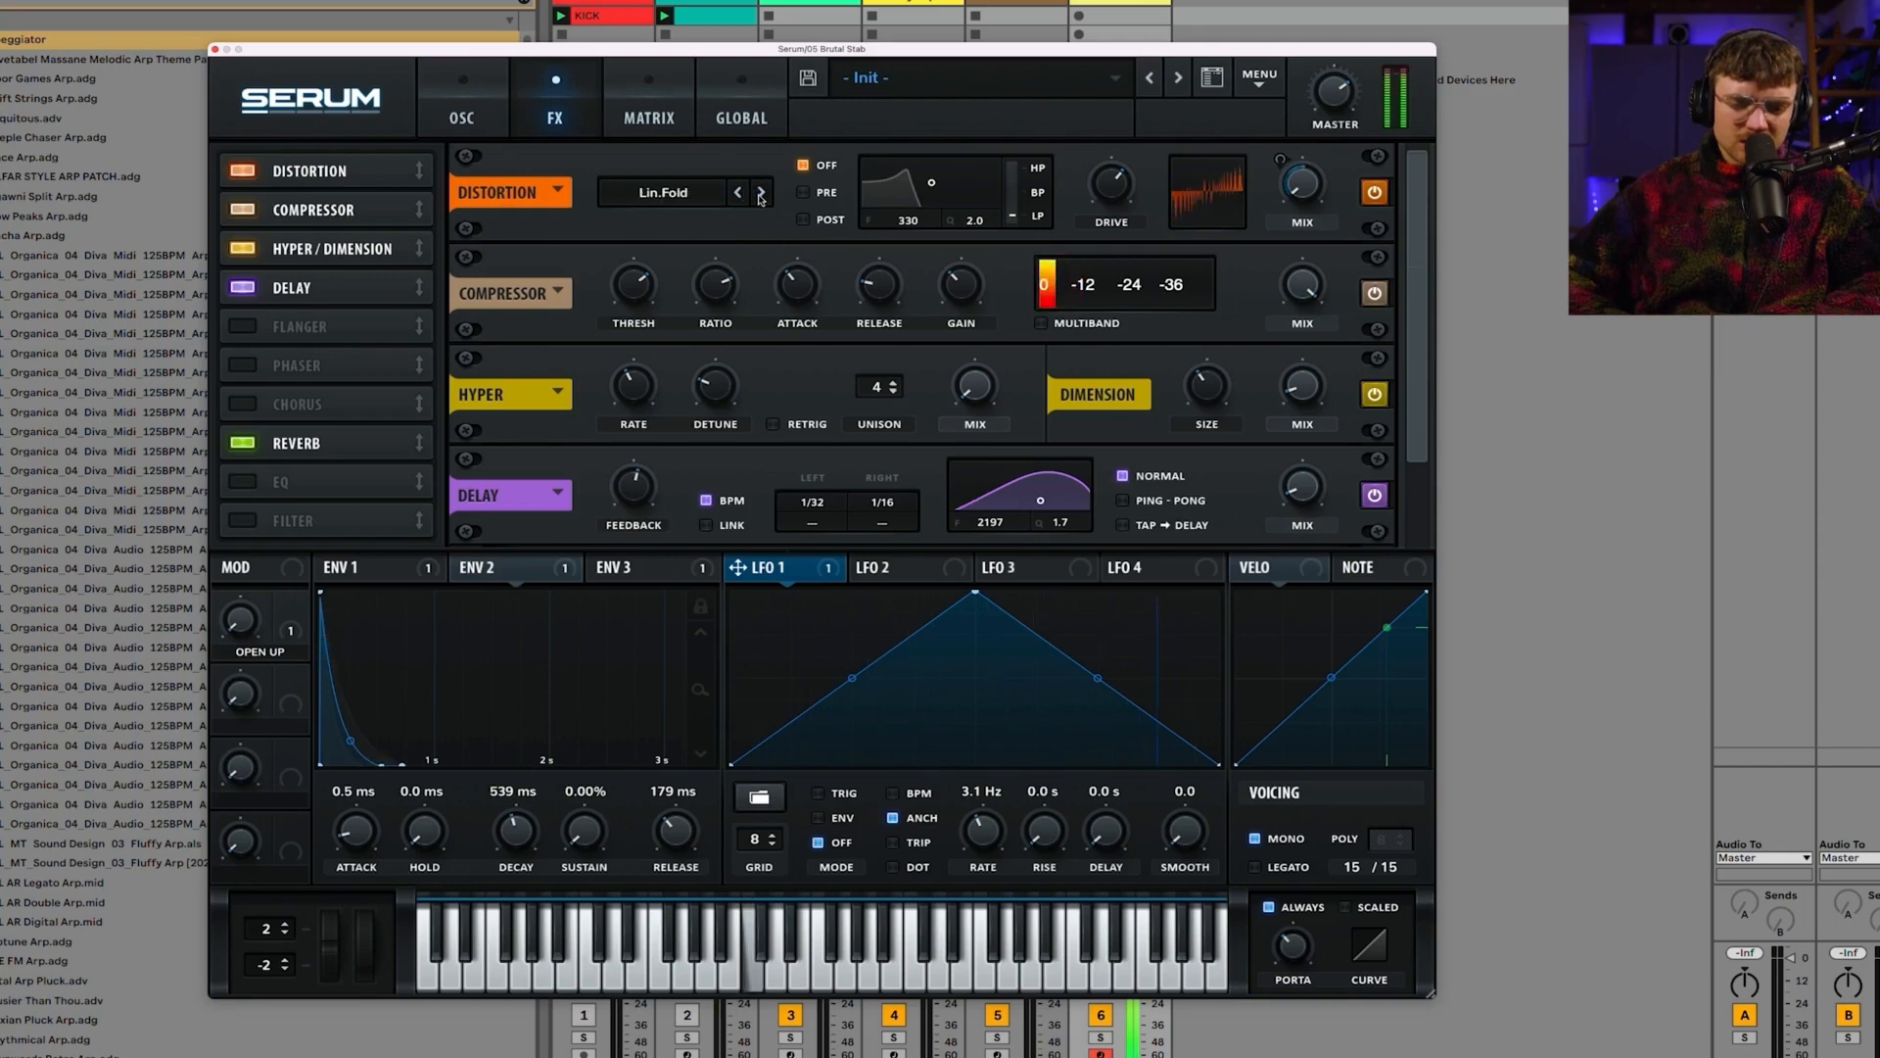
pyautogui.click(761, 194)
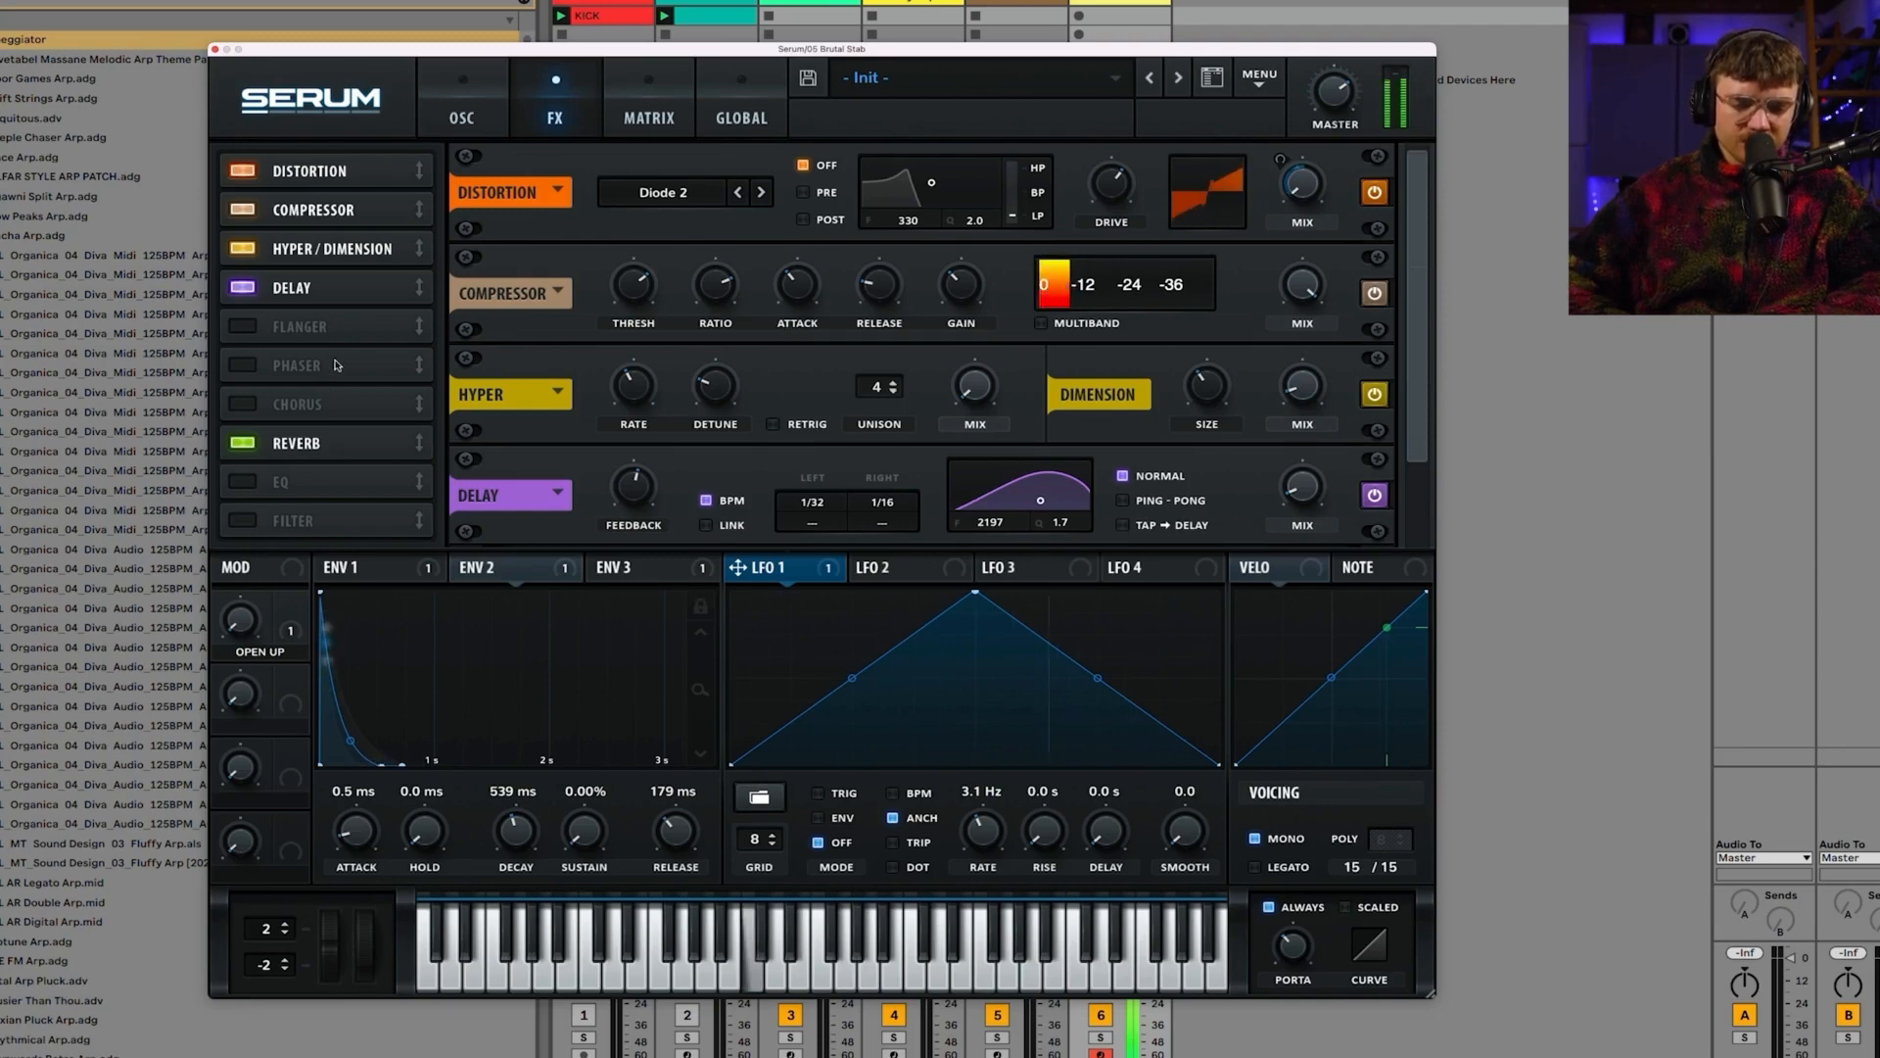
# Step: Set envelope 1's release to 208 ms and its decay to 896 ms
pyautogui.click(473, 120)
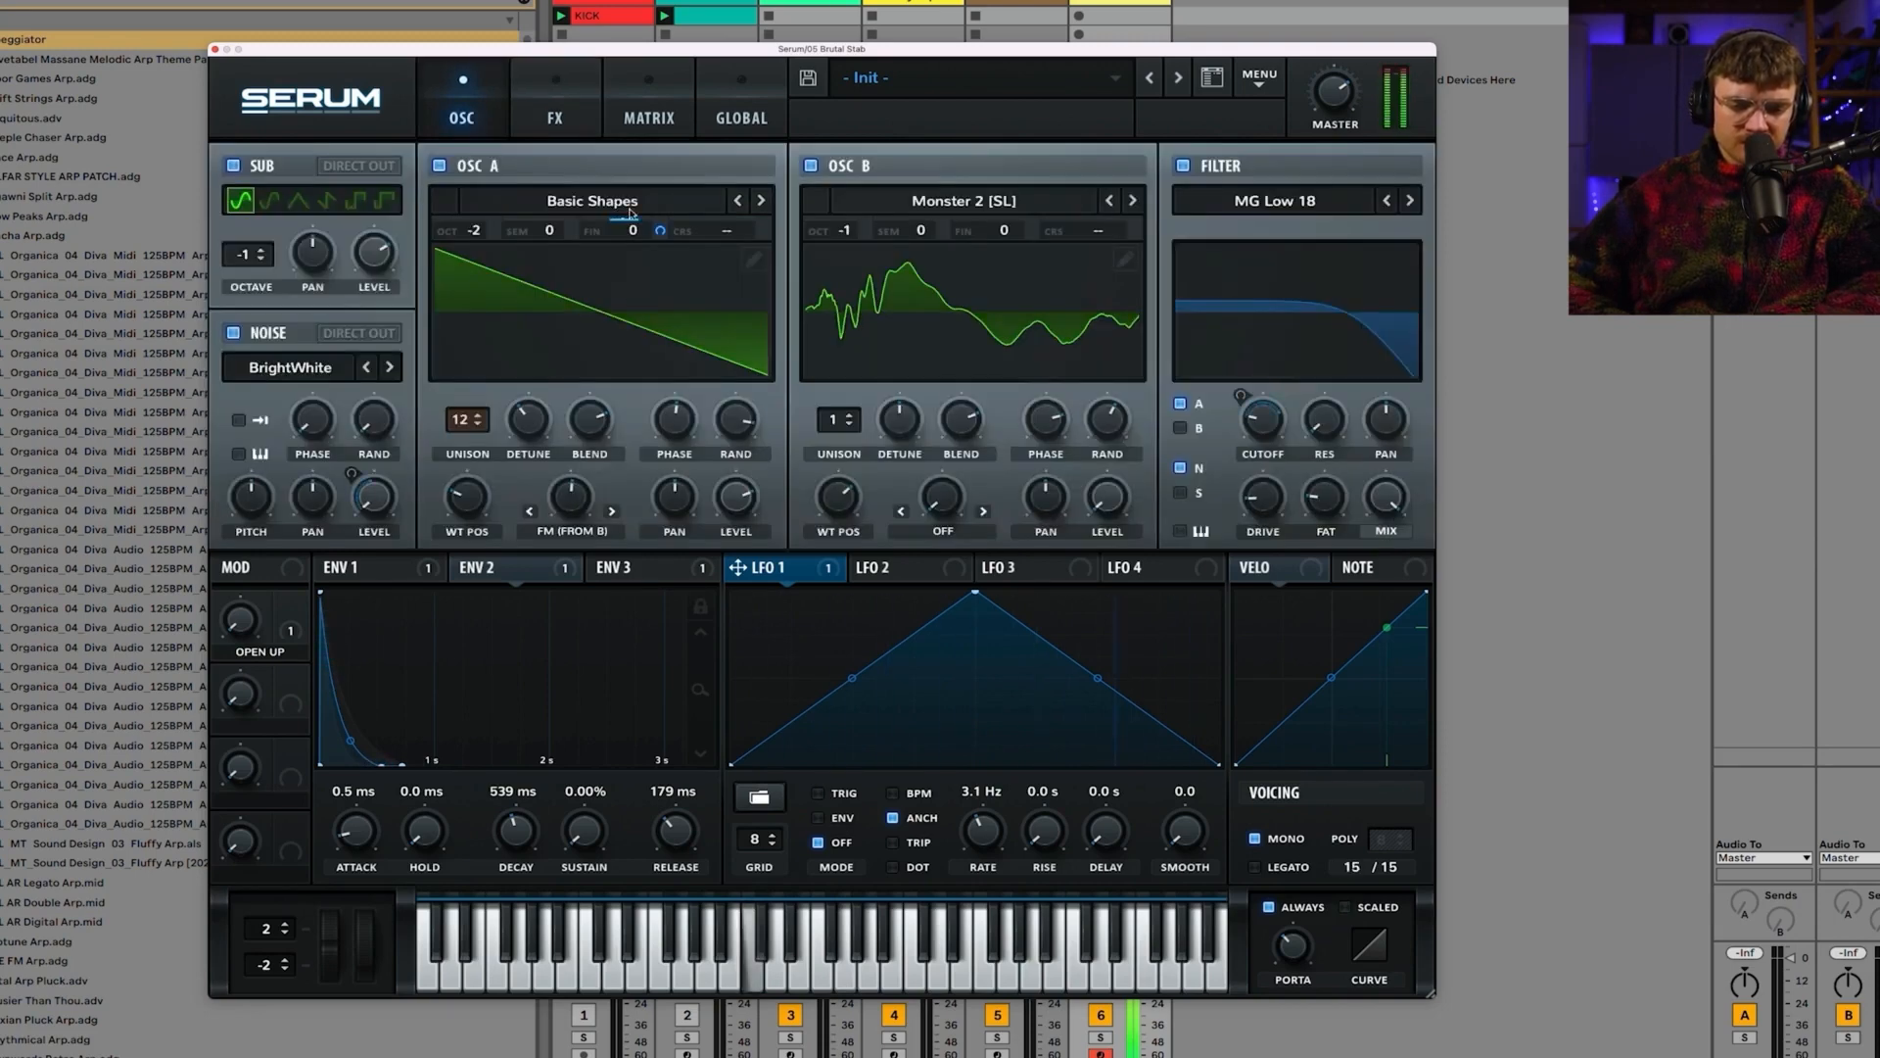
pyautogui.click(357, 572)
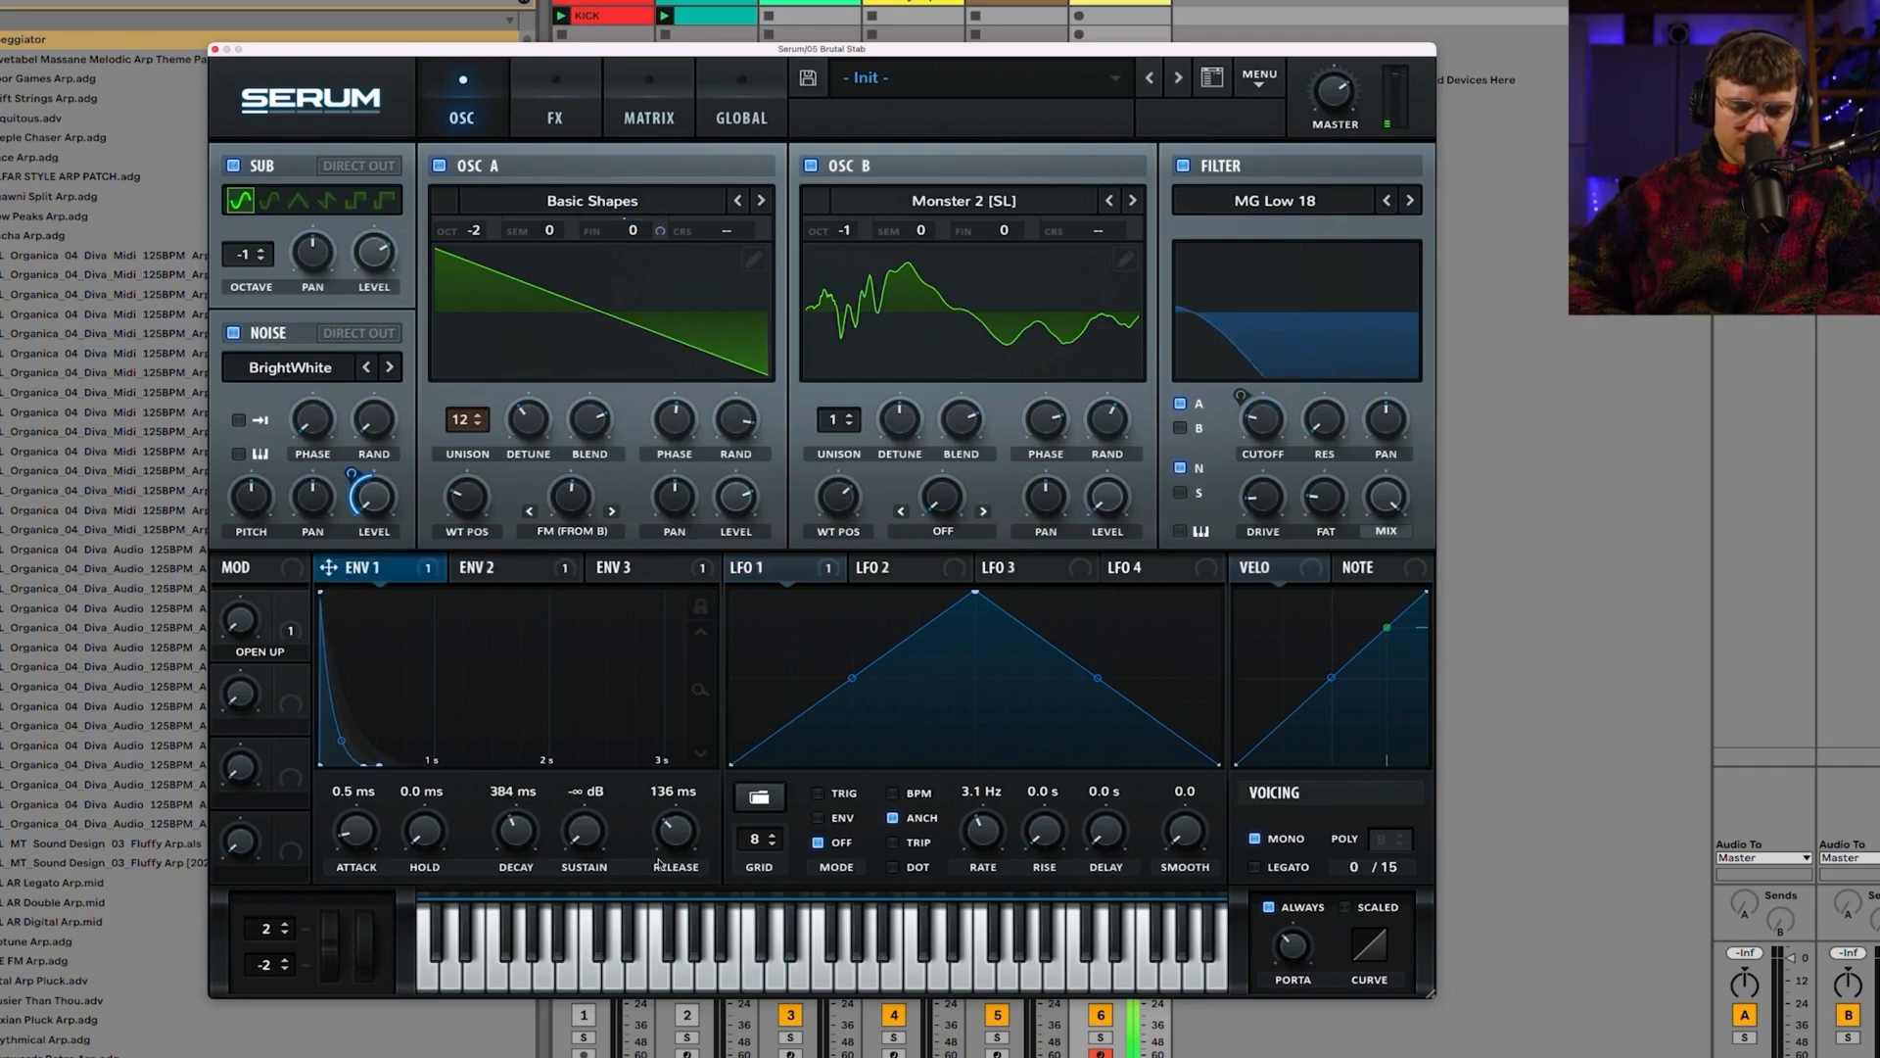
pyautogui.moveTo(665, 830); pyautogui.dragTo(667, 842)
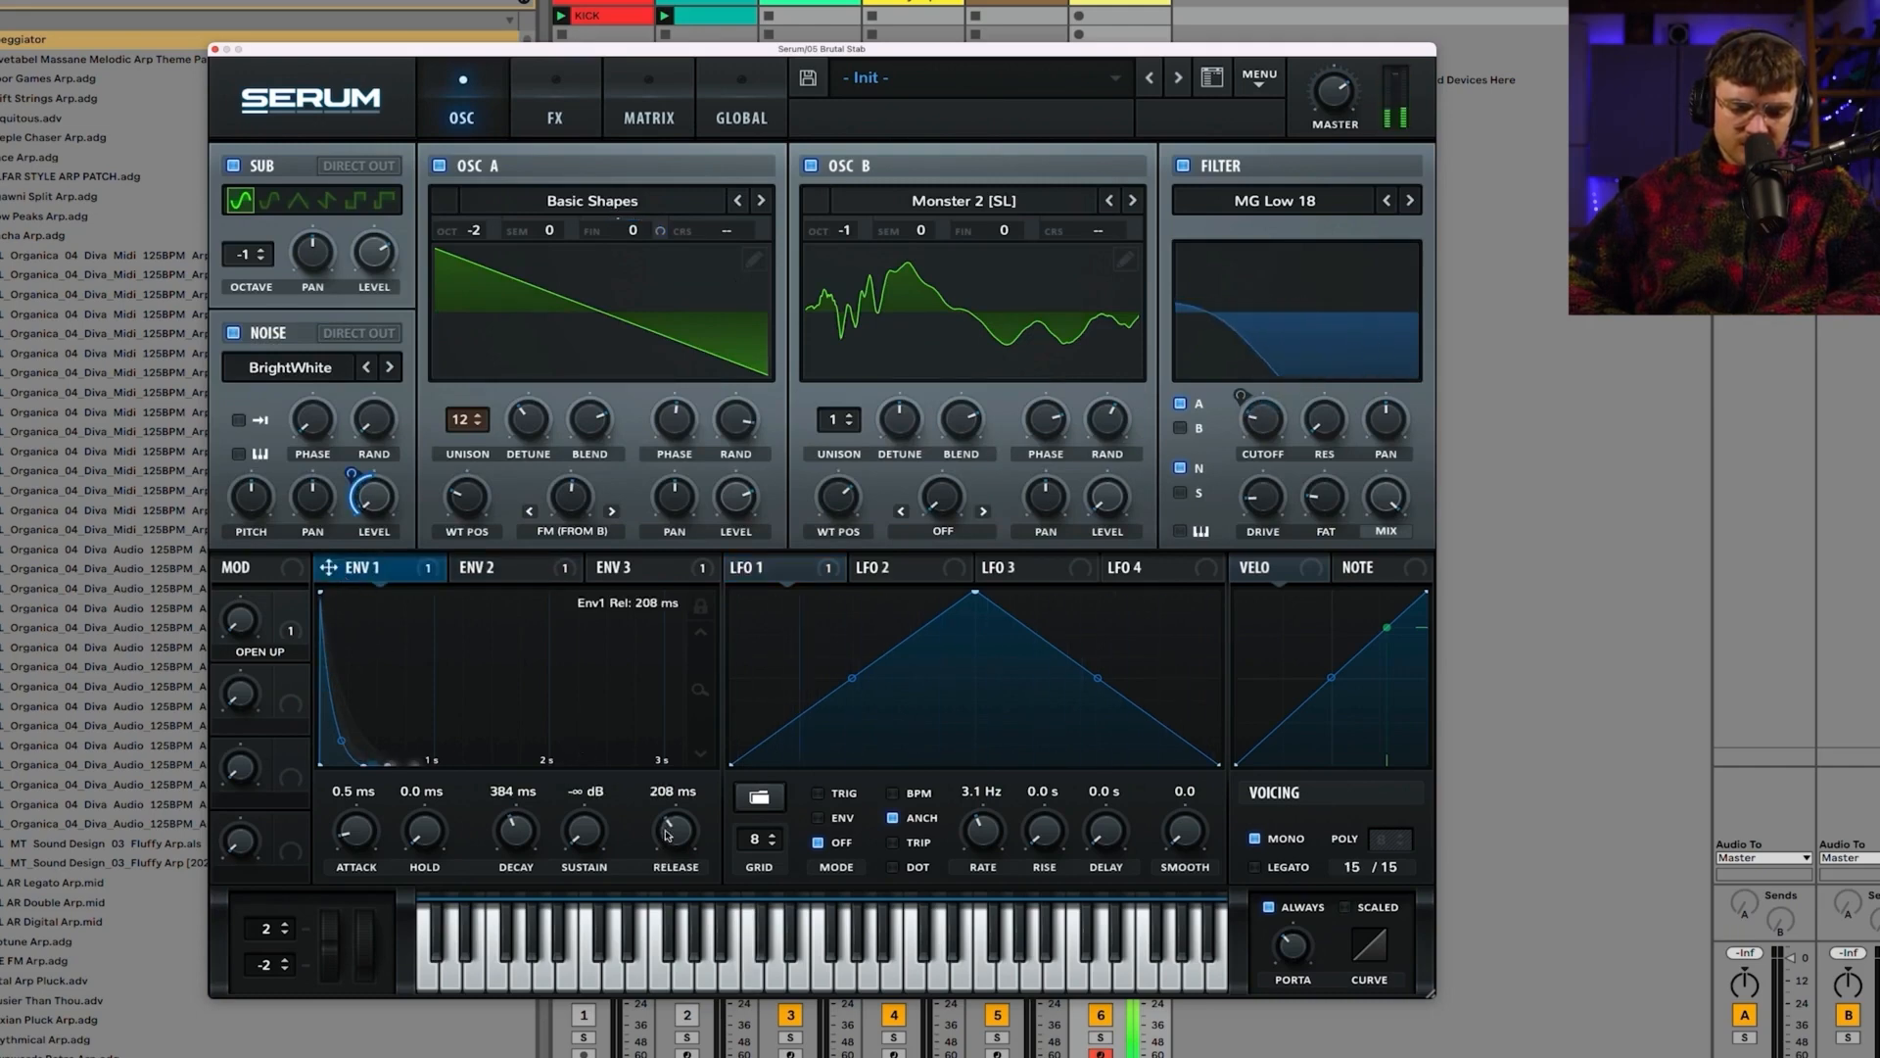
pyautogui.moveTo(529, 839)
pyautogui.mouseDown()
pyautogui.moveTo(519, 861)
pyautogui.moveTo(514, 830)
pyautogui.moveTo(508, 865)
pyautogui.moveTo(516, 820)
pyautogui.mouseUp()
# Step: Adjust envelope 2's release and decay, and assign envelope 1 to the sub oscillator's level
pyautogui.click(480, 567)
pyautogui.moveTo(672, 838); pyautogui.dragTo(673, 824)
pyautogui.moveTo(504, 831); pyautogui.dragTo(505, 839)
pyautogui.moveTo(328, 568); pyautogui.dragTo(356, 204)
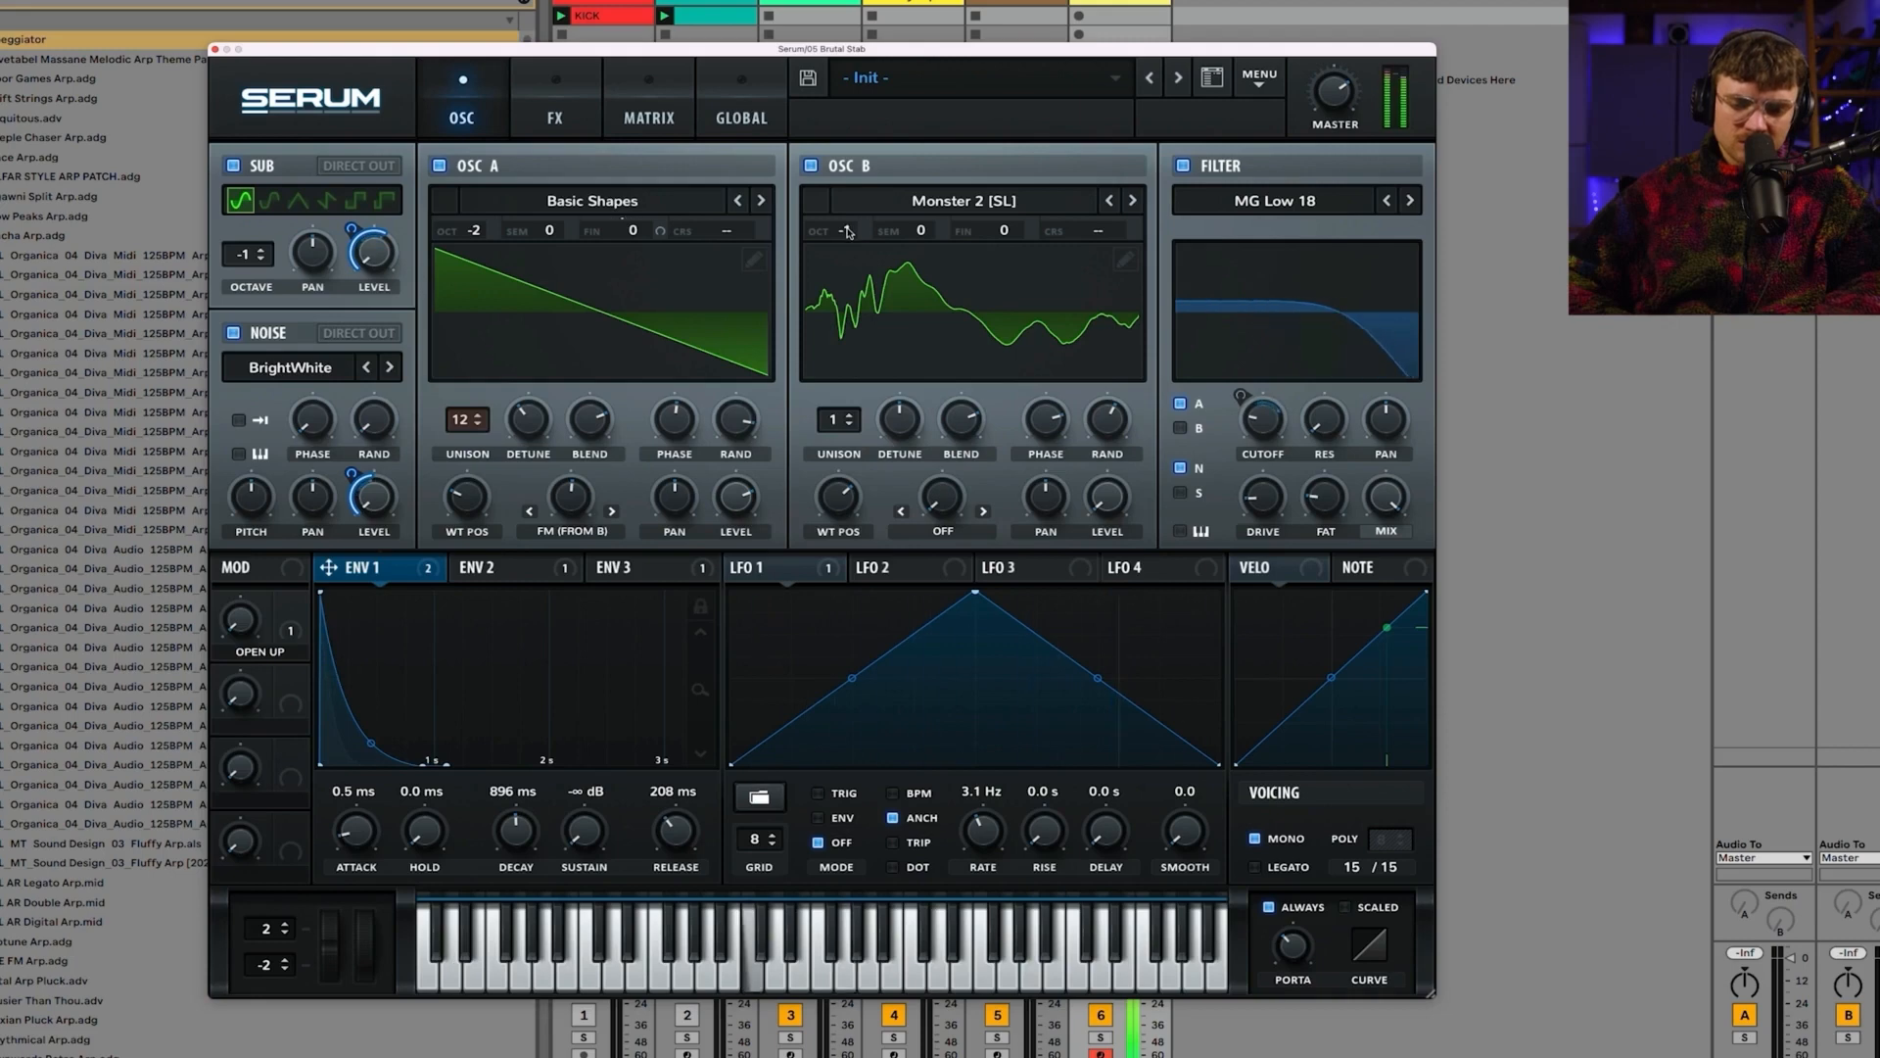
# Step: Set oscillator B's octave to 0, adjust its wavetable position, and lower oscillator A's unison detune
pyautogui.scroll(1, 848, 232)
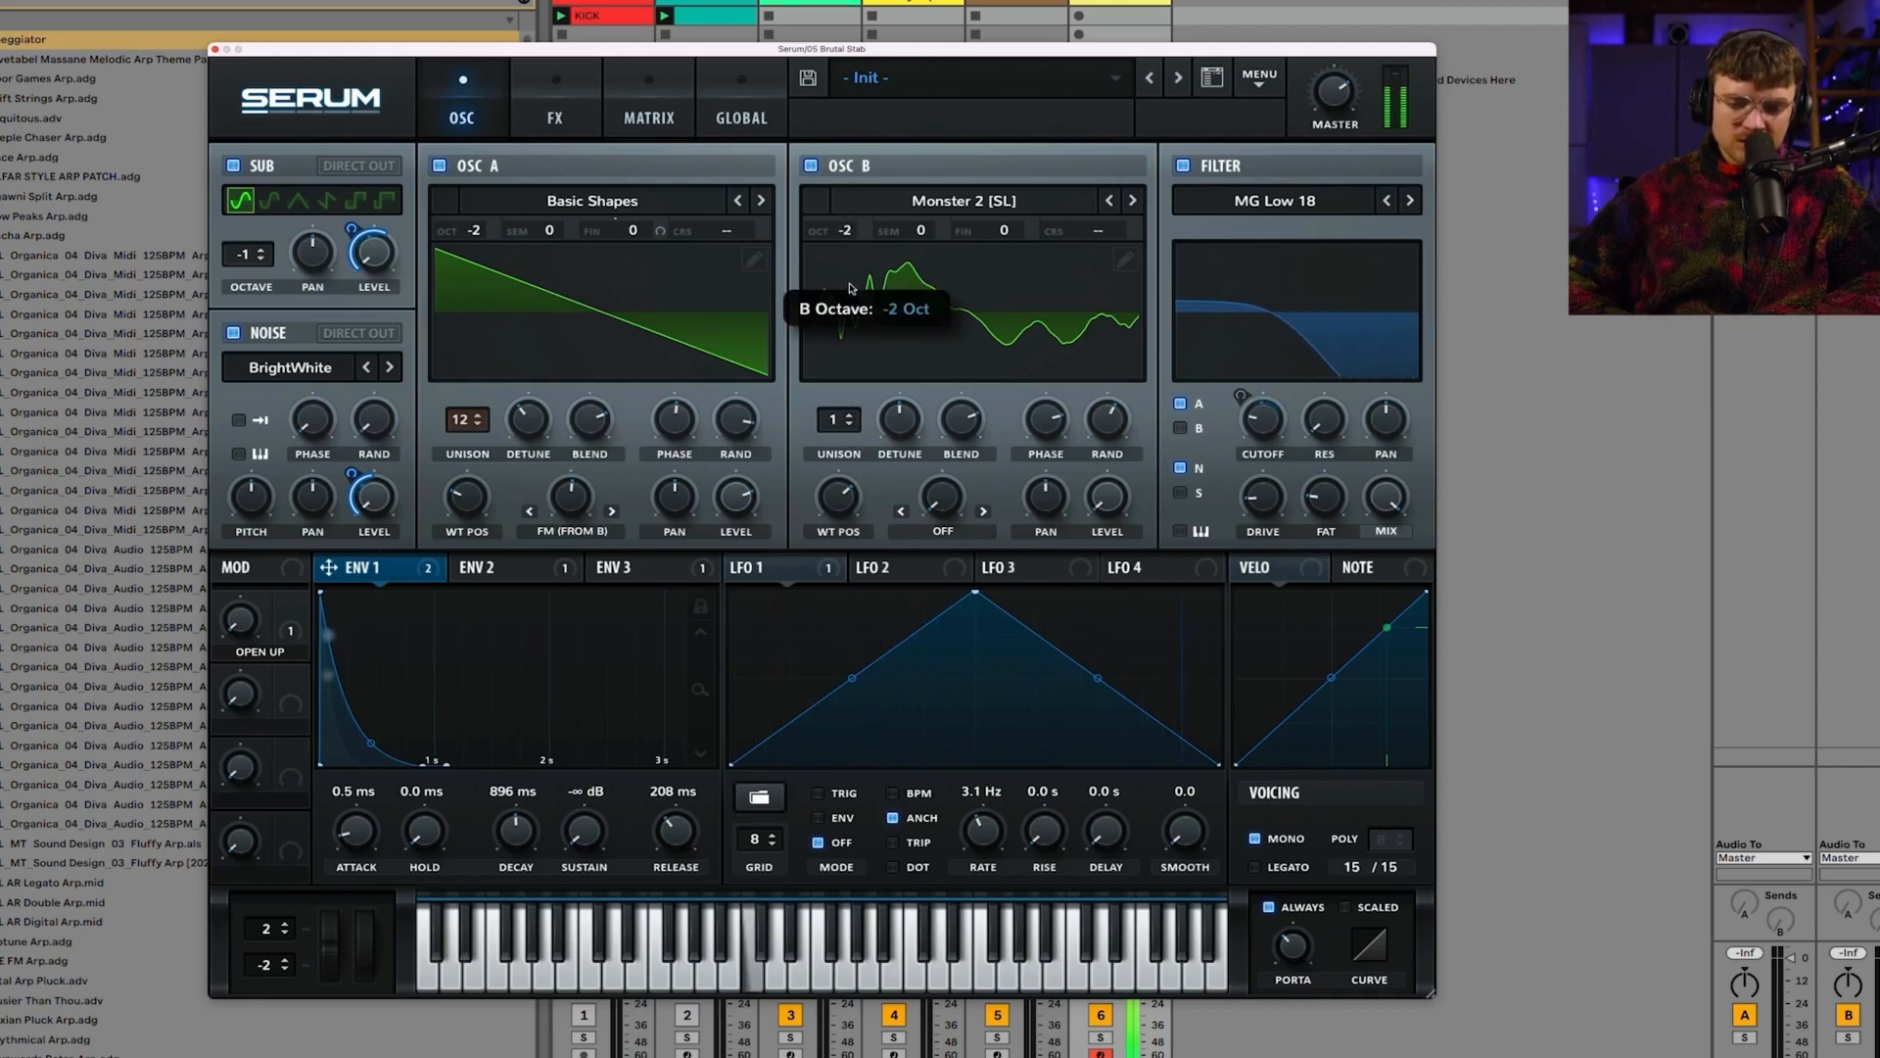
pyautogui.moveTo(851, 288); pyautogui.dragTo(859, 224)
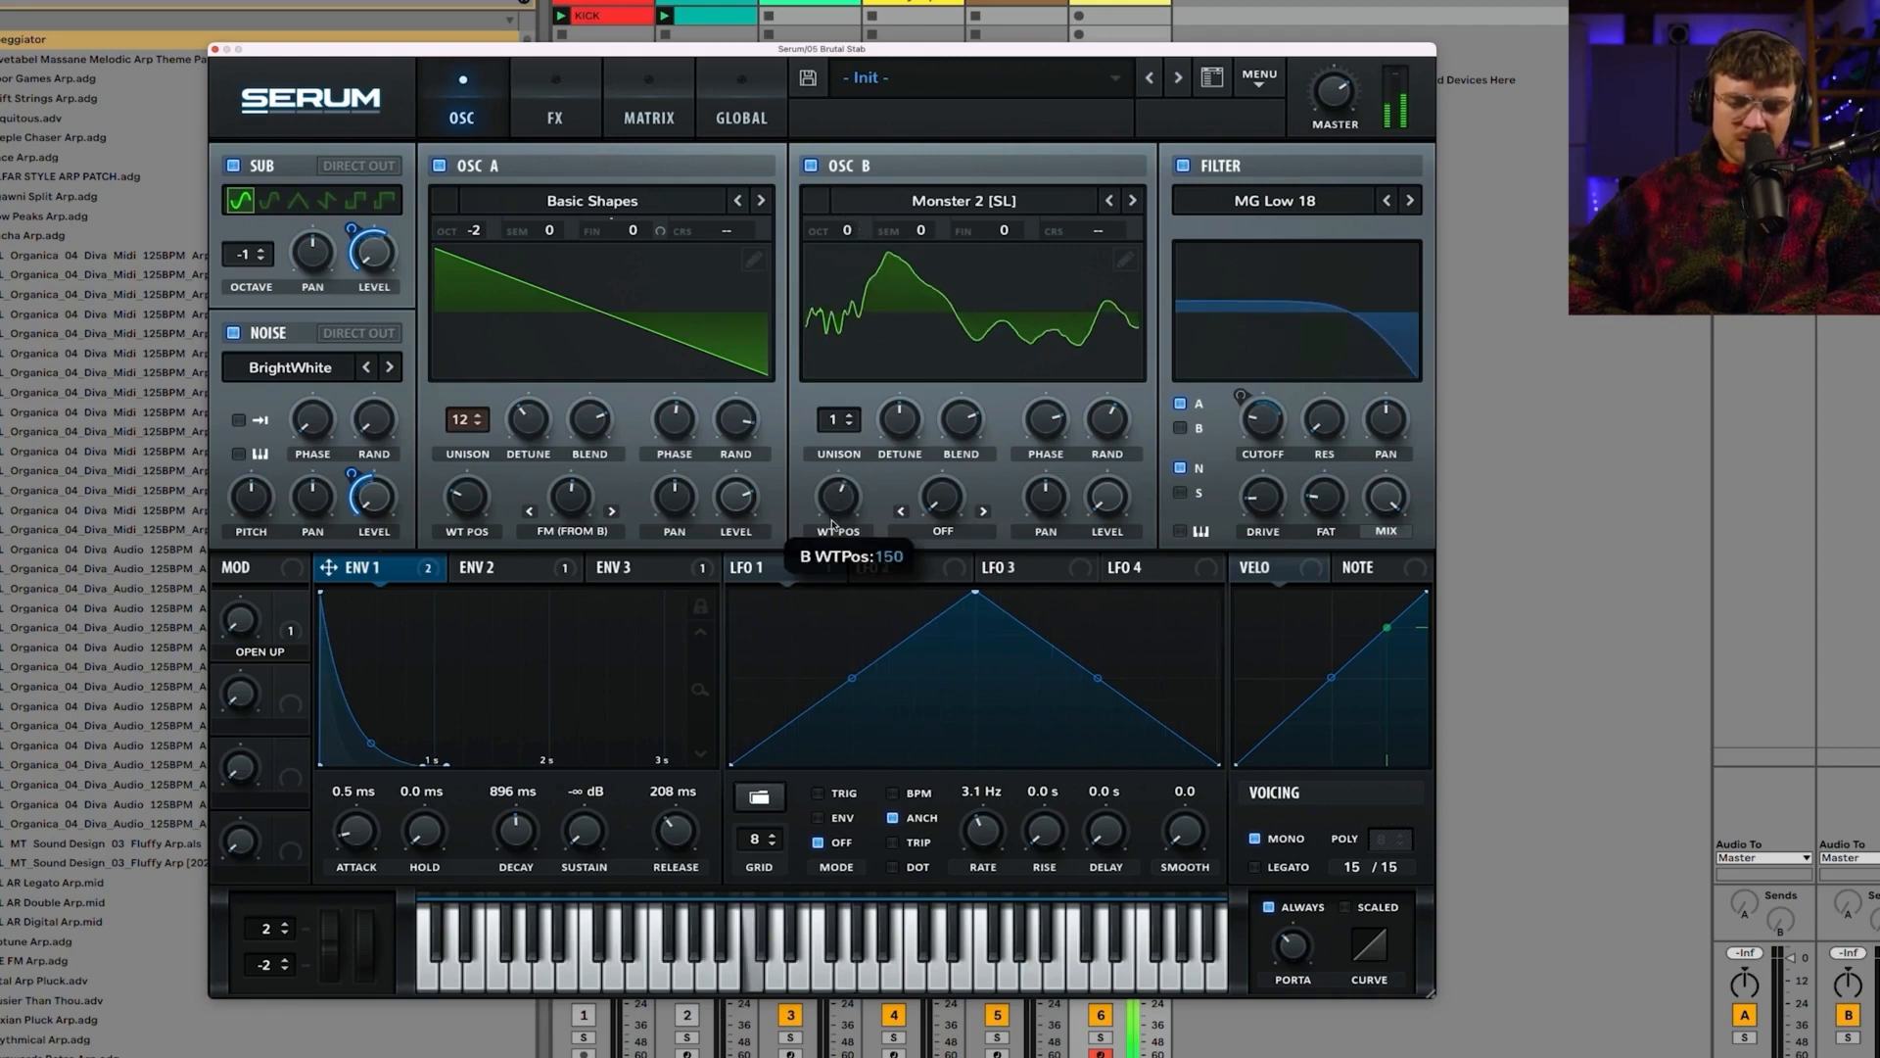
pyautogui.moveTo(831, 524); pyautogui.dragTo(833, 481)
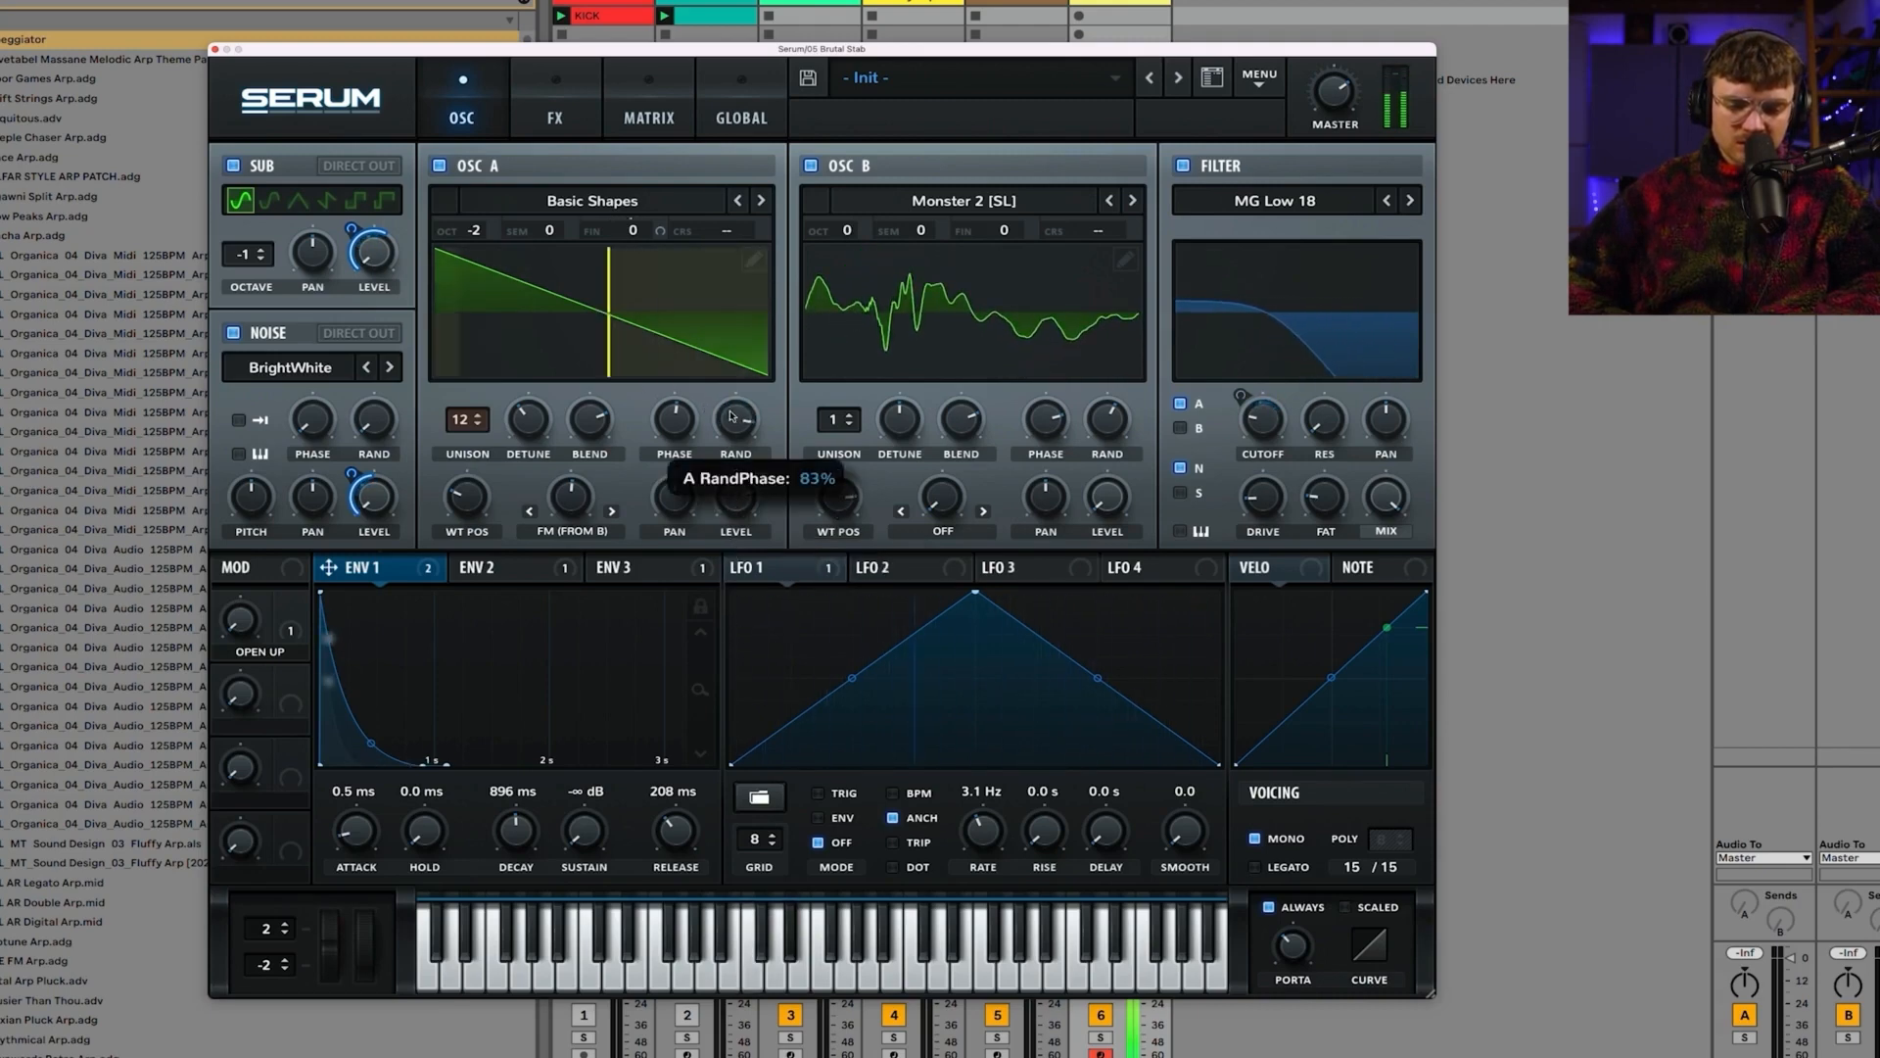
pyautogui.moveTo(513, 419); pyautogui.dragTo(530, 451)
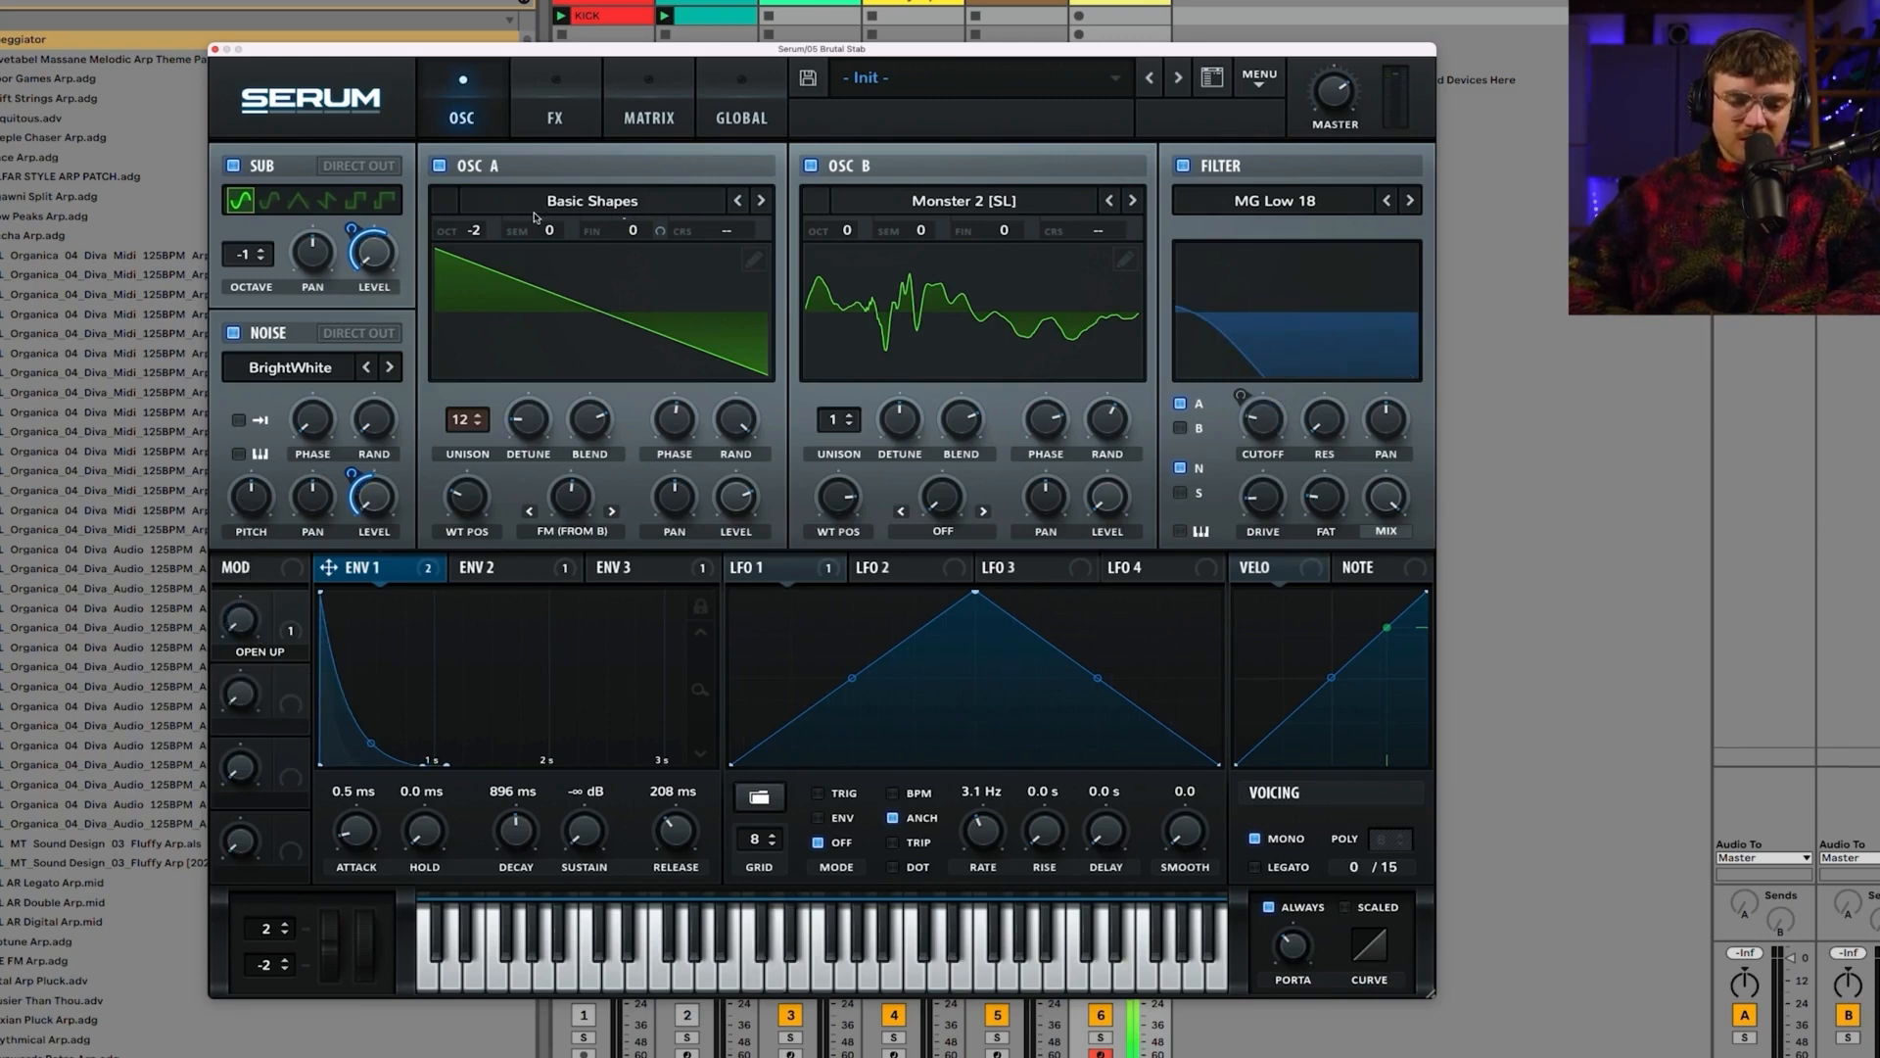
# Step: Assign Macro 2 to the Dimension, Delay and Reverb mix amounts, and turn the macro up
pyautogui.click(553, 116)
pyautogui.moveTo(294, 682); pyautogui.dragTo(1301, 388)
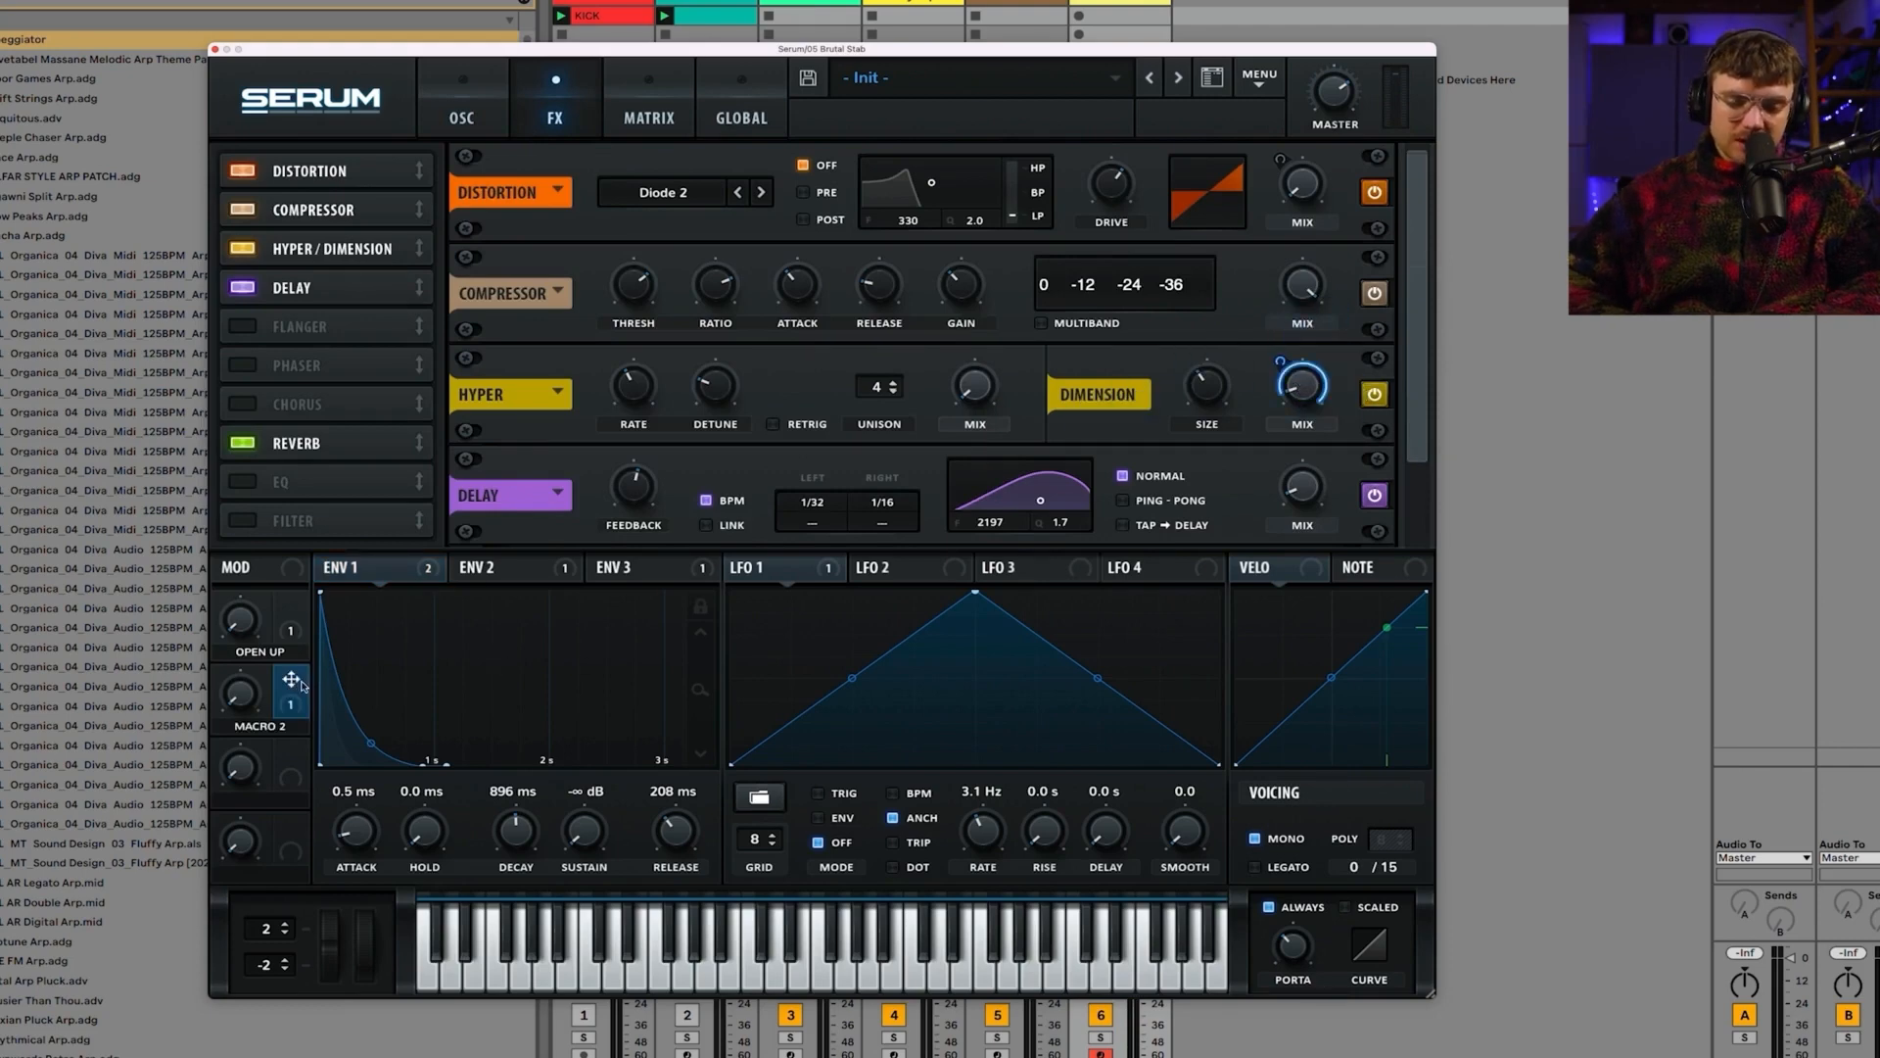
pyautogui.moveTo(307, 681); pyautogui.dragTo(1310, 488)
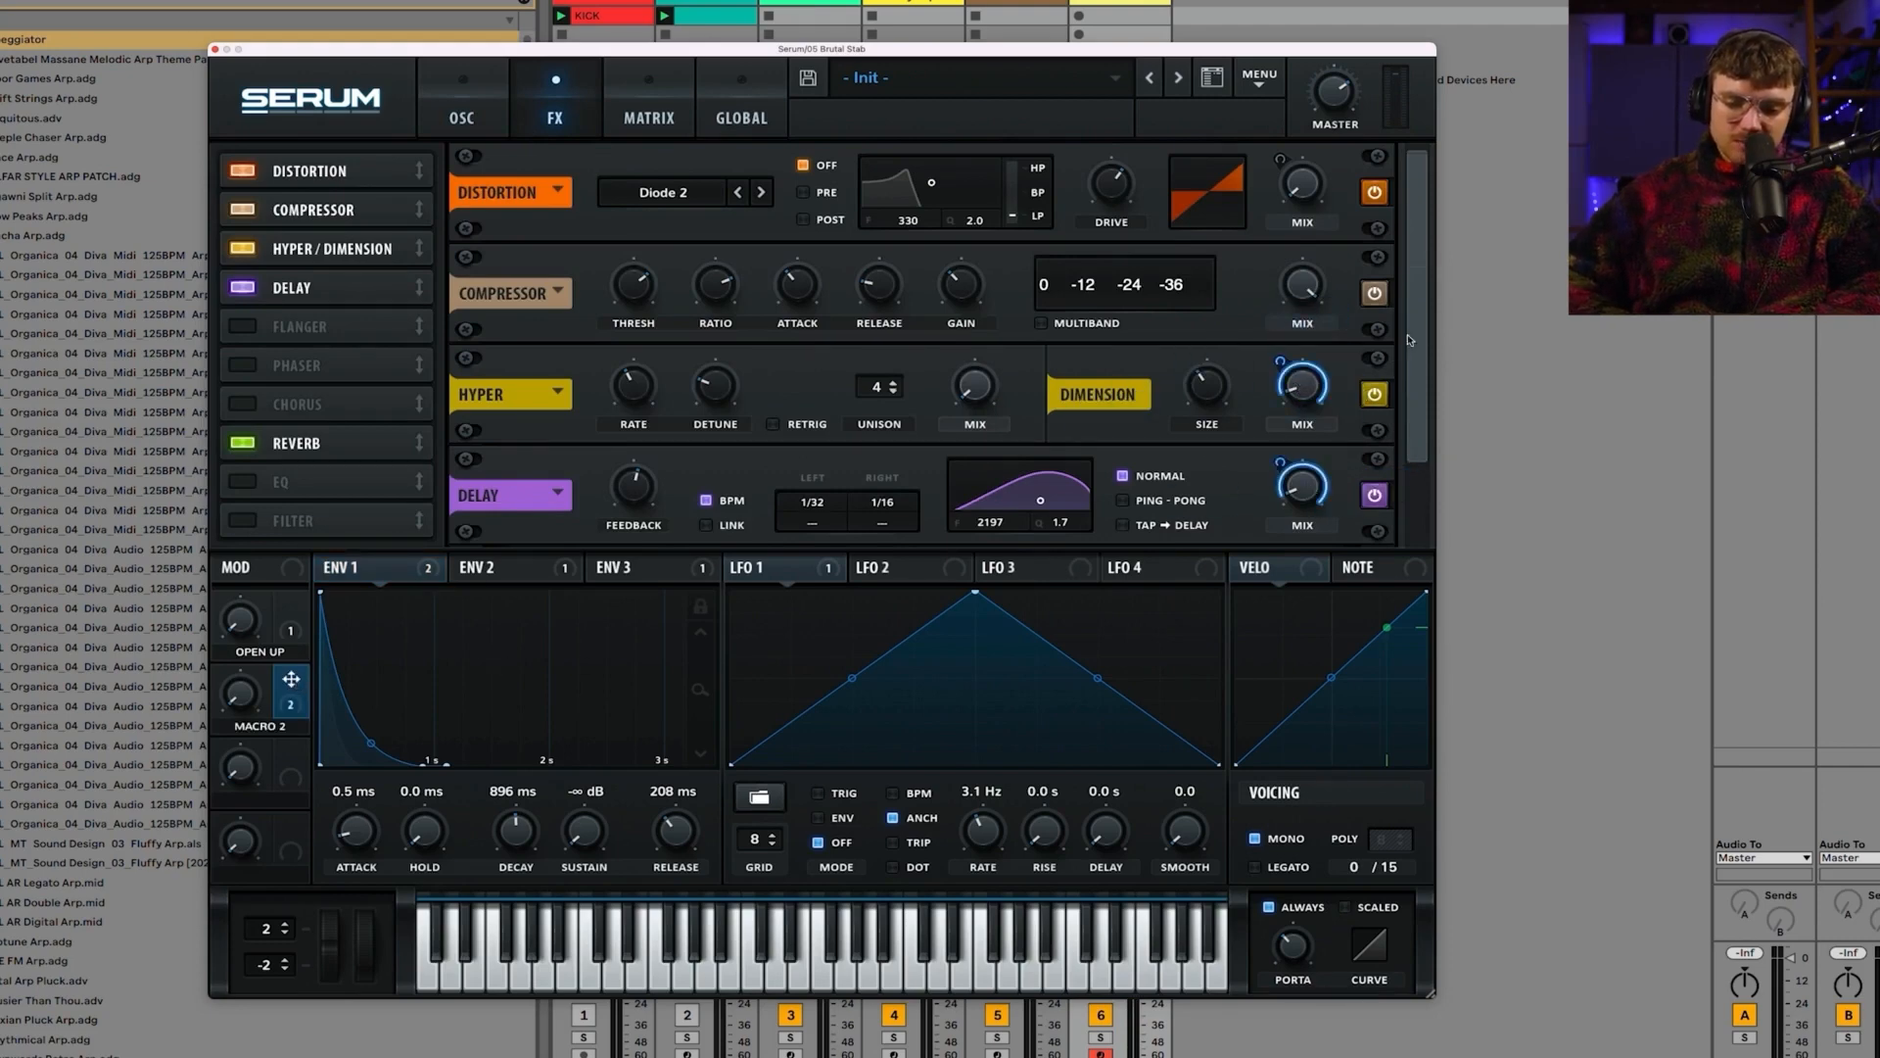
pyautogui.scroll(-2, 1420, 334)
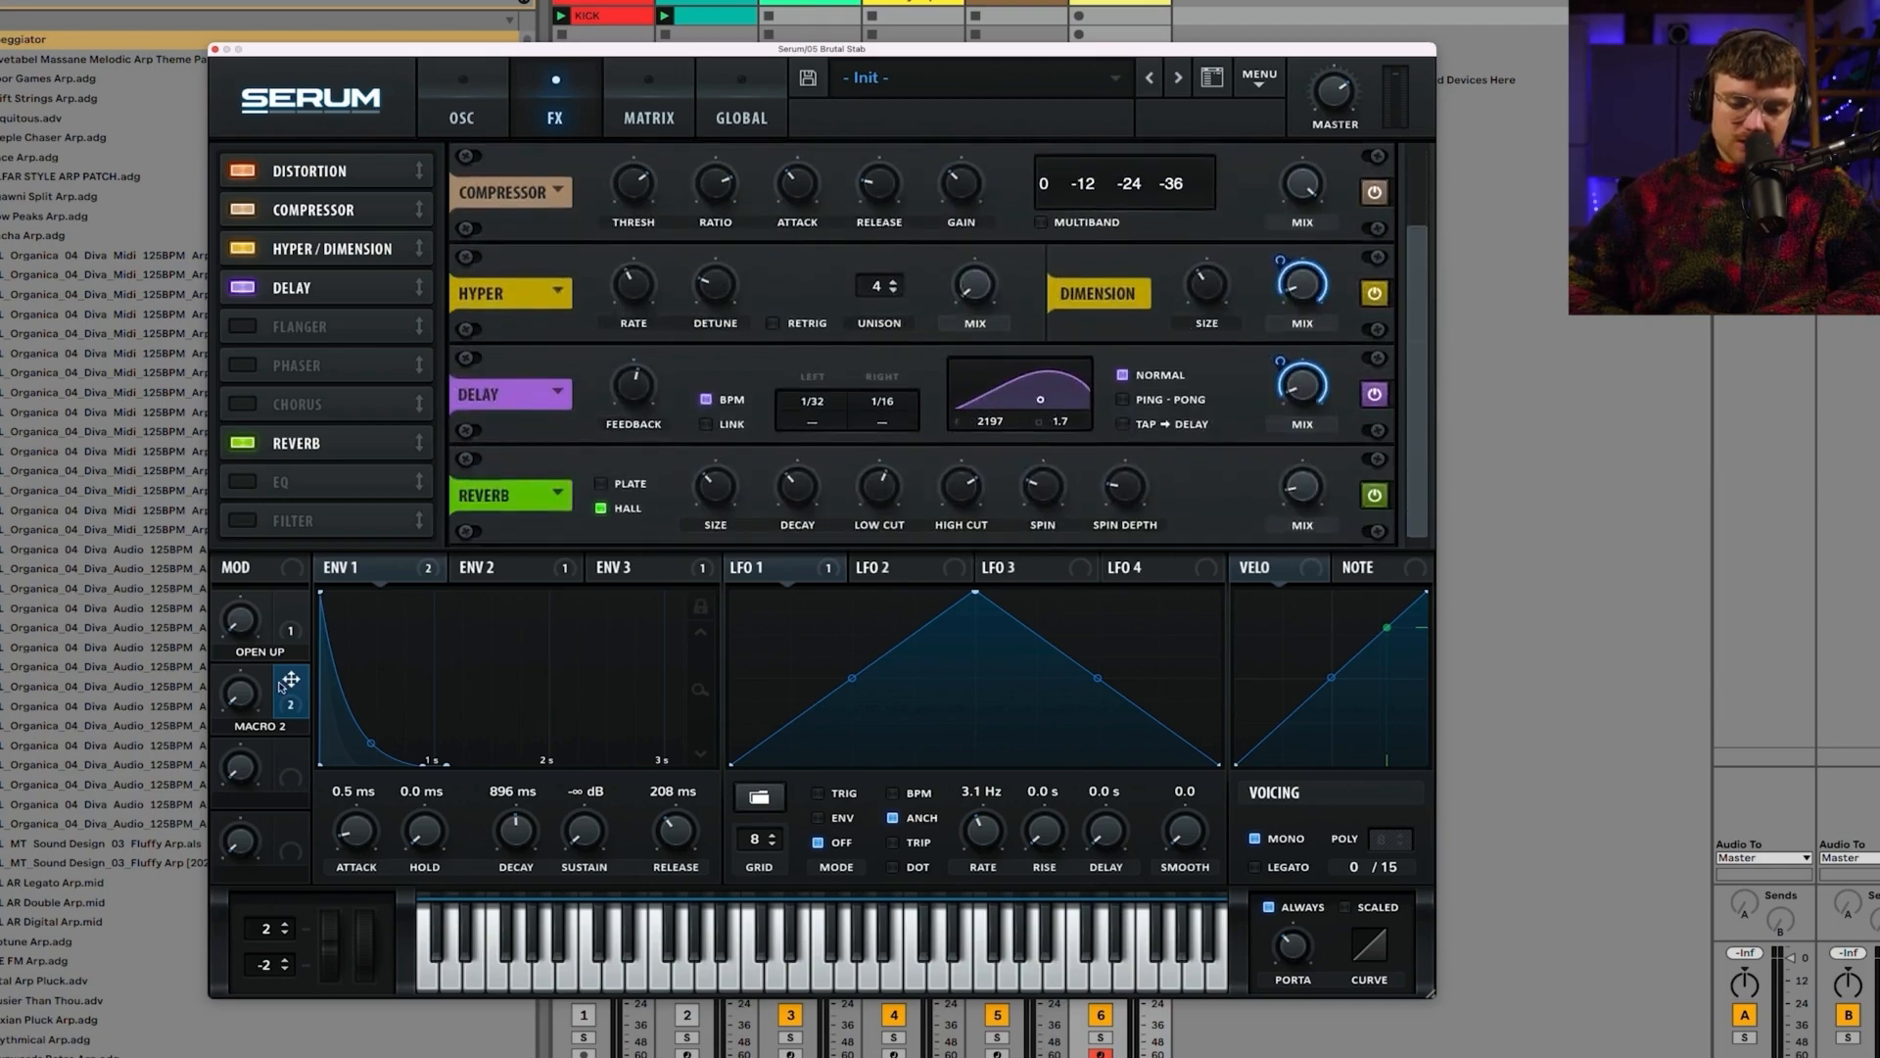
pyautogui.moveTo(282, 686); pyautogui.dragTo(1311, 493)
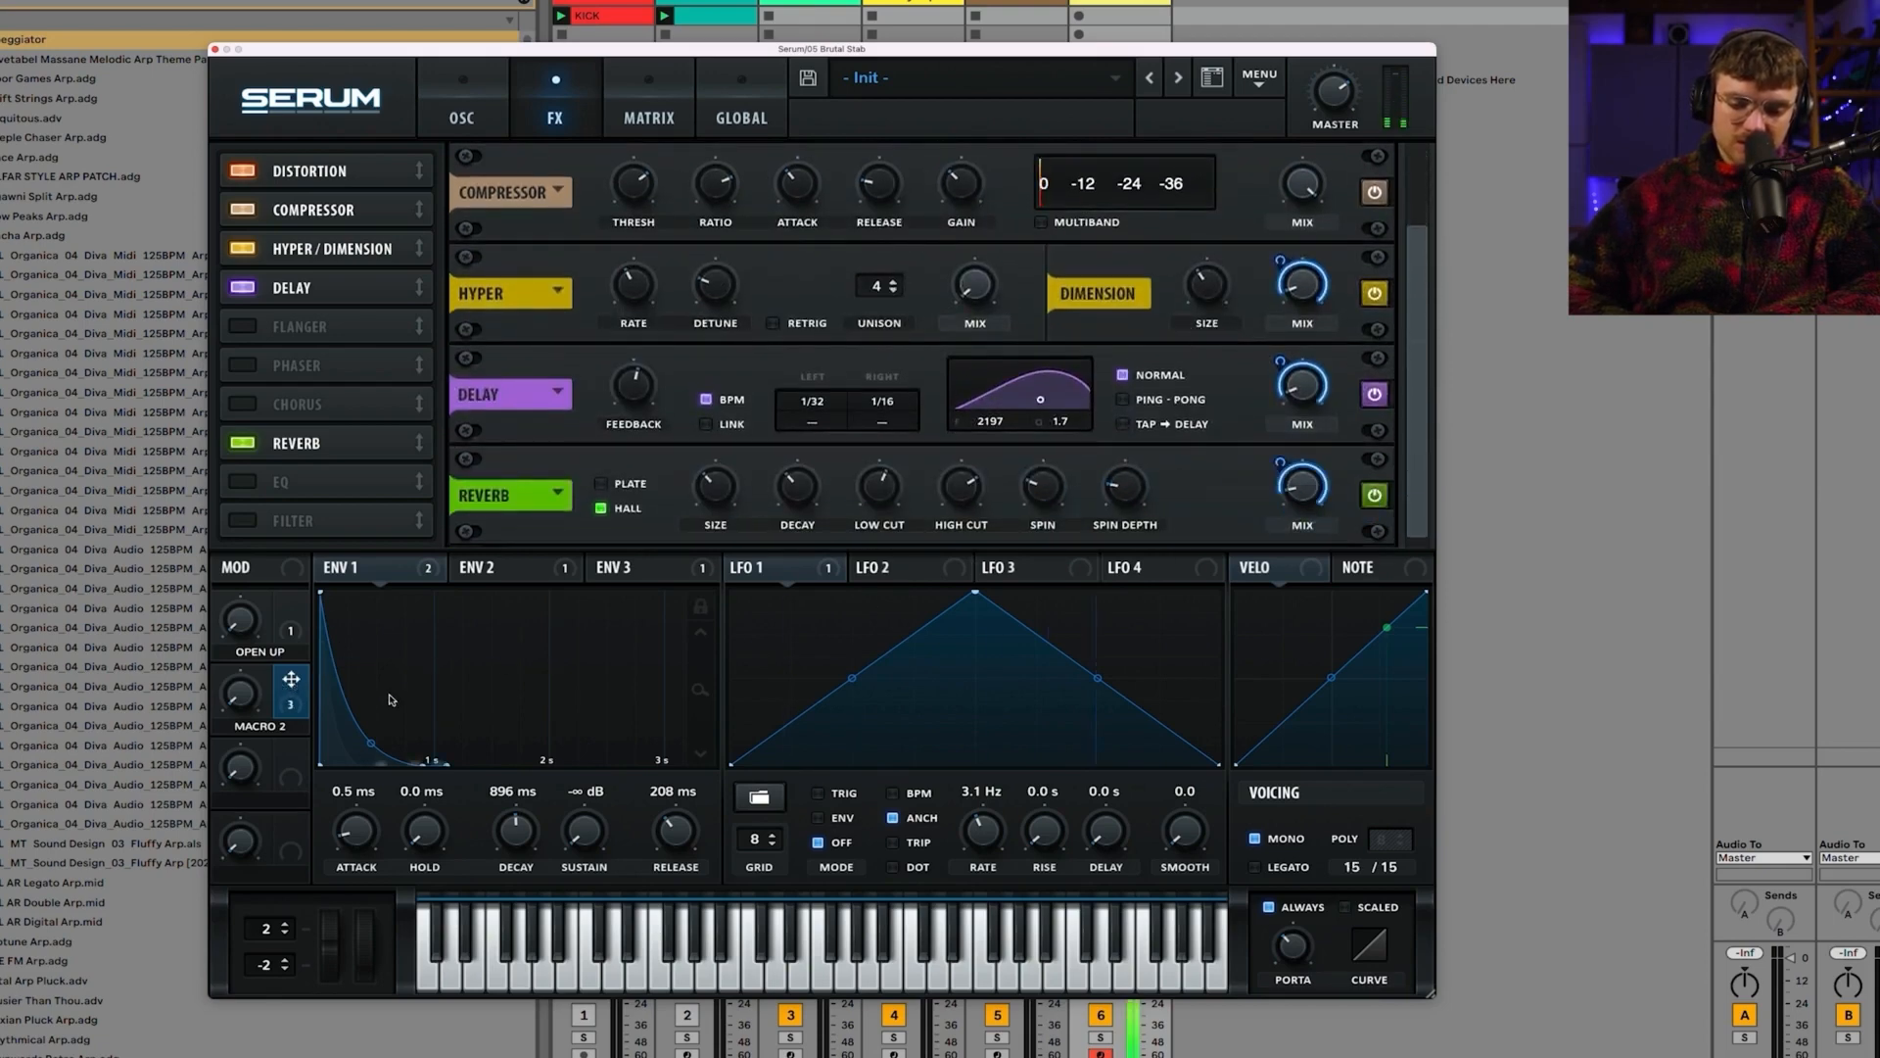
pyautogui.moveTo(259, 696); pyautogui.dragTo(247, 539)
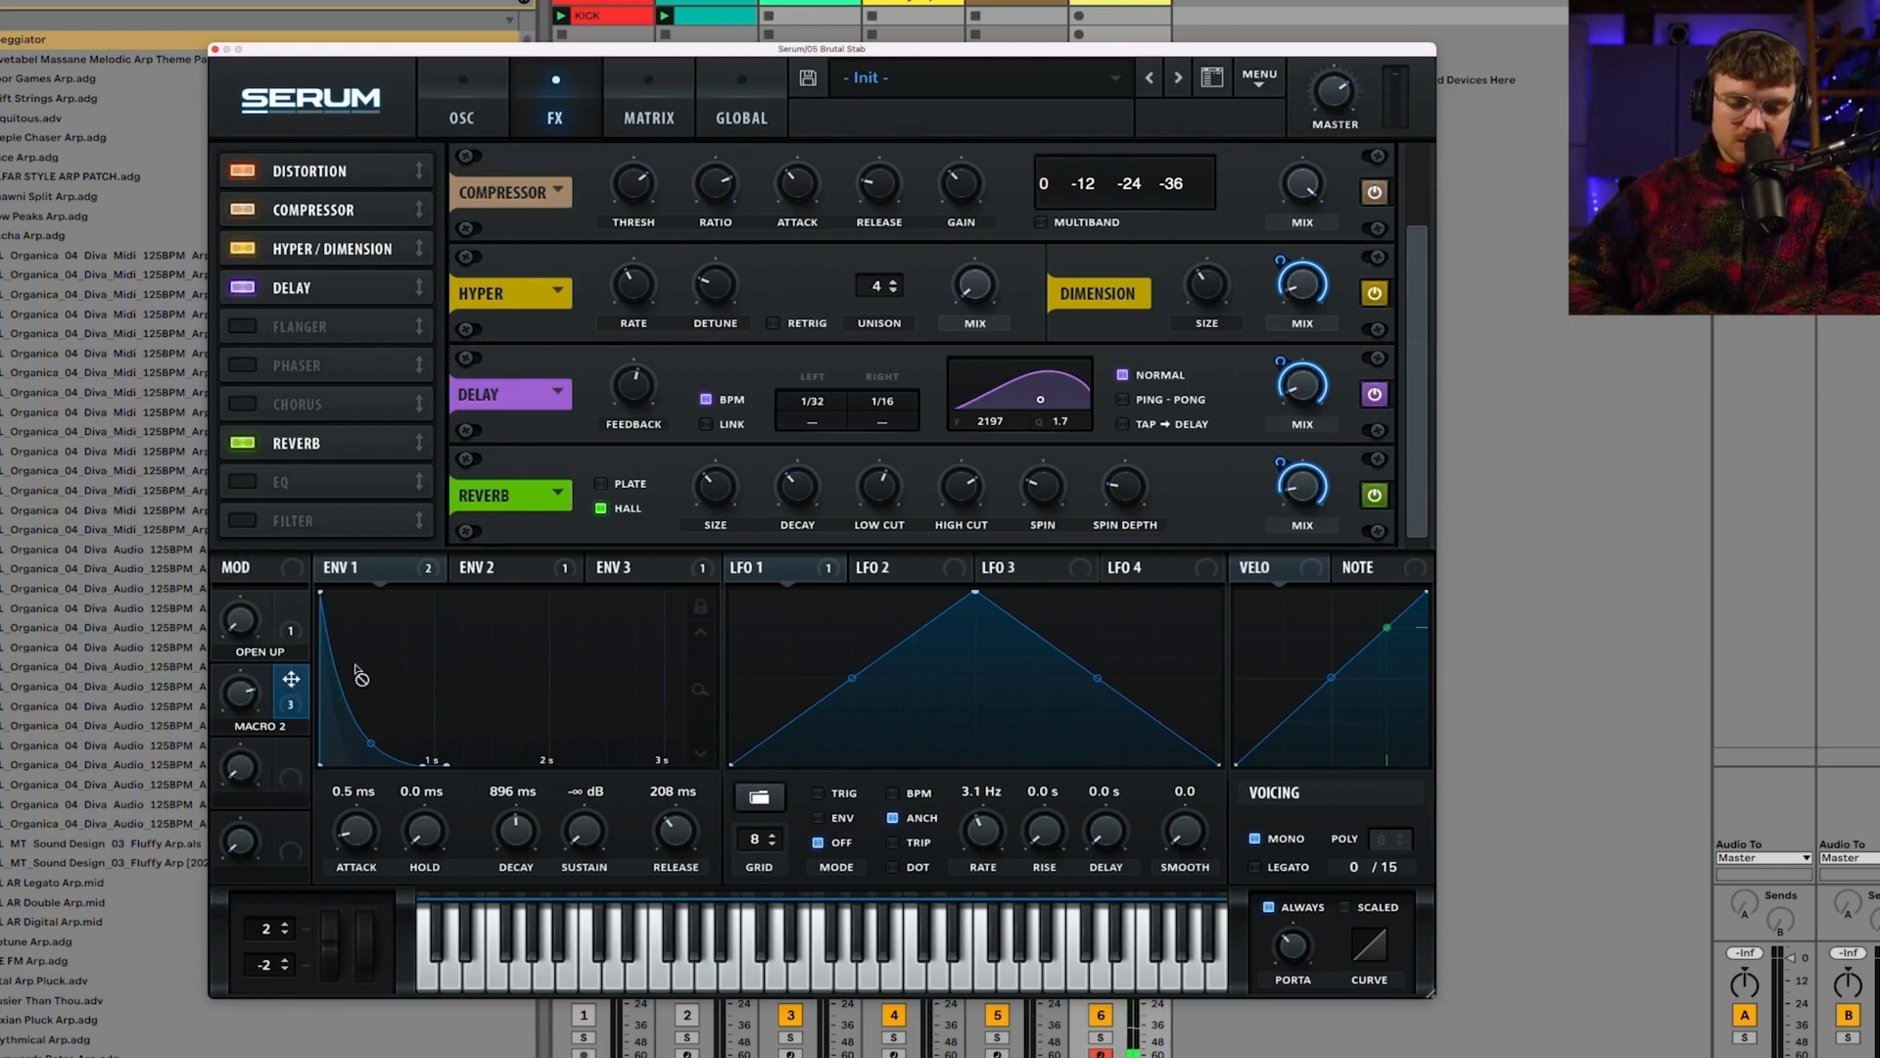
# Step: Try Macro 2 on the reverb size at different macro amounts, and remove that modulation
pyautogui.moveTo(359, 673); pyautogui.dragTo(722, 495)
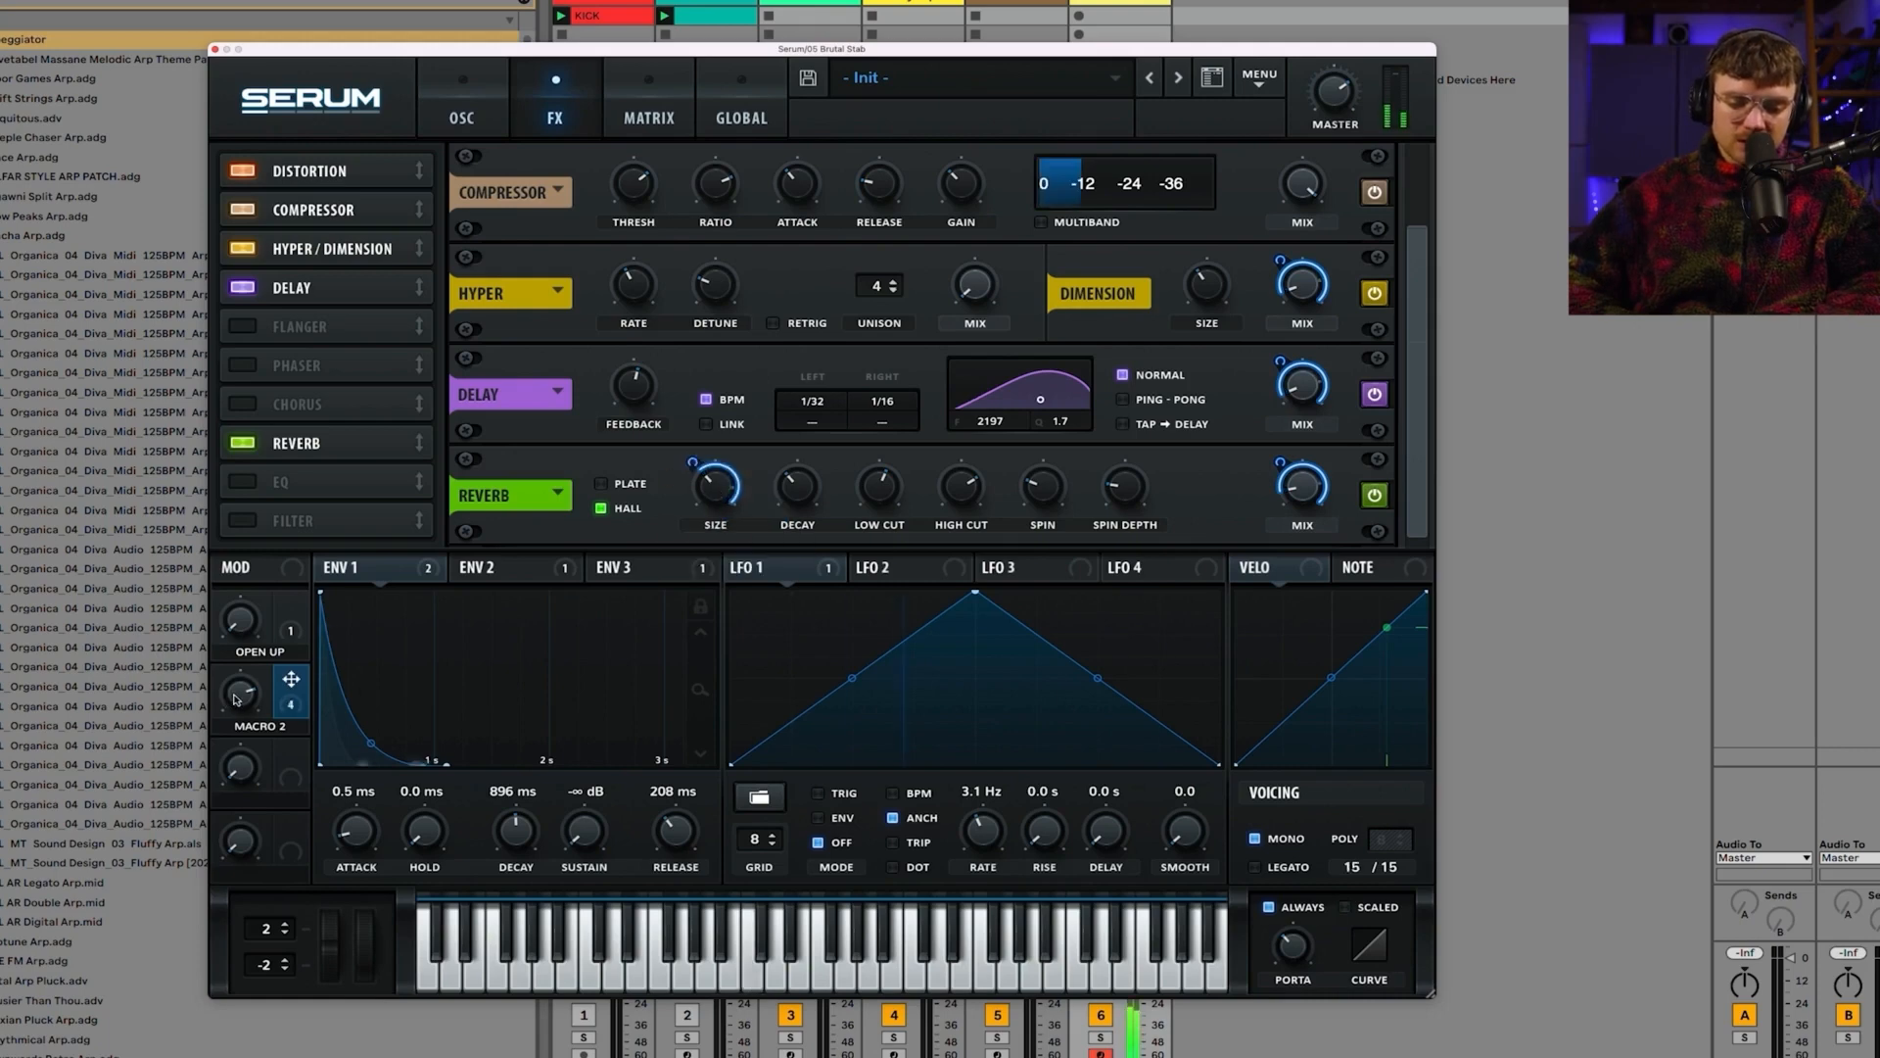
pyautogui.moveTo(235, 722)
pyautogui.moveTo(235, 728); pyautogui.dragTo(233, 764)
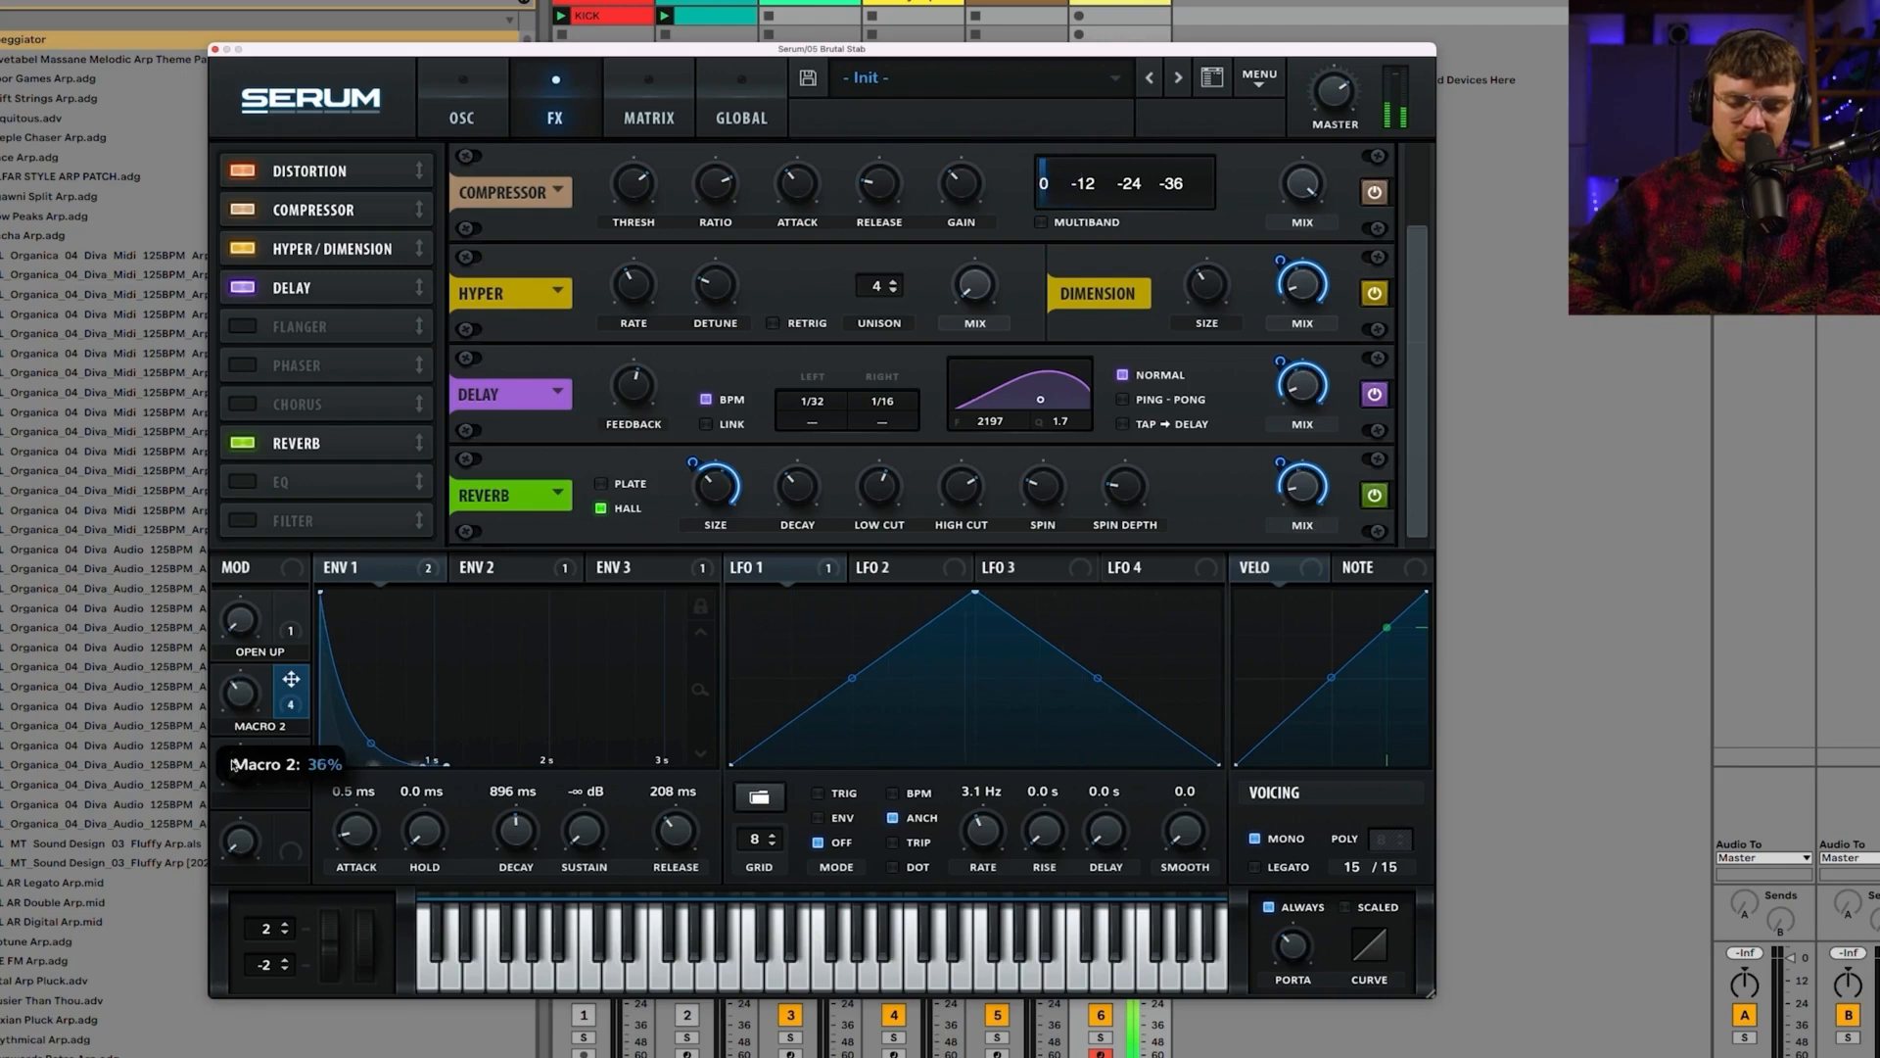
pyautogui.rightClick(734, 495)
pyautogui.click(881, 538)
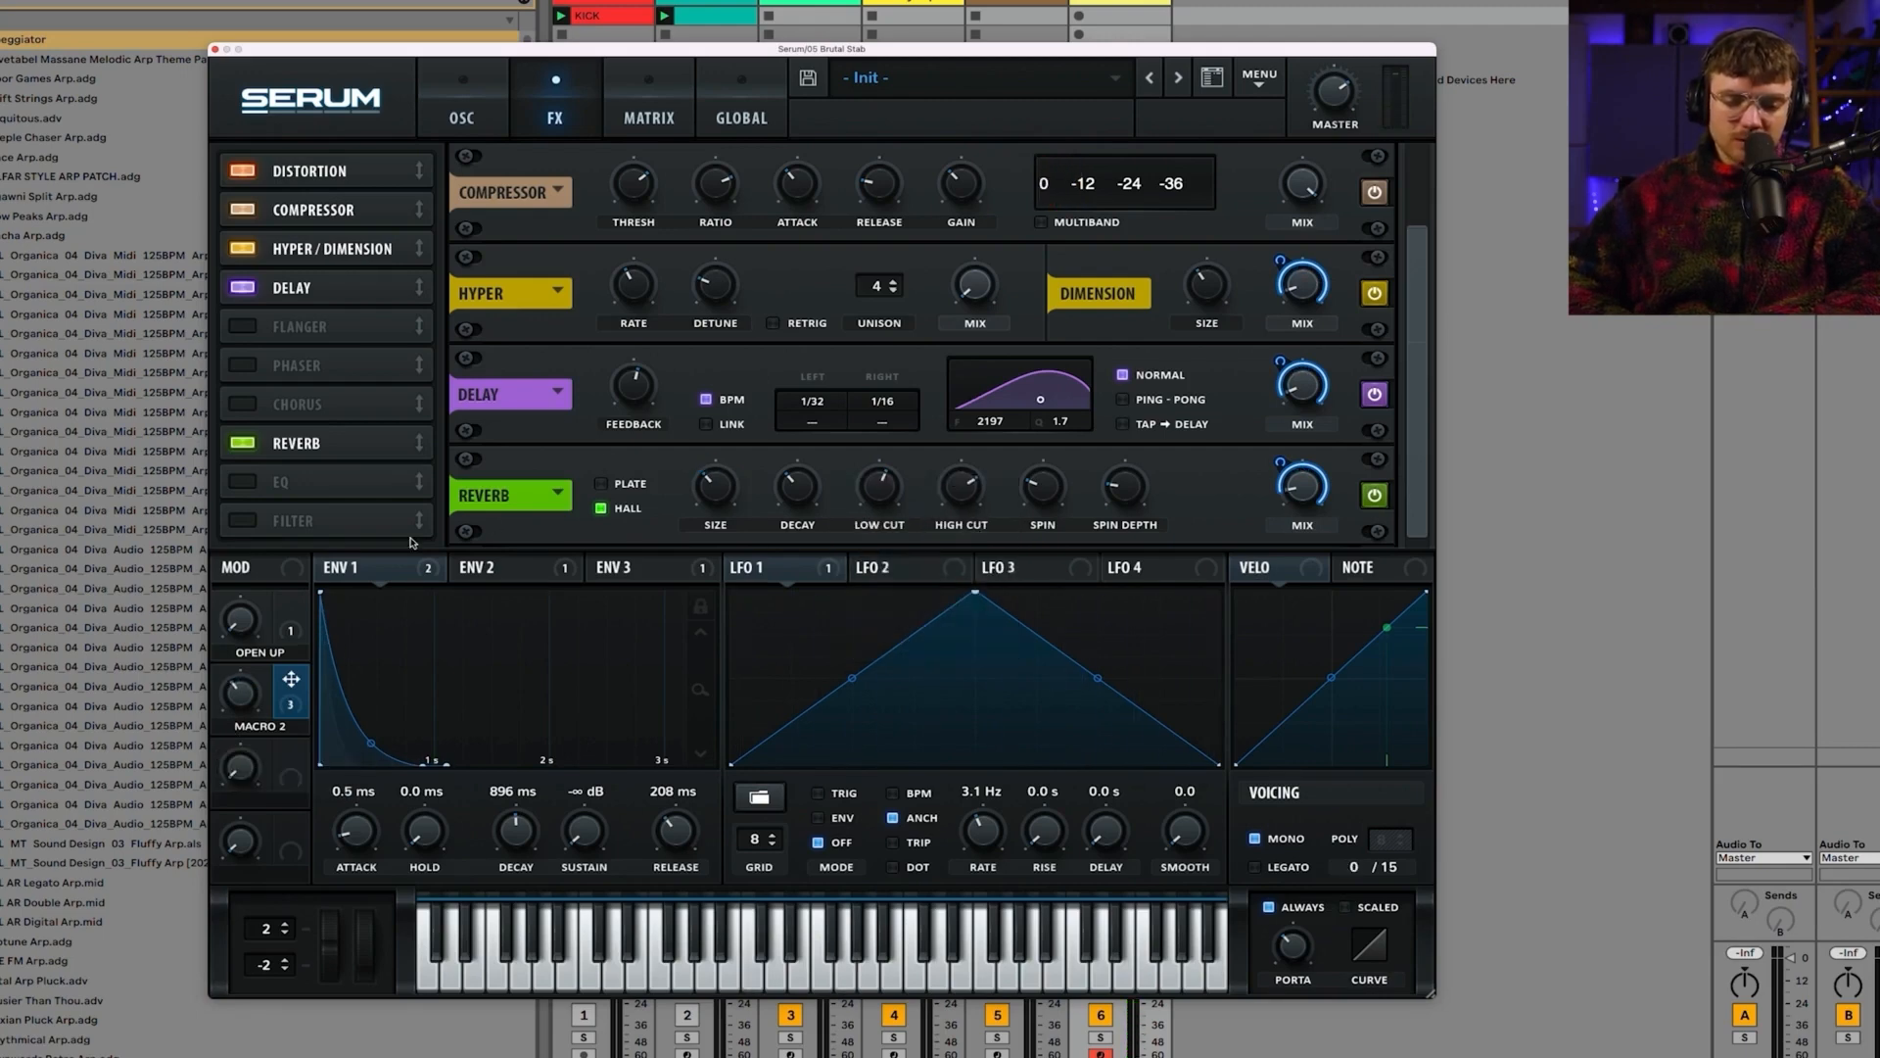
# Step: Lower Macro 2, add Ableton's Saturator after the synth, and set its curve to Soft Sine
pyautogui.moveTo(244, 708)
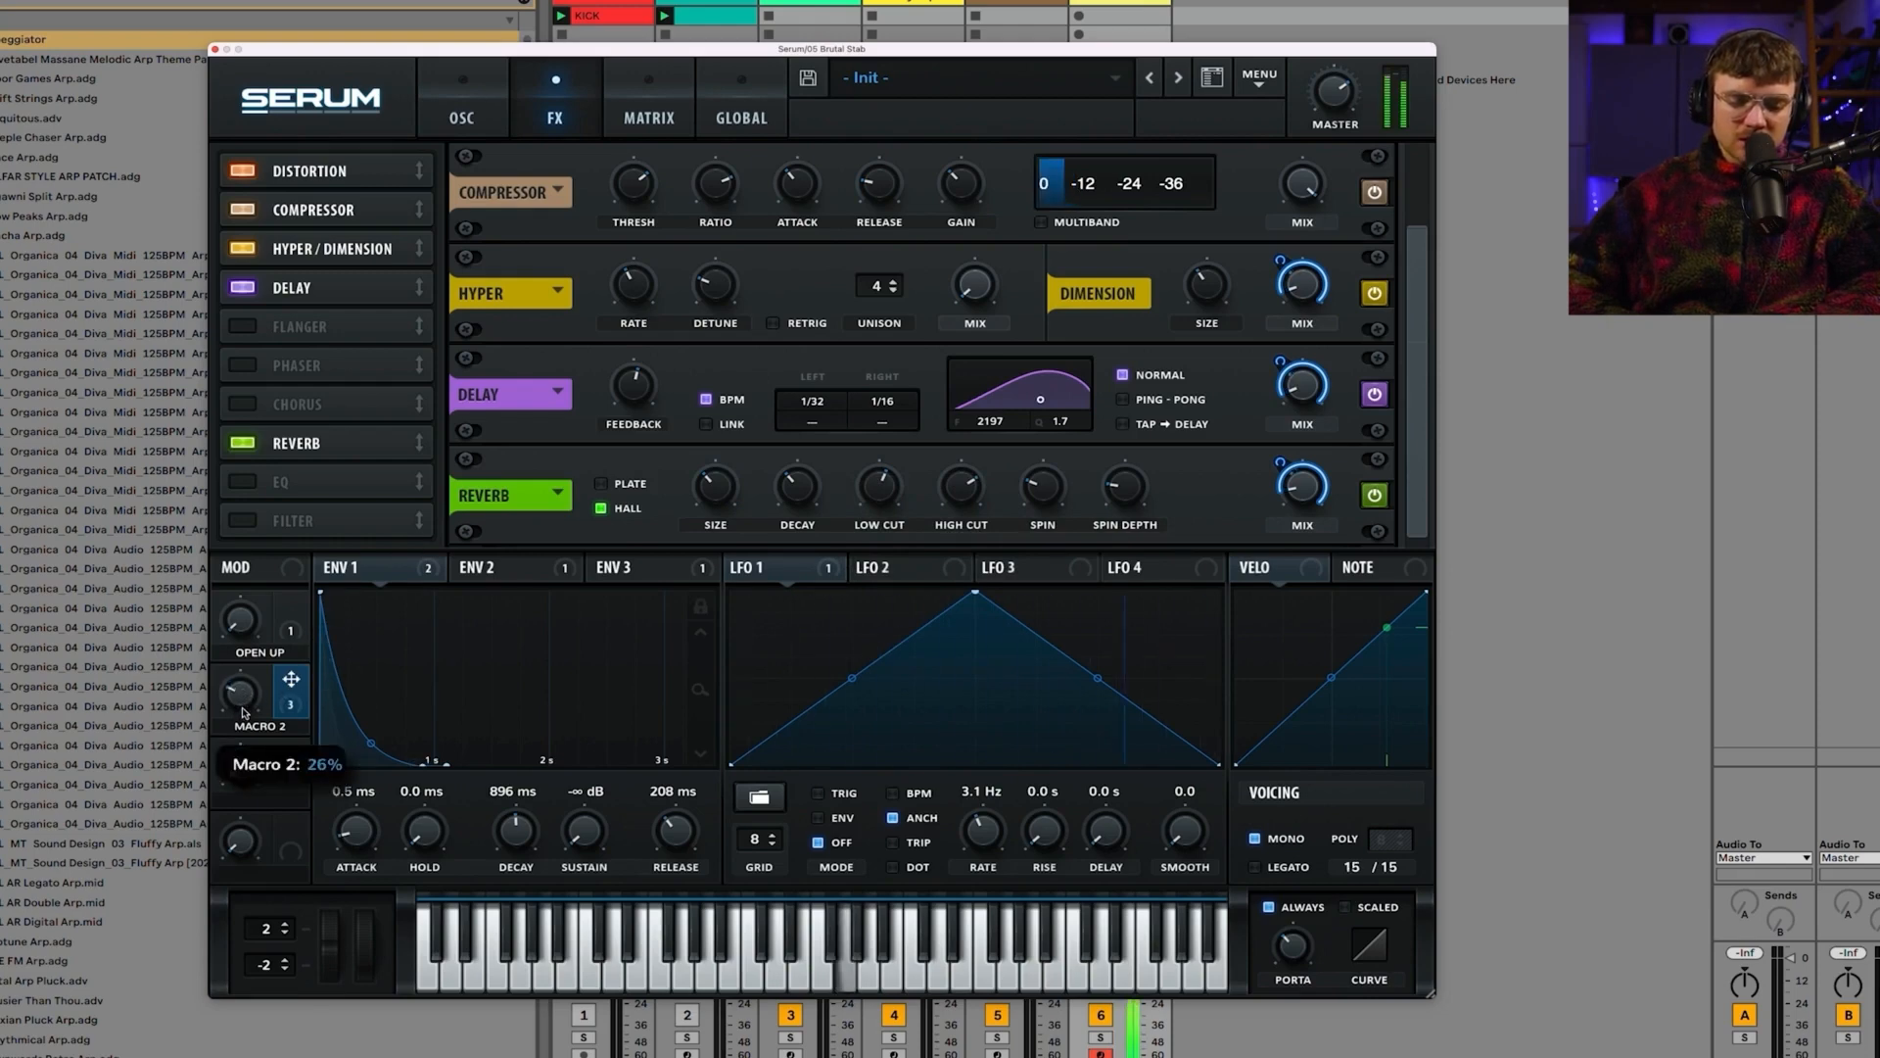
pyautogui.scroll(-5, 244, 712)
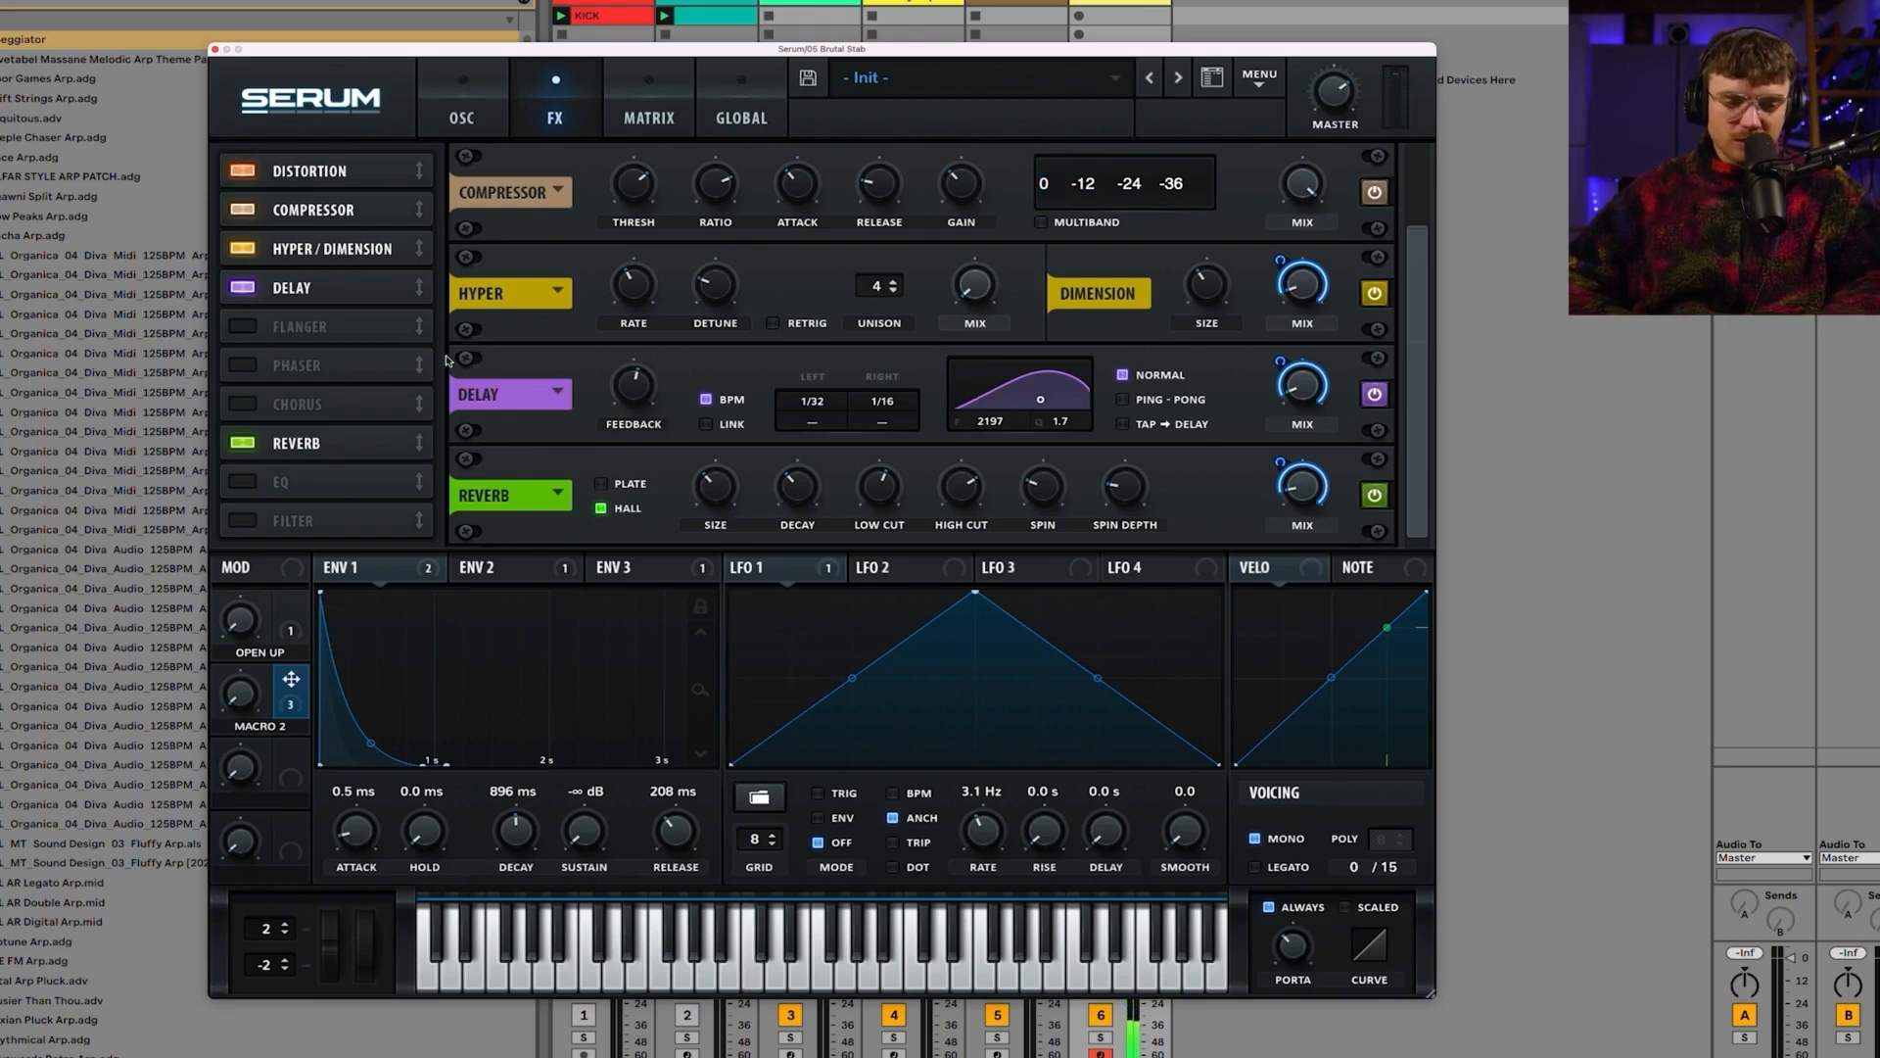
pyautogui.click(2, 98)
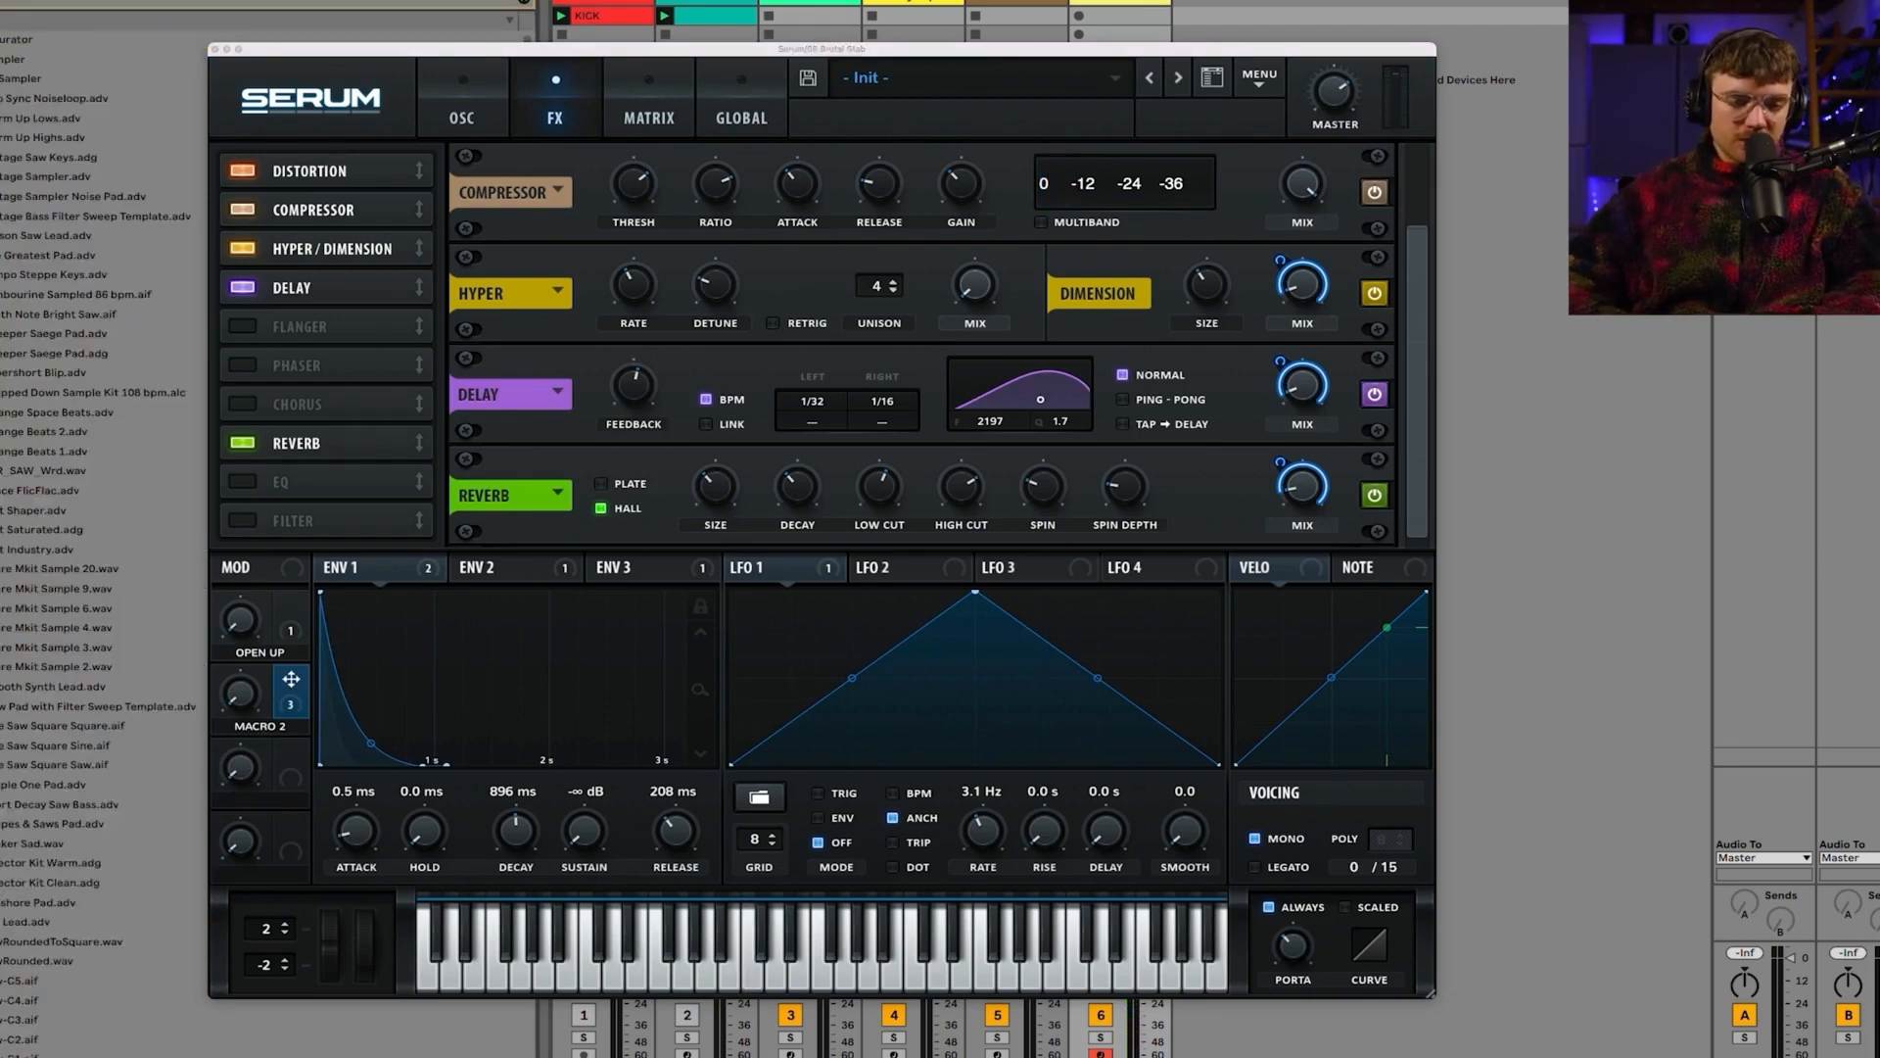
pyautogui.click(8, 42)
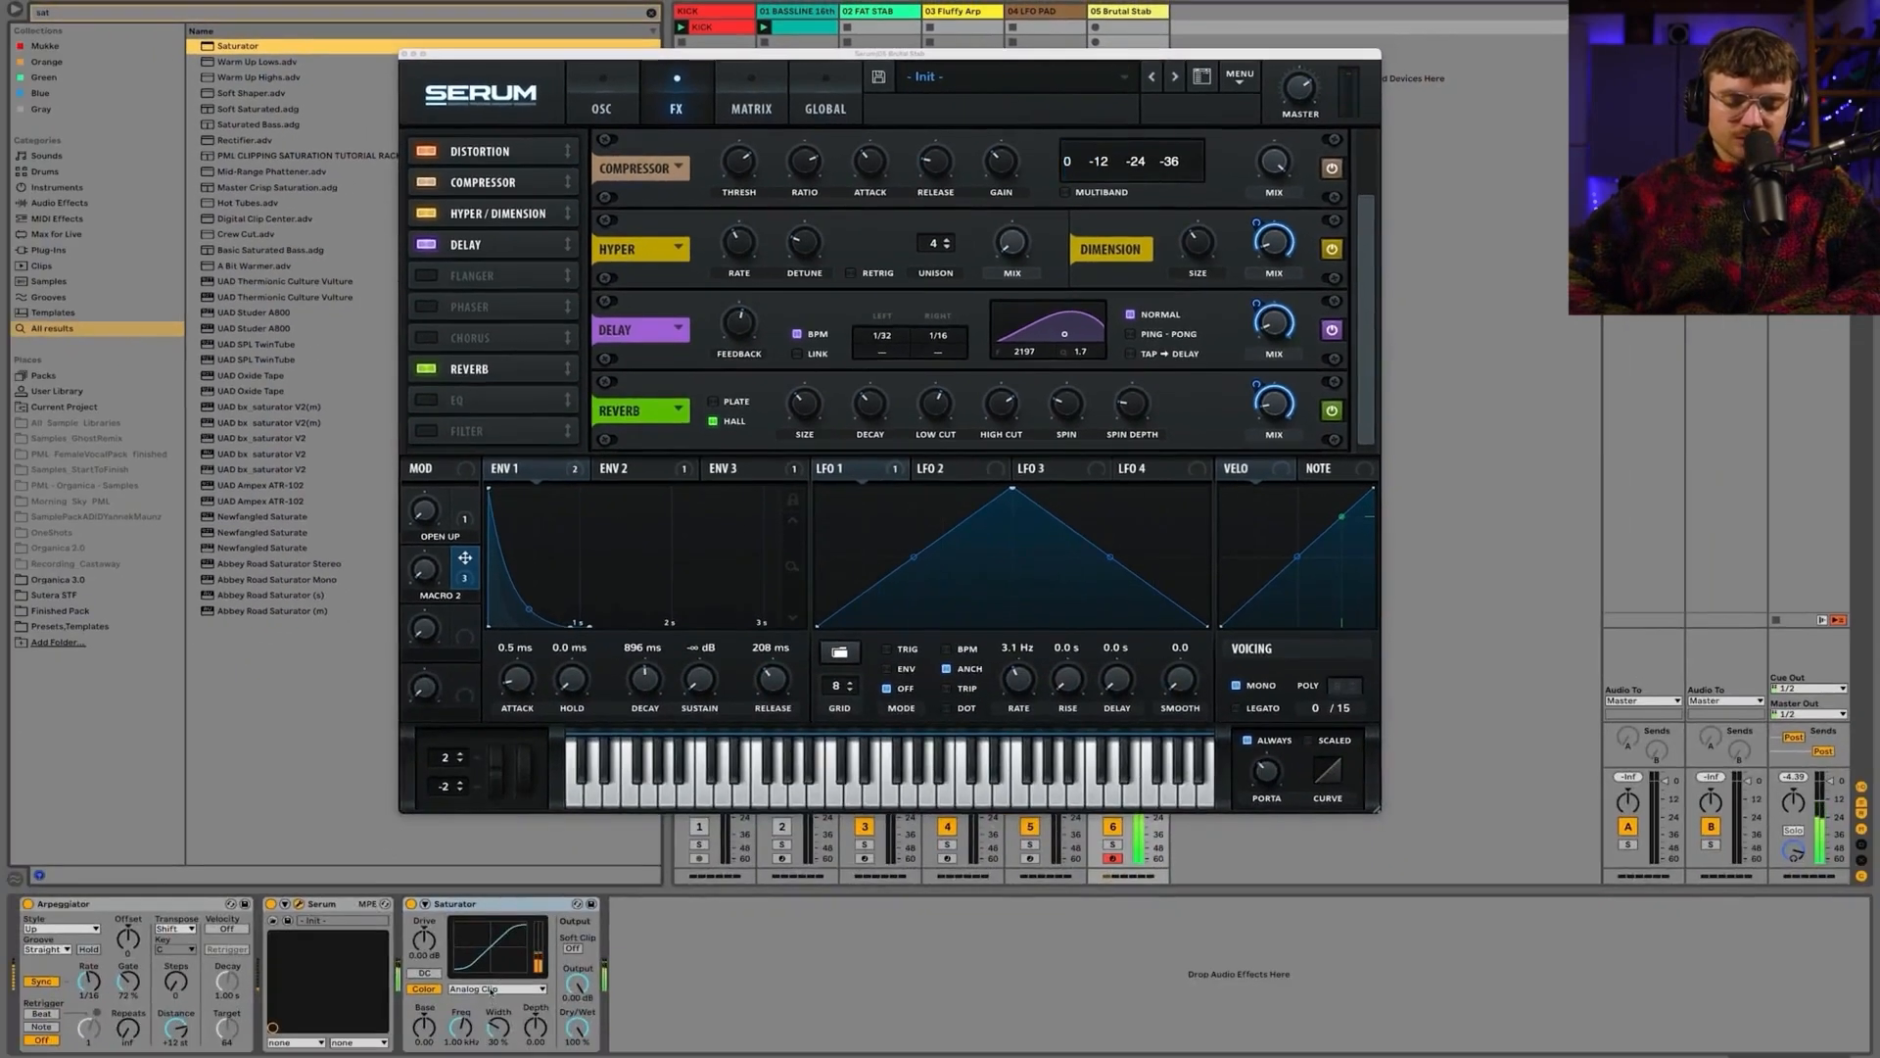
pyautogui.click(490, 990)
pyautogui.click(489, 1003)
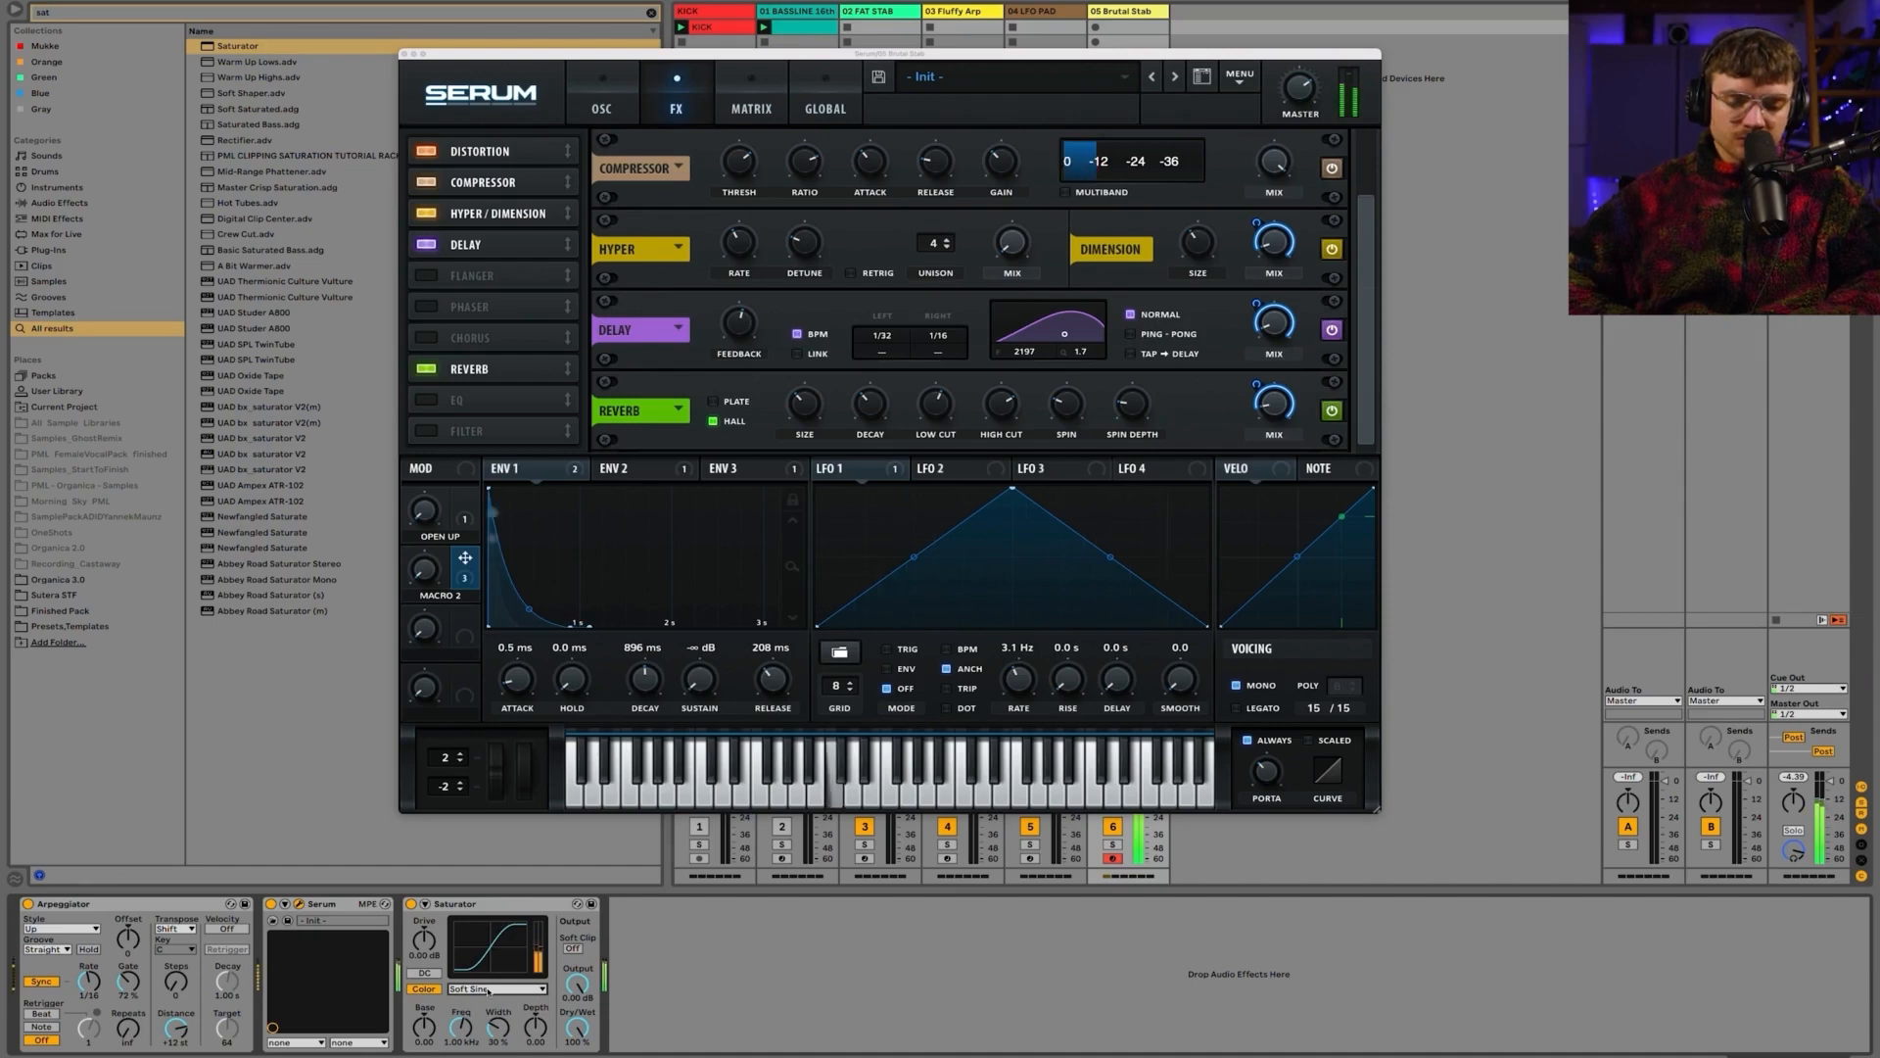
# Step: Set the Saturator's curve to Medium Curve, lower its output, and compare the sound with the Saturator bypassed
pyautogui.click(488, 990)
pyautogui.click(490, 1015)
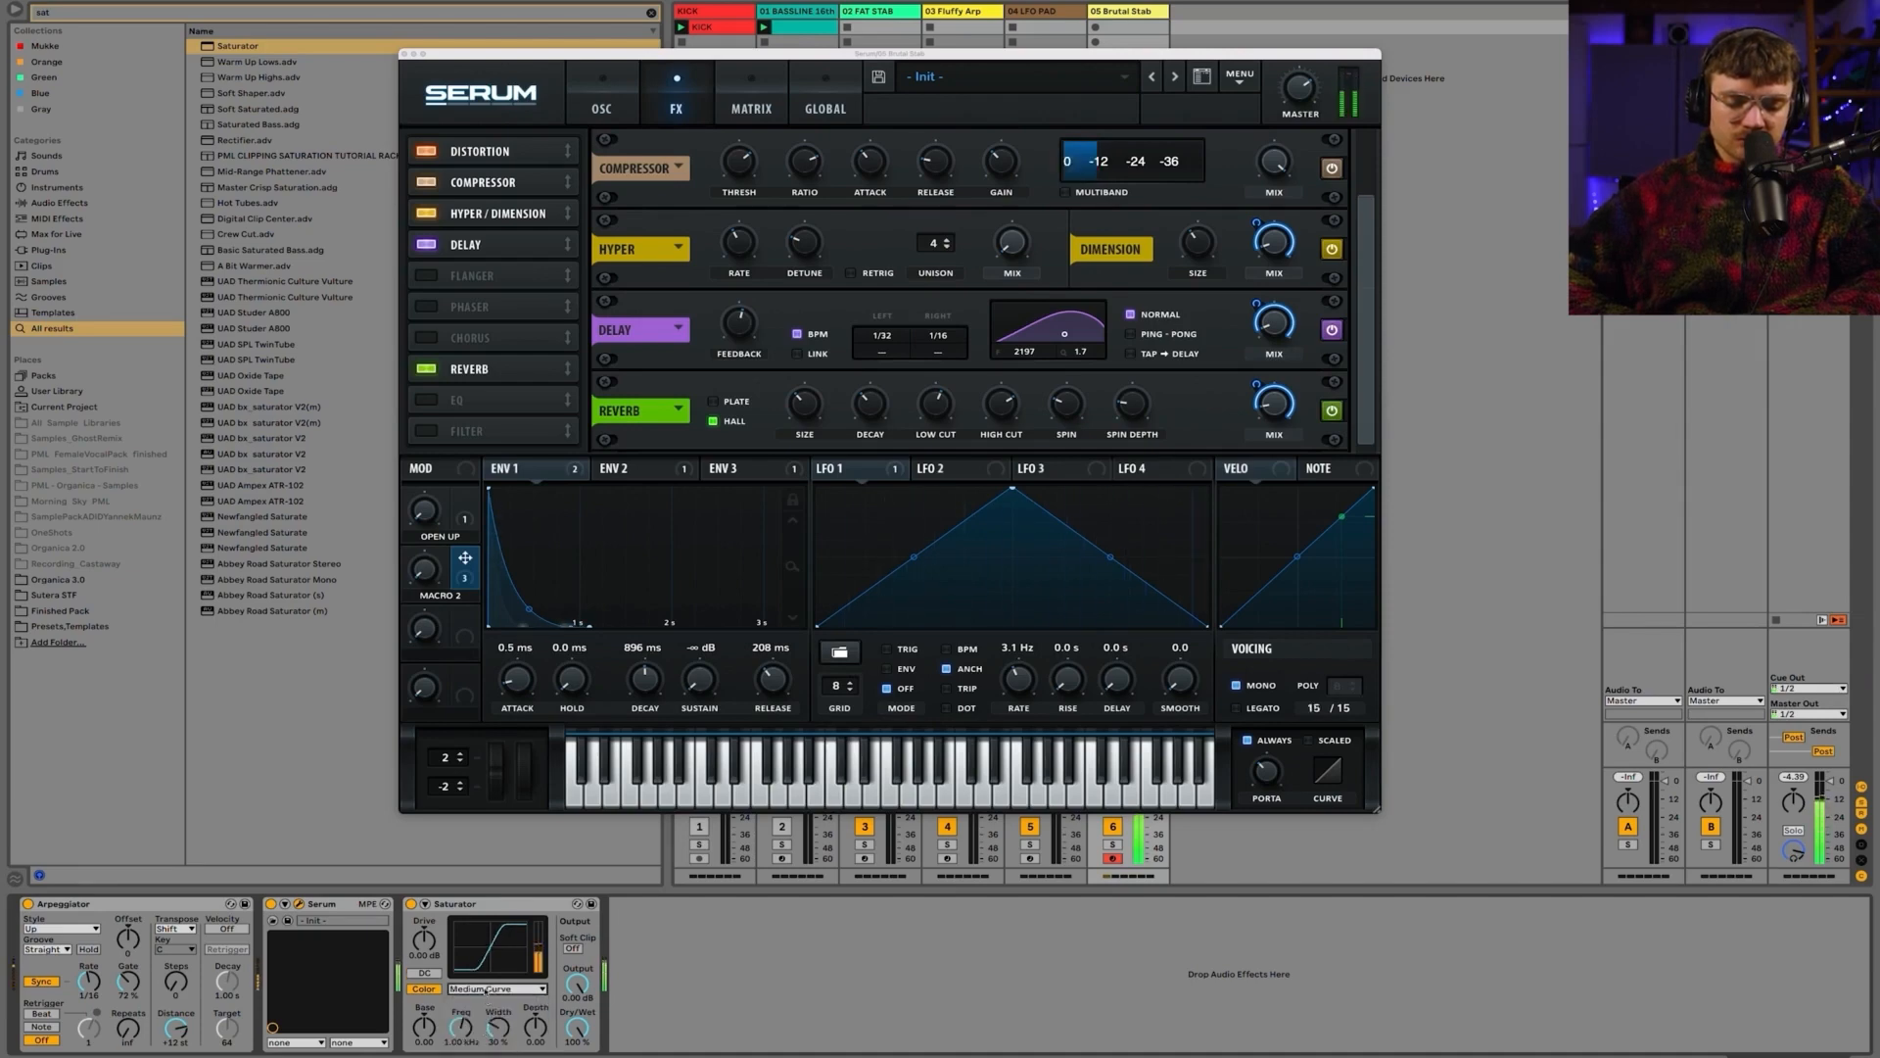
pyautogui.moveTo(578, 984); pyautogui.dragTo(578, 987)
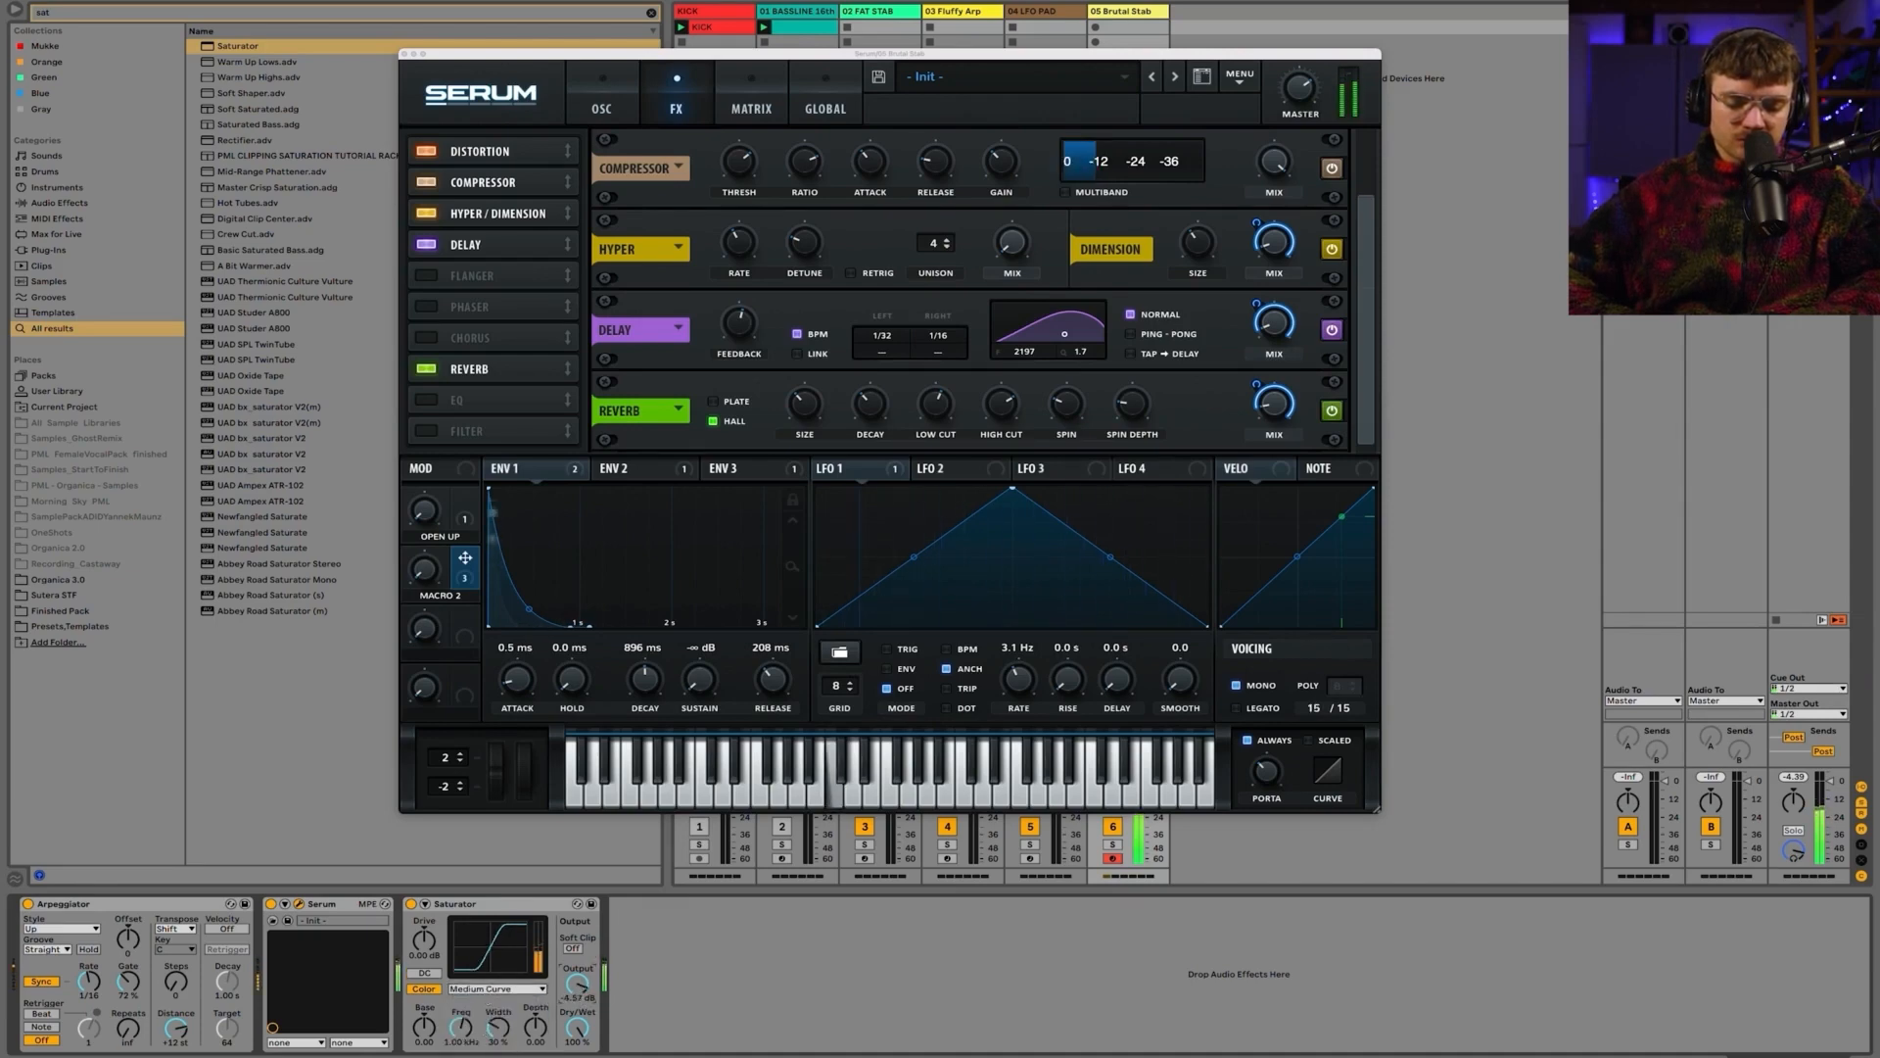
pyautogui.click(413, 905)
pyautogui.click(412, 905)
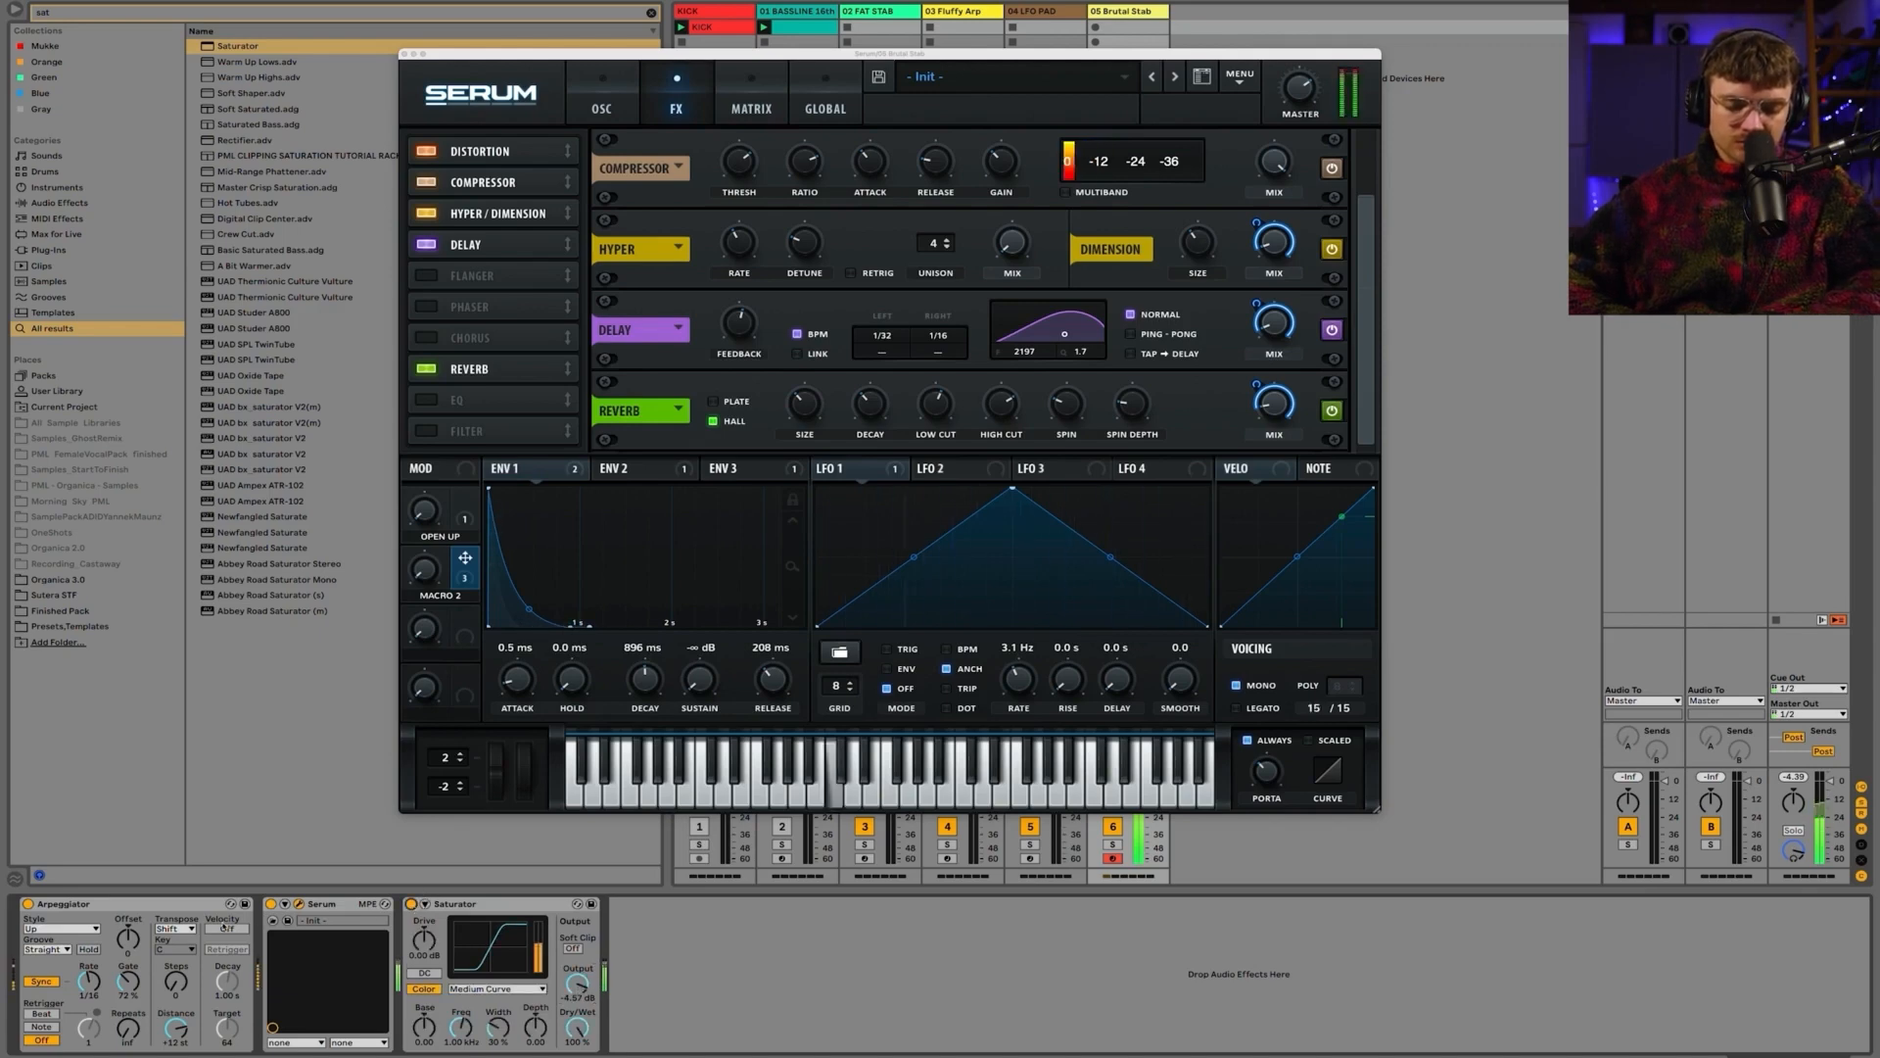
# Step: Try faster rates on the Arpeggiator, including 1/32
pyautogui.moveTo(88, 980); pyautogui.dragTo(88, 973)
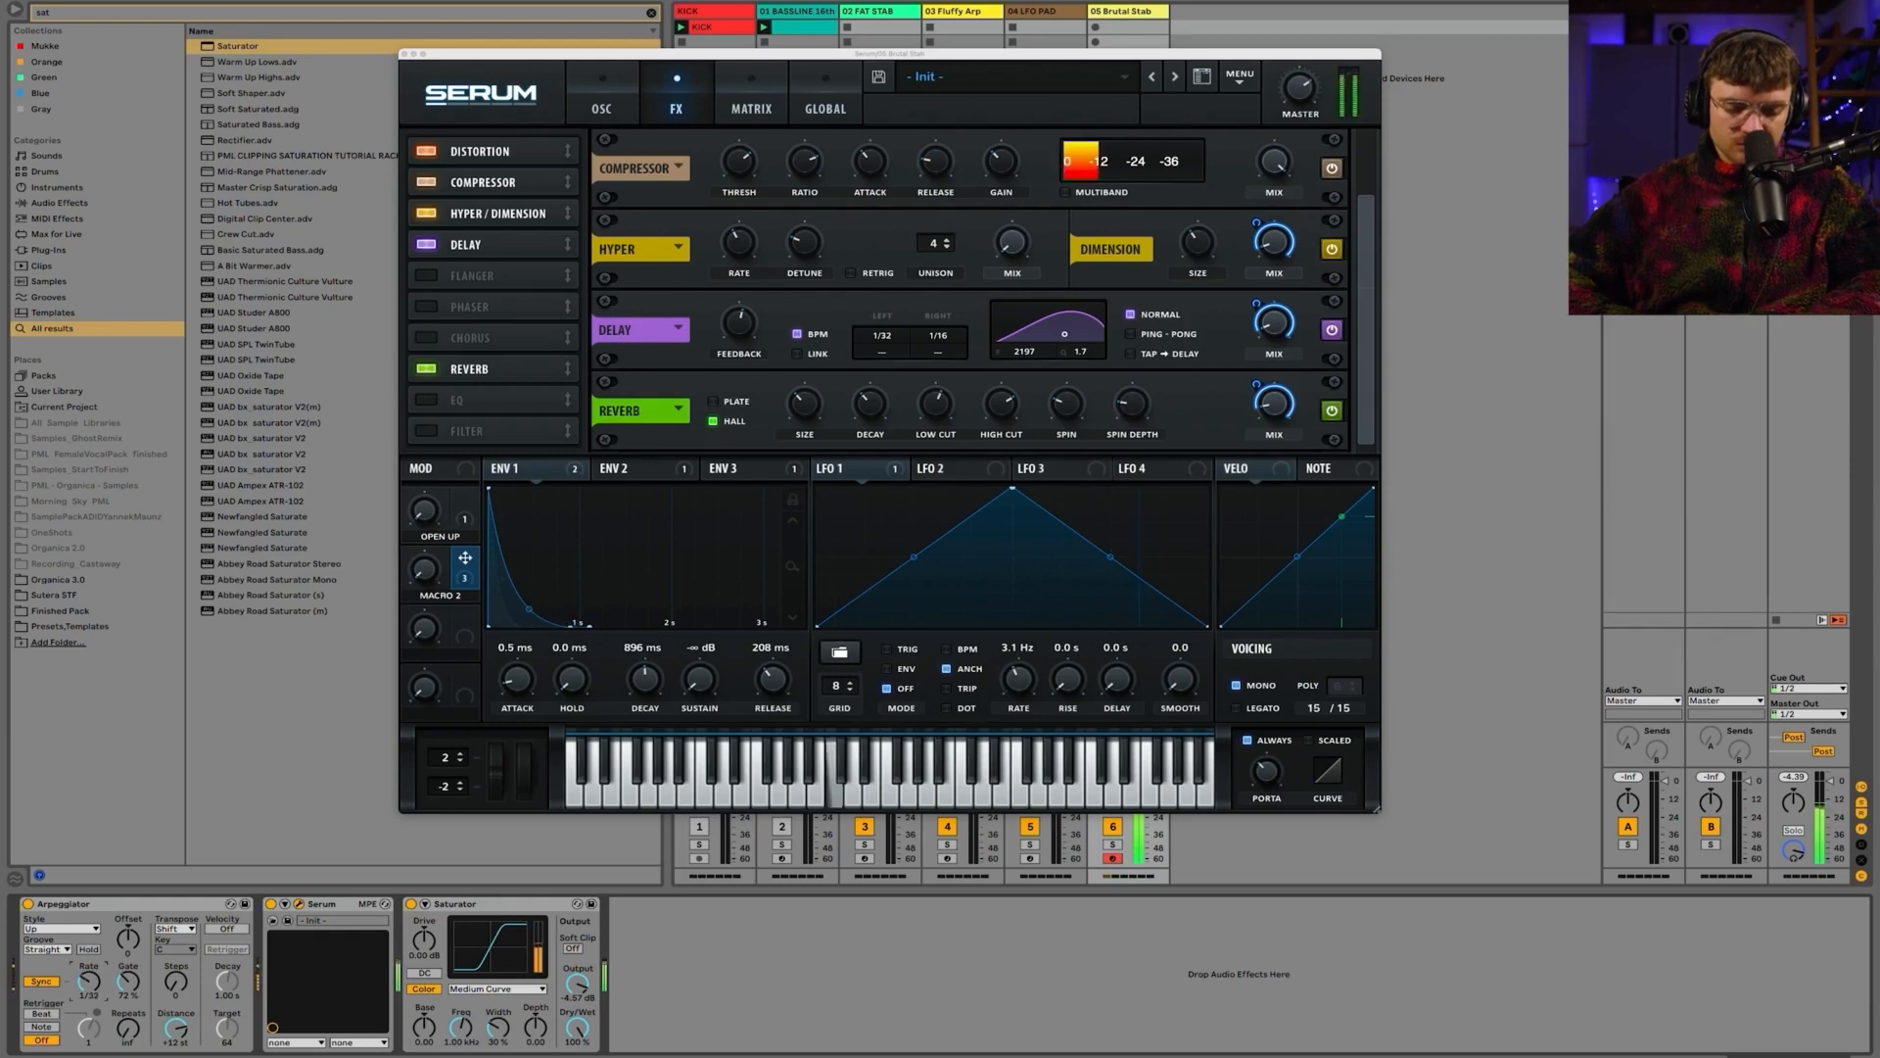
pyautogui.moveTo(88, 980); pyautogui.dragTo(88, 974)
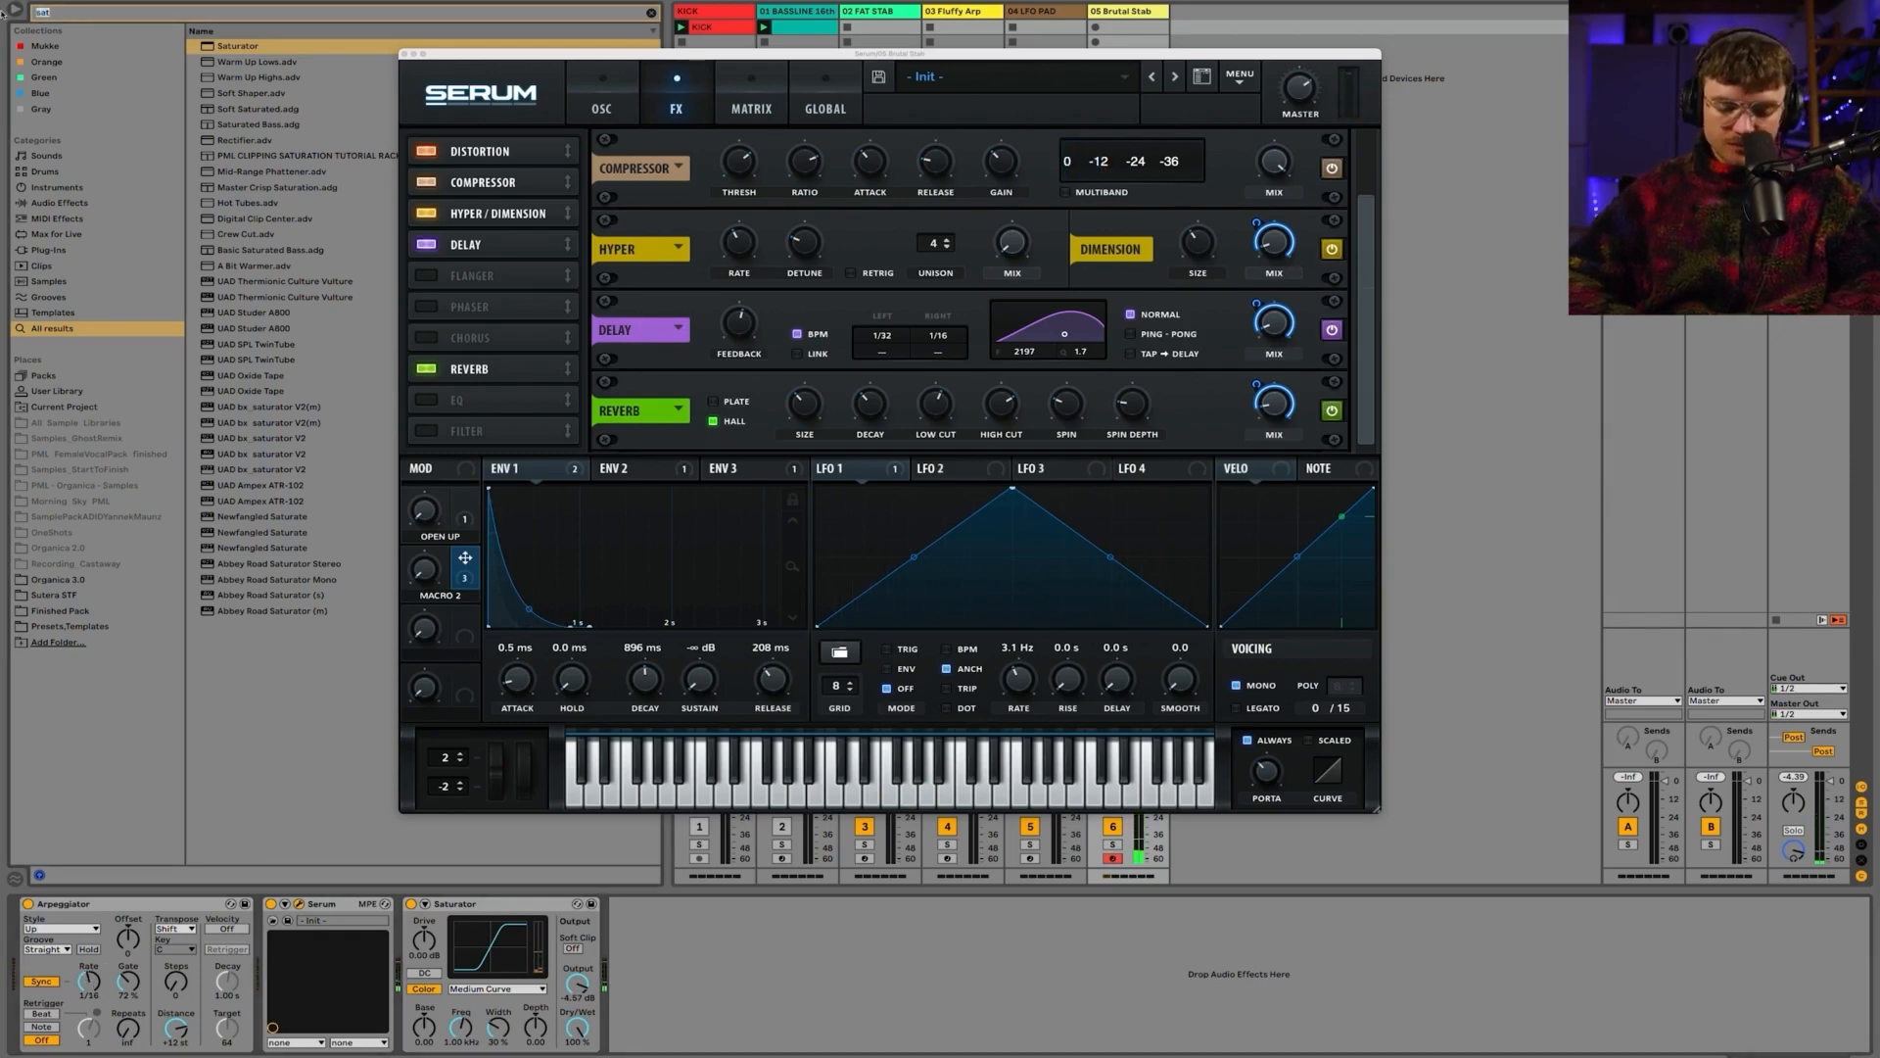
# Step: Add Ableton's Echo after the Saturator and lower its Dry/Wet to 18%
pyautogui.doubleClick(69, 14)
pyautogui.write('echo')
pyautogui.moveTo(229, 63); pyautogui.dragTo(899, 946)
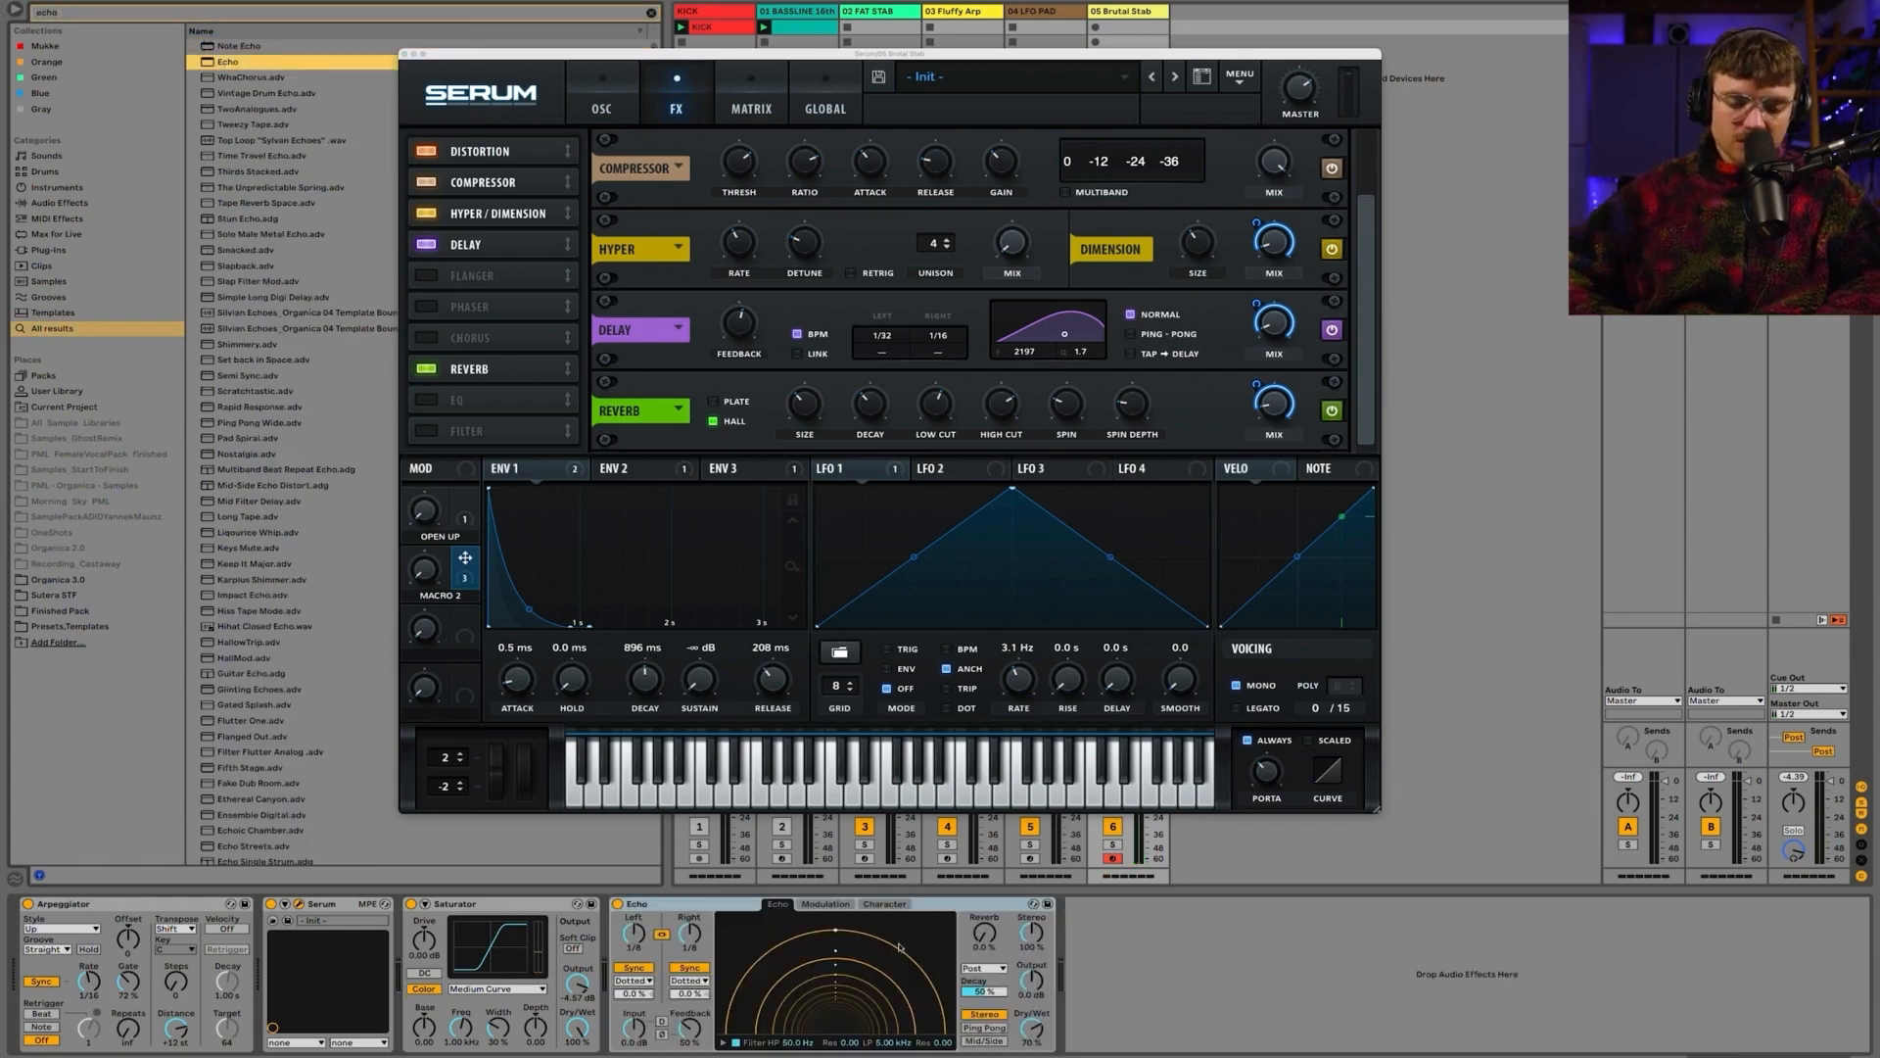
pyautogui.moveTo(1035, 1040); pyautogui.dragTo(1035, 1057)
# Step: Add Ableton's Reverb after the Echo, lower its Dry/Wet, and adjust its decay time
pyautogui.doubleClick(70, 14)
pyautogui.write('rever')
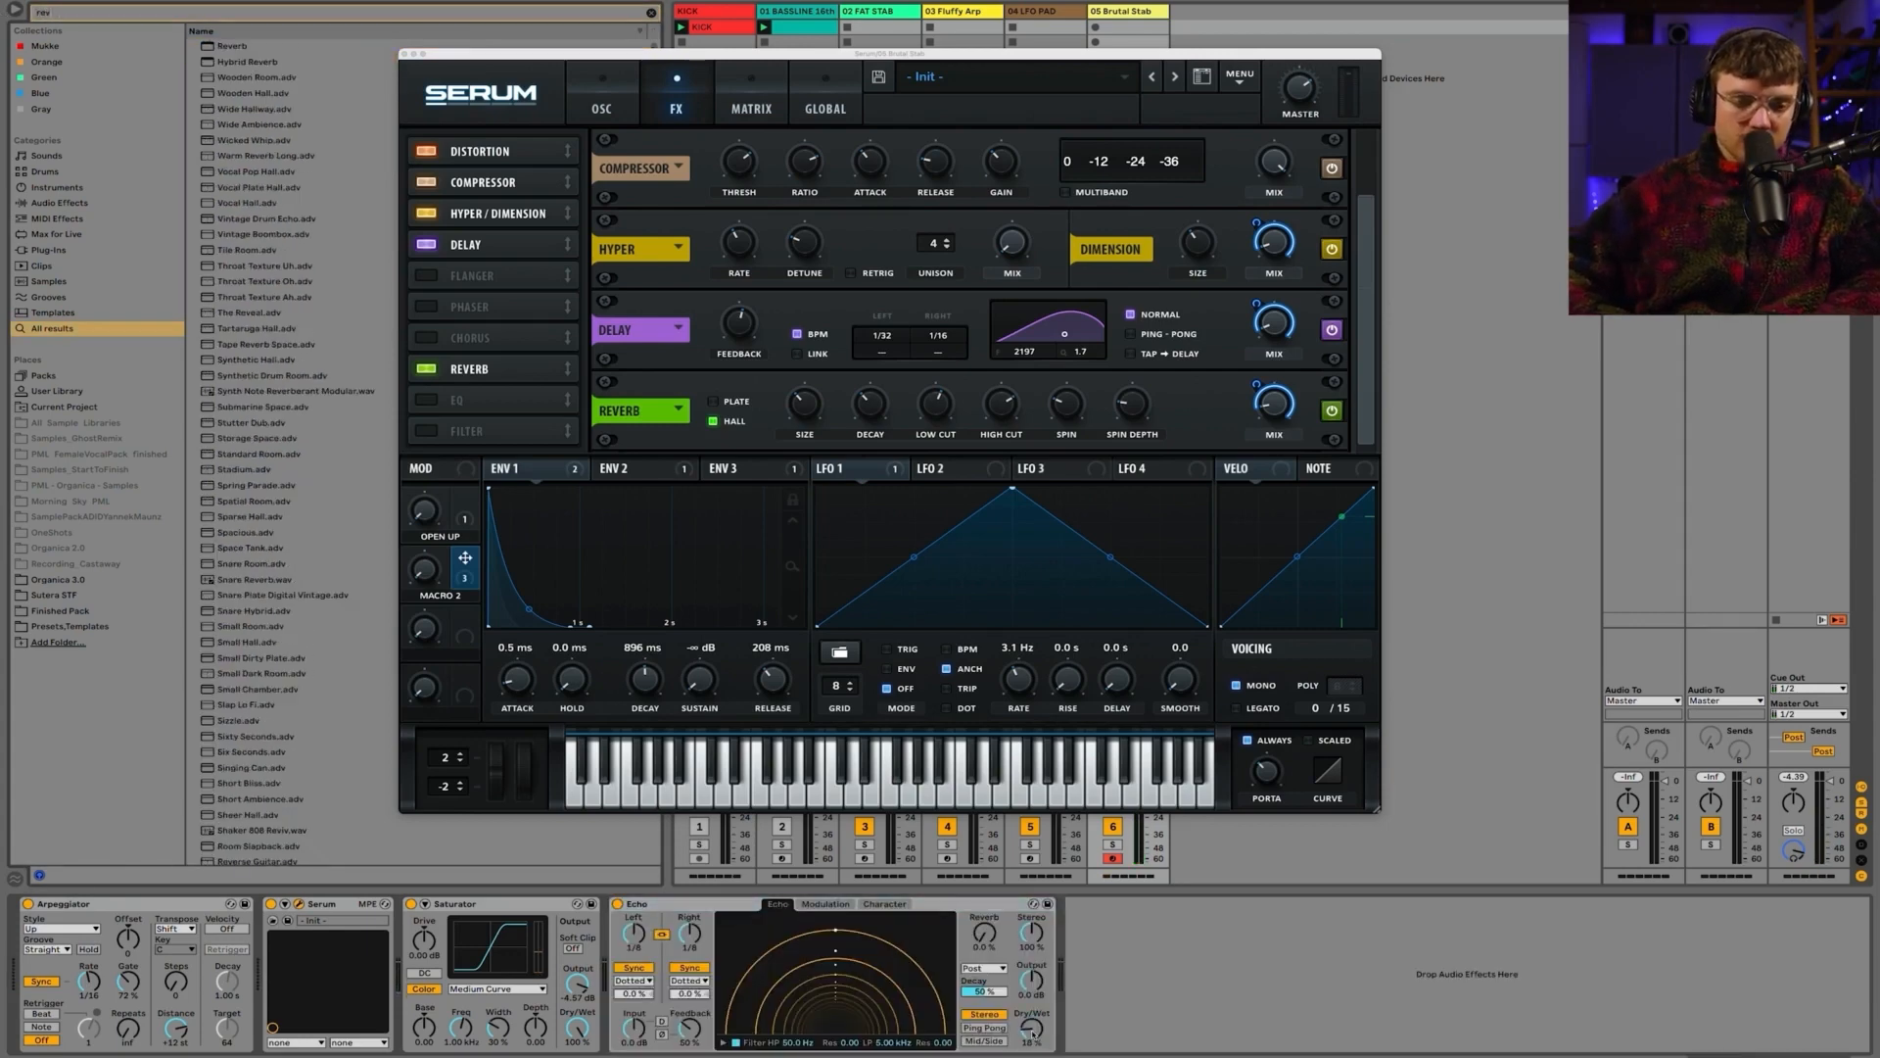
pyautogui.doubleClick(230, 48)
pyautogui.click(1363, 908)
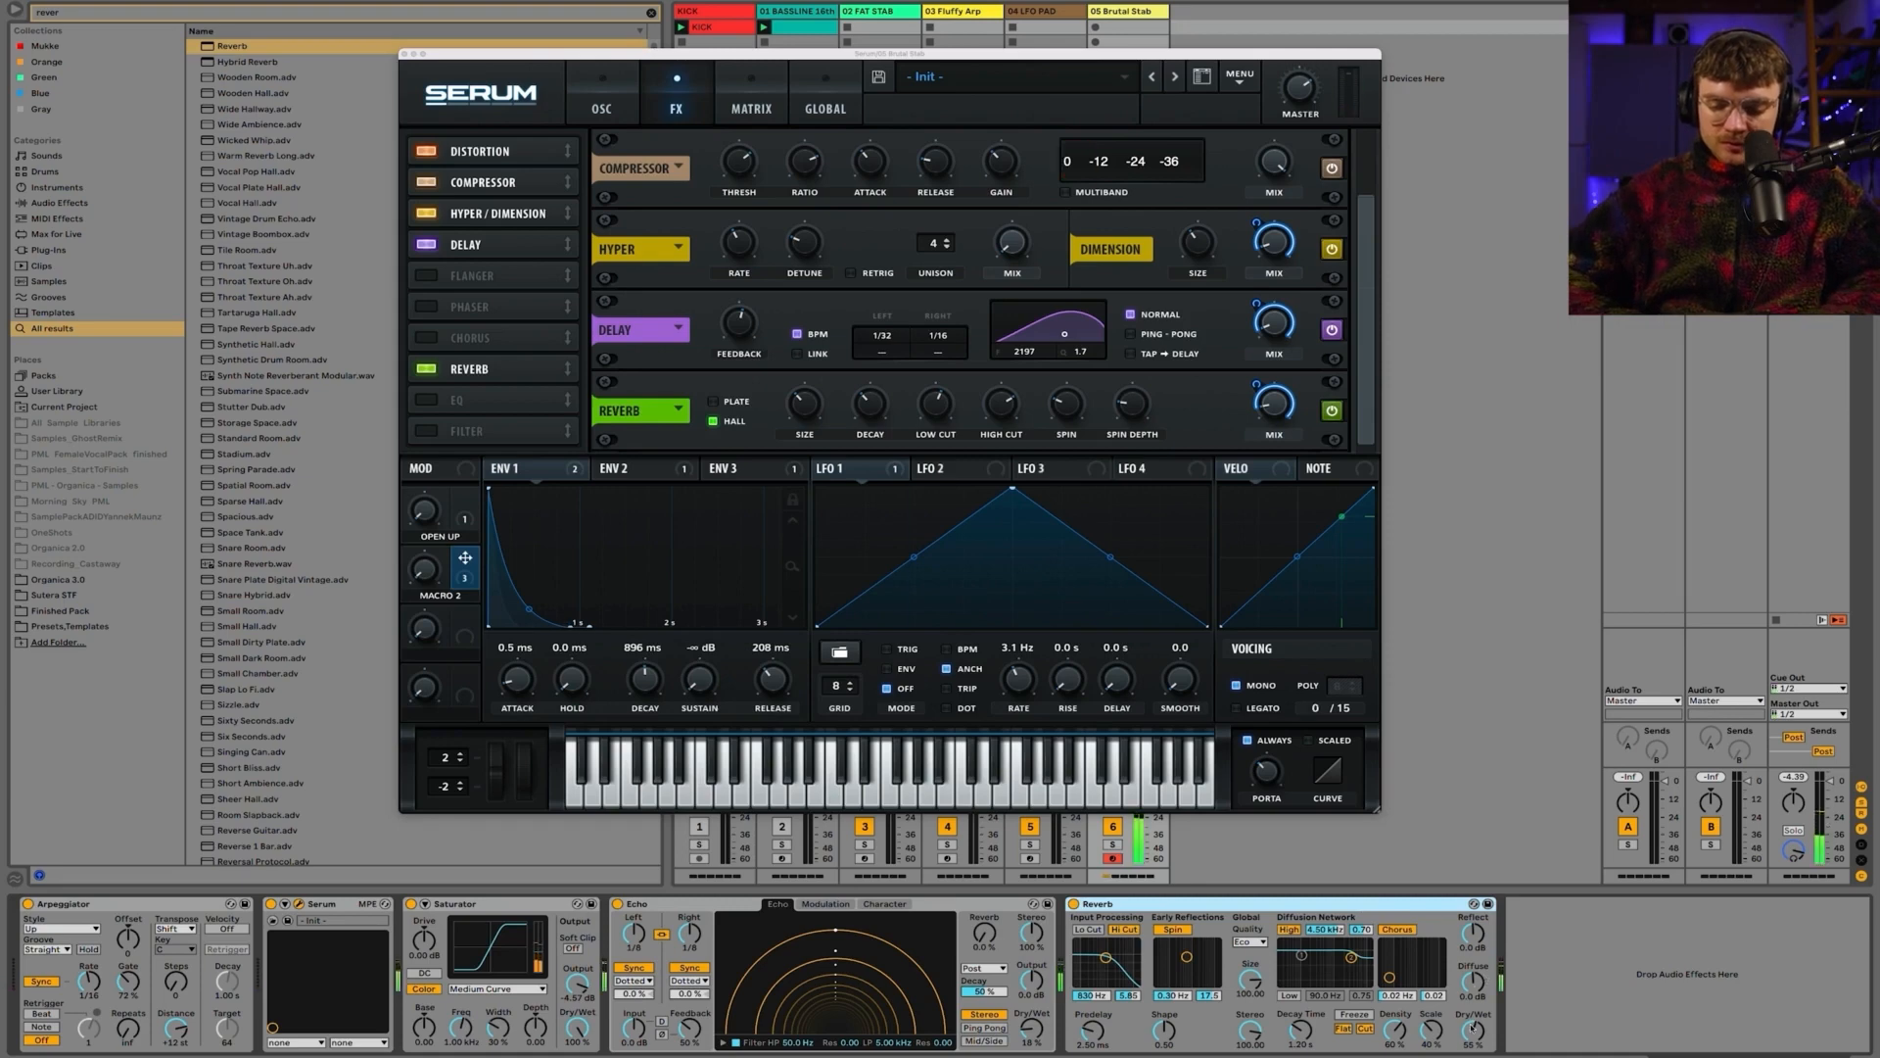
pyautogui.moveTo(1473, 1028); pyautogui.dragTo(1465, 1050)
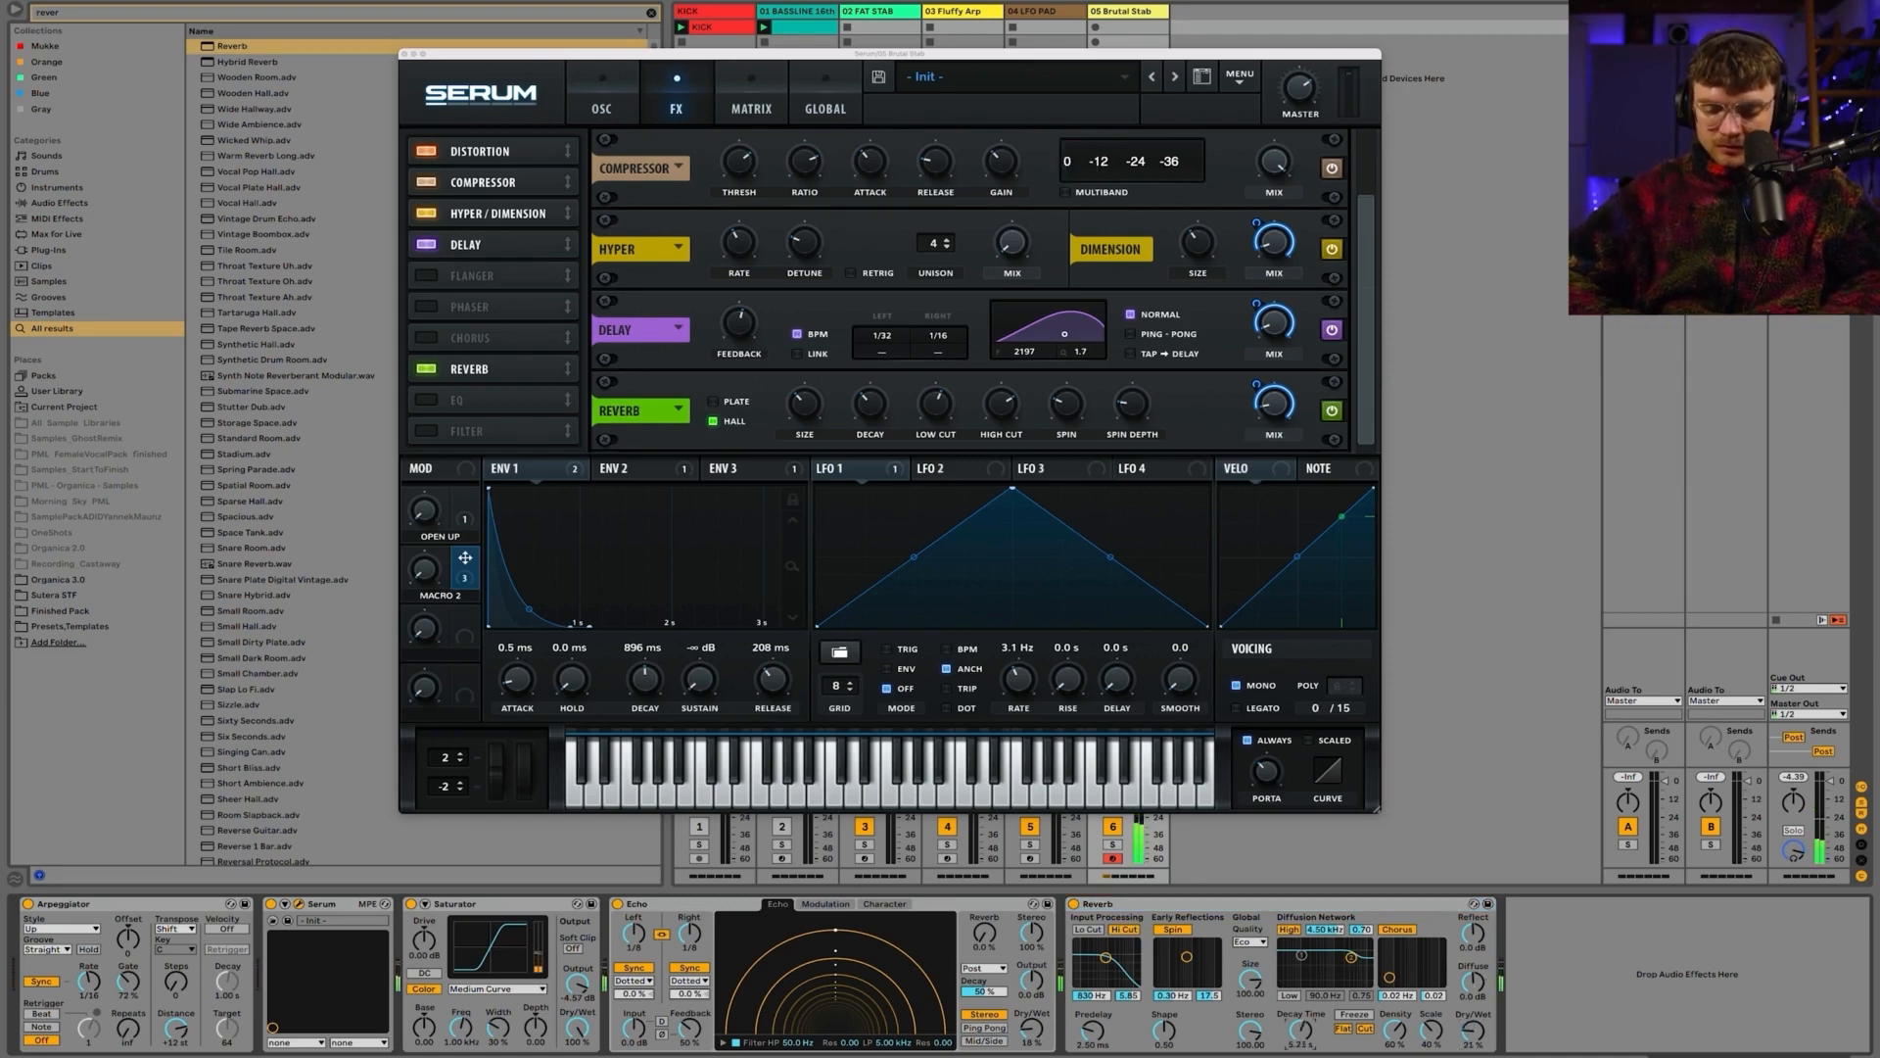
pyautogui.moveTo(1301, 1030); pyautogui.dragTo(1301, 1024)
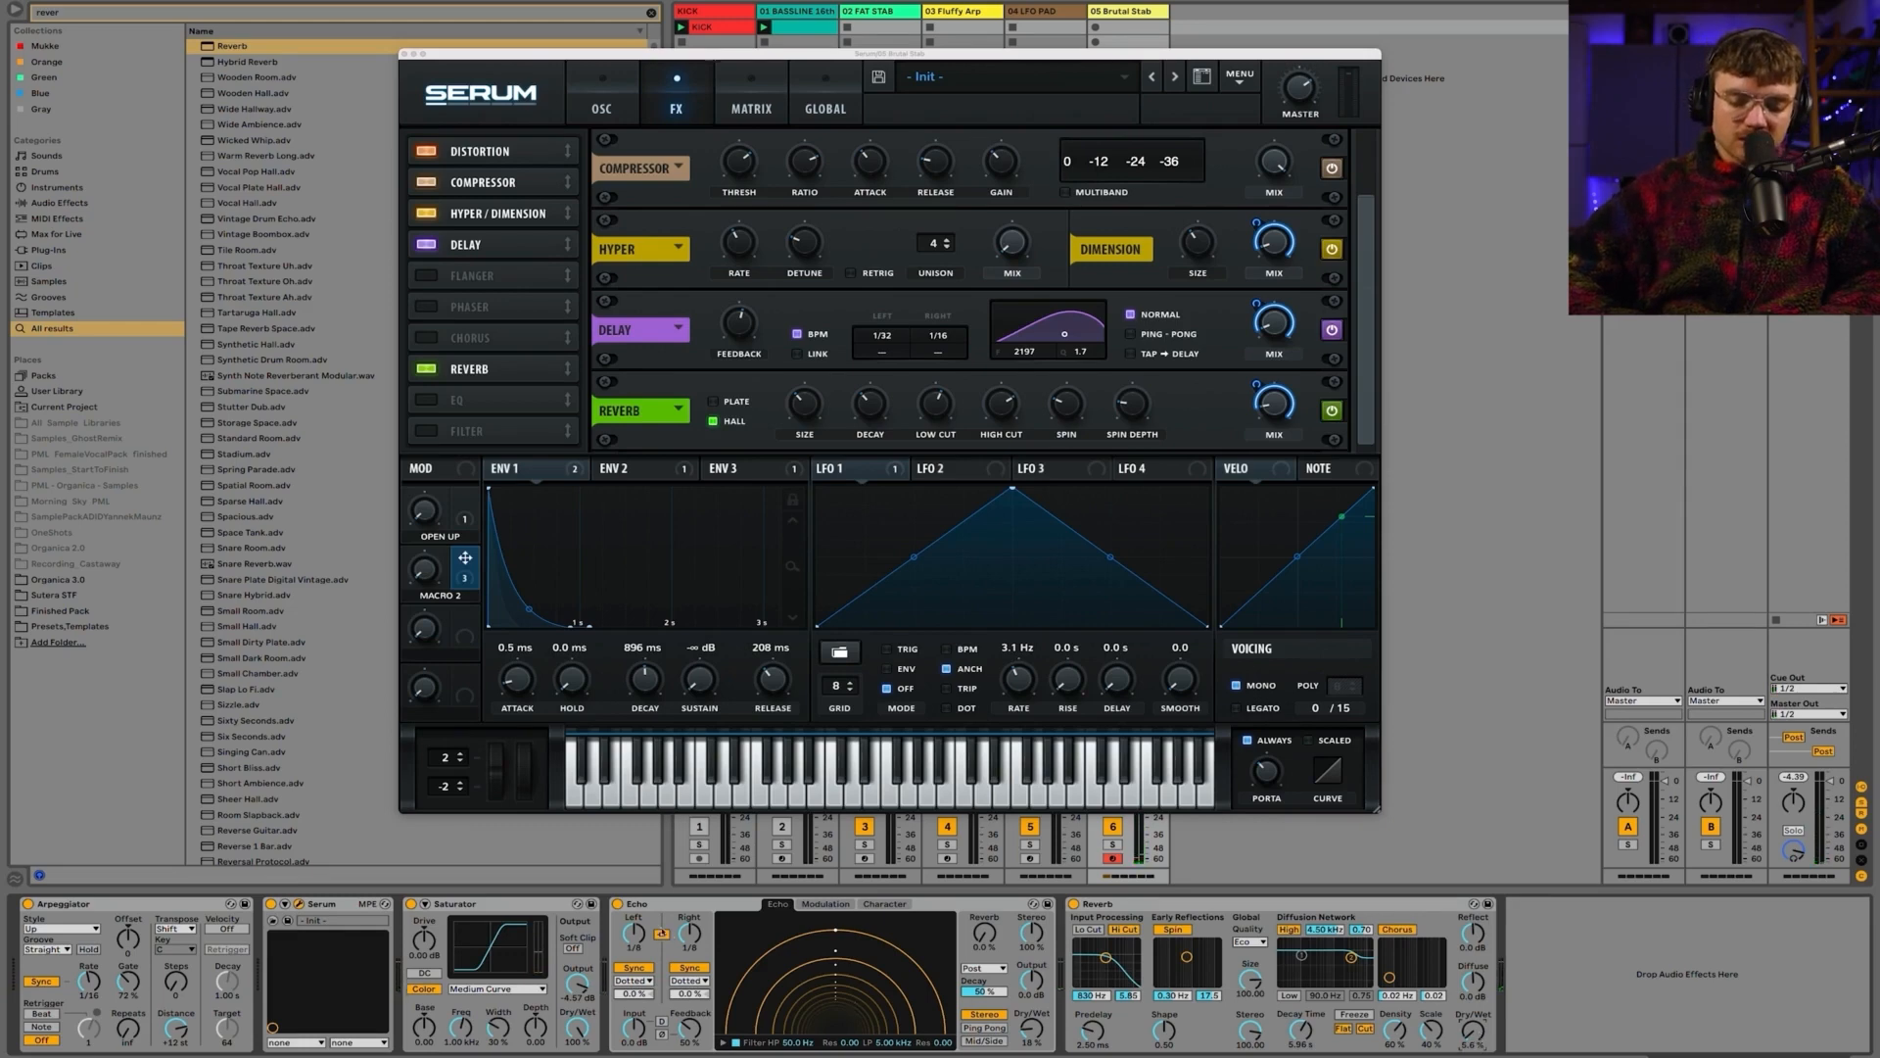
# Step: Lower the Echo's right delay time and the Serum compressor's attack, and try other Arpeggiator rates
pyautogui.moveTo(690, 933); pyautogui.dragTo(690, 945)
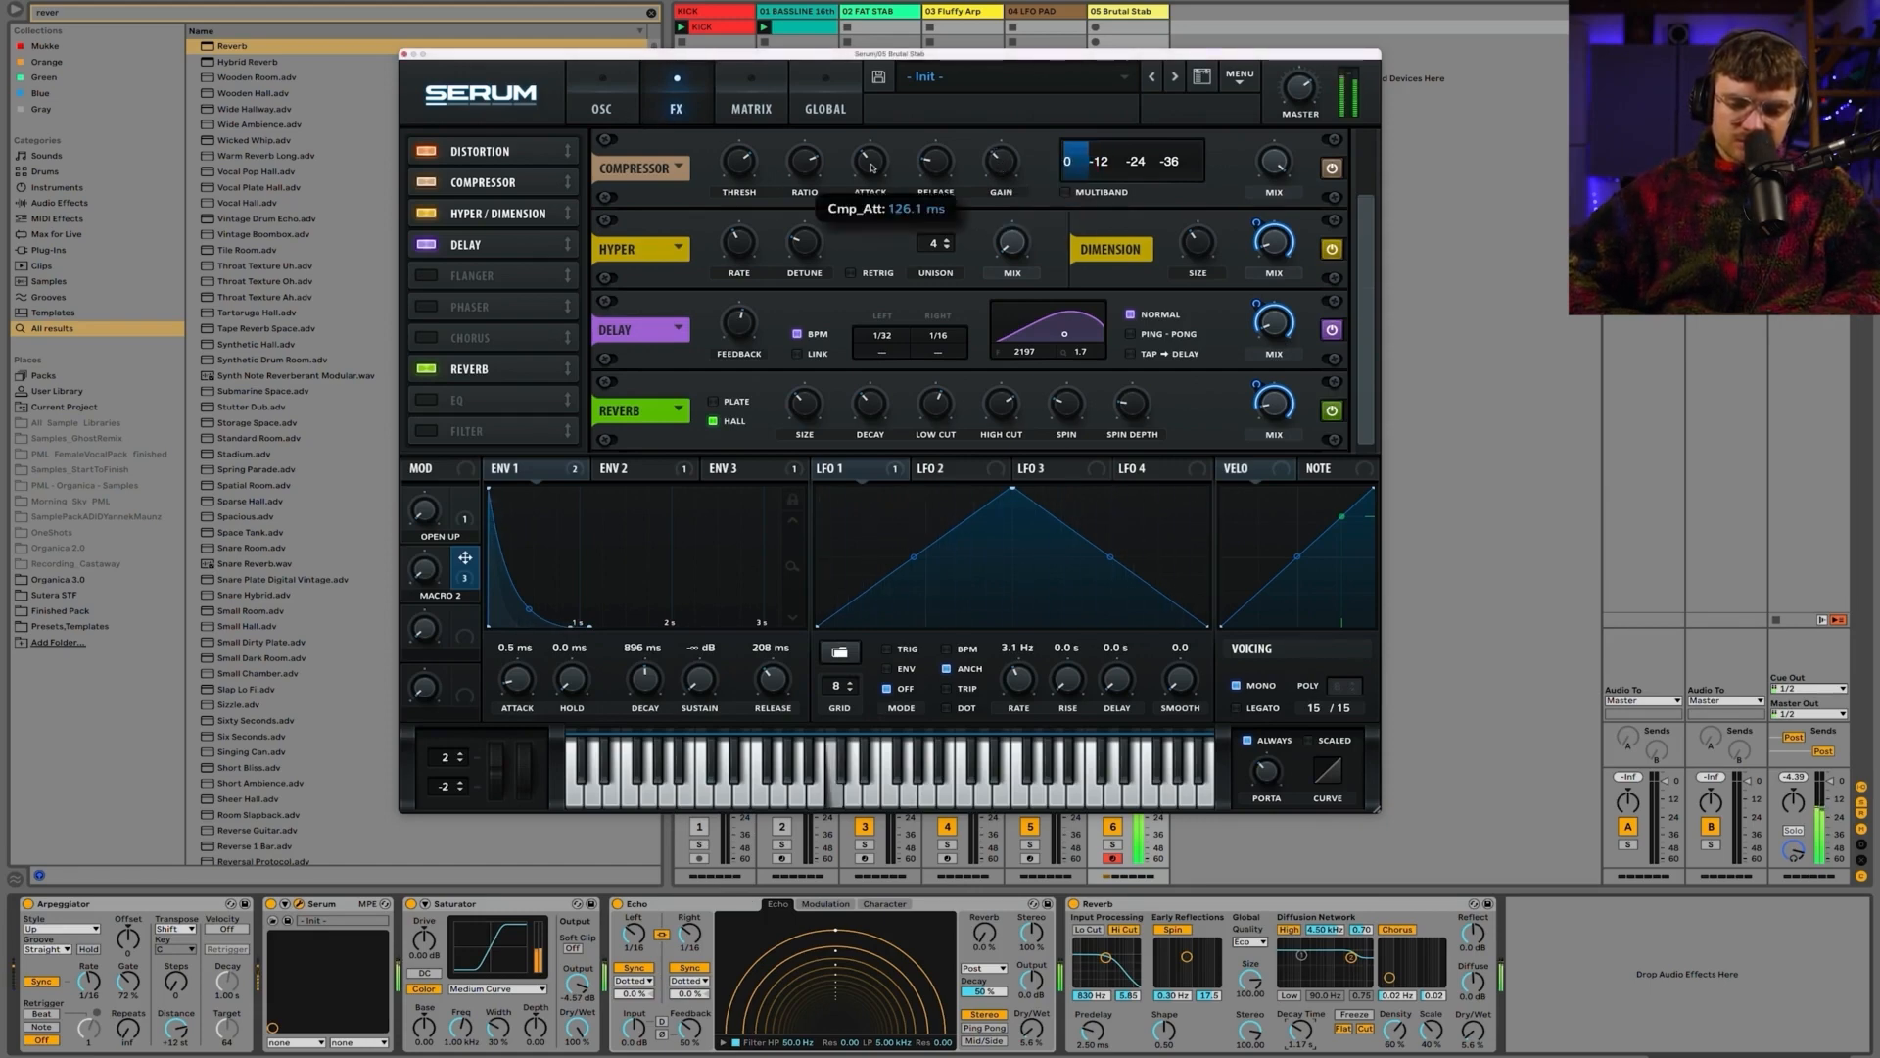
pyautogui.moveTo(867, 164); pyautogui.dragTo(866, 180)
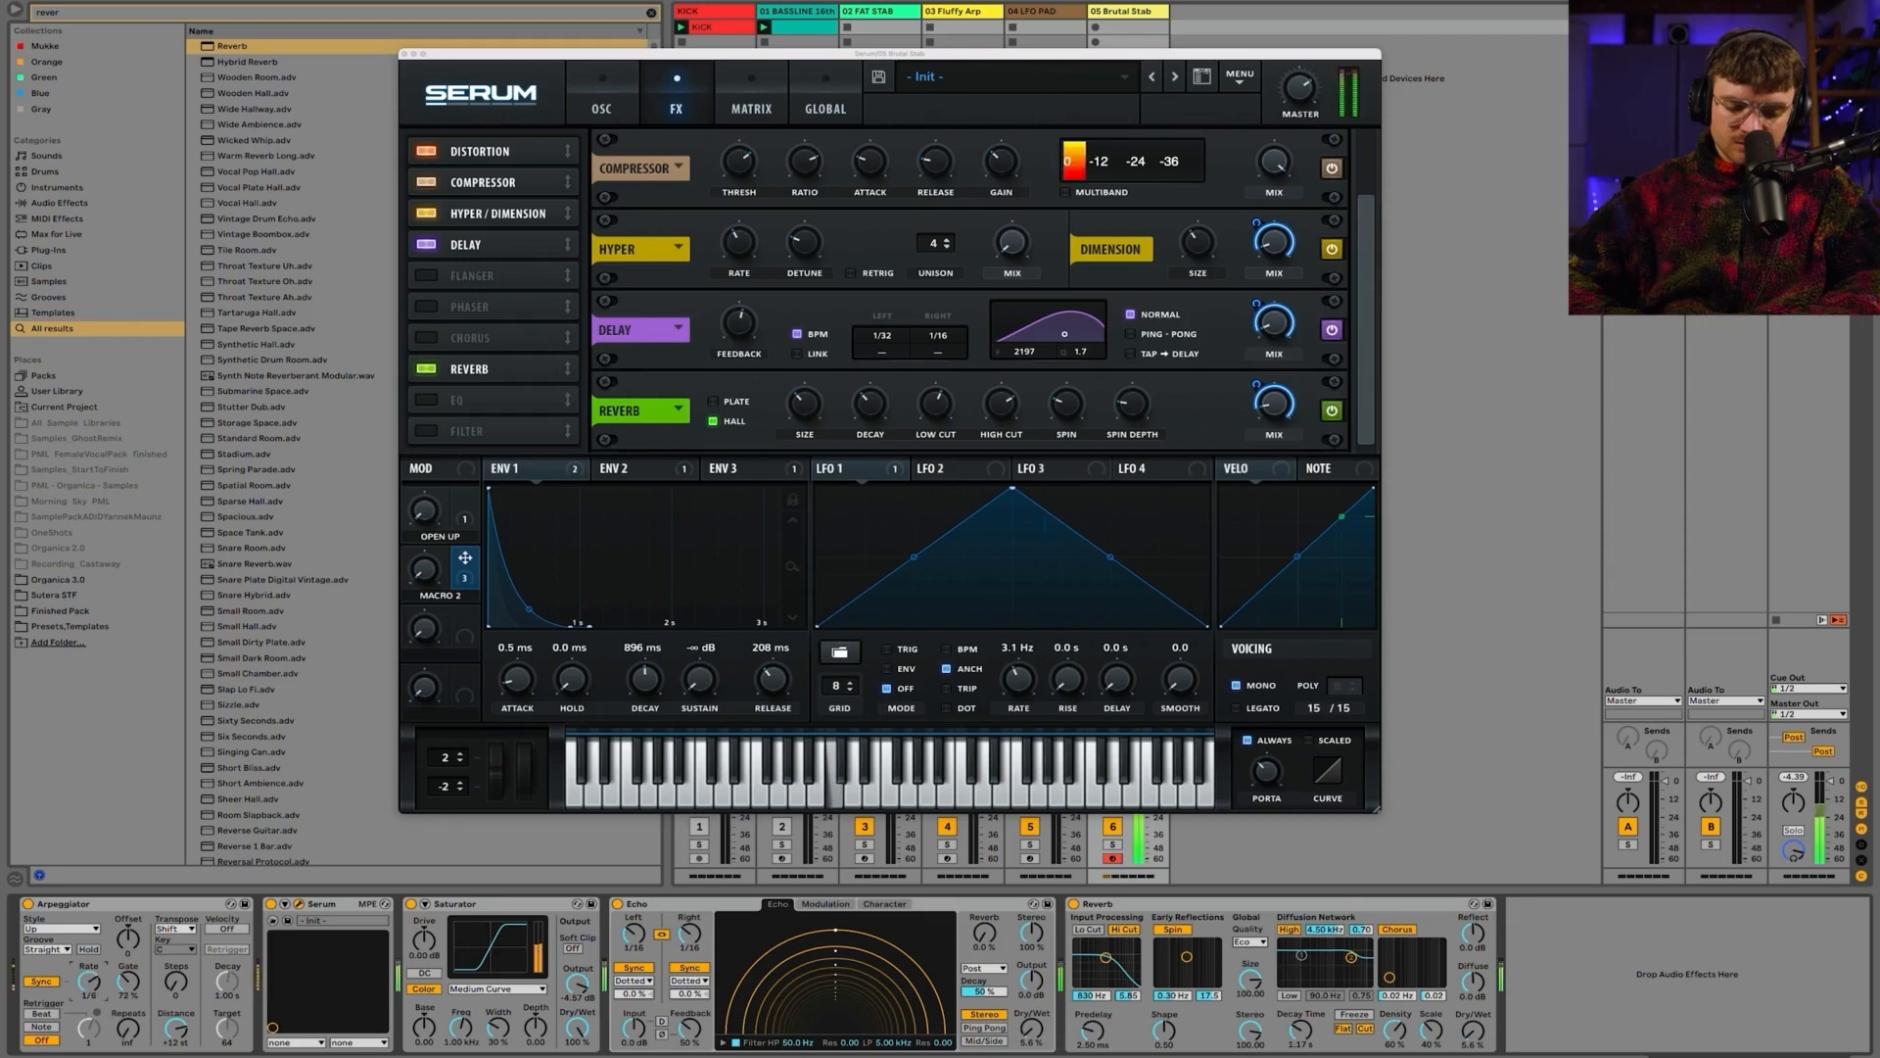
pyautogui.moveTo(88, 983); pyautogui.dragTo(88, 1018)
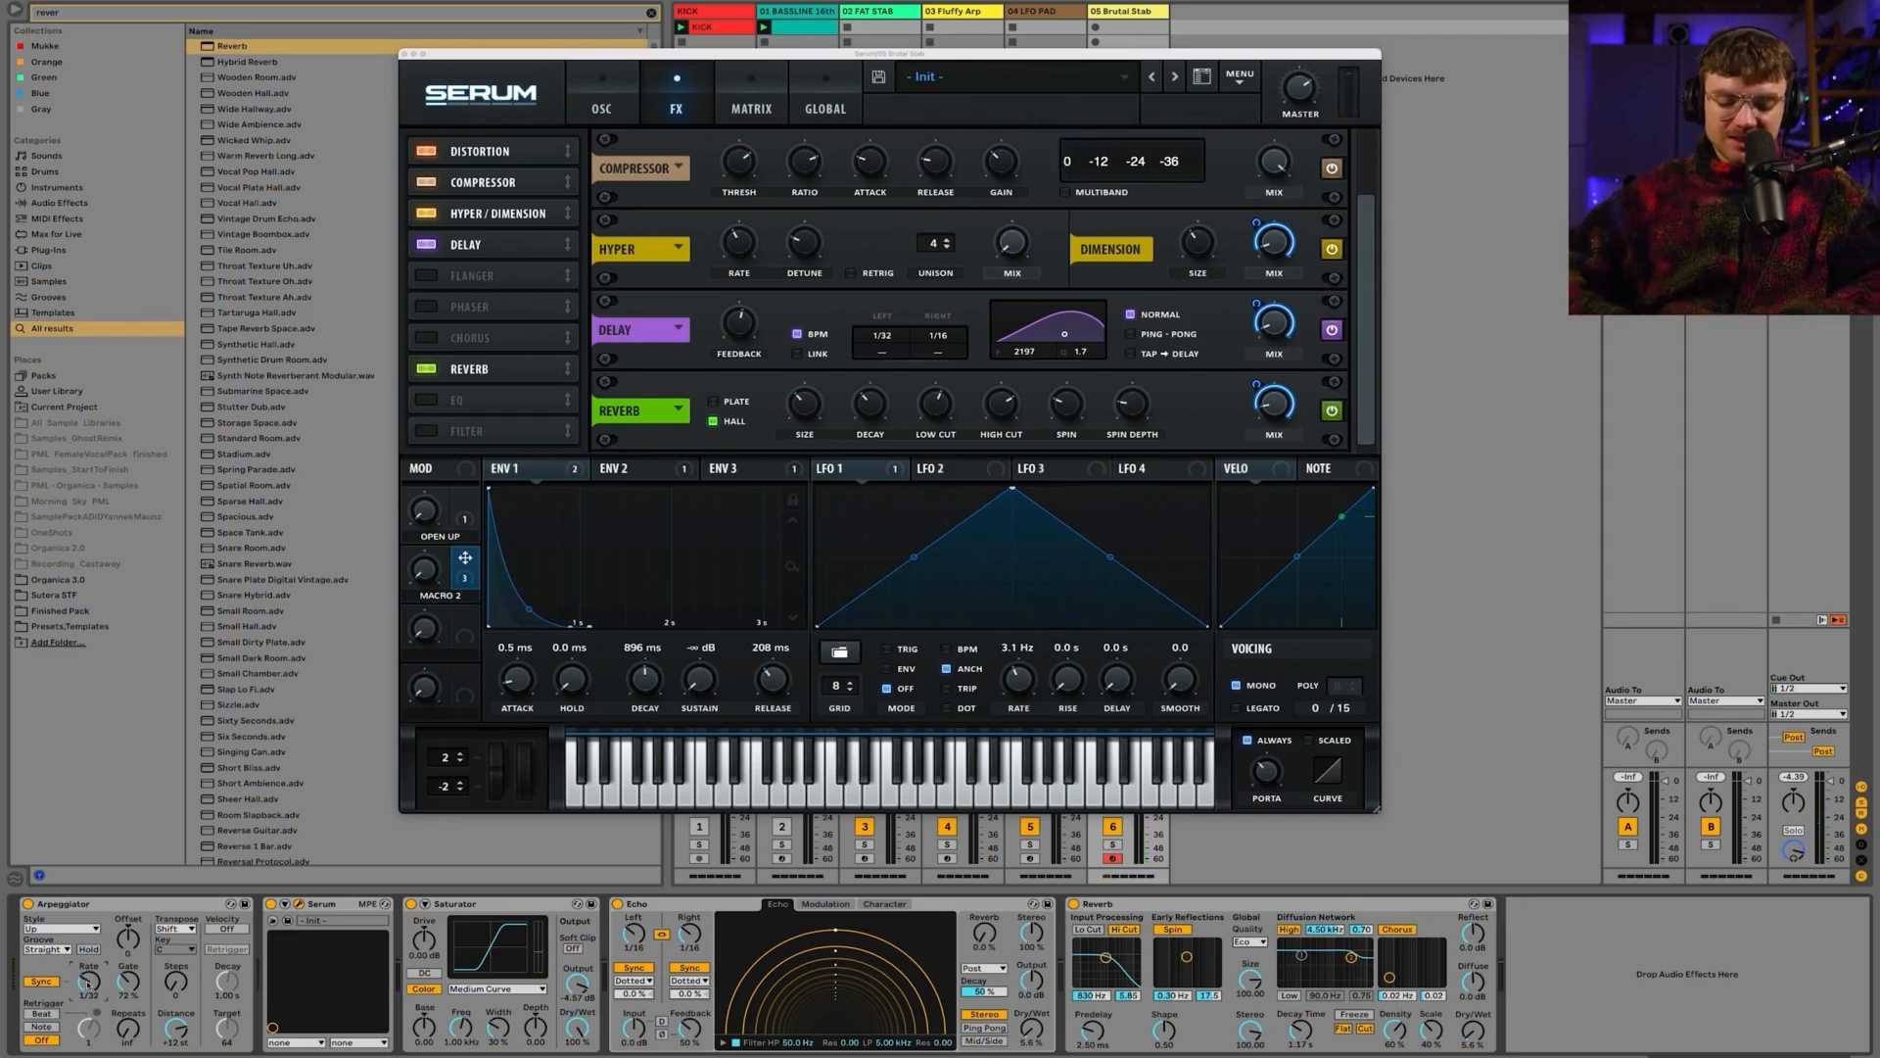
# Step: Try oscillator A's wavetable position, and step through its wavetables to BS2 - Filthy
pyautogui.click(596, 110)
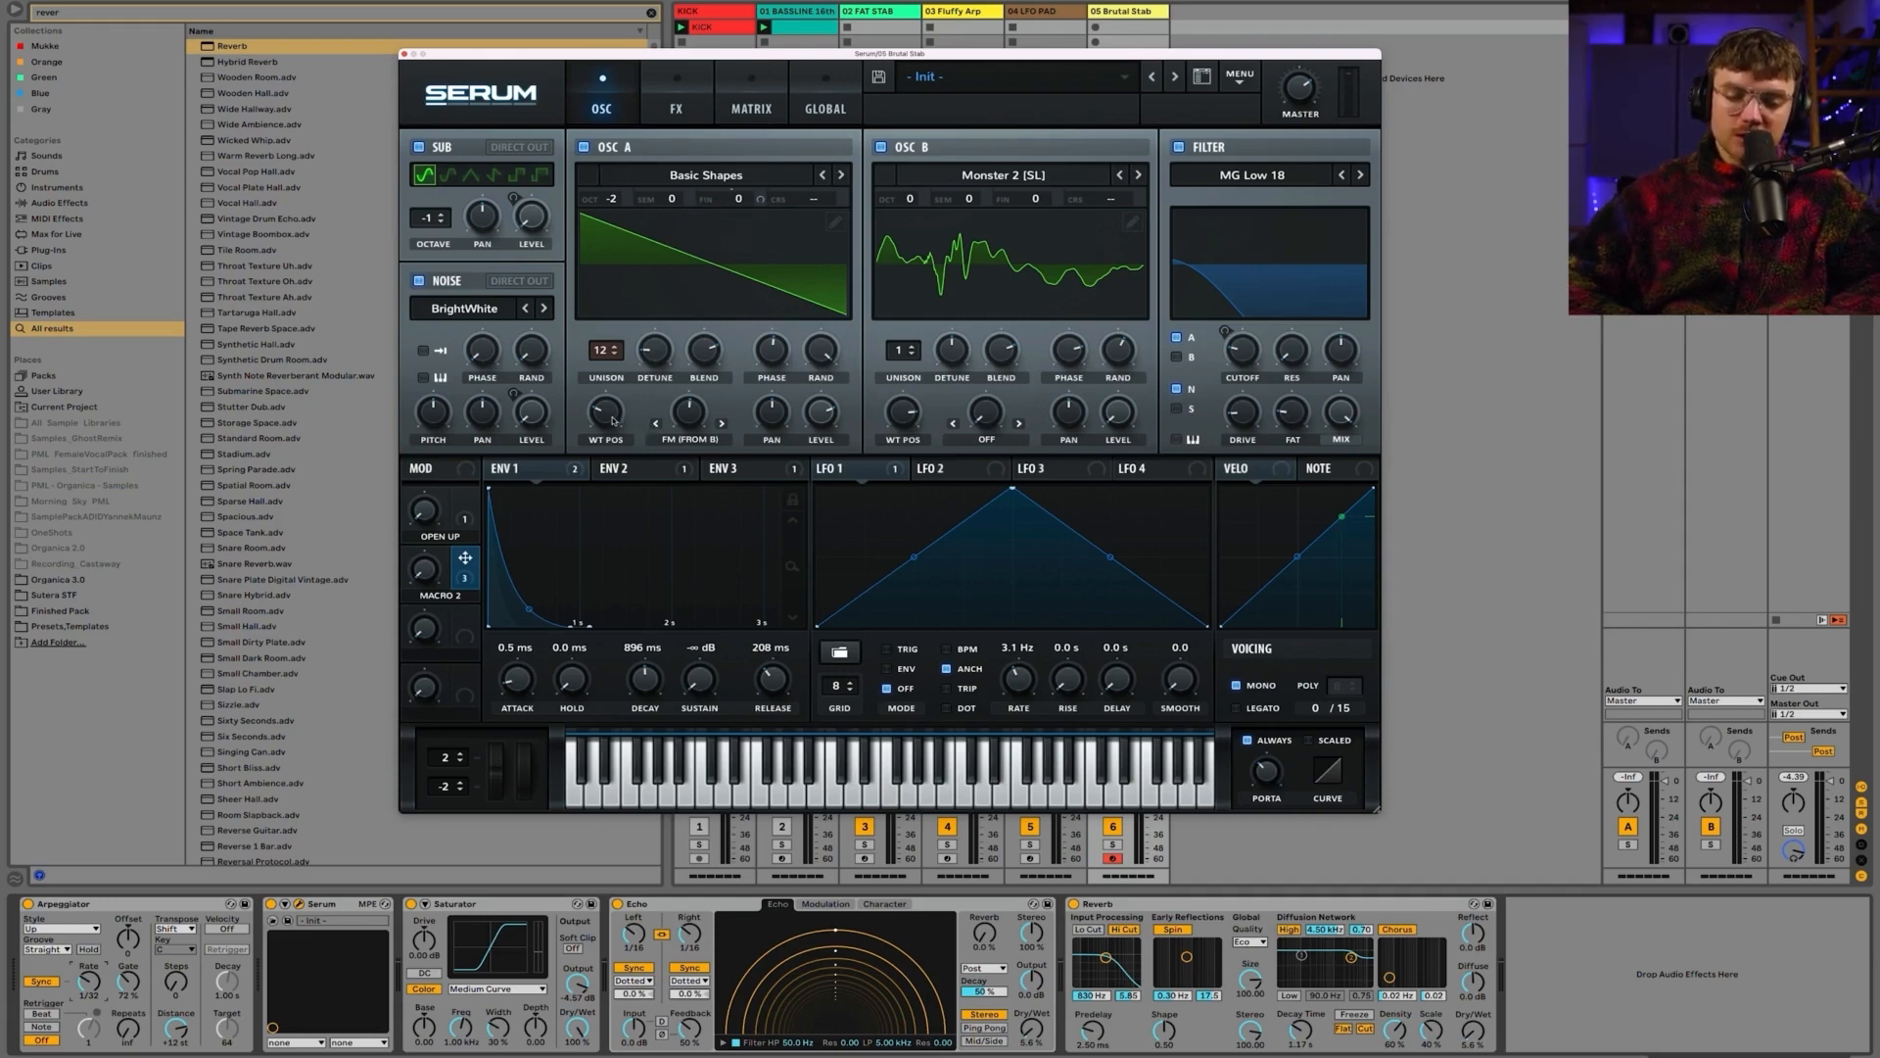
pyautogui.moveTo(614, 421)
pyautogui.mouseDown()
pyautogui.moveTo(614, 356)
pyautogui.moveTo(609, 416)
pyautogui.mouseUp()
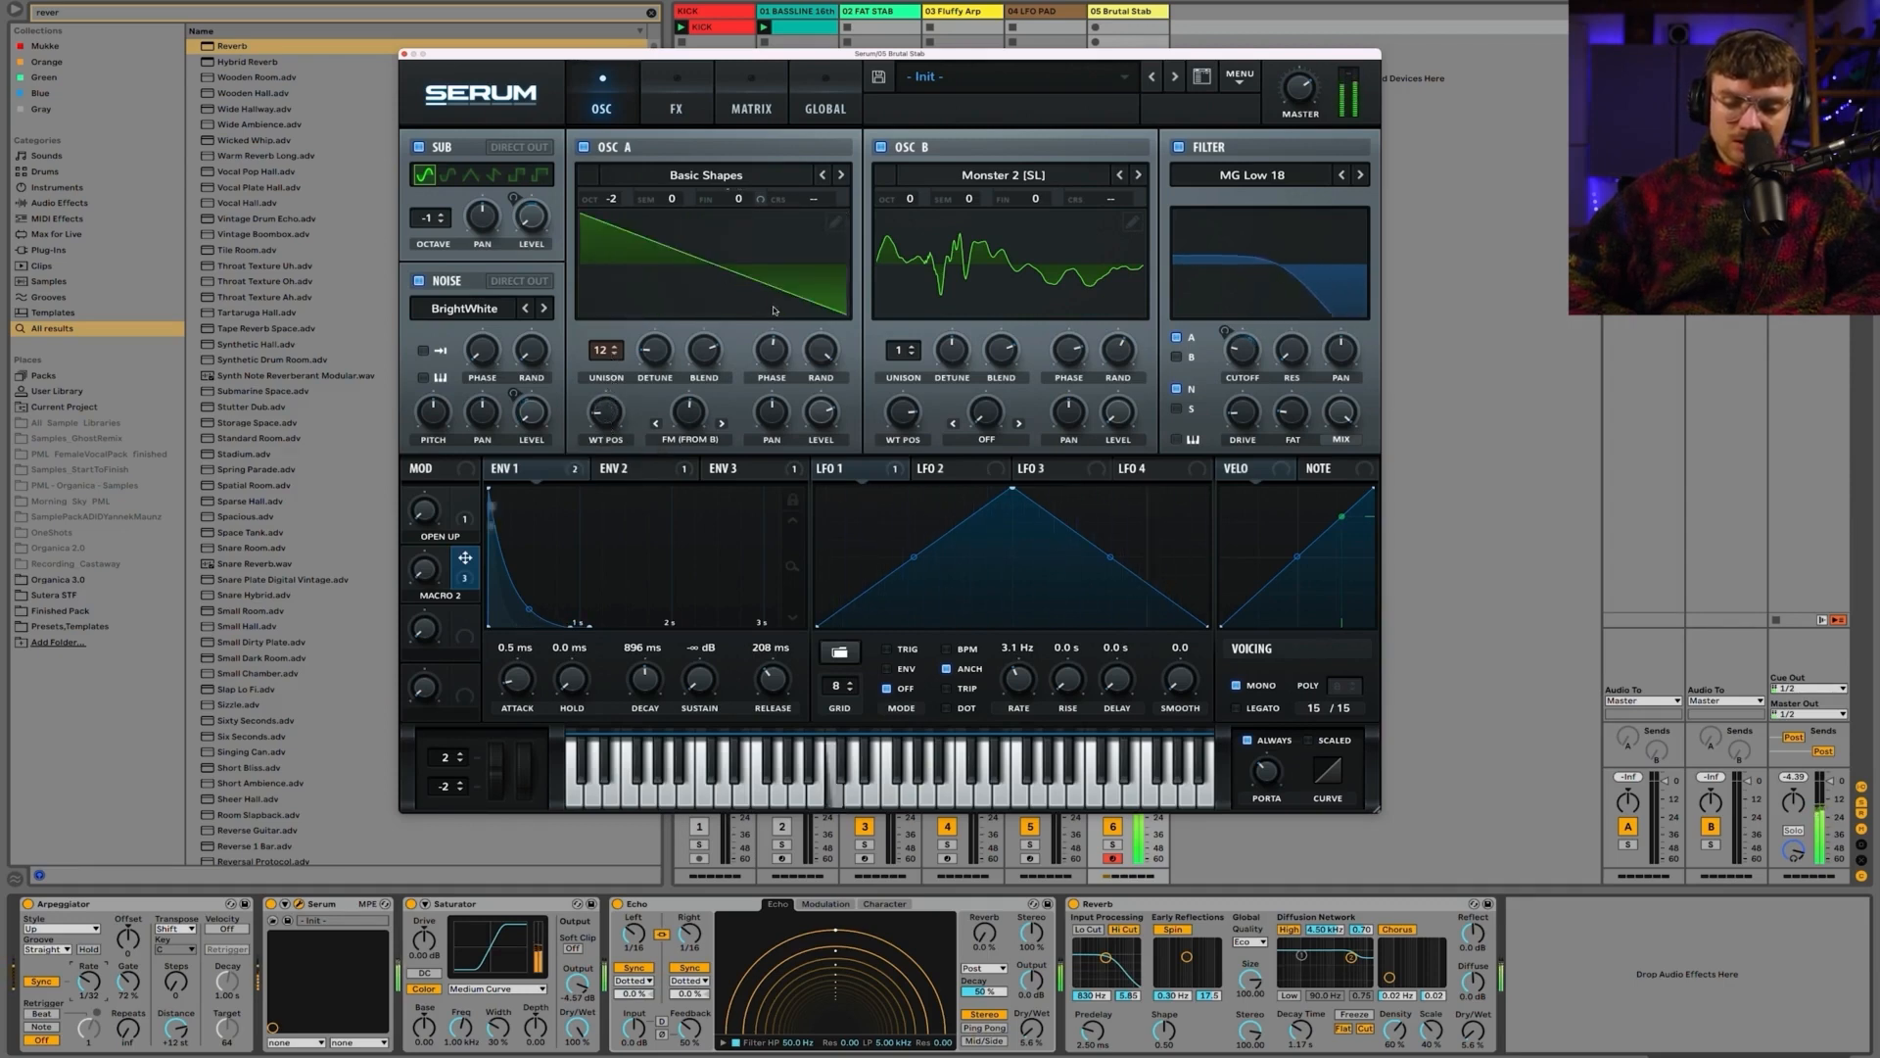
pyautogui.moveTo(688, 423)
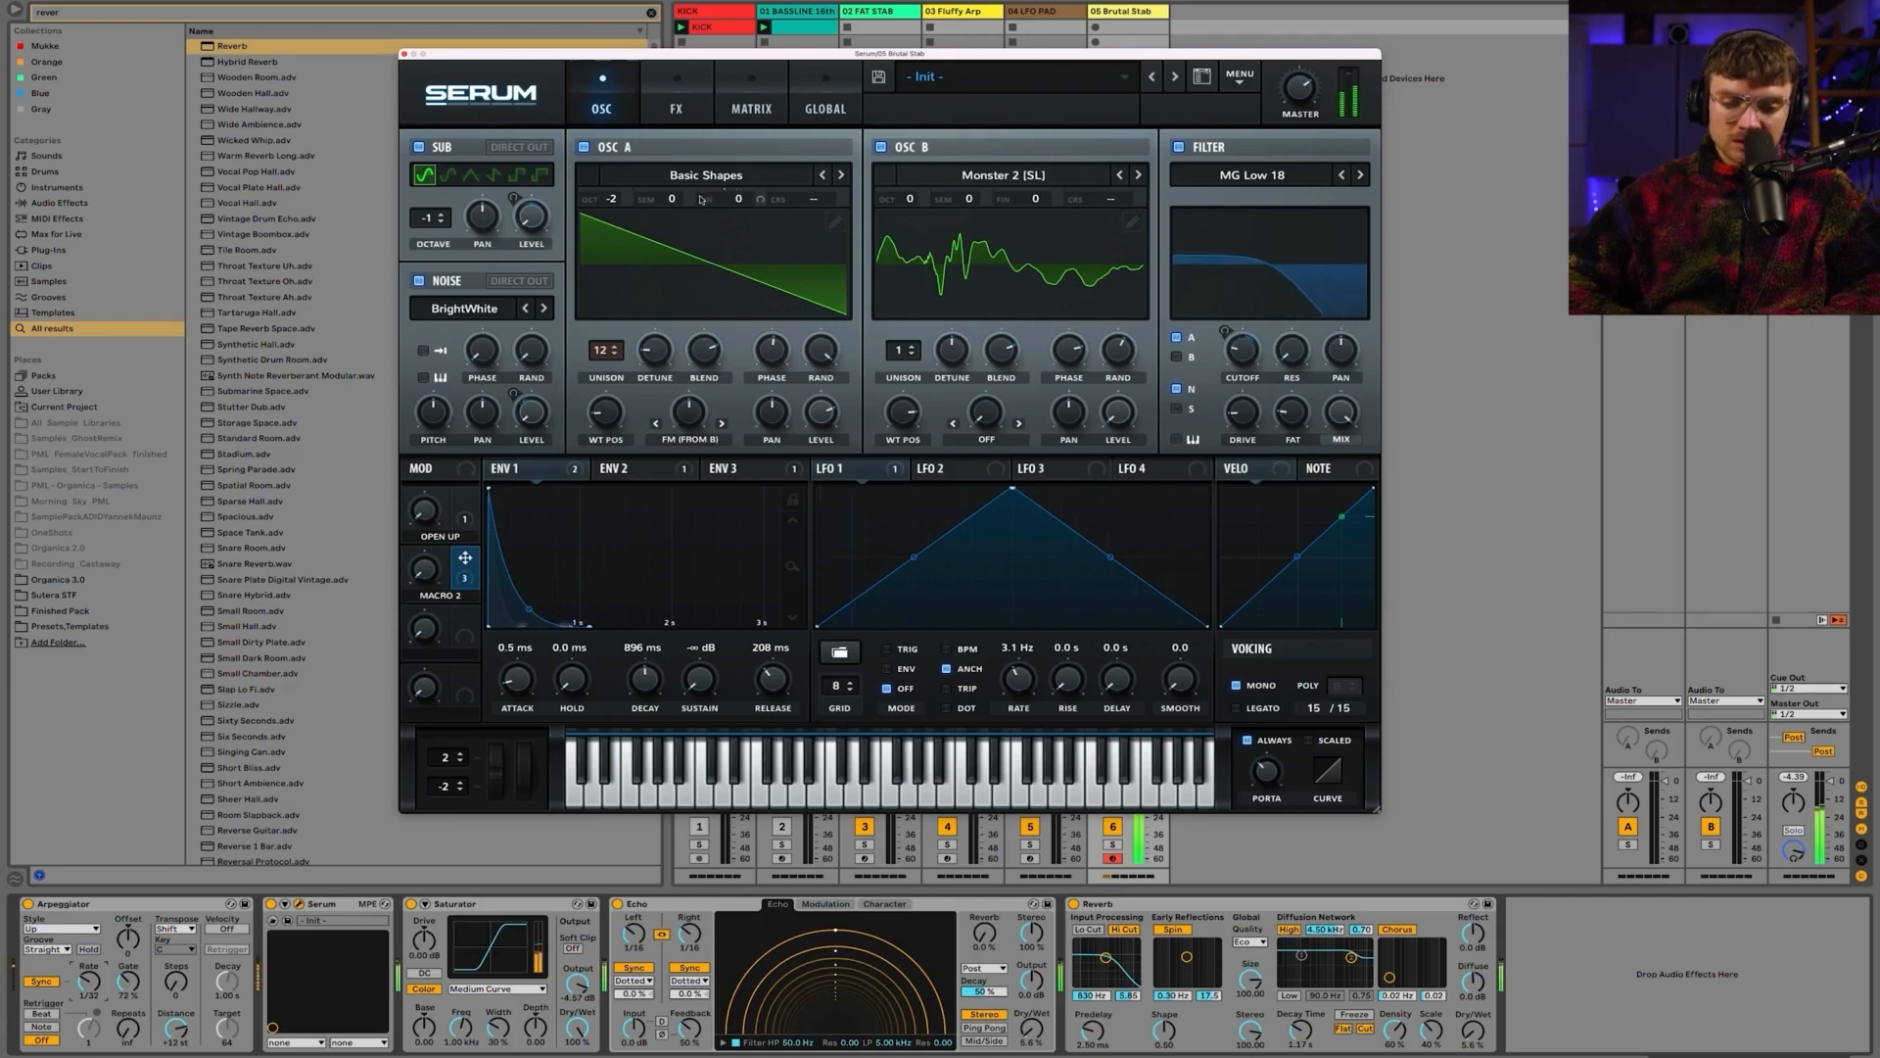
pyautogui.click(841, 175)
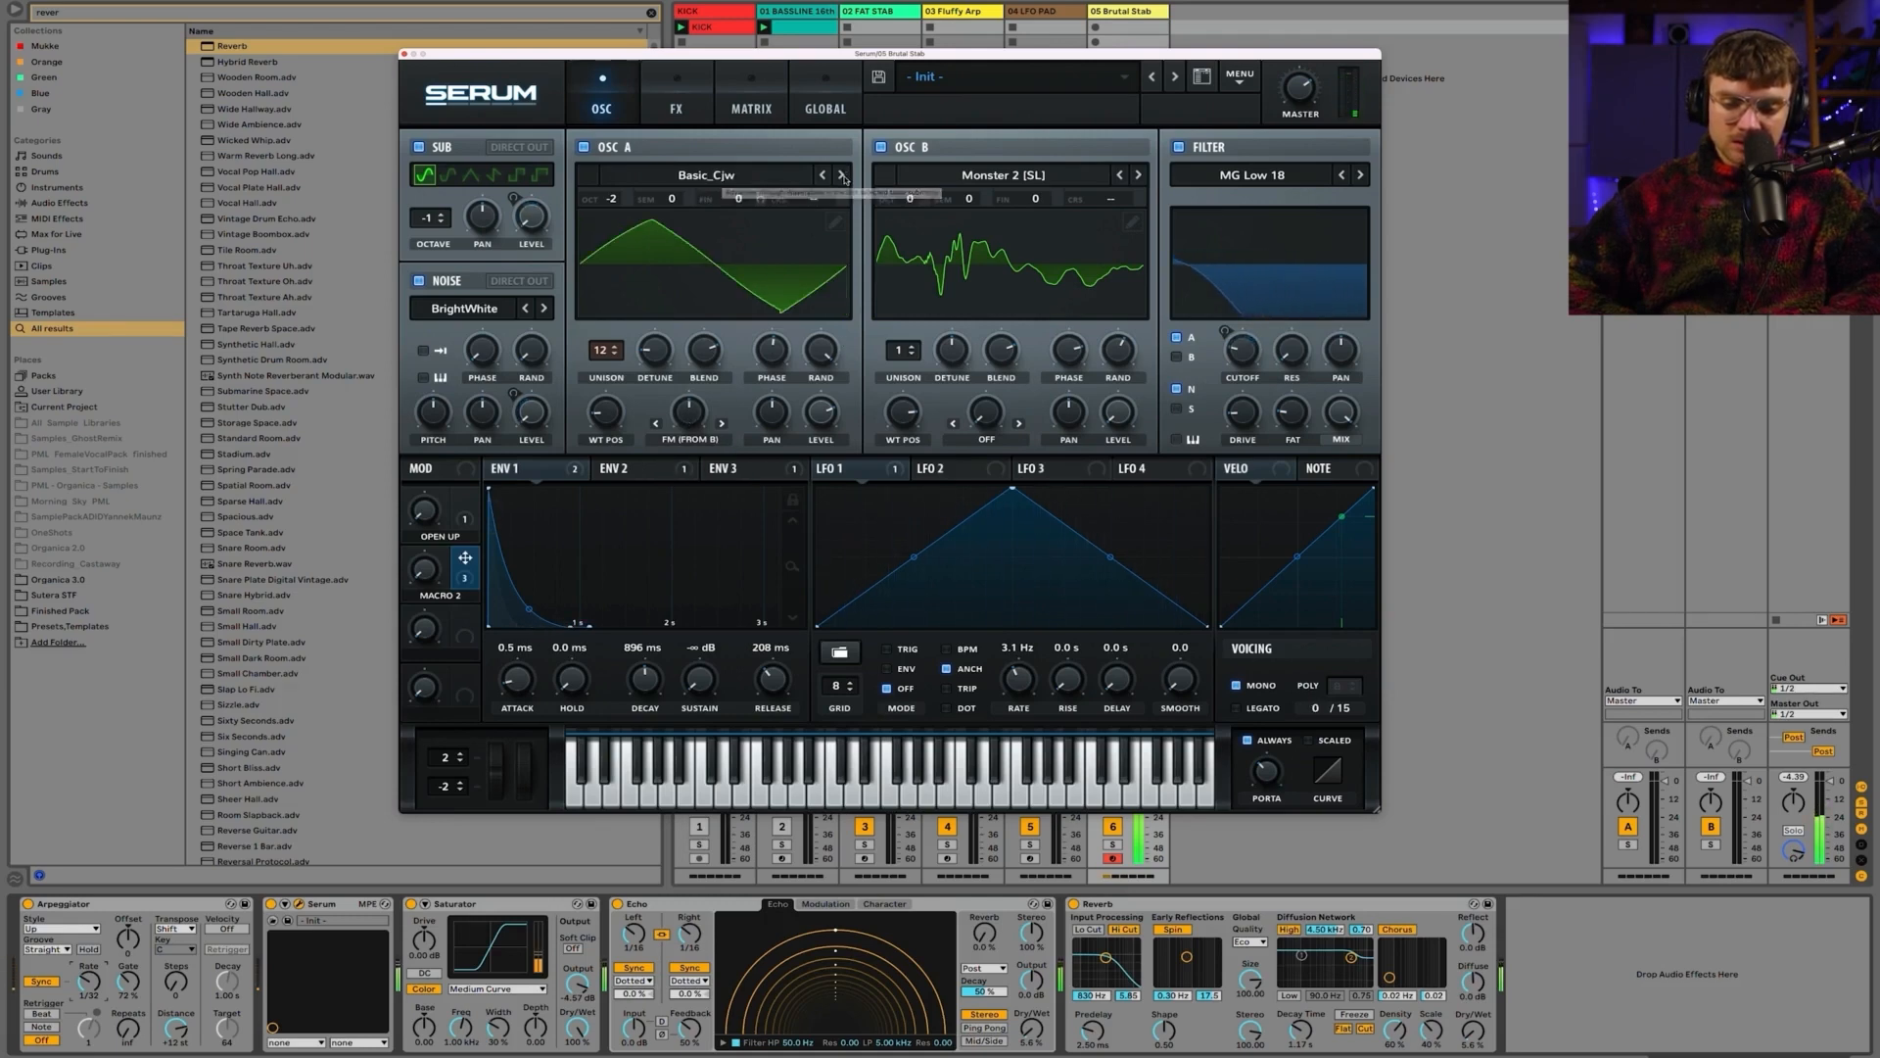
pyautogui.click(841, 175)
pyautogui.click(841, 176)
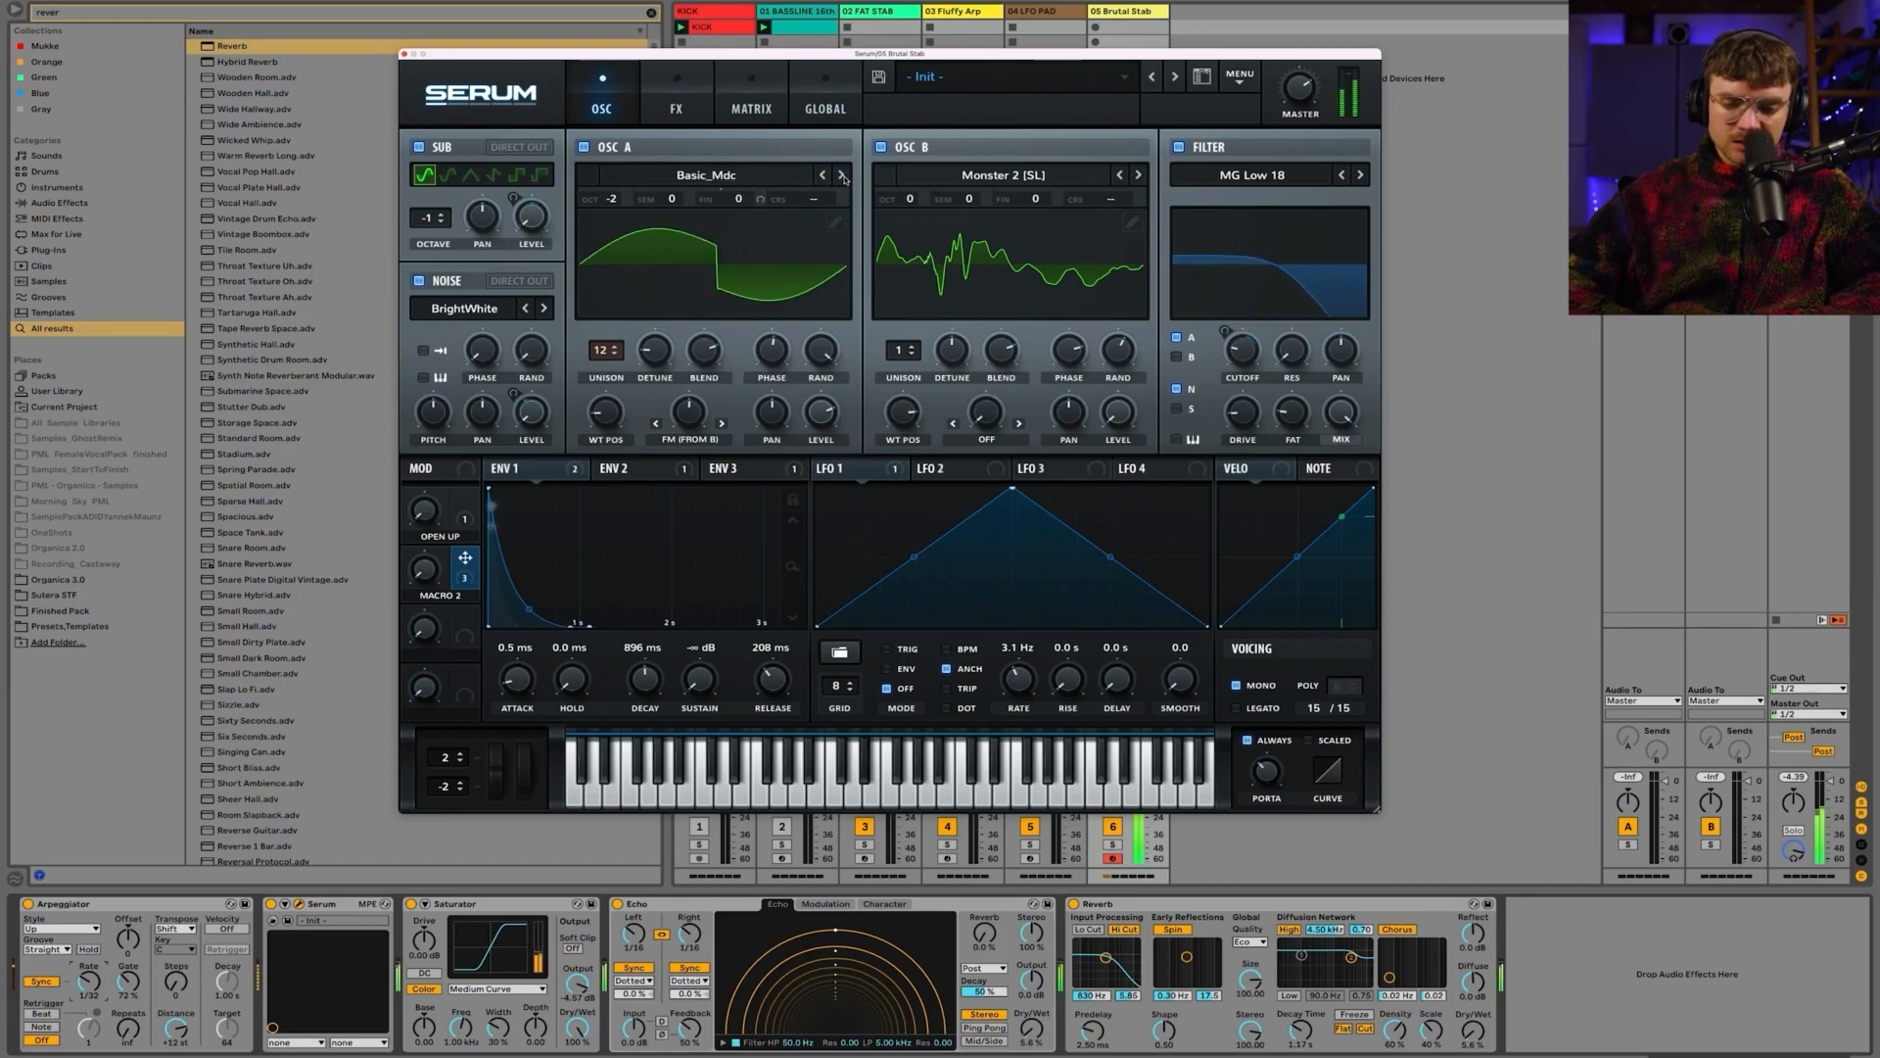
pyautogui.click(842, 175)
pyautogui.click(841, 175)
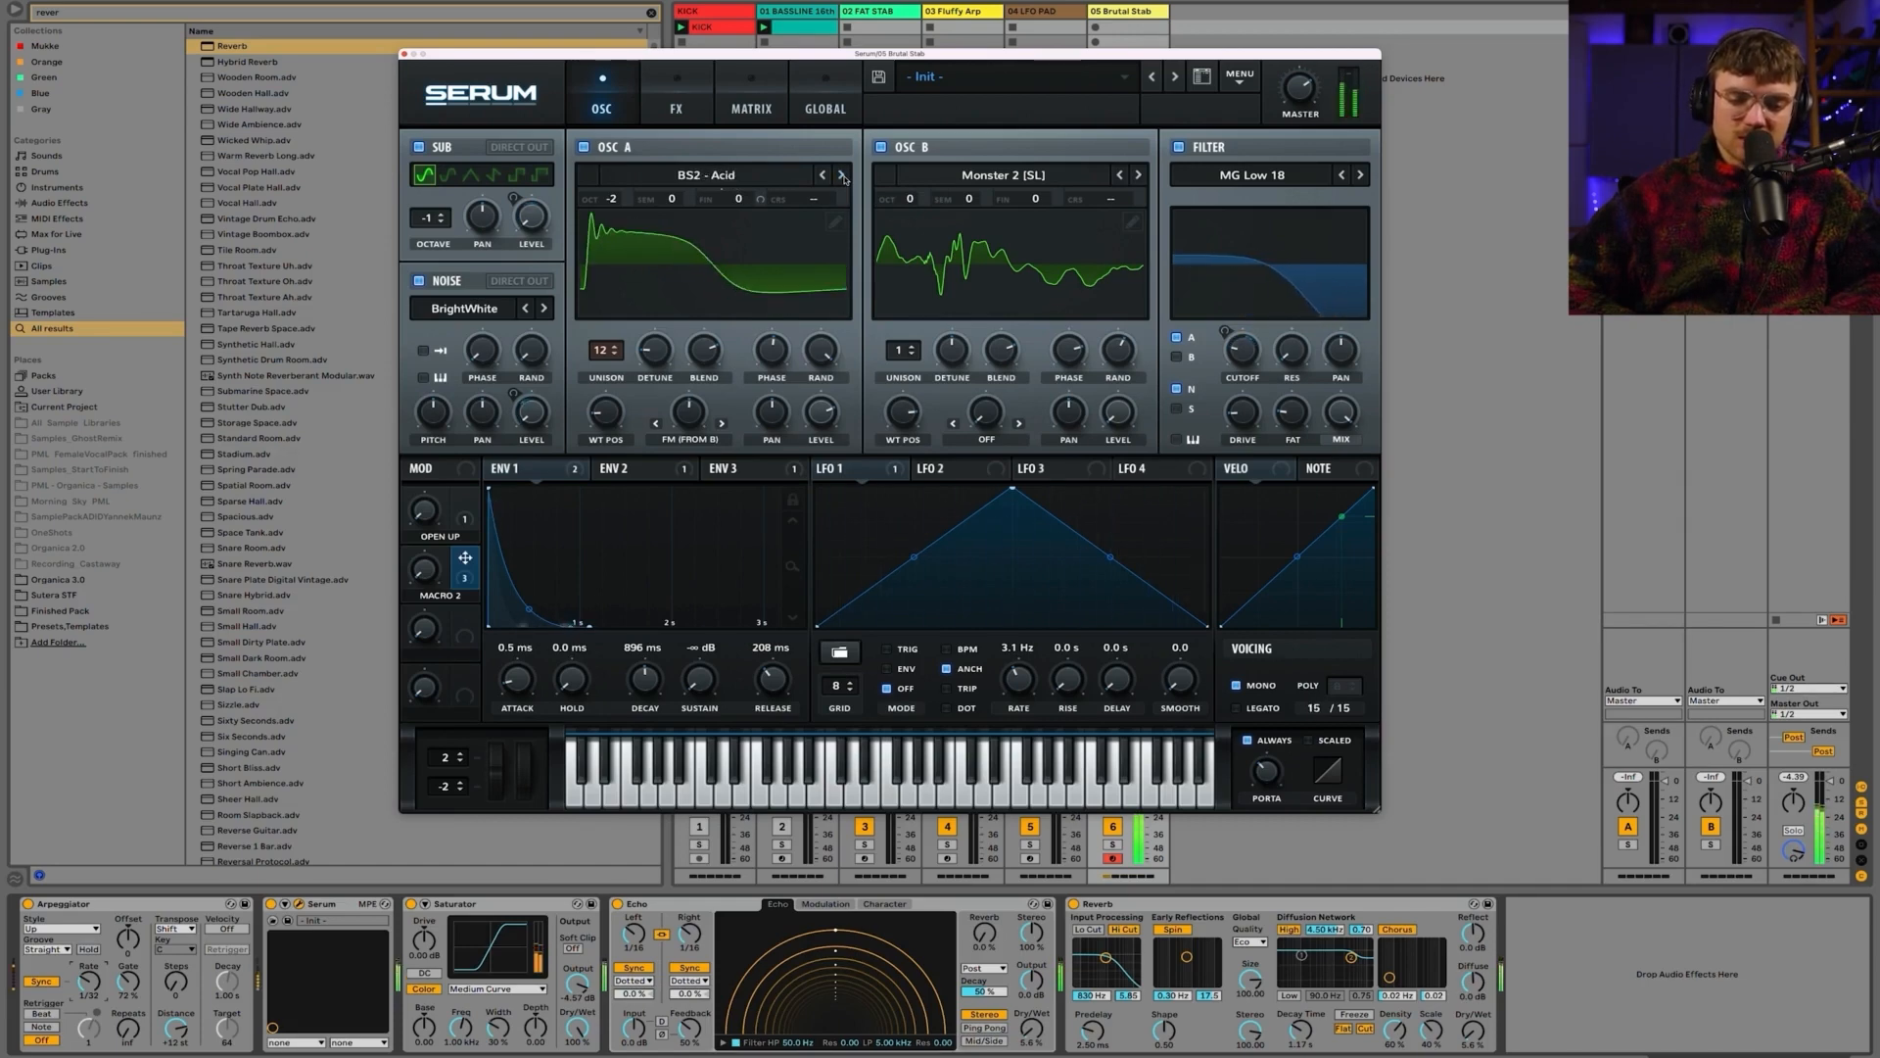
pyautogui.click(841, 176)
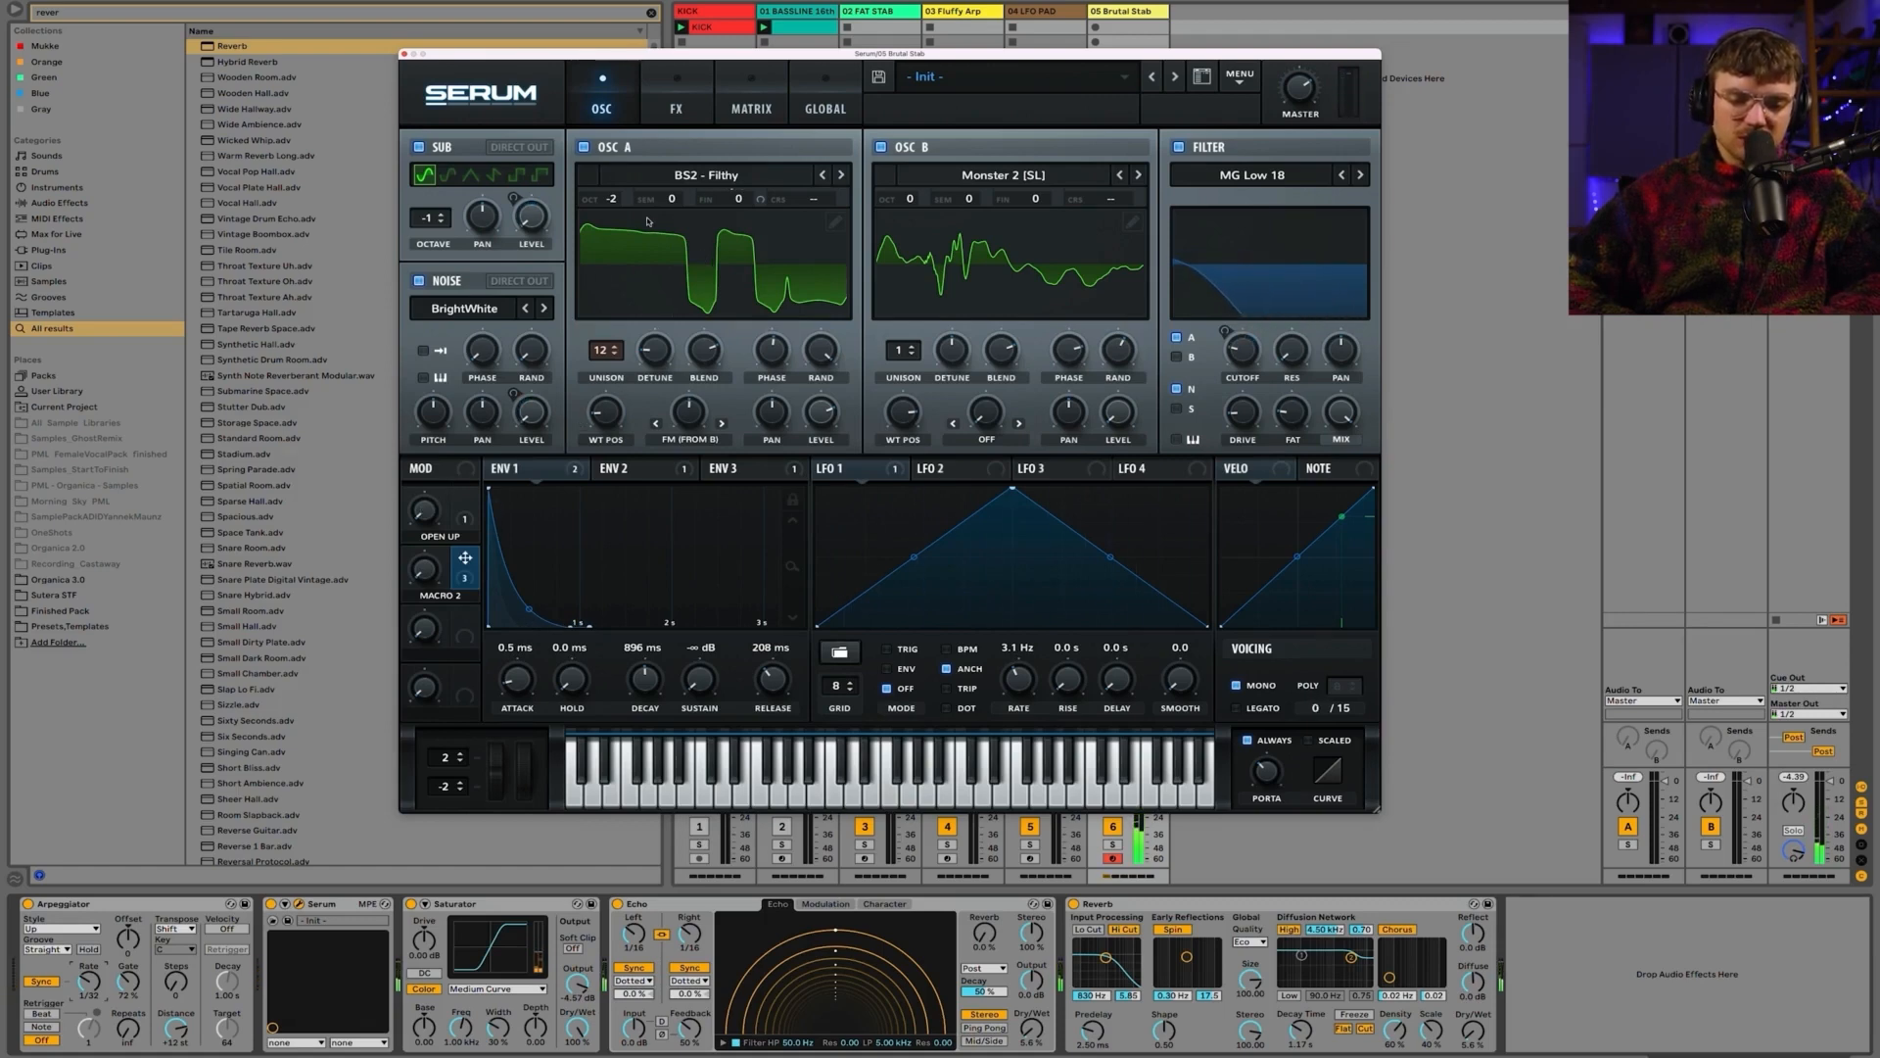
# Step: Set oscillator B's wavetable position to 193, and adjust the filter cutoff and the Arpeggiator rate
pyautogui.moveTo(910, 199)
pyautogui.mouseDown()
pyautogui.moveTo(918, 77)
pyautogui.moveTo(932, 217)
pyautogui.mouseUp()
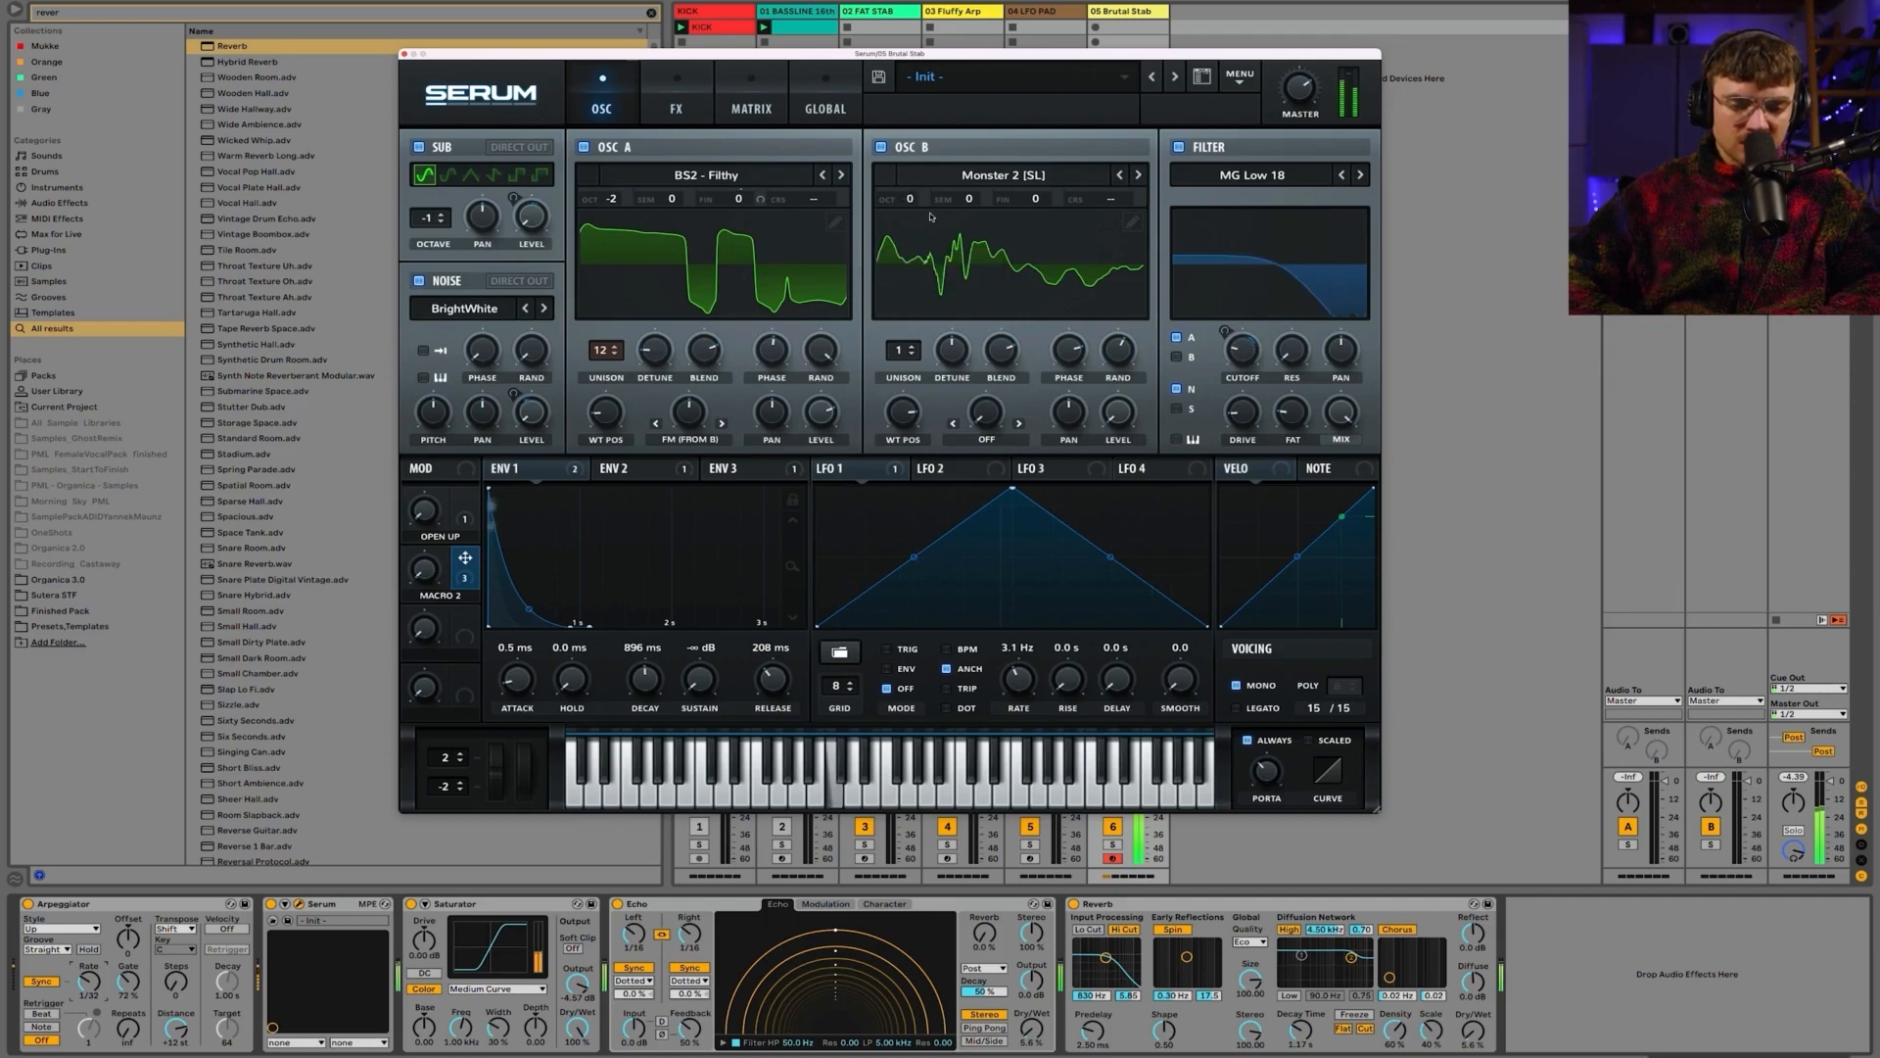
pyautogui.moveTo(908, 419)
pyautogui.mouseDown()
pyautogui.moveTo(908, 490)
pyautogui.moveTo(892, 417)
pyautogui.mouseUp()
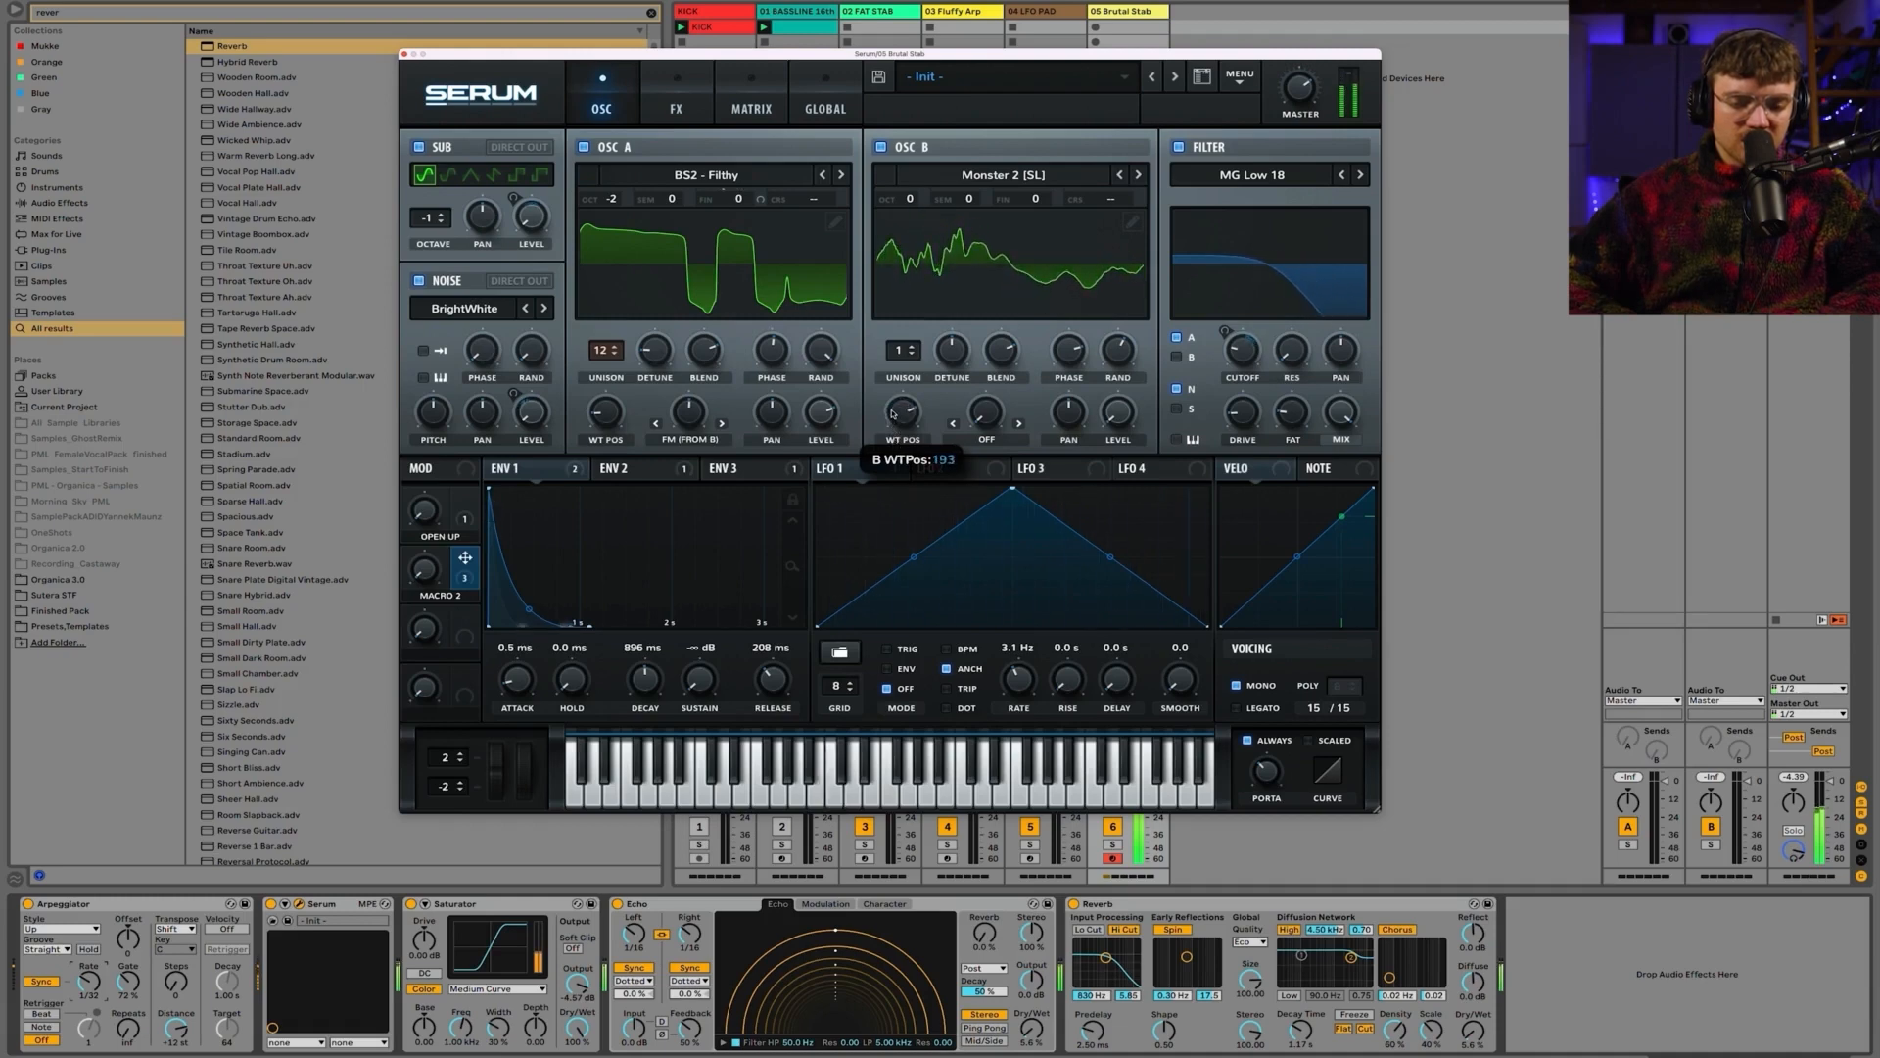
pyautogui.moveTo(1239, 356); pyautogui.dragTo(1250, 392)
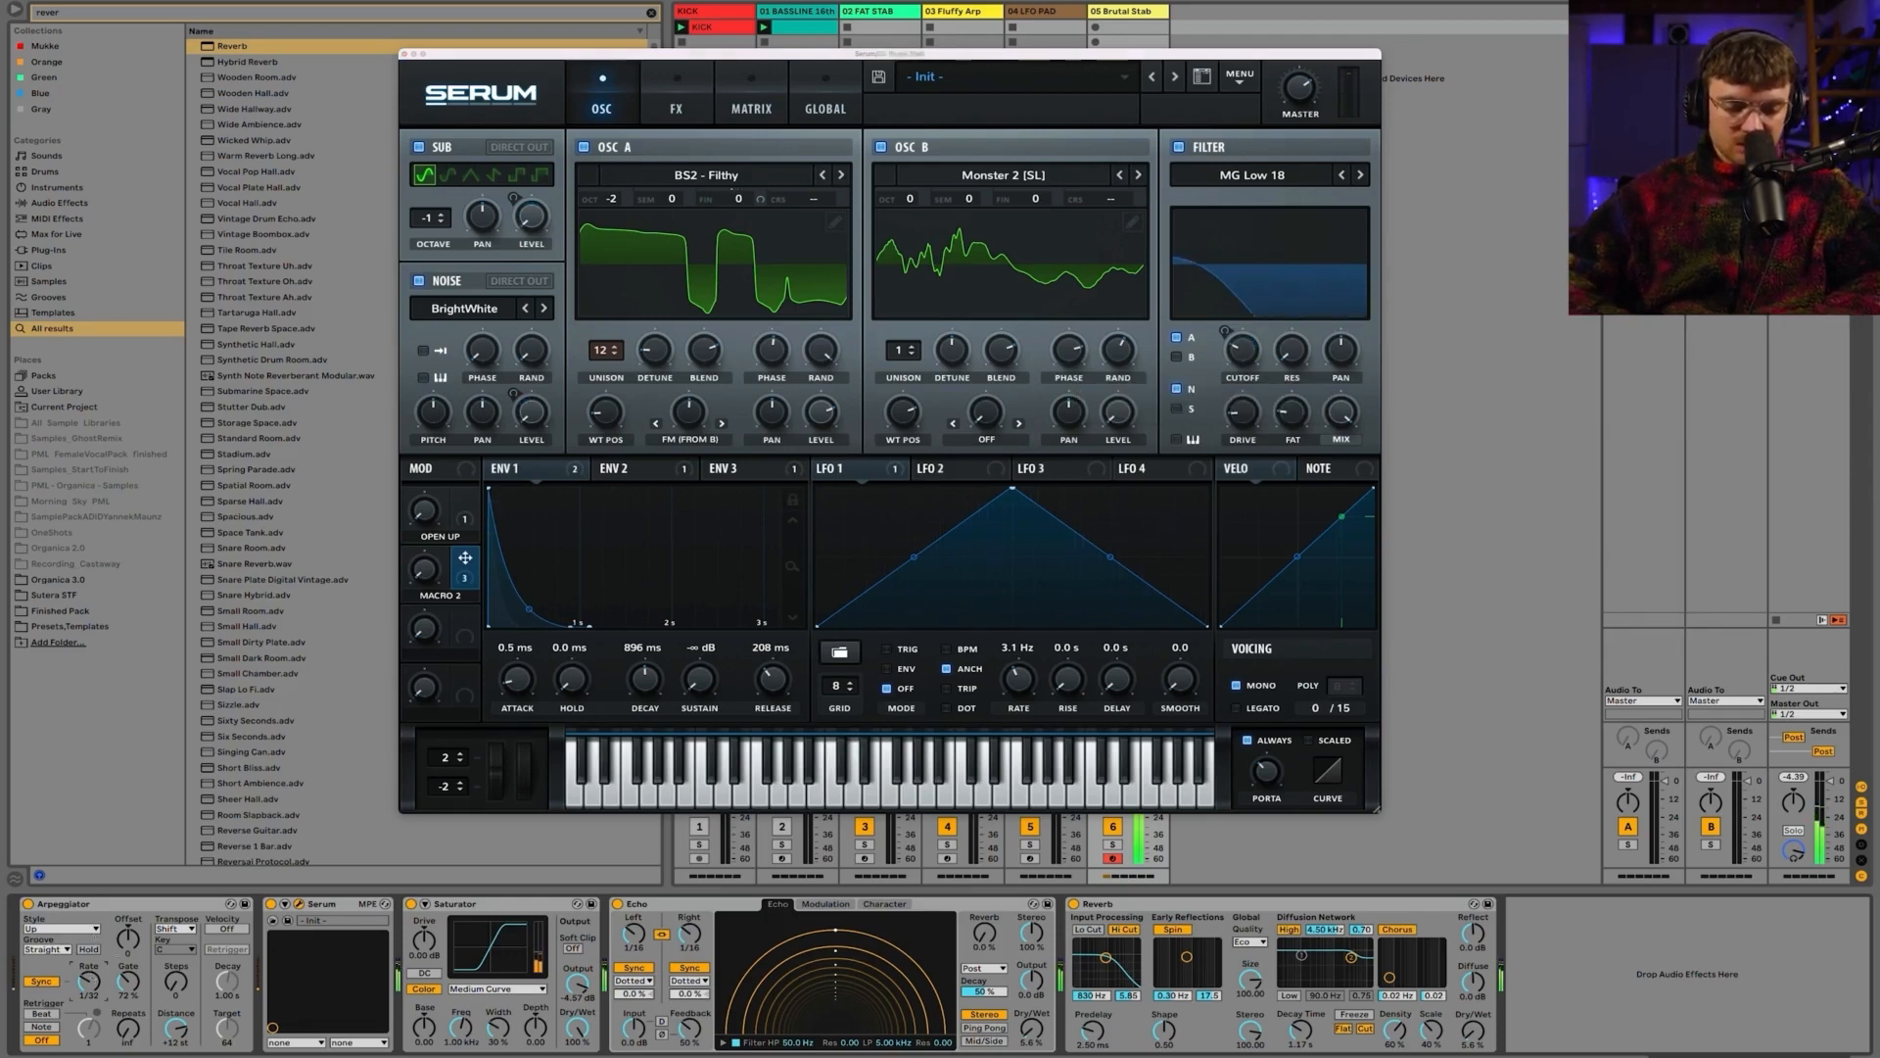
pyautogui.moveTo(88, 977); pyautogui.dragTo(89, 981)
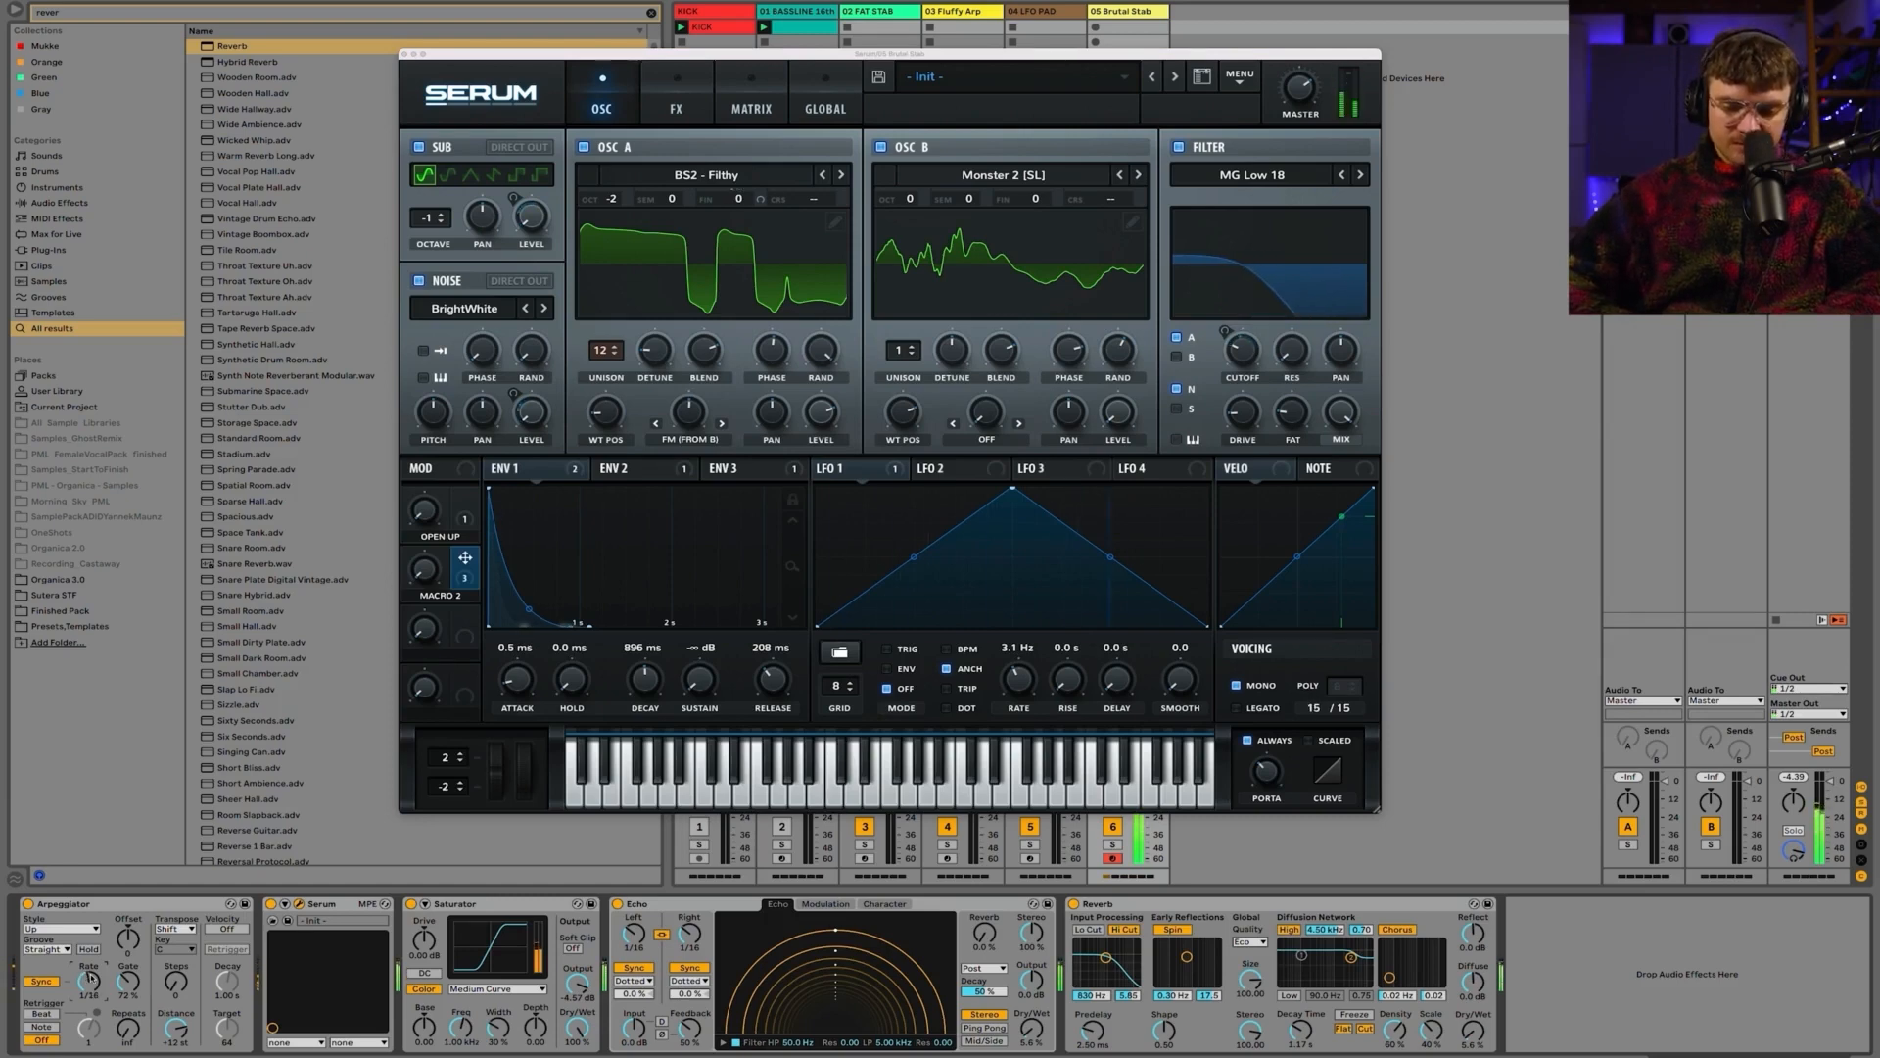